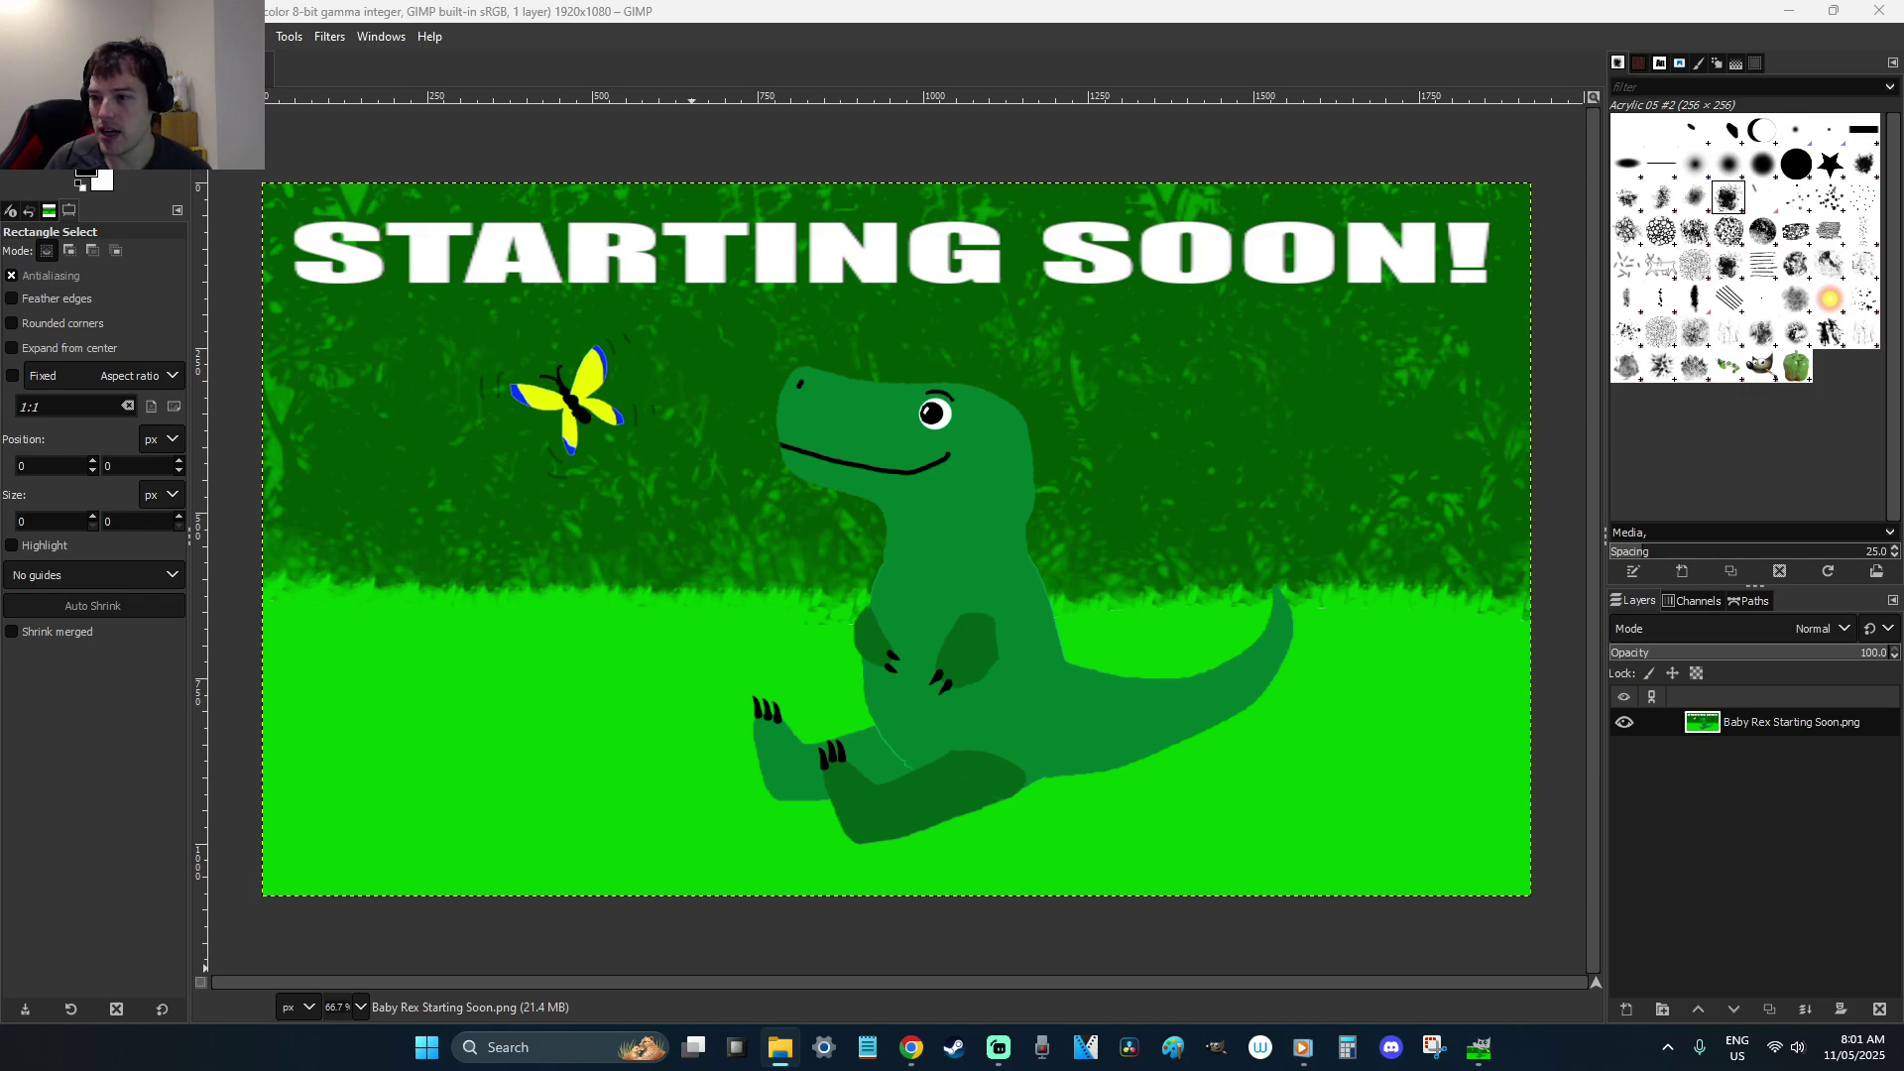
# Bring up the G is for Gallimimus.png image and close it
pyautogui.click(1478, 1047)
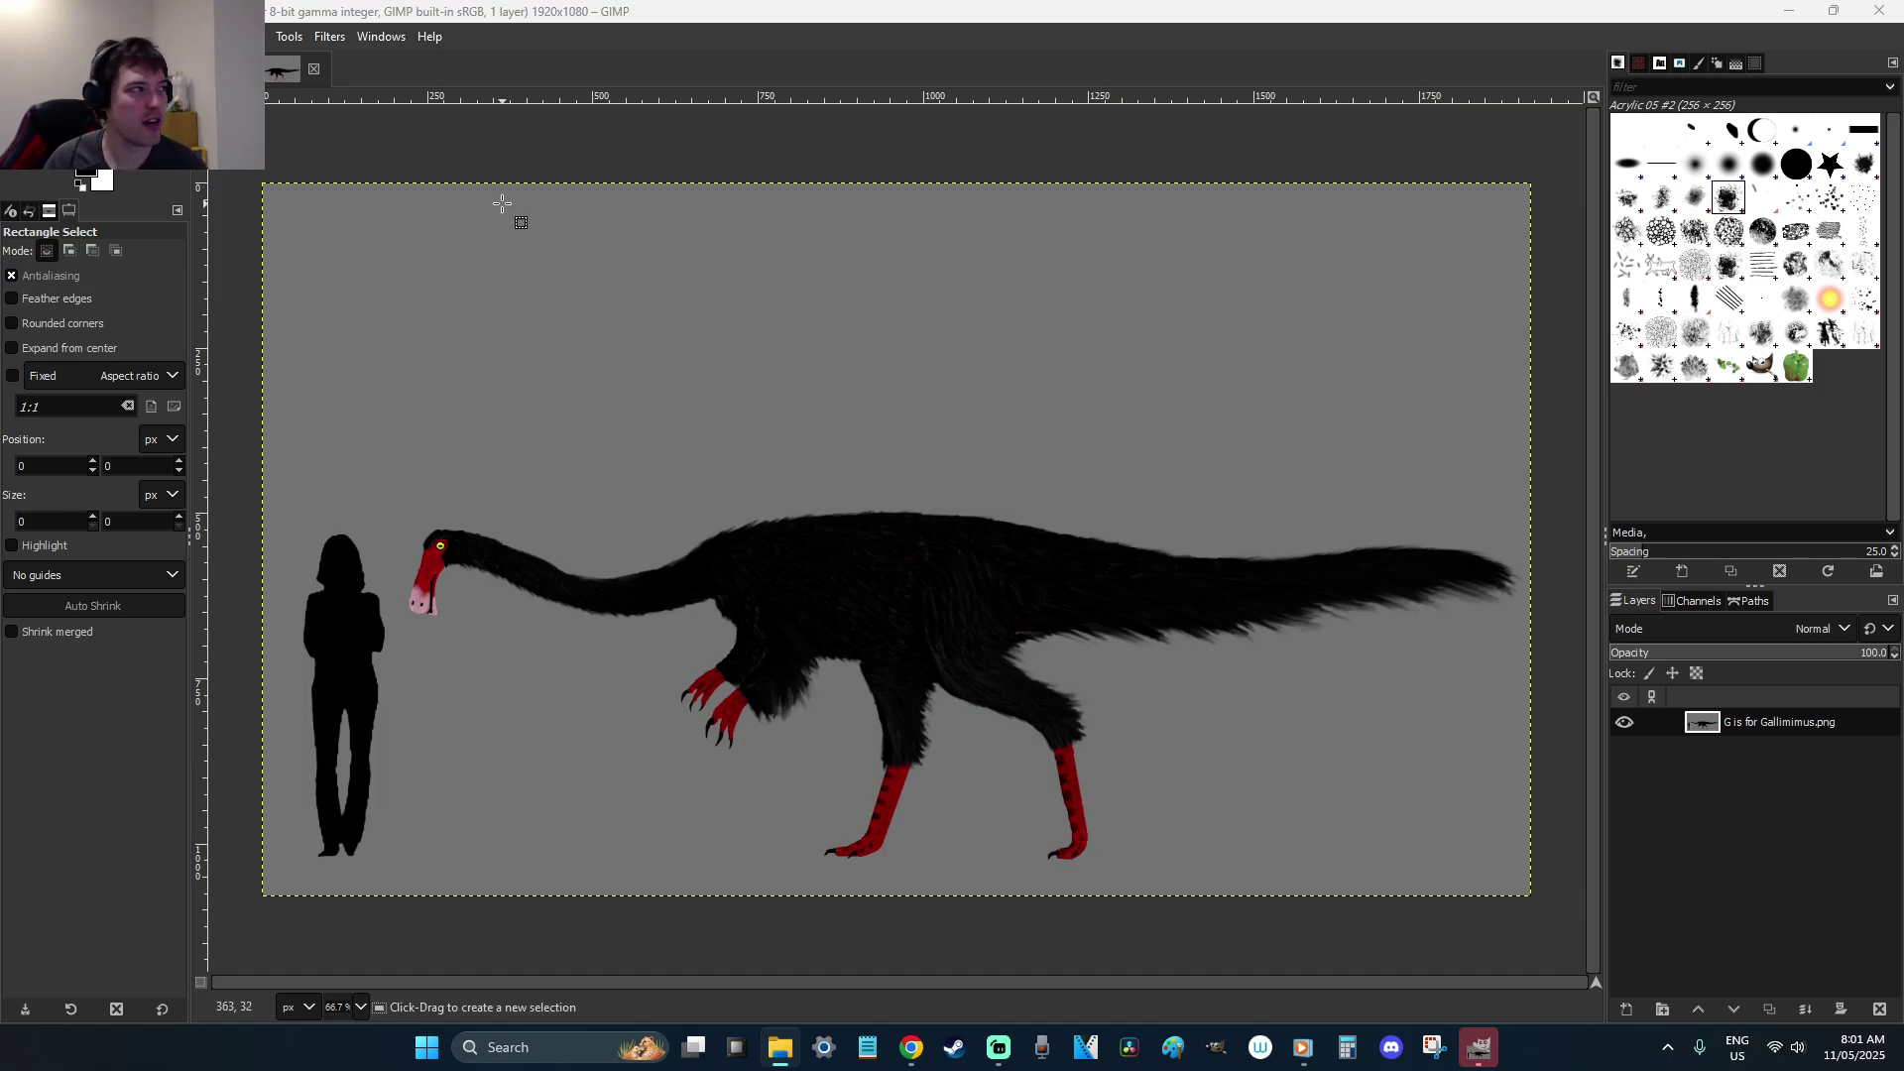
pyautogui.click(320, 73)
pyautogui.click(323, 75)
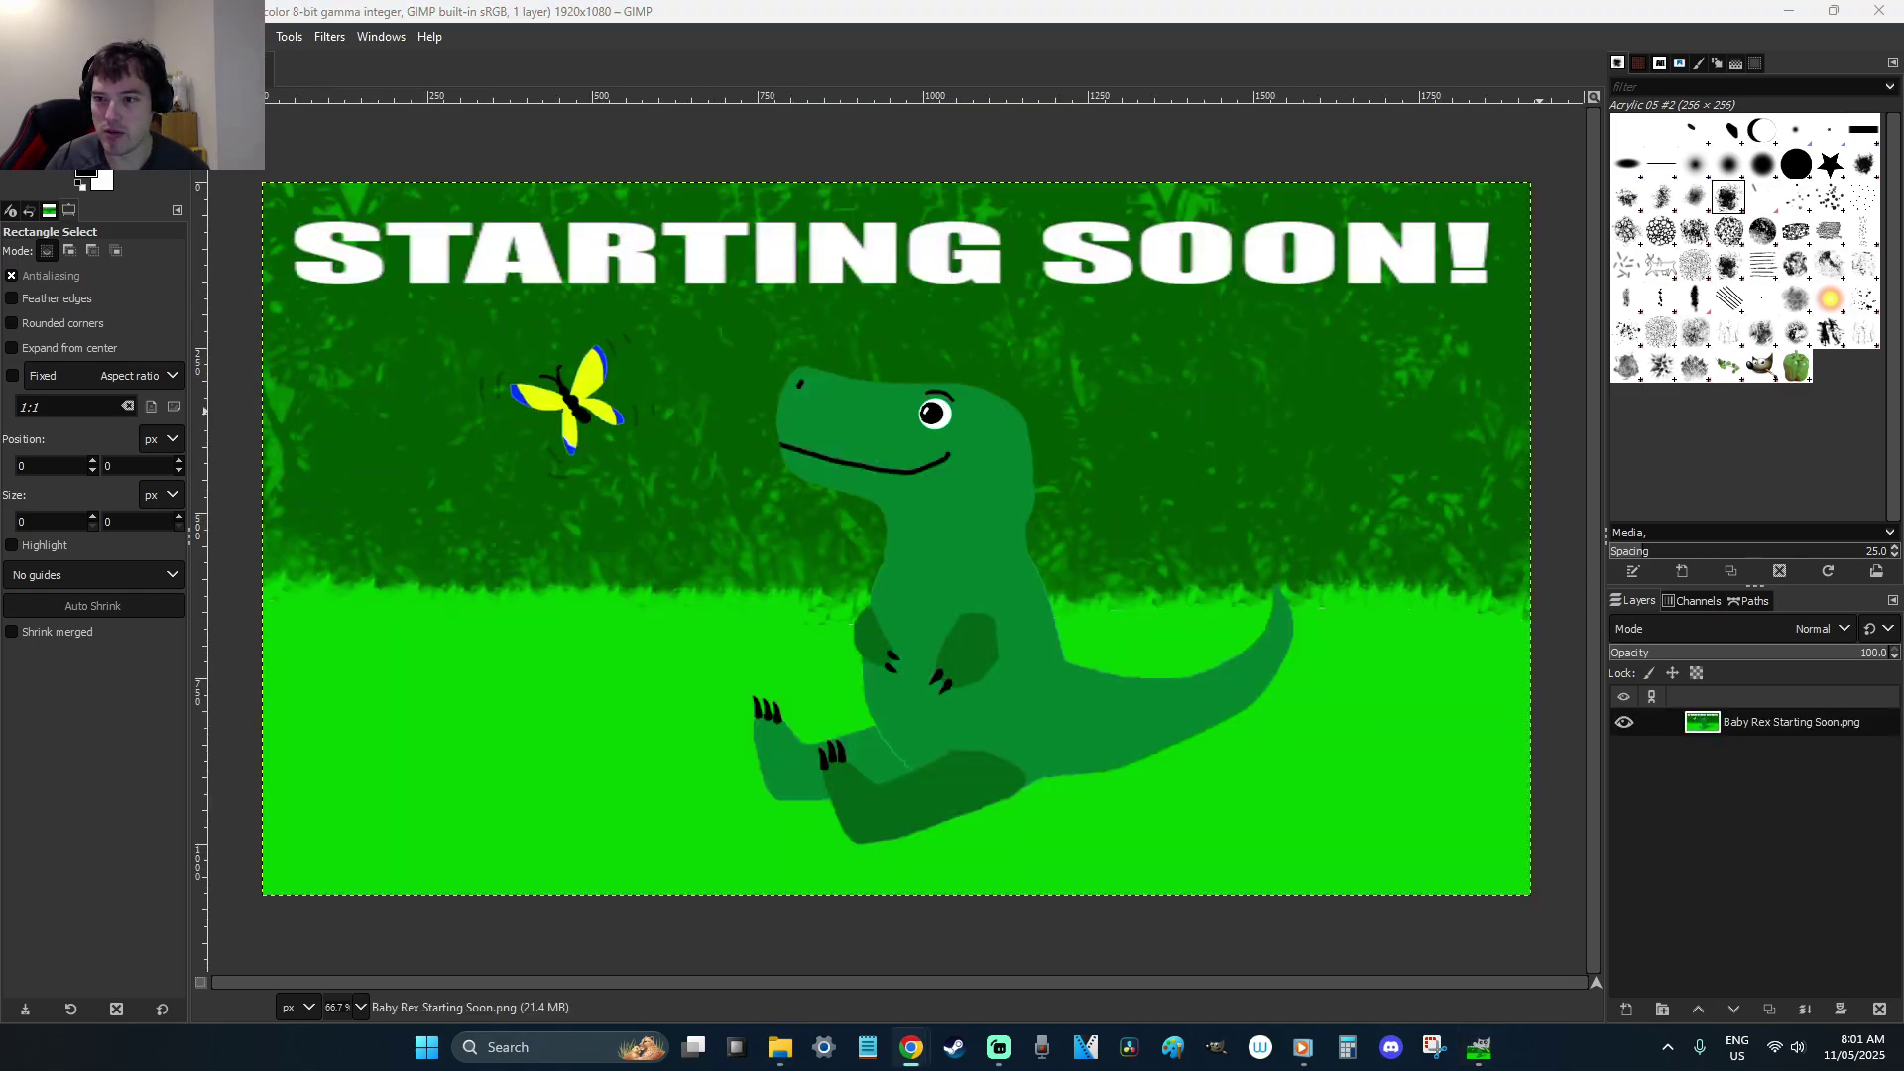
# Switch to Chrome and look through the Natural History Museum gallery of dinosaurs beginning with H
pyautogui.hotkey('alt', 'Tab')
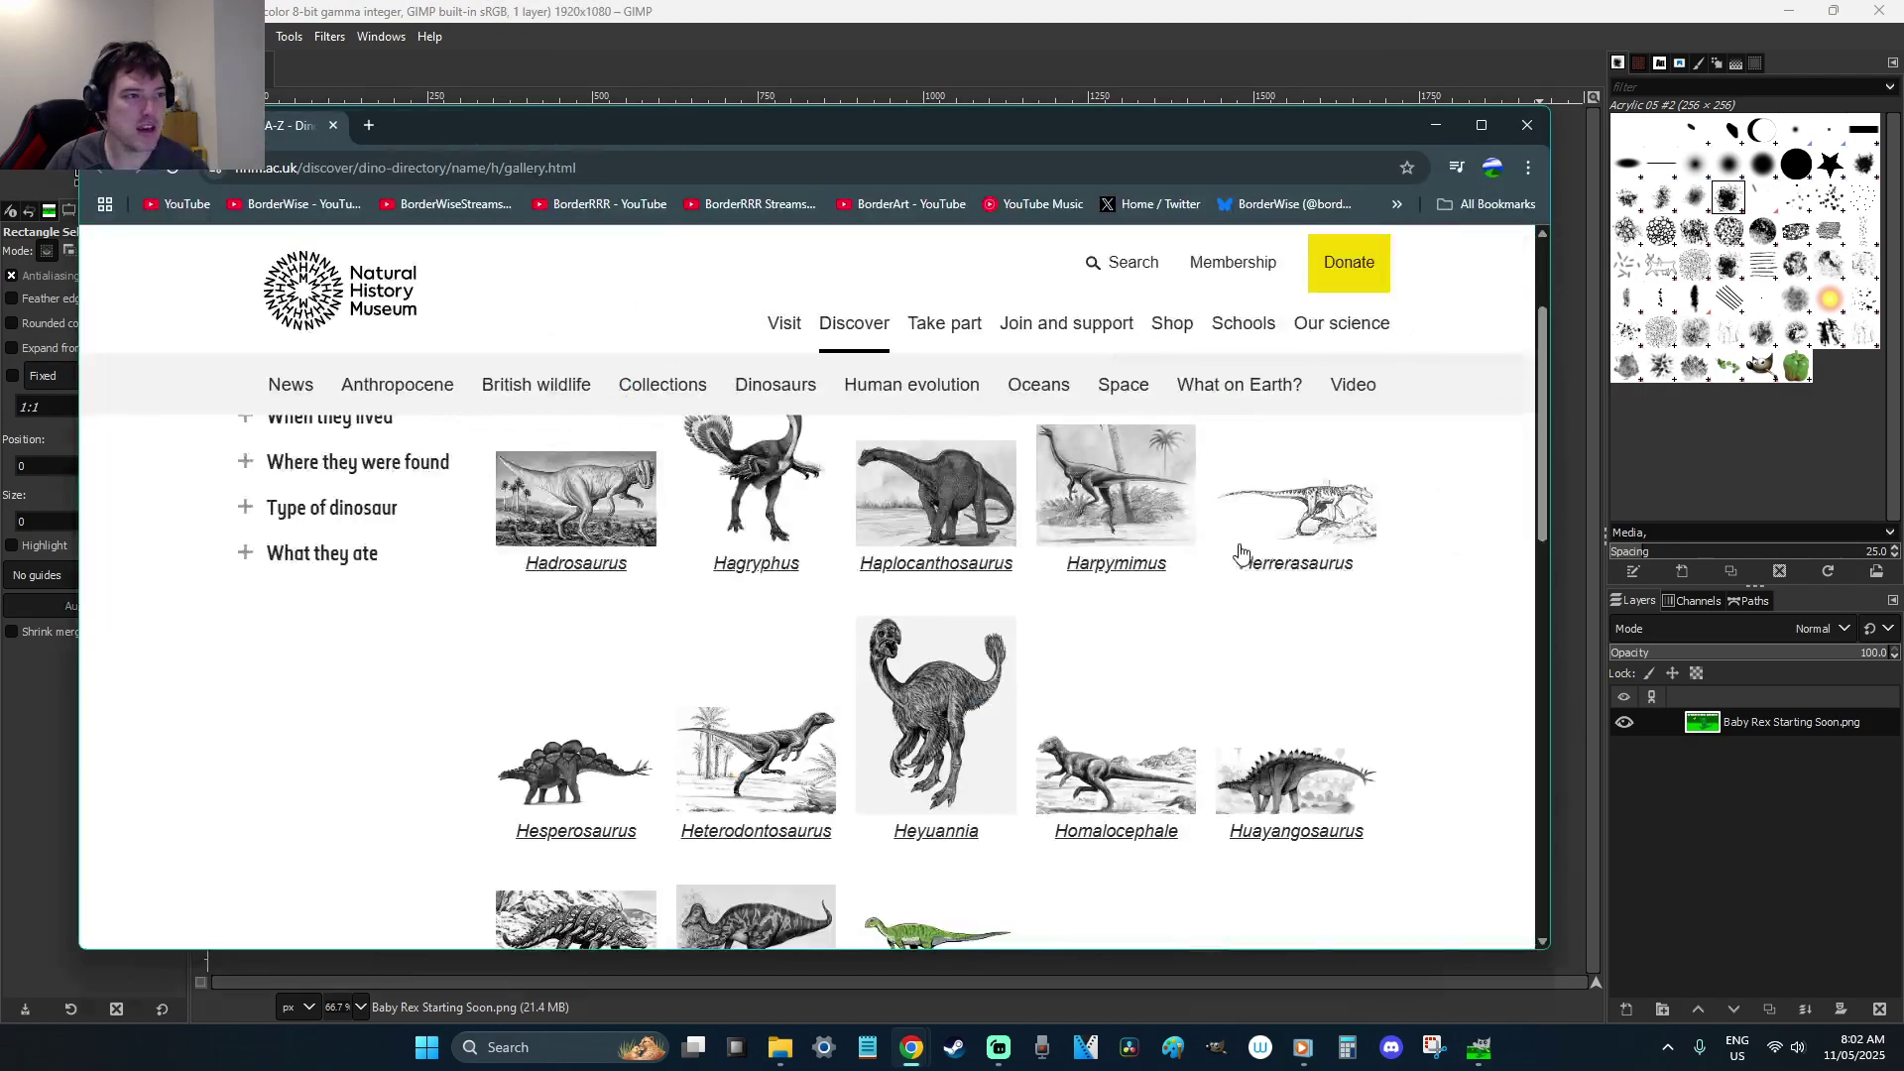
pyautogui.scroll(2, 1419, 655)
pyautogui.scroll(-4, 1448, 664)
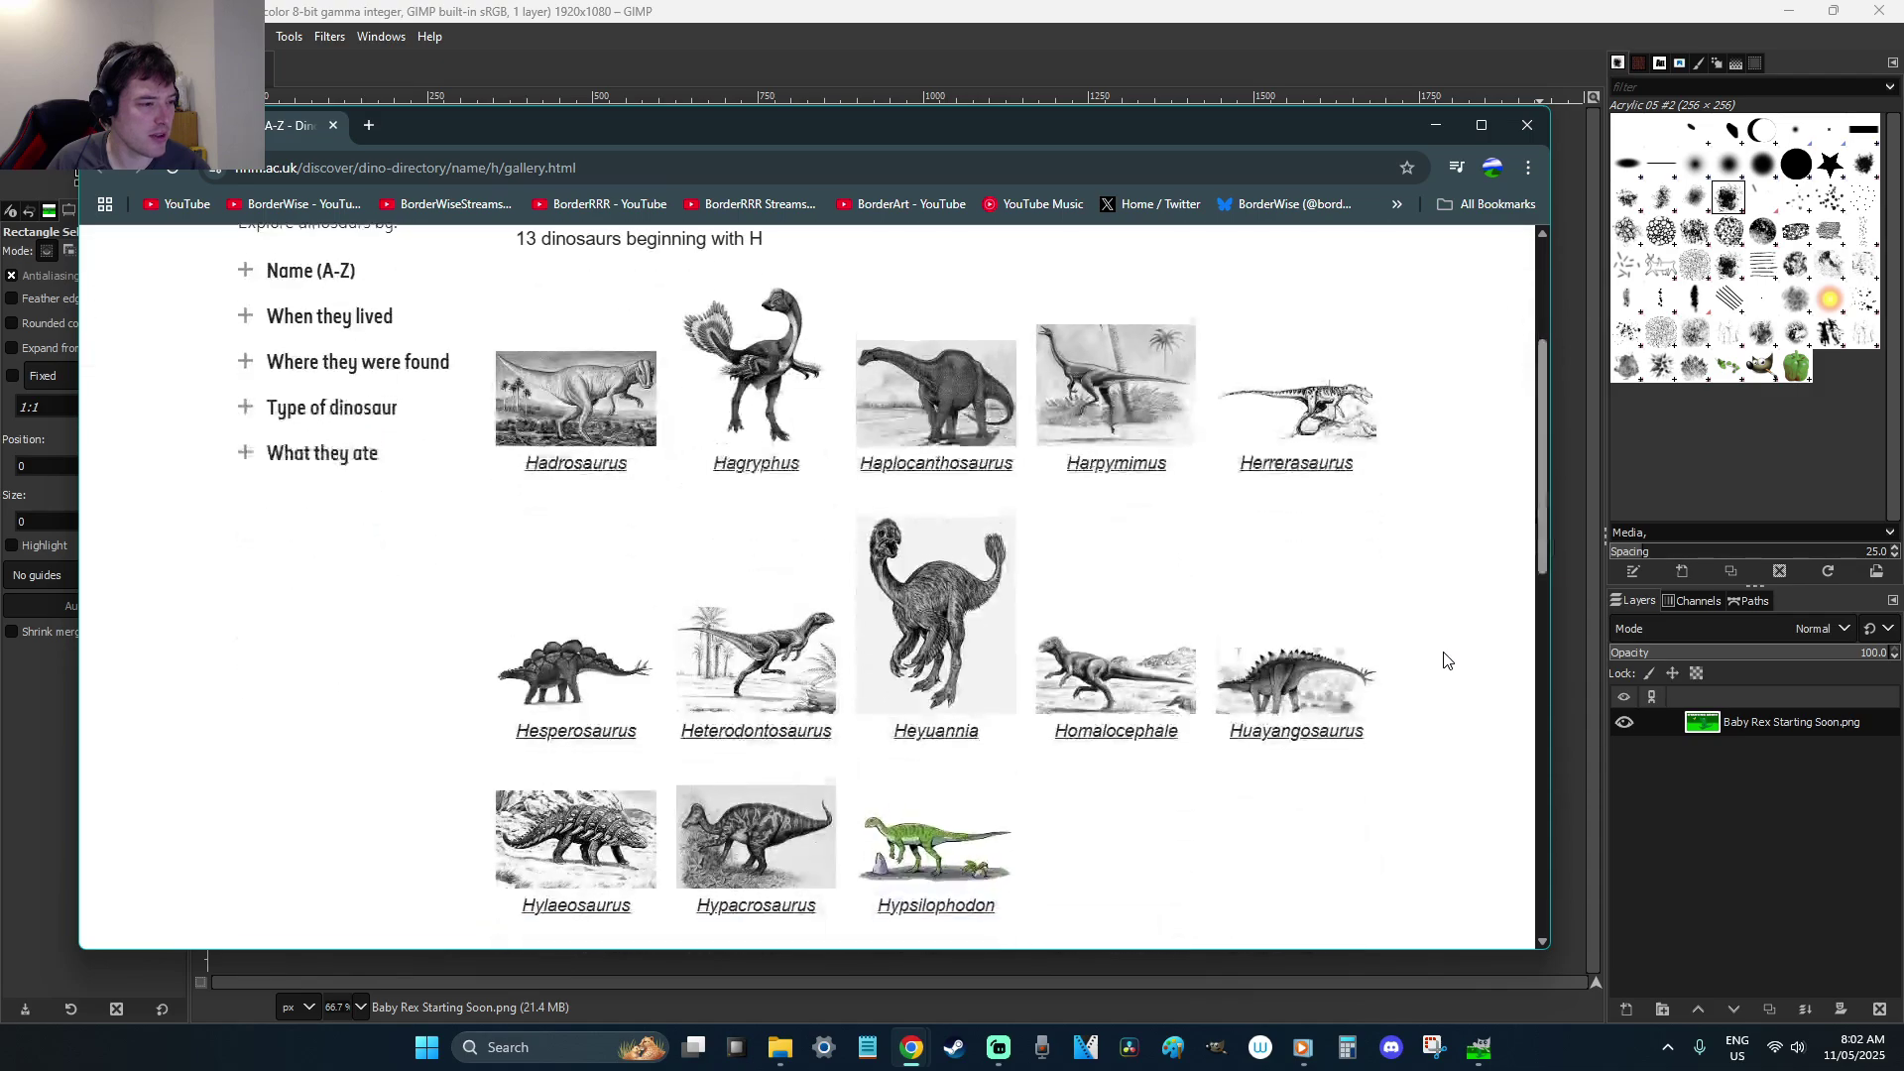
pyautogui.scroll(1, 1389, 718)
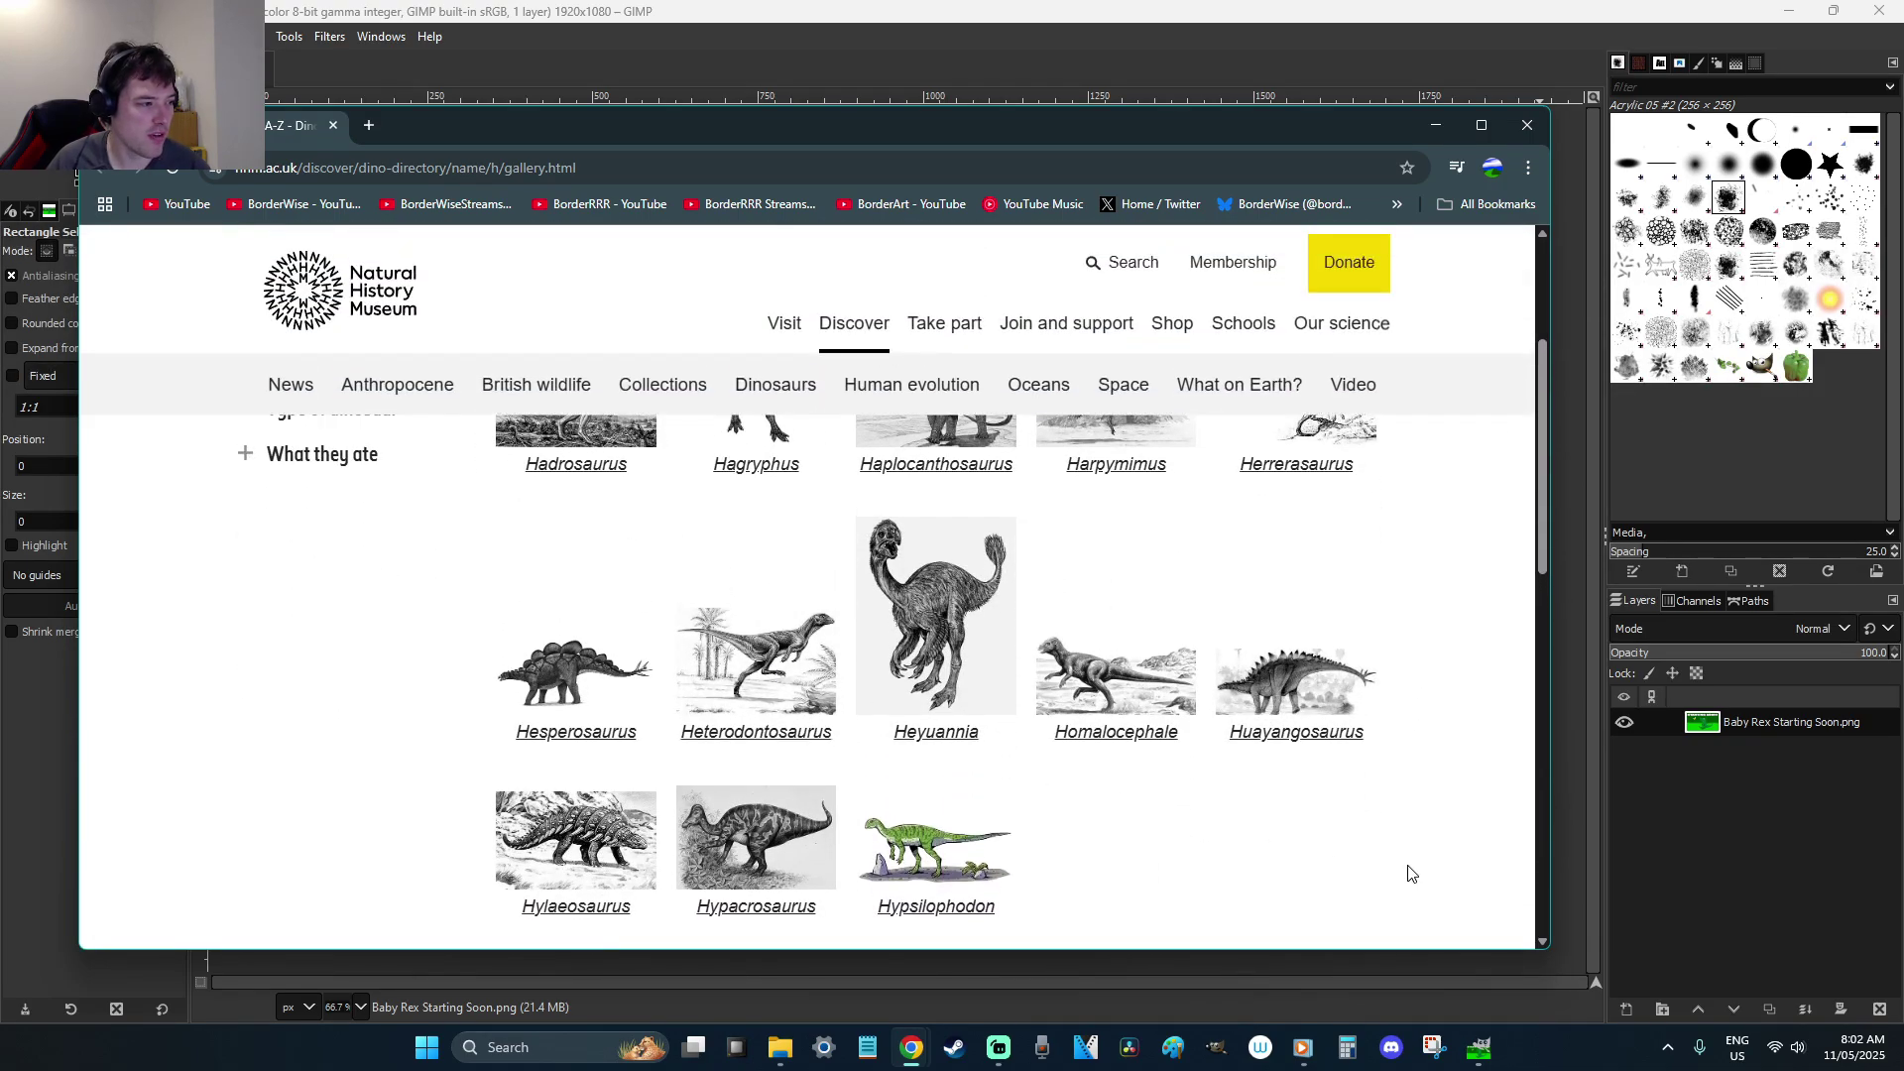
pyautogui.scroll(1, 1465, 828)
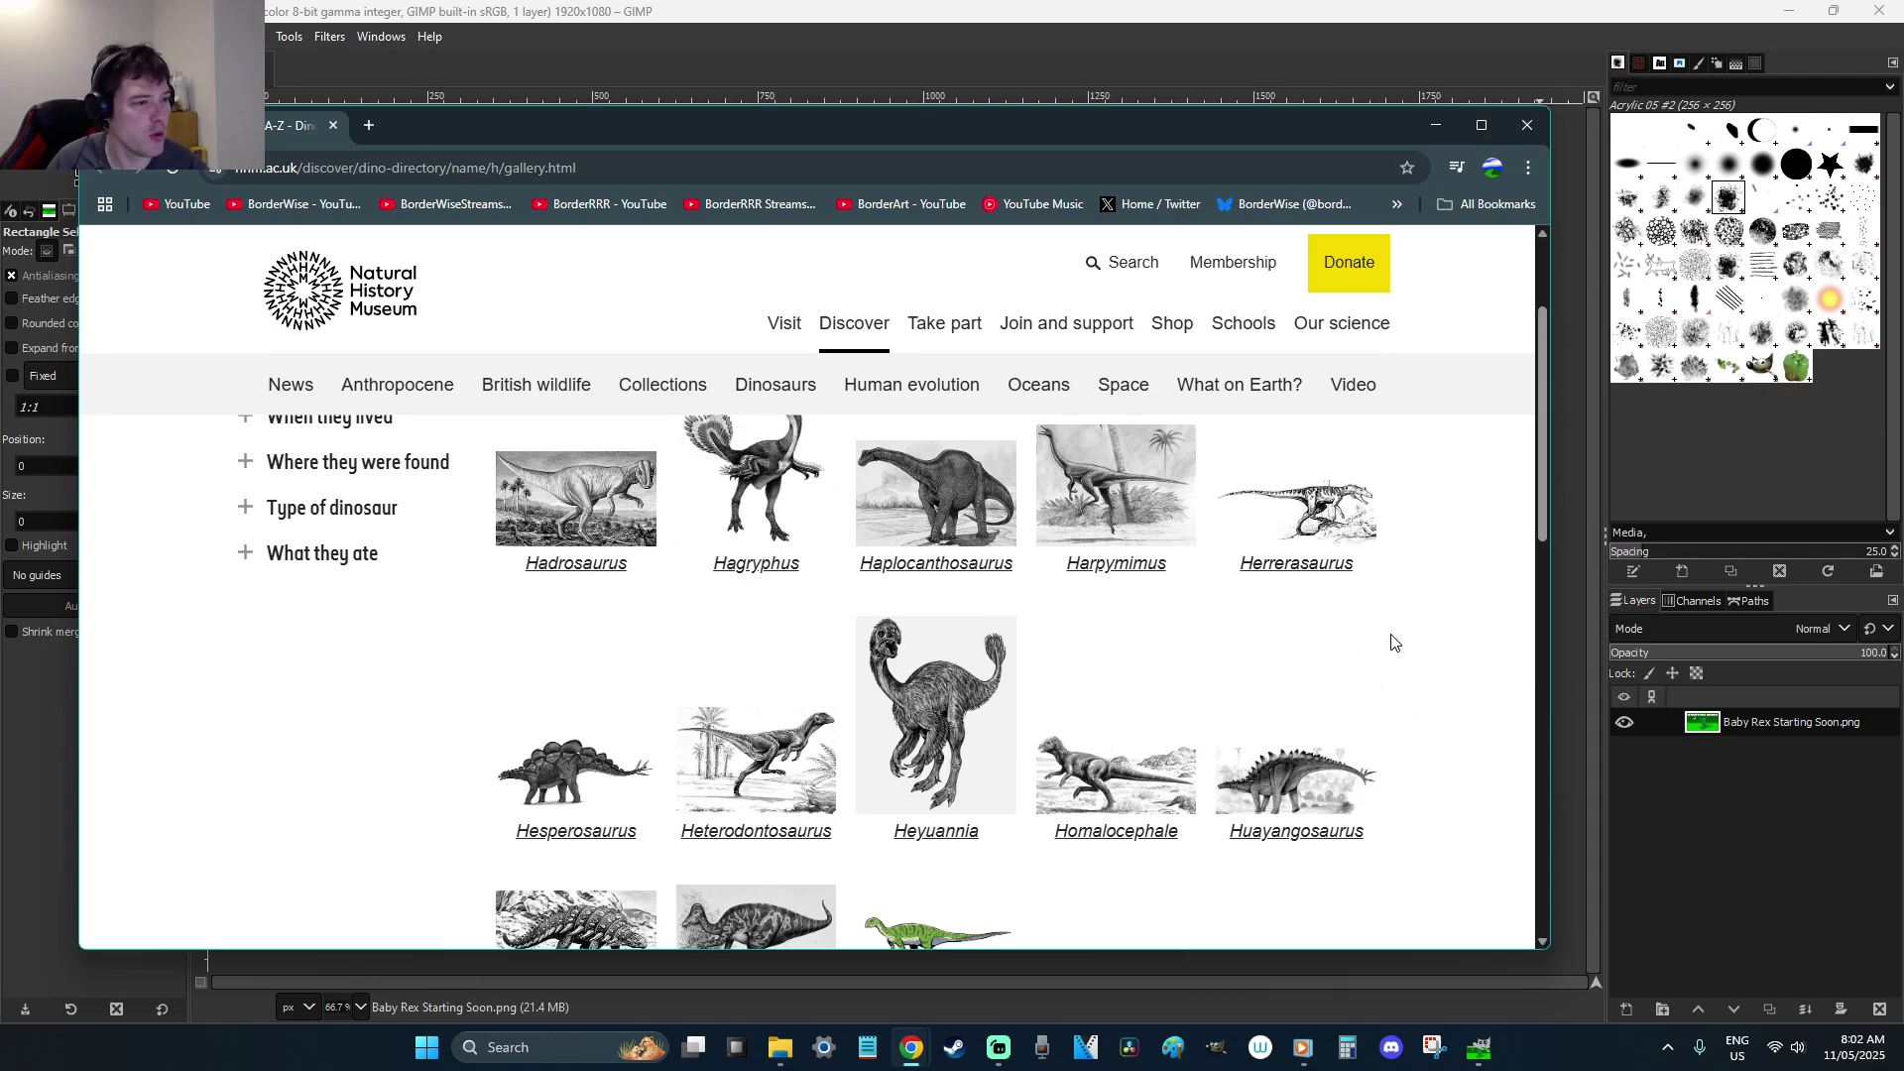
pyautogui.scroll(-1, 1390, 640)
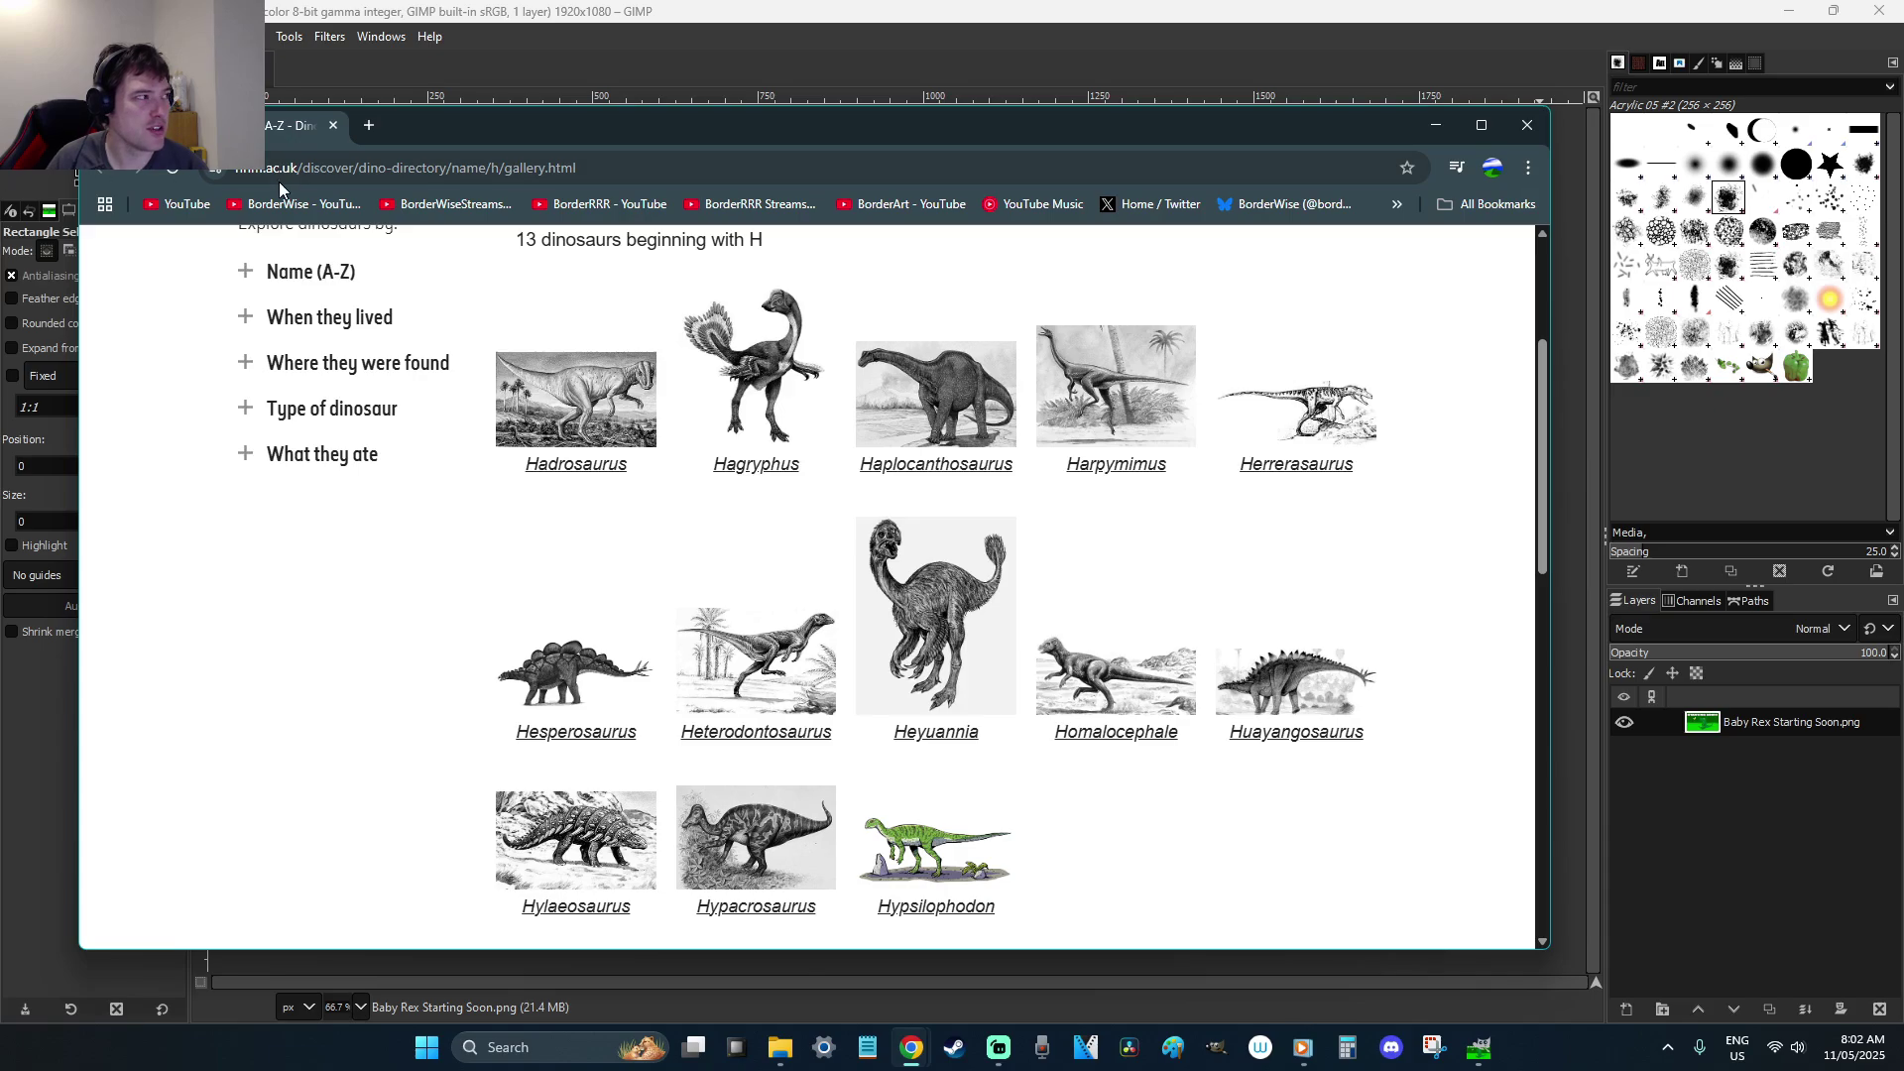
pyautogui.moveTo(273, 135); pyautogui.dragTo(0, 129)
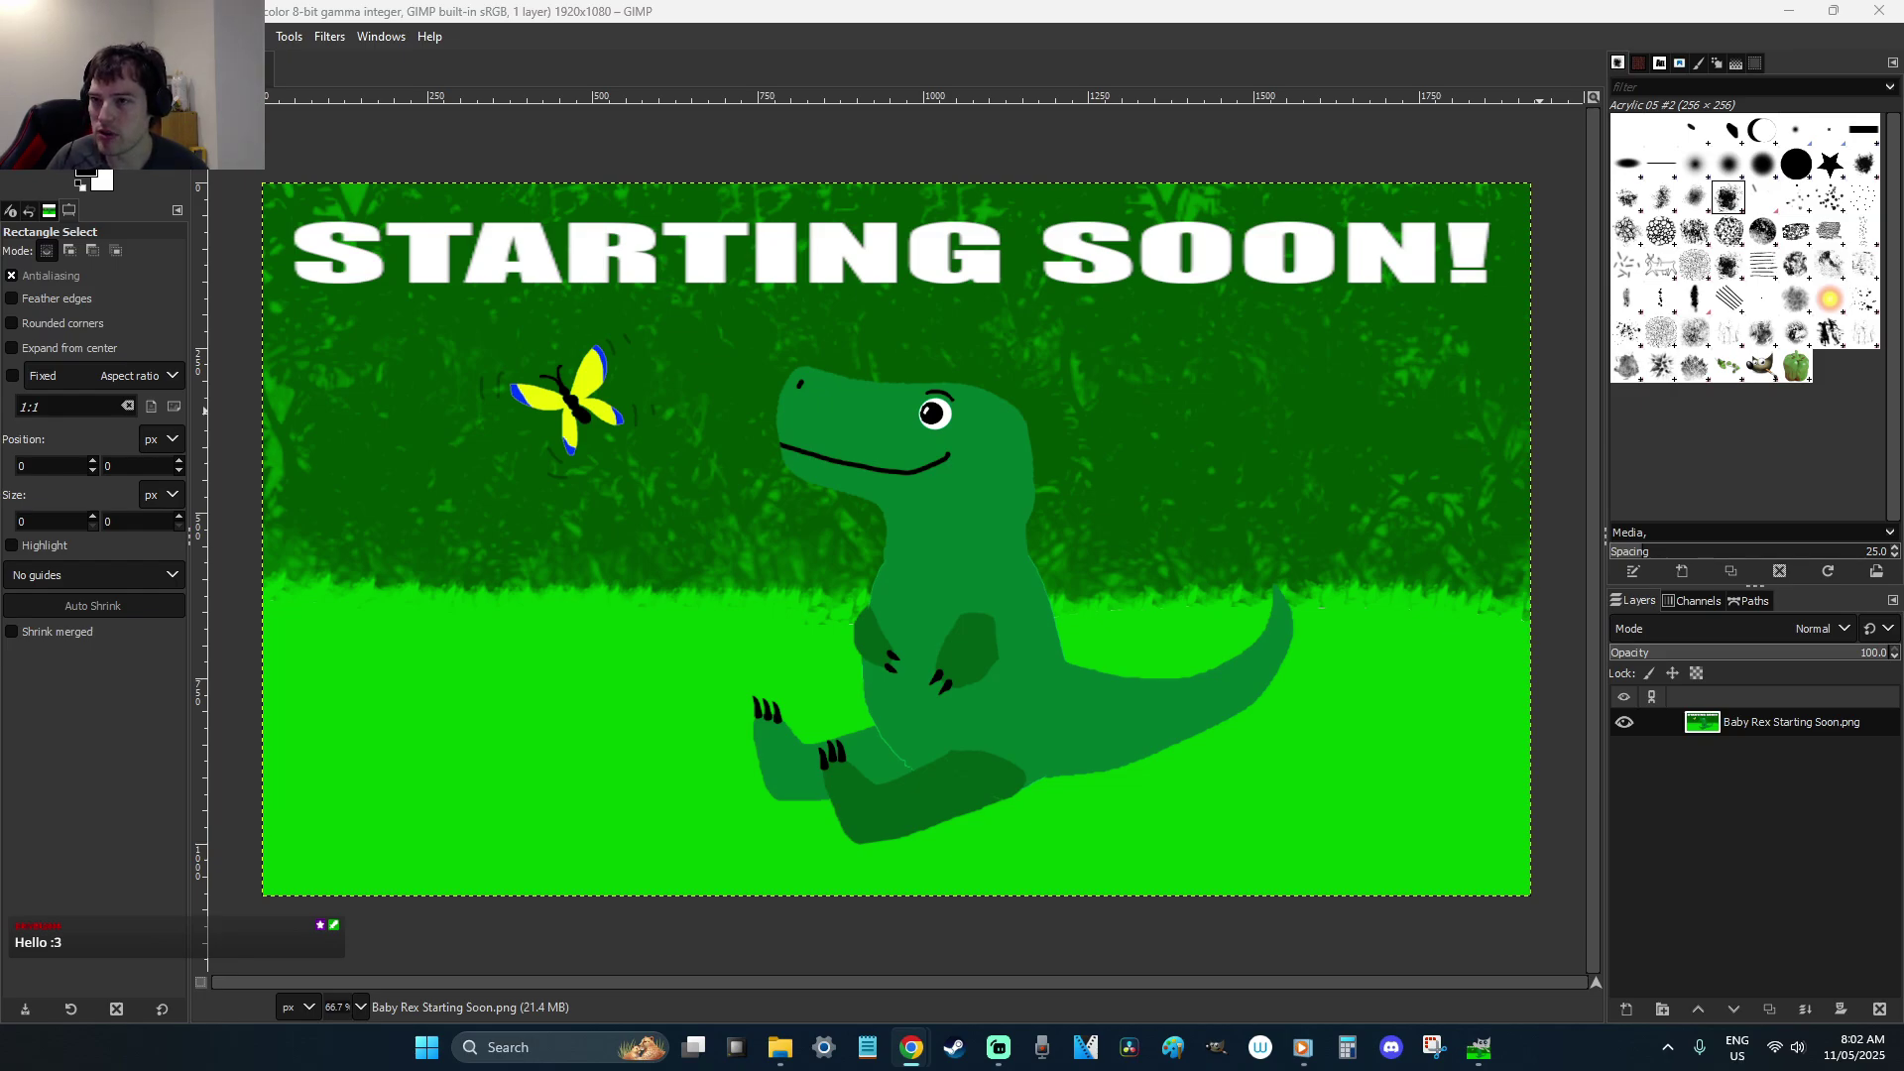
# Switch to Chrome and view the Wikipedia picture of the Heterodontosaurus head model, then return to GIMP
pyautogui.hotkey('alt', 'Tab')
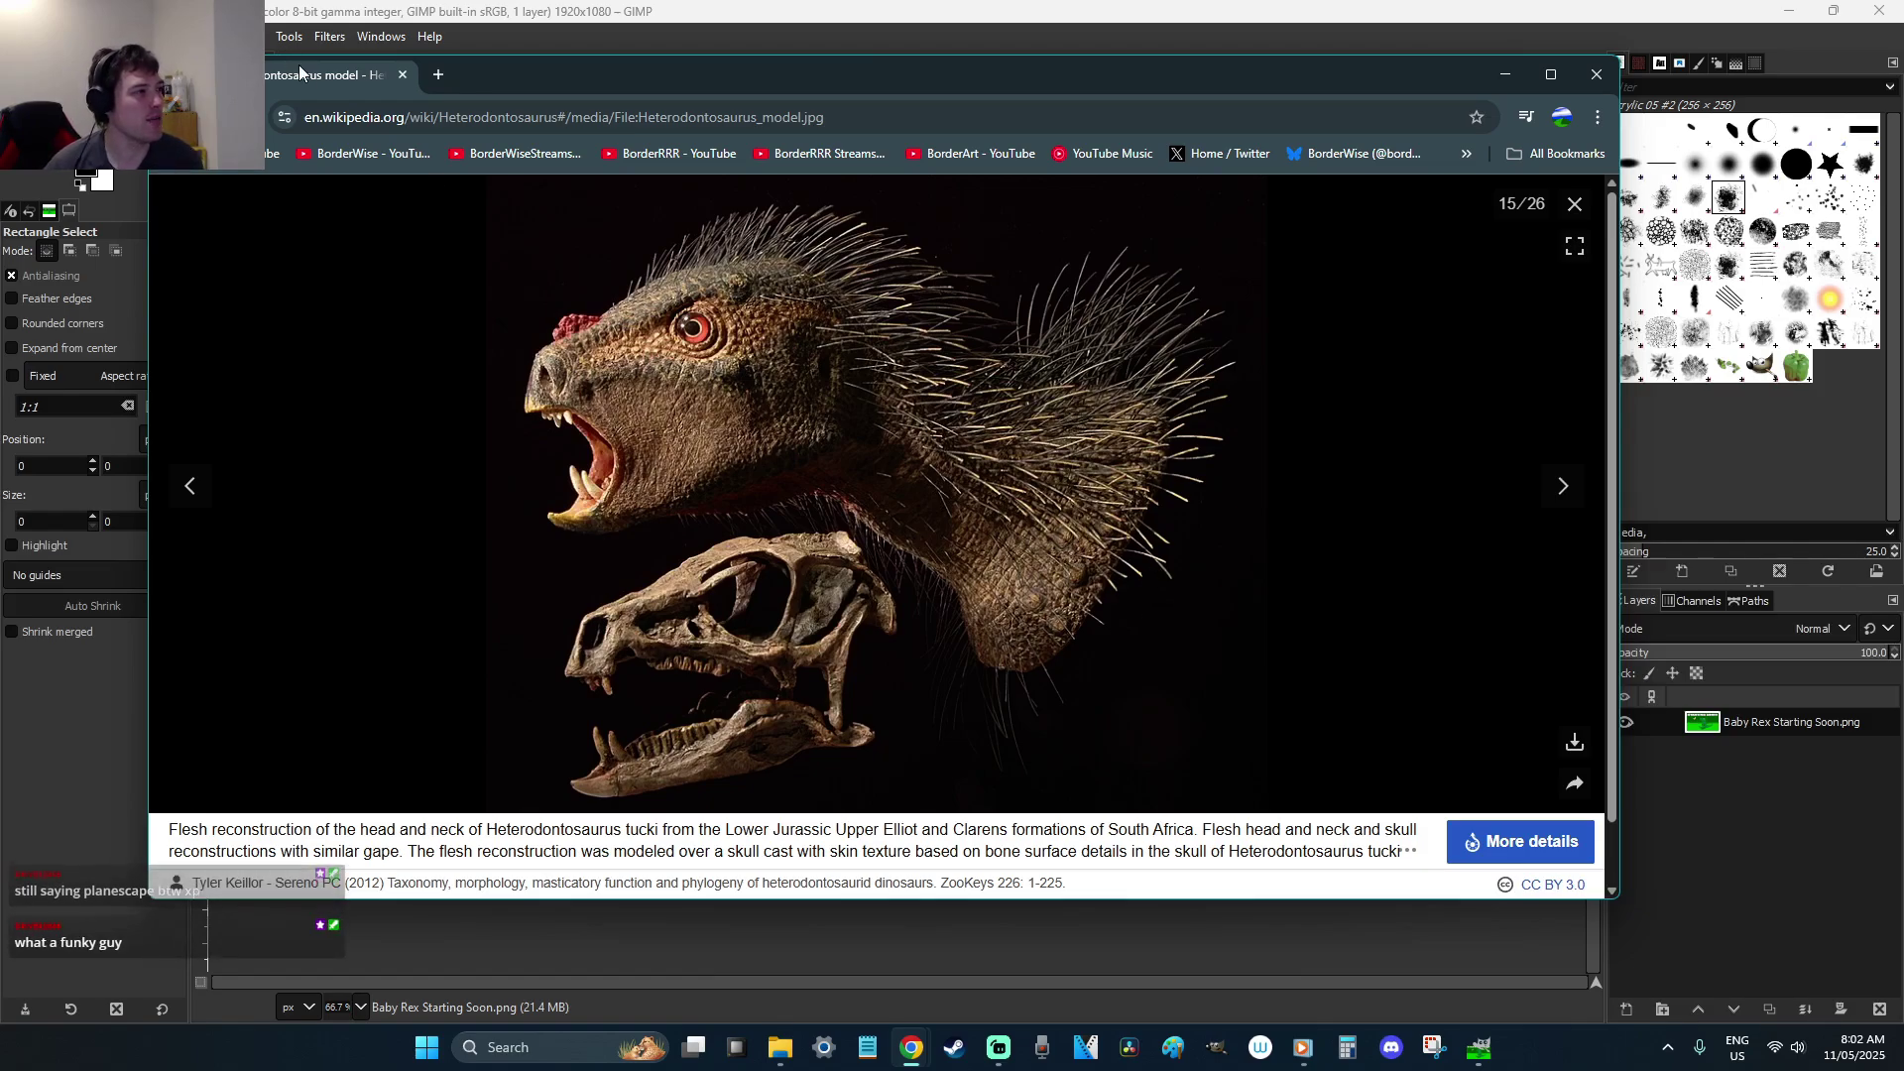
pyautogui.moveTo(300, 75); pyautogui.dragTo(313, 79)
pyautogui.hotkey('alt', 'Tab')
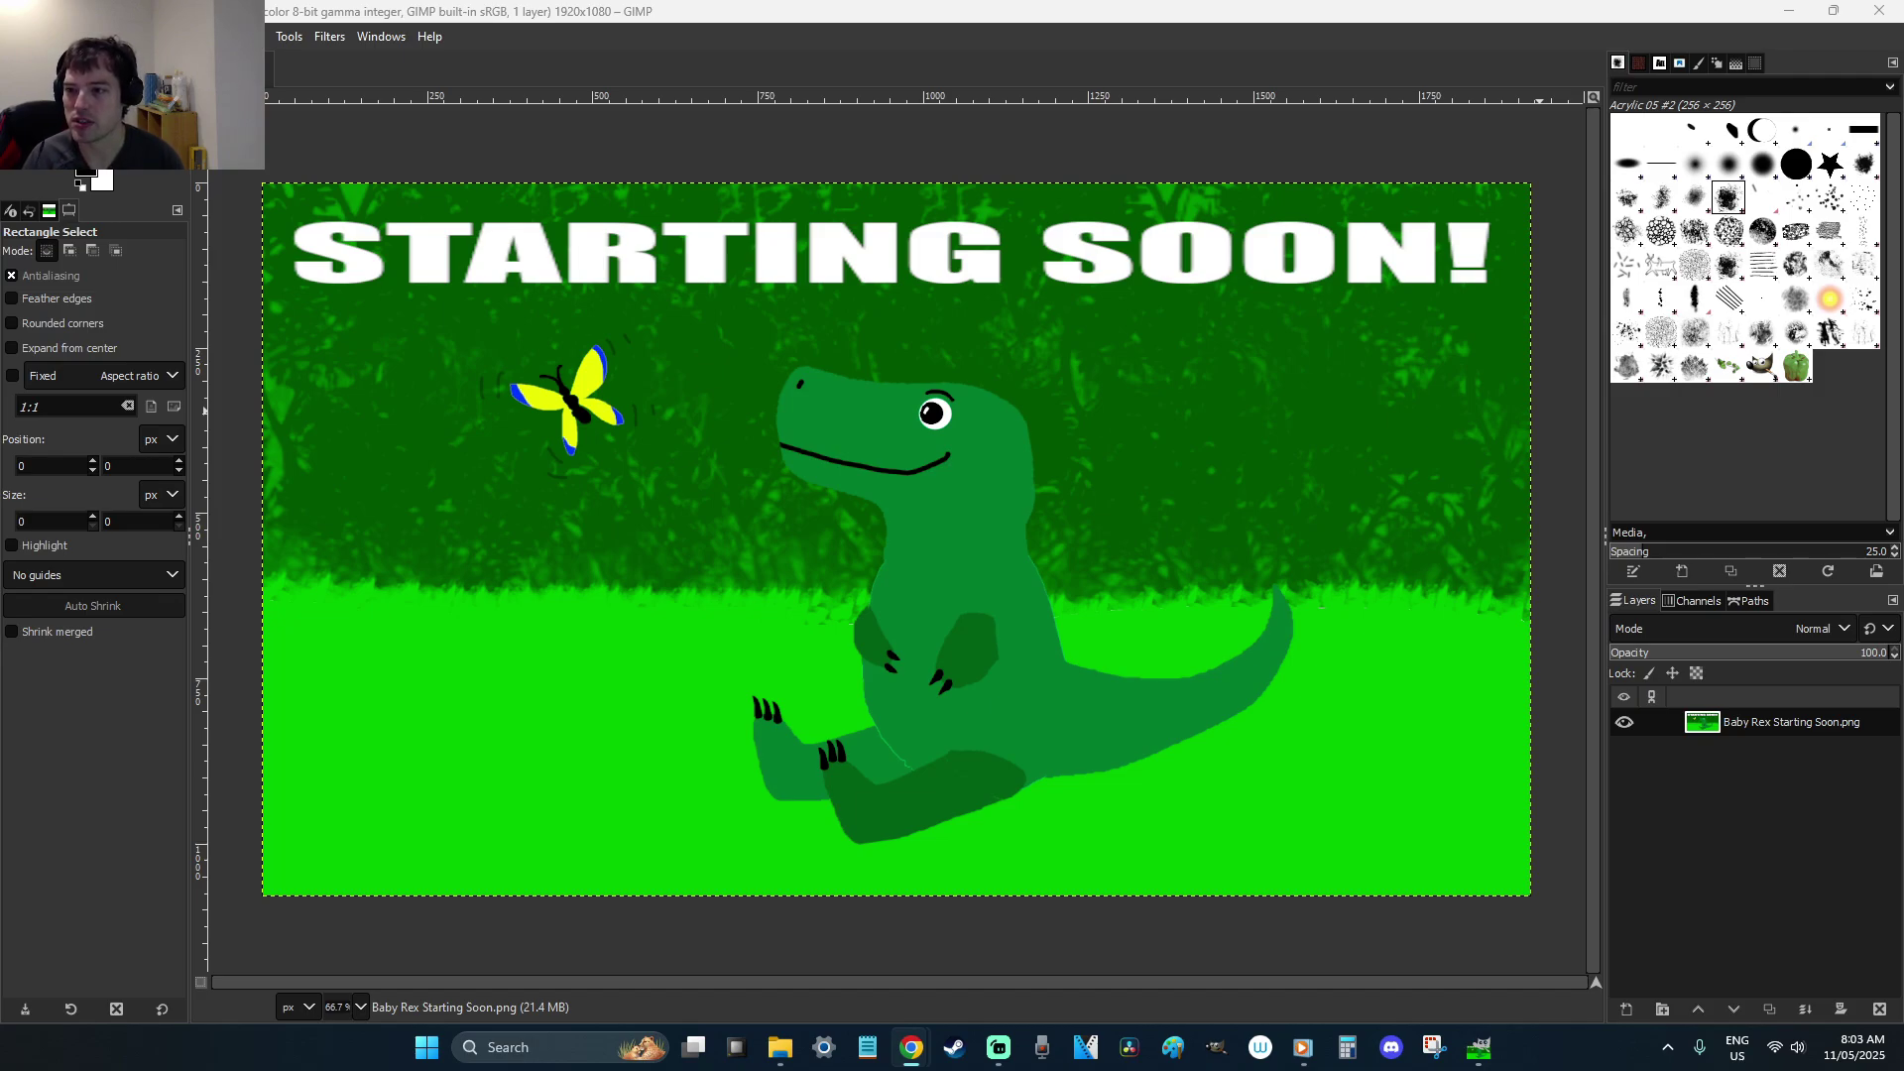
pyautogui.click(1025, 261)
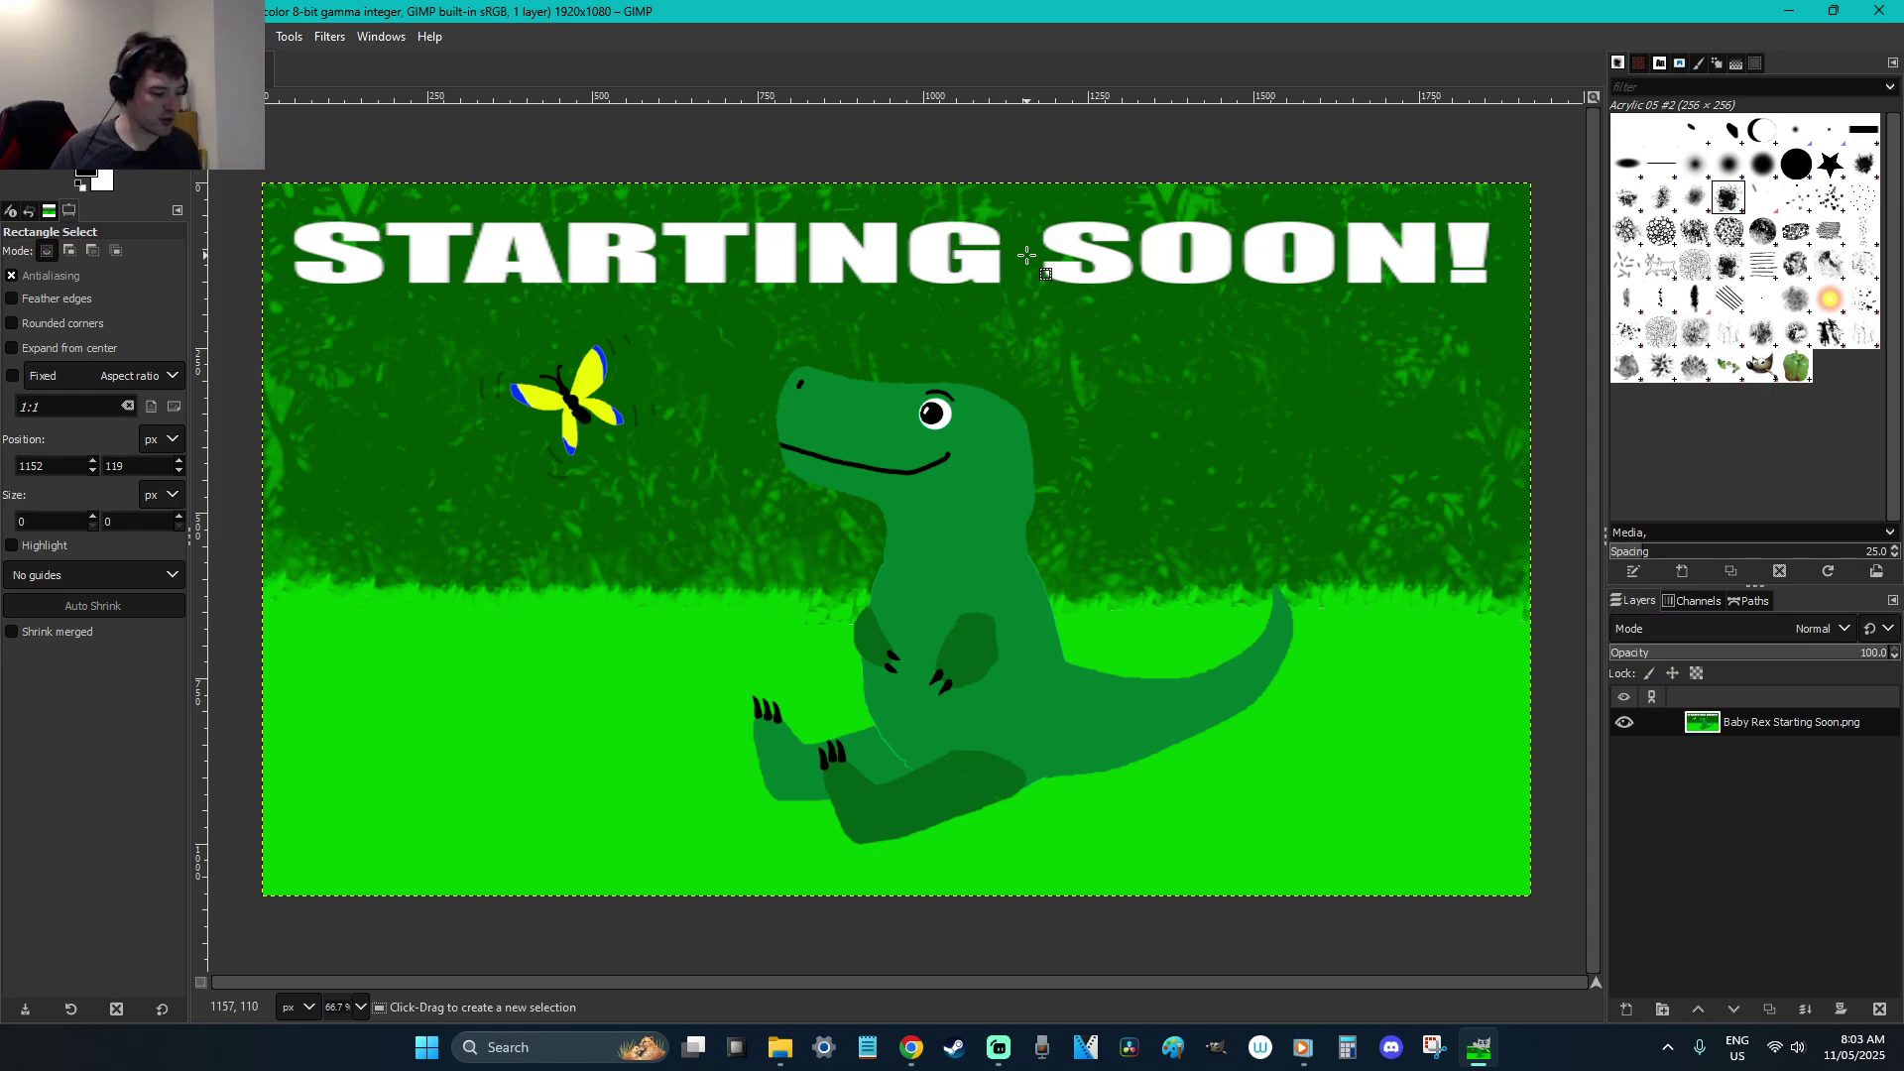
pyautogui.hotkey('ctrl', 'shift', 'n')
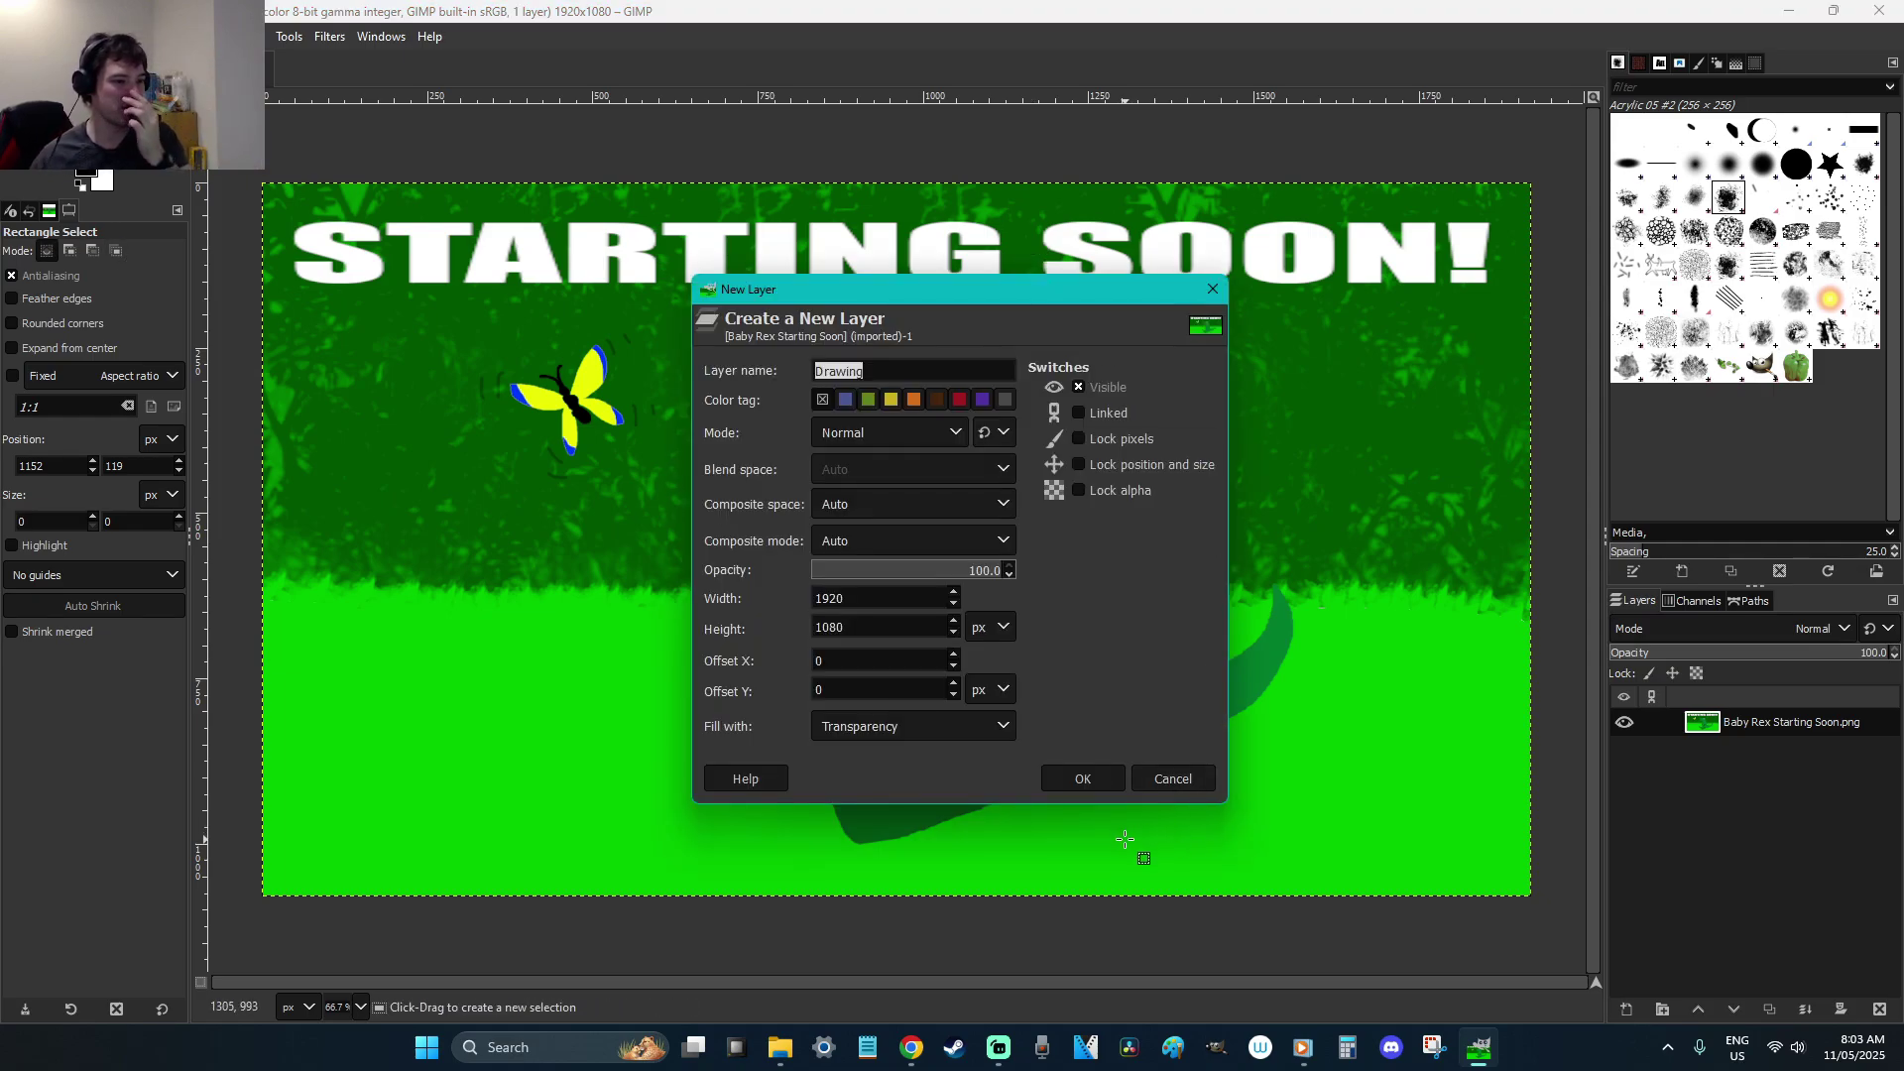
pyautogui.click(1083, 781)
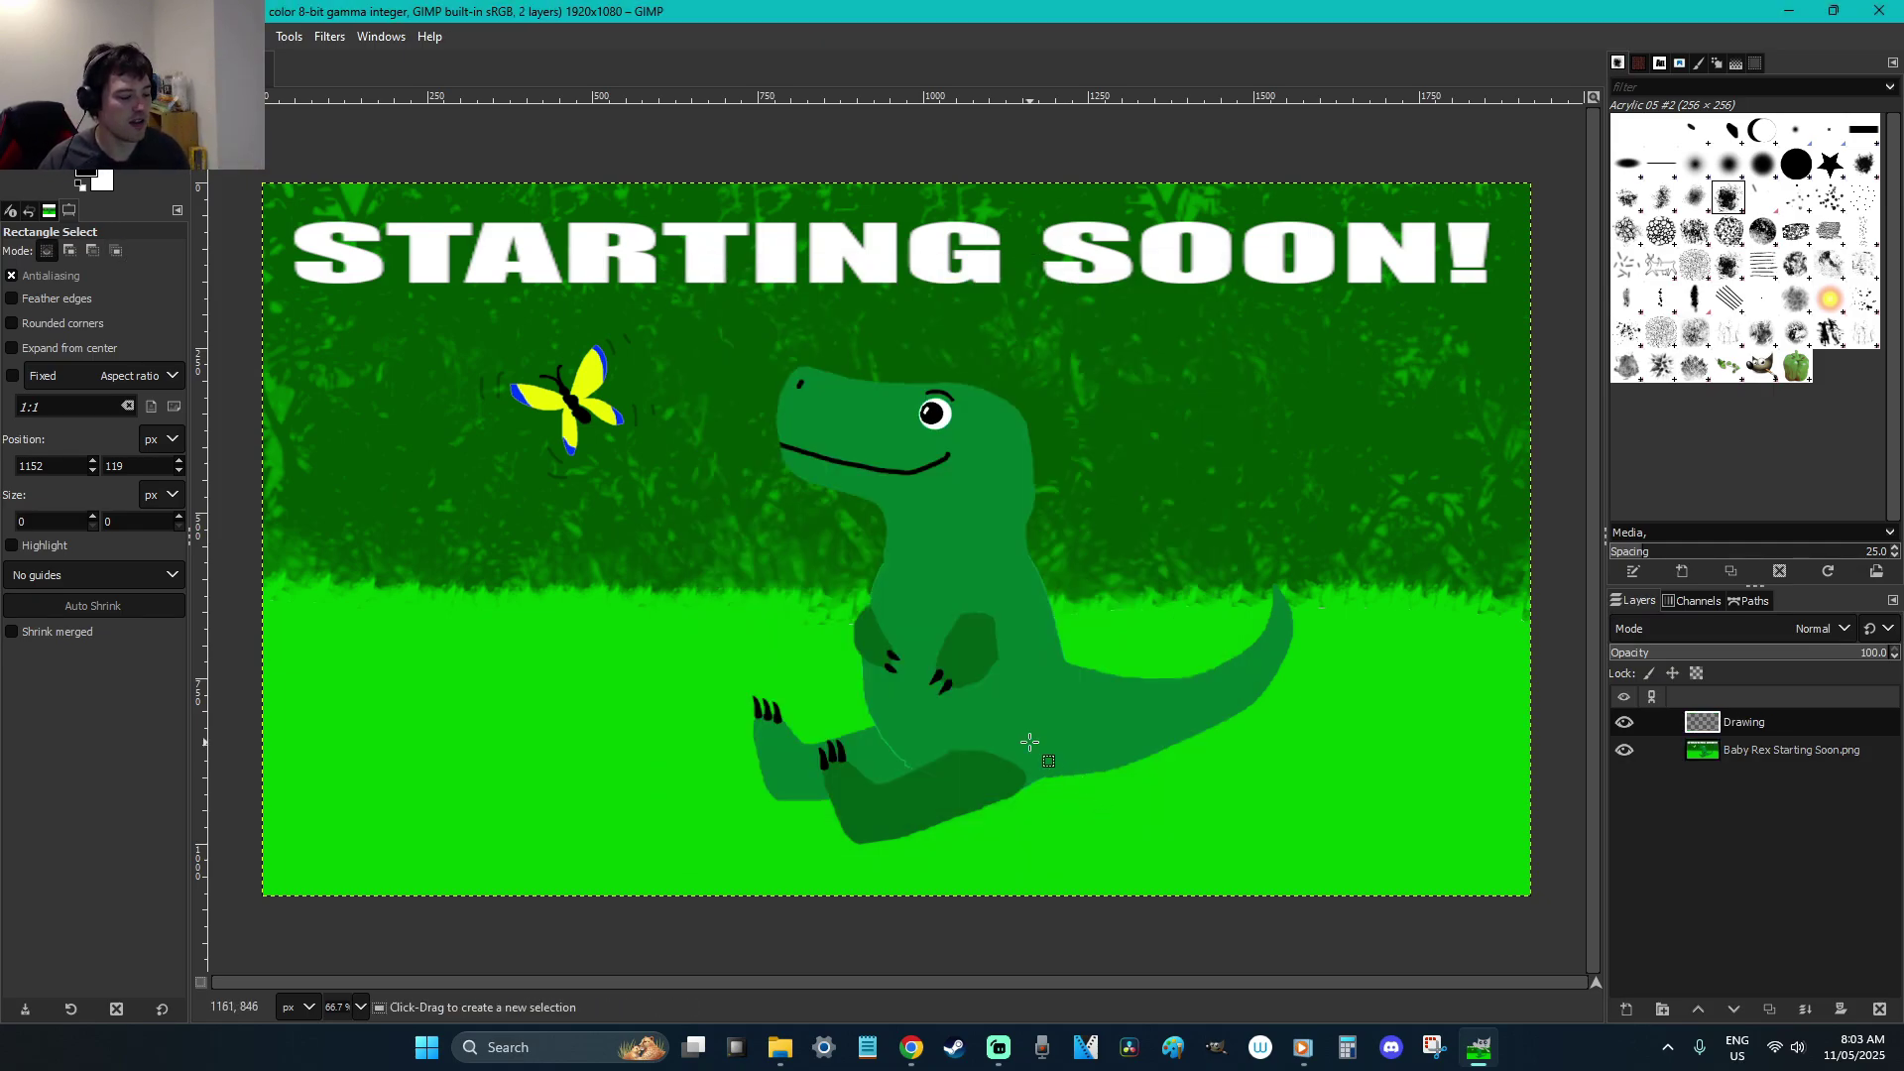
pyautogui.hotkey('ctrl', 'z')
# Create a new 1920 × 1080 px image and fill its background with mid grey using Bucket Fill
pyautogui.hotkey('ctrl', 'n')
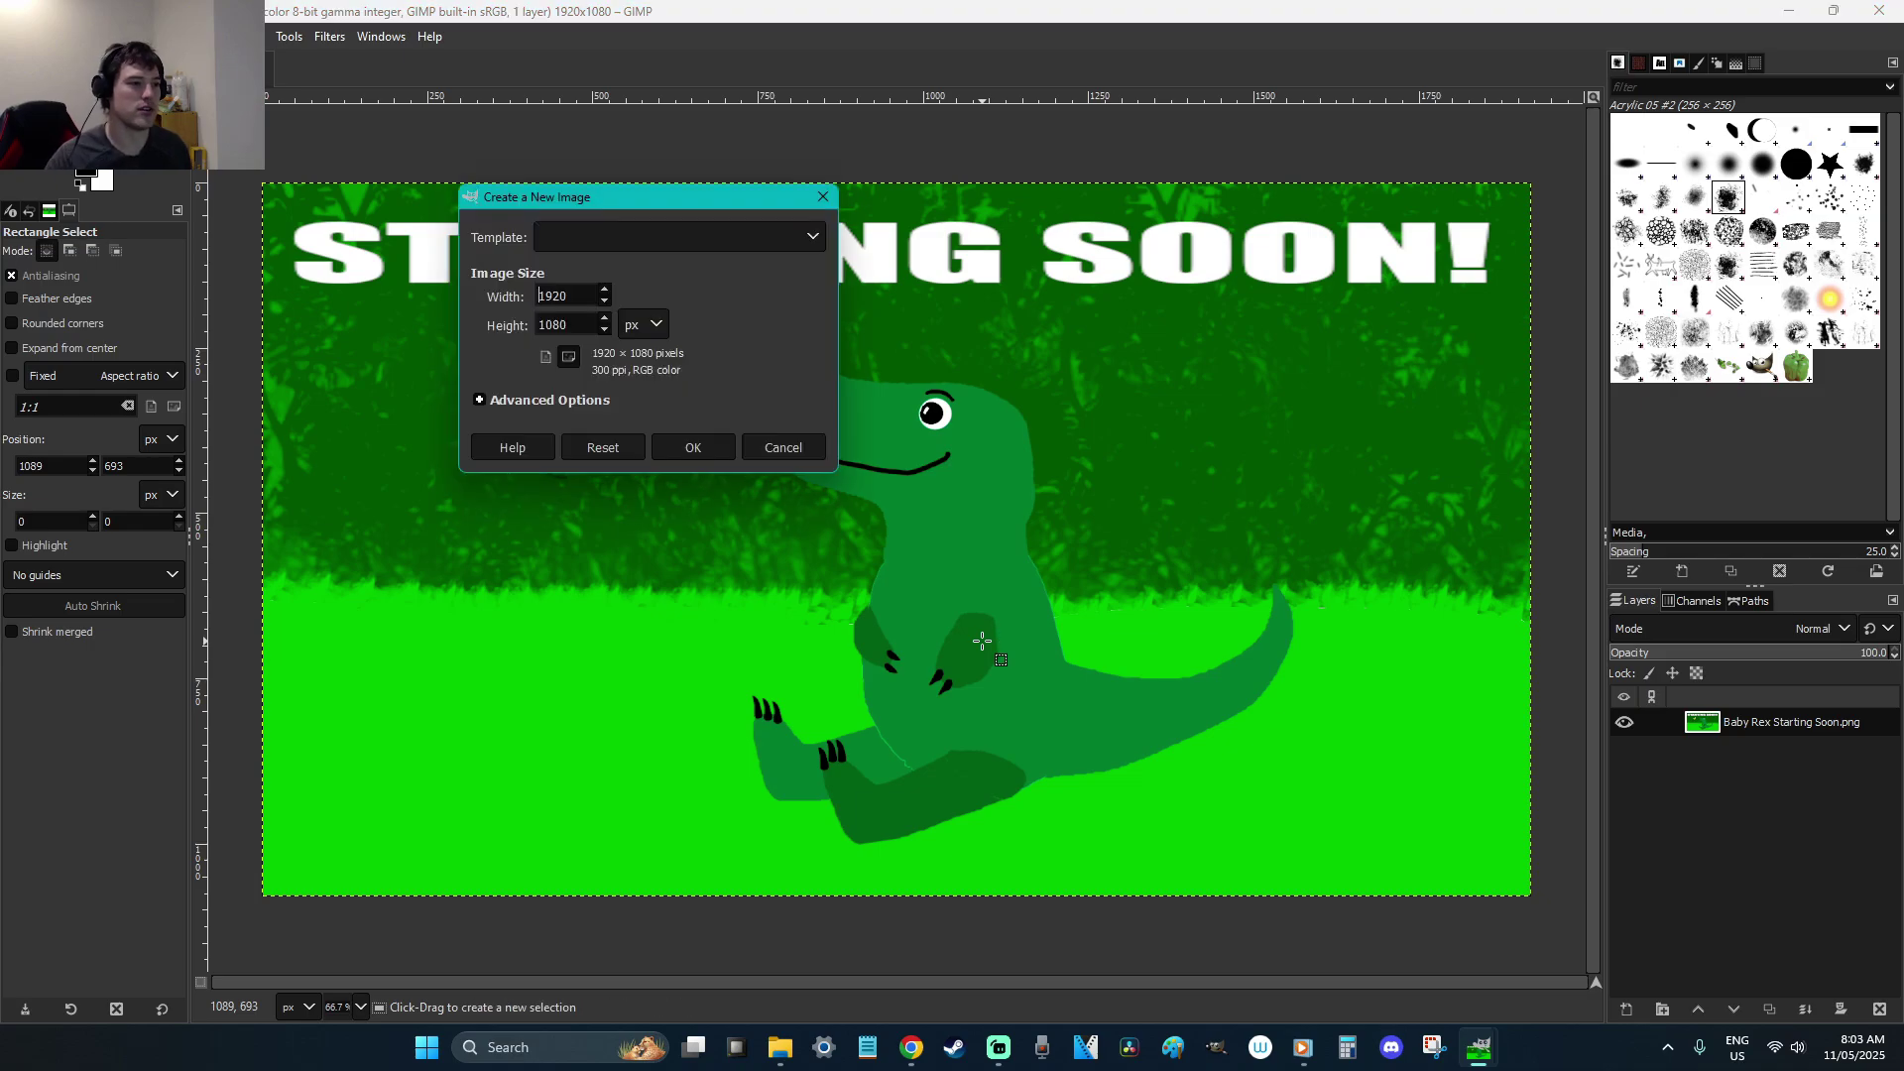
pyautogui.click(700, 446)
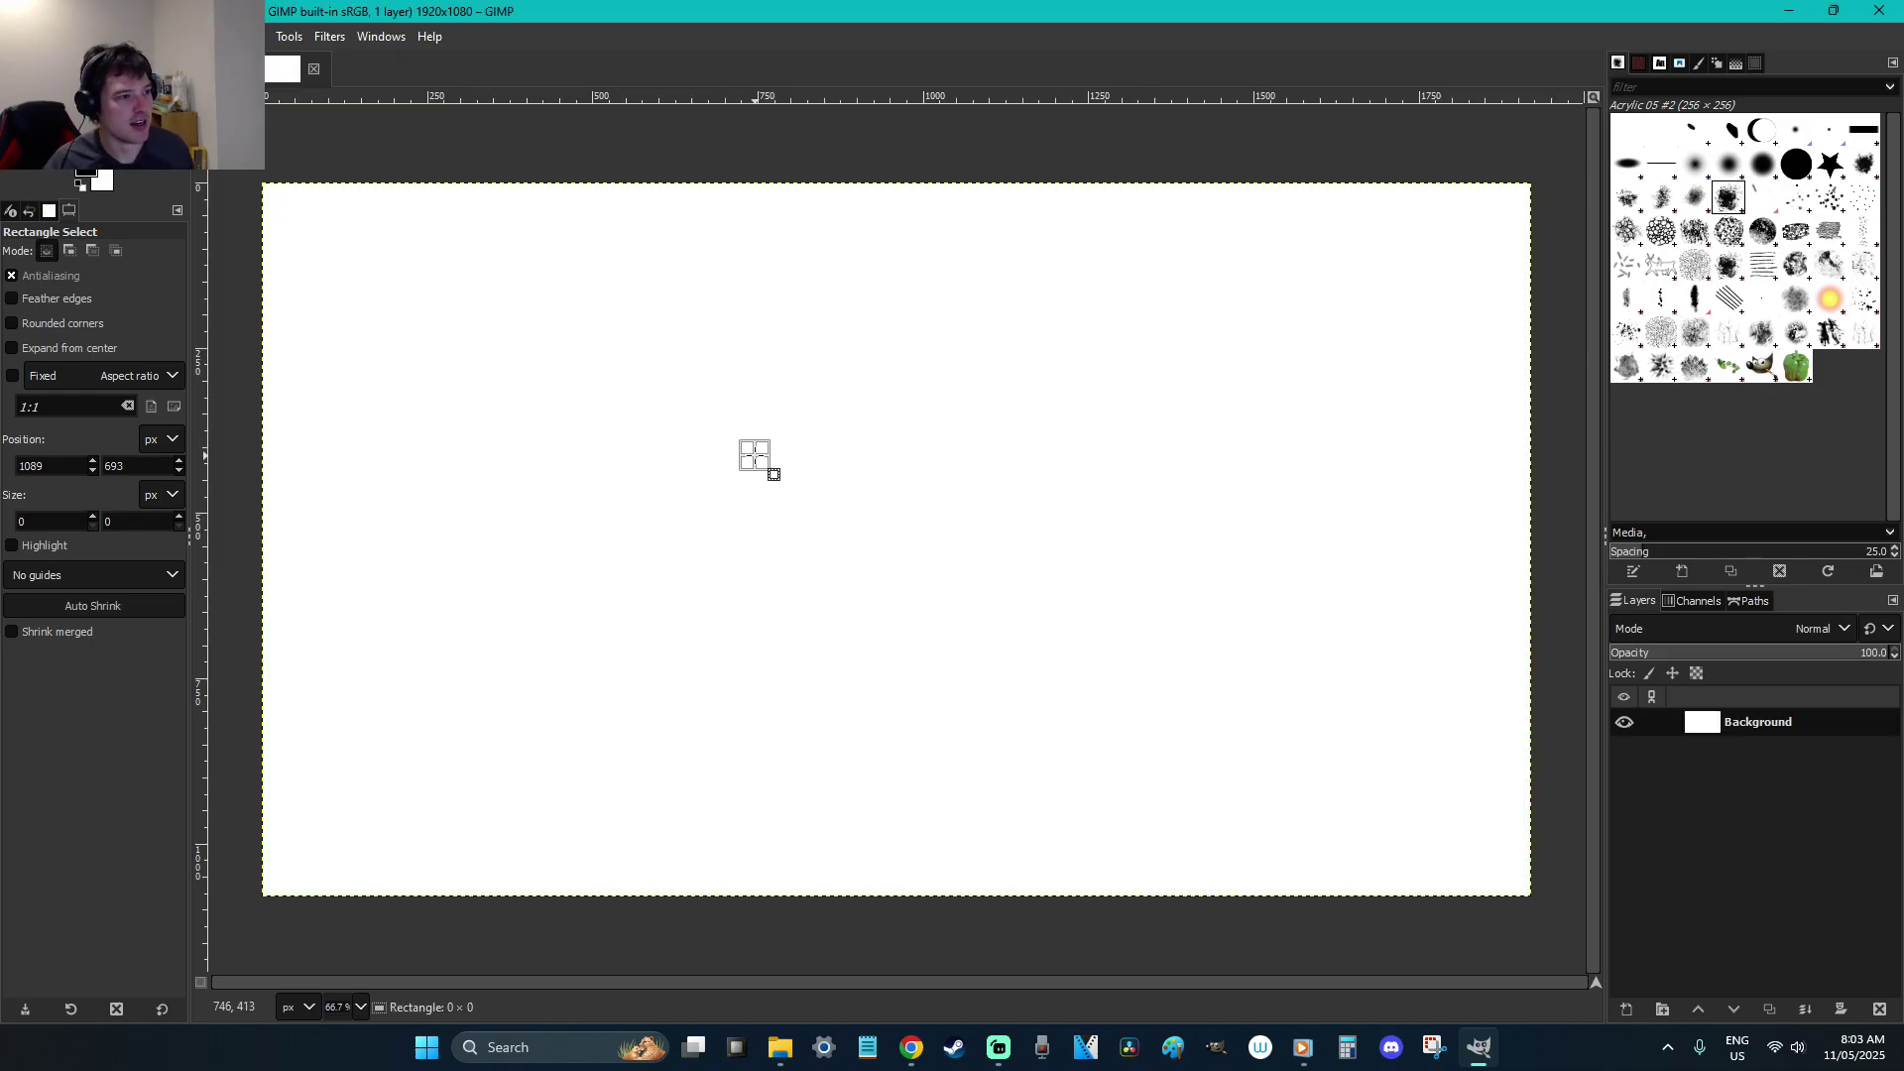
pyautogui.click(85, 175)
pyautogui.moveTo(242, 279); pyautogui.dragTo(186, 254)
pyautogui.click(462, 438)
pyautogui.hotkey('shift', 'b')
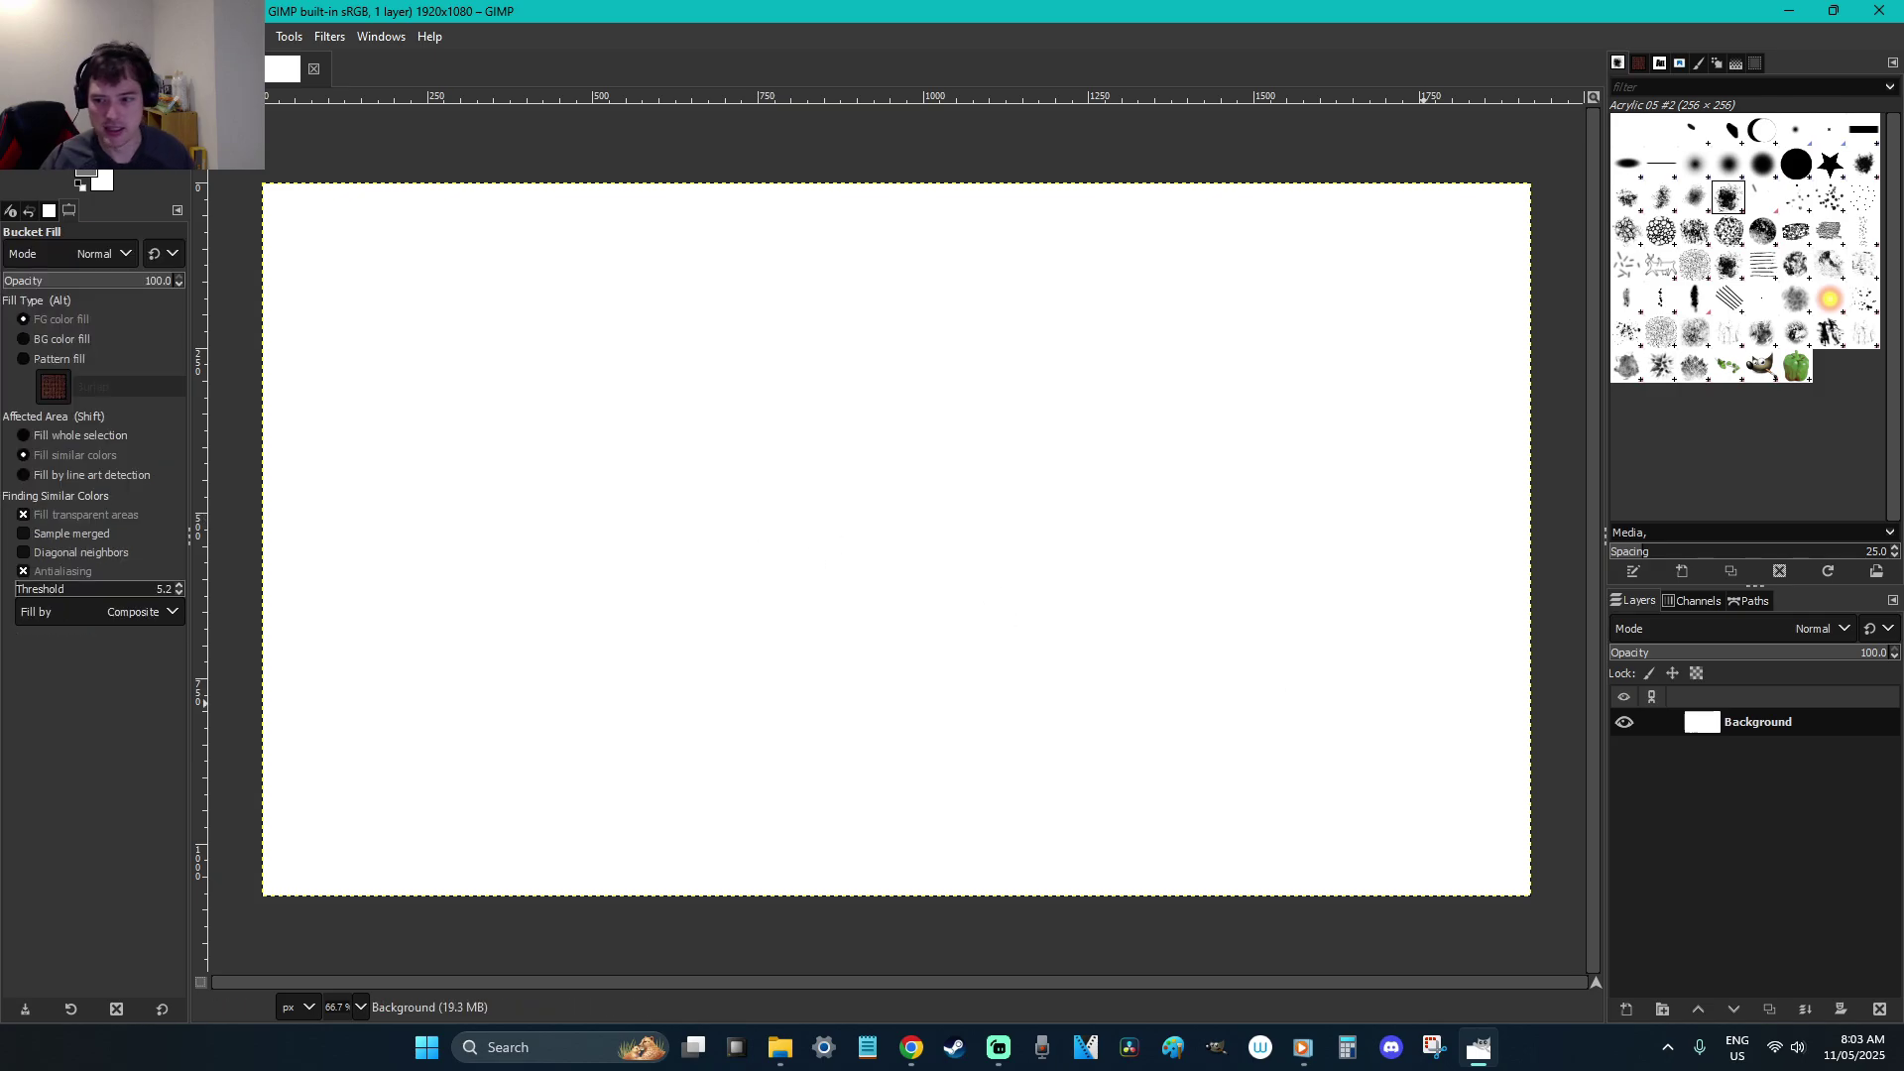
pyautogui.press('super+d')
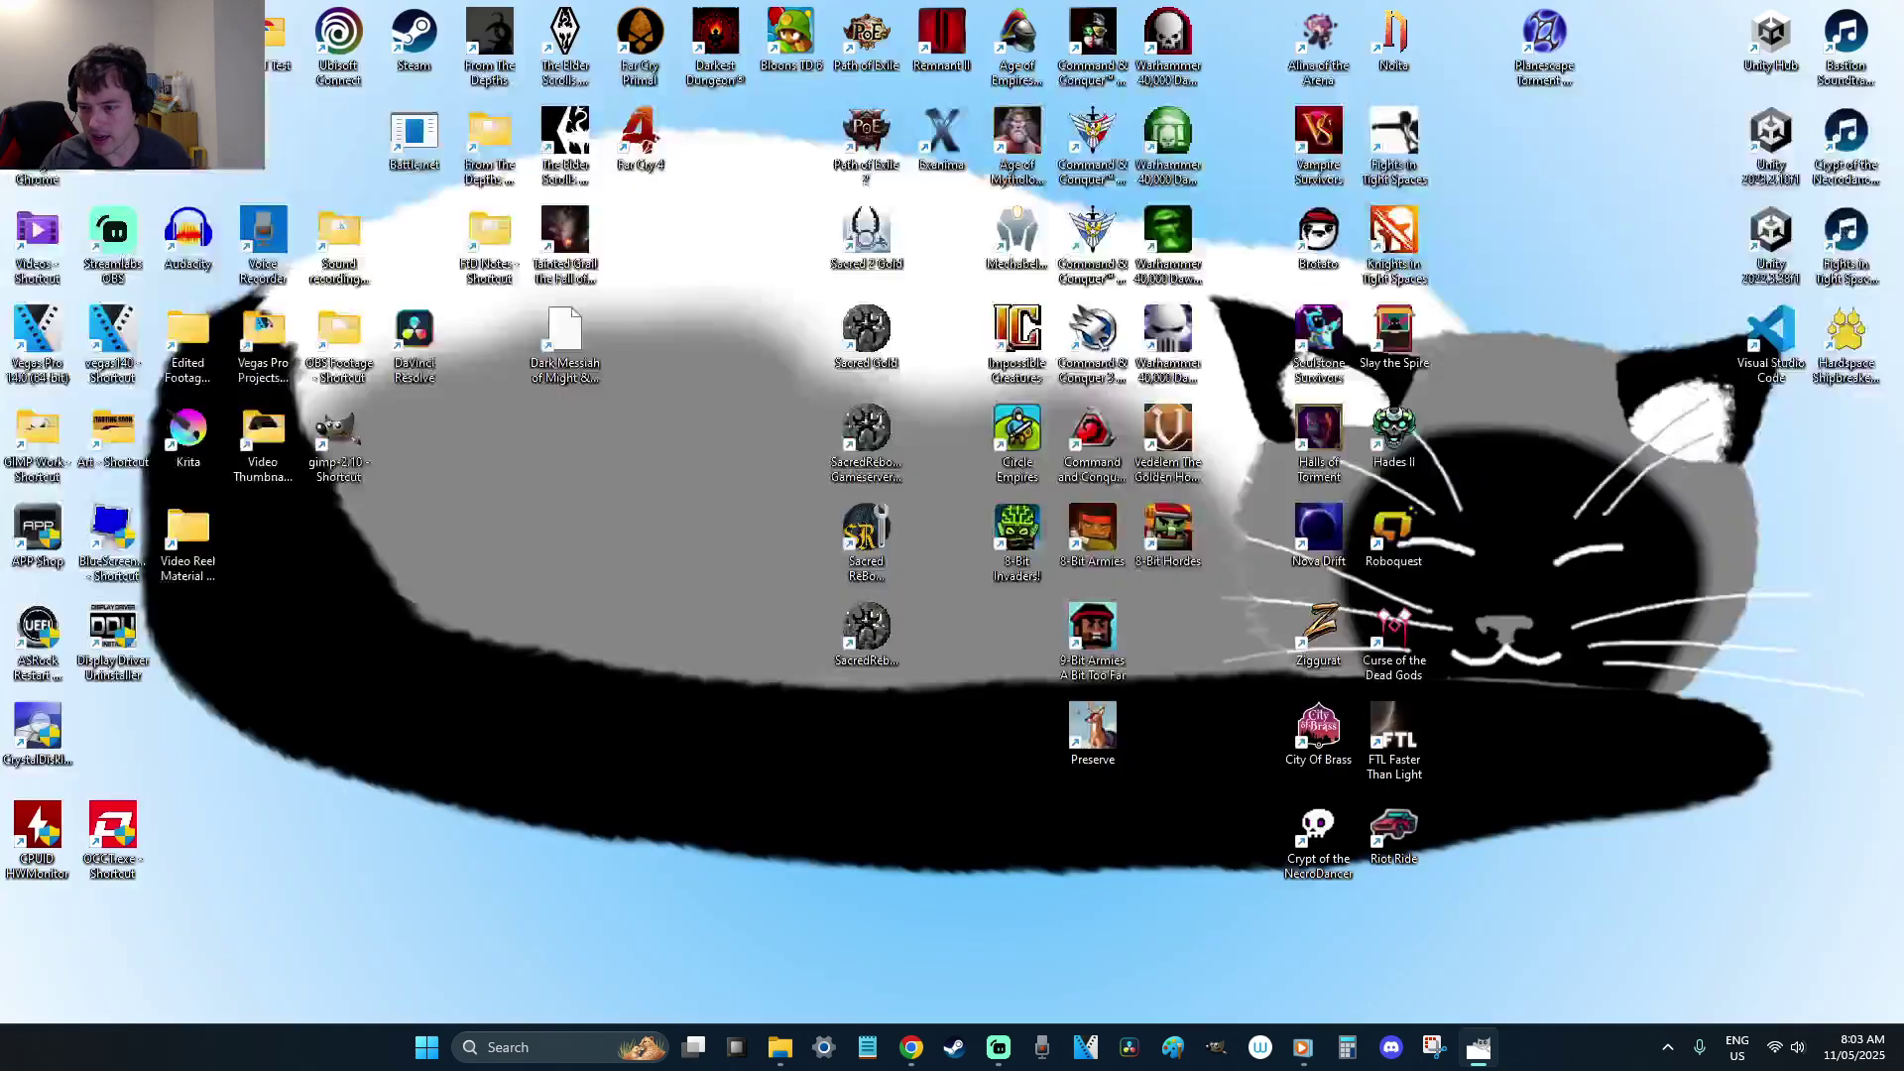
pyautogui.press('super+d')
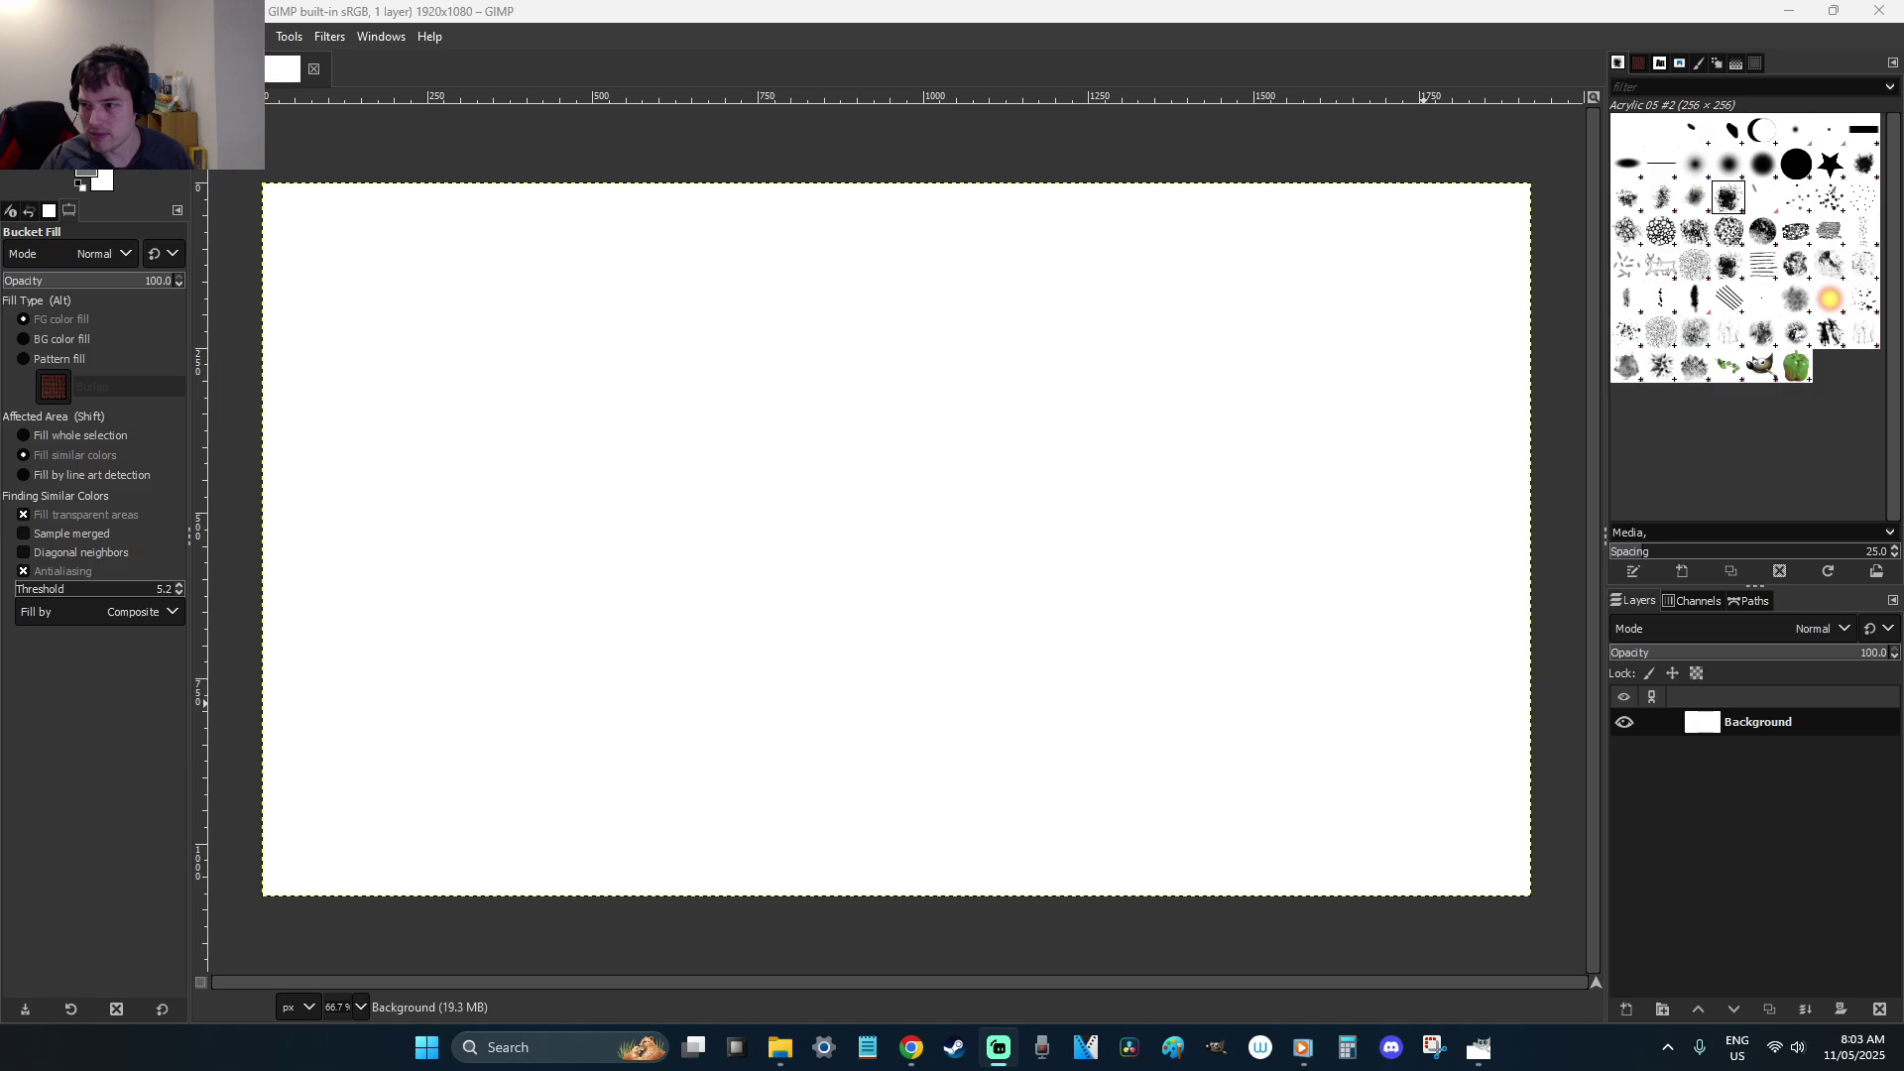
pyautogui.click(1241, 414)
pyautogui.press('r')
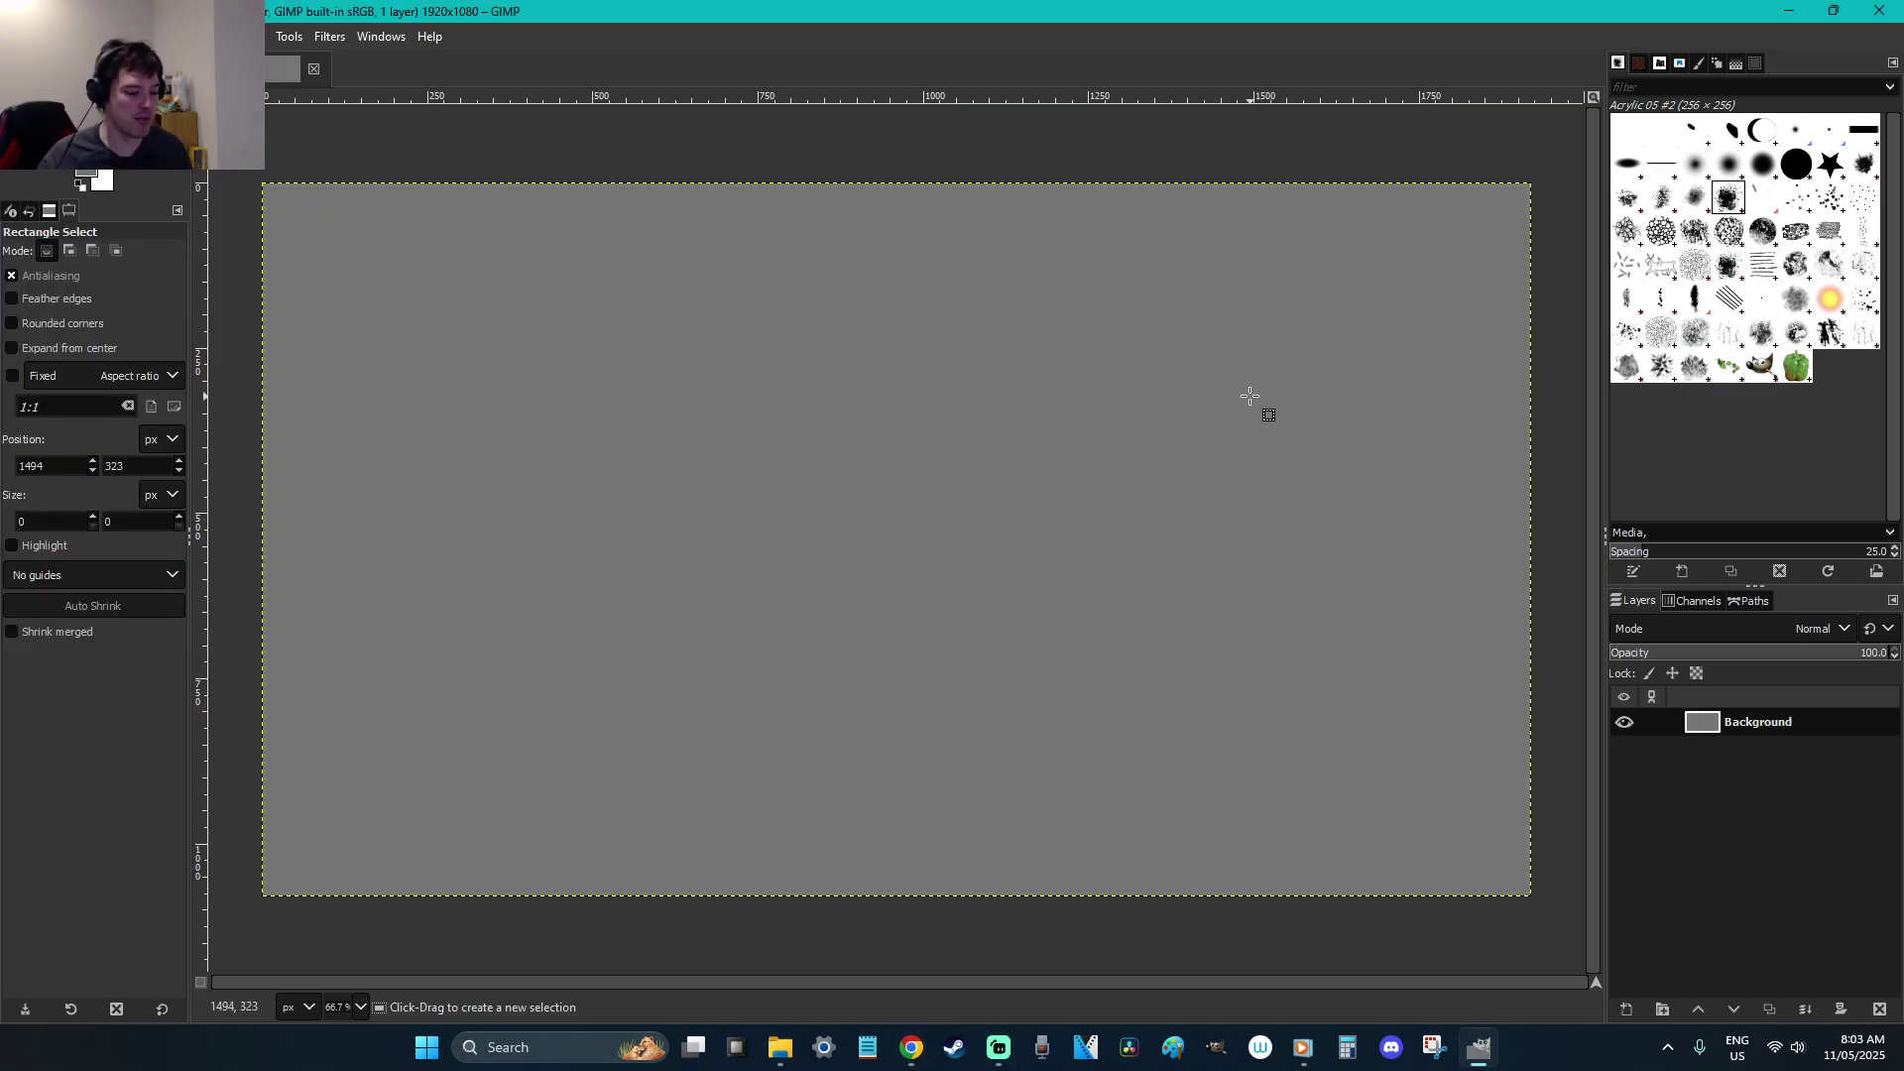
# Add a transparent 1920 × 1080 px layer named Drawing above the grey background
pyautogui.hotkey('shift', 'ctrl', 'n')
pyautogui.click(1091, 774)
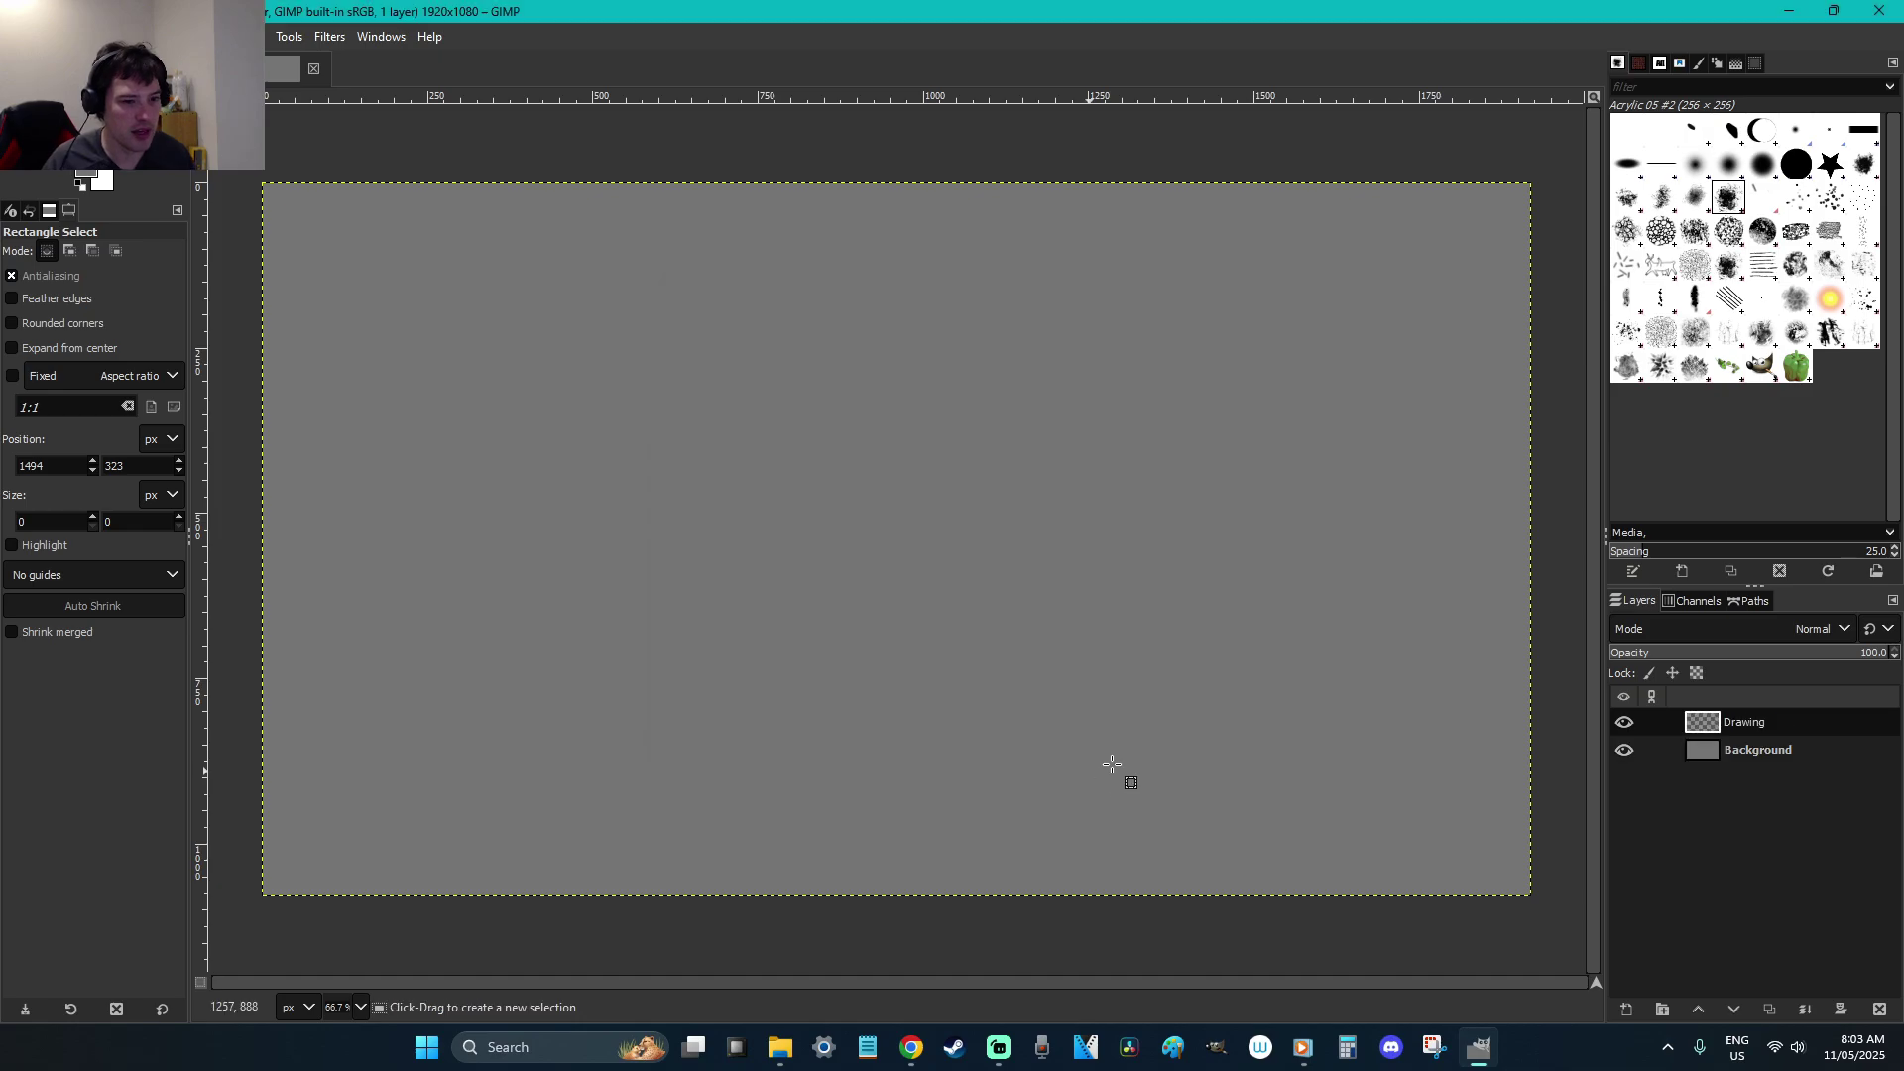
pyautogui.click(1369, 694)
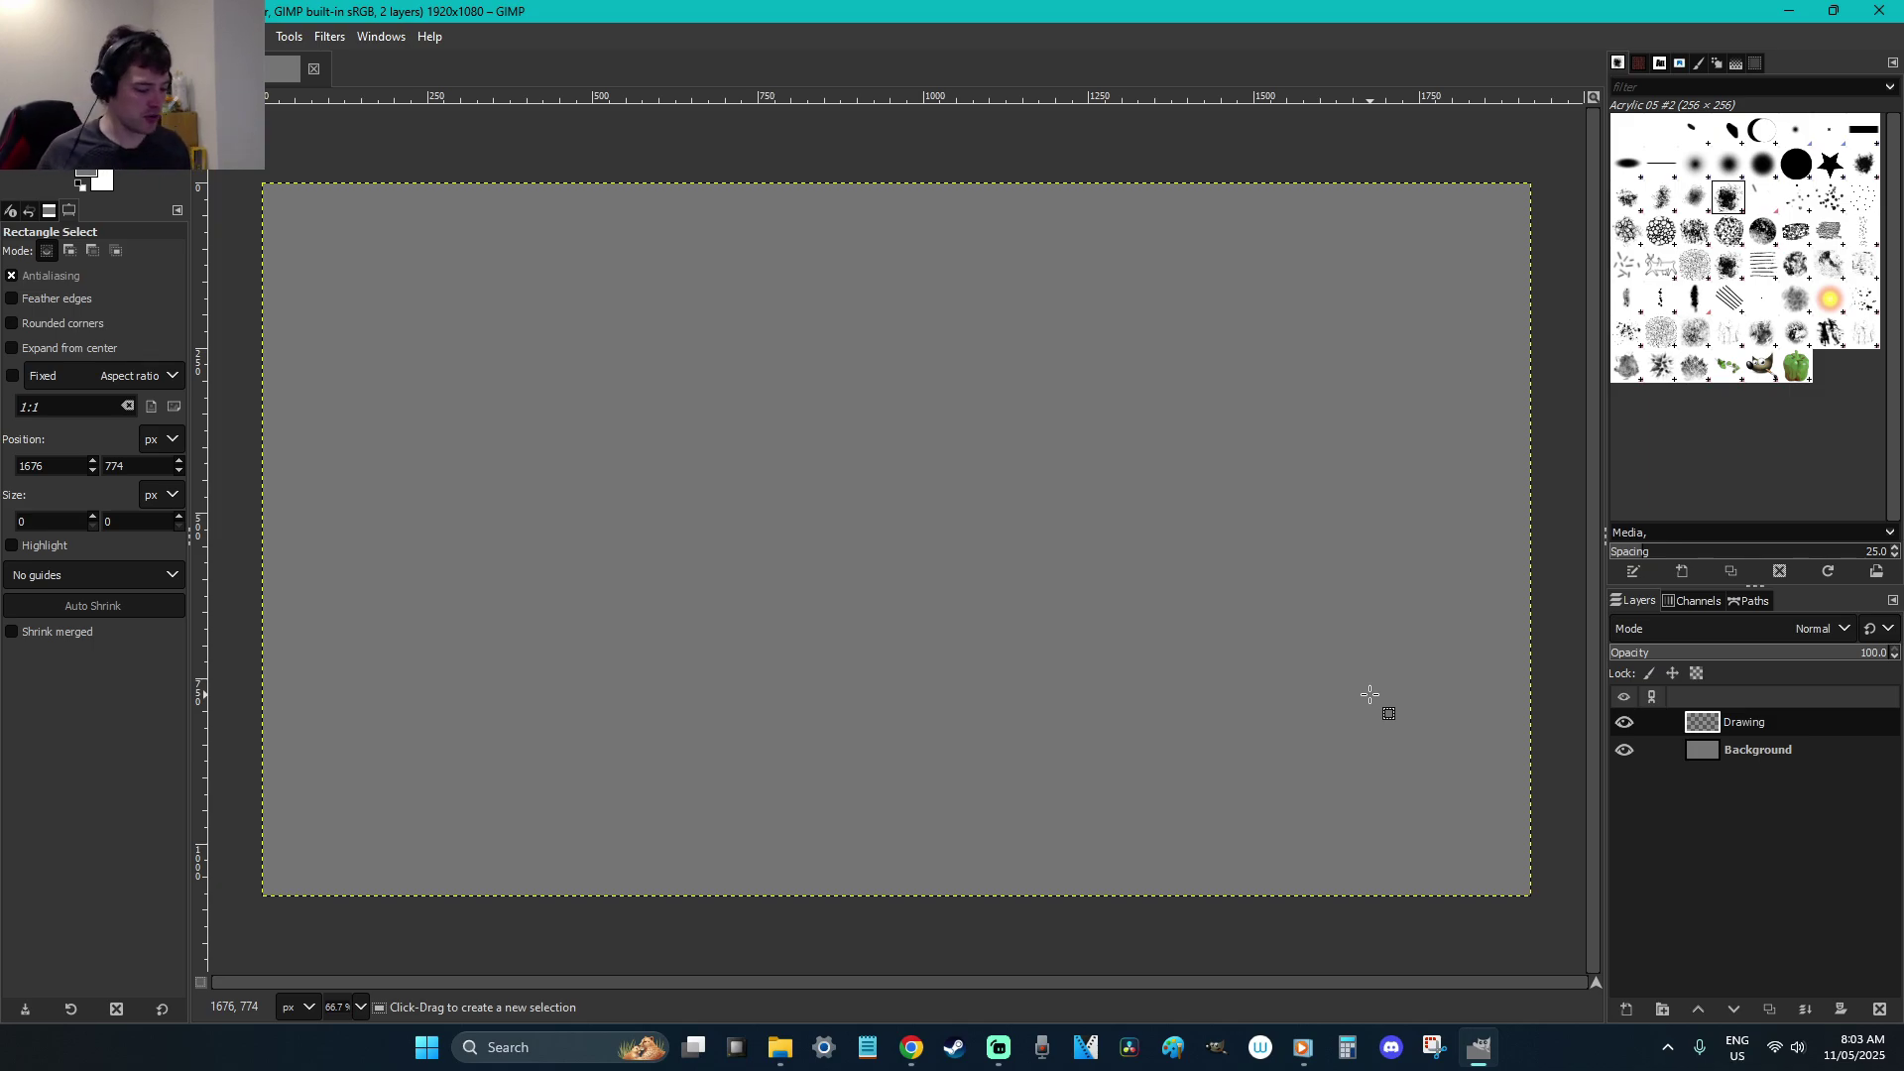
pyautogui.hotkey('ctrl', 'n')
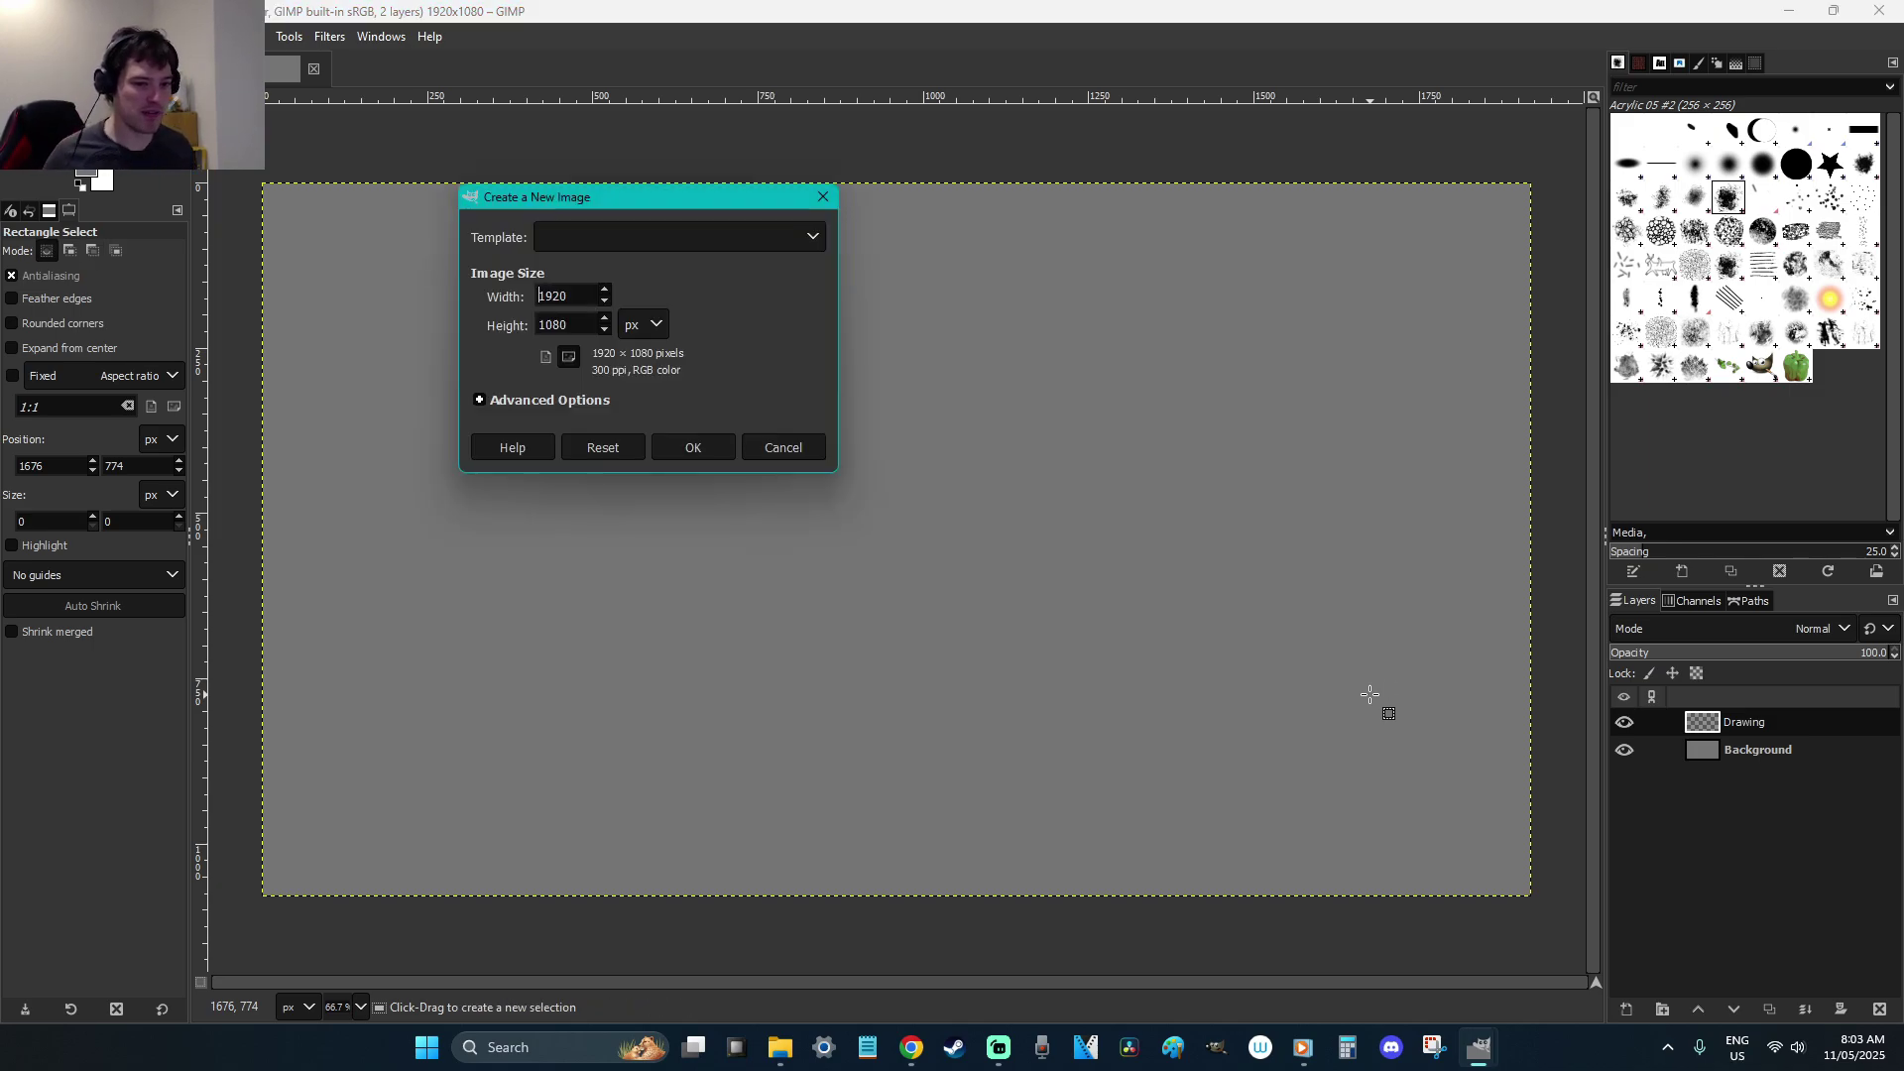
pyautogui.click(695, 446)
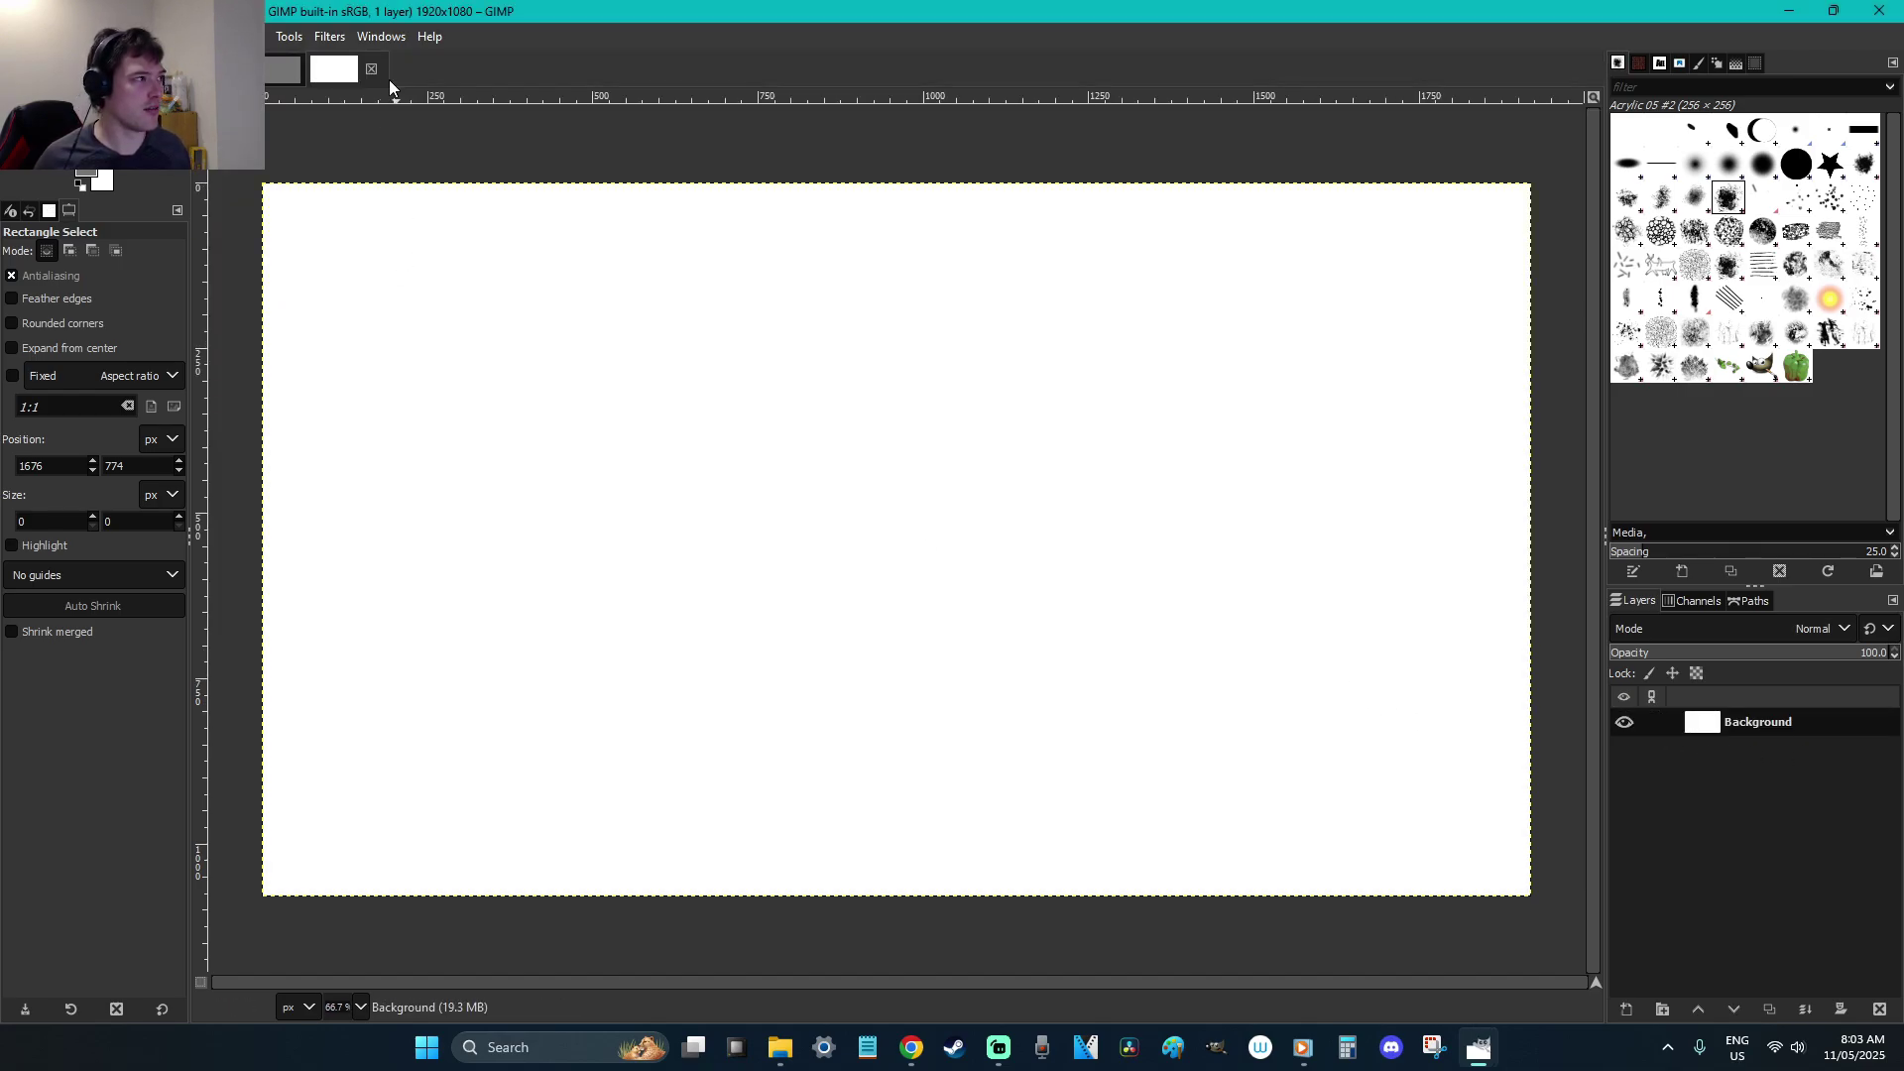
pyautogui.click(371, 69)
# Add a second transparent layer and move it below the Drawing layer
pyautogui.hotkey('ctrl', 'shift', 'n')
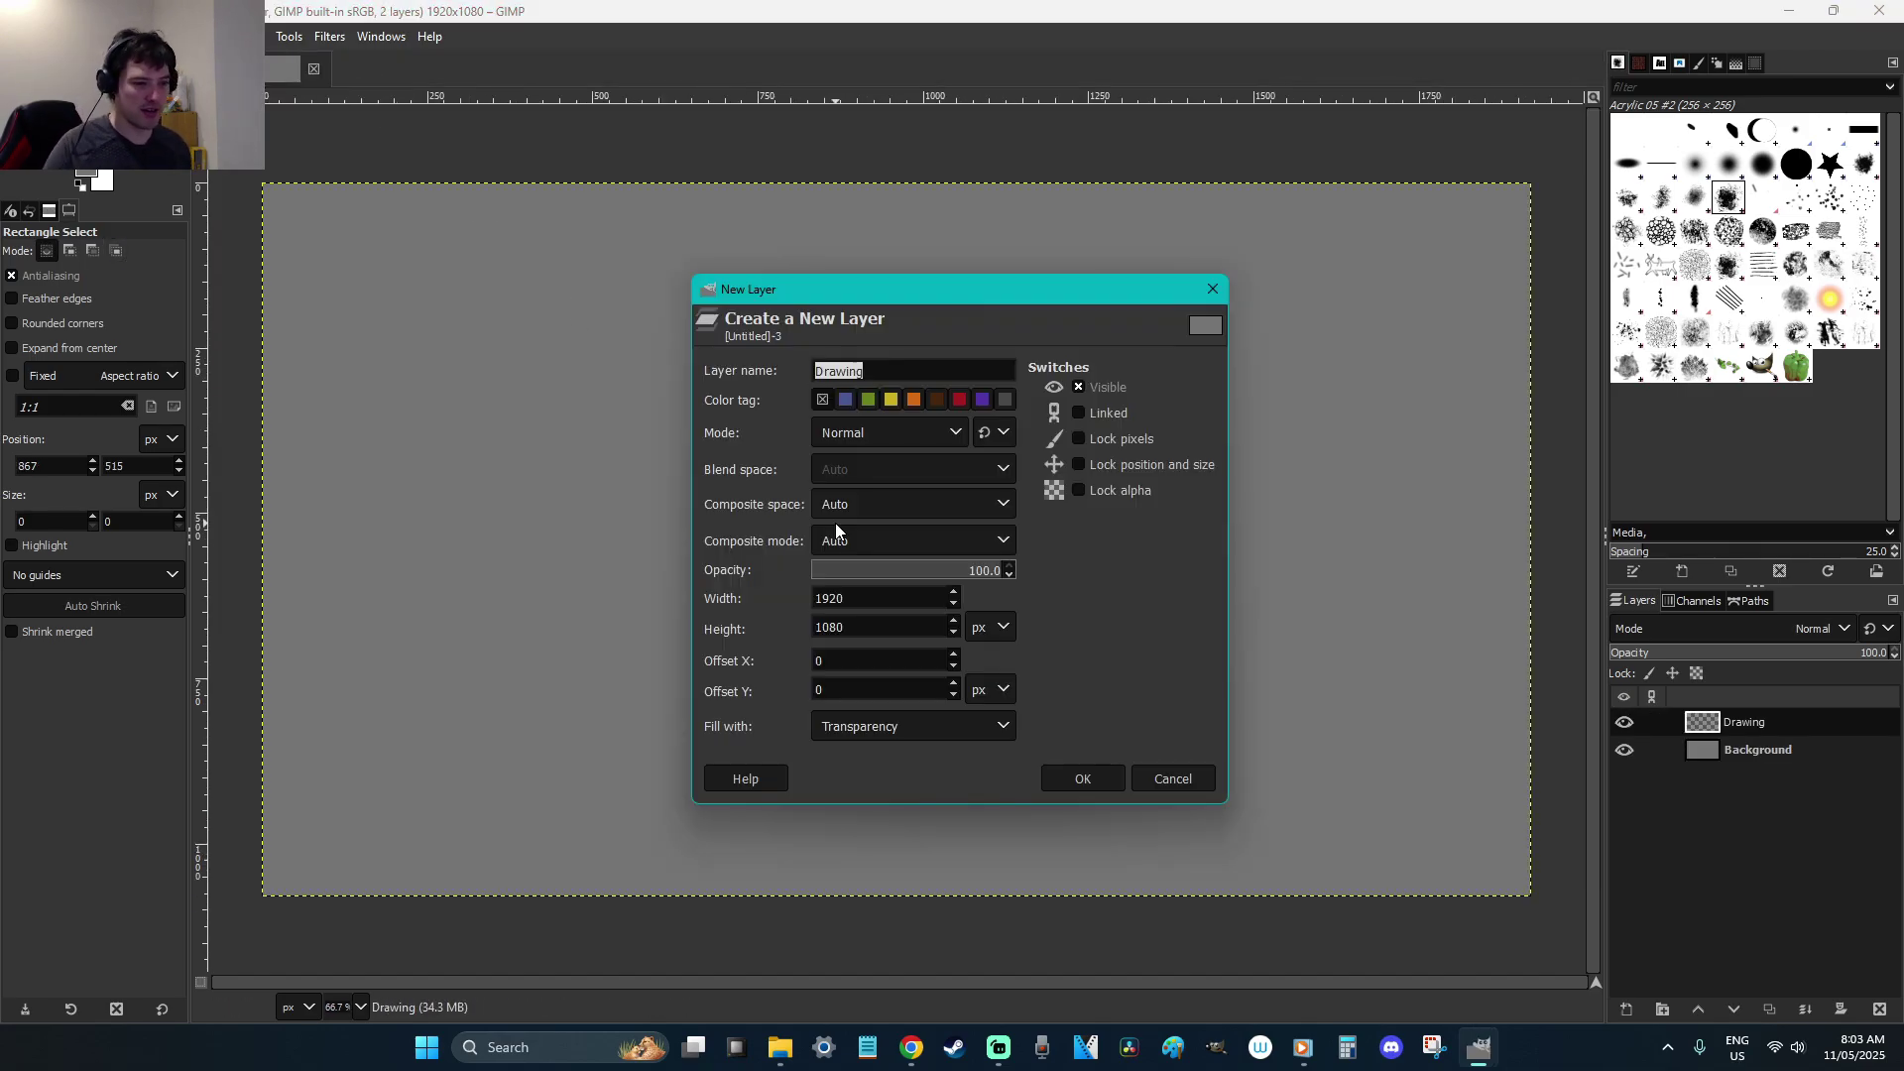
pyautogui.click(1084, 785)
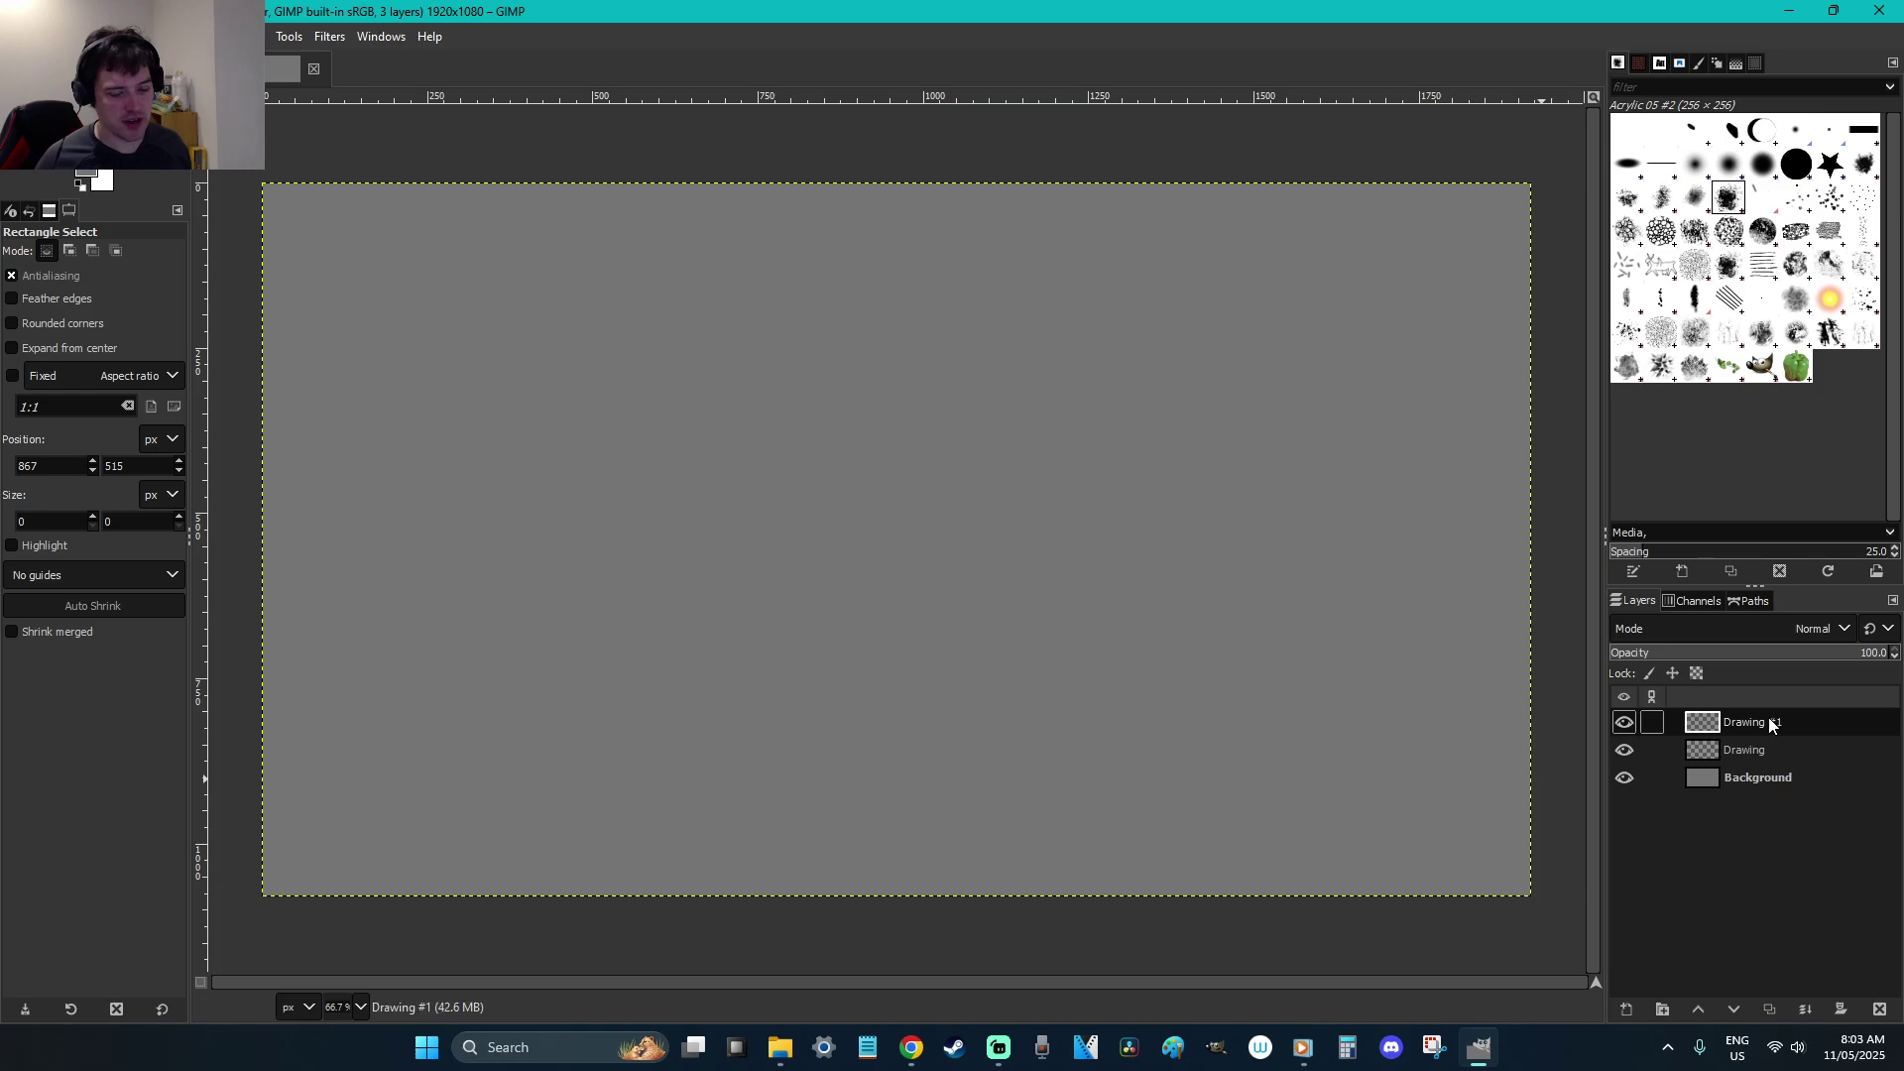
pyautogui.moveTo(1775, 762); pyautogui.dragTo(1775, 760)
# Rename the layer between Drawing and Background as Reference
pyautogui.doubleClick(1750, 750)
pyautogui.write('Referebce')
pyautogui.press('Return')
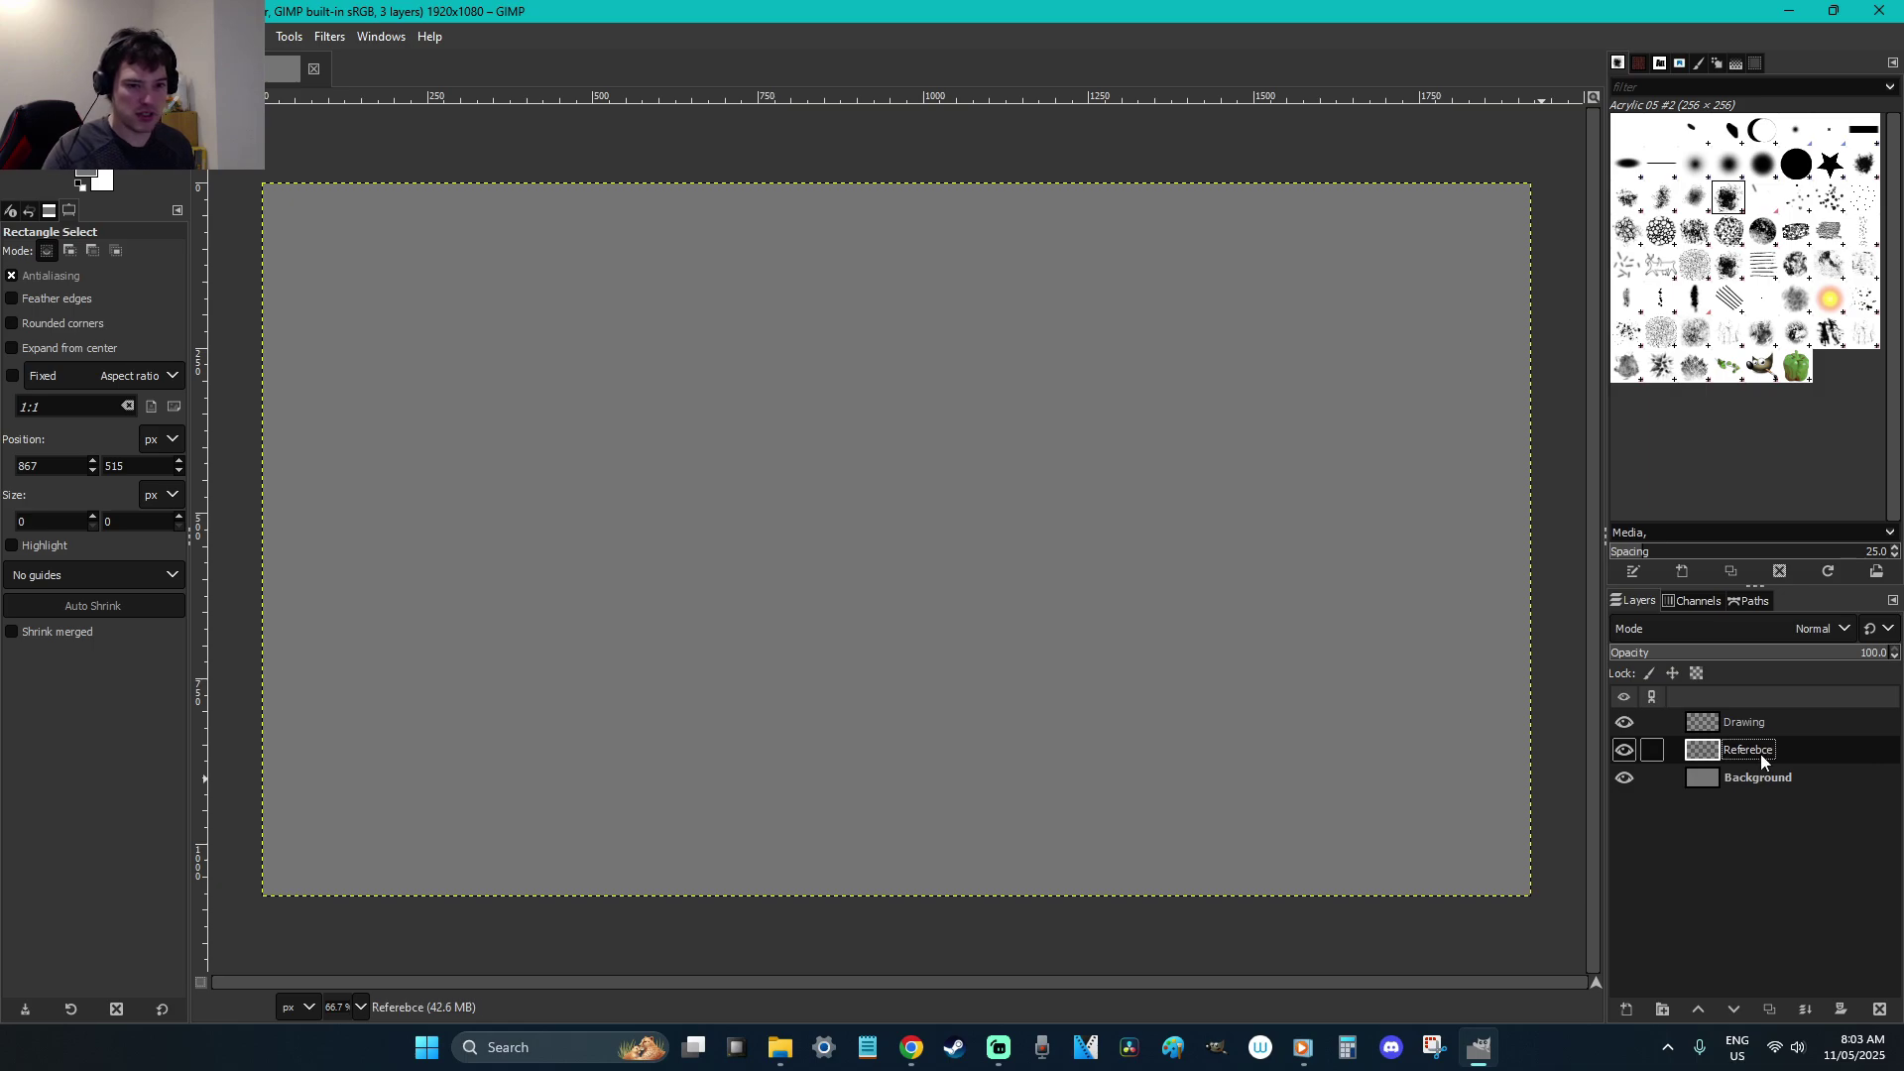
pyautogui.doubleClick(1759, 754)
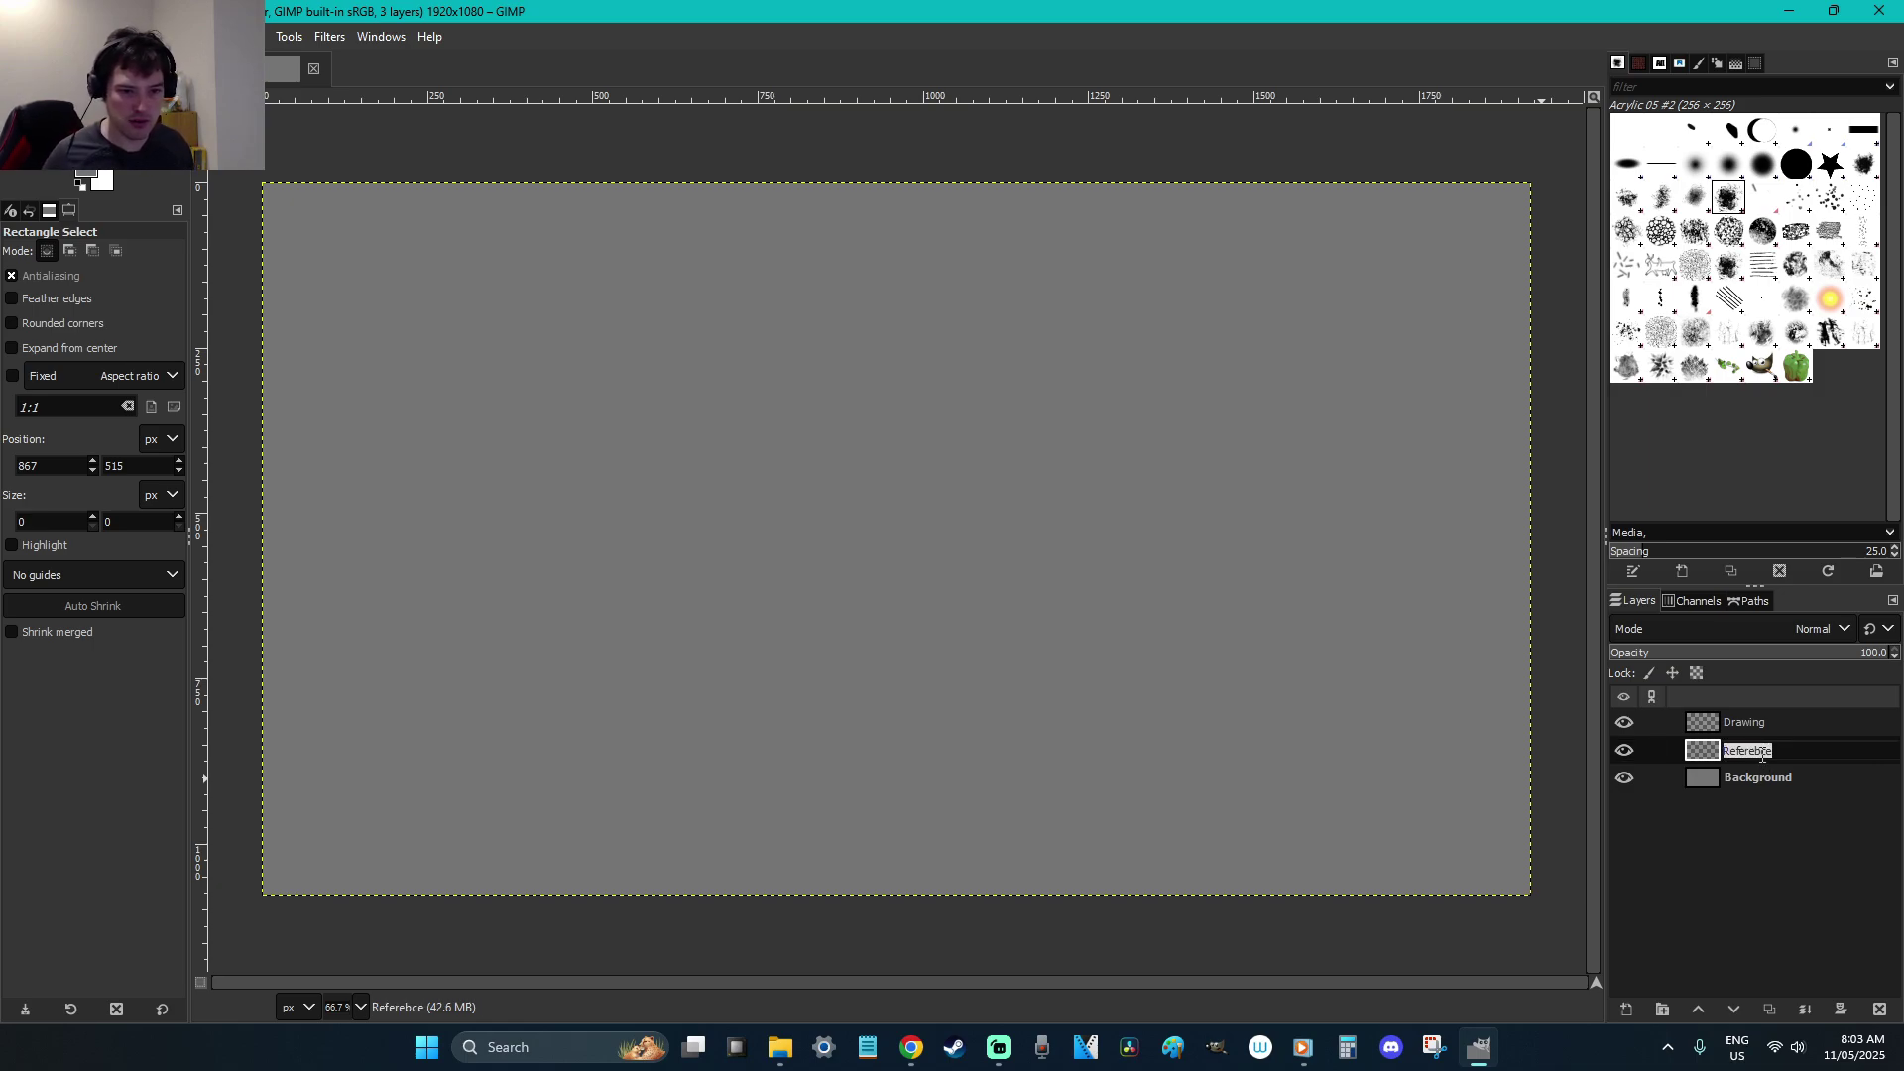
pyautogui.write('Reference')
pyautogui.press('Return')
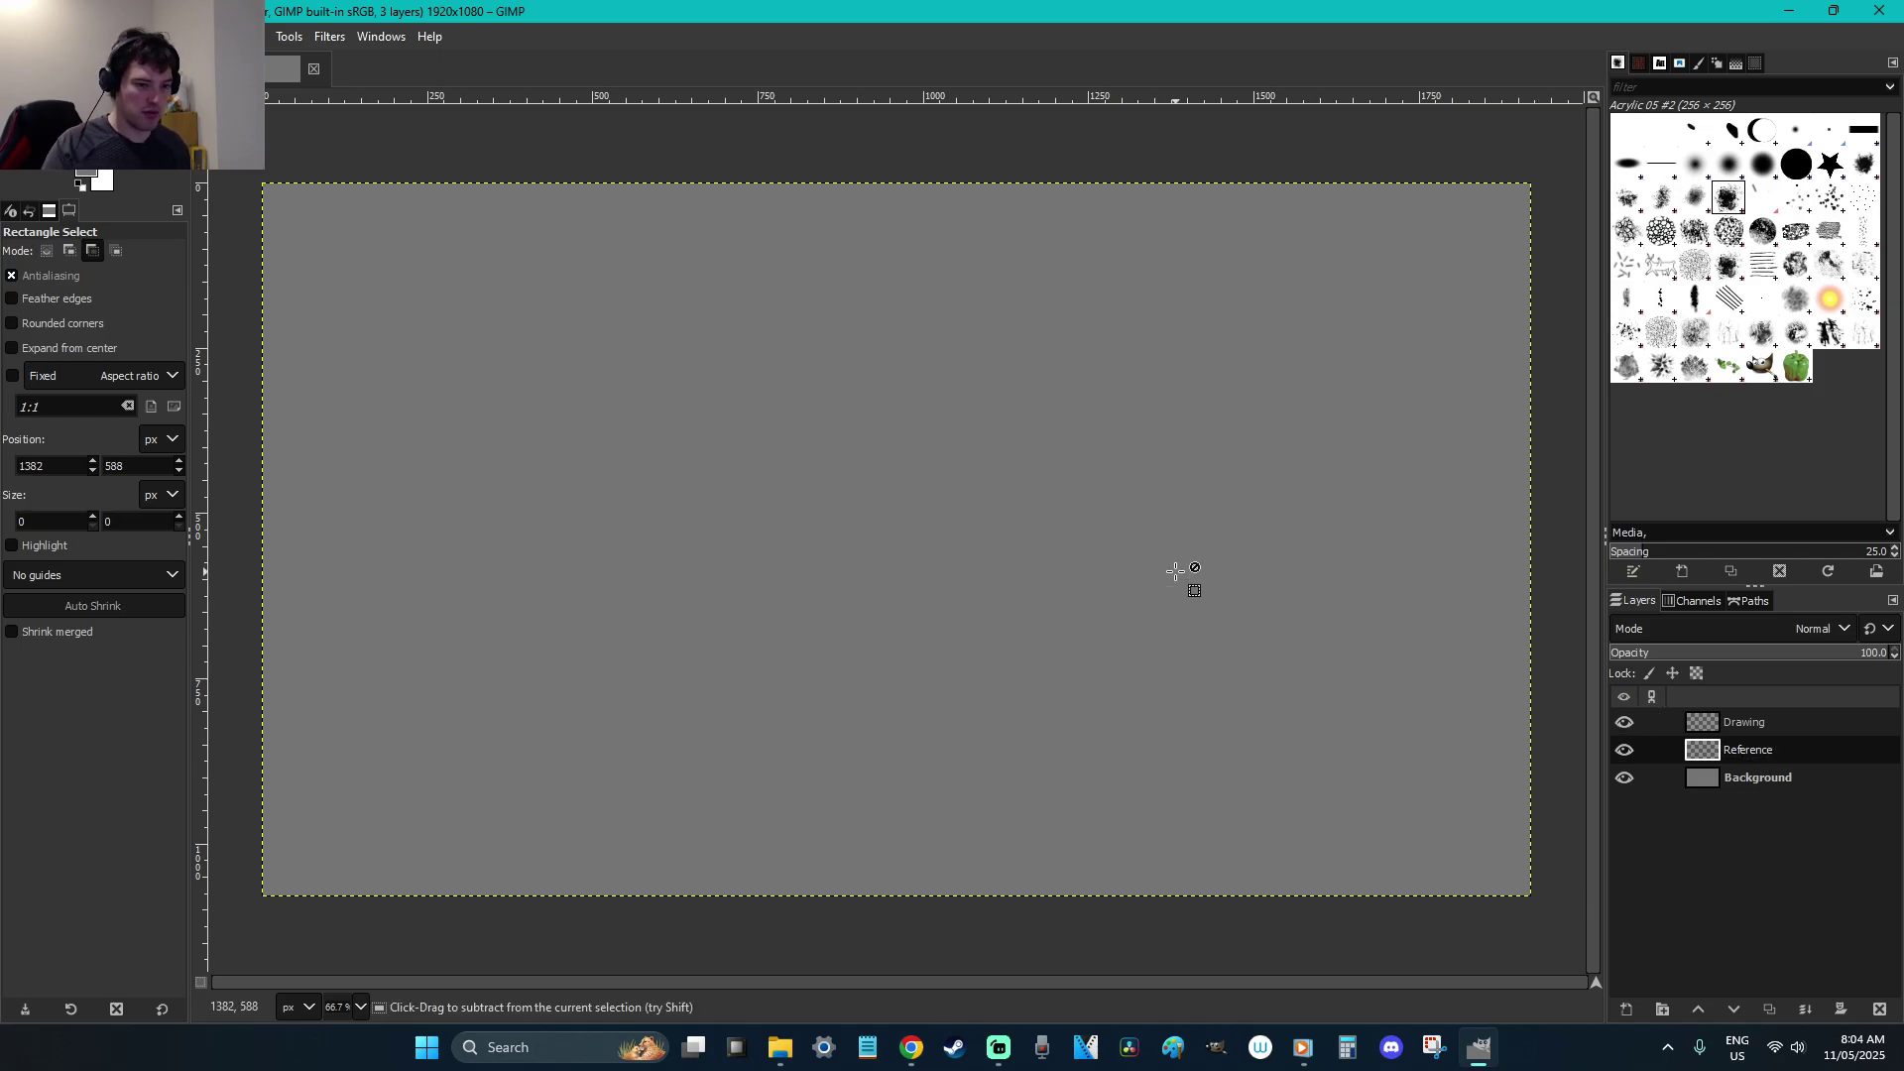
# Add another transparent layer directly above Reference and rename it as Size Comparison
pyautogui.hotkey('shift', 'ctrl', 'n')
pyautogui.click(1118, 775)
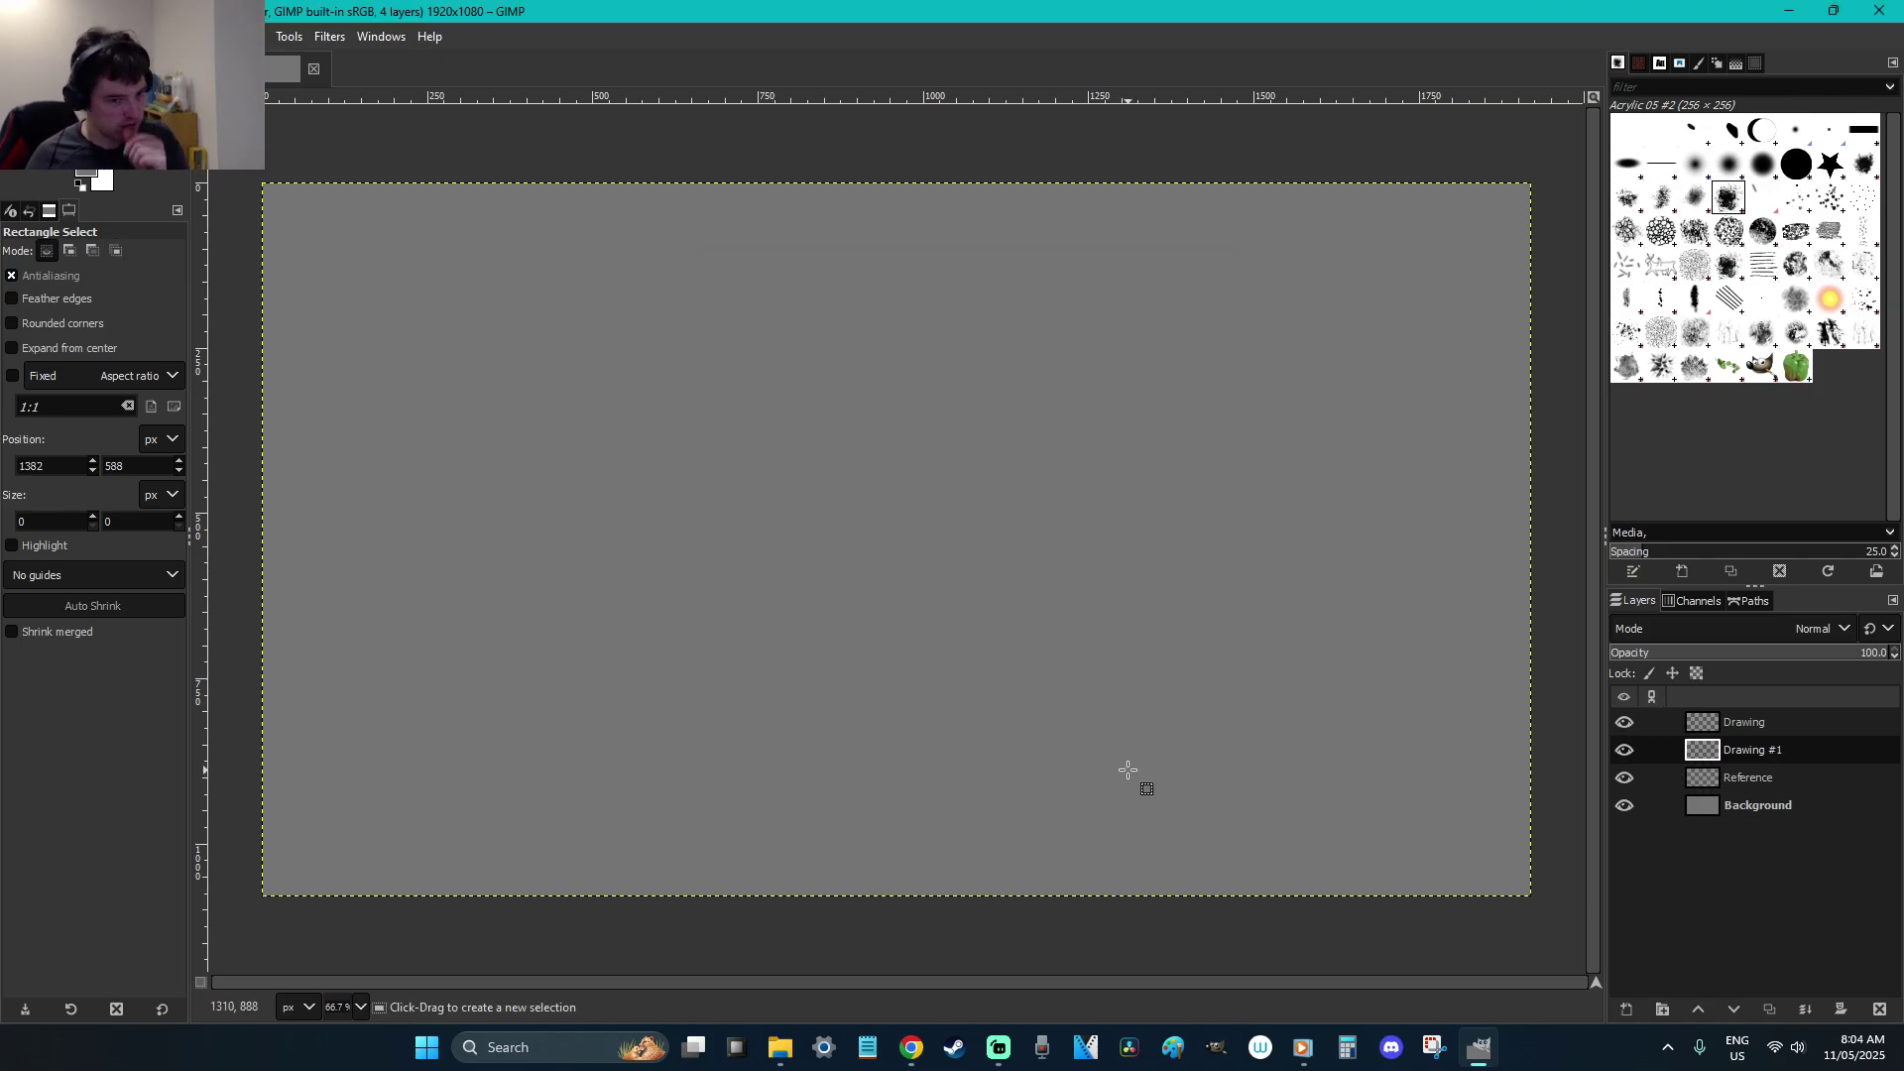
pyautogui.doubleClick(1767, 752)
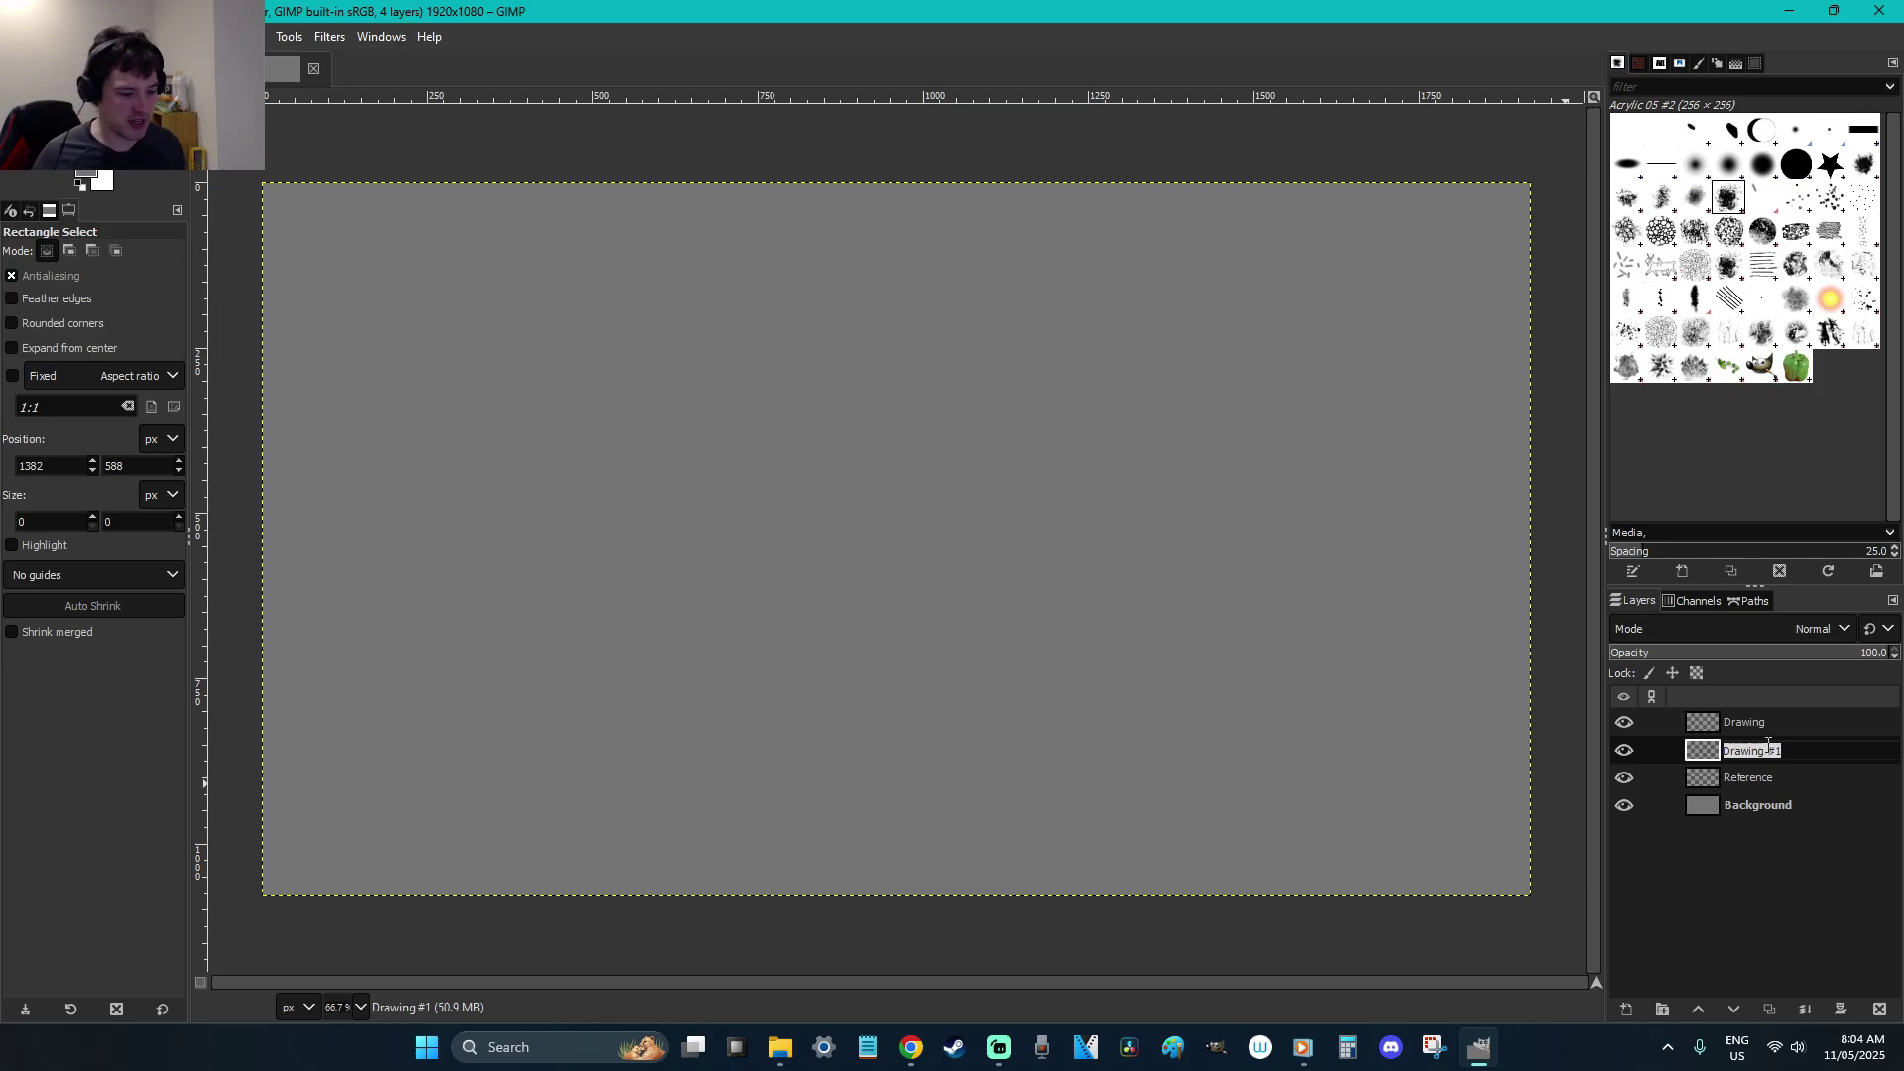
pyautogui.write('Size Co')
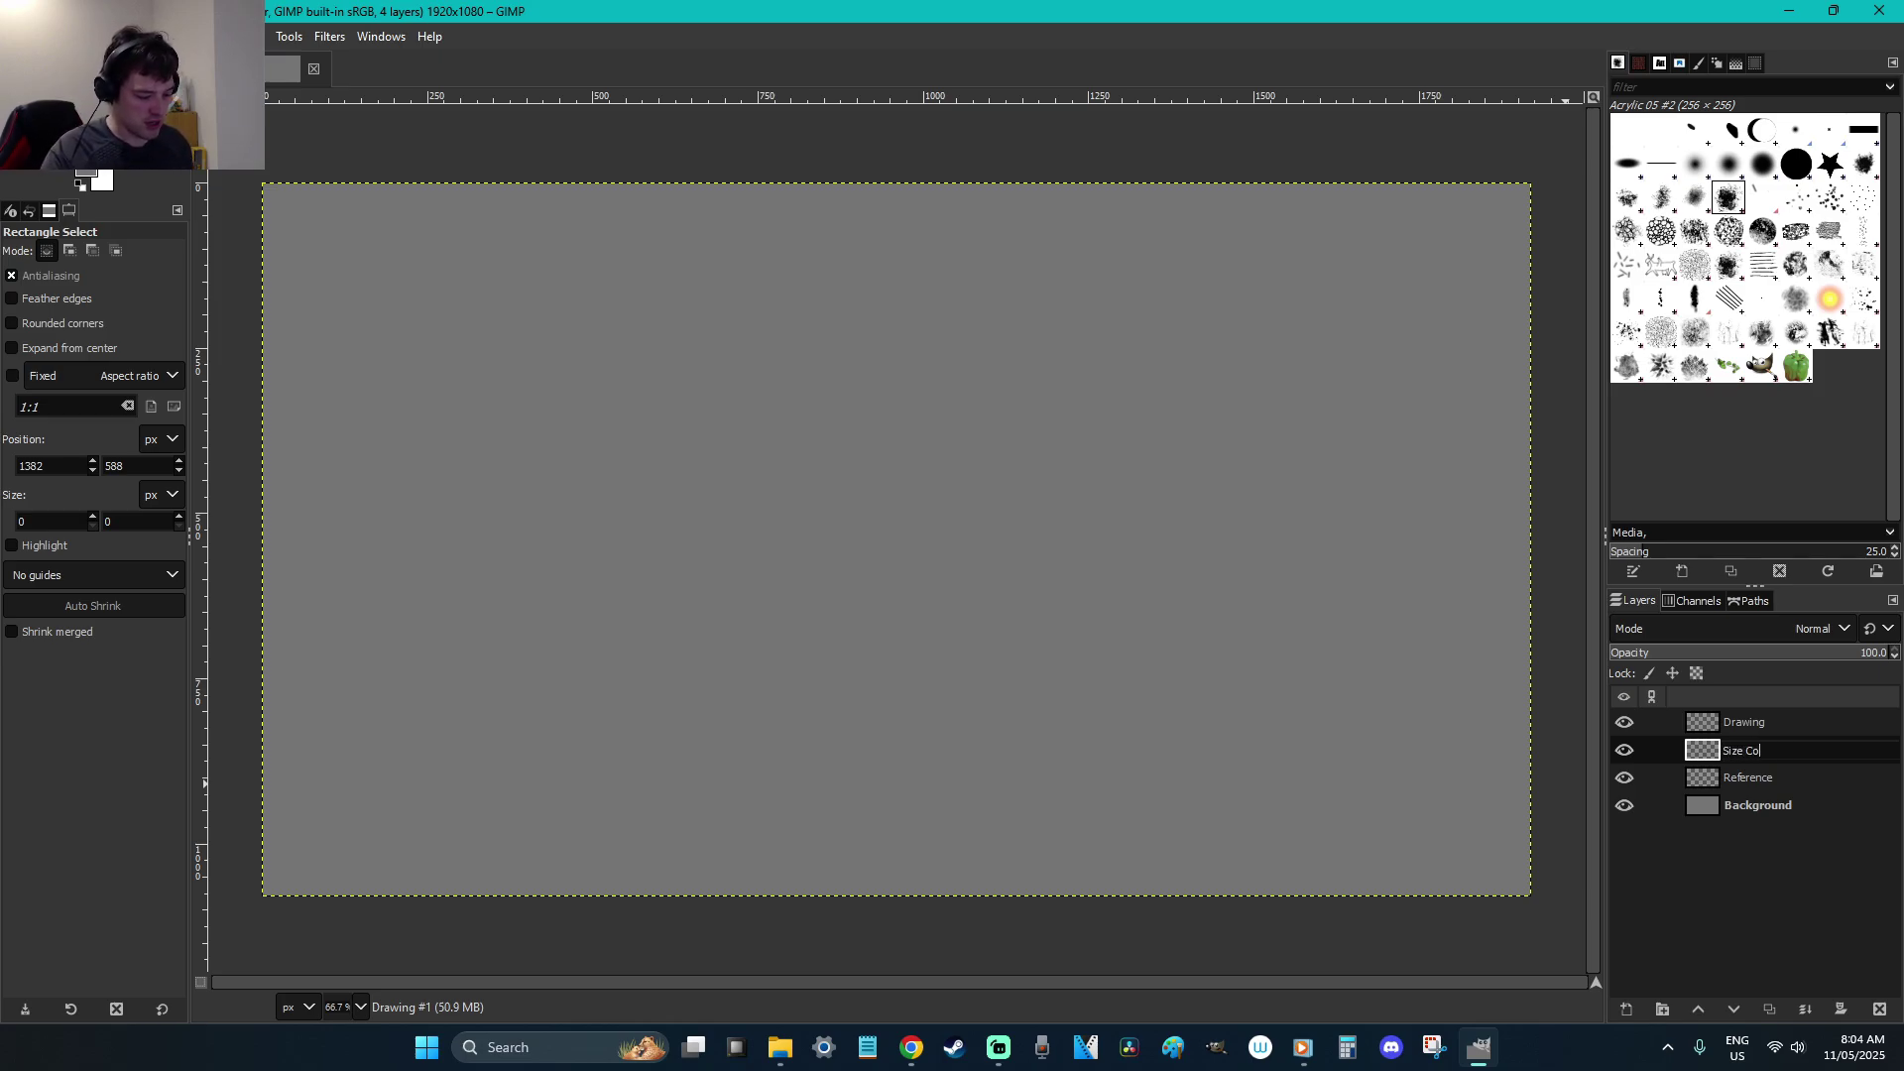
pyautogui.write('mpar')
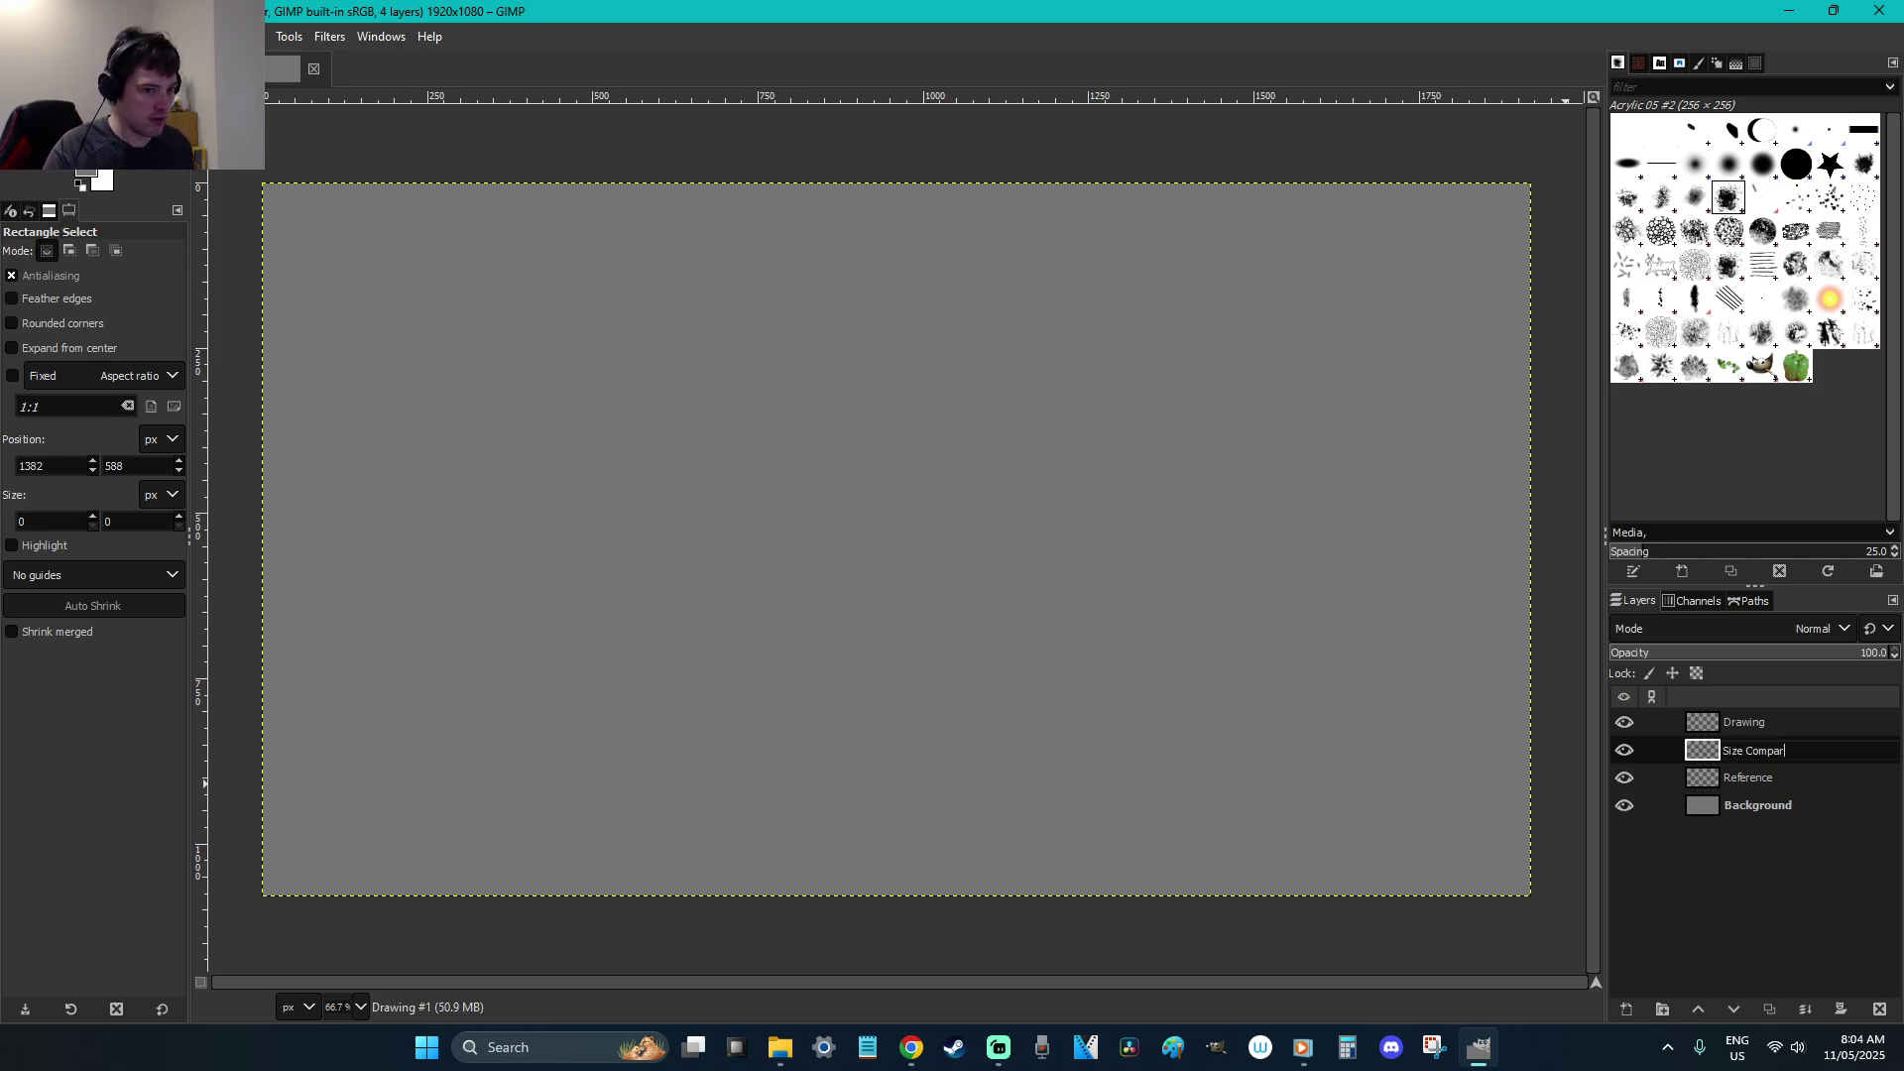
pyautogui.write('iso')
pyautogui.press('Return')
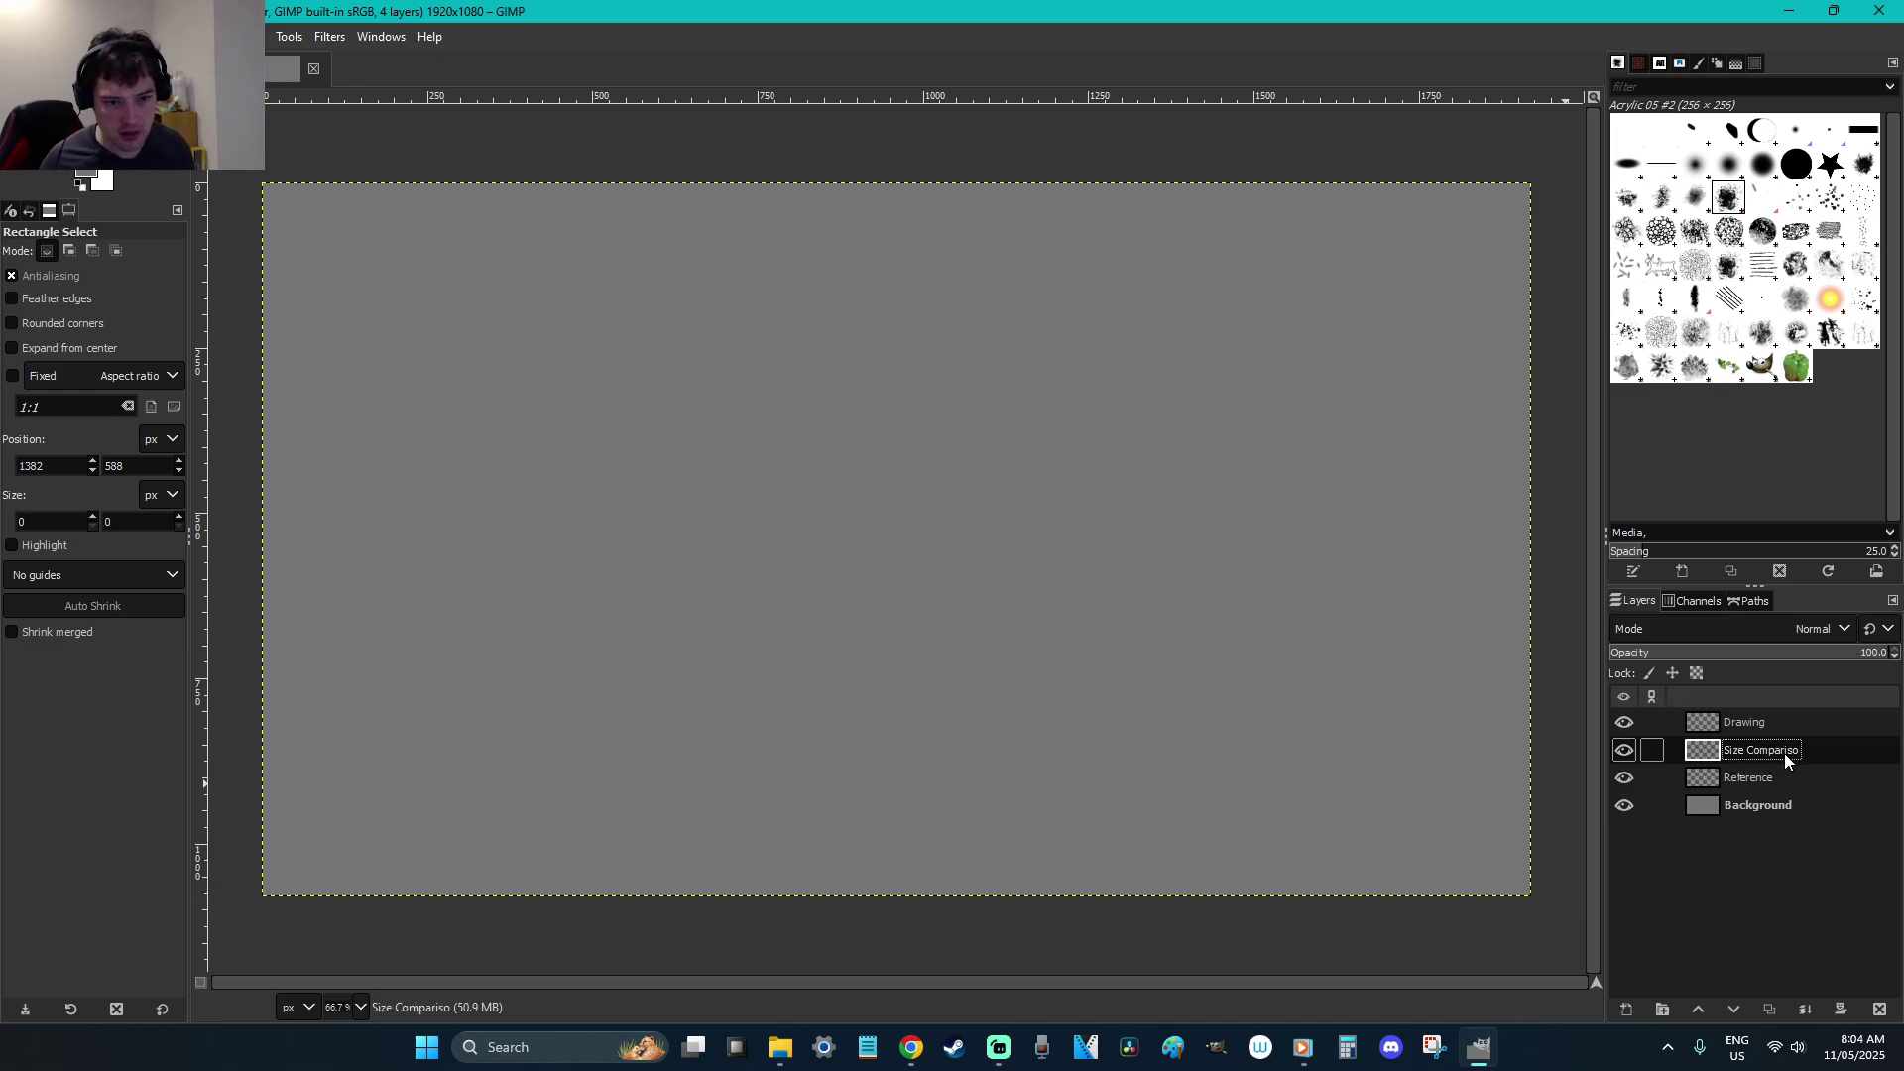
pyautogui.doubleClick(1787, 752)
pyautogui.press('End')
pyautogui.write('n')
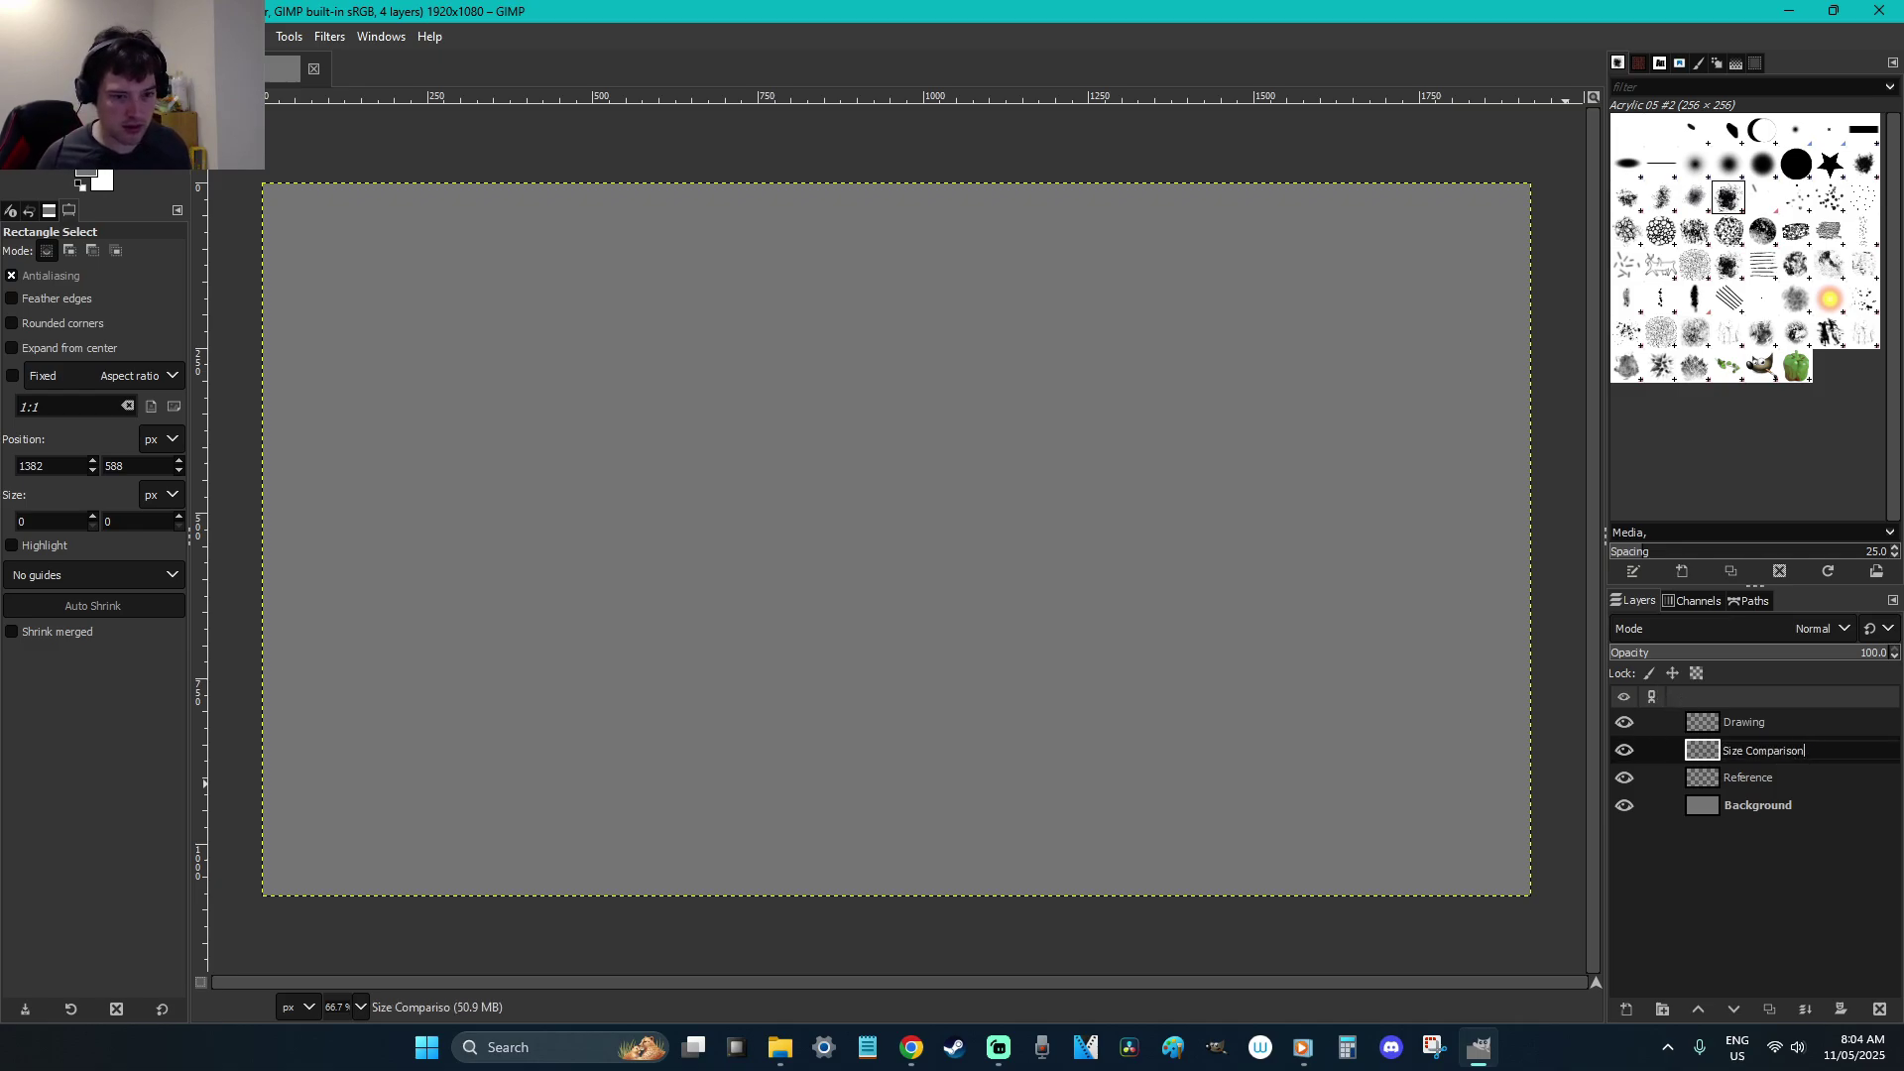
pyautogui.press('Return')
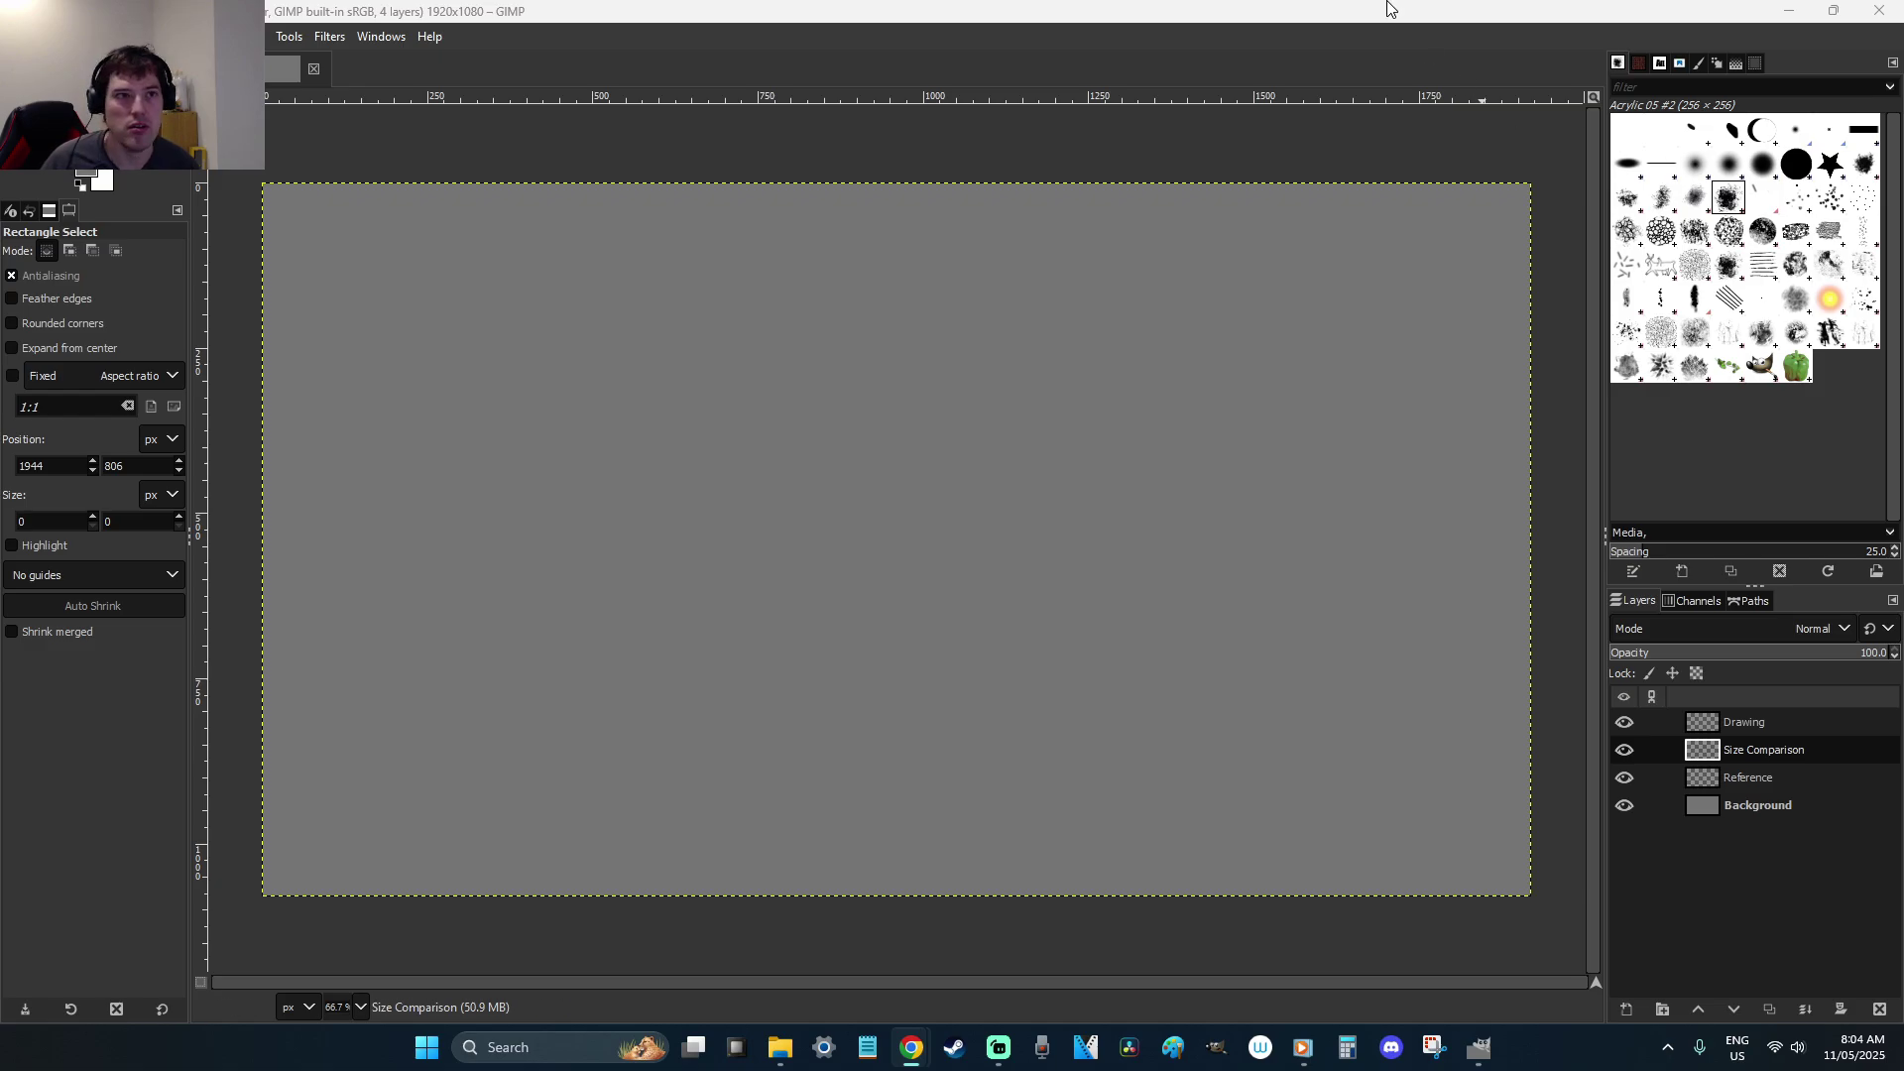
# Paste the dinosaur skeleton photo onto the Reference layer, scale it to about 870 px wide in the canvas's upper-left corner, and anchor it
pyautogui.click(1775, 775)
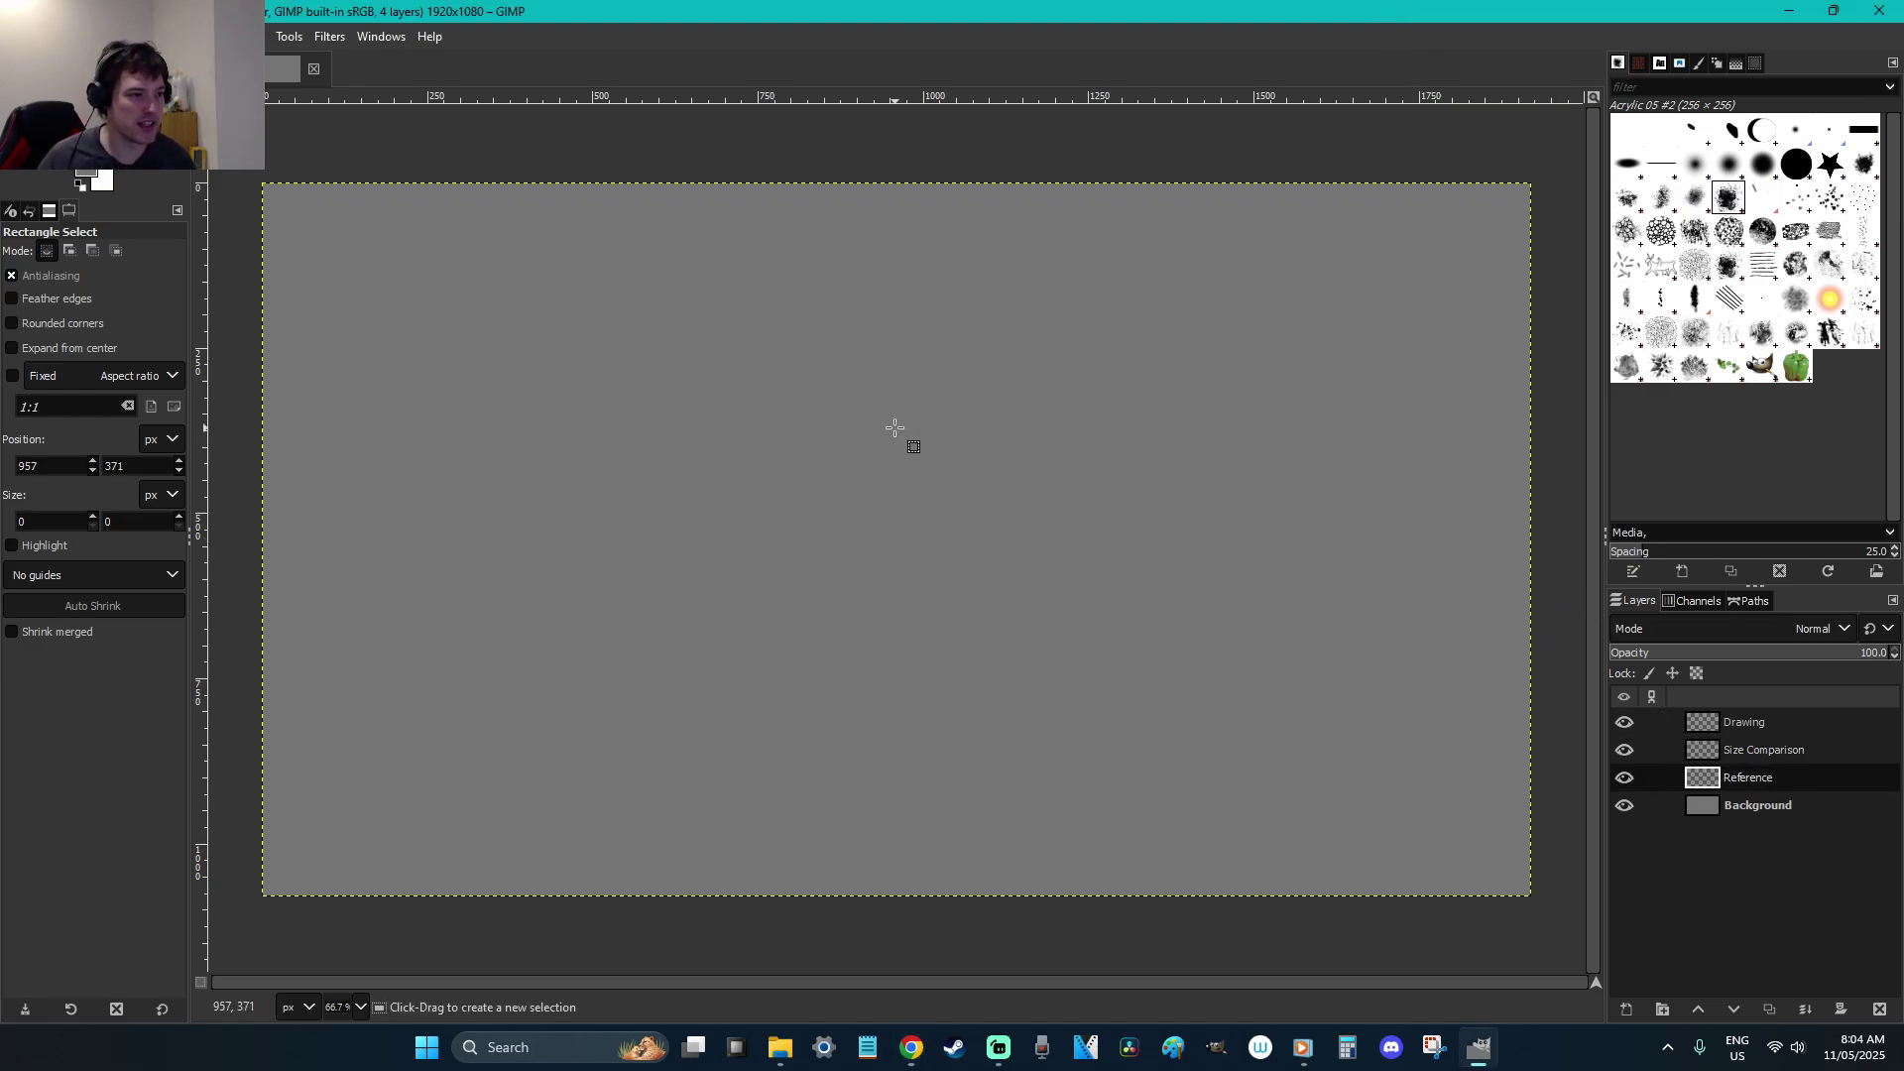
pyautogui.hotkey('ctrl', 'v')
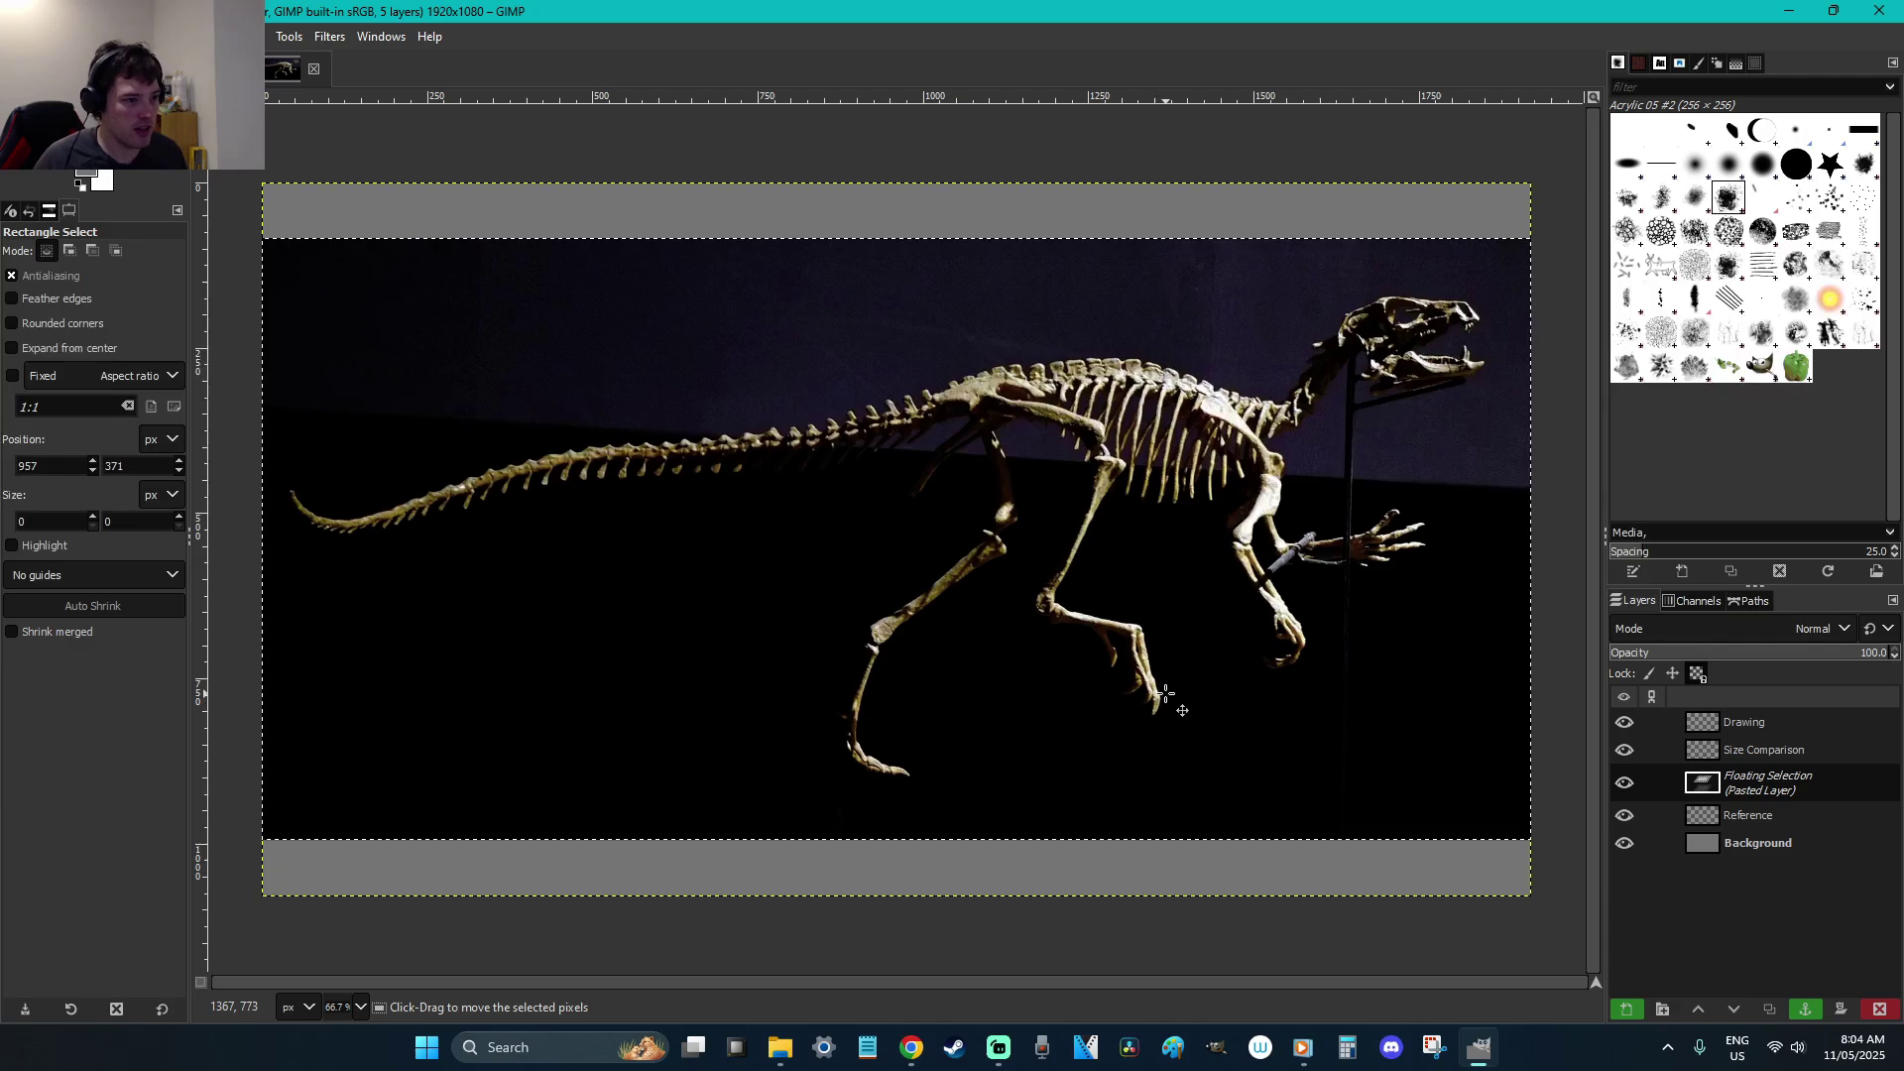
pyautogui.hotkey('shift', 's')
pyautogui.click(1212, 684)
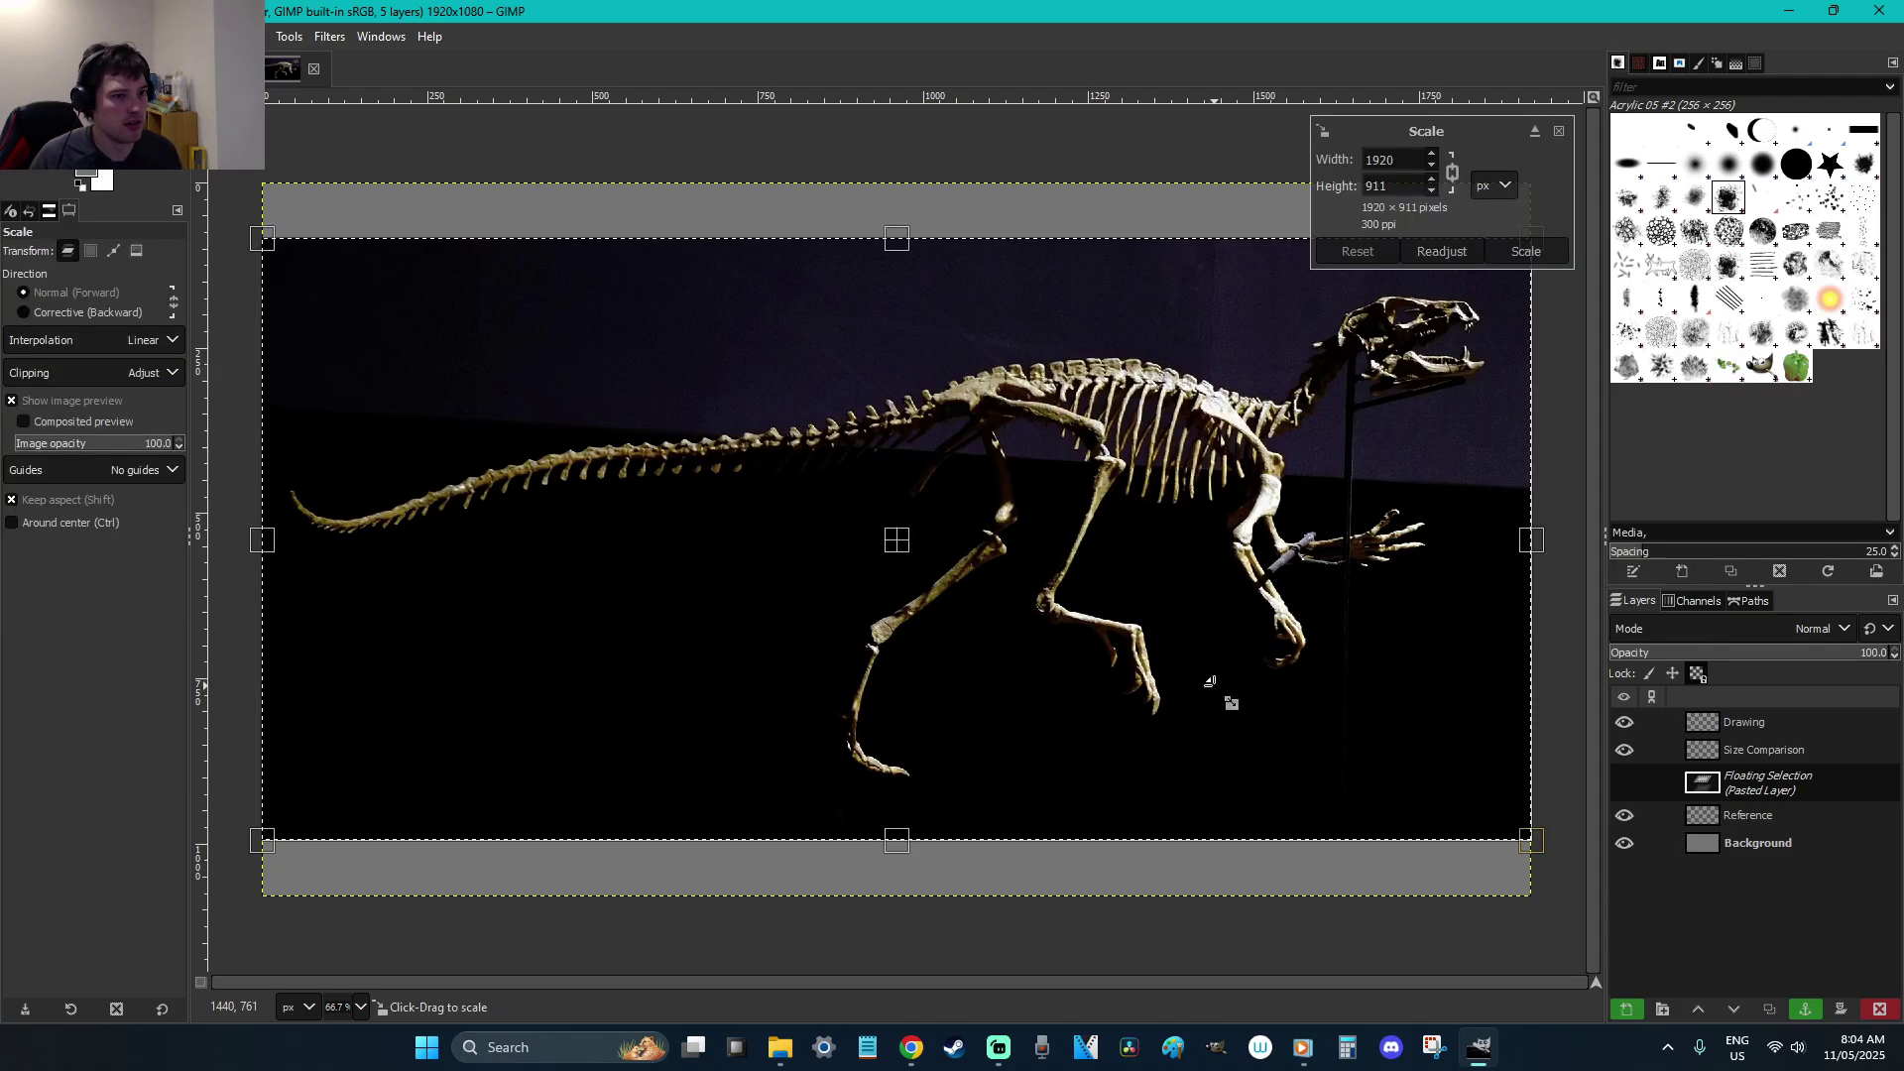
pyautogui.moveTo(1210, 682); pyautogui.dragTo(710, 324)
pyautogui.press('Return')
pyautogui.press('r')
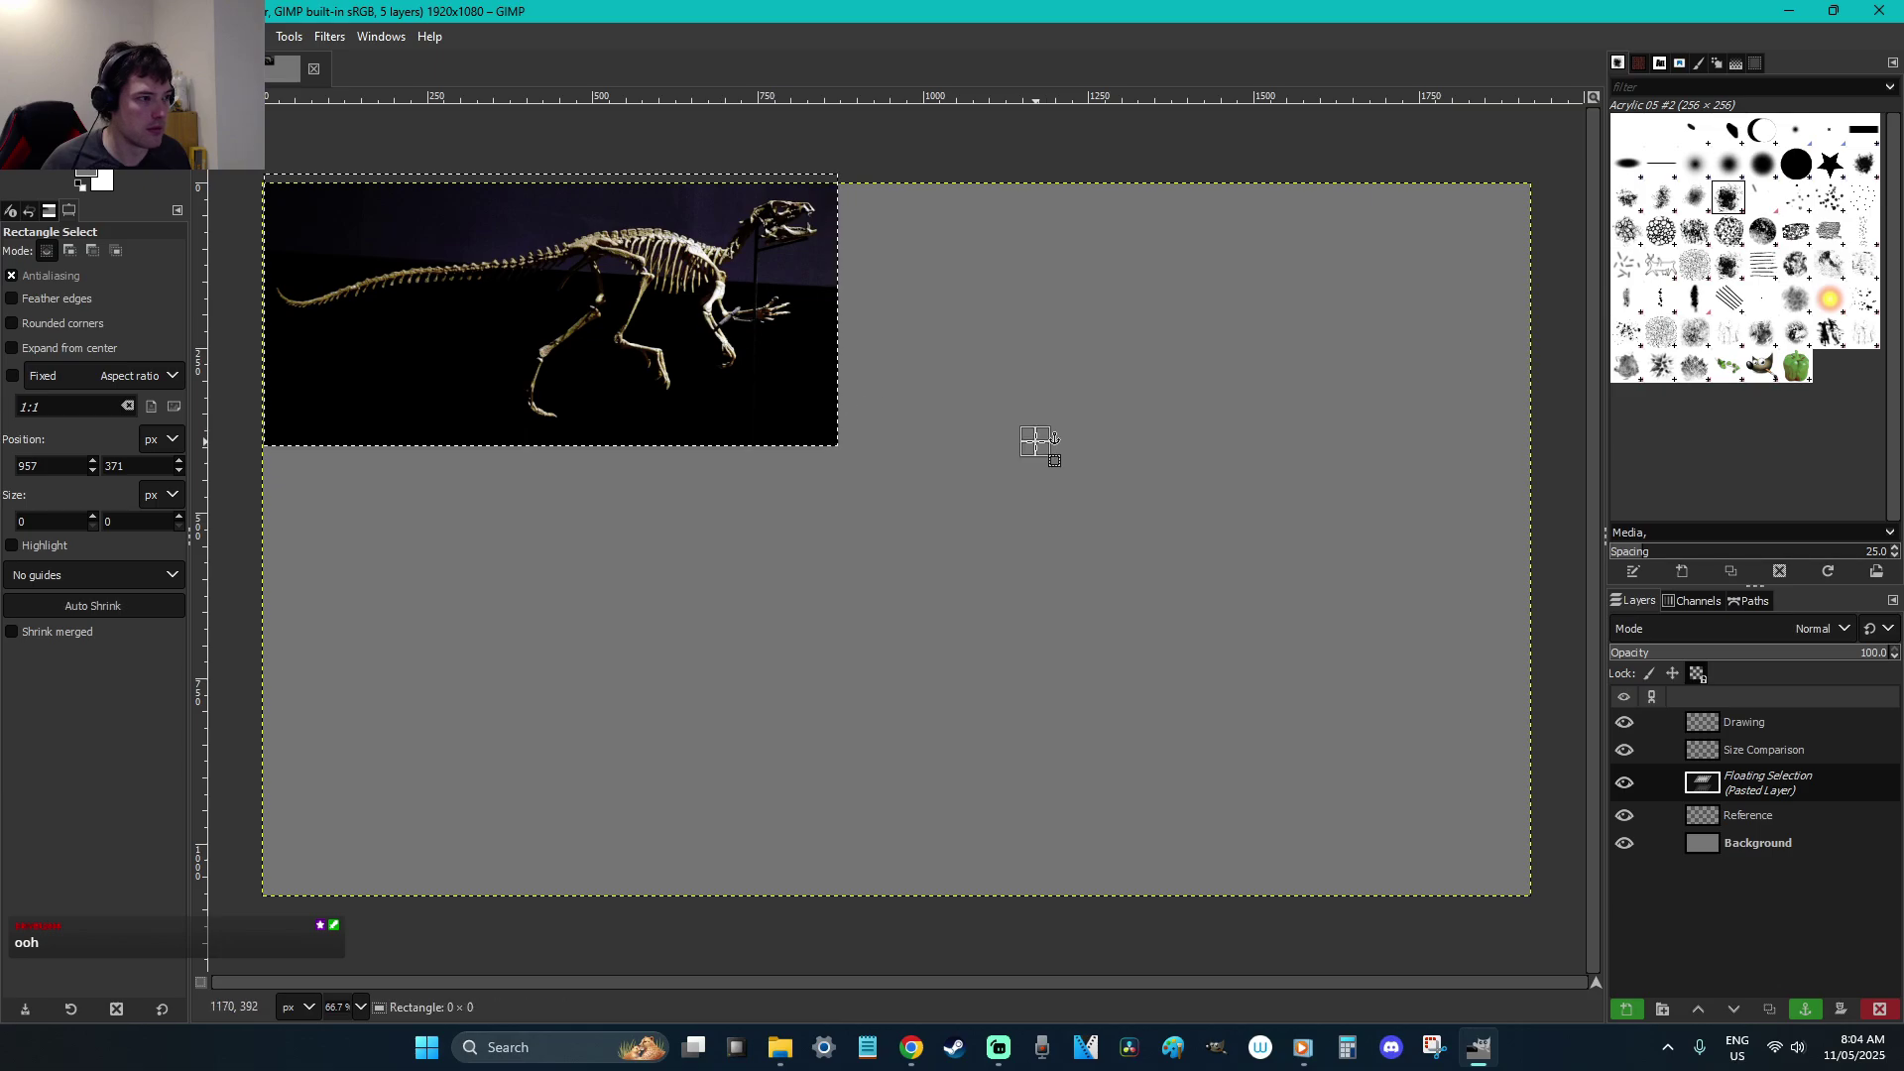
pyautogui.click(1033, 438)
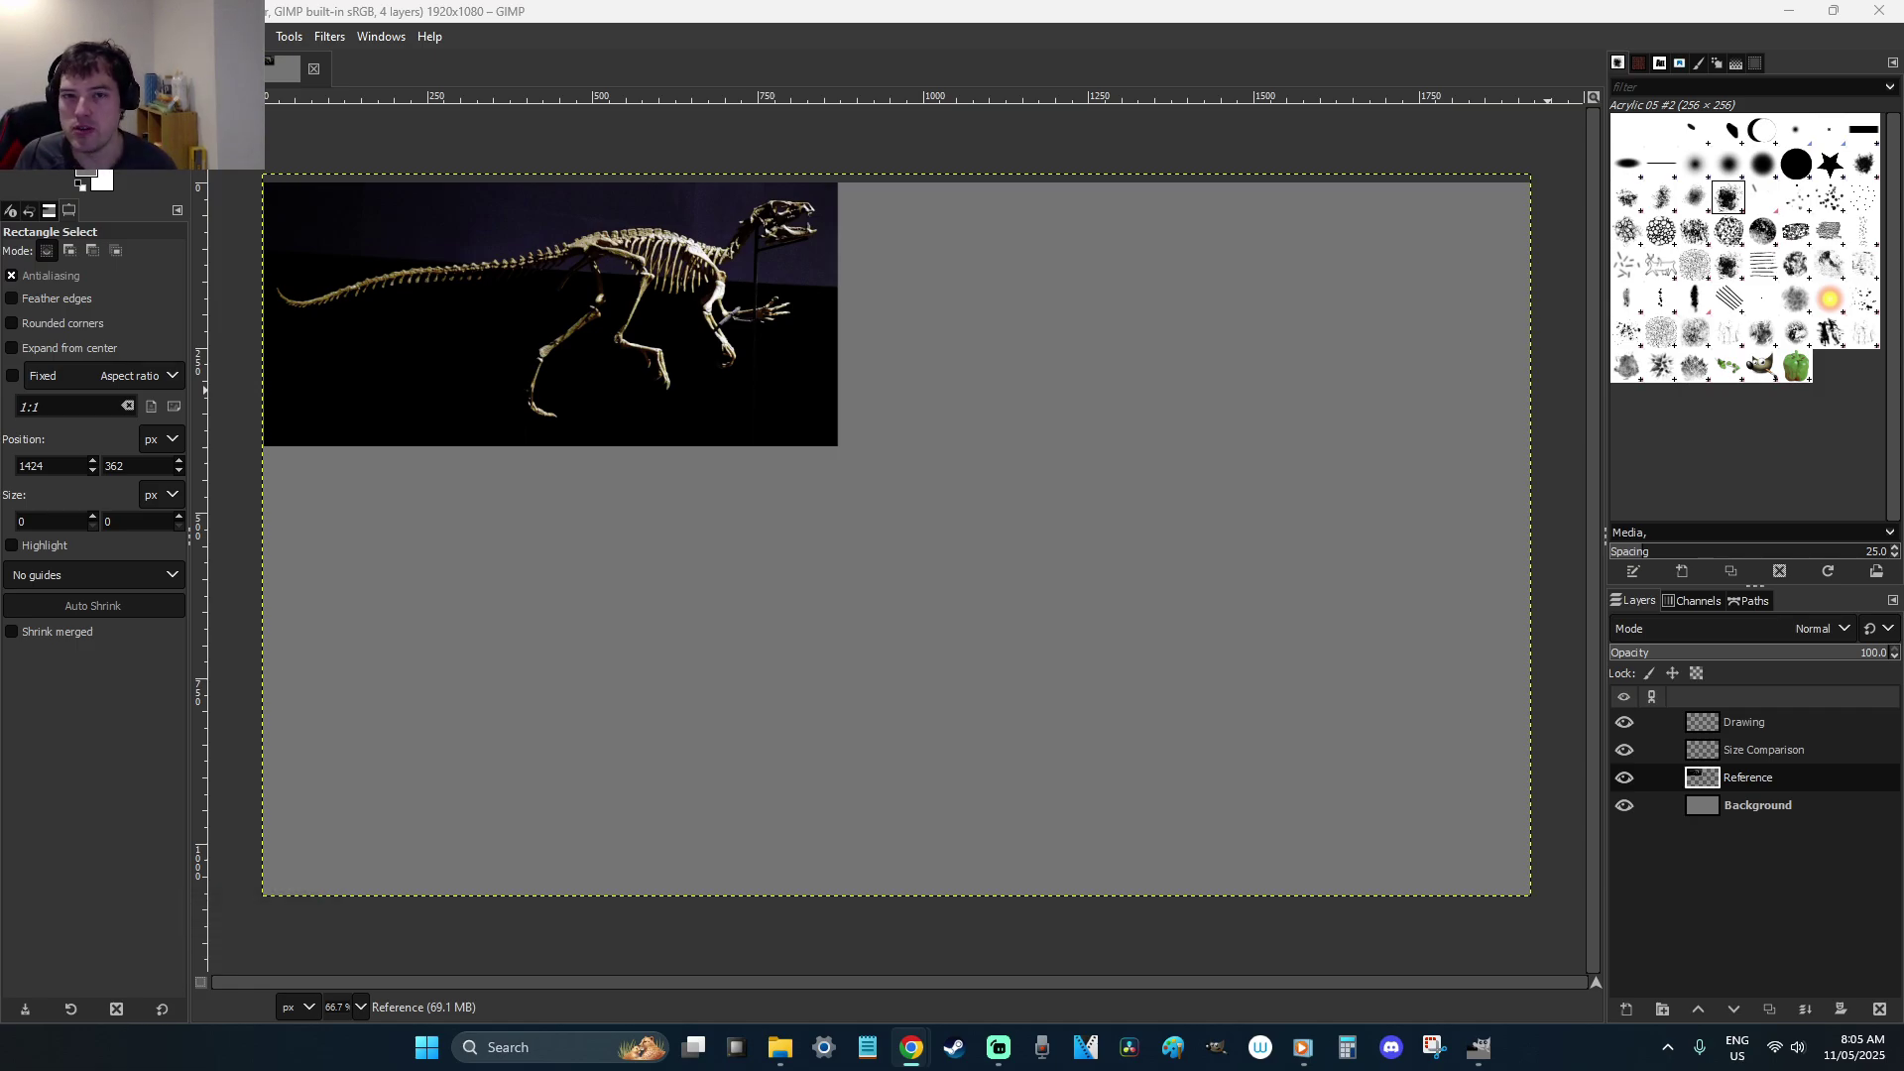
pyautogui.click(1242, 20)
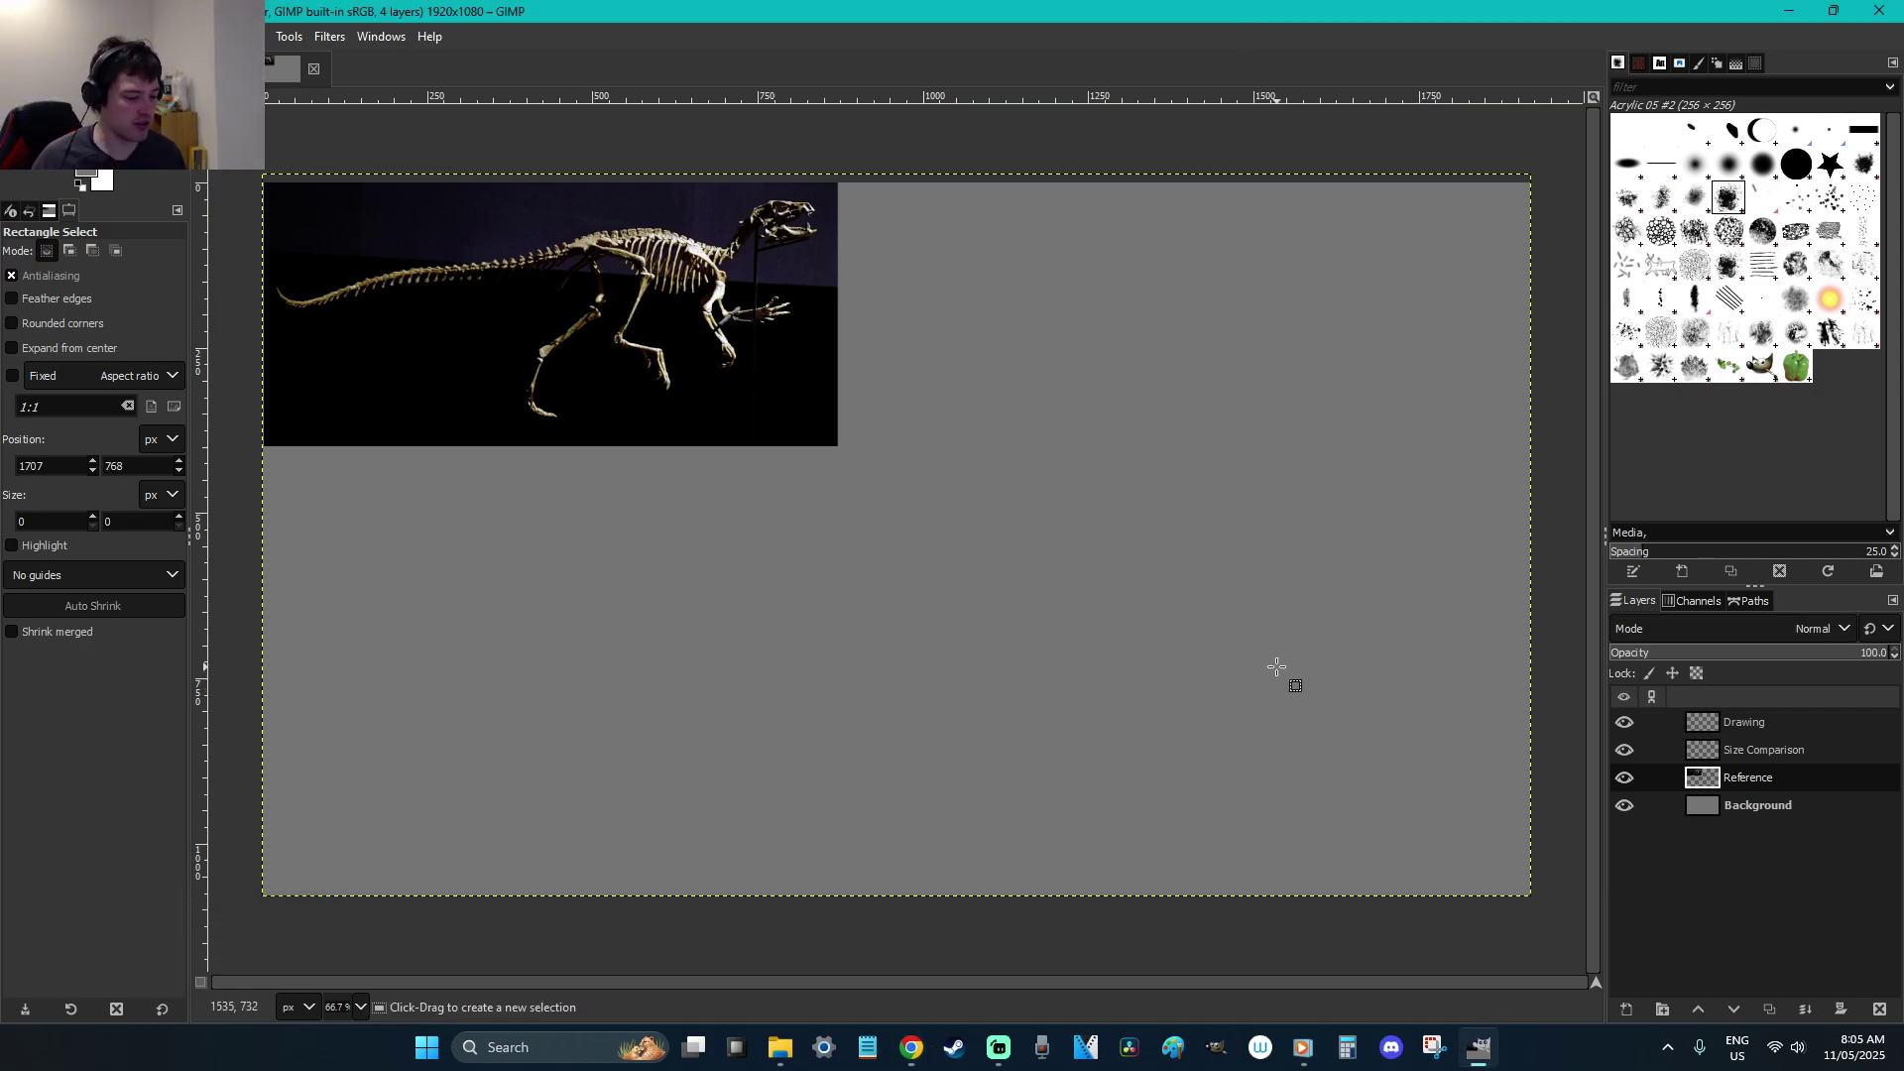
pyautogui.hotkey('ctrl', 'v')
pyautogui.moveTo(1157, 600); pyautogui.dragTo(1329, 605)
pyautogui.click(1445, 703)
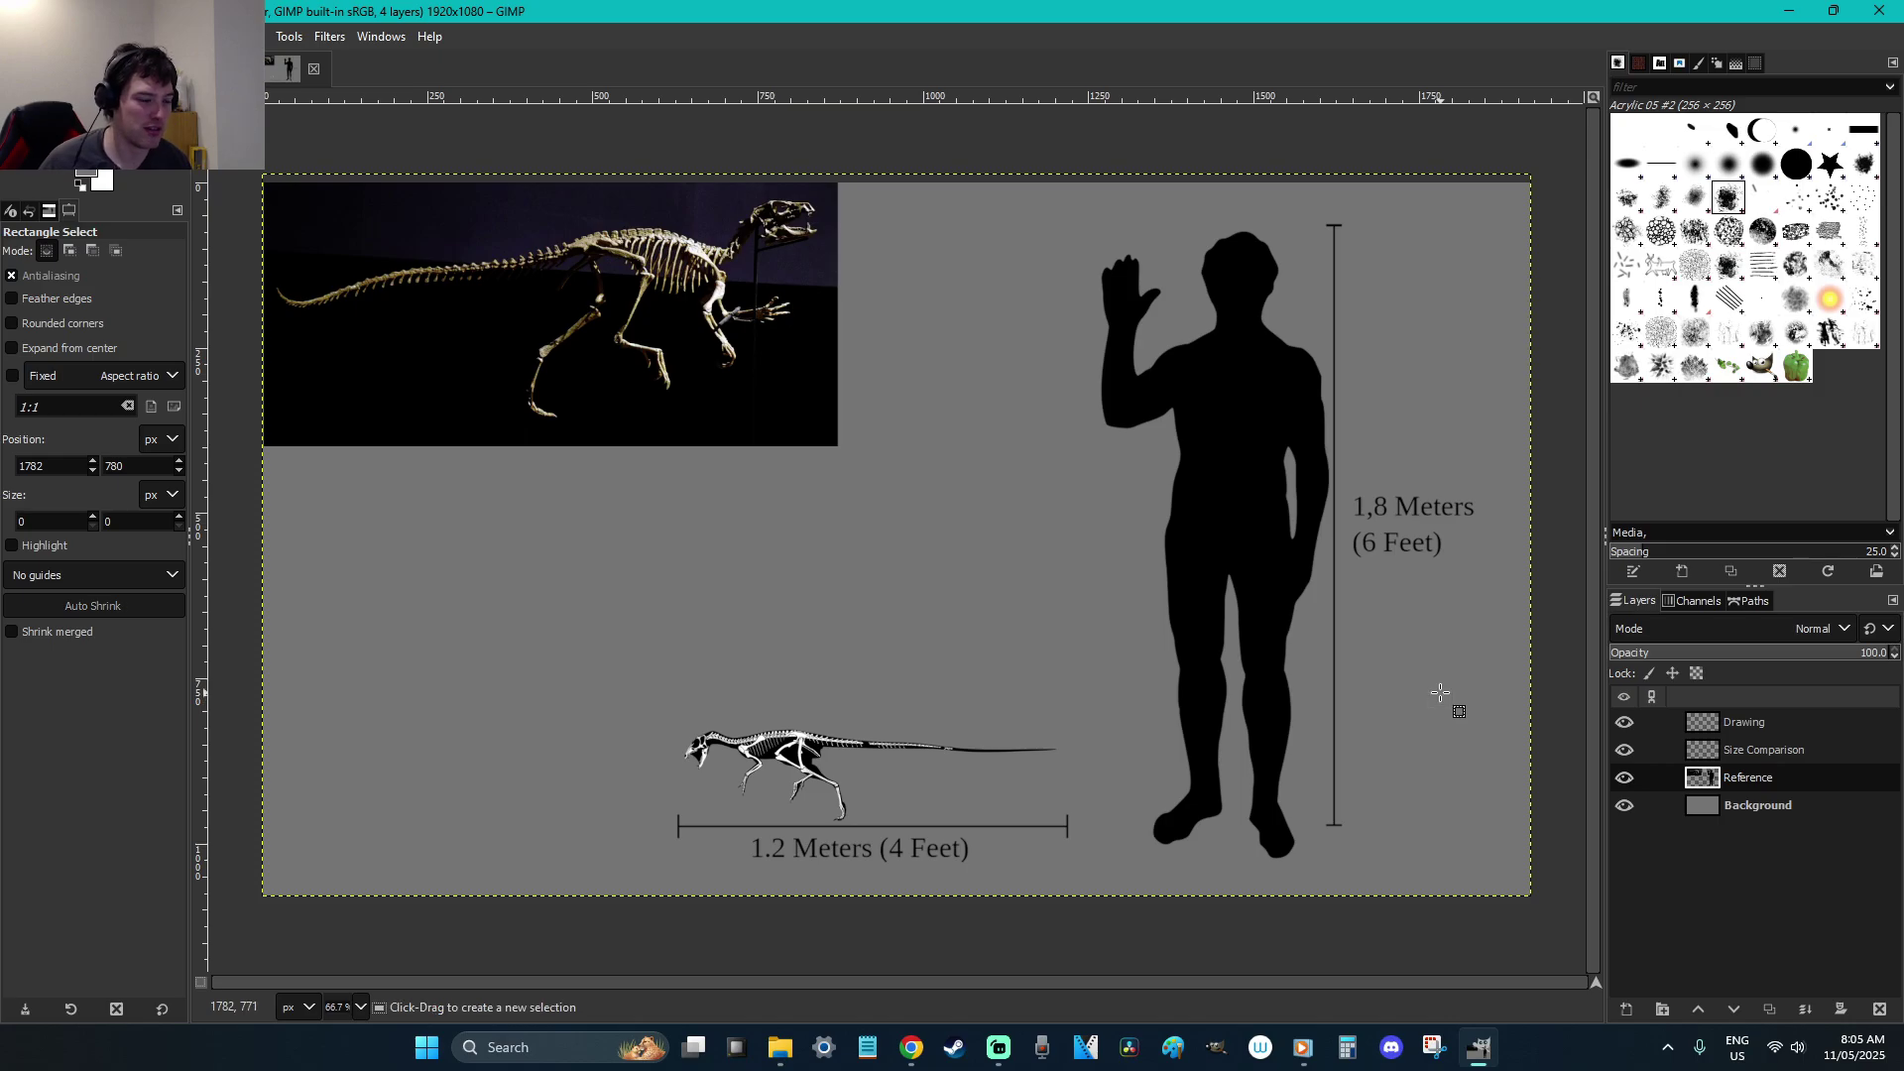
pyautogui.hotkey('ctrl', 'v')
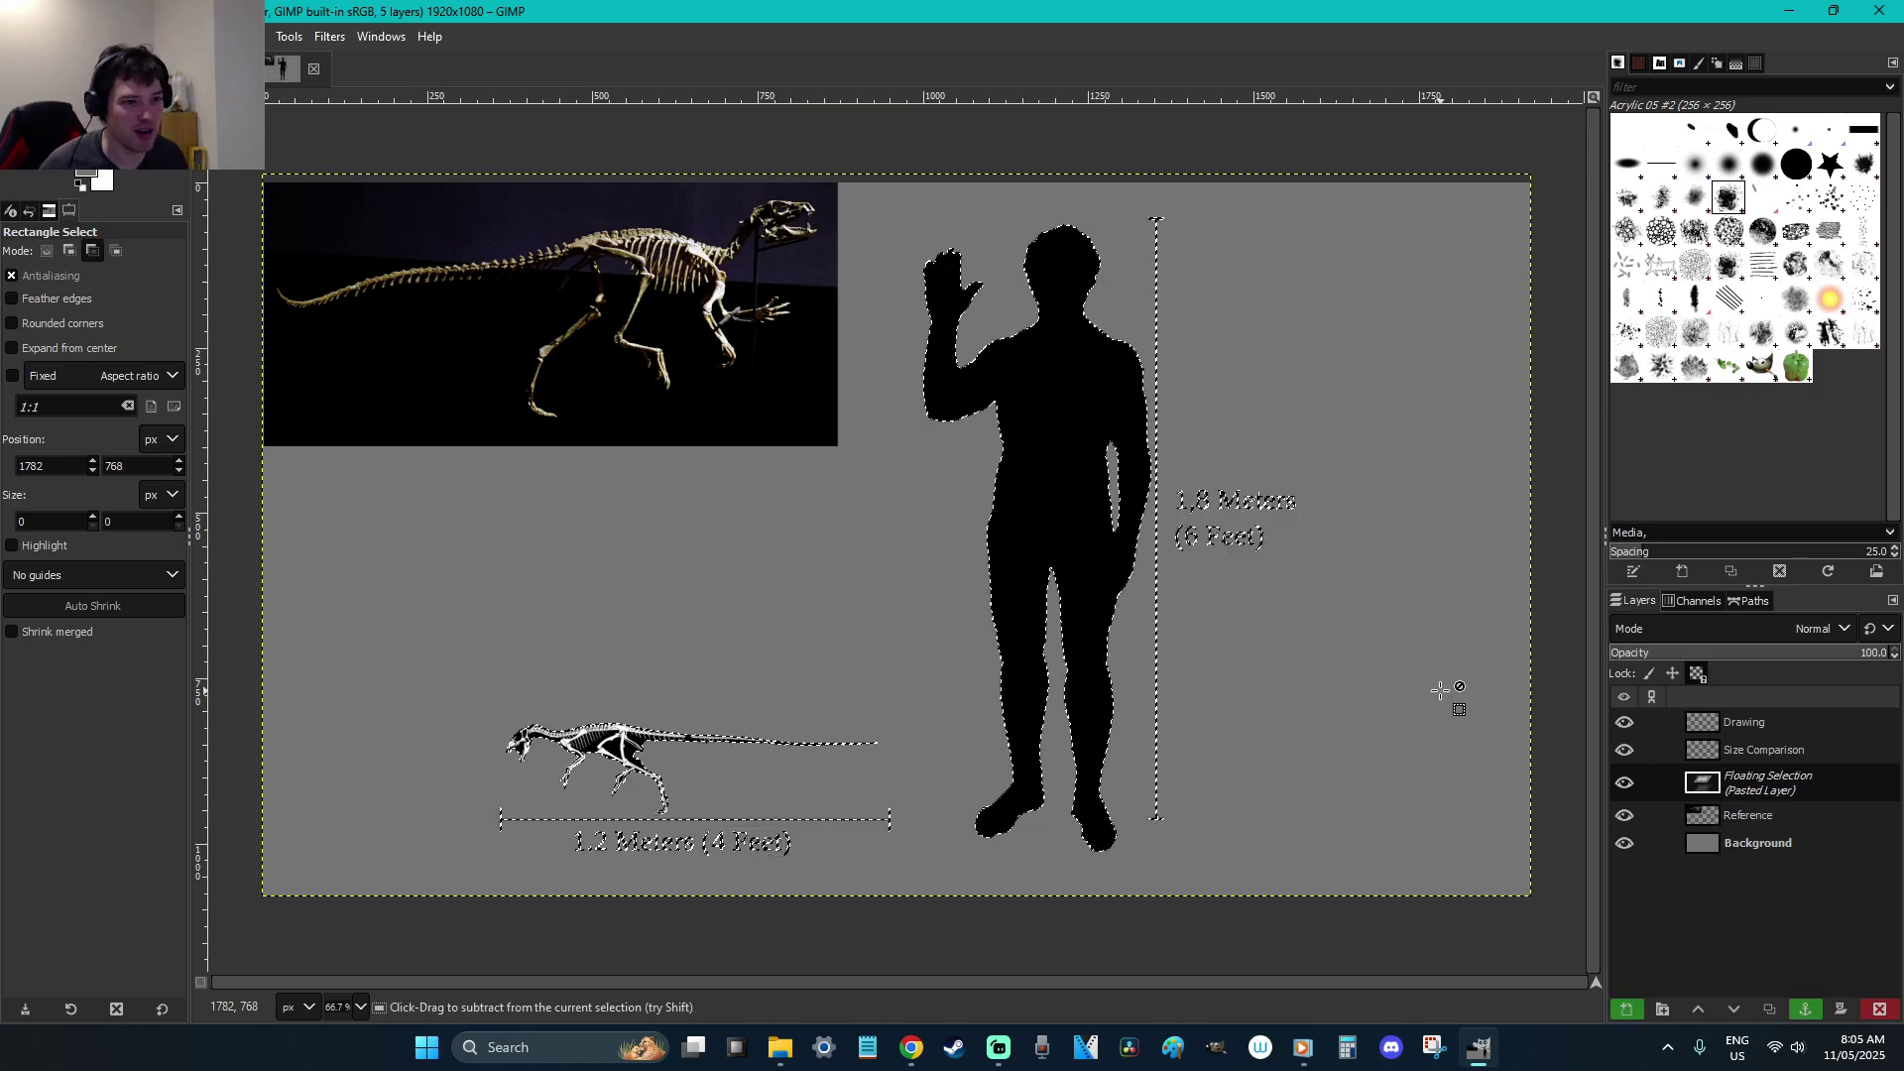
pyautogui.hotkey('ctrl', 'z')
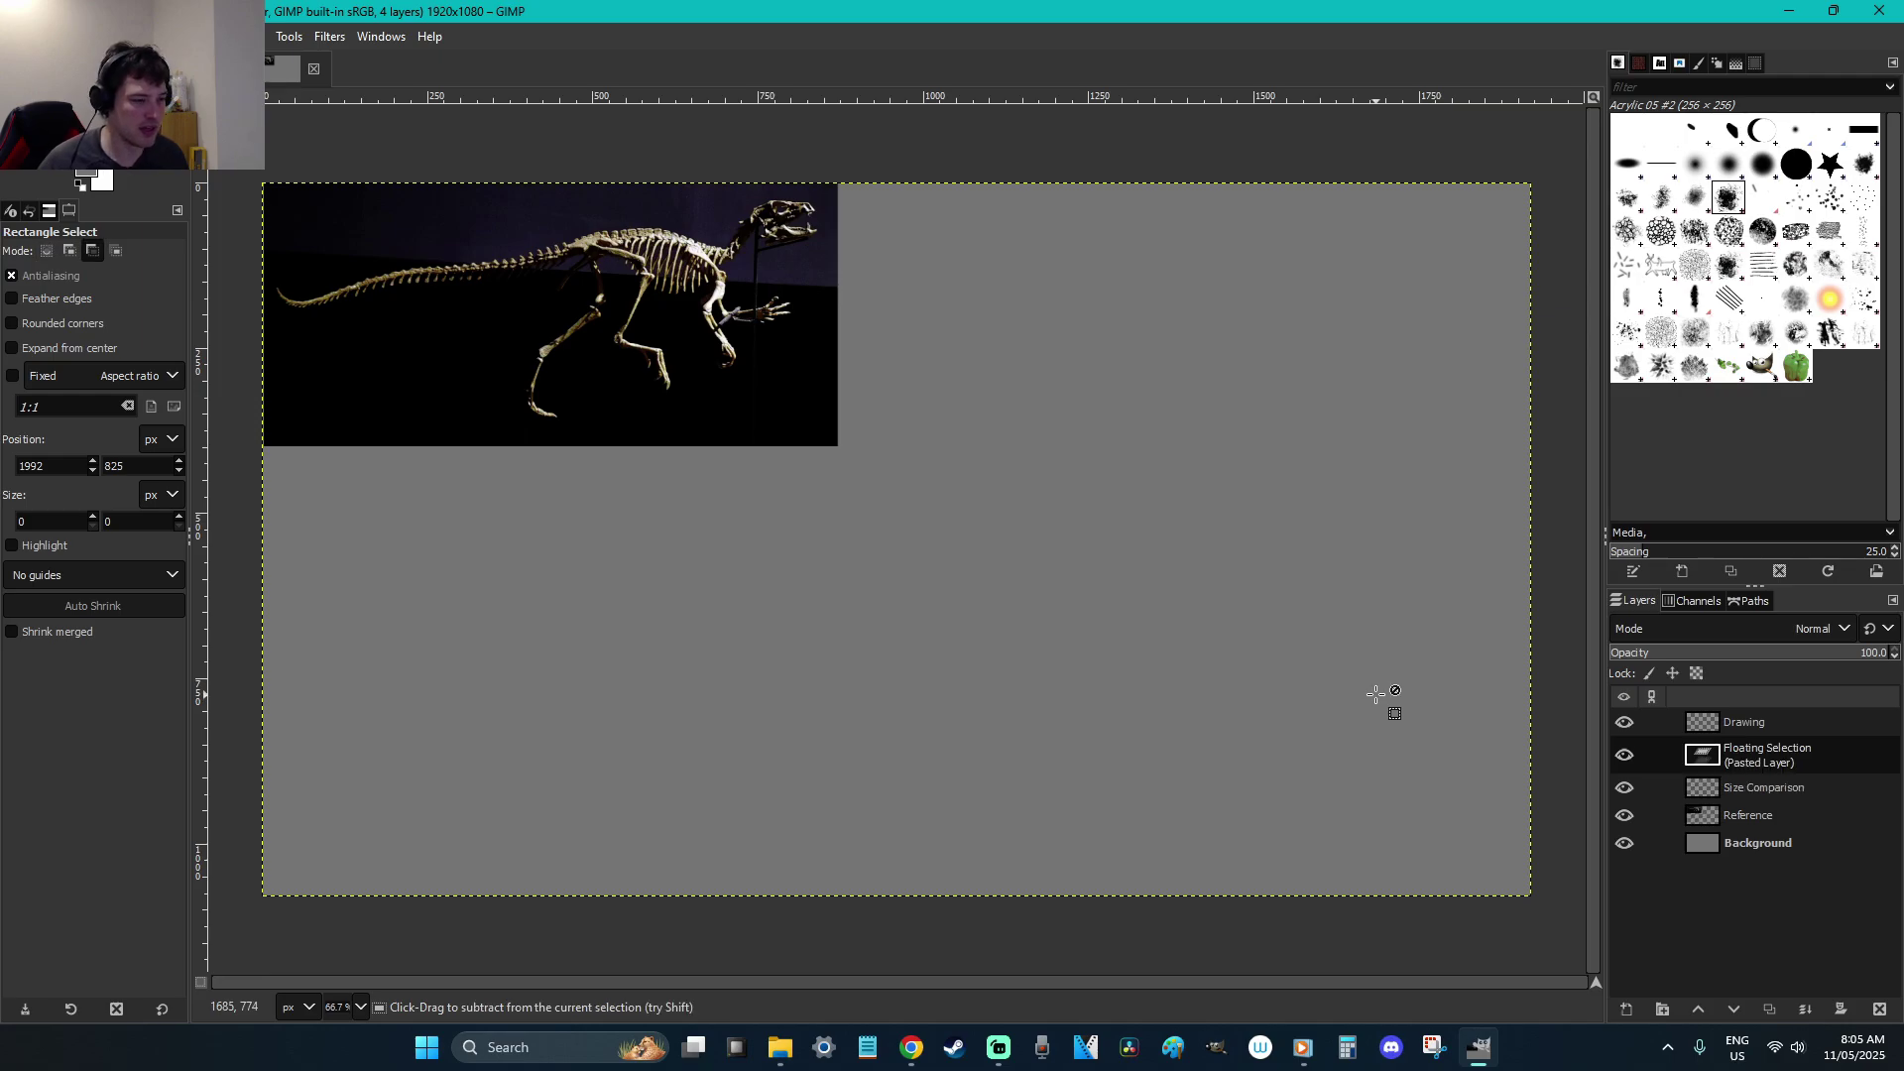
# Paste the human-and-dinosaur size chart onto the Size Comparison layer, shifted about 340 px right, and hide that layer
pyautogui.hotkey('ctrl', 'v')
pyautogui.moveTo(1094, 597); pyautogui.dragTo(1315, 617)
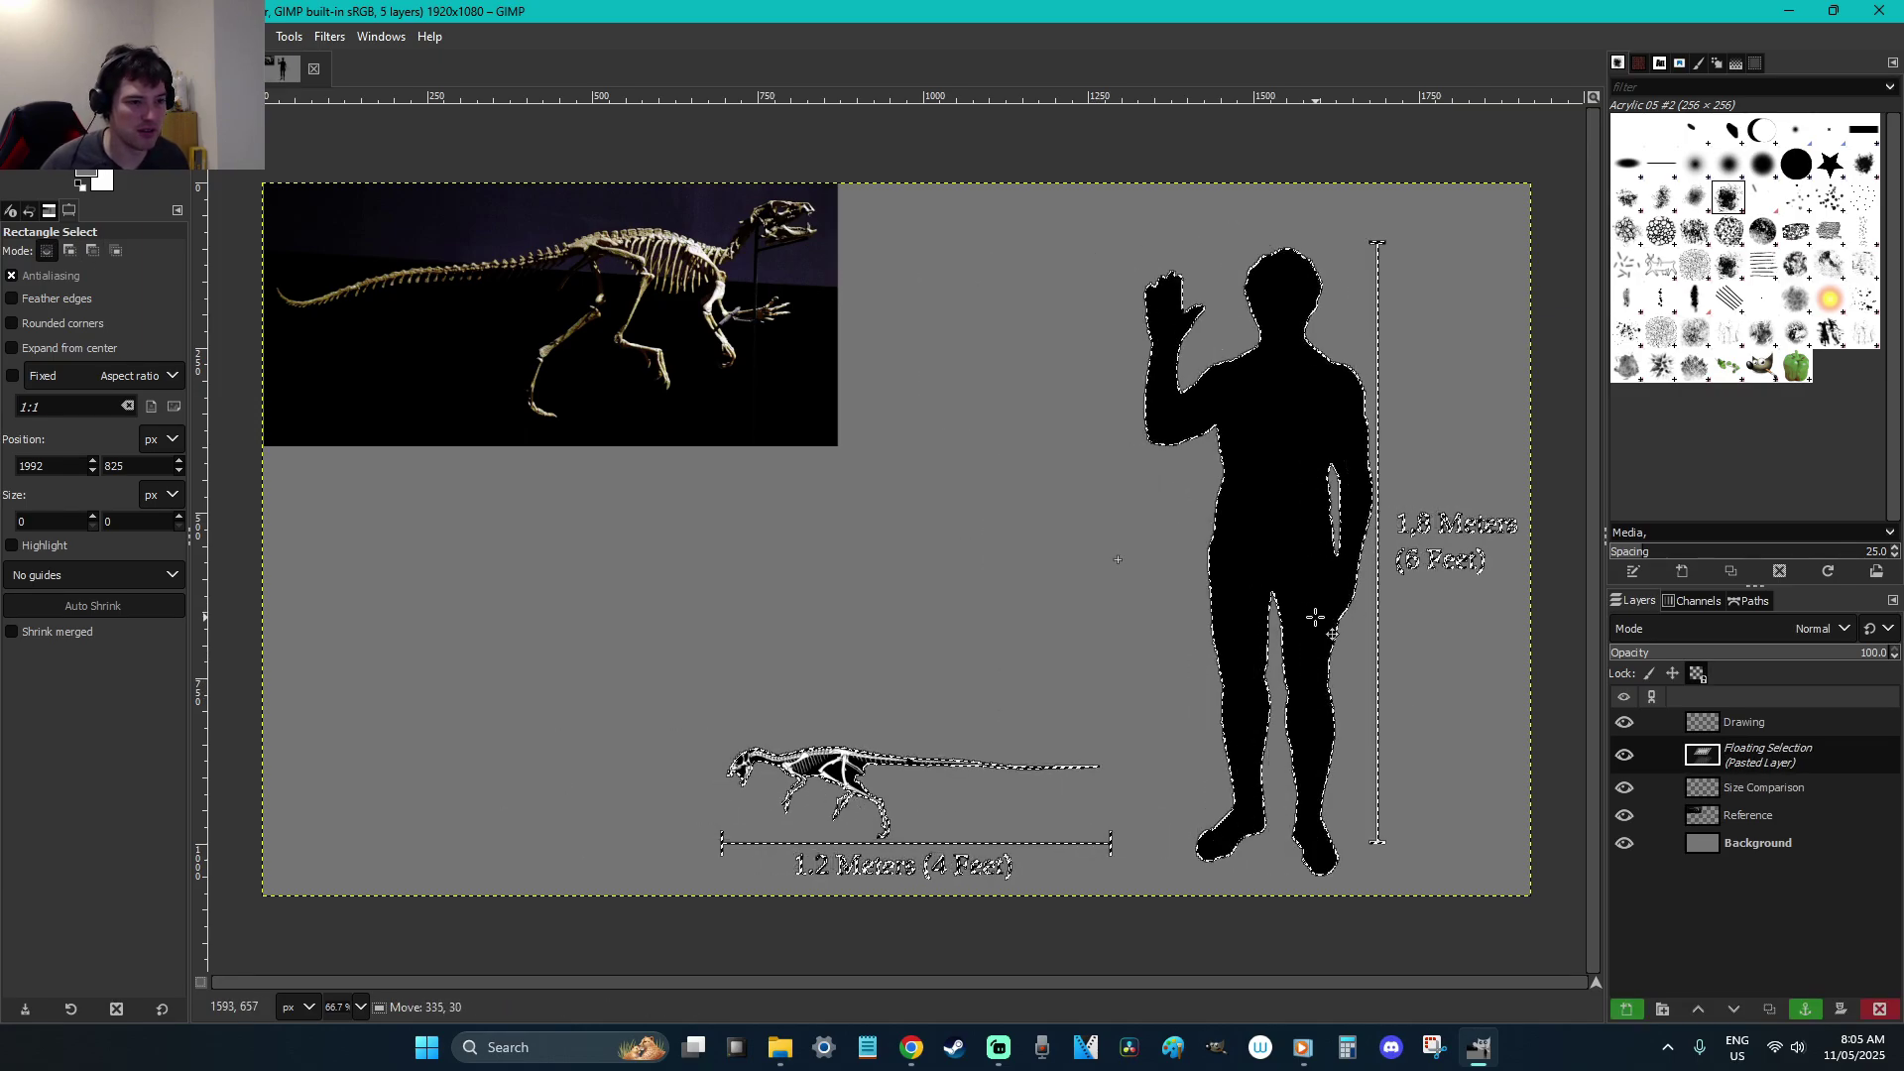
pyautogui.moveTo(1315, 617); pyautogui.dragTo(1318, 613)
pyautogui.click(1449, 665)
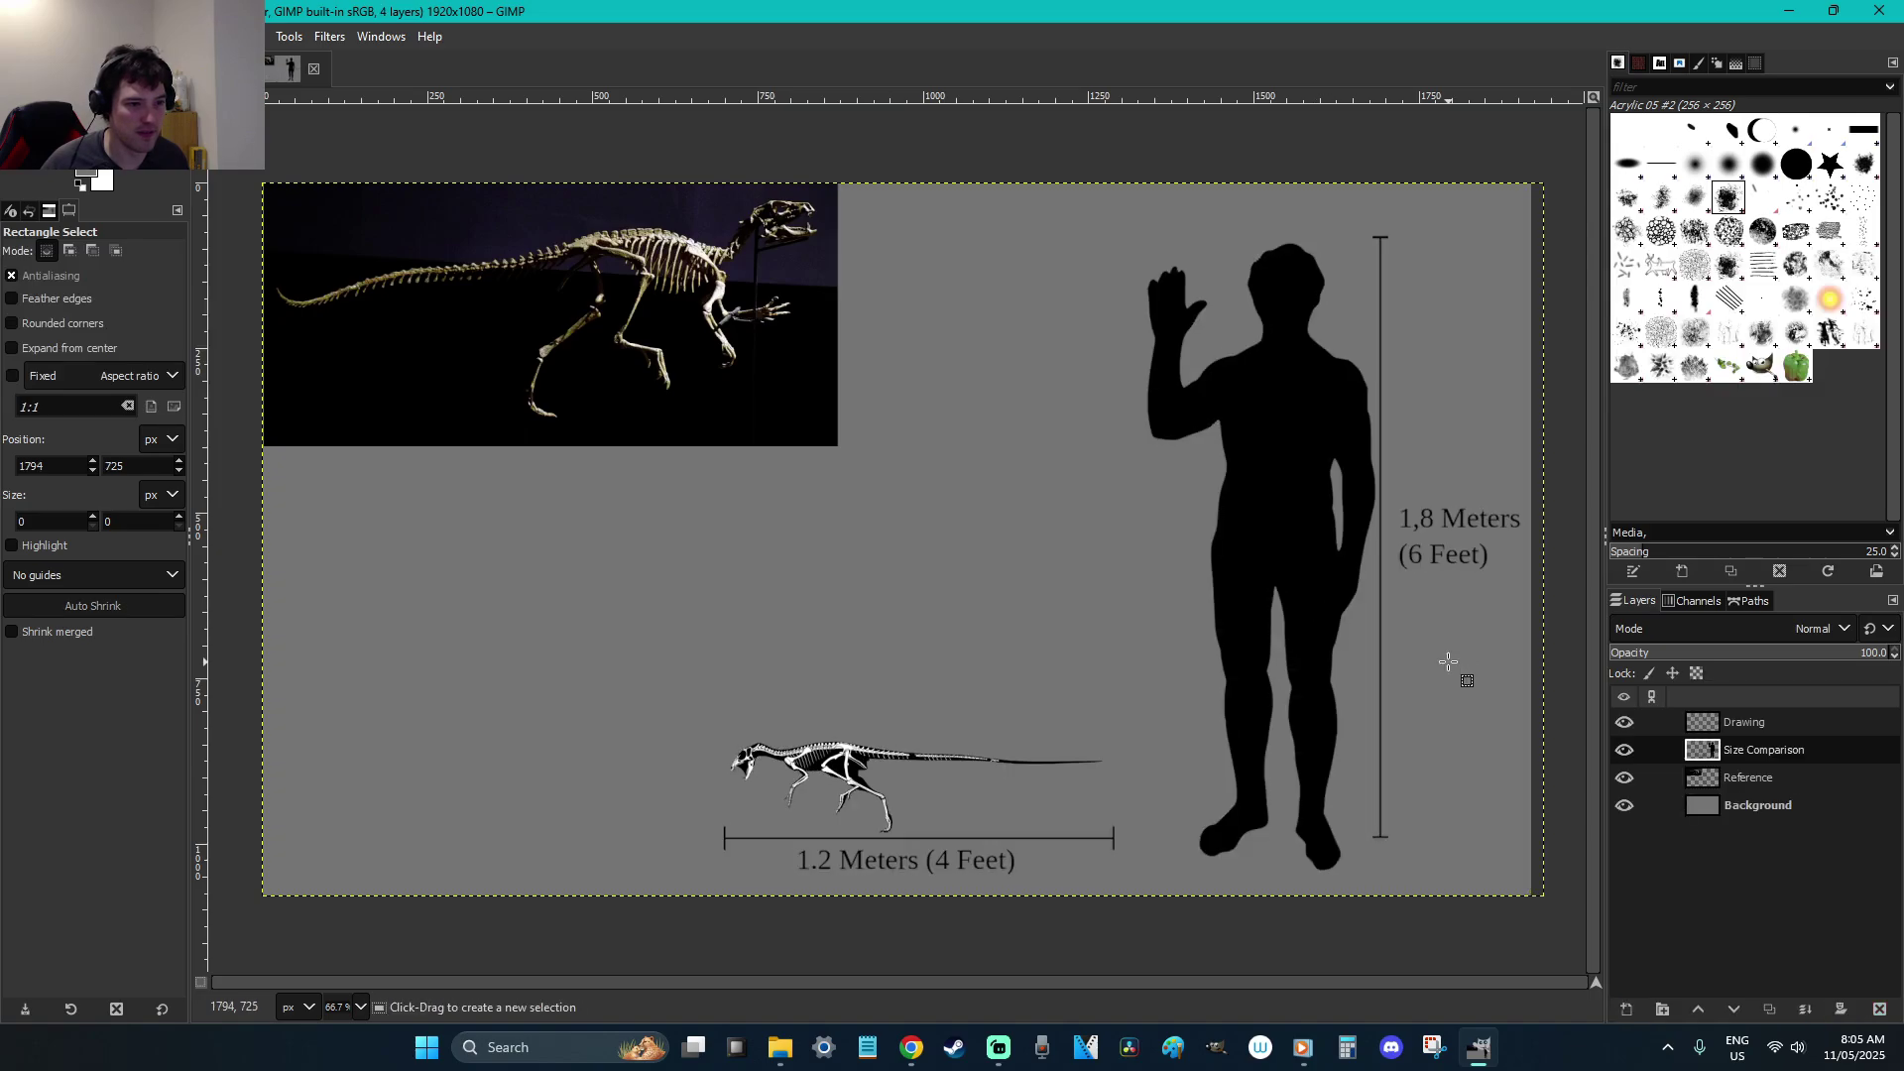
pyautogui.moveTo(1763, 746)
pyautogui.mouseDown()
pyautogui.moveTo(1764, 796)
pyautogui.moveTo(1763, 746)
pyautogui.mouseUp()
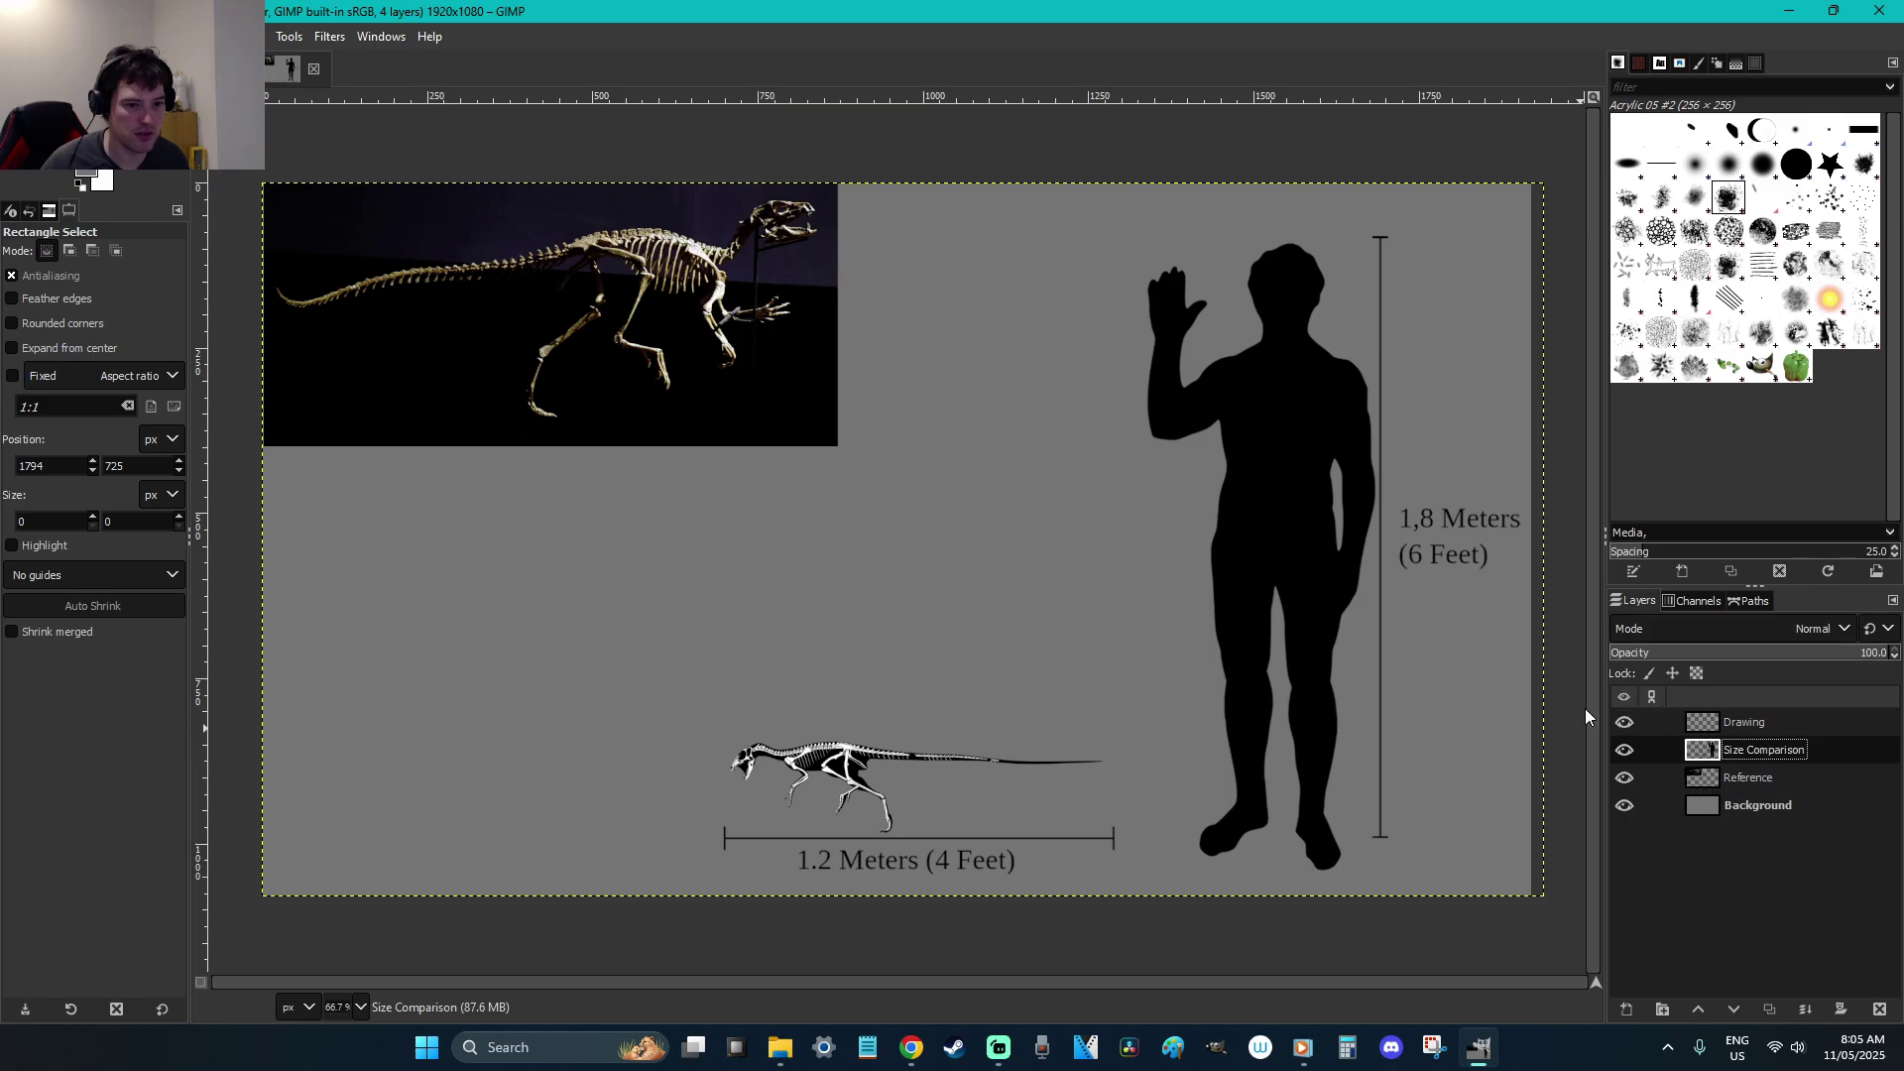
pyautogui.click(1625, 749)
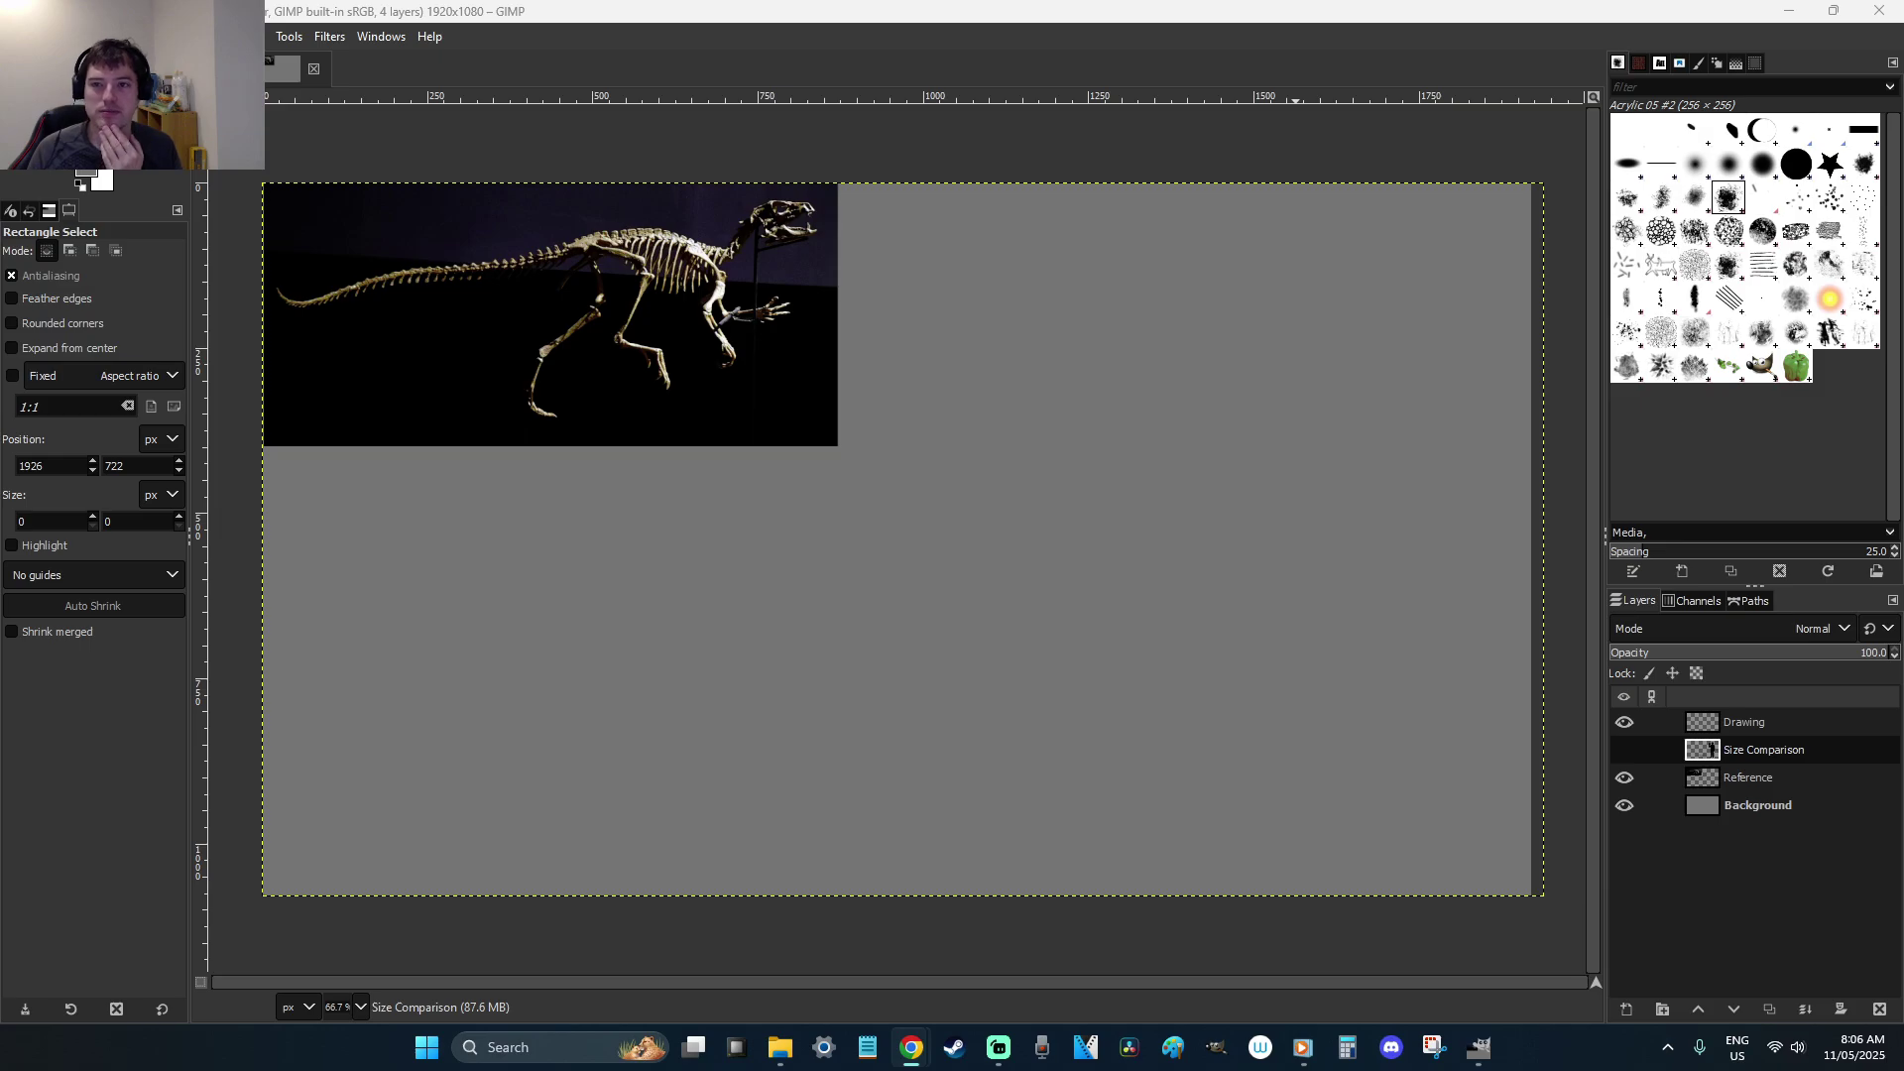
# Switch to Chrome, read the Heterodontosaurus article's Palaeoenvironment section, and open its Karoo Supergroup link in a new tab
pyautogui.hotkey('alt', 'Tab')
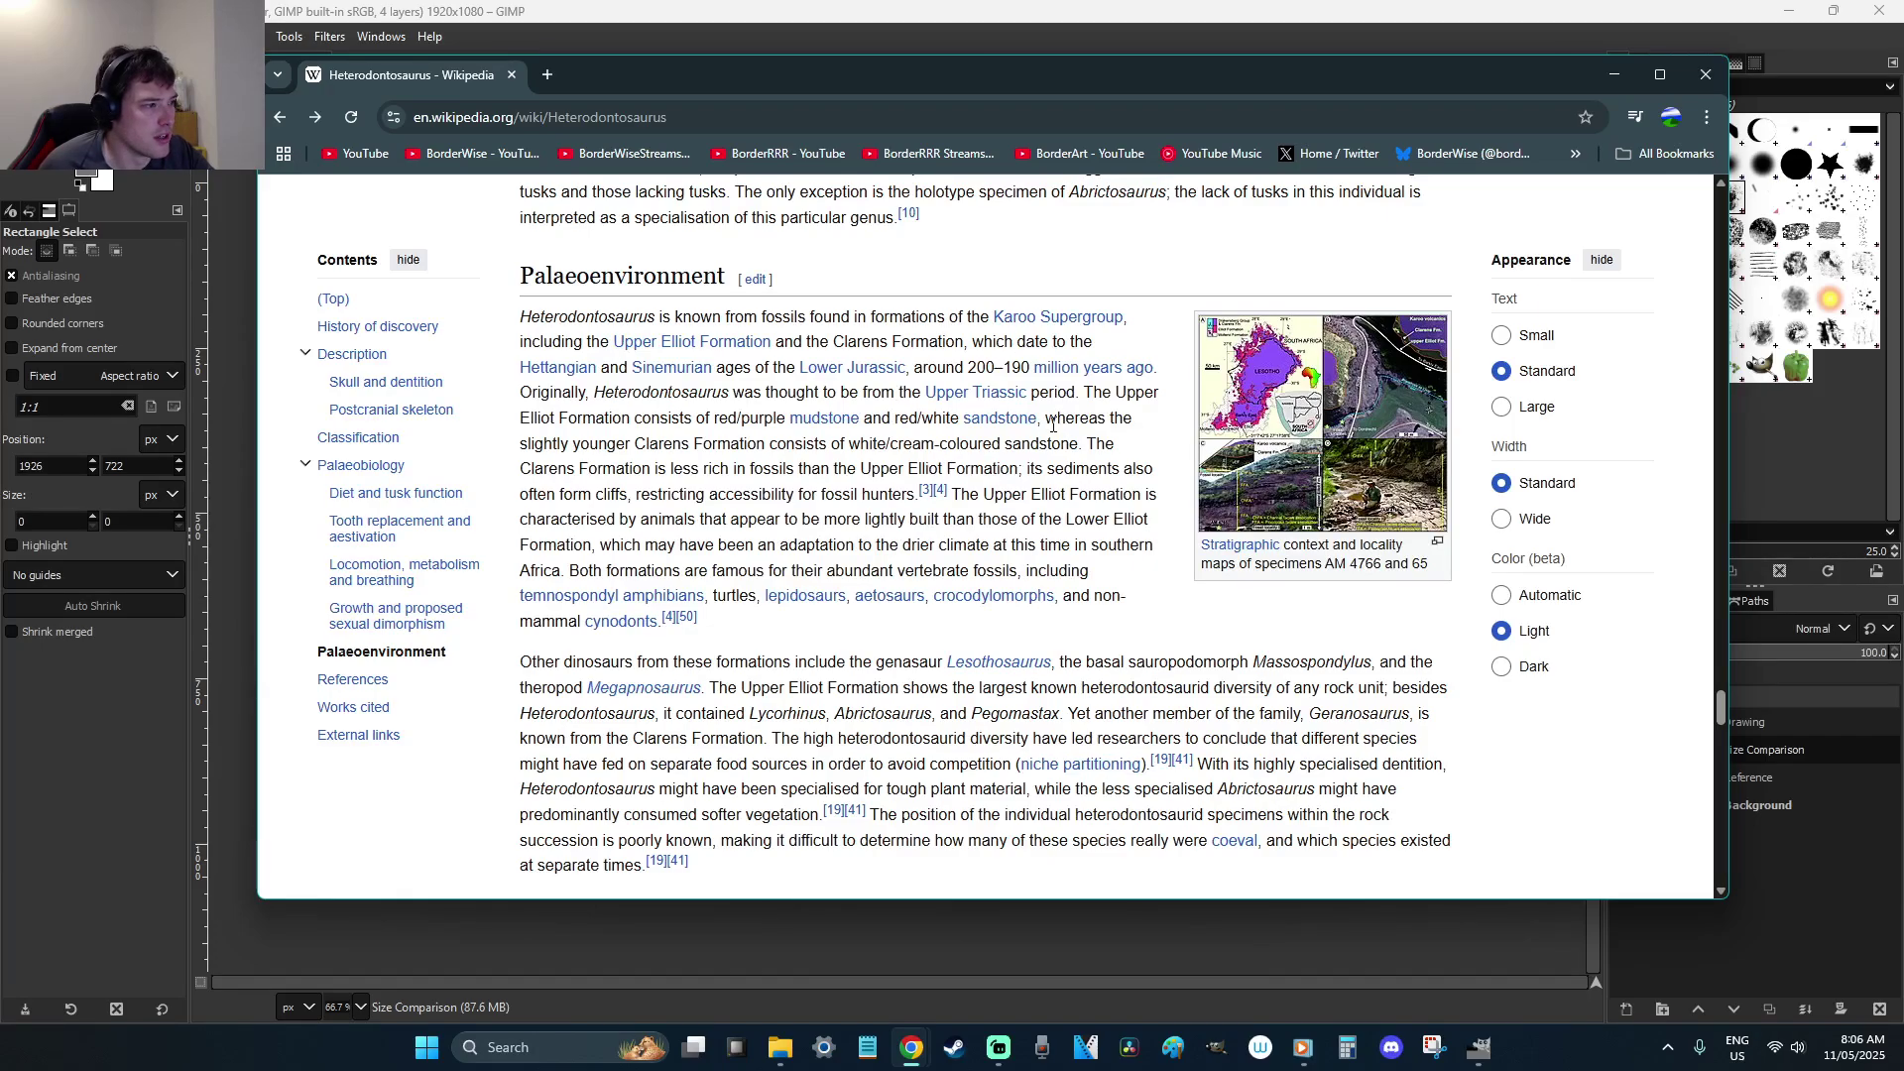
pyautogui.scroll(-3, 1053, 424)
pyautogui.scroll(2, 1009, 600)
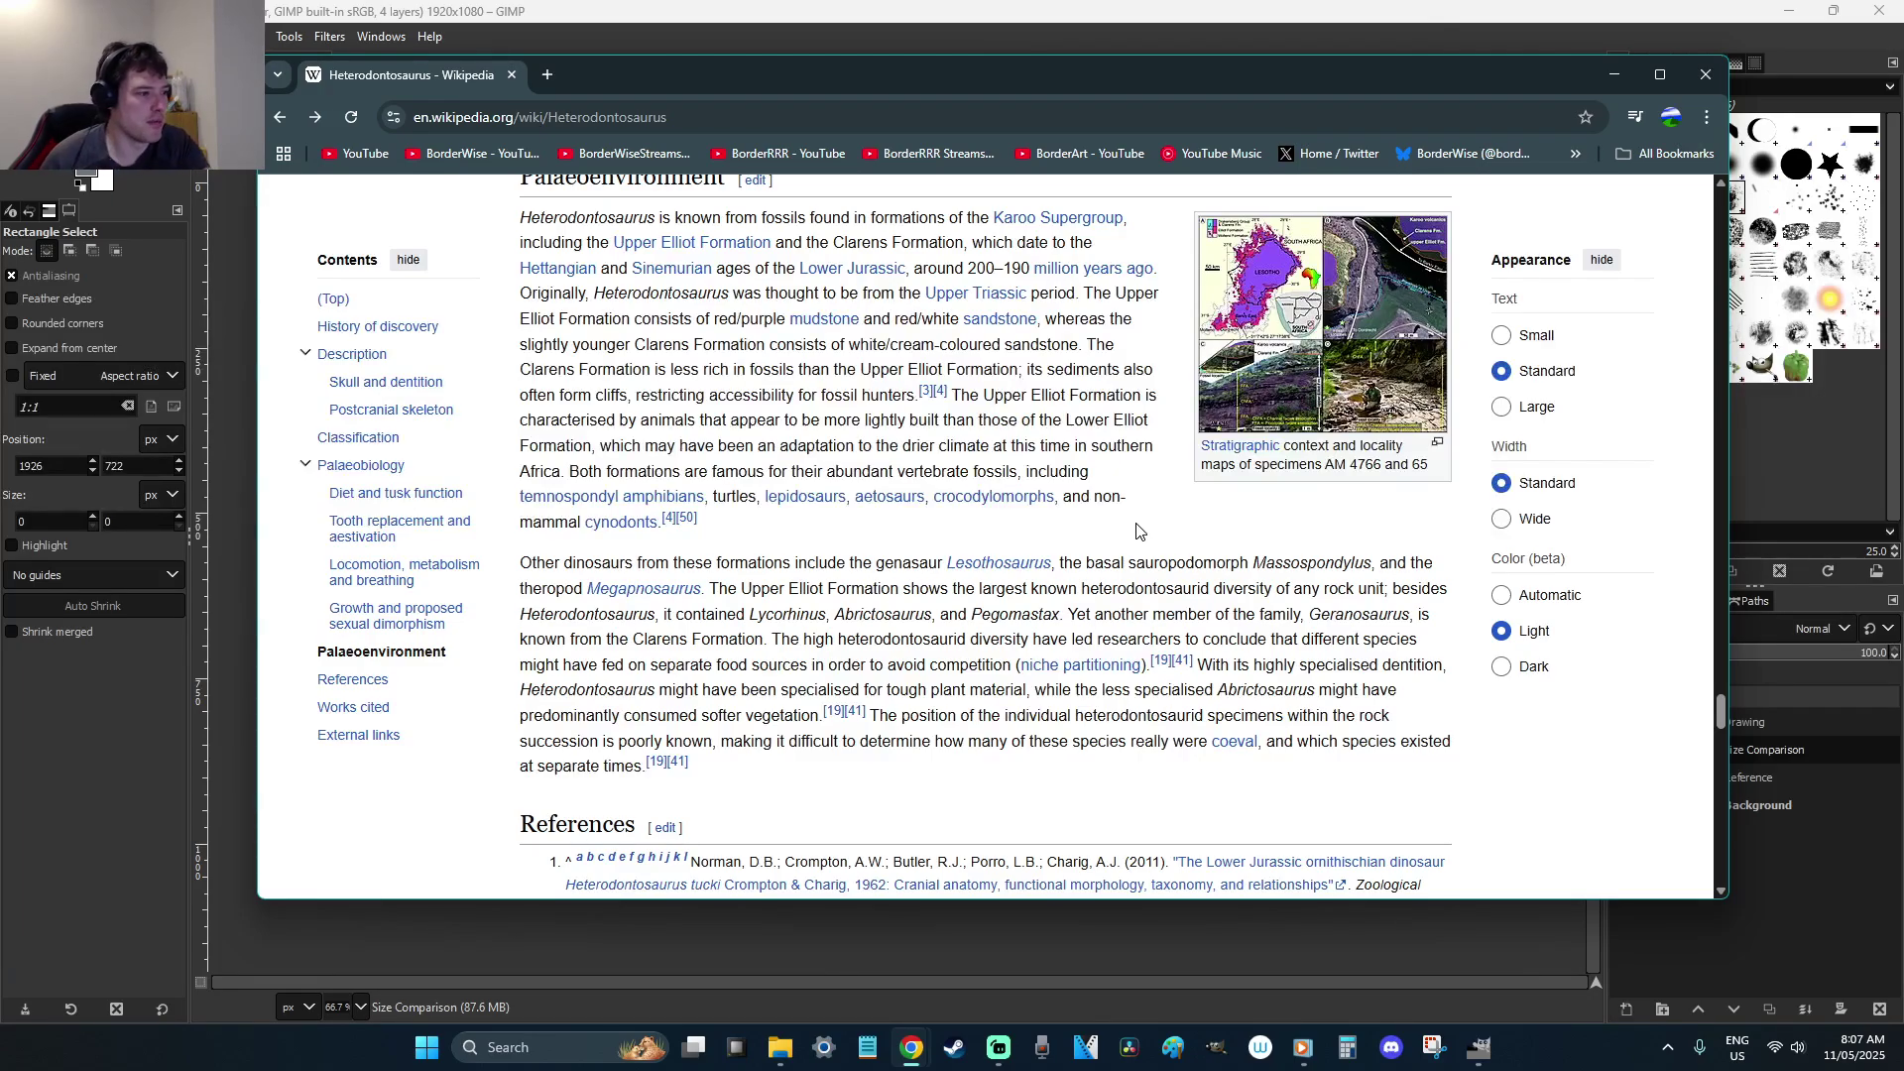
pyautogui.scroll(1, 1138, 532)
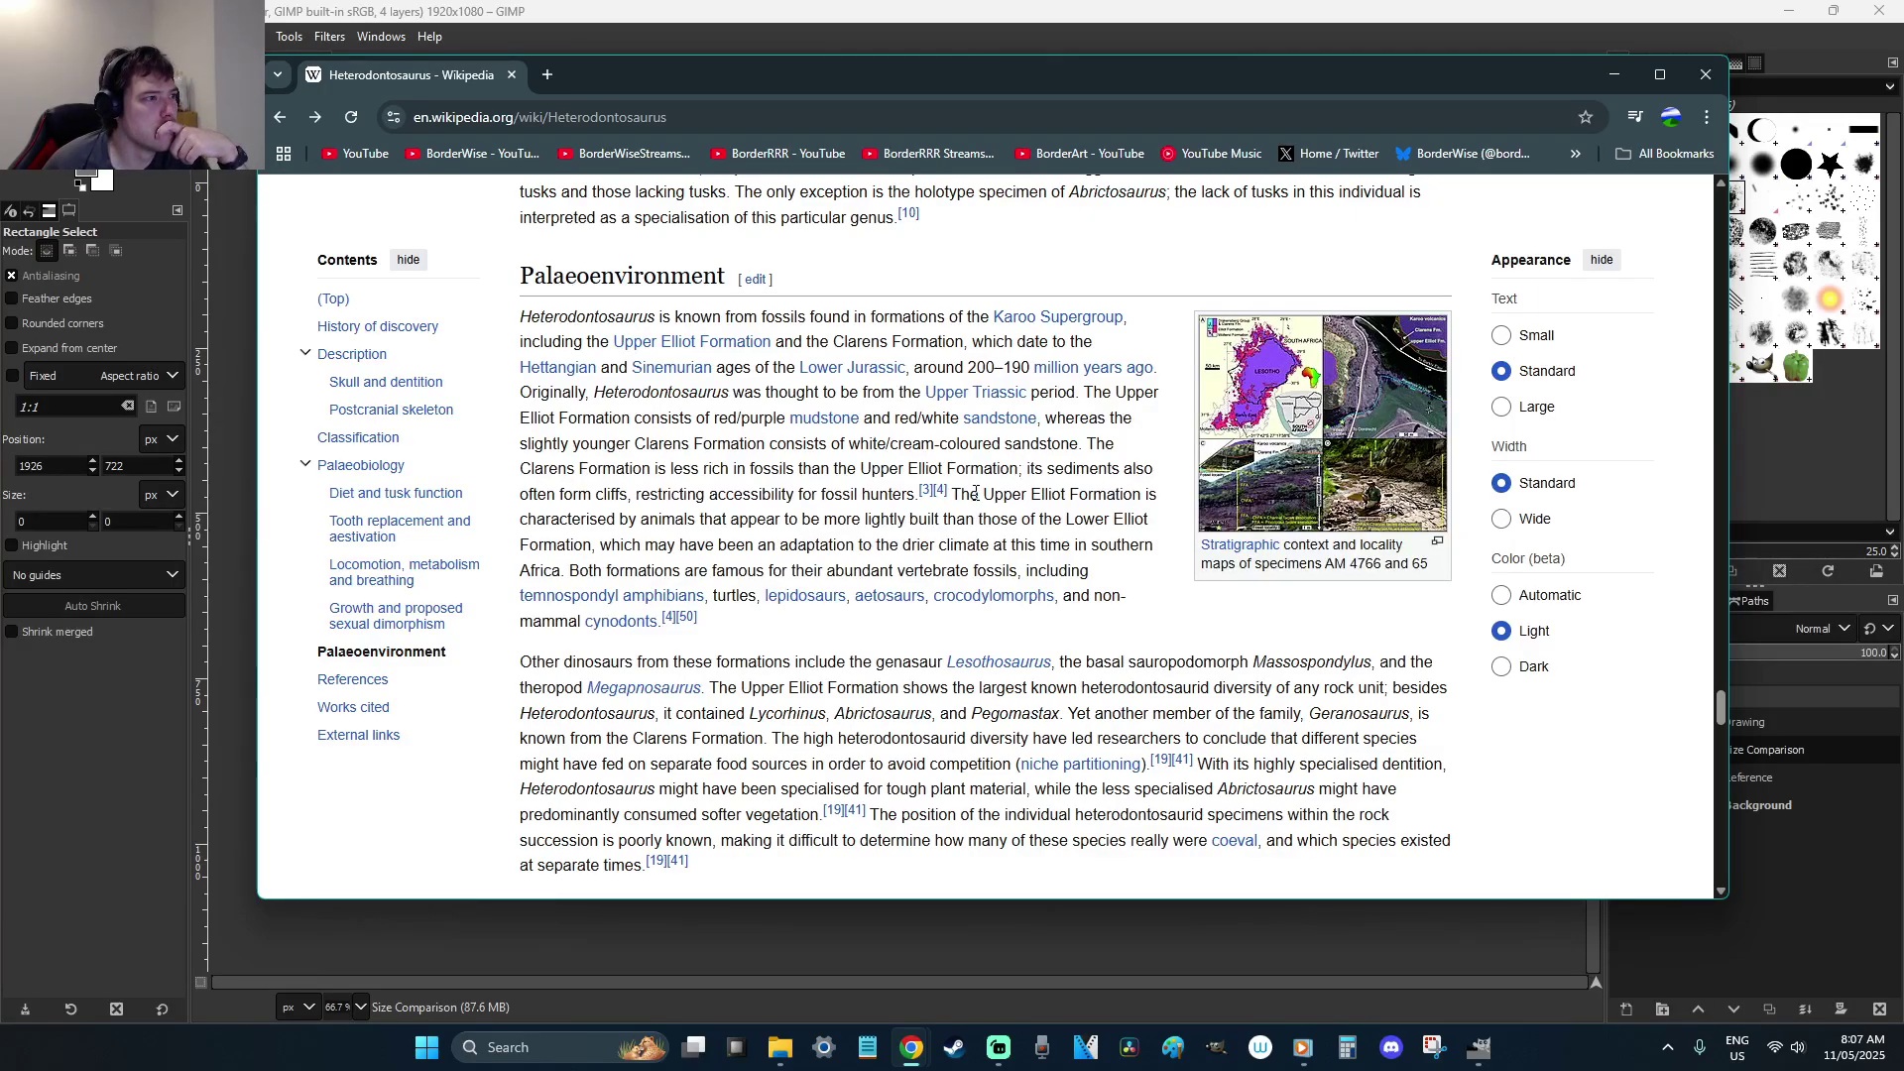
pyautogui.rightClick(1086, 317)
pyautogui.click(1120, 331)
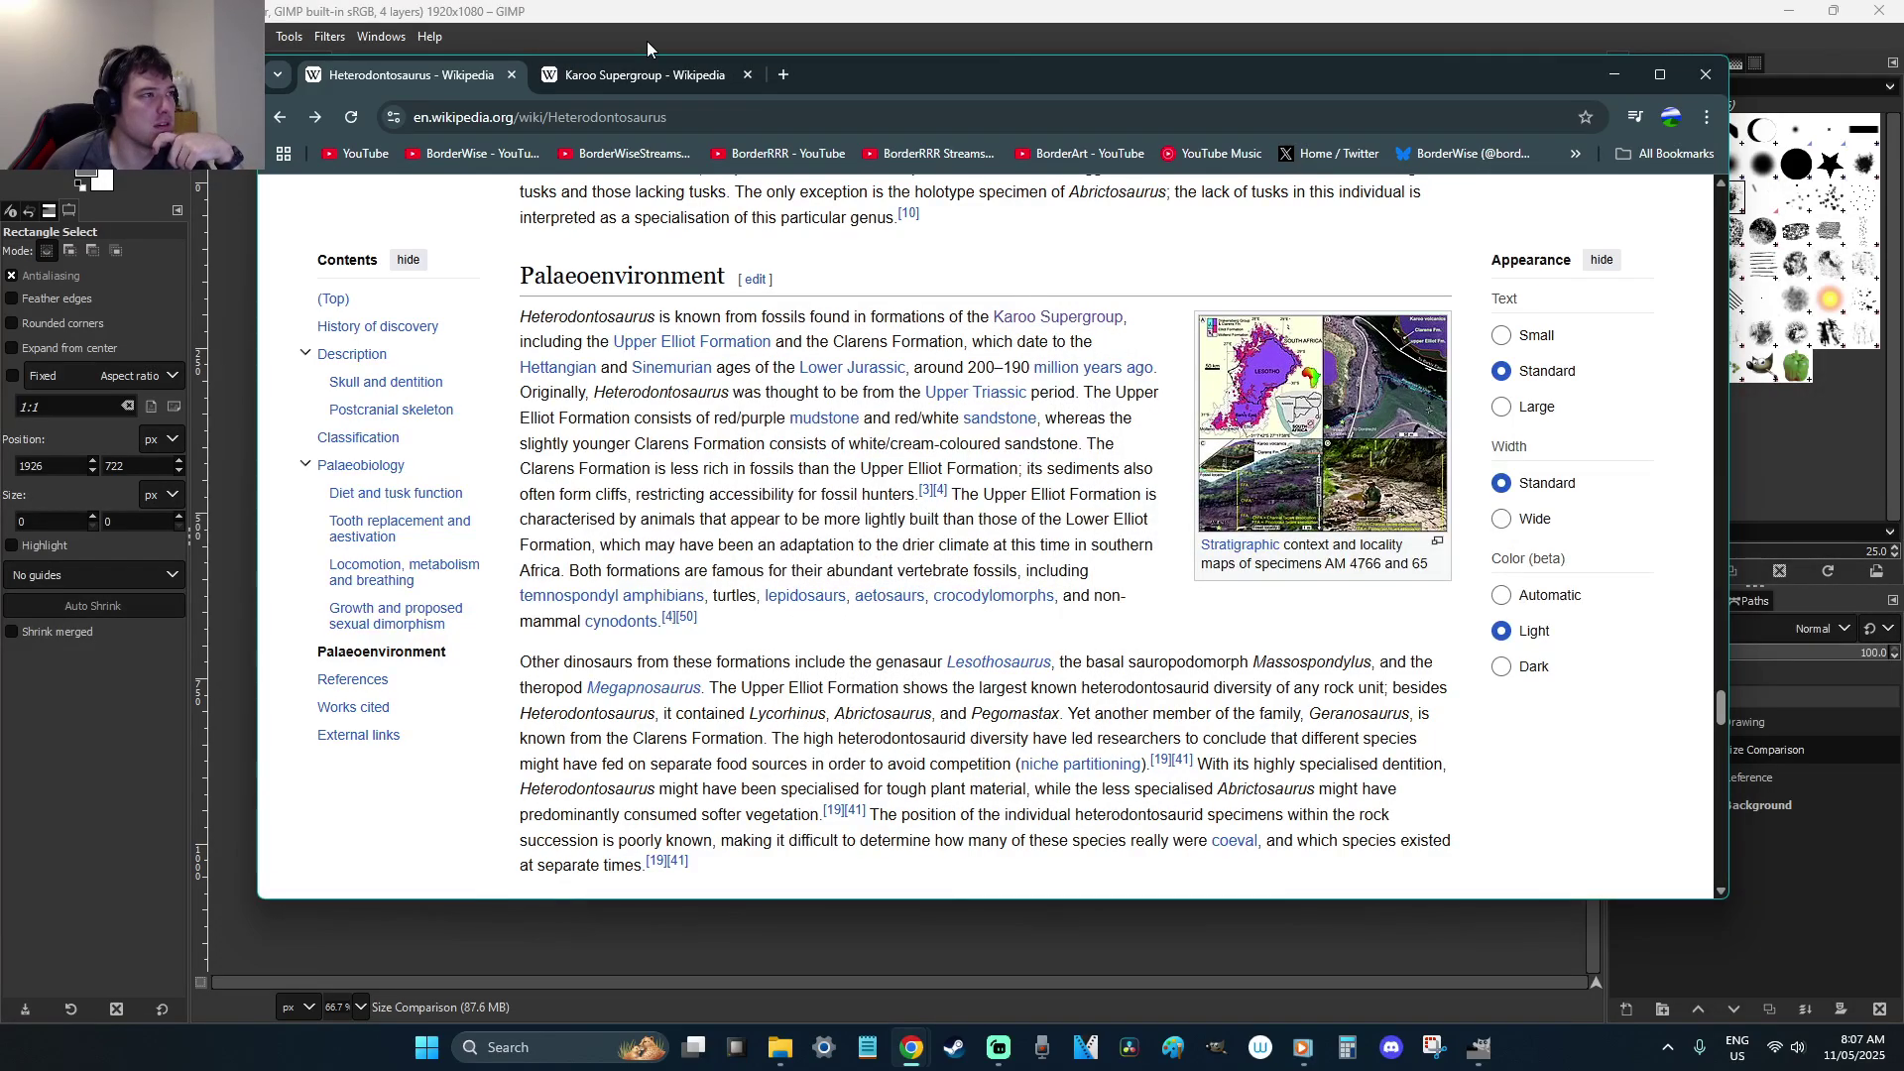
pyautogui.click(645, 75)
# Examine the Karoo Supergroup article's stratigraphy, geological origin and Beaufort Group sections for information about the dinosaur's habitat
pyautogui.scroll(-1, 938, 449)
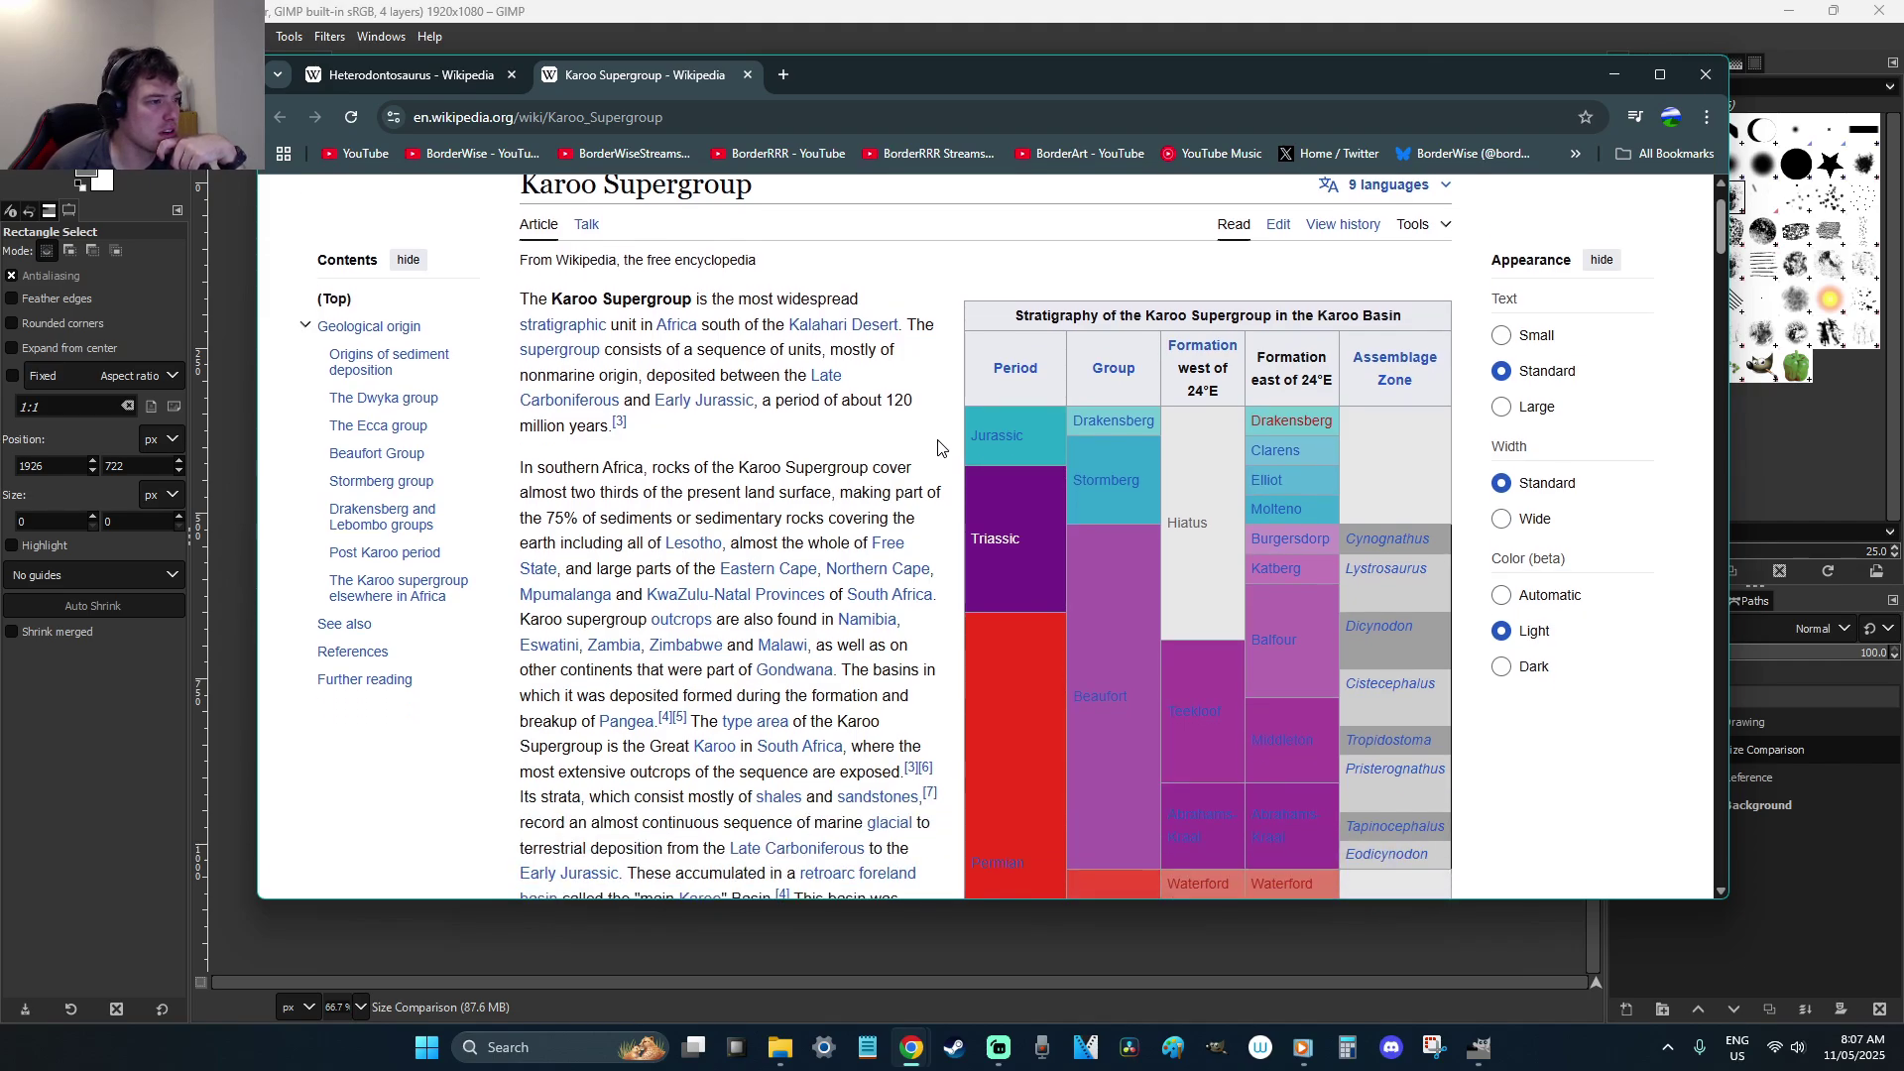
pyautogui.scroll(-12, 938, 448)
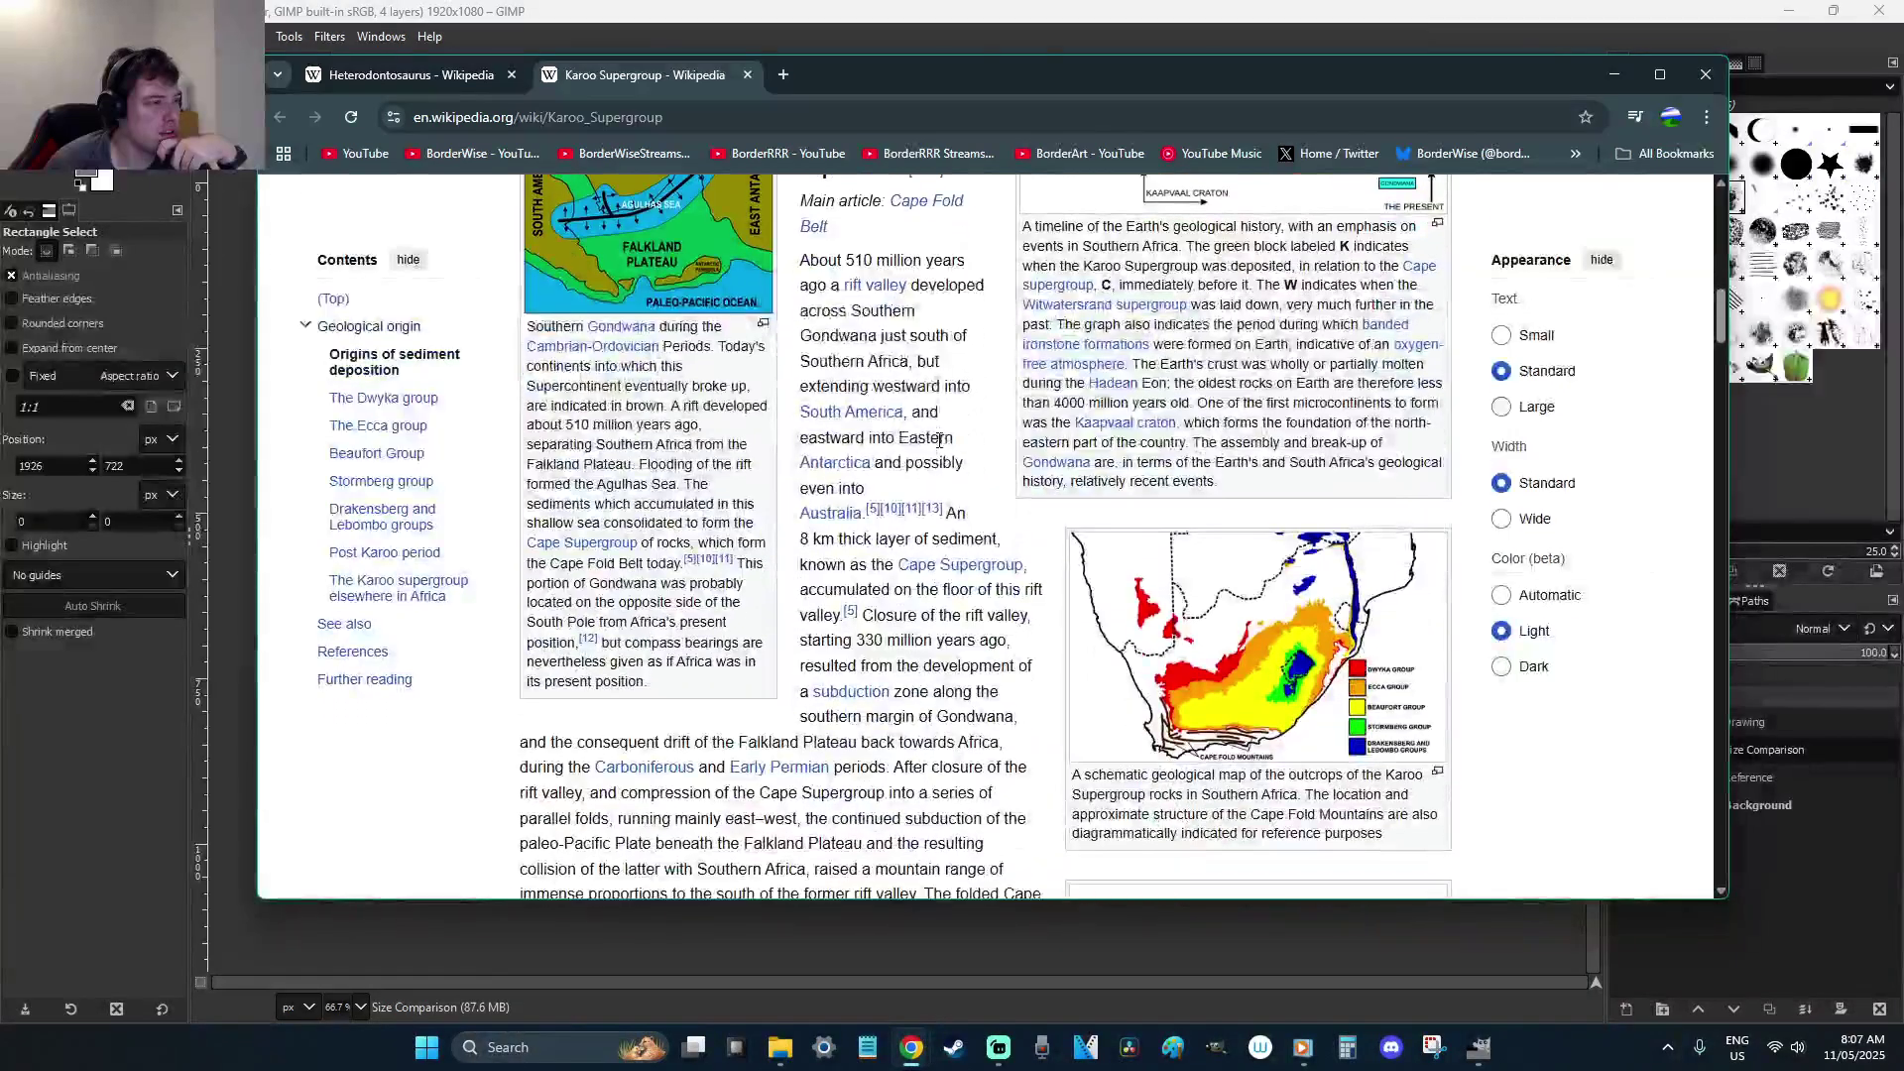
pyautogui.scroll(1, 938, 442)
pyautogui.scroll(-1, 972, 437)
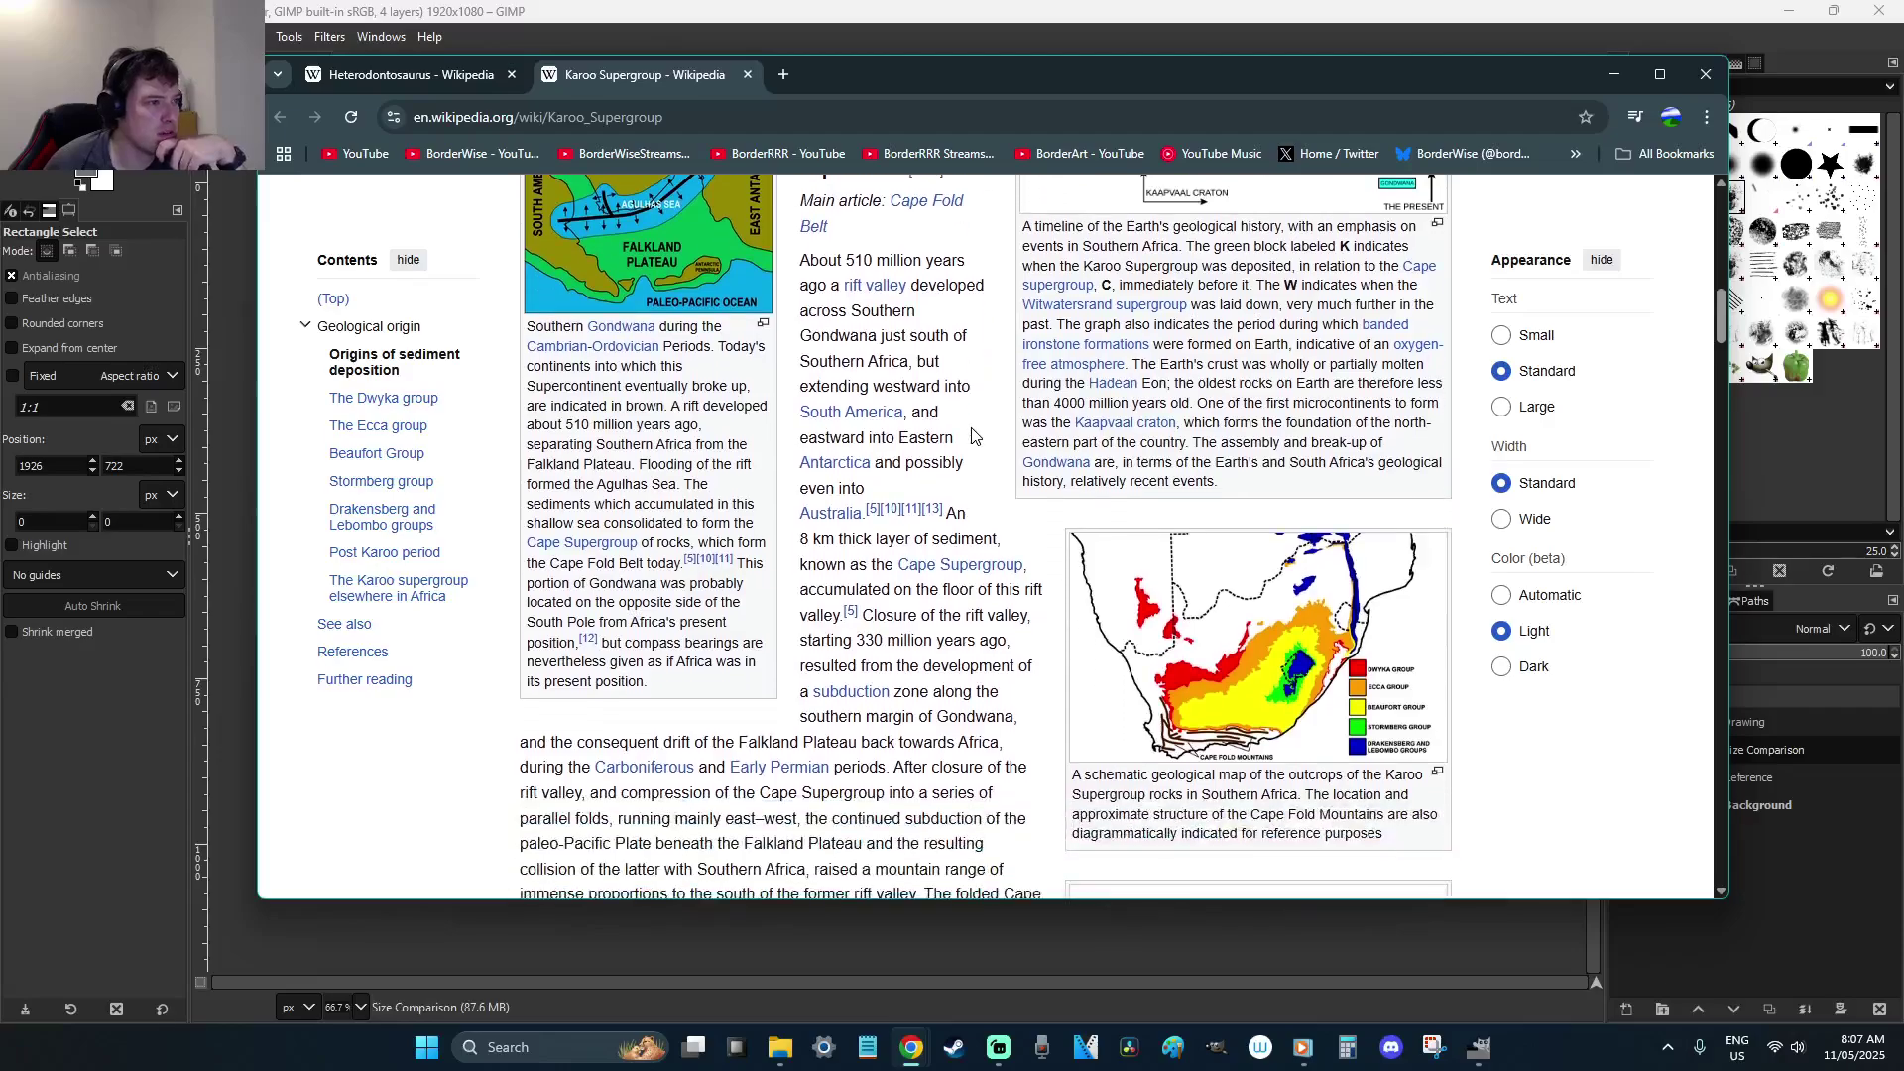
pyautogui.scroll(1, 972, 437)
pyautogui.scroll(-1, 972, 437)
pyautogui.scroll(-1, 972, 436)
pyautogui.scroll(-2, 972, 437)
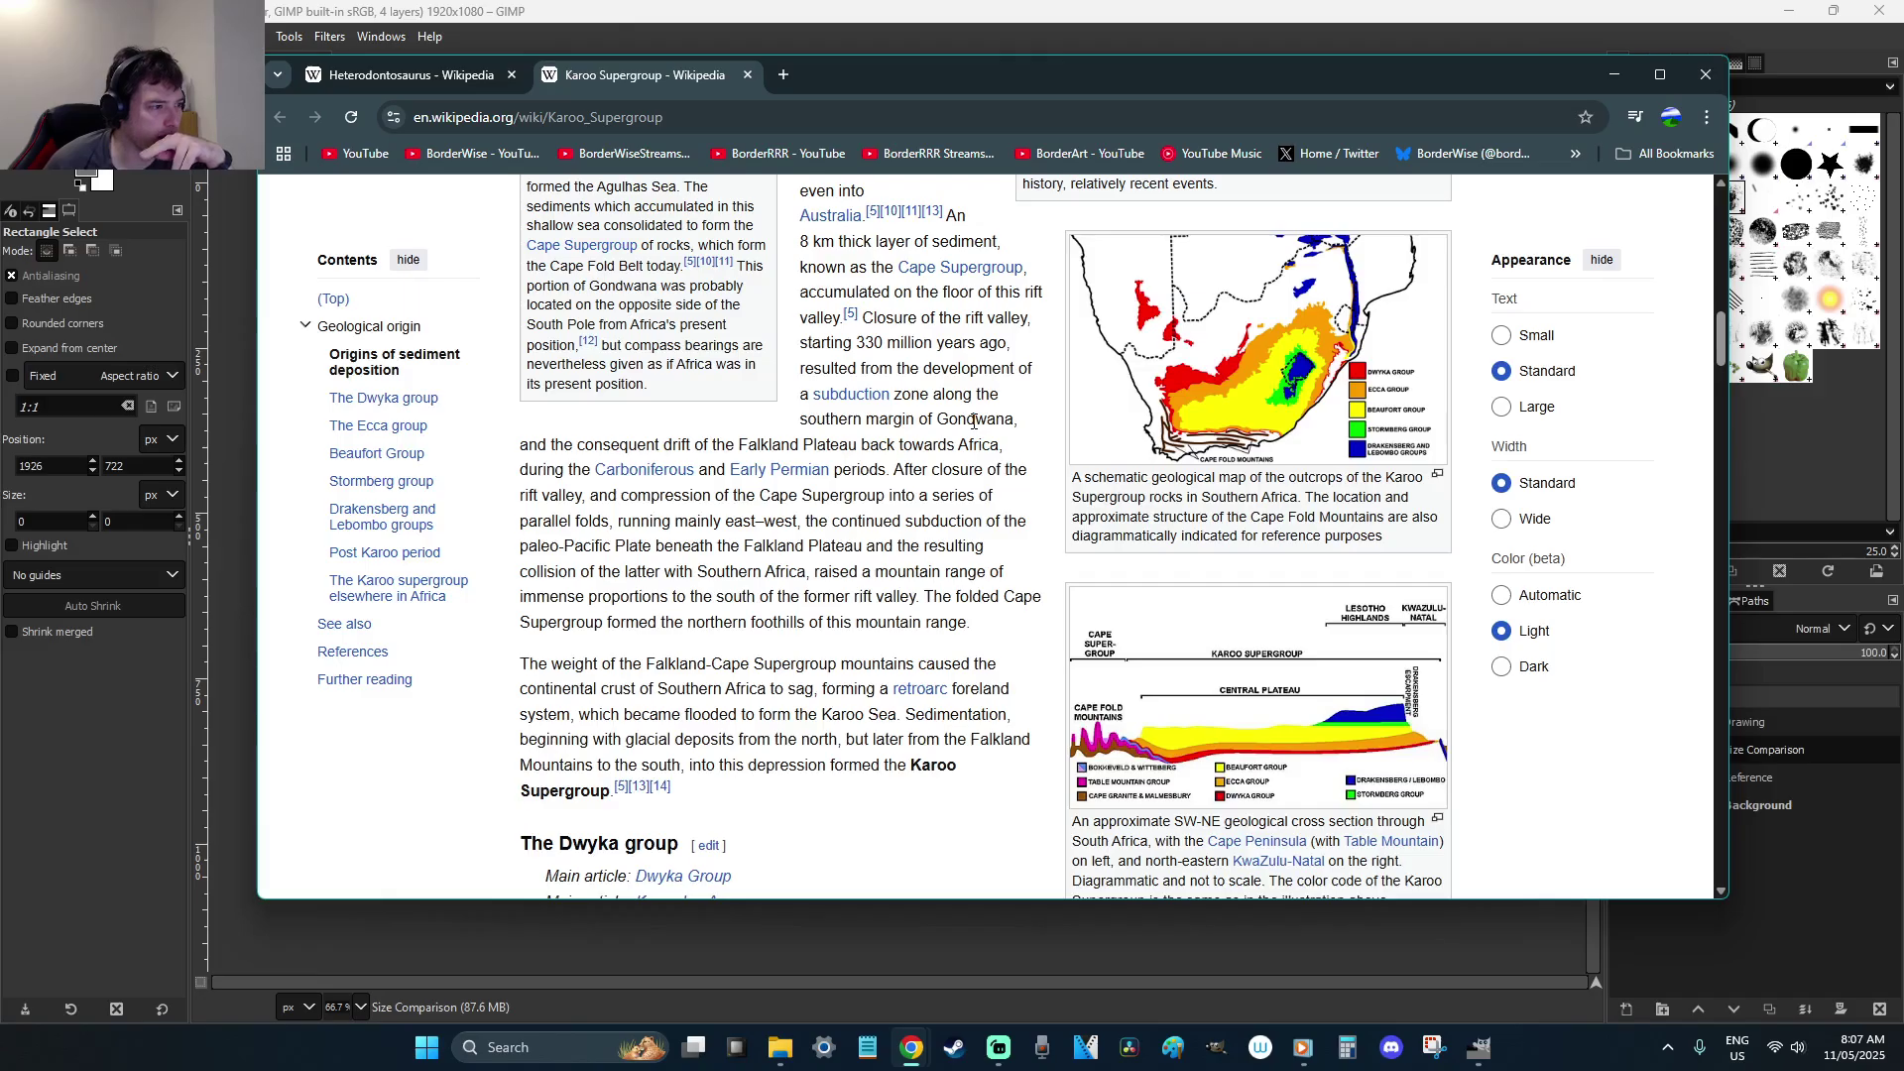
pyautogui.scroll(-6, 974, 421)
pyautogui.scroll(-8, 973, 421)
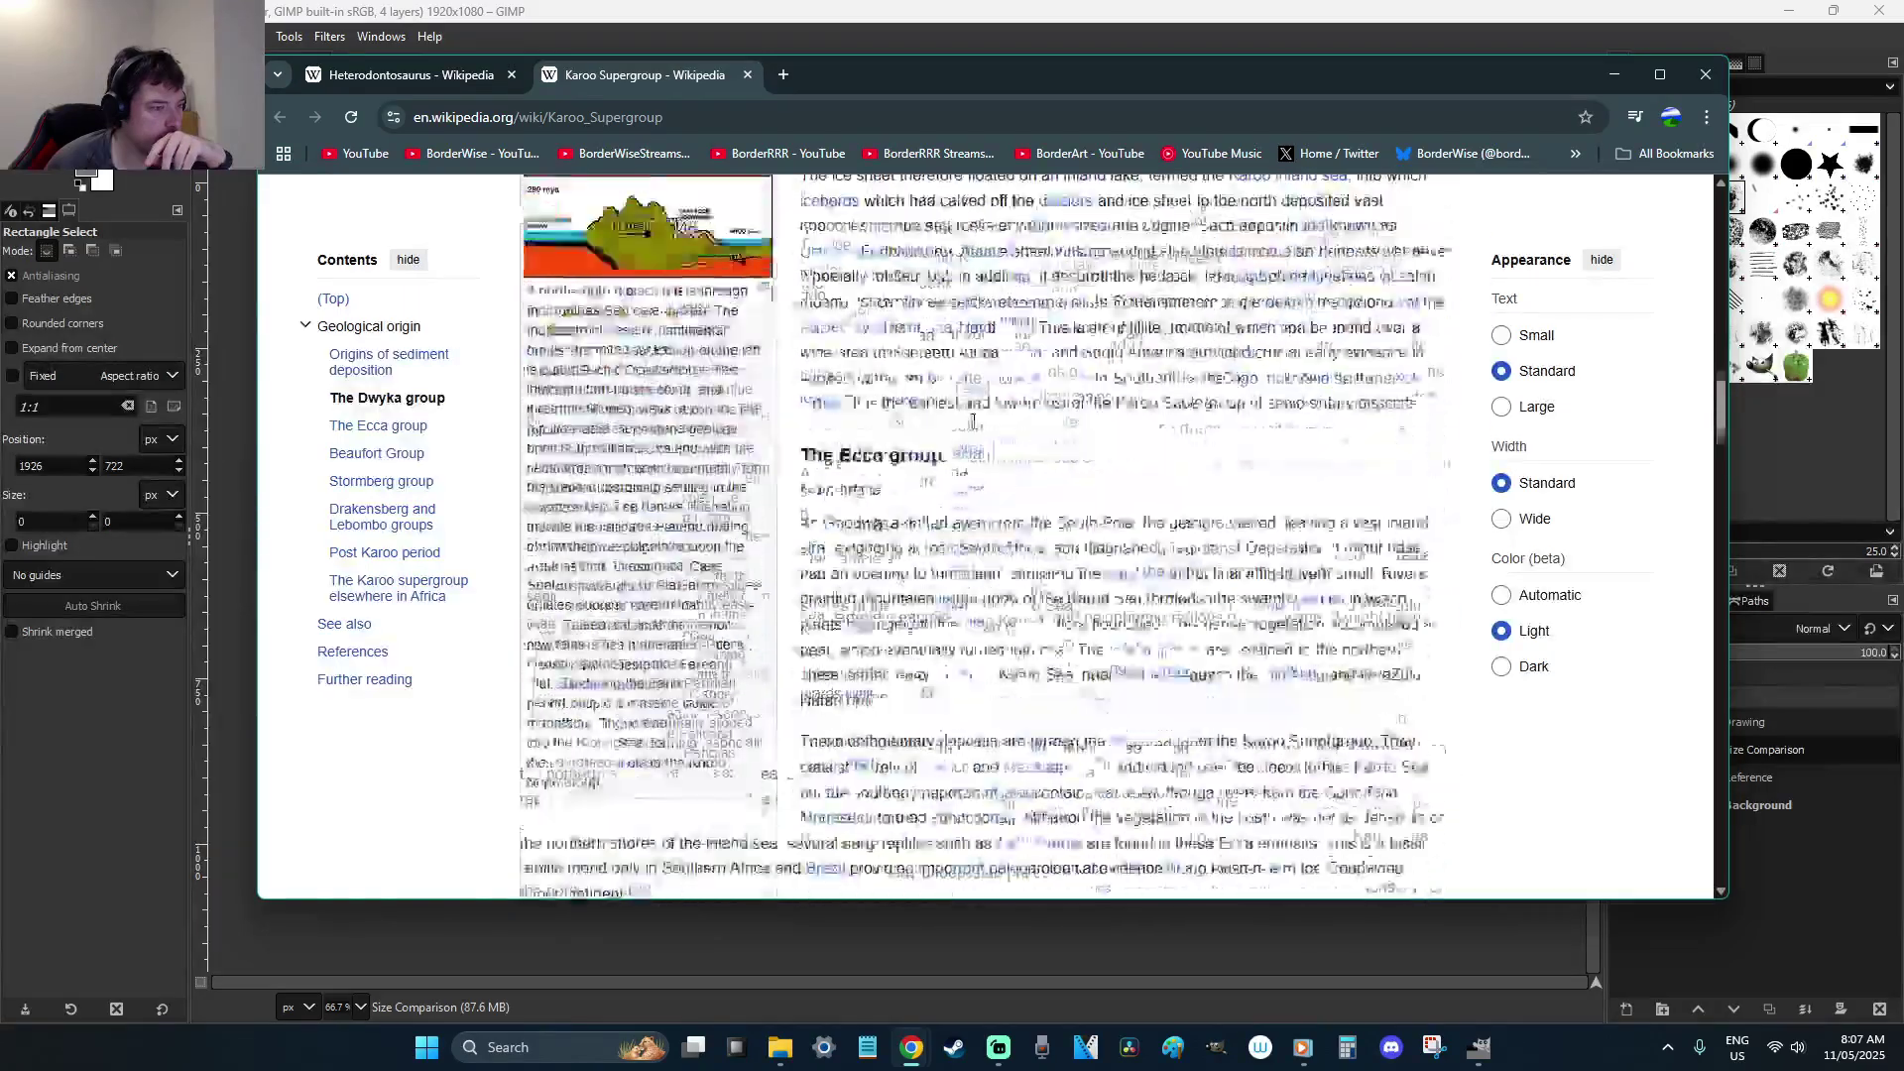
pyautogui.scroll(12, 974, 421)
pyautogui.scroll(10, 974, 421)
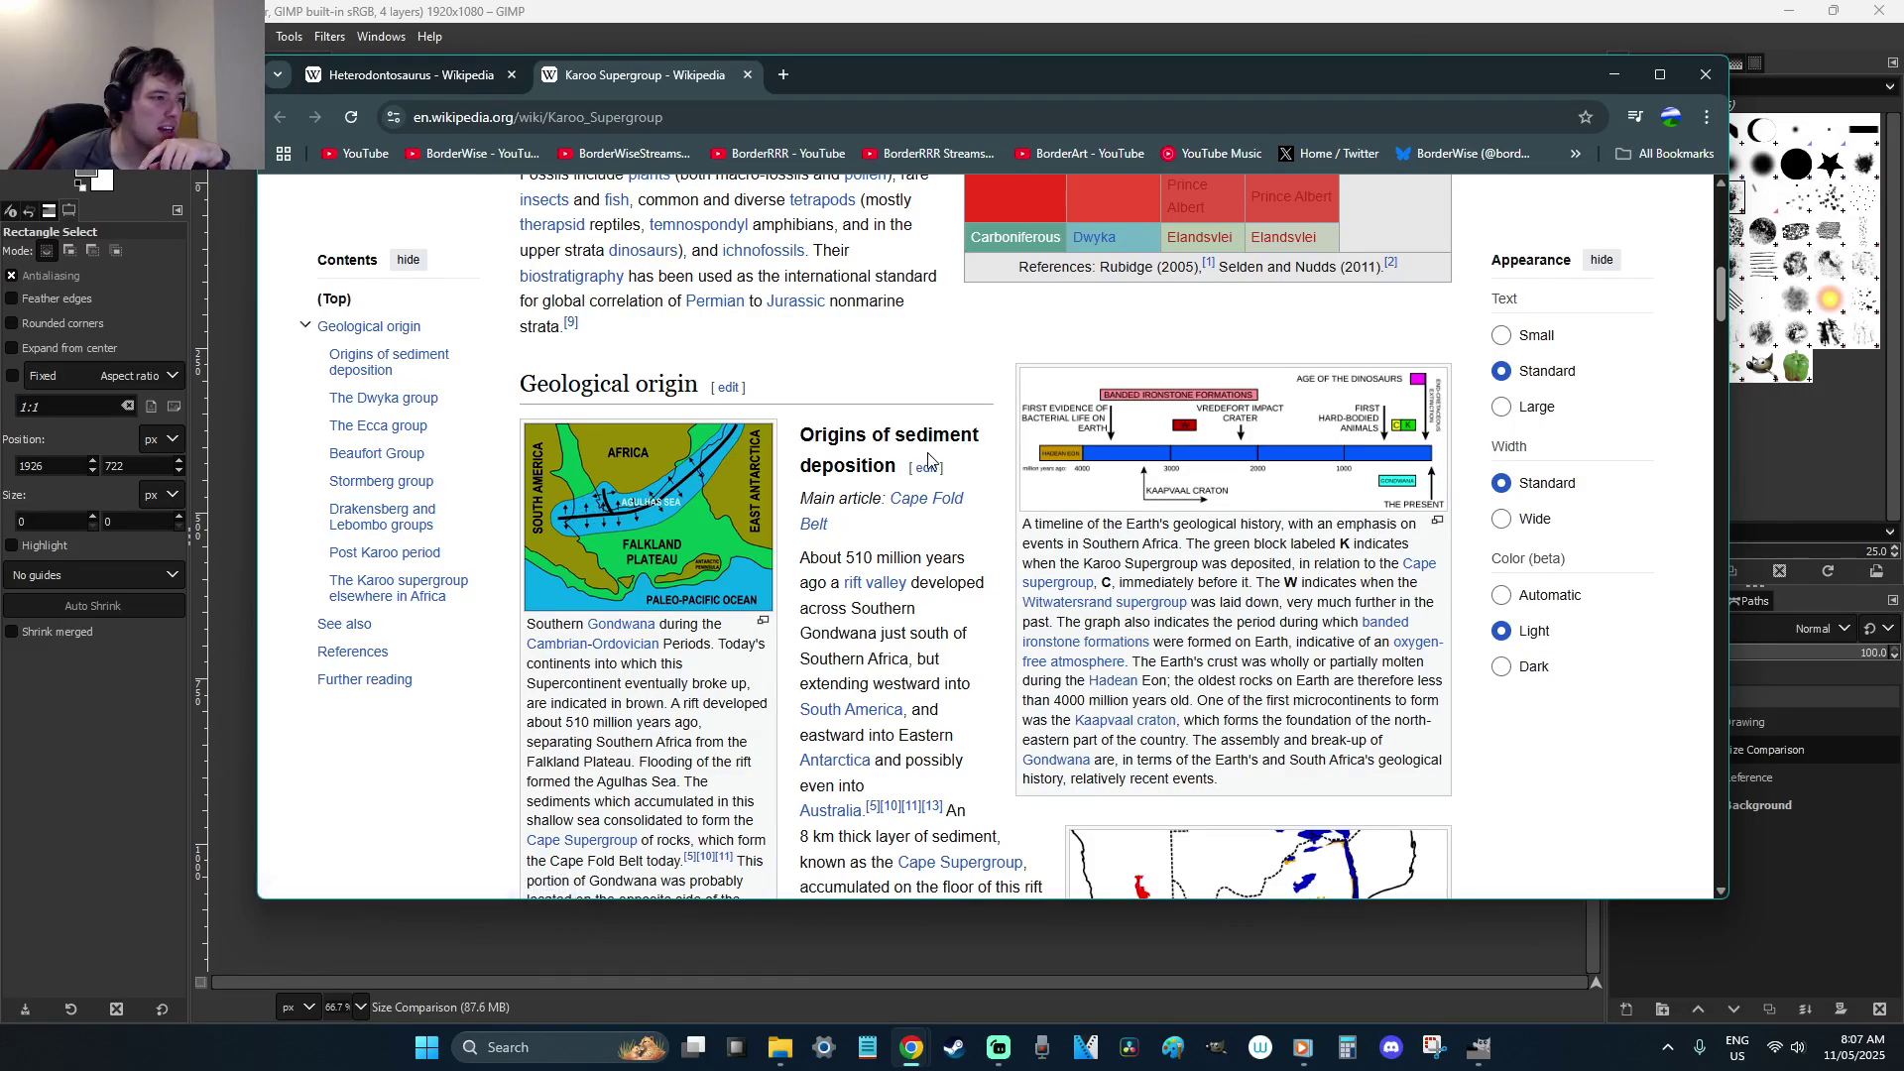
pyautogui.scroll(-15, 906, 481)
pyautogui.scroll(-4, 940, 439)
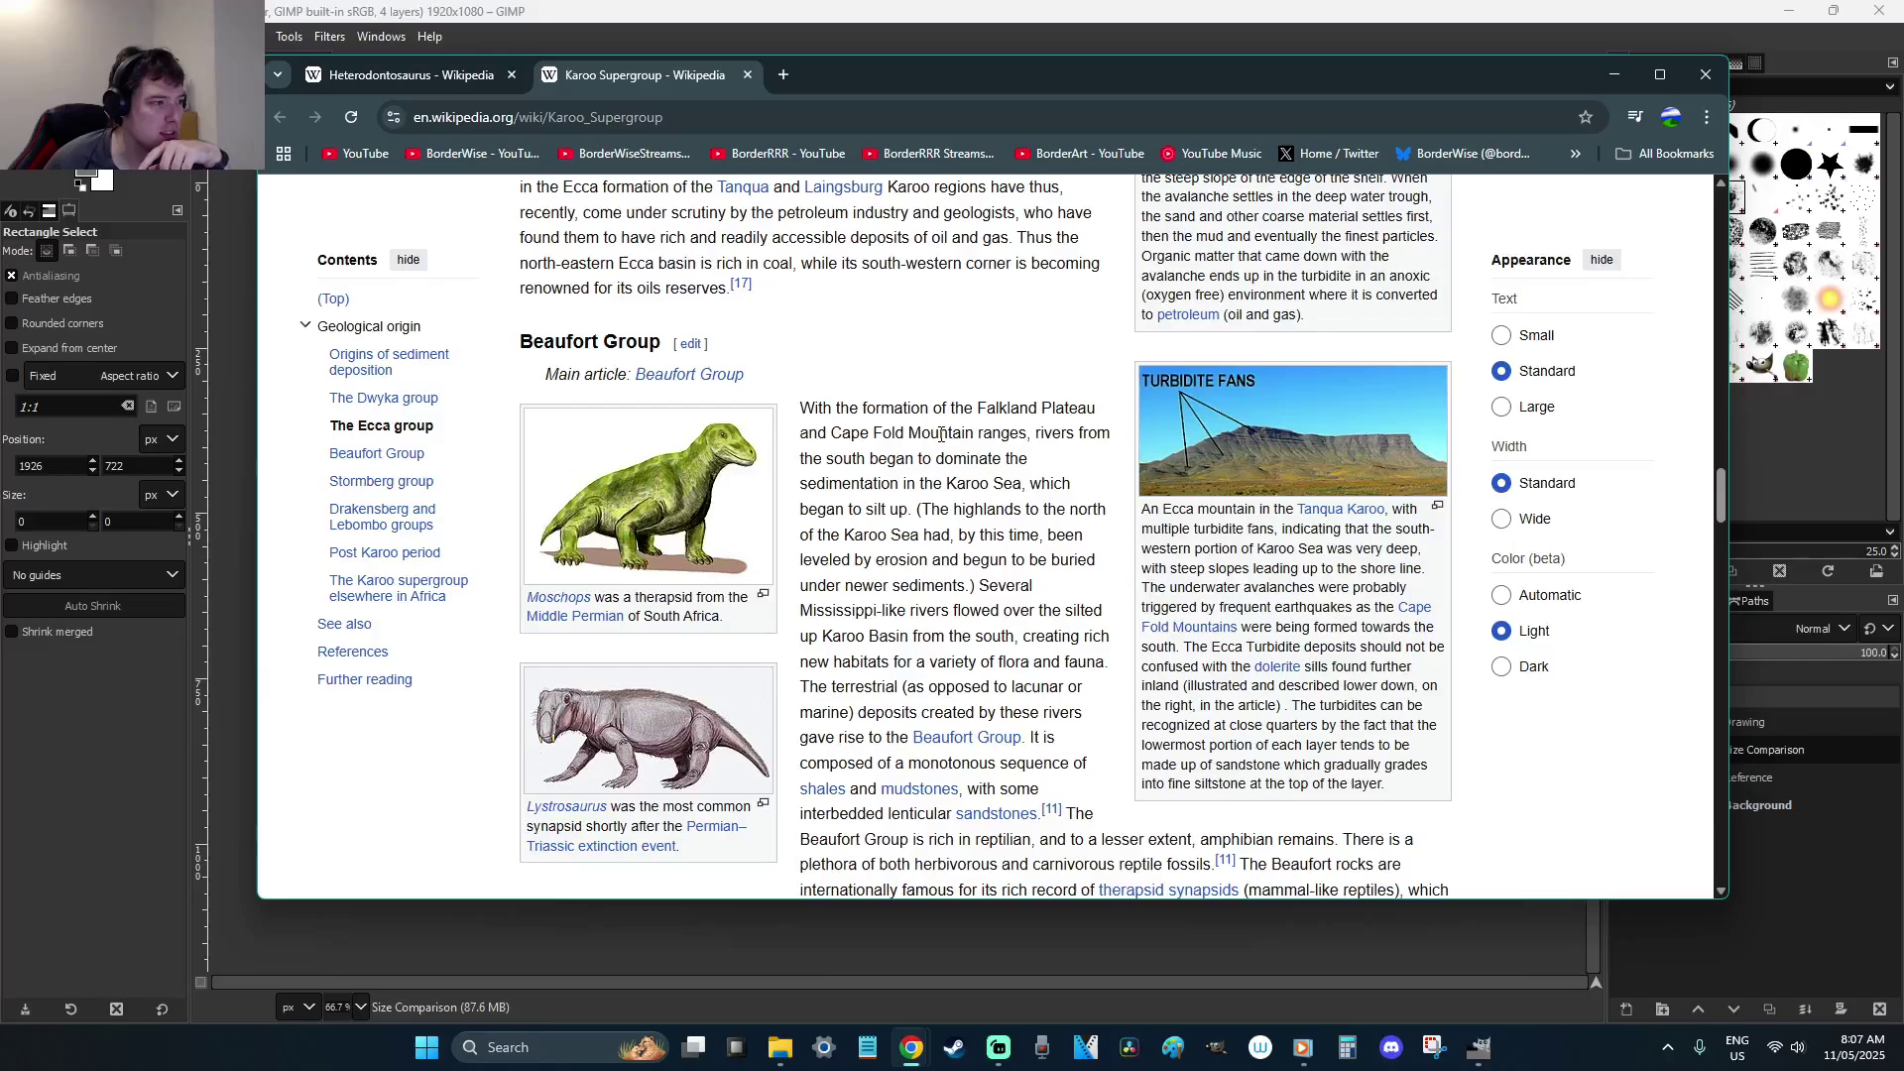
# Close the Karoo Supergroup article and switch back to GIMP
pyautogui.click(748, 76)
pyautogui.moveTo(748, 76); pyautogui.dragTo(892, 0)
pyautogui.click(1244, 6)
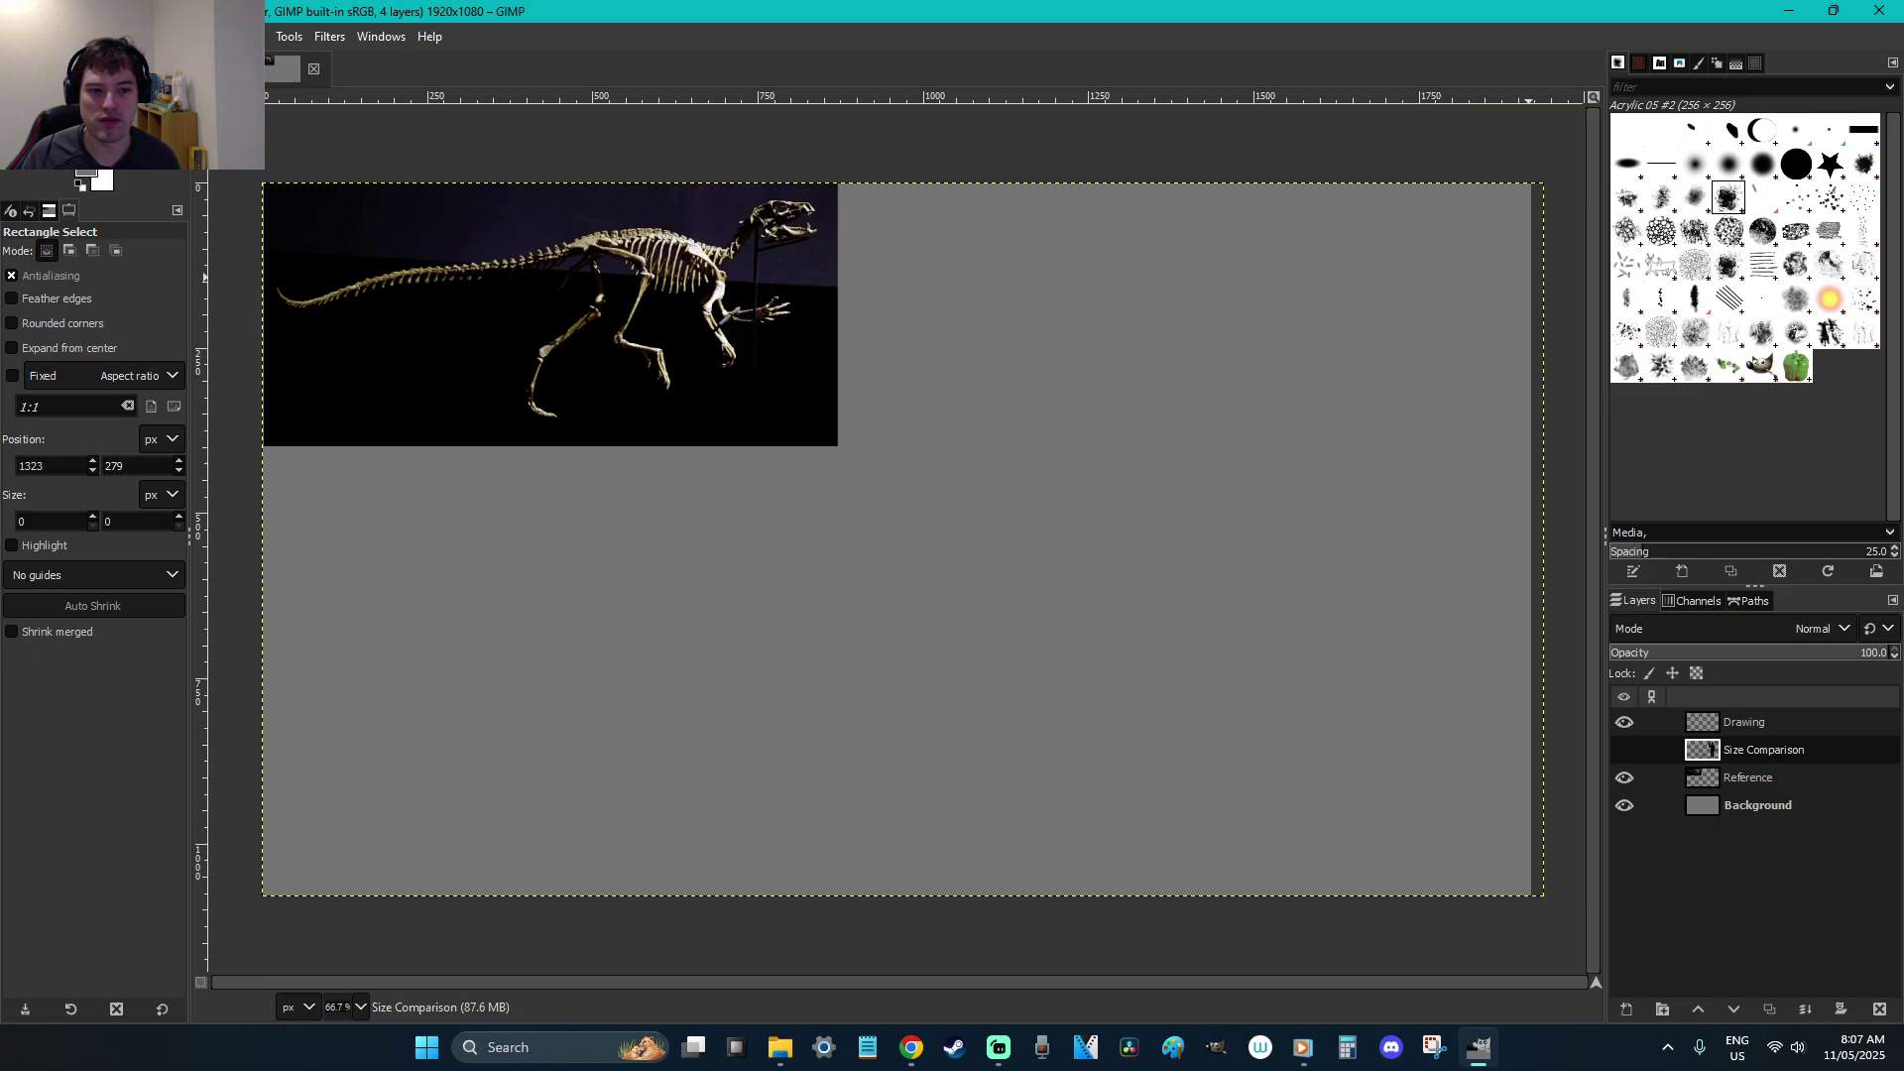
# Paste the peccary photo onto the Reference layer, scale it to about 850 px wide, and anchor it beside the skeleton photo
pyautogui.click(1760, 776)
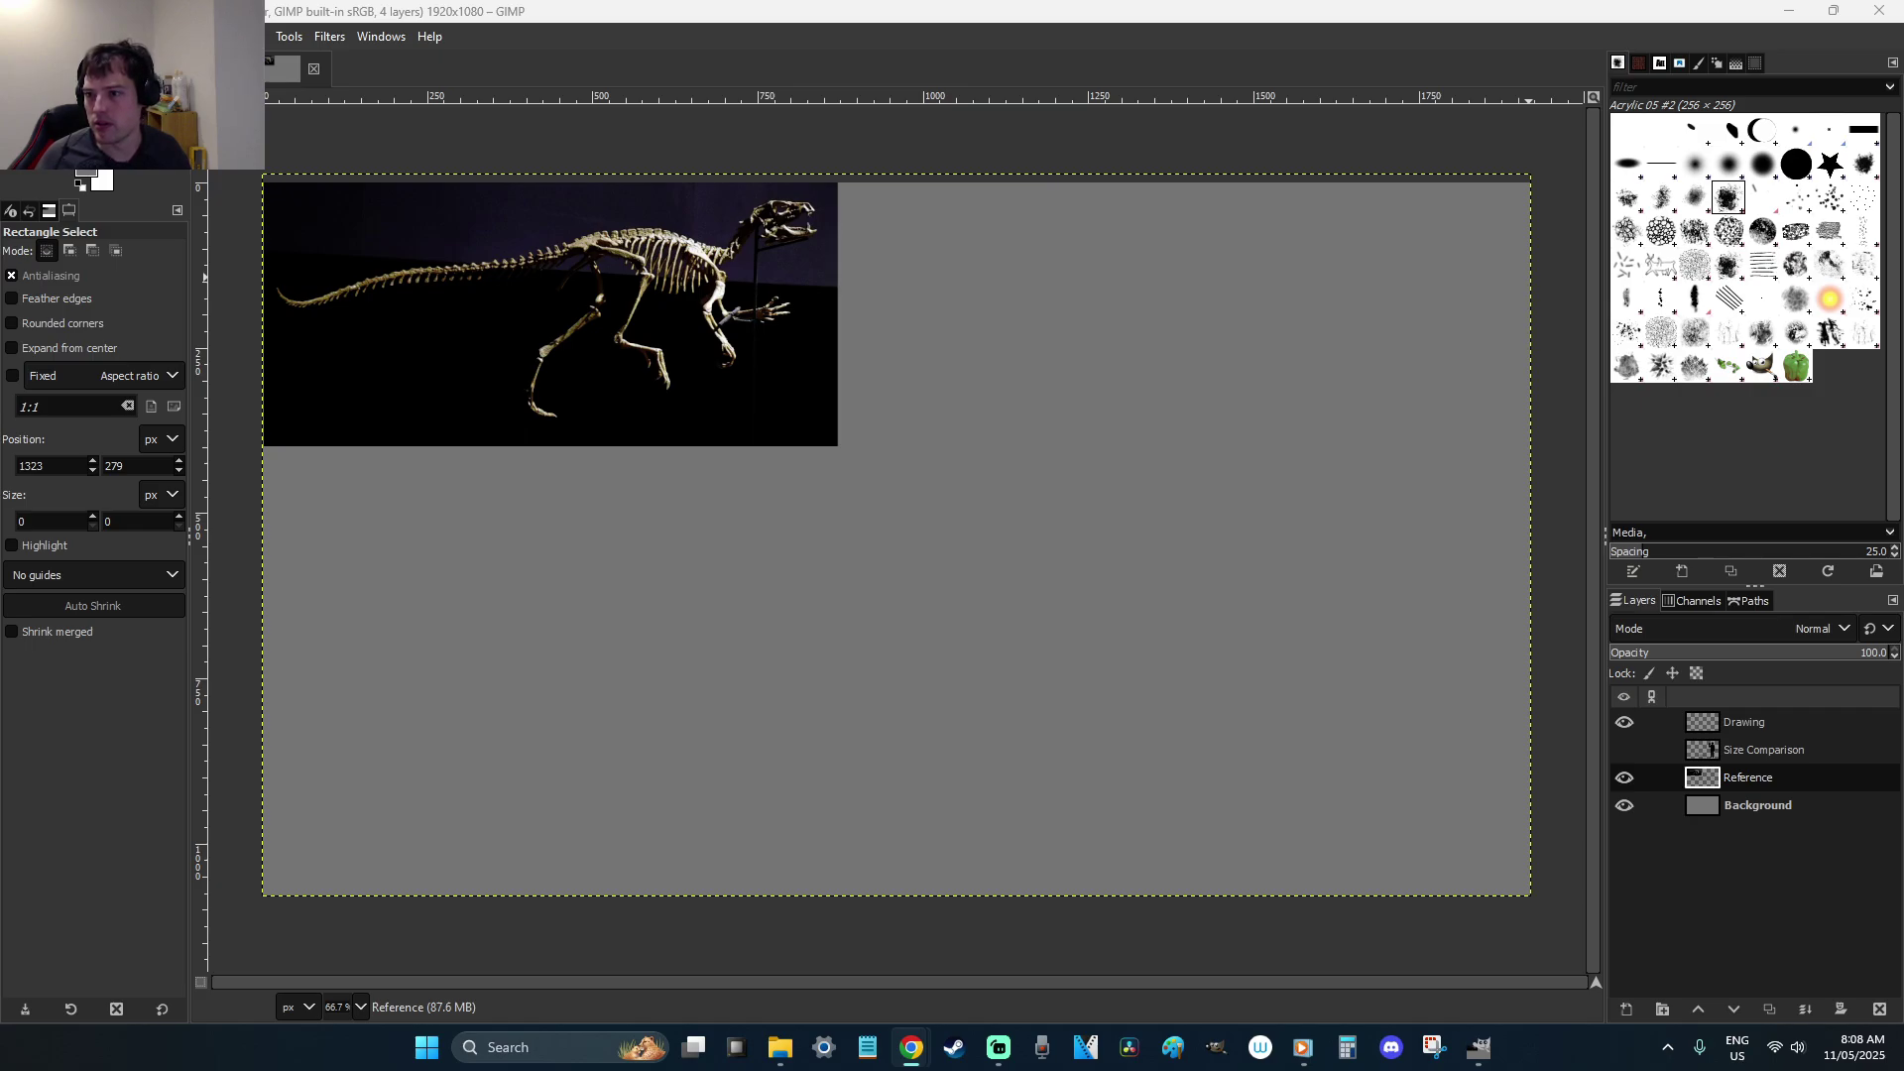
pyautogui.click(1402, 540)
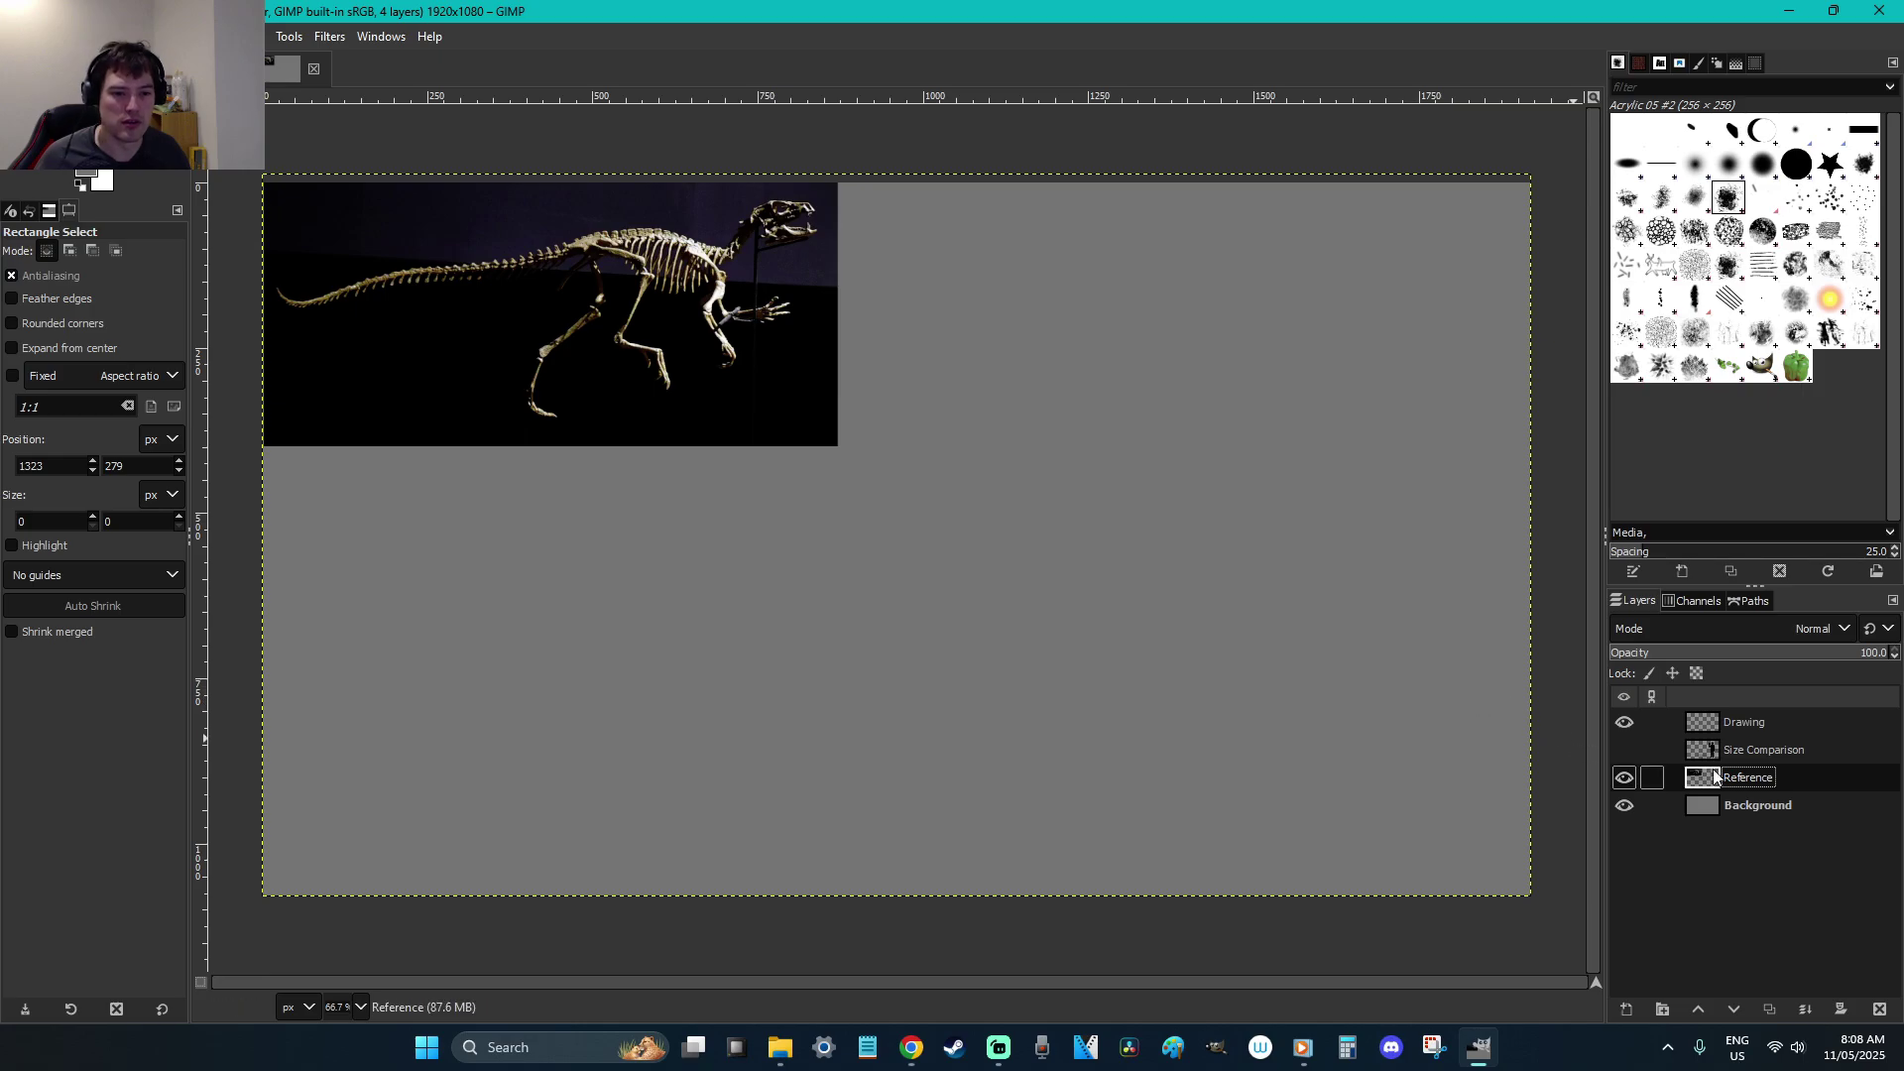
pyautogui.hotkey('ctrl', 'v')
pyautogui.hotkey('shift', 's')
pyautogui.click(1035, 503)
pyautogui.moveTo(541, 309); pyautogui.dragTo(1002, 458)
pyautogui.press('Return')
pyautogui.press('r')
pyautogui.moveTo(1060, 634); pyautogui.dragTo(1125, 372)
pyautogui.click(1180, 644)
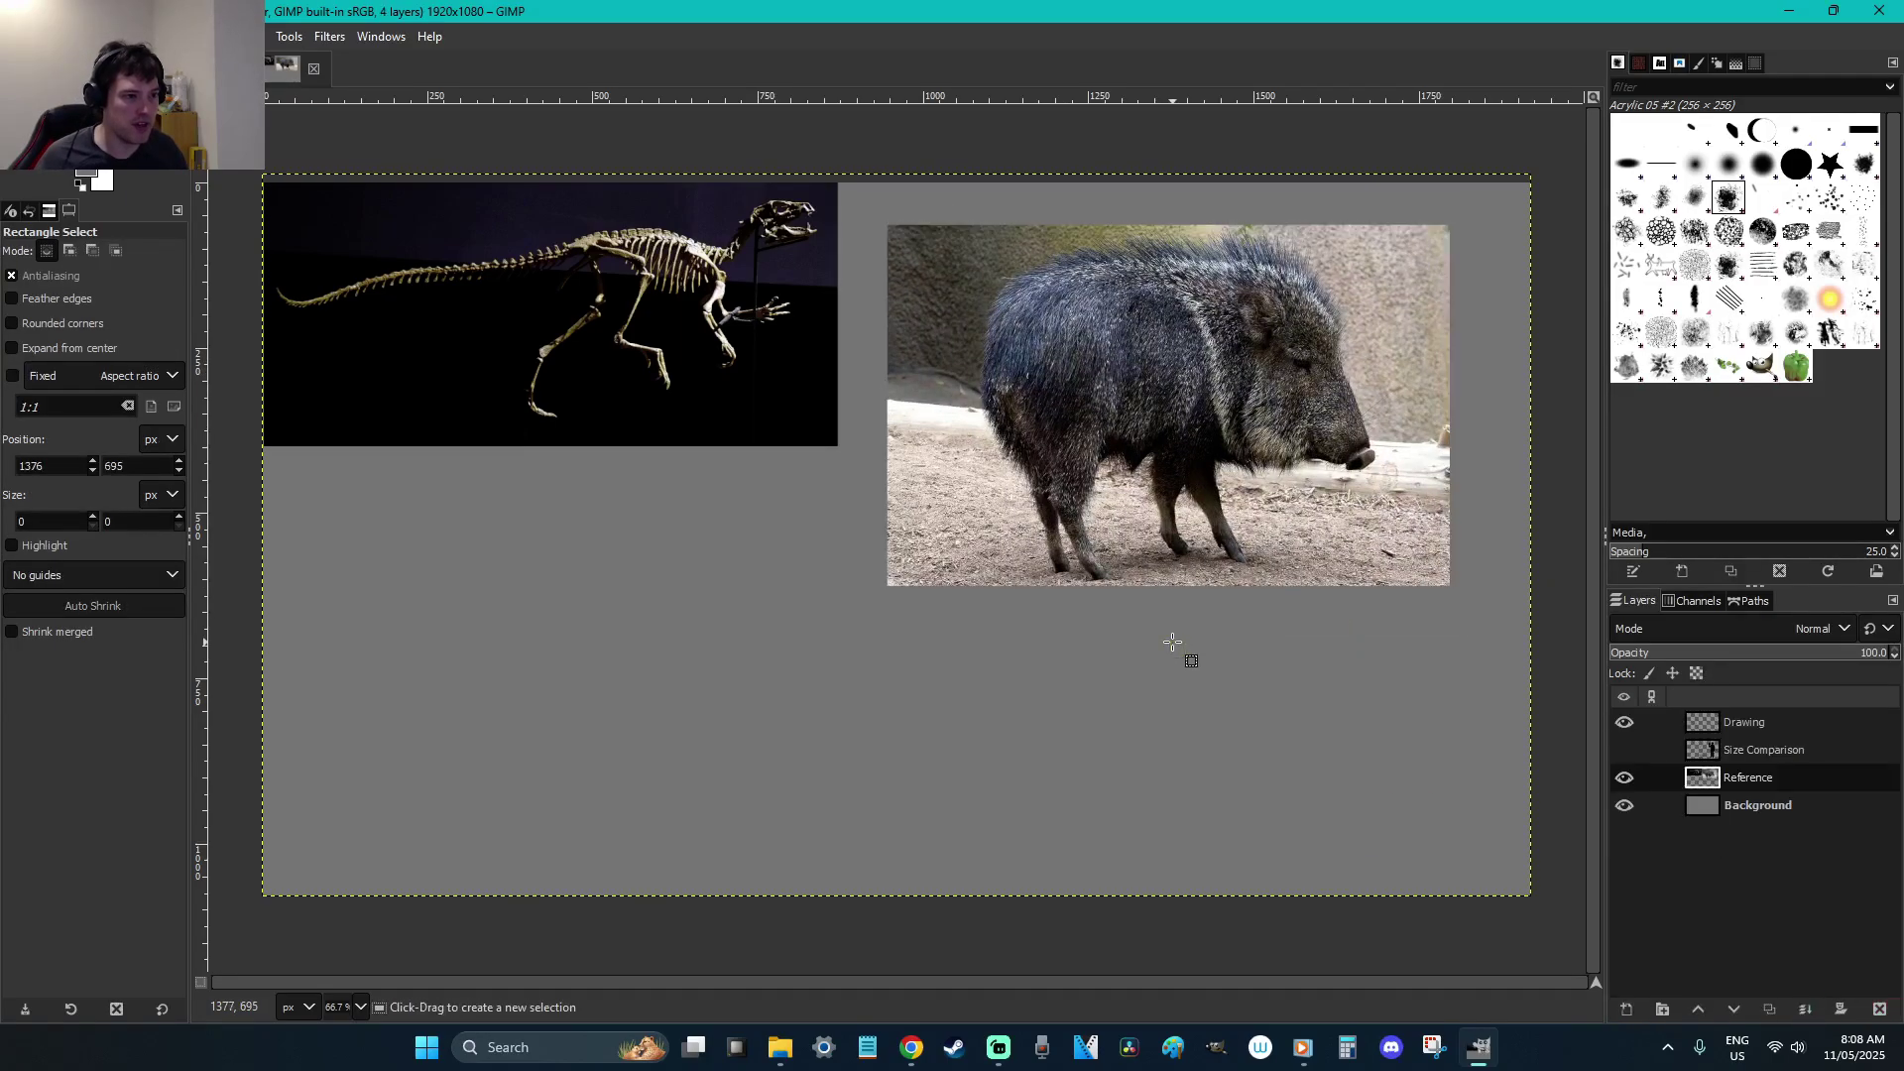
pyautogui.click(1241, 630)
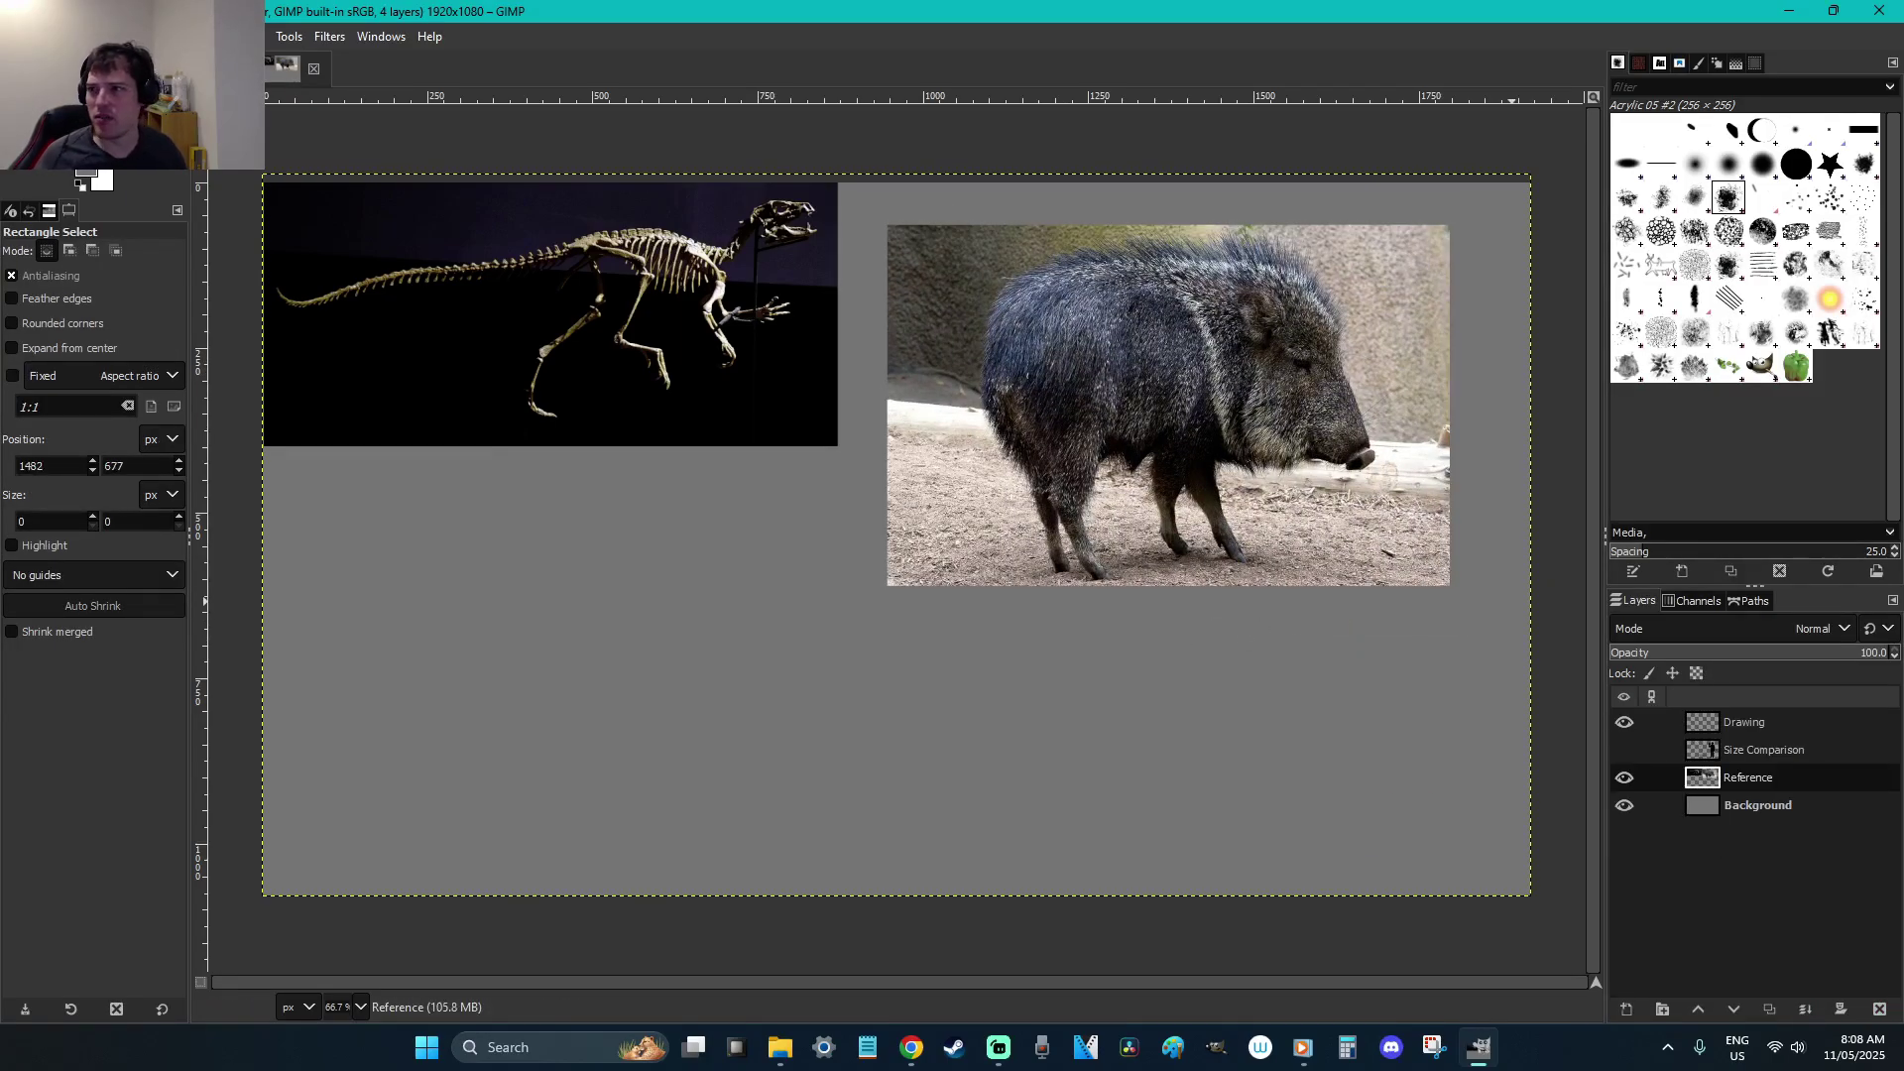
# Outline the peccary with Free Select and cut it out of its photo on the Reference layer
pyautogui.press('f')
pyautogui.scroll(5, 1280, 541)
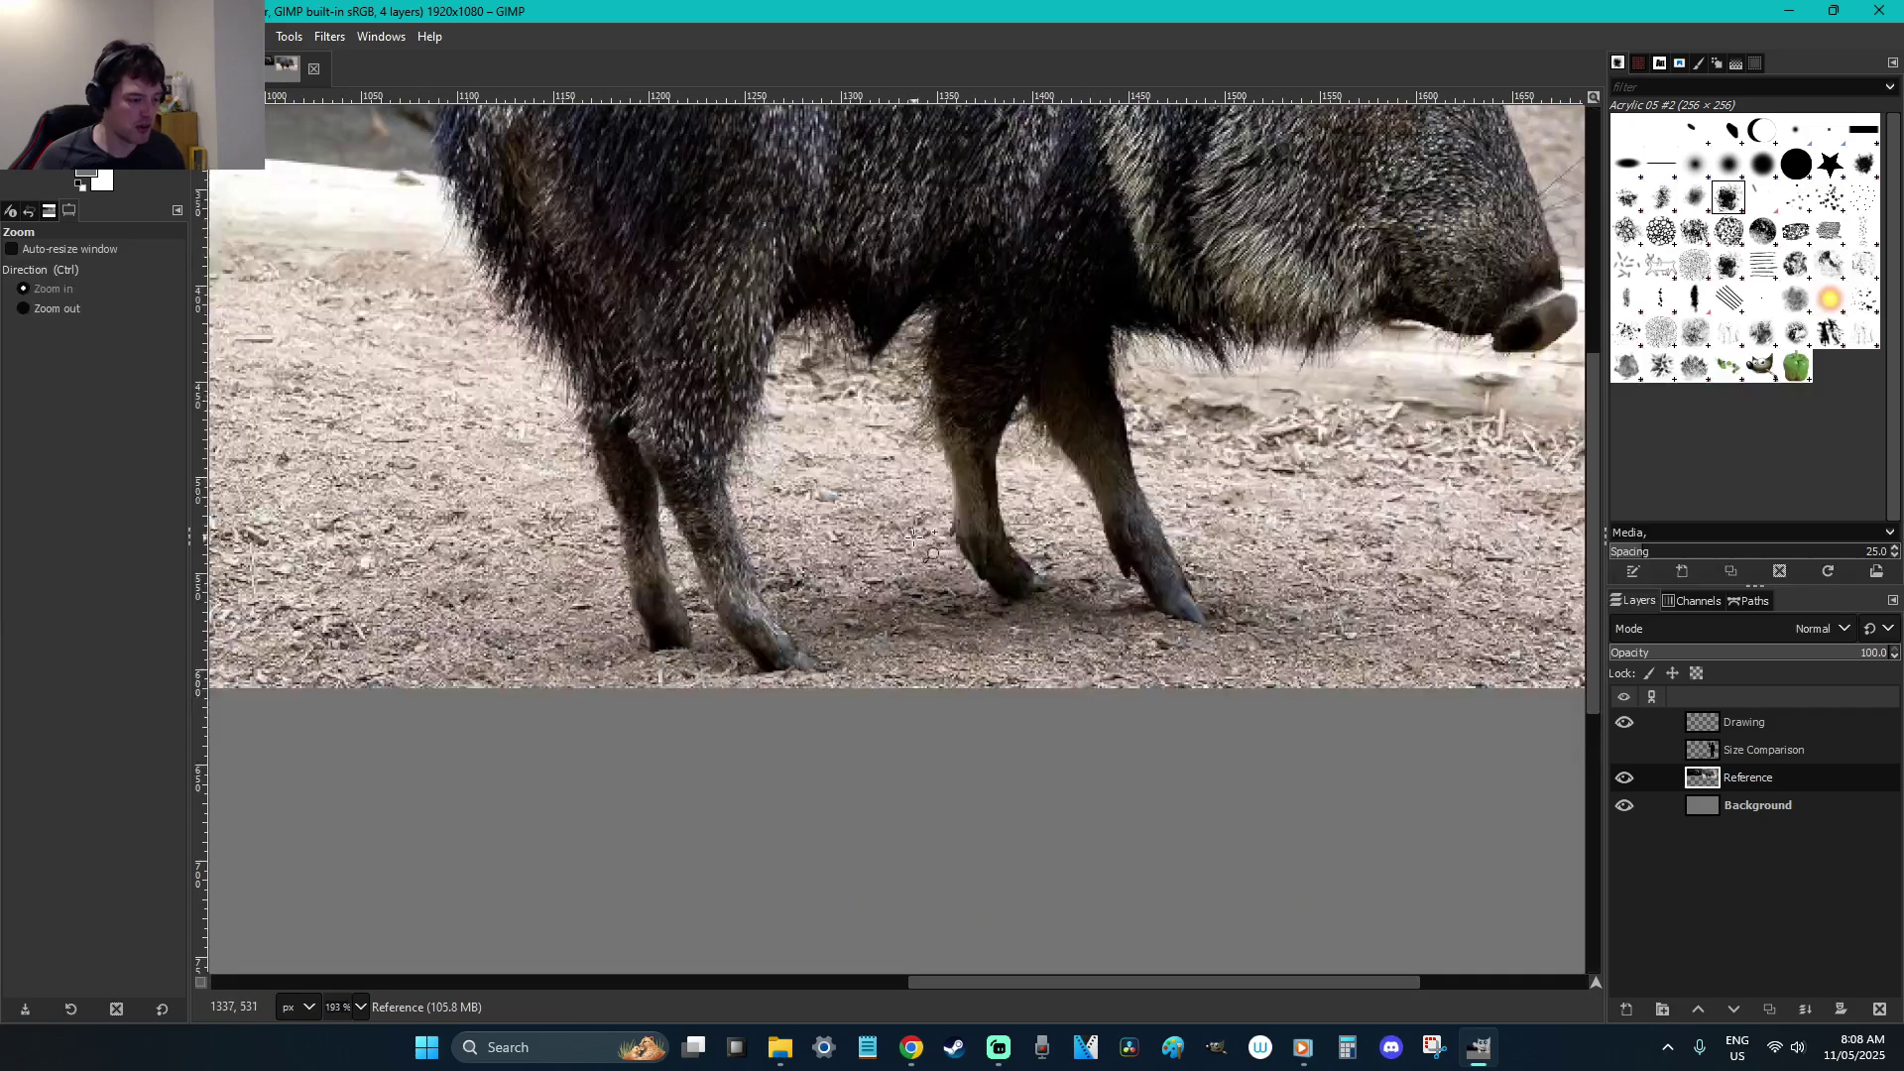
pyautogui.moveTo(811, 355)
pyautogui.mouseDown()
pyautogui.moveTo(760, 501)
pyautogui.moveTo(836, 703)
pyautogui.moveTo(651, 666)
pyautogui.moveTo(566, 412)
pyautogui.moveTo(432, 192)
pyautogui.moveTo(452, 540)
pyautogui.moveTo(430, 547)
pyautogui.moveTo(469, 411)
pyautogui.moveTo(526, 358)
pyautogui.moveTo(758, 290)
pyautogui.moveTo(1264, 281)
pyautogui.moveTo(1369, 306)
pyautogui.moveTo(1423, 366)
pyautogui.moveTo(1500, 479)
pyautogui.moveTo(1518, 673)
pyautogui.moveTo(1255, 893)
pyautogui.moveTo(1279, 982)
pyautogui.mouseUp()
pyautogui.scroll(5, 433, 208)
pyautogui.moveTo(1305, 241)
pyautogui.mouseDown()
pyautogui.moveTo(1361, 349)
pyautogui.moveTo(1369, 494)
pyautogui.moveTo(1234, 521)
pyautogui.moveTo(937, 517)
pyautogui.moveTo(1012, 779)
pyautogui.moveTo(928, 768)
pyautogui.moveTo(815, 591)
pyautogui.moveTo(851, 724)
pyautogui.moveTo(809, 784)
pyautogui.moveTo(724, 694)
pyautogui.moveTo(699, 531)
pyautogui.moveTo(600, 511)
pyautogui.mouseUp()
pyautogui.press('Return')
pyautogui.hotkey('ctrl', 'x')
pyautogui.press('r')
pyautogui.click(1056, 843)
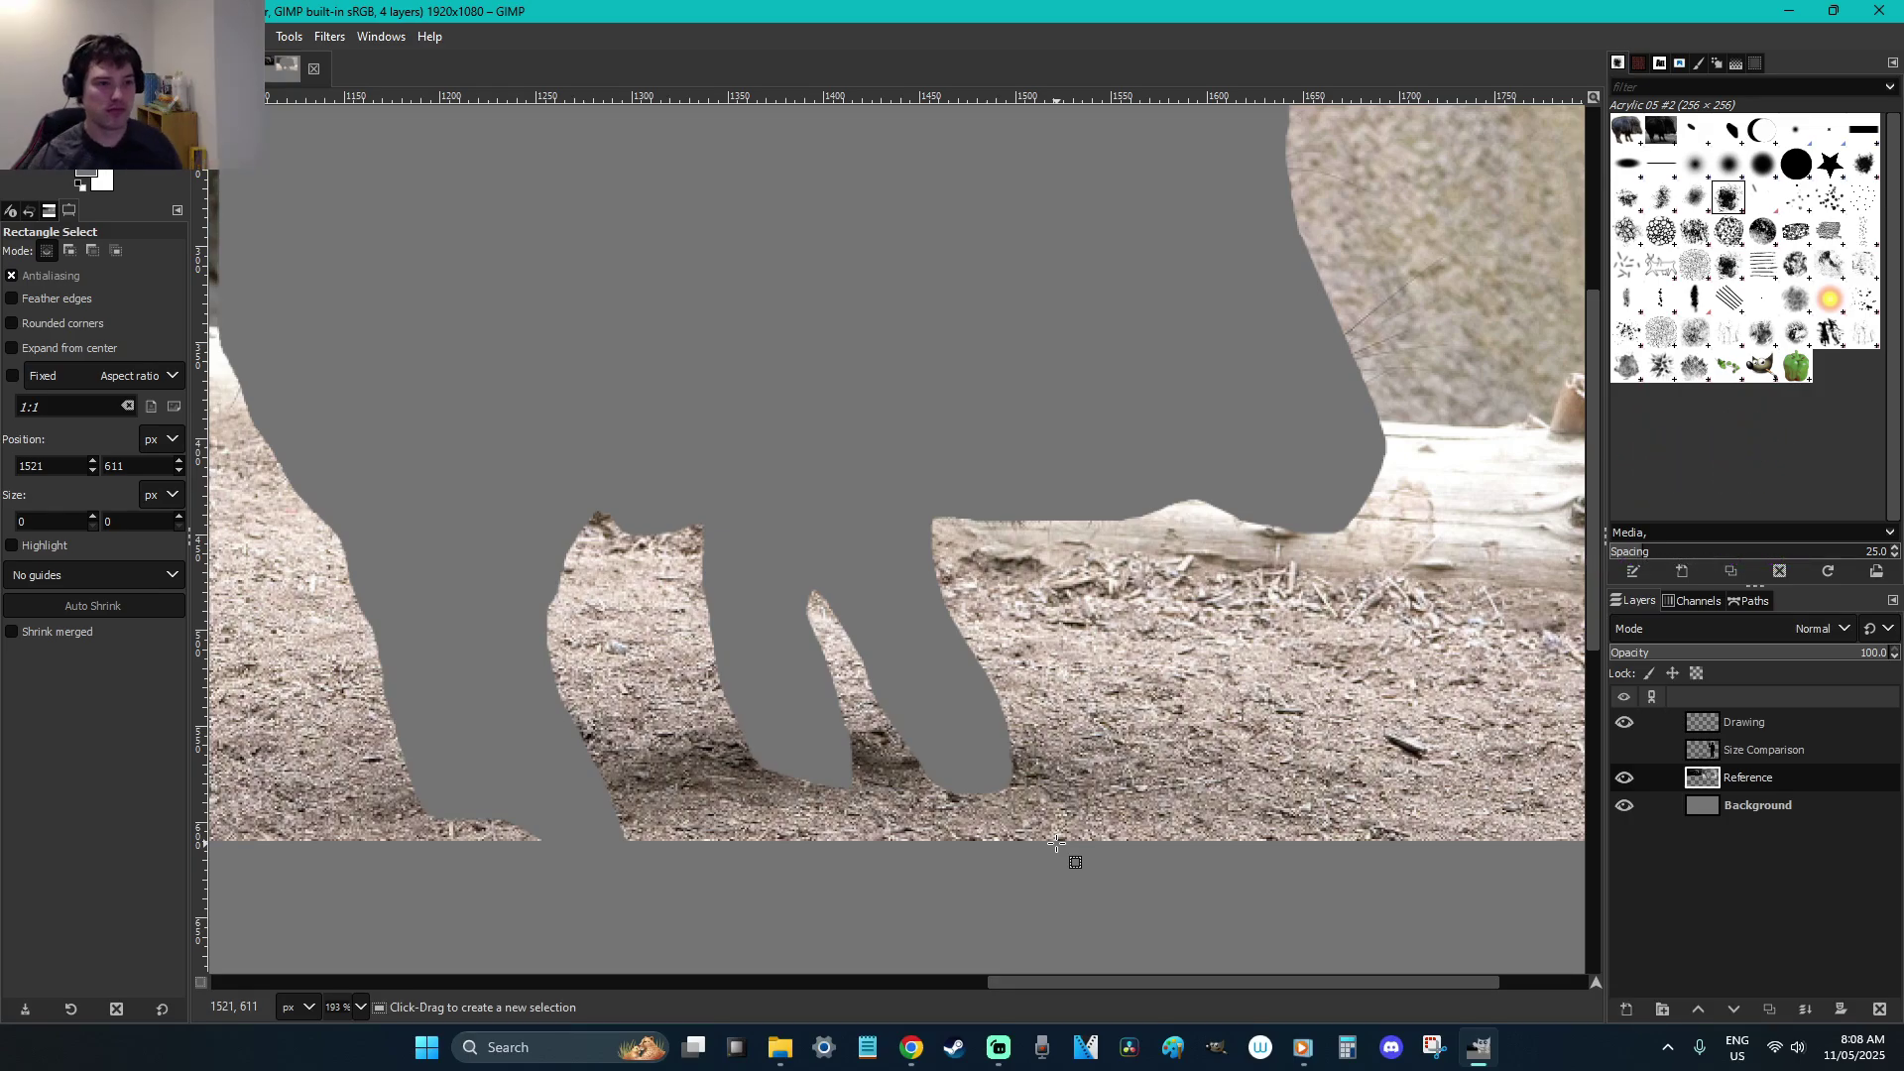
# Delete the leftover peccary photo background from the Reference layer using a rectangular selection, and clear the selection
pyautogui.scroll(-5, 969, 458)
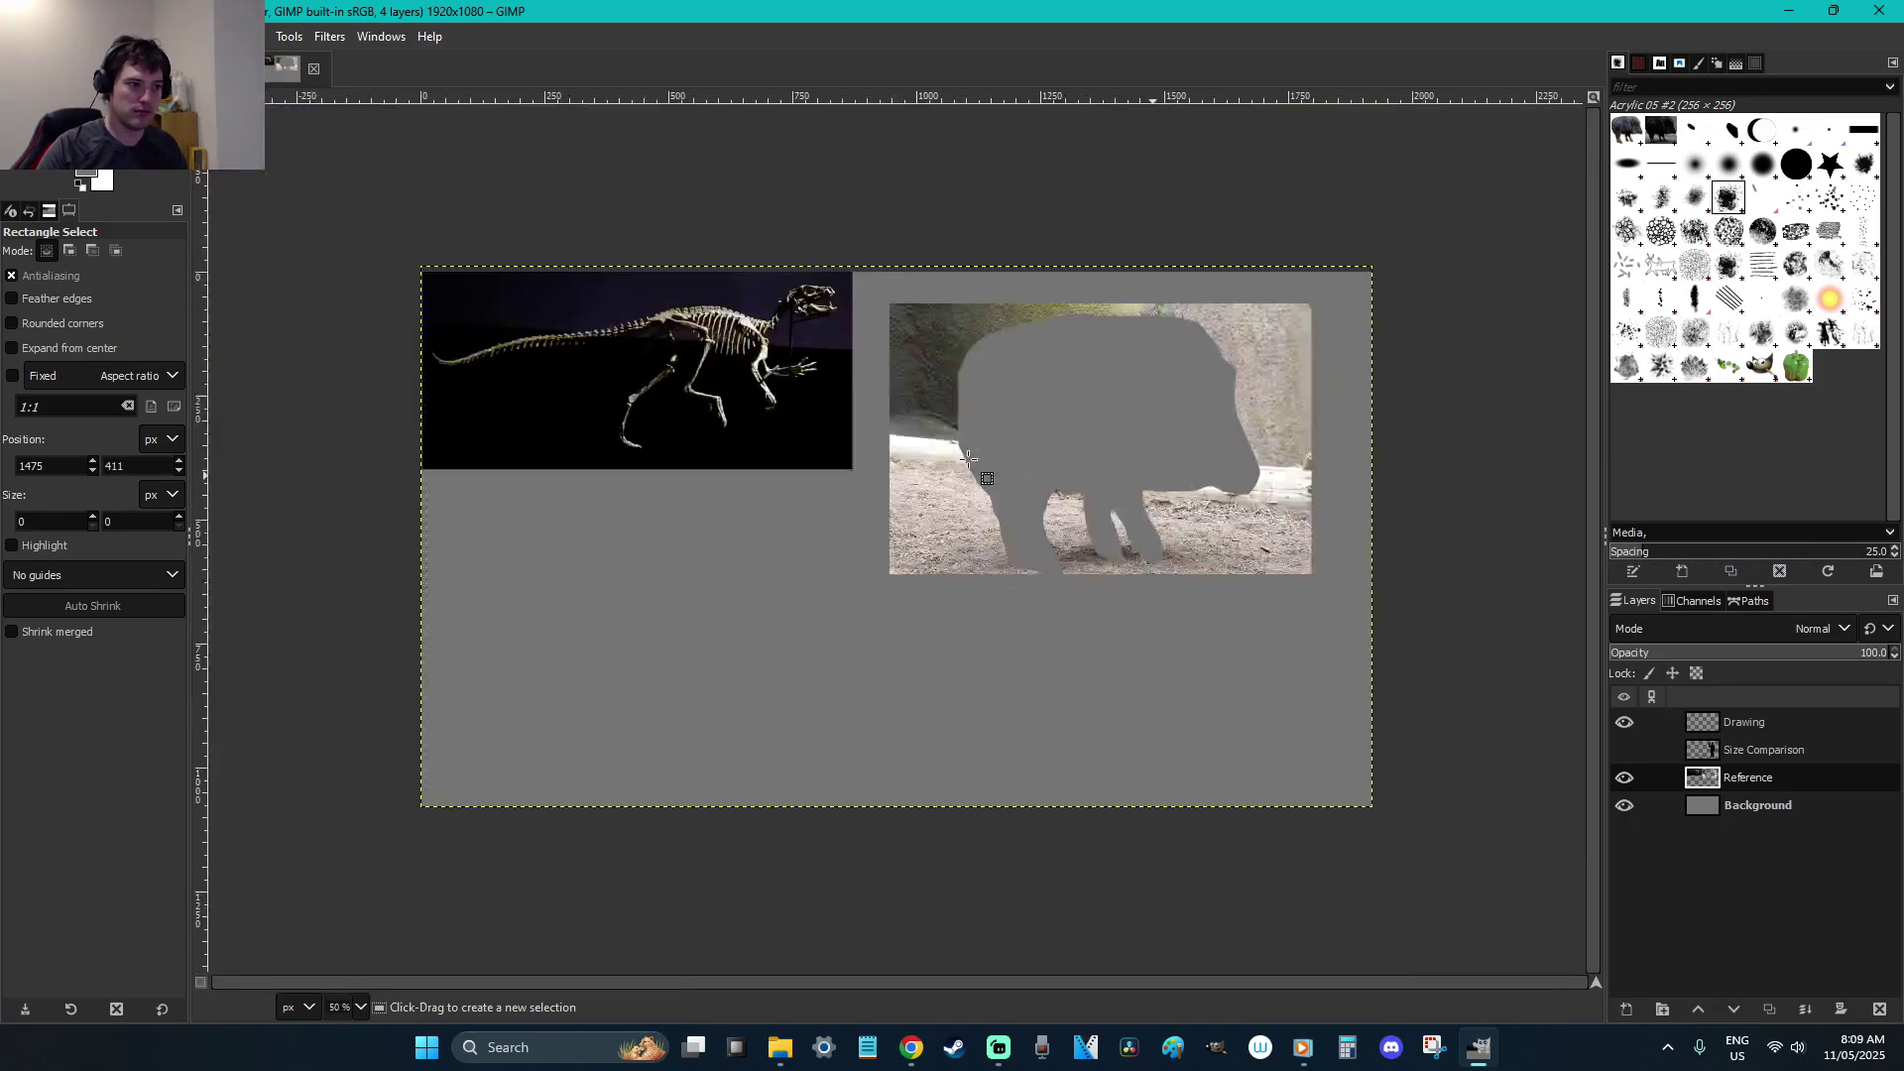
pyautogui.moveTo(1419, 682); pyautogui.dragTo(877, 245)
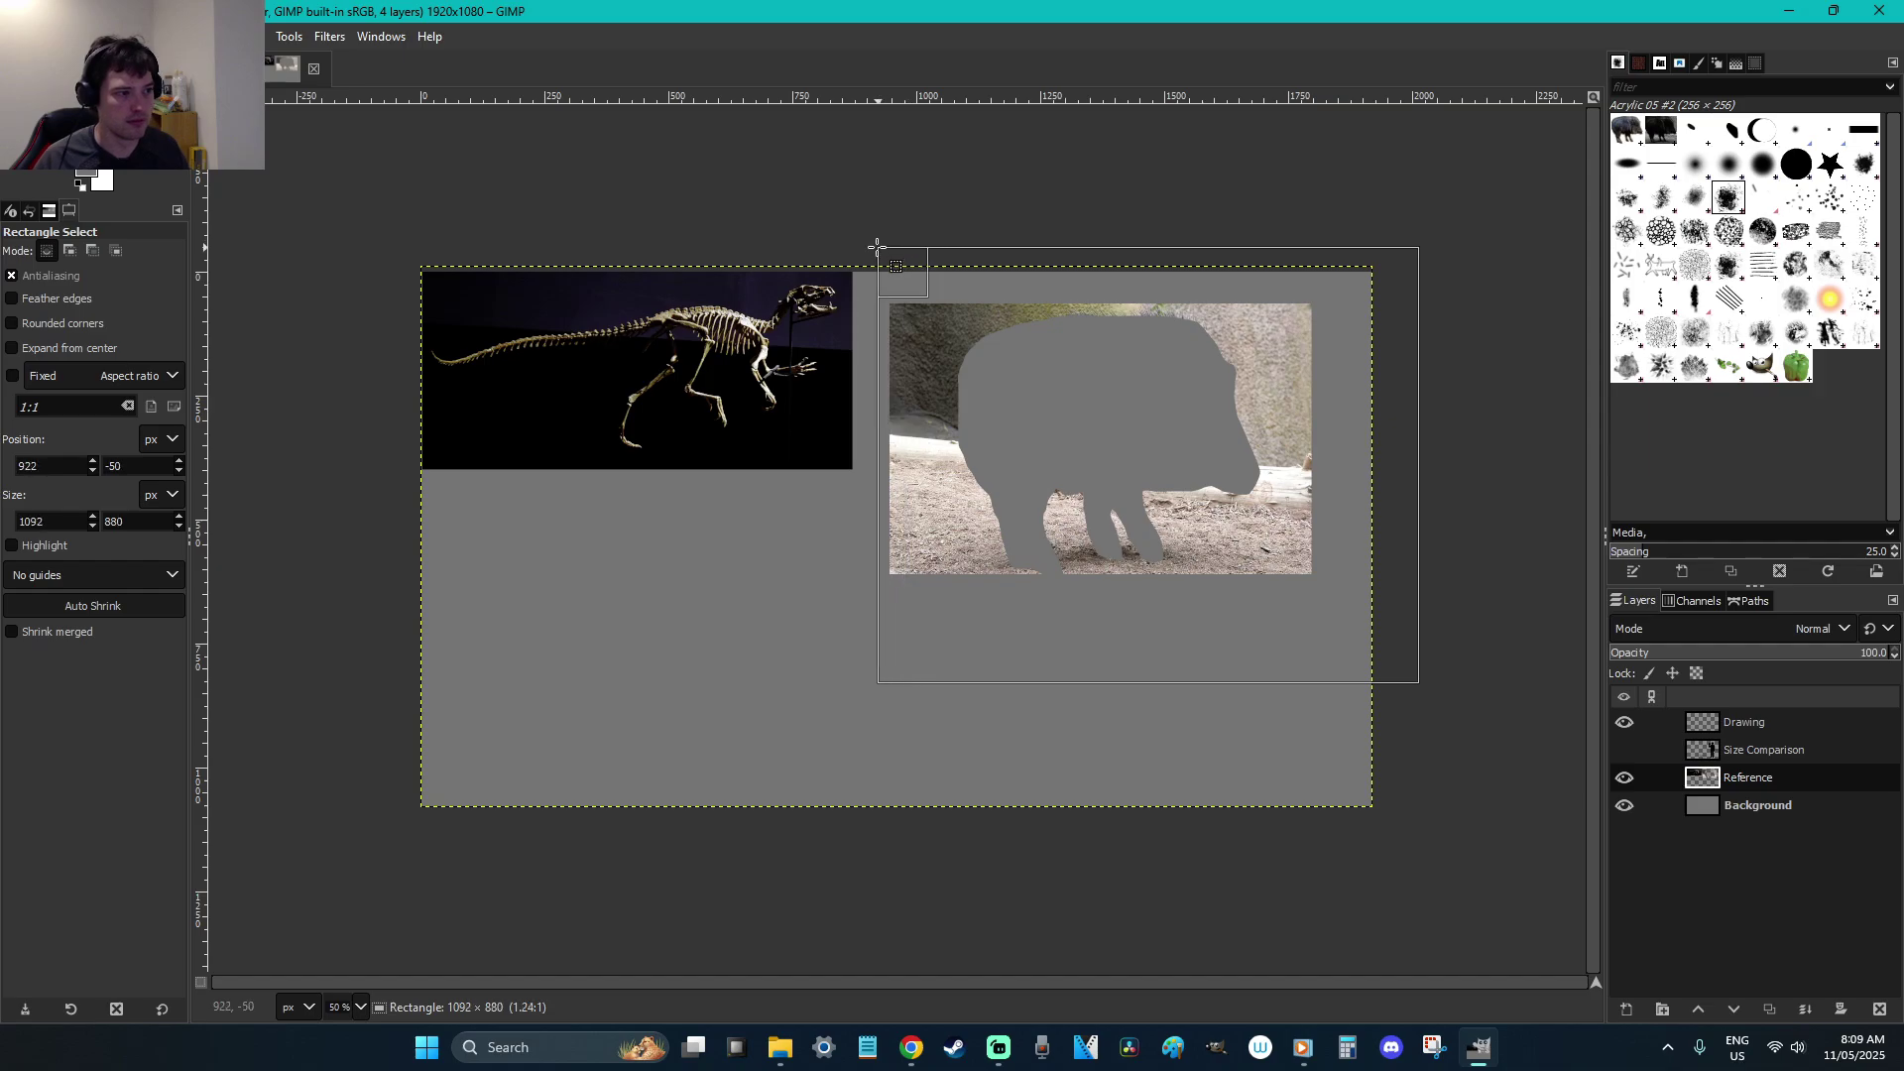
pyautogui.press('Delete')
pyautogui.click(1339, 742)
pyautogui.scroll(1, 1336, 741)
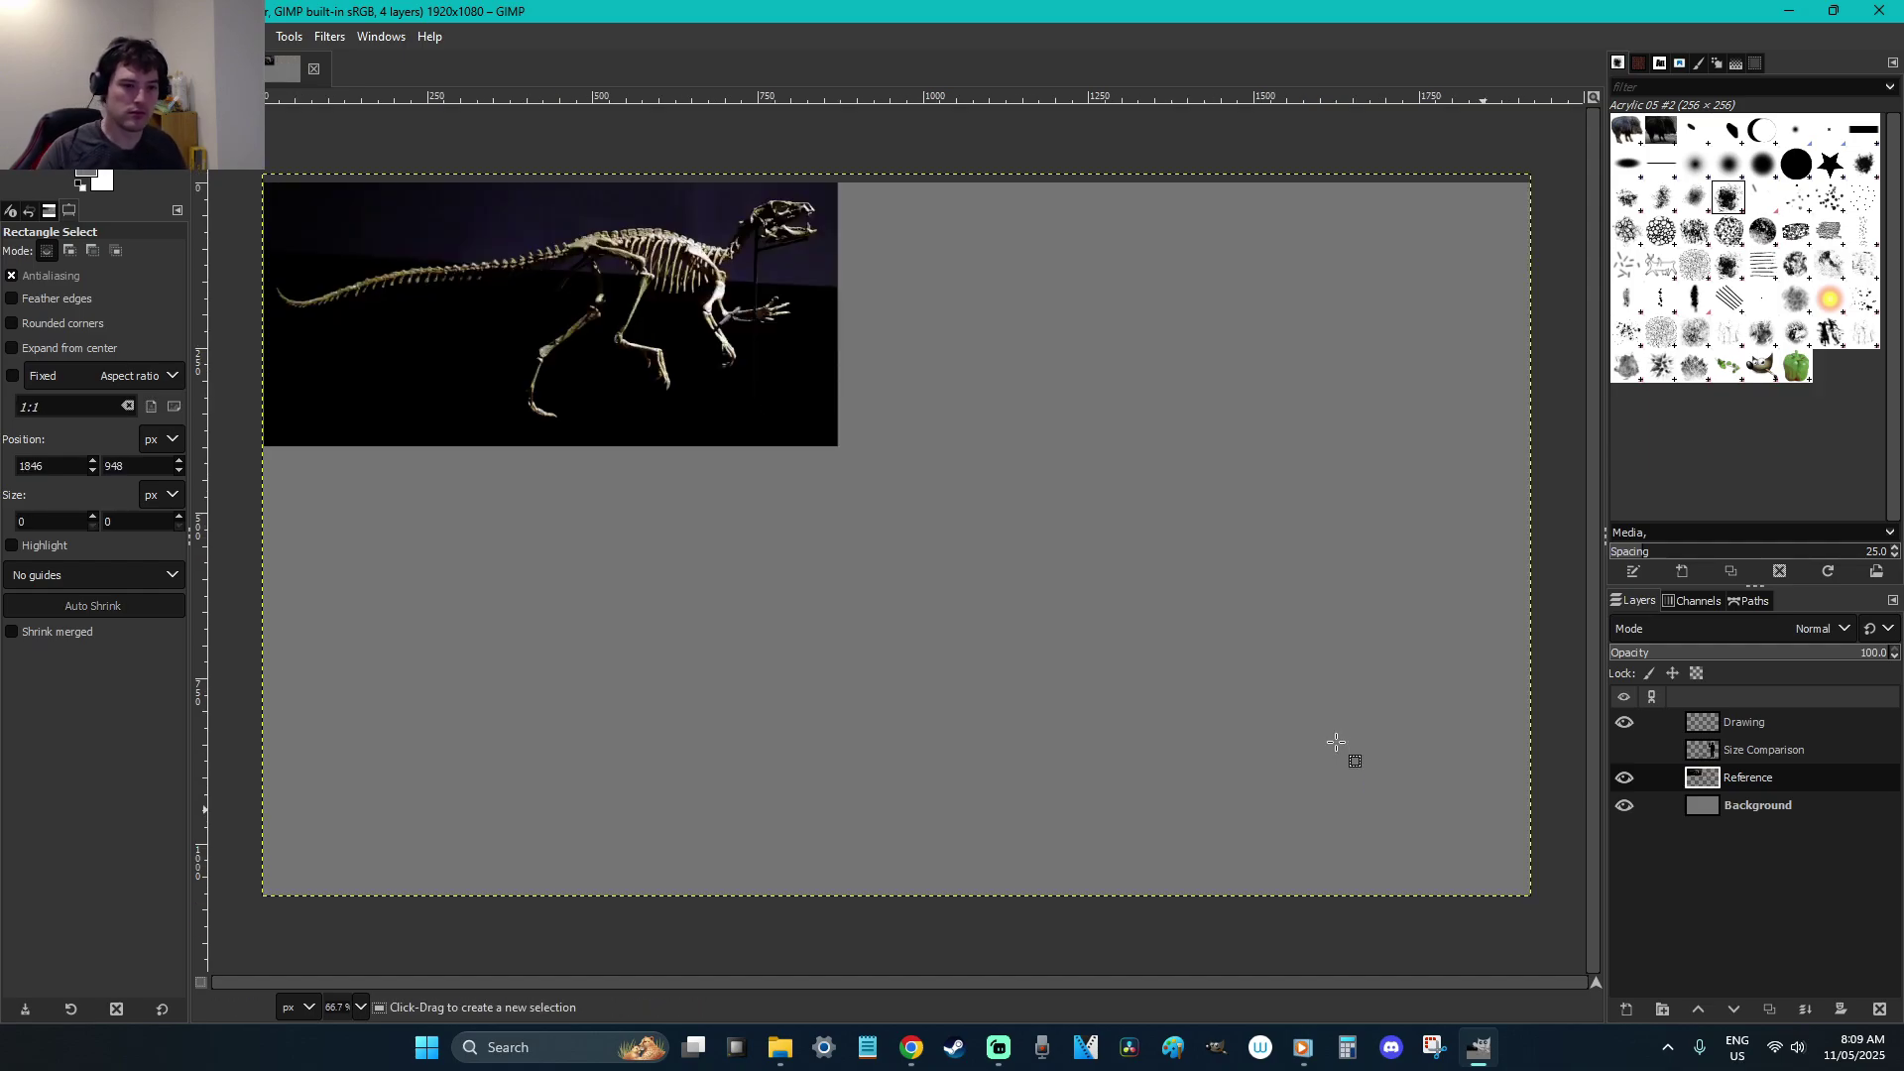
# Paste the cut-out peccary onto the Reference layer, scale it to about 425 px wide, and anchor it right of the skeleton photo
pyautogui.hotkey('ctrl', 'v')
pyautogui.moveTo(1013, 623); pyautogui.dragTo(1203, 477)
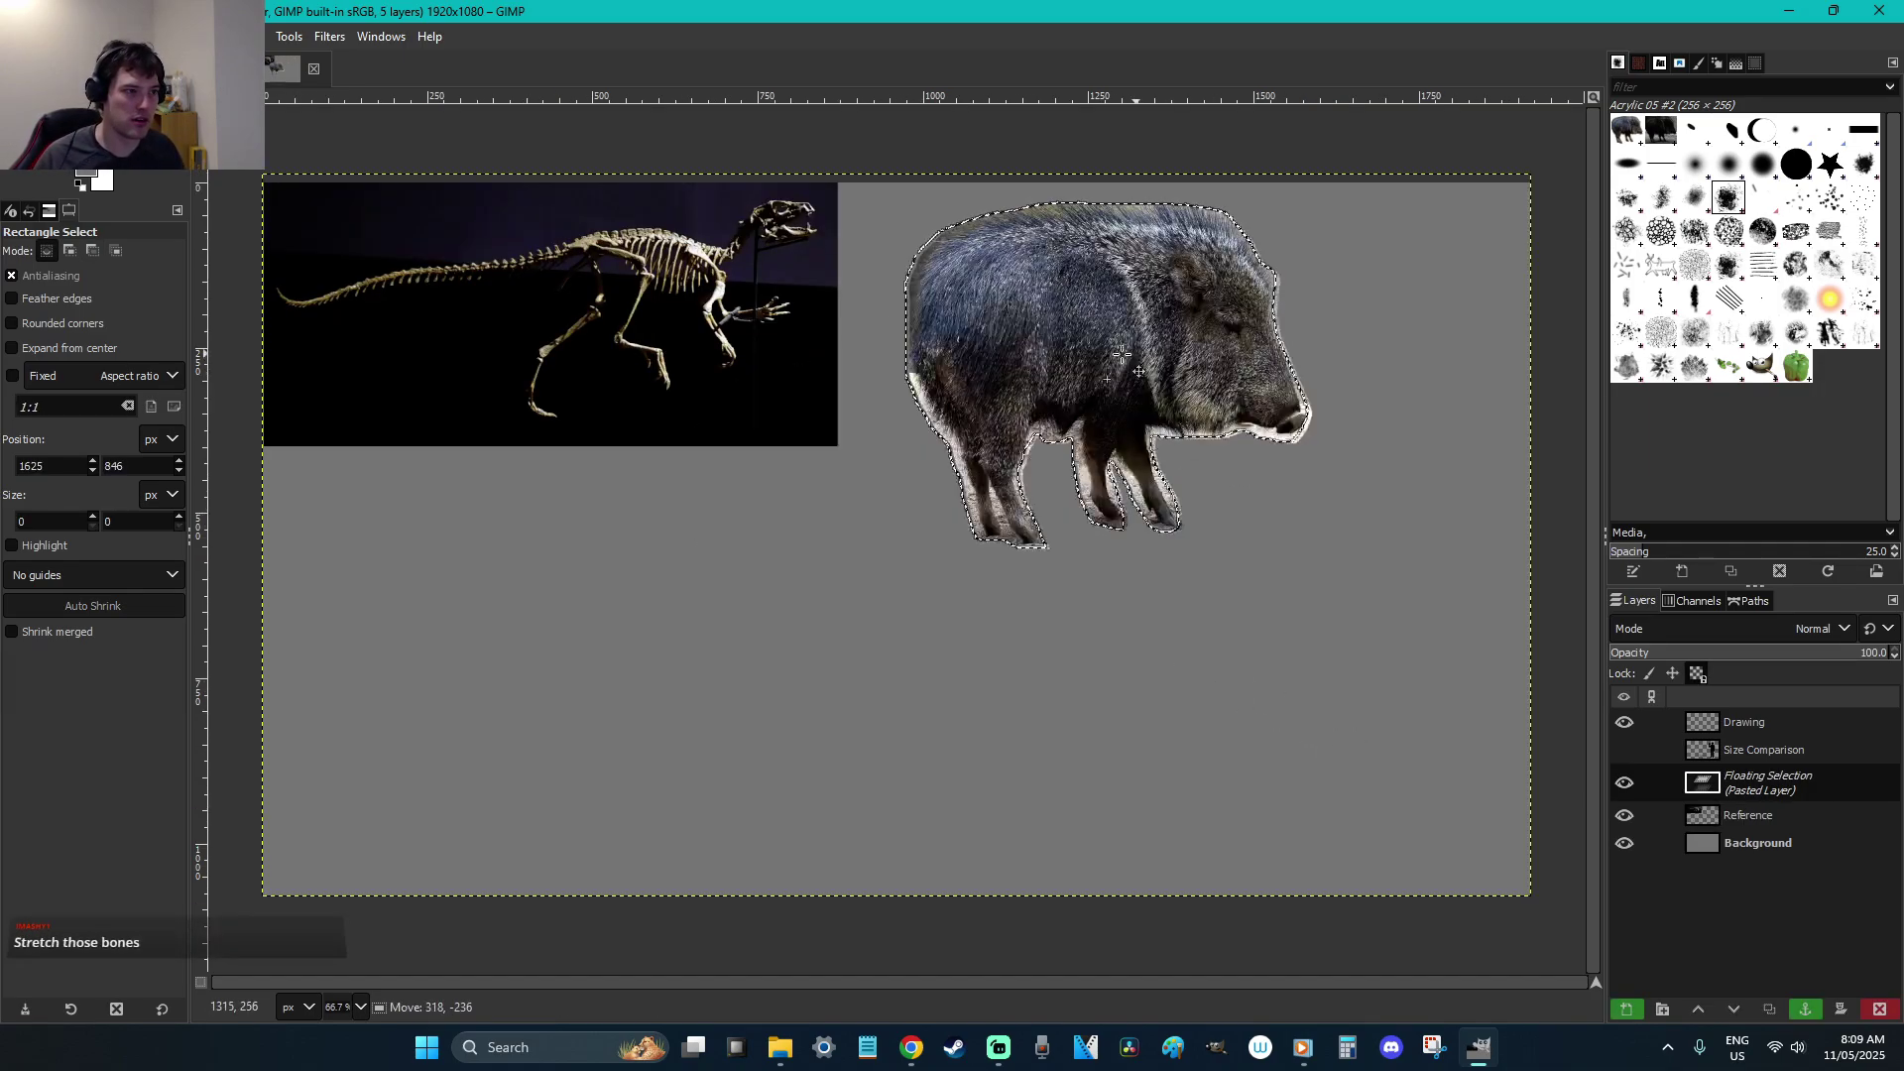
pyautogui.hotkey('shift', 's')
pyautogui.moveTo(1296, 559); pyautogui.dragTo(1187, 457)
pyautogui.press('Return')
pyautogui.press('r')
pyautogui.click(1381, 306)
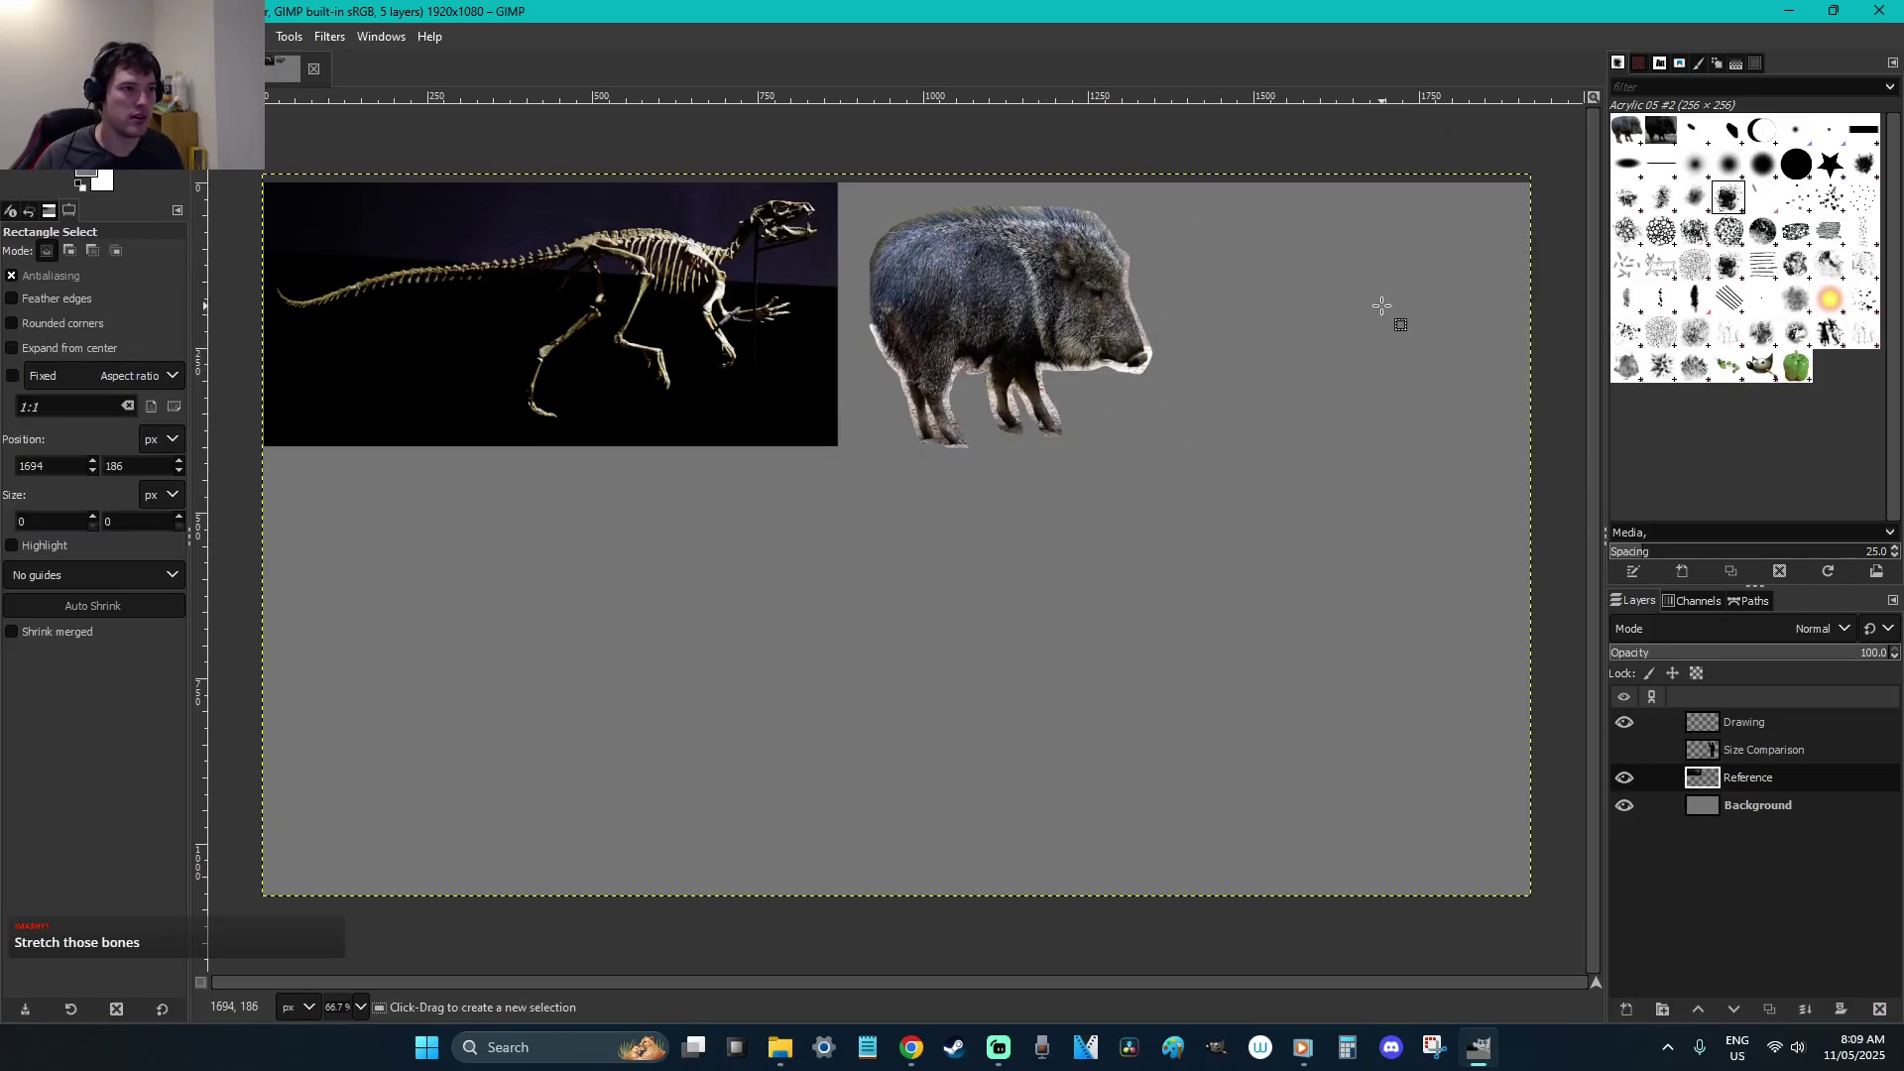
pyautogui.click(1394, 302)
# Switch to Chrome to view the muntjac head photo, close its window, and return to GIMP
pyautogui.hotkey('alt', 'Tab')
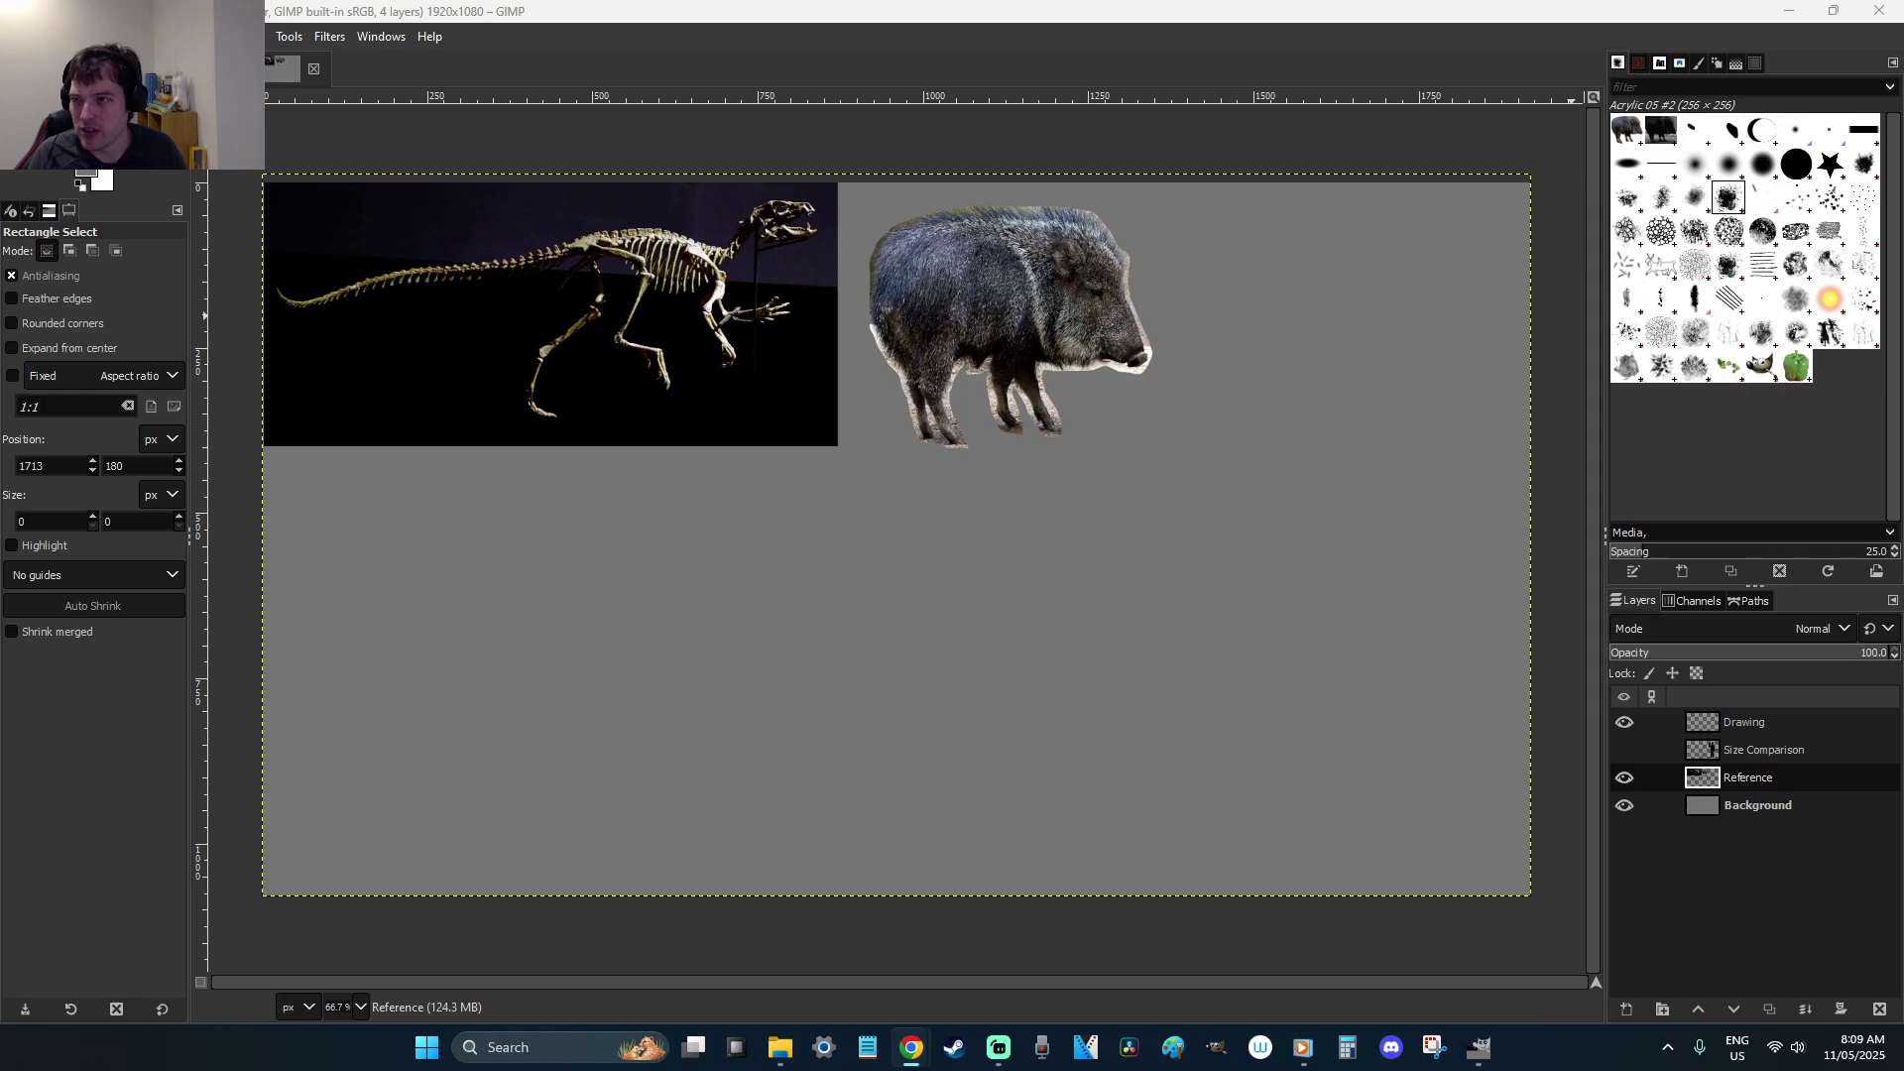
pyautogui.hotkey('alt', 'Tab')
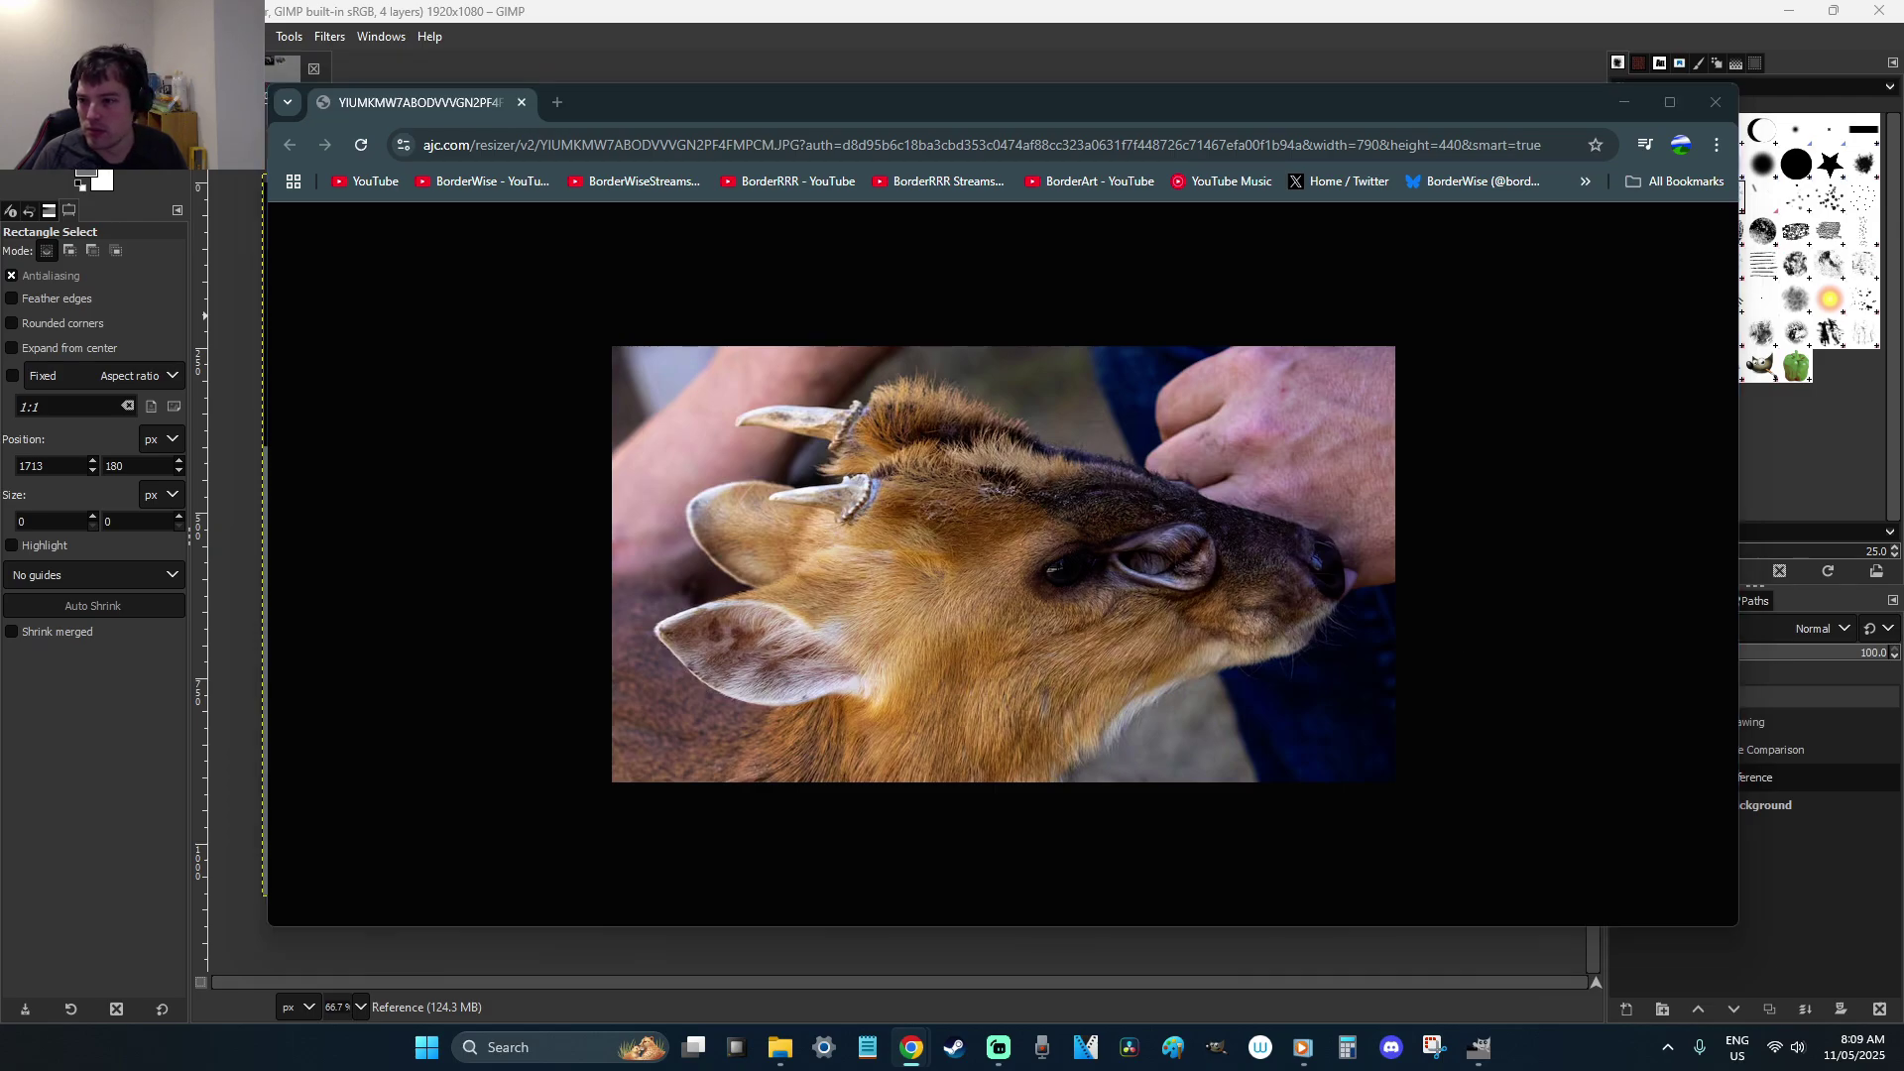
pyautogui.click(1716, 103)
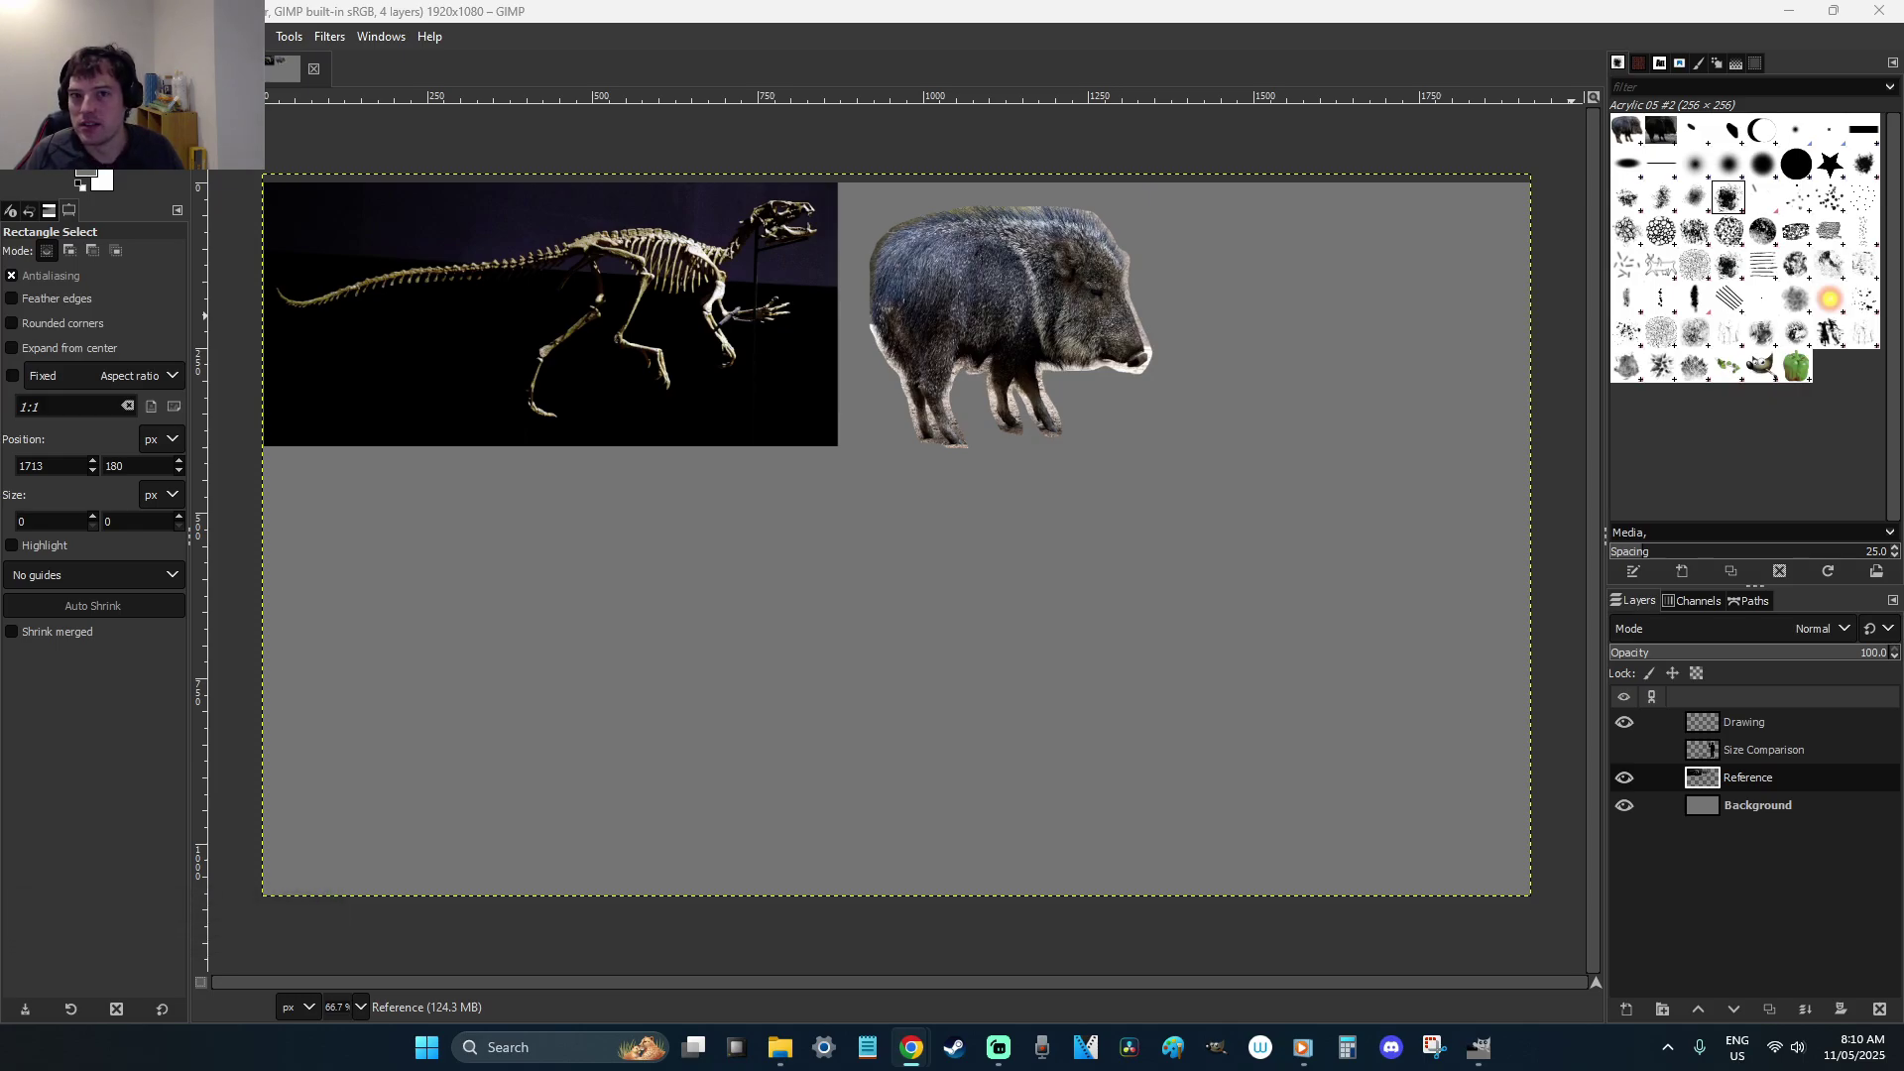
pyautogui.click(1175, 578)
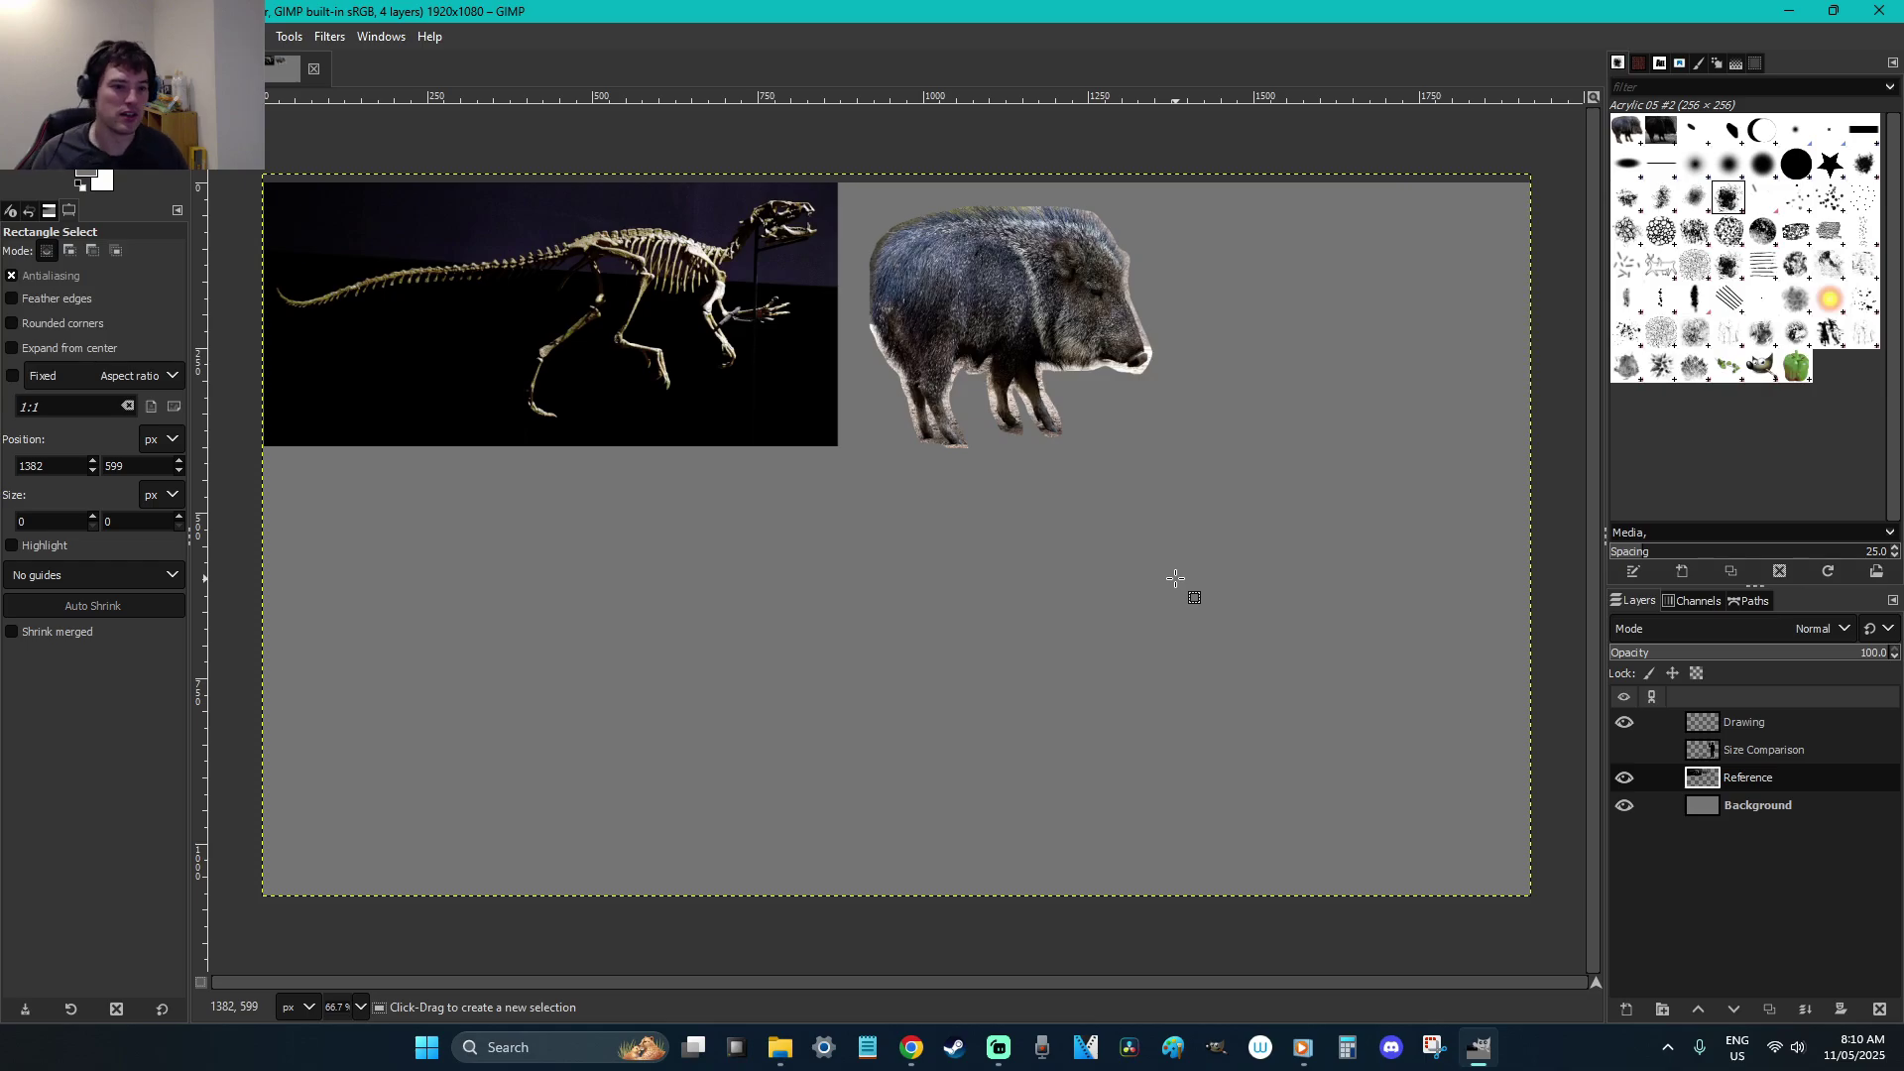
# Paste the walking muntjac photo onto the Reference layer, scale it to about 820 px wide, and anchor it below the peccary
pyautogui.hotkey('ctrl', 'v')
pyautogui.moveTo(1183, 611); pyautogui.dragTo(1031, 716)
pyautogui.hotkey('shift', 's')
pyautogui.click(1031, 716)
pyautogui.moveTo(536, 525); pyautogui.dragTo(679, 579)
pyautogui.press('r')
pyautogui.moveTo(929, 696); pyautogui.dragTo(1299, 684)
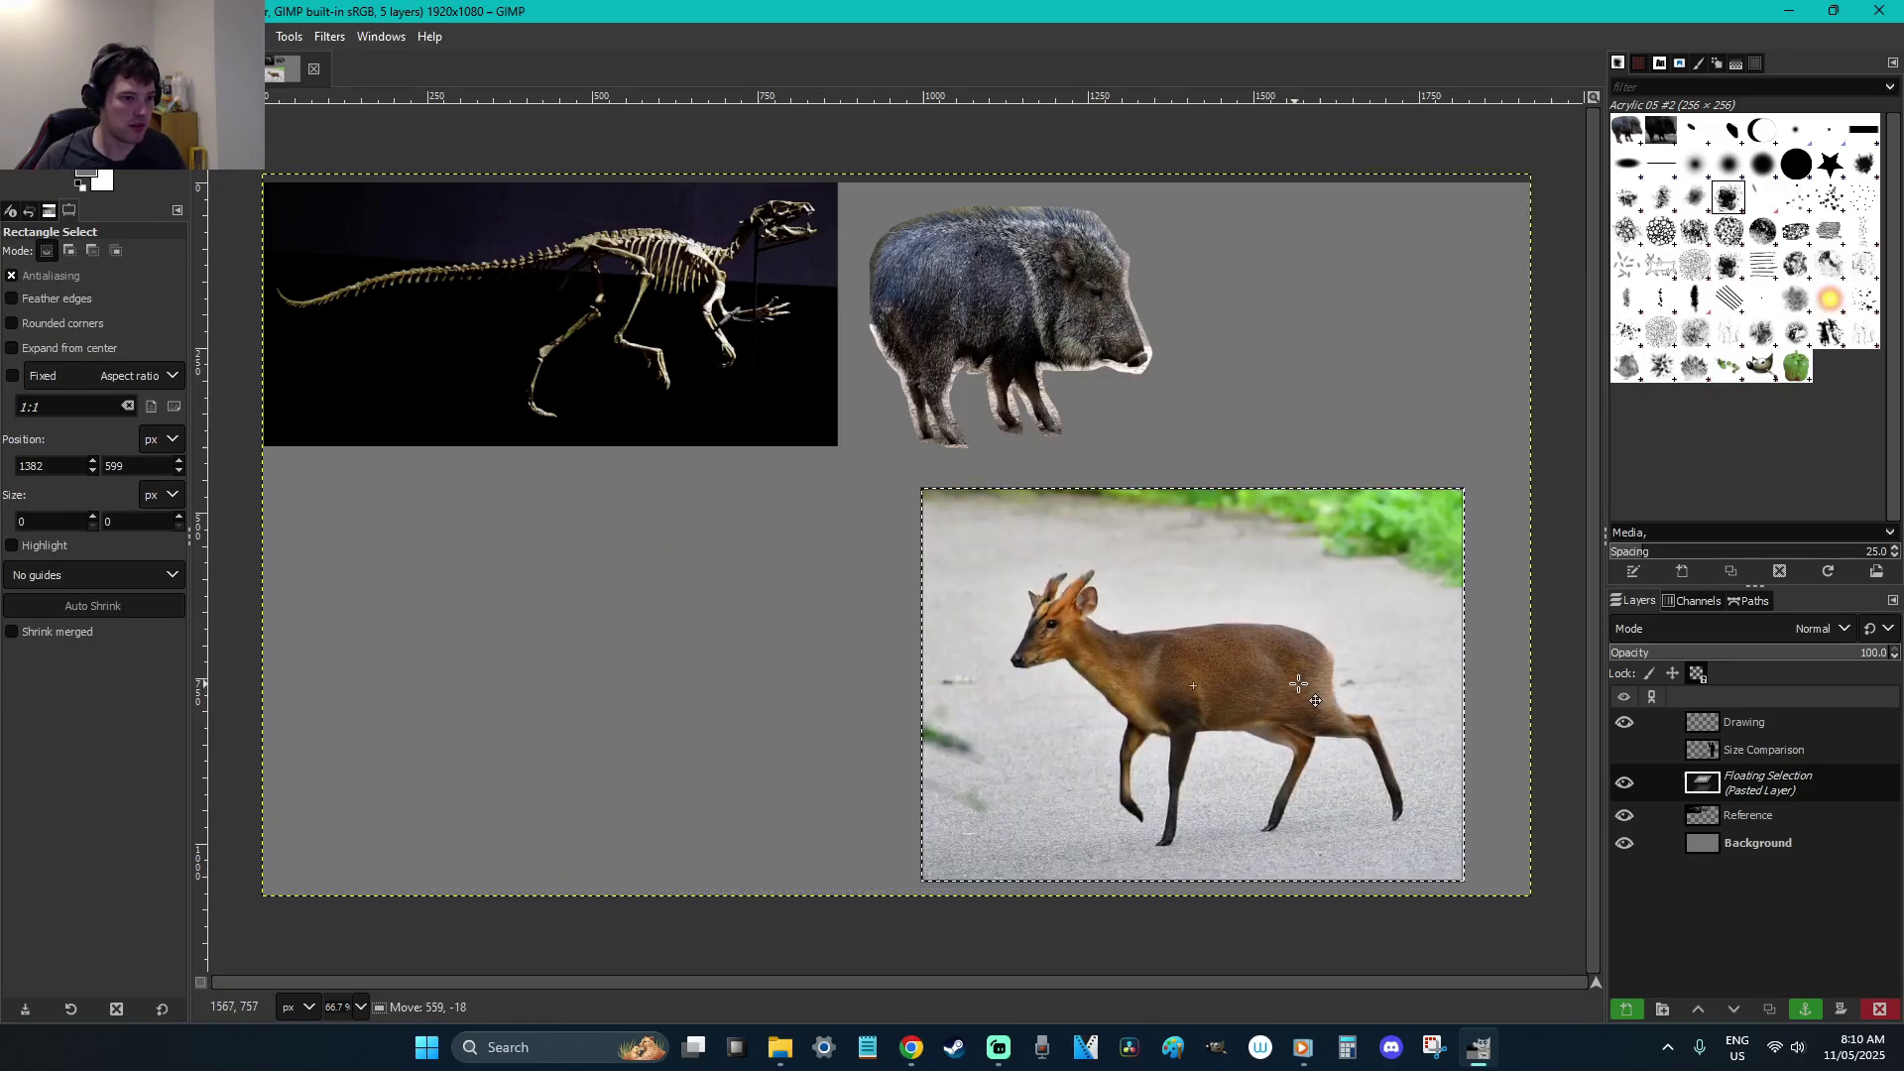
pyautogui.click(1349, 323)
# Outline the muntjac with Free Select and cut it out of its photo on the Reference layer
pyautogui.press('z')
pyautogui.moveTo(1425, 904); pyautogui.dragTo(926, 645)
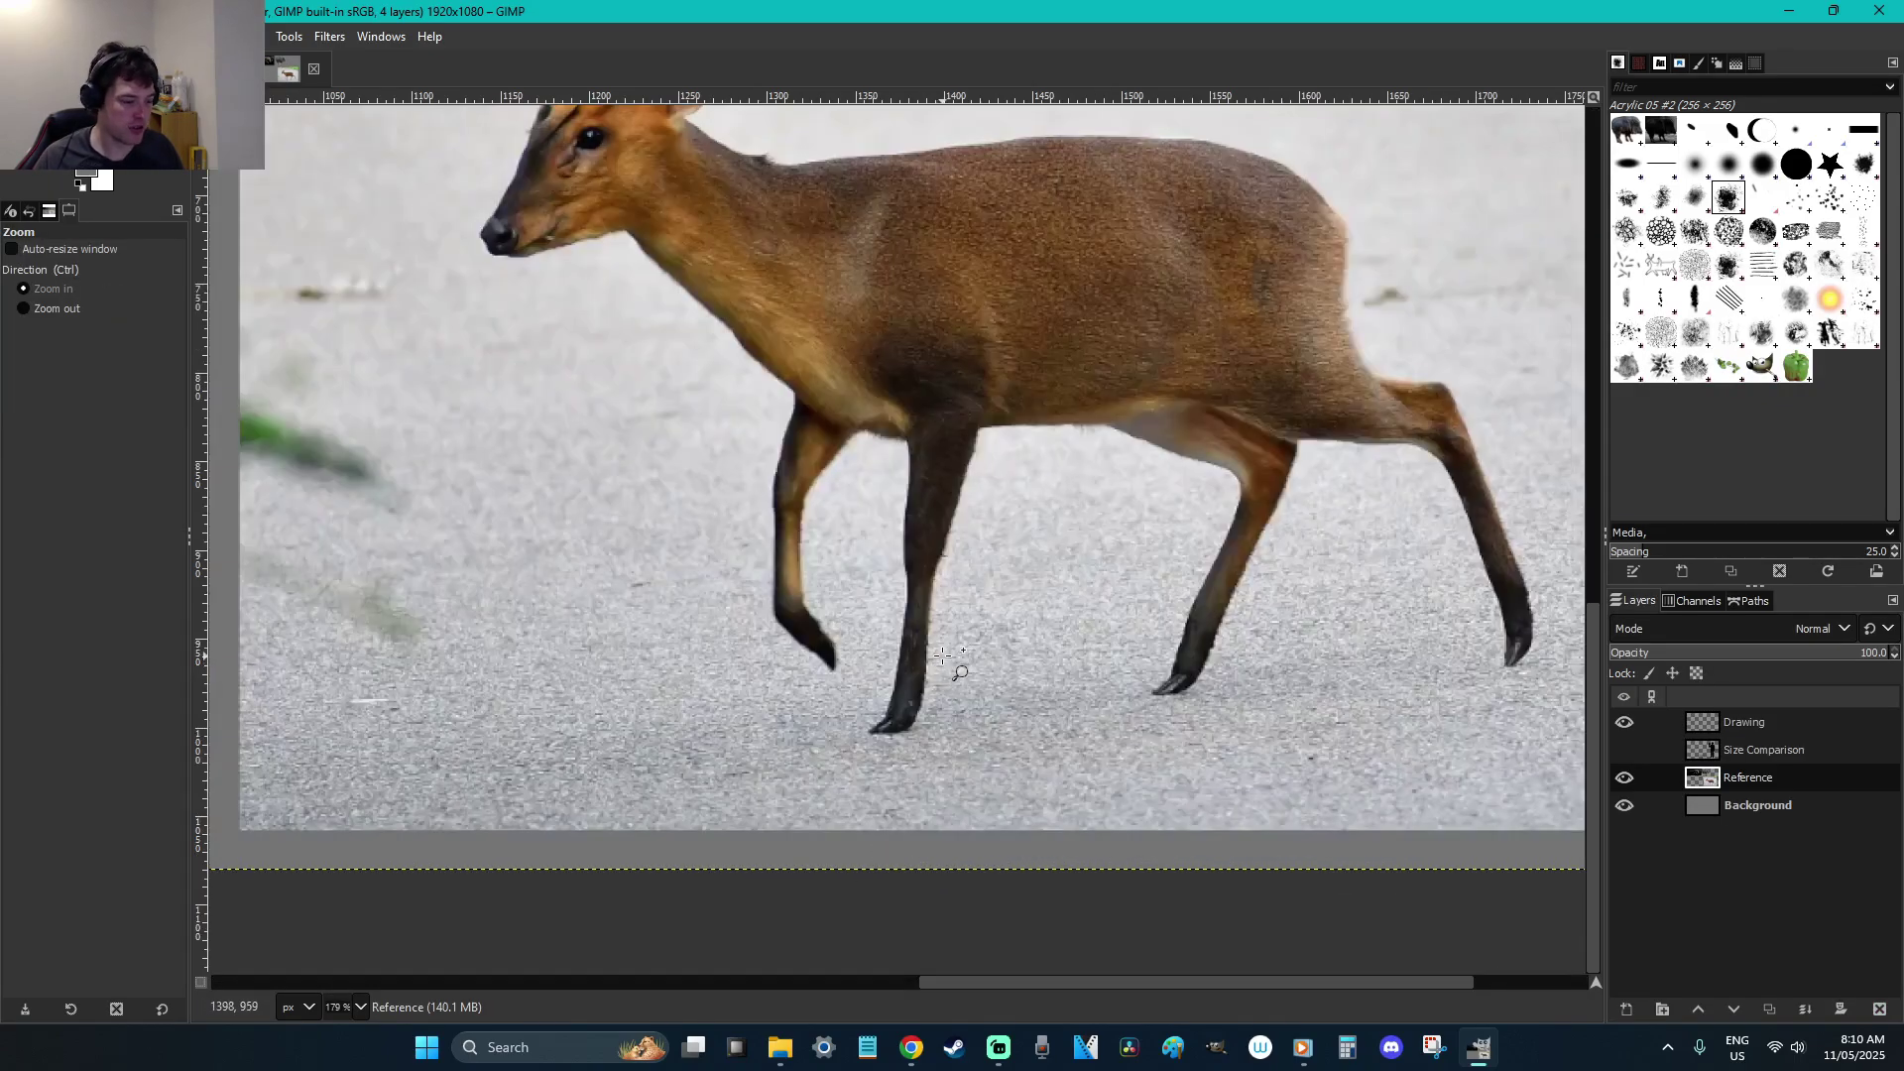
pyautogui.press('f')
pyautogui.moveTo(933, 736)
pyautogui.mouseDown()
pyautogui.moveTo(995, 446)
pyautogui.moveTo(1200, 488)
pyautogui.moveTo(1138, 646)
pyautogui.moveTo(1164, 730)
pyautogui.moveTo(1247, 685)
pyautogui.moveTo(1319, 506)
pyautogui.moveTo(1367, 466)
pyautogui.moveTo(1422, 493)
pyautogui.moveTo(1491, 676)
pyautogui.moveTo(1530, 699)
pyautogui.moveTo(1556, 587)
pyautogui.moveTo(1494, 421)
pyautogui.moveTo(1444, 354)
pyautogui.moveTo(1396, 354)
pyautogui.moveTo(1345, 195)
pyautogui.moveTo(1326, 187)
pyautogui.moveTo(1316, 384)
pyautogui.moveTo(1120, 326)
pyautogui.moveTo(733, 328)
pyautogui.moveTo(723, 208)
pyautogui.moveTo(683, 193)
pyautogui.moveTo(538, 227)
pyautogui.moveTo(459, 417)
pyautogui.moveTo(479, 486)
pyautogui.moveTo(669, 536)
pyautogui.moveTo(724, 625)
pyautogui.moveTo(758, 847)
pyautogui.moveTo(808, 917)
pyautogui.moveTo(833, 870)
pyautogui.moveTo(928, 858)
pyautogui.mouseUp()
pyautogui.scroll(3, 1344, 203)
pyautogui.press('Return')
pyautogui.hotkey('ctrl', 'x')
# Delete the leftover muntjac photo background using a rectangular selection, and clear the selection
pyautogui.press('r')
pyautogui.click(872, 629)
pyautogui.scroll(-1, 869, 620)
pyautogui.scroll(-3, 868, 621)
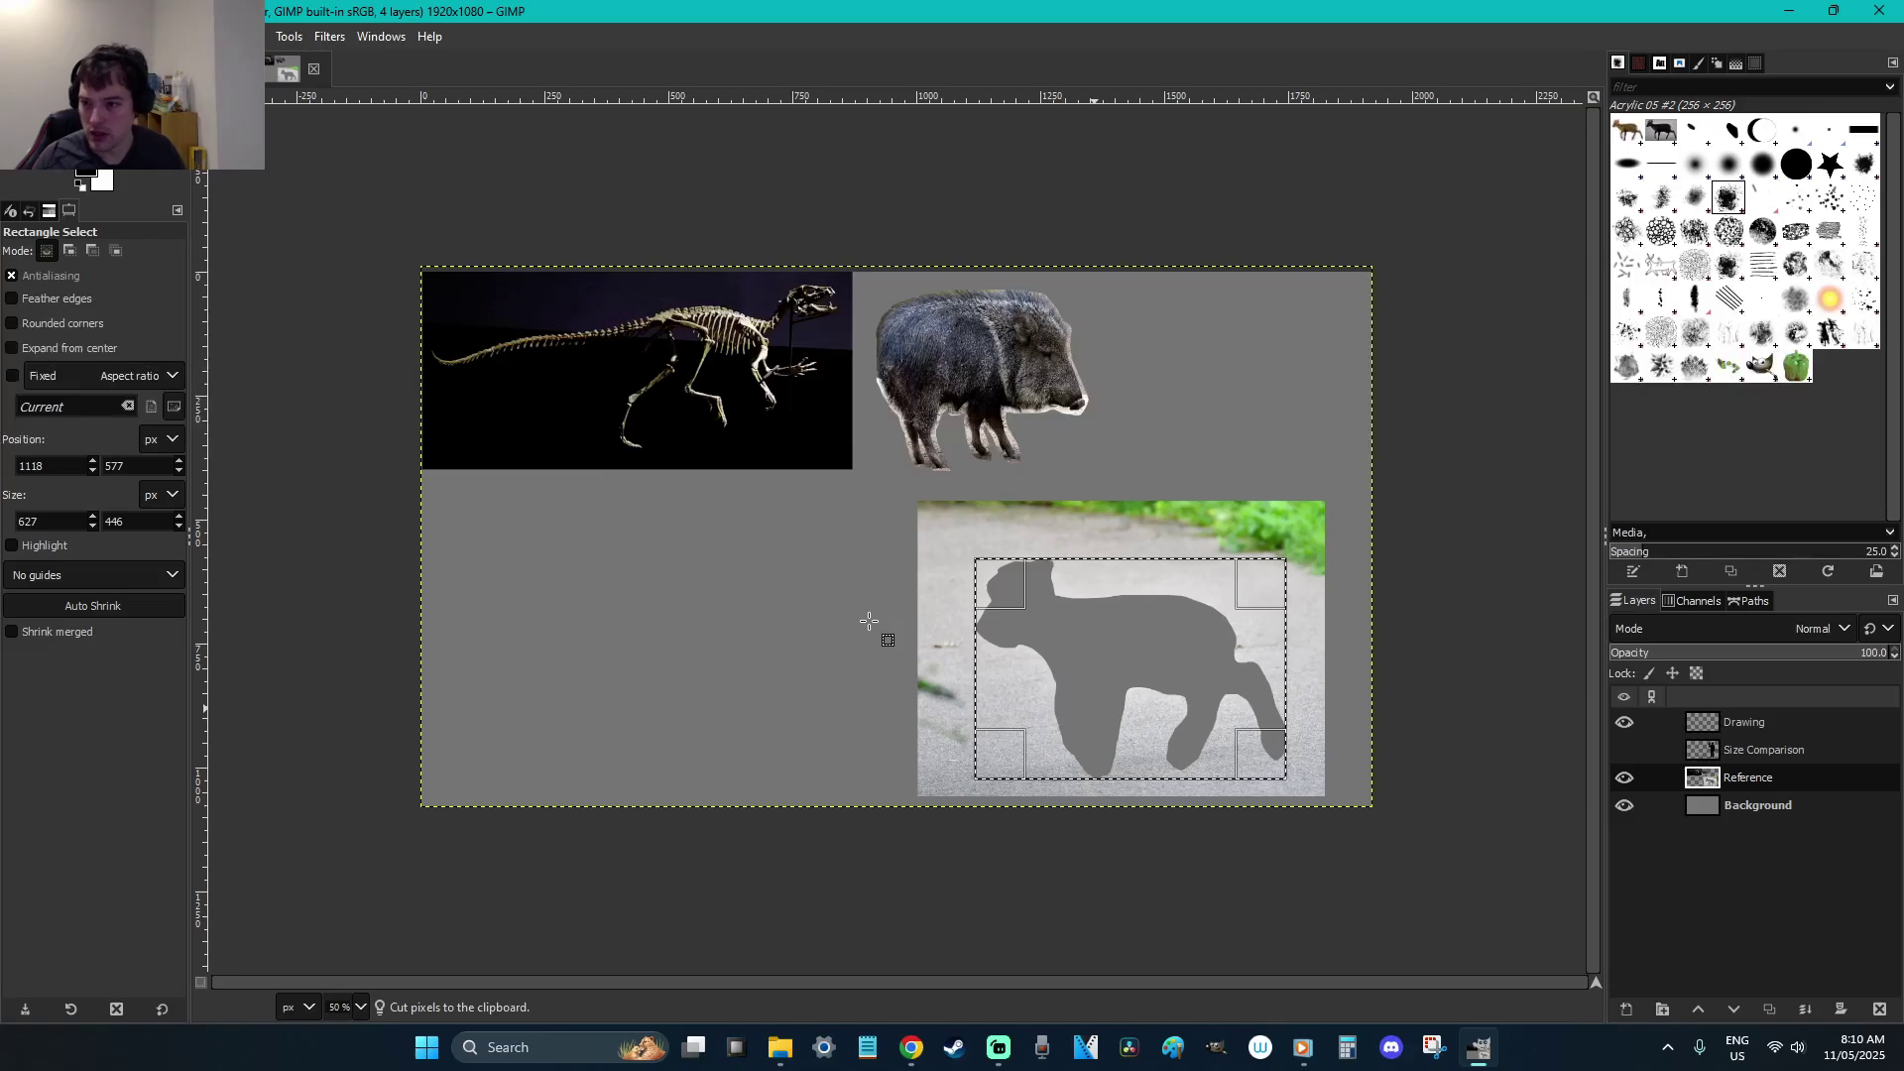
pyautogui.moveTo(1435, 860); pyautogui.dragTo(872, 480)
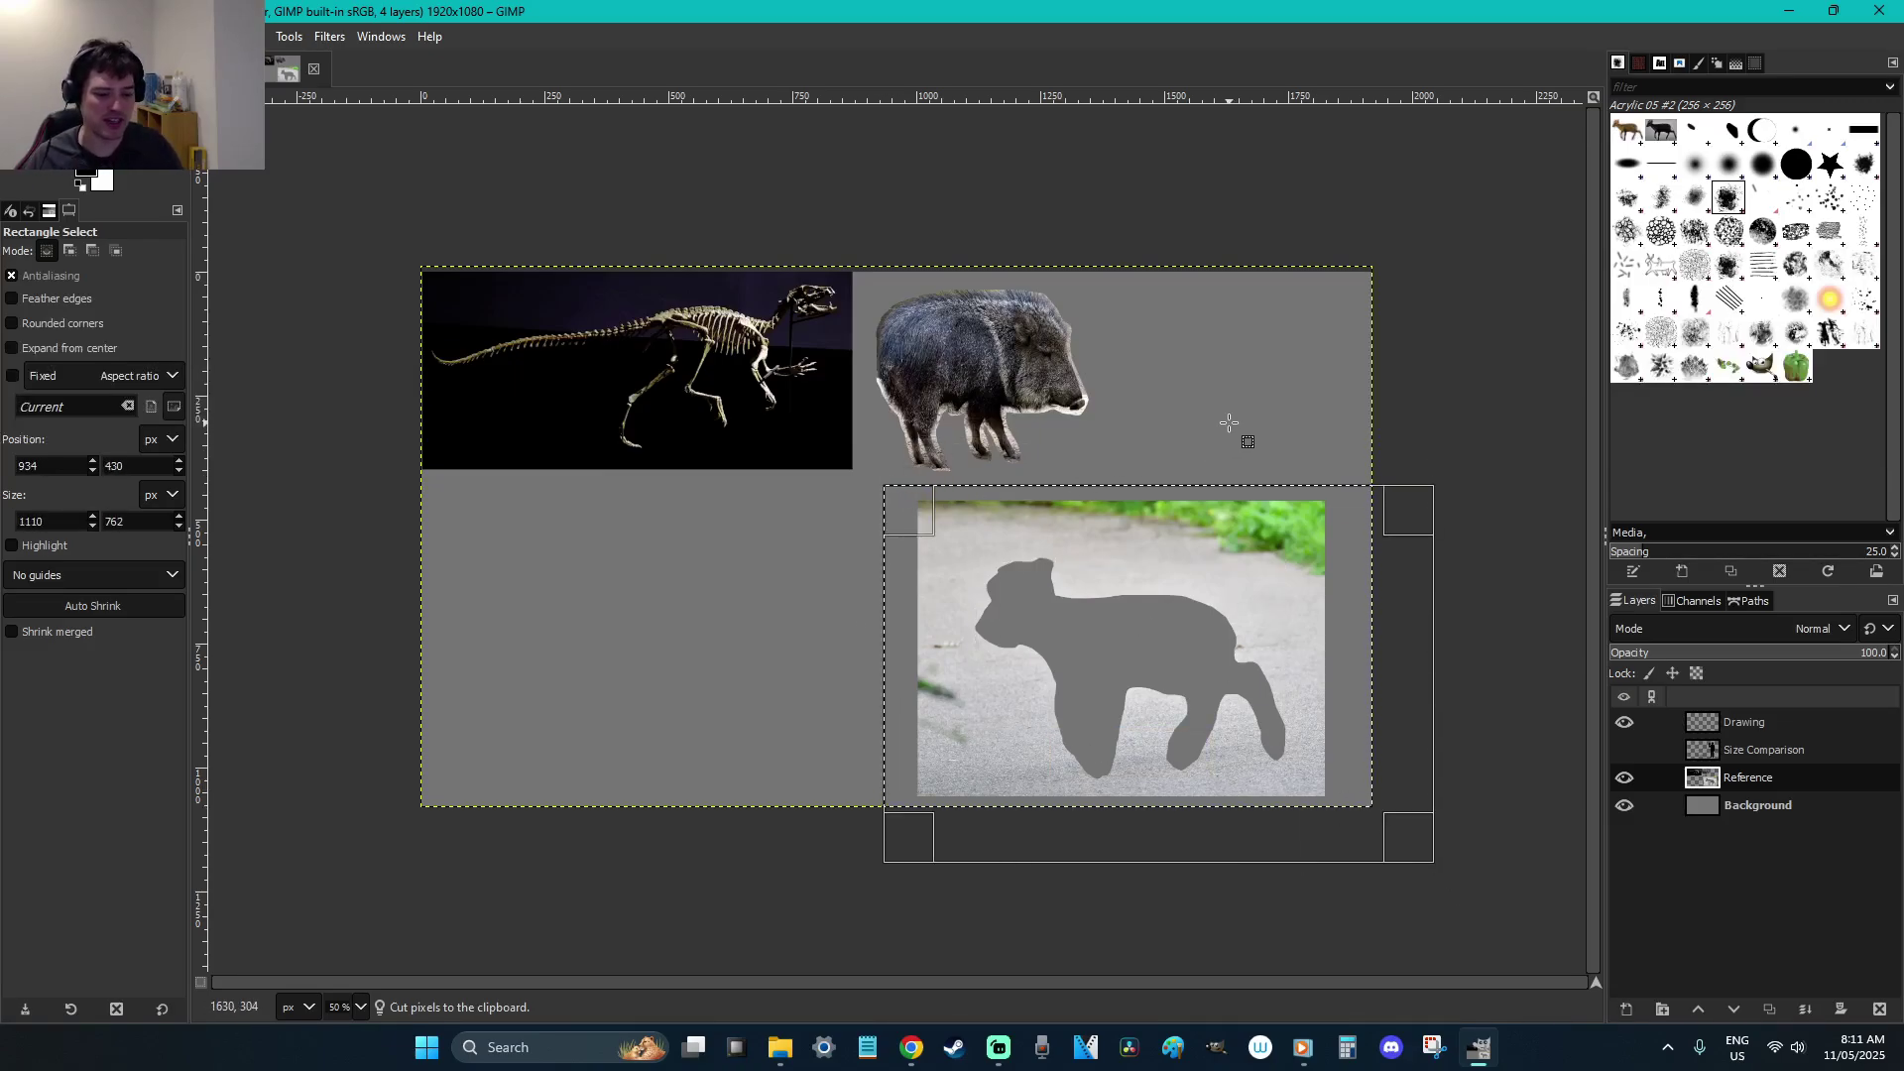
pyautogui.press('Delete')
pyautogui.click(1395, 390)
pyautogui.scroll(1, 1405, 453)
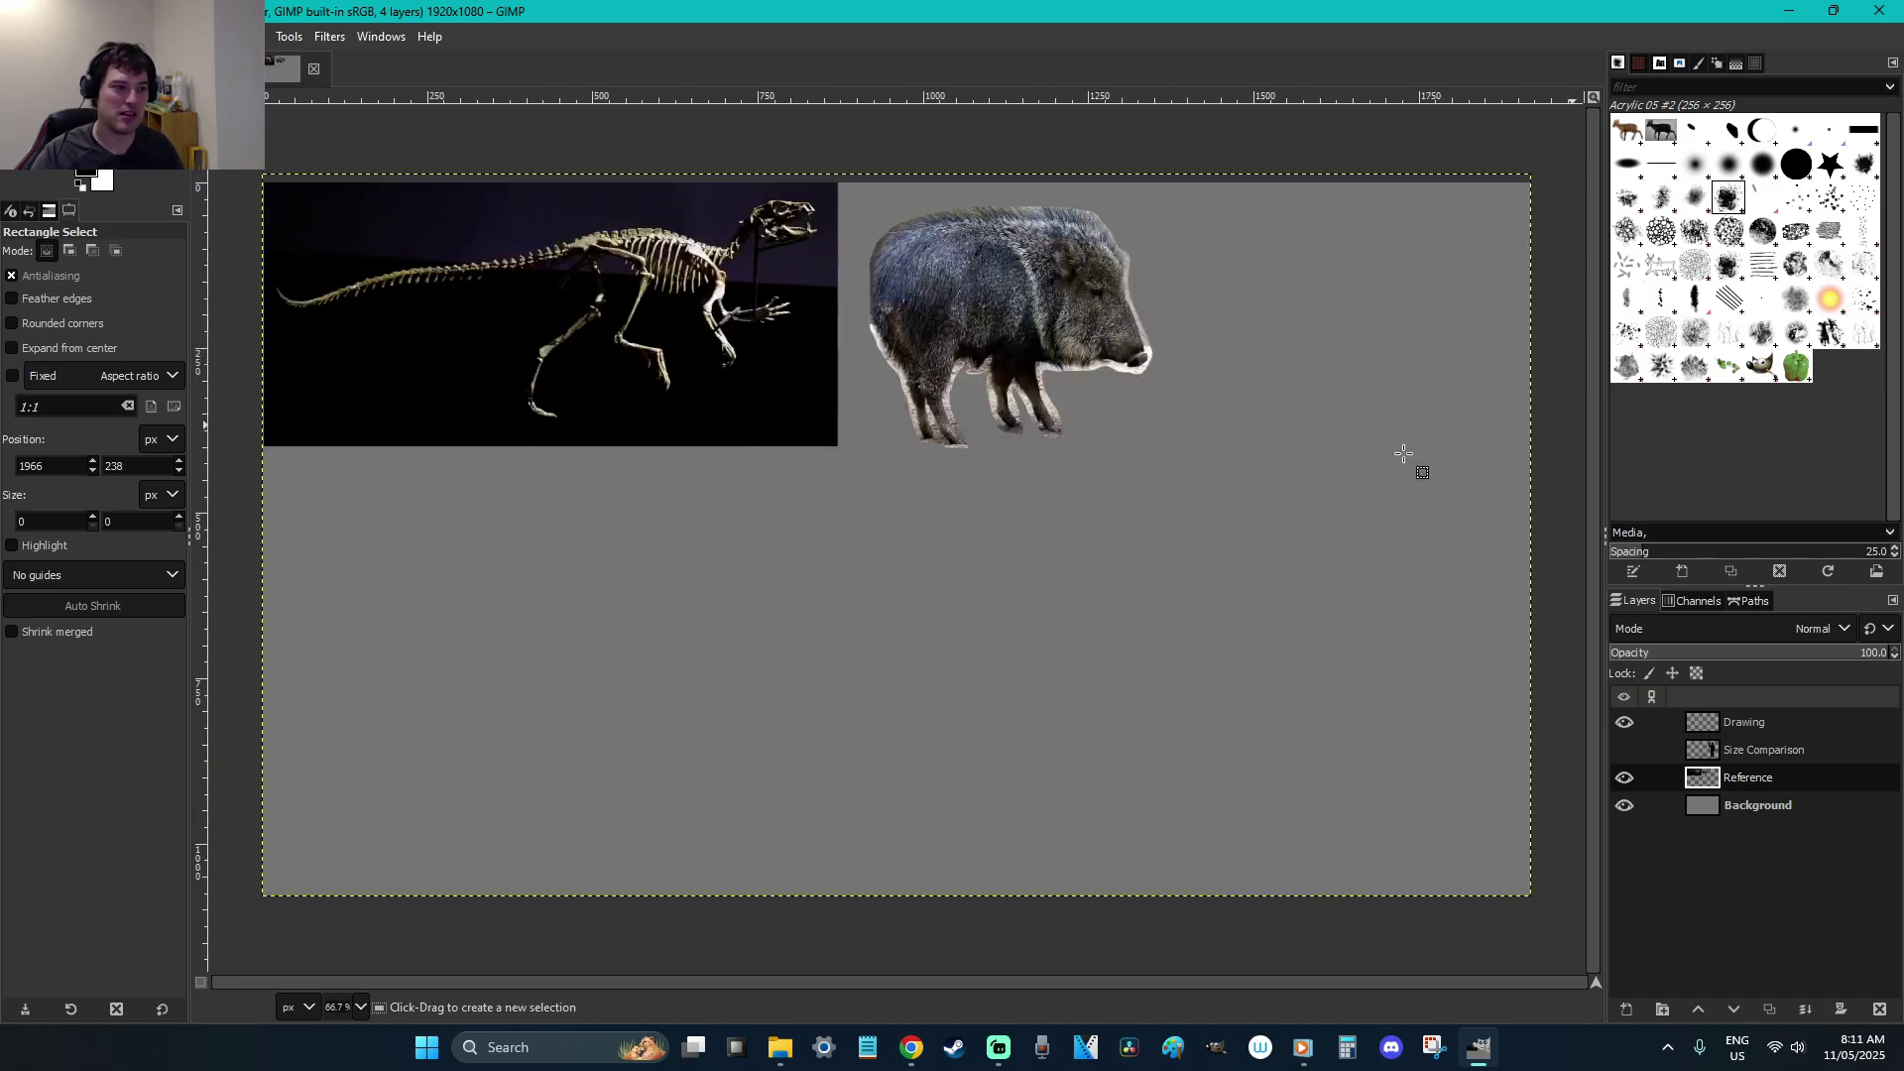
# Paste the cut-out muntjac onto the Reference layer, scale it to about 505 px wide, and anchor it right of the peccary
pyautogui.hotkey('ctrl', 'v')
pyautogui.press('m')
pyautogui.moveTo(901, 527); pyautogui.dragTo(1370, 305)
pyautogui.hotkey('shift', 's')
pyautogui.click(1334, 337)
pyautogui.press('Return')
pyautogui.press('r')
pyautogui.click(1389, 454)
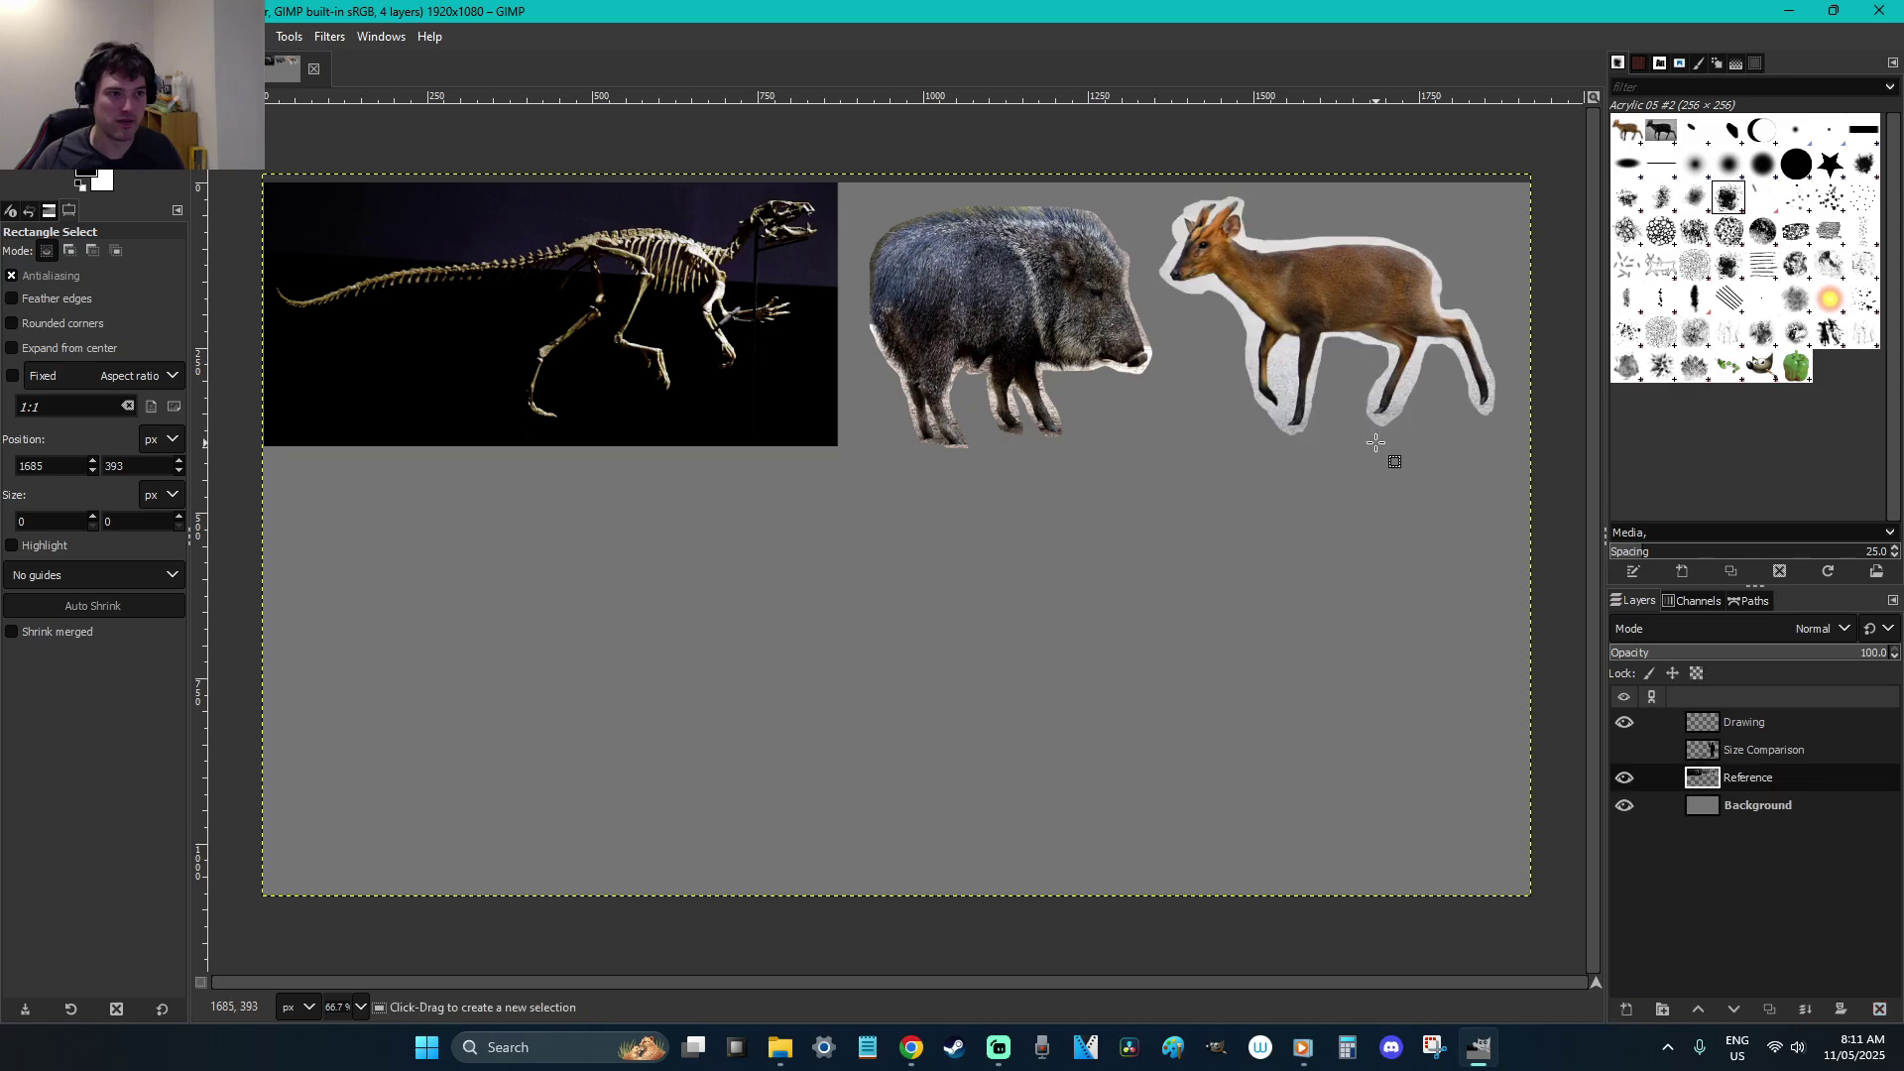
# Switch to Chrome and examine the tusks and glands sections and photos in the Wikipedia Muntjac article
pyautogui.hotkey('alt', 'Tab')
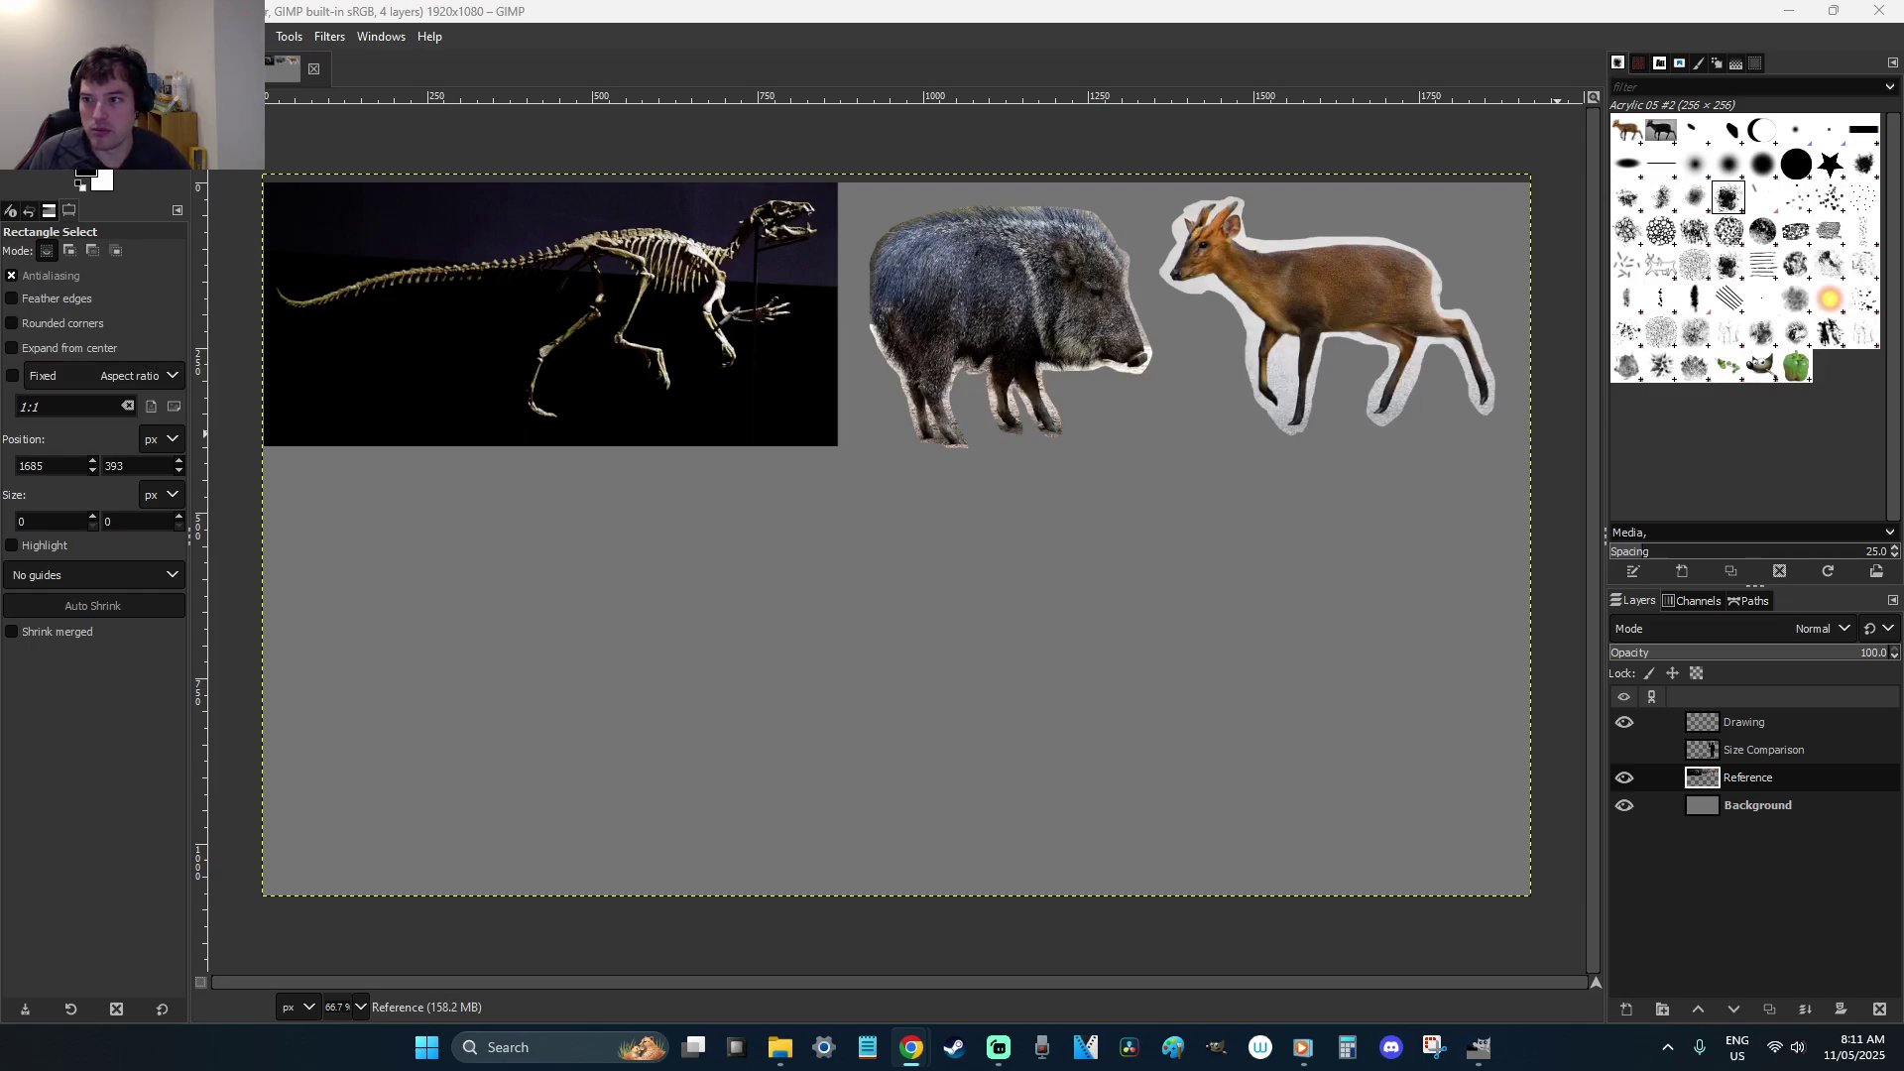
pyautogui.hotkey('alt', 'Tab')
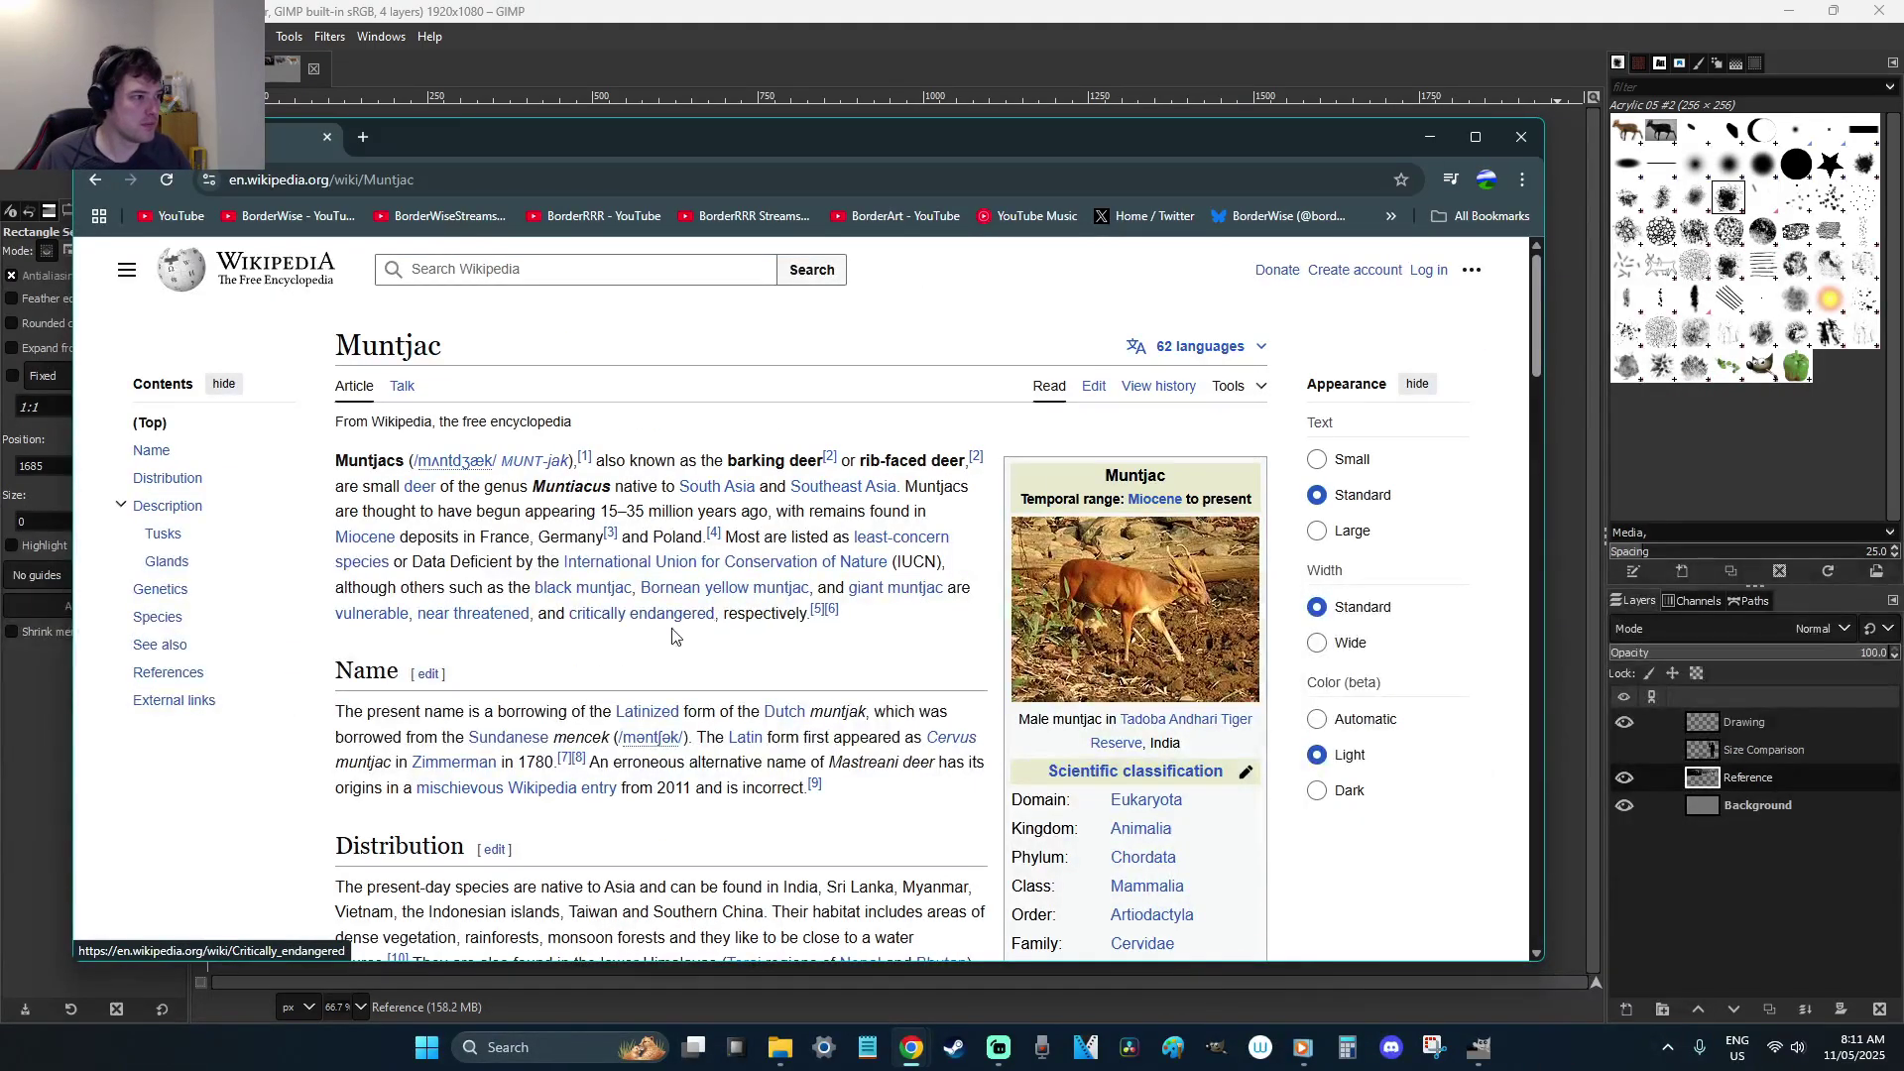
pyautogui.scroll(-10, 655, 610)
pyautogui.scroll(-2, 694, 591)
pyautogui.scroll(-2, 790, 573)
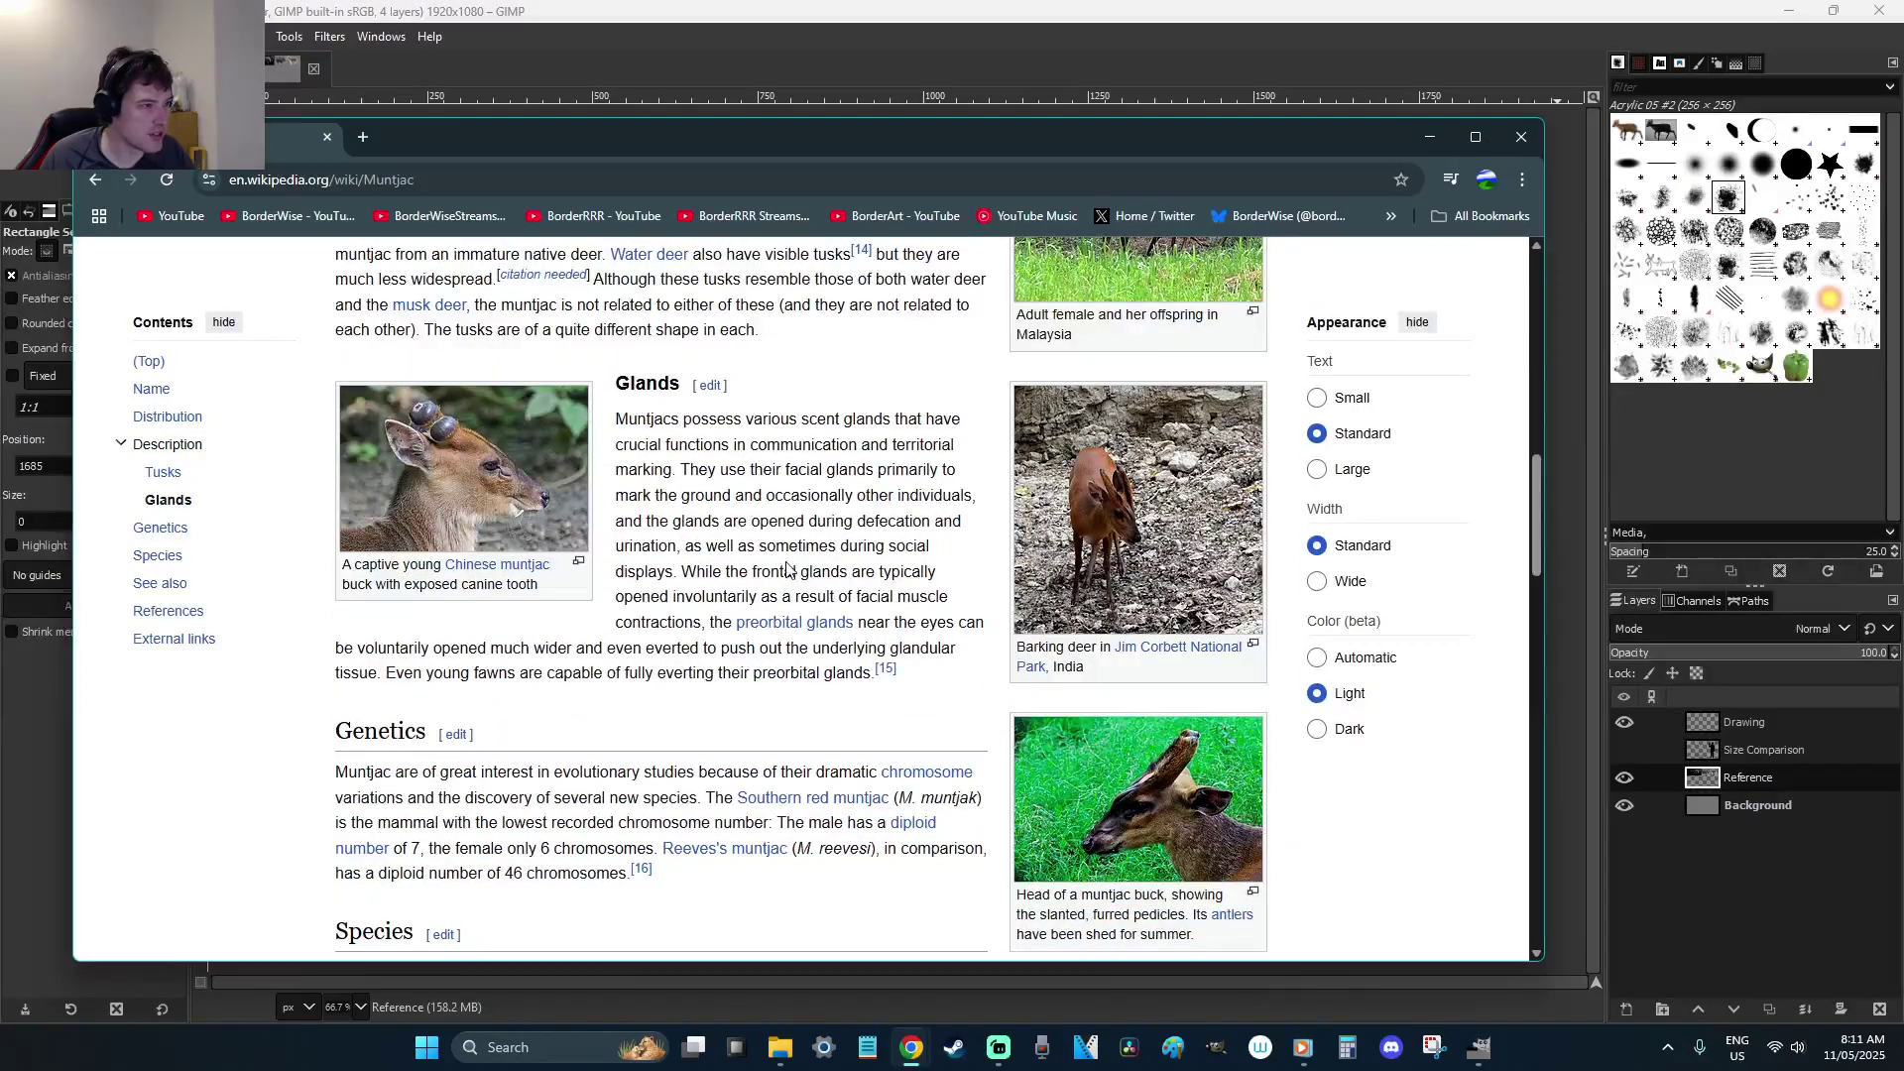
pyautogui.scroll(1, 843, 501)
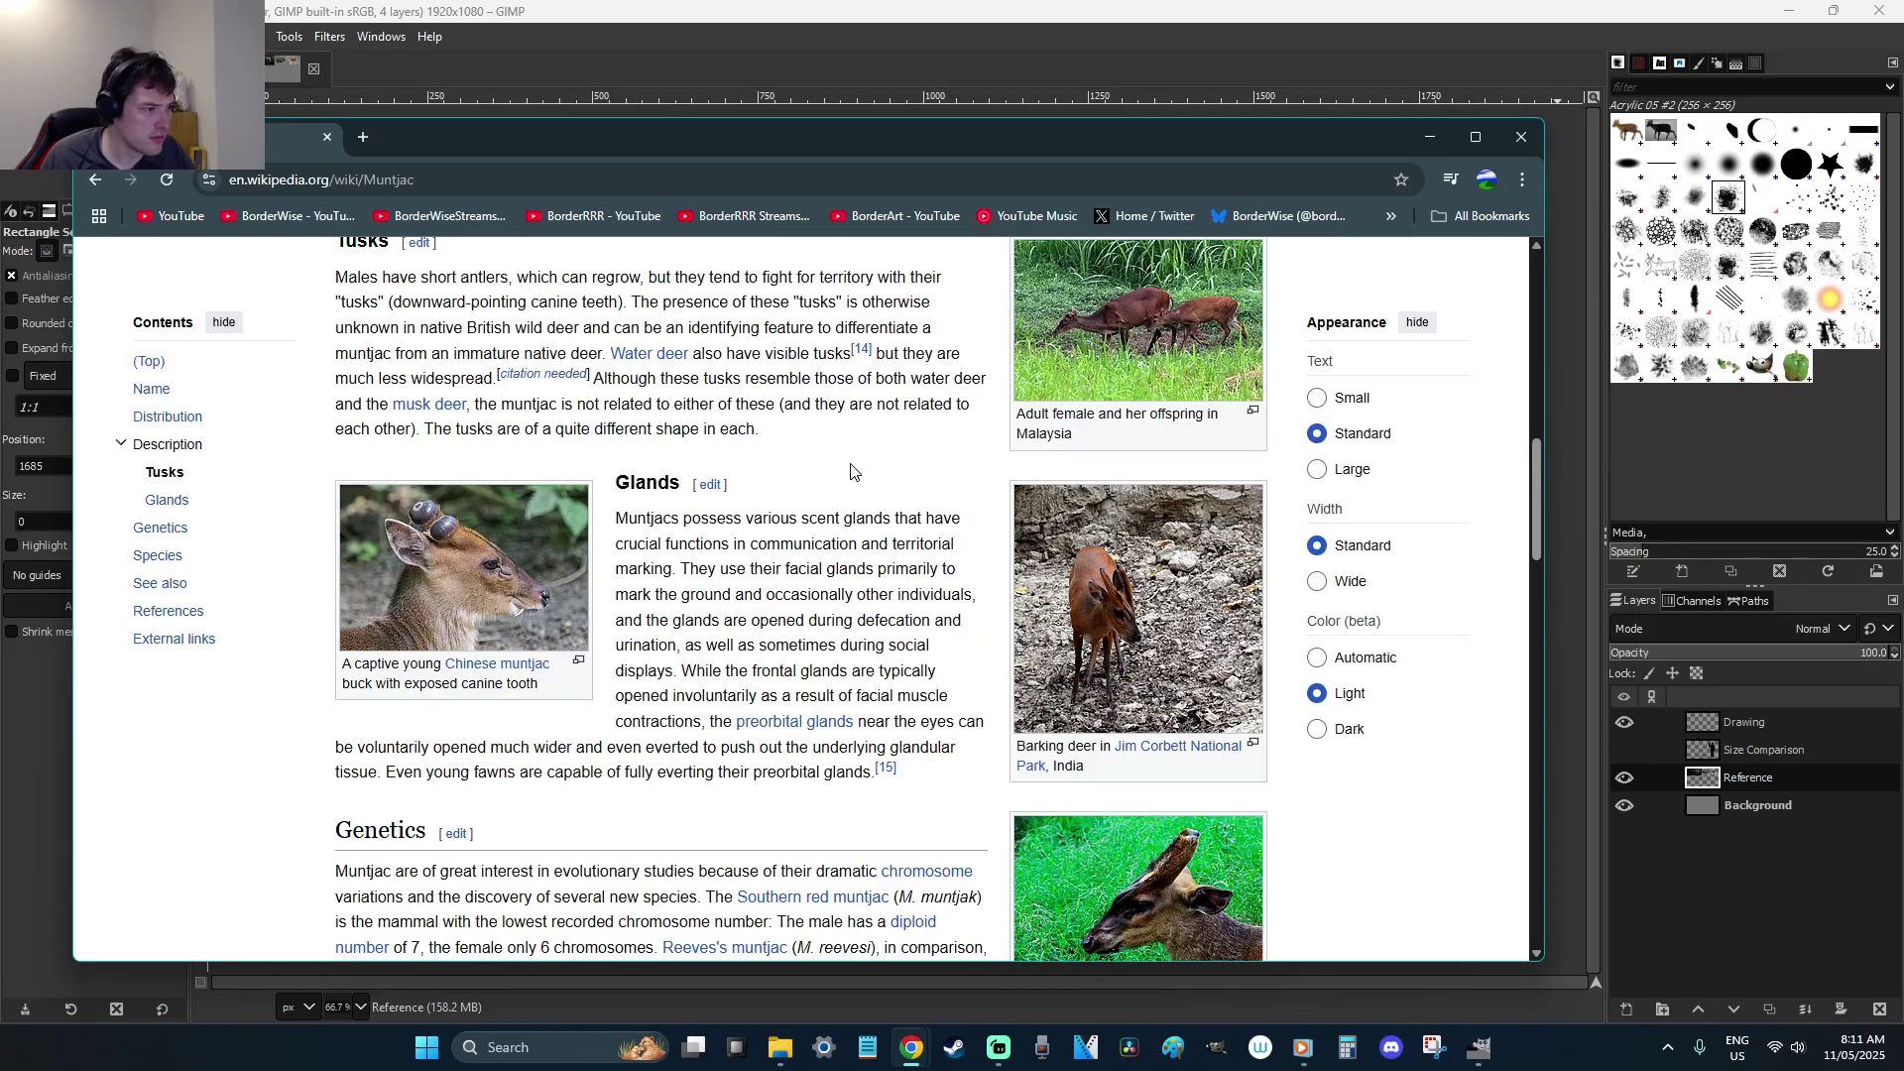
pyautogui.scroll(-2, 851, 470)
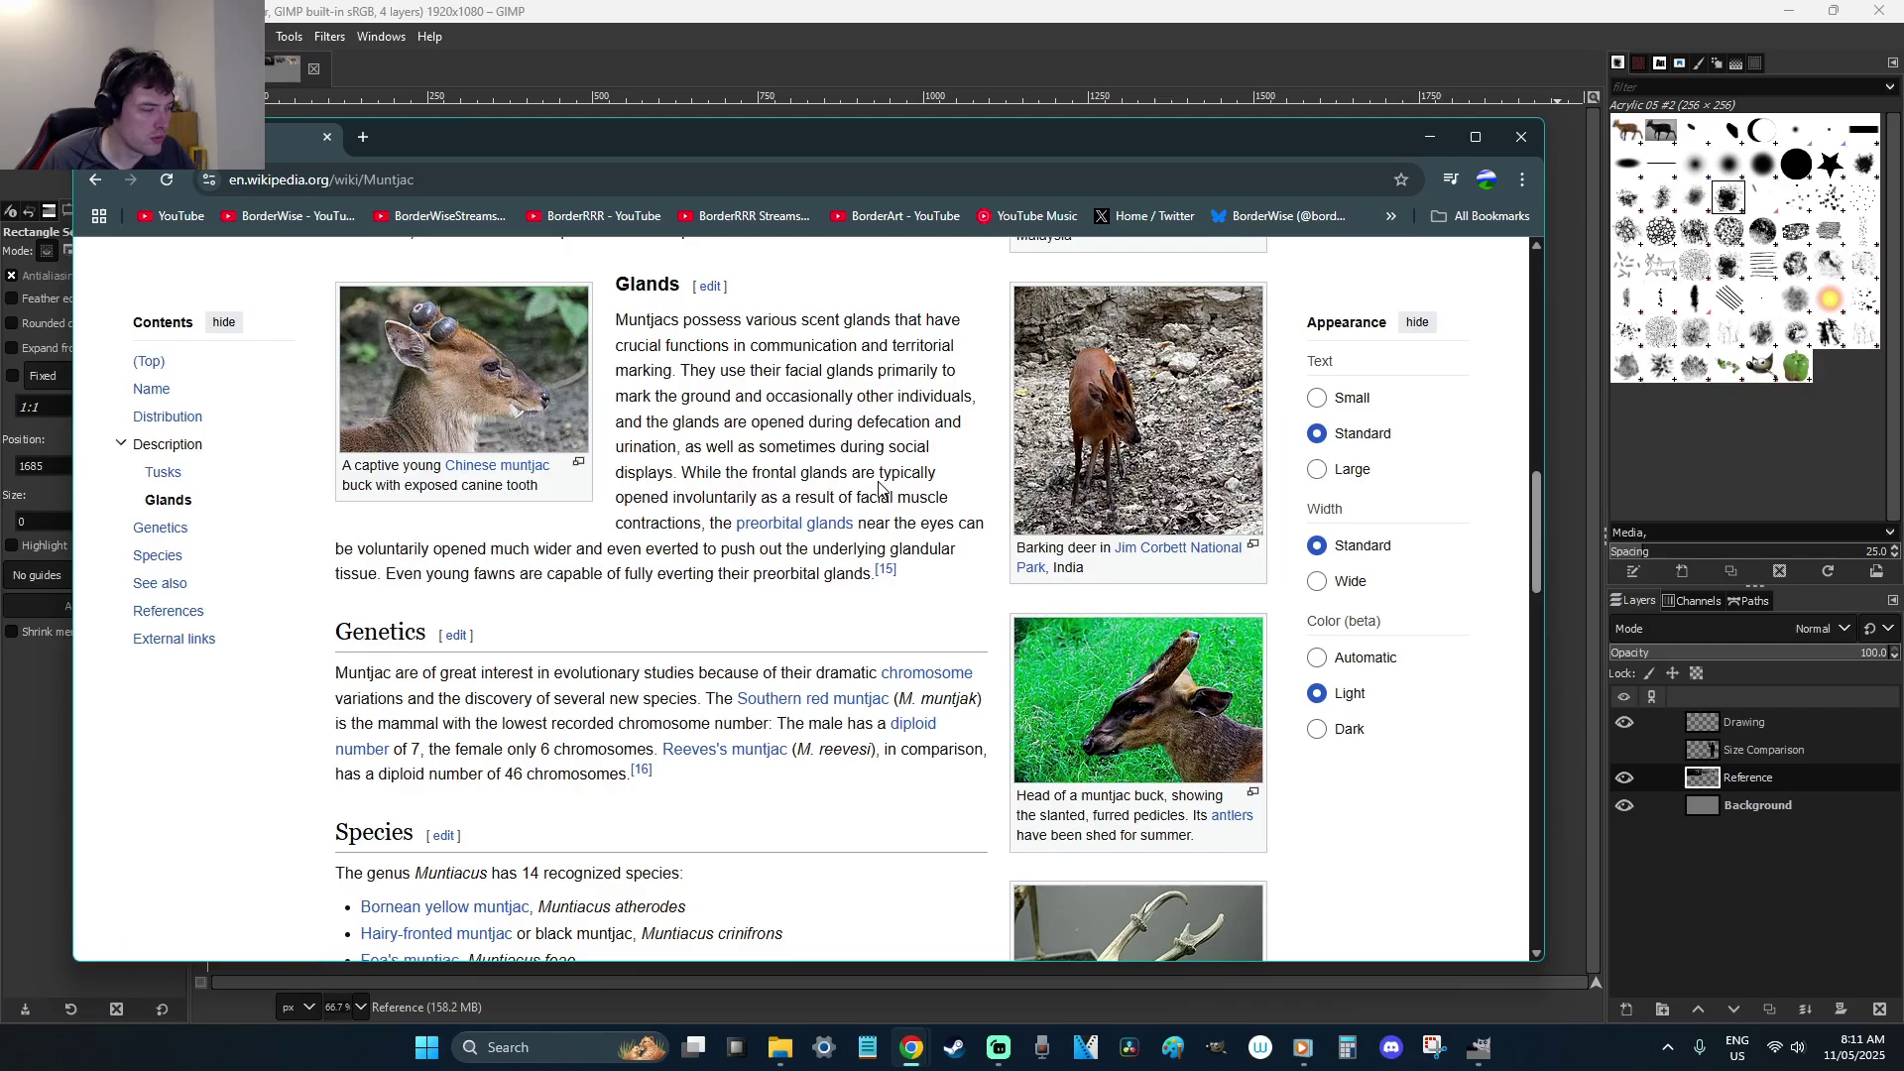
pyautogui.scroll(1, 879, 488)
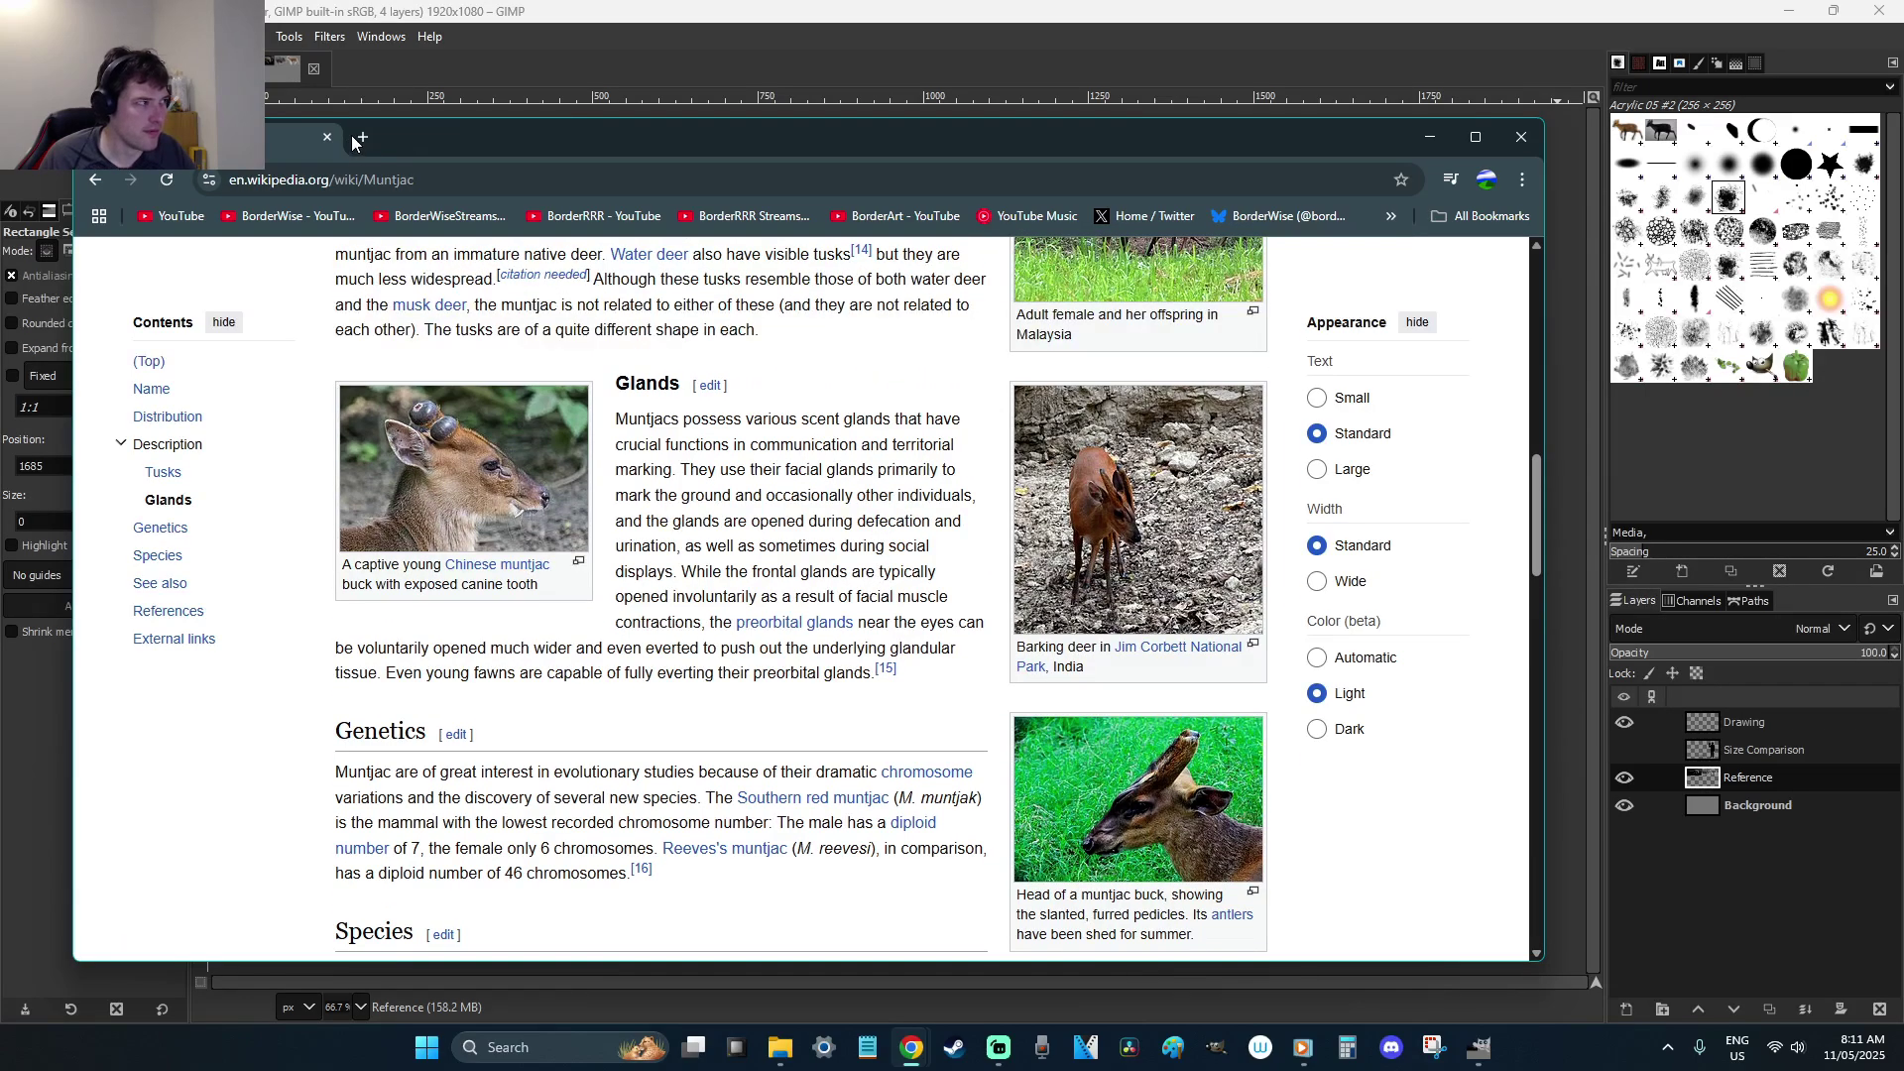
# Search Google Images for "muntjac deer face glands" in a new browser tab
pyautogui.click(360, 137)
pyautogui.write('m')
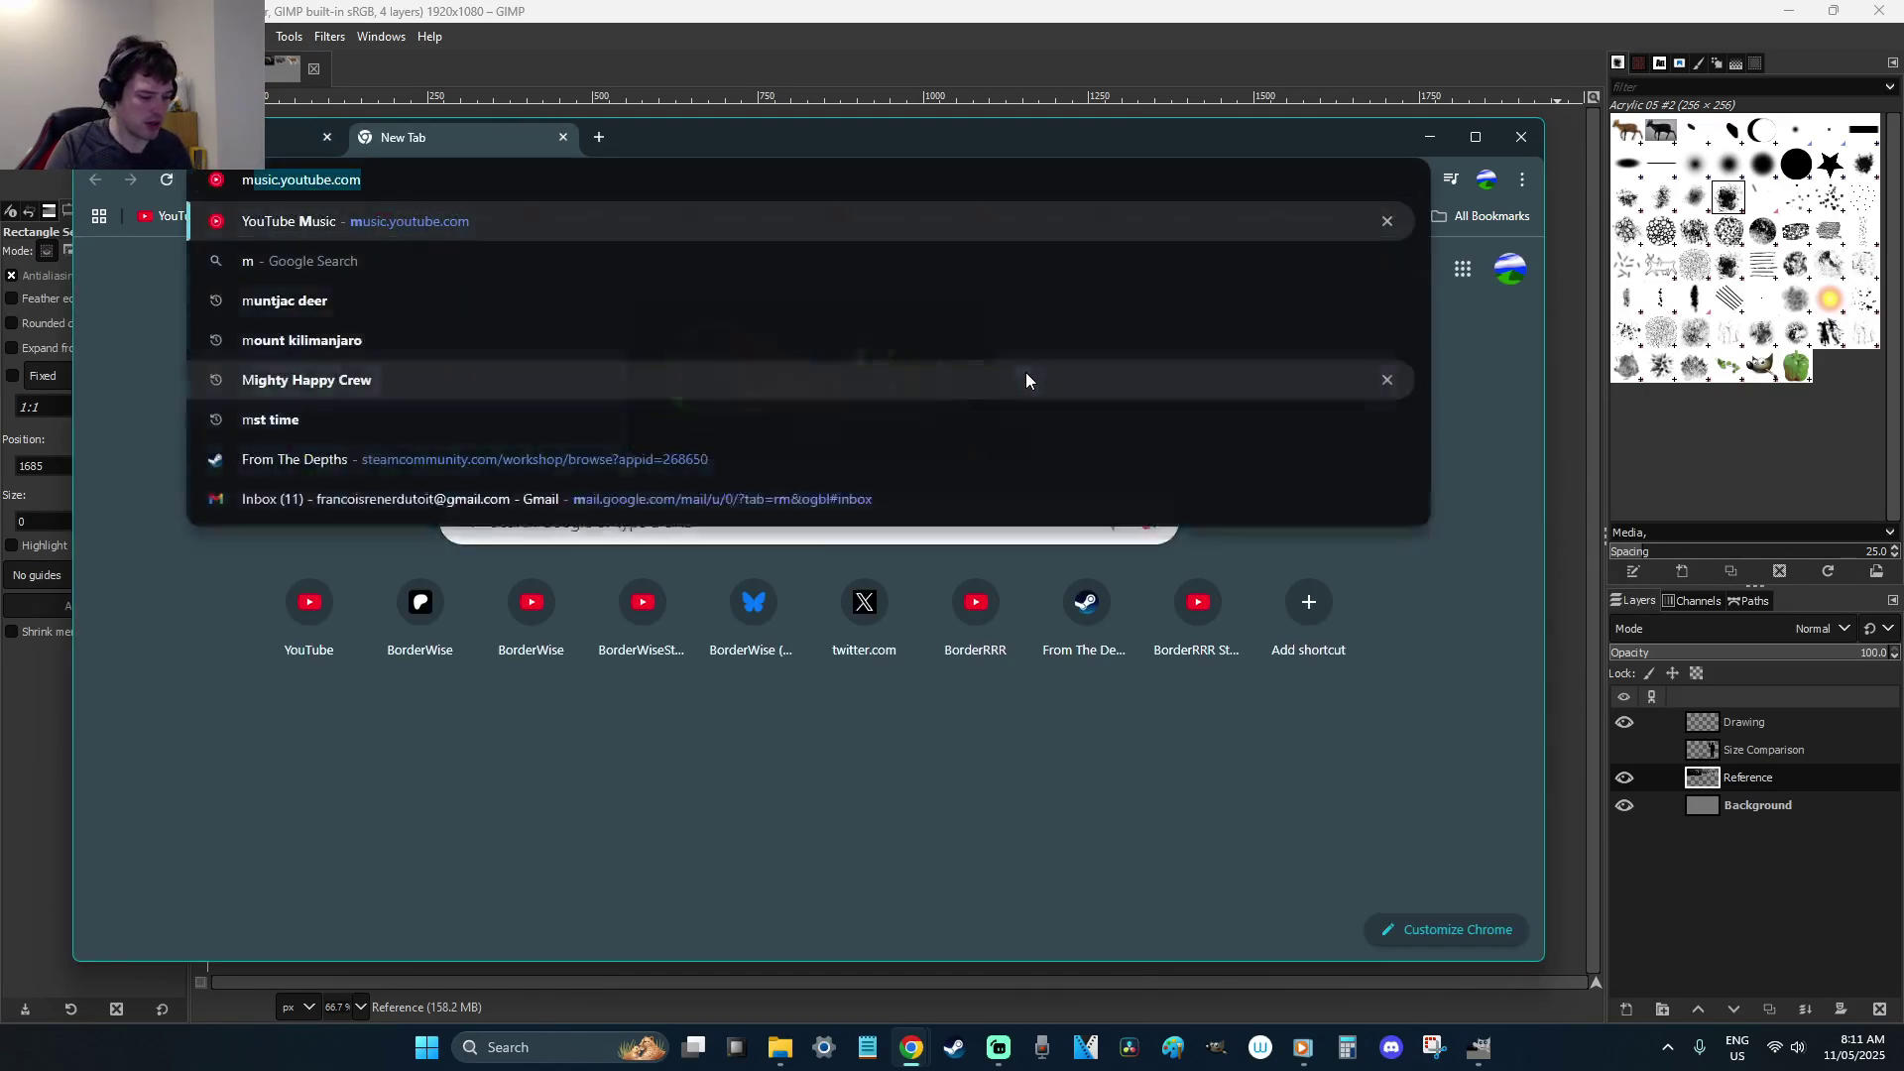
pyautogui.write('untja')
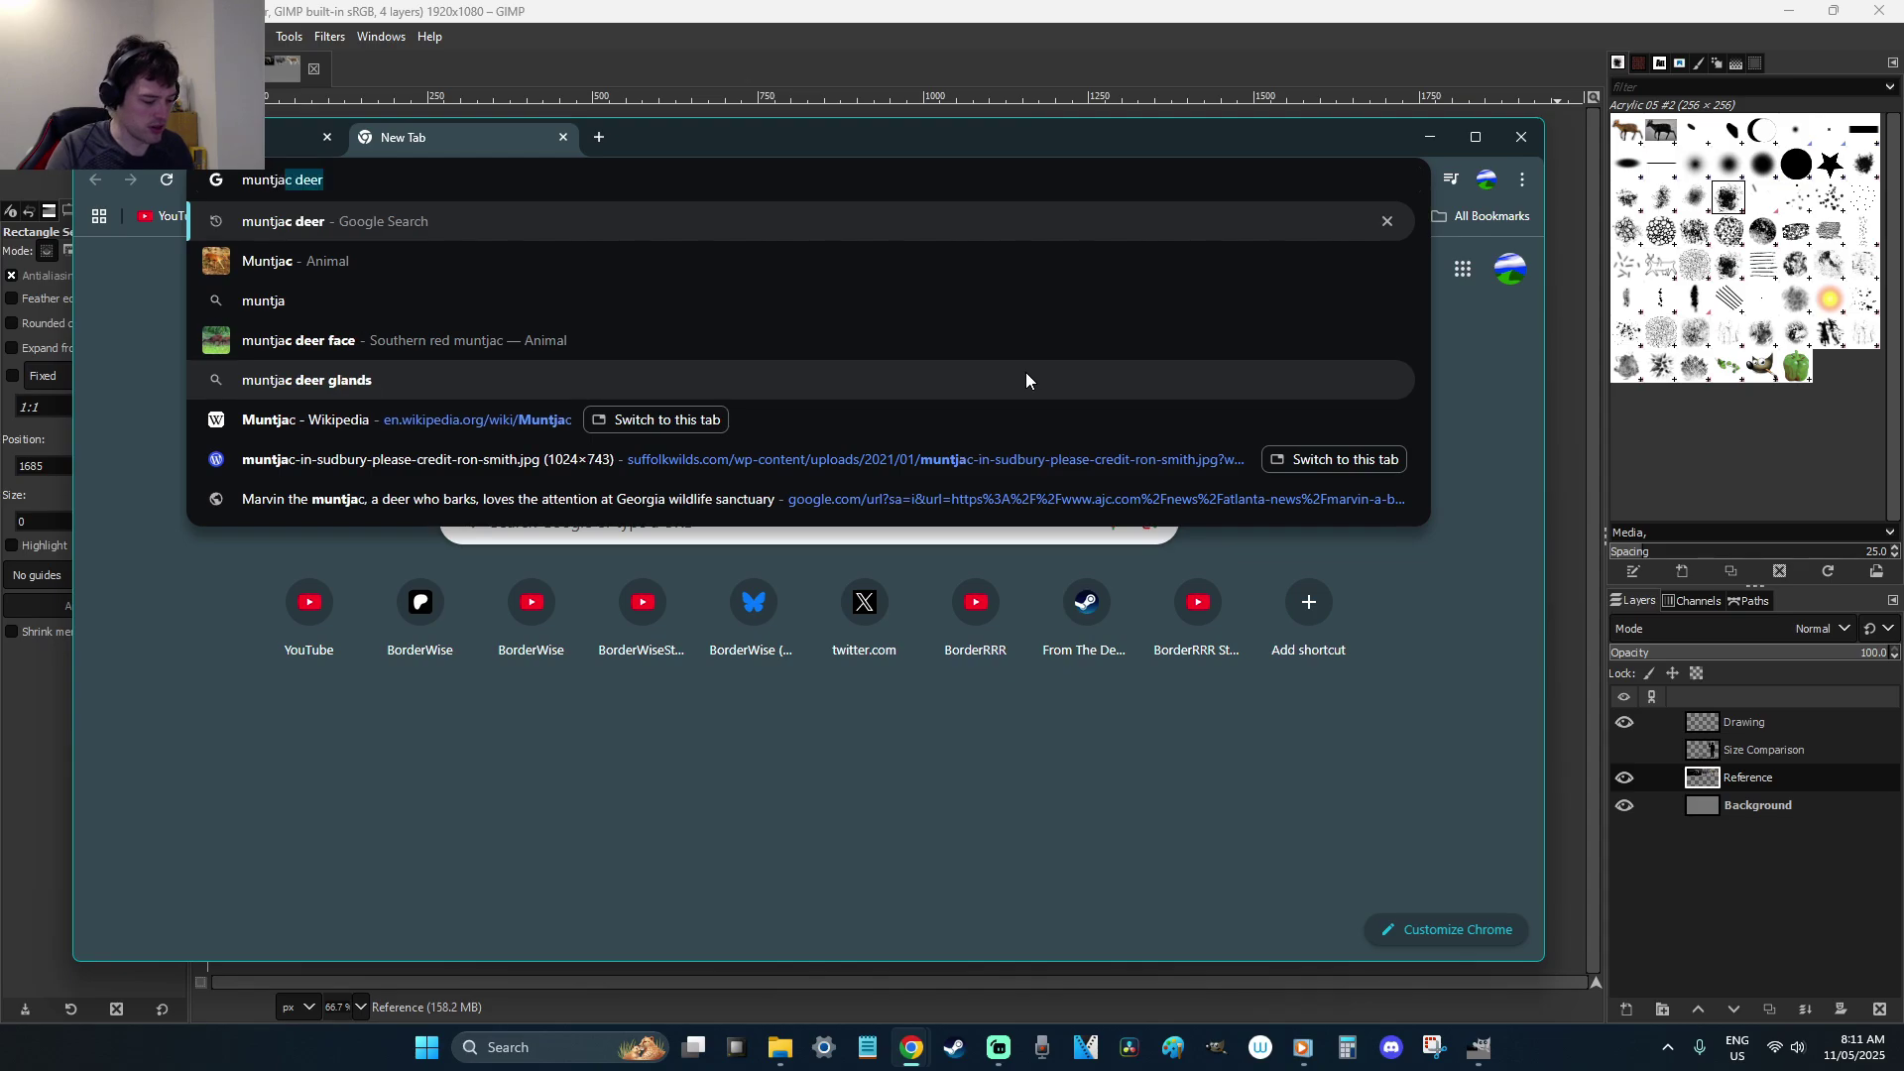
pyautogui.write('c deer fac')
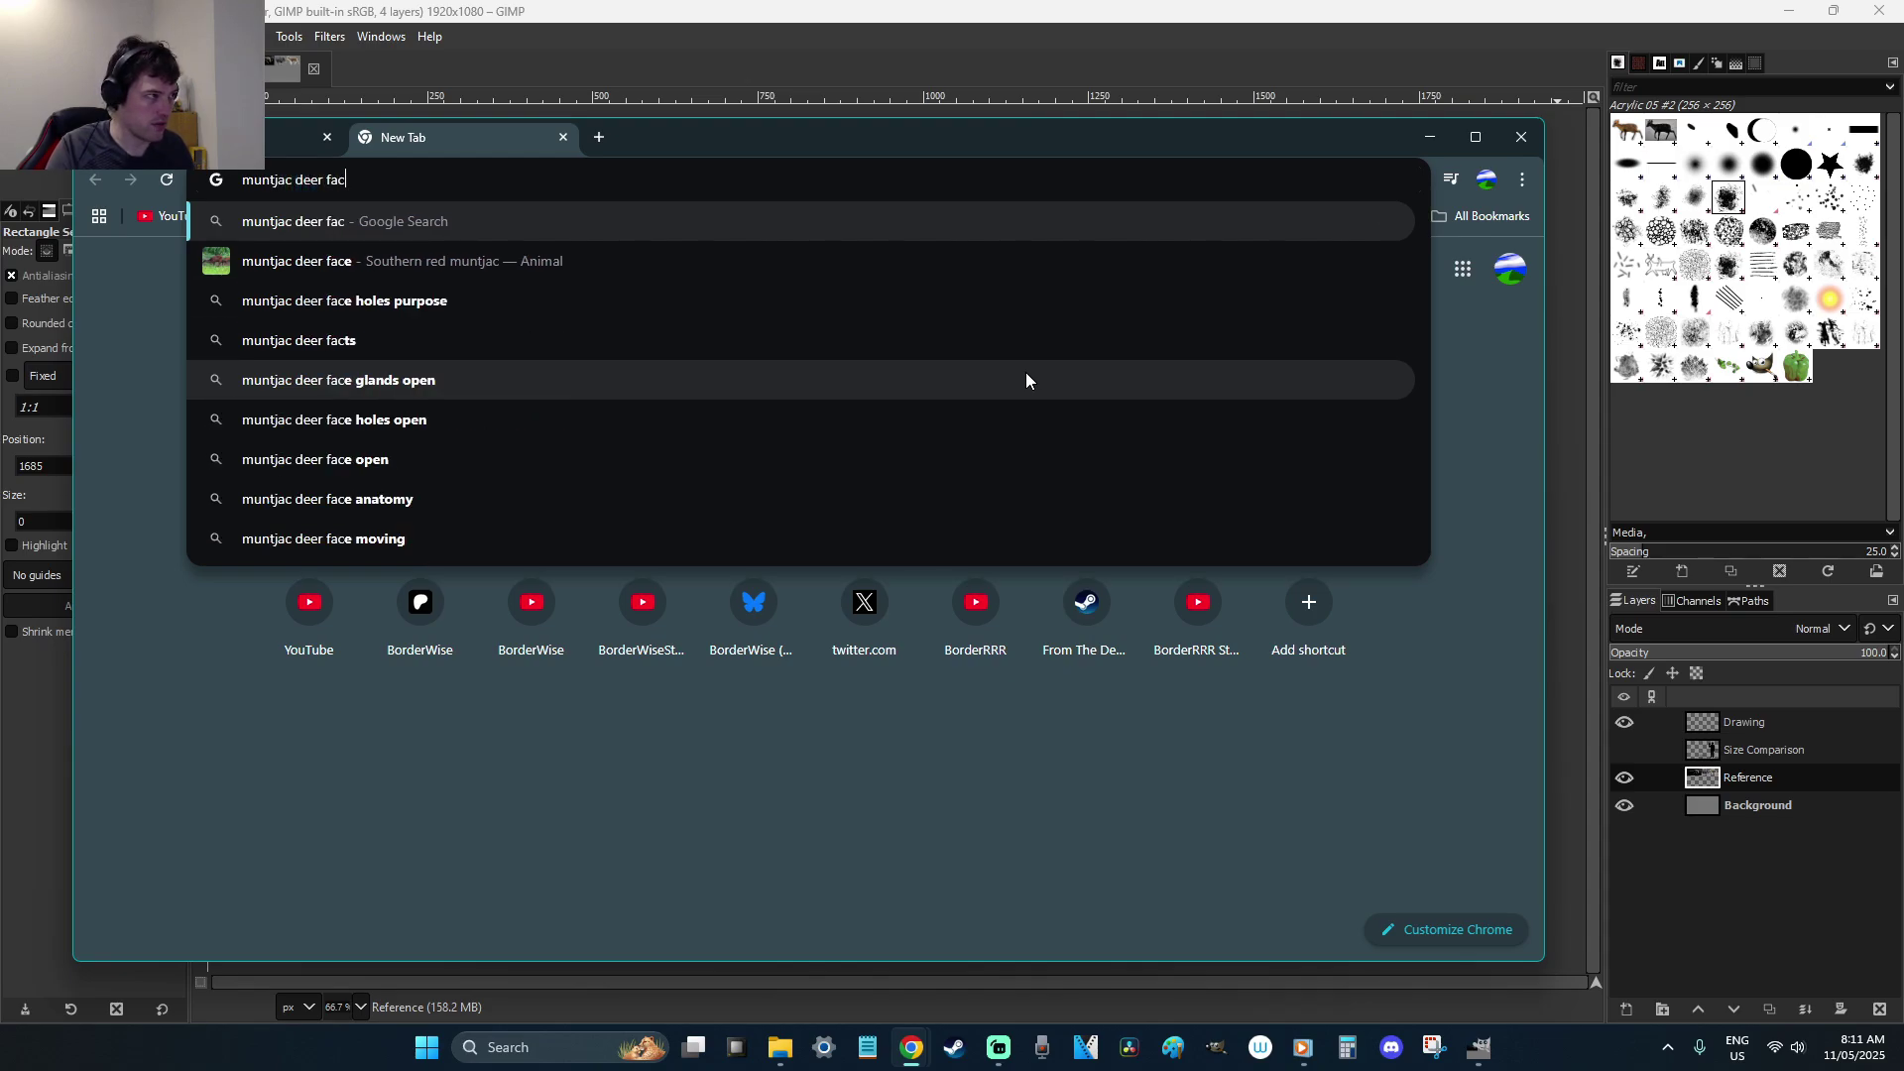
pyautogui.write('ial')
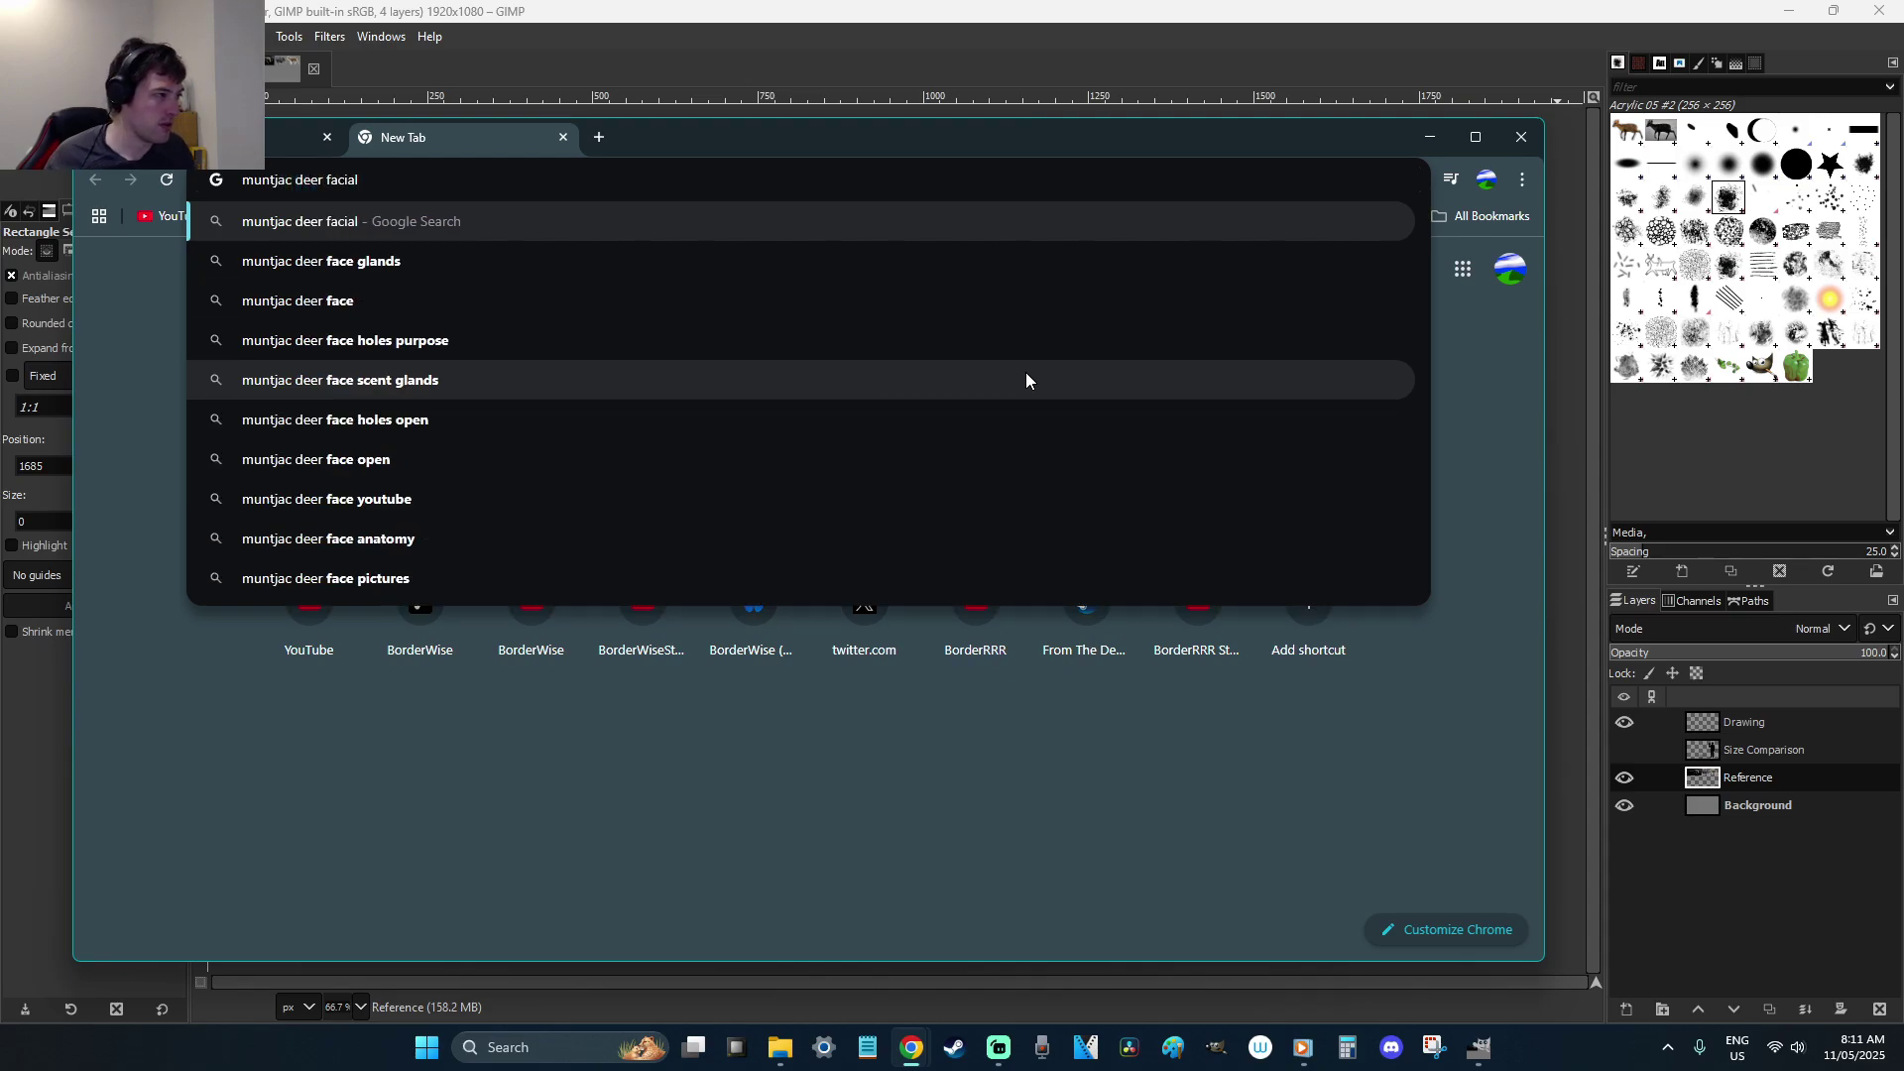
pyautogui.click(466, 260)
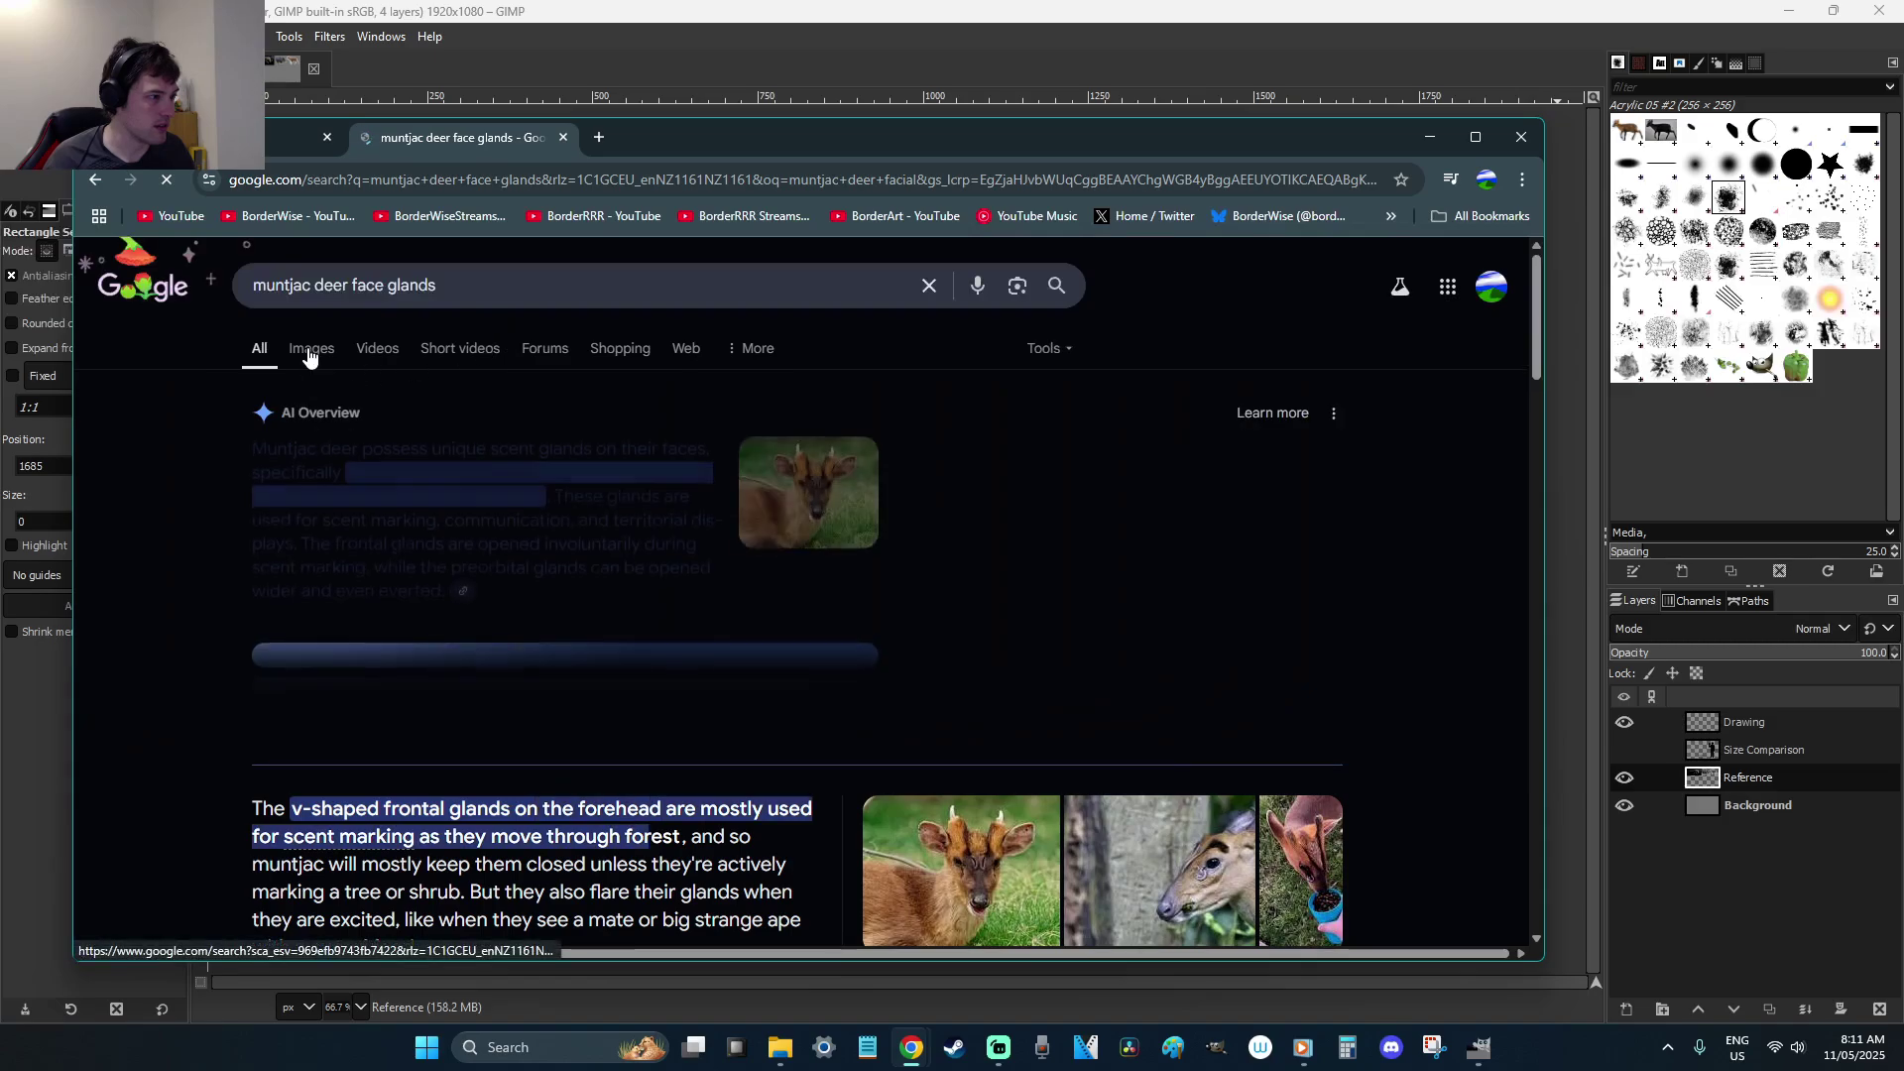
pyautogui.click(309, 348)
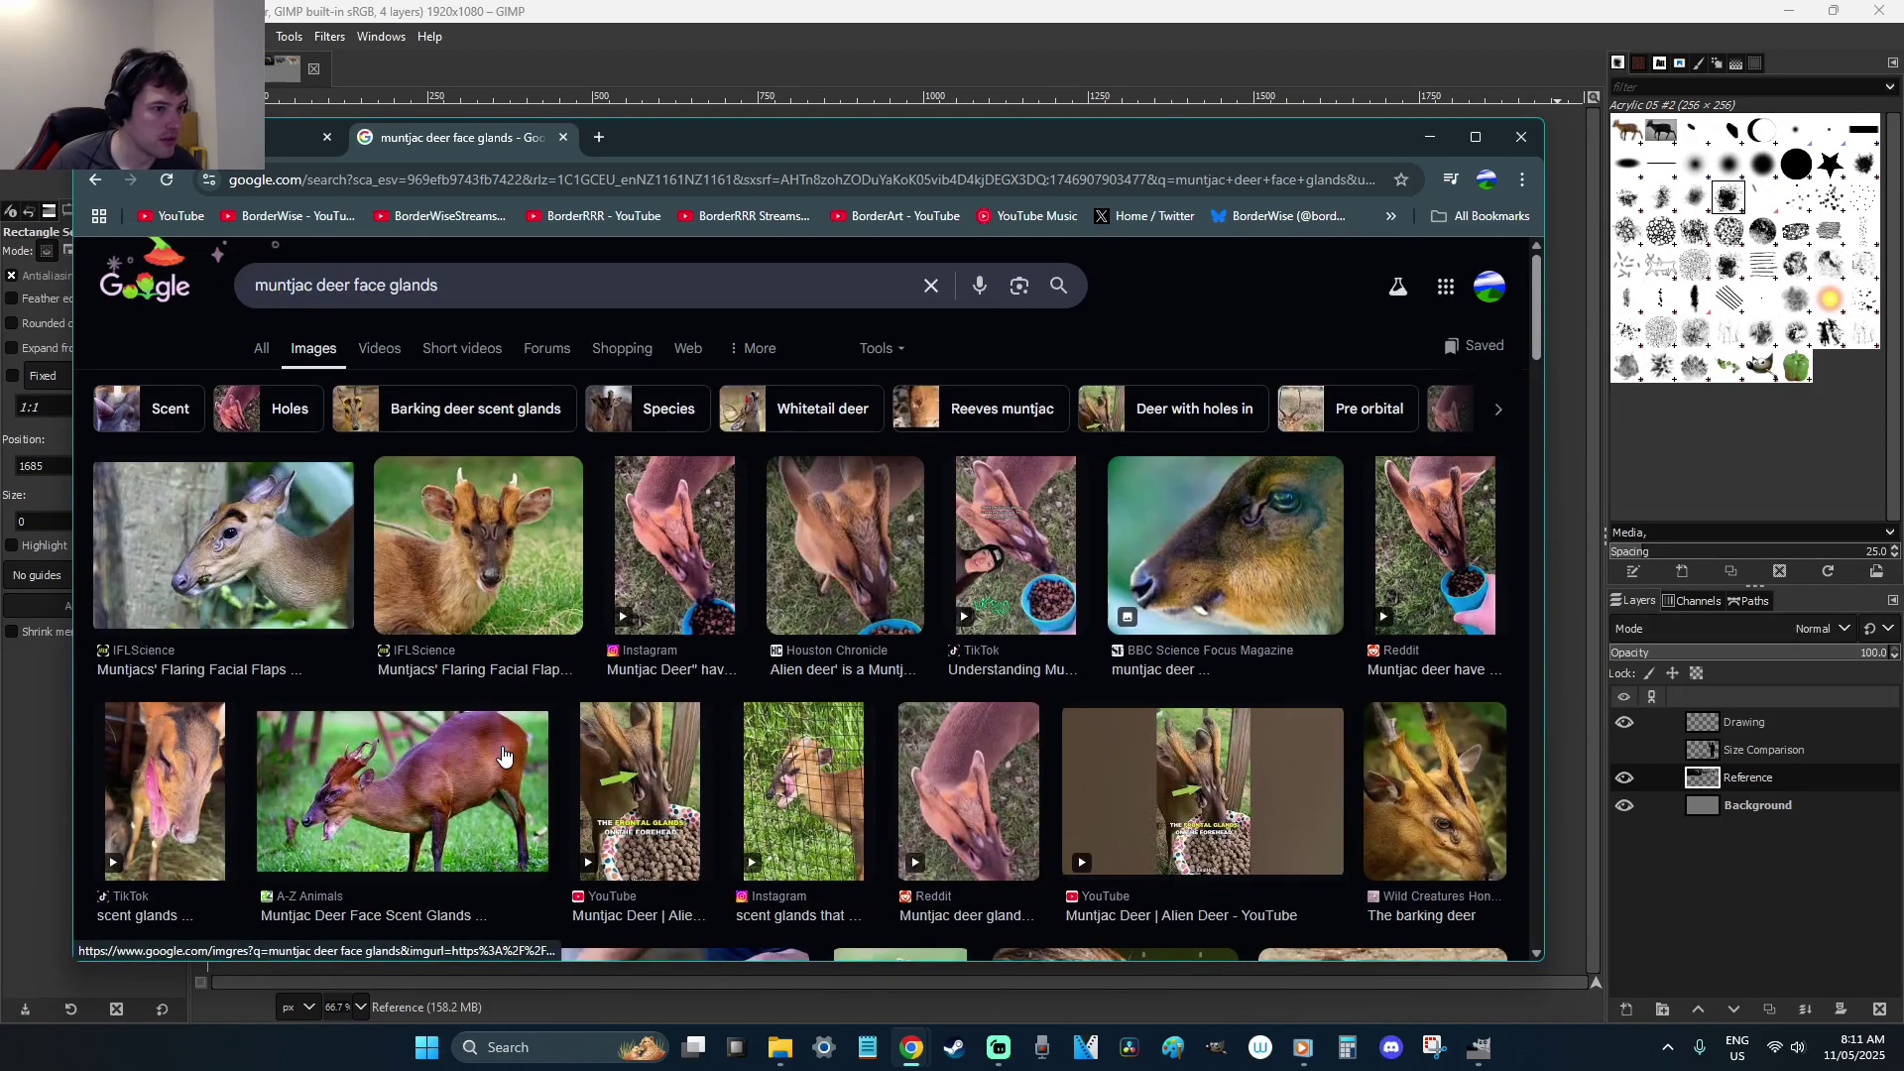
# Preview the Instagram, Houston Chronicle and YouTube image results to examine the muntjac's facial glands
pyautogui.click(695, 548)
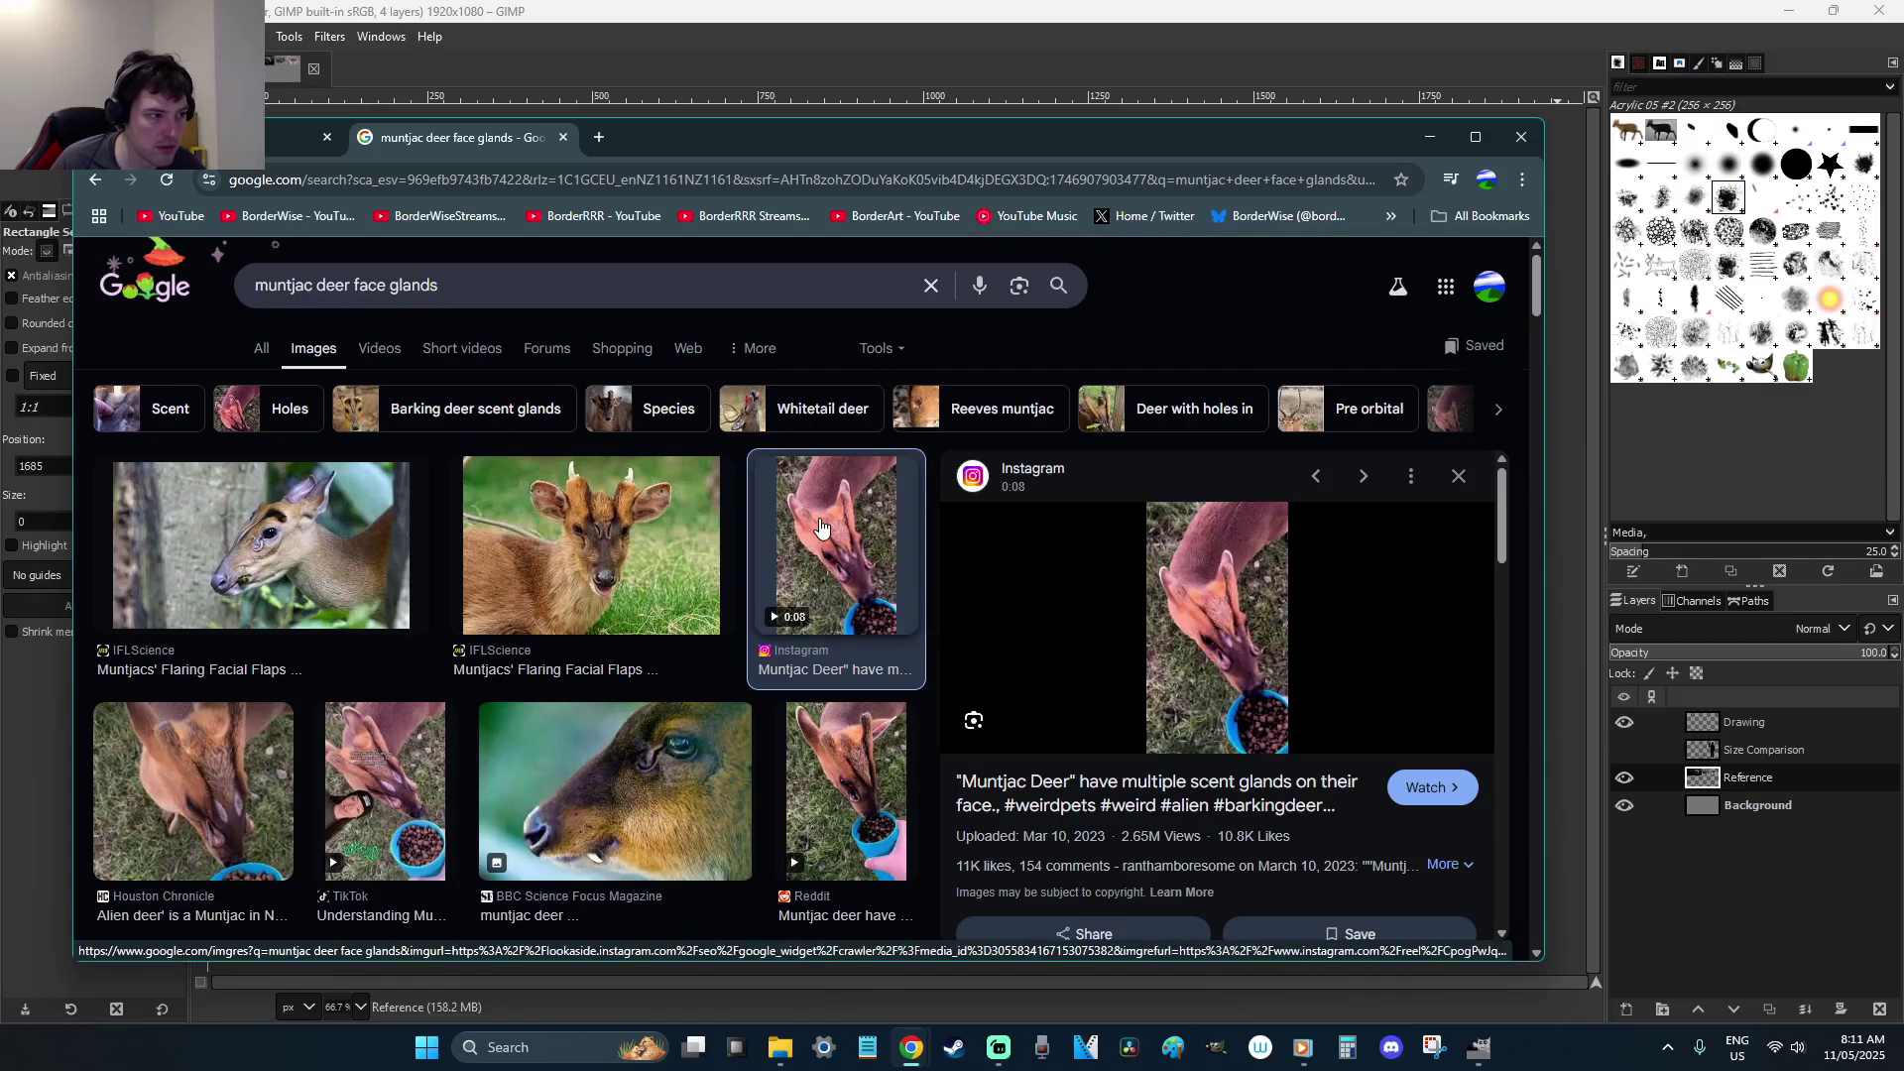
pyautogui.click(1458, 476)
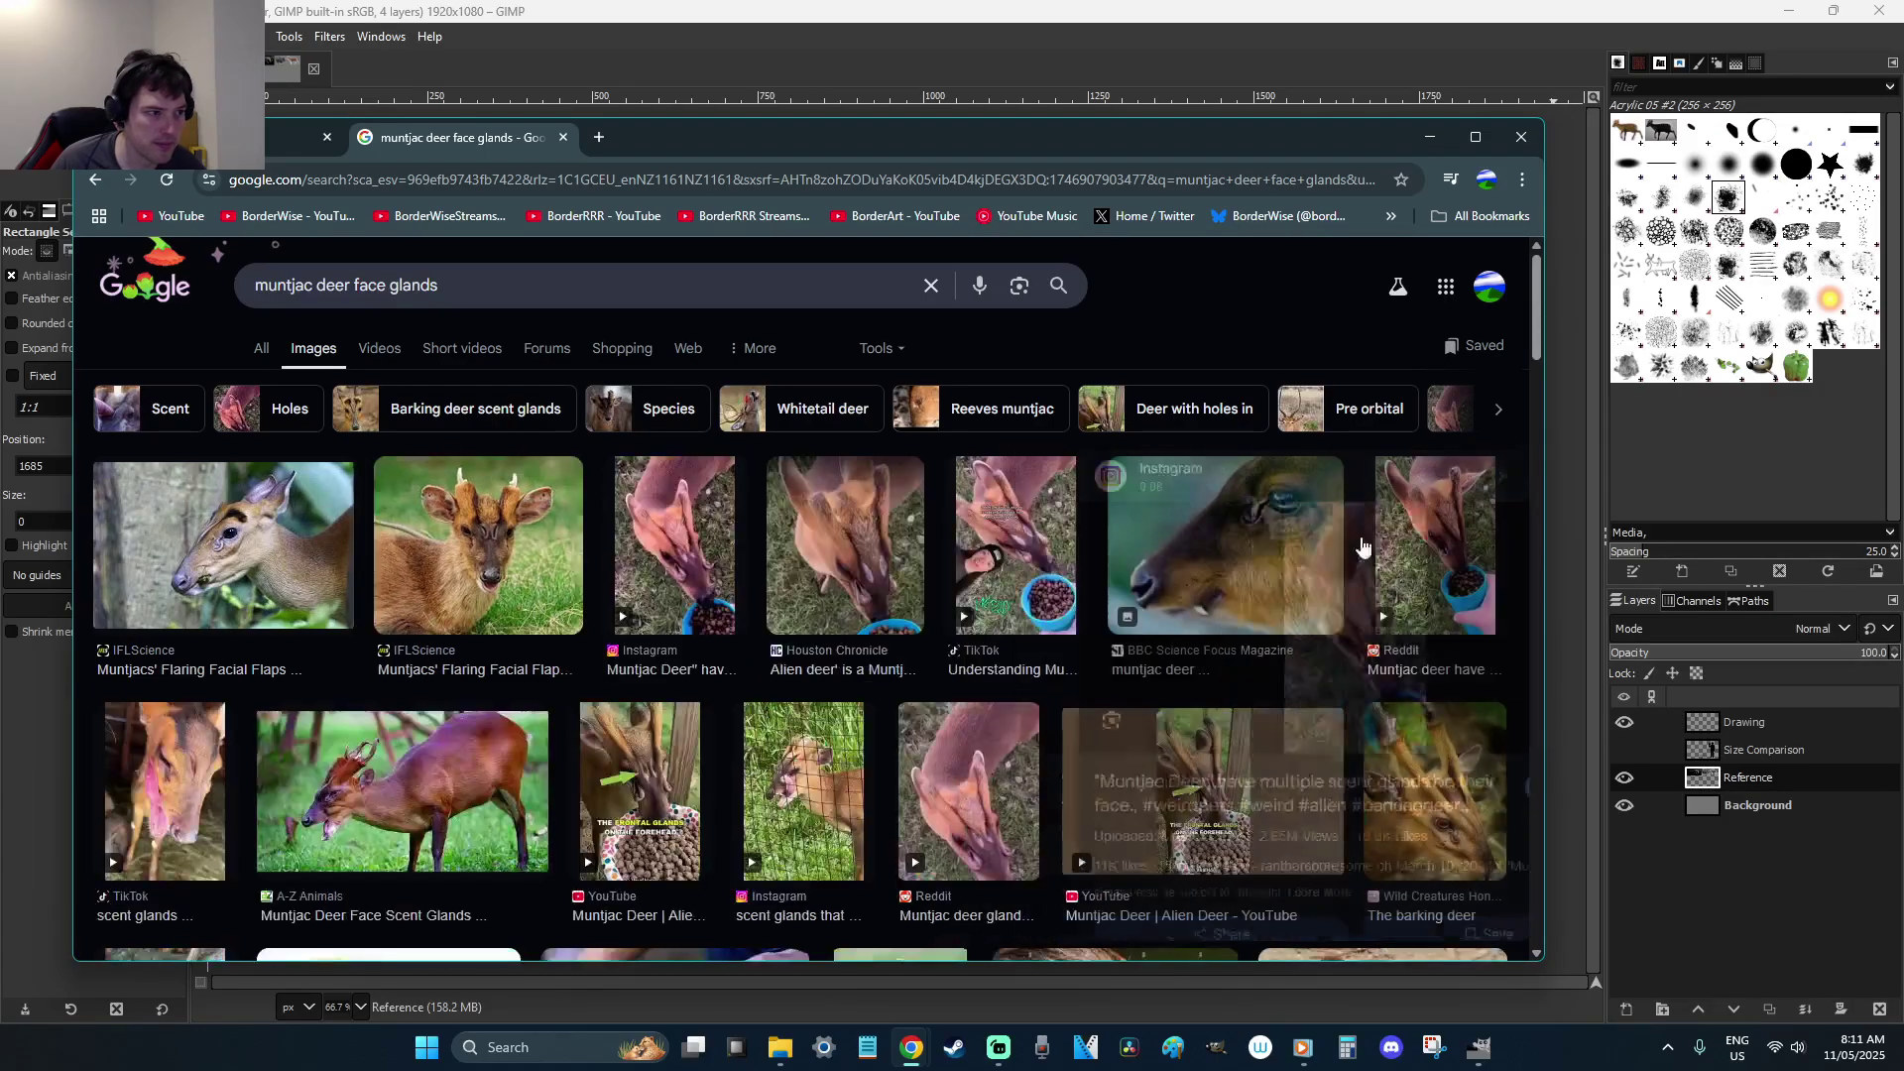
pyautogui.click(893, 541)
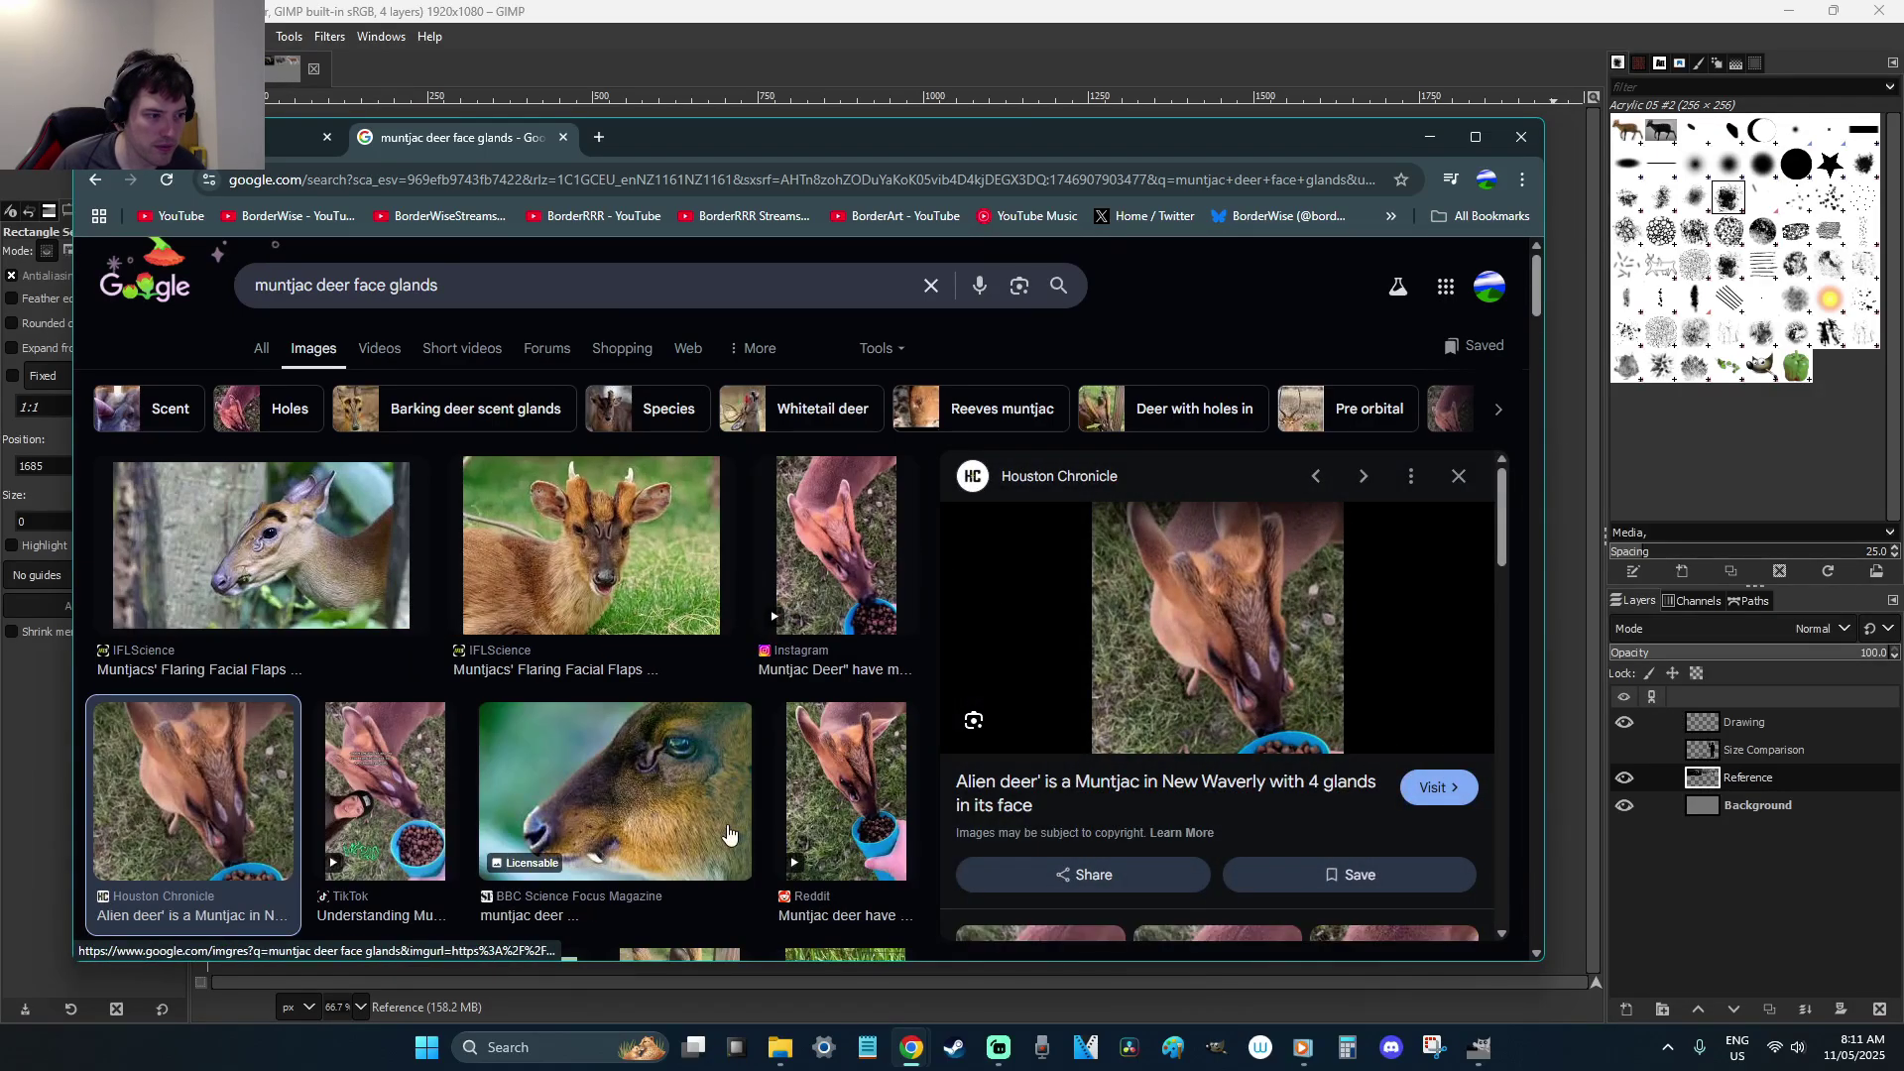
pyautogui.press('Escape')
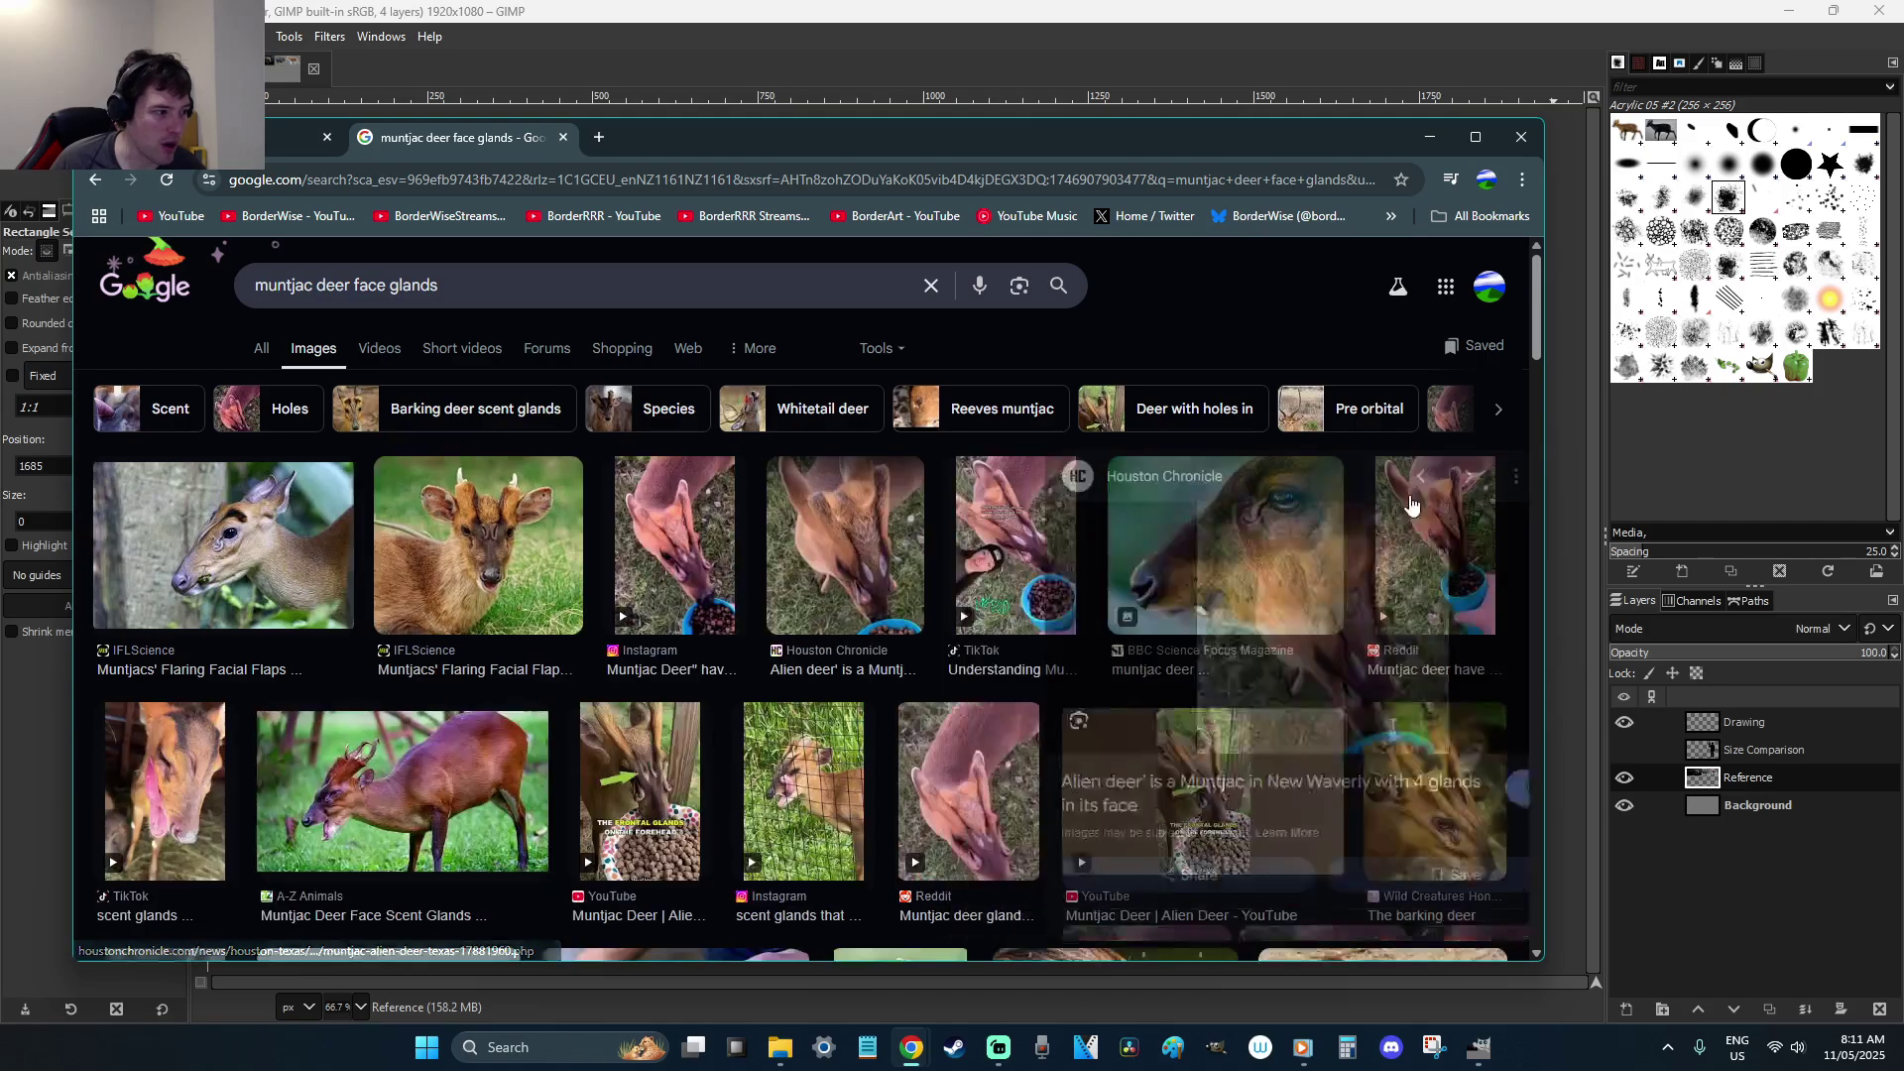
pyautogui.scroll(-3, 565, 607)
pyautogui.scroll(1, 982, 575)
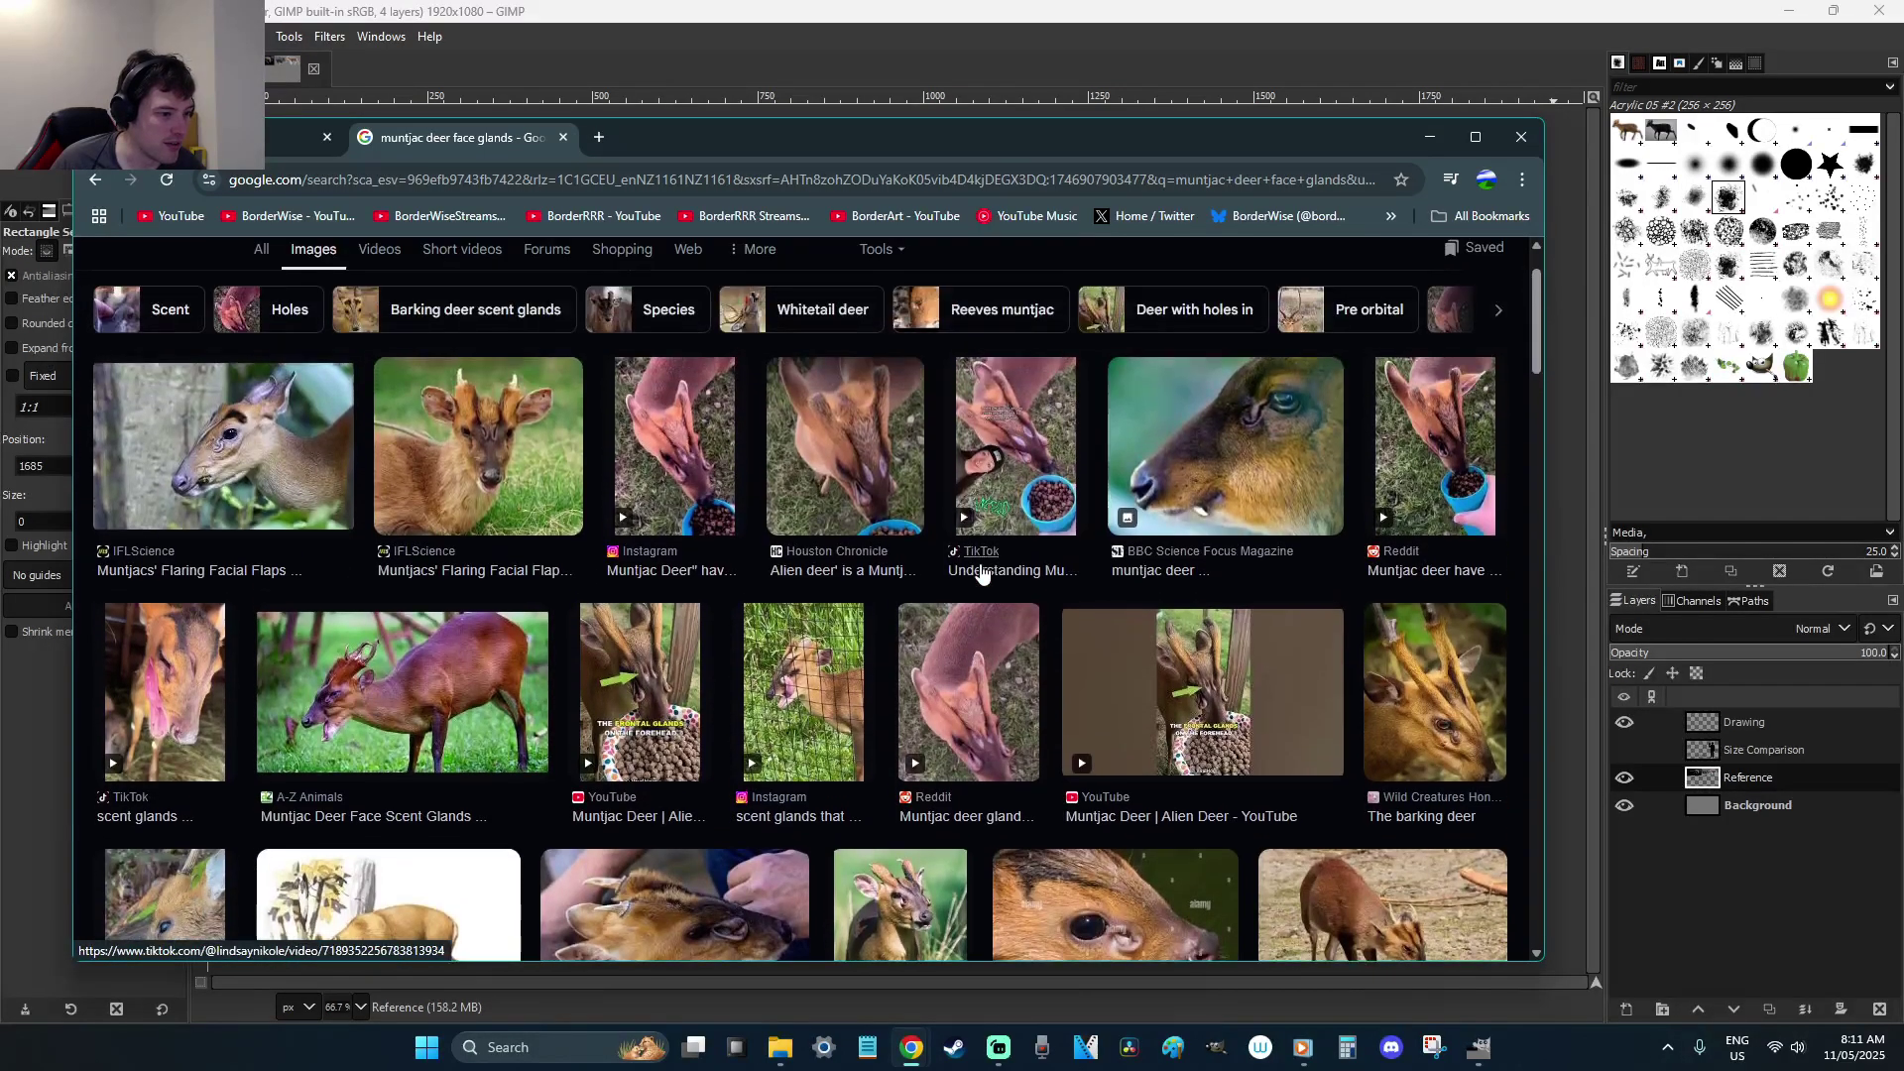
pyautogui.click(647, 672)
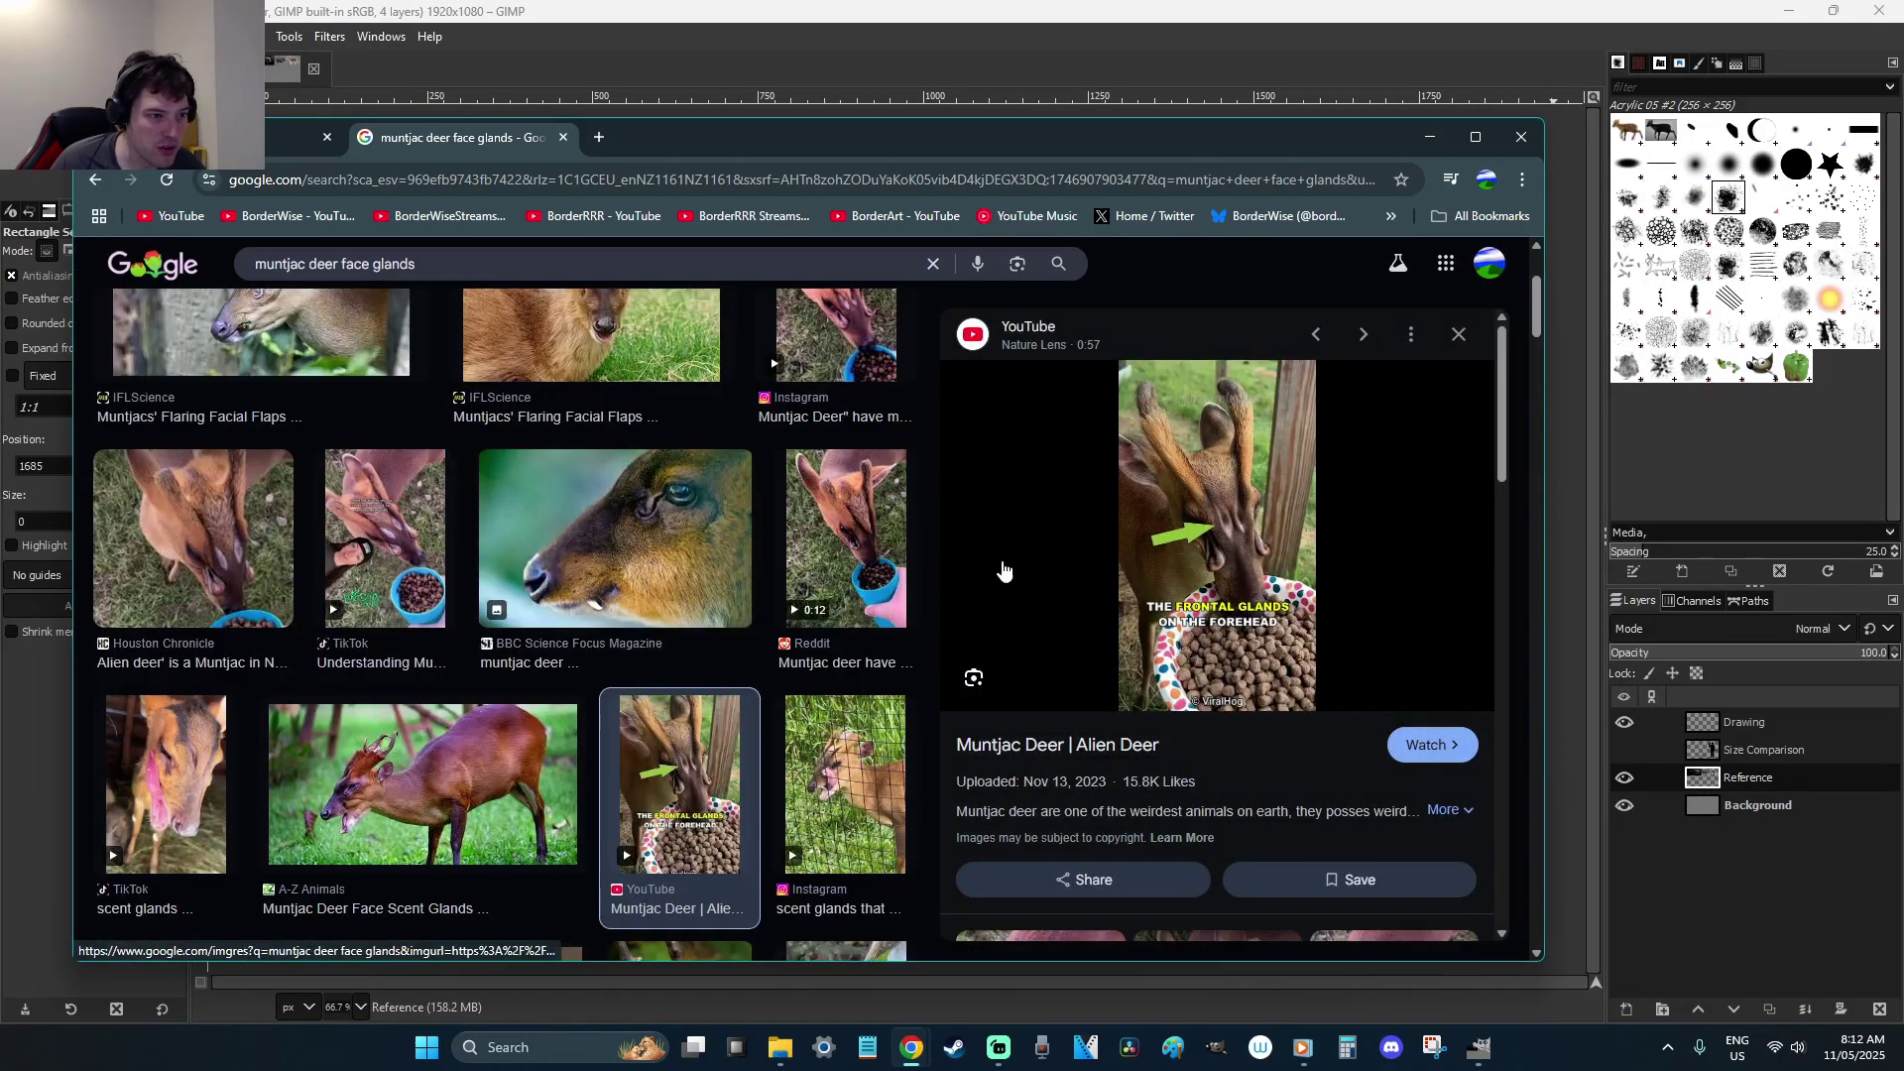
pyautogui.click(1457, 334)
# Compare the BBC Science Focus and Reddit muntjac face images, and open the Atlanta Journal-Constitution side-view head photo preview
pyautogui.scroll(1, 1162, 572)
pyautogui.scroll(1, 1162, 572)
pyautogui.click(1249, 518)
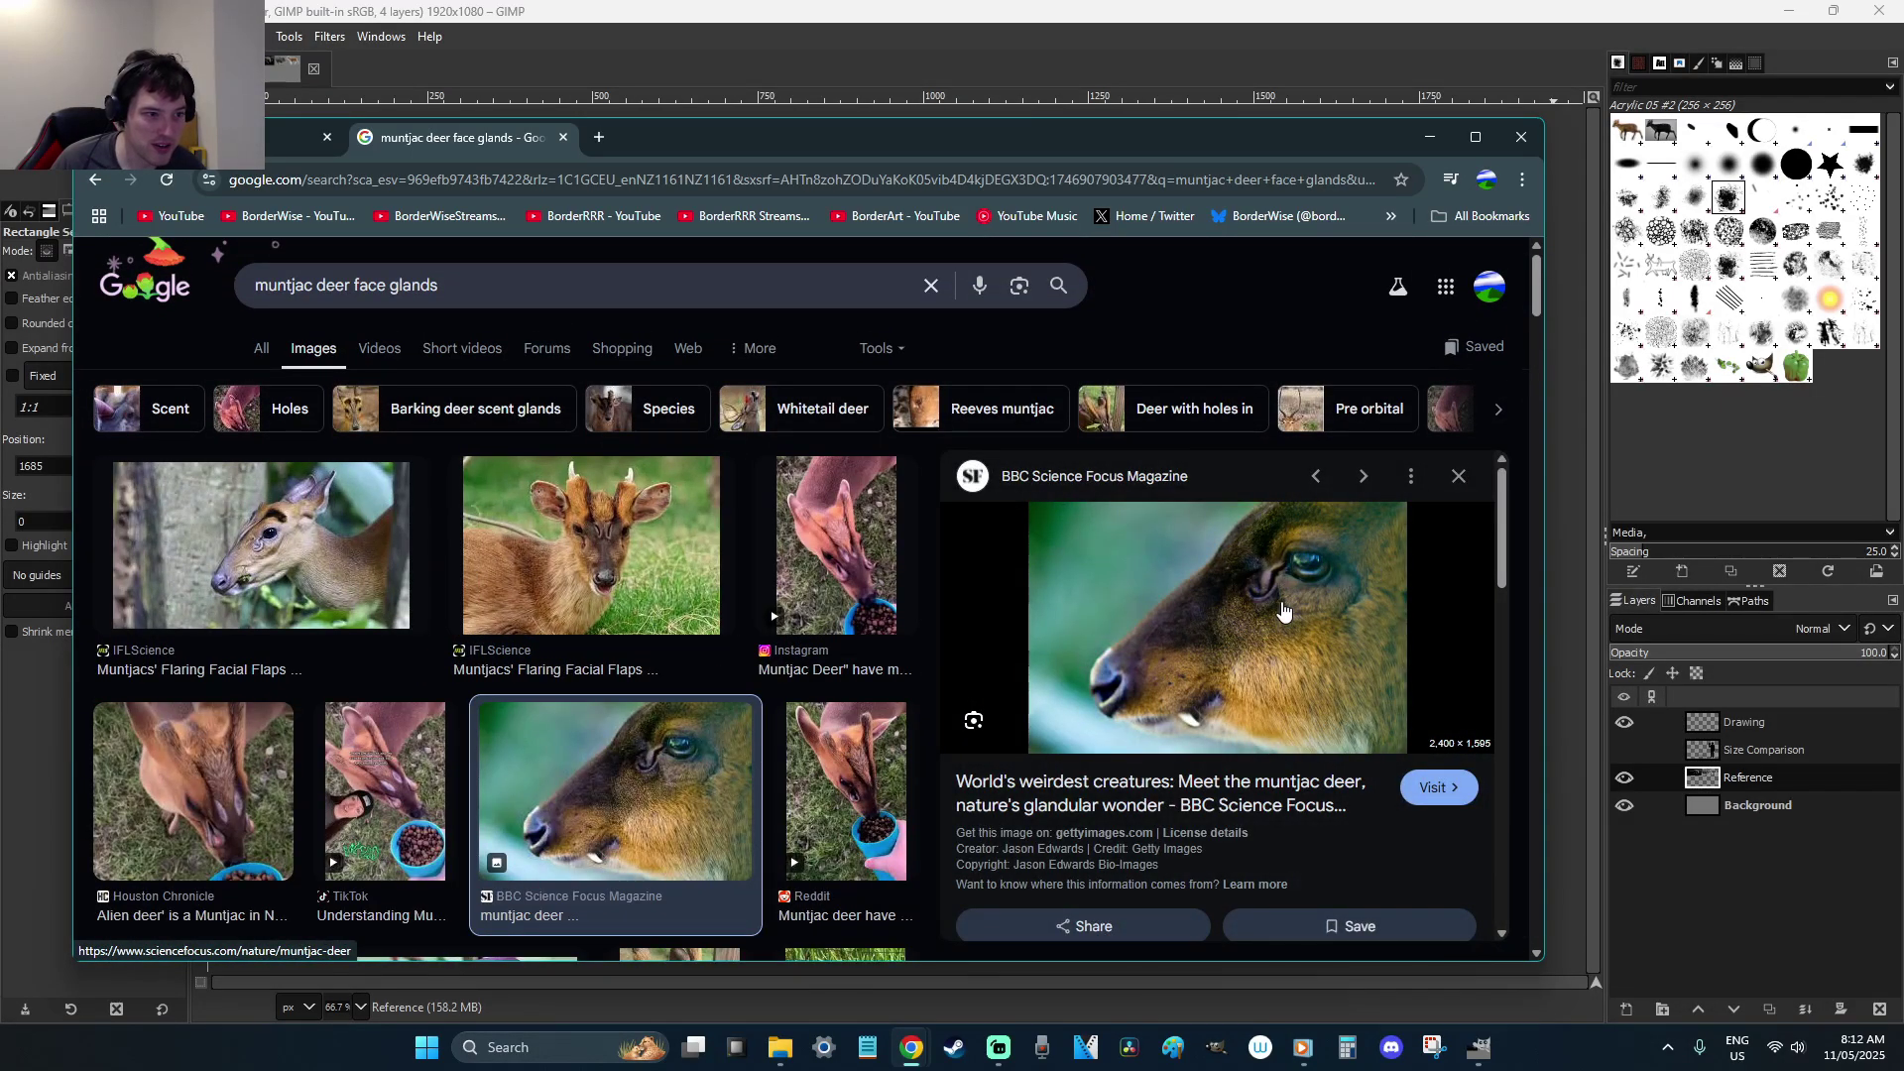
pyautogui.click(1459, 478)
pyautogui.scroll(-1, 767, 638)
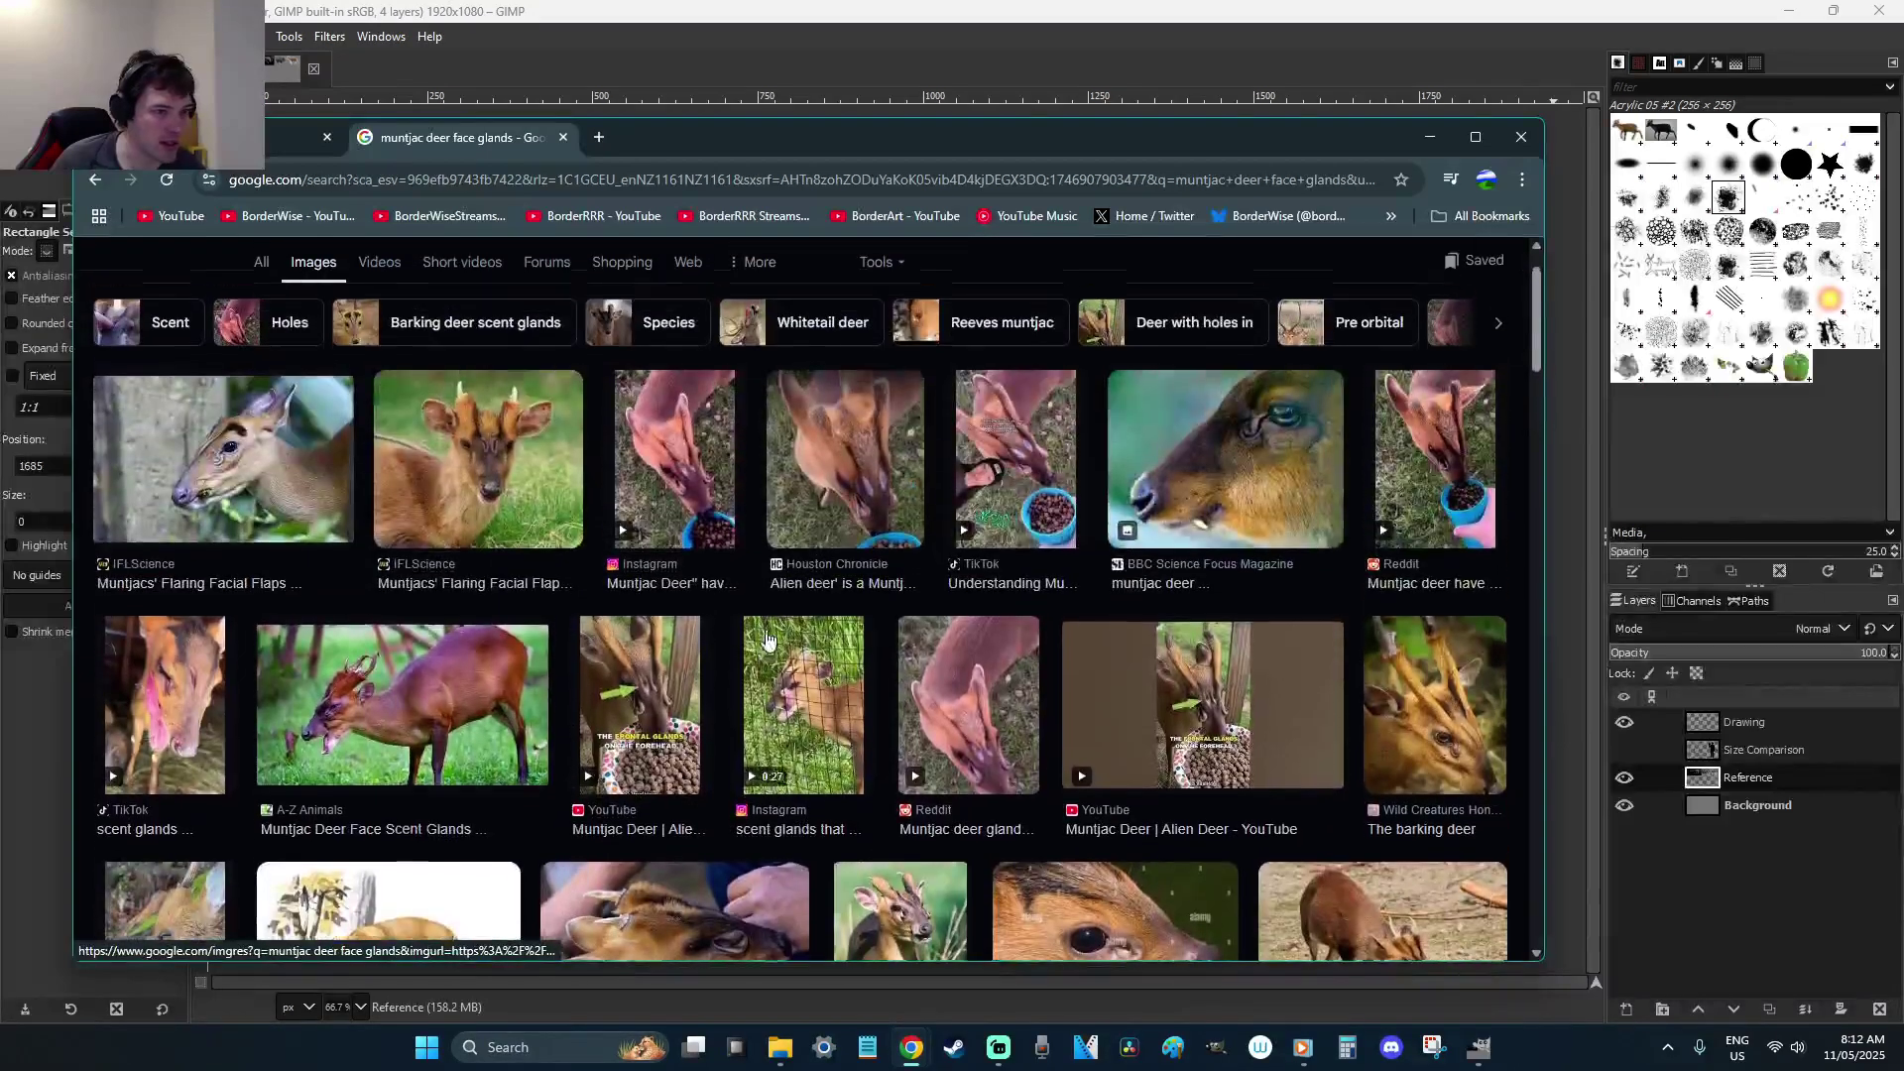
pyautogui.scroll(1, 767, 638)
pyautogui.click(1405, 501)
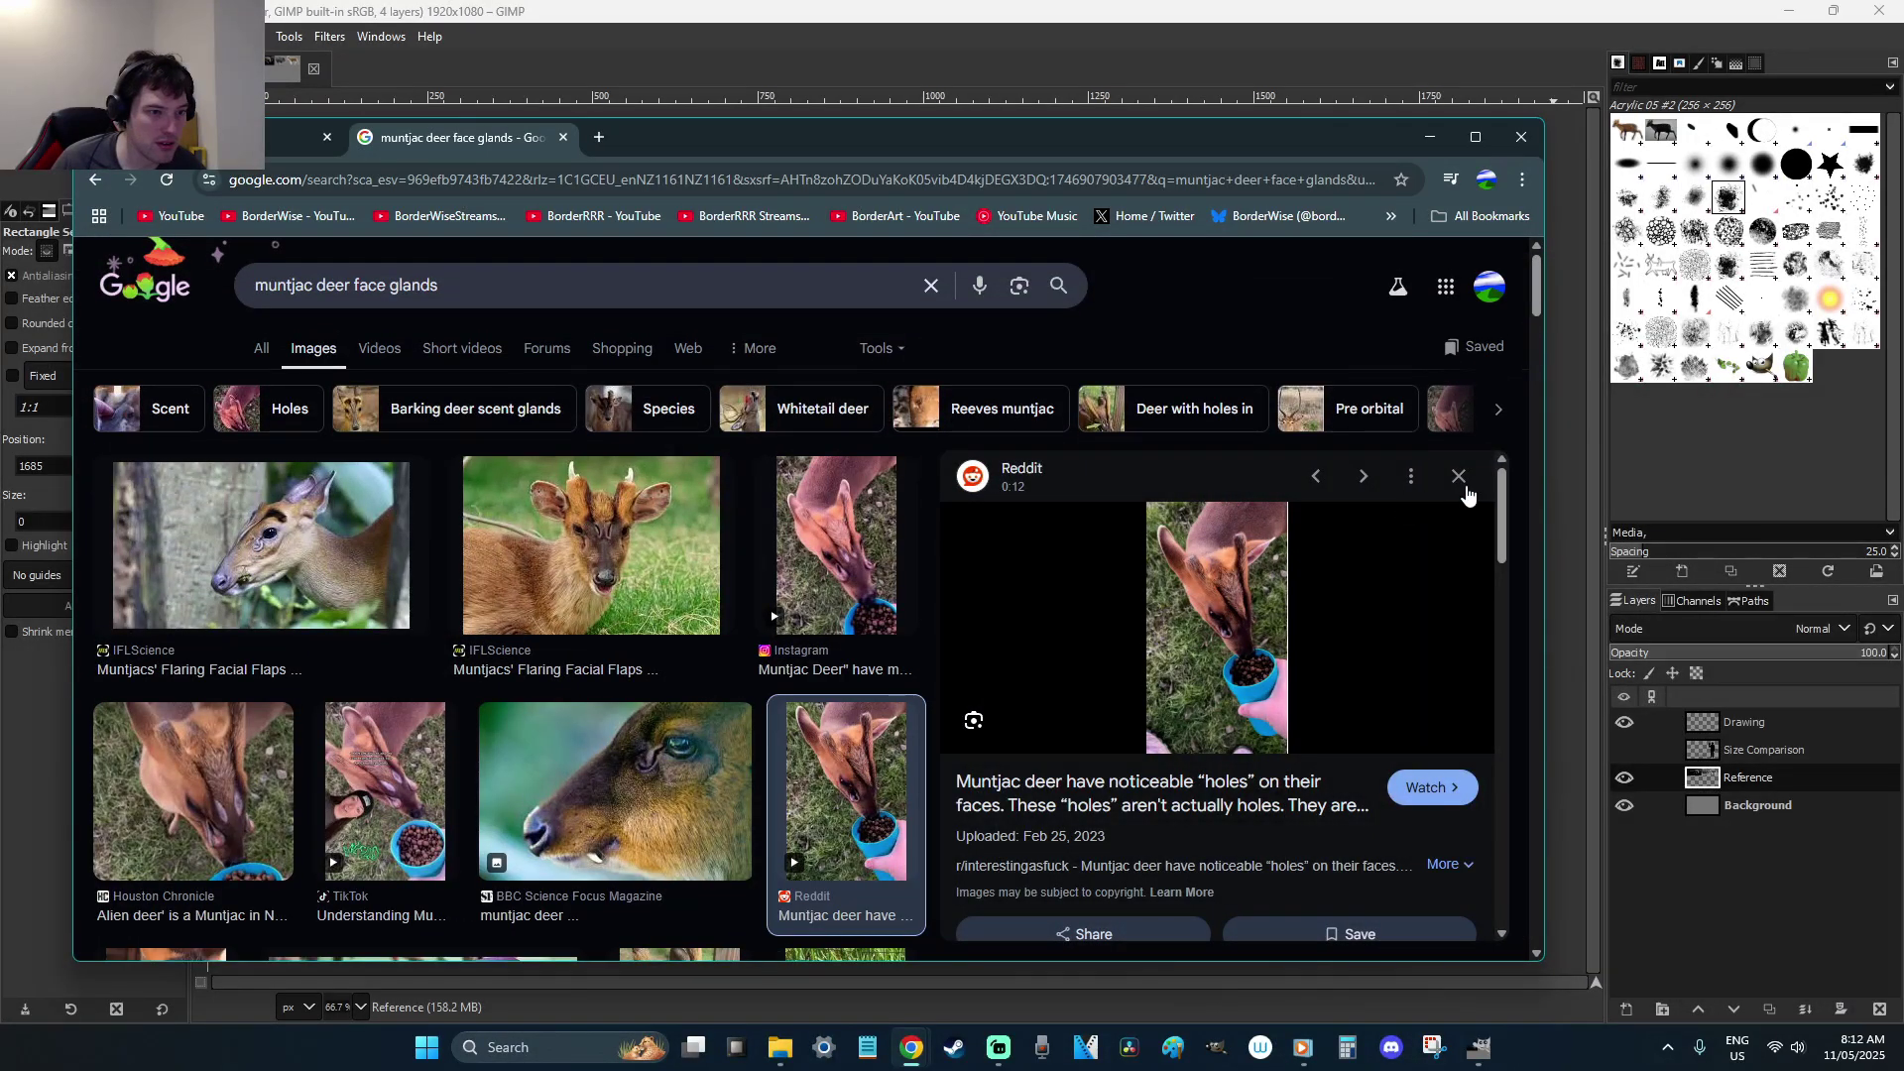
pyautogui.click(1459, 478)
pyautogui.scroll(-5, 907, 526)
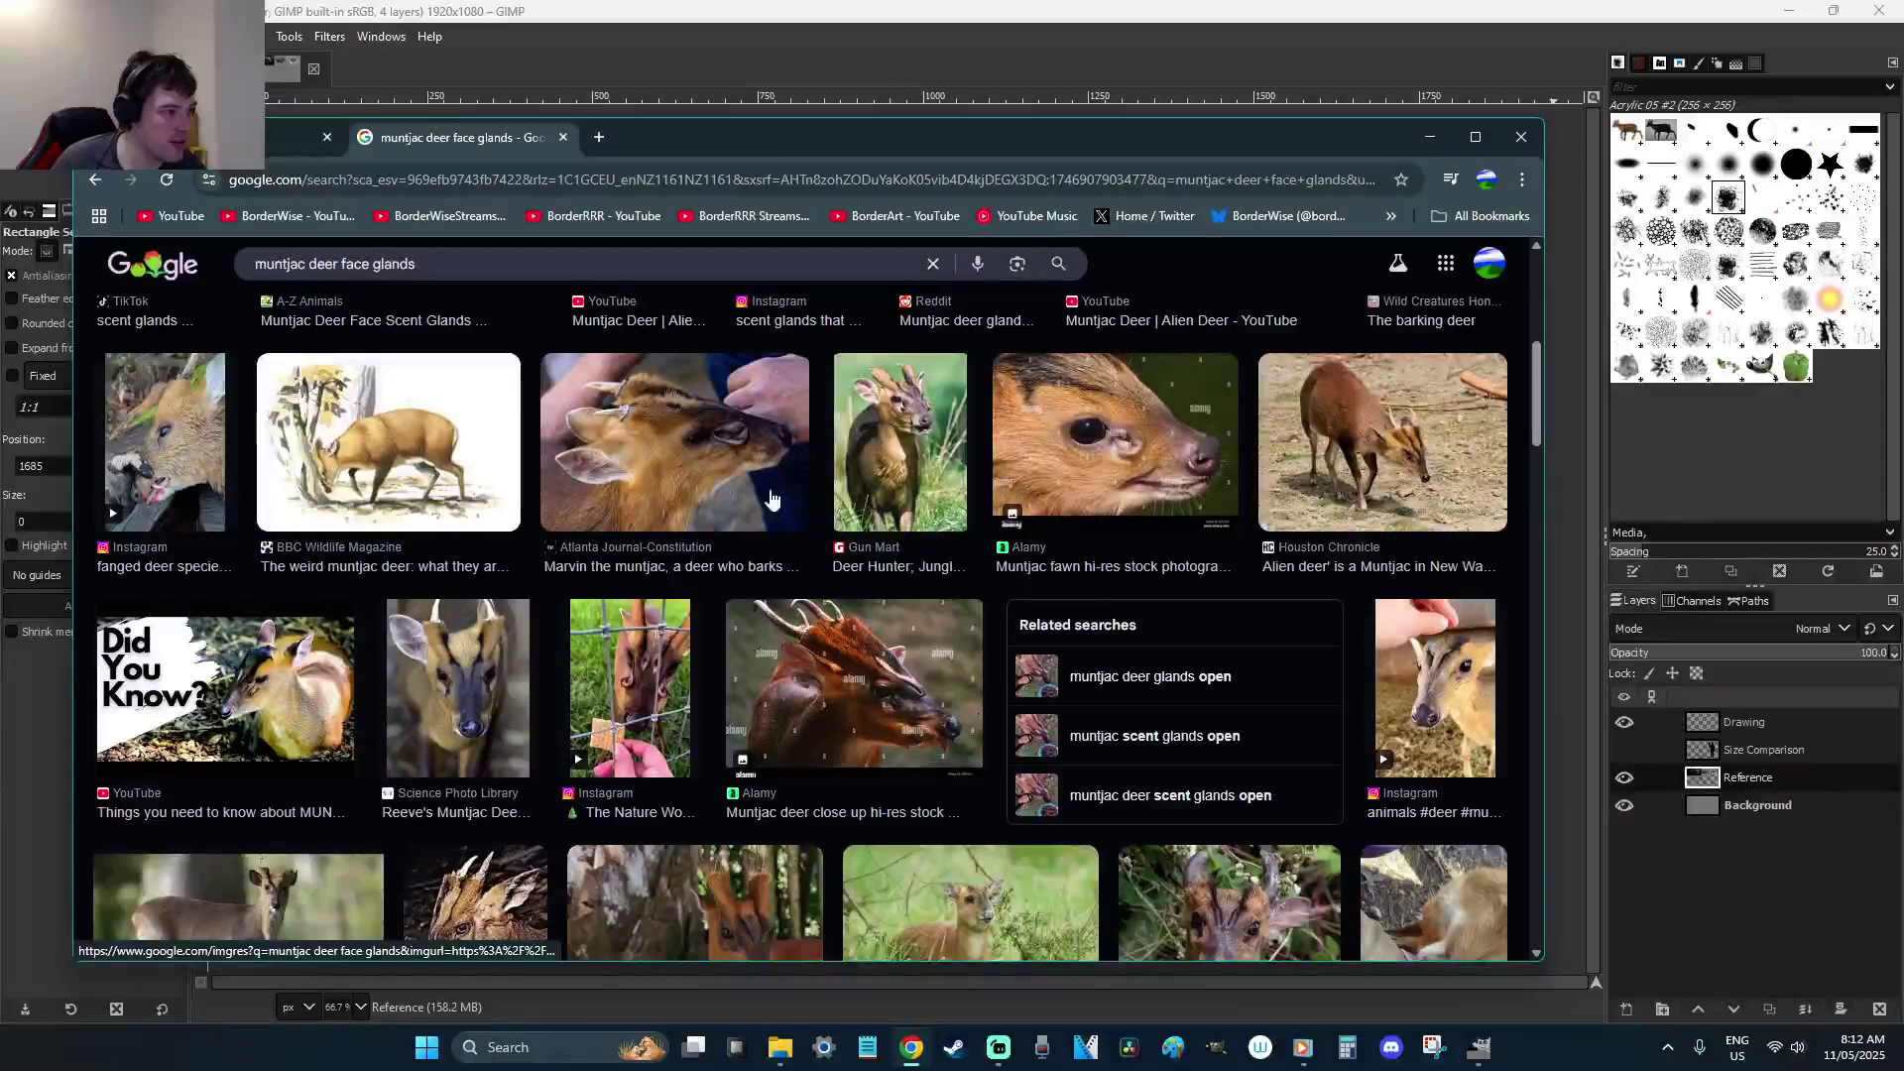
pyautogui.click(689, 473)
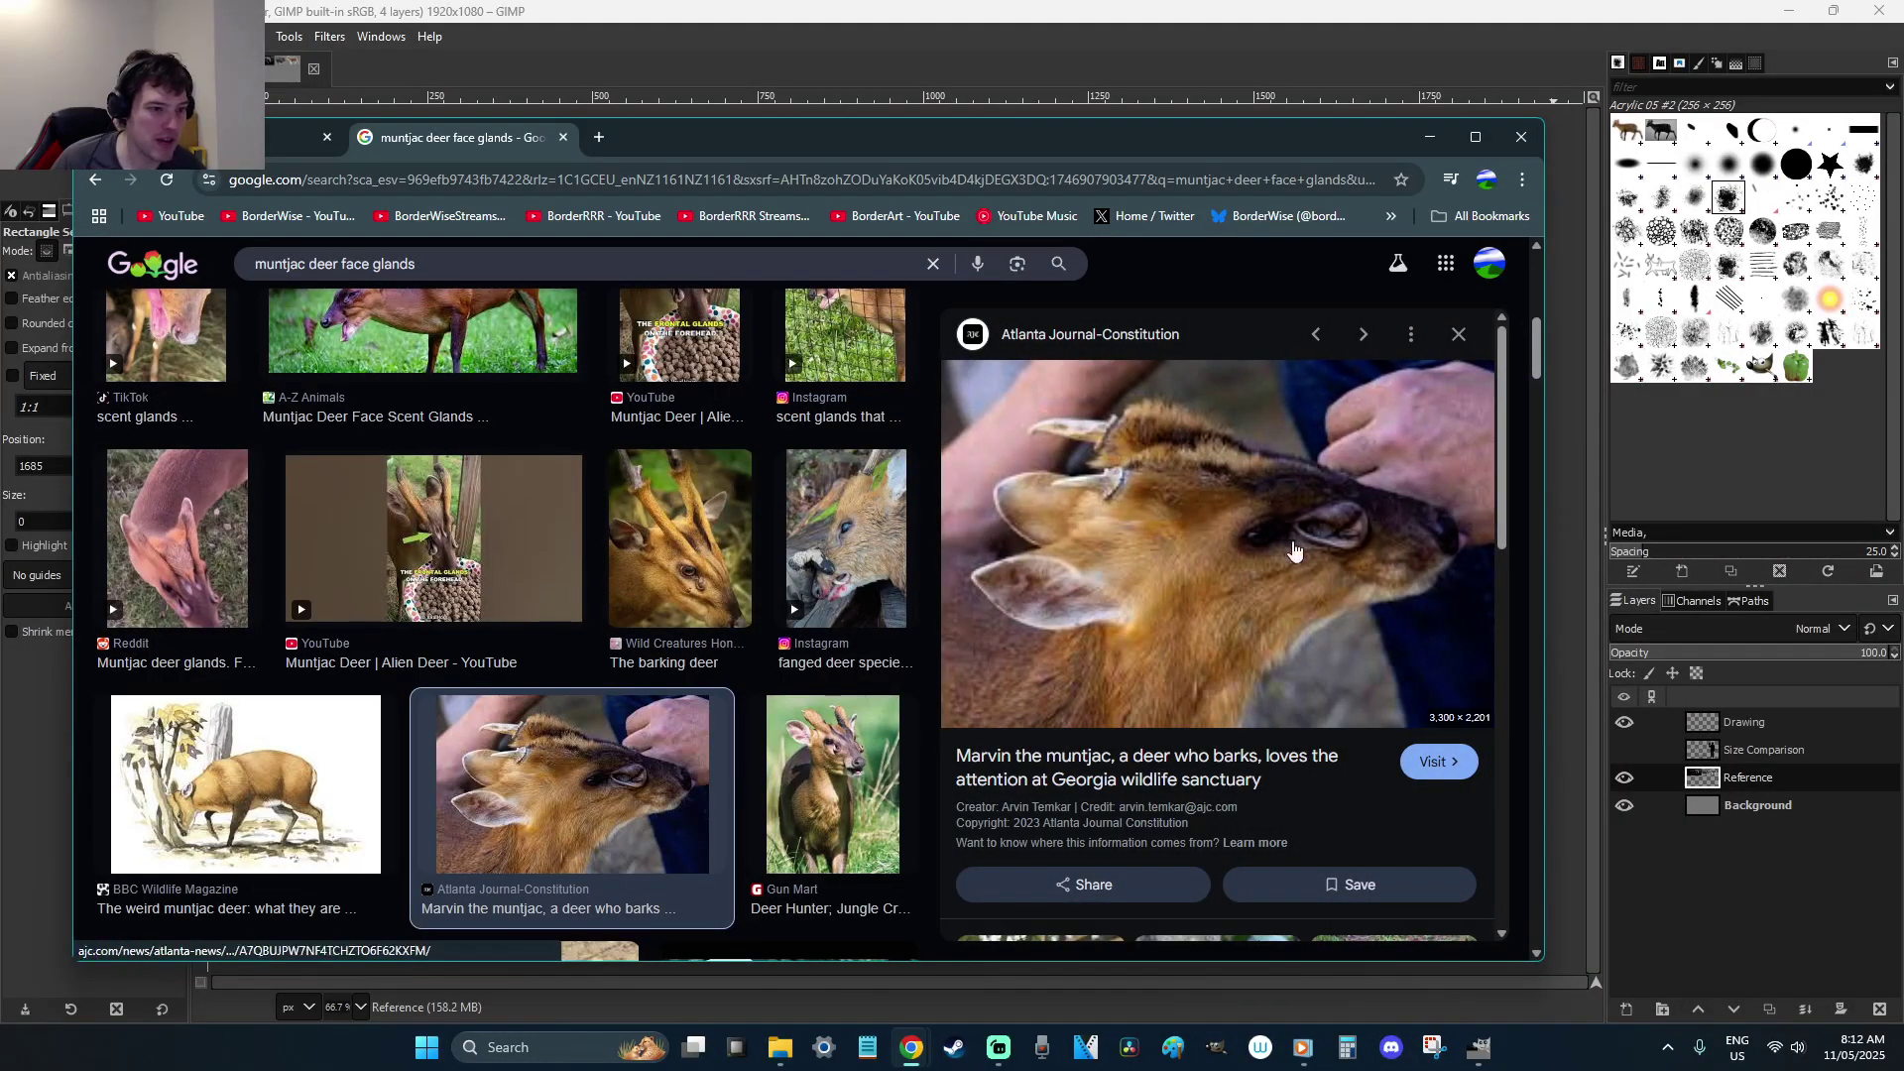
# Close the muntjac image preview and search tab, move the browser off the canvas and switch to GIMP
pyautogui.click(1459, 334)
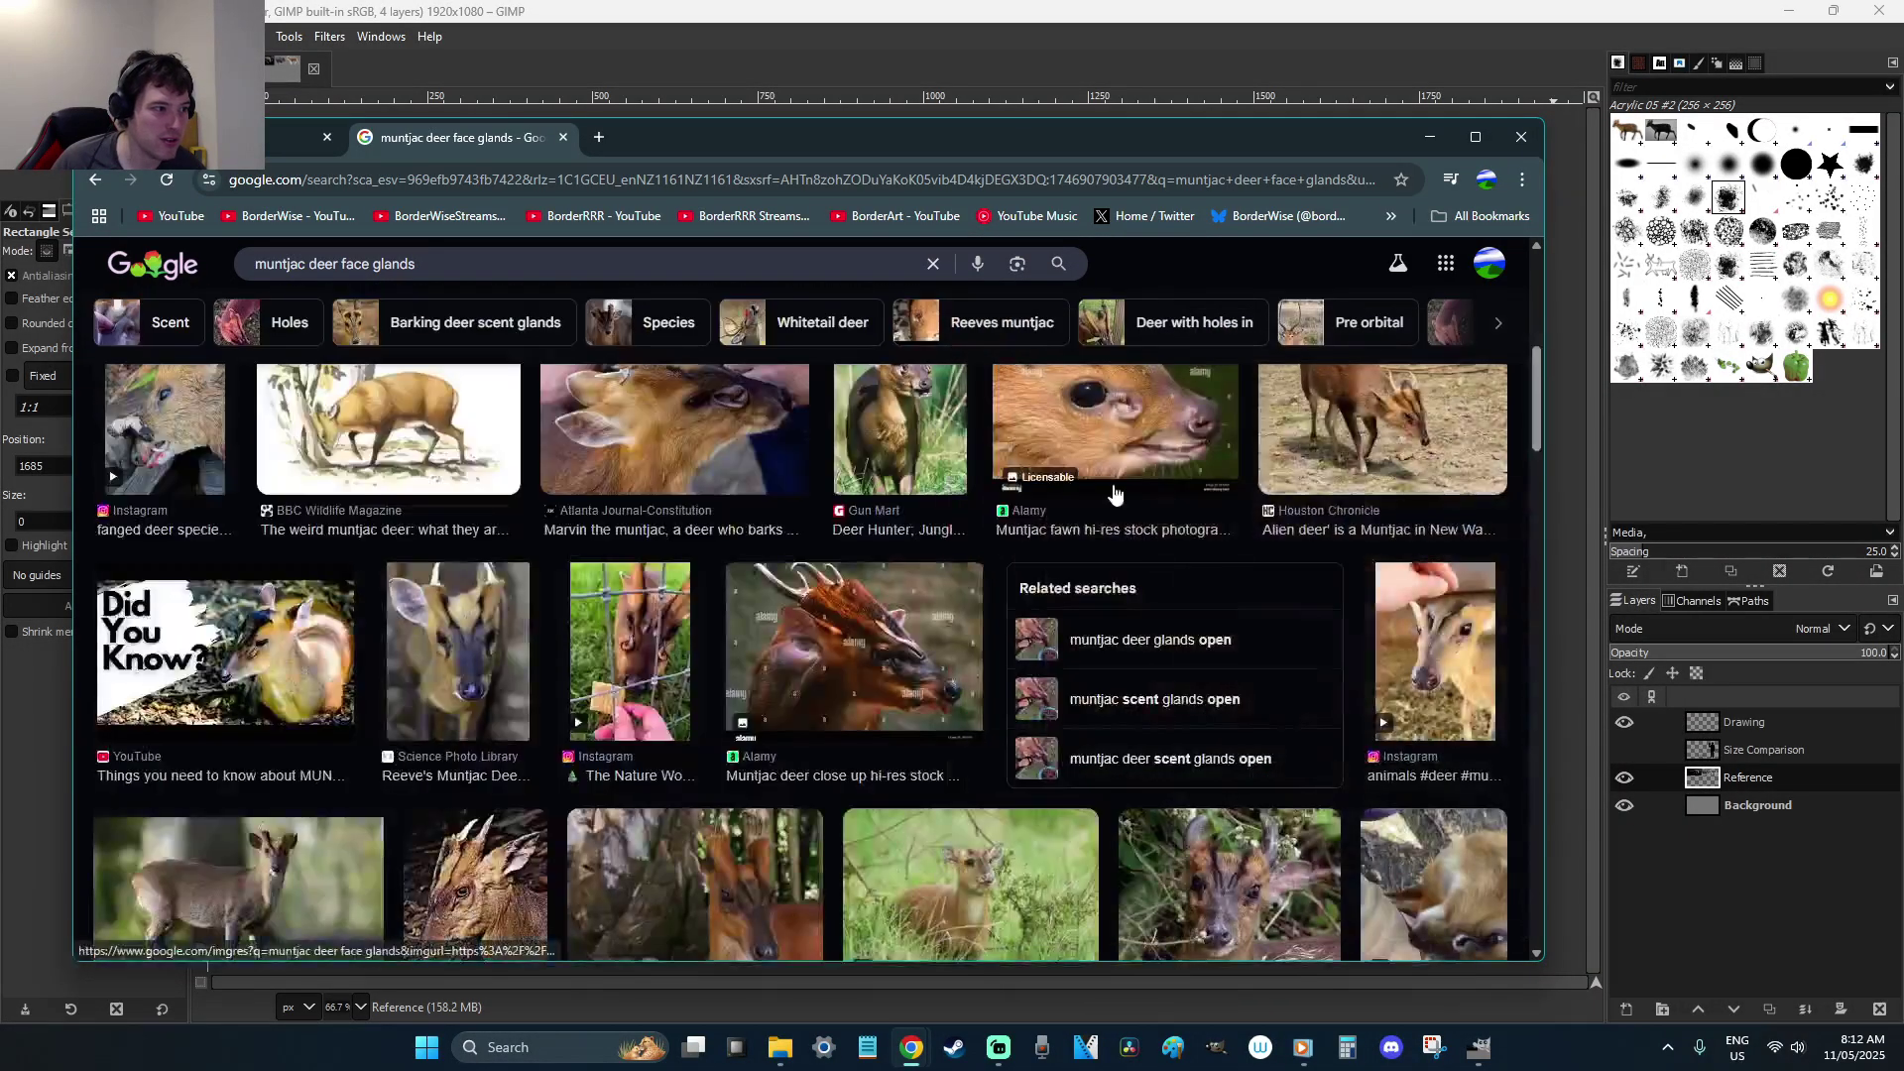
pyautogui.click(564, 139)
pyautogui.moveTo(288, 151); pyautogui.dragTo(1903, 298)
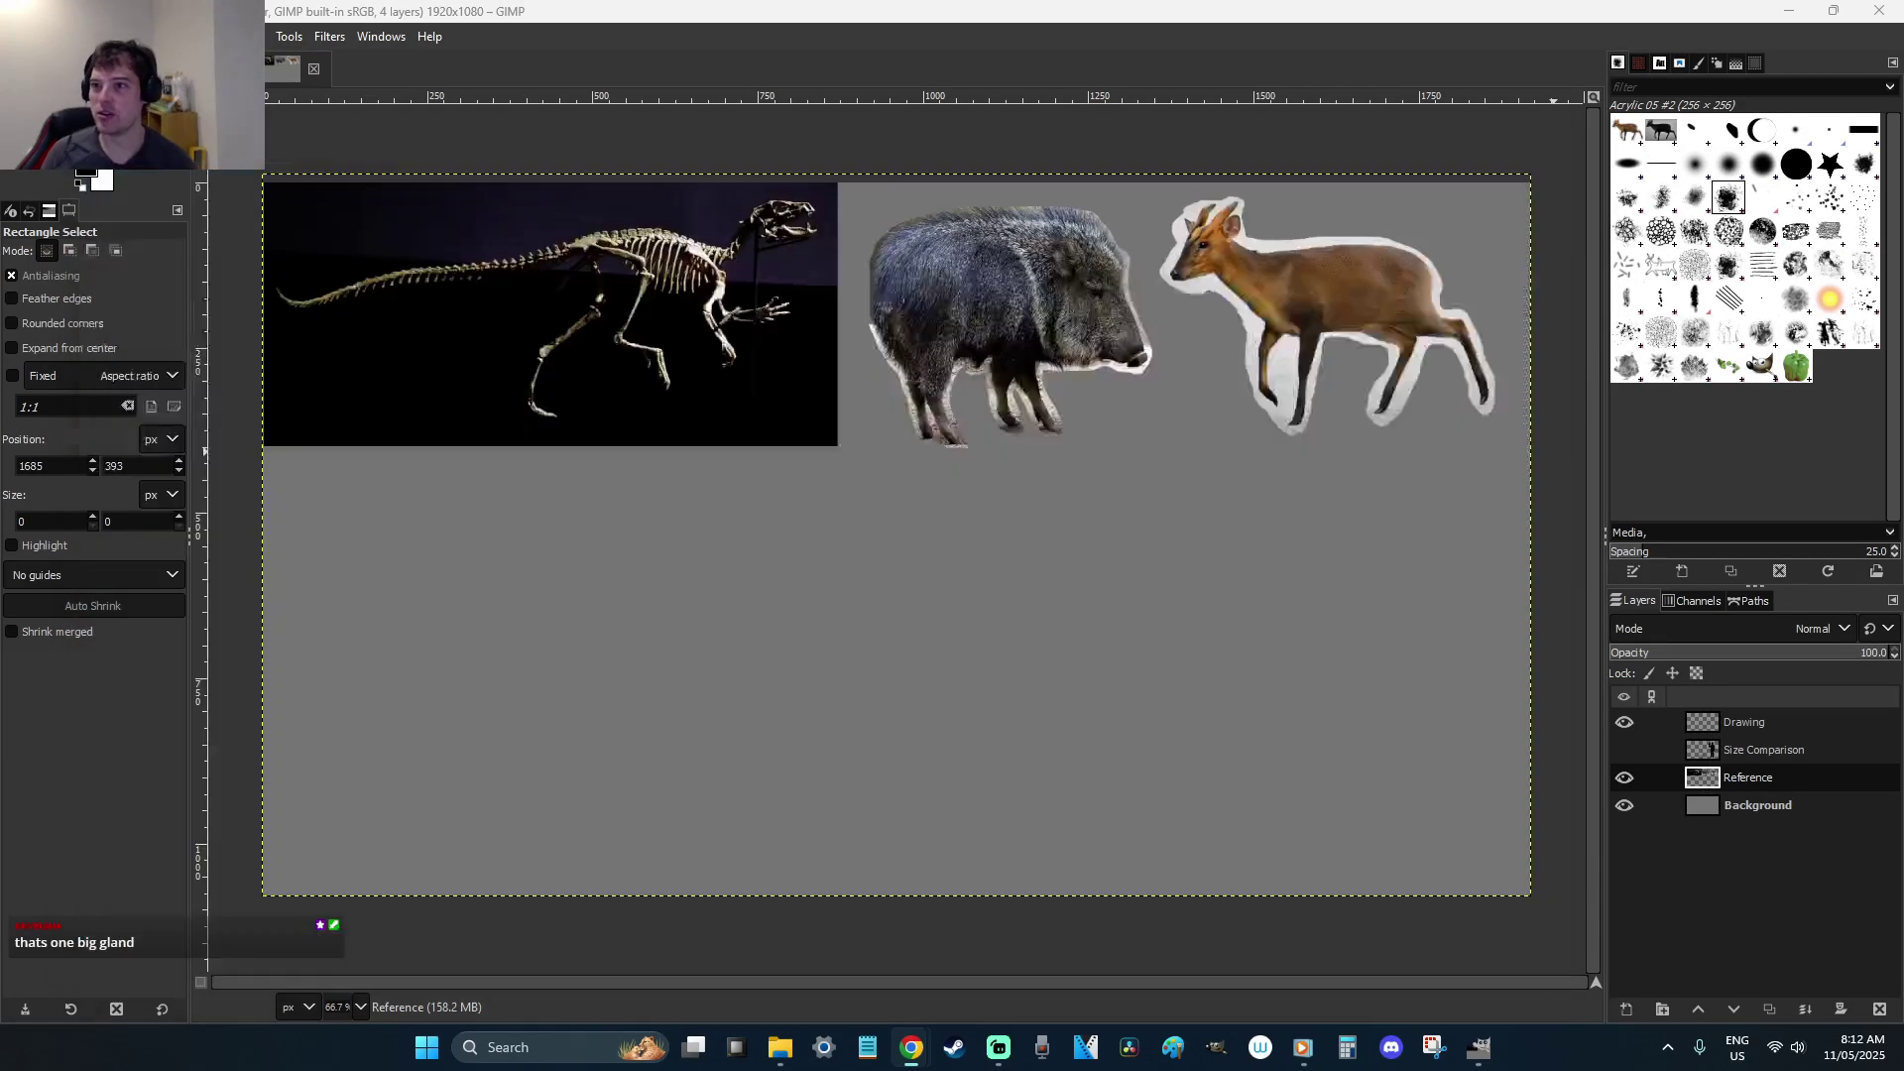
pyautogui.click(980, 8)
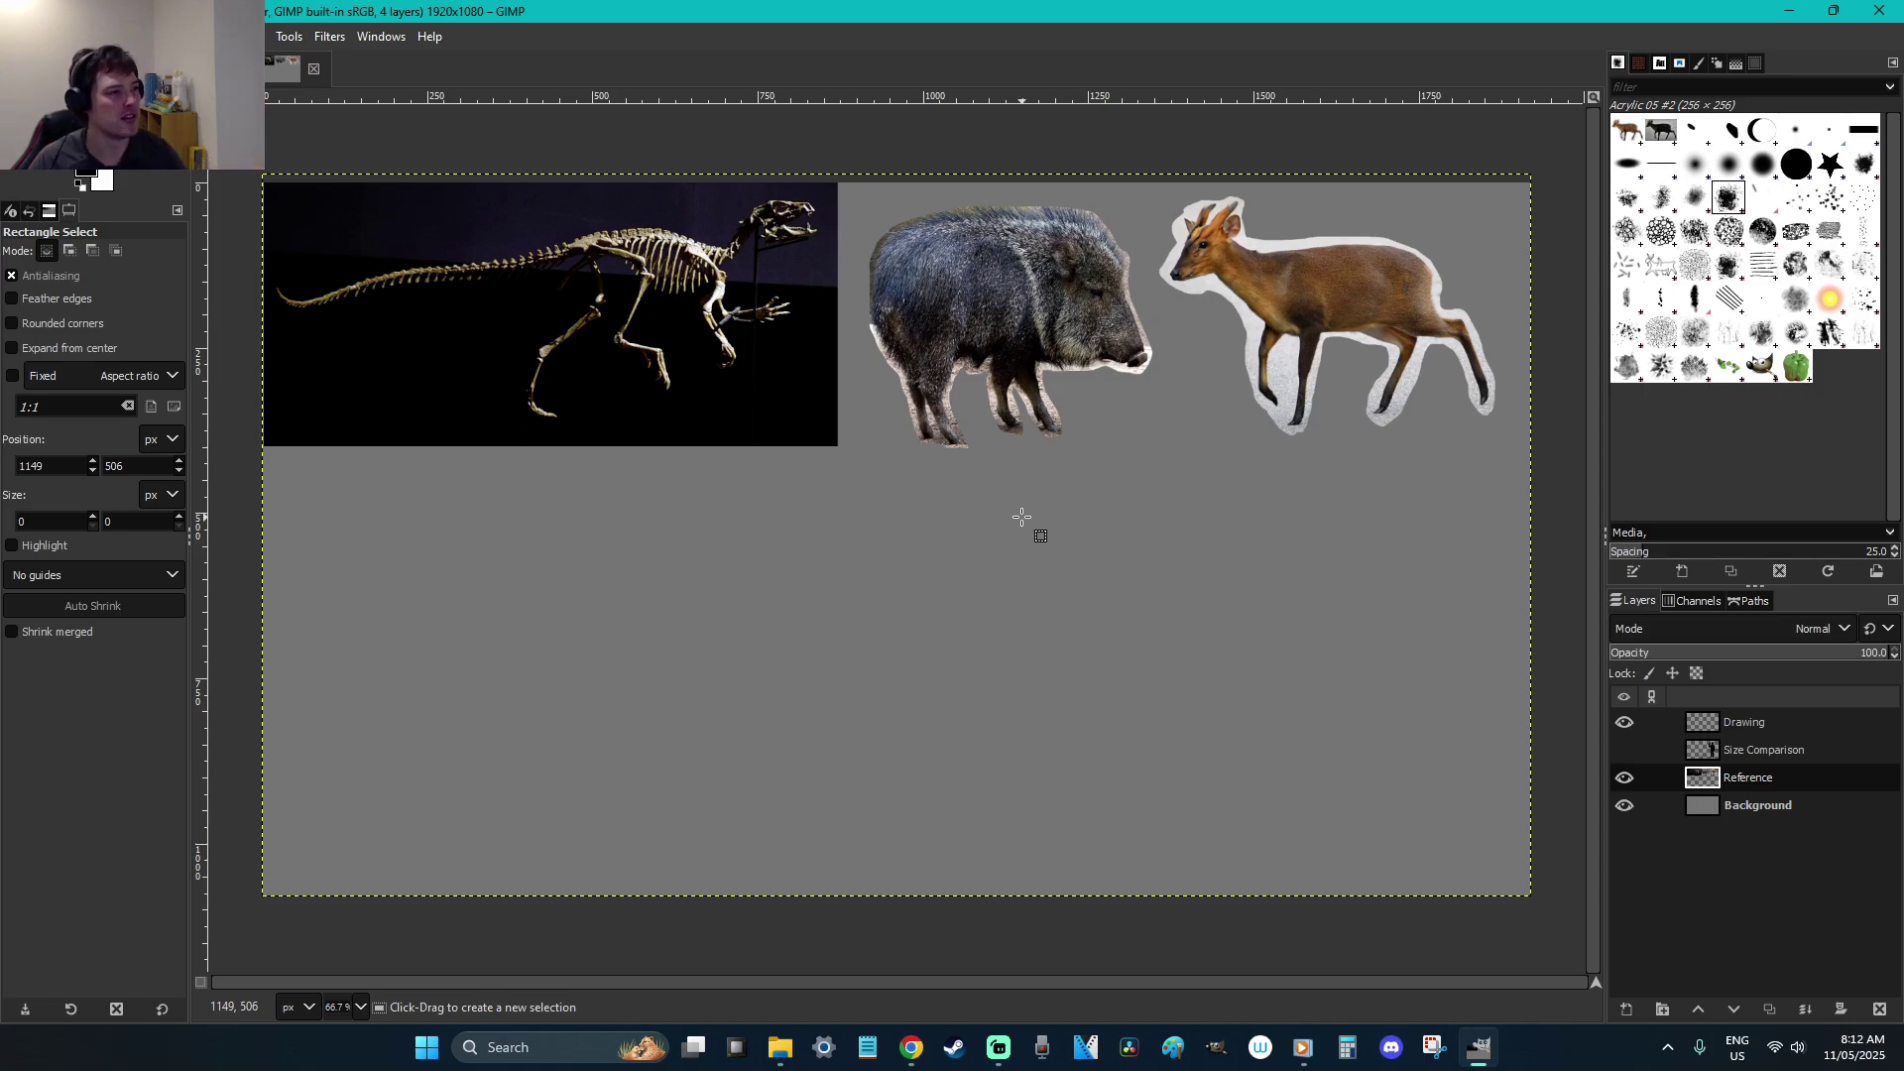
# Activate the Drawing layer for a freehand selection, and briefly show the Size Comparison layer to check the skeleton's proportions
pyautogui.press('f')
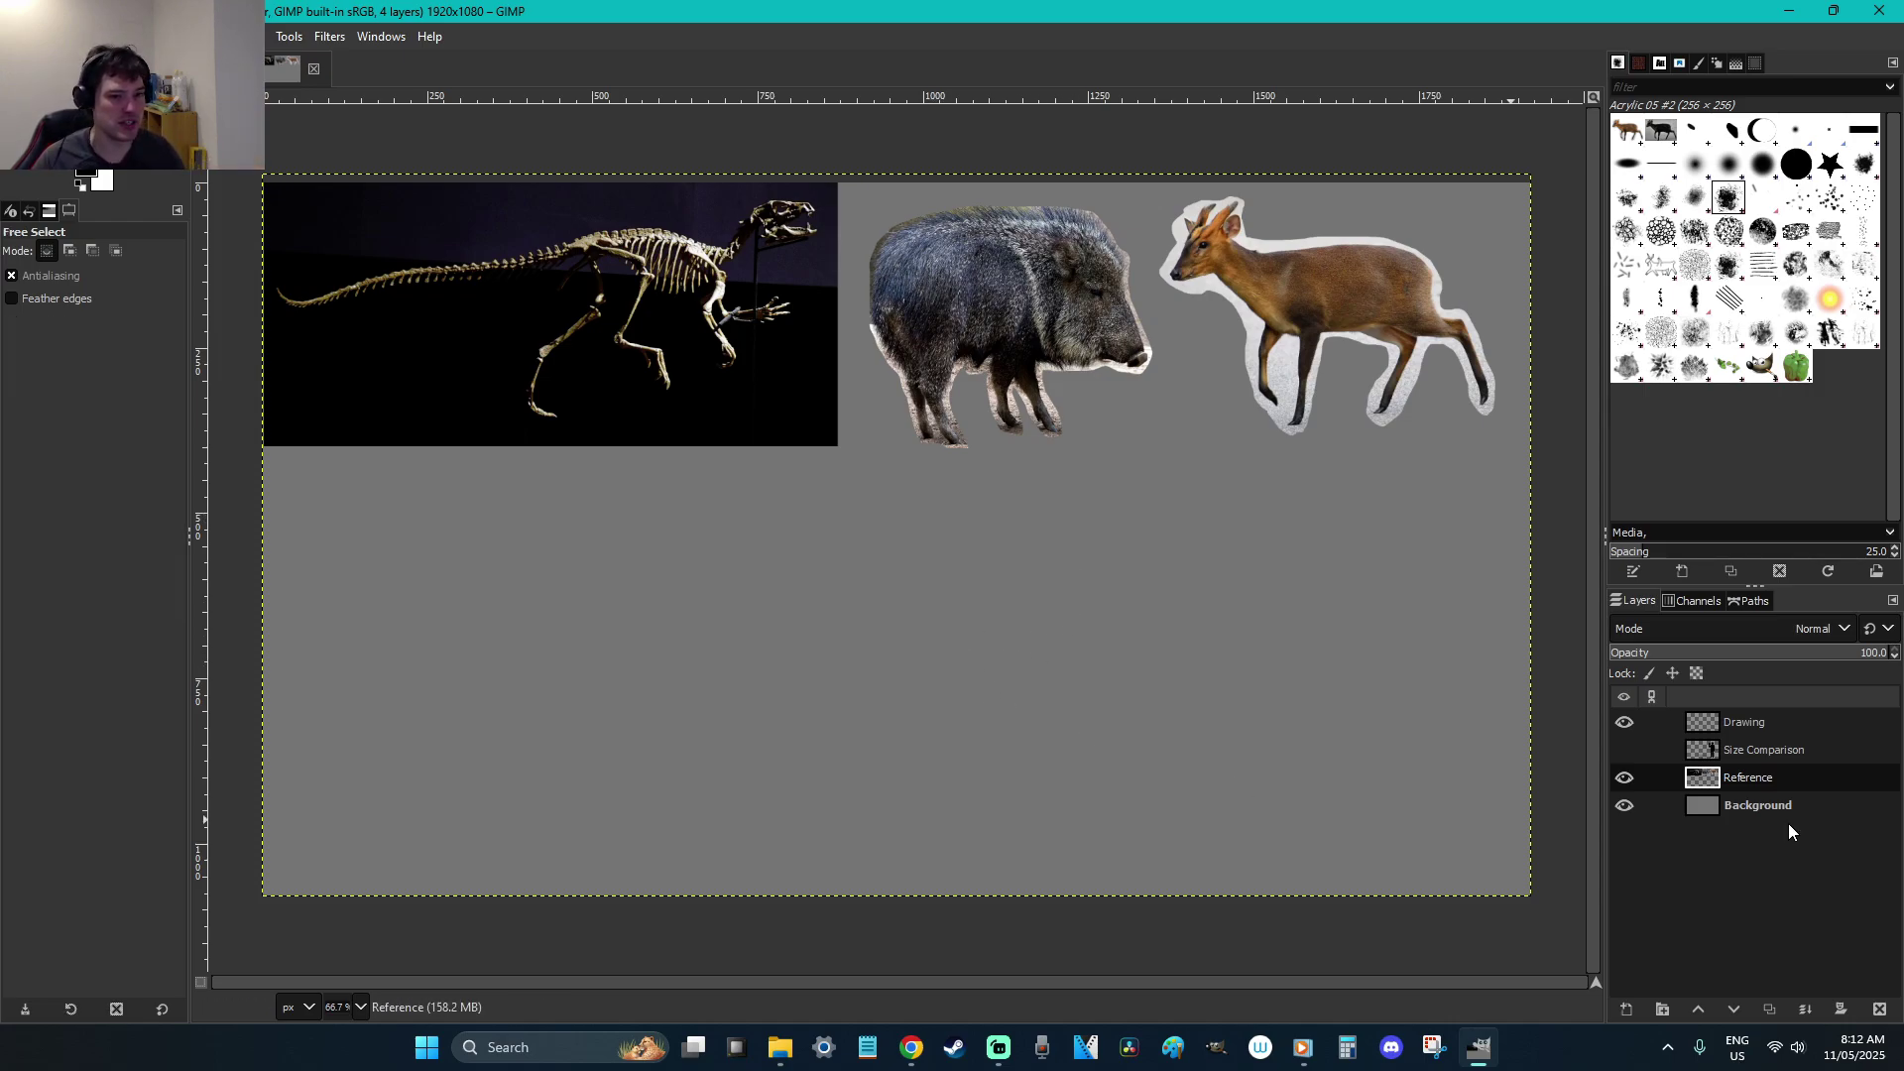
pyautogui.click(1769, 730)
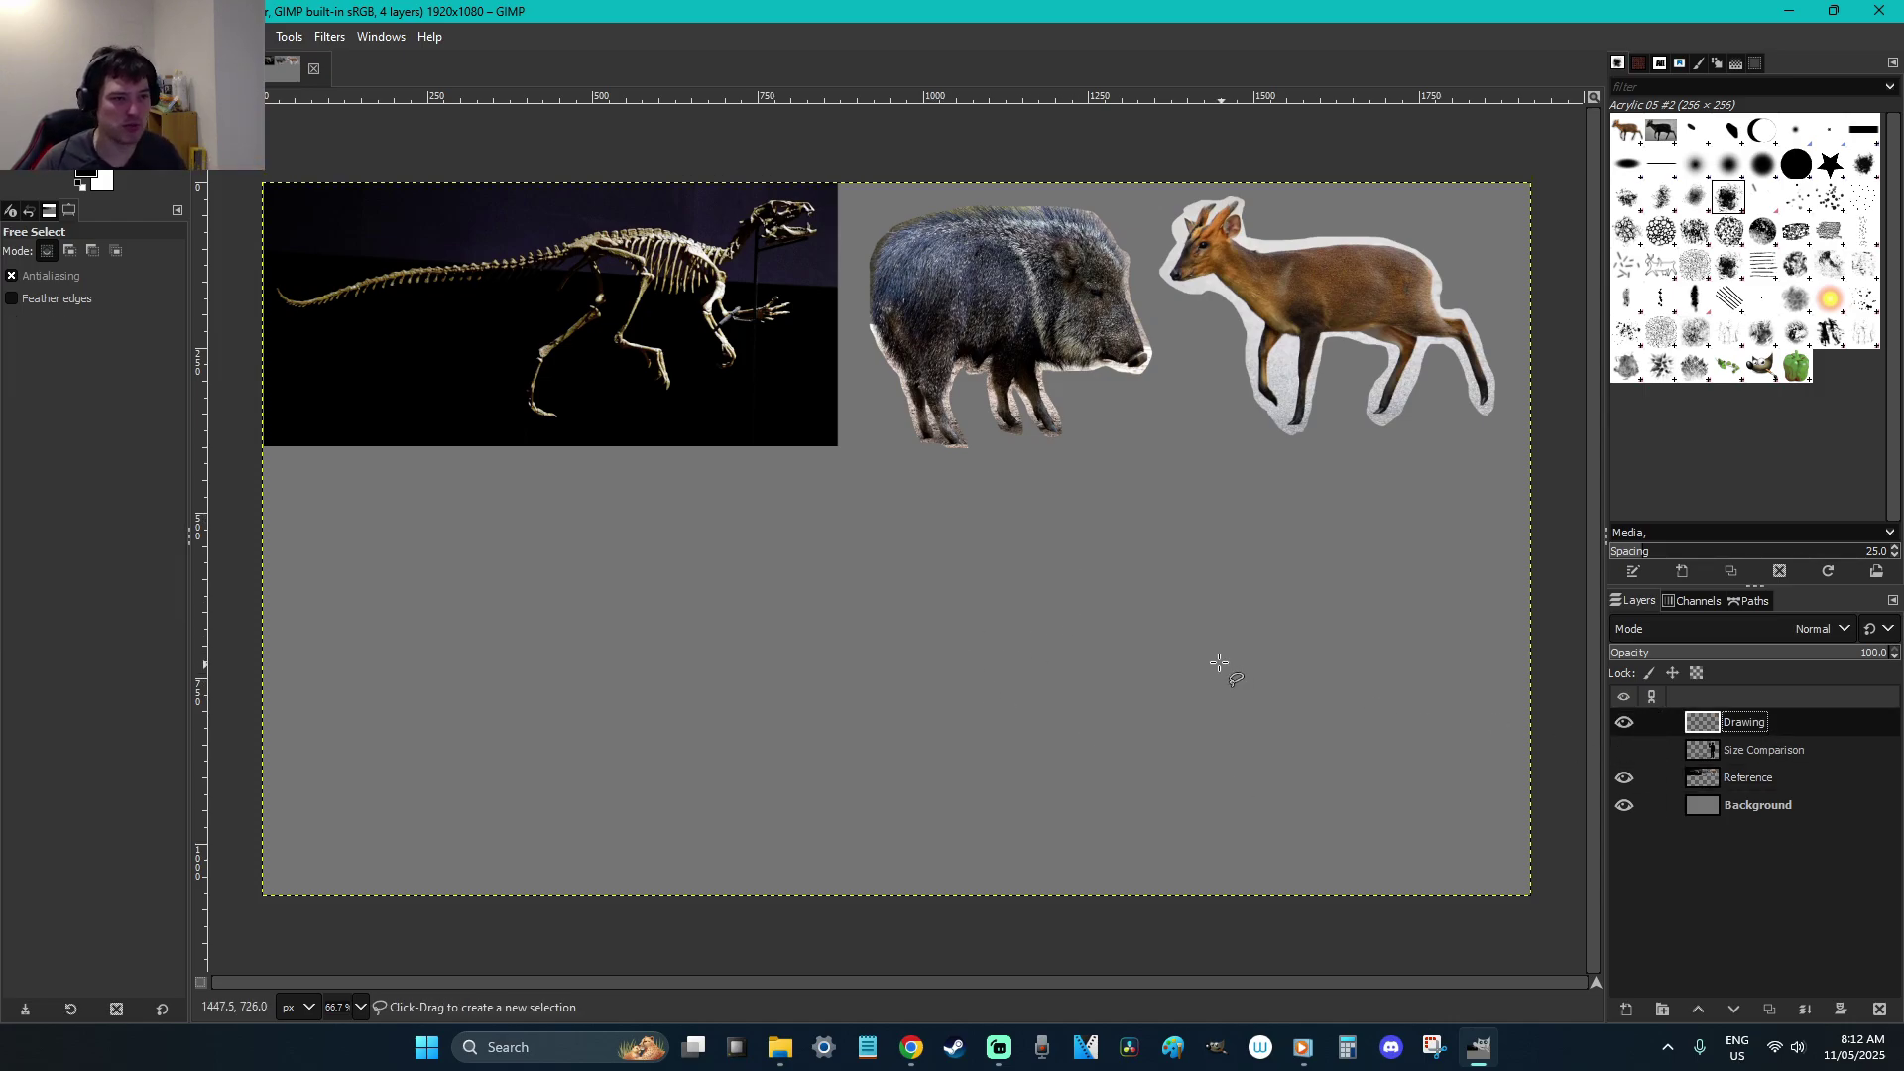
pyautogui.click(1625, 751)
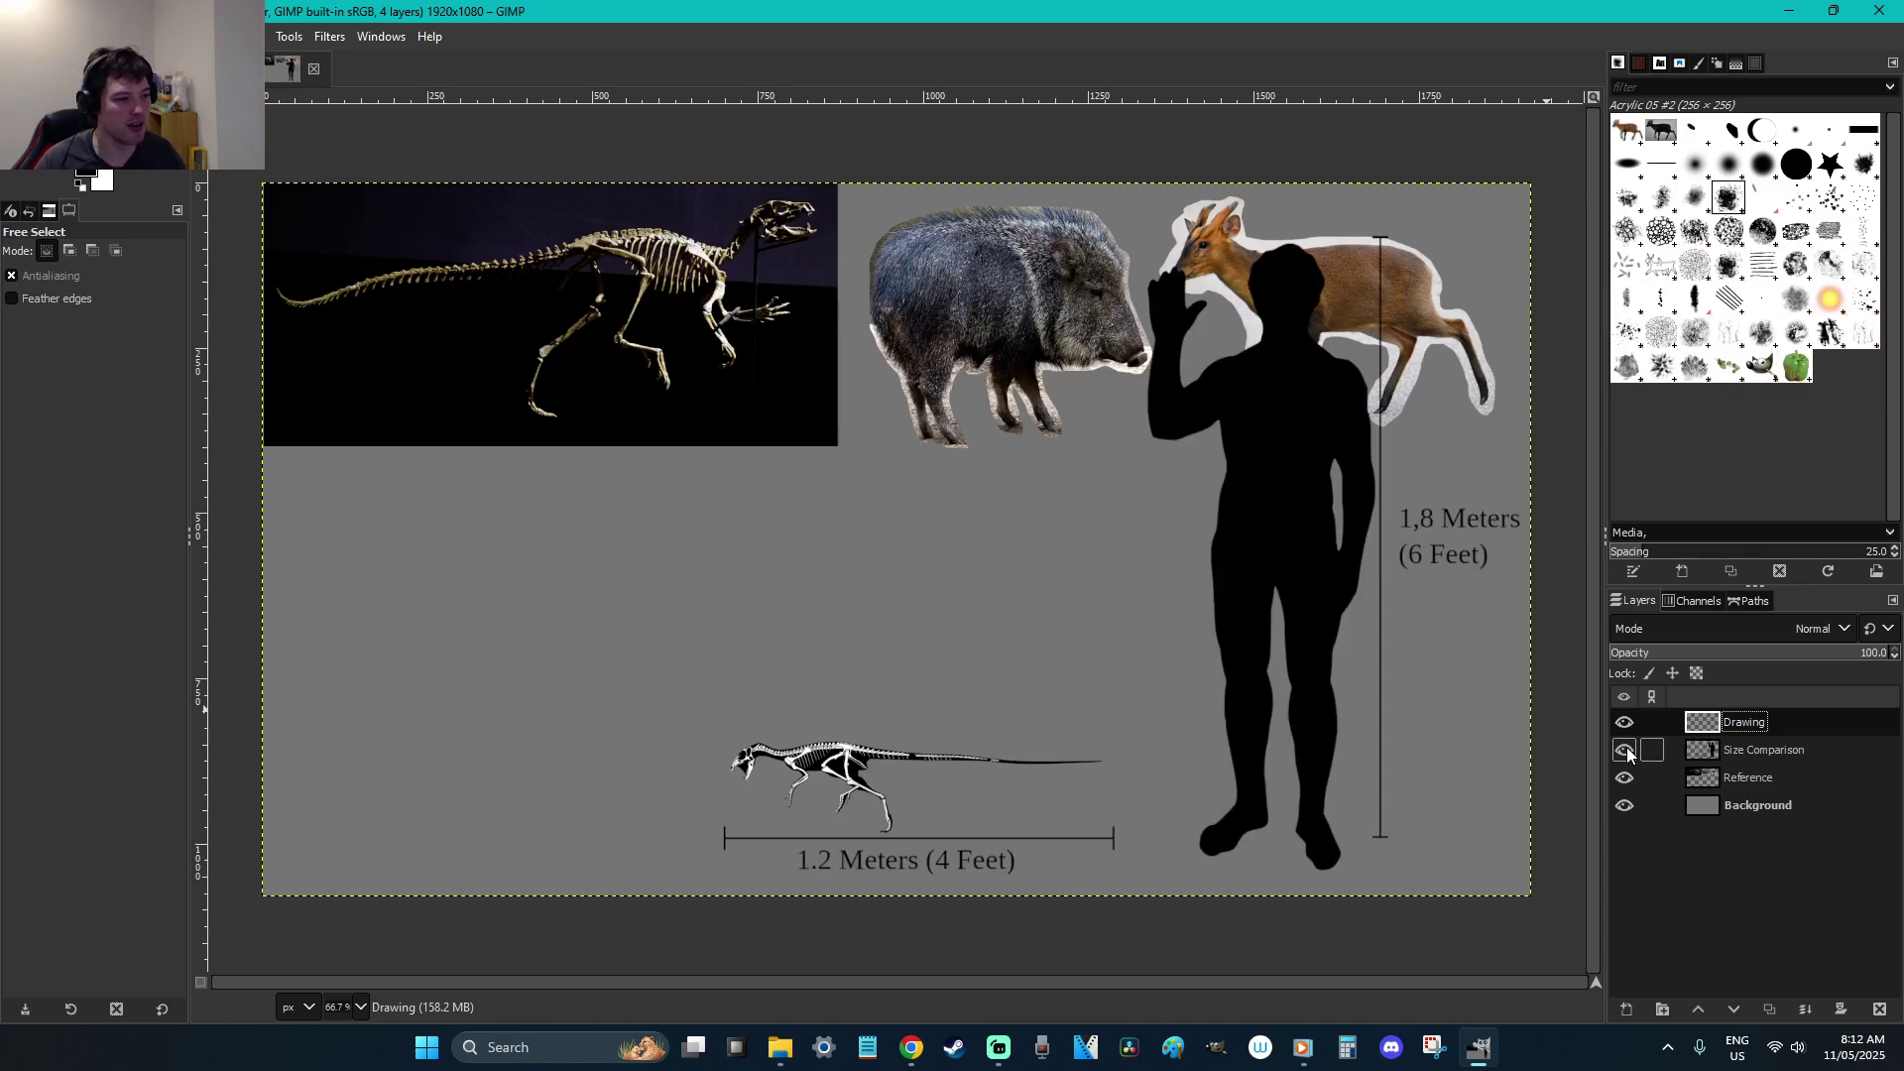
pyautogui.click(1625, 751)
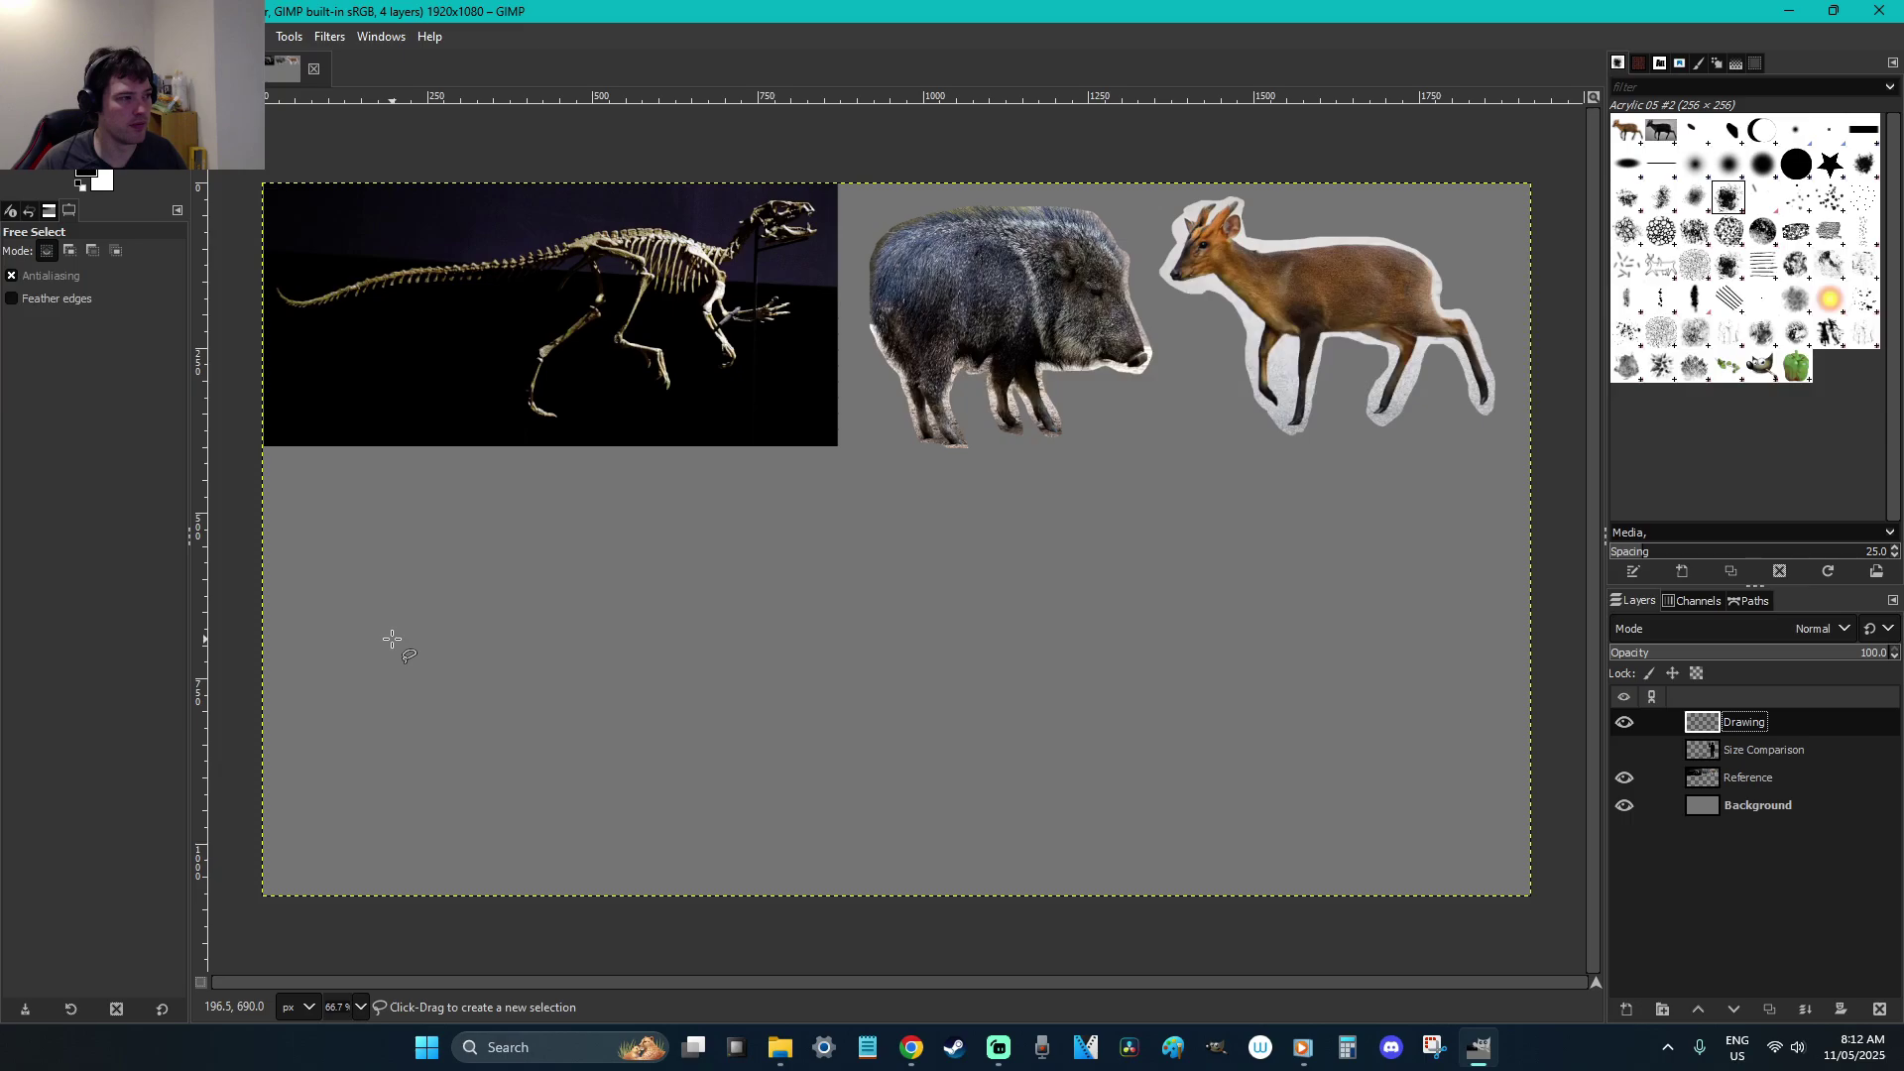
# Outline a long freehand selection of the dinosaur's tail, torso, neck and open-mouthed head across the canvas below the references
pyautogui.moveTo(391, 637); pyautogui.dragTo(736, 673)
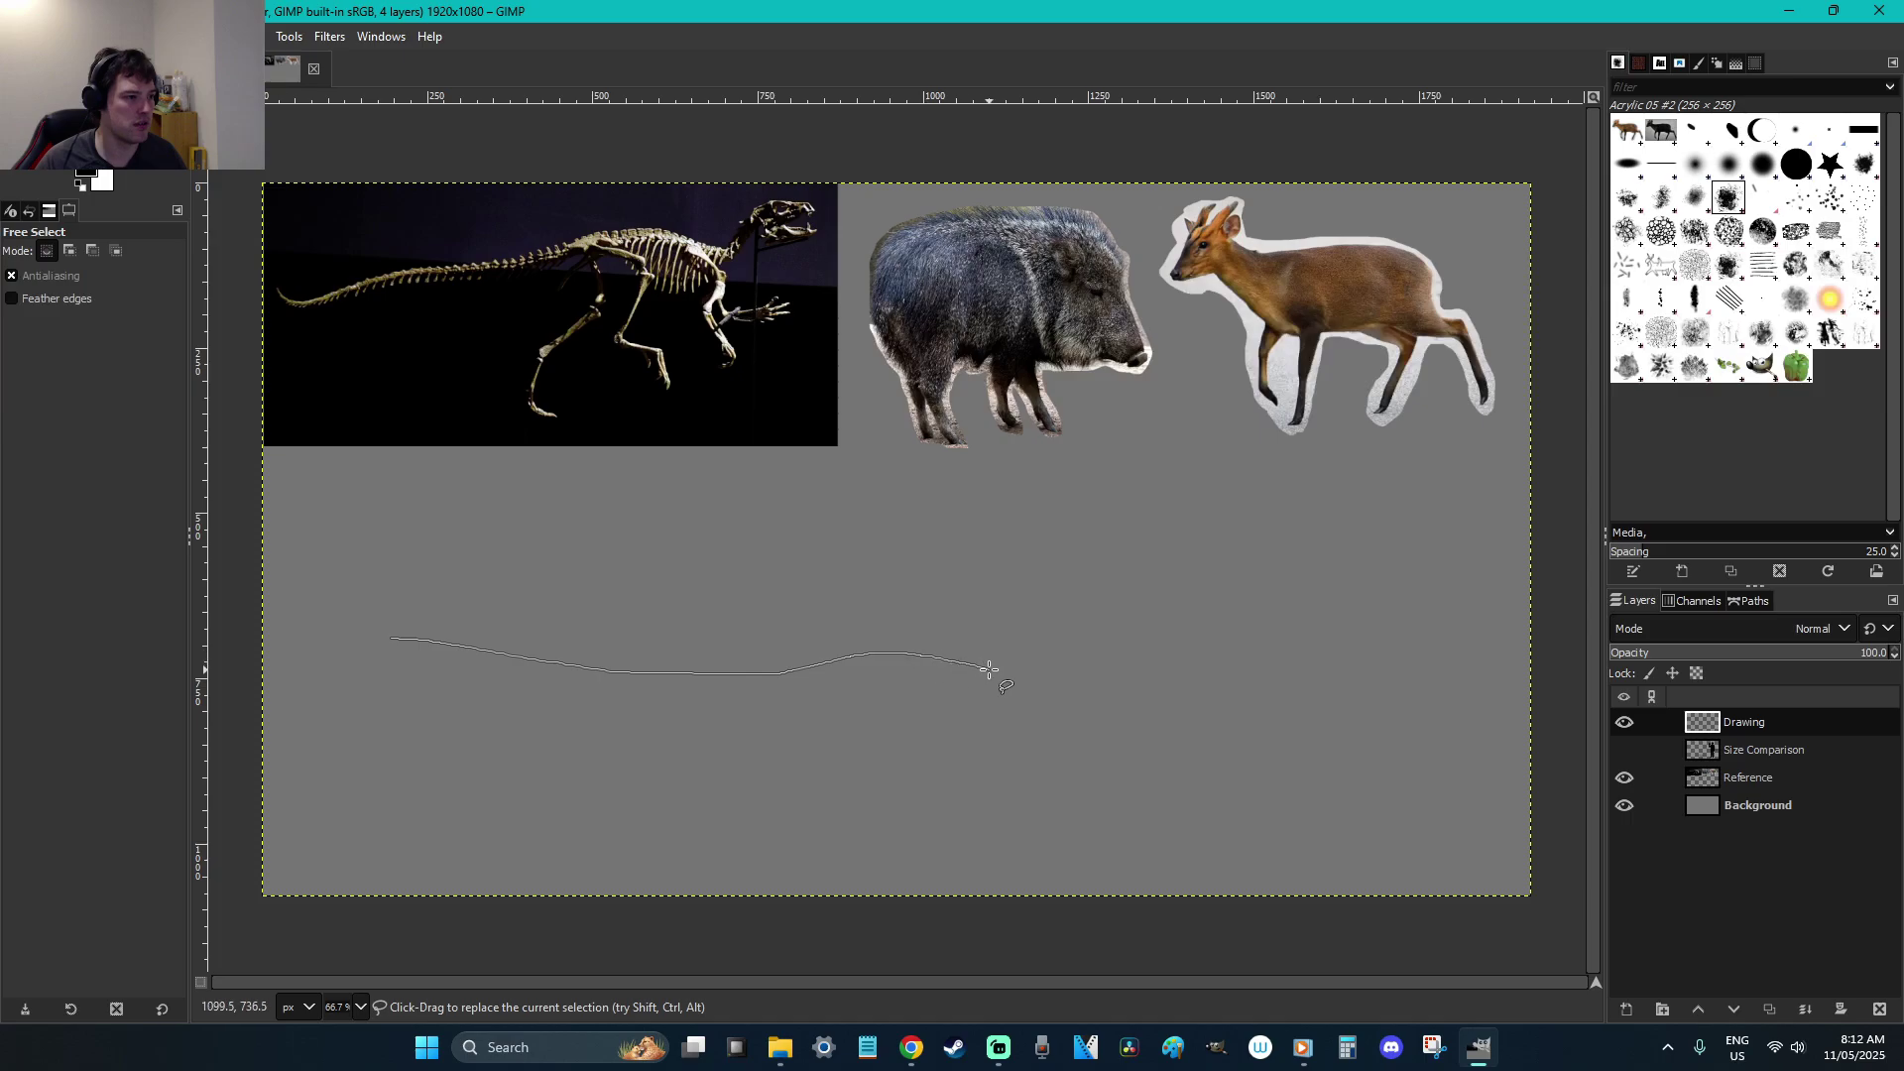
pyautogui.moveTo(1025, 680)
pyautogui.mouseDown()
pyautogui.moveTo(1095, 683)
pyautogui.moveTo(1216, 640)
pyautogui.moveTo(1225, 693)
pyautogui.moveTo(1070, 774)
pyautogui.mouseUp()
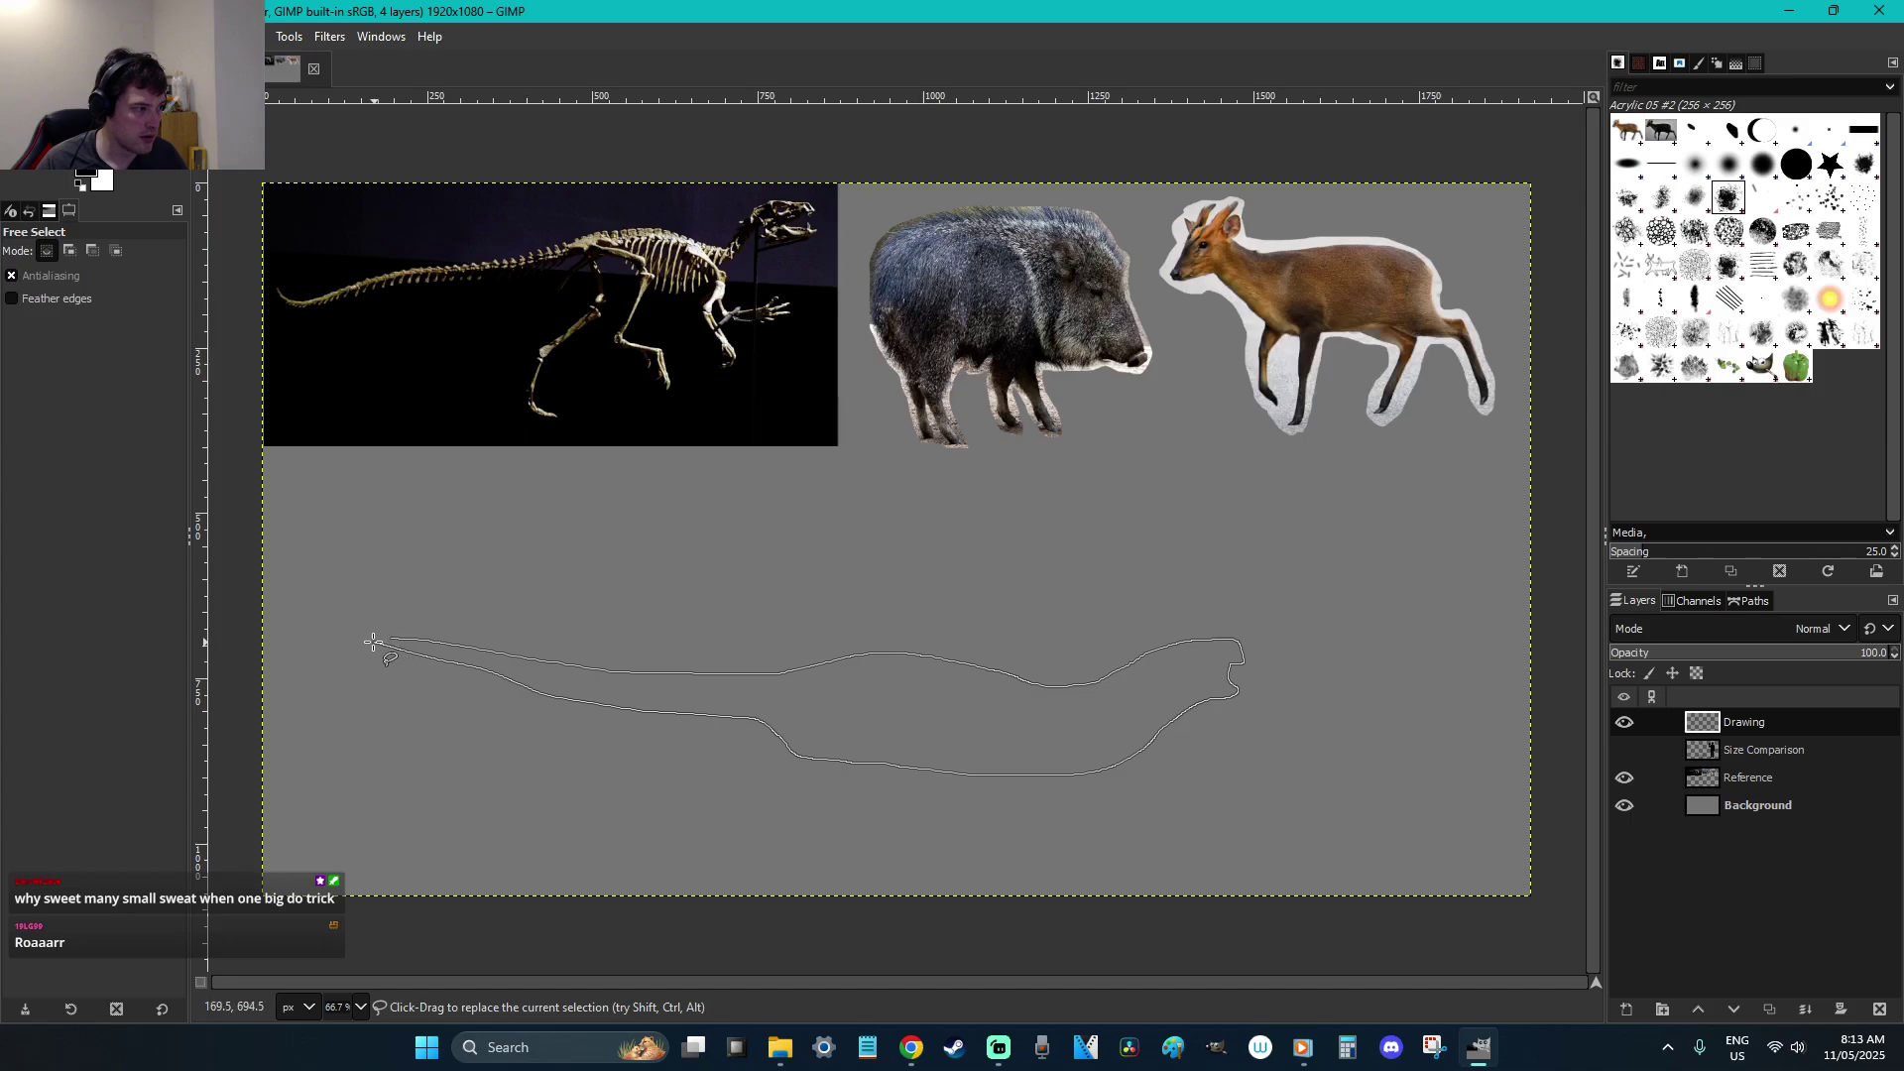
pyautogui.press('Return')
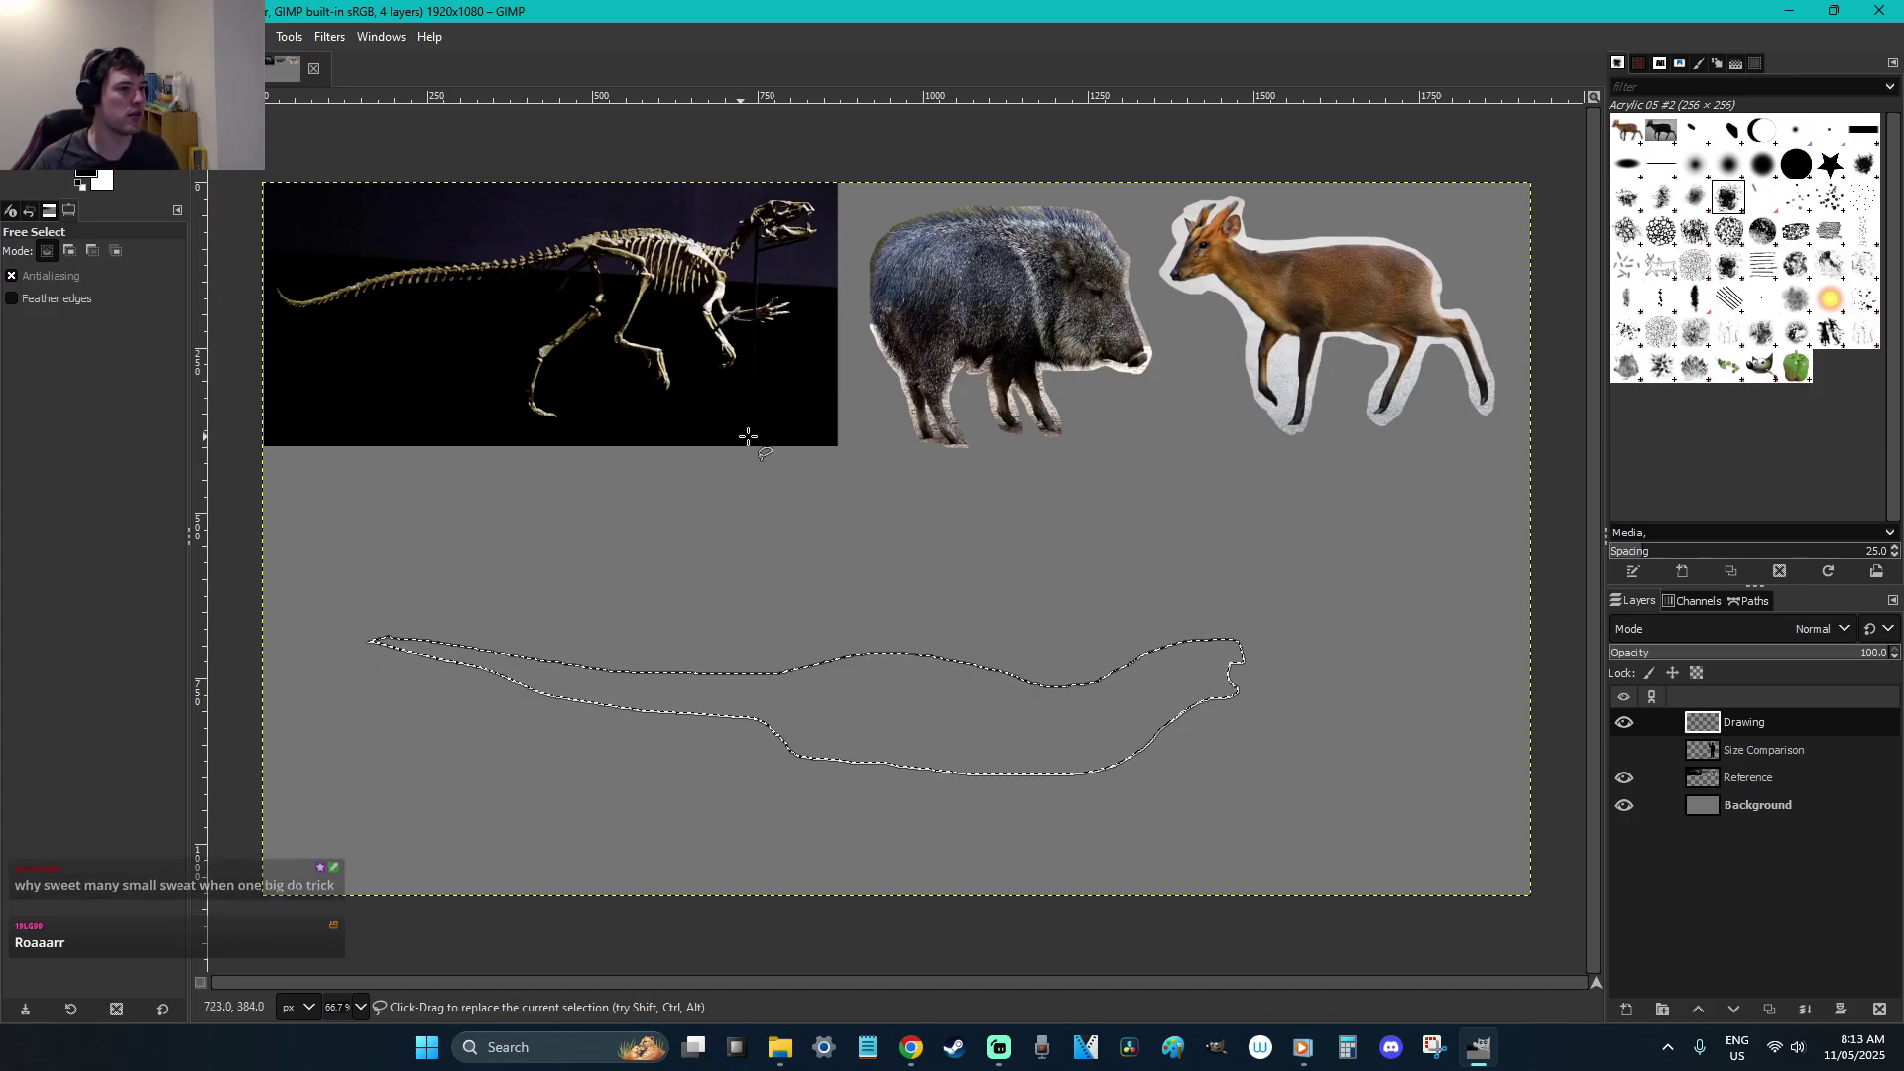
# Fill the body selection with a brown sampled from the muntjac's coat, and clear the selection
pyautogui.press('o')
pyautogui.click(1279, 288)
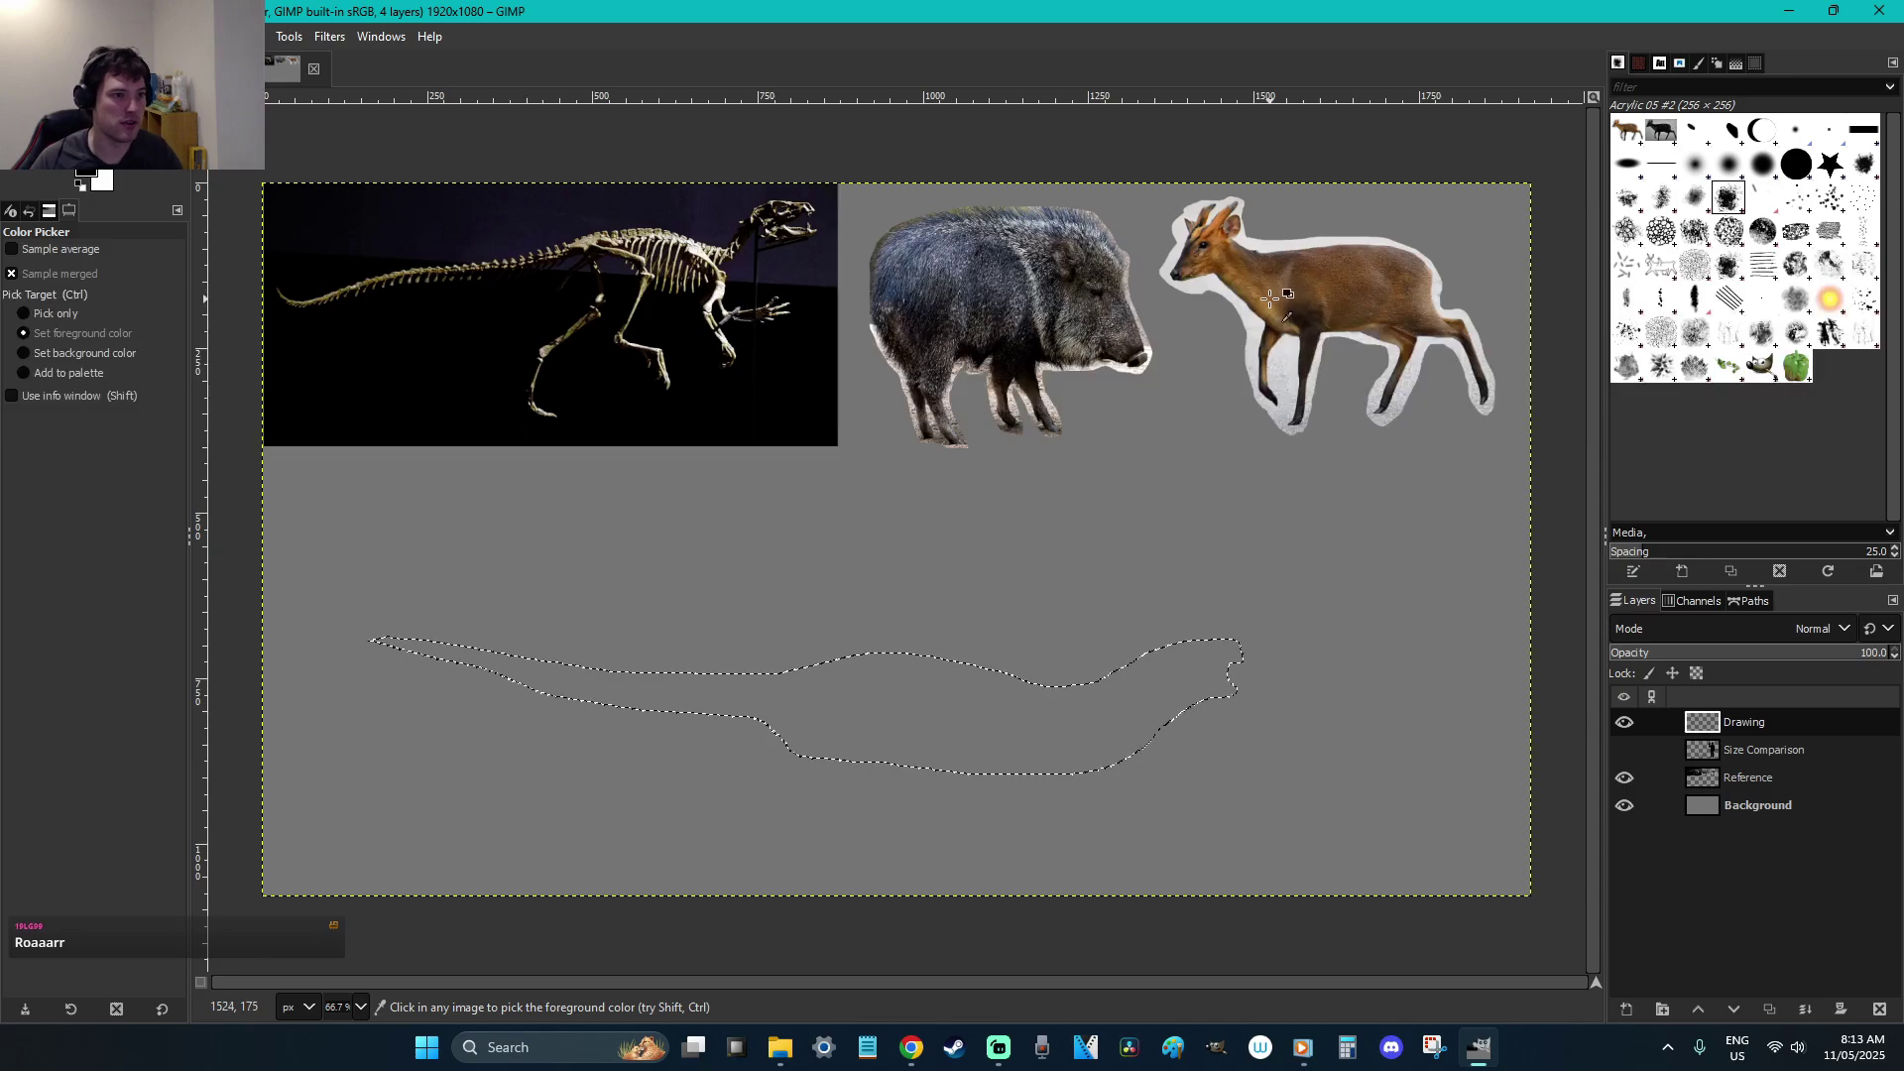
pyautogui.hotkey('shift', 'b')
pyautogui.click(933, 734)
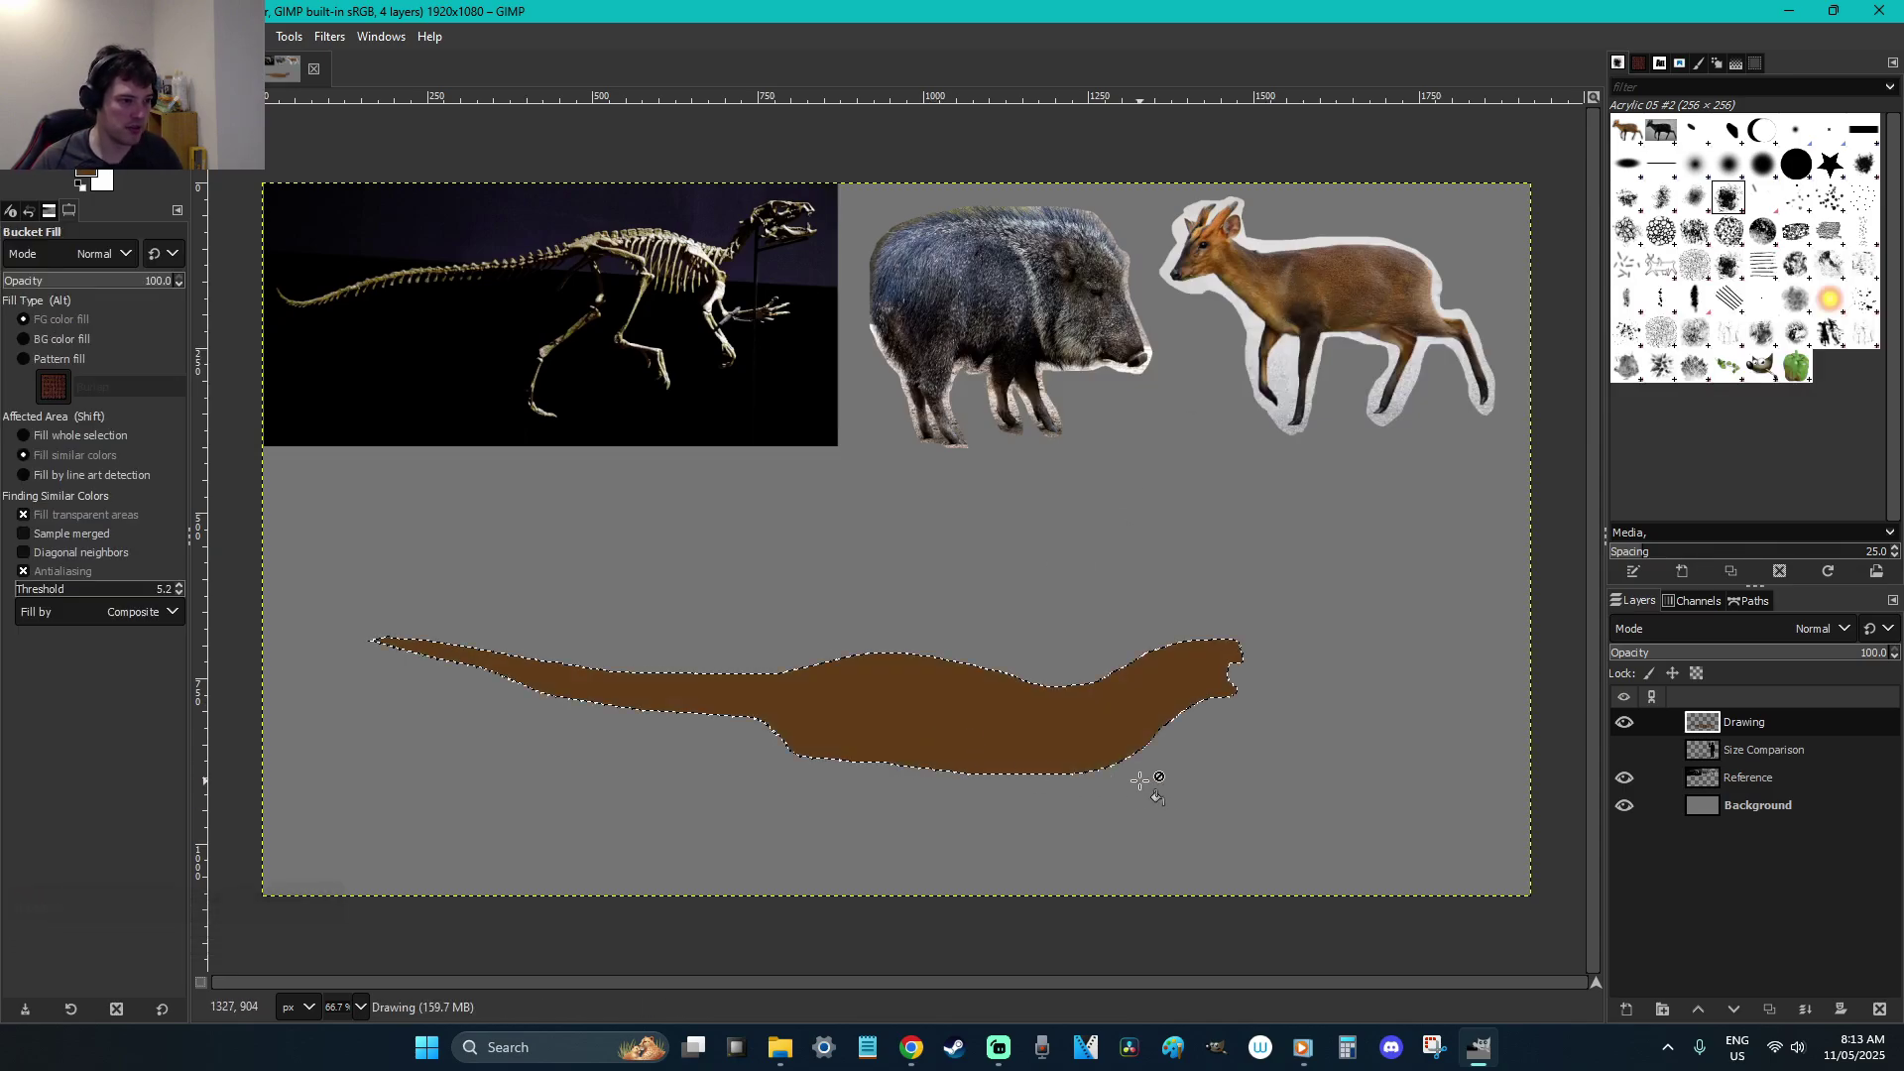
pyautogui.press('r')
pyautogui.click(1205, 783)
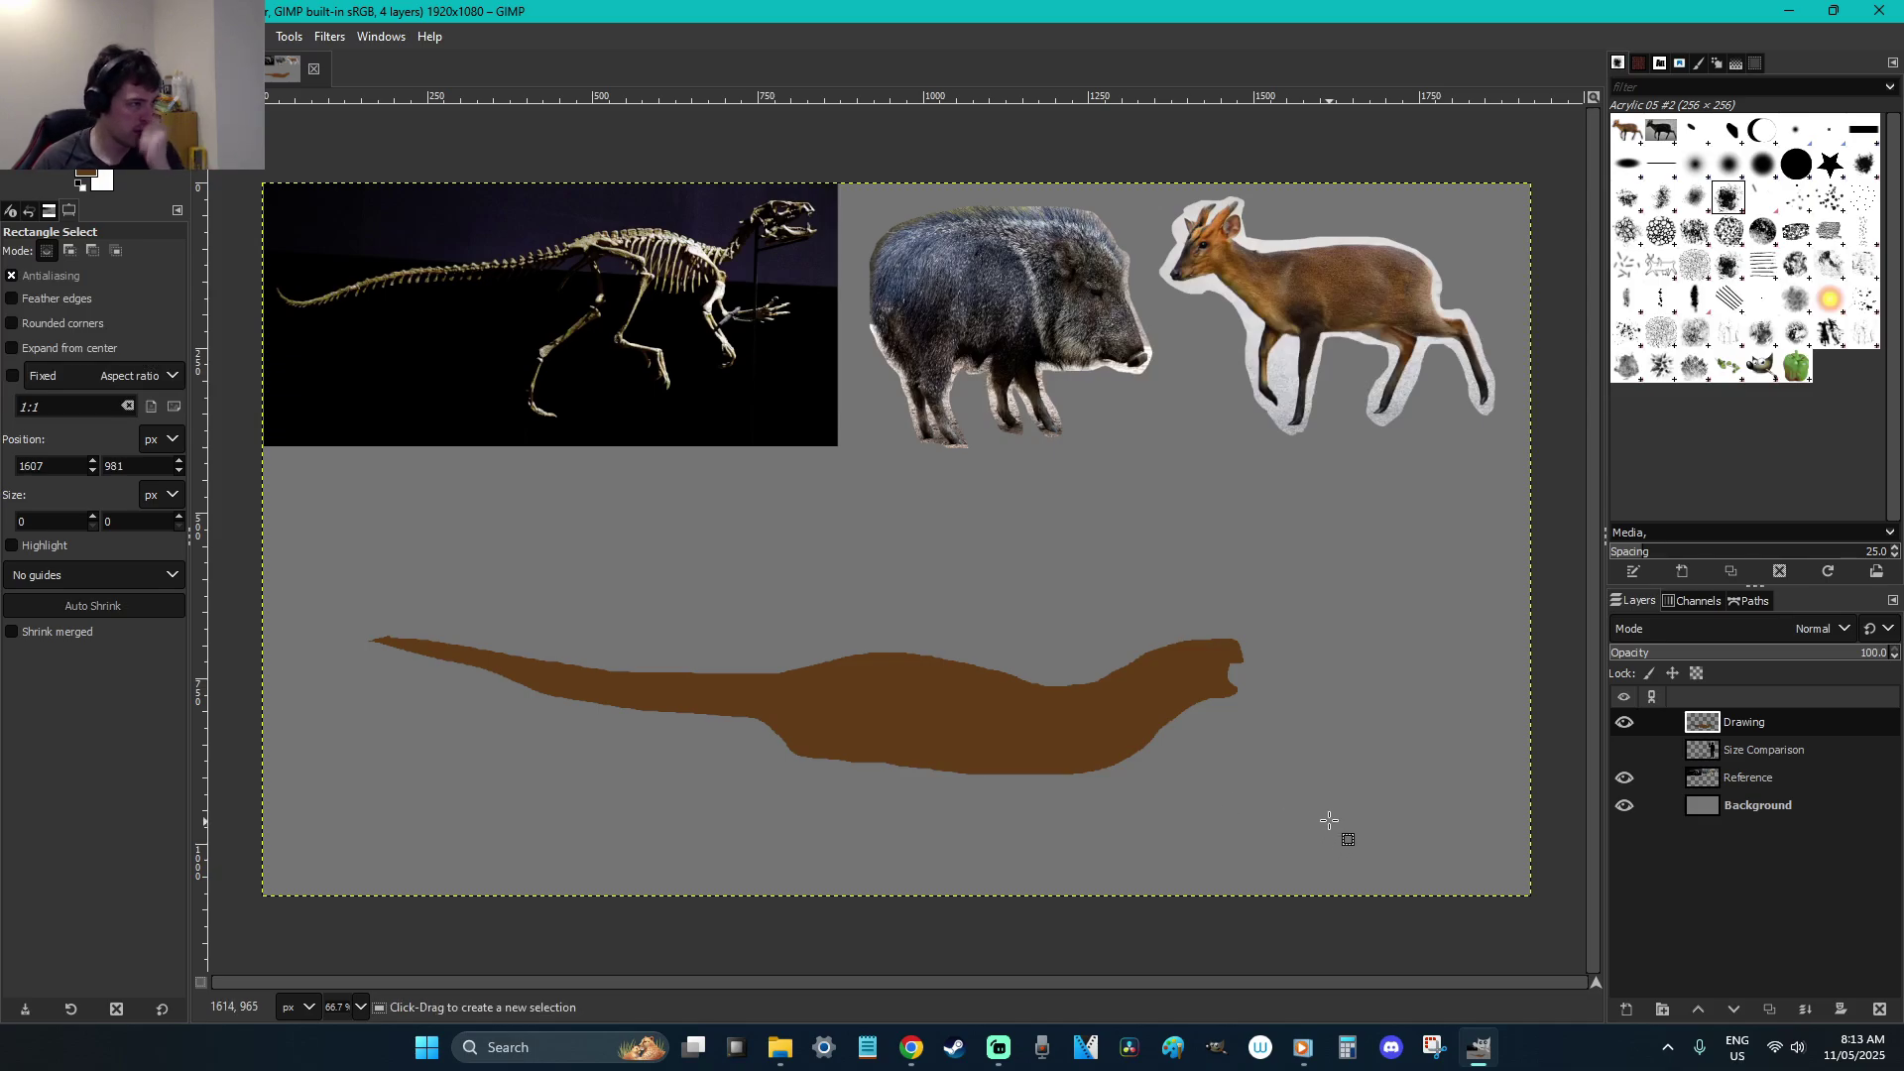
# Cut out the head, neck and chest and paste them back nearer the tail and slightly higher to shorten the torso
pyautogui.moveTo(988, 593); pyautogui.dragTo(1349, 827)
pyautogui.hotkey('ctrl', 'x')
pyautogui.hotkey('ctrl', 'v')
pyautogui.moveTo(811, 555); pyautogui.dragTo(987, 708)
pyautogui.click(1120, 753)
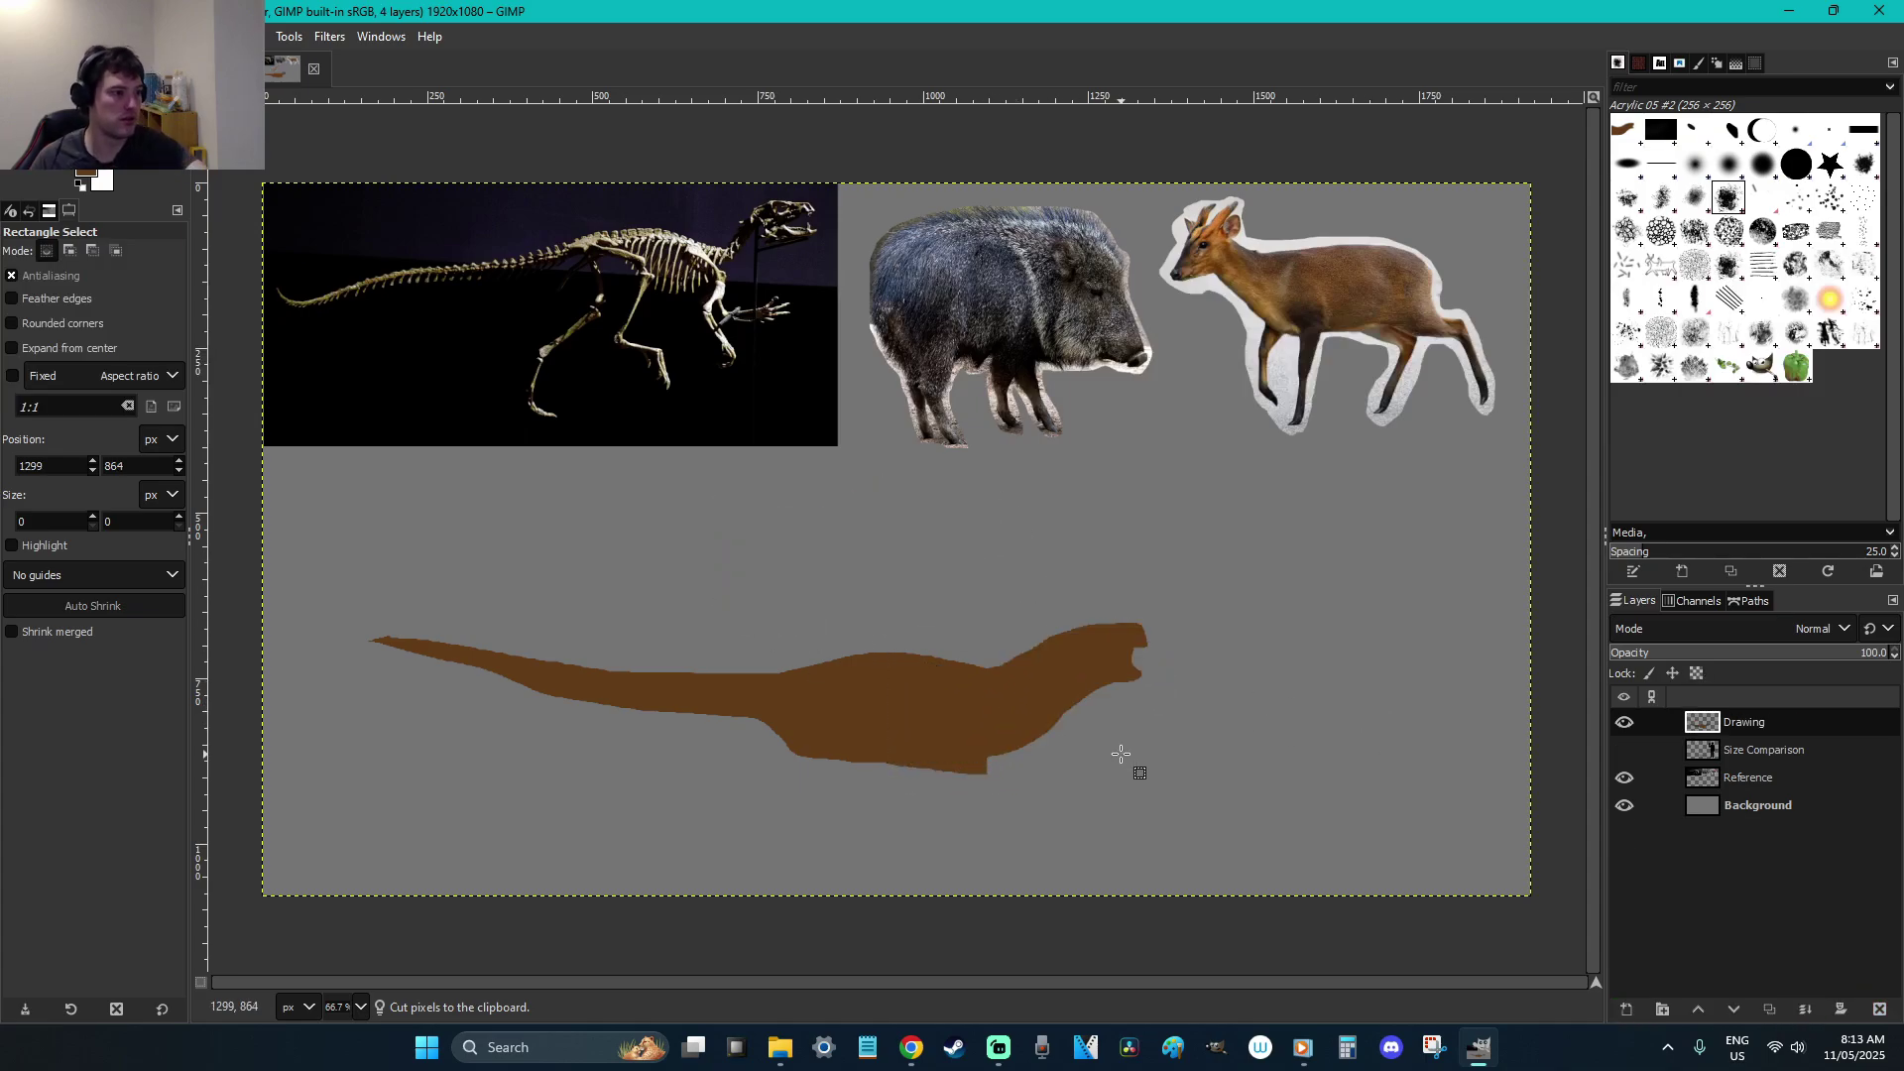
# Scale up the whole brown silhouette, move it to span the canvas below the references, and merge it into the Drawing layer
pyautogui.click(1221, 810)
pyautogui.moveTo(1265, 844); pyautogui.dragTo(313, 554)
pyautogui.hotkey('shift', 's')
pyautogui.click(710, 625)
pyautogui.moveTo(1189, 648); pyautogui.dragTo(1487, 535)
pyautogui.press('Return')
pyautogui.press('r')
pyautogui.moveTo(1064, 689); pyautogui.dragTo(981, 672)
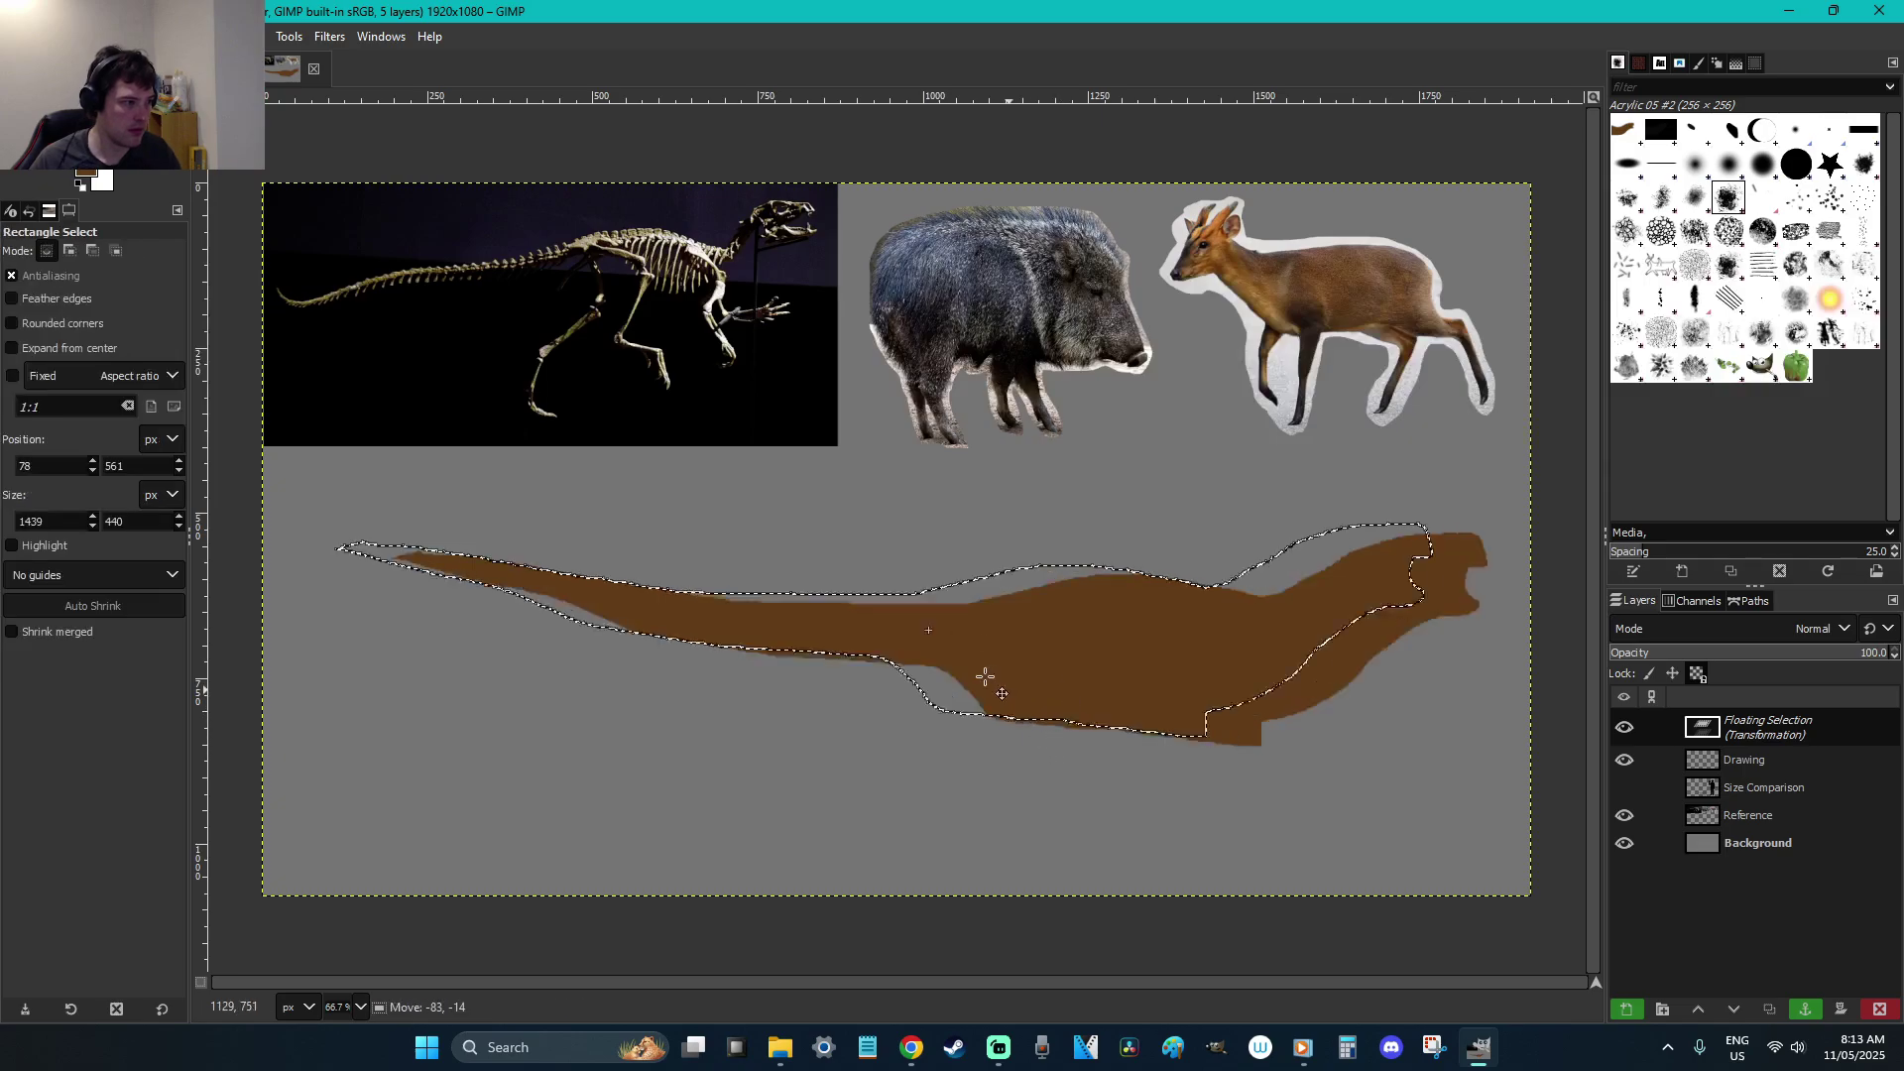
pyautogui.hotkey('ctrl', 'c')
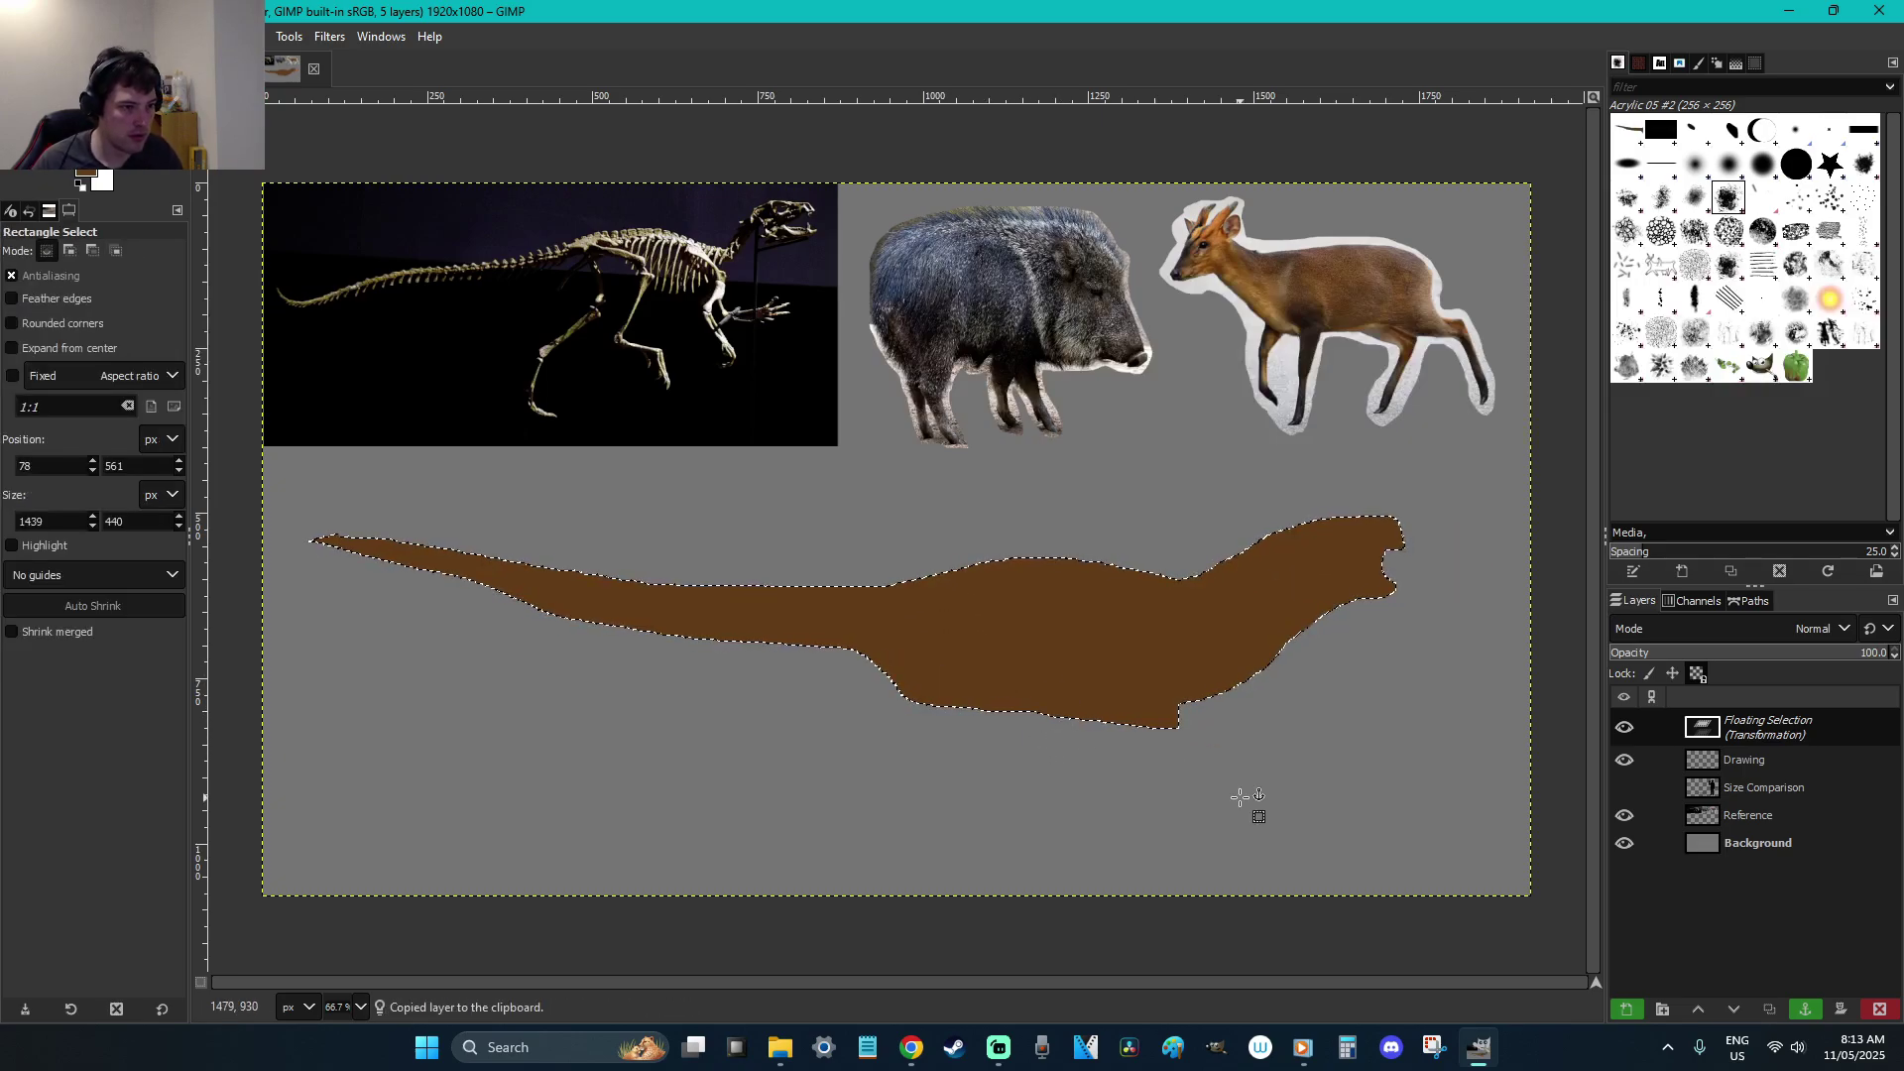
pyautogui.hotkey('ctrl', 'v')
pyautogui.click(1249, 801)
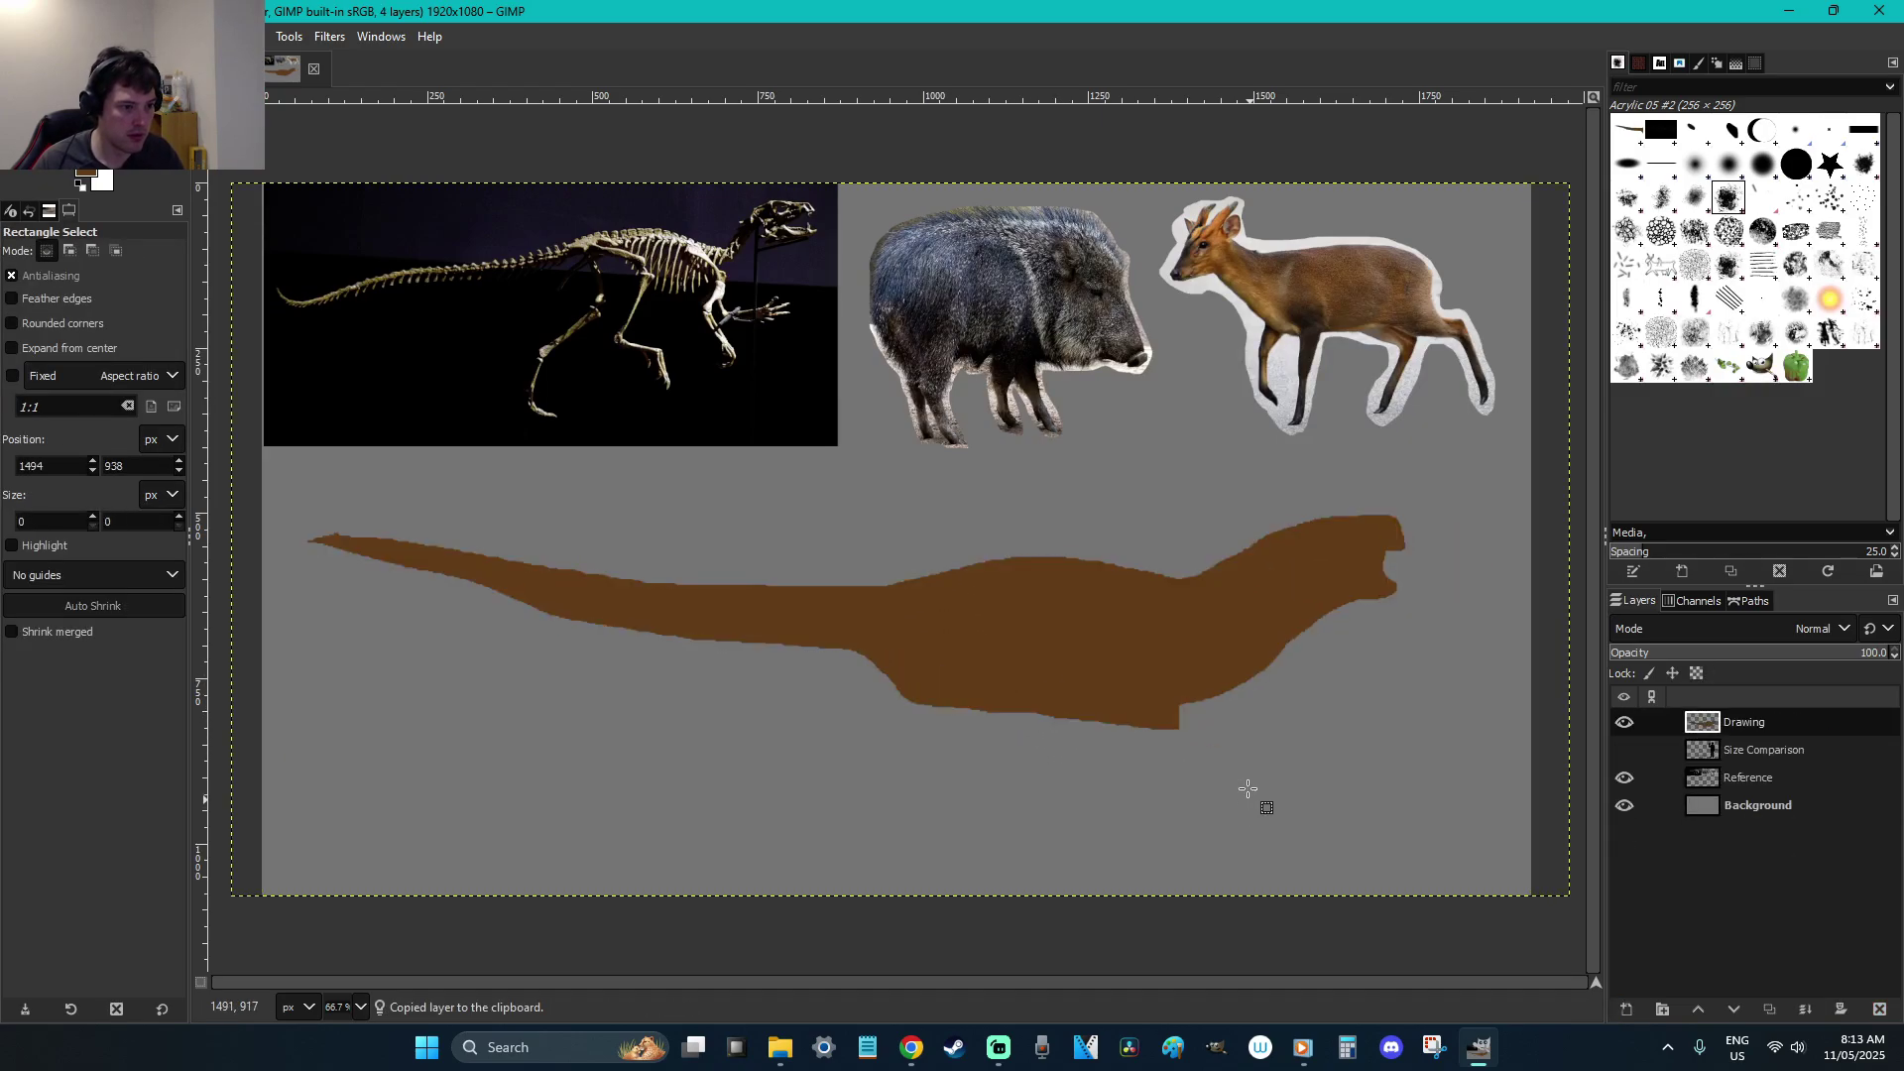
pyautogui.press('z')
pyautogui.moveTo(1176, 635); pyautogui.dragTo(1122, 729)
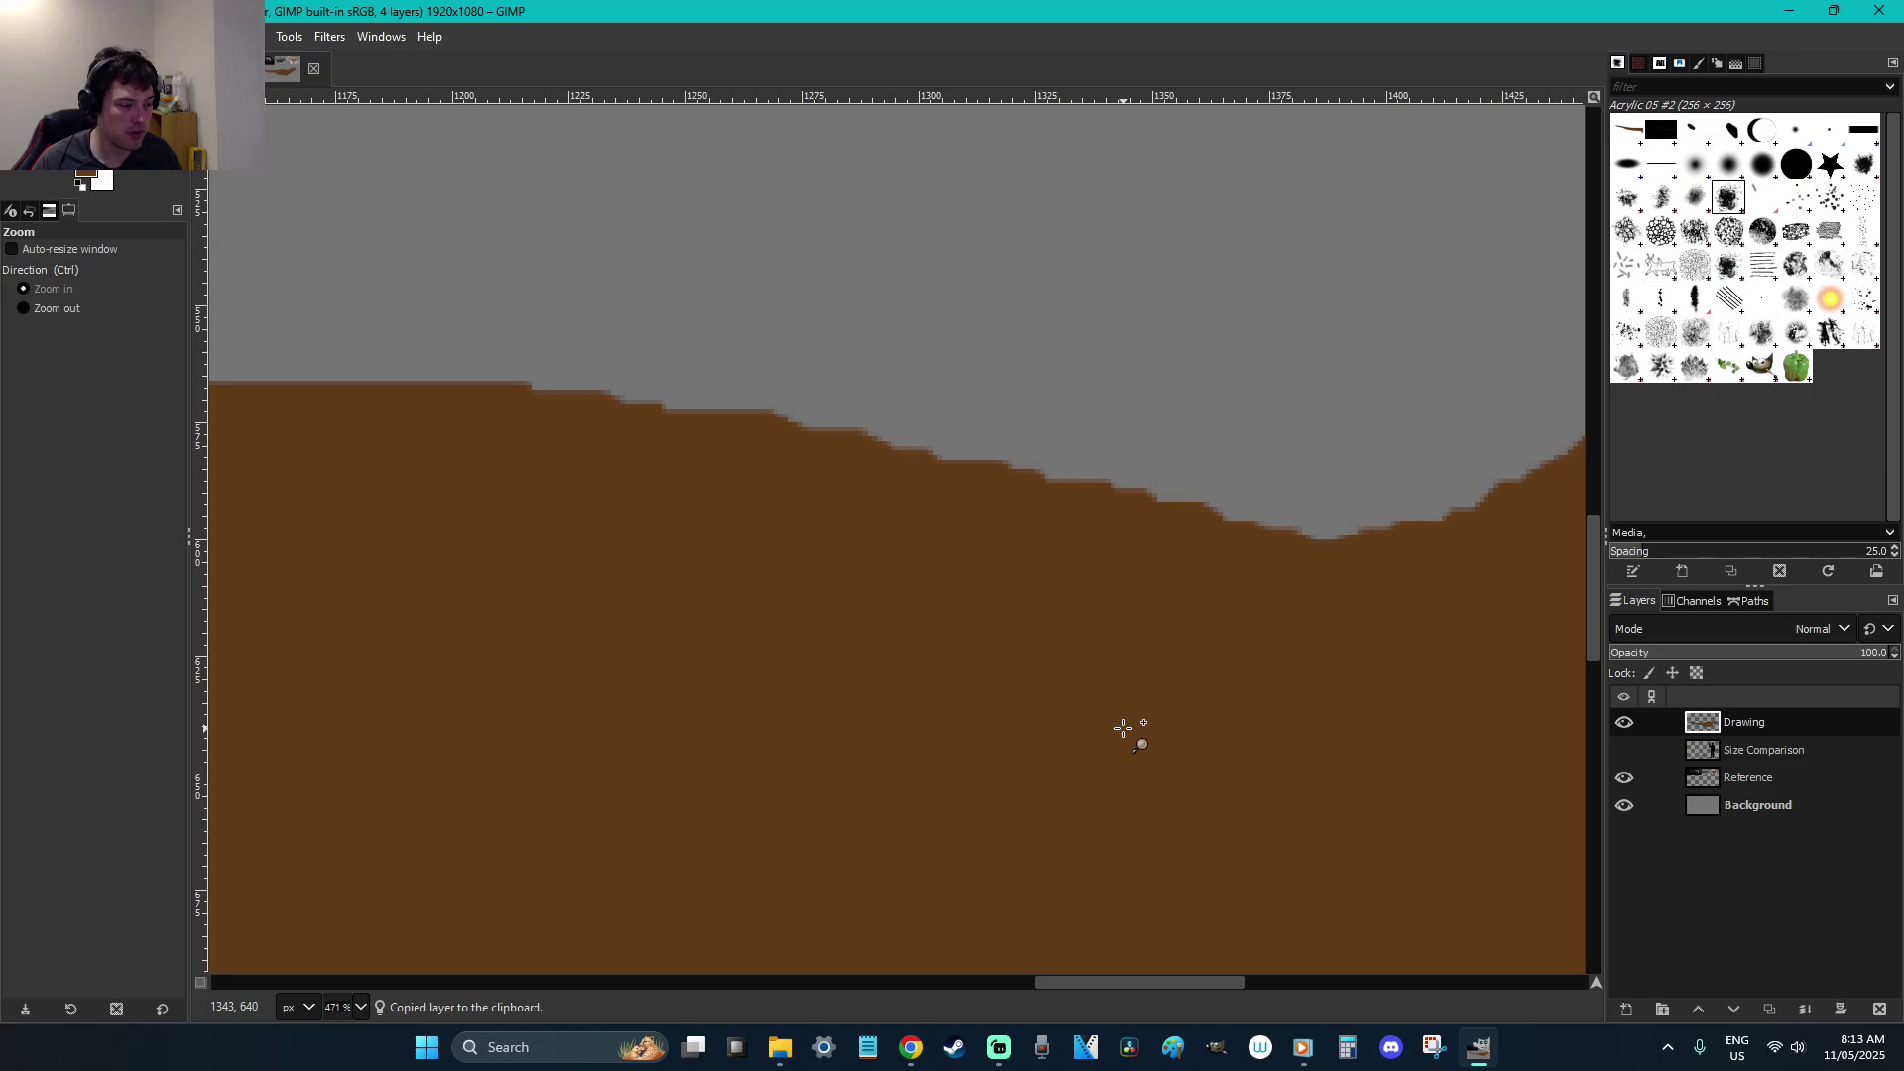
pyautogui.press('1')
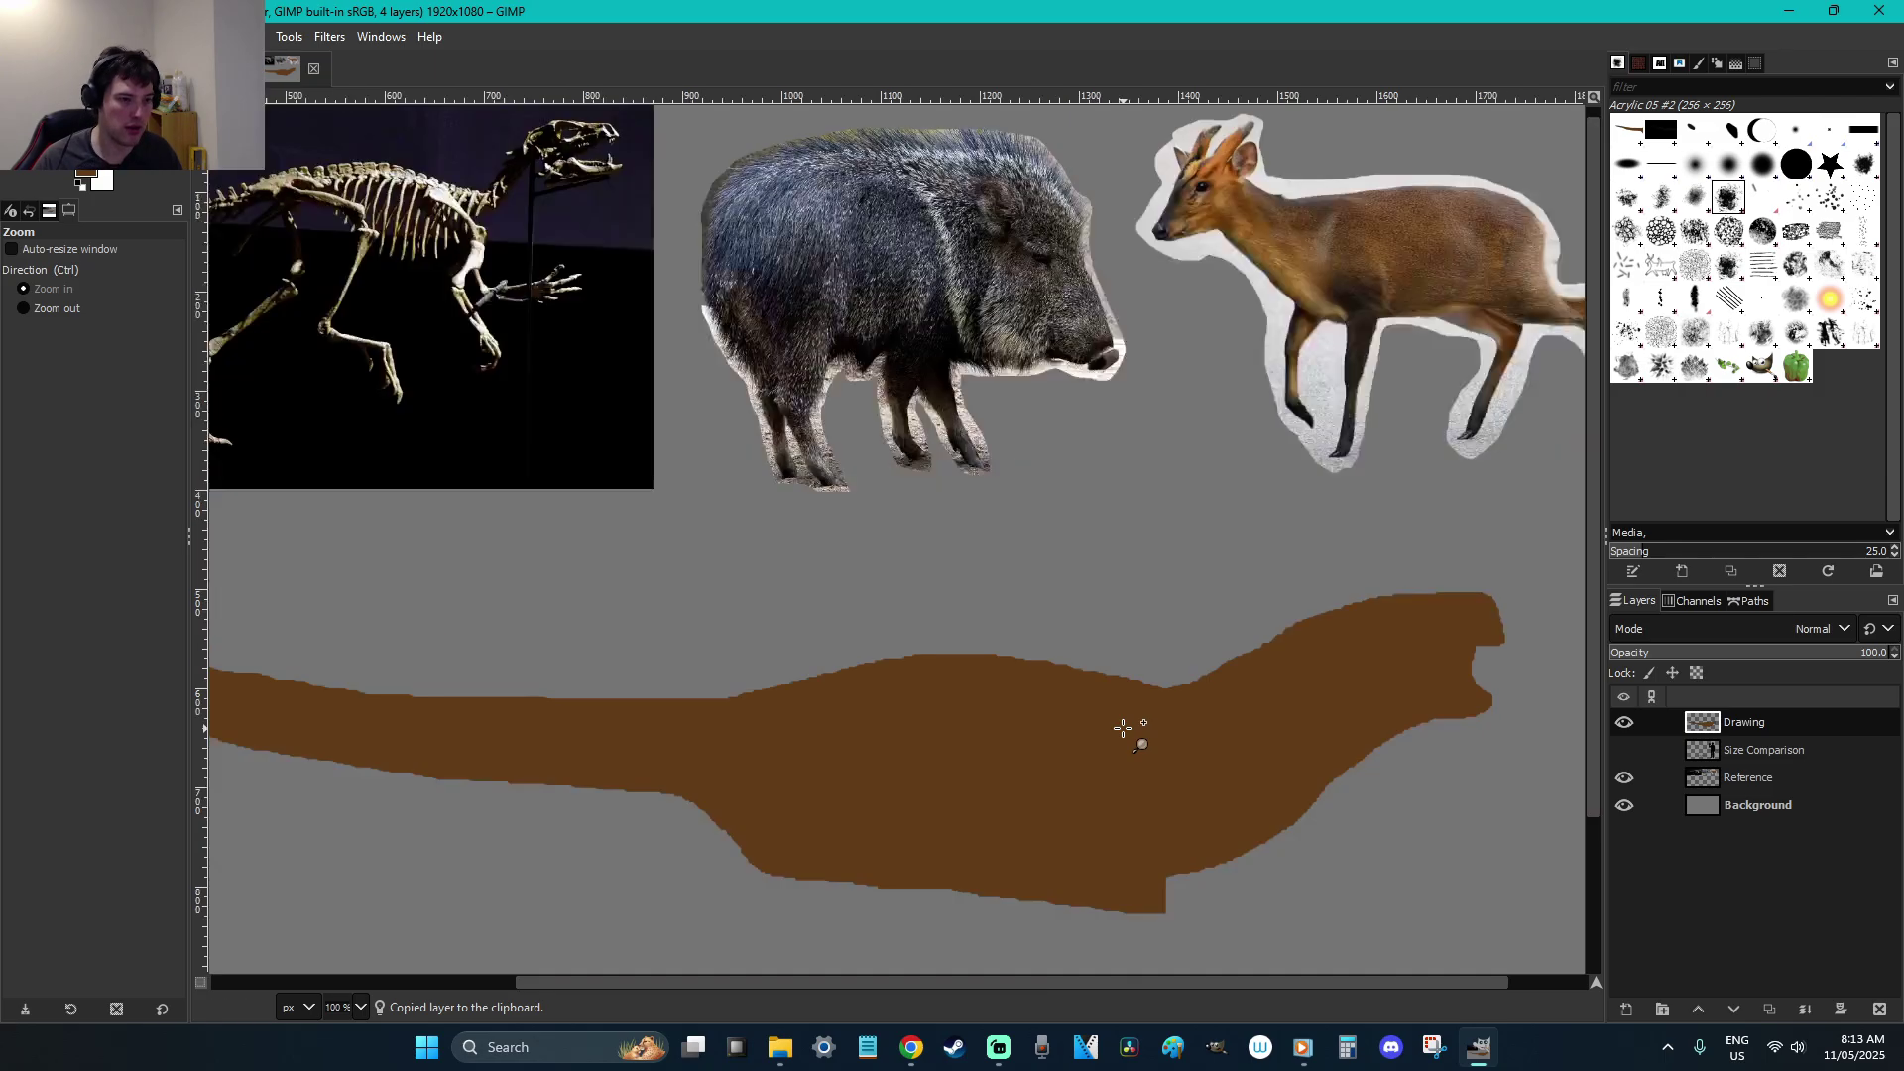
pyautogui.press('r')
pyautogui.press('-')
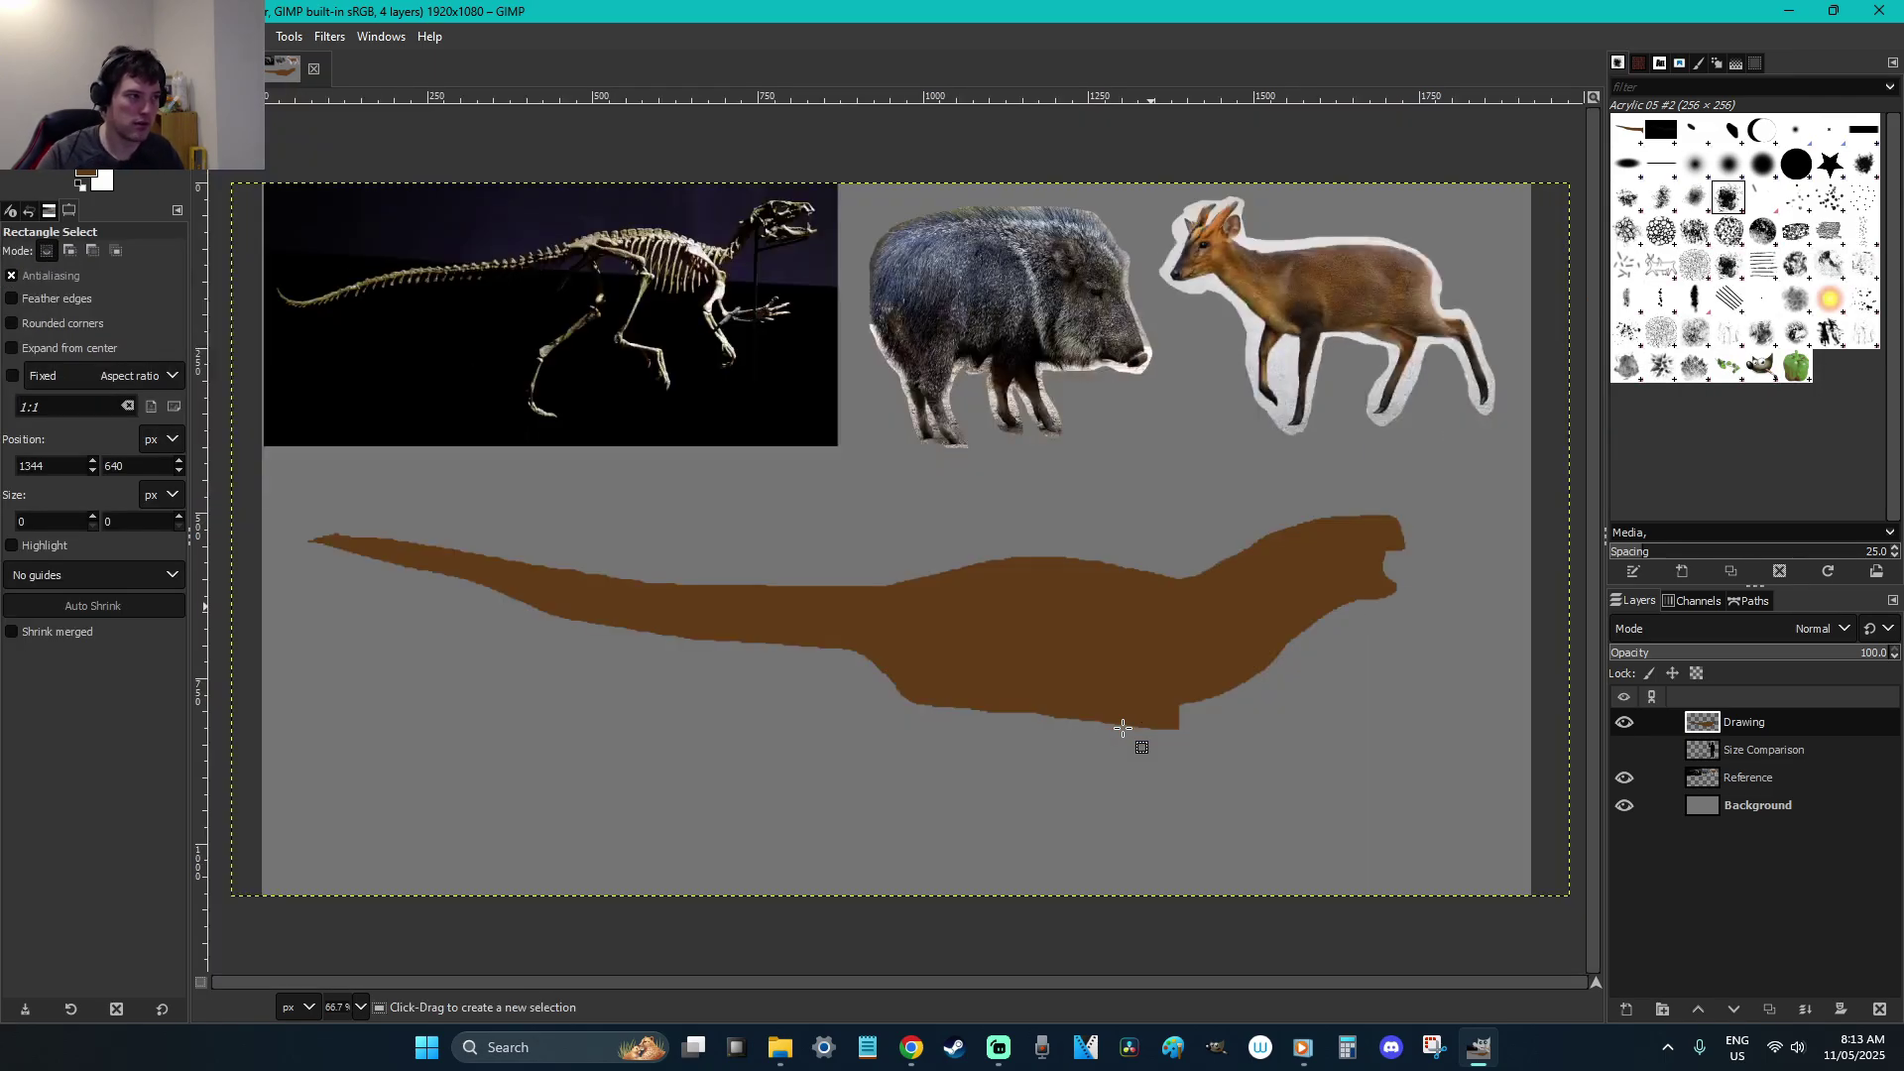
# Set the eraser's hardness to 100 and erase the square corner left under the chest
pyautogui.hotkey('shift', 'e')
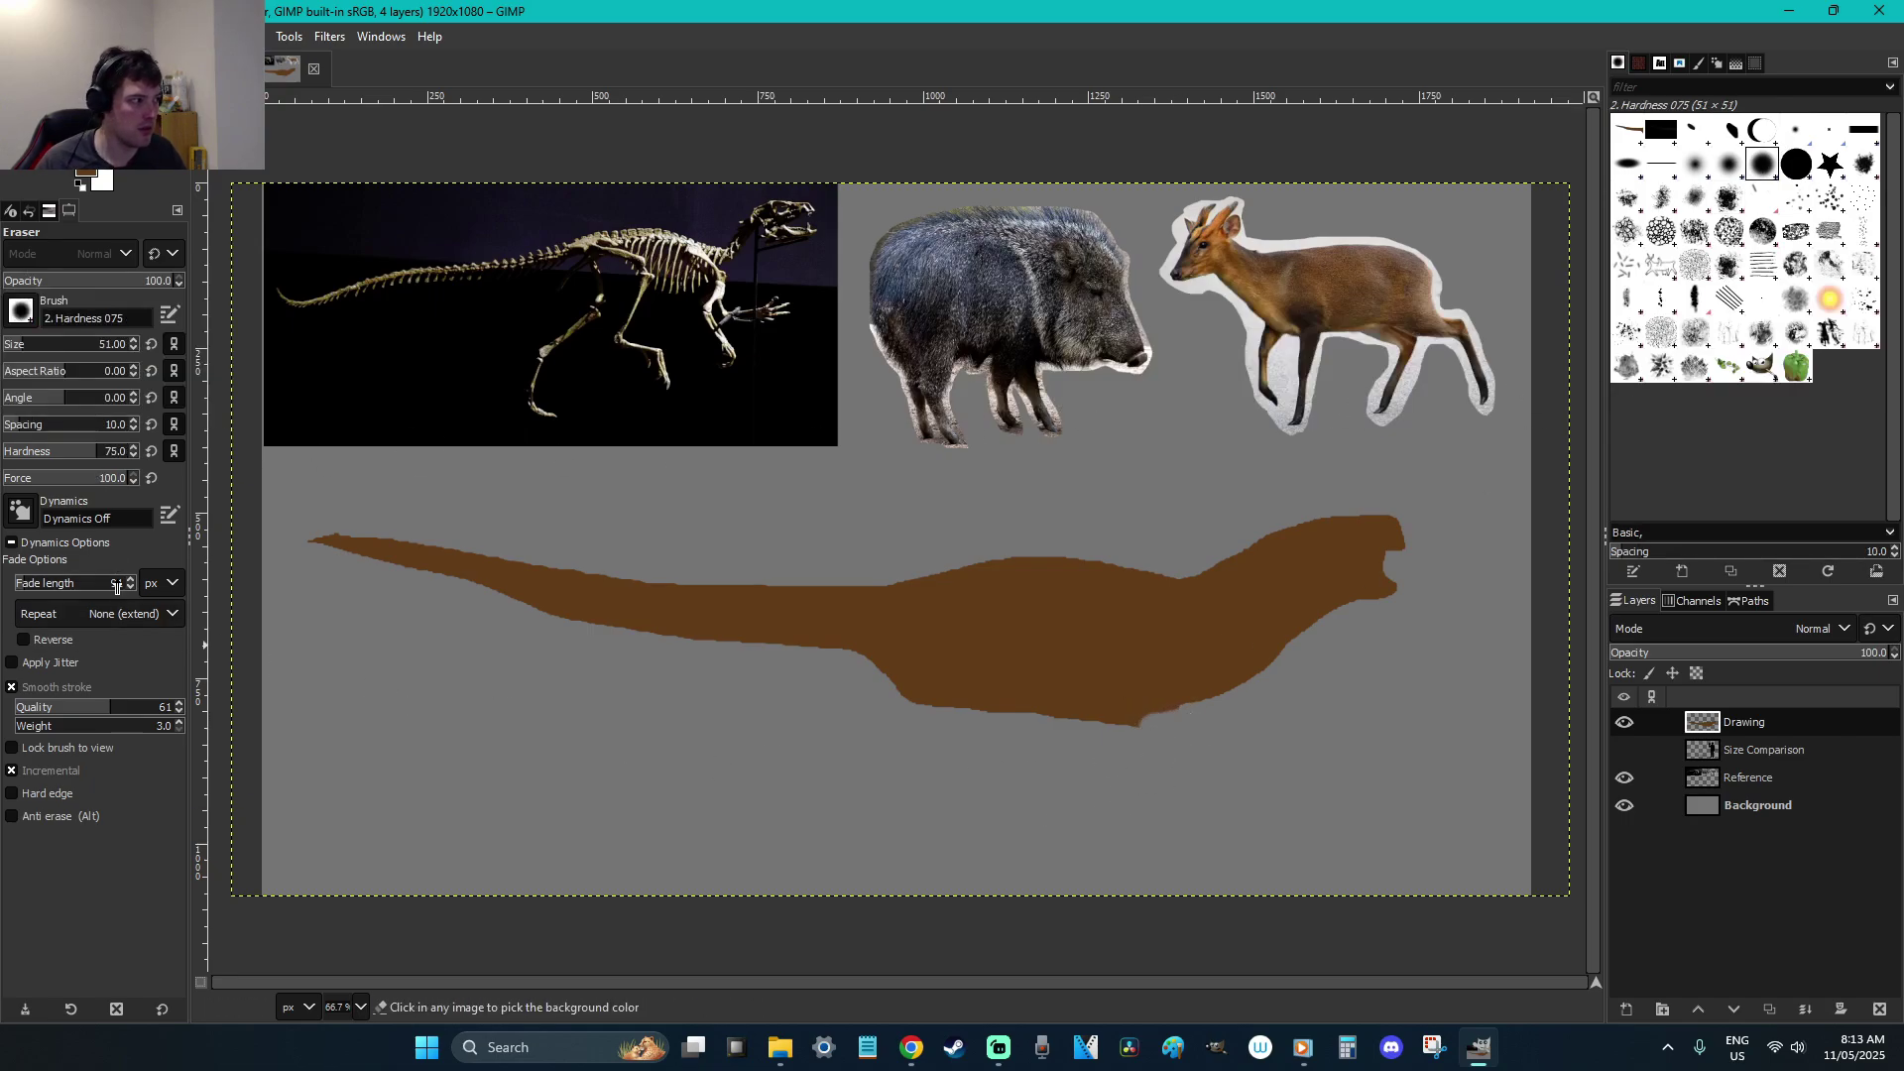
pyautogui.moveTo(99, 464); pyautogui.dragTo(137, 464)
pyautogui.moveTo(1203, 744); pyautogui.dragTo(1079, 736)
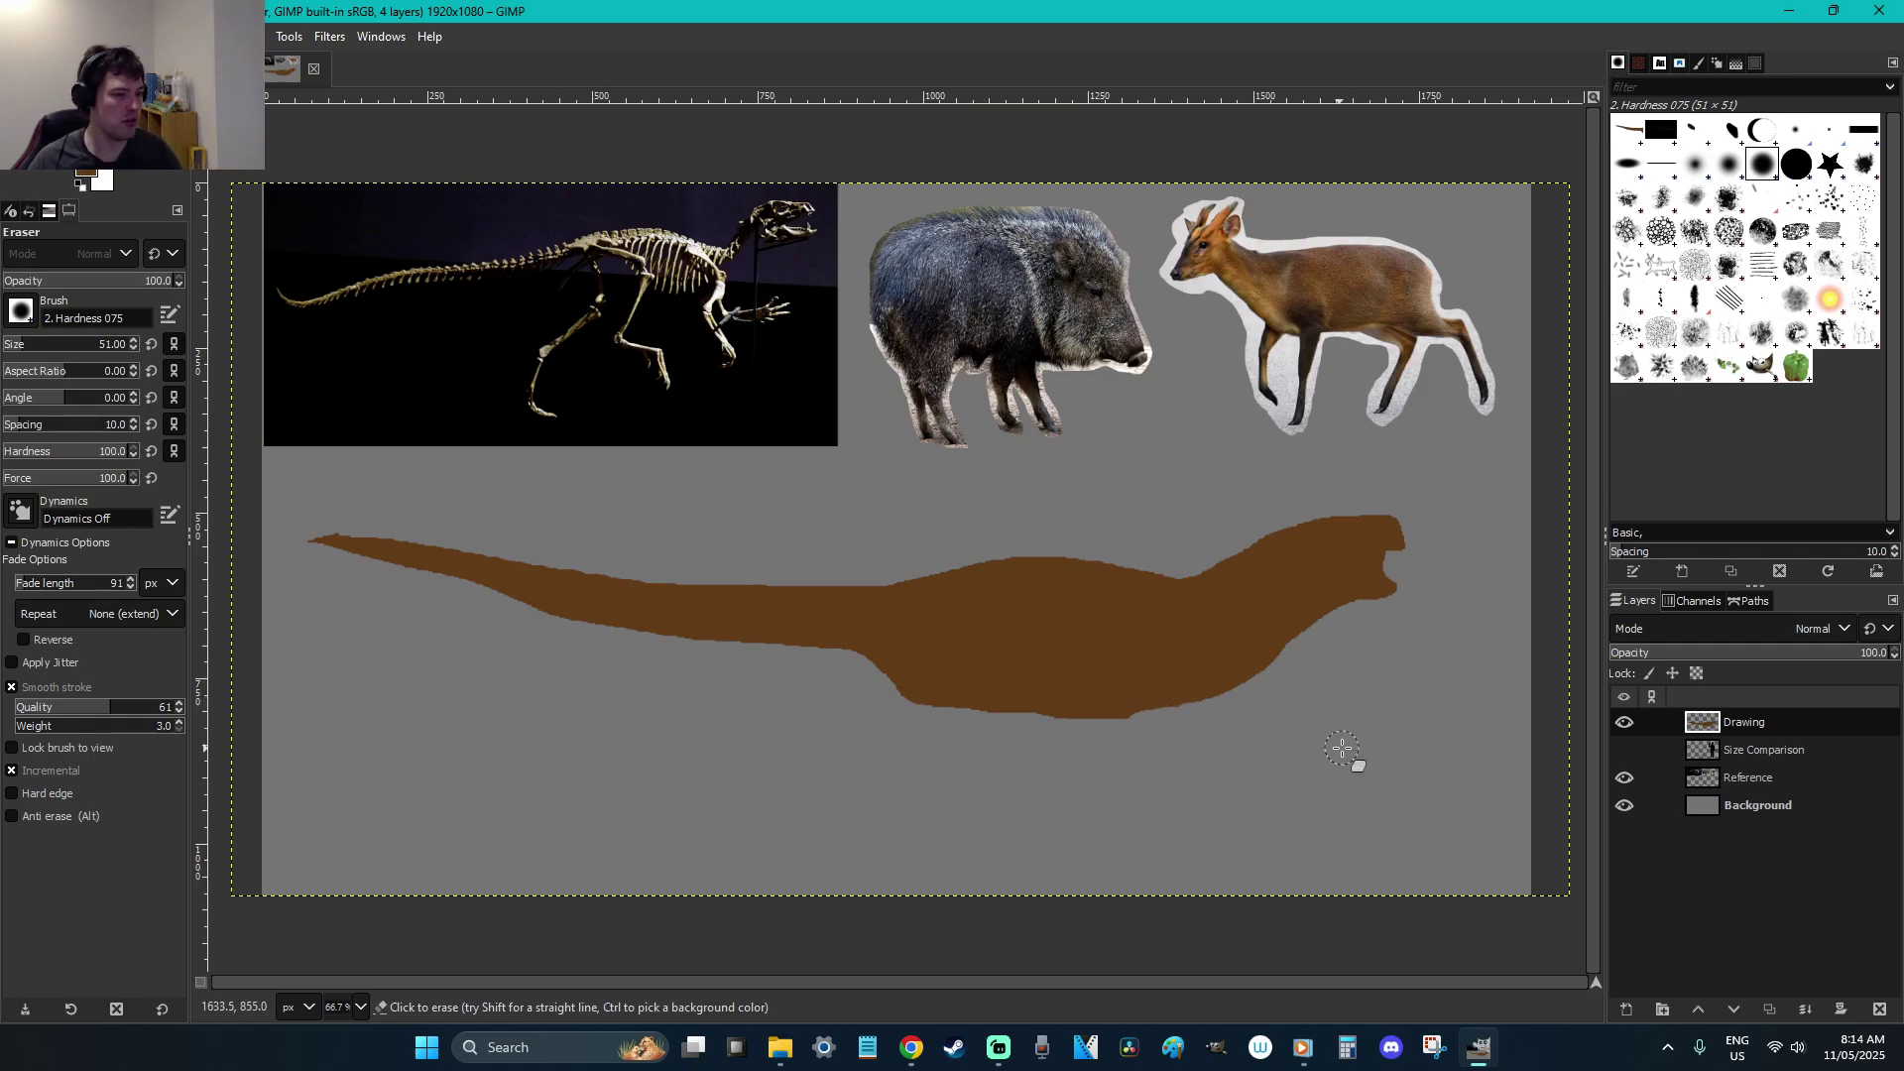
# Slim the neck by erasing along the throat and front of the chest, redoing the first stroke, and along the nape
pyautogui.press('r')
pyautogui.hotkey('shift', 'e')
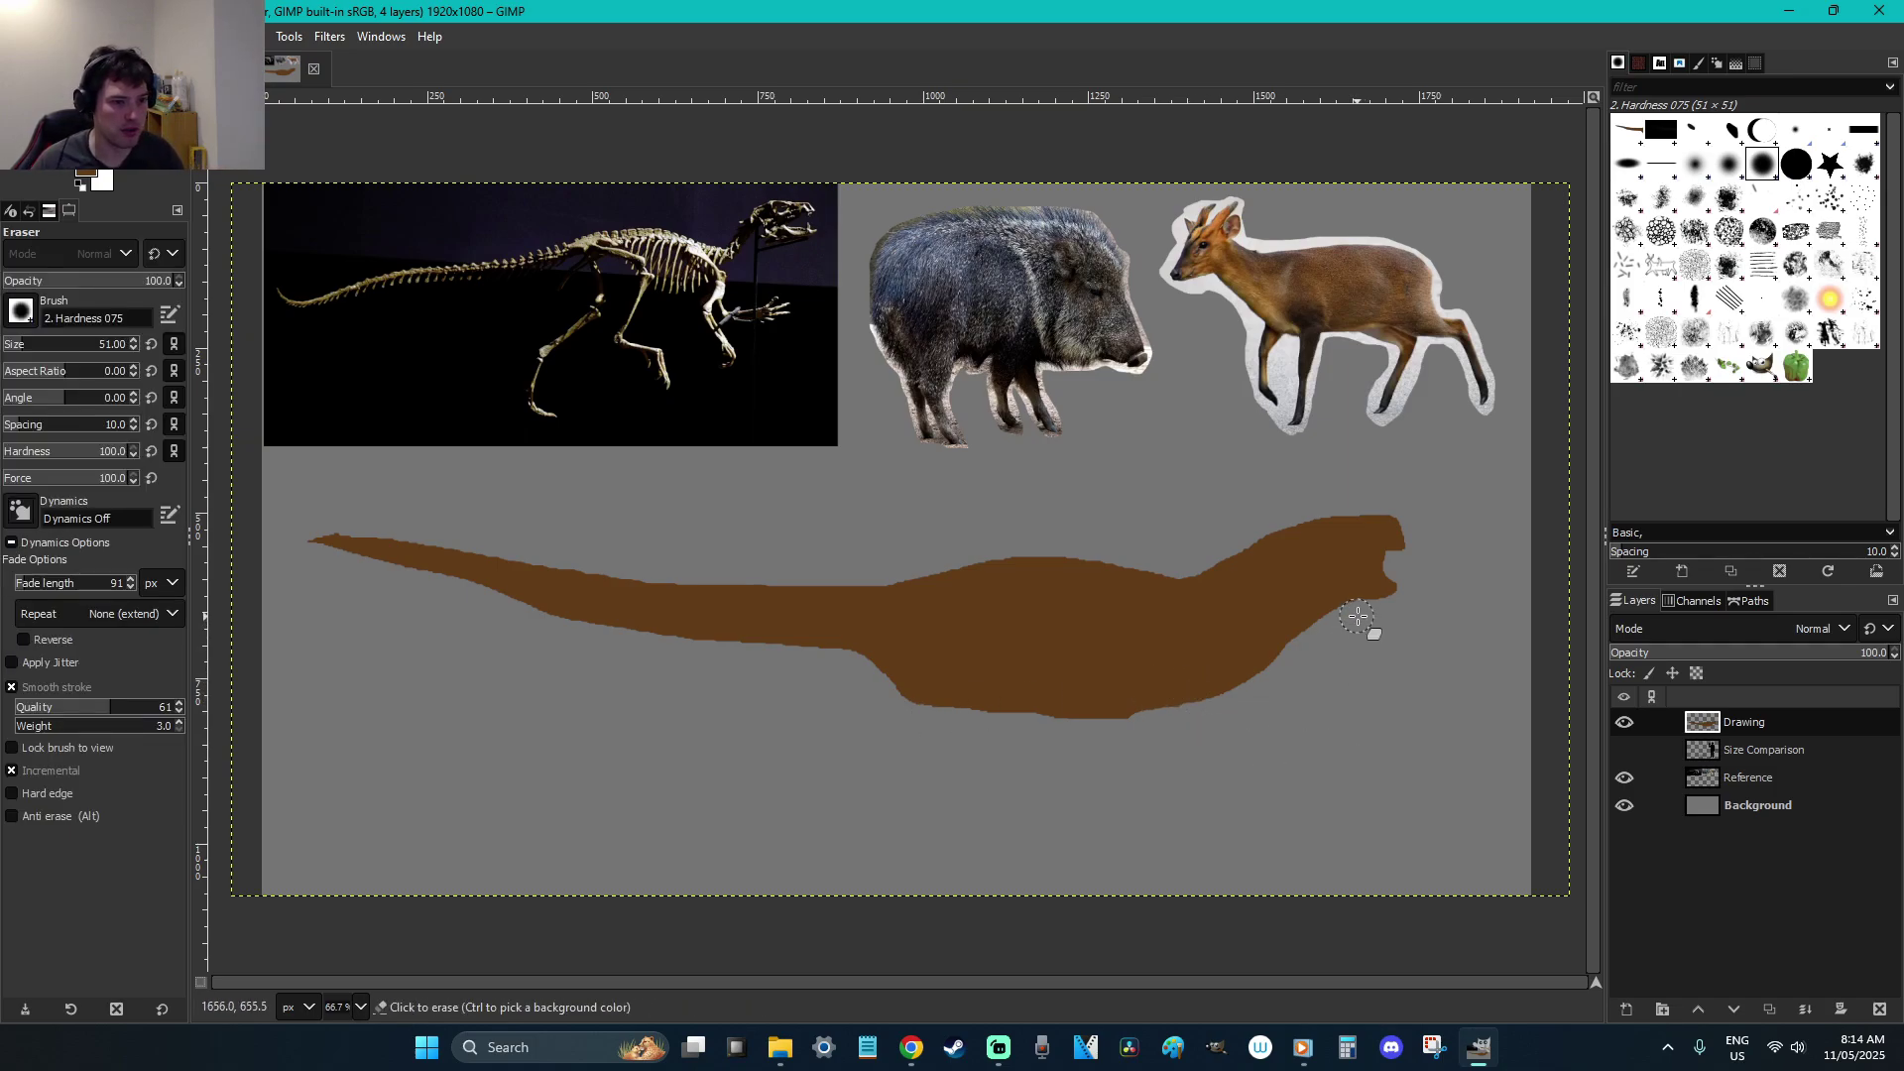
pyautogui.moveTo(1307, 617)
pyautogui.mouseDown()
pyautogui.moveTo(1326, 646)
pyautogui.moveTo(1343, 608)
pyautogui.moveTo(1233, 710)
pyautogui.moveTo(1351, 718)
pyautogui.mouseUp()
pyautogui.hotkey('ctrl', 'z')
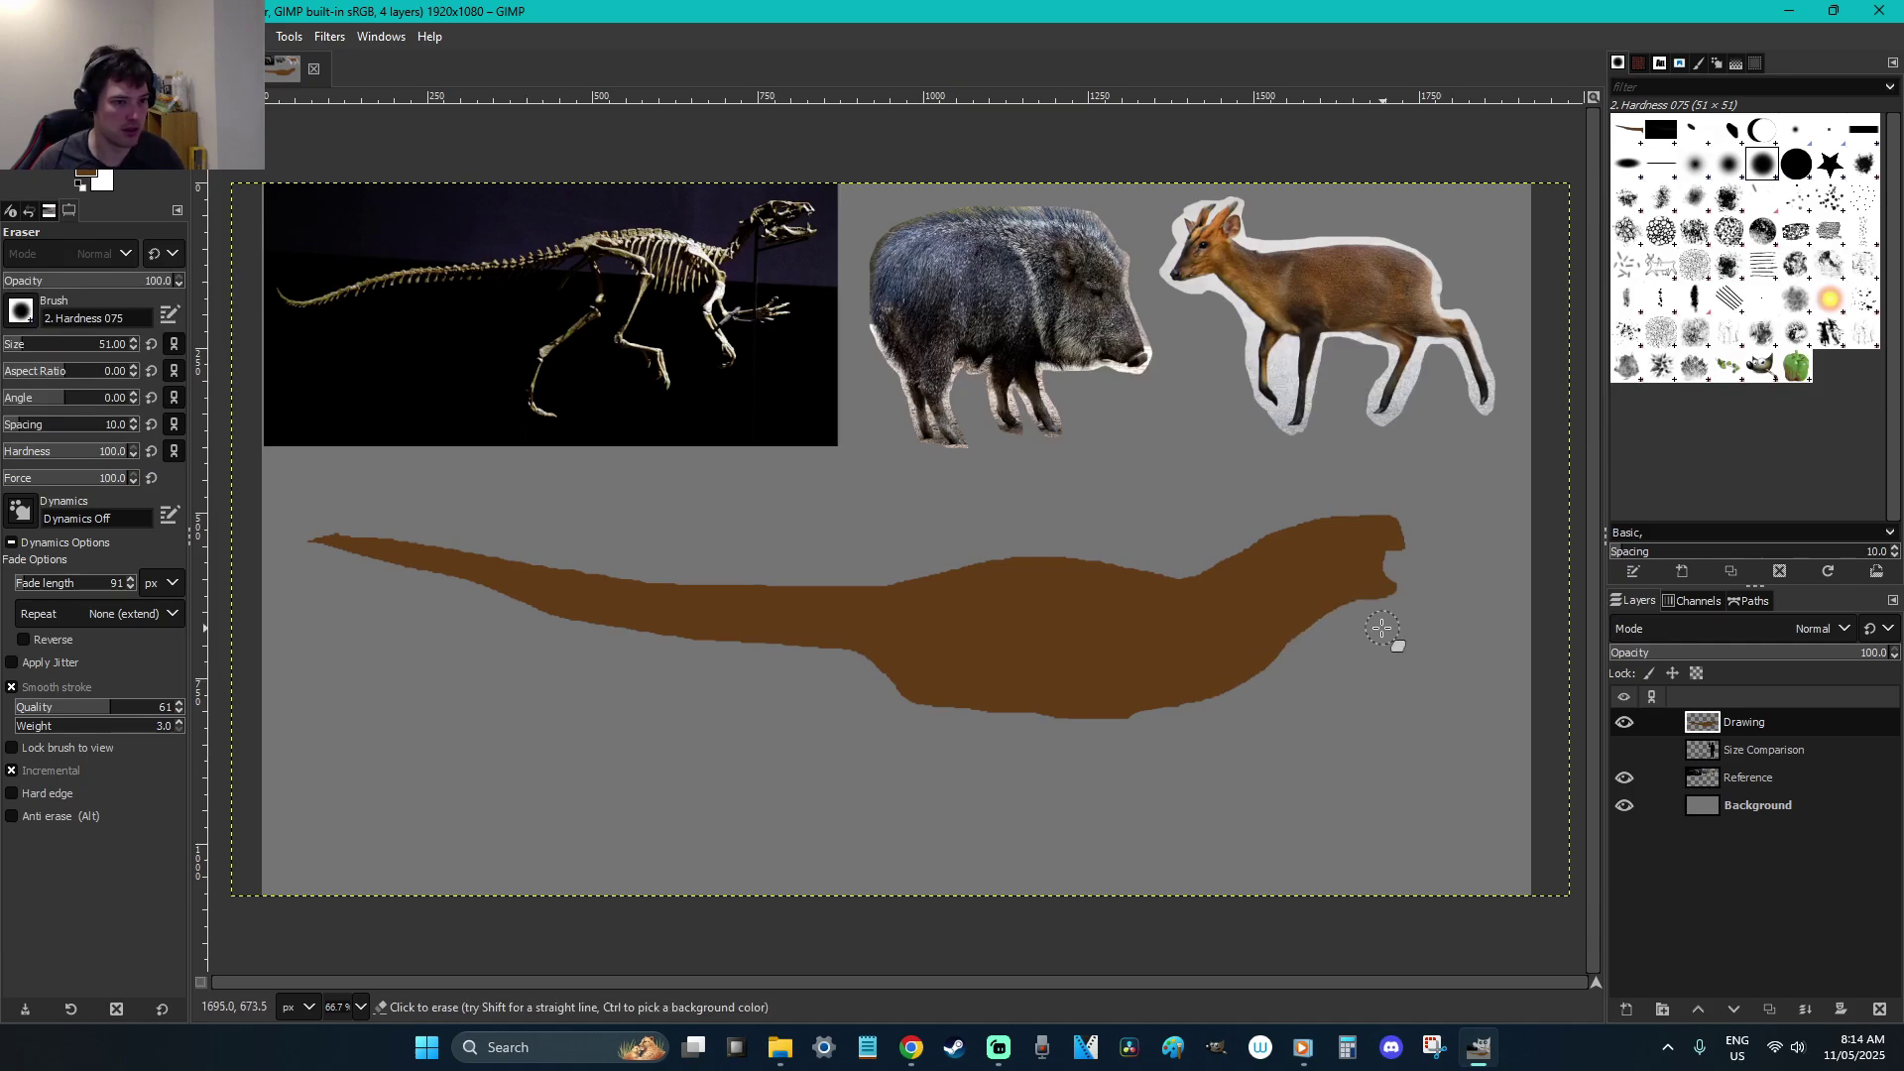
pyautogui.moveTo(1303, 630); pyautogui.dragTo(1276, 714)
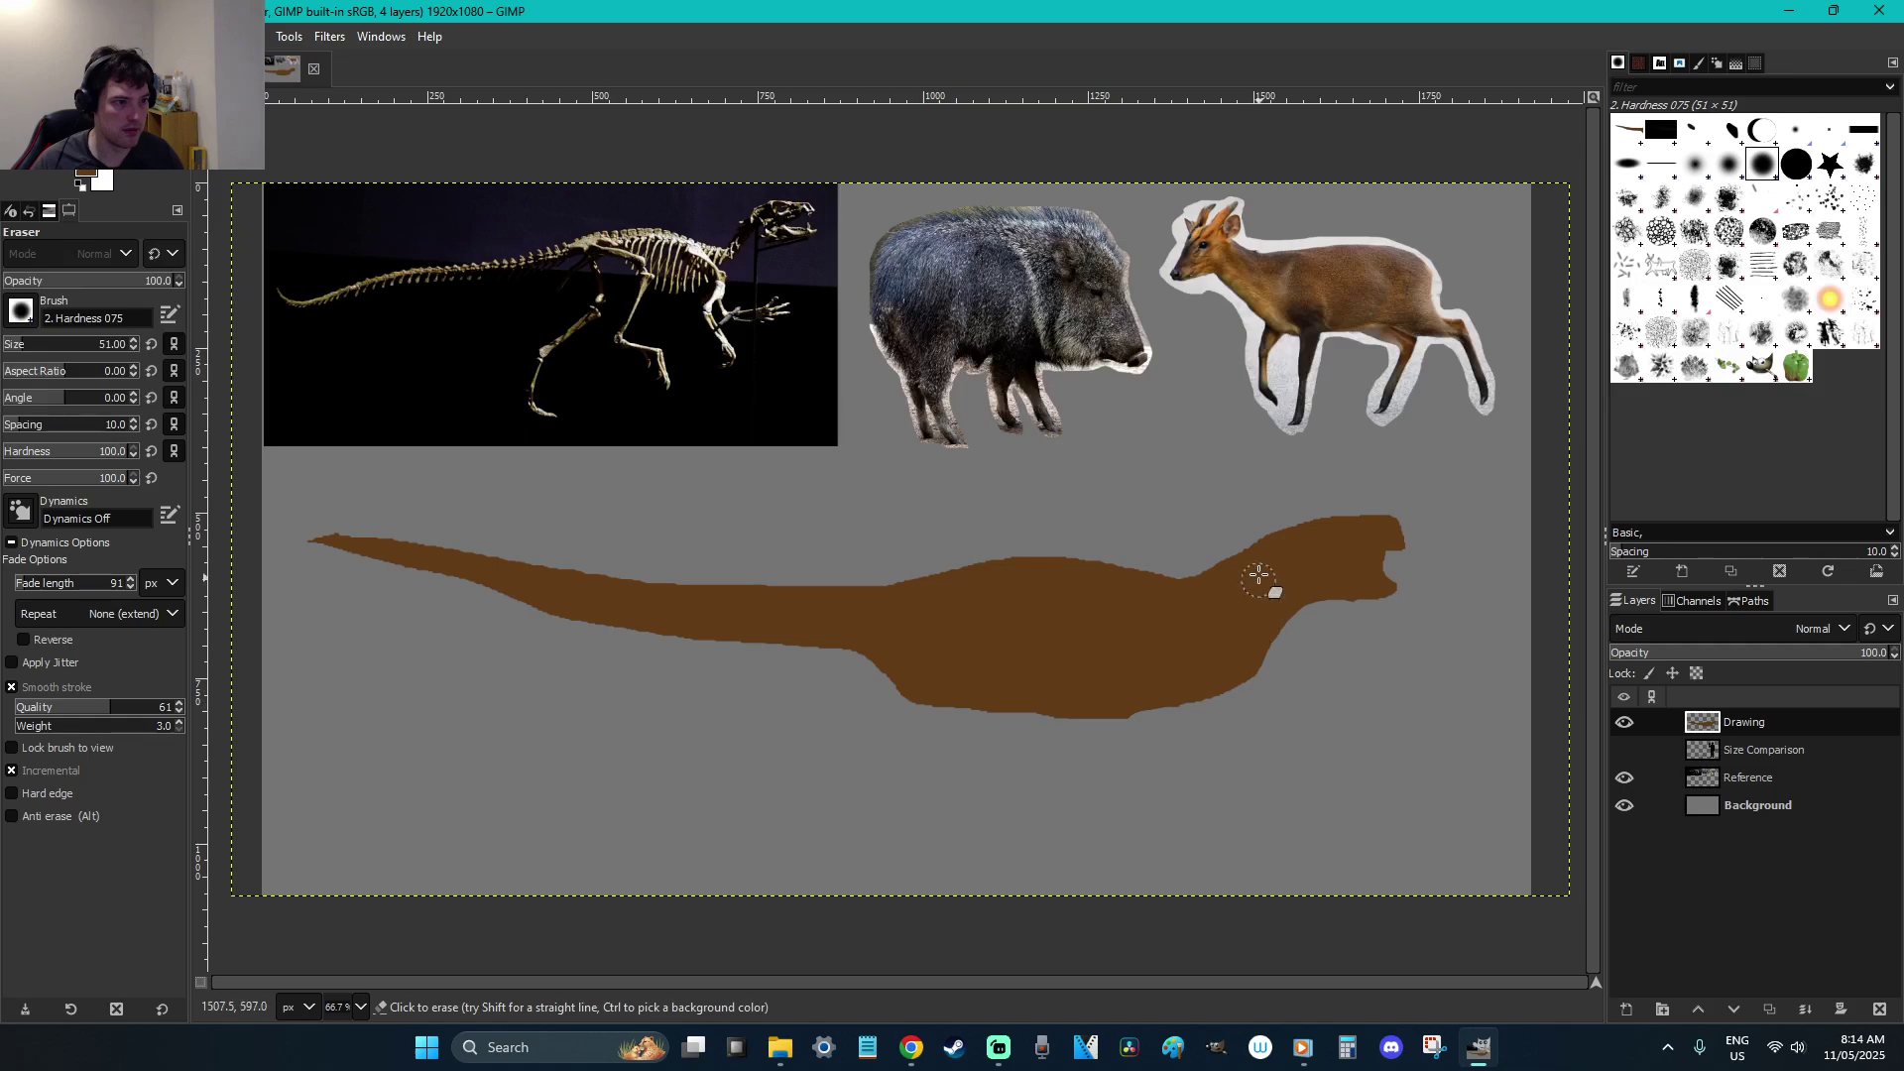
pyautogui.moveTo(1298, 508); pyautogui.dragTo(1190, 563)
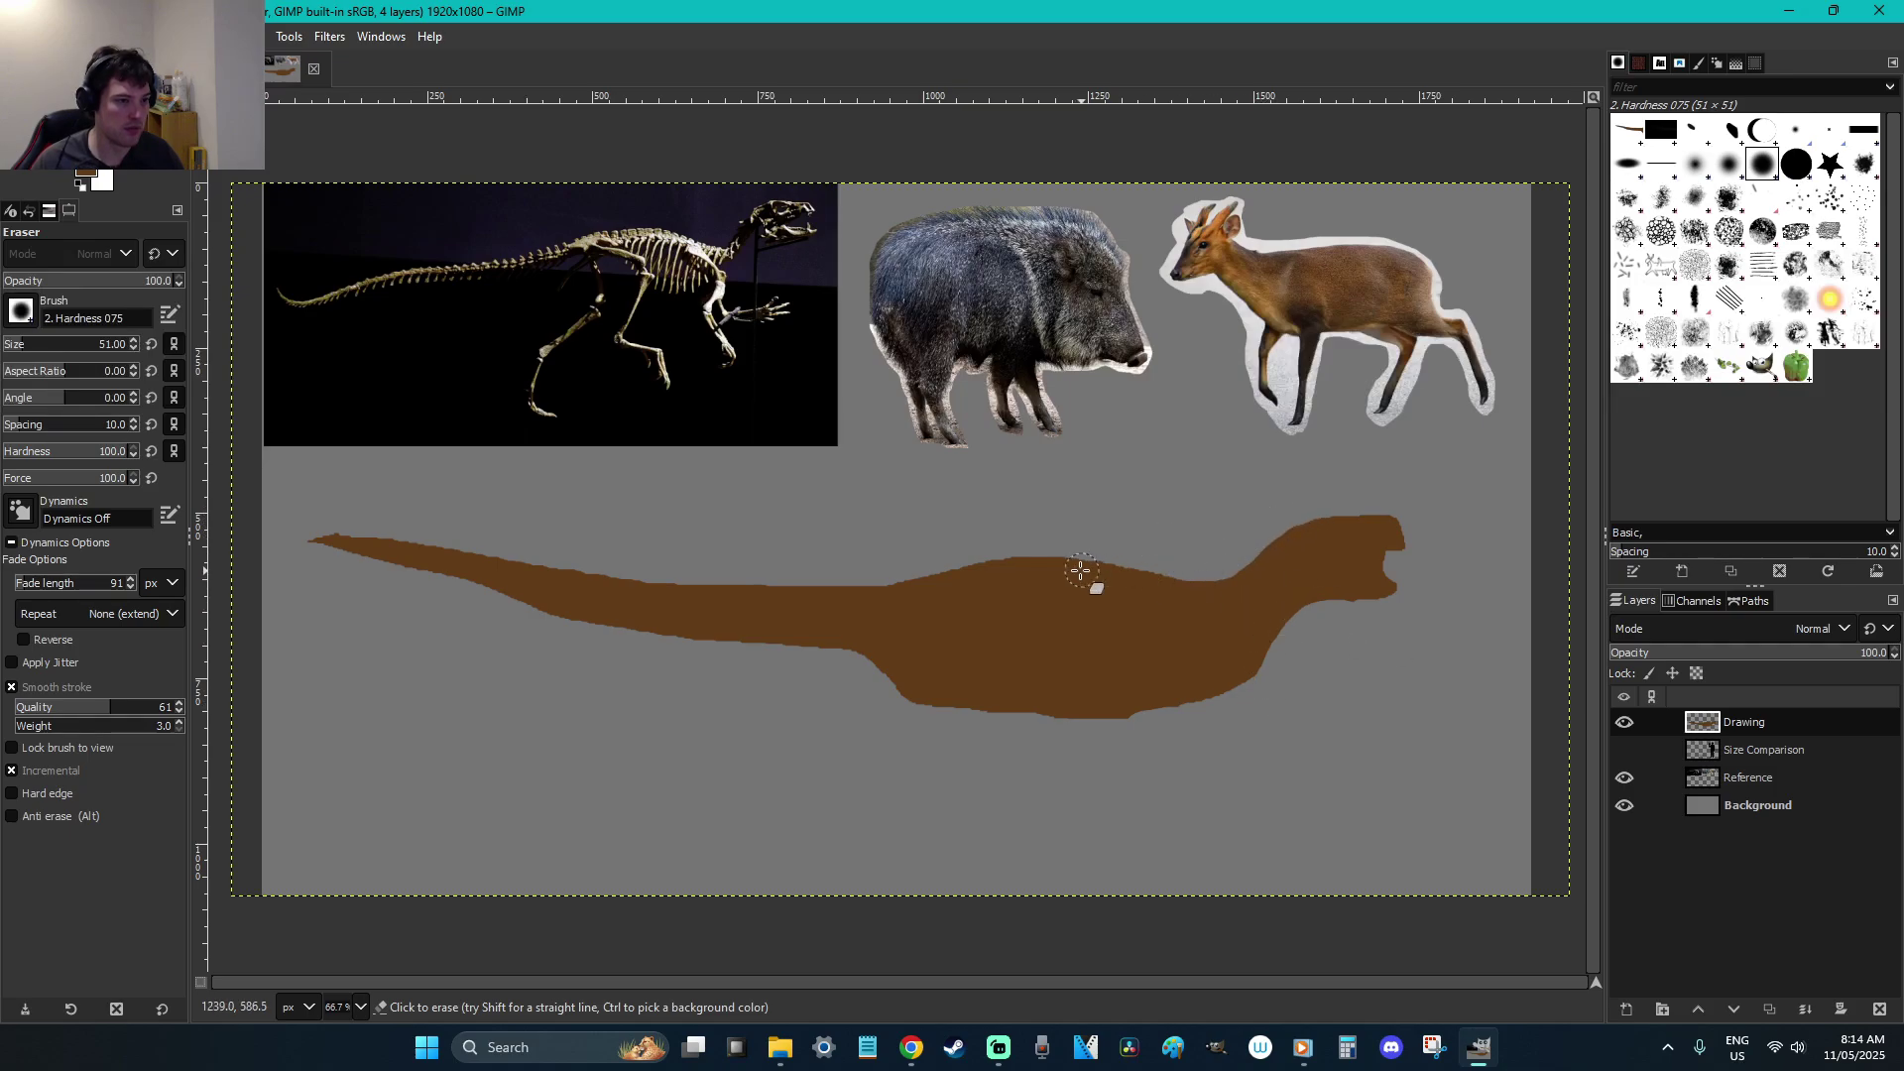
# Cut out the head and neck and paste them back slightly closer to the body, overlapping the torso
pyautogui.press('r')
pyautogui.moveTo(1428, 781); pyautogui.dragTo(1169, 489)
pyautogui.hotkey('ctrl', 'x')
pyautogui.hotkey('ctrl', 'v')
pyautogui.moveTo(877, 535); pyautogui.dragTo(1214, 623)
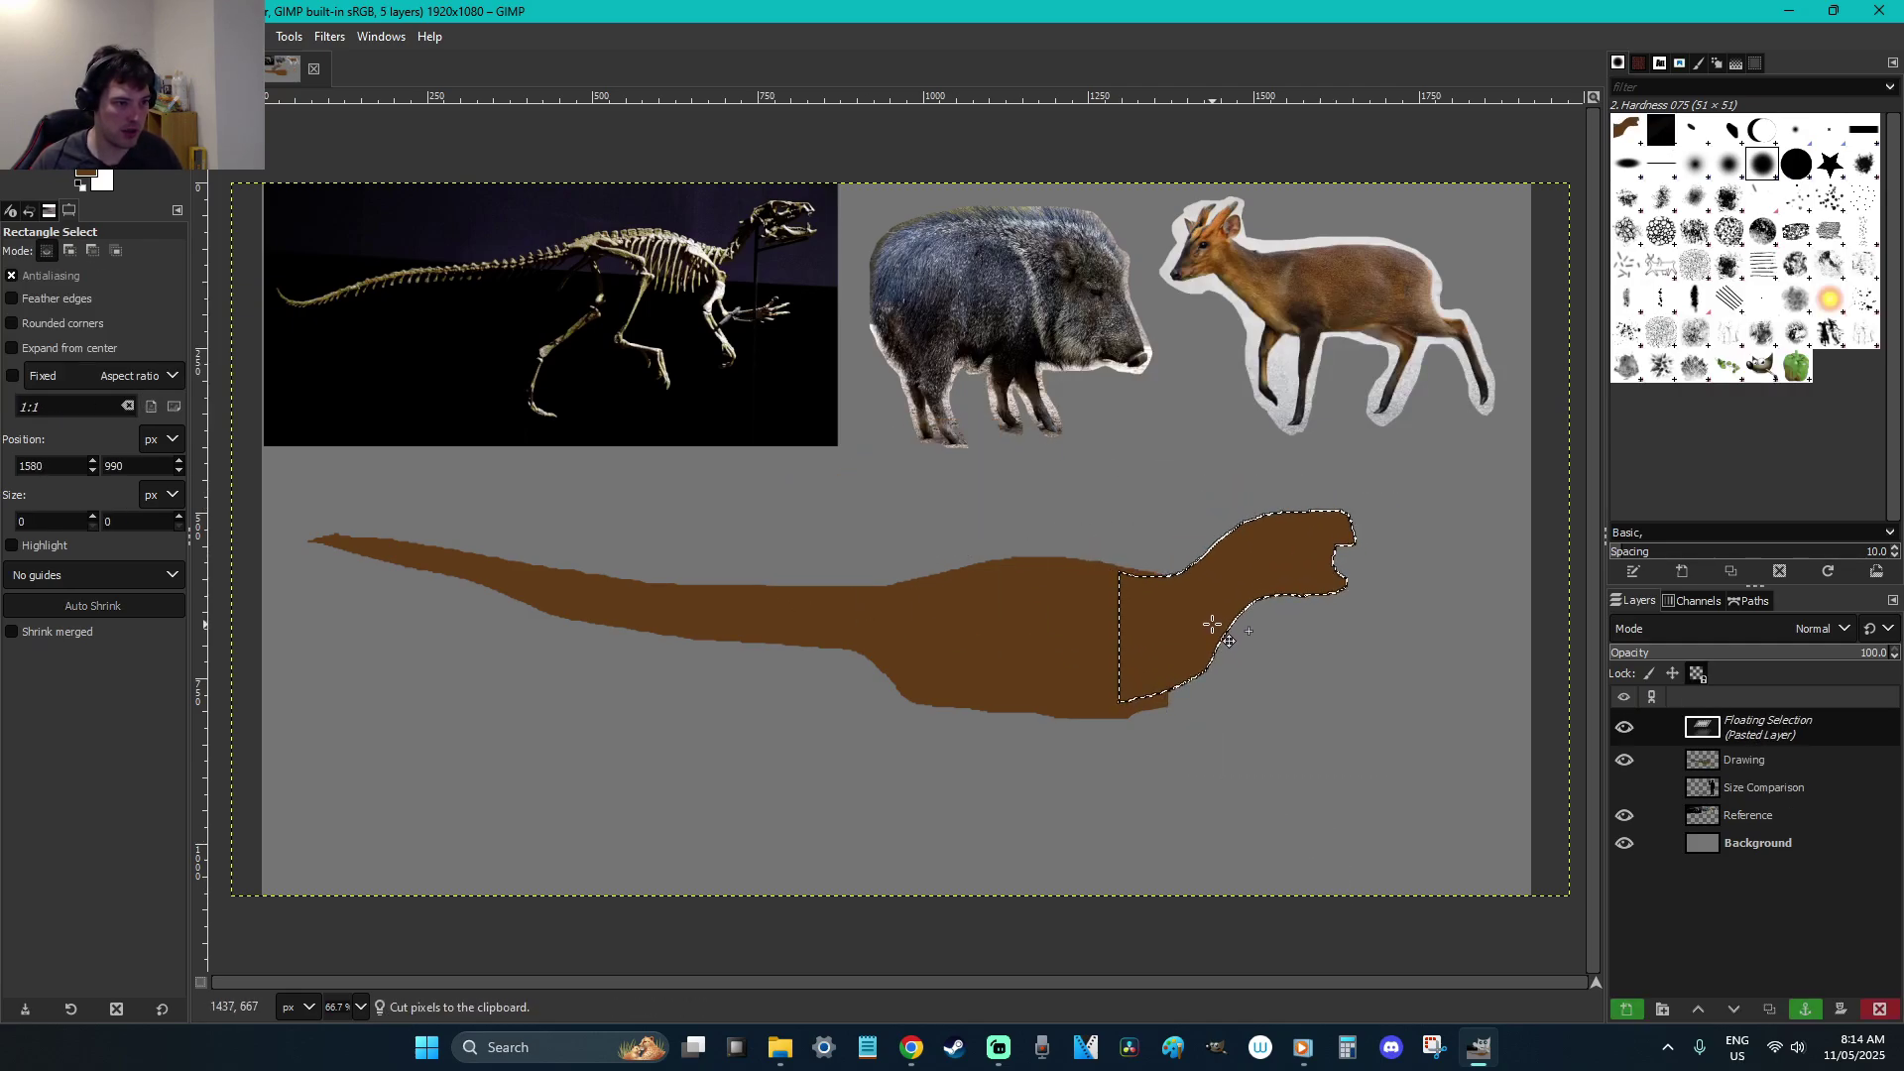
pyautogui.click(1281, 731)
# Erase the jagged seam under the chest and belly, and smooth the underside of the tail
pyautogui.hotkey('shift', 'e')
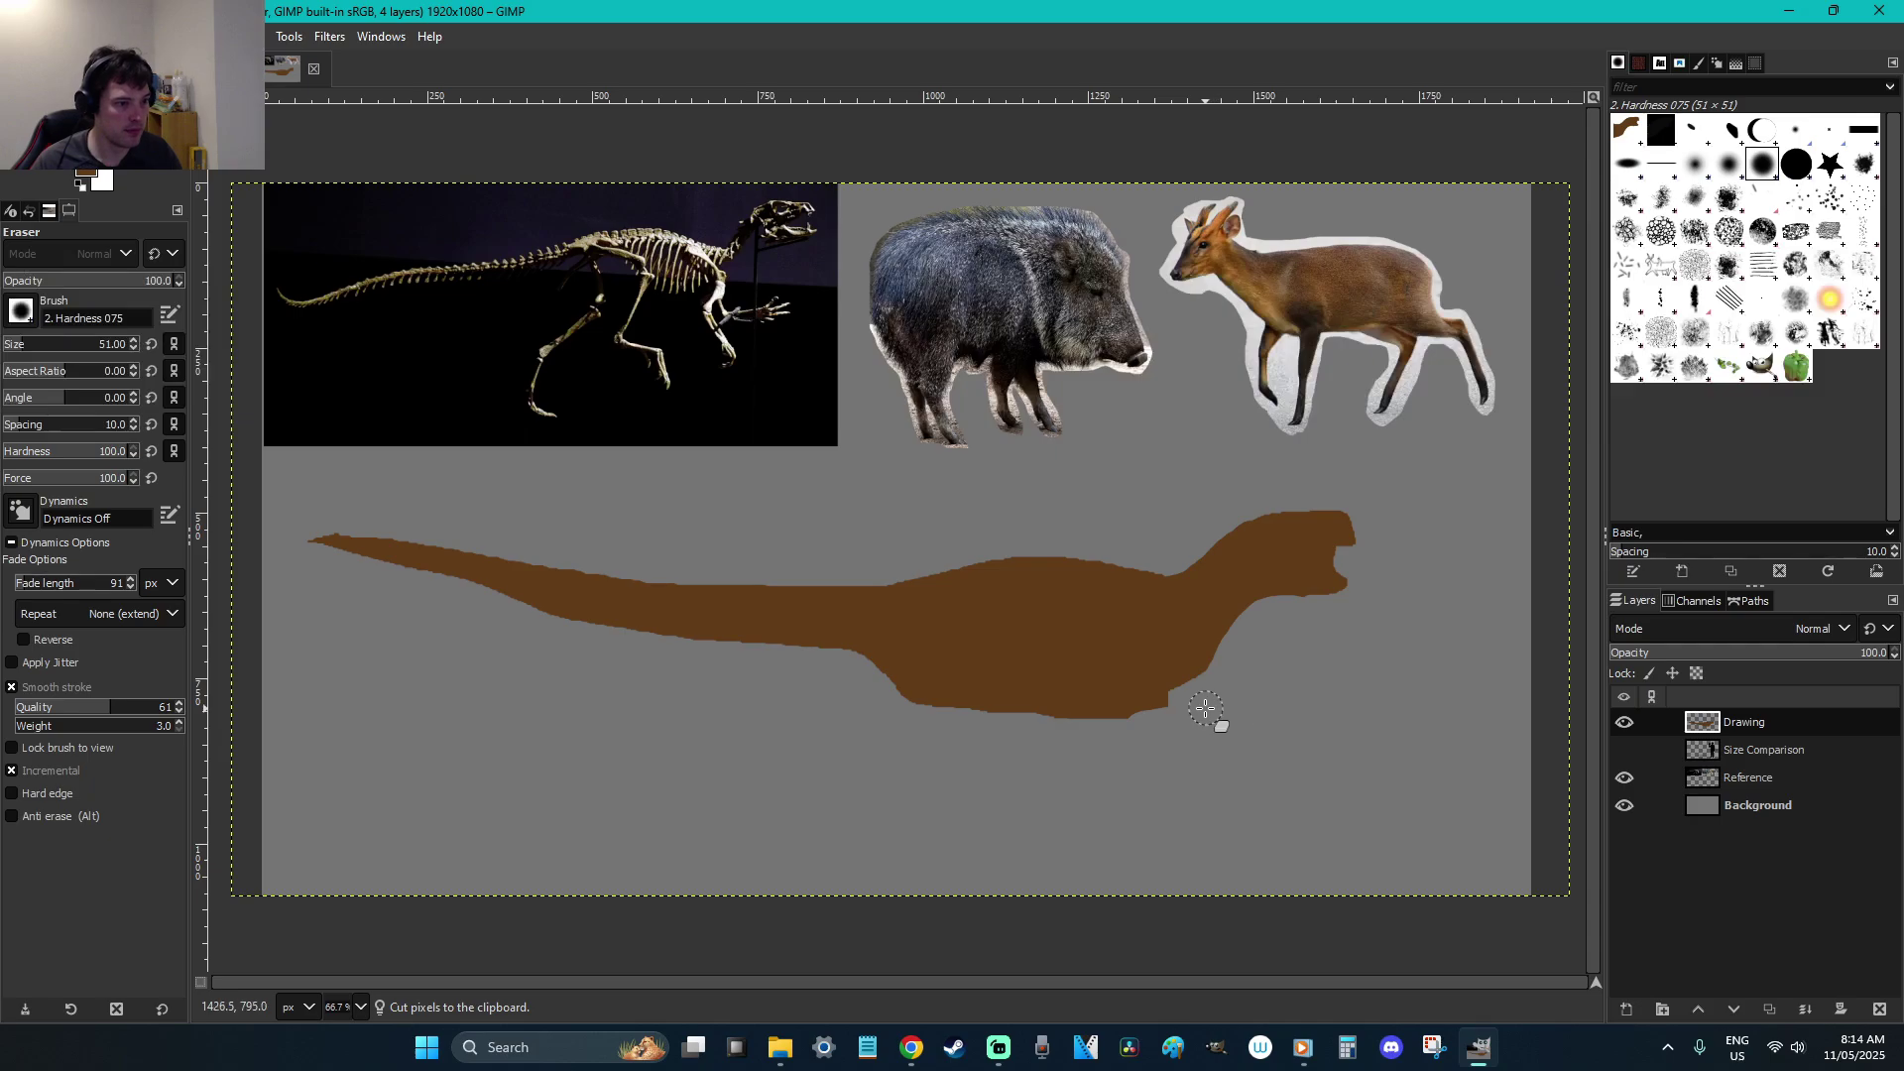
pyautogui.moveTo(1112, 727); pyautogui.dragTo(896, 734)
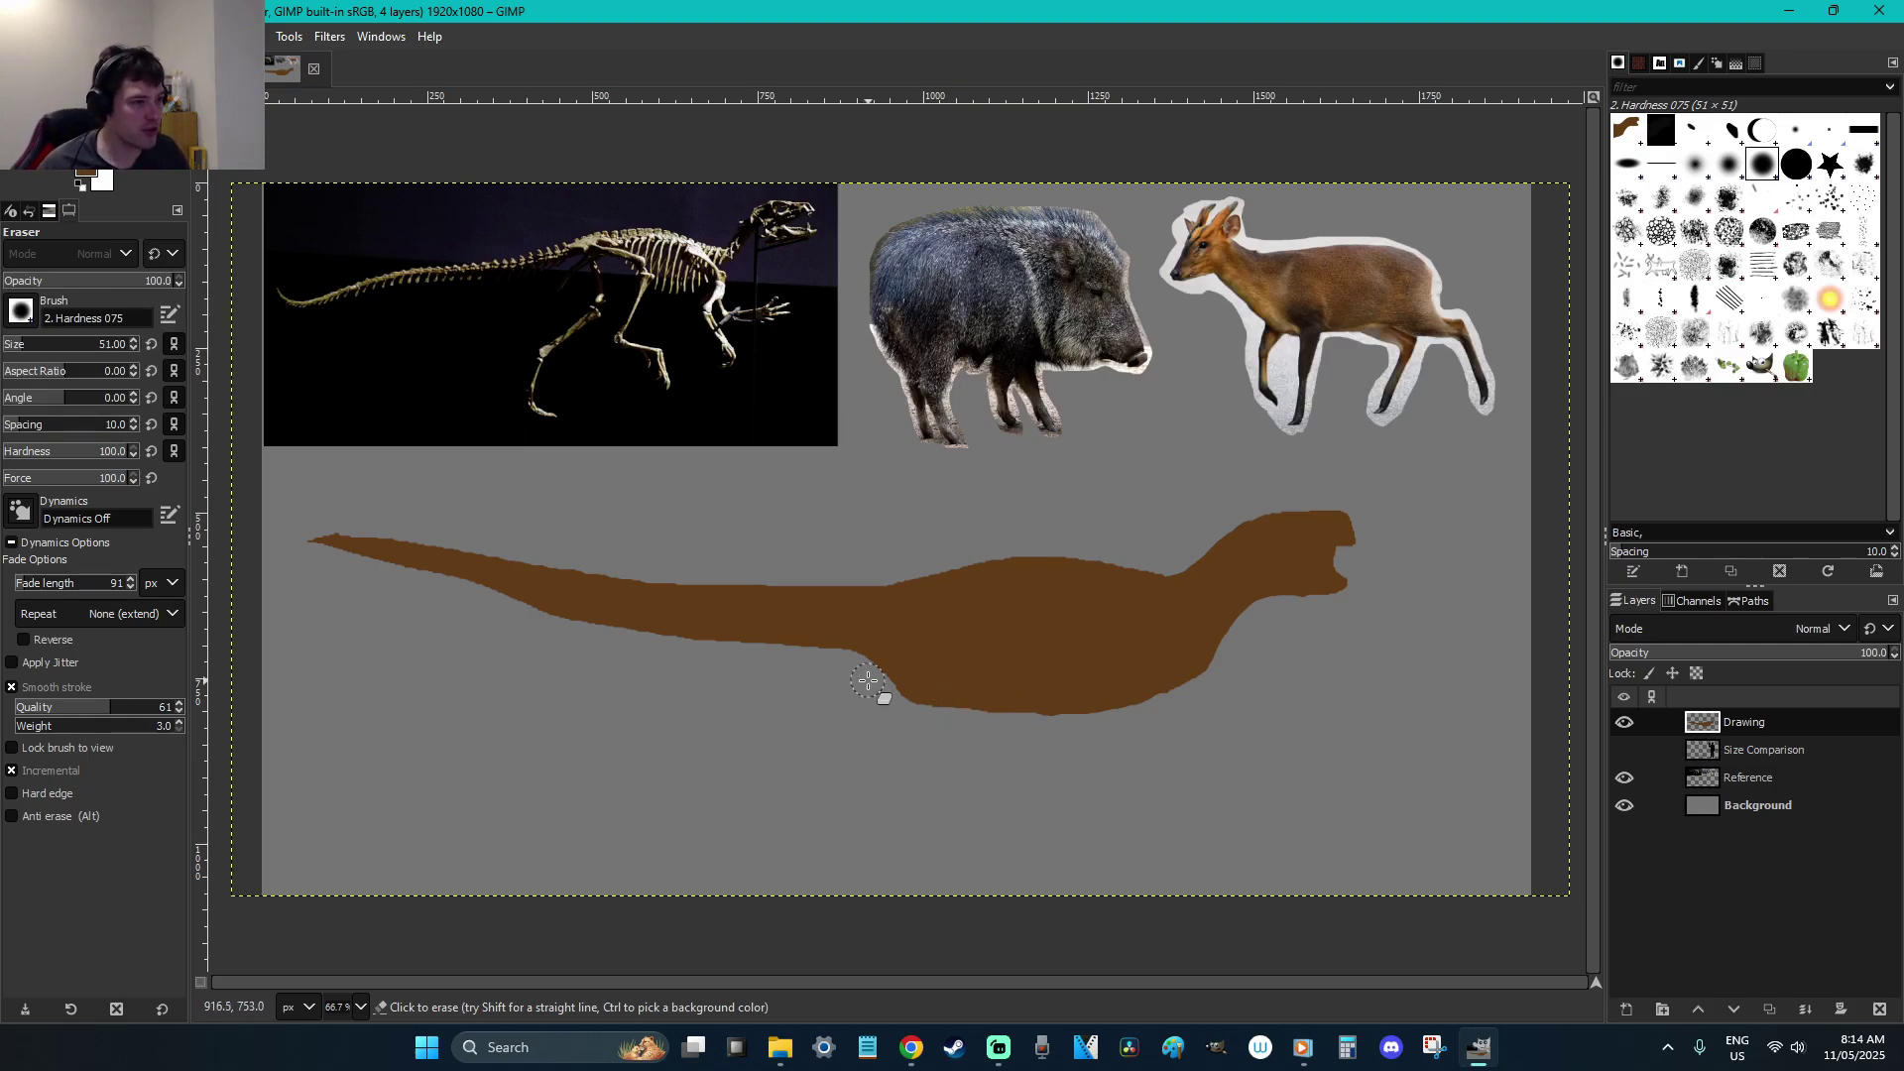
pyautogui.press('r')
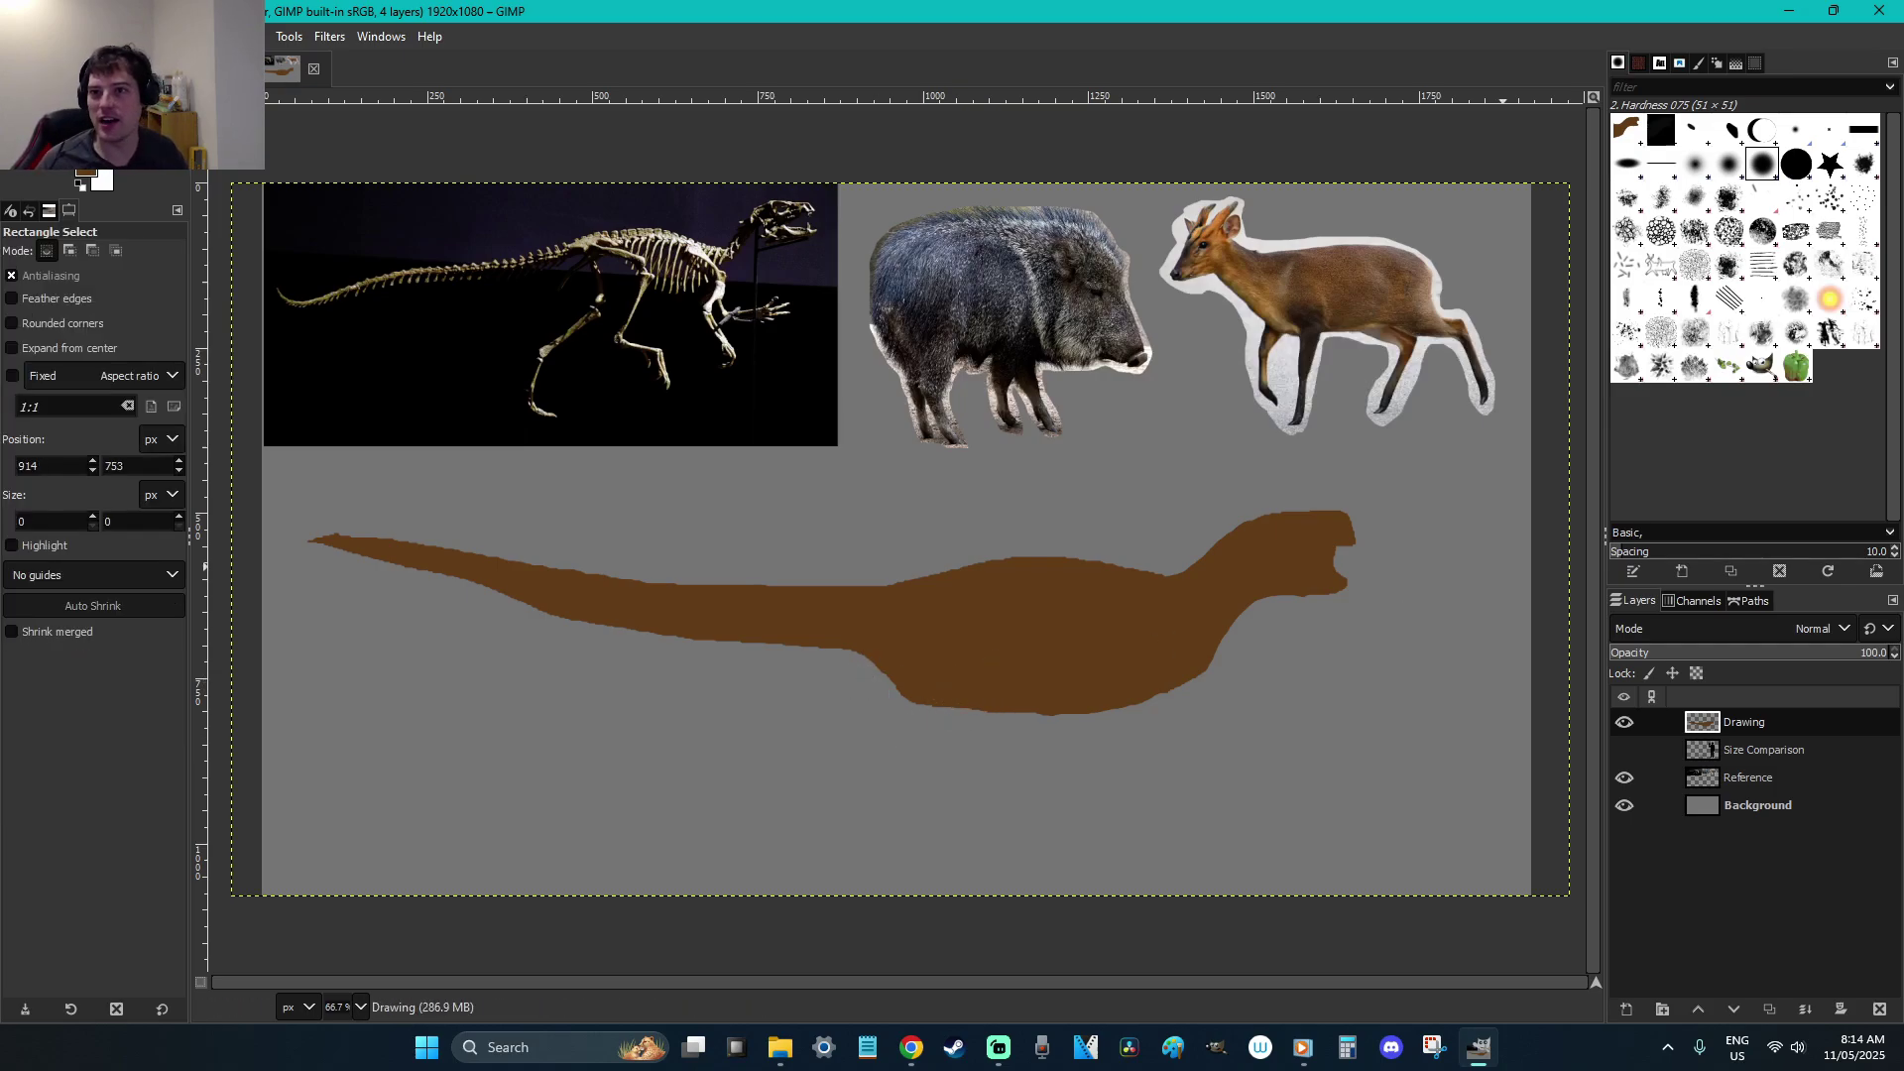
pyautogui.click(1133, 462)
pyautogui.hotkey('shift', 'e')
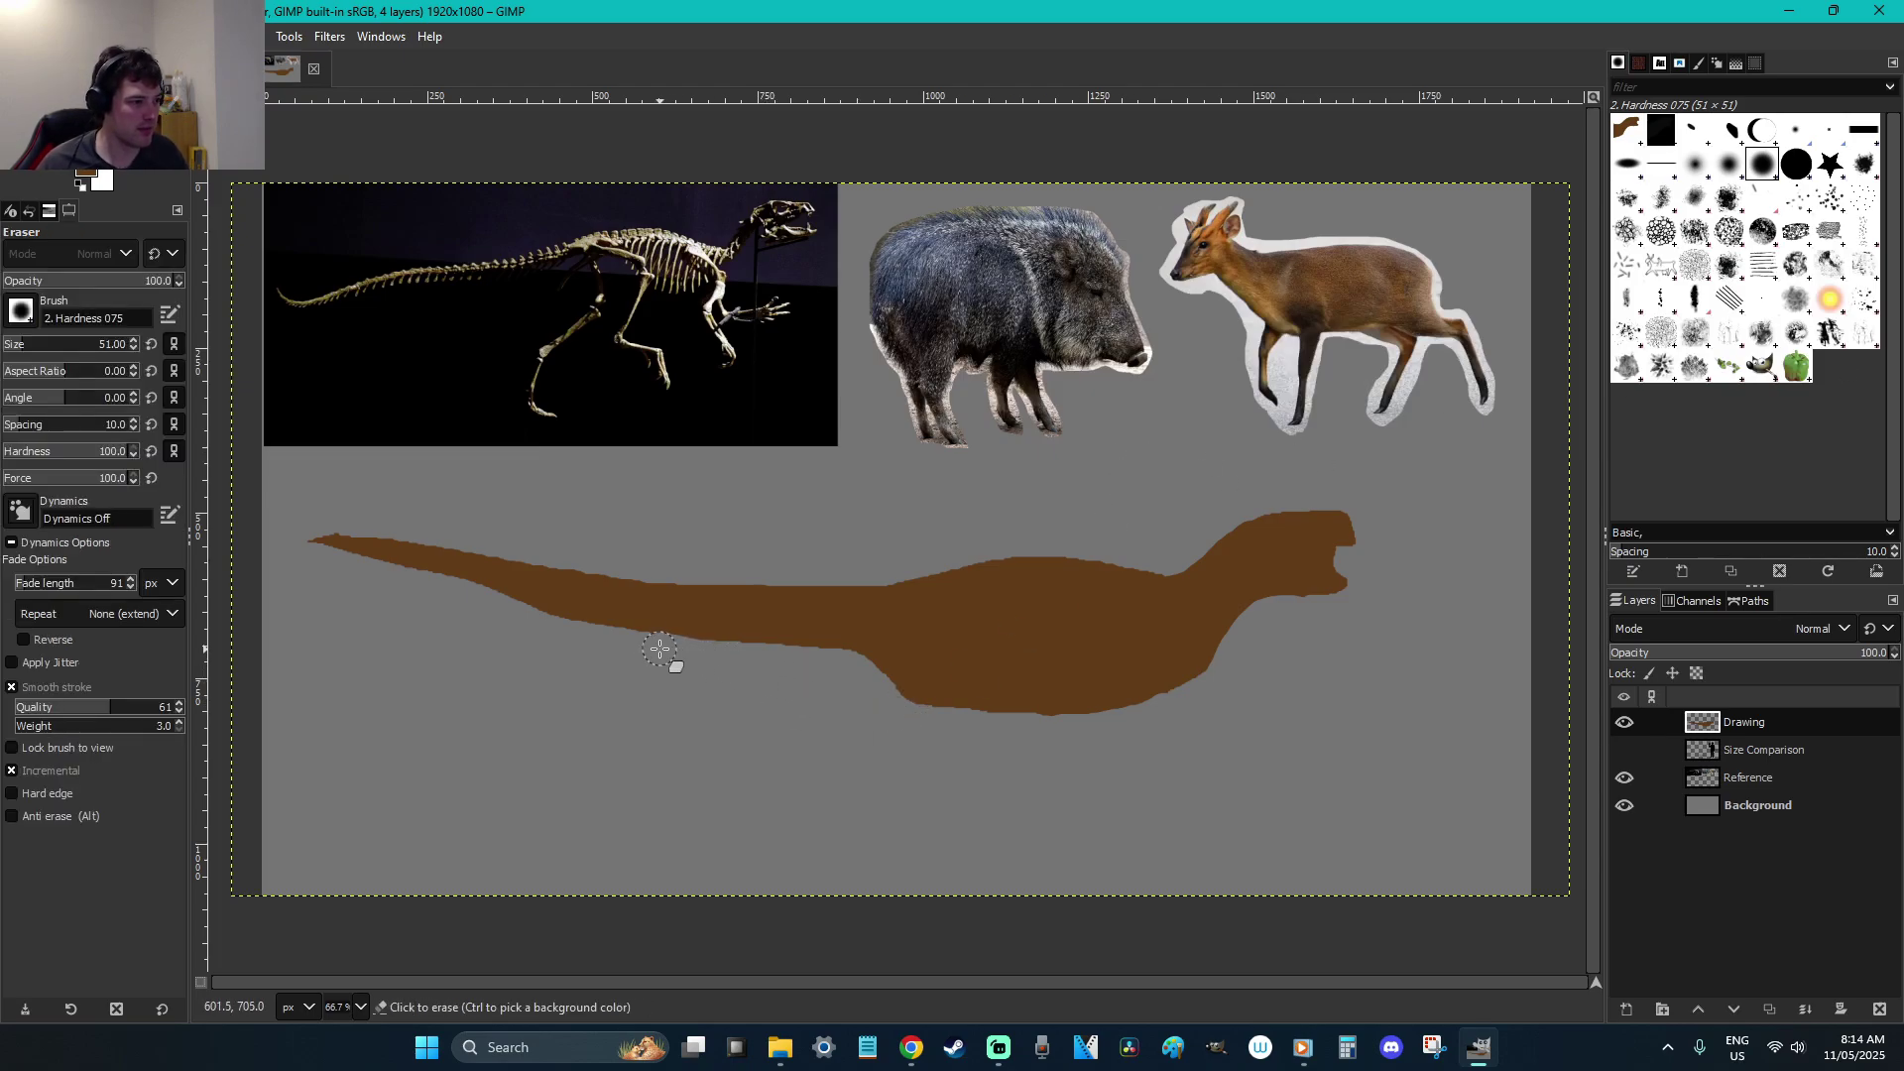
pyautogui.click(467, 616)
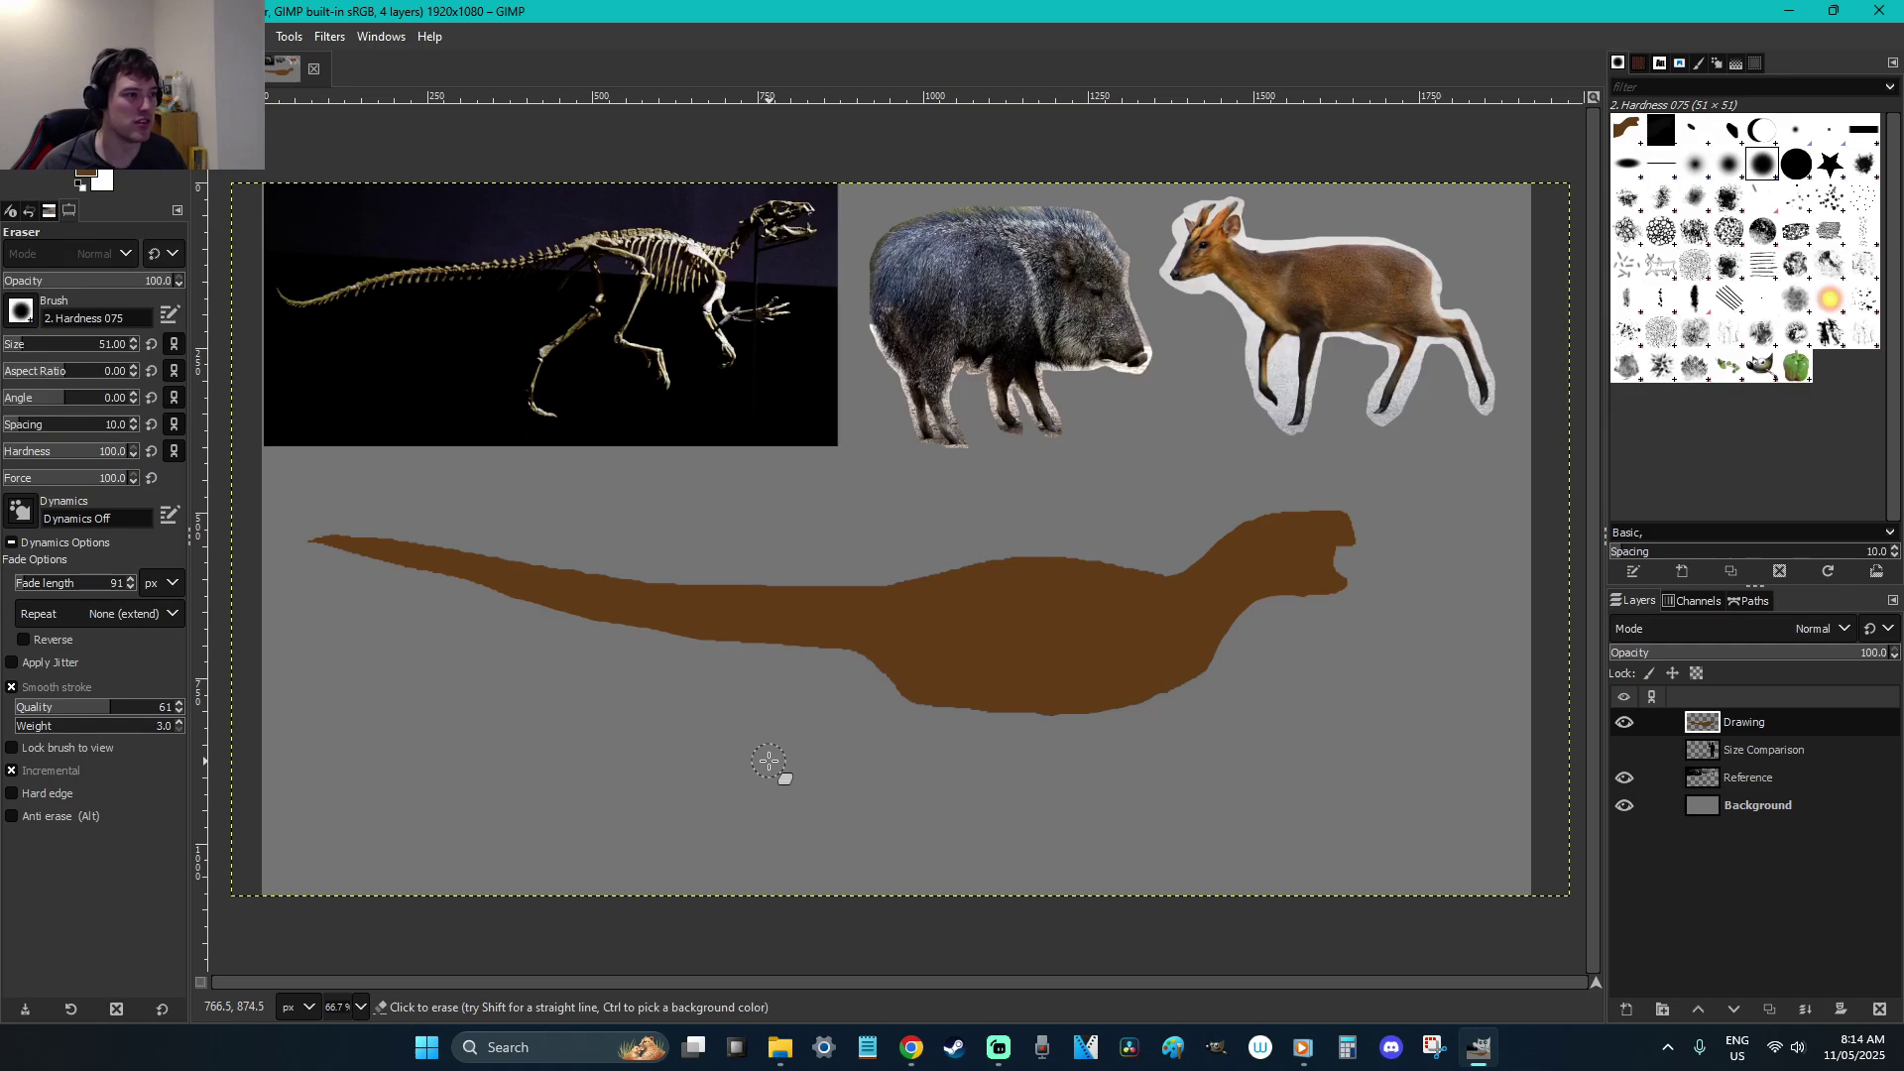
# Paint brown under the tail base with the Paintbrush to soften its transition into the belly
pyautogui.press('z')
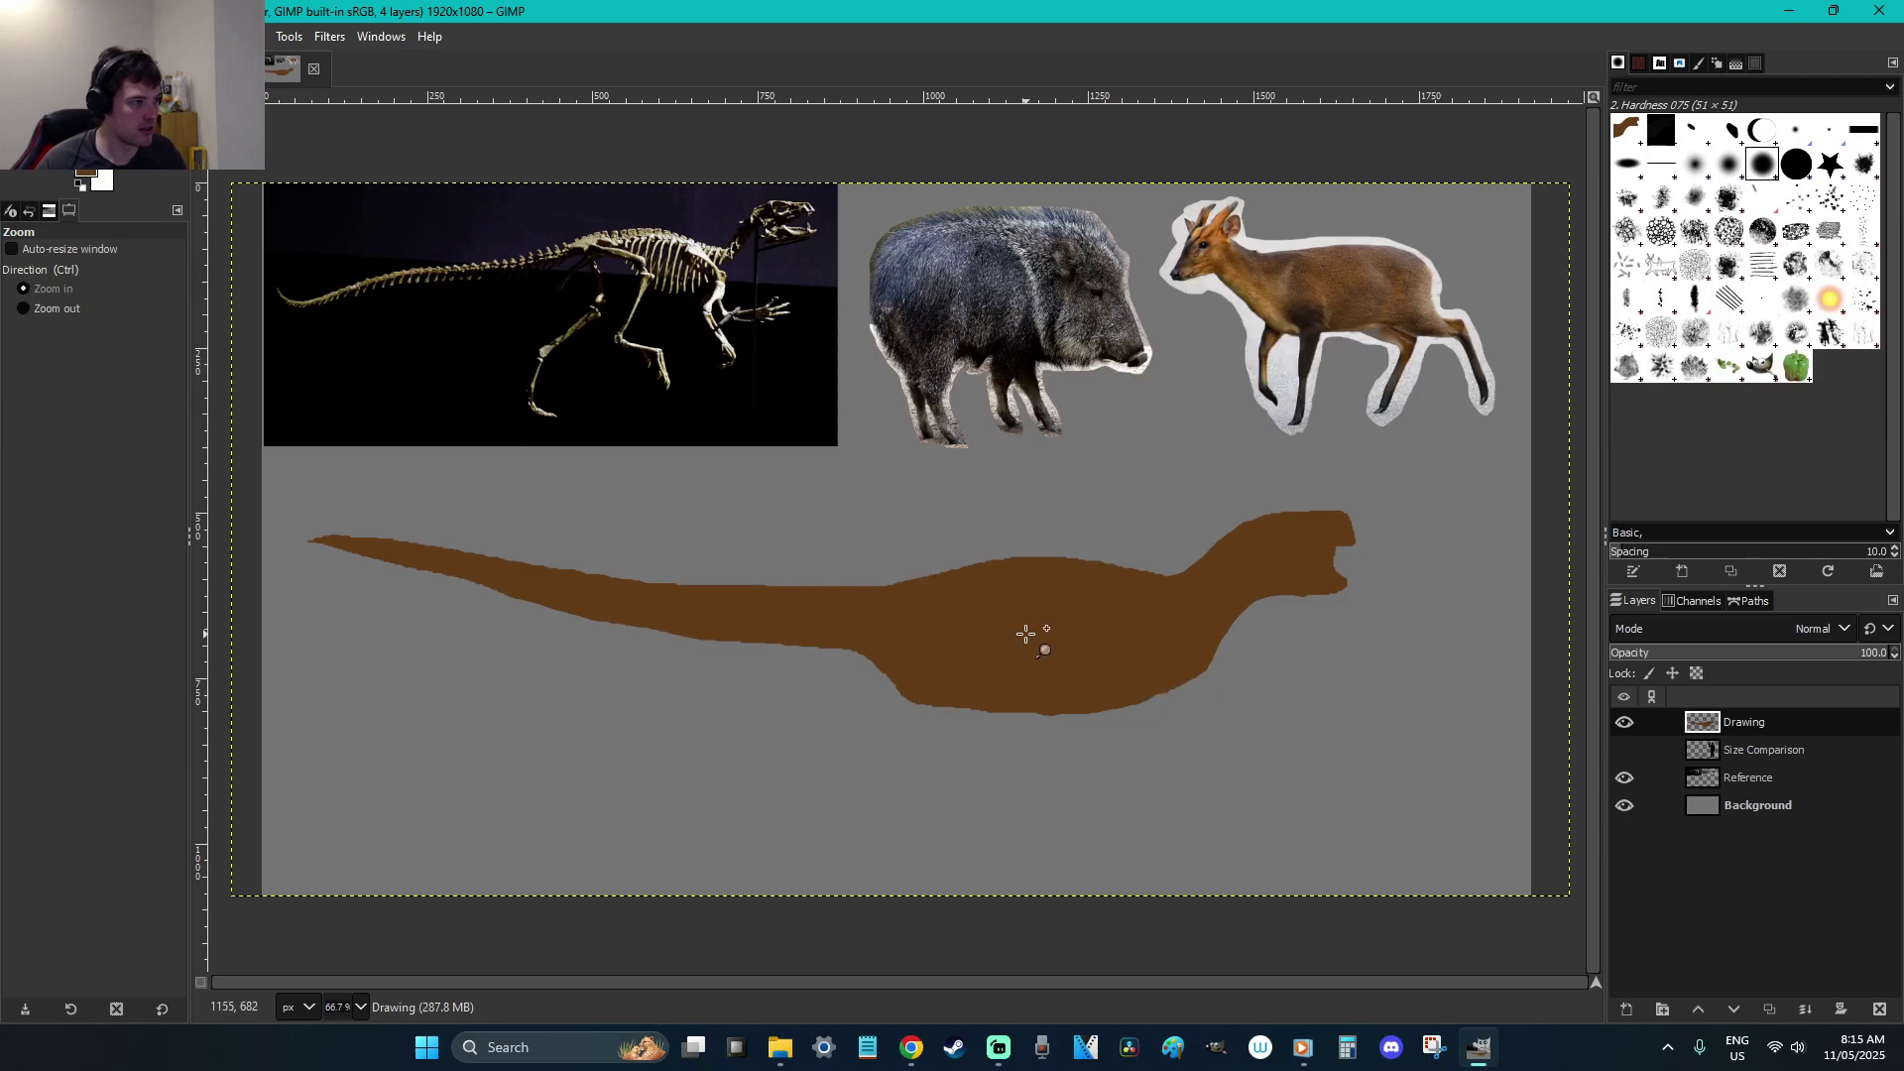
pyautogui.press('p')
pyautogui.moveTo(913, 680); pyautogui.dragTo(808, 630)
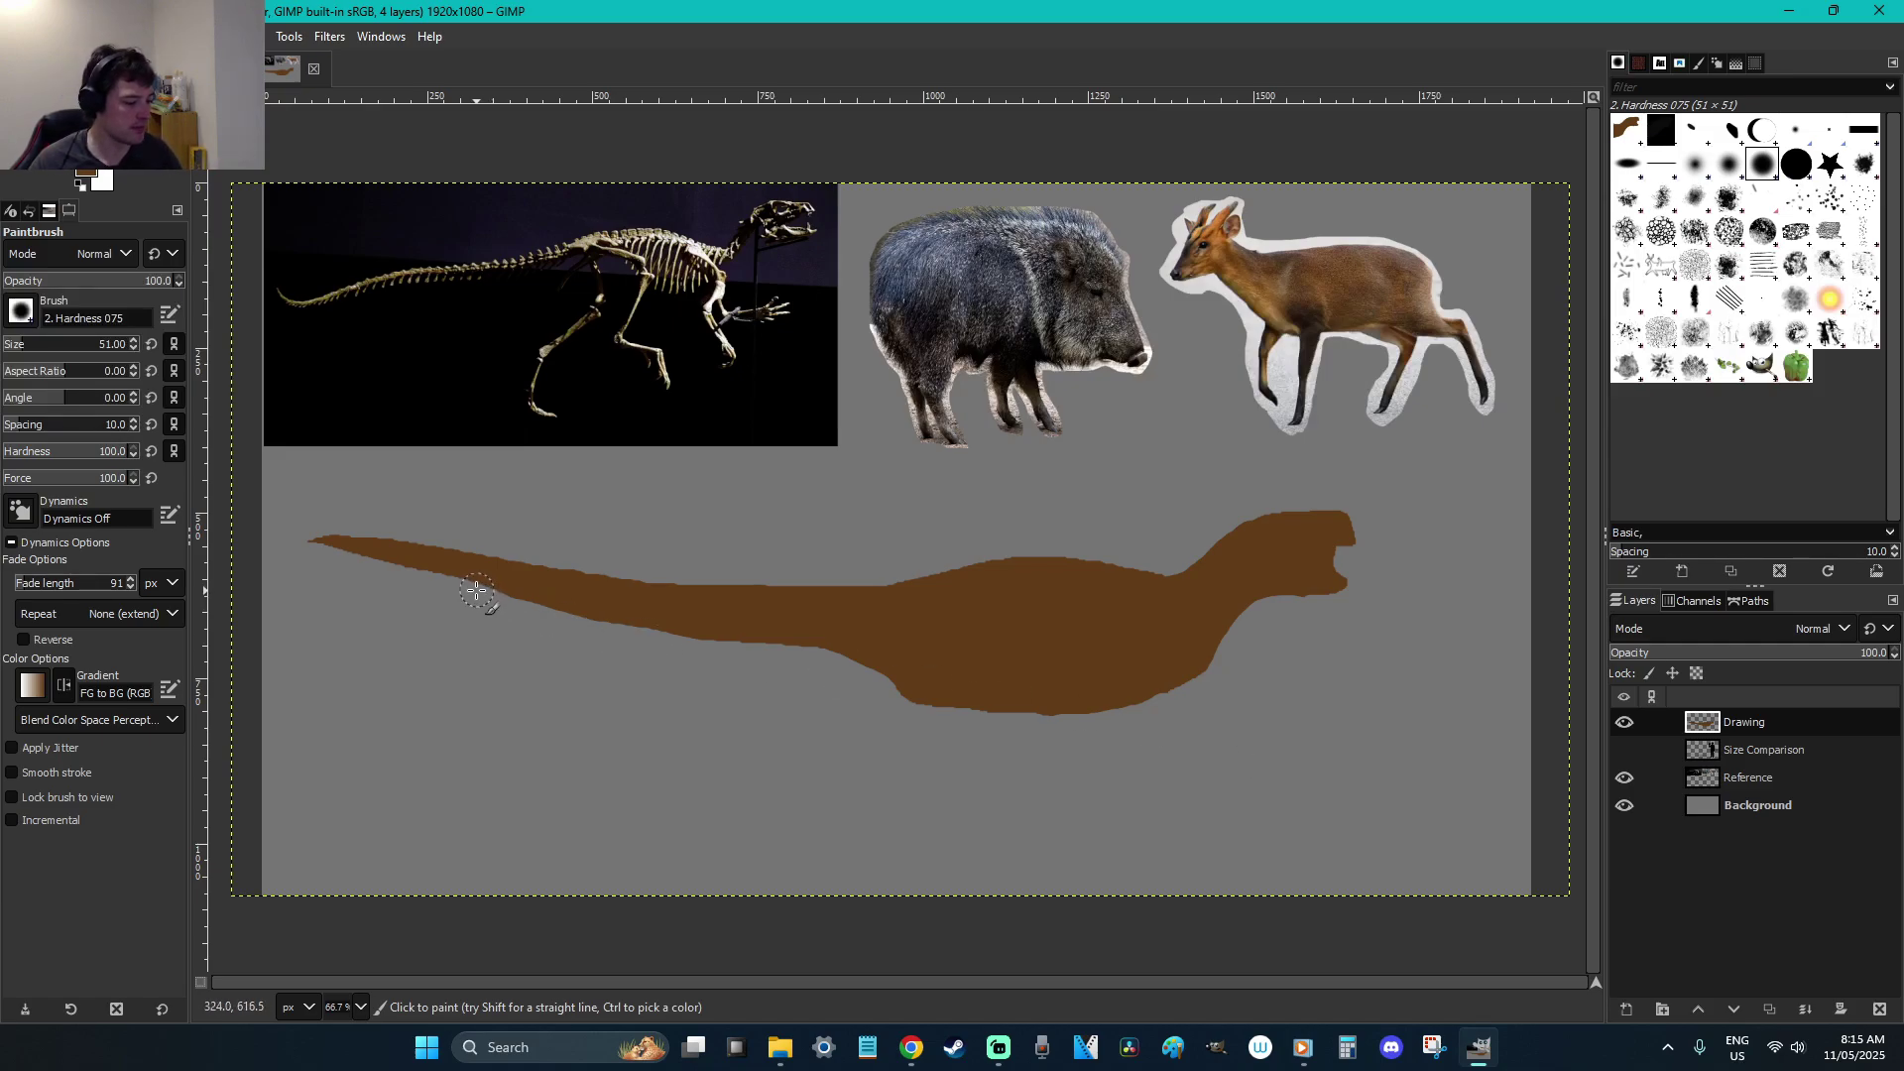
# Cut out the whole silhouette, paste it back slightly further right to make room for the tail tip, and anchor it
pyautogui.press('r')
pyautogui.moveTo(1441, 805); pyautogui.dragTo(265, 455)
pyautogui.hotkey('ctrl', 'x')
pyautogui.hotkey('ctrl', 'v')
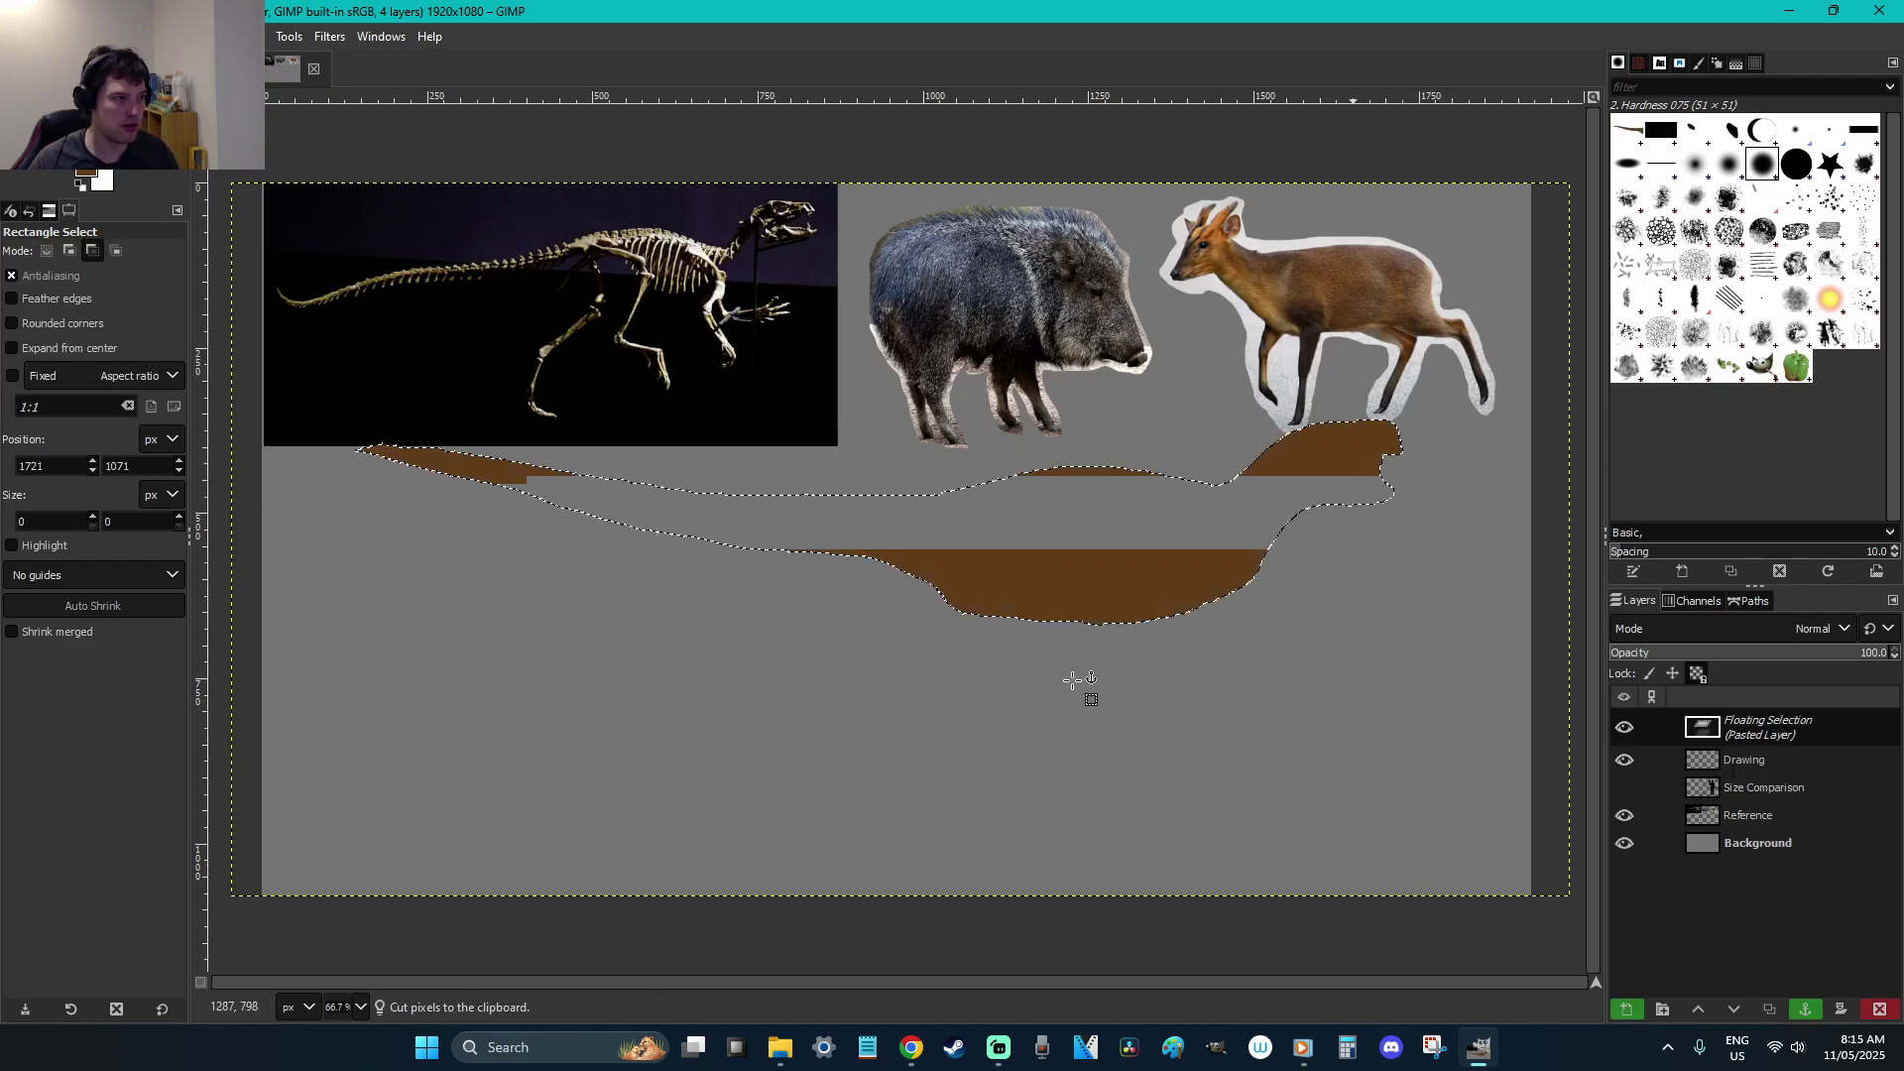
pyautogui.moveTo(1055, 561); pyautogui.dragTo(1048, 667)
pyautogui.hotkey('ctrl', 'h')
# Smooth the jagged upper and lower edges near the tail tip with the Eraser
pyautogui.press('z')
pyautogui.click(722, 677)
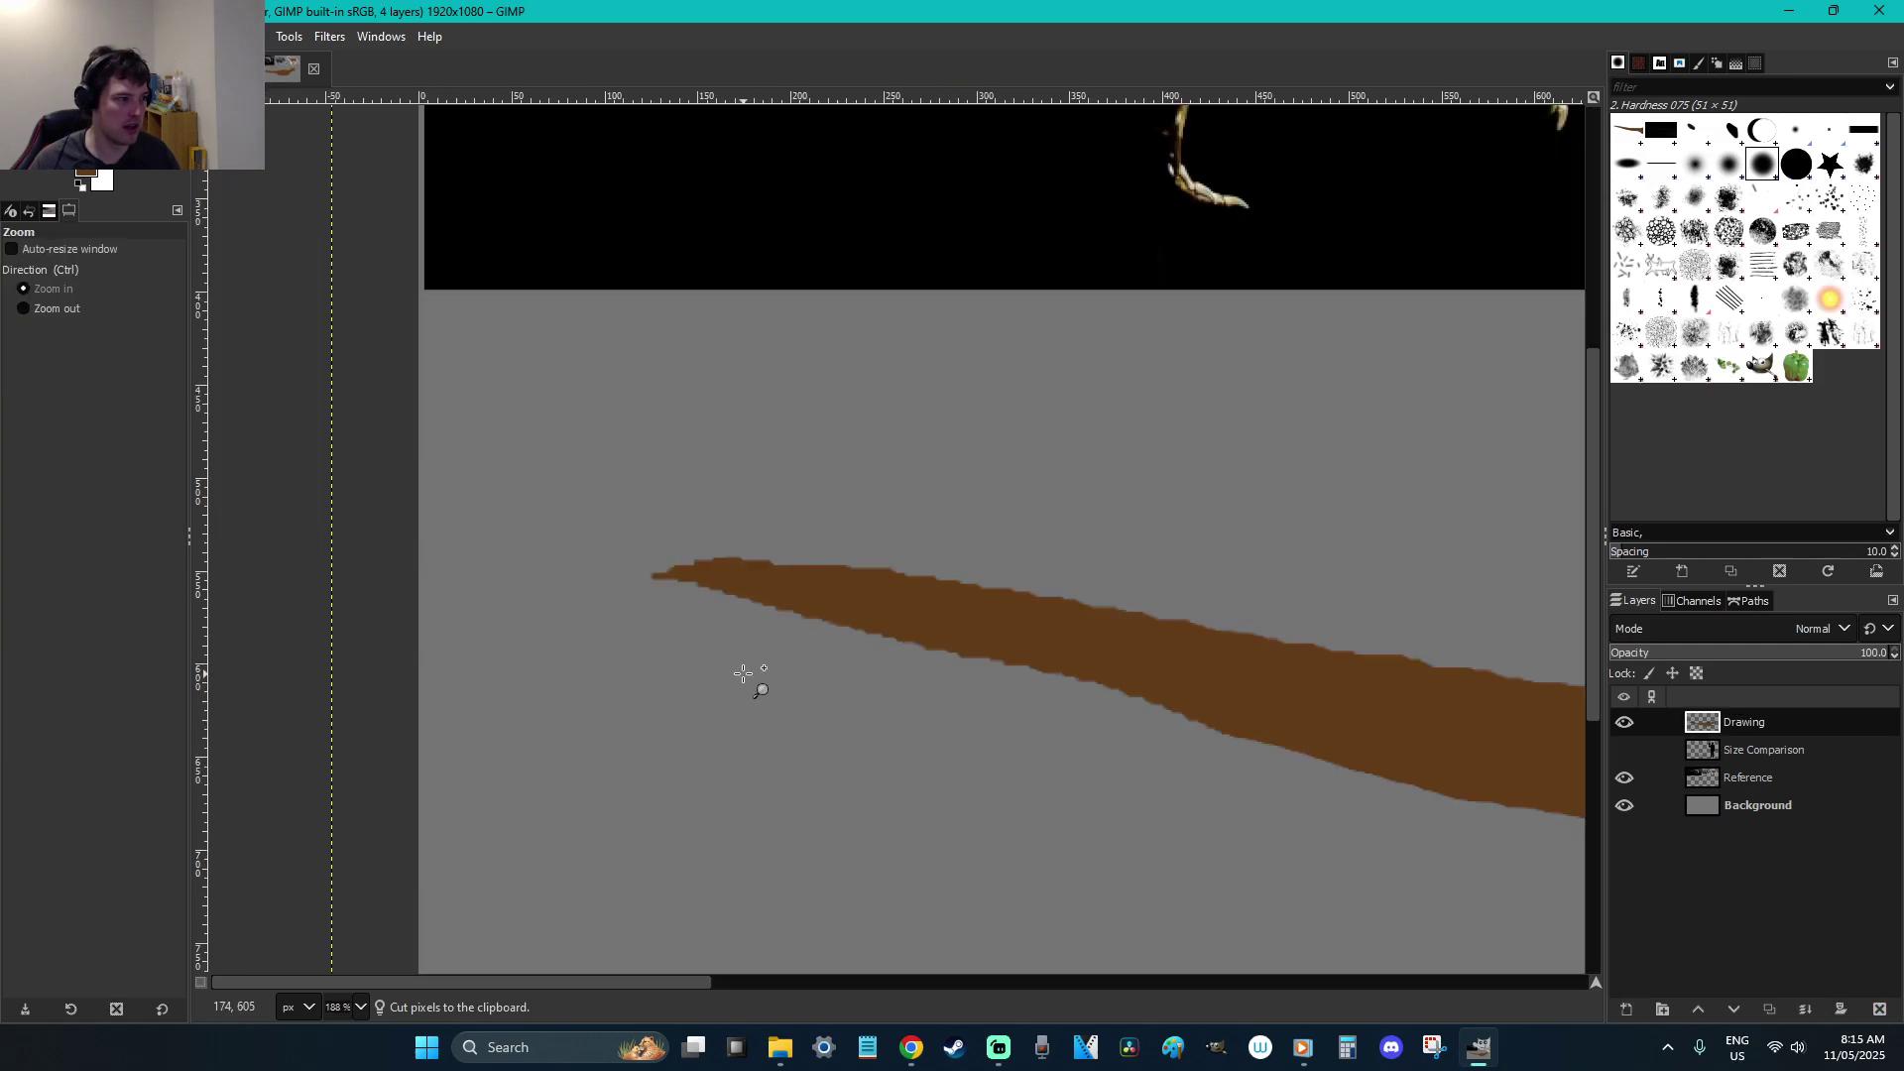
pyautogui.hotkey('shift', 'e')
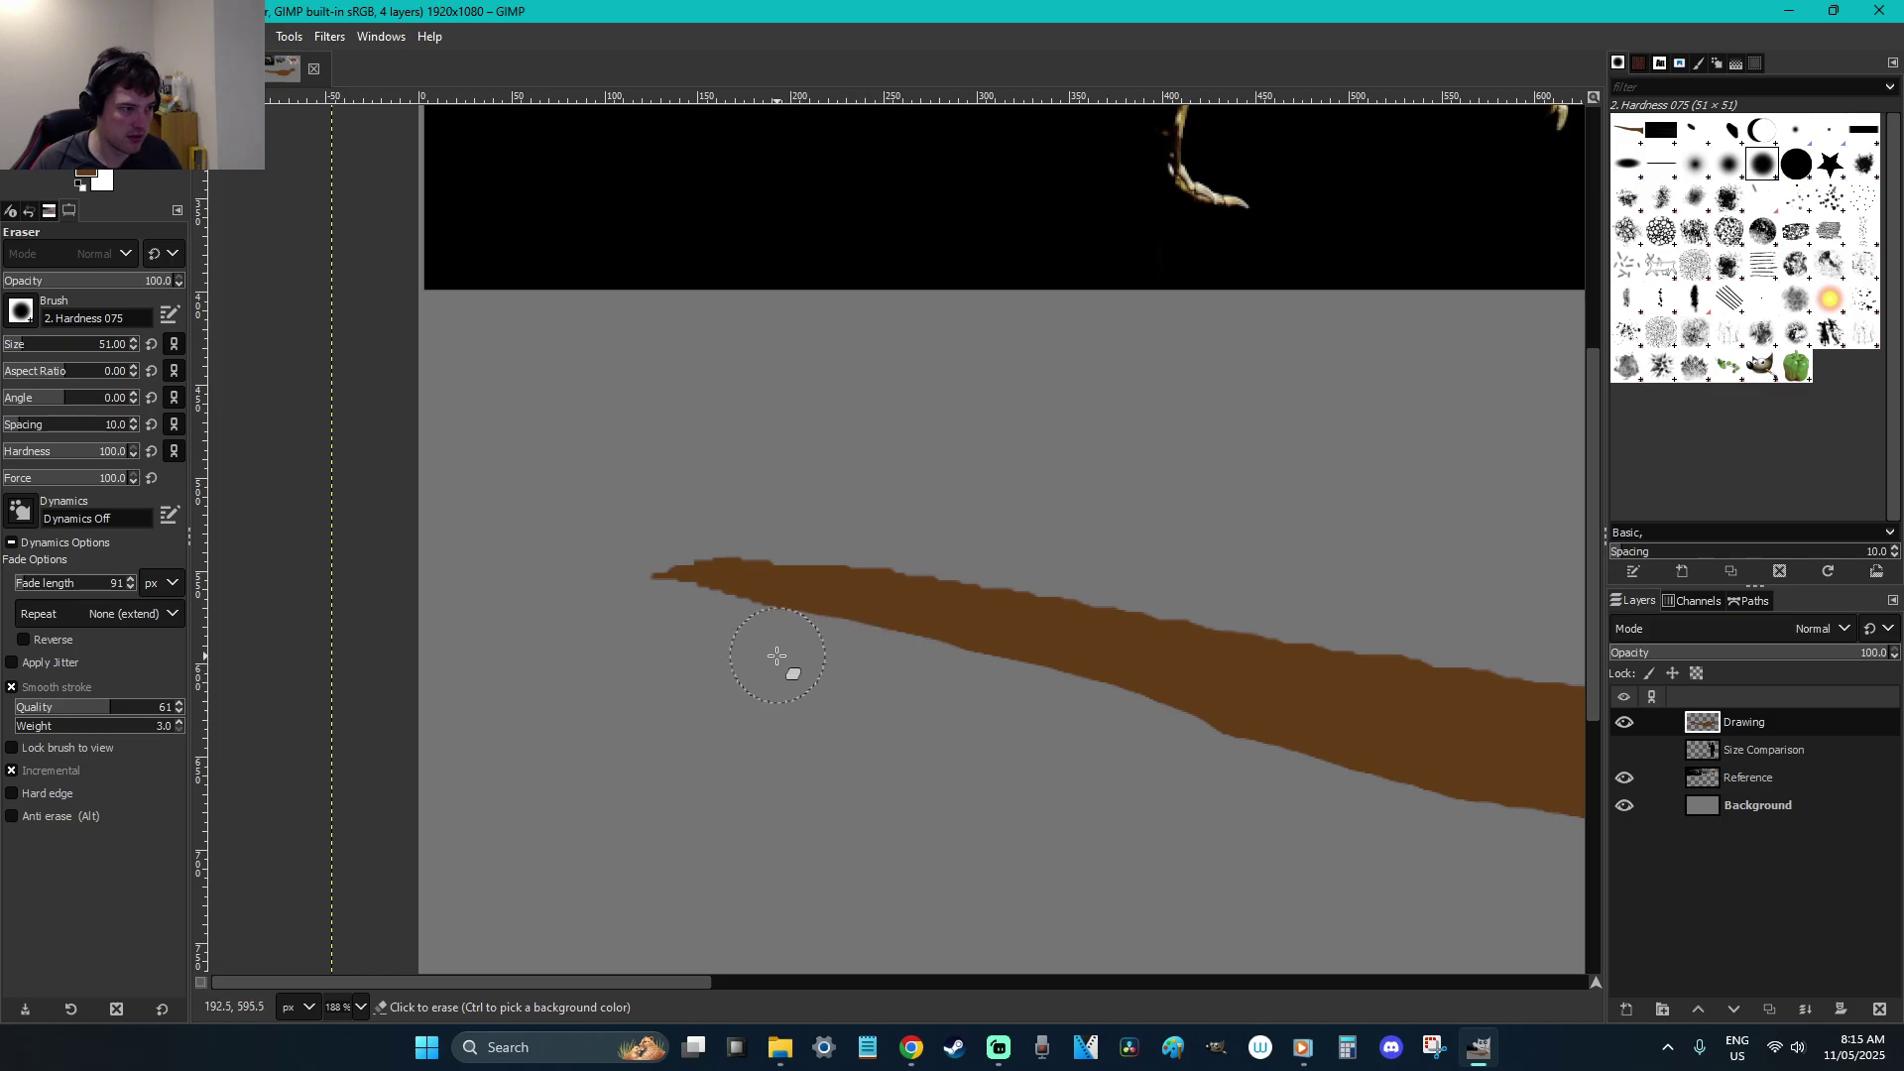
pyautogui.click(667, 643)
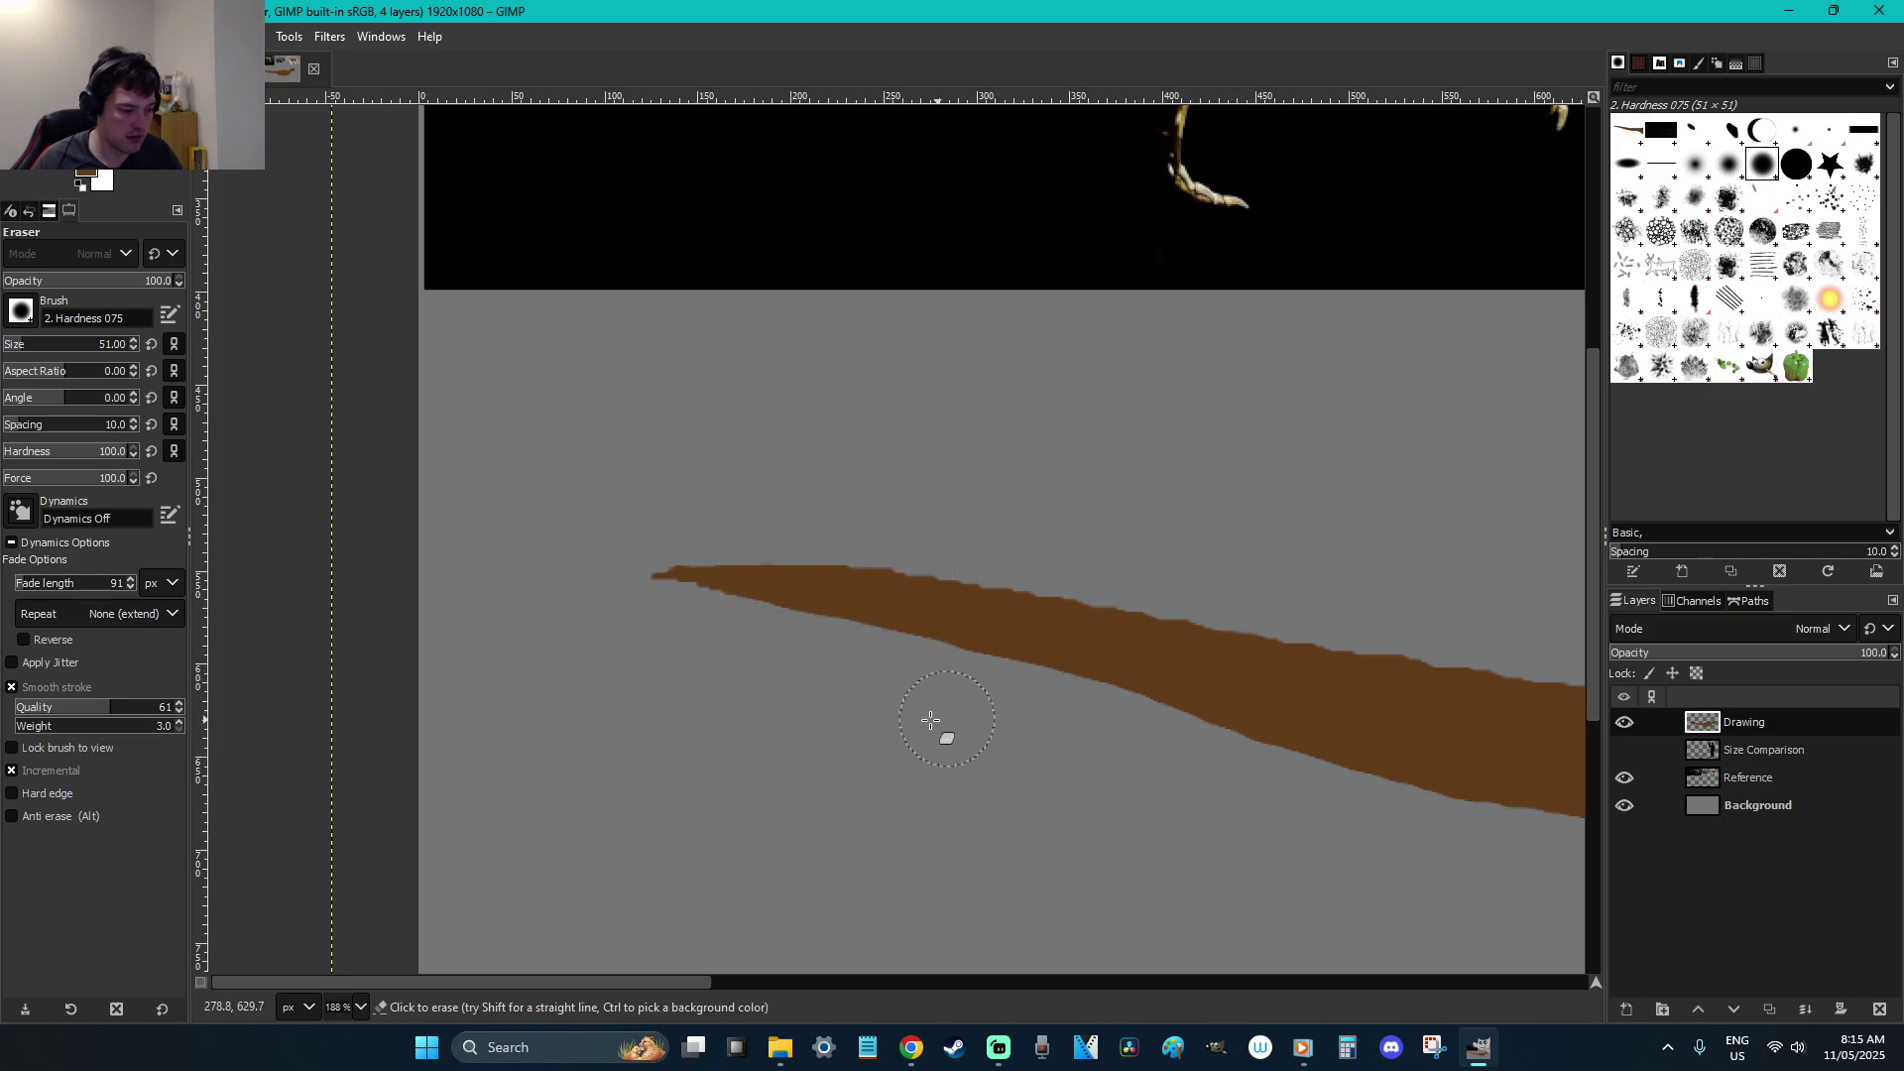
# Lasso a longer, gently curved tail tip with Free Select, fill it with the body brown, and clear the selection
pyautogui.press('f')
pyautogui.moveTo(1218, 724); pyautogui.dragTo(967, 649)
pyautogui.moveTo(822, 621)
pyautogui.mouseDown()
pyautogui.moveTo(634, 593)
pyautogui.moveTo(470, 601)
pyautogui.moveTo(576, 560)
pyautogui.moveTo(889, 564)
pyautogui.moveTo(1210, 652)
pyautogui.moveTo(1297, 711)
pyautogui.moveTo(1259, 731)
pyautogui.mouseUp()
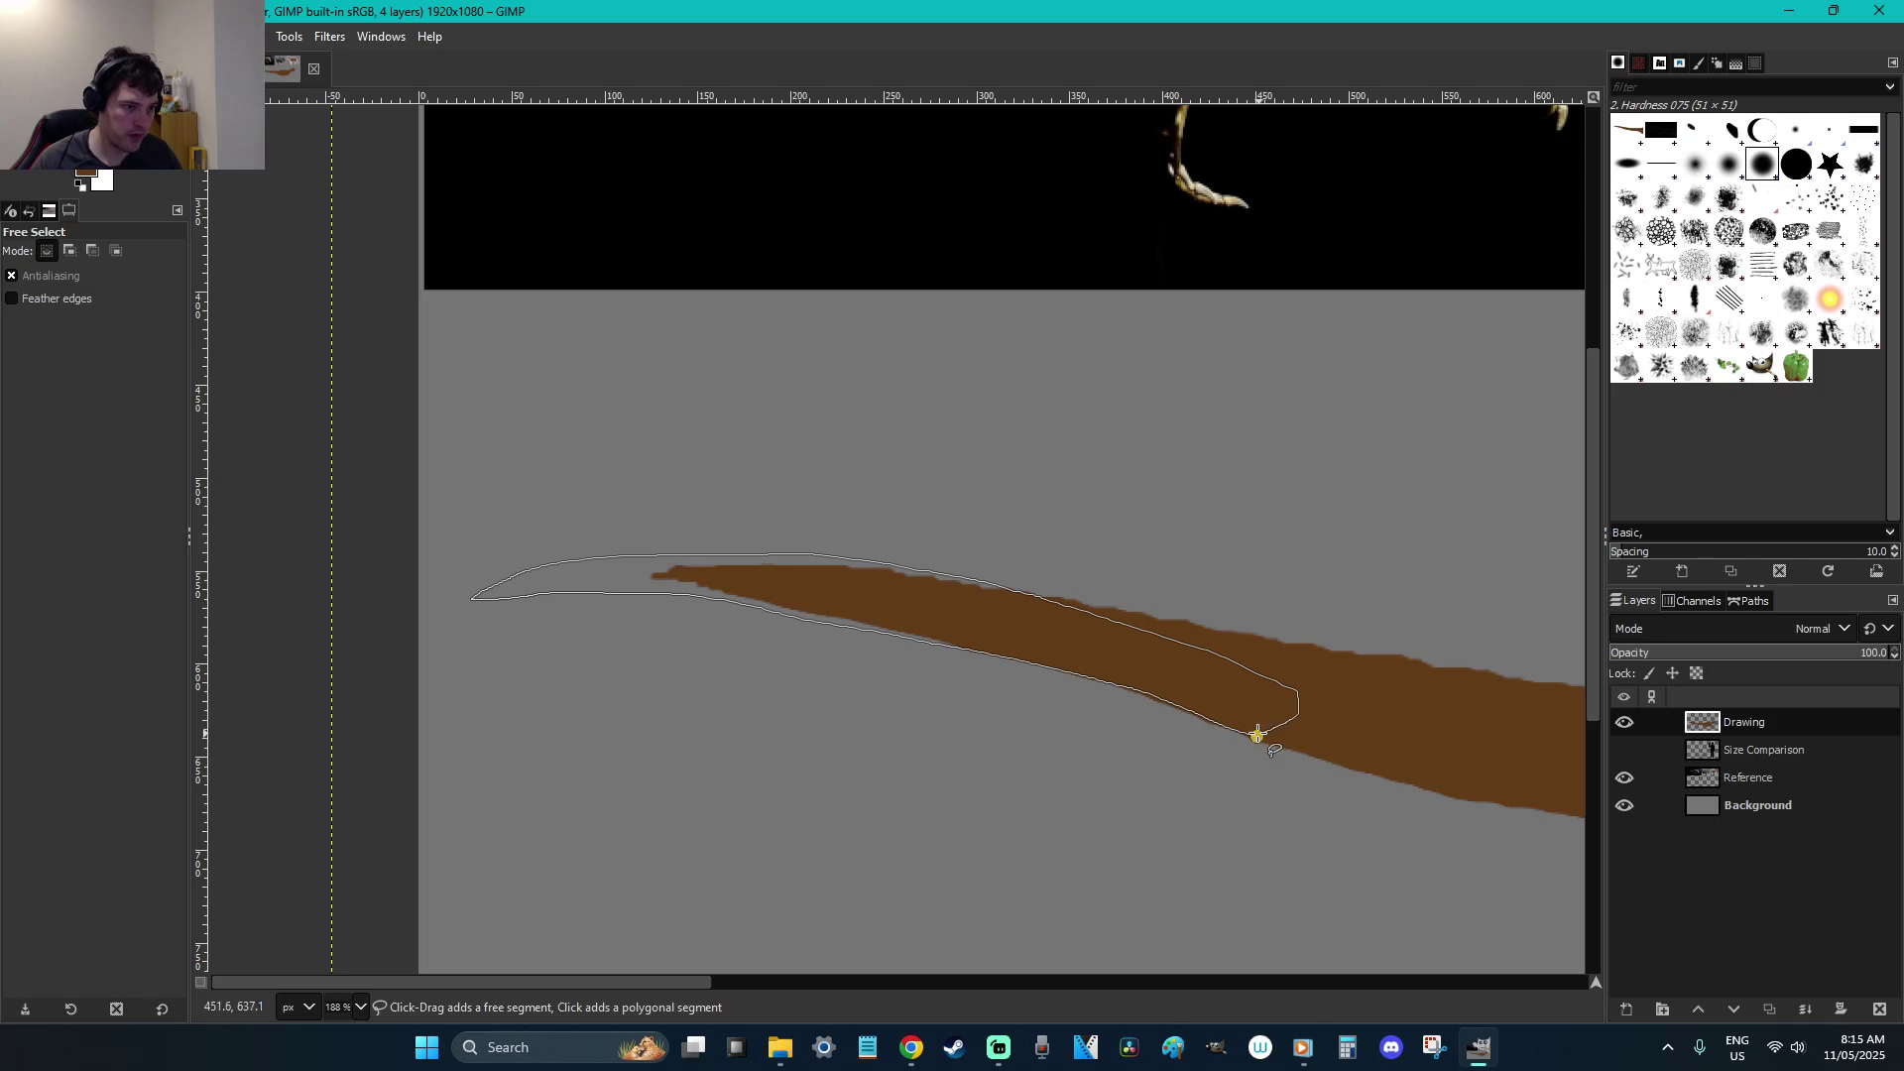
pyautogui.press('p')
pyautogui.moveTo(873, 610)
pyautogui.mouseDown()
pyautogui.moveTo(727, 637)
pyautogui.moveTo(561, 615)
pyautogui.moveTo(935, 562)
pyautogui.mouseUp()
pyautogui.press('r')
pyautogui.click(1227, 530)
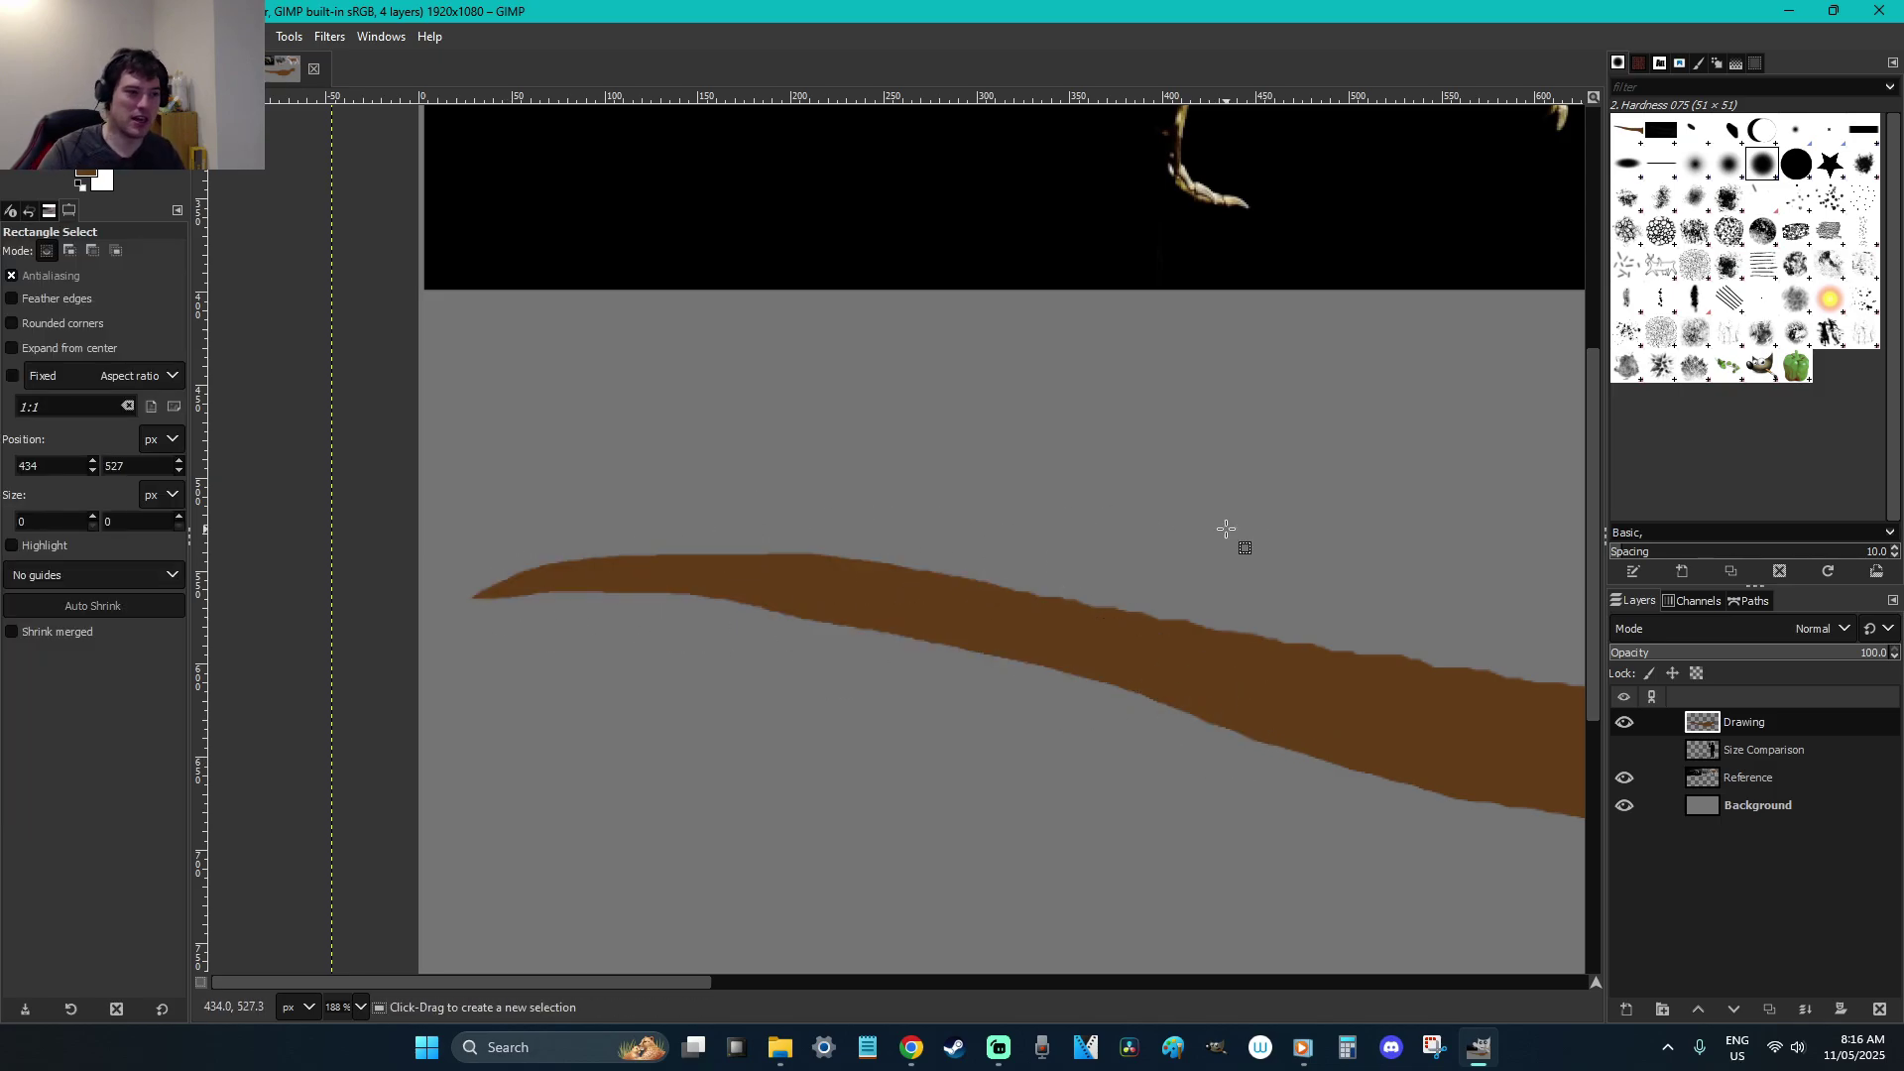
pyautogui.scroll(-4, 1226, 529)
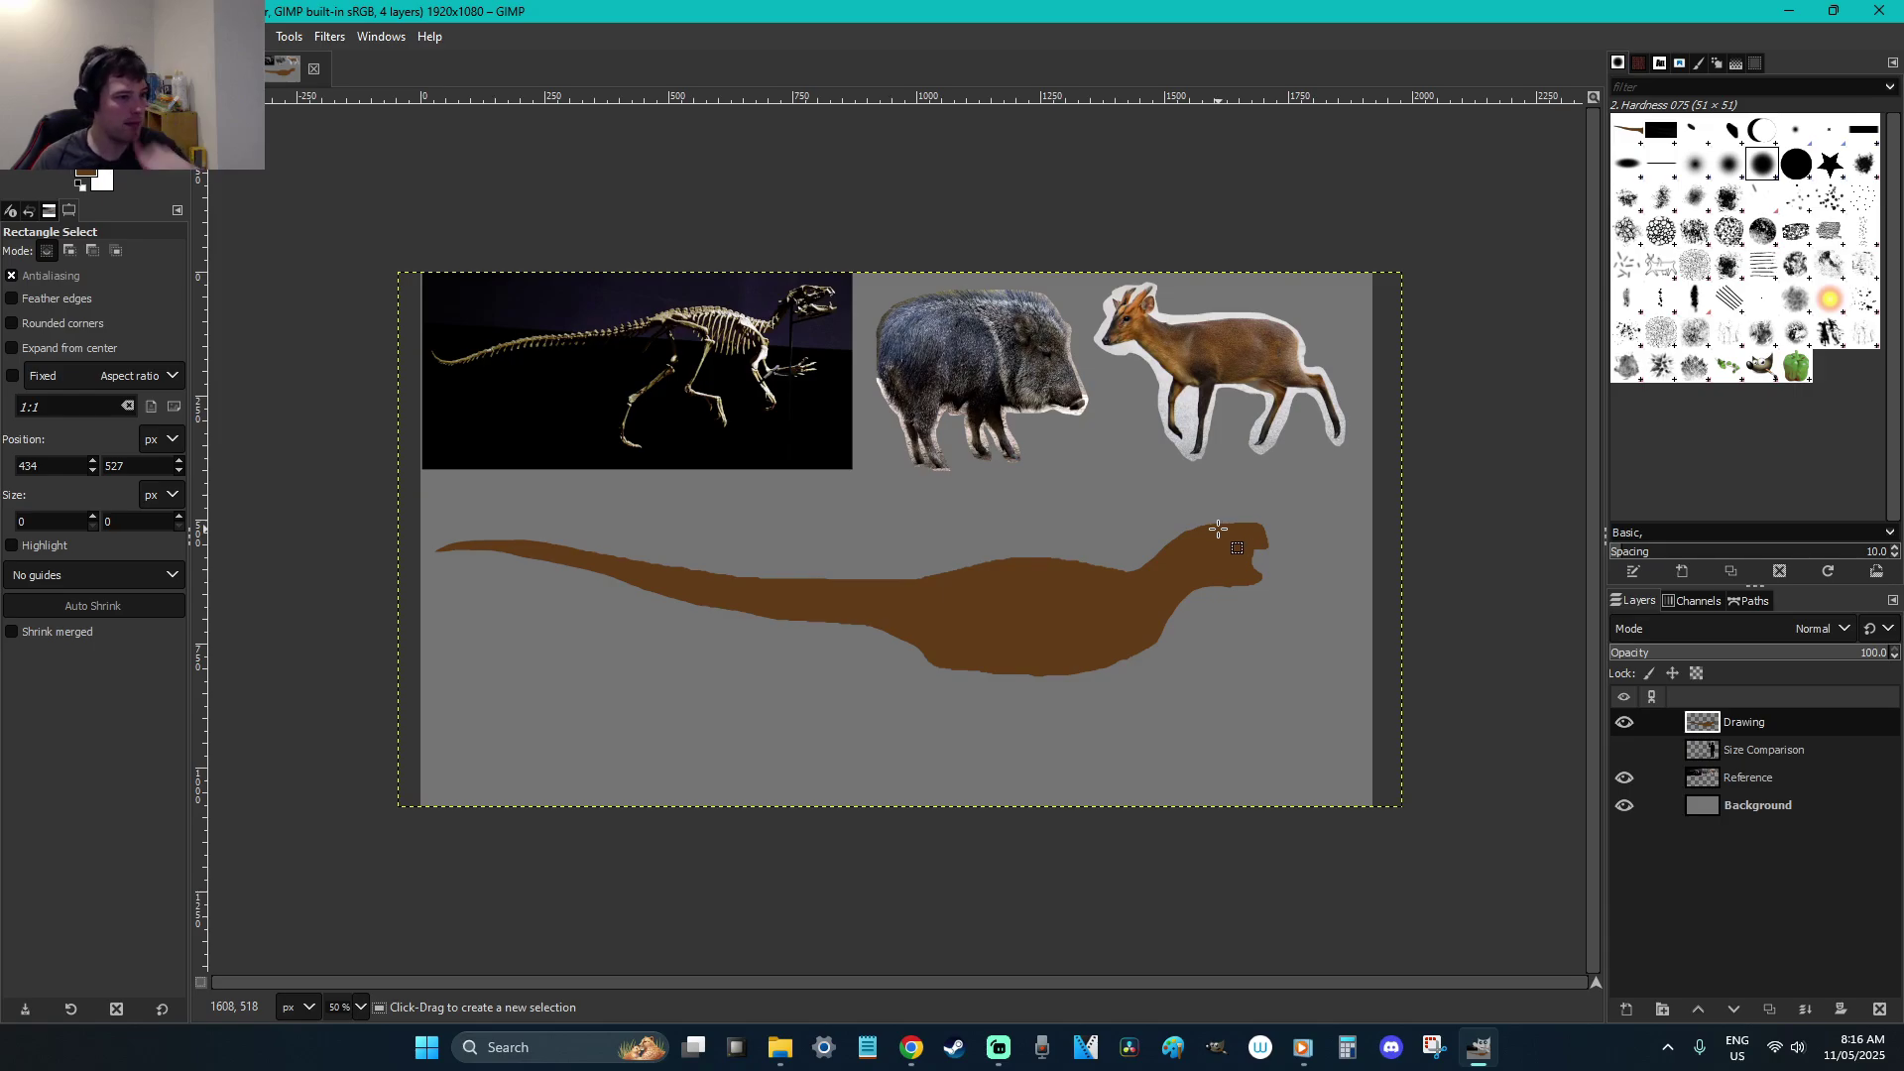
pyautogui.click(1158, 652)
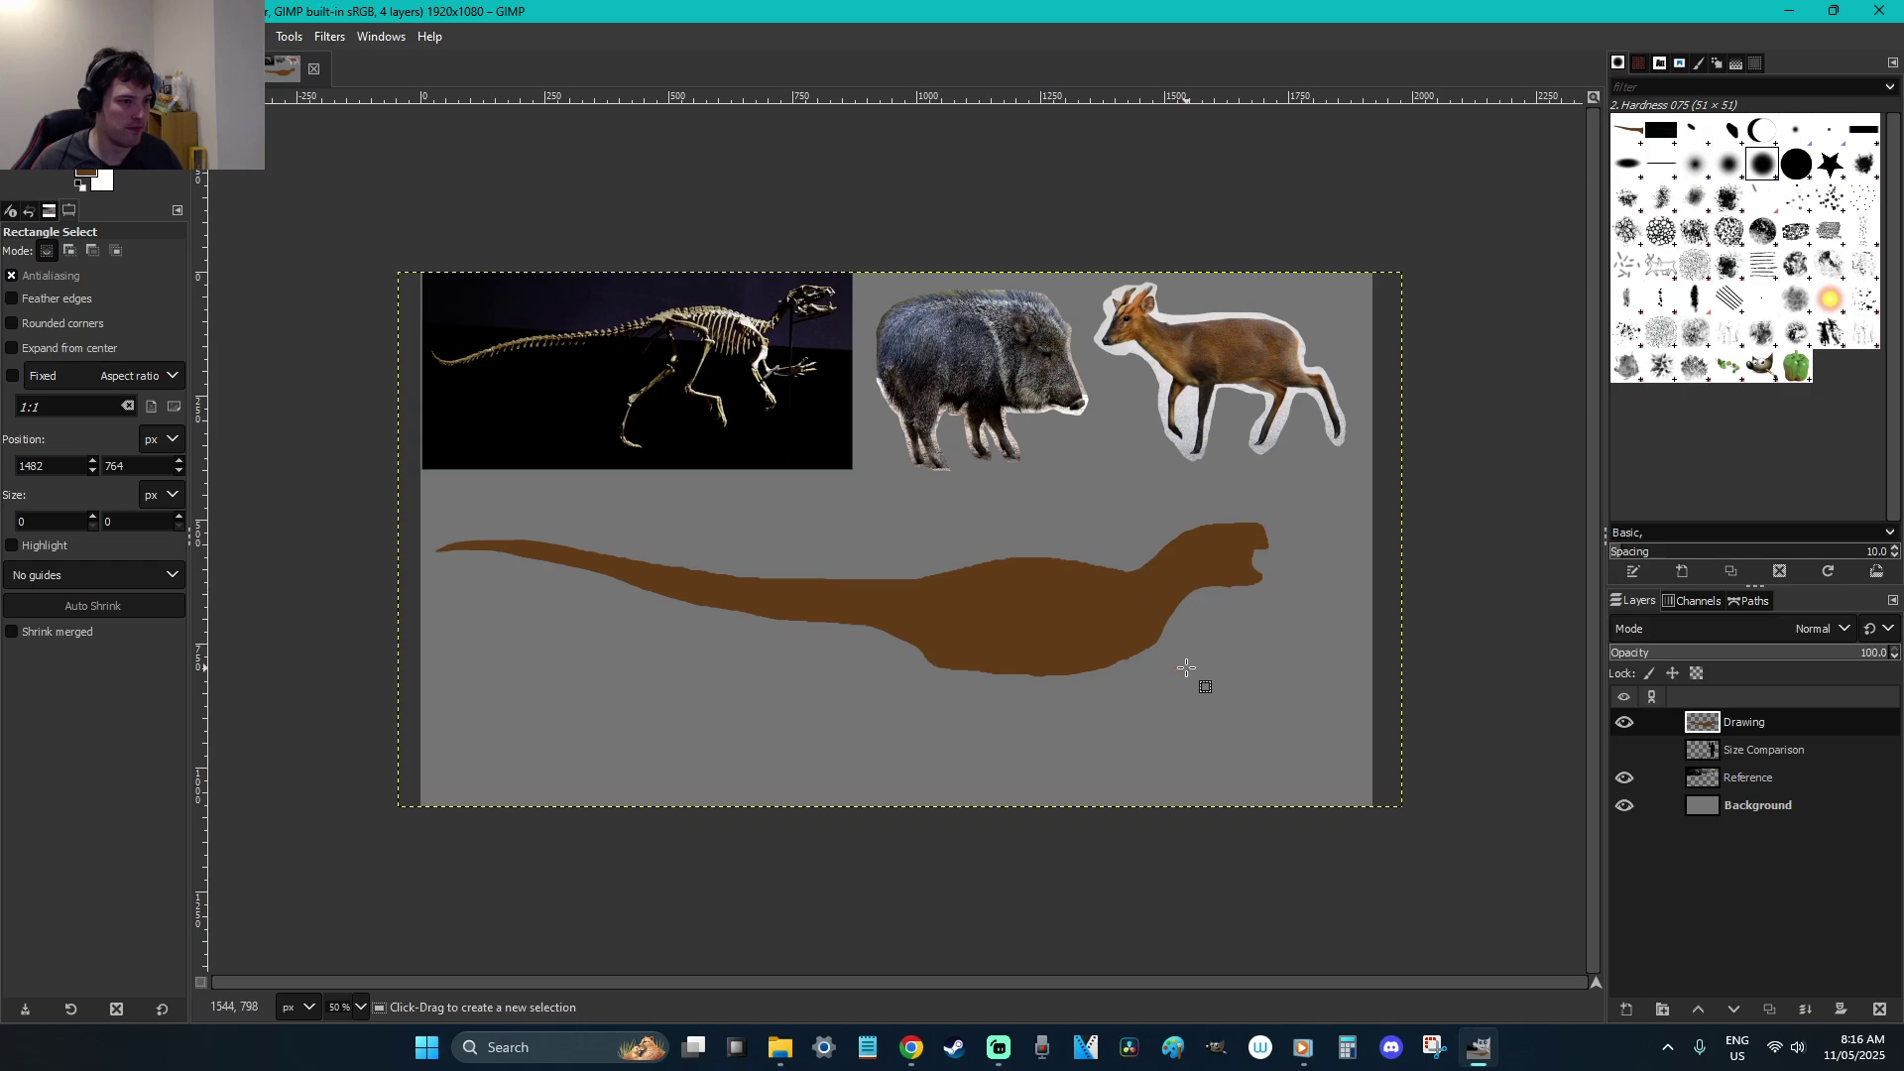
pyautogui.press('z')
pyautogui.moveTo(1398, 758); pyautogui.dragTo(406, 432)
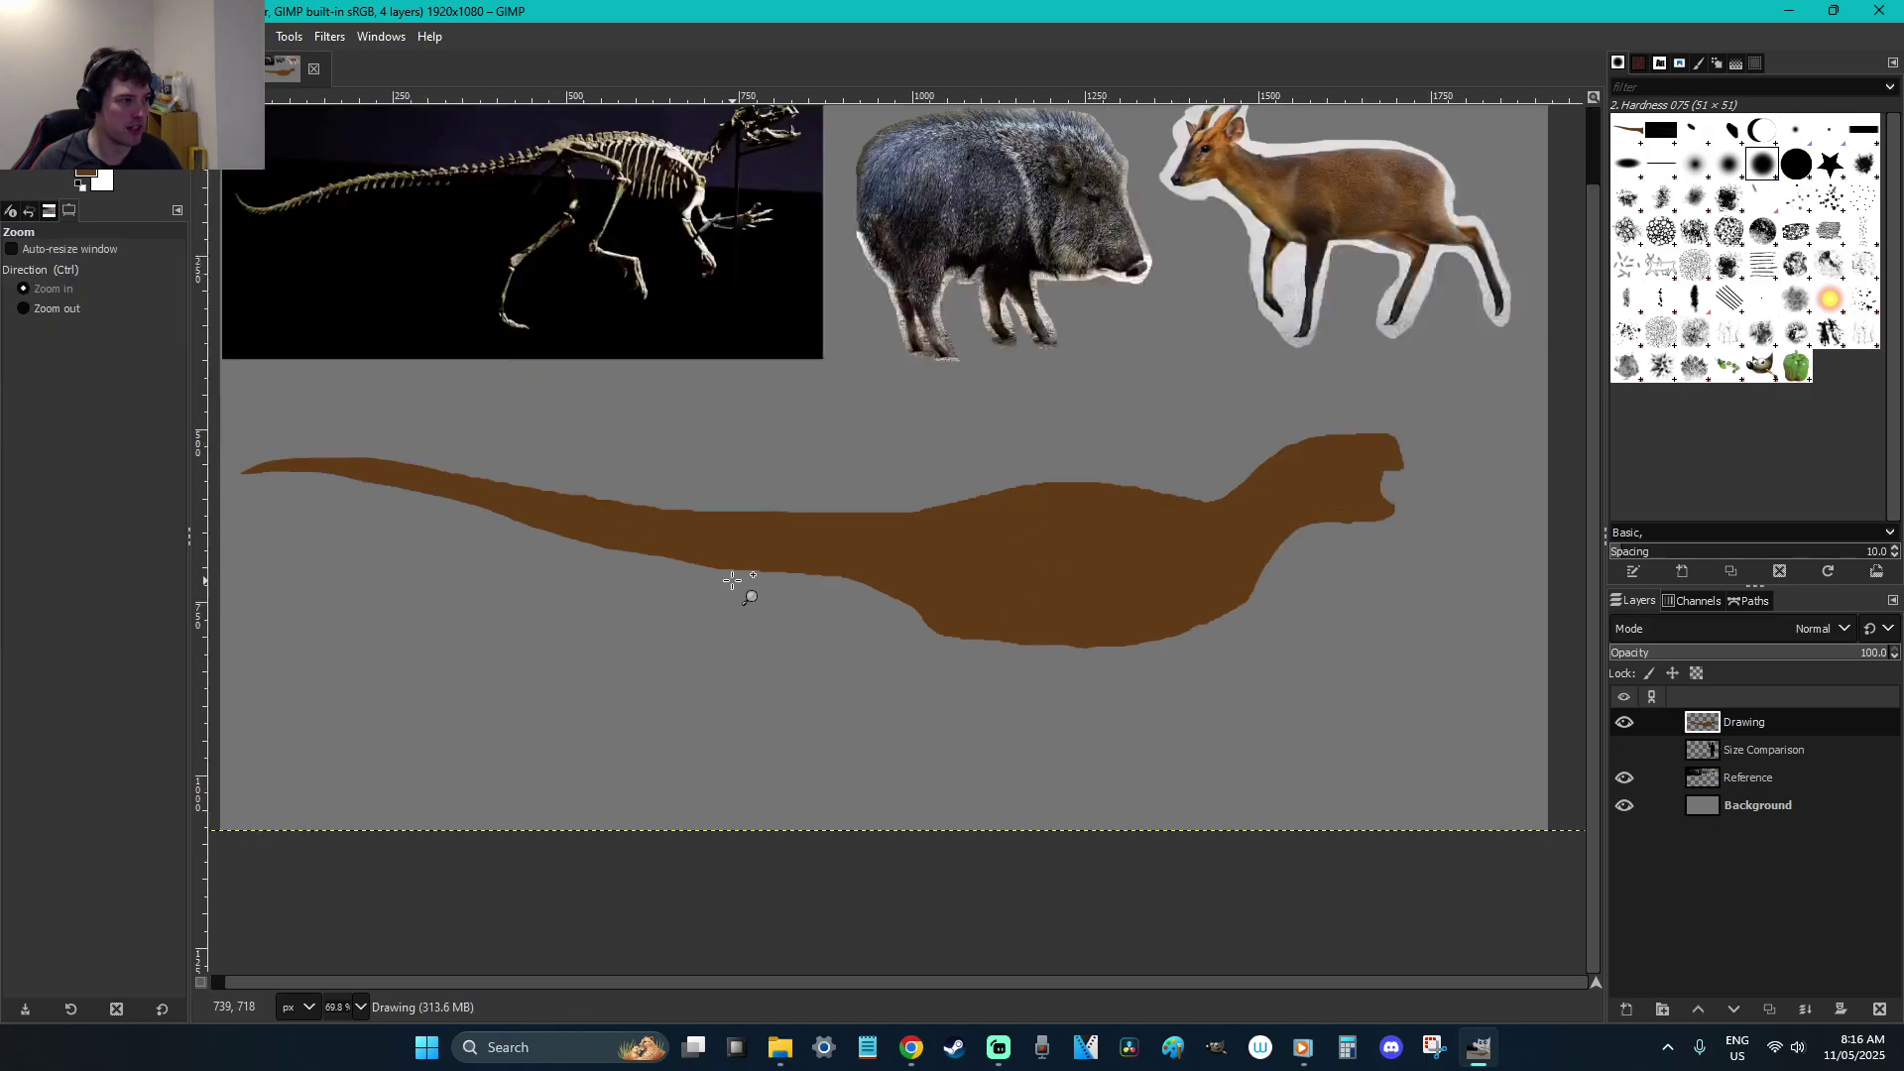
pyautogui.press('o')
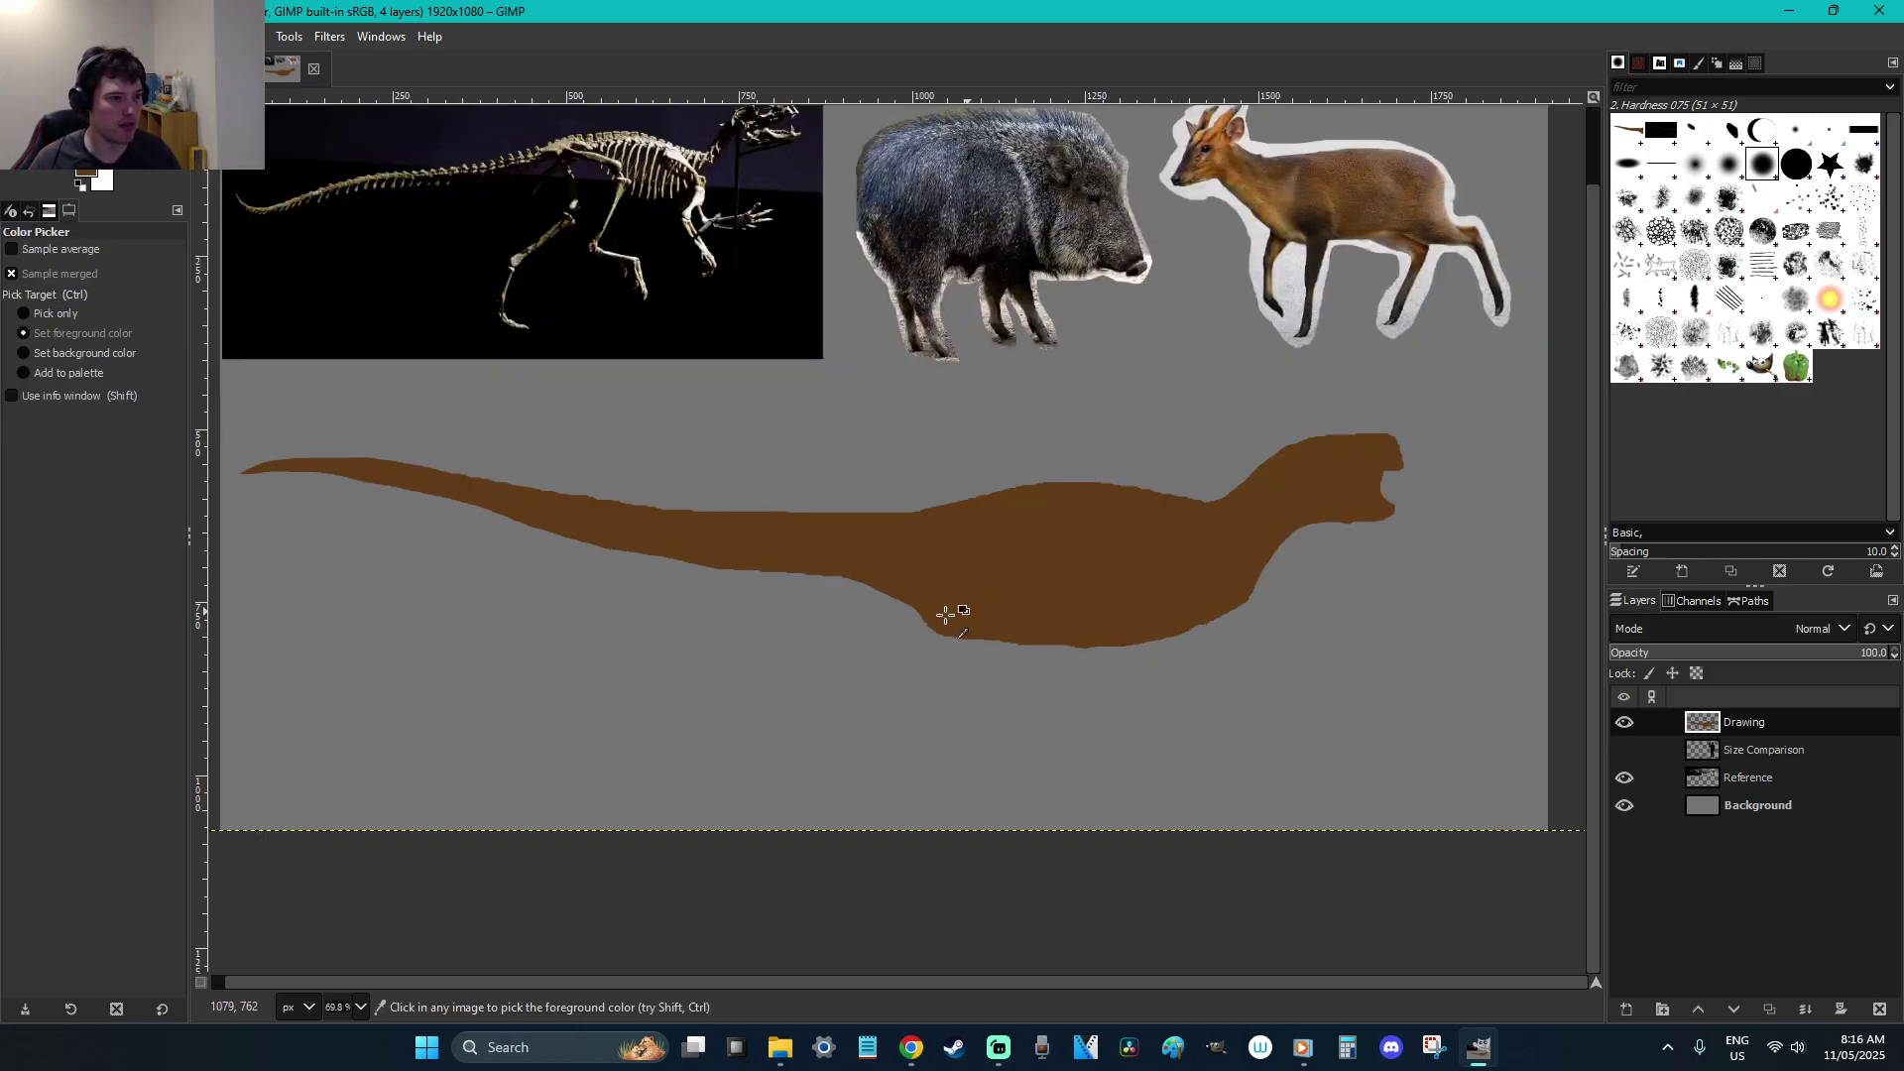
pyautogui.press('f')
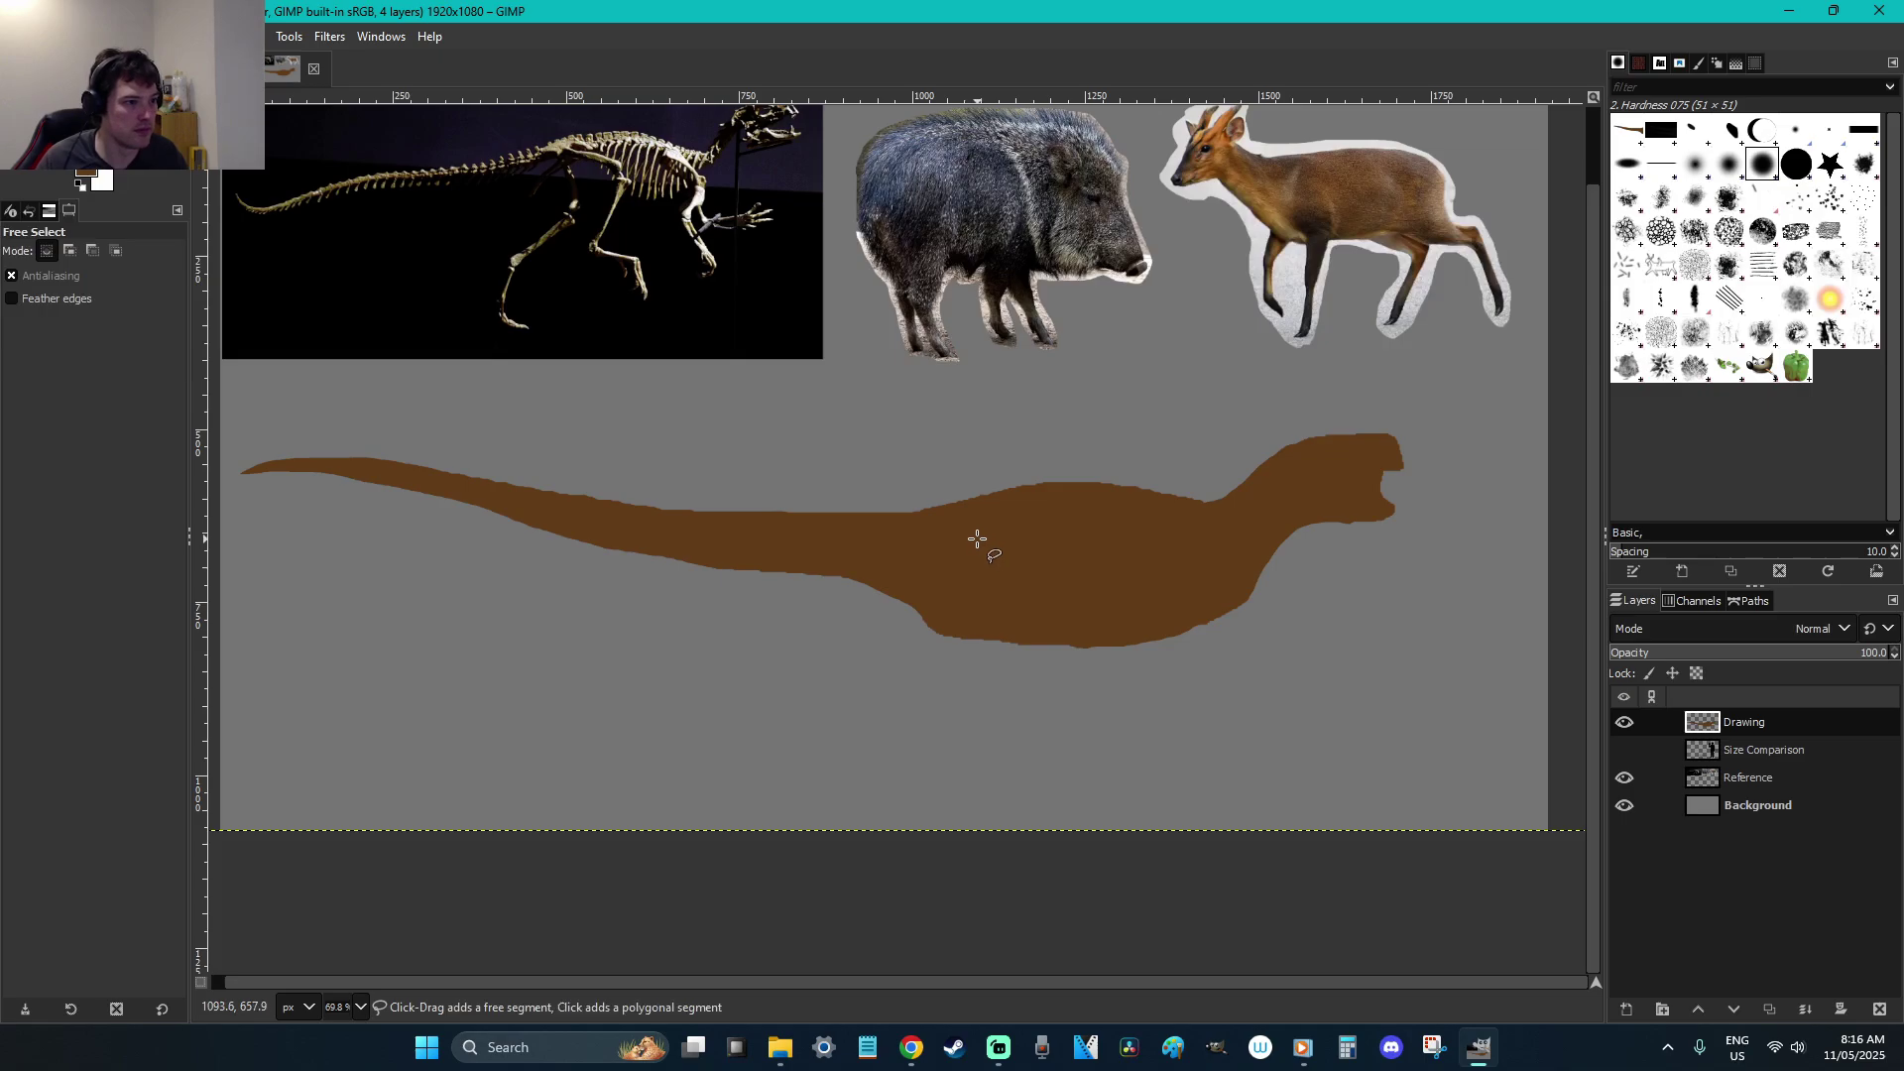
pyautogui.moveTo(1001, 558)
pyautogui.mouseDown()
pyautogui.moveTo(1036, 642)
pyautogui.moveTo(1001, 672)
pyautogui.mouseUp()
pyautogui.moveTo(908, 742); pyautogui.dragTo(916, 766)
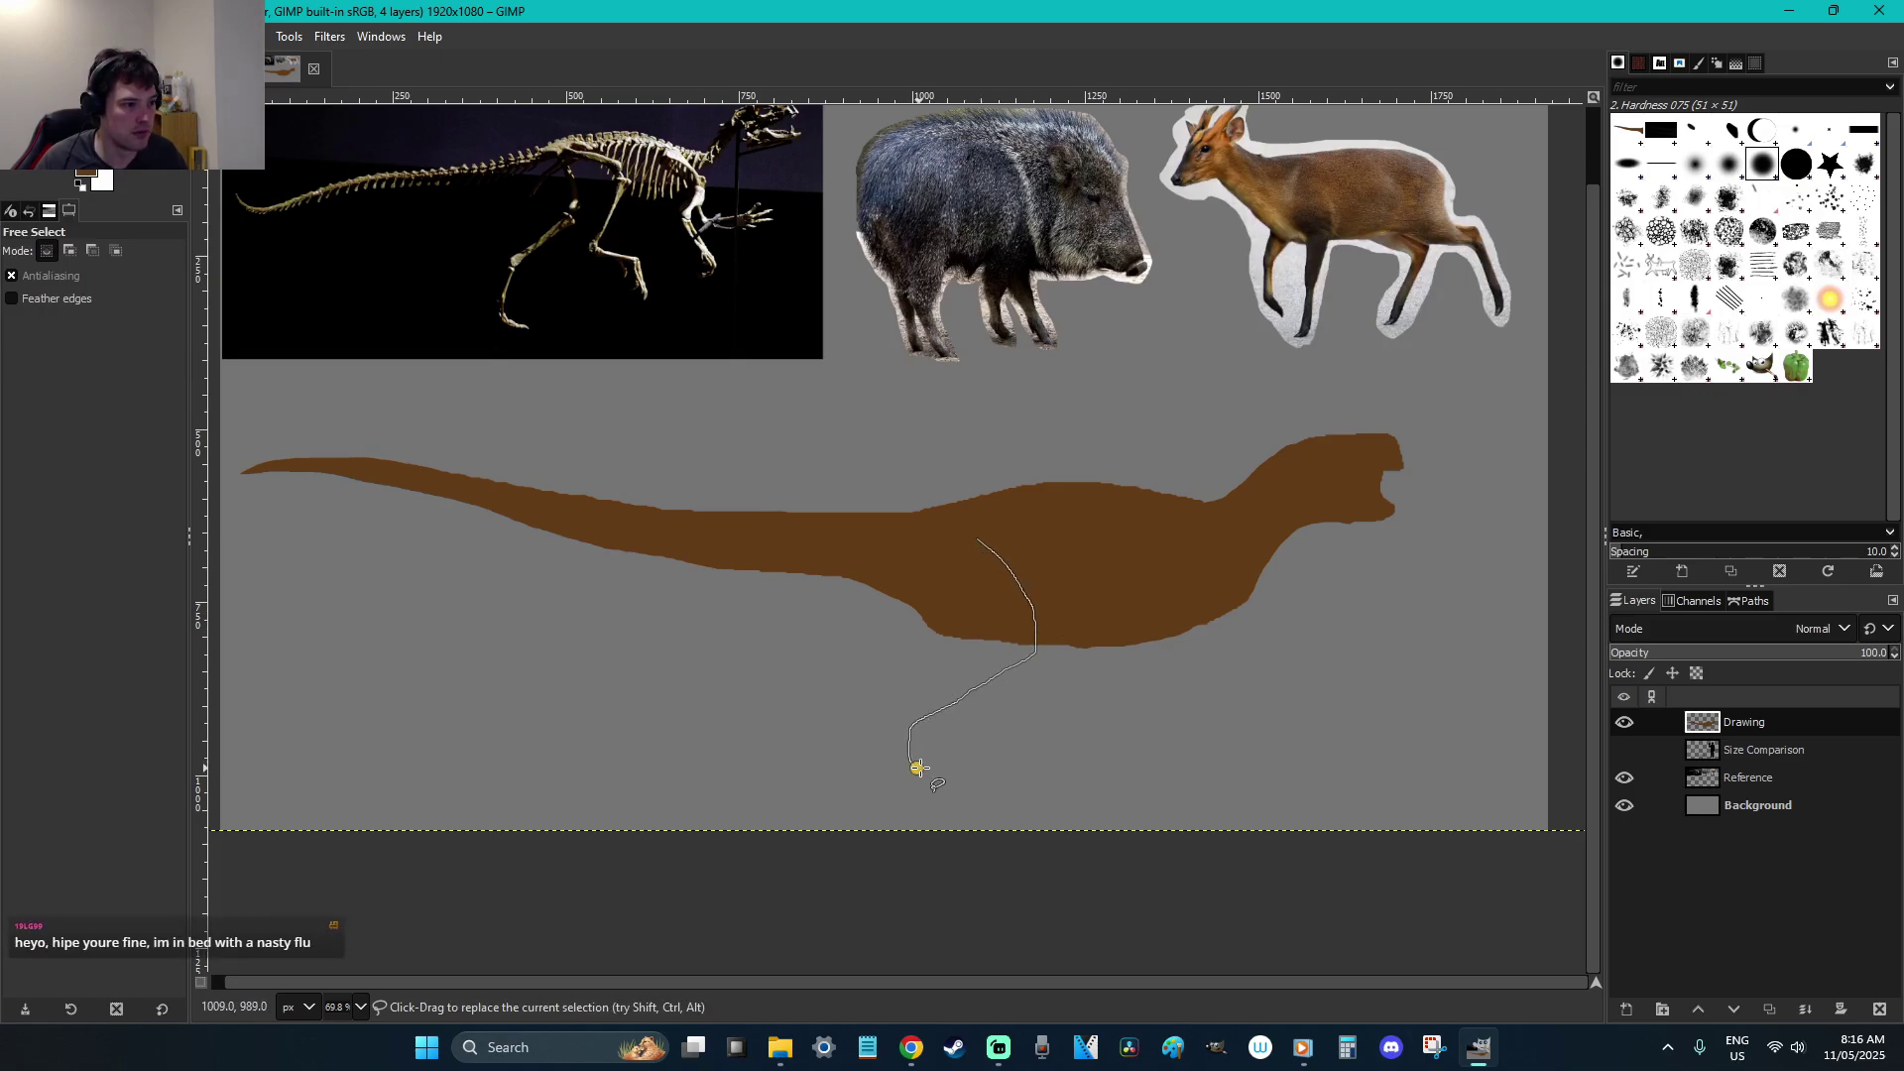
pyautogui.press('Escape')
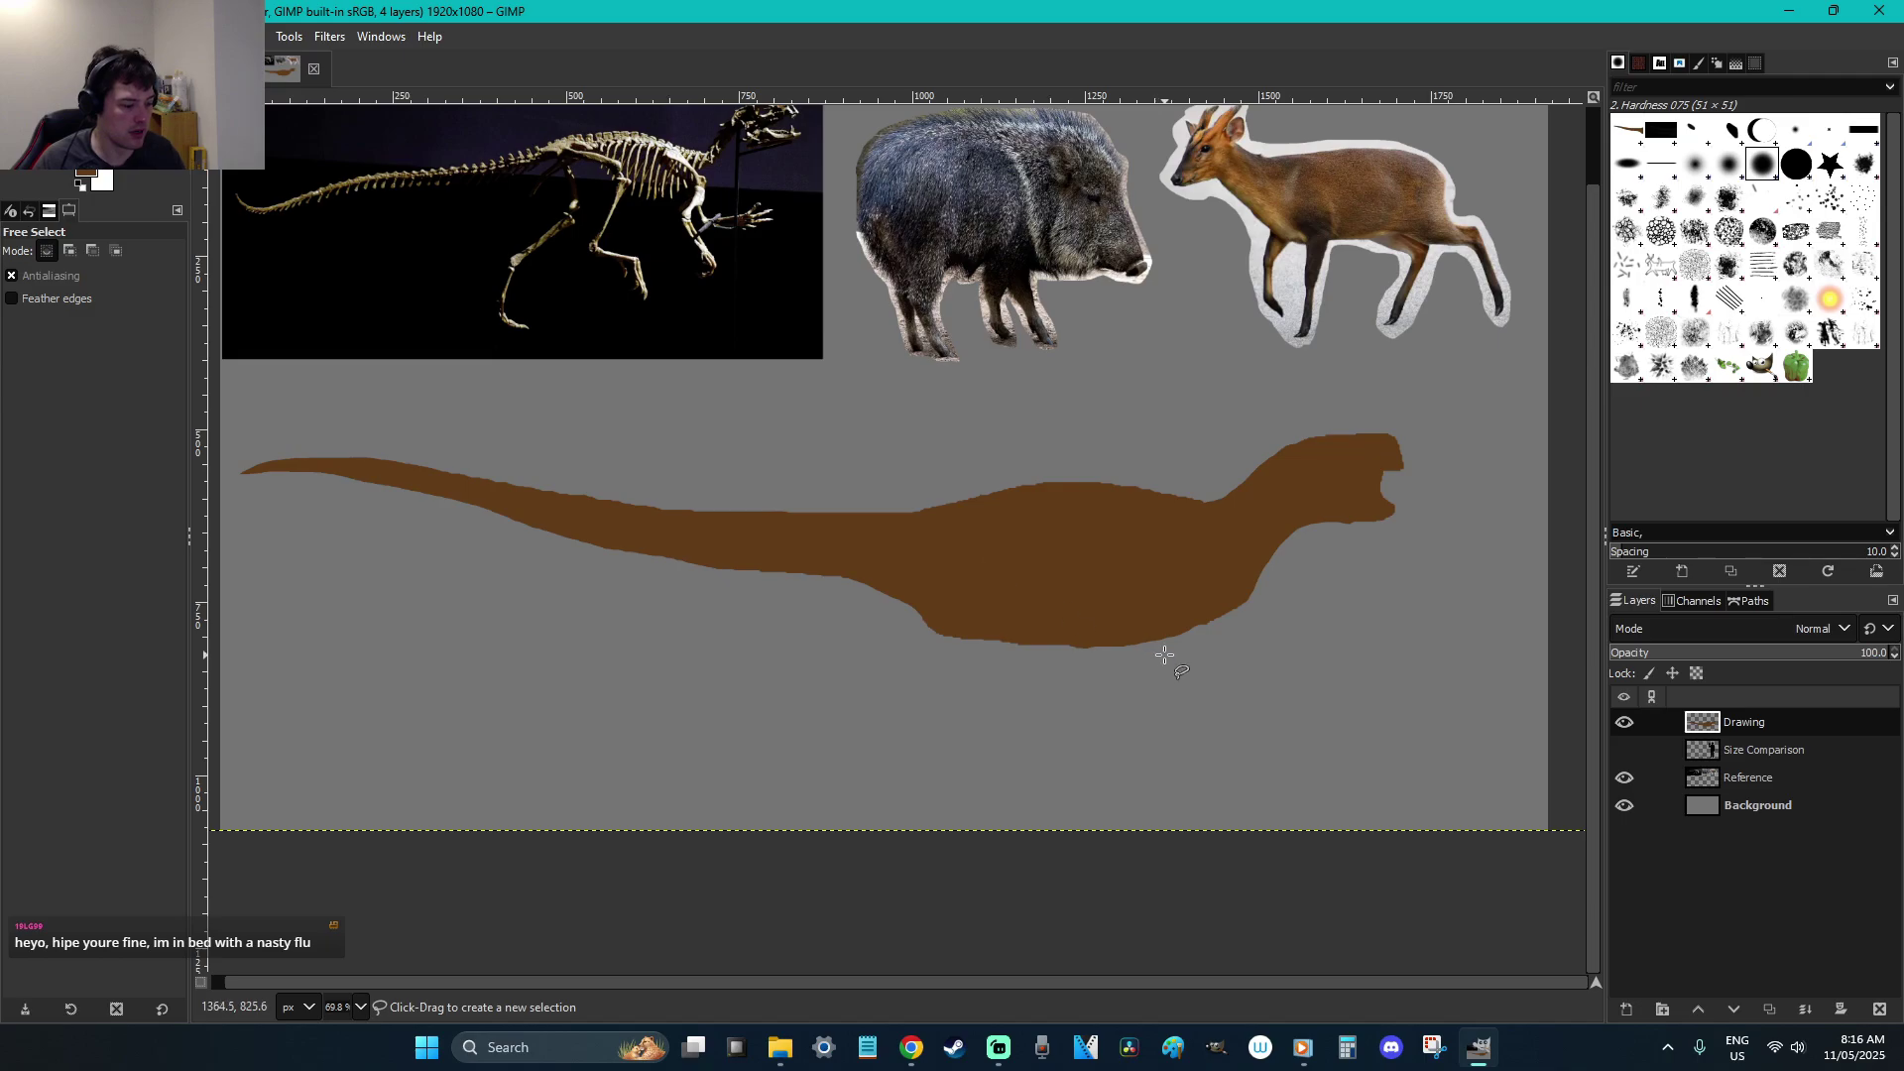
# Cut out the whole silhouette, paste it back higher and slightly further left to leave room for the legs, and anchor it
pyautogui.press('r')
pyautogui.moveTo(1500, 751); pyautogui.dragTo(230, 413)
pyautogui.hotkey('ctrl', 'x')
pyautogui.hotkey('ctrl', 'v')
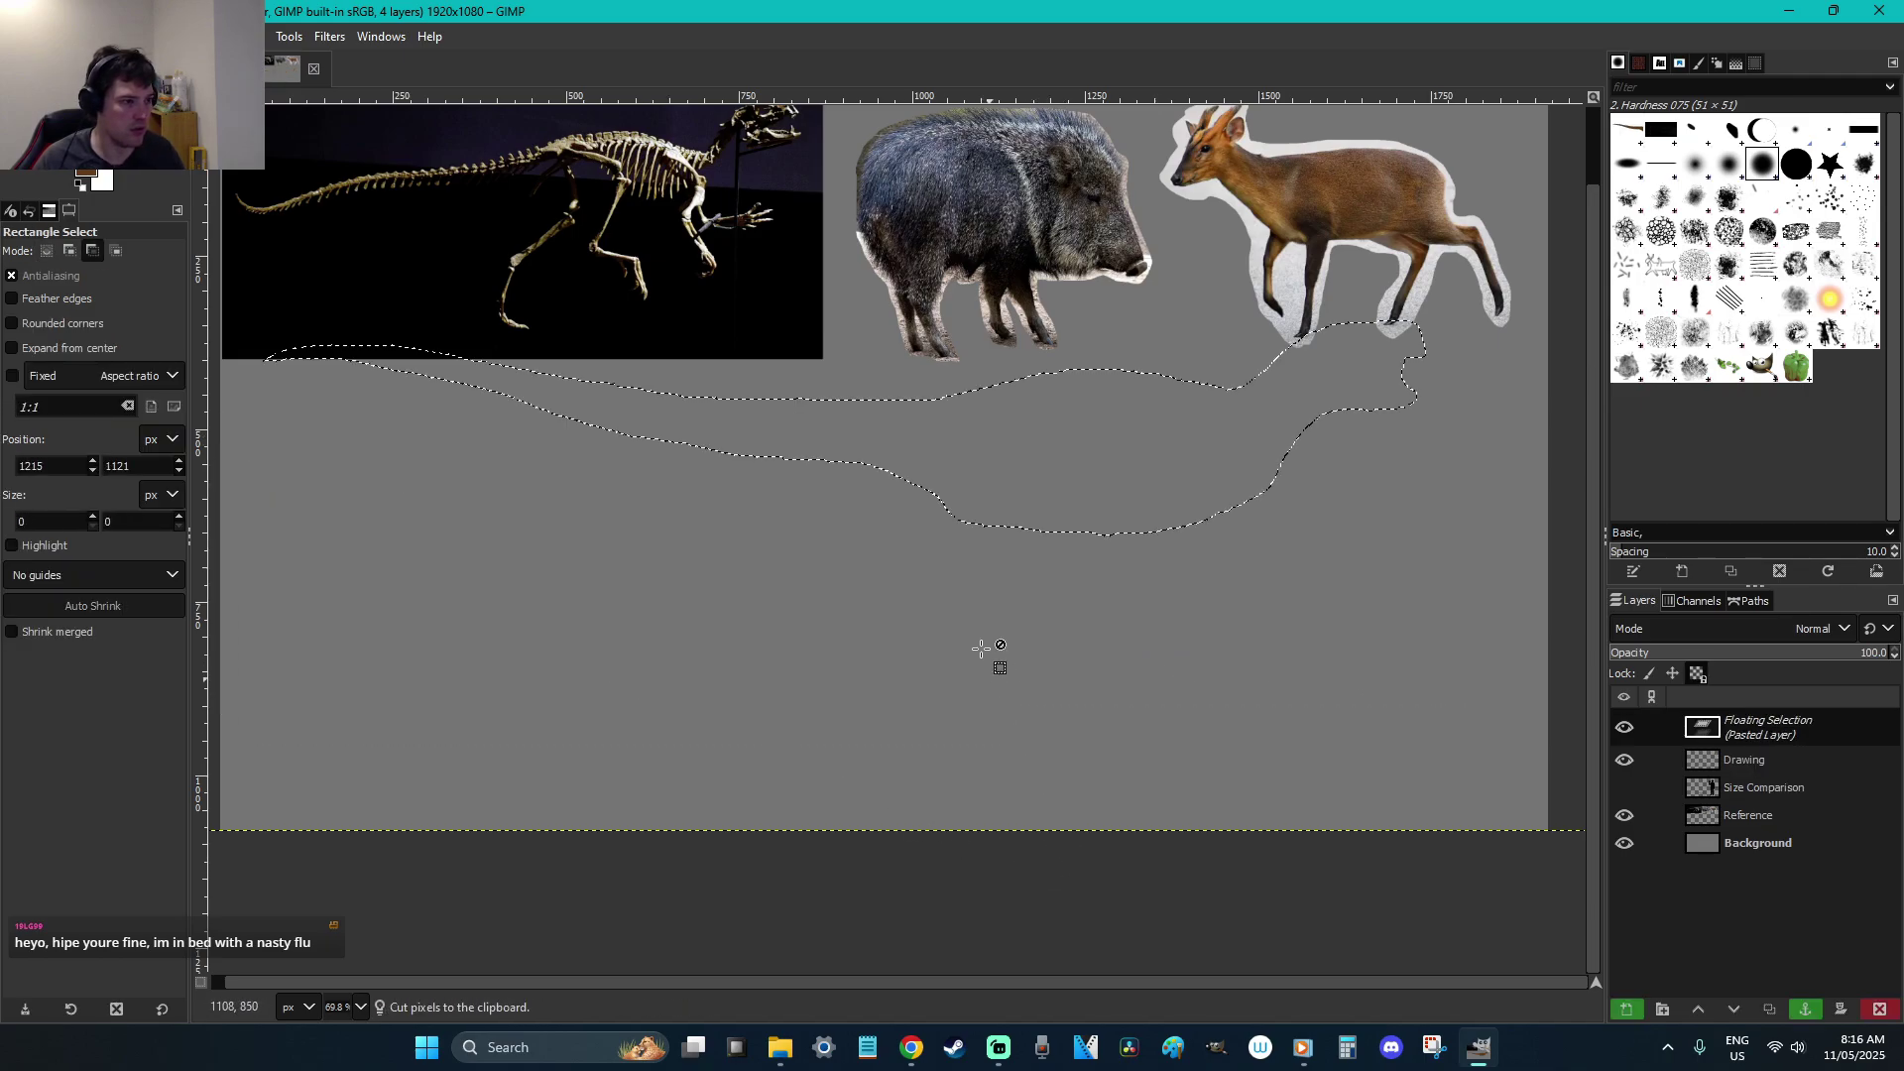
pyautogui.moveTo(991, 476); pyautogui.dragTo(959, 602)
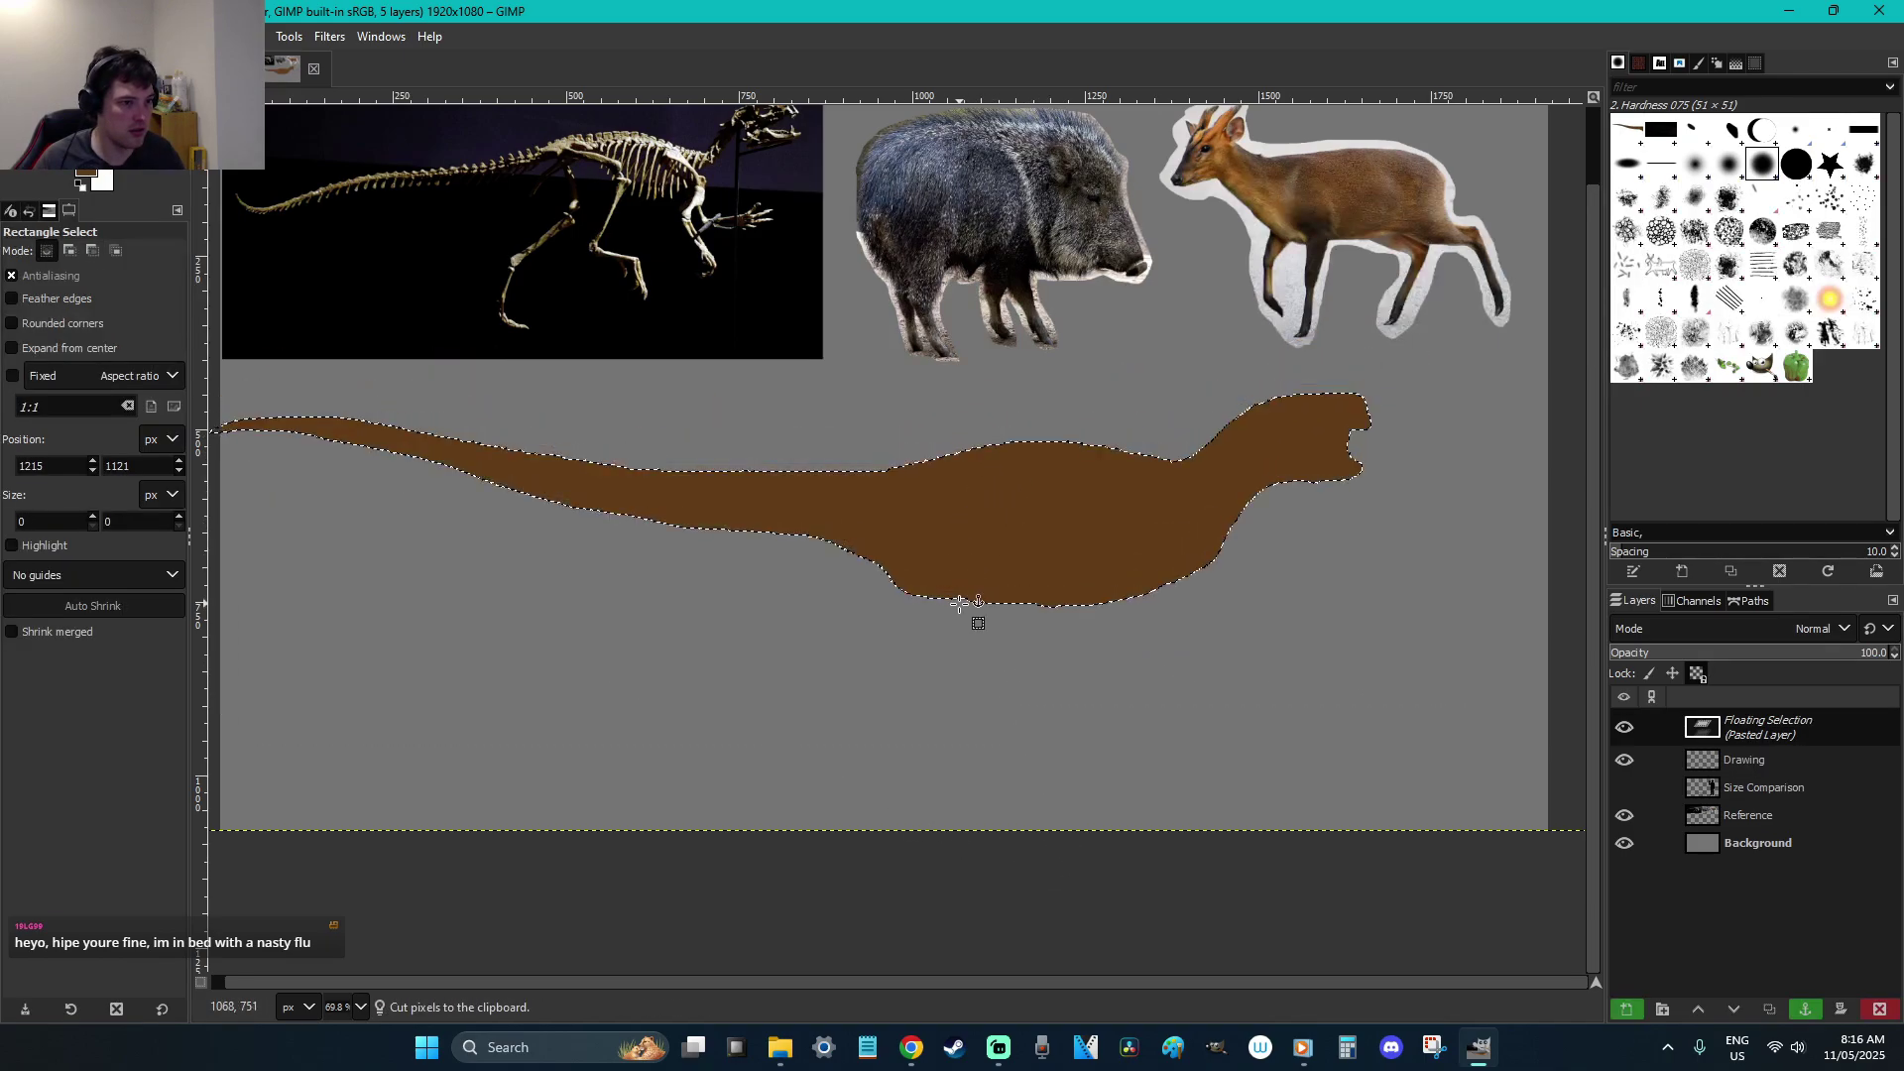
pyautogui.click(969, 662)
# Outline a hind leg with Free Select from the hip down to a forward-pointing foot, and fill it with the body brown
pyautogui.press('f')
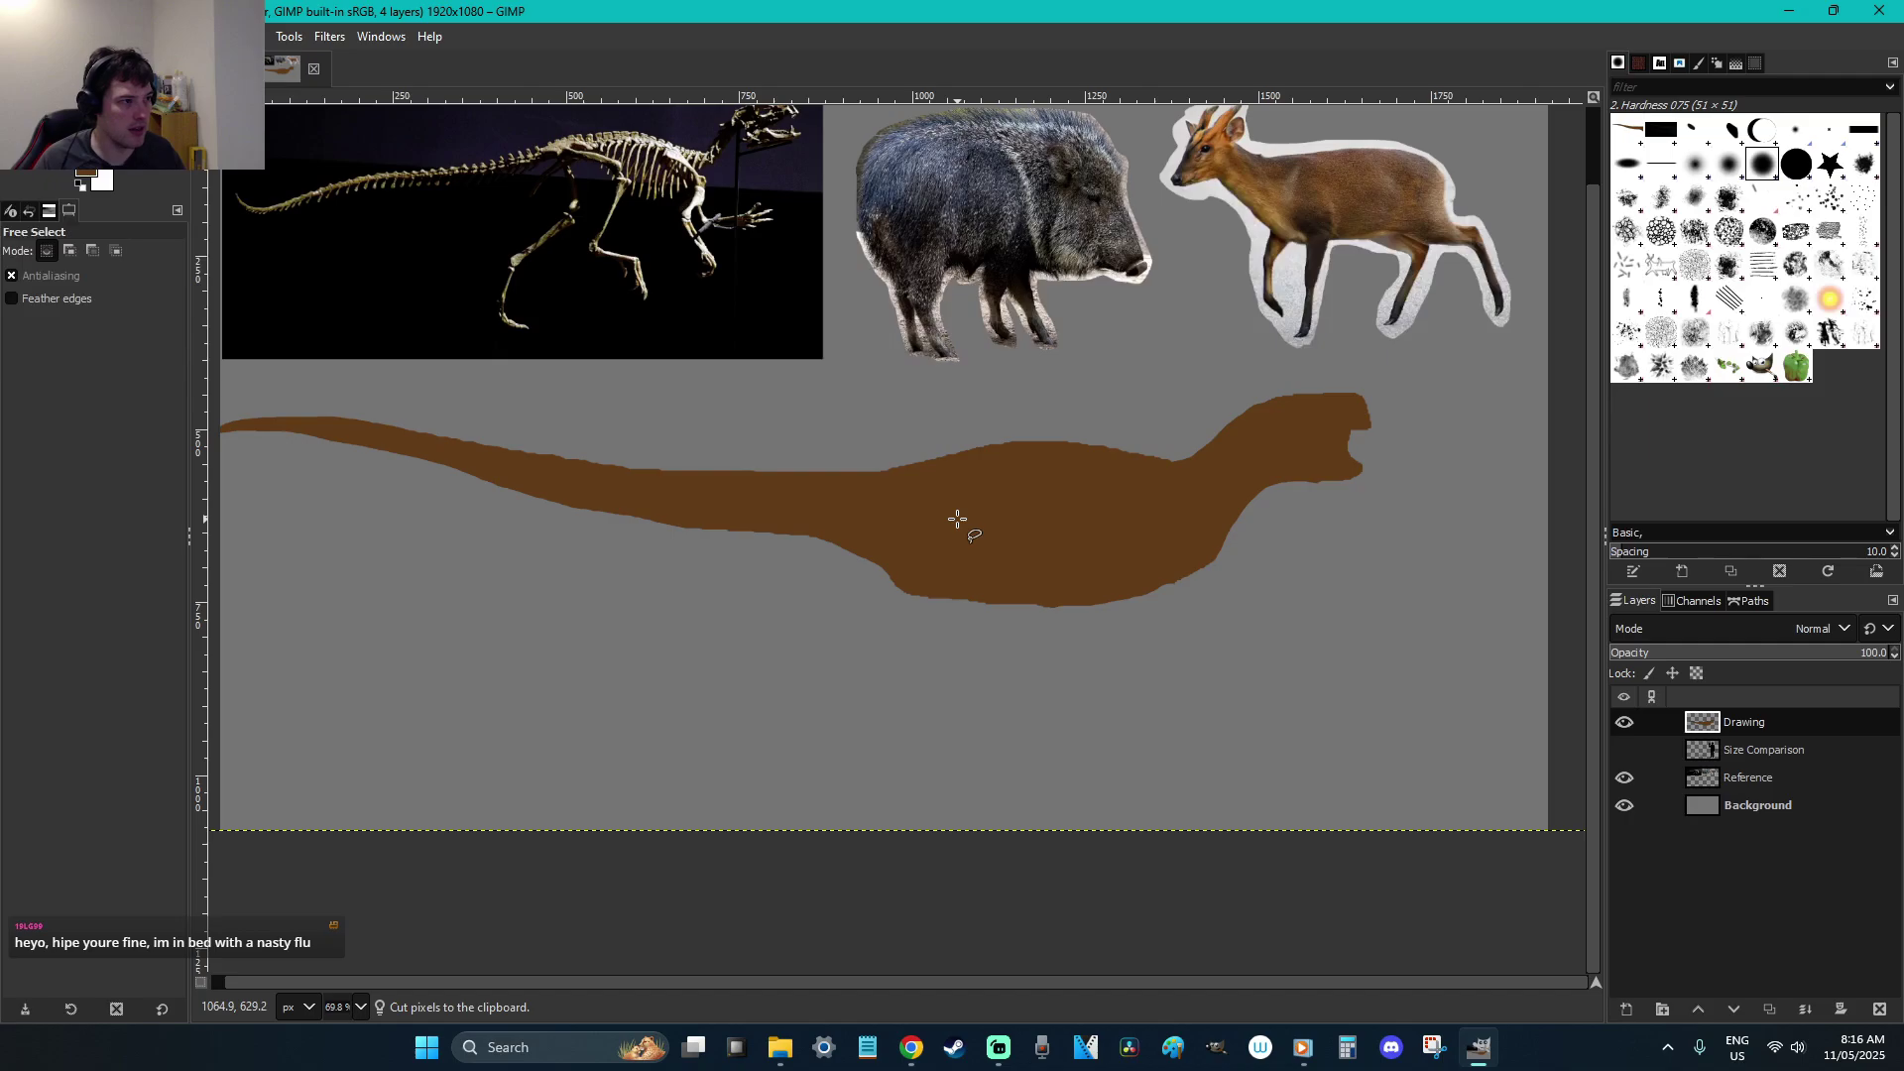
pyautogui.moveTo(944, 501)
pyautogui.mouseDown()
pyautogui.moveTo(1059, 583)
pyautogui.moveTo(1028, 672)
pyautogui.moveTo(1058, 735)
pyautogui.moveTo(1092, 745)
pyautogui.mouseUp()
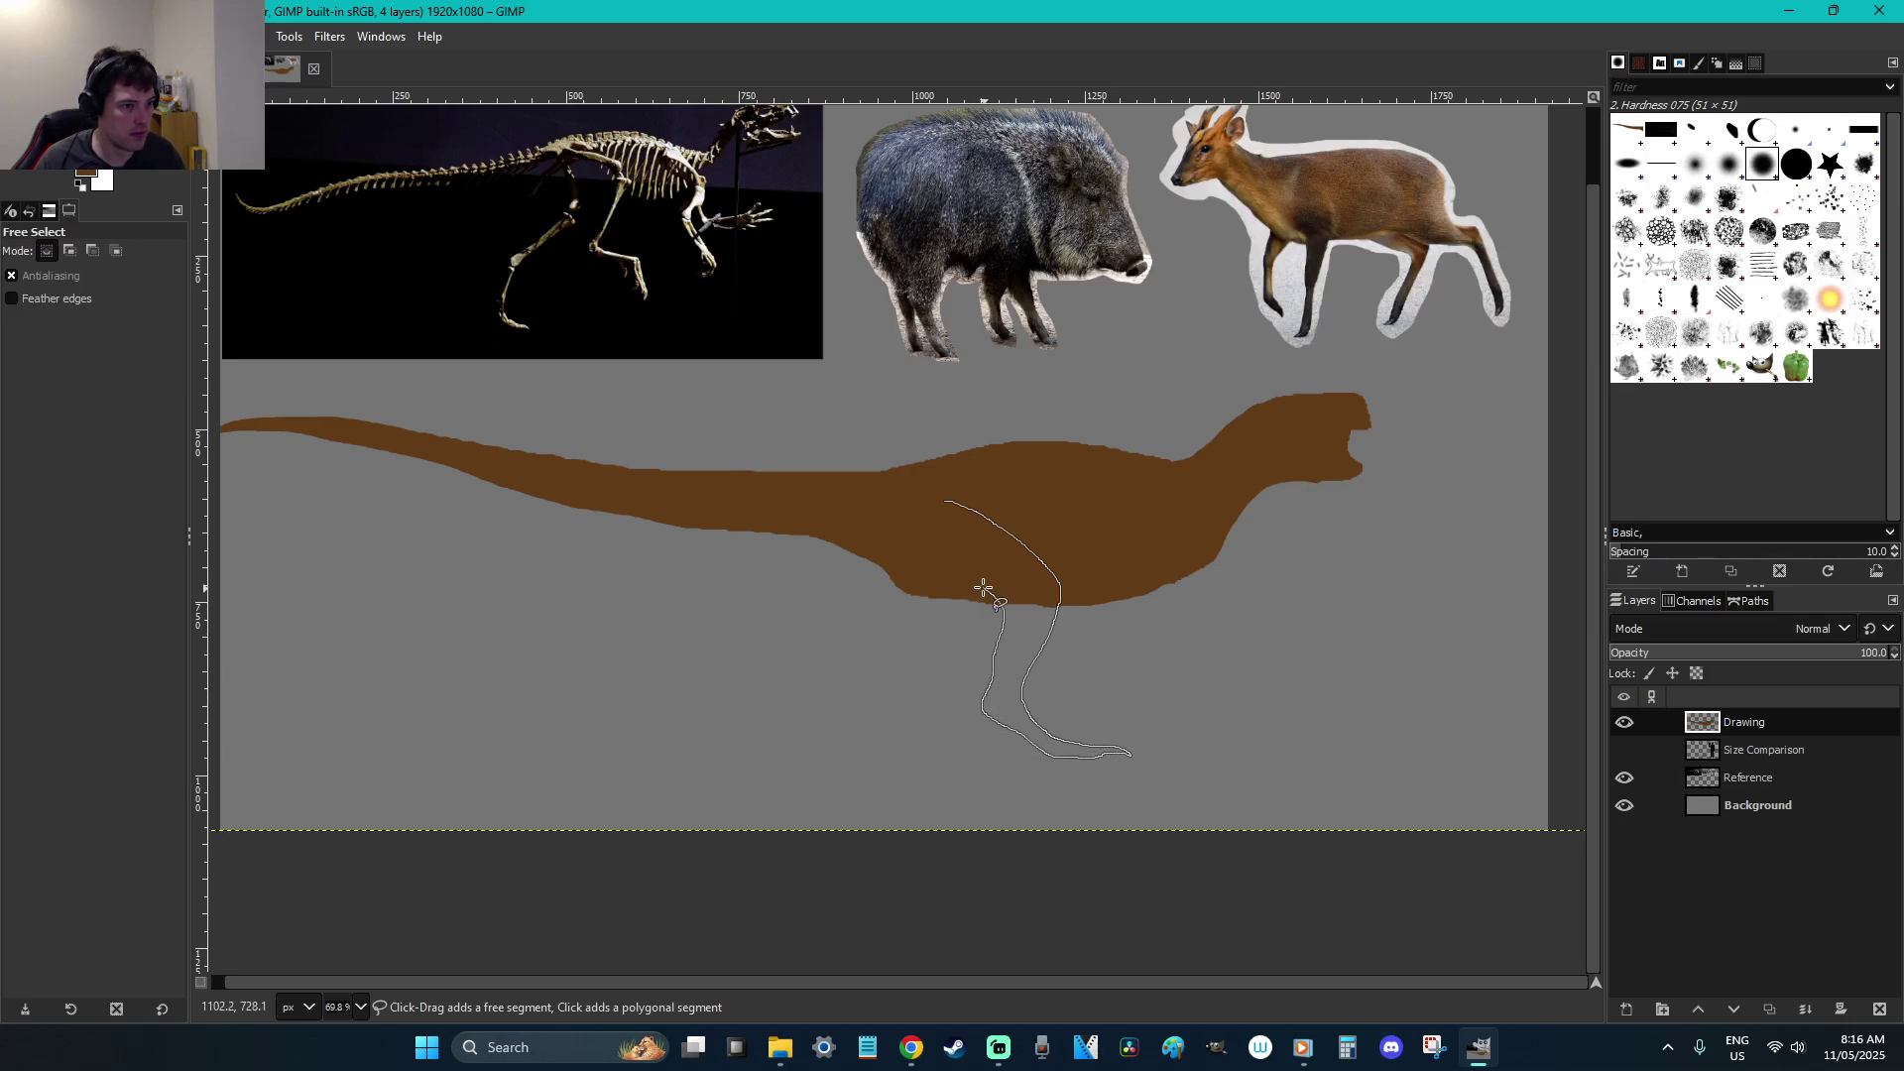
pyautogui.click(946, 502)
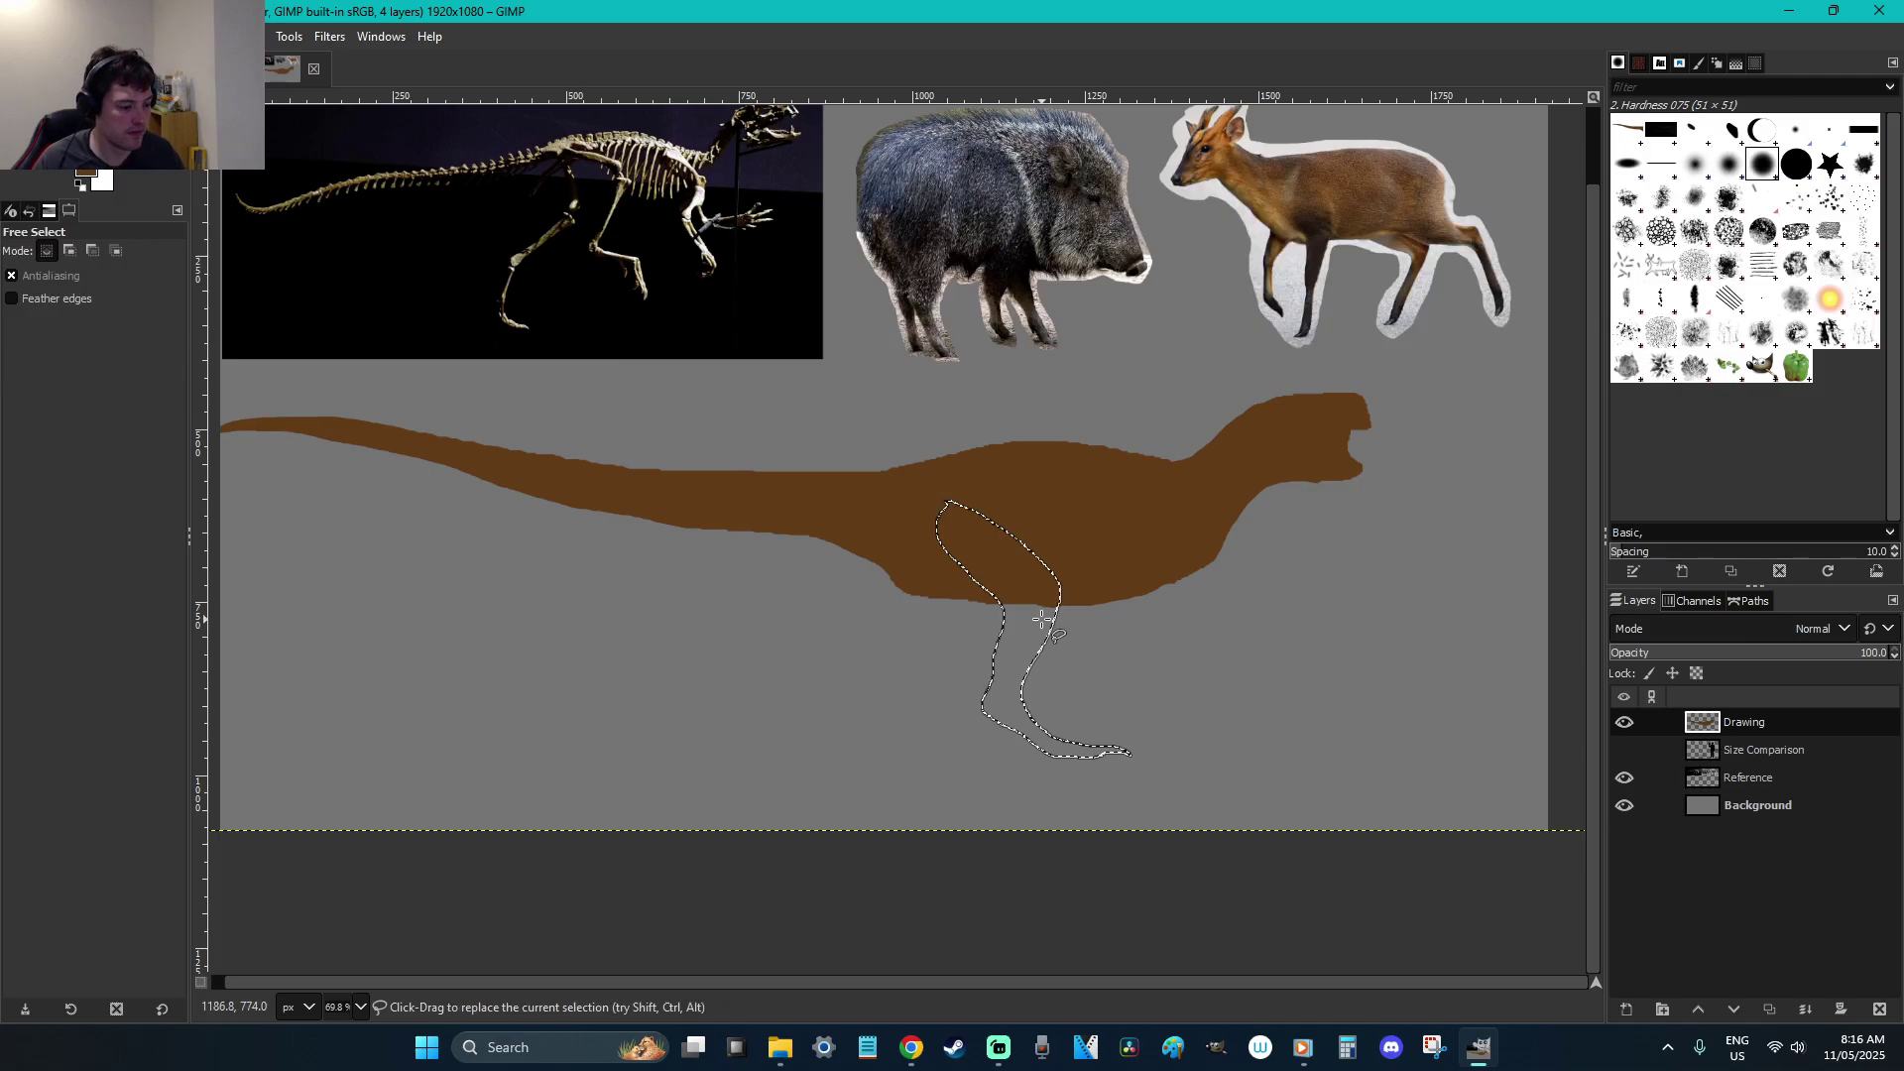
pyautogui.hotkey('shift', 'b')
pyautogui.click(1048, 630)
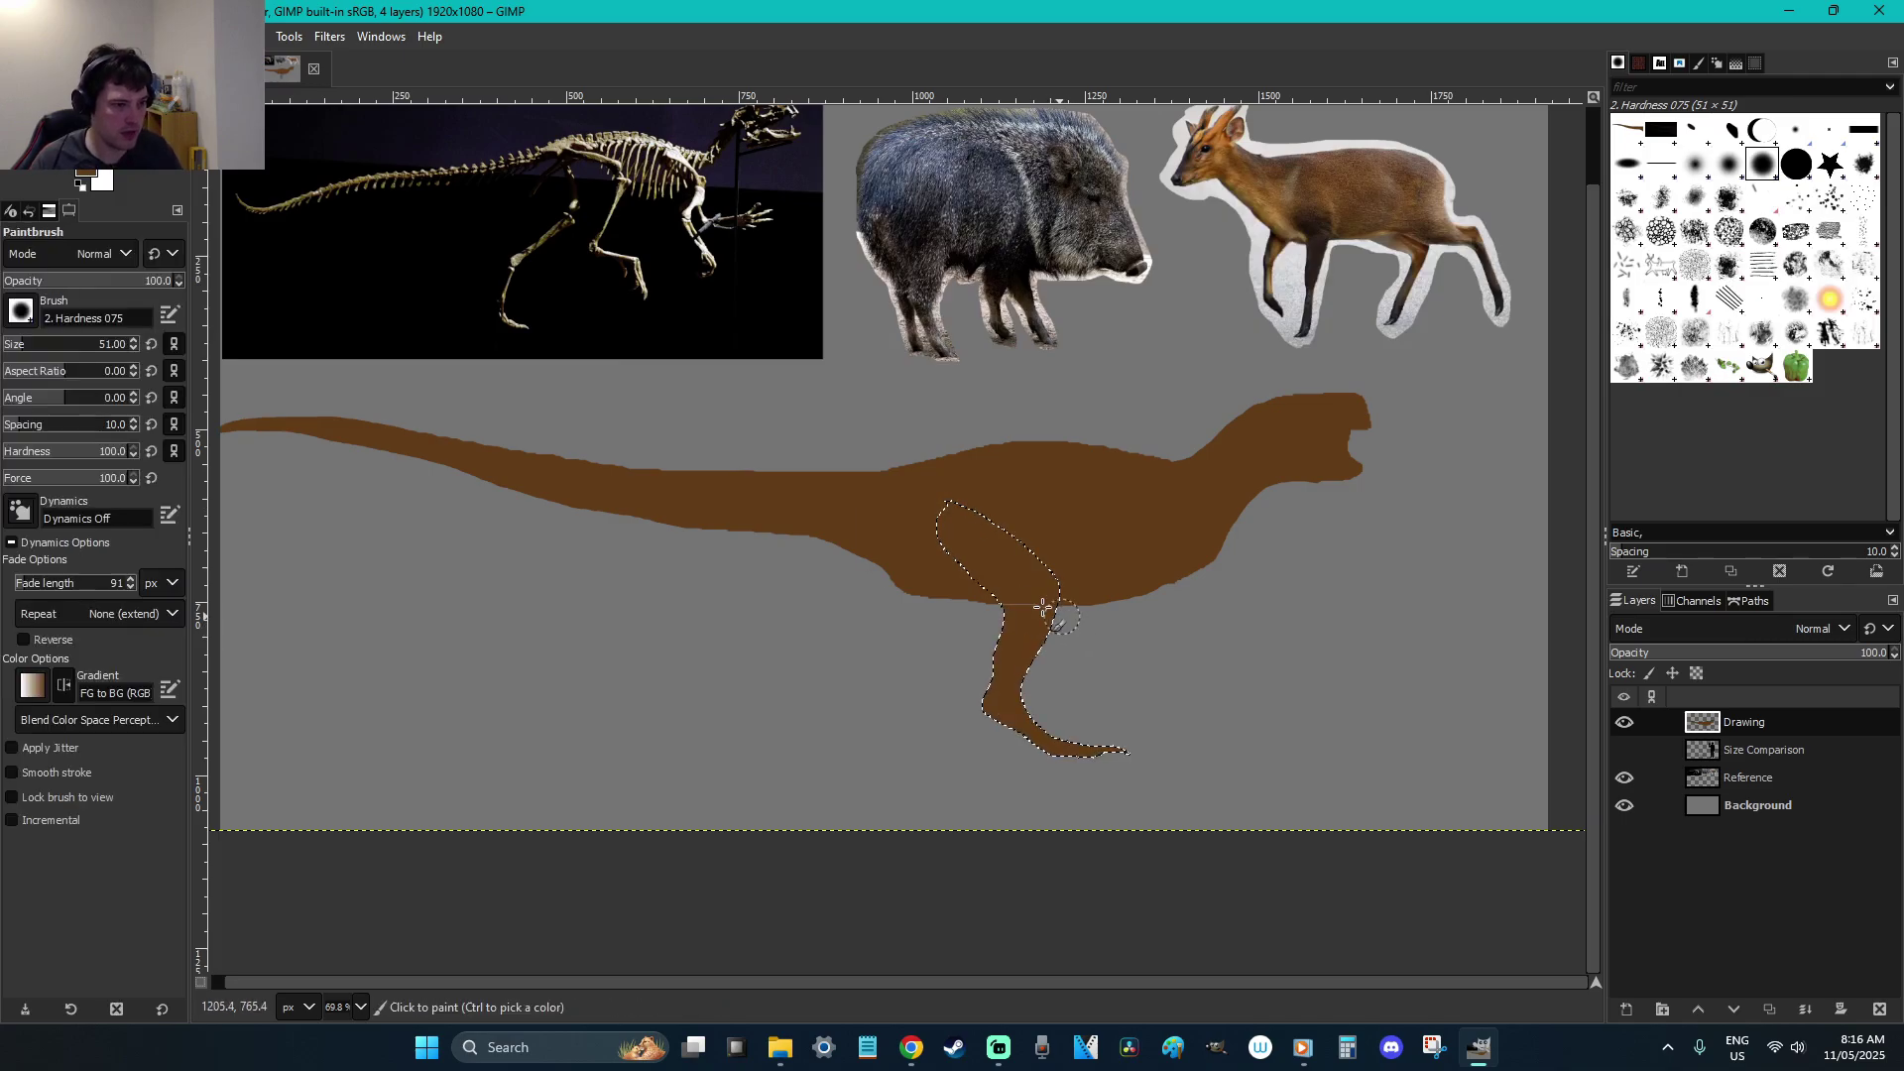
# Set the foreground colour to the darker brown 462f16 and the Paintbrush size to 10
pyautogui.press('z')
pyautogui.moveTo(1237, 695); pyautogui.dragTo(833, 466)
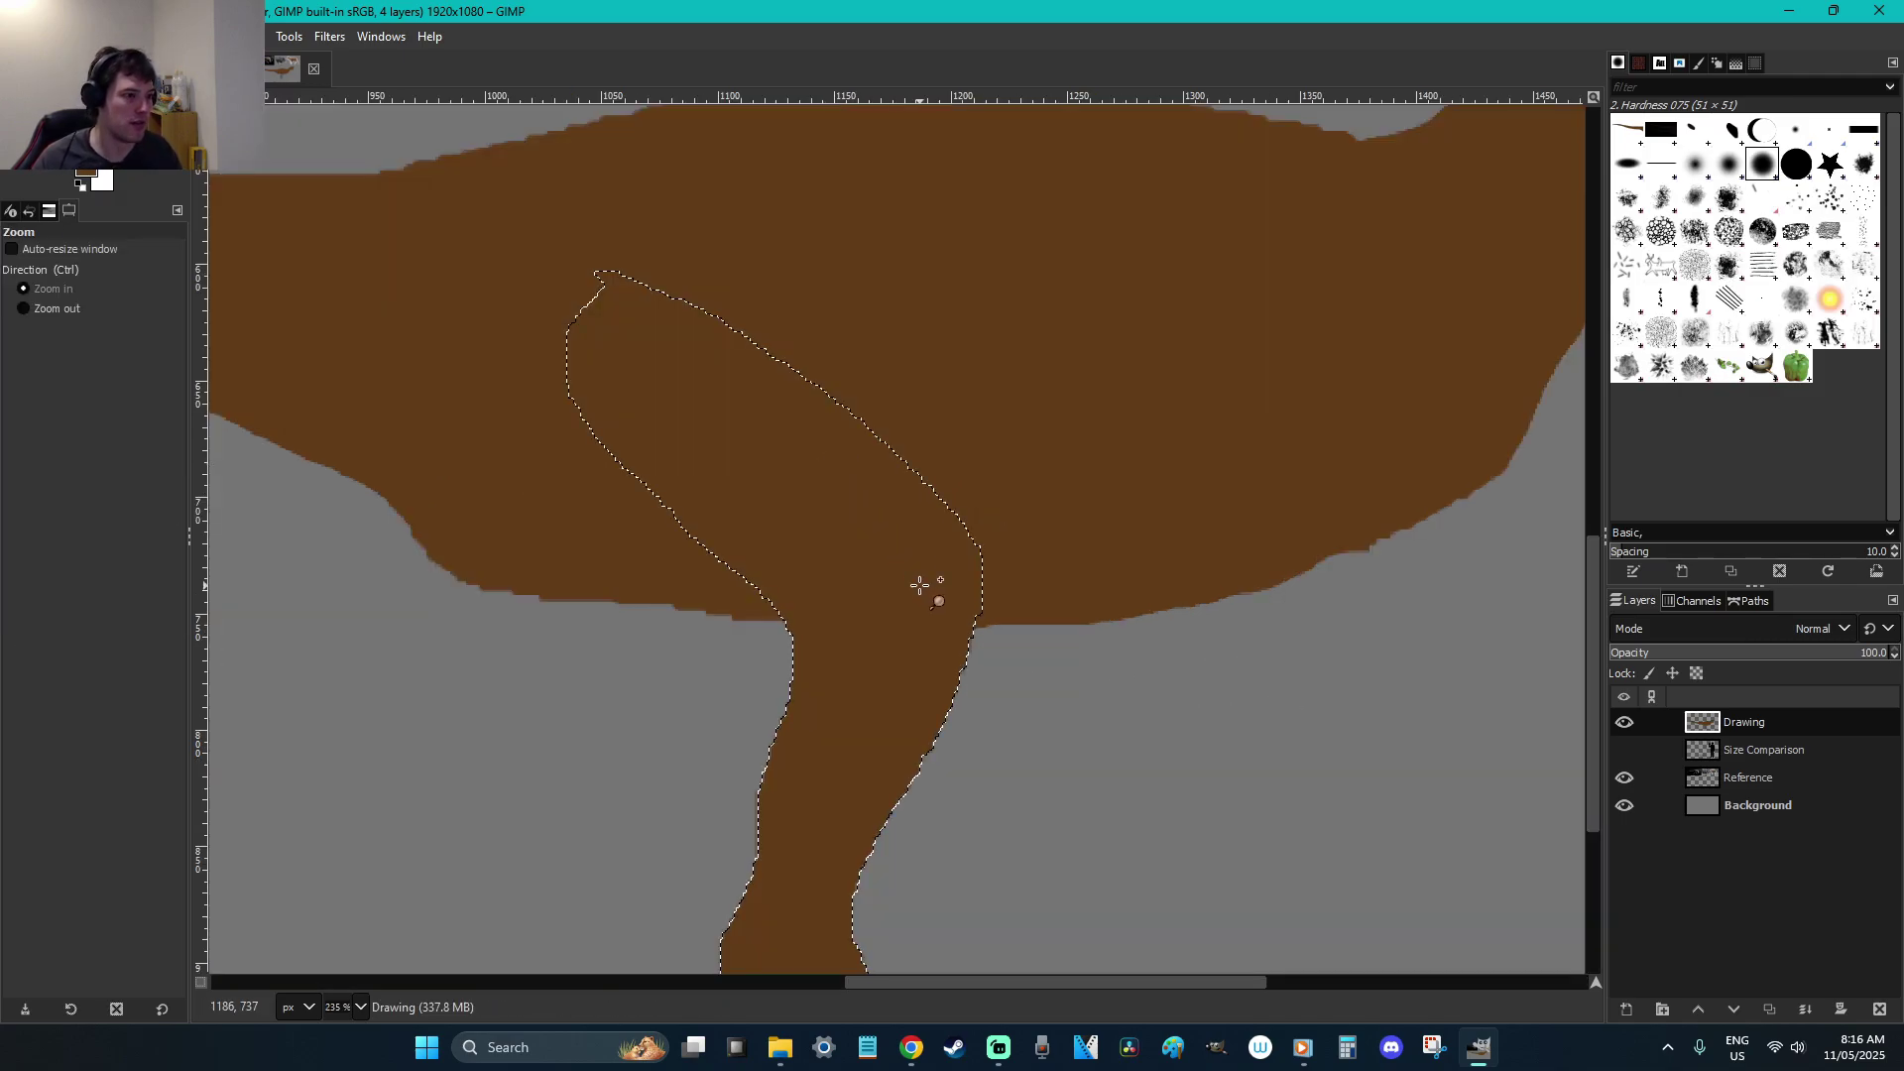
pyautogui.click(88, 175)
pyautogui.click(289, 309)
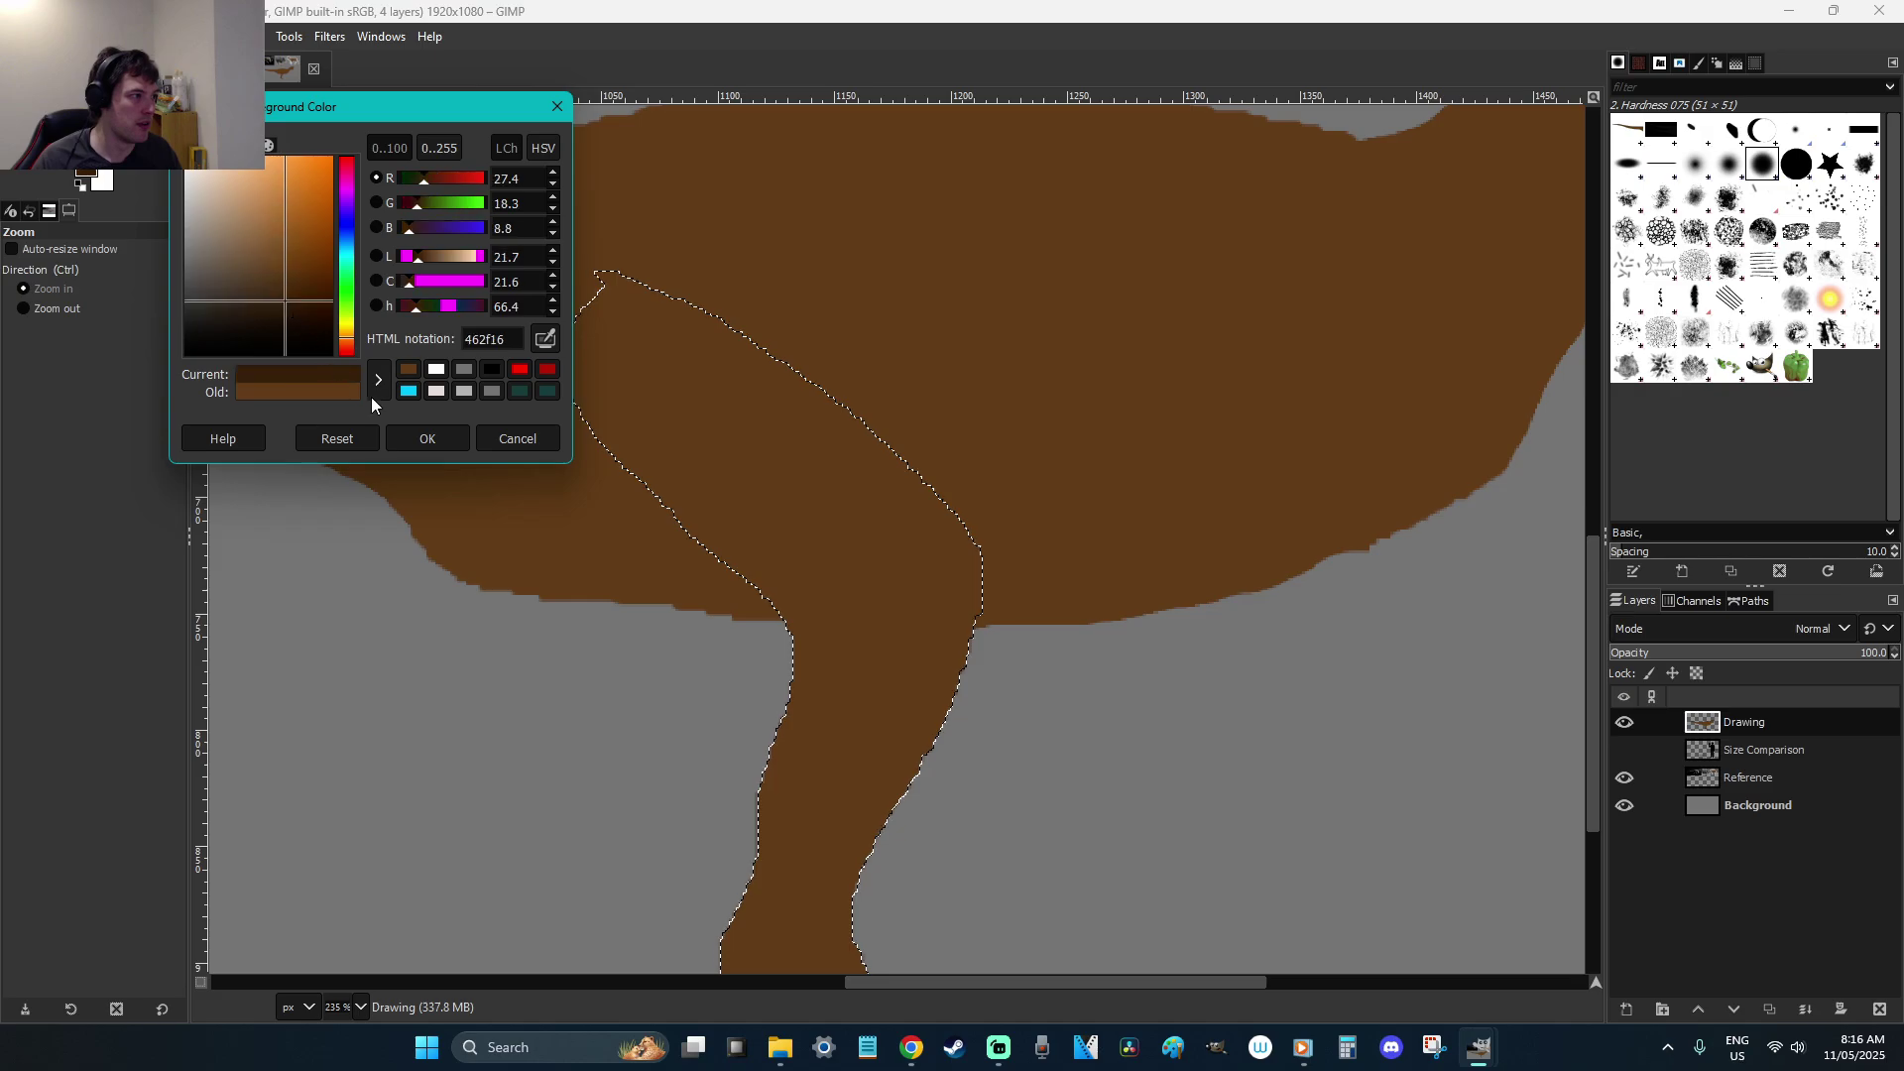
pyautogui.click(427, 439)
pyautogui.press('p')
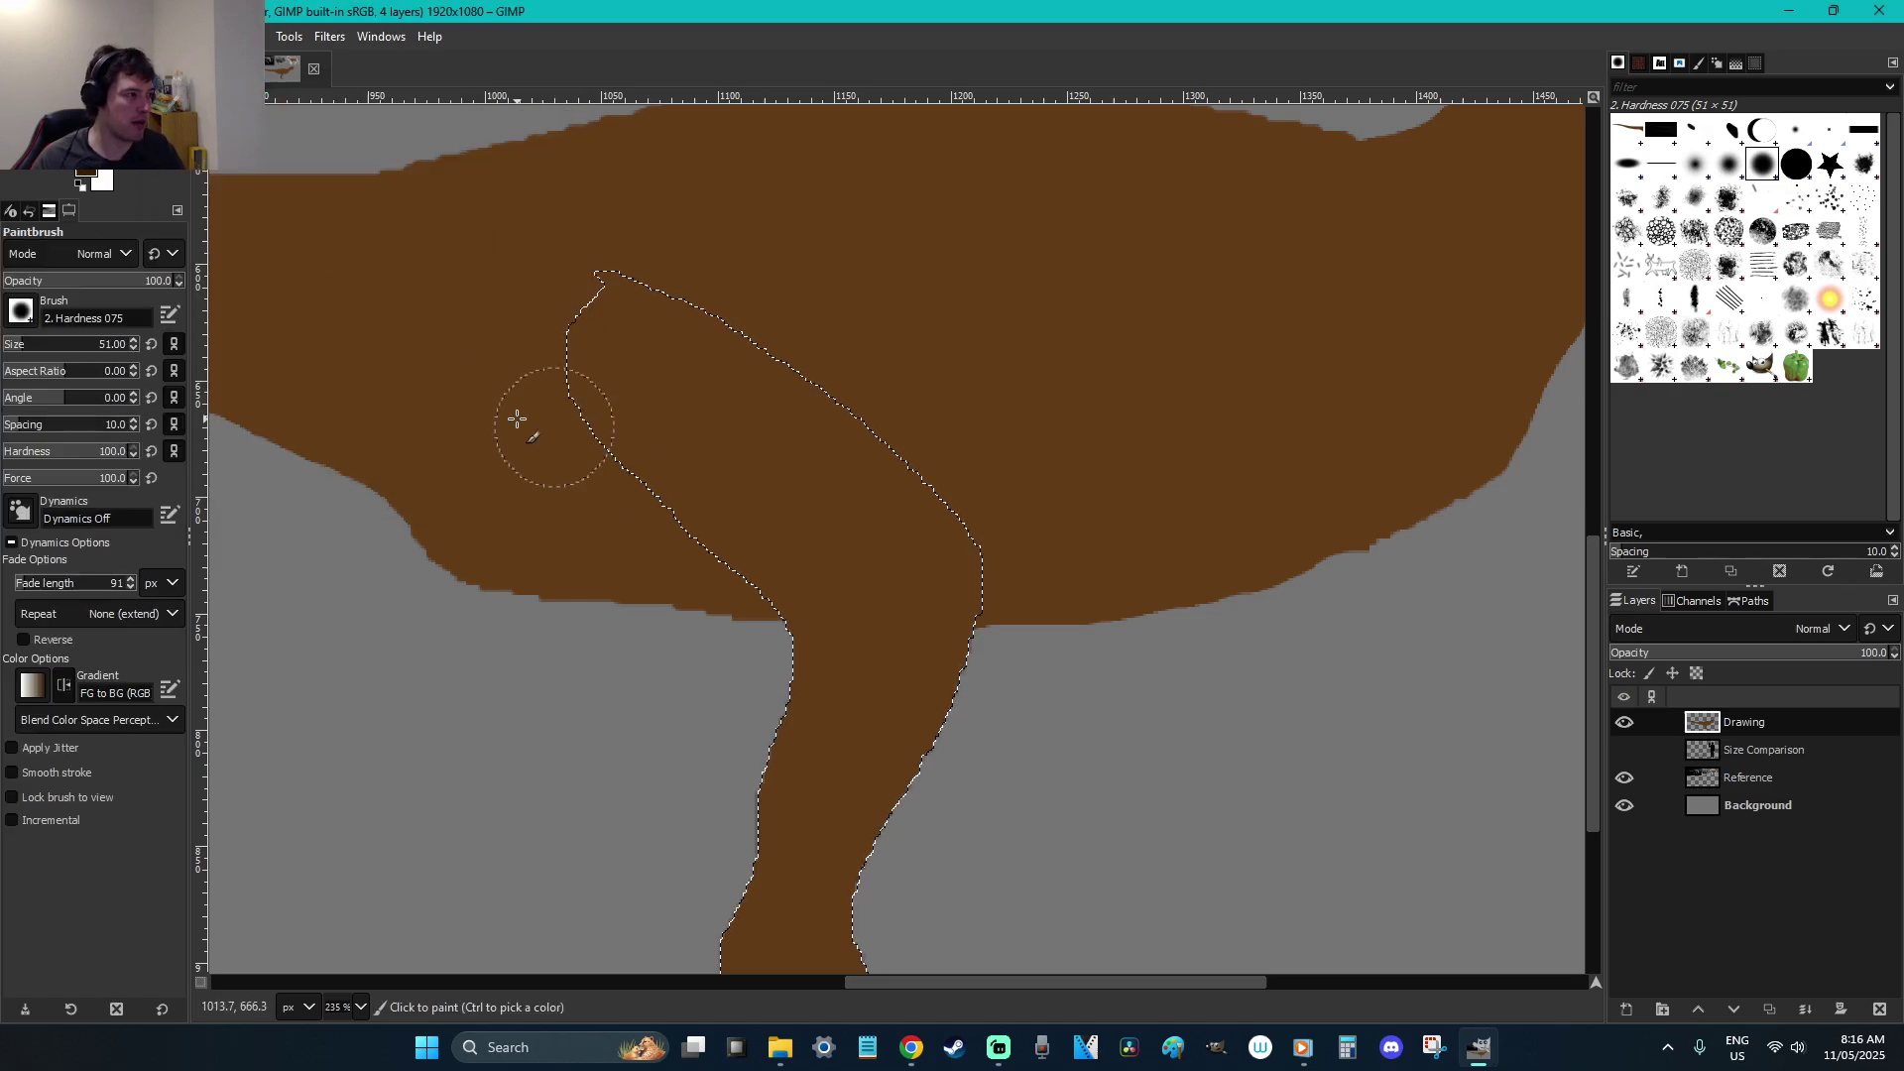
pyautogui.click(122, 345)
pyautogui.write('10')
pyautogui.press('Return')
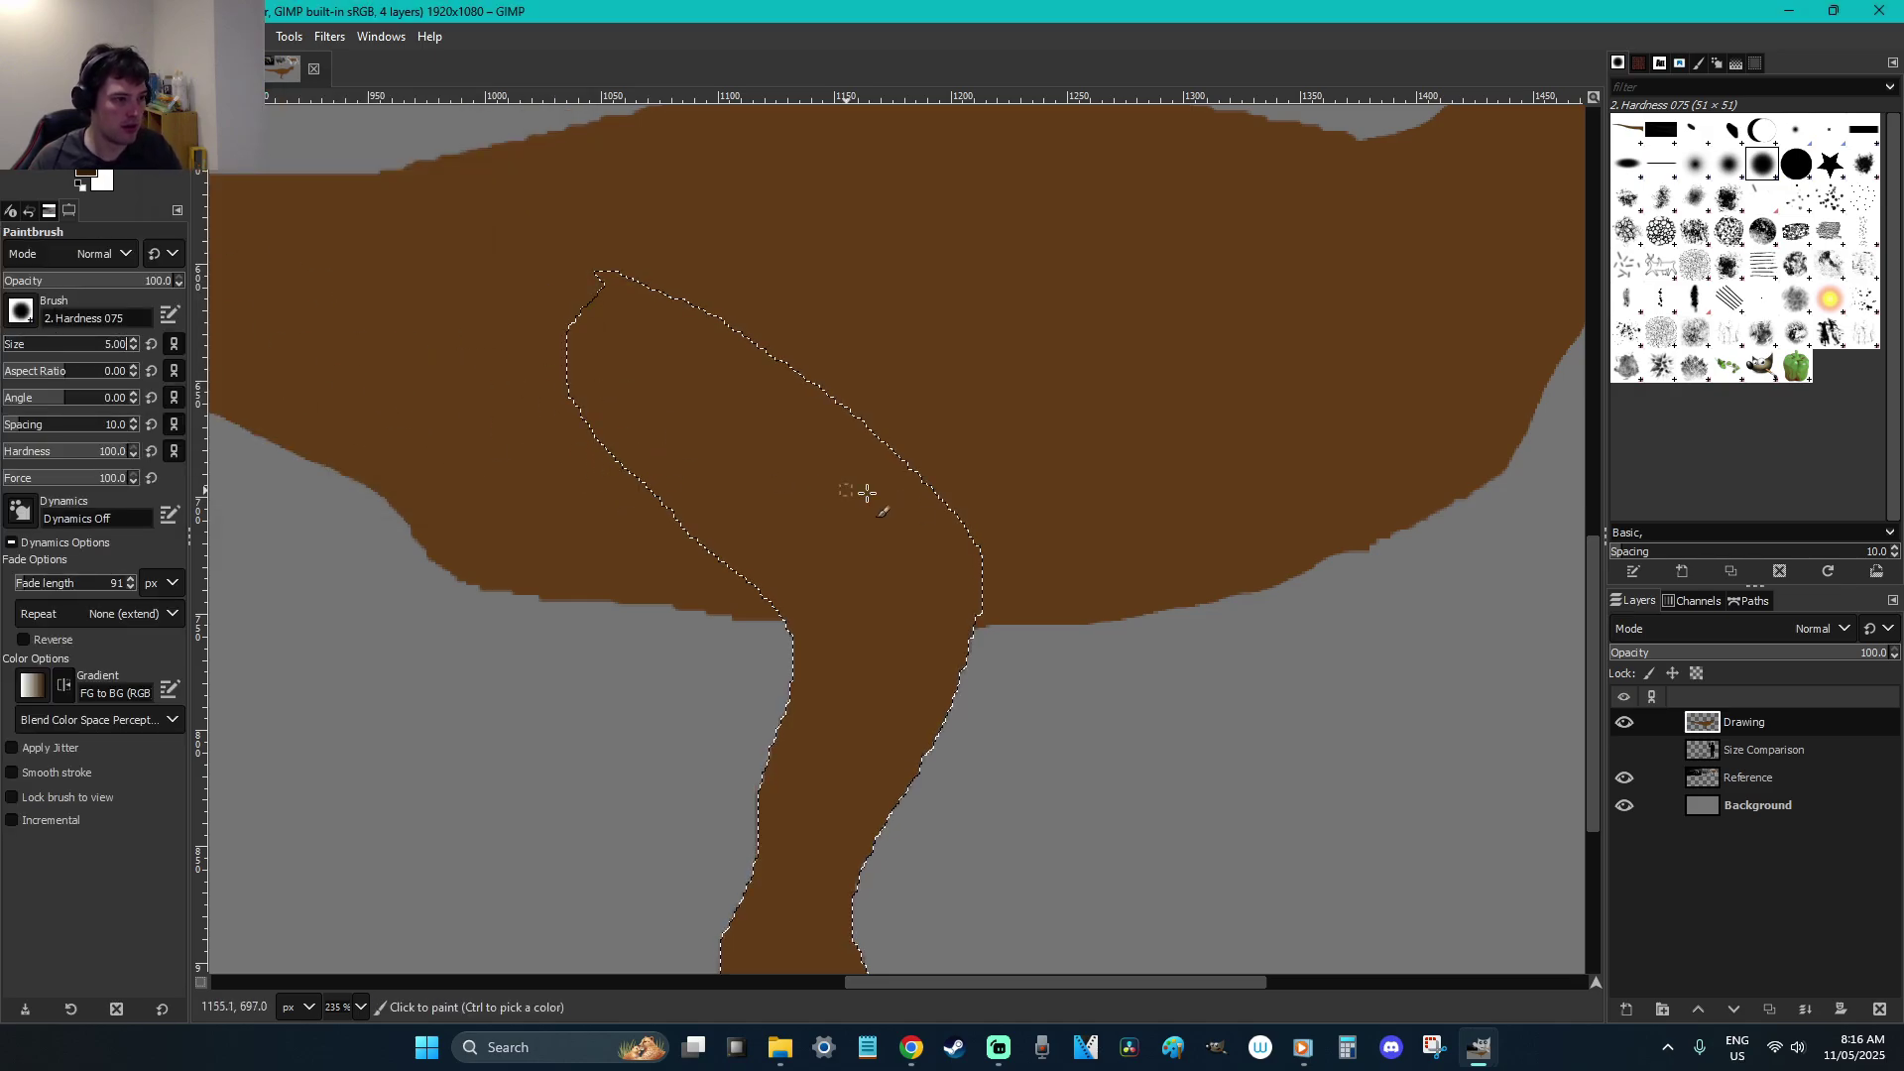
# Try shading the front and rear thigh edges with long dark brown strokes inside the leg selection
pyautogui.scroll(2, 111, 346)
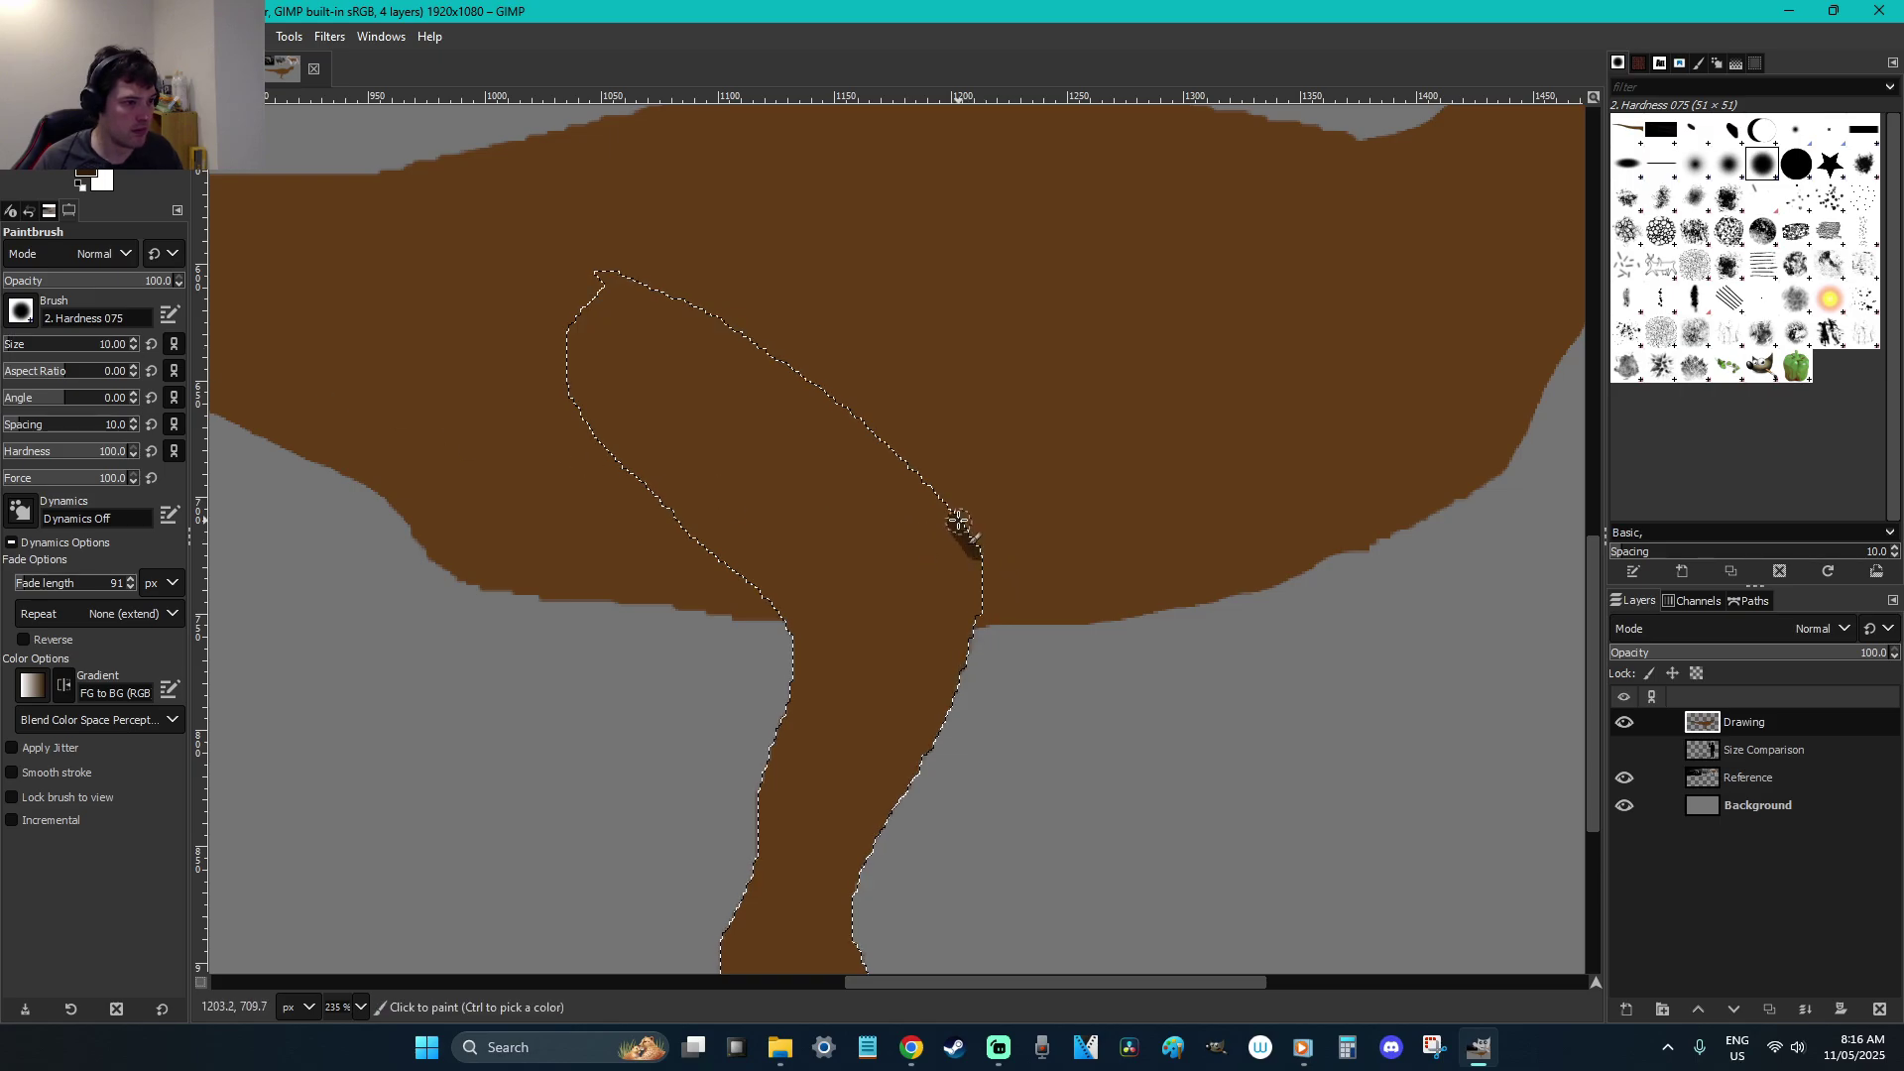
pyautogui.moveTo(729, 319); pyautogui.dragTo(676, 293)
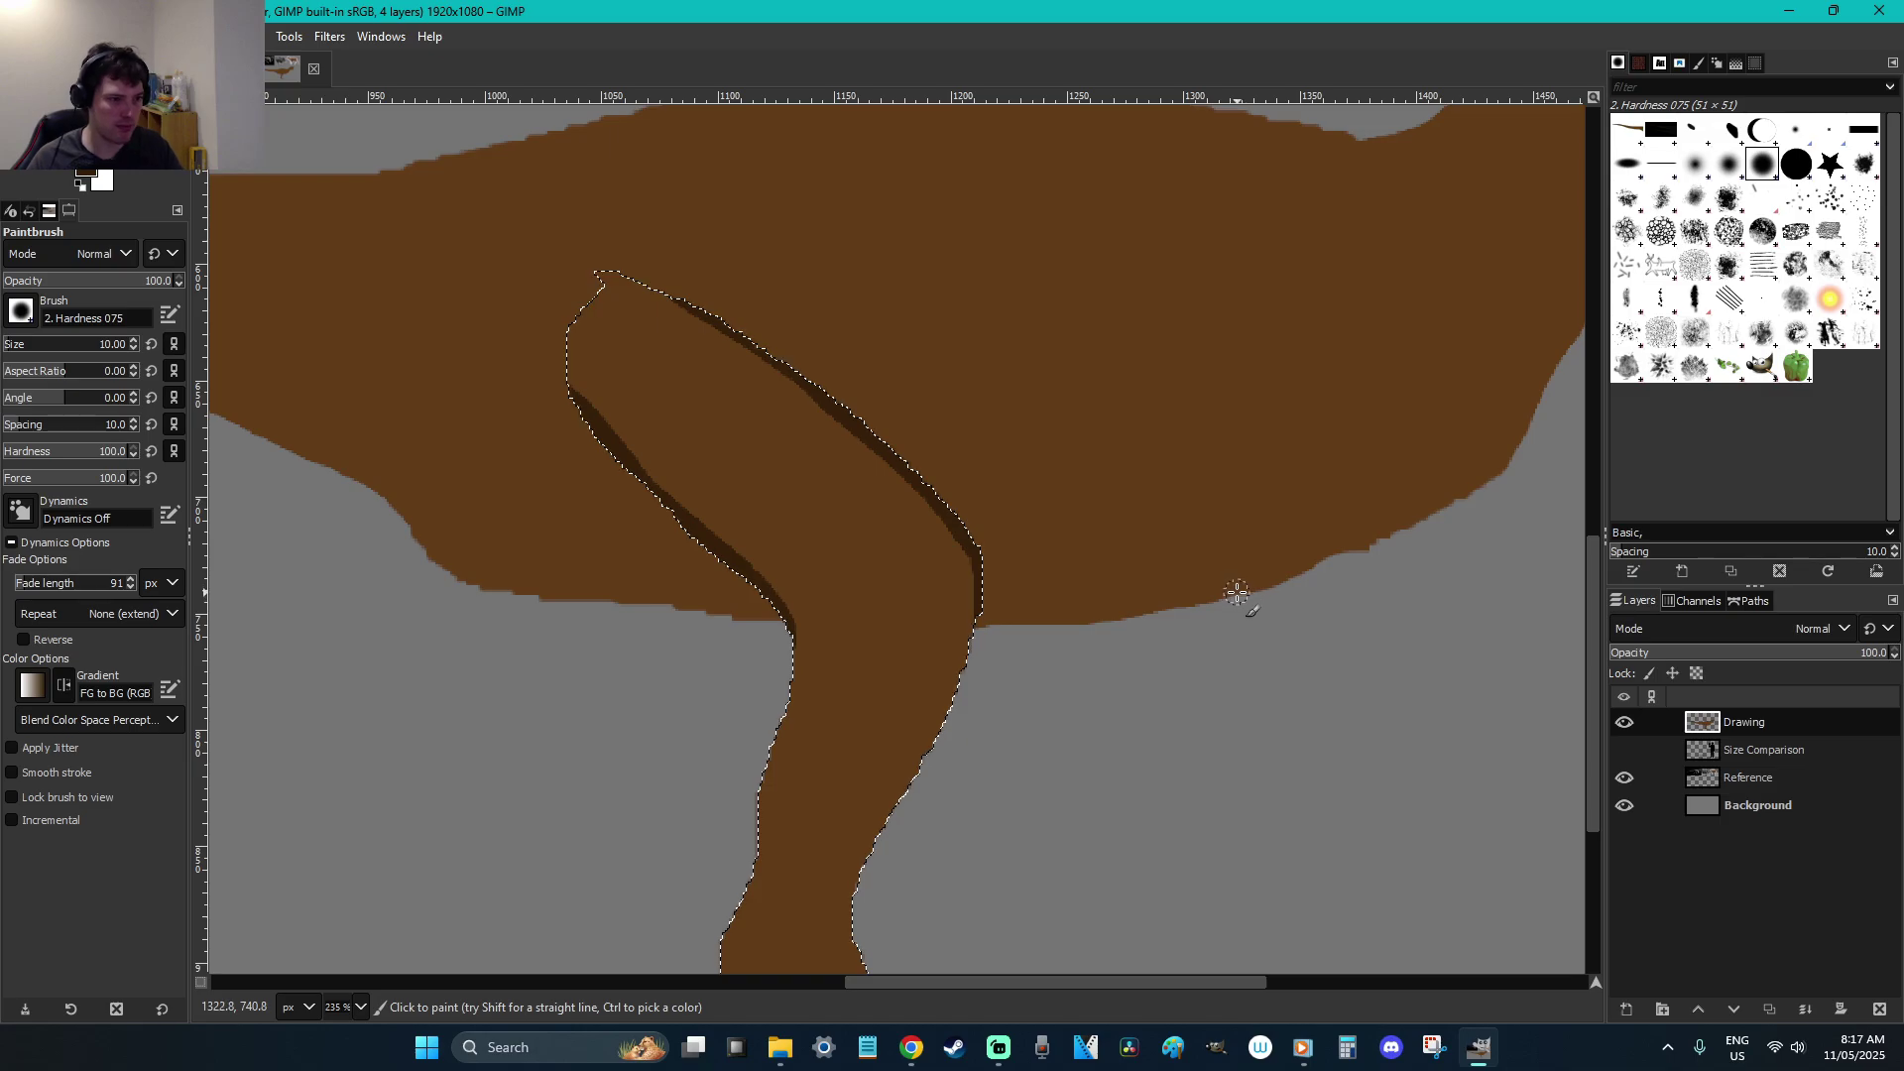
pyautogui.scroll(-1, 1237, 592)
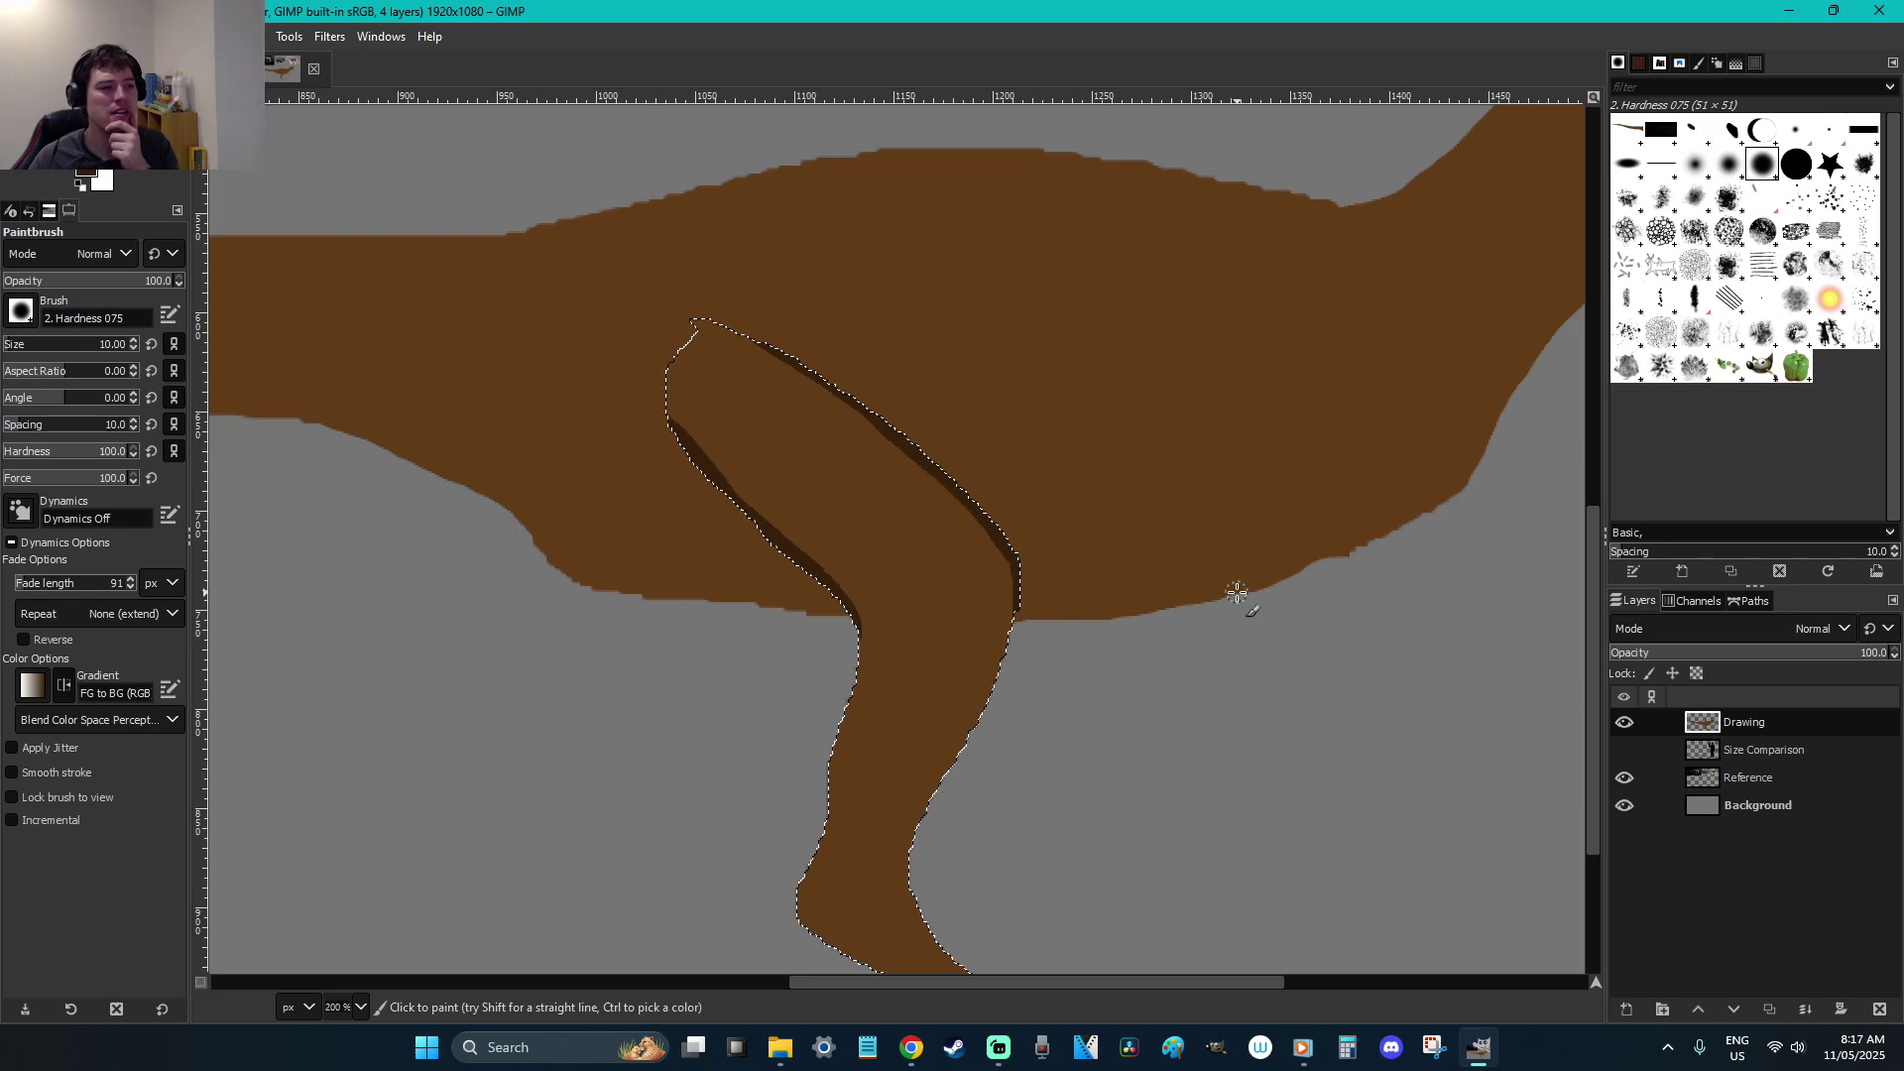
pyautogui.hotkey('ctrl', 'z')
pyautogui.moveTo(868, 642); pyautogui.dragTo(680, 447)
pyautogui.hotkey('ctrl', 'z')
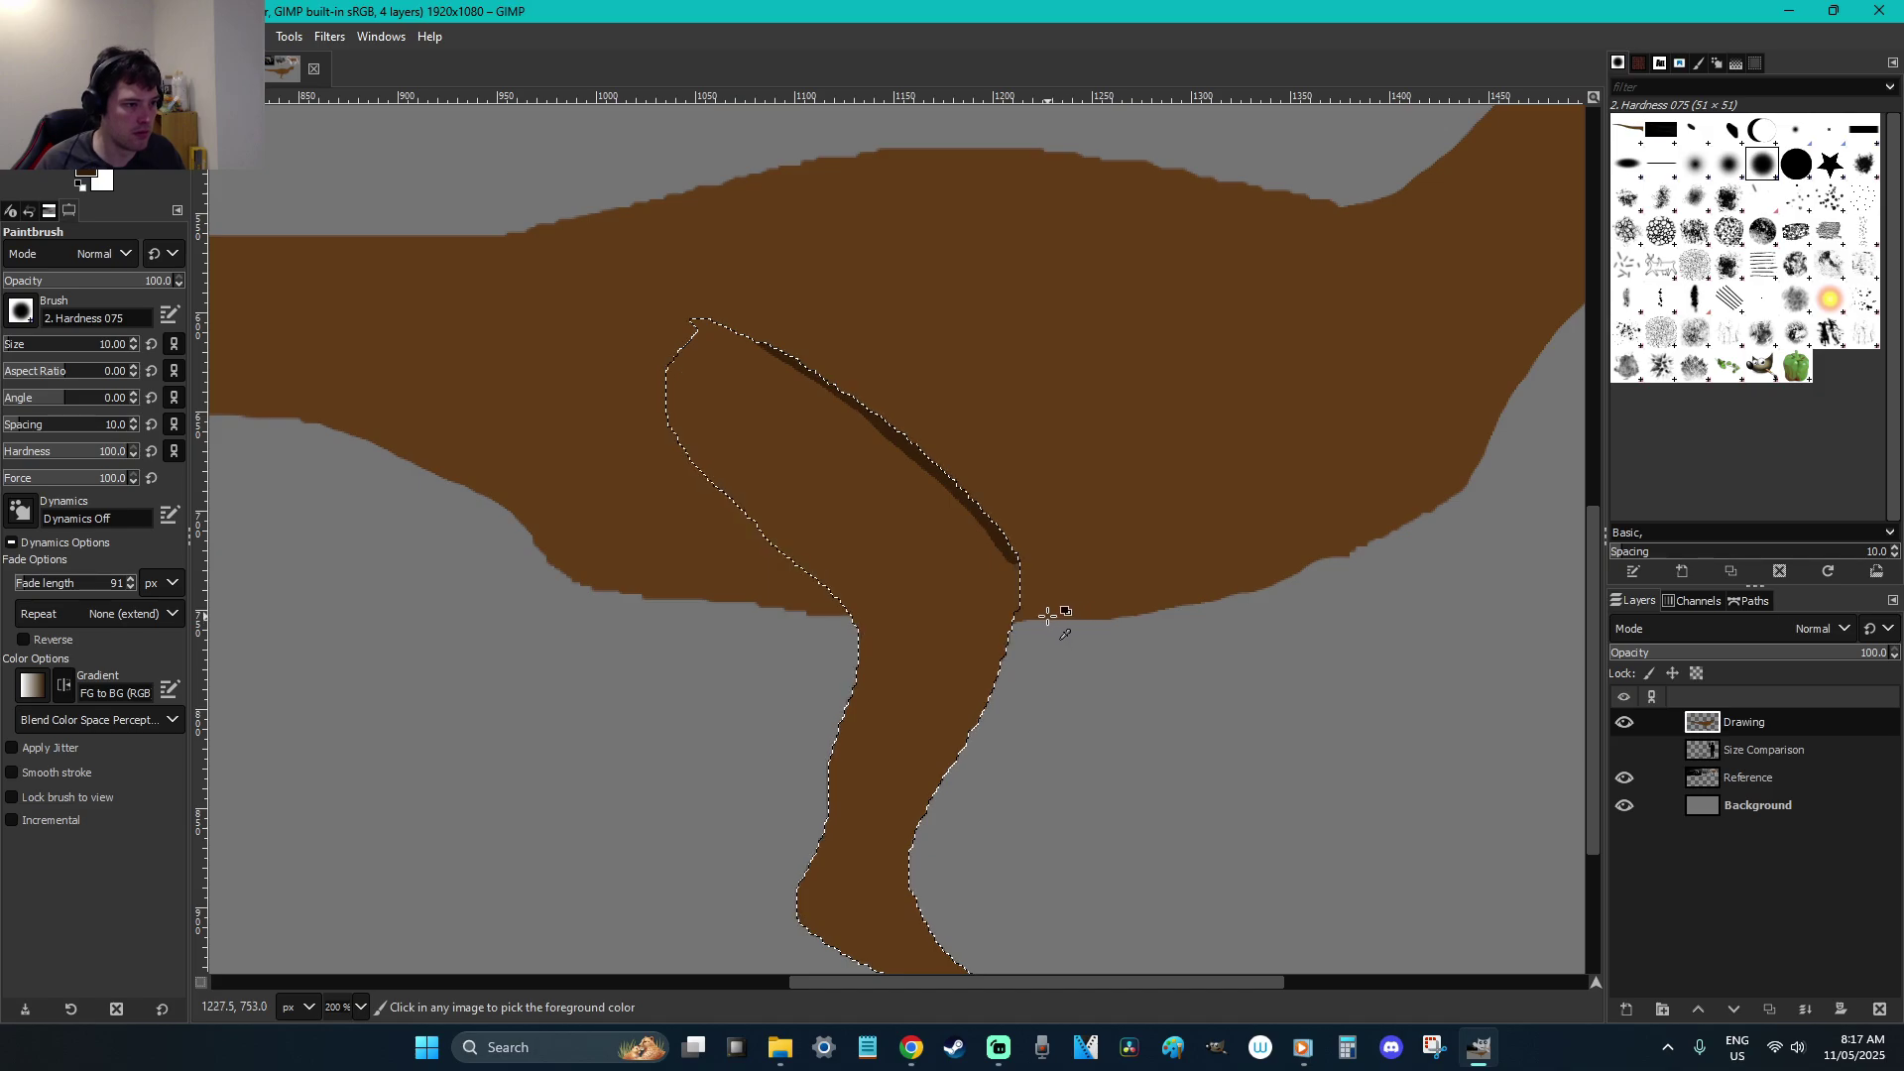
pyautogui.hotkey('ctrl', 'z')
# Paint shorter dark brown lines along the rear and front edges of the thigh, and clear the leg selection
pyautogui.moveTo(844, 619); pyautogui.dragTo(667, 463)
pyautogui.moveTo(1012, 620)
pyautogui.mouseDown()
pyautogui.moveTo(1021, 582)
pyautogui.moveTo(978, 493)
pyautogui.moveTo(923, 447)
pyautogui.mouseUp()
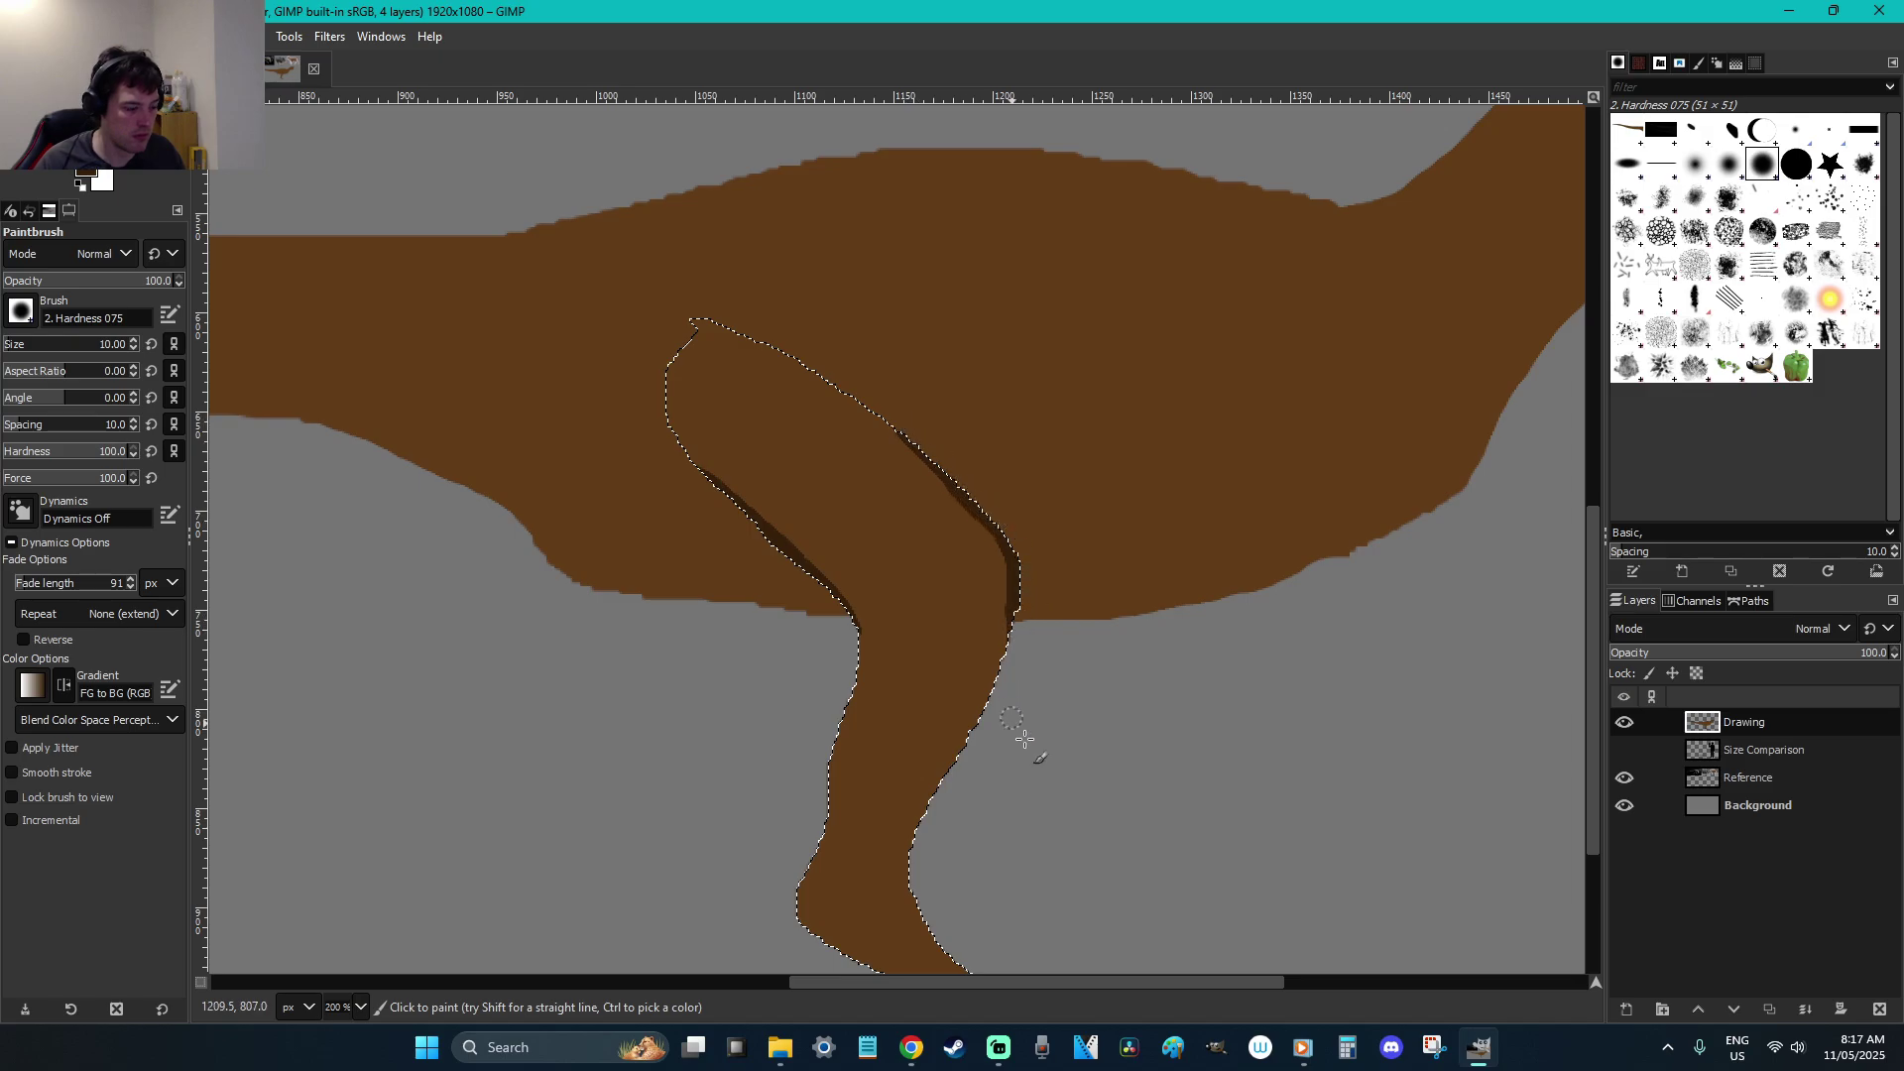
pyautogui.press('r')
pyautogui.click(1147, 747)
pyautogui.press('1')
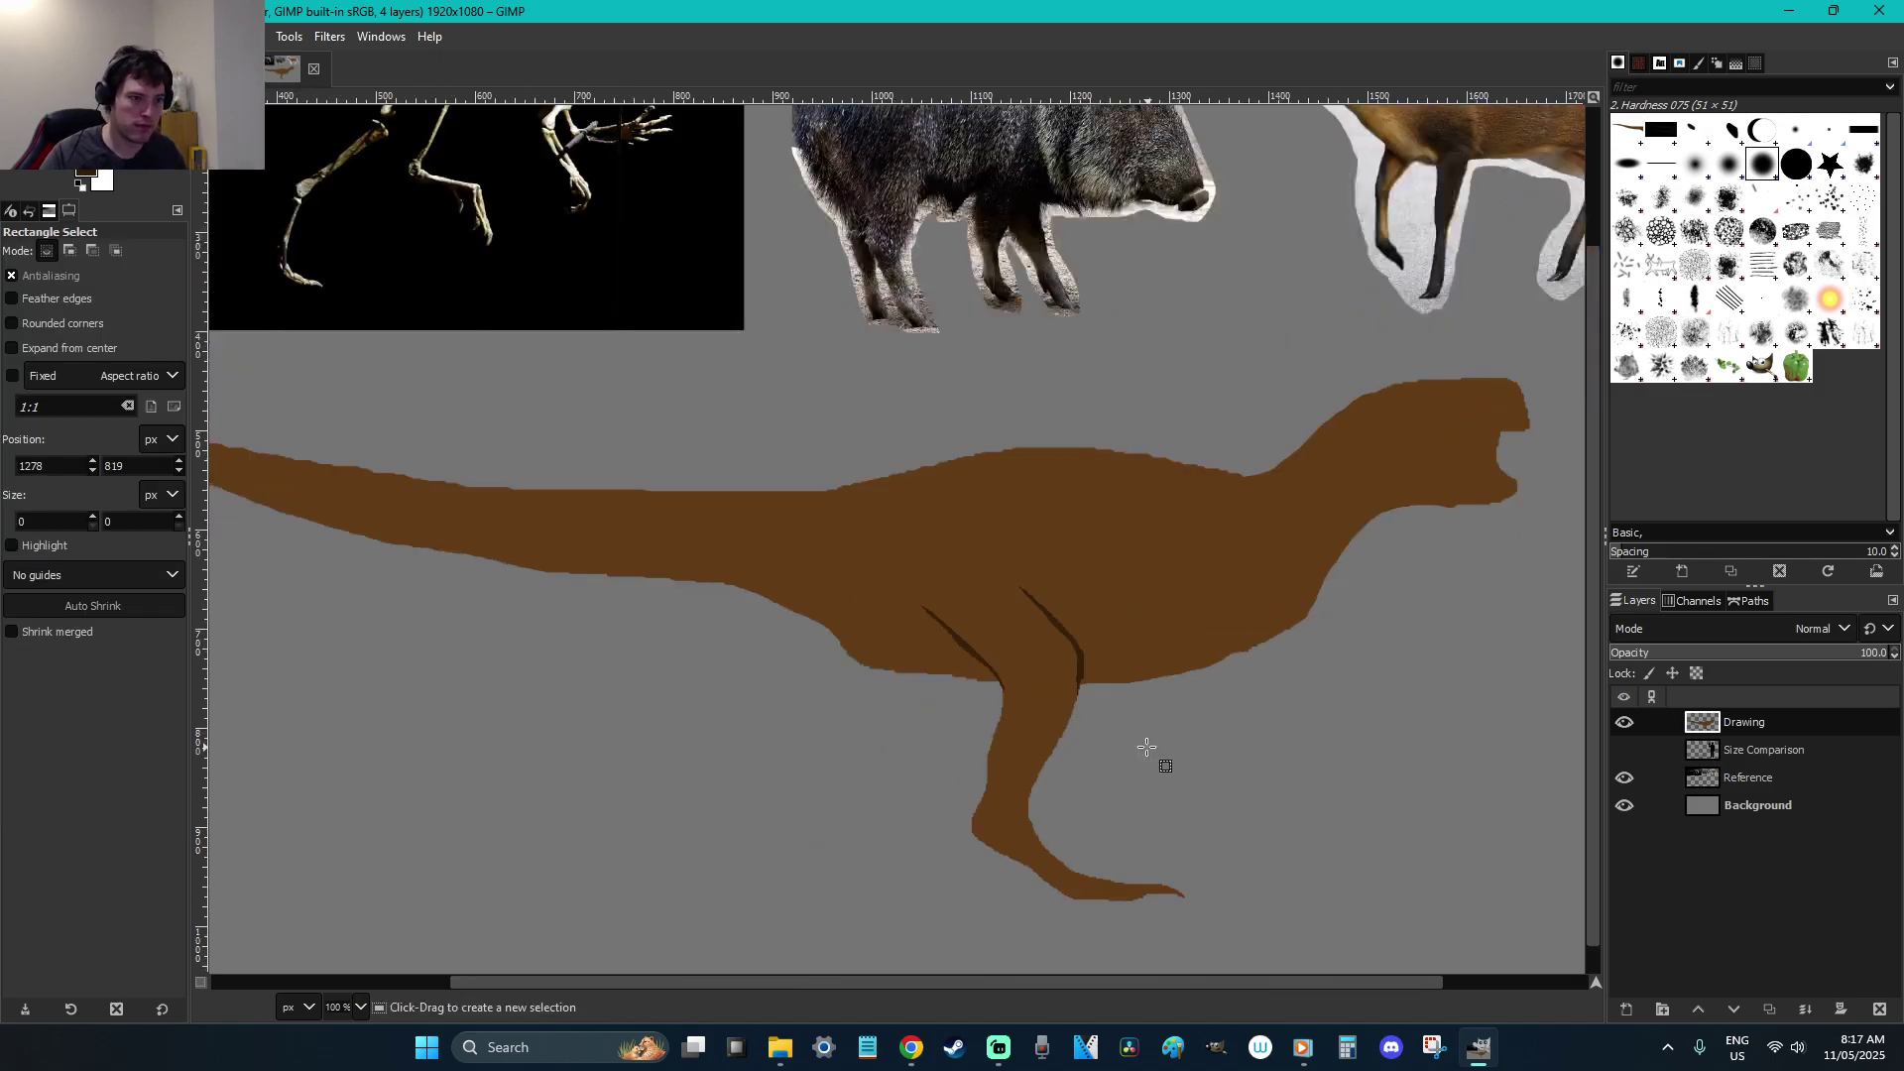
pyautogui.scroll(-5, 1150, 749)
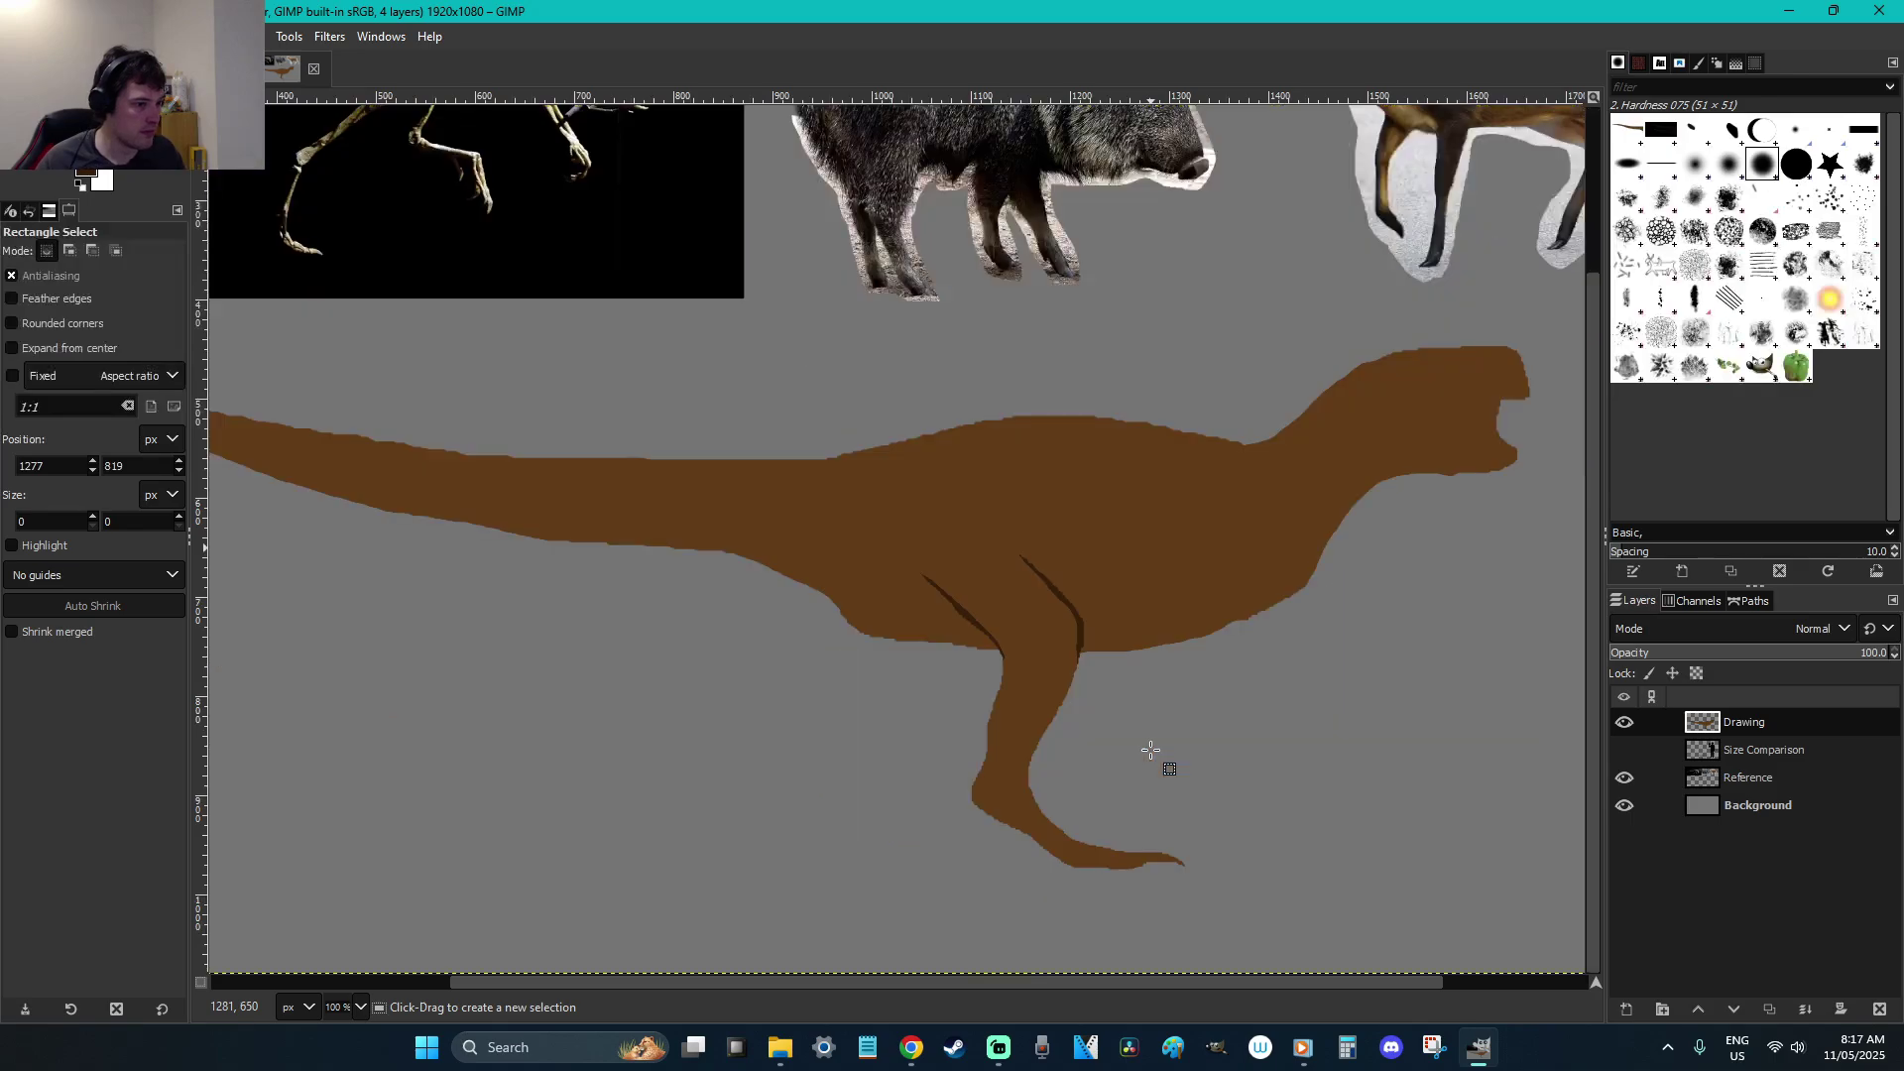
# Restore the leg selection, paint over the dark line on the thigh's front edge with body brown, and clear the selection
pyautogui.hotkey('ctrl', 'z')
pyautogui.press('z')
pyautogui.moveTo(1160, 756); pyautogui.dragTo(801, 432)
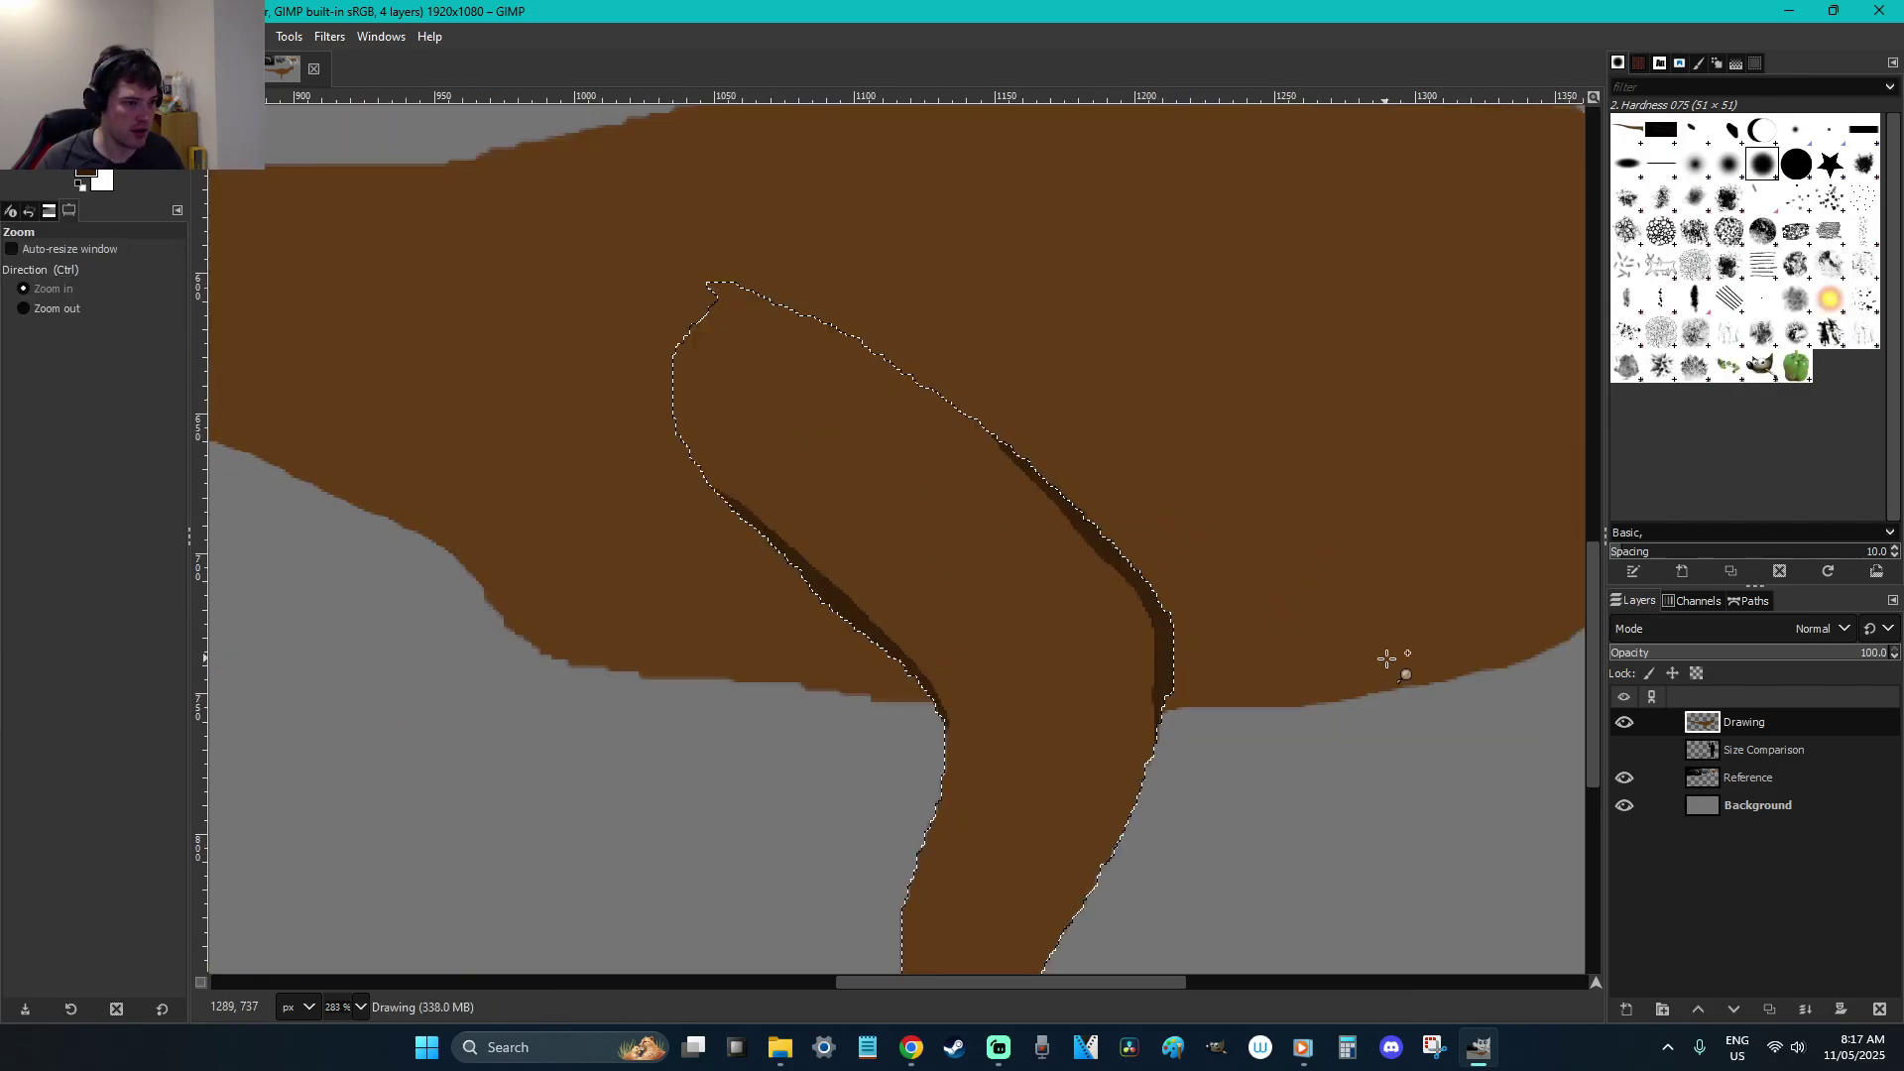
pyautogui.press('p')
pyautogui.moveTo(1136, 813); pyautogui.dragTo(1169, 605)
pyautogui.moveTo(1111, 536)
pyautogui.mouseDown()
pyautogui.moveTo(1017, 451)
pyautogui.moveTo(1160, 610)
pyautogui.mouseUp()
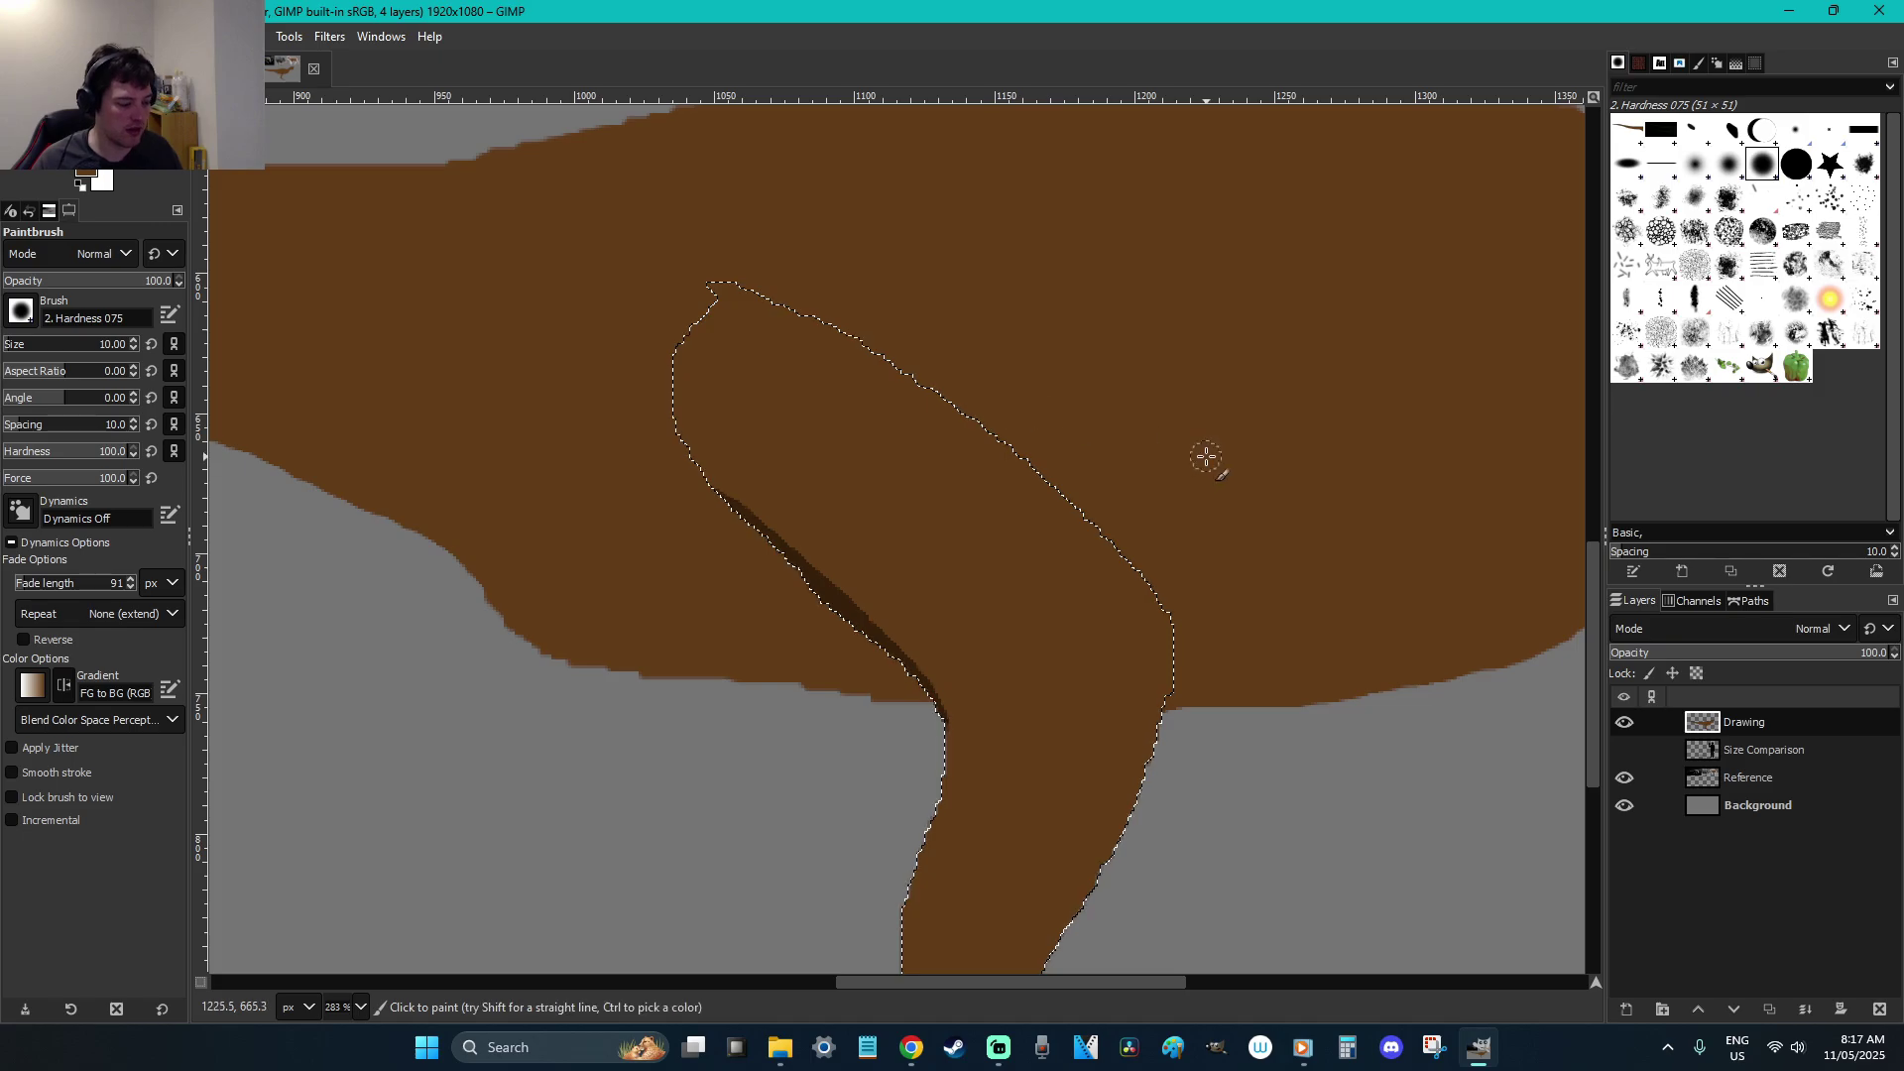
pyautogui.press('f')
pyautogui.hotkey('ctrl', 'shift', 'a')
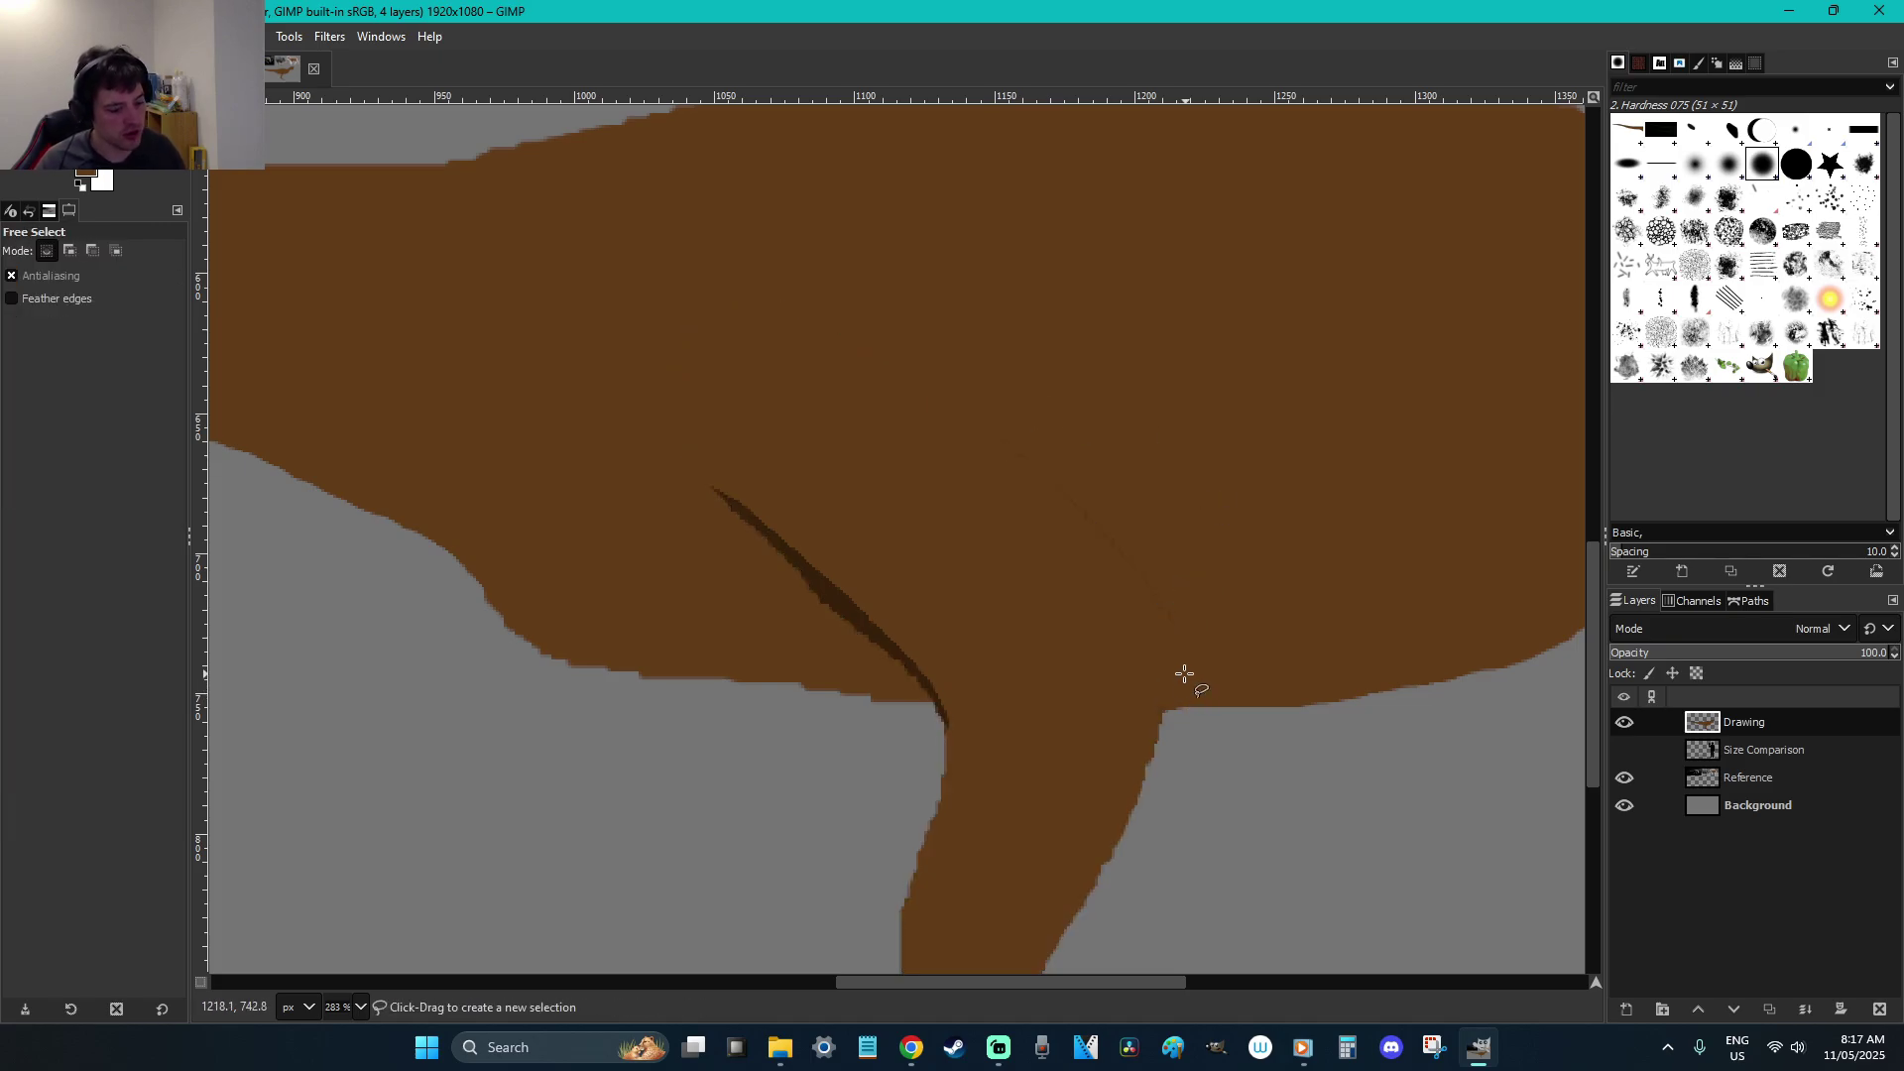
# Lasso a broader oval thigh, paint a thin dark brown line along its front edge, and clear the selection
pyautogui.press('p')
pyautogui.press('f')
pyautogui.moveTo(1156, 712)
pyautogui.mouseDown()
pyautogui.moveTo(1194, 535)
pyautogui.moveTo(1111, 321)
pyautogui.moveTo(1017, 232)
pyautogui.moveTo(824, 245)
pyautogui.moveTo(794, 560)
pyautogui.moveTo(1045, 771)
pyautogui.moveTo(1161, 716)
pyautogui.mouseUp()
pyautogui.press('o')
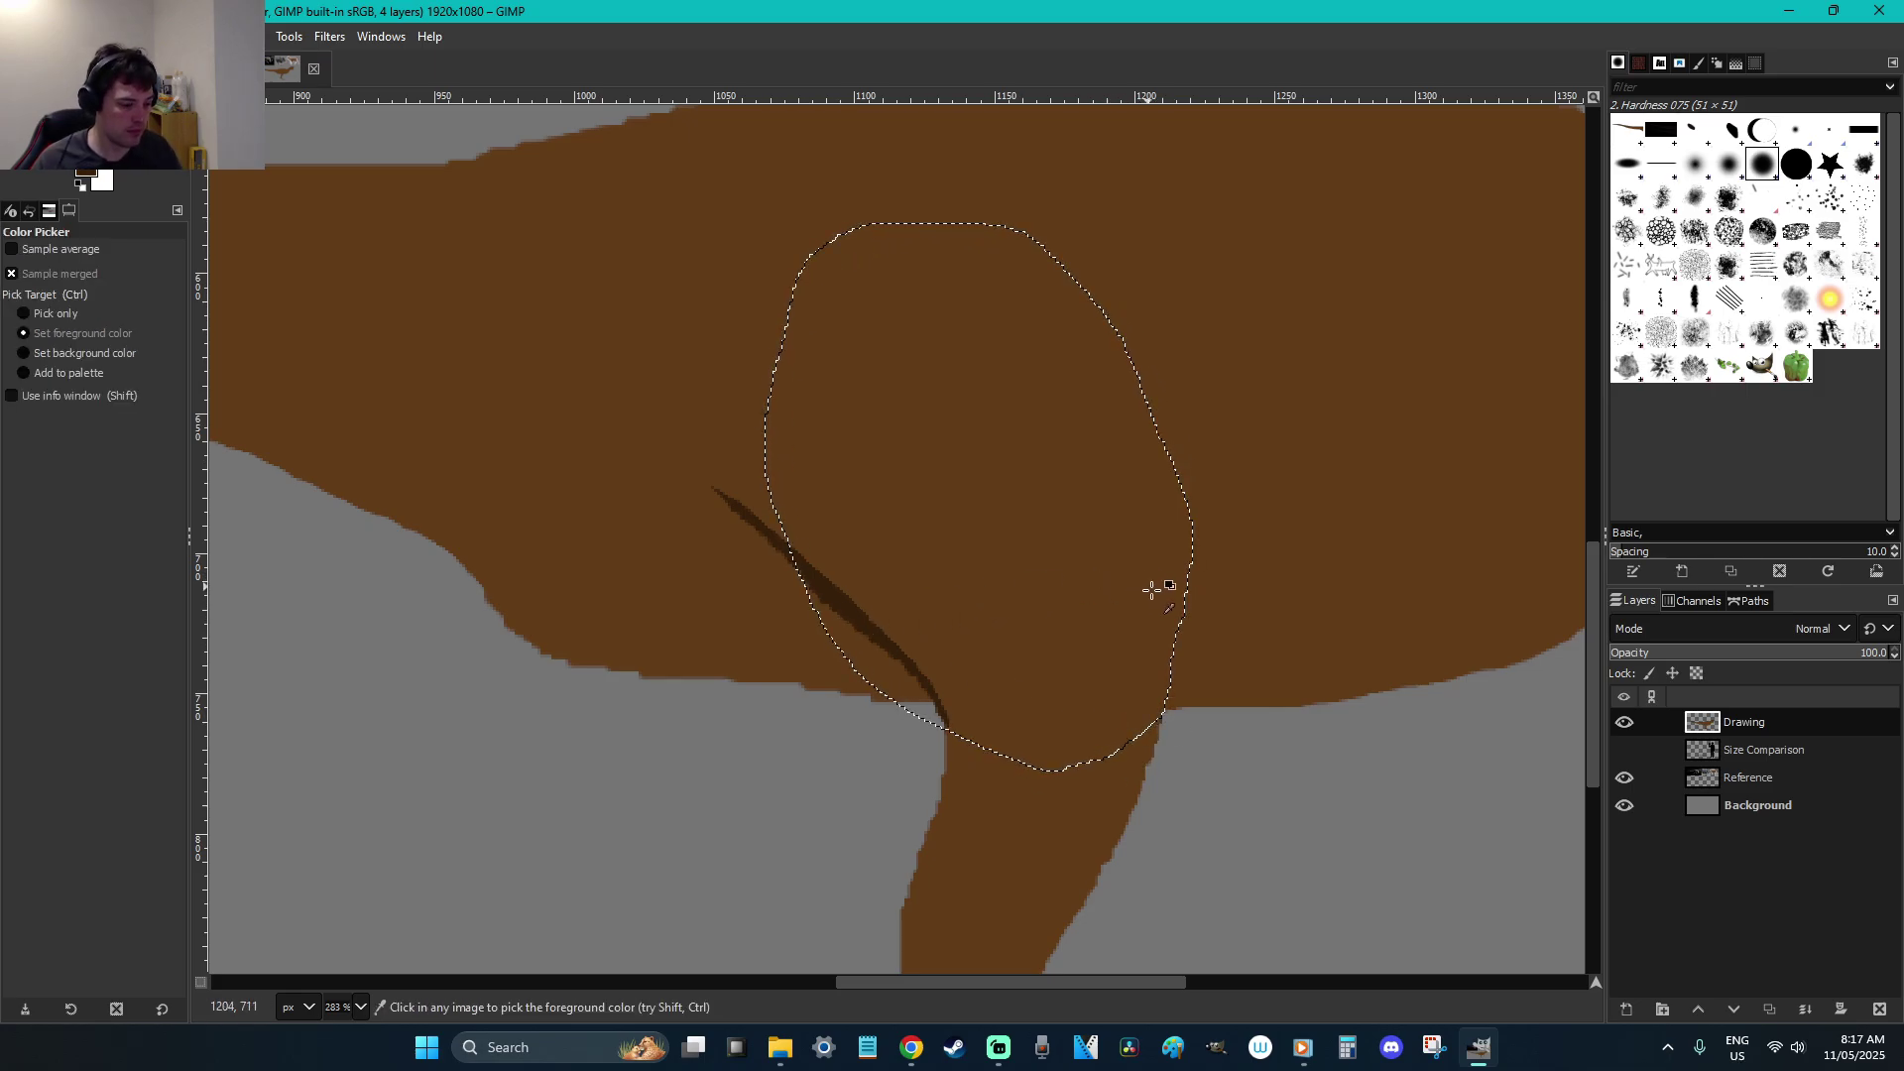
pyautogui.press('p')
pyautogui.moveTo(1175, 694)
pyautogui.mouseDown()
pyautogui.moveTo(1193, 545)
pyautogui.moveTo(1127, 340)
pyautogui.moveTo(1134, 307)
pyautogui.moveTo(1191, 526)
pyautogui.moveTo(1162, 718)
pyautogui.mouseUp()
pyautogui.hotkey('ctrl', 'z')
pyautogui.hotkey('ctrl', 'shift', 'a')
pyautogui.press('r')
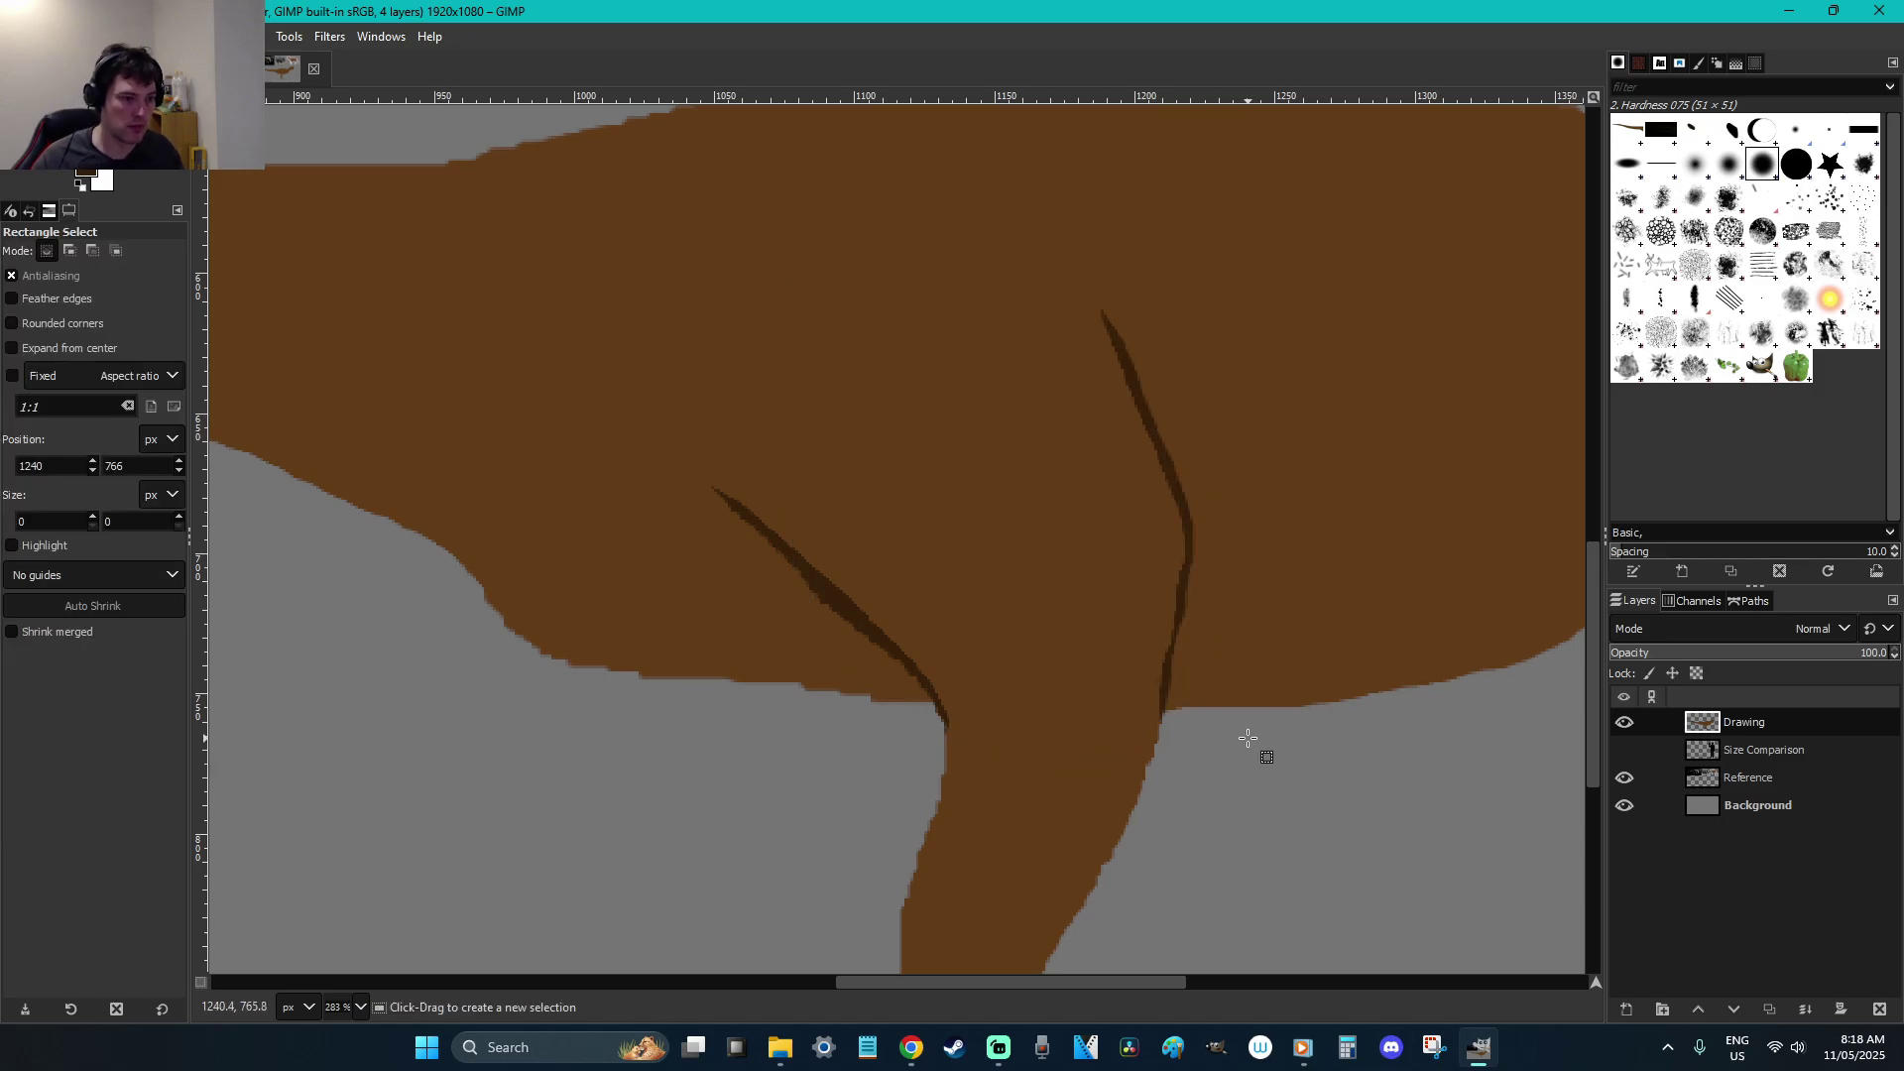
# Lasso the outline of the second hind leg behind the first, from the thigh over the rear belly to the toe tip
pyautogui.scroll(-3, 1247, 738)
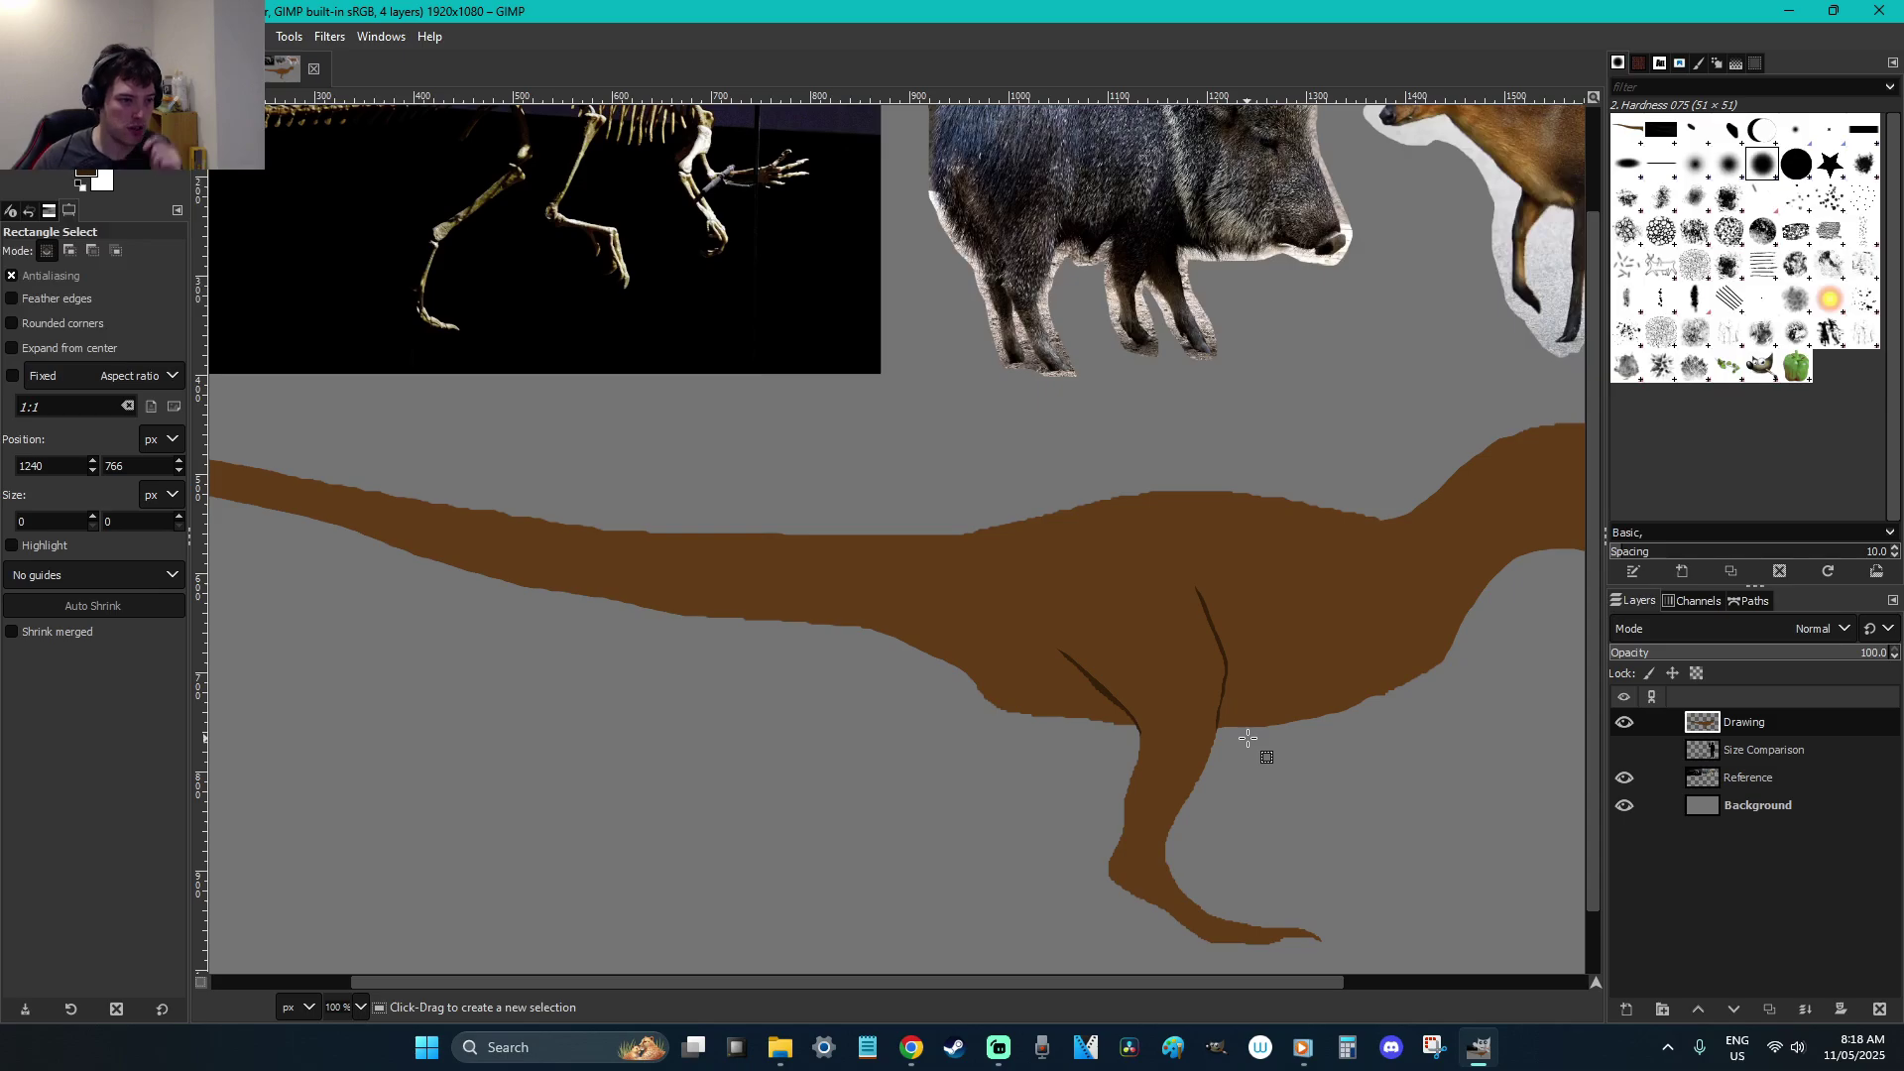
pyautogui.scroll(2, 1247, 738)
pyautogui.scroll(-3, 1247, 738)
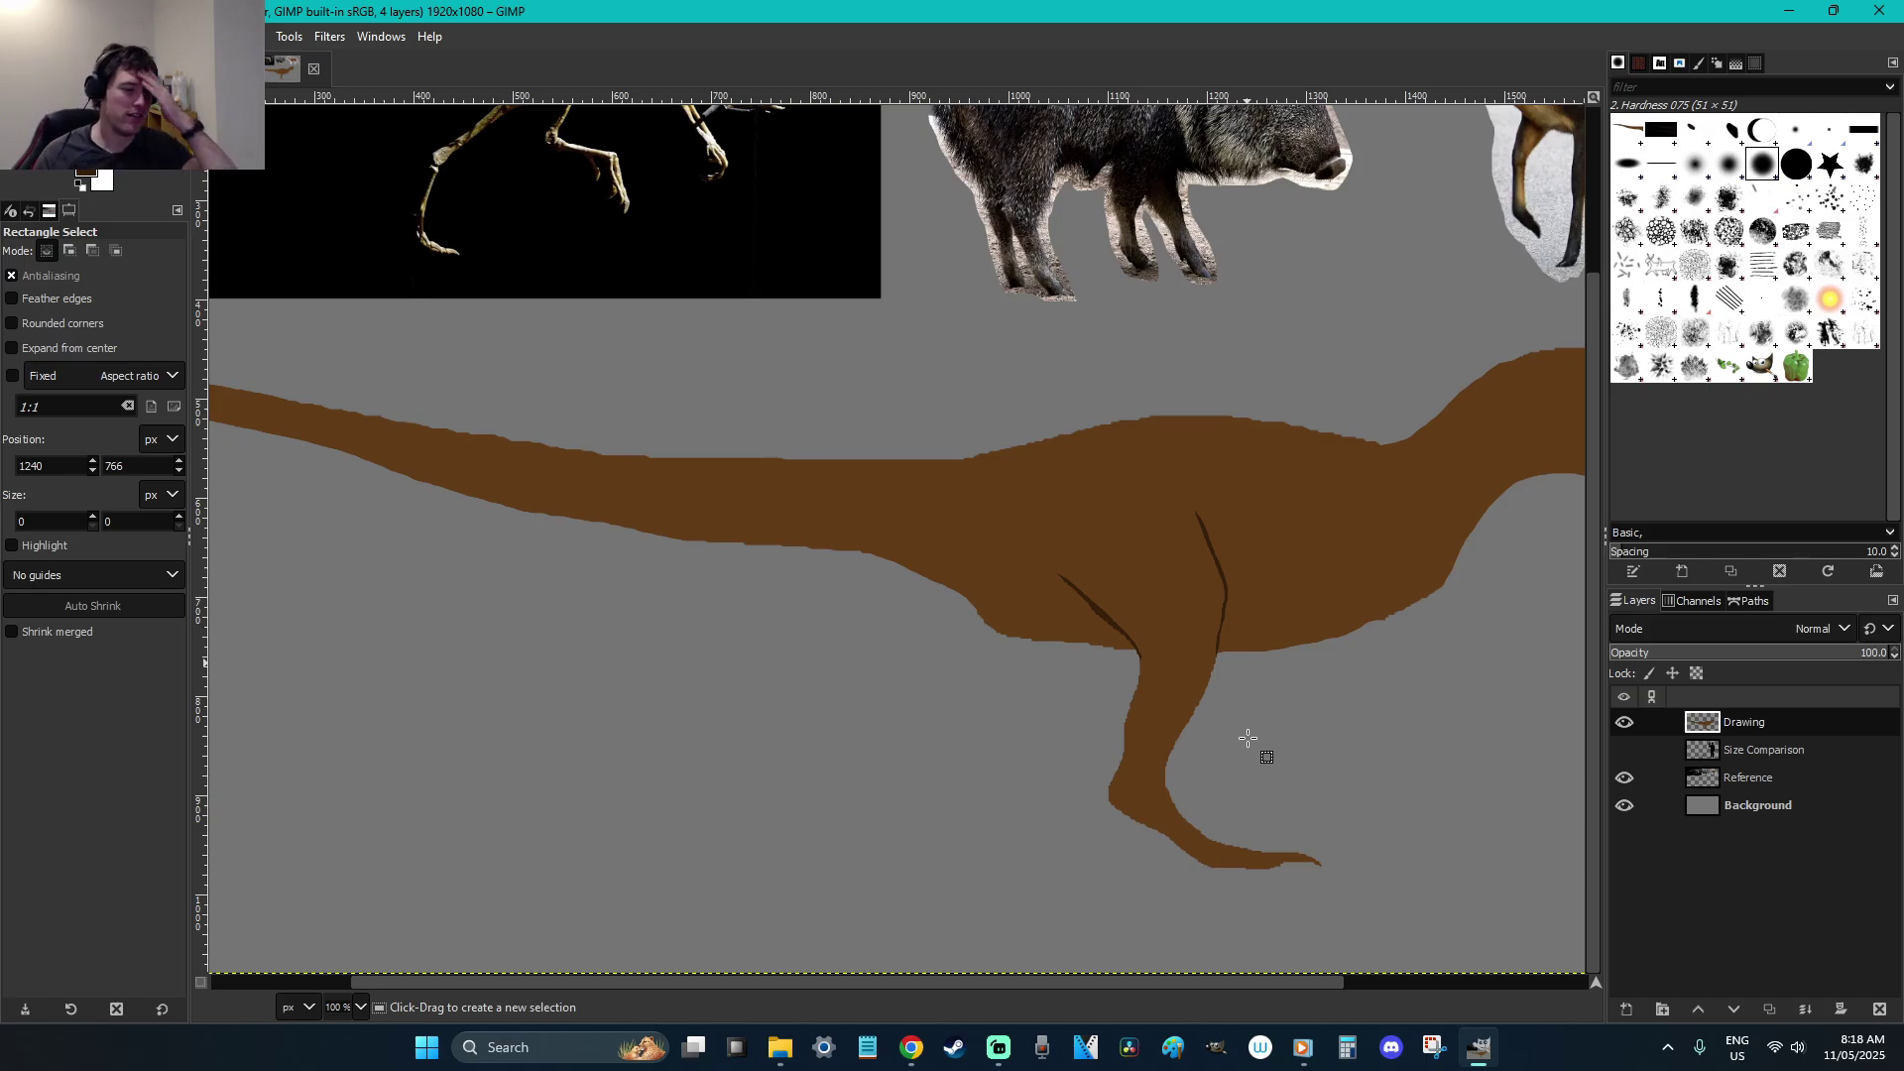
pyautogui.scroll(-2, 1205, 712)
pyautogui.scroll(2, 1195, 684)
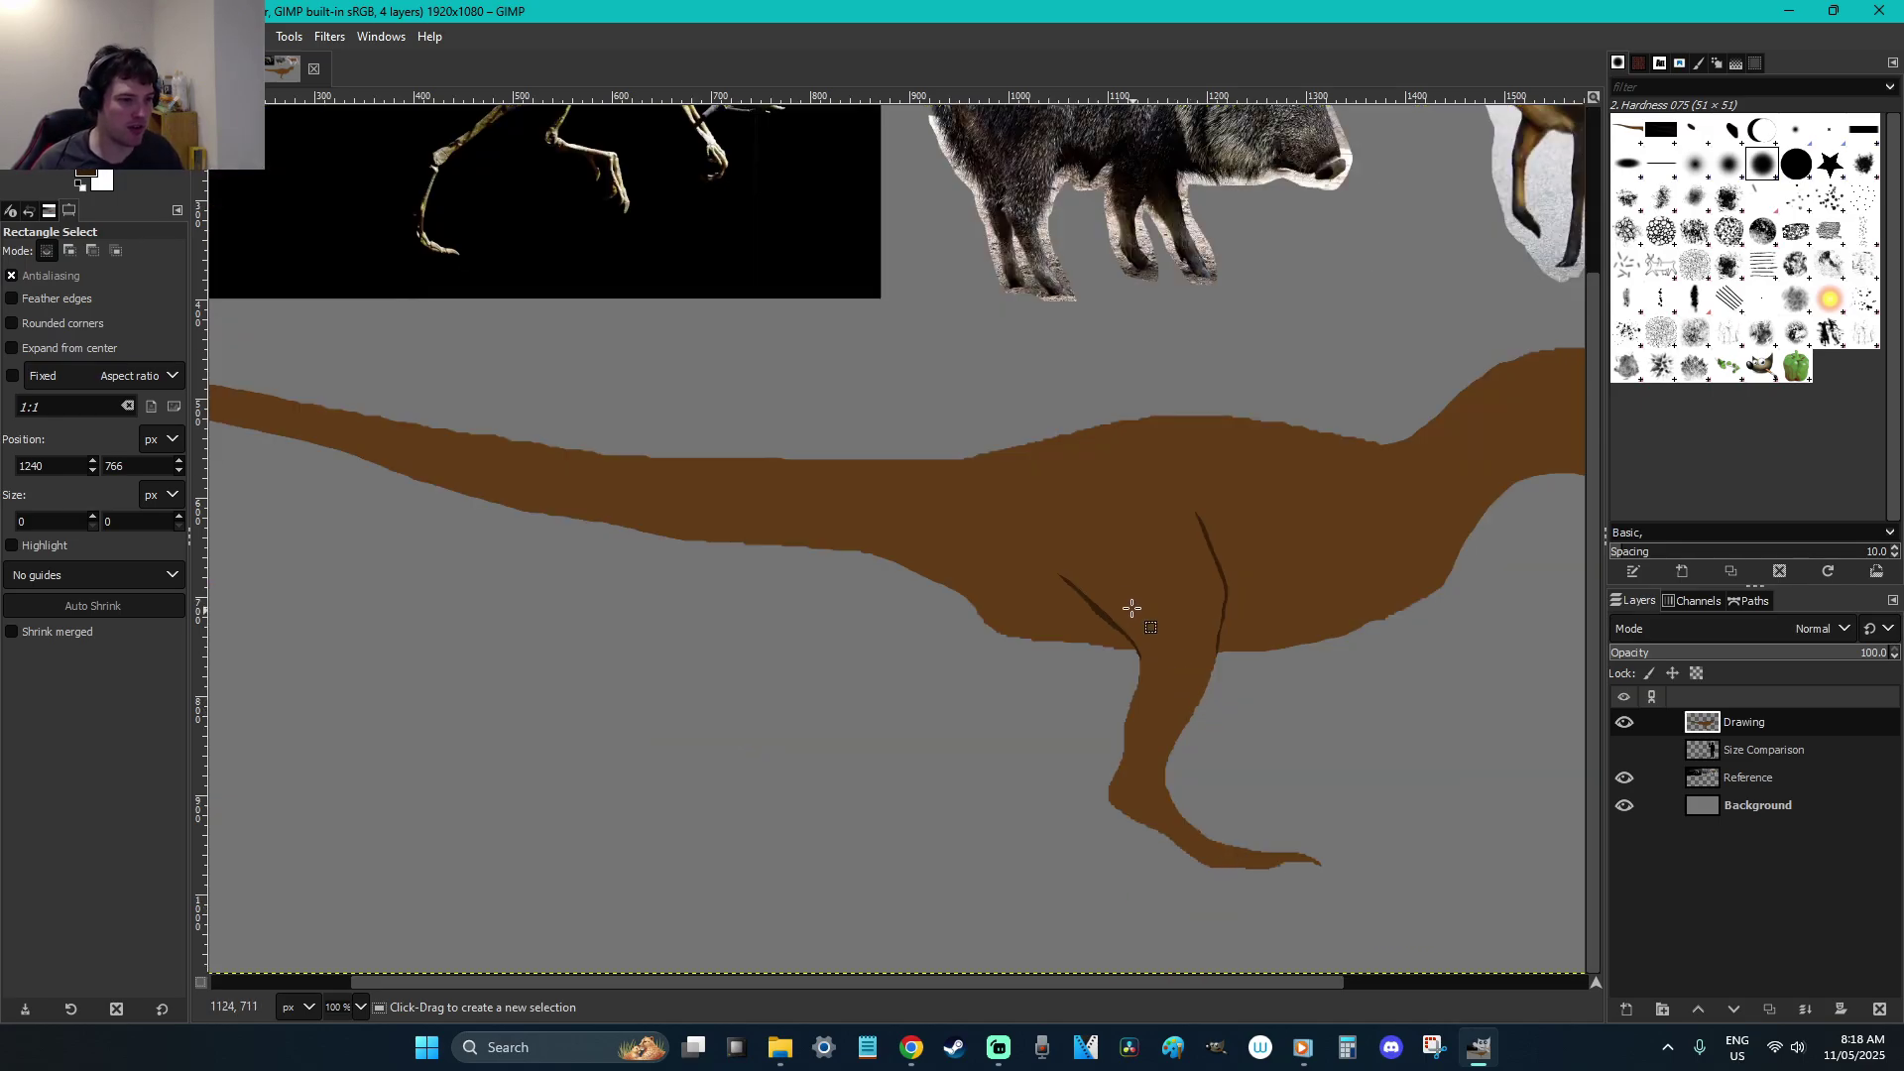
pyautogui.press('f')
pyautogui.click(1036, 538)
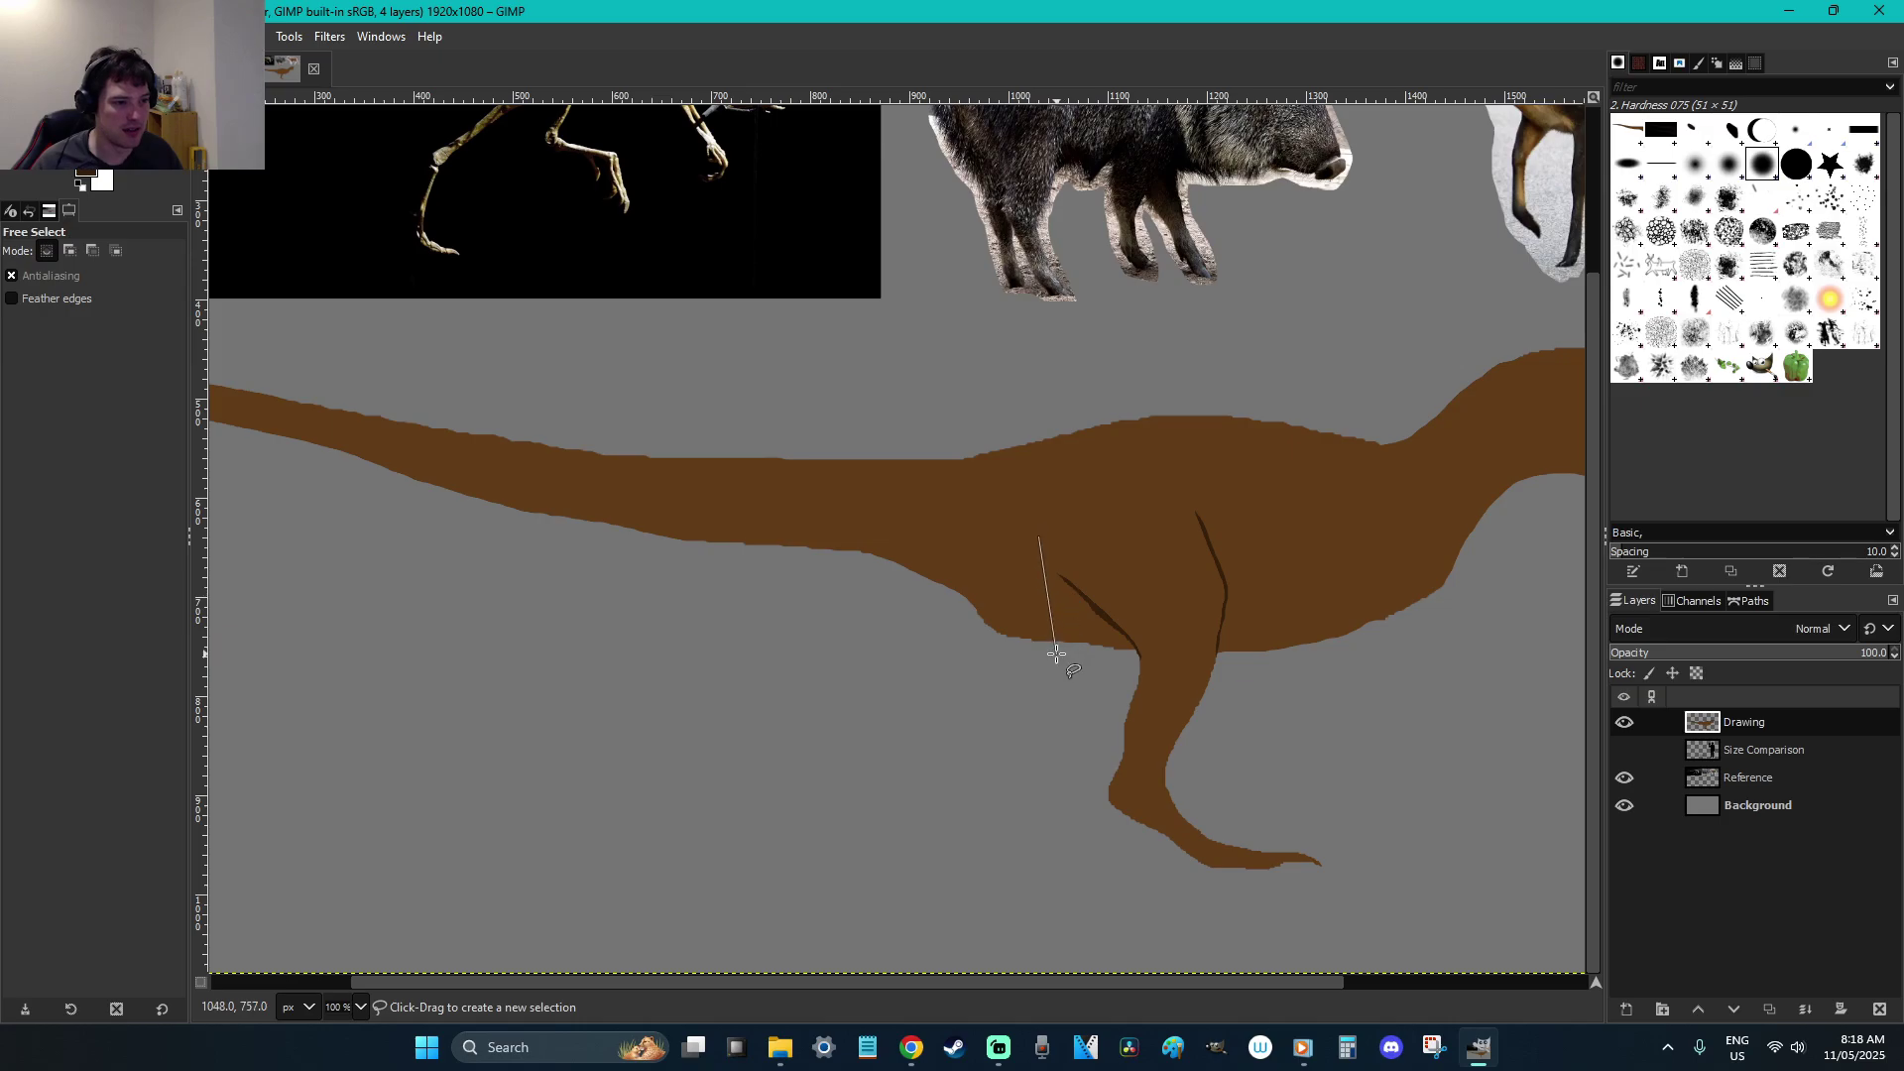
pyautogui.click(1021, 662)
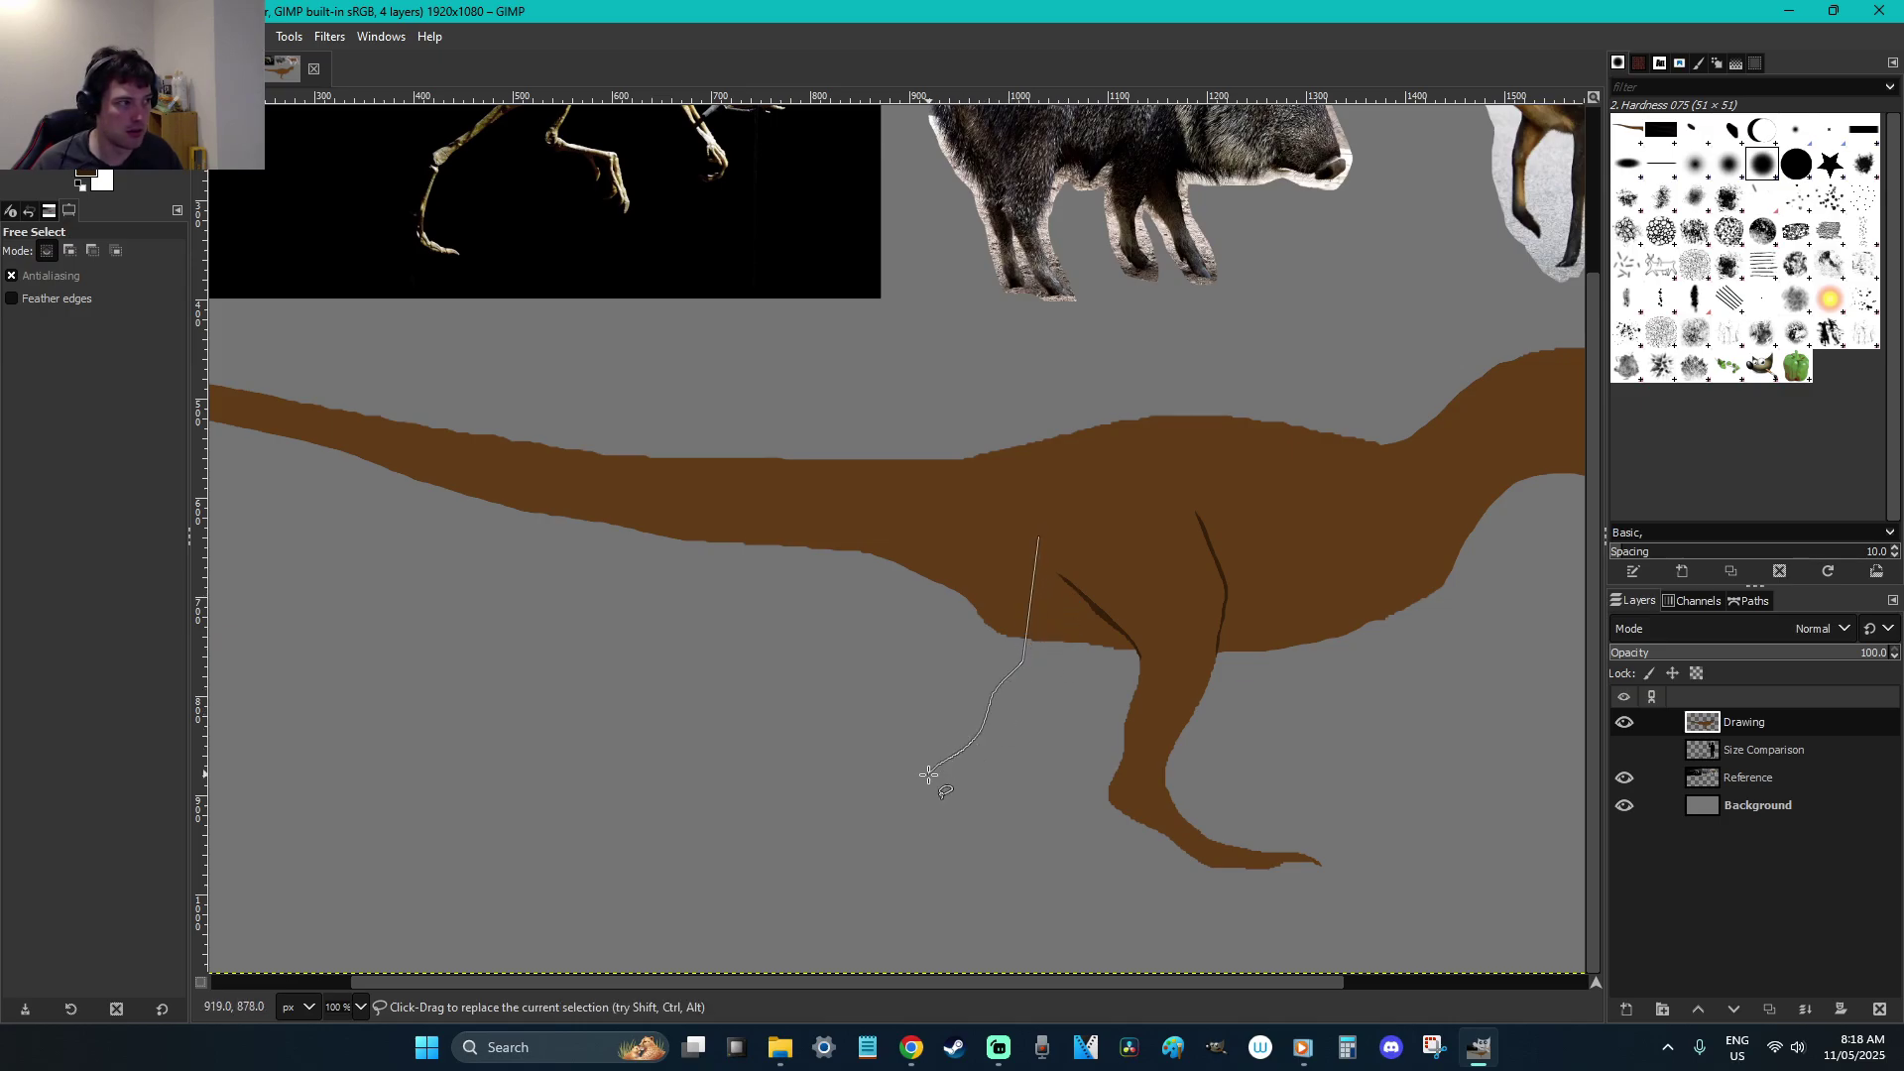
pyautogui.scroll(-2, 1097, 625)
pyautogui.scroll(2, 1097, 625)
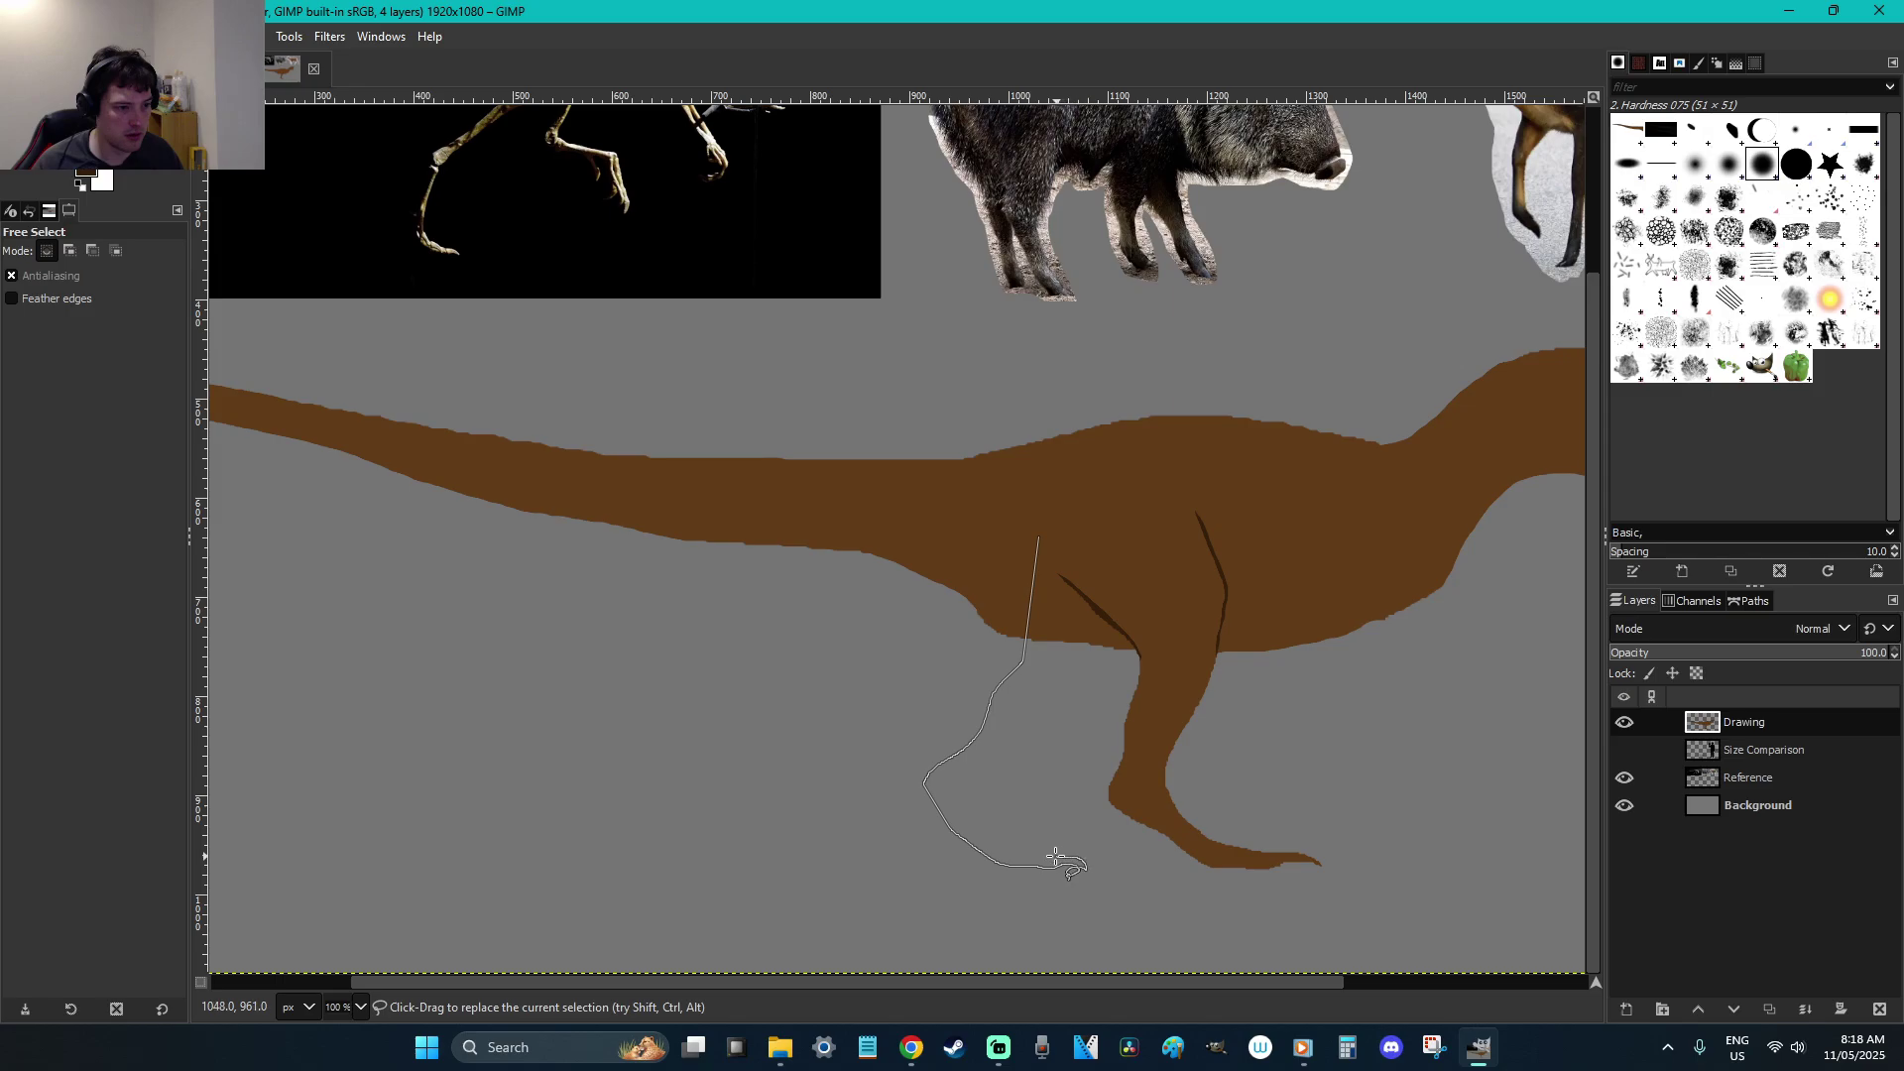
pyautogui.moveTo(998, 838)
pyautogui.mouseDown()
pyautogui.moveTo(973, 803)
pyautogui.moveTo(984, 782)
pyautogui.mouseUp()
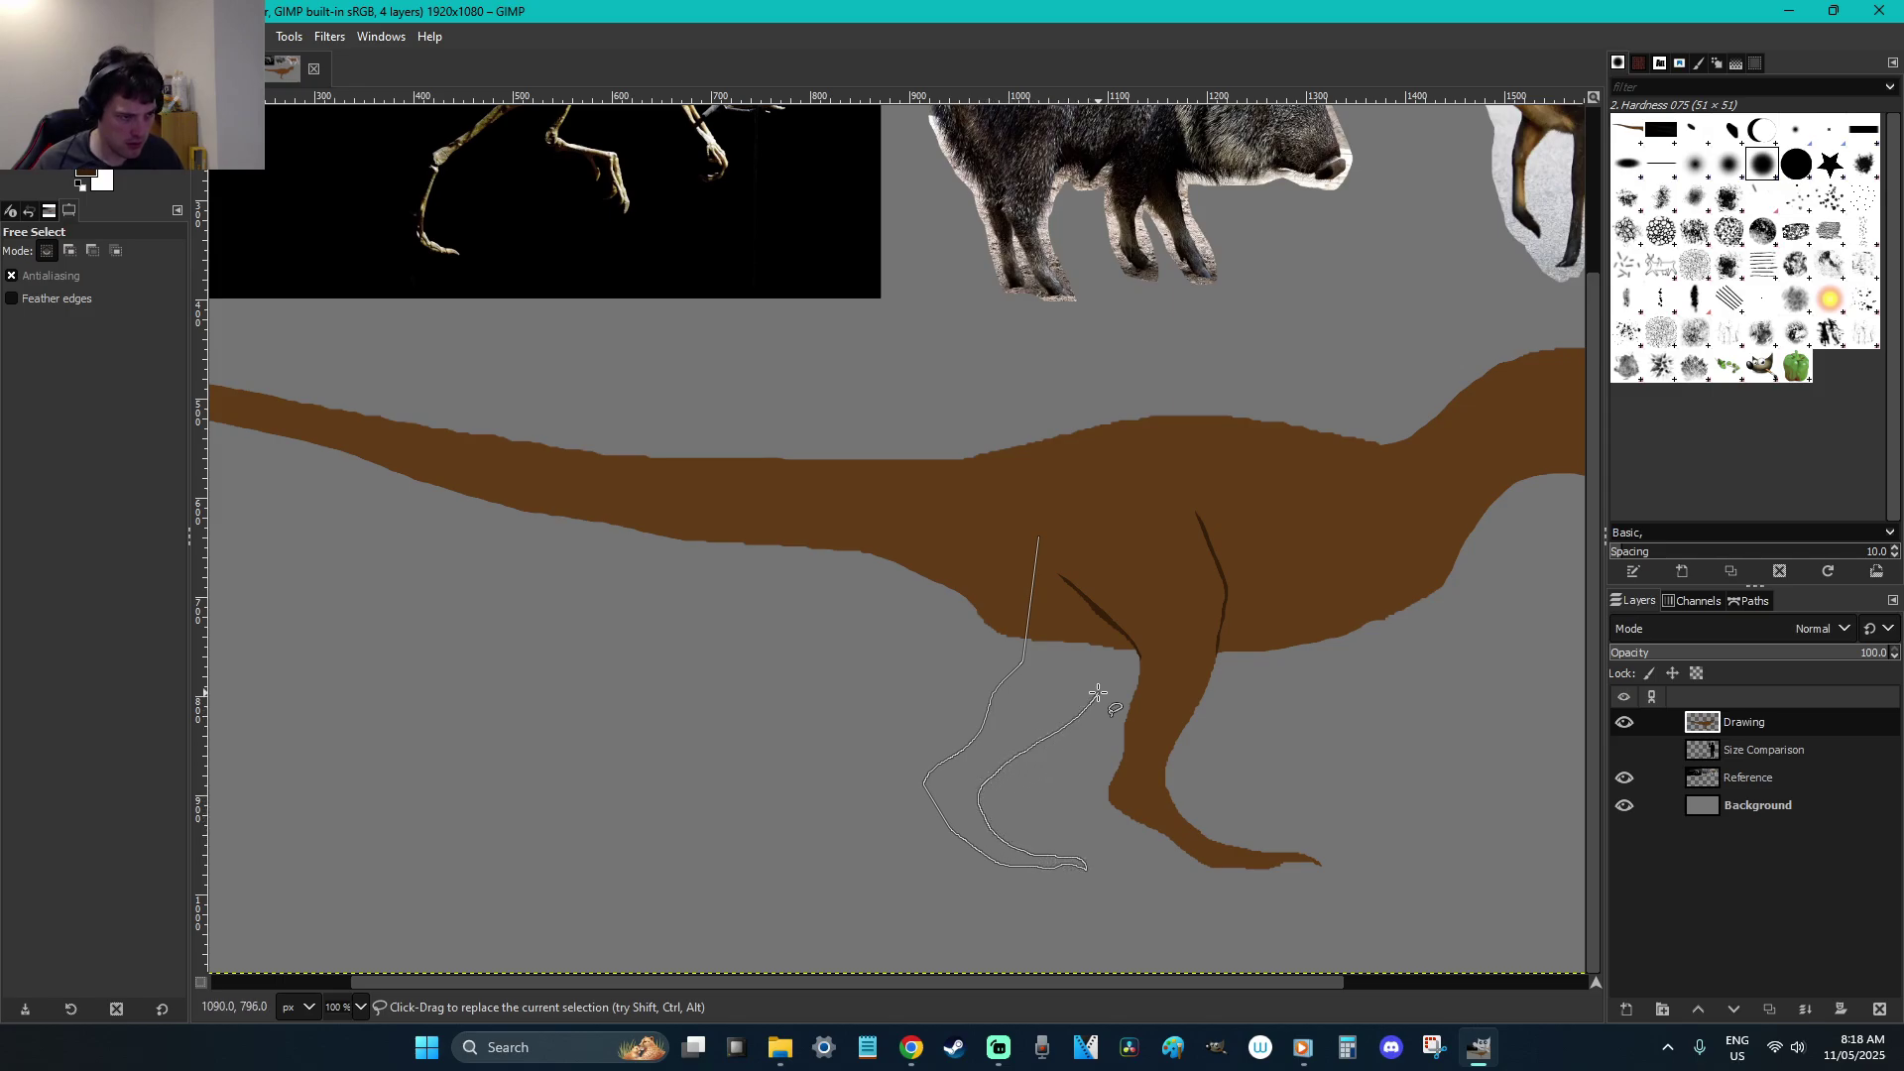
pyautogui.moveTo(1130, 605)
pyautogui.mouseDown()
pyautogui.moveTo(1138, 527)
pyautogui.moveTo(1090, 500)
pyautogui.moveTo(1037, 537)
pyautogui.mouseUp()
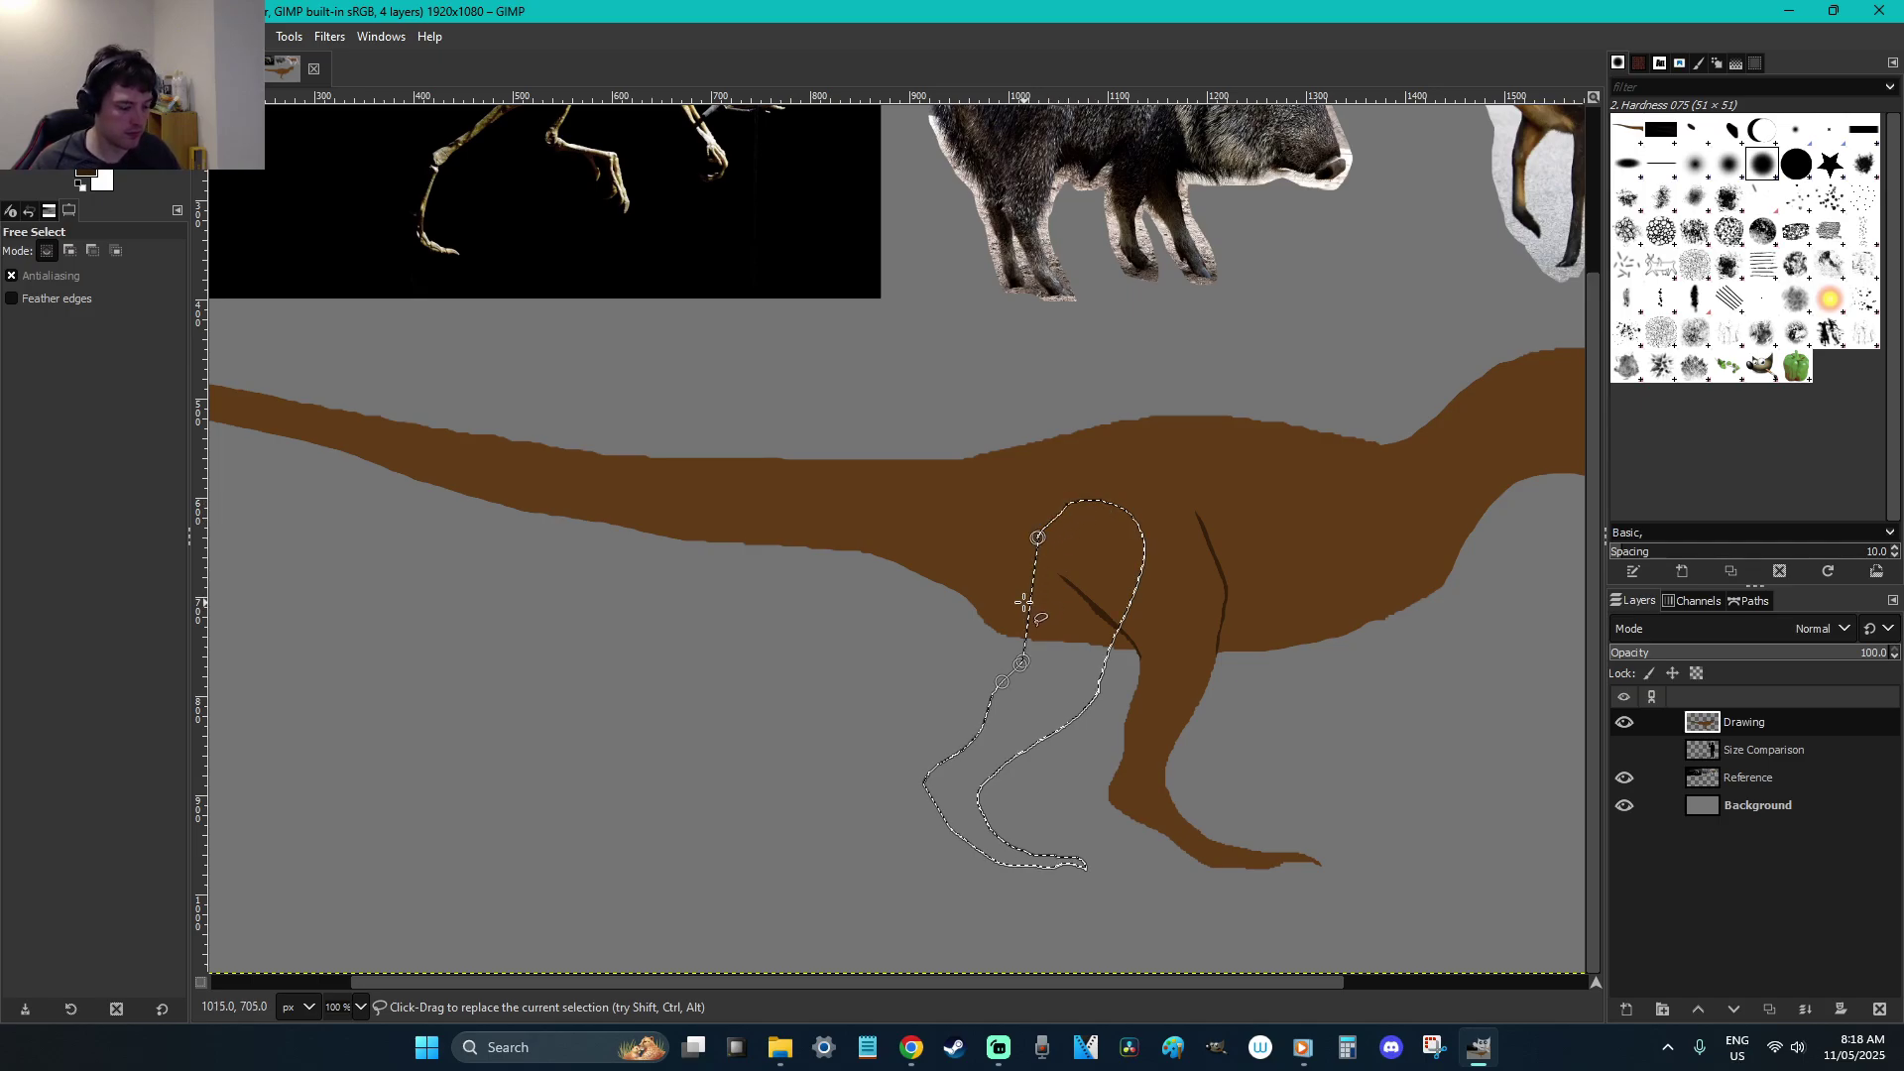
pyautogui.press('Return')
pyautogui.hotkey('shift', 'b')
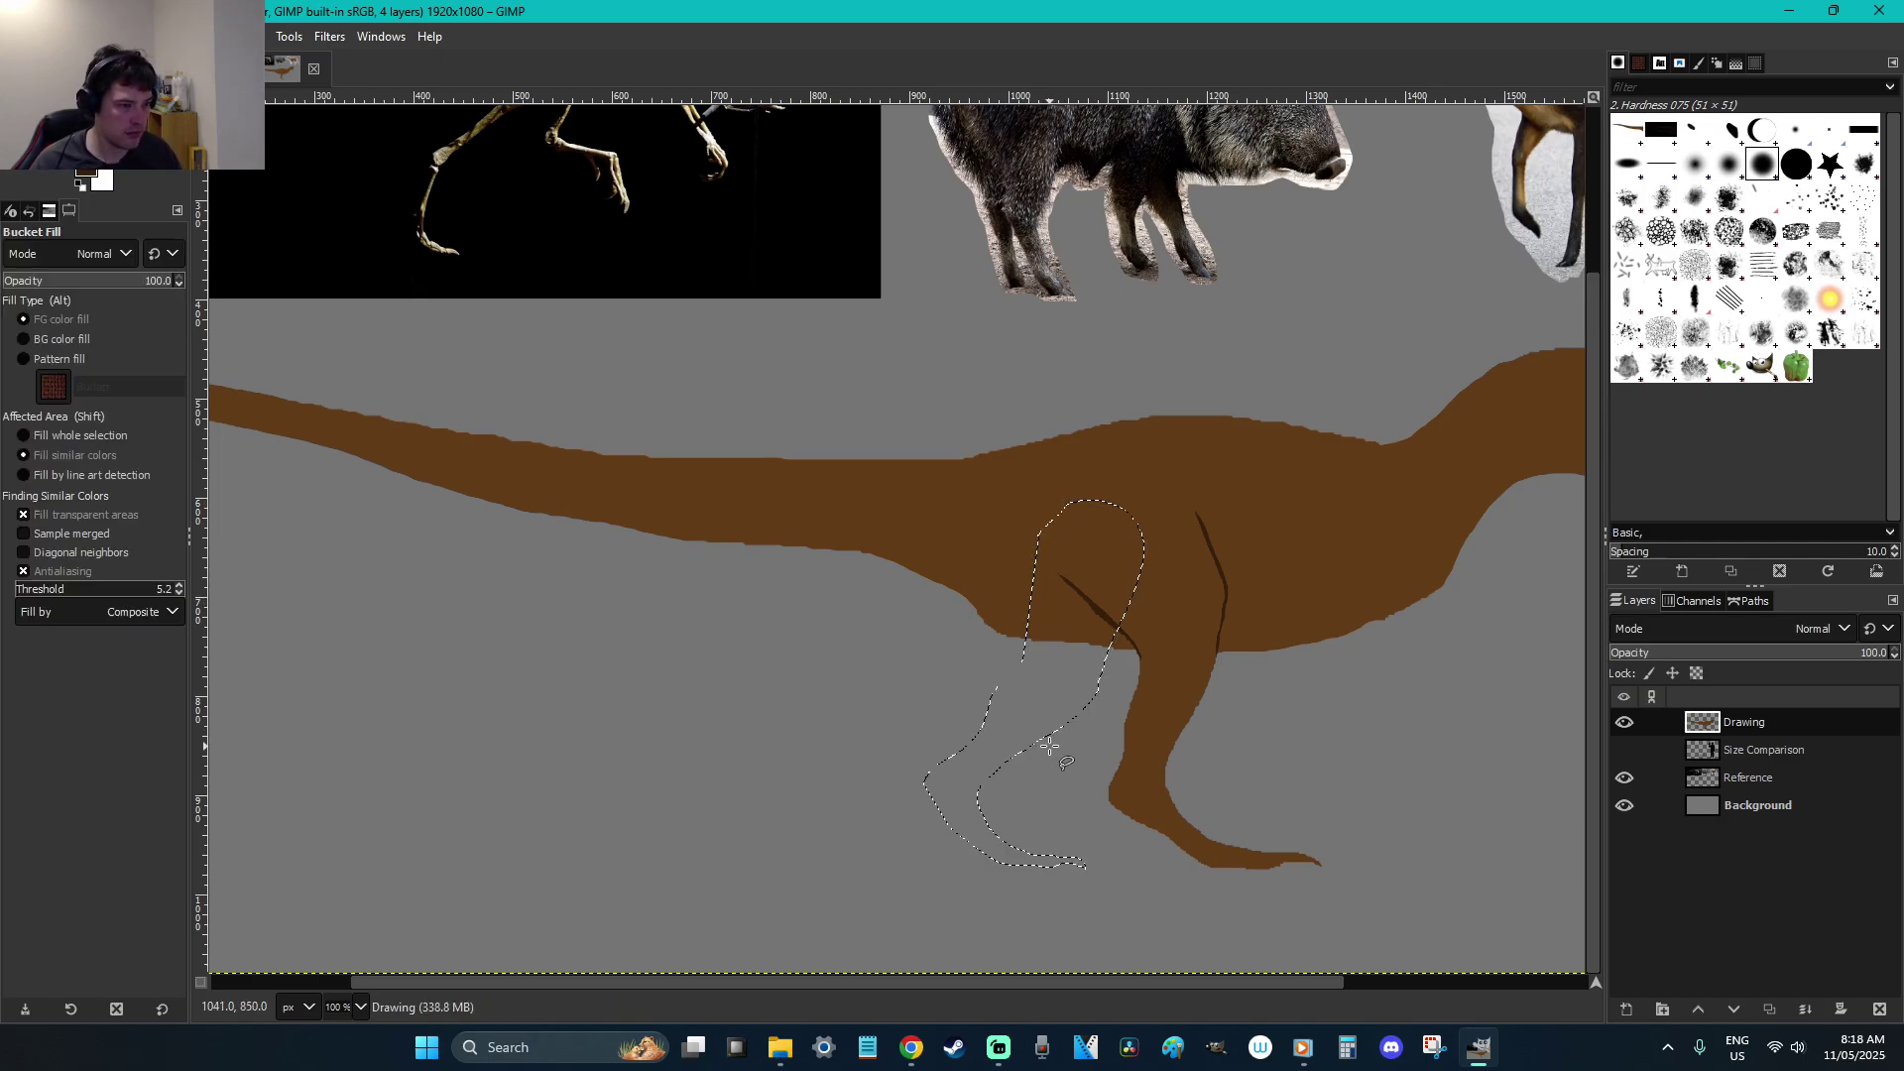
pyautogui.keyDown('shift'); pyautogui.click(1186, 744); pyautogui.keyUp('shift')
pyautogui.hotkey('ctrl', 'z')
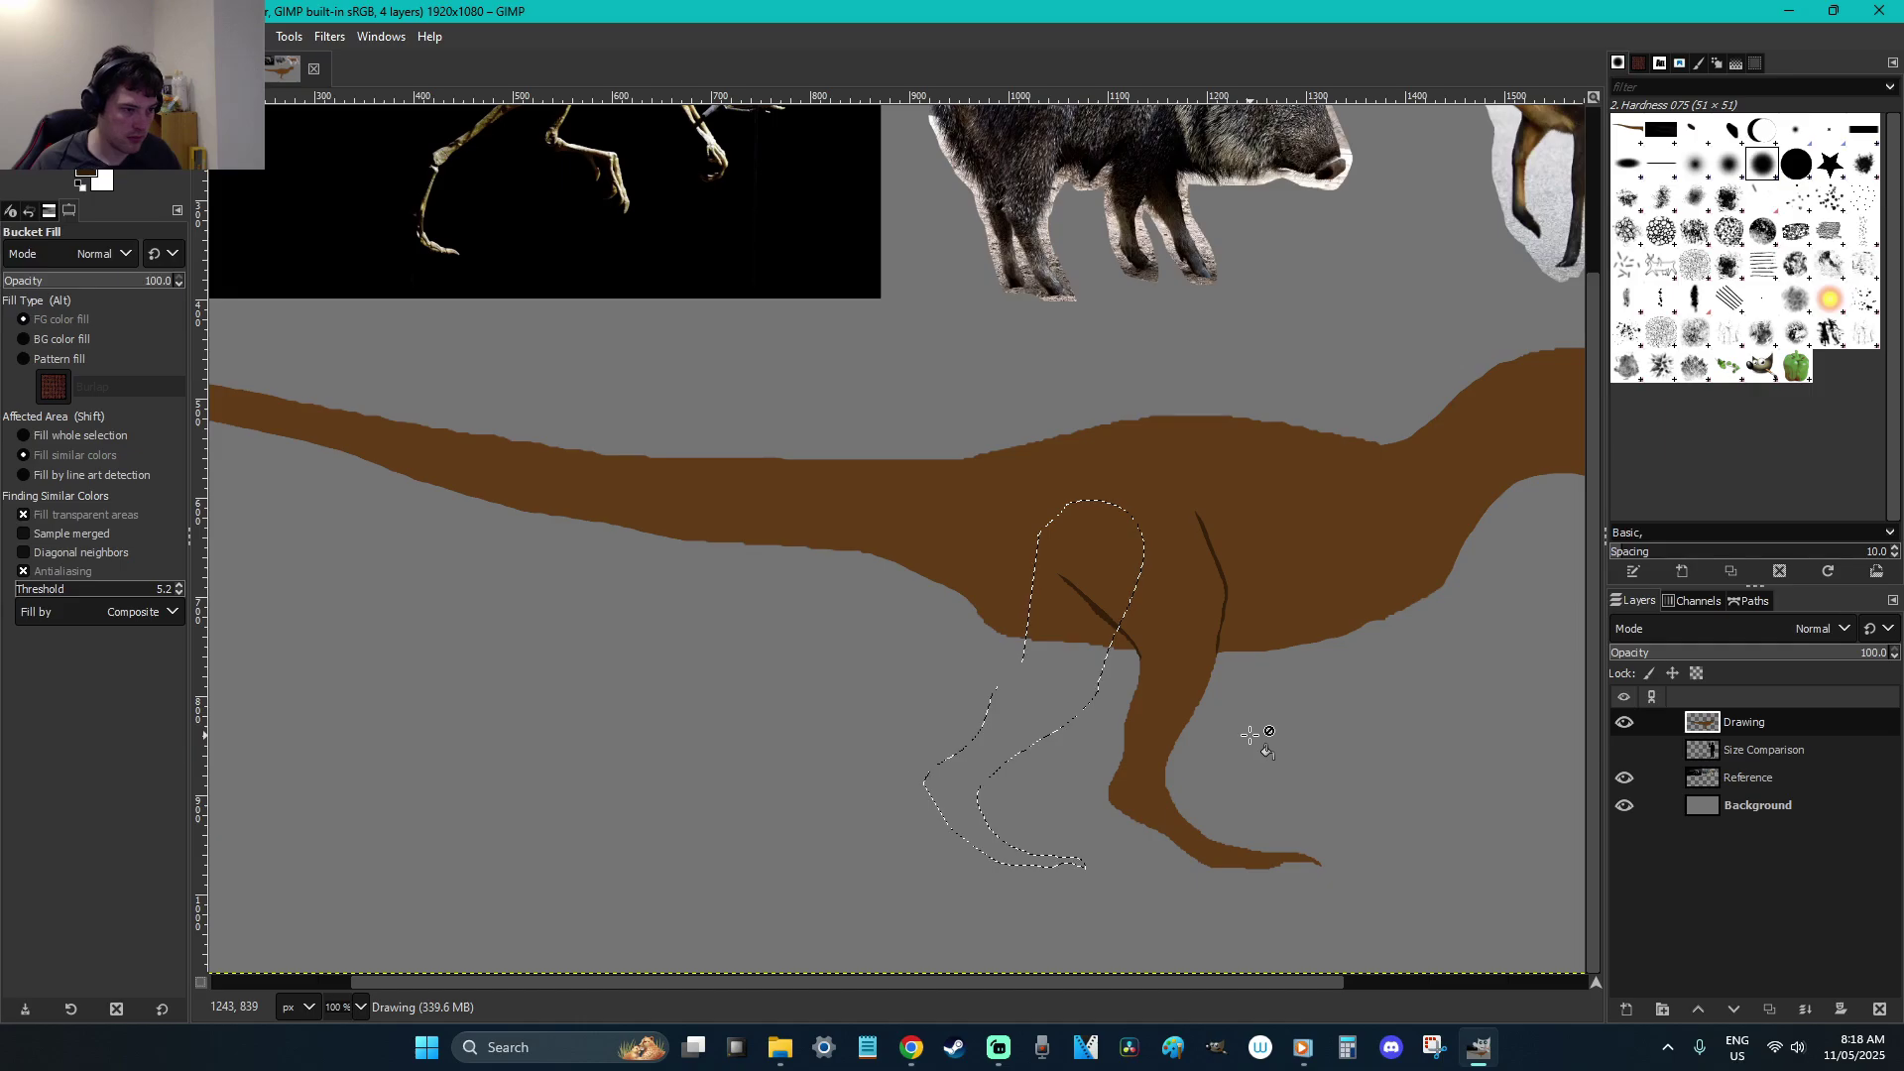
# Paint a size 5 dark brown line where the second leg meets the belly, and fill the leg below it with body brown
pyautogui.press('z')
pyautogui.moveTo(843, 897); pyautogui.dragTo(1126, 413)
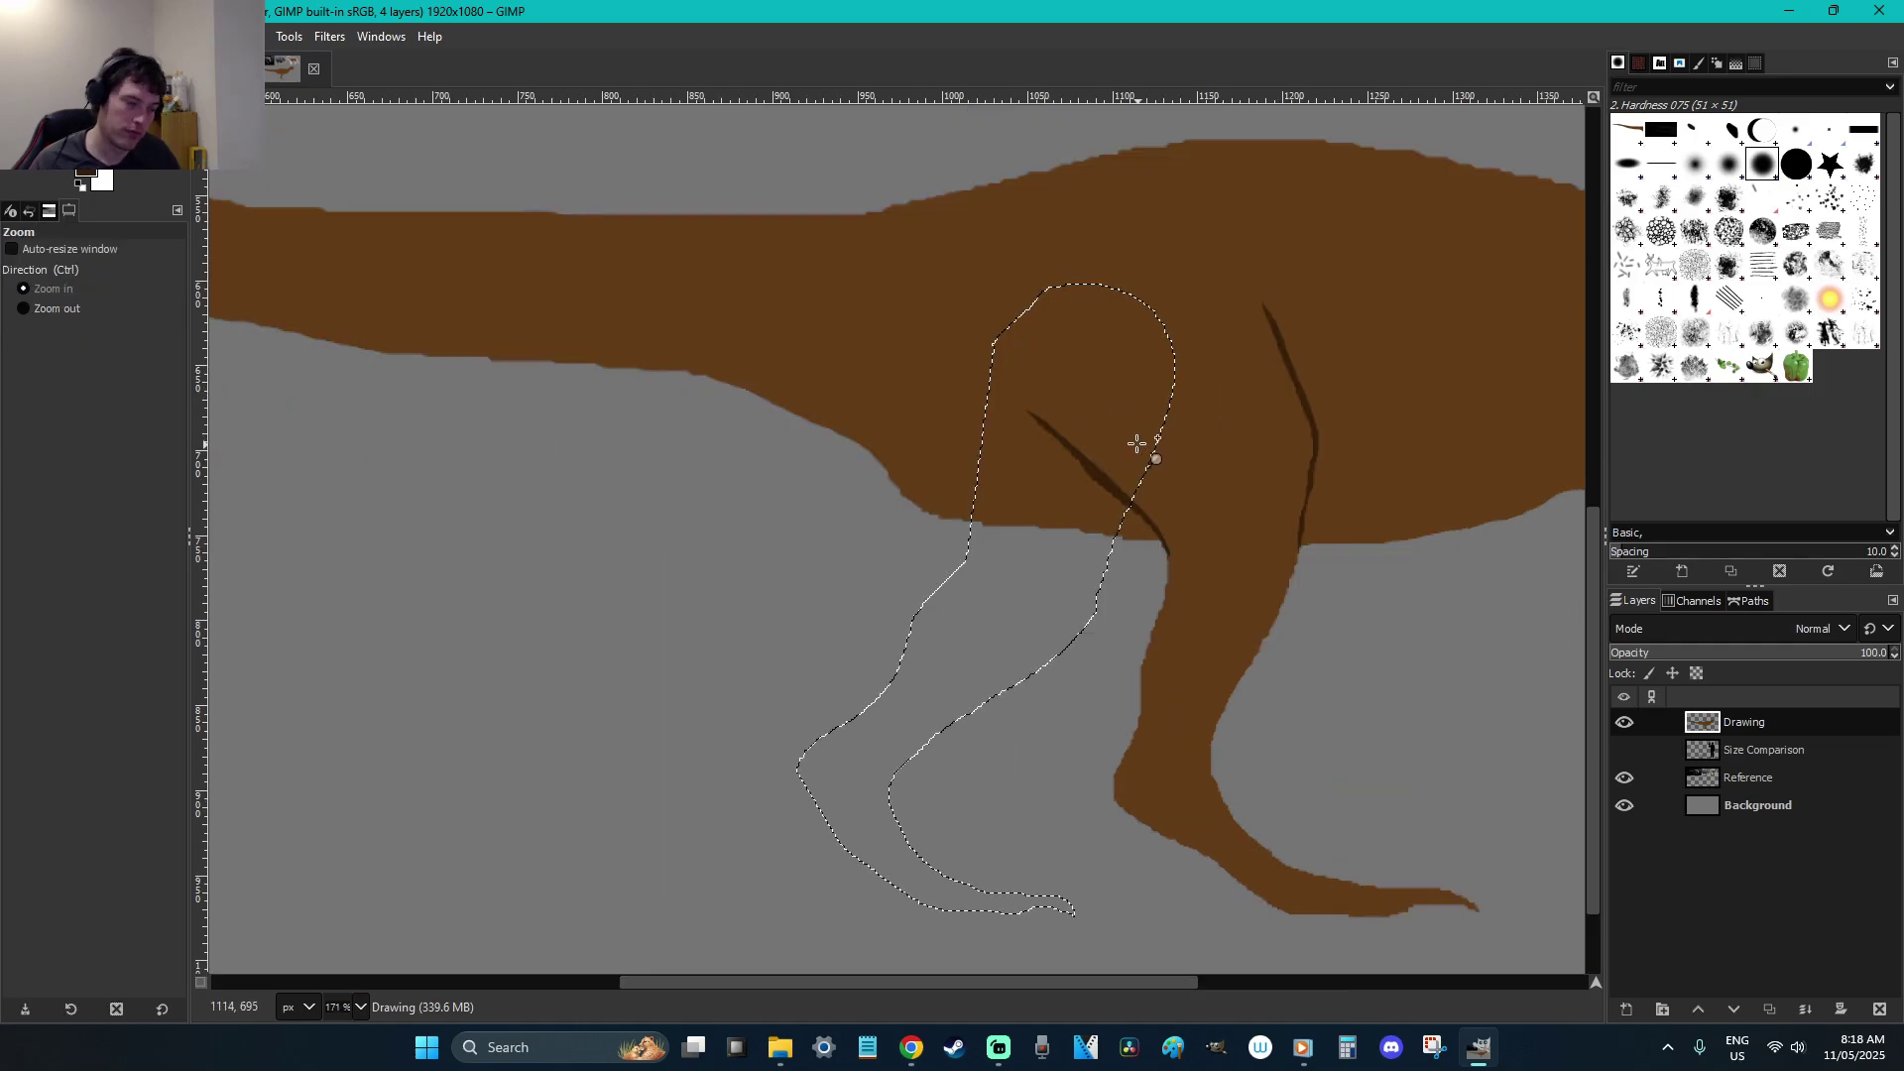
pyautogui.press('p')
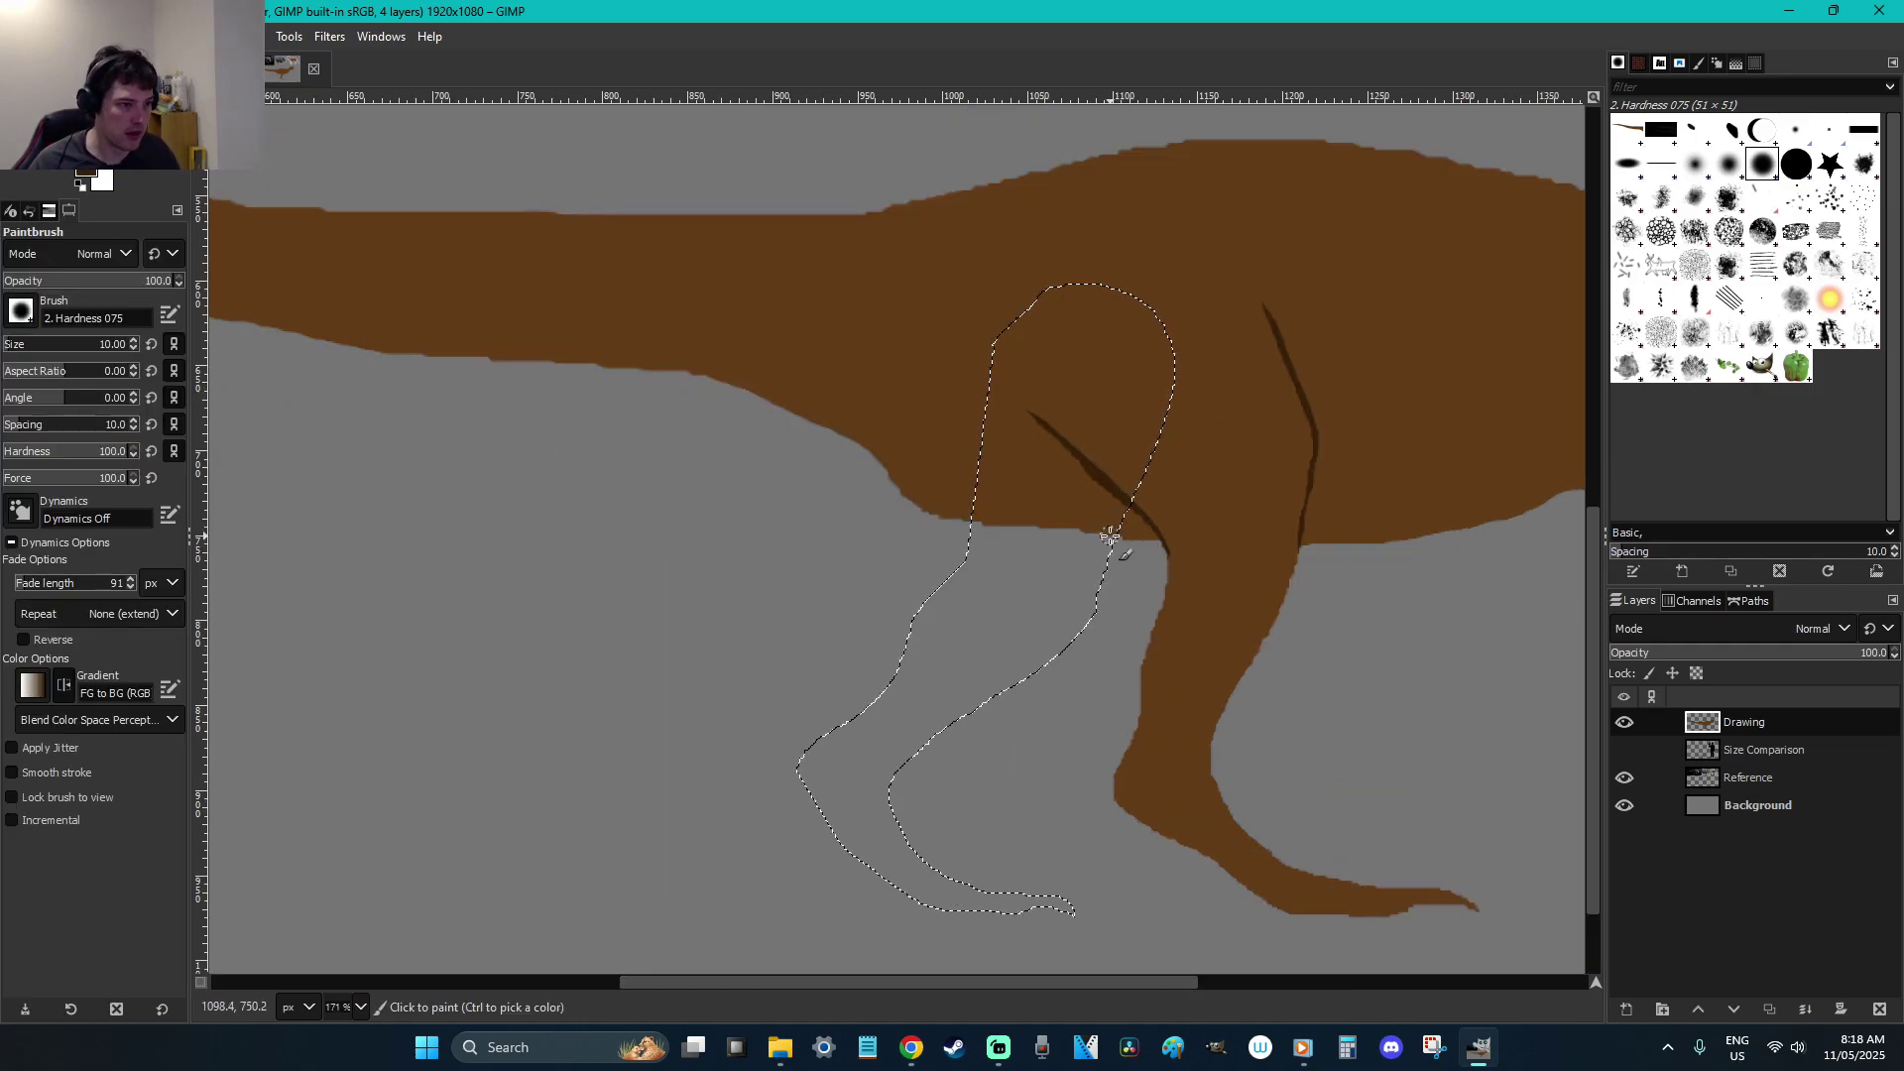
pyautogui.press('[')
pyautogui.press('[')
pyautogui.press('[')
pyautogui.press('[')
pyautogui.press('[')
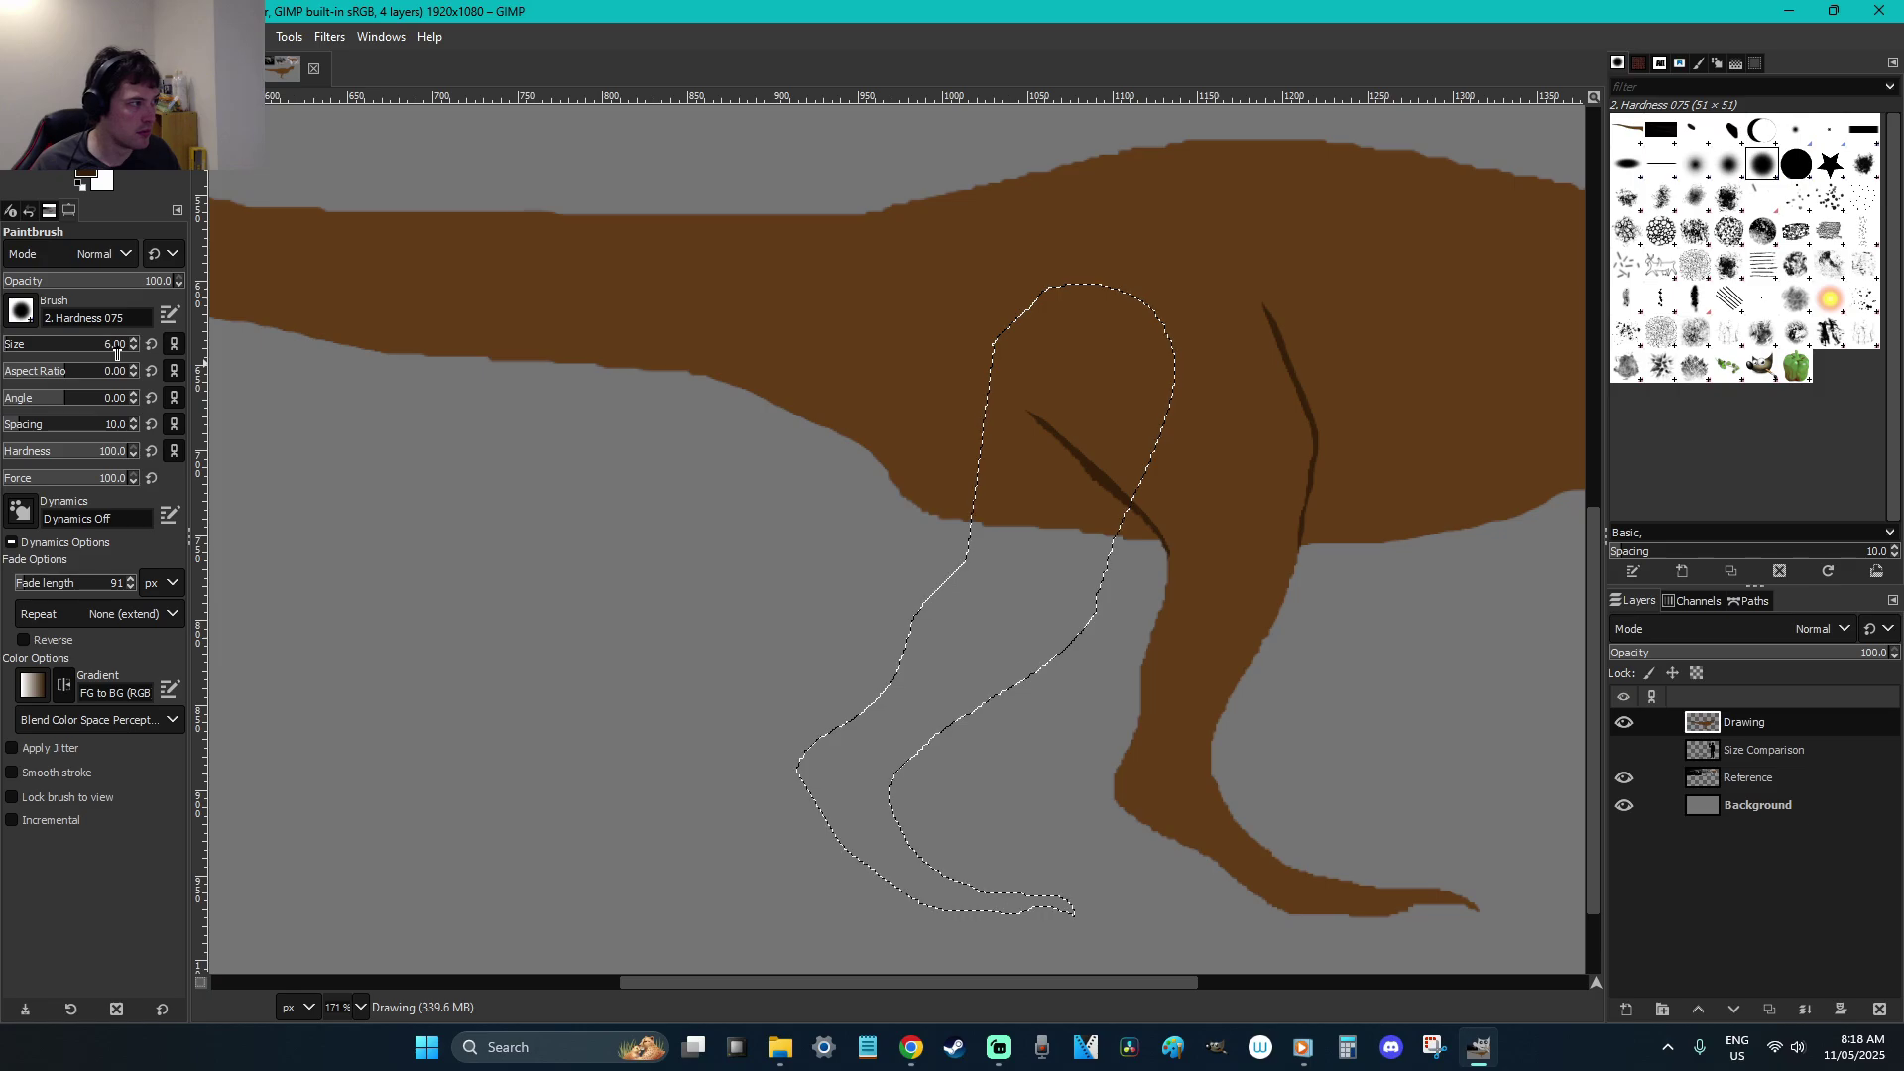
pyautogui.click(1119, 541)
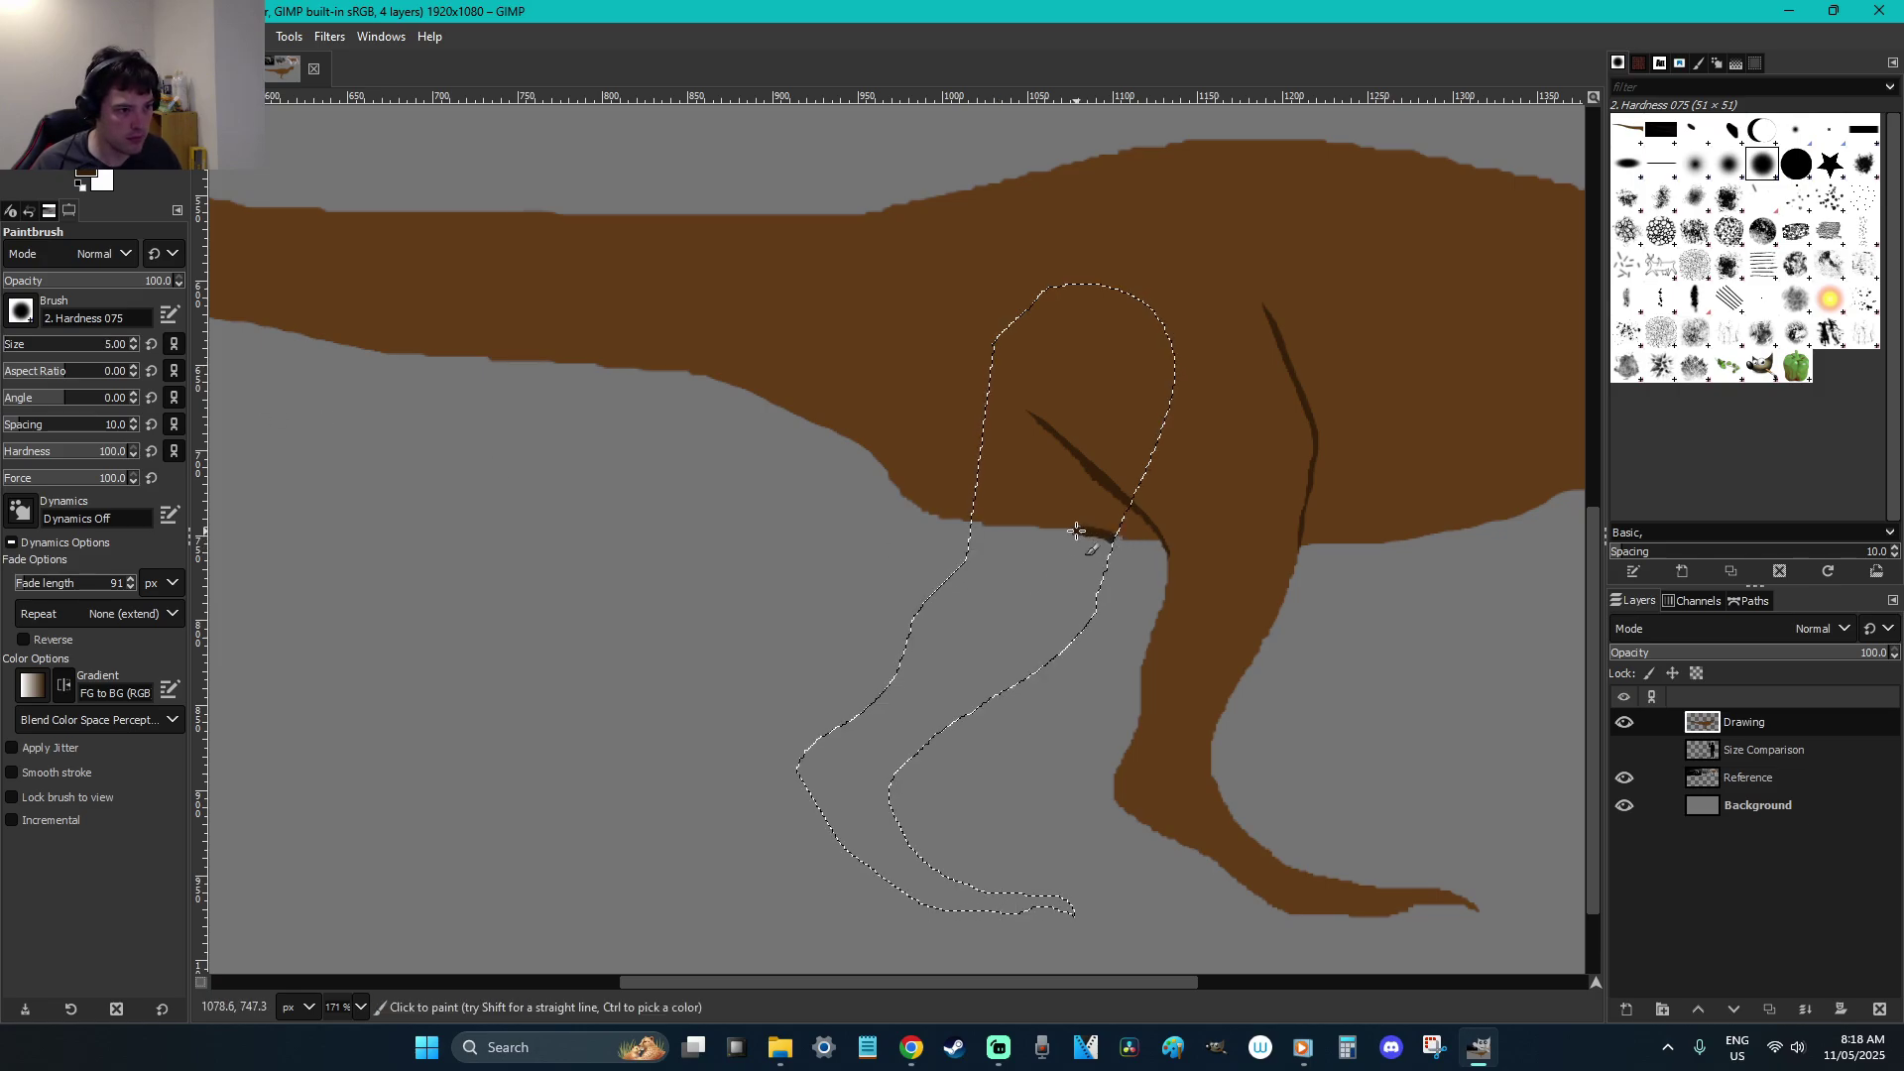
pyautogui.moveTo(1034, 526); pyautogui.dragTo(990, 524)
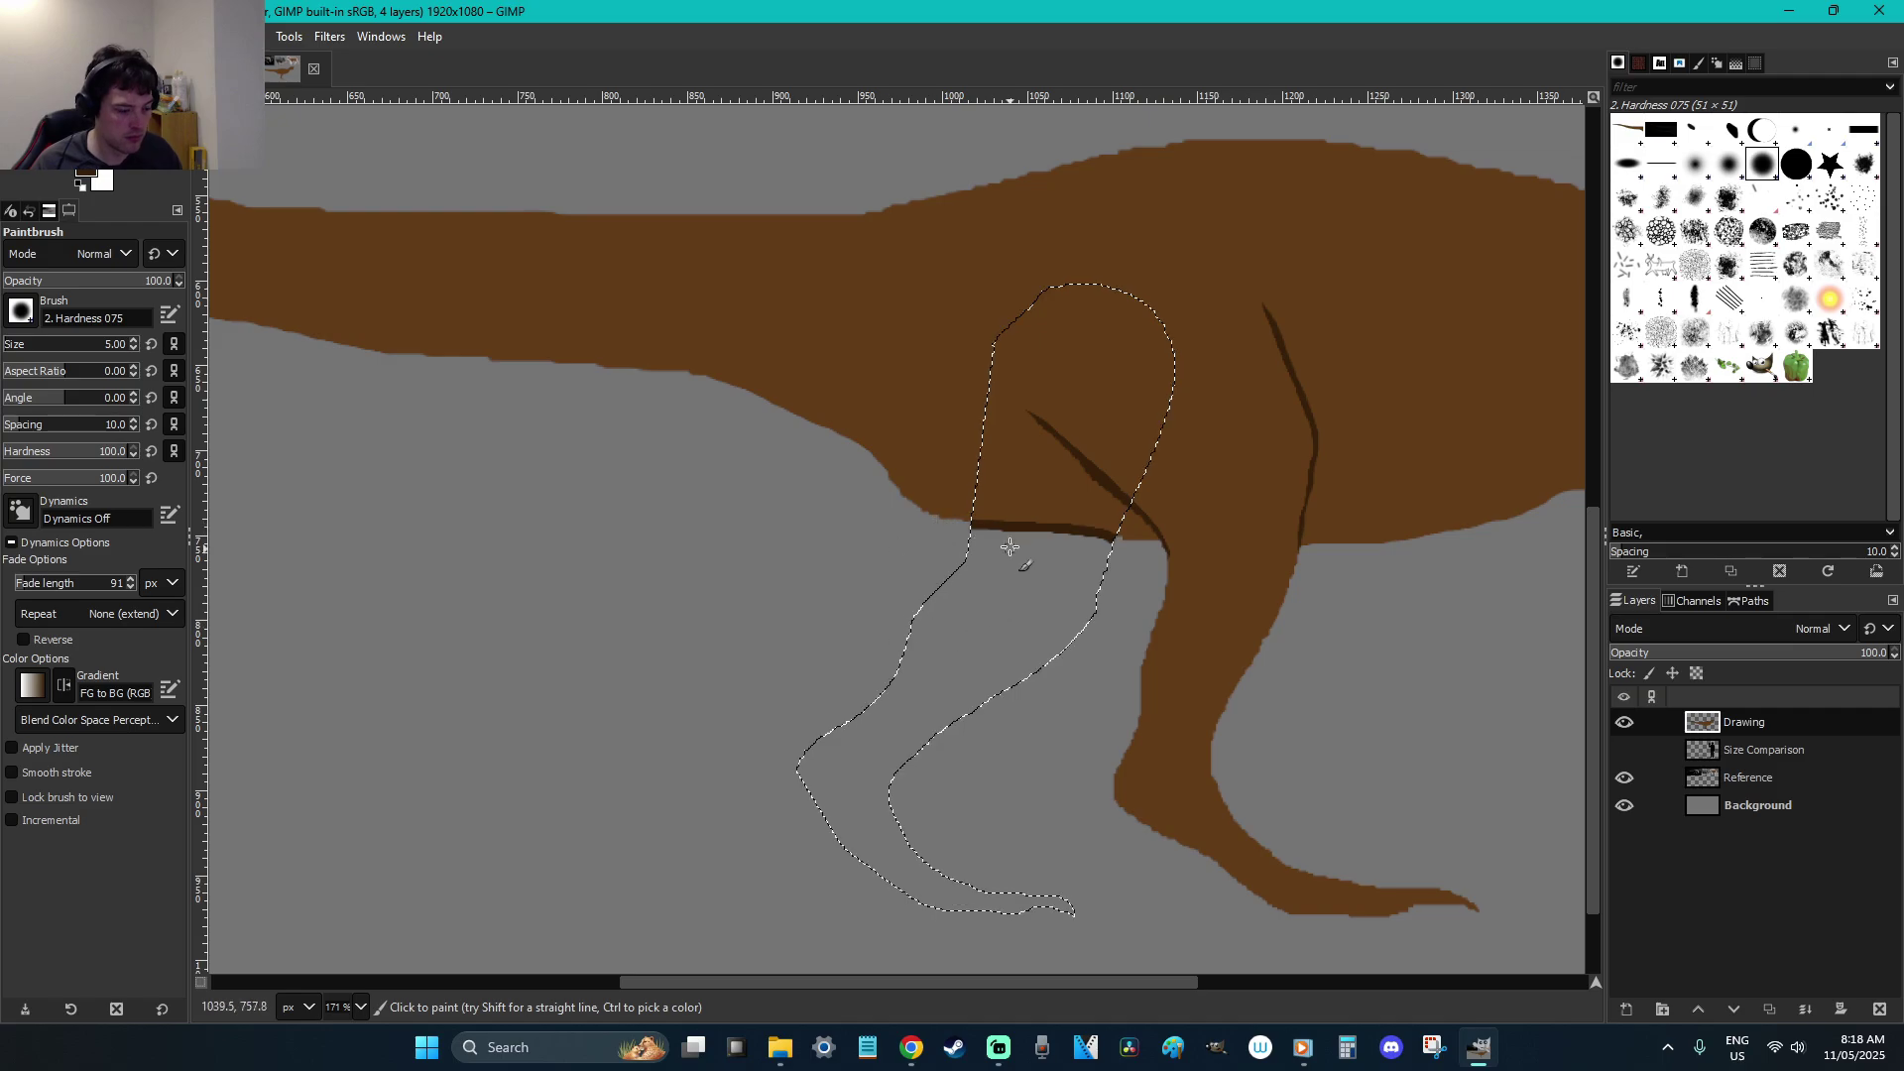
pyautogui.hotkey('shift', 'b')
pyautogui.click(1038, 605)
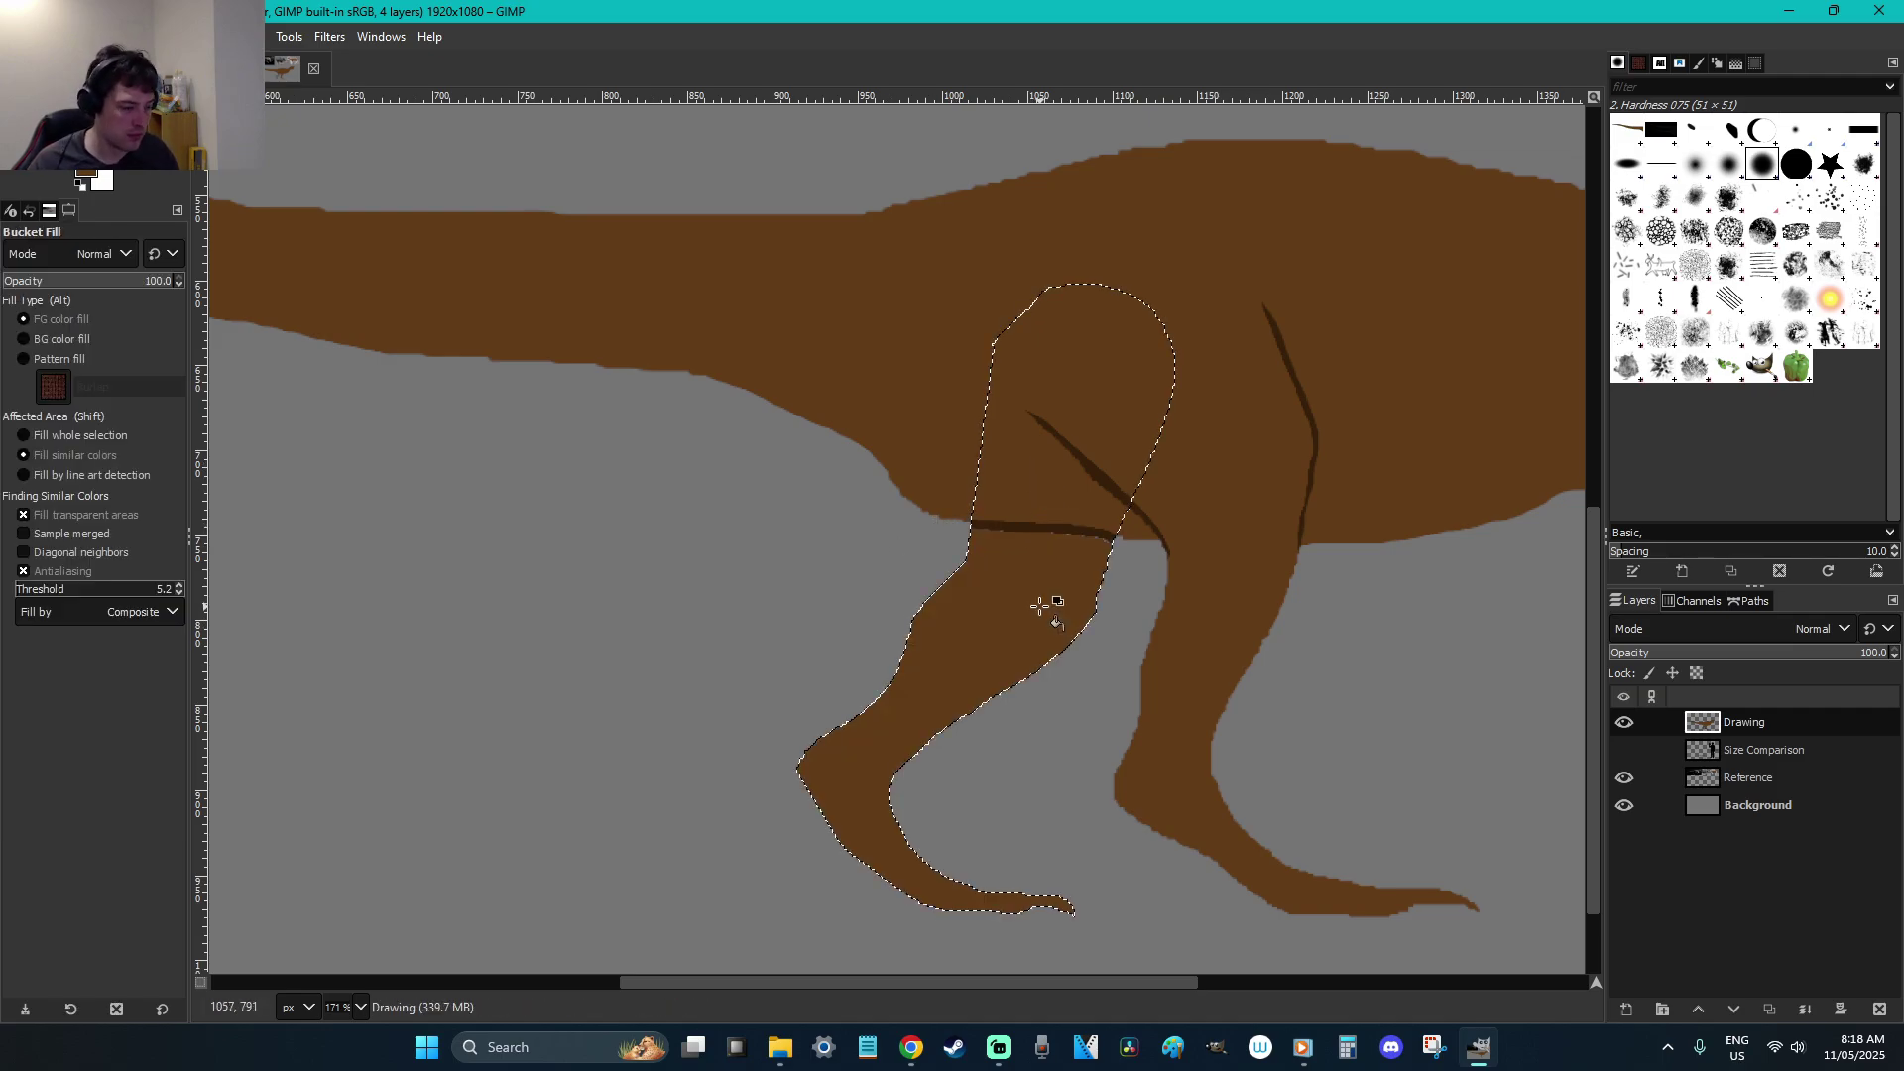
# Thin the dark line at the top of the second leg with a body brown stroke, and clear the selection
pyautogui.press('z')
pyautogui.moveTo(857, 434); pyautogui.dragTo(1157, 645)
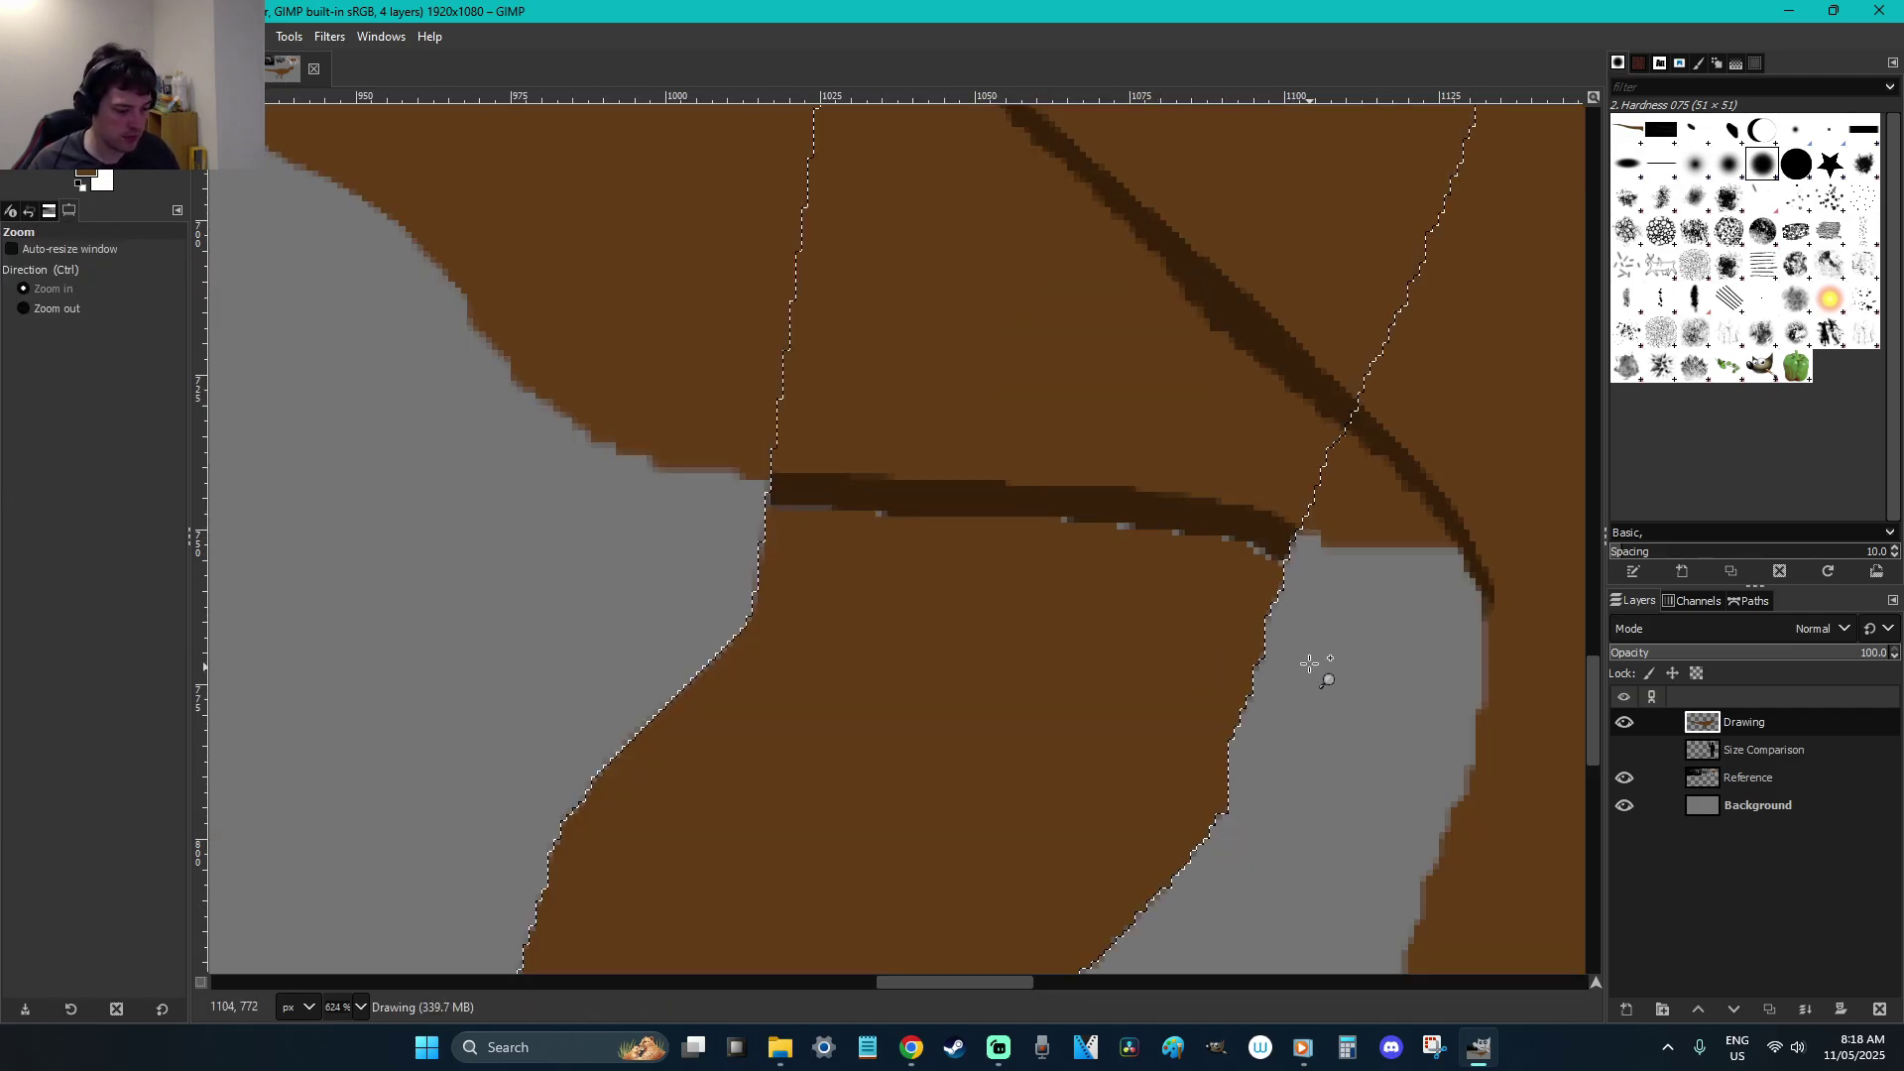
pyautogui.press('p')
pyautogui.moveTo(1303, 557); pyautogui.dragTo(727, 504)
pyautogui.press('r')
pyautogui.click(1369, 710)
# Lasso the second leg's lower part and foot, scale the selection down to 239 × 238 px, and anchor it under the thigh
pyautogui.scroll(-4, 1368, 710)
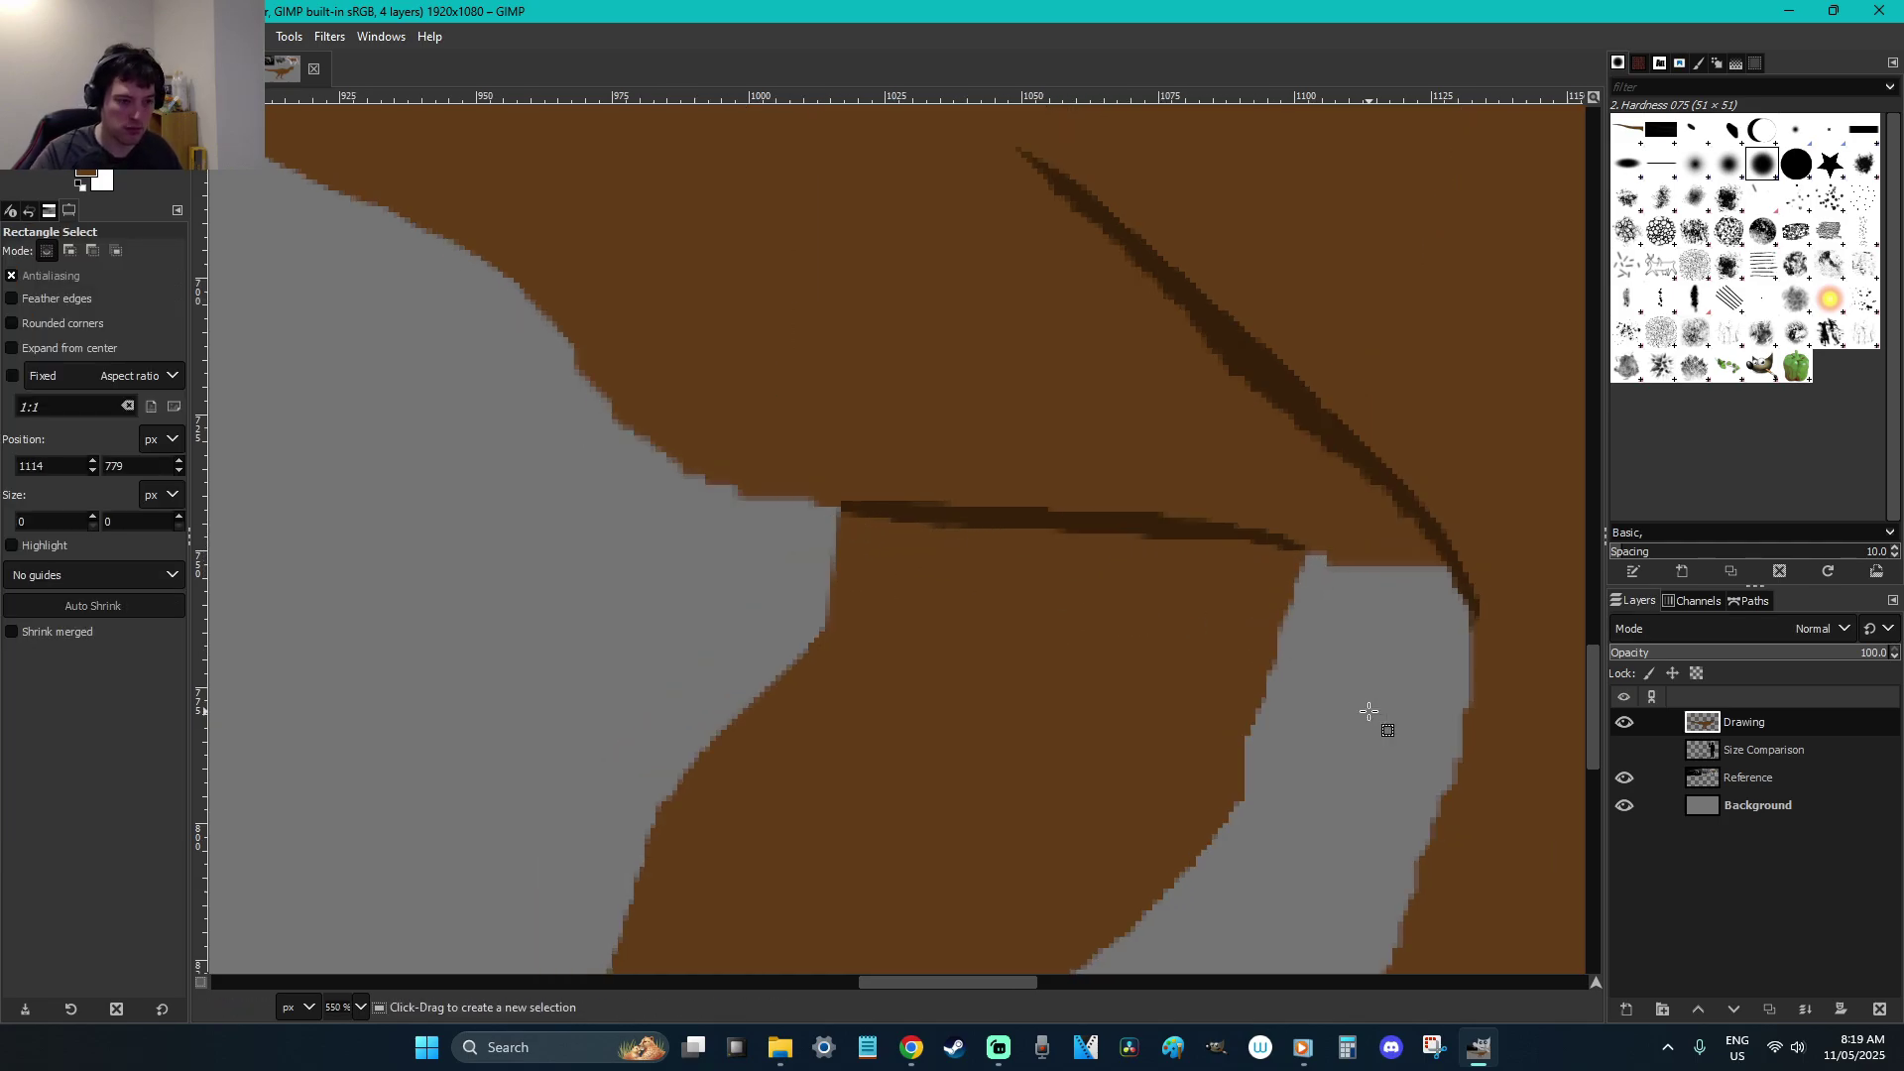
pyautogui.scroll(-3, 1369, 710)
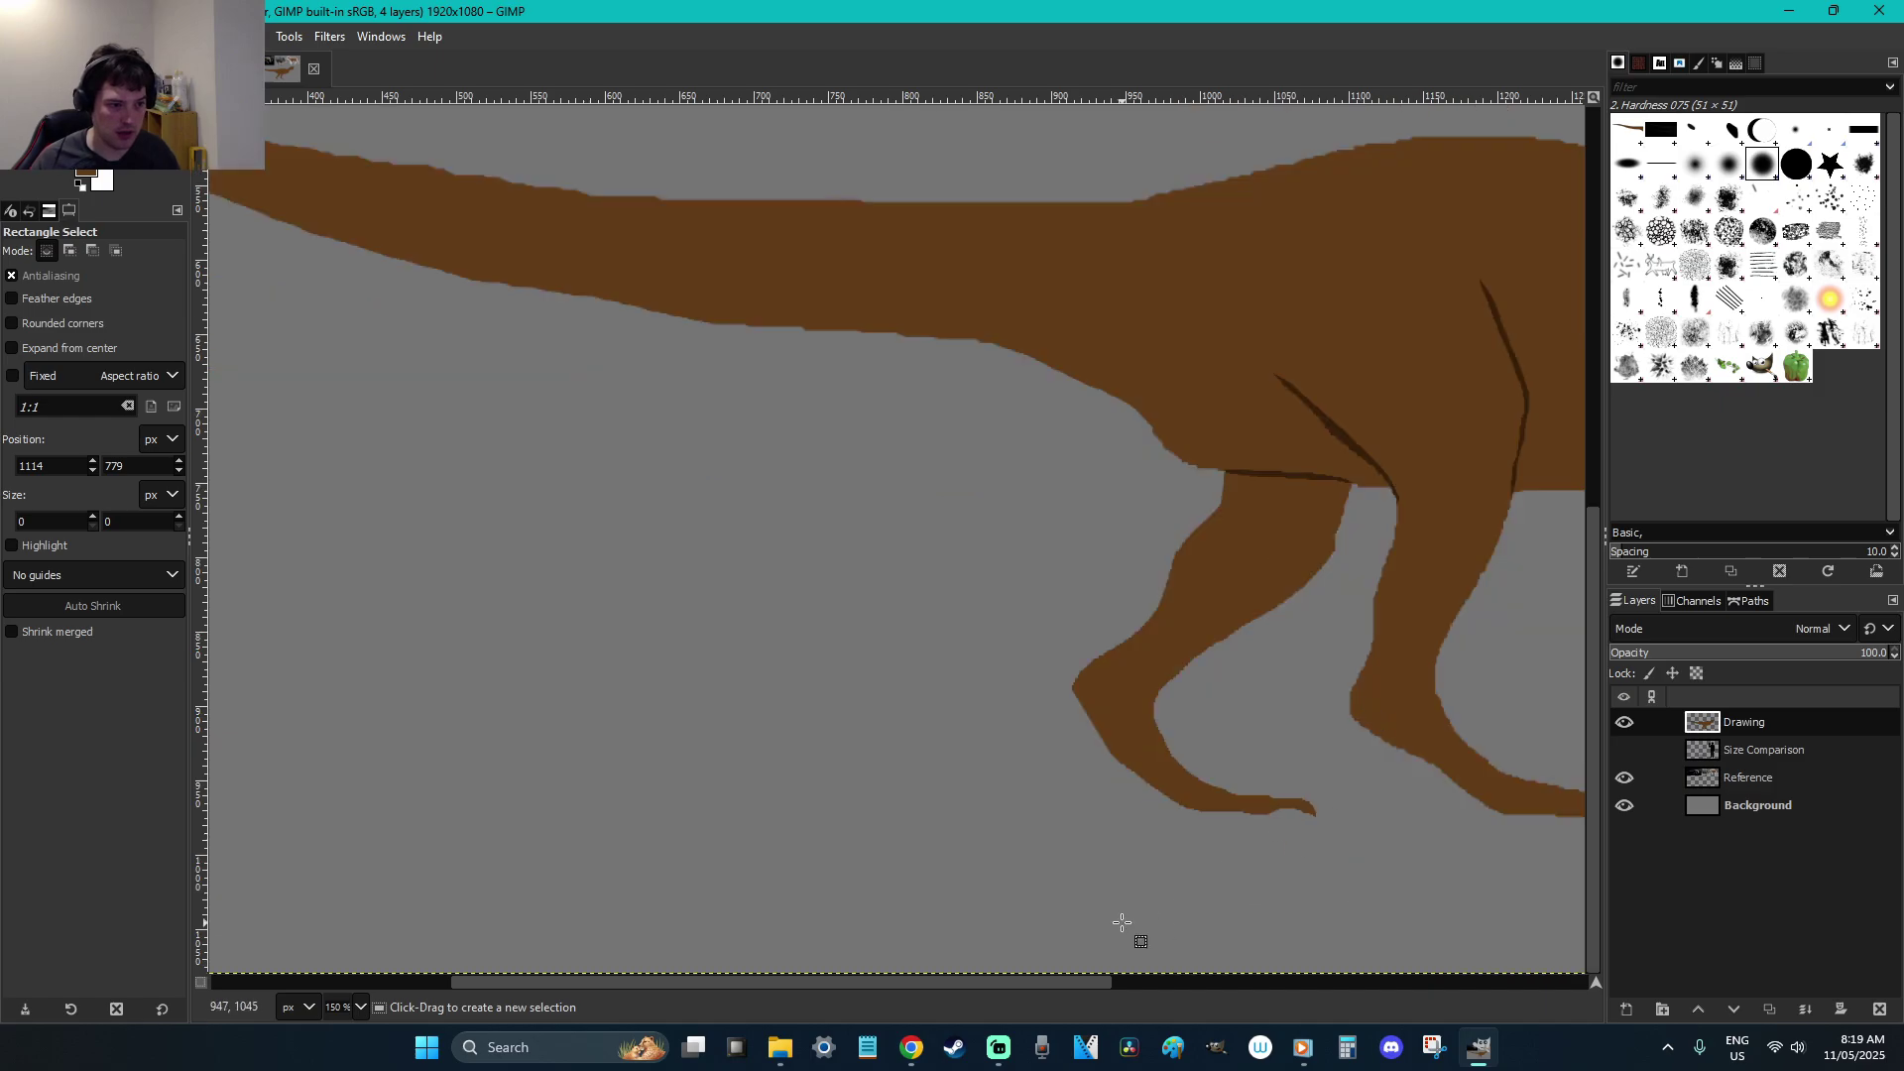
pyautogui.moveTo(1097, 984); pyautogui.dragTo(1246, 982)
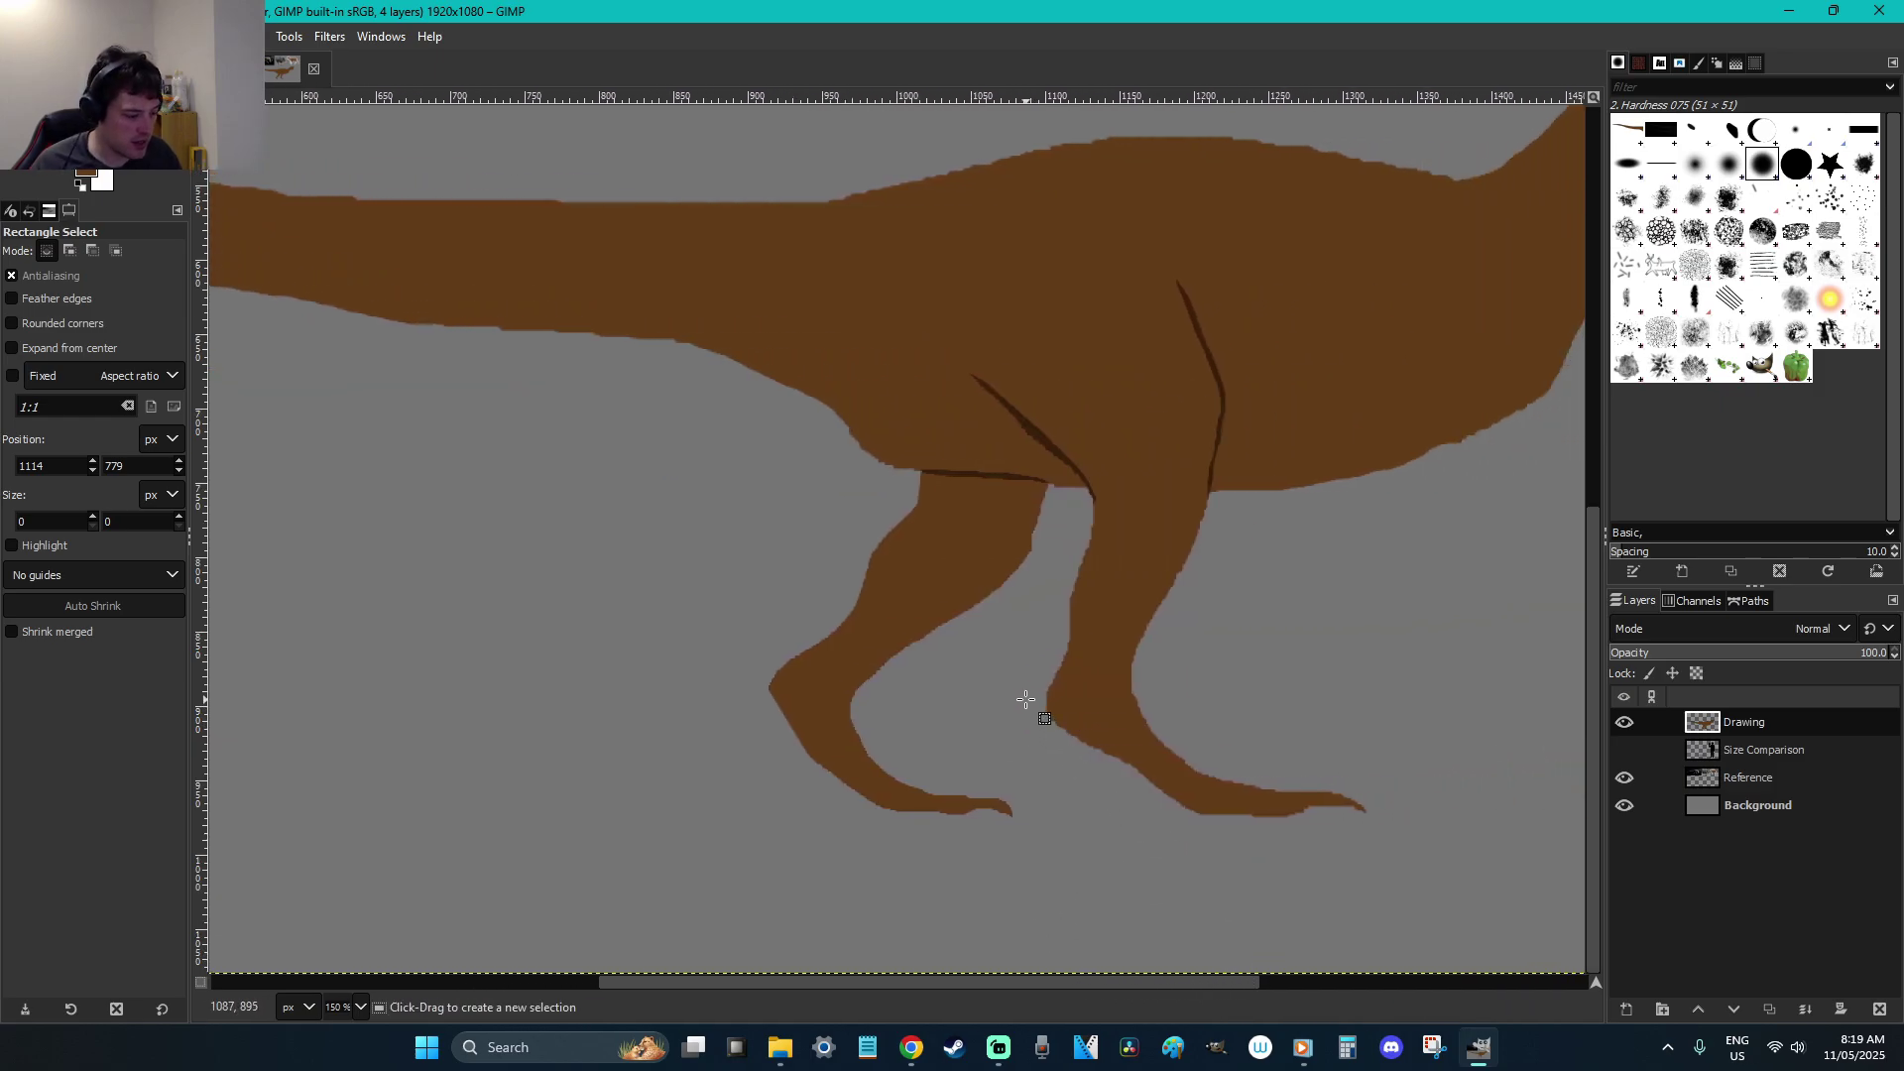
pyautogui.press('f')
pyautogui.moveTo(1044, 587)
pyautogui.mouseDown()
pyautogui.moveTo(894, 502)
pyautogui.moveTo(728, 575)
pyautogui.moveTo(846, 846)
pyautogui.moveTo(1037, 865)
pyautogui.moveTo(1082, 818)
pyautogui.moveTo(1030, 656)
pyautogui.mouseUp()
pyautogui.press('Return')
pyautogui.hotkey('shift', 's')
pyautogui.click(1054, 659)
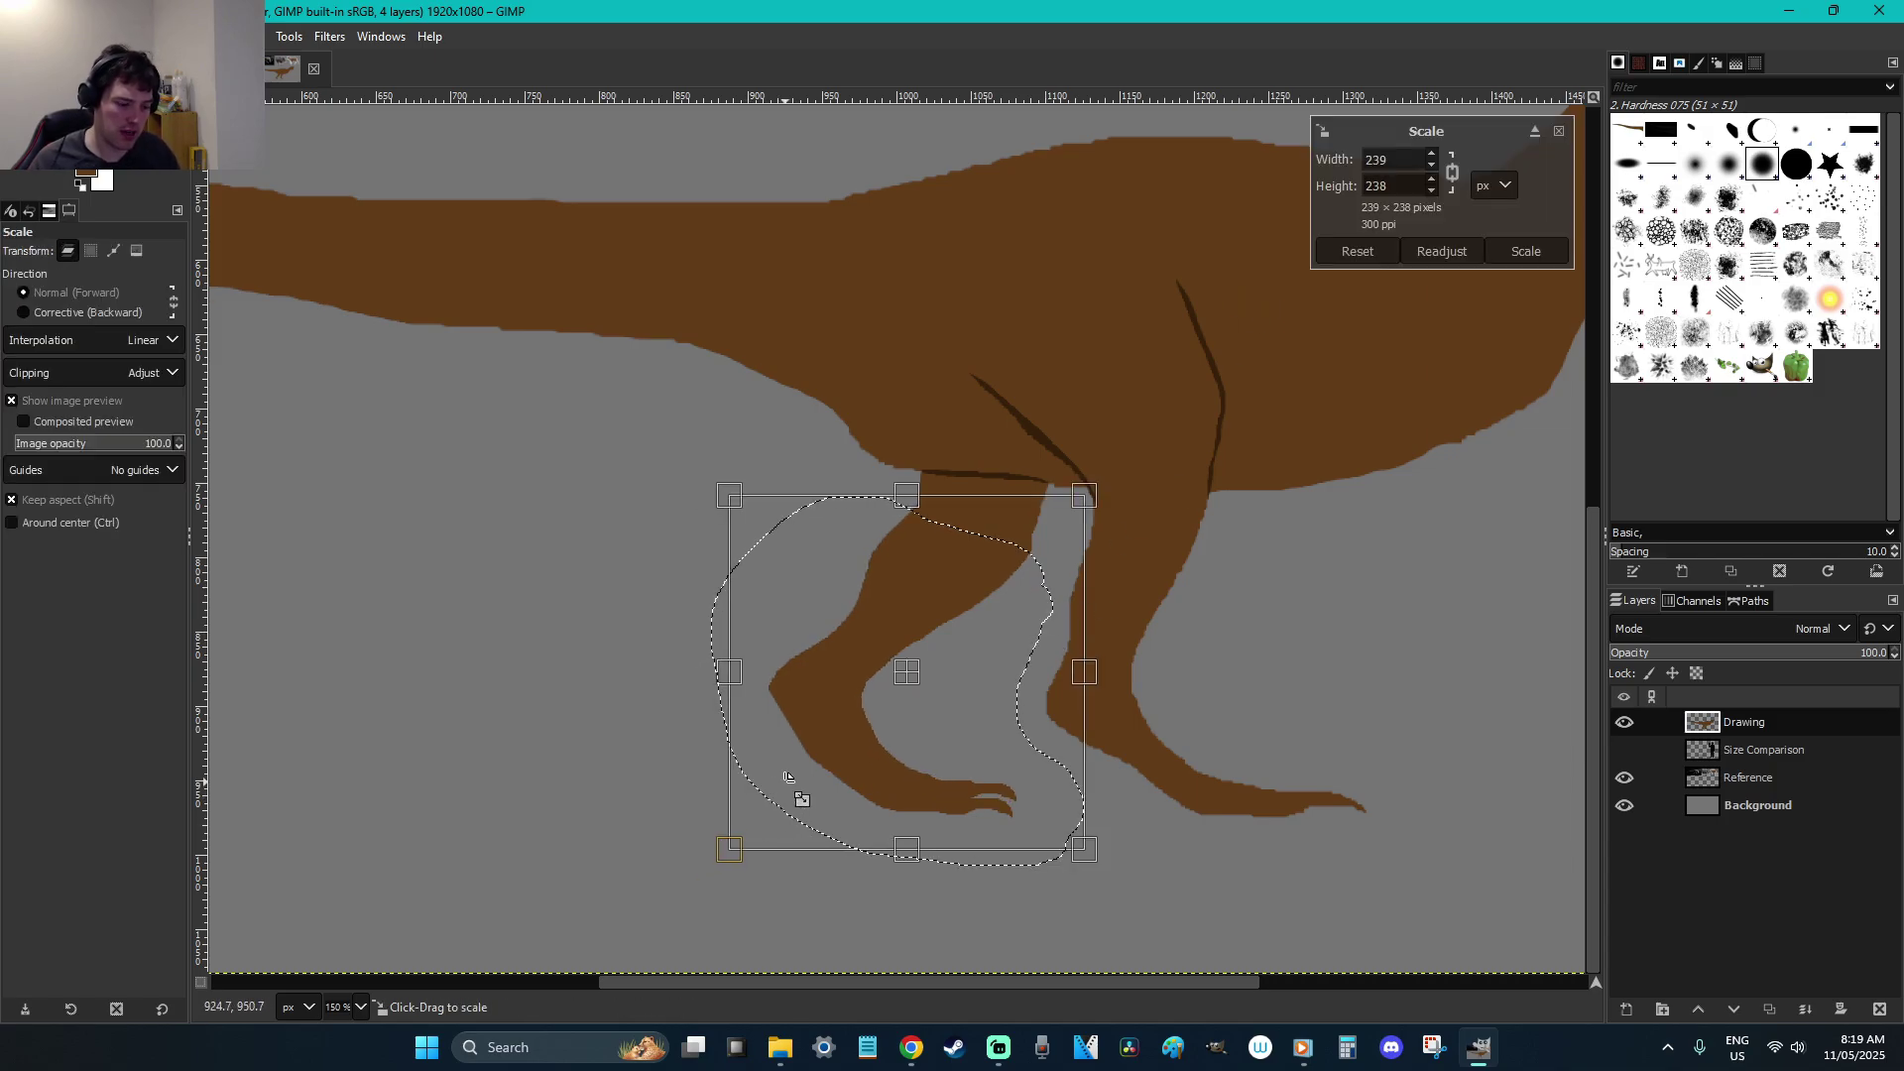
pyautogui.press('Return')
pyautogui.press('r')
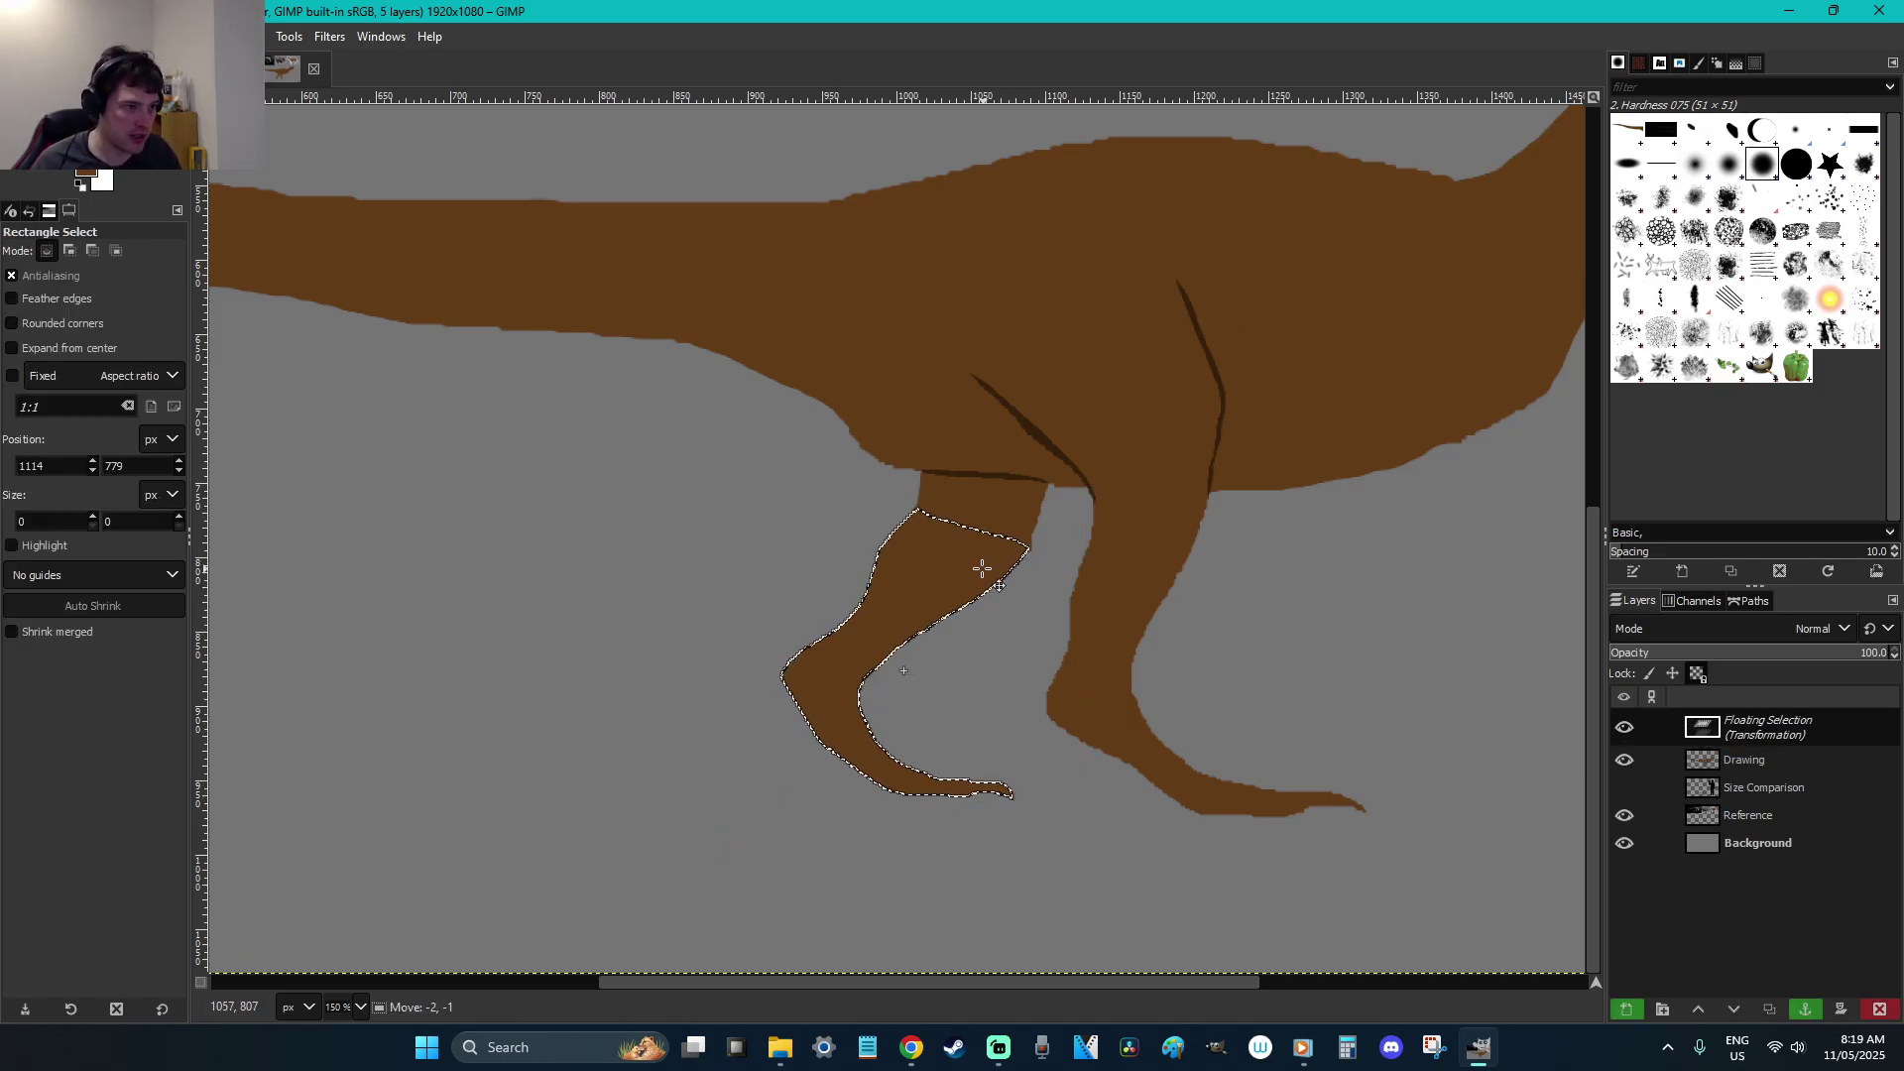
pyautogui.click(994, 677)
# Erase the jagged bumps on the front and rear edges of the second leg where the scaled part joins the thigh
pyautogui.press('z')
pyautogui.moveTo(1067, 617); pyautogui.dragTo(816, 460)
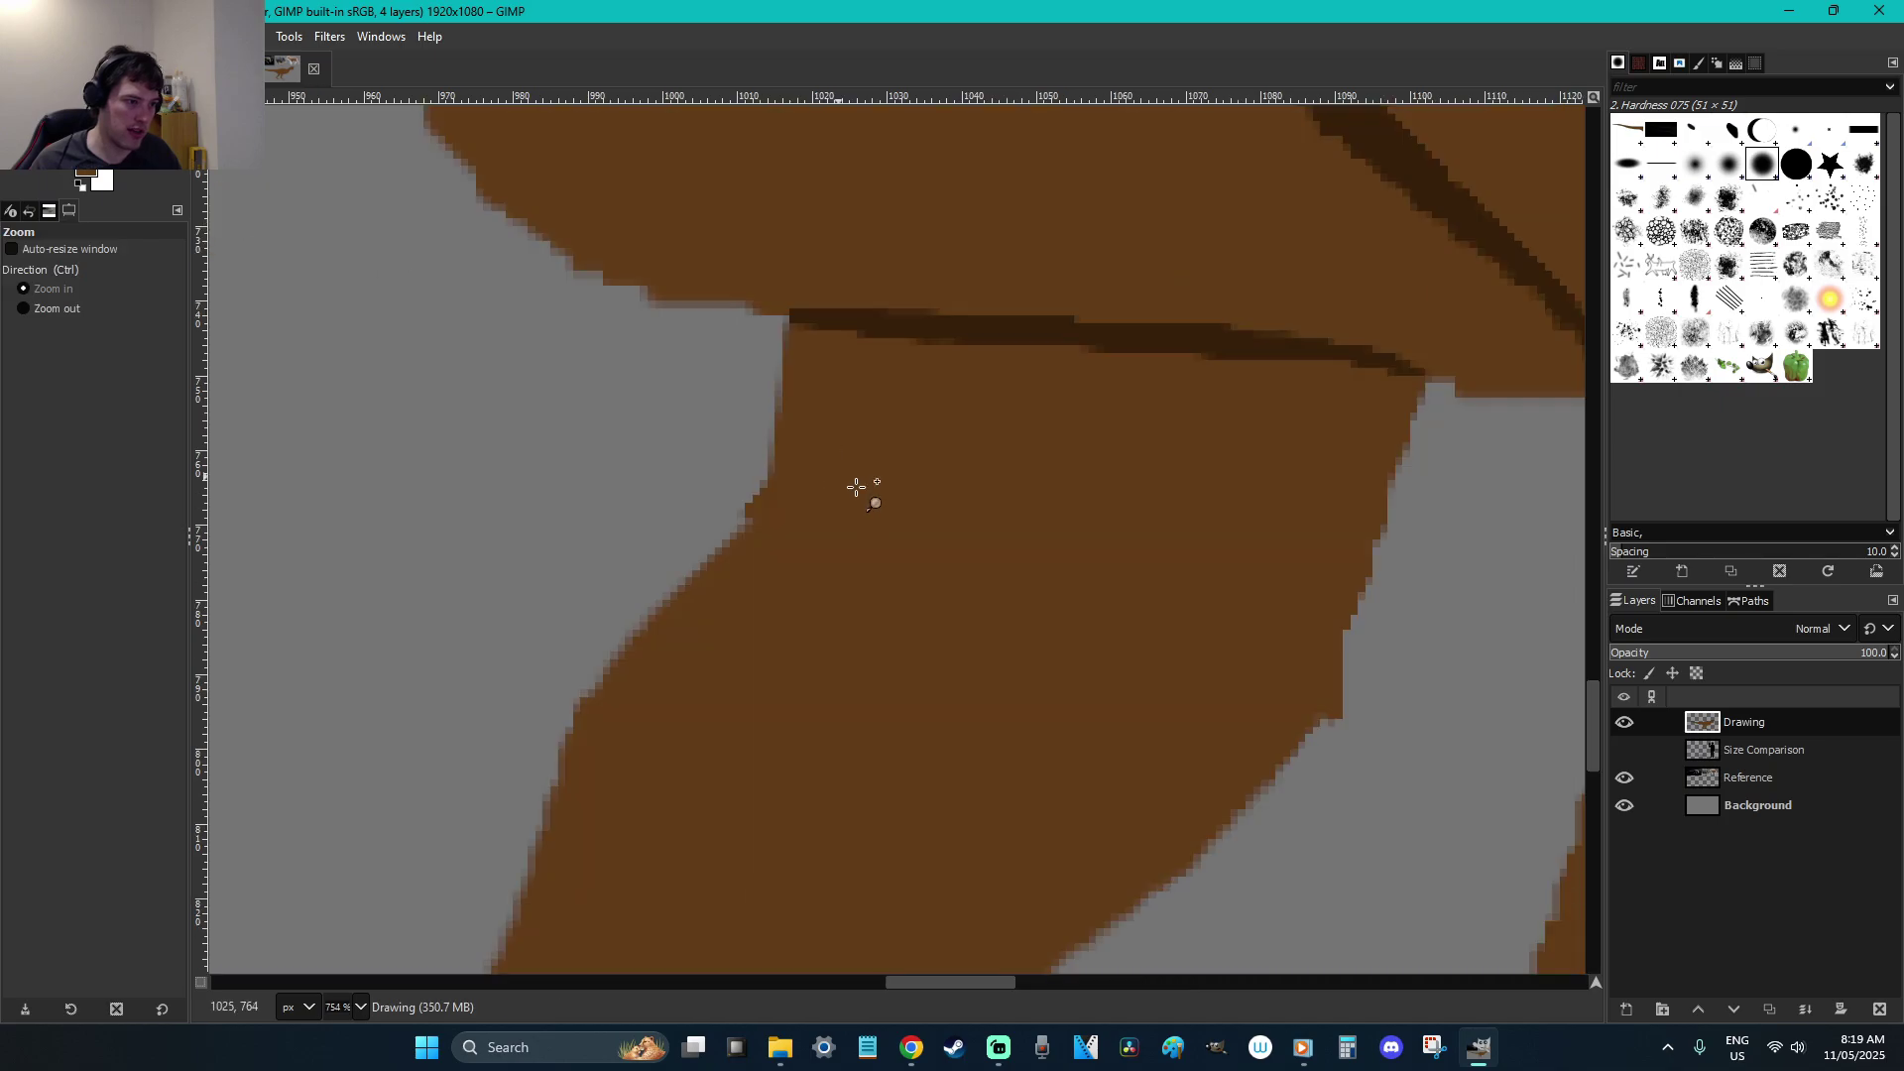
pyautogui.hotkey('shift', 'e')
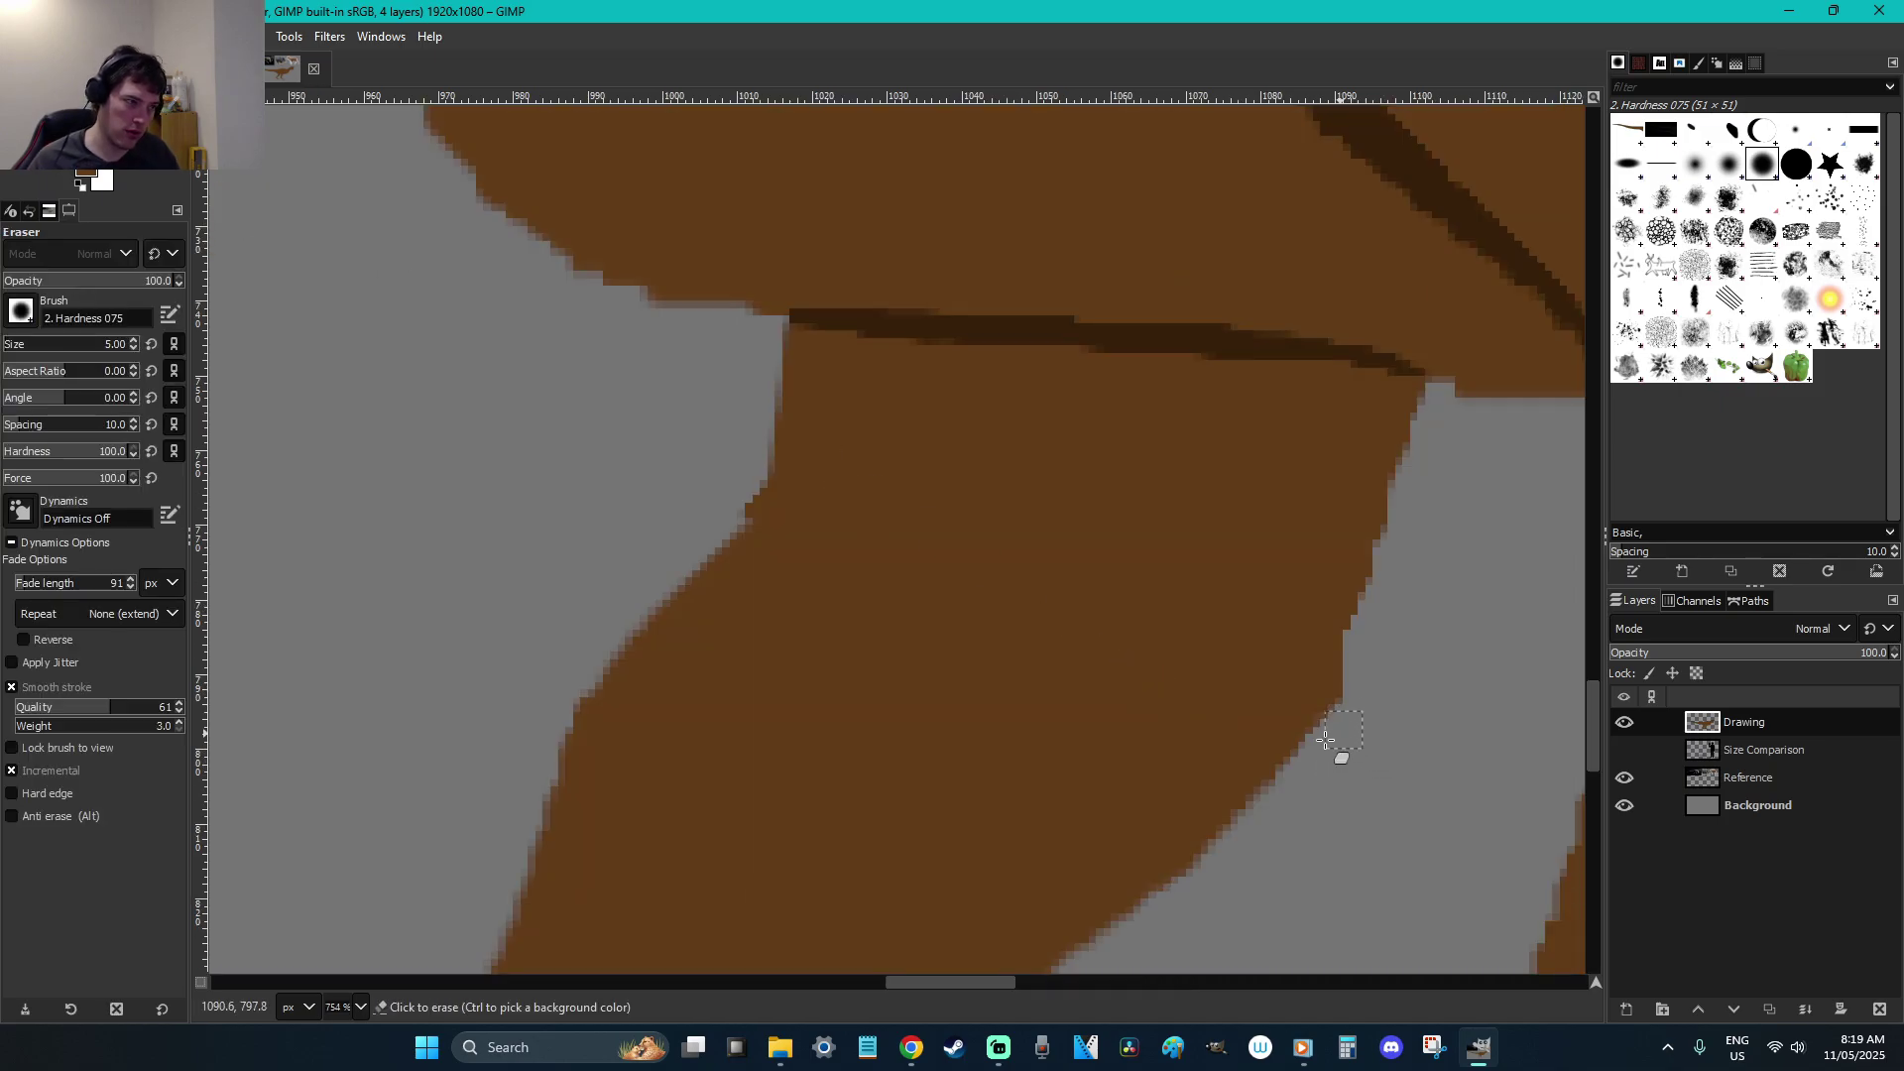
pyautogui.press('r')
pyautogui.scroll(-8, 691, 519)
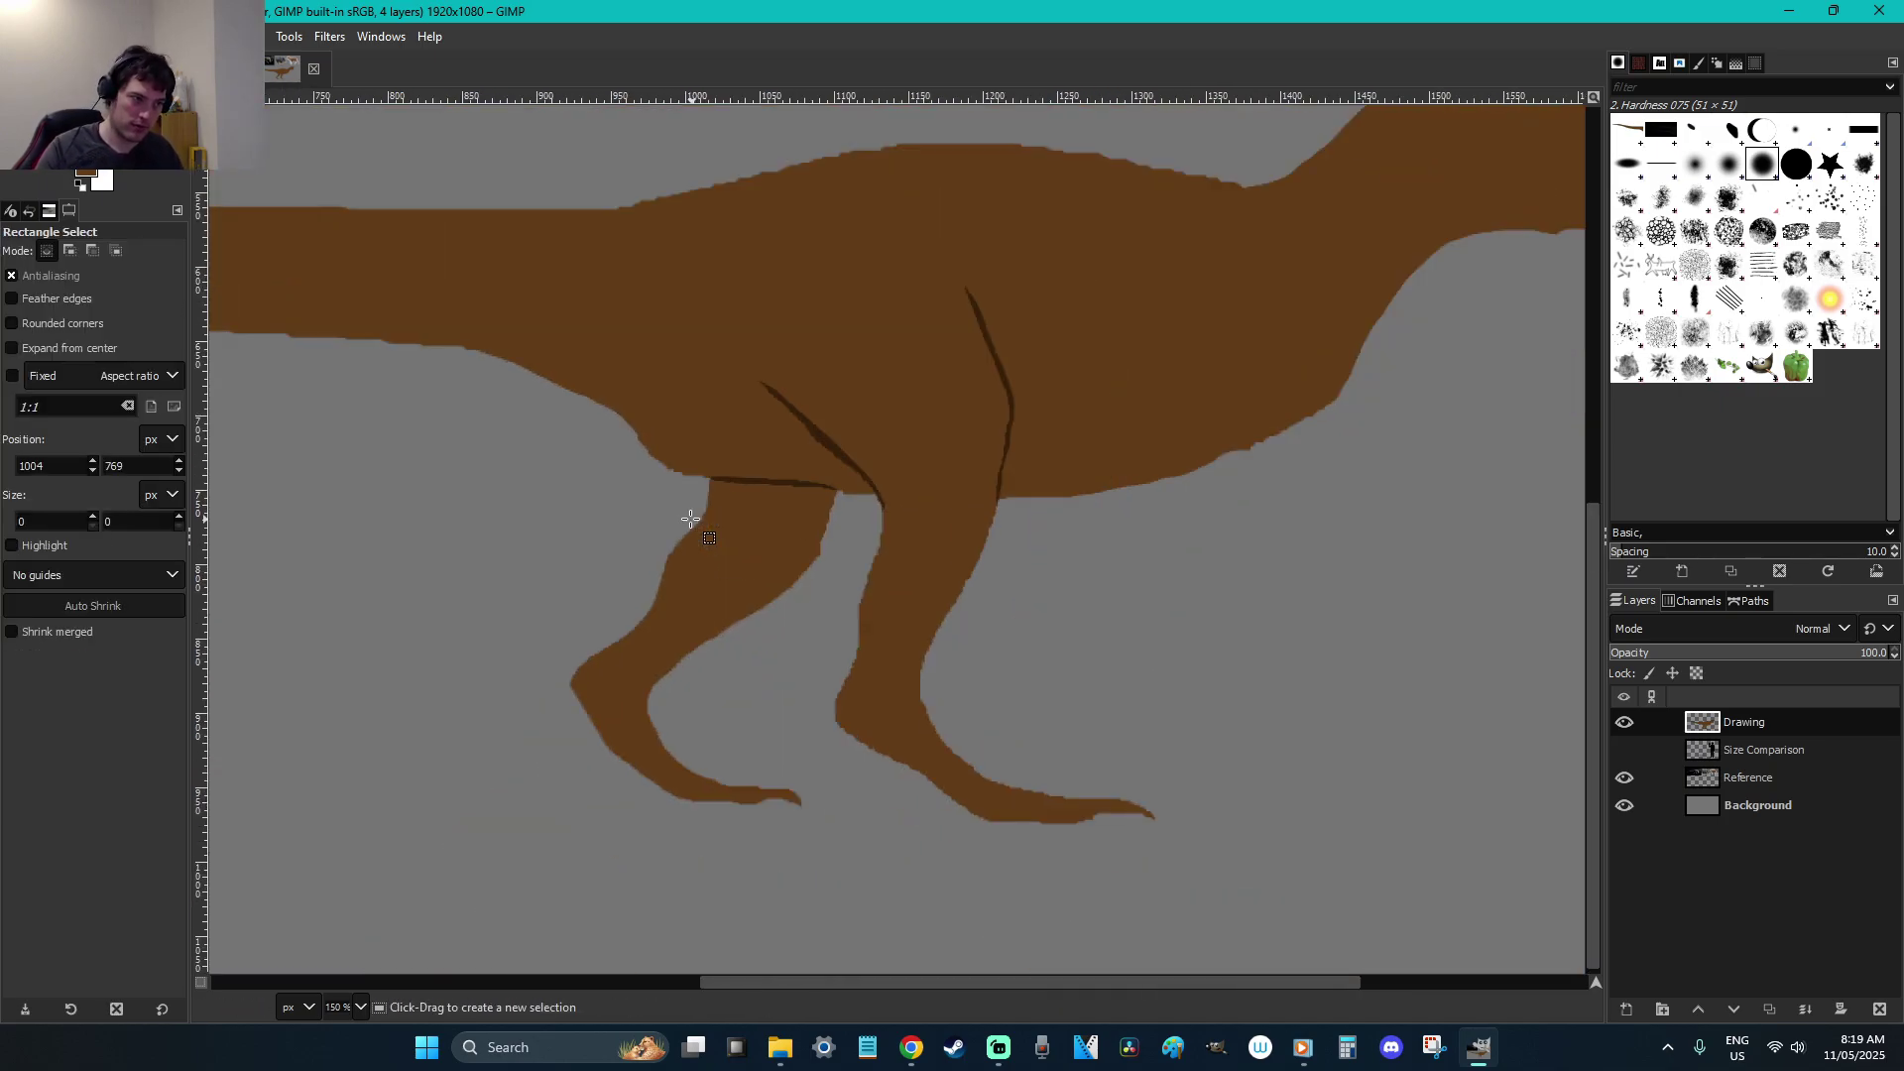
pyautogui.scroll(-1, 690, 518)
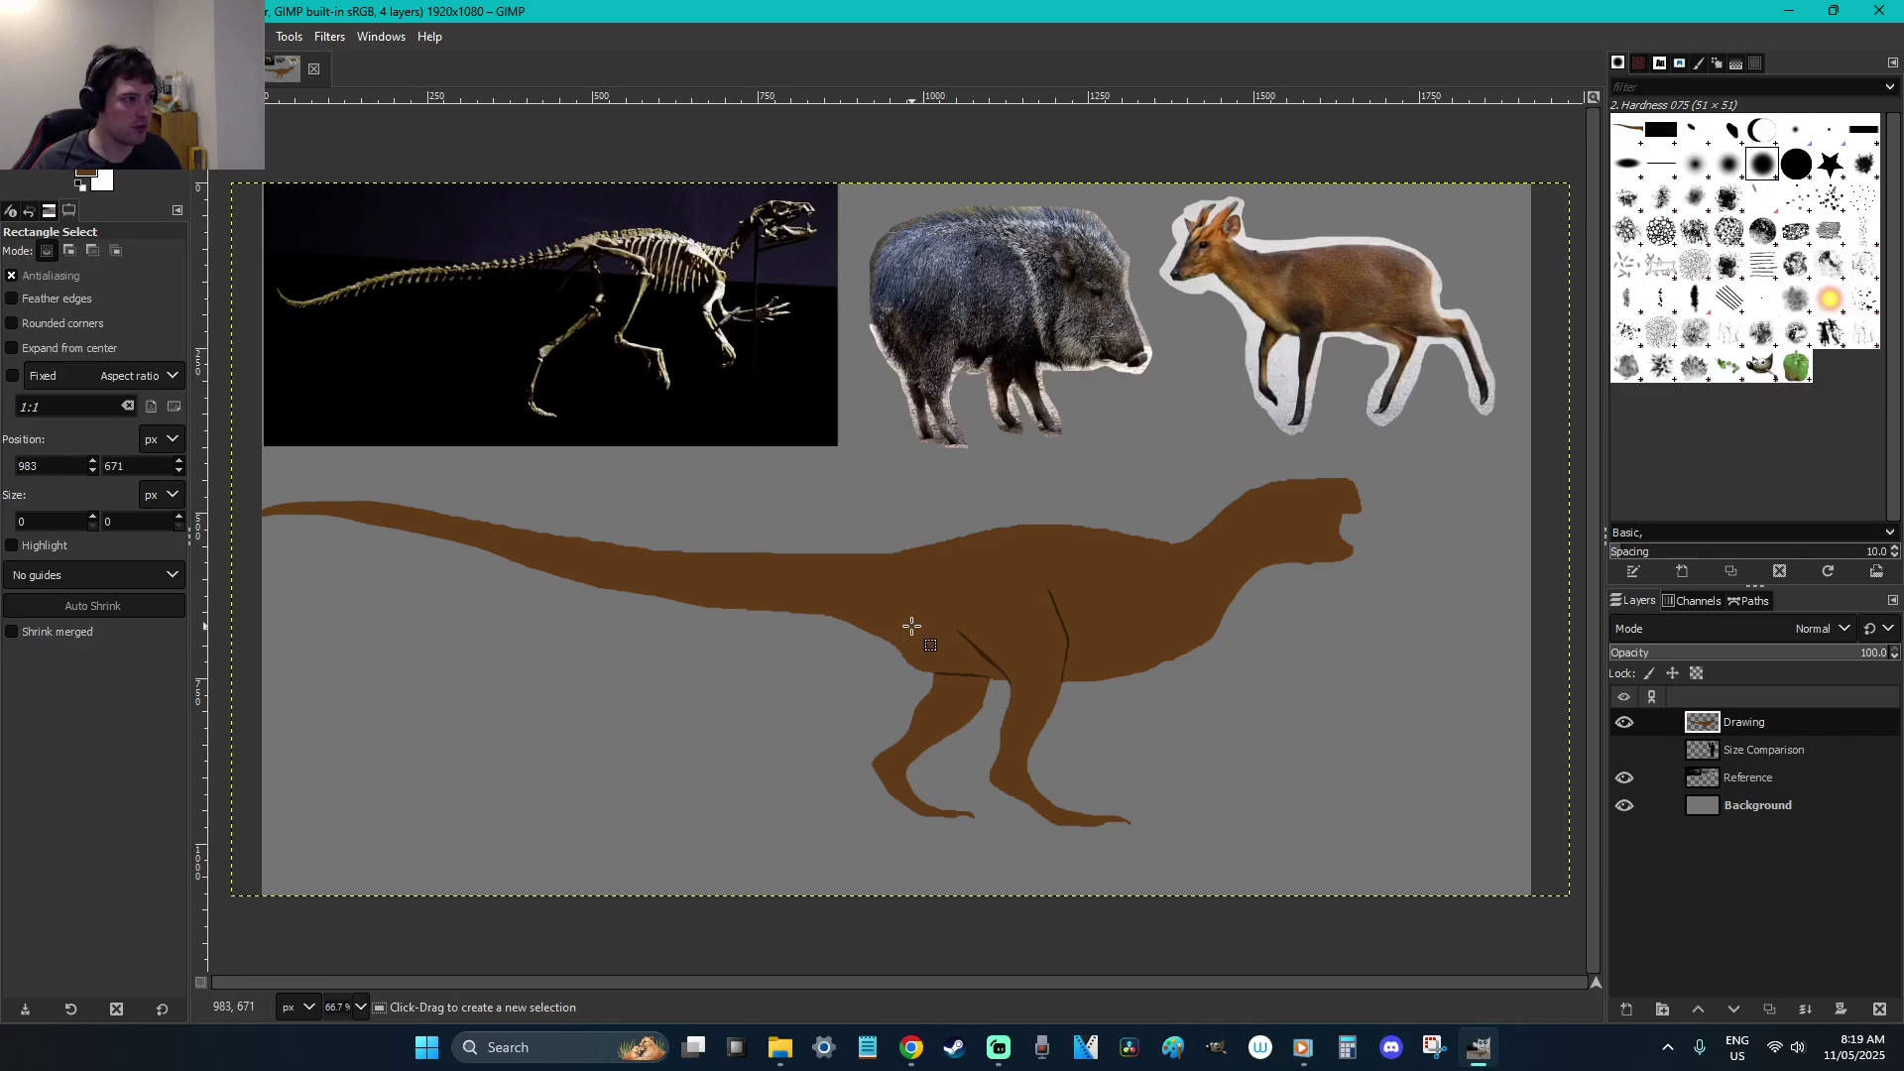
# Bulge the rear edge of the near leg's calf with a size 20 body brown brush, and smooth the second leg's rear edge
pyautogui.press('z')
pyautogui.moveTo(1199, 833); pyautogui.dragTo(854, 644)
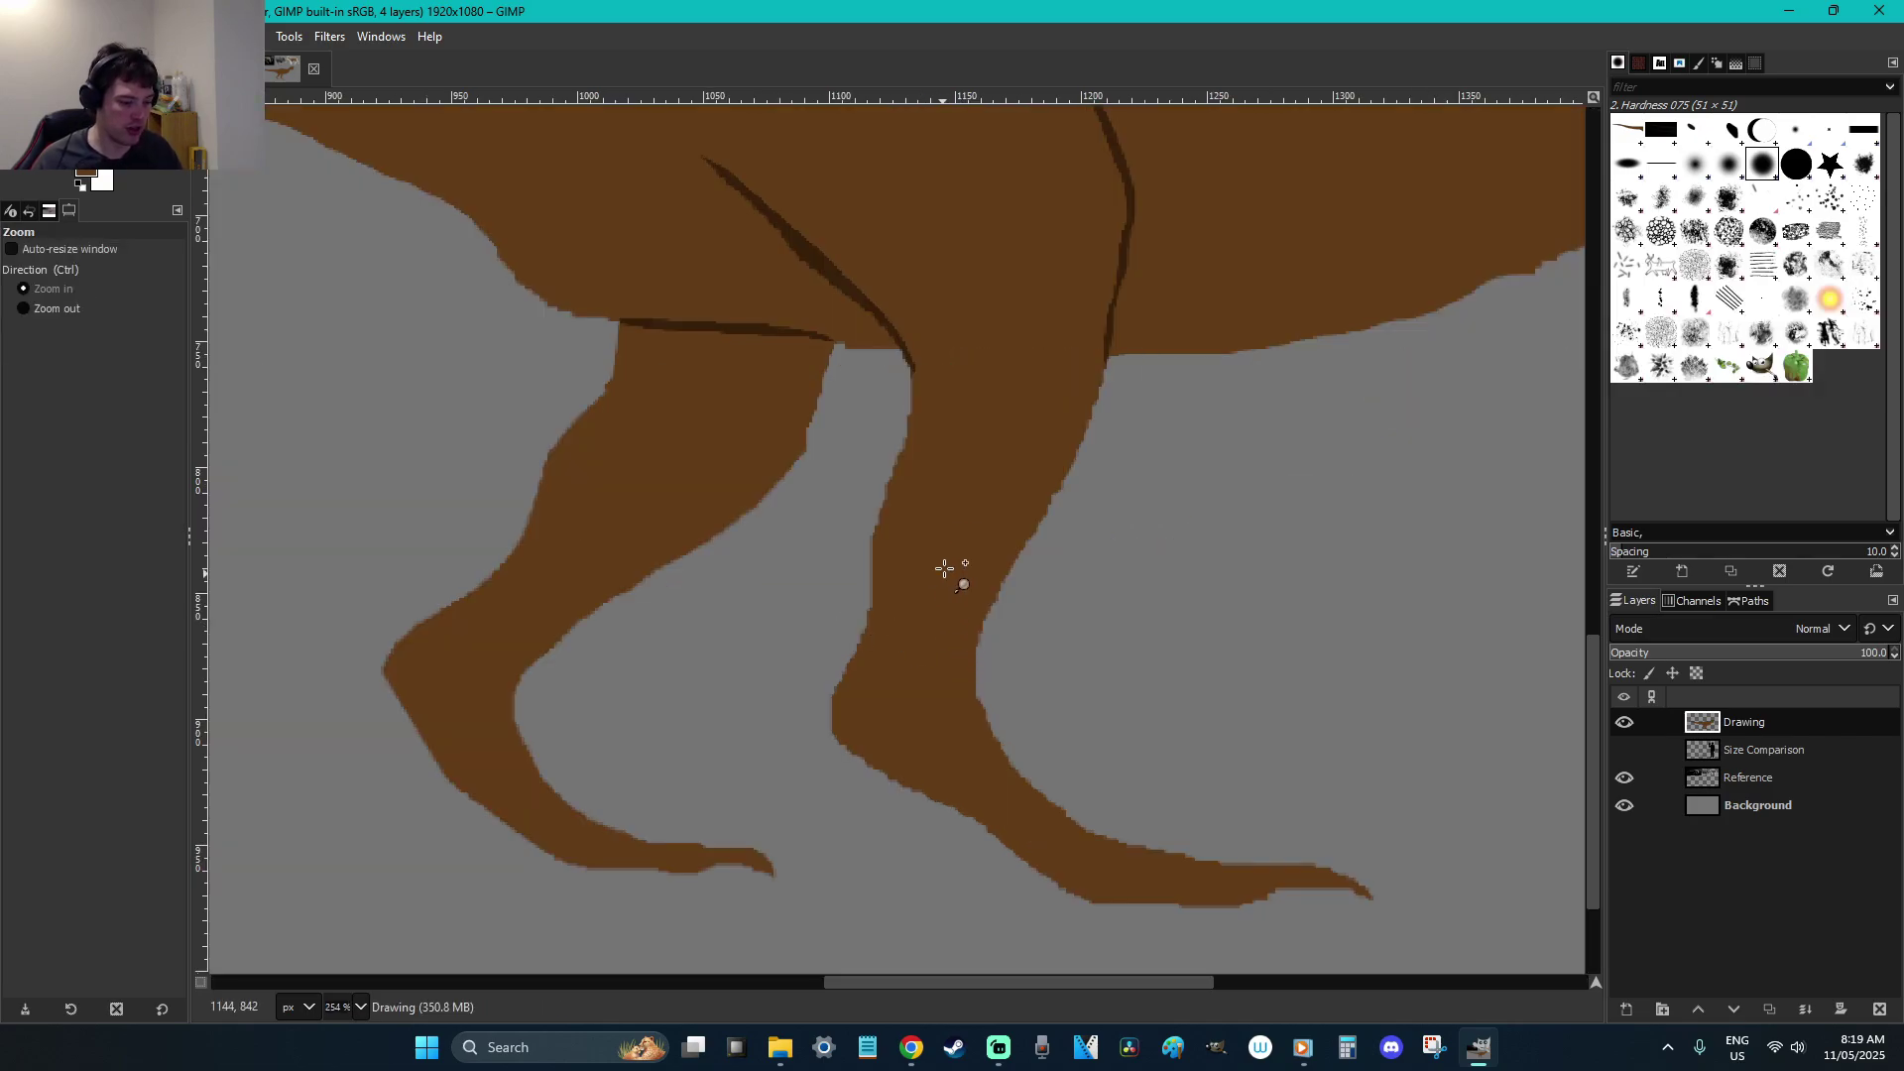
pyautogui.press('p')
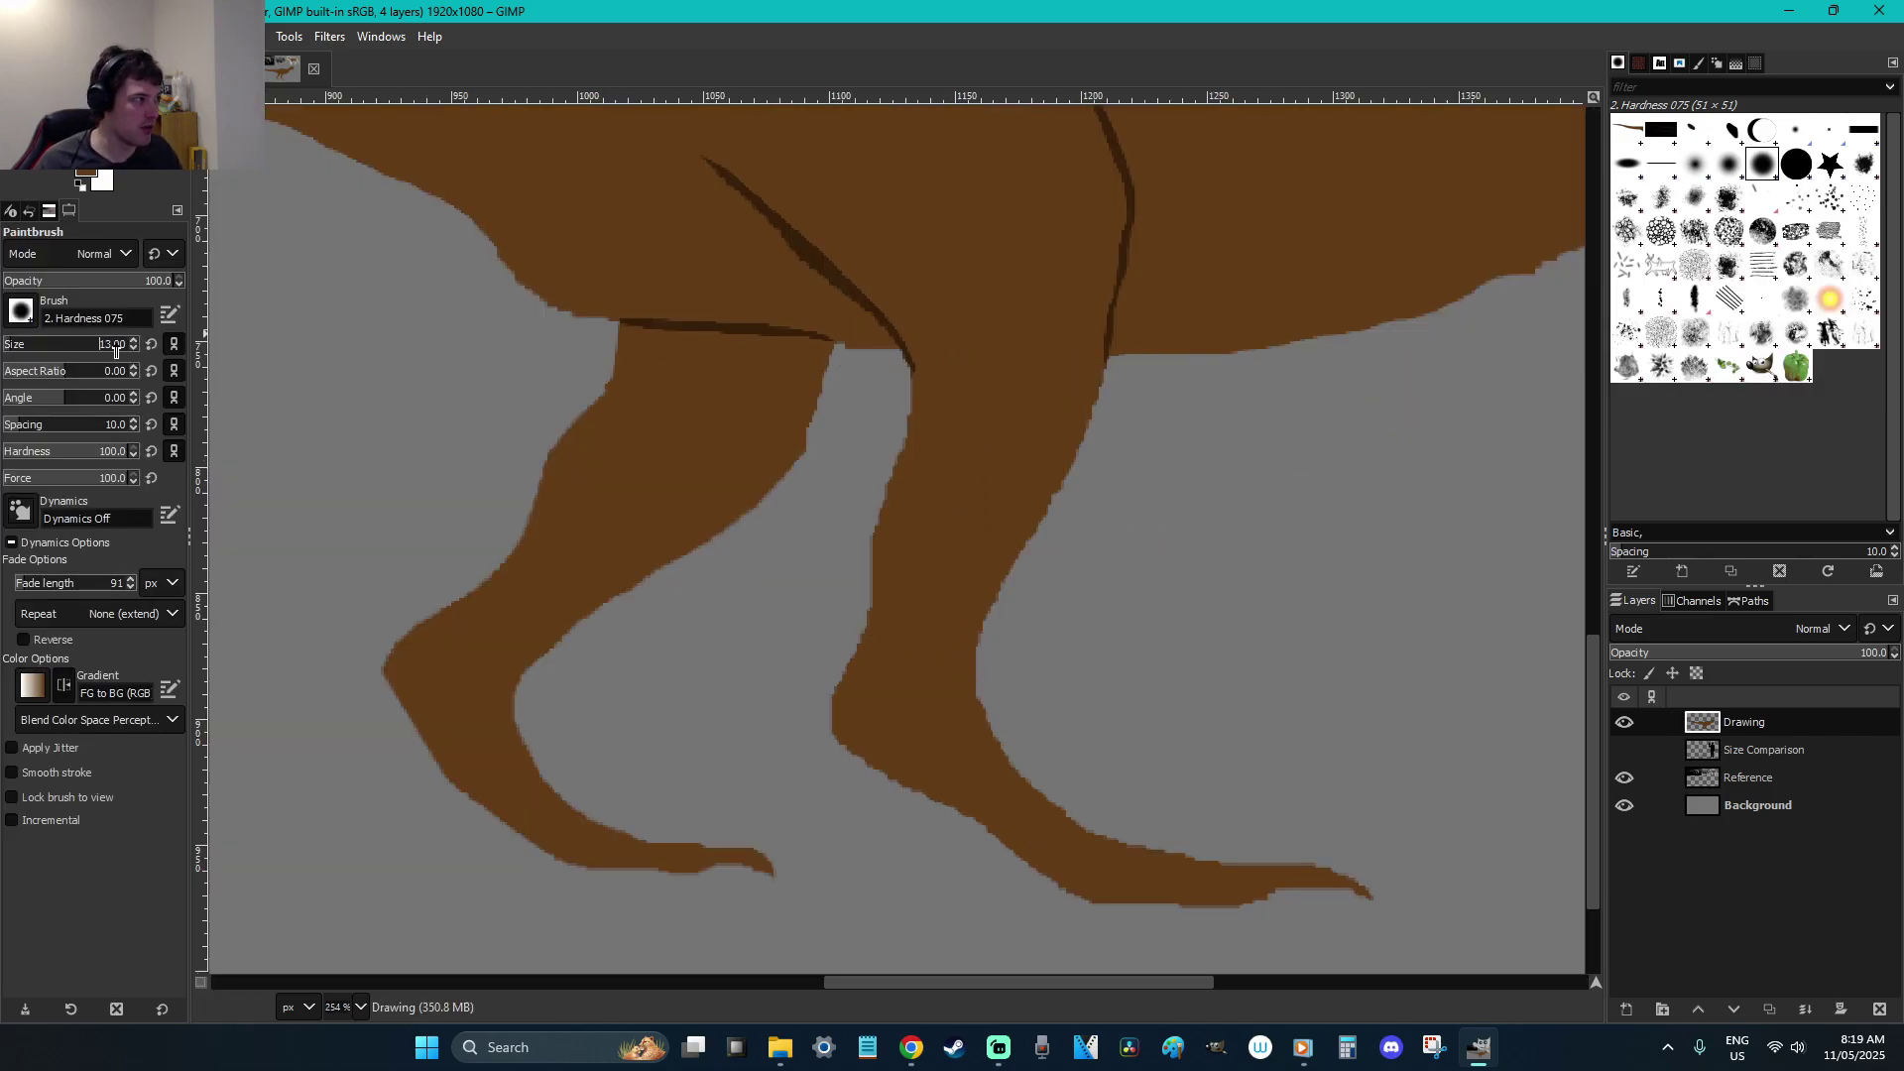
pyautogui.scroll(2, 115, 347)
pyautogui.moveTo(896, 590)
pyautogui.mouseDown()
pyautogui.moveTo(912, 463)
pyautogui.moveTo(956, 408)
pyautogui.moveTo(891, 471)
pyautogui.moveTo(898, 564)
pyautogui.moveTo(931, 406)
pyautogui.moveTo(896, 456)
pyautogui.mouseUp()
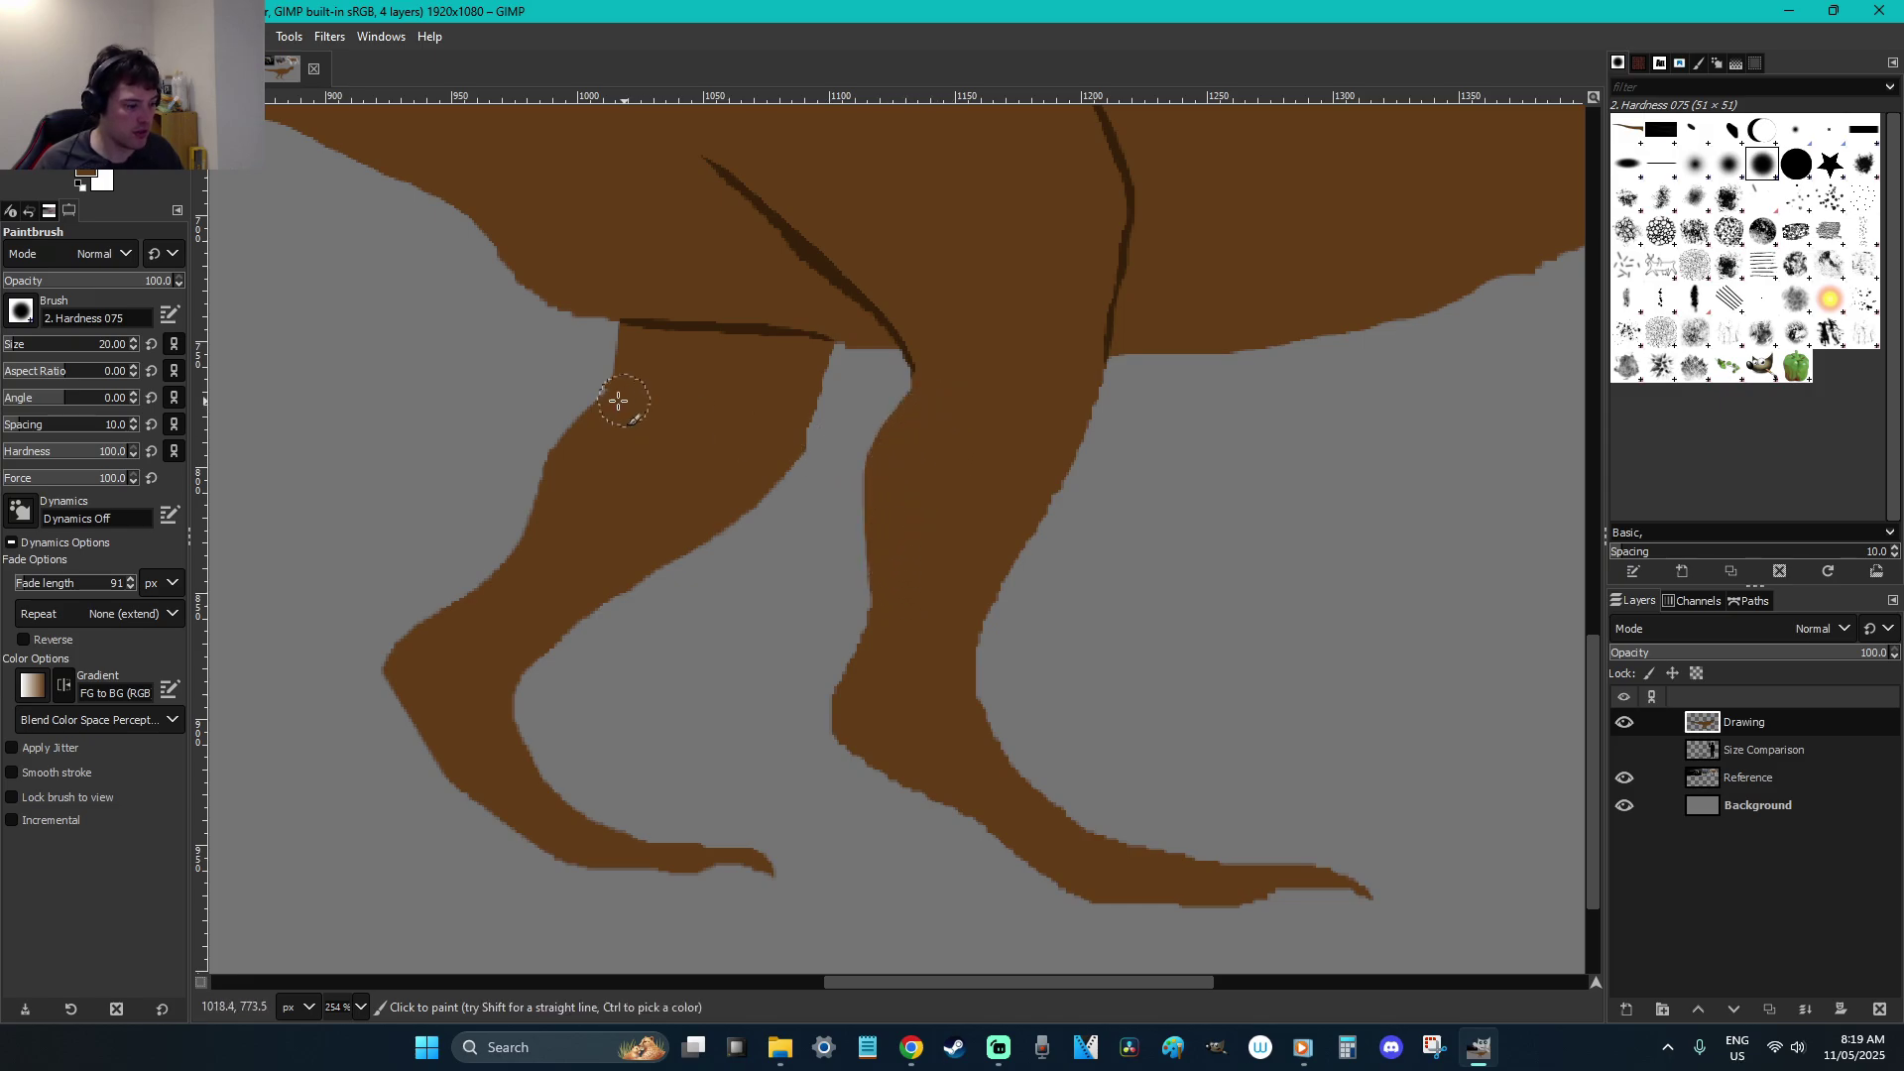
pyautogui.scroll(-5, 1246, 586)
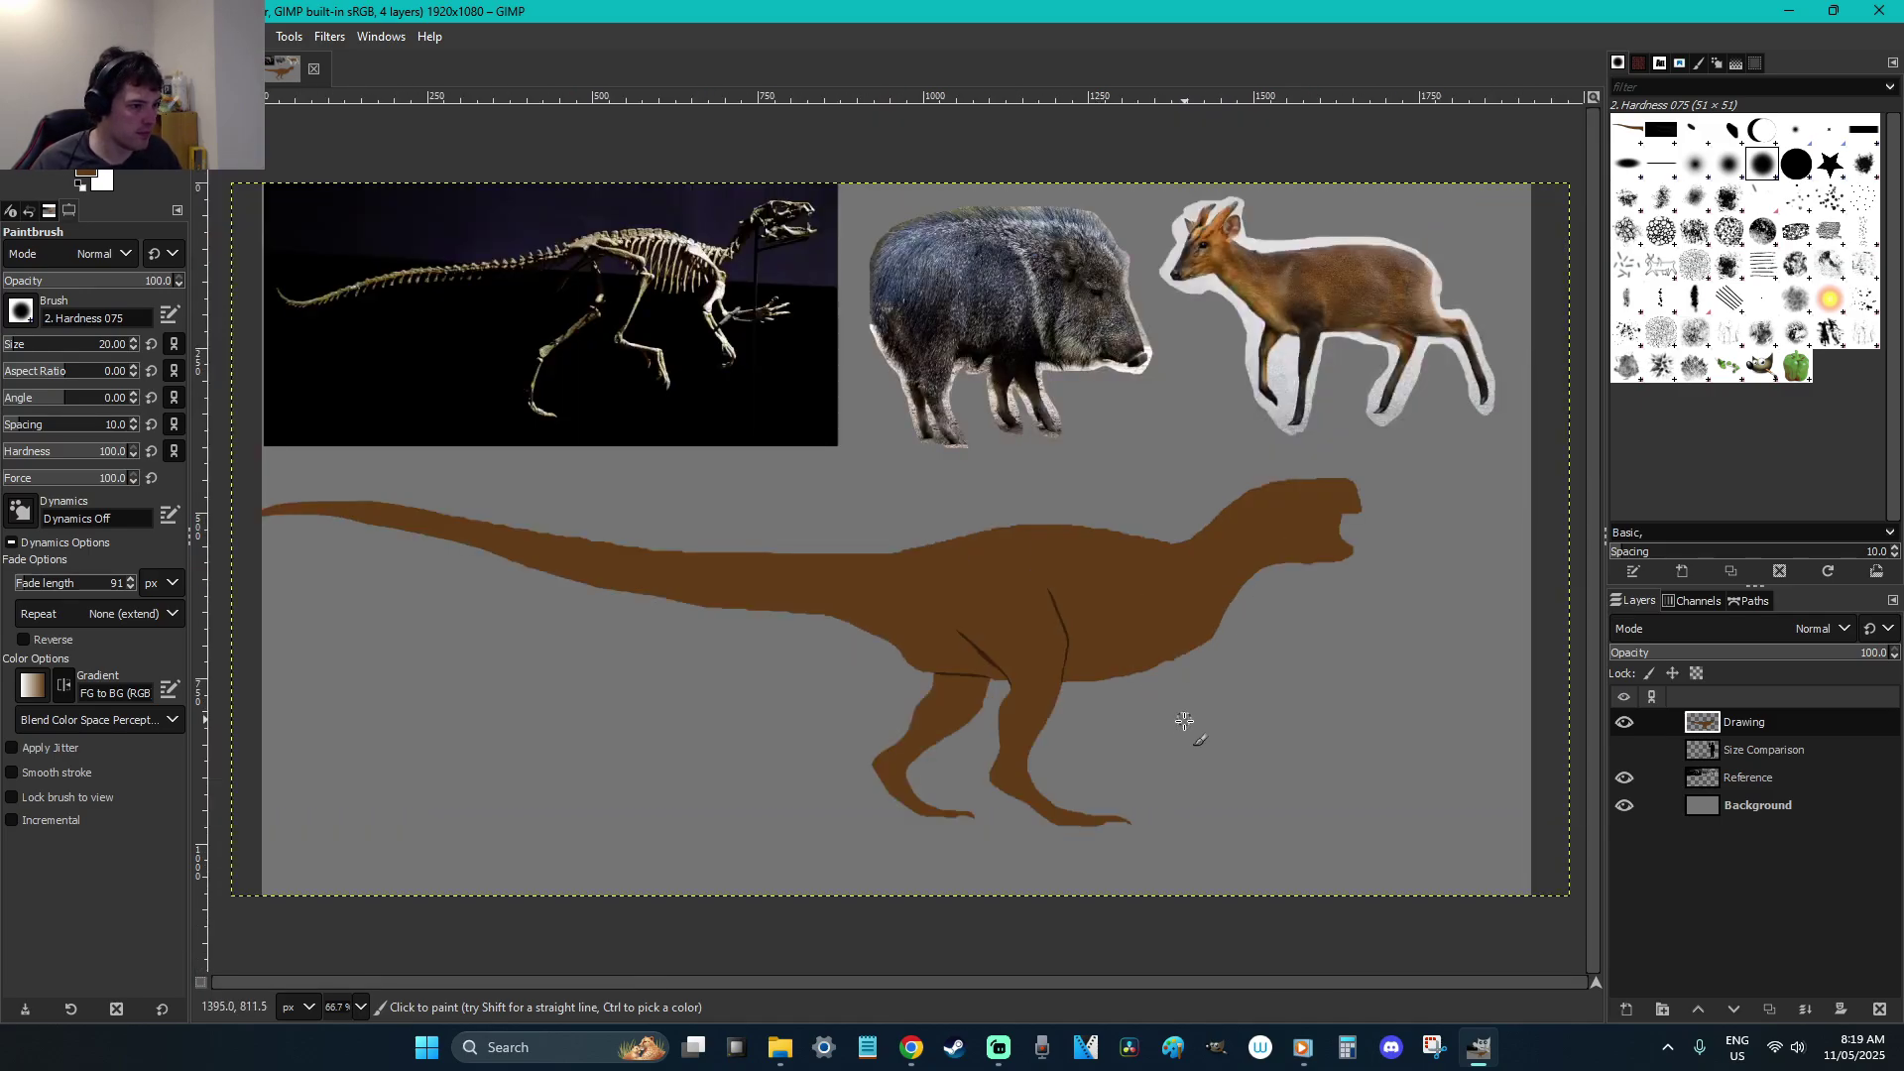
pyautogui.press('z')
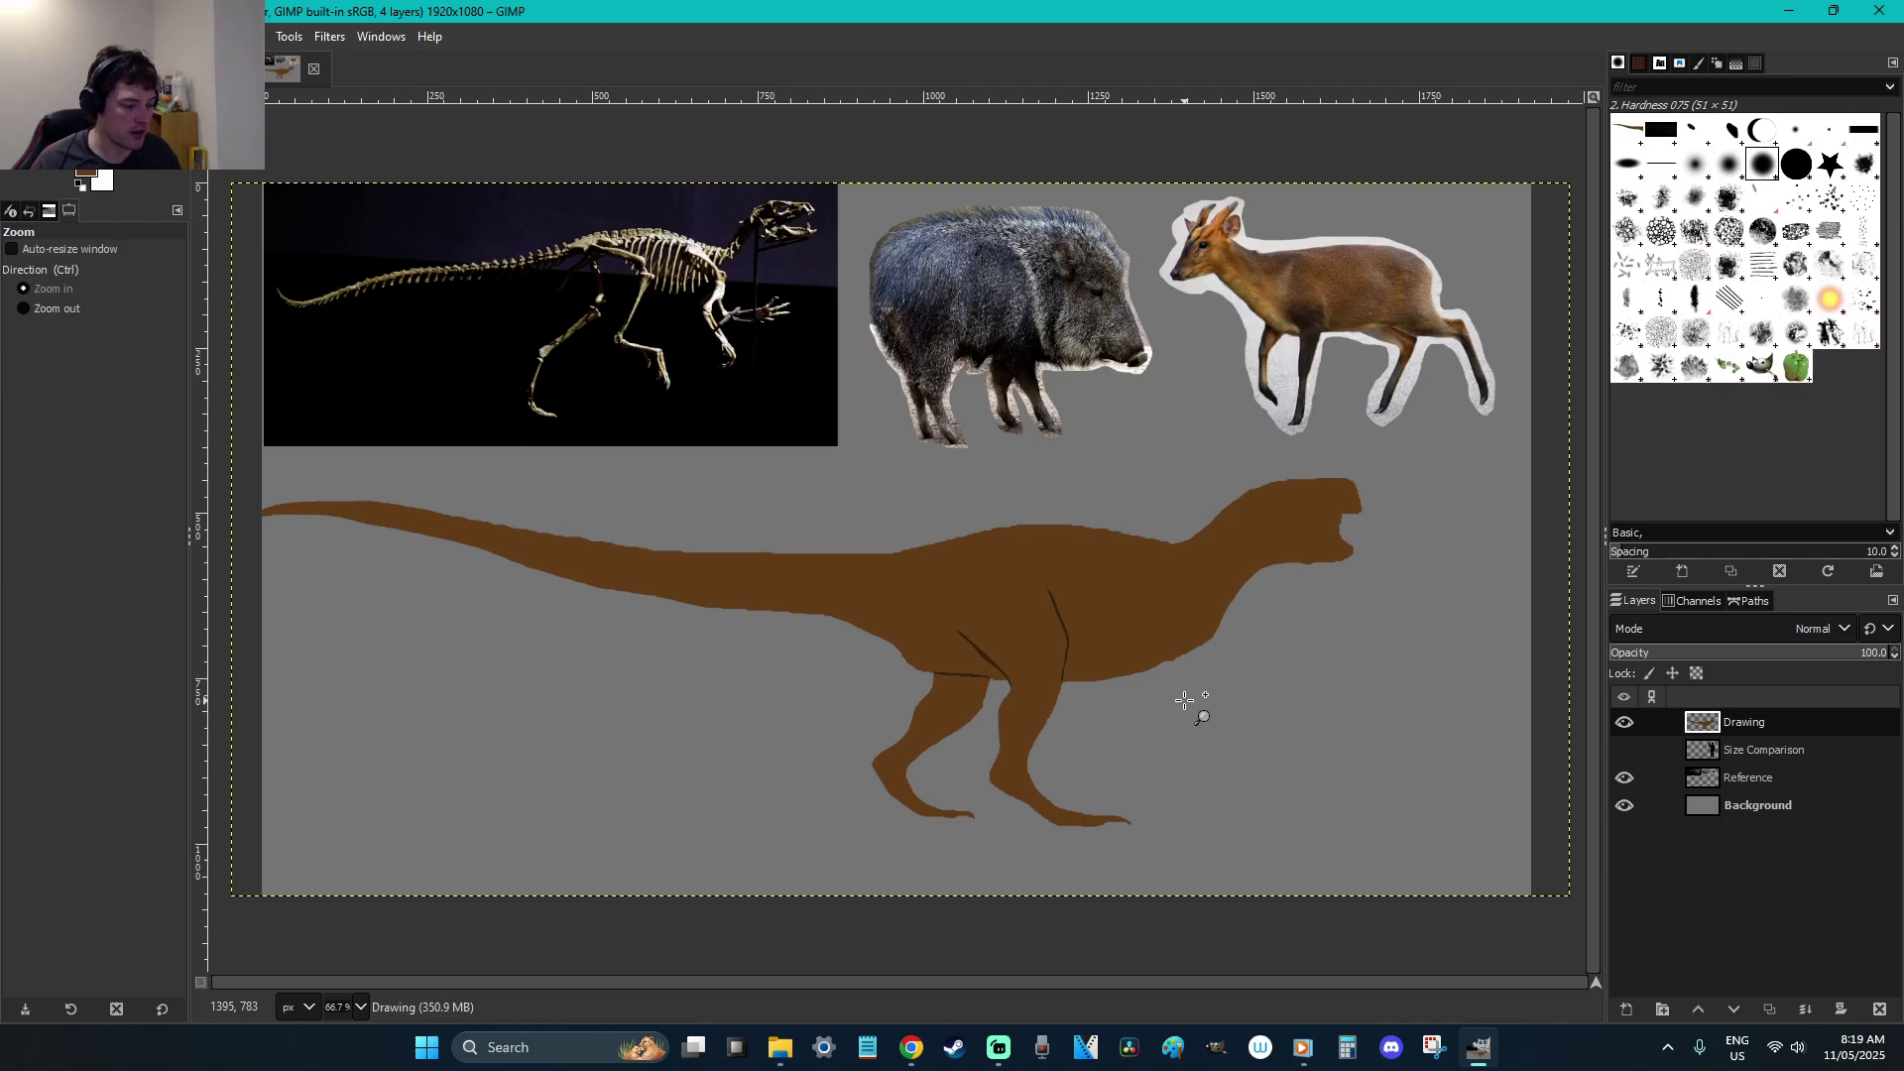
pyautogui.press('f')
pyautogui.press('p')
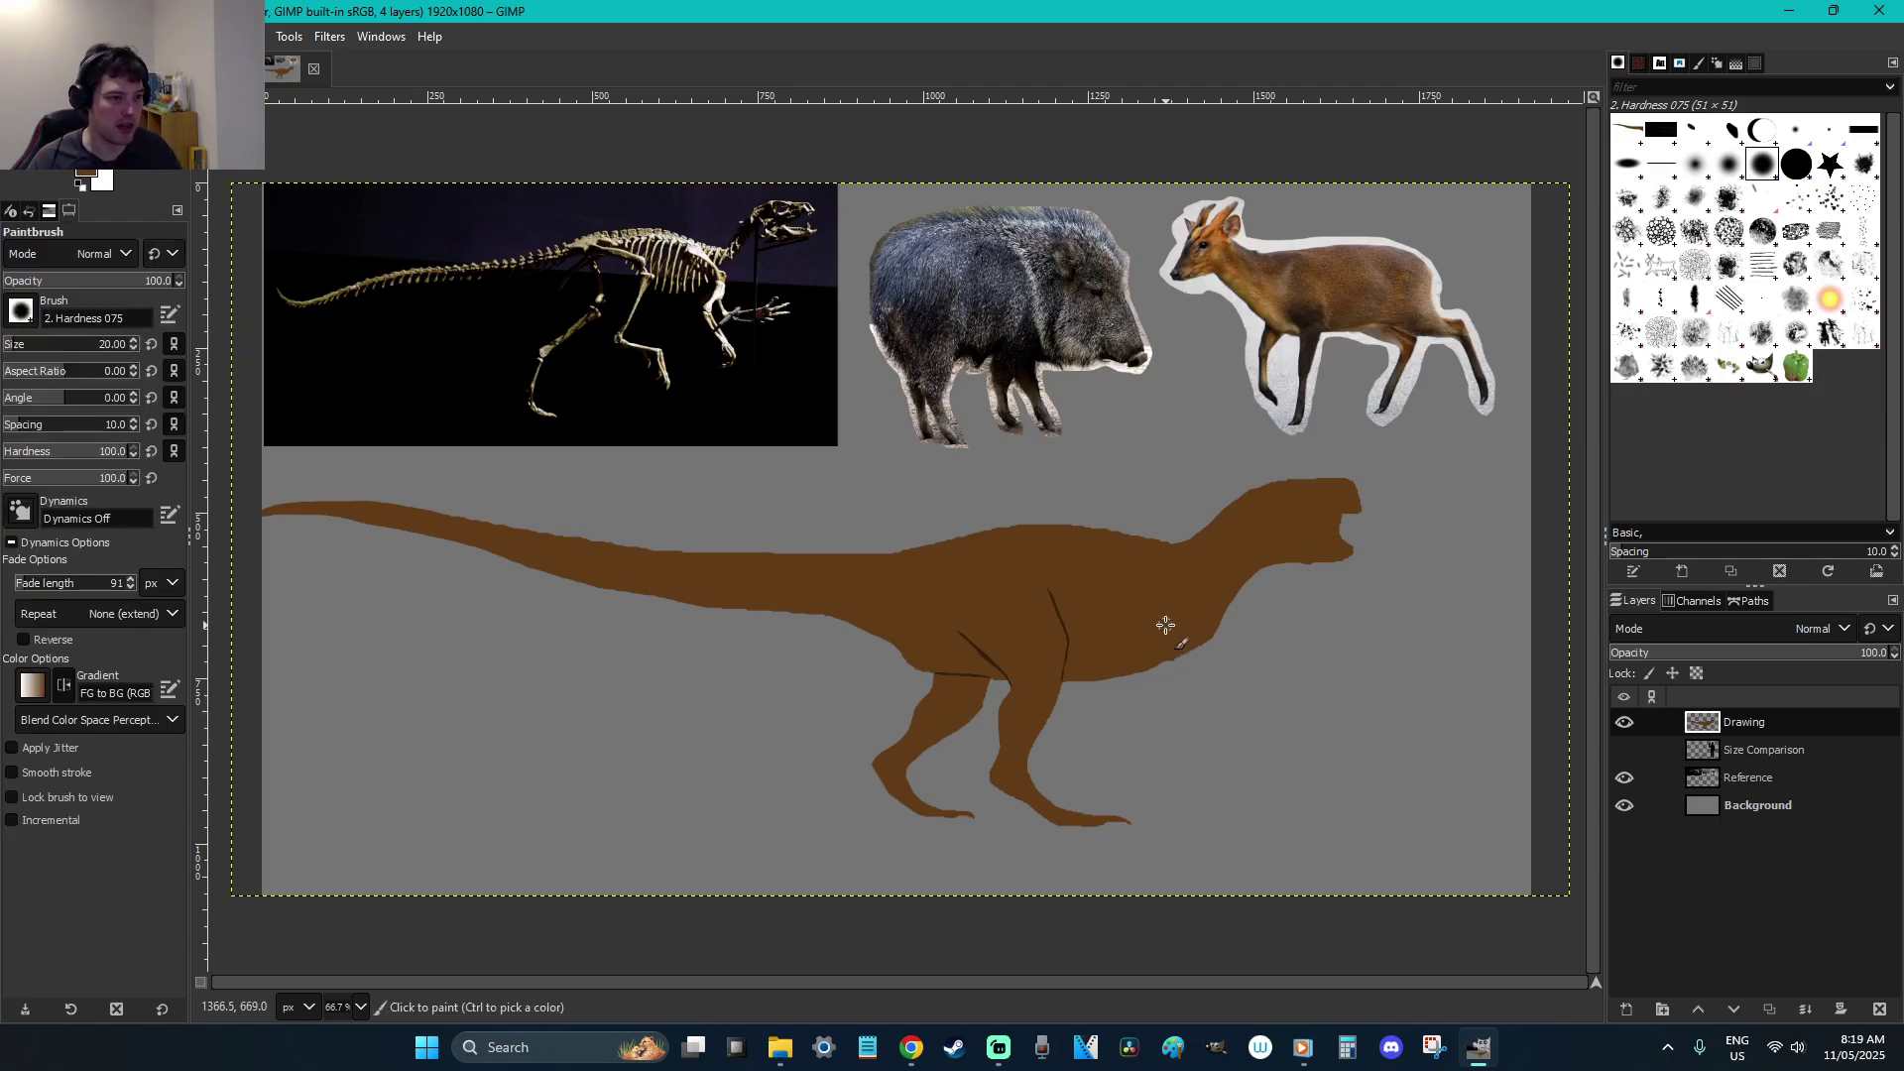
pyautogui.press('f')
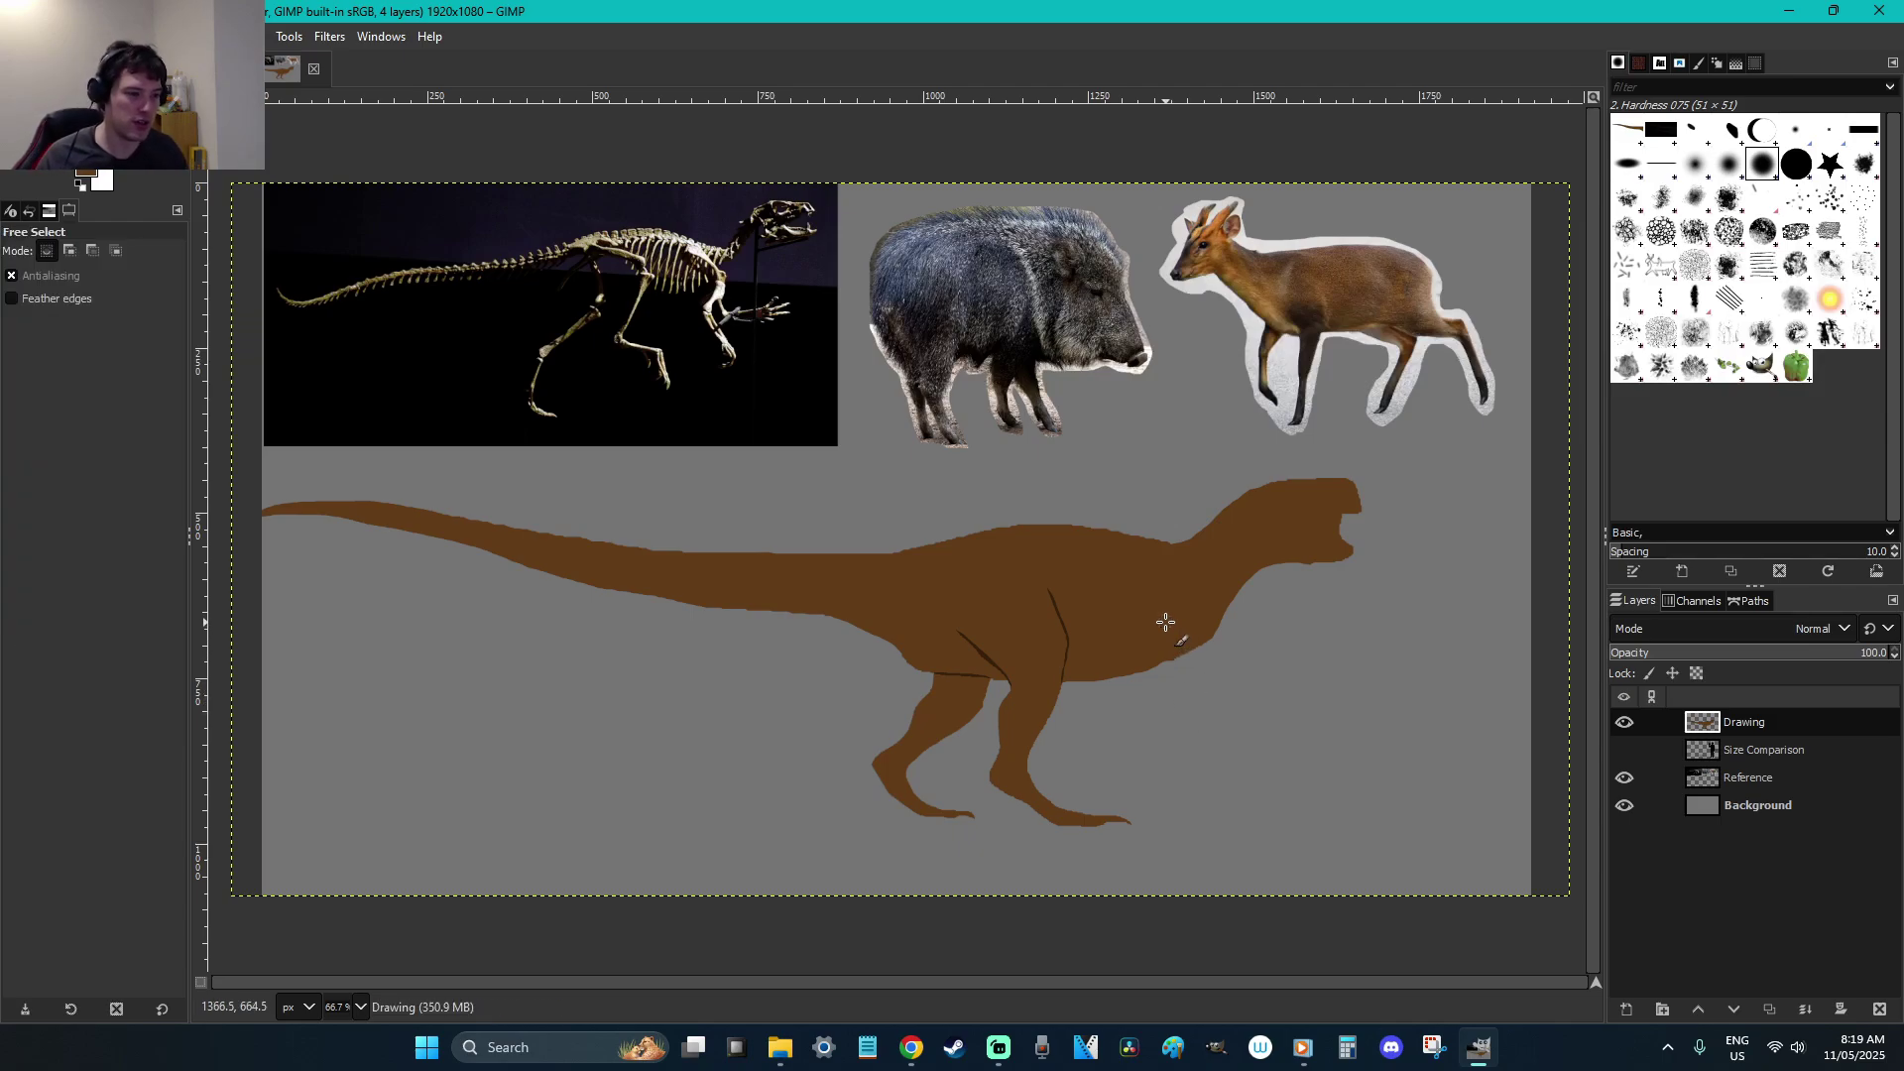
pyautogui.click(1158, 614)
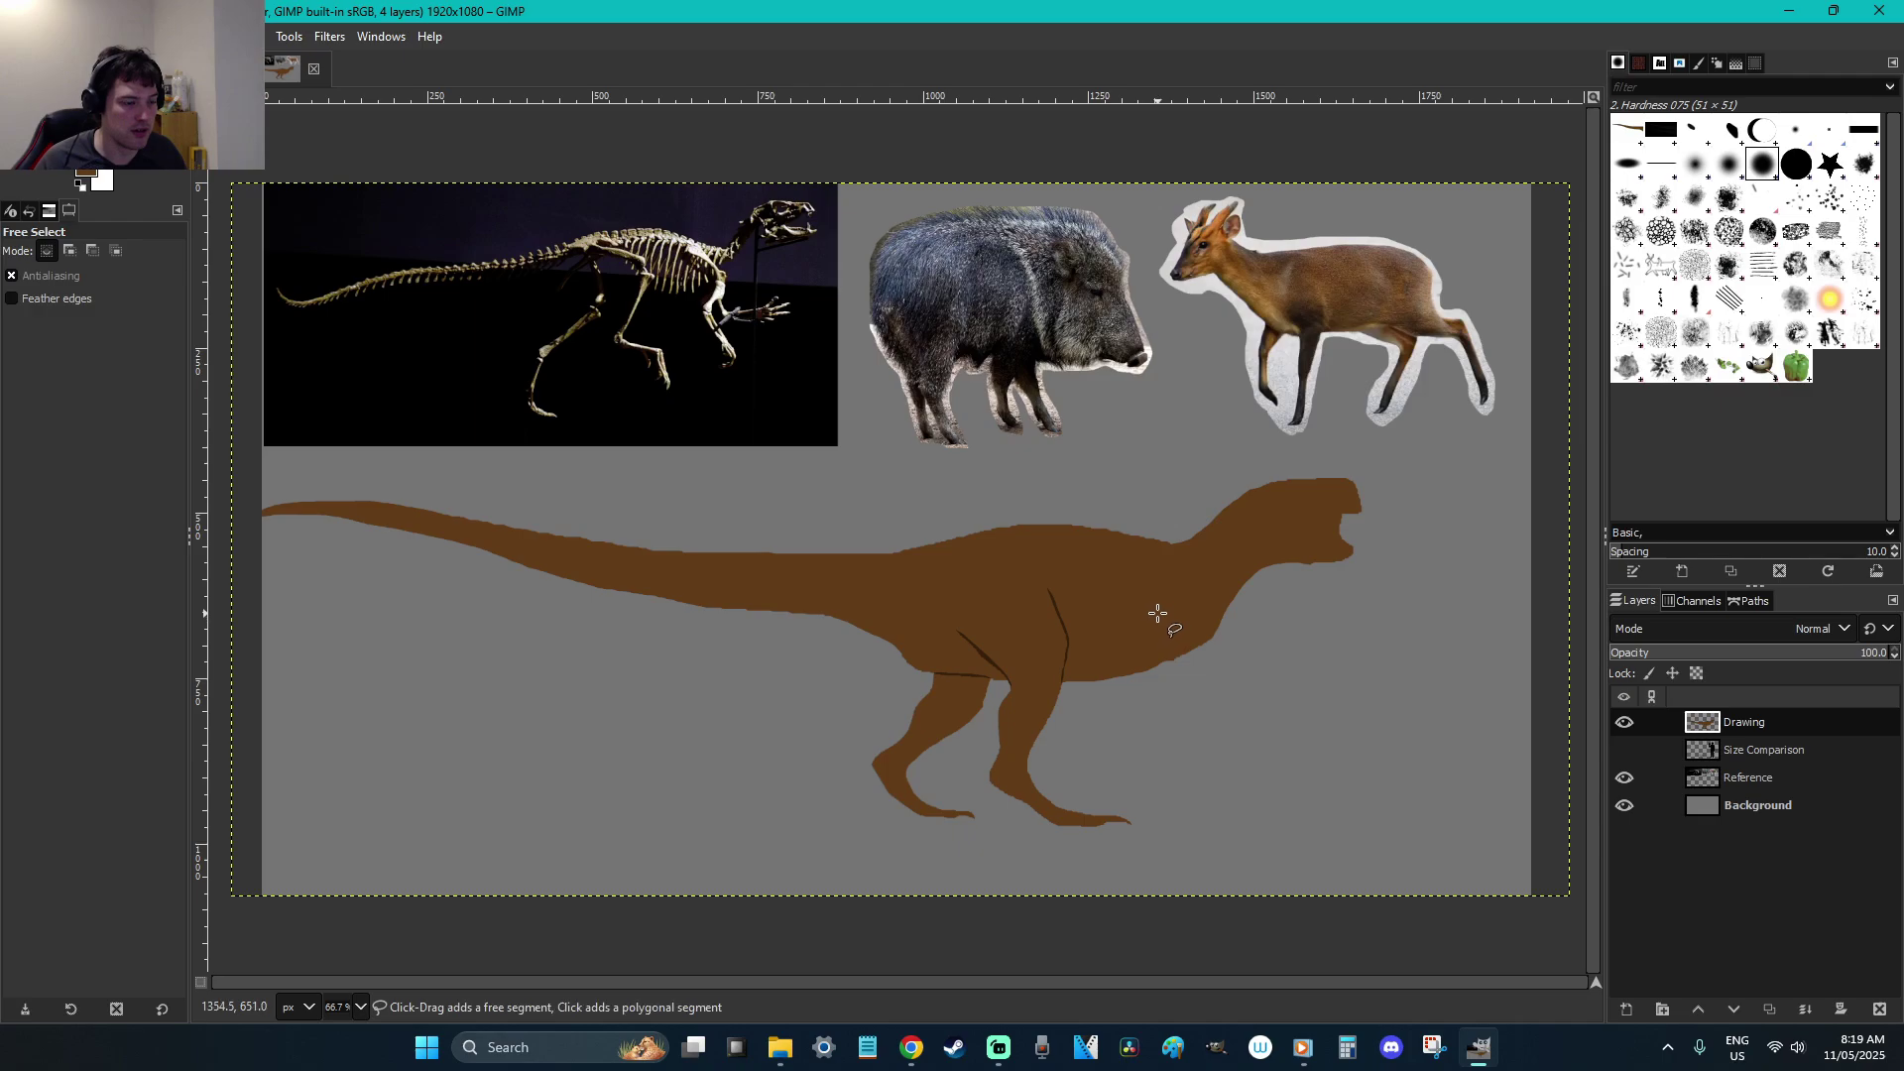
pyautogui.click(1170, 682)
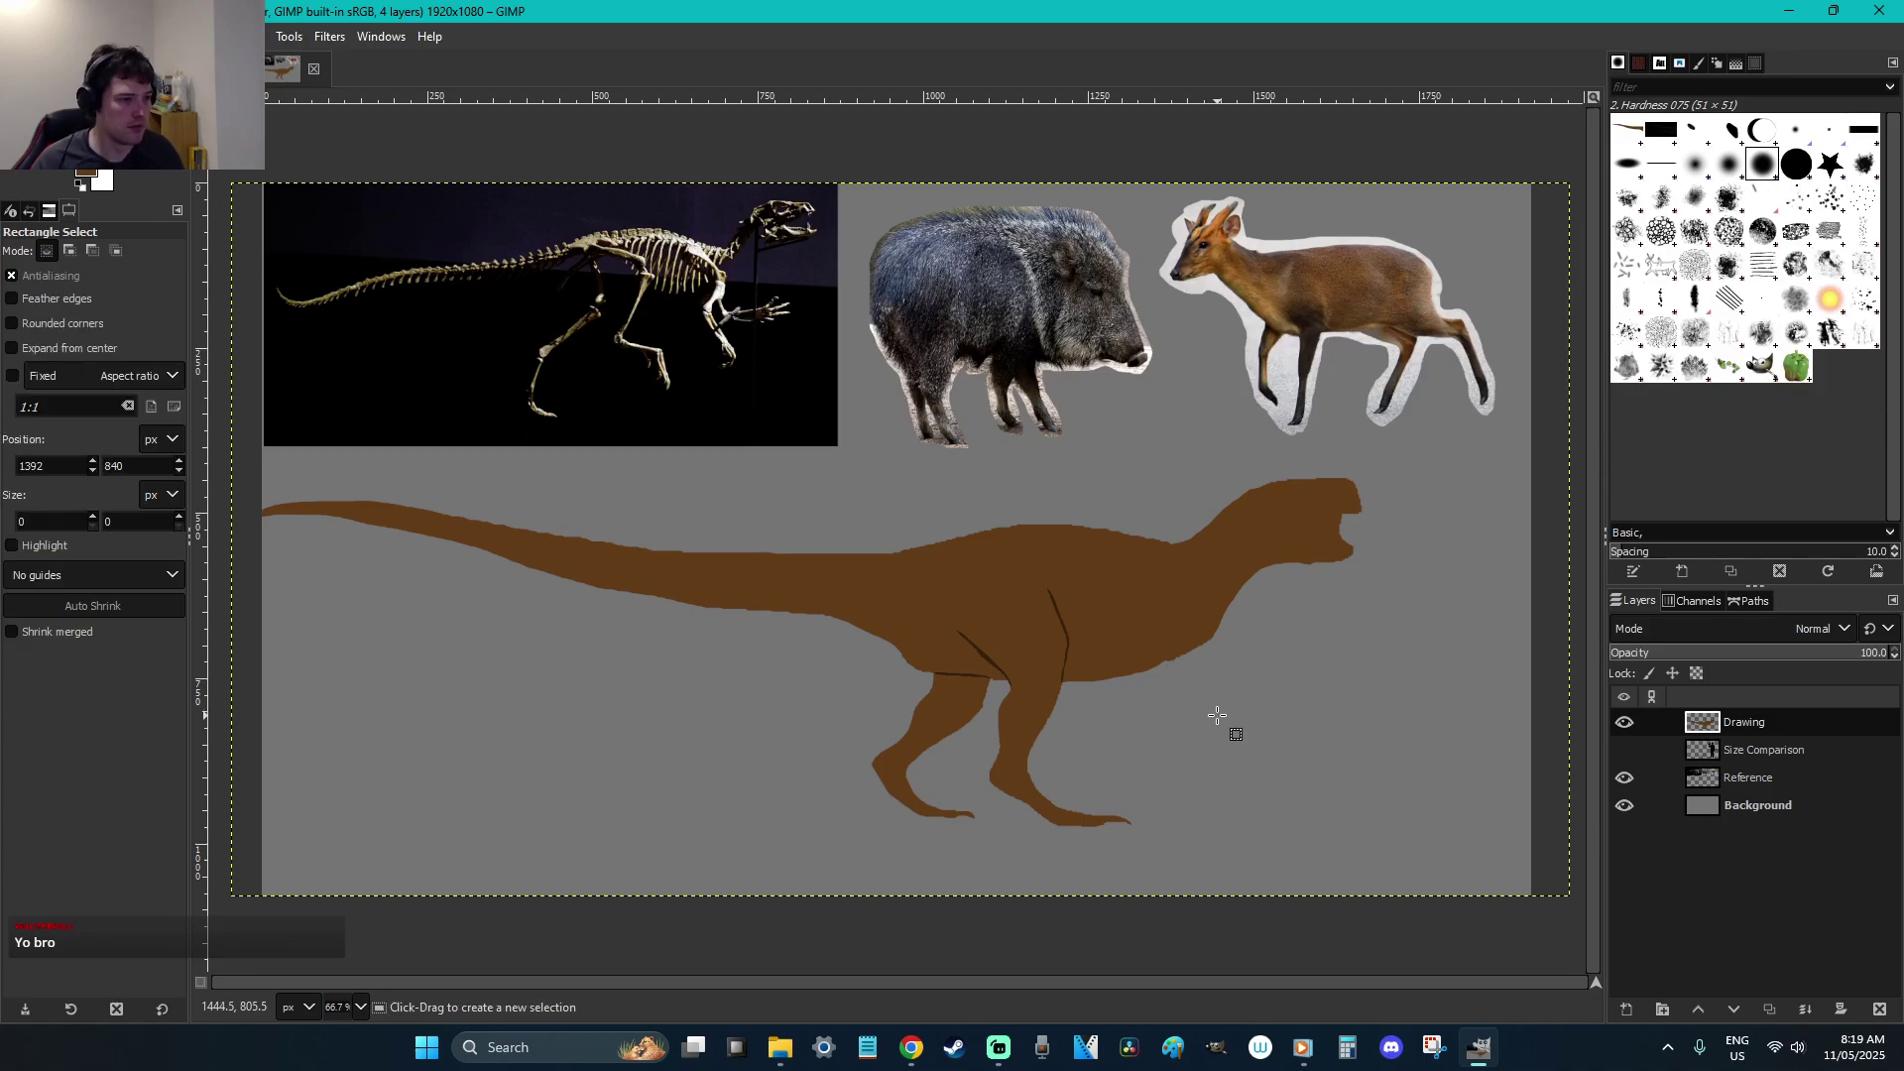
# Examine the forelimbs in the skeleton reference photo
pyautogui.press('z')
pyautogui.moveTo(644, 286); pyautogui.dragTo(851, 470)
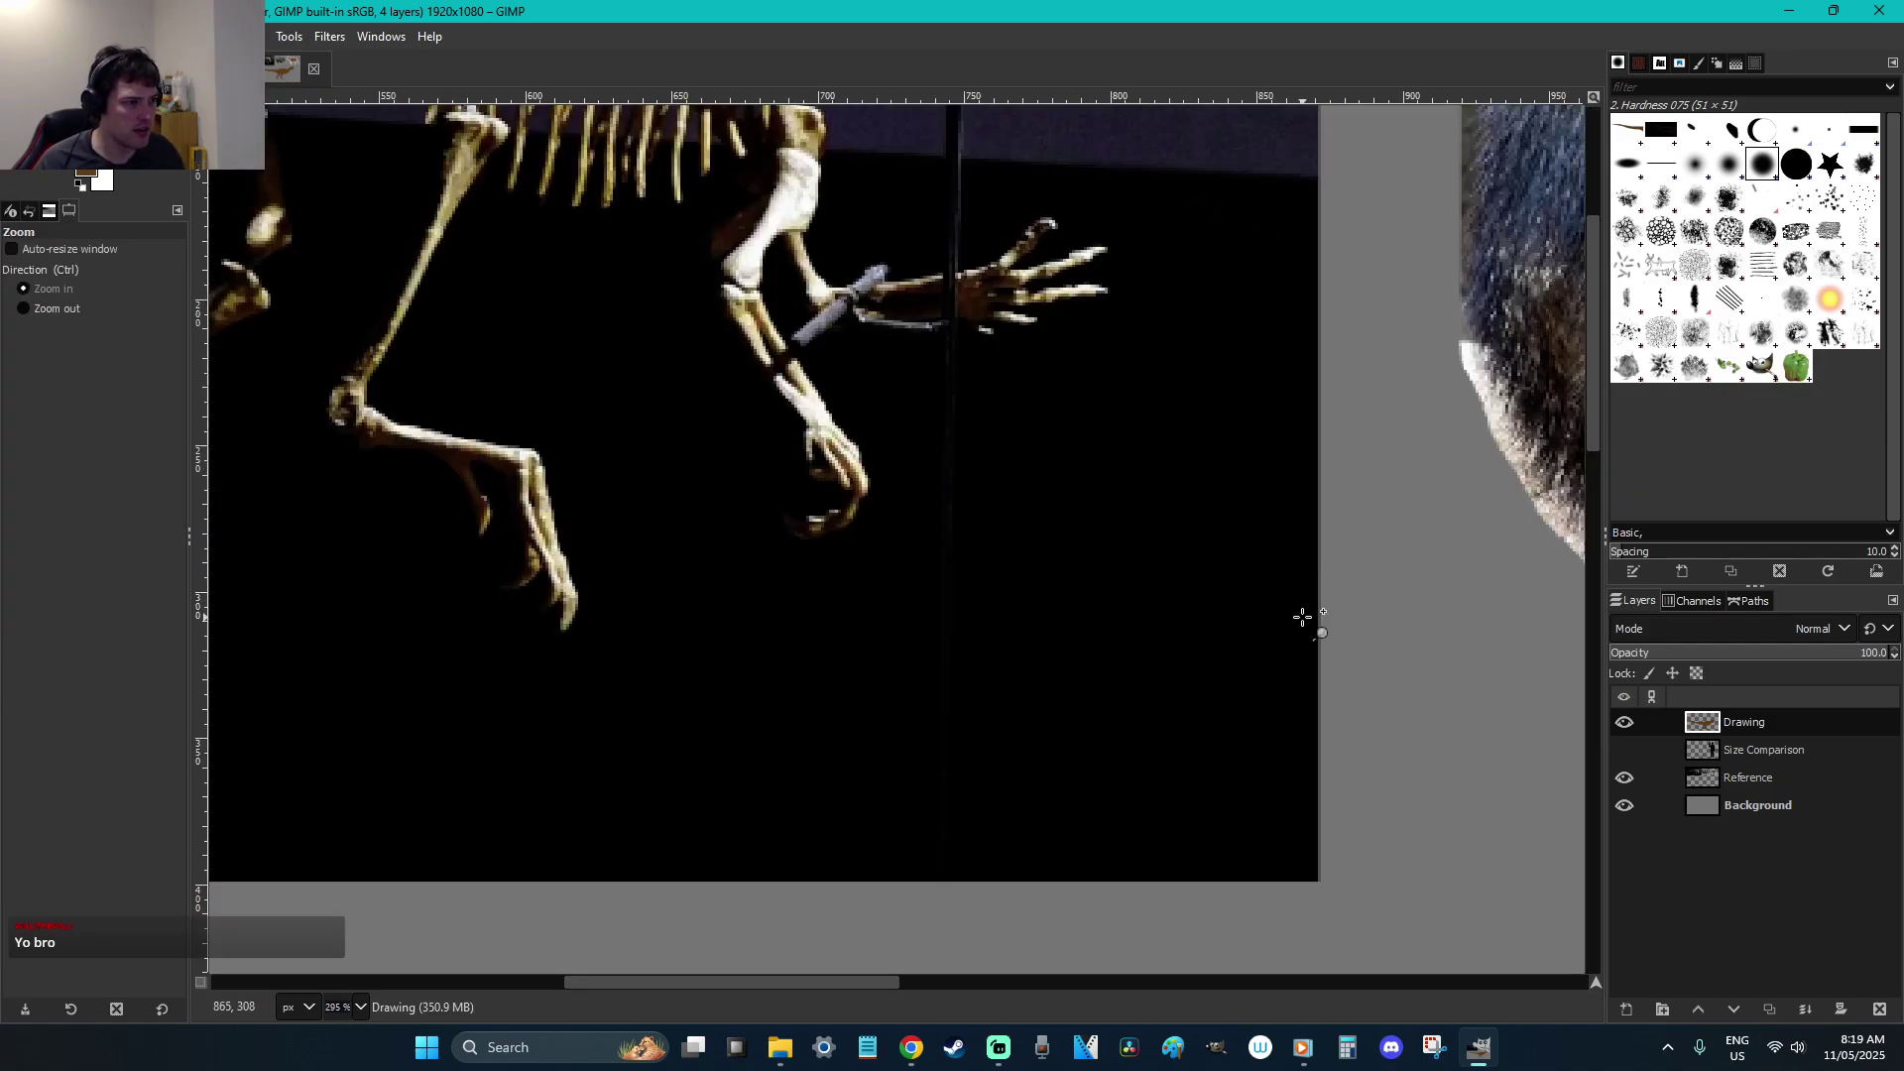
pyautogui.press('1')
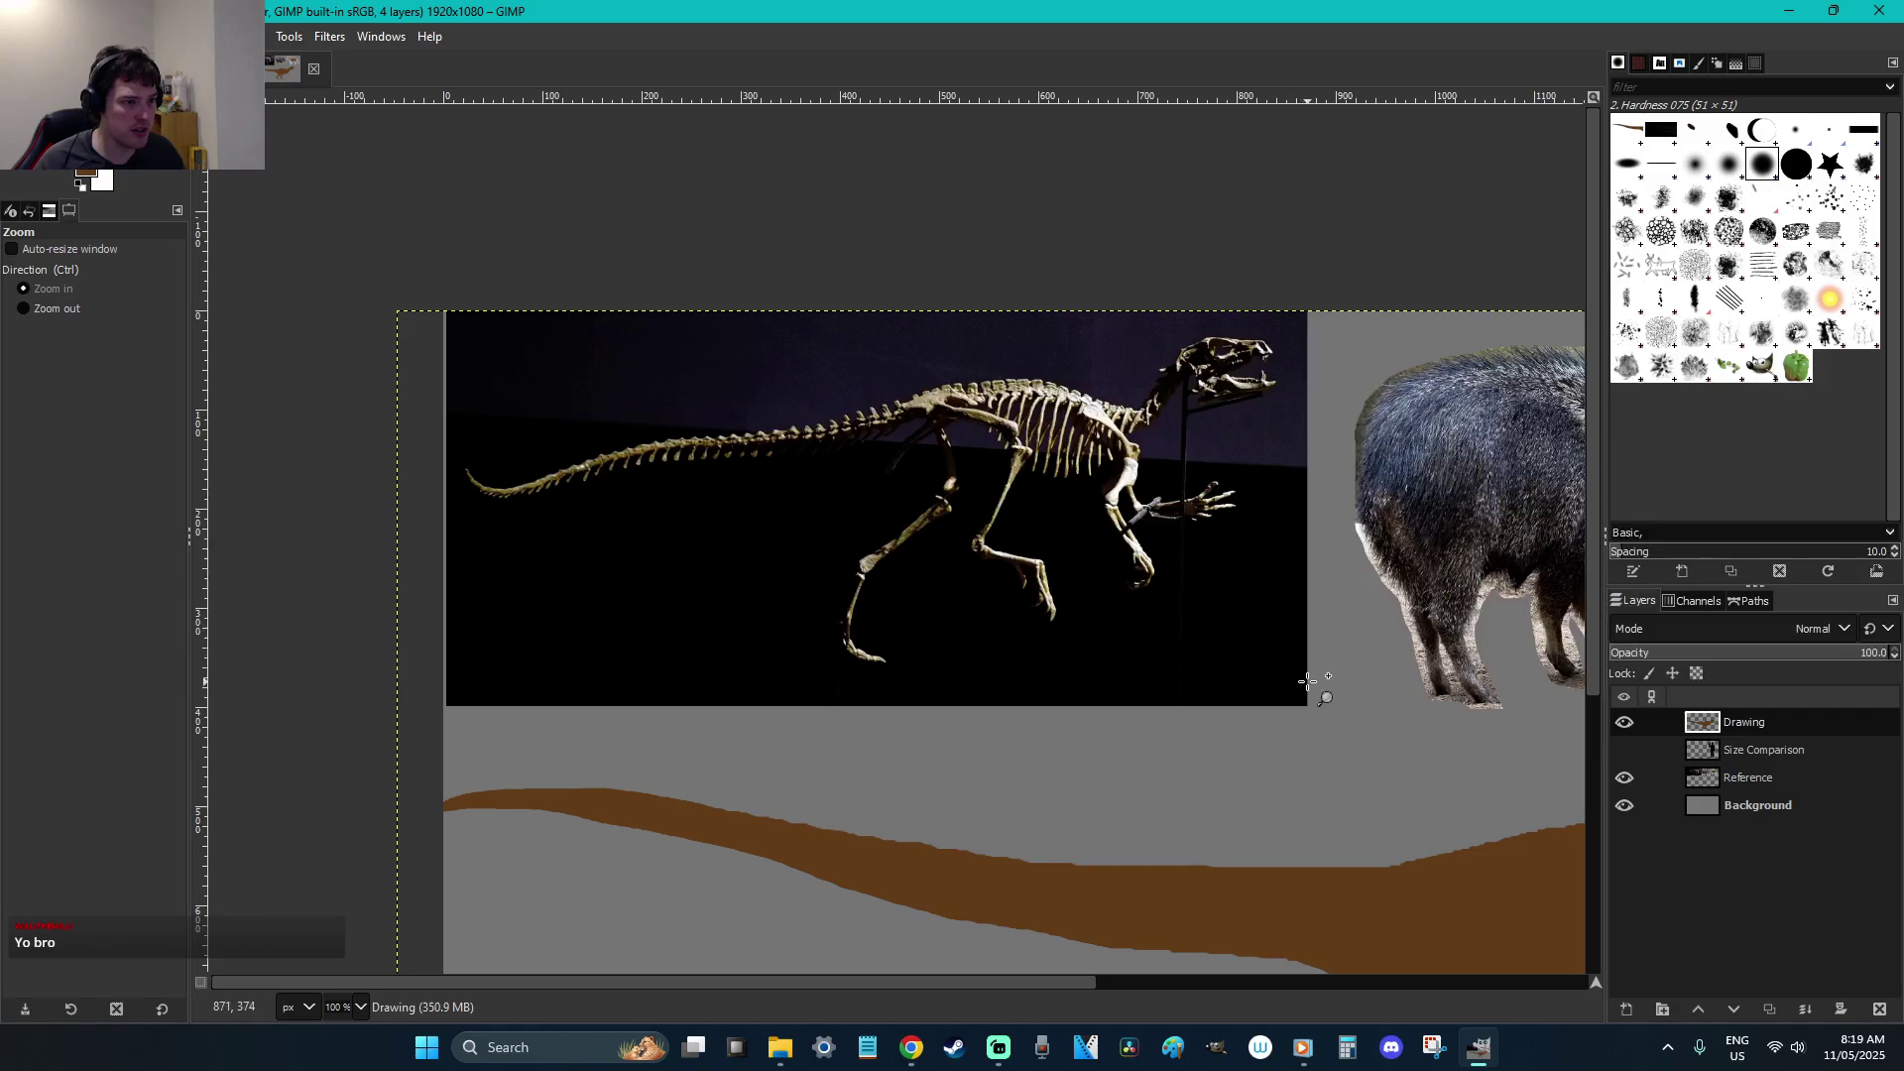
pyautogui.press('r')
pyautogui.scroll(-5, 1314, 693)
pyautogui.moveTo(1025, 986); pyautogui.dragTo(1427, 988)
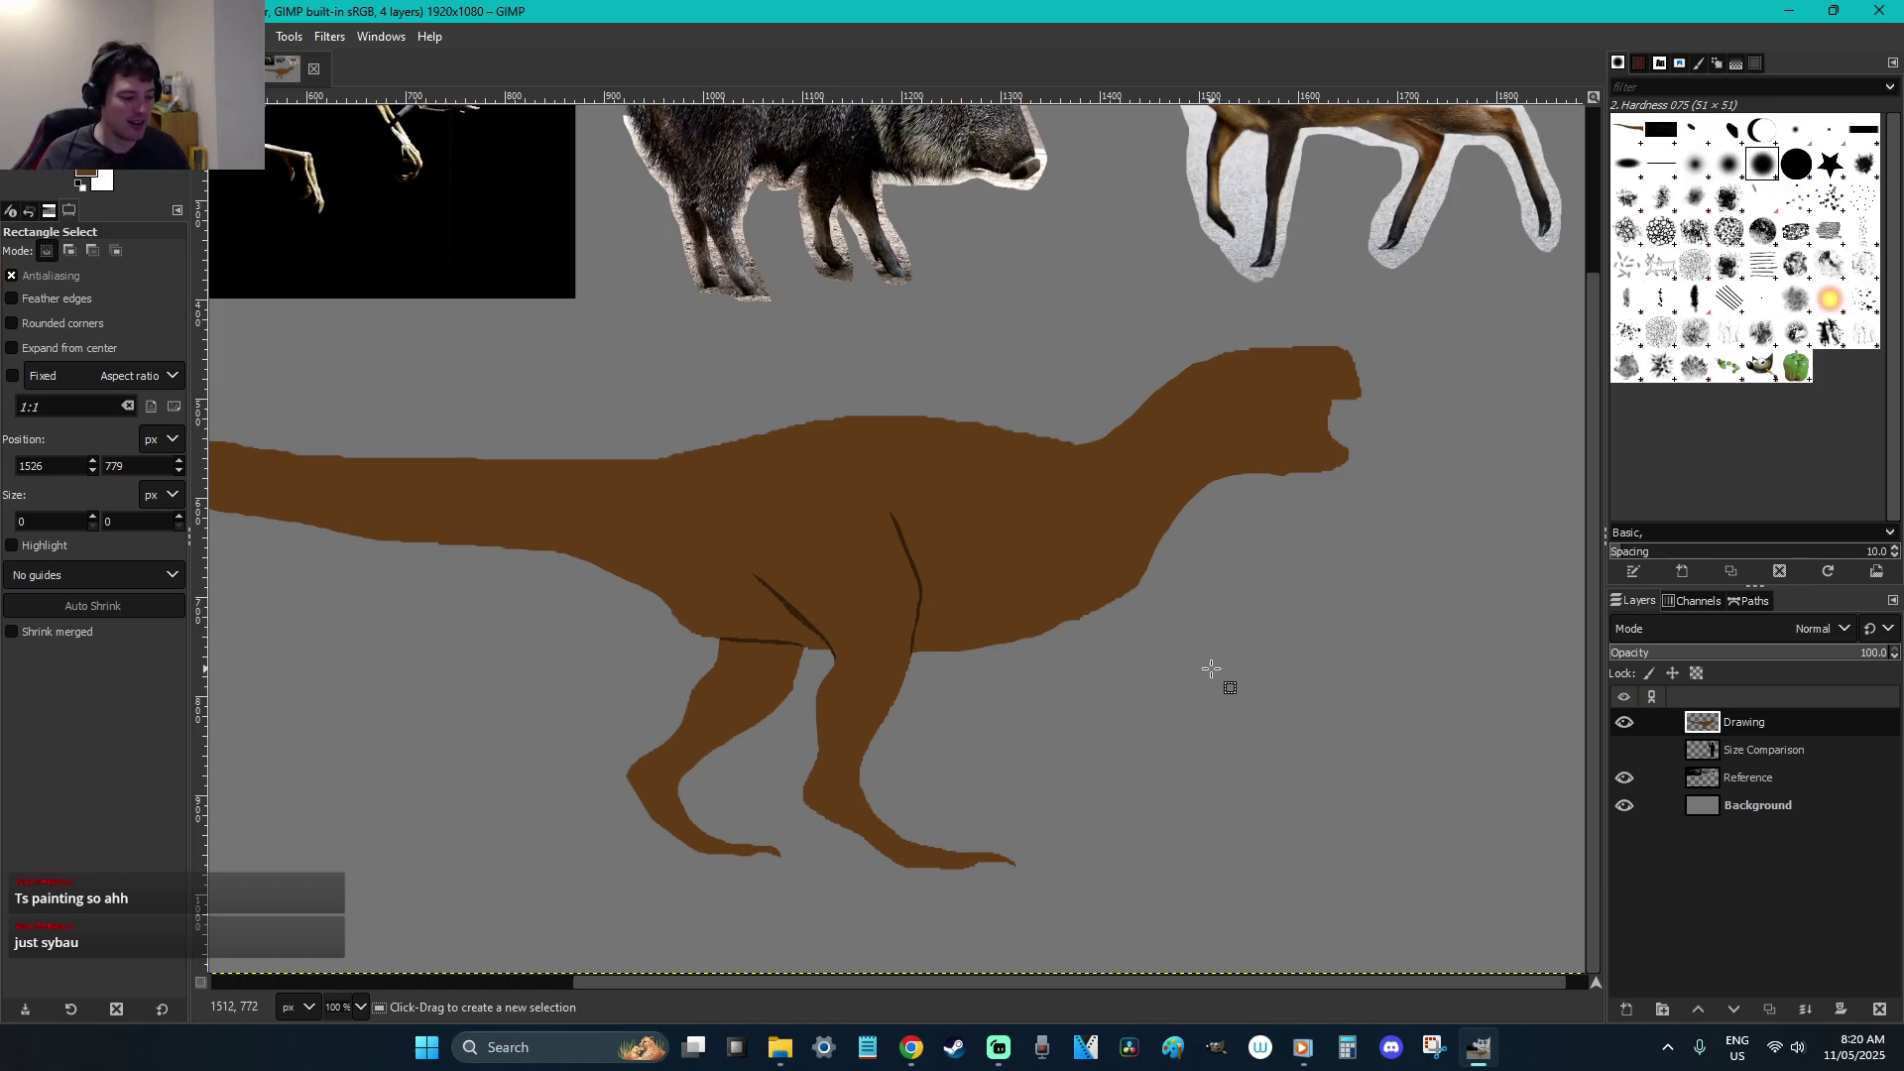
pyautogui.press('f')
pyautogui.click(1075, 548)
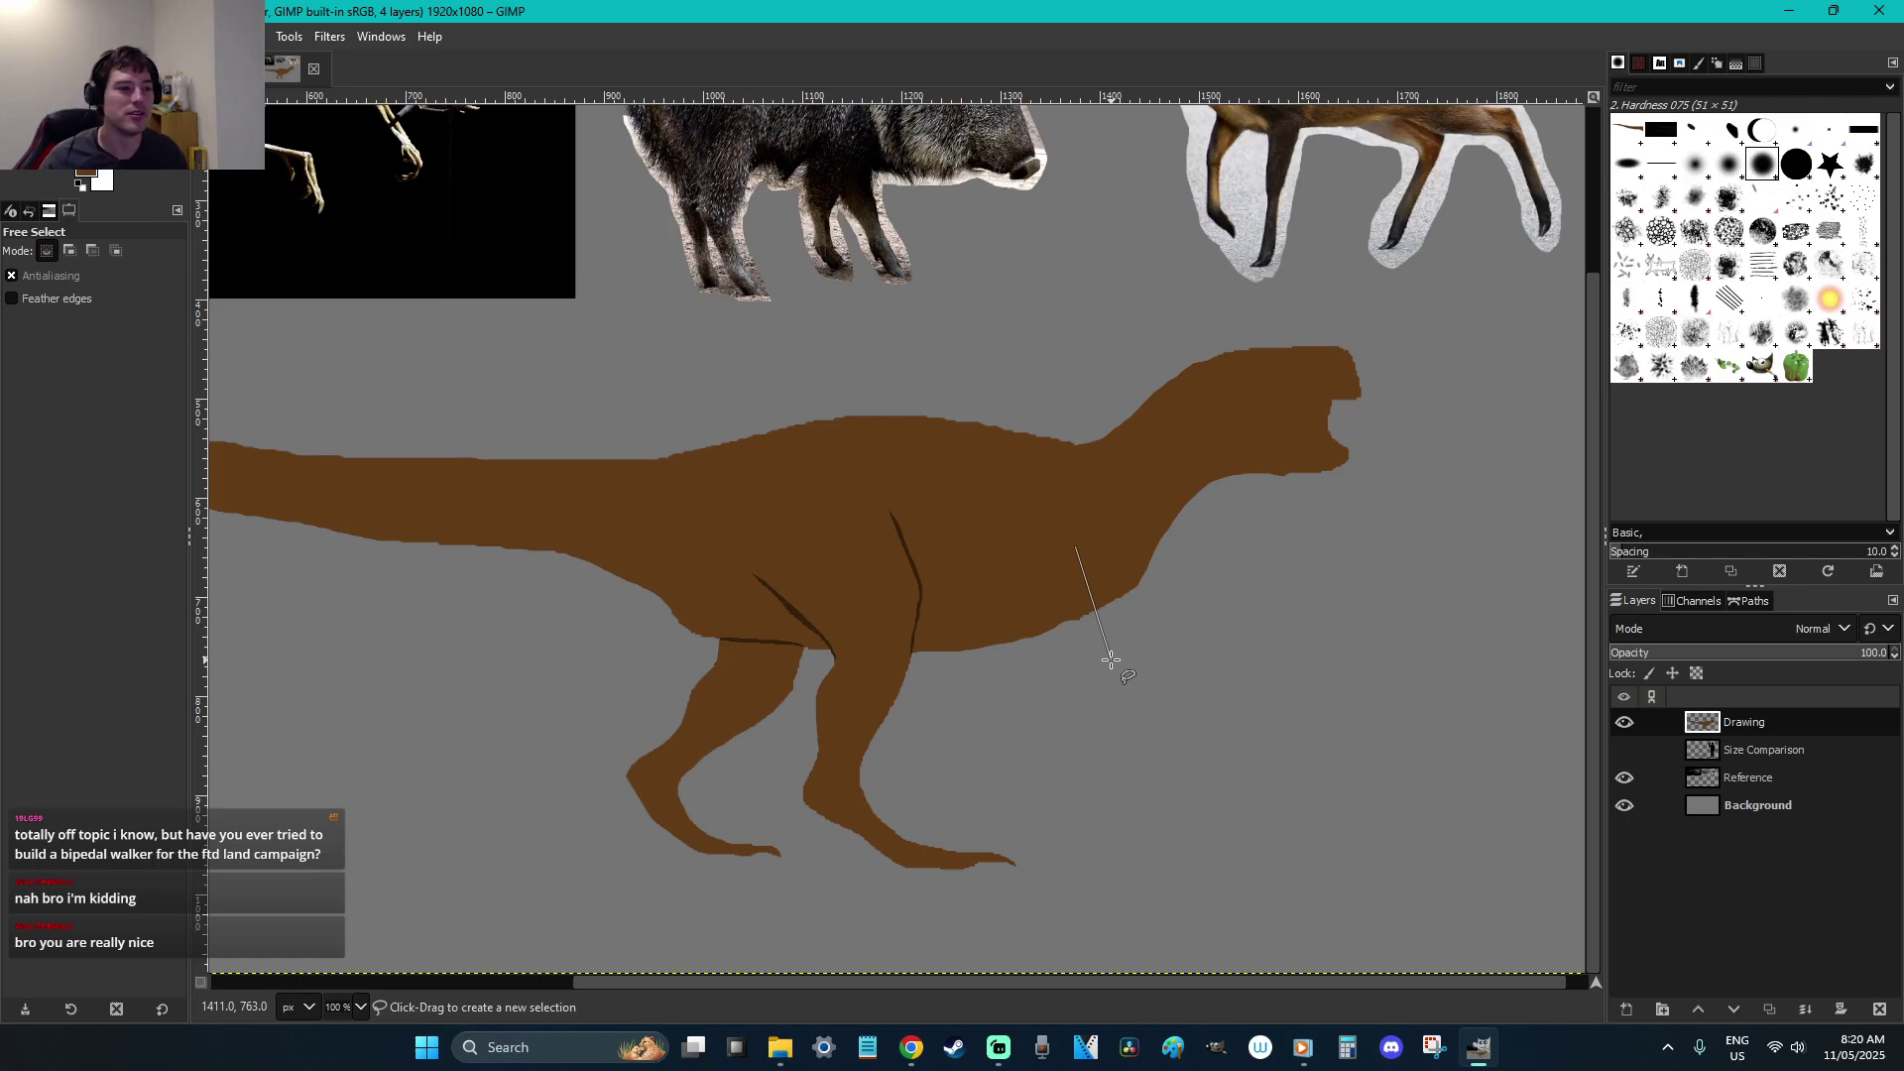
pyautogui.scroll(3, 1115, 646)
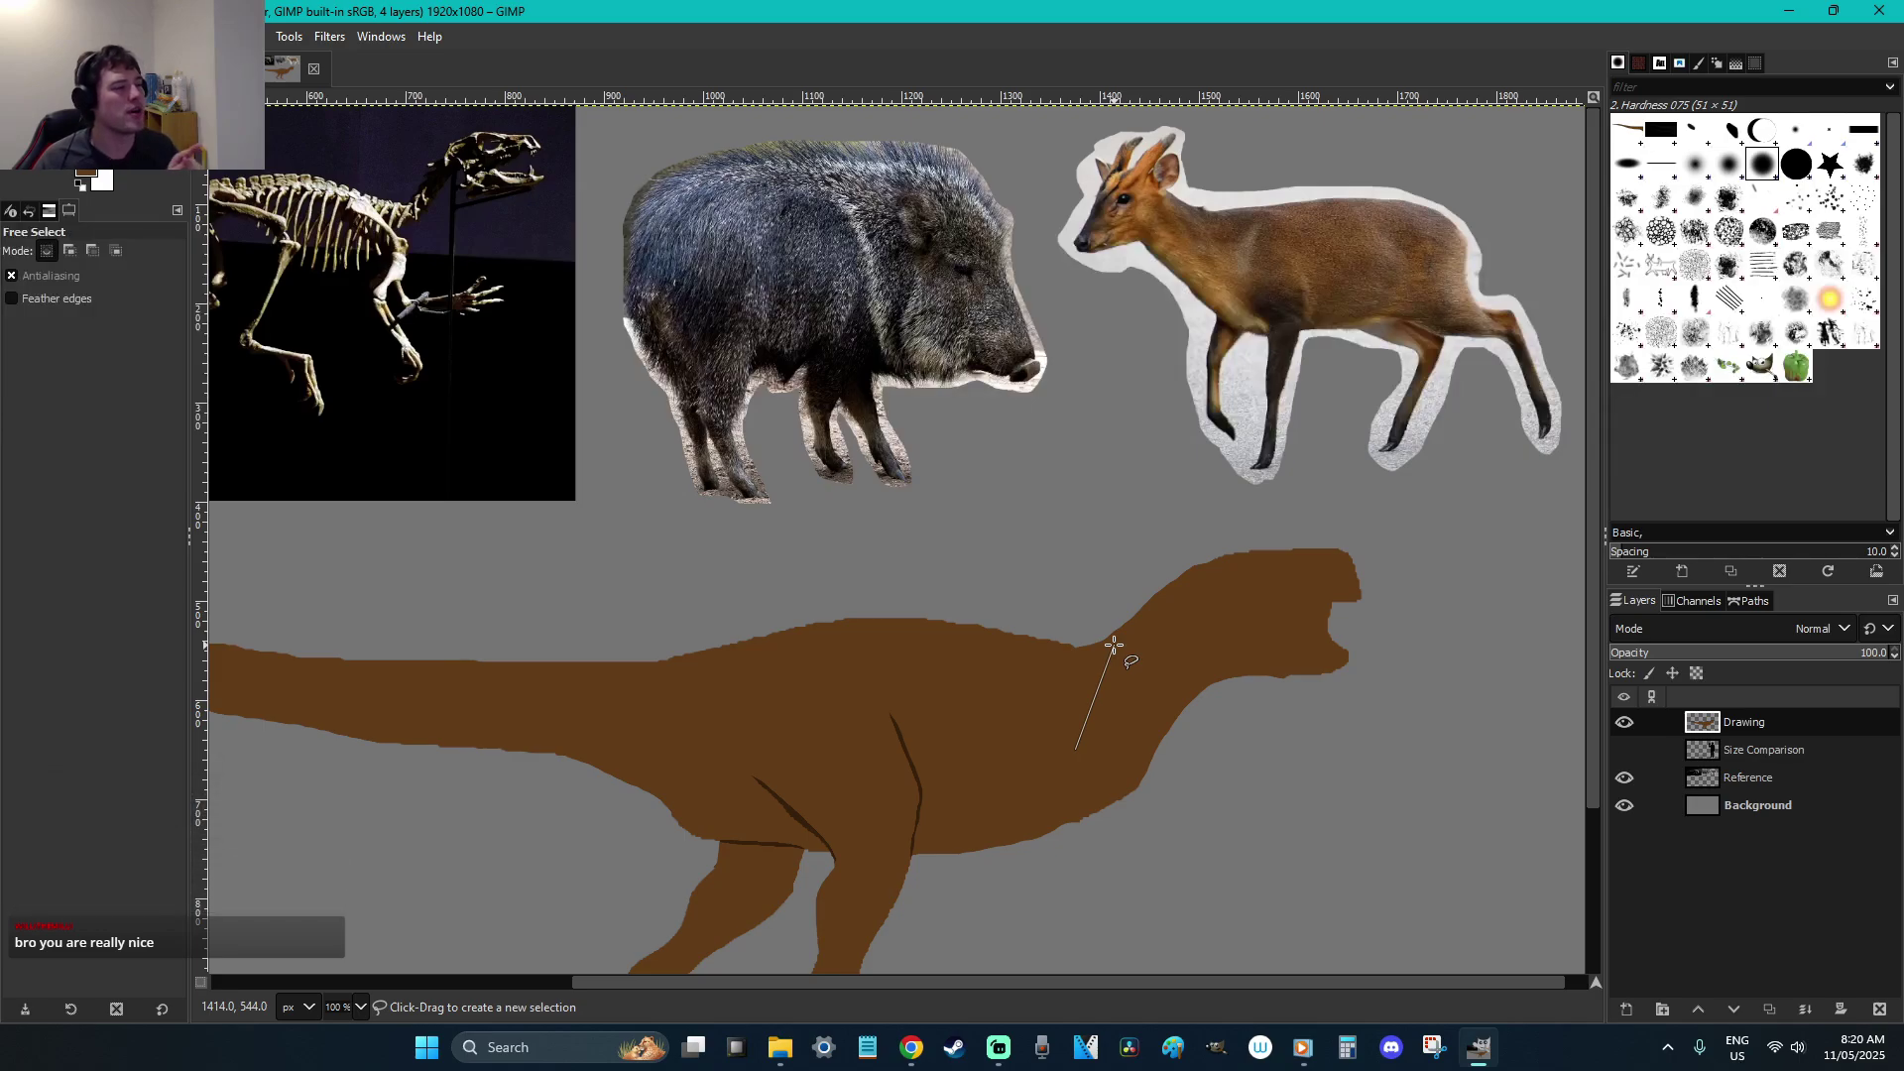
pyautogui.scroll(-3, 1115, 646)
pyautogui.scroll(3, 1115, 645)
pyautogui.moveTo(1256, 980)
pyautogui.mouseDown()
pyautogui.moveTo(1103, 977)
pyautogui.moveTo(1280, 958)
pyautogui.mouseUp()
pyautogui.click(1045, 749)
pyautogui.scroll(-3, 1131, 779)
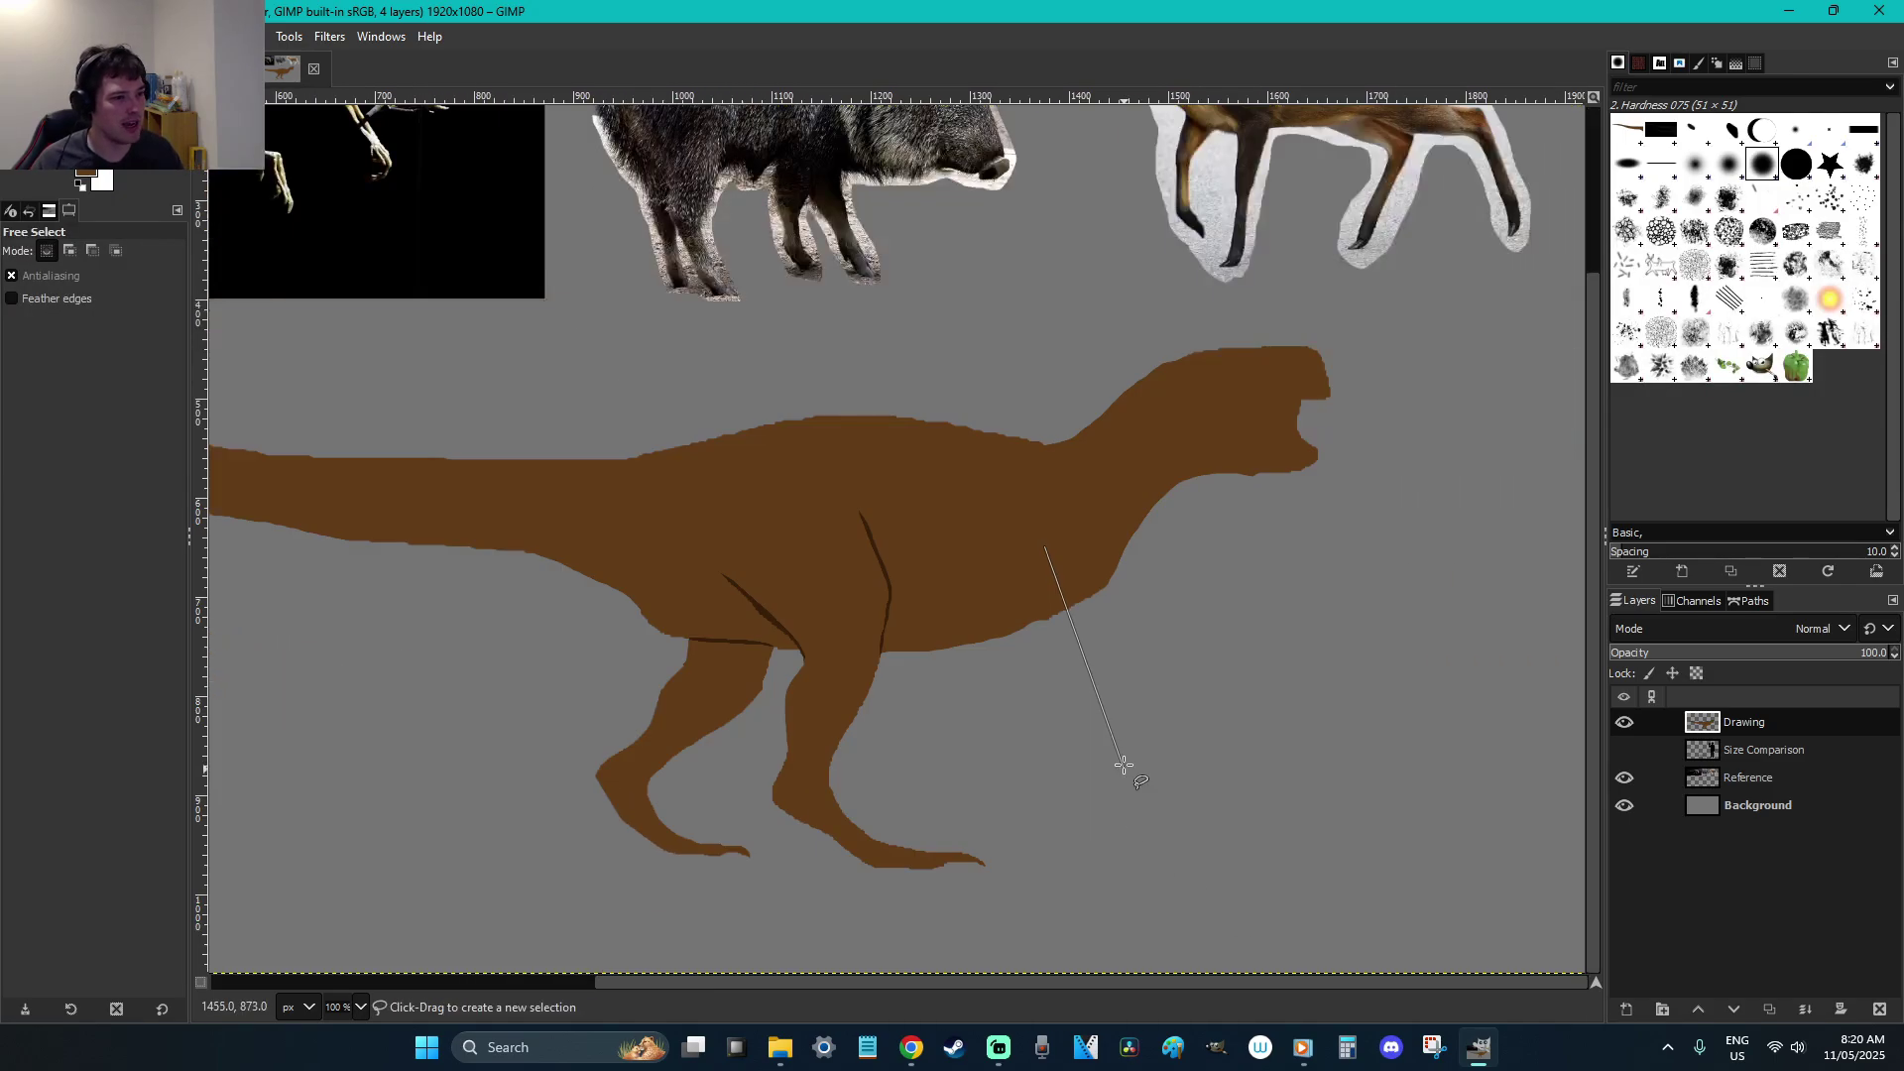
pyautogui.press('r')
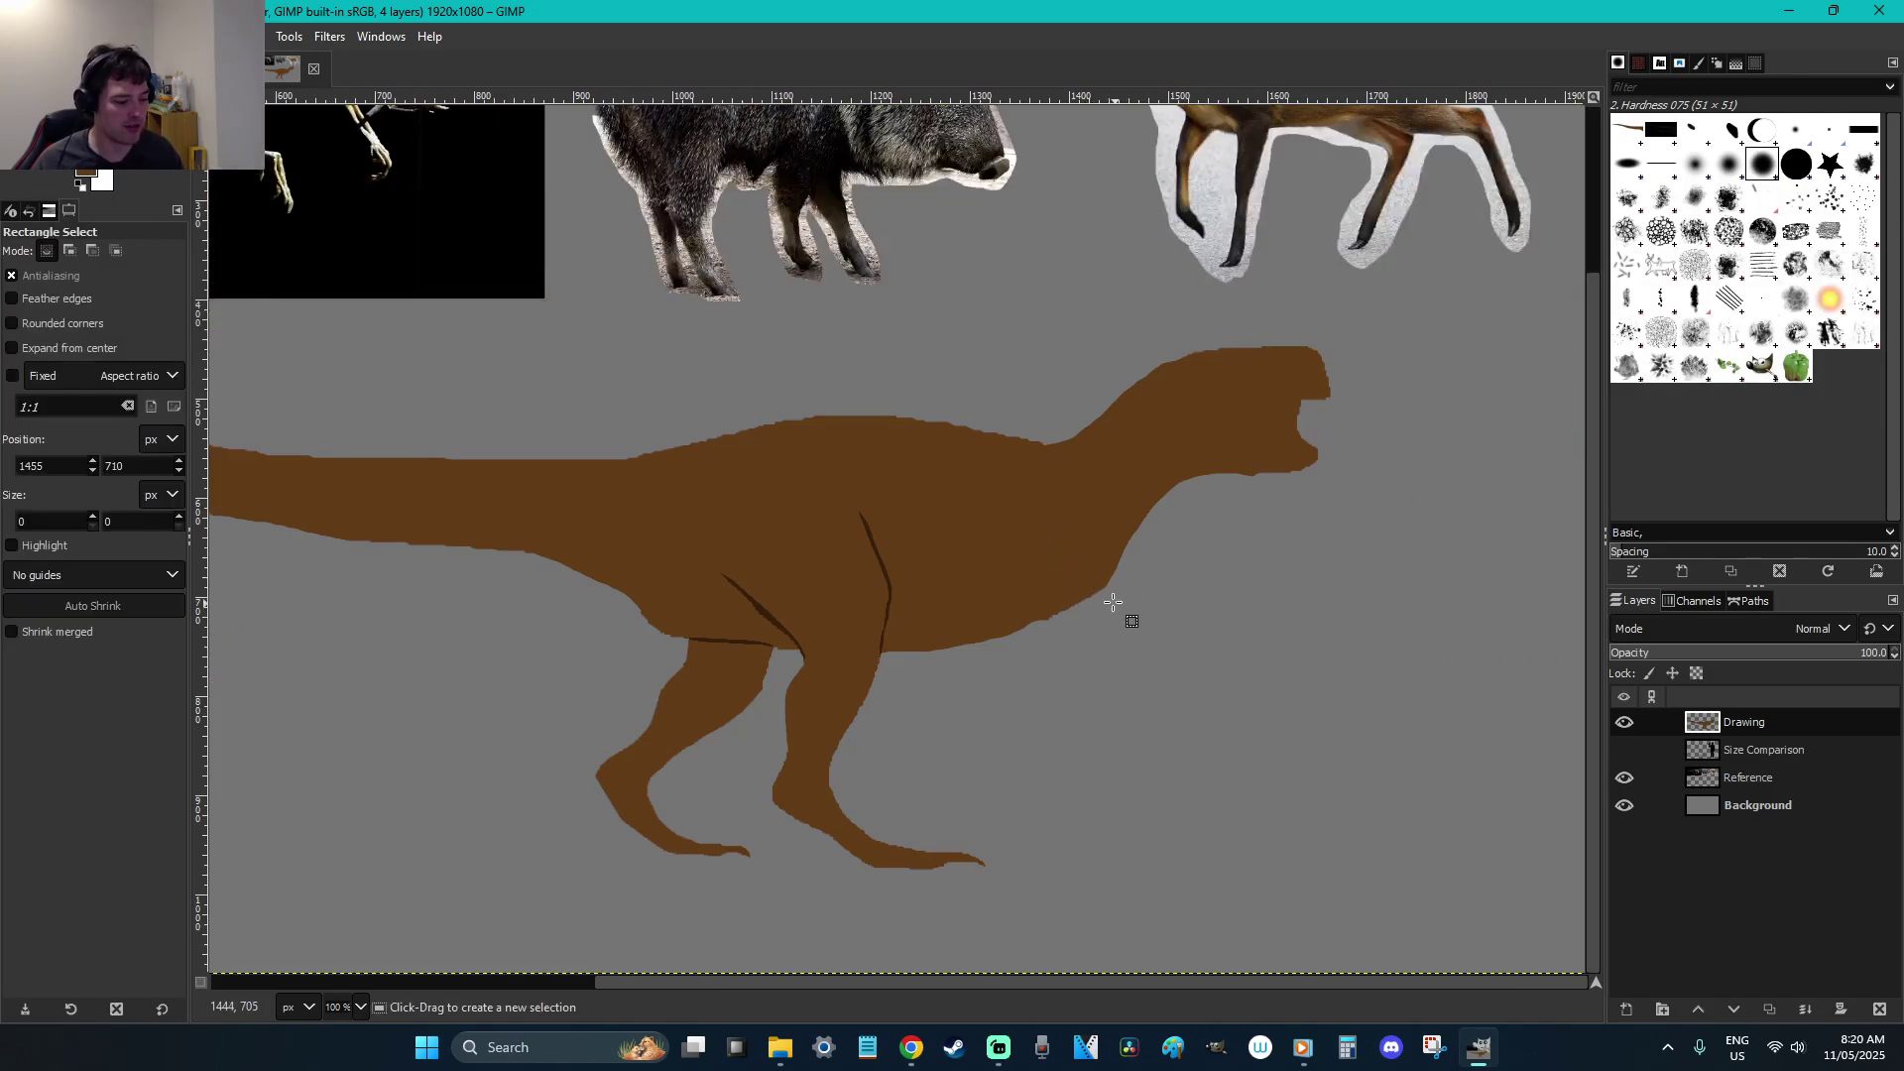
pyautogui.press('f')
pyautogui.moveTo(1059, 550)
pyautogui.mouseDown()
pyautogui.moveTo(1076, 664)
pyautogui.moveTo(1173, 705)
pyautogui.moveTo(1146, 716)
pyautogui.moveTo(1028, 658)
pyautogui.mouseUp()
pyautogui.press('Escape')
pyautogui.press('r')
pyautogui.press('f')
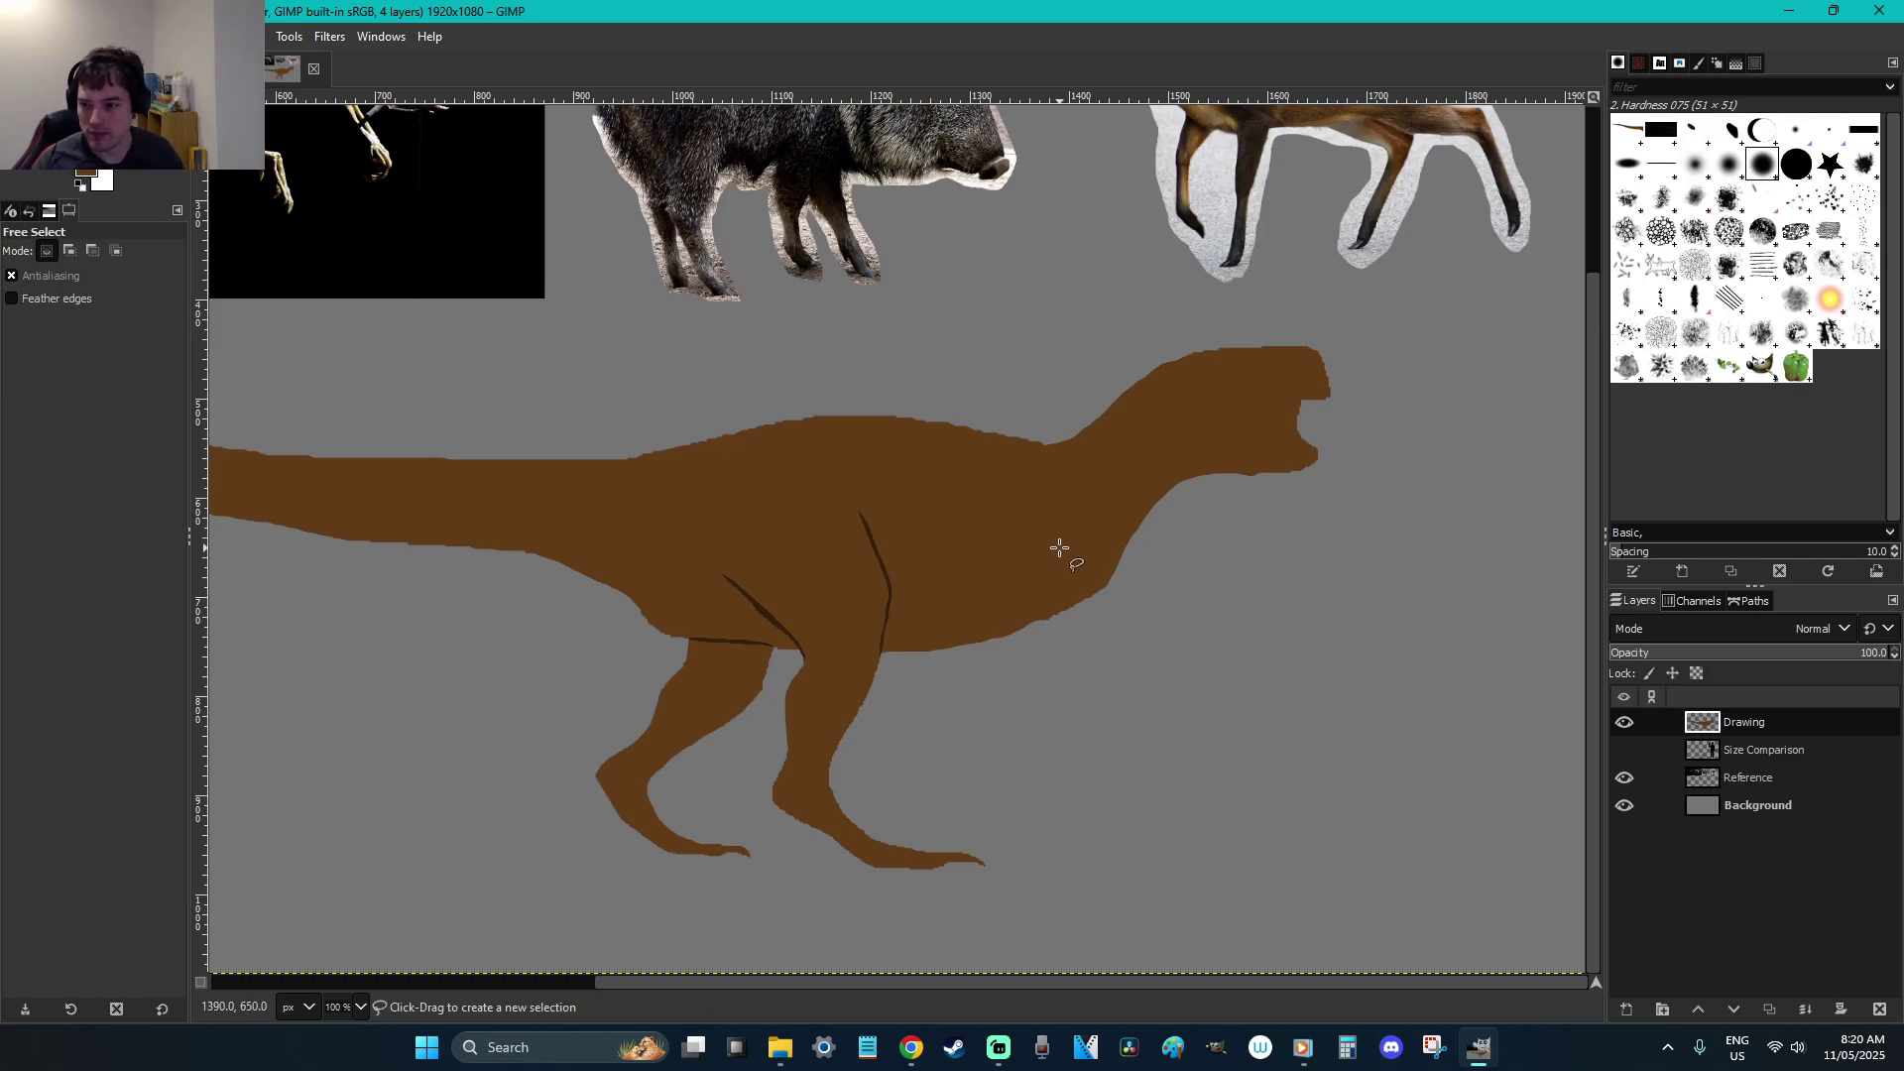
# Lasso a bent forelimb with a rounded shoulder on the lower chest and a forearm reaching forward and down
pyautogui.scroll(4, 1059, 547)
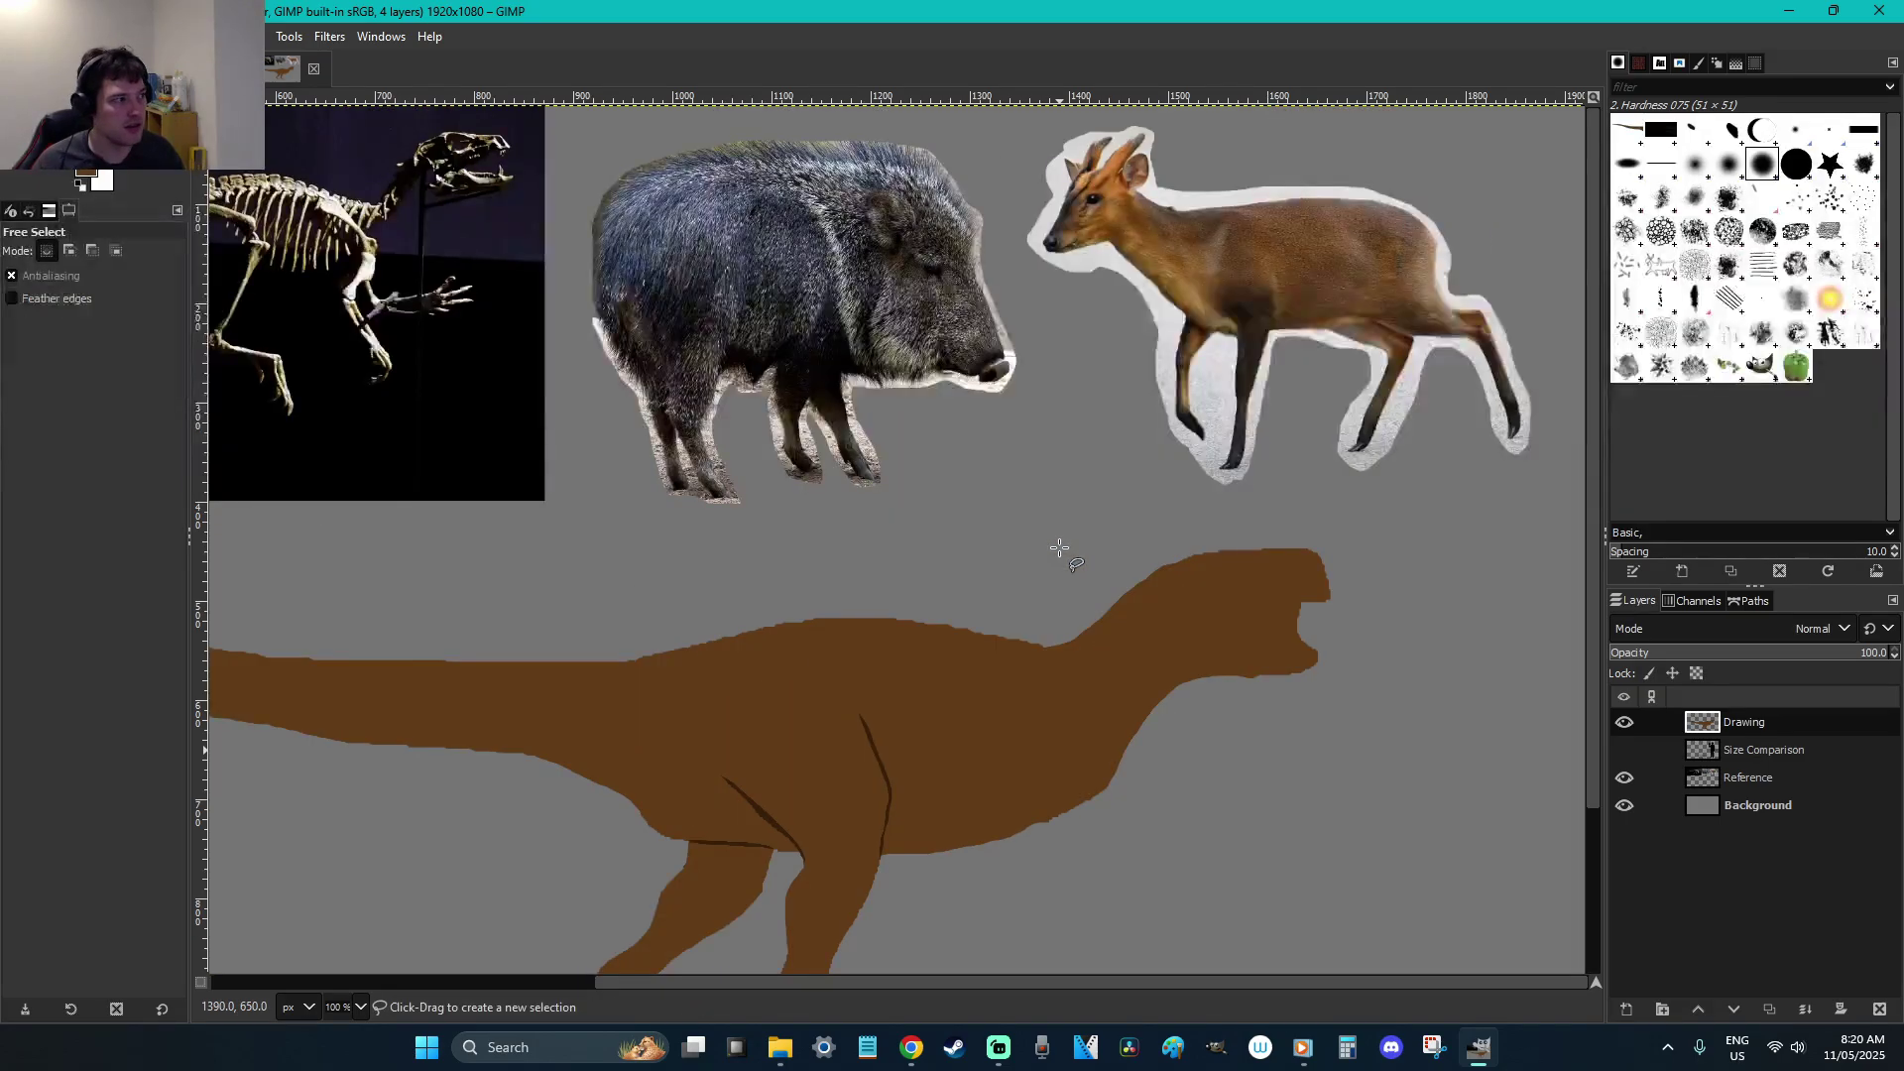
pyautogui.scroll(-4, 1059, 547)
pyautogui.moveTo(1074, 542)
pyautogui.mouseDown()
pyautogui.moveTo(1089, 630)
pyautogui.moveTo(1185, 708)
pyautogui.moveTo(1172, 723)
pyautogui.moveTo(1059, 670)
pyautogui.moveTo(1038, 576)
pyautogui.moveTo(1074, 543)
pyautogui.mouseUp()
pyautogui.scroll(4, 1095, 590)
pyautogui.scroll(-4, 1095, 590)
pyautogui.scroll(4, 1228, 595)
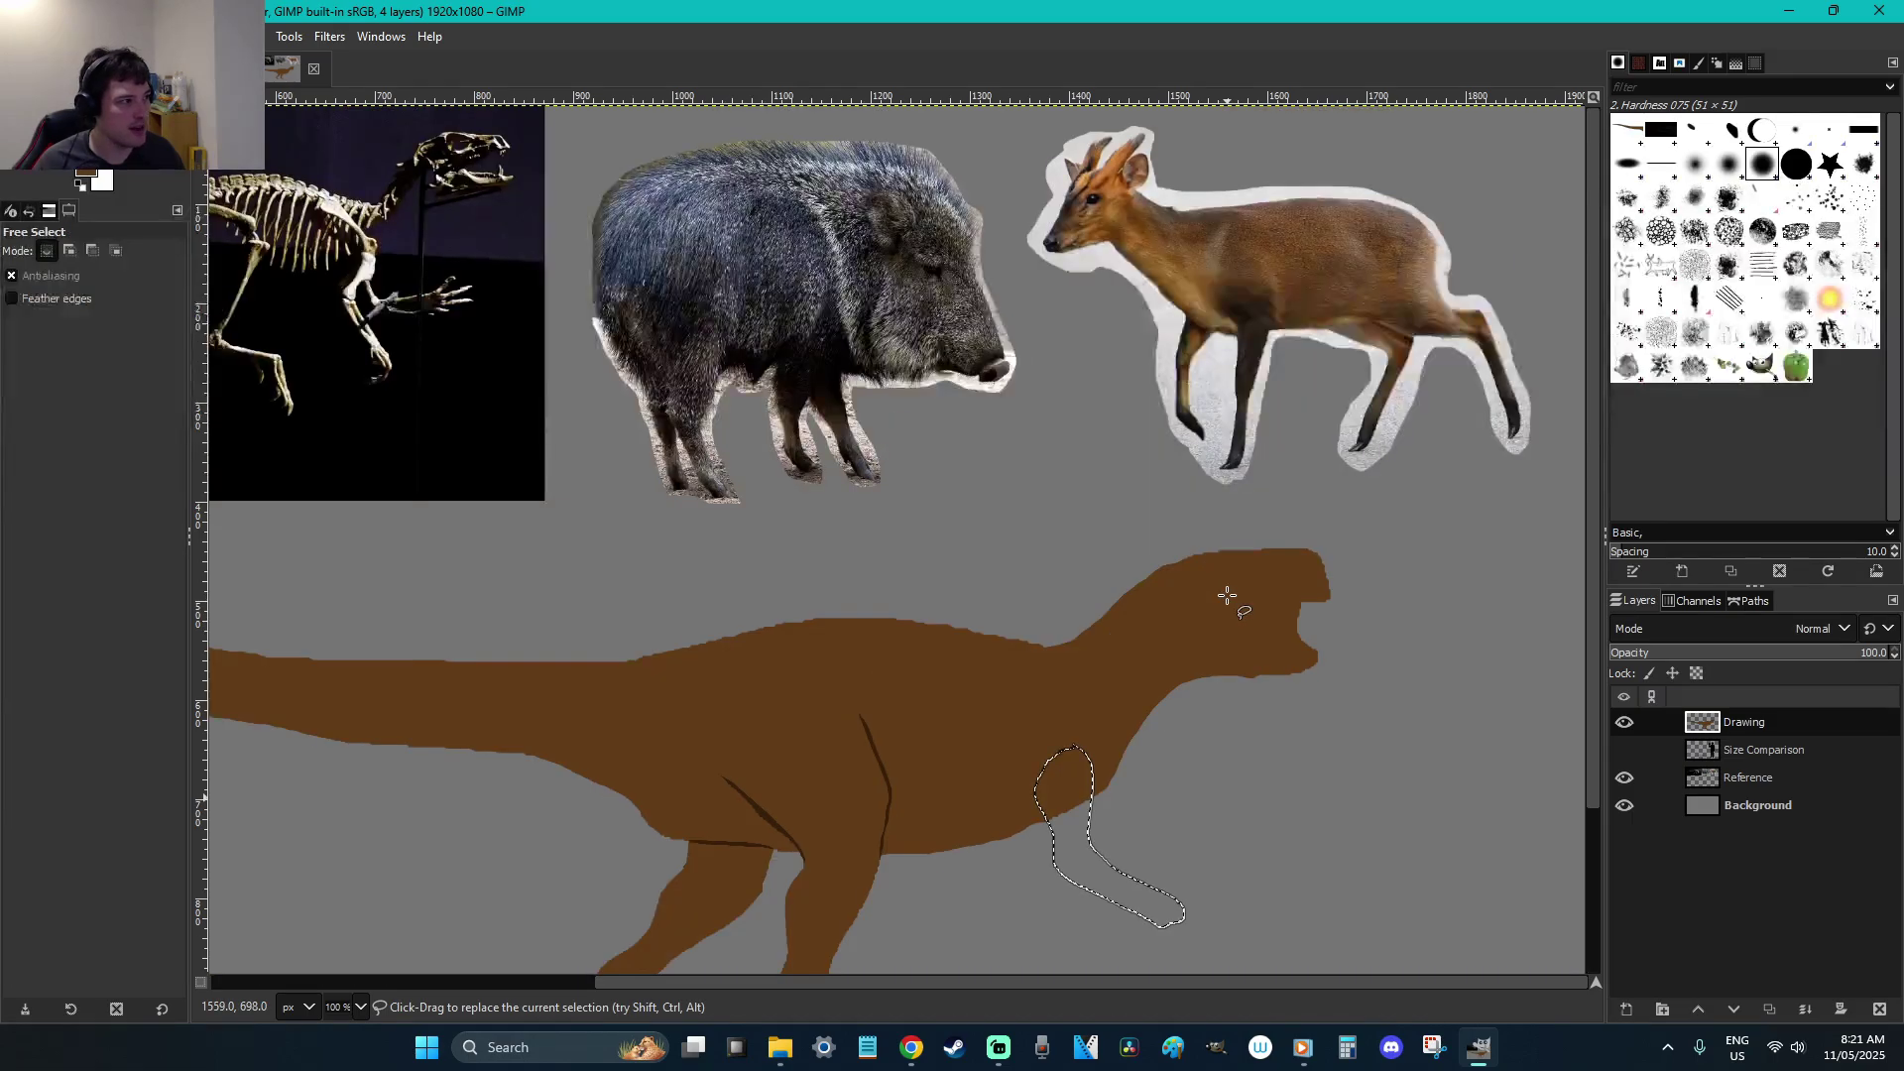
pyautogui.scroll(-4, 1228, 595)
# Fill the forelimb selection with the body brown, and paint over the gray seam where it crosses the belly edge
pyautogui.hotkey('shift', 'b')
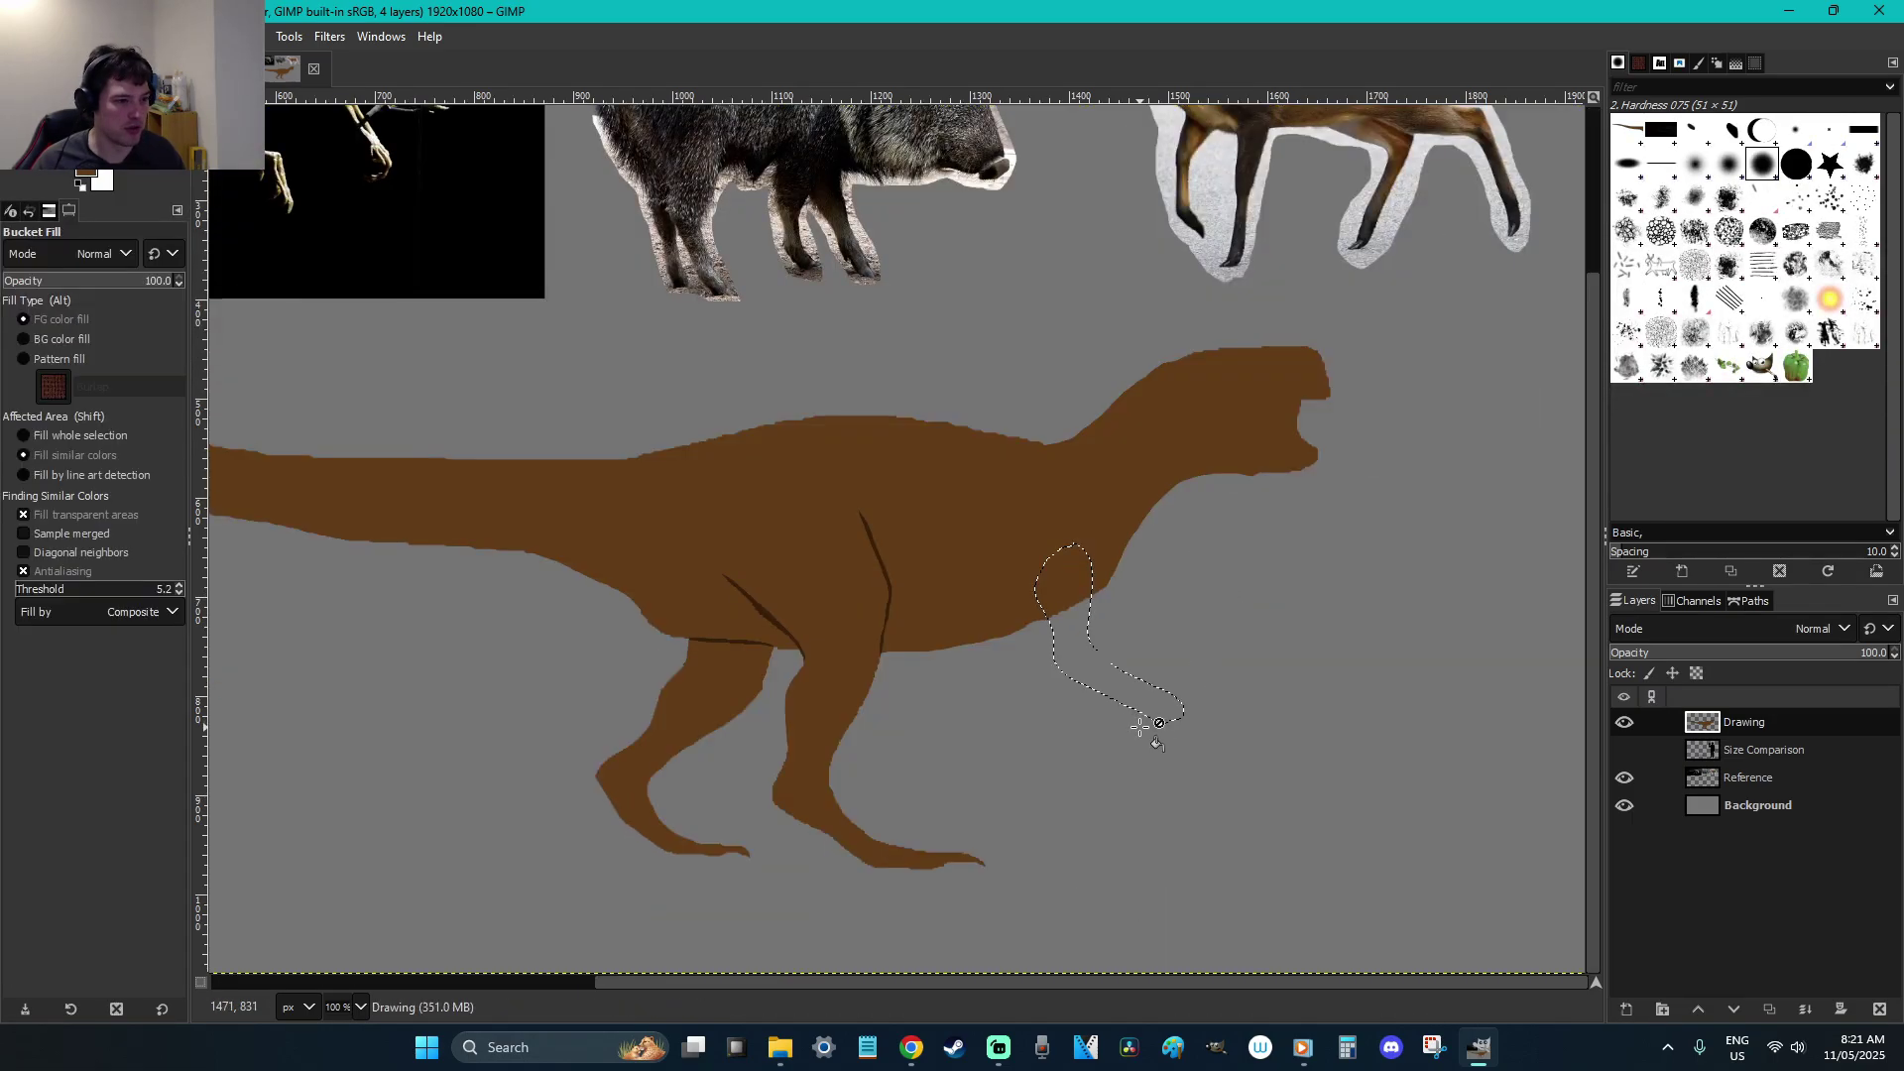
pyautogui.keyDown('shift'); pyautogui.click(1173, 636); pyautogui.keyUp('shift')
pyautogui.scroll(5, 1146, 599)
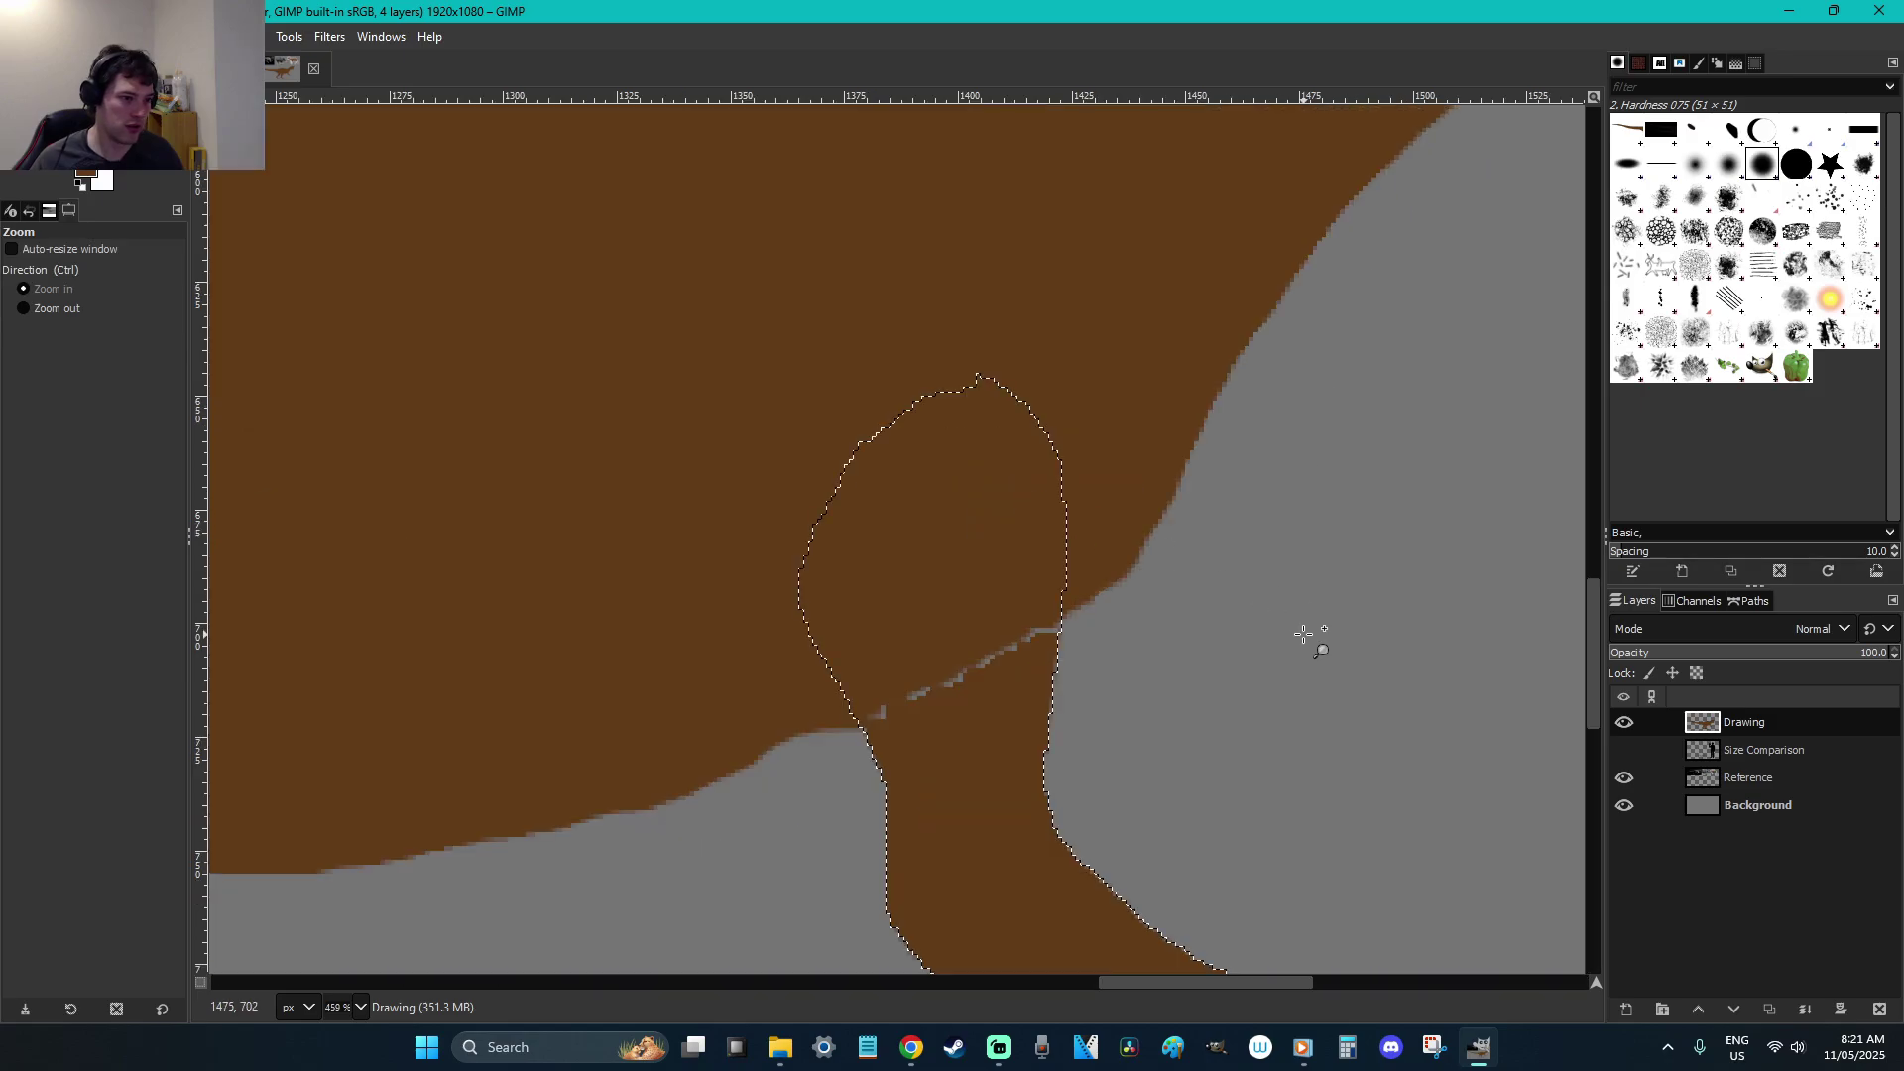
pyautogui.press('p')
pyautogui.moveTo(899, 716); pyautogui.dragTo(1053, 630)
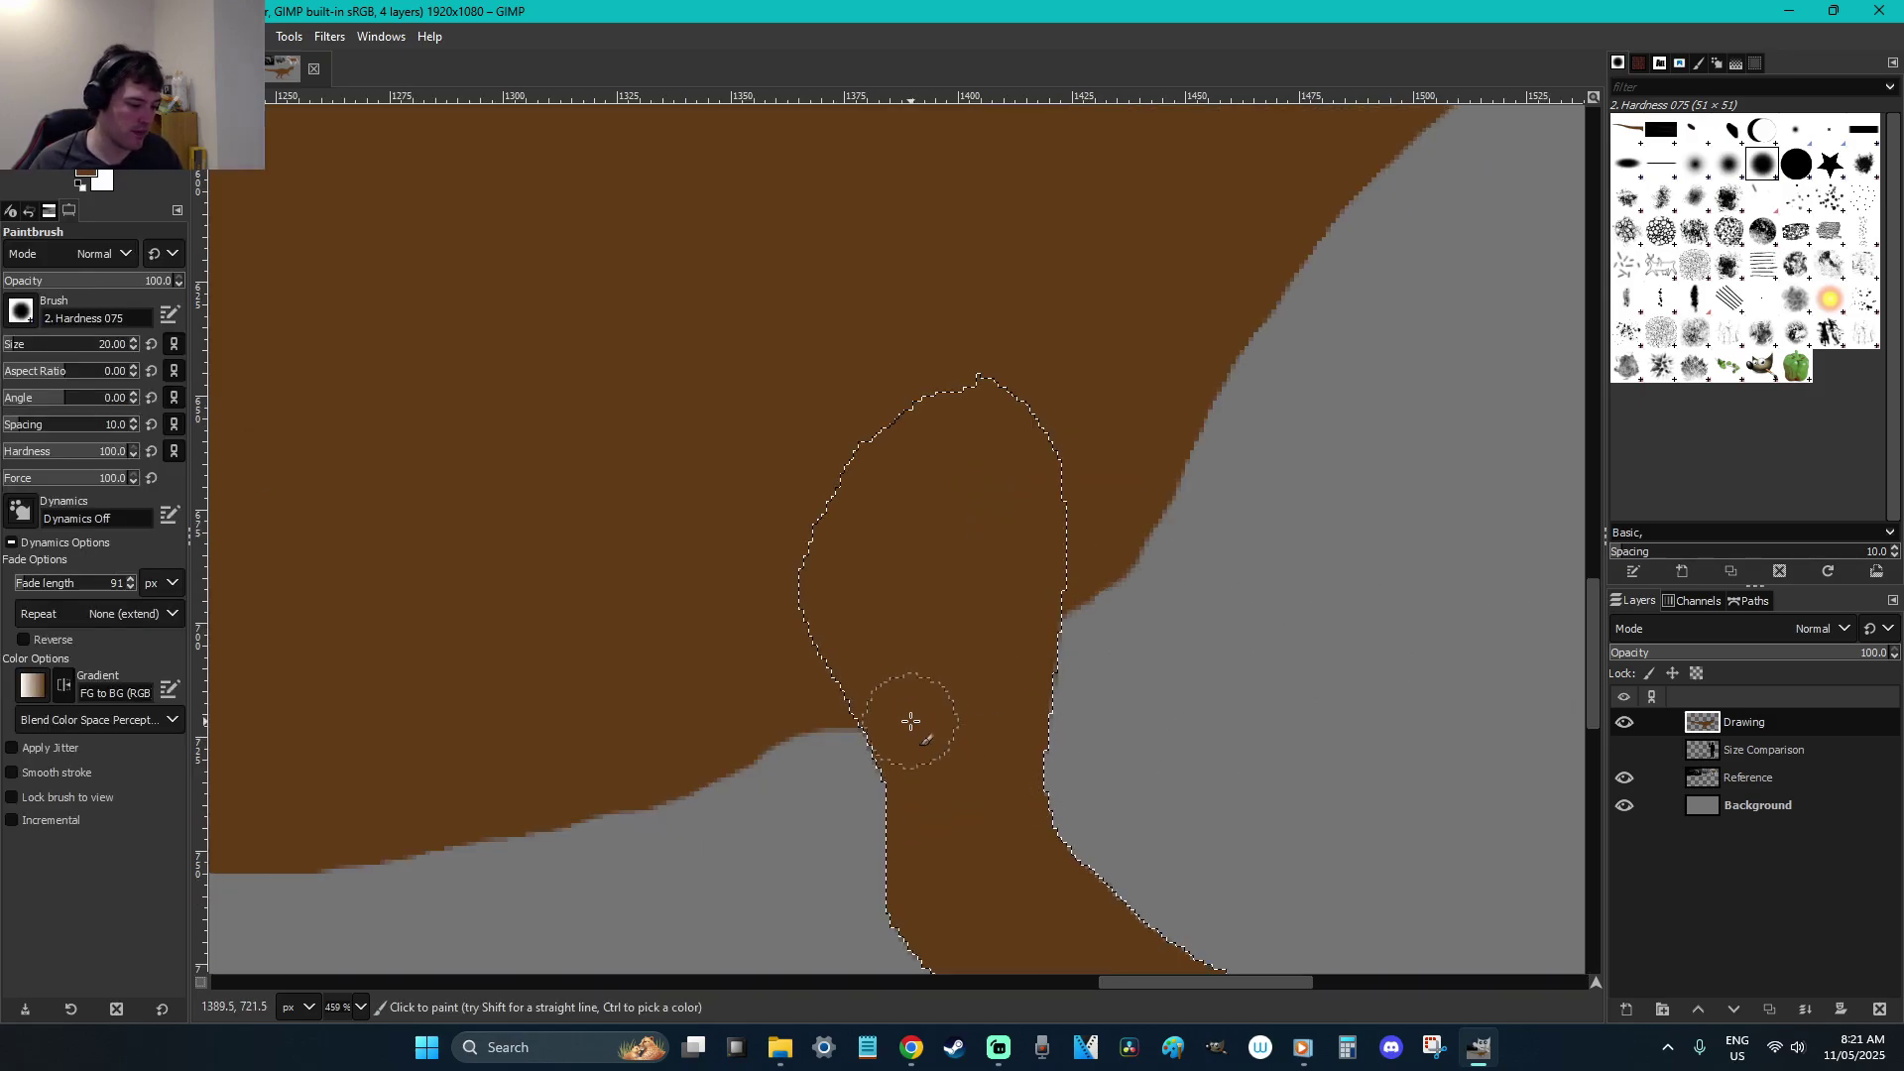
# Shade the front and rear edges of the upper arm with a size 5 dark brown brush, and clear the selection
pyautogui.moveTo(1170, 984)
pyautogui.mouseDown()
pyautogui.moveTo(980, 952)
pyautogui.moveTo(1019, 951)
pyautogui.moveTo(1013, 980)
pyautogui.moveTo(1163, 982)
pyautogui.mouseUp()
pyautogui.press('o')
pyautogui.press('p')
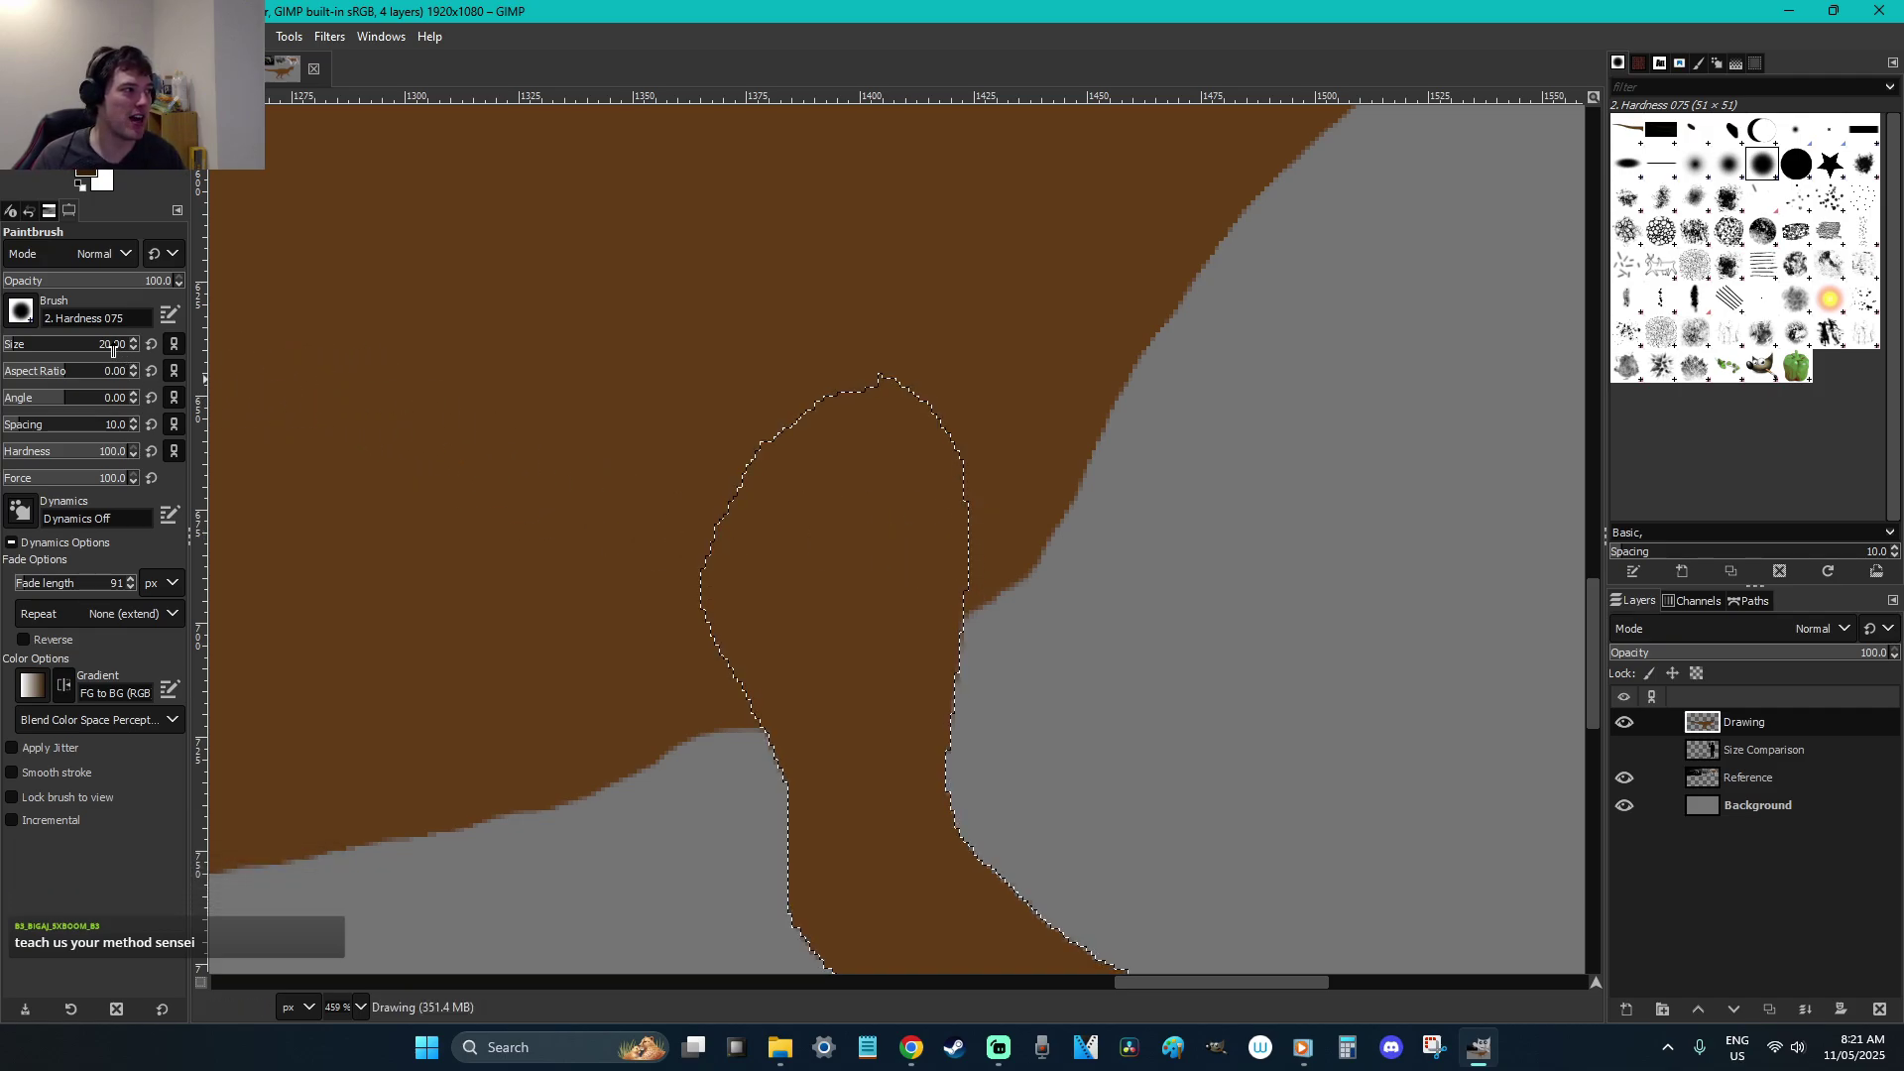
pyautogui.scroll(-6, 127, 352)
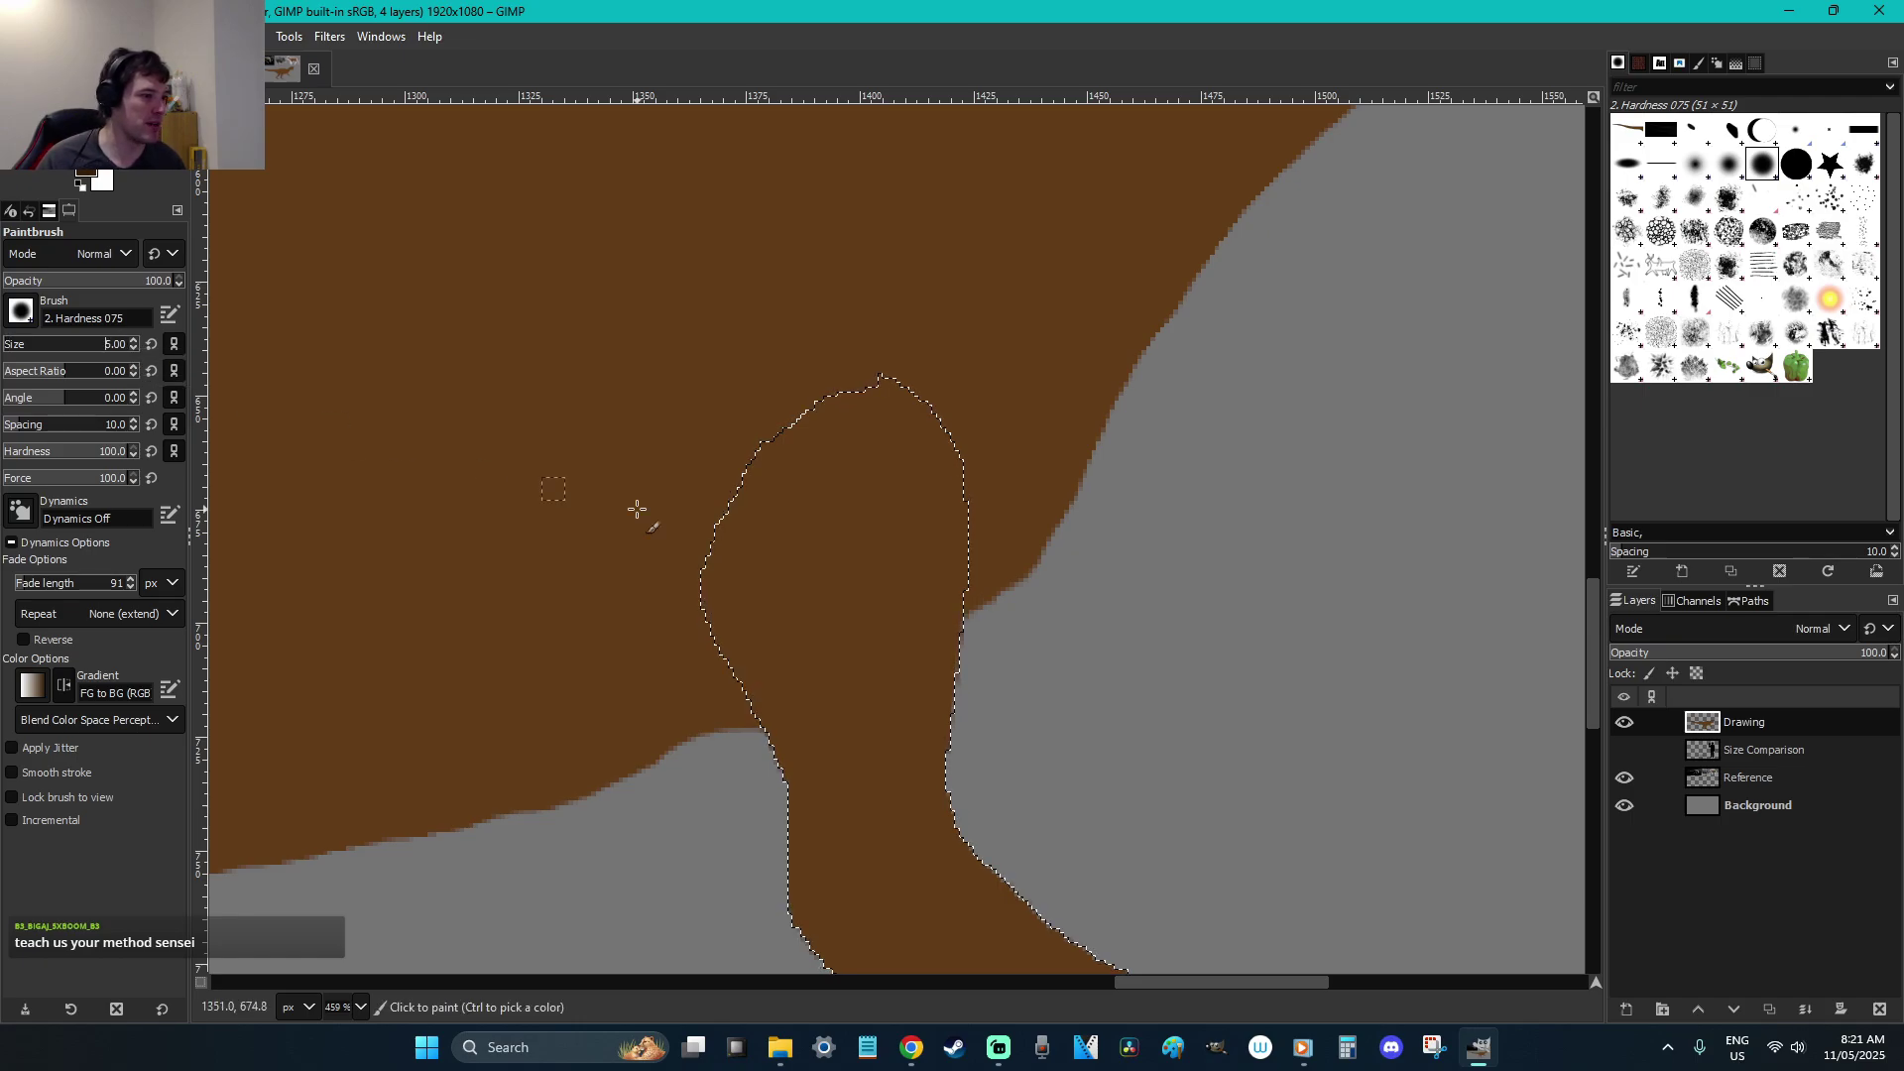
pyautogui.moveTo(967, 641)
pyautogui.mouseDown()
pyautogui.moveTo(965, 519)
pyautogui.moveTo(933, 408)
pyautogui.mouseUp()
pyautogui.moveTo(763, 739)
pyautogui.mouseDown()
pyautogui.moveTo(773, 768)
pyautogui.moveTo(702, 628)
pyautogui.mouseUp()
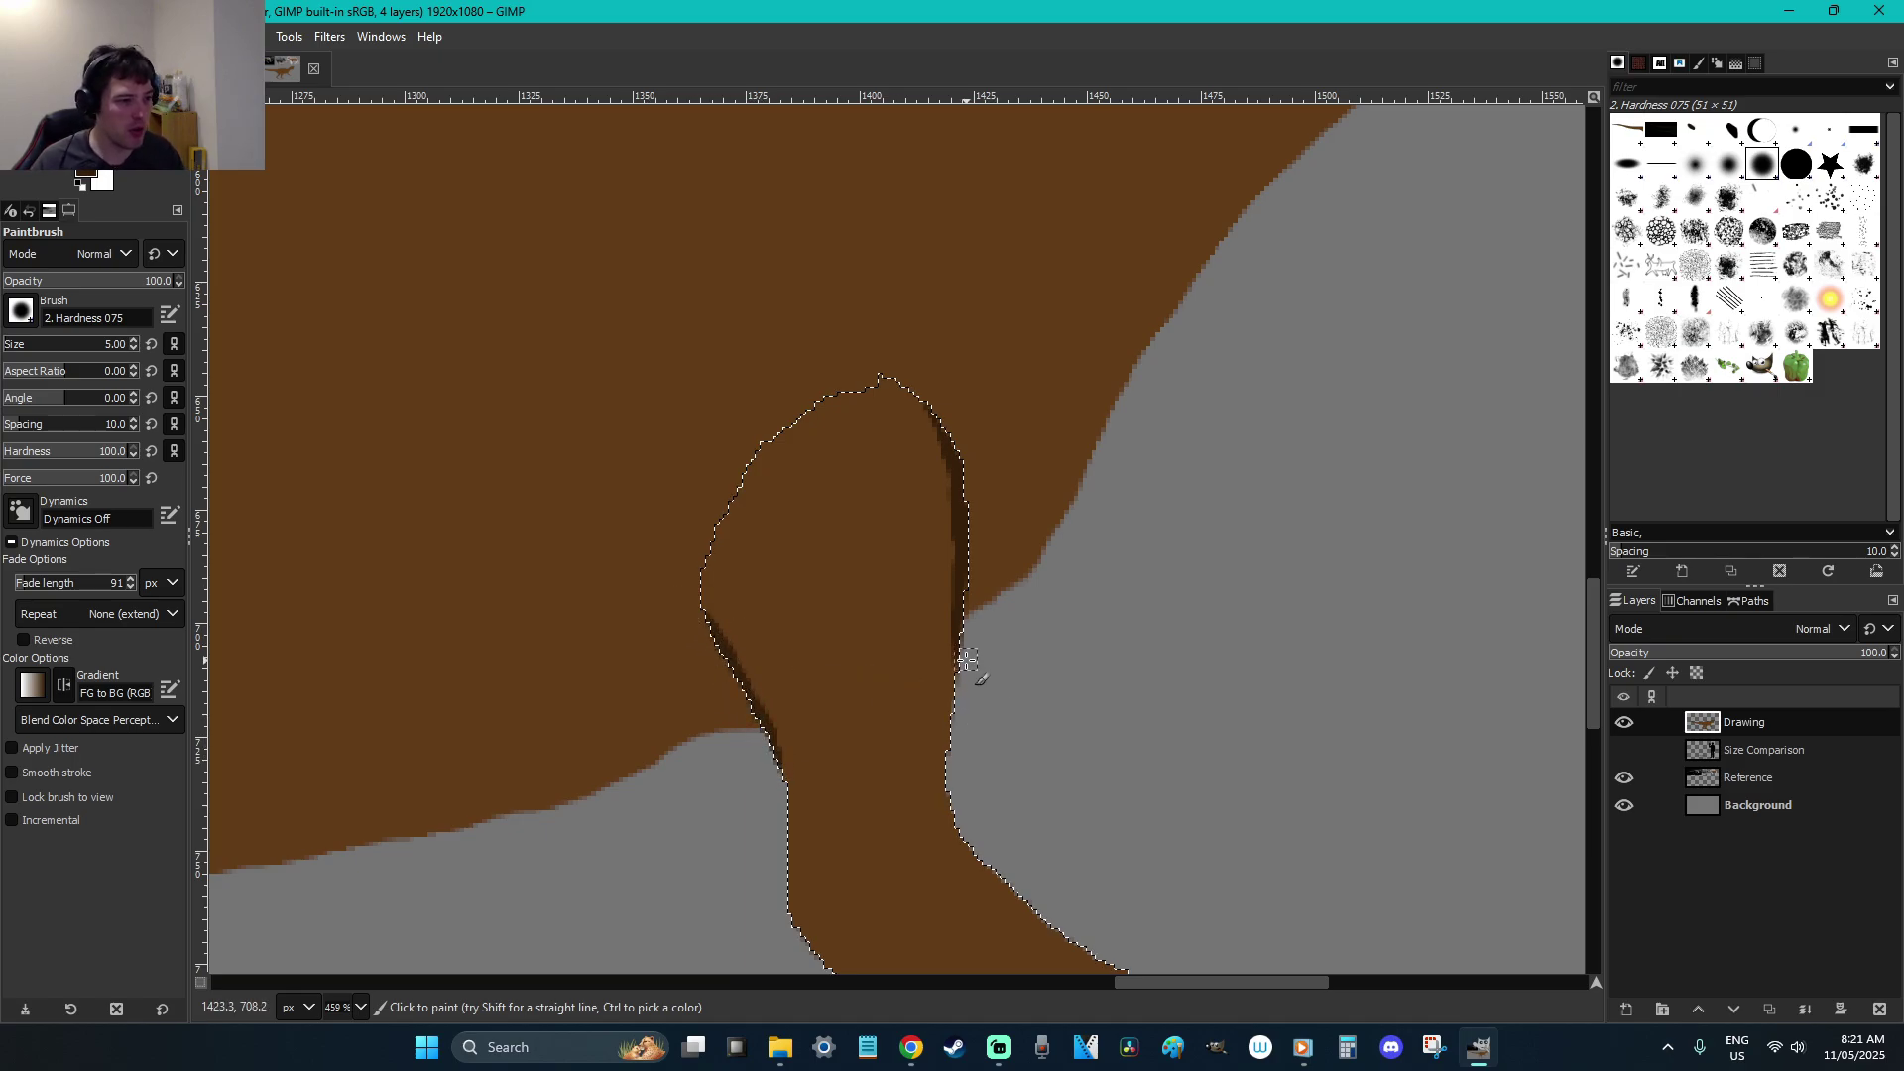
pyautogui.press('r')
pyautogui.click(1088, 672)
pyautogui.scroll(-5, 1088, 672)
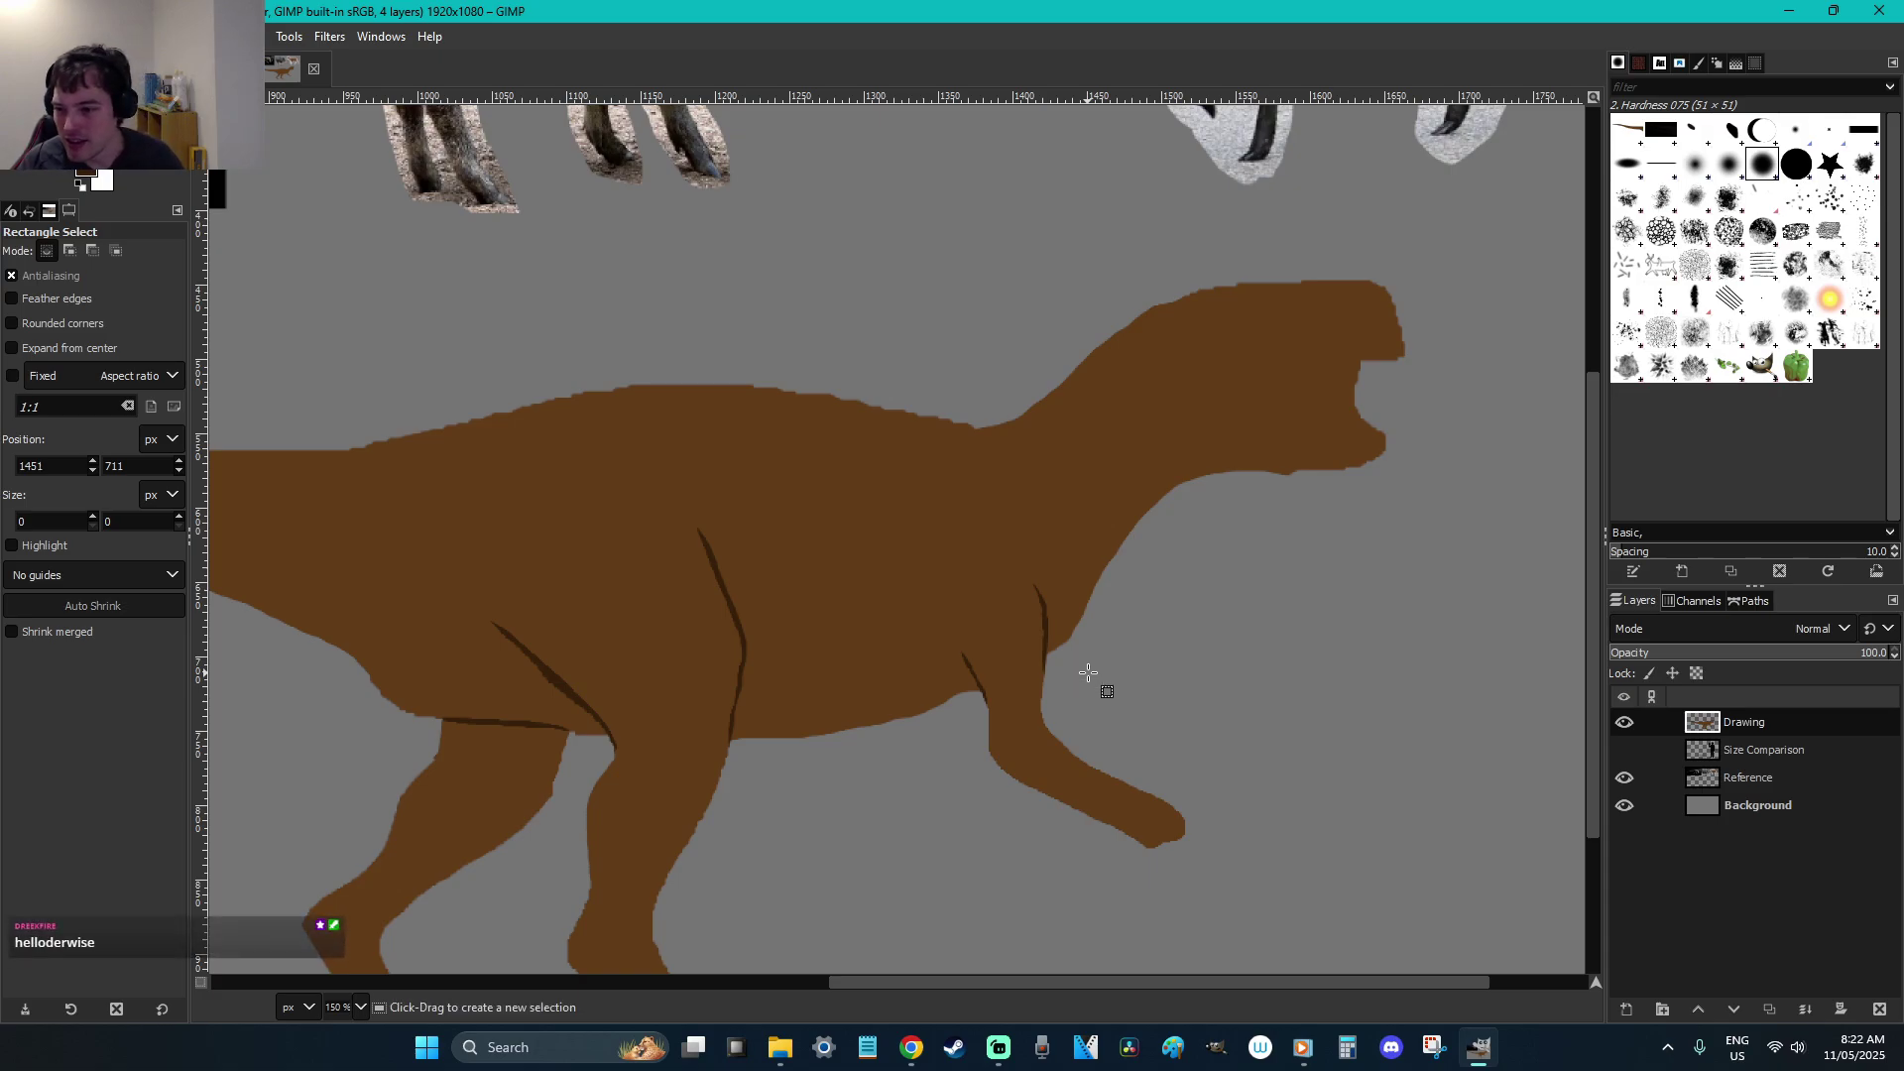
# Examine the hand and finger bones in the skeleton reference photo
pyautogui.scroll(-4, 1088, 673)
pyautogui.scroll(4, 1088, 674)
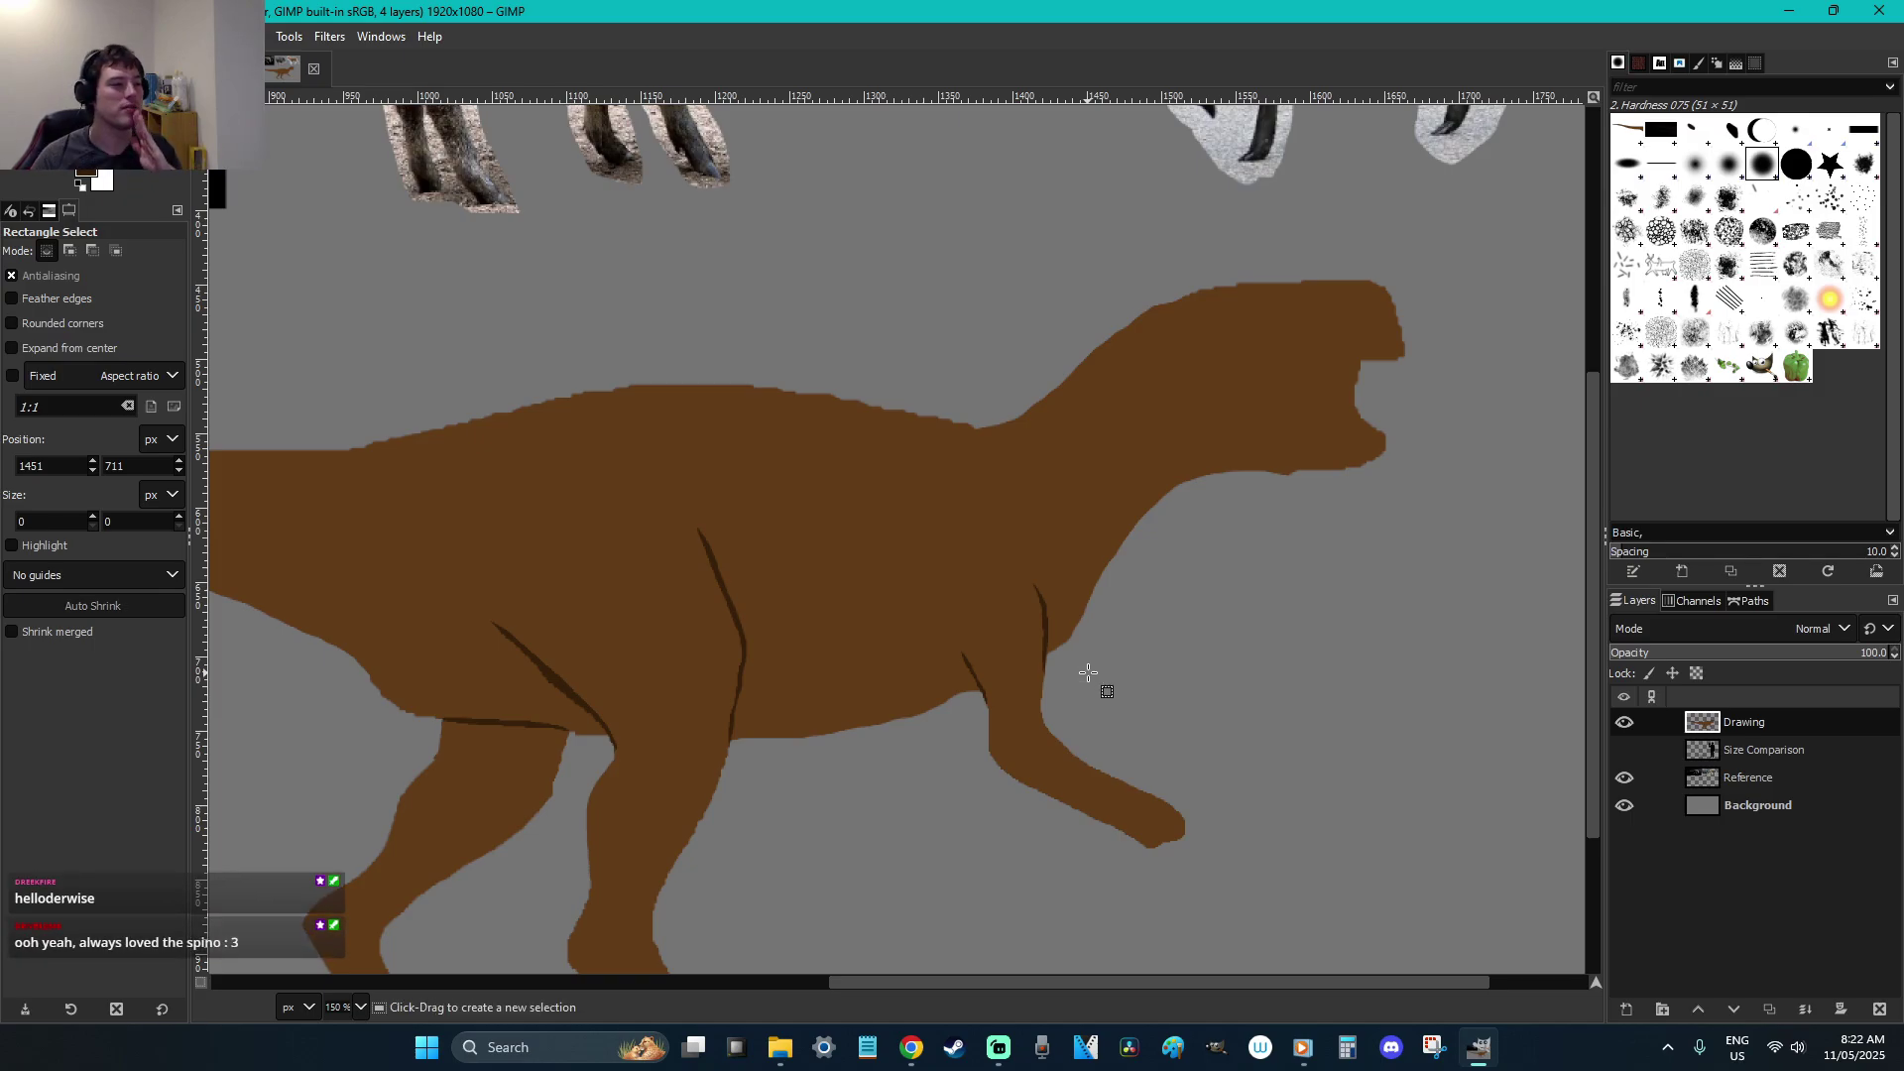
pyautogui.scroll(-2, 779, 524)
pyautogui.scroll(1, 779, 527)
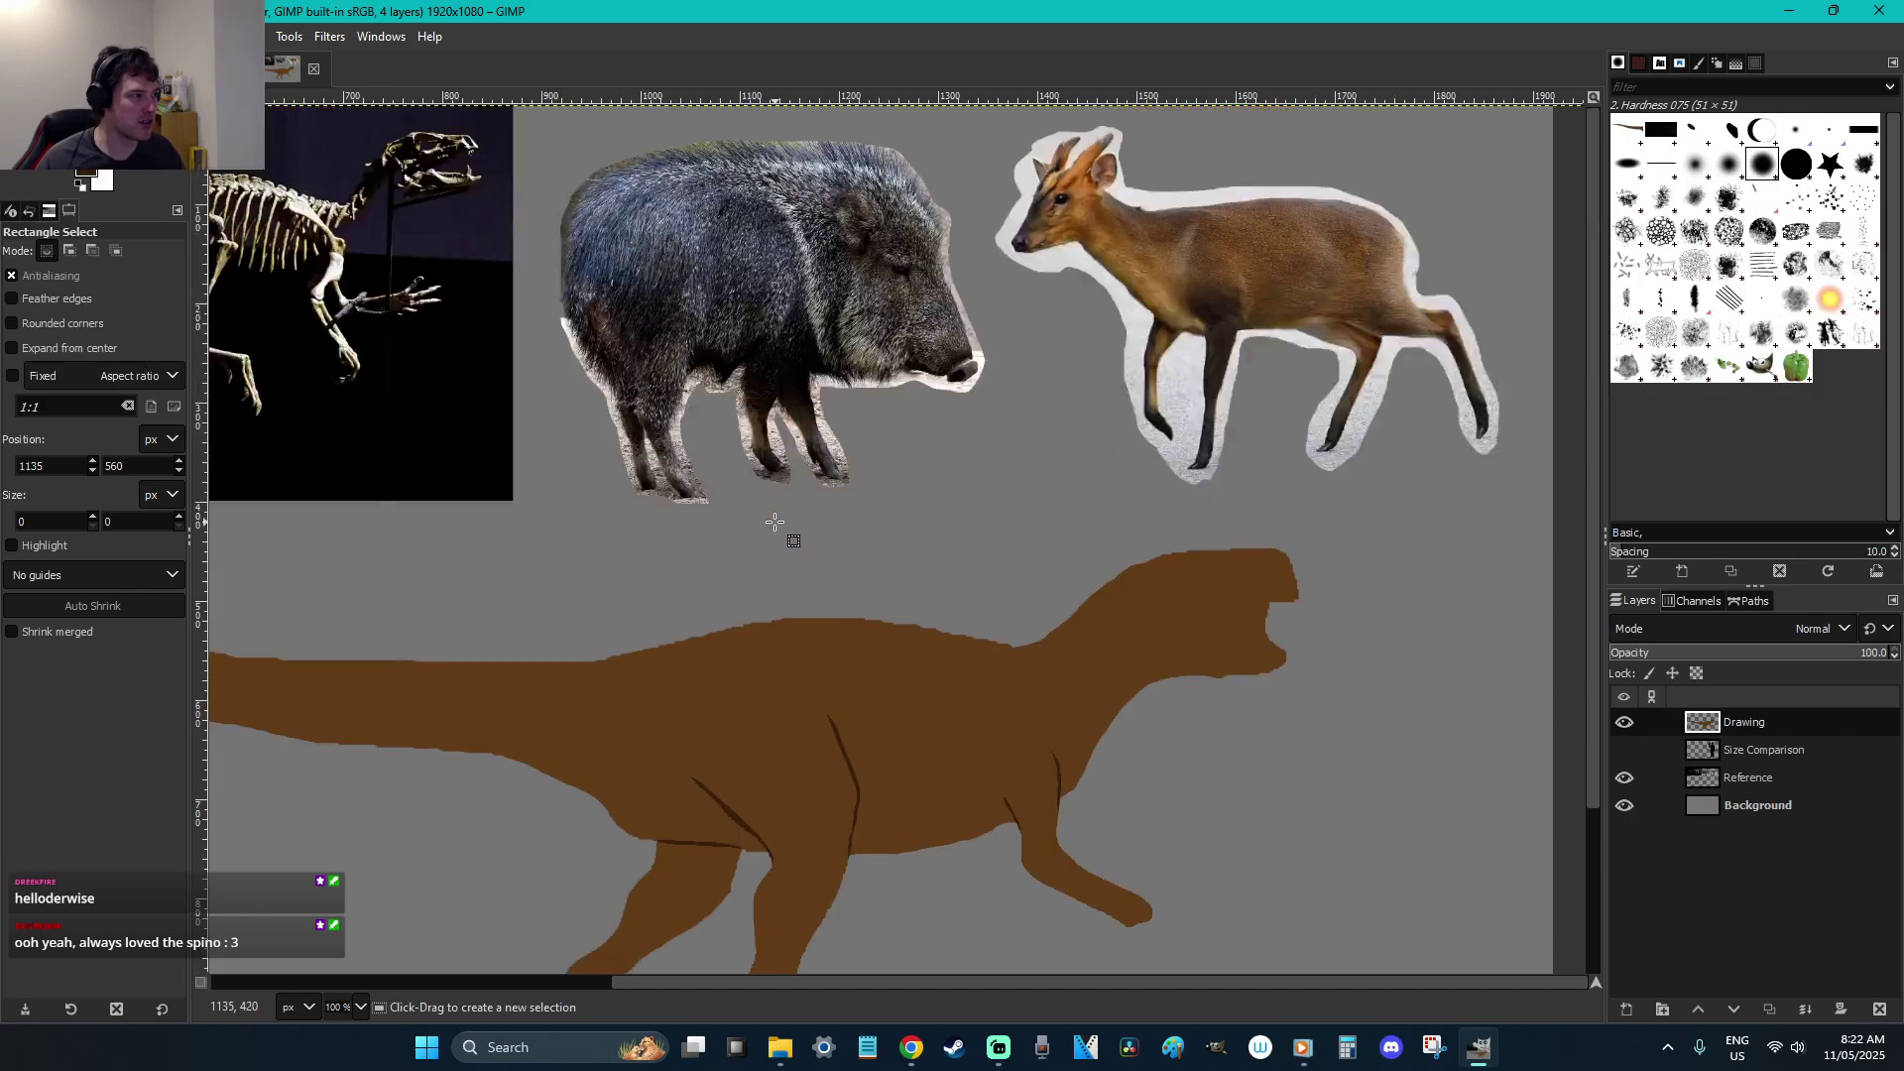
pyautogui.press('z')
pyautogui.moveTo(571, 460); pyautogui.dragTo(335, 258)
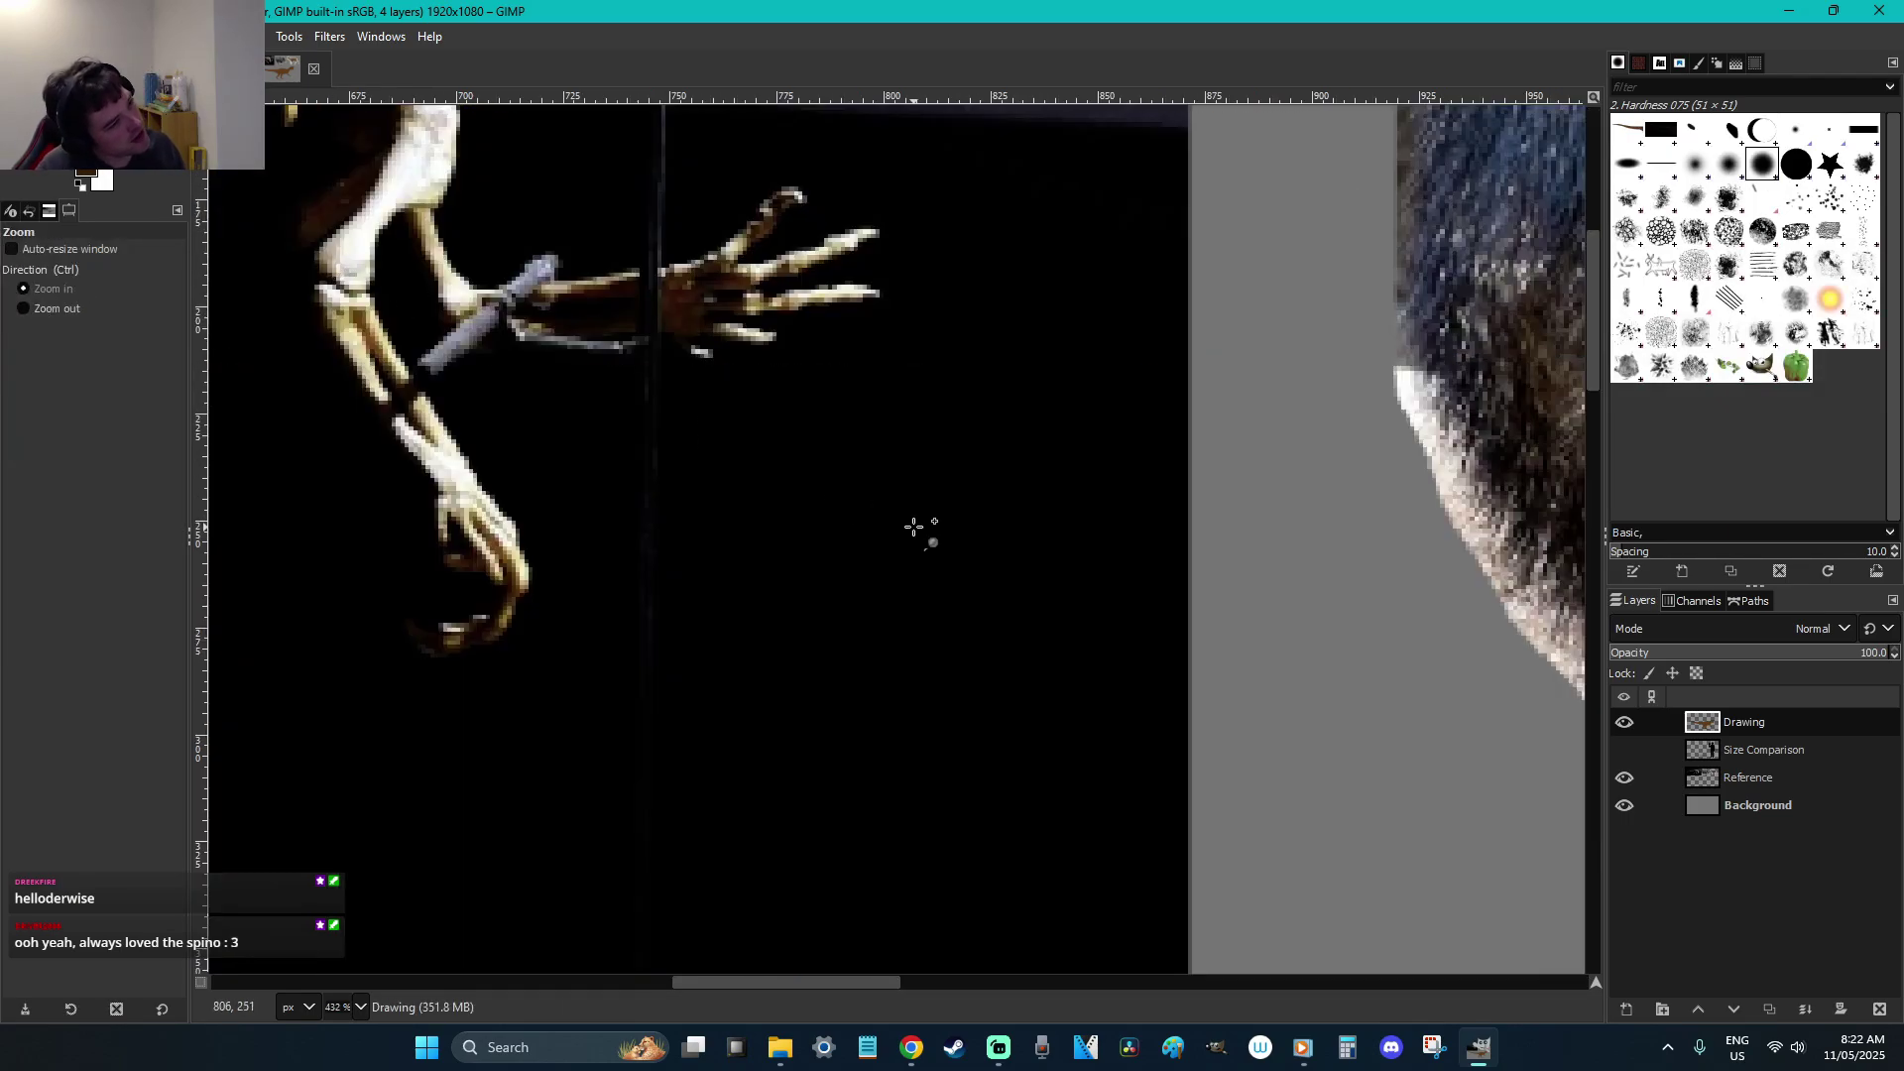
pyautogui.scroll(-5, 913, 525)
pyautogui.press('r')
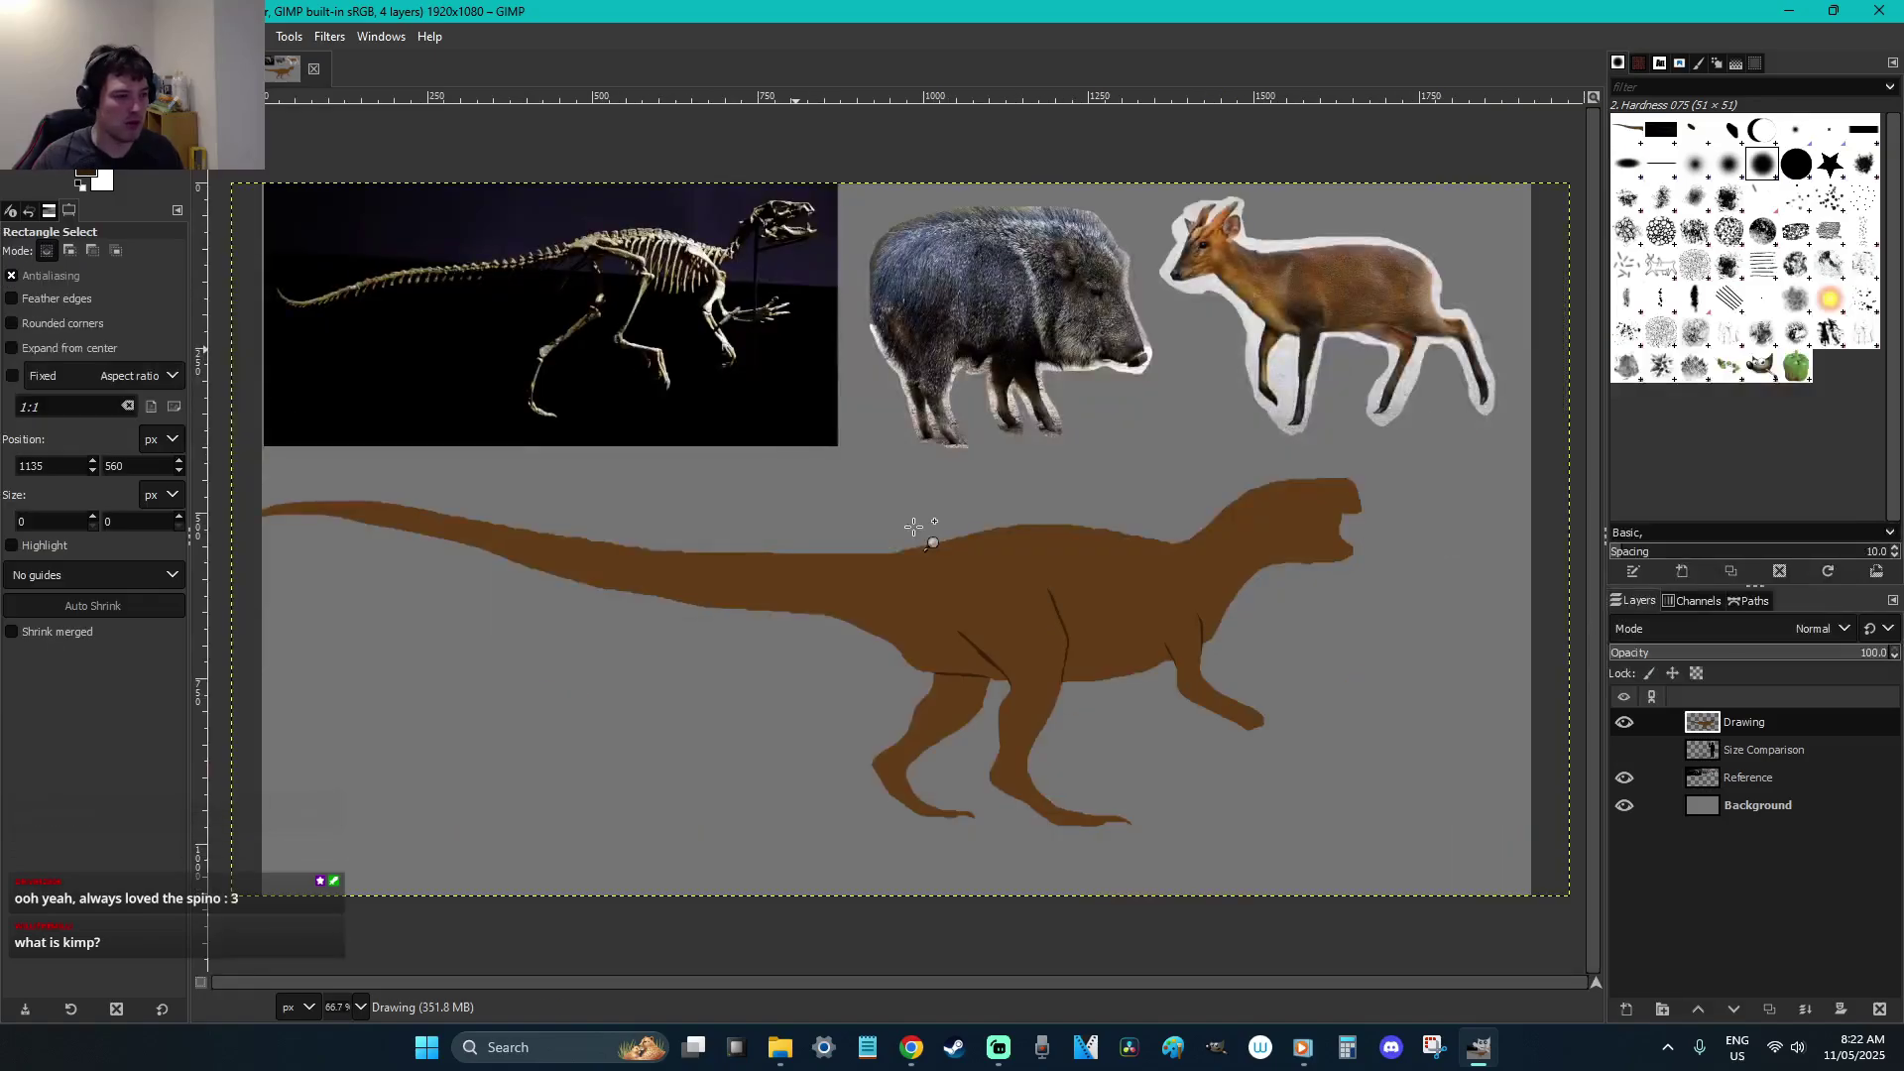
# On the Reference layer, cut the skeleton photo and paste it behind the dinosaur's legs and forelimb, and reselect the Drawing layer
pyautogui.press('pagedown')
pyautogui.press('pagedown')
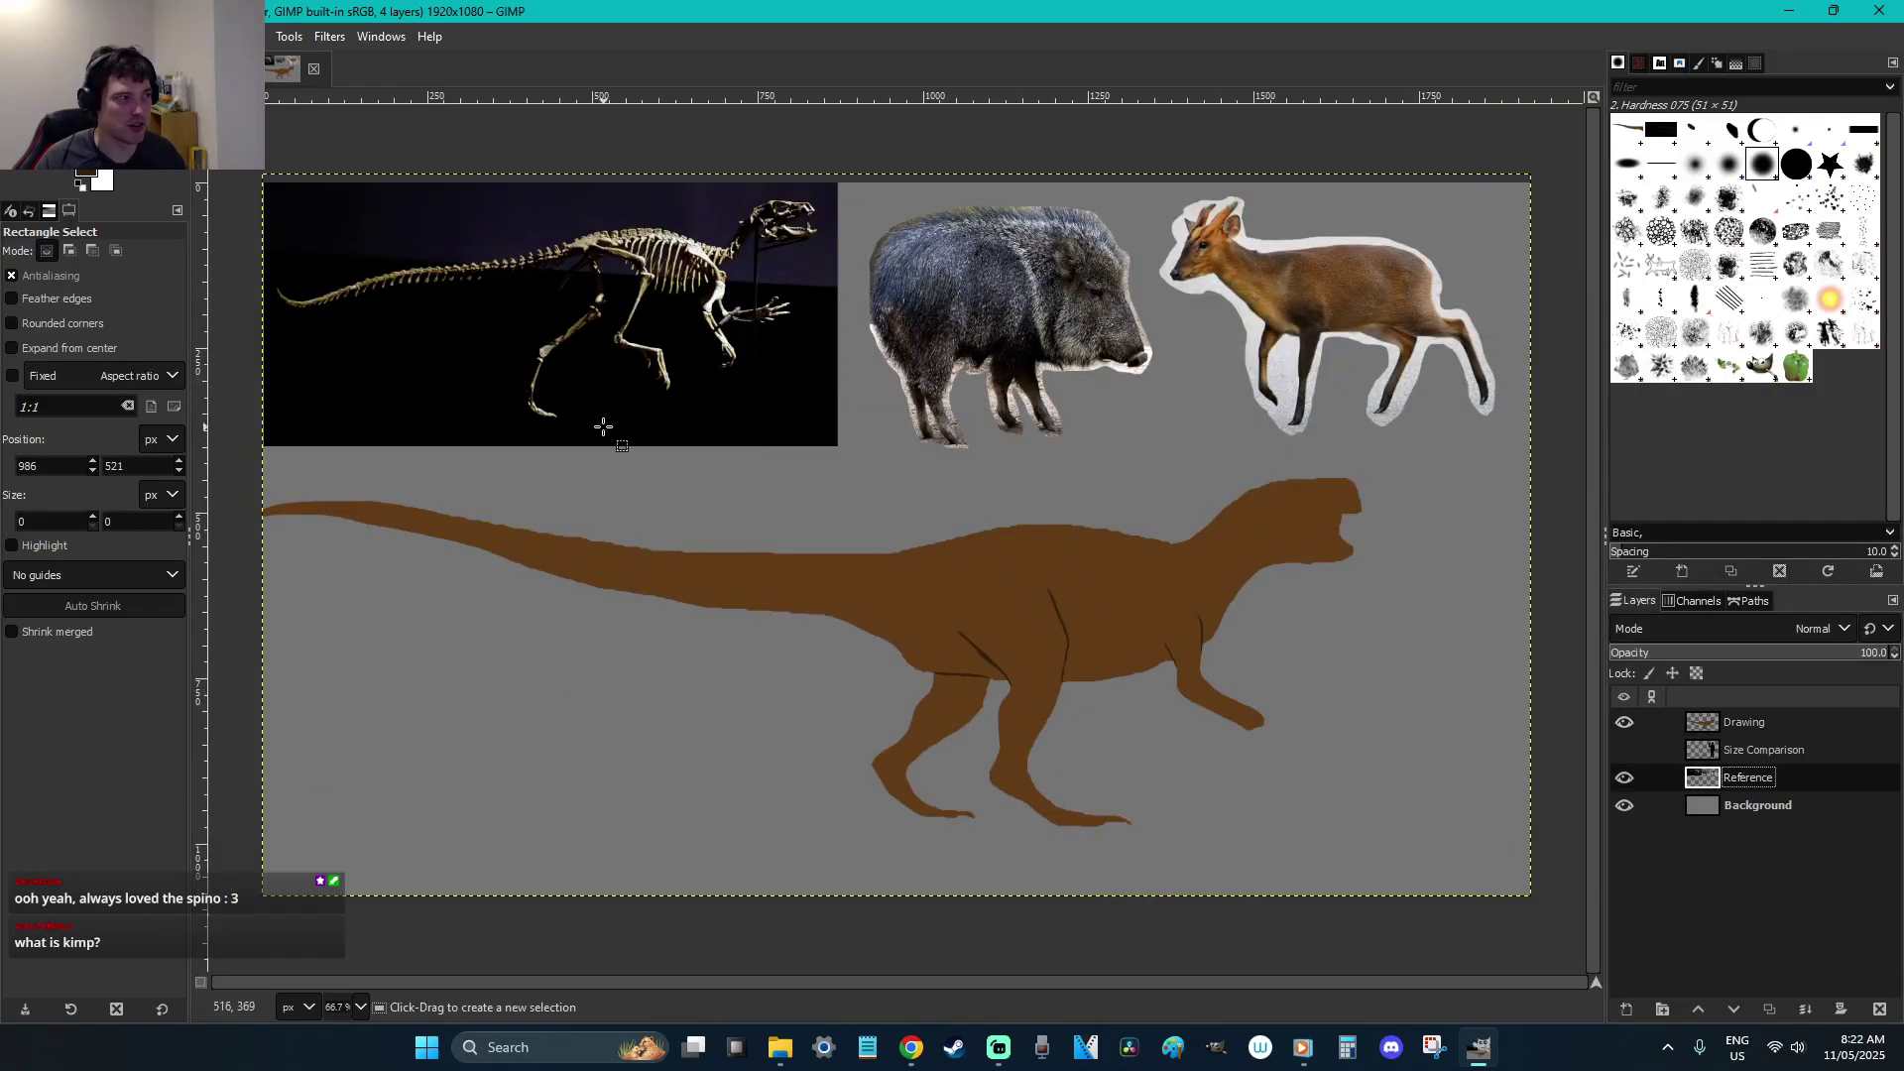
pyautogui.moveTo(222, 124); pyautogui.dragTo(858, 541)
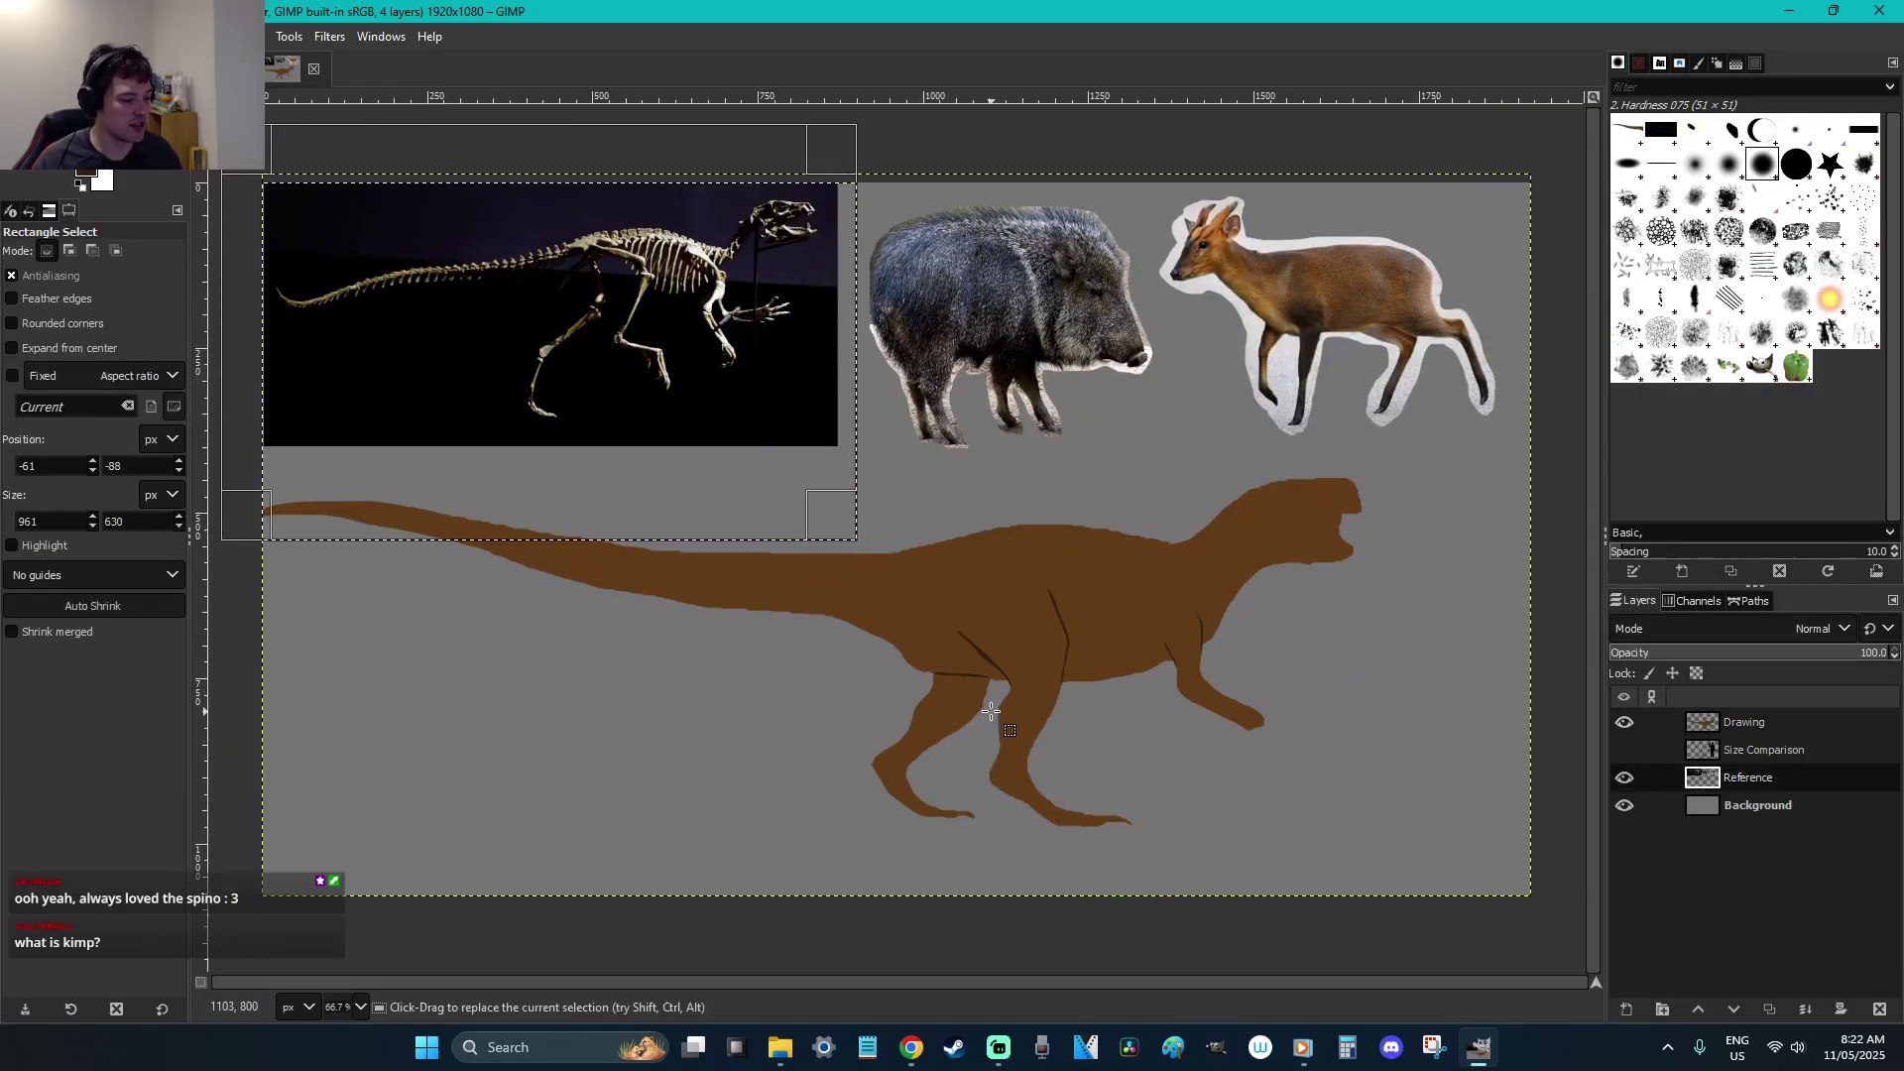
pyautogui.hotkey('ctrl', 'x')
pyautogui.hotkey('ctrl', 'v')
pyautogui.moveTo(1032, 478); pyautogui.dragTo(1277, 701)
pyautogui.click(1277, 701)
pyautogui.click(1780, 723)
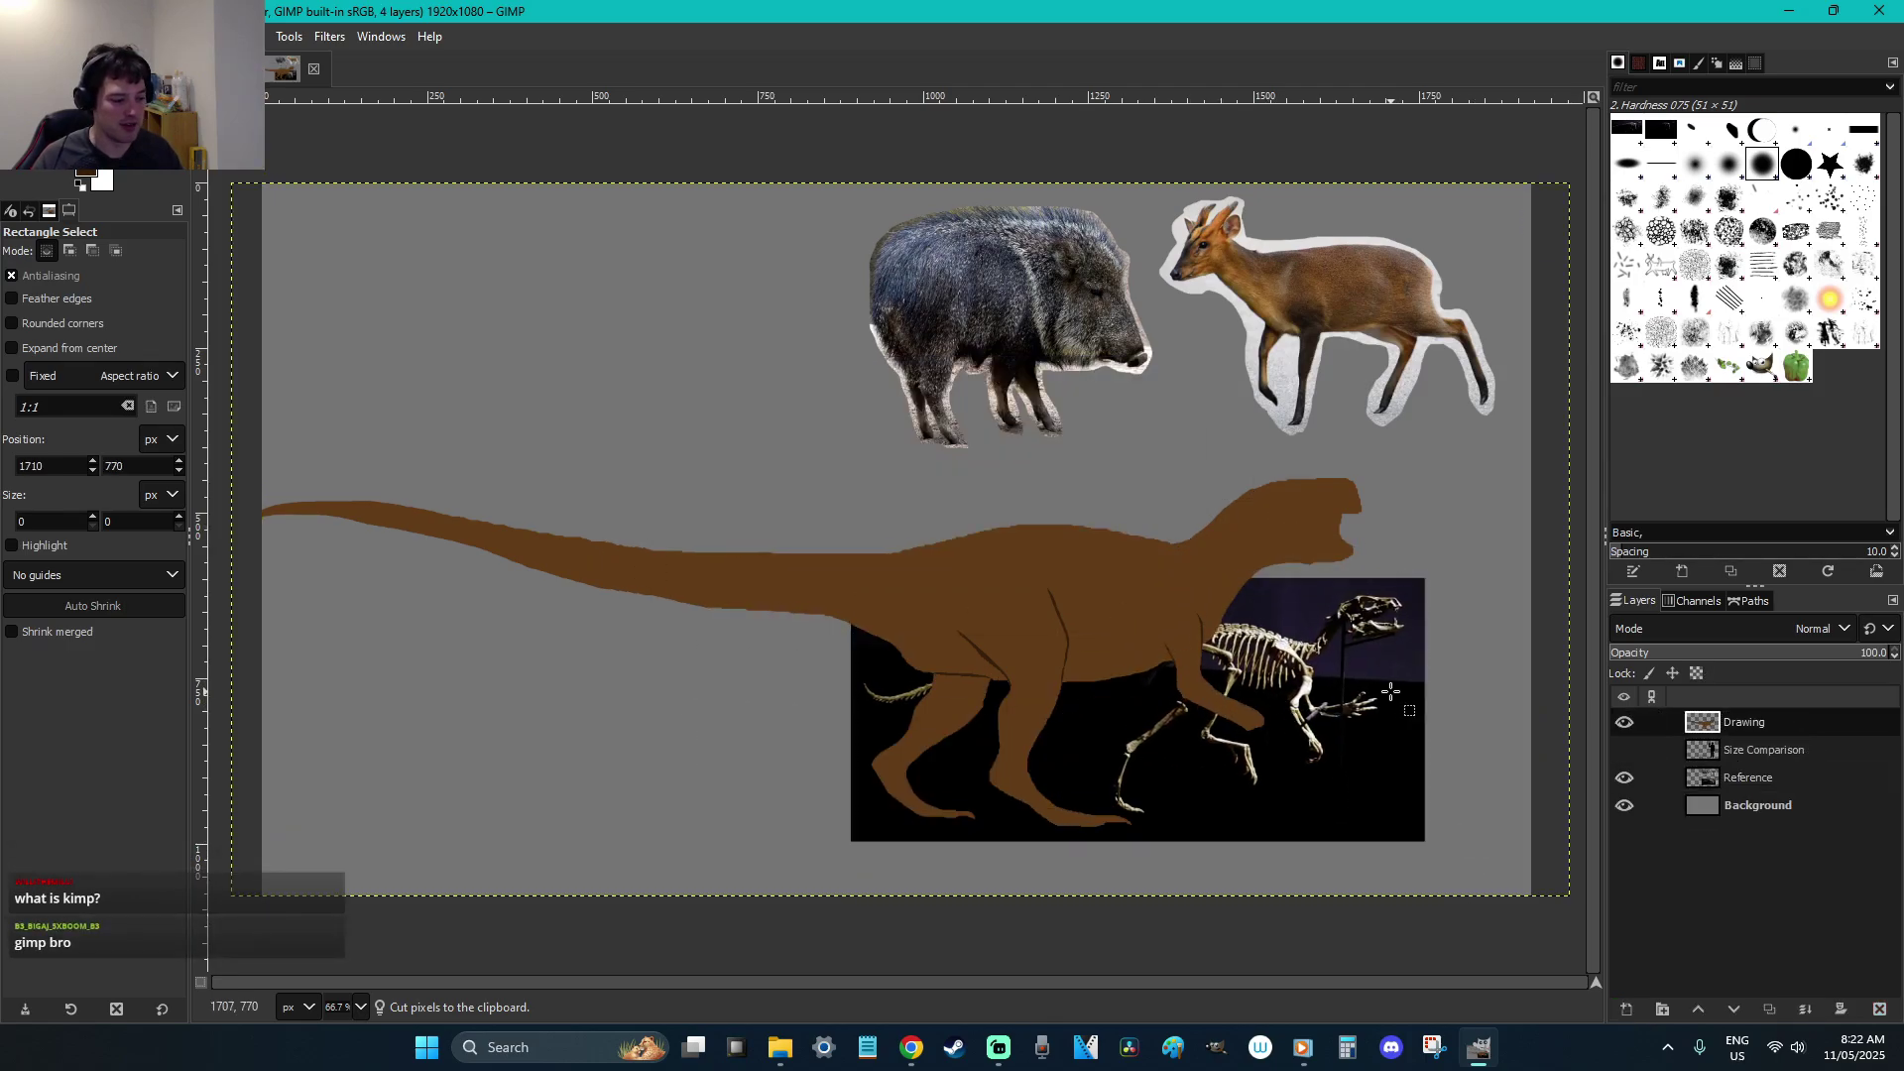
# Compare the brown forearm with the skeleton's forelimbs beside it
pyautogui.press('z')
pyautogui.moveTo(1365, 778); pyautogui.dragTo(1059, 593)
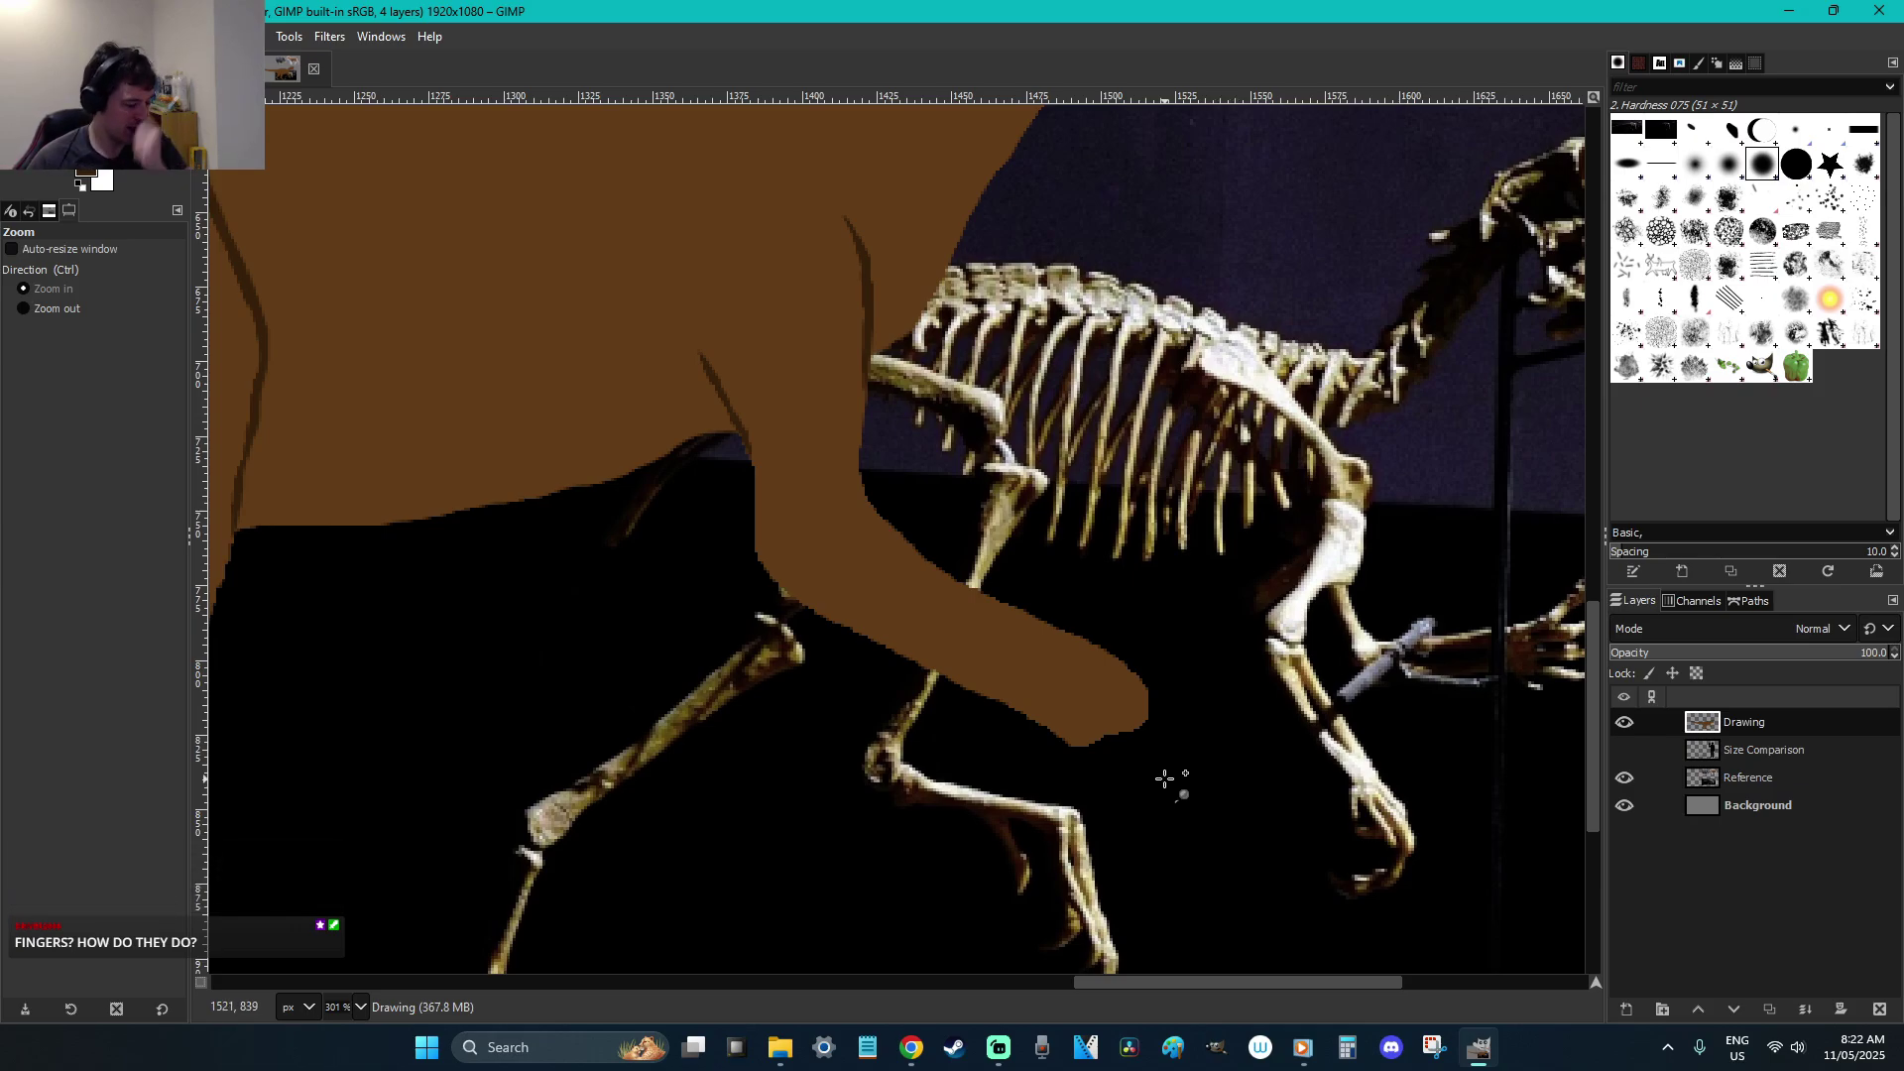
pyautogui.press('r')
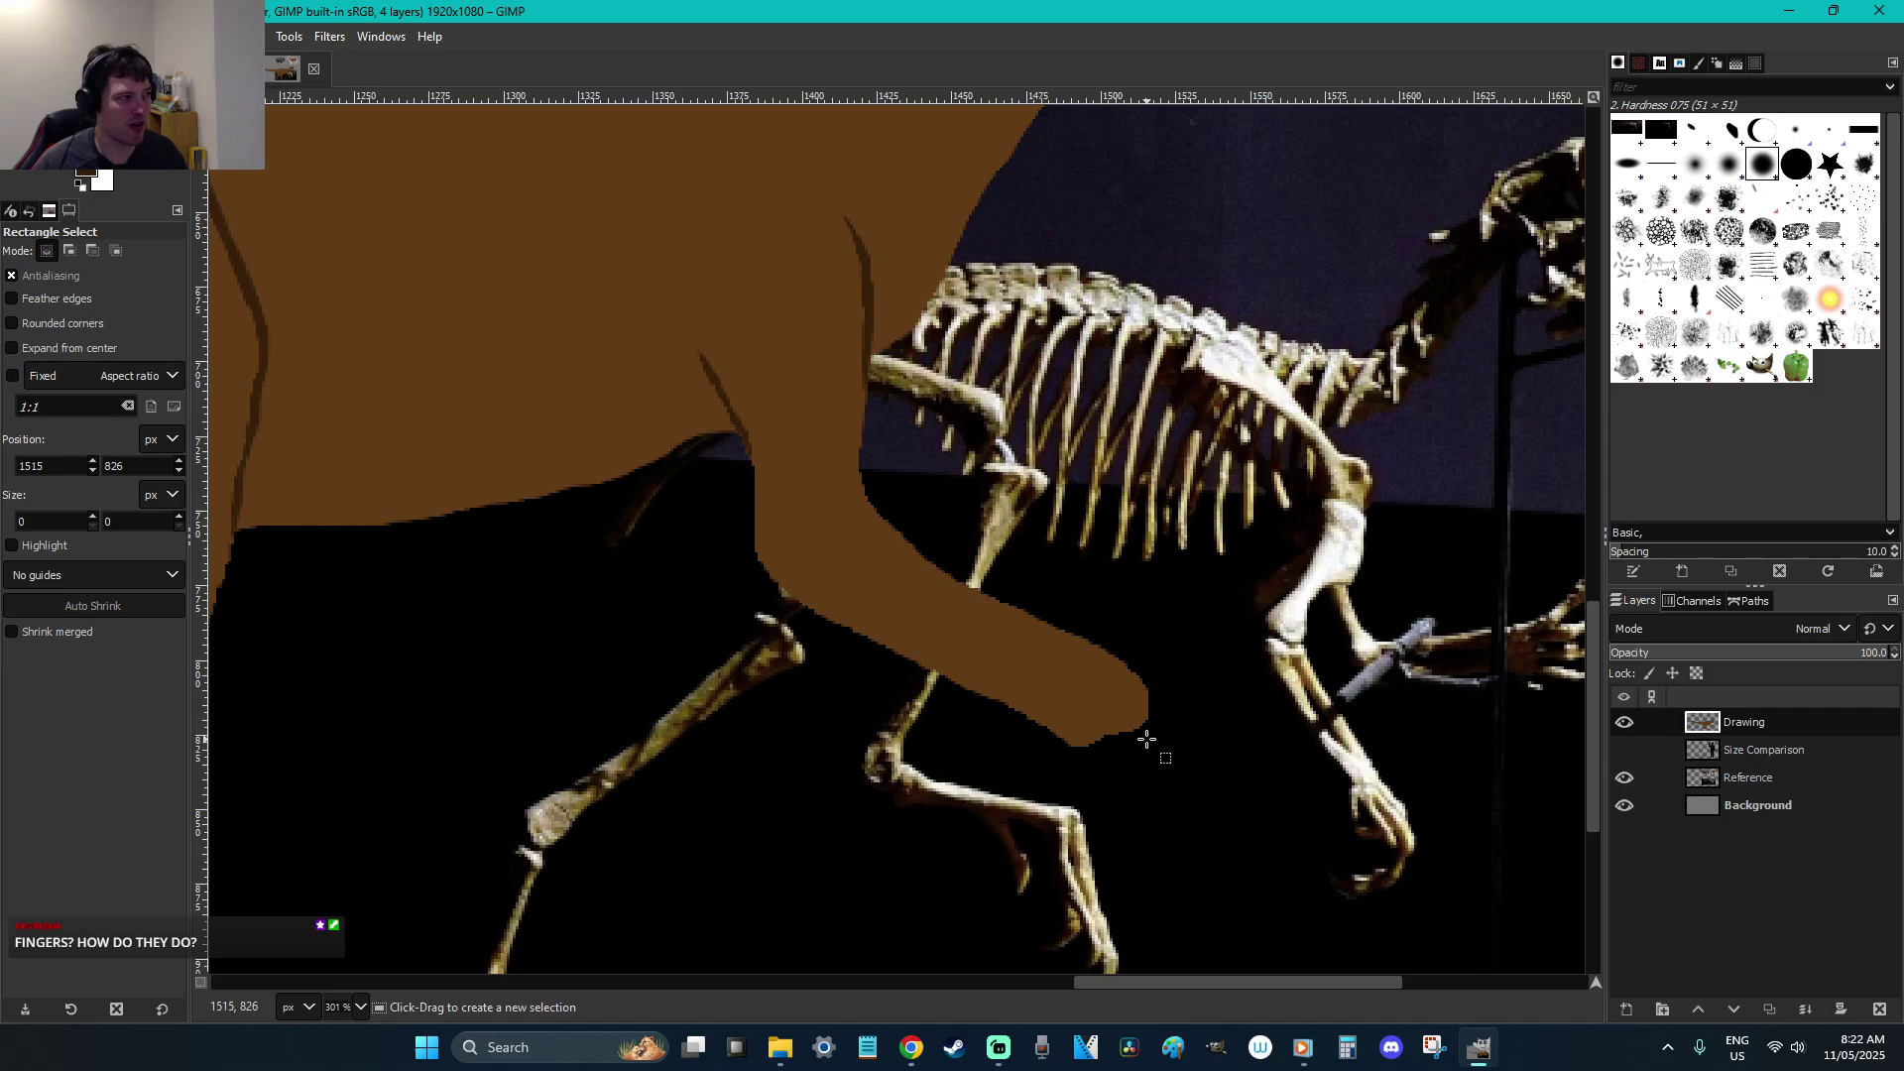
pyautogui.scroll(-3, 1146, 739)
pyautogui.scroll(3, 1145, 734)
pyautogui.scroll(-3, 1144, 724)
pyautogui.scroll(3, 1144, 709)
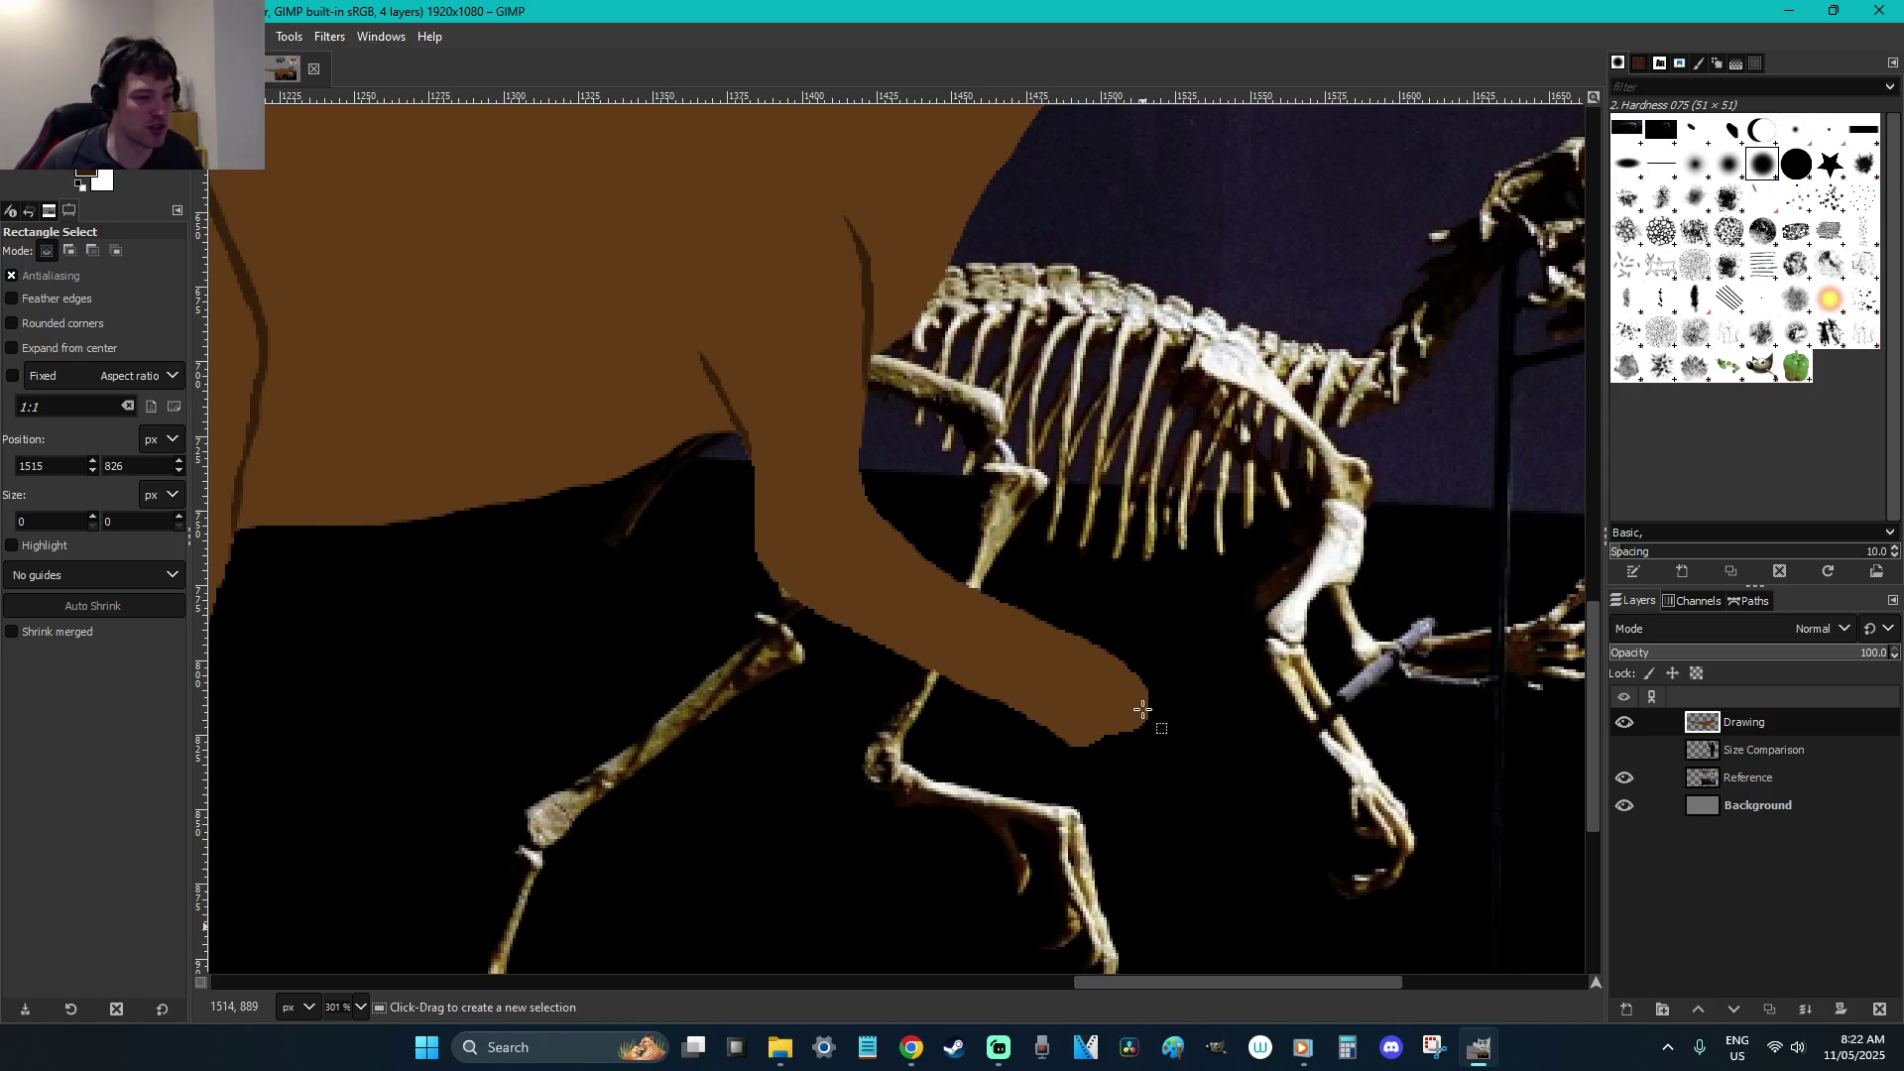
# Lasso a hand with five spread fingers at the end of the brown forearm
pyautogui.press('f')
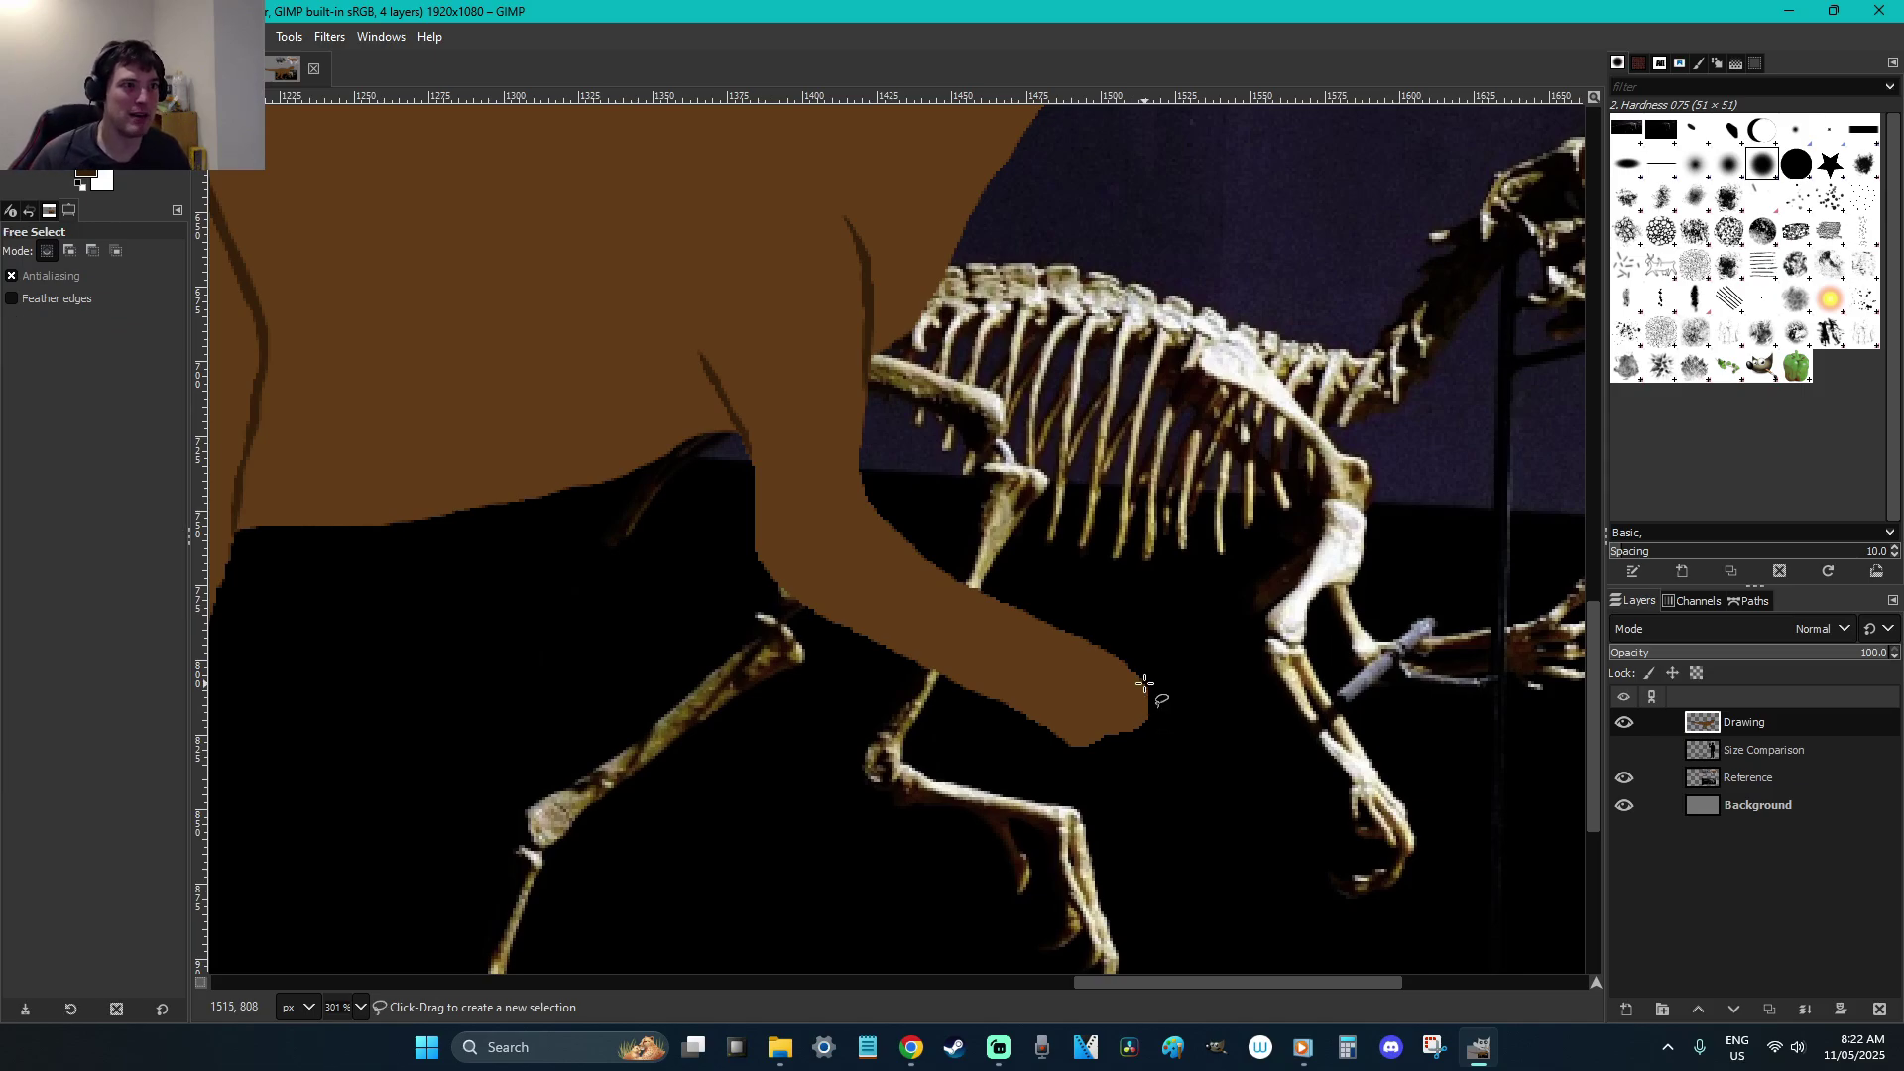
pyautogui.scroll(3, 1145, 684)
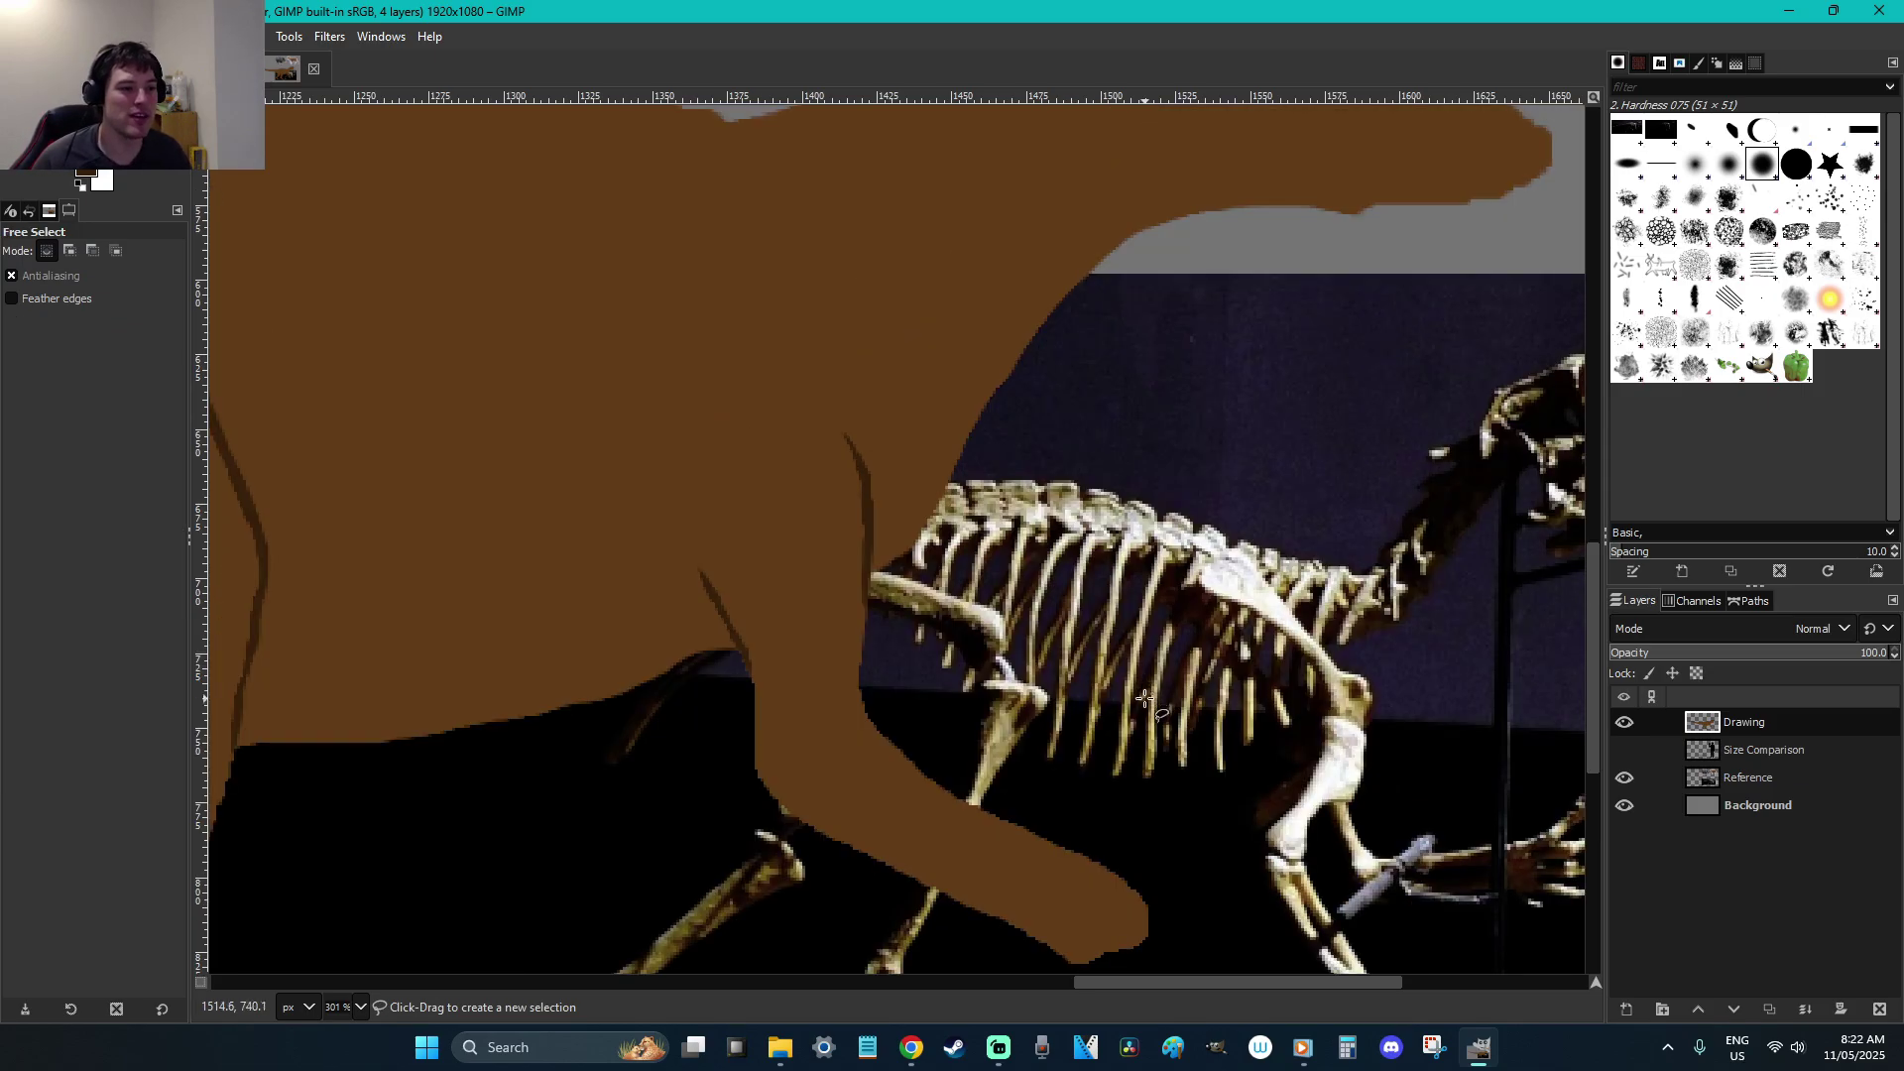
pyautogui.scroll(-3, 1147, 699)
pyautogui.scroll(-3, 1149, 705)
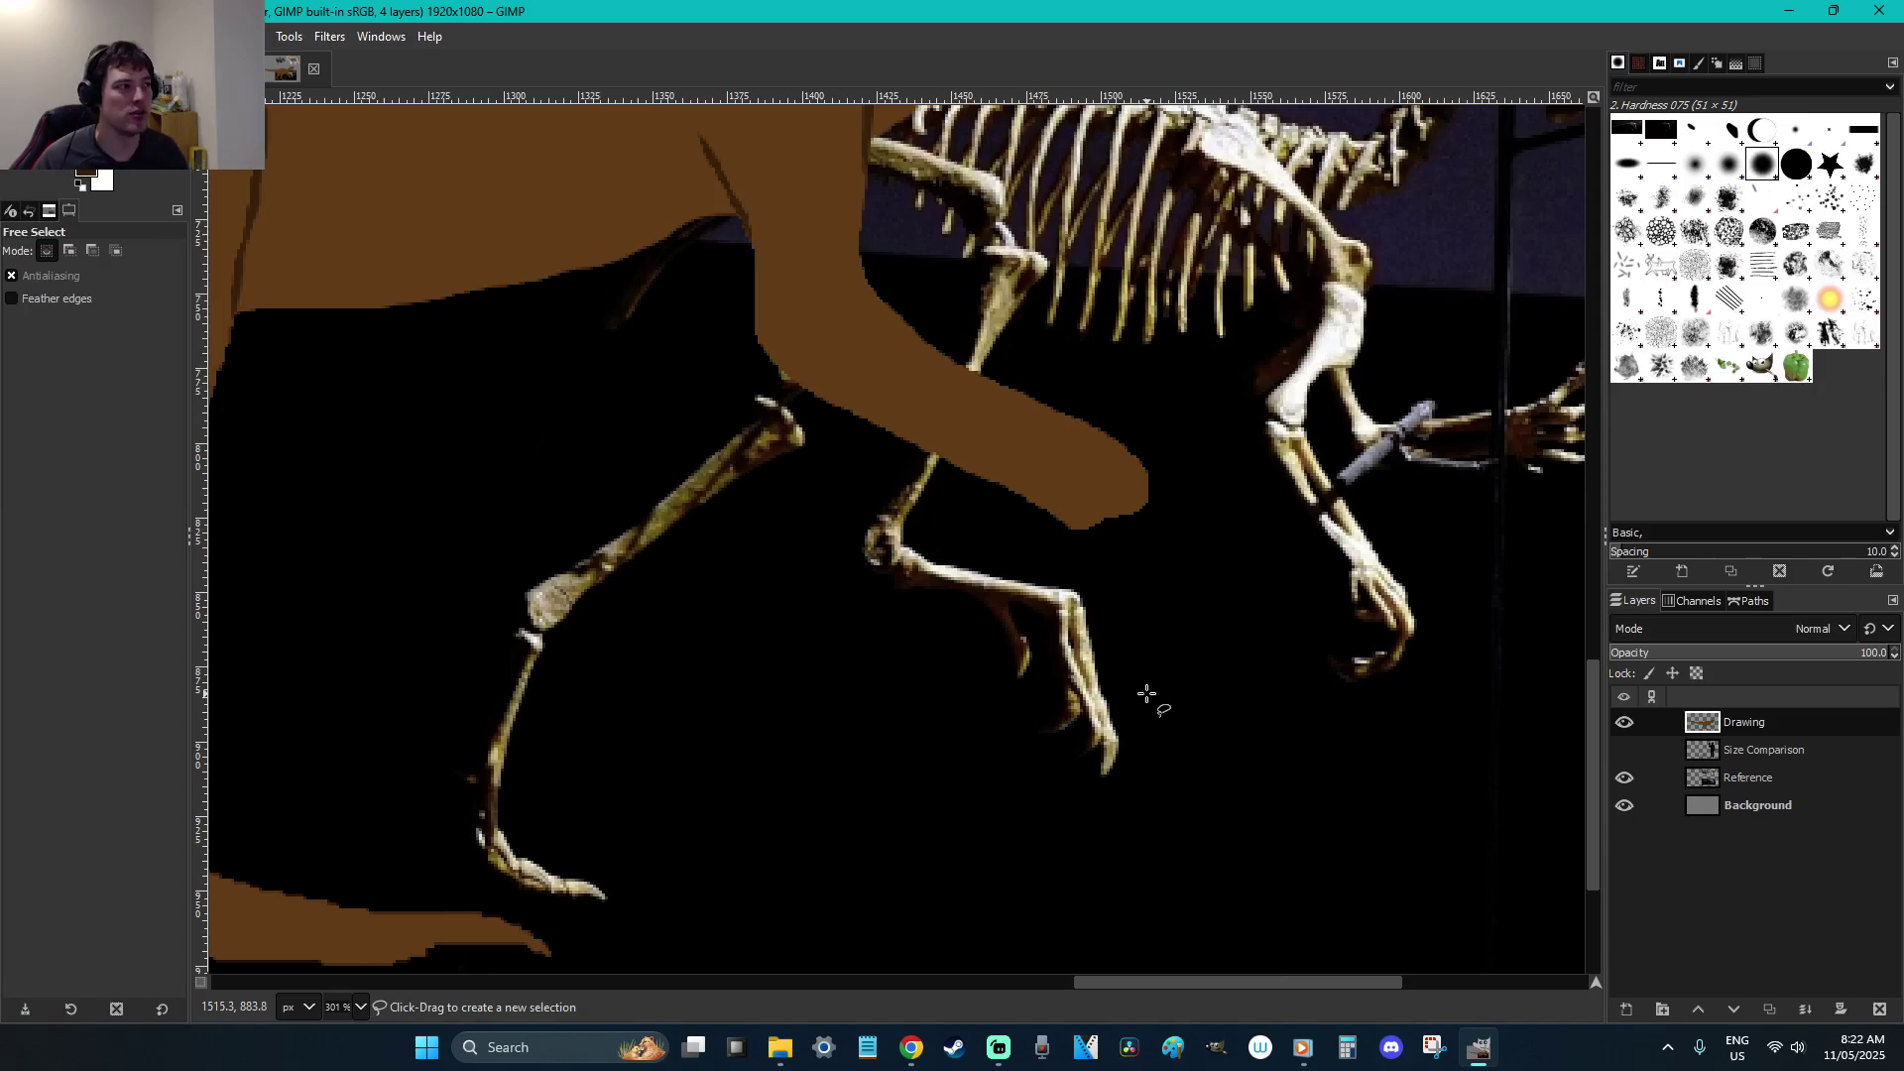
pyautogui.press('o')
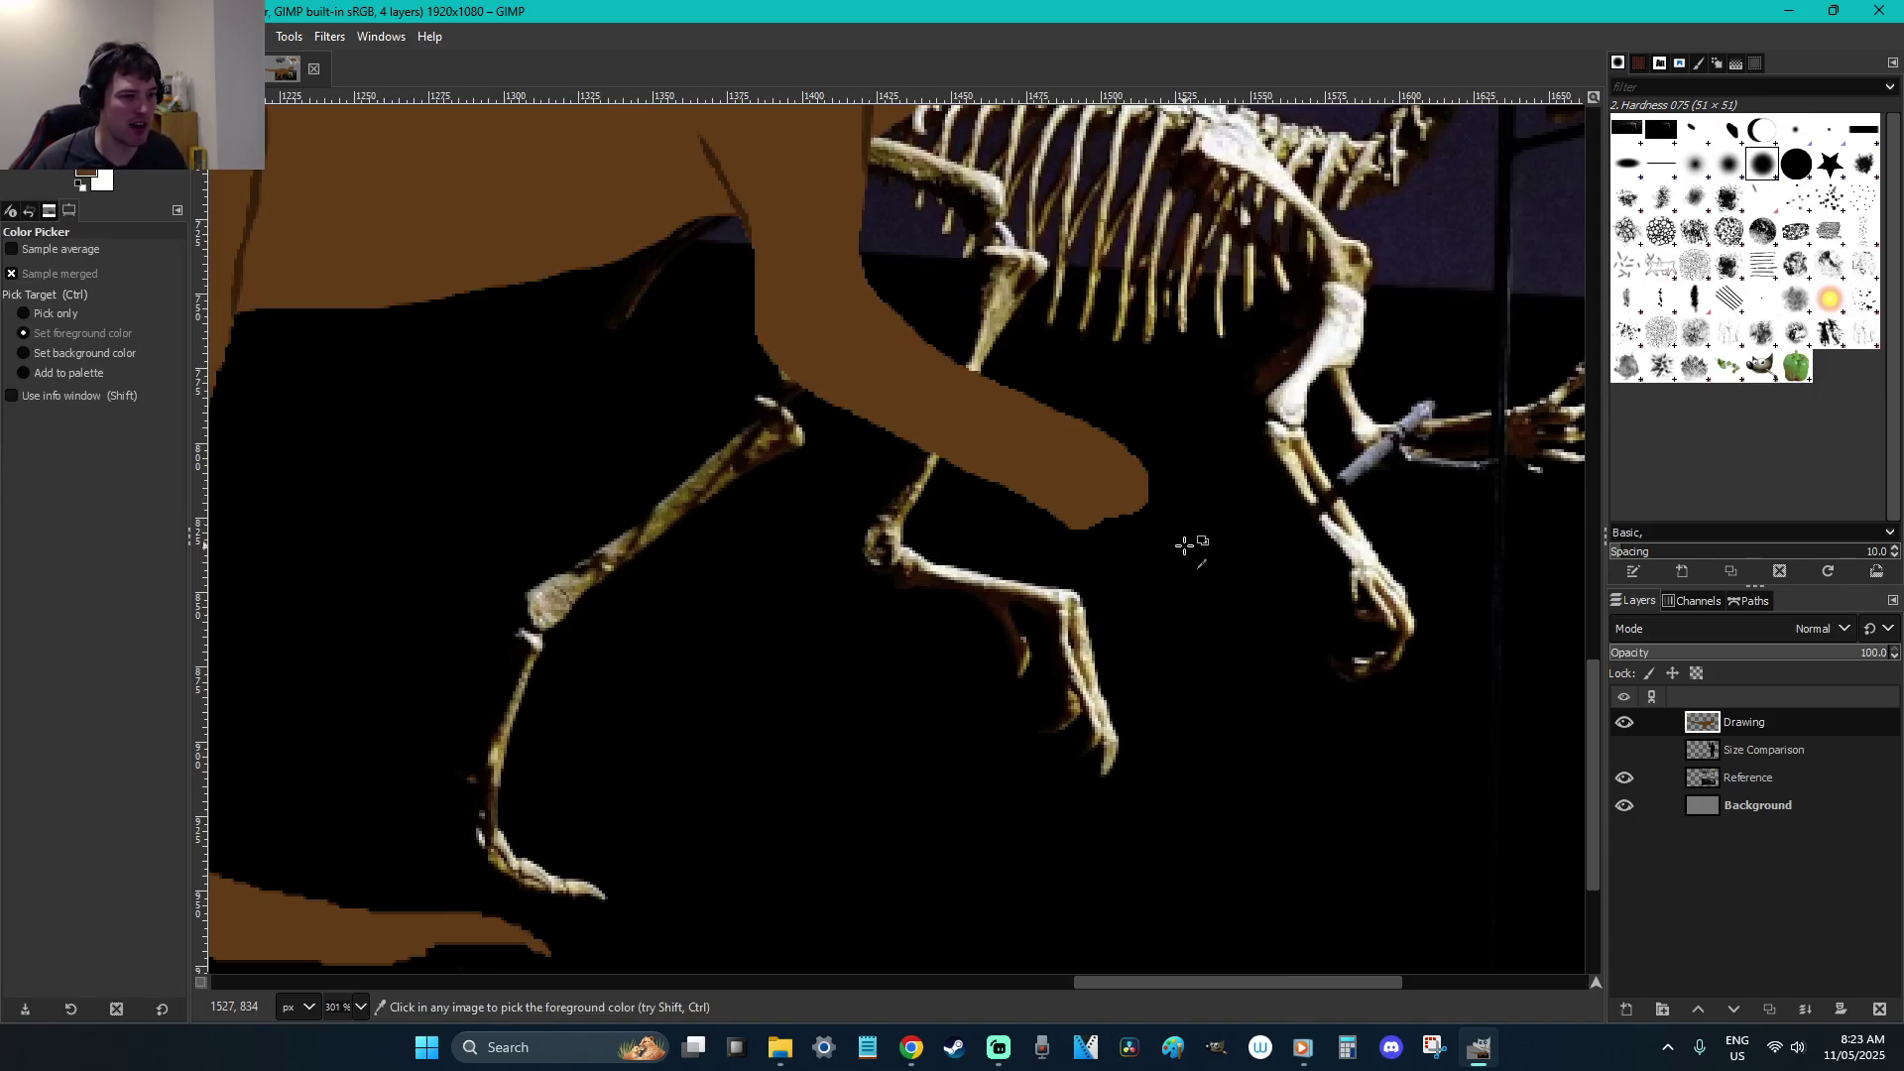
pyautogui.moveTo(1178, 983); pyautogui.dragTo(1243, 982)
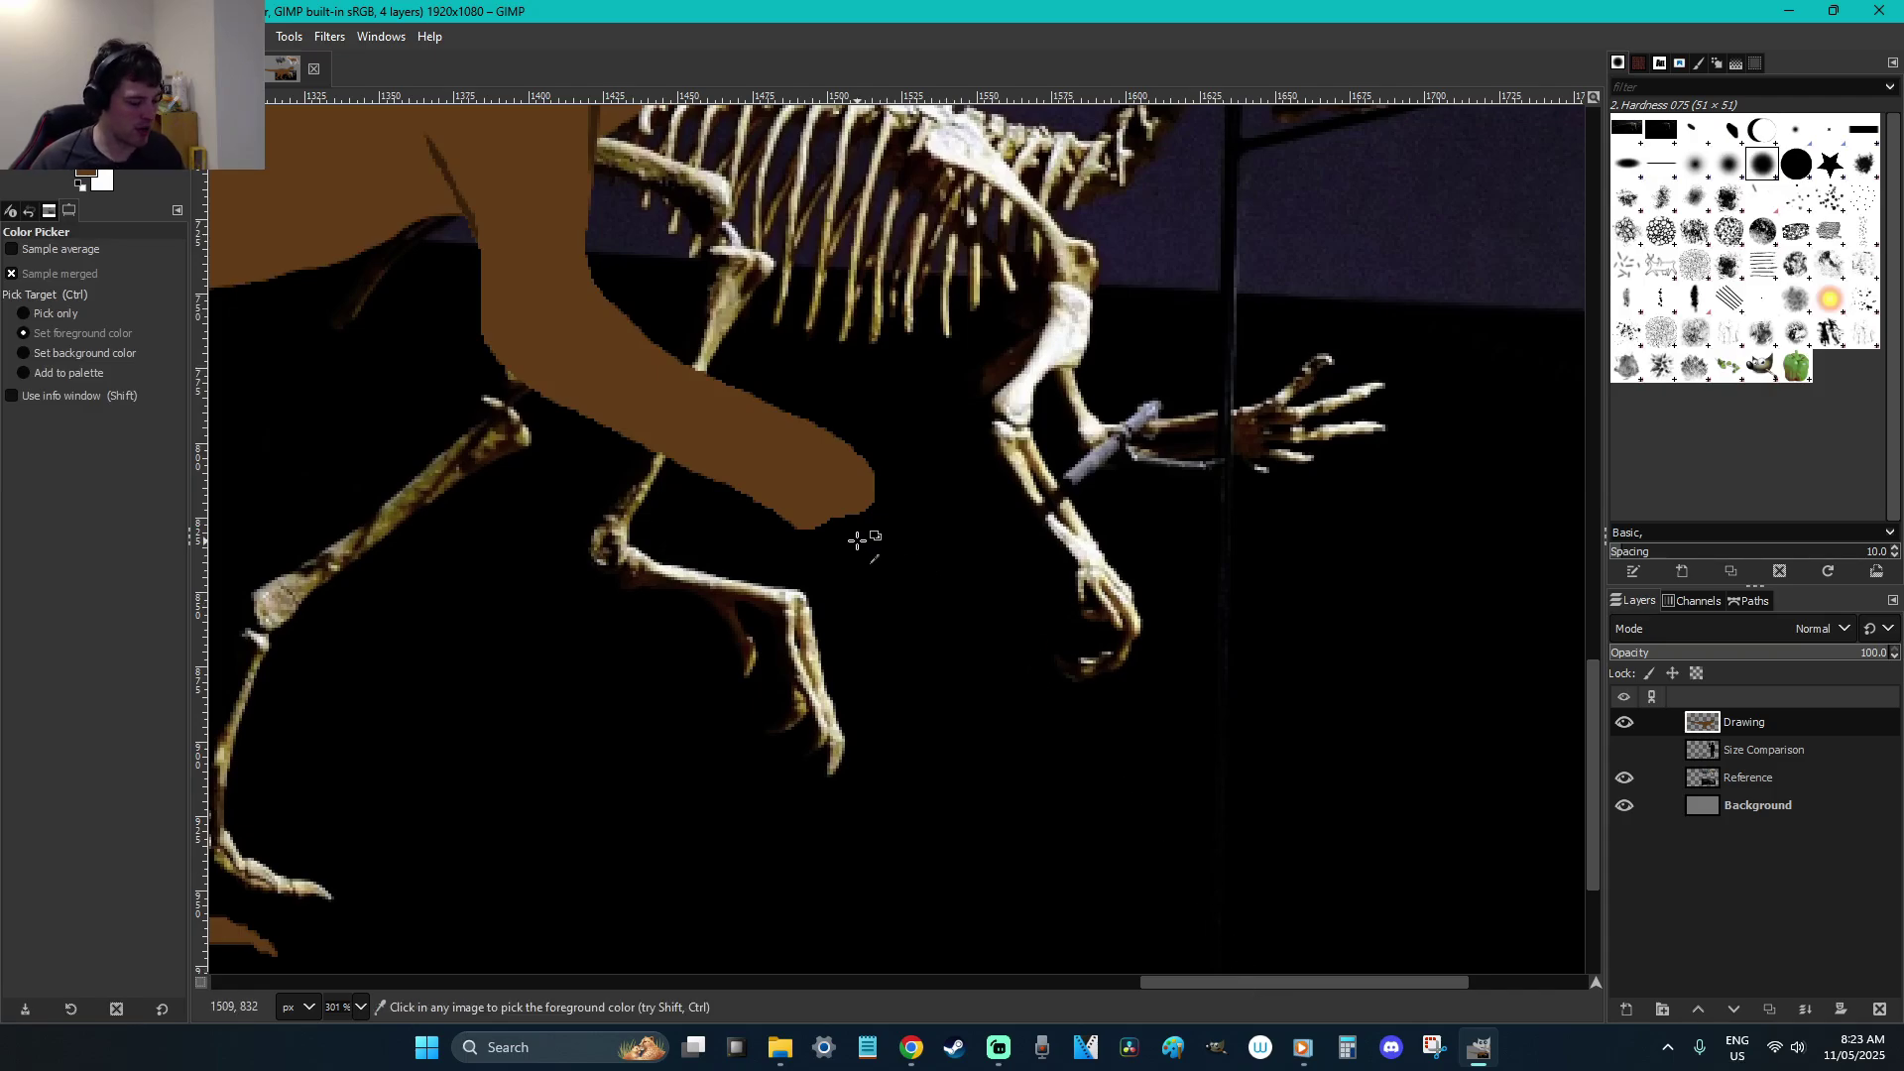
pyautogui.press('f')
pyautogui.moveTo(862, 458)
pyautogui.mouseDown()
pyautogui.moveTo(948, 486)
pyautogui.moveTo(958, 498)
pyautogui.moveTo(859, 485)
pyautogui.moveTo(965, 537)
pyautogui.moveTo(837, 508)
pyautogui.moveTo(916, 566)
pyautogui.moveTo(898, 571)
pyautogui.moveTo(808, 520)
pyautogui.moveTo(843, 573)
pyautogui.moveTo(775, 508)
pyautogui.moveTo(773, 538)
pyautogui.moveTo(758, 490)
pyautogui.mouseUp()
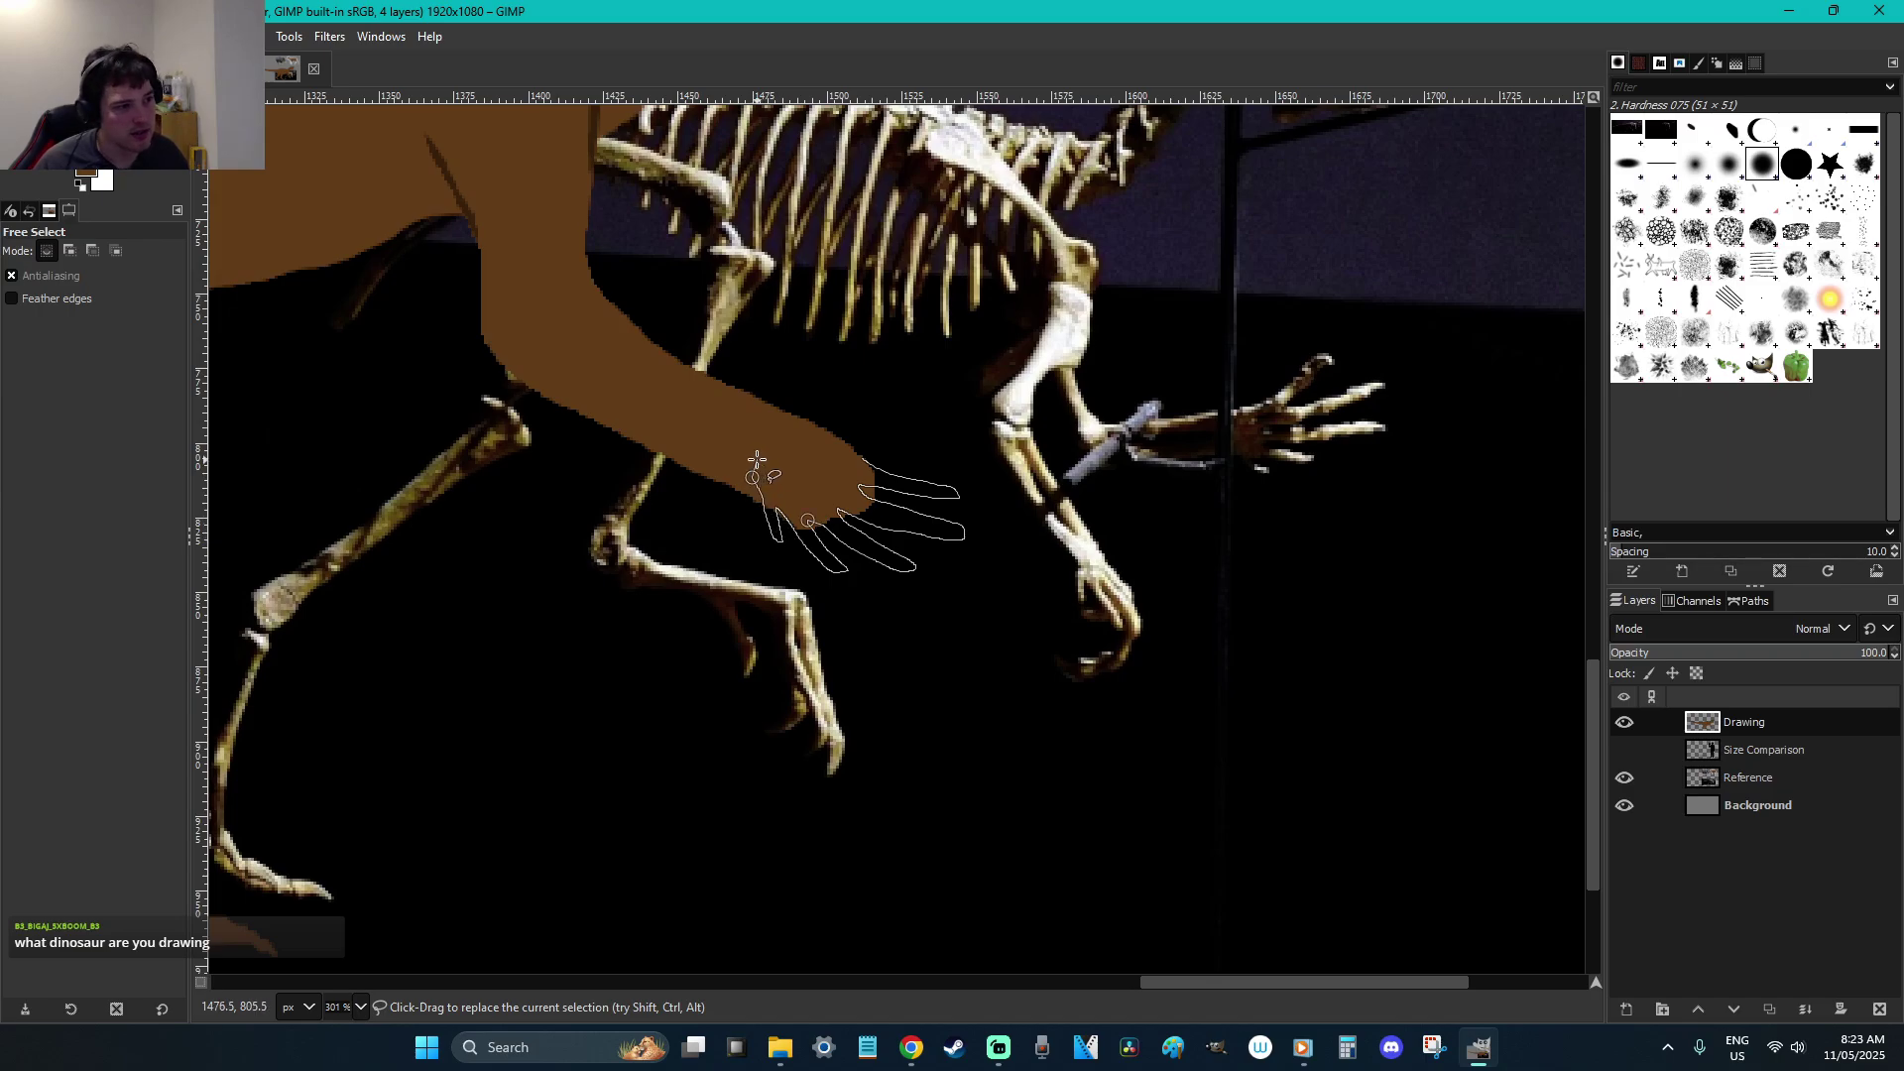
pyautogui.press('Return')
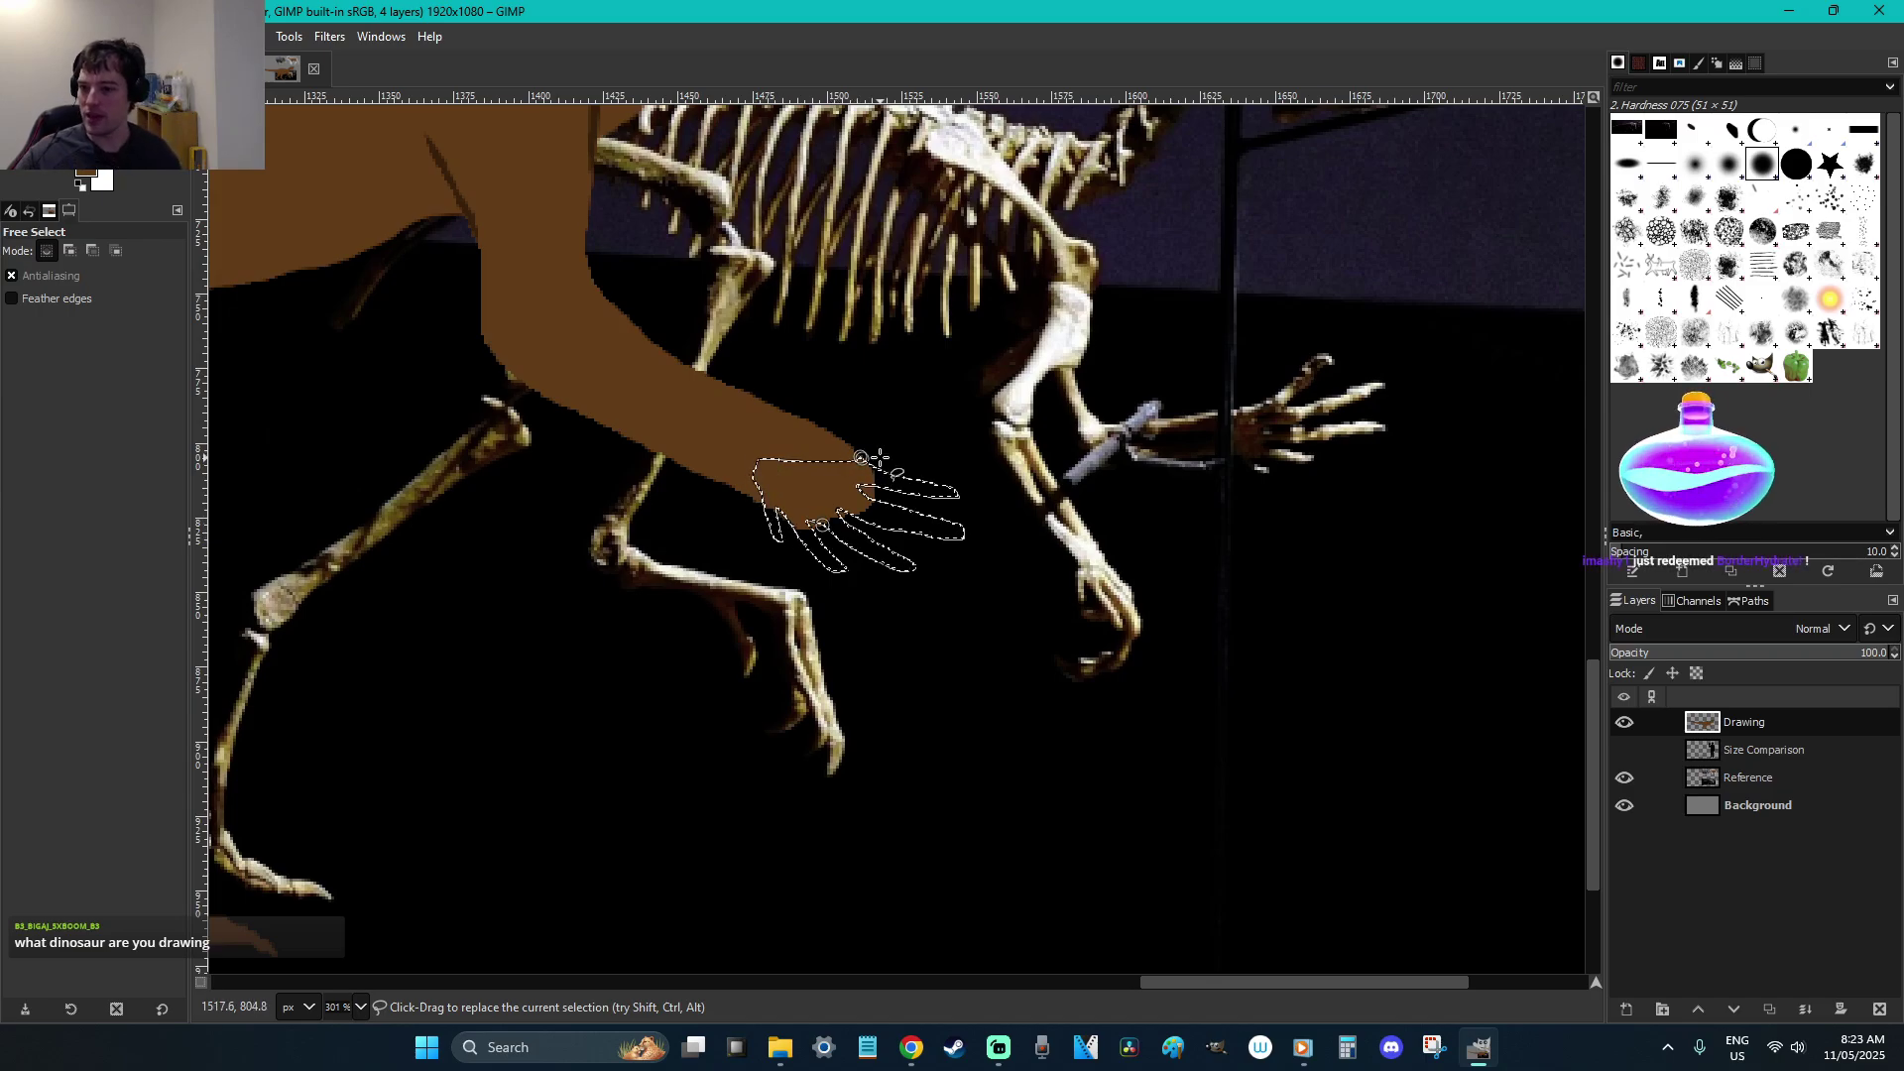
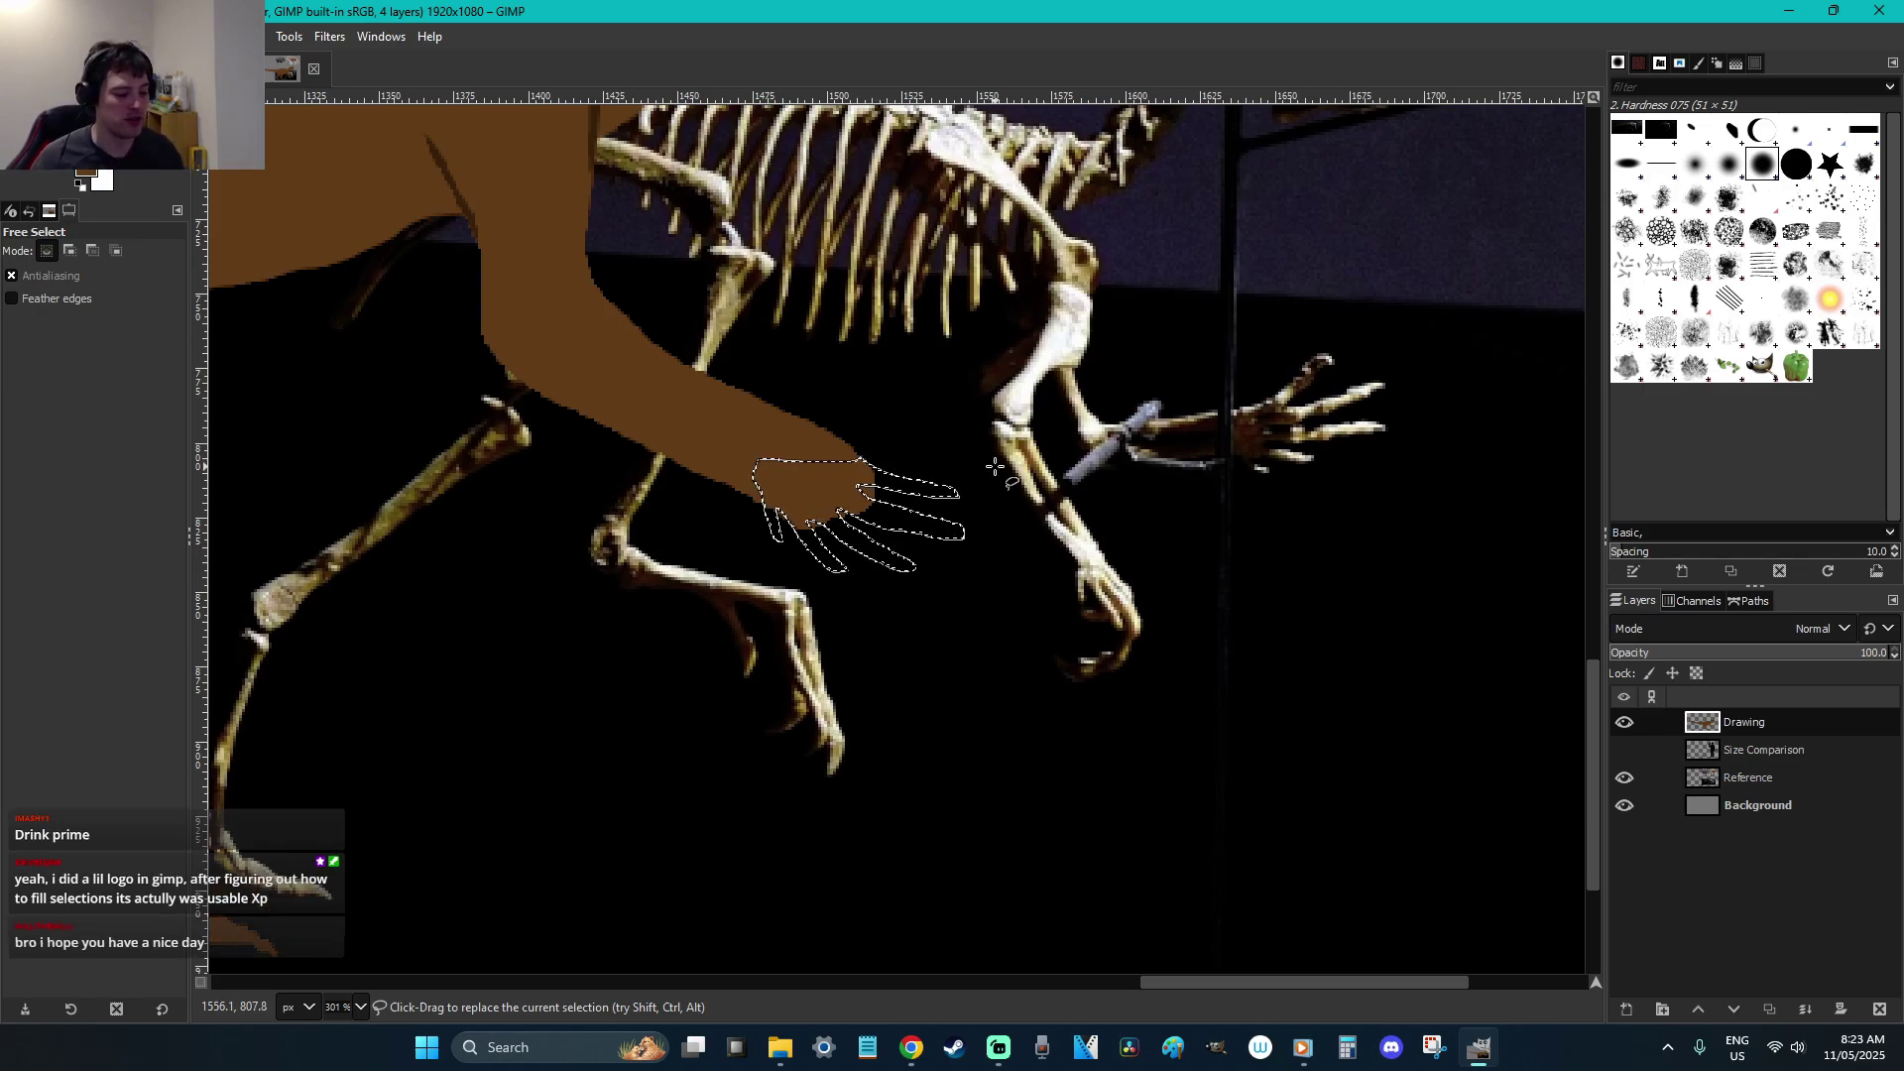
# Switch to the Heterodontosaurus Wikipedia article in the browser, examine the skull cast and diagram in Skull and dentition, and return to GIMP
pyautogui.hotkey('shift', 'b')
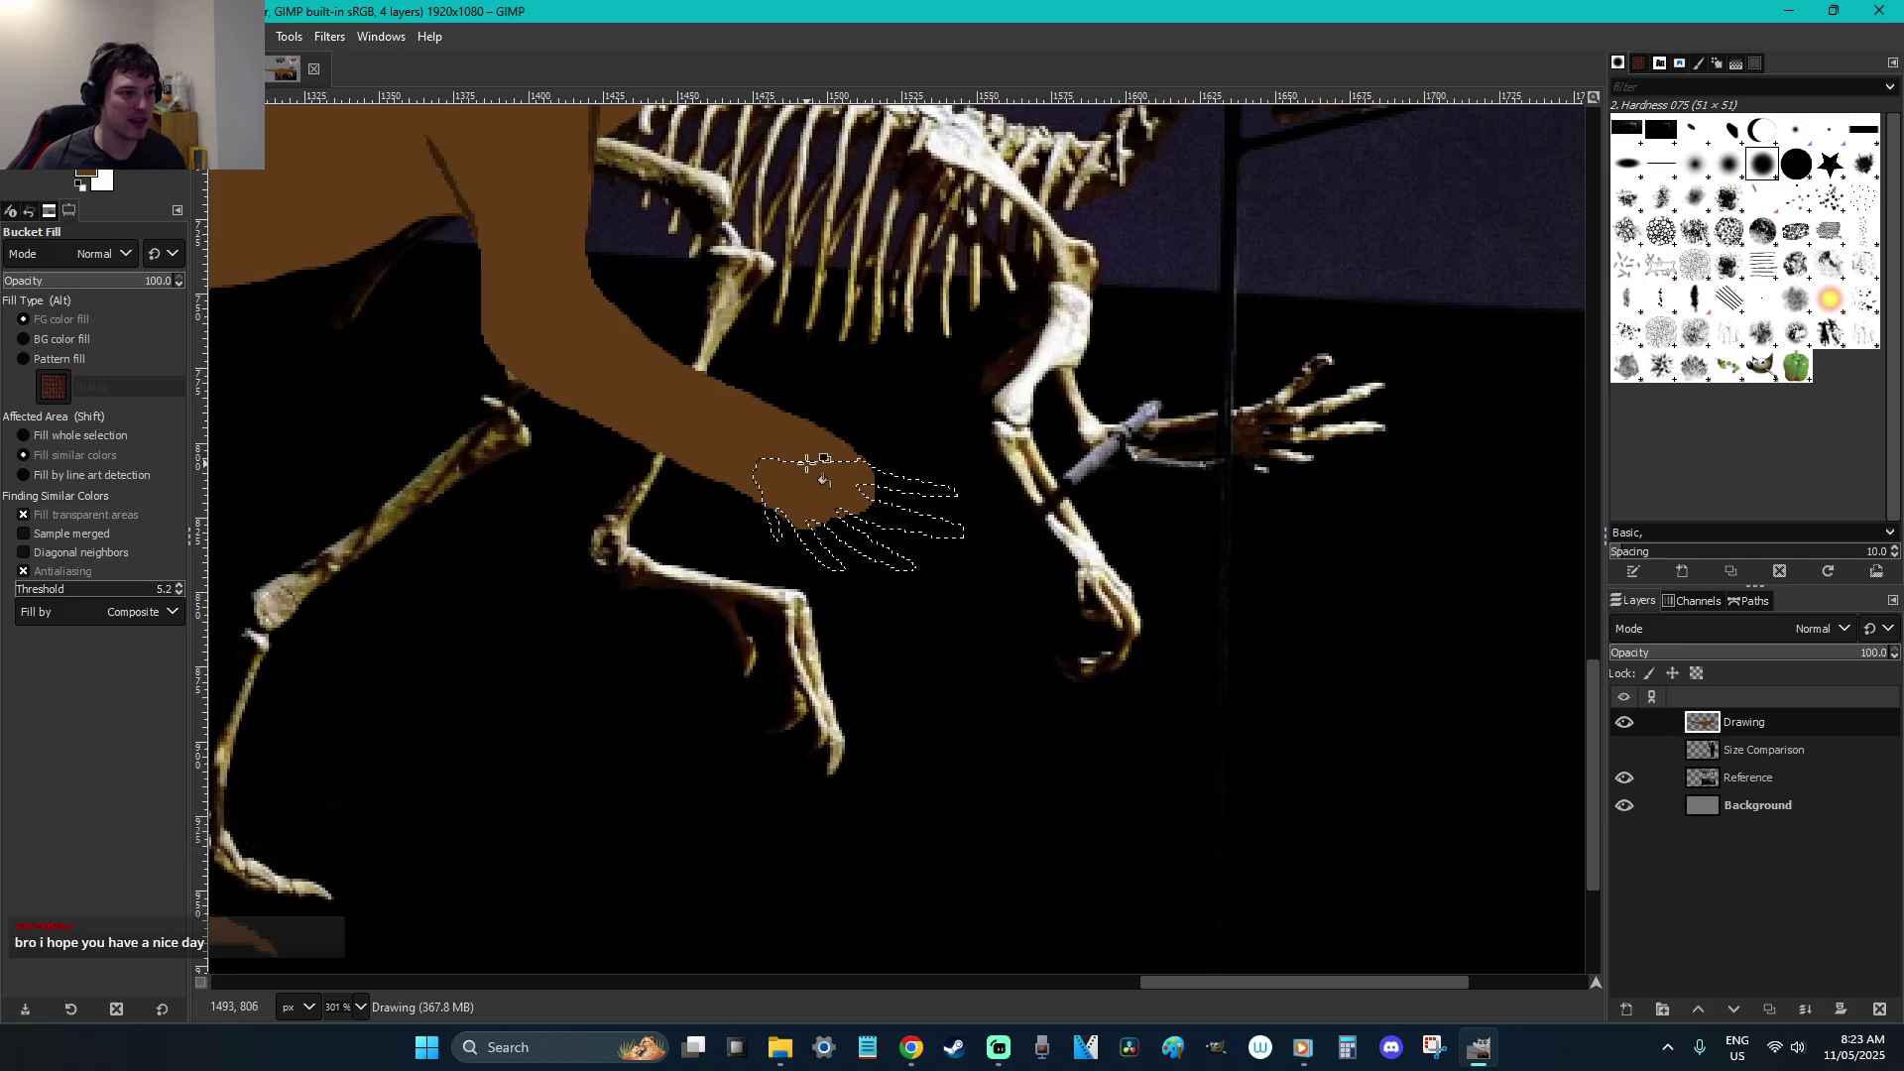
pyautogui.press('p')
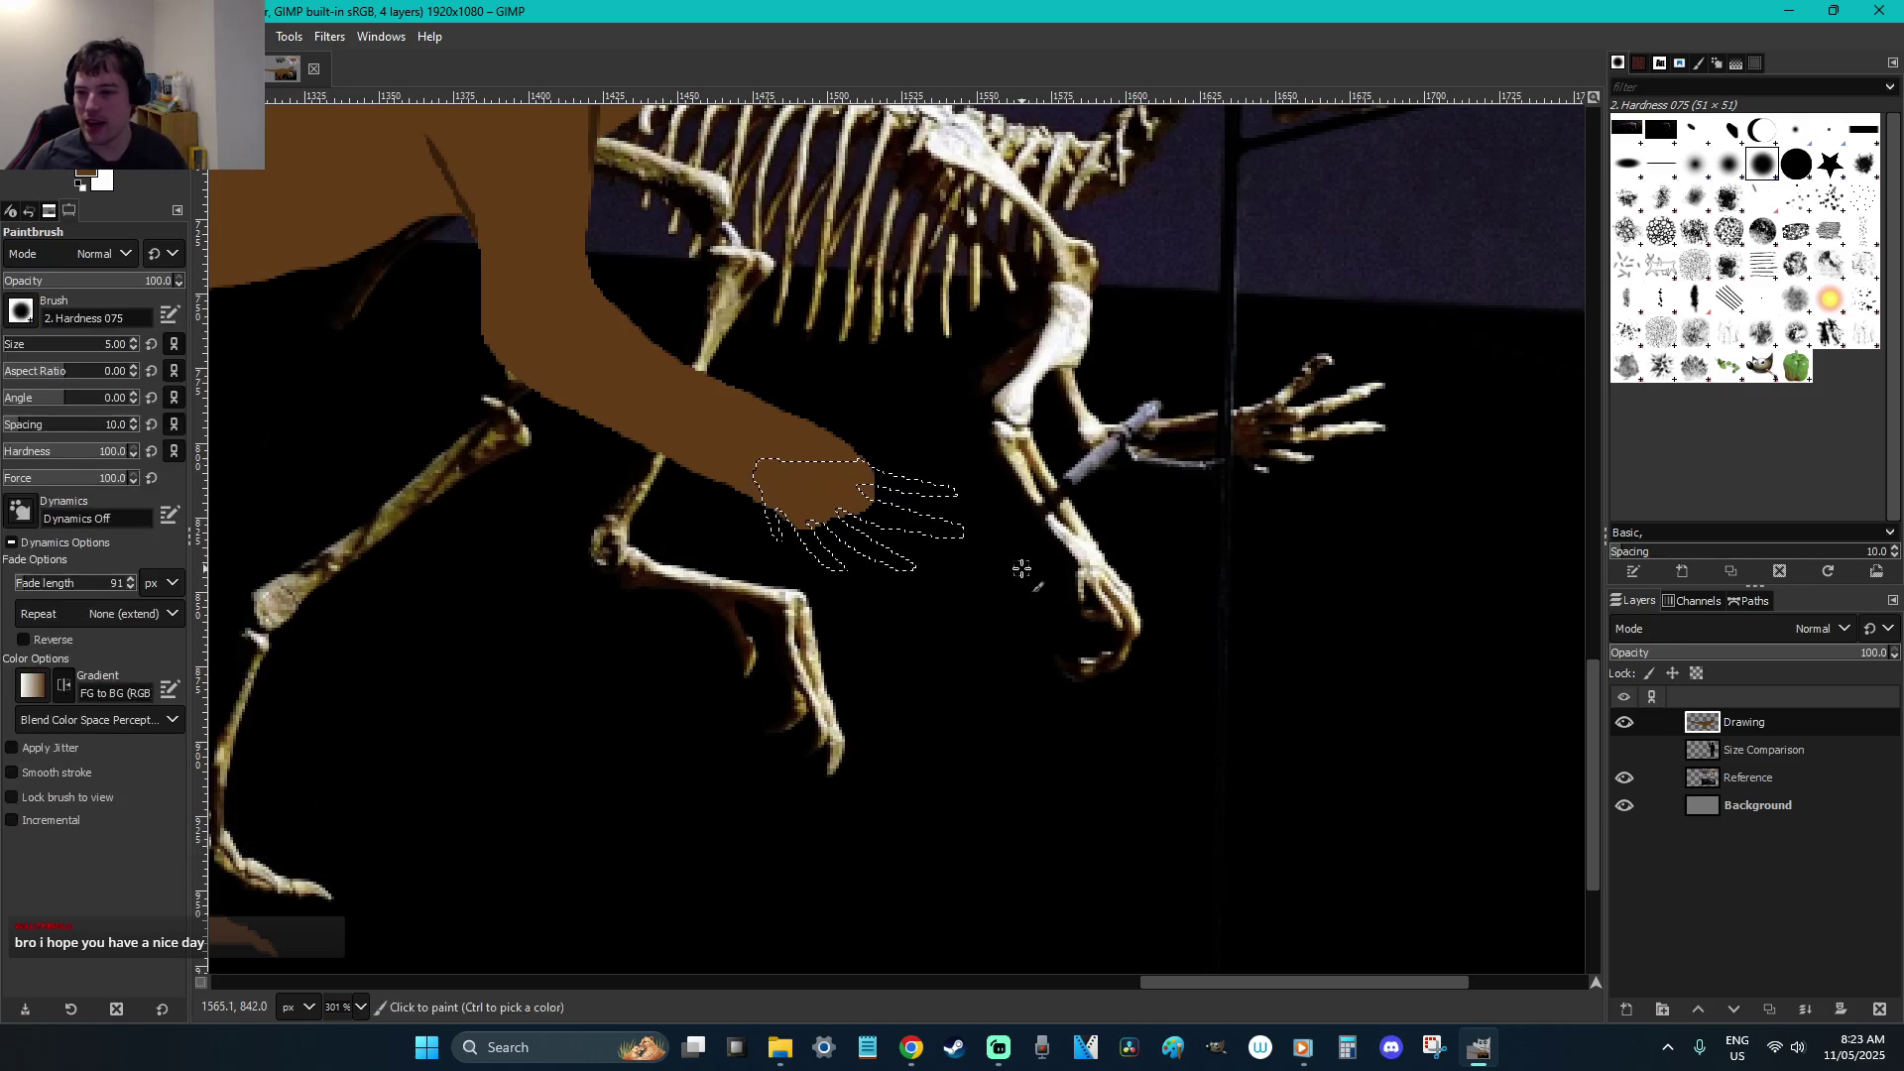
pyautogui.hotkey('alt', 'Tab')
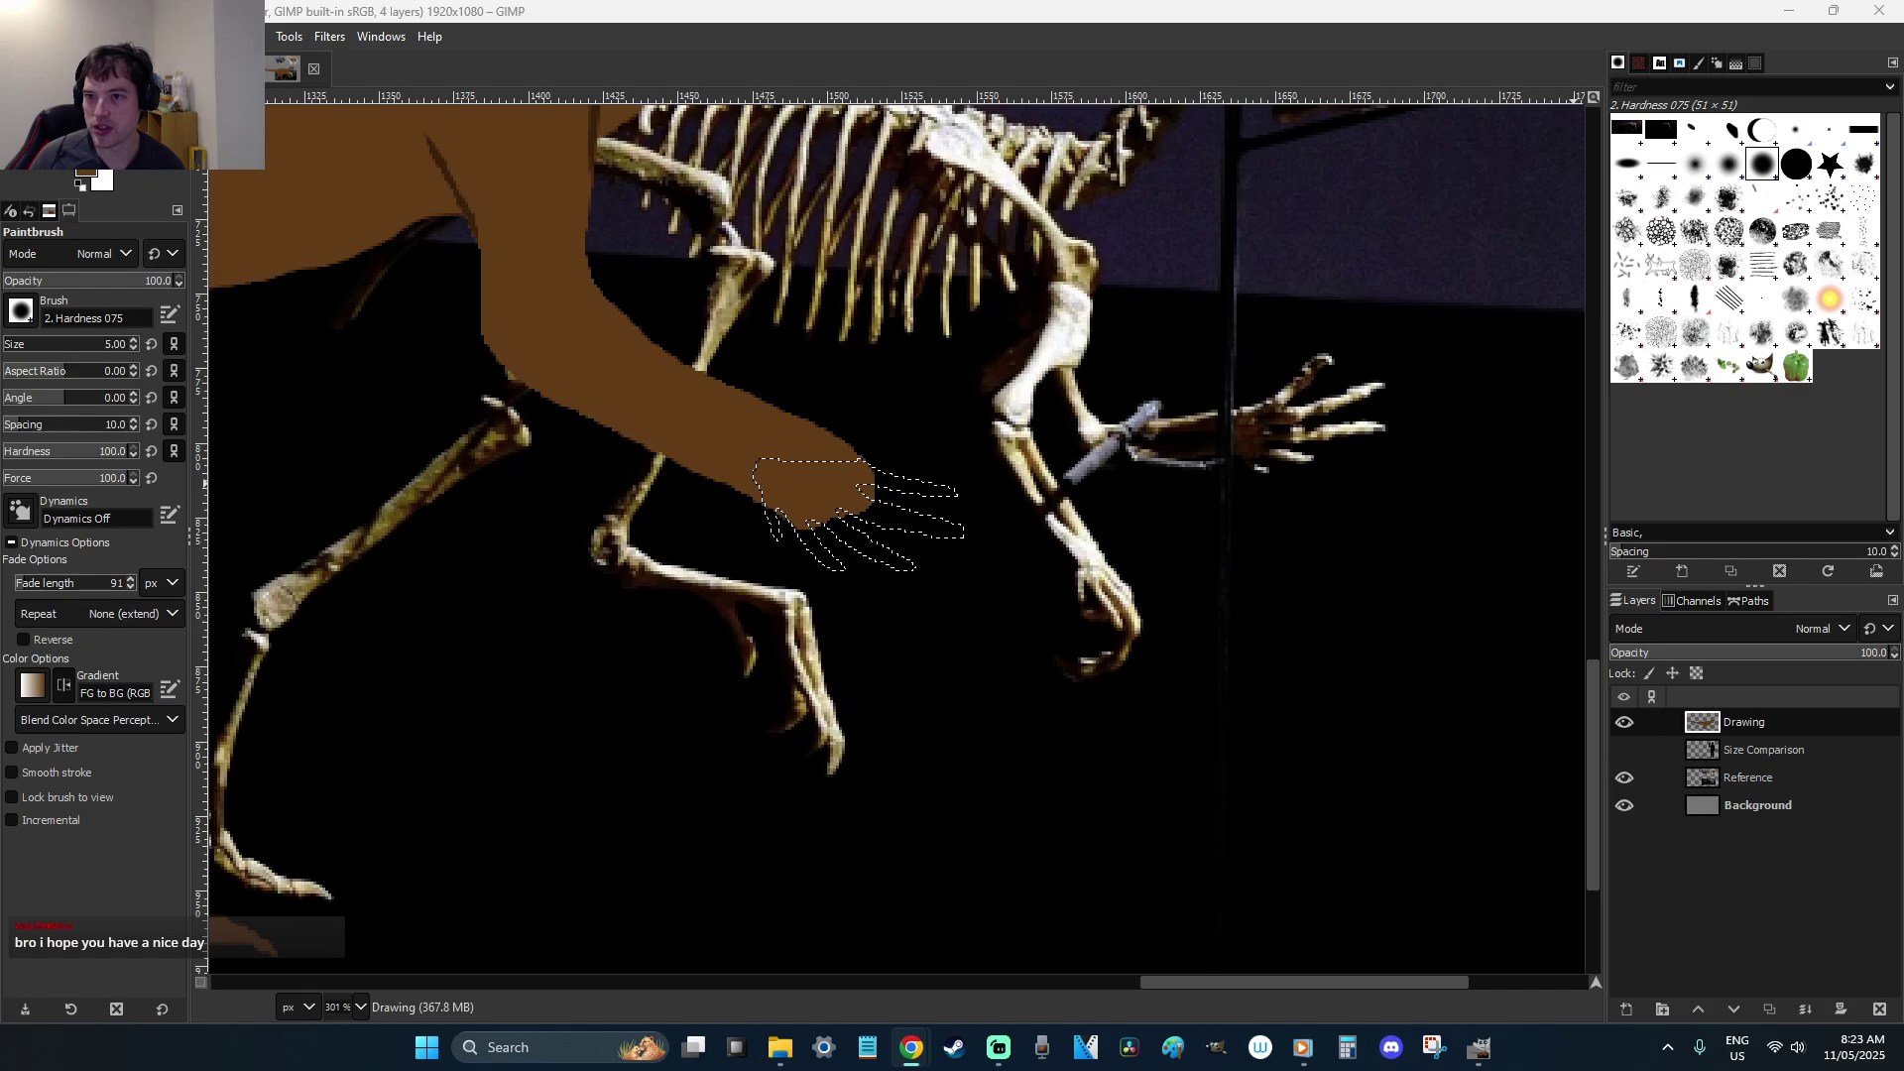
pyautogui.hotkey('alt', 'Tab')
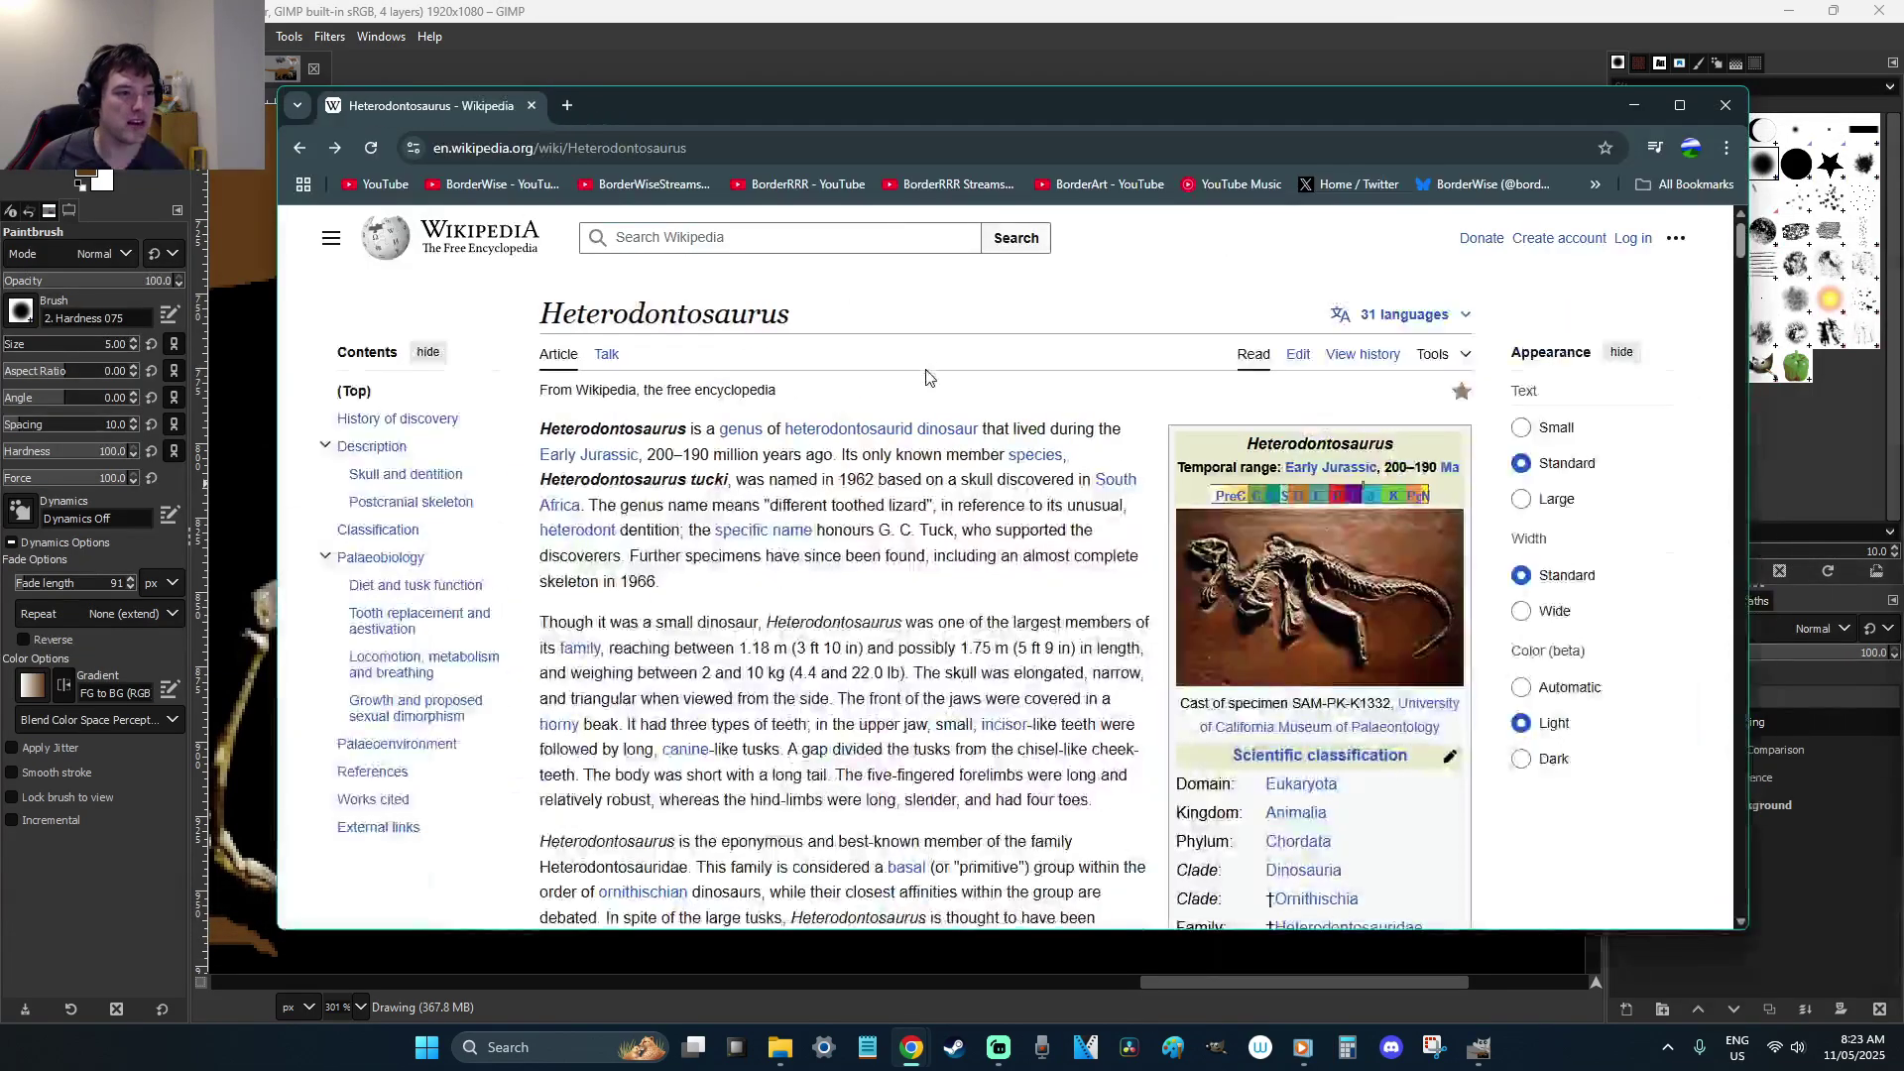
pyautogui.scroll(-1, 885, 490)
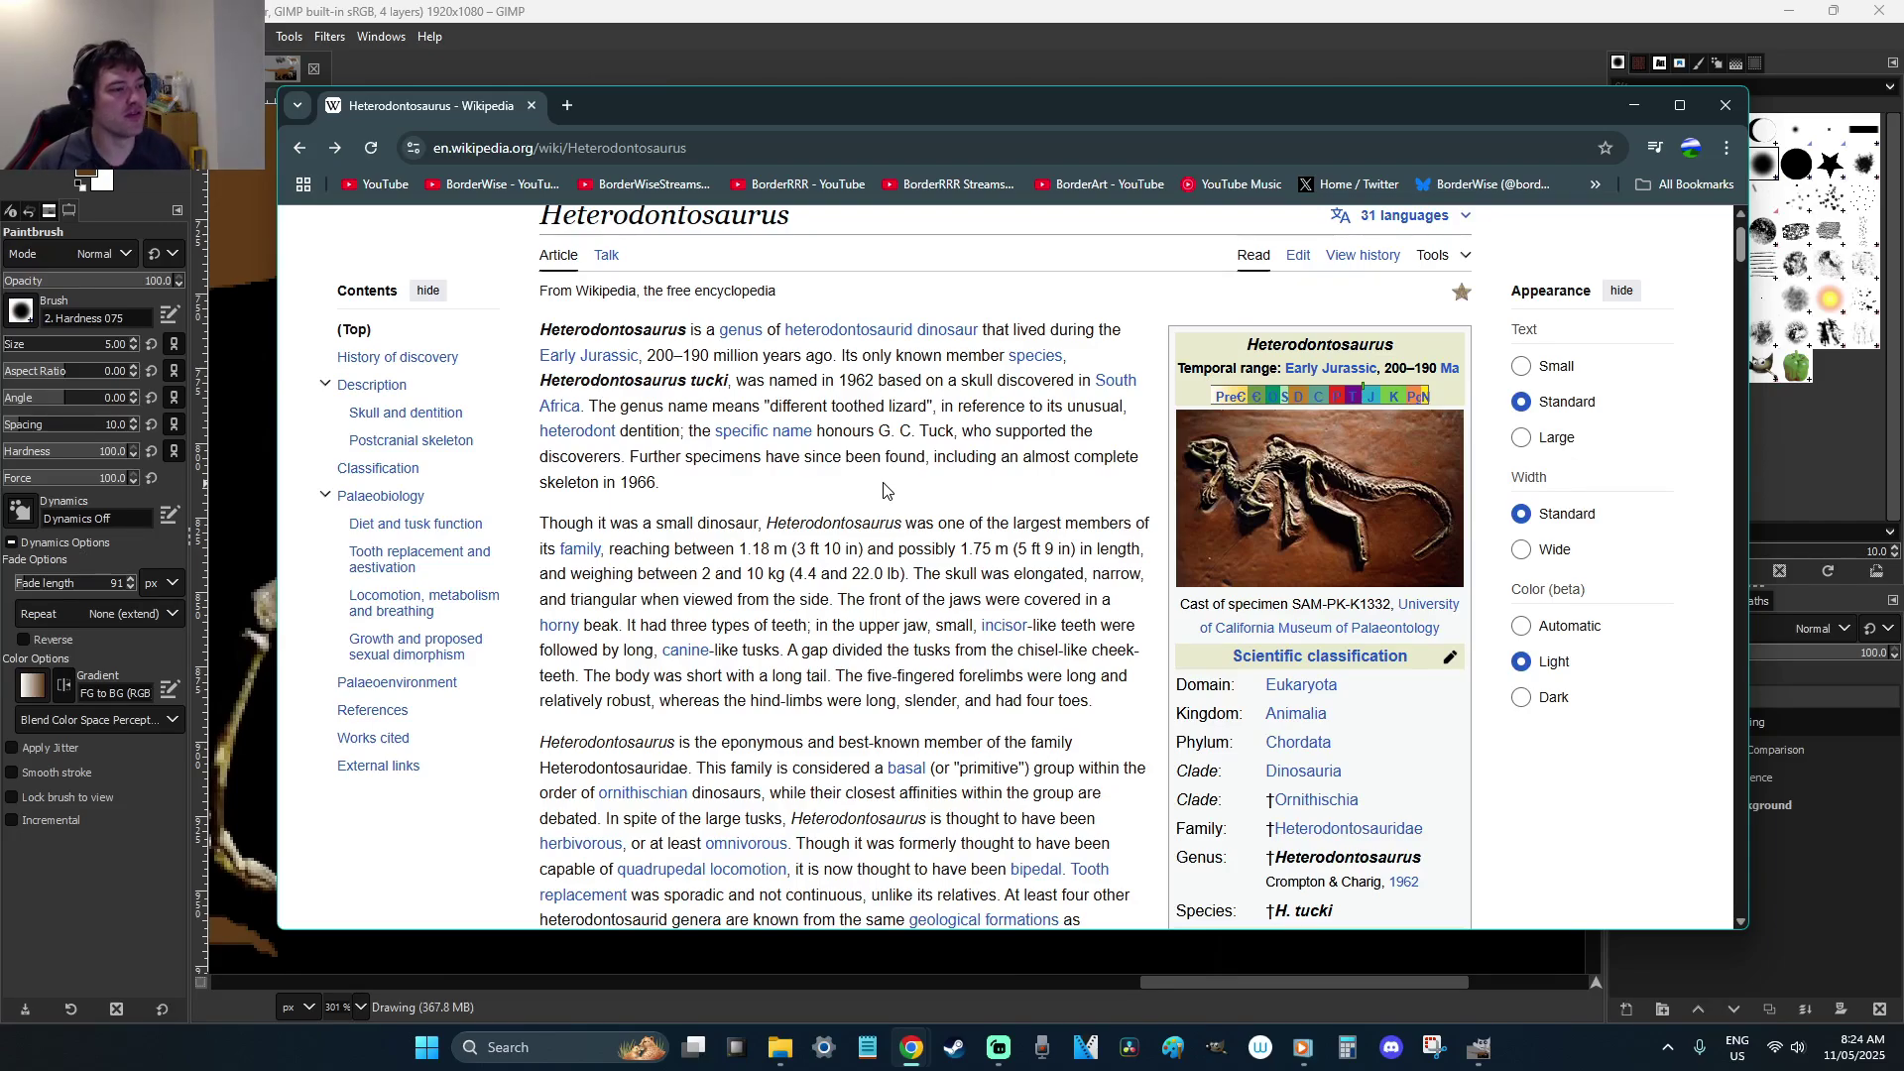
pyautogui.scroll(1, 886, 490)
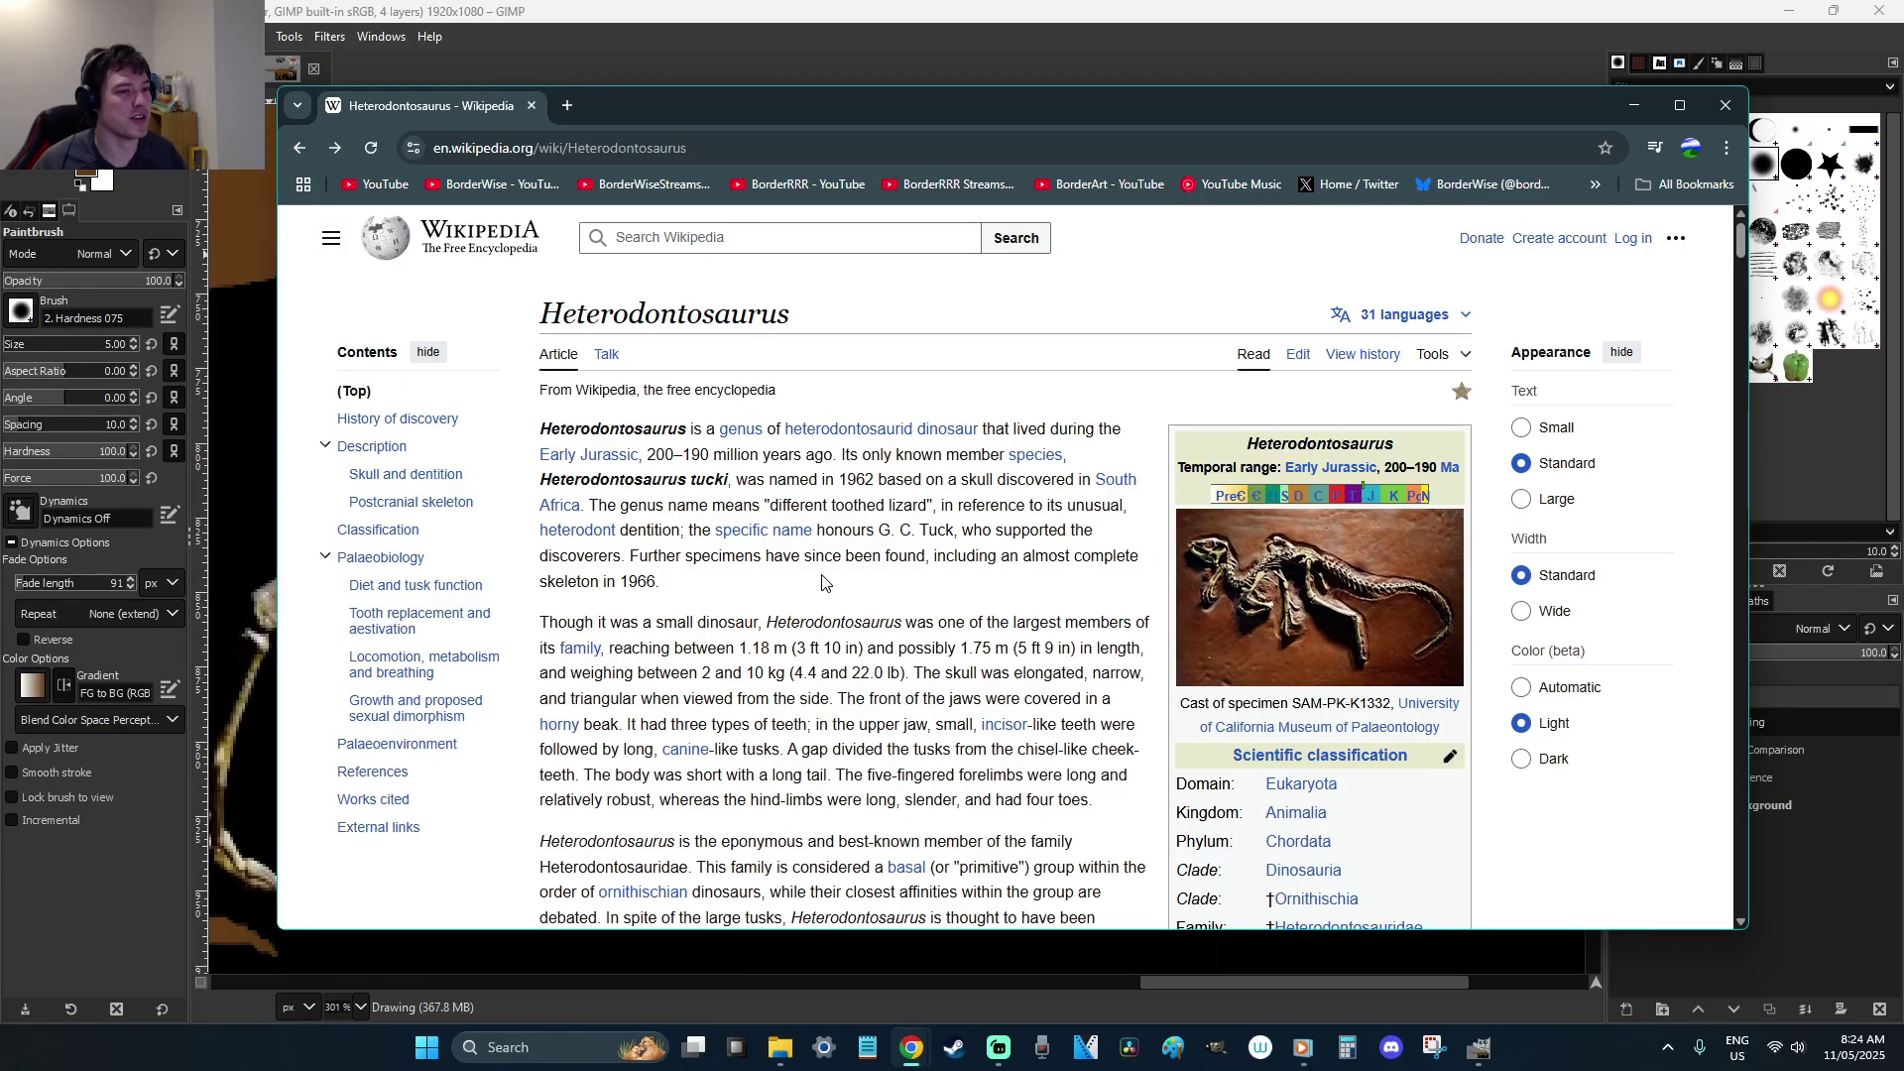
pyautogui.scroll(-15, 822, 582)
pyautogui.scroll(-7, 944, 504)
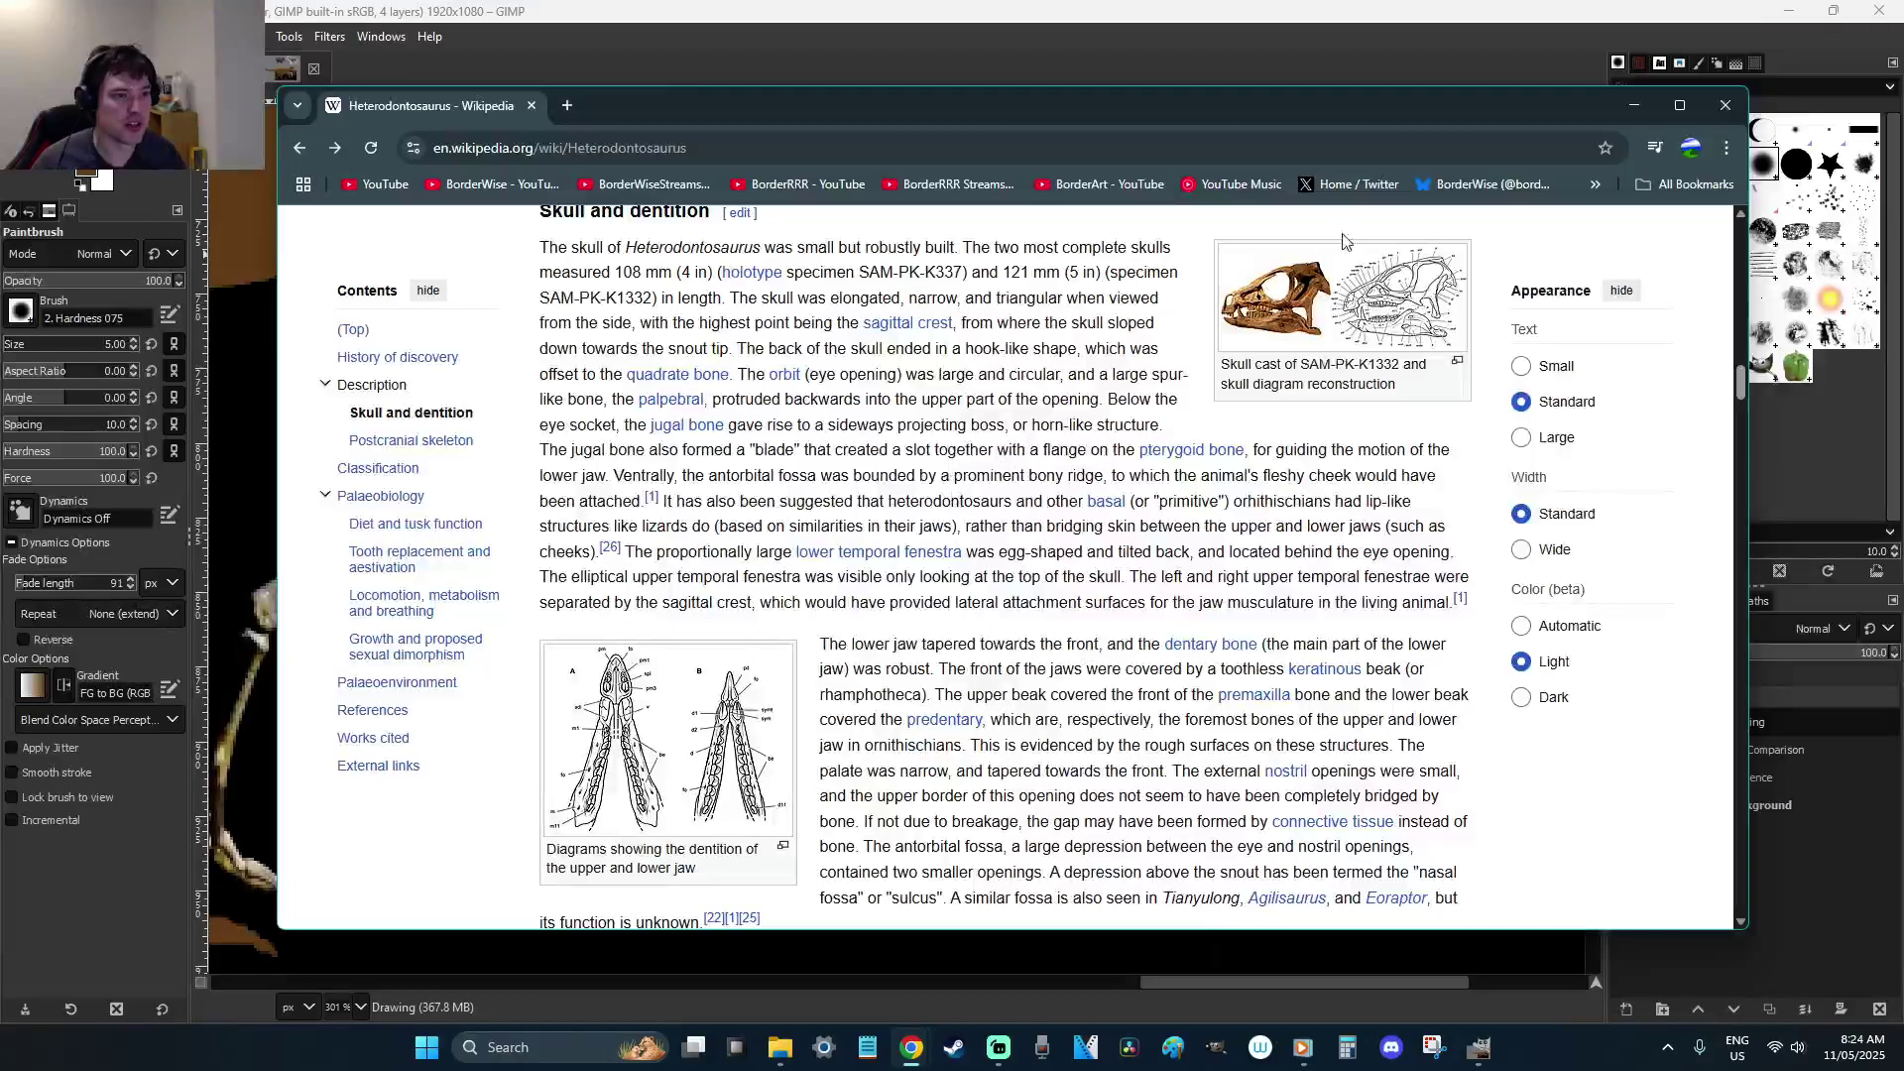
pyautogui.click(1309, 282)
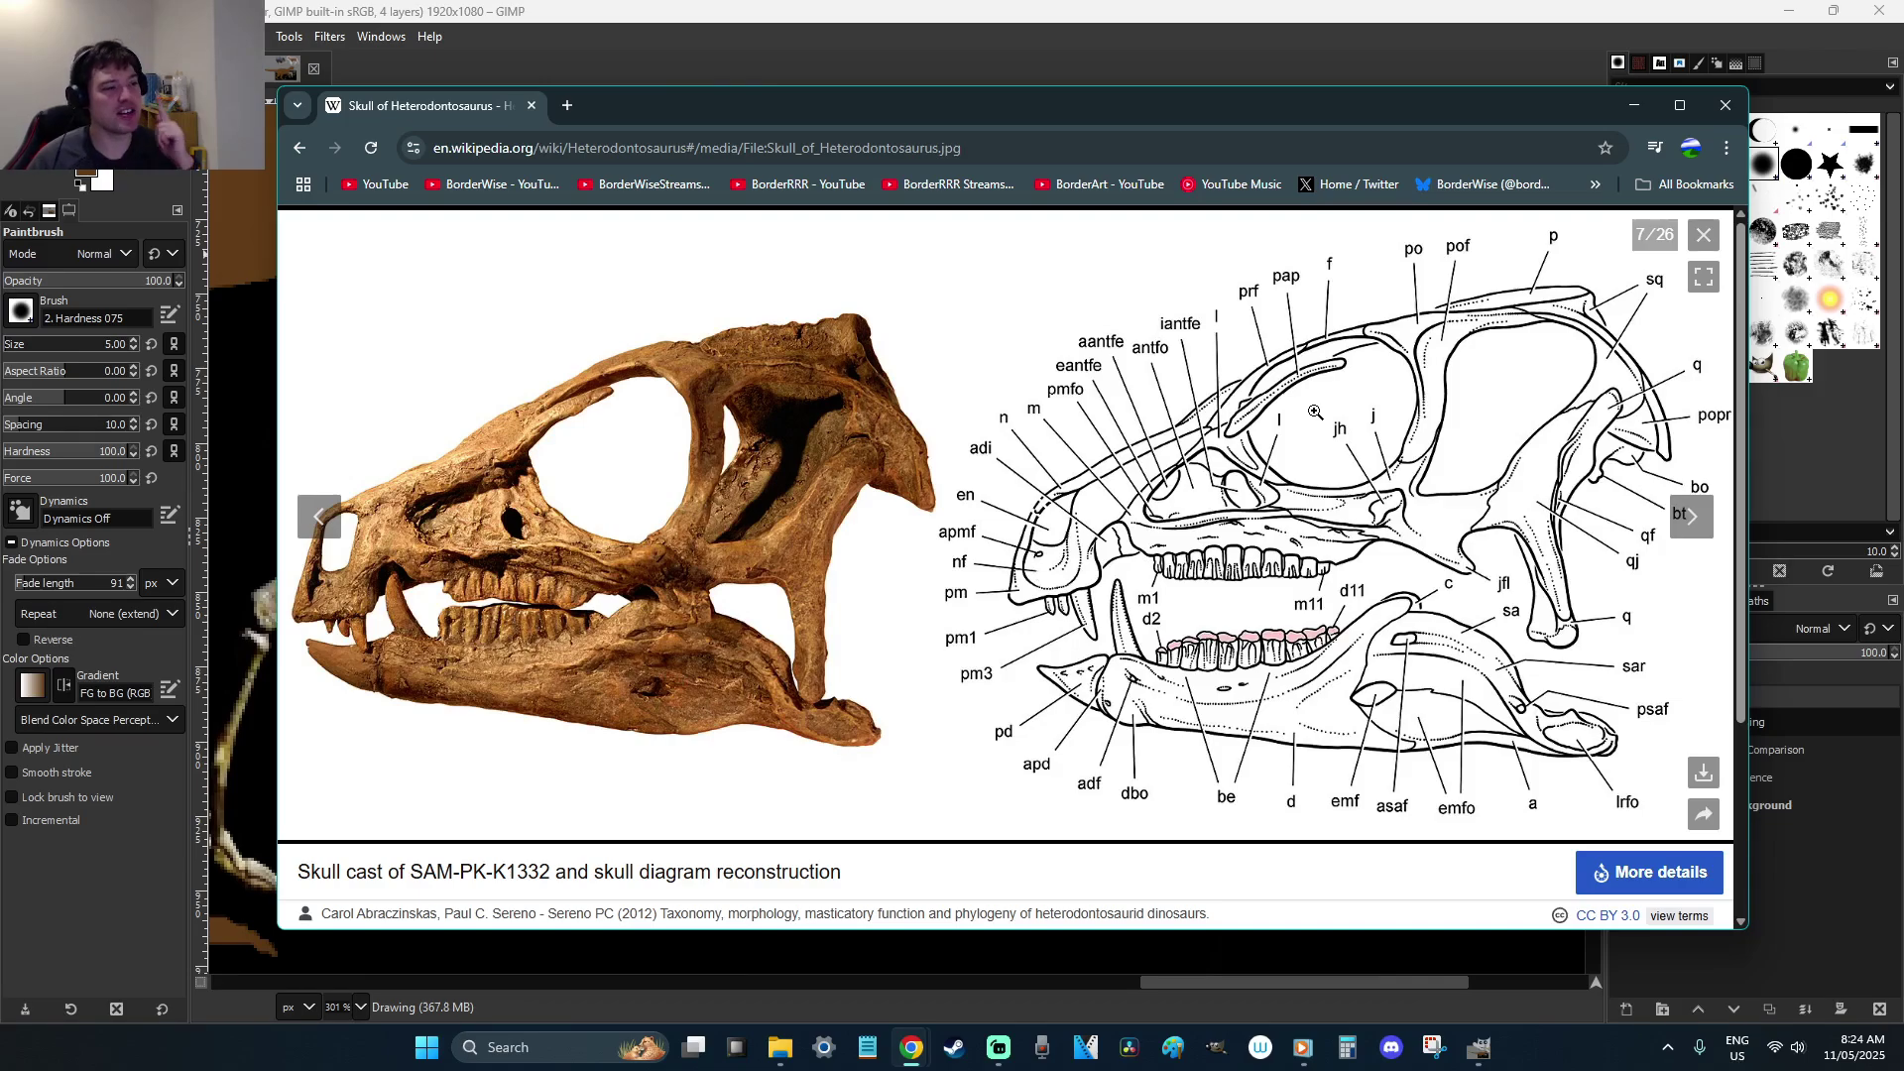
pyautogui.click(1704, 235)
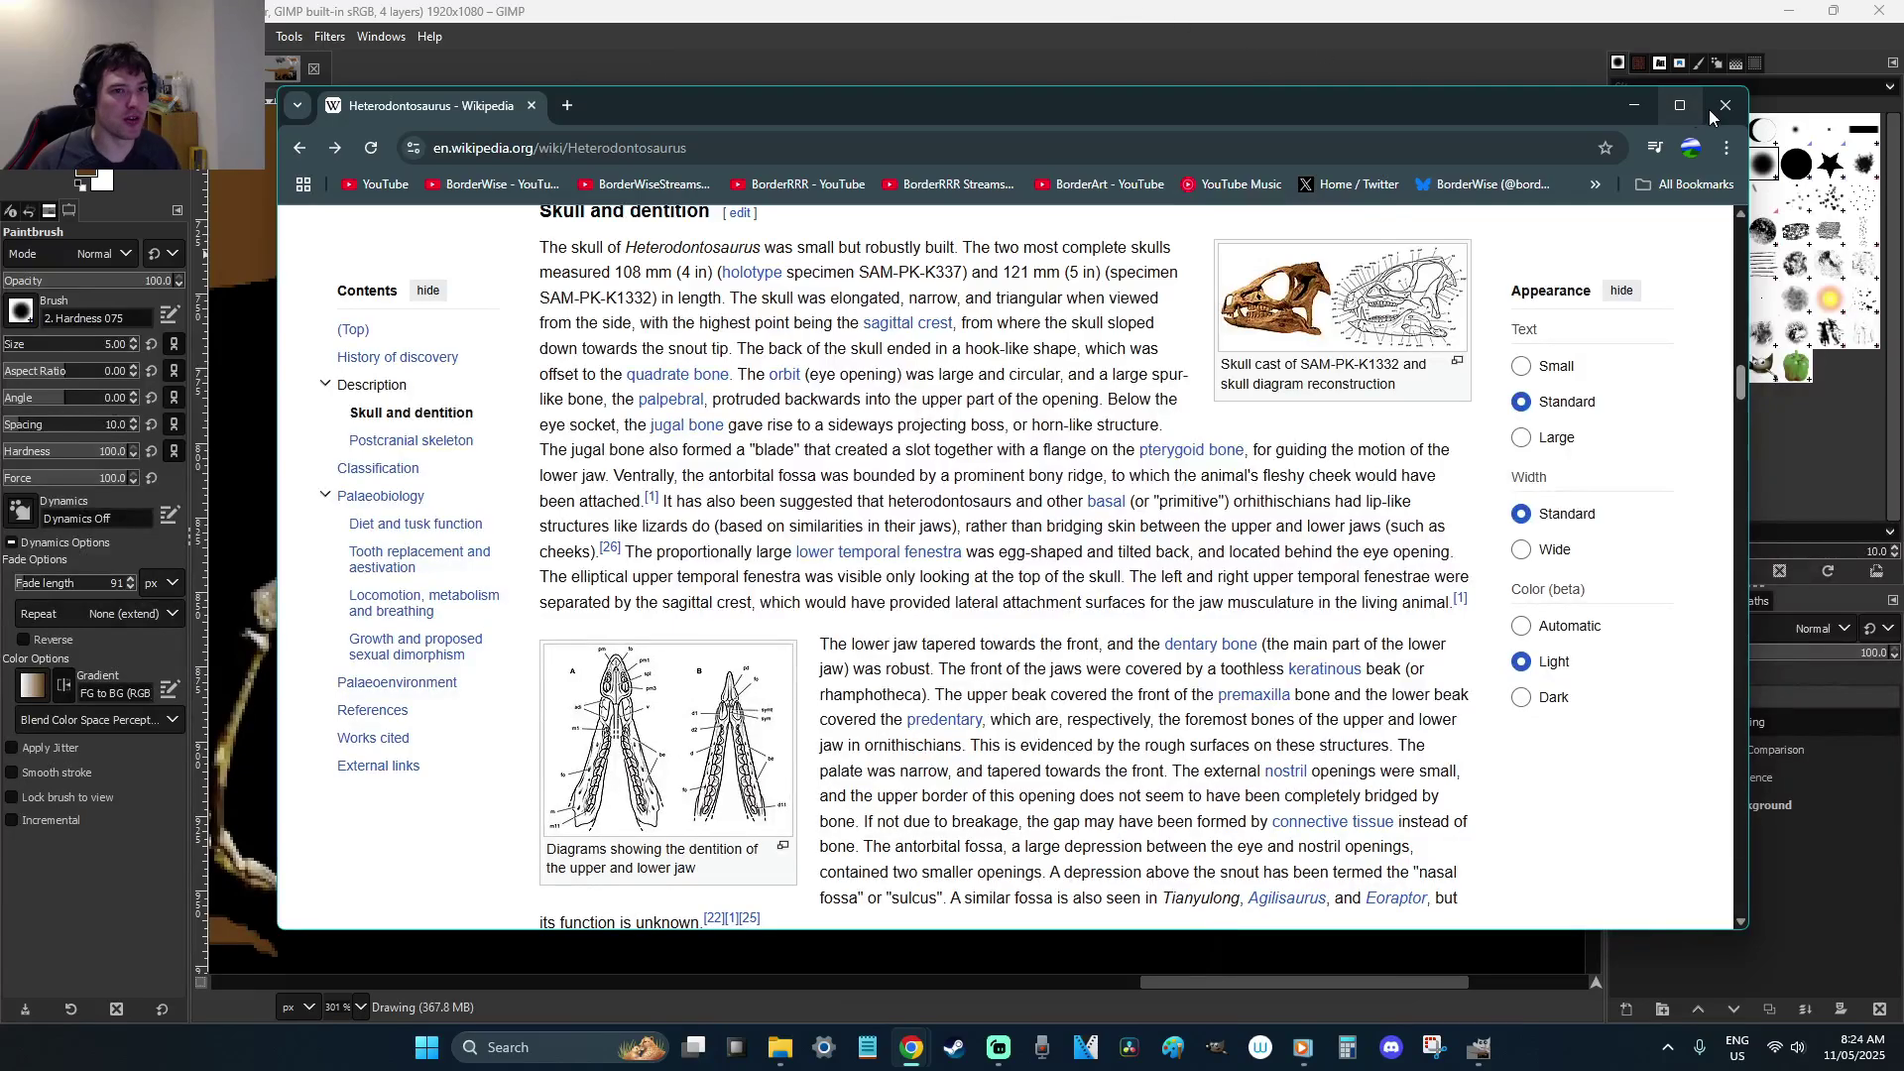
pyautogui.click(1635, 105)
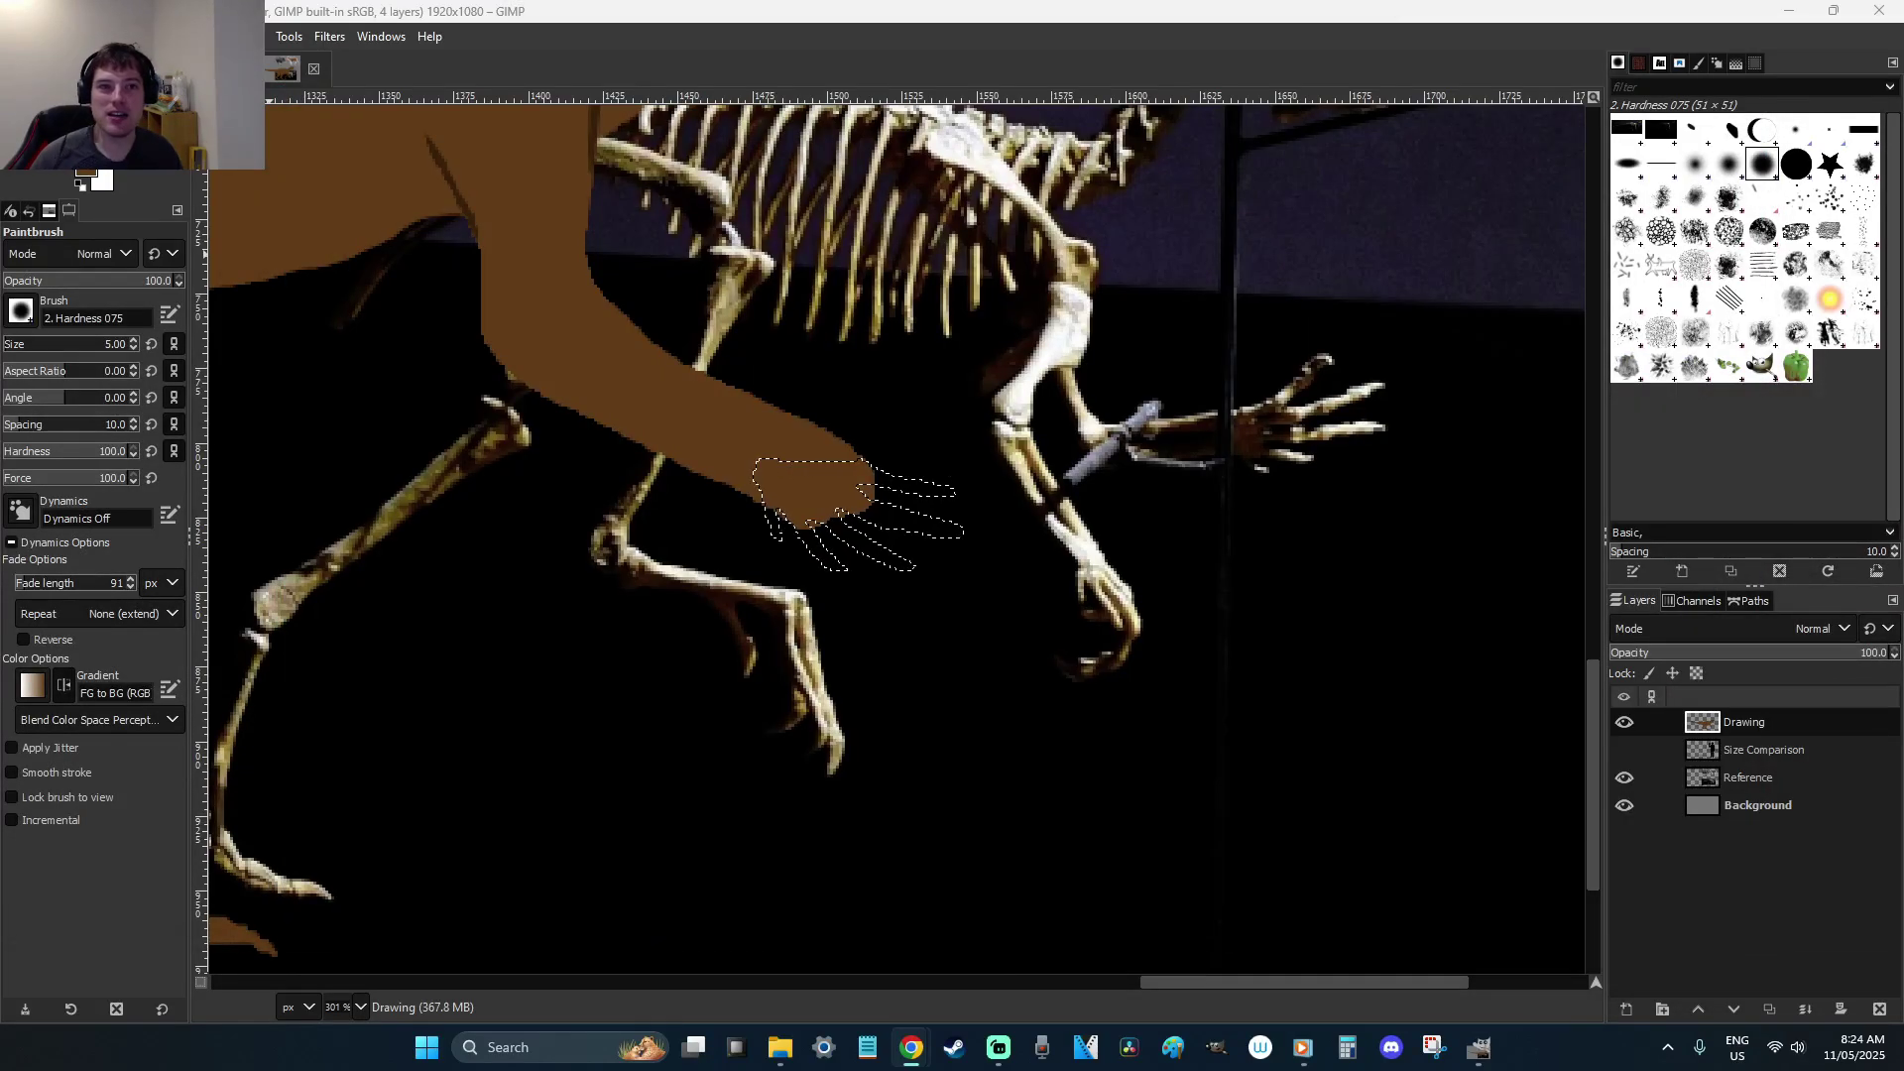
# Clear the selection and view the Size Comparison layer without Drawing and Reference, restoring the original layer visibility after comparing the dinosaur with the human
pyautogui.press('r')
pyautogui.click(1152, 558)
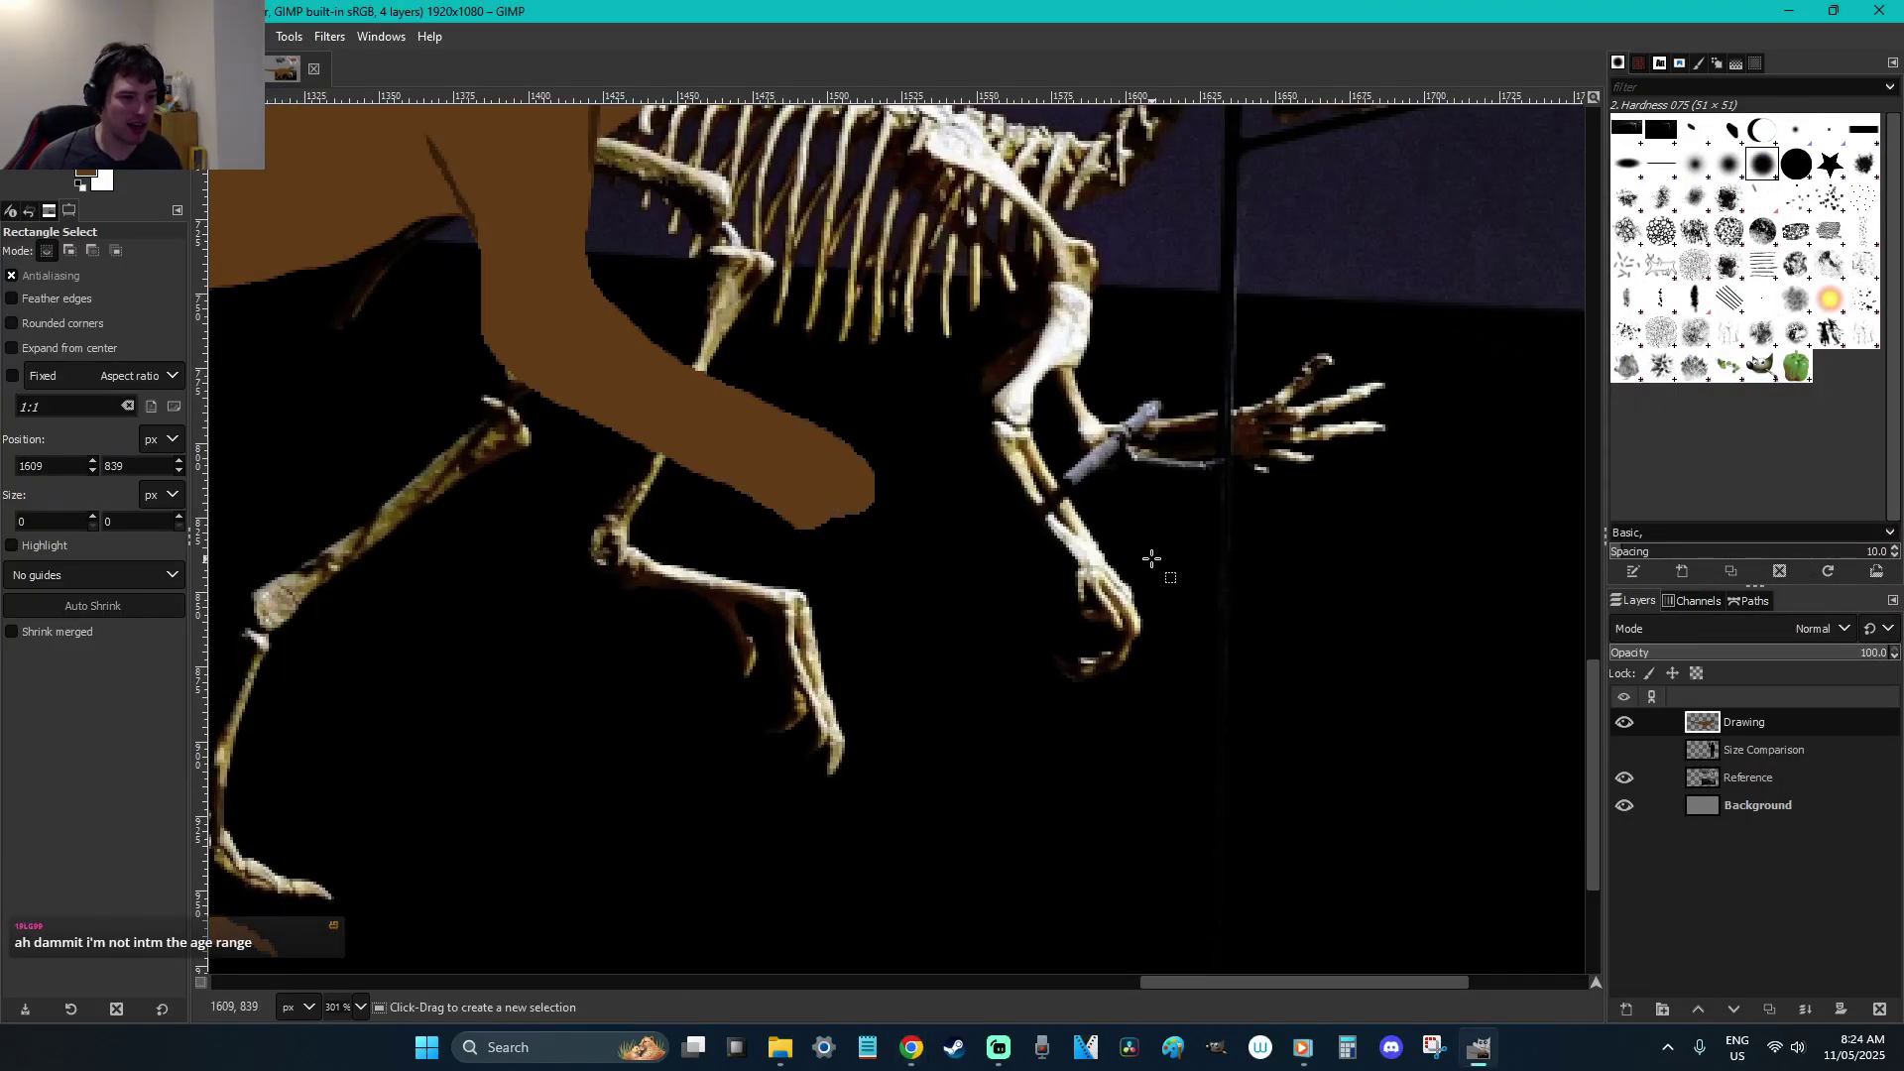
pyautogui.keyDown('ctrl'); pyautogui.scroll(-5, 1152, 558); pyautogui.keyUp('ctrl')
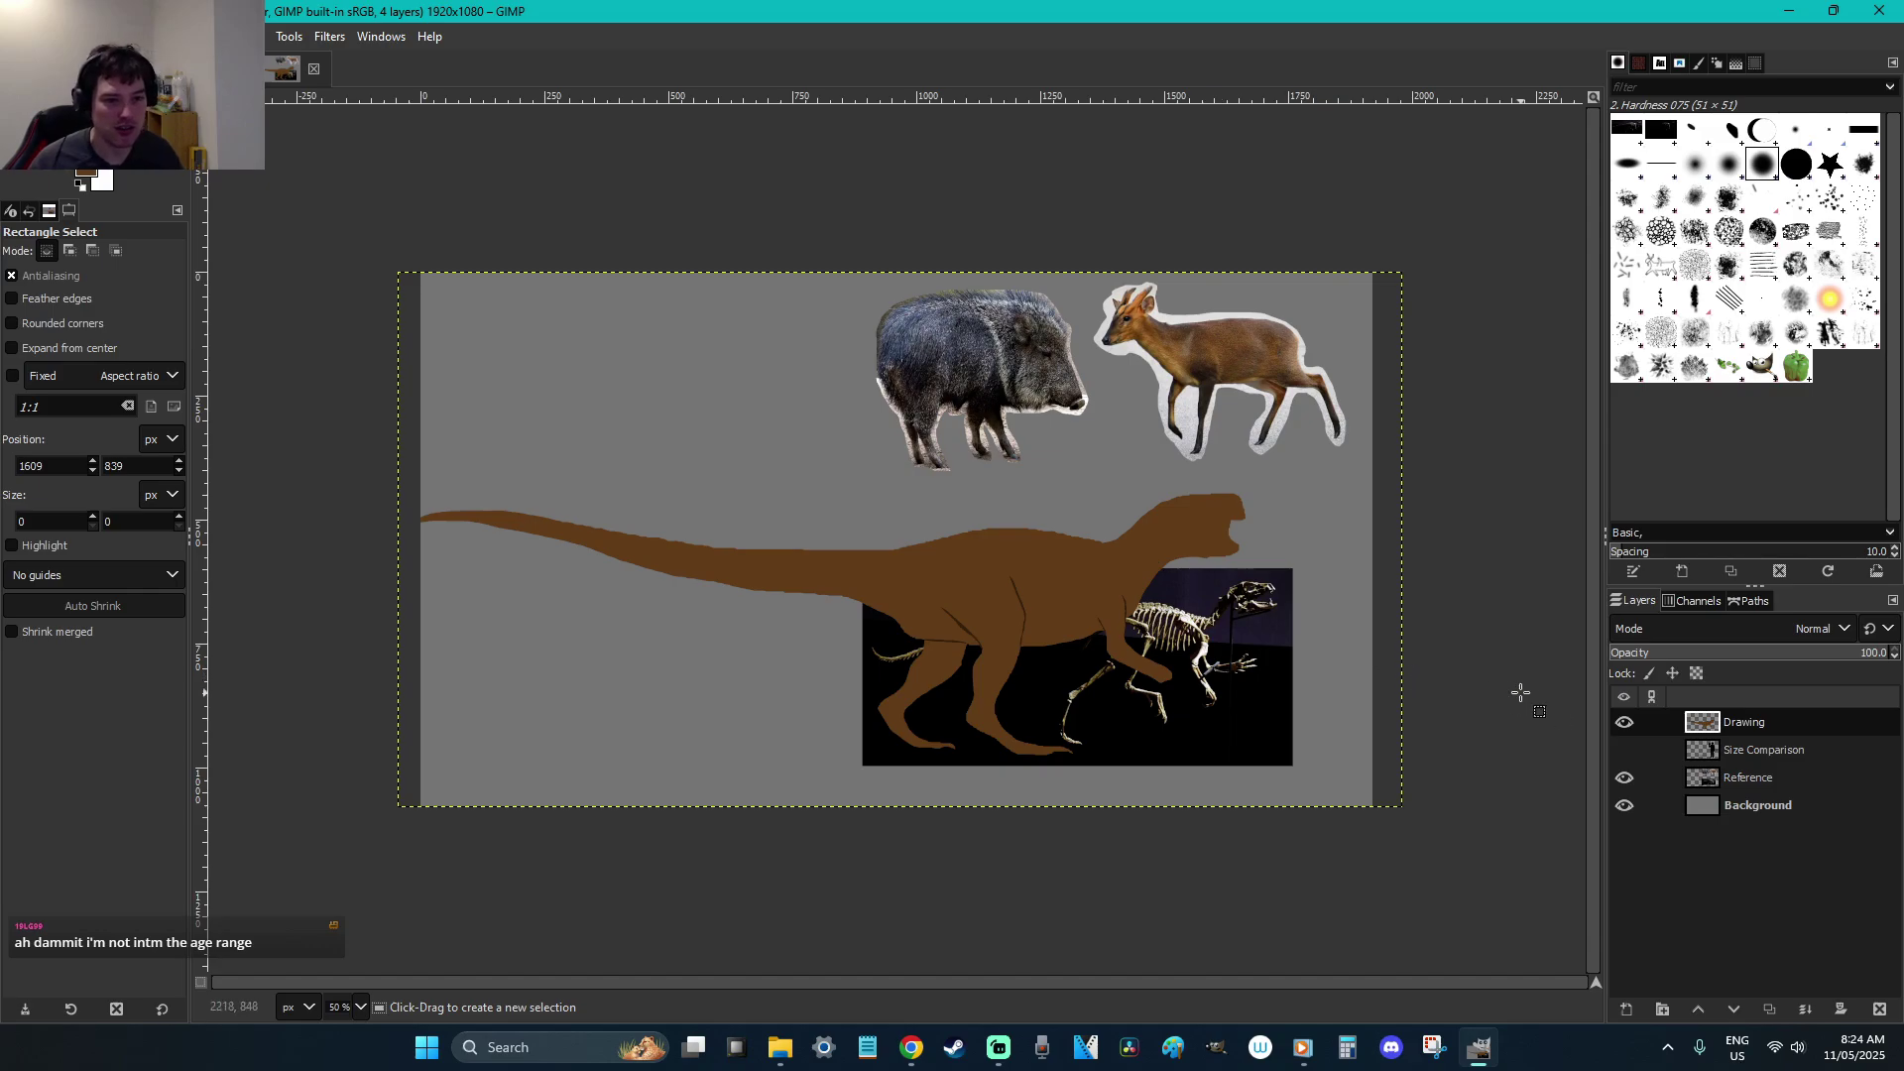
pyautogui.click(1624, 750)
pyautogui.click(1623, 777)
pyautogui.click(1623, 725)
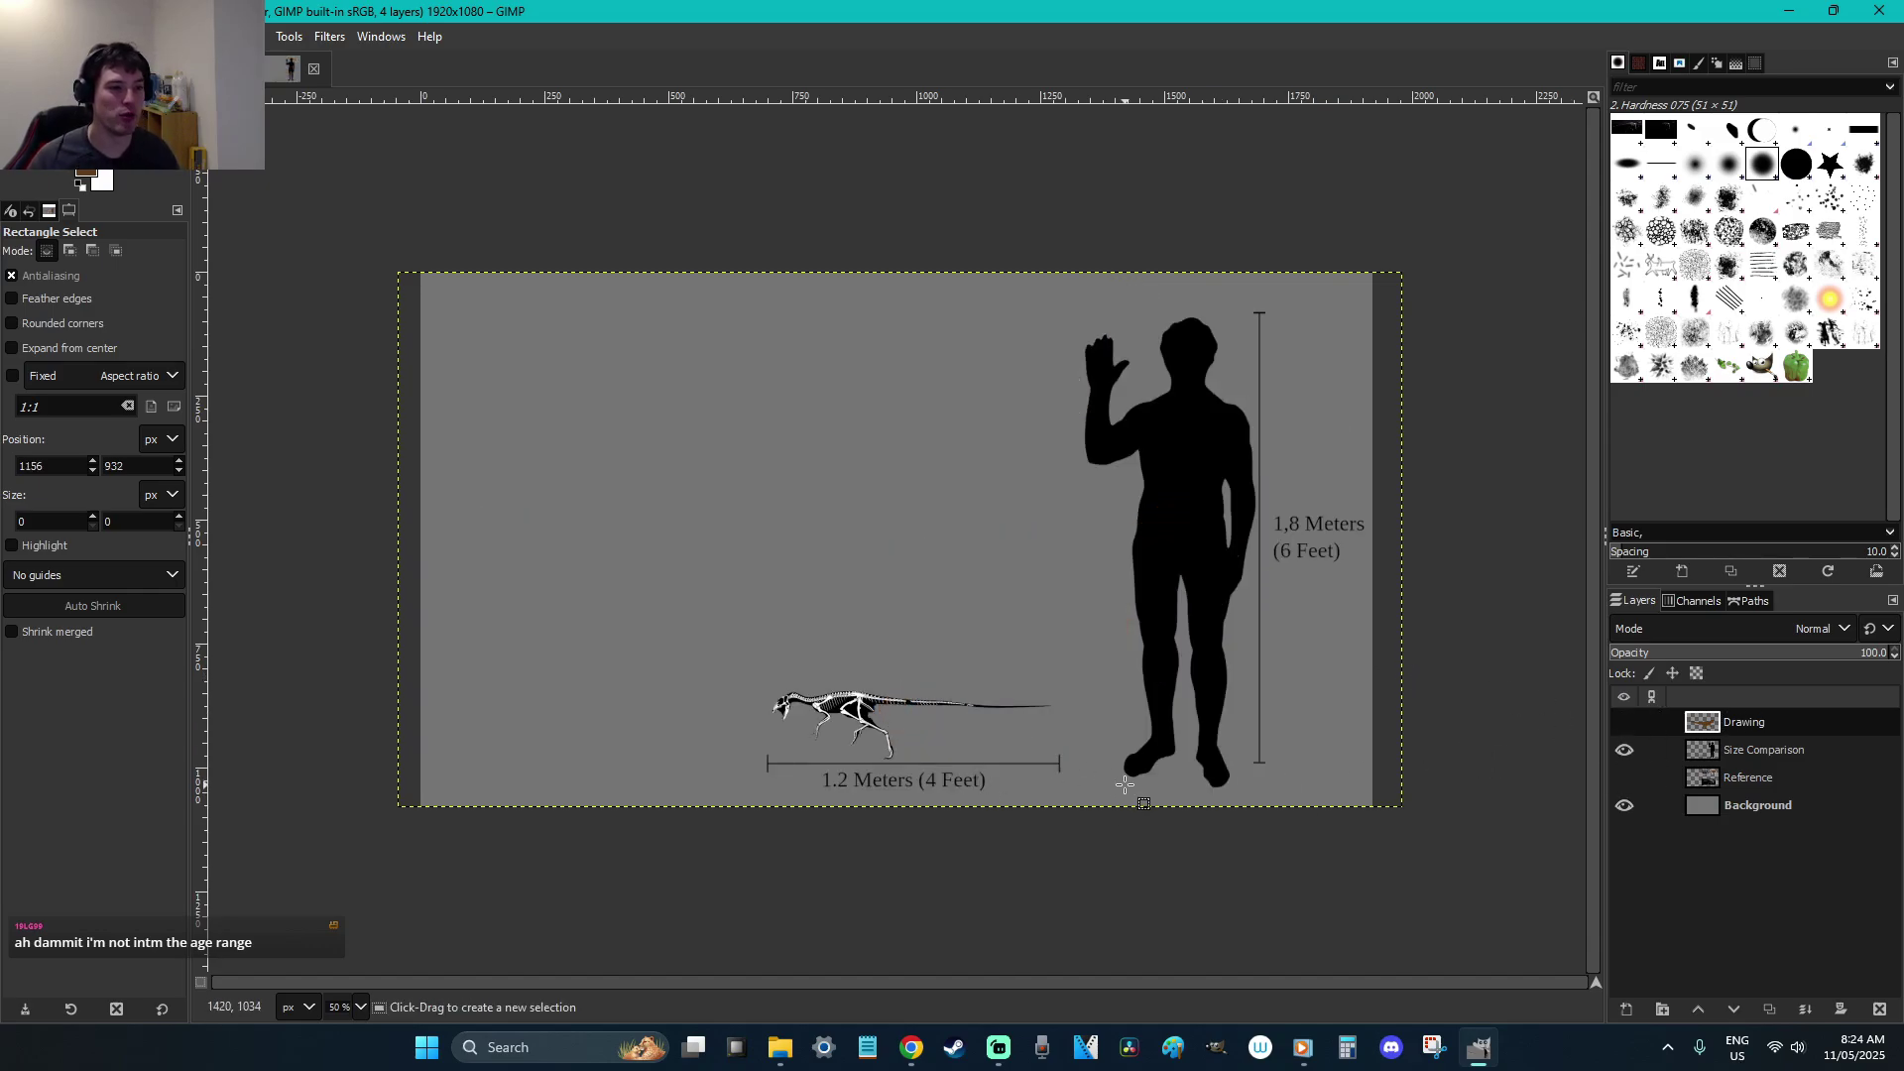
pyautogui.scroll(1, 1125, 786)
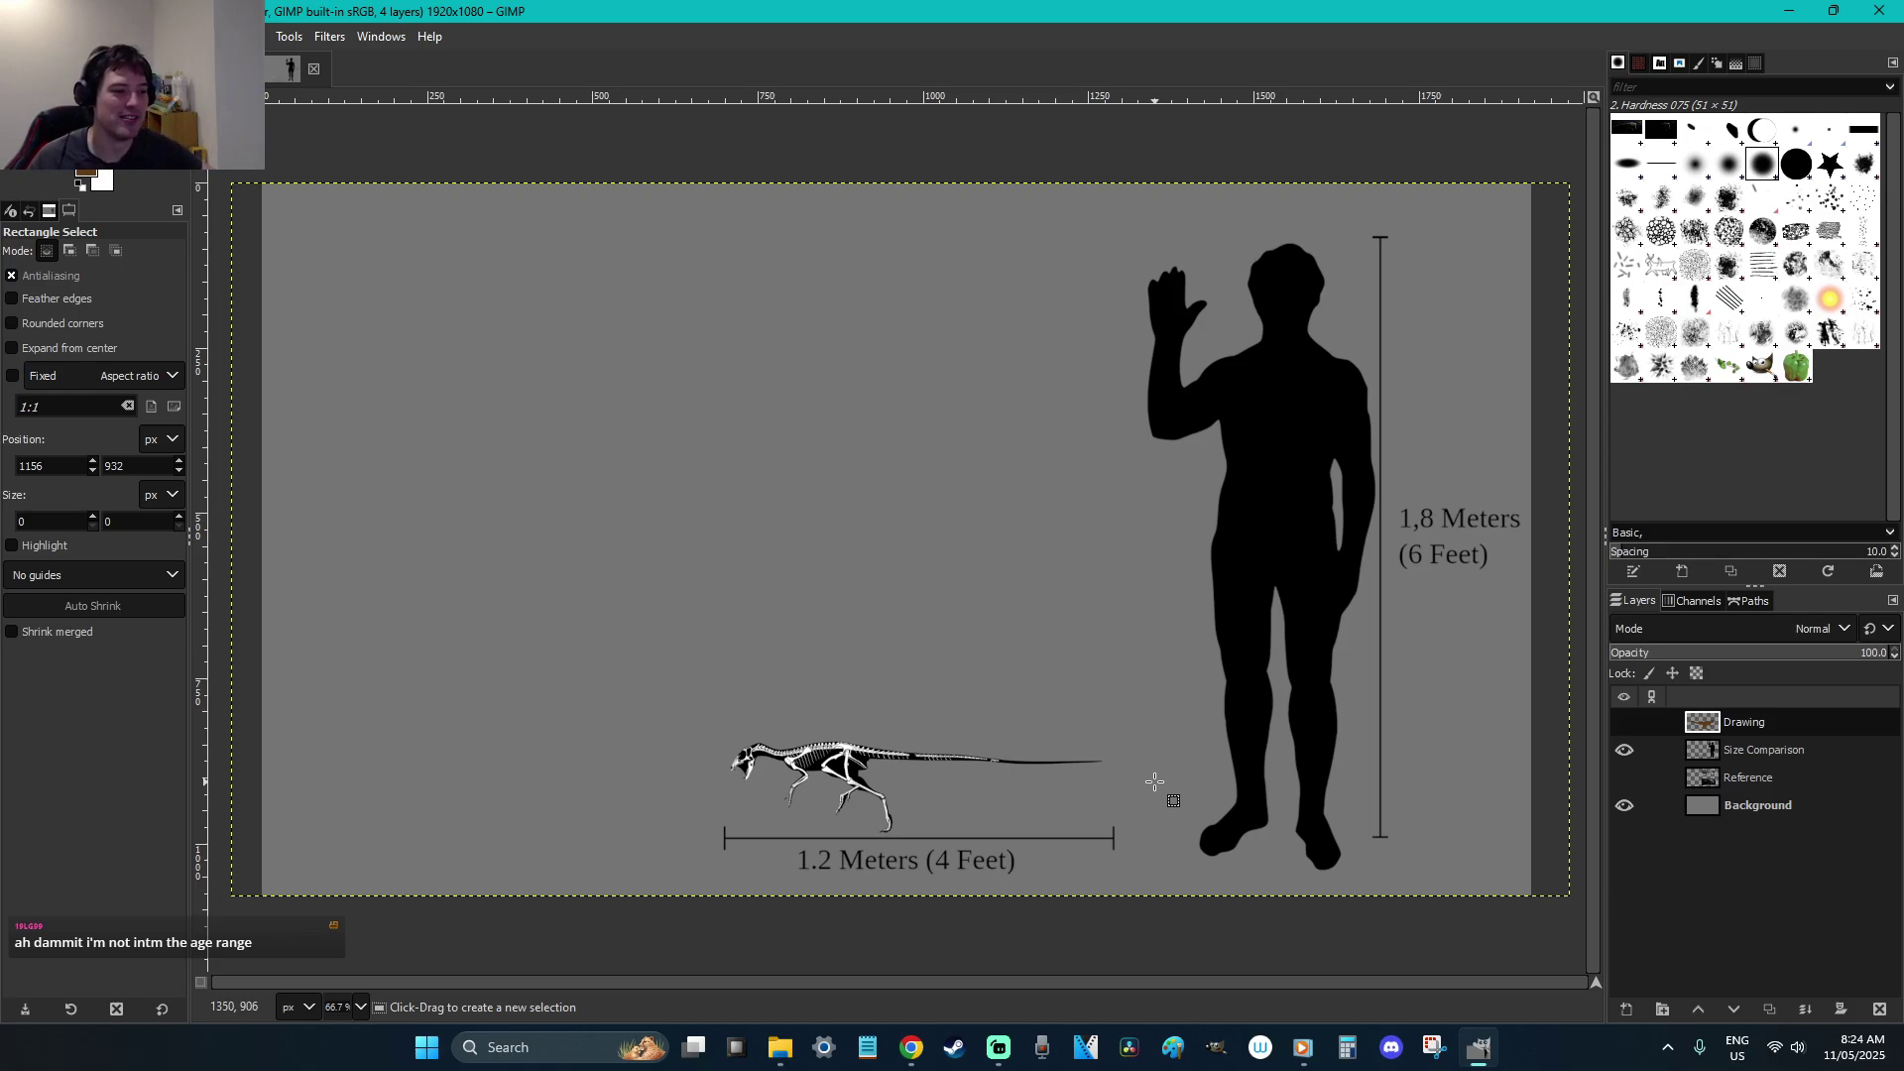
pyautogui.click(1154, 780)
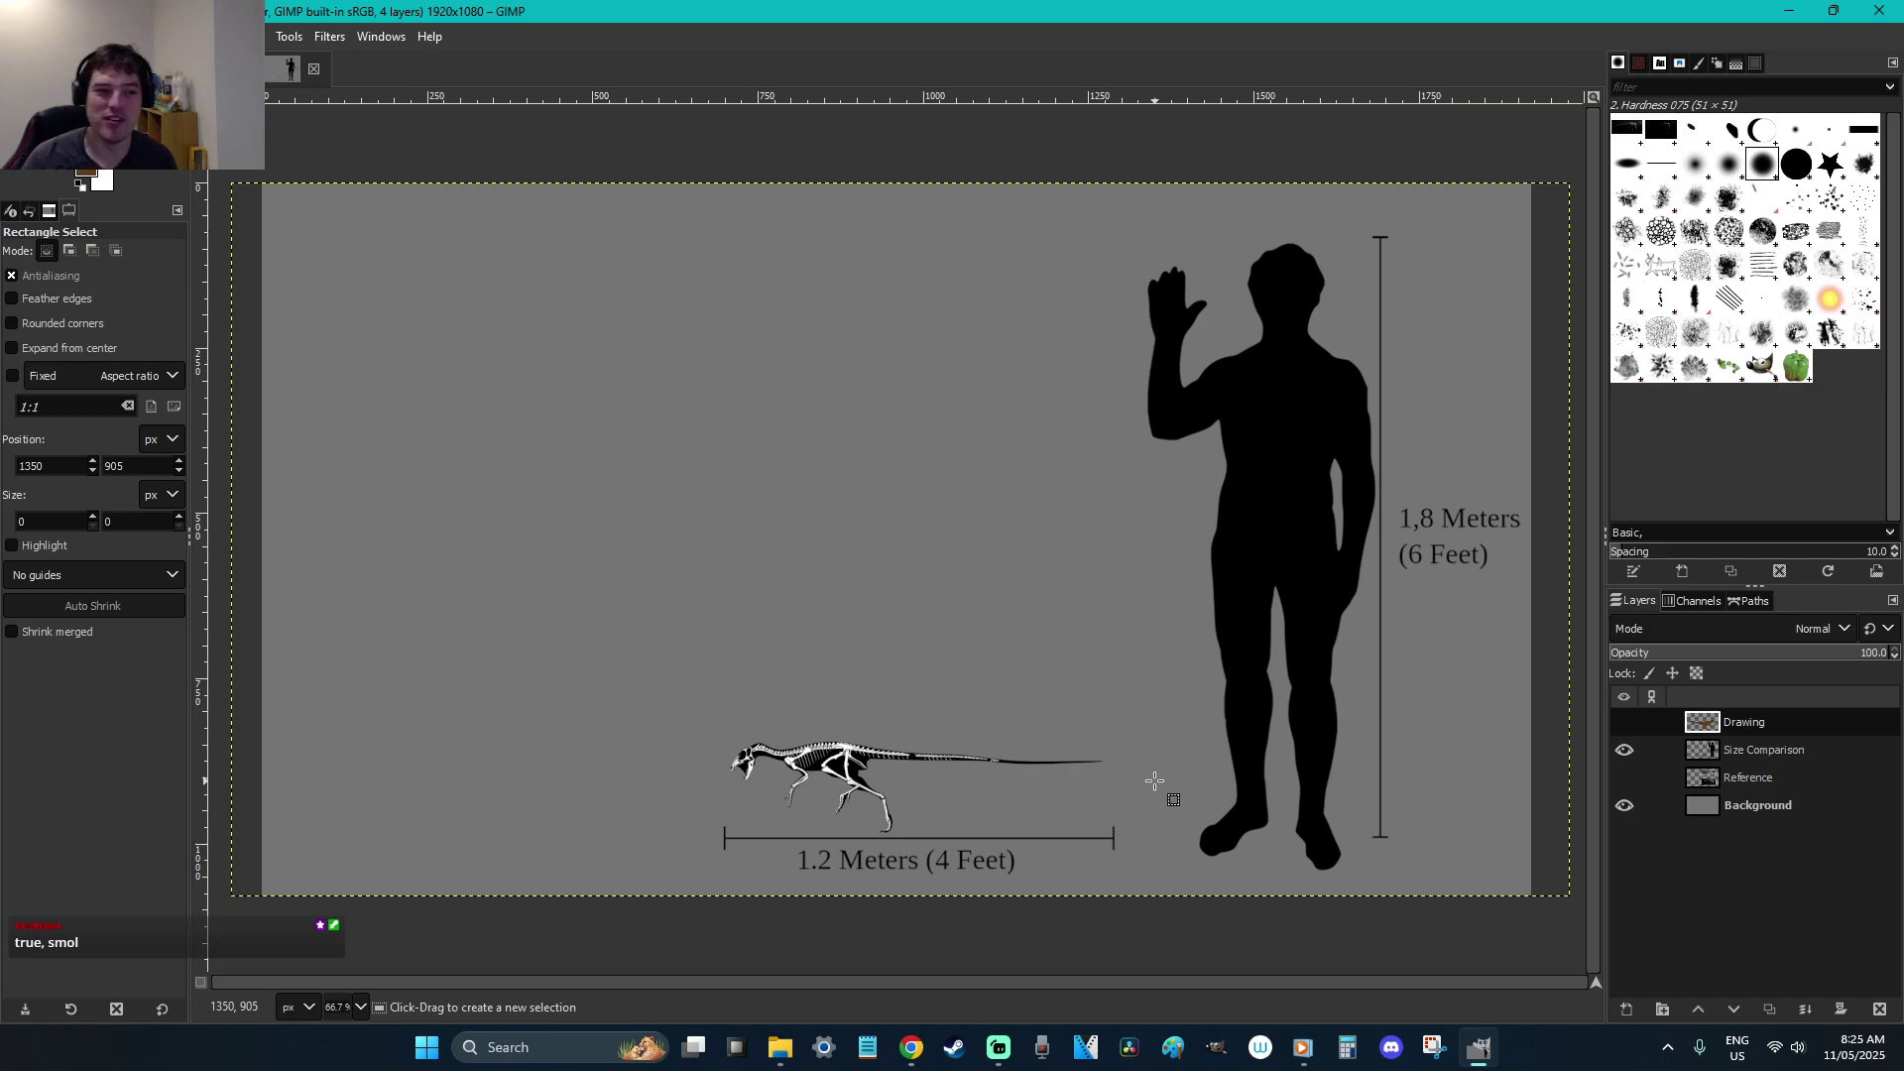
pyautogui.click(1625, 778)
pyautogui.click(1625, 750)
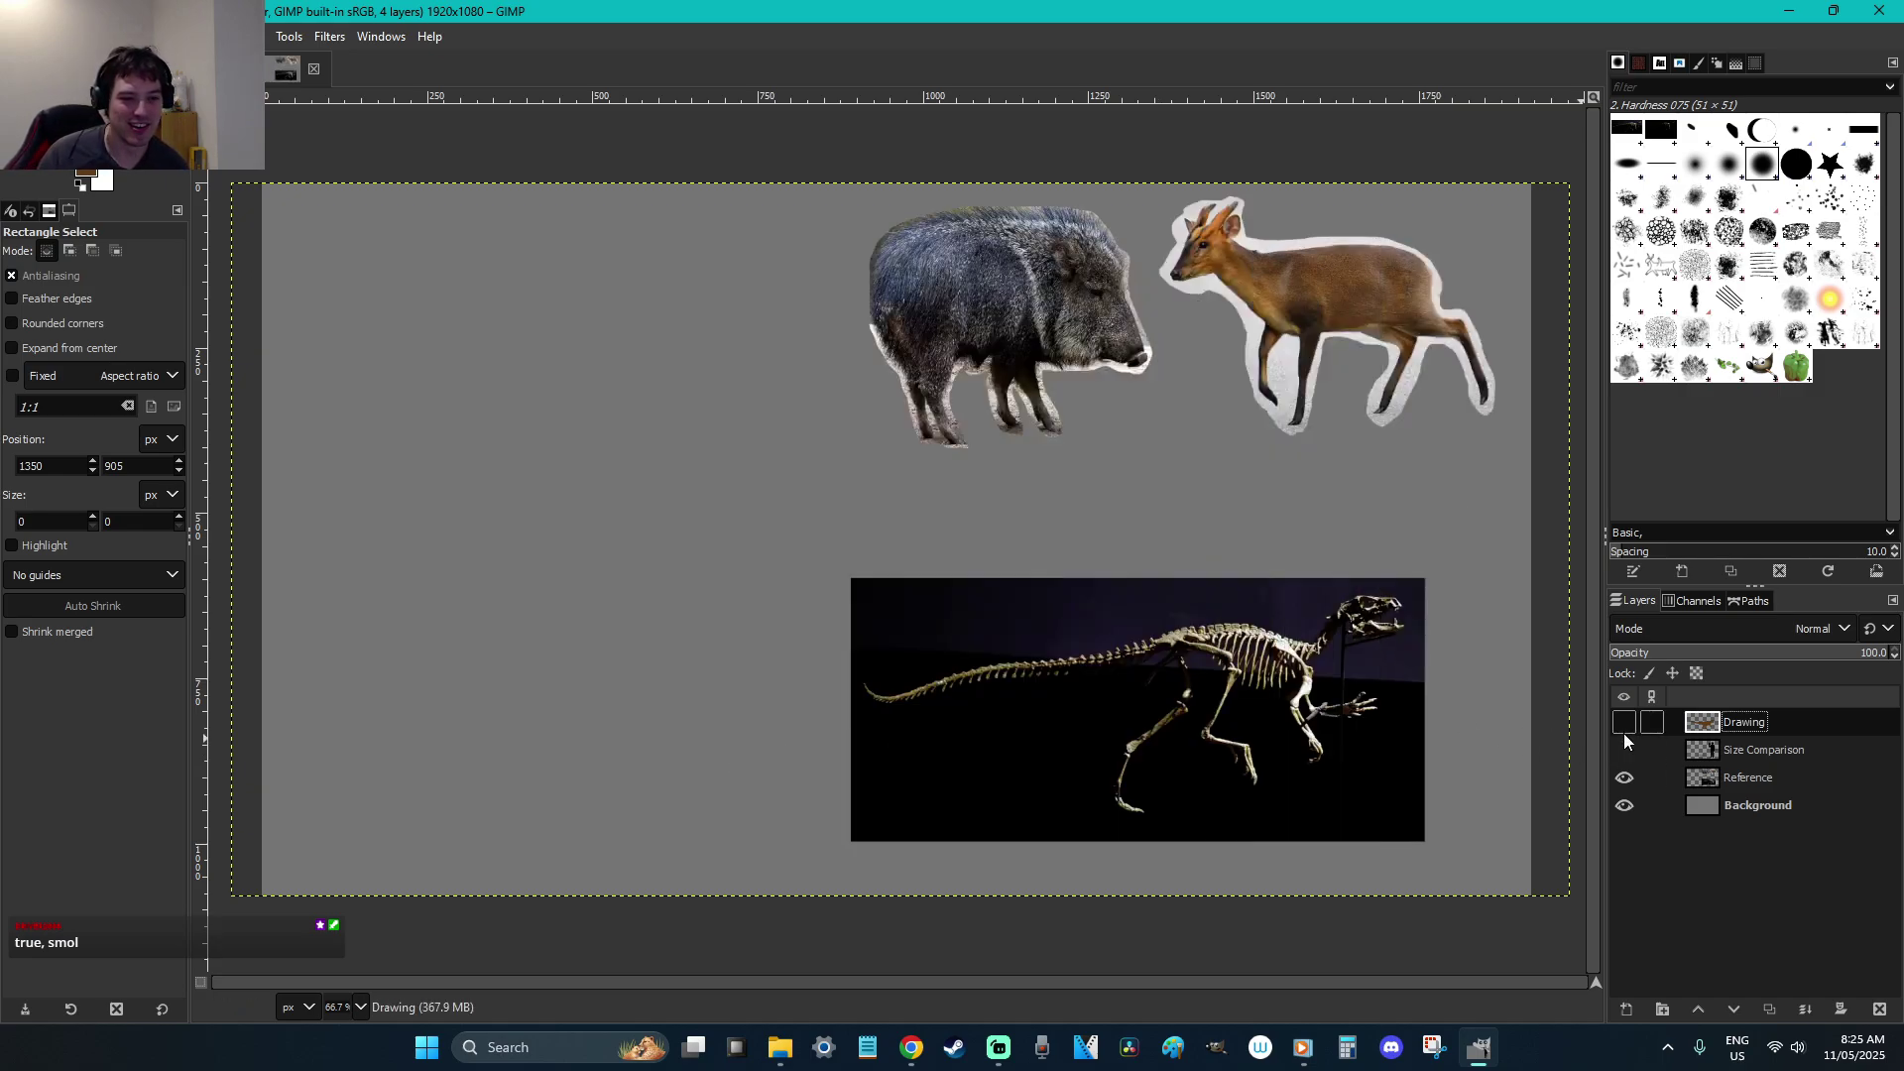
pyautogui.click(1624, 722)
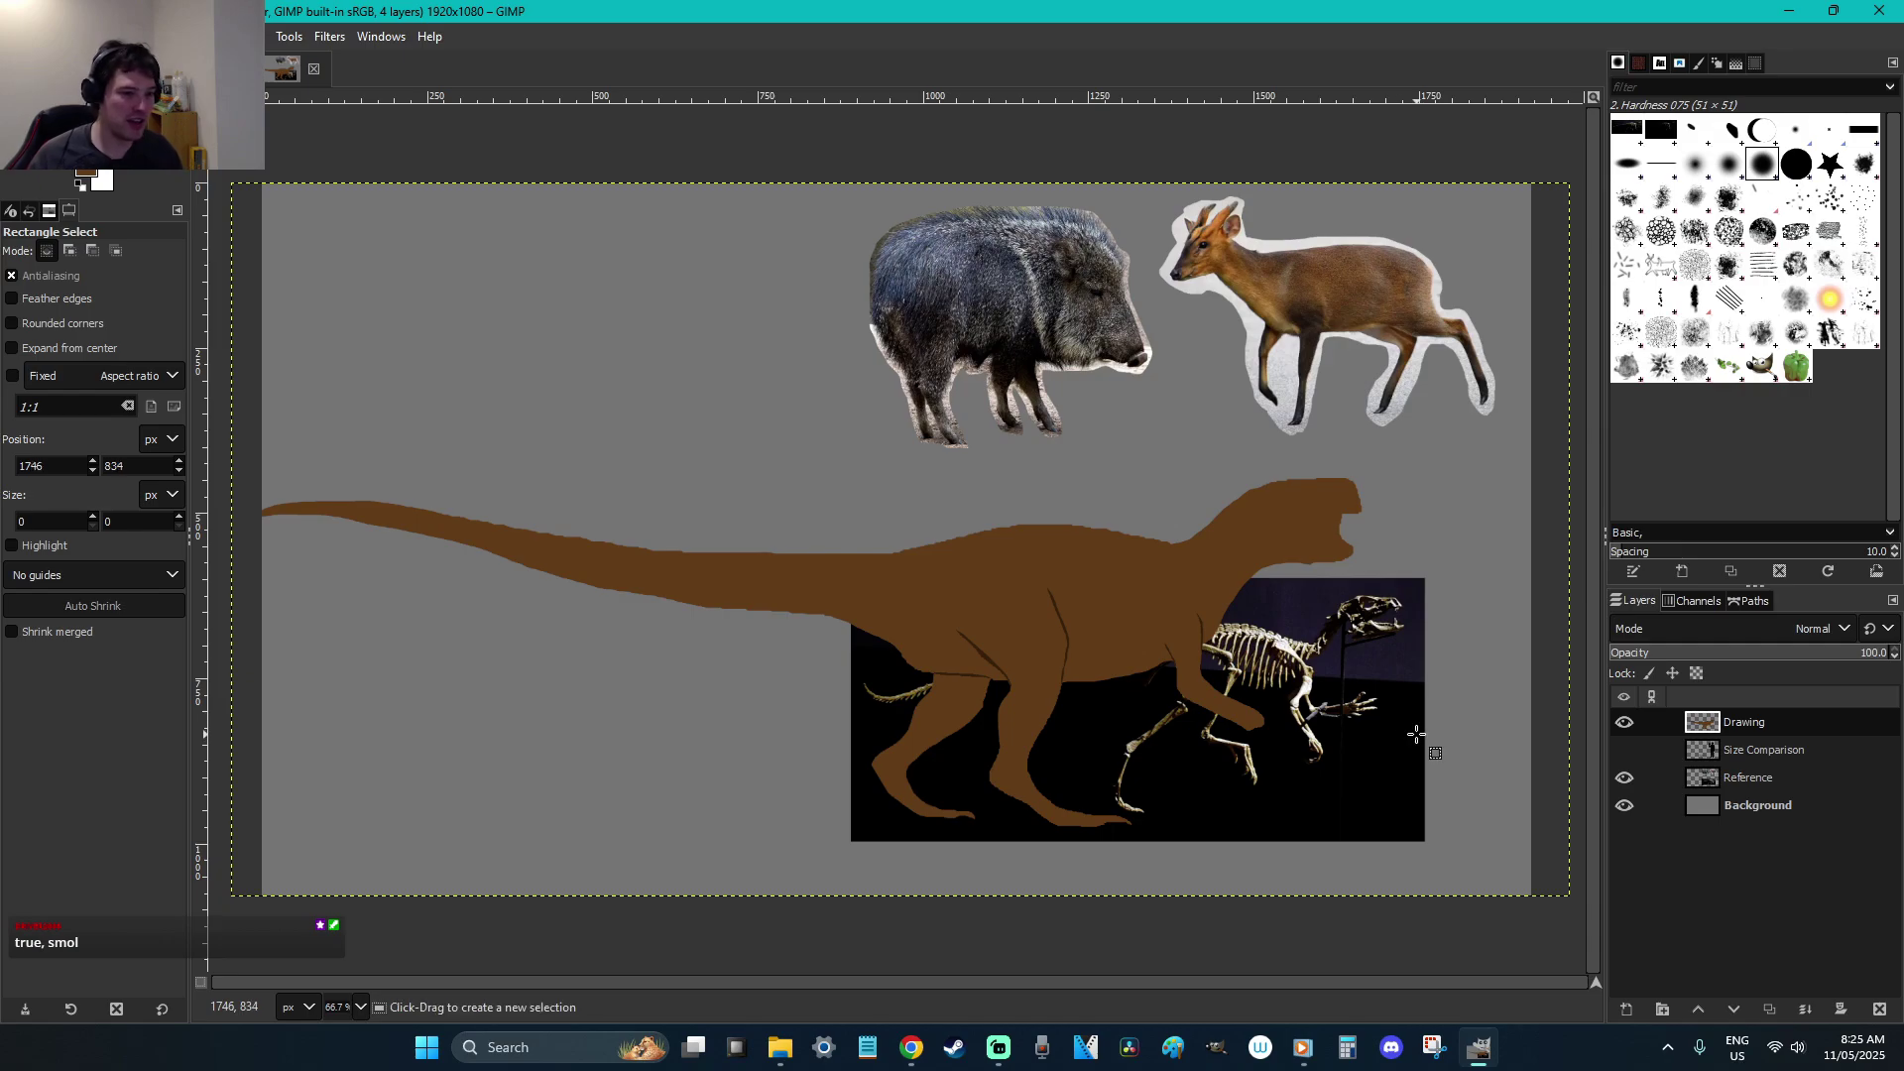
# Undo back through the layer visibility changes and the deselection to recover the five-fingered hand selection
pyautogui.press('z')
pyautogui.moveTo(1396, 793); pyautogui.dragTo(1162, 652)
pyautogui.hotkey('ctrl', 'z')
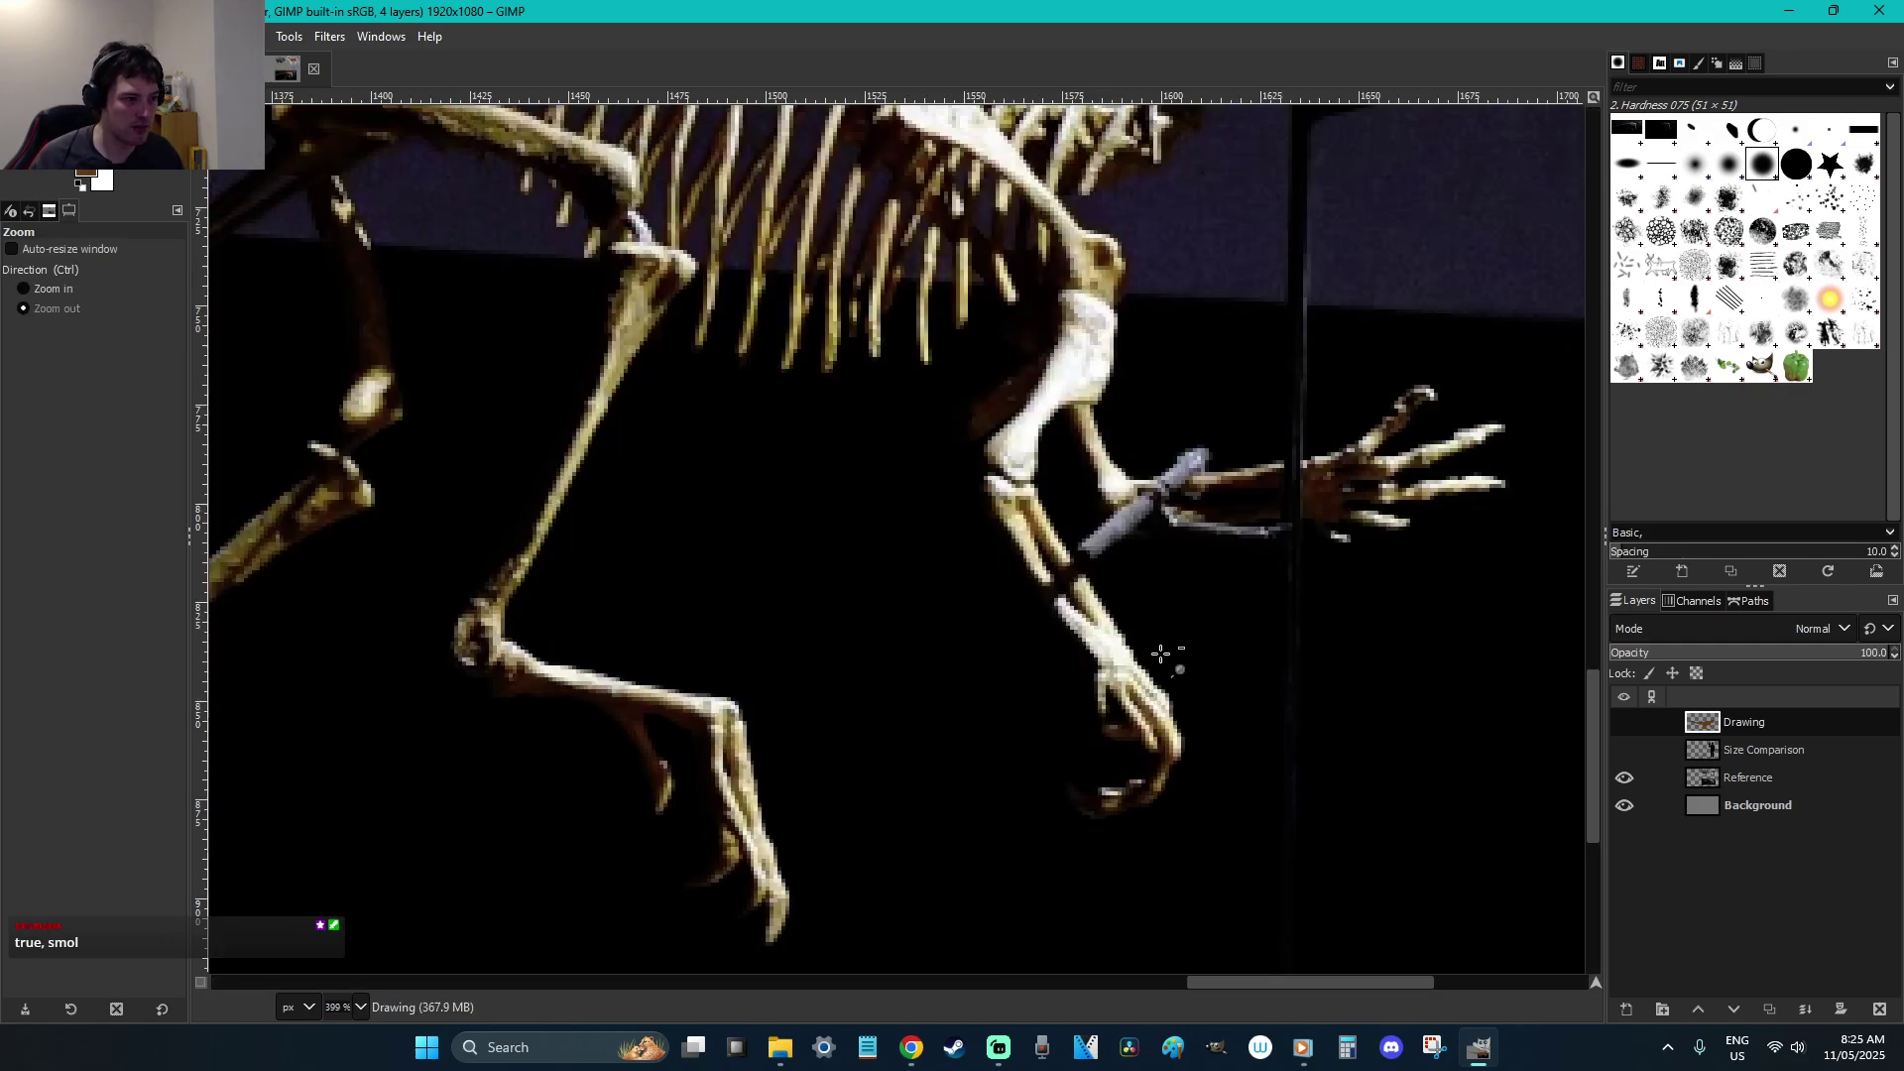
pyautogui.hotkey('ctrl', 'z')
pyautogui.hotkey('ctrl', 'z')
pyautogui.hotkey('ctrl', 'z')
pyautogui.hotkey('ctrl', 'z')
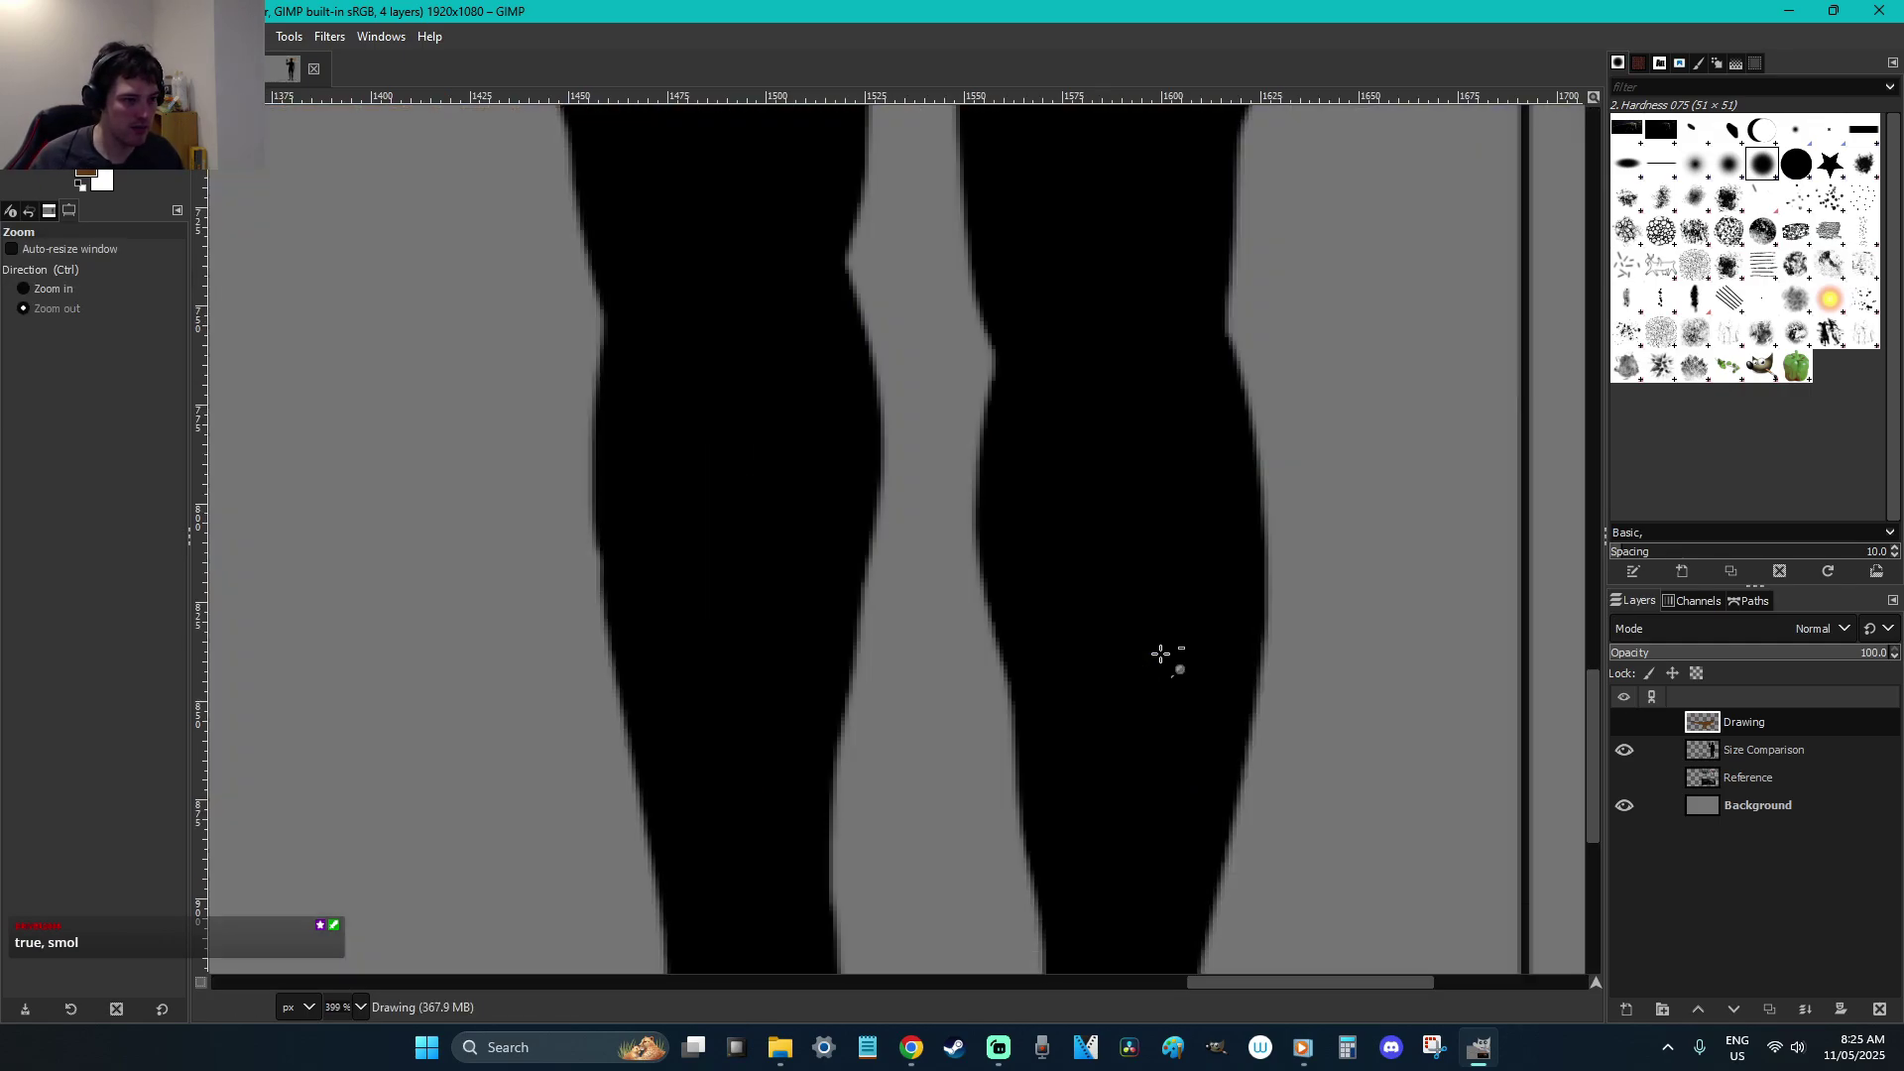
pyautogui.hotkey('ctrl', 'z')
pyautogui.hotkey('ctrl', 'z')
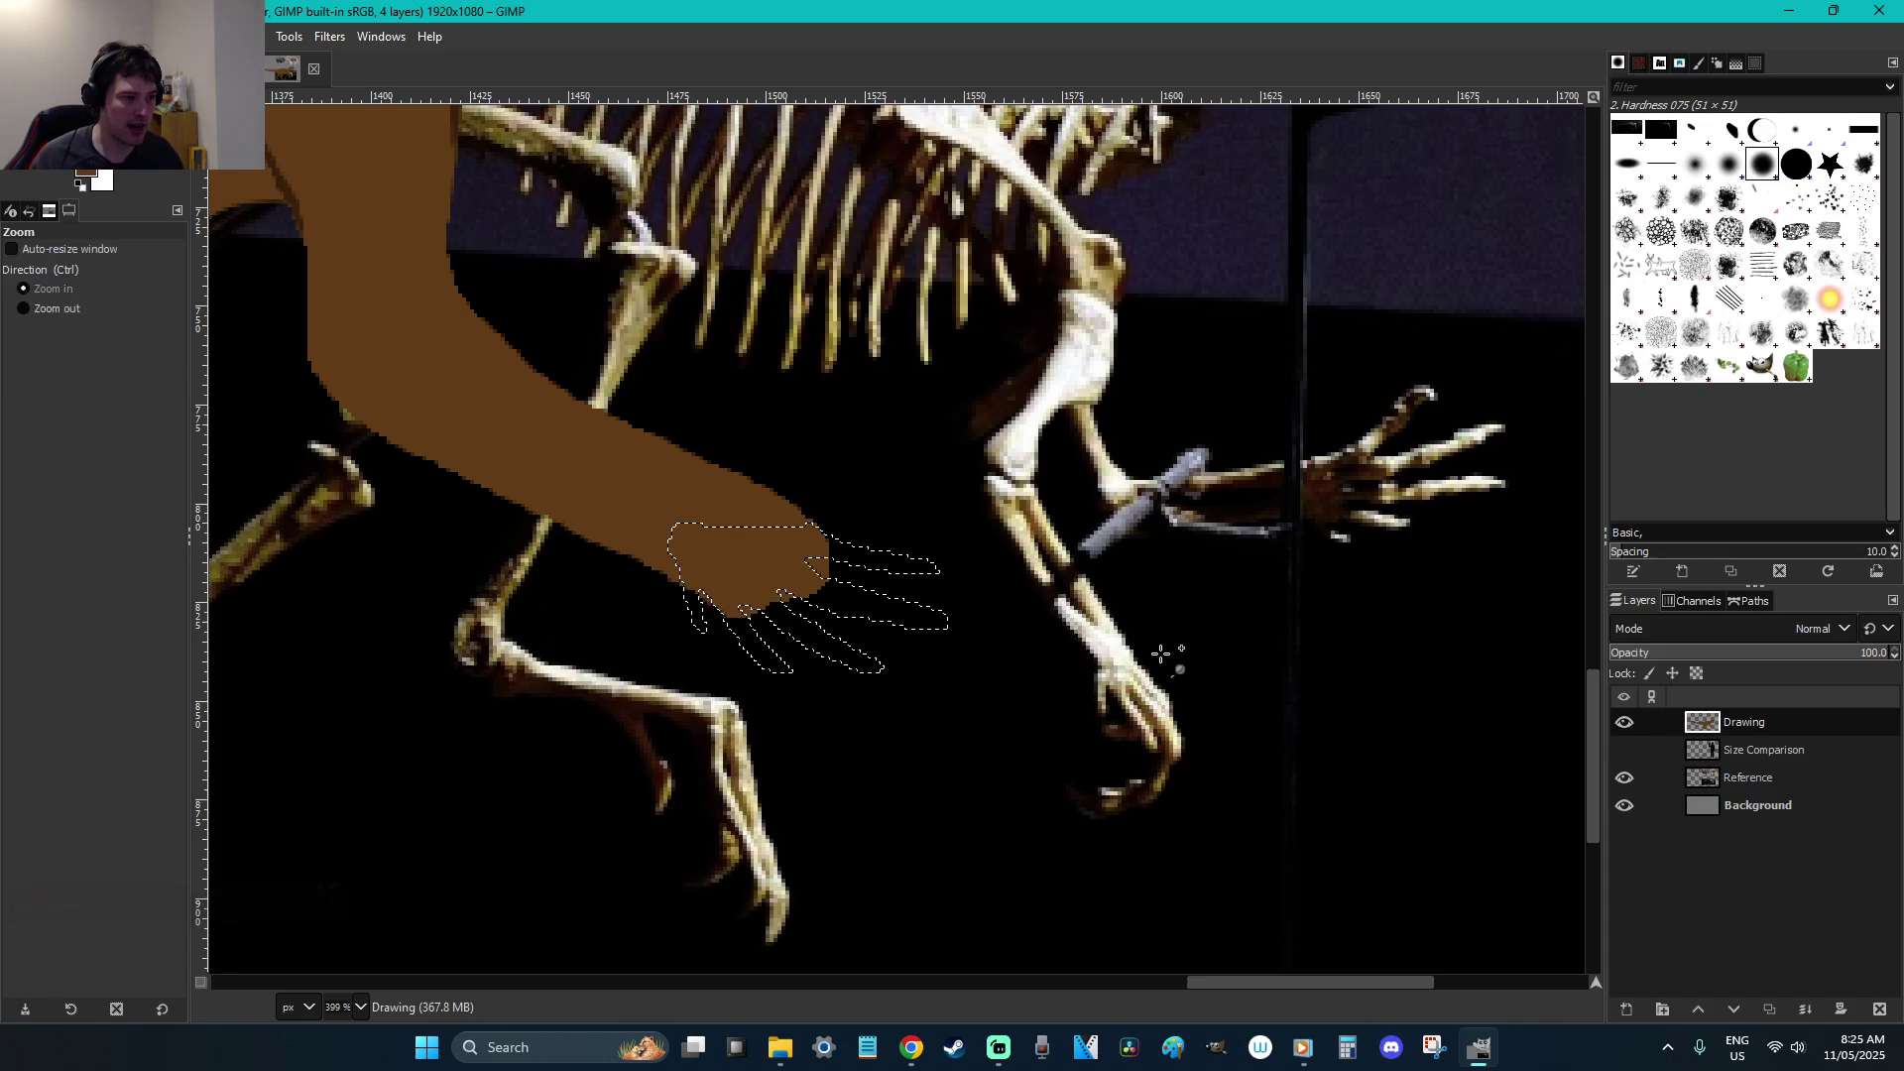
# Bucket-fill the five-fingered hand selection on the Drawing layer with the arm's brown and clear the selection
pyautogui.press('p')
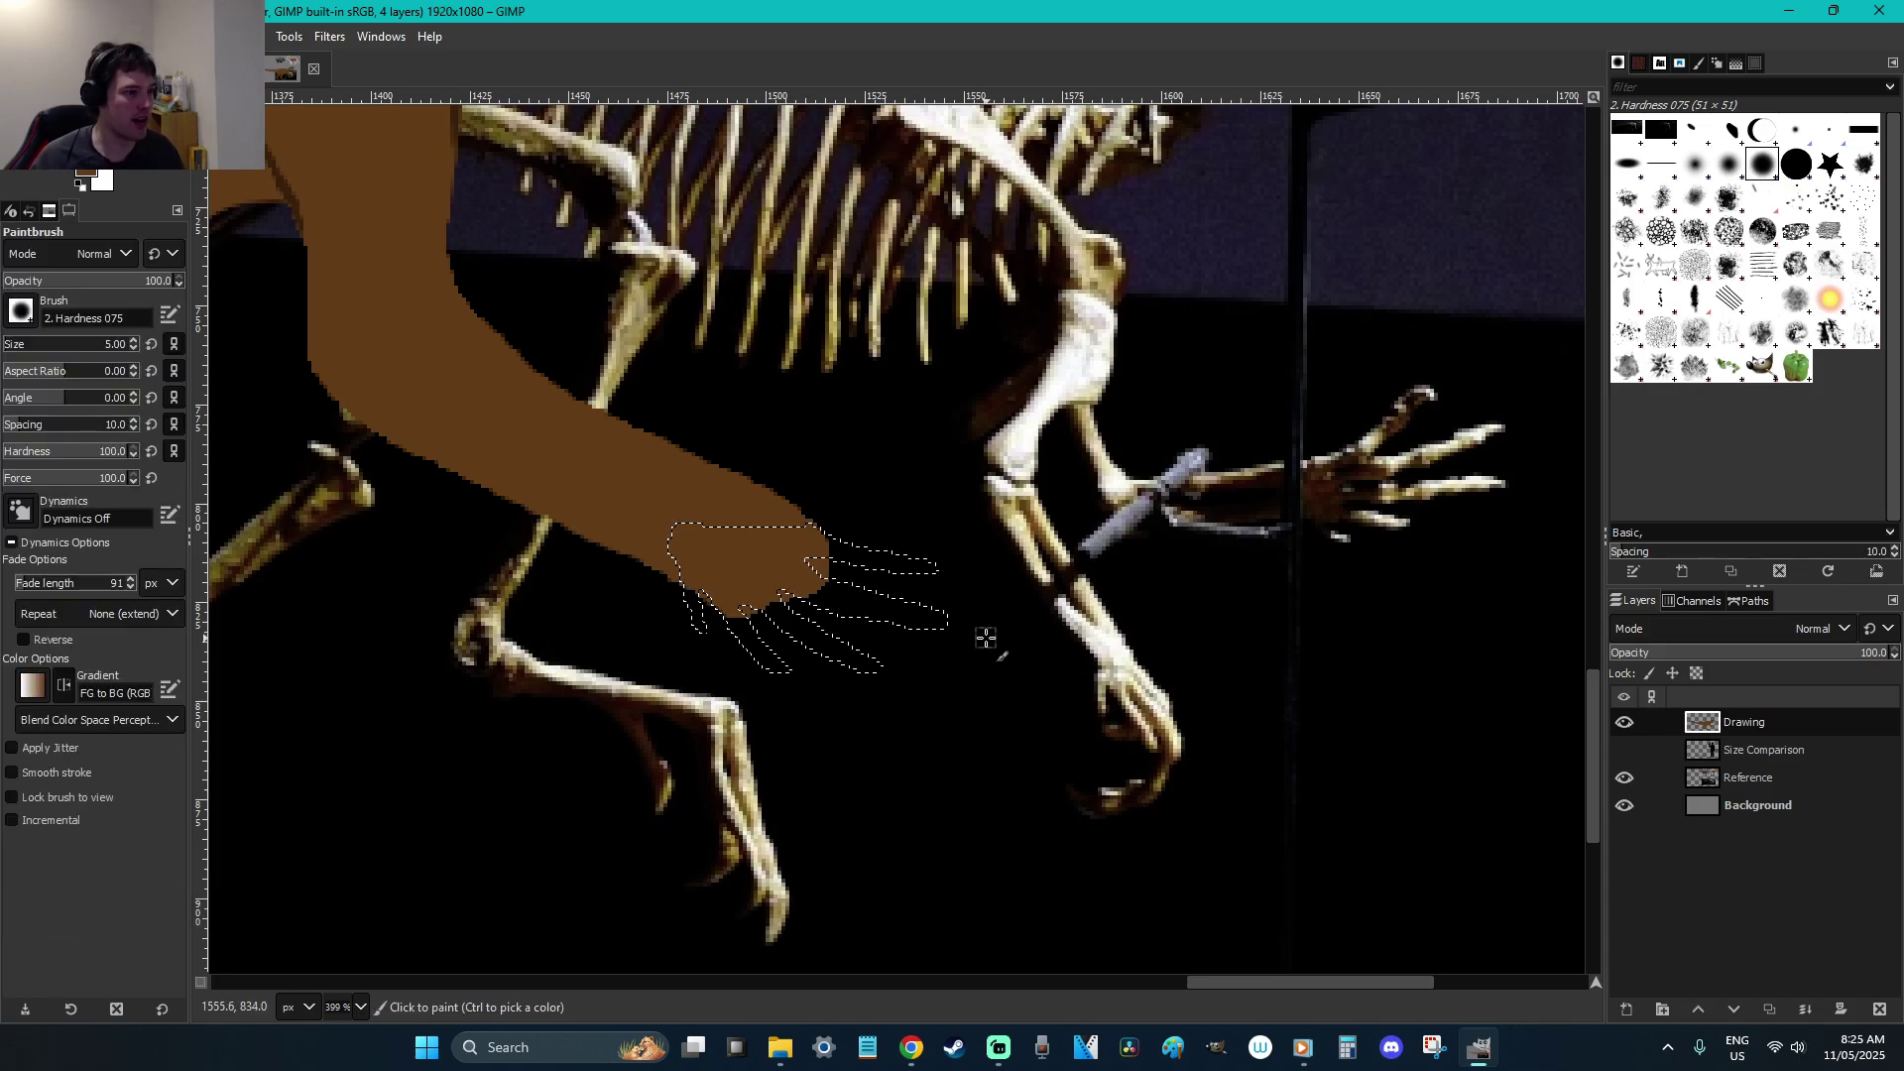
pyautogui.hotkey('shift', 'b')
pyautogui.click(912, 618)
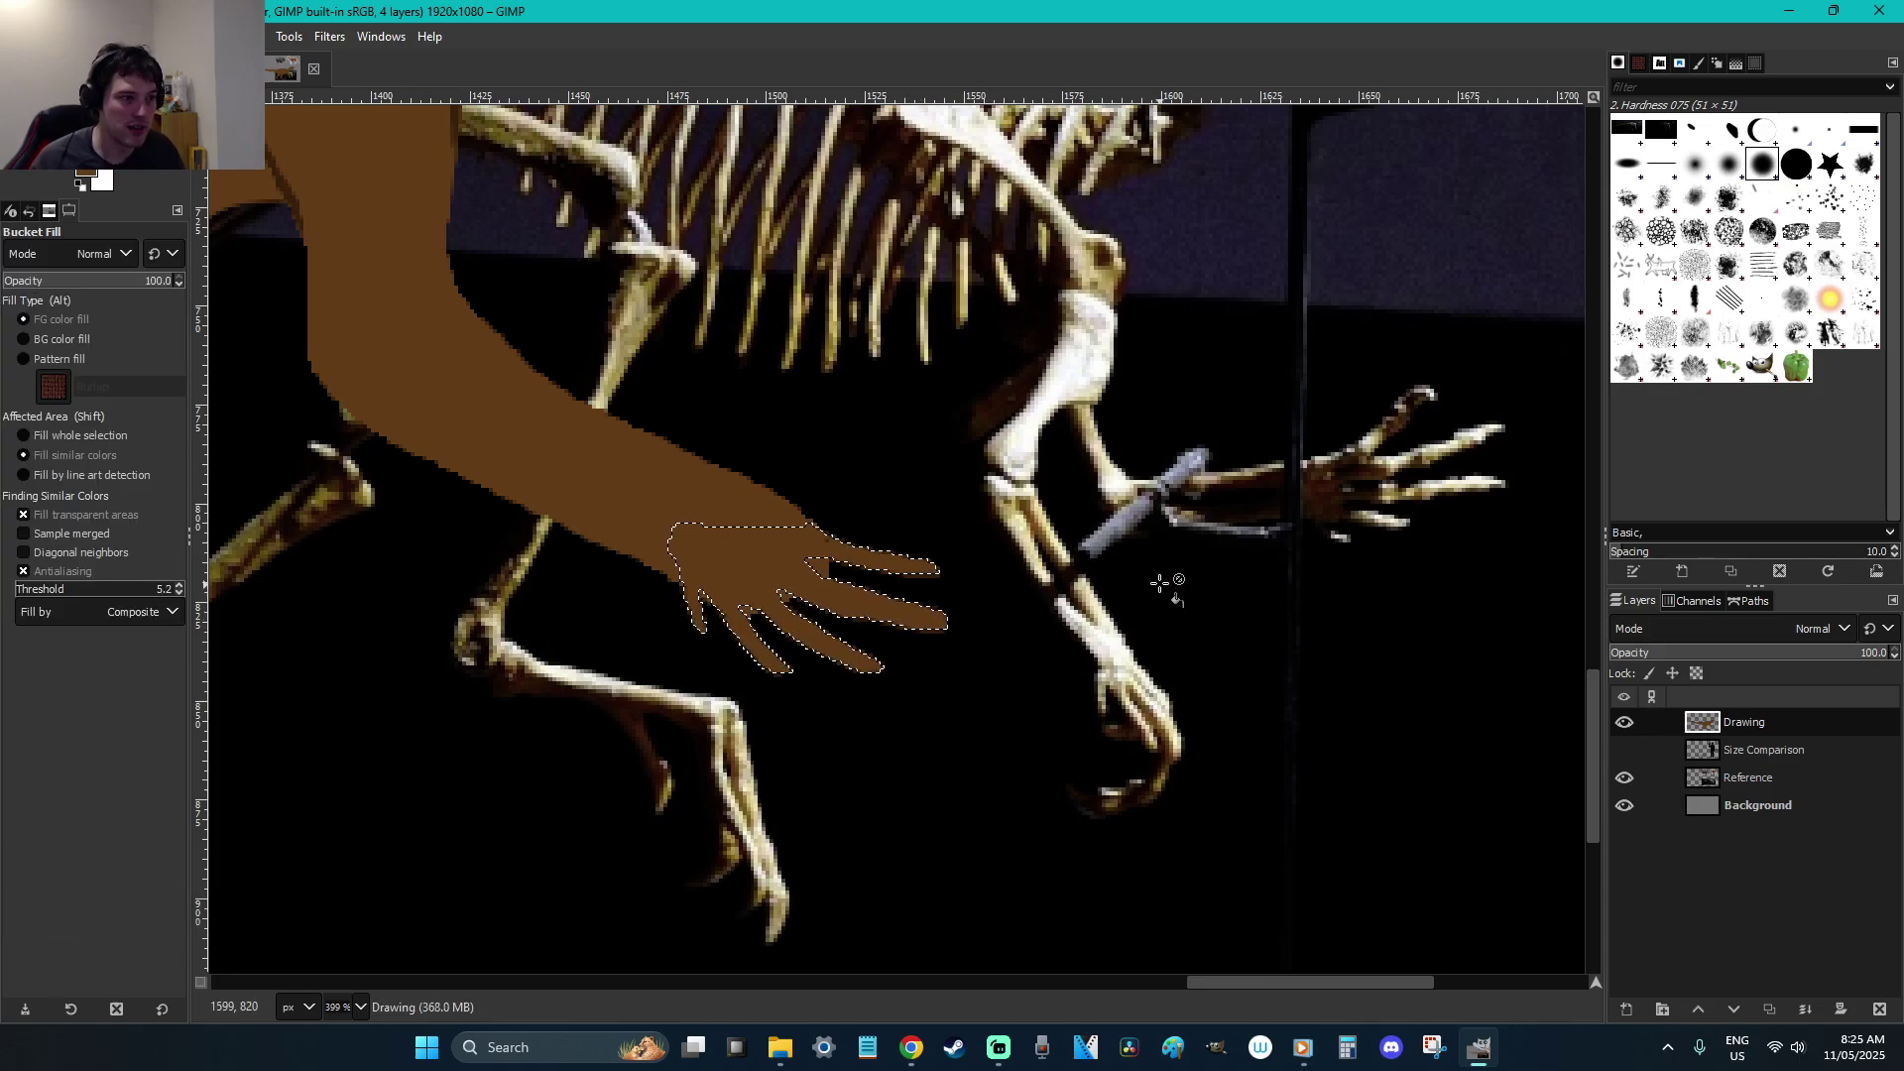
pyautogui.press('p')
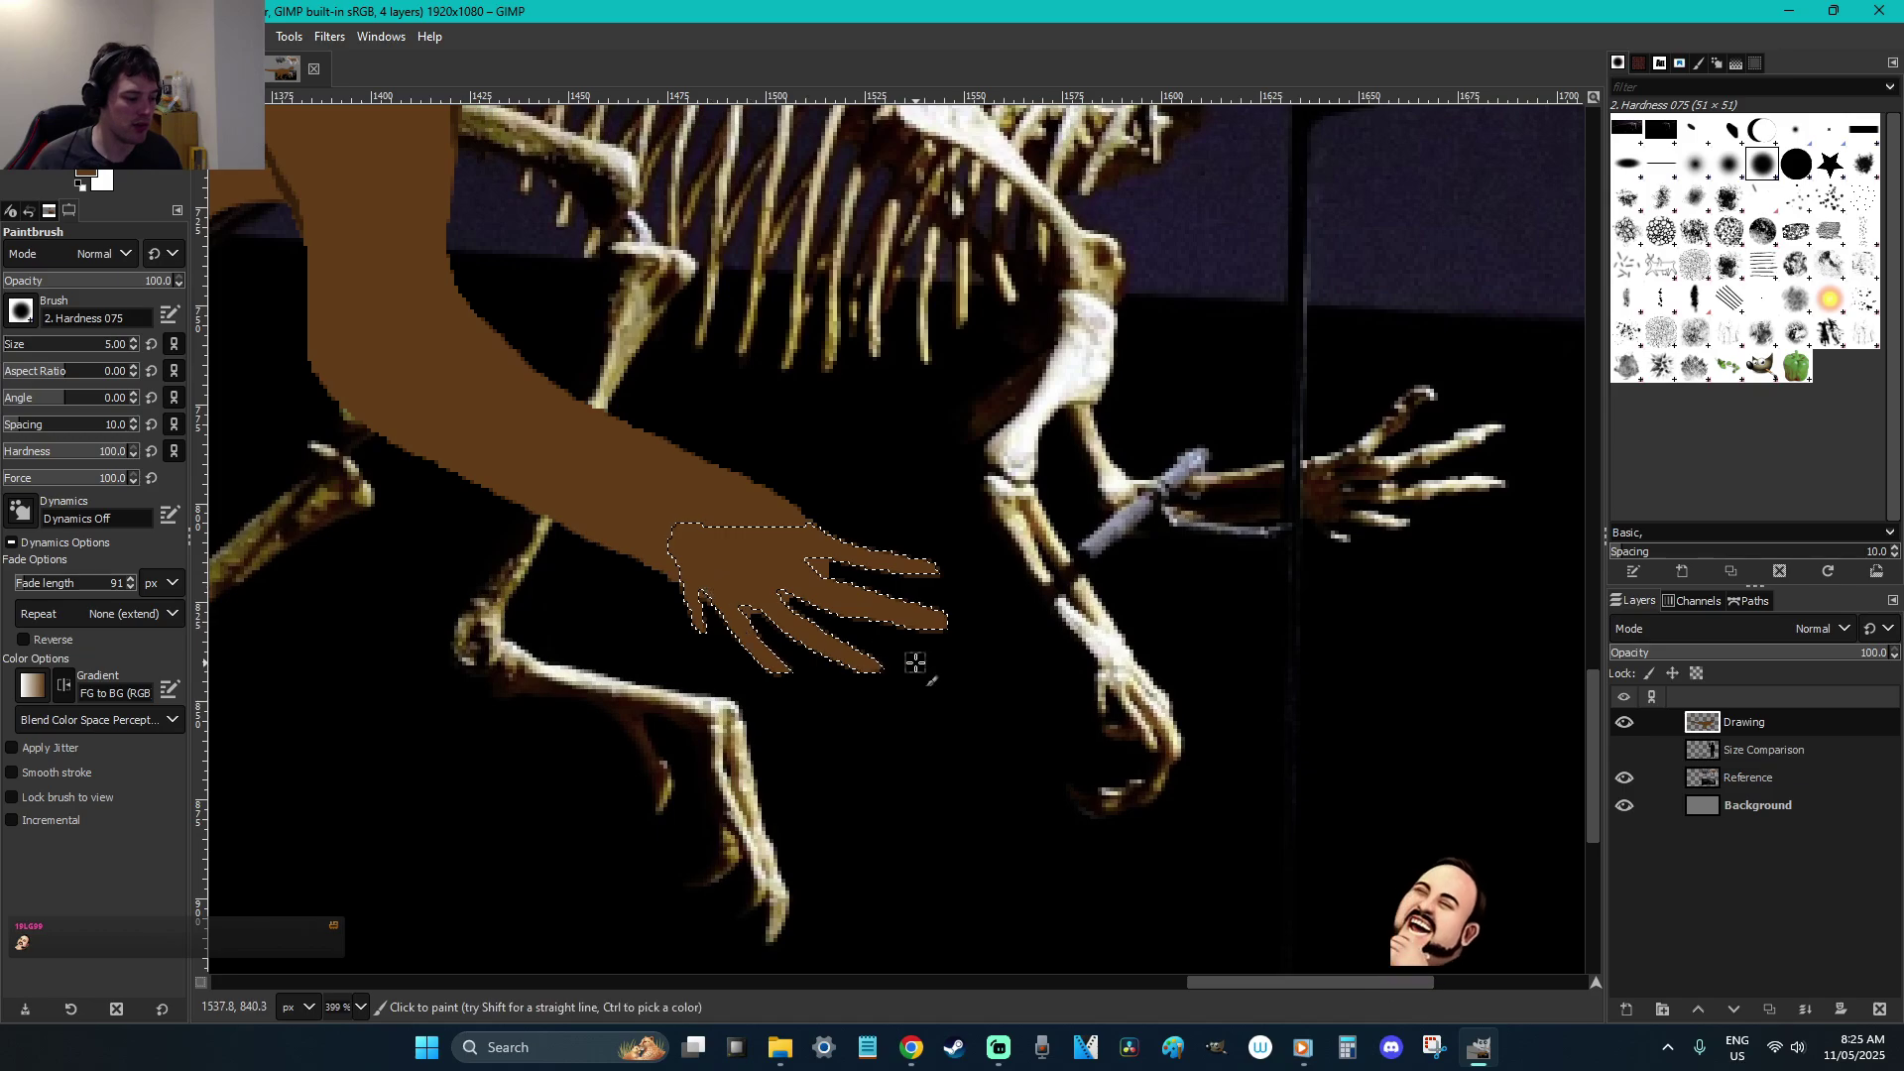
pyautogui.press('r')
pyautogui.click(986, 626)
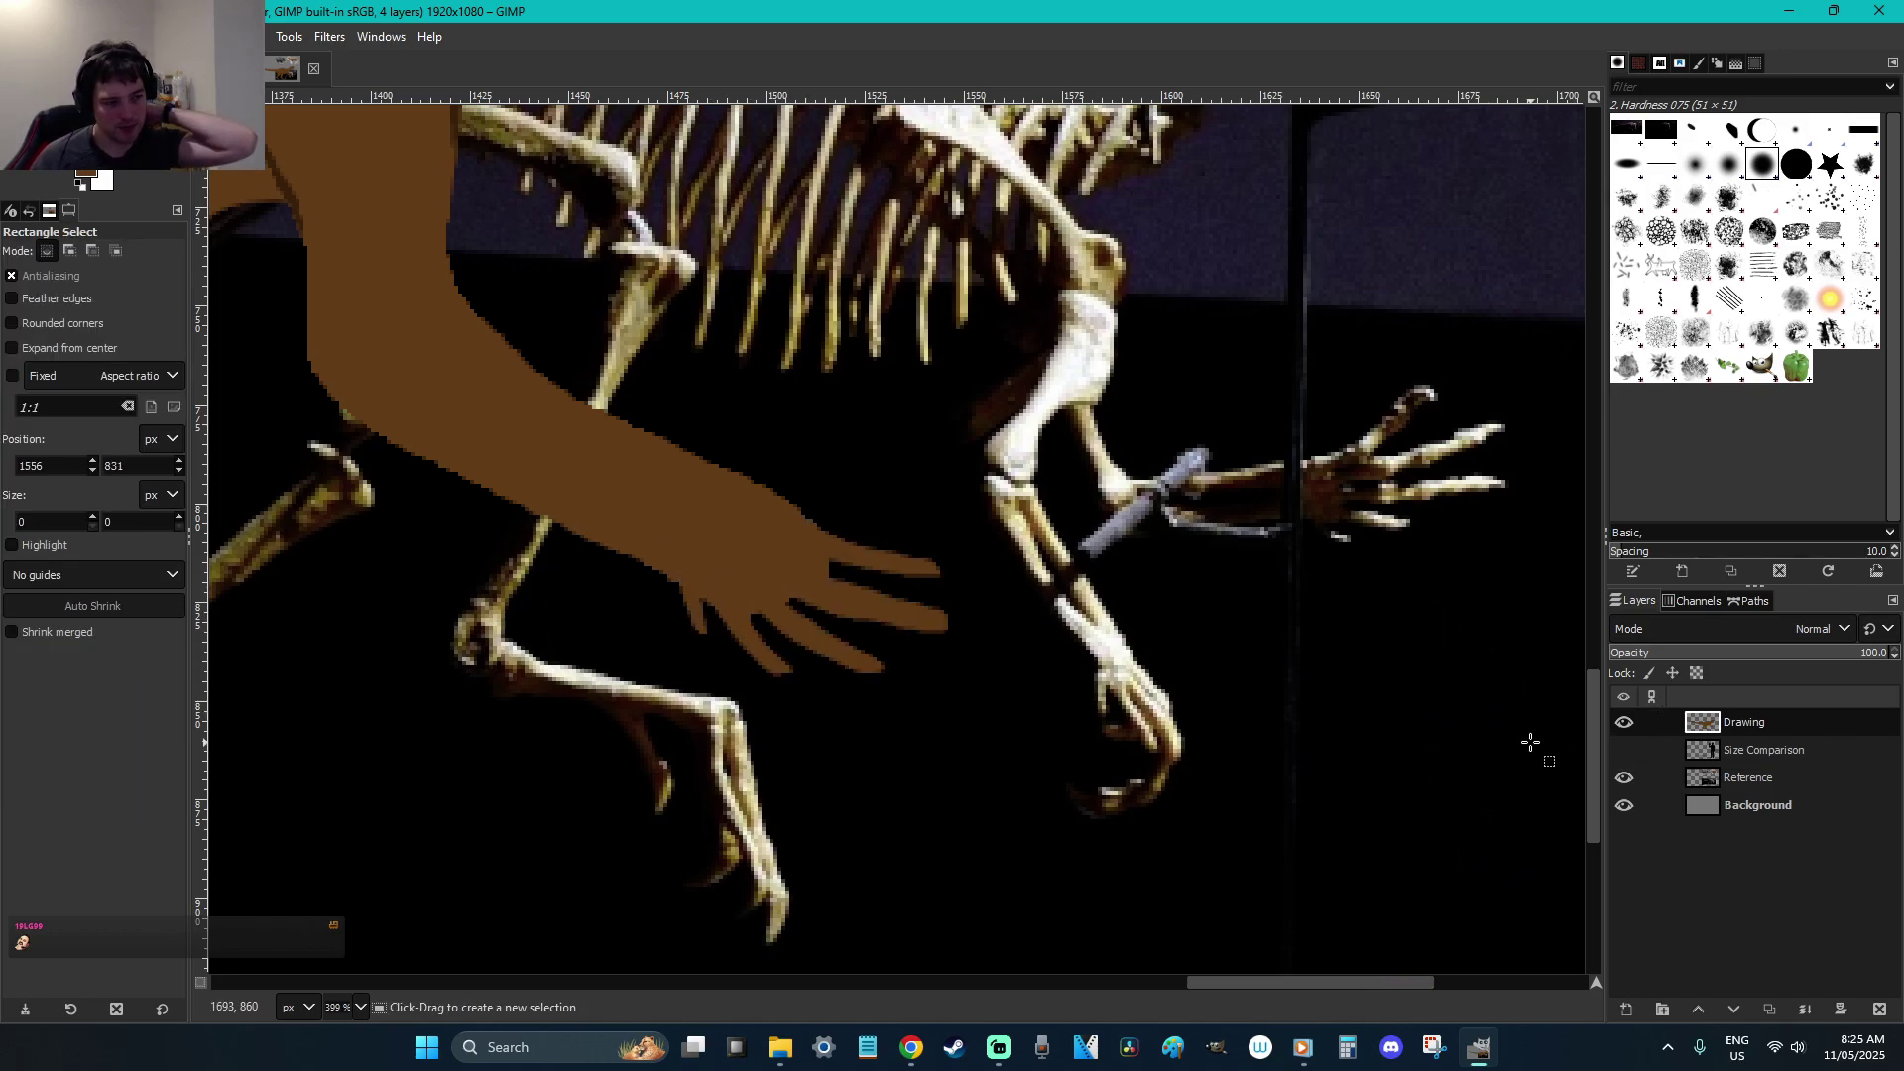
# Pick the dark colour of the muntjac's nose as the foreground colour
pyautogui.scroll(5, 1409, 706)
pyautogui.scroll(10, 1409, 706)
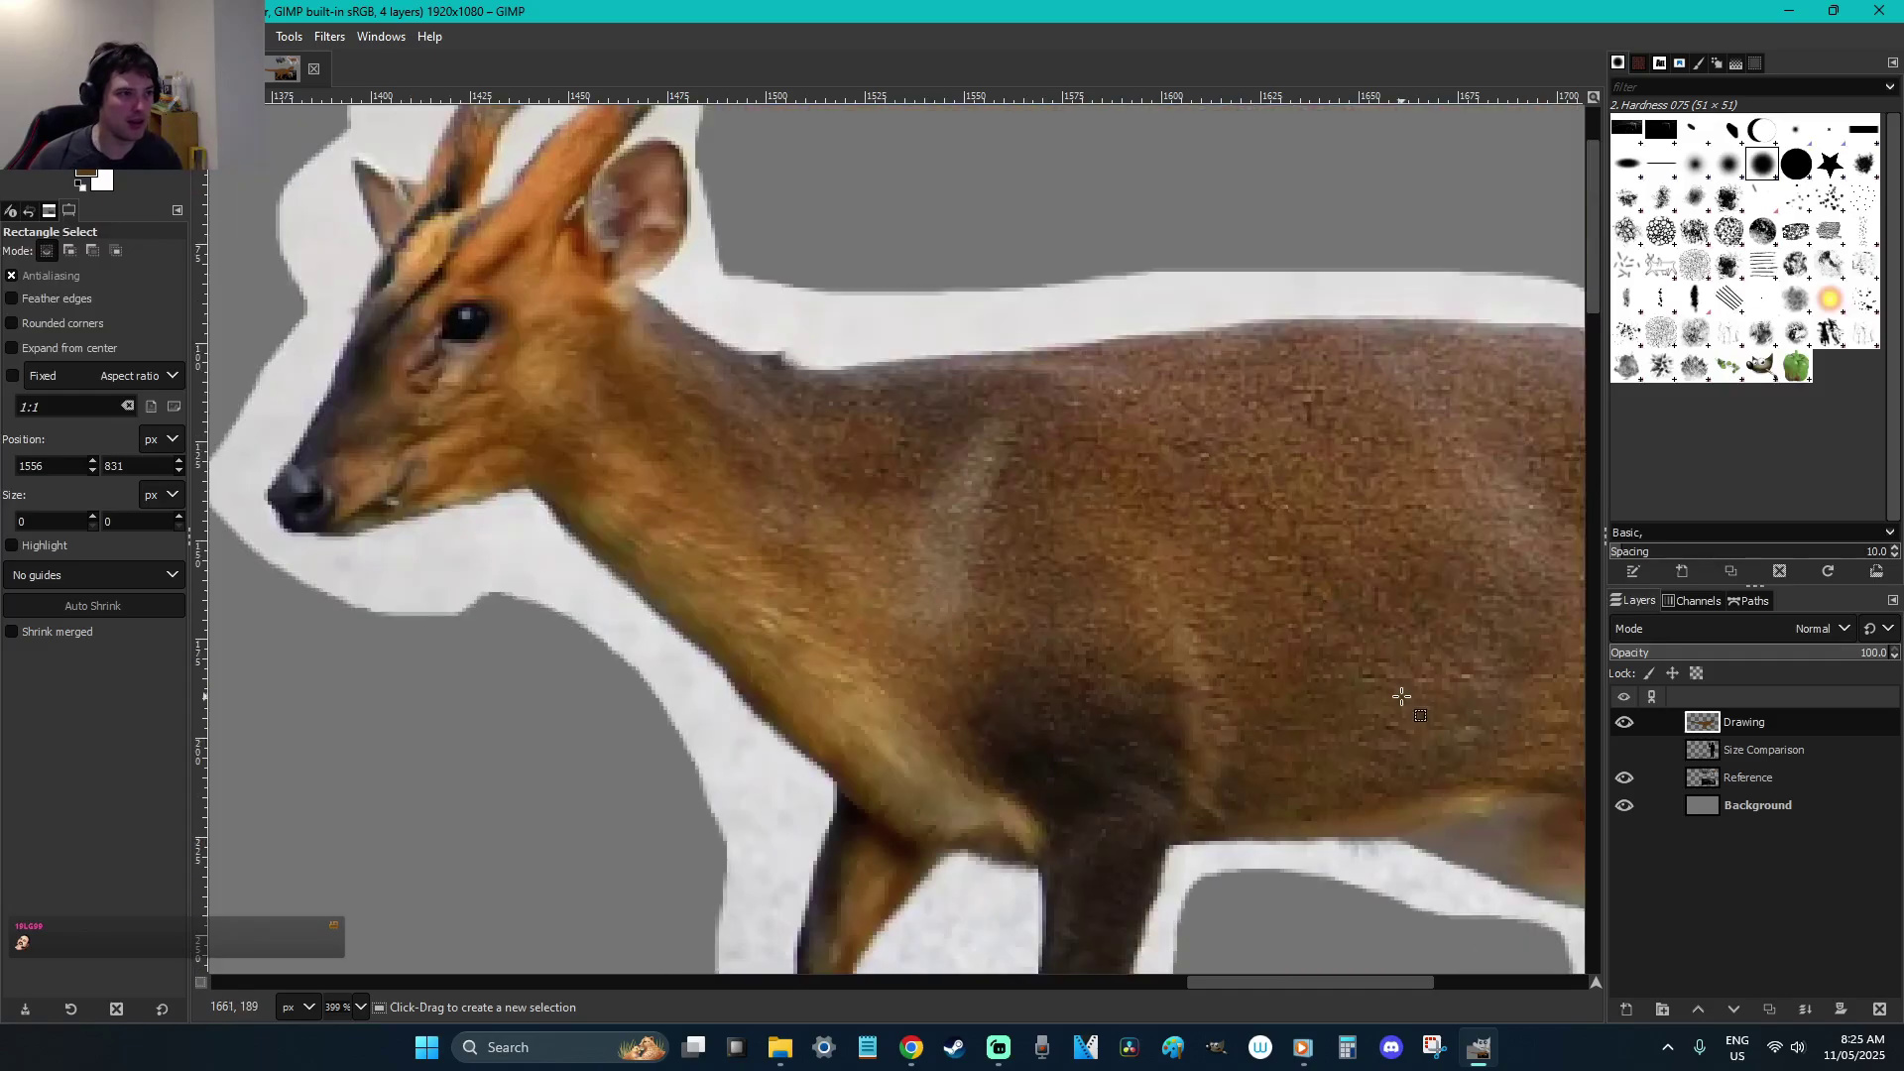
pyautogui.press('o')
pyautogui.click(293, 495)
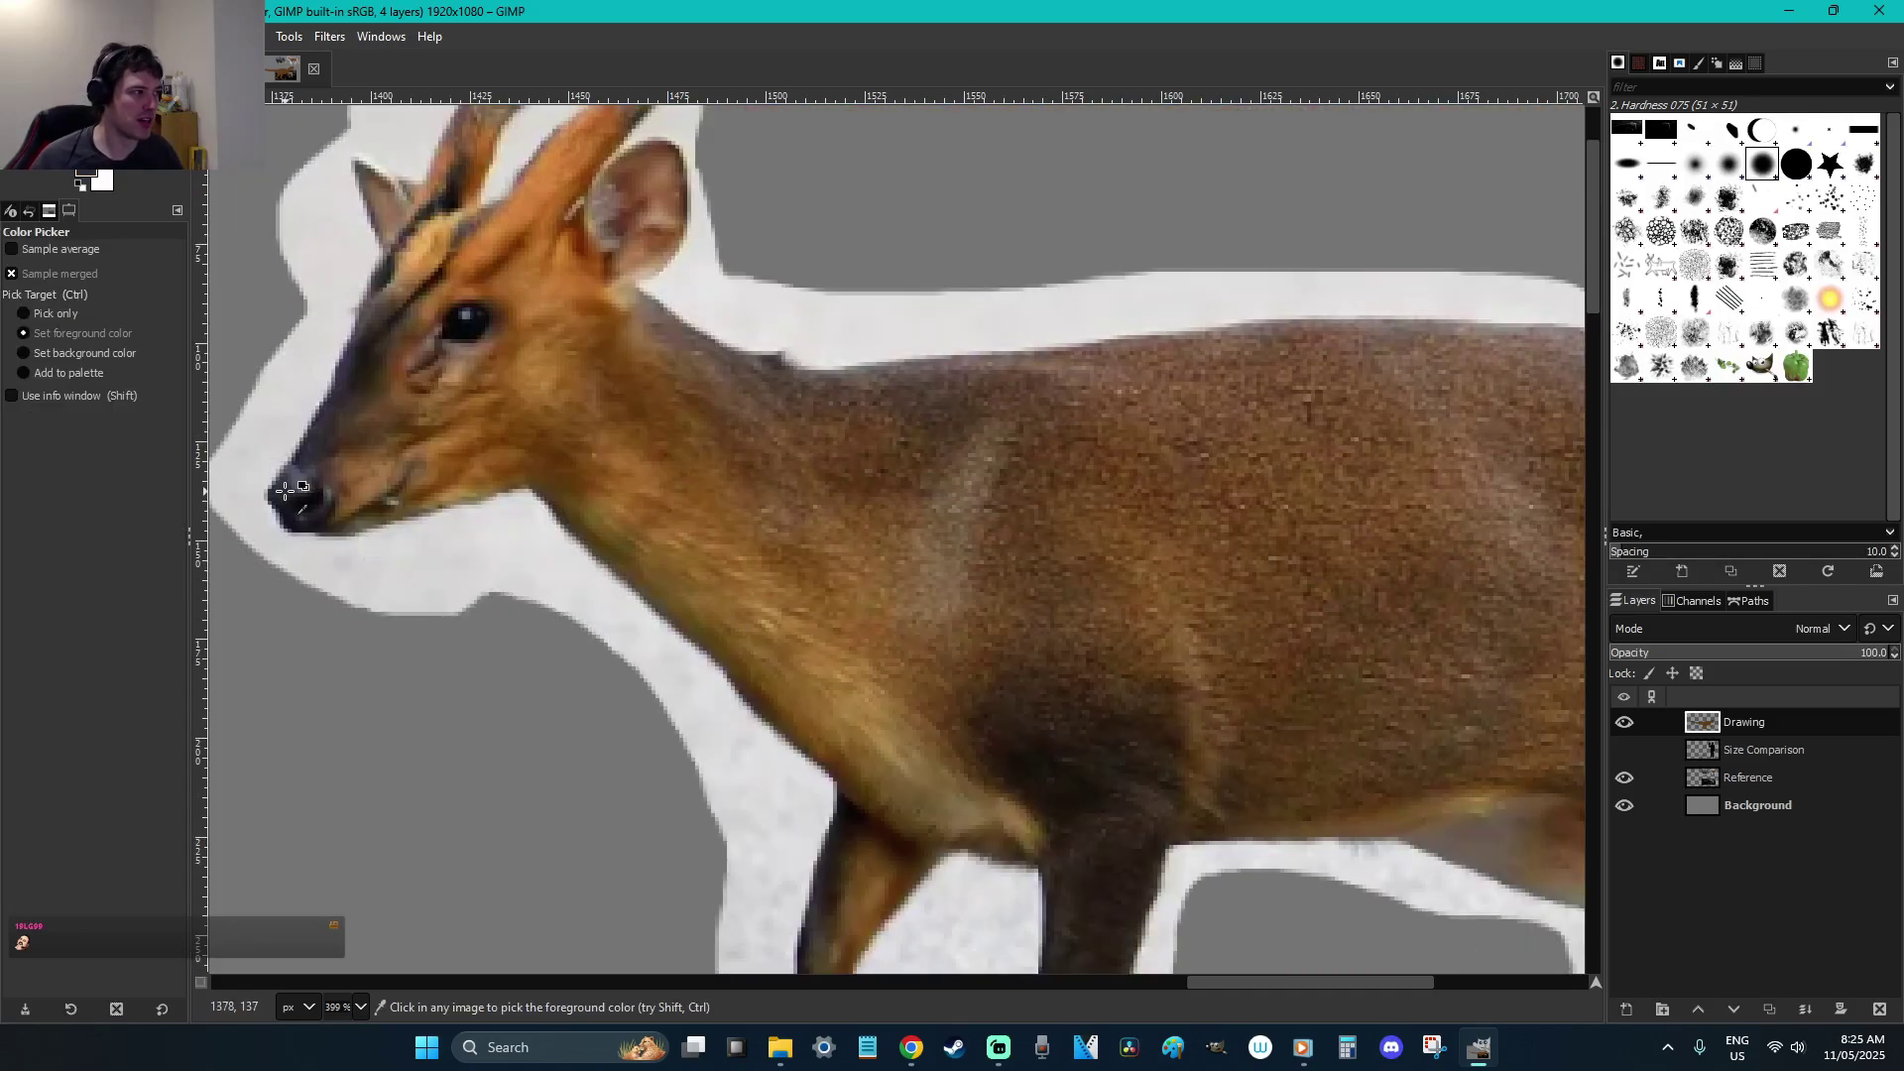
pyautogui.scroll(-10, 778, 566)
pyautogui.press('r')
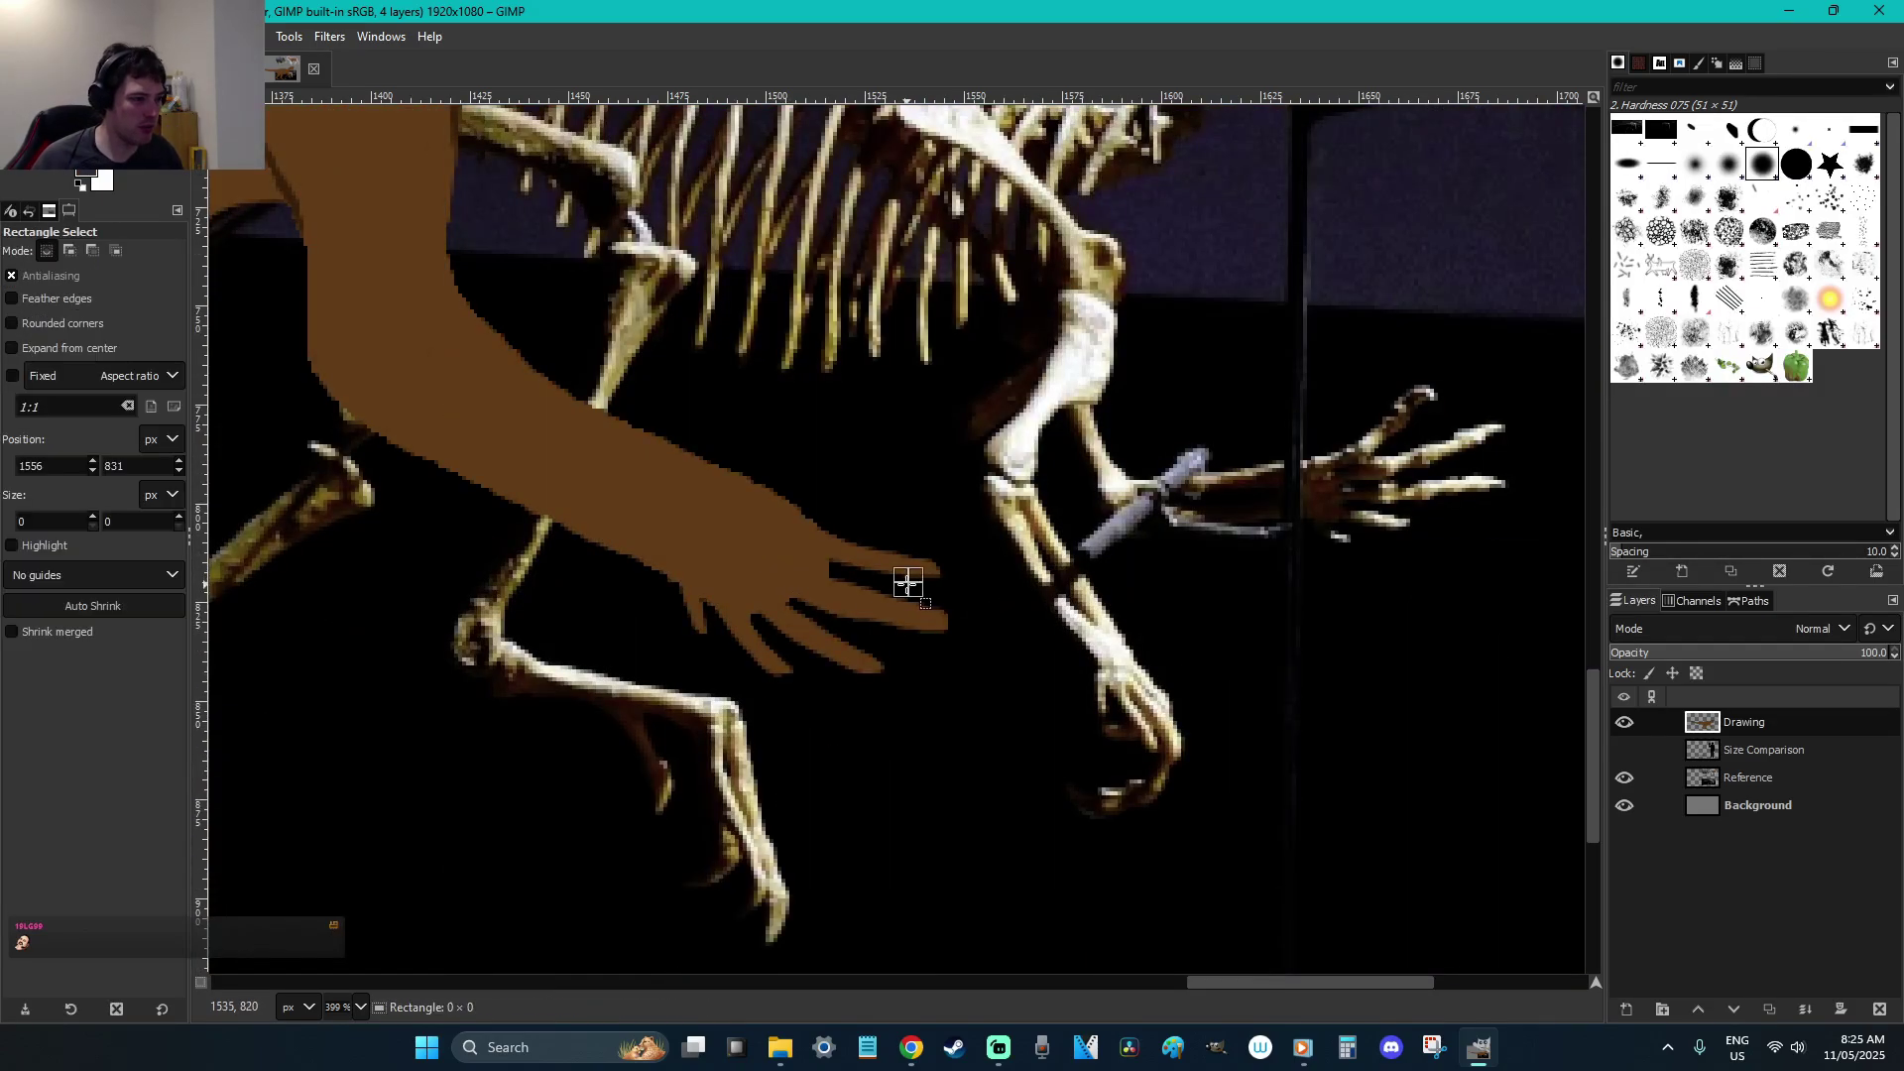
# Lower the Reference layer's opacity to 46.8 so the hand stands out against the skeleton photo
pyautogui.scroll(-3, 906, 582)
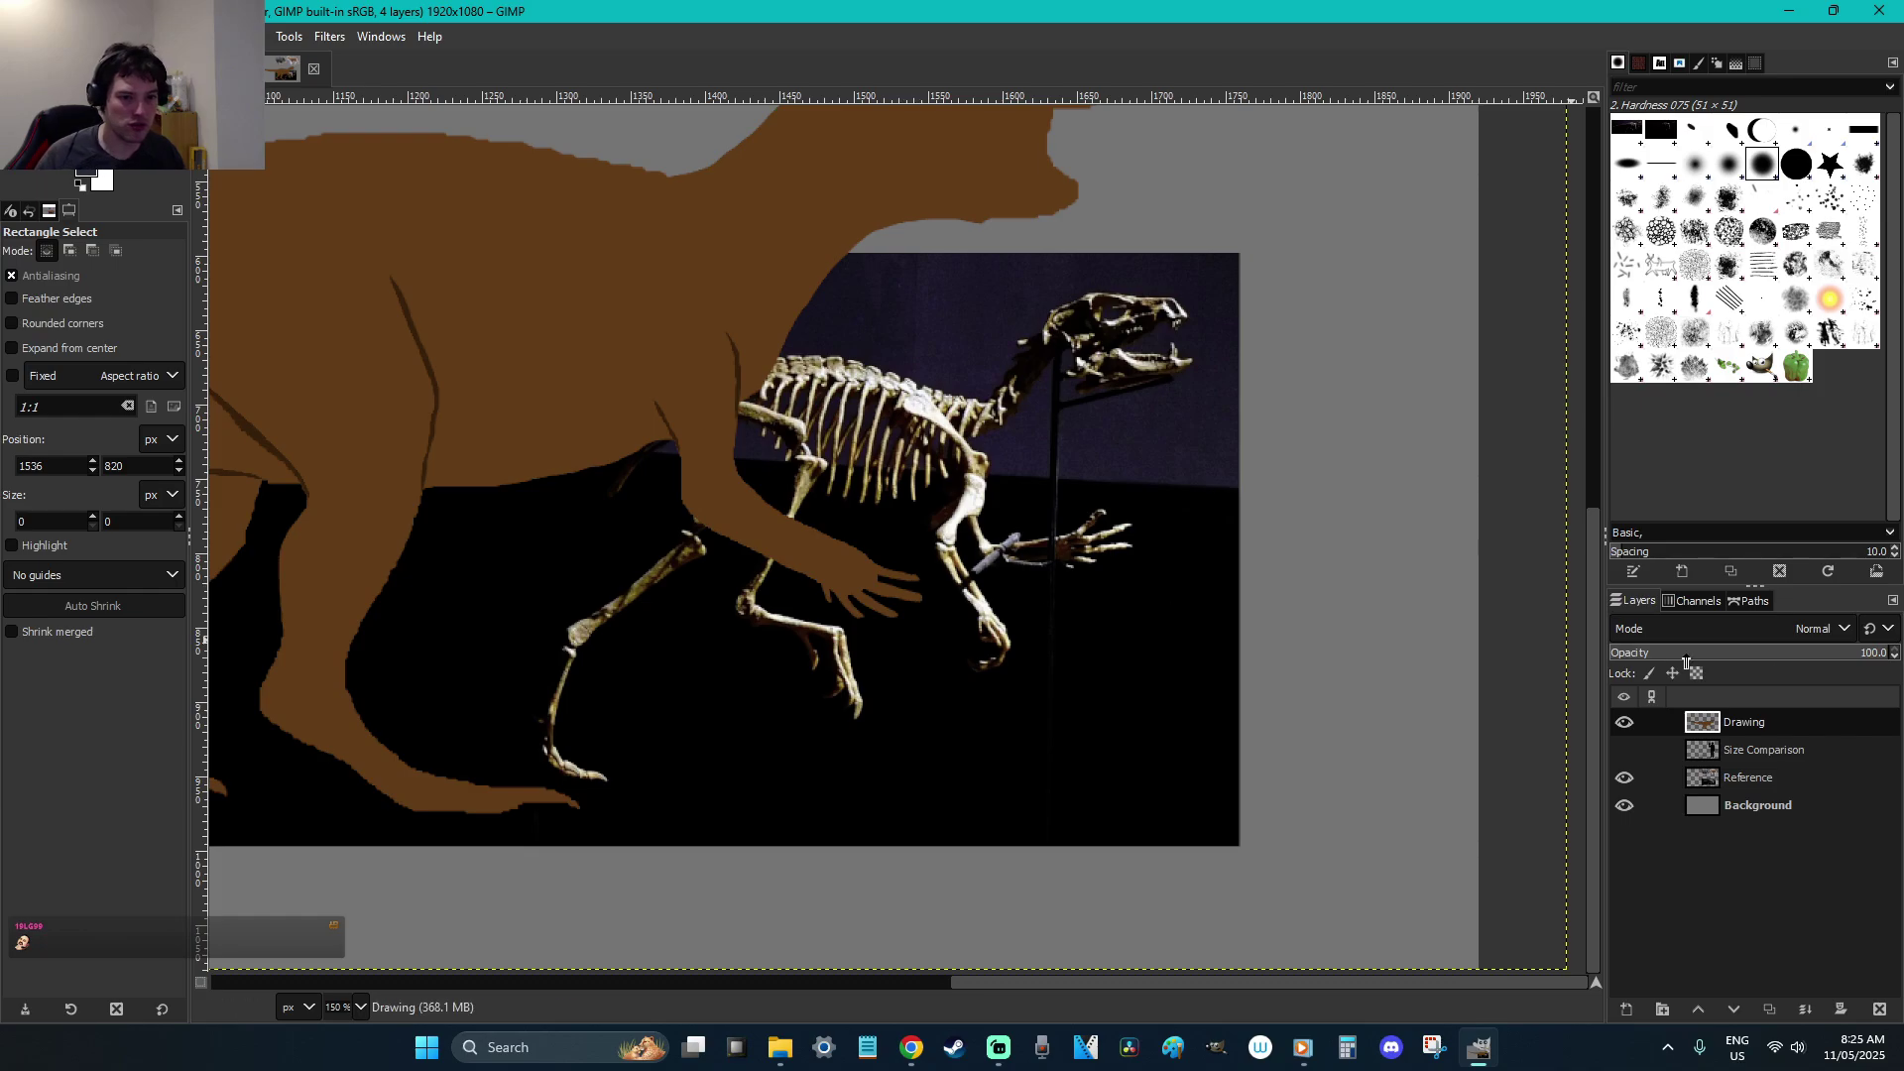
pyautogui.click(1775, 777)
pyautogui.click(1739, 653)
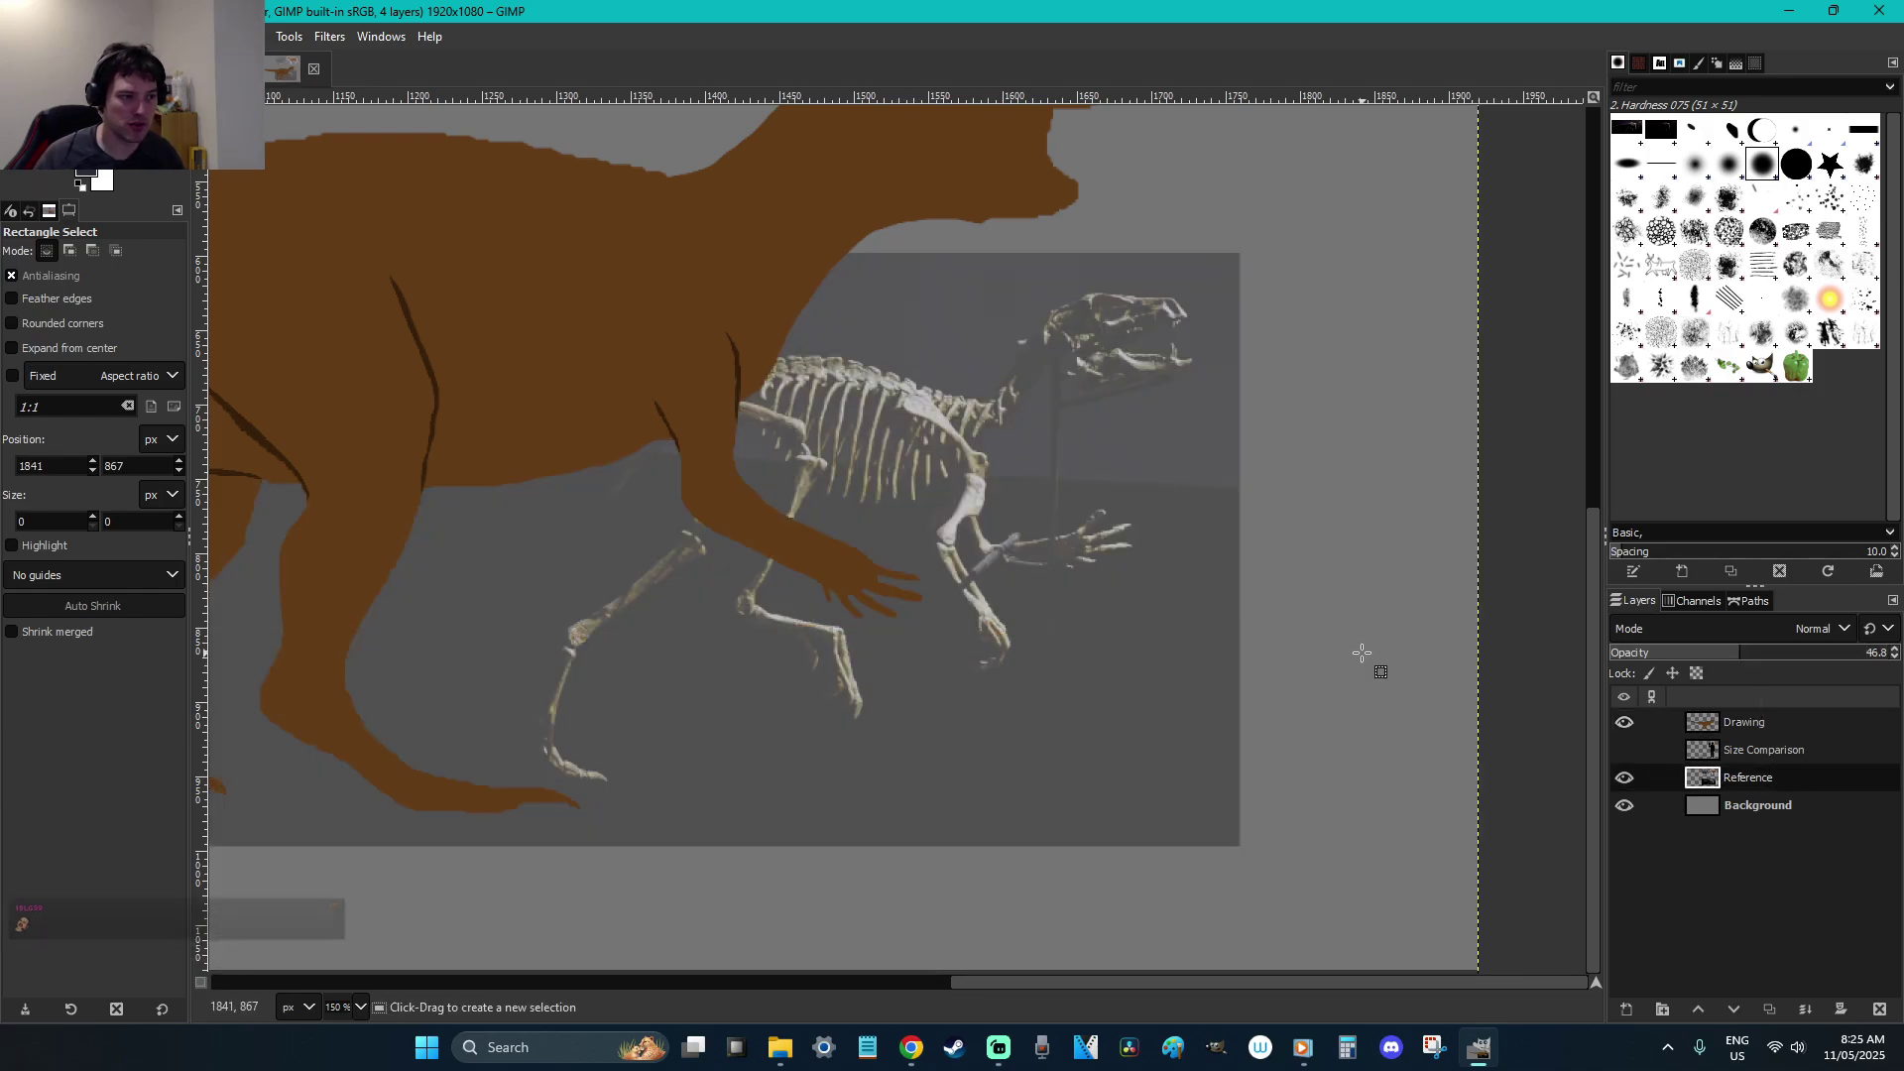
pyautogui.press('z')
pyautogui.moveTo(1054, 667); pyautogui.dragTo(773, 486)
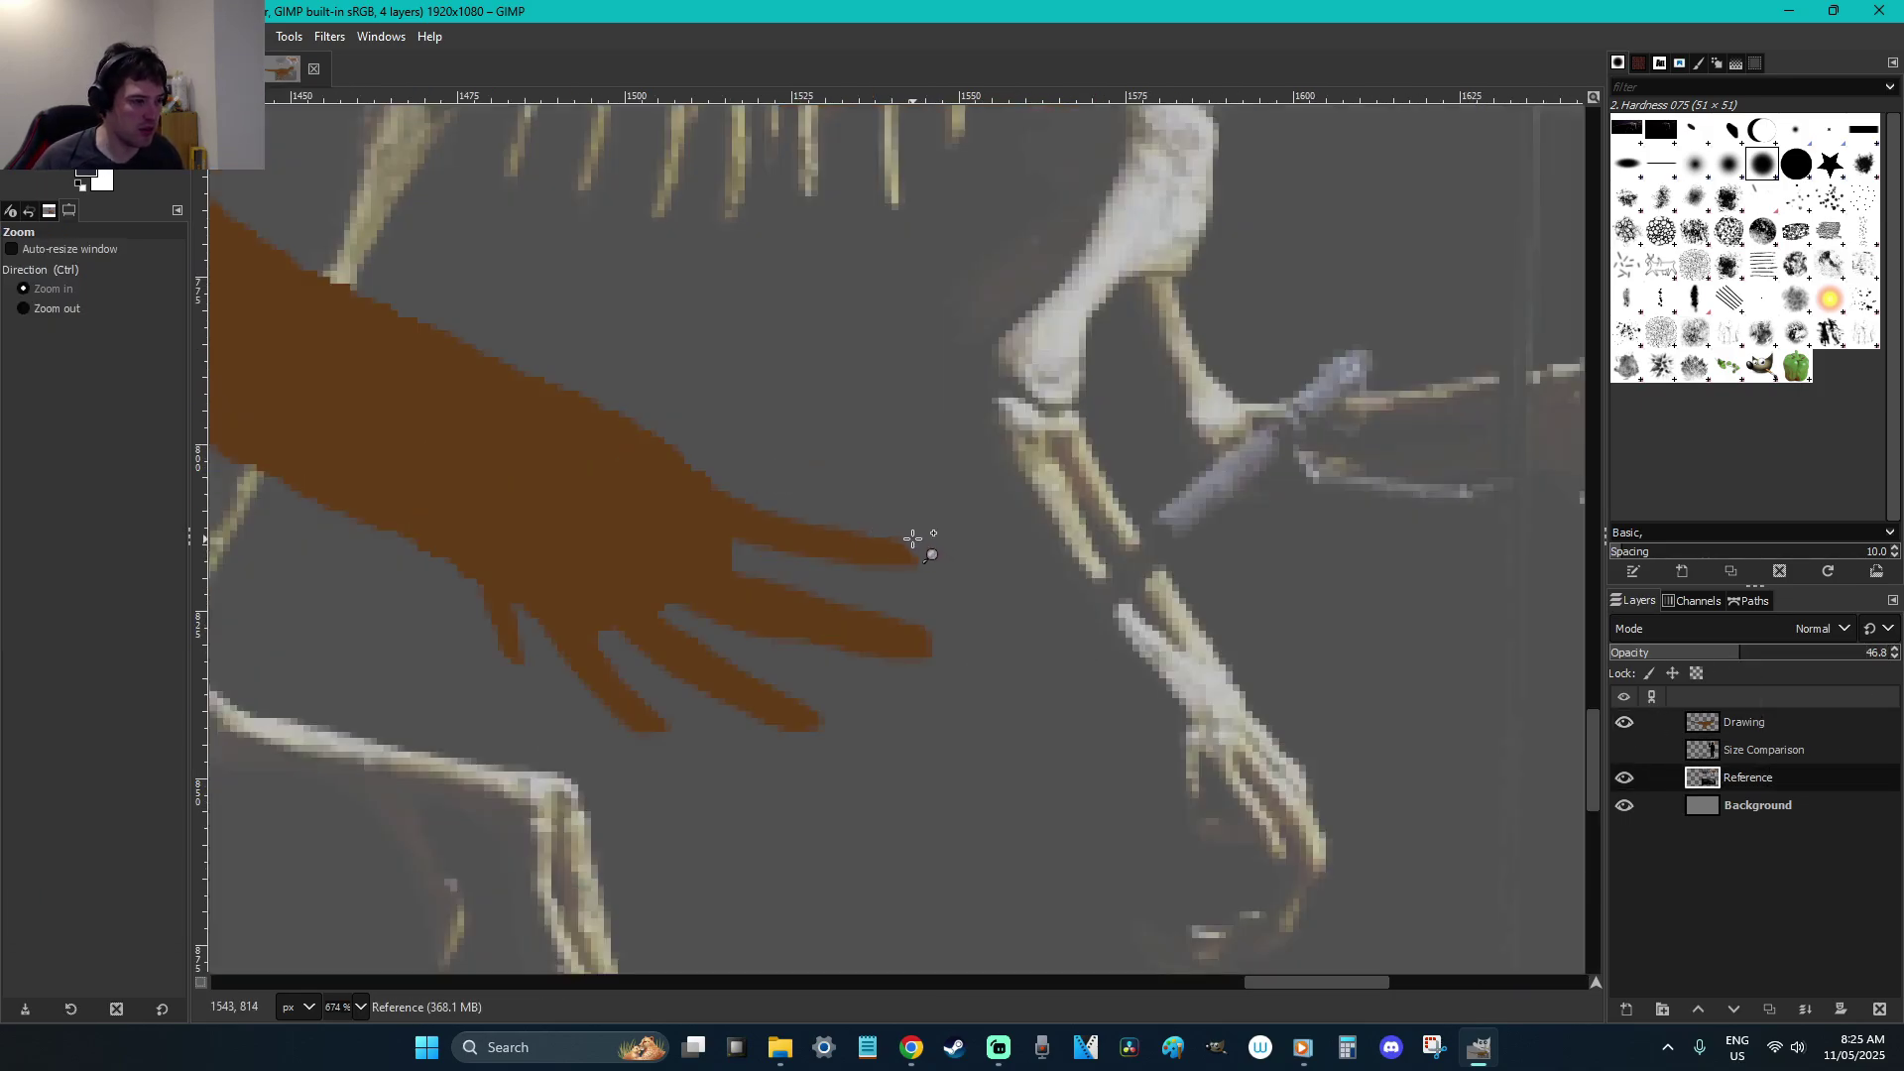
pyautogui.press('f')
pyautogui.moveTo(904, 548)
pyautogui.mouseDown()
pyautogui.moveTo(961, 536)
pyautogui.moveTo(952, 557)
pyautogui.mouseUp()
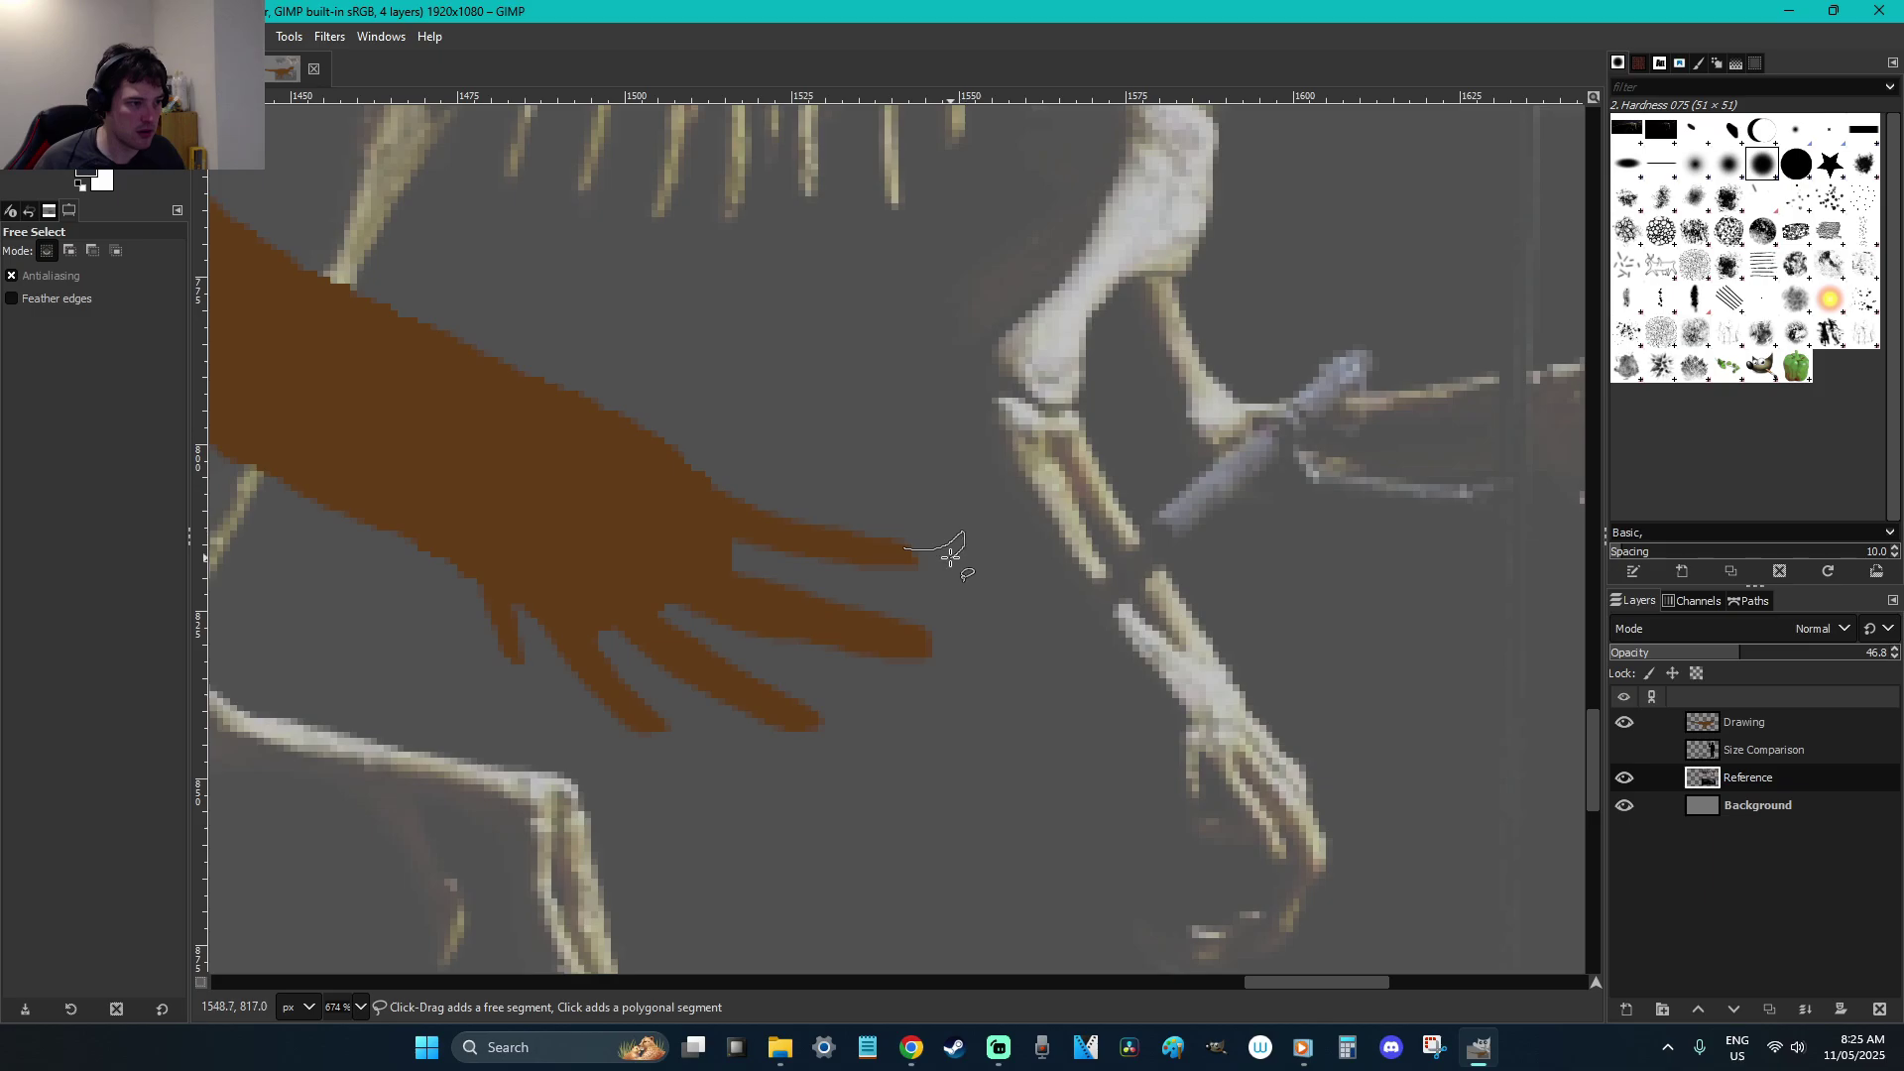
pyautogui.press('r')
pyautogui.click(1005, 591)
# On the Drawing layer, pick the arm's brown and thicken the hand's fingers using the size 5 paintbrush
pyautogui.moveTo(1275, 981)
pyautogui.mouseDown()
pyautogui.moveTo(1343, 983)
pyautogui.moveTo(1255, 984)
pyautogui.moveTo(1396, 984)
pyautogui.moveTo(1333, 984)
pyautogui.mouseUp()
pyautogui.click(1823, 730)
pyautogui.press('o')
pyautogui.click(853, 506)
pyautogui.press('p')
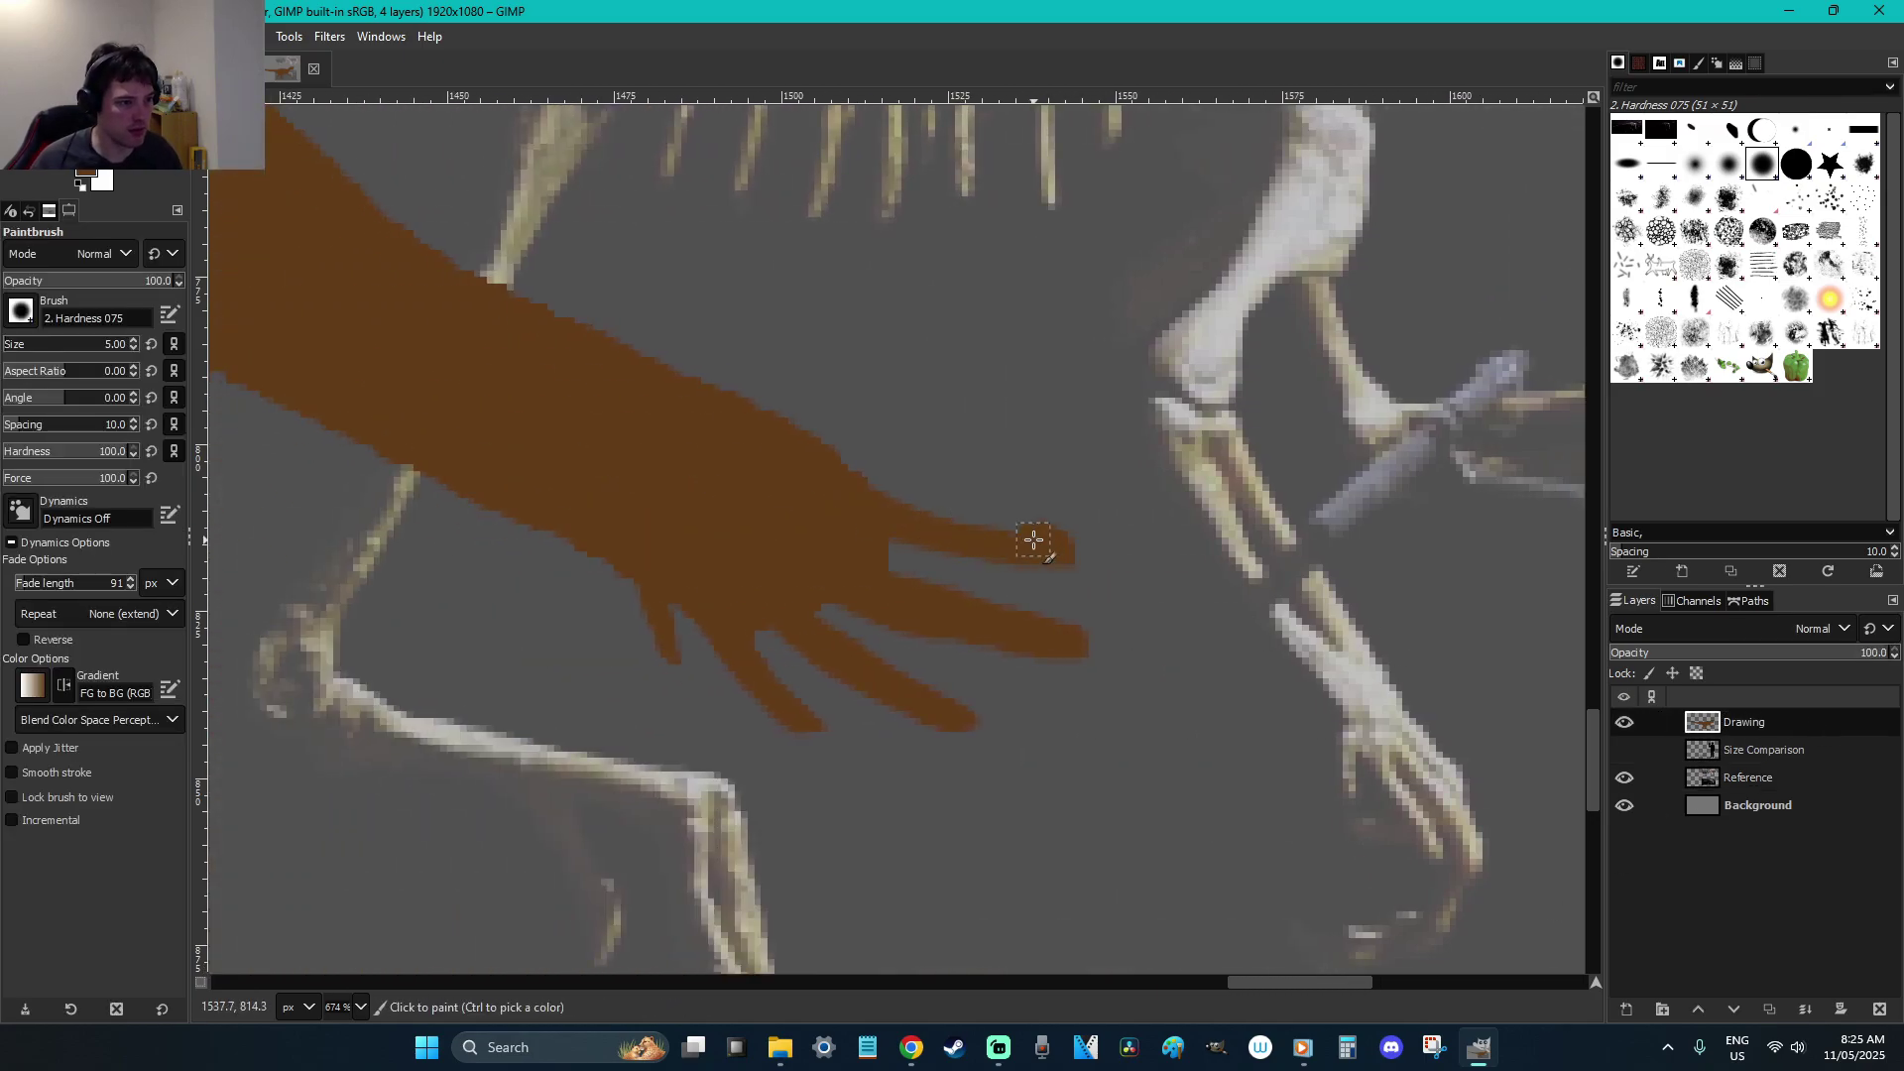
pyautogui.click(893, 646)
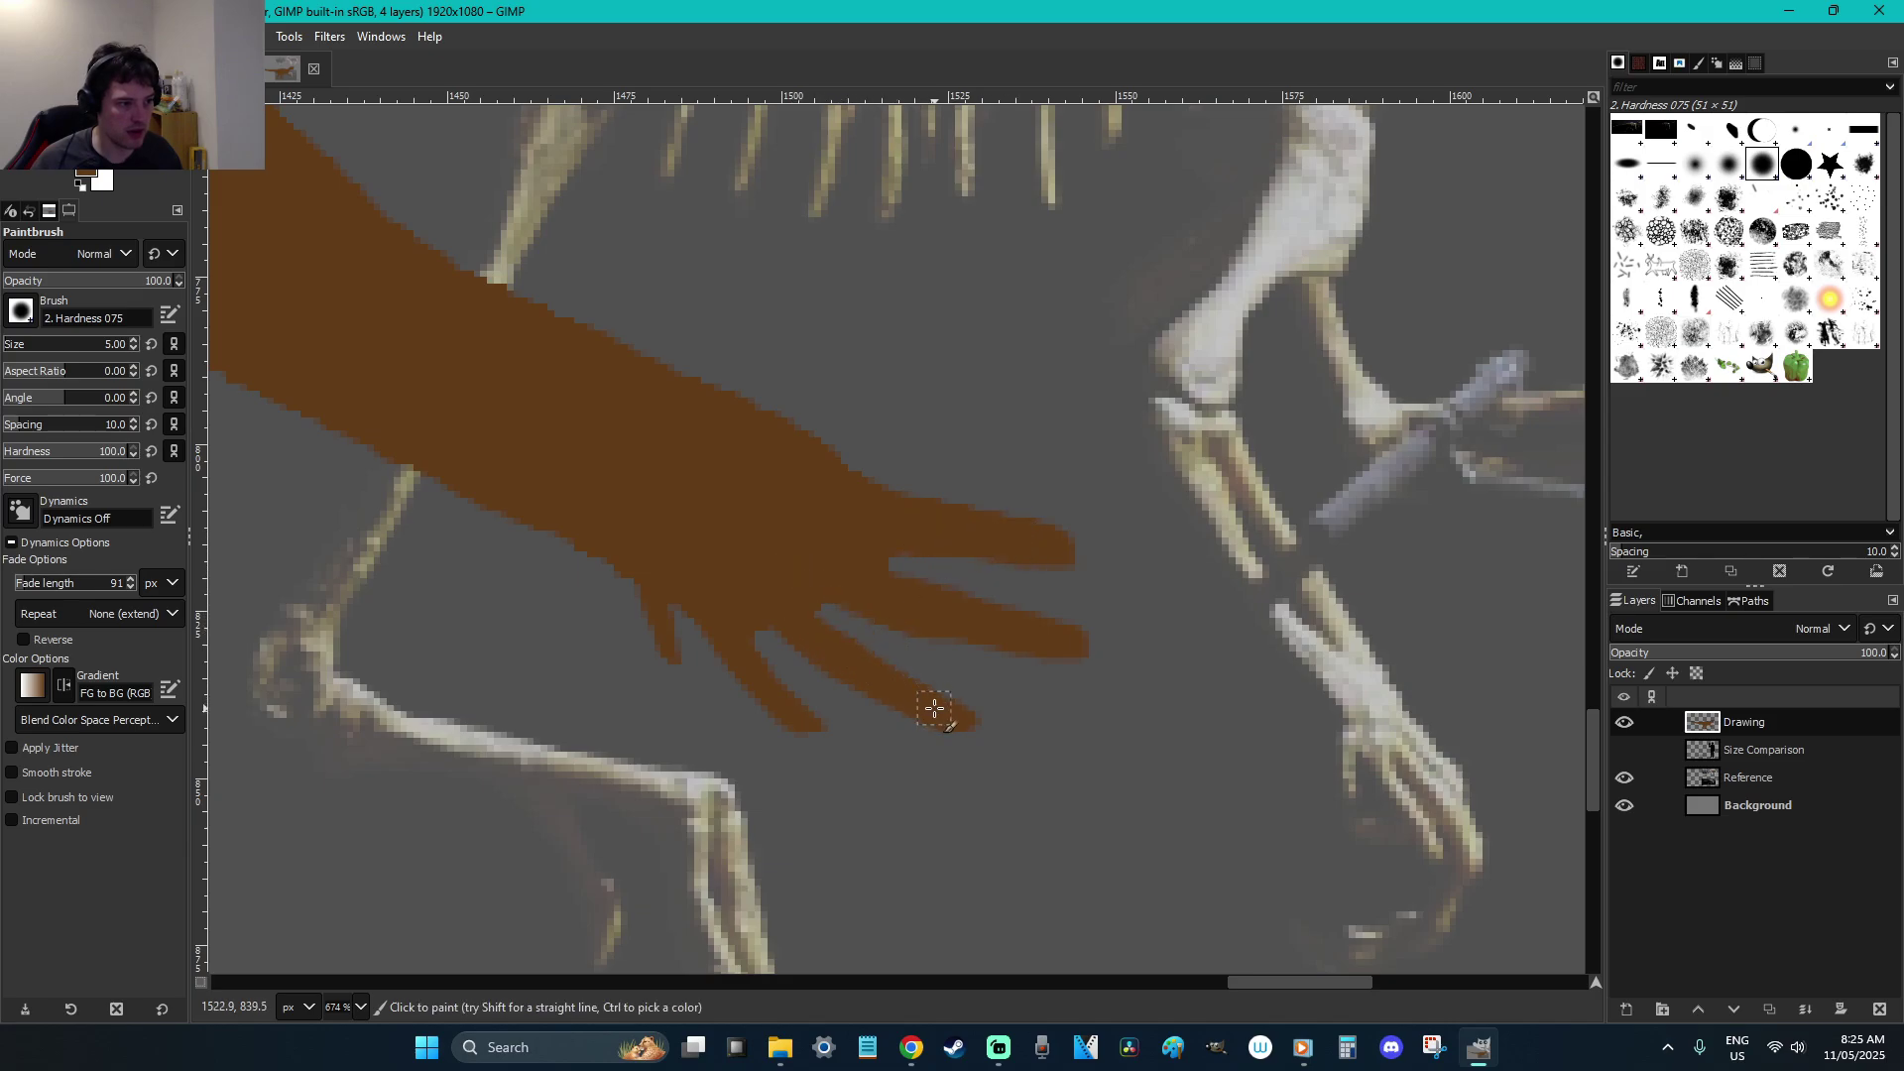
pyautogui.moveTo(797, 712)
pyautogui.mouseDown()
pyautogui.moveTo(769, 664)
pyautogui.moveTo(667, 637)
pyautogui.moveTo(675, 653)
pyautogui.moveTo(611, 551)
pyautogui.mouseUp()
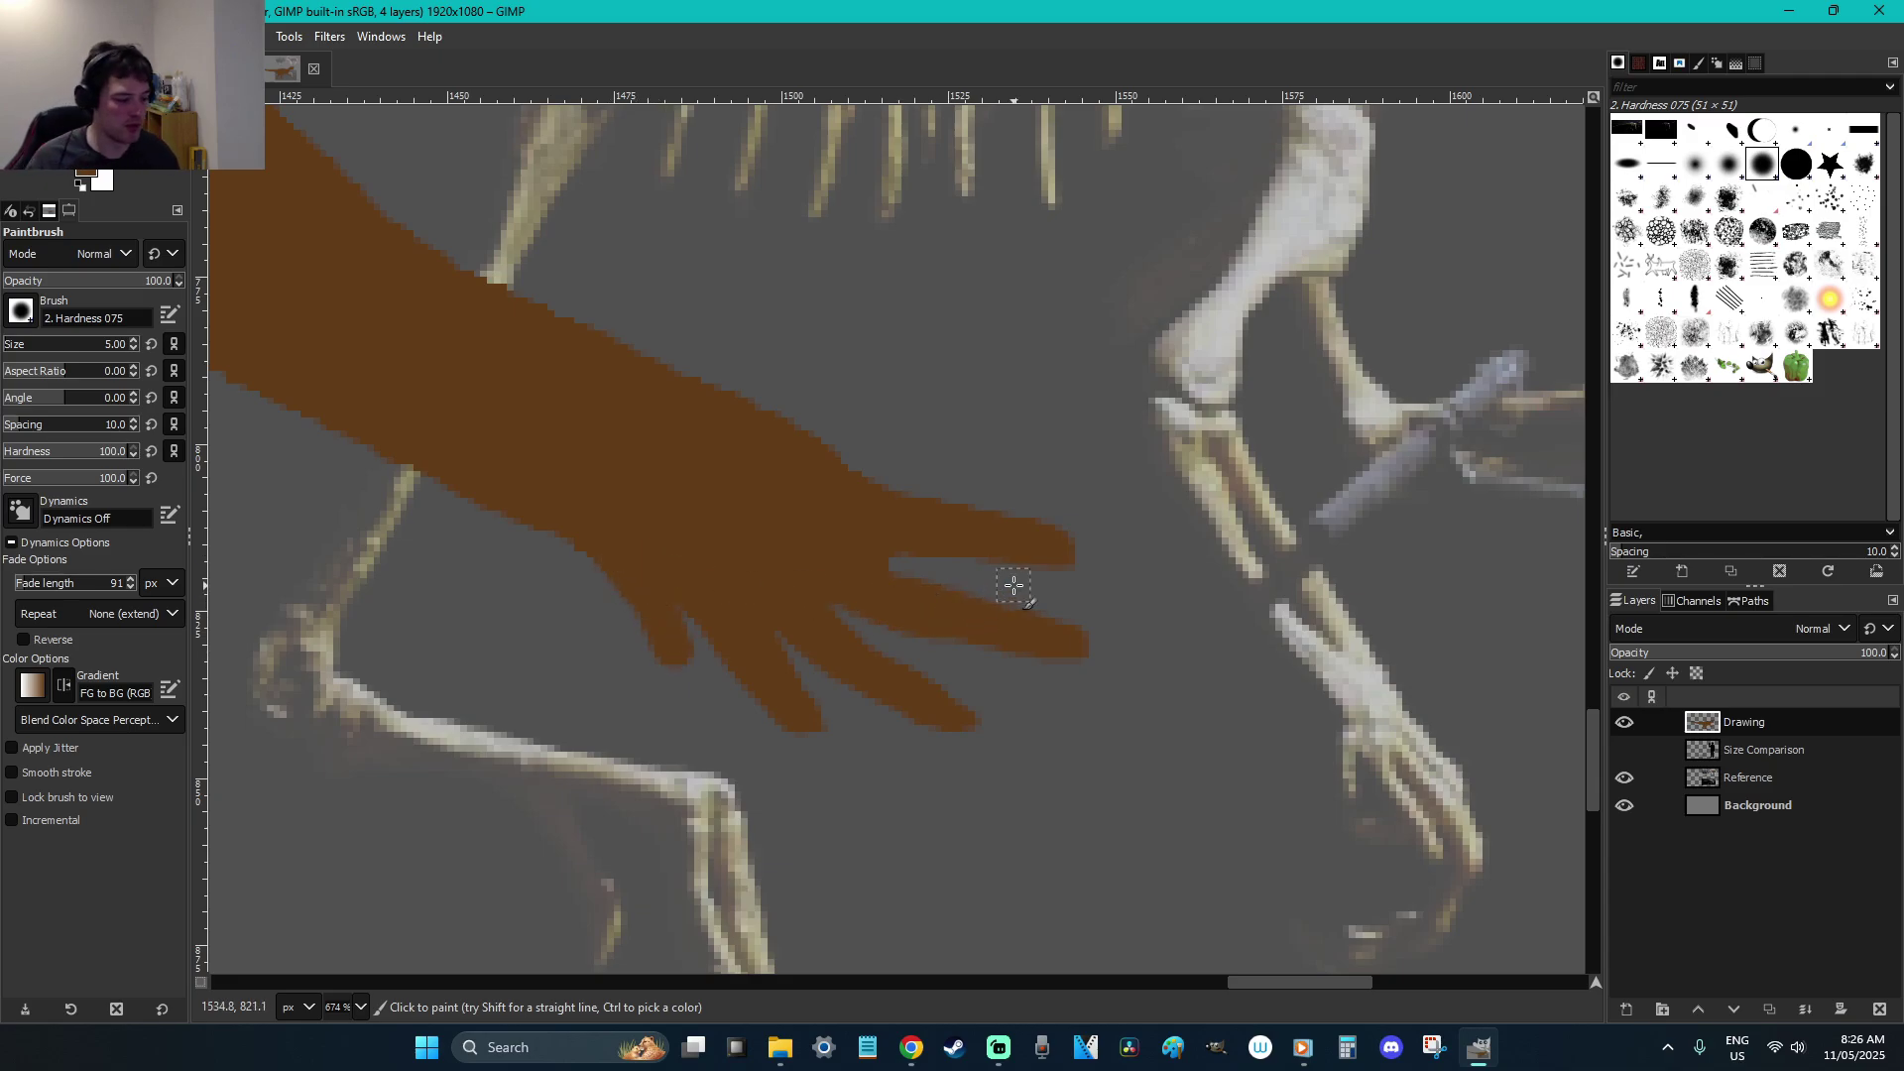
pyautogui.press('f')
pyautogui.moveTo(1044, 543)
pyautogui.mouseDown()
pyautogui.moveTo(1157, 555)
pyautogui.moveTo(1138, 512)
pyautogui.moveTo(1044, 557)
pyautogui.moveTo(1090, 546)
pyautogui.mouseUp()
pyautogui.press('p')
pyautogui.press('f')
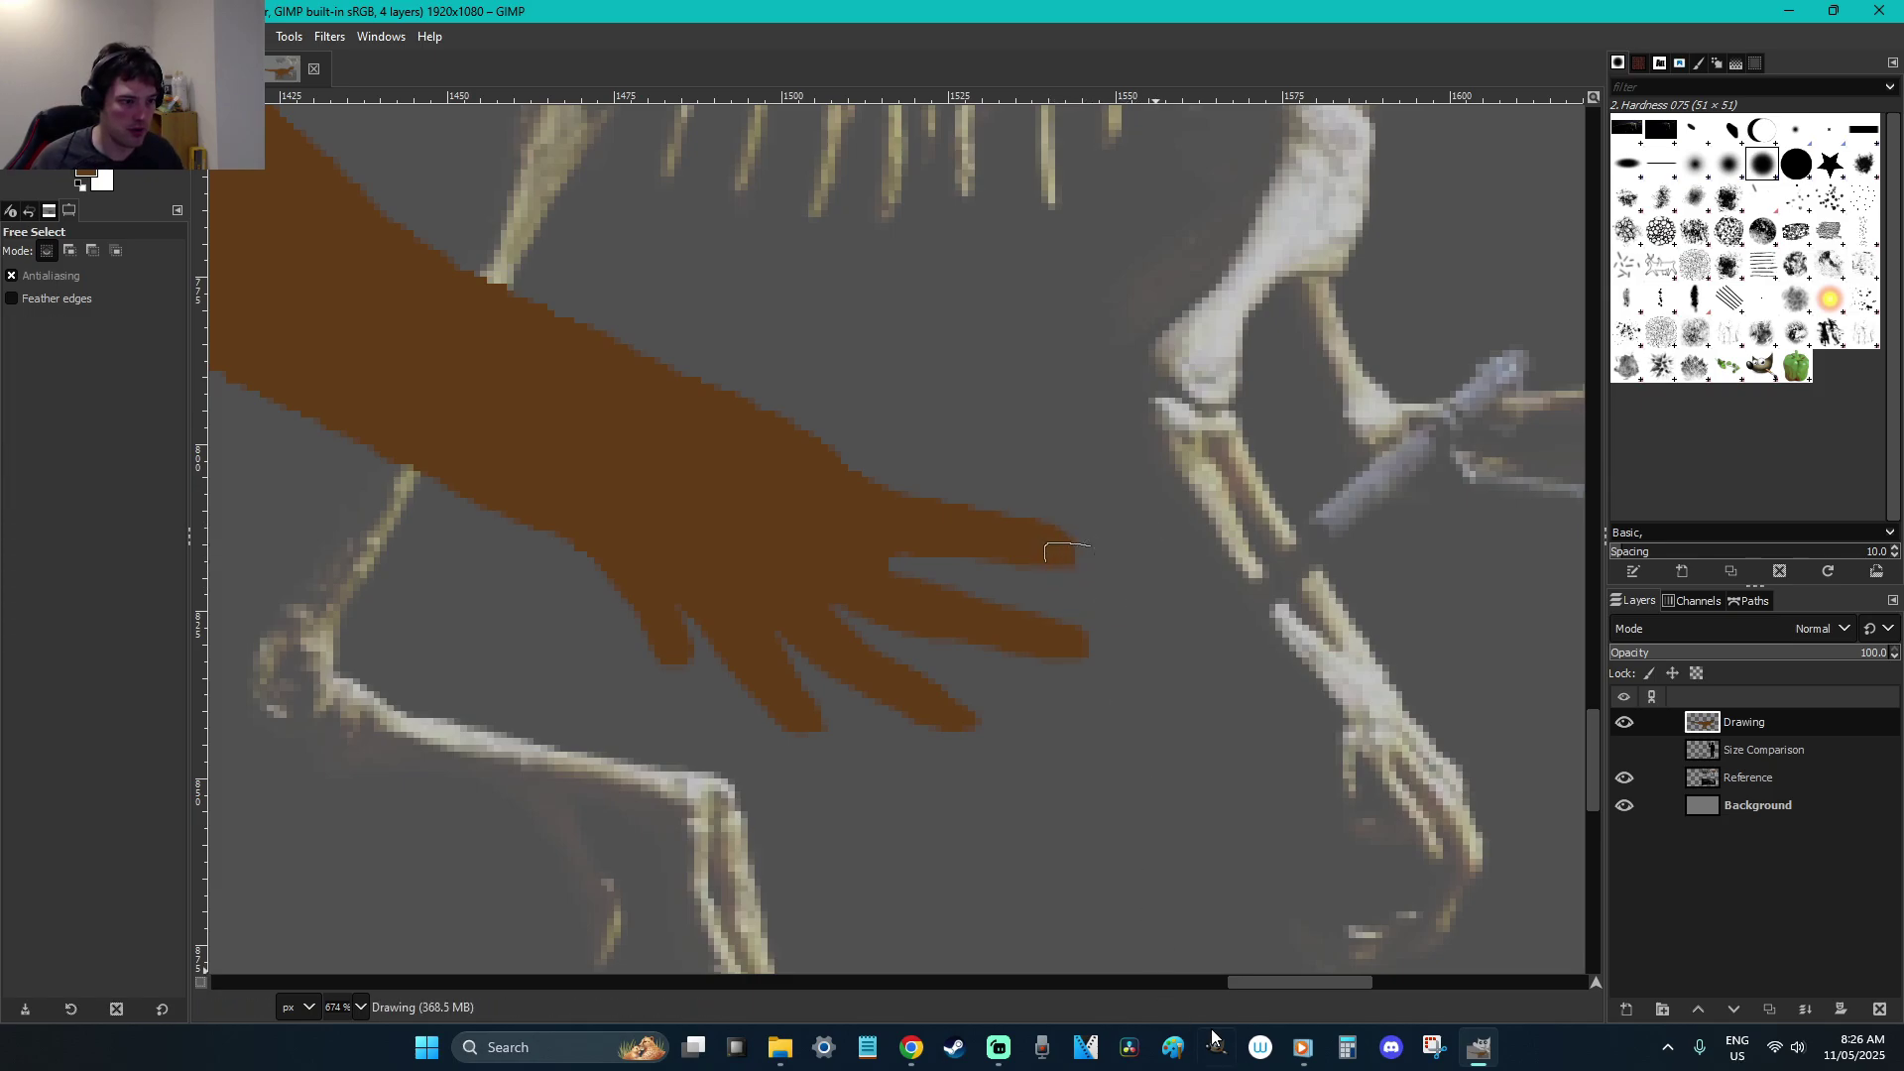
pyautogui.moveTo(1253, 984); pyautogui.dragTo(1297, 982)
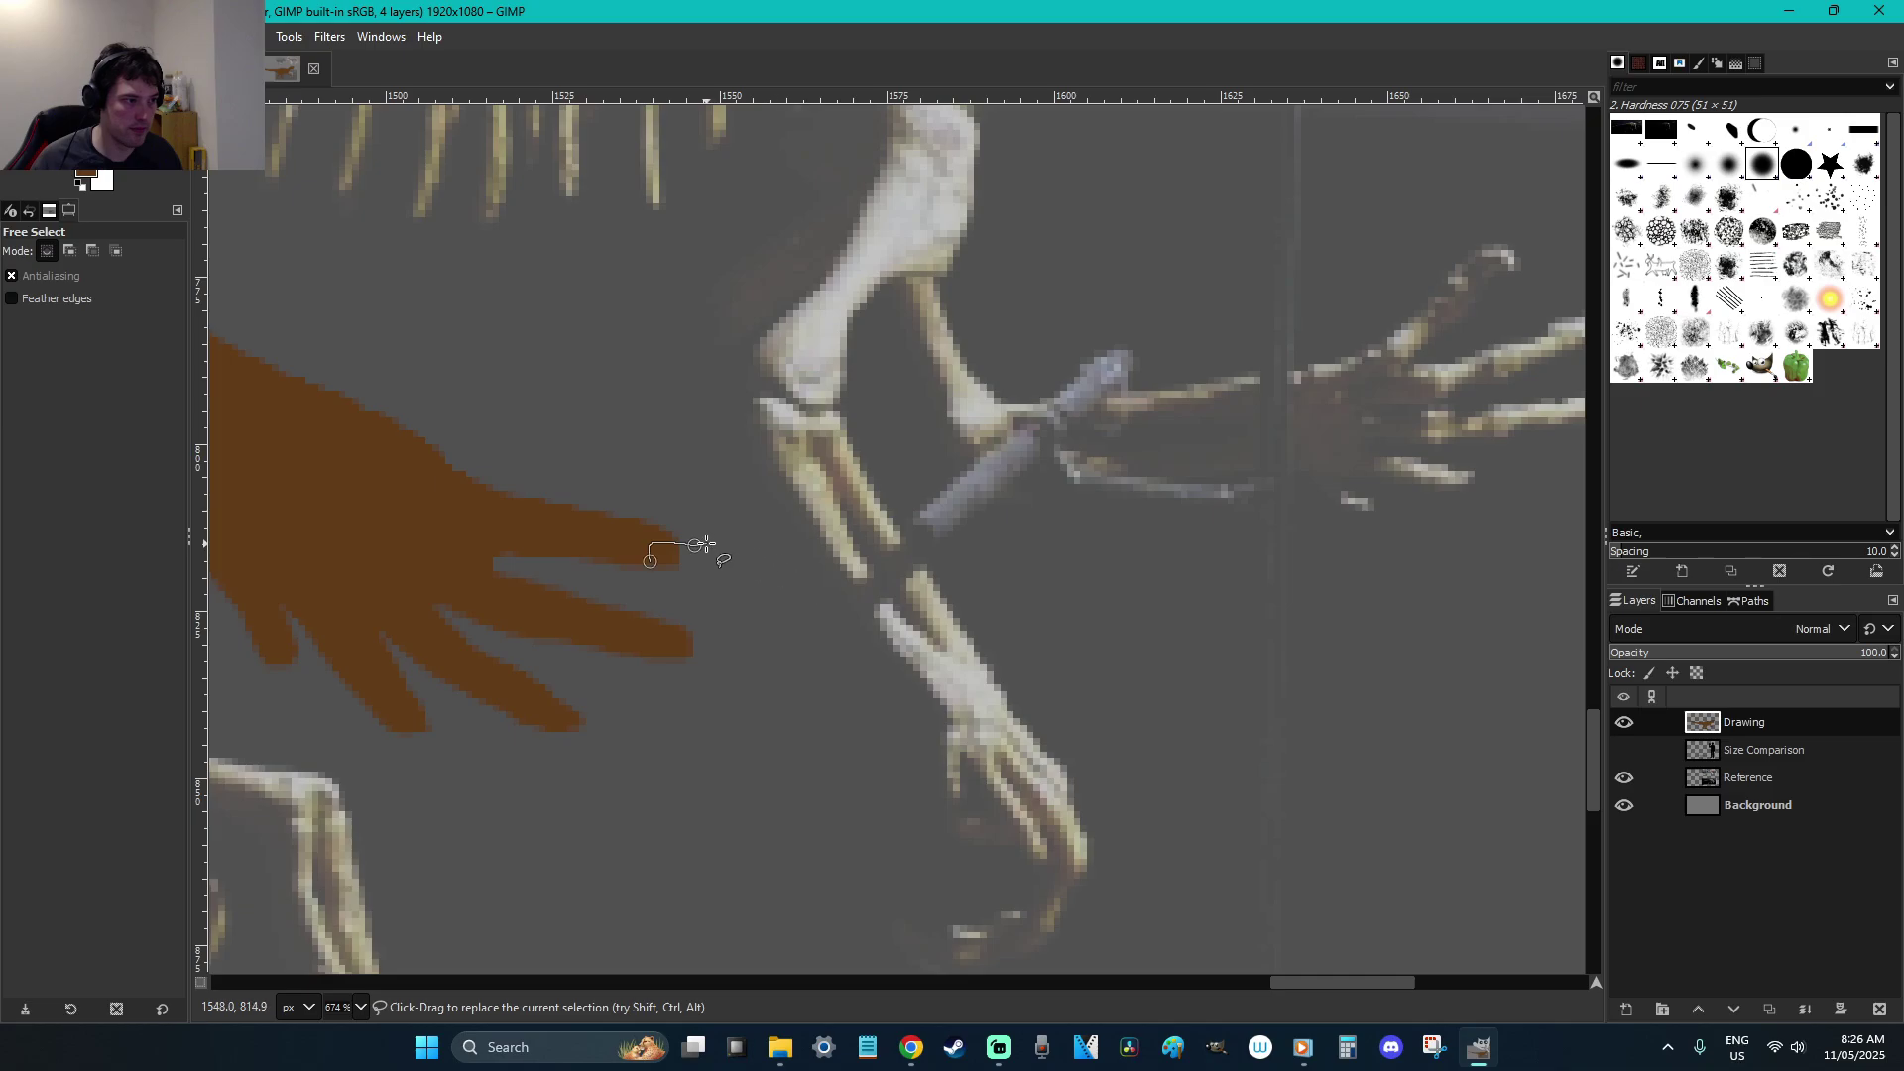
pyautogui.press('p')
pyautogui.press('f')
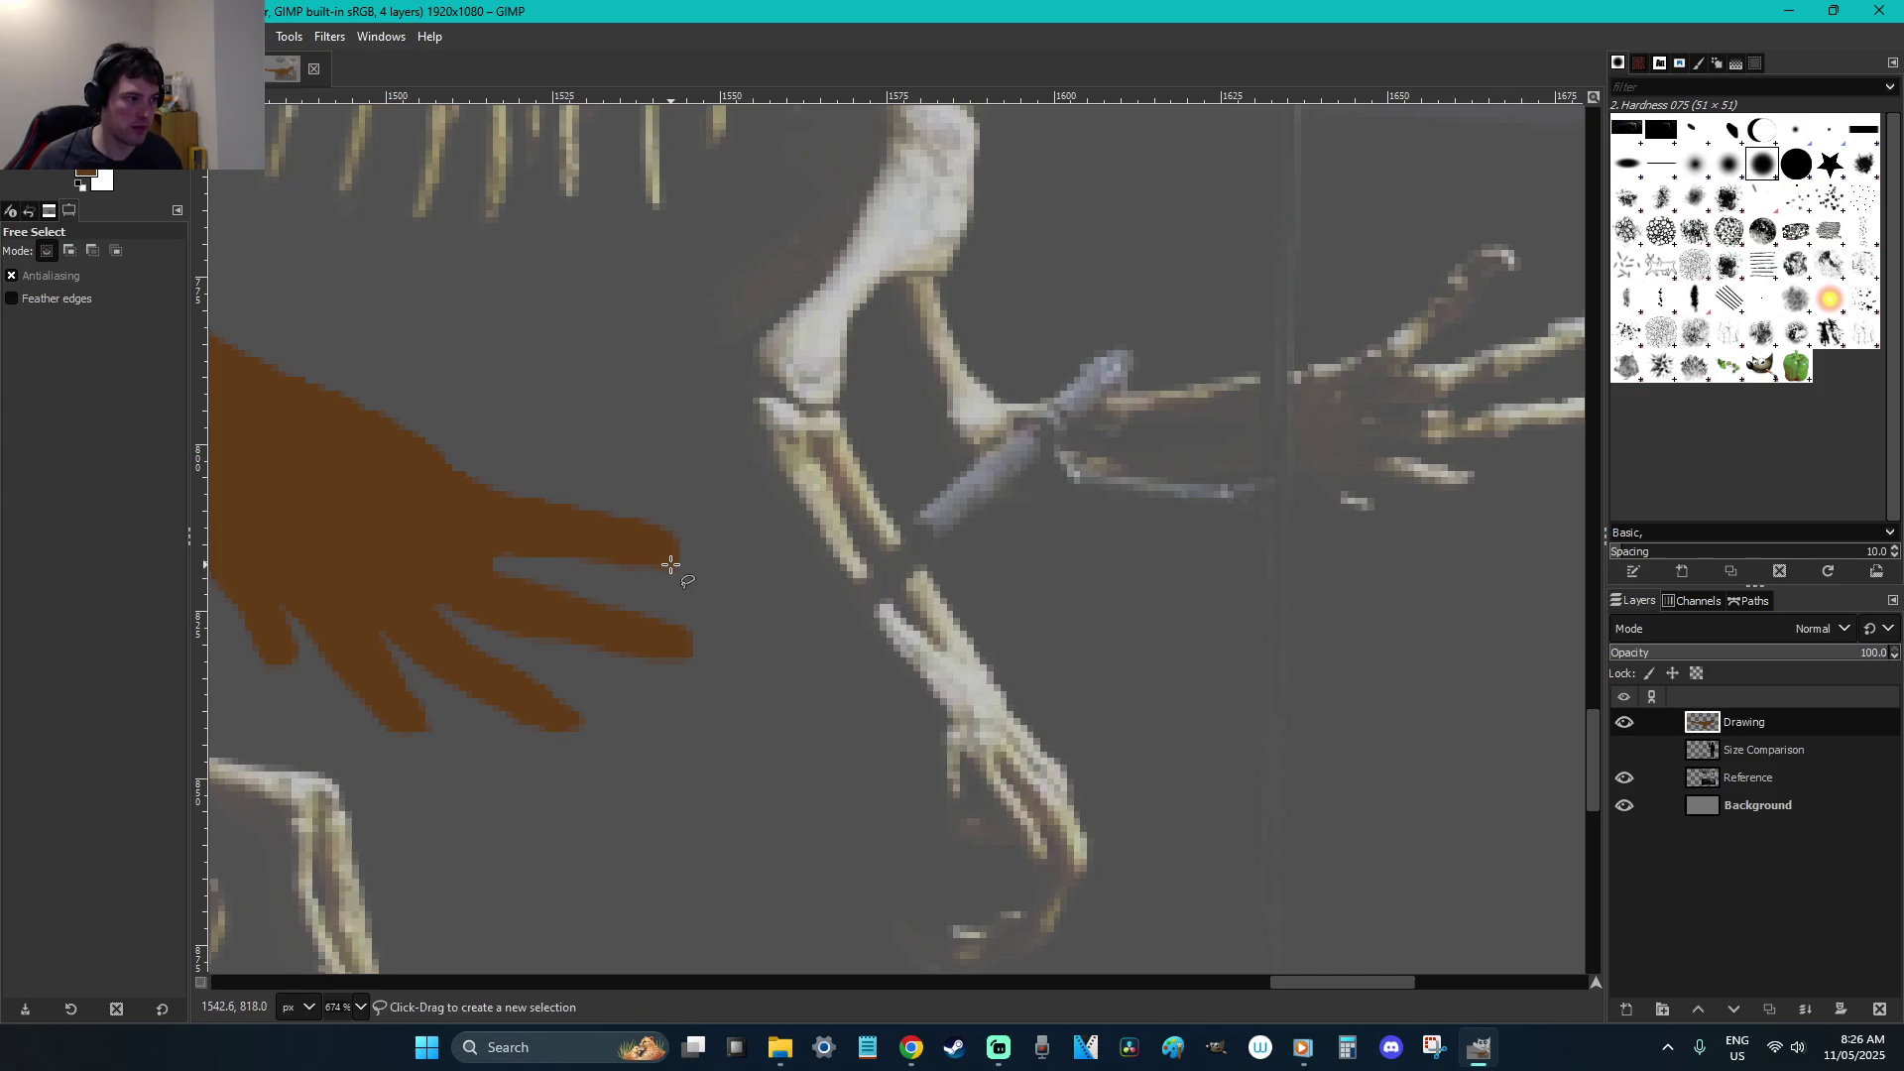
# Outline a small upward-curving claw at the tip of the hand's uppermost finger with Free Select
pyautogui.moveTo(661, 544)
pyautogui.mouseDown()
pyautogui.moveTo(742, 536)
pyautogui.moveTo(712, 563)
pyautogui.moveTo(640, 557)
pyautogui.moveTo(652, 546)
pyautogui.mouseUp()
pyautogui.press('Return')
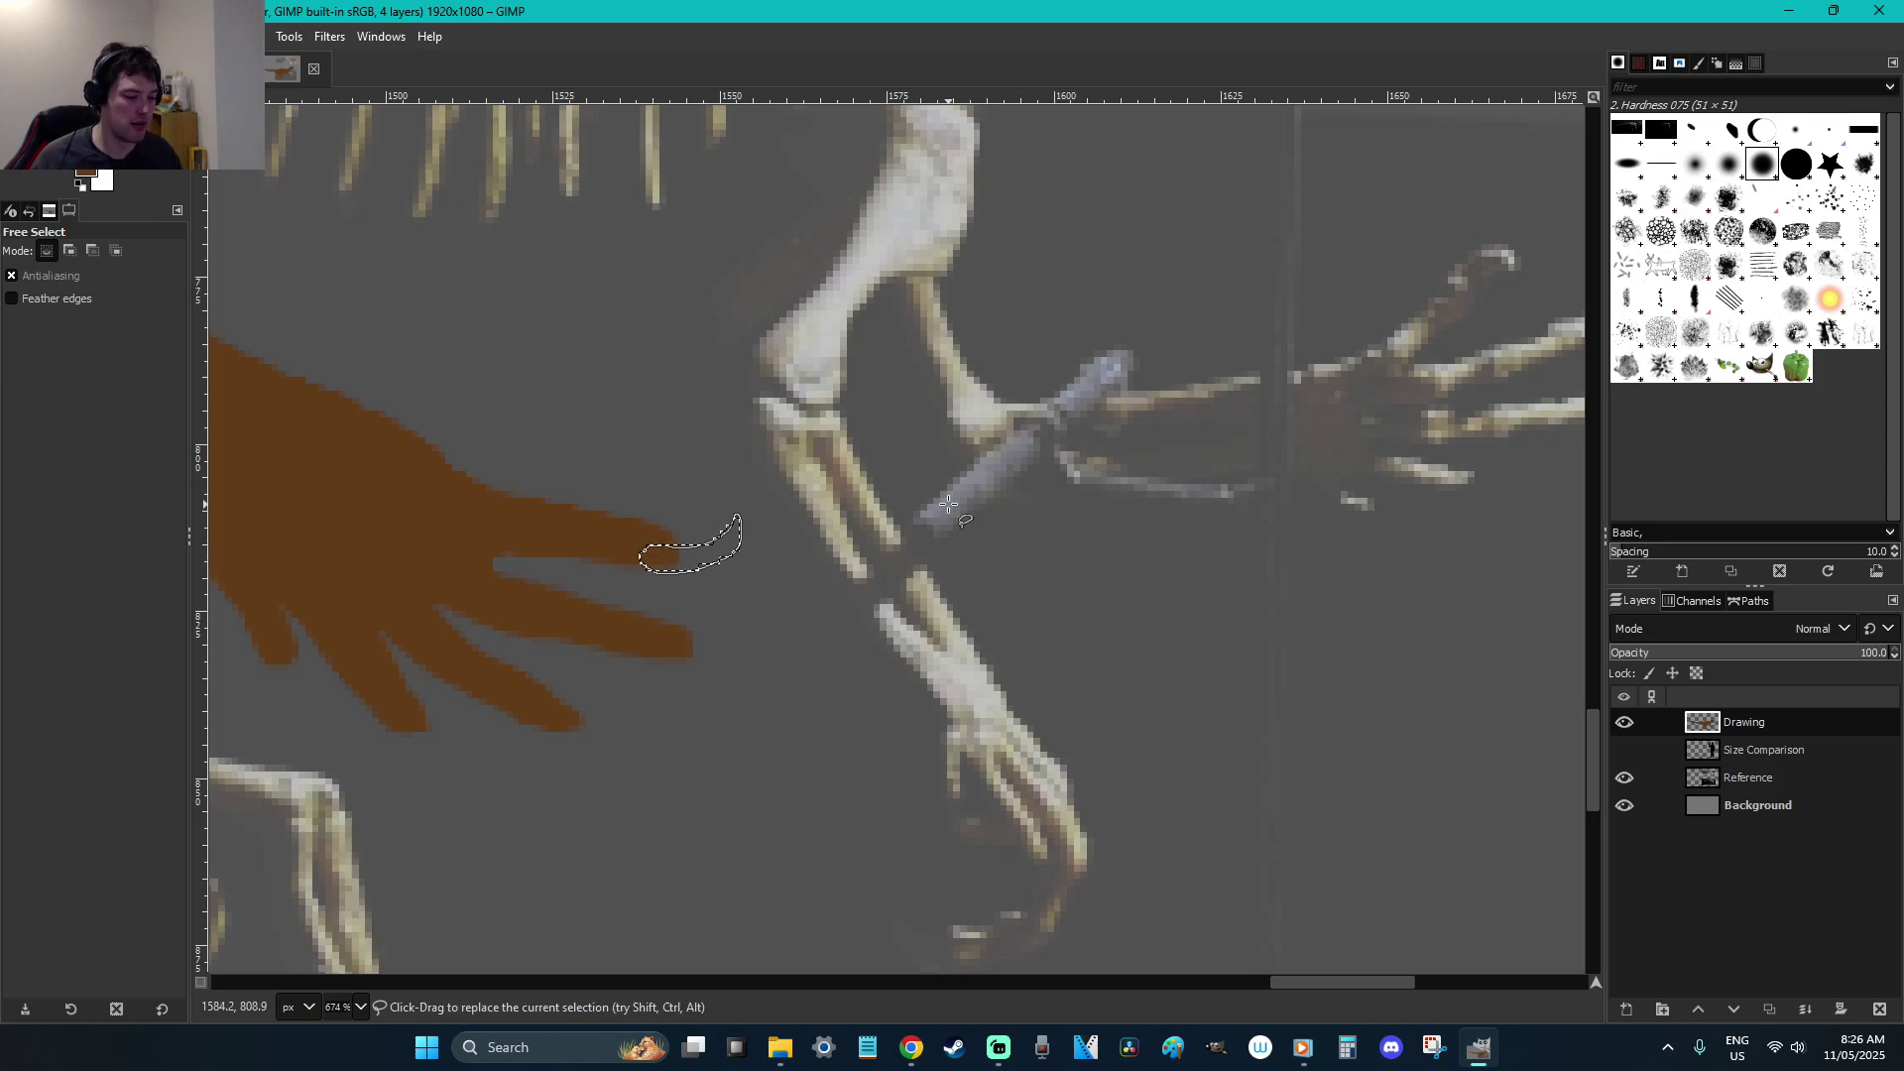
# Restore the Reference layer's opacity to 100 and pick the muntjac's dark front hoof colour as the foreground colour
pyautogui.press('1')
pyautogui.scroll(5, 957, 511)
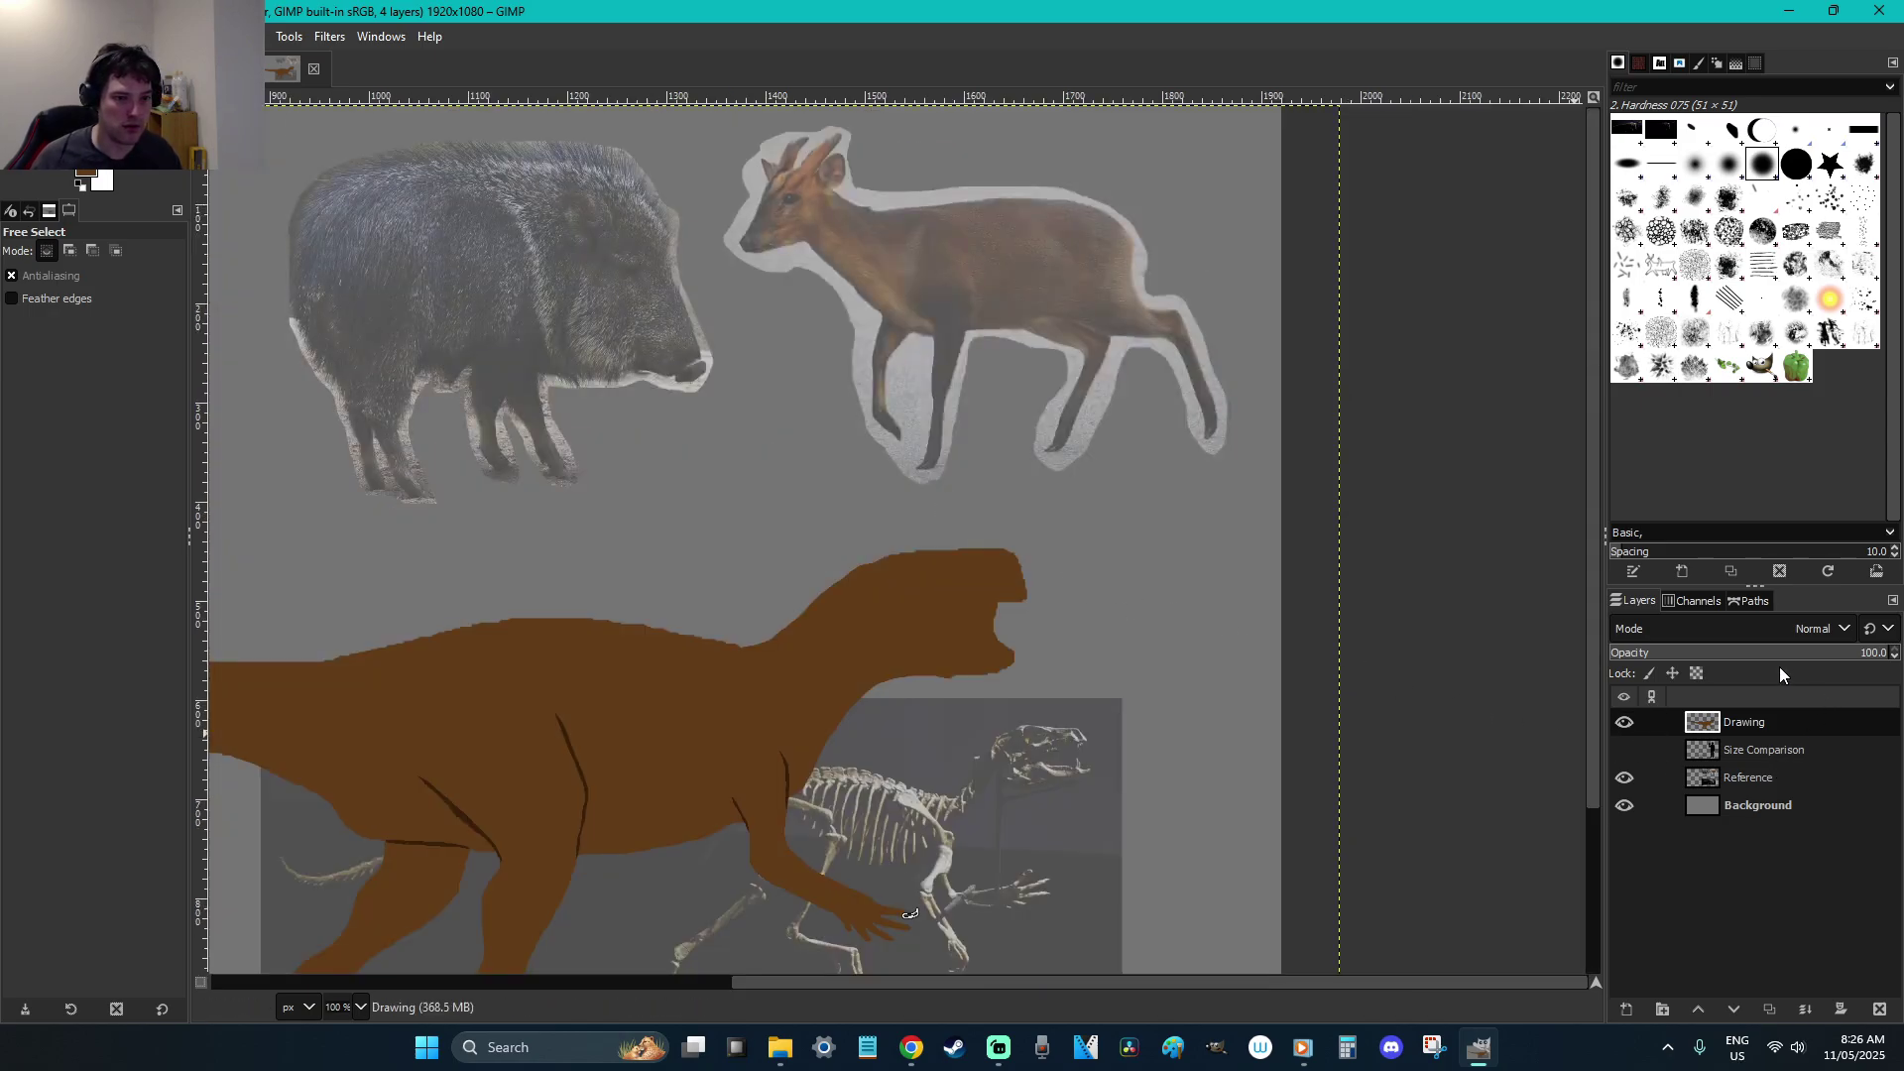
pyautogui.click(1766, 777)
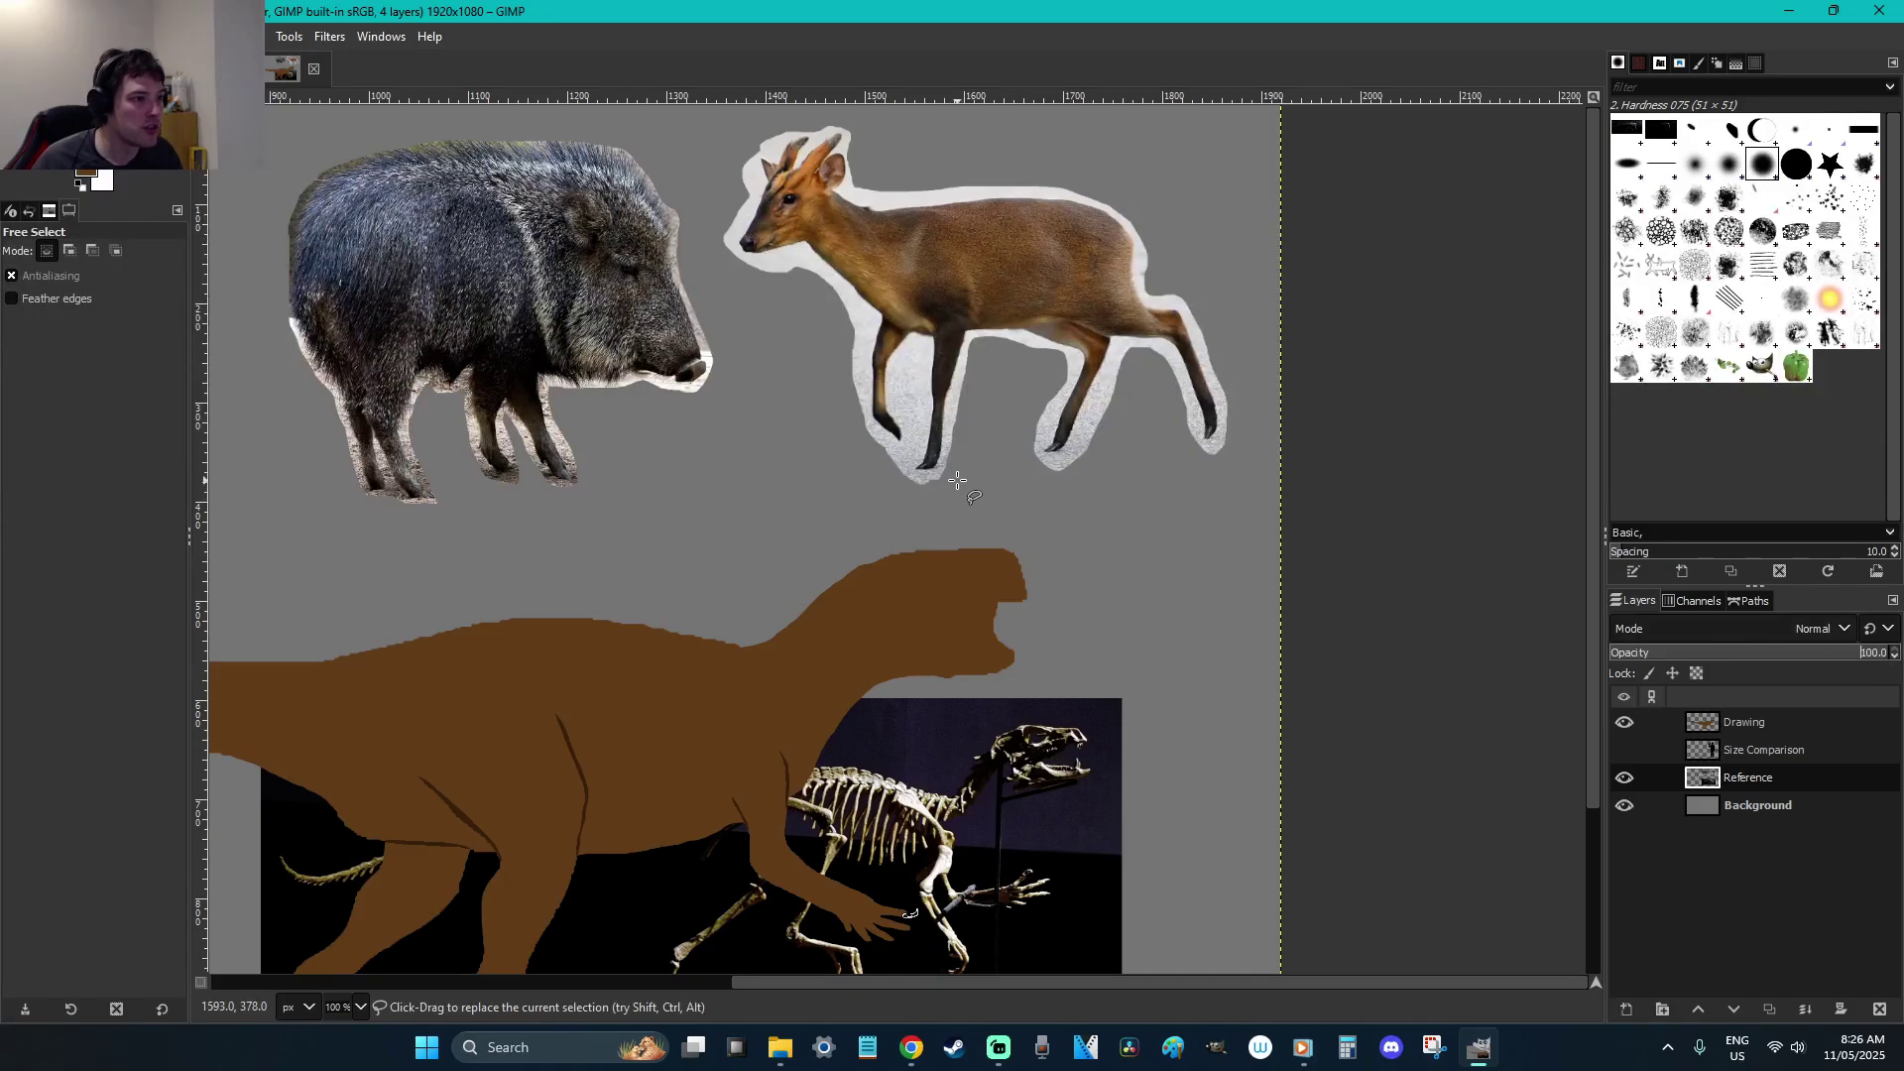
pyautogui.press('z')
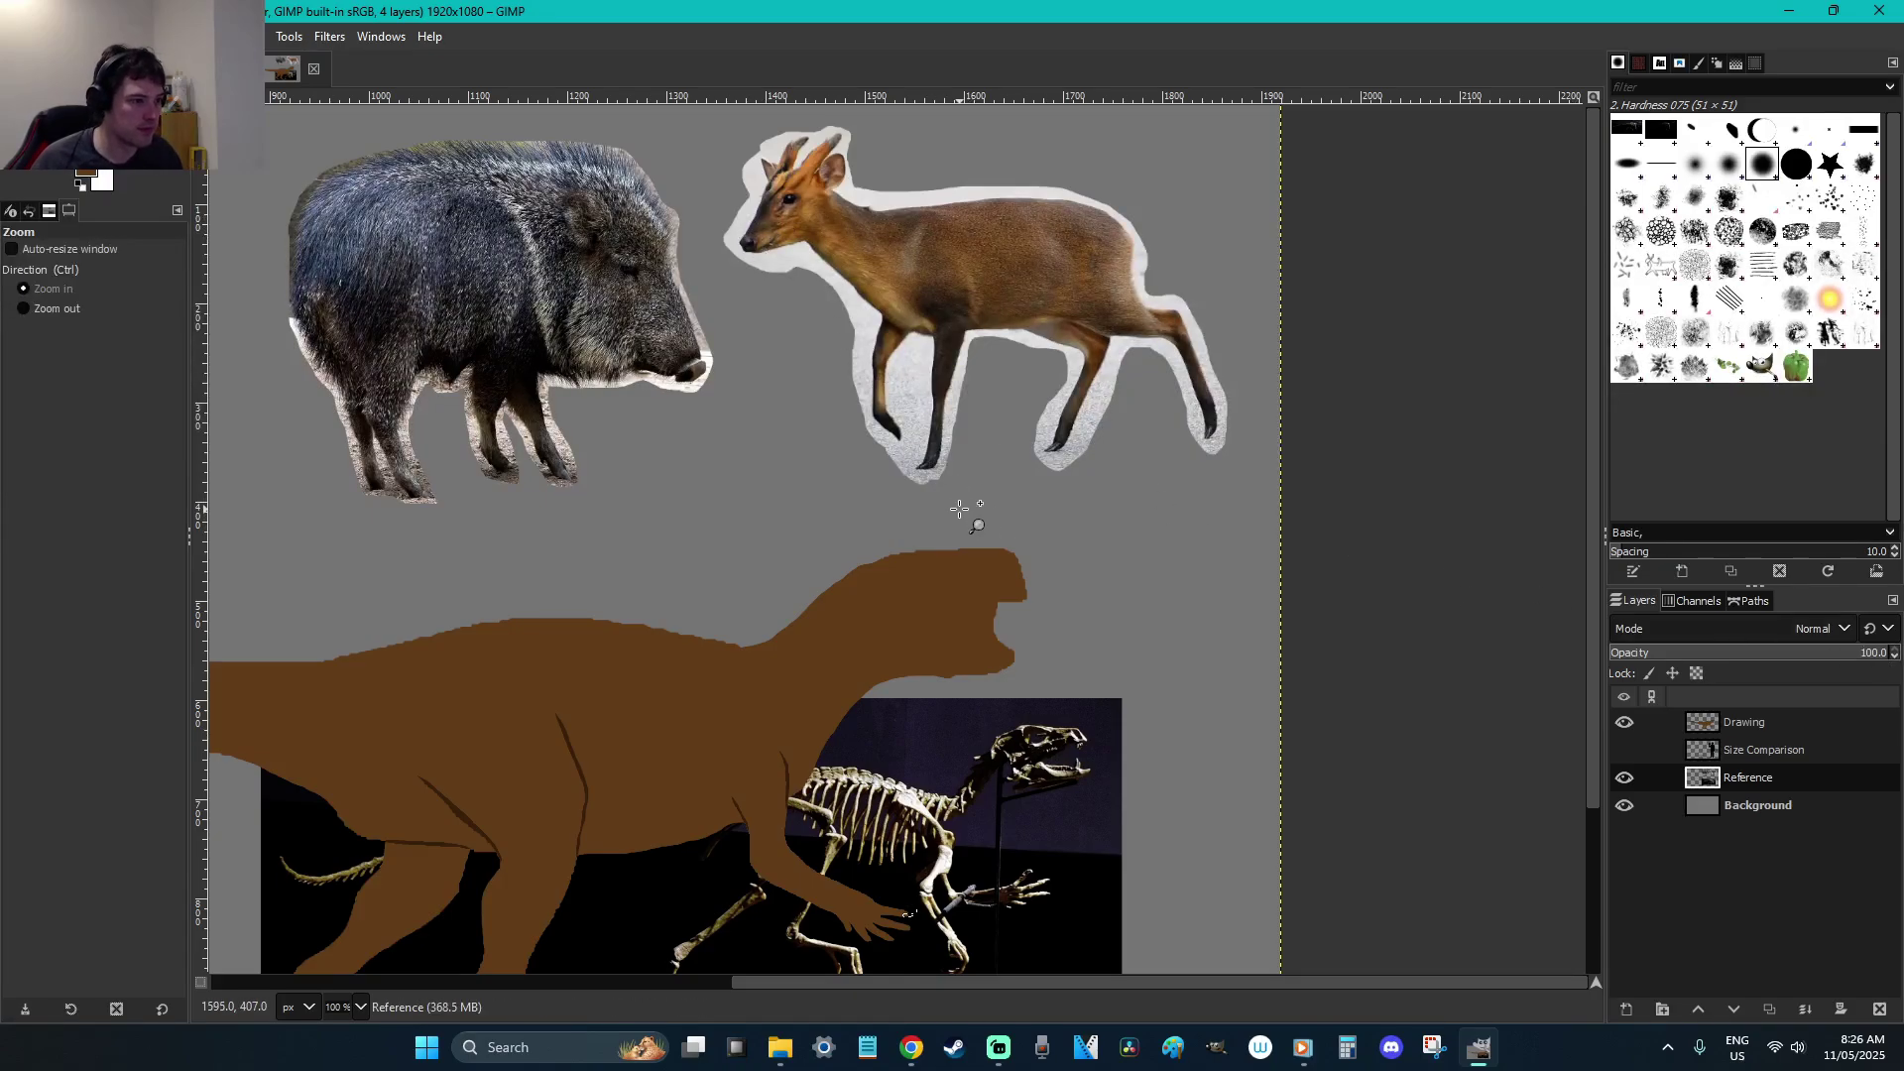
pyautogui.moveTo(969, 509); pyautogui.dragTo(809, 381)
pyautogui.press('o')
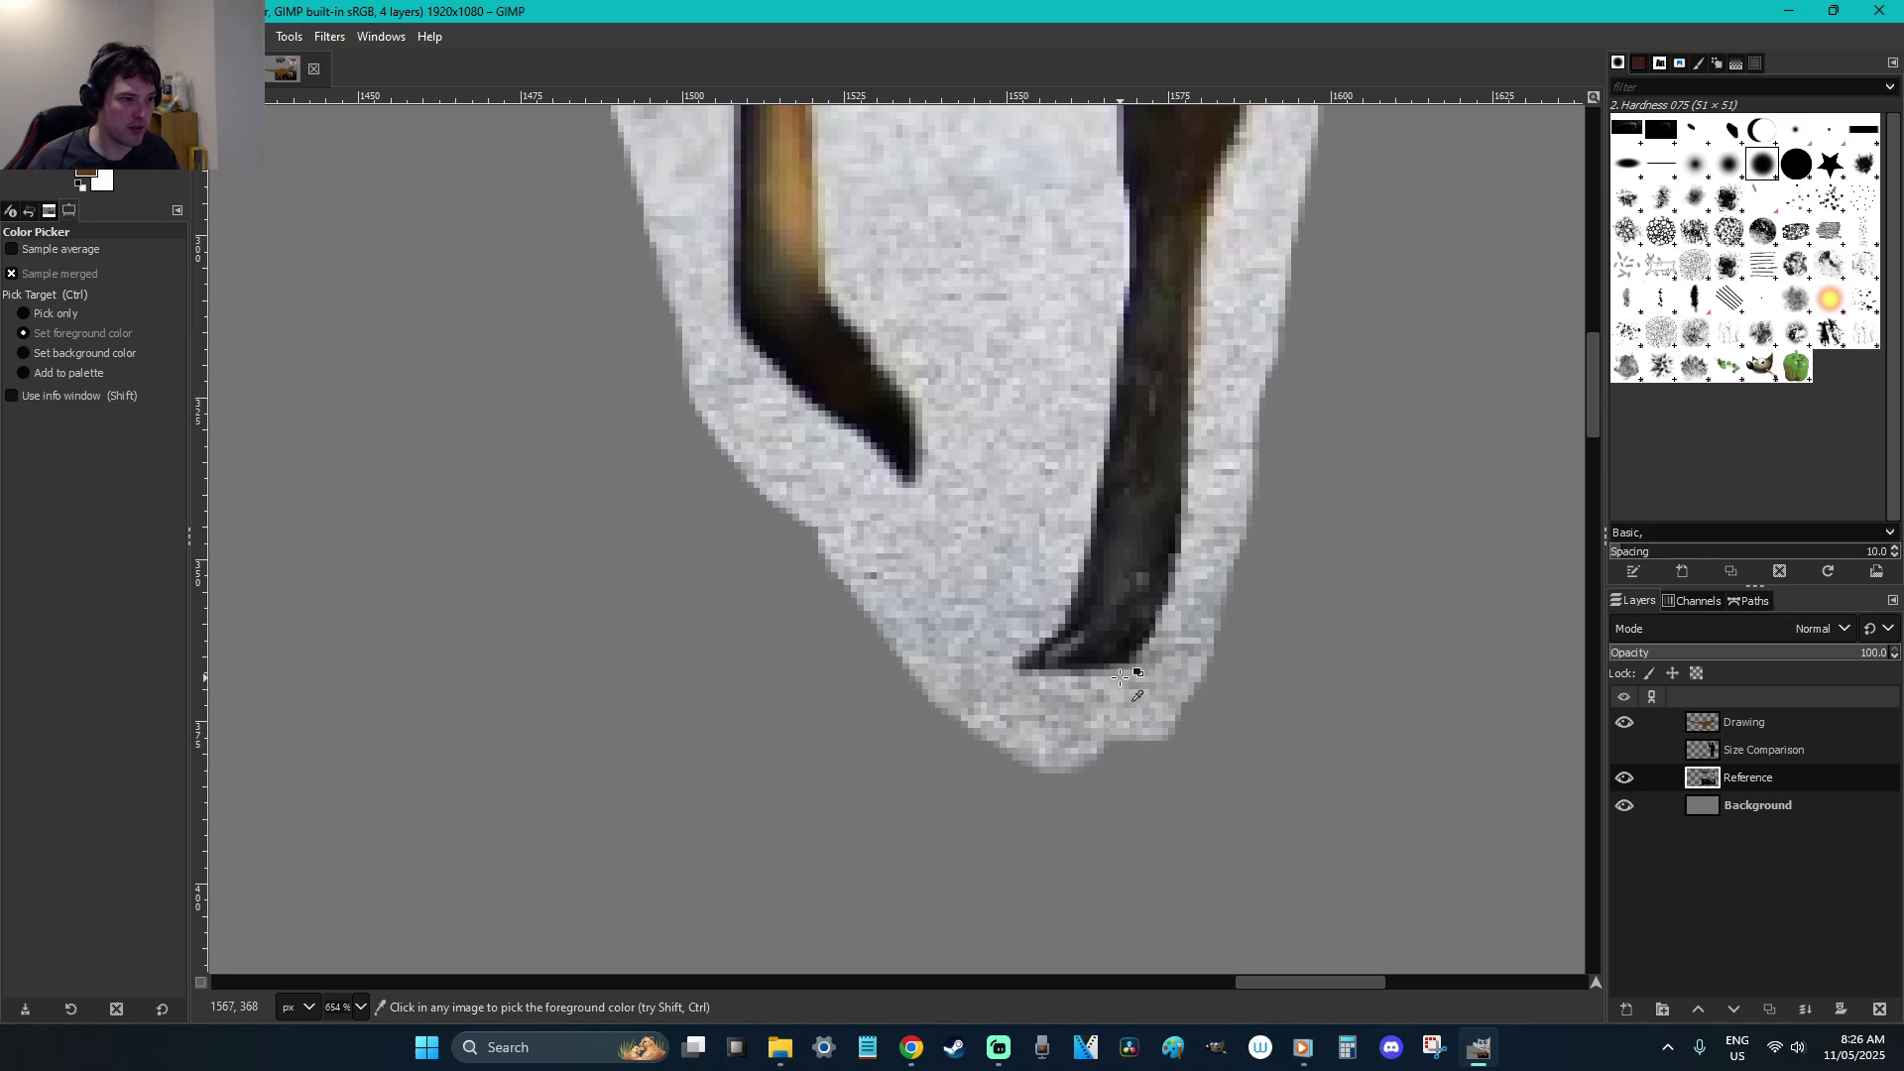
pyautogui.click(1105, 654)
# Fill the uppermost finger's claw selection with the dark hoof colour on the Drawing layer
pyautogui.keyDown('ctrl'); pyautogui.scroll(-5, 1105, 654); pyautogui.keyUp('ctrl')
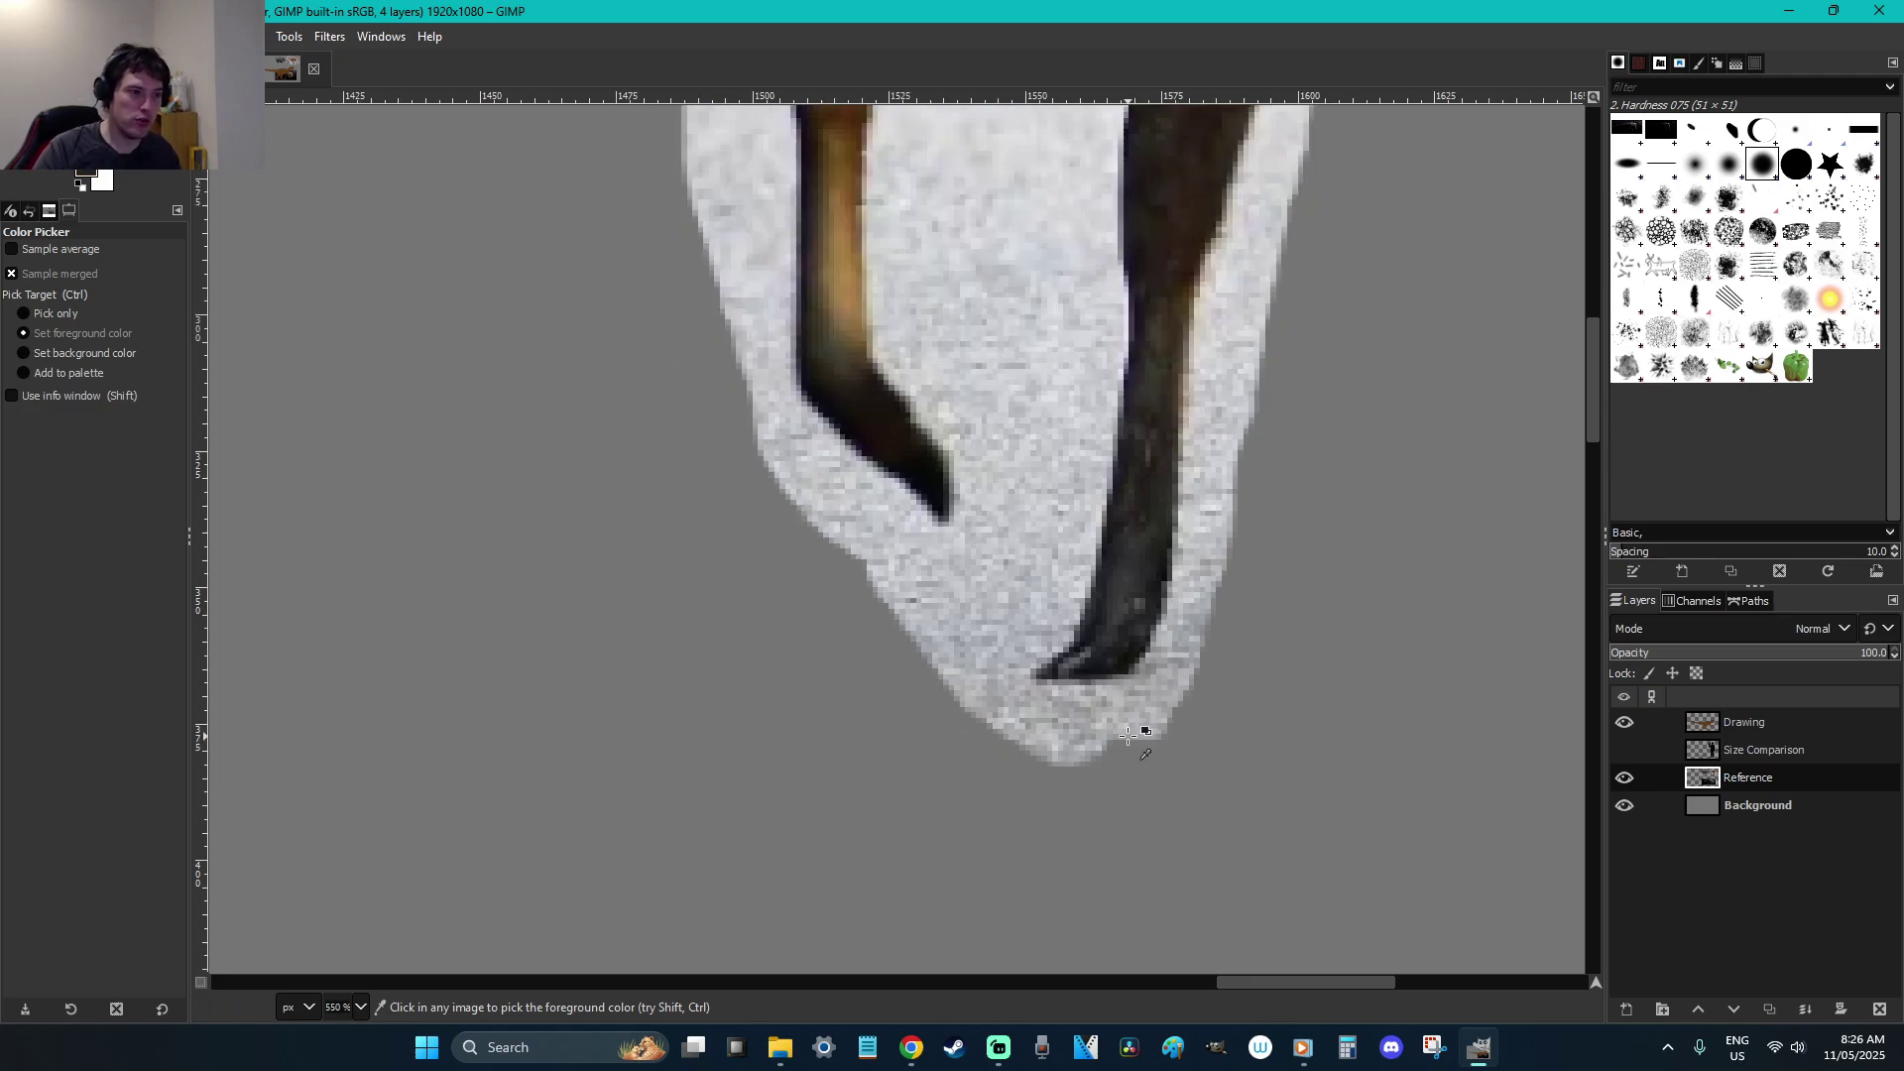
pyautogui.keyDown('ctrl'); pyautogui.scroll(-1, 1129, 735); pyautogui.keyUp('ctrl')
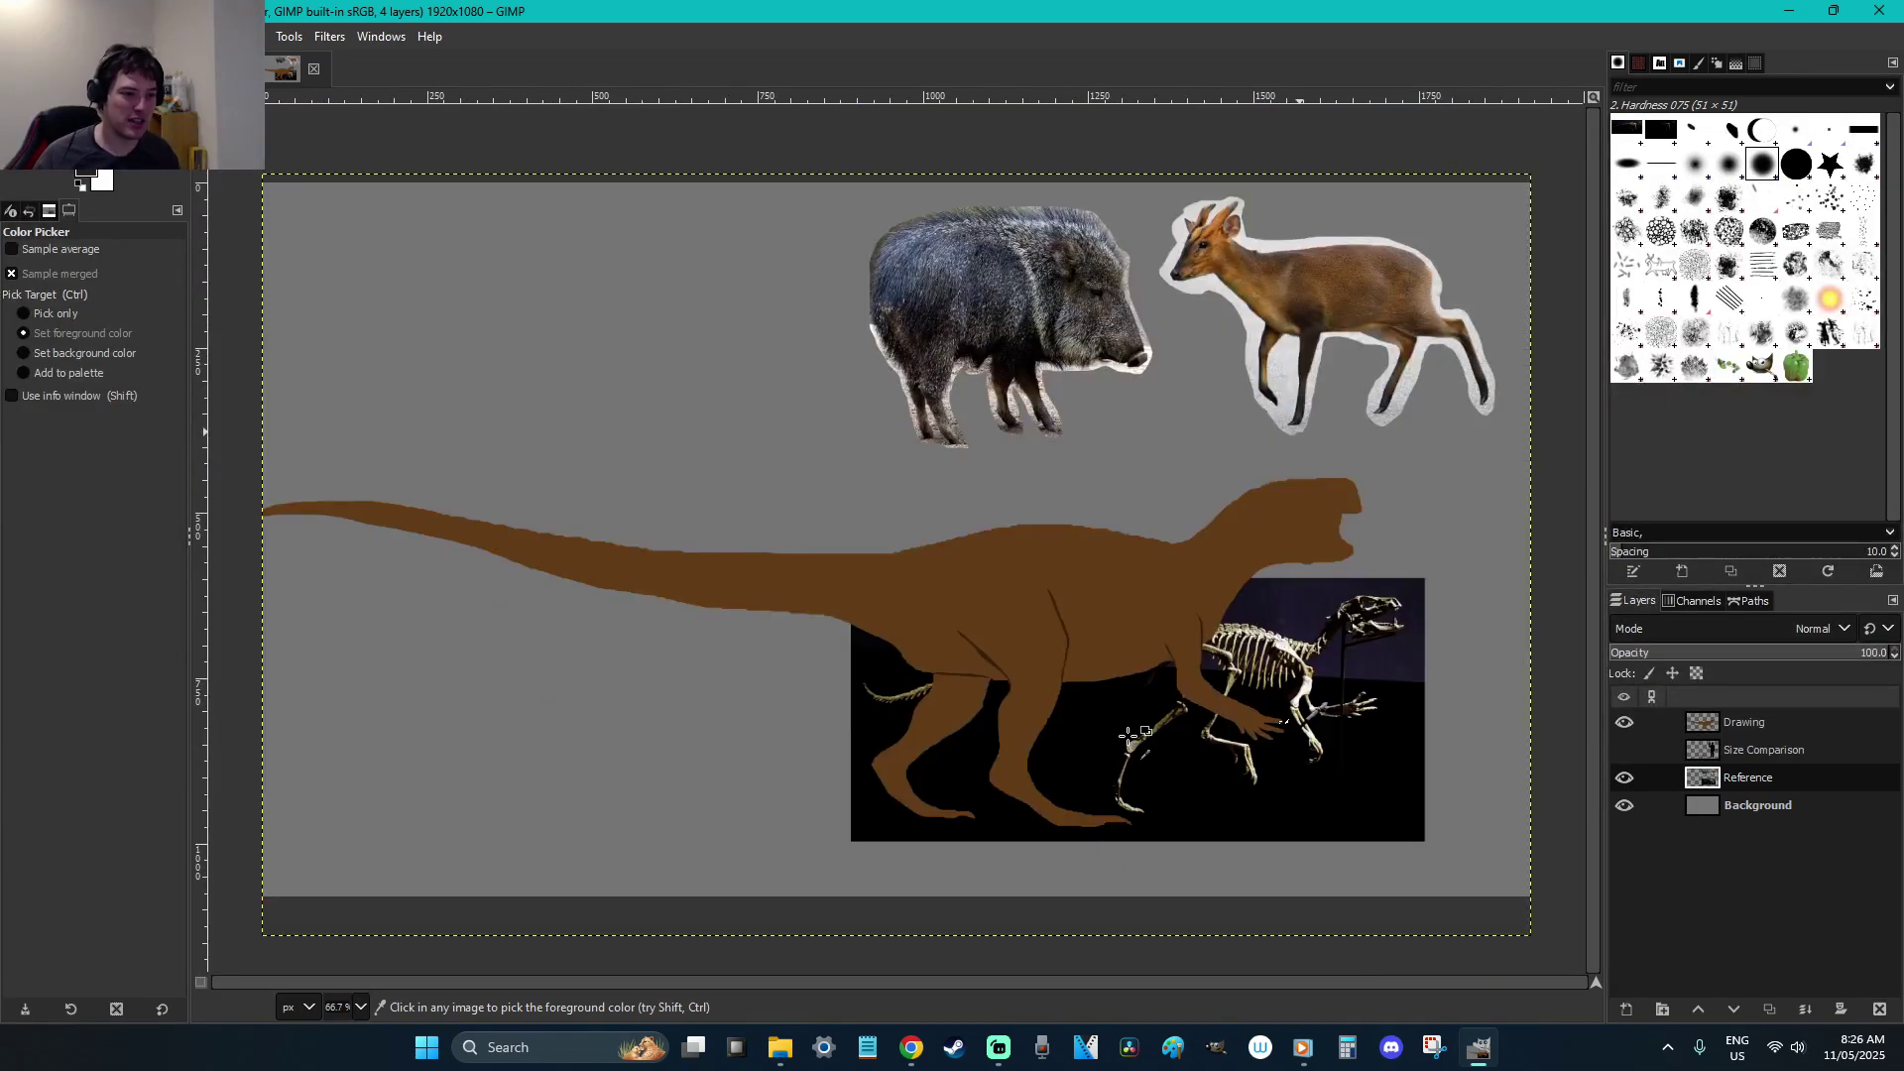
pyautogui.press('z')
pyautogui.moveTo(1319, 759); pyautogui.dragTo(1155, 635)
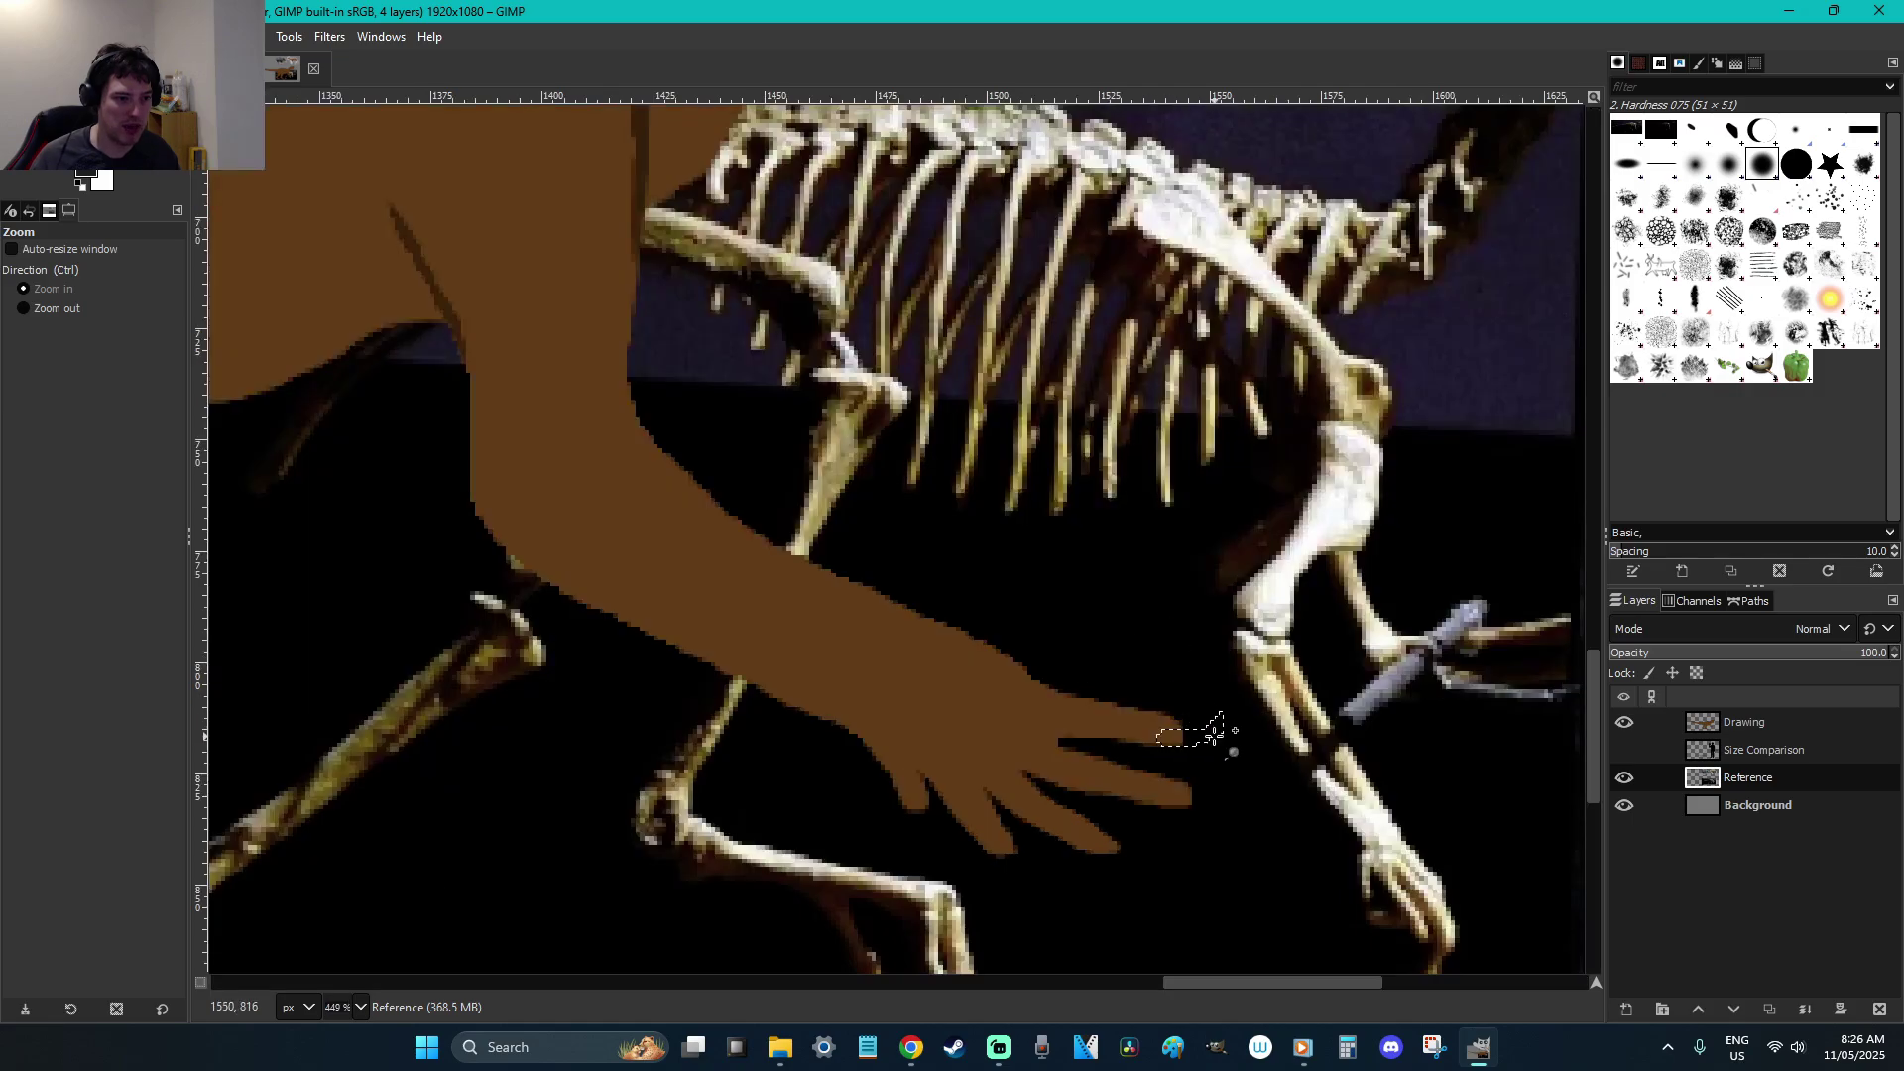
pyautogui.hotkey('shift', 'b')
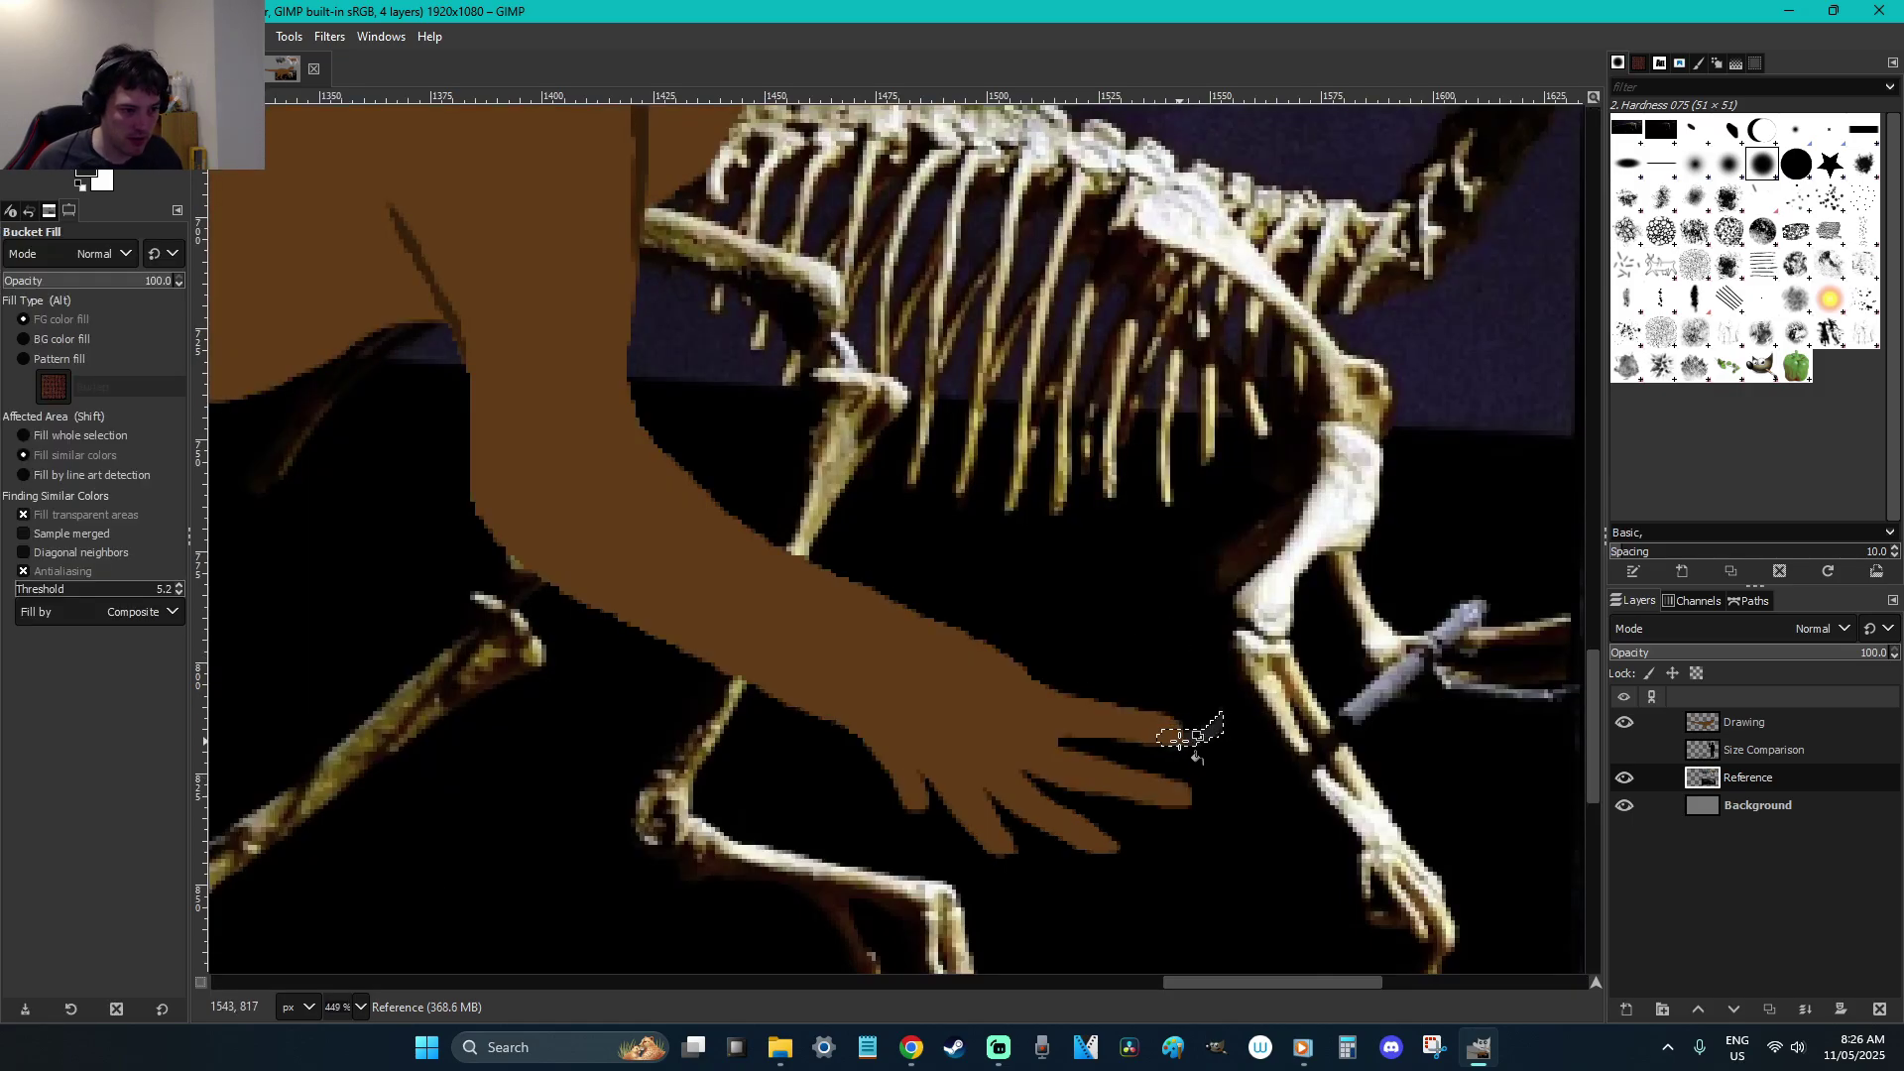
pyautogui.click(1226, 739)
pyautogui.click(1623, 782)
pyautogui.click(1624, 782)
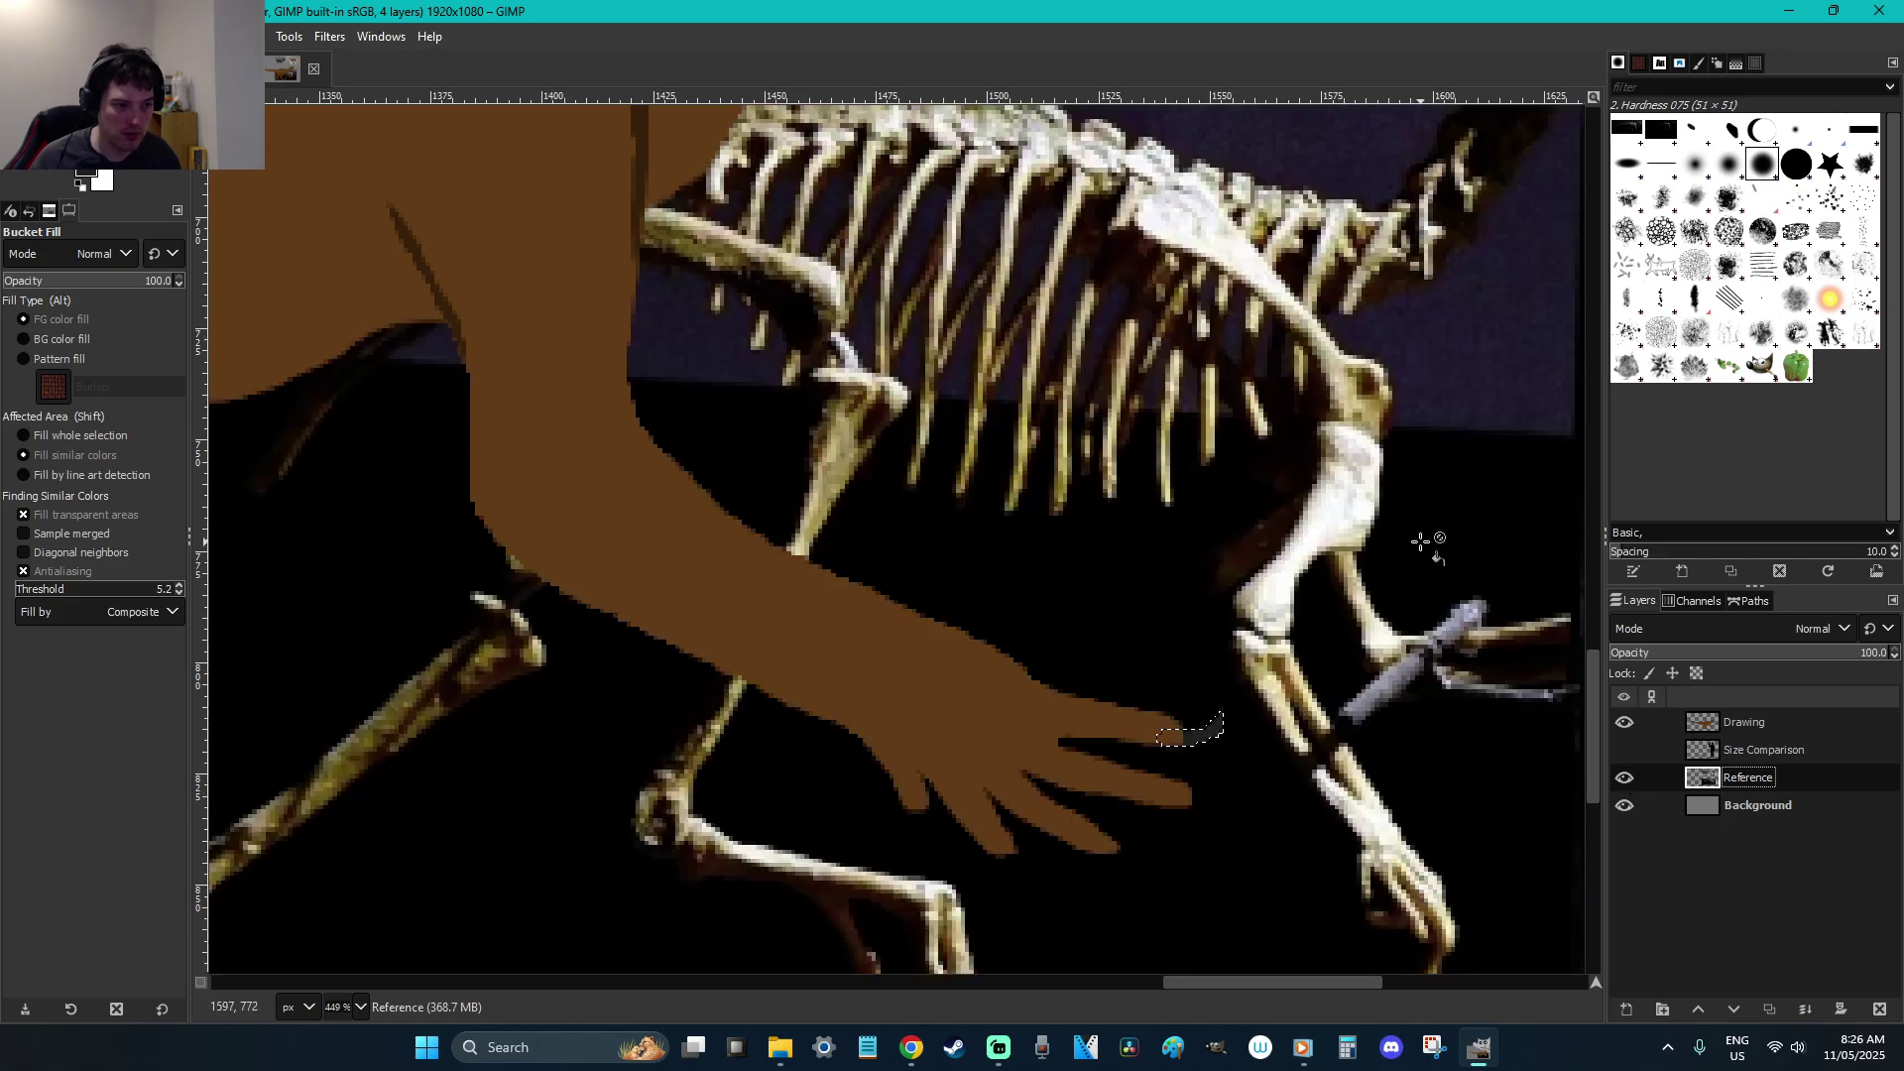
pyautogui.click(1740, 722)
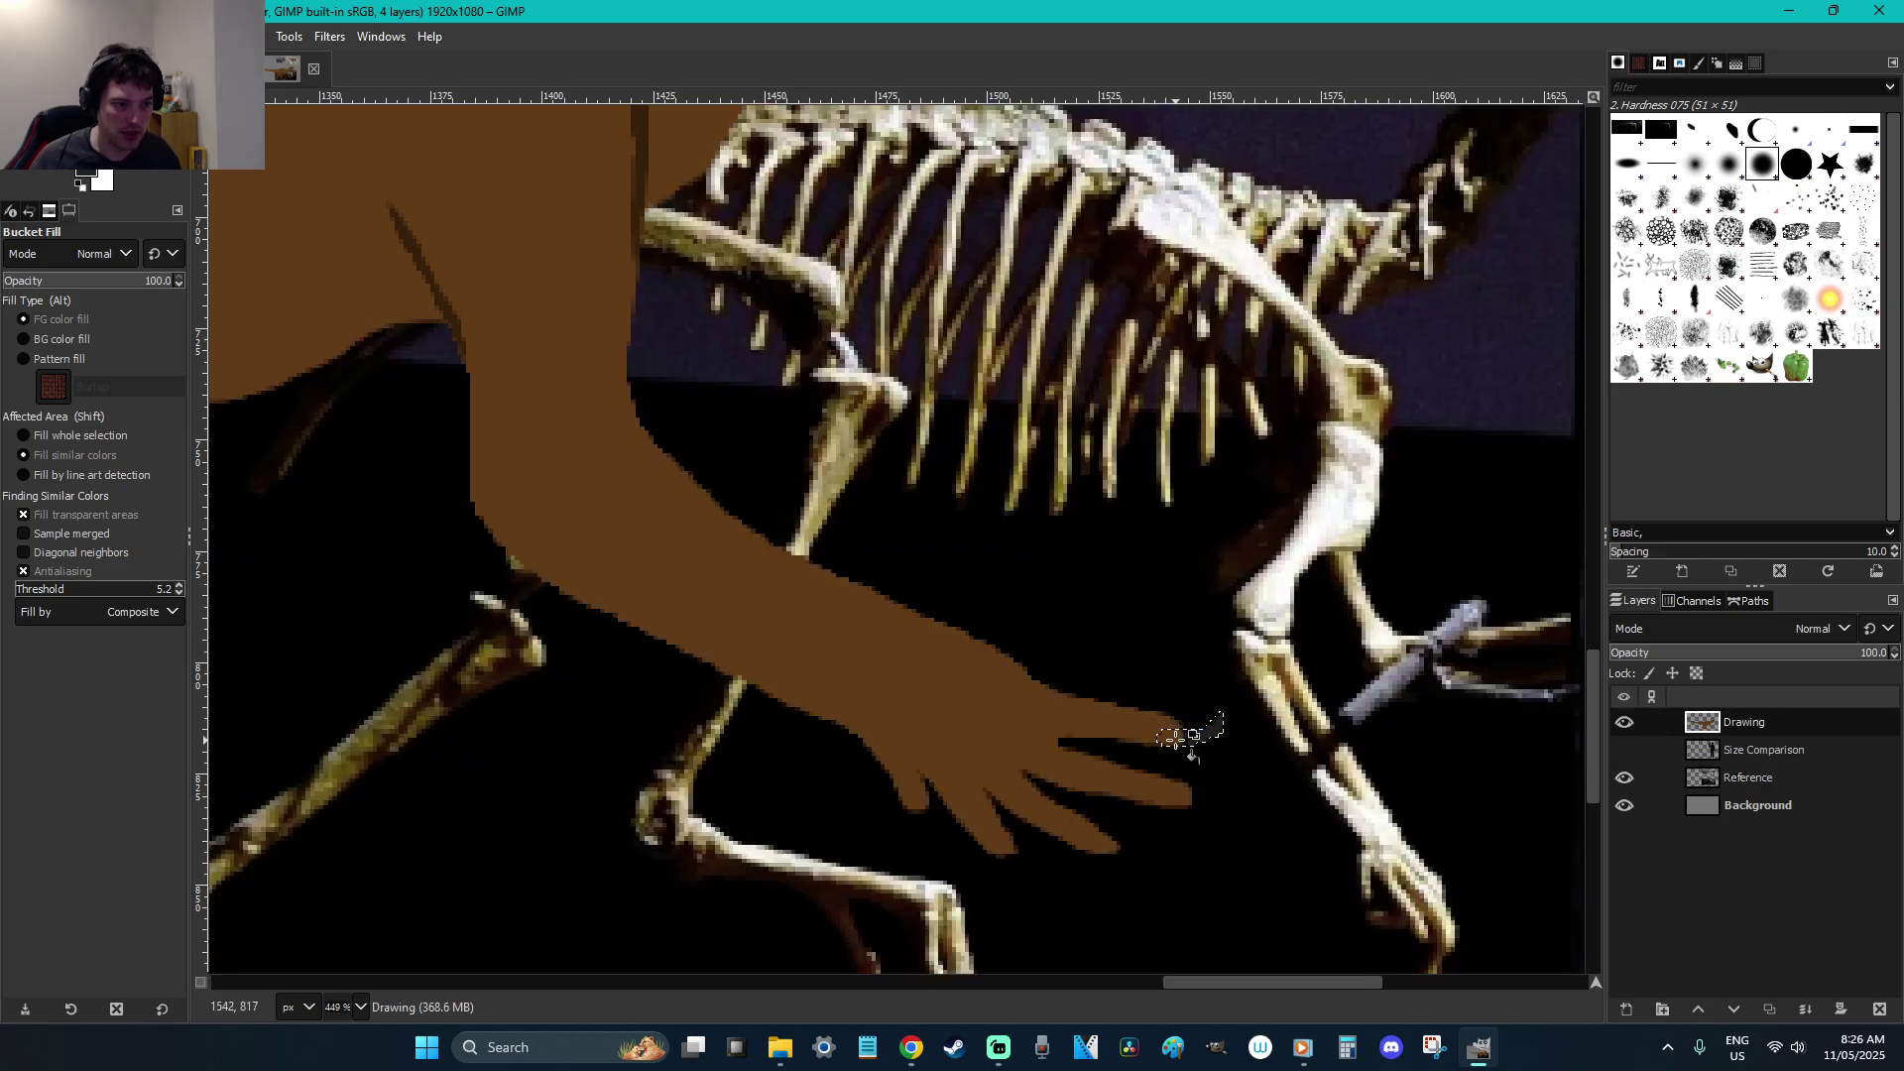
pyautogui.press('t')
pyautogui.click(1250, 768)
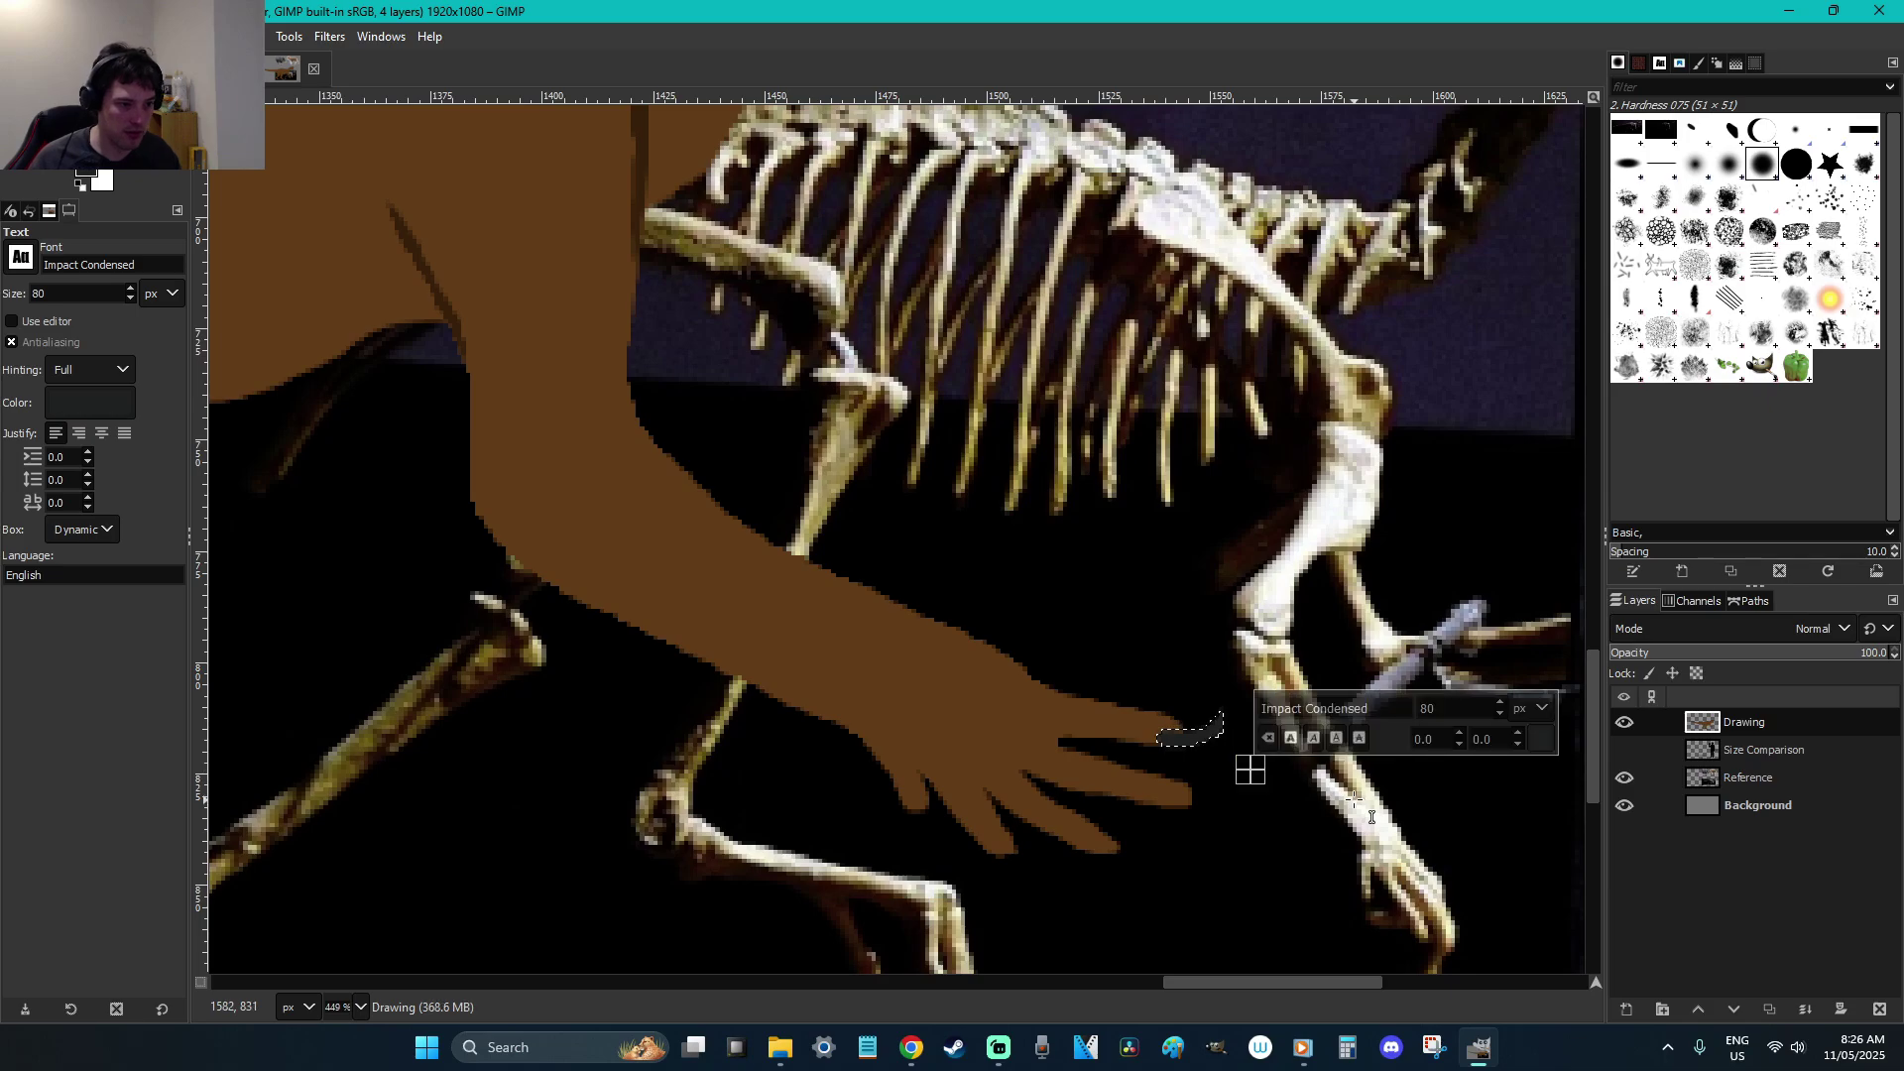
pyautogui.press('Escape')
# Free-select an upward-curving claw on the second finger, fill it completely with the dark hoof colour and clear the selection
pyautogui.press('z')
pyautogui.scroll(-3, 1246, 701)
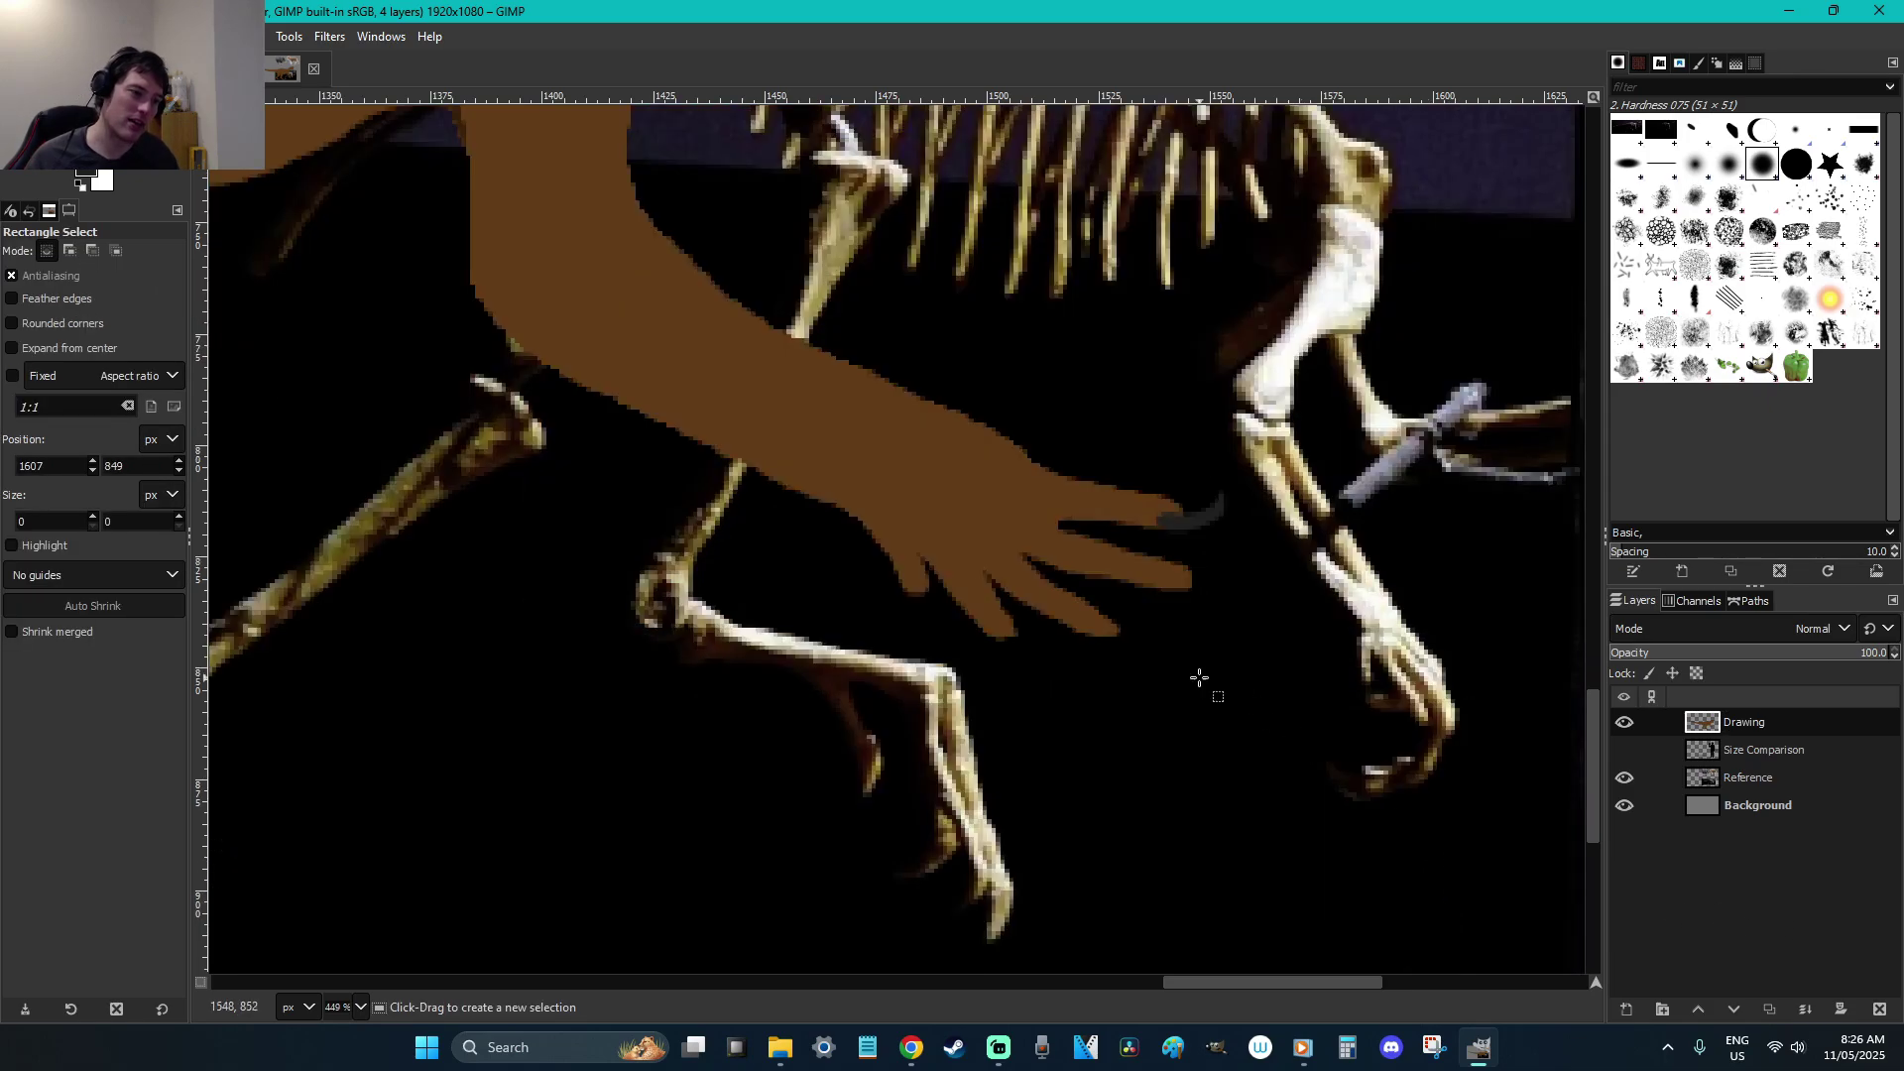
pyautogui.moveTo(1301, 724); pyautogui.dragTo(913, 460)
pyautogui.press('f')
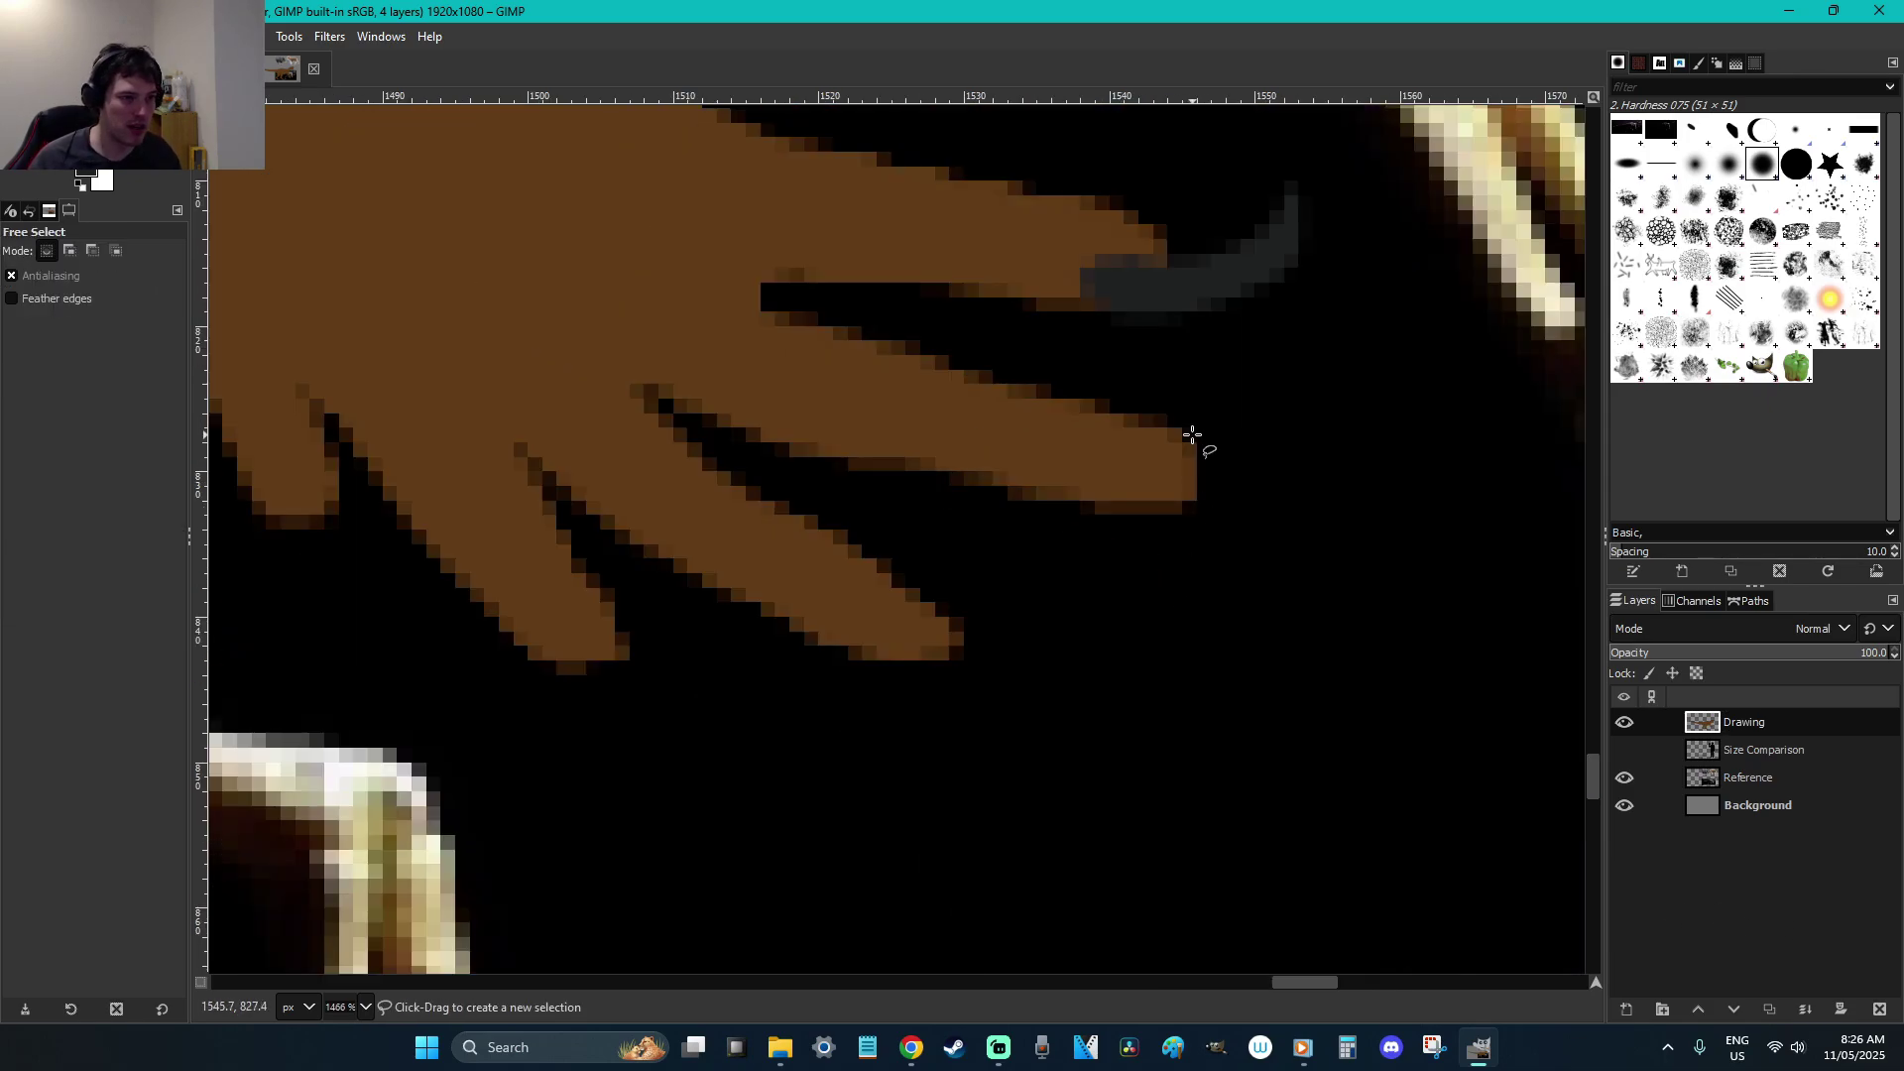
pyautogui.moveTo(1158, 453)
pyautogui.mouseDown()
pyautogui.moveTo(1302, 410)
pyautogui.moveTo(1313, 386)
pyautogui.moveTo(1319, 438)
pyautogui.moveTo(1282, 492)
pyautogui.moveTo(1159, 517)
pyautogui.moveTo(1115, 494)
pyautogui.moveTo(1113, 459)
pyautogui.moveTo(1156, 447)
pyautogui.mouseUp()
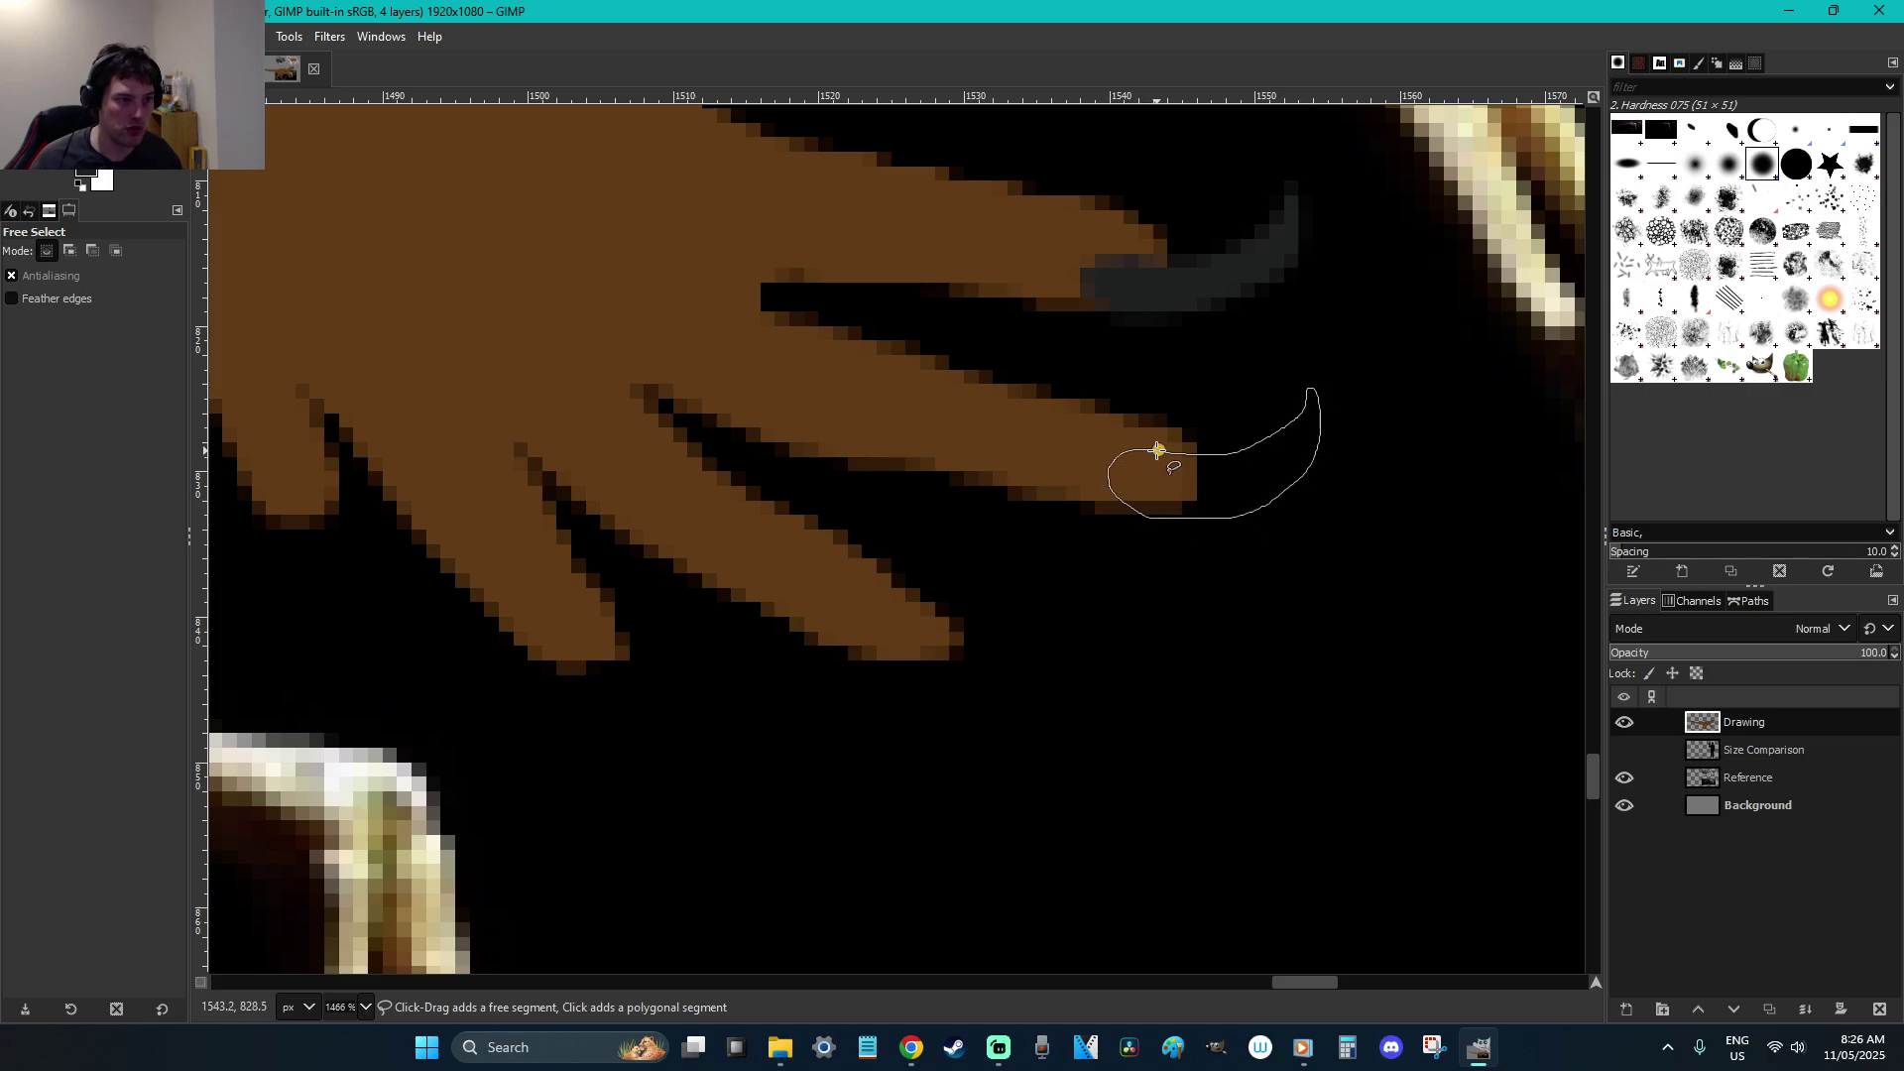
pyautogui.hotkey('shift', 'b')
pyautogui.click(1239, 486)
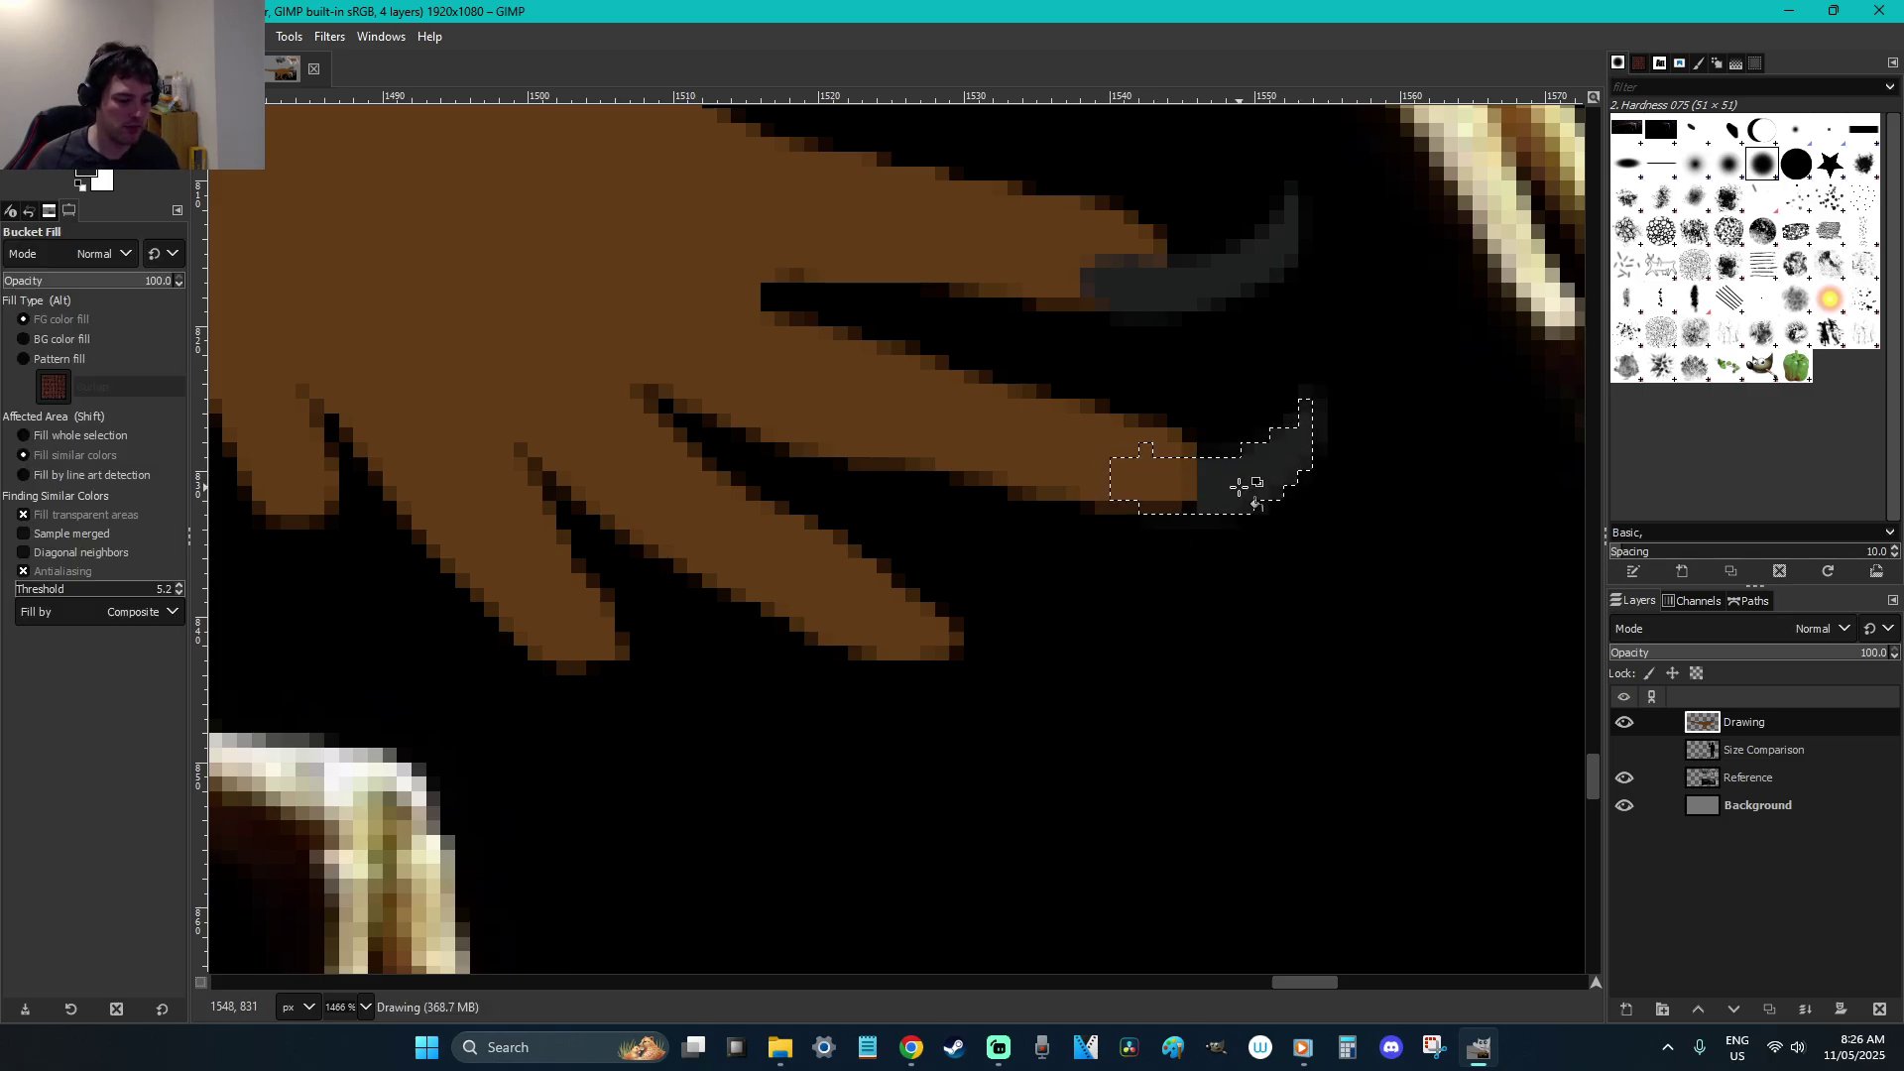
pyautogui.press('p')
pyautogui.moveTo(1156, 514); pyautogui.dragTo(1186, 485)
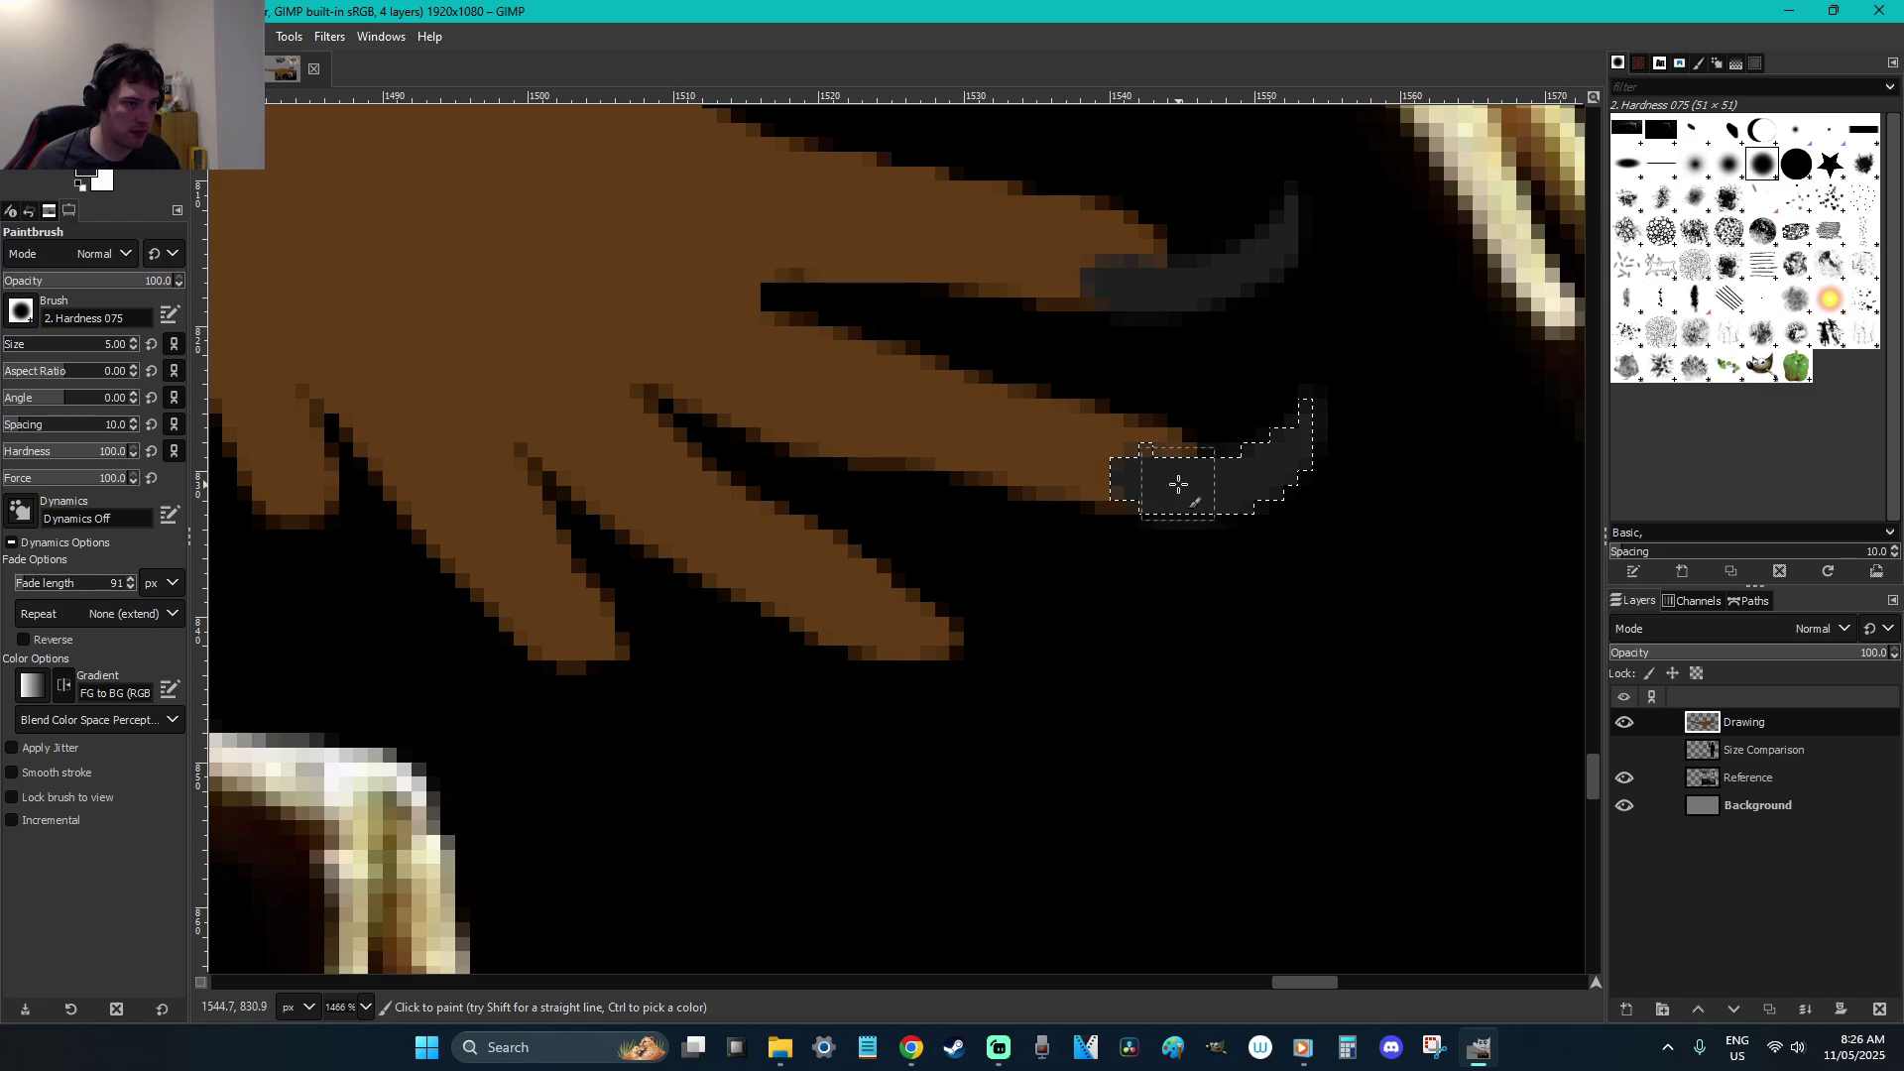
pyautogui.press('r')
pyautogui.click(1305, 664)
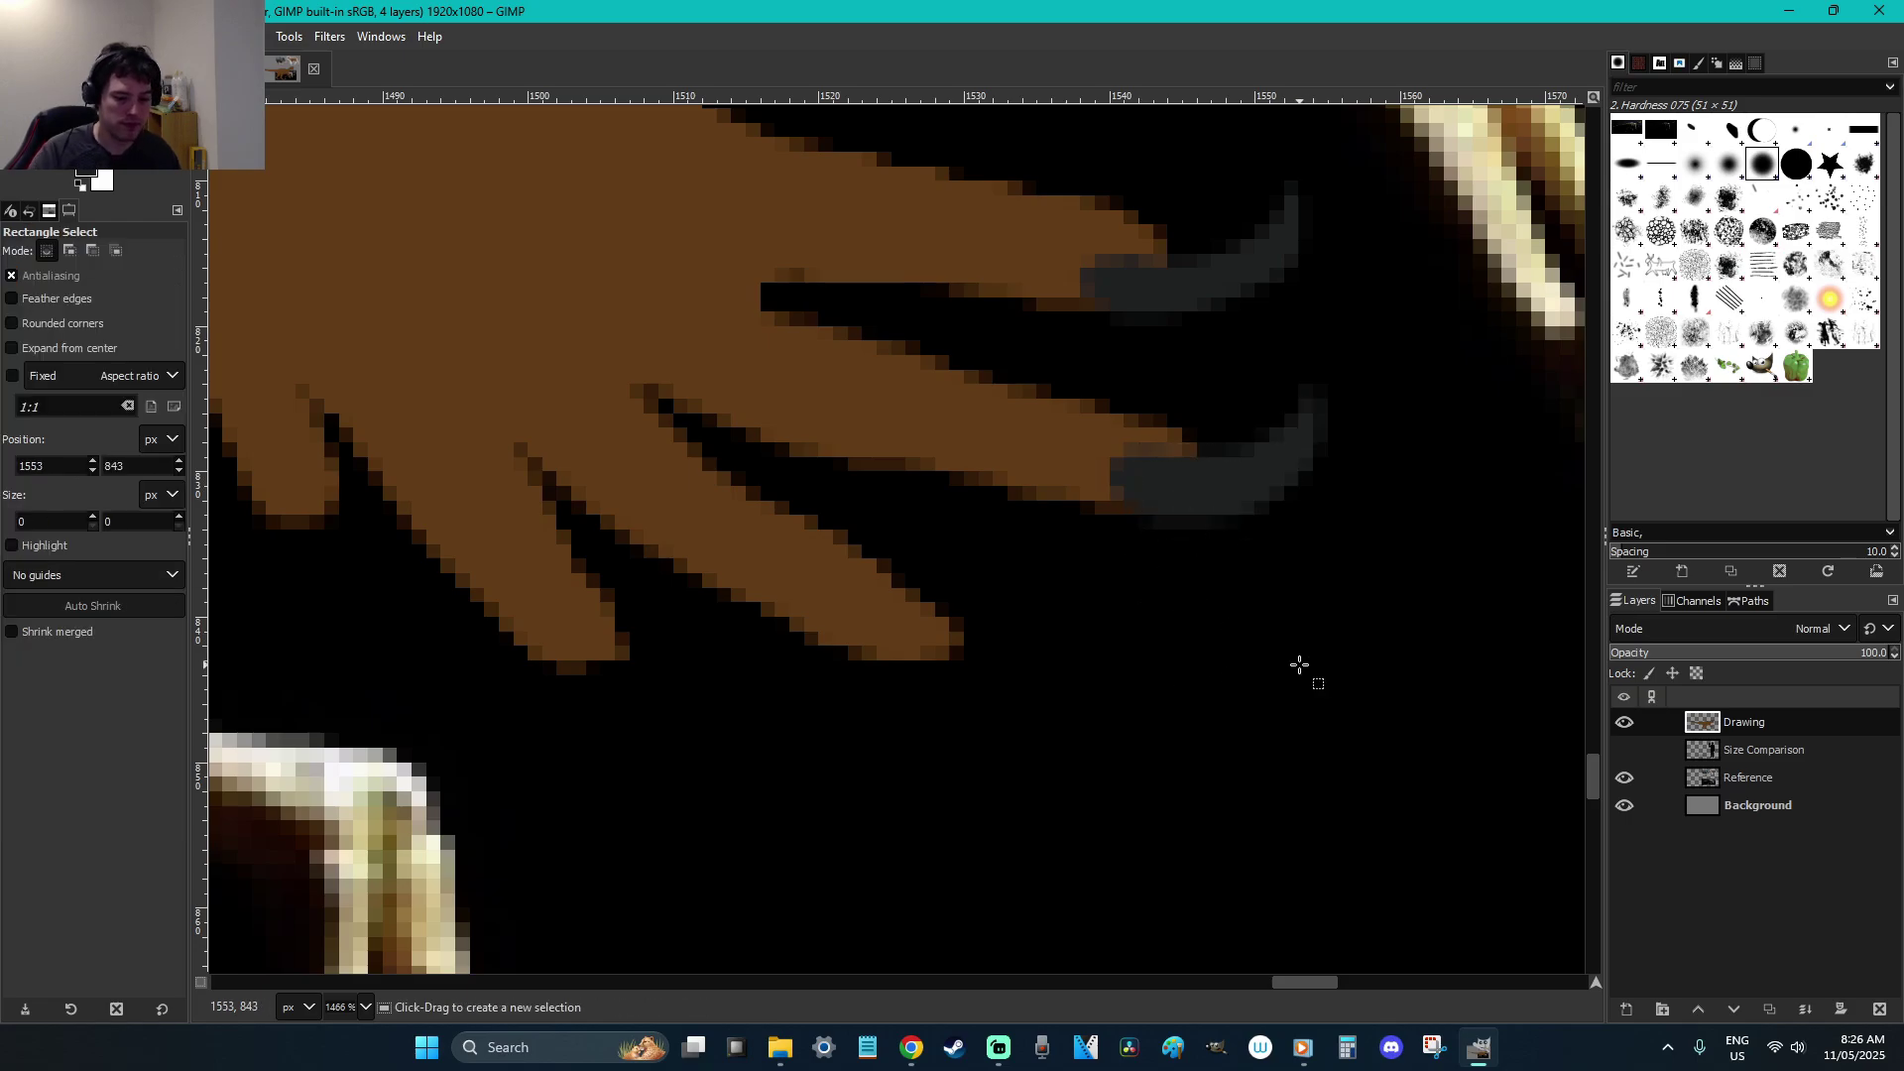
# Lengthen the uppermost finger's claw by free-selecting a taller curved tip, painting it dark and clearing the selection
pyautogui.scroll(-3, 1299, 665)
pyautogui.moveTo(1248, 982)
pyautogui.mouseDown()
pyautogui.moveTo(1318, 982)
pyautogui.moveTo(1281, 960)
pyautogui.moveTo(1299, 984)
pyautogui.moveTo(1253, 976)
pyautogui.mouseUp()
pyautogui.press('z')
pyautogui.moveTo(1177, 758); pyautogui.dragTo(885, 460)
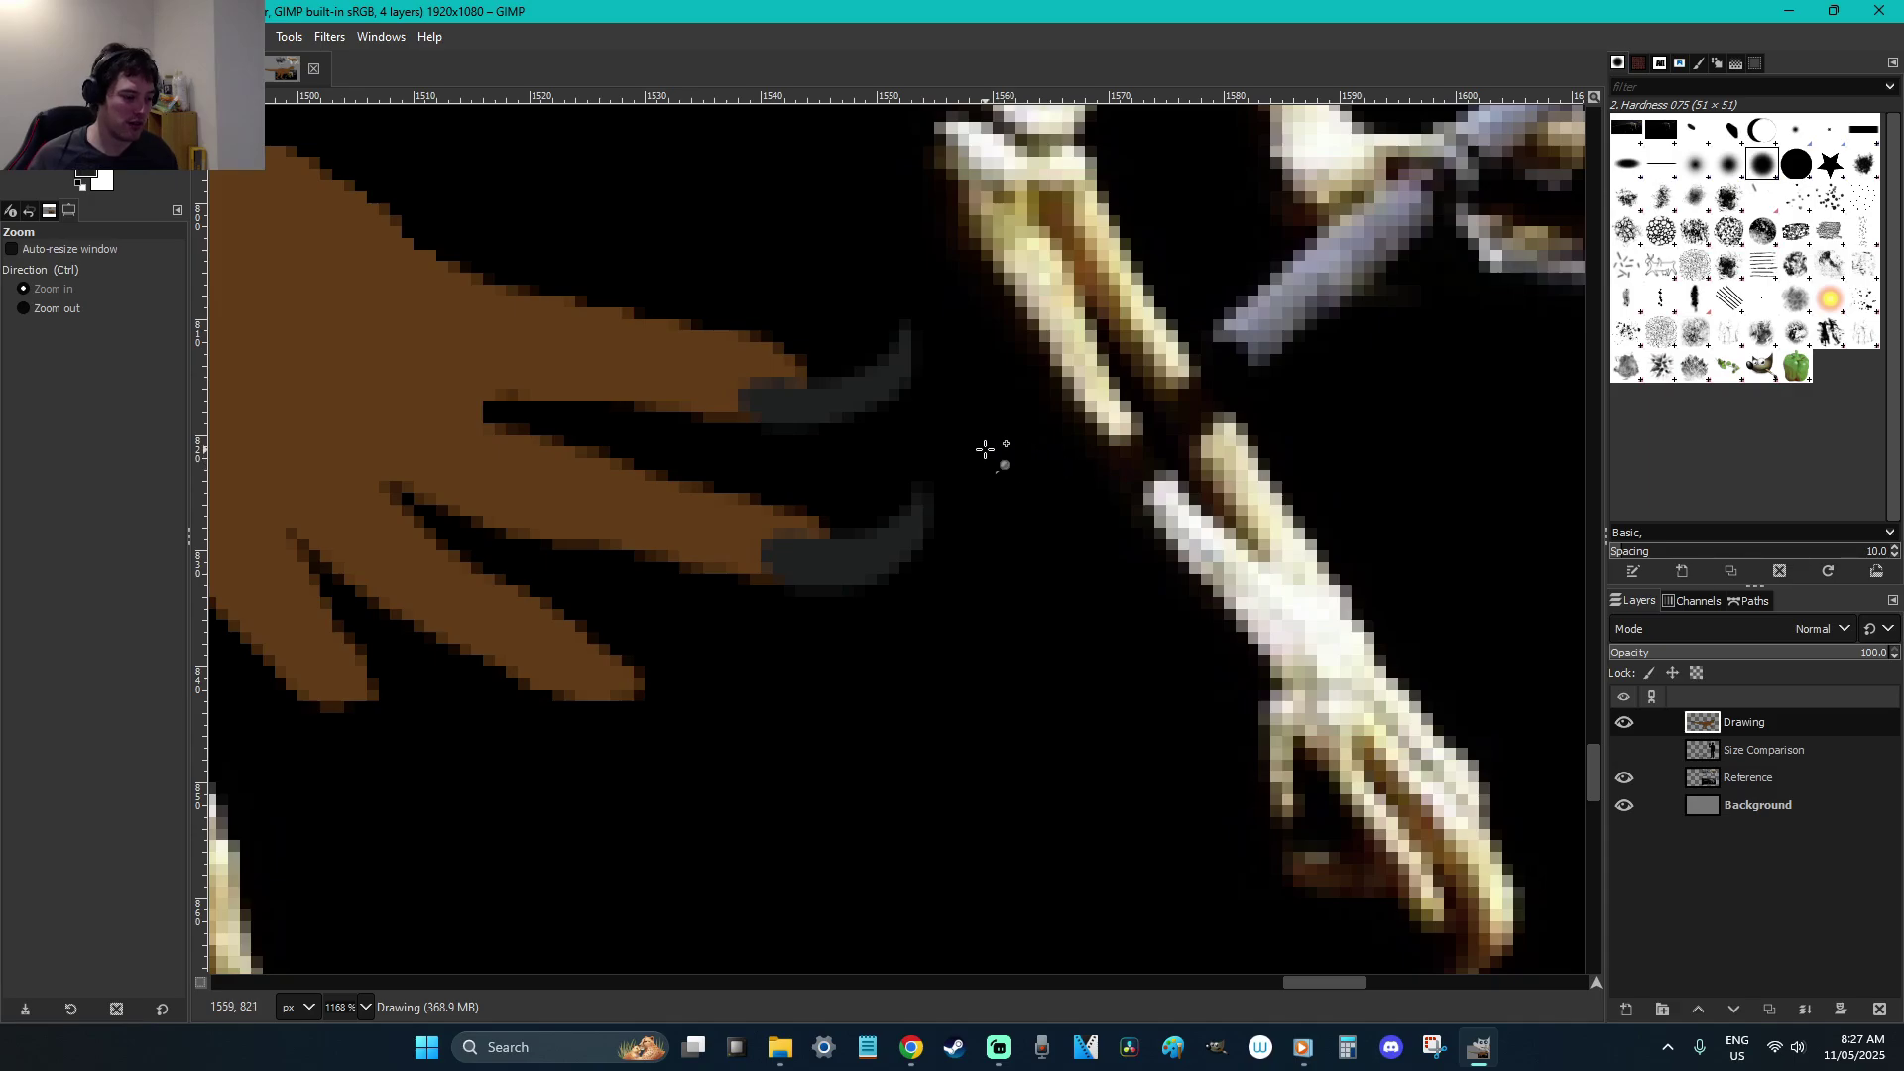
pyautogui.press('f')
pyautogui.moveTo(747, 407); pyautogui.dragTo(898, 340)
pyautogui.moveTo(759, 408)
pyautogui.mouseDown()
pyautogui.moveTo(744, 391)
pyautogui.moveTo(843, 372)
pyautogui.moveTo(896, 268)
pyautogui.moveTo(927, 338)
pyautogui.moveTo(907, 392)
pyautogui.moveTo(823, 429)
pyautogui.moveTo(759, 421)
pyautogui.moveTo(906, 306)
pyautogui.moveTo(863, 409)
pyautogui.mouseUp()
pyautogui.press('Return')
pyautogui.press('p')
pyautogui.hotkey('ctrl', 'shift', 'a')
# Try to lengthen the second finger's claw with a freehand selection and the Paintbrush
pyautogui.press('f')
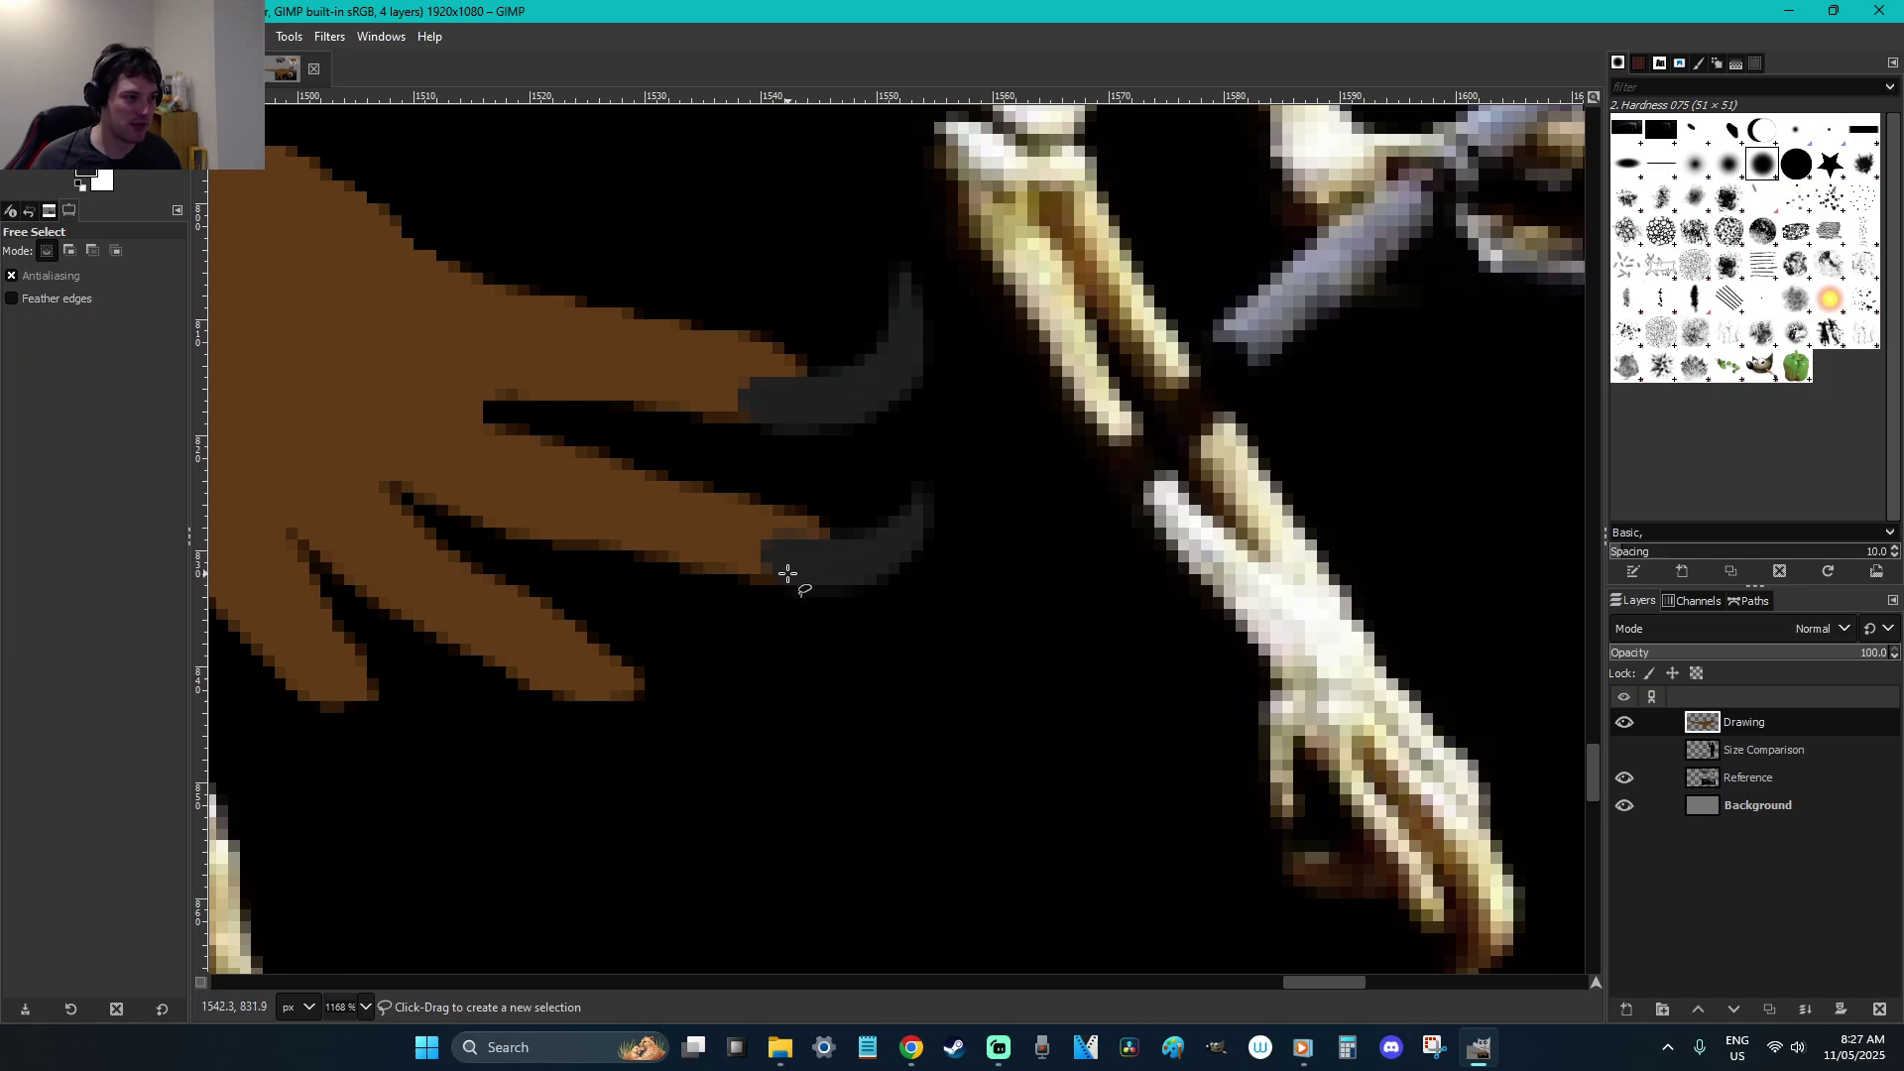
pyautogui.moveTo(778, 579)
pyautogui.mouseDown()
pyautogui.moveTo(788, 531)
pyautogui.moveTo(891, 515)
pyautogui.moveTo(940, 450)
pyautogui.moveTo(876, 525)
pyautogui.moveTo(767, 531)
pyautogui.moveTo(760, 552)
pyautogui.moveTo(802, 585)
pyautogui.moveTo(904, 561)
pyautogui.moveTo(939, 518)
pyautogui.moveTo(949, 433)
pyautogui.moveTo(976, 431)
pyautogui.moveTo(889, 580)
pyautogui.mouseUp()
pyautogui.press('Return')
pyautogui.press('p')
pyautogui.click(945, 452)
pyautogui.hotkey('ctrl', 'shift', 'a')
pyautogui.press('f')
pyautogui.press('Escape')
pyautogui.press('r')
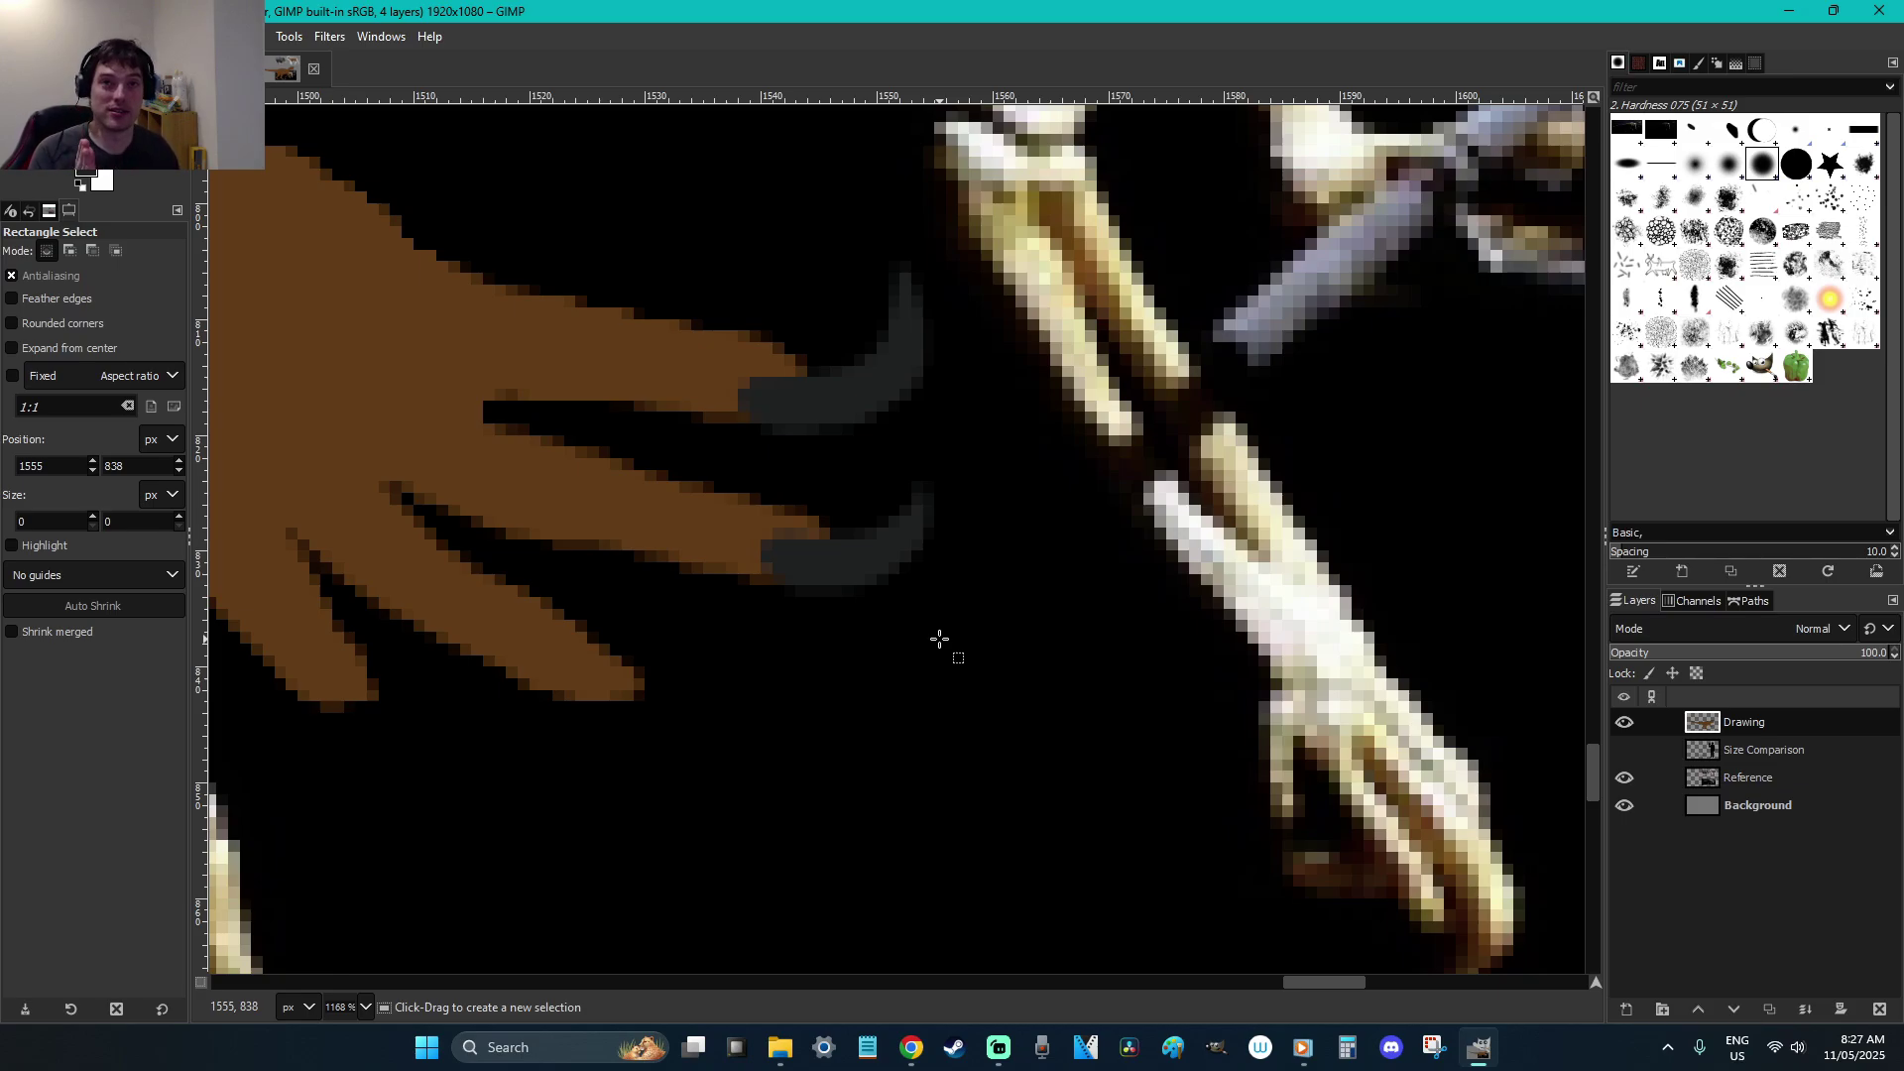
# Free-select a longer curved tip for the second finger's claw, paint it dark and clear the selection
pyautogui.press('f')
pyautogui.moveTo(790, 583)
pyautogui.mouseDown()
pyautogui.moveTo(769, 565)
pyautogui.moveTo(790, 537)
pyautogui.moveTo(895, 510)
pyautogui.moveTo(914, 481)
pyautogui.moveTo(936, 537)
pyautogui.moveTo(907, 574)
pyautogui.moveTo(859, 594)
pyautogui.moveTo(790, 583)
pyautogui.mouseUp()
pyautogui.press('Return')
pyautogui.press('p')
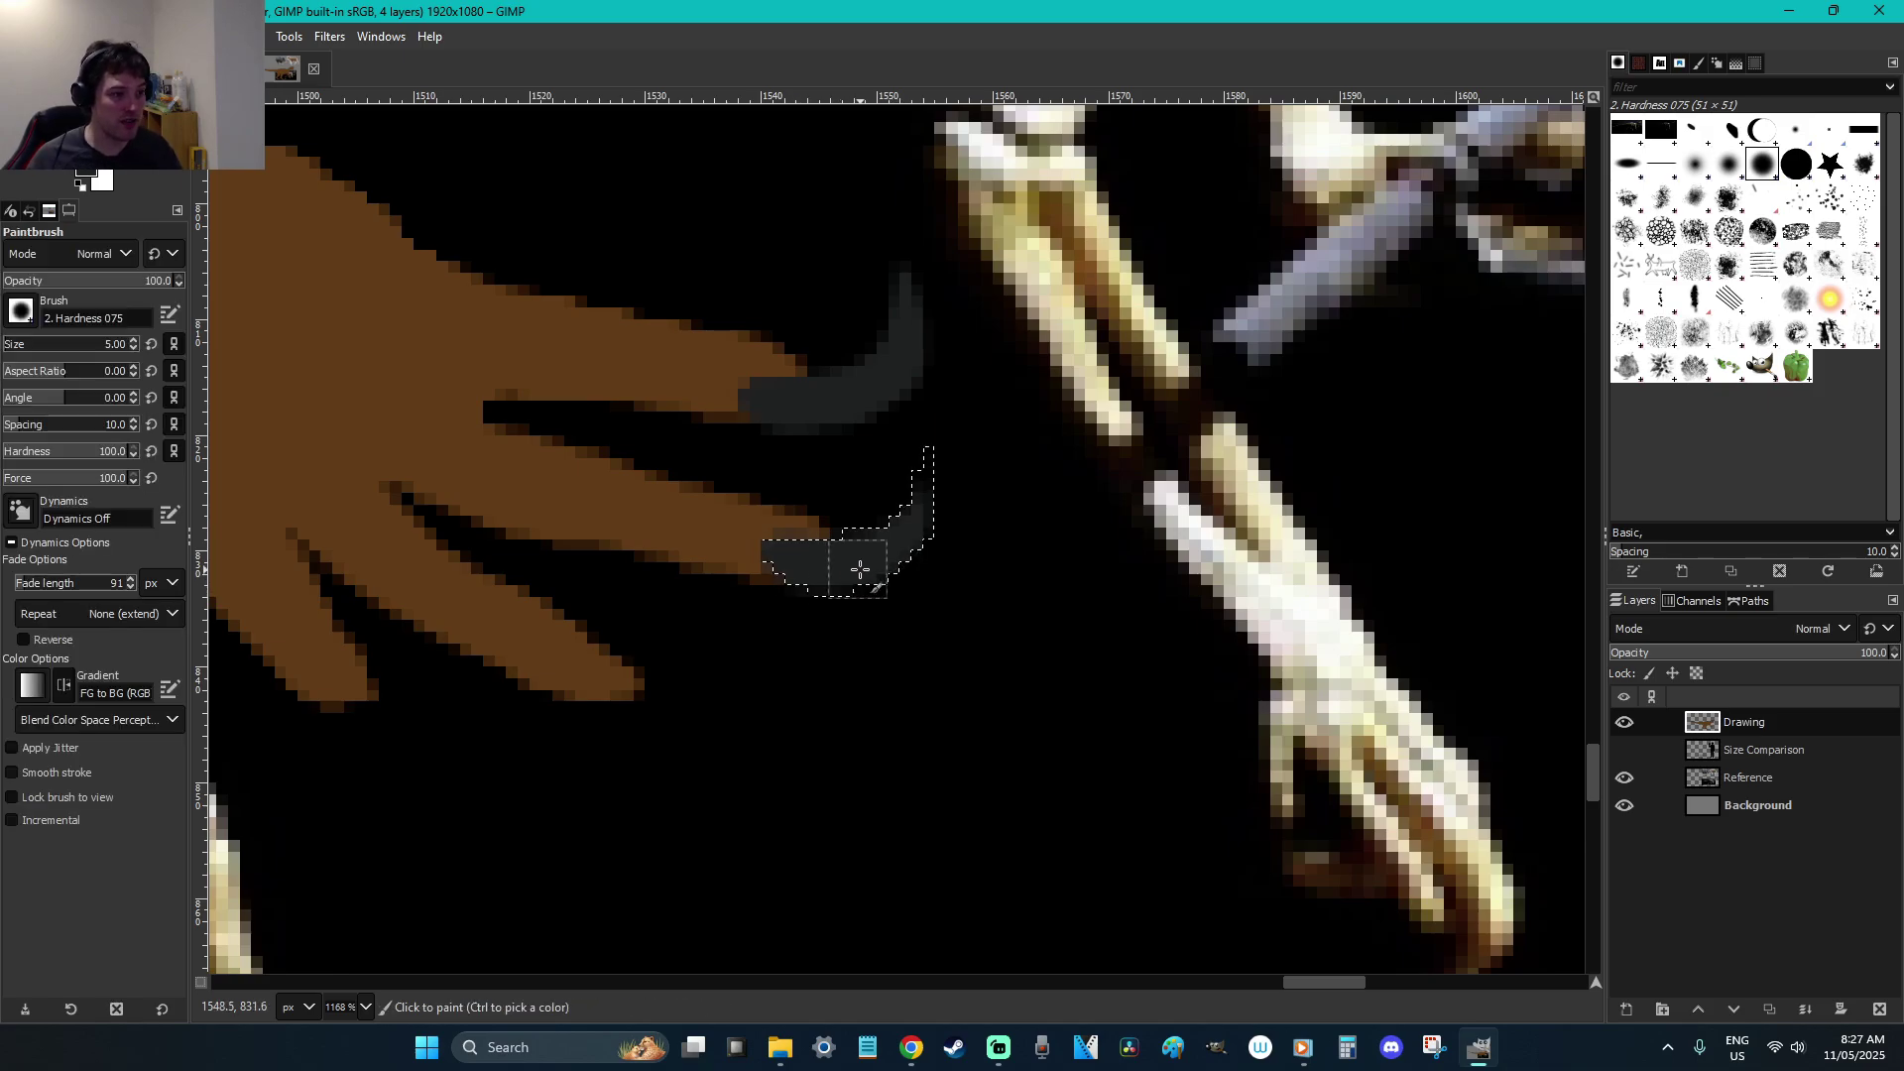
pyautogui.press('r')
pyautogui.click(954, 652)
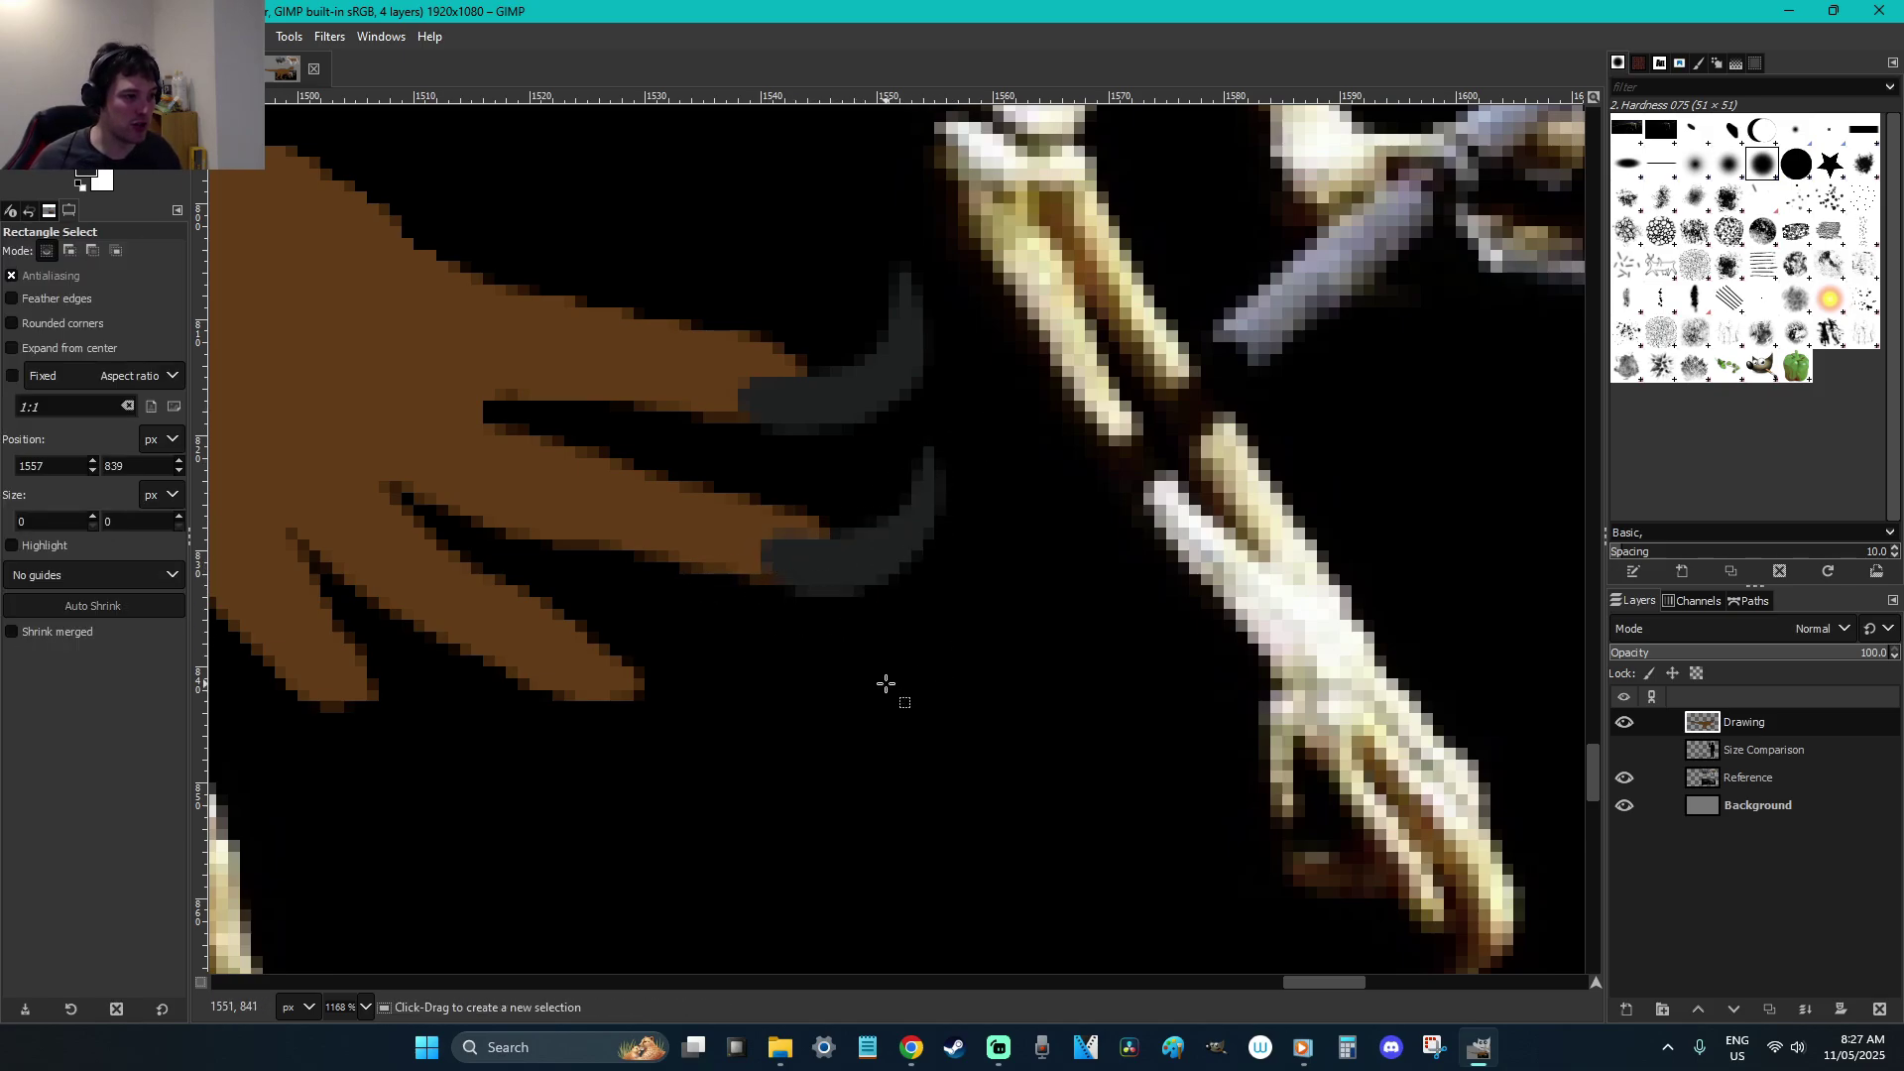
# Try a dark upturned claw on the third finger, painted inside a freehand selection, and undo it
pyautogui.press('f')
pyautogui.moveTo(627, 674)
pyautogui.mouseDown()
pyautogui.moveTo(714, 638)
pyautogui.moveTo(641, 677)
pyautogui.moveTo(696, 680)
pyautogui.moveTo(650, 670)
pyautogui.moveTo(701, 648)
pyautogui.moveTo(646, 681)
pyautogui.moveTo(719, 656)
pyautogui.moveTo(663, 712)
pyautogui.moveTo(603, 717)
pyautogui.moveTo(573, 693)
pyautogui.moveTo(587, 674)
pyautogui.moveTo(622, 678)
pyautogui.moveTo(621, 696)
pyautogui.moveTo(753, 670)
pyautogui.mouseUp()
pyautogui.press('Escape')
pyautogui.press('p')
pyautogui.press('f')
pyautogui.press('Return')
pyautogui.press('p')
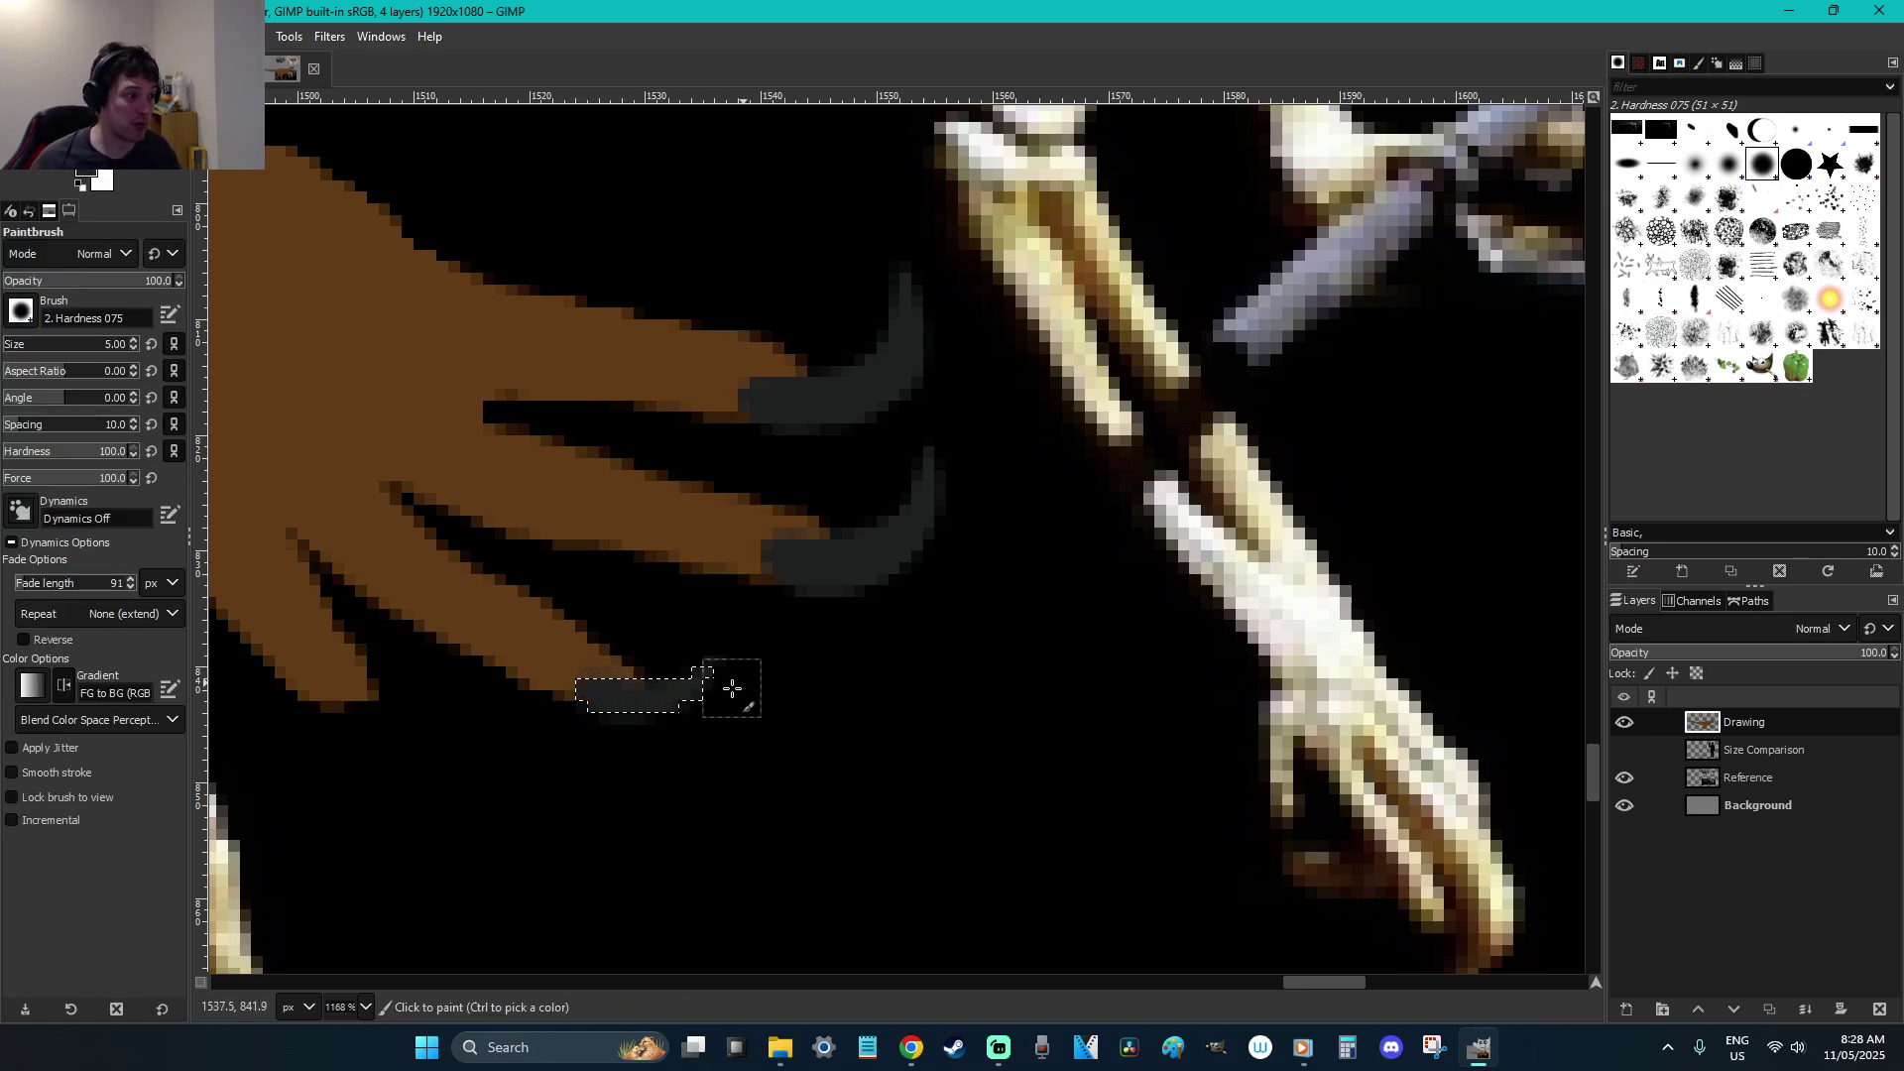
pyautogui.press('r')
pyautogui.click(782, 753)
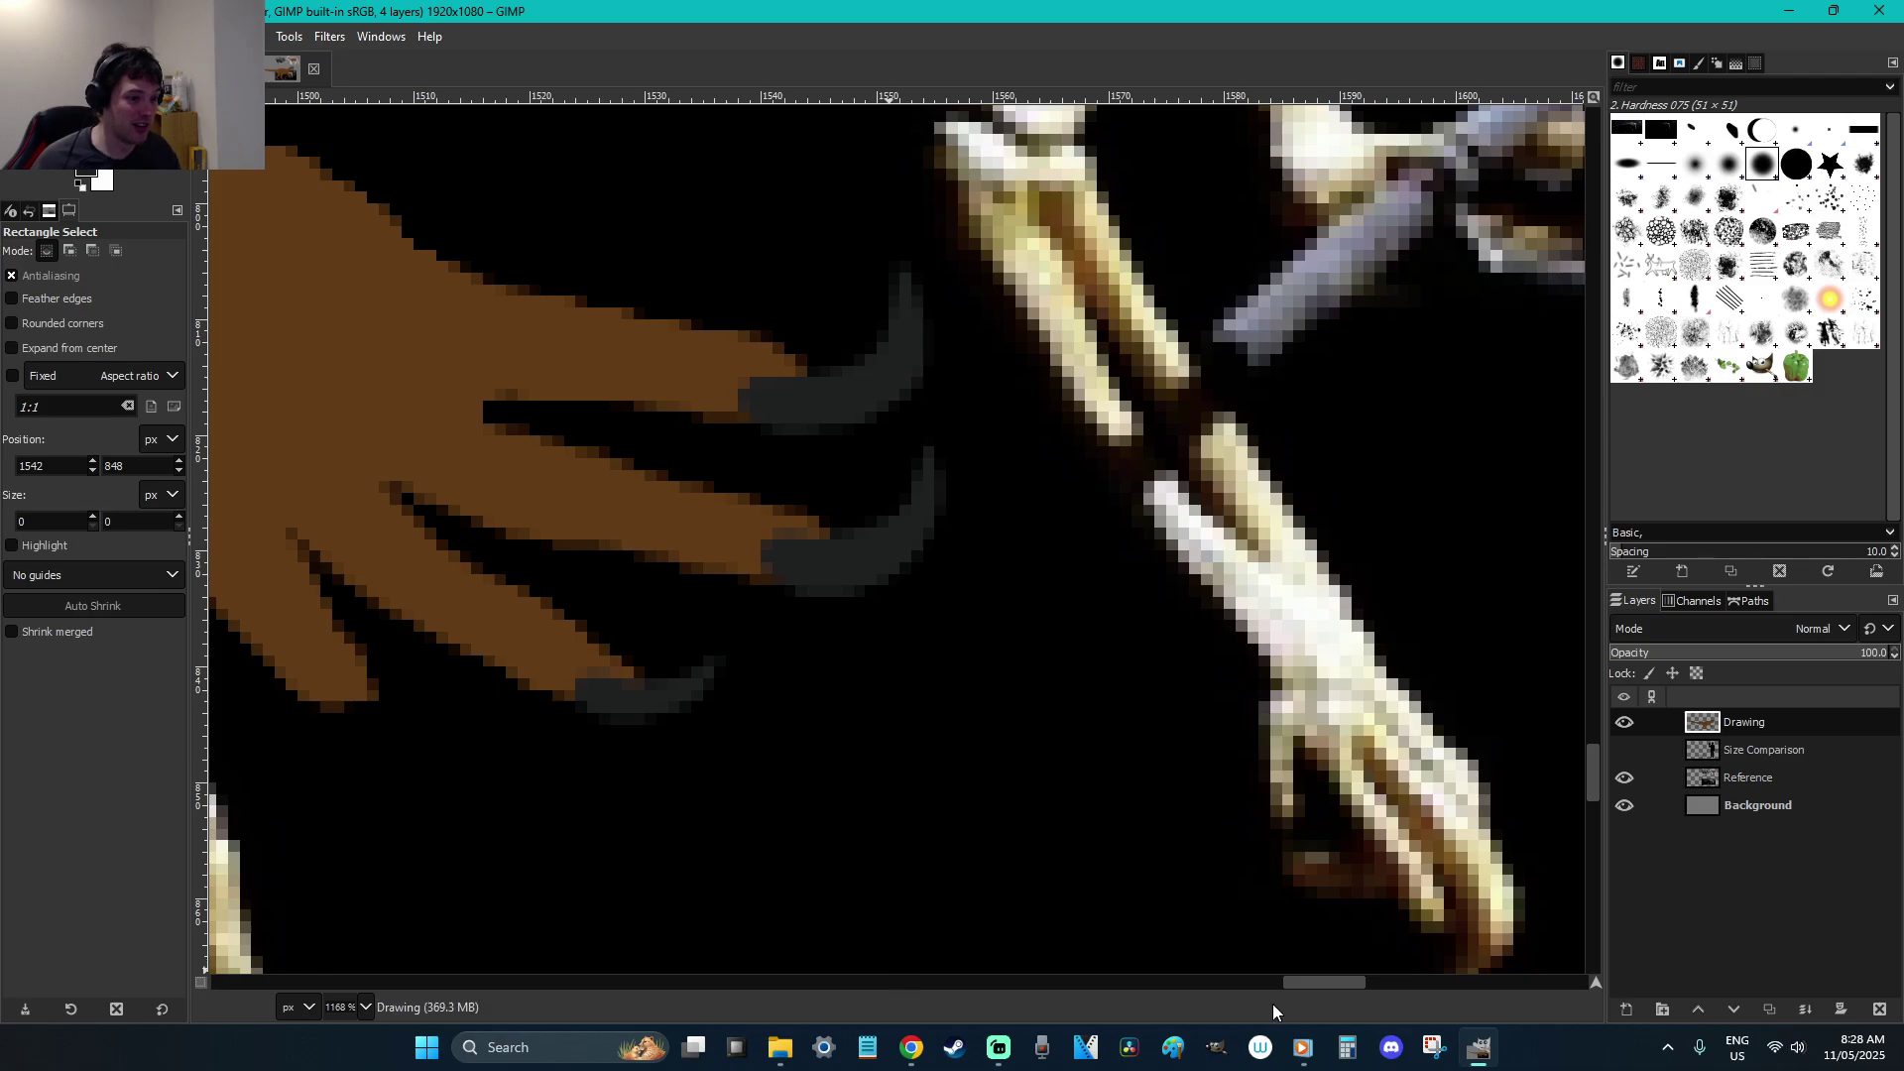
pyautogui.hotkey('ctrl', 'z')
pyautogui.hotkey('ctrl', 'z')
pyautogui.click(718, 739)
# Free-select a flatter pointed claw at the third finger's tip and paint it with the dark hoof colour
pyautogui.press('f')
pyautogui.moveTo(590, 706)
pyautogui.mouseDown()
pyautogui.moveTo(687, 725)
pyautogui.moveTo(739, 700)
pyautogui.moveTo(669, 691)
pyautogui.moveTo(725, 684)
pyautogui.moveTo(682, 715)
pyautogui.moveTo(593, 722)
pyautogui.moveTo(589, 683)
pyautogui.moveTo(621, 674)
pyautogui.moveTo(715, 674)
pyautogui.moveTo(593, 701)
pyautogui.mouseUp()
pyautogui.press('Escape')
pyautogui.click(634, 686)
pyautogui.press('Return')
pyautogui.hotkey('ctrl', 'shift', 'a')
pyautogui.press('Return')
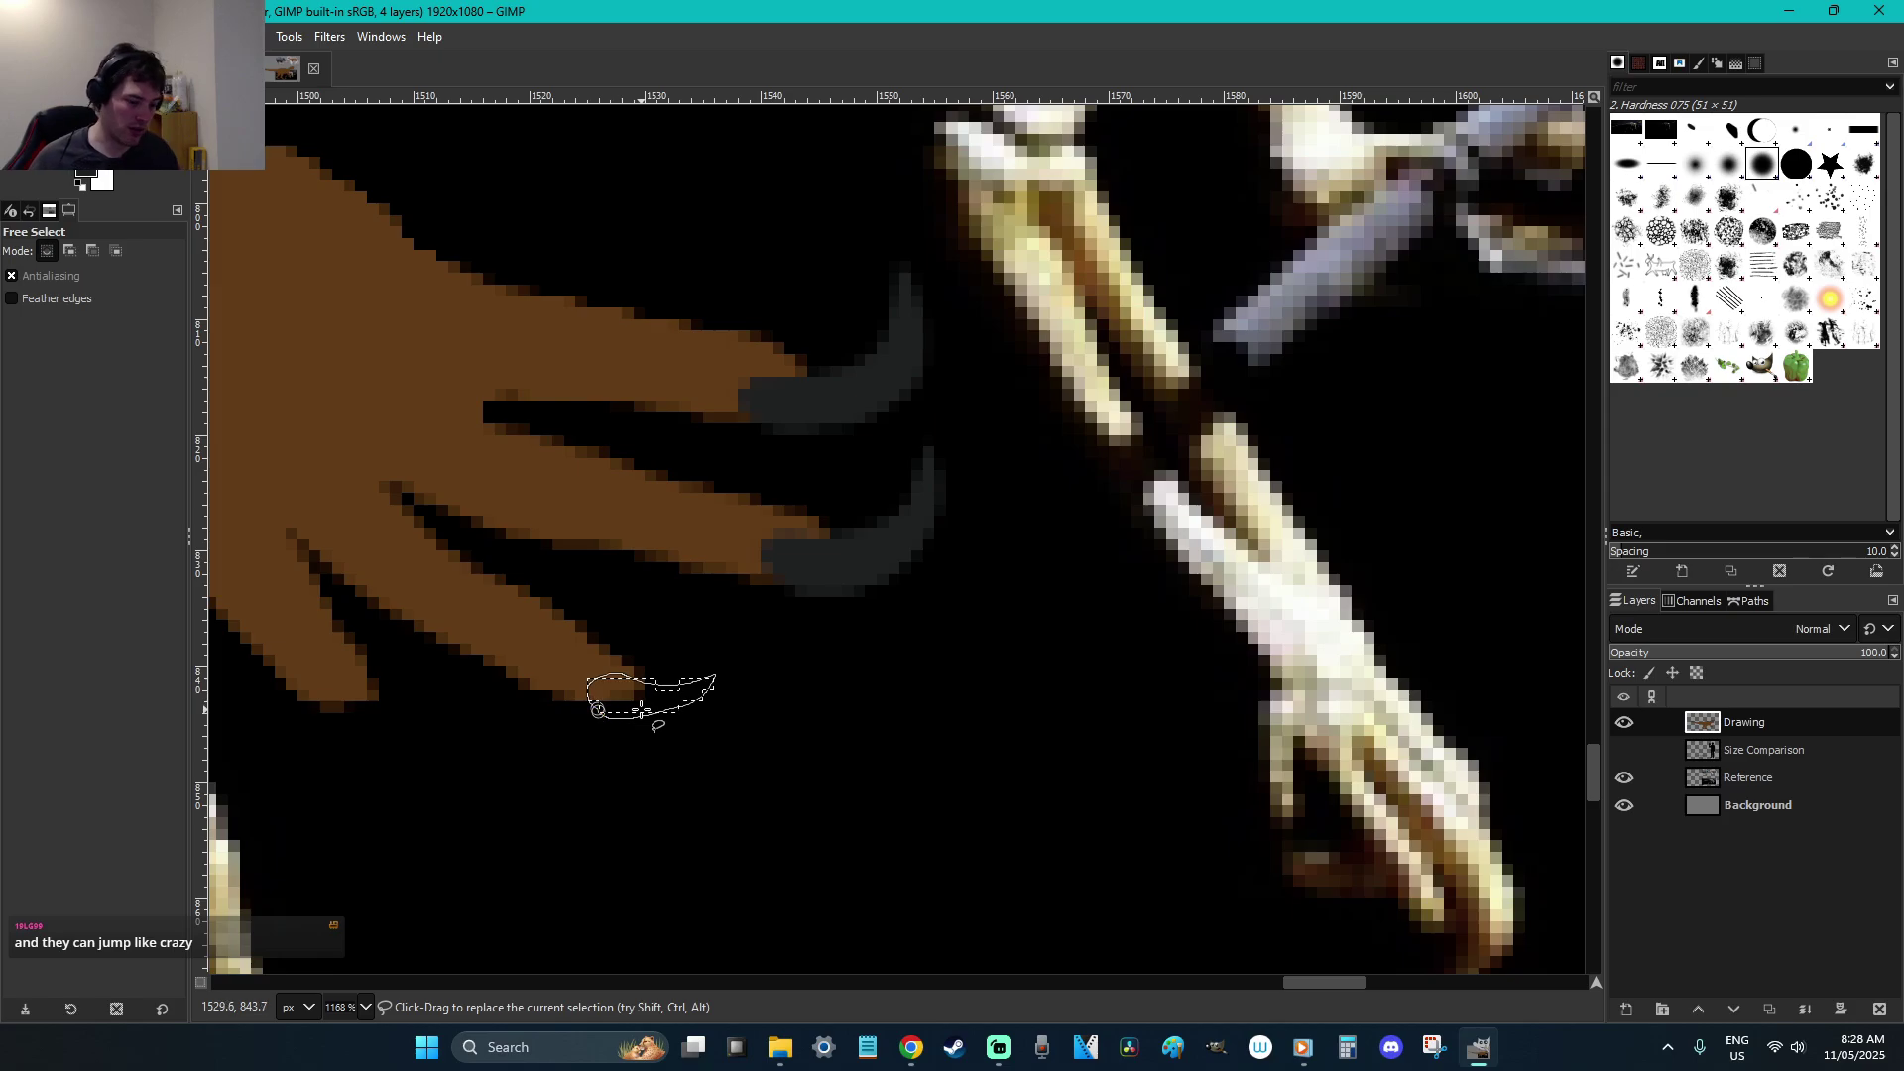
pyautogui.press('p')
# Free-select a short pointed claw on the fourth finger, paint it dark and clear the selection
pyautogui.hscroll(8, 491, 689)
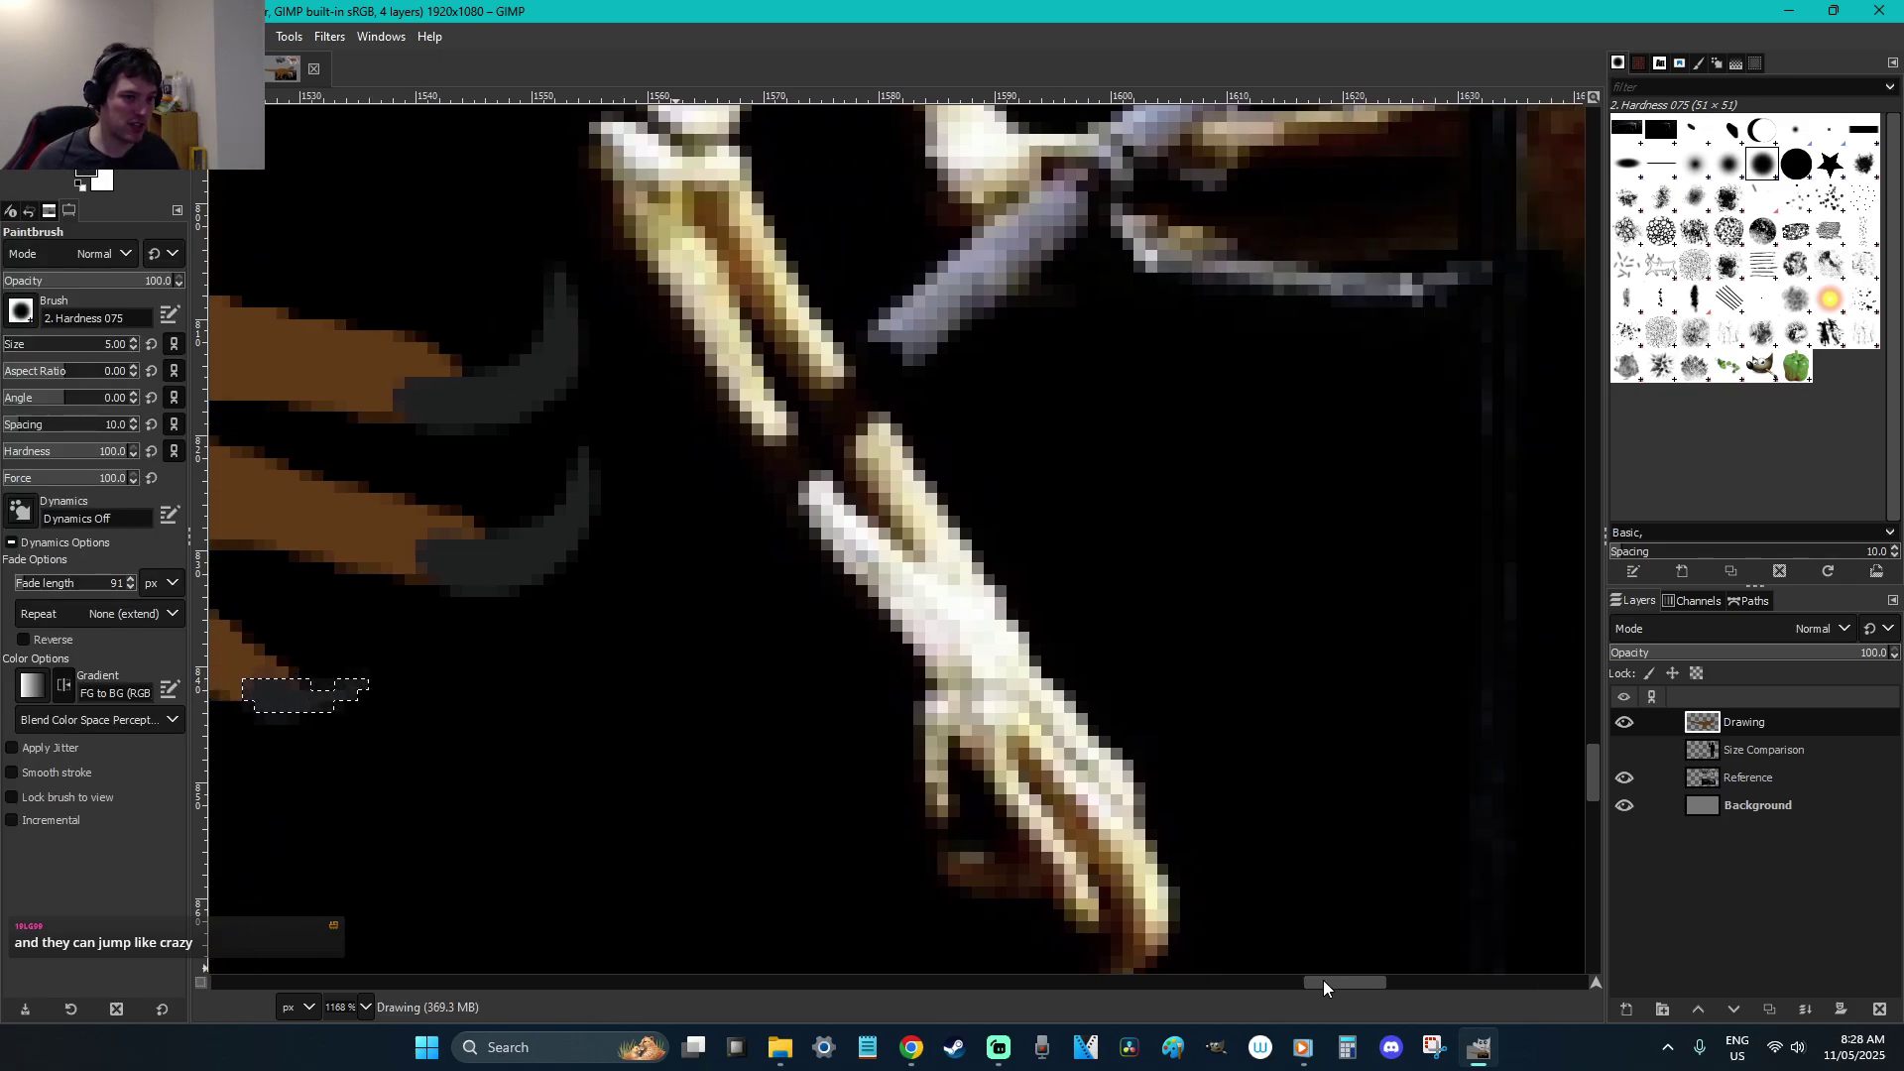
pyautogui.moveTo(1374, 980)
pyautogui.mouseDown()
pyautogui.moveTo(1407, 979)
pyautogui.moveTo(1278, 978)
pyautogui.mouseUp()
pyautogui.scroll(-3, 1262, 858)
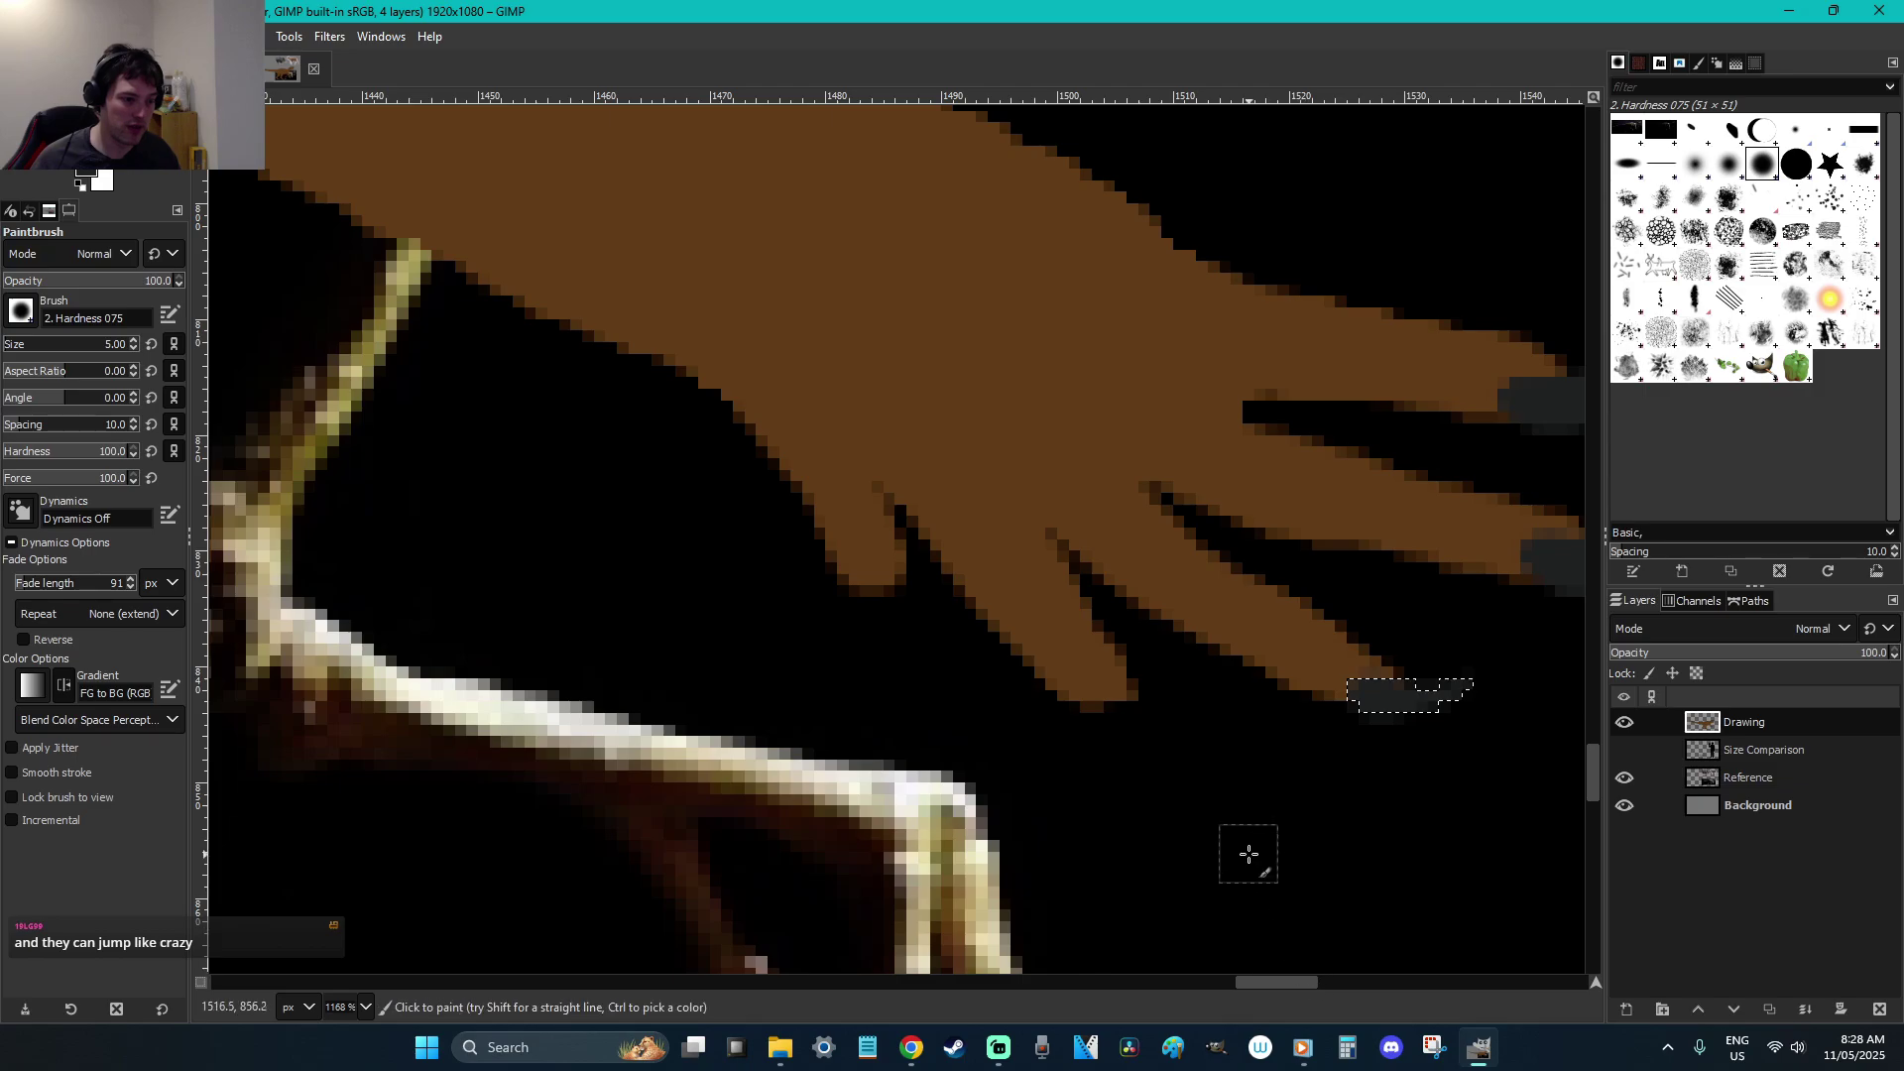
pyautogui.press('f')
pyautogui.moveTo(1081, 684)
pyautogui.mouseDown()
pyautogui.moveTo(1104, 723)
pyautogui.moveTo(1164, 731)
pyautogui.mouseUp()
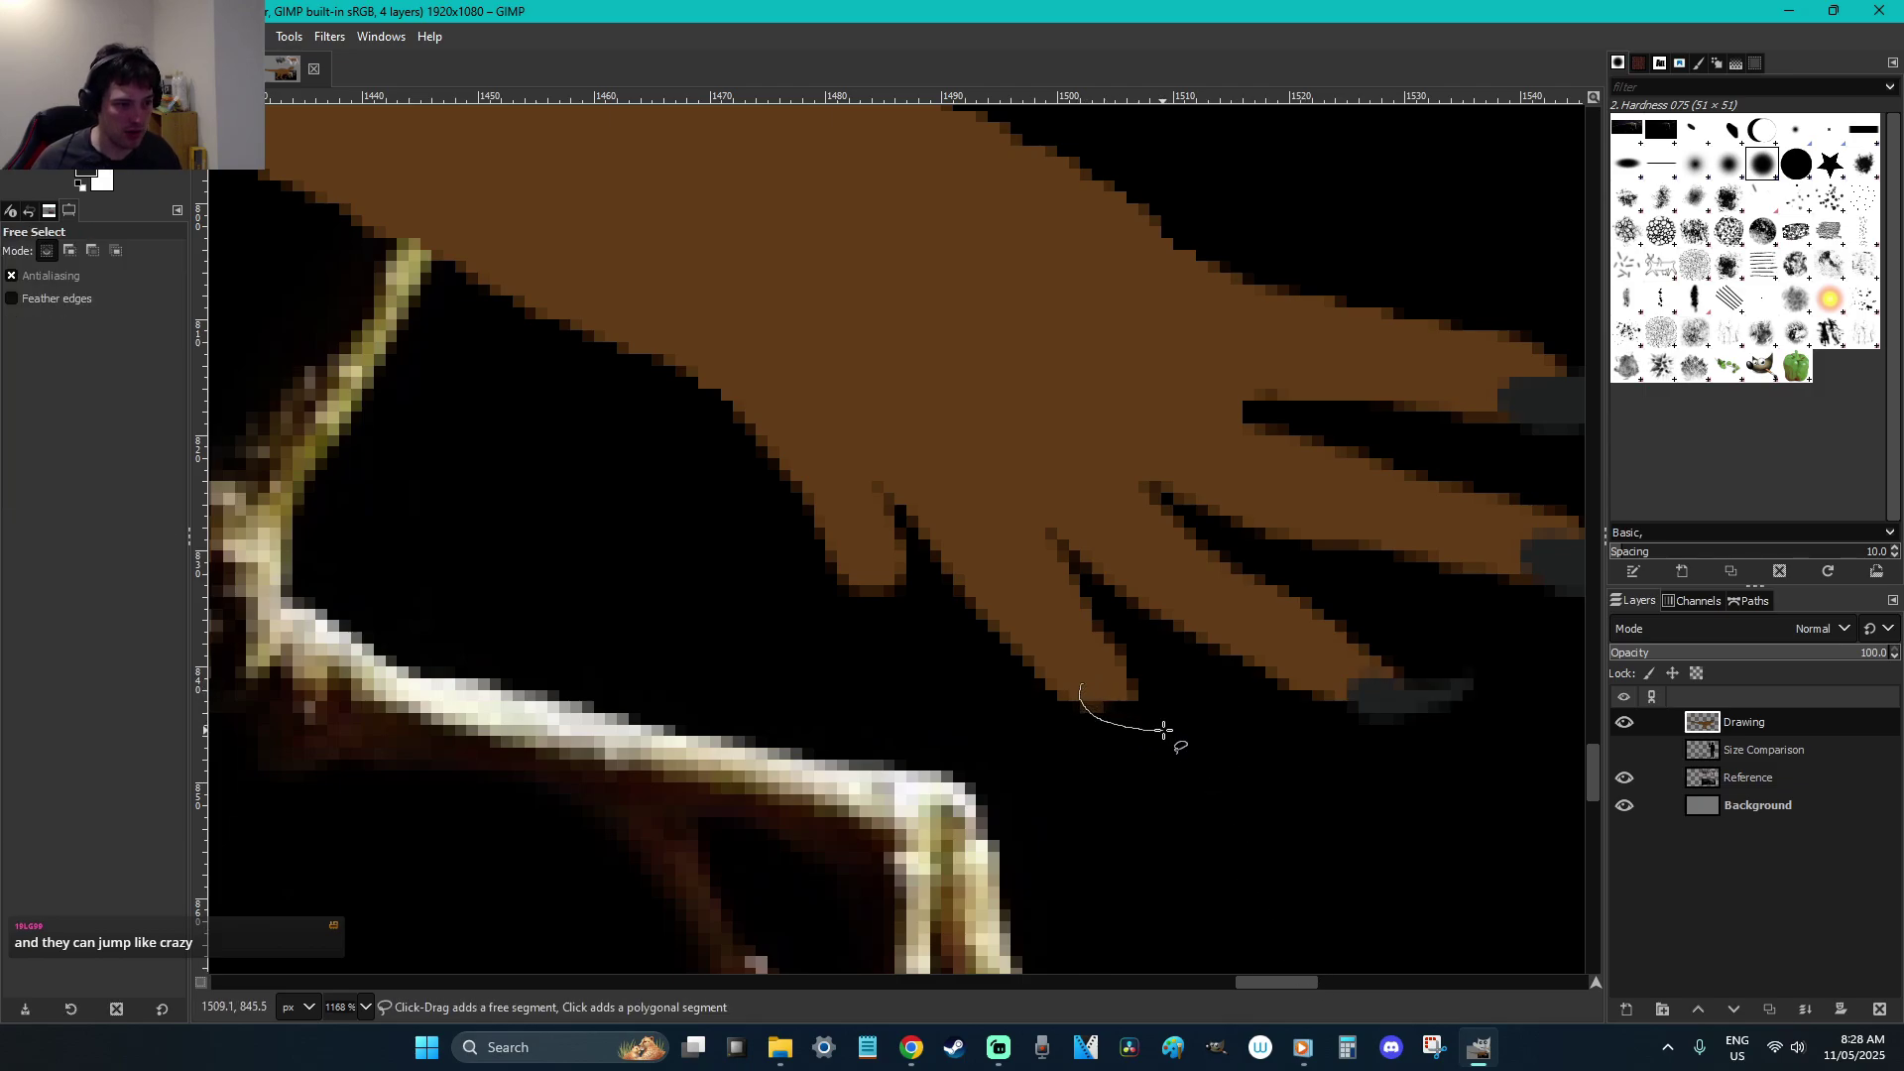
pyautogui.click(1086, 683)
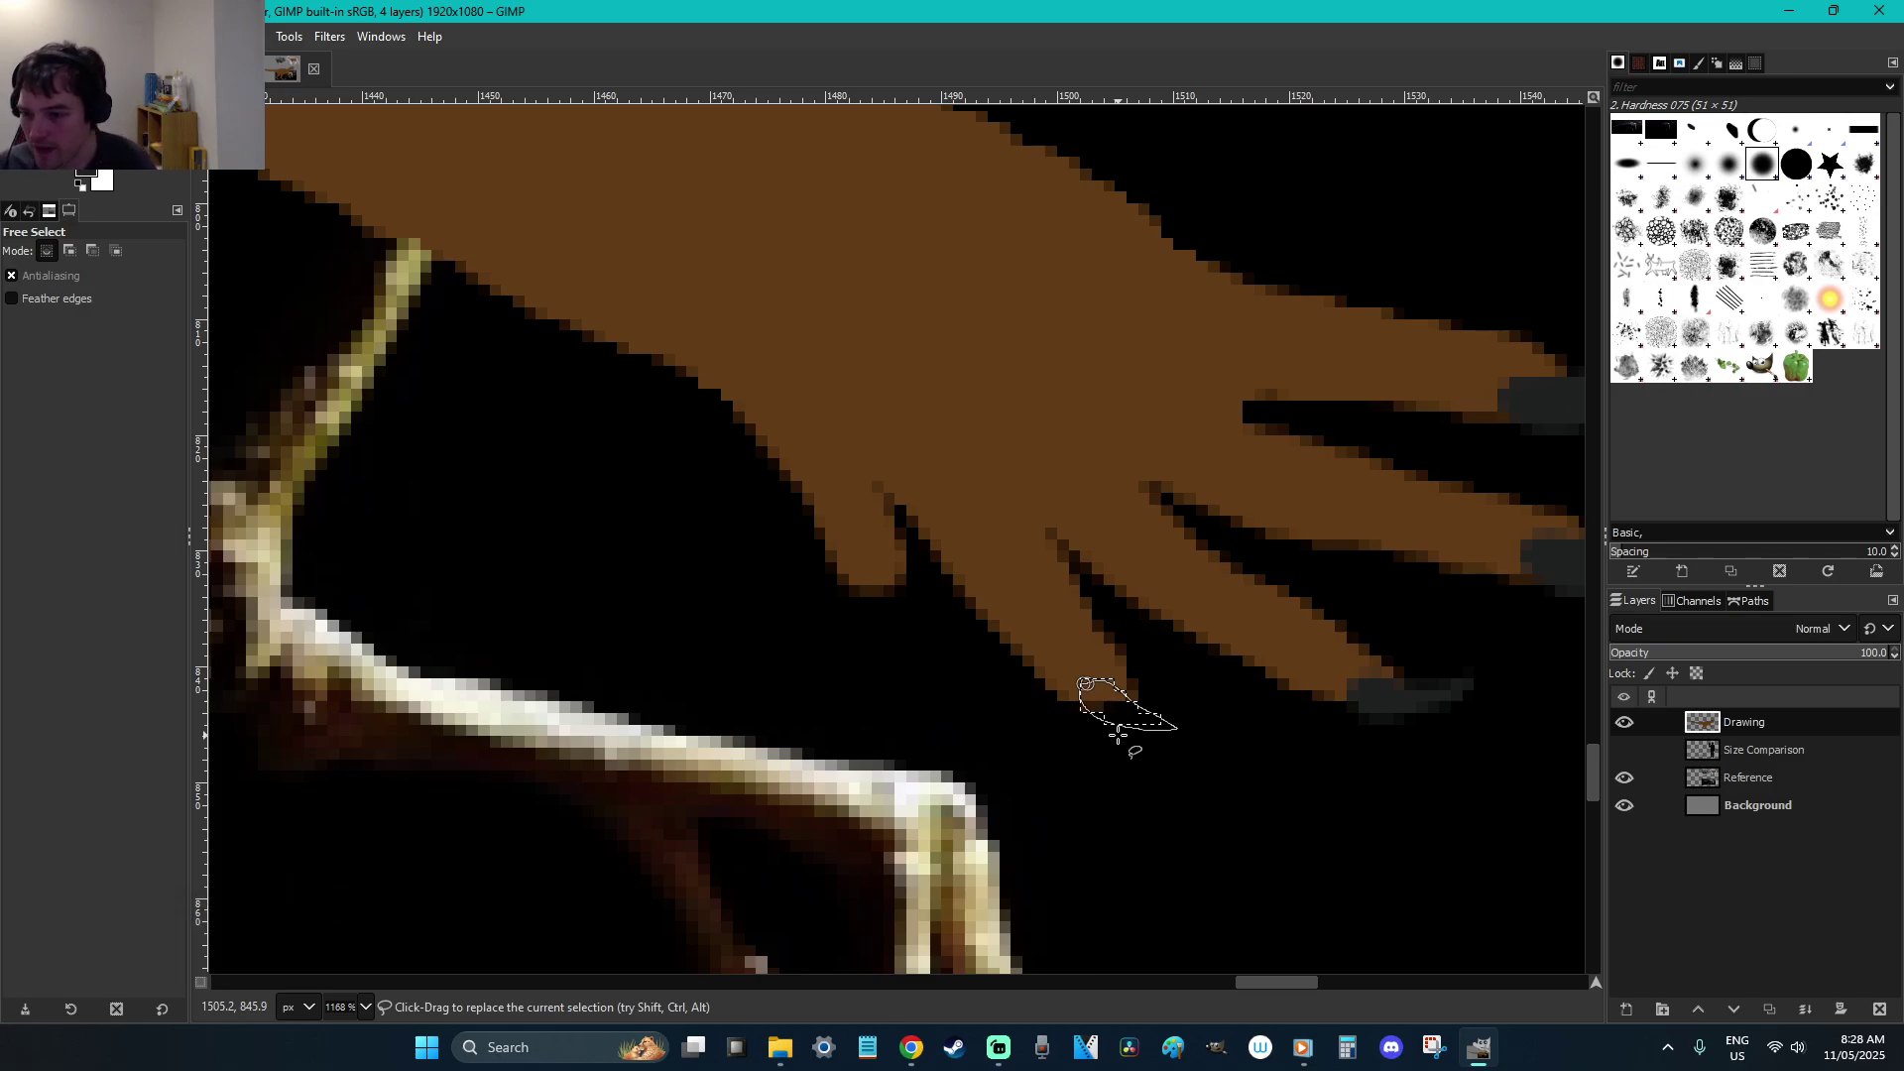
pyautogui.press('p')
pyautogui.moveTo(1204, 744)
pyautogui.mouseDown()
pyautogui.moveTo(1098, 689)
pyautogui.moveTo(1165, 754)
pyautogui.mouseUp()
pyautogui.press('r')
pyautogui.click(1139, 748)
# Free-select a small claw at the tip of the short fifth finger and paint it dark
pyautogui.press('f')
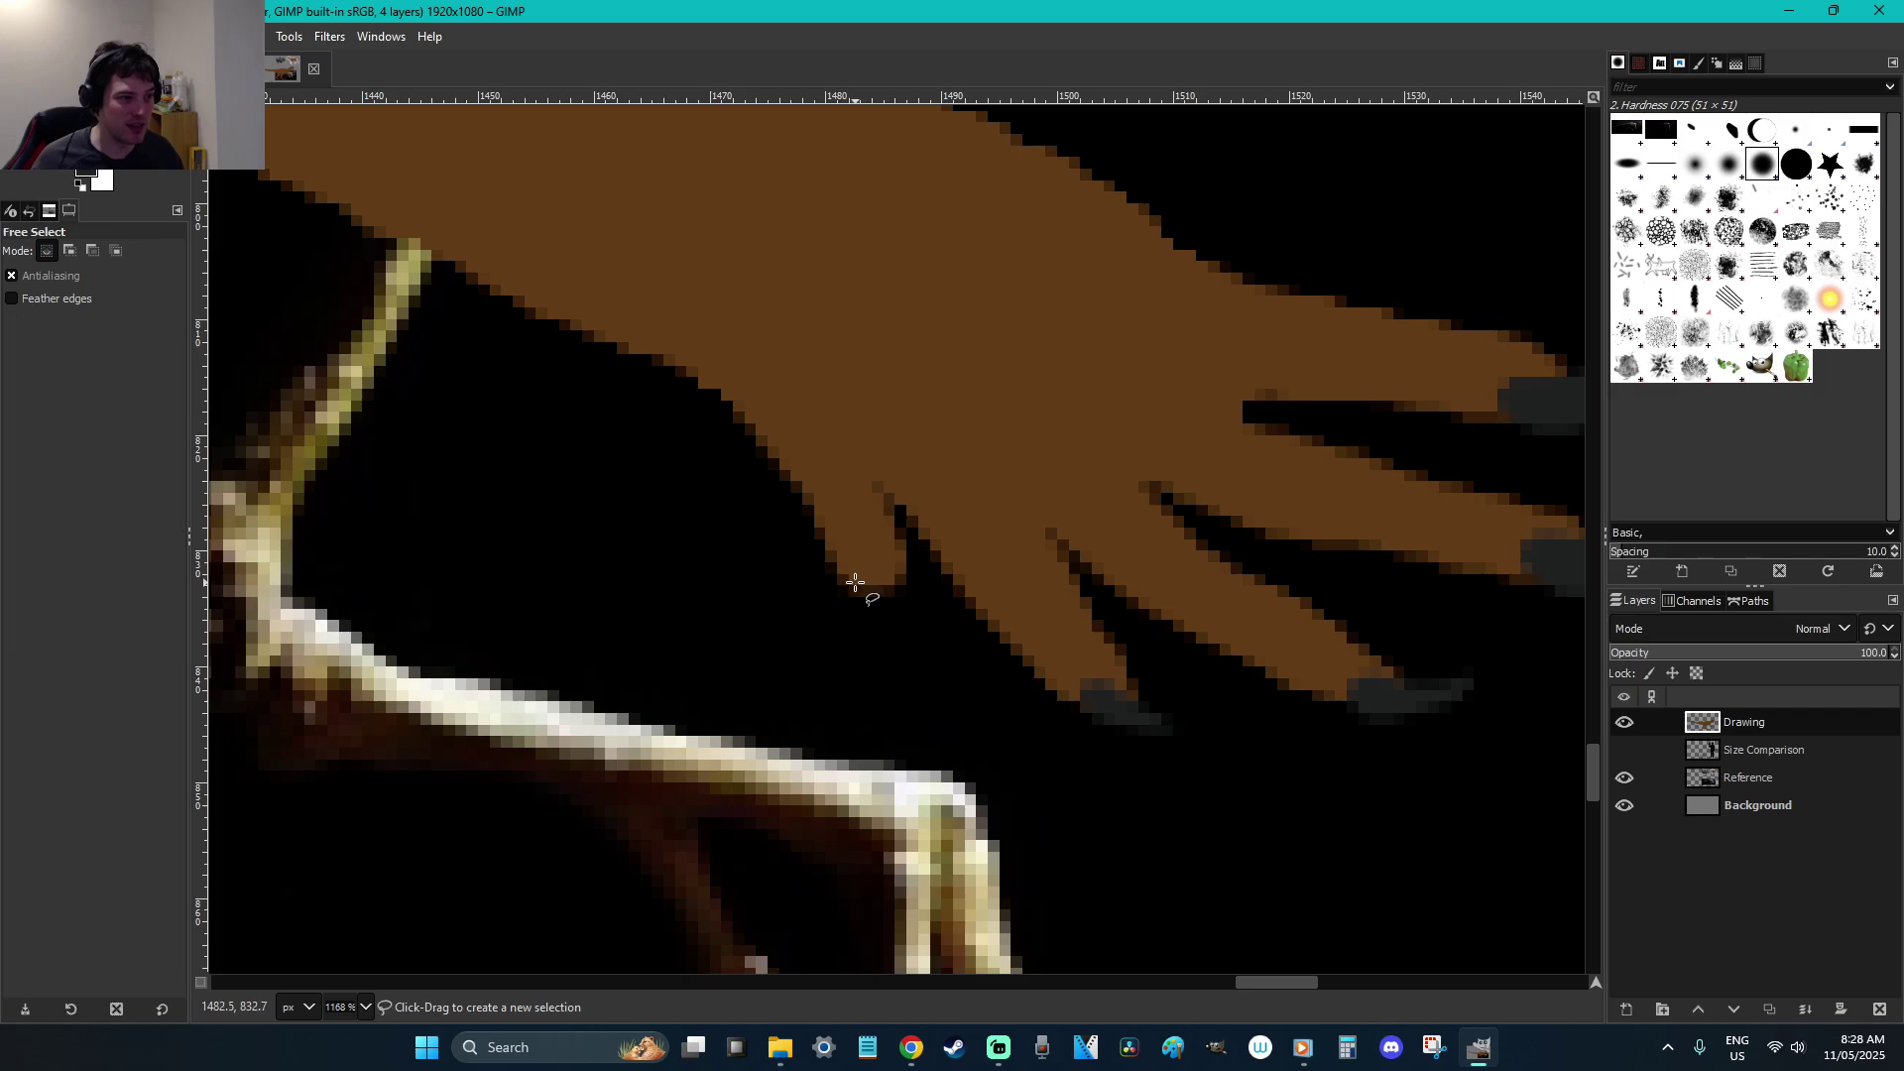
pyautogui.moveTo(850, 592)
pyautogui.mouseDown()
pyautogui.moveTo(885, 624)
pyautogui.moveTo(872, 574)
pyautogui.moveTo(851, 577)
pyautogui.mouseUp()
pyautogui.press('Return')
pyautogui.press('p')
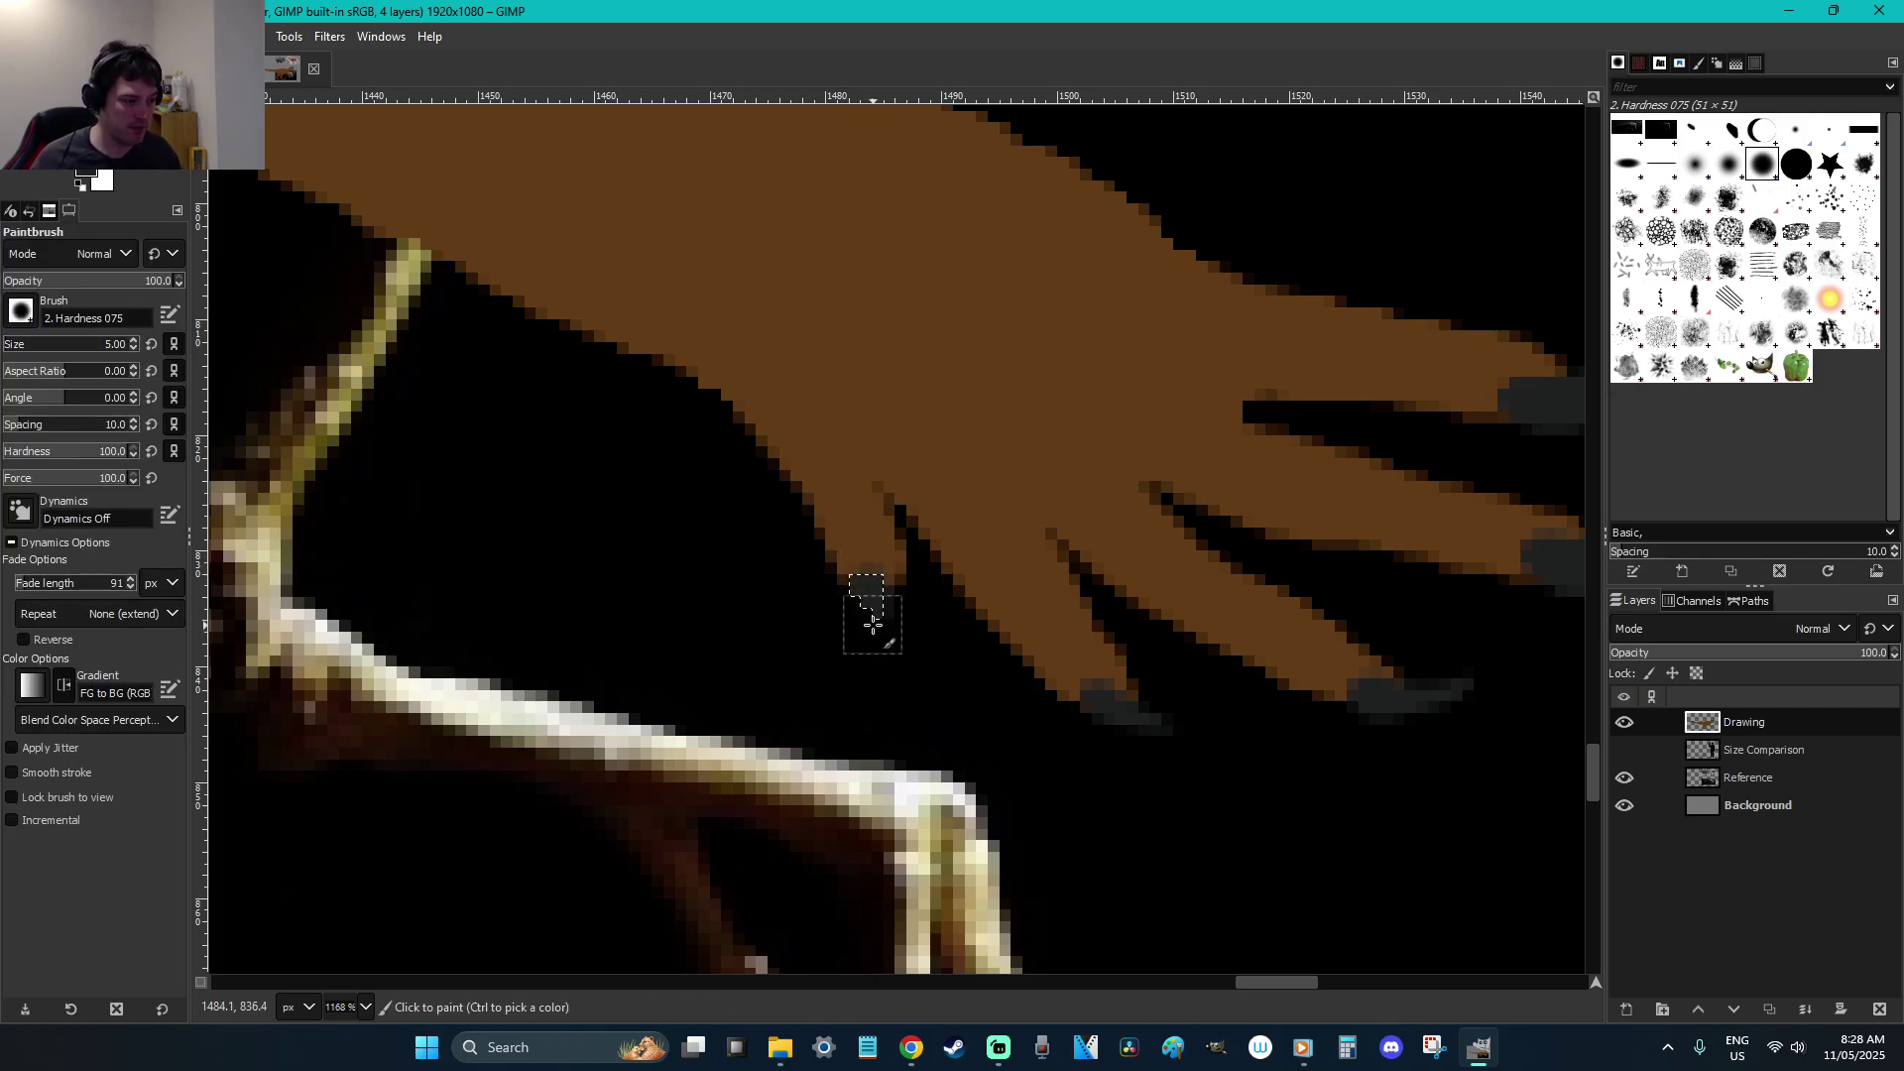
# Clear the selection around the short fifth finger's claw
pyautogui.press('r')
pyautogui.click(1007, 467)
pyautogui.scroll(-3, 1008, 467)
pyautogui.scroll(-3, 1010, 467)
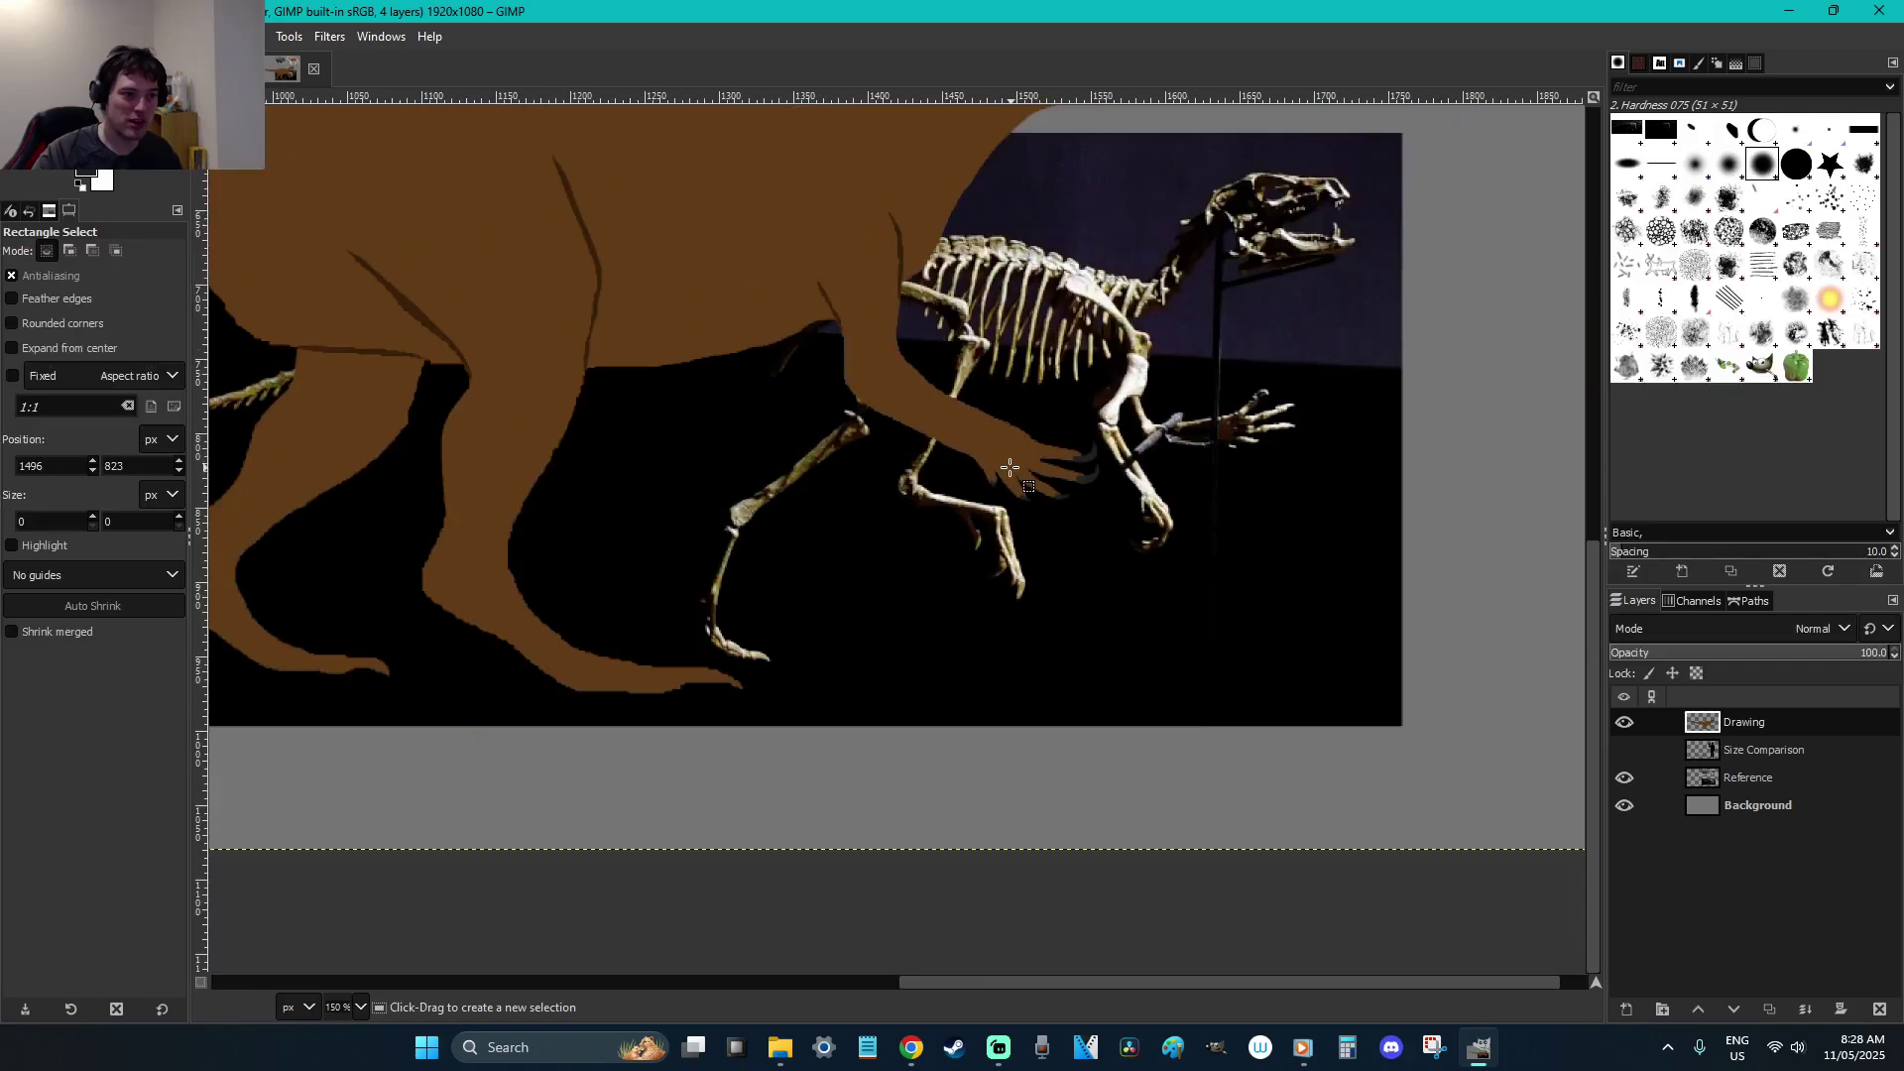
pyautogui.scroll(3, 1188, 570)
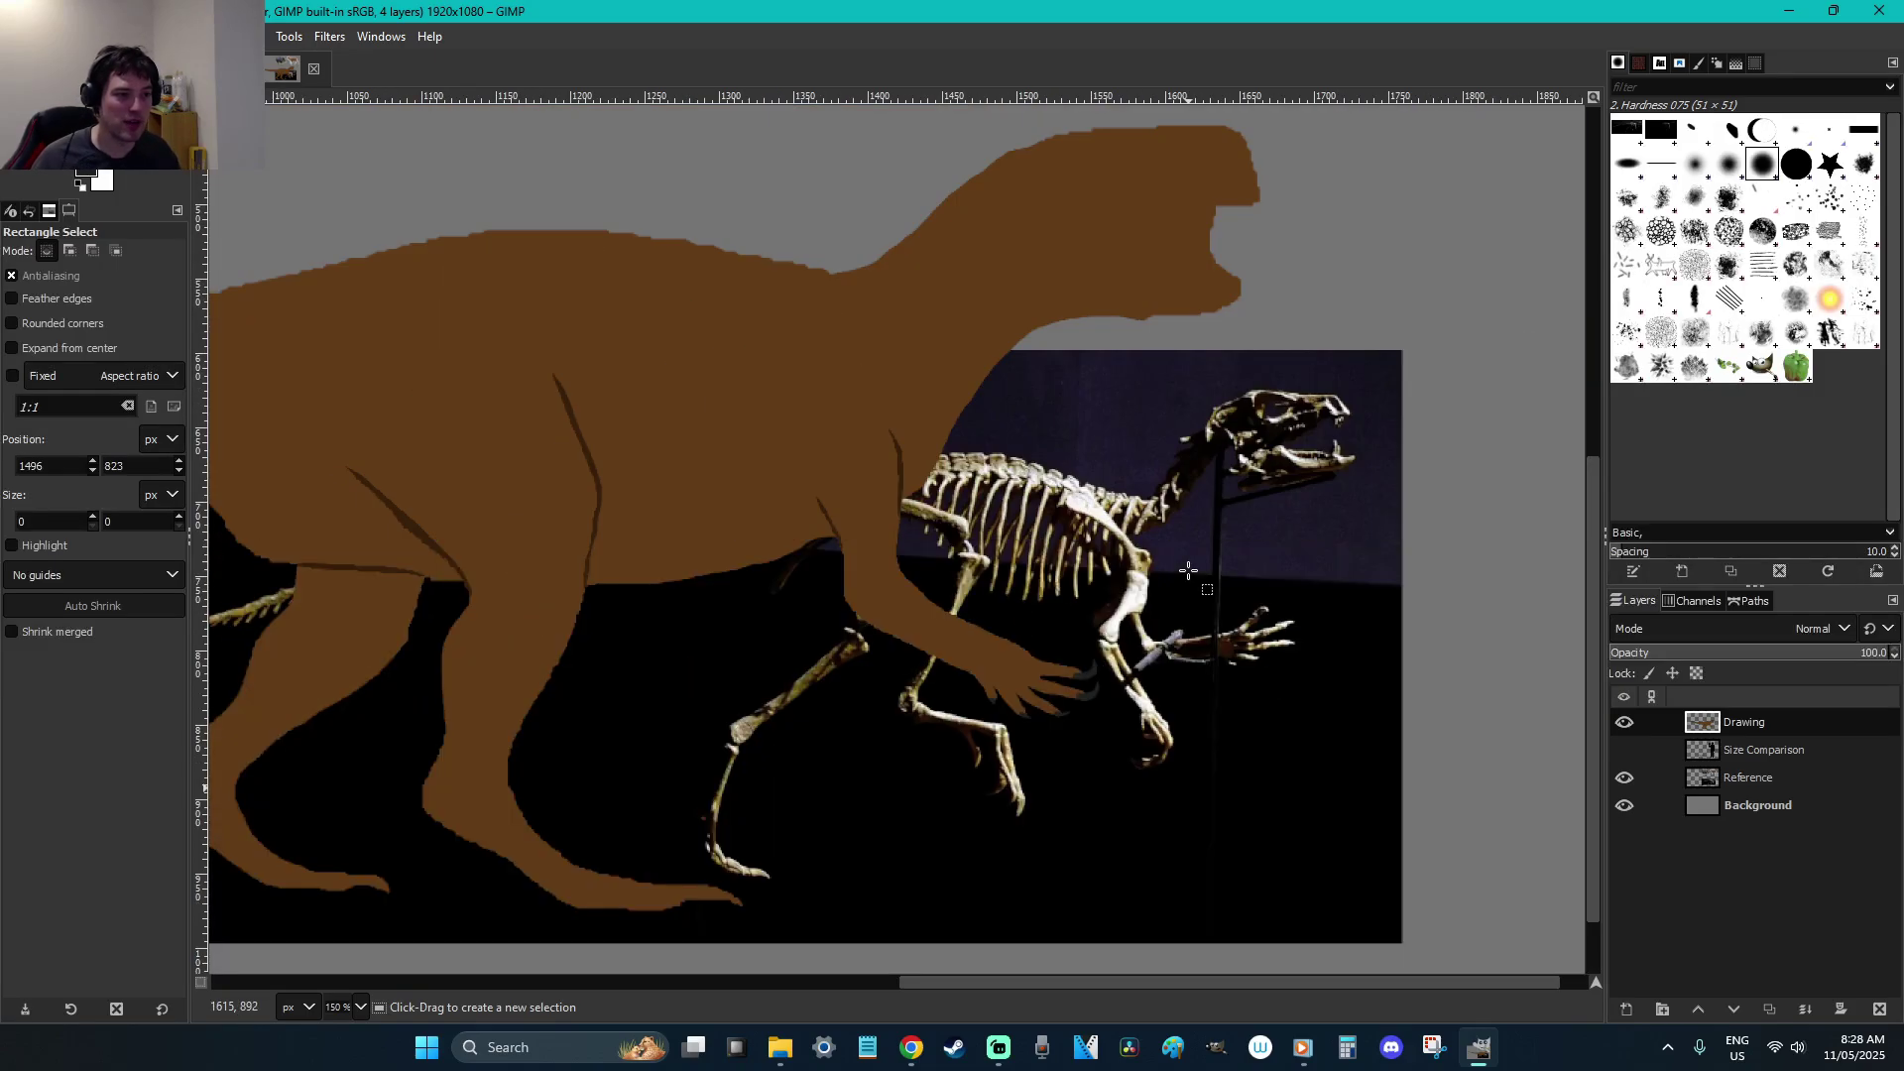
pyautogui.scroll(-1, 1188, 570)
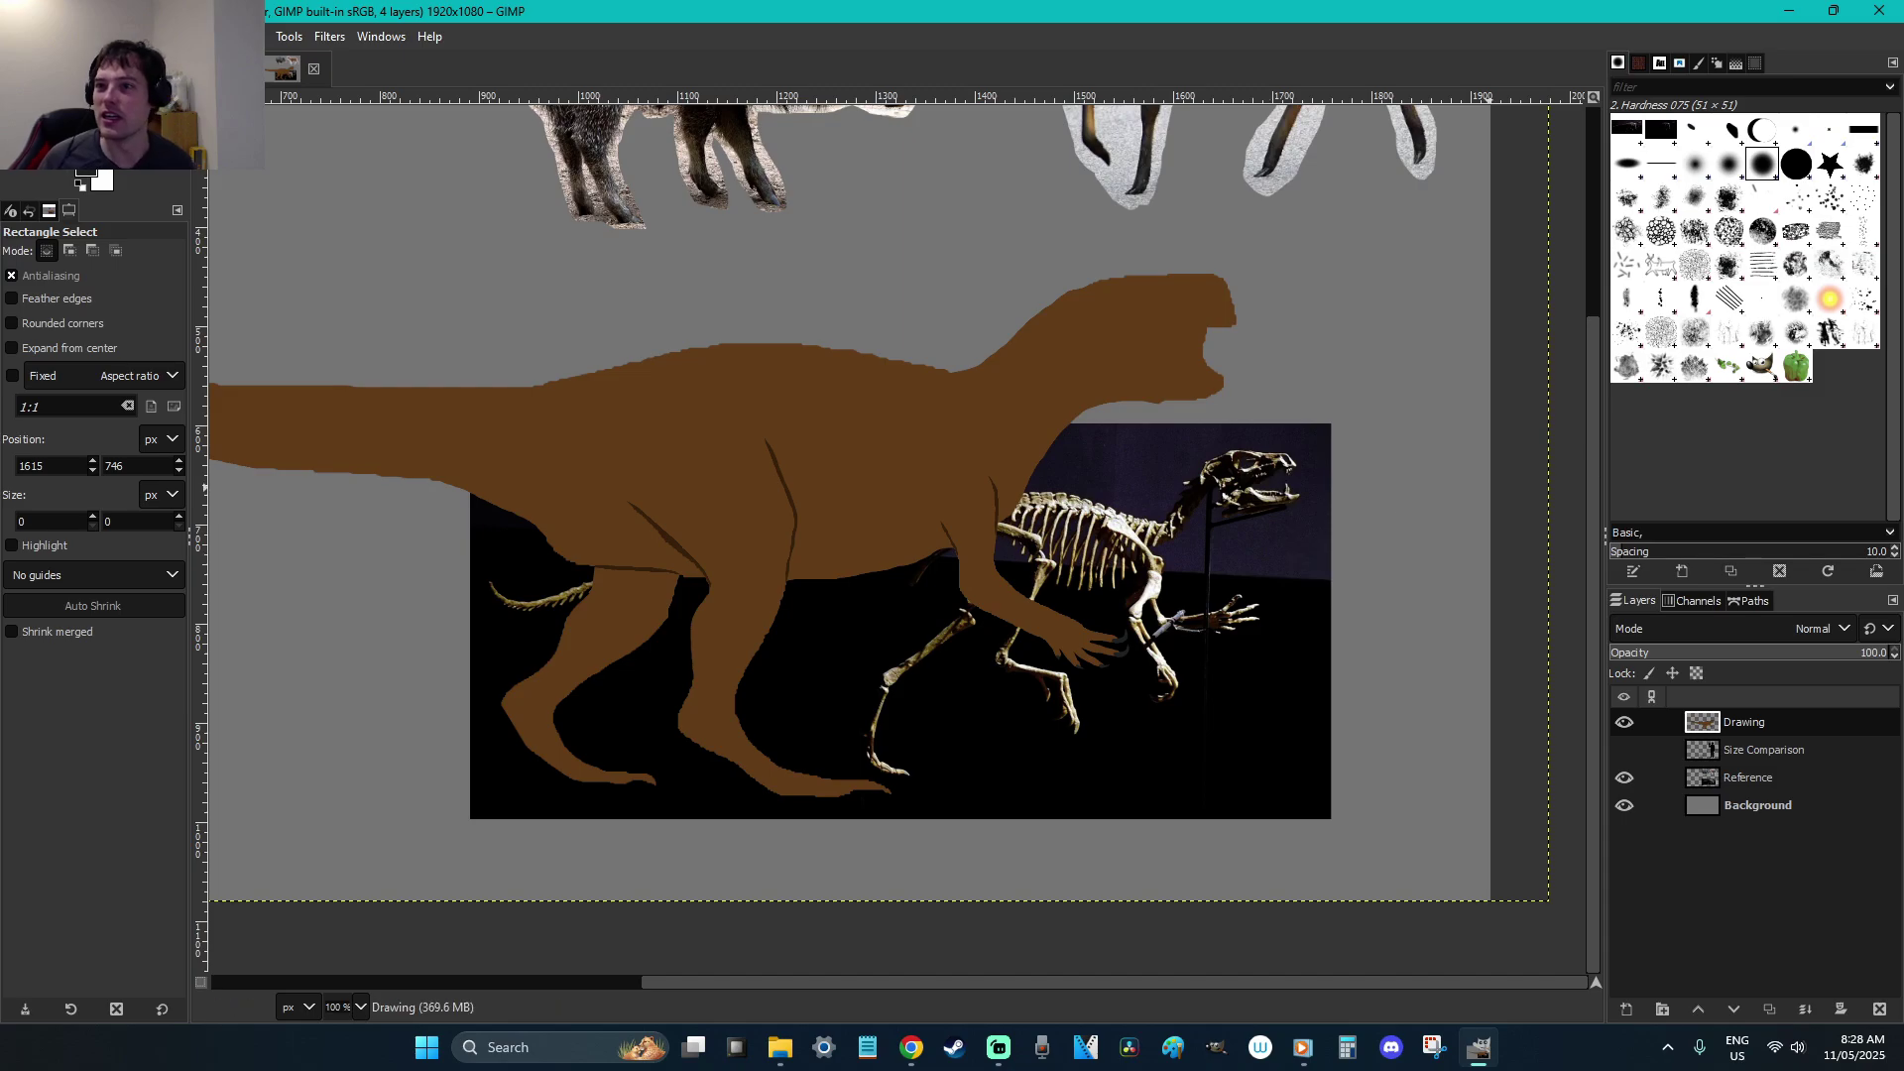
pyautogui.click(911, 1047)
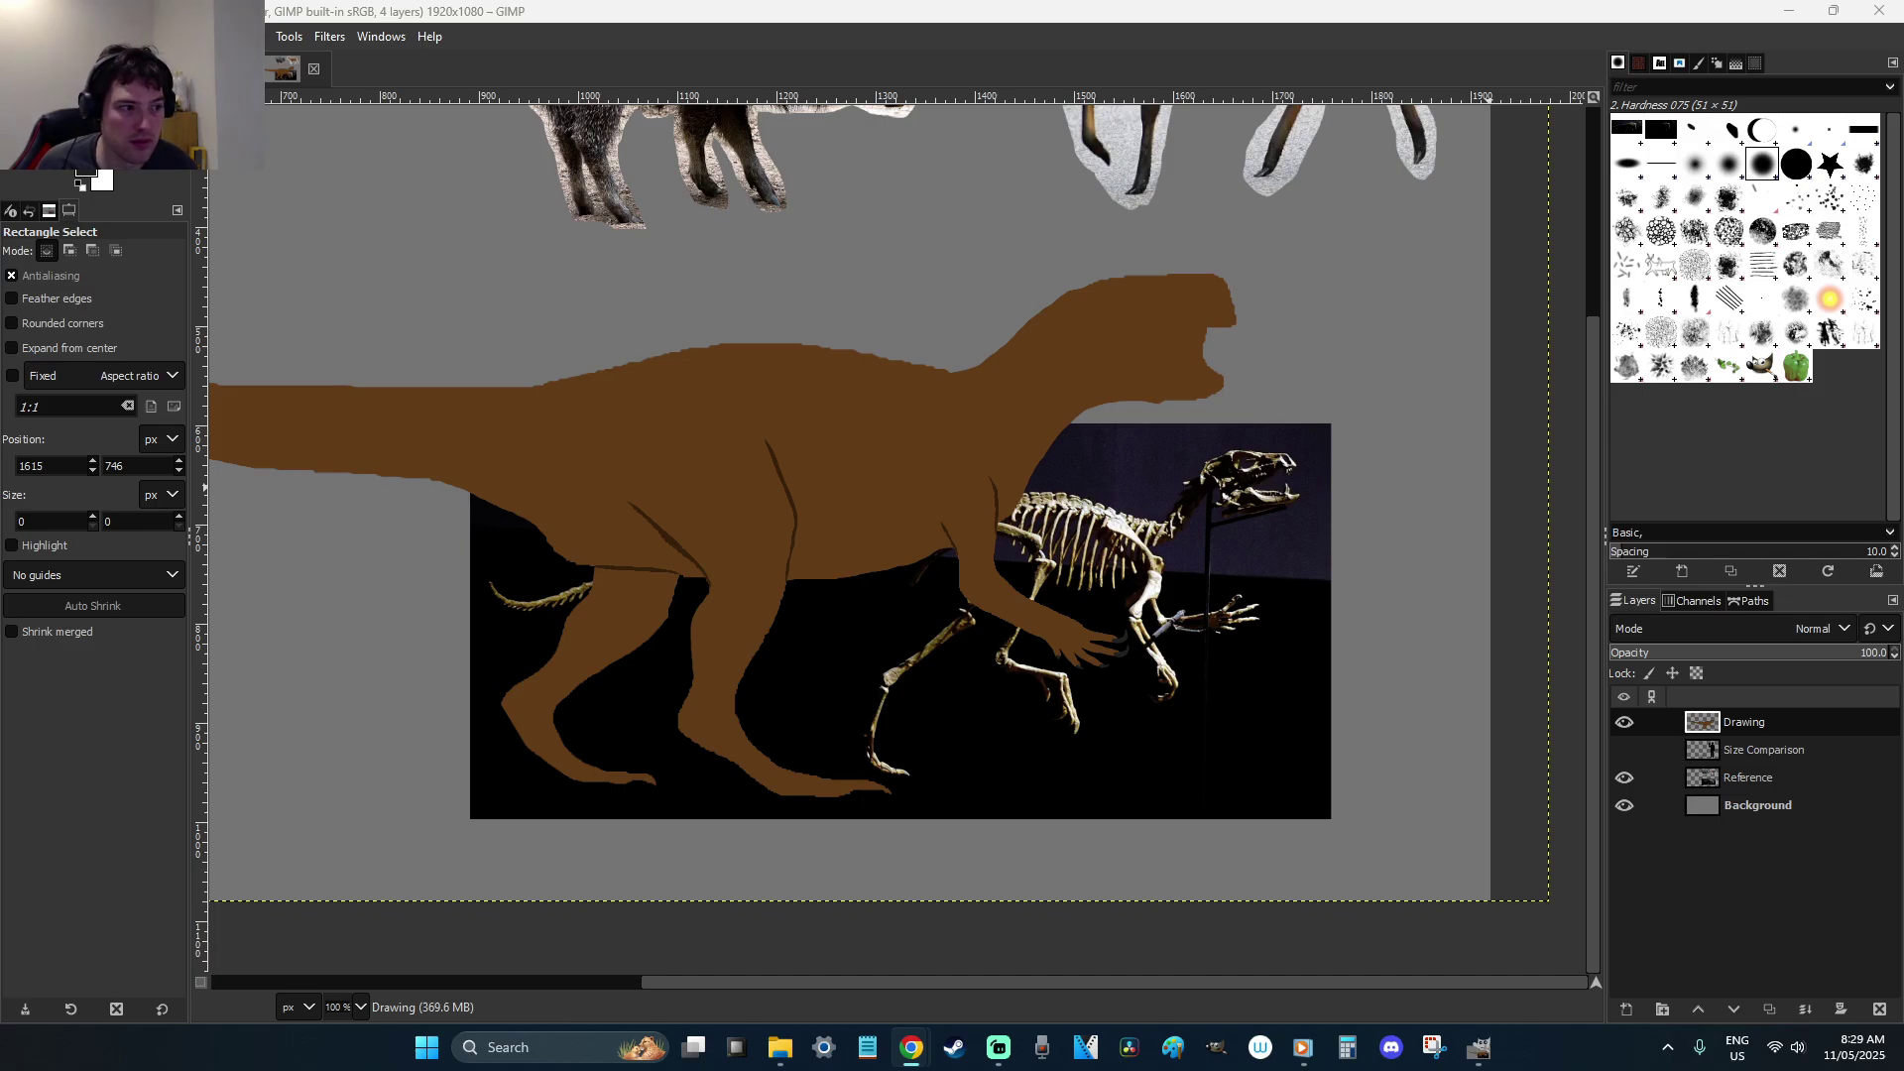
pyautogui.click(1131, 9)
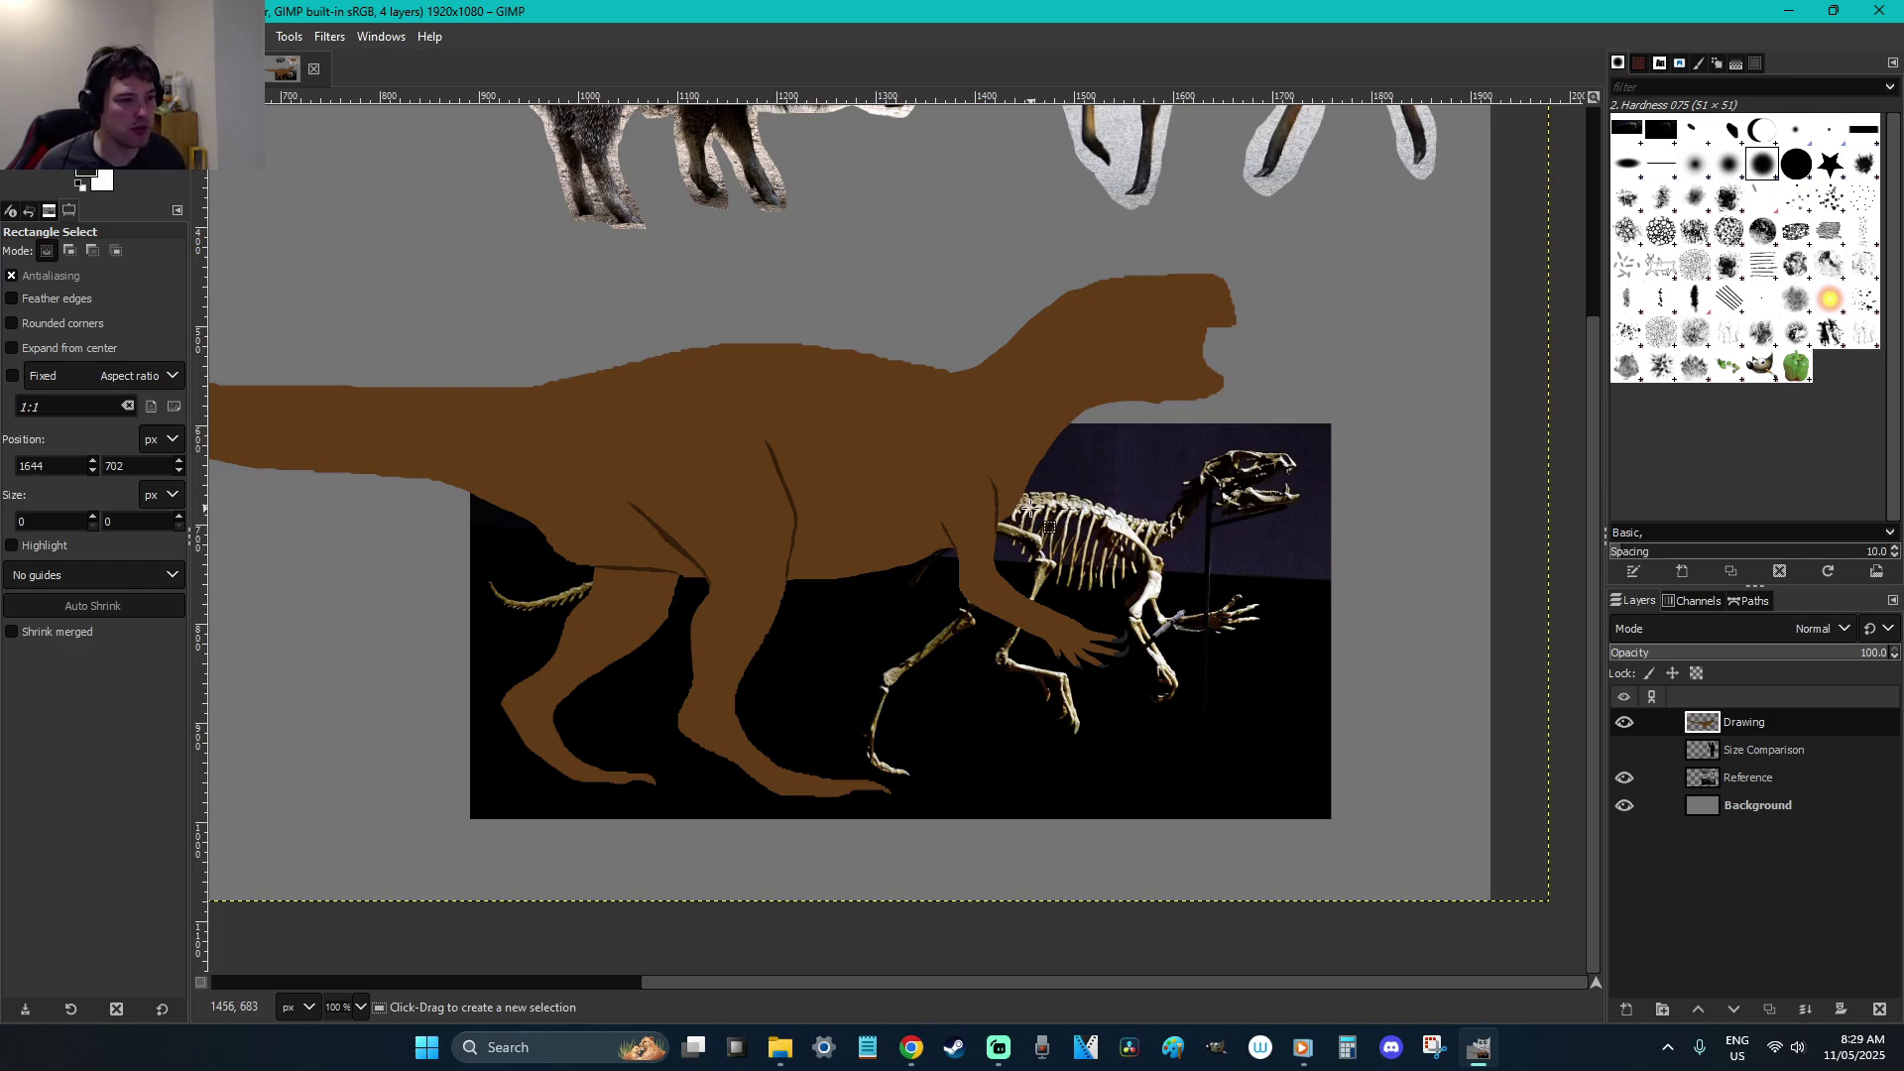
# Sample the dark brown crease colour and free-select the outline of a second arm with five fingers above the first arm
pyautogui.press('z')
pyautogui.moveTo(1271, 709); pyautogui.dragTo(917, 436)
pyautogui.press('o')
pyautogui.scroll(1, 662, 363)
pyautogui.click(622, 357)
pyautogui.scroll(-1, 668, 402)
pyautogui.press('f')
pyautogui.moveTo(665, 208)
pyautogui.mouseDown()
pyautogui.moveTo(716, 363)
pyautogui.moveTo(765, 397)
pyautogui.moveTo(888, 442)
pyautogui.moveTo(1099, 464)
pyautogui.moveTo(976, 483)
pyautogui.moveTo(1102, 511)
pyautogui.mouseUp()
pyautogui.moveTo(981, 513)
pyautogui.mouseDown()
pyautogui.moveTo(1069, 543)
pyautogui.moveTo(965, 534)
pyautogui.moveTo(1005, 570)
pyautogui.moveTo(926, 537)
pyautogui.moveTo(929, 565)
pyautogui.moveTo(797, 495)
pyautogui.moveTo(647, 465)
pyautogui.moveTo(572, 306)
pyautogui.moveTo(558, 200)
pyautogui.moveTo(638, 176)
pyautogui.moveTo(667, 206)
pyautogui.mouseUp()
pyautogui.press('Return')
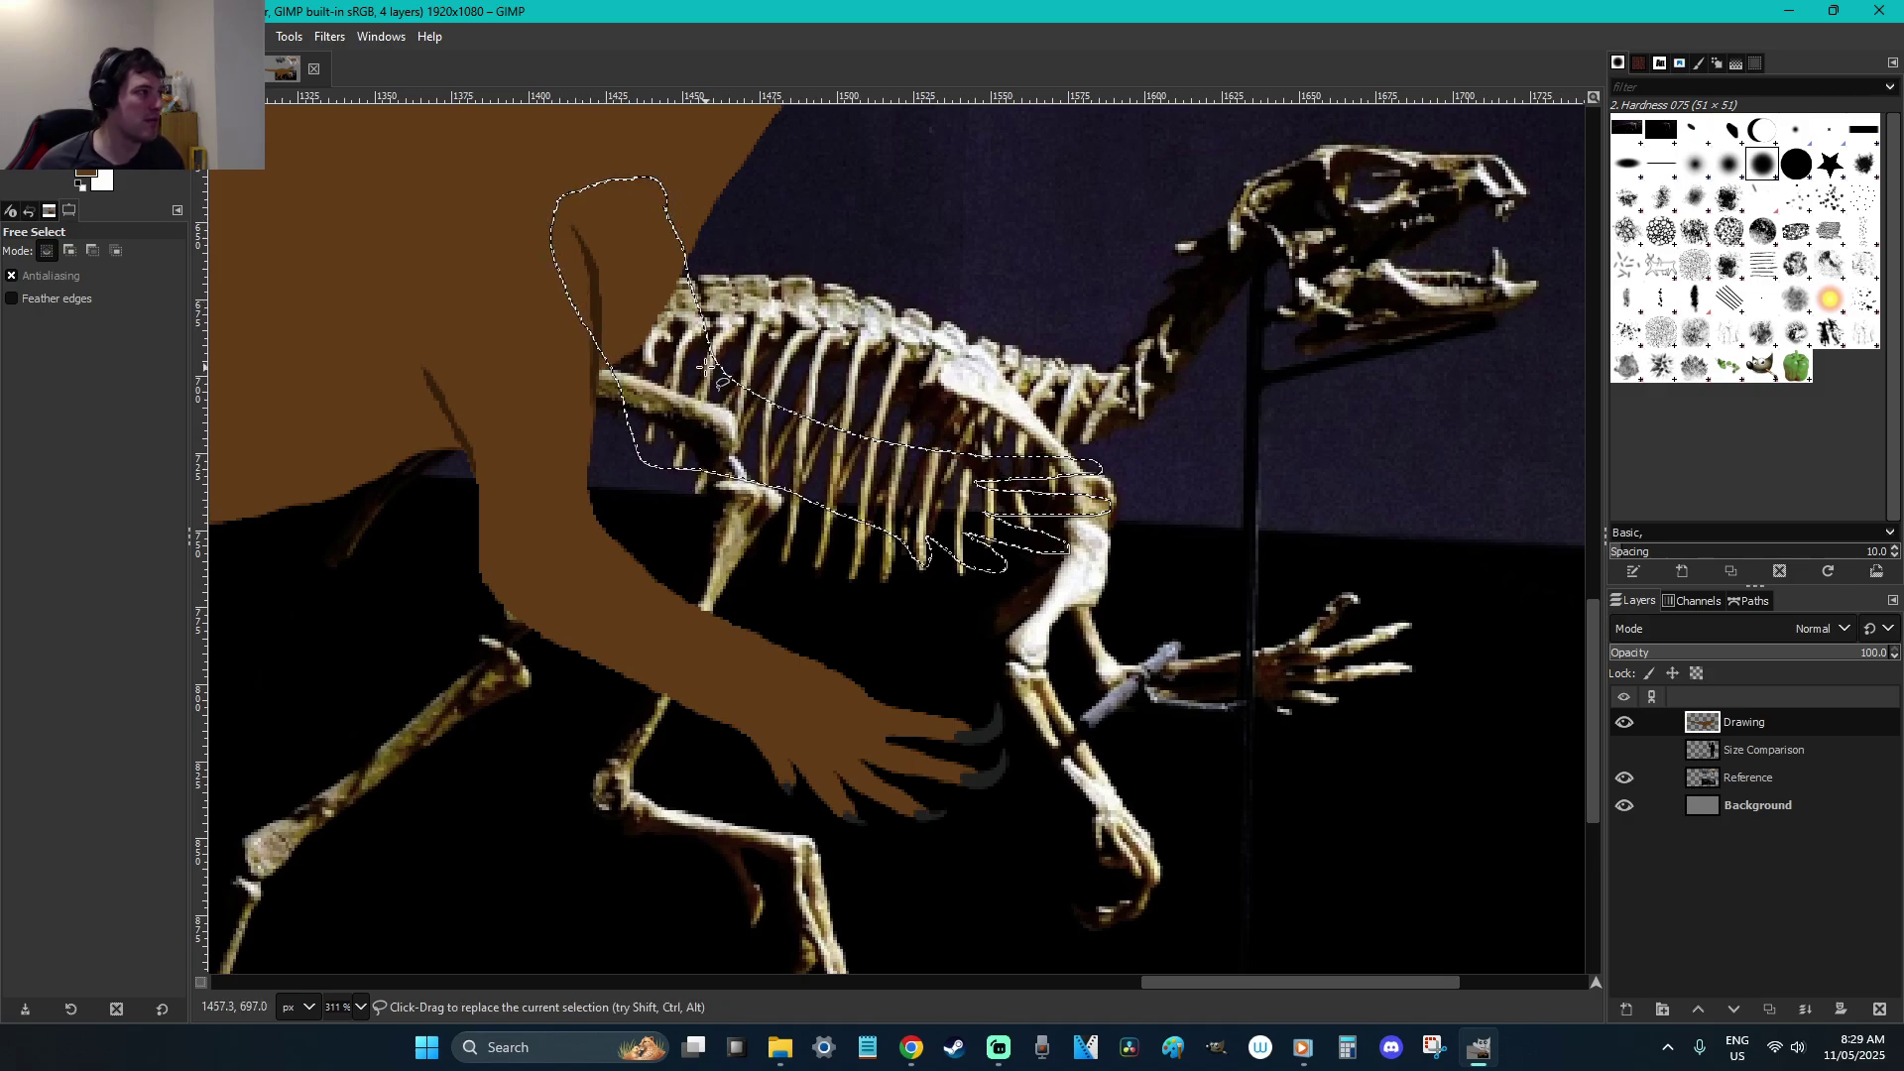
# Paint a dark crease along the chest edge inside the arm selection and narrow it to a thin line with the body brown
pyautogui.press('z')
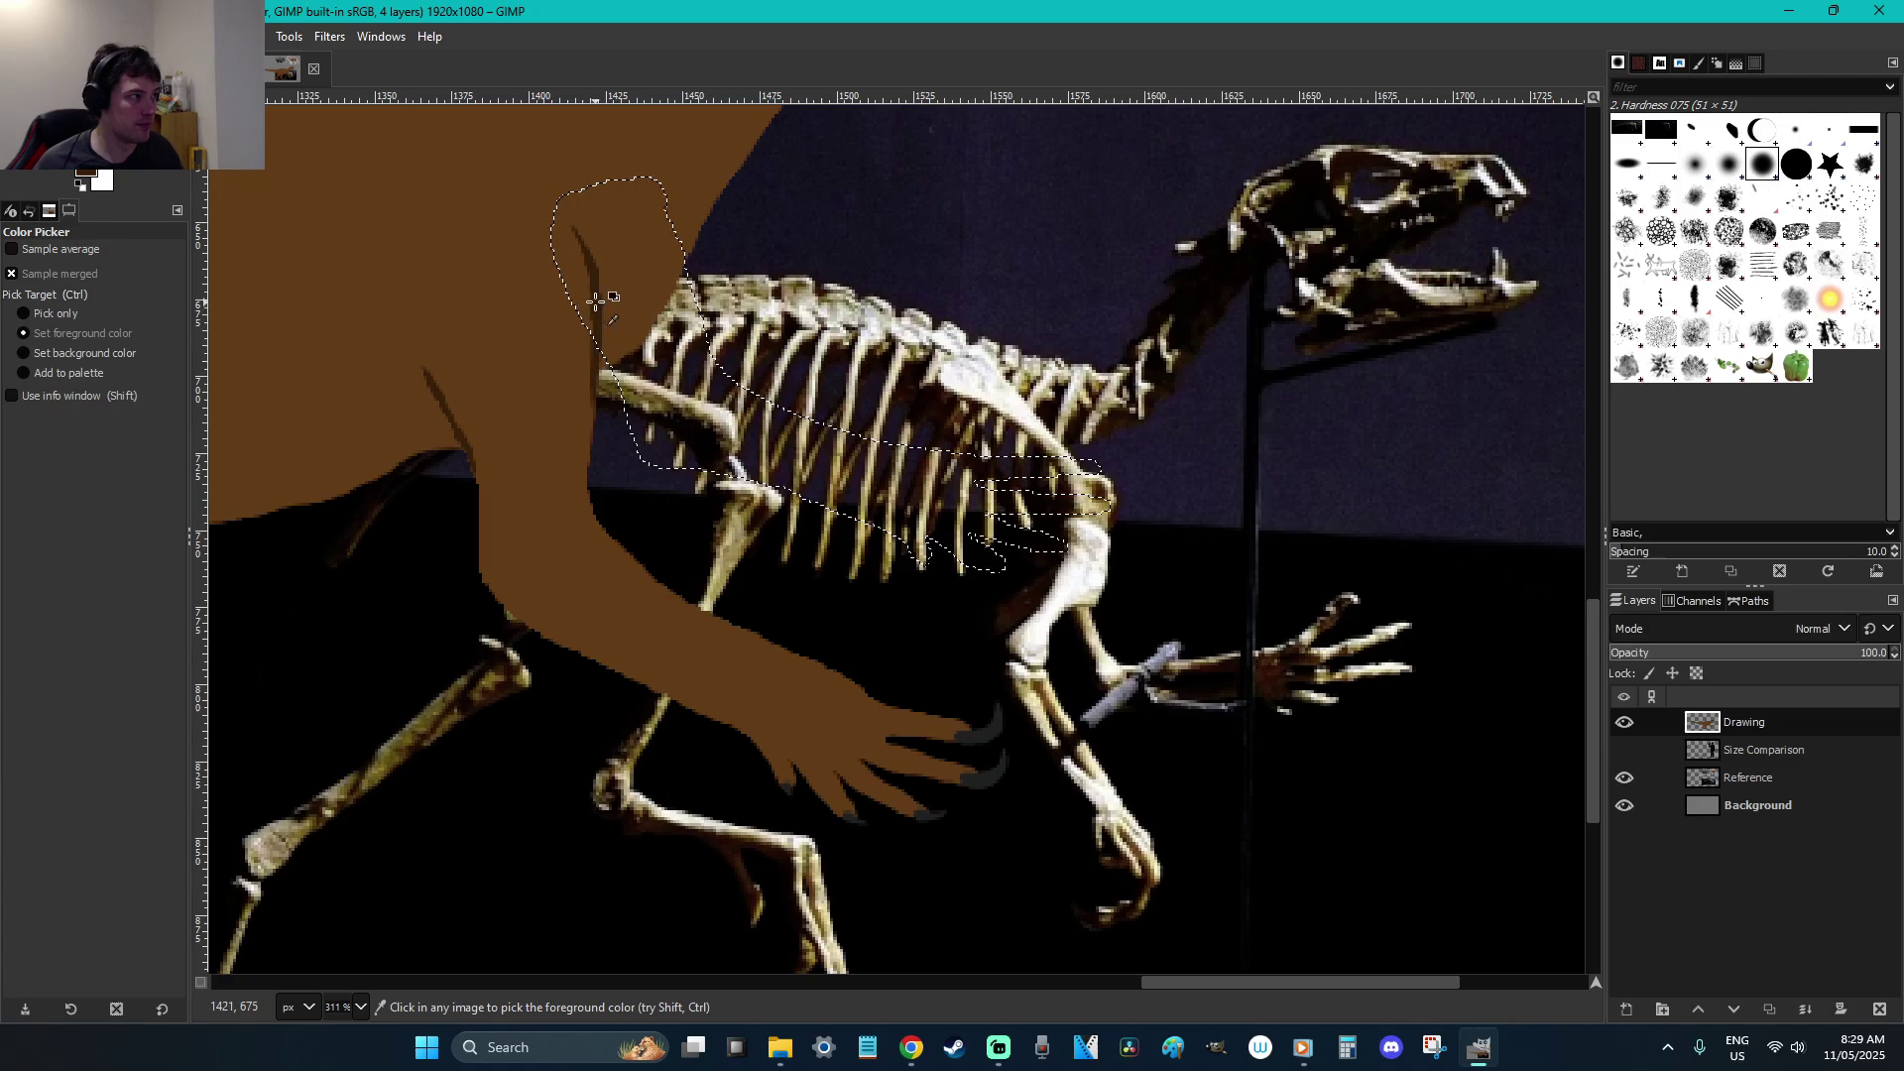
pyautogui.moveTo(846, 426); pyautogui.dragTo(680, 383)
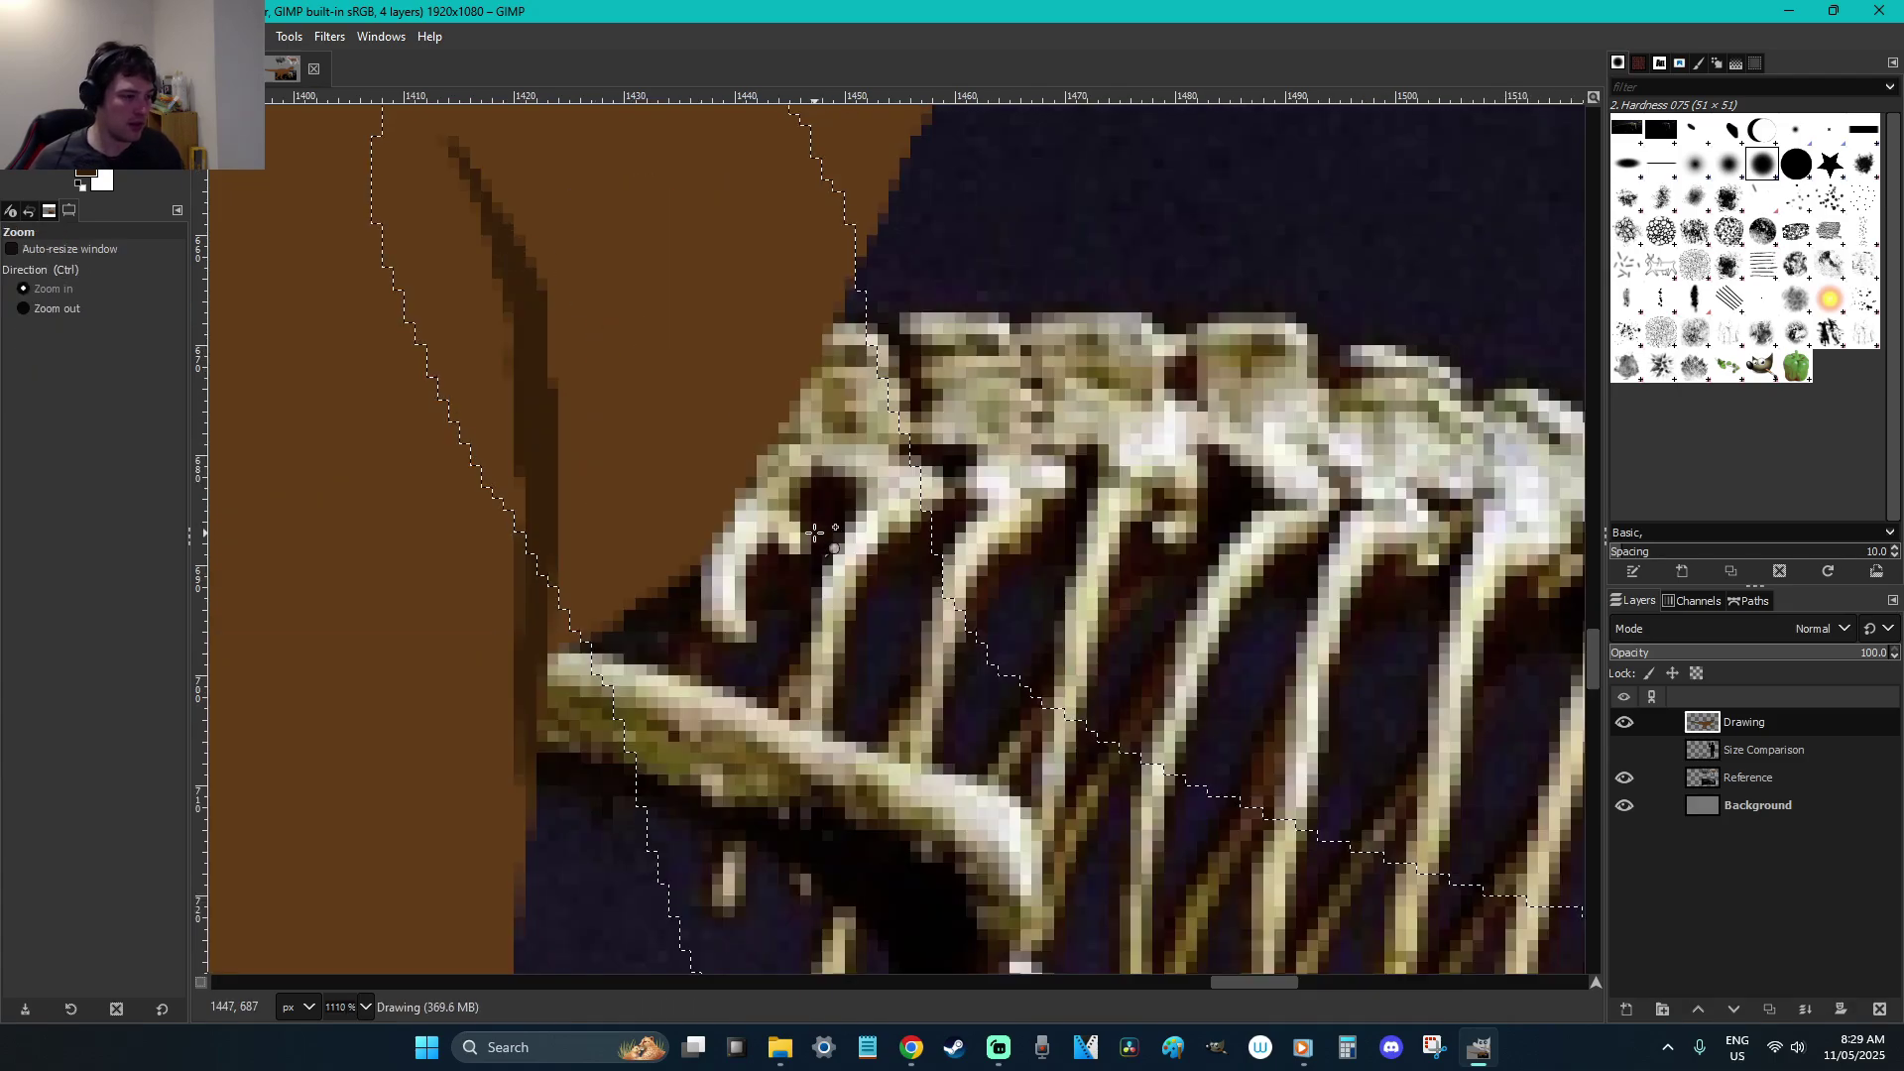
pyautogui.press('p')
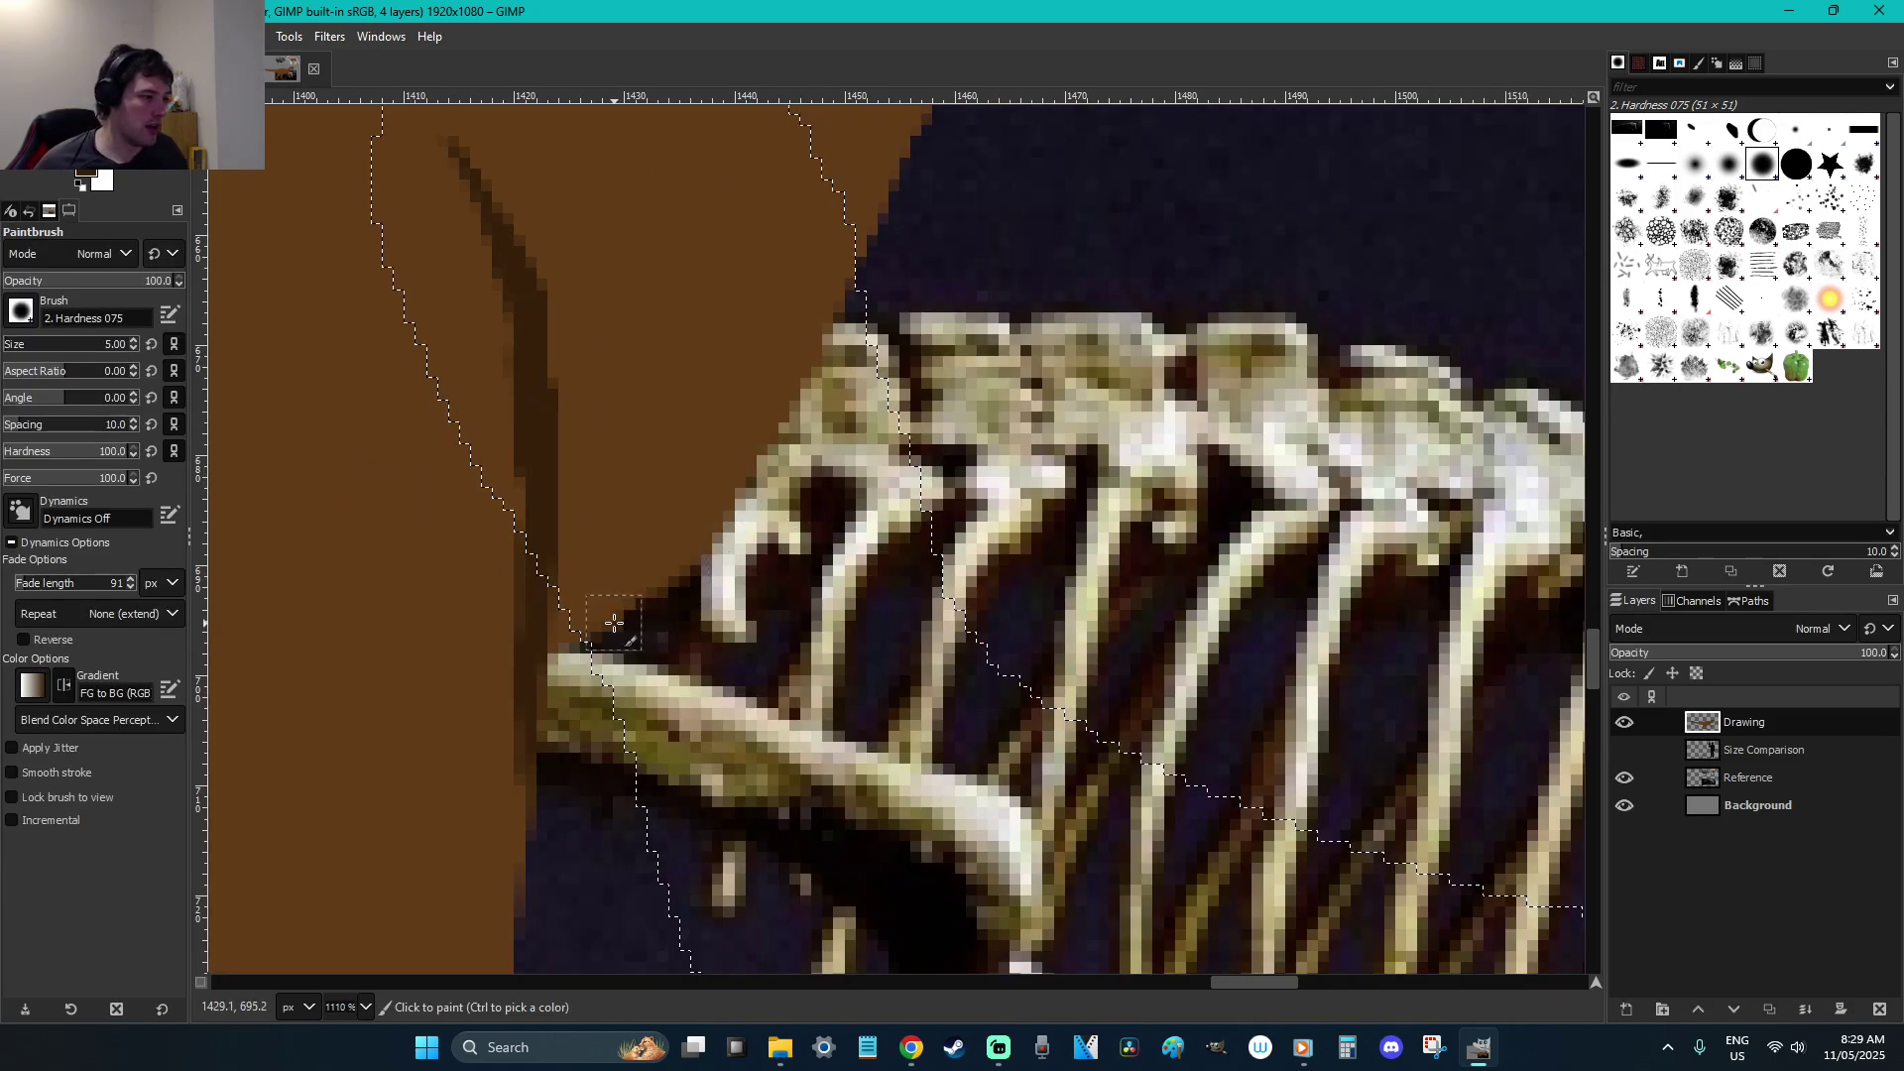
pyautogui.moveTo(608, 630)
pyautogui.mouseDown()
pyautogui.moveTo(607, 656)
pyautogui.moveTo(862, 282)
pyautogui.mouseUp()
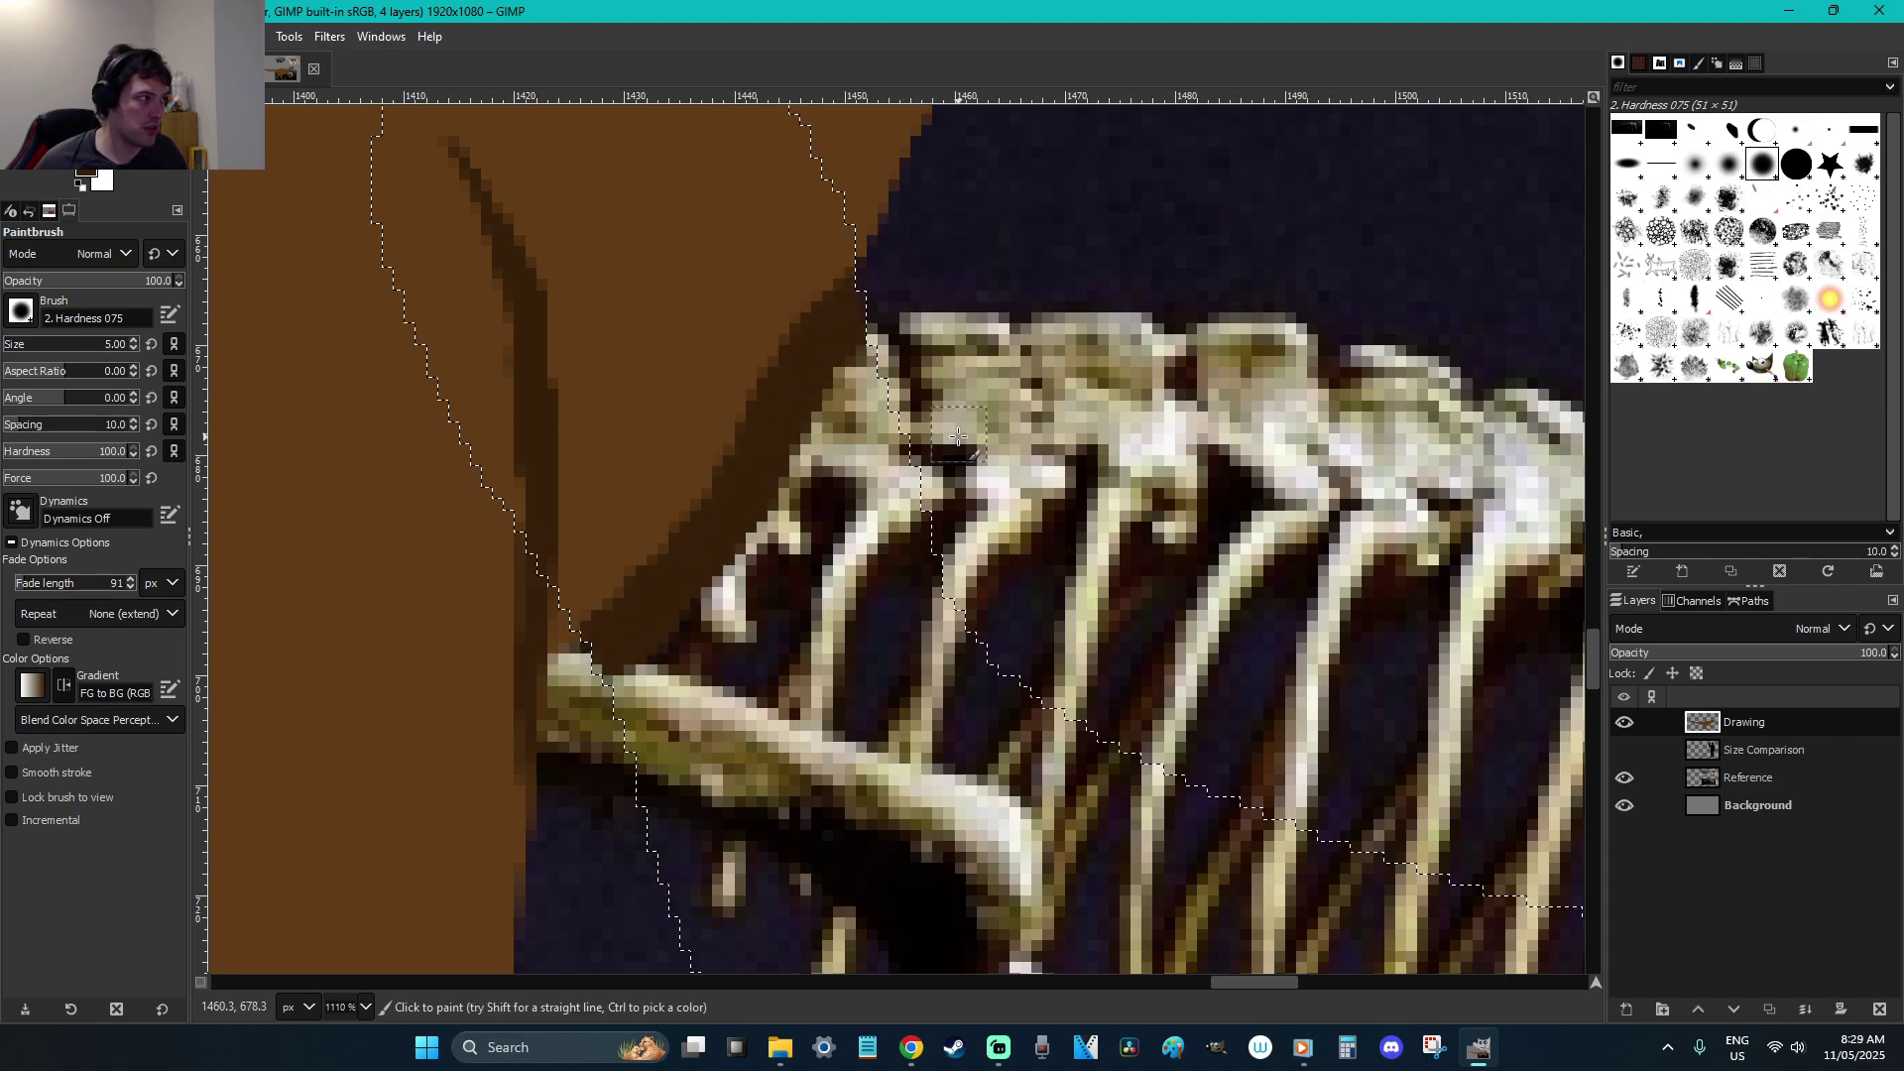
pyautogui.keyDown('ctrl'); pyautogui.click(688, 421); pyautogui.keyUp('ctrl')
pyautogui.click(622, 670)
pyautogui.moveTo(658, 633)
pyautogui.mouseDown()
pyautogui.moveTo(733, 561)
pyautogui.moveTo(886, 300)
pyautogui.mouseUp()
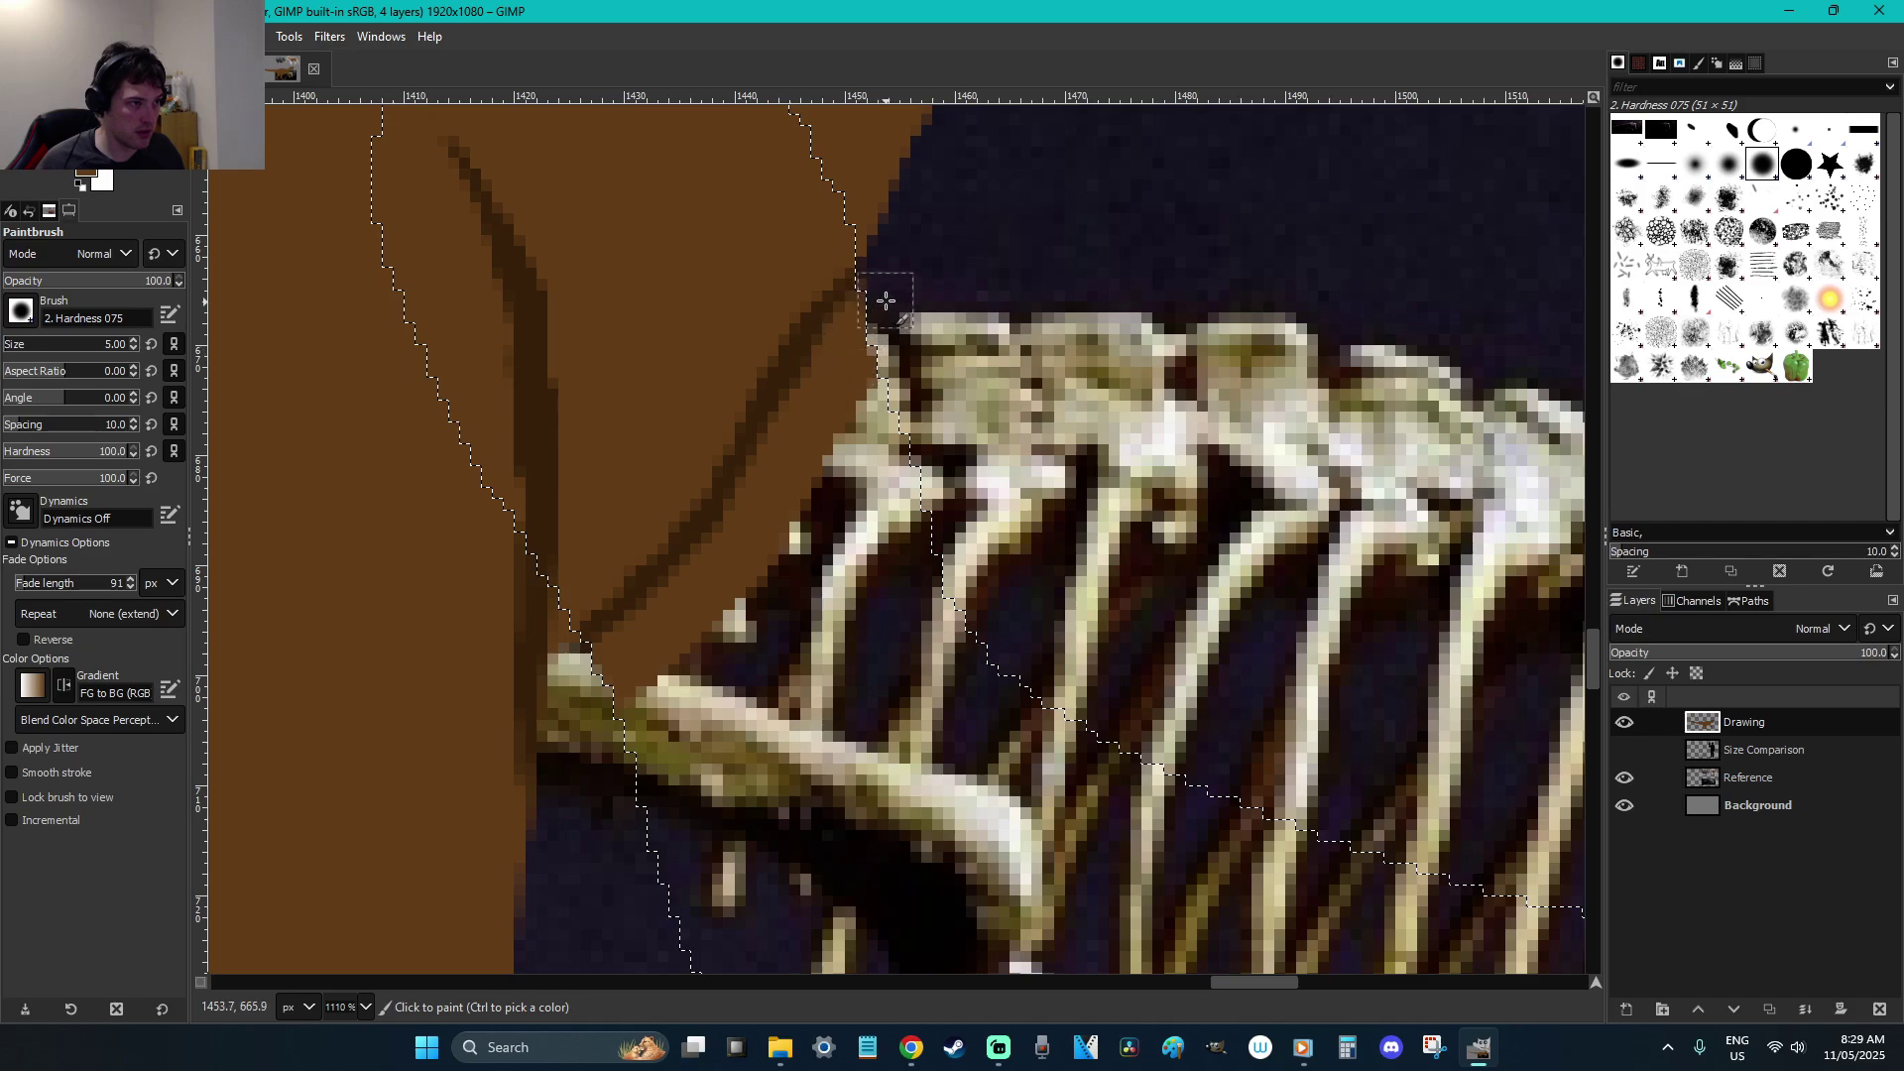
# Fill the second arm selection with the body brown, paint over the leftover gap pixels and clear the selection
pyautogui.hotkey('shift', 'b')
pyautogui.click(783, 734)
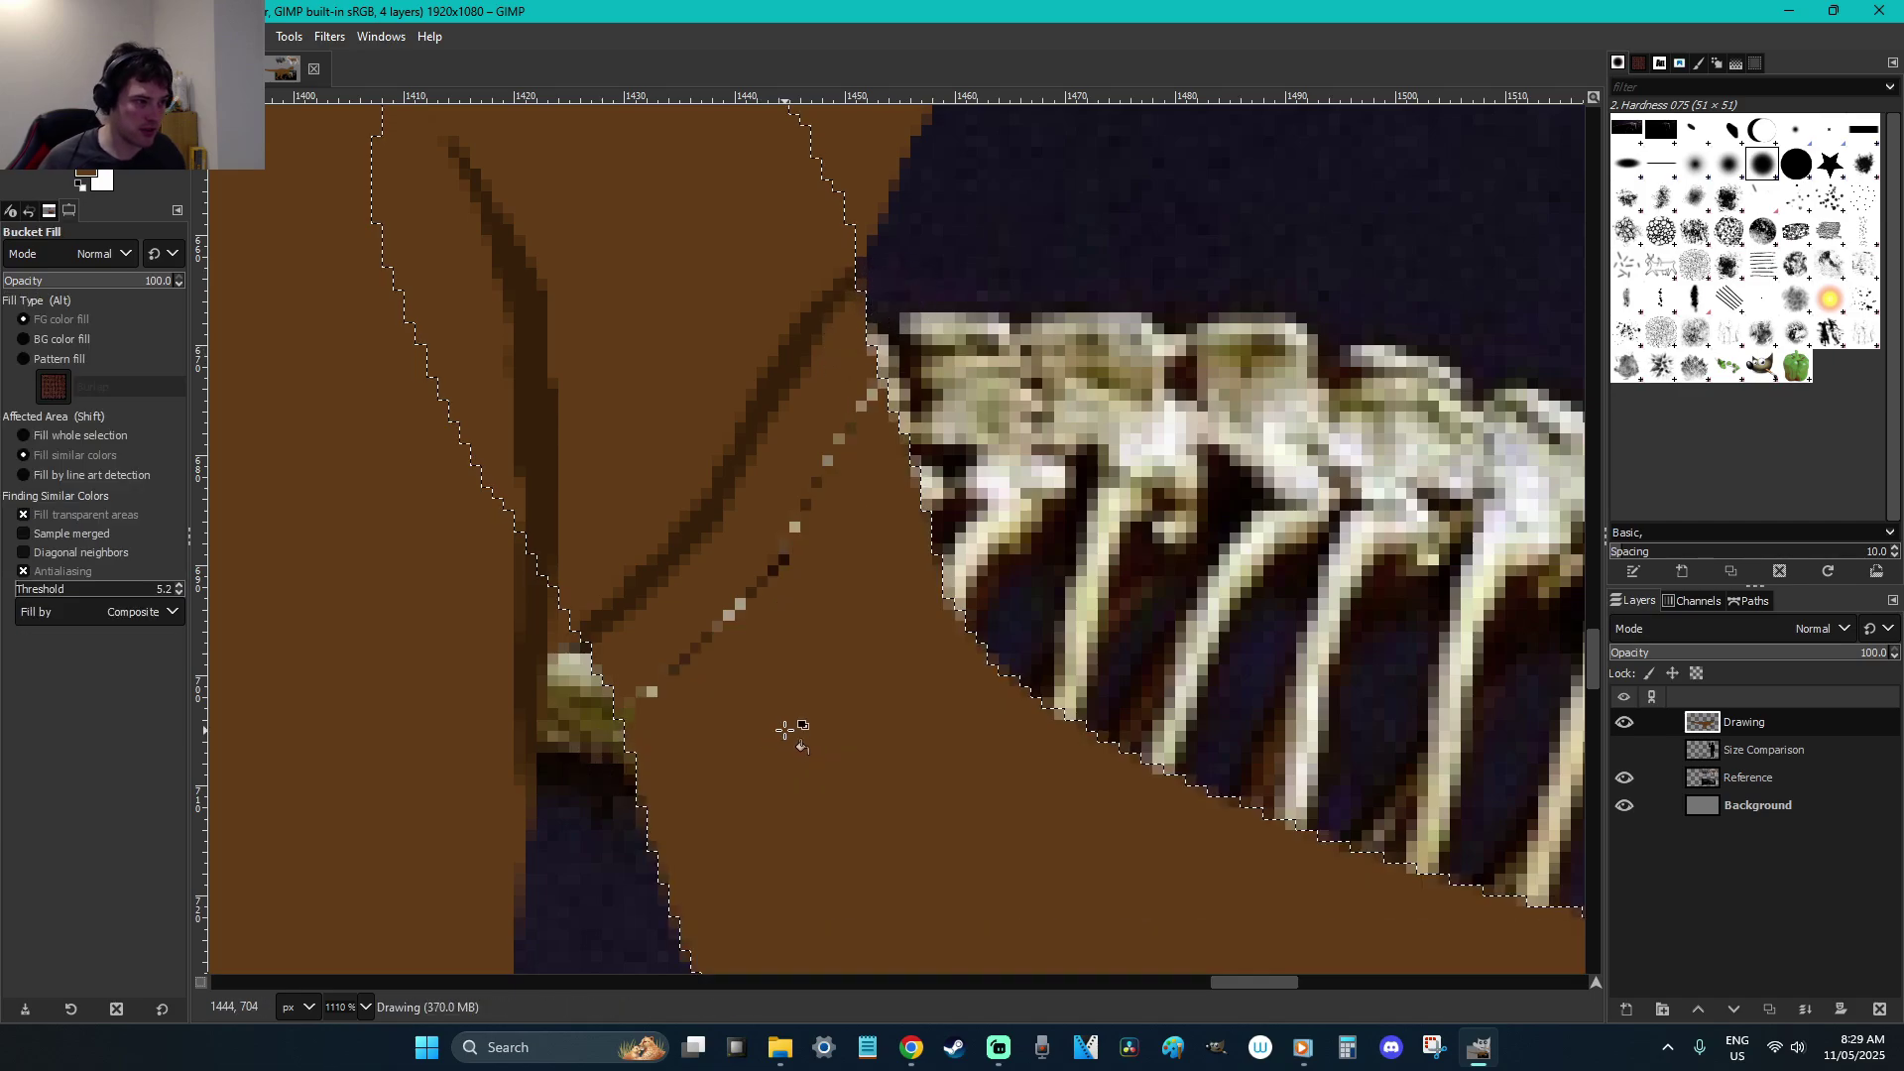
pyautogui.press('p')
pyautogui.moveTo(646, 706)
pyautogui.mouseDown()
pyautogui.moveTo(800, 528)
pyautogui.moveTo(888, 375)
pyautogui.mouseUp()
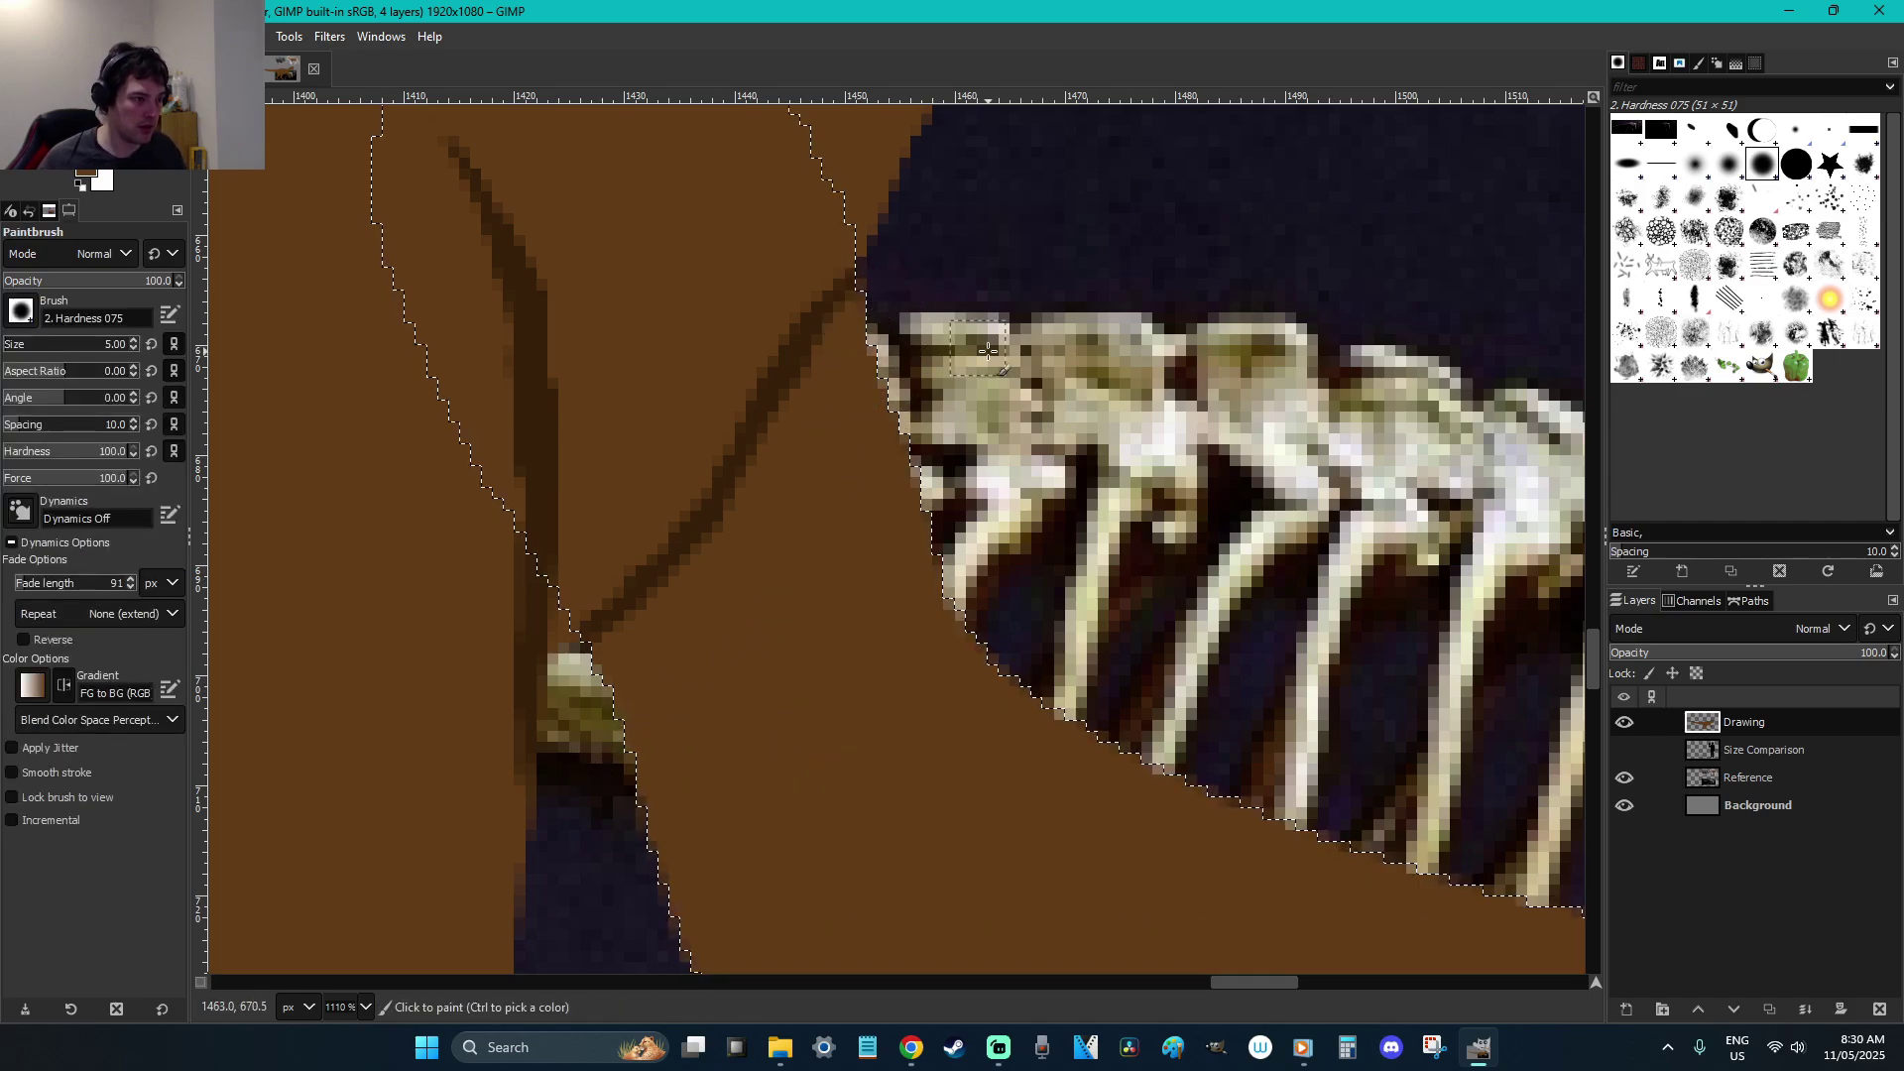
pyautogui.press('r')
pyautogui.click(1031, 454)
pyautogui.scroll(-6, 1027, 455)
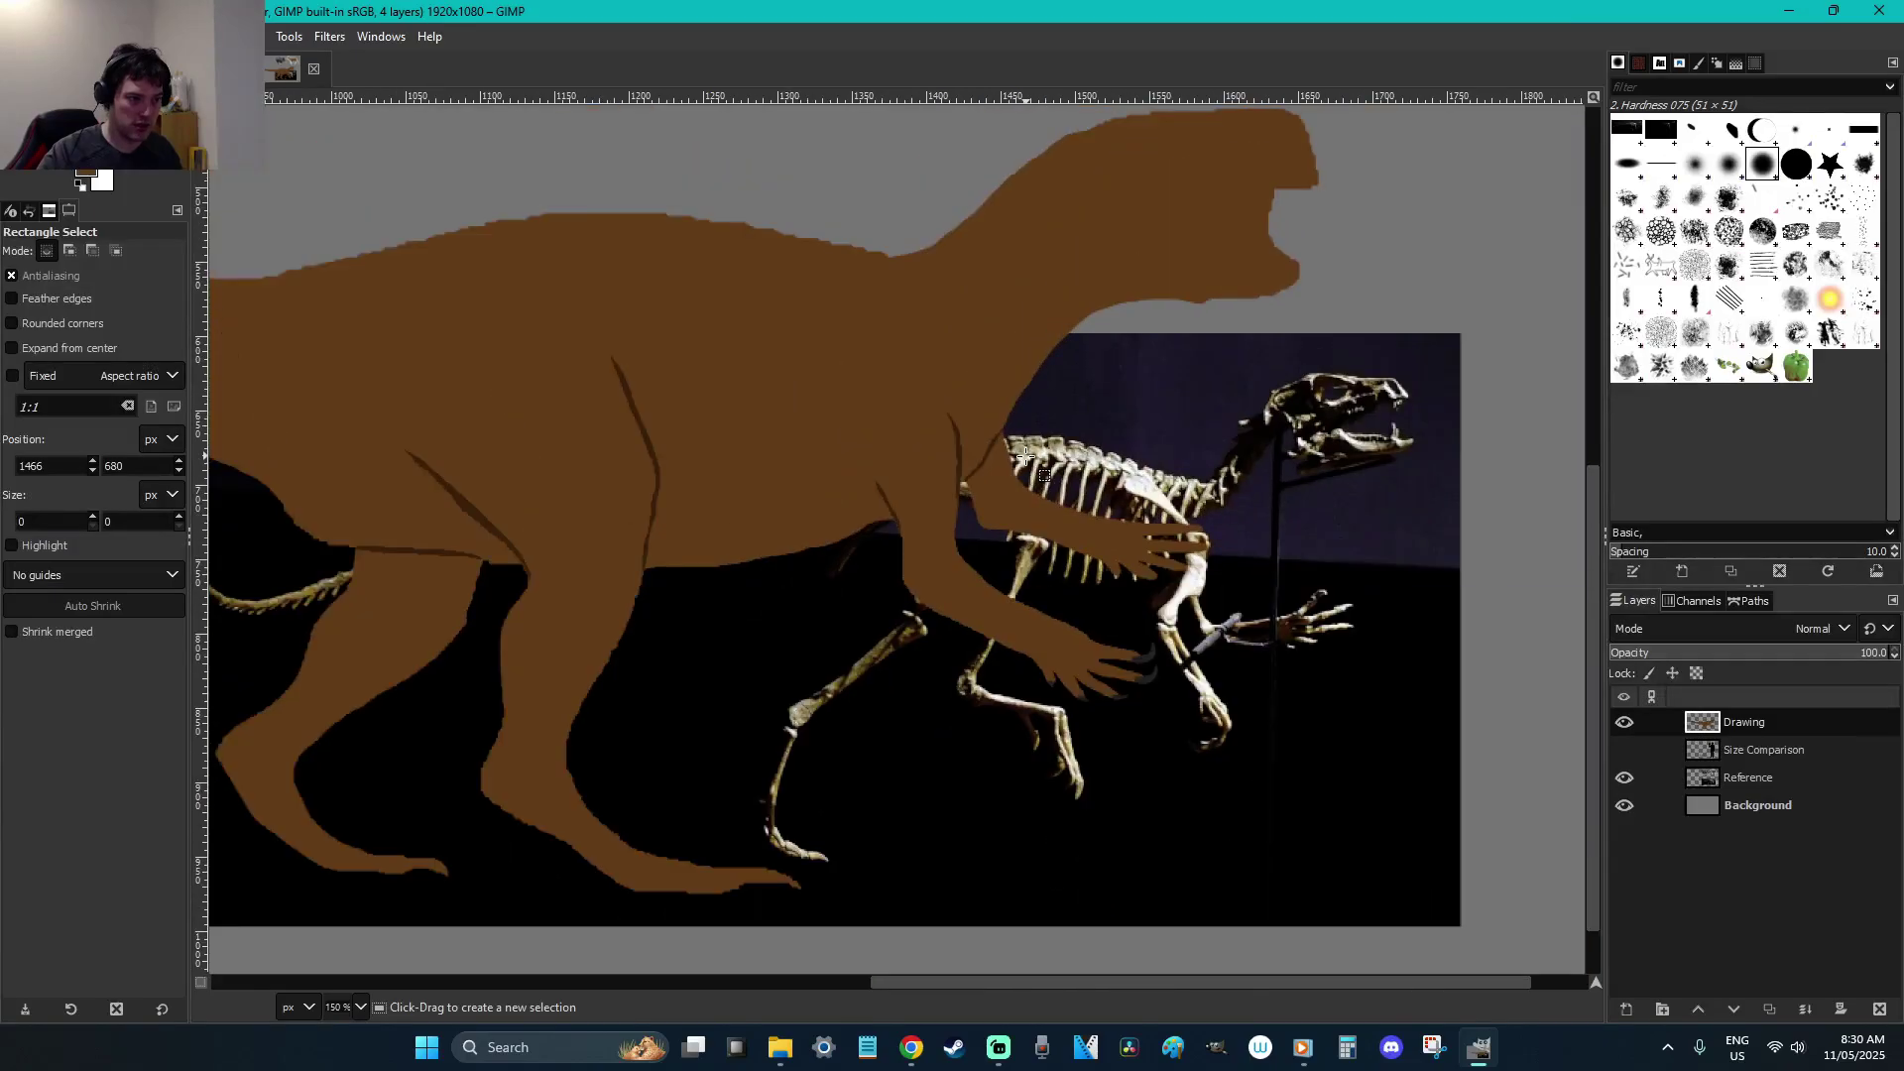
# Sample the dark claw colour from the lower hand's claws
pyautogui.scroll(-1, 1026, 455)
pyautogui.press('z')
pyautogui.moveTo(1242, 682); pyautogui.dragTo(947, 429)
pyautogui.press('o')
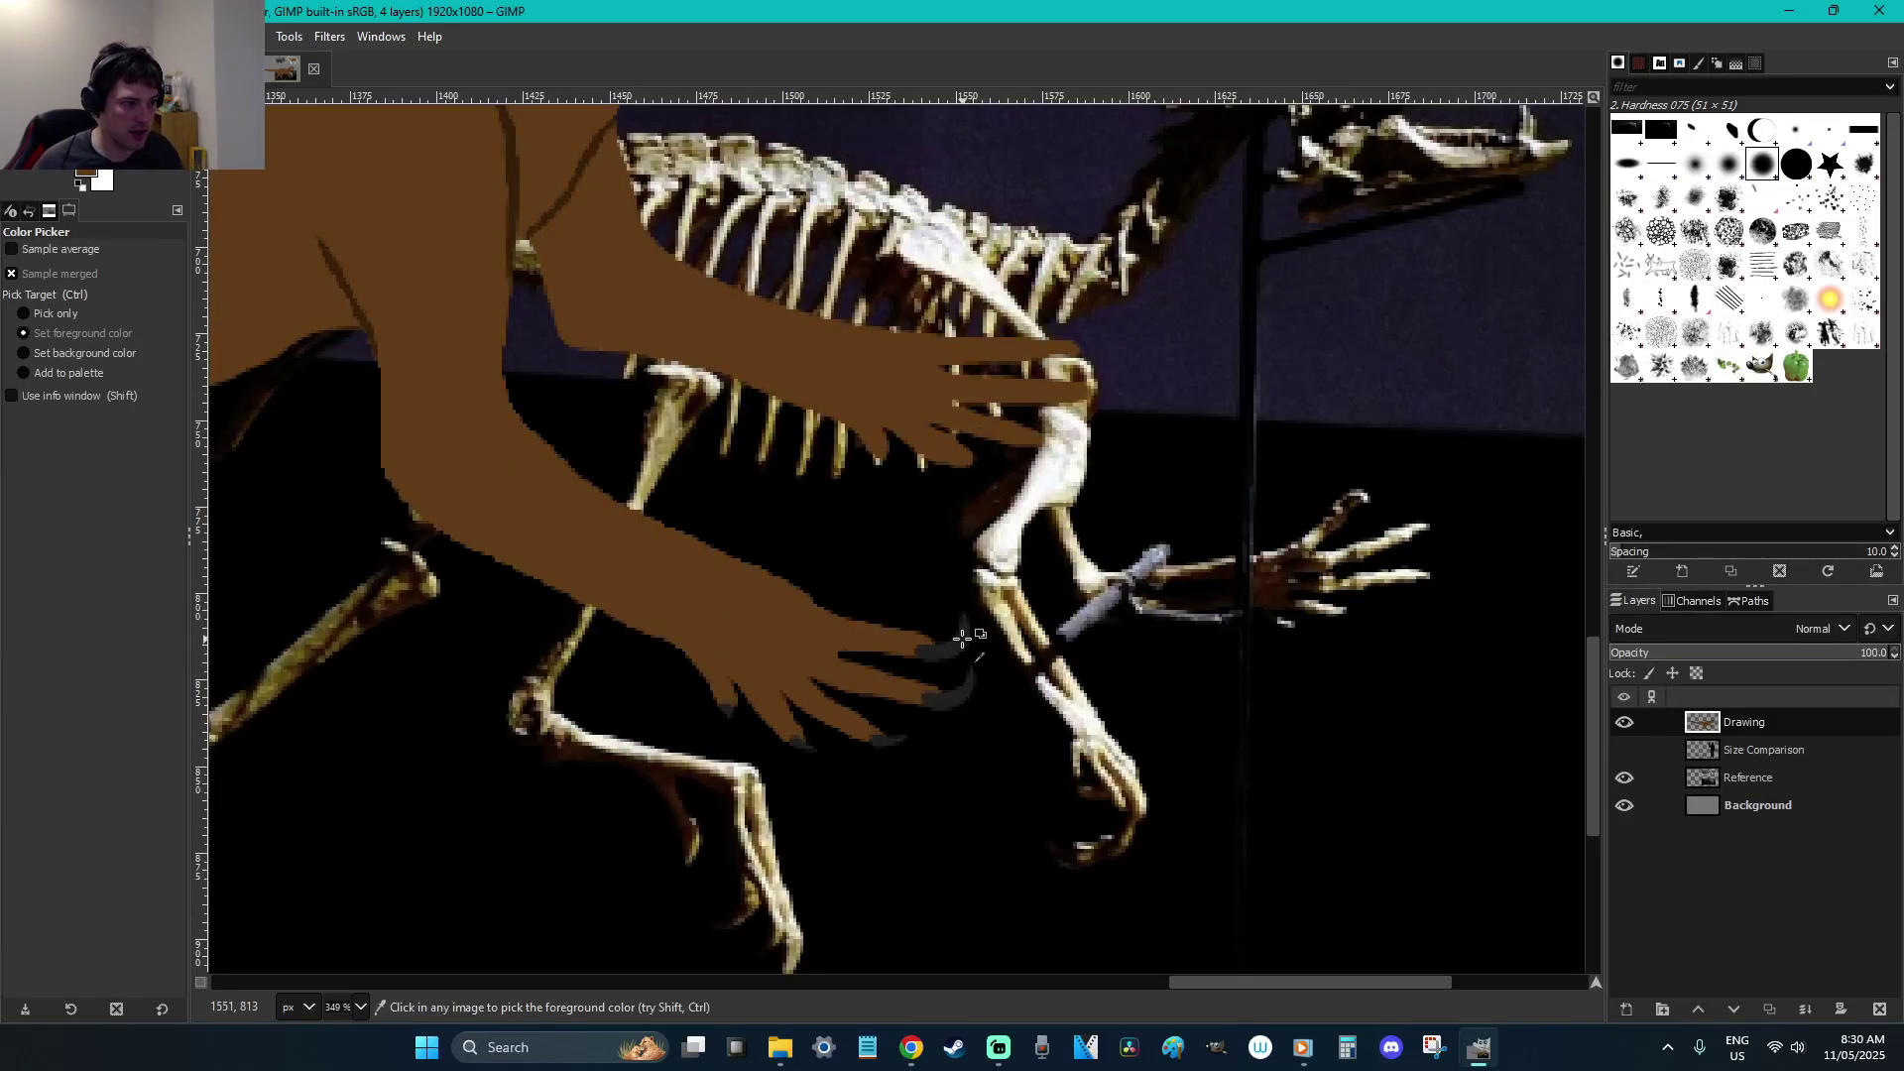
pyautogui.press('z')
pyautogui.moveTo(1195, 838); pyautogui.dragTo(640, 263)
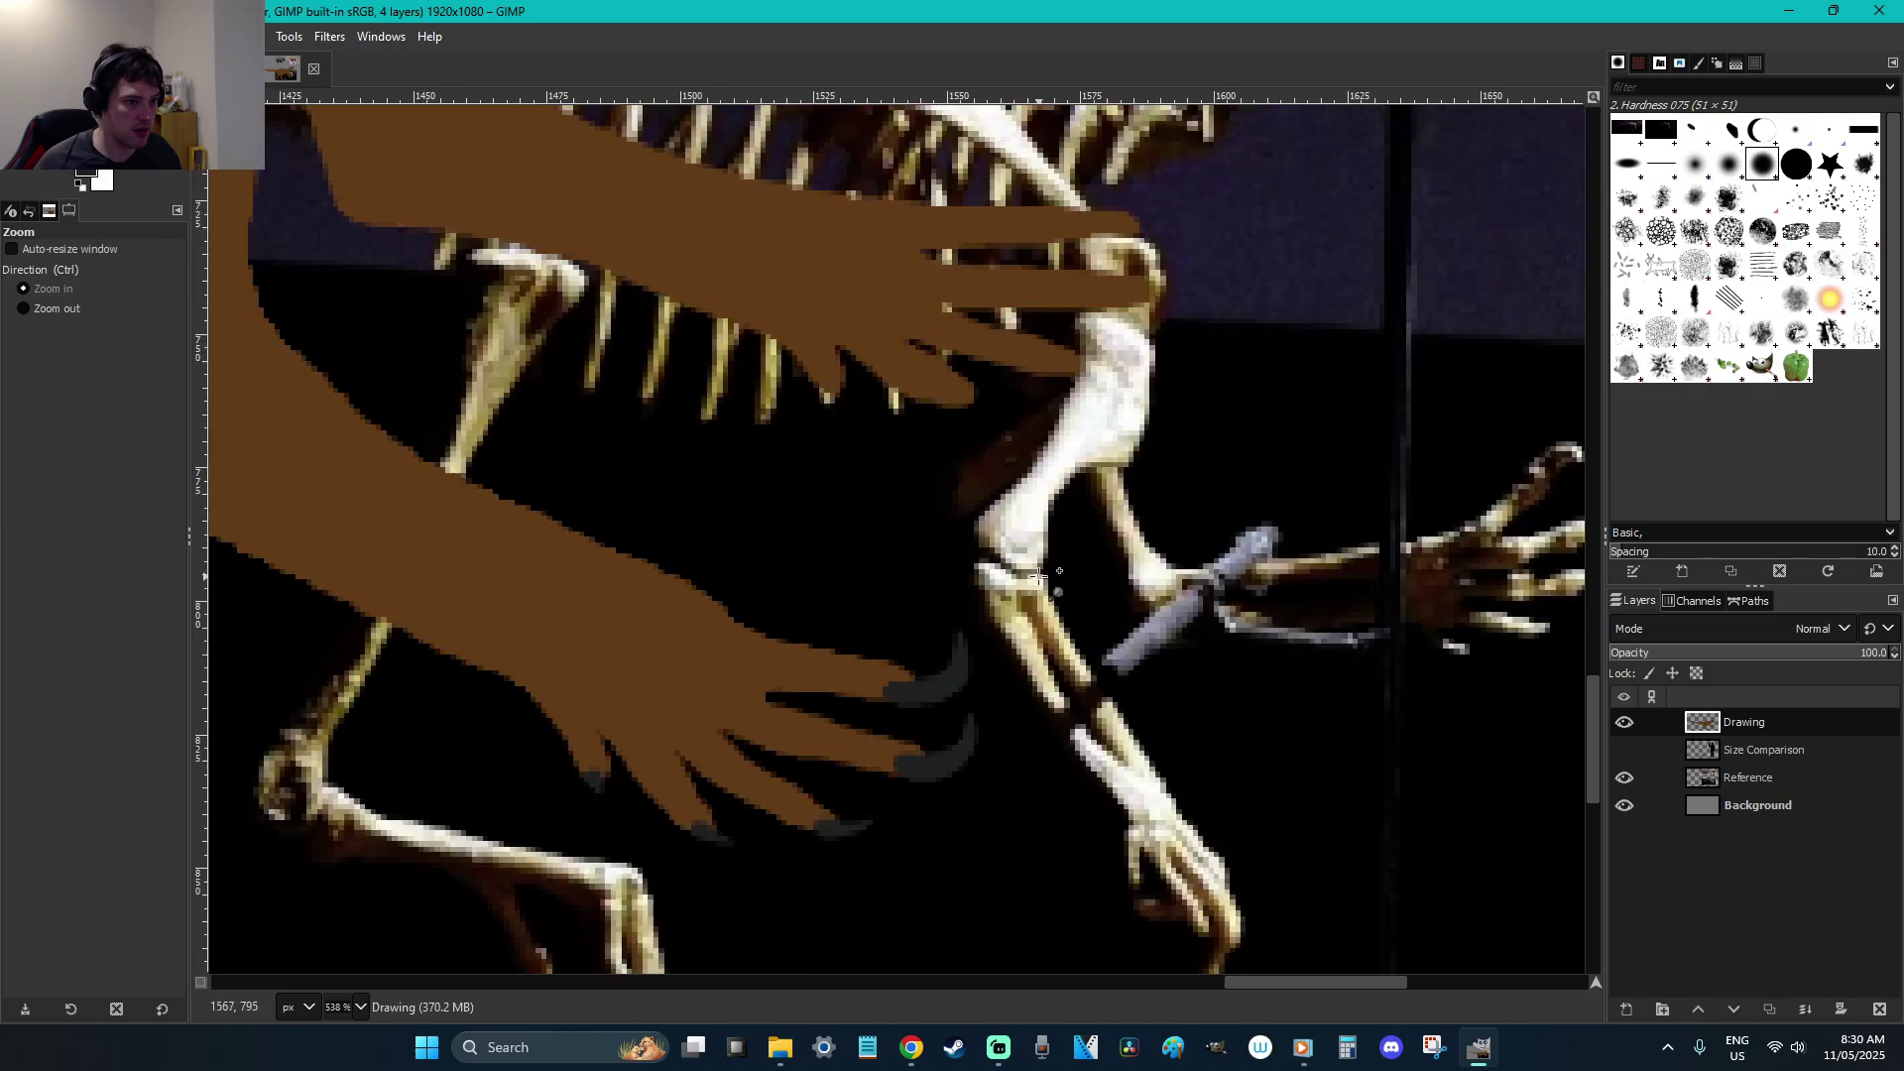
pyautogui.moveTo(1277, 985); pyautogui.dragTo(1309, 985)
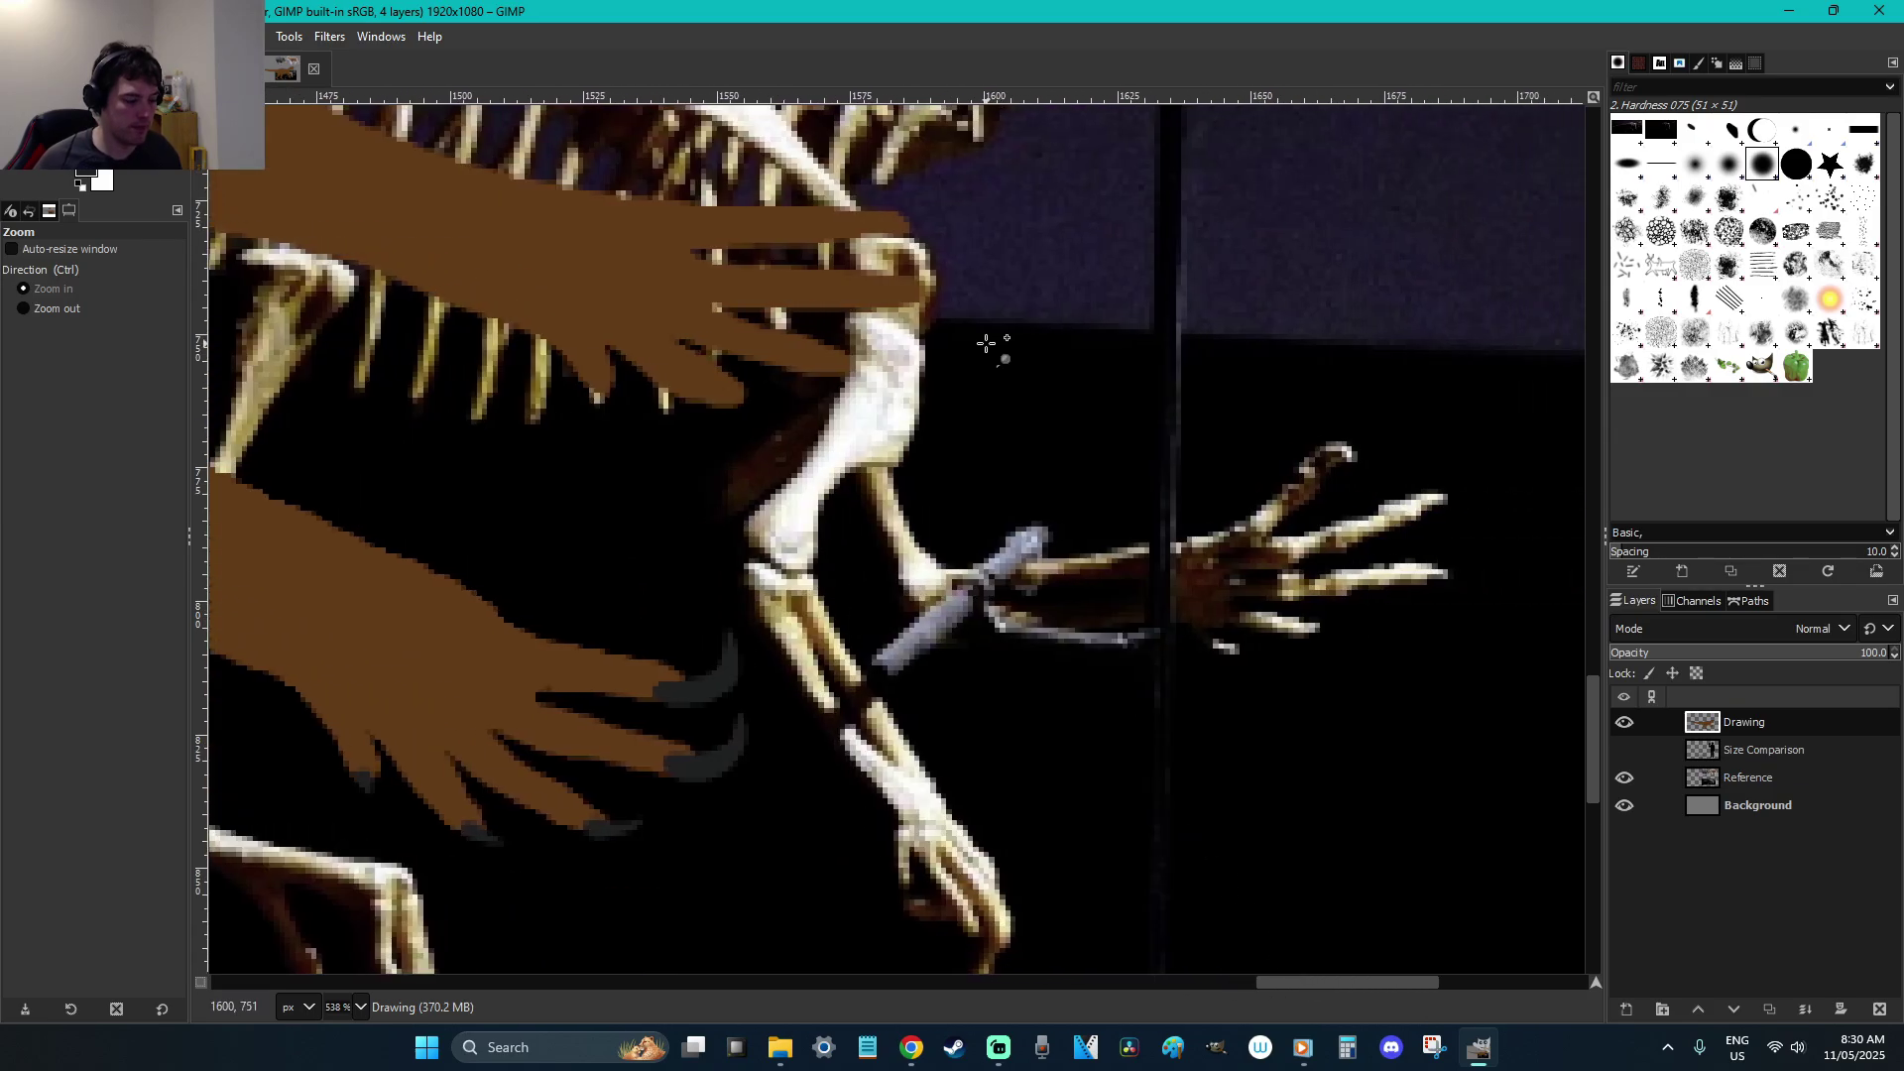
pyautogui.press('f')
pyautogui.scroll(3, 947, 315)
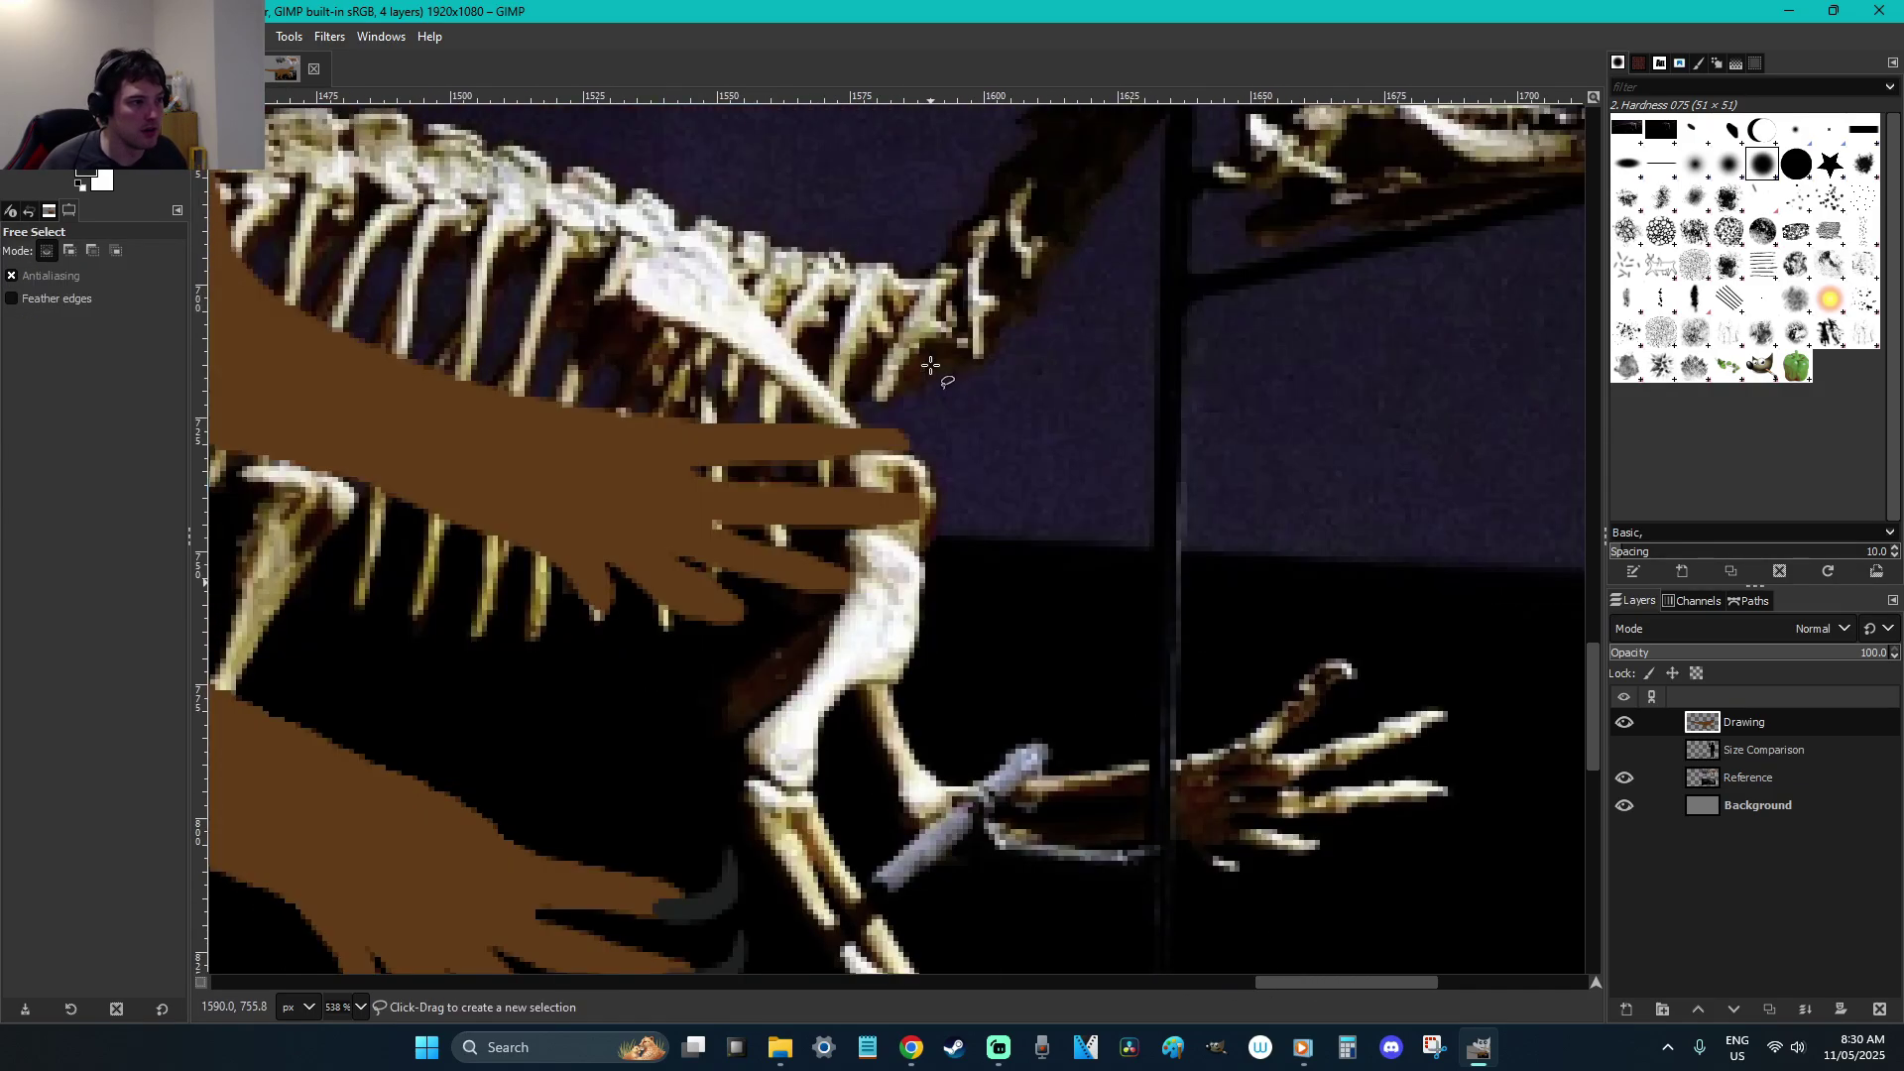
pyautogui.scroll(-3, 949, 407)
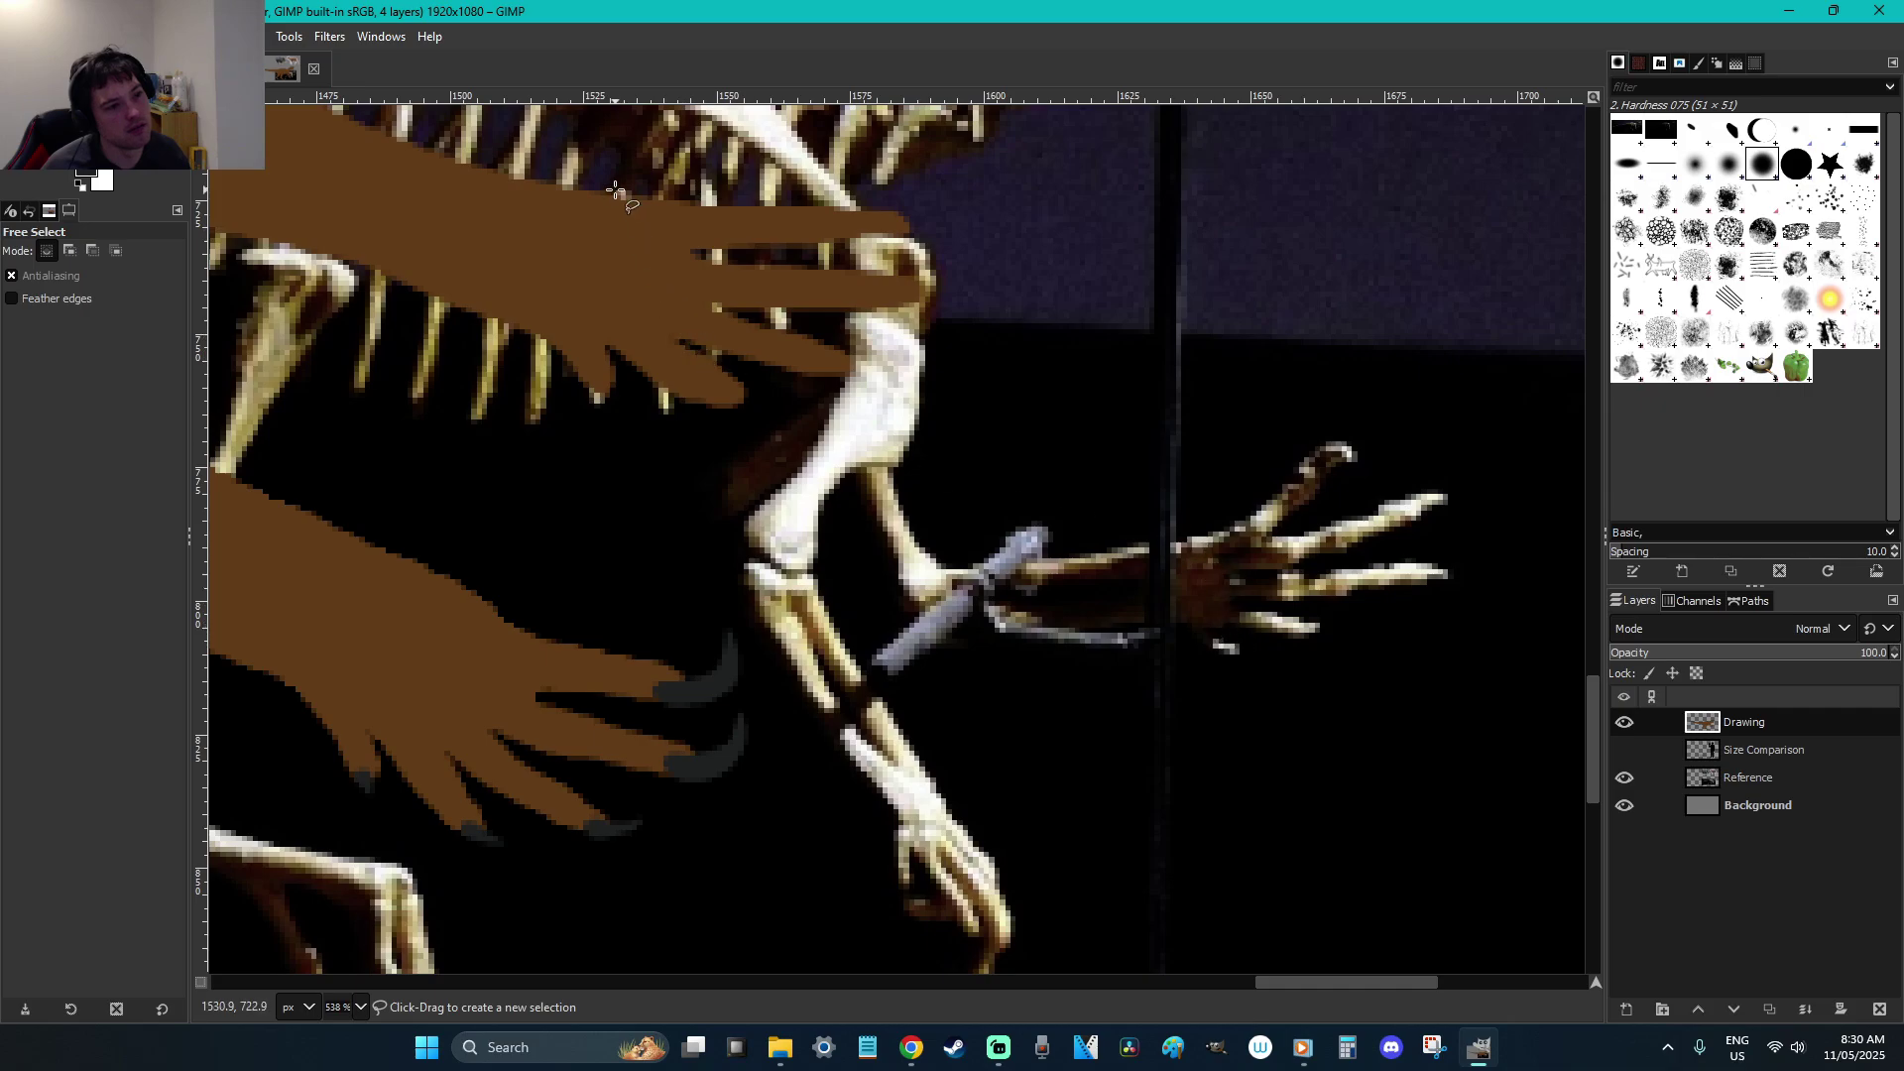
pyautogui.scroll(3, 739, 440)
pyautogui.press('r')
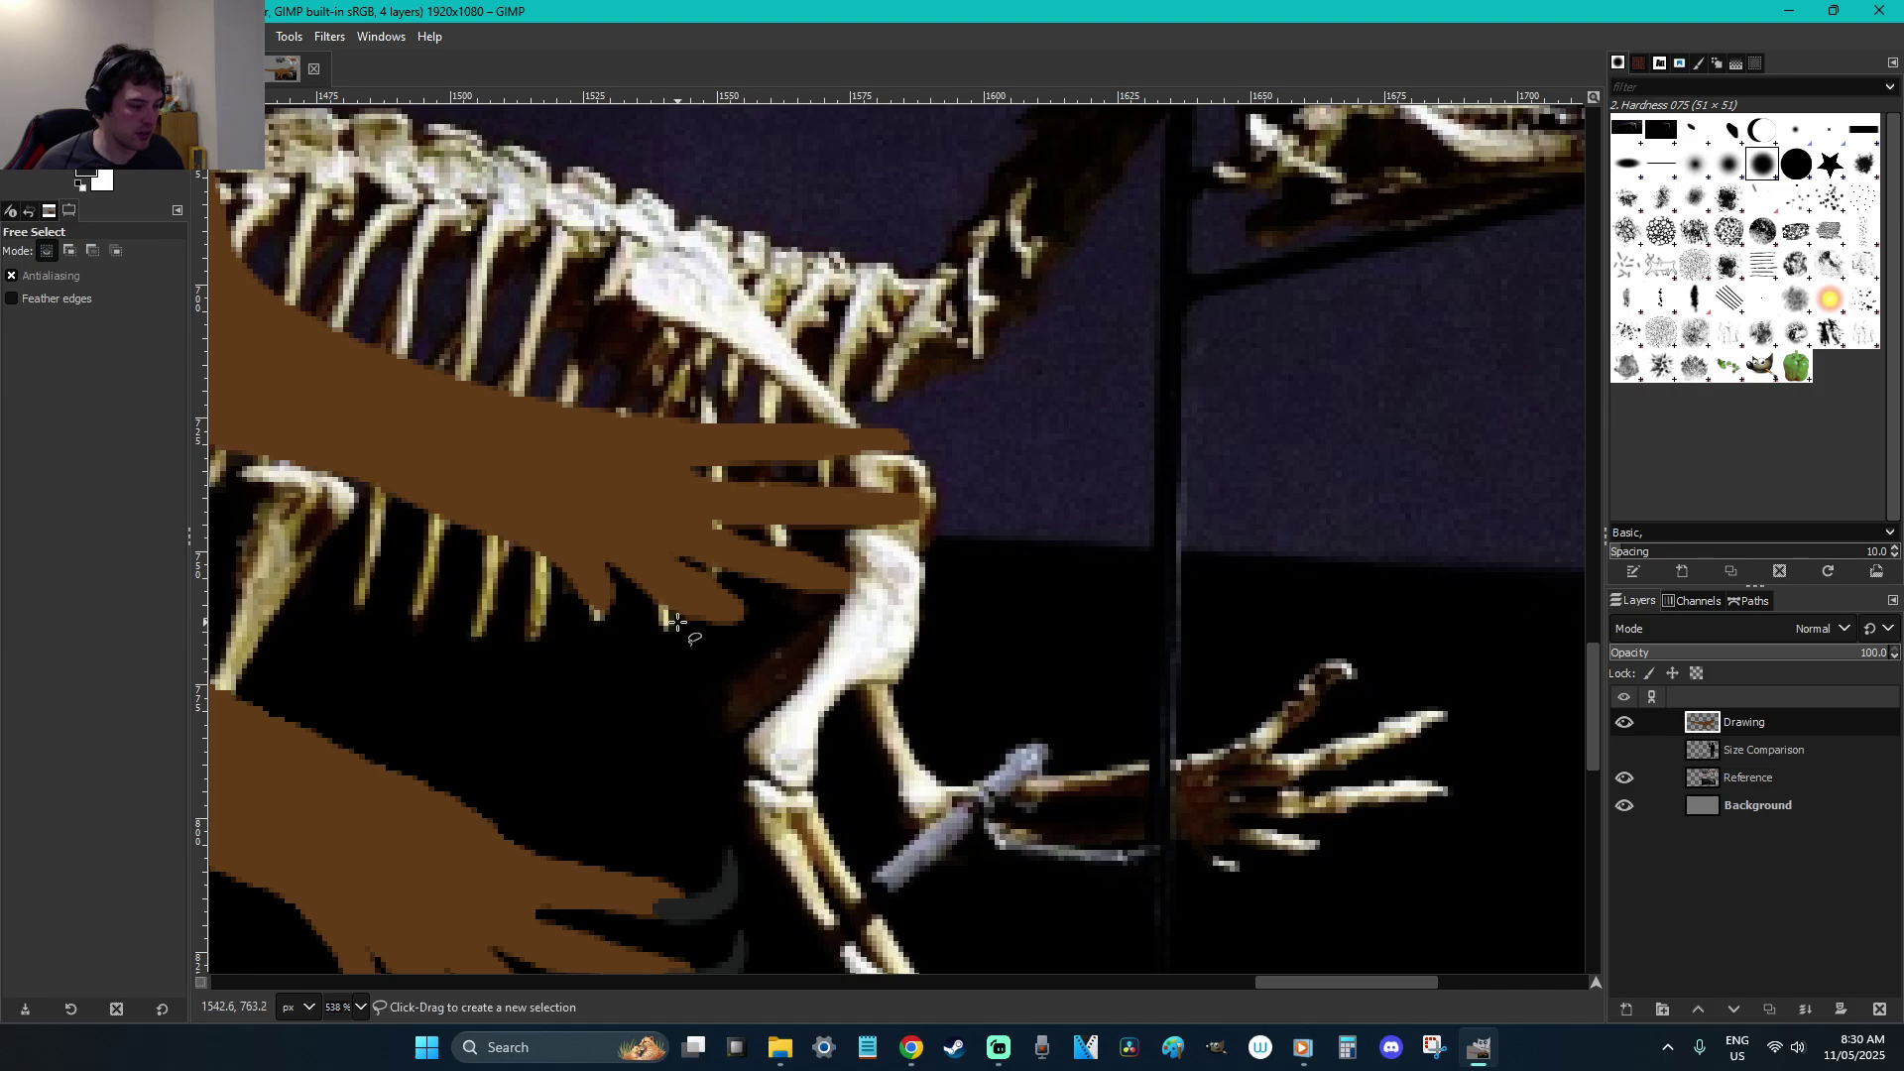
pyautogui.press('t')
pyautogui.click(722, 653)
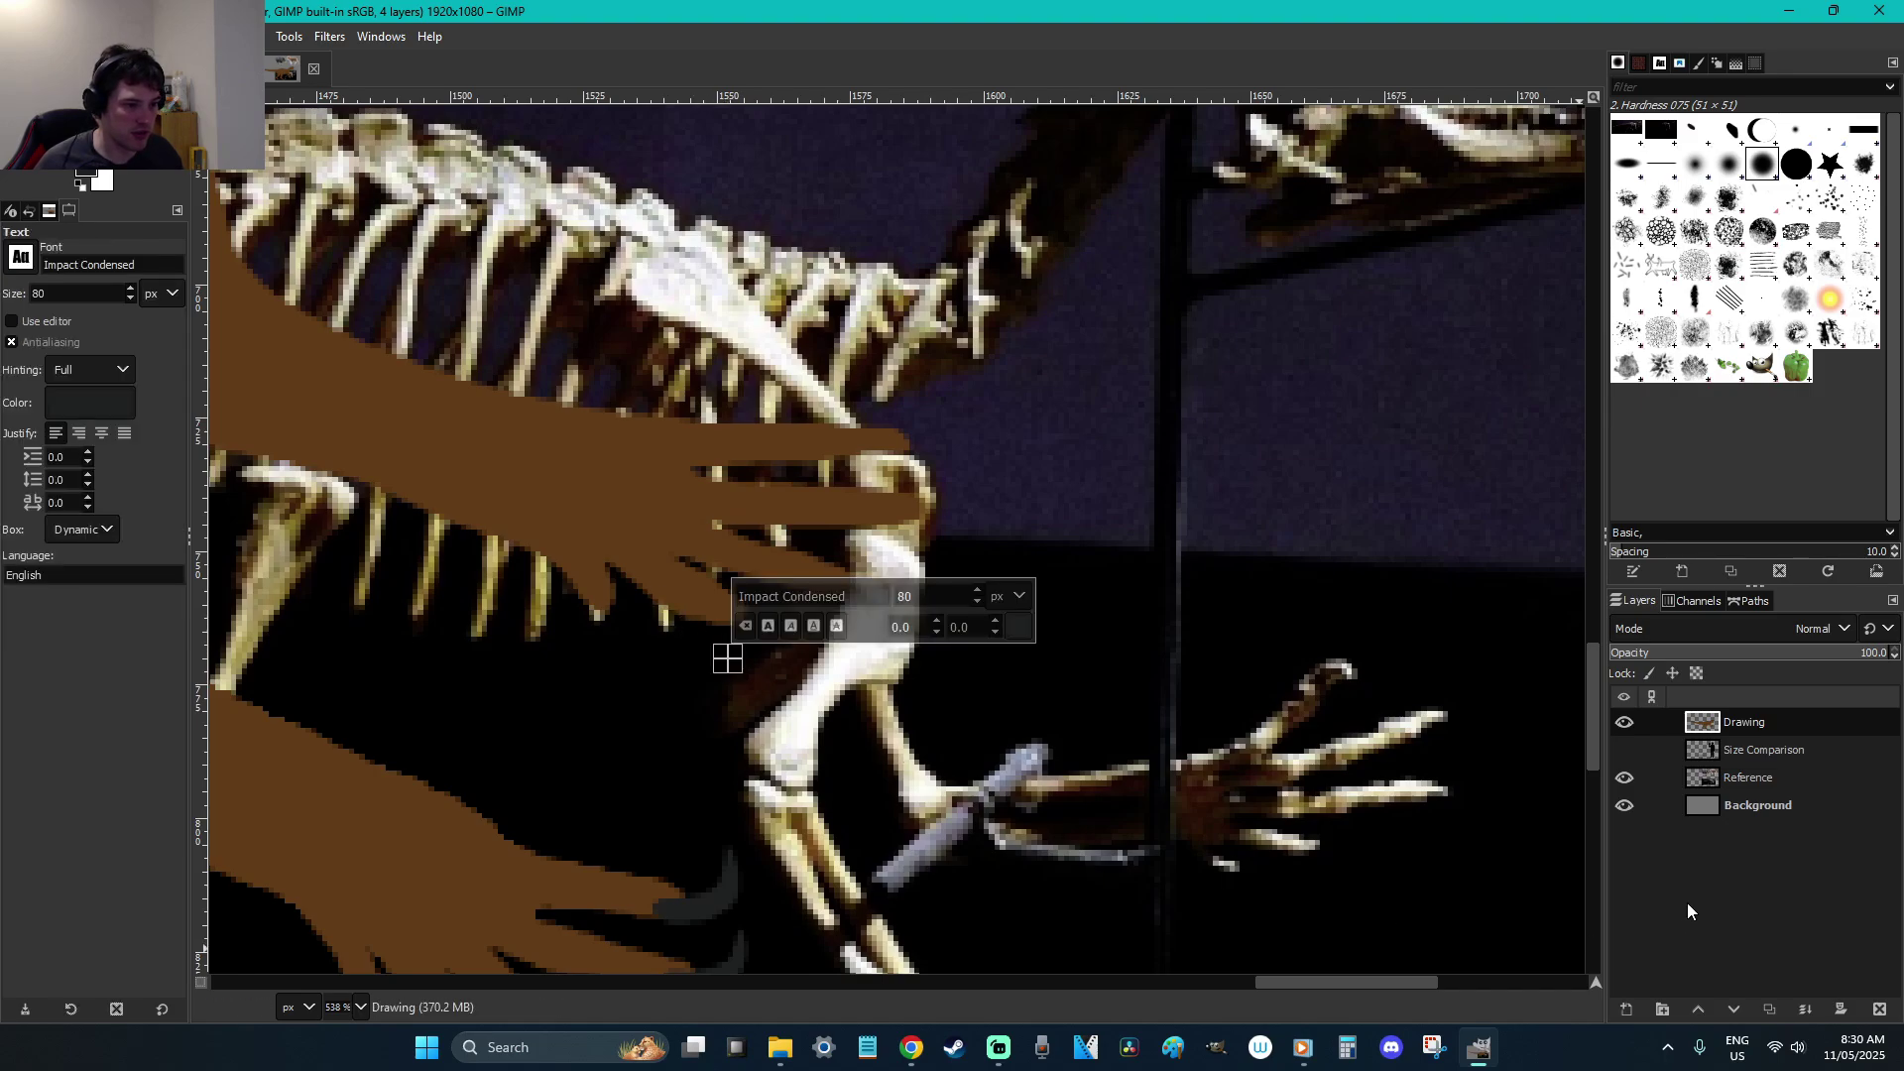
pyautogui.press('Escape')
# Free-select the three lower fingers of the upper hand and cut them from the Drawing layer
pyautogui.press('f')
pyautogui.moveTo(583, 615)
pyautogui.mouseDown()
pyautogui.moveTo(545, 593)
pyautogui.moveTo(603, 534)
pyautogui.moveTo(679, 520)
pyautogui.mouseUp()
pyautogui.moveTo(882, 562)
pyautogui.mouseDown()
pyautogui.moveTo(857, 686)
pyautogui.moveTo(611, 651)
pyautogui.moveTo(582, 616)
pyautogui.mouseUp()
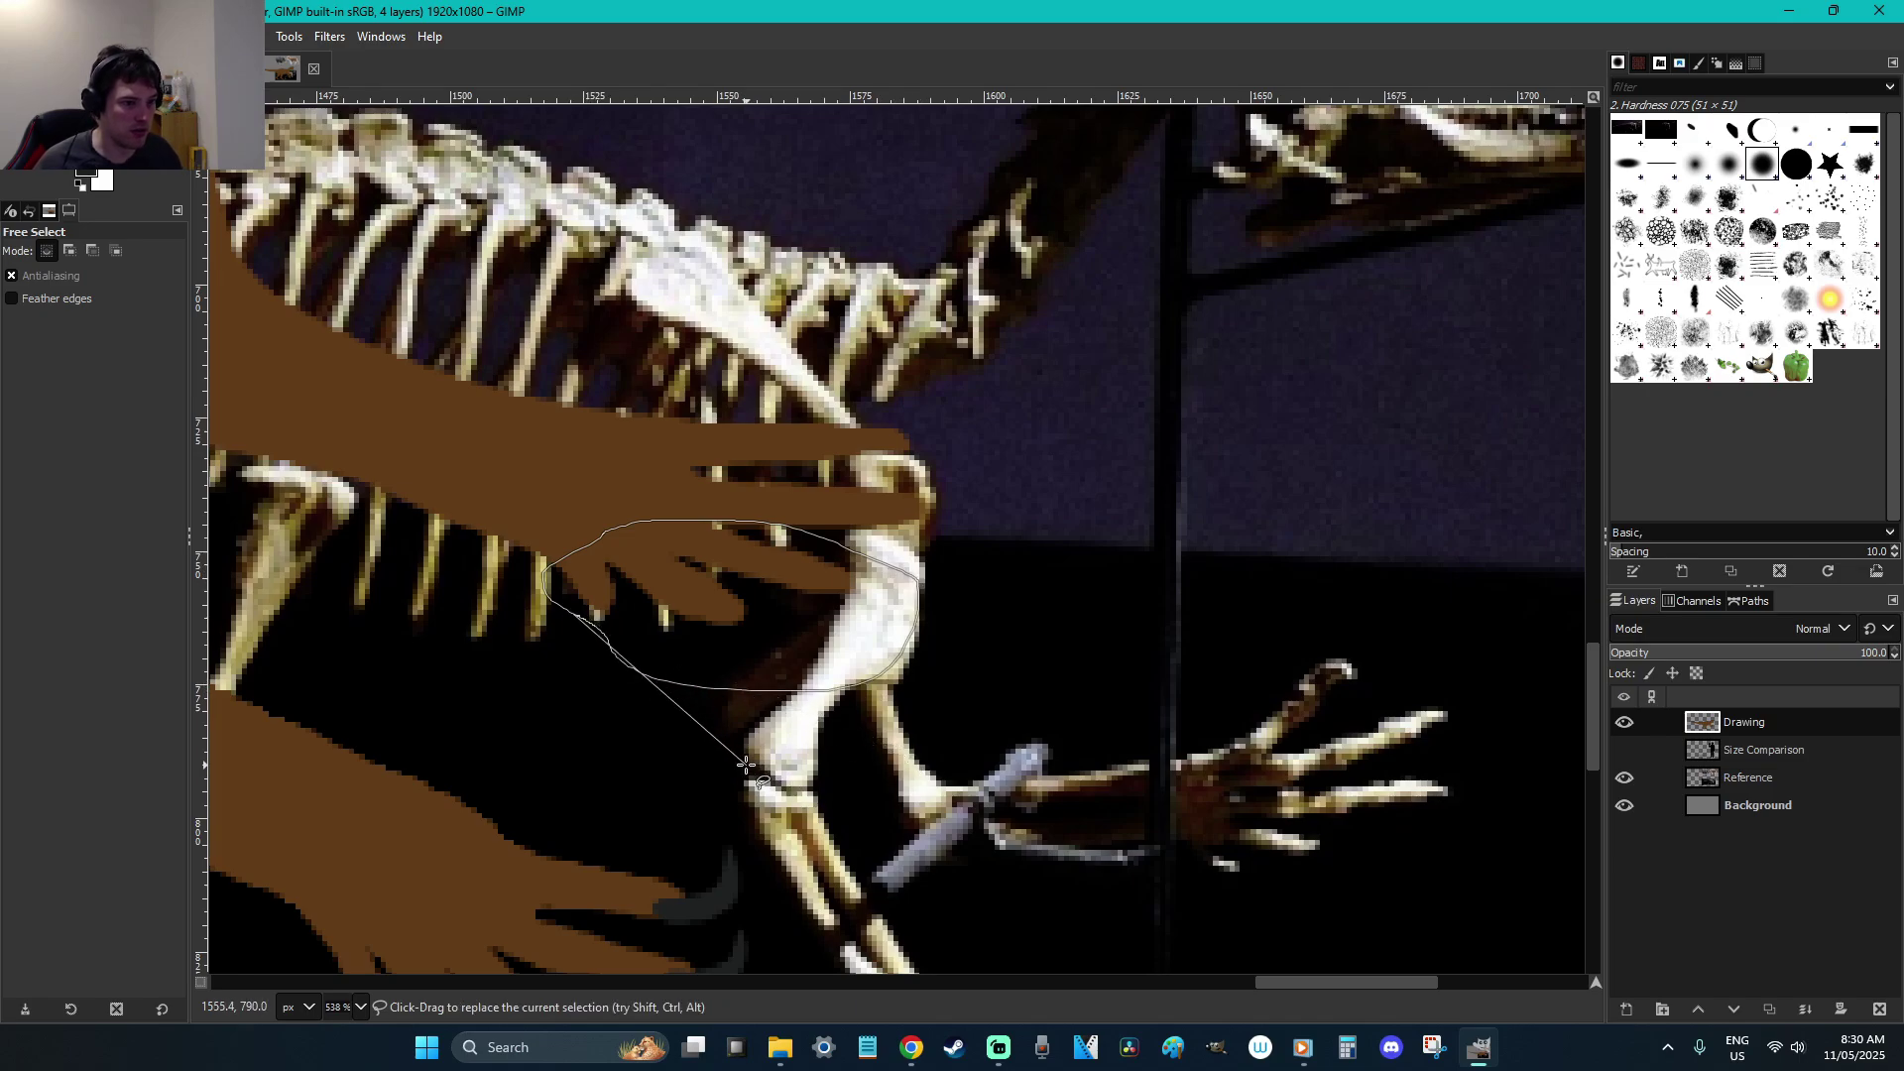
pyautogui.click(580, 616)
pyautogui.press('Return')
pyautogui.hotkey('ctrl', 'x')
# Paste the cut fingers back slightly further forward along the upper hand's palm and anchor them
pyautogui.press('r')
pyautogui.hotkey('ctrl', 'v')
pyautogui.moveTo(877, 482); pyautogui.dragTo(767, 542)
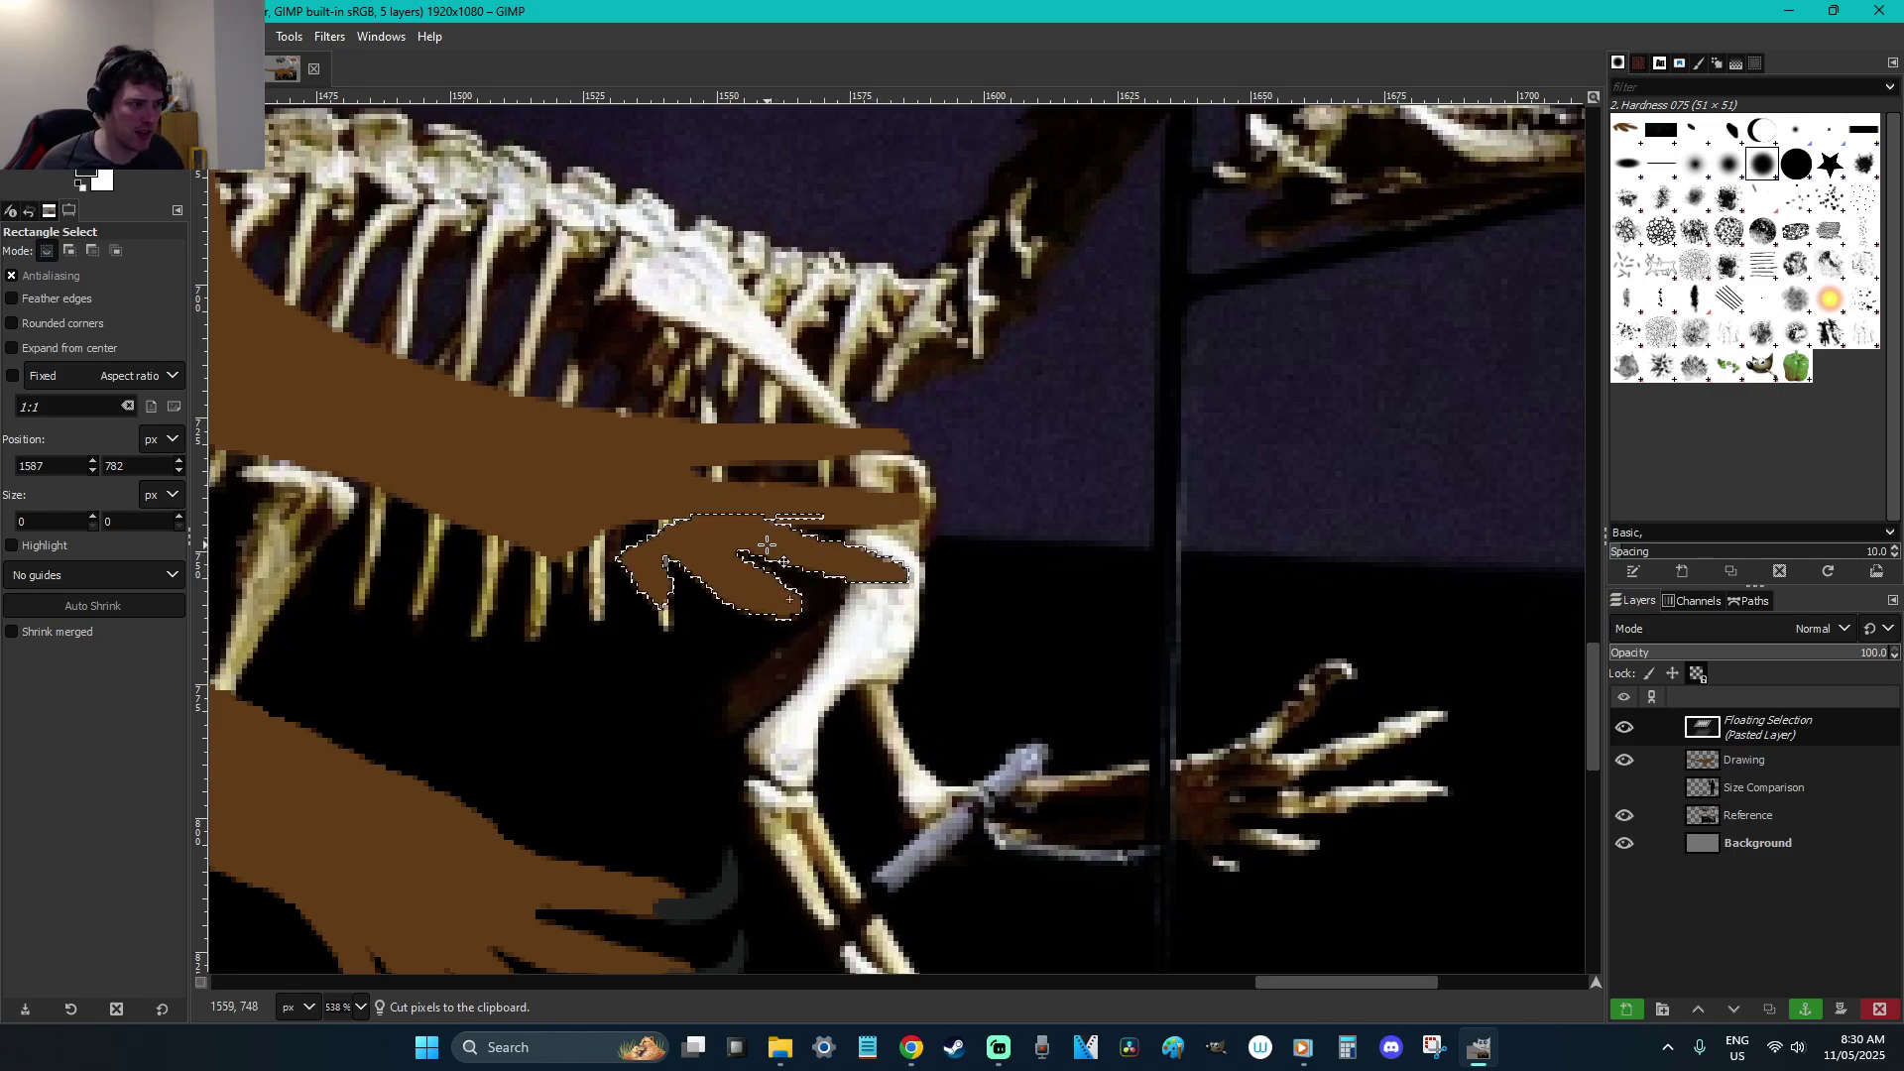
pyautogui.moveTo(767, 545); pyautogui.dragTo(703, 545)
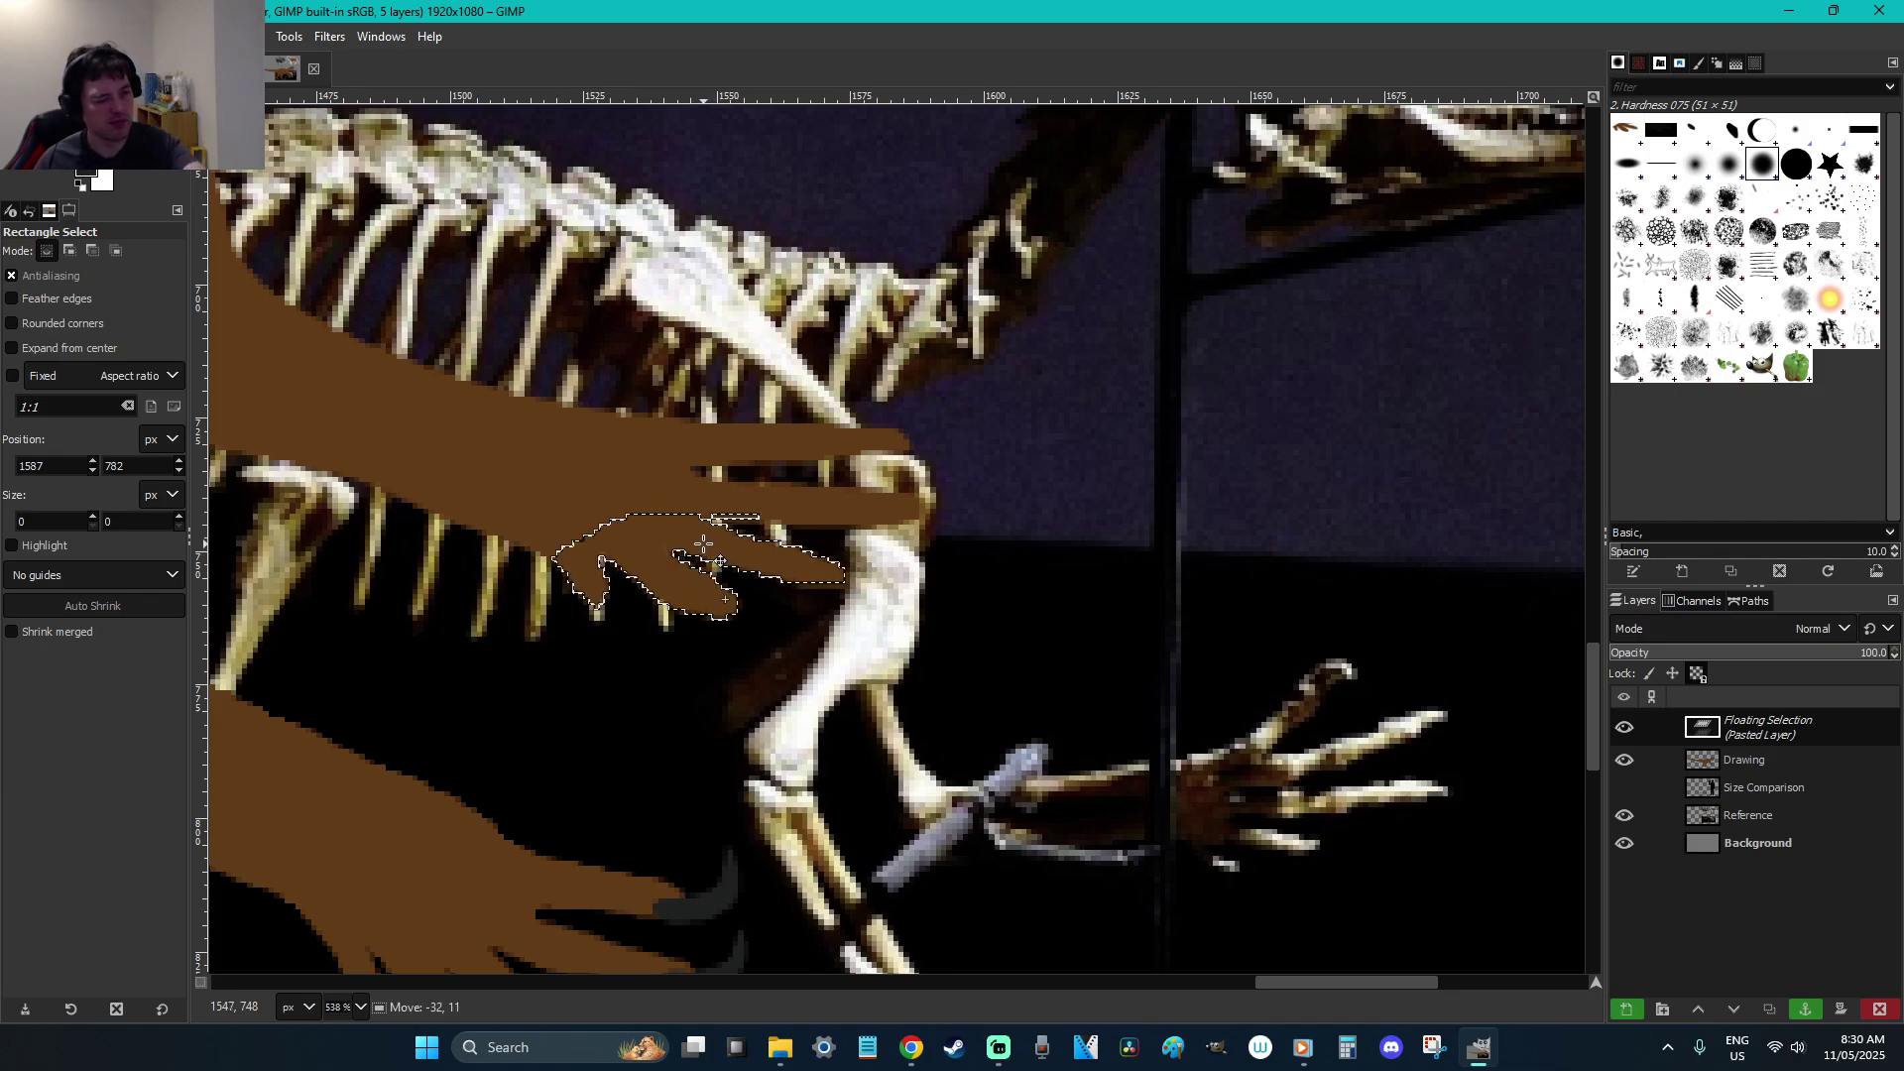
pyautogui.moveTo(703, 545); pyautogui.dragTo(726, 544)
pyautogui.click(877, 613)
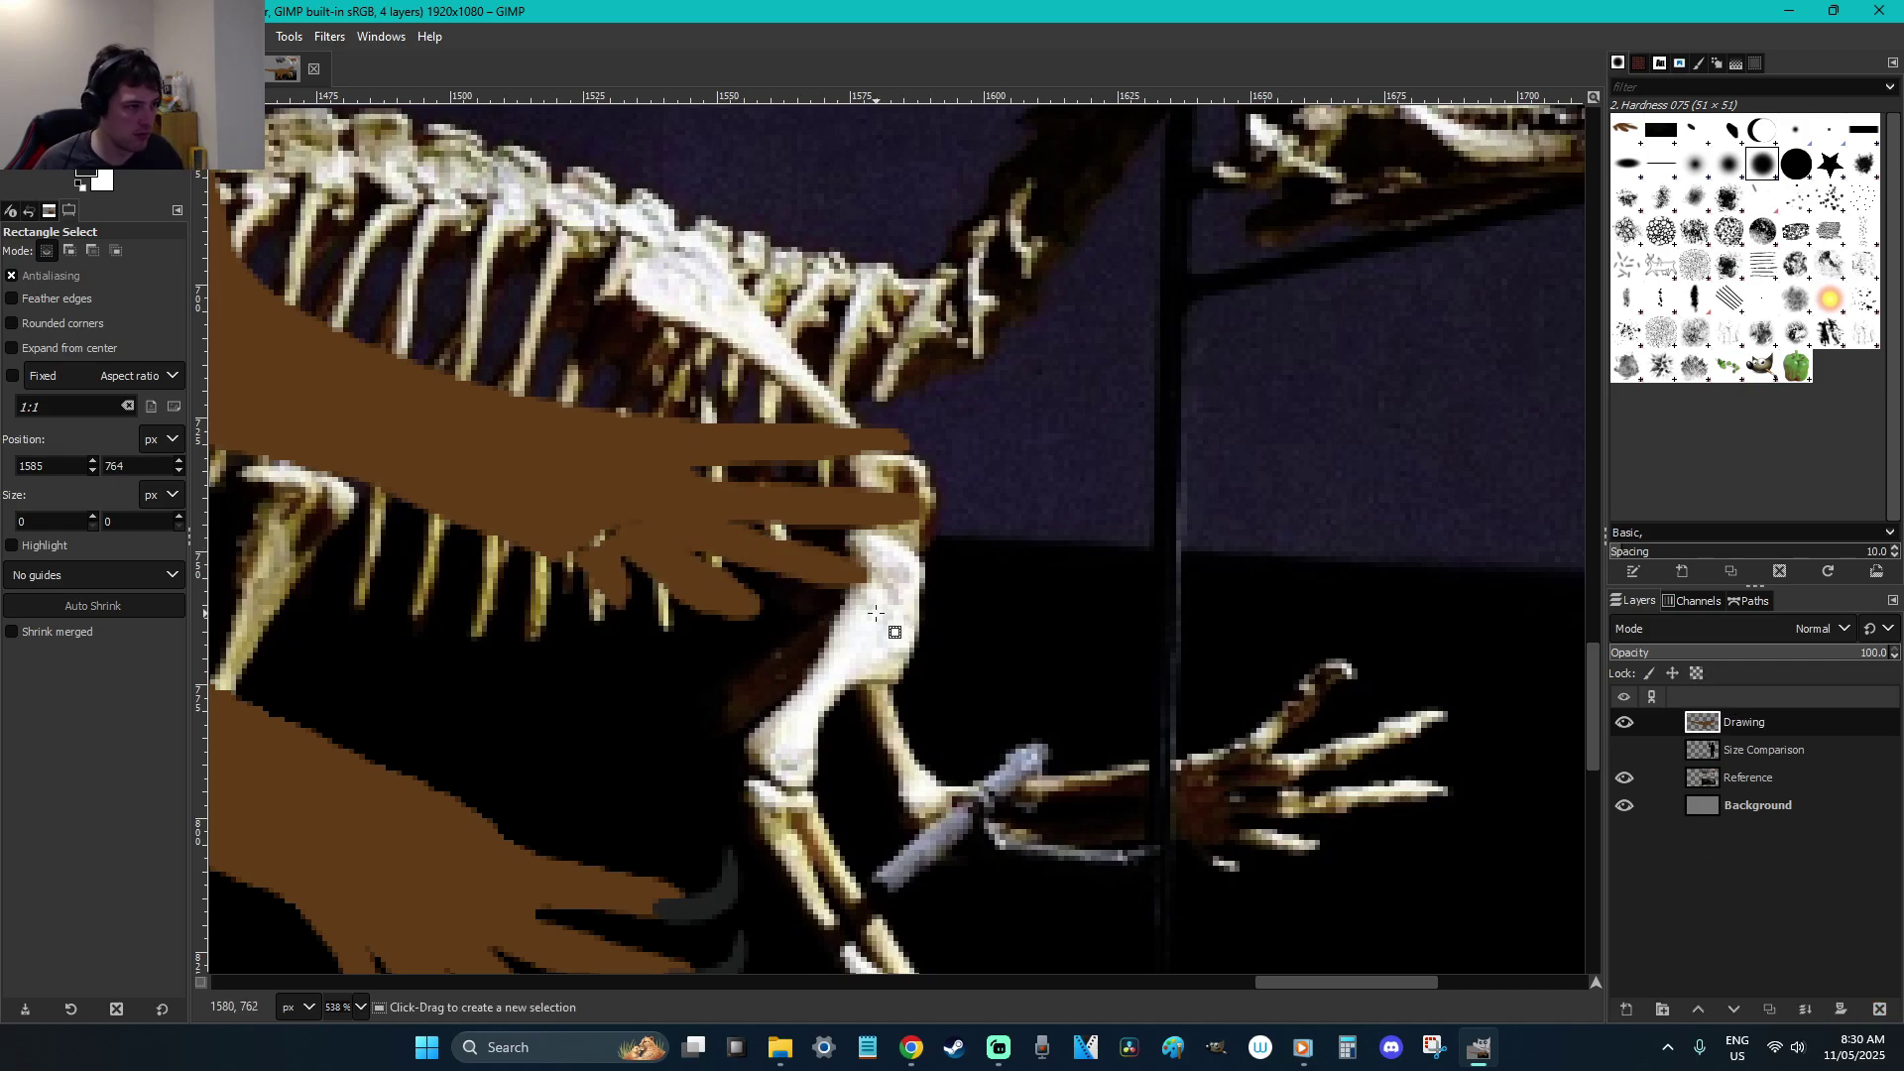
# Paint the palm seams and the first fingertip of the upper hand with the sampled body brown
pyautogui.press('p')
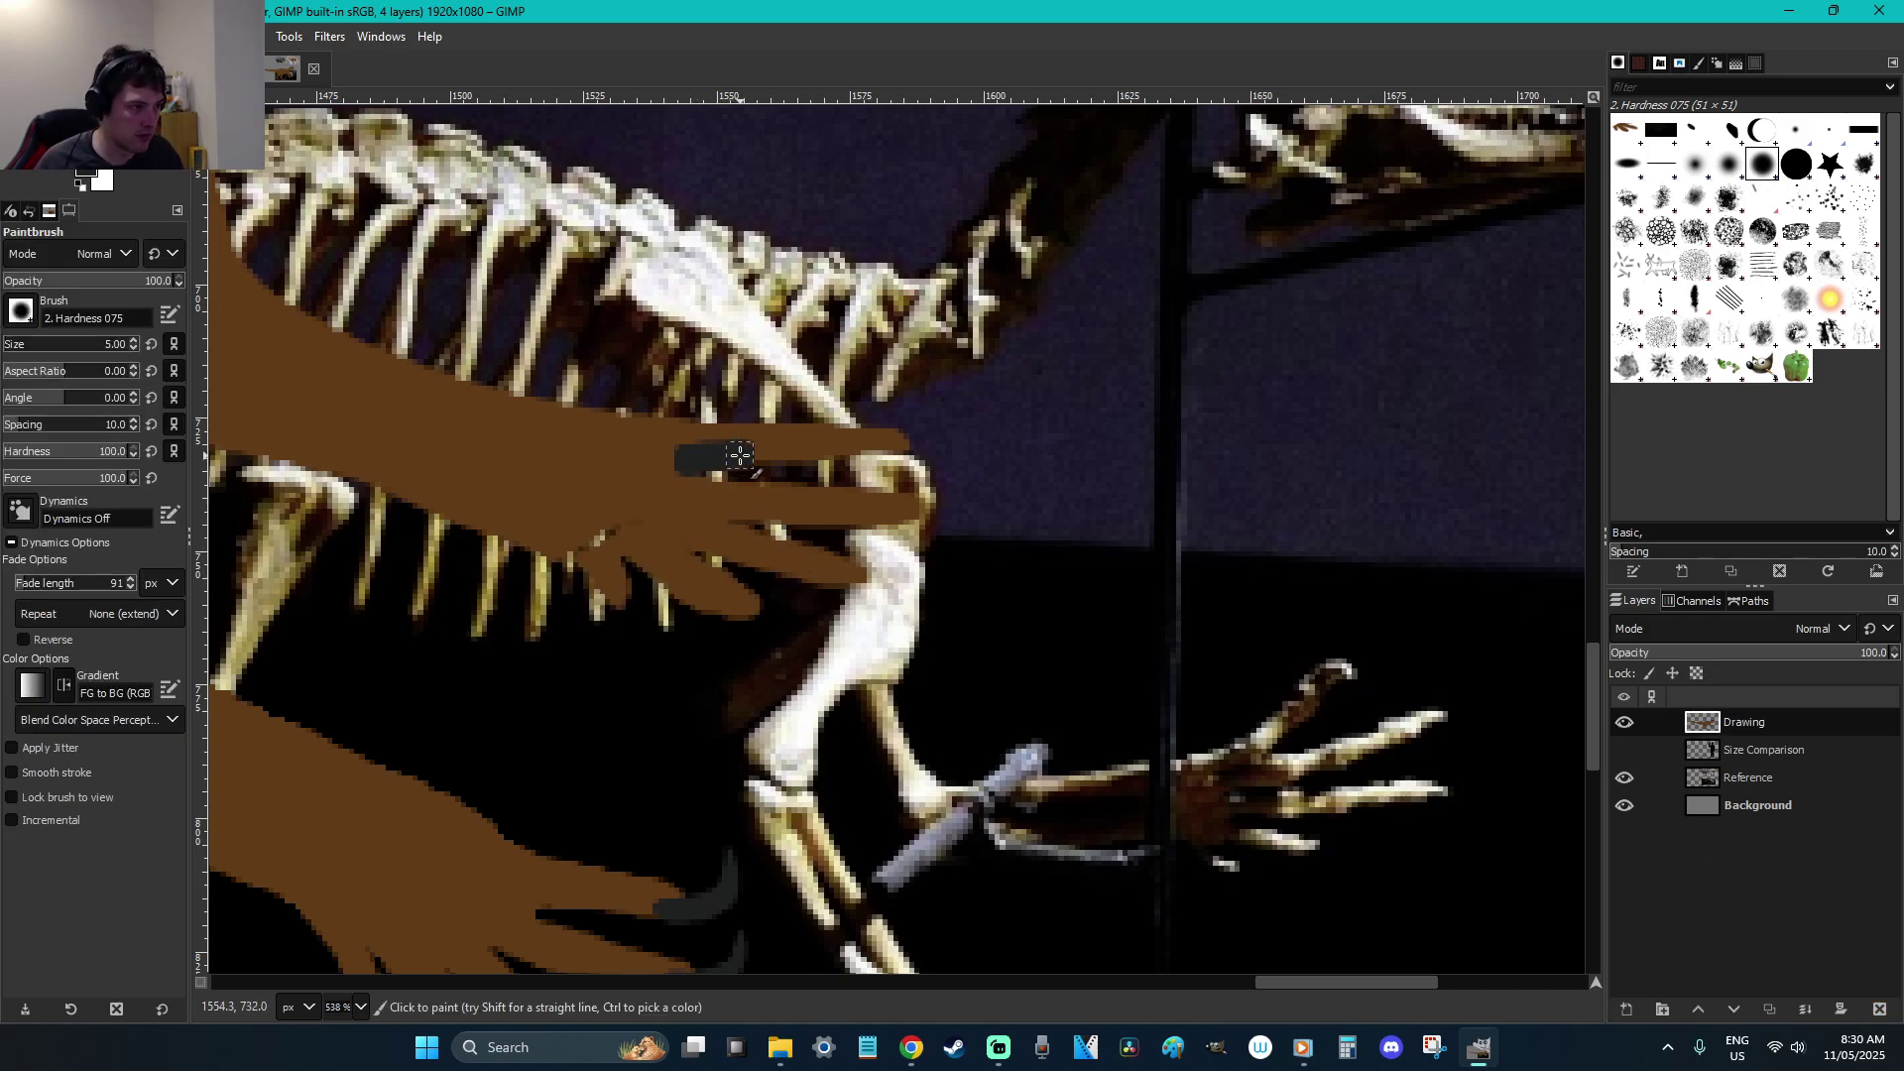
pyautogui.keyDown('ctrl'); pyautogui.click(695, 457); pyautogui.keyUp('ctrl')
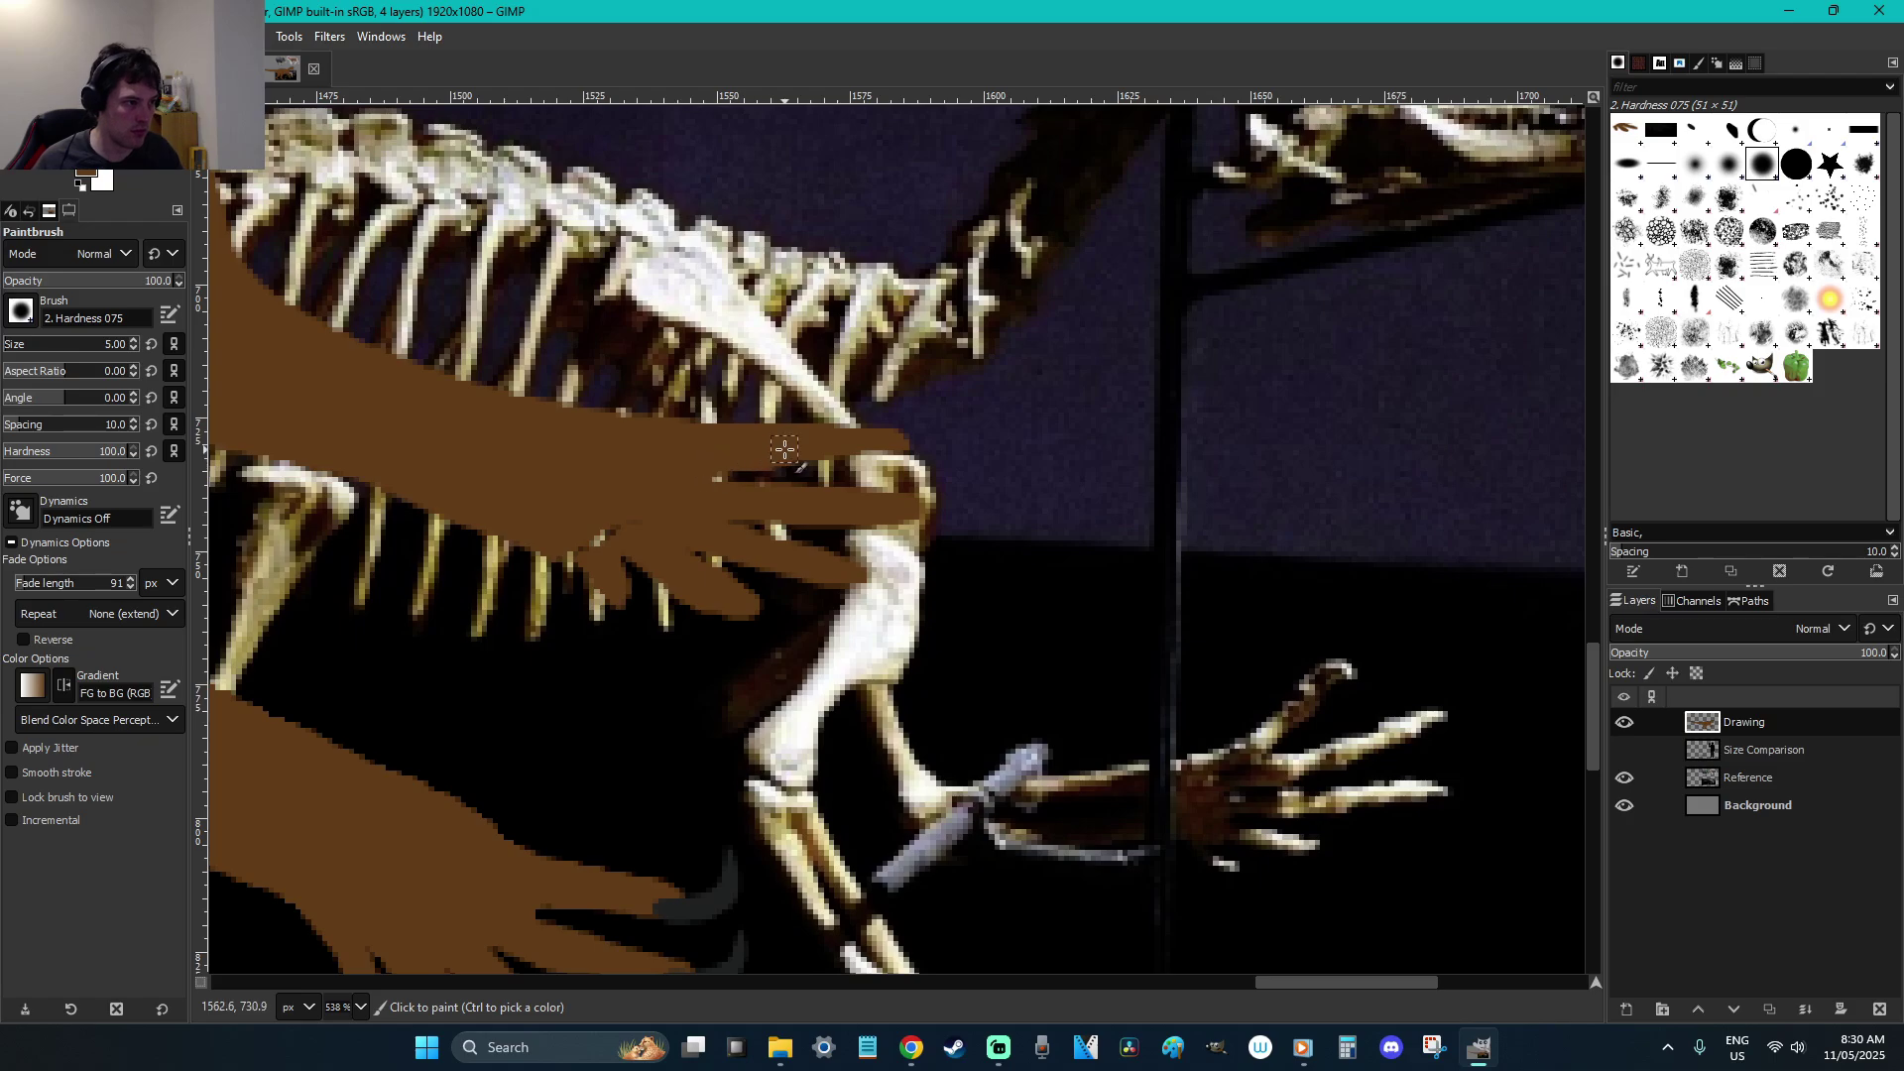
pyautogui.moveTo(865, 447); pyautogui.dragTo(903, 436)
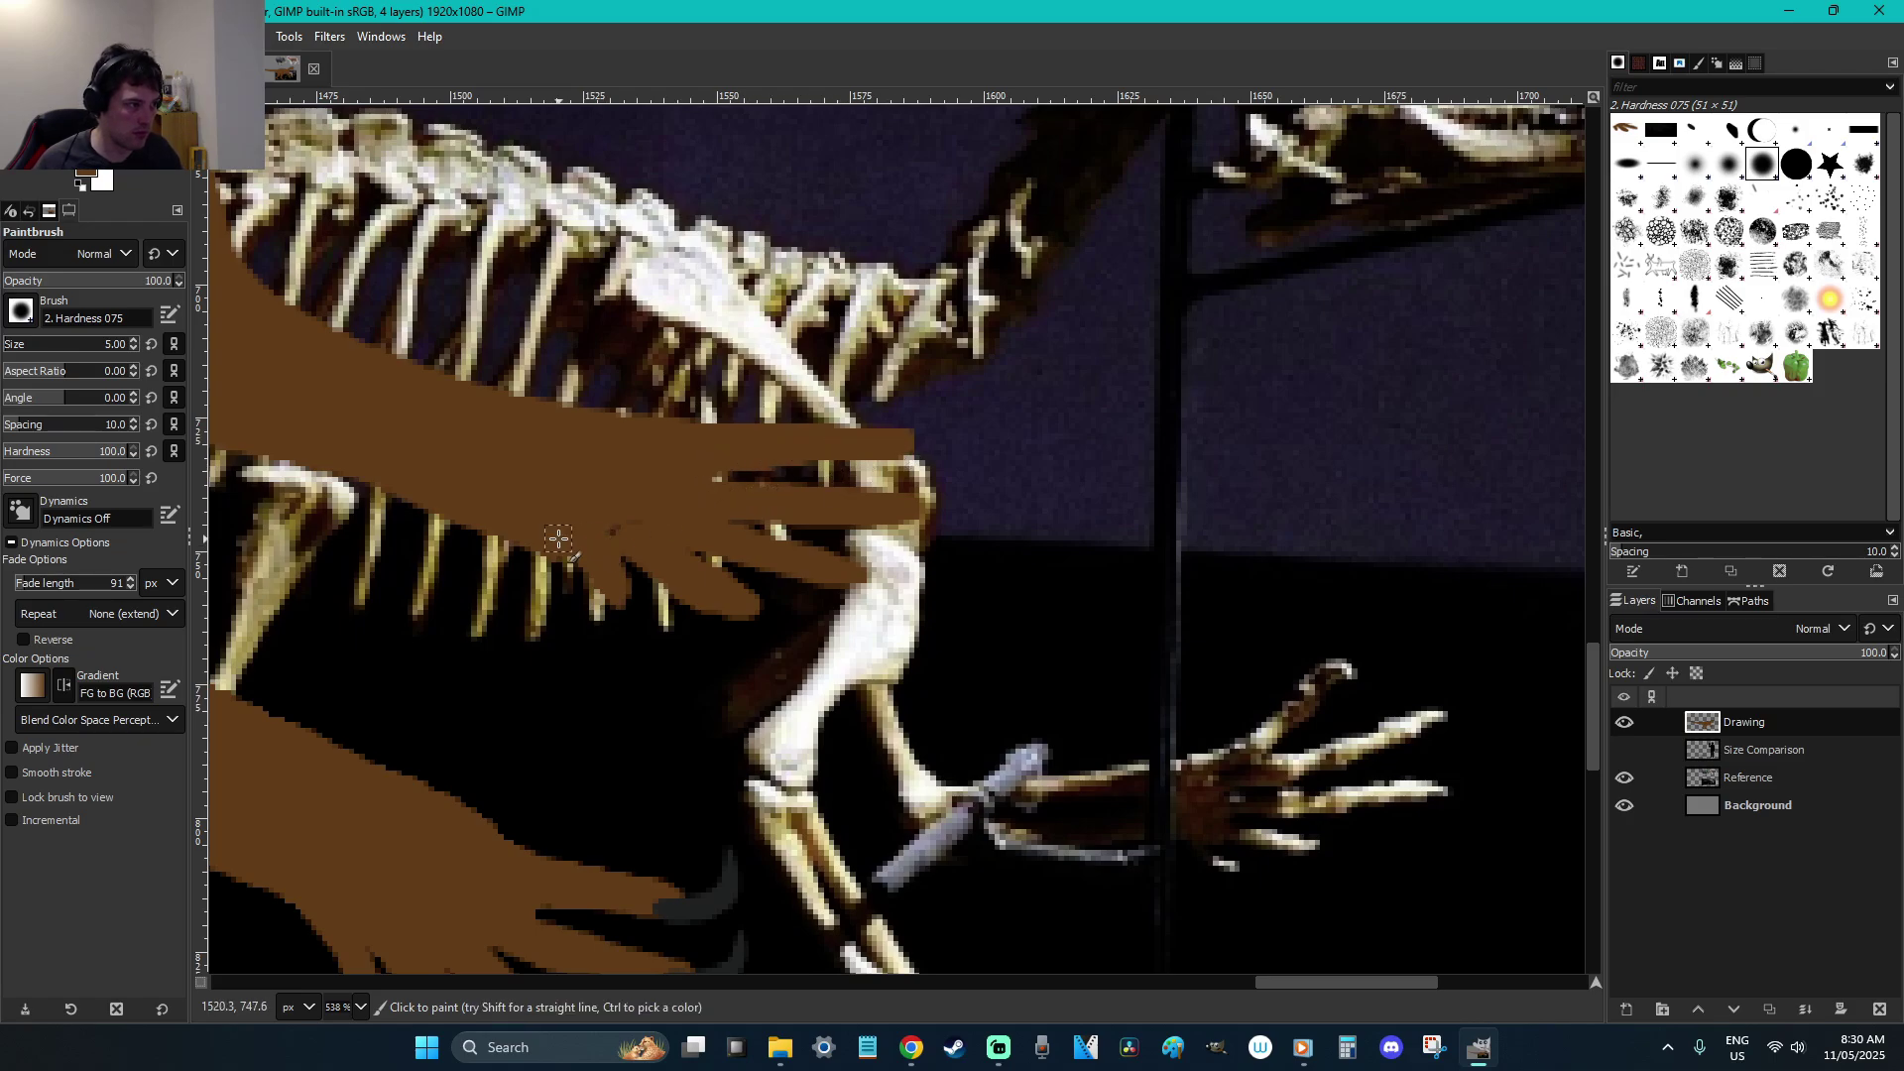
# Resample the dark claw colour and free-select a thin, downward-curving claw at the upper hand's first fingertip
pyautogui.scroll(-3, 873, 541)
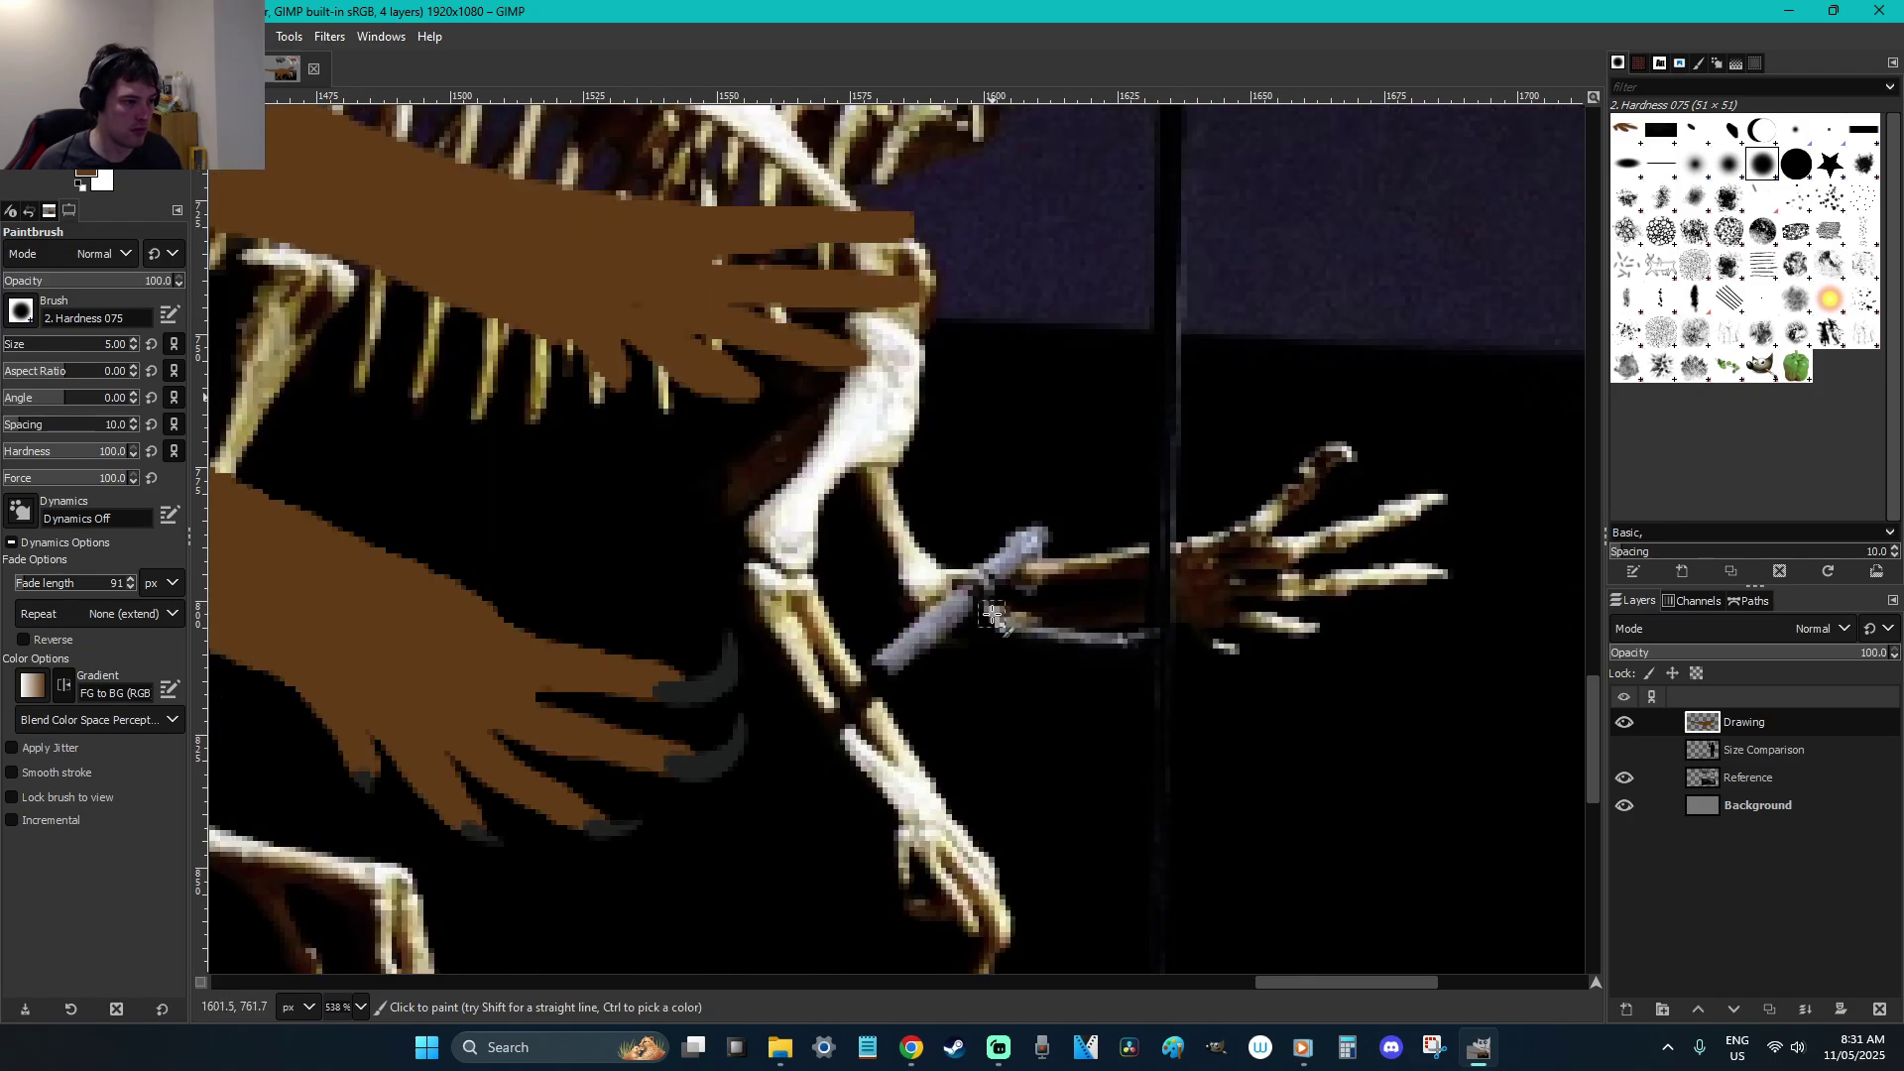
pyautogui.press('ctrl')
pyautogui.scroll(3, 764, 664)
pyautogui.press('f')
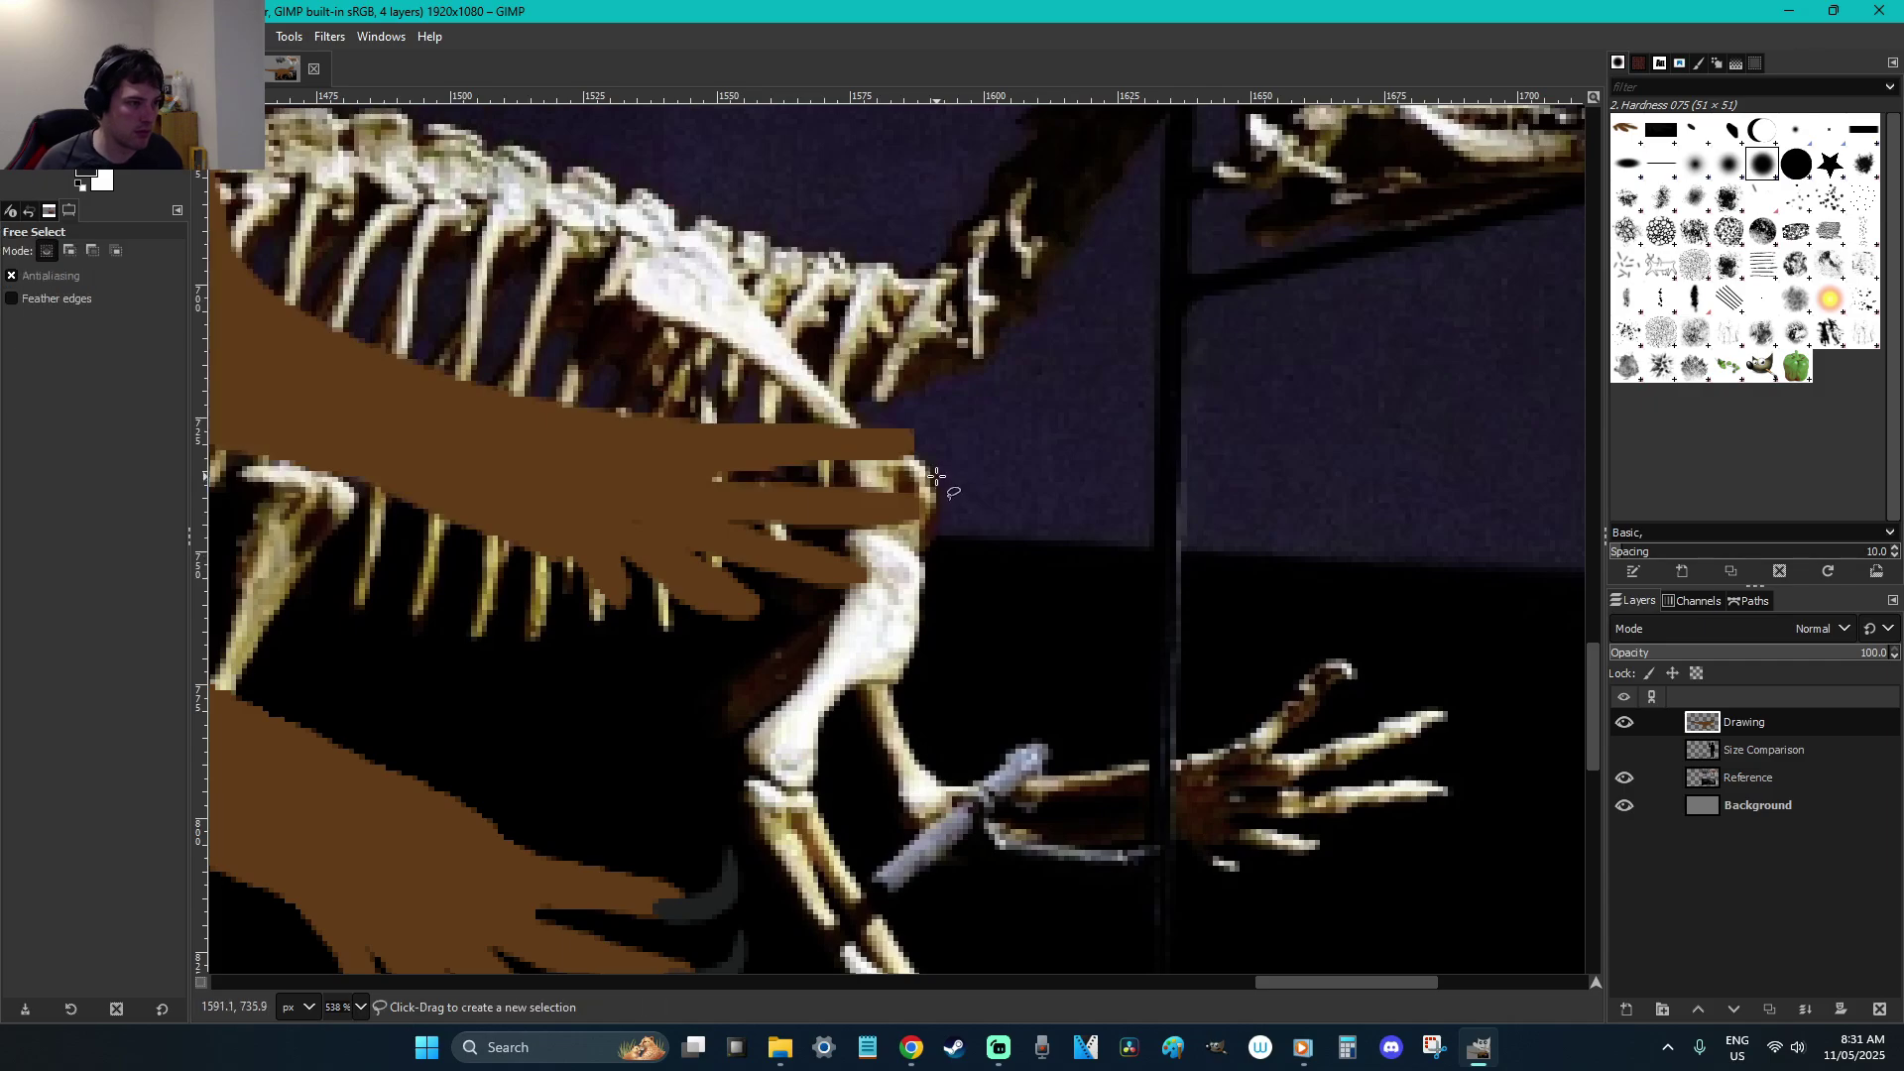
pyautogui.click(892, 434)
pyautogui.moveTo(994, 471); pyautogui.dragTo(1020, 553)
pyautogui.hotkey('ctrl', 'z')
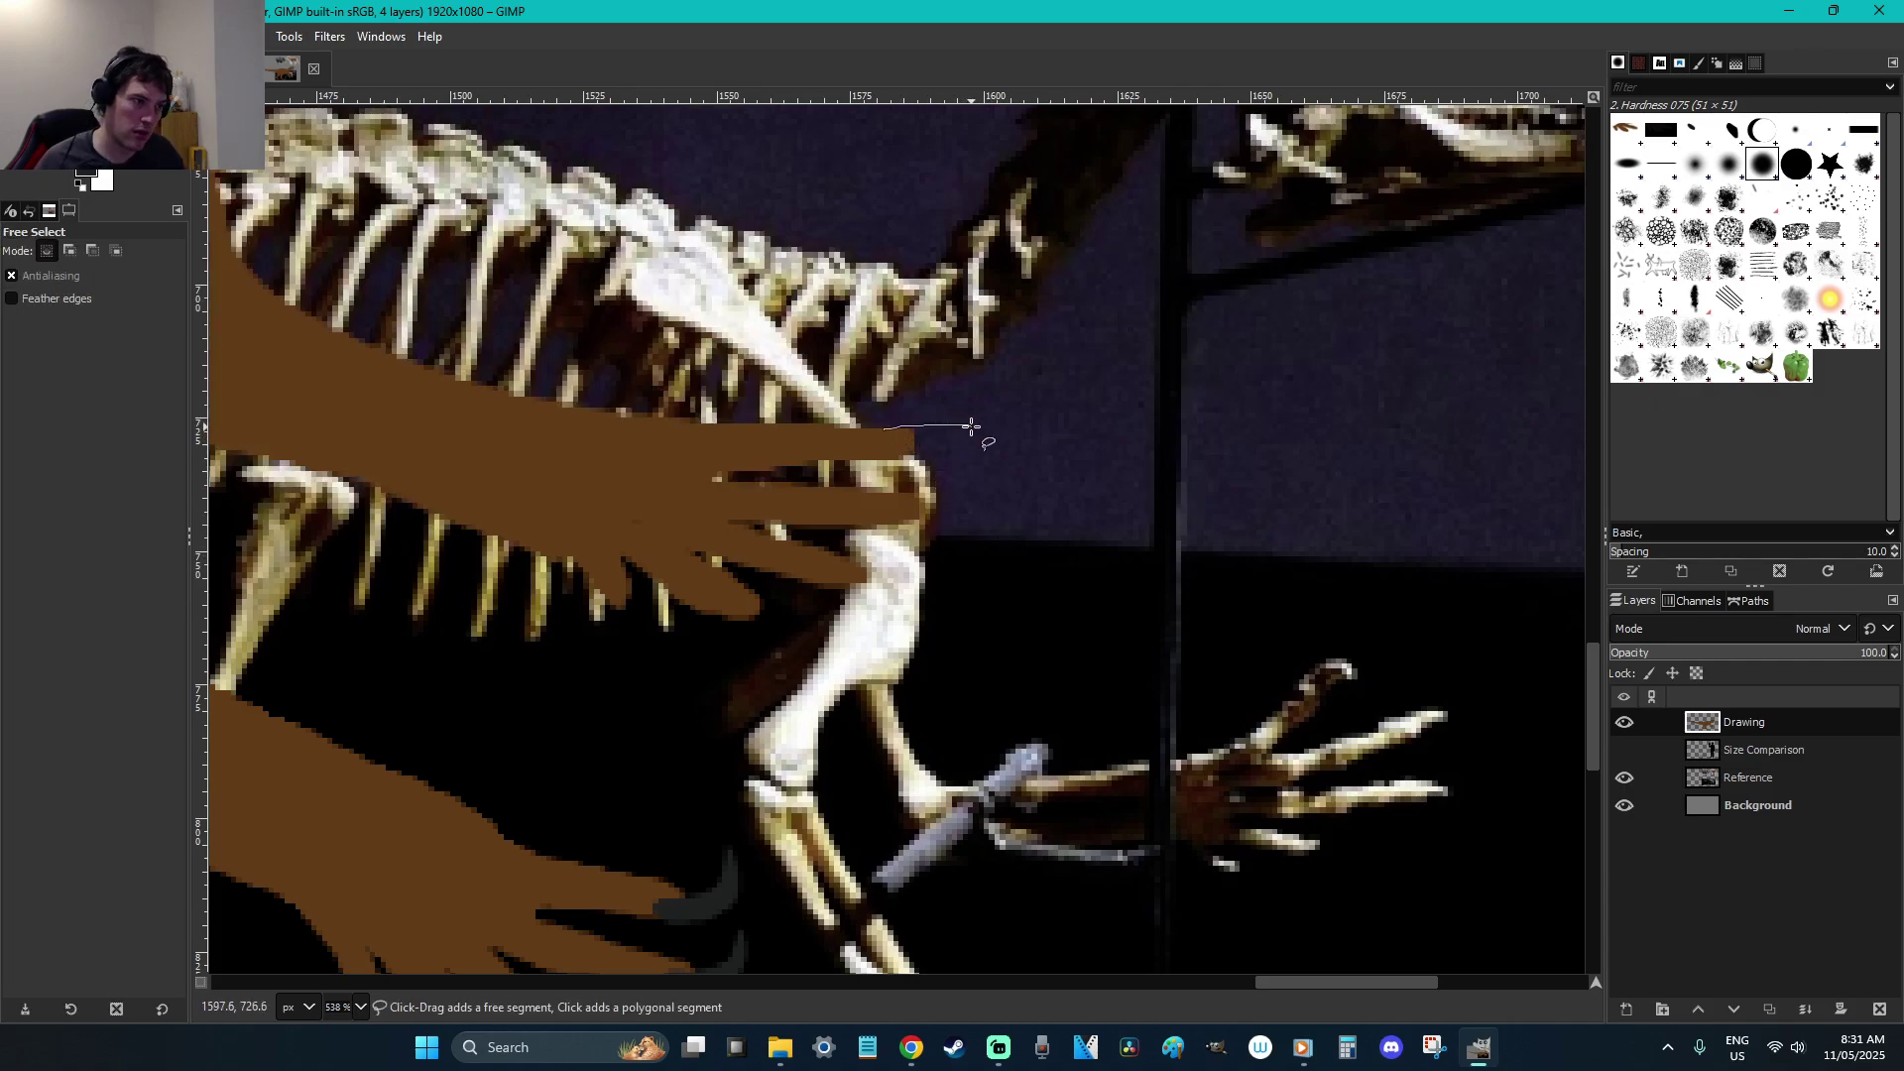
pyautogui.press('Escape')
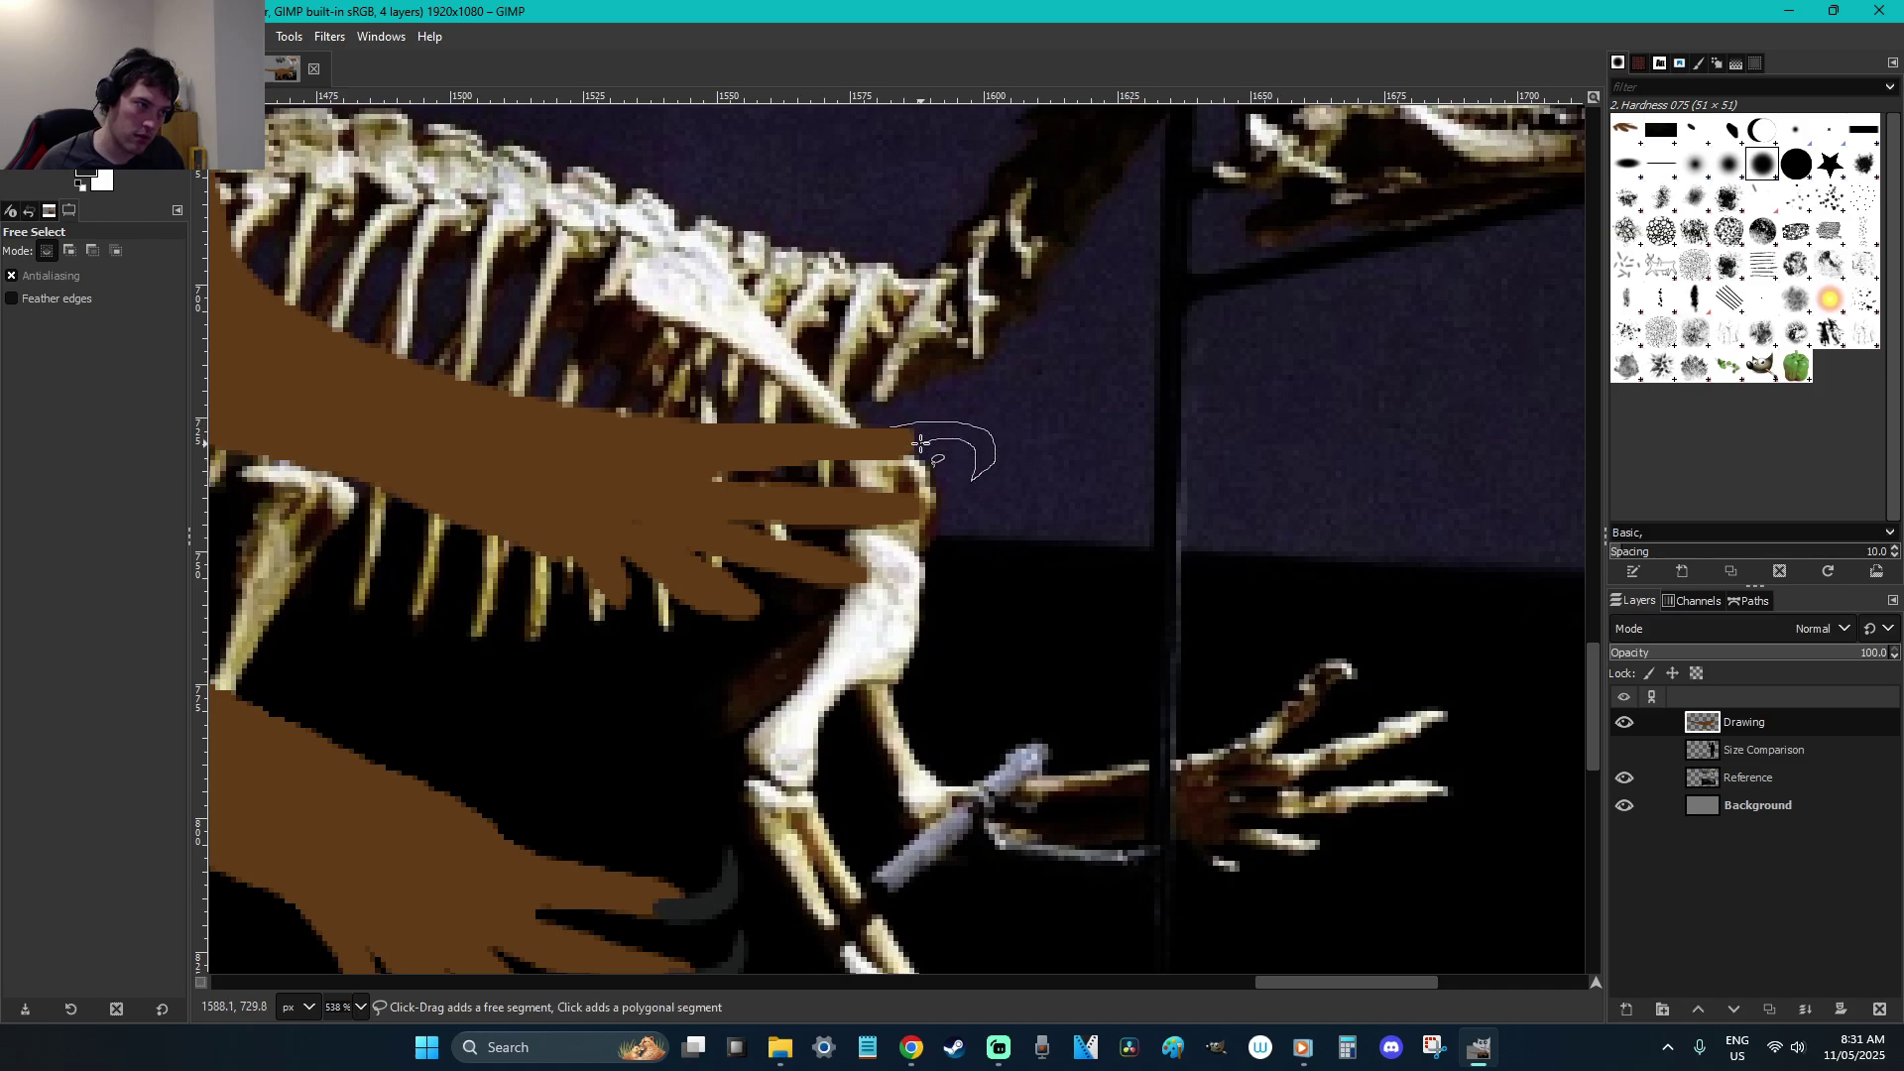
pyautogui.click(888, 434)
# Fill the first finger's claw selection with the dark claw colour and clear the selection
pyautogui.hotkey('shift', 'b')
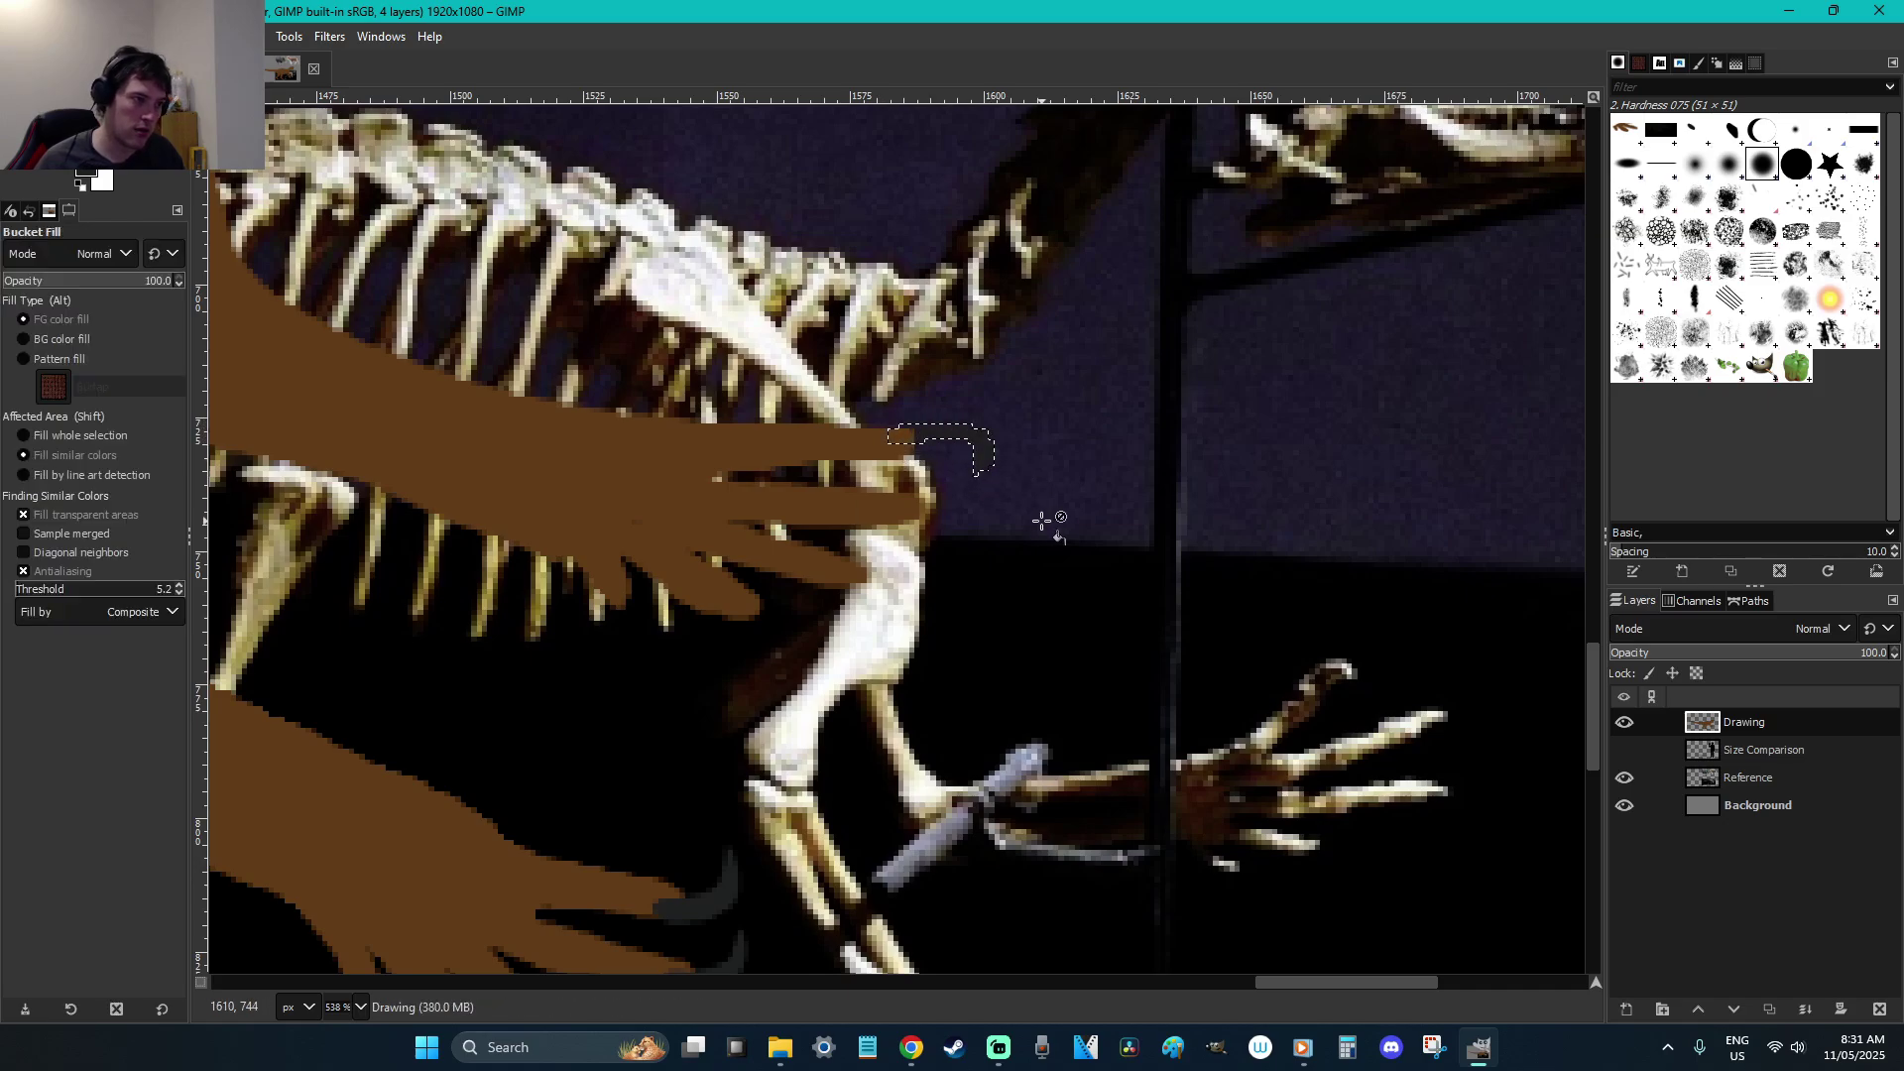
pyautogui.press('r')
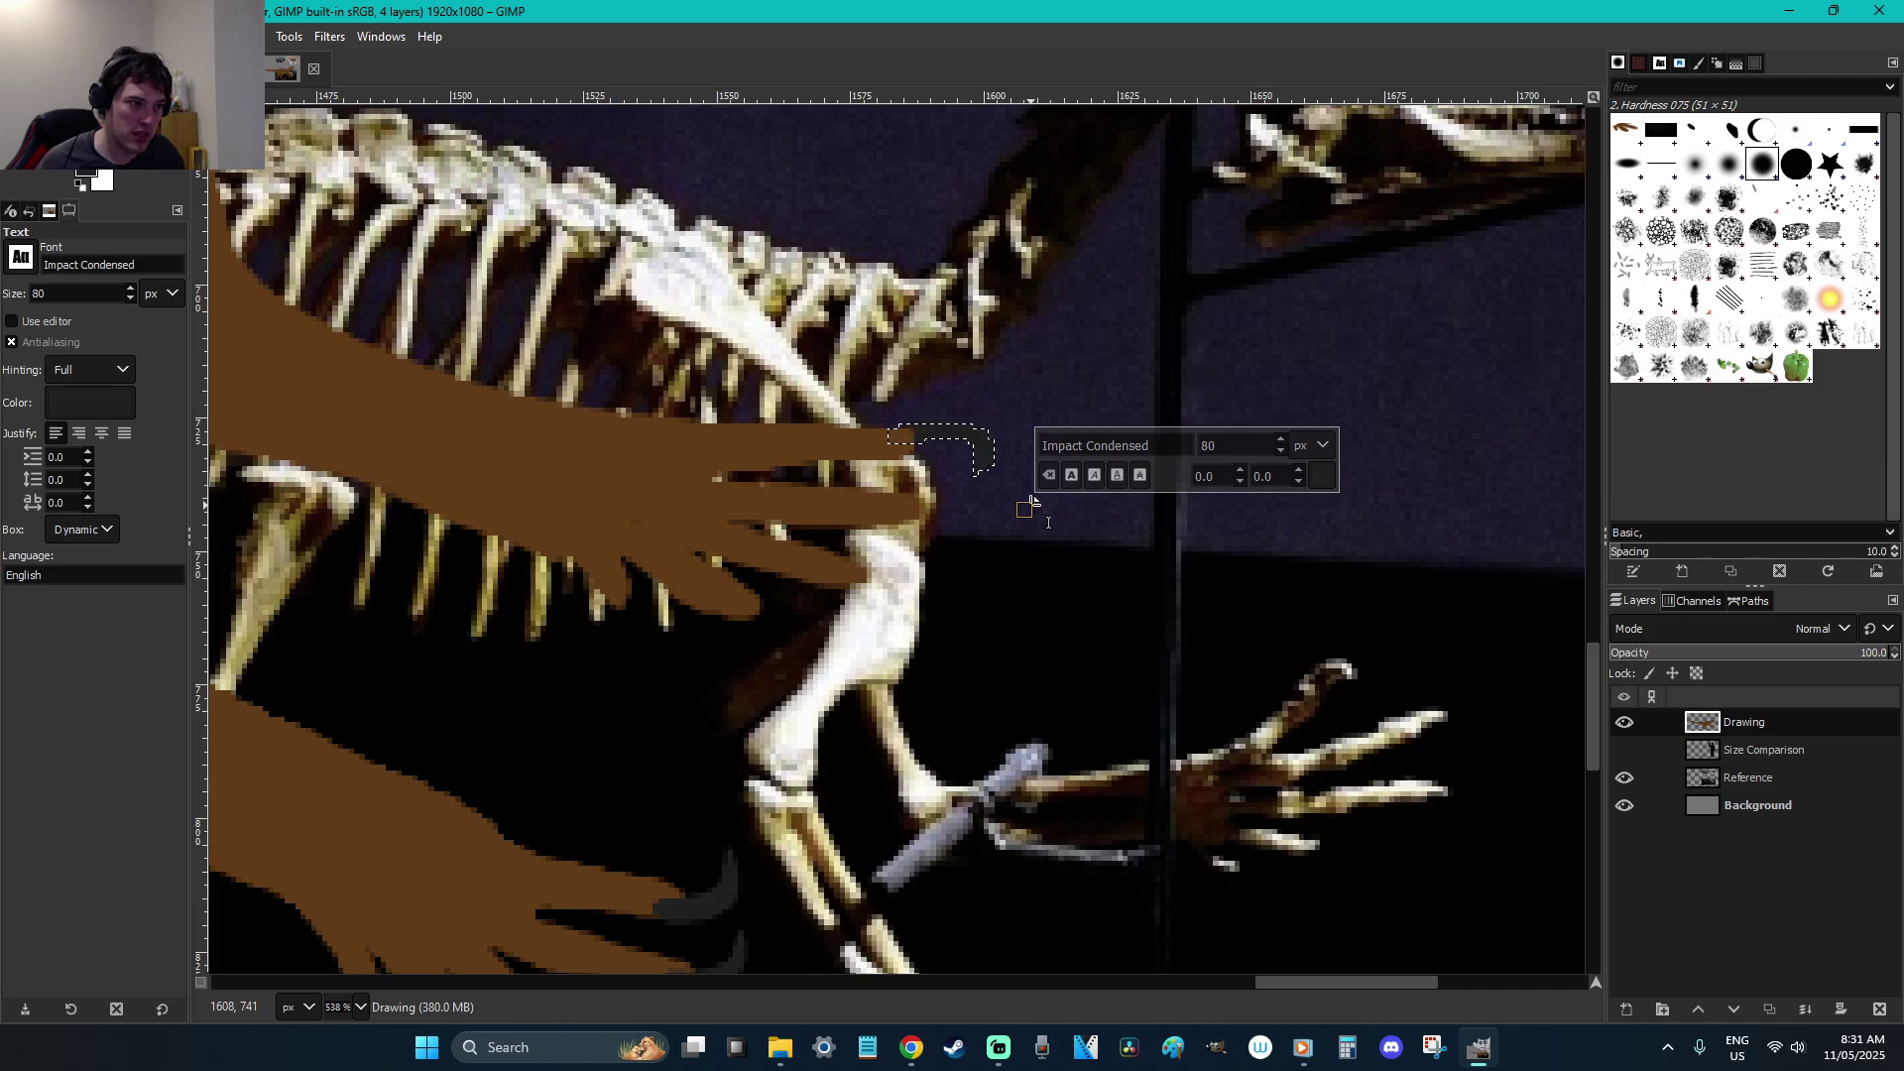
pyautogui.click(1183, 711)
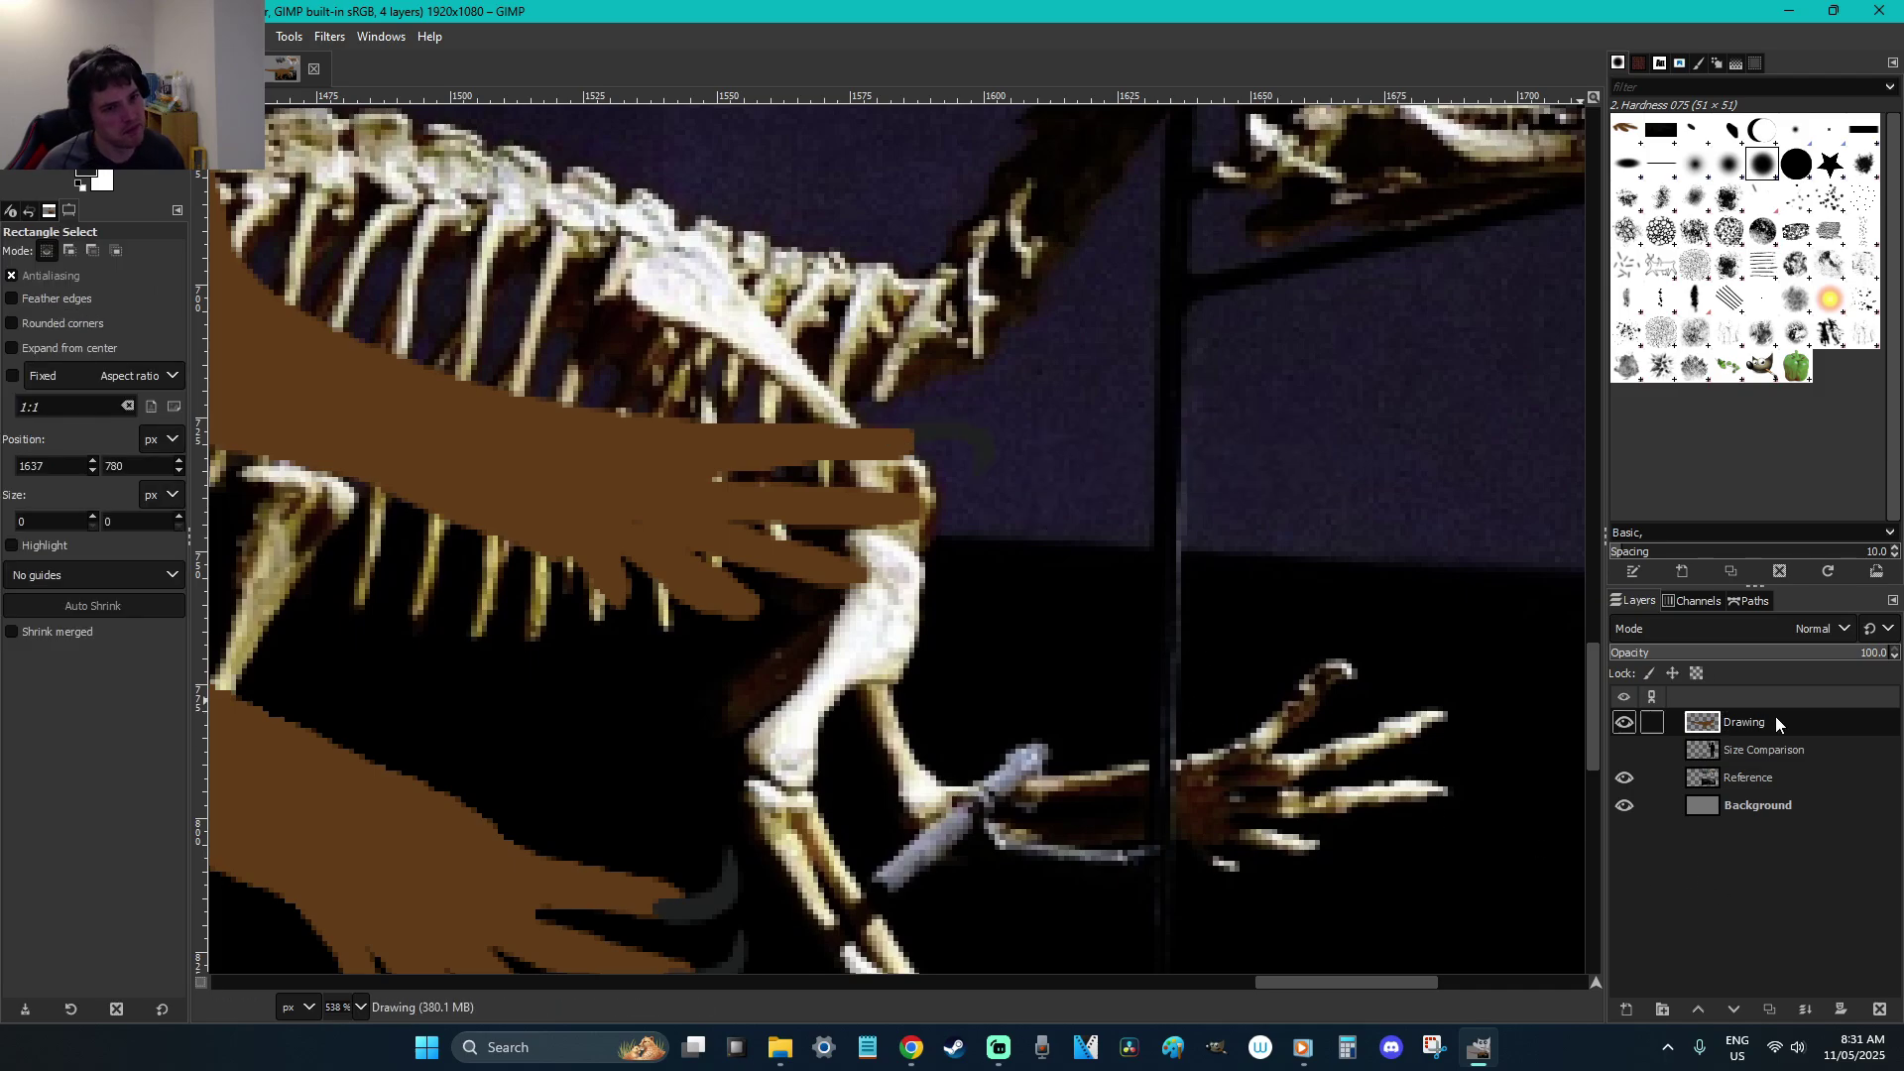
# Lower the Reference layer's opacity to 49.6 and make the Drawing layer active again
pyautogui.click(1751, 778)
pyautogui.click(1752, 652)
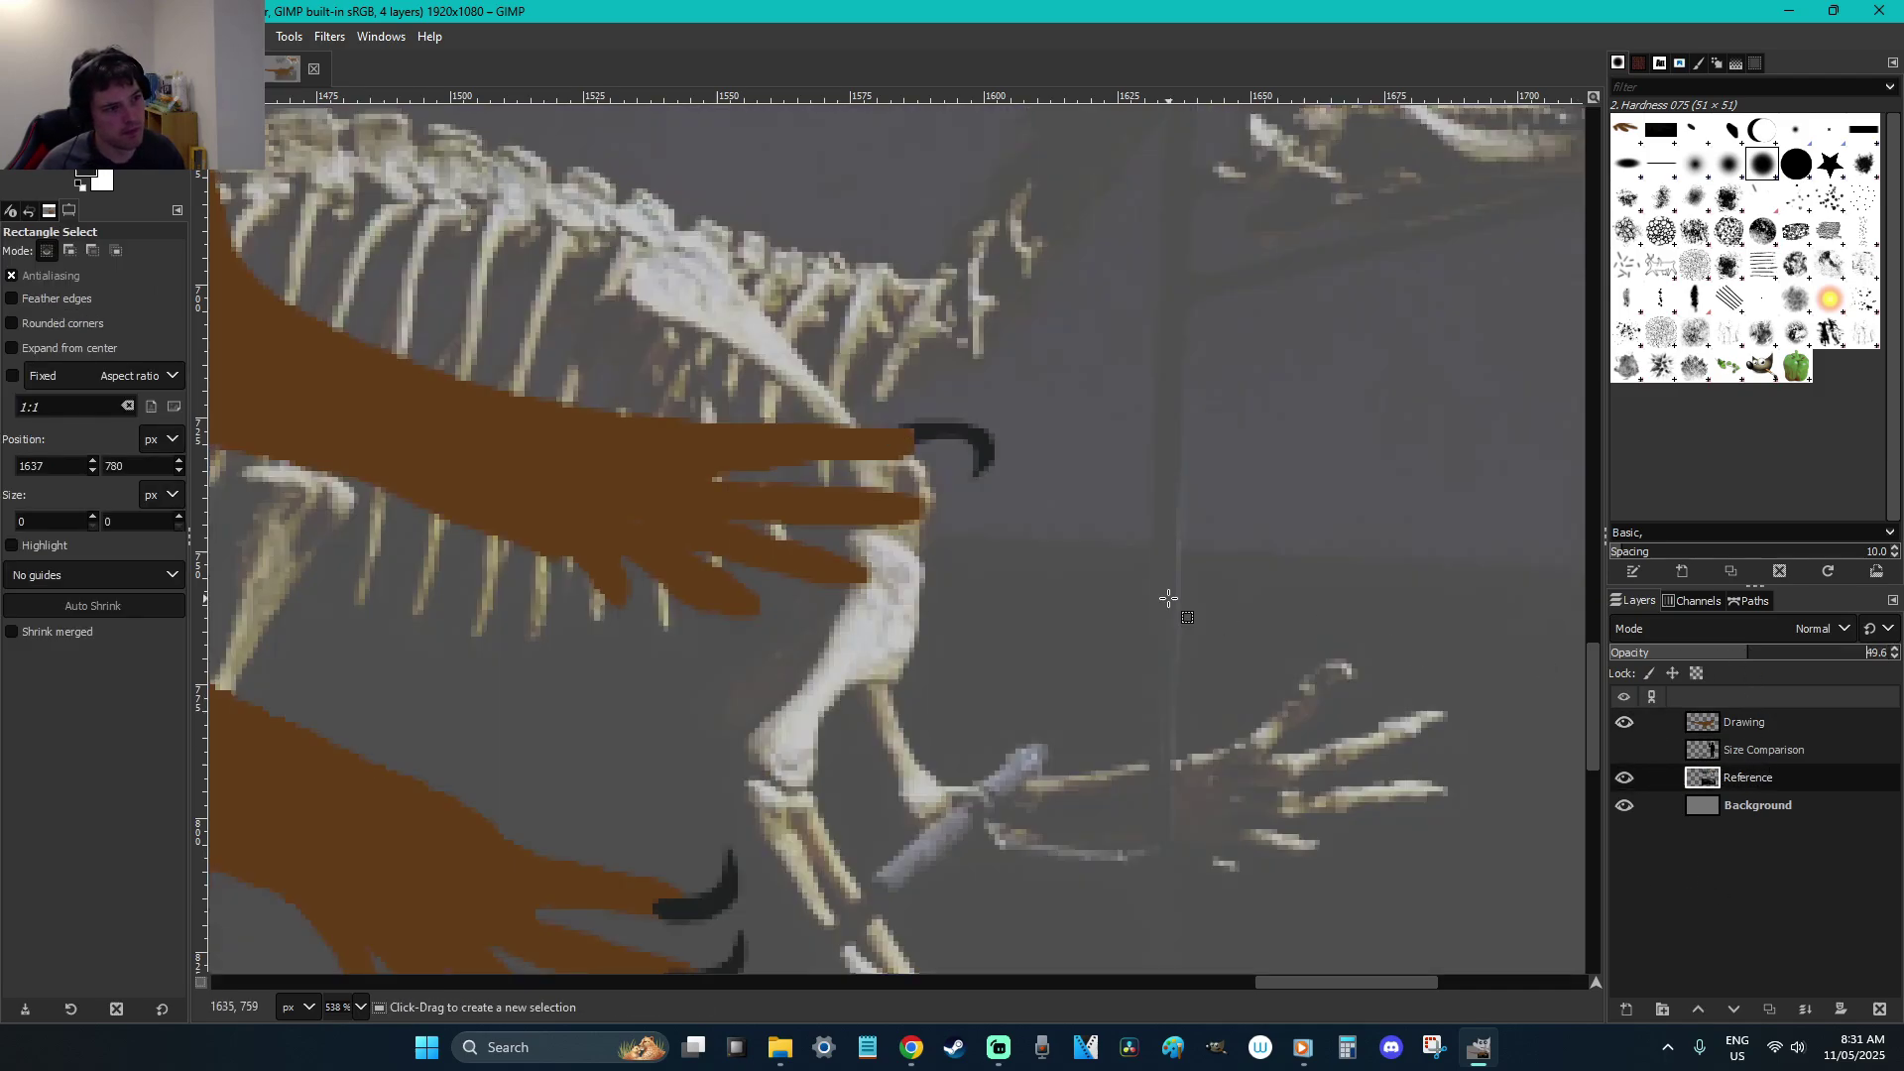
pyautogui.click(1735, 731)
# Free-select the upper hand's first claw including its base and tip, fill it out with the dark claw colour, and clear the selection
pyautogui.press('f')
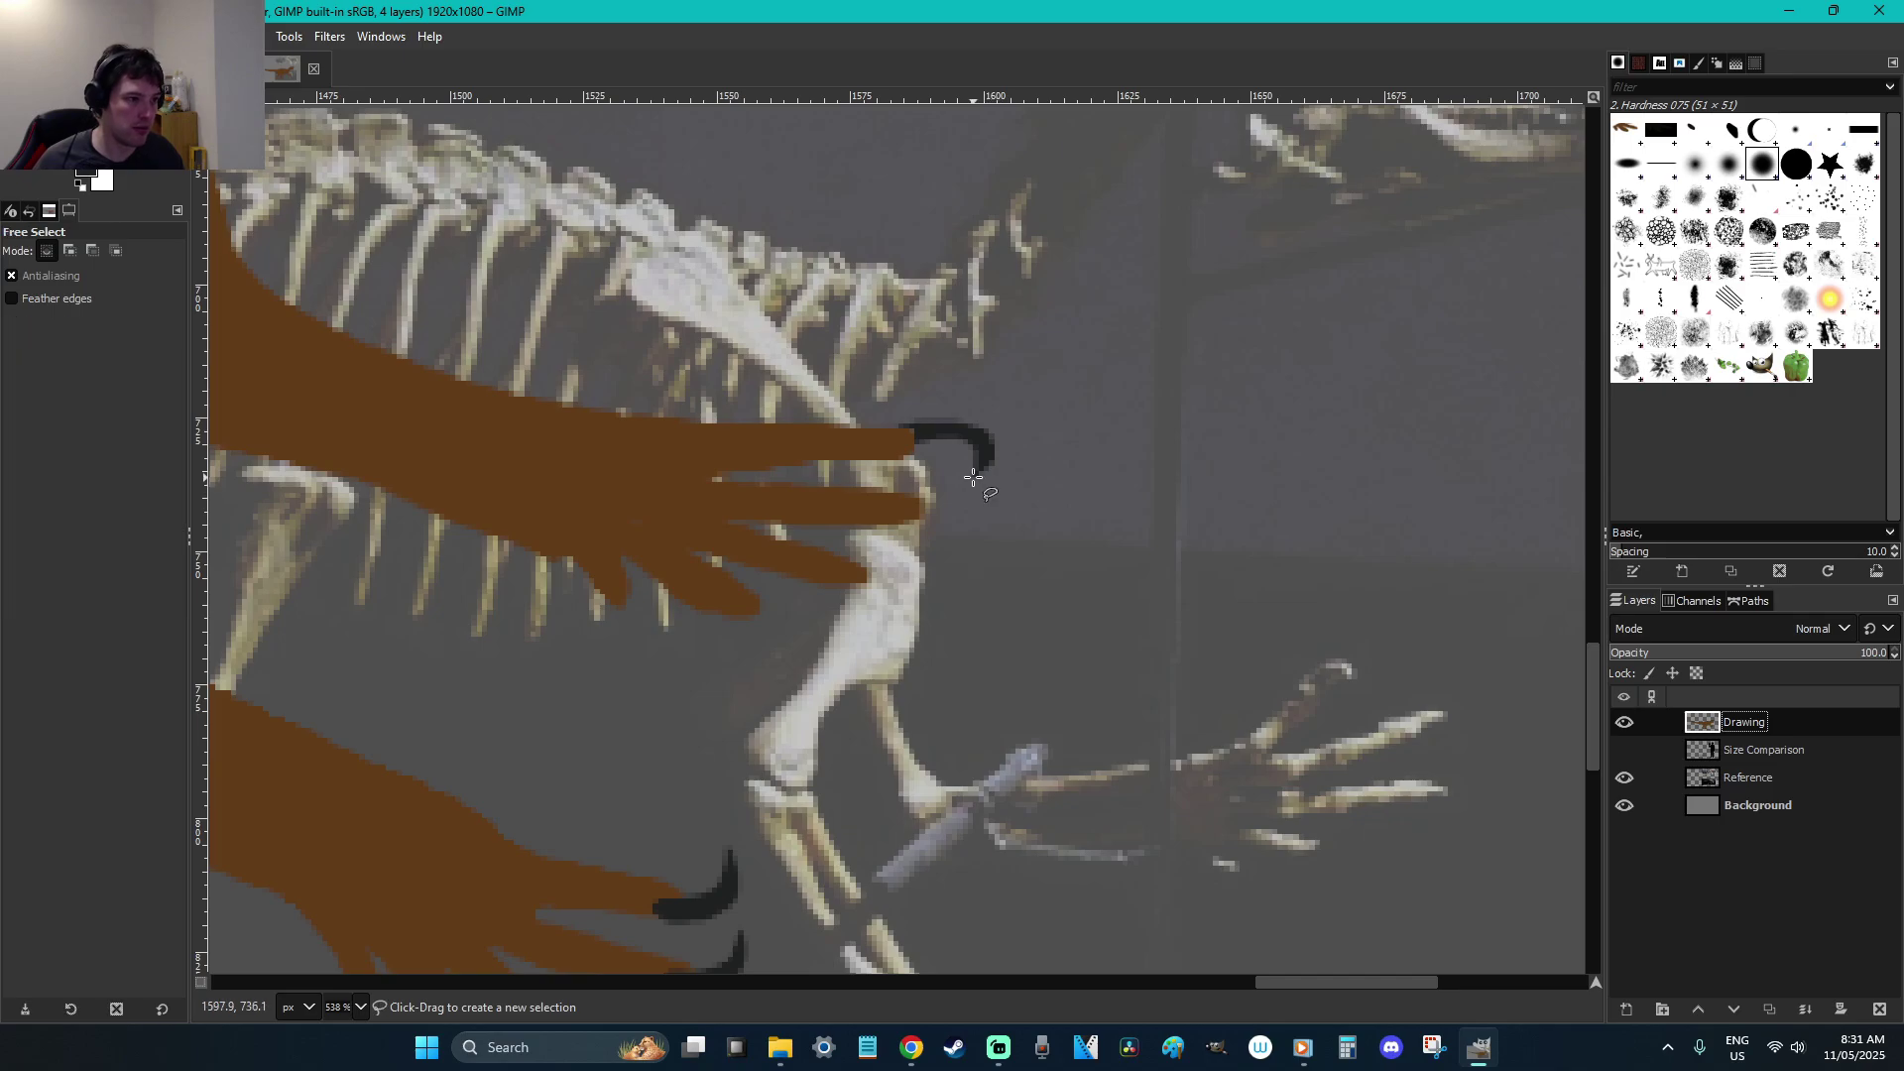
pyautogui.moveTo(971, 477)
pyautogui.mouseDown()
pyautogui.moveTo(894, 432)
pyautogui.moveTo(964, 423)
pyautogui.moveTo(987, 452)
pyautogui.moveTo(971, 475)
pyautogui.mouseUp()
pyautogui.hotkey('shift', 'b')
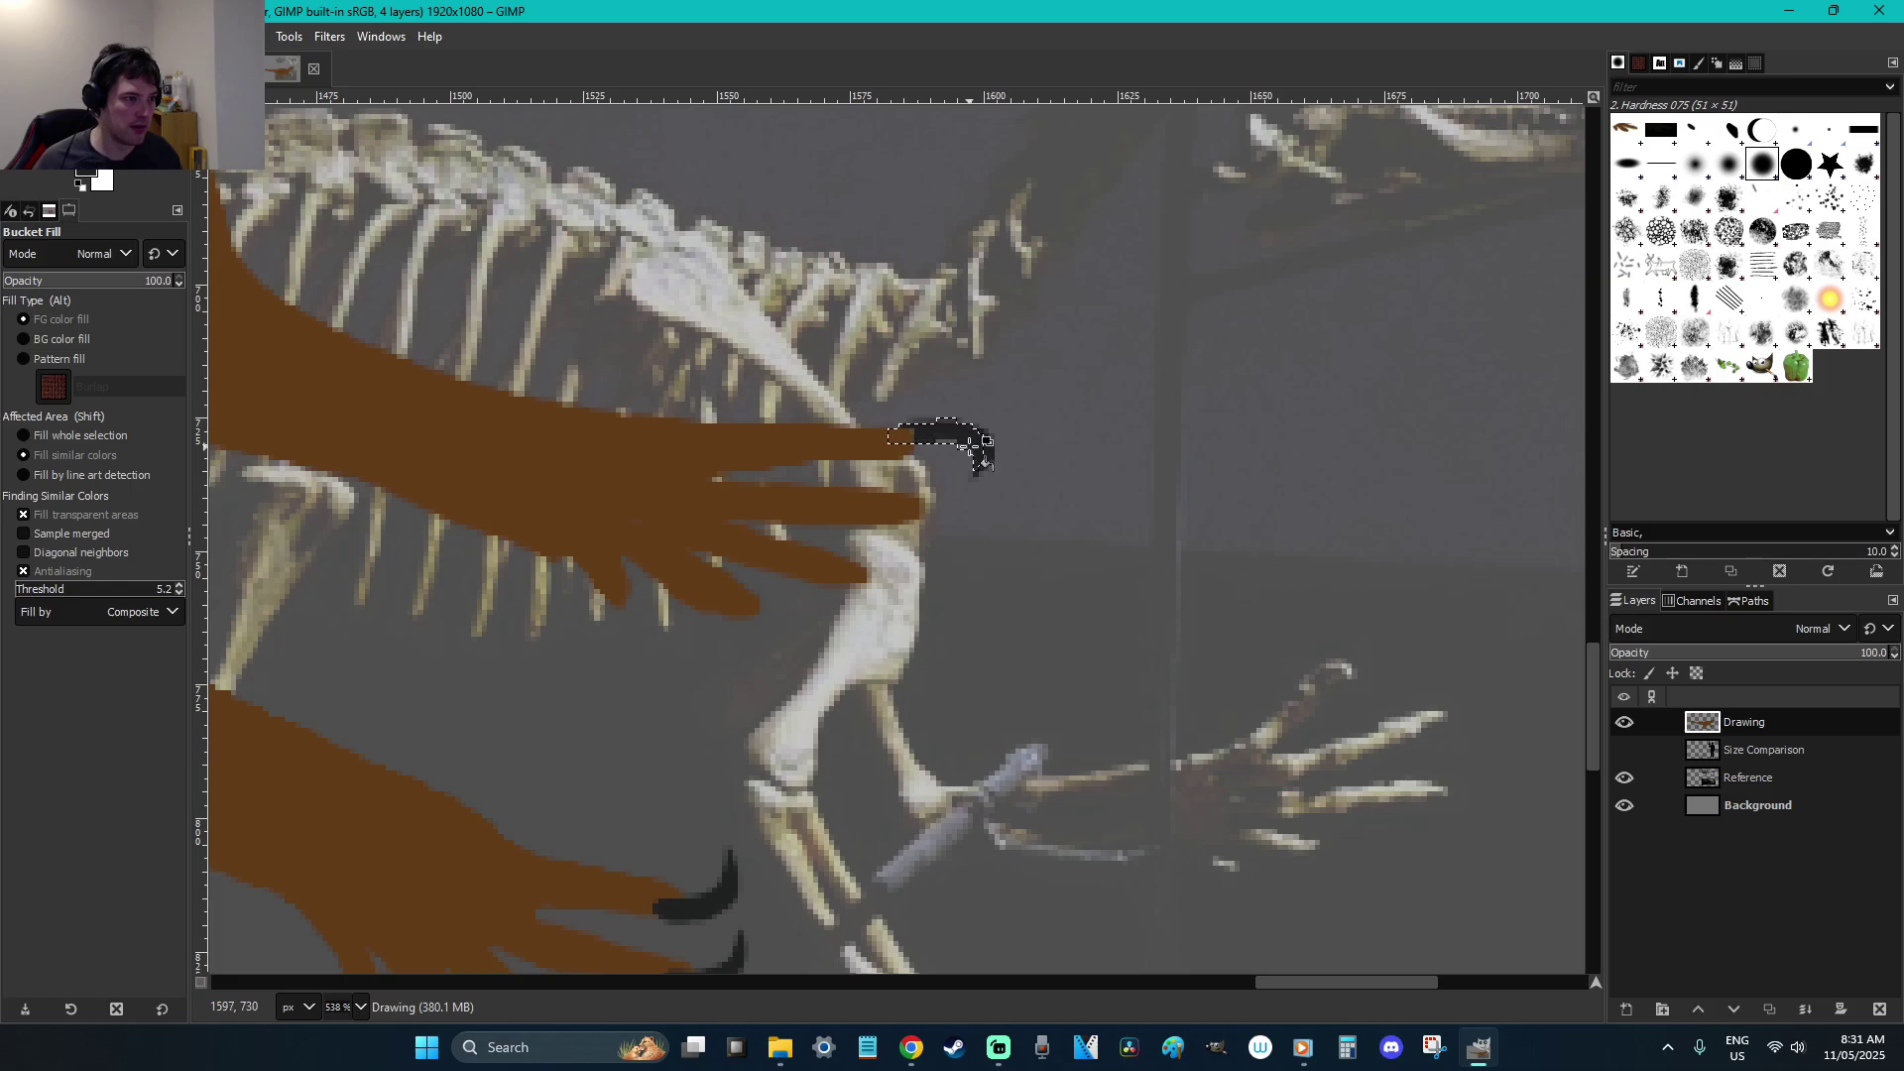
pyautogui.keyDown('shift'); pyautogui.click(979, 459); pyautogui.keyUp('shift')
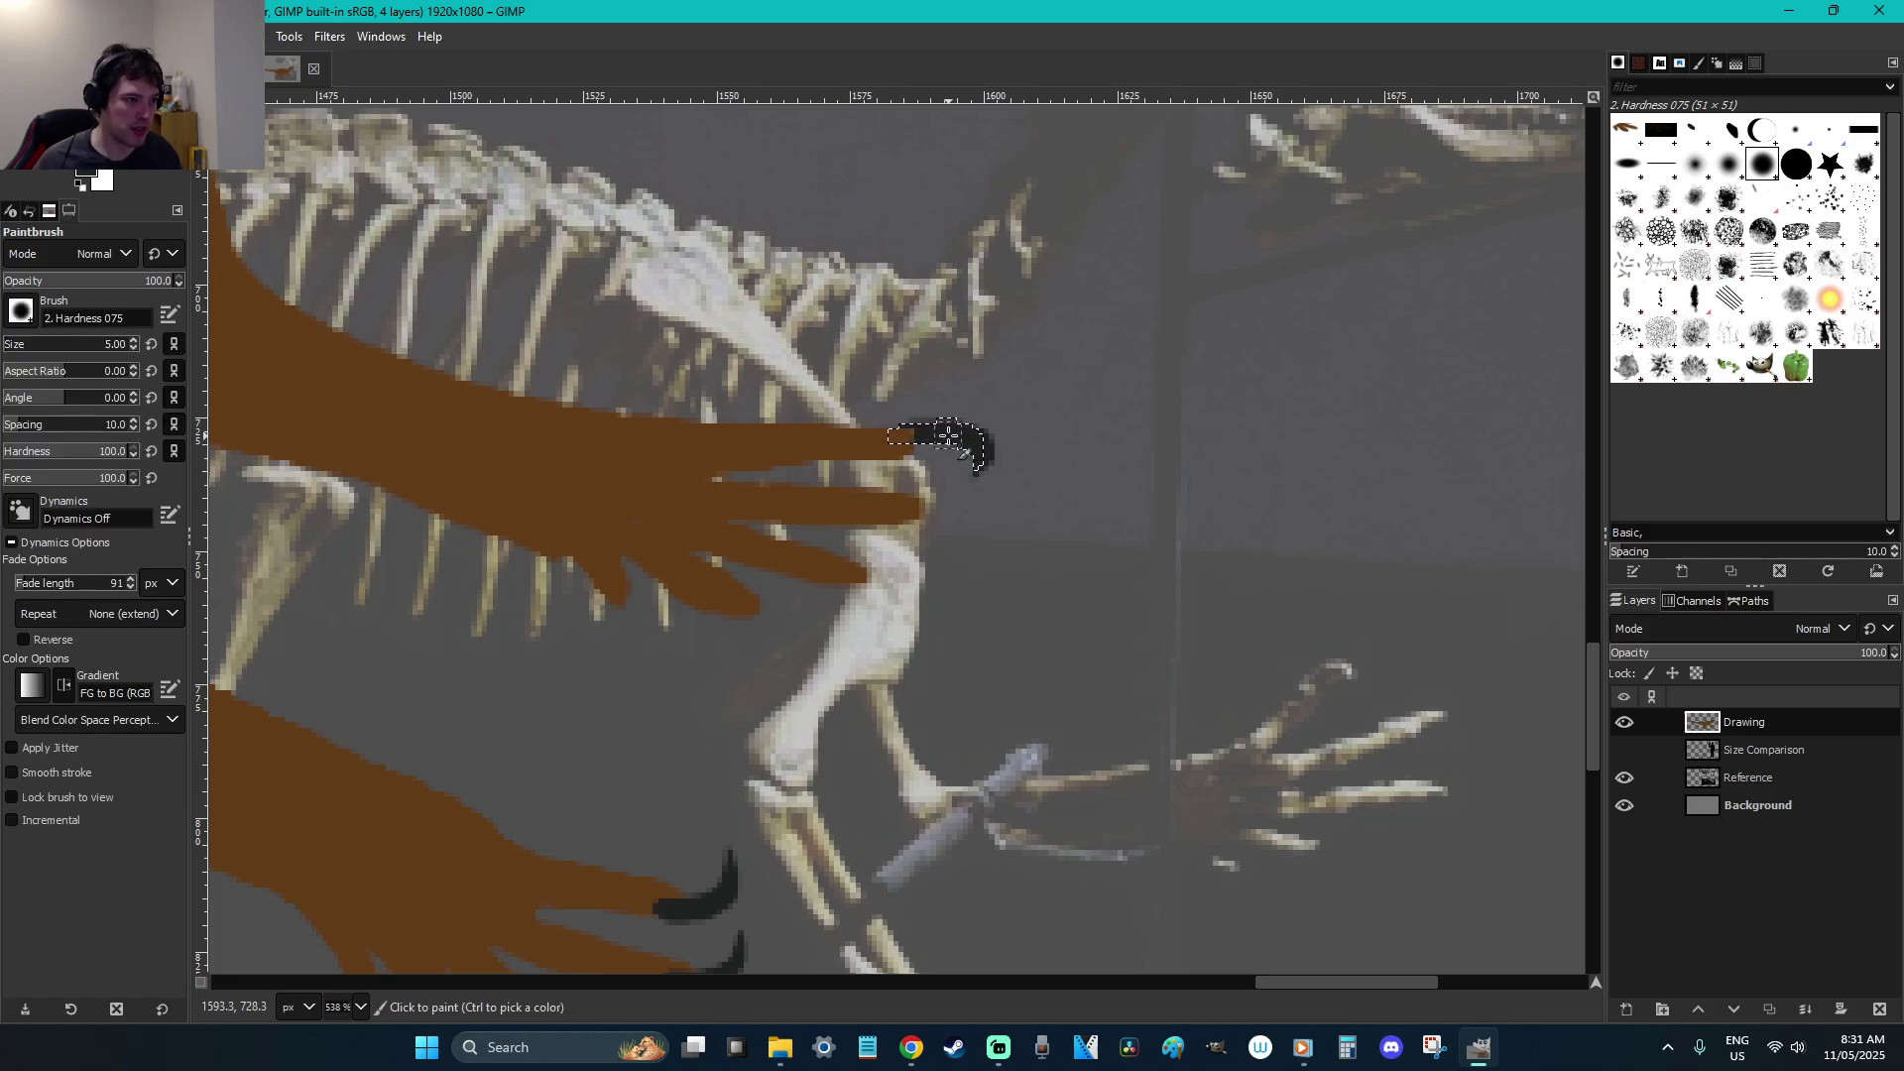
pyautogui.press('r')
pyautogui.click(988, 526)
# Free-select a short, downward-curving claw at the upper hand's second fingertip, fill it with the dark claw colour, and deselect
pyautogui.scroll(-3, 961, 517)
pyautogui.press('f')
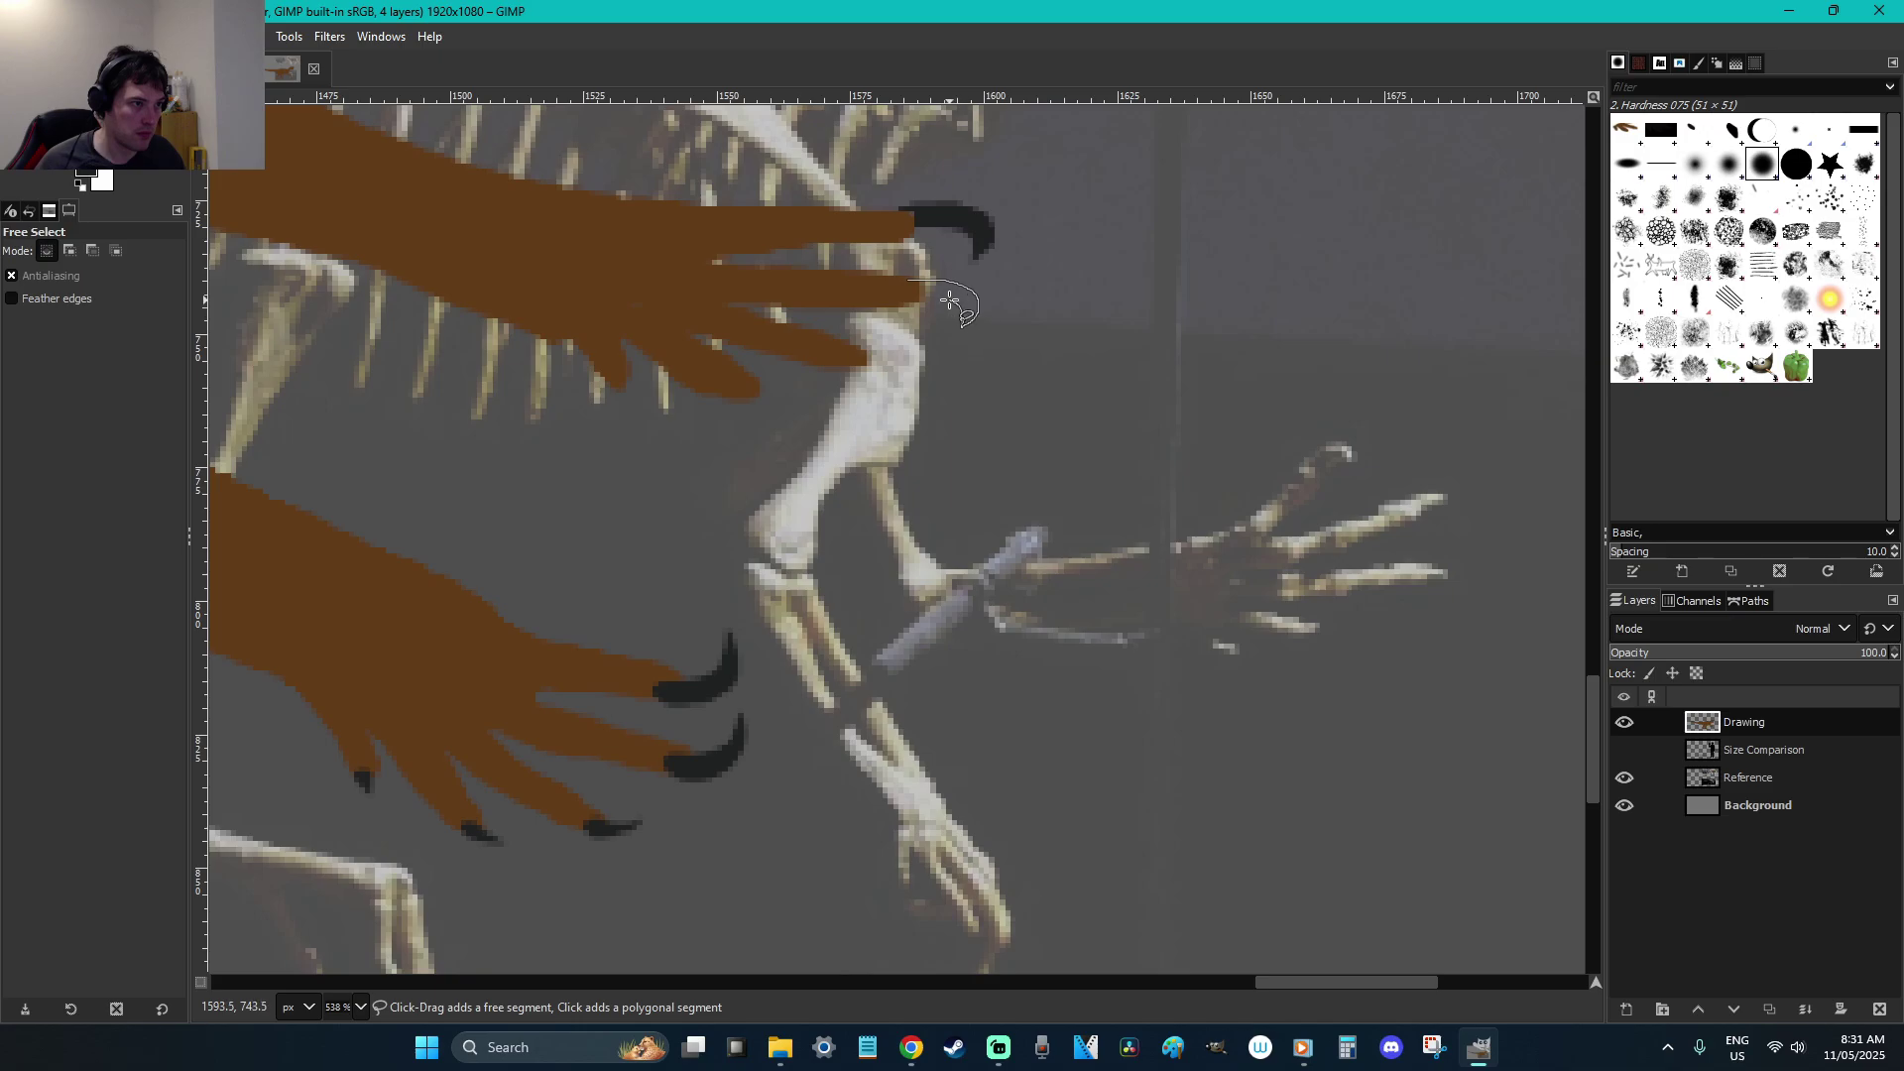
pyautogui.click(909, 284)
pyautogui.press('Return')
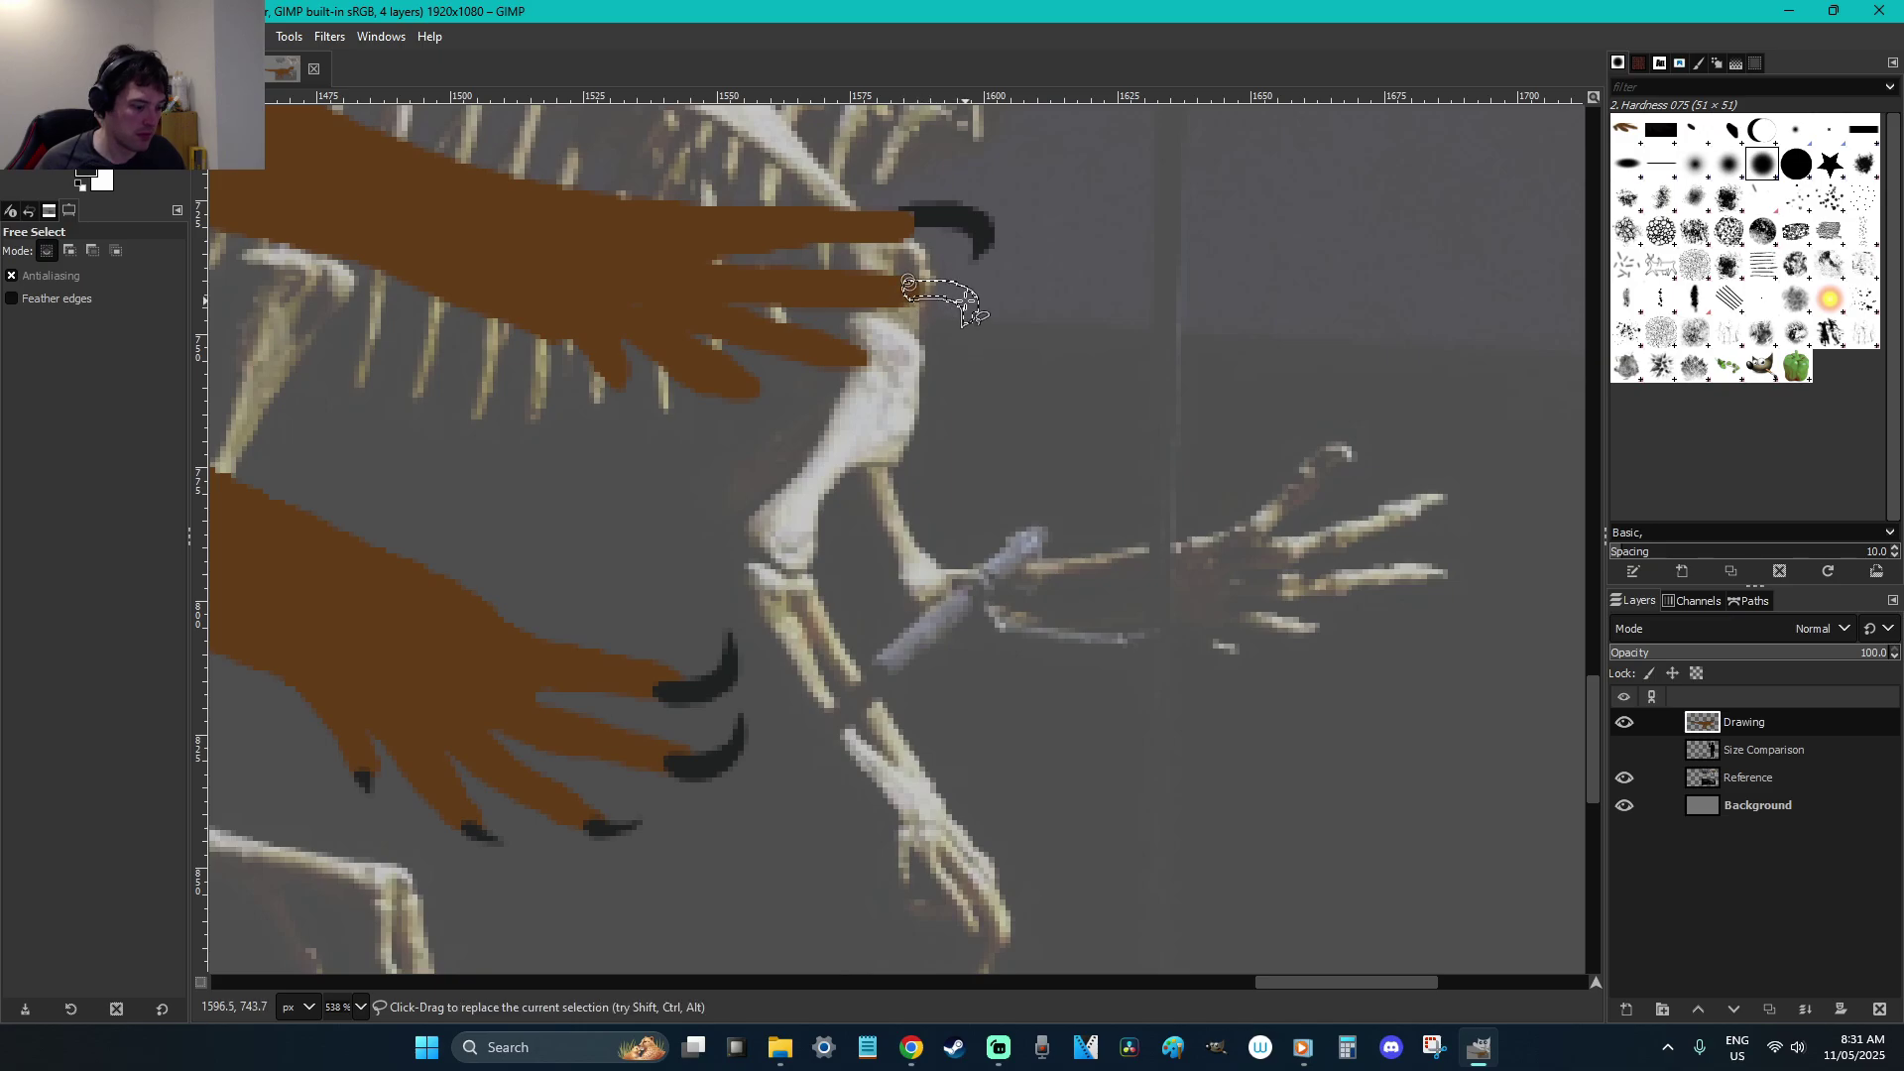
pyautogui.hotkey('shift', 'b')
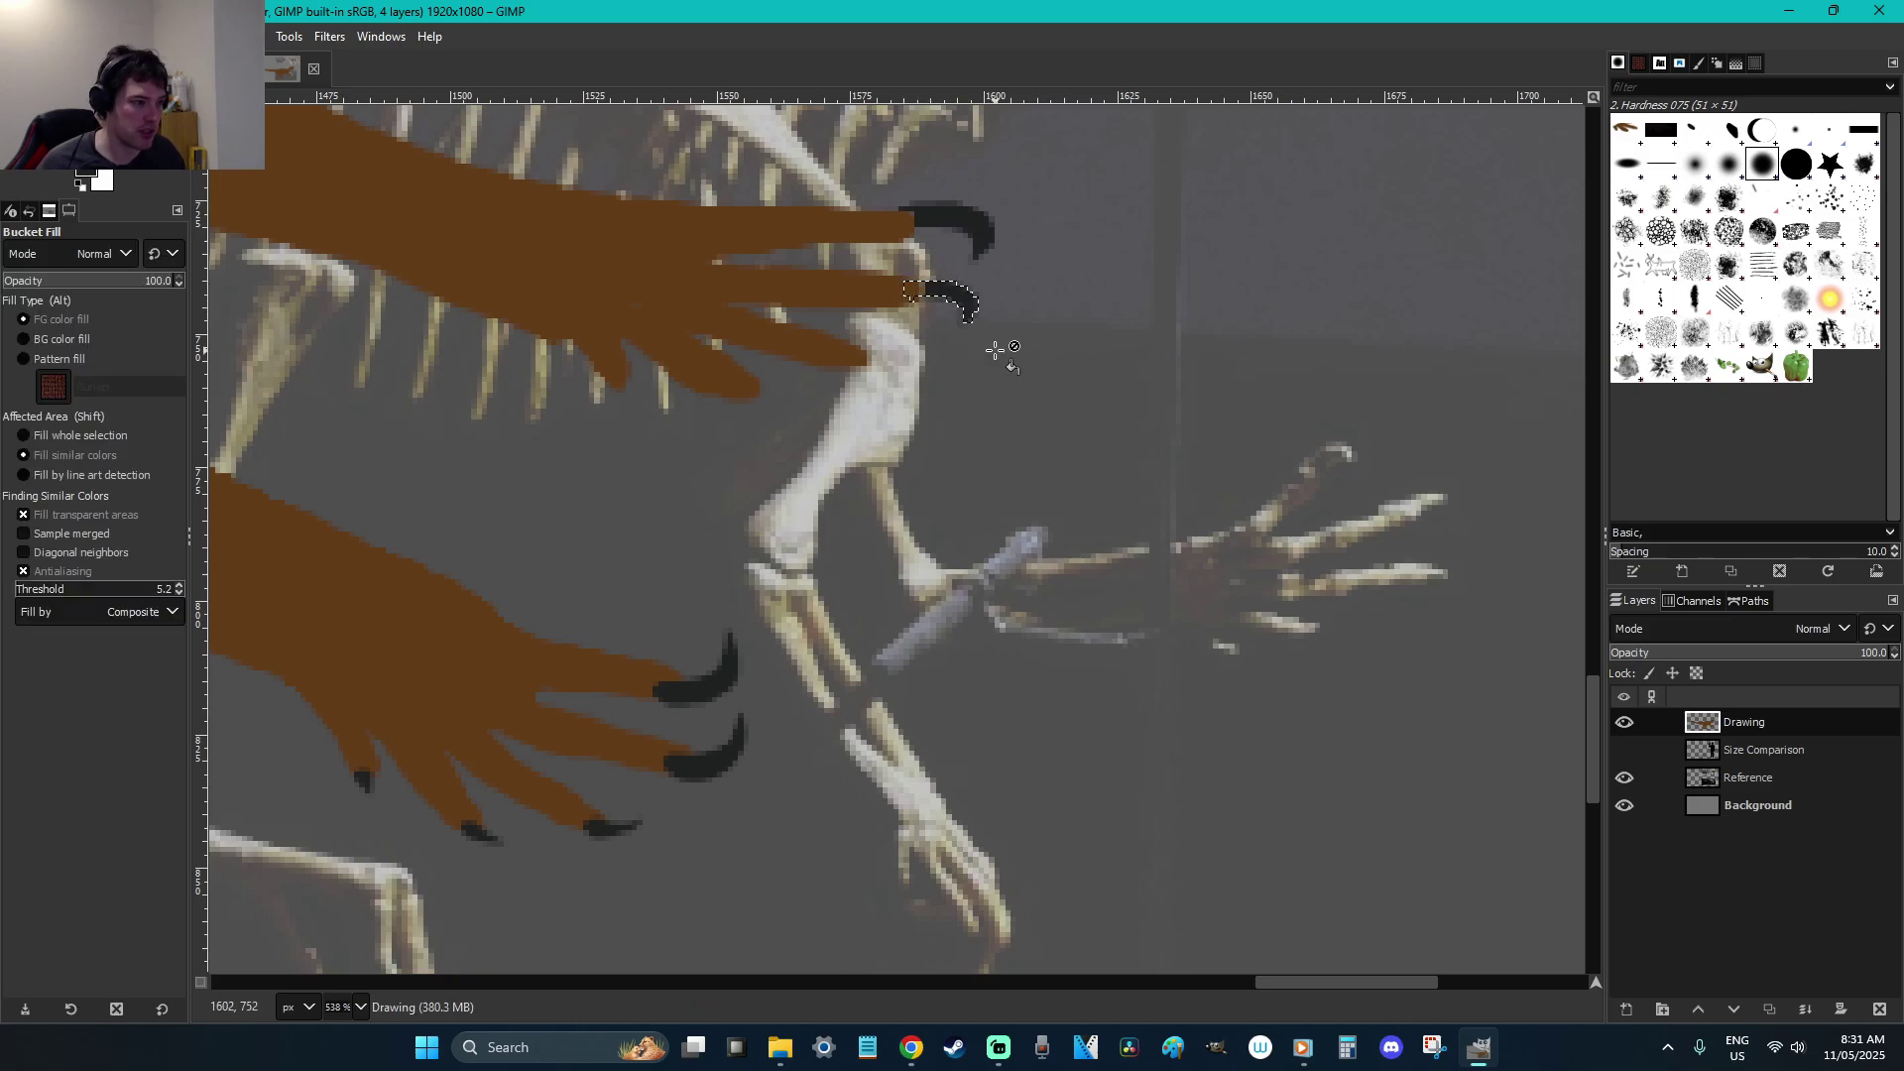
pyautogui.keyDown('shift'); pyautogui.click(994, 351); pyautogui.keyUp('shift')
pyautogui.press('r')
pyautogui.click(995, 353)
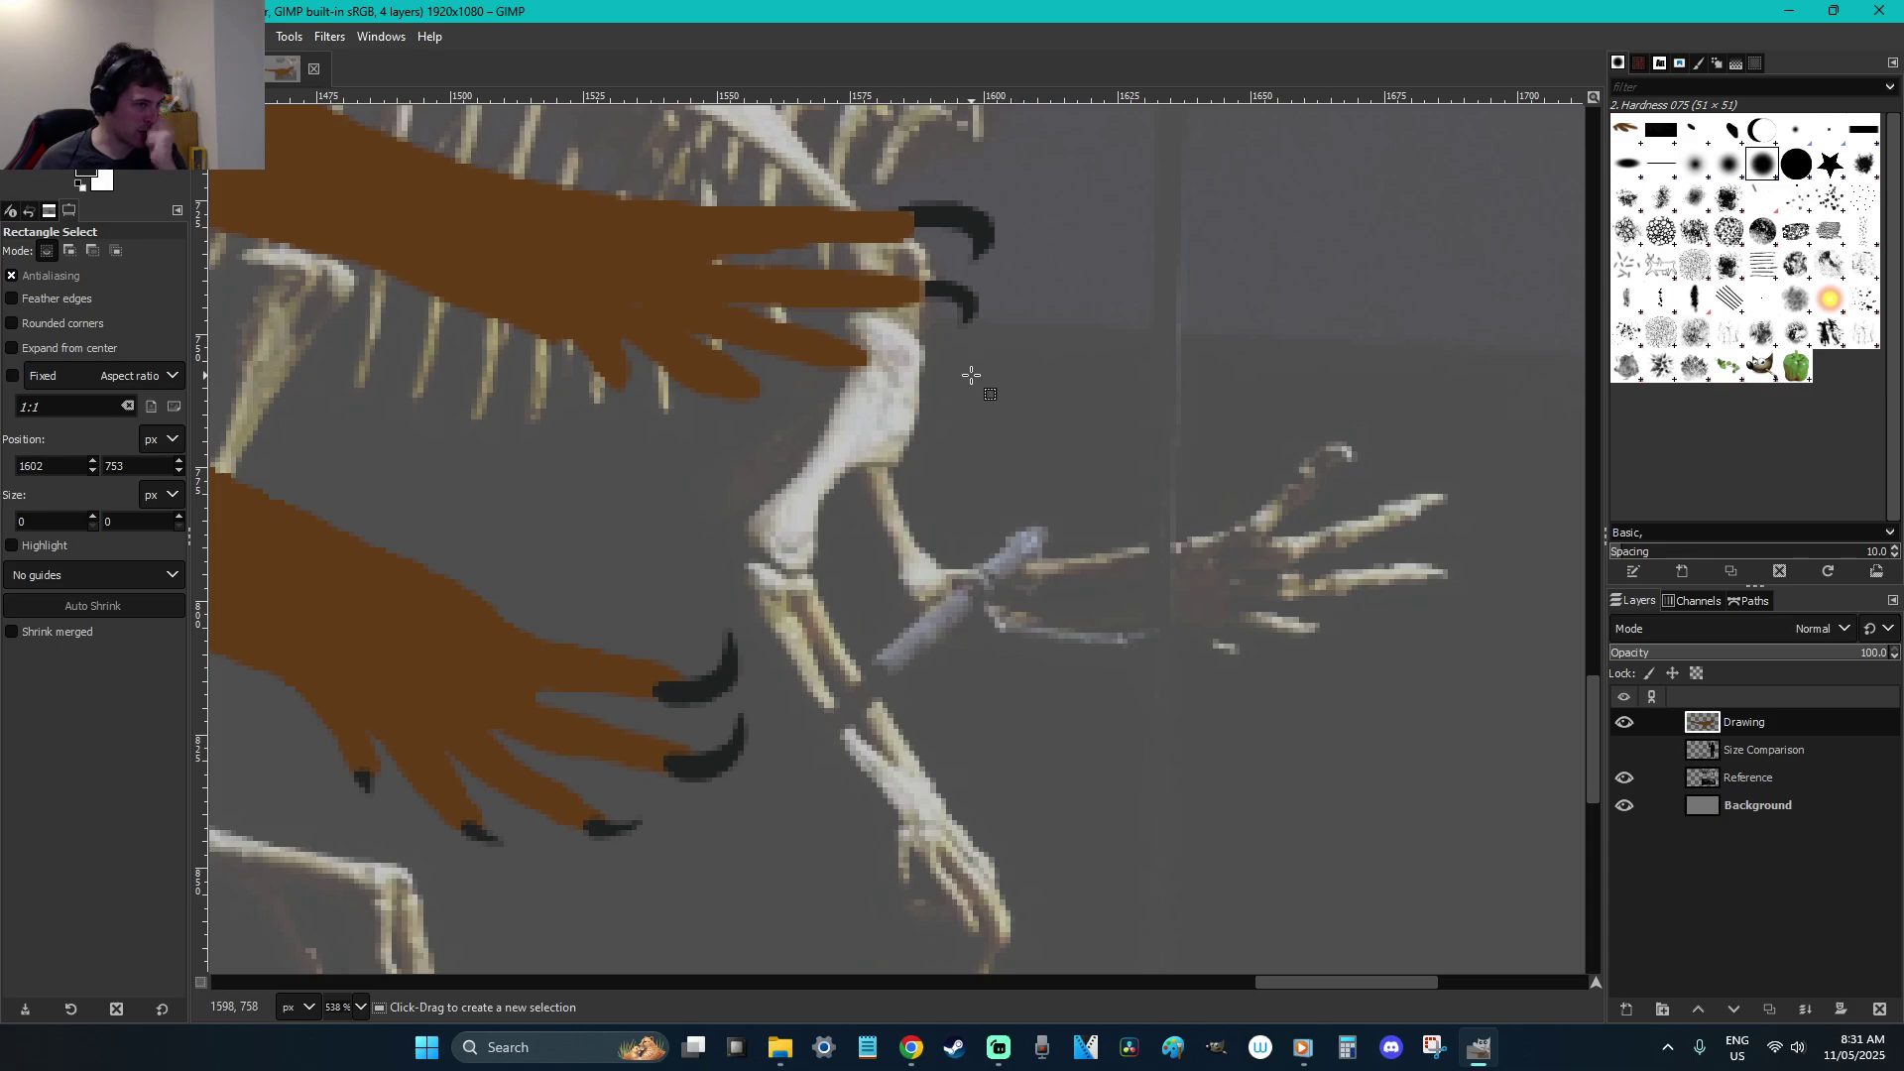
# Outline a small curved claw at the upper hand's third fingertip, colour it with the dark claw colour, and clear the selection
pyautogui.scroll(3, 980, 377)
pyautogui.scroll(-3, 1029, 406)
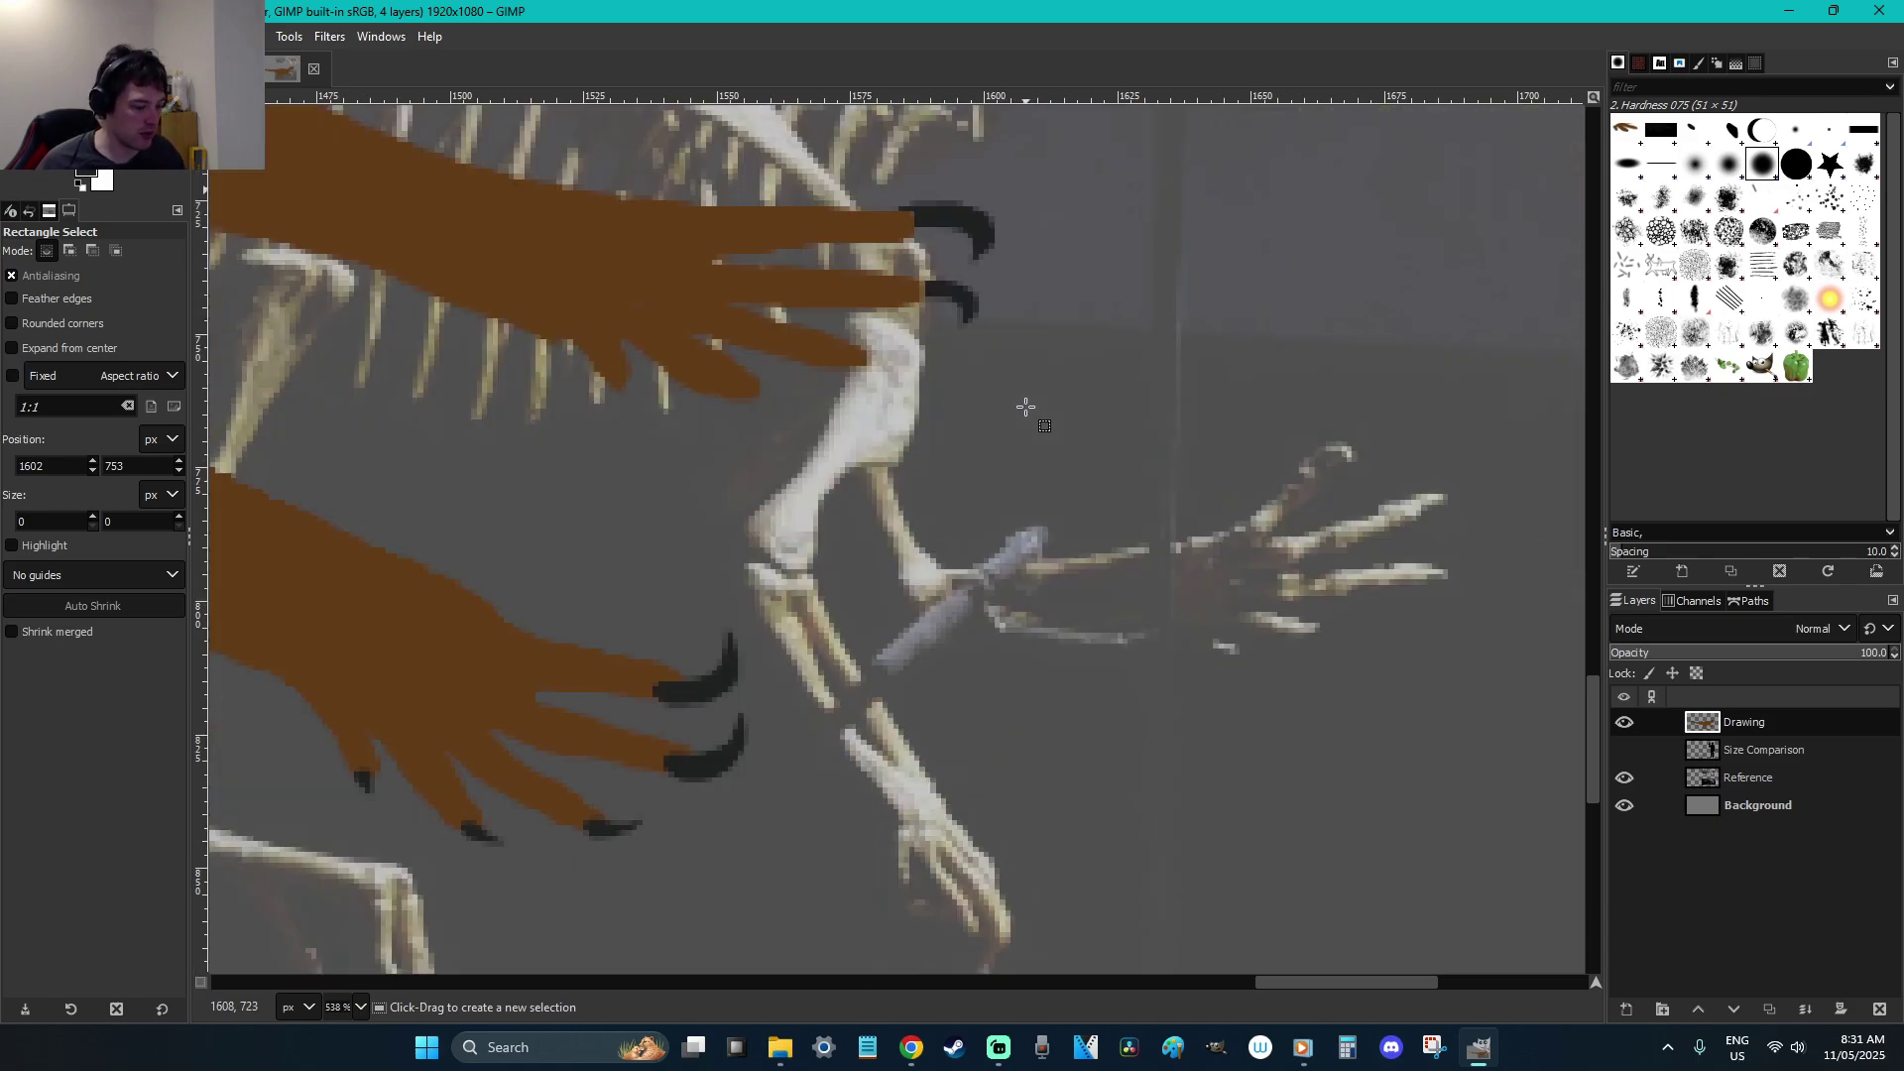
pyautogui.press('f')
pyautogui.moveTo(862, 352); pyautogui.dragTo(894, 369)
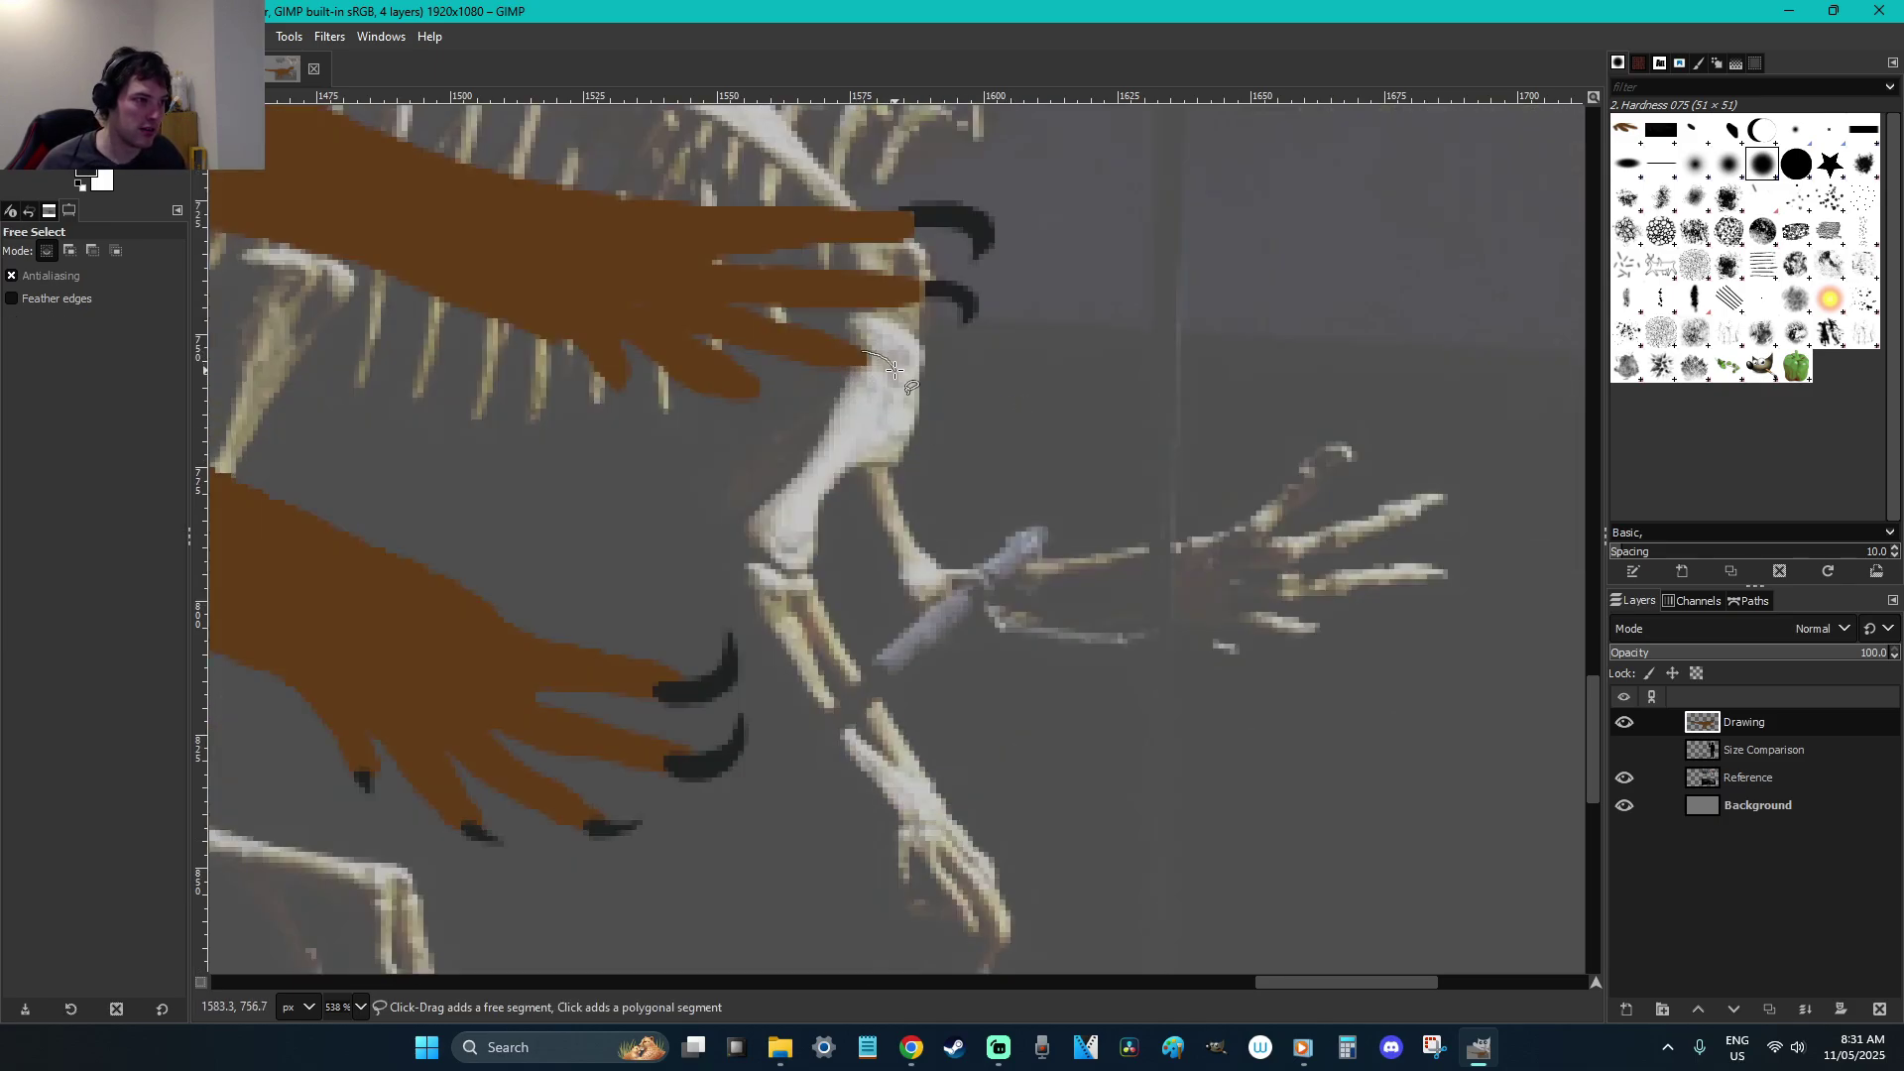
pyautogui.click(861, 354)
pyautogui.hotkey('shift', 'b')
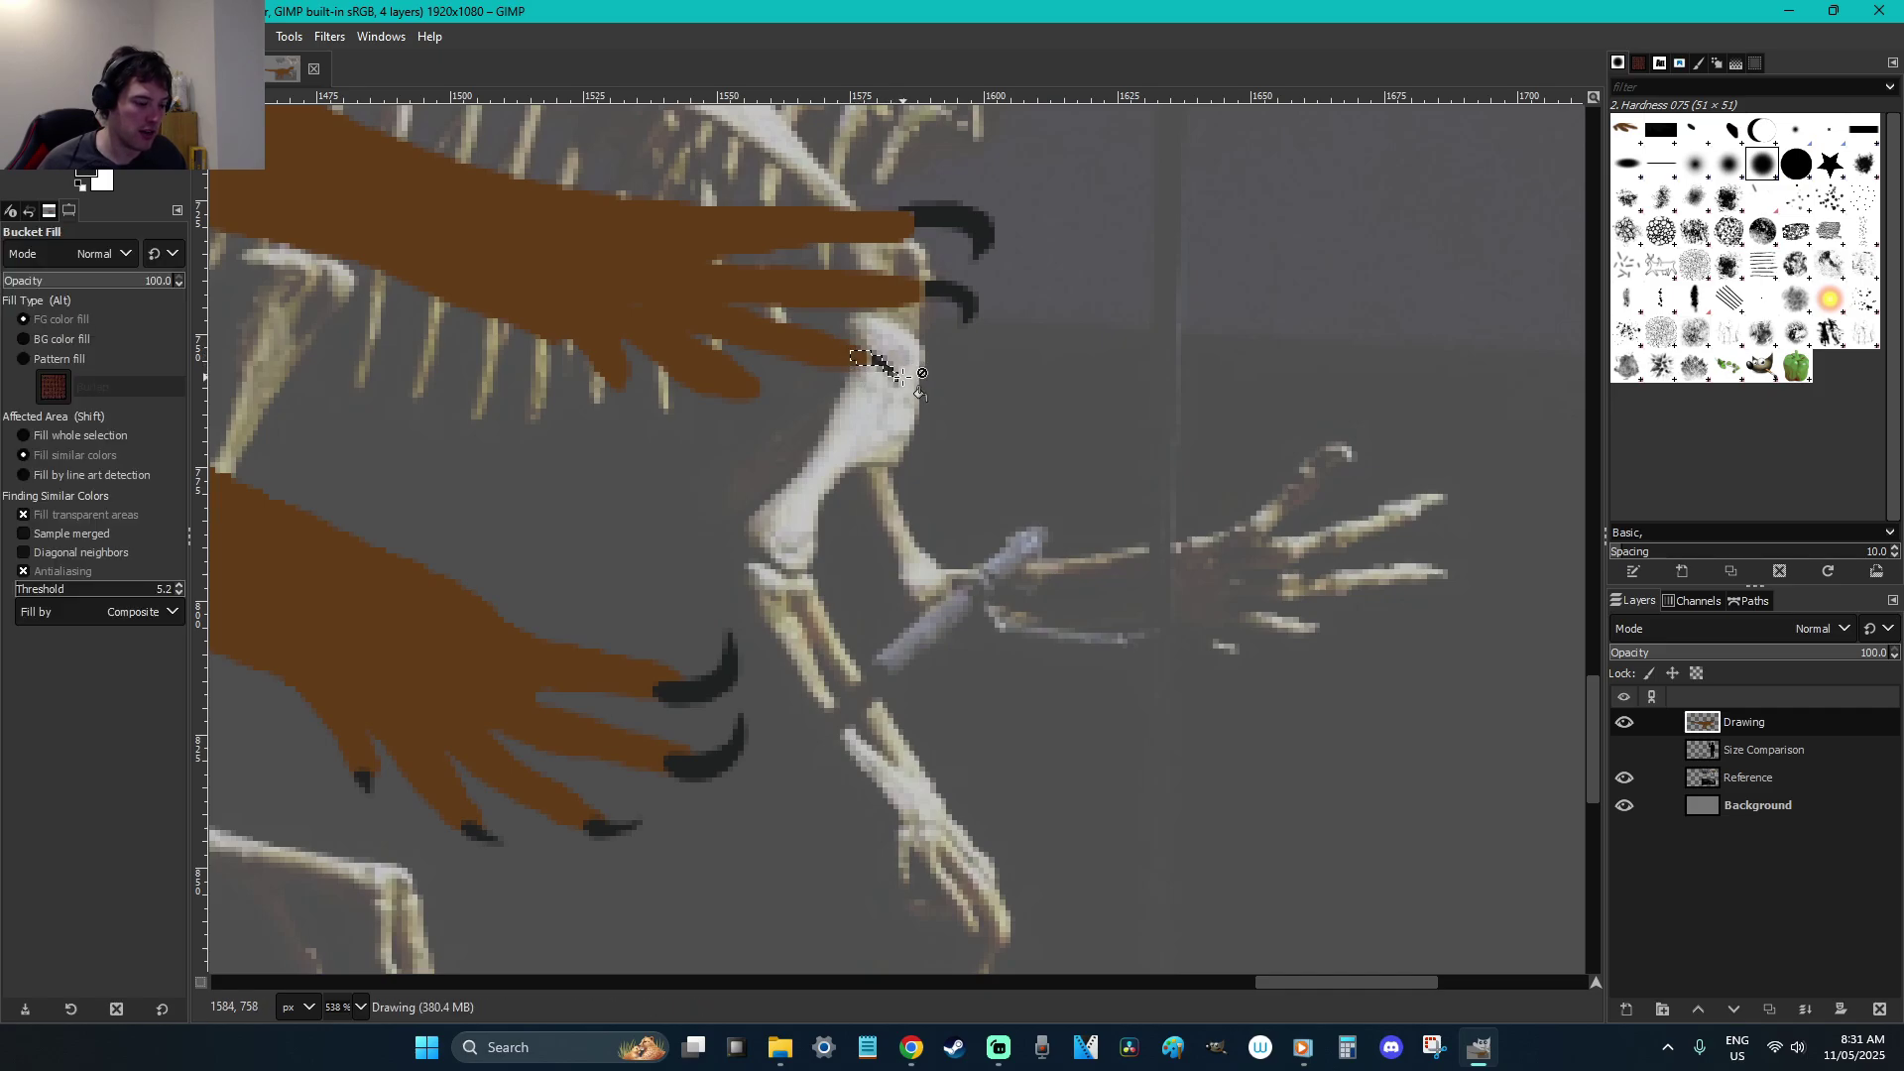
pyautogui.press('p')
pyautogui.moveTo(887, 372); pyautogui.dragTo(892, 382)
pyautogui.hotkey('ctrl', 'shift', 'a')
# Free-select a tiny claw at the upper hand's fourth fingertip and paint it with the dark claw colour
pyautogui.press('f')
pyautogui.click(758, 380)
pyautogui.moveTo(764, 392)
pyautogui.mouseDown()
pyautogui.moveTo(805, 426)
pyautogui.moveTo(773, 392)
pyautogui.mouseUp()
pyautogui.press('Return')
pyautogui.press('p')
# Free-select a tiny claw at the upper hand's fifth fingertip, paint it dark, and clear the selection
pyautogui.press('f')
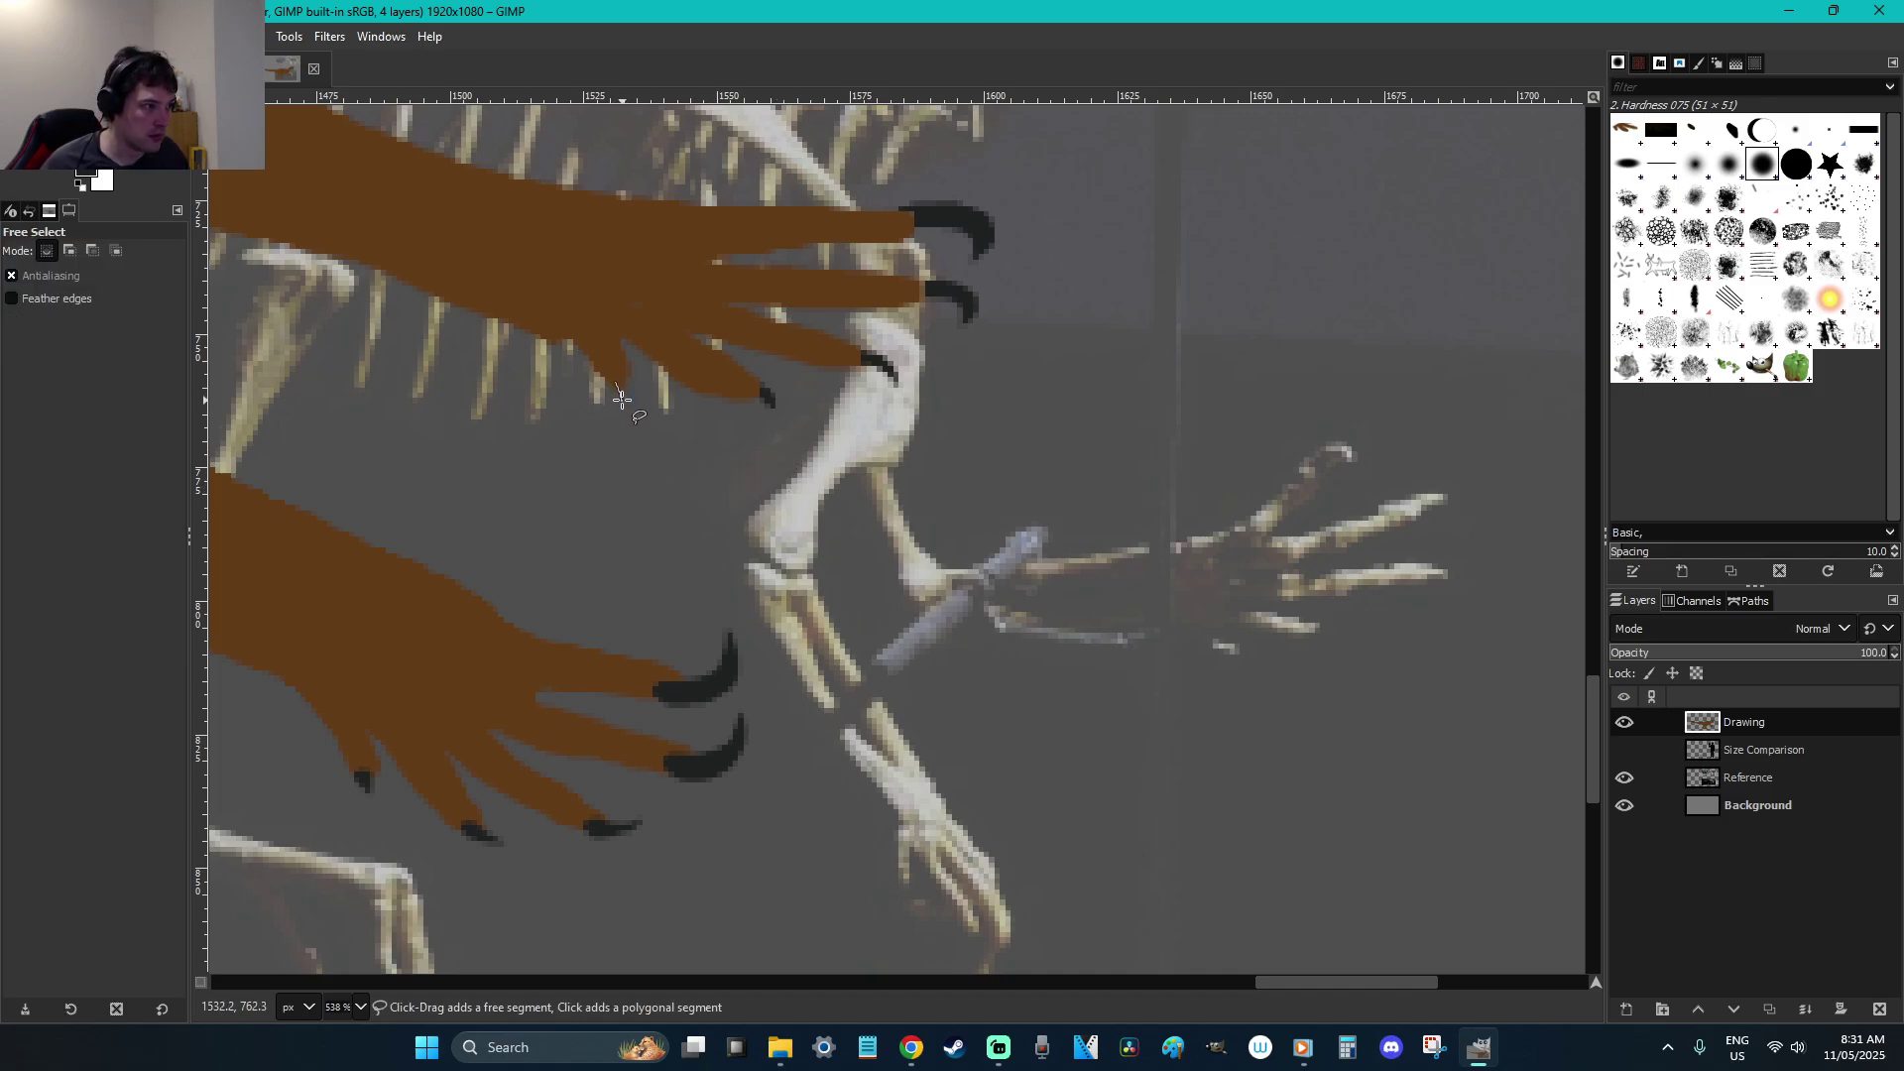
pyautogui.press('p')
pyautogui.press('f')
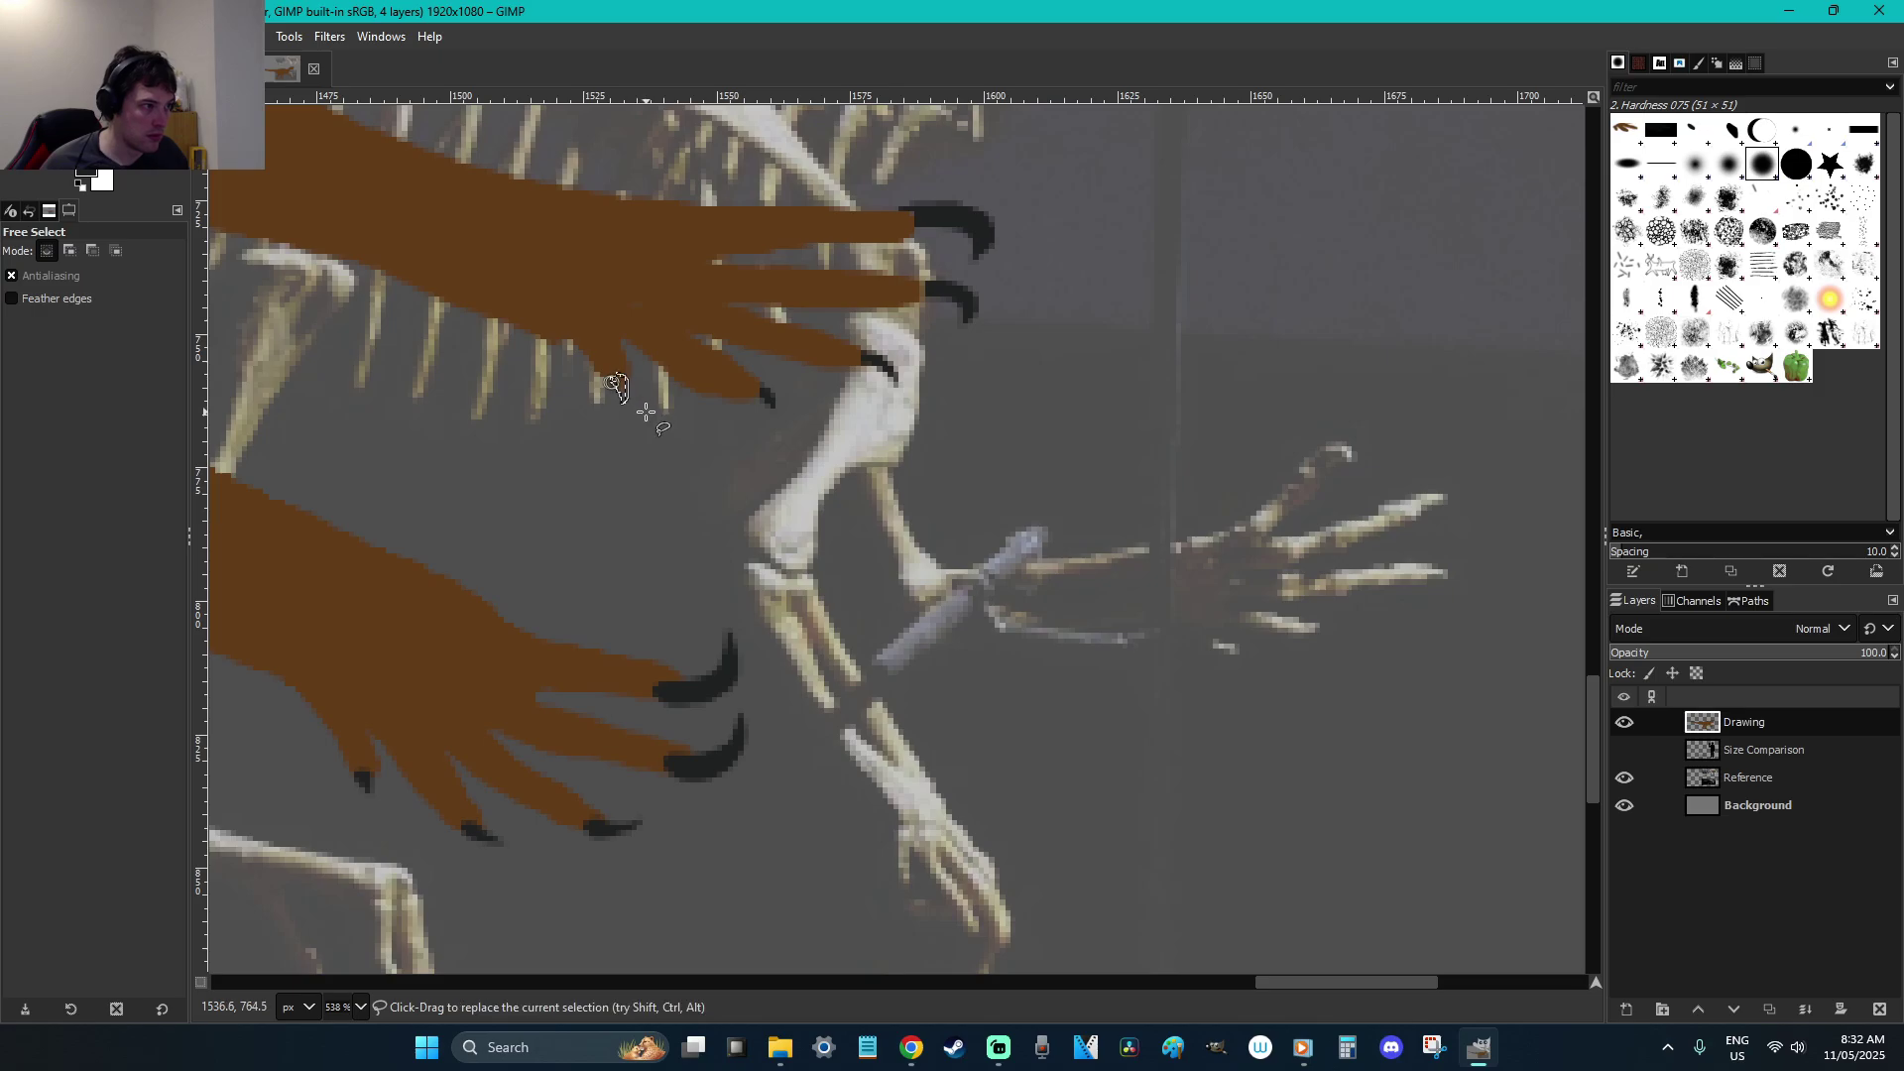
pyautogui.press('p')
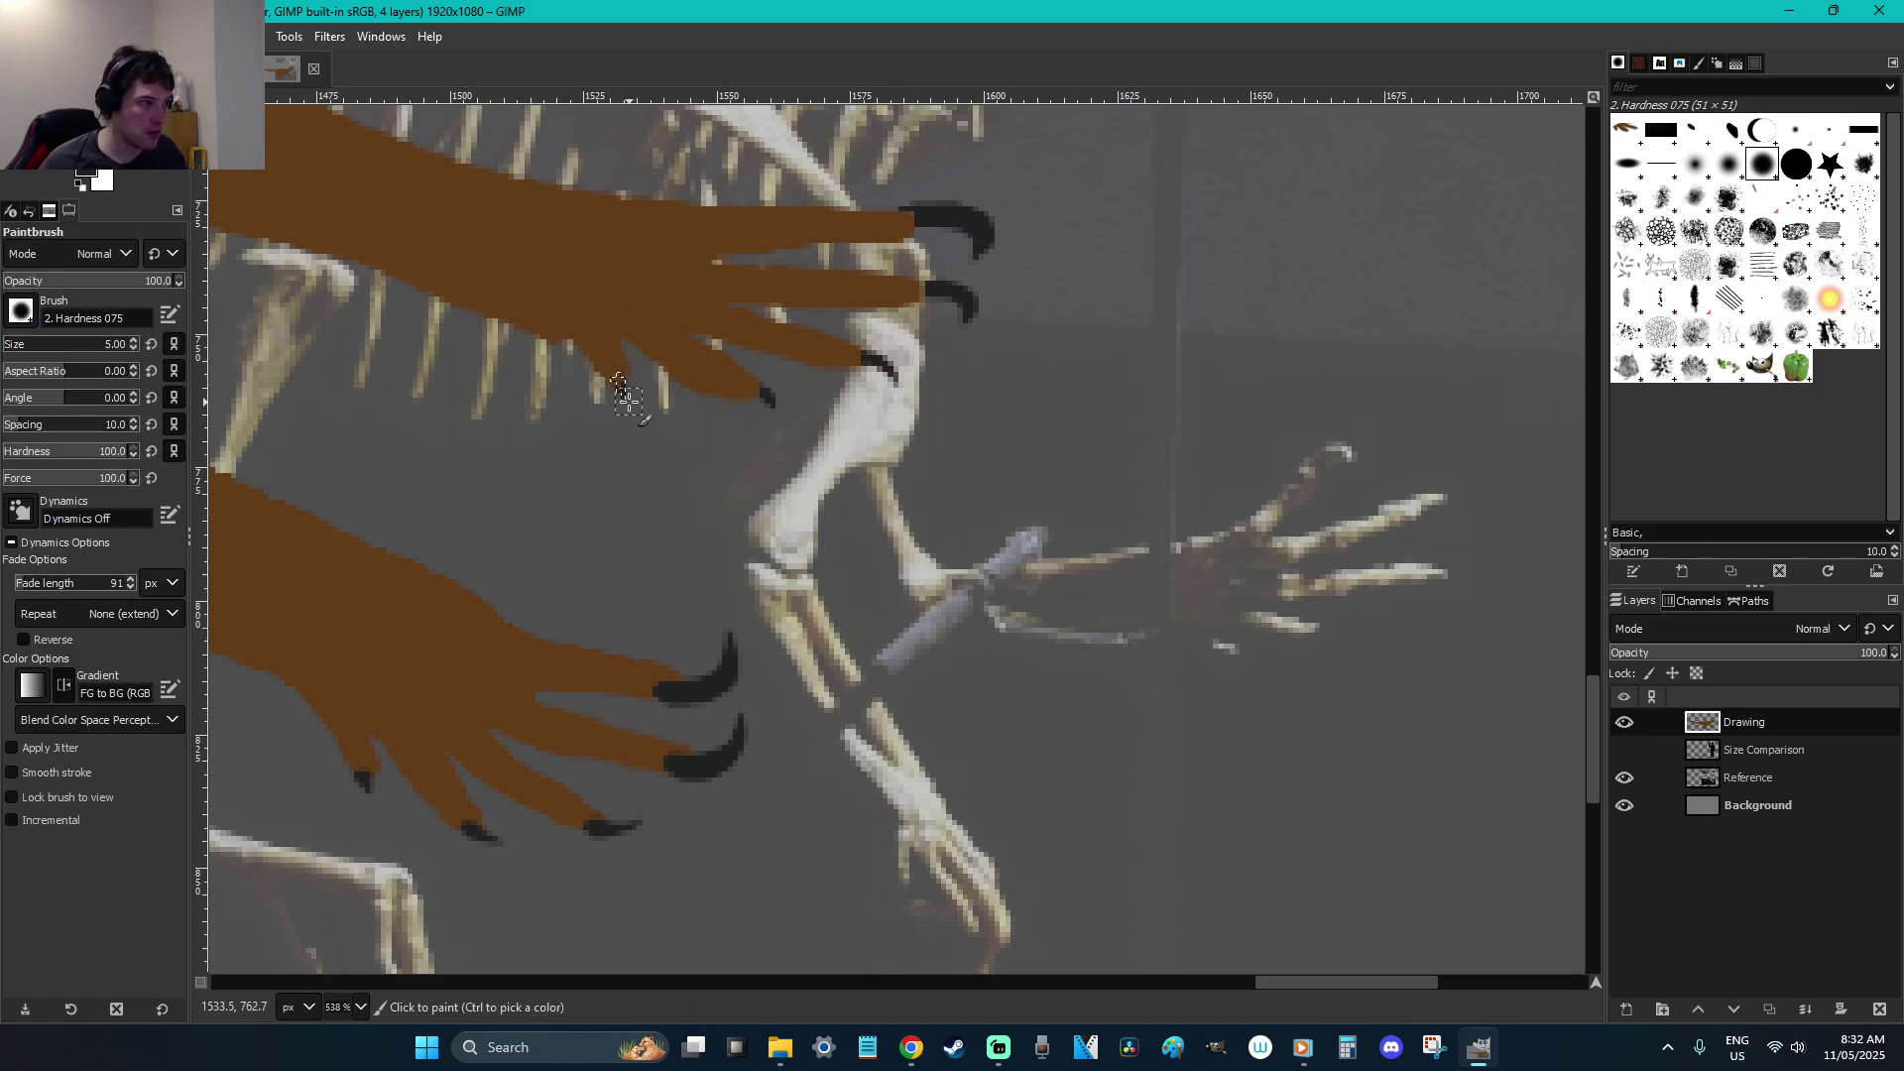
pyautogui.press('r')
# Restore the Reference layer's opacity to 100
pyautogui.scroll(-2, 904, 480)
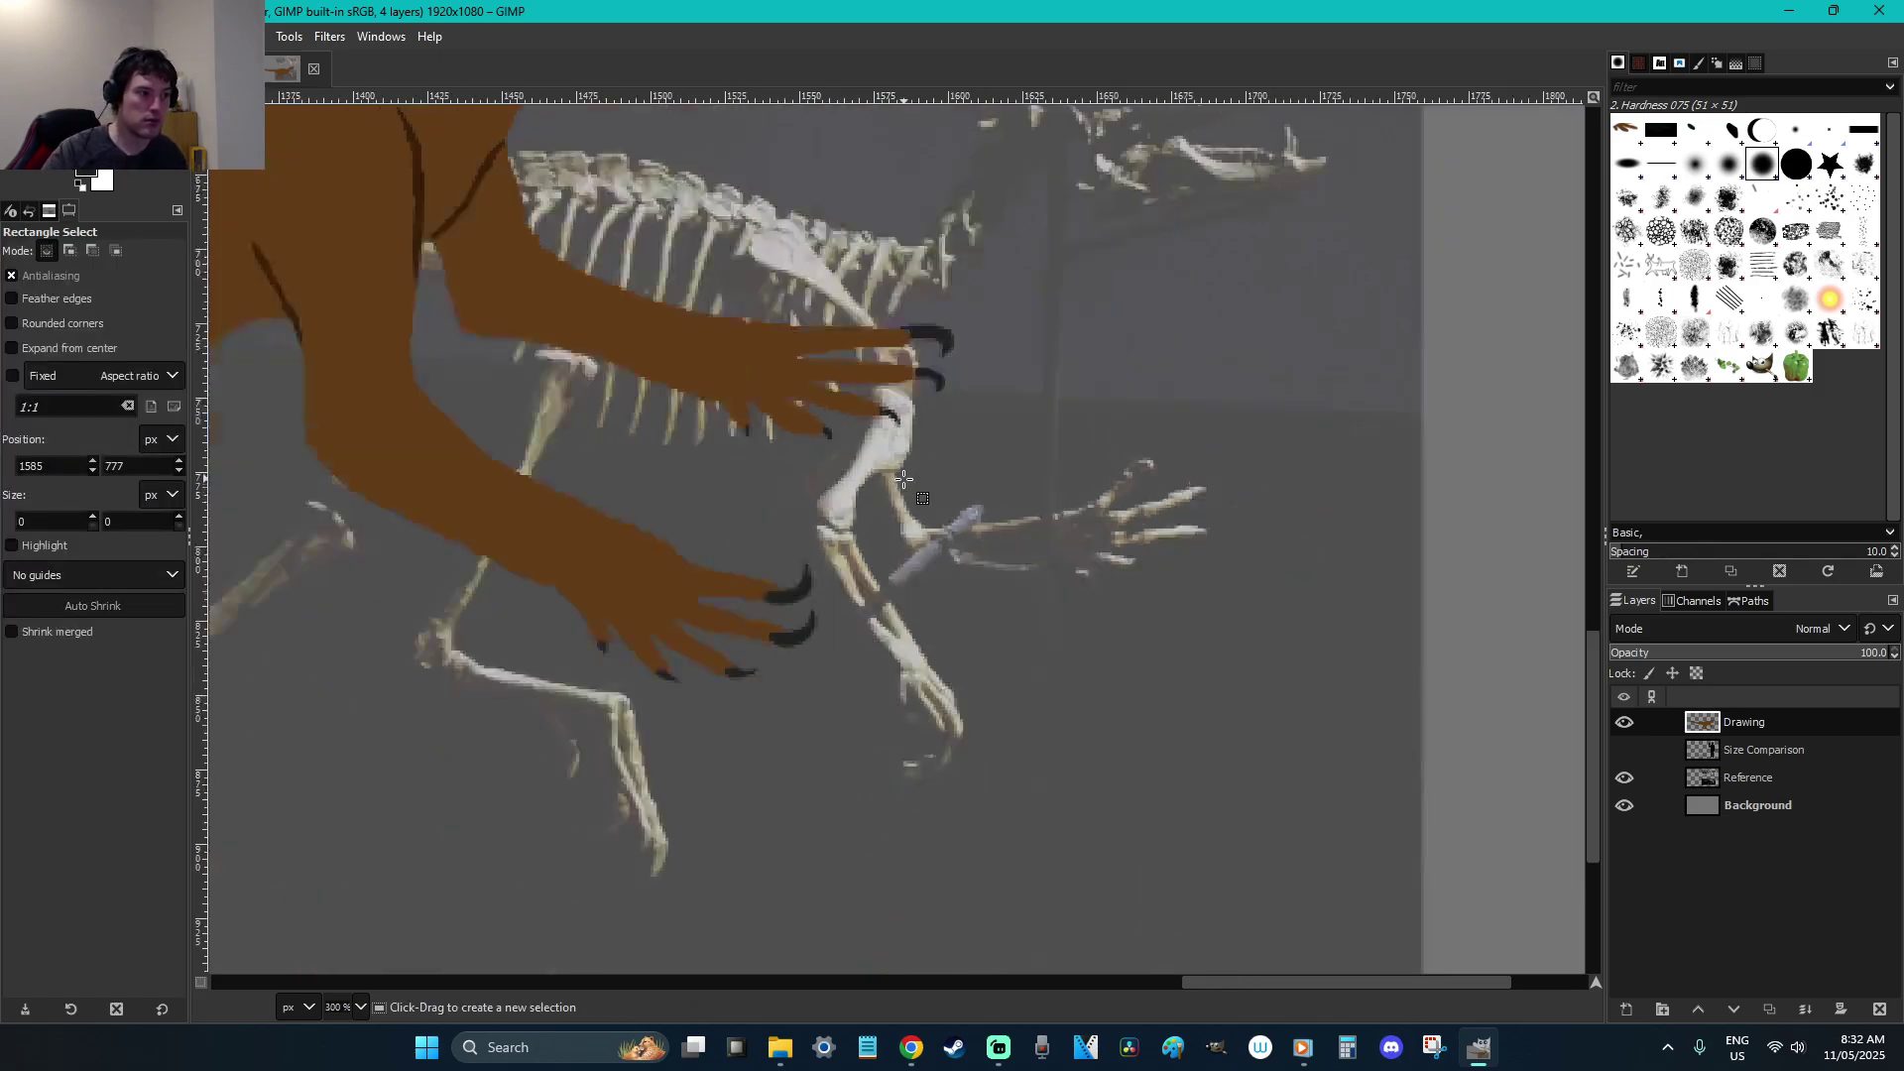
pyautogui.scroll(-3, 905, 480)
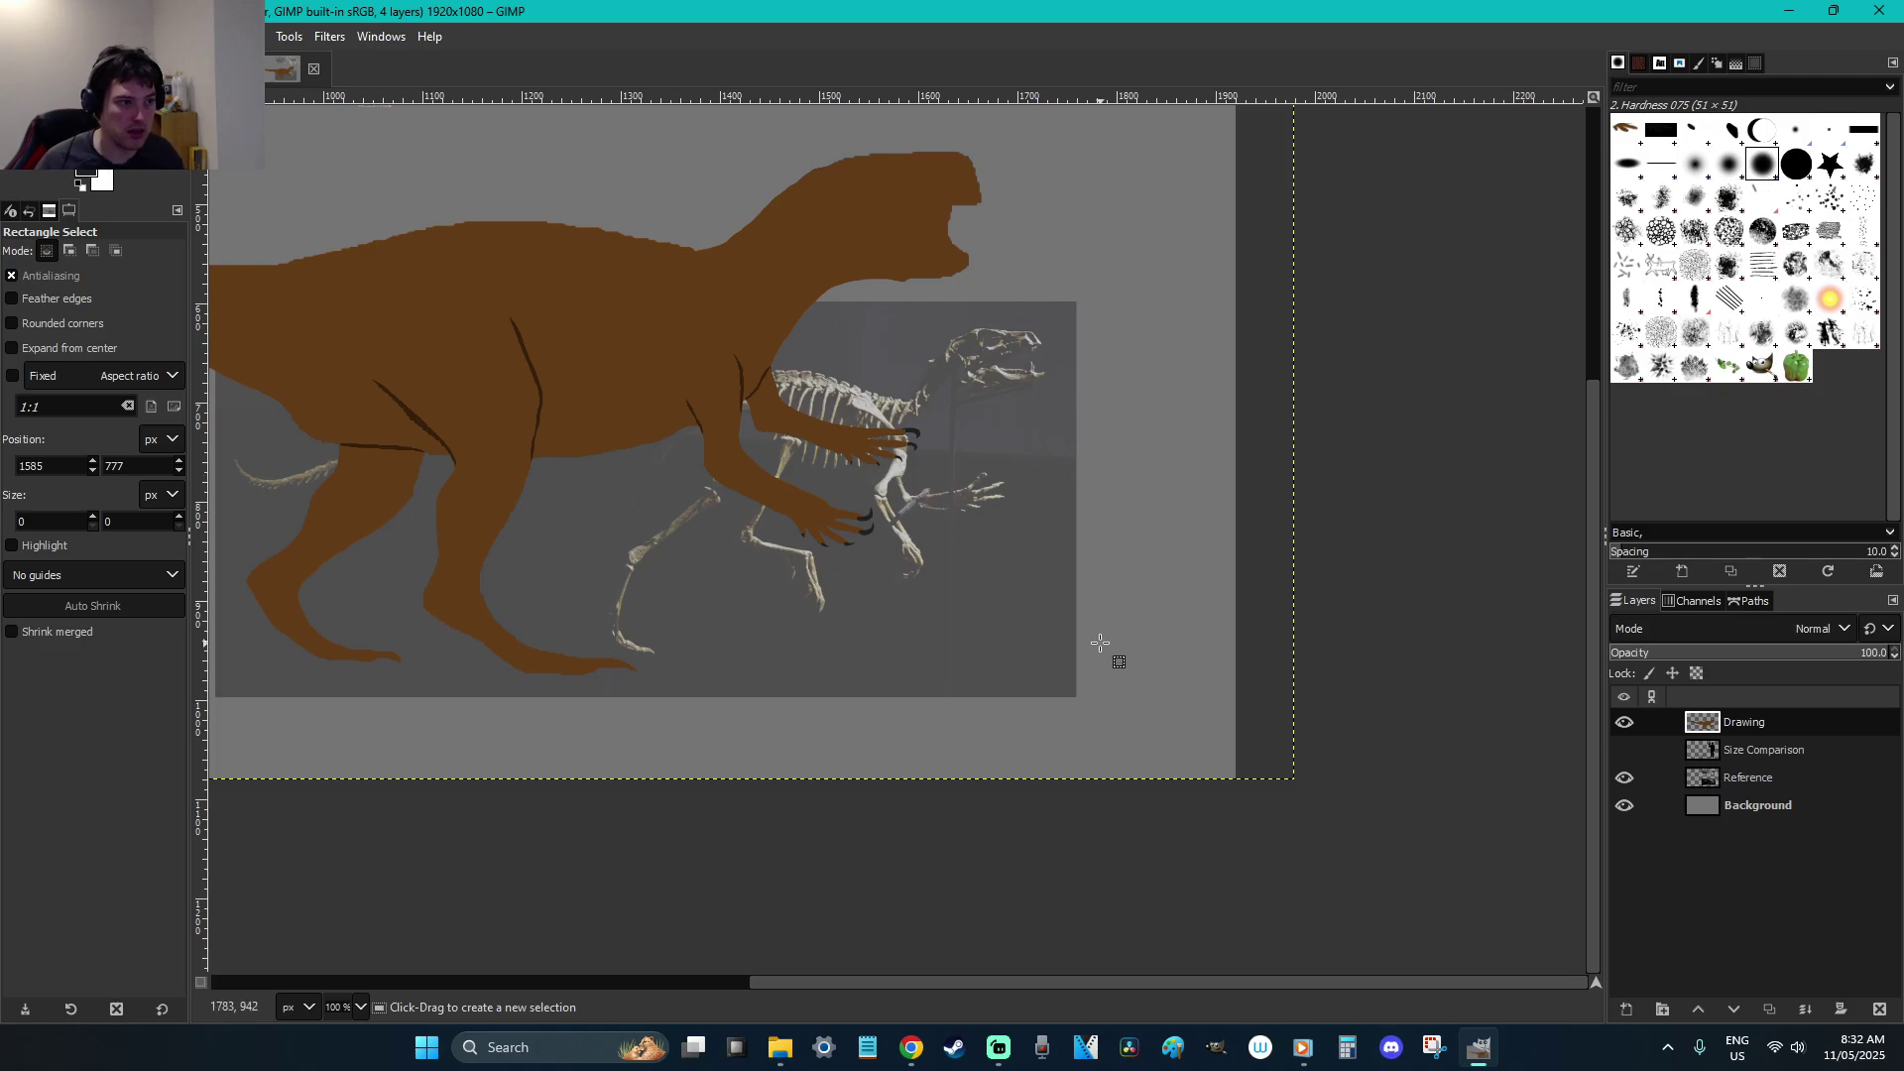
pyautogui.scroll(-1, 1044, 593)
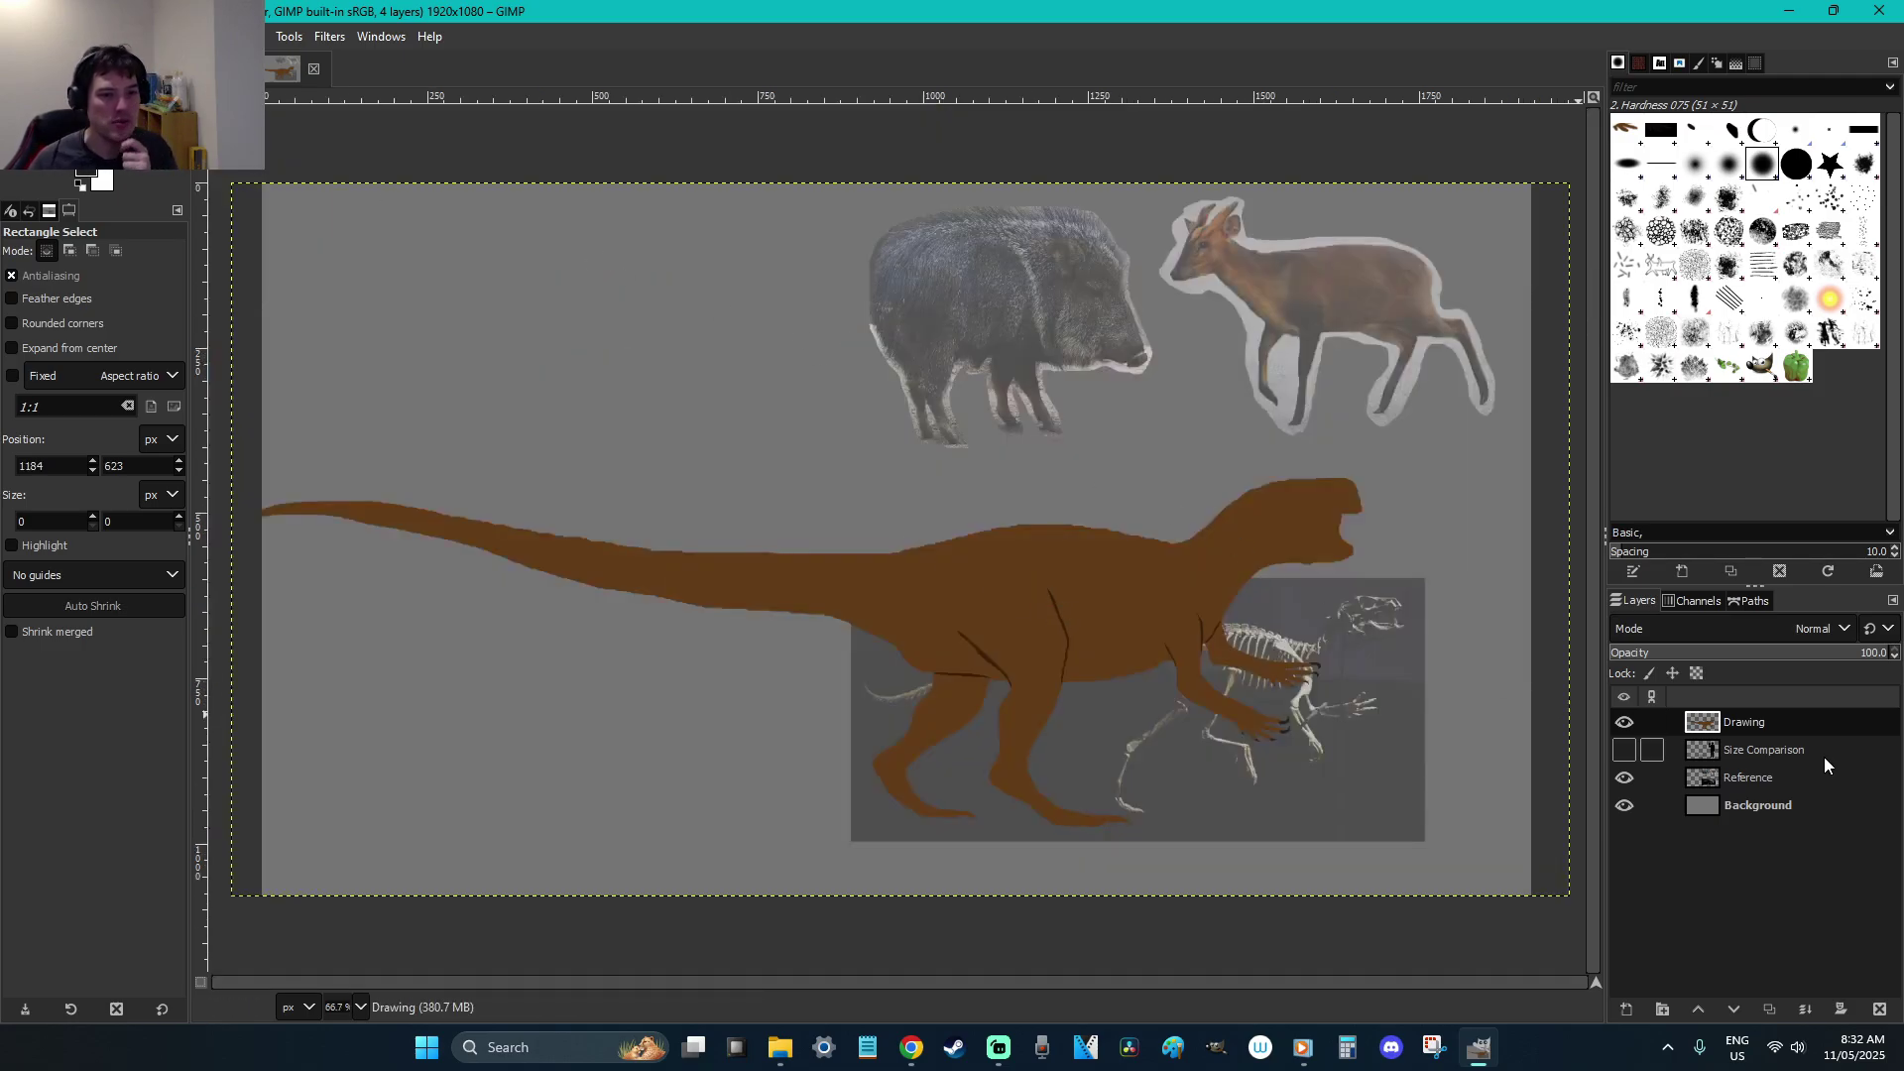
pyautogui.click(1806, 784)
pyautogui.moveTo(1753, 657); pyautogui.dragTo(1890, 658)
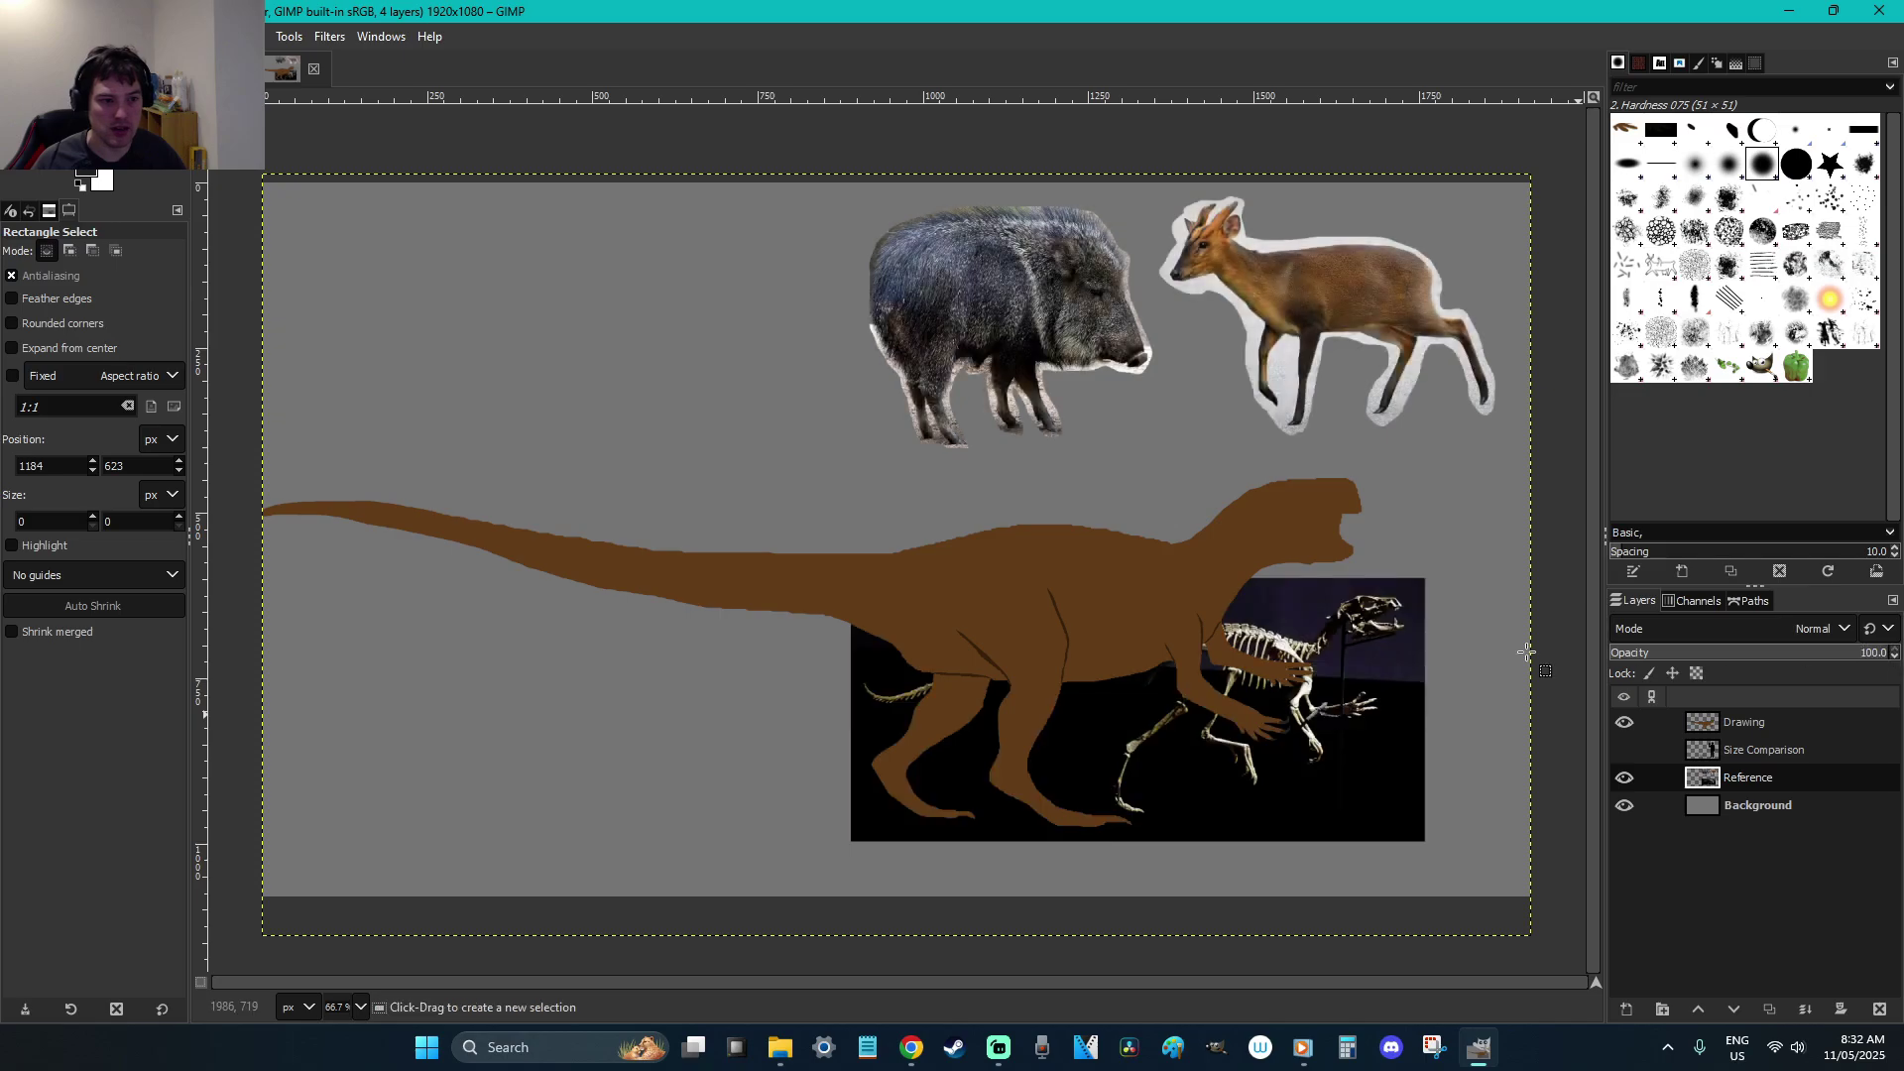
# Start saving the image and choose the ABC of Dinos Book folder inside Pictures, GIMP Work
pyautogui.click(20, 36)
pyautogui.click(109, 255)
pyautogui.click(433, 503)
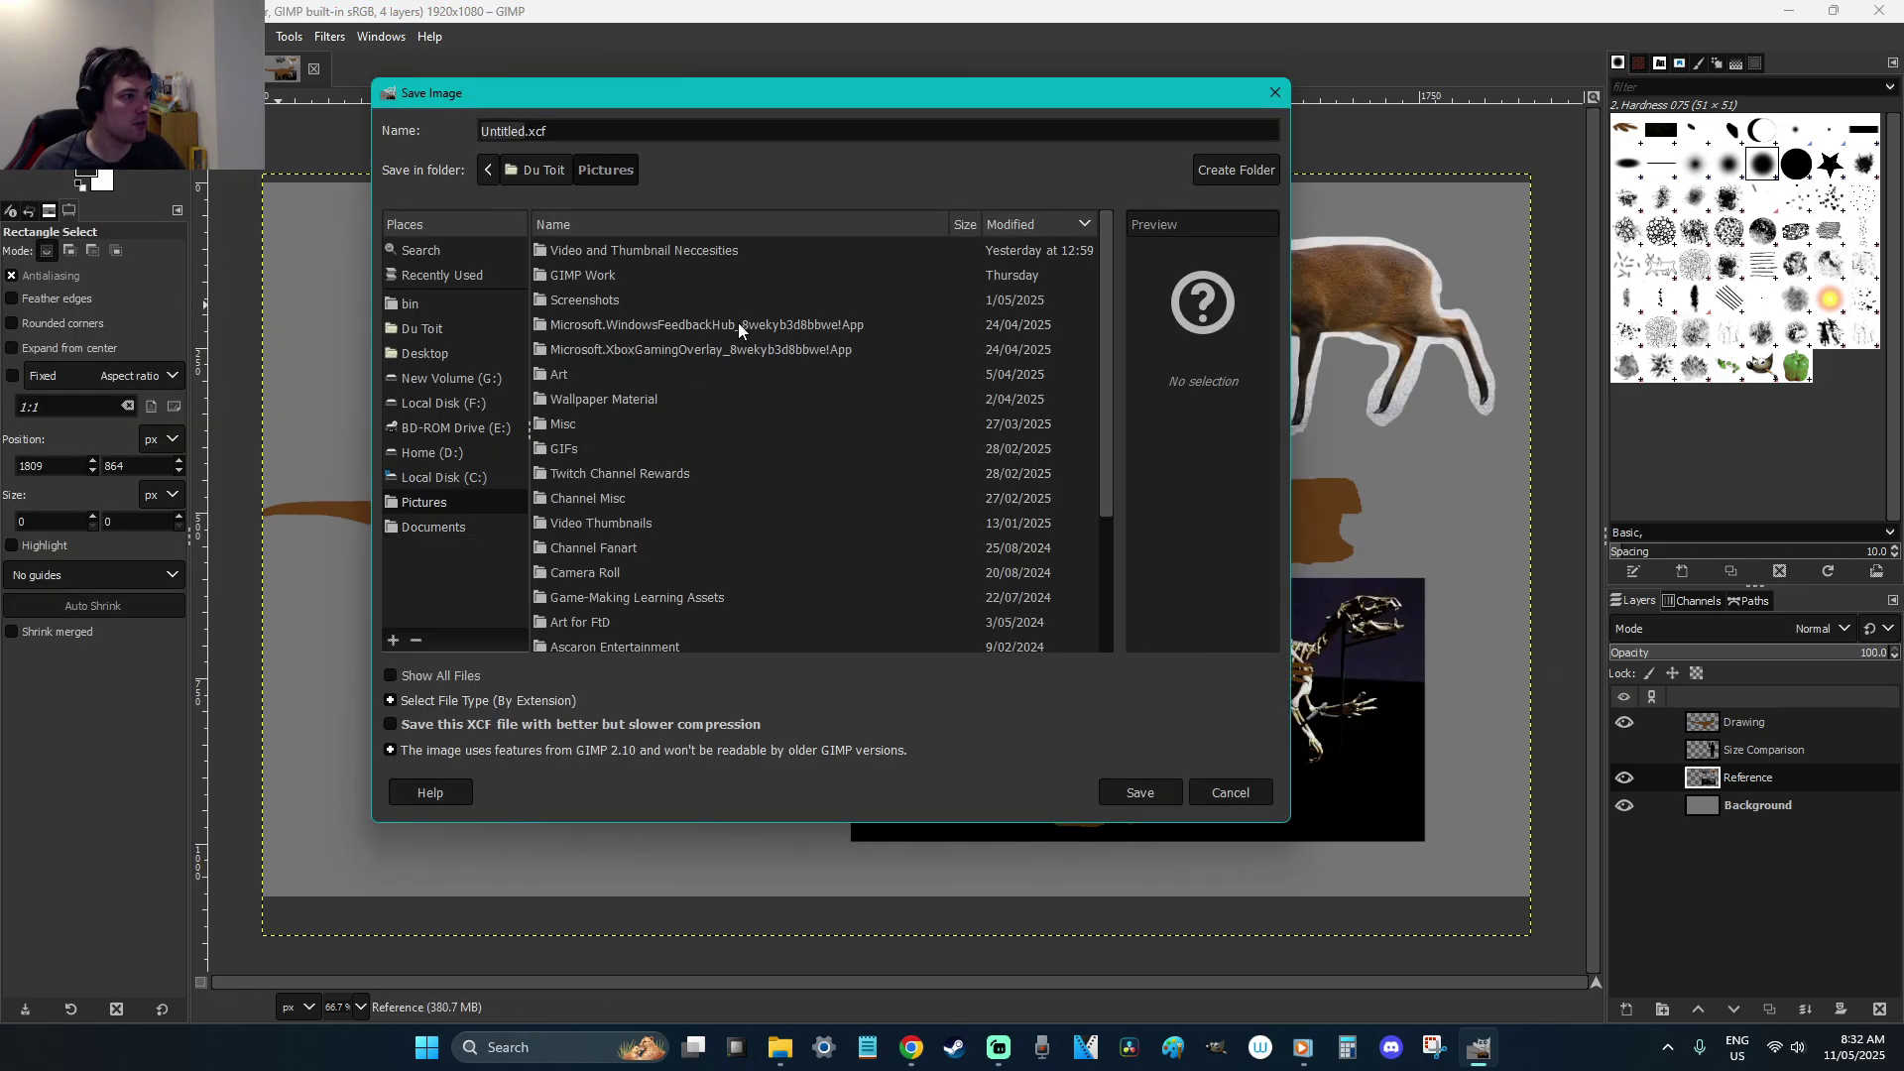
pyautogui.doubleClick(636, 283)
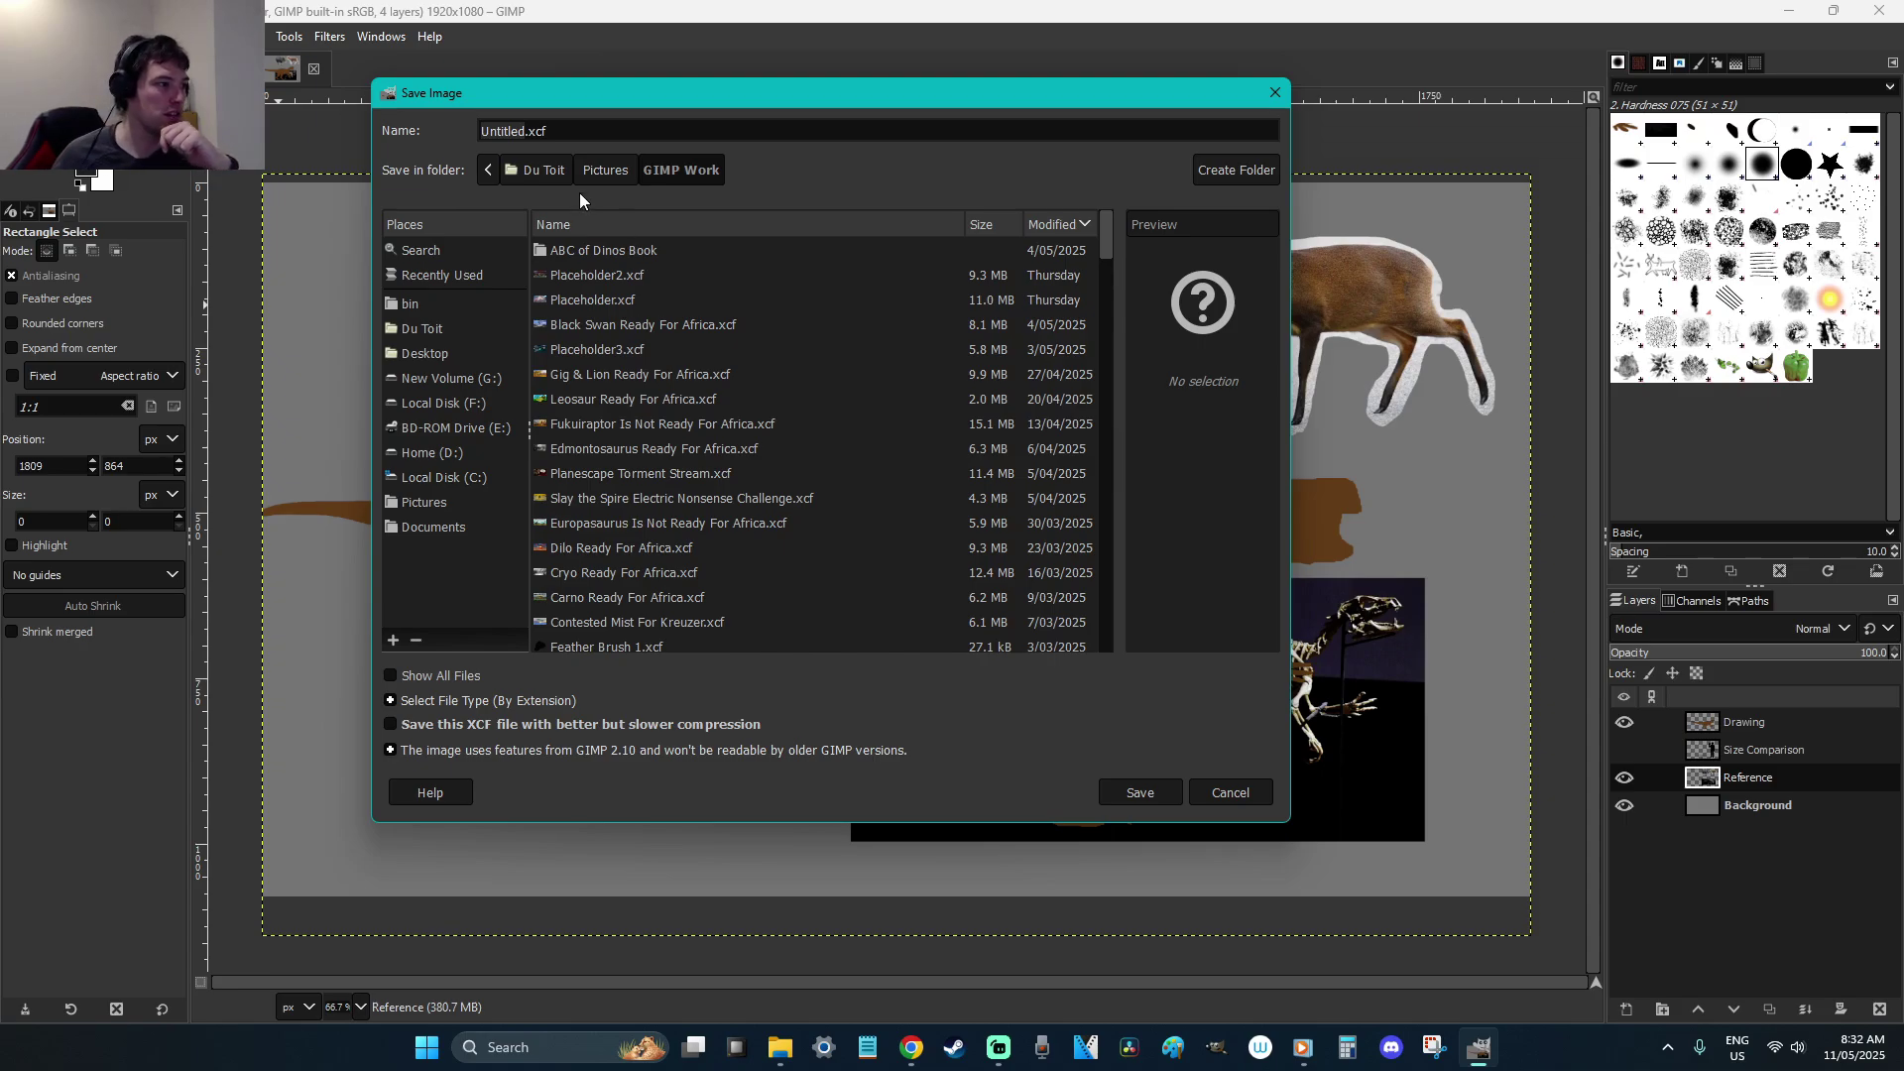
pyautogui.click(635, 254)
pyautogui.doubleClick(634, 254)
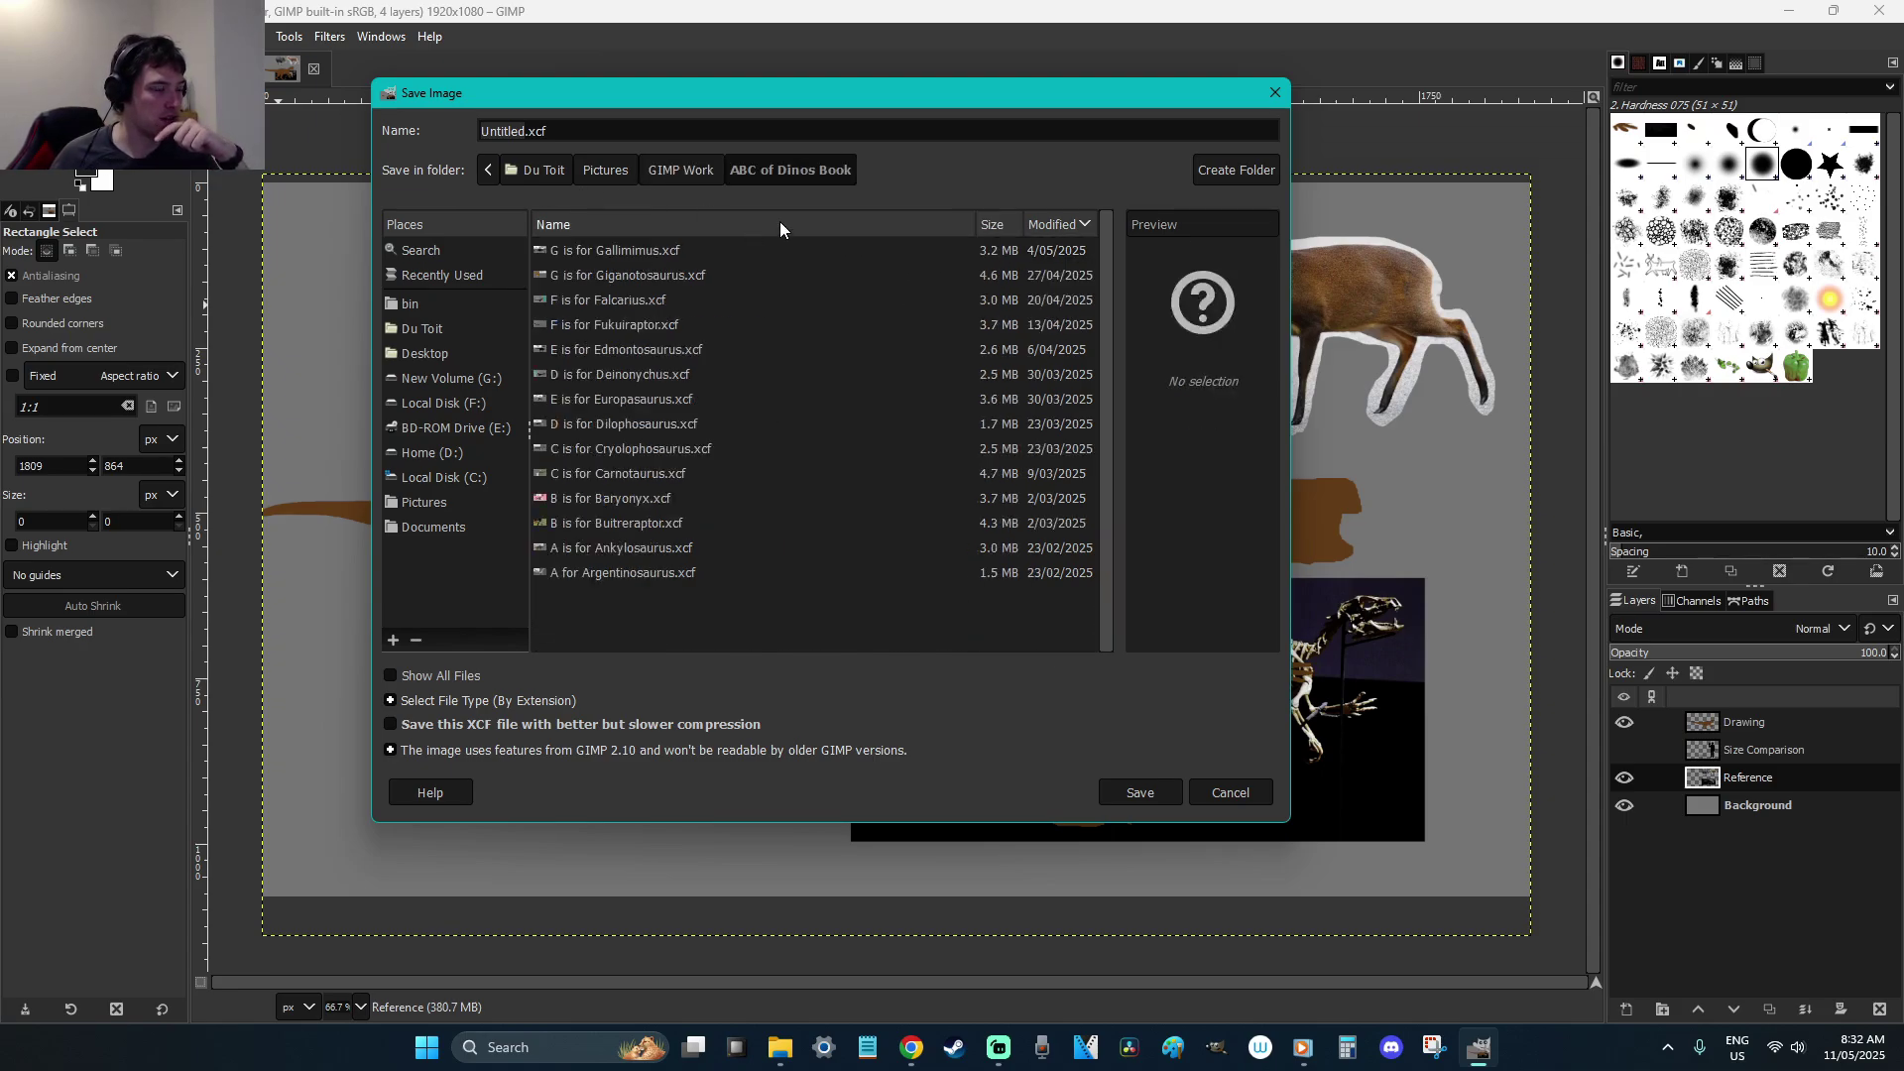
# Name the file H is for Heterodontosaurus.xcf, following the existing files' naming pattern, and save it
pyautogui.click(609, 249)
pyautogui.click(493, 135)
pyautogui.press('BackSpace')
pyautogui.write('H is for Gallimimus')
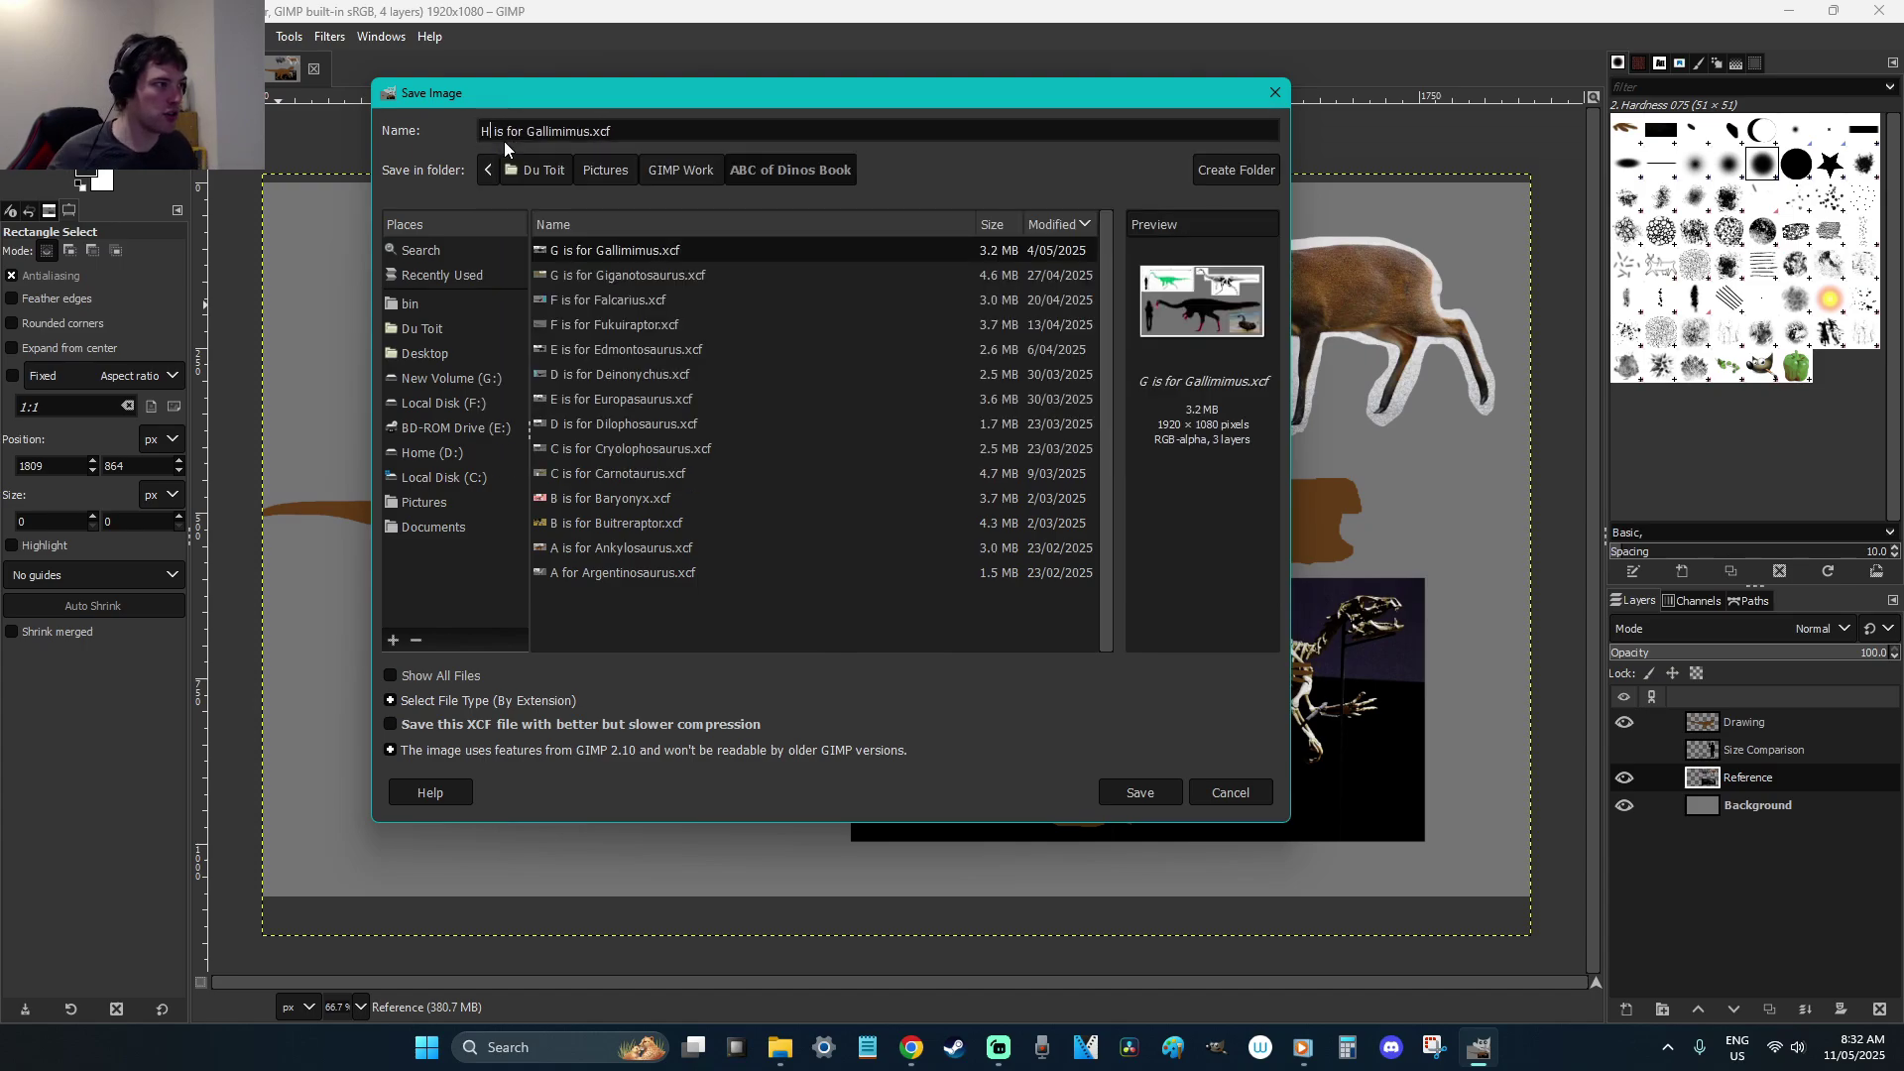
pyautogui.doubleClick(557, 131)
pyautogui.write('Heterodontosaur')
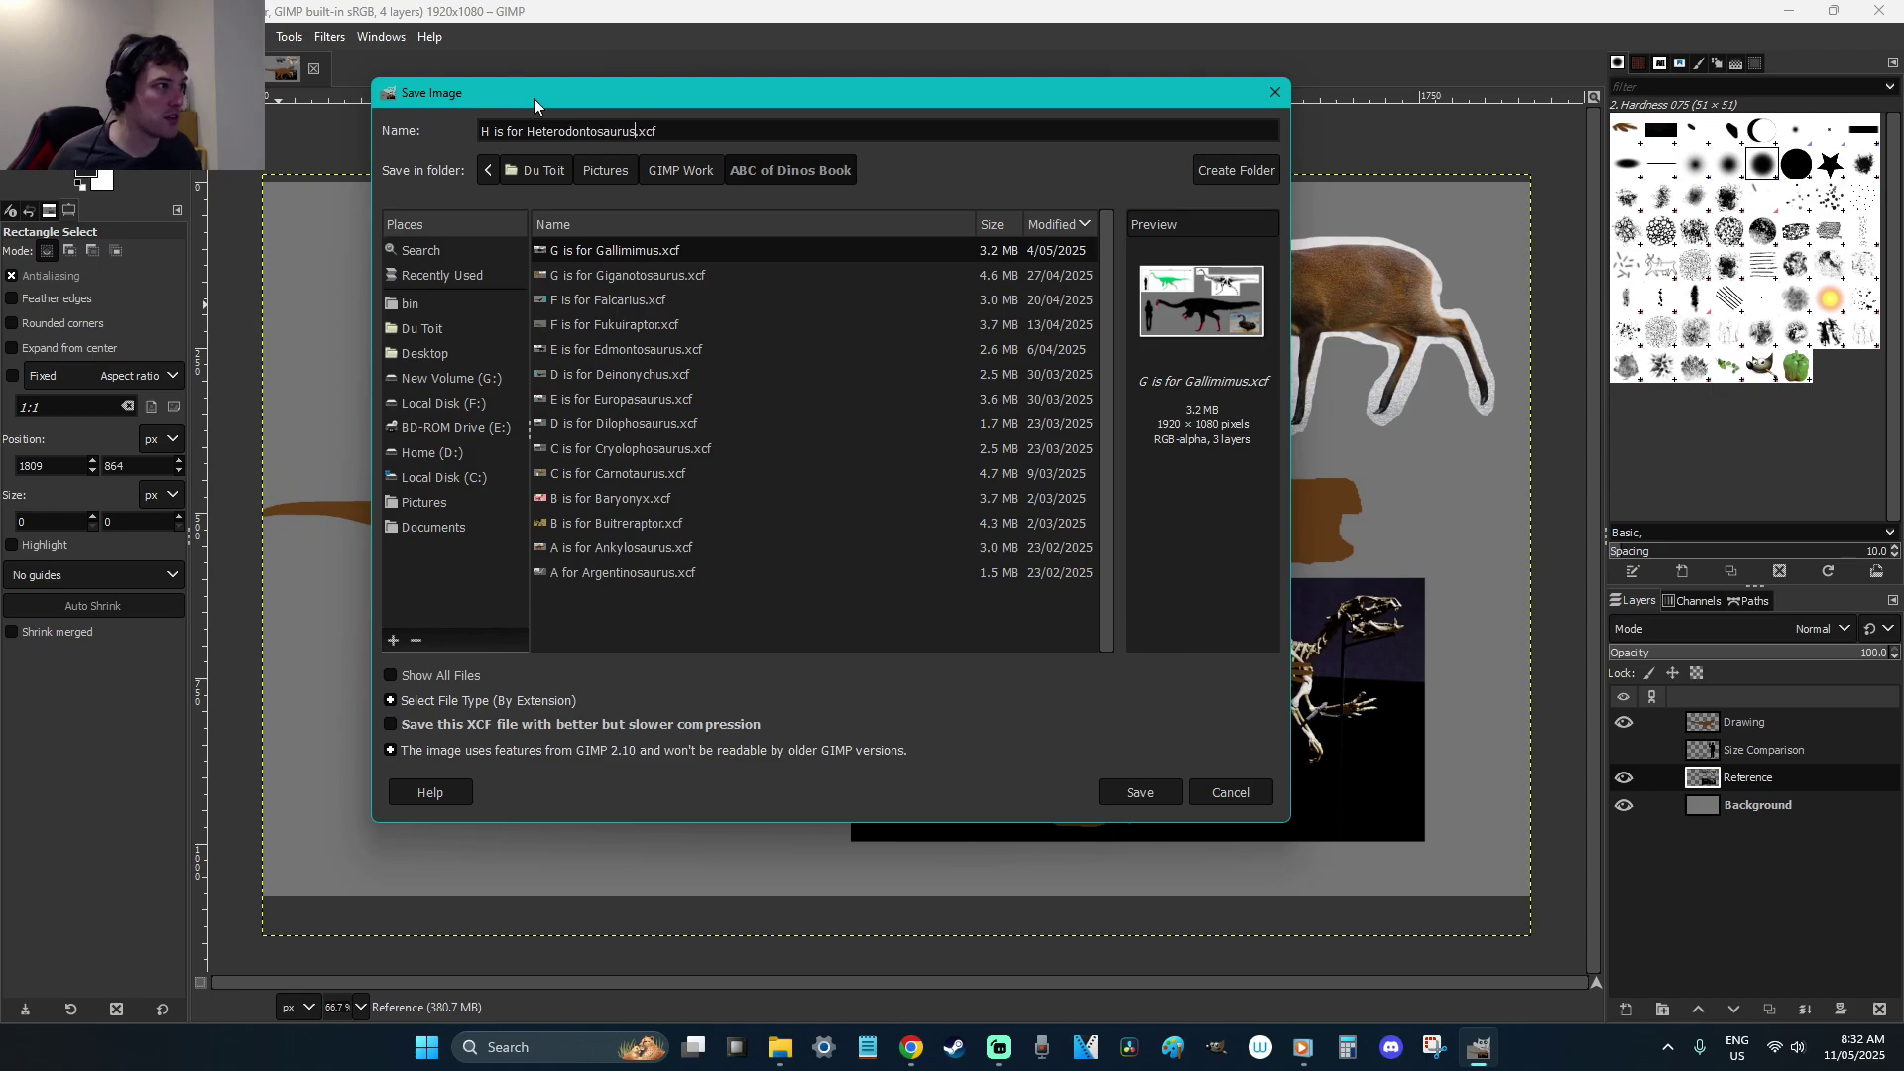
pyautogui.click(1139, 791)
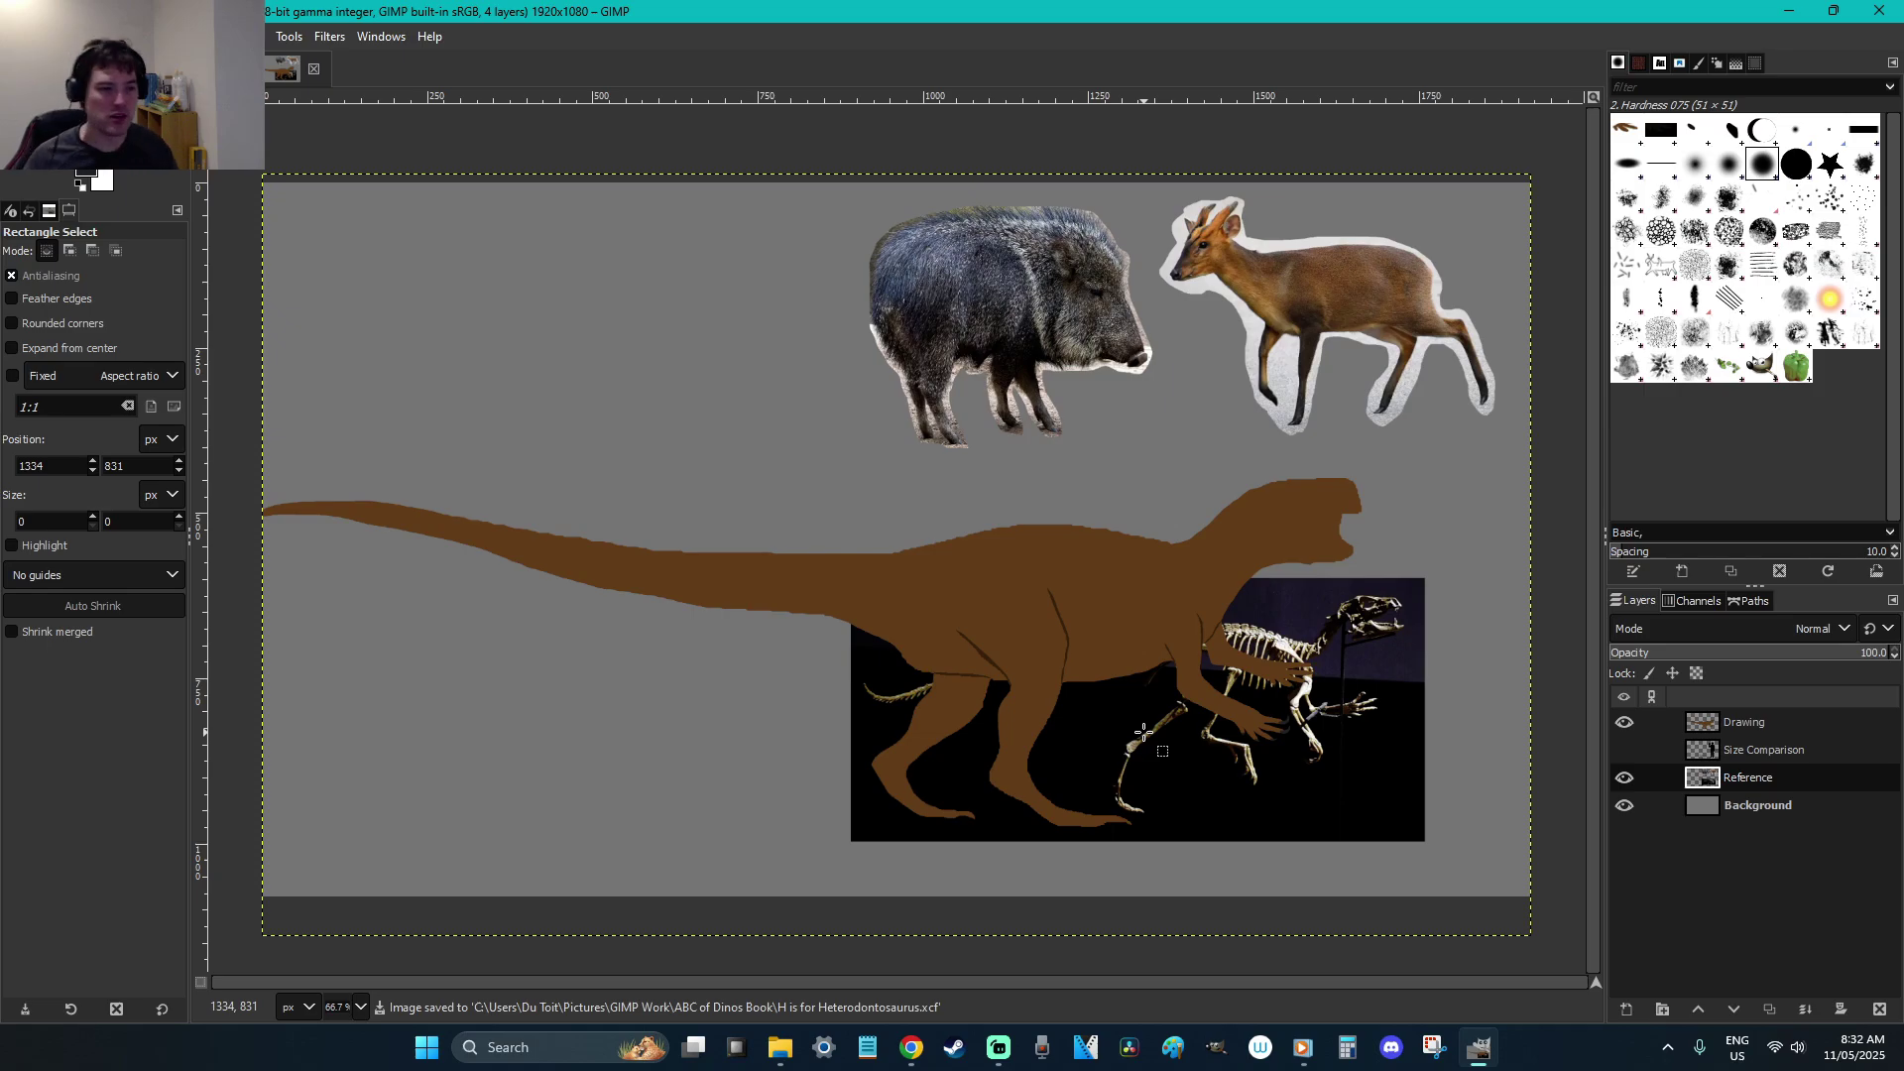
# Cut the skeleton photo from the Reference layer, paste it into the canvas's empty upper-left area beside the peccary, and anchor it
pyautogui.click(1622, 778)
pyautogui.click(1622, 778)
pyautogui.moveTo(1512, 871); pyautogui.dragTo(740, 570)
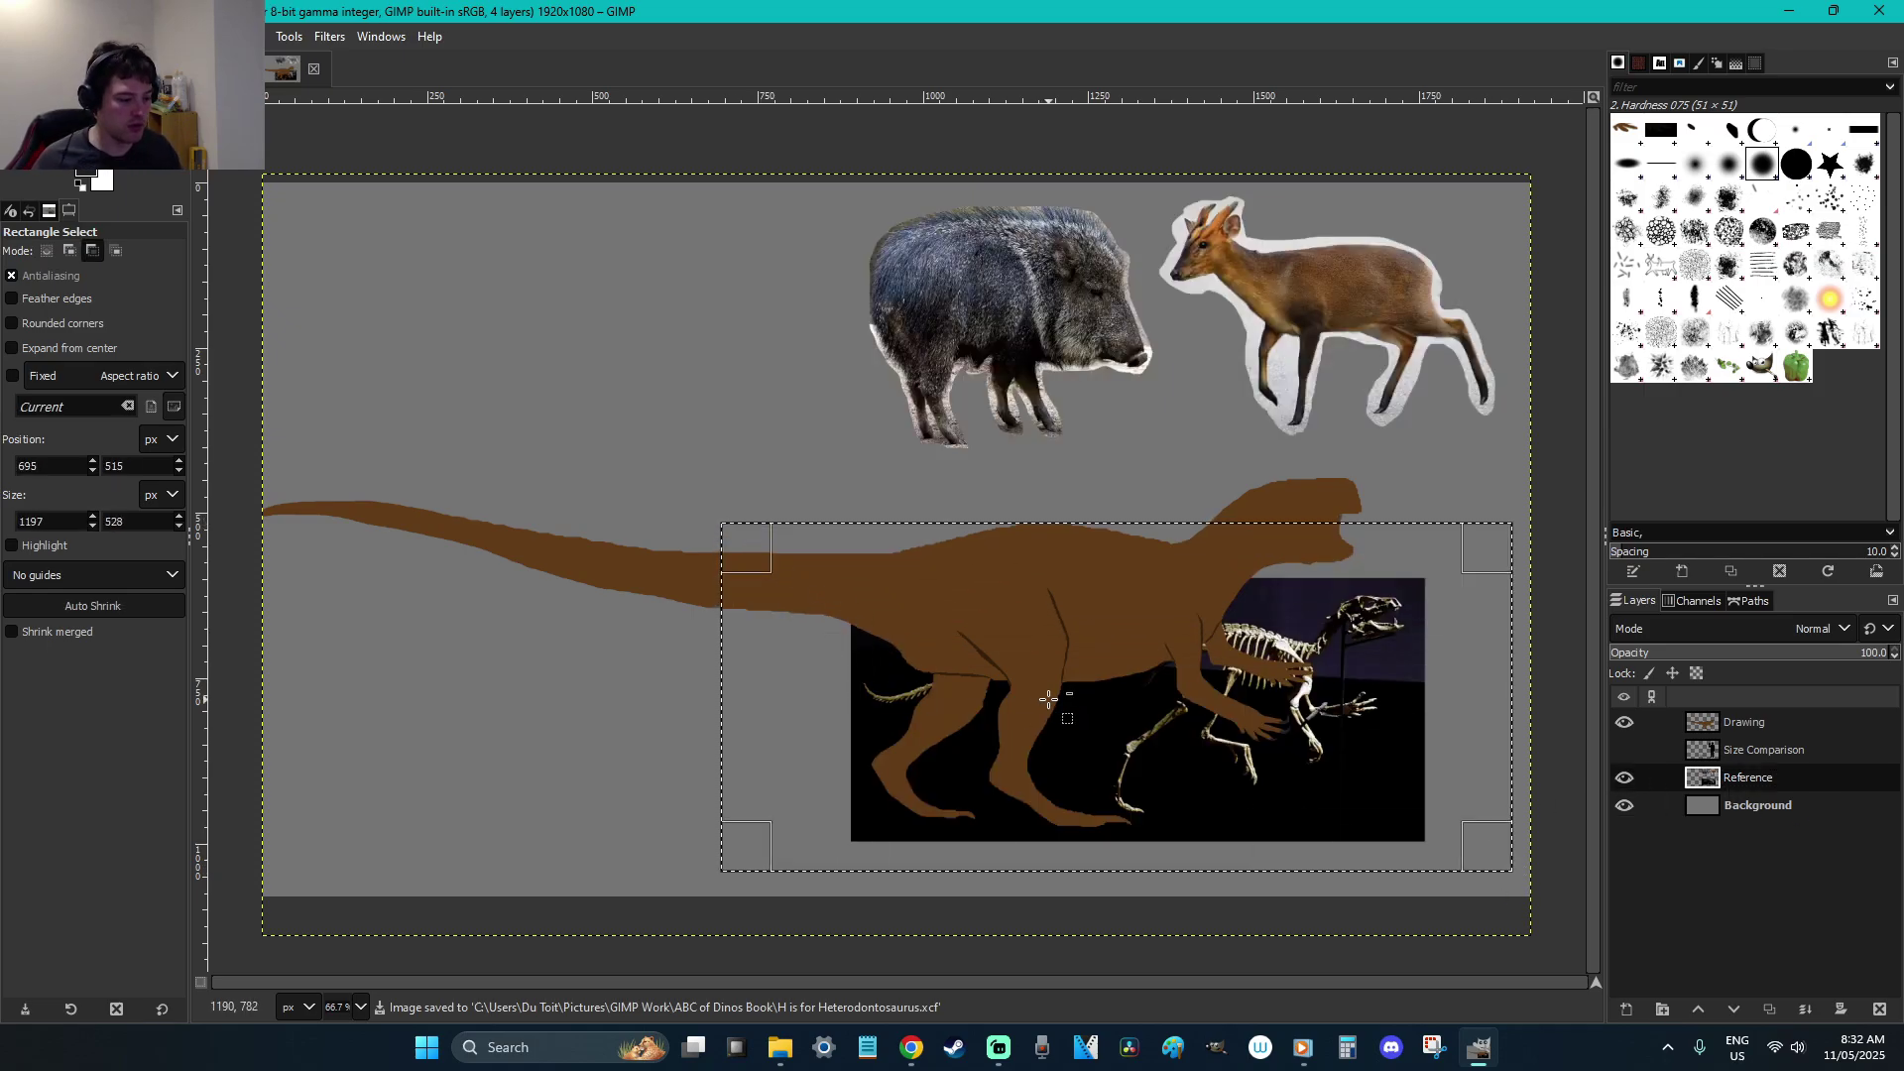
pyautogui.hotkey('ctrl', 'x')
pyautogui.click(1262, 892)
pyautogui.hotkey('ctrl', 'v')
pyautogui.moveTo(1159, 536); pyautogui.dragTo(794, 274)
pyautogui.click(1215, 504)
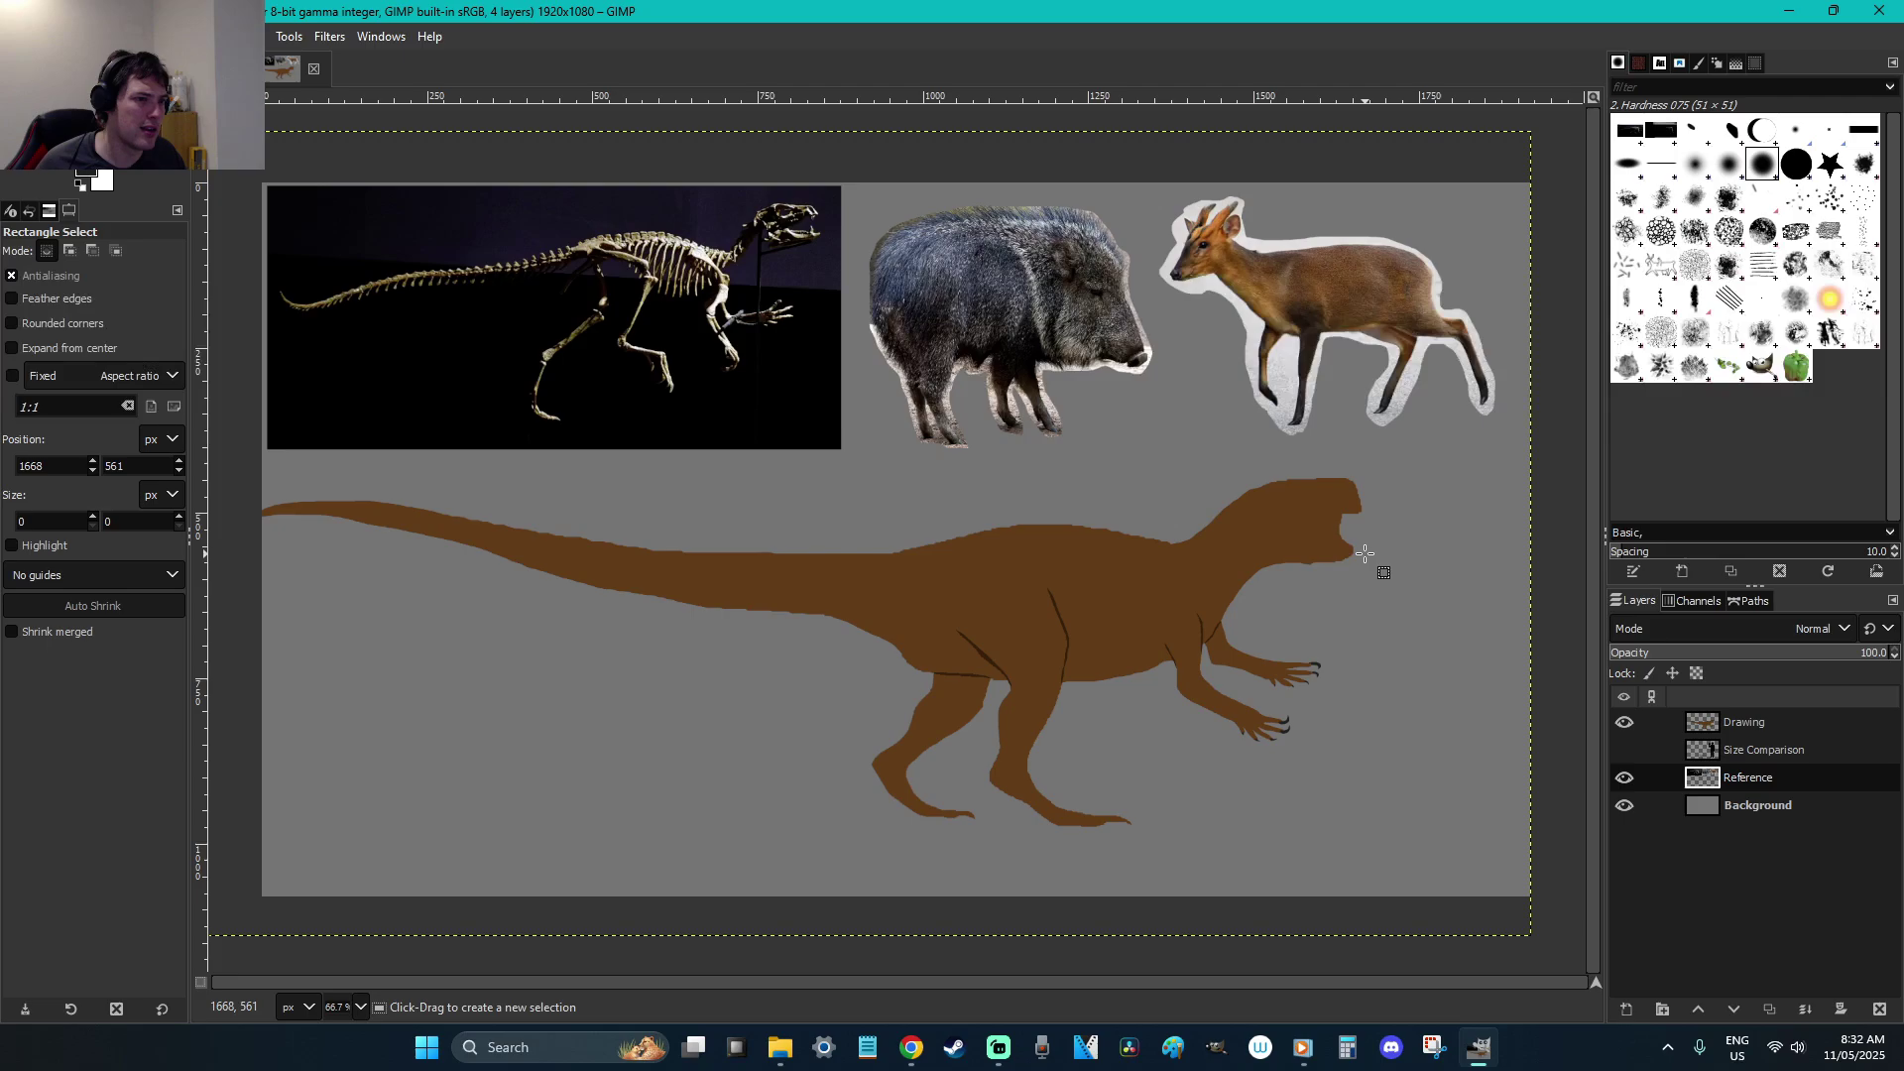
pyautogui.press('z')
pyautogui.moveTo(1402, 850); pyautogui.dragTo(1049, 586)
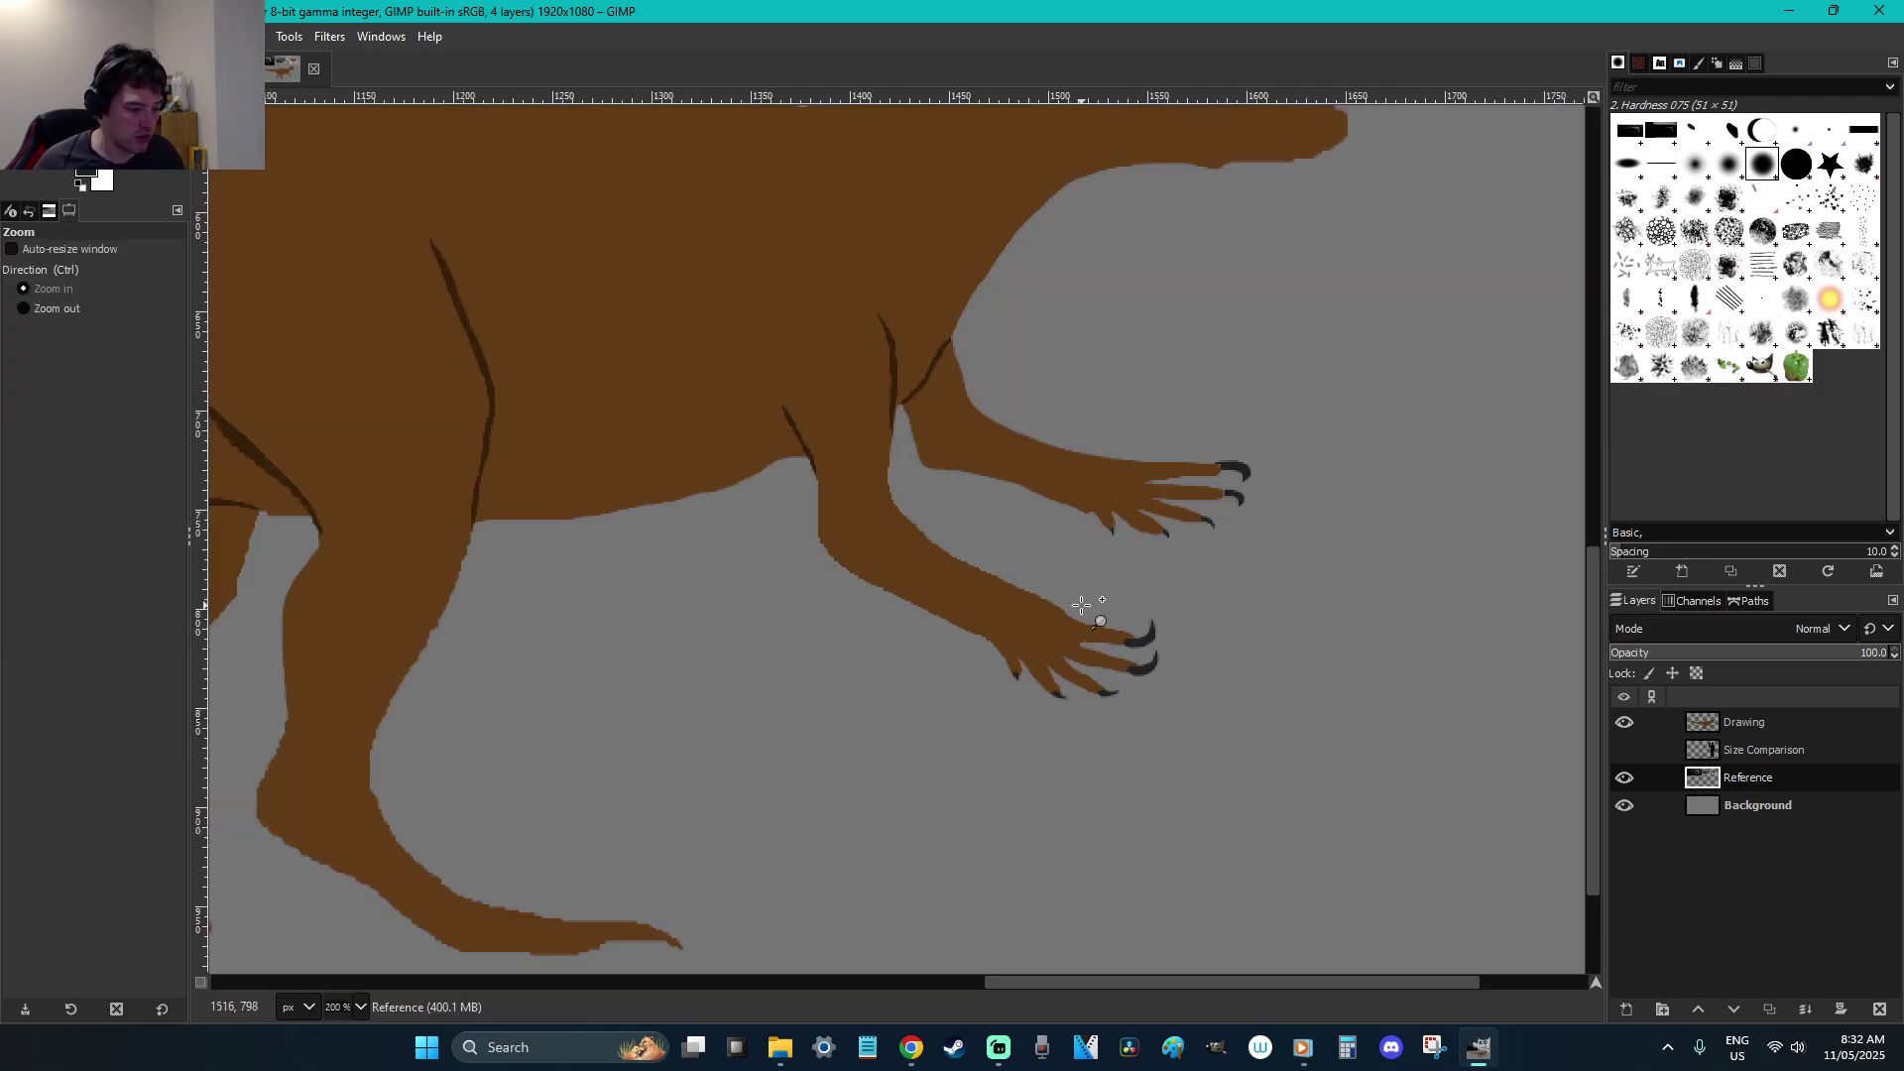
pyautogui.press('f')
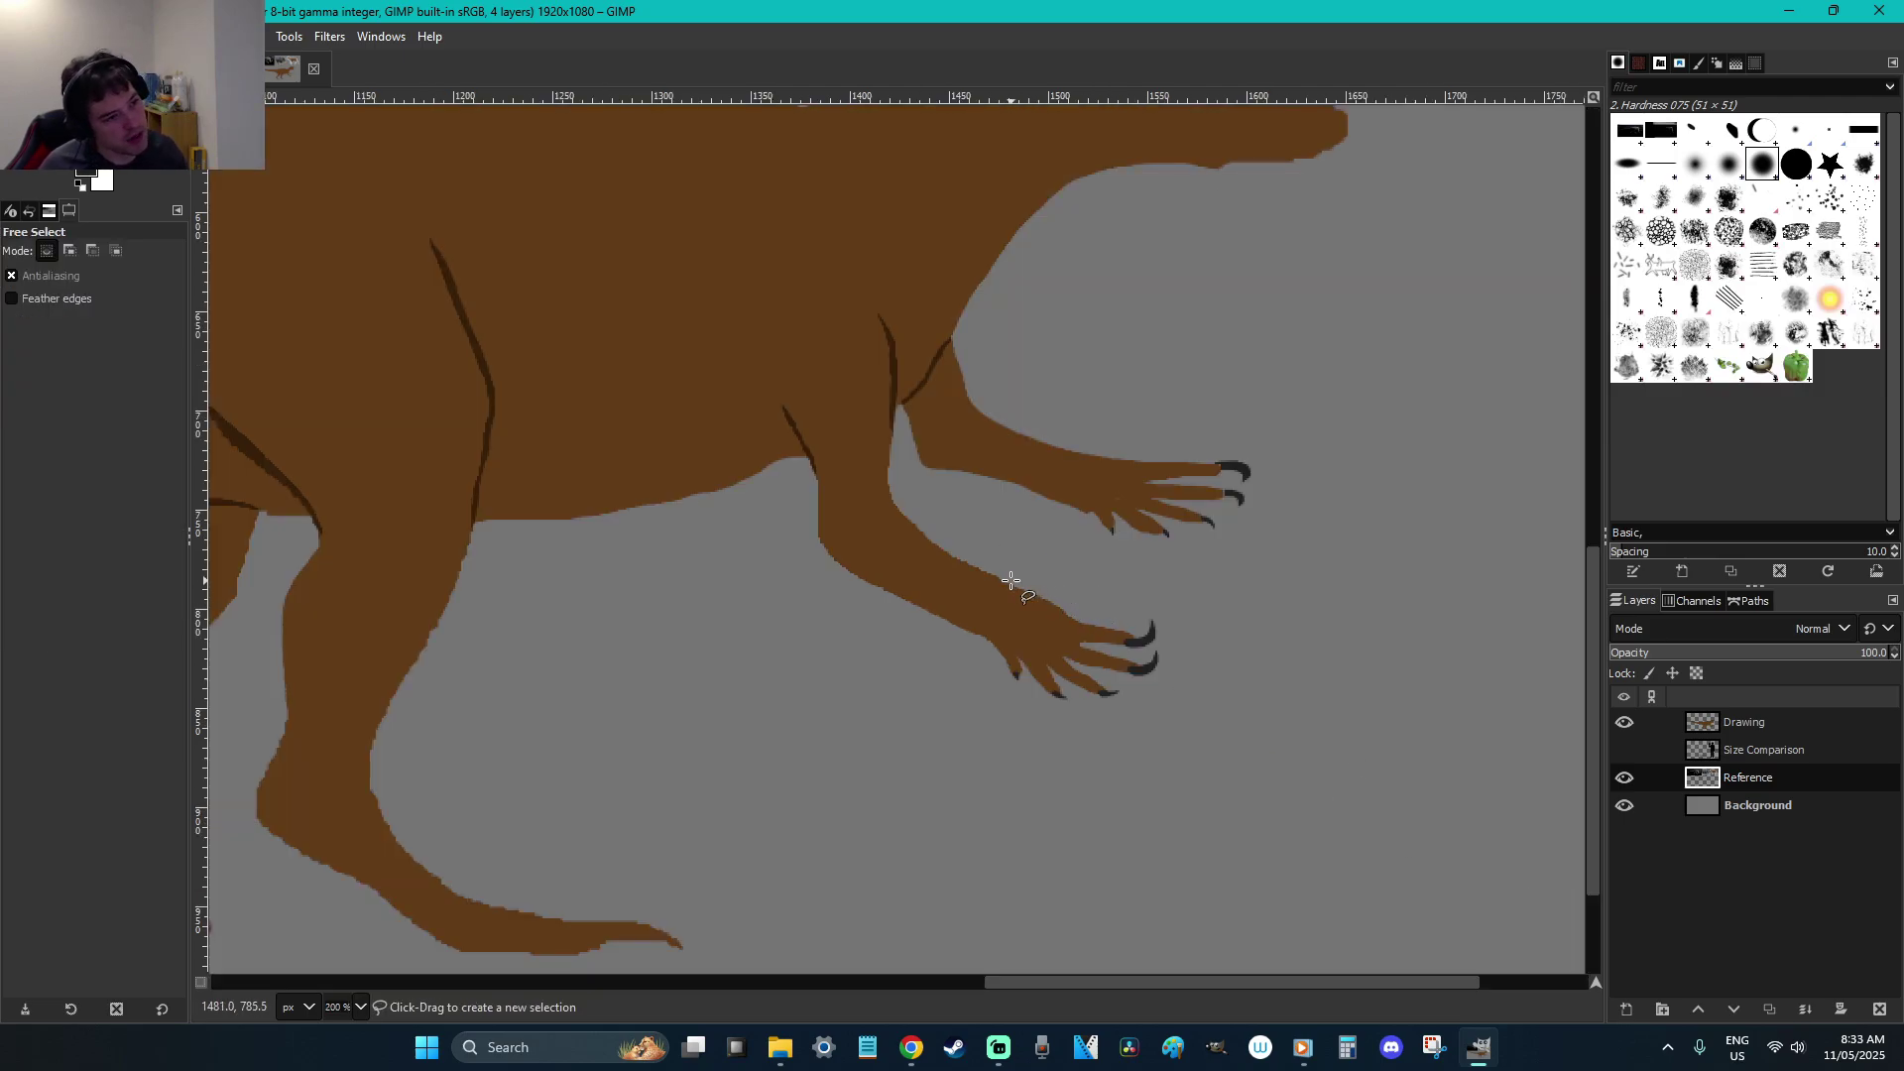
pyautogui.click(948, 346)
pyautogui.moveTo(937, 371); pyautogui.dragTo(909, 399)
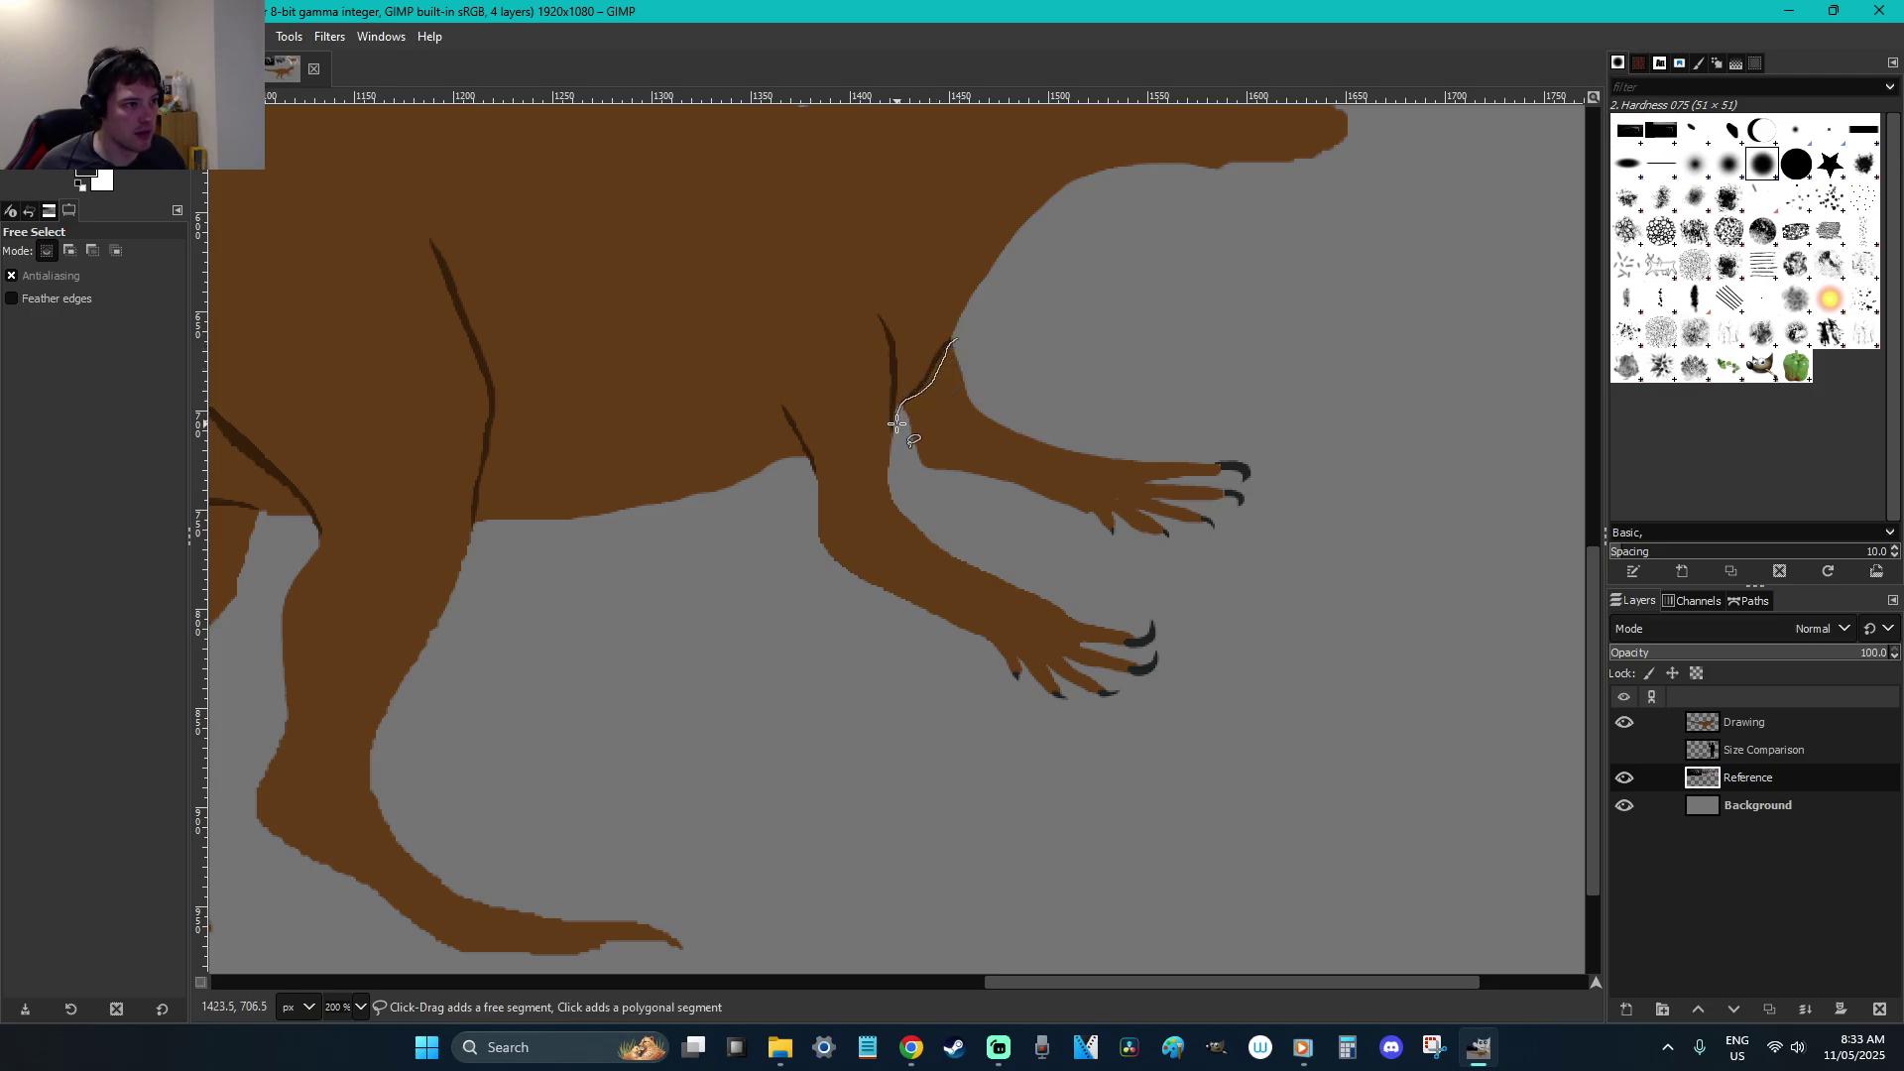
pyautogui.press('Escape')
pyautogui.press('r')
# Free-select a loose area around both arms, from the shoulder past the claws
pyautogui.press('f')
pyautogui.moveTo(1252, 429)
pyautogui.mouseDown()
pyautogui.moveTo(940, 320)
pyautogui.moveTo(735, 313)
pyautogui.moveTo(790, 700)
pyautogui.moveTo(1357, 504)
pyautogui.mouseUp()
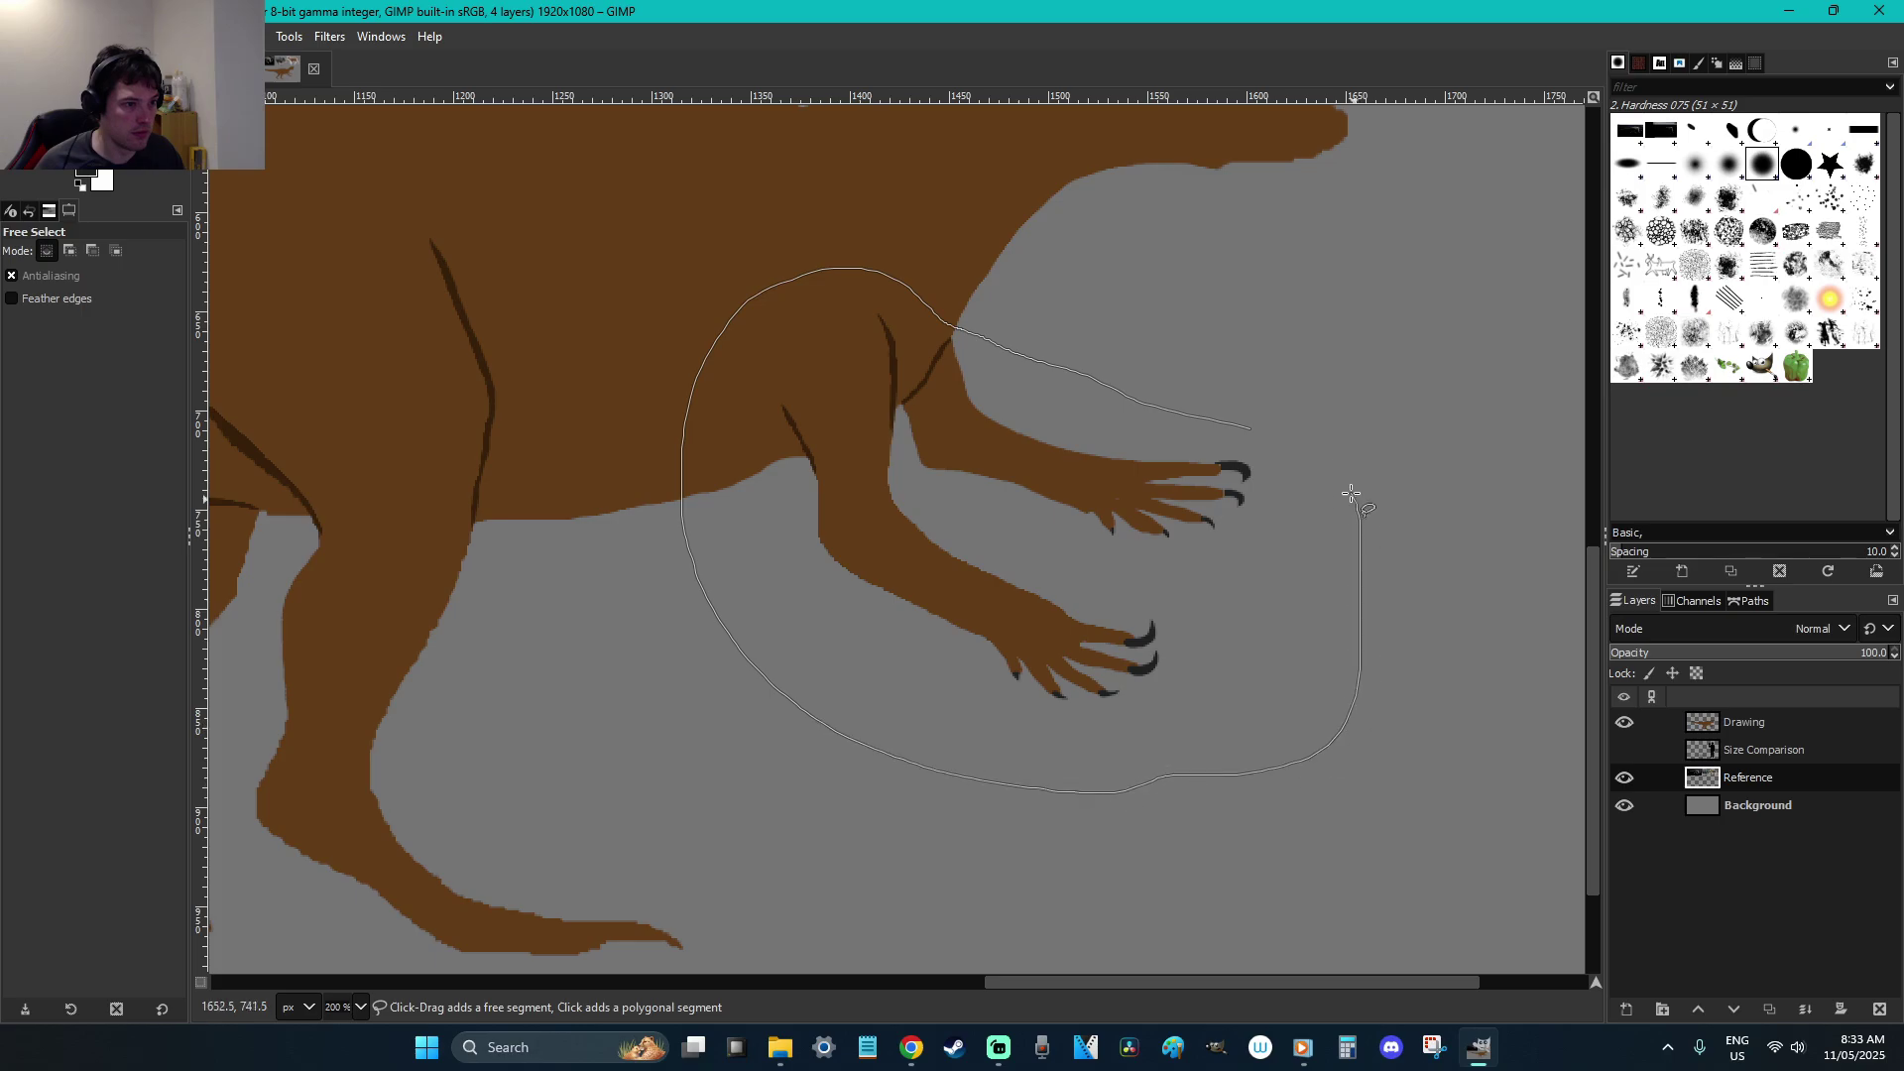
pyautogui.moveTo(1260, 424); pyautogui.dragTo(1254, 427)
pyautogui.press('Return')
pyautogui.scroll(-1, 1403, 621)
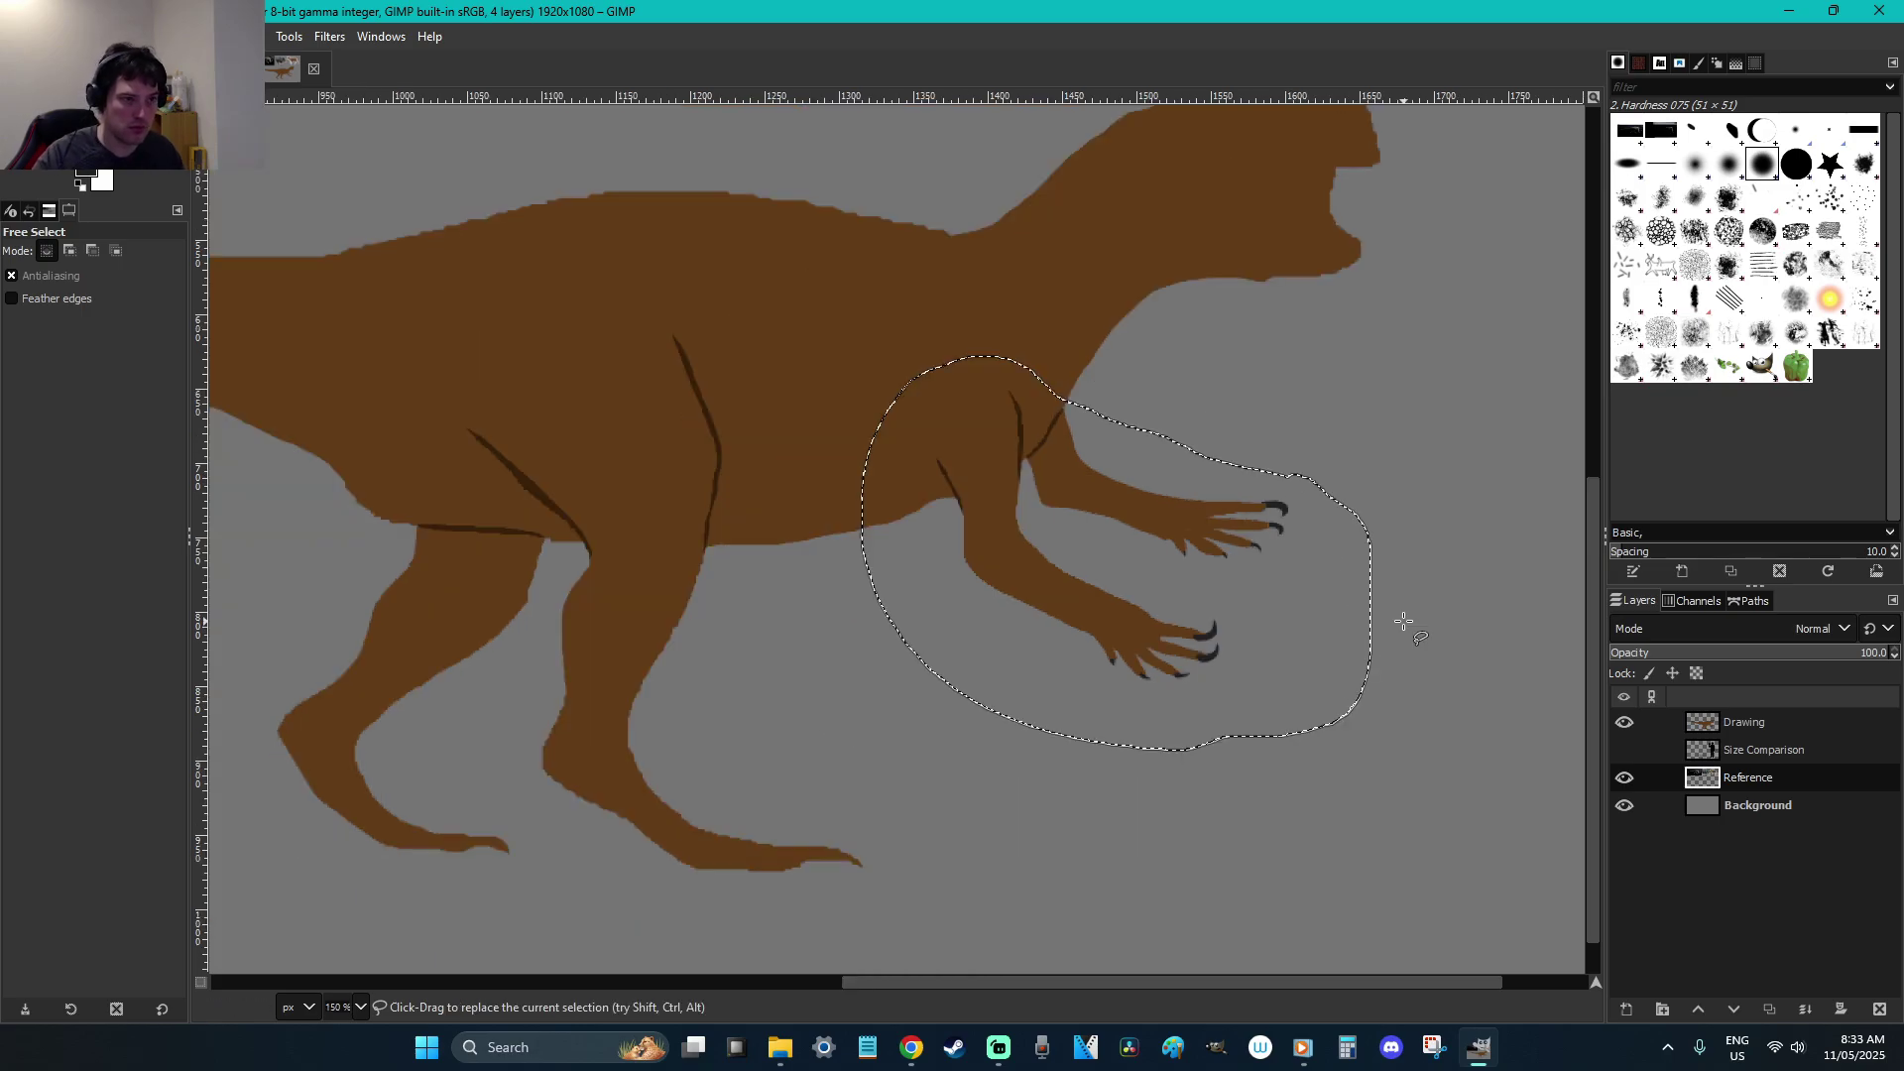
pyautogui.scroll(5, 1404, 620)
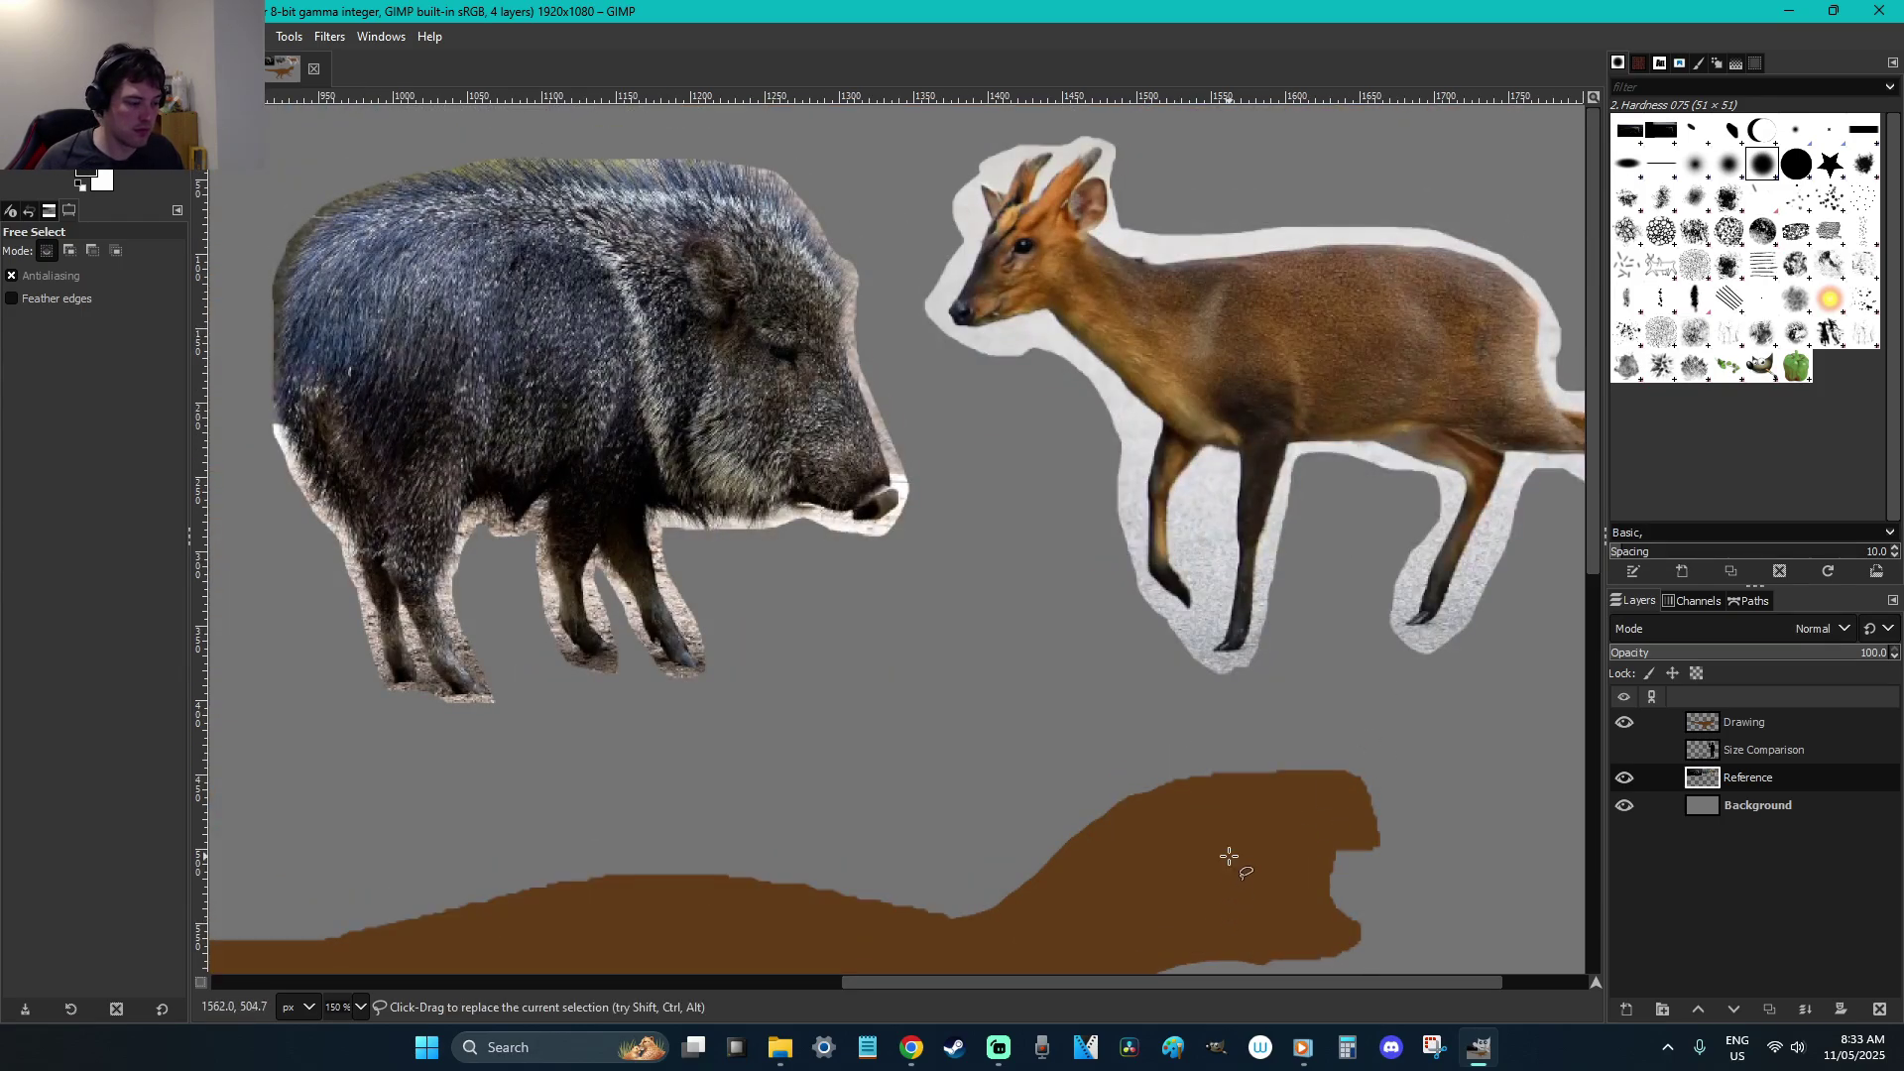
pyautogui.scroll(-1, 1230, 856)
pyautogui.scroll(-4, 1259, 816)
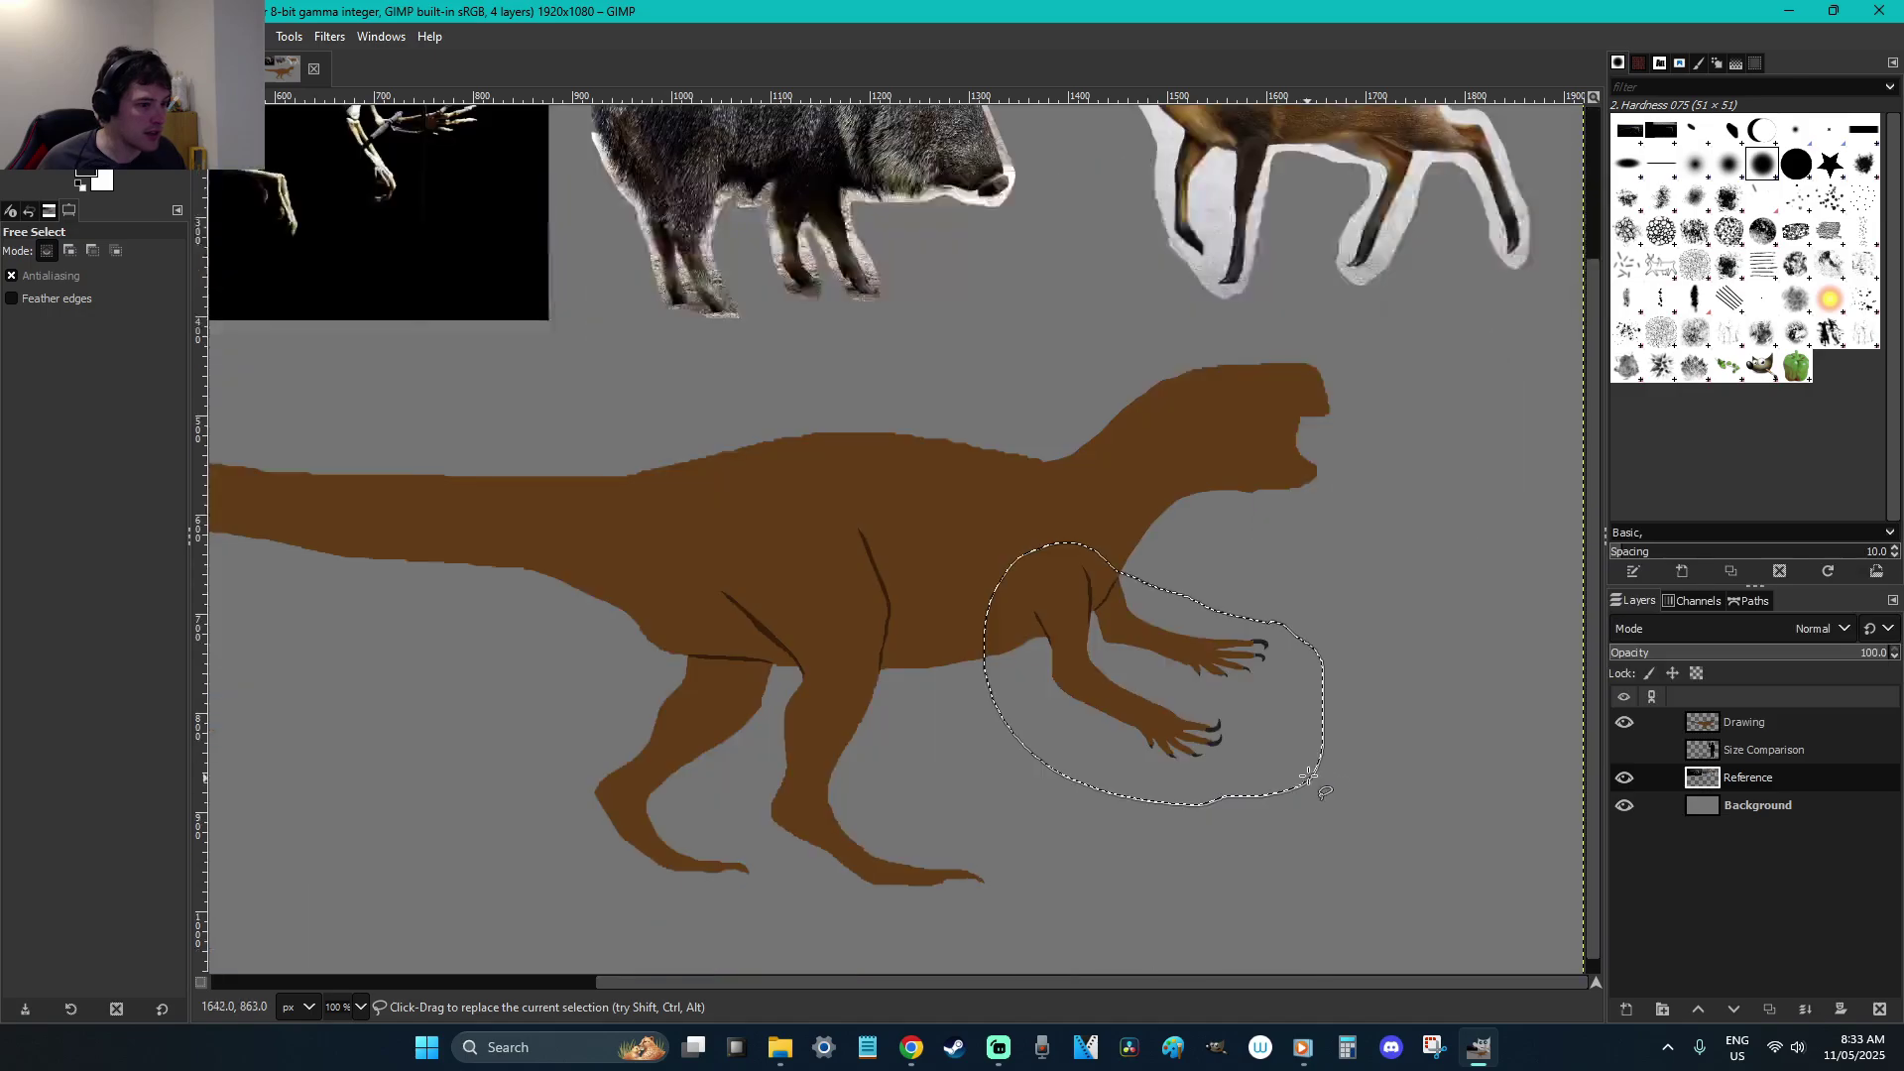
pyautogui.scroll(2, 1341, 756)
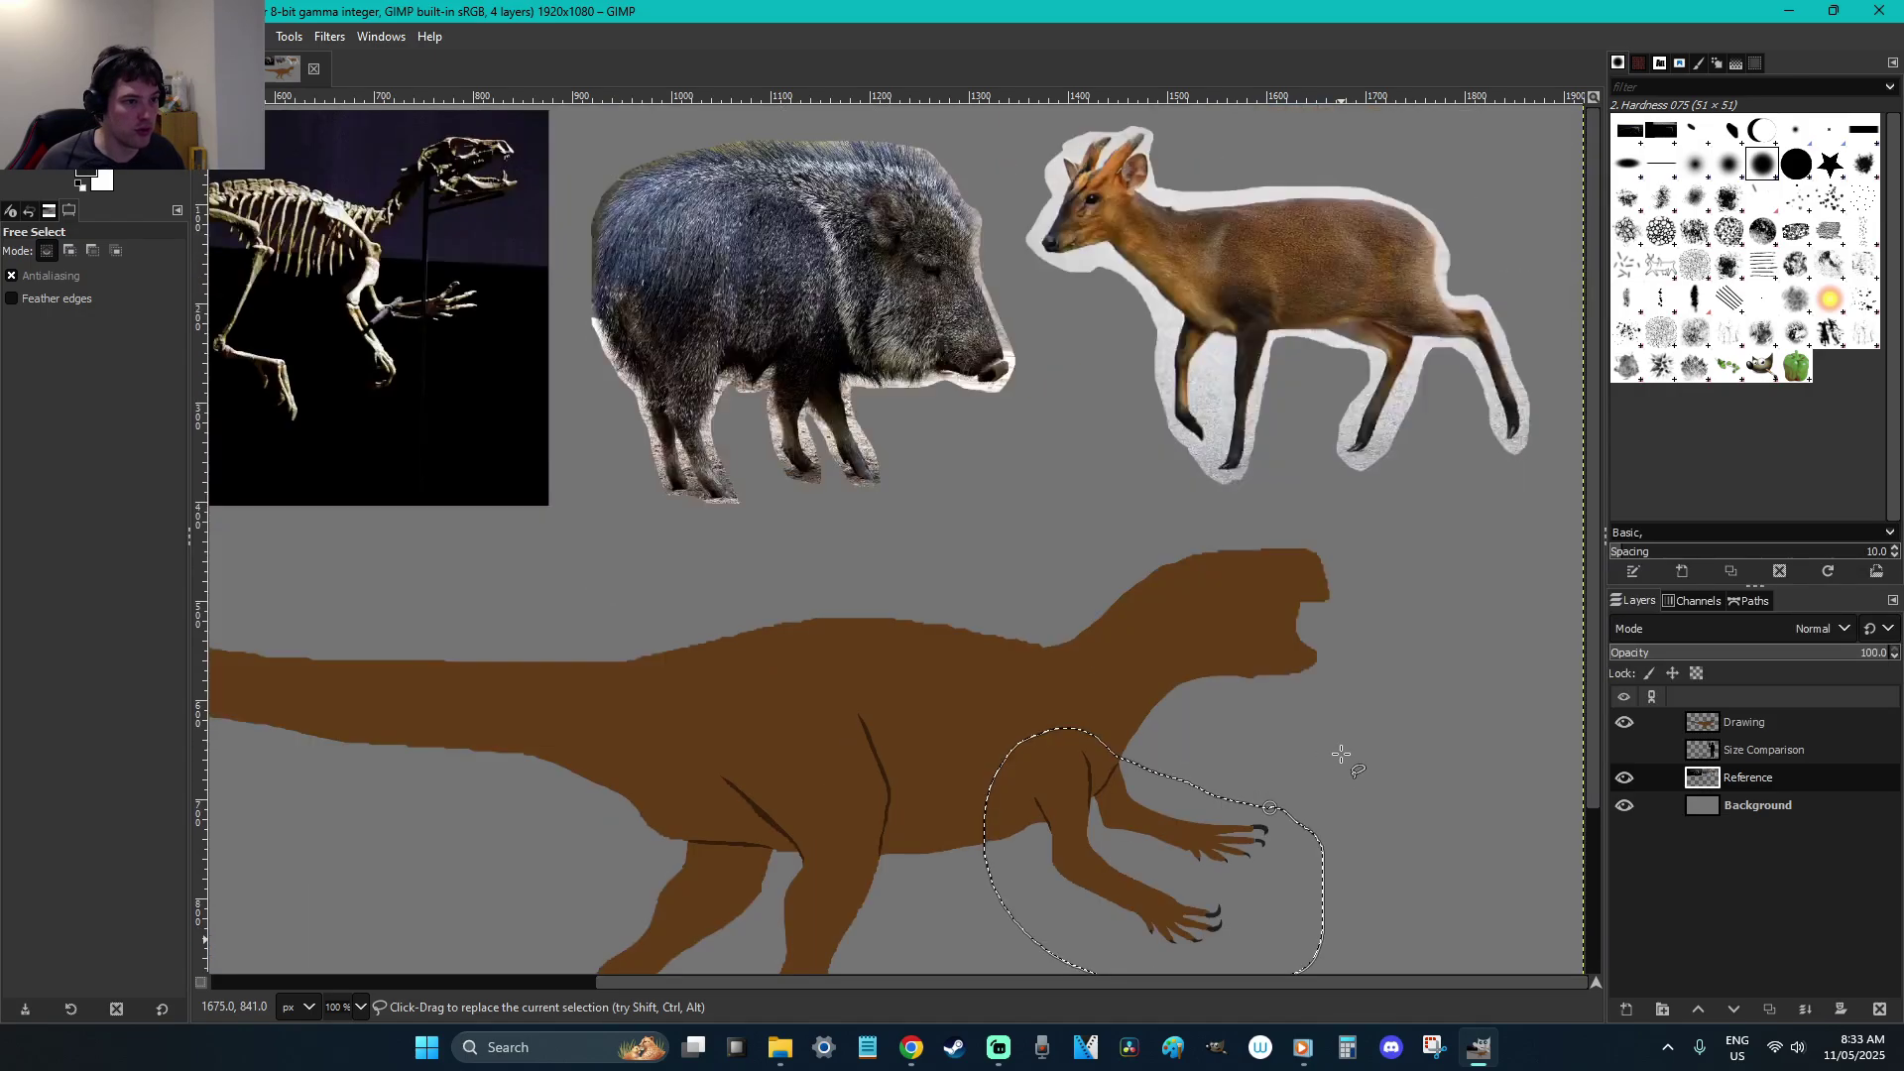
pyautogui.scroll(-2, 1341, 755)
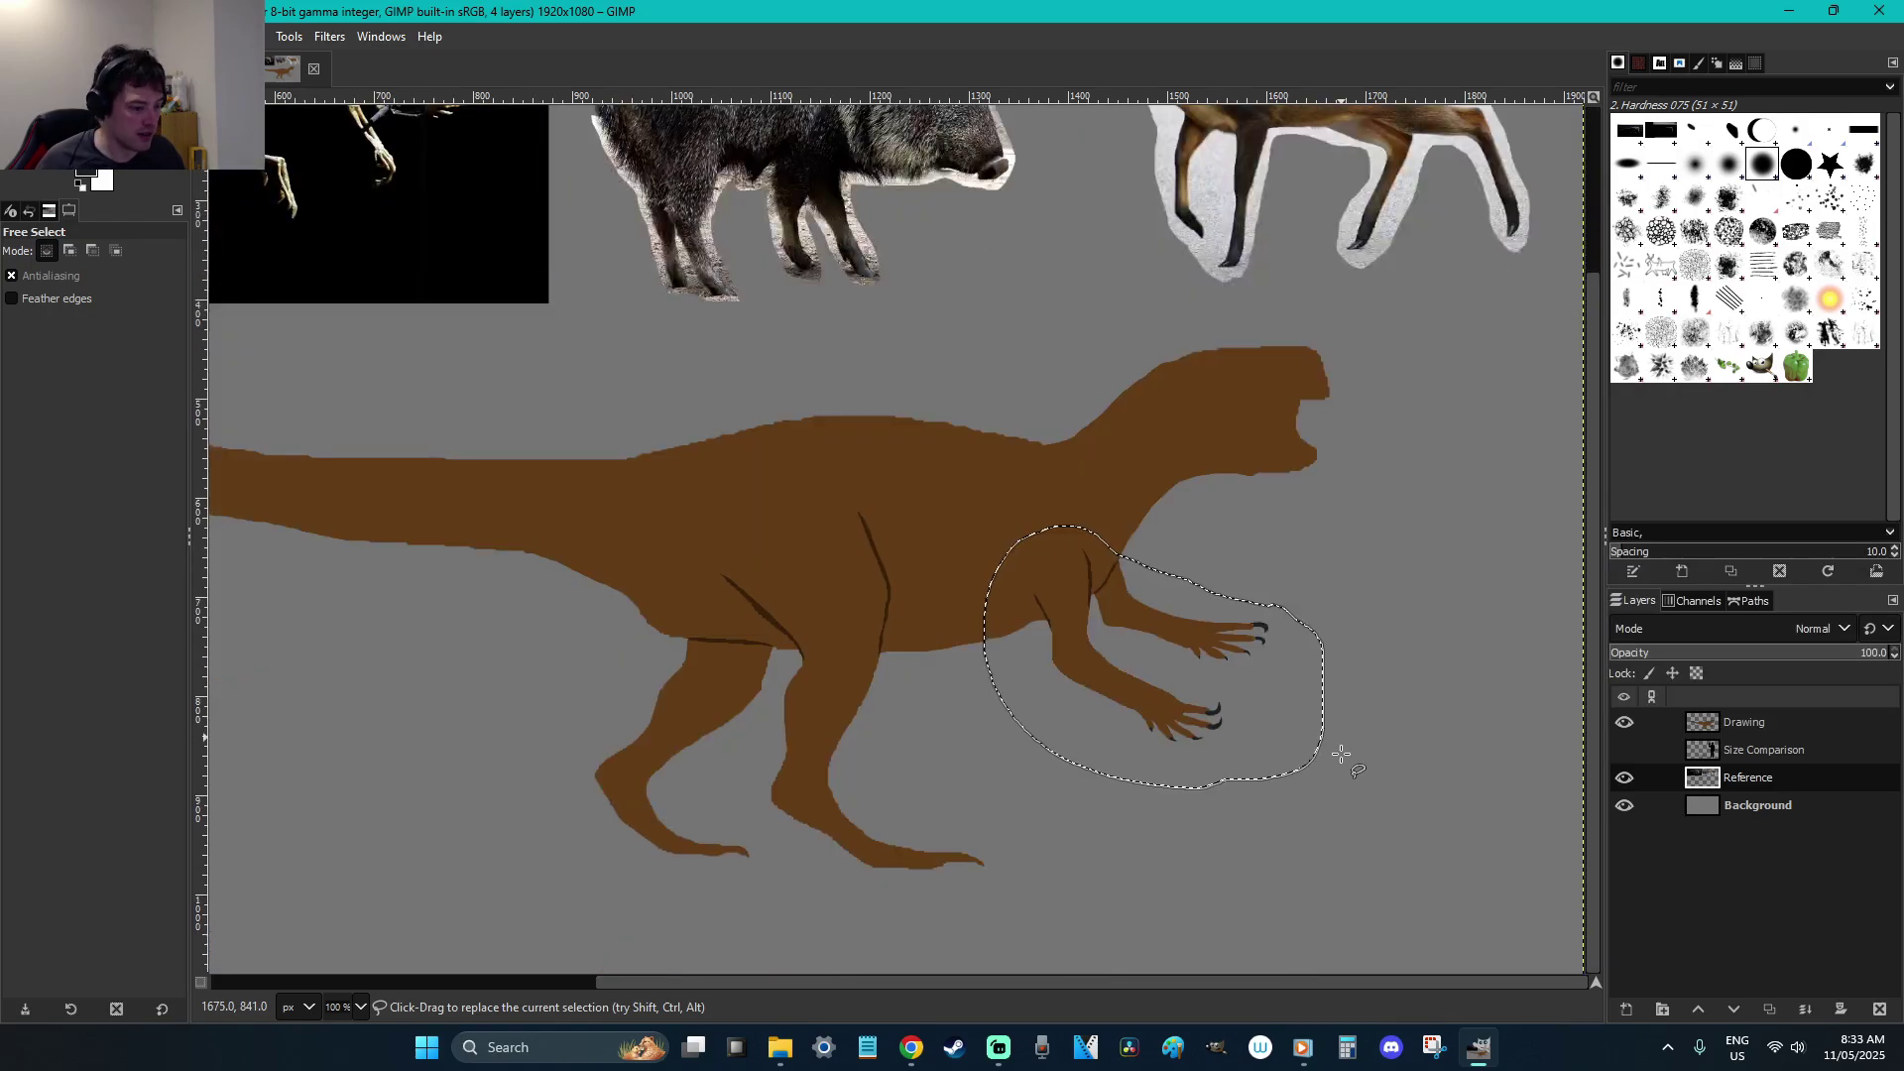
# Make the Drawing layer active and scale the selected arms up slightly, keeping their aspect ratio
pyautogui.hotkey('shift', 's')
pyautogui.click(1334, 778)
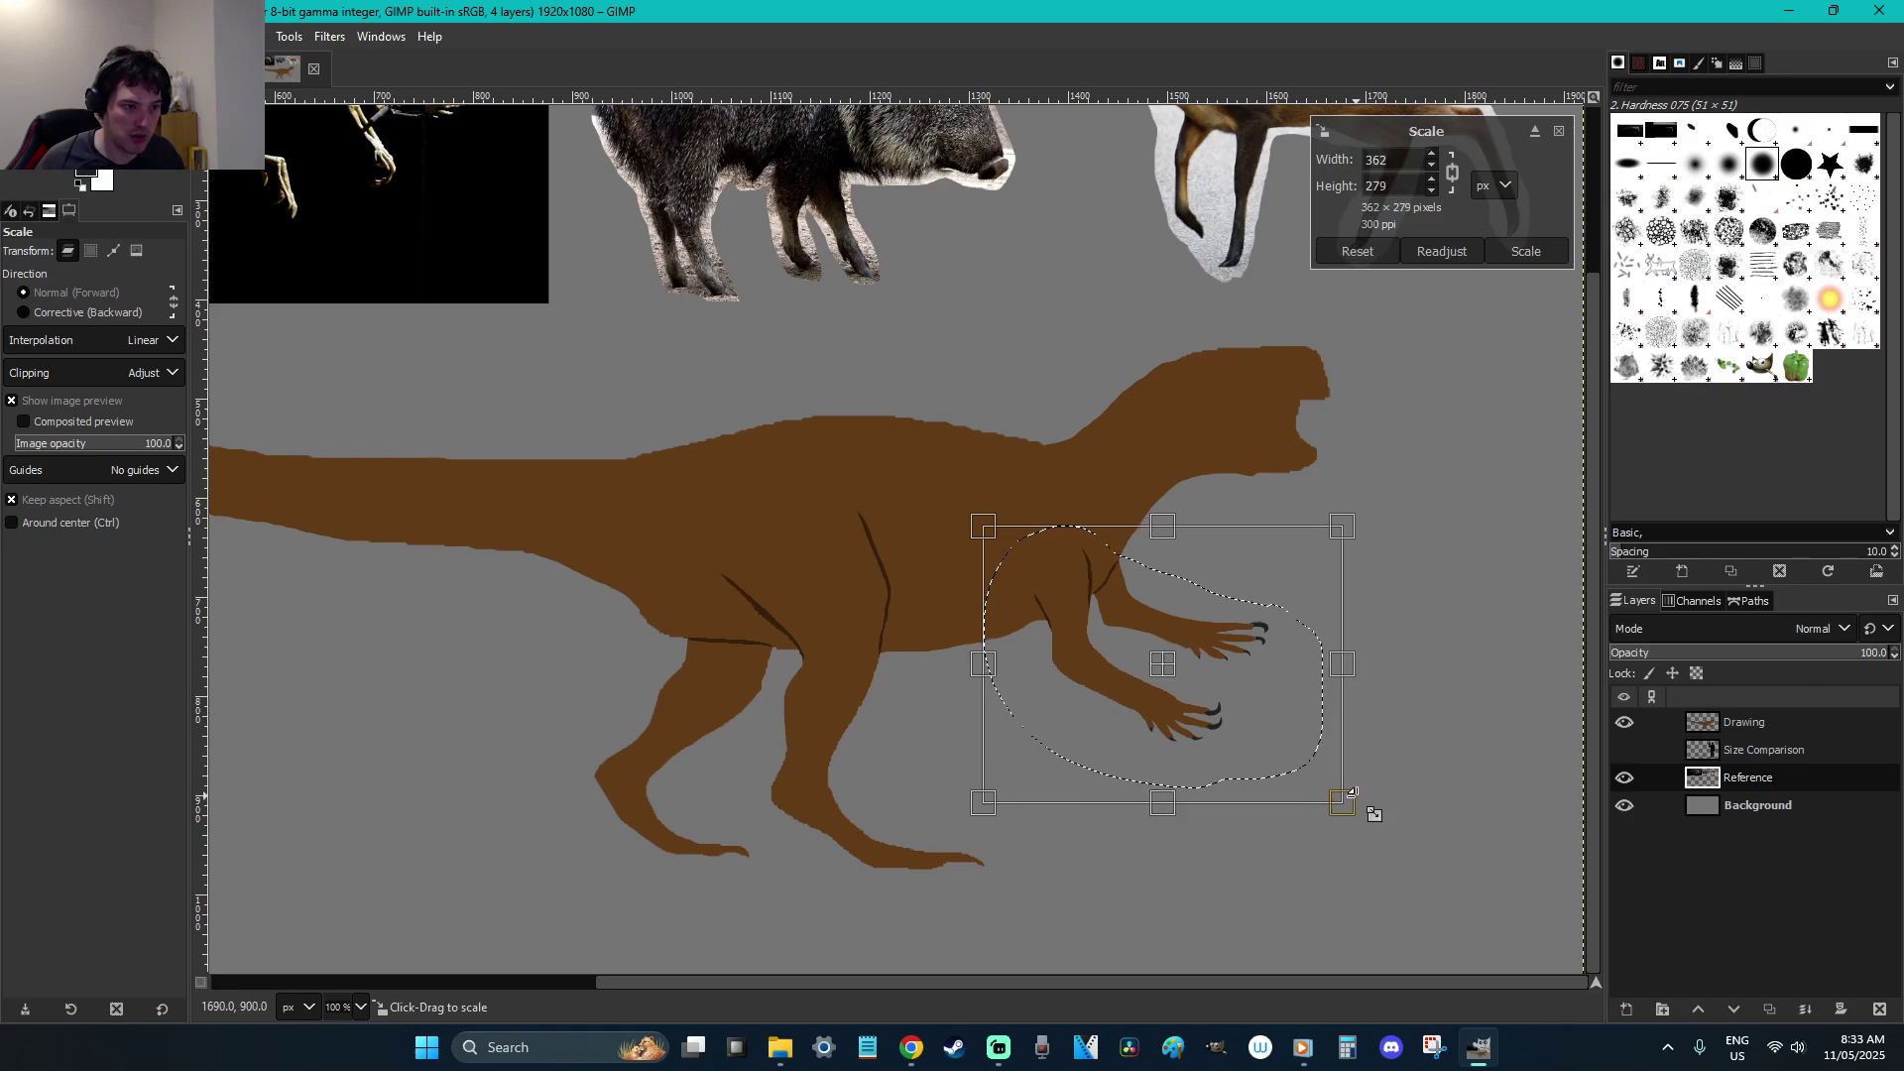
pyautogui.click(1788, 722)
pyautogui.moveTo(1324, 788); pyautogui.dragTo(1363, 807)
pyautogui.press('Return')
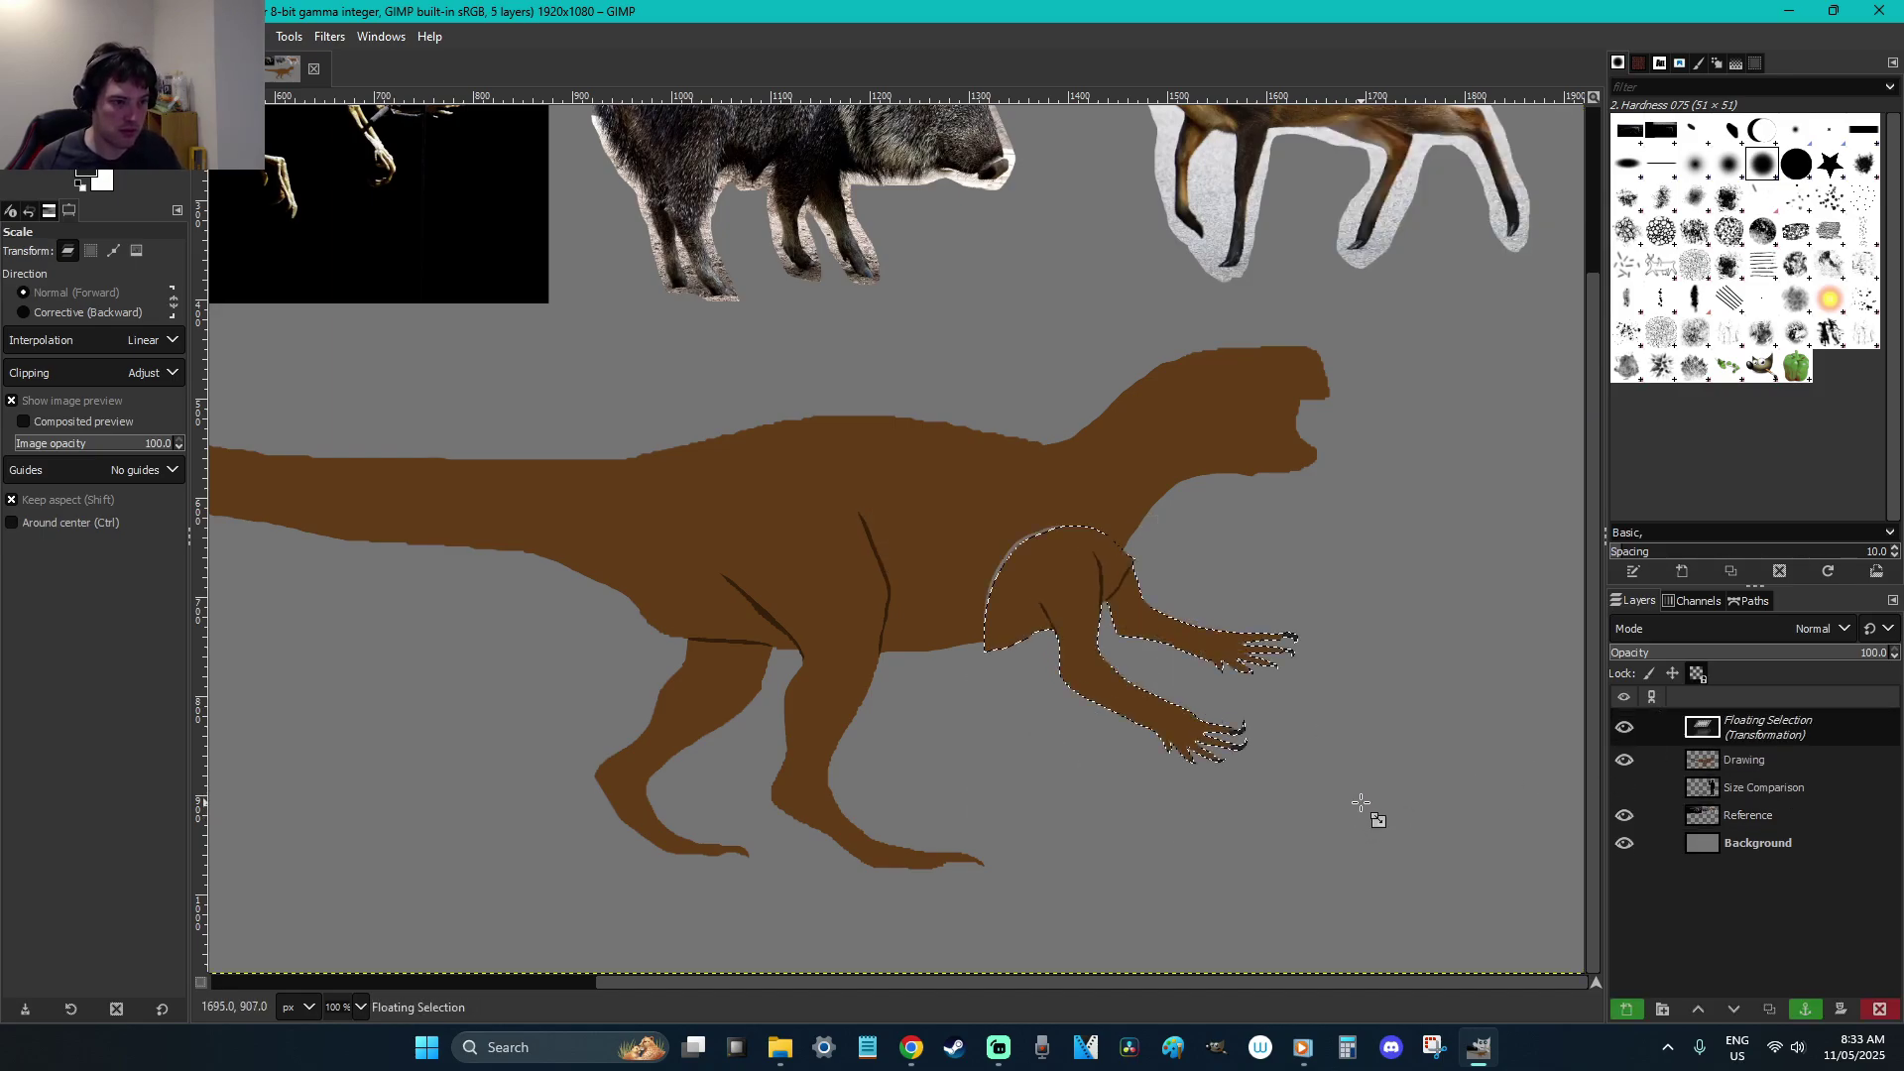
# Move the enlarged arms up and back until the shoulder blends into the body, copy them, and anchor the floating selection
pyautogui.press('m')
pyautogui.scroll(5, 1150, 655)
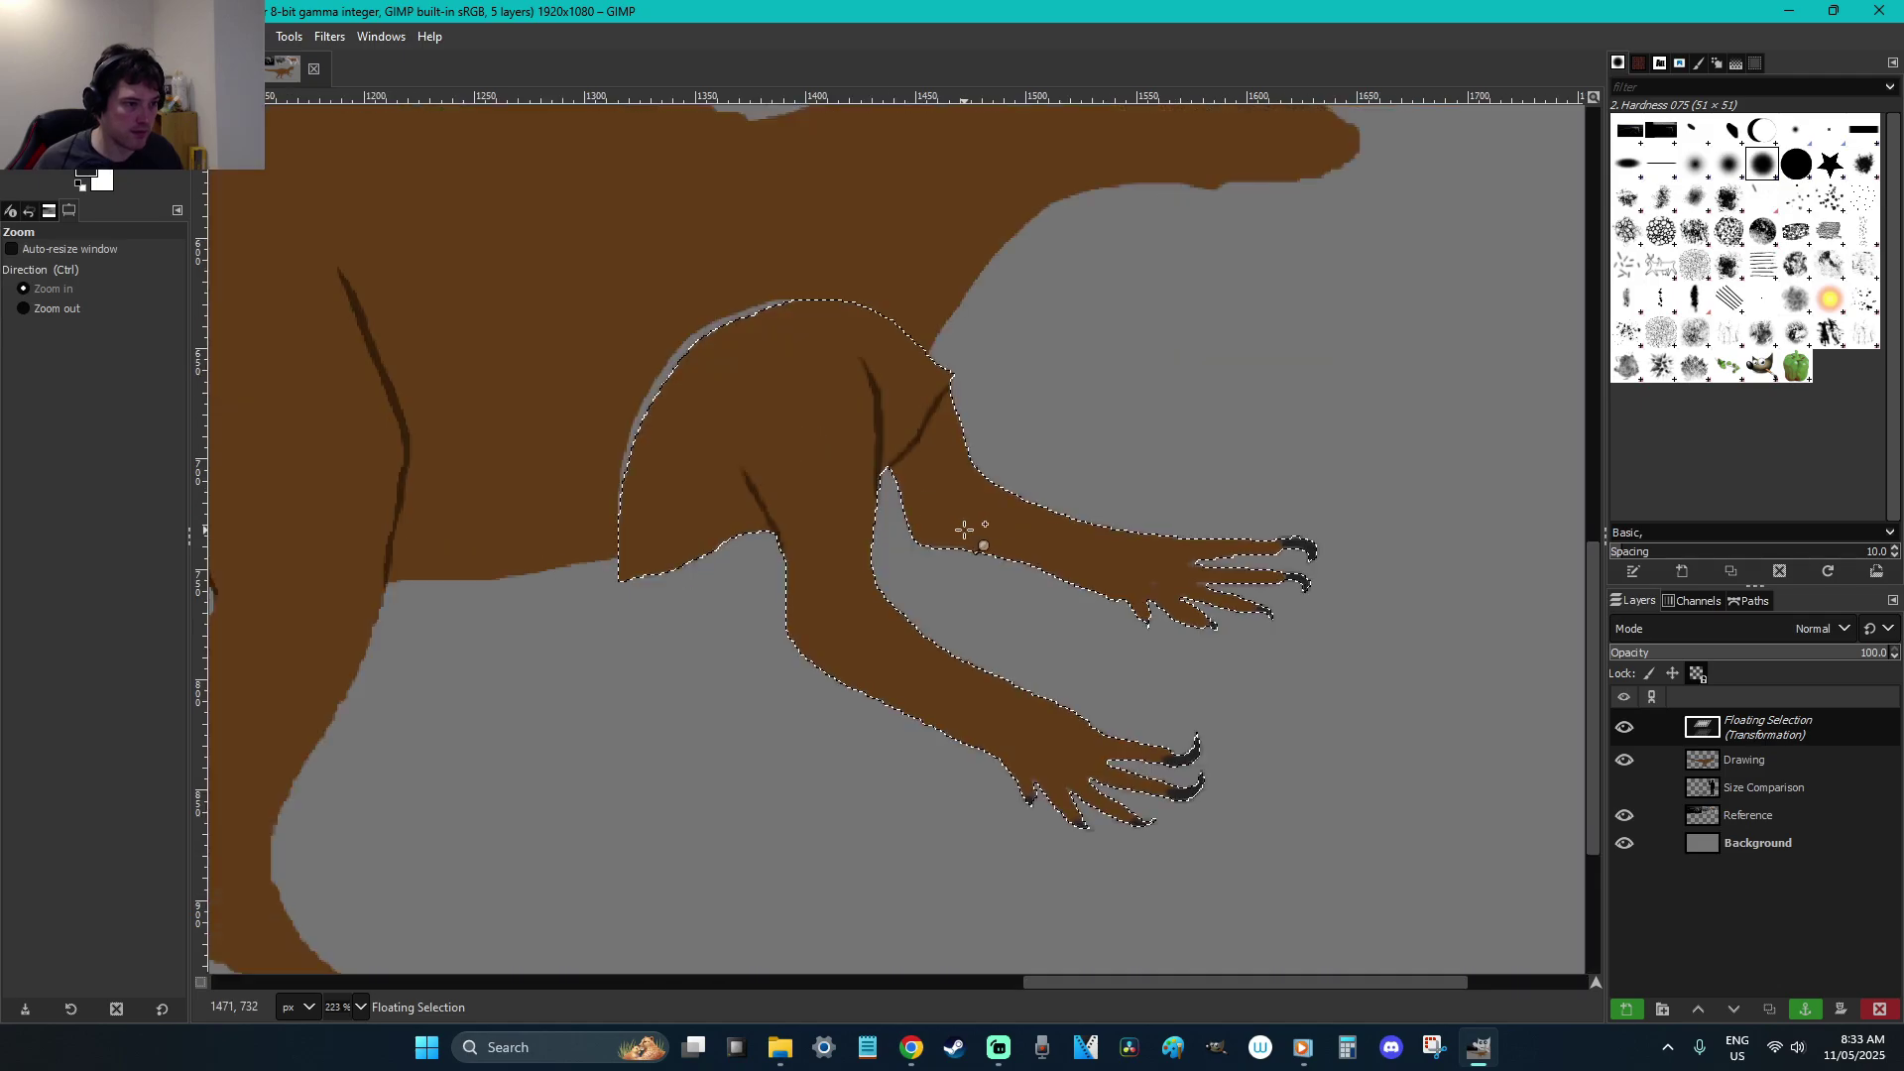
pyautogui.press('r')
pyautogui.moveTo(1032, 544); pyautogui.dragTo(994, 510)
pyautogui.hotkey('ctrl', 'c')
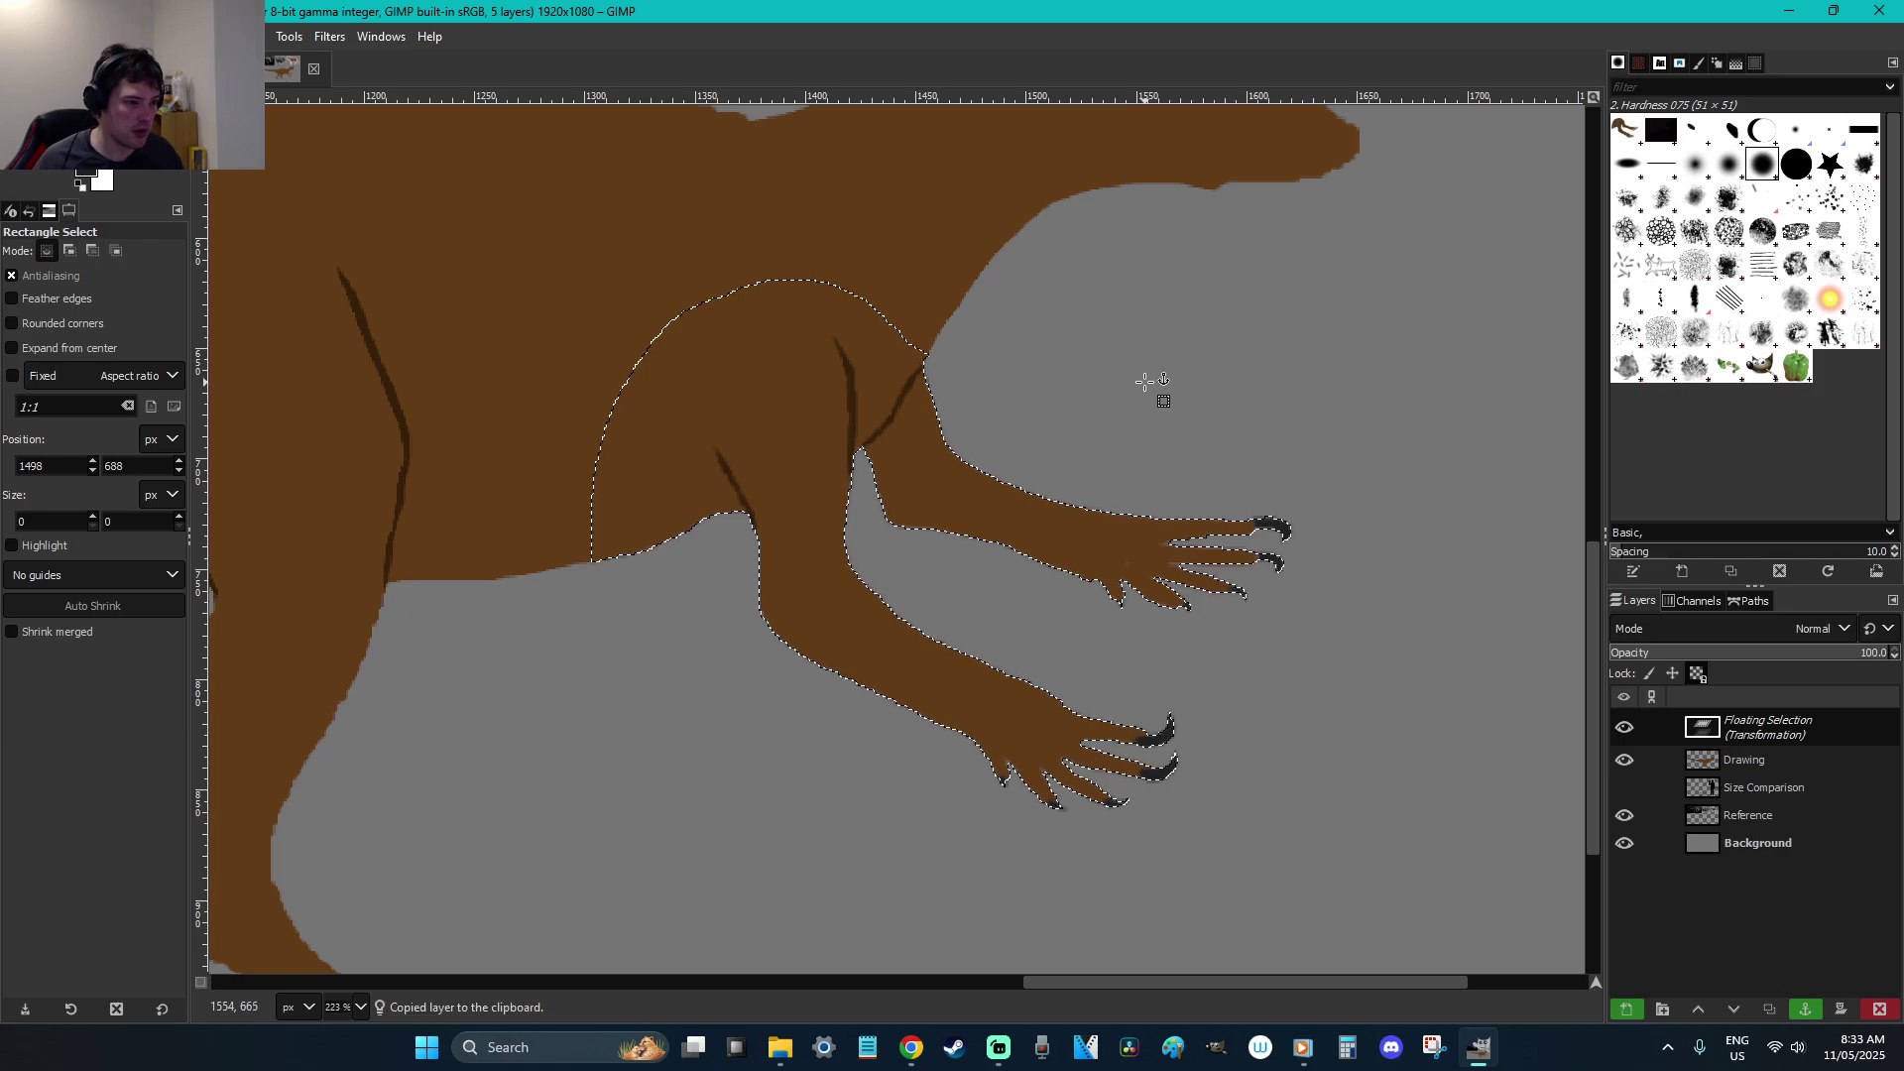
pyautogui.press('ctrl')
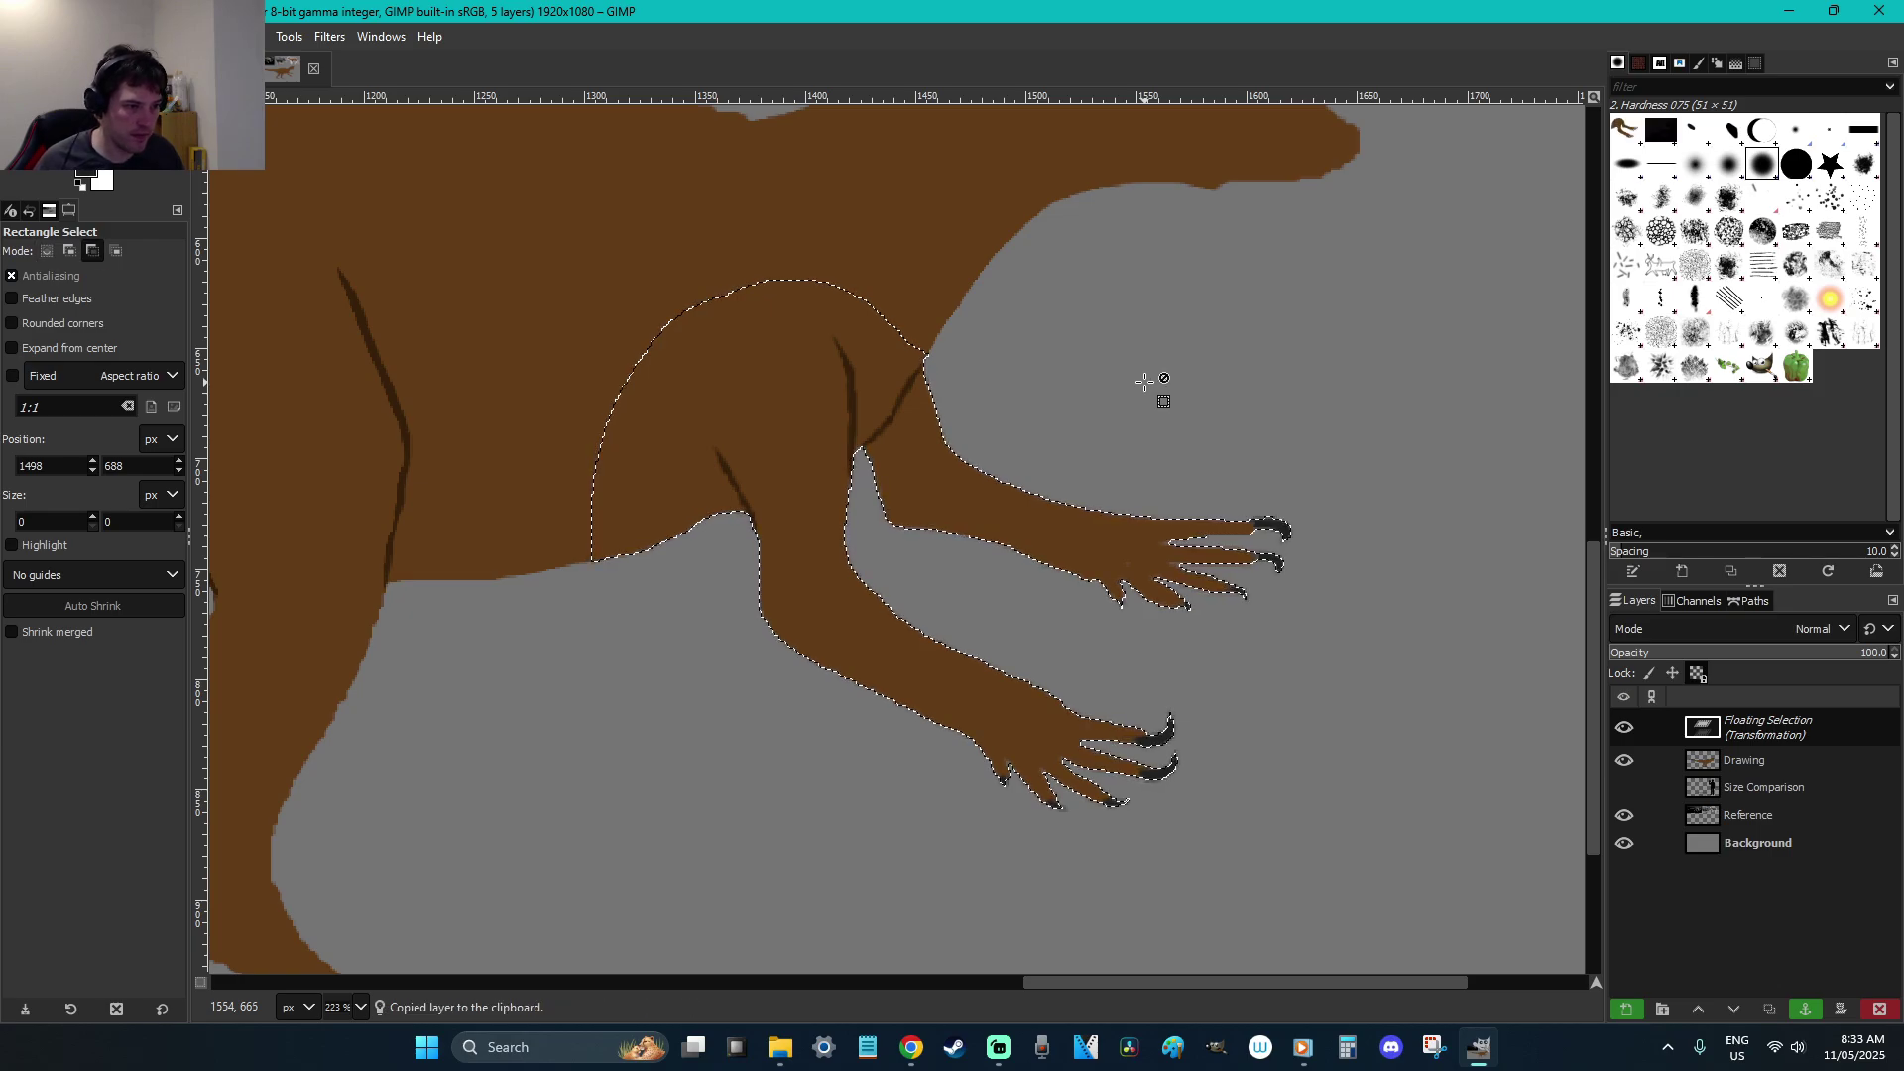
pyautogui.click(1144, 382)
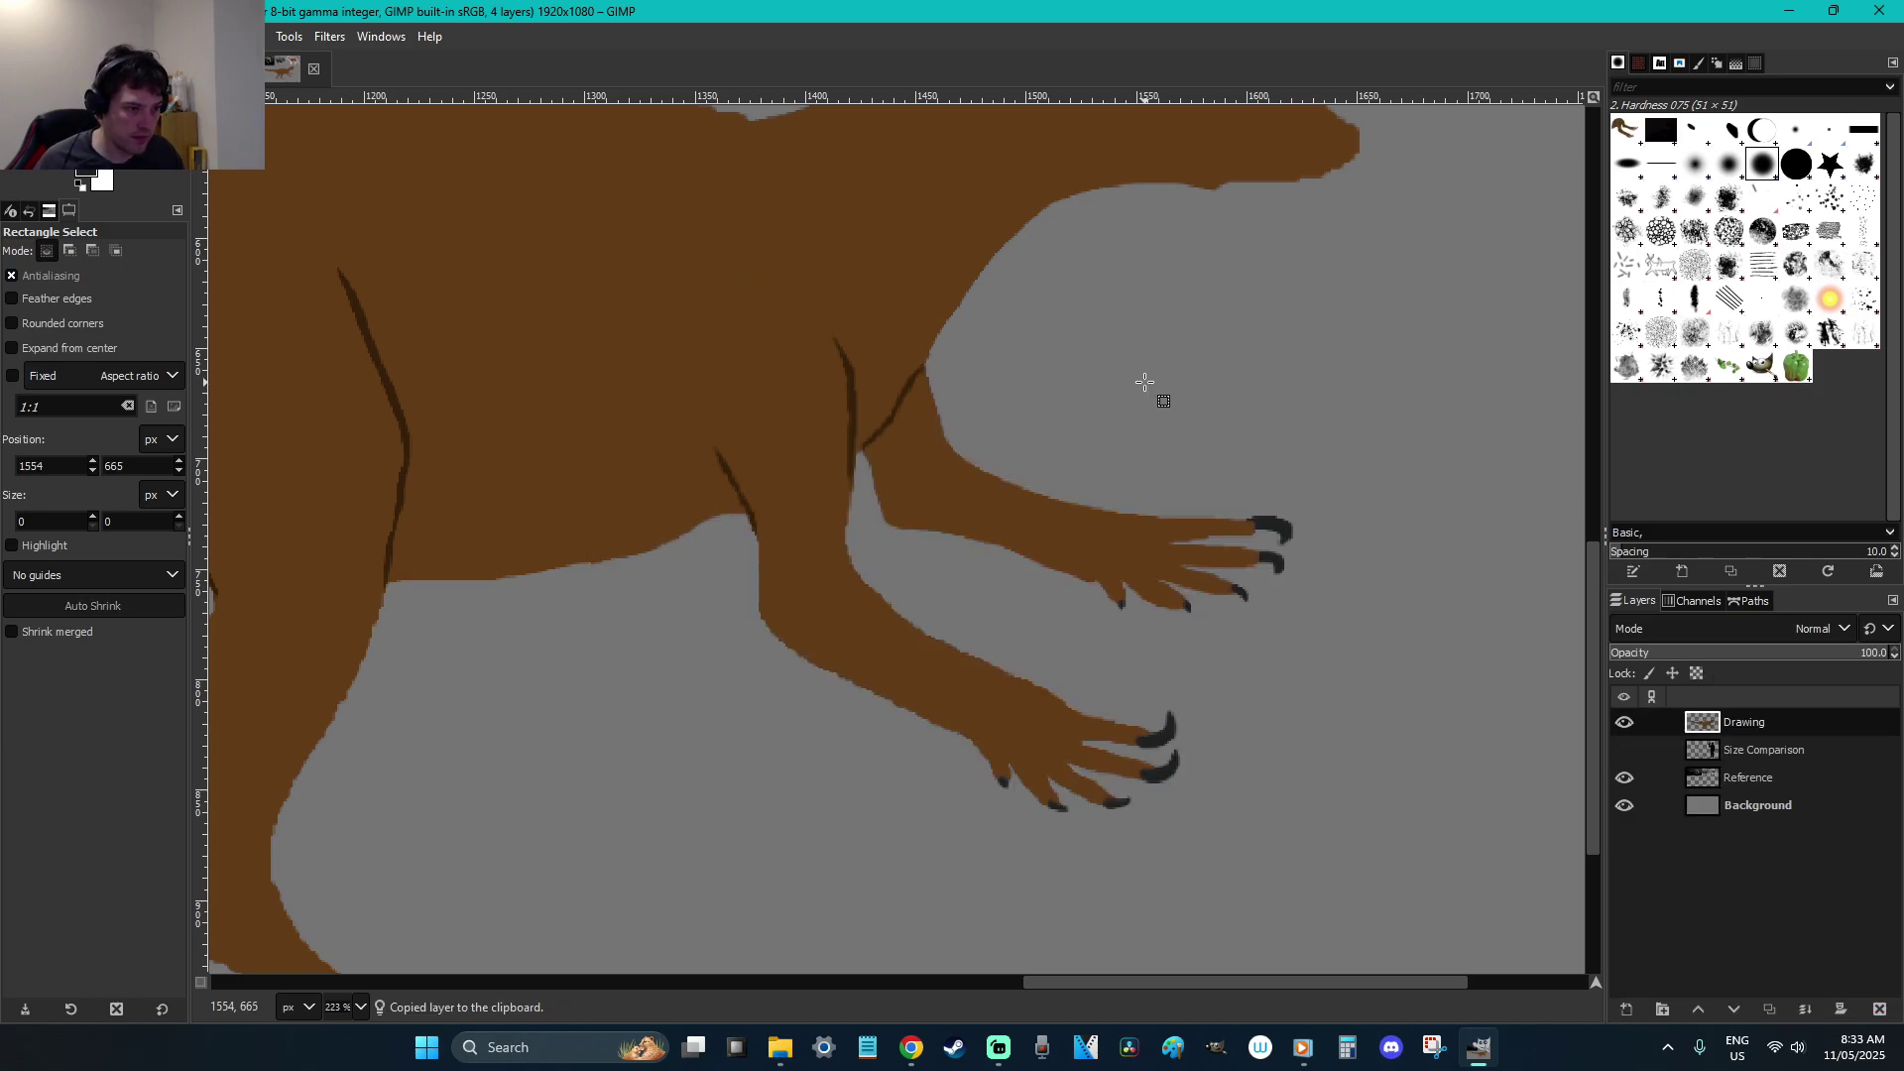
# Compare the legs and feet in the skeleton reference with the drawn hind legs and feet
pyautogui.scroll(-4, 1144, 381)
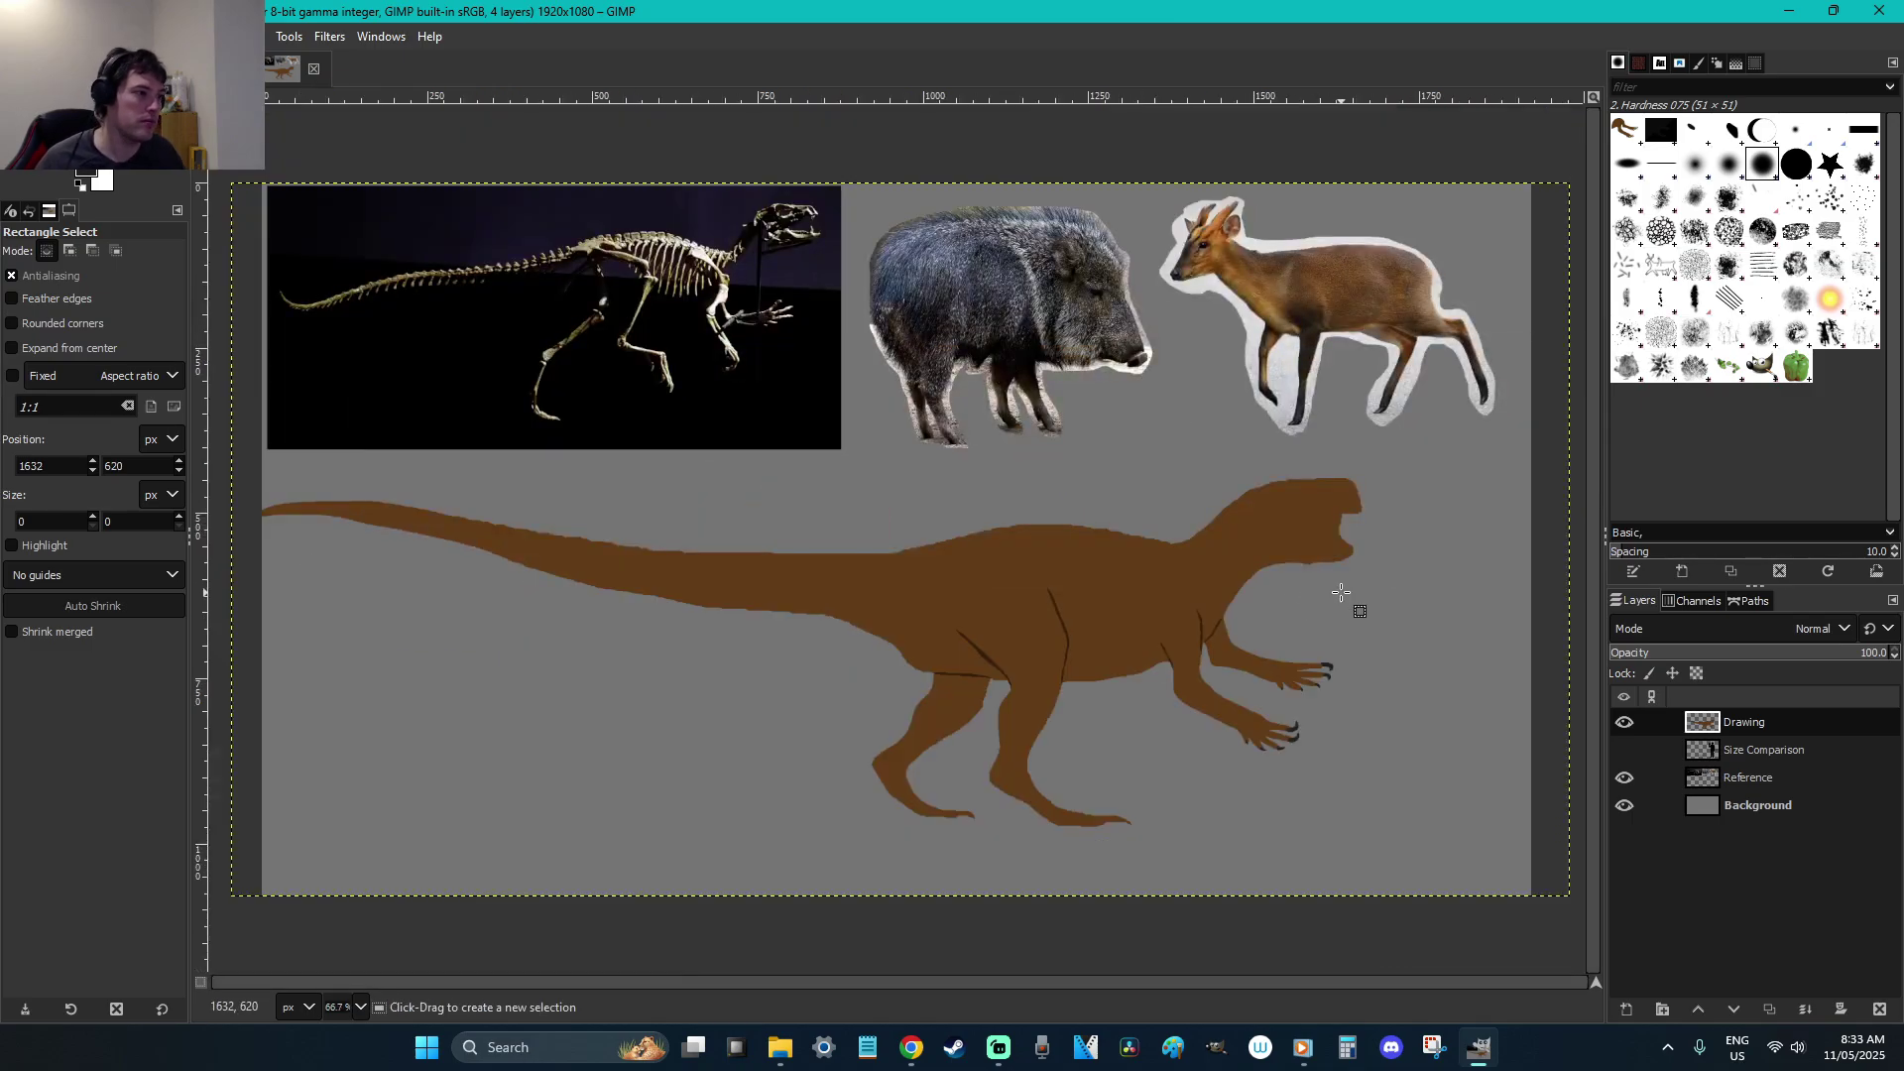
pyautogui.press('z')
pyautogui.moveTo(442, 285); pyautogui.dragTo(786, 565)
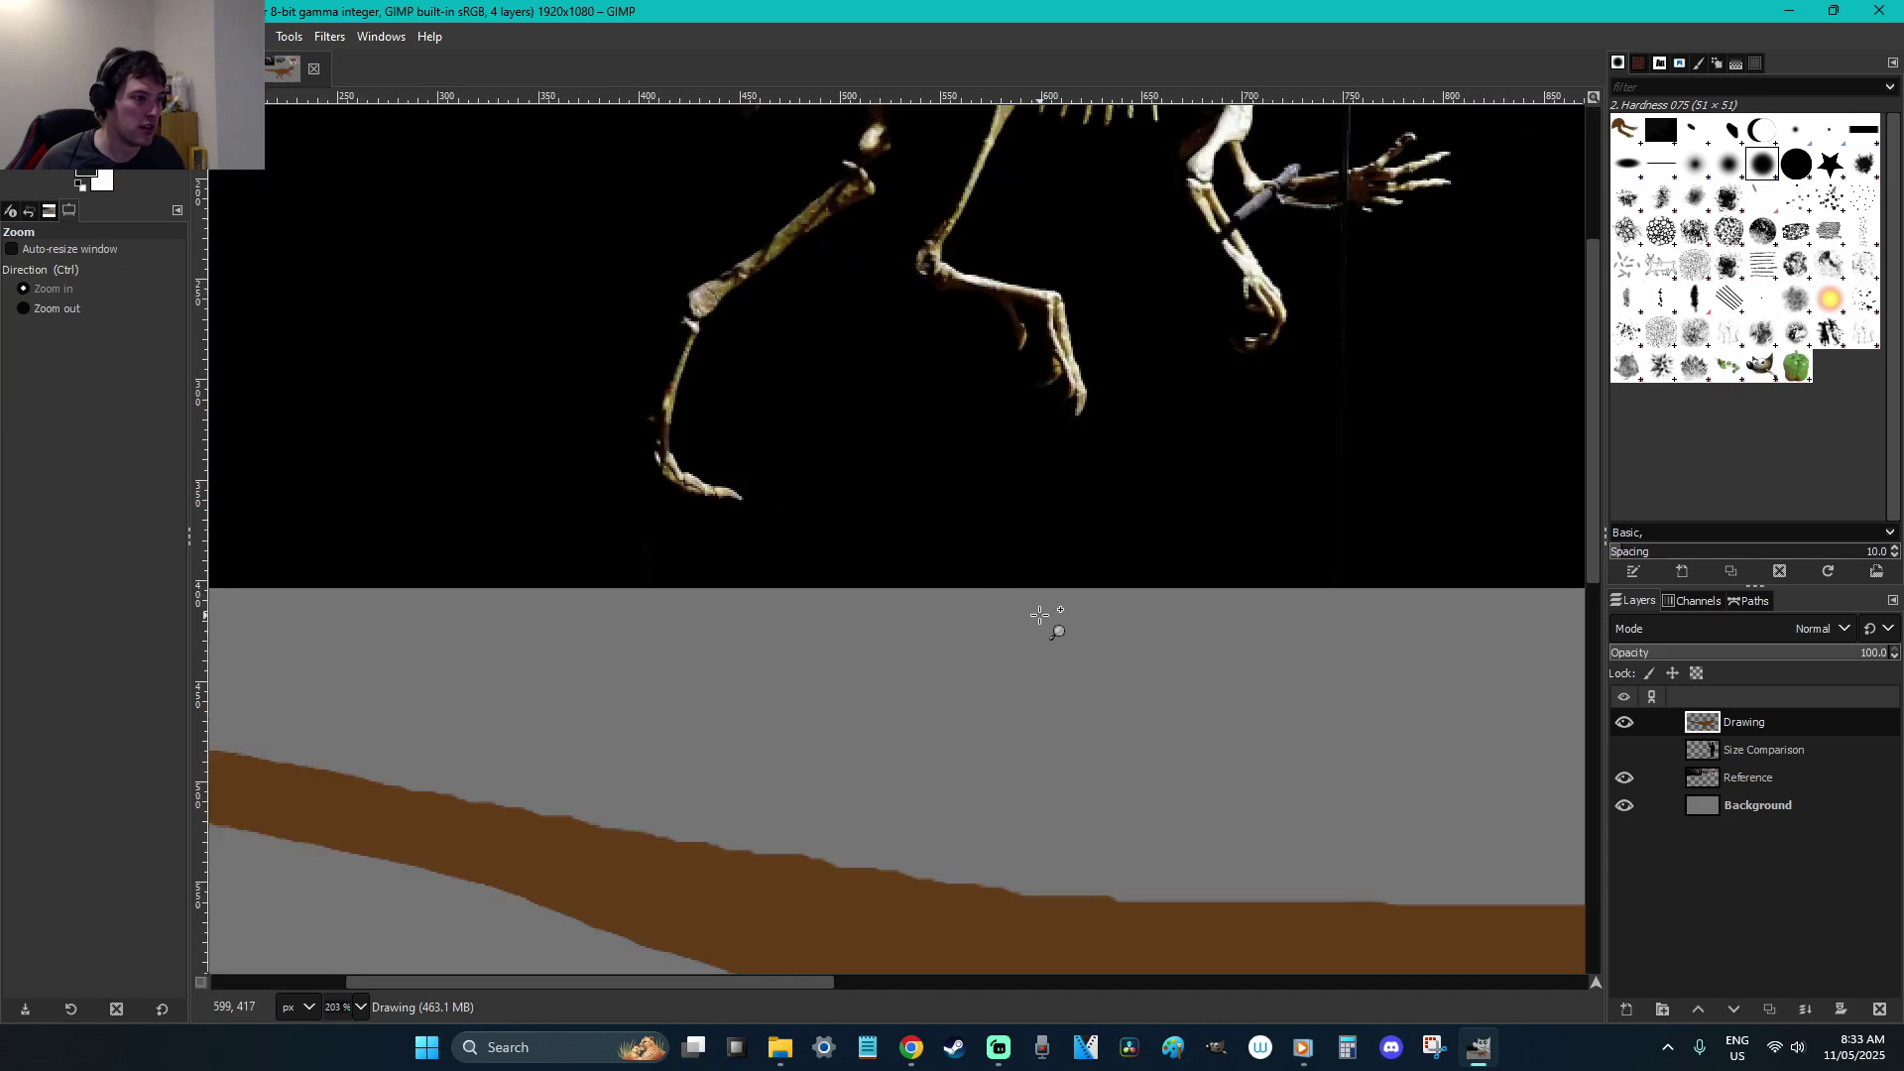
pyautogui.press('1')
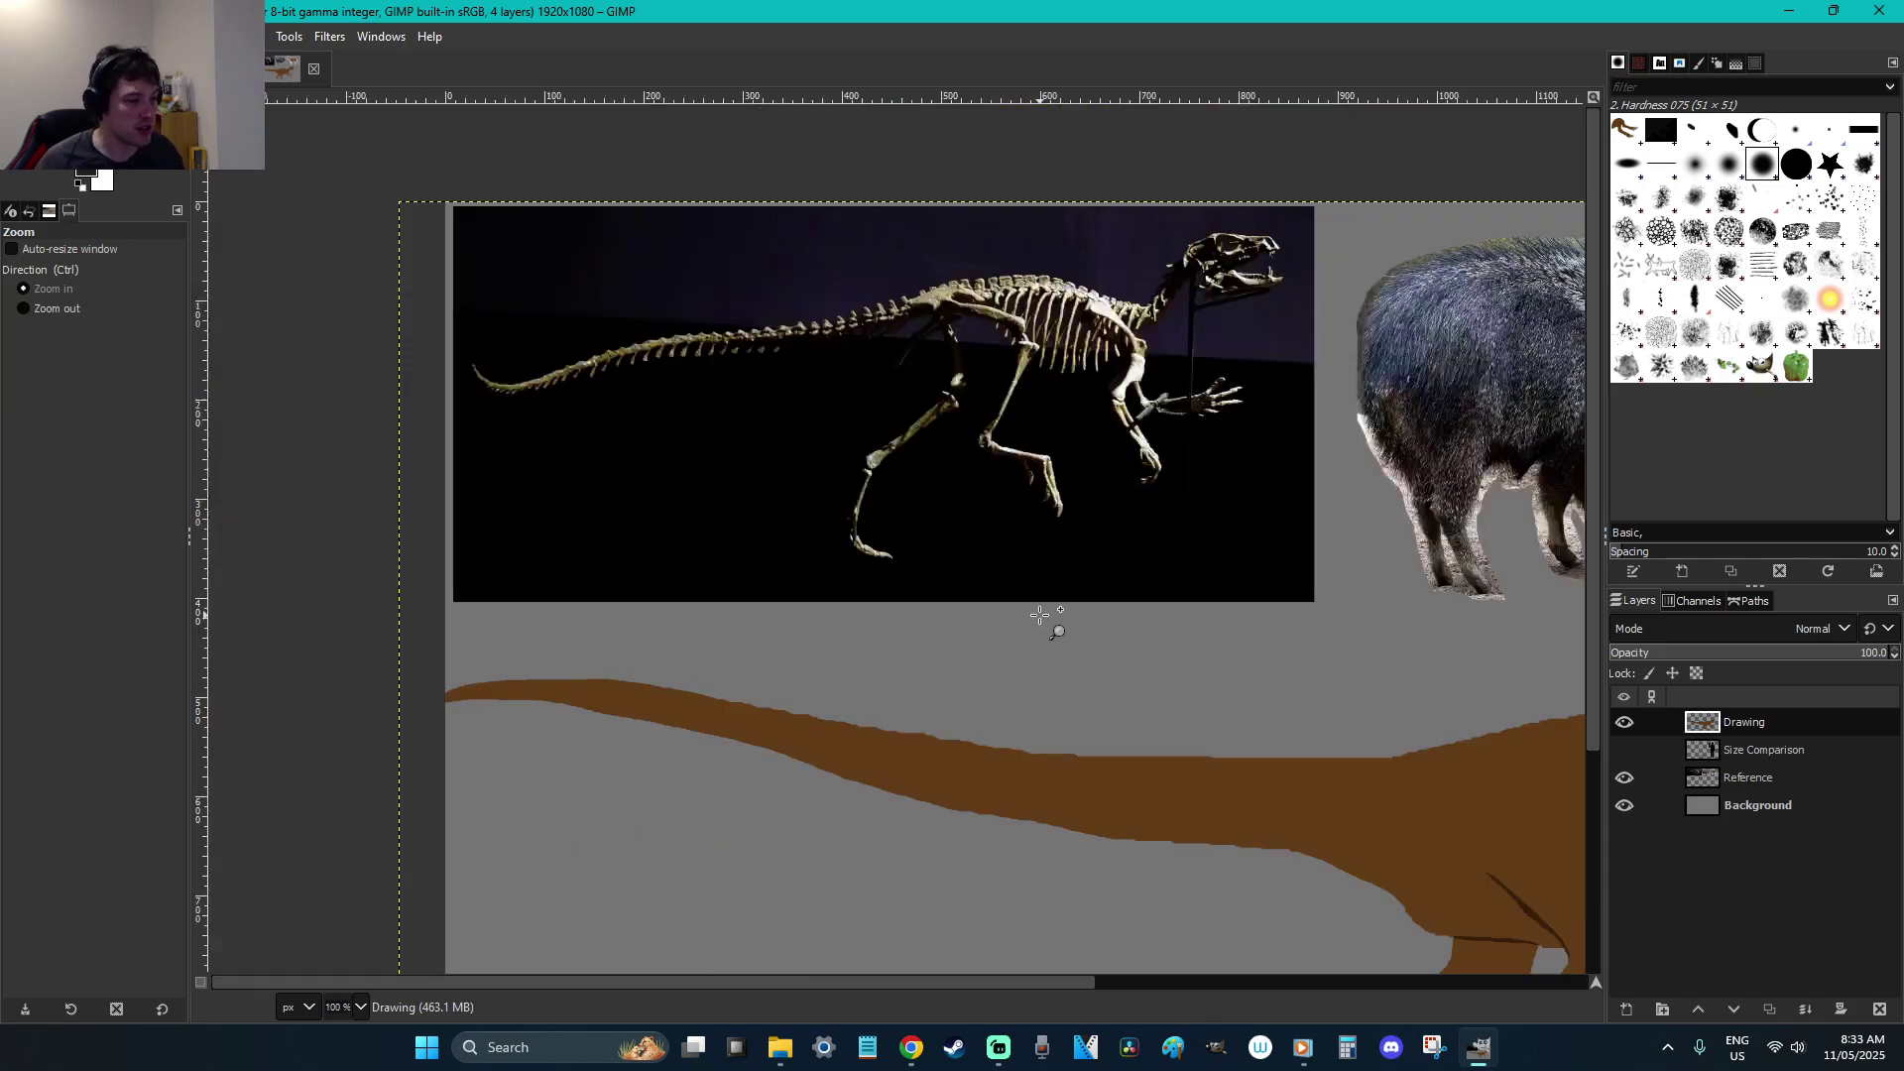
pyautogui.scroll(-5, 1042, 616)
pyautogui.press('r')
pyautogui.hscroll(5, 1053, 982)
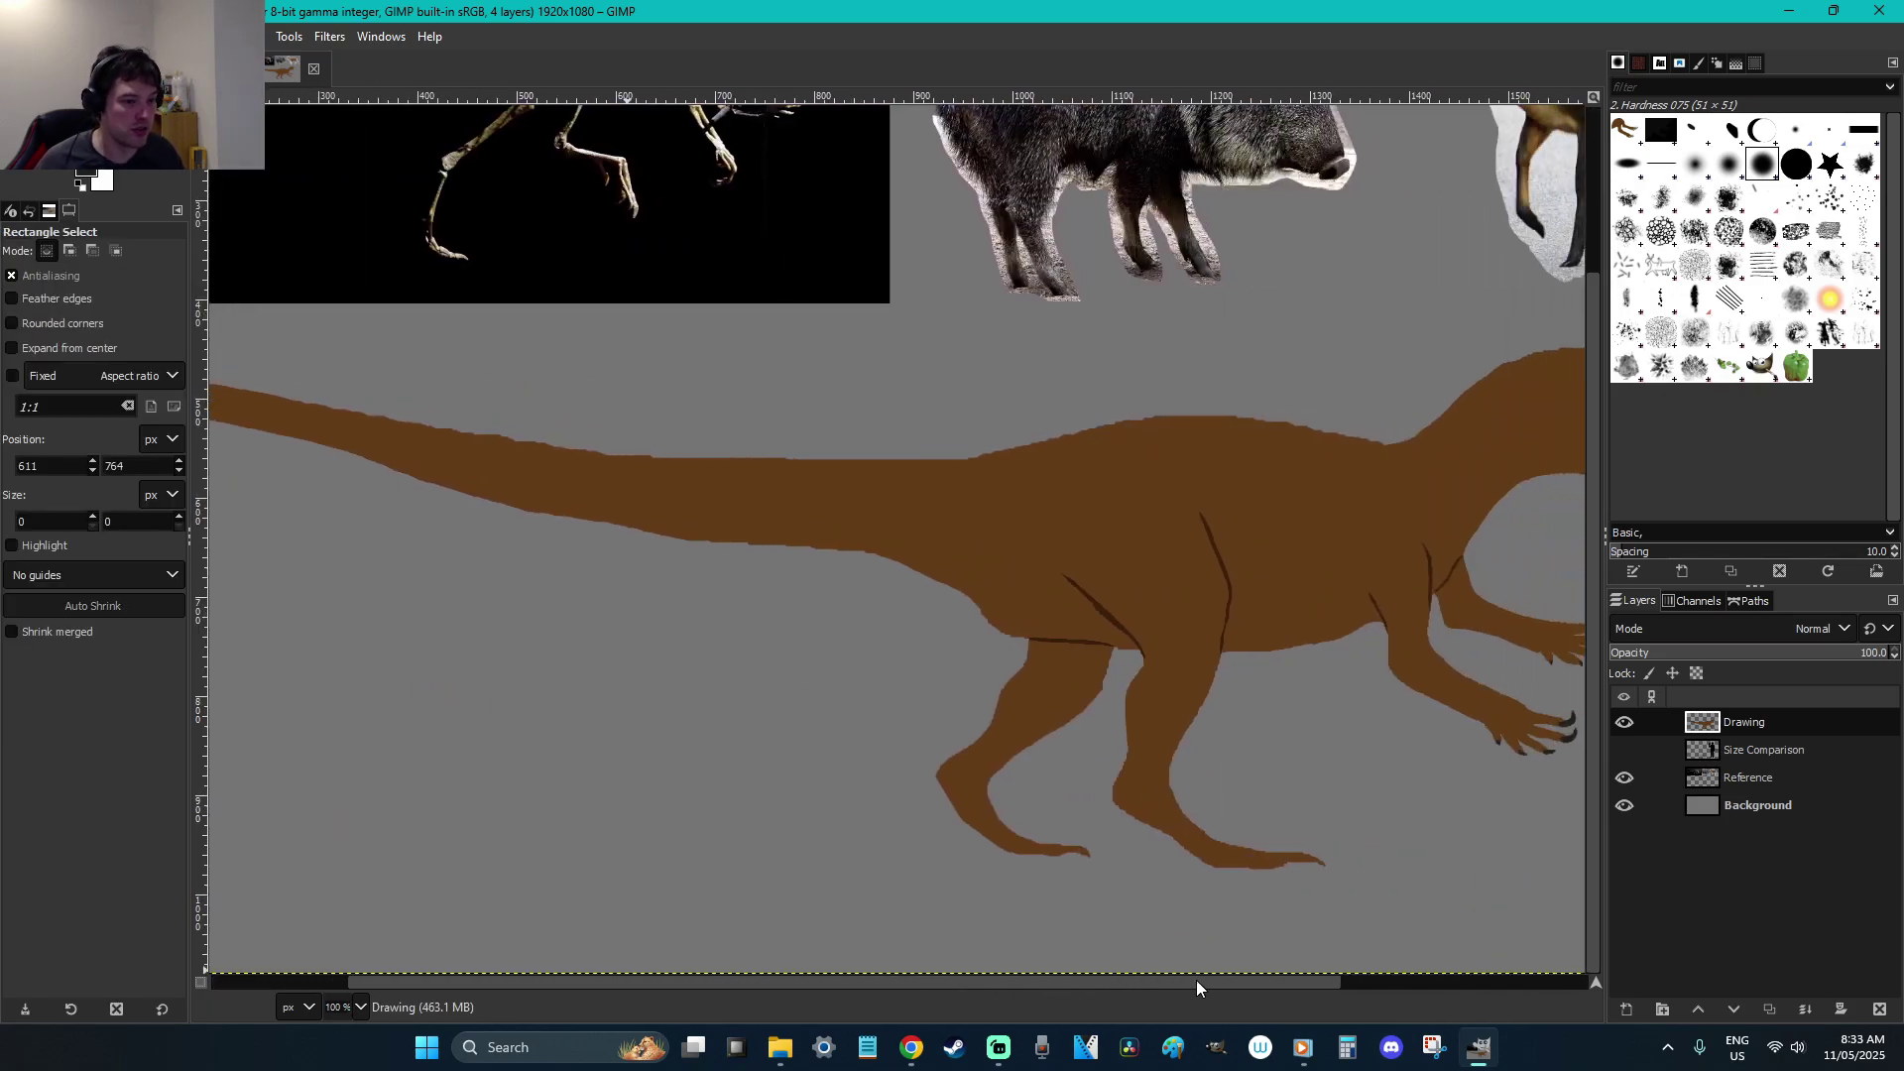
pyautogui.press('z')
pyautogui.moveTo(1289, 879); pyautogui.dragTo(906, 747)
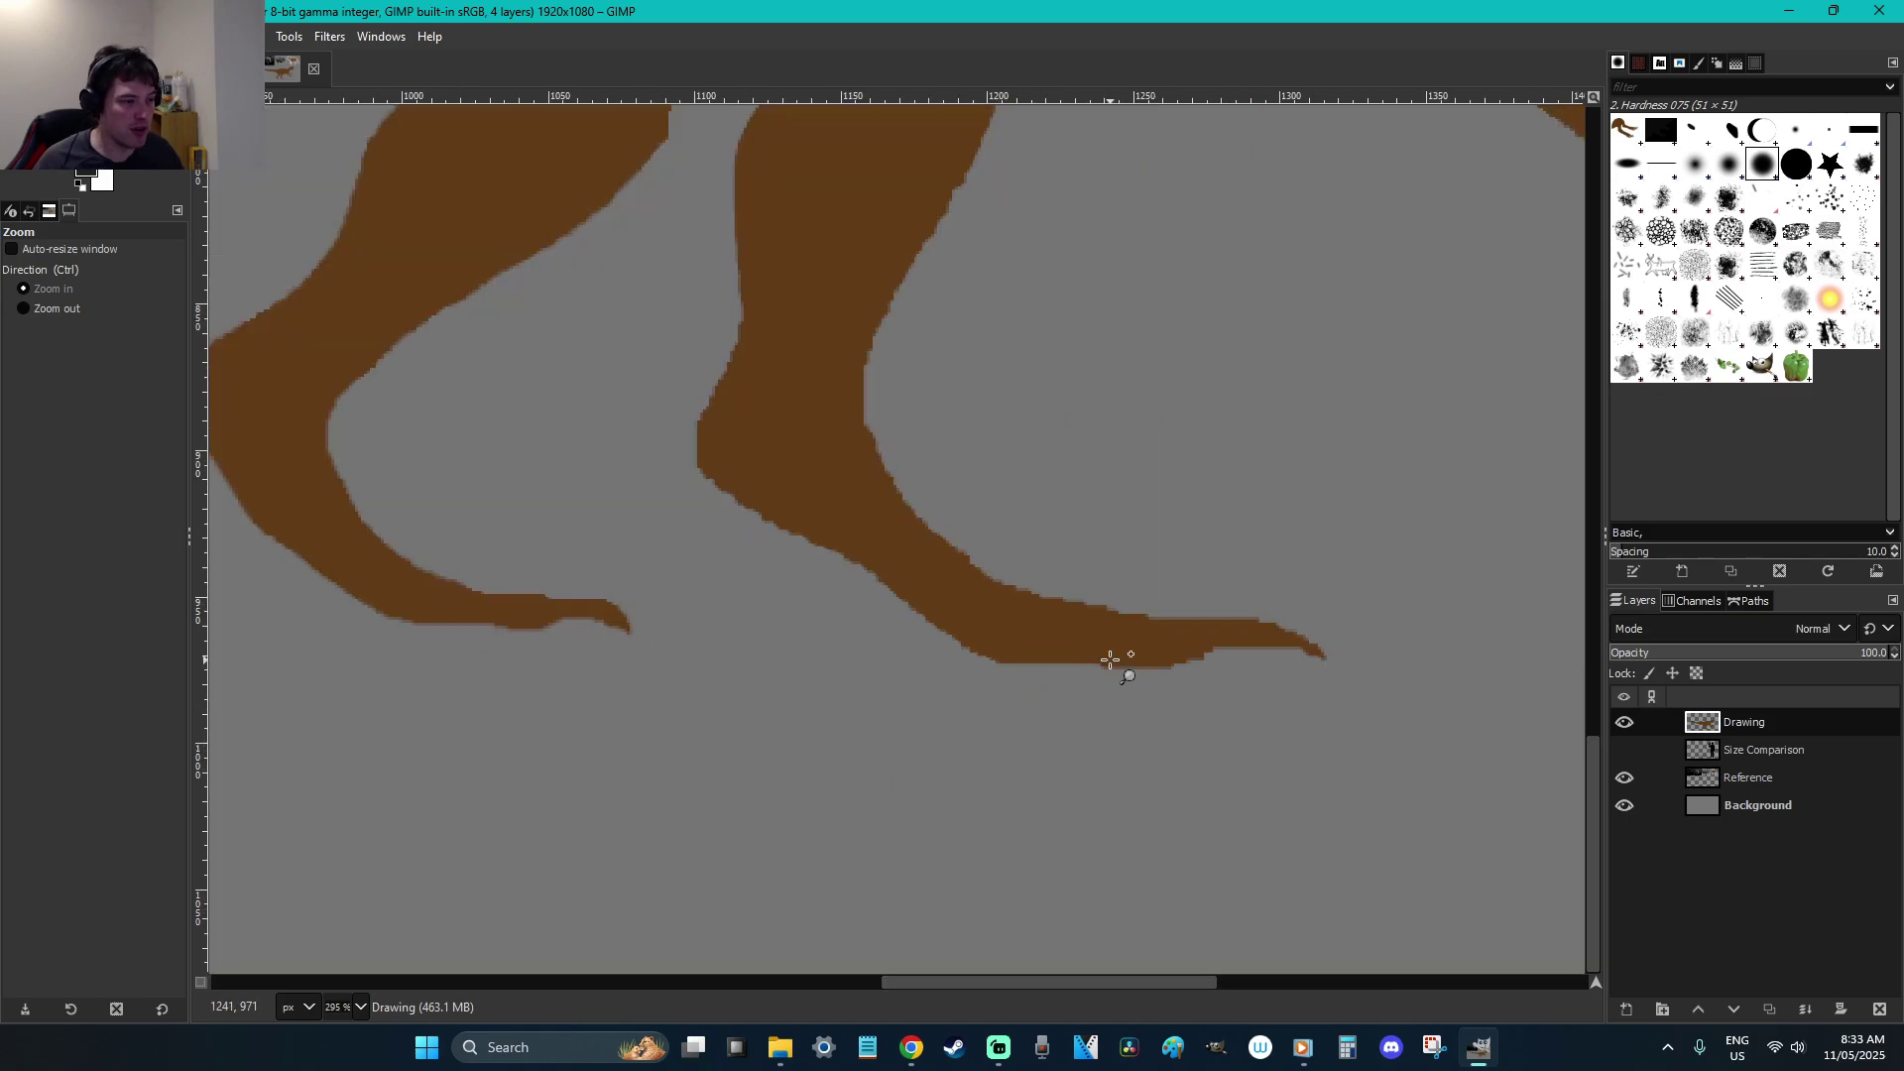
pyautogui.scroll(-4, 1110, 660)
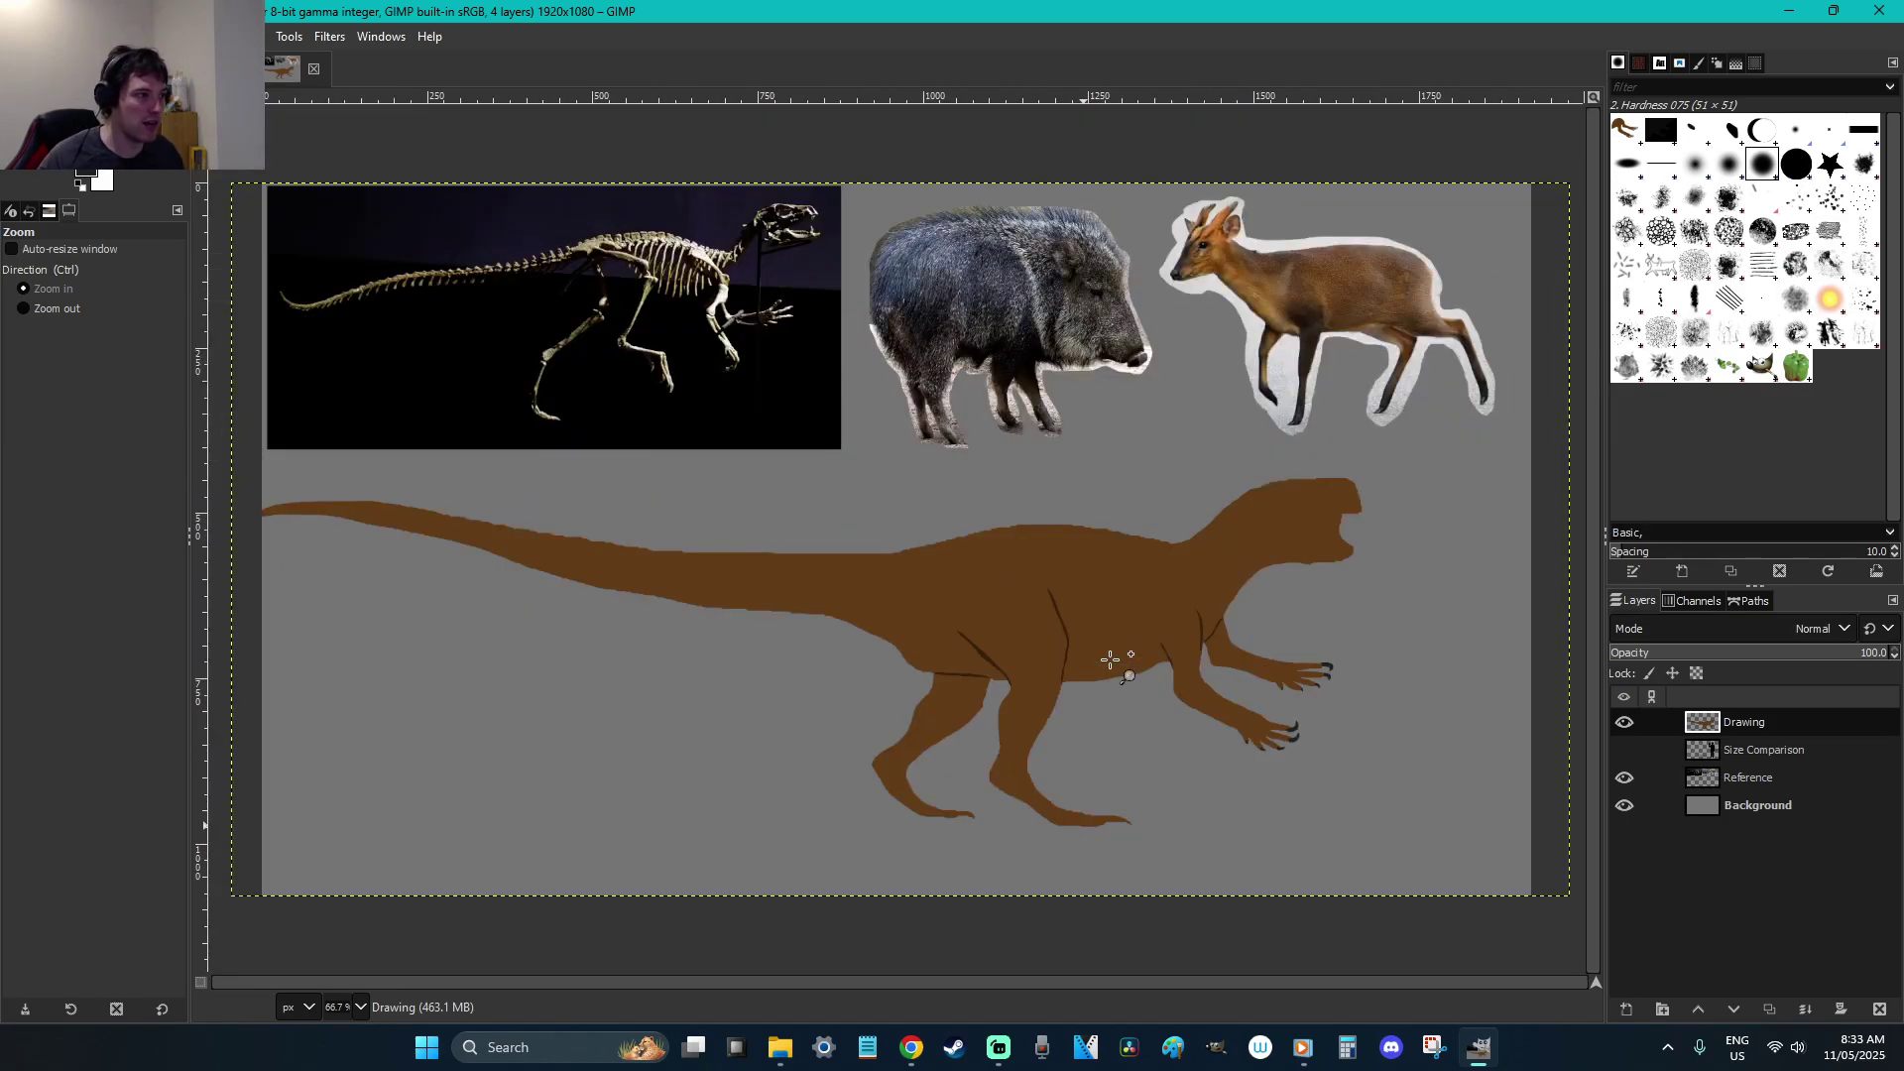
pyautogui.click(1240, 717)
pyautogui.moveTo(1180, 922); pyautogui.dragTo(453, 623)
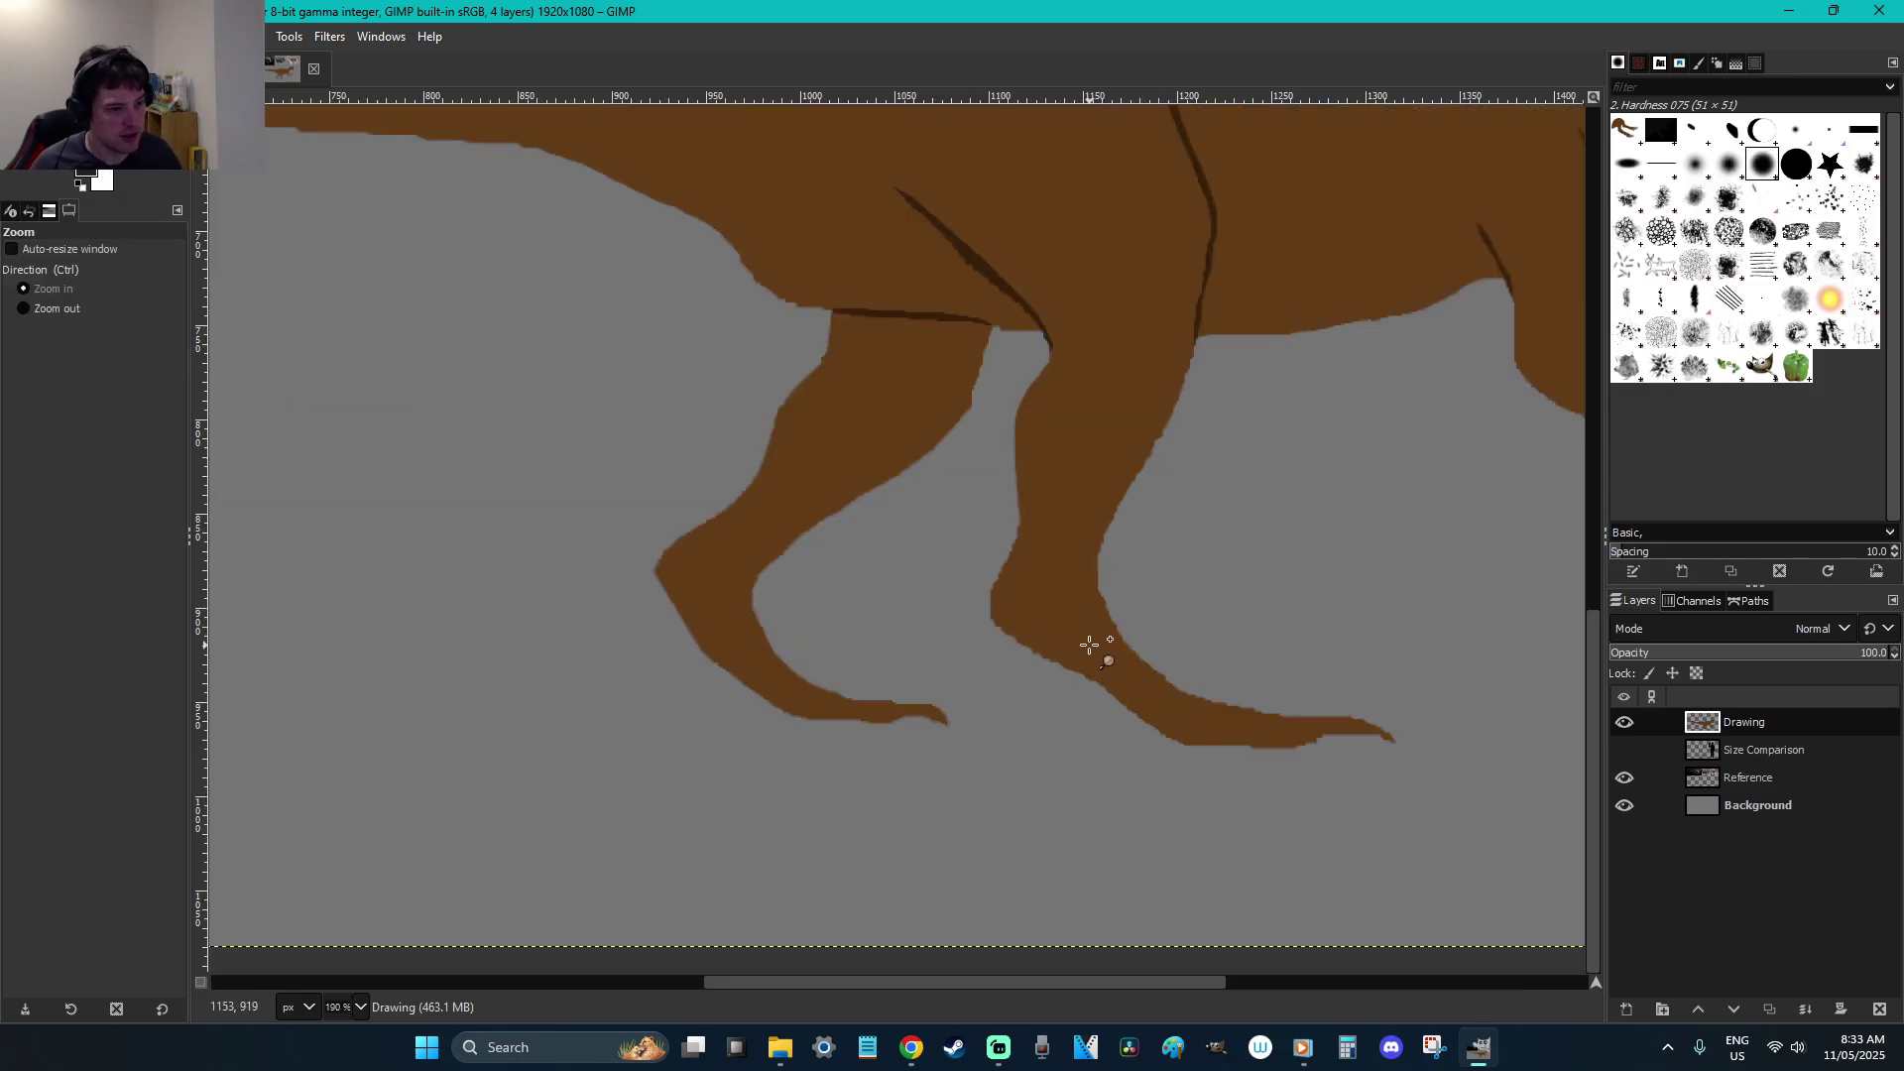
# Free-select around the toe tip of the foremost hind foot
pyautogui.press('o')
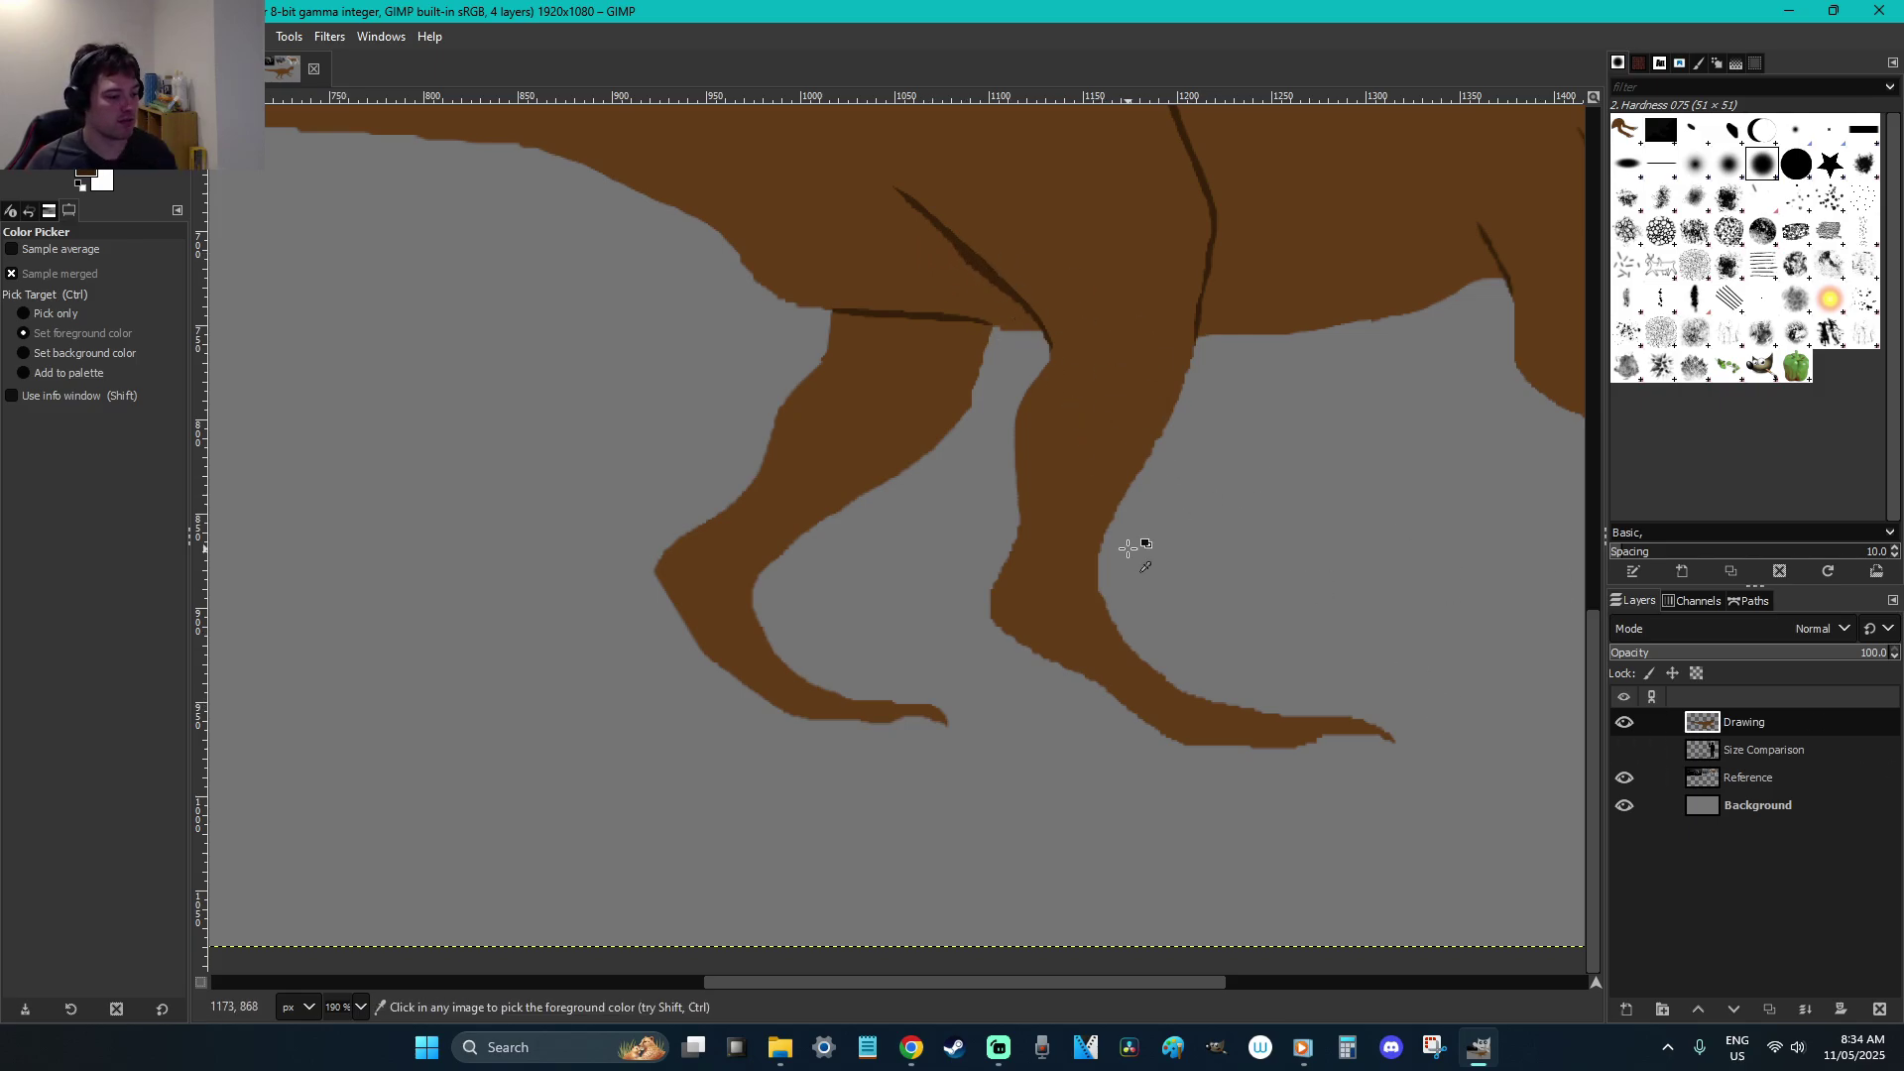
pyautogui.press('r')
pyautogui.press('z')
pyautogui.moveTo(1468, 851); pyautogui.dragTo(692, 402)
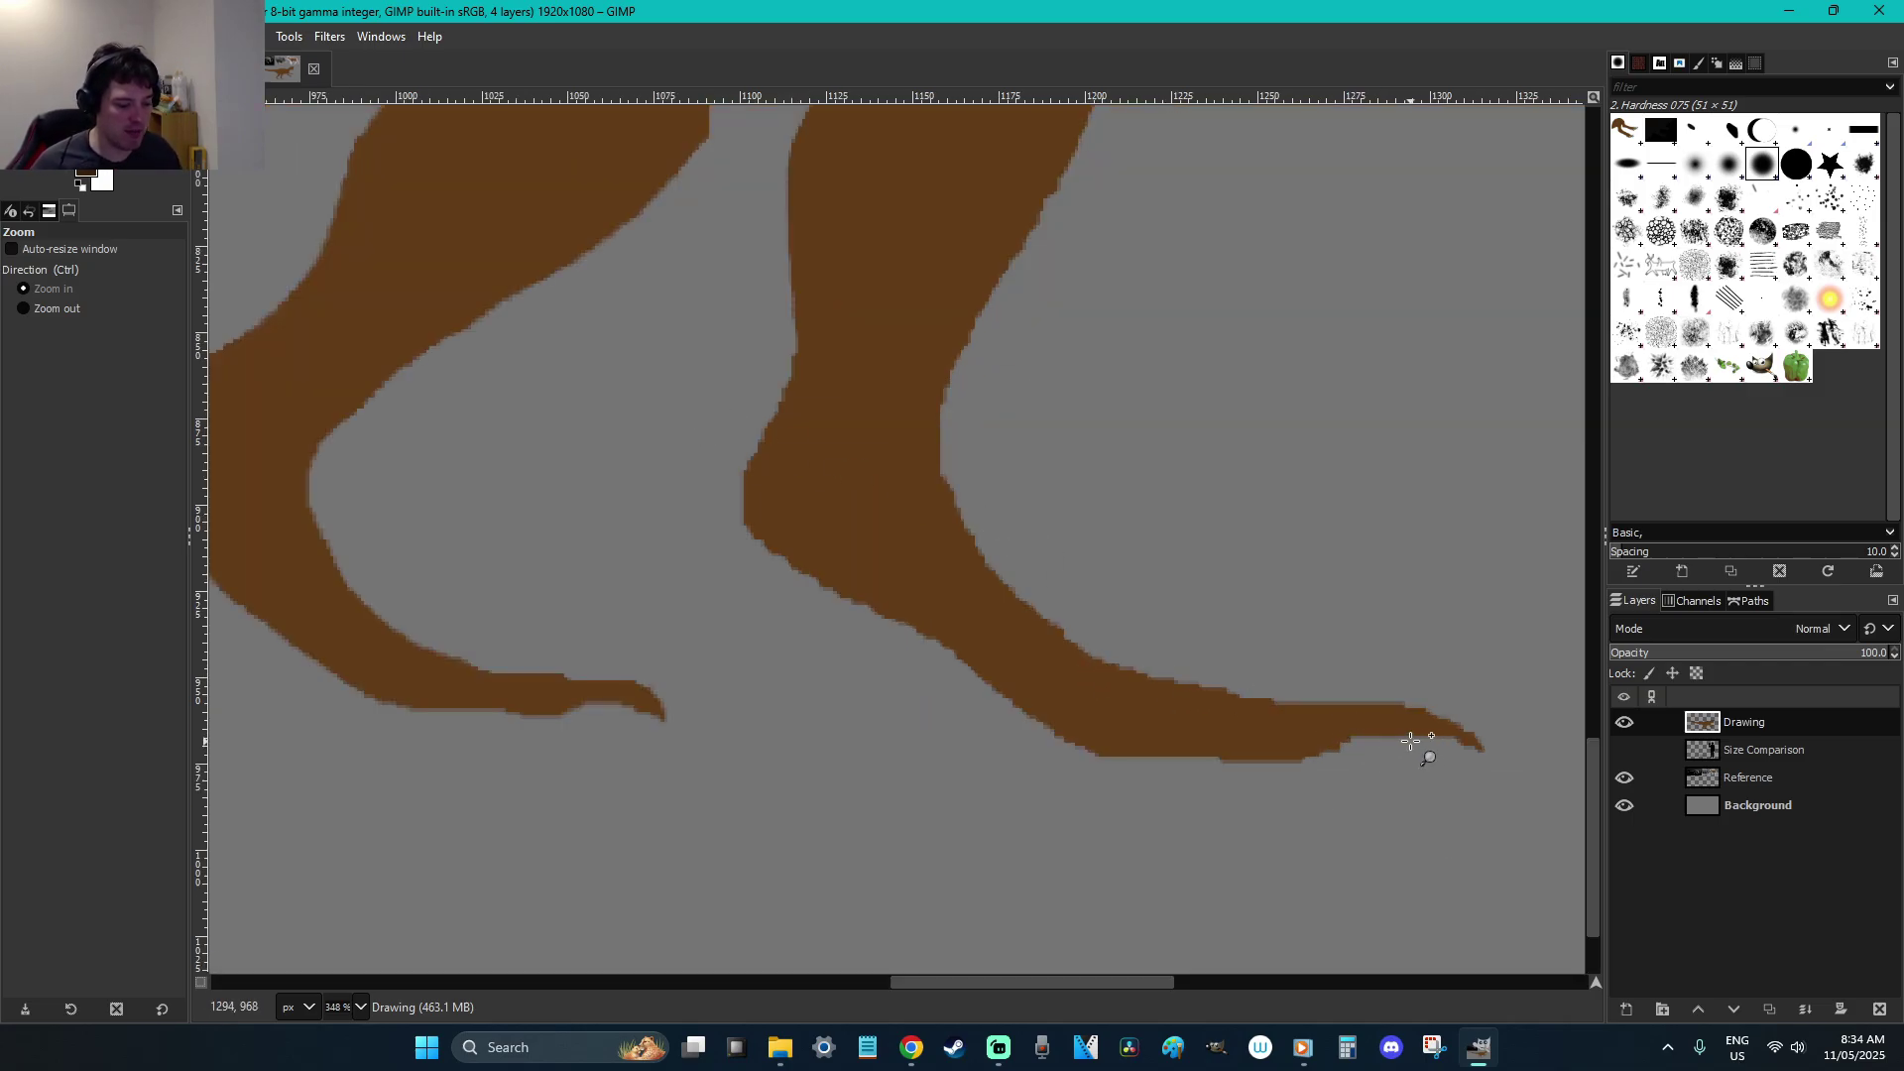
pyautogui.press('f')
pyautogui.moveTo(1360, 741); pyautogui.dragTo(1334, 674)
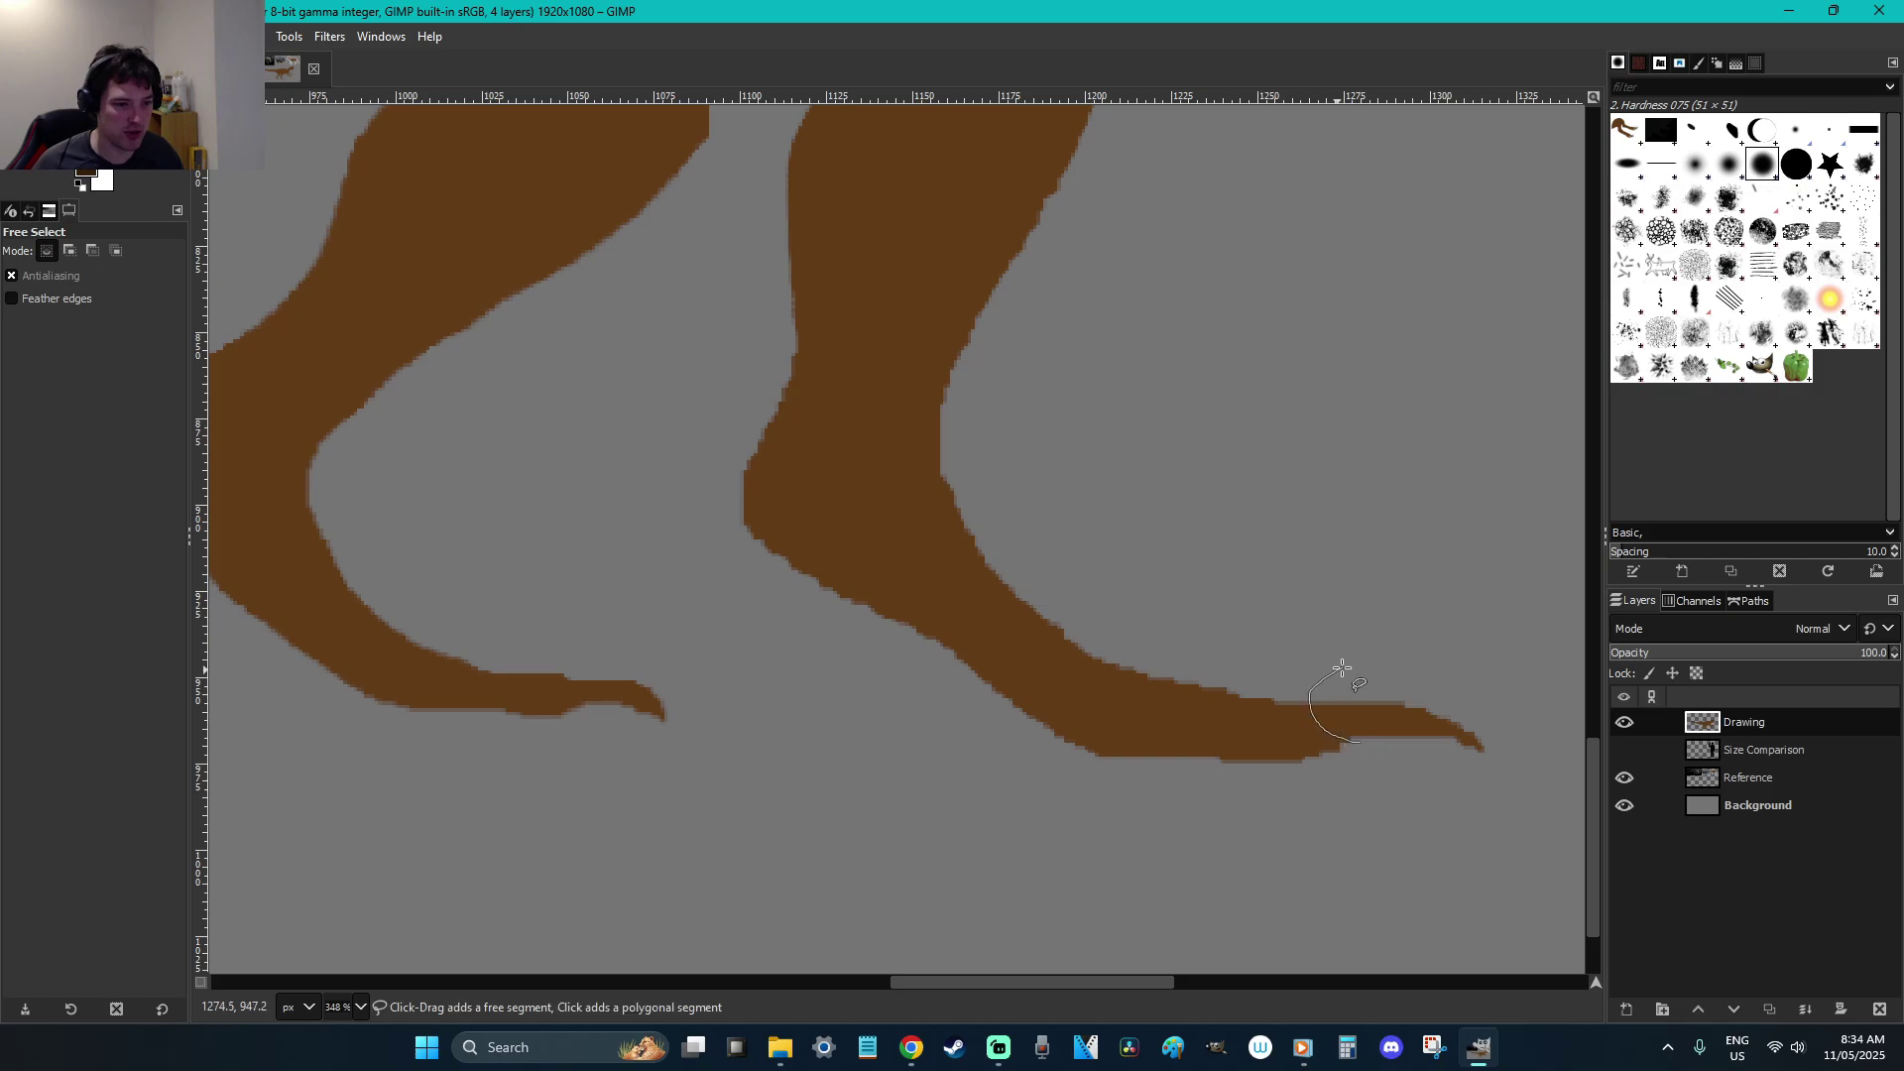
# Cut out the toe tip of the front hind foot with a freehand selection and paste it as a floating selection
pyautogui.moveTo(1525, 785); pyautogui.dragTo(1360, 746)
pyautogui.press('Return')
pyautogui.hotkey('ctrl', 'x')
pyautogui.hotkey('ctrl', 'v')
# Sample the dark grey of the hand claws, fill the pasted toe tip with it and anchor it to the drawing
pyautogui.hotkey('shift', 'b')
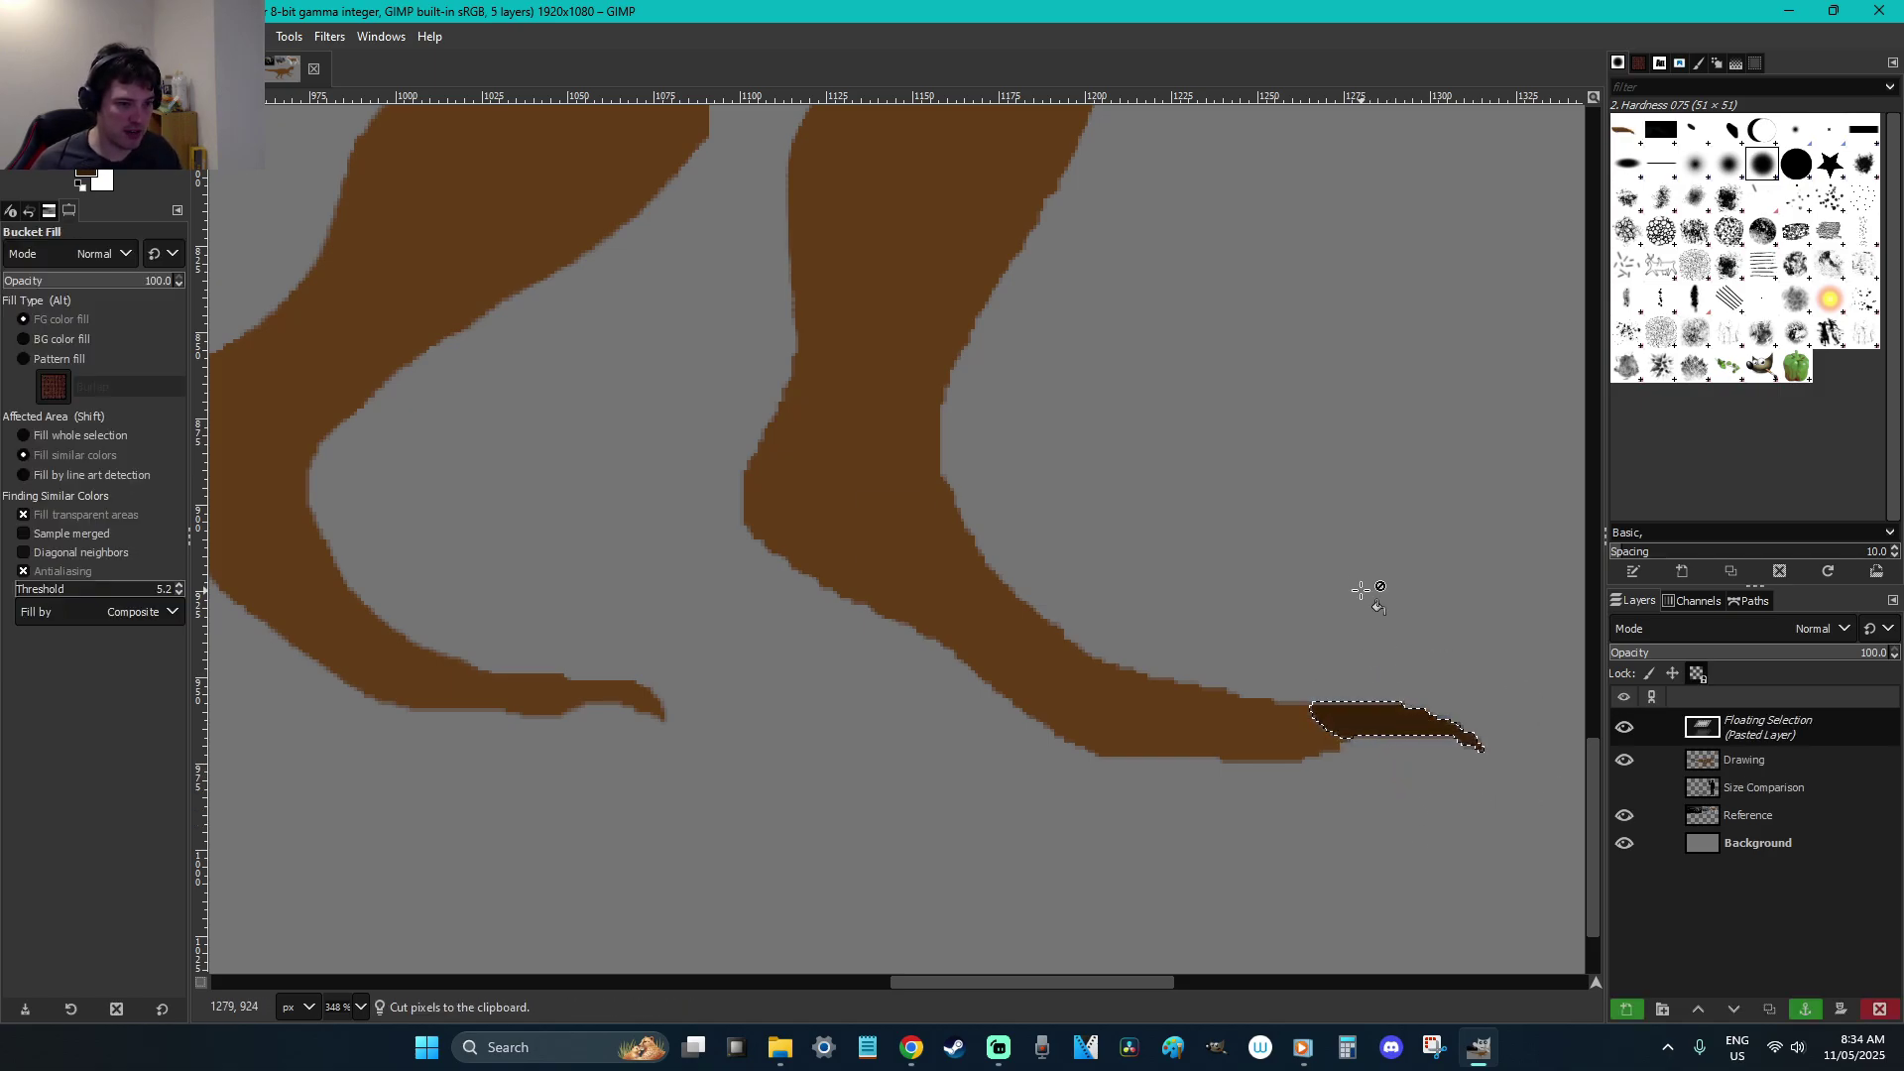
pyautogui.scroll(5, 1279, 565)
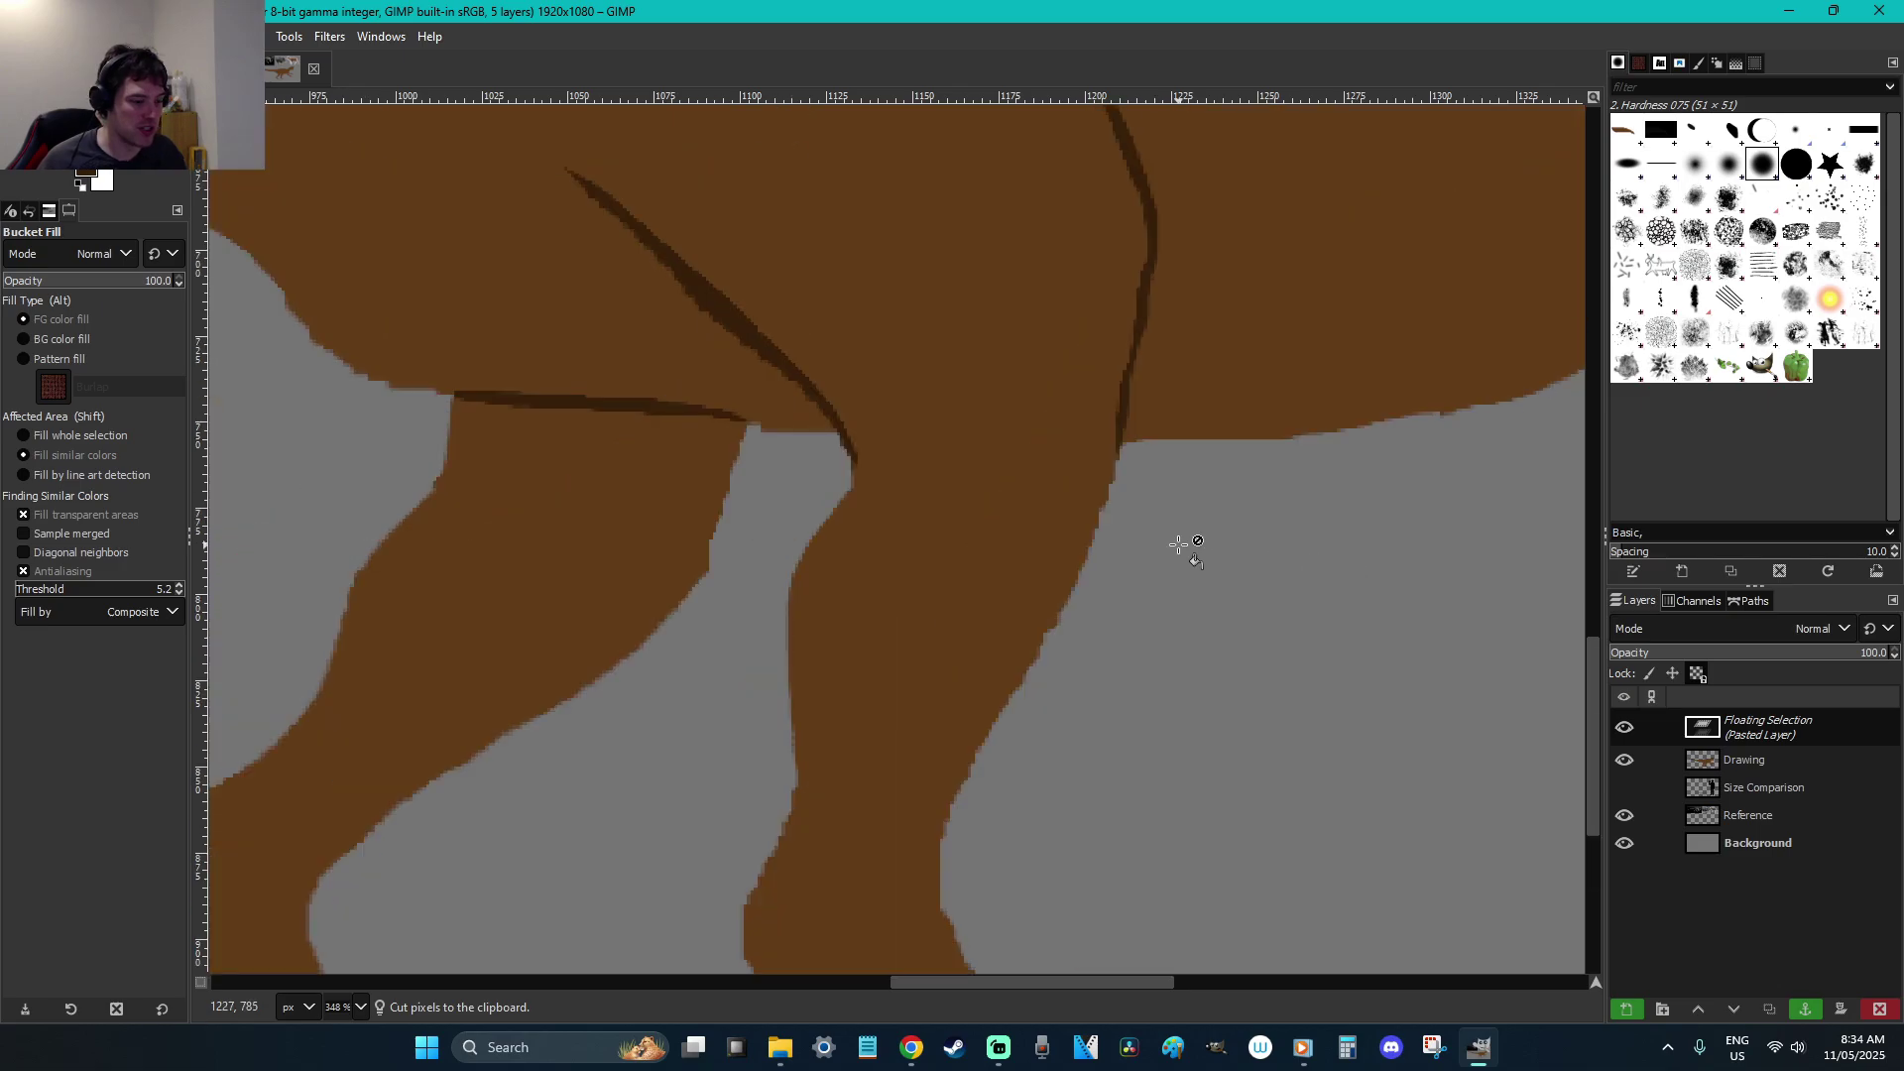
pyautogui.moveTo(1141, 988); pyautogui.dragTo(1381, 977)
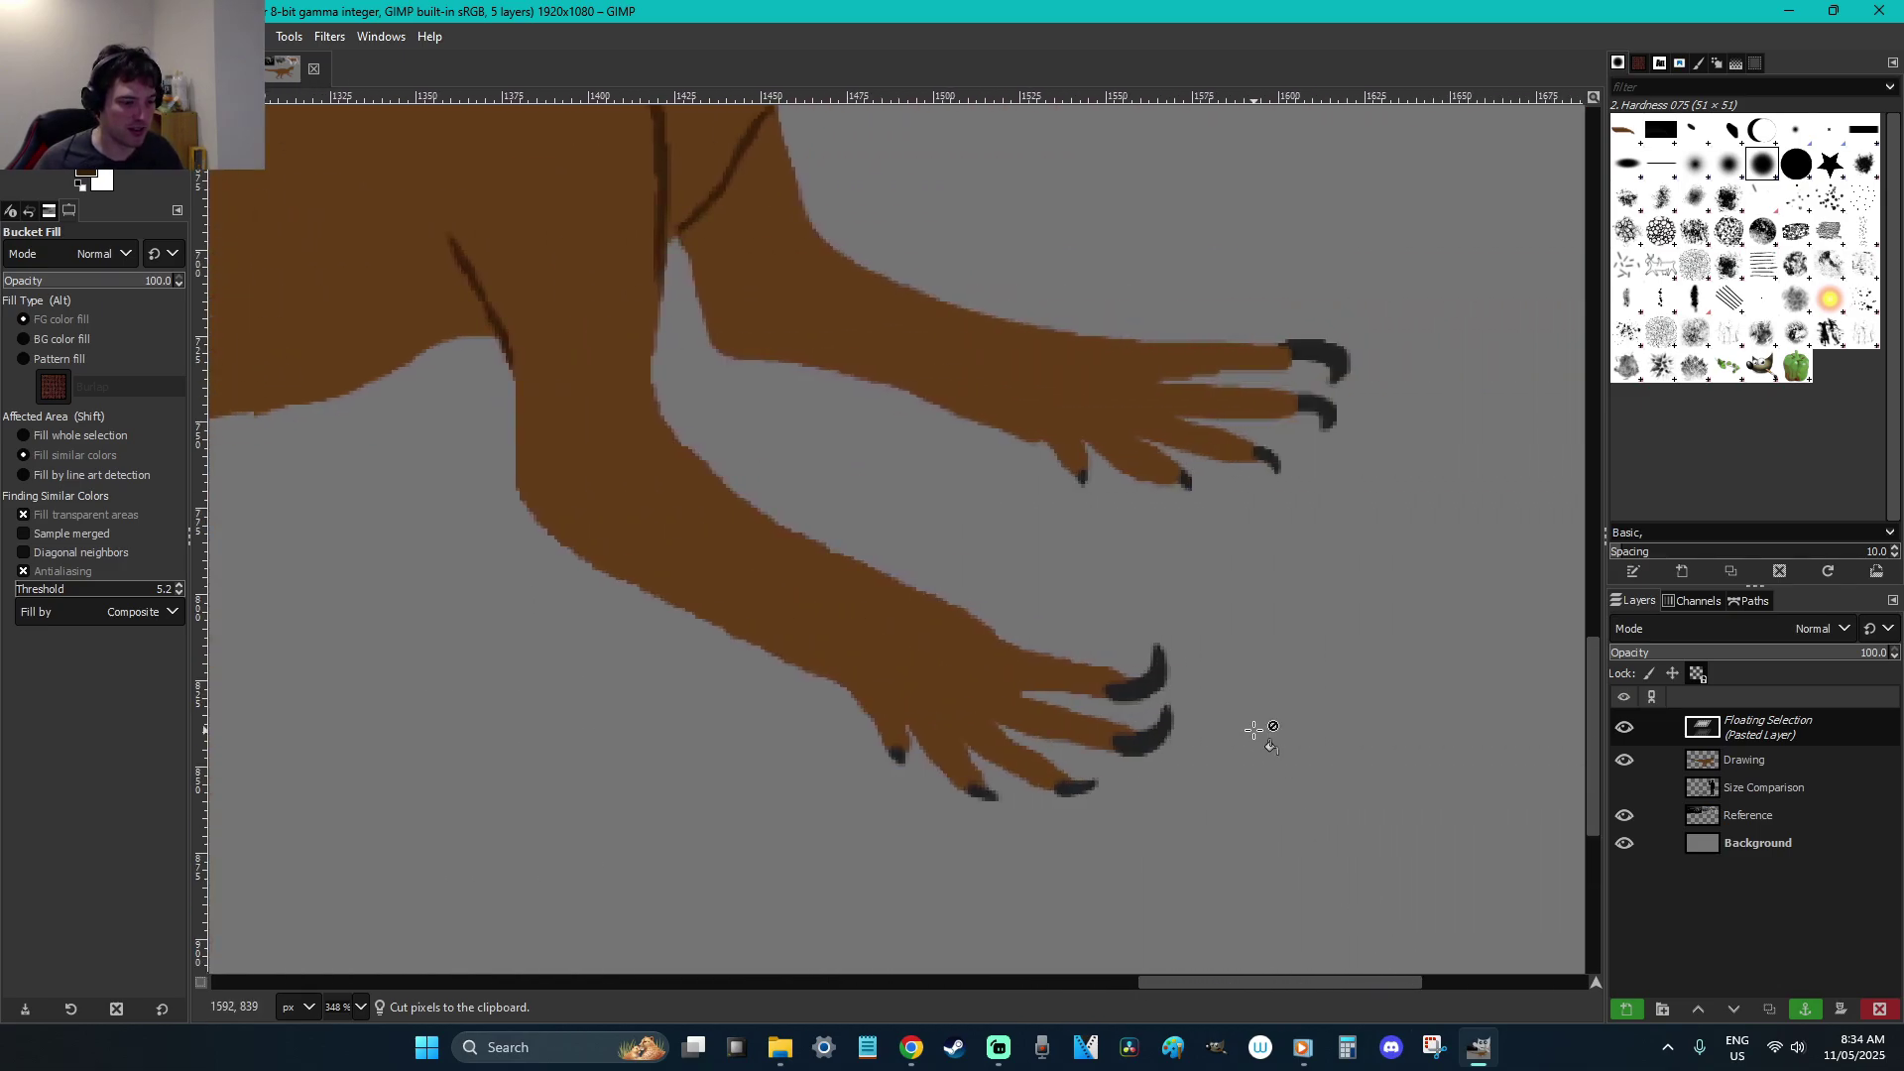
pyautogui.press('o')
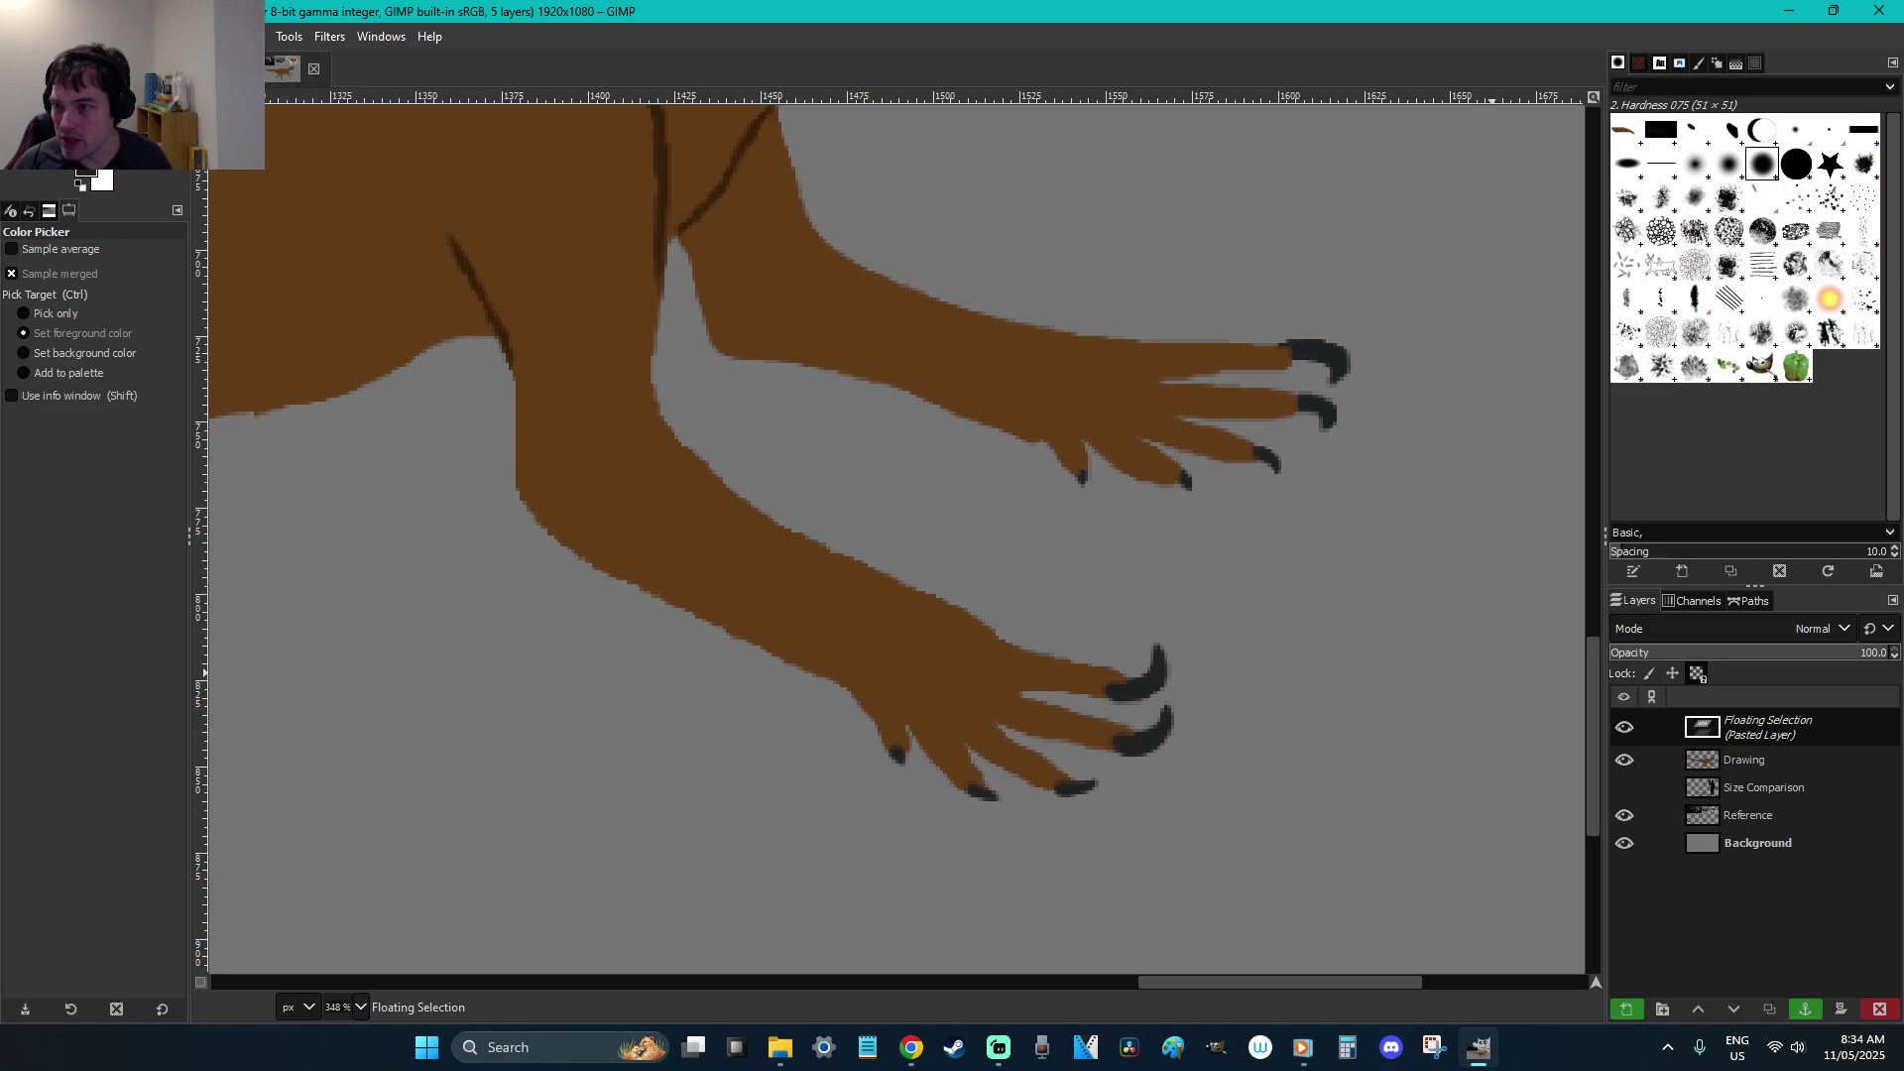
pyautogui.hotkey('alt', 'Tab')
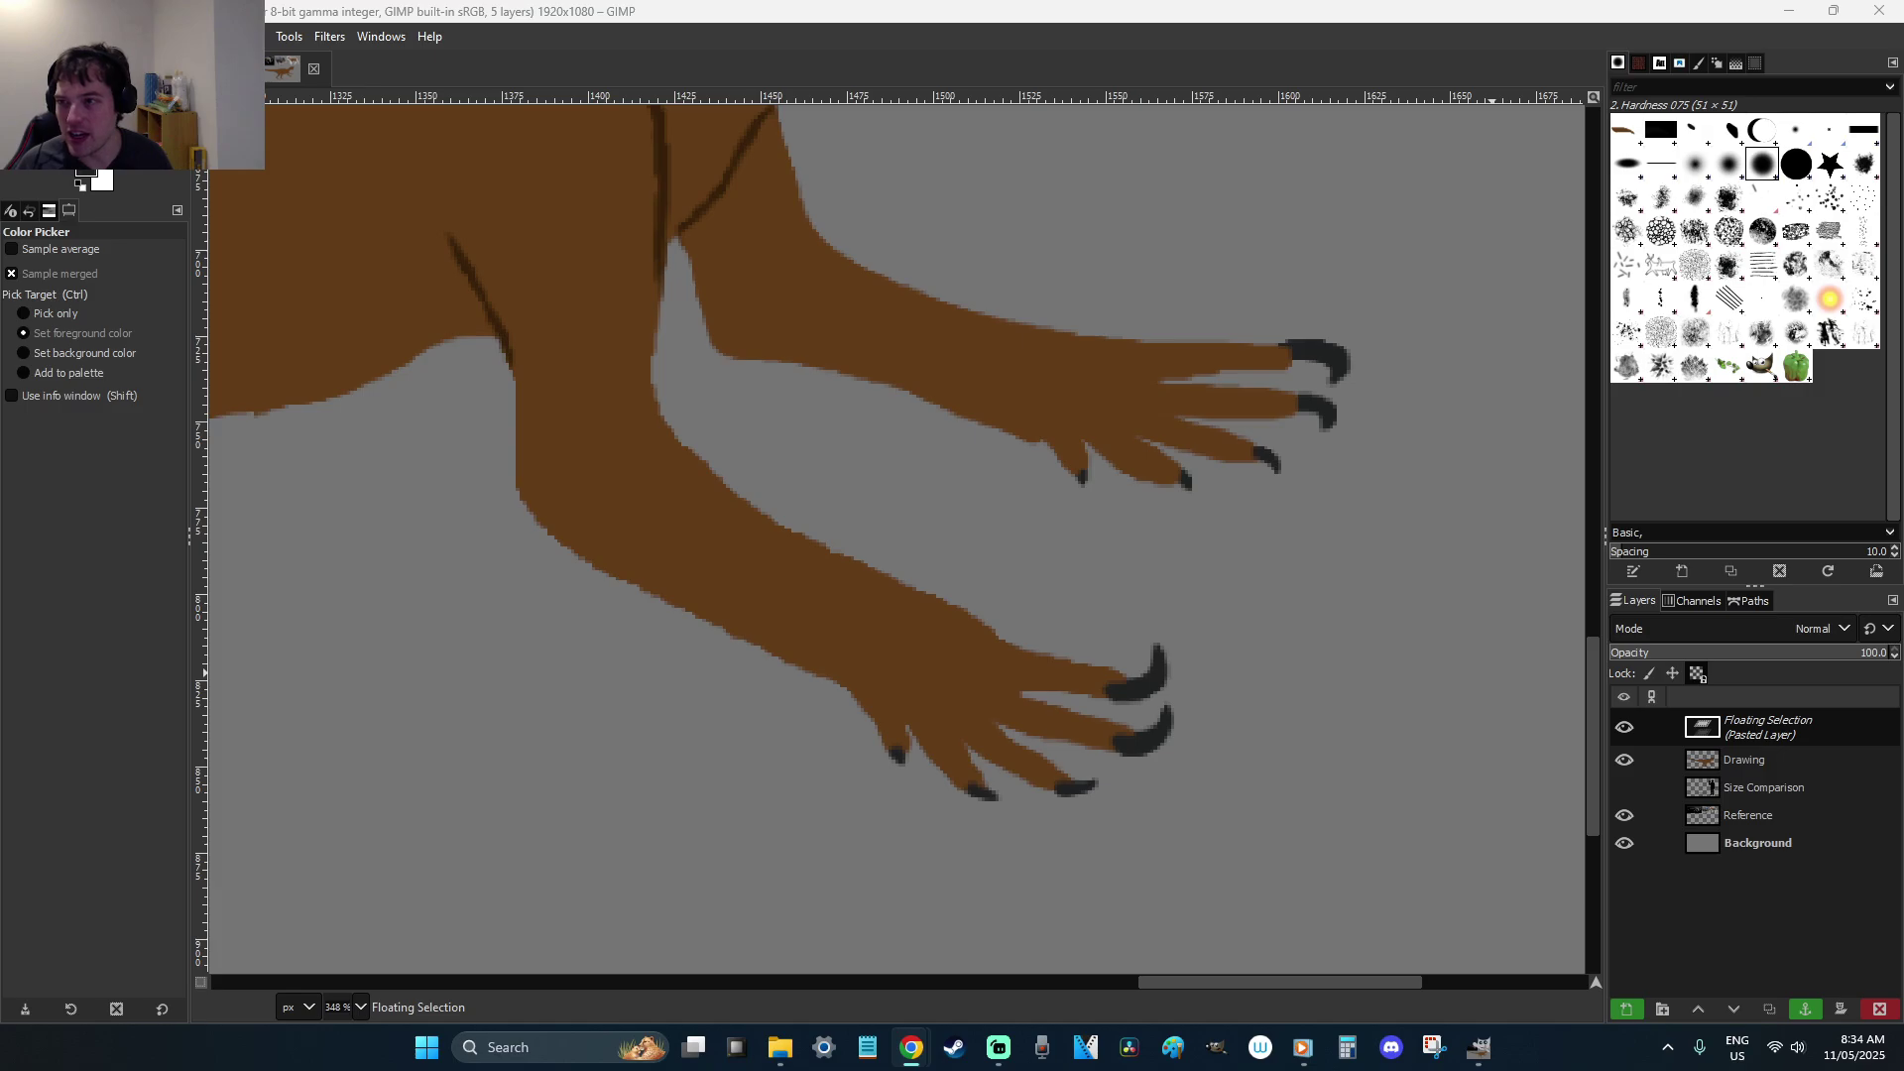
pyautogui.scroll(-5, 1223, 317)
pyautogui.moveTo(1331, 980); pyautogui.dragTo(1157, 949)
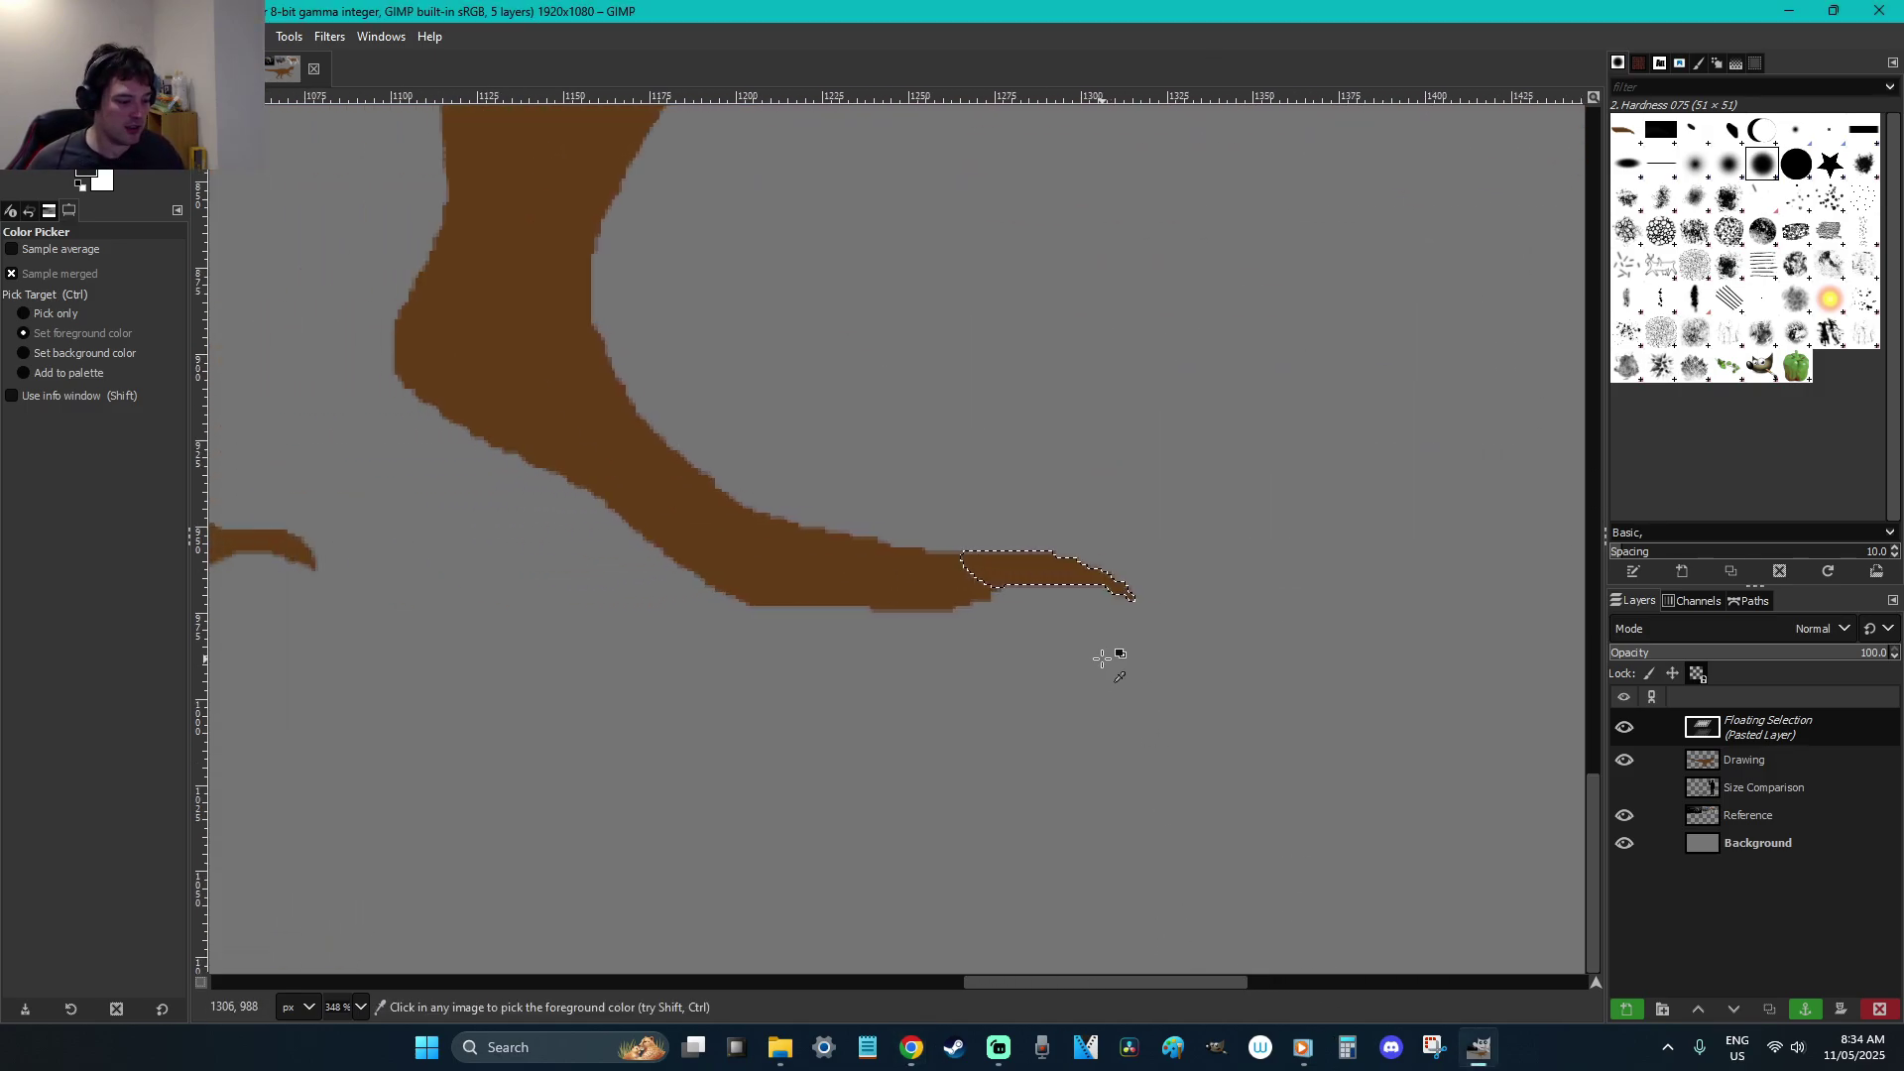
pyautogui.hotkey('shift', 'b')
pyautogui.click(1028, 574)
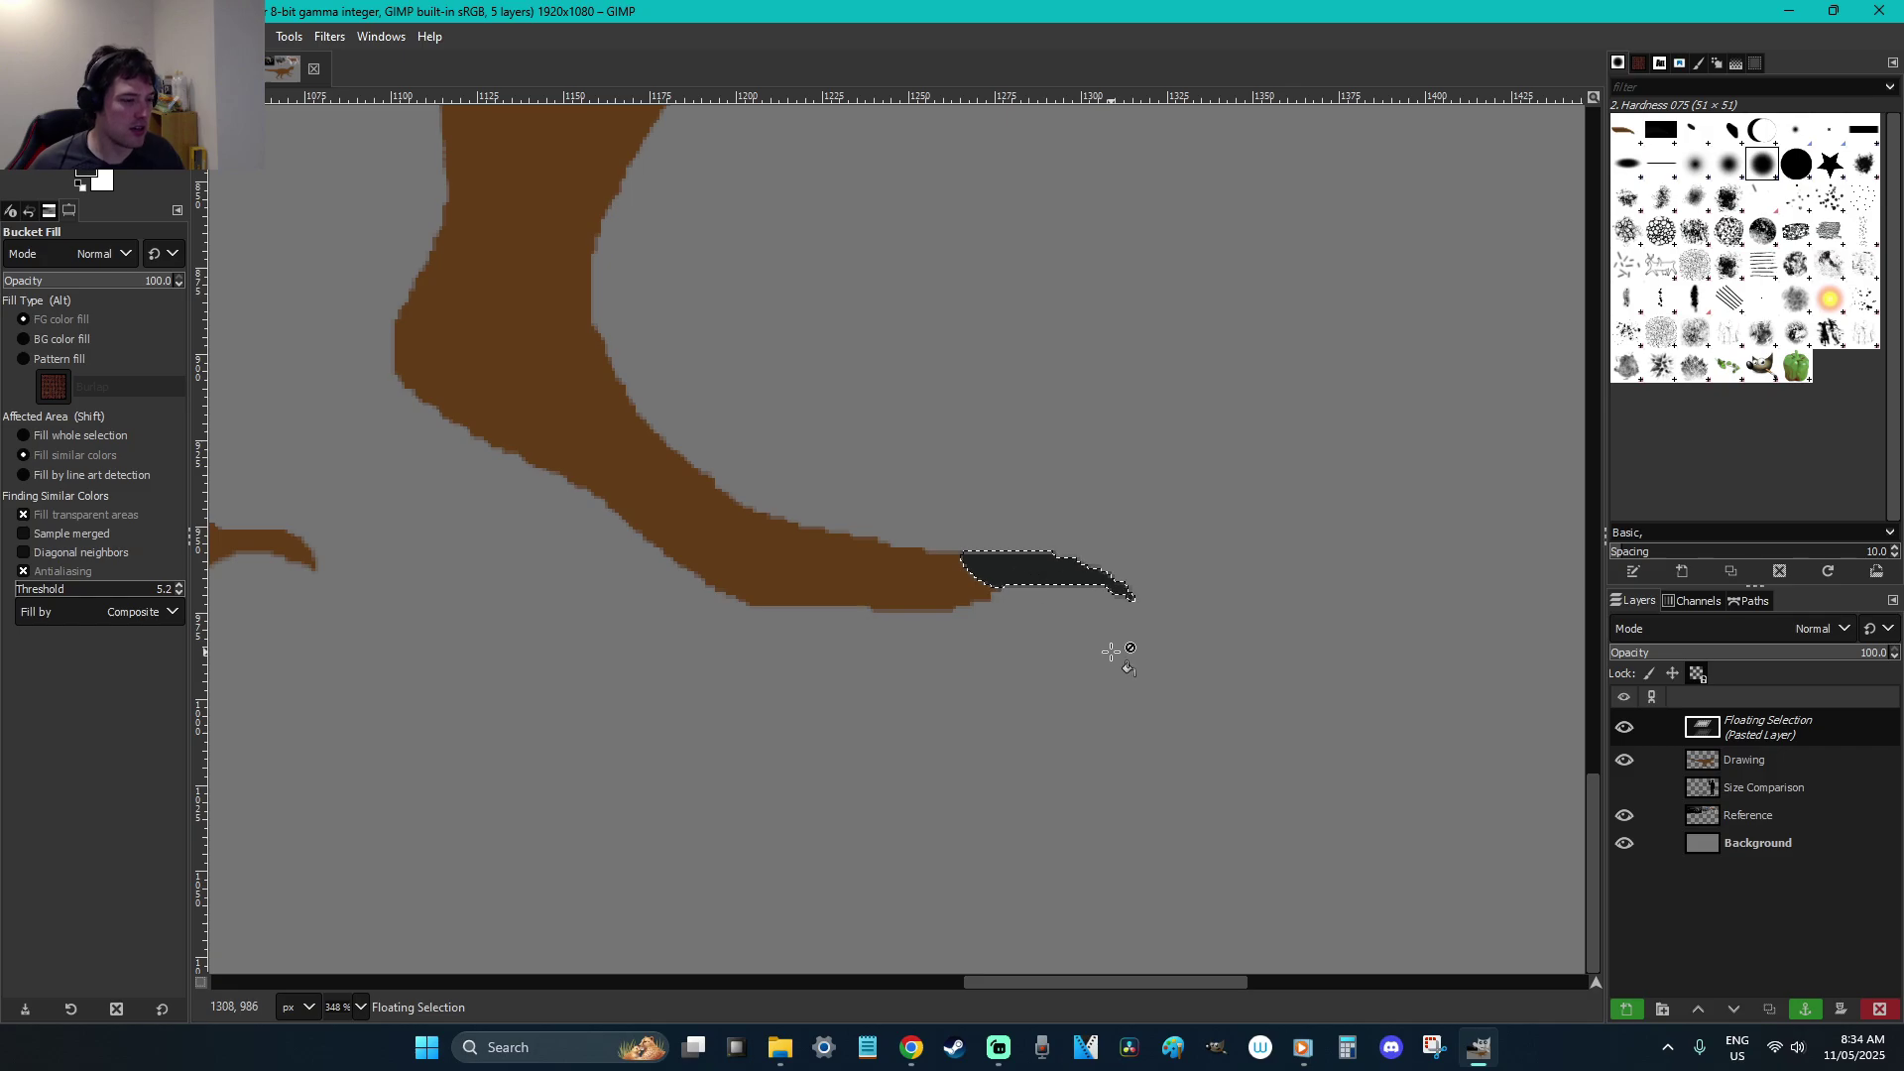
pyautogui.hotkey('ctrl', 'h')
# Select the lower part of the foot freehand and paint the selection in the leg's brown to form a second toe
pyautogui.press('o')
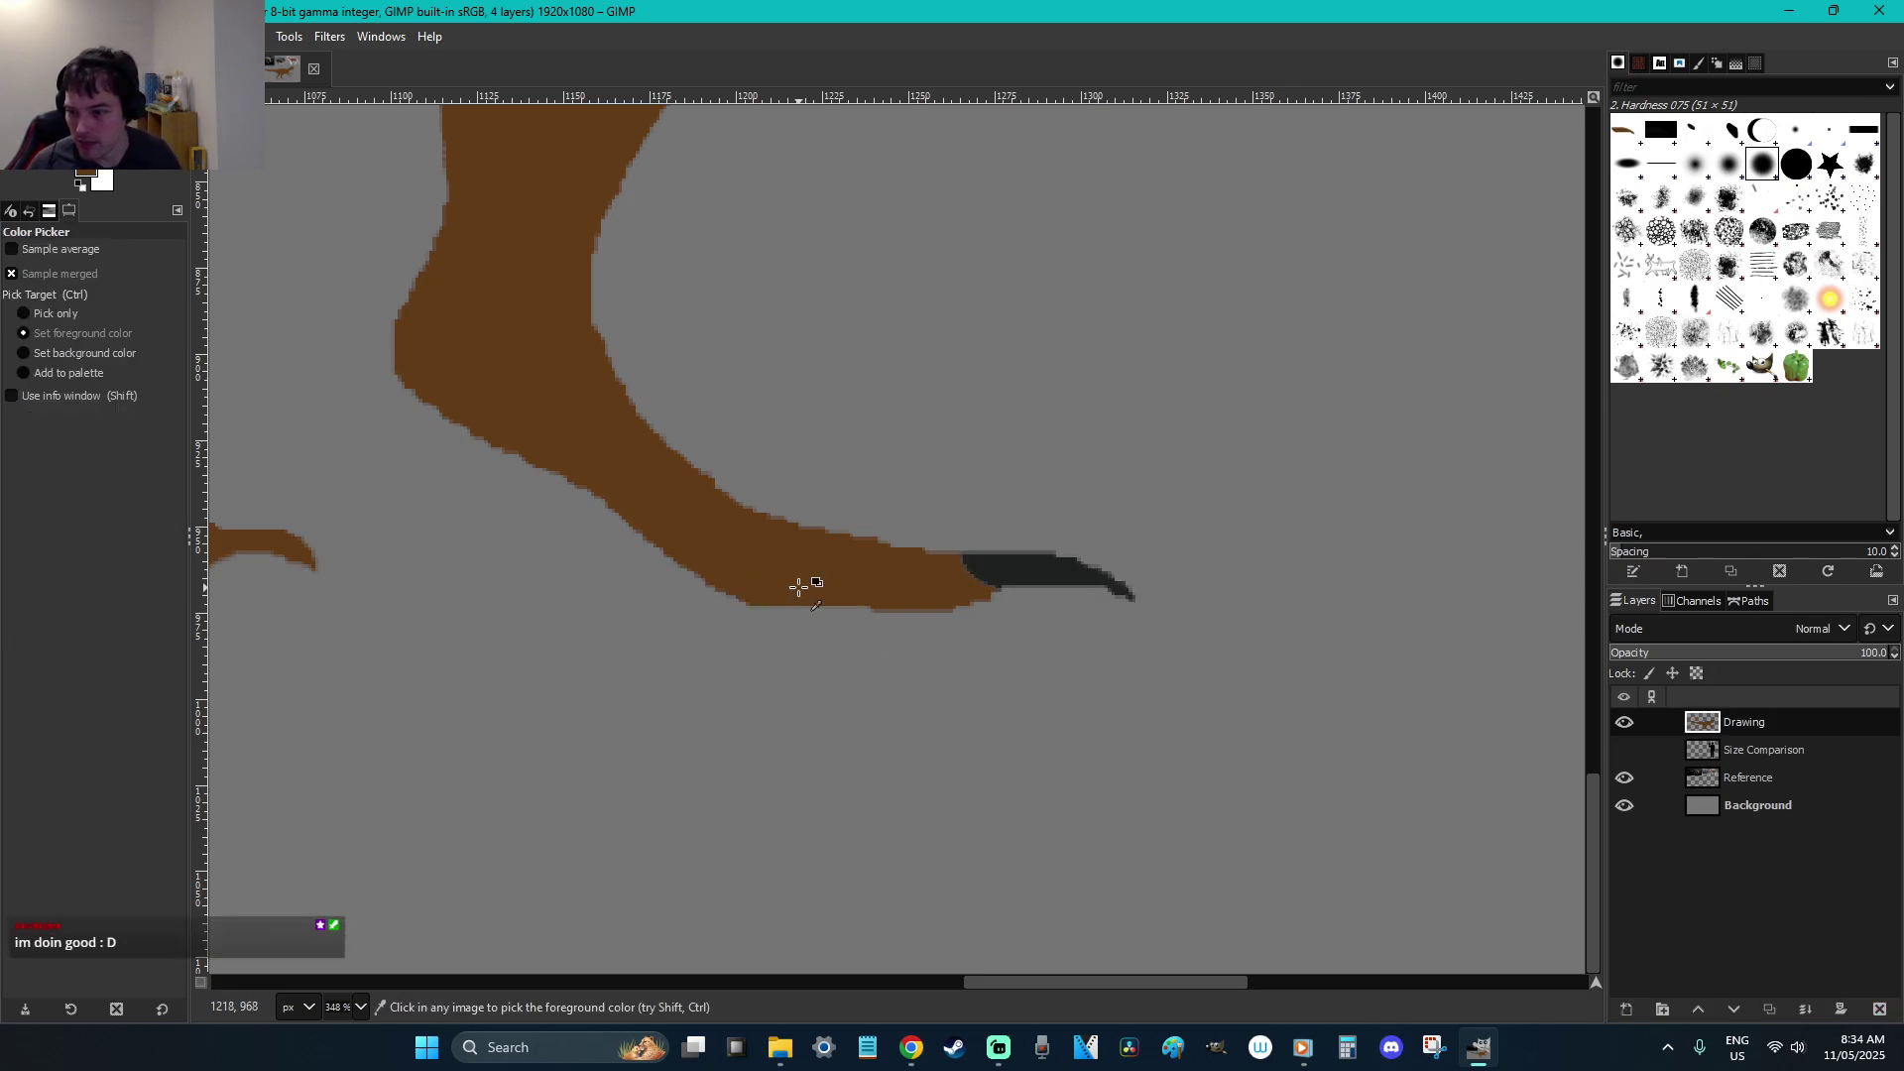
pyautogui.press('f')
pyautogui.moveTo(739, 542)
pyautogui.mouseDown()
pyautogui.moveTo(961, 591)
pyautogui.moveTo(945, 619)
pyautogui.moveTo(761, 613)
pyautogui.mouseUp()
pyautogui.moveTo(550, 439); pyautogui.dragTo(739, 542)
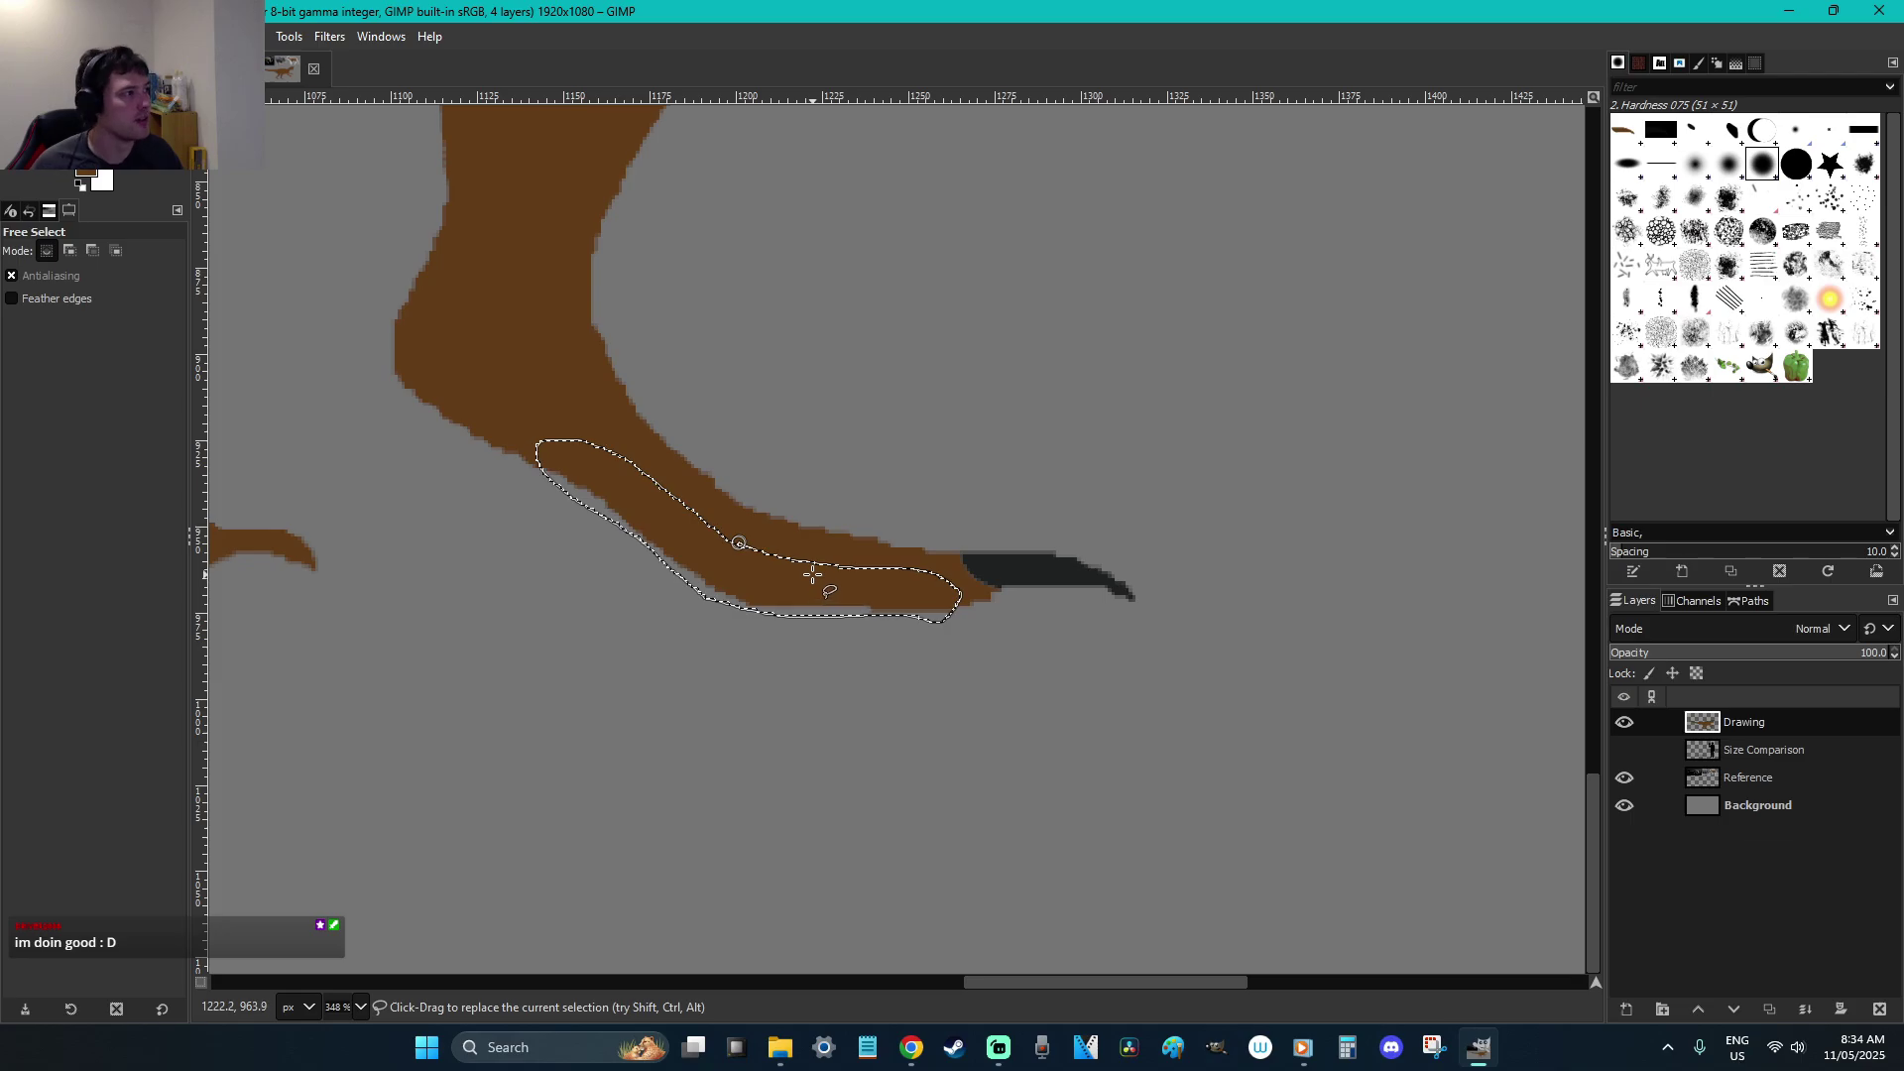
pyautogui.press('p')
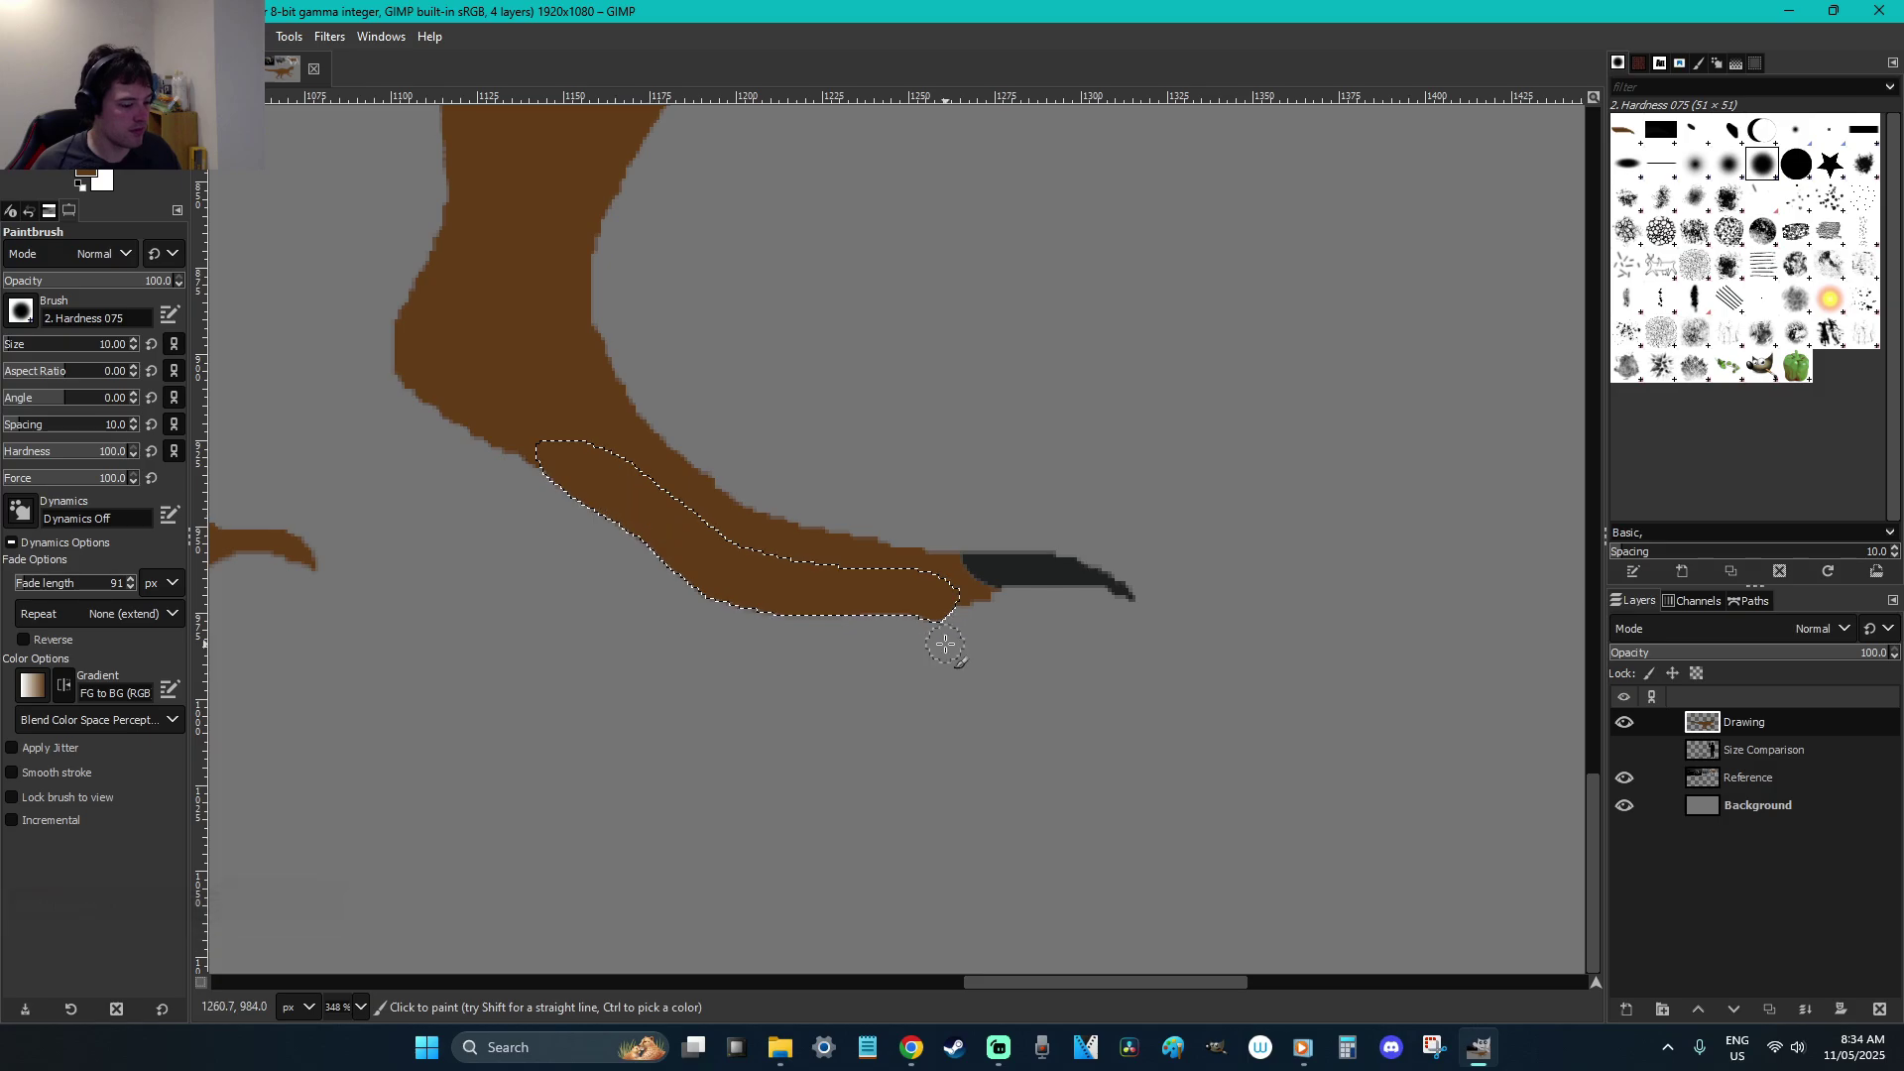
# Paint a dark brown outline along the second toe's upper edge with a size 4 brush and clear the selection
pyautogui.scroll(5, 729, 418)
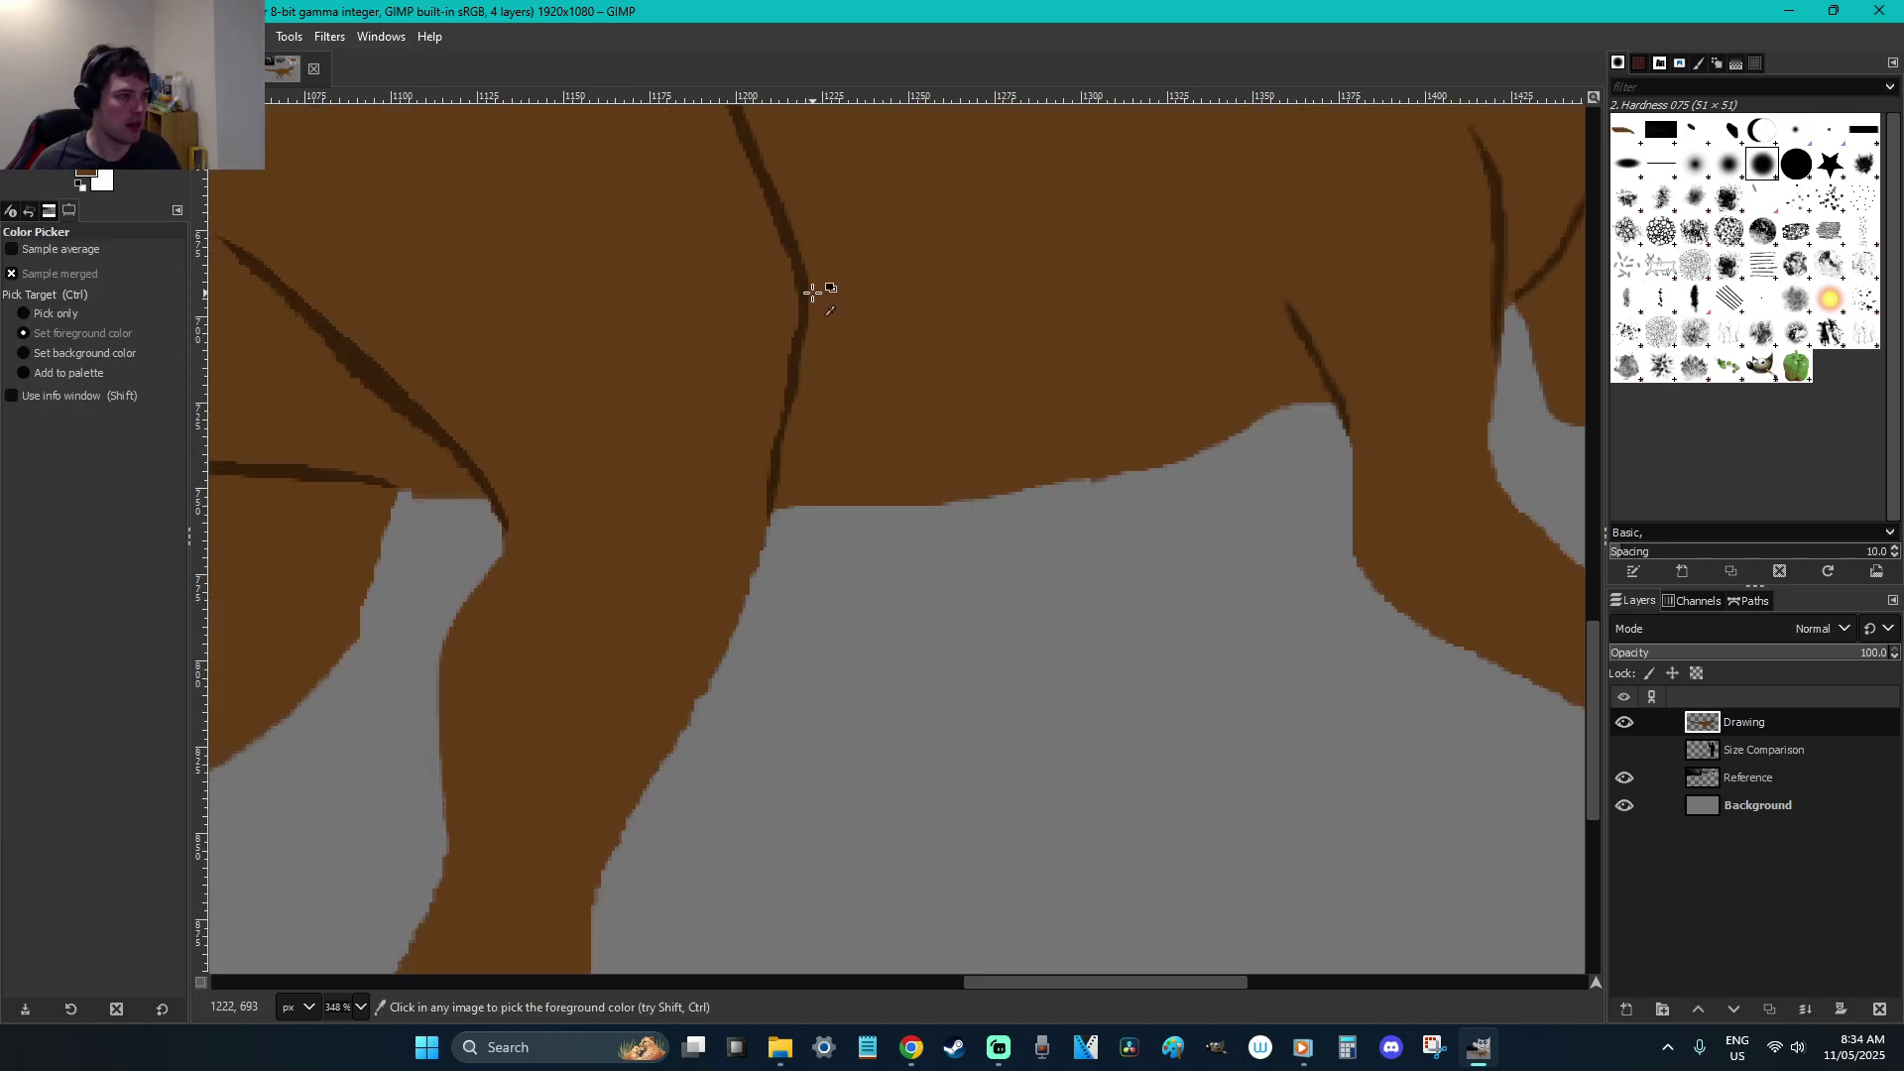
pyautogui.scroll(-5, 863, 387)
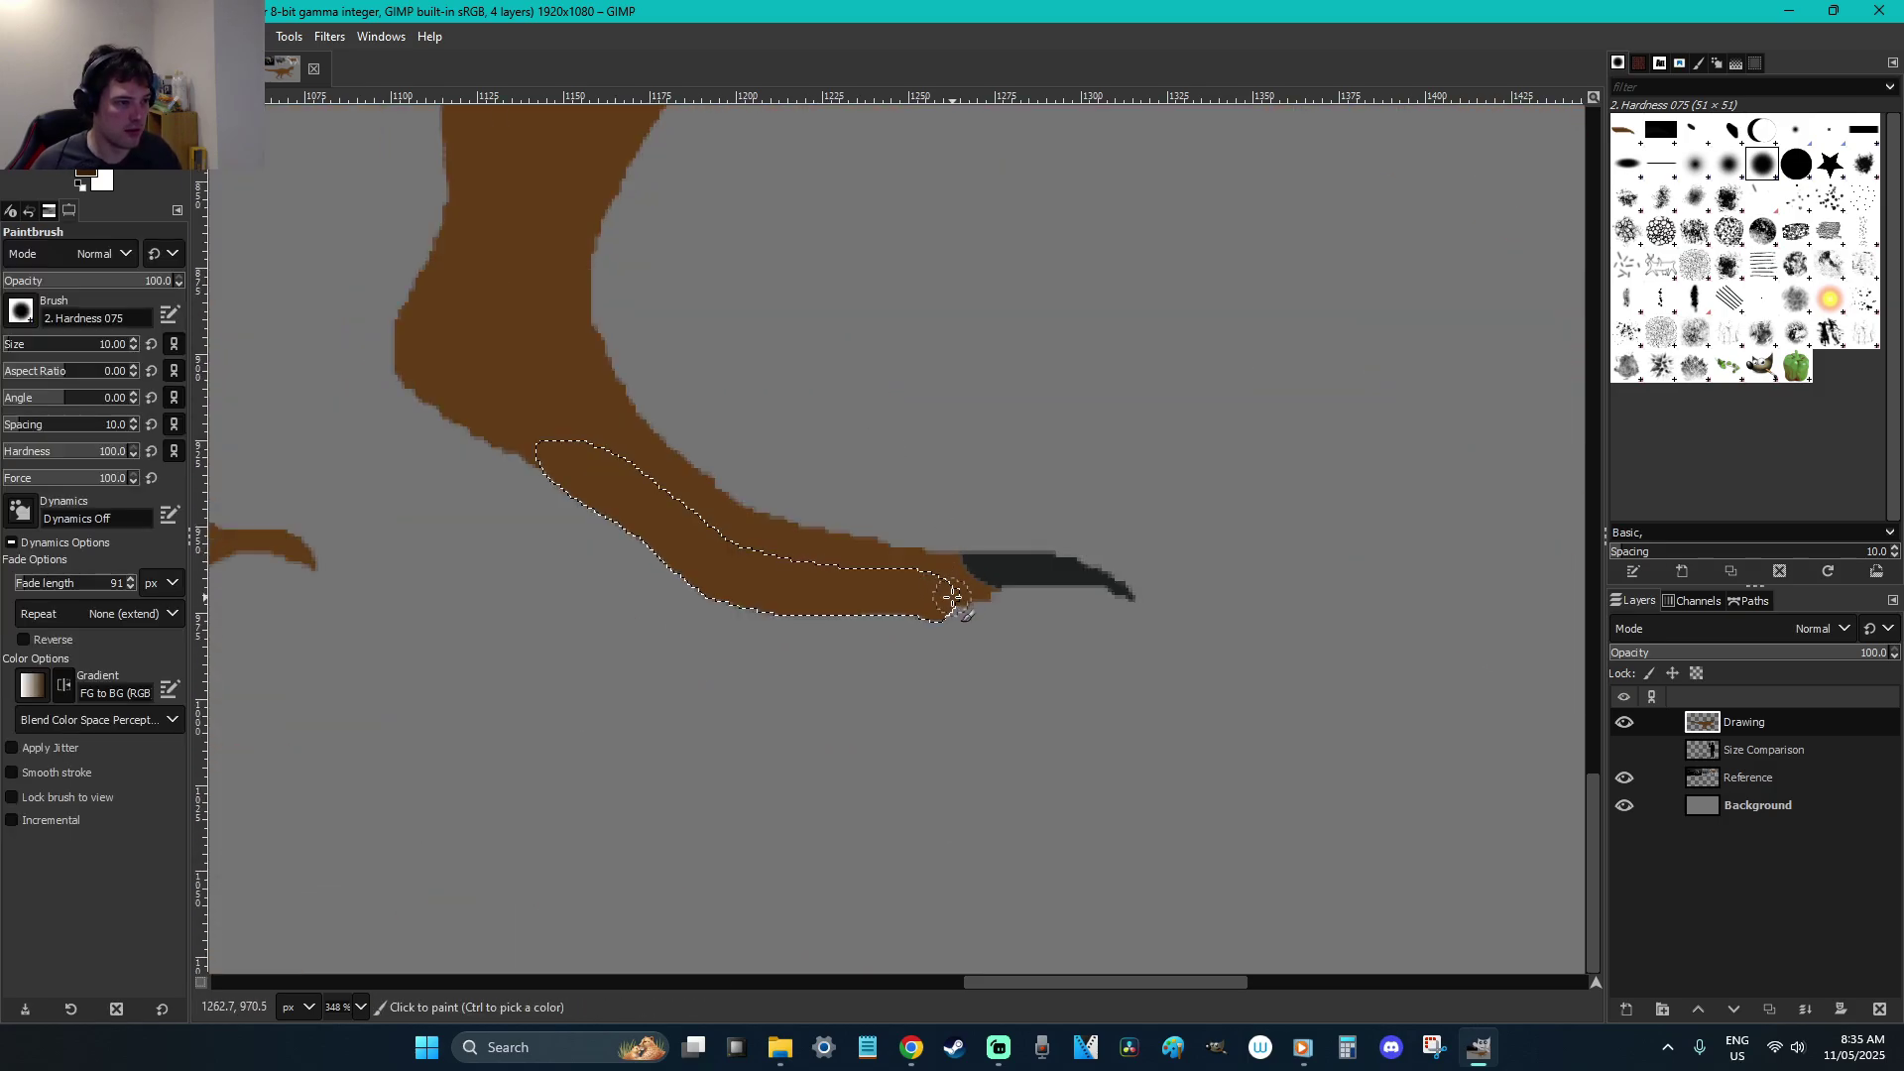
pyautogui.scroll(-6, 118, 357)
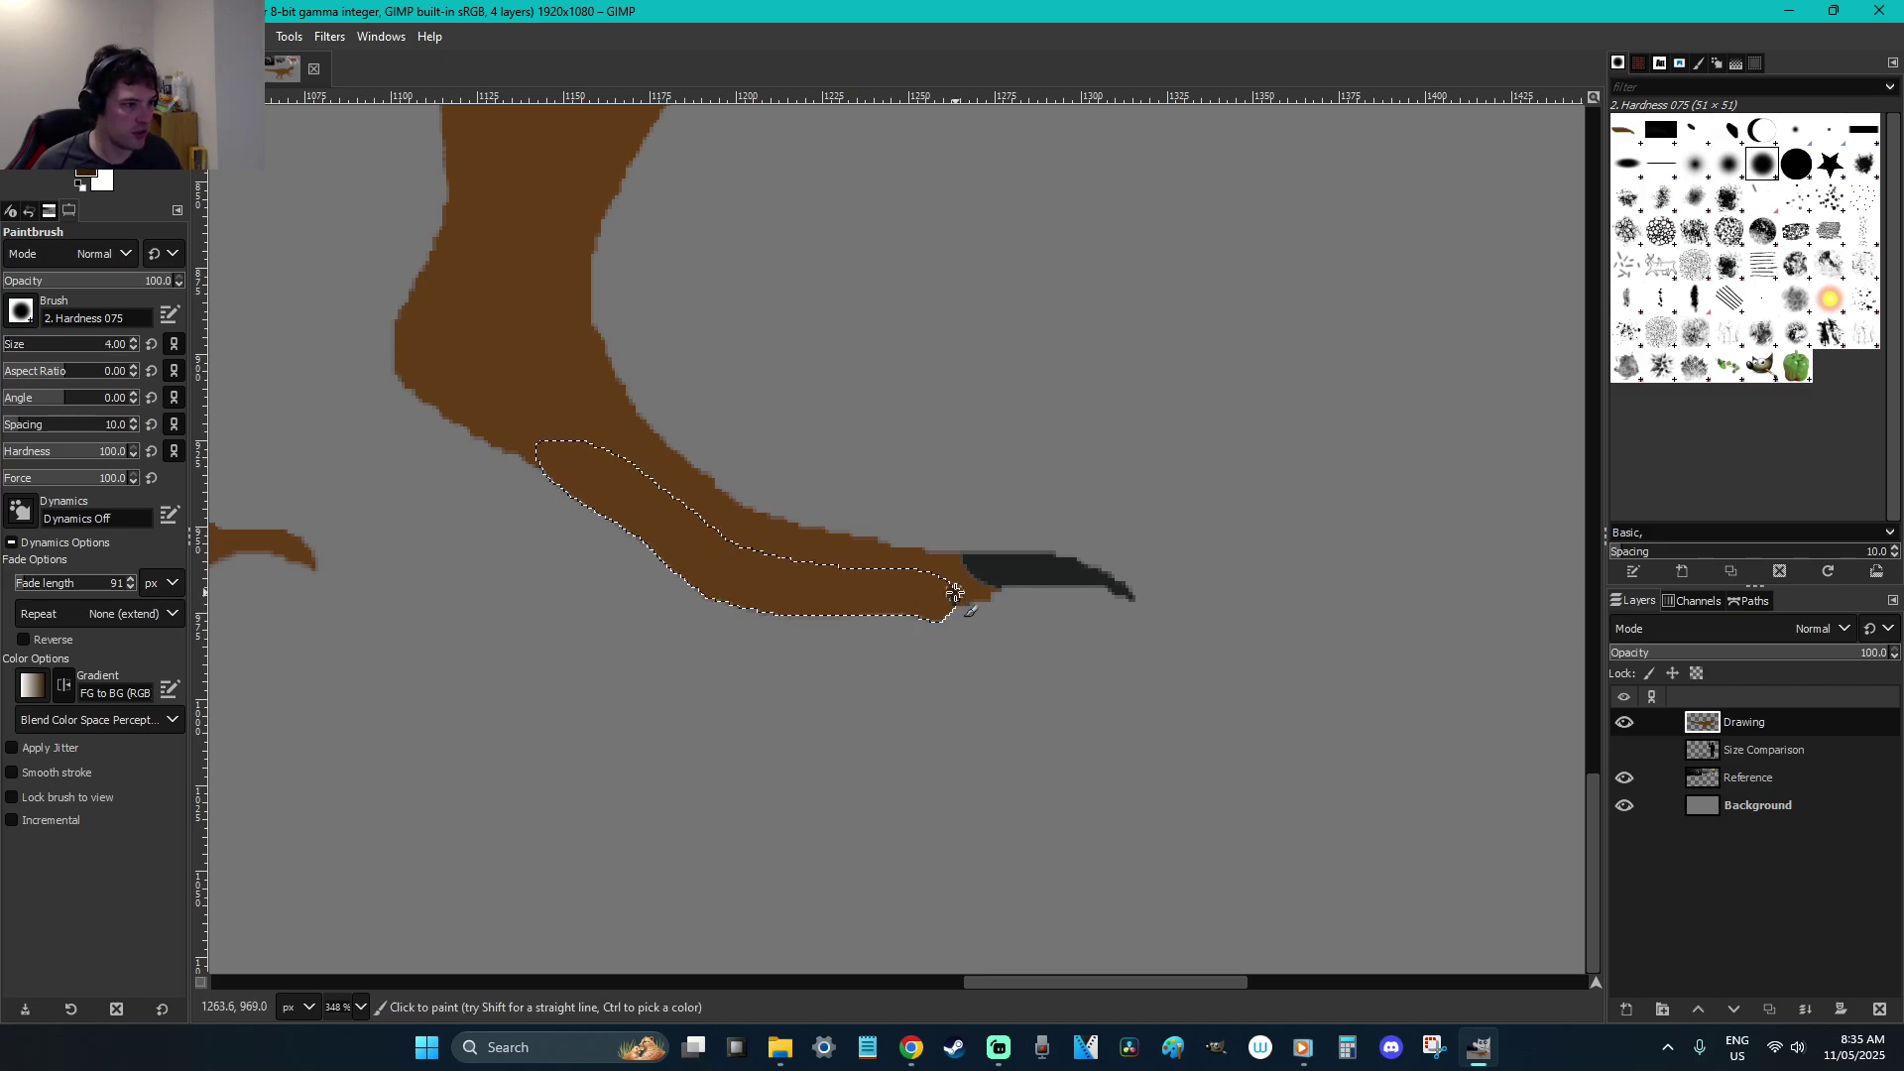
pyautogui.moveTo(881, 568)
pyautogui.mouseDown()
pyautogui.moveTo(743, 545)
pyautogui.moveTo(692, 514)
pyautogui.mouseUp()
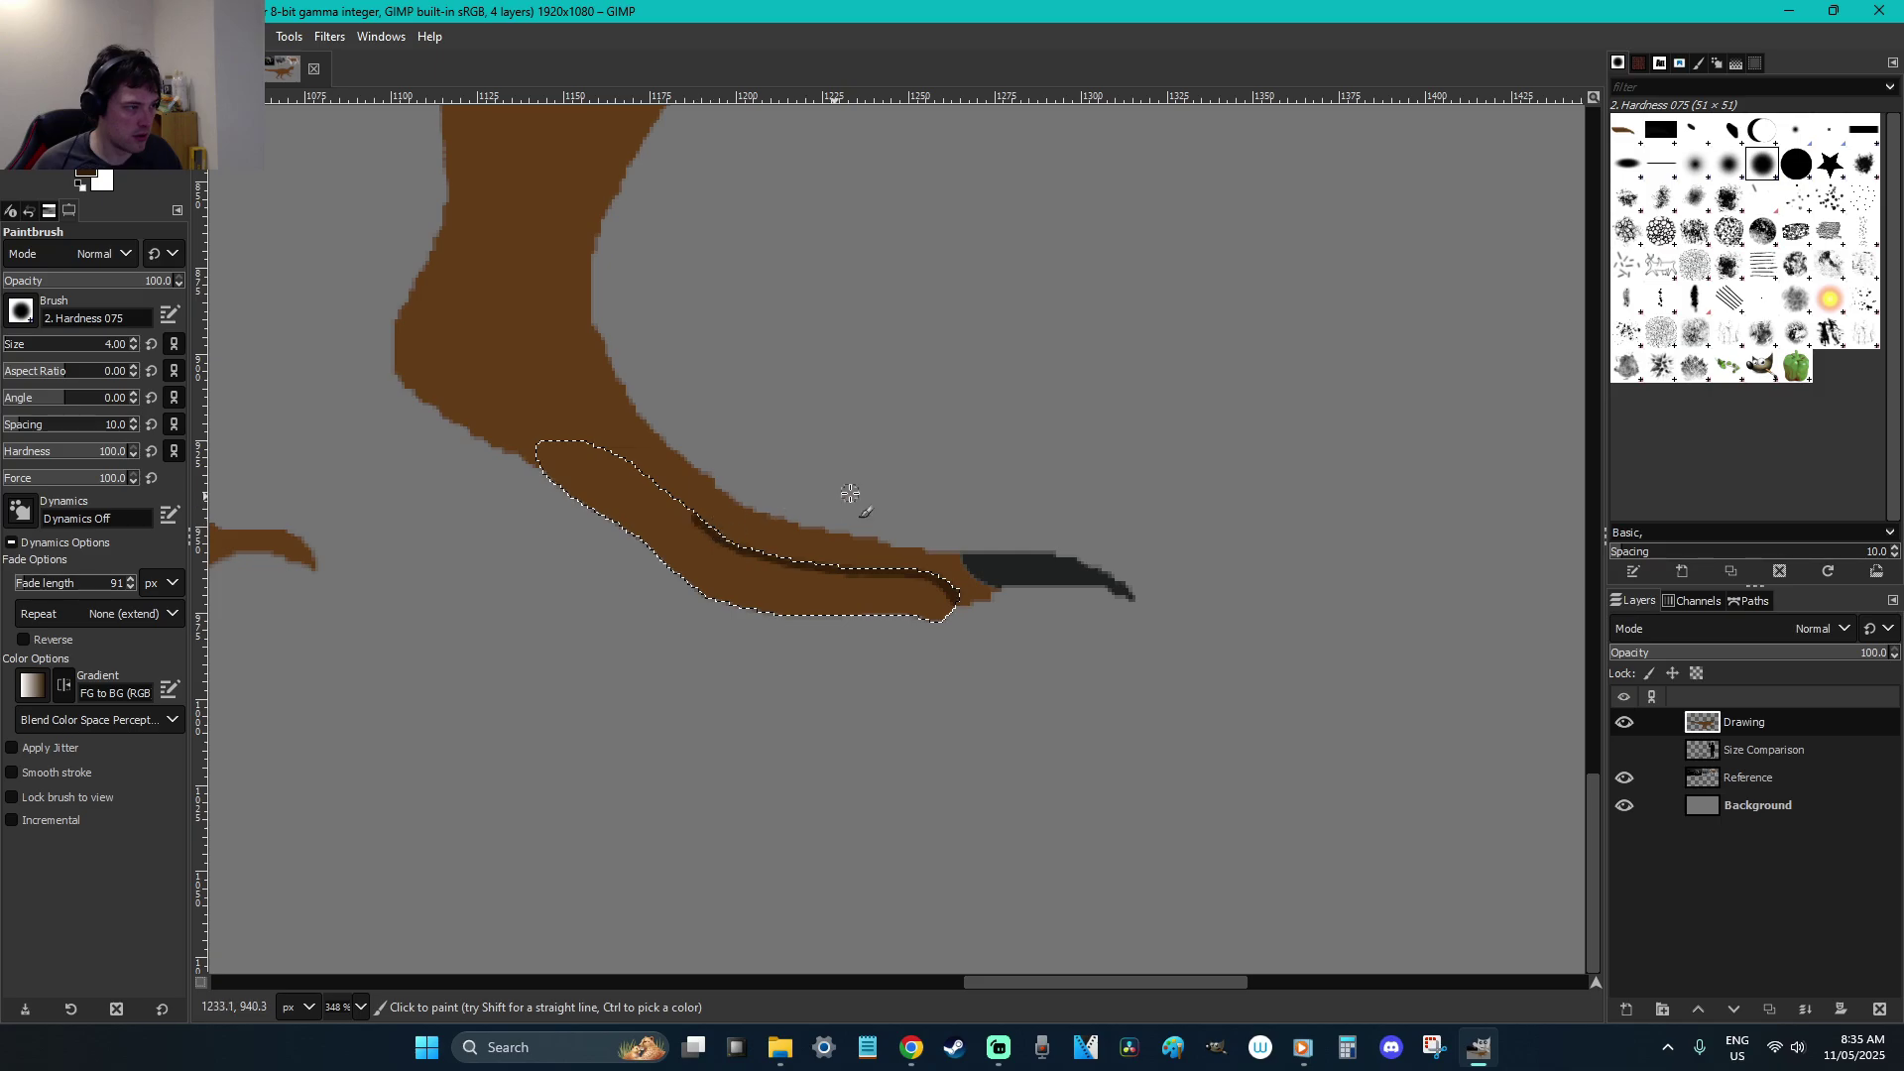
pyautogui.press('r')
pyautogui.click(1021, 607)
# Select the dark grey claw on the foot freehand, copy it and paste the copy
pyautogui.press('f')
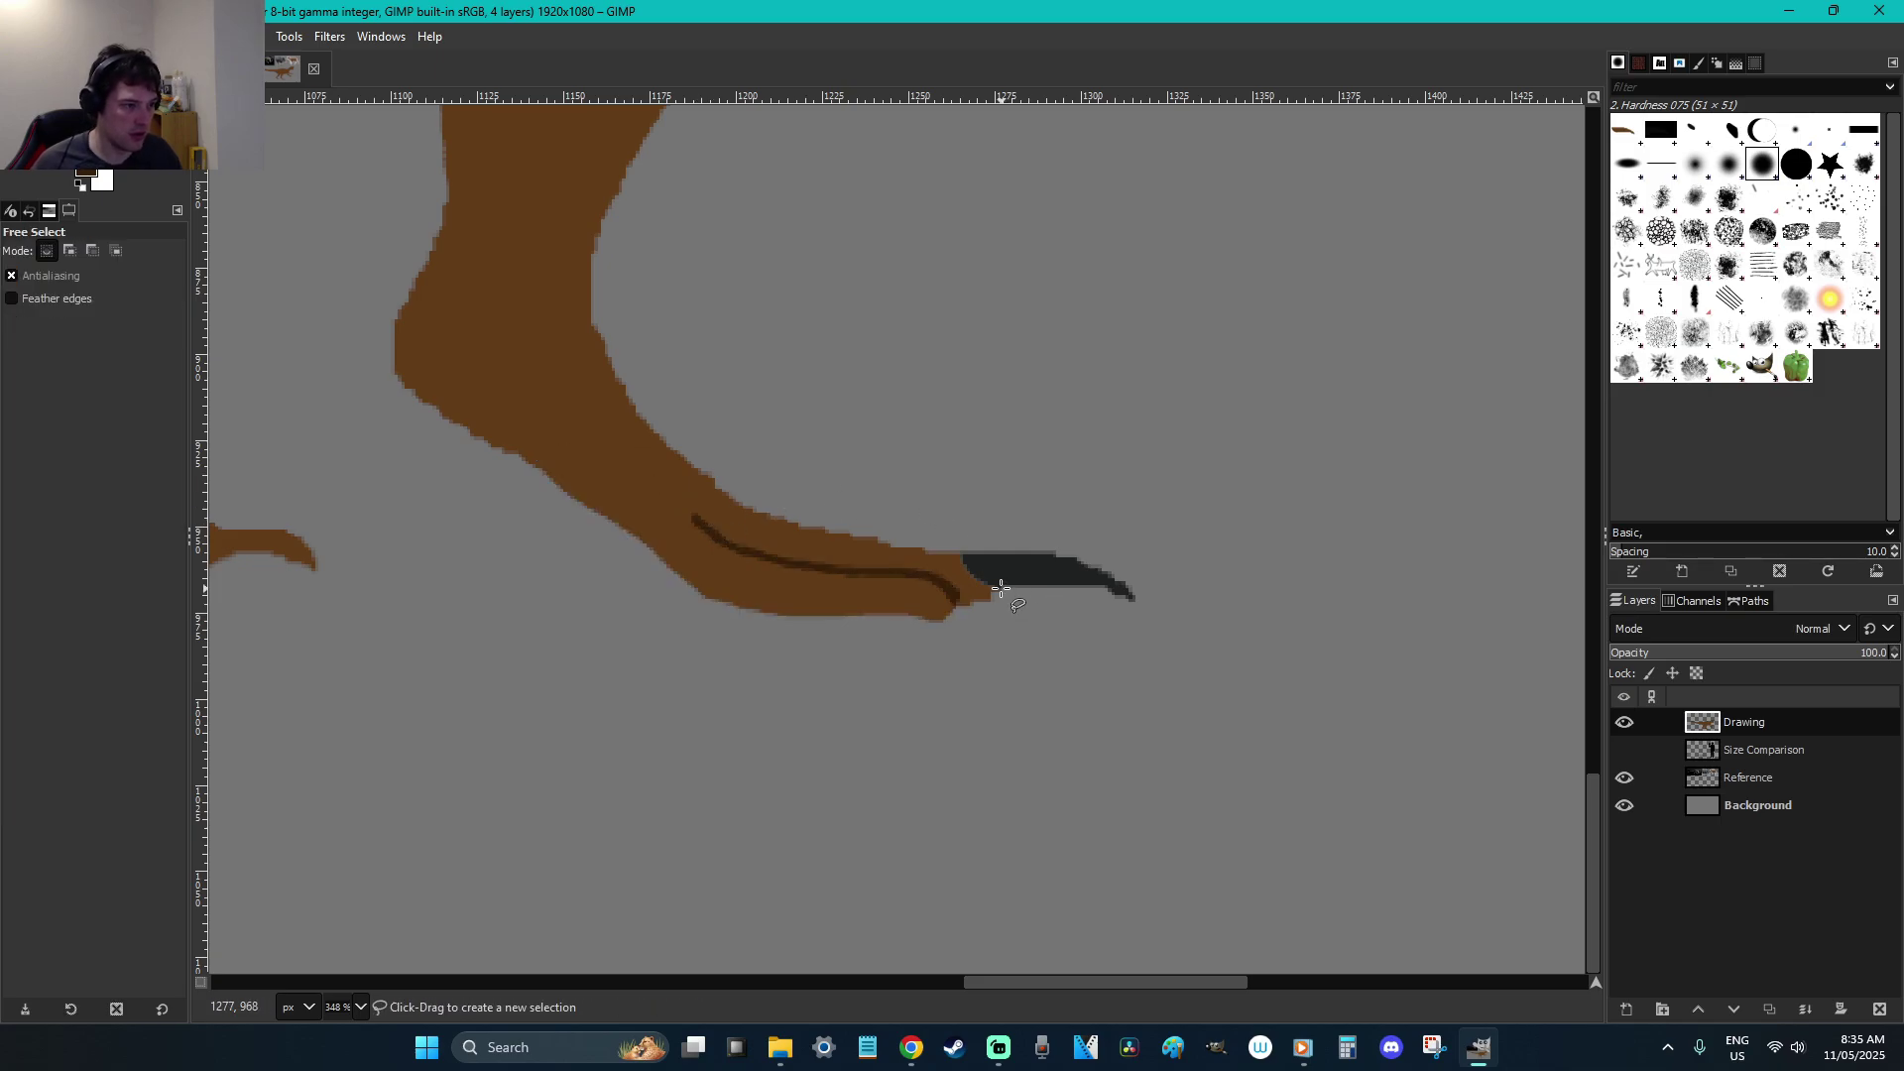
pyautogui.moveTo(1112, 479)
pyautogui.mouseDown()
pyautogui.moveTo(1170, 631)
pyautogui.moveTo(1021, 607)
pyautogui.mouseUp()
pyautogui.click(999, 590)
pyautogui.press('Return')
pyautogui.press('r')
pyautogui.hotkey('ctrl', 'c')
pyautogui.hotkey('ctrl', 'v')
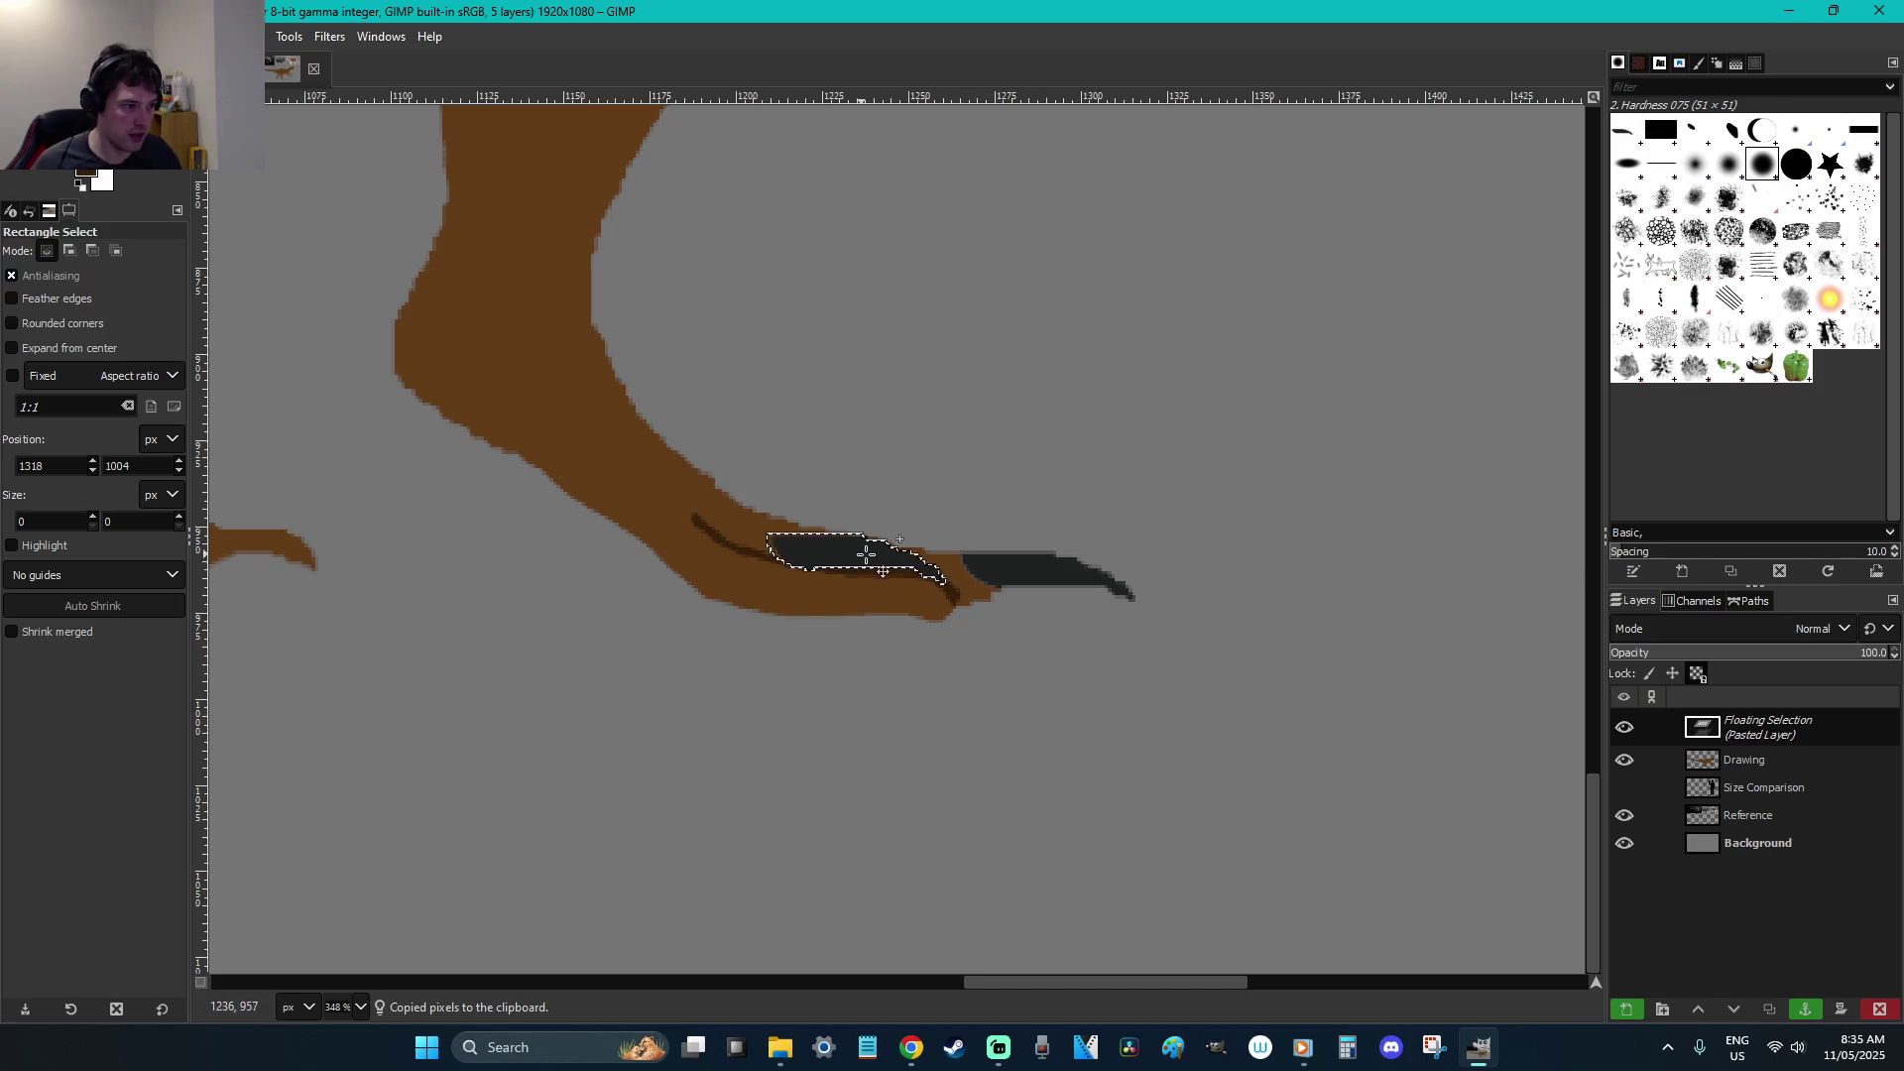
# Move the pasted claw to the second toe's tip, scale it down with unlocked proportions and anchor it there
pyautogui.moveTo(858, 553); pyautogui.dragTo(1007, 586)
pyautogui.hotkey('shift', 's')
pyautogui.click(1021, 583)
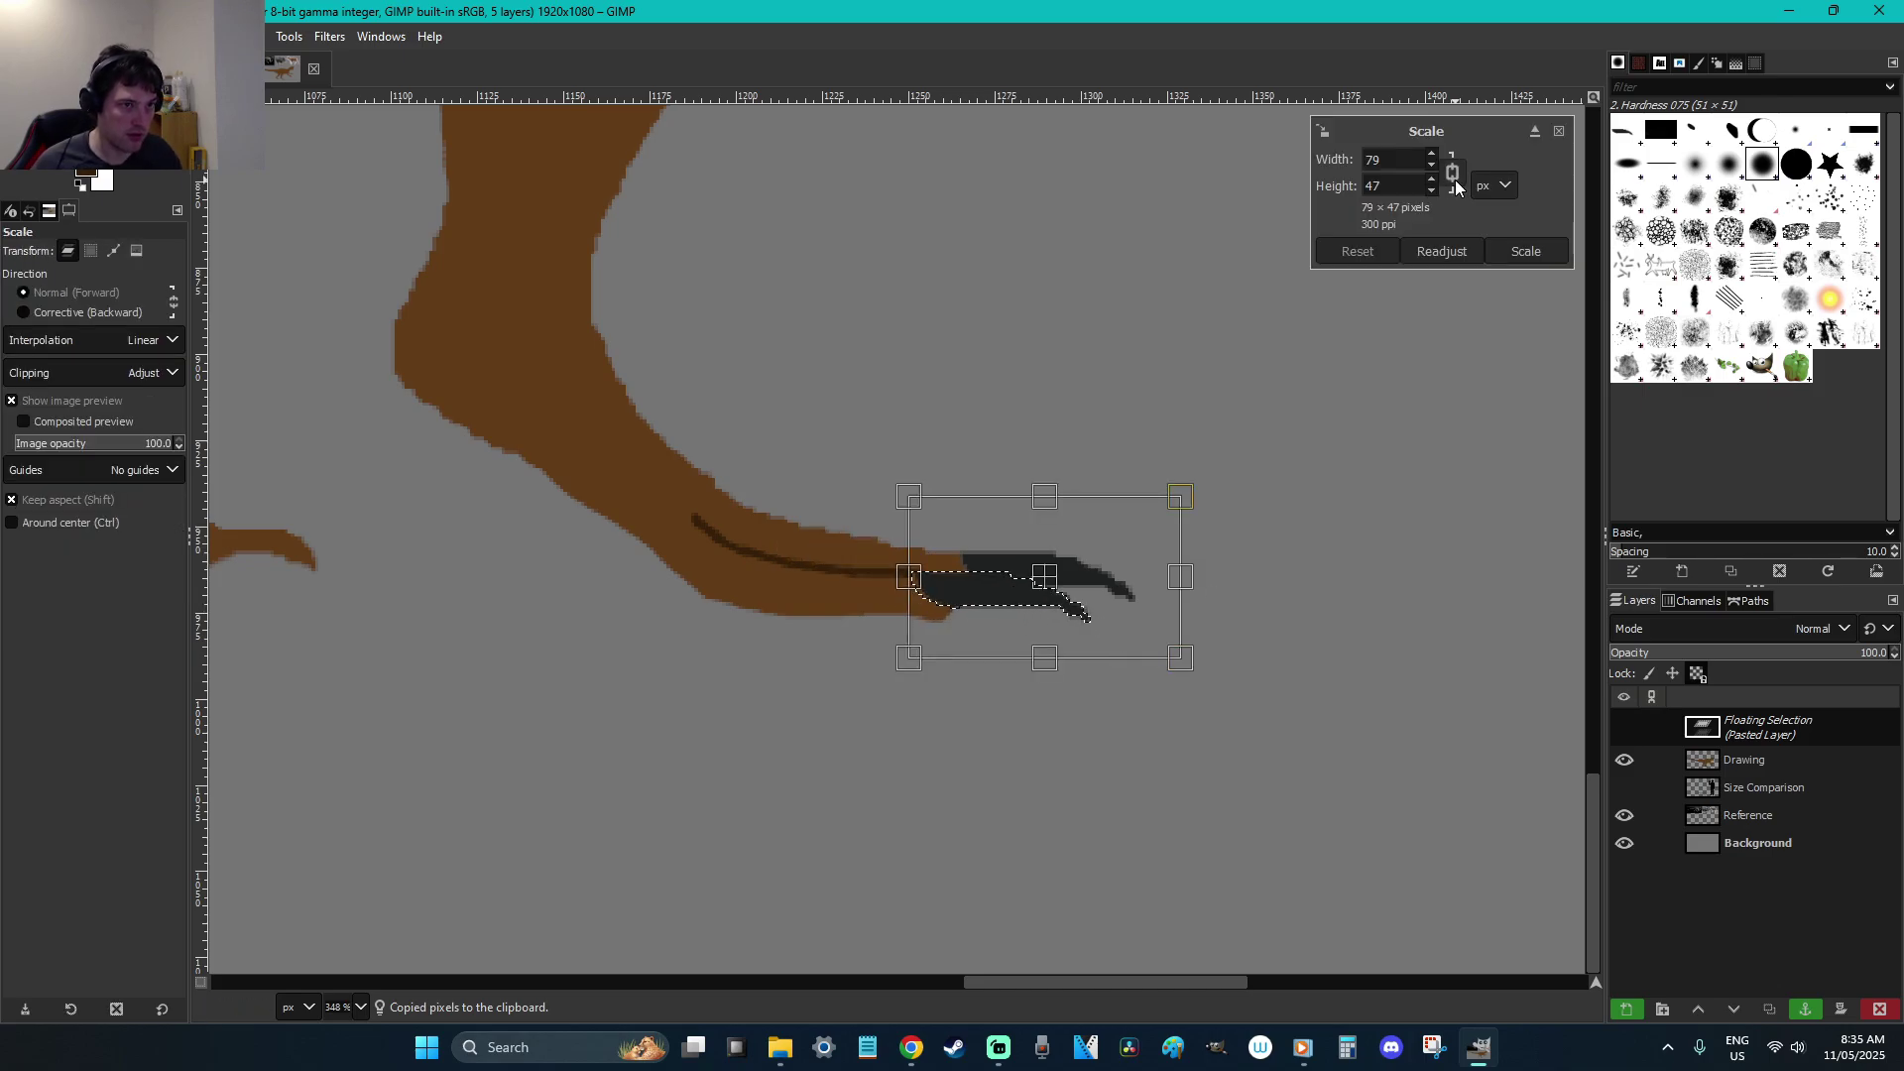
pyautogui.click(1452, 175)
pyautogui.moveTo(1197, 642); pyautogui.dragTo(1083, 629)
pyautogui.press('Return')
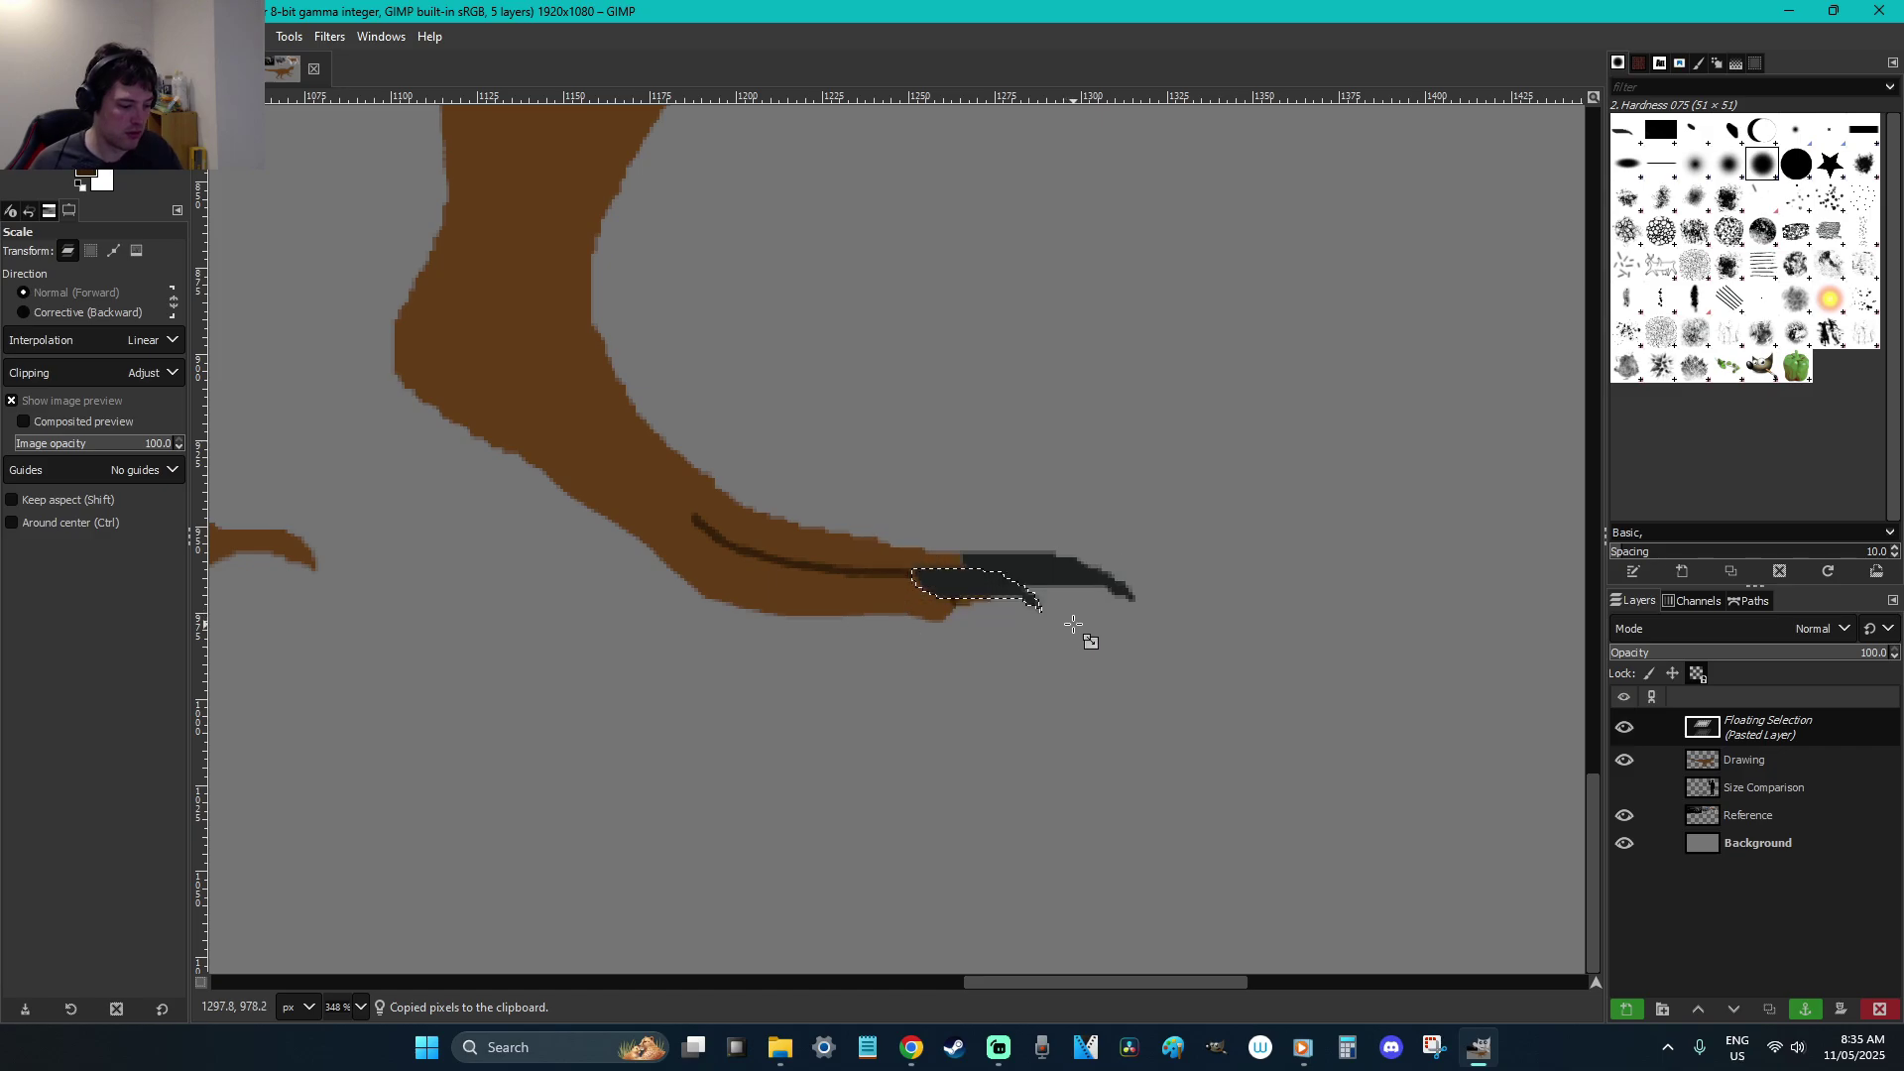
pyautogui.press('r')
pyautogui.moveTo(980, 584); pyautogui.dragTo(991, 590)
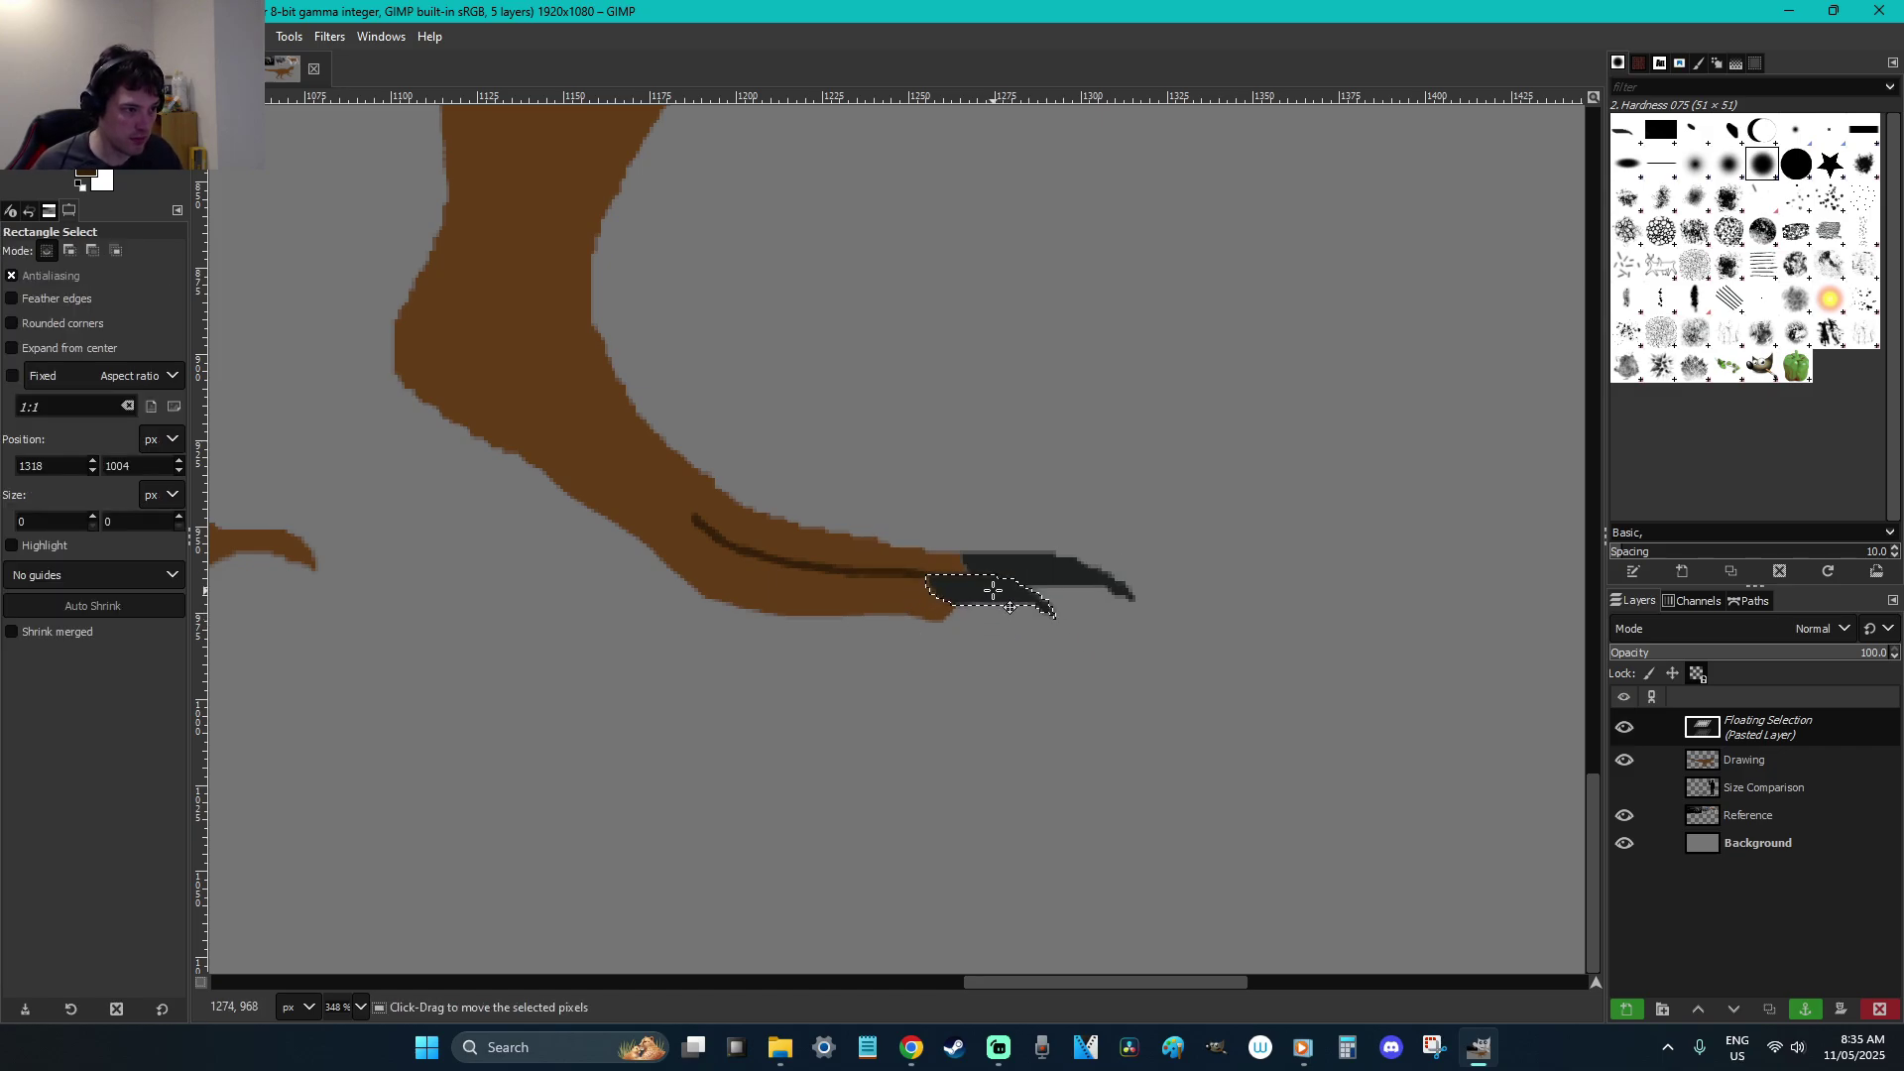
pyautogui.click(1116, 649)
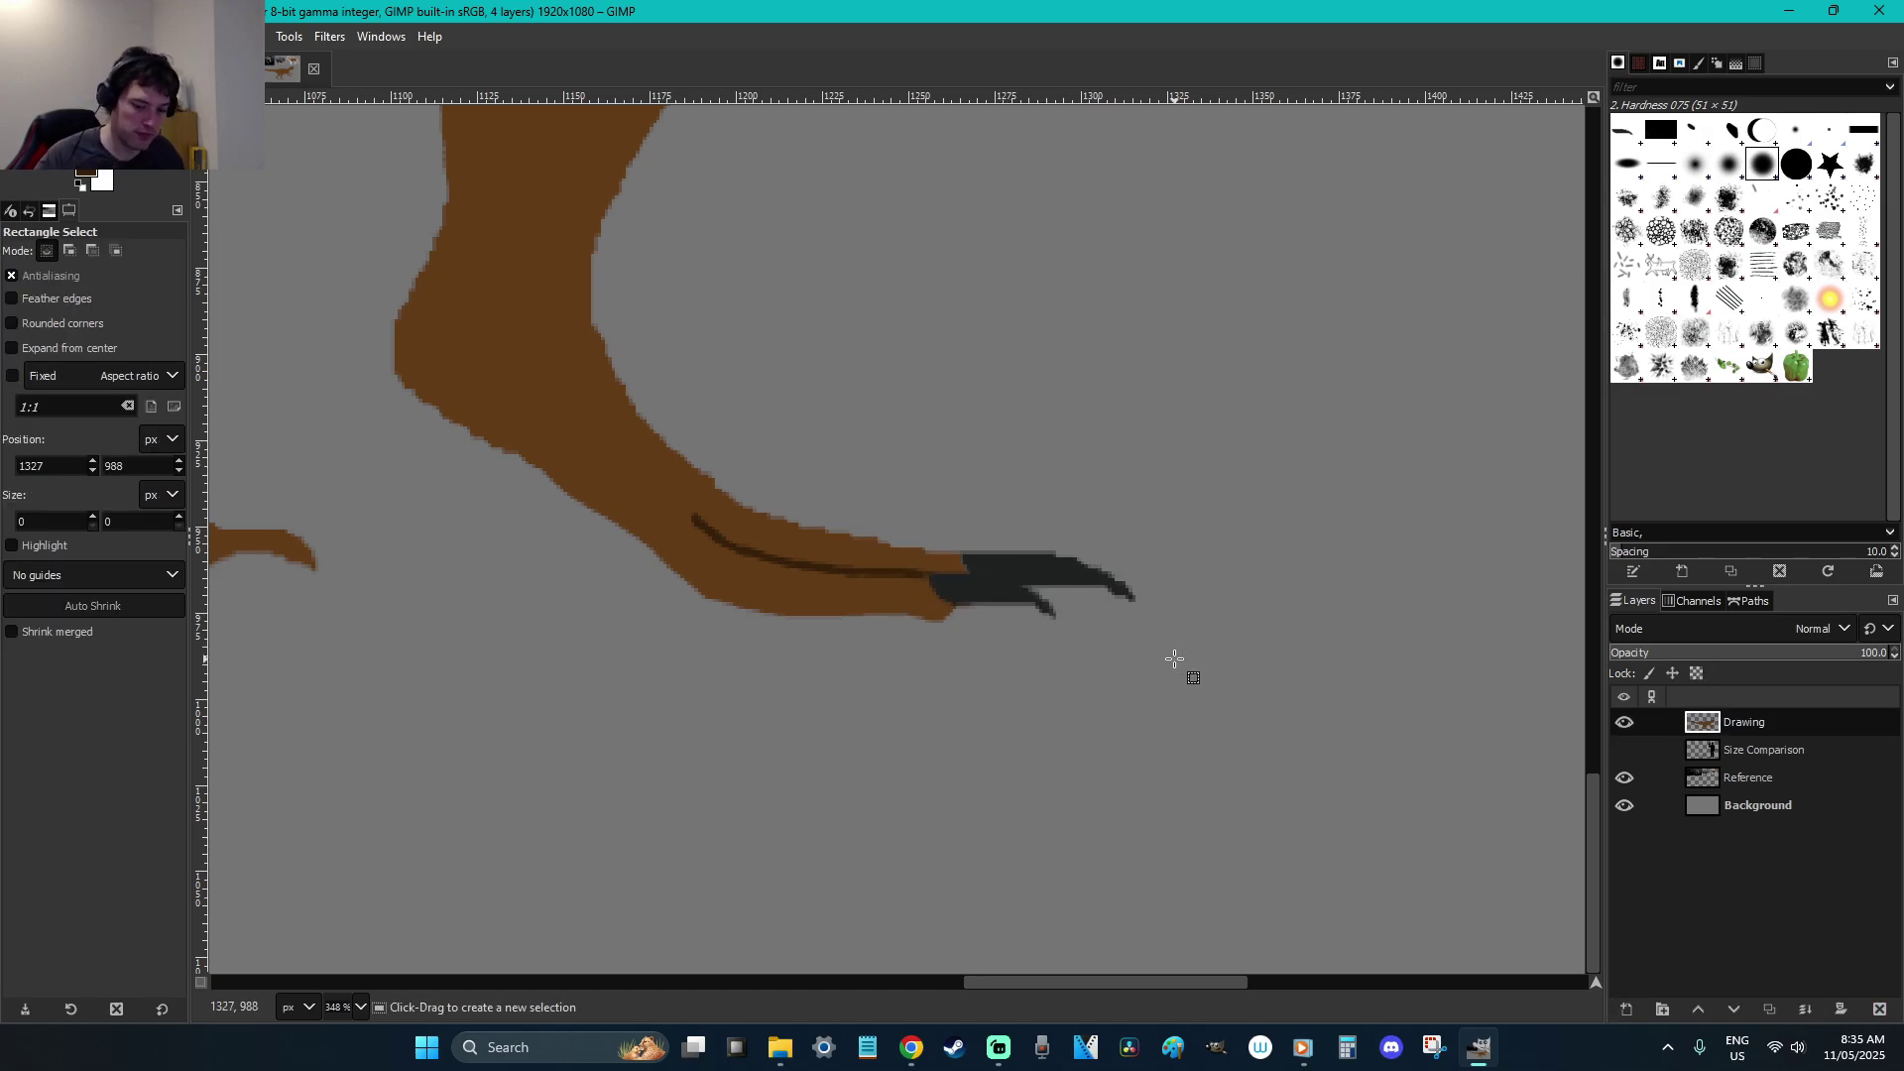
# Shorten the dark toe line by painting over its inner end in the leg's brown
pyautogui.scroll(-6, 1174, 658)
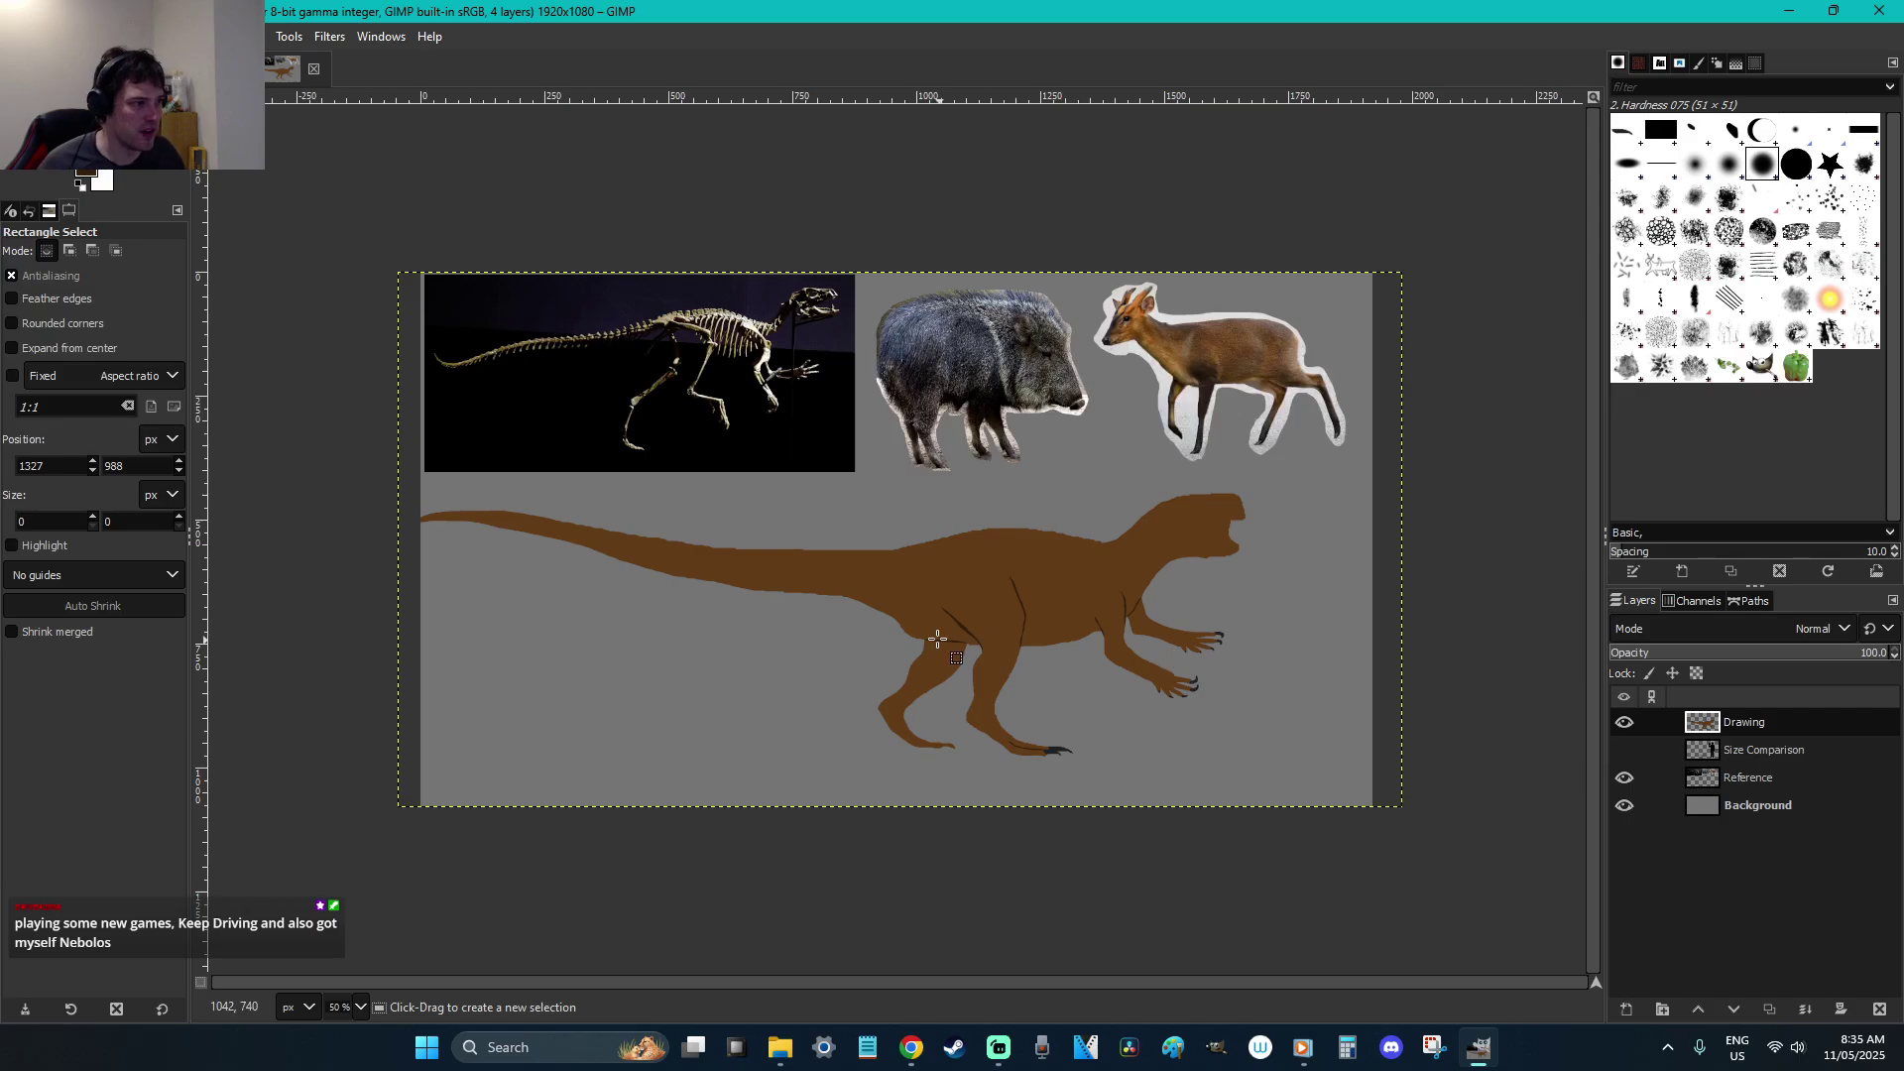
pyautogui.press('z')
pyautogui.moveTo(937, 640); pyautogui.dragTo(555, 375)
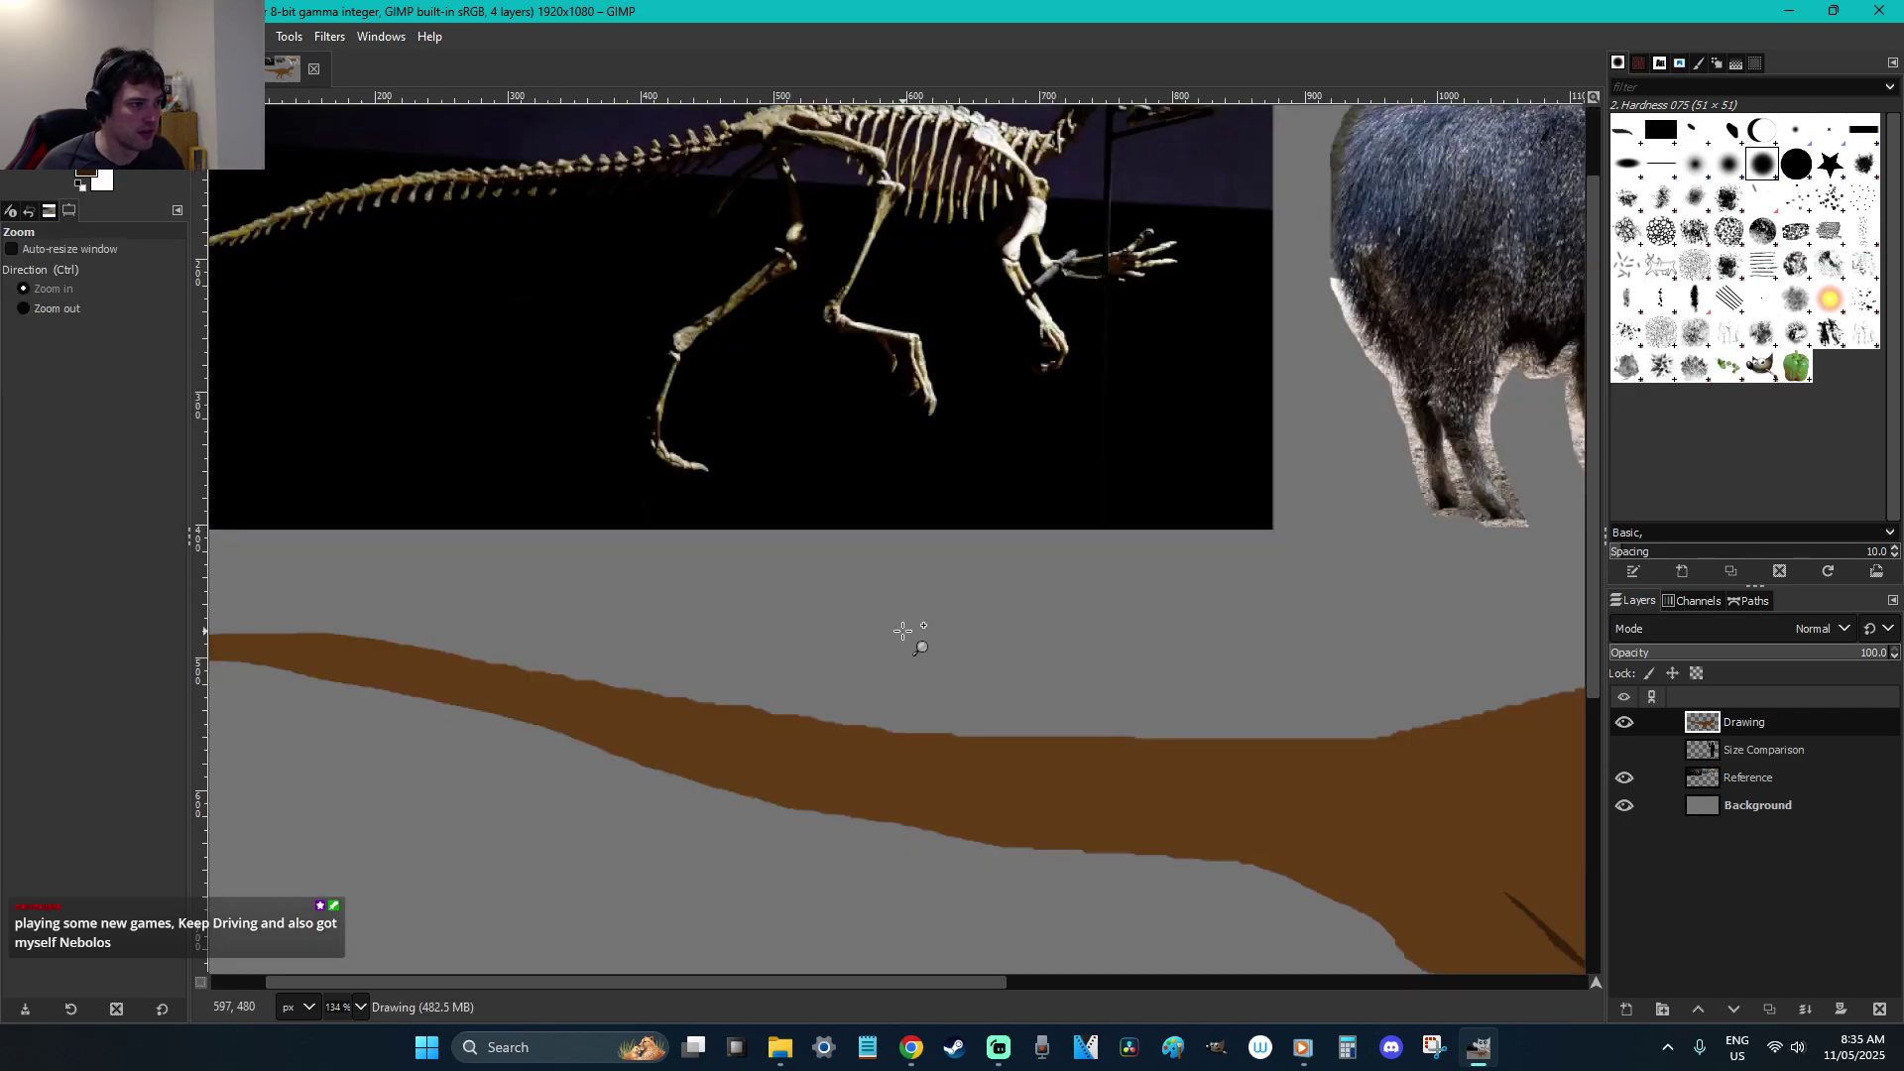
pyautogui.scroll(-5, 903, 630)
pyautogui.moveTo(958, 985); pyautogui.dragTo(959, 779)
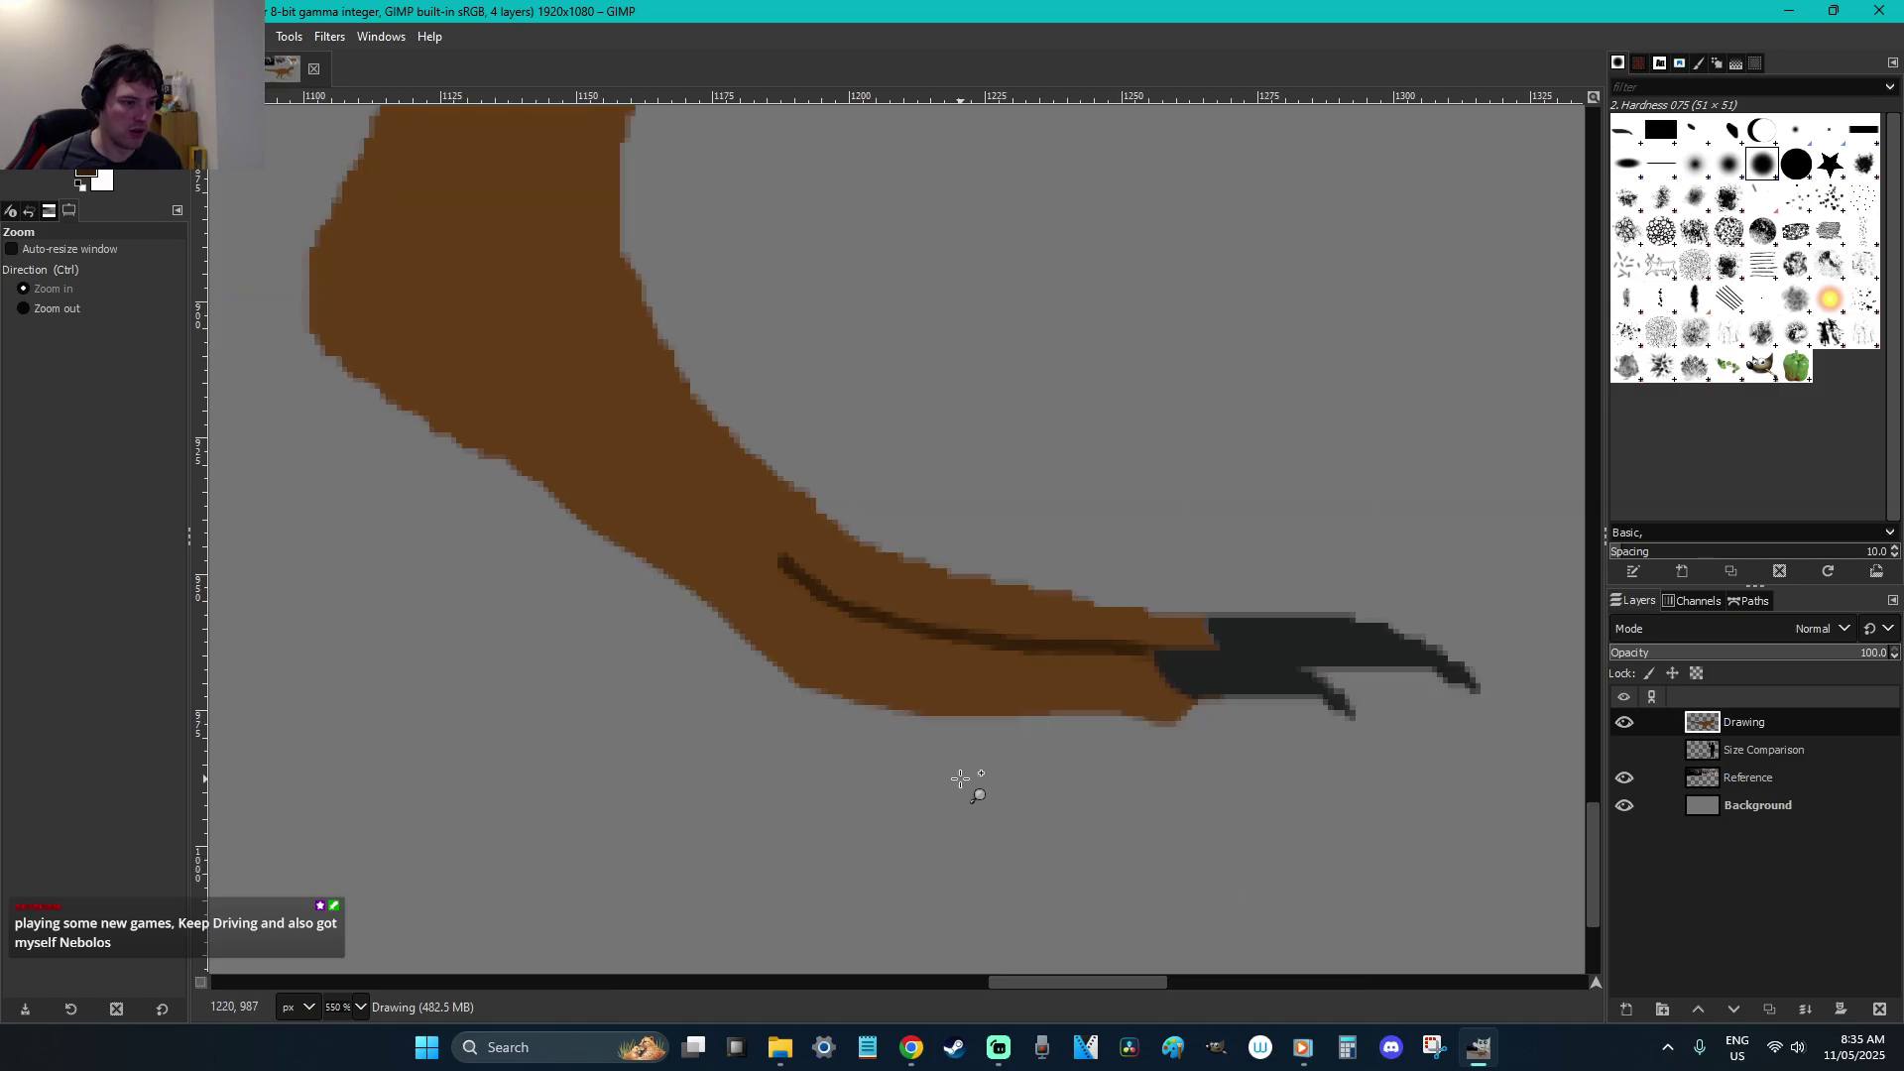
pyautogui.press('p')
pyautogui.moveTo(777, 557); pyautogui.dragTo(823, 598)
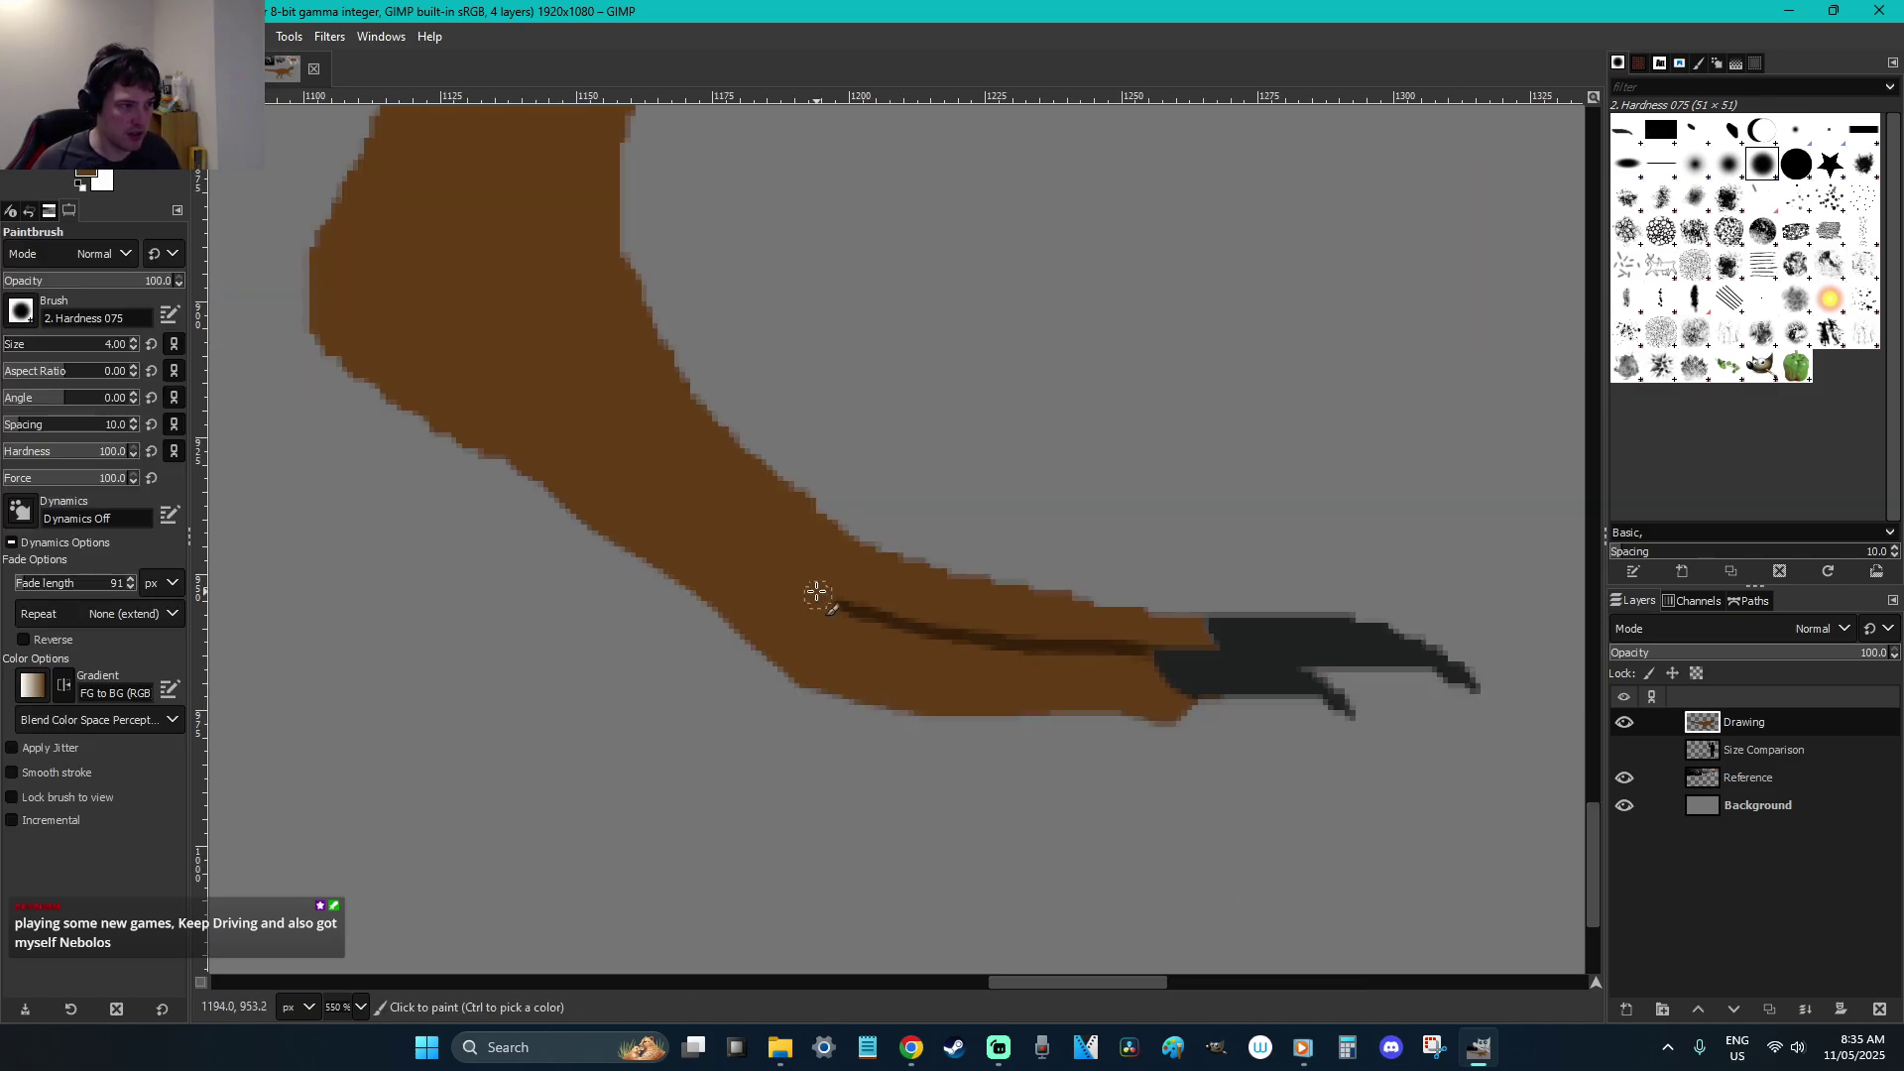
# Select a strip along the front hind foot's sole freehand, paint its underside brown and clear the selection
pyautogui.scroll(-6, 922, 682)
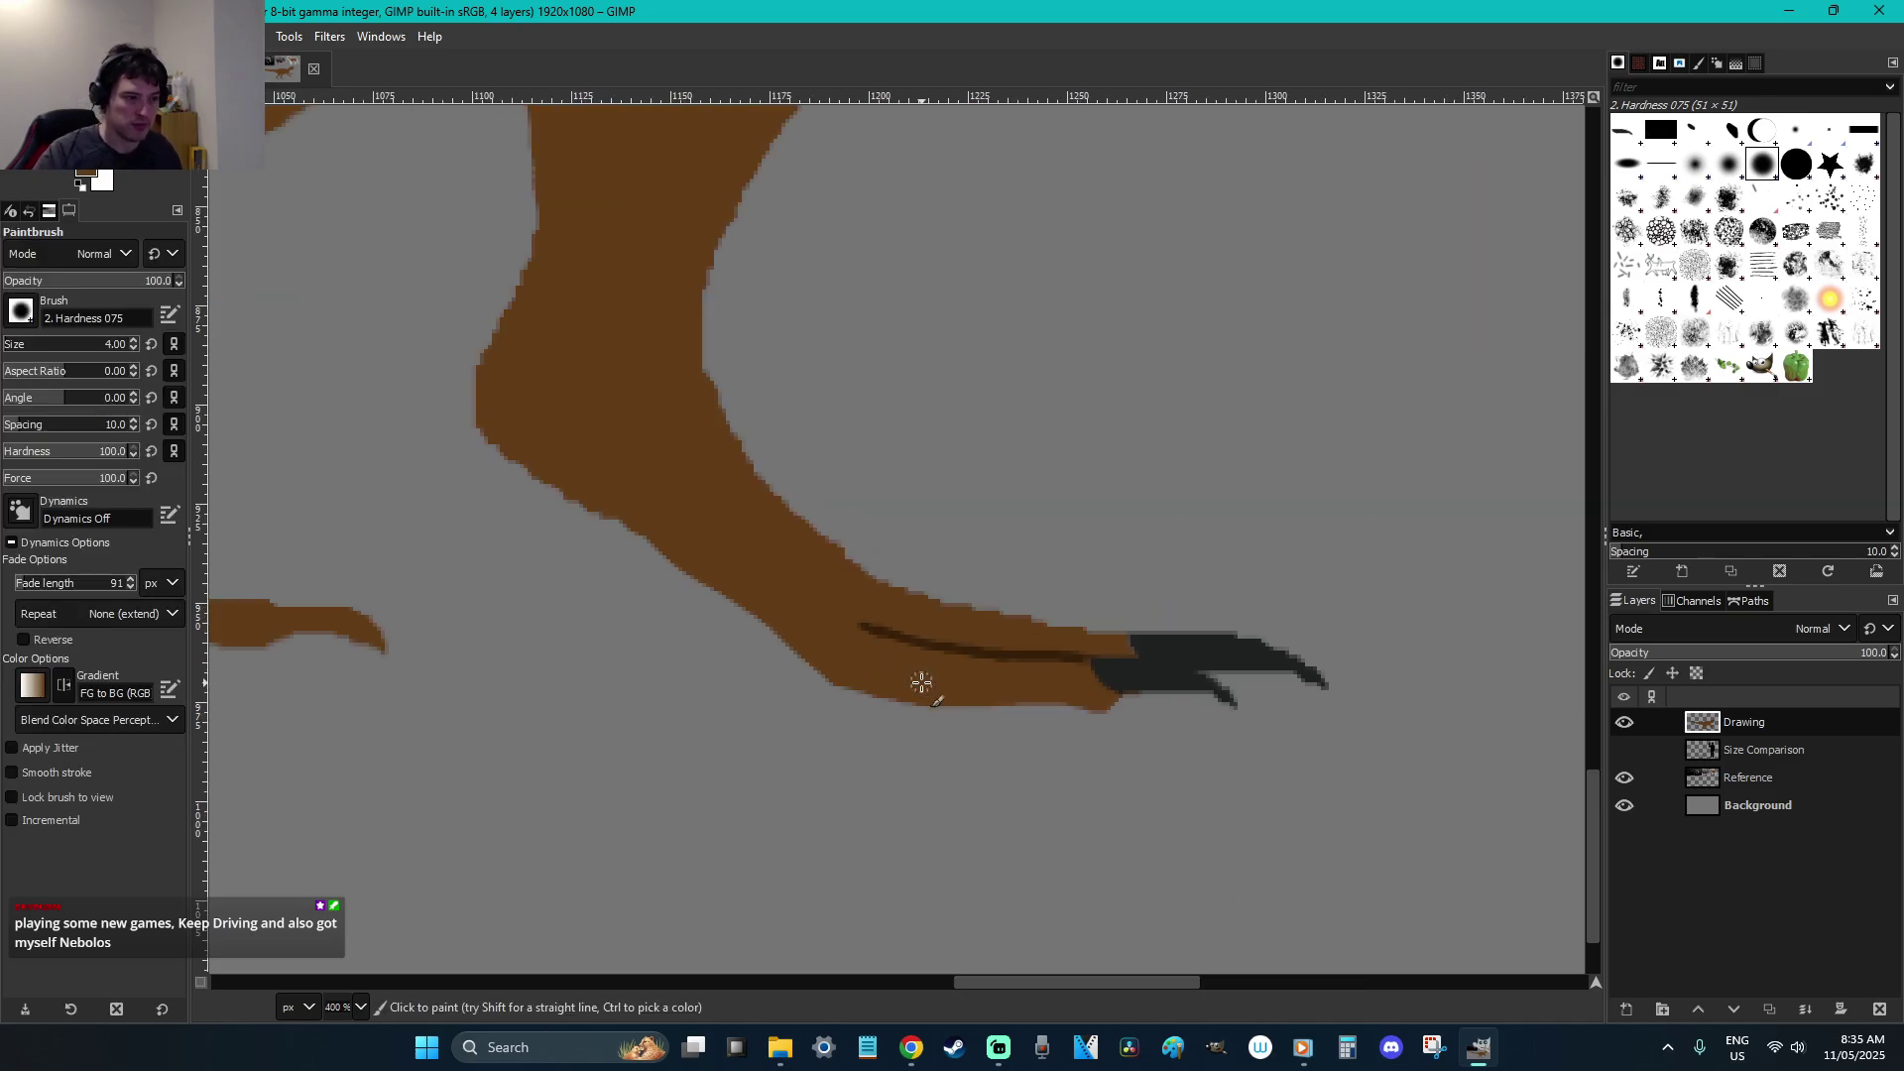
pyautogui.scroll(3, 921, 683)
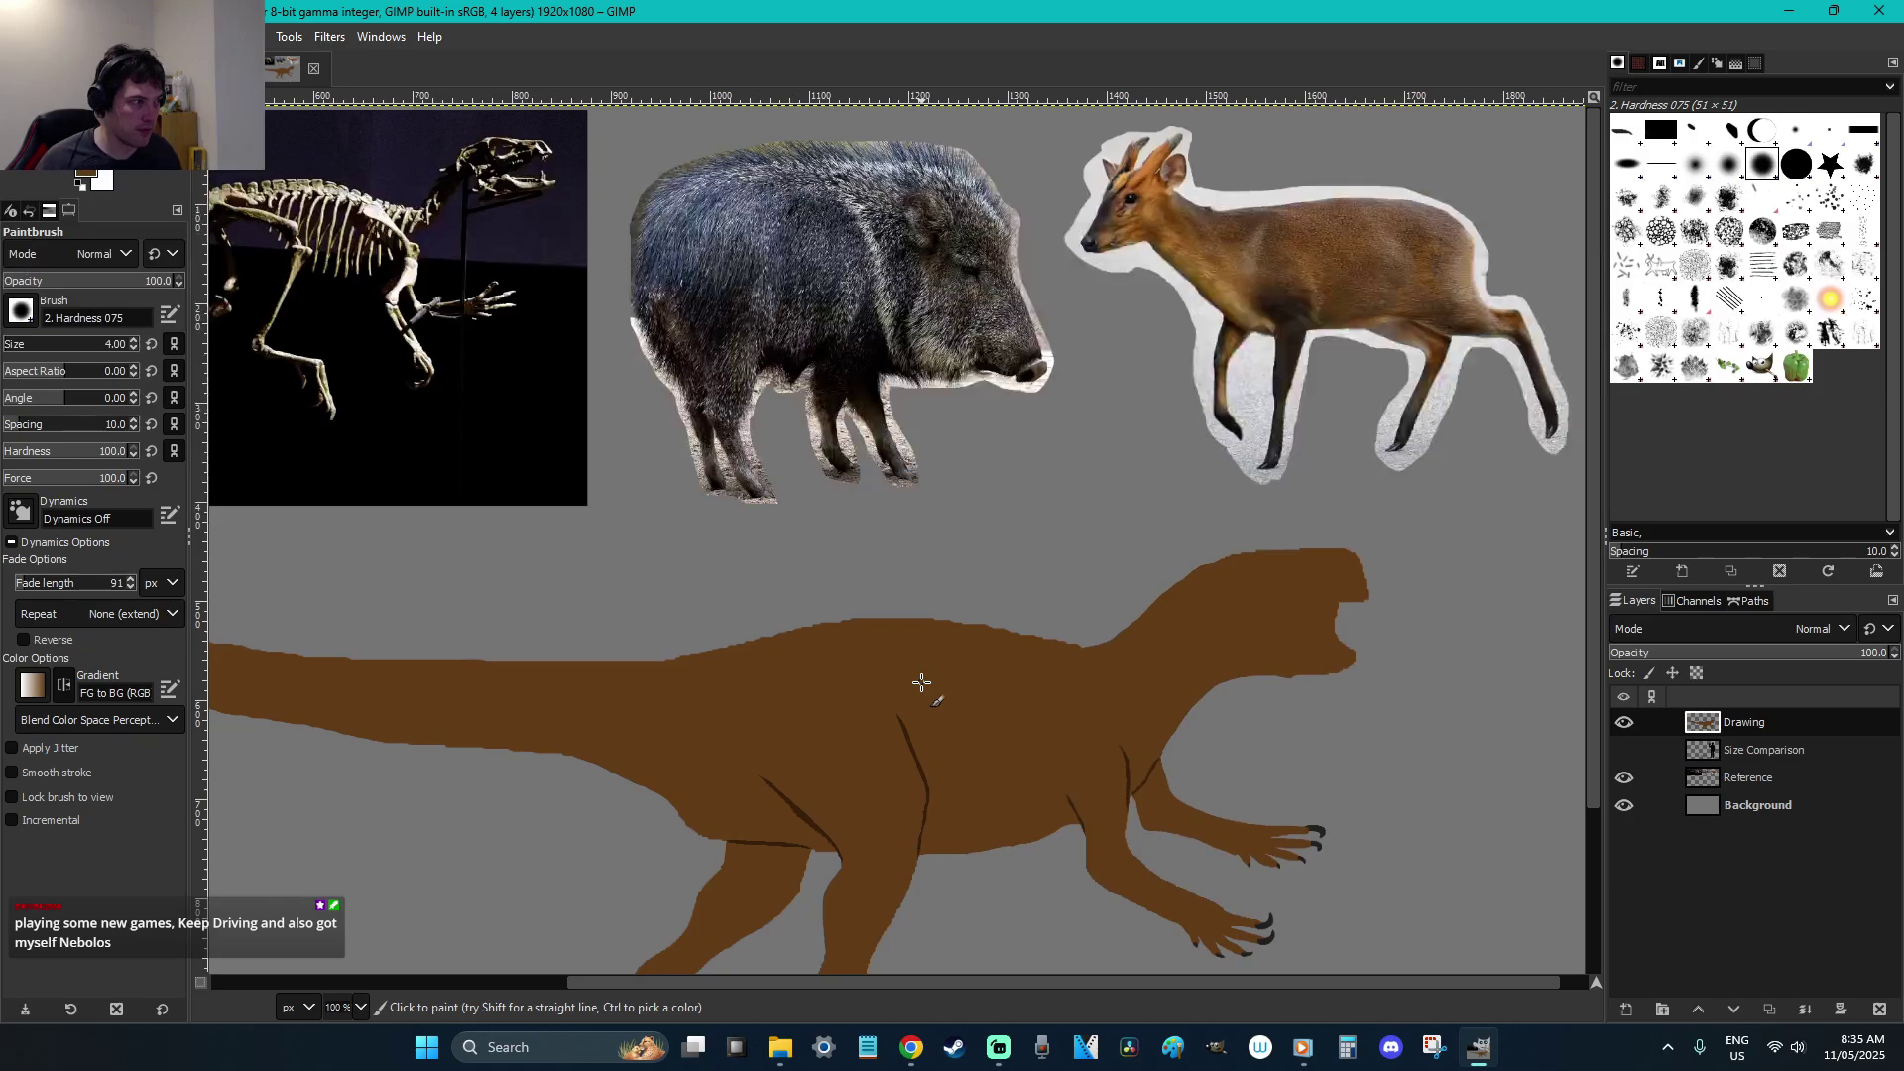
pyautogui.scroll(-3, 922, 682)
pyautogui.press('z')
pyautogui.moveTo(1092, 901); pyautogui.dragTo(753, 694)
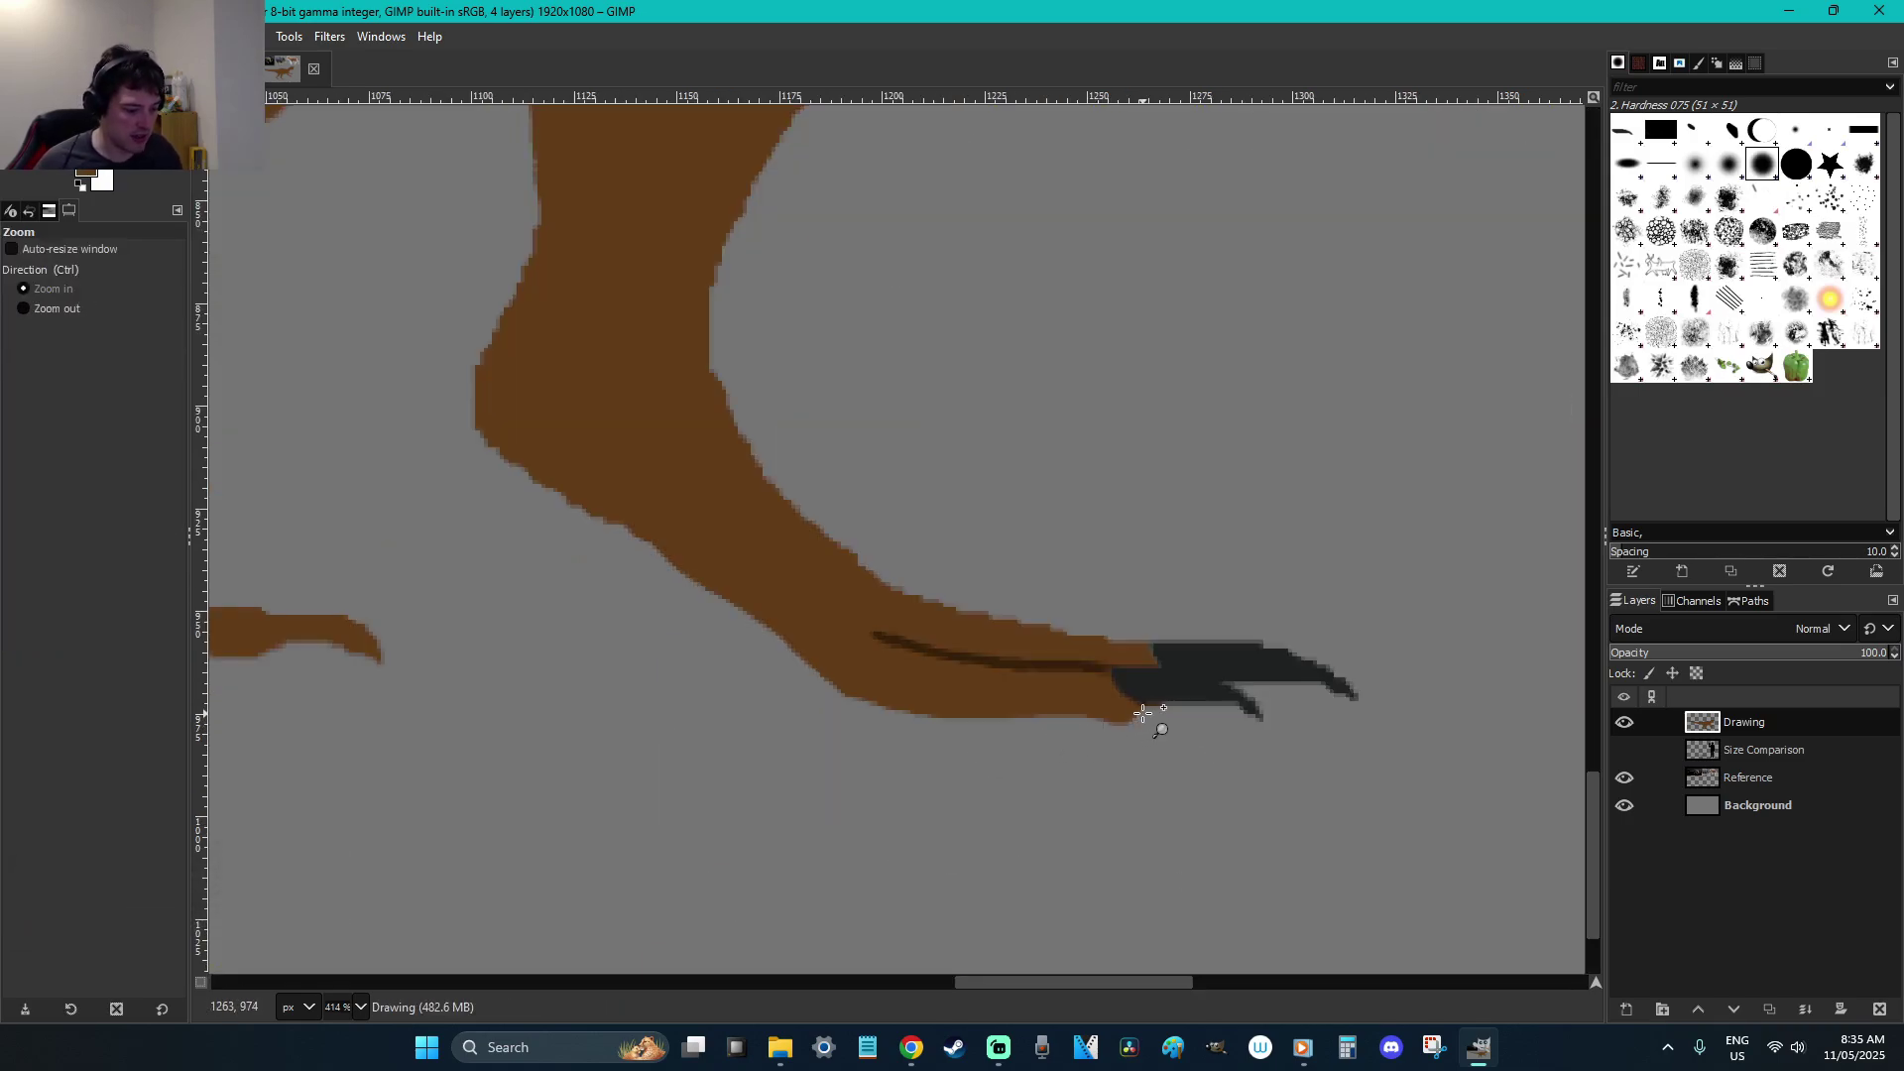
pyautogui.press('f')
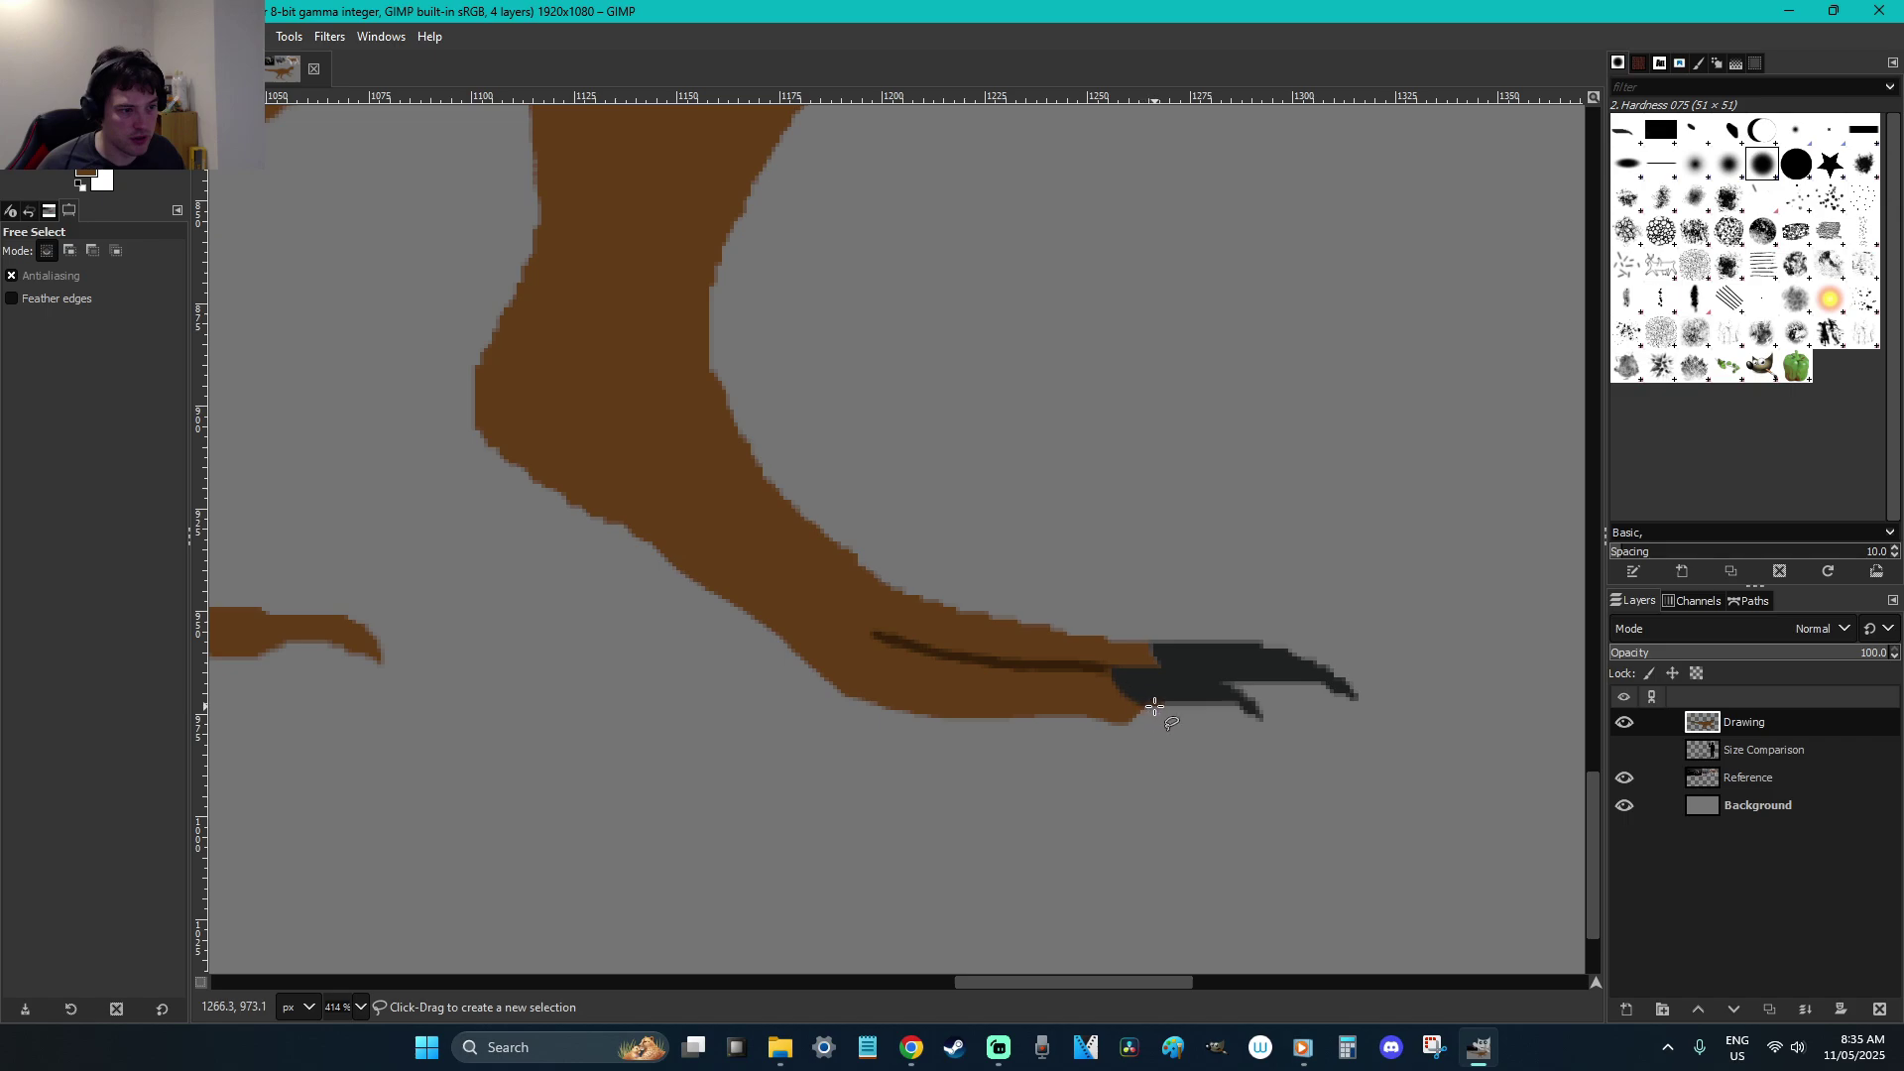
pyautogui.click(1151, 701)
pyautogui.moveTo(1061, 713); pyautogui.dragTo(925, 706)
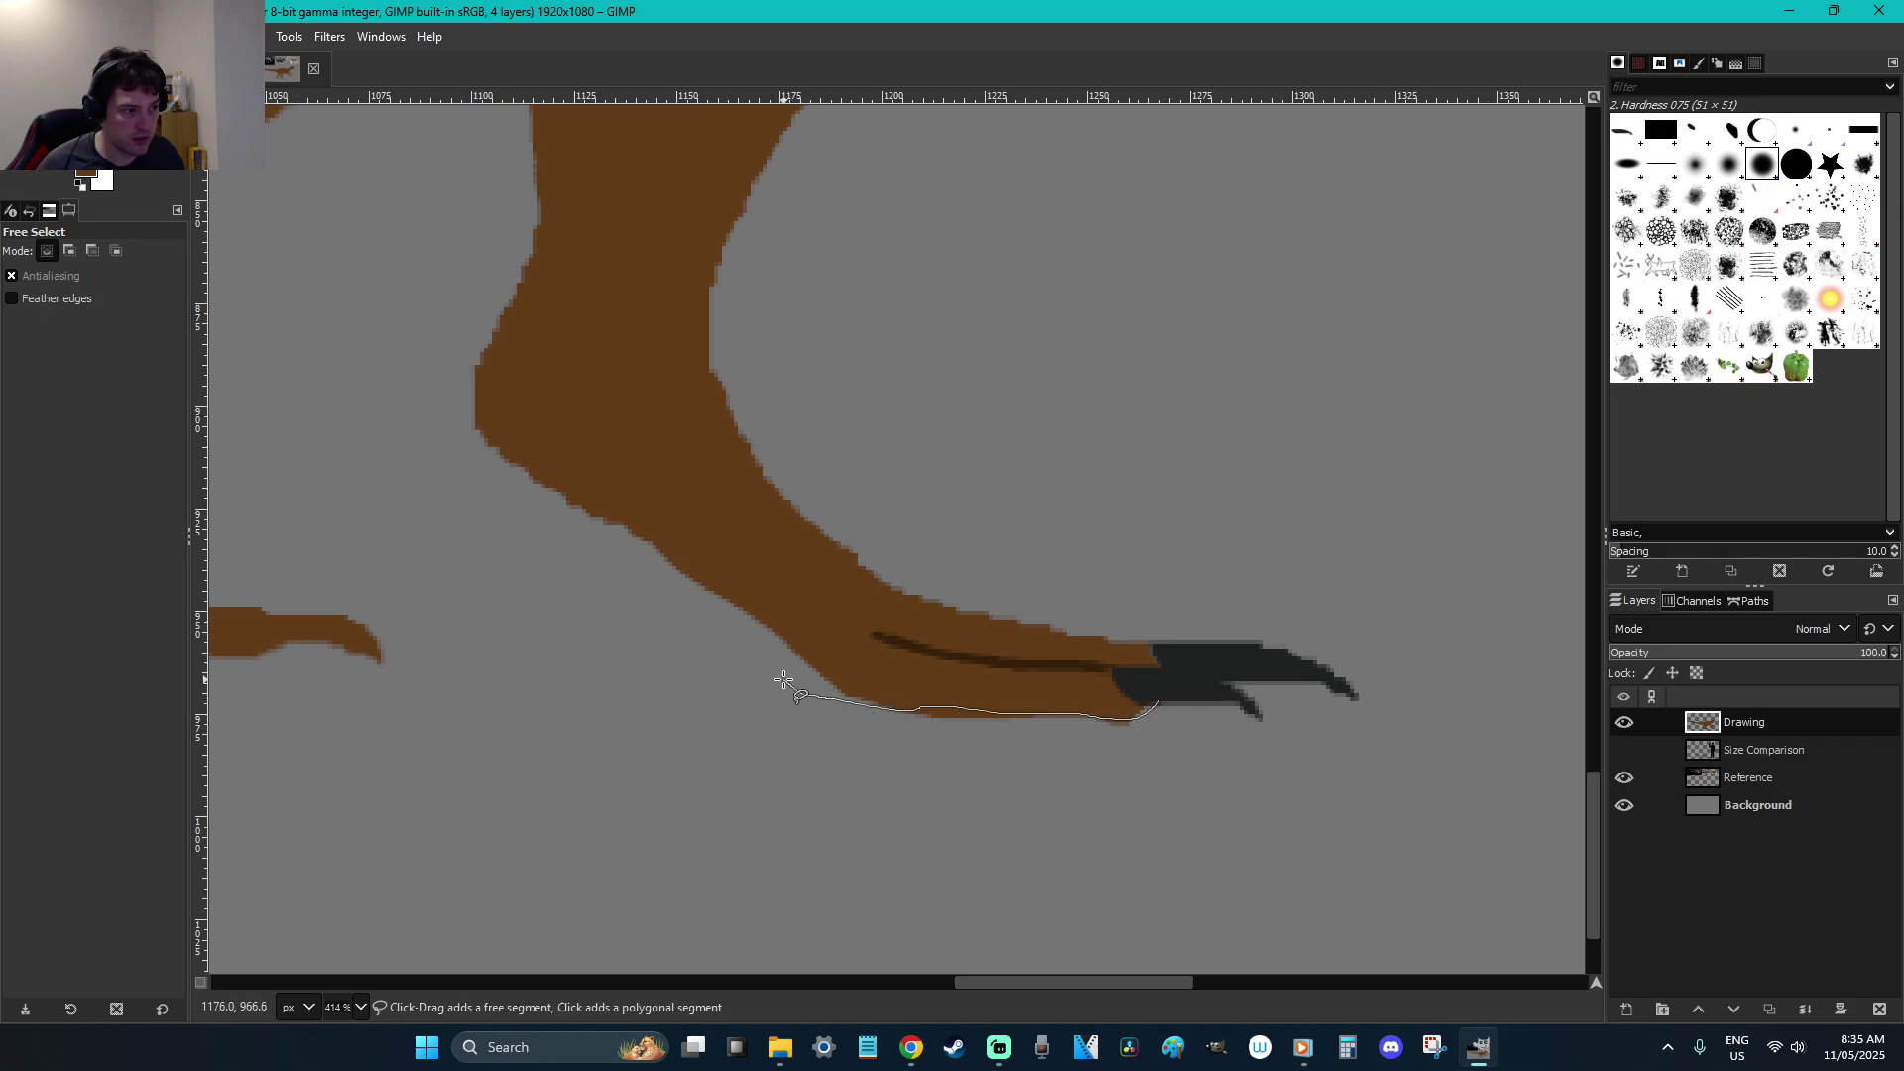
pyautogui.moveTo(670, 576)
pyautogui.mouseDown()
pyautogui.moveTo(902, 672)
pyautogui.moveTo(1157, 701)
pyautogui.mouseUp()
pyautogui.press('p')
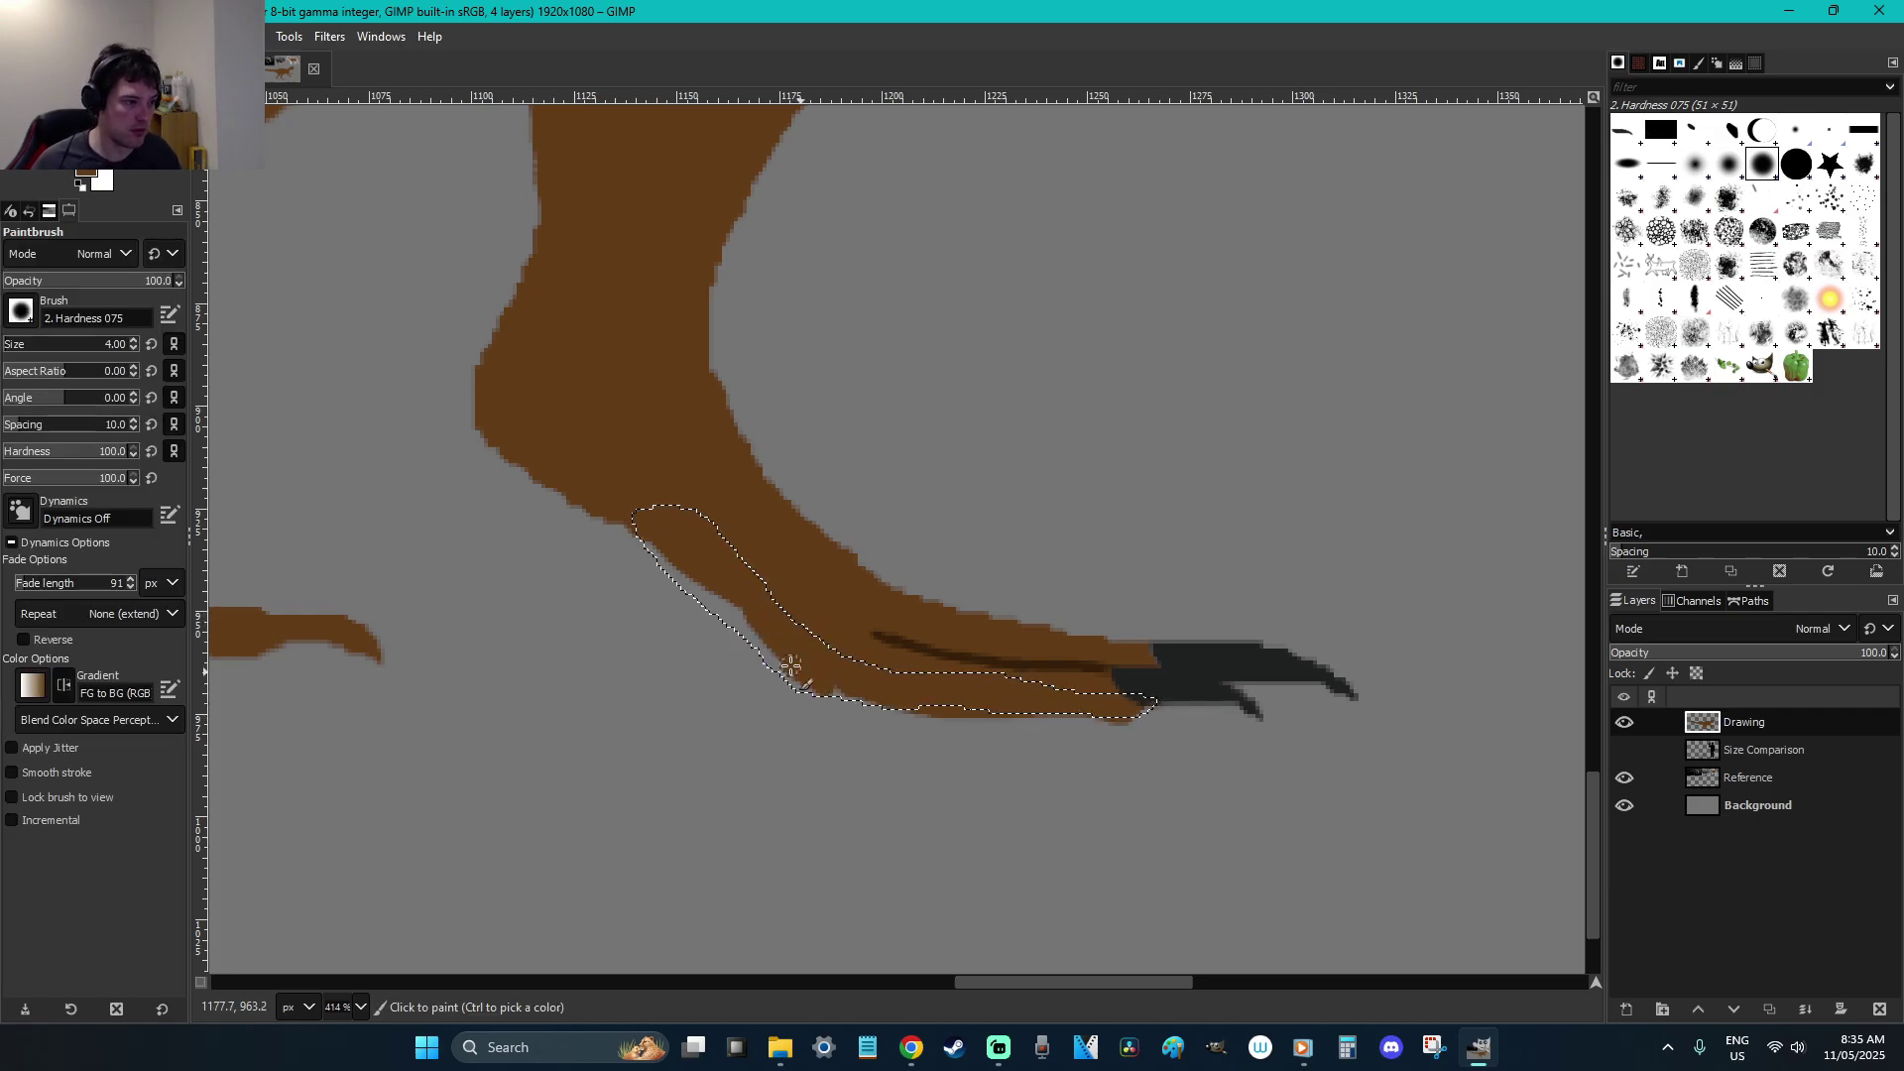
pyautogui.press('r')
pyautogui.click(1013, 471)
pyautogui.scroll(-4, 1013, 471)
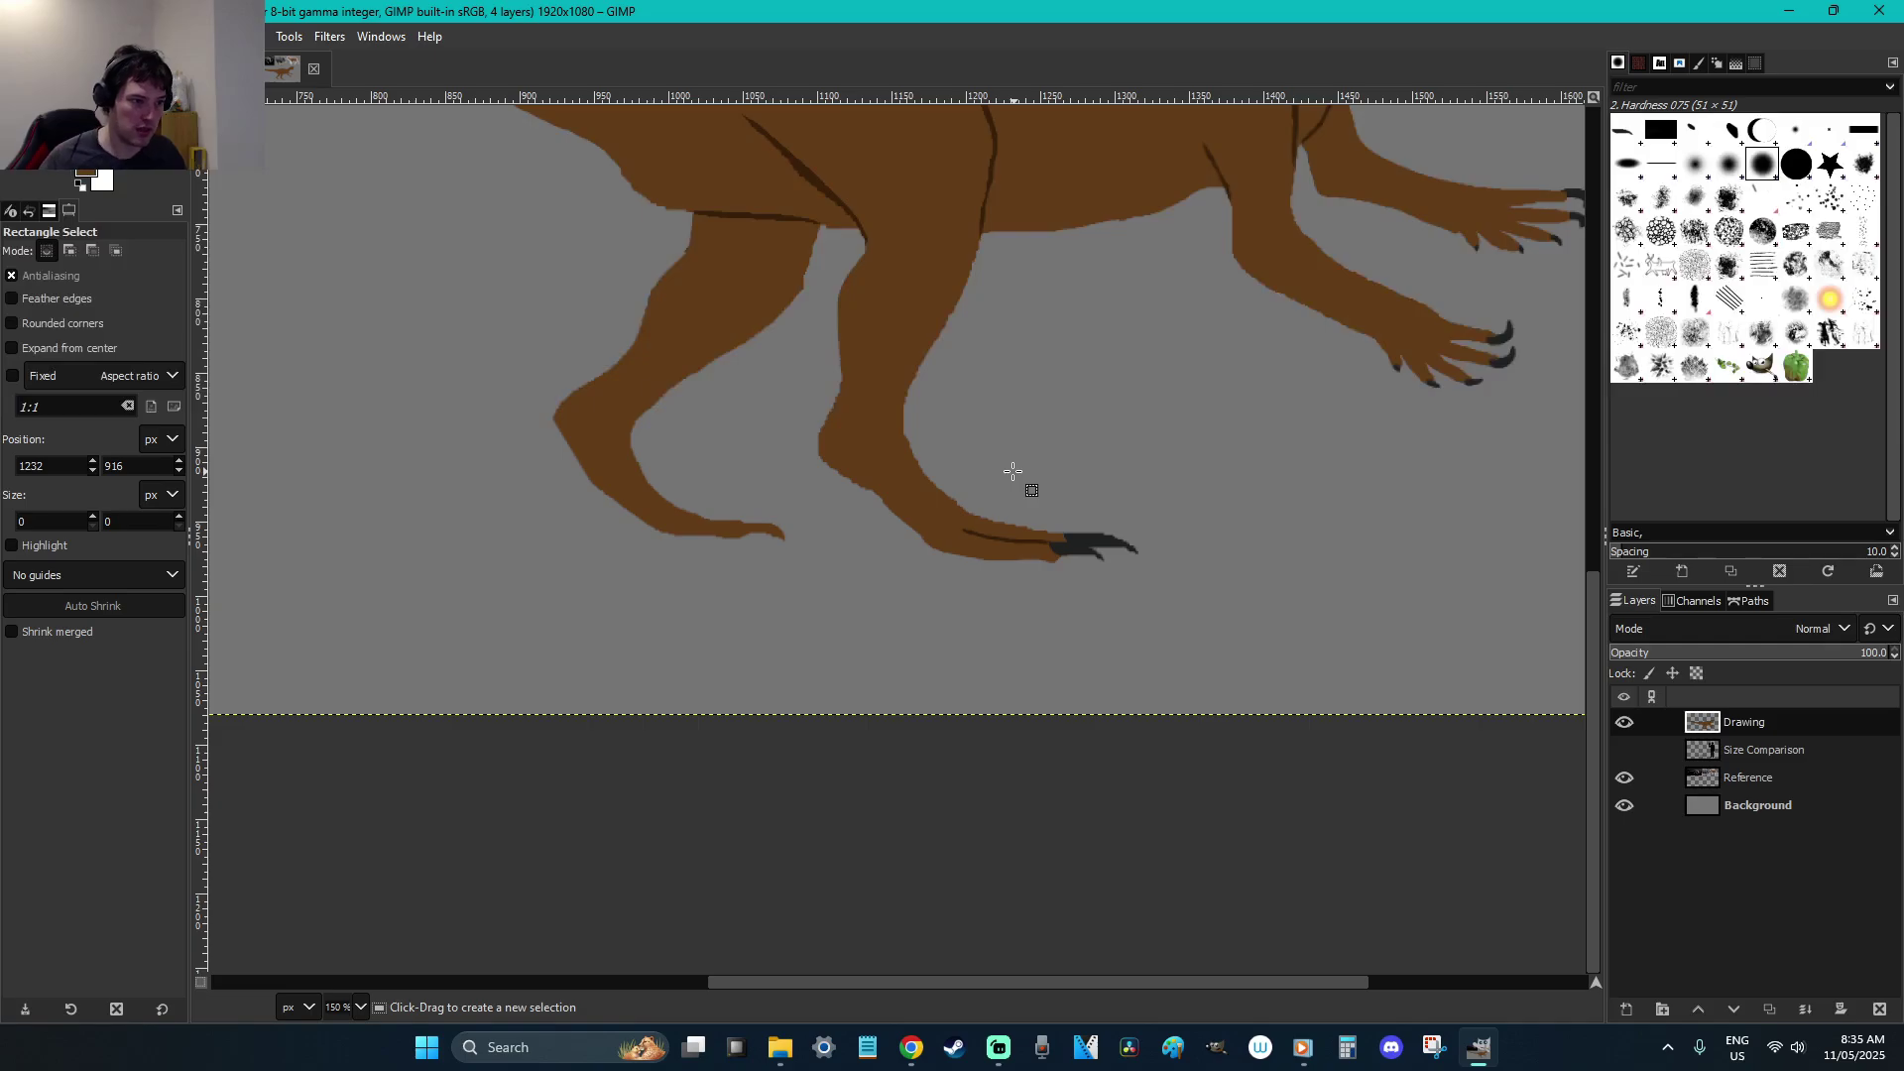
pyautogui.scroll(10, 1013, 471)
pyautogui.moveTo(1071, 984); pyautogui.dragTo(1058, 922)
pyautogui.scroll(-8, 1131, 816)
pyautogui.moveTo(1157, 992); pyautogui.dragTo(1327, 966)
pyautogui.press('z')
pyautogui.moveTo(991, 836); pyautogui.dragTo(712, 710)
pyautogui.press('f')
pyautogui.click(836, 740)
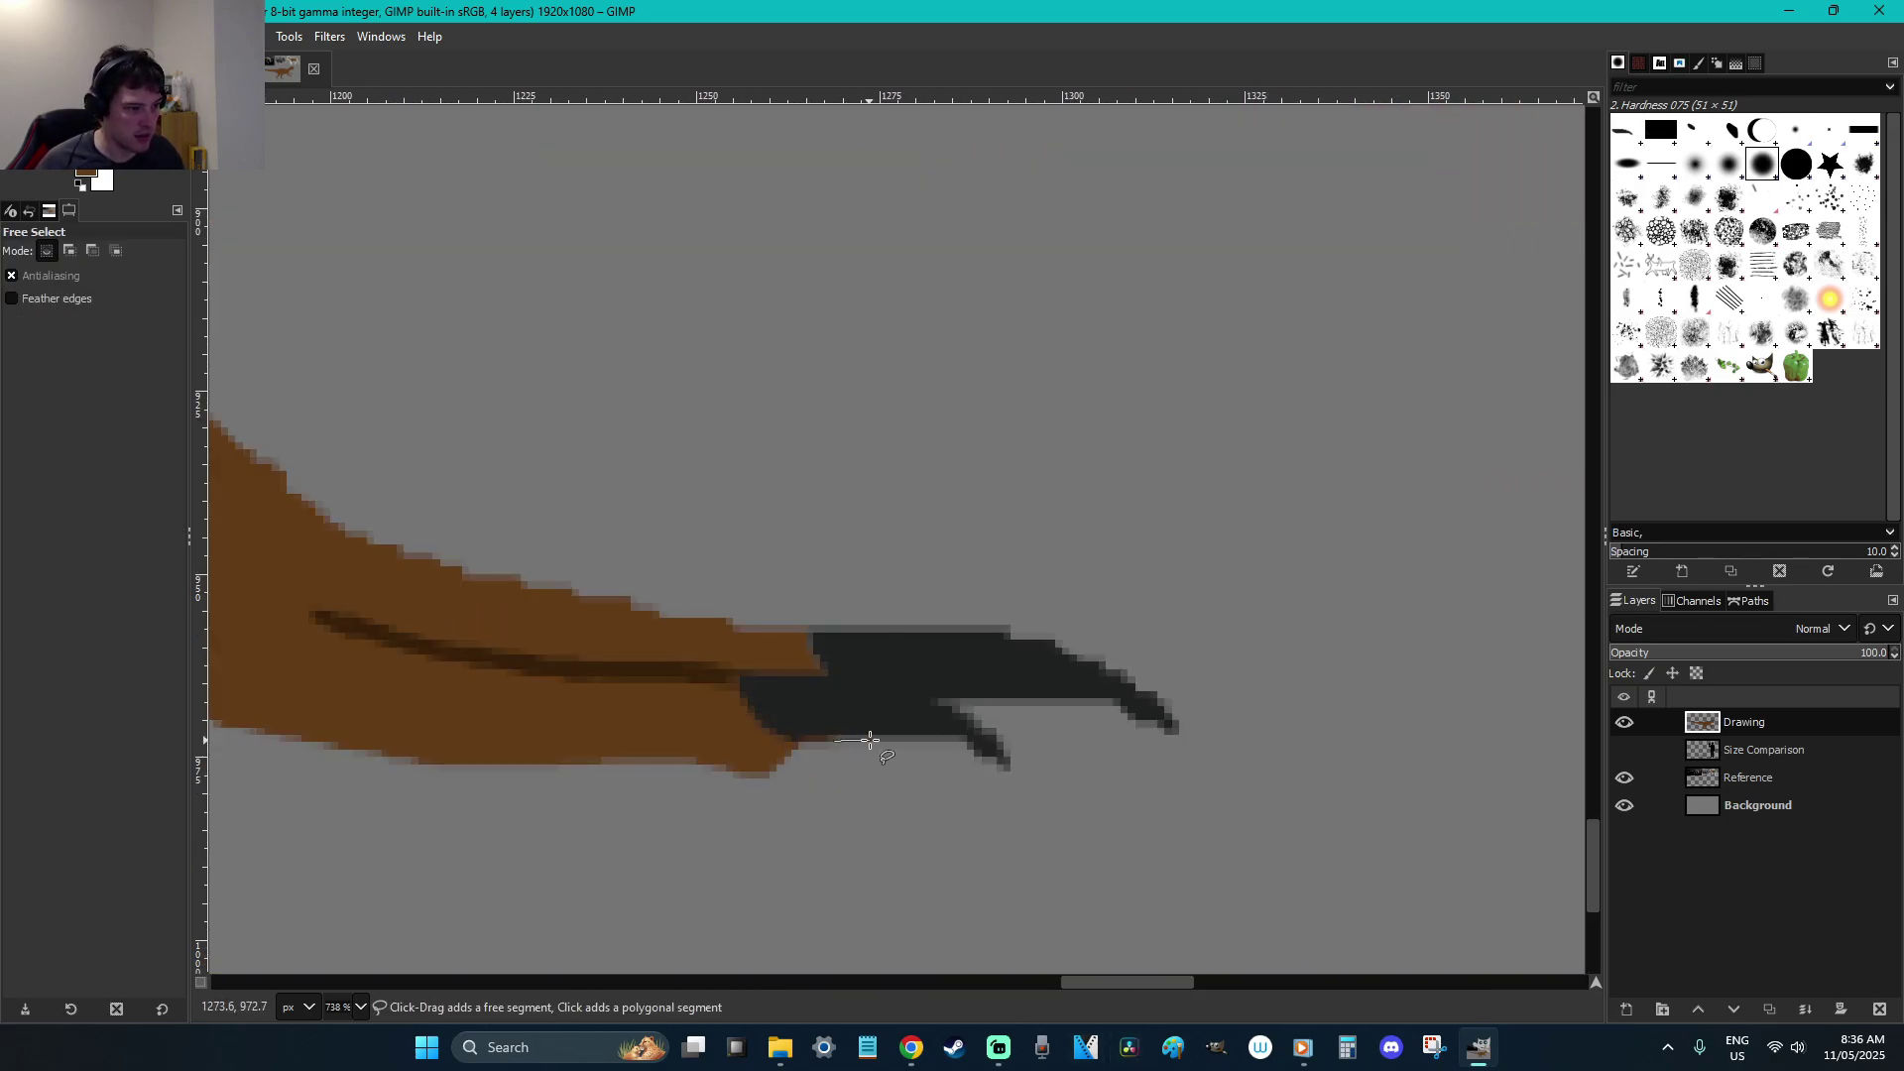
pyautogui.moveTo(895, 712); pyautogui.dragTo(831, 675)
pyautogui.press('Escape')
# Trim the pointed ends off both foot claws by selecting them freehand and deleting them, and clear the selection
pyautogui.moveTo(831, 620)
pyautogui.mouseDown()
pyautogui.moveTo(943, 641)
pyautogui.moveTo(1007, 691)
pyautogui.mouseUp()
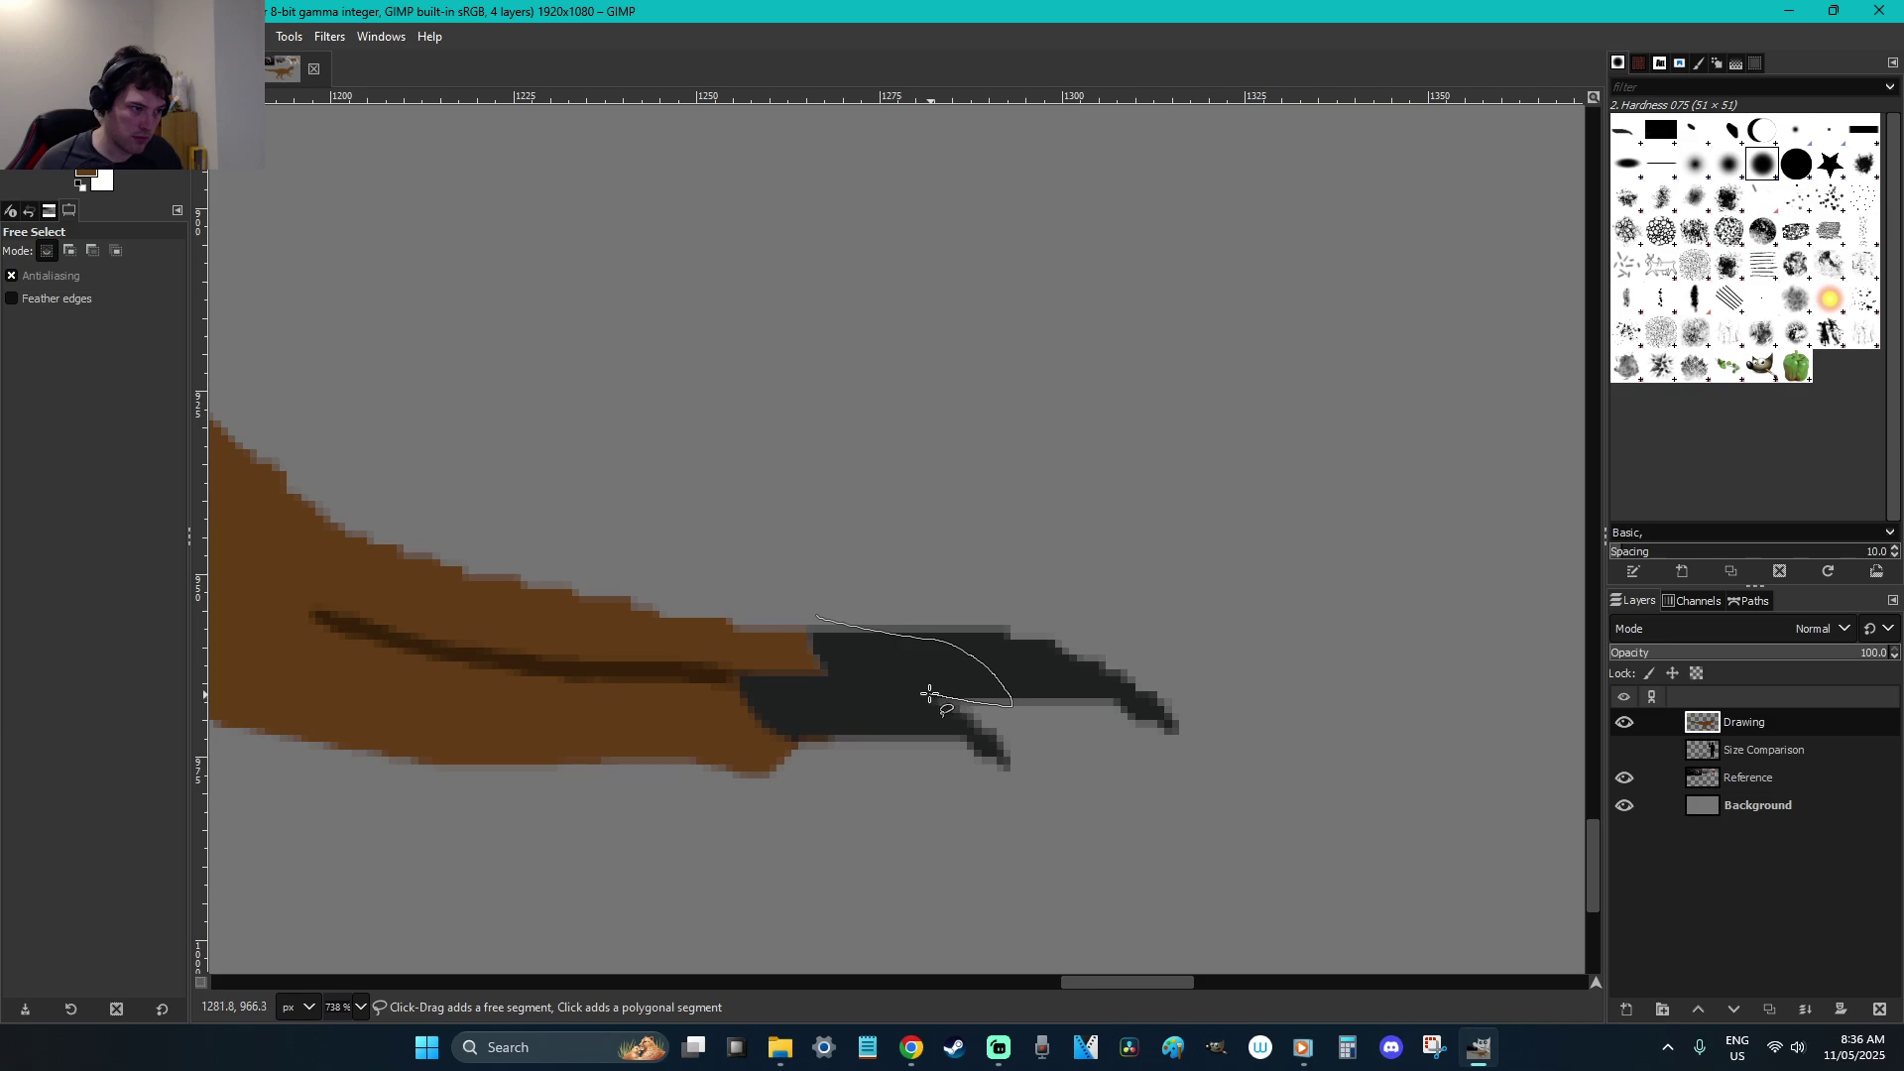
pyautogui.moveTo(919, 694)
pyautogui.mouseDown()
pyautogui.moveTo(913, 744)
pyautogui.moveTo(990, 470)
pyautogui.moveTo(815, 615)
pyautogui.mouseUp()
pyautogui.press('Return')
pyautogui.press('Delete')
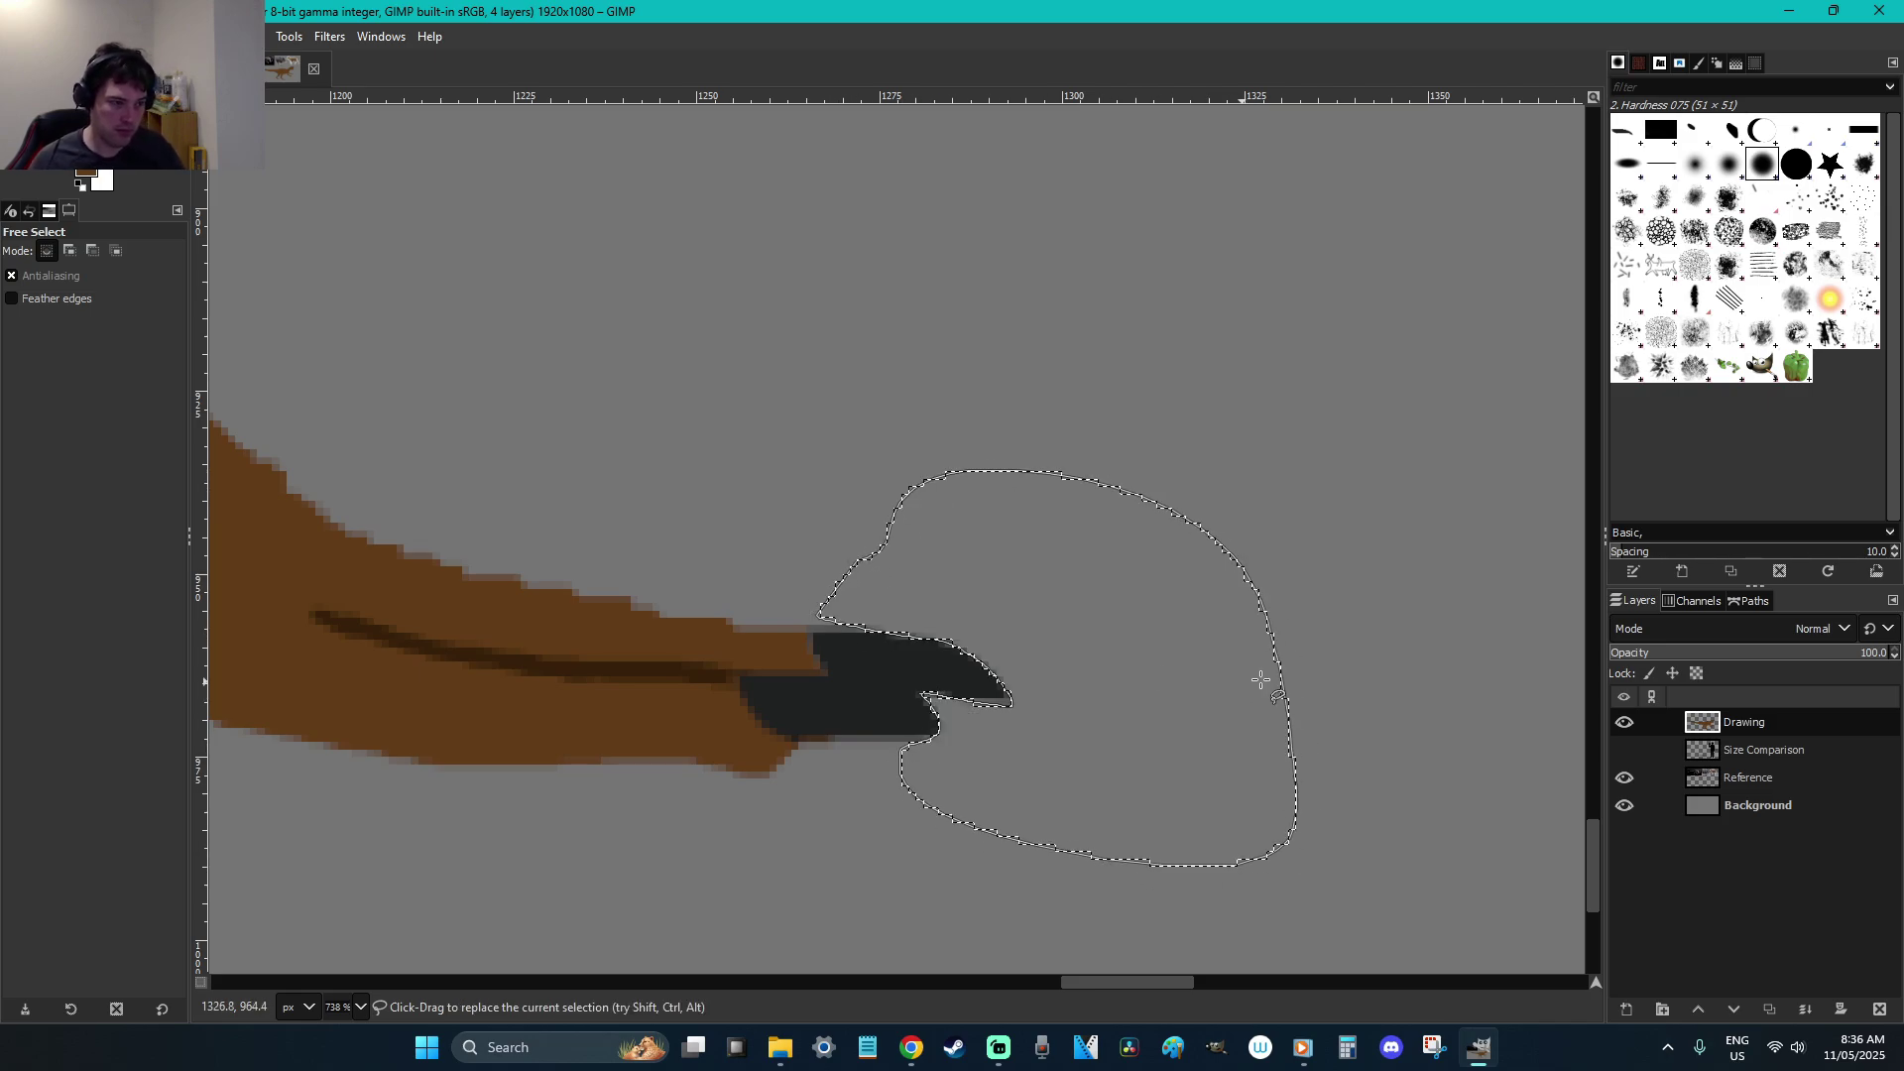
pyautogui.press('r')
pyautogui.click(1324, 548)
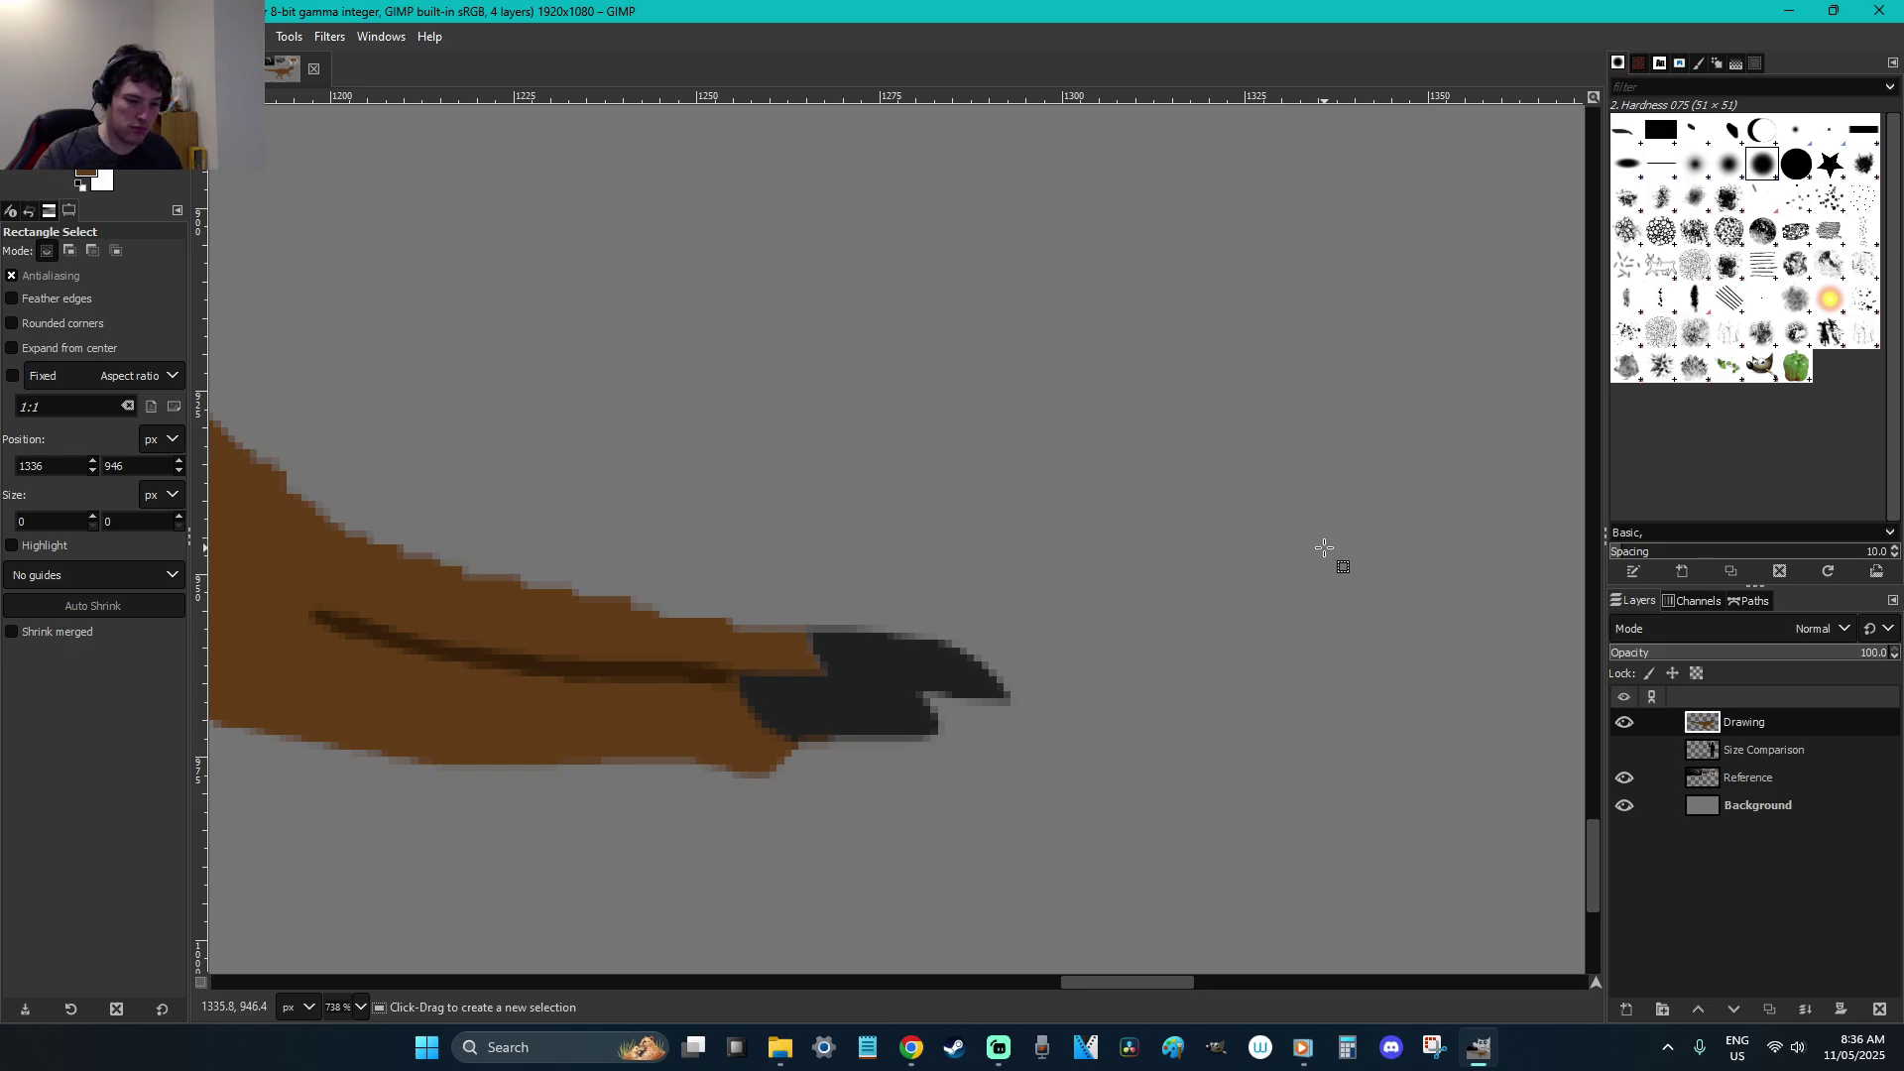
# Sample the grey of the front hind foot's claws and set a darker shade of it as the foreground colour
pyautogui.scroll(-5, 1324, 547)
pyautogui.press('z')
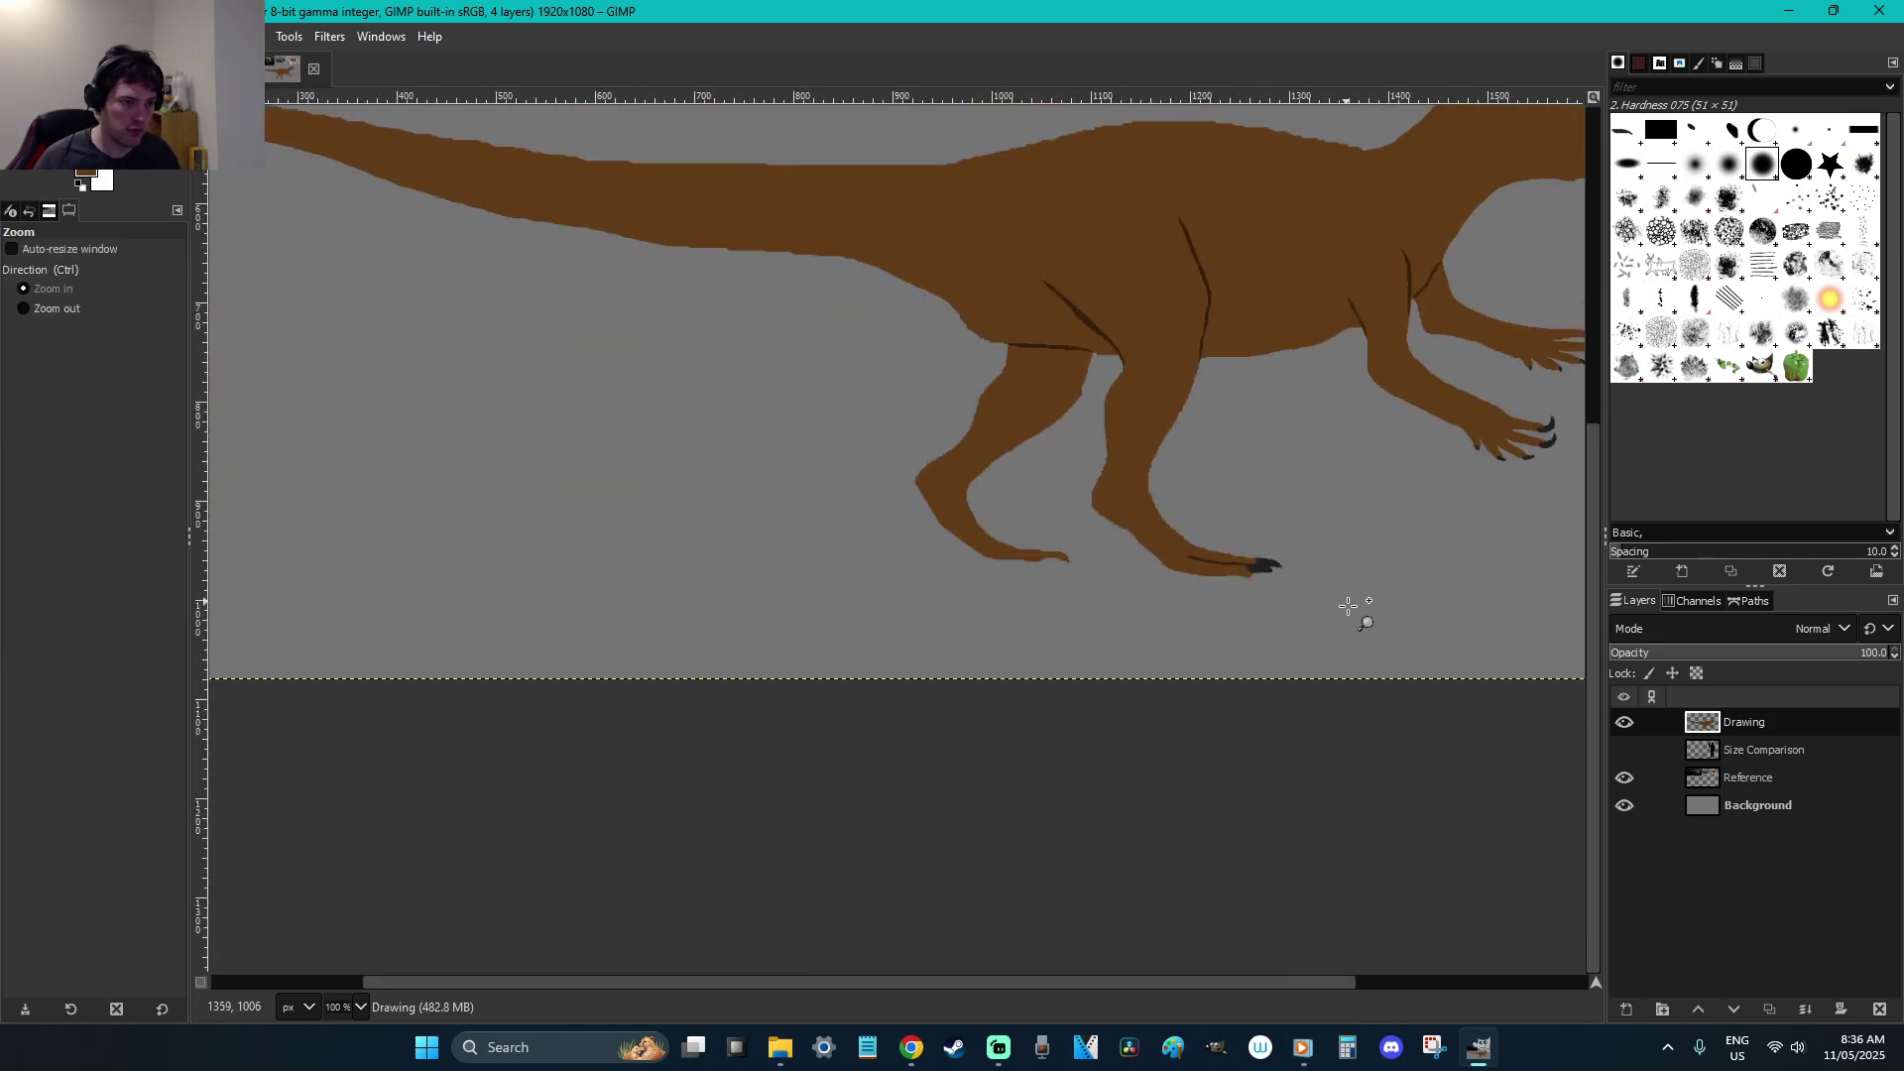
pyautogui.moveTo(1352, 599); pyautogui.dragTo(1169, 552)
pyautogui.hotkey('shift', 'e')
pyautogui.moveTo(1040, 587)
pyautogui.mouseDown()
pyautogui.moveTo(1082, 581)
pyautogui.moveTo(1082, 549)
pyautogui.moveTo(1117, 557)
pyautogui.moveTo(1131, 522)
pyautogui.moveTo(1087, 468)
pyautogui.moveTo(1133, 548)
pyautogui.moveTo(1081, 478)
pyautogui.moveTo(1021, 467)
pyautogui.mouseUp()
pyautogui.press('f')
pyautogui.press('o')
pyautogui.click(1015, 540)
pyautogui.click(94, 171)
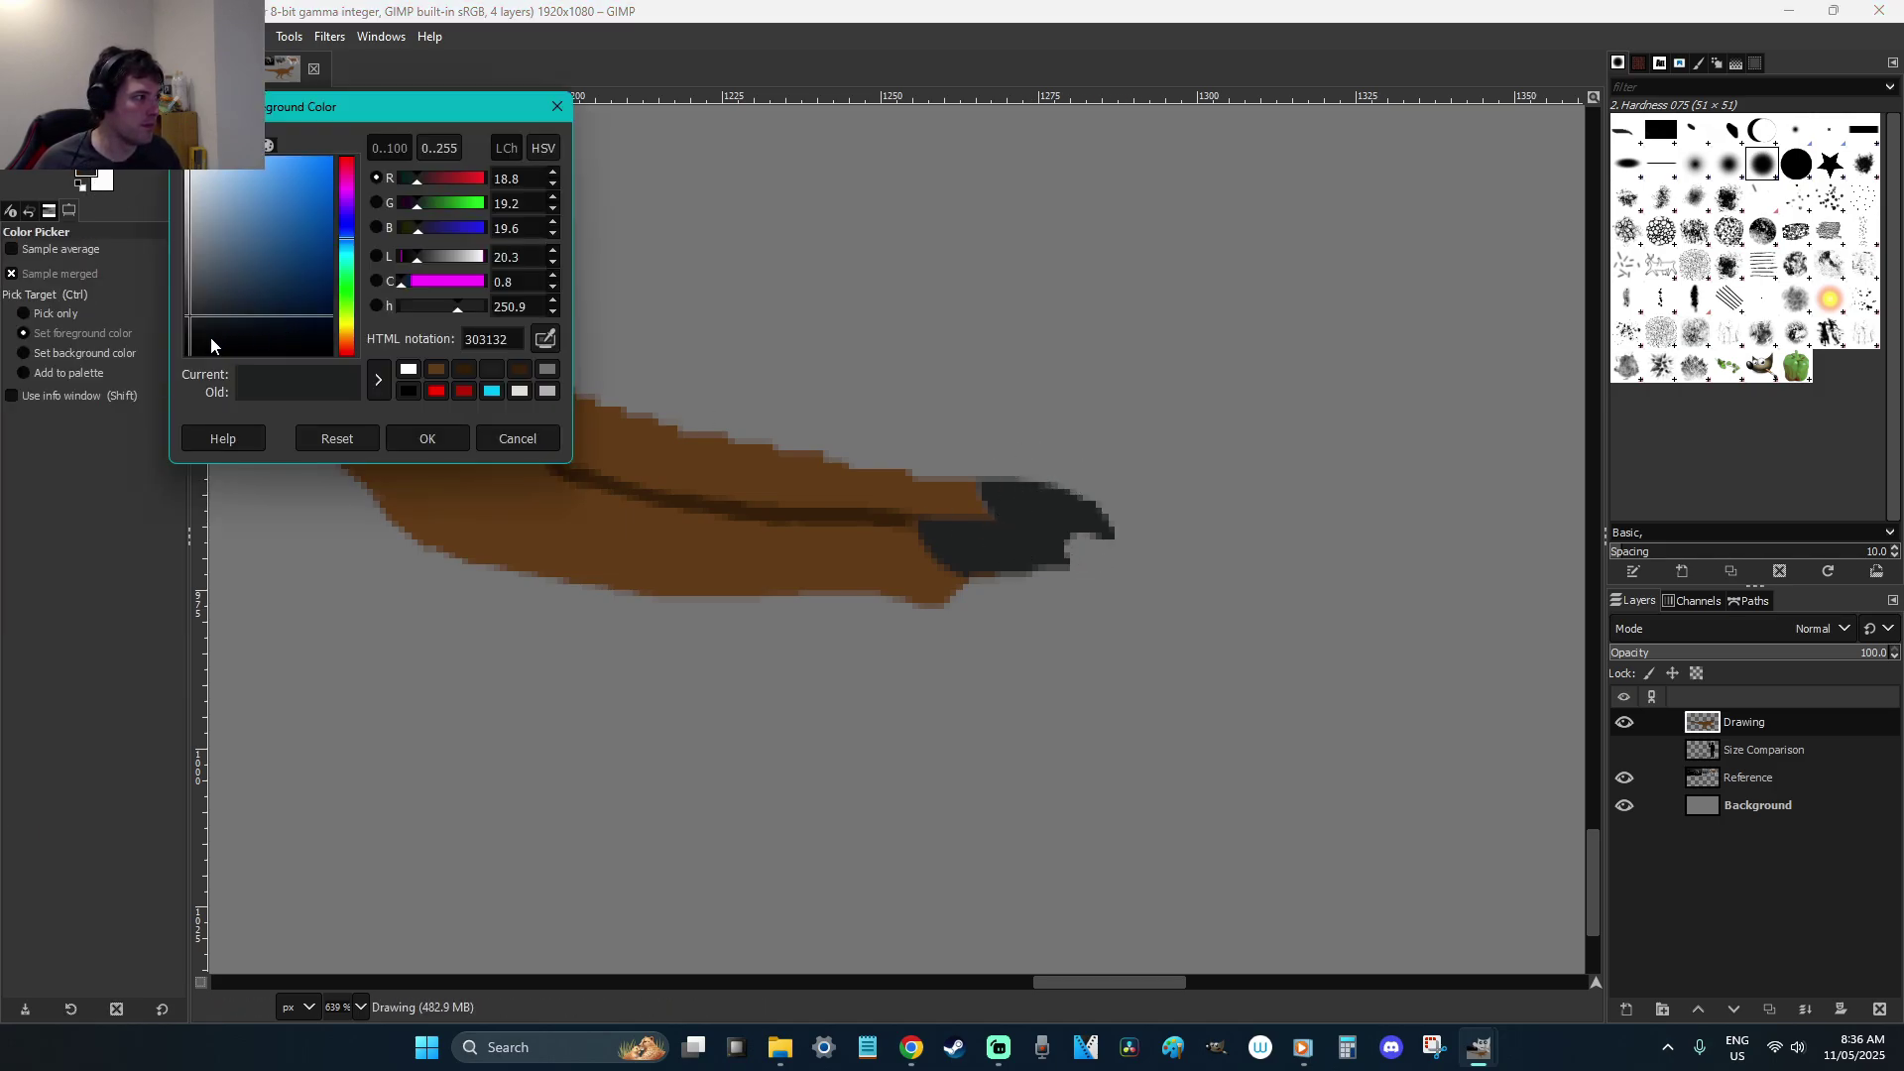
pyautogui.click(428, 438)
# Select around the foot's lower claw freehand, paint a dark dividing line along its upper edge and clear the selection
pyautogui.press('p')
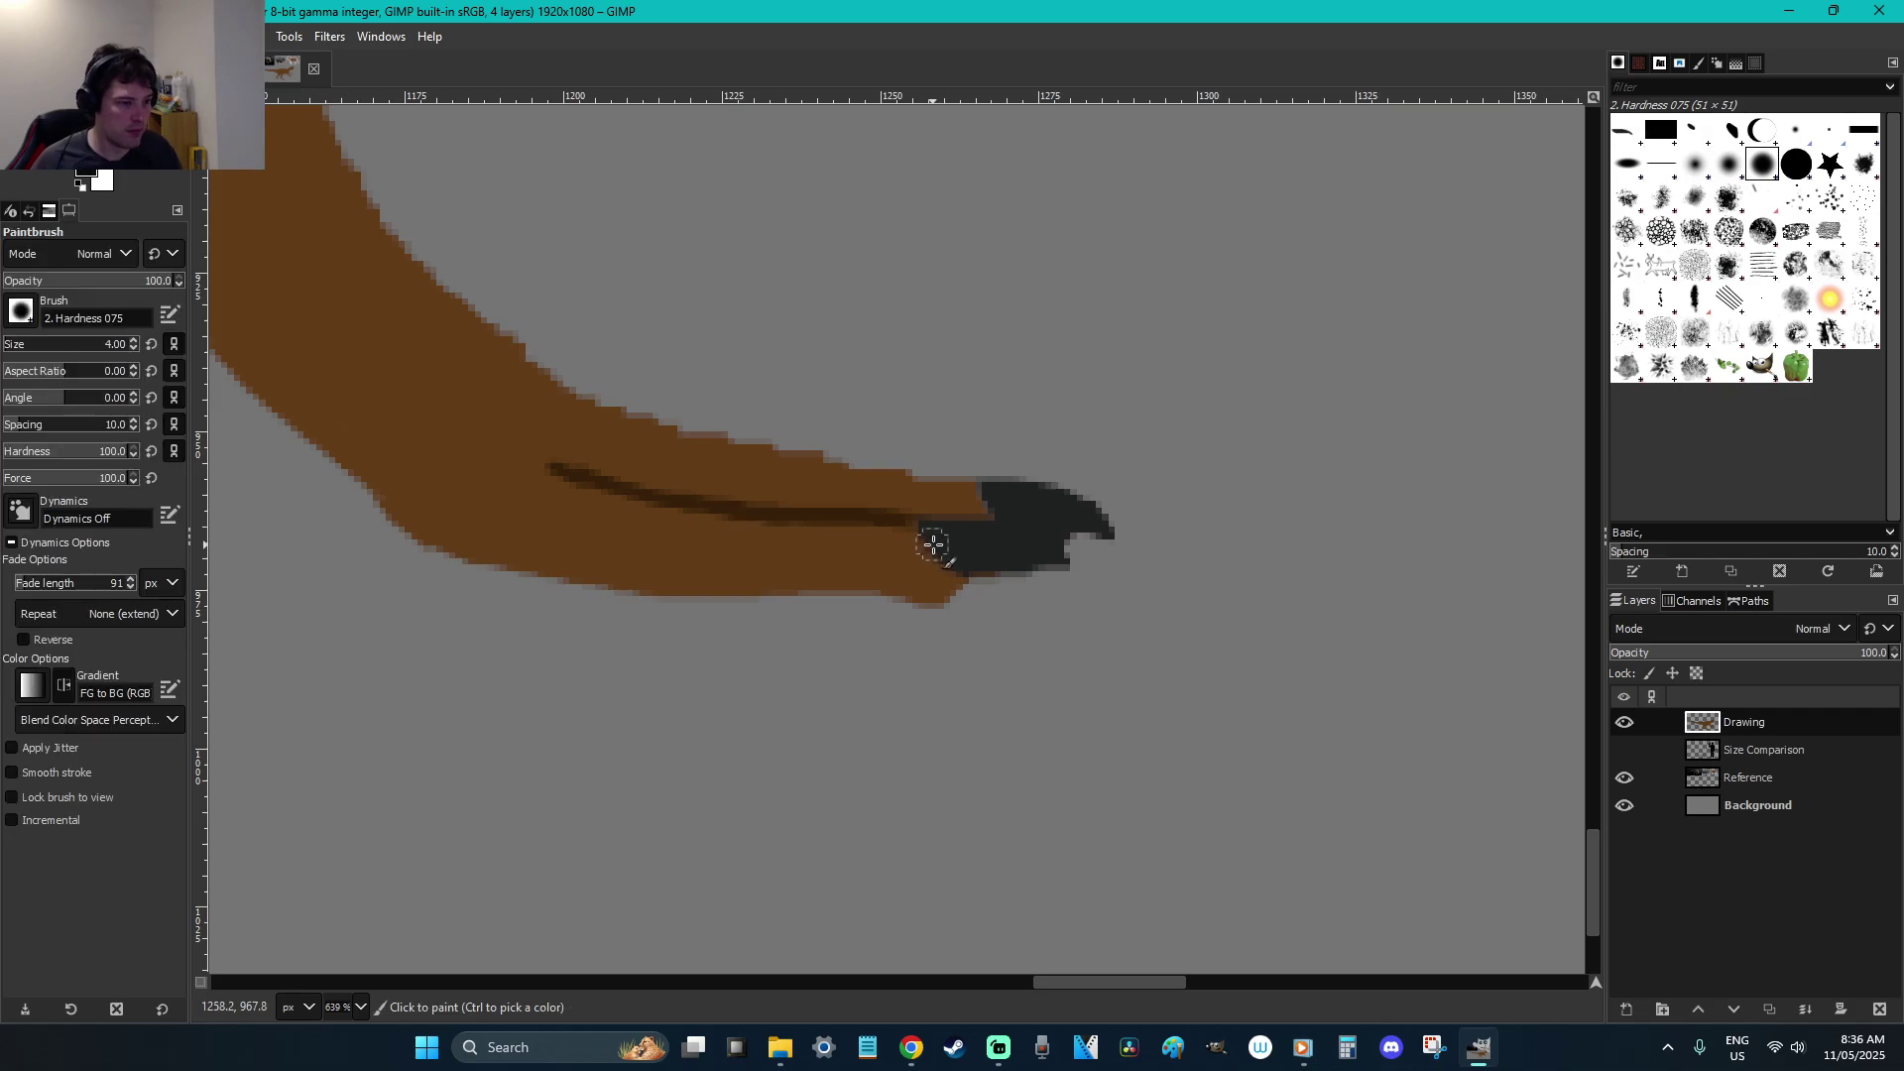
pyautogui.press('f')
pyautogui.moveTo(979, 511)
pyautogui.mouseDown()
pyautogui.moveTo(1058, 583)
pyautogui.moveTo(1067, 535)
pyautogui.mouseUp()
pyautogui.press('p')
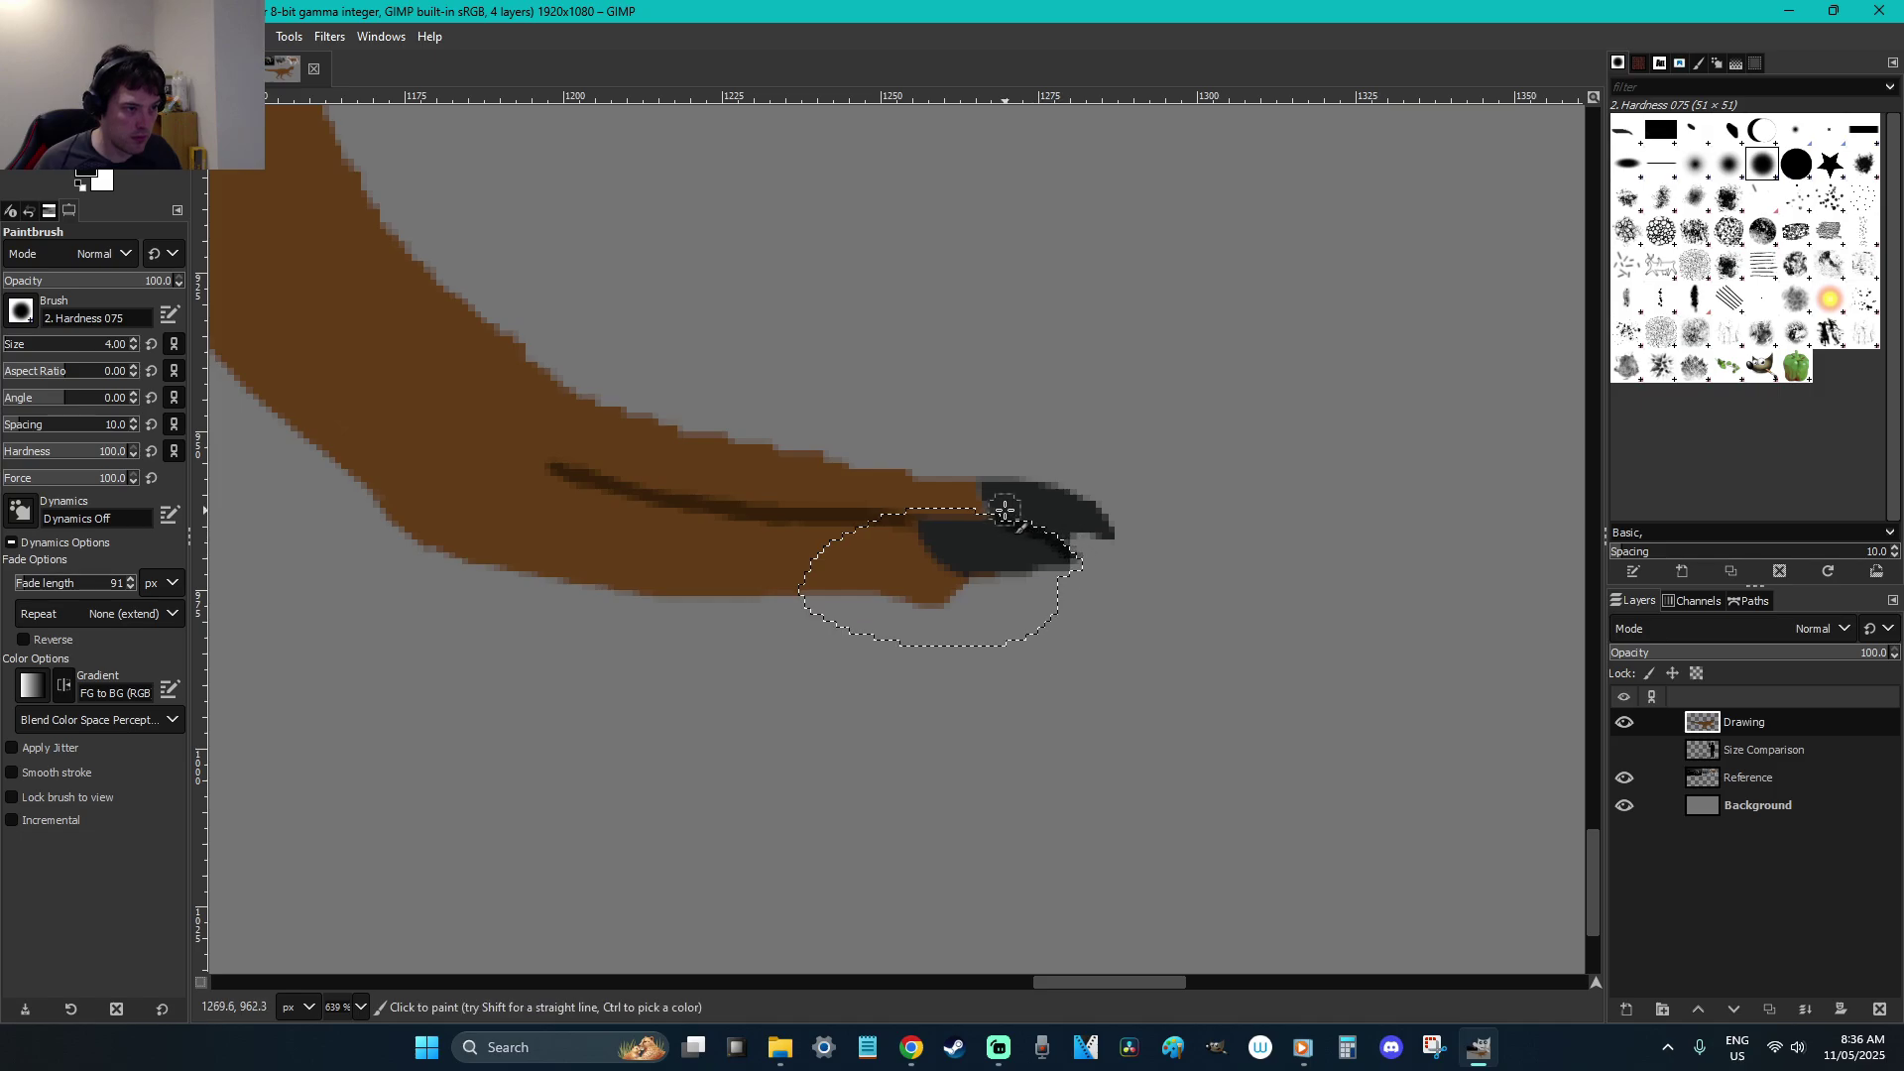
pyautogui.press('r')
pyautogui.click(1026, 370)
# On the Reference layer, cut the skeleton photo, paste it behind the dinosaur's legs and arms, and anchor it there
pyautogui.scroll(-5, 1027, 369)
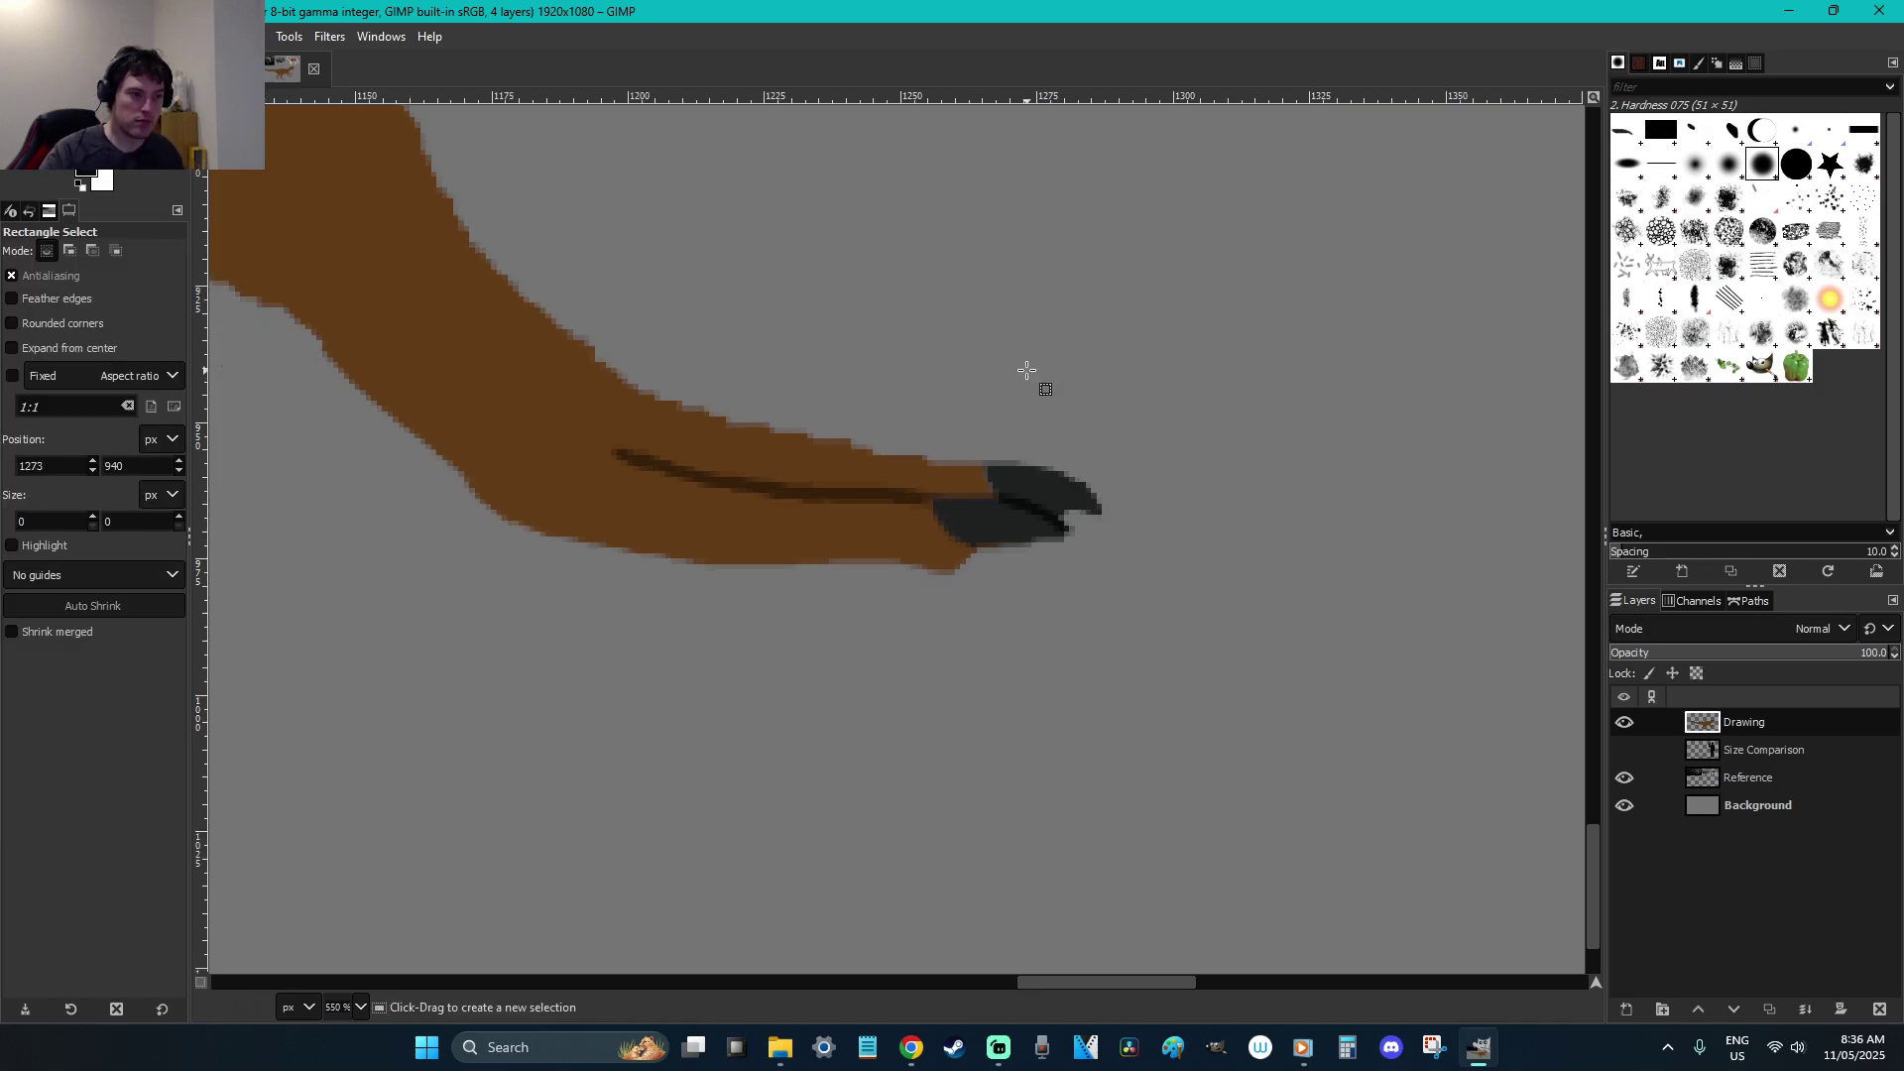
pyautogui.scroll(6, 1027, 370)
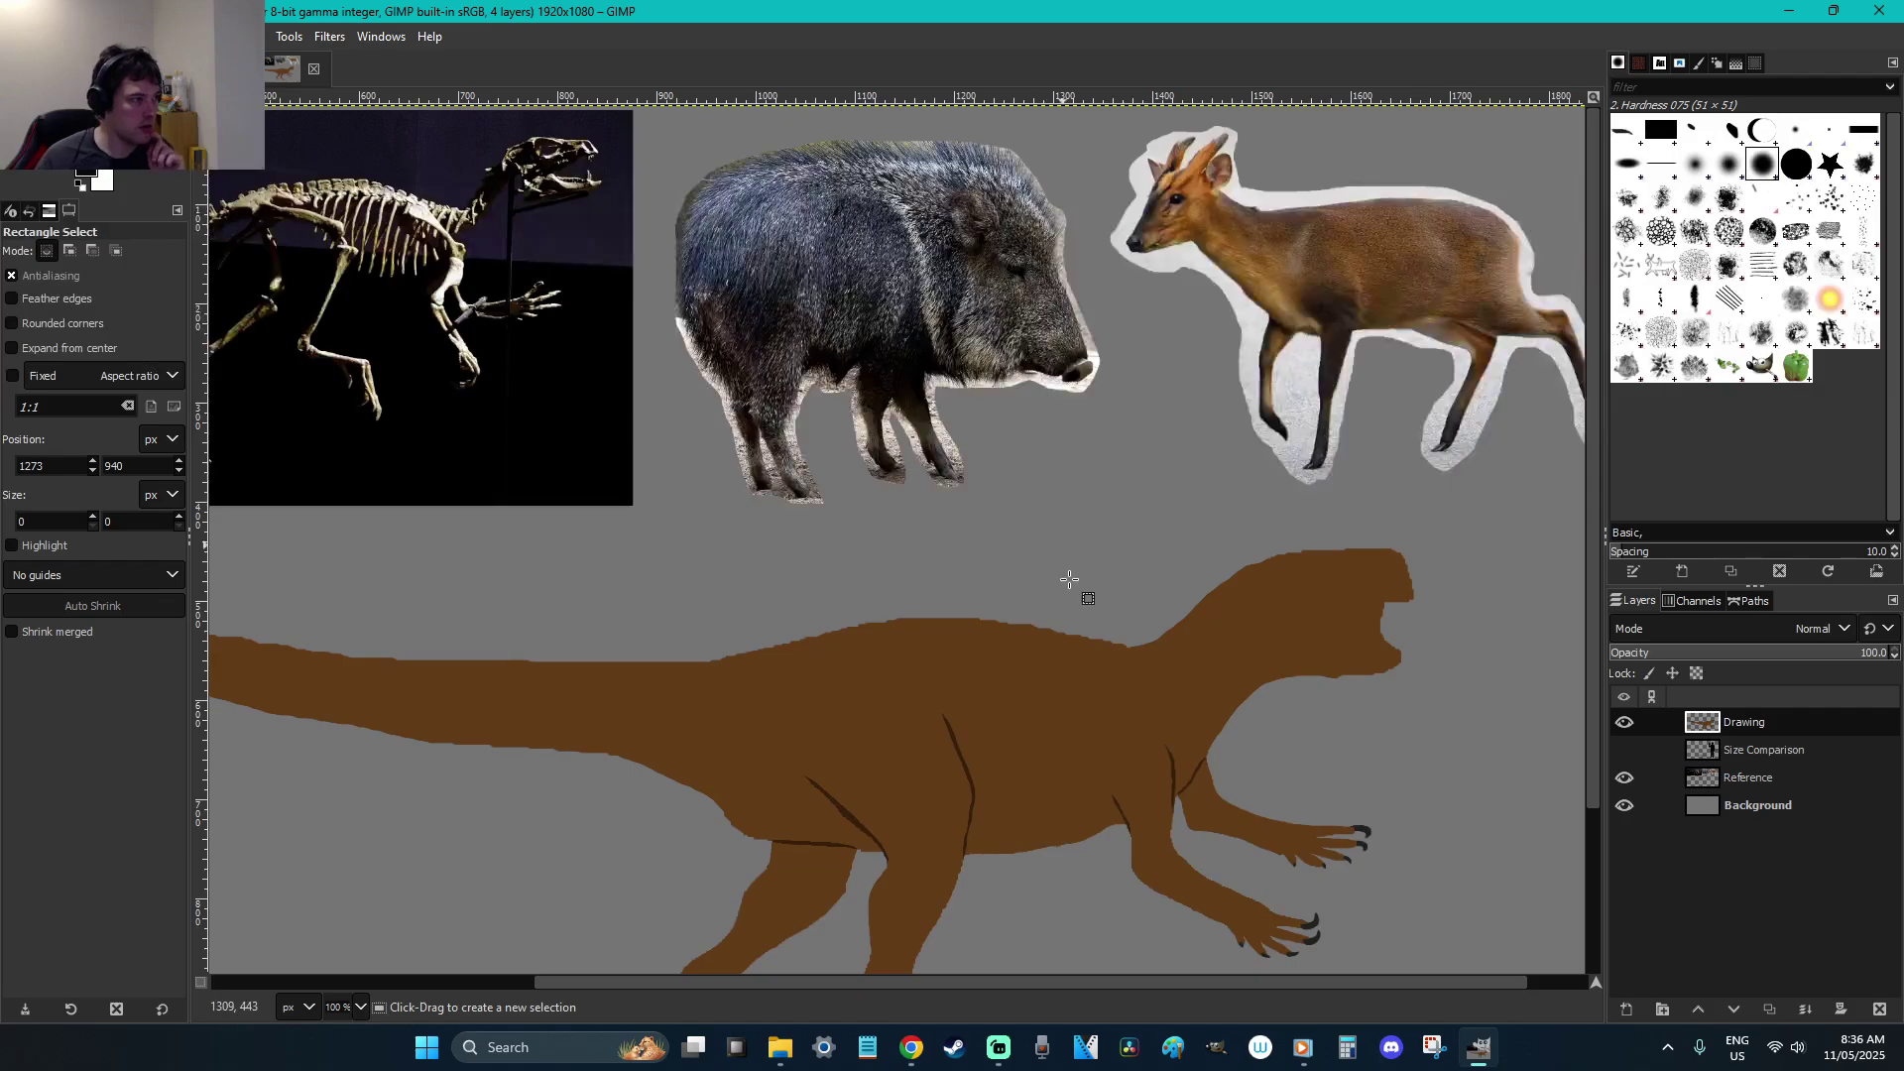
pyautogui.moveTo(1241, 981); pyautogui.dragTo(1103, 980)
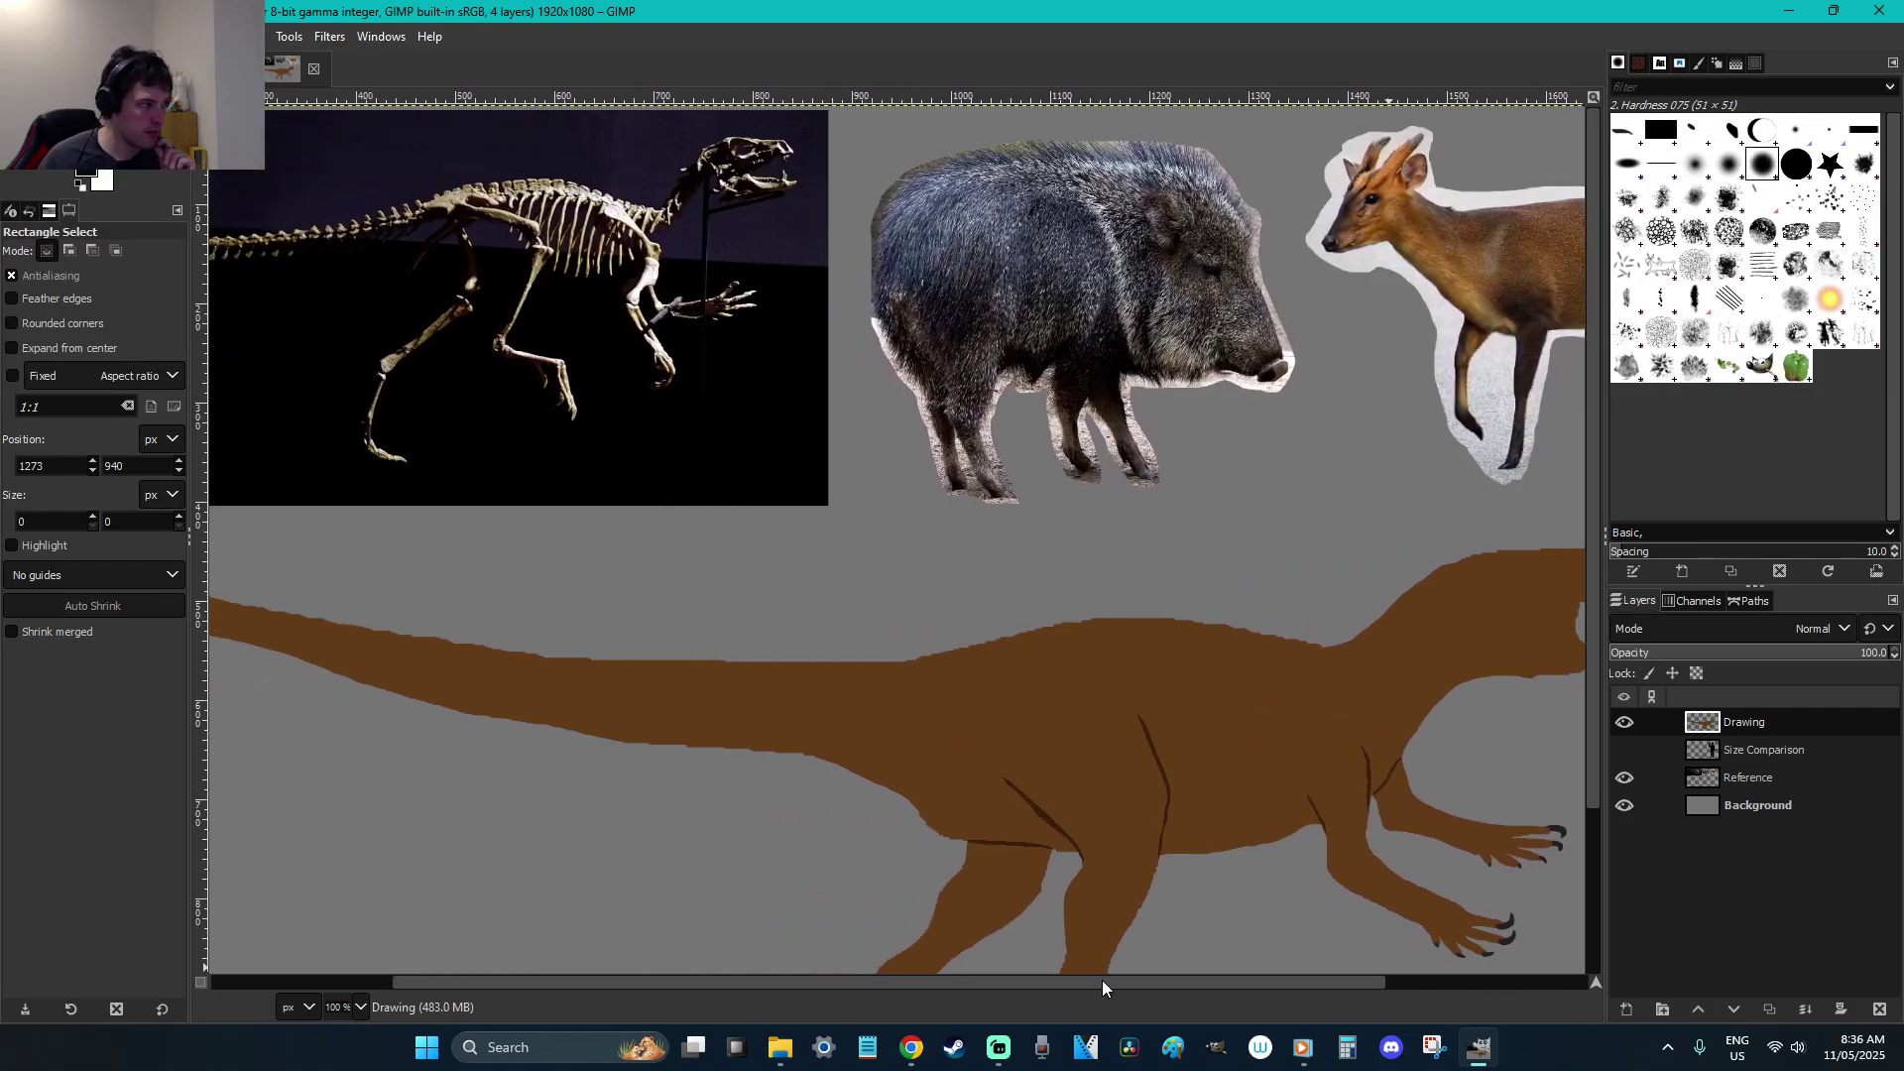
pyautogui.scroll(-3, 994, 646)
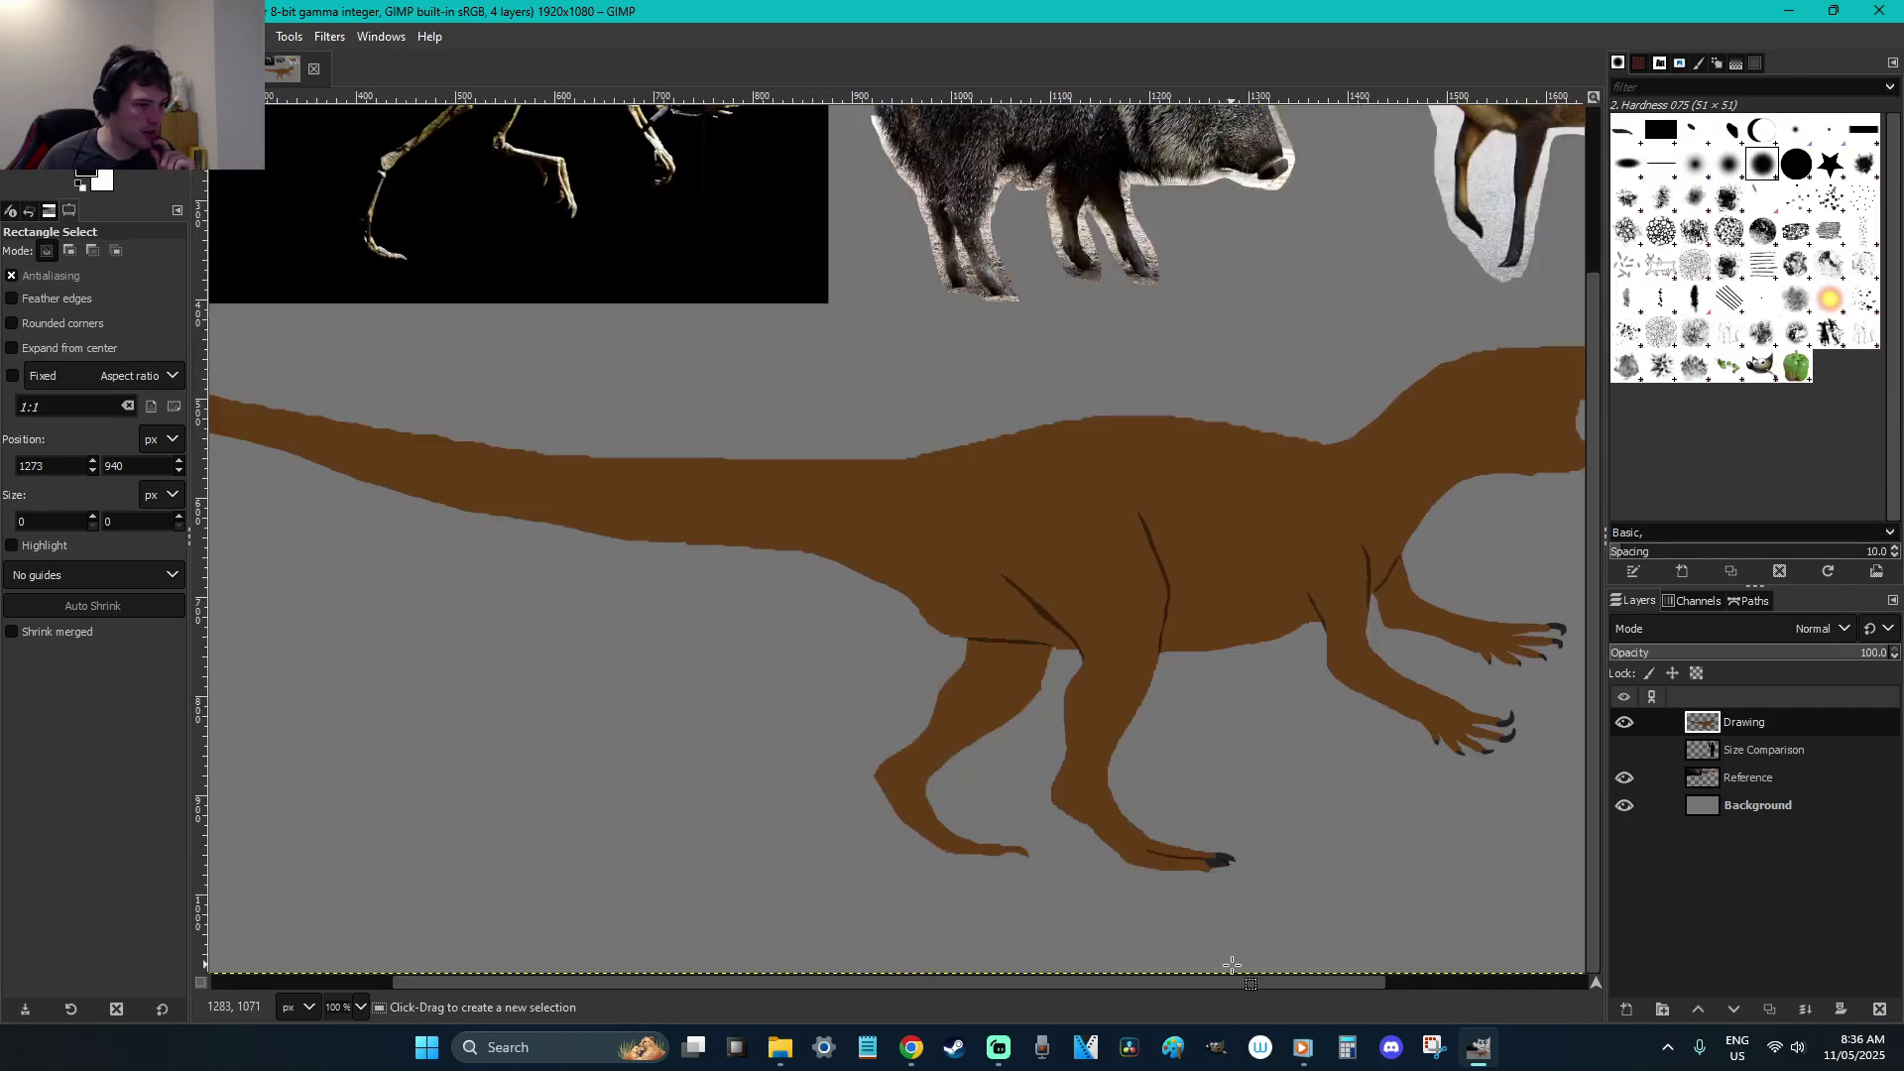
pyautogui.scroll(-1, 1352, 978)
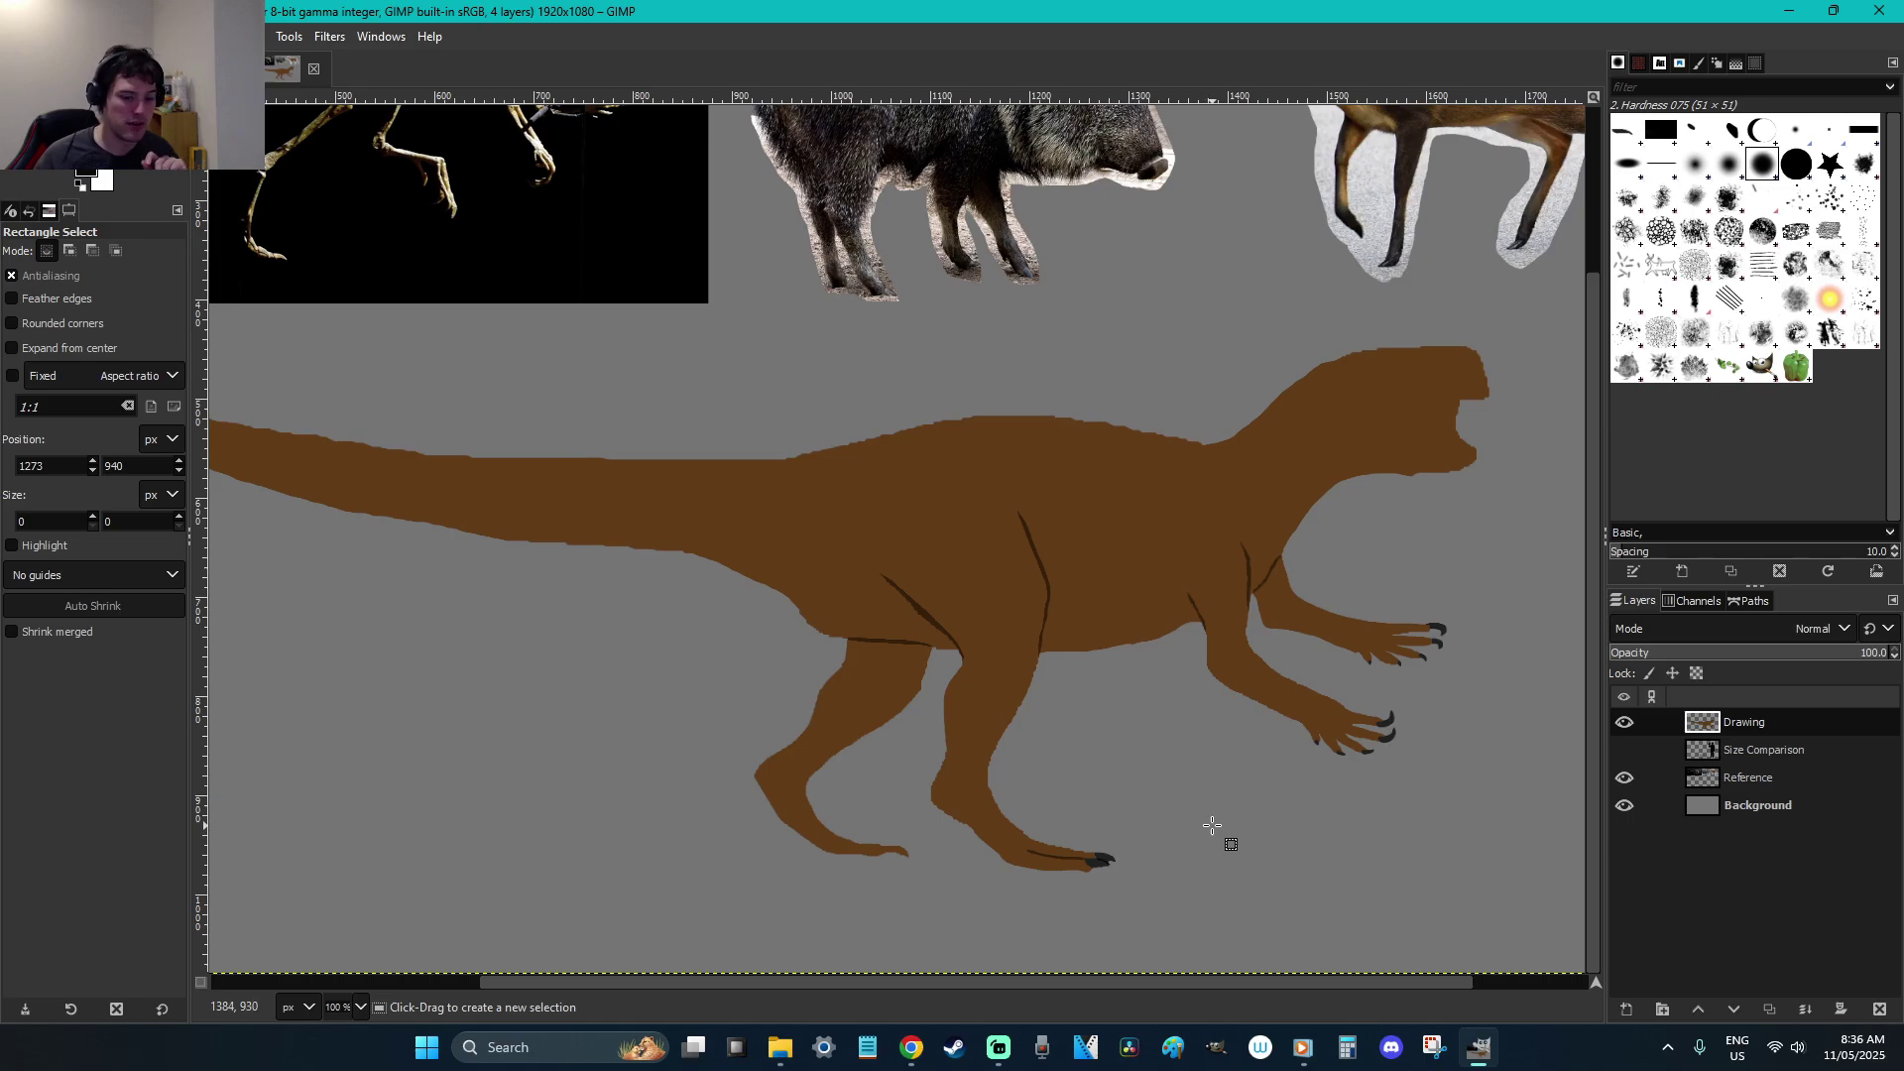
pyautogui.scroll(-1, 1212, 825)
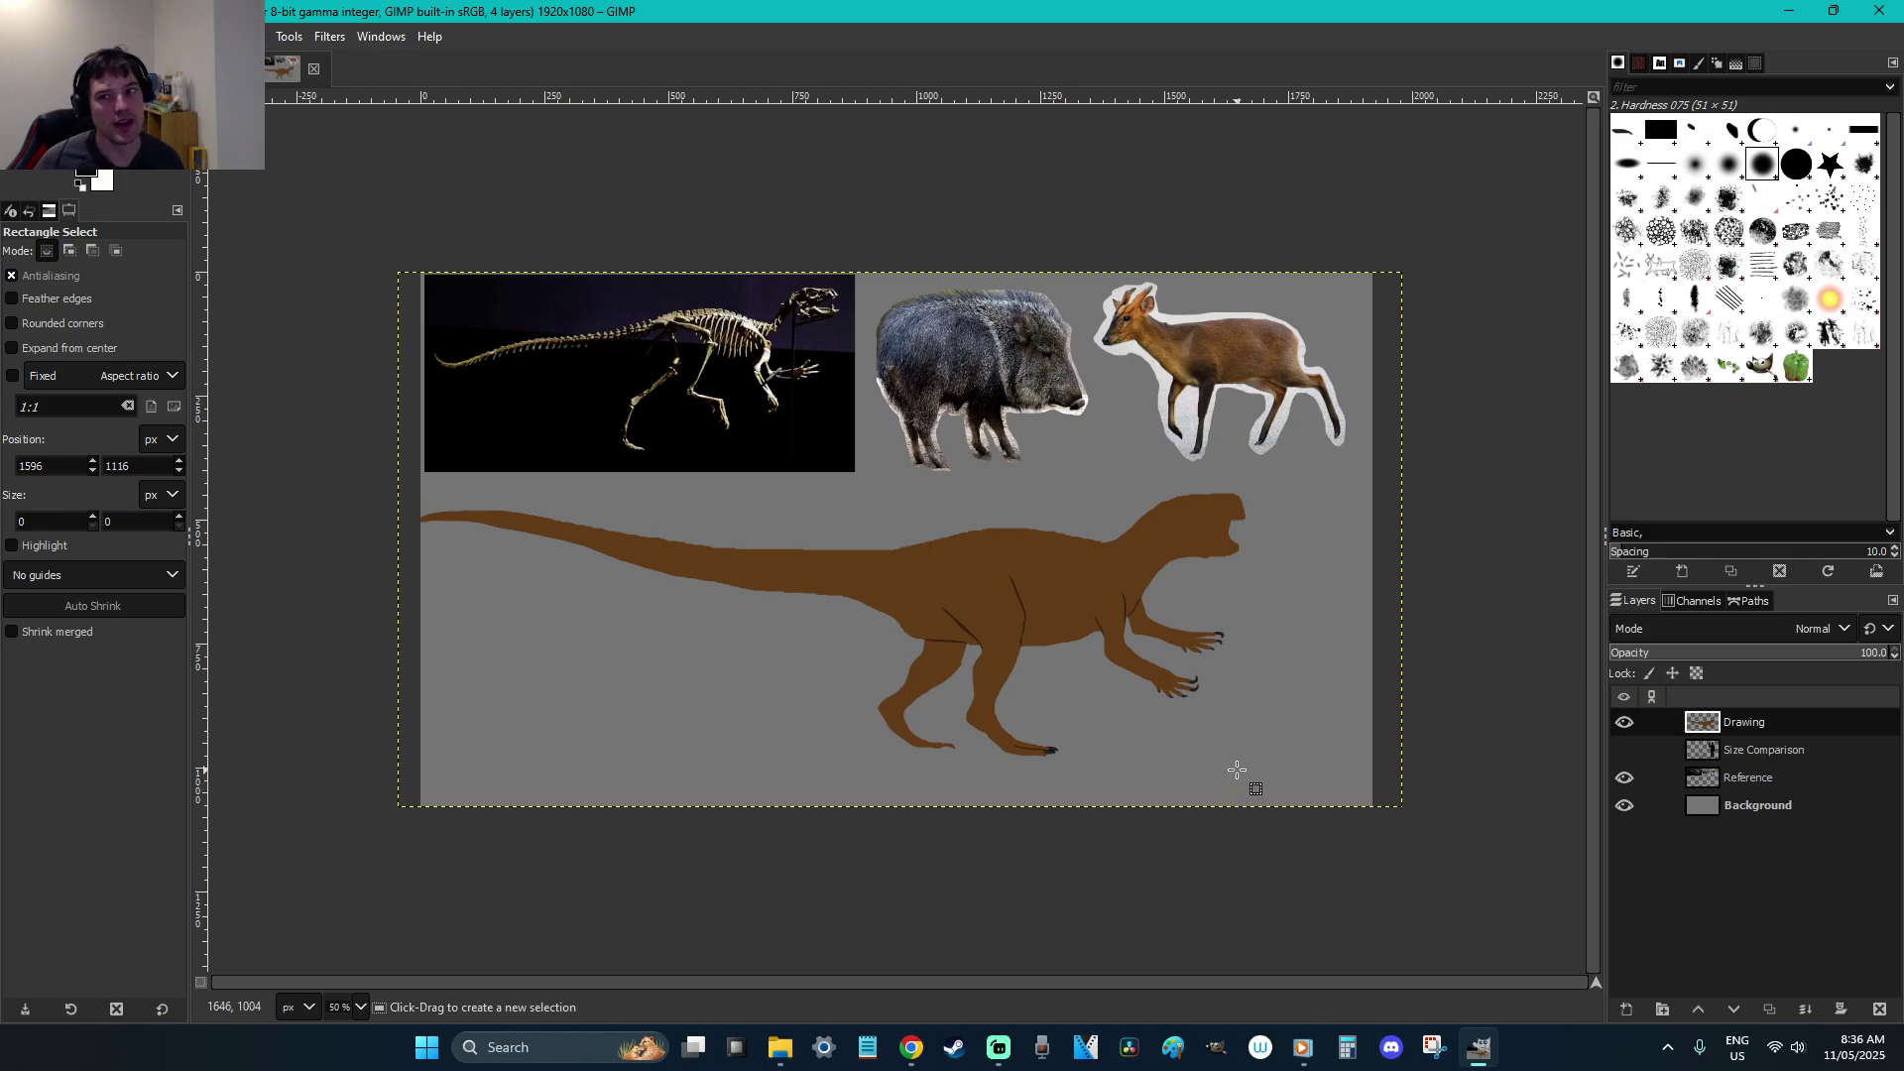
pyautogui.click(1624, 777)
pyautogui.click(1624, 778)
pyautogui.click(1714, 779)
pyautogui.moveTo(359, 206); pyautogui.dragTo(864, 563)
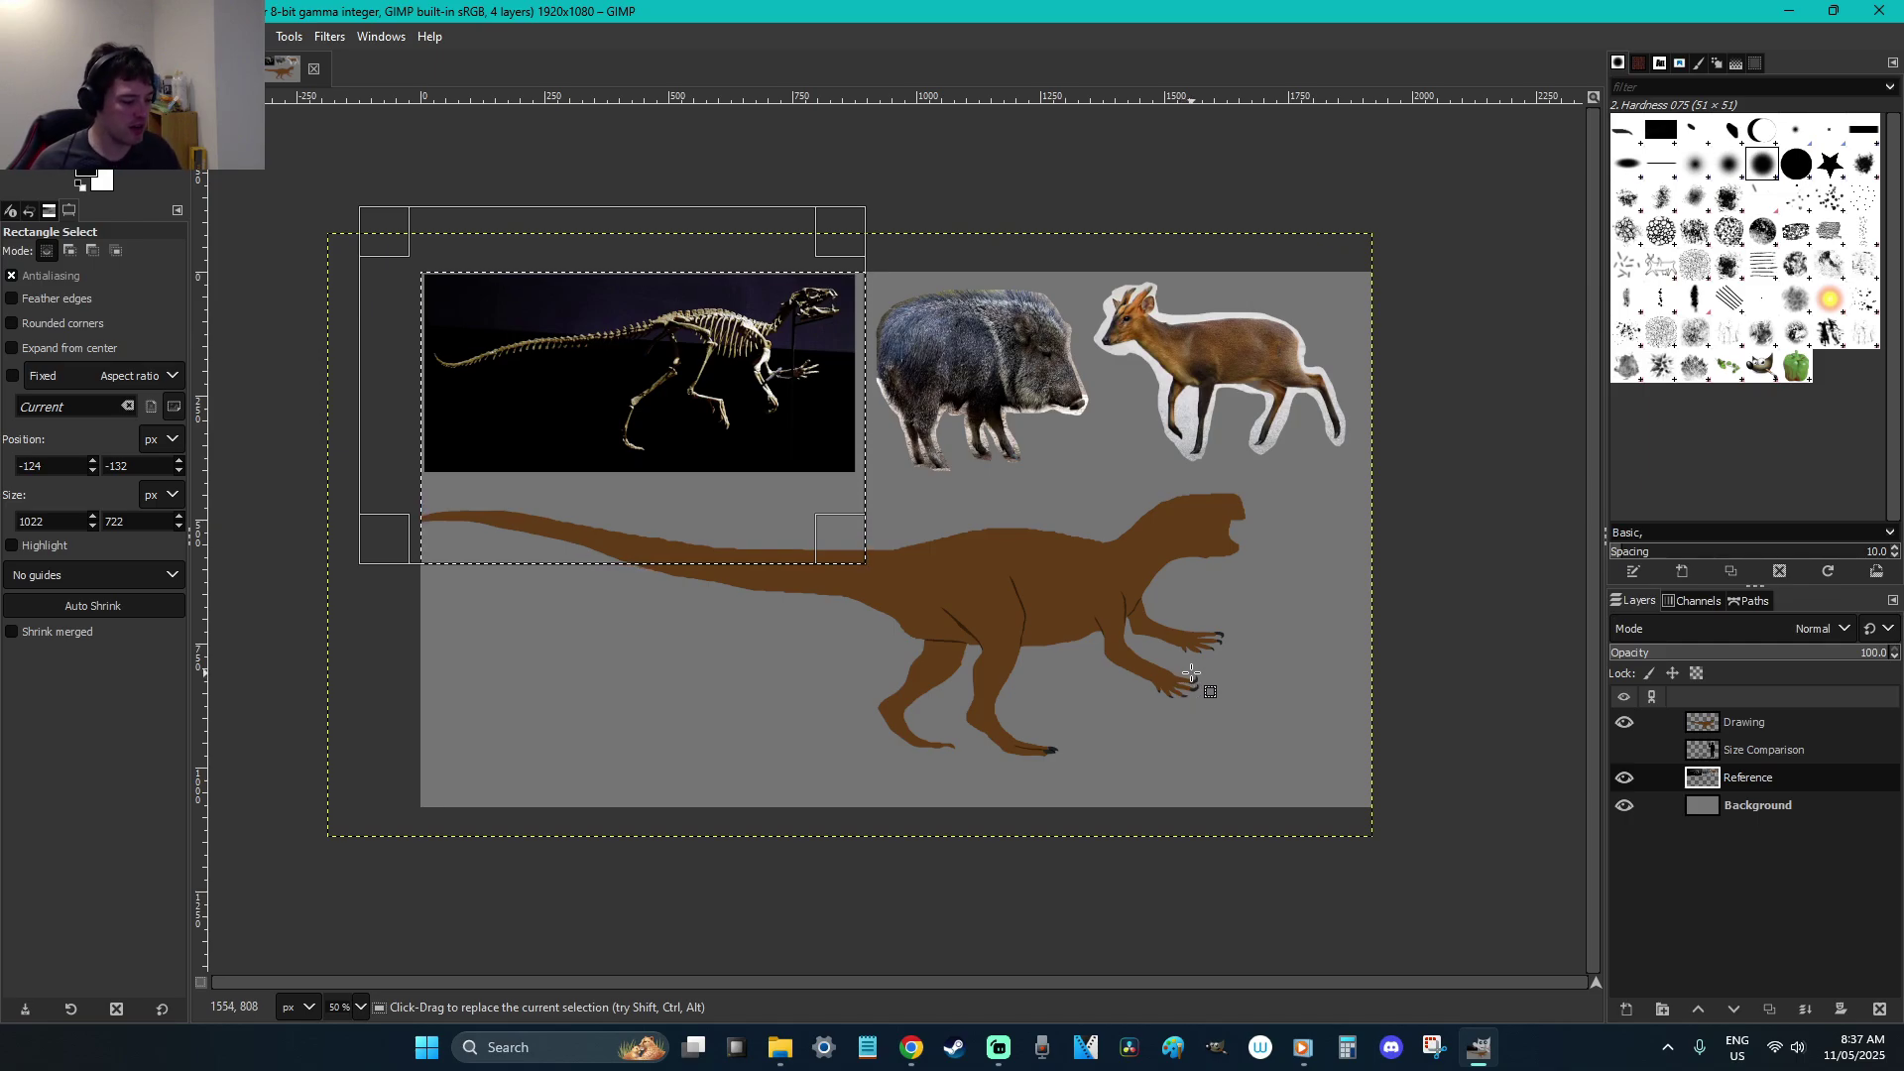
pyautogui.hotkey('ctrl', 'x')
pyautogui.hotkey('ctrl', 'v')
pyautogui.moveTo(923, 514); pyautogui.dragTo(1157, 680)
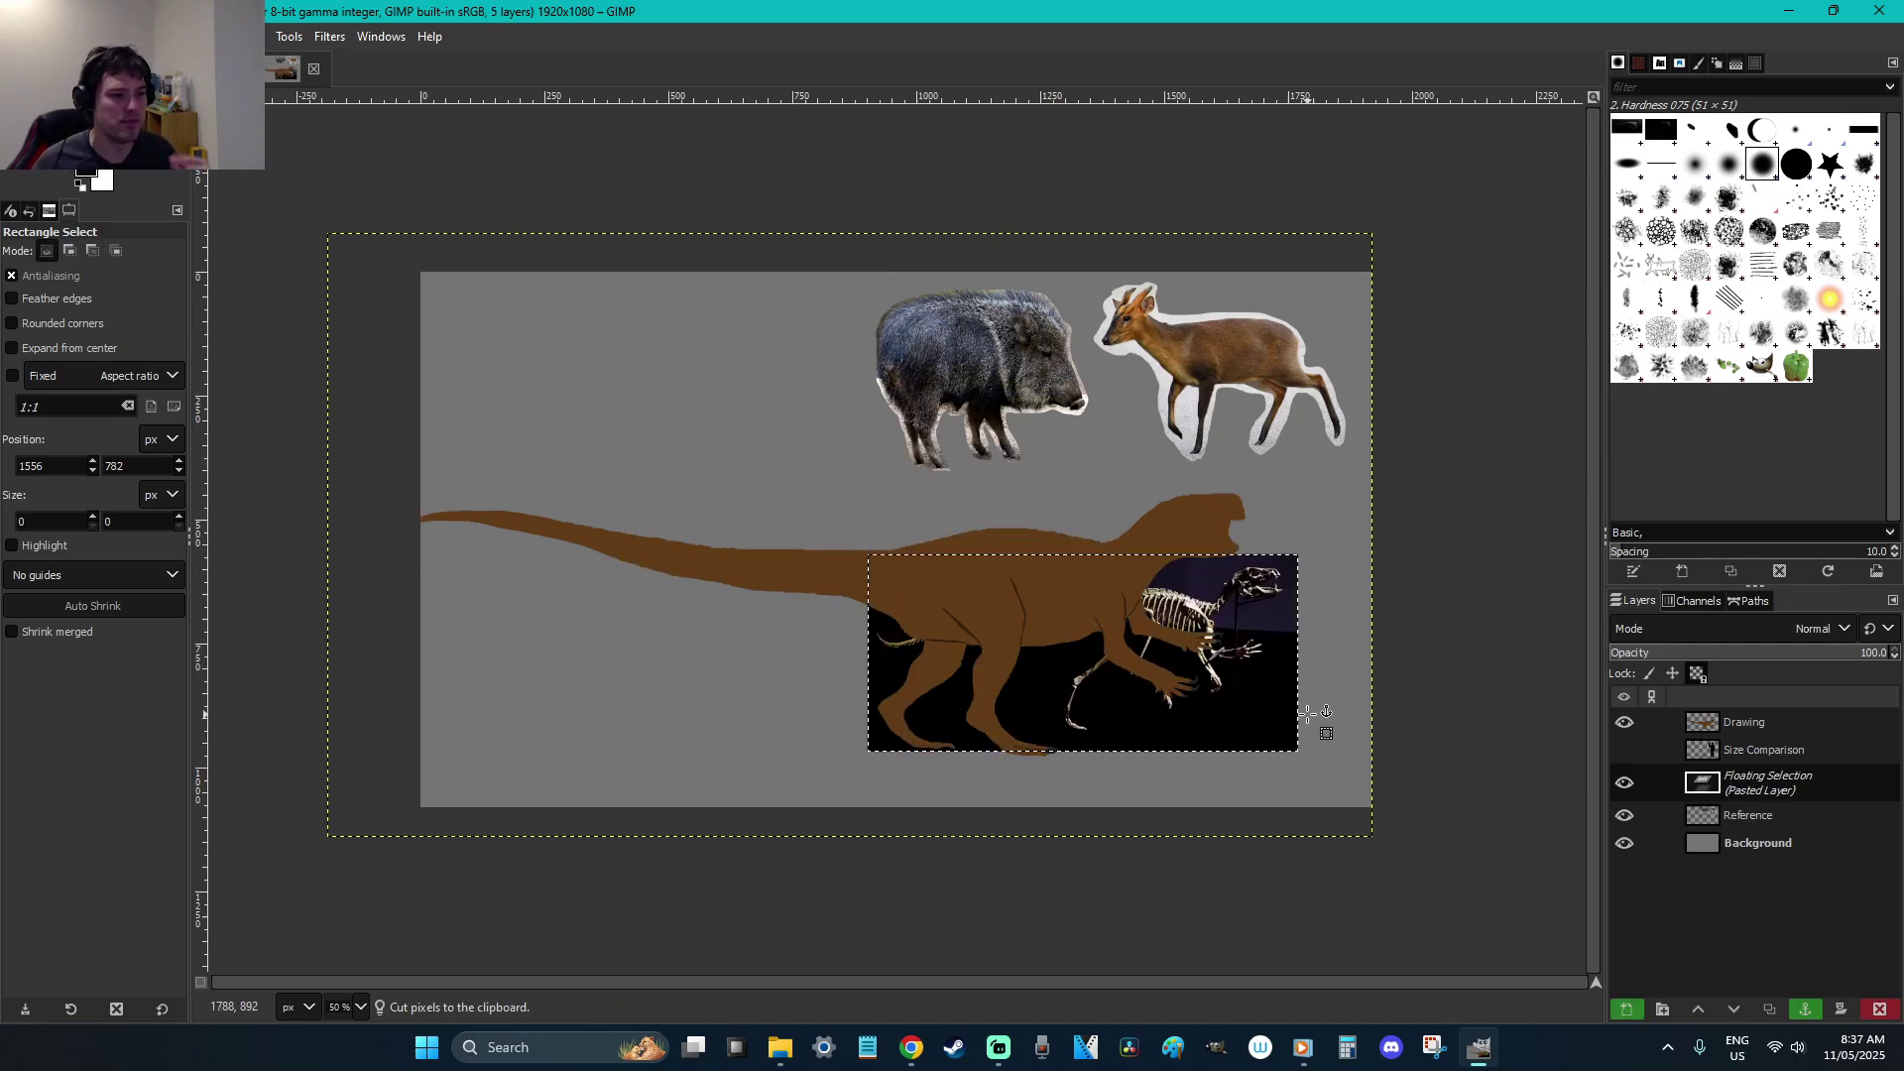
pyautogui.click(1389, 724)
# Outline longer curved tips for both foot claws freehand, paint them in the claws' dark grey and clear the selection
pyautogui.press('z')
pyautogui.moveTo(1126, 793); pyautogui.dragTo(744, 605)
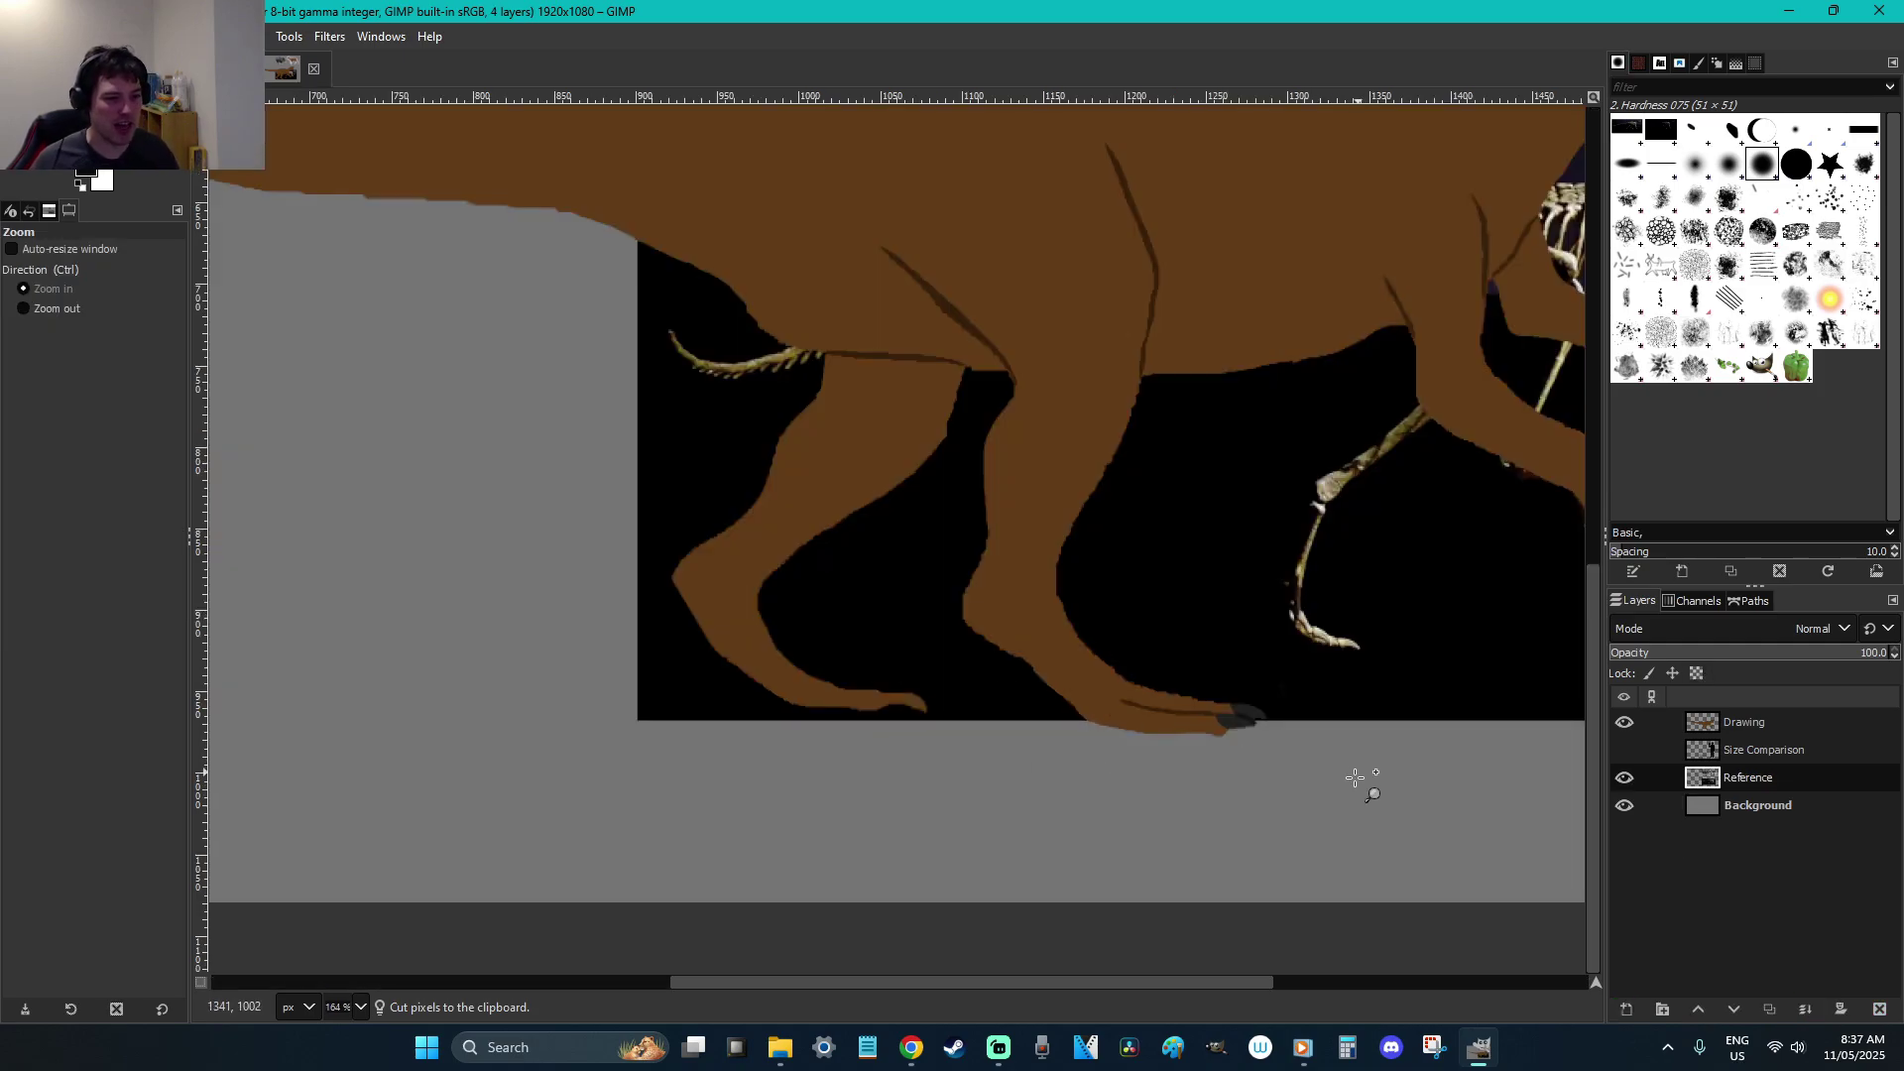
pyautogui.moveTo(1240, 985); pyautogui.dragTo(1277, 986)
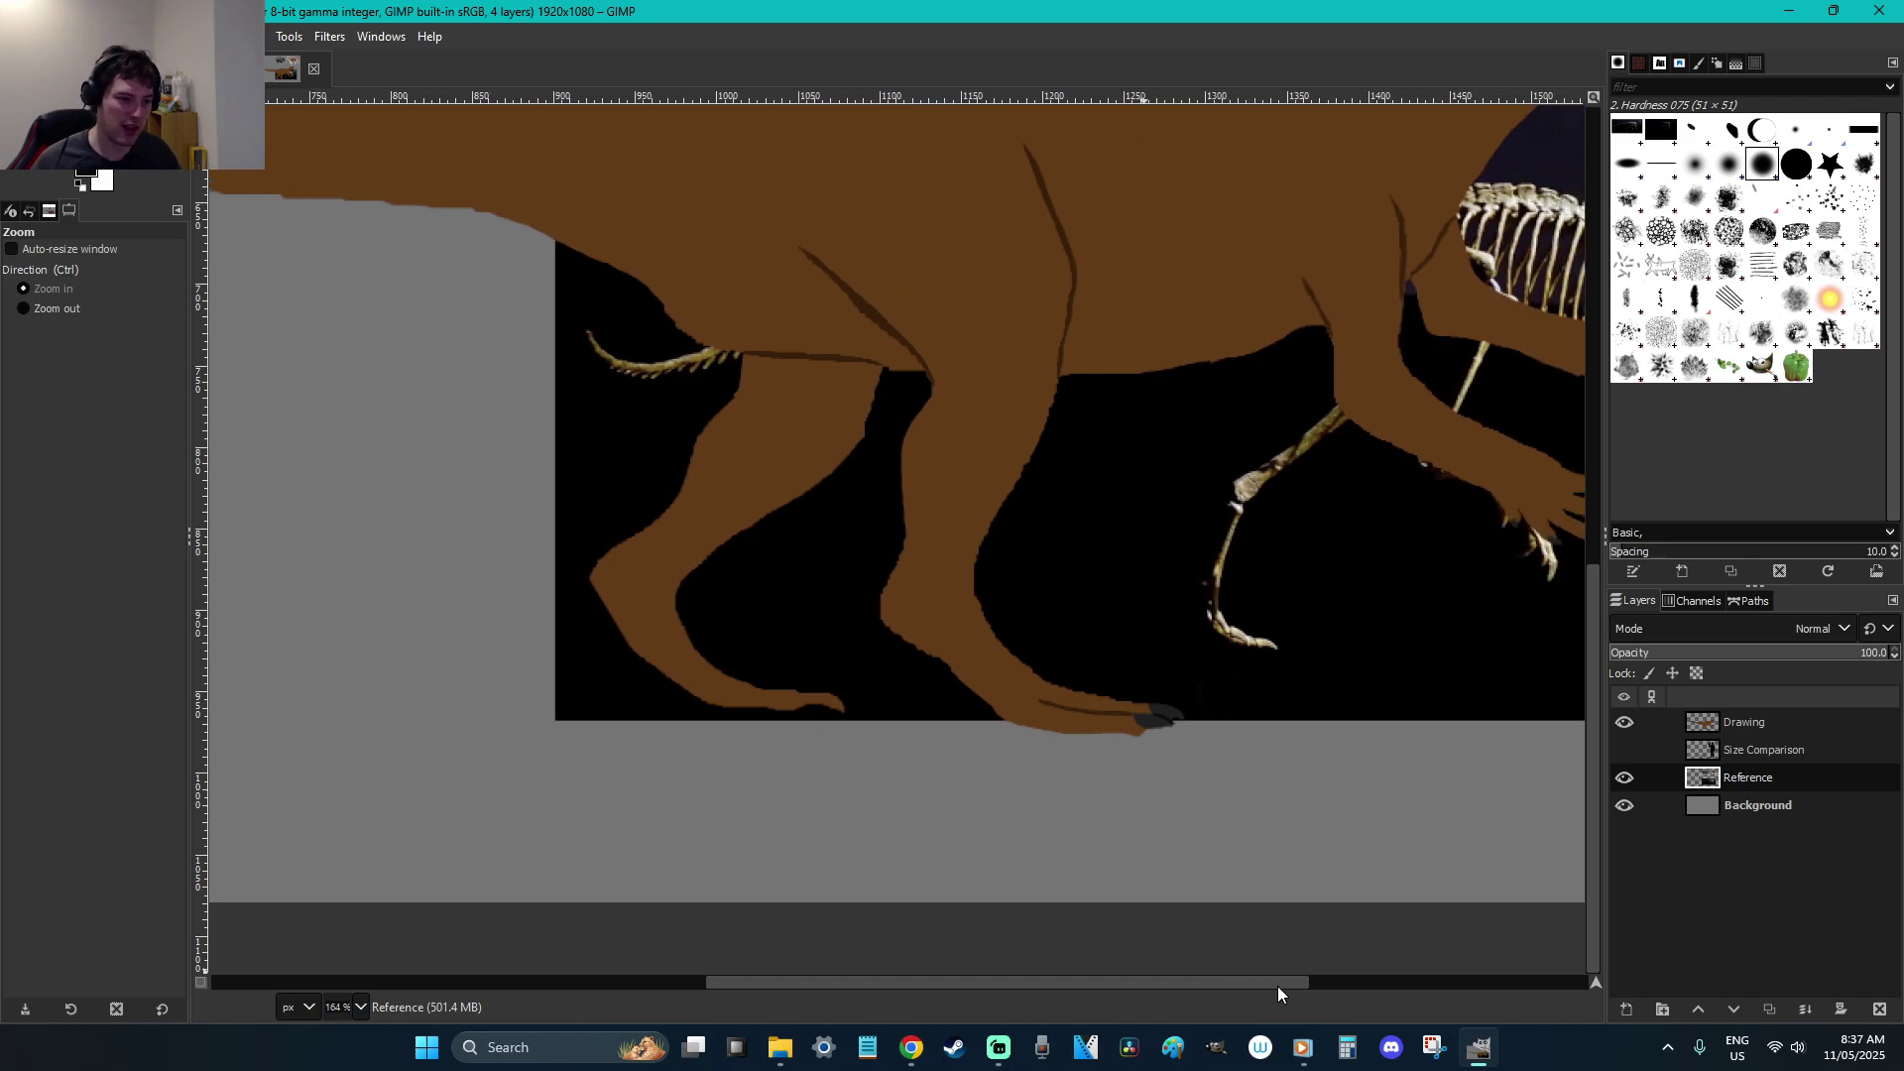
pyautogui.moveTo(1359, 809); pyautogui.dragTo(986, 619)
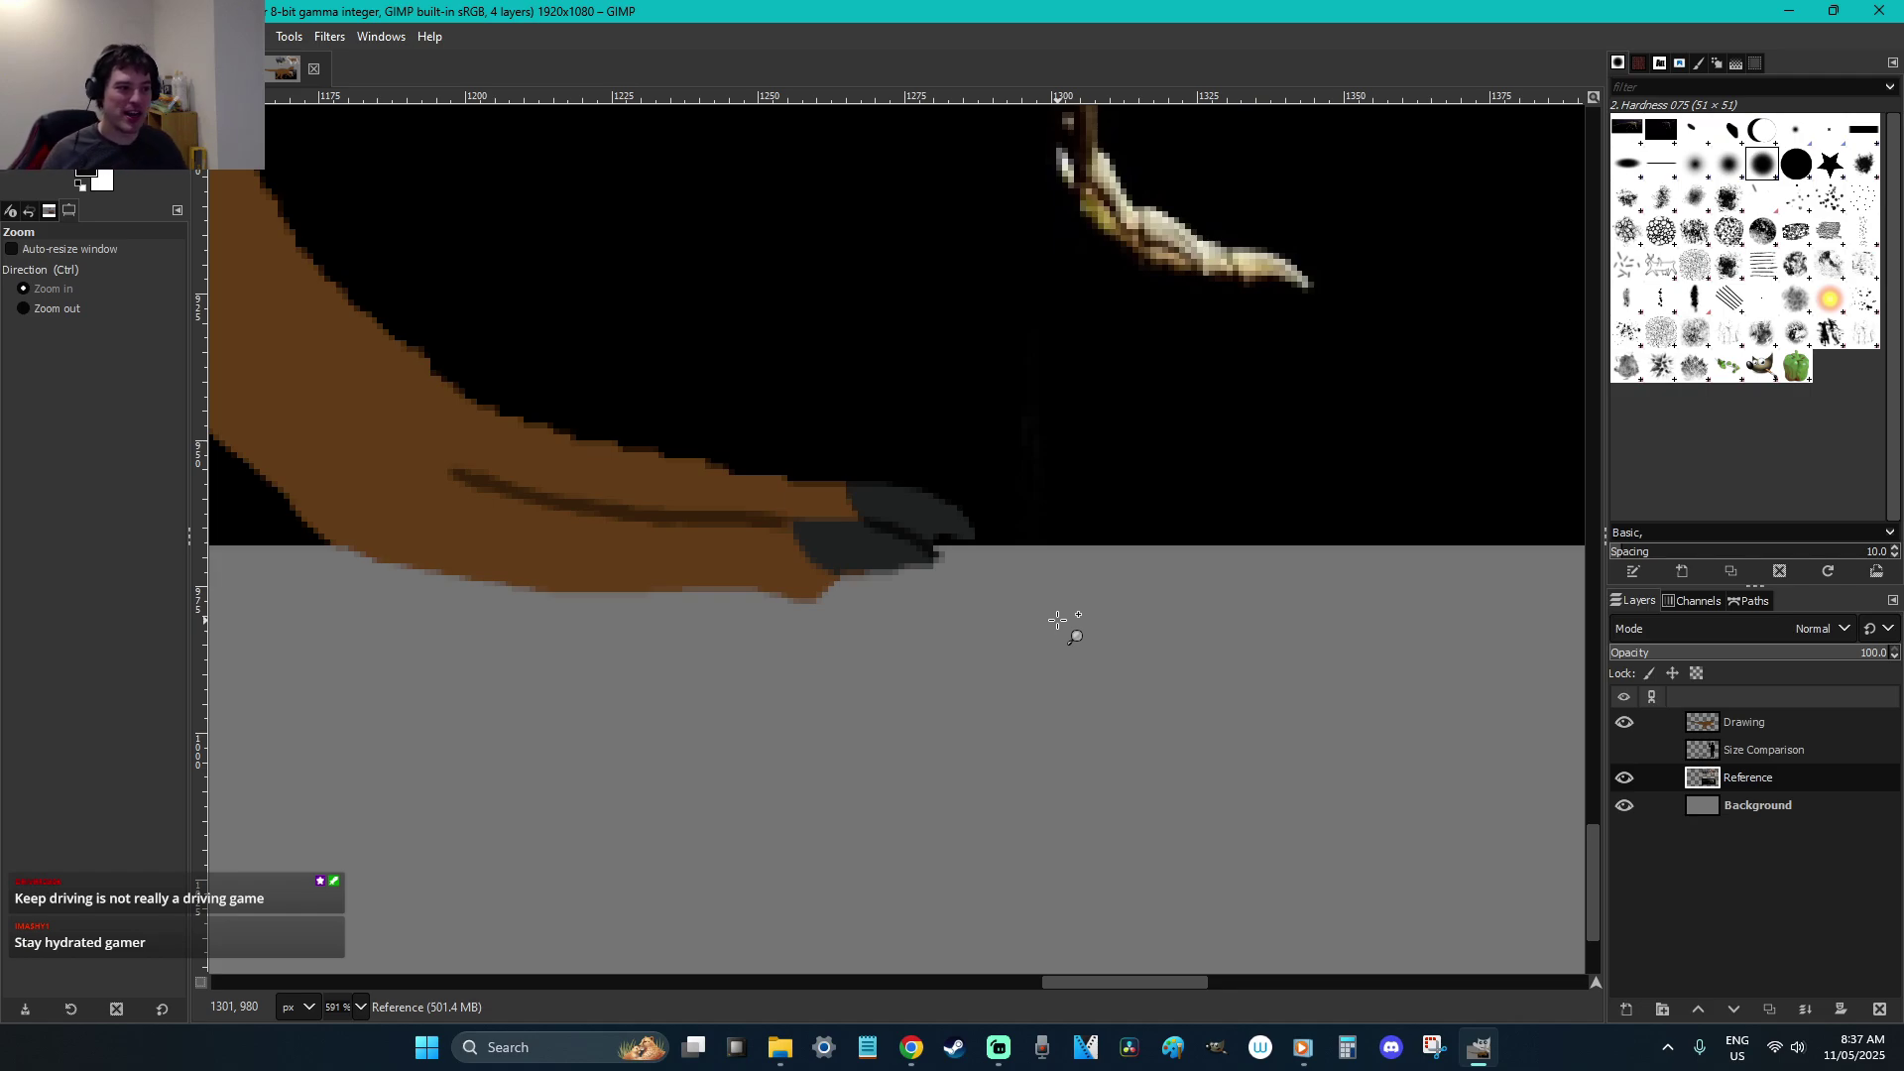
pyautogui.press('r')
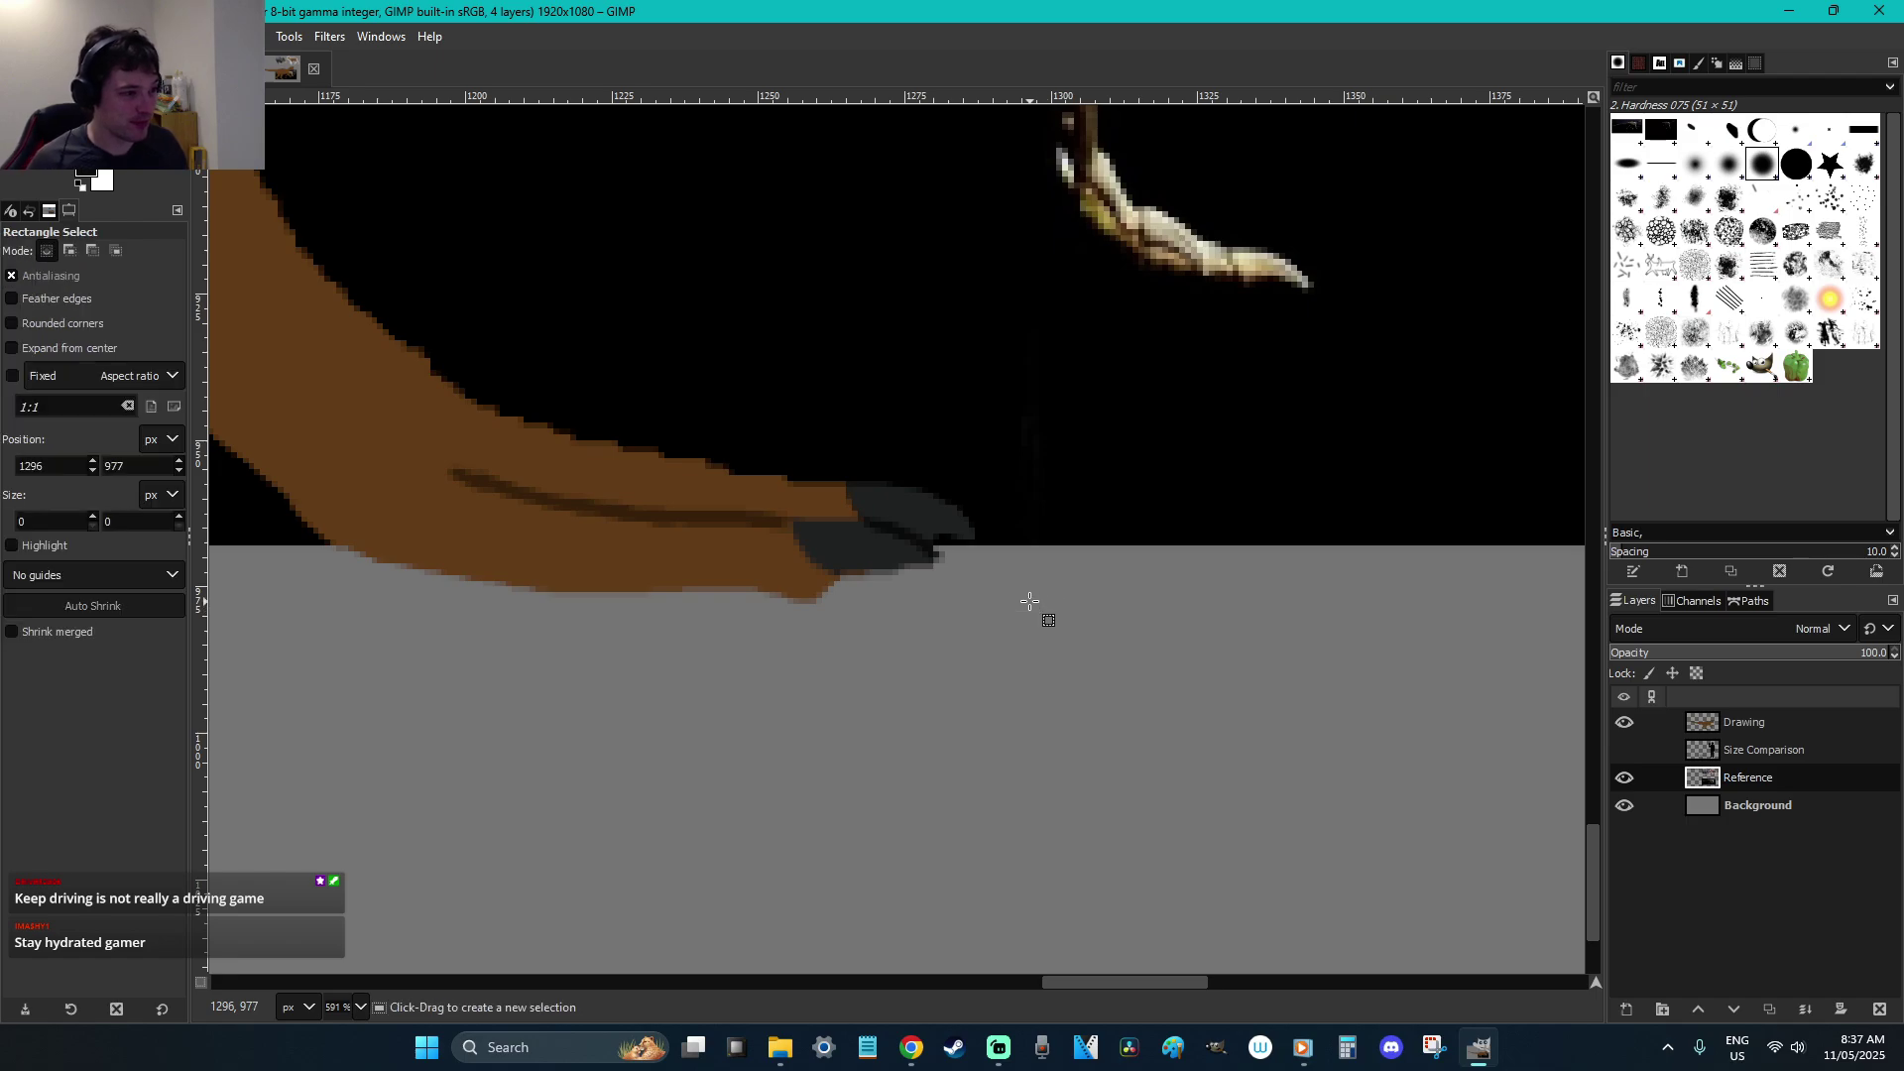
pyautogui.press('f')
pyautogui.moveTo(954, 505); pyautogui.dragTo(996, 560)
pyautogui.press('Escape')
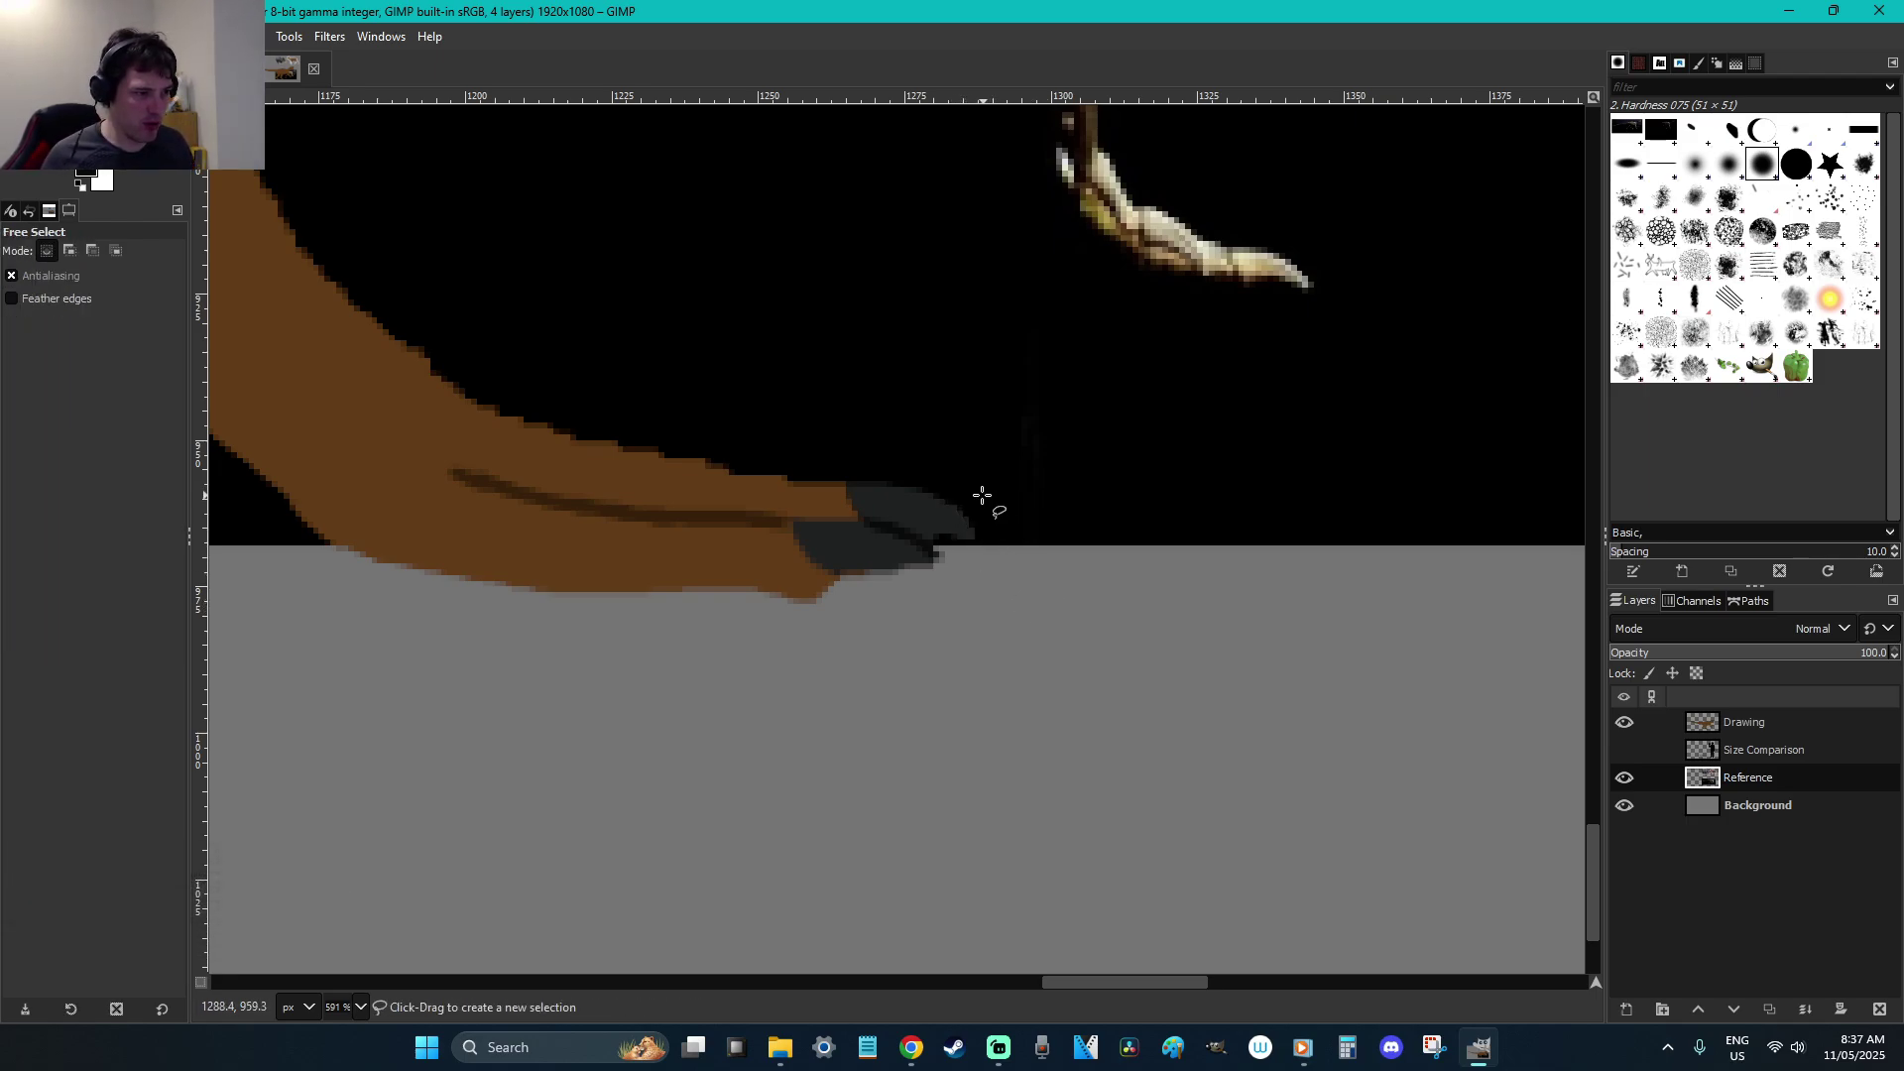
pyautogui.moveTo(944, 498); pyautogui.dragTo(982, 521)
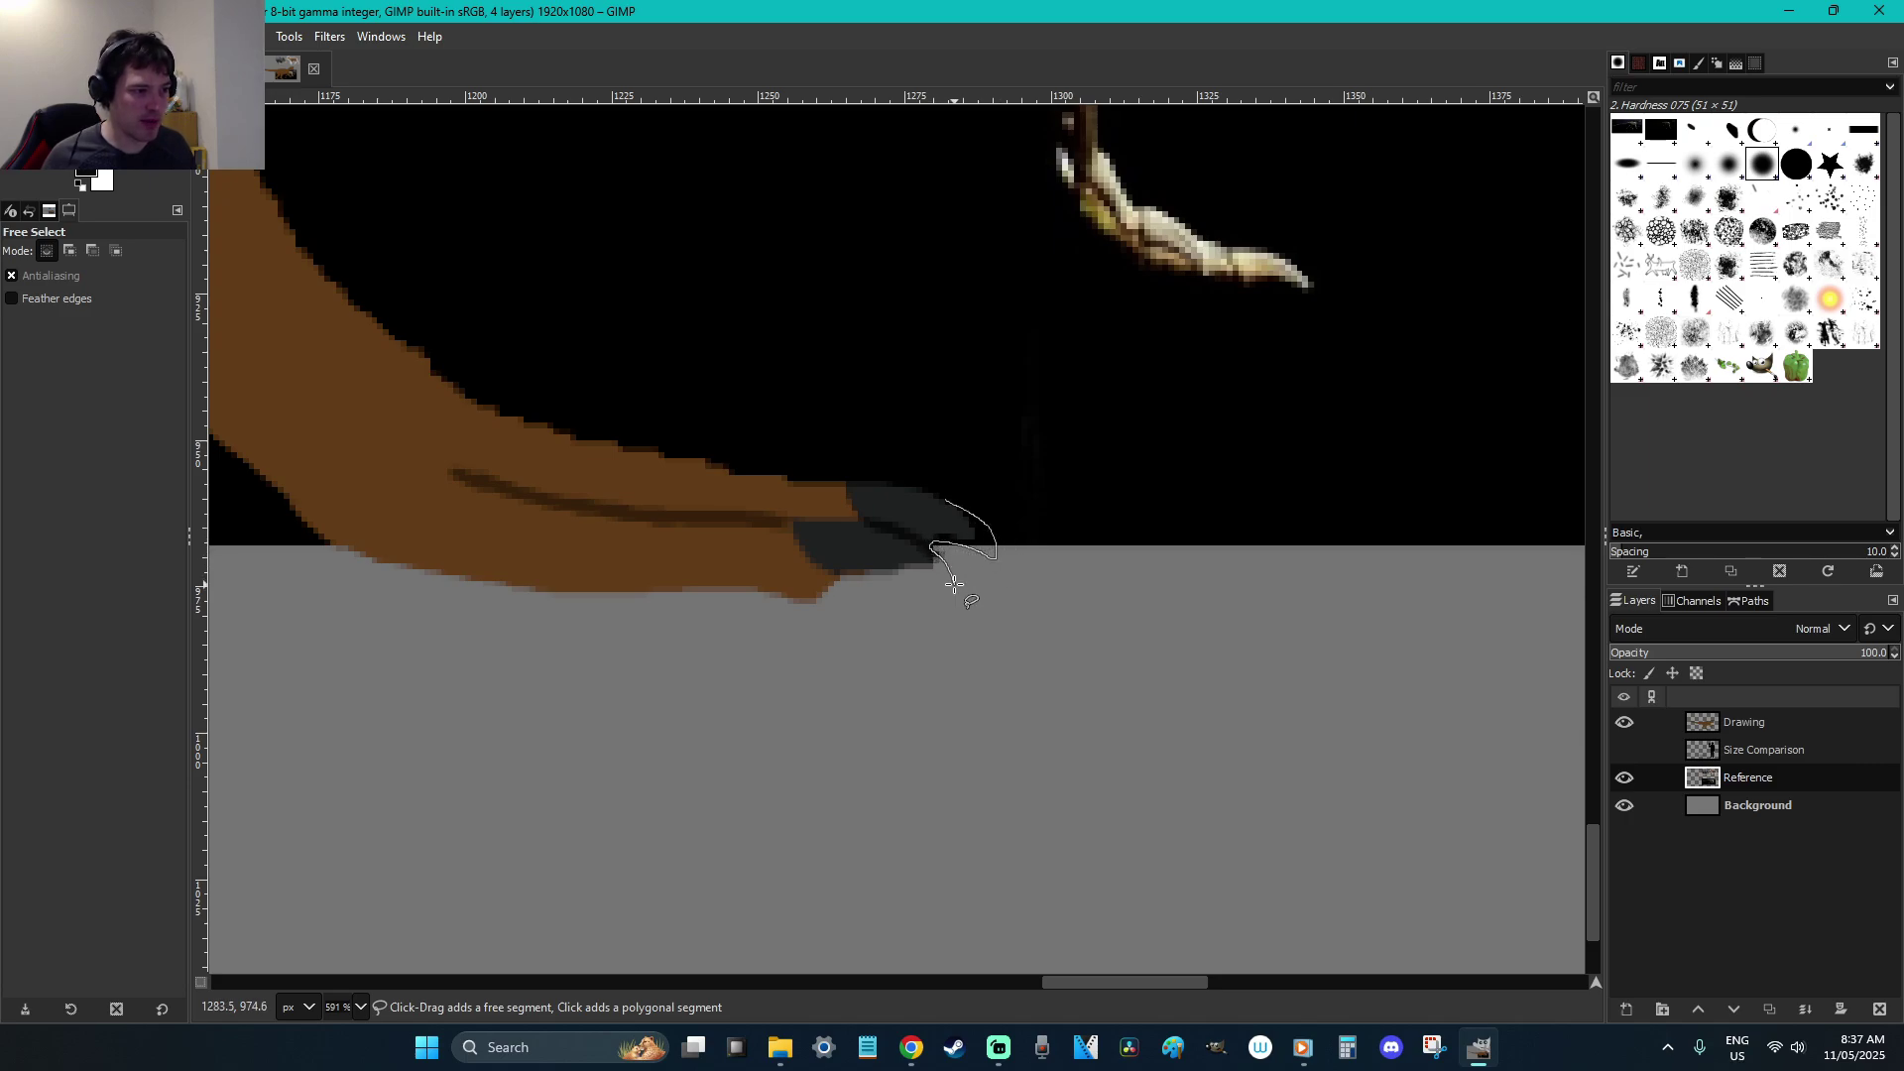
pyautogui.moveTo(907, 576)
pyautogui.mouseDown()
pyautogui.moveTo(864, 550)
pyautogui.moveTo(879, 505)
pyautogui.mouseUp()
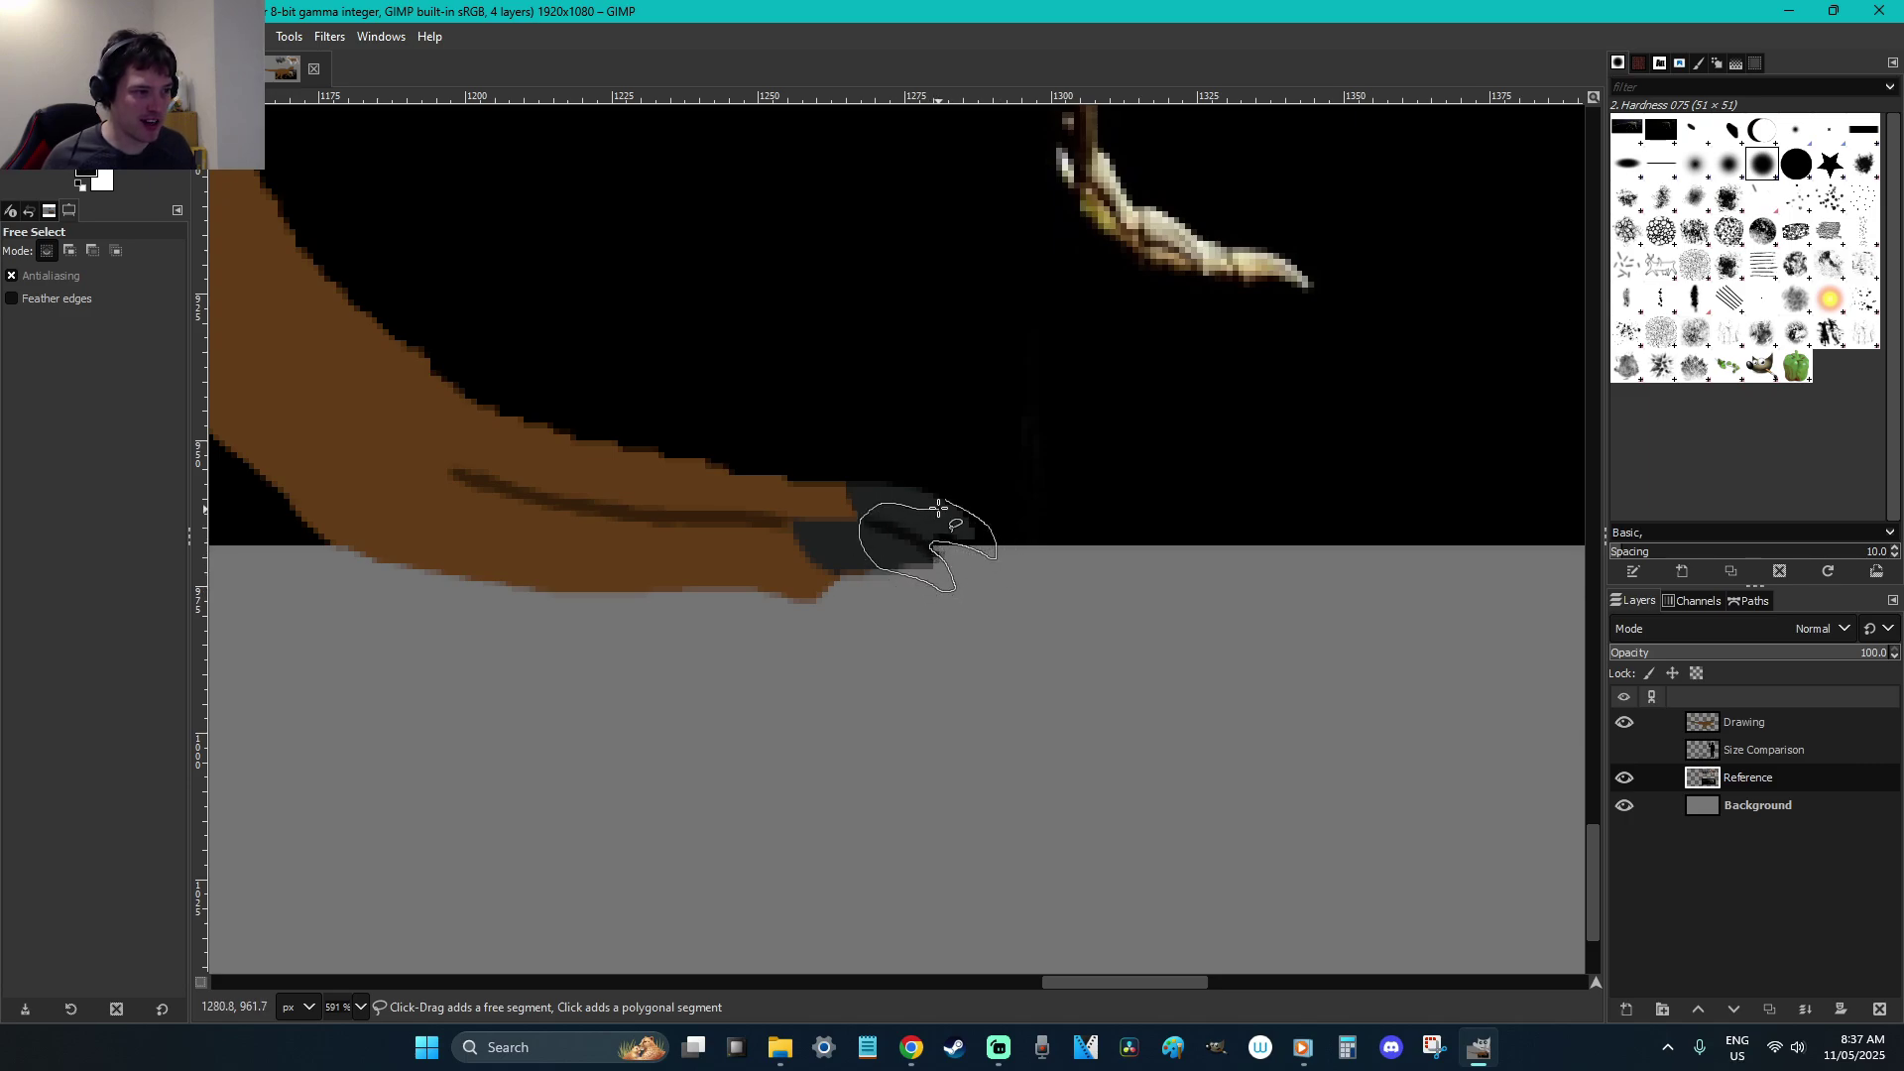
pyautogui.press('Return')
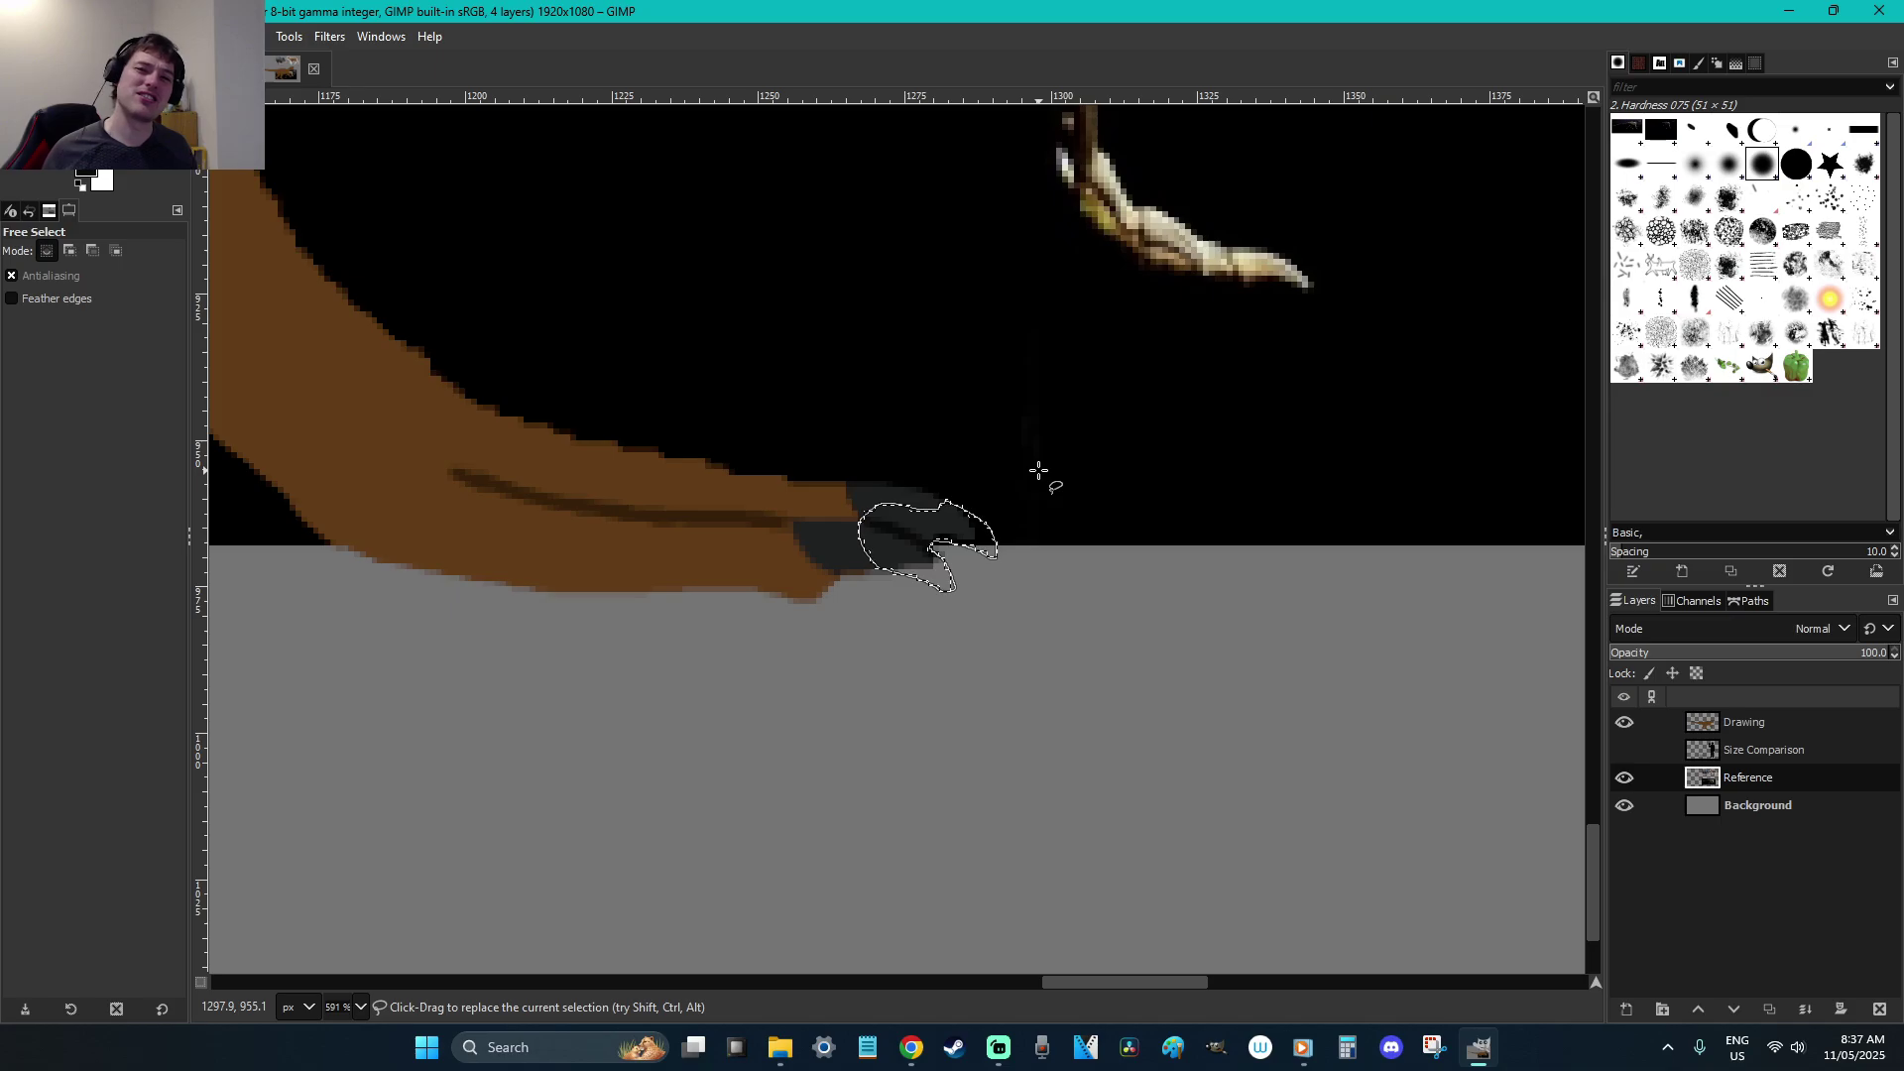
pyautogui.press('p')
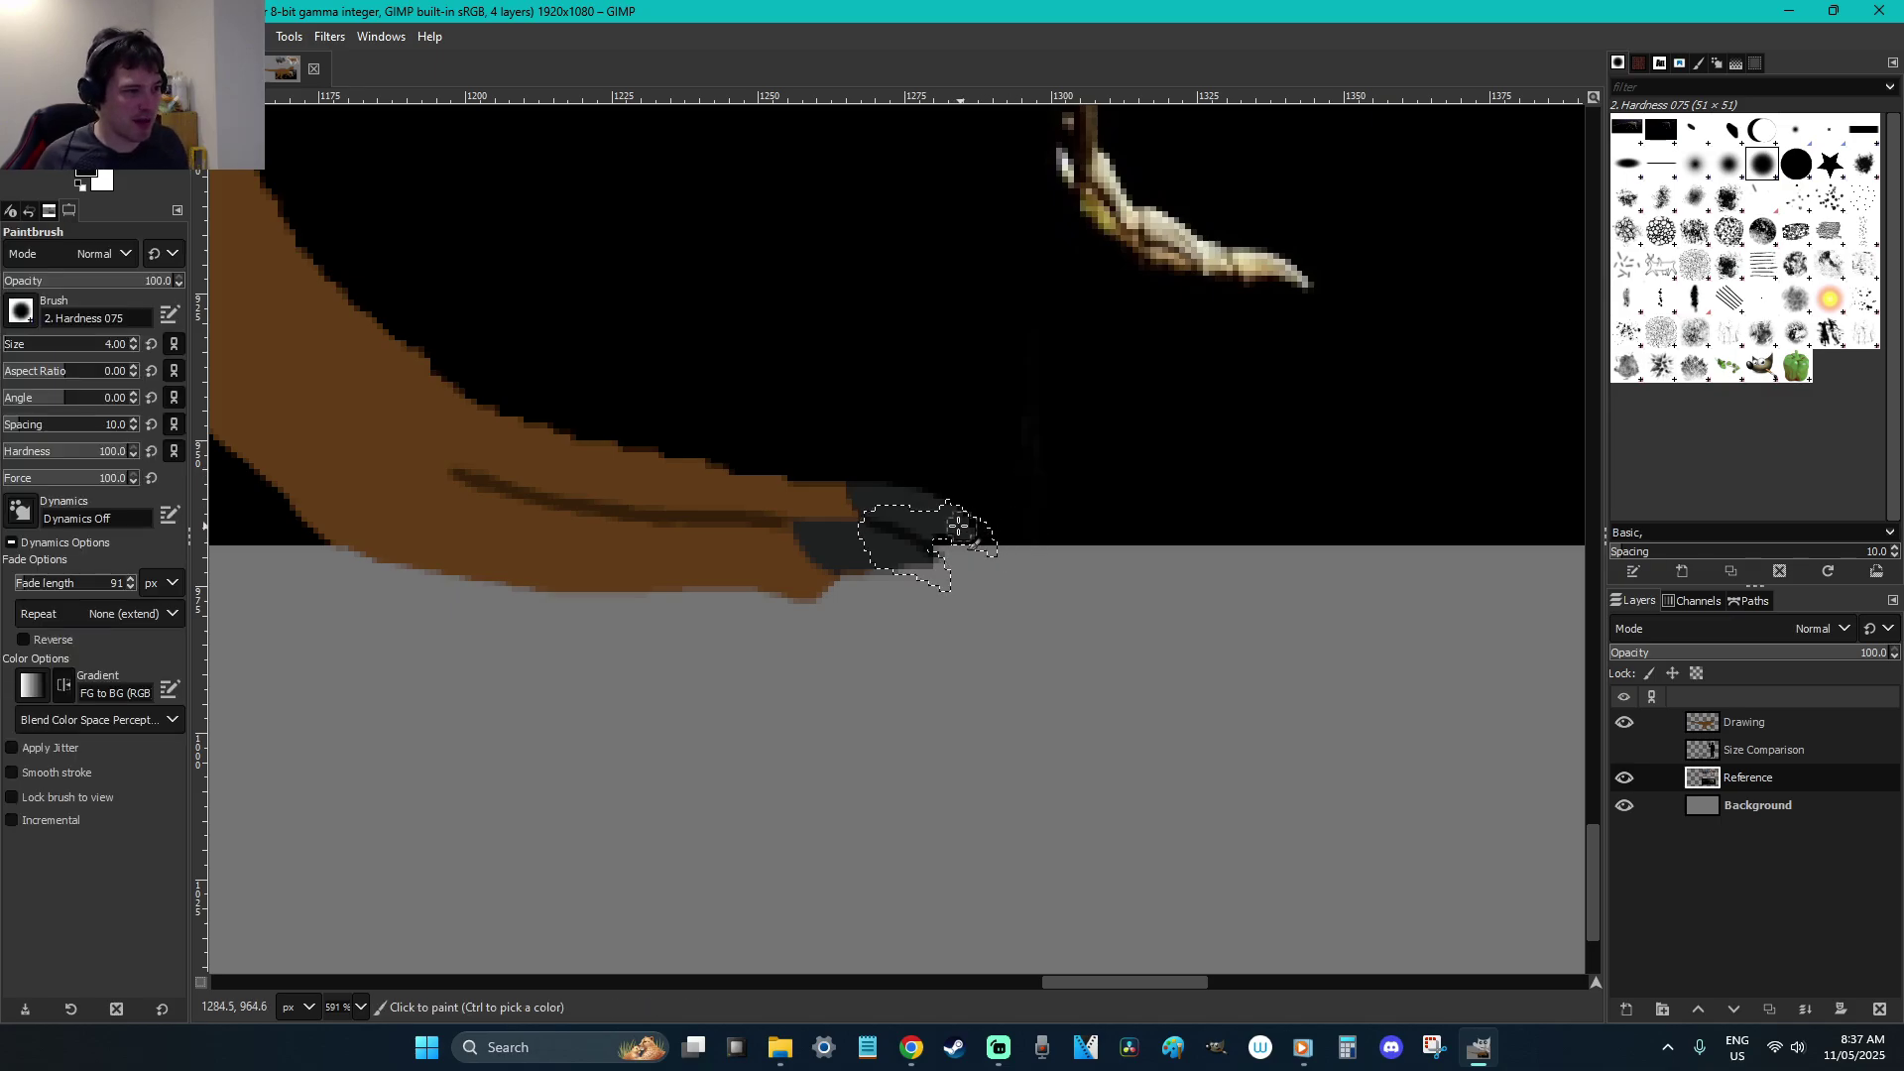
pyautogui.moveTo(980, 536); pyautogui.dragTo(972, 531)
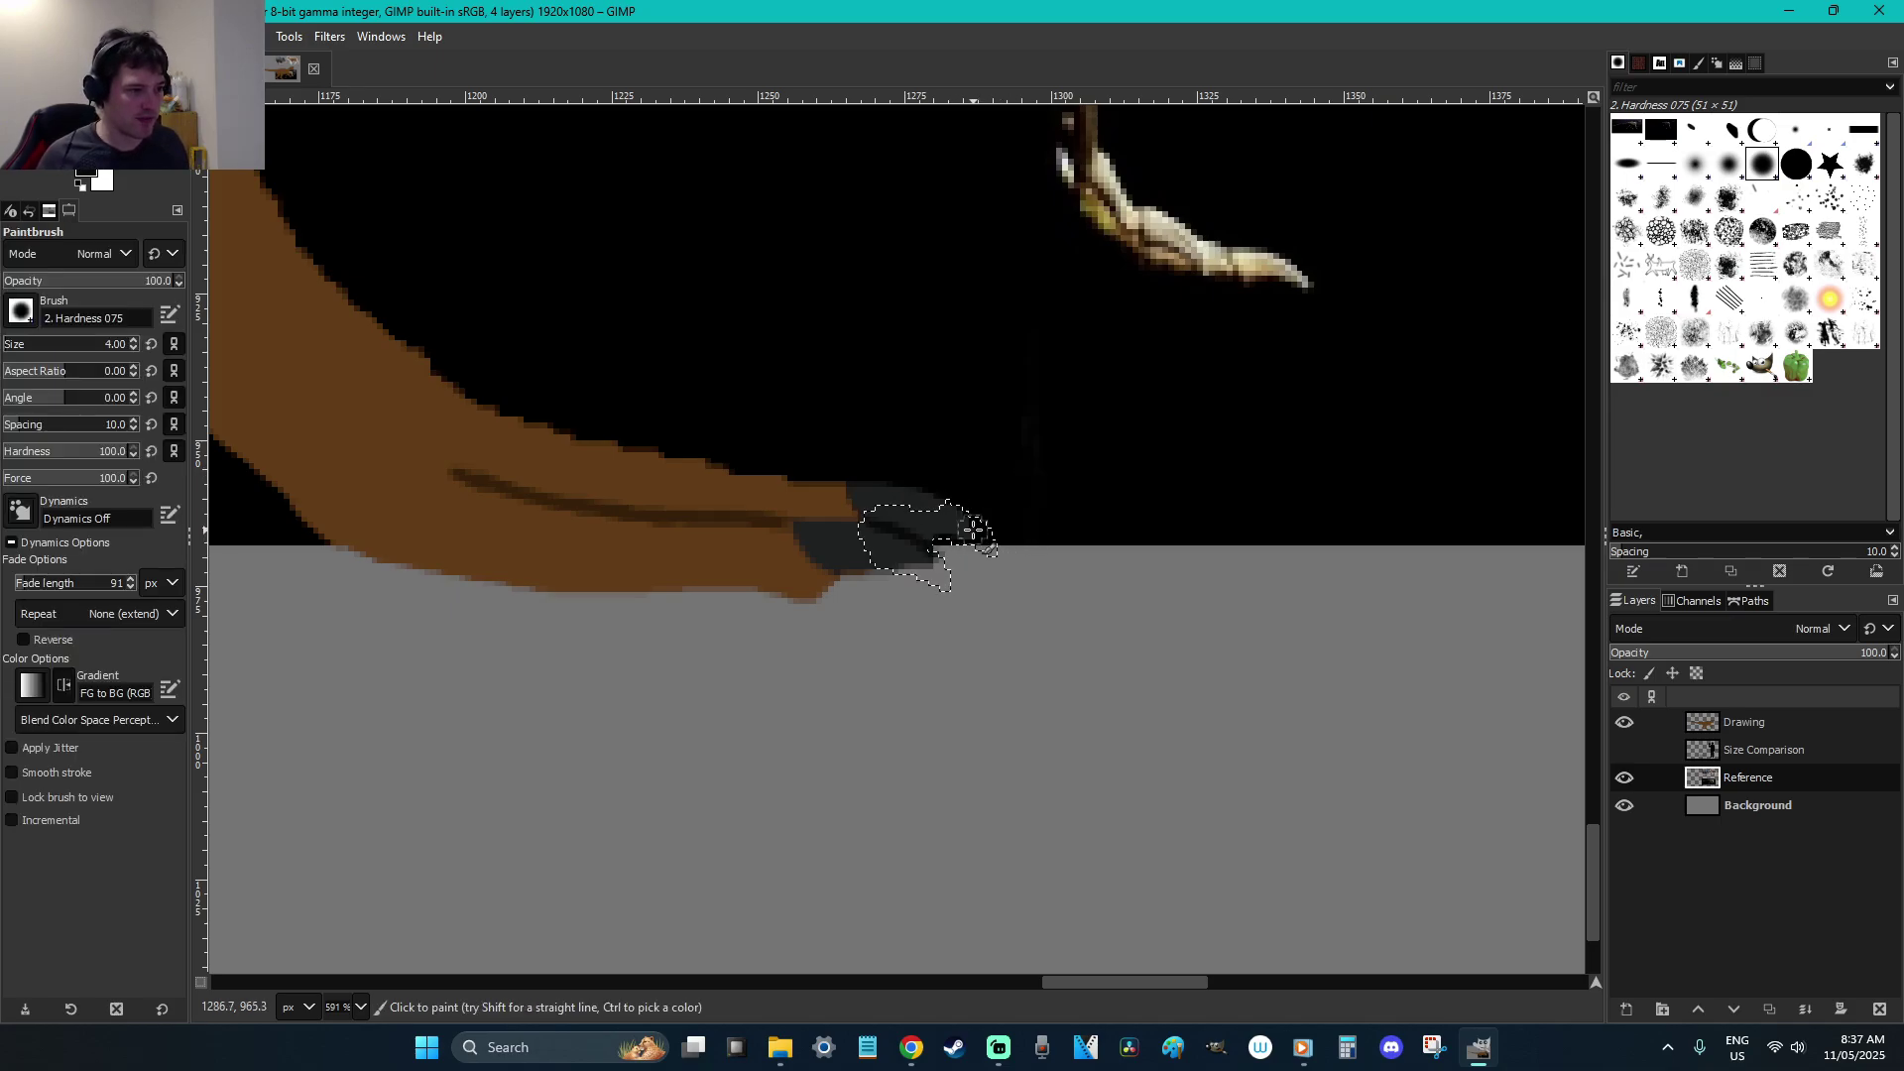
pyautogui.press('o')
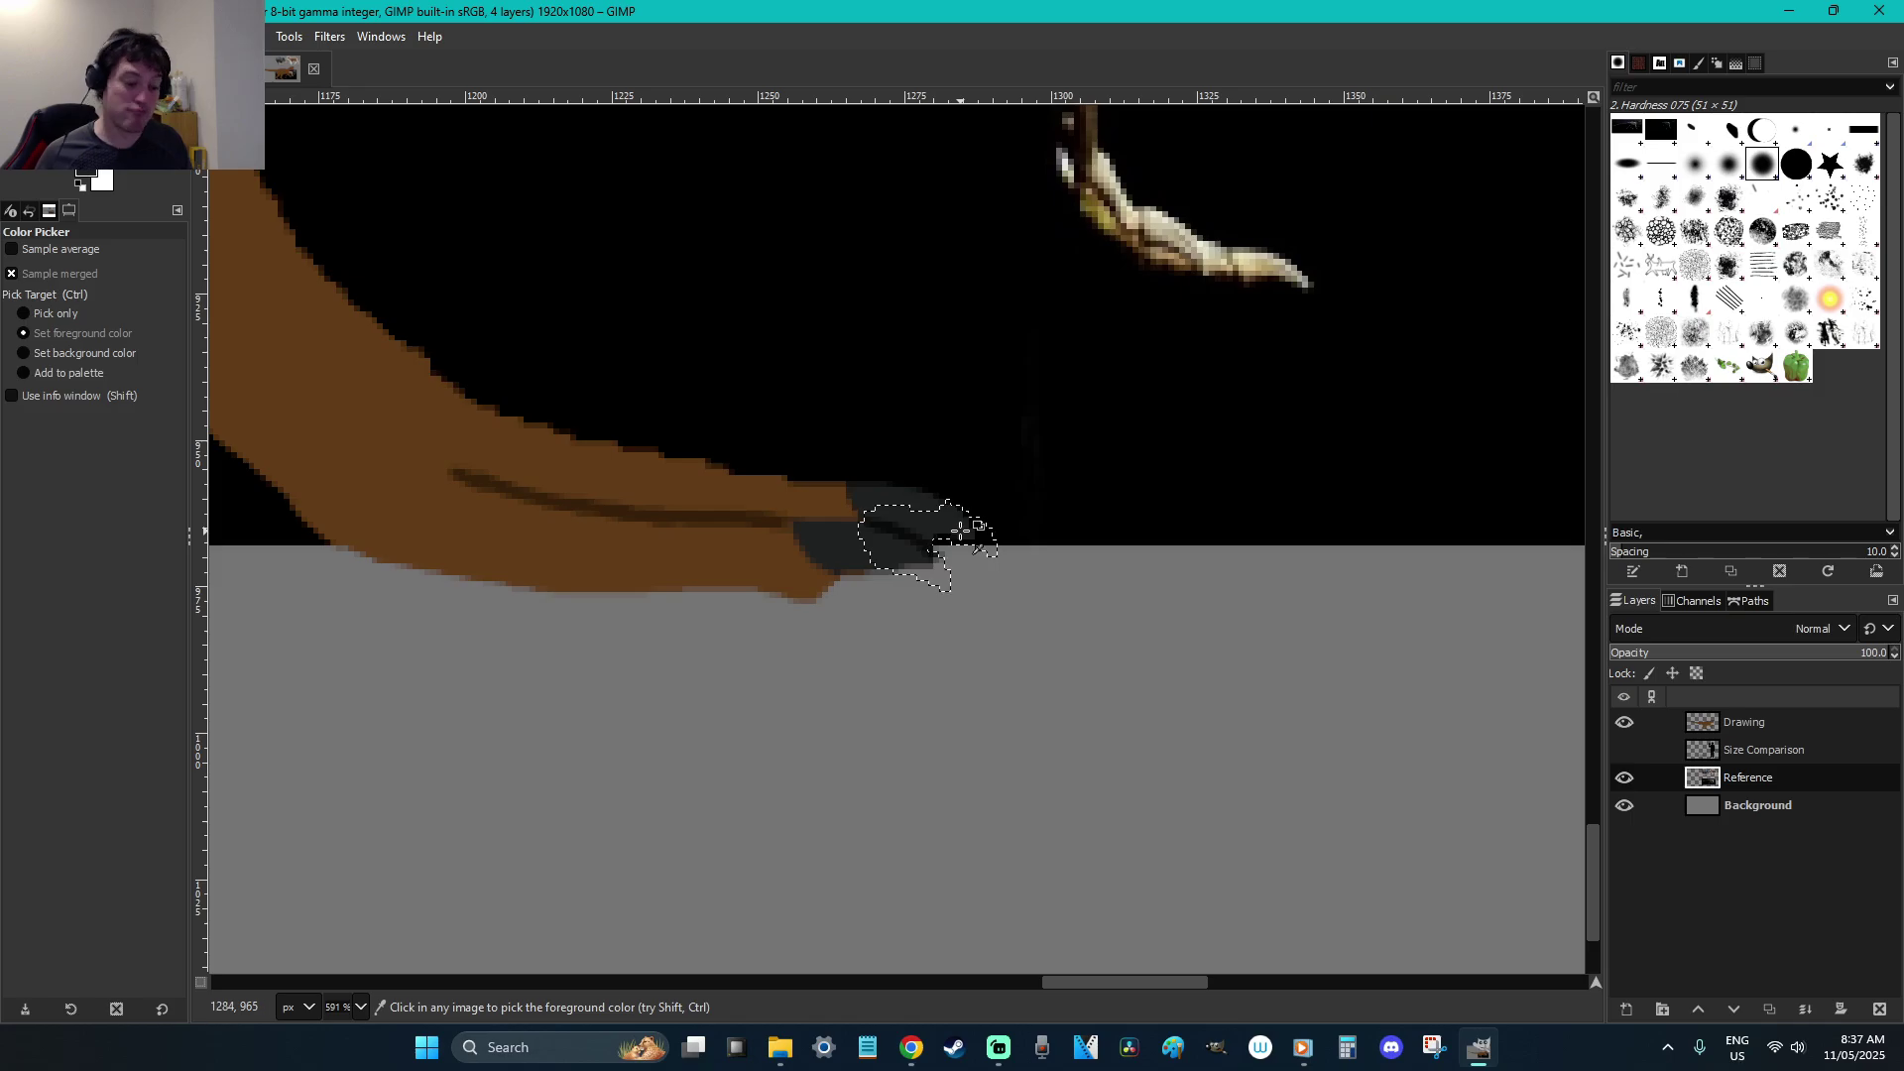
pyautogui.press('p')
pyautogui.moveTo(977, 527)
pyautogui.mouseDown()
pyautogui.moveTo(888, 571)
pyautogui.moveTo(942, 580)
pyautogui.moveTo(917, 561)
pyautogui.mouseUp()
pyautogui.press('r')
pyautogui.click(1147, 659)
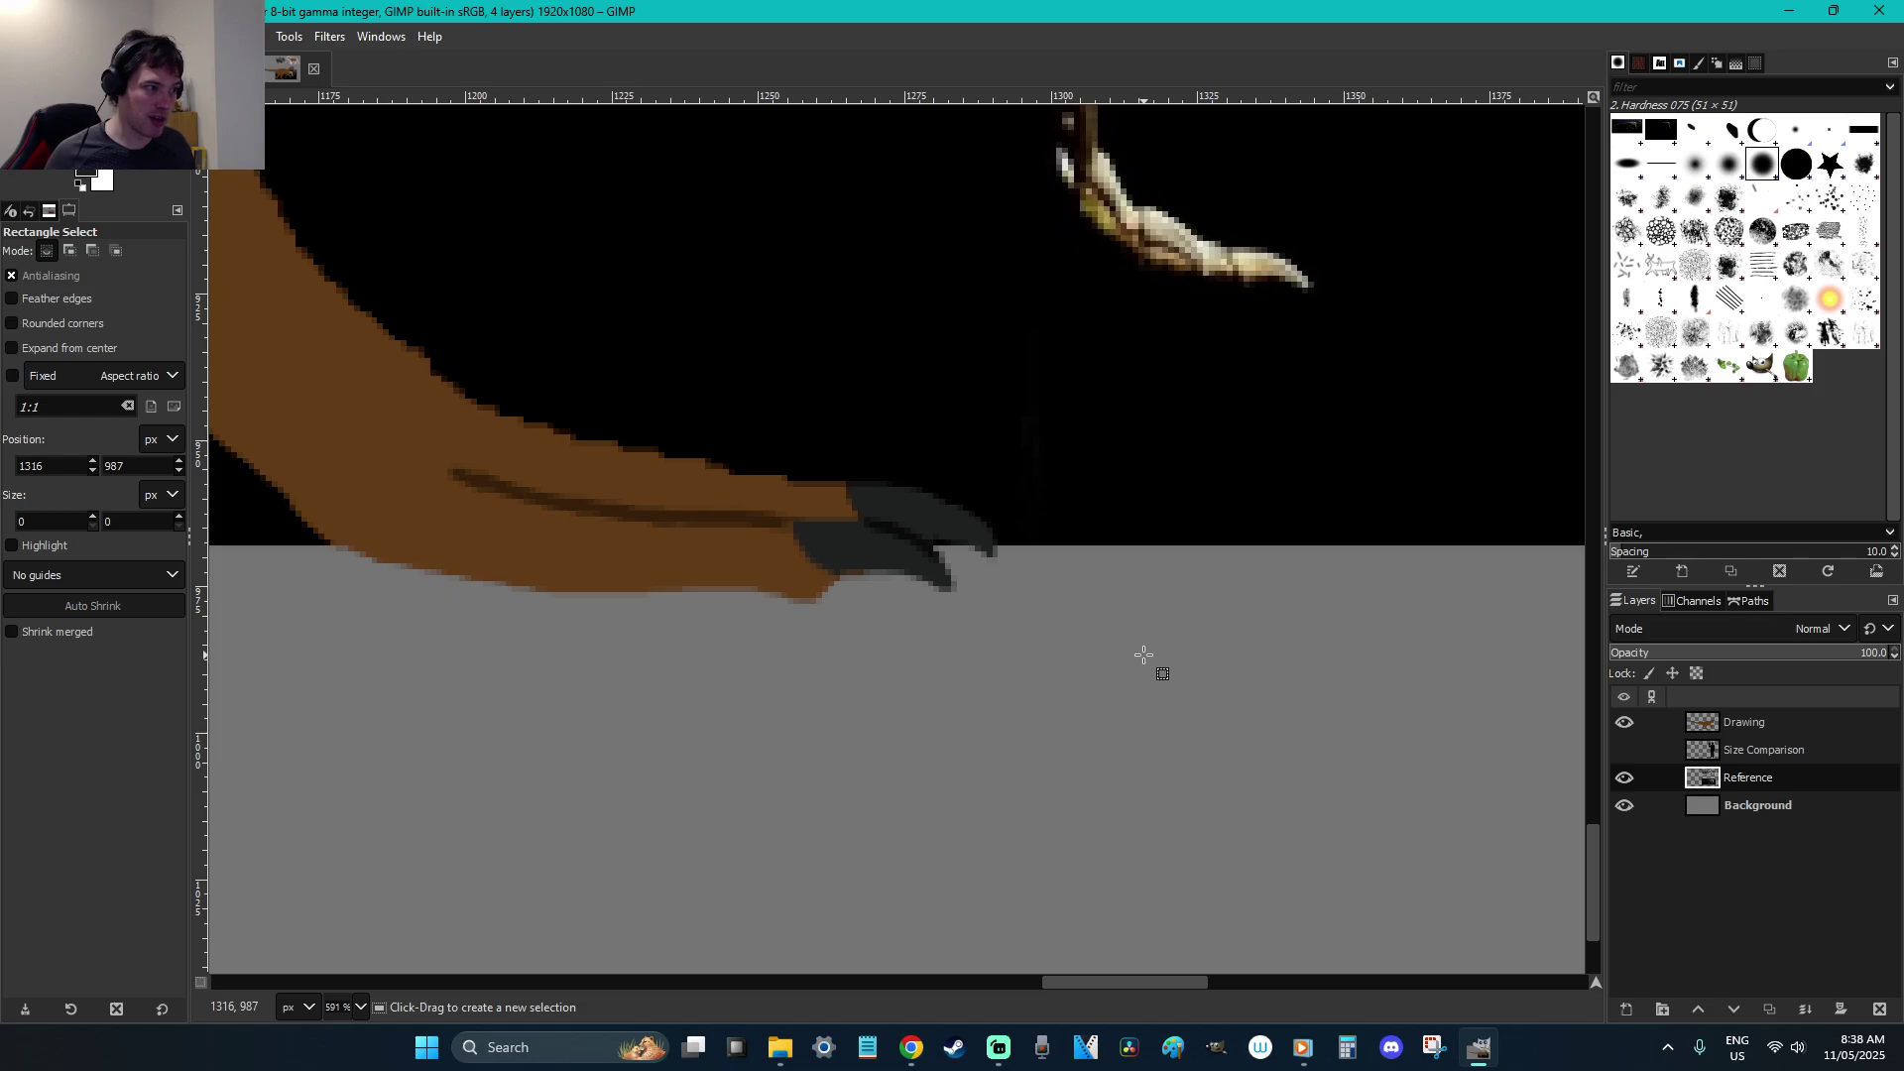
# Sample the foot's brown and paint along the sole to thicken and smooth the front hind foot's underside
pyautogui.press('o')
pyautogui.click(783, 580)
pyautogui.press('p')
pyautogui.moveTo(797, 590)
pyautogui.mouseDown()
pyautogui.moveTo(519, 588)
pyautogui.moveTo(373, 570)
pyautogui.moveTo(342, 546)
pyautogui.mouseUp()
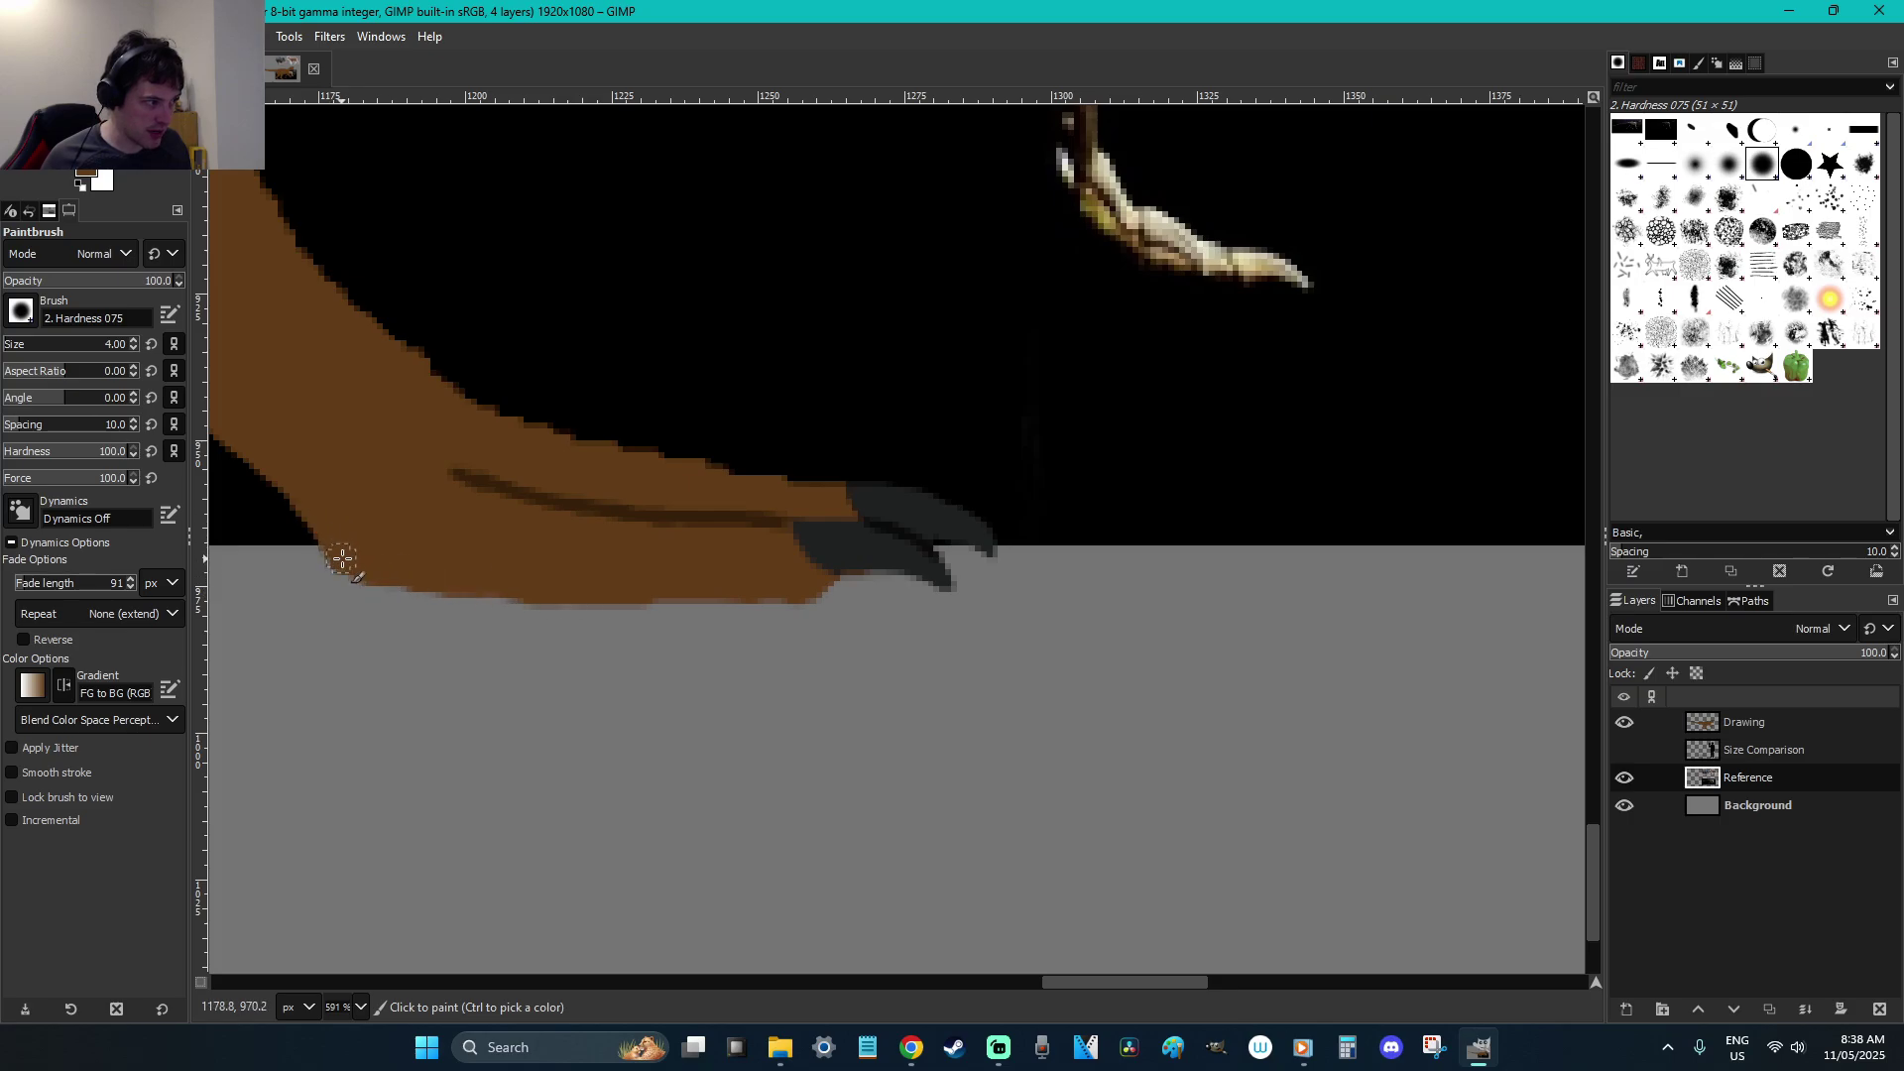
pyautogui.press('r')
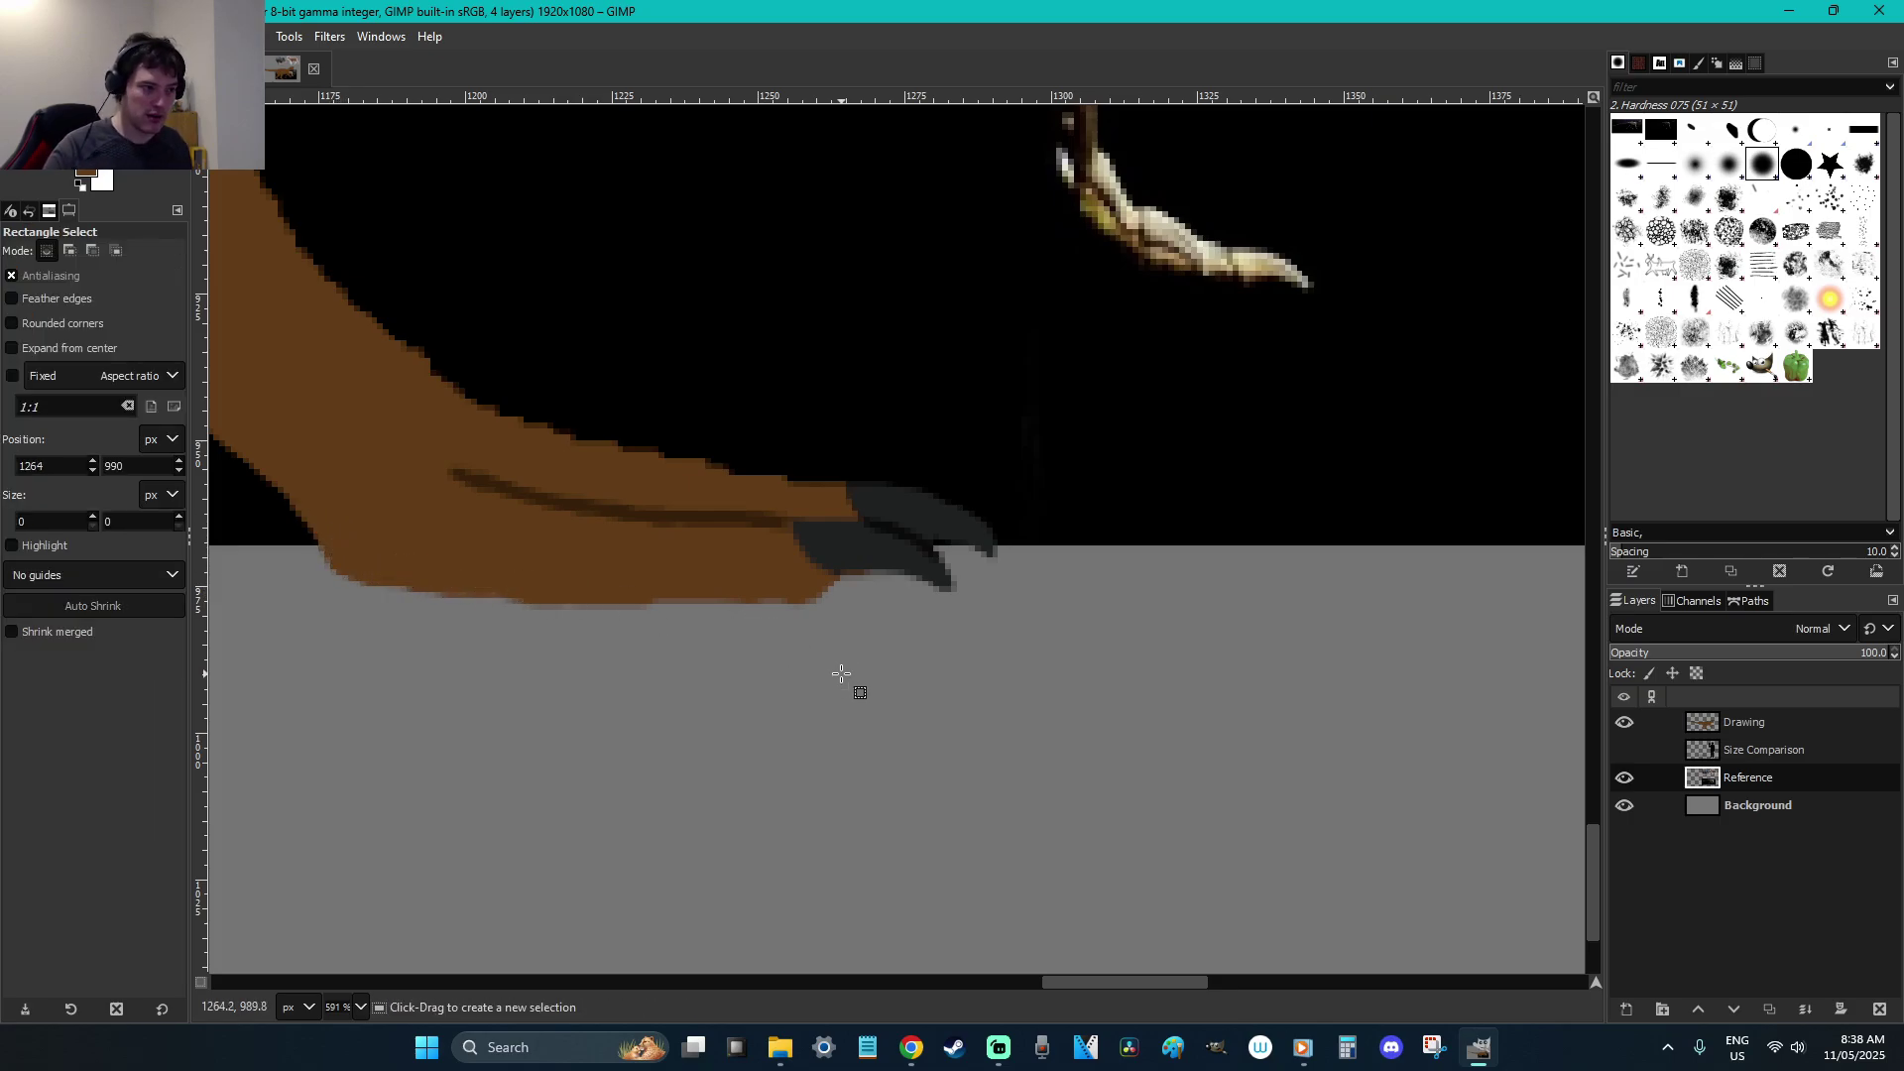
pyautogui.scroll(-5, 841, 674)
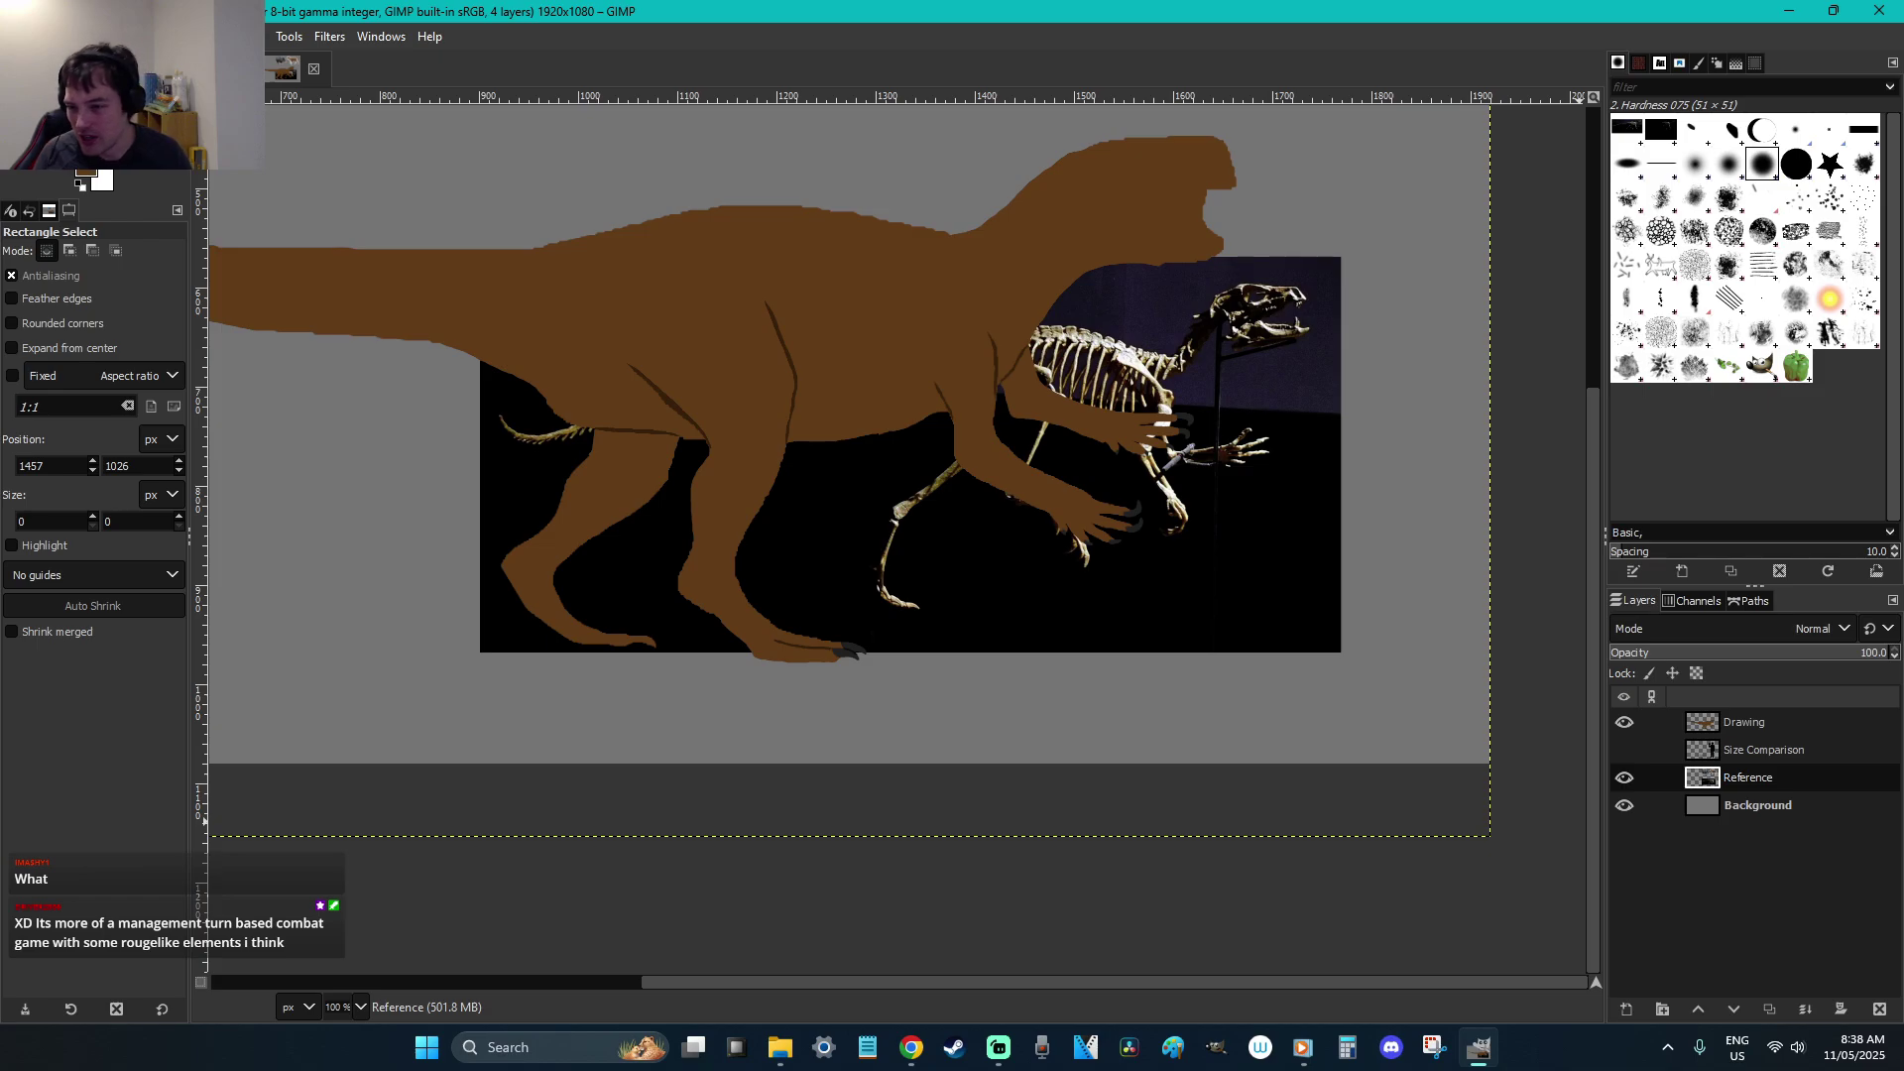
pyautogui.hotkey('alt', 'Tab')
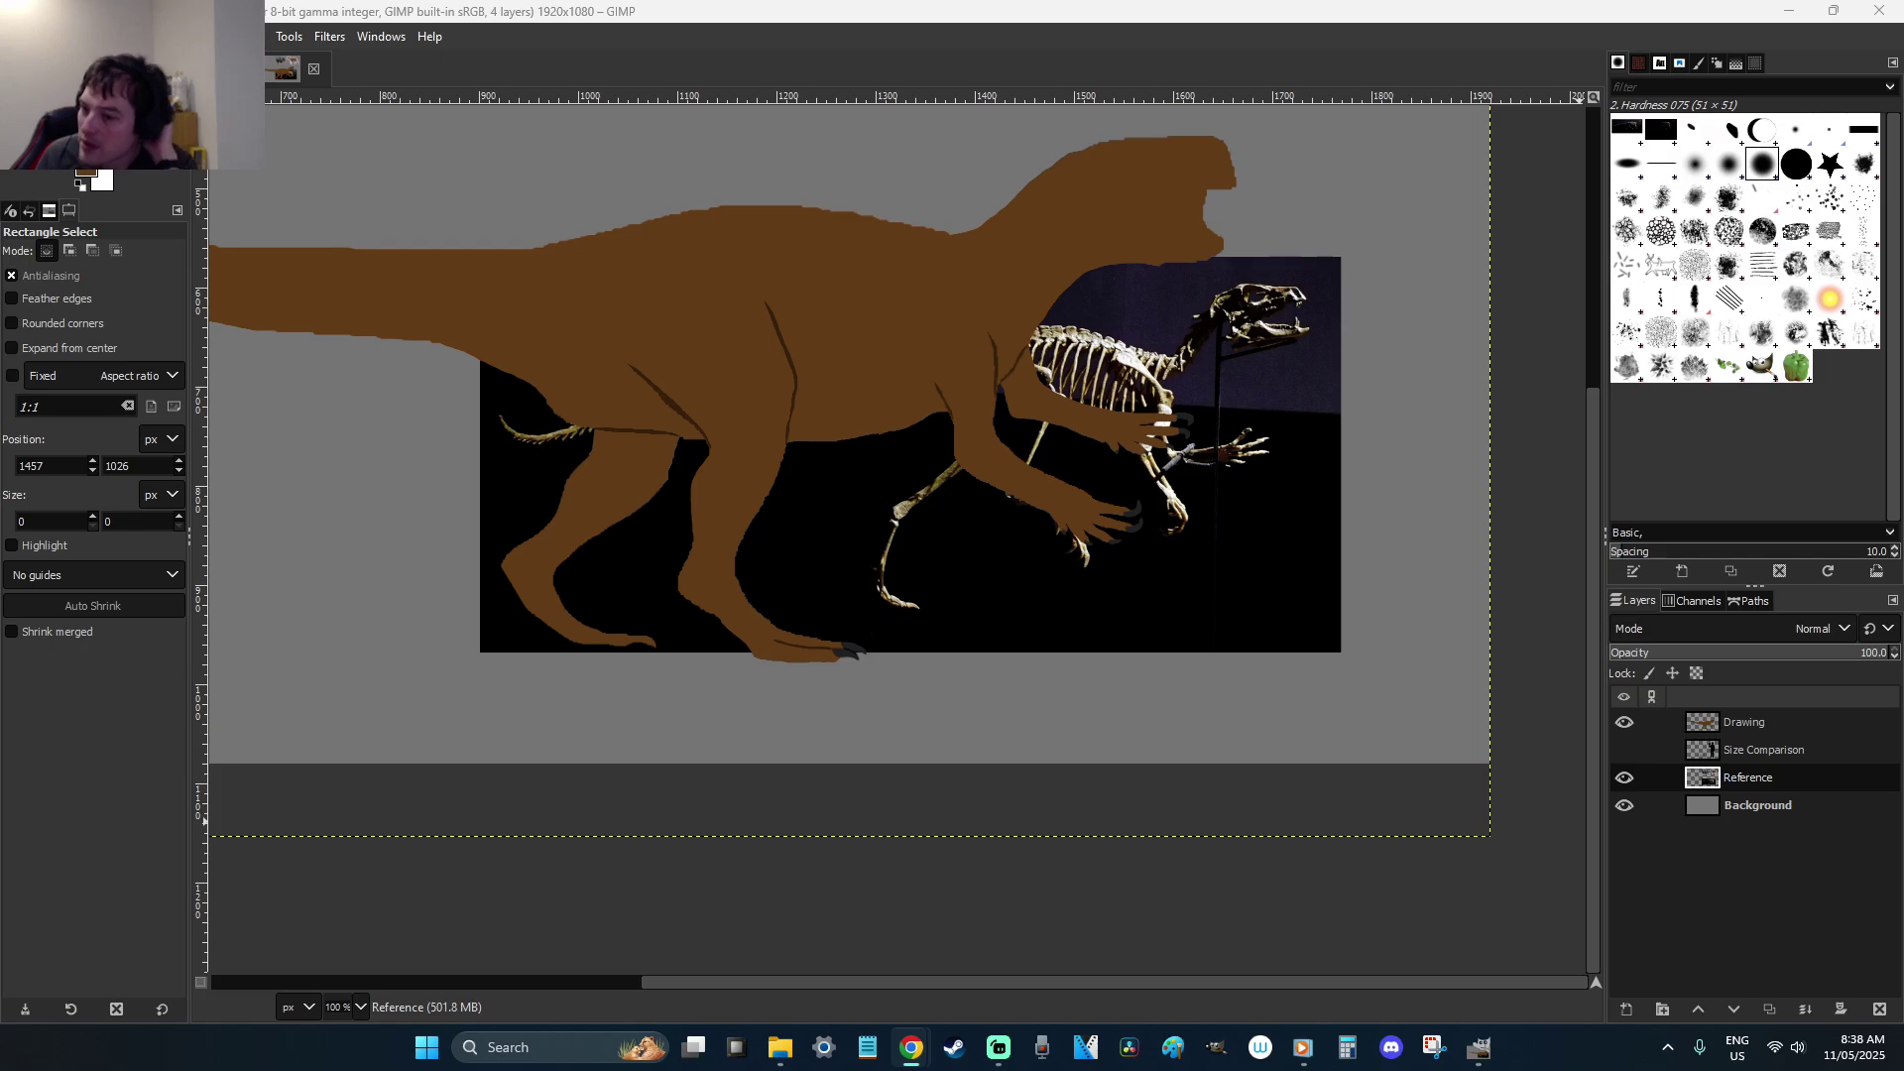
pyautogui.click(1276, 470)
pyautogui.click(973, 683)
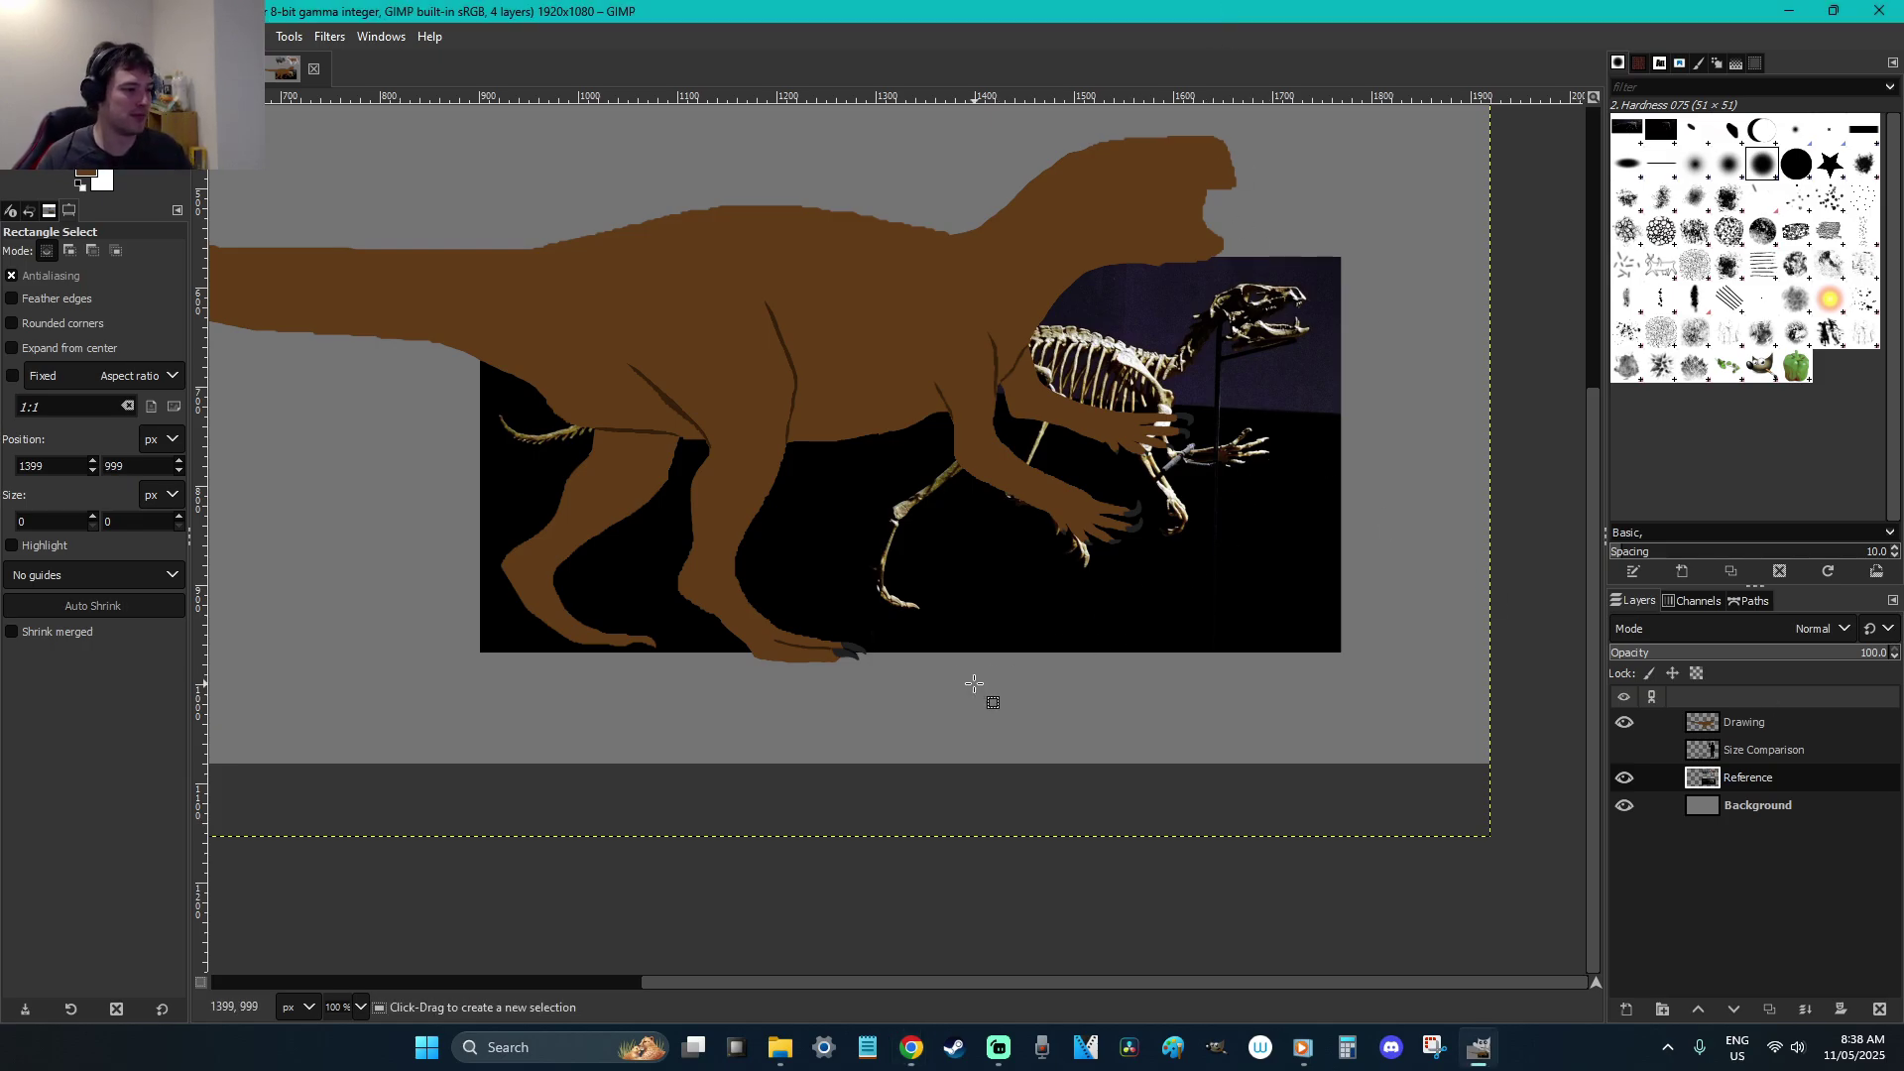
pyautogui.click(950, 660)
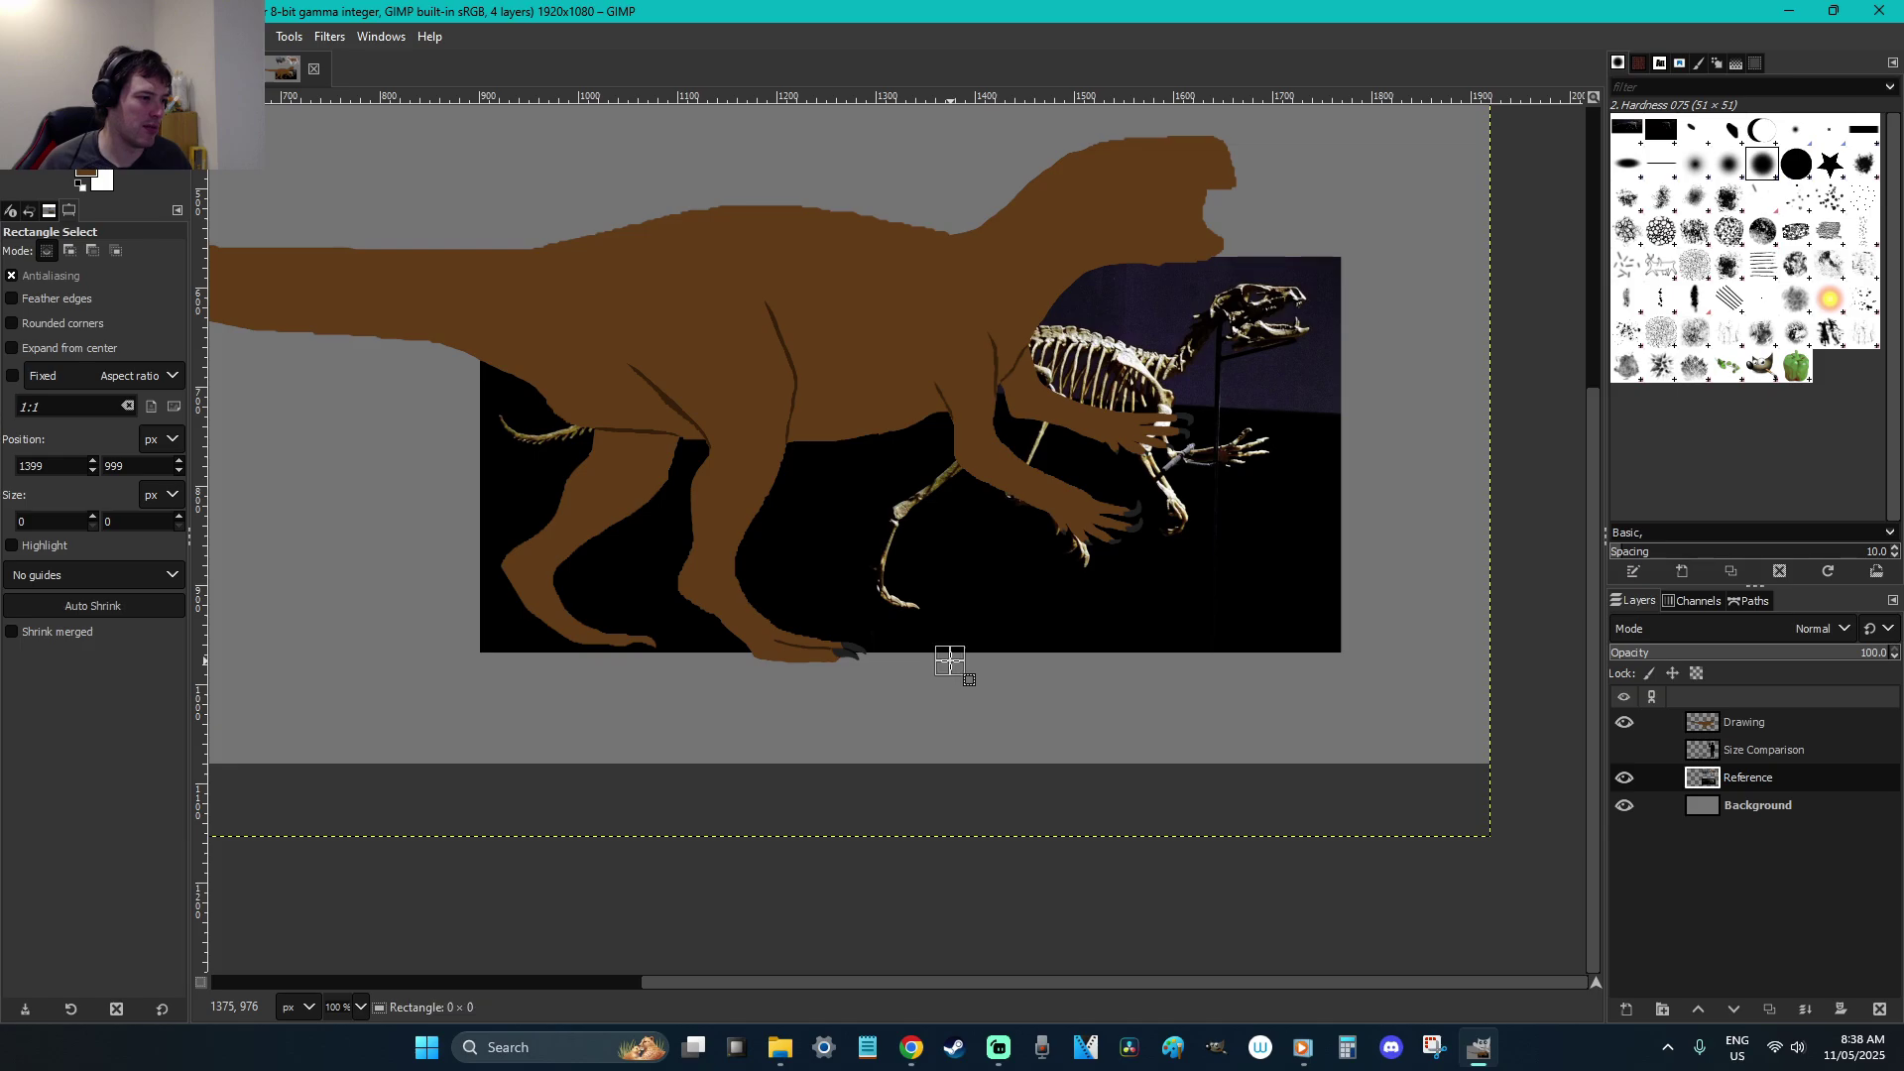
pyautogui.press('f')
# Toggle the Reference layer's visibility to check which foot and claw strokes lie on it, keeping that layer active and shown
pyautogui.scroll(5, 952, 714)
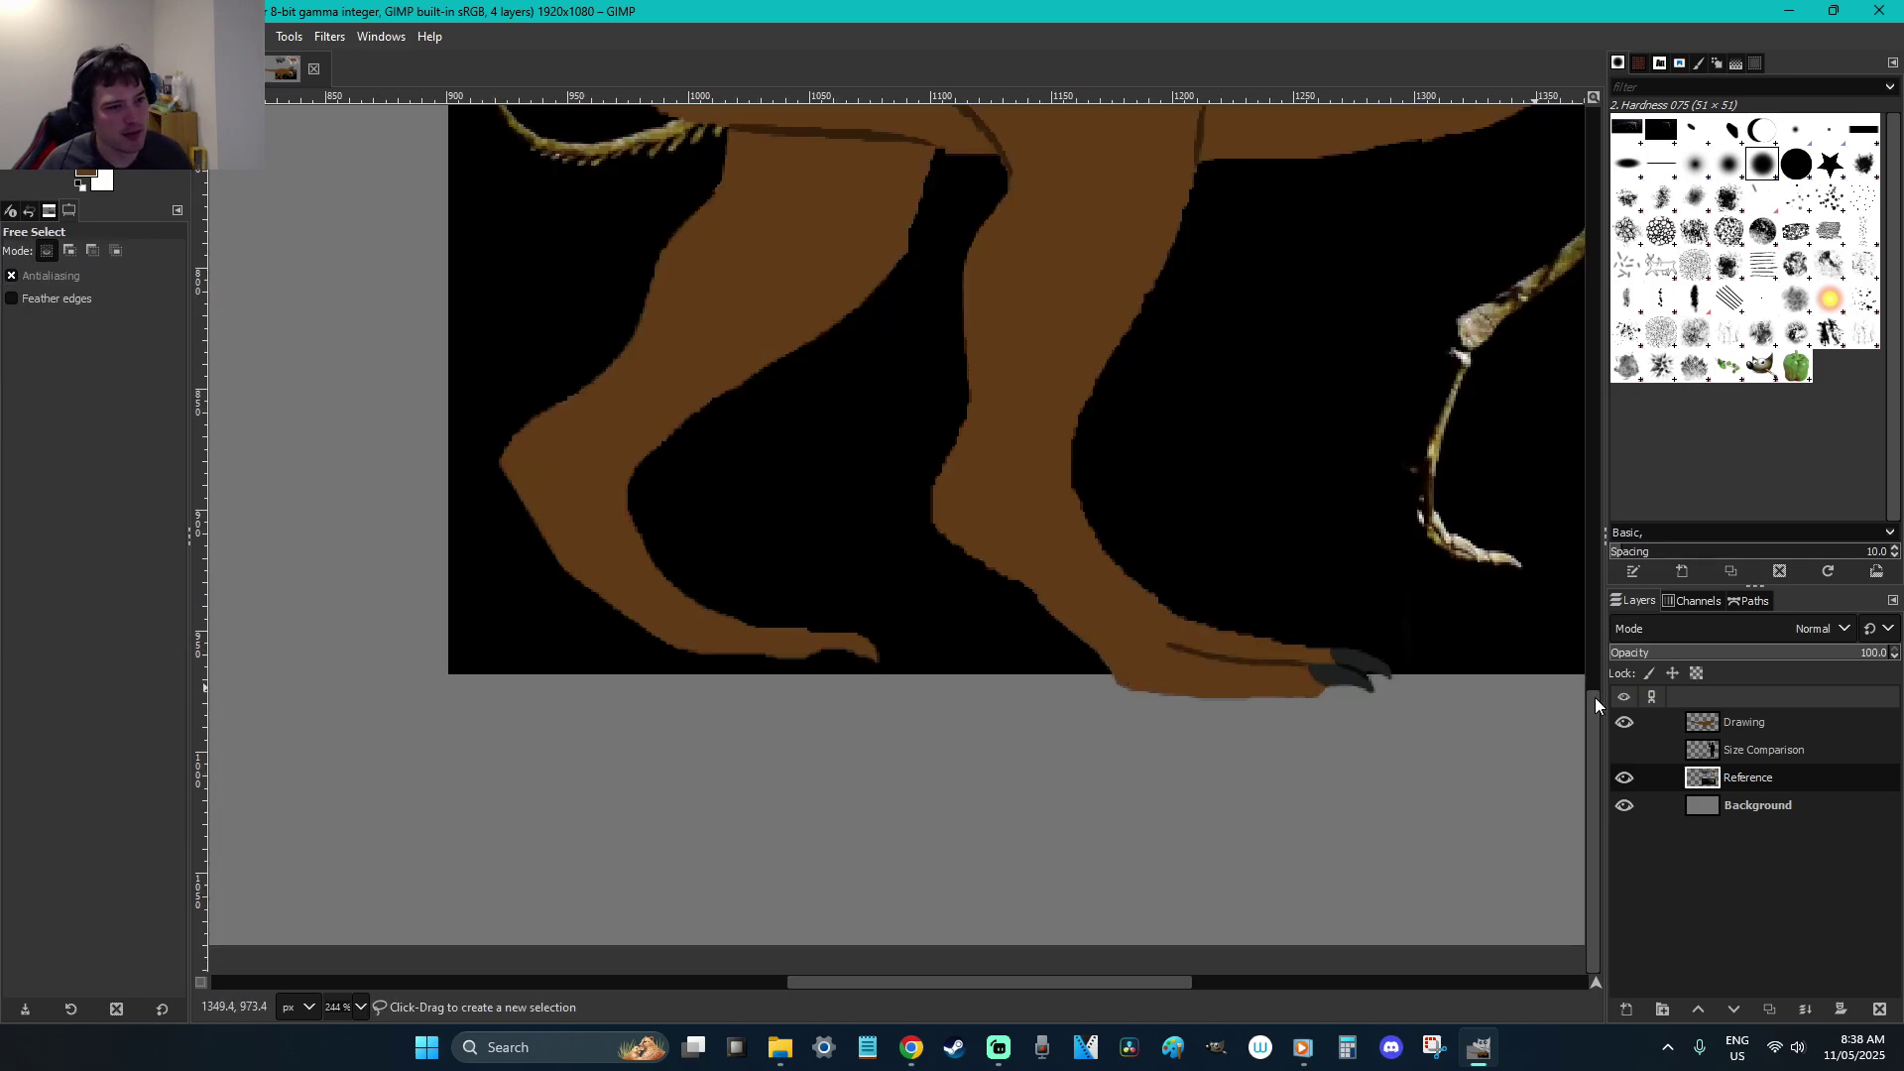
pyautogui.click(1765, 728)
pyautogui.click(1624, 777)
pyautogui.click(1624, 778)
pyautogui.doubleClick(1625, 777)
pyautogui.click(1795, 769)
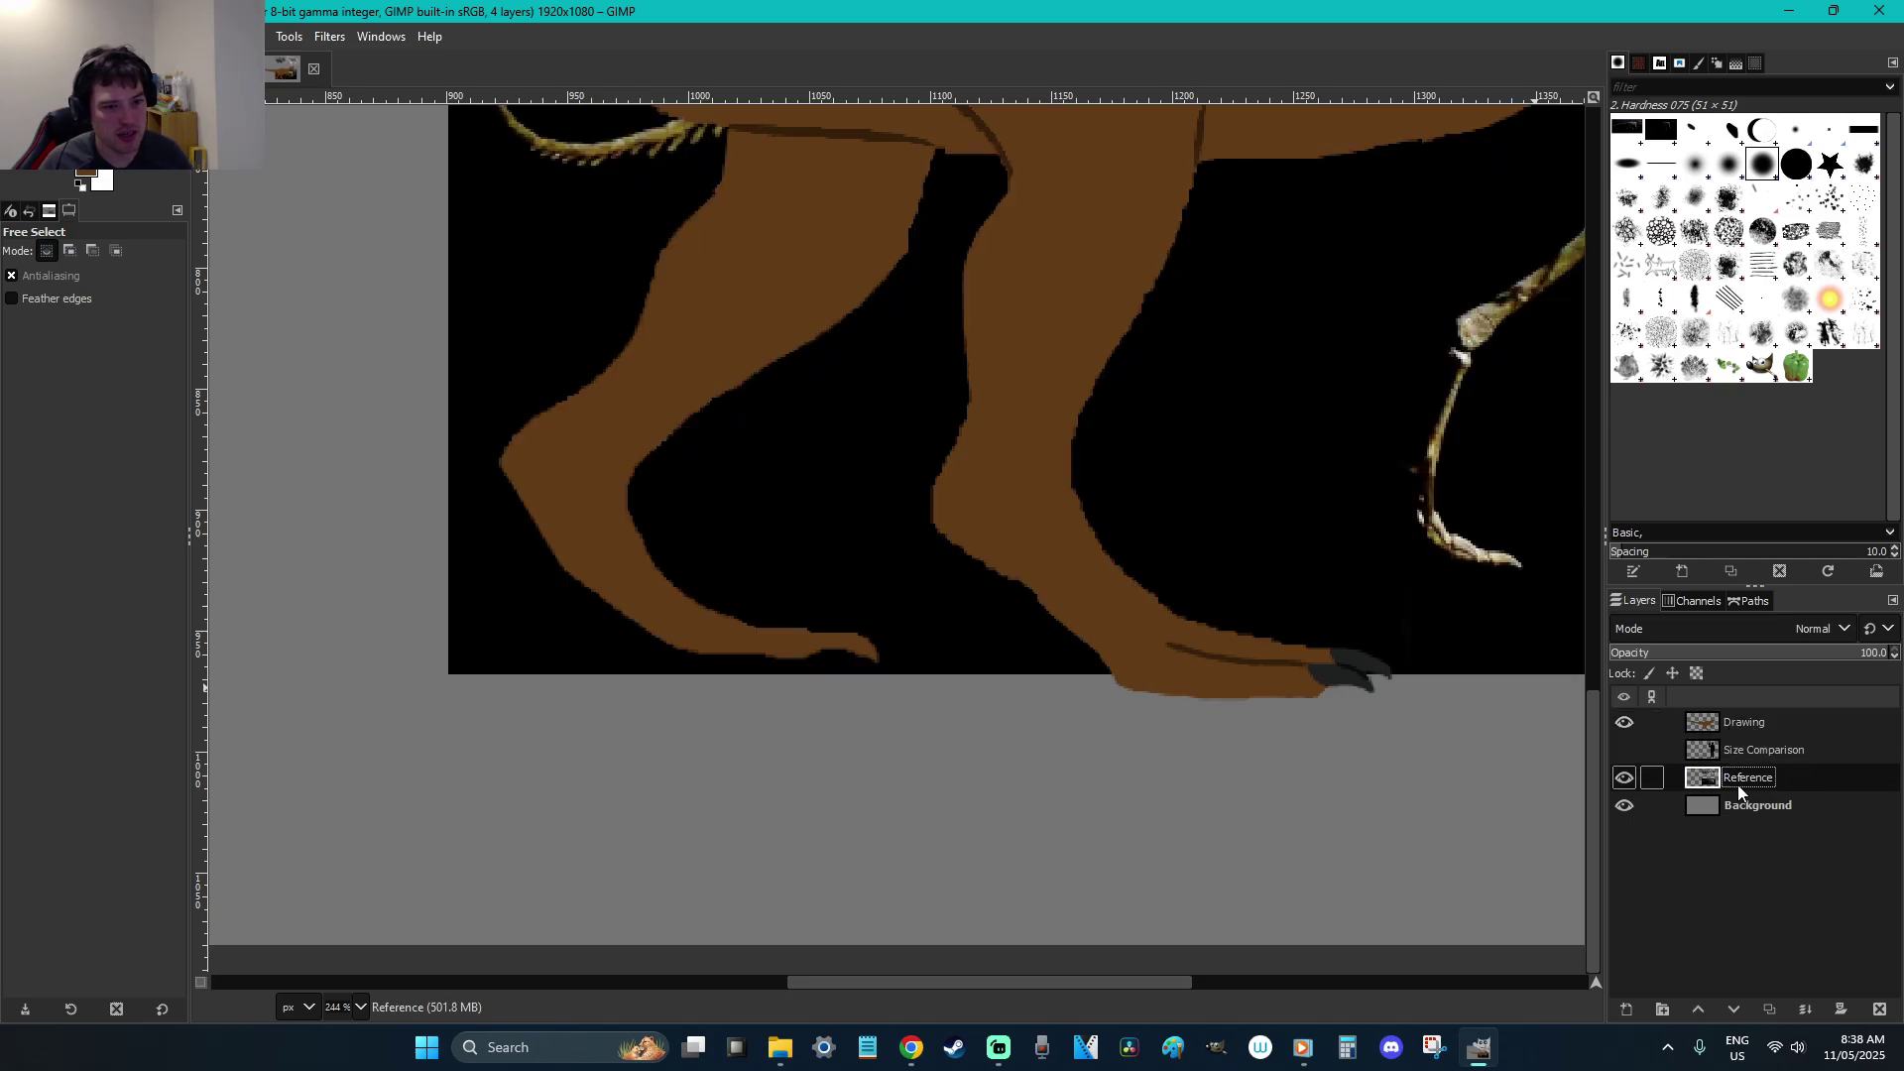
pyautogui.click(1613, 779)
pyautogui.click(1614, 779)
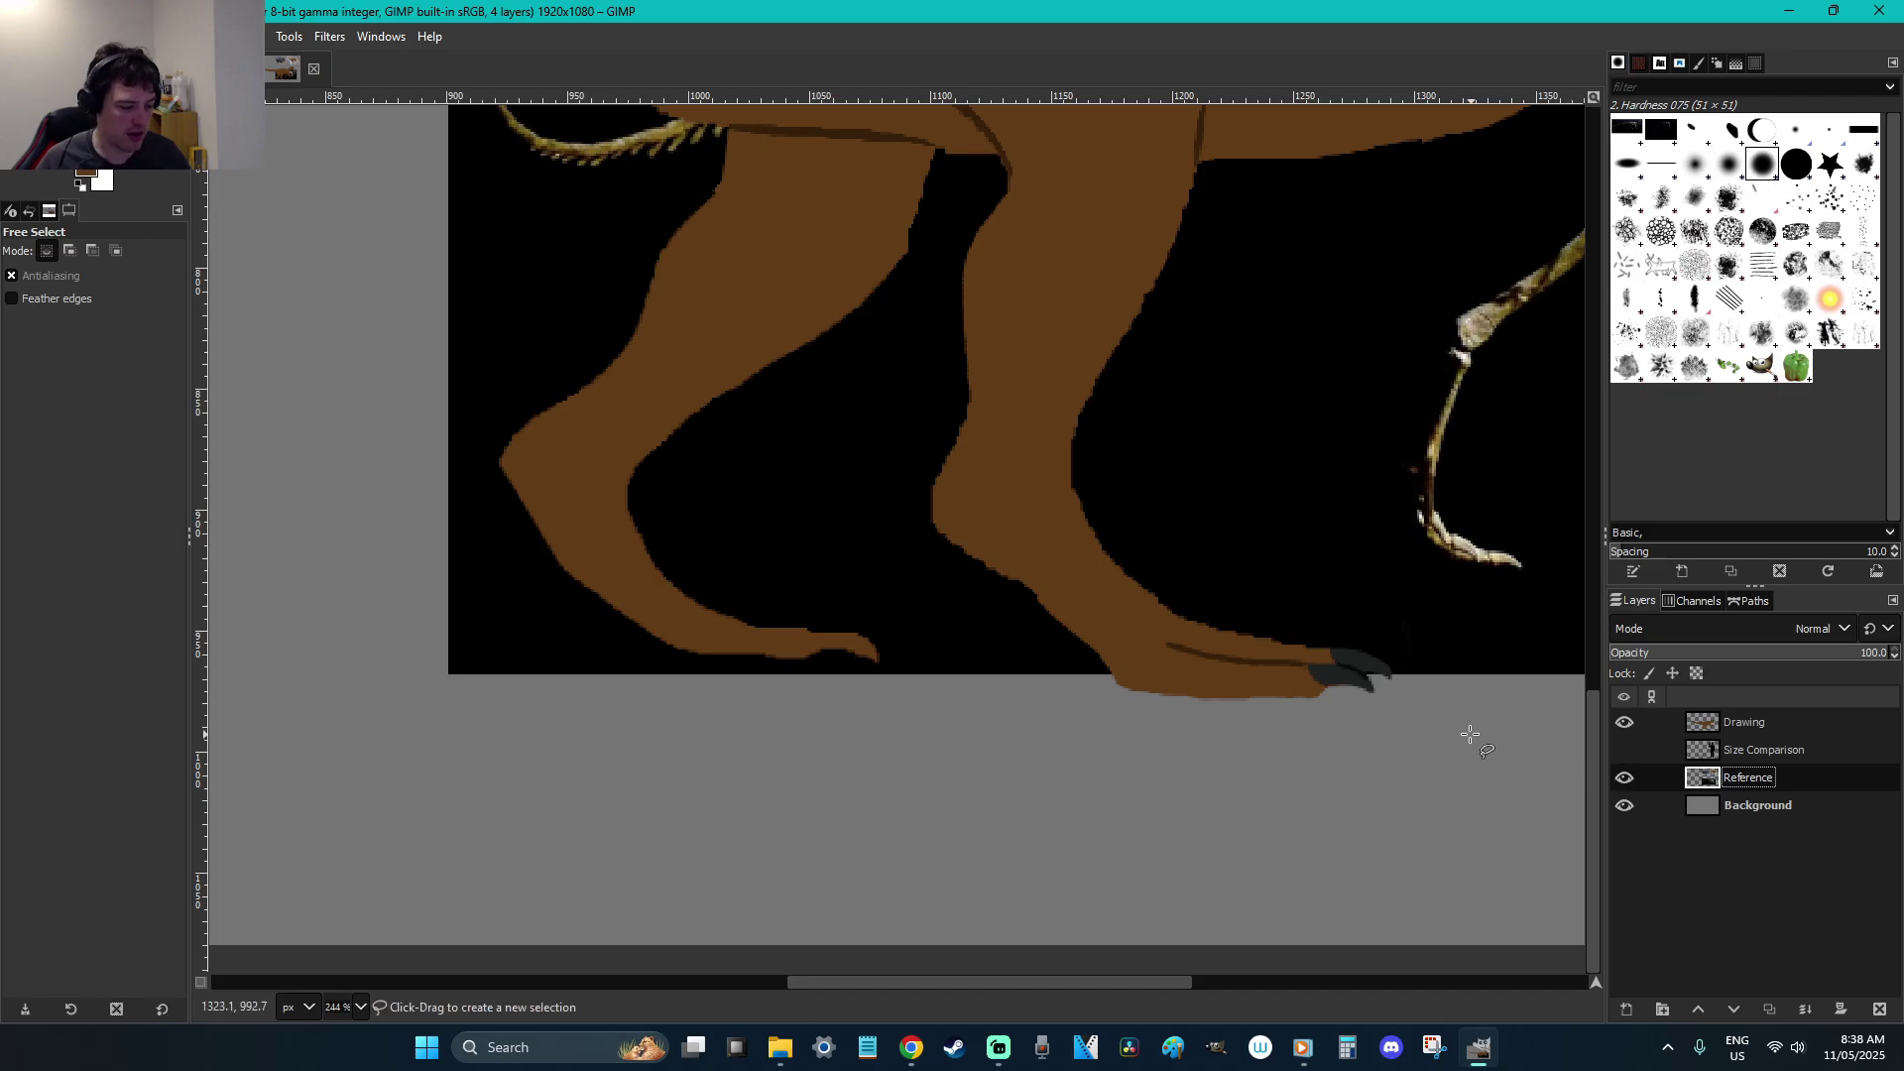
# On the Reference layer, select a rectangle around the front hind foot's claws and copy it
pyautogui.press('r')
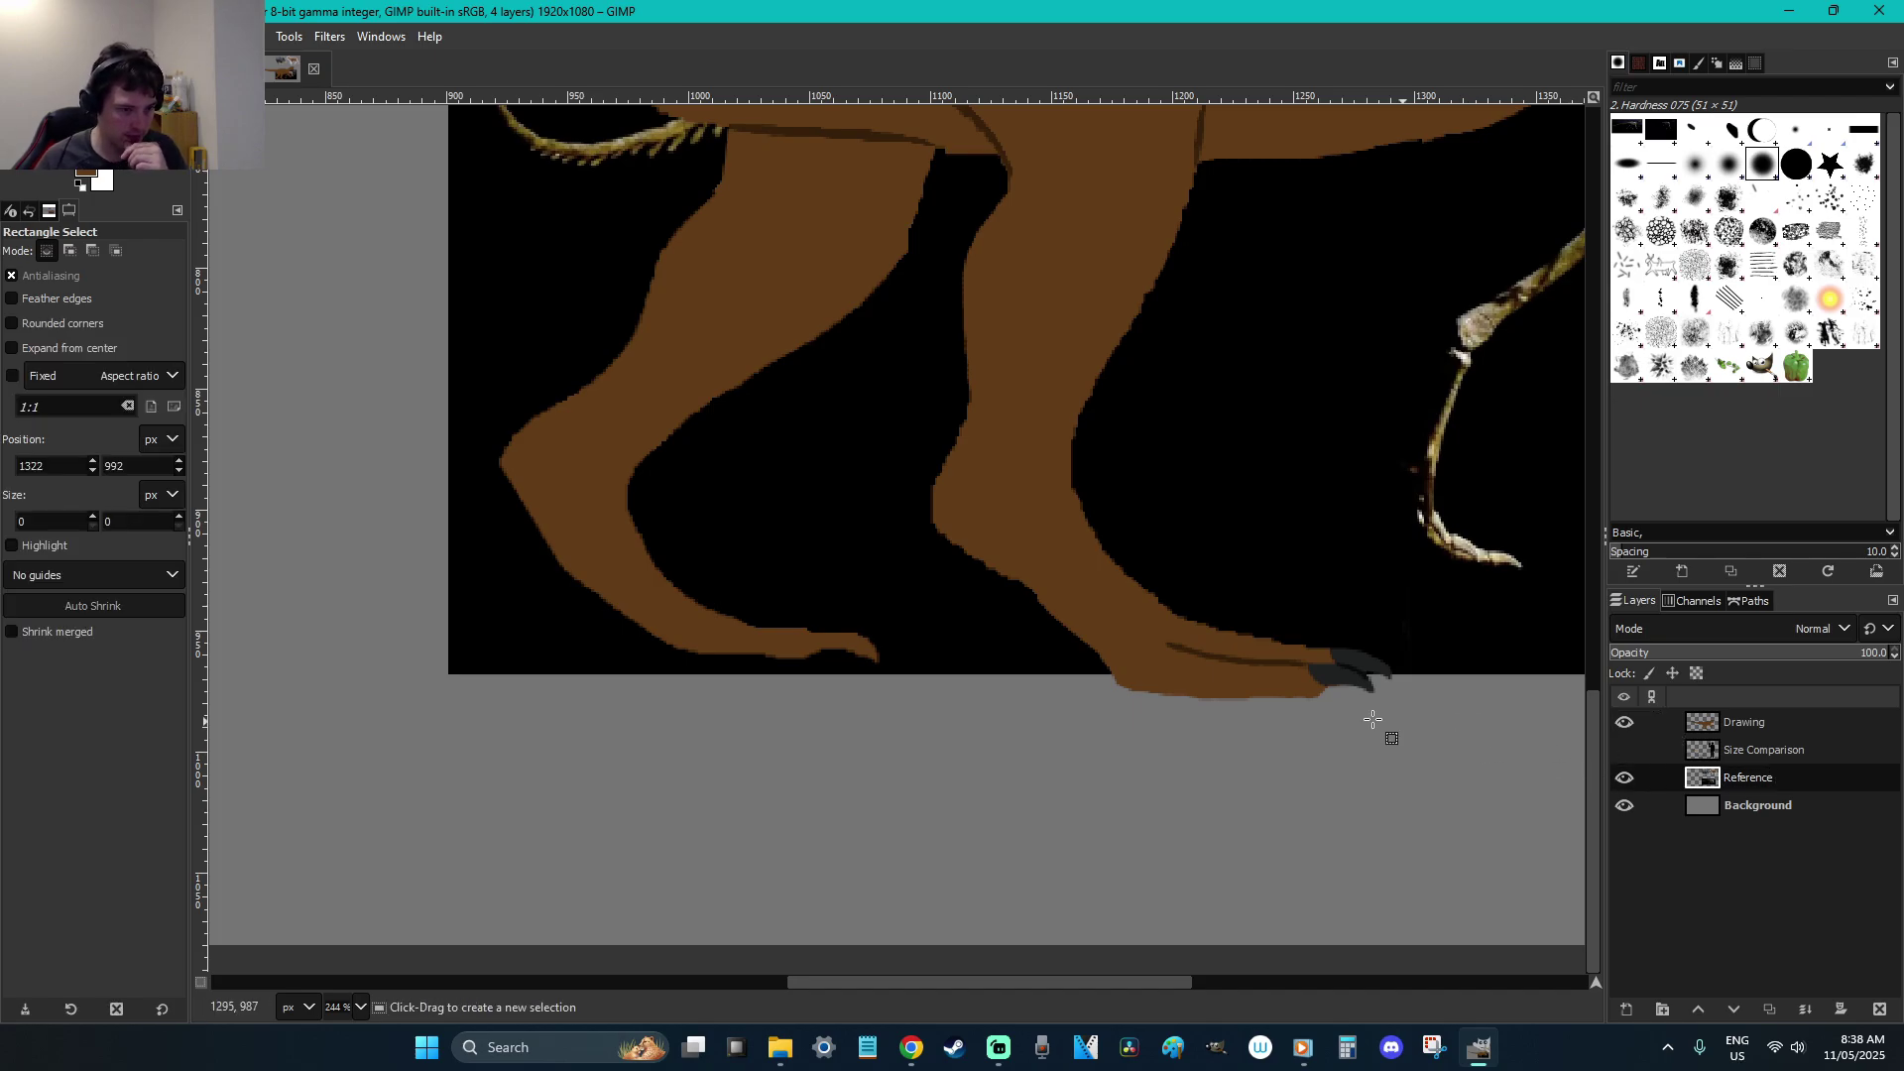
pyautogui.moveTo(1405, 736); pyautogui.dragTo(1230, 616)
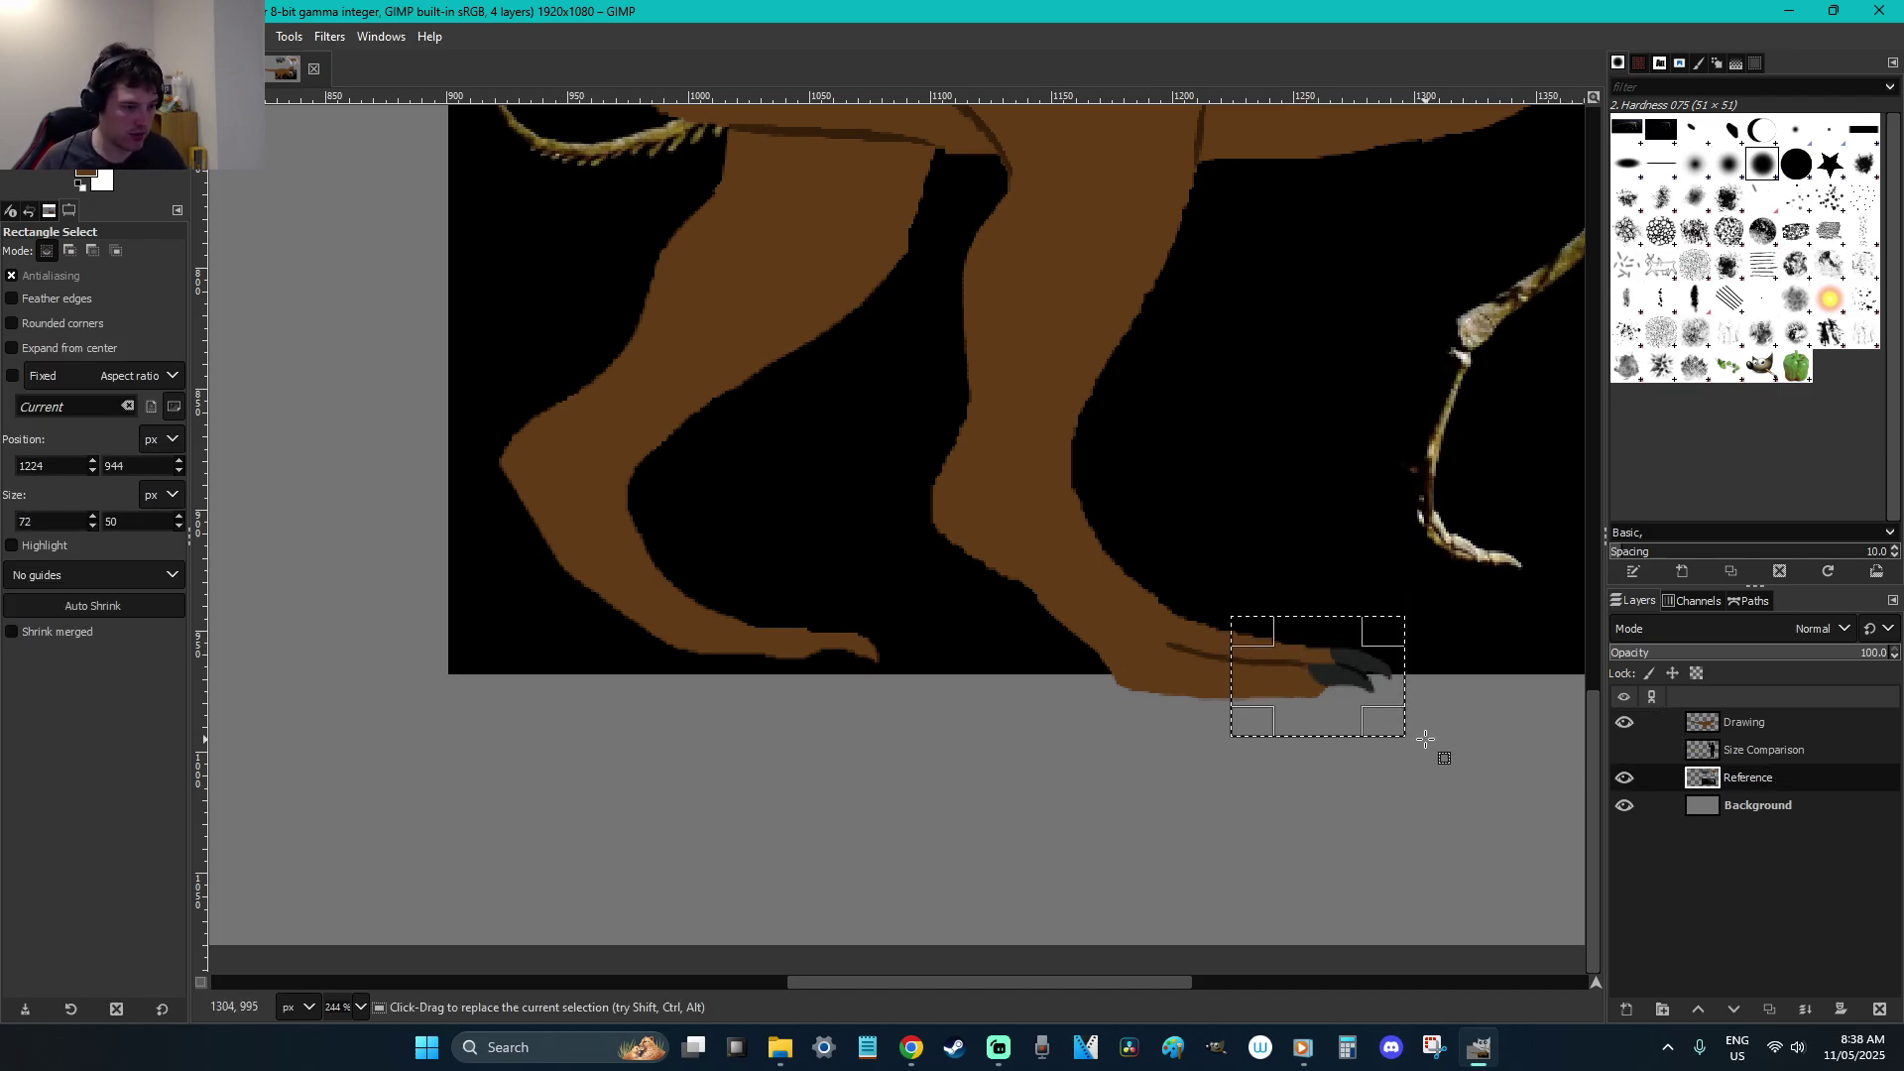
pyautogui.hotkey('ctrl', 'c')
pyautogui.click(1453, 743)
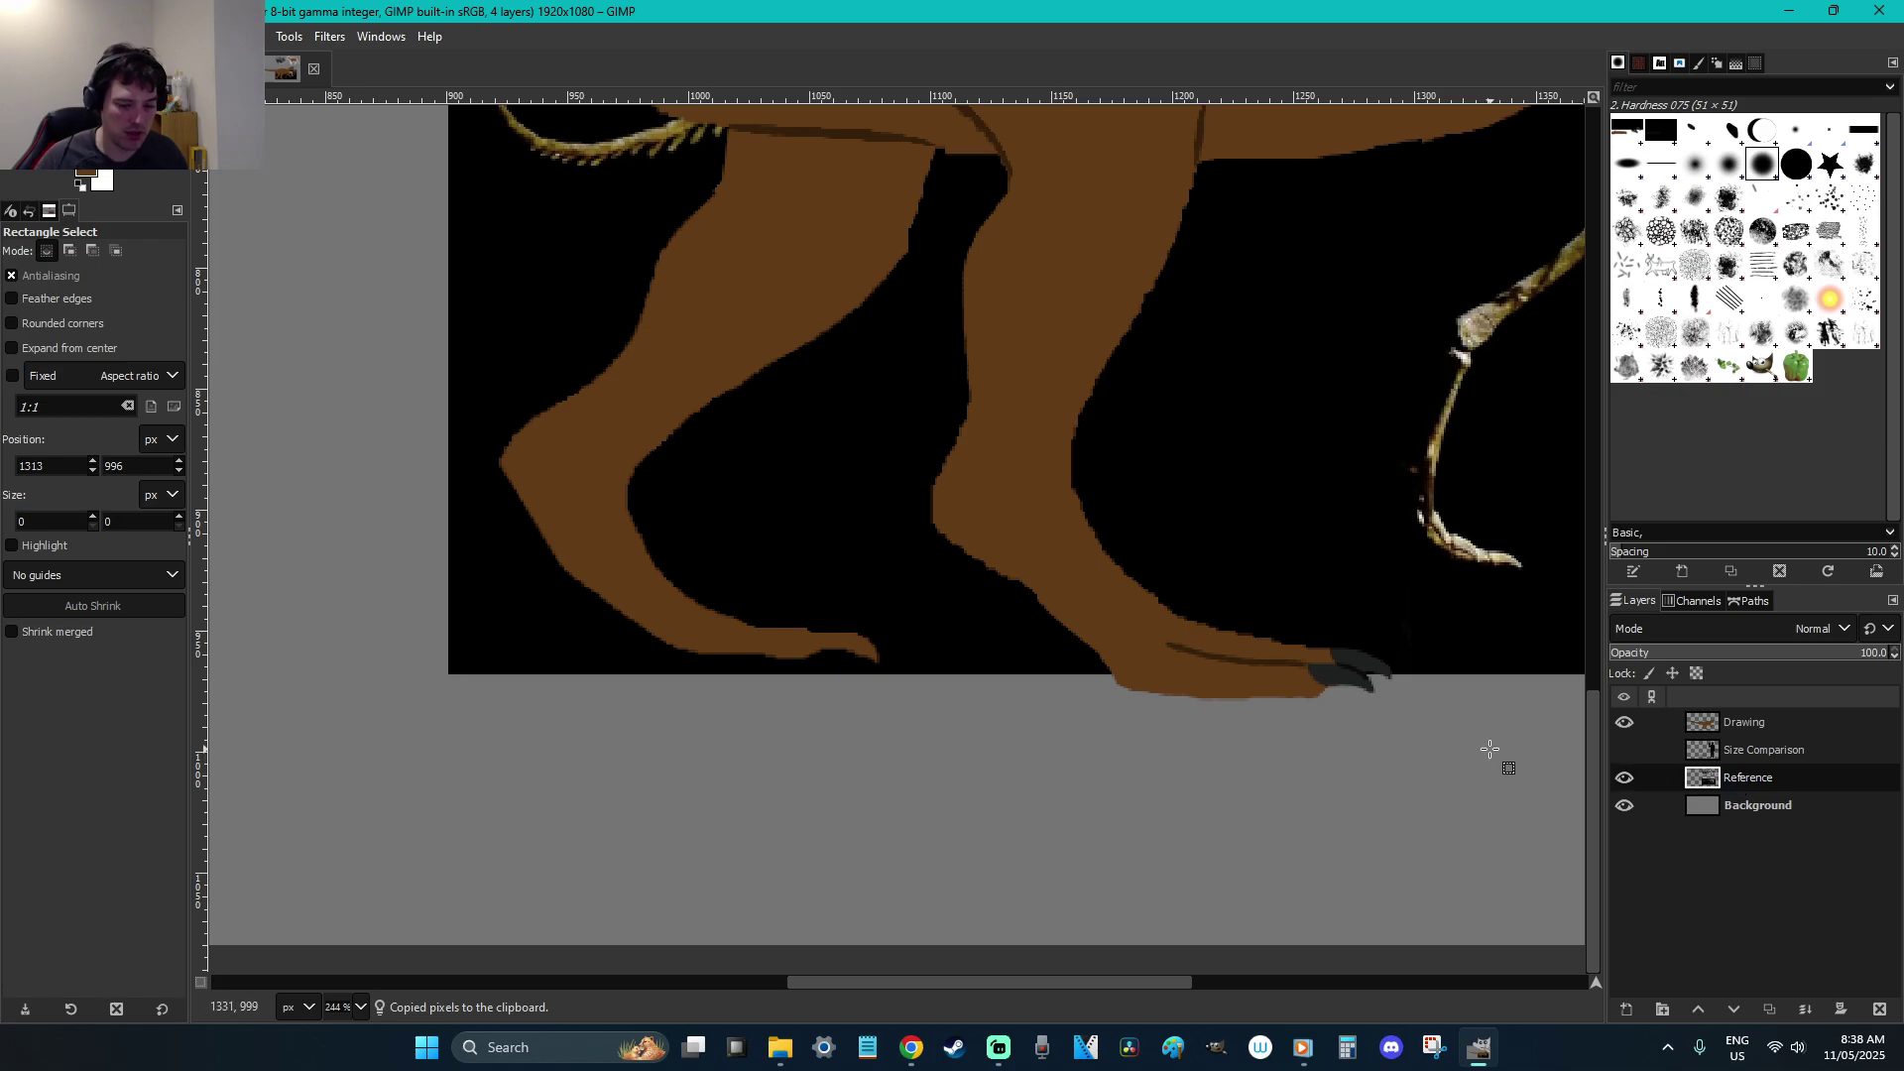
pyautogui.keyDown('ctrl'); pyautogui.scroll(-1, 1490, 748); pyautogui.keyUp('ctrl')
pyautogui.scroll(-4, 1490, 749)
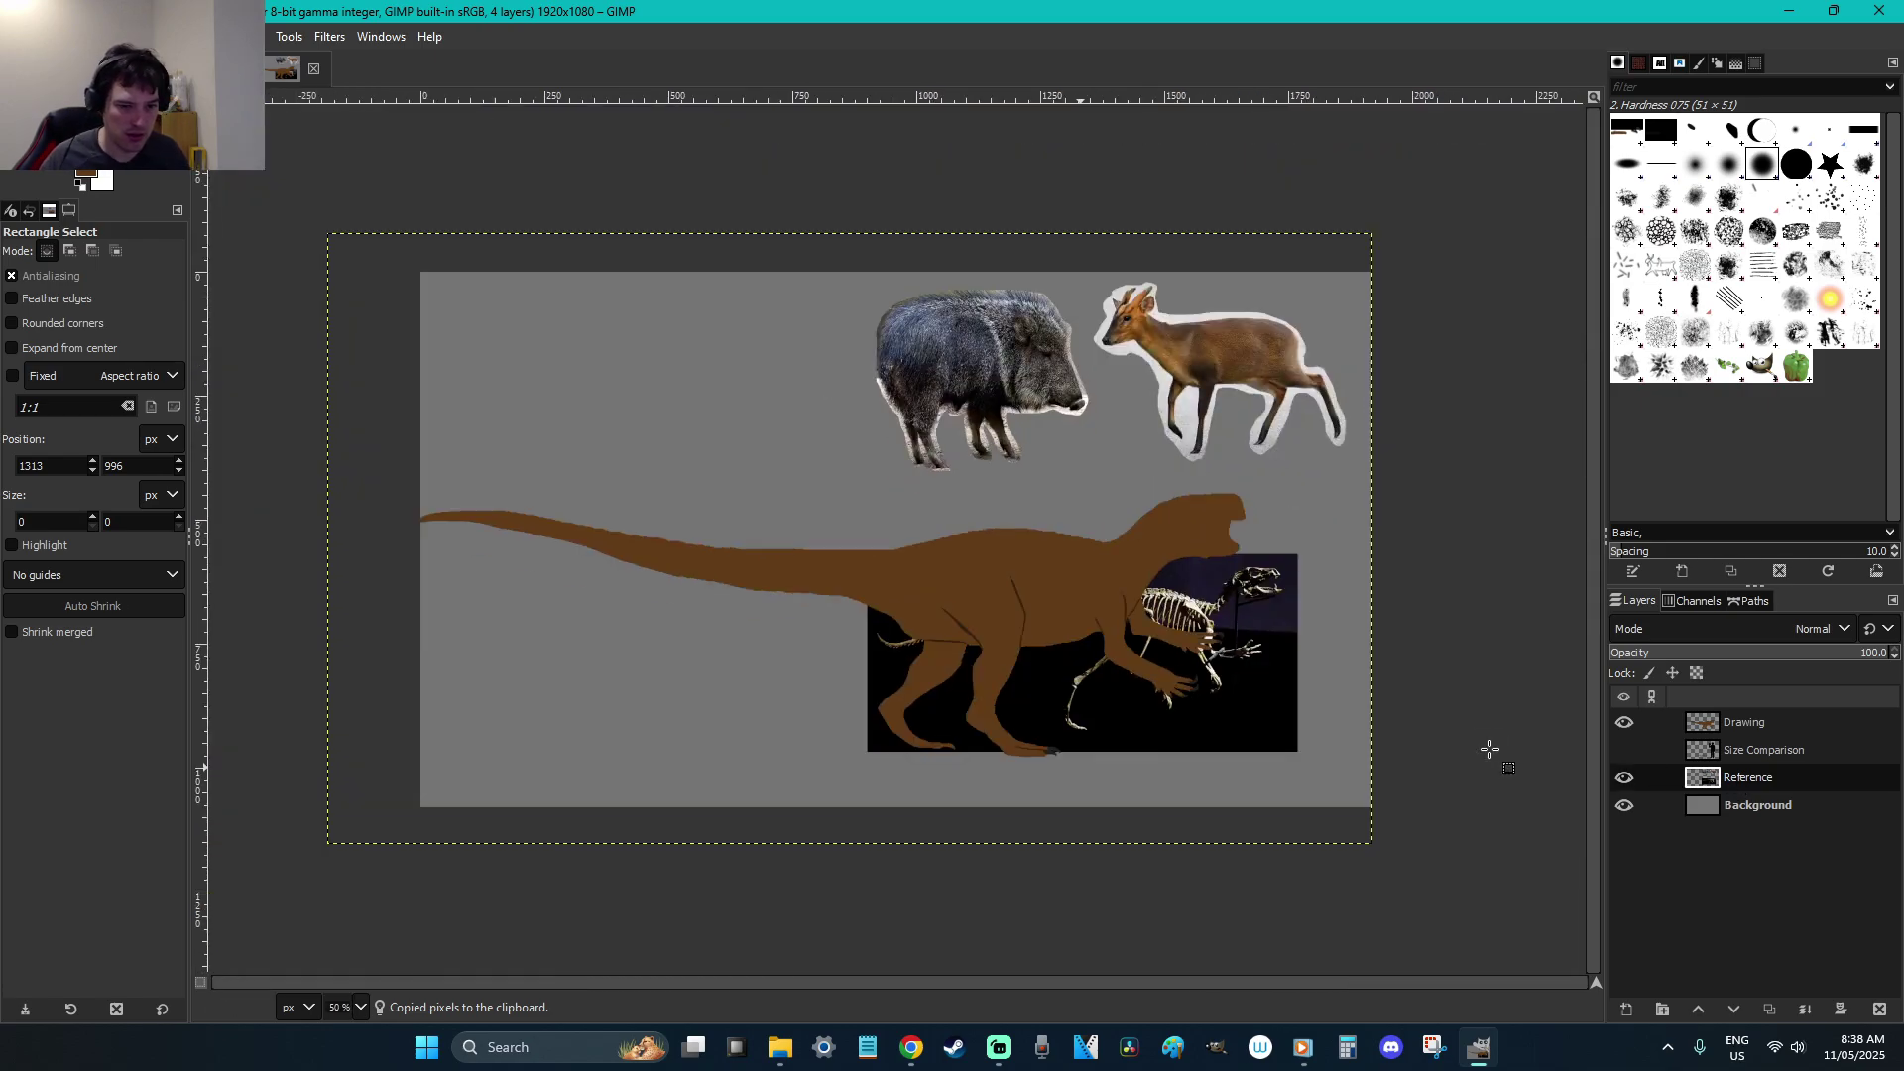
# Try to copy a rectangle around the front hind foot's tip from the Reference layer and paste it onto the Drawing layer
pyautogui.click(1760, 729)
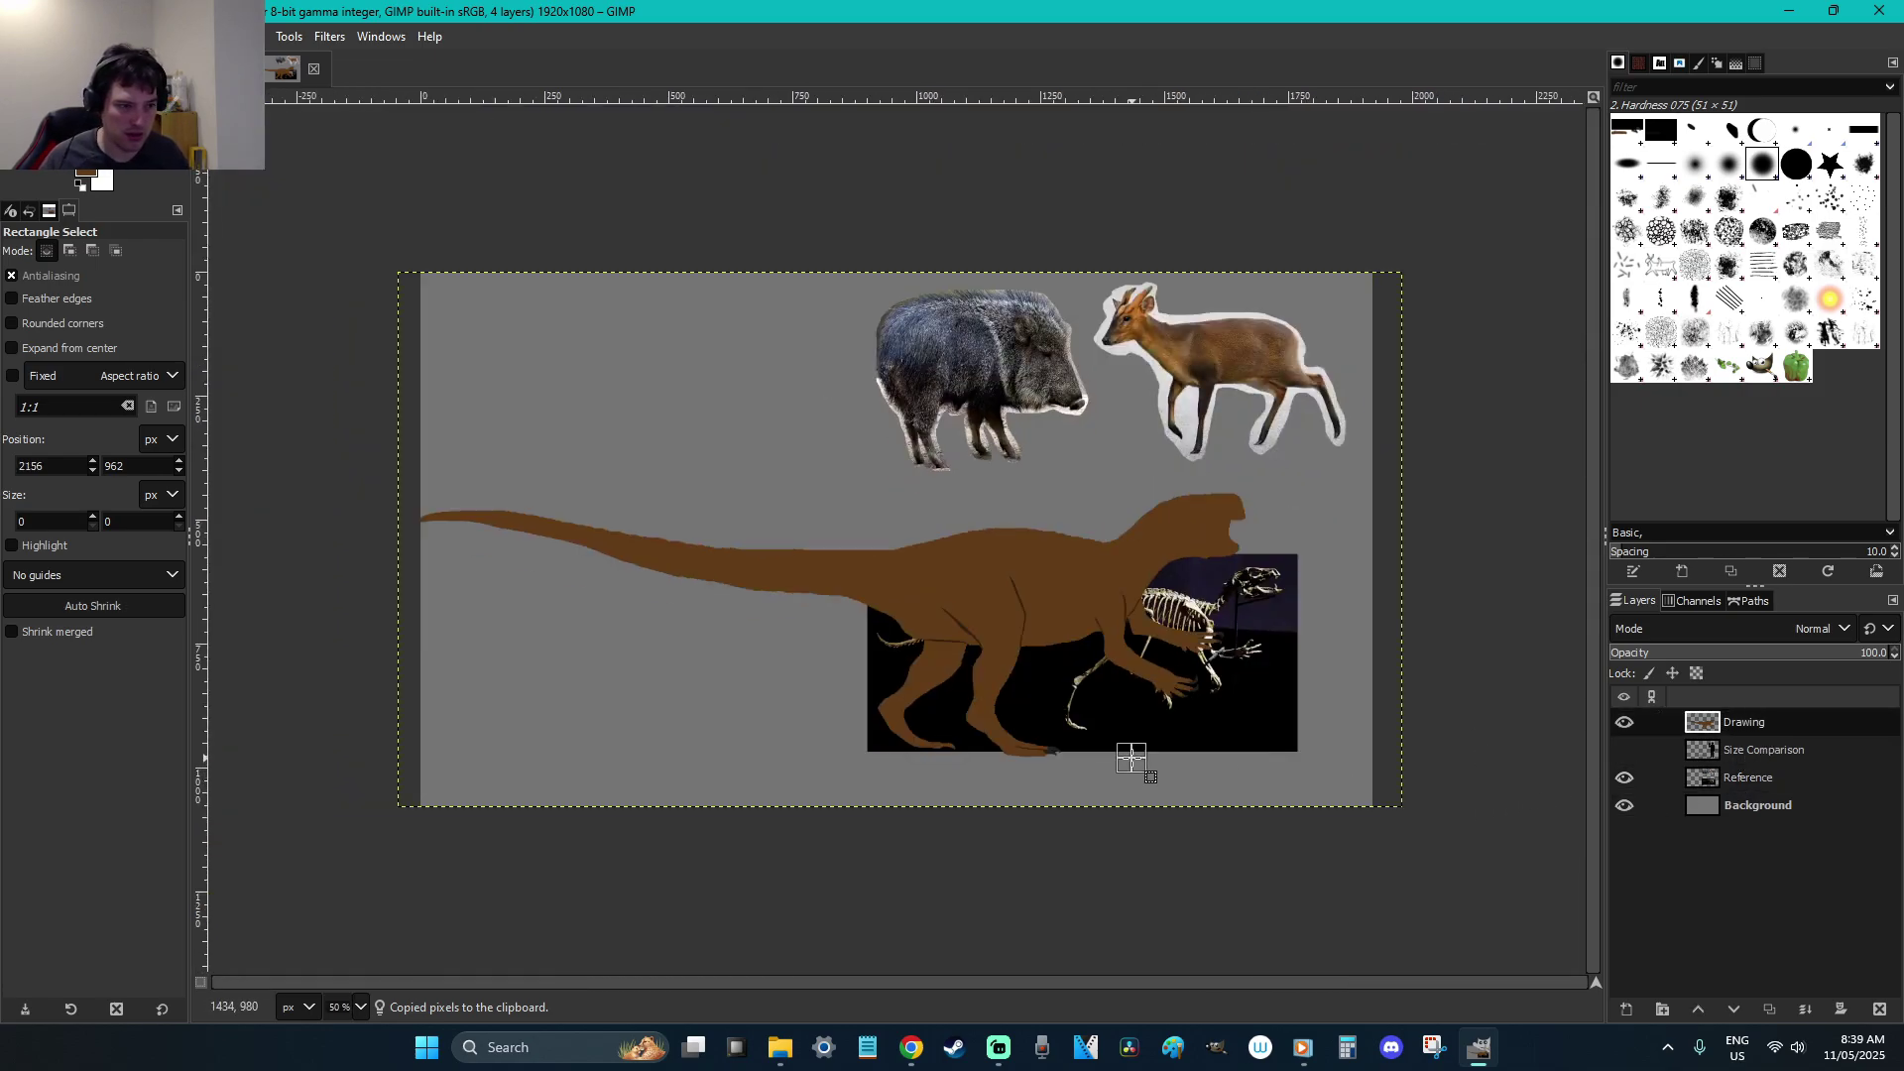
pyautogui.scroll(4, 1131, 757)
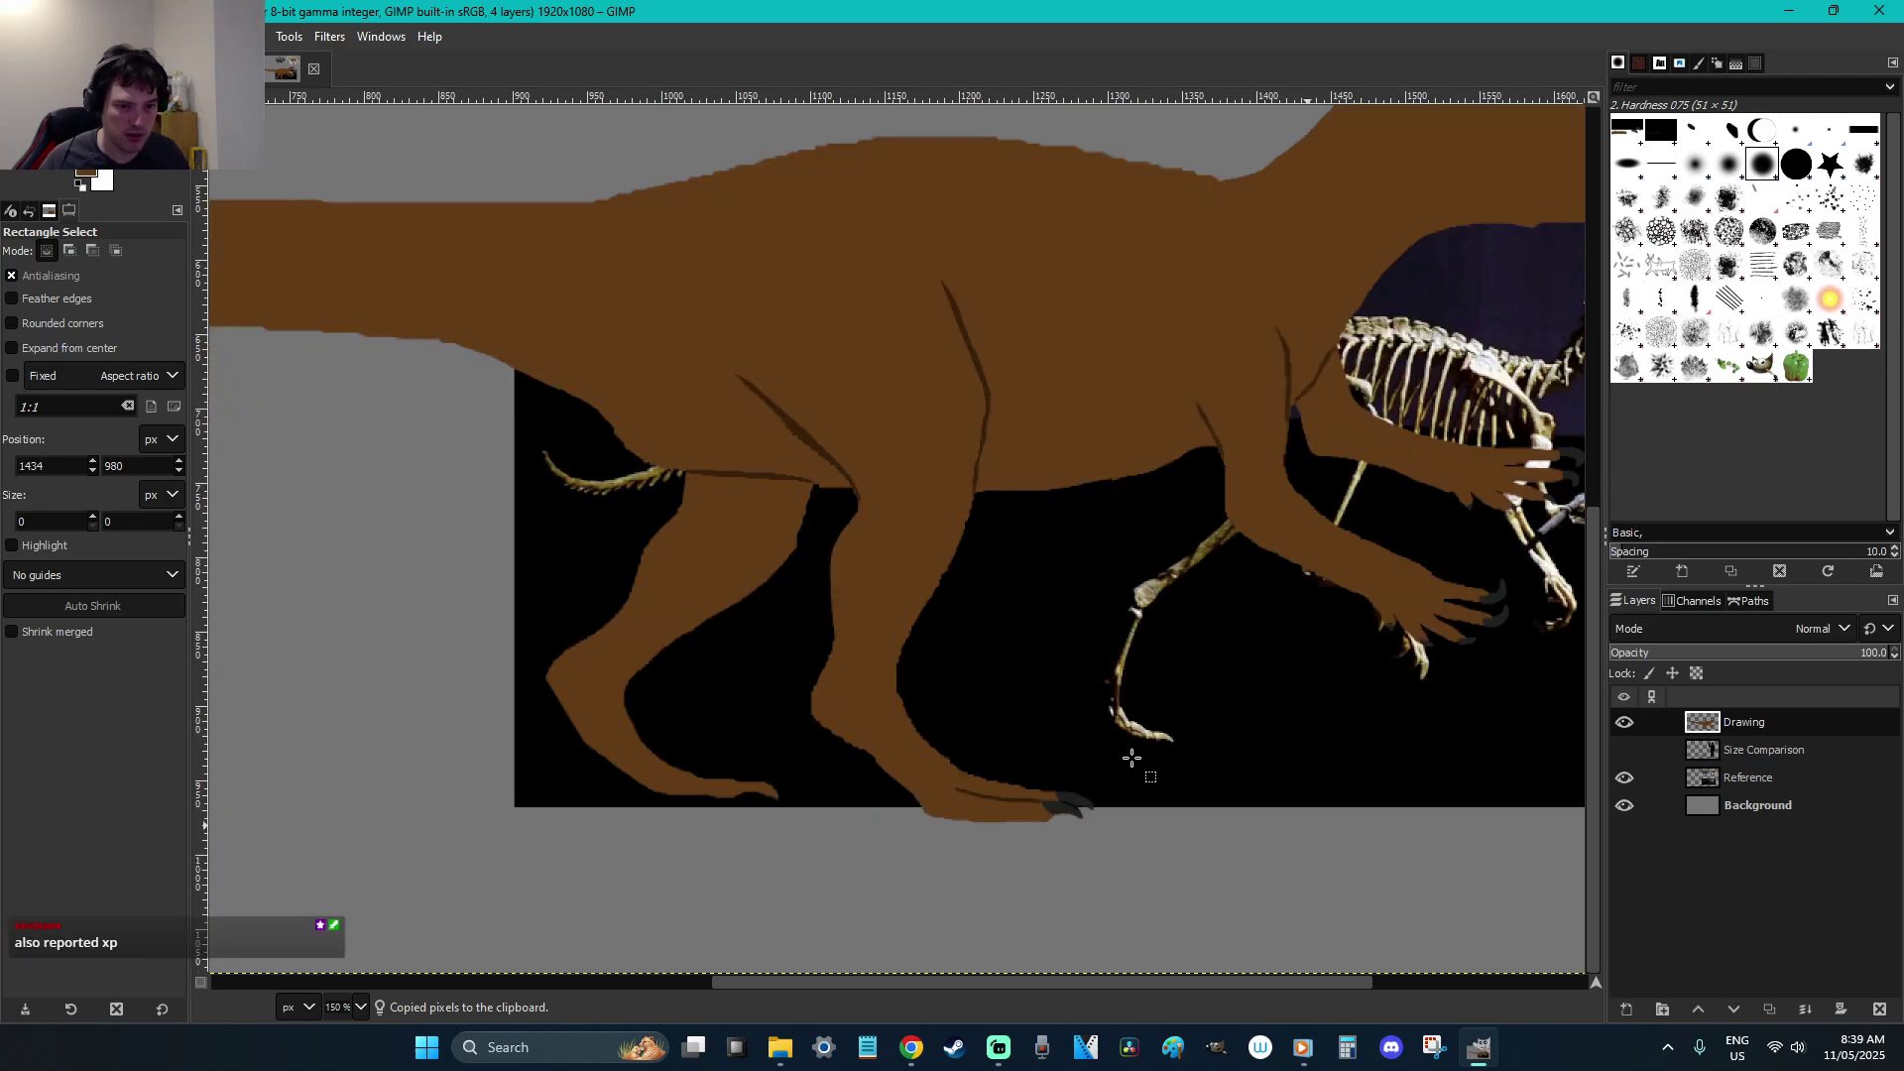
pyautogui.click(1782, 779)
pyautogui.moveTo(1105, 857); pyautogui.dragTo(979, 765)
pyautogui.hotkey('ctrl', 'c')
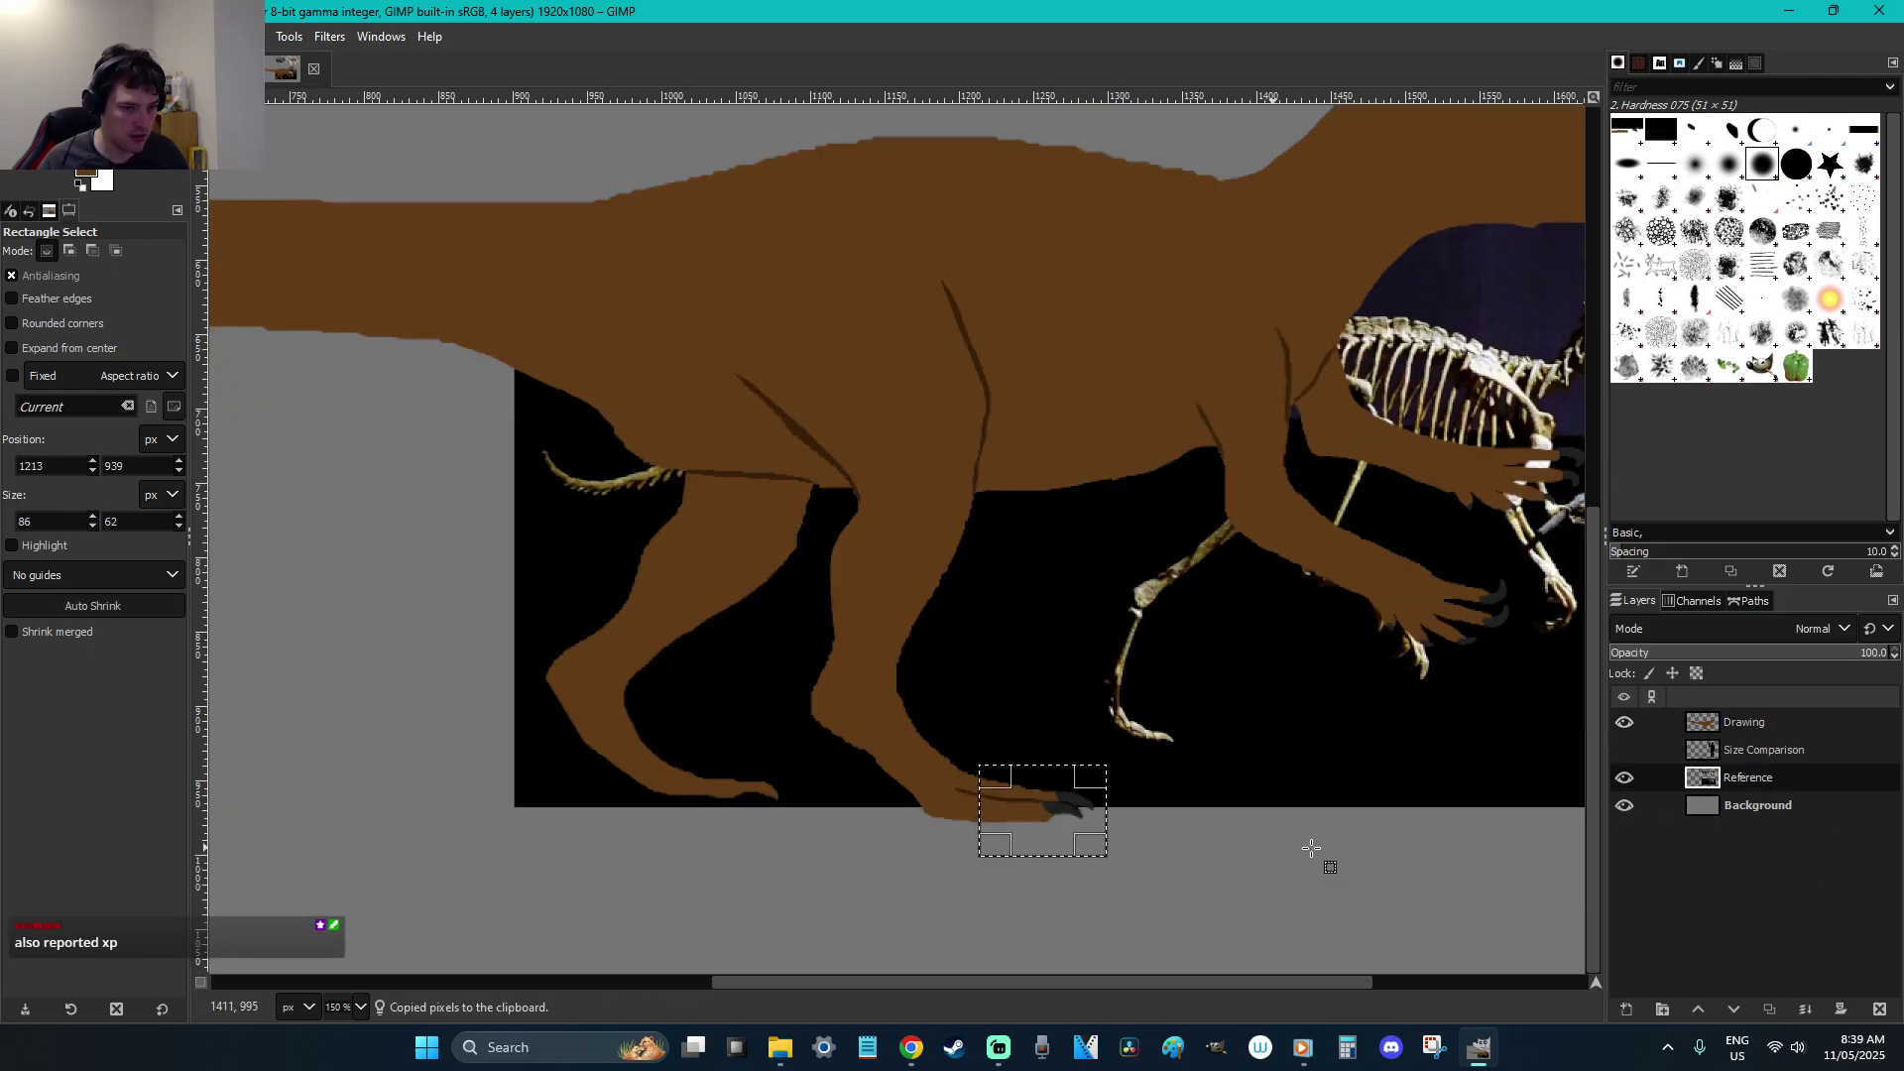
pyautogui.click(1740, 731)
pyautogui.hotkey('ctrl', 'v')
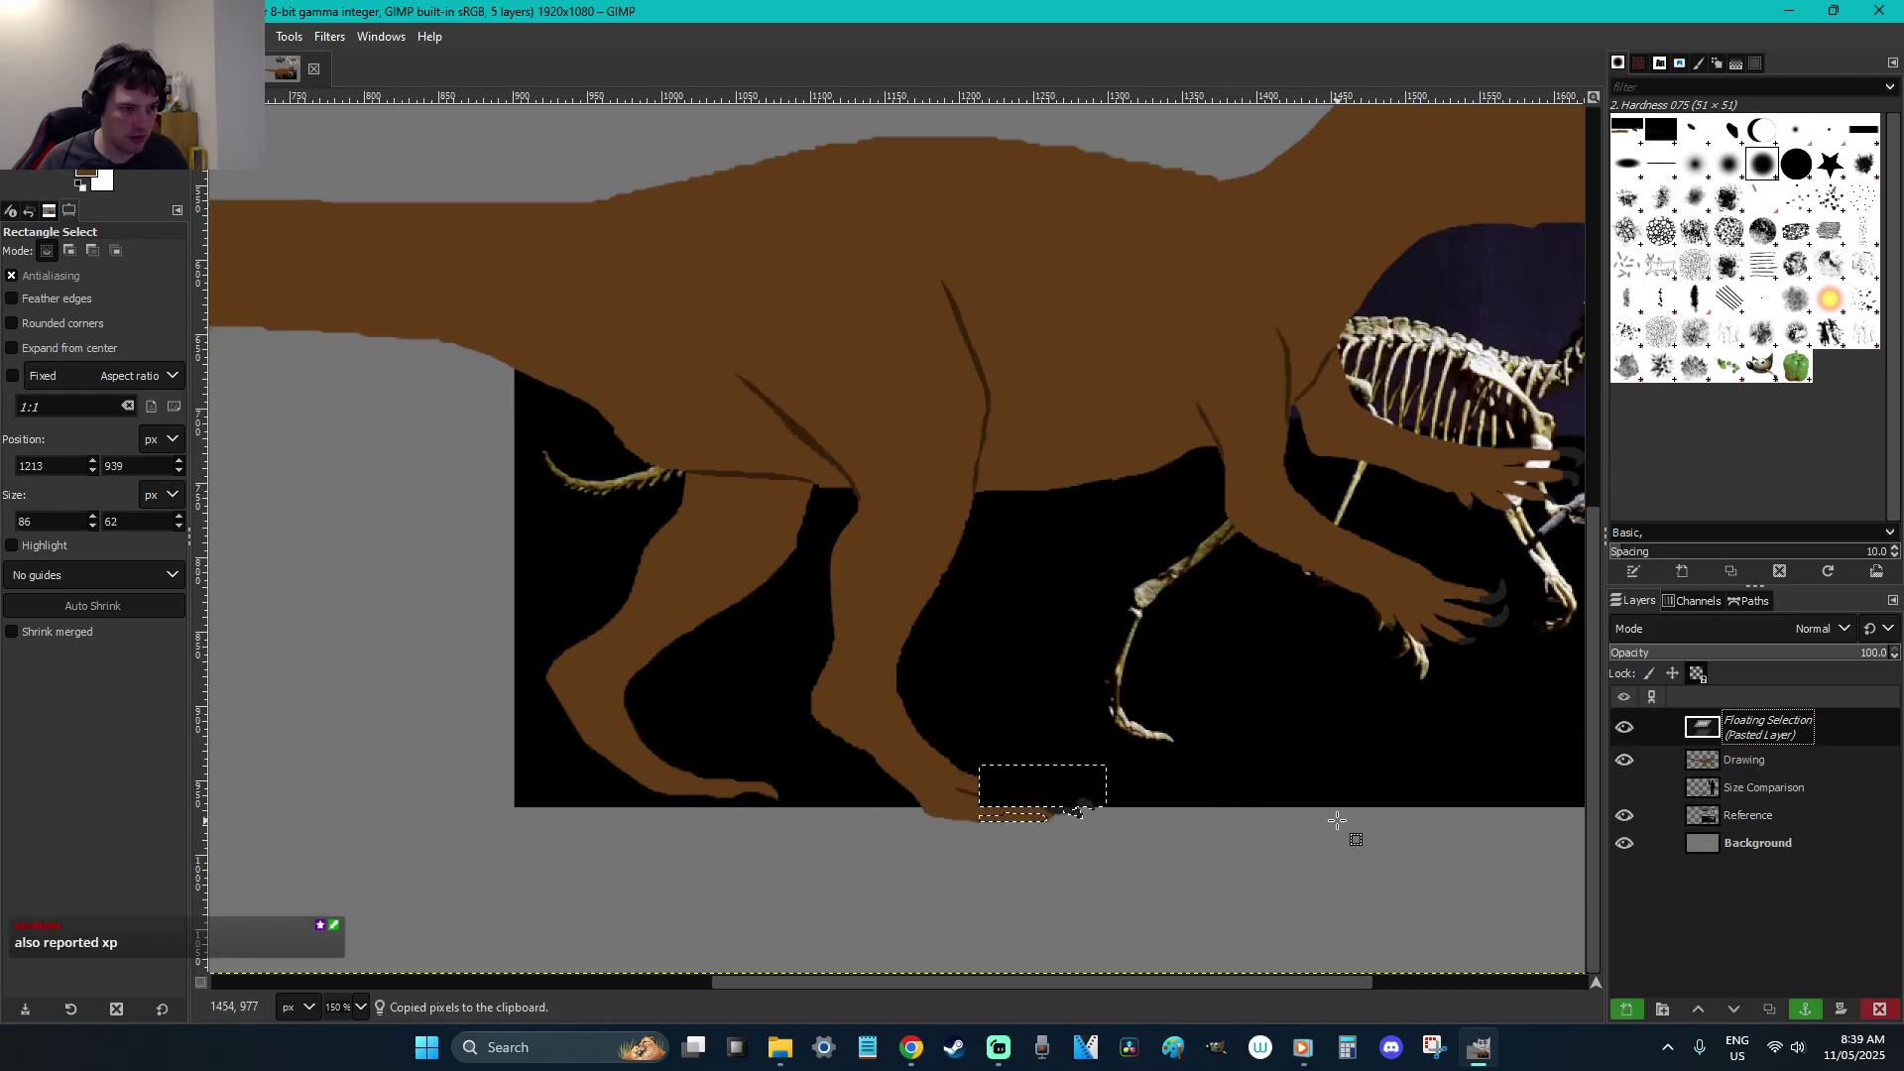
pyautogui.hotkey('ctrl', 'z')
# Outline the area around the lower claw freehand on the Reference layer and copy it
pyautogui.keyDown('ctrl'); pyautogui.scroll(2, 1258, 851); pyautogui.keyUp('ctrl')
pyautogui.click(1256, 851)
pyautogui.click(1630, 780)
pyautogui.click(1630, 780)
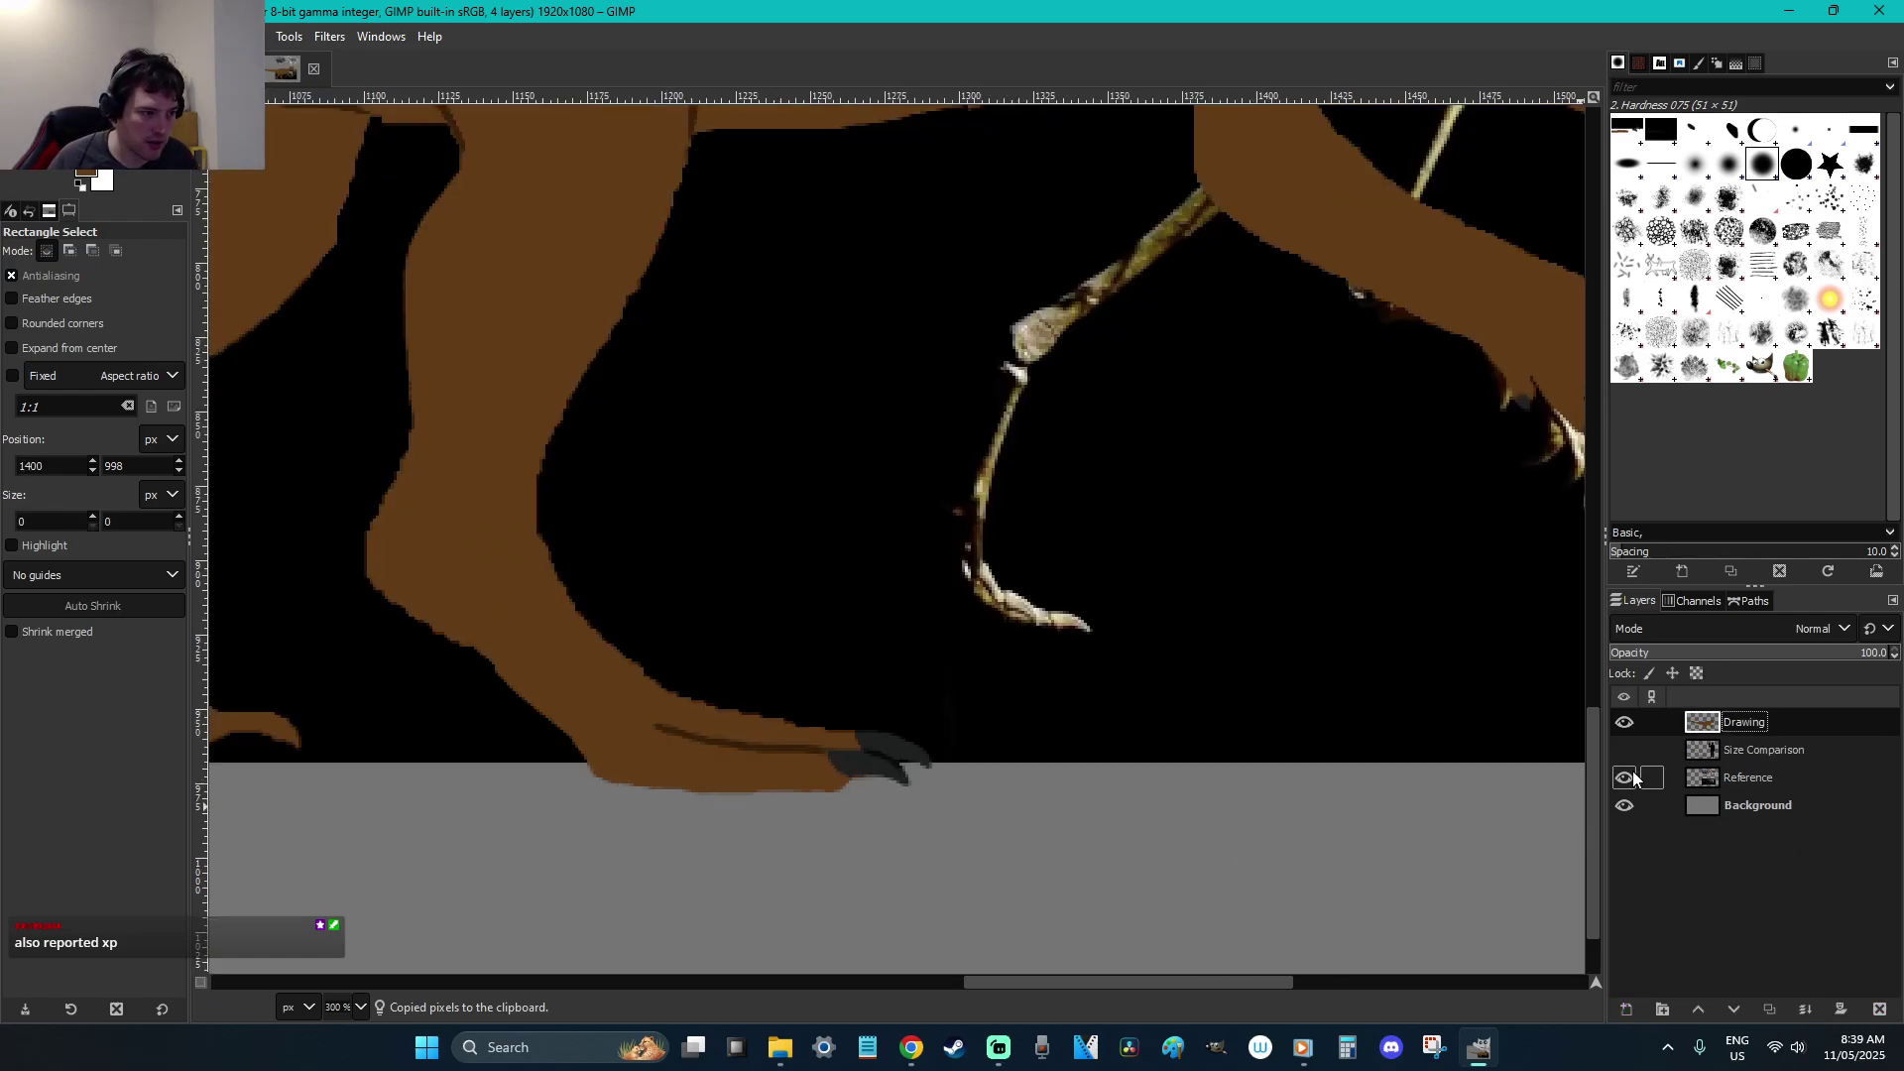
pyautogui.click(1775, 782)
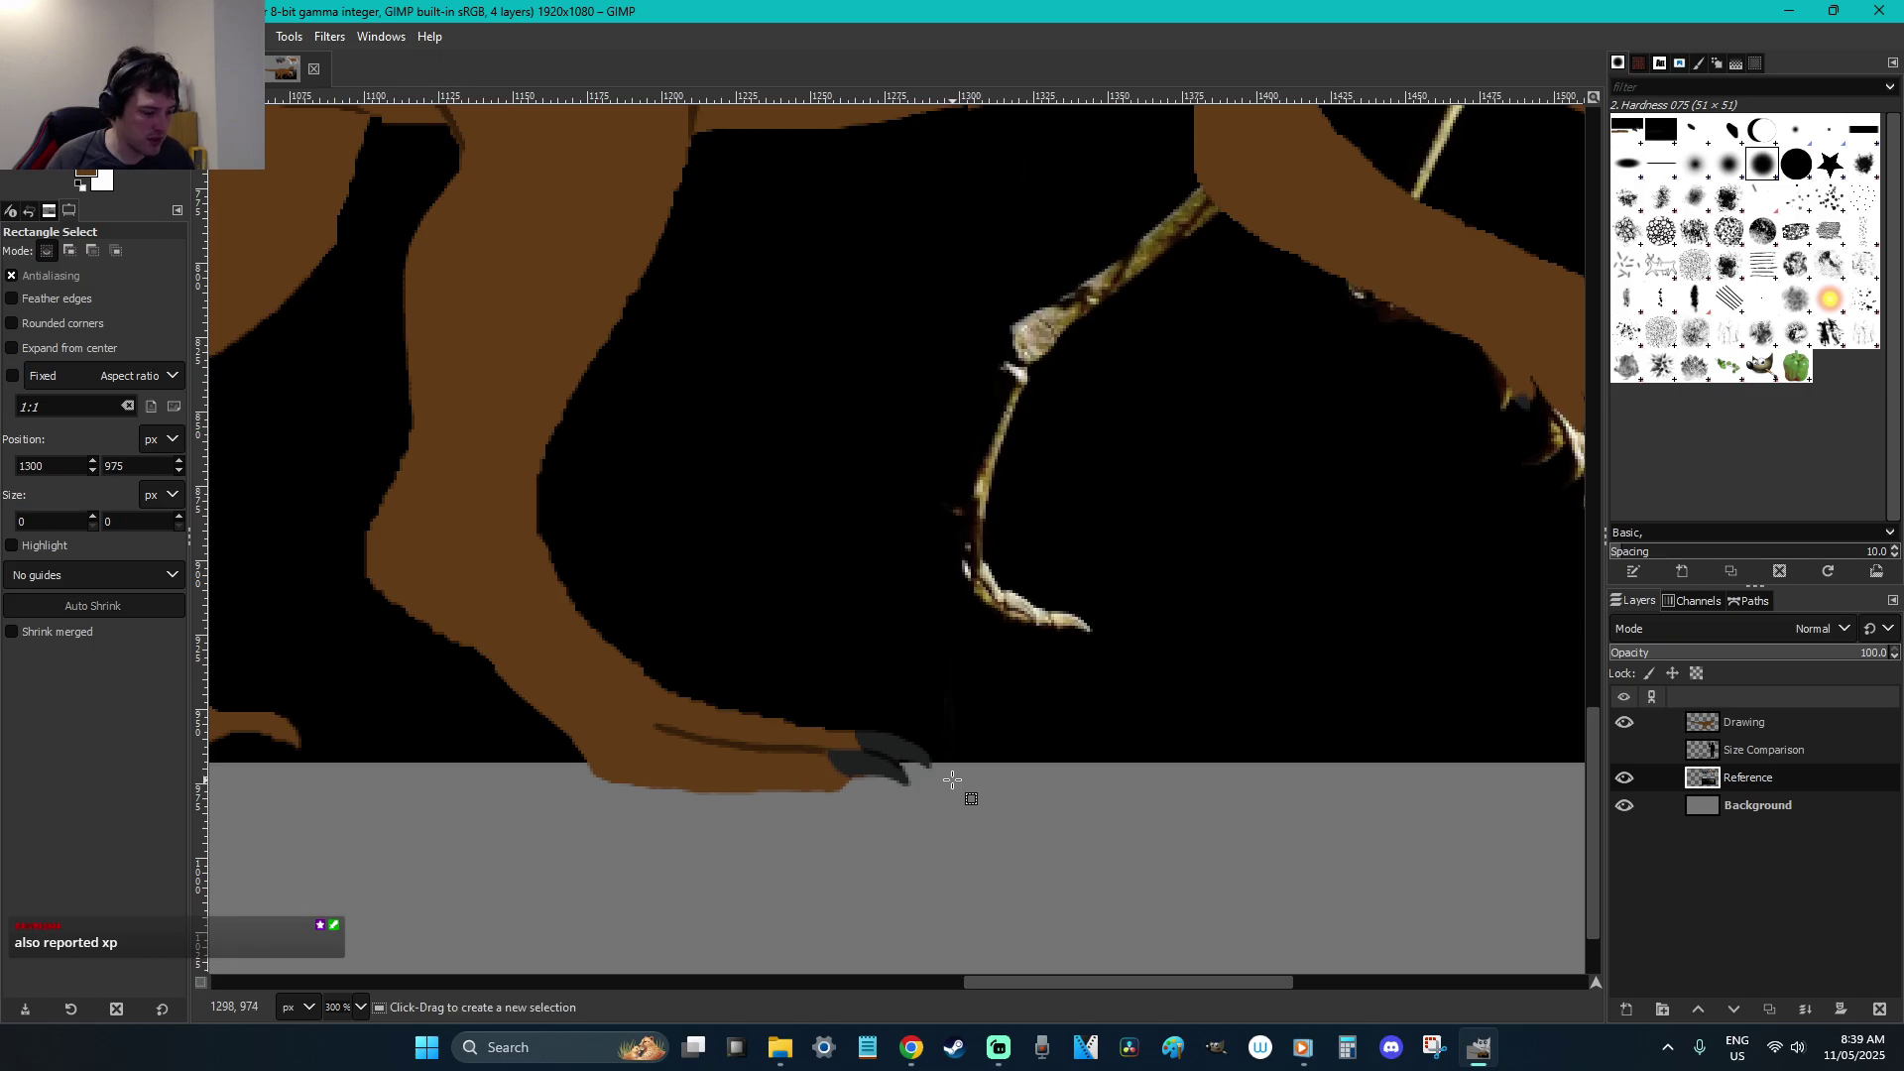
pyautogui.press('f')
pyautogui.moveTo(916, 750)
pyautogui.mouseDown()
pyautogui.moveTo(879, 812)
pyautogui.moveTo(920, 752)
pyautogui.mouseUp()
pyautogui.press('Return')
pyautogui.hotkey('ctrl', 'c')
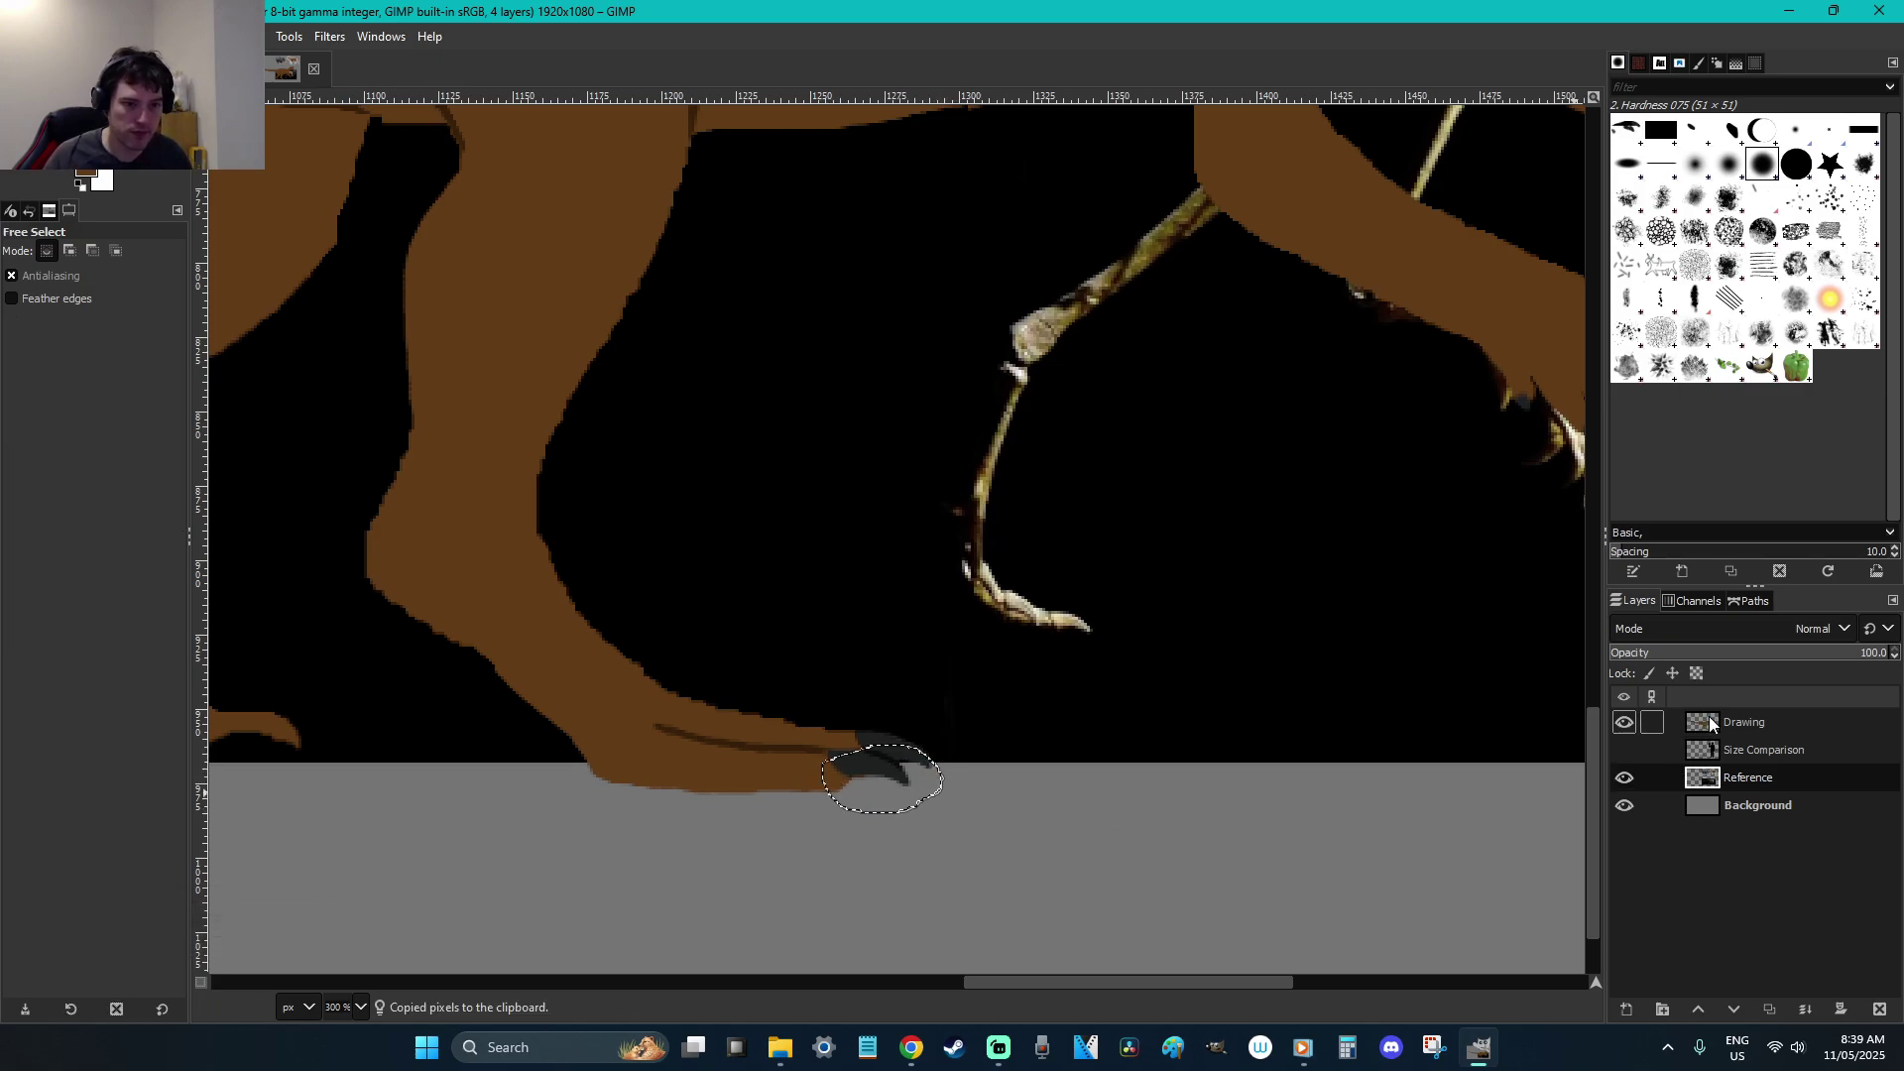
# Paste the copied claw piece onto the Drawing layer, anchor it there and clear the selection
pyautogui.hotkey('ctrl', 'v')
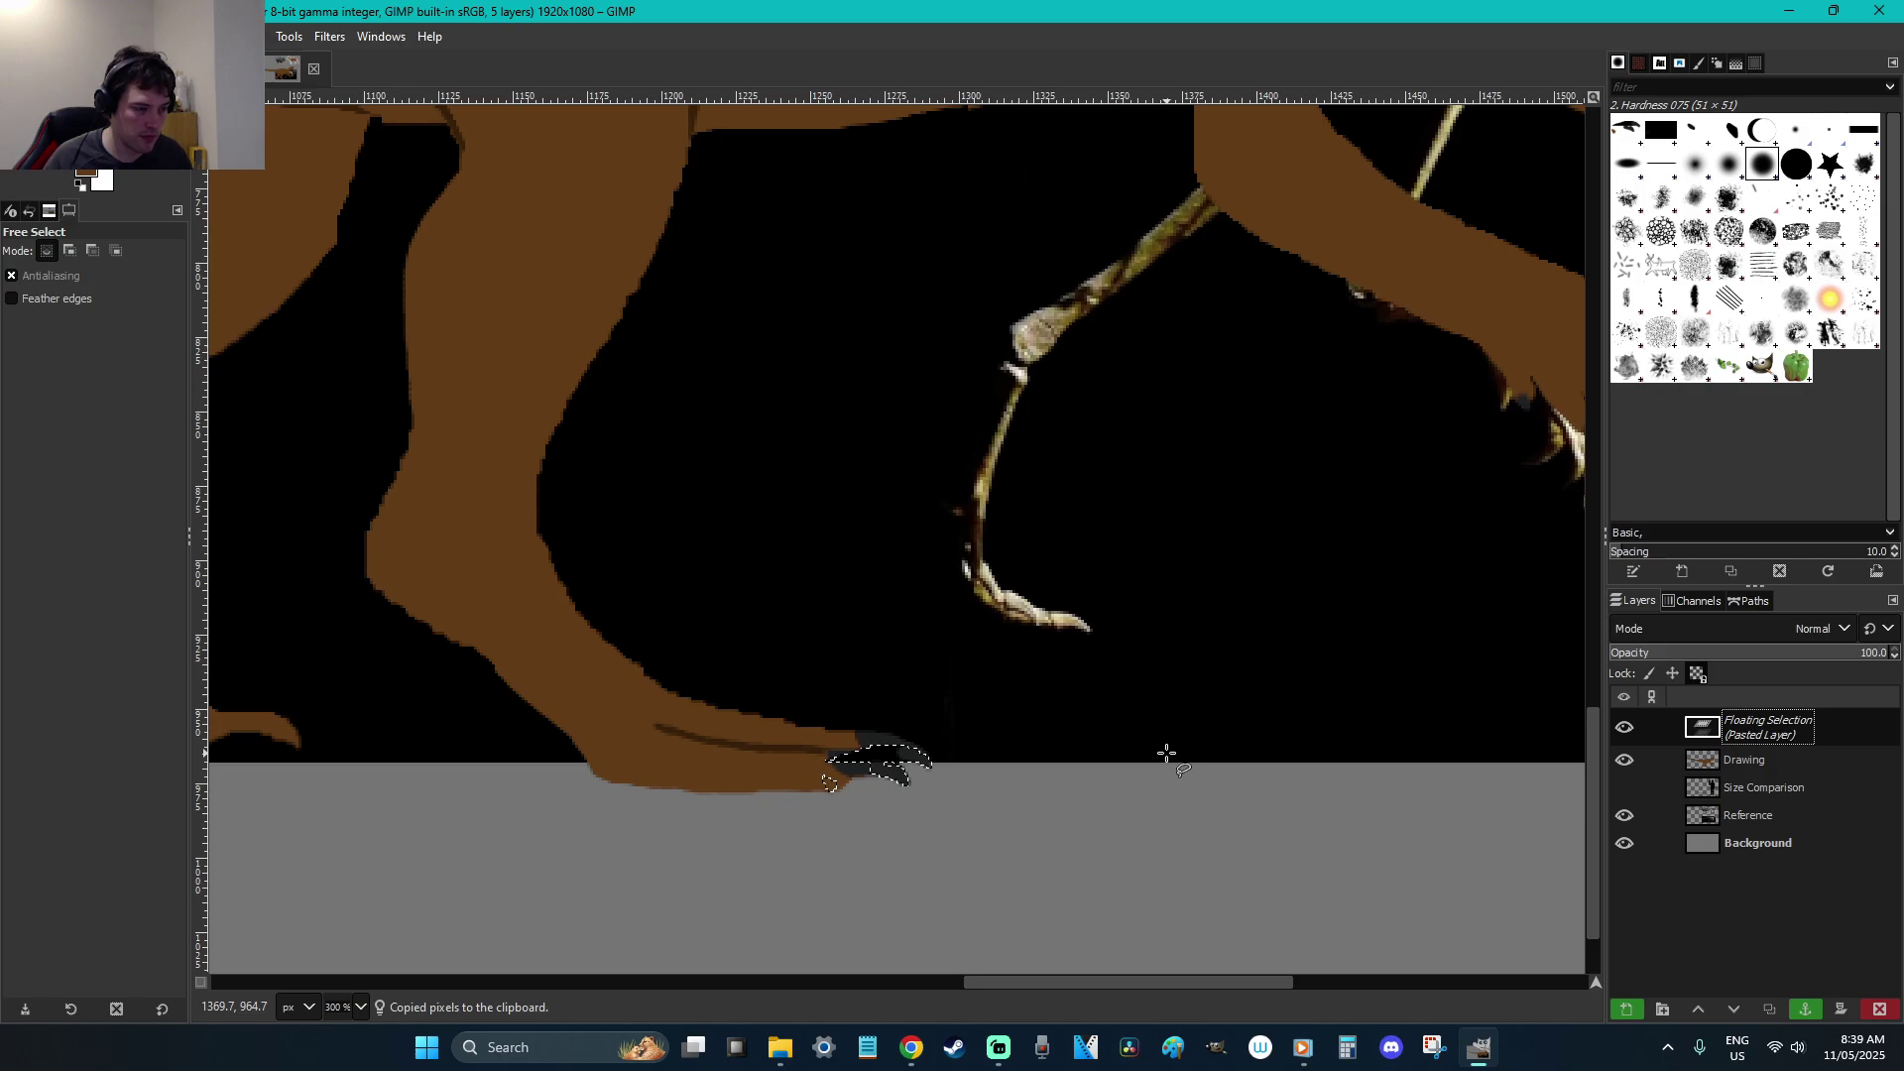
pyautogui.hotkey('ctrl', 'h')
pyautogui.press('r')
pyautogui.click(1168, 815)
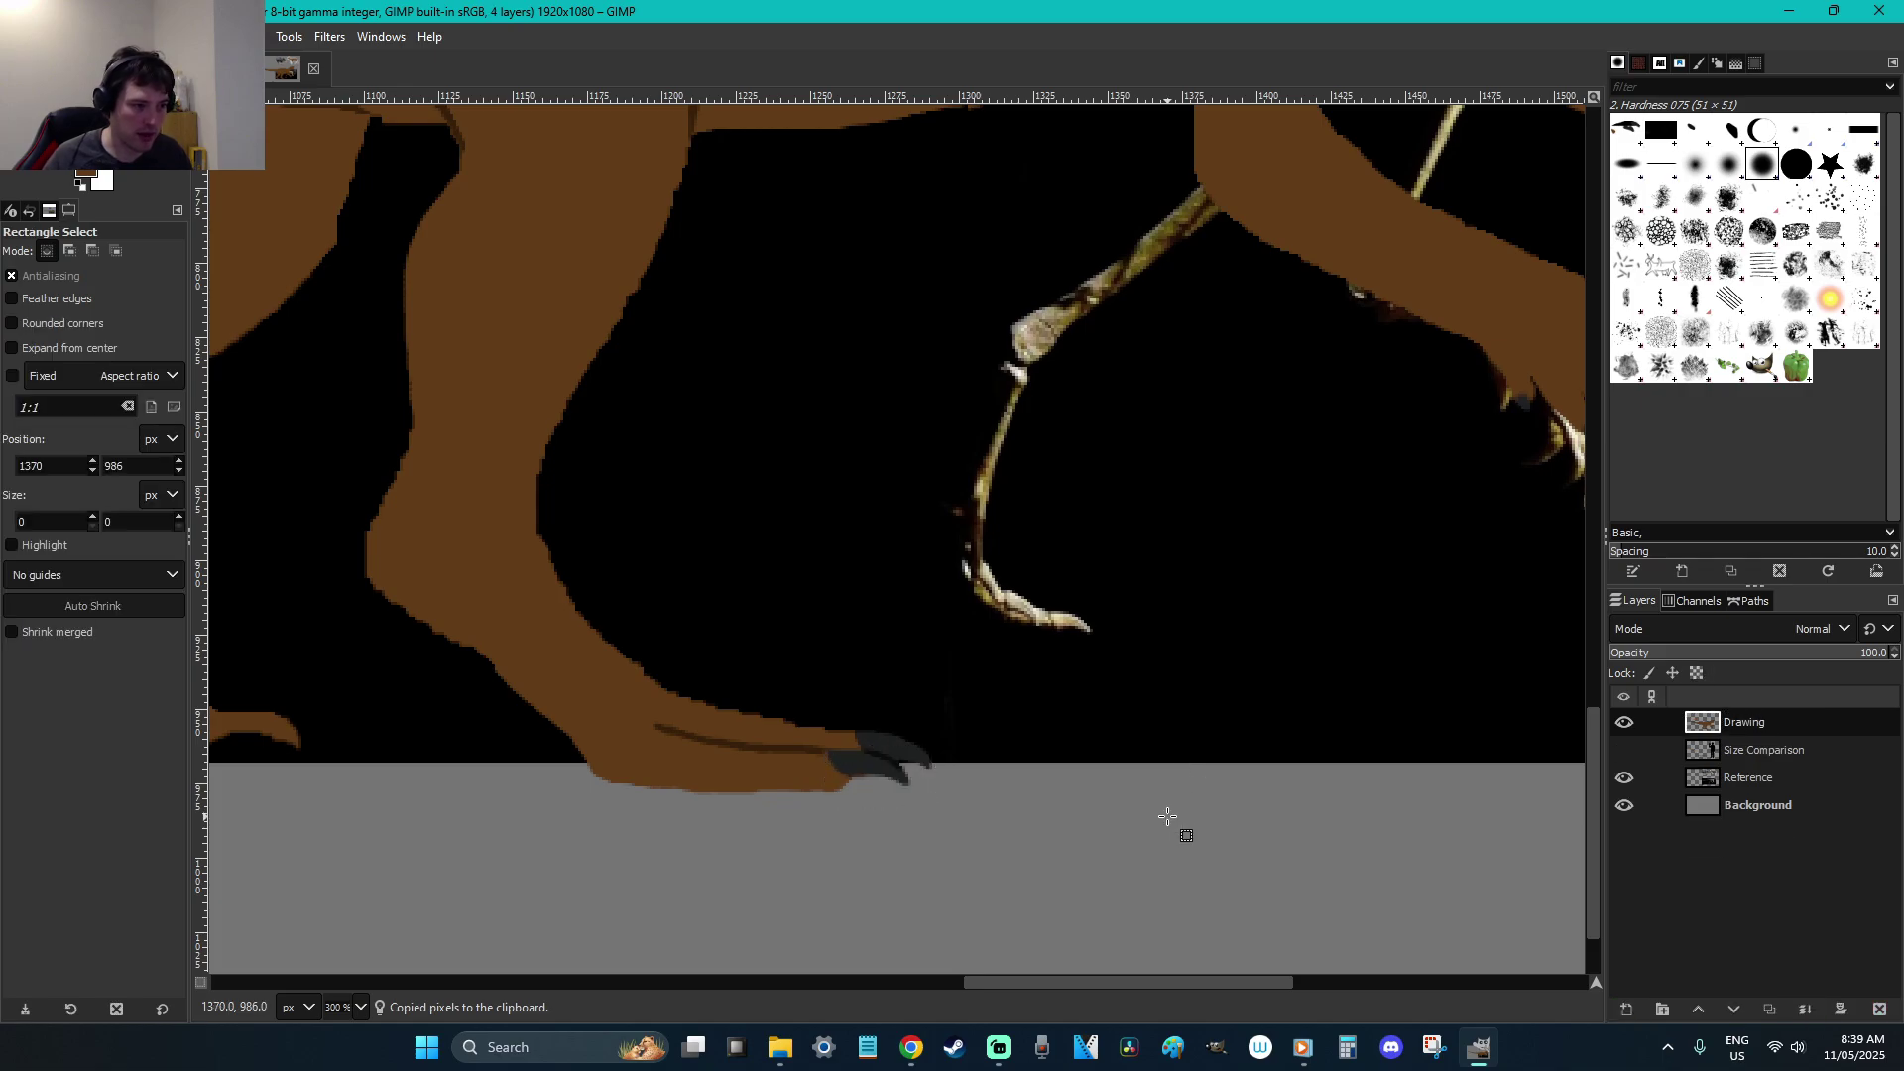
# On the Reference layer, cut the skeleton photo from behind the dinosaur and anchor it above the tail, beside the peccary photo
pyautogui.scroll(-4, 1167, 815)
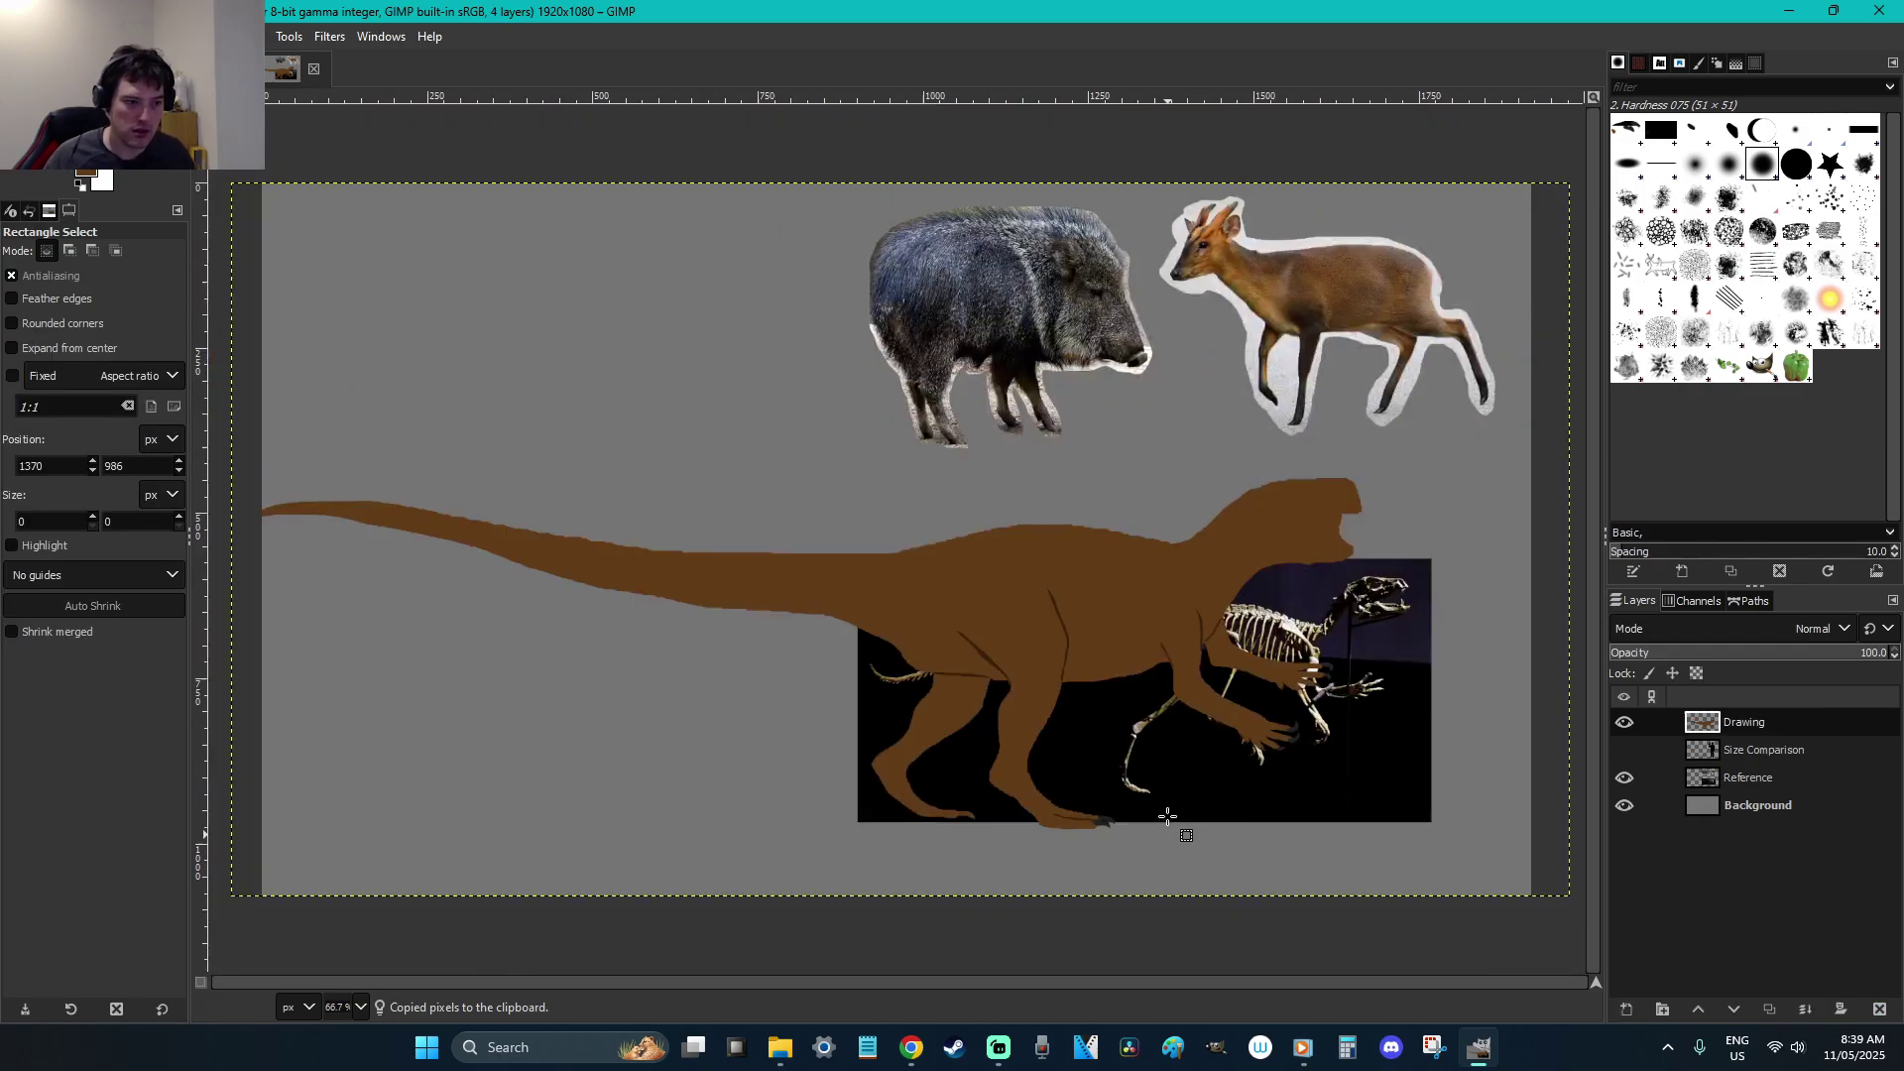
pyautogui.click(1726, 778)
pyautogui.moveTo(1485, 906); pyautogui.dragTo(716, 508)
pyautogui.hotkey('ctrl', 'x')
pyautogui.click(1551, 850)
pyautogui.hotkey('ctrl', 'v')
pyautogui.moveTo(952, 449); pyautogui.dragTo(696, 306)
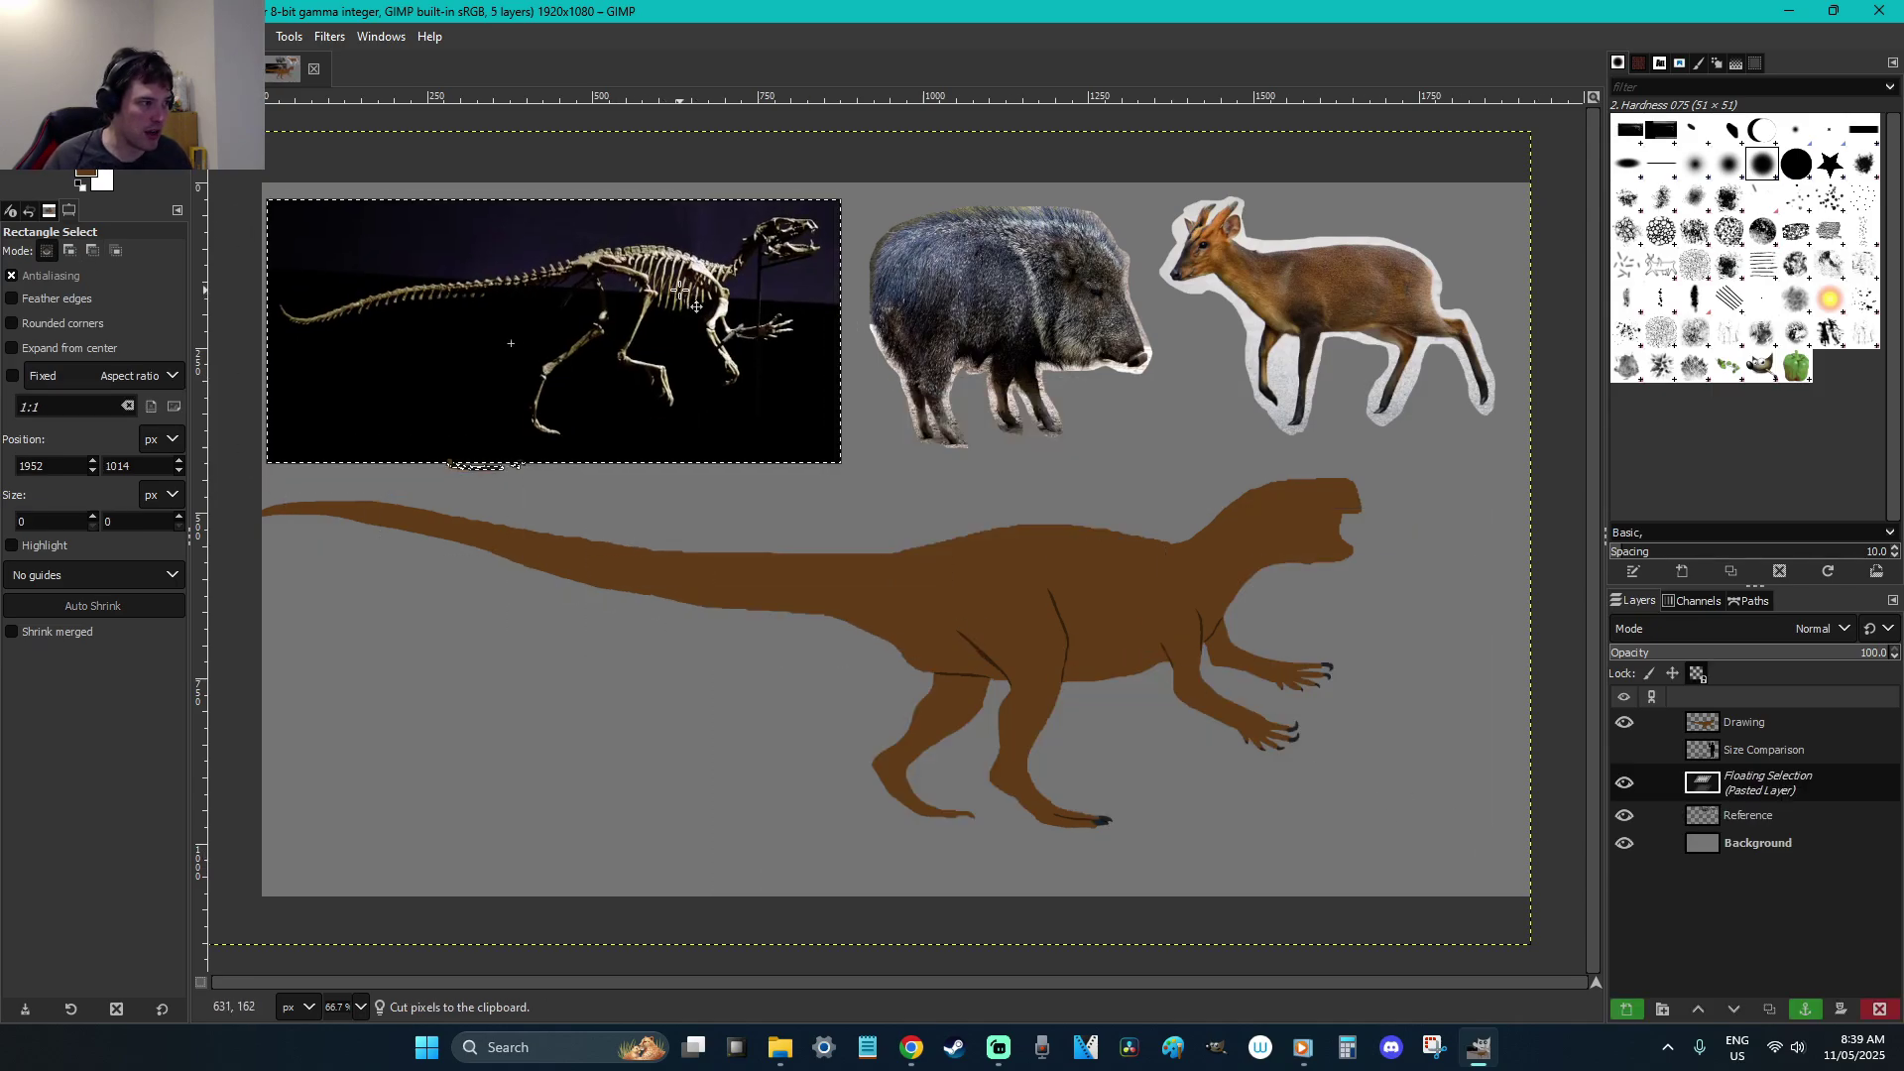
pyautogui.click(714, 545)
pyautogui.press('z')
pyautogui.moveTo(470, 434); pyautogui.dragTo(598, 506)
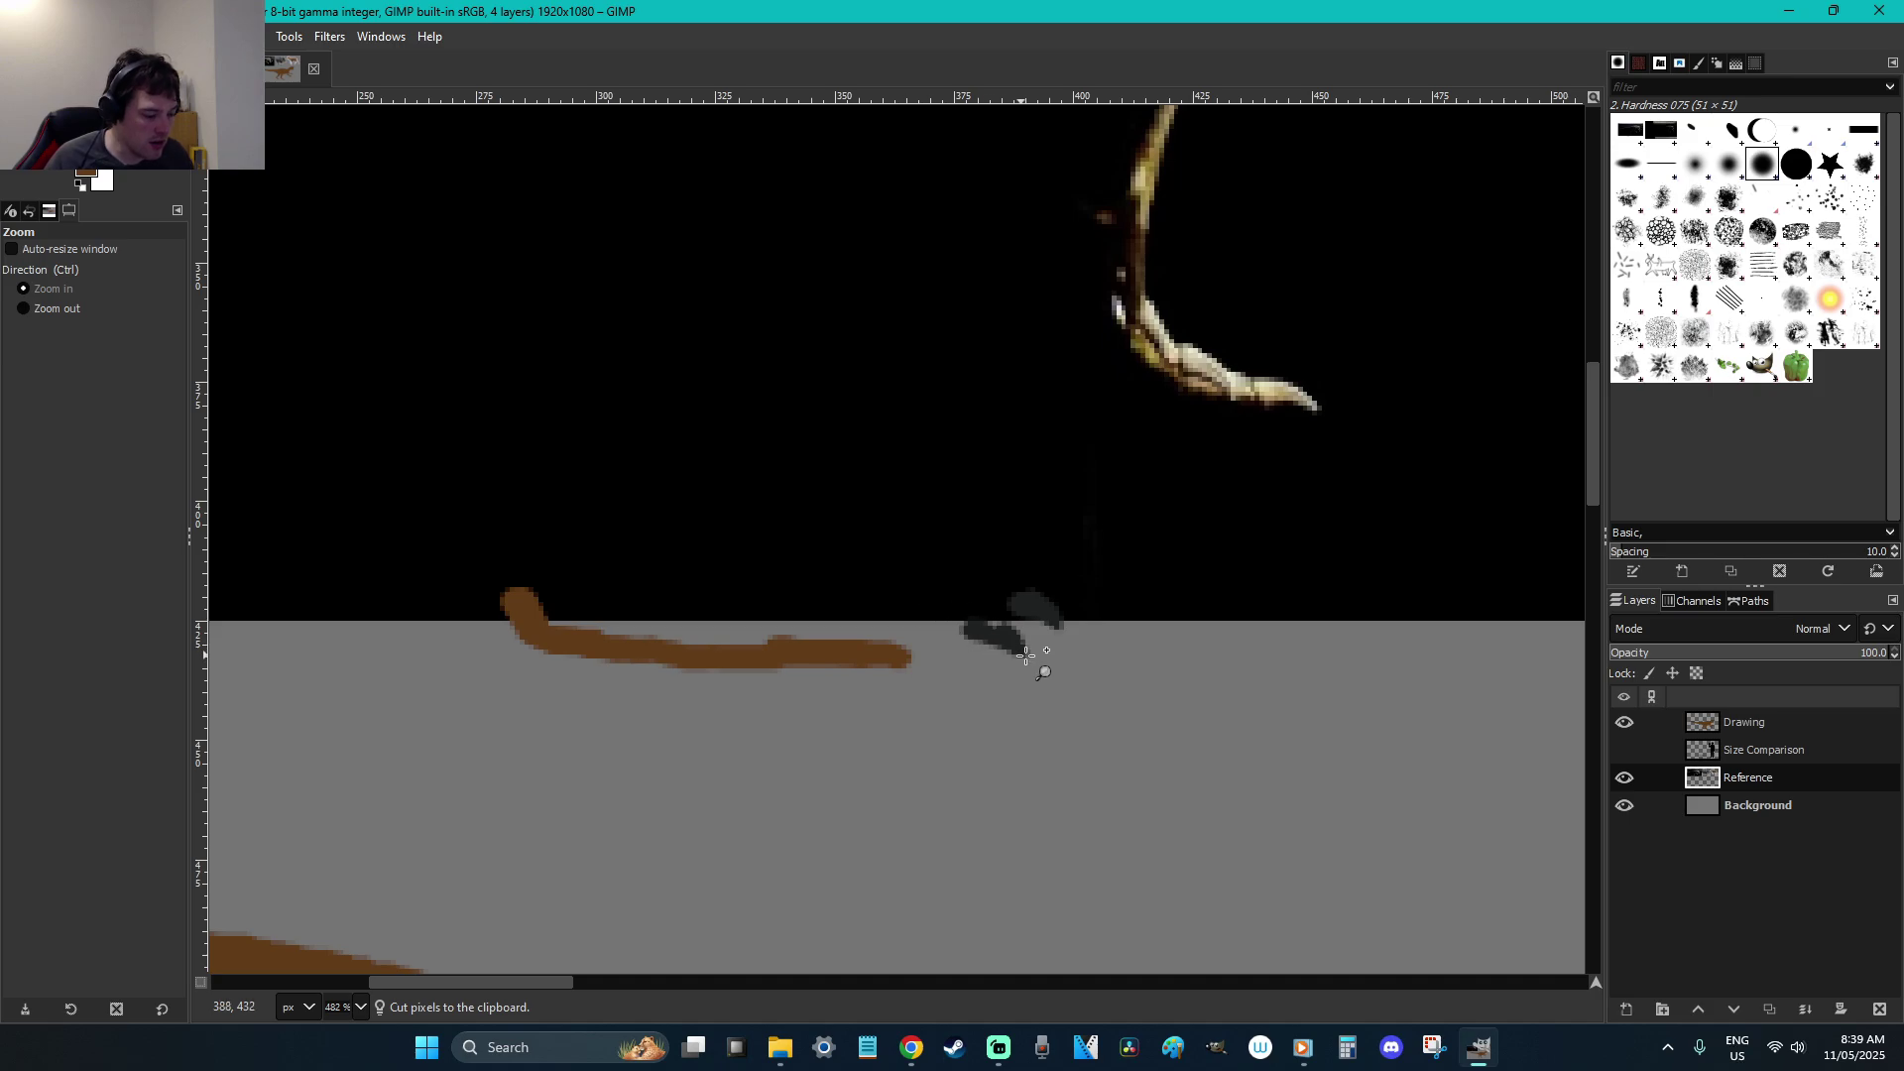
pyautogui.press('f')
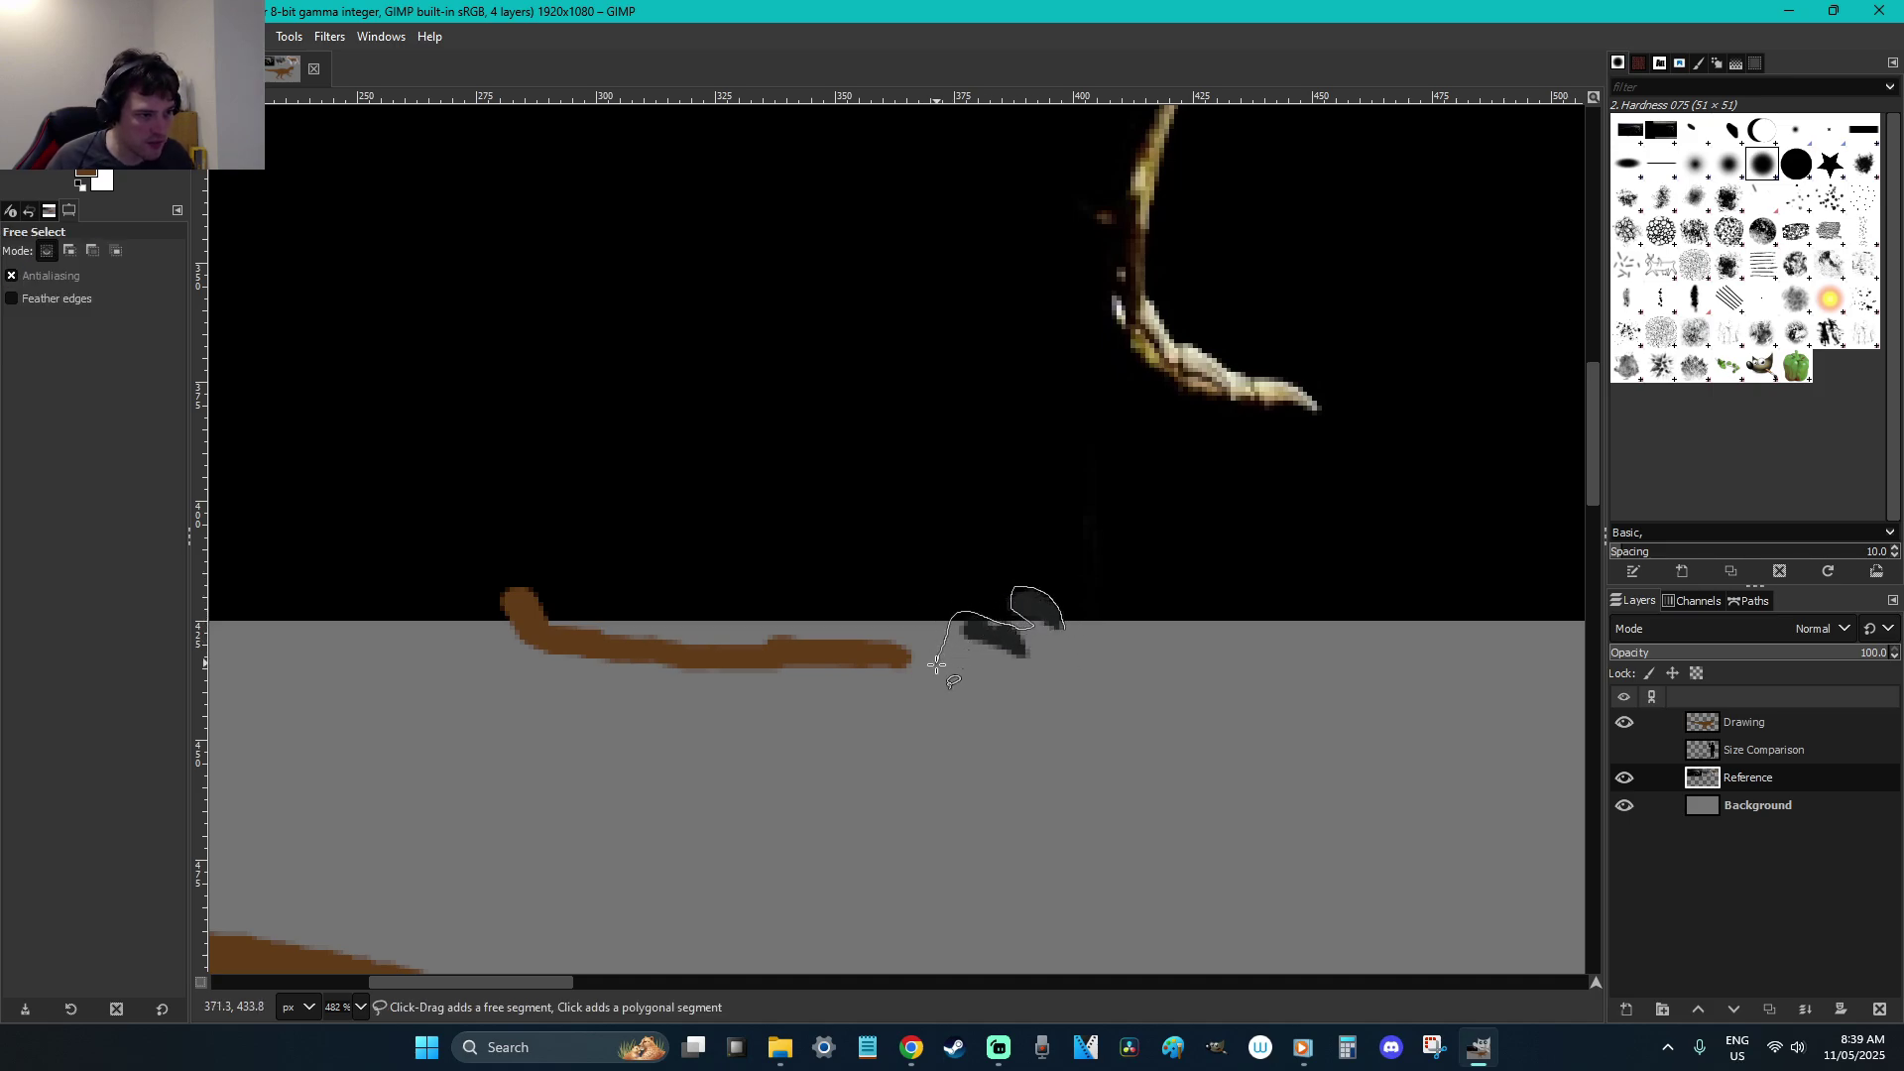
pyautogui.press('r')
pyautogui.click(1054, 752)
# Outline the stray brown sole and dark claw strokes at the skeleton photo's lower edge freehand and cut them from the Reference layer
pyautogui.press('f')
pyautogui.moveTo(547, 629)
pyautogui.mouseDown()
pyautogui.moveTo(499, 590)
pyautogui.moveTo(510, 705)
pyautogui.moveTo(942, 746)
pyautogui.mouseUp()
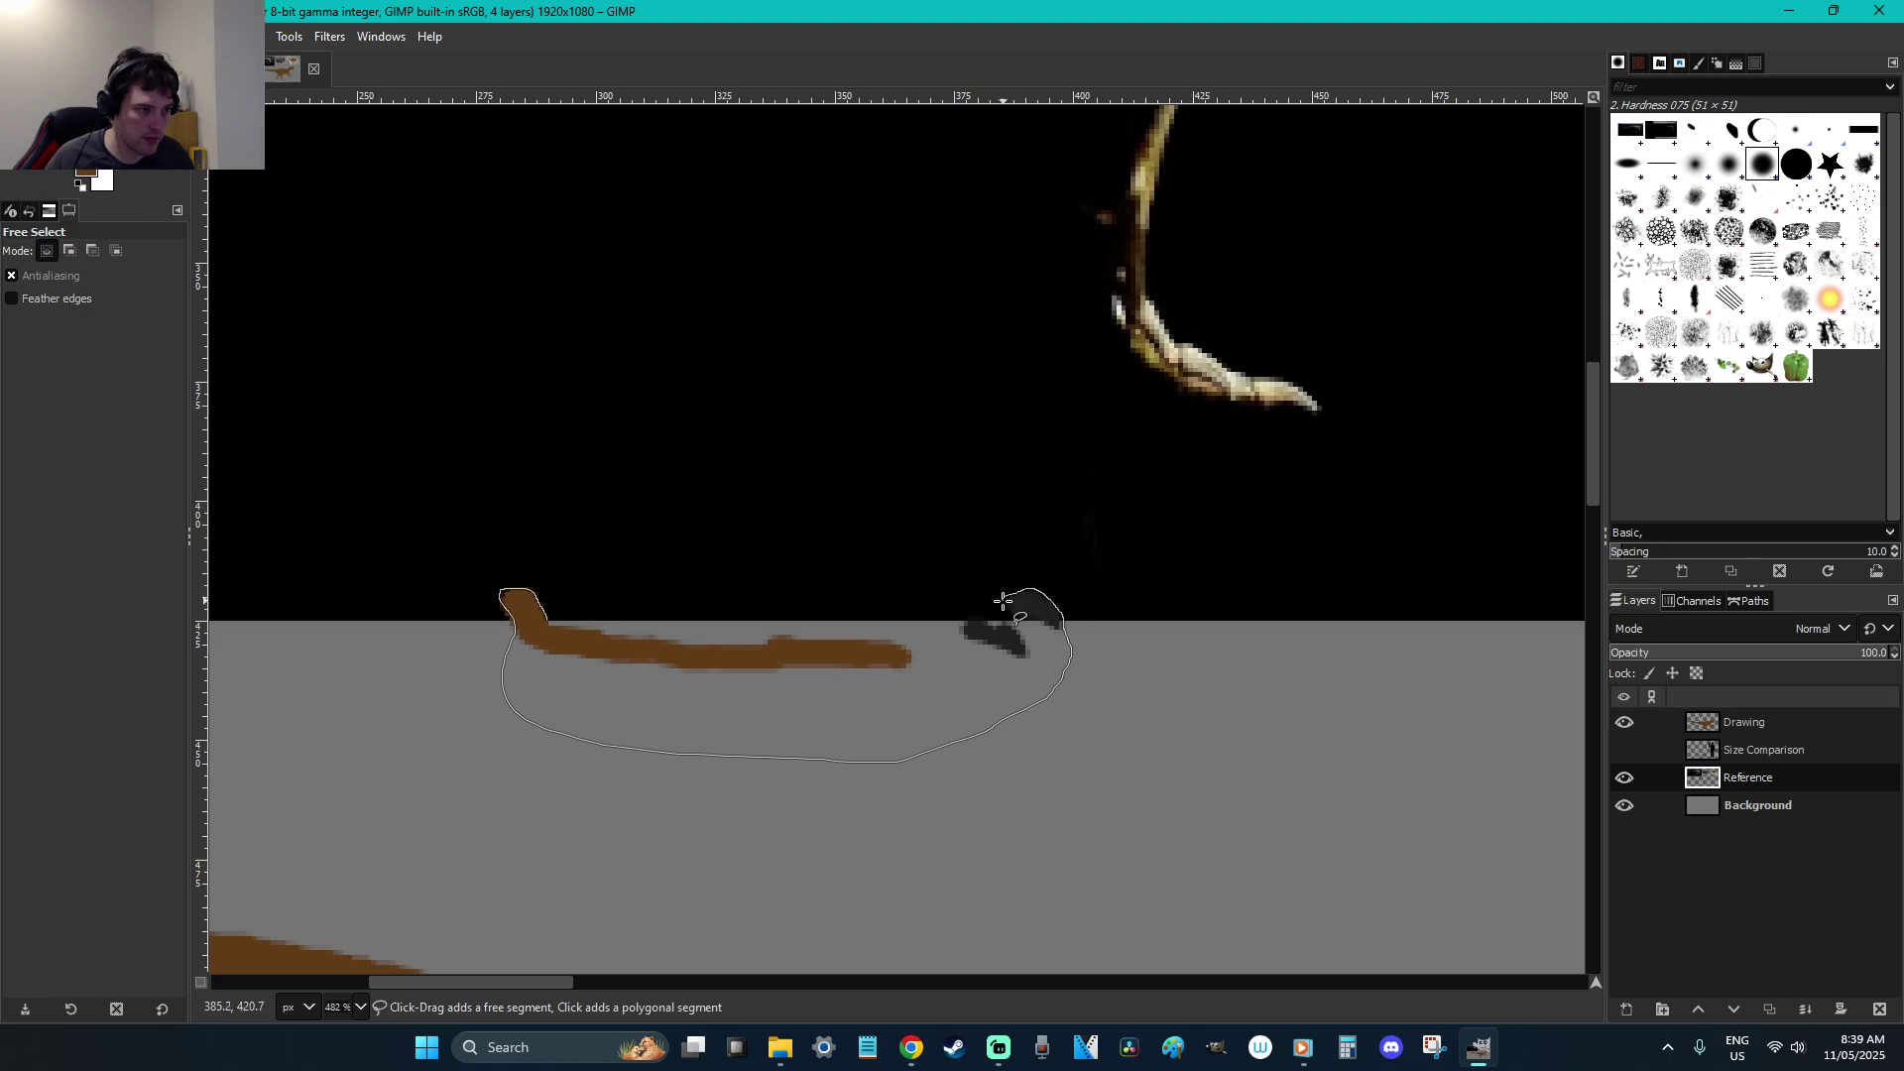
pyautogui.moveTo(1016, 628); pyautogui.dragTo(547, 621)
pyautogui.press('Return')
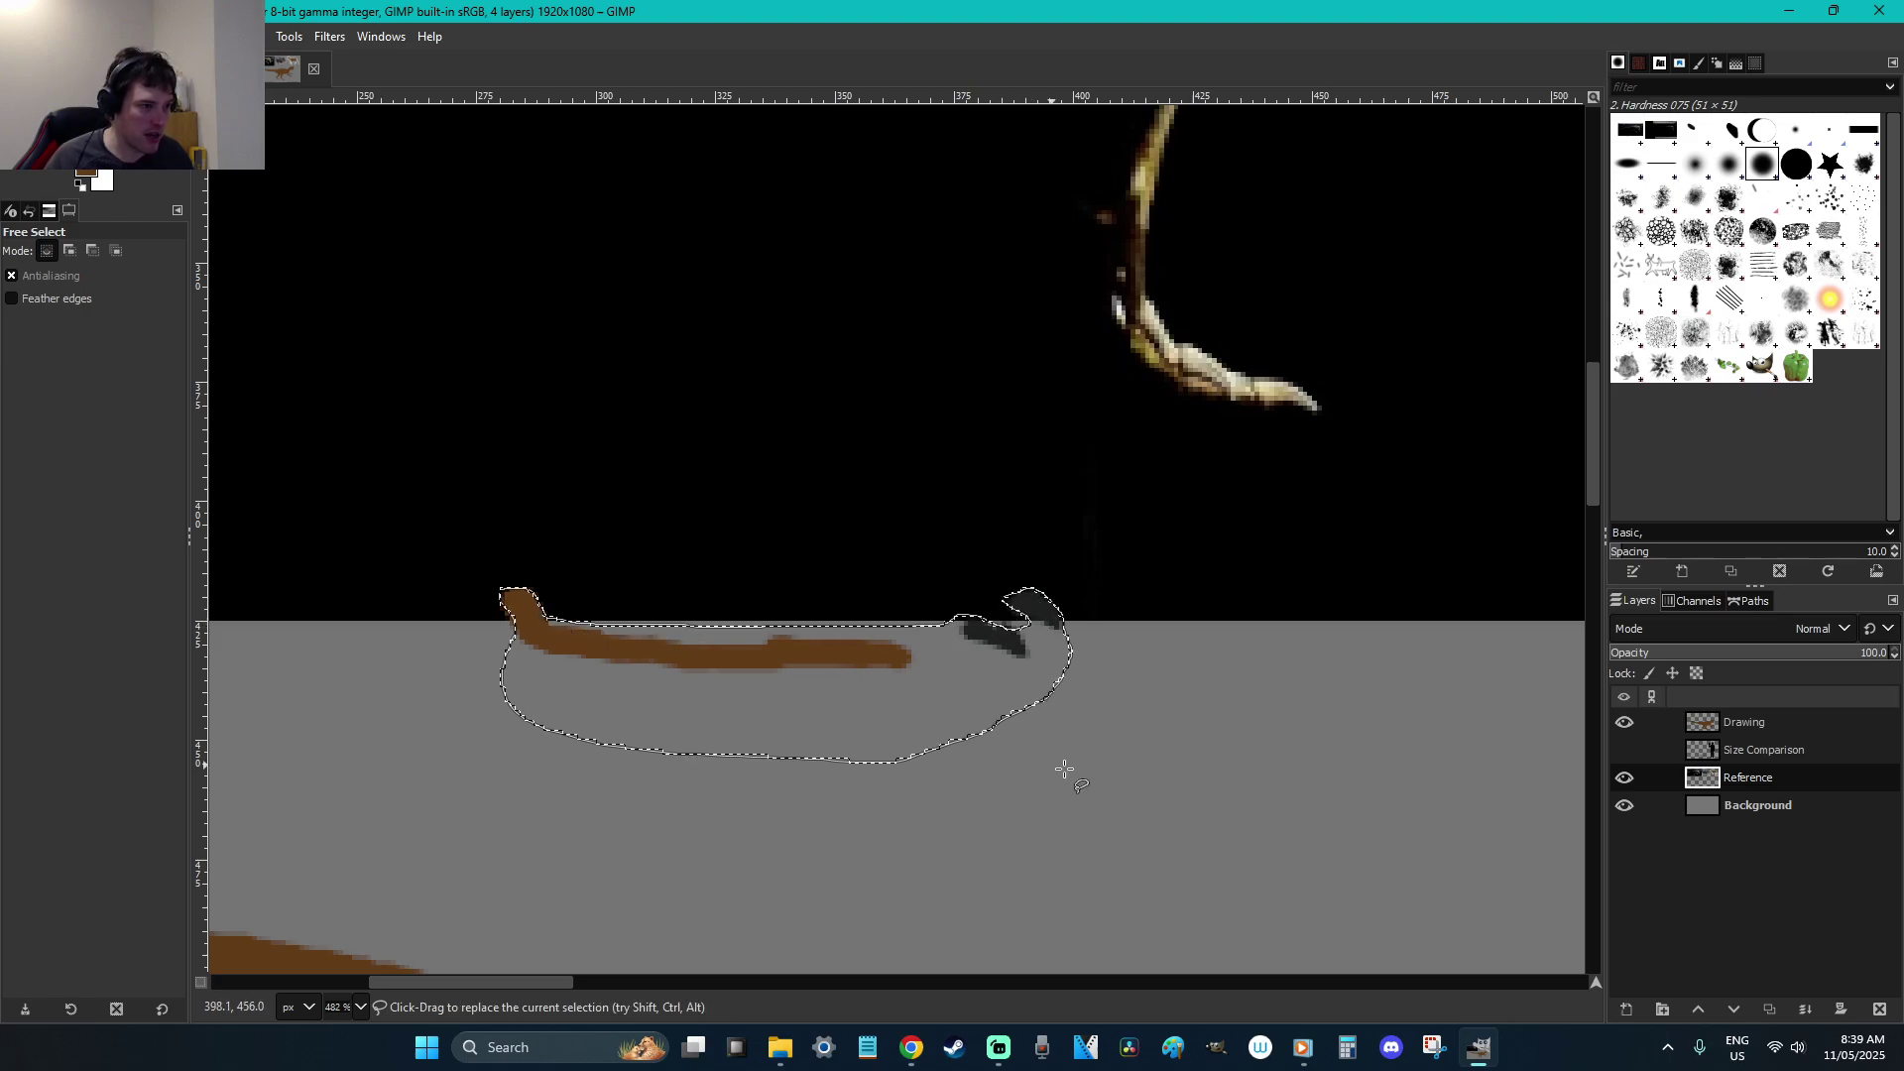
pyautogui.hotkey('ctrl', 'x')
pyautogui.press('r')
pyautogui.click(1150, 796)
# Paste the cut sole and claw strokes onto the Drawing layer near the front hind foot
pyautogui.scroll(-5, 1151, 796)
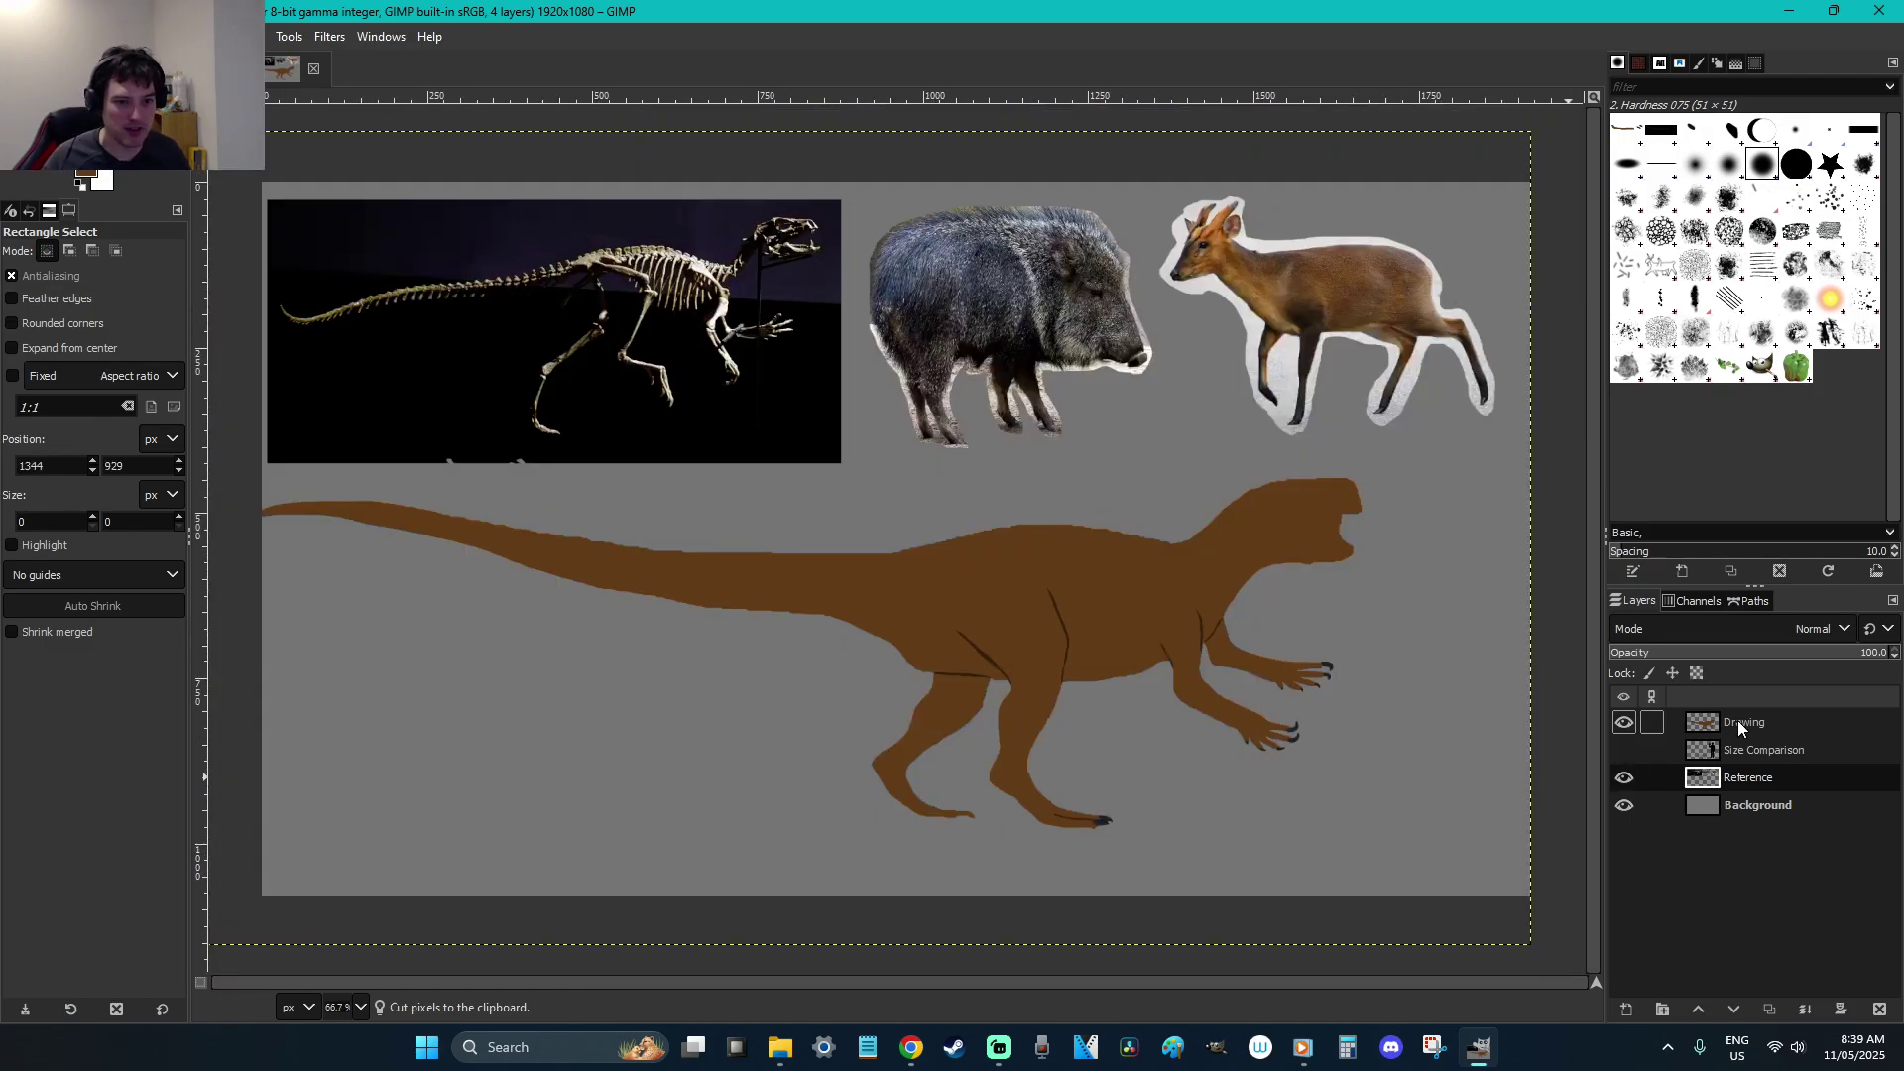
pyautogui.click(1658, 722)
pyautogui.press('z')
pyautogui.moveTo(1180, 865); pyautogui.dragTo(992, 749)
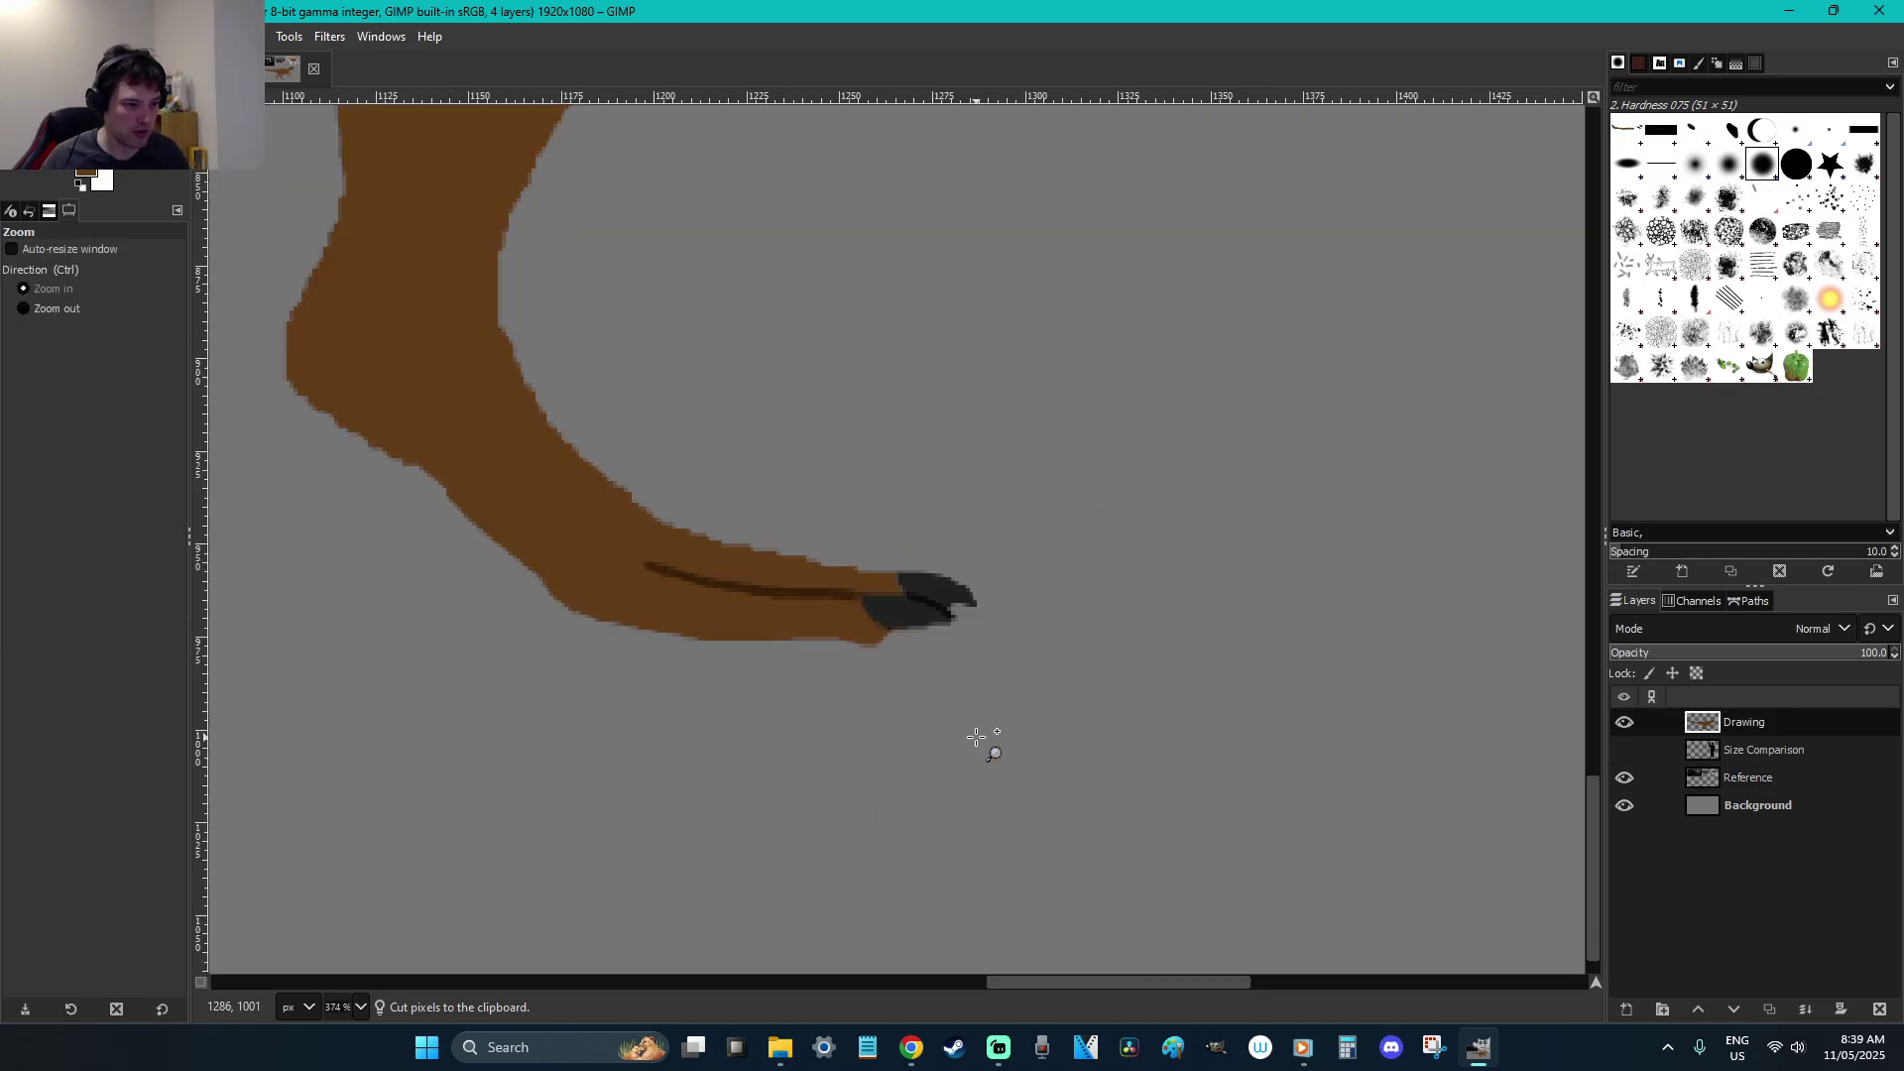
pyautogui.hotkey('ctrl', 'v')
# Move the pasted strokes into place along the front hind foot's sole and claw tips and anchor them
pyautogui.moveTo(1079, 510); pyautogui.dragTo(1021, 595)
pyautogui.press('1')
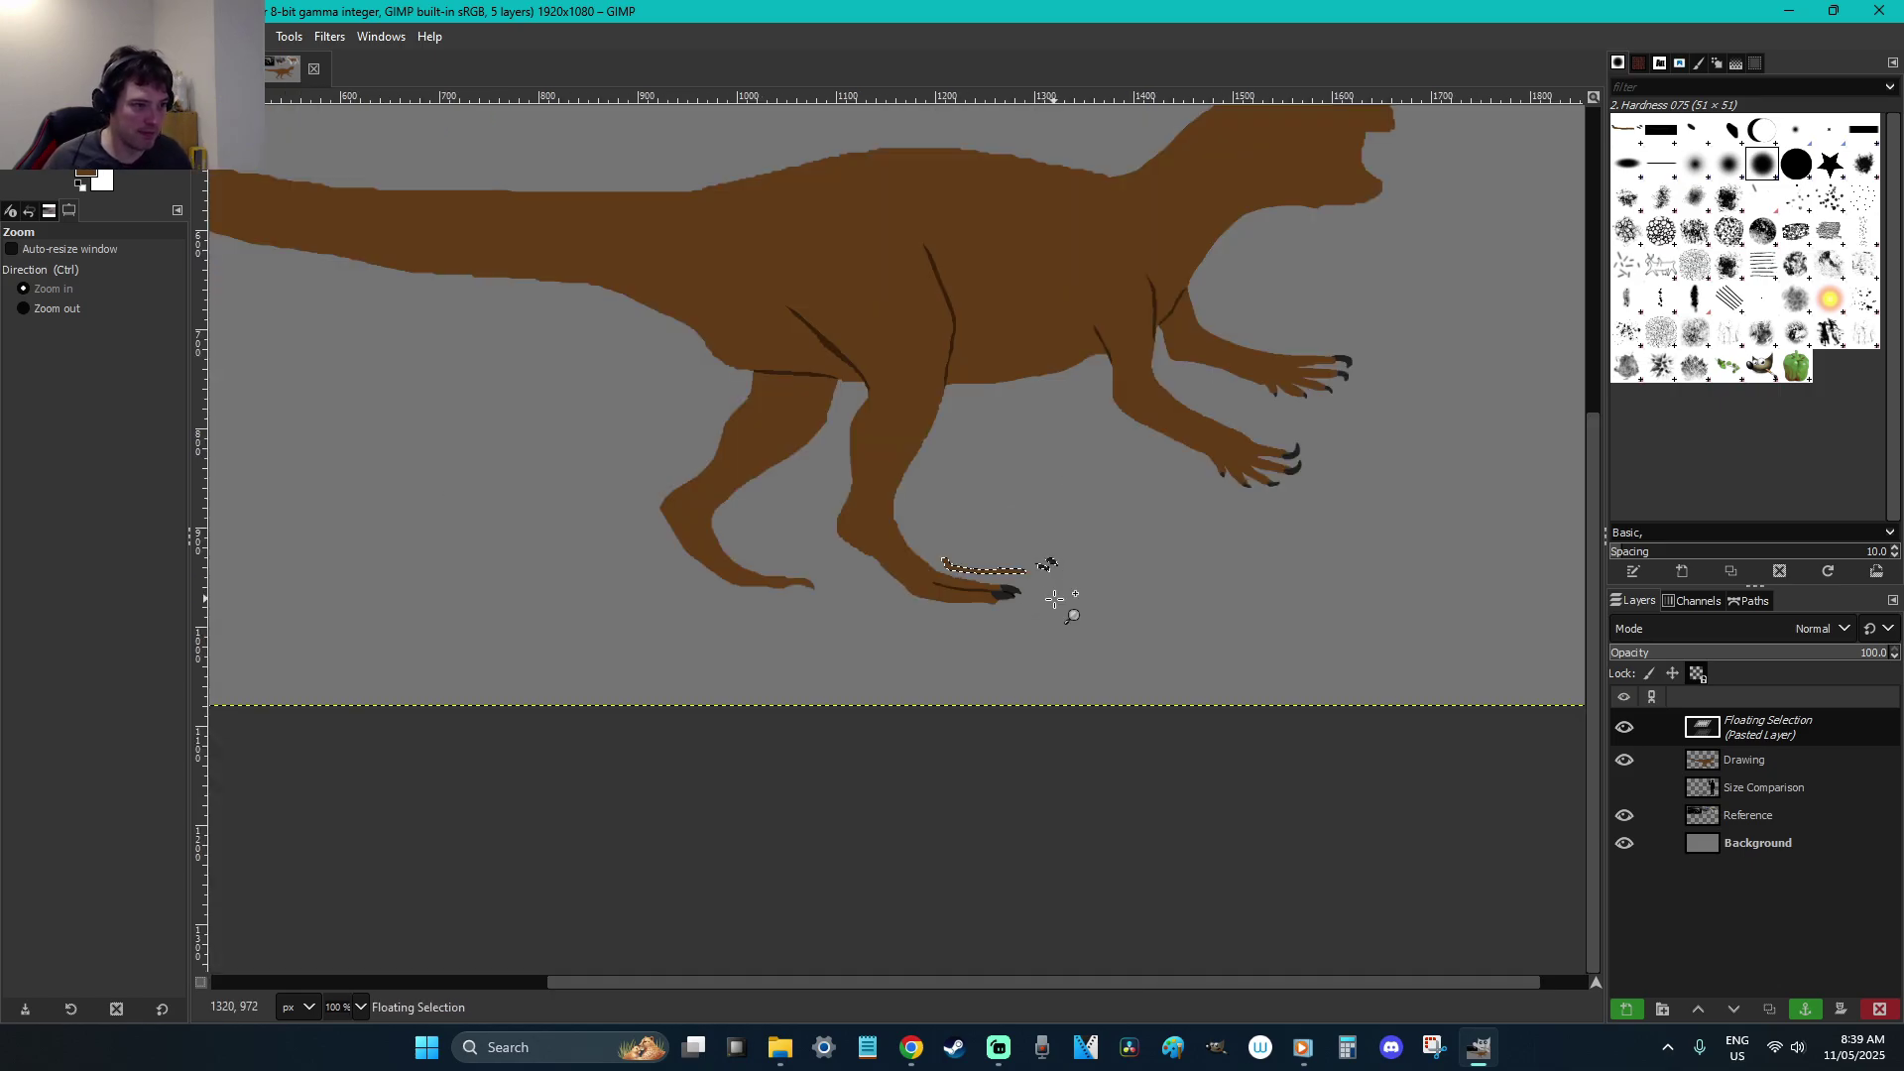
pyautogui.moveTo(1100, 653); pyautogui.dragTo(840, 499)
pyautogui.press('r')
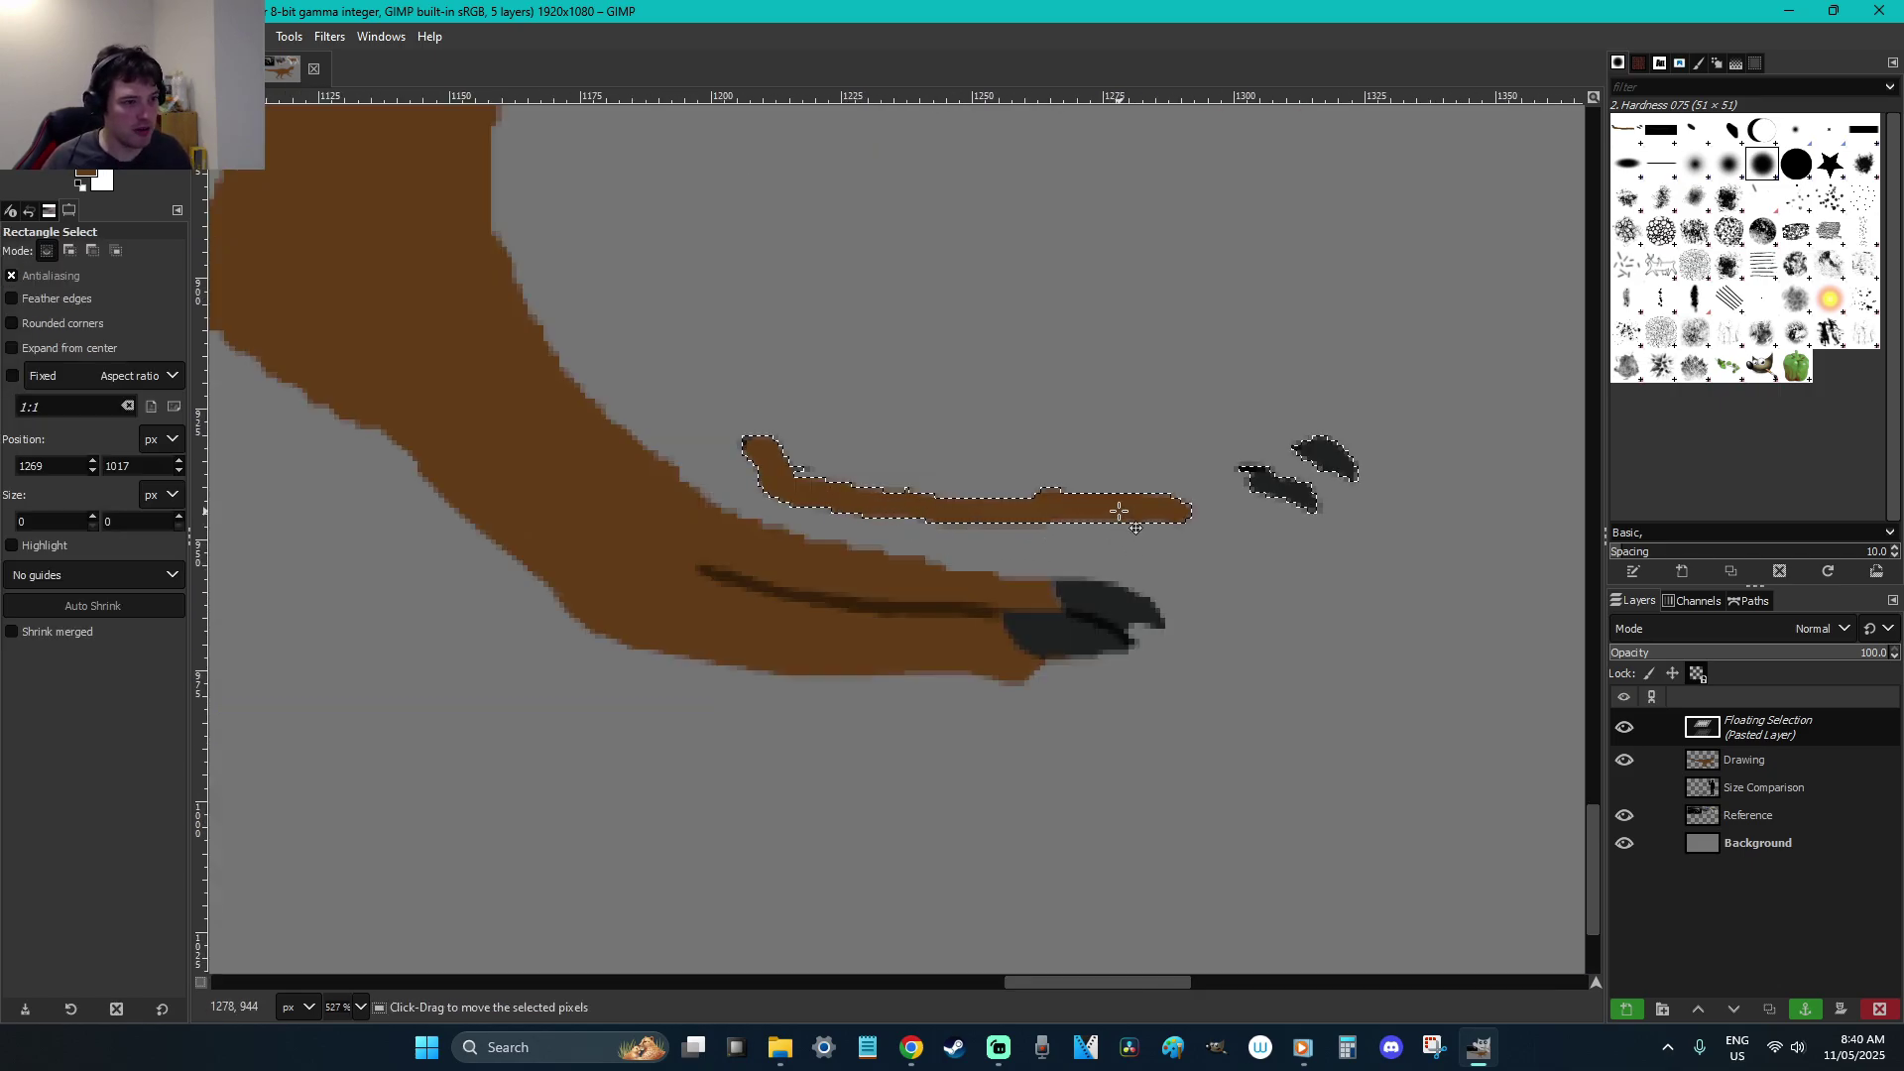
pyautogui.moveTo(1118, 511)
pyautogui.mouseDown()
pyautogui.moveTo(993, 725)
pyautogui.moveTo(942, 683)
pyautogui.moveTo(950, 664)
pyautogui.moveTo(937, 672)
pyautogui.mouseUp()
pyautogui.click(1062, 593)
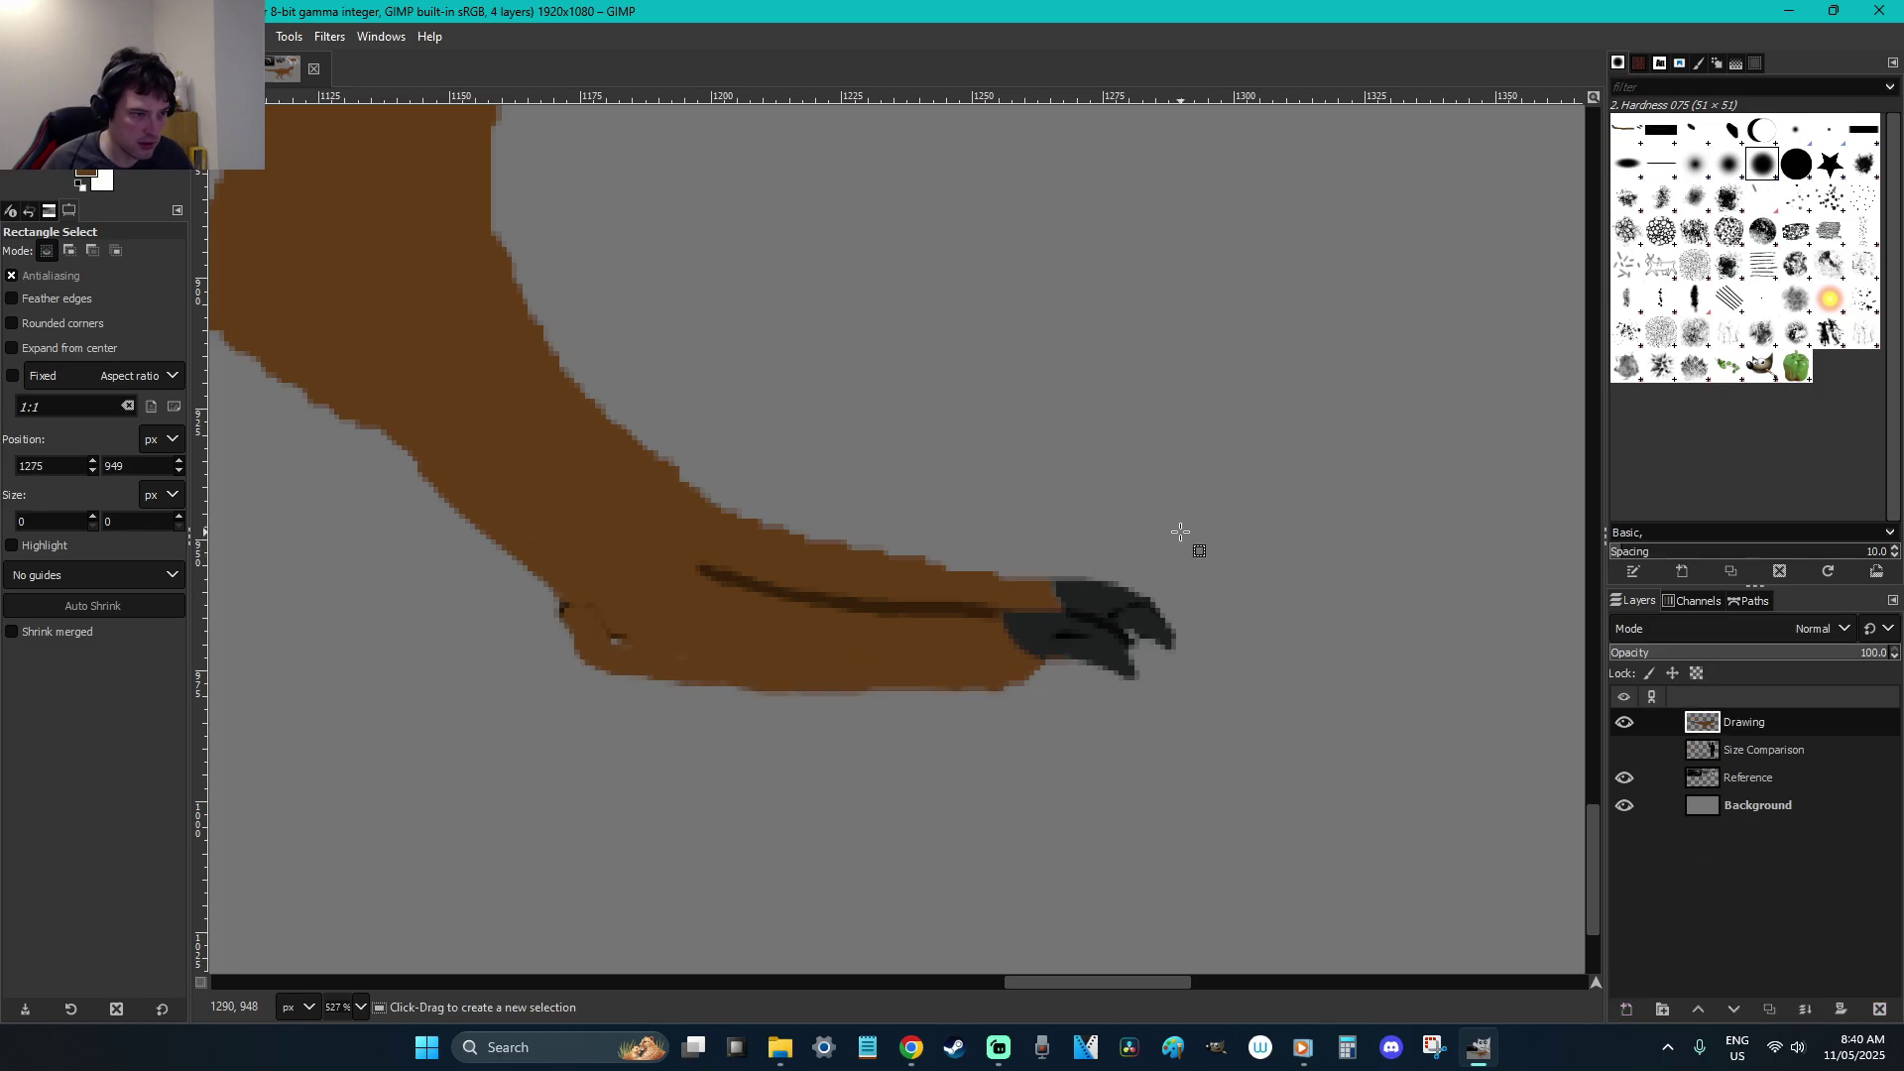
# Sample the foot's brown and paint over the dark specks and gap at the heel
pyautogui.press('z')
pyautogui.press('o')
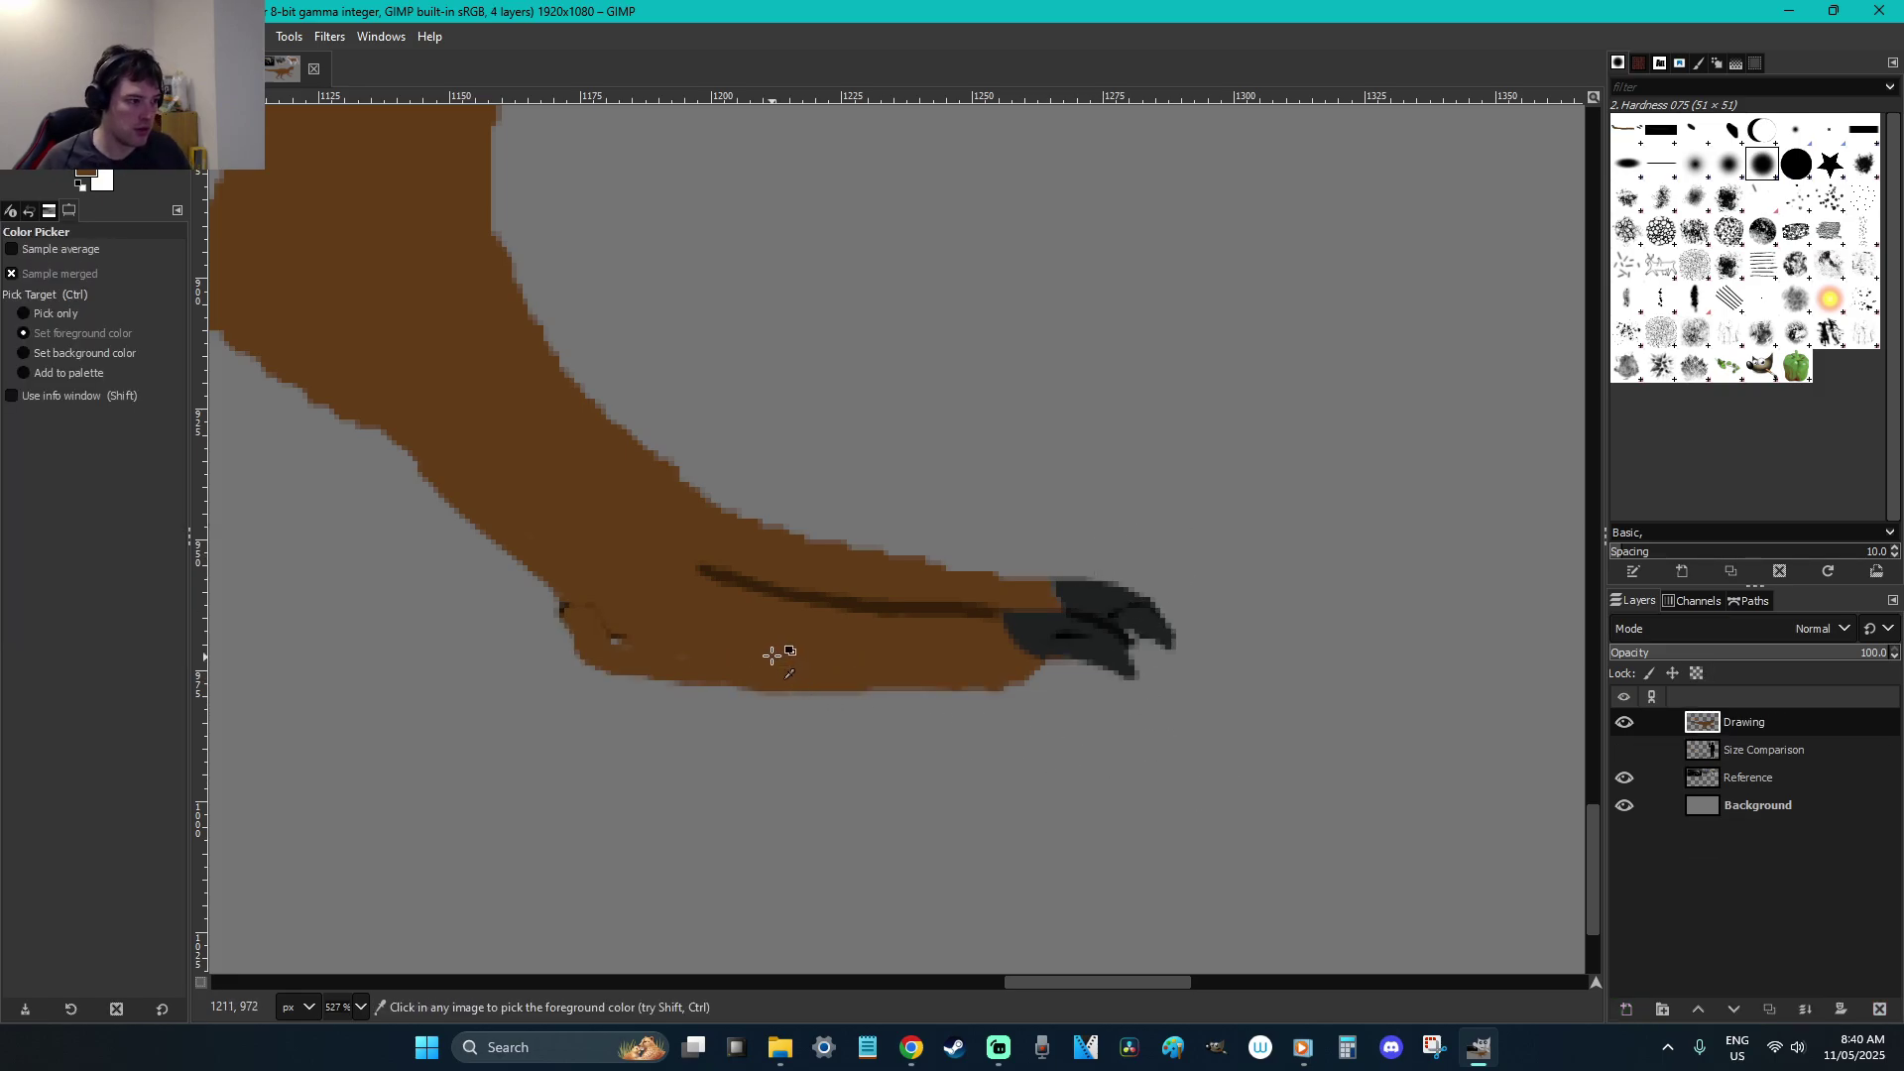
pyautogui.press('p')
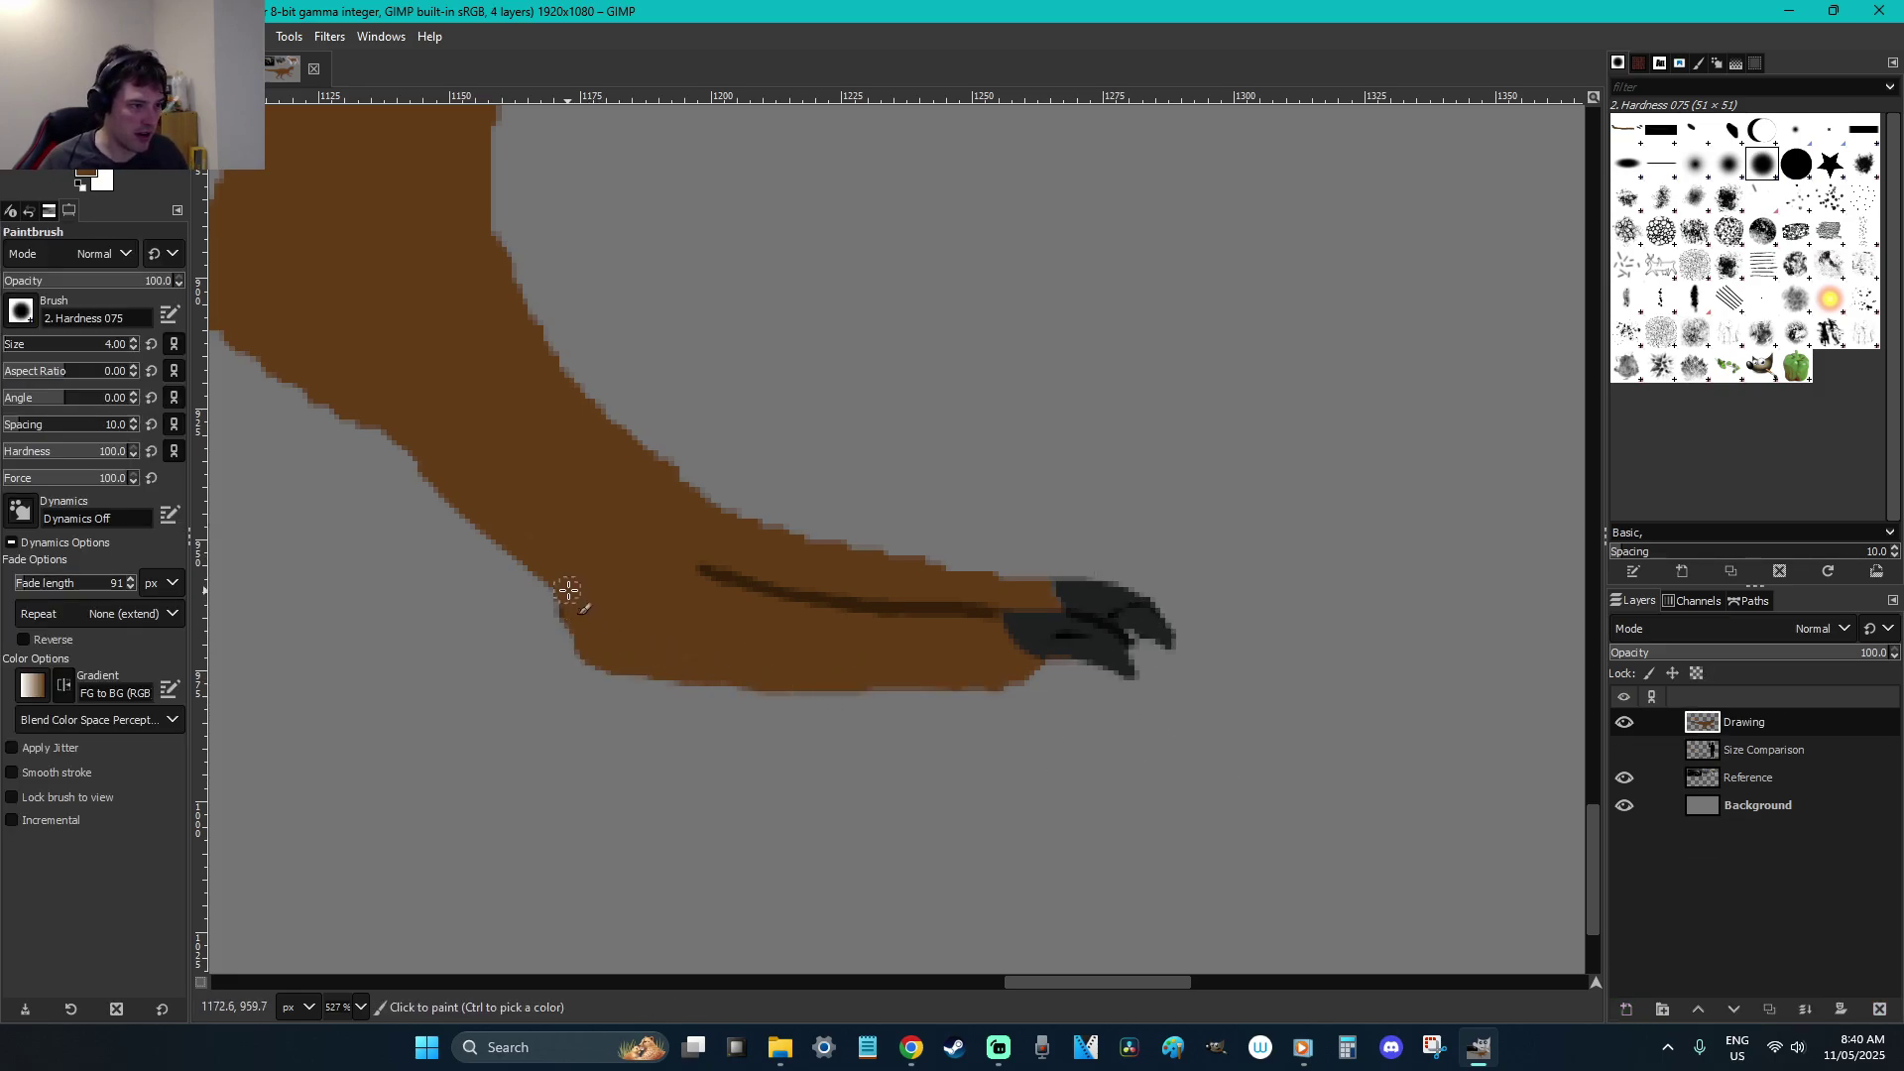
# Sample the claws' dark grey and paint over the seams where the pasted tips meet the claws
pyautogui.press('o')
pyautogui.click(1102, 653)
pyautogui.press('p')
pyautogui.moveTo(1103, 653)
pyautogui.mouseDown()
pyautogui.moveTo(1045, 634)
pyautogui.moveTo(1146, 625)
pyautogui.moveTo(1115, 602)
pyautogui.moveTo(1177, 644)
pyautogui.mouseUp()
# Undo the last brush stroke and erase the stray pixels between the two claw tips with a size 1 eraser
pyautogui.press('z')
pyautogui.click(1130, 668)
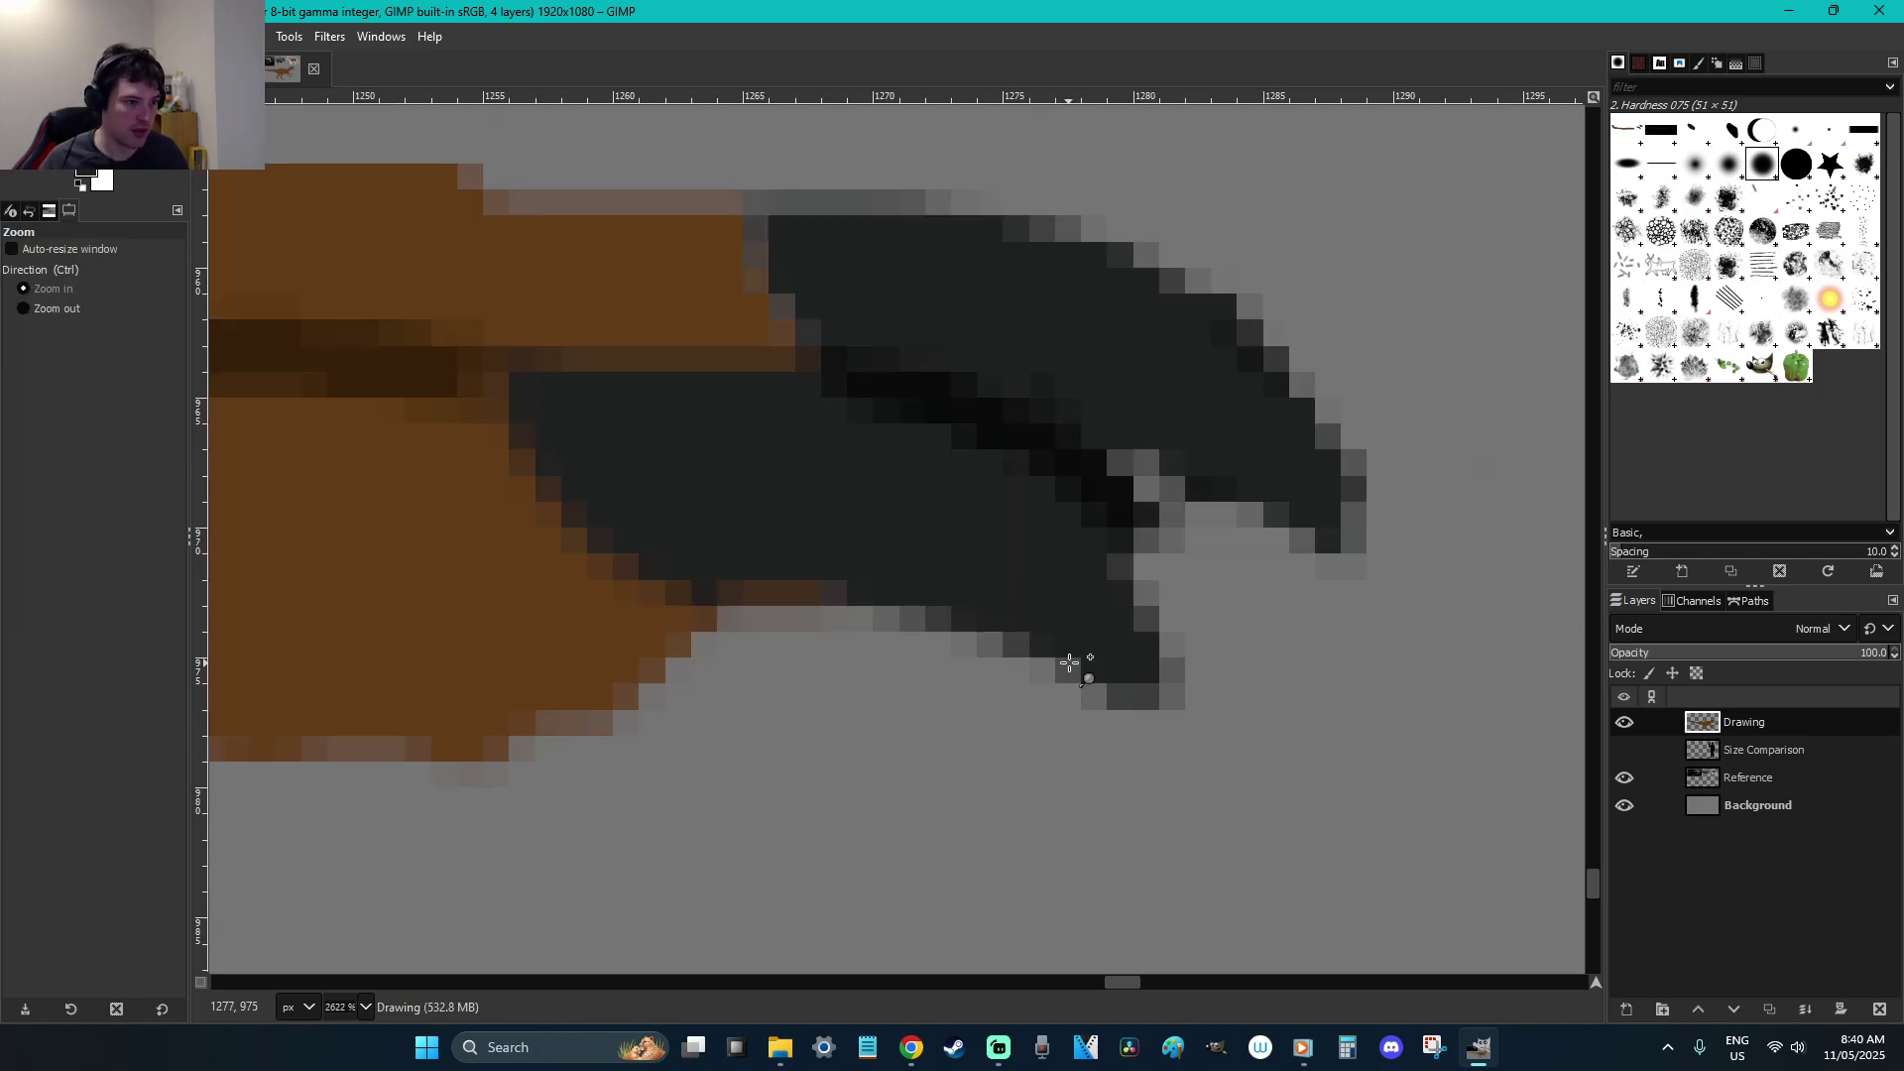
pyautogui.press('p')
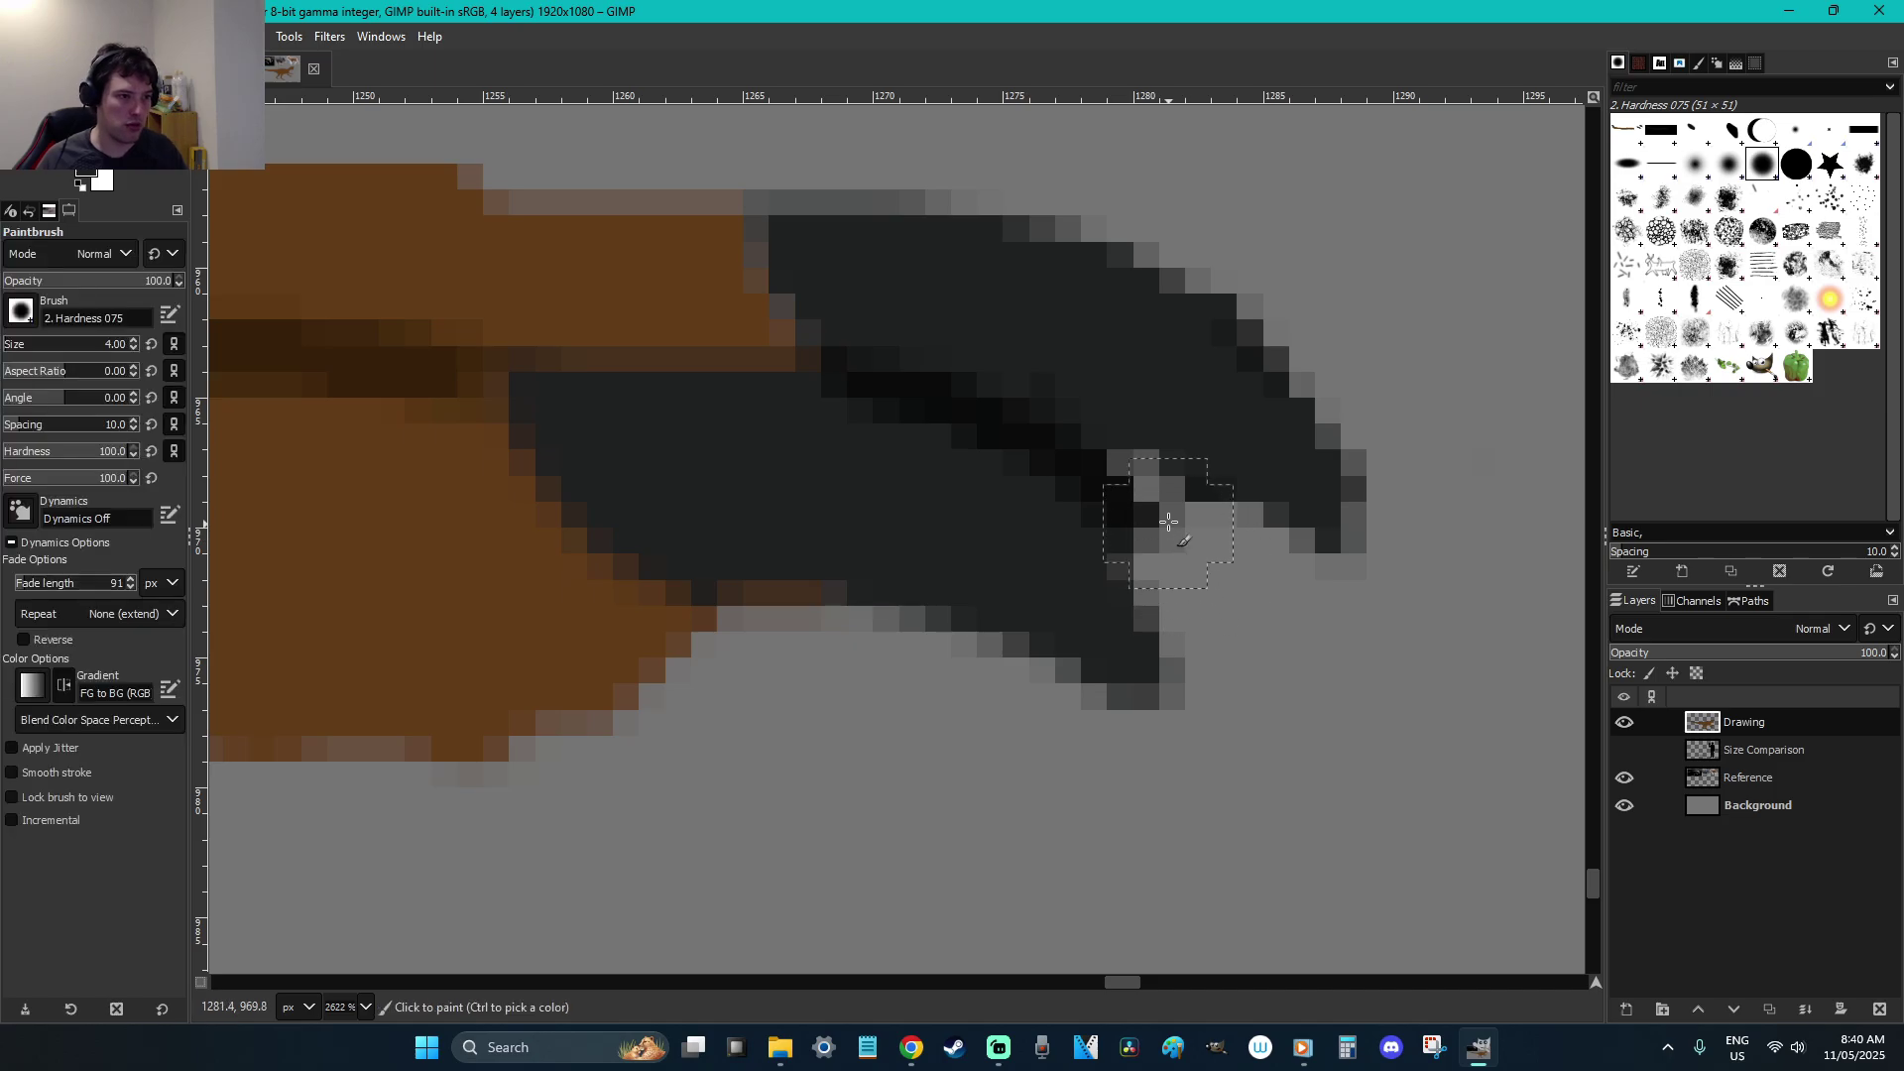
pyautogui.hotkey('ctrl', 'z')
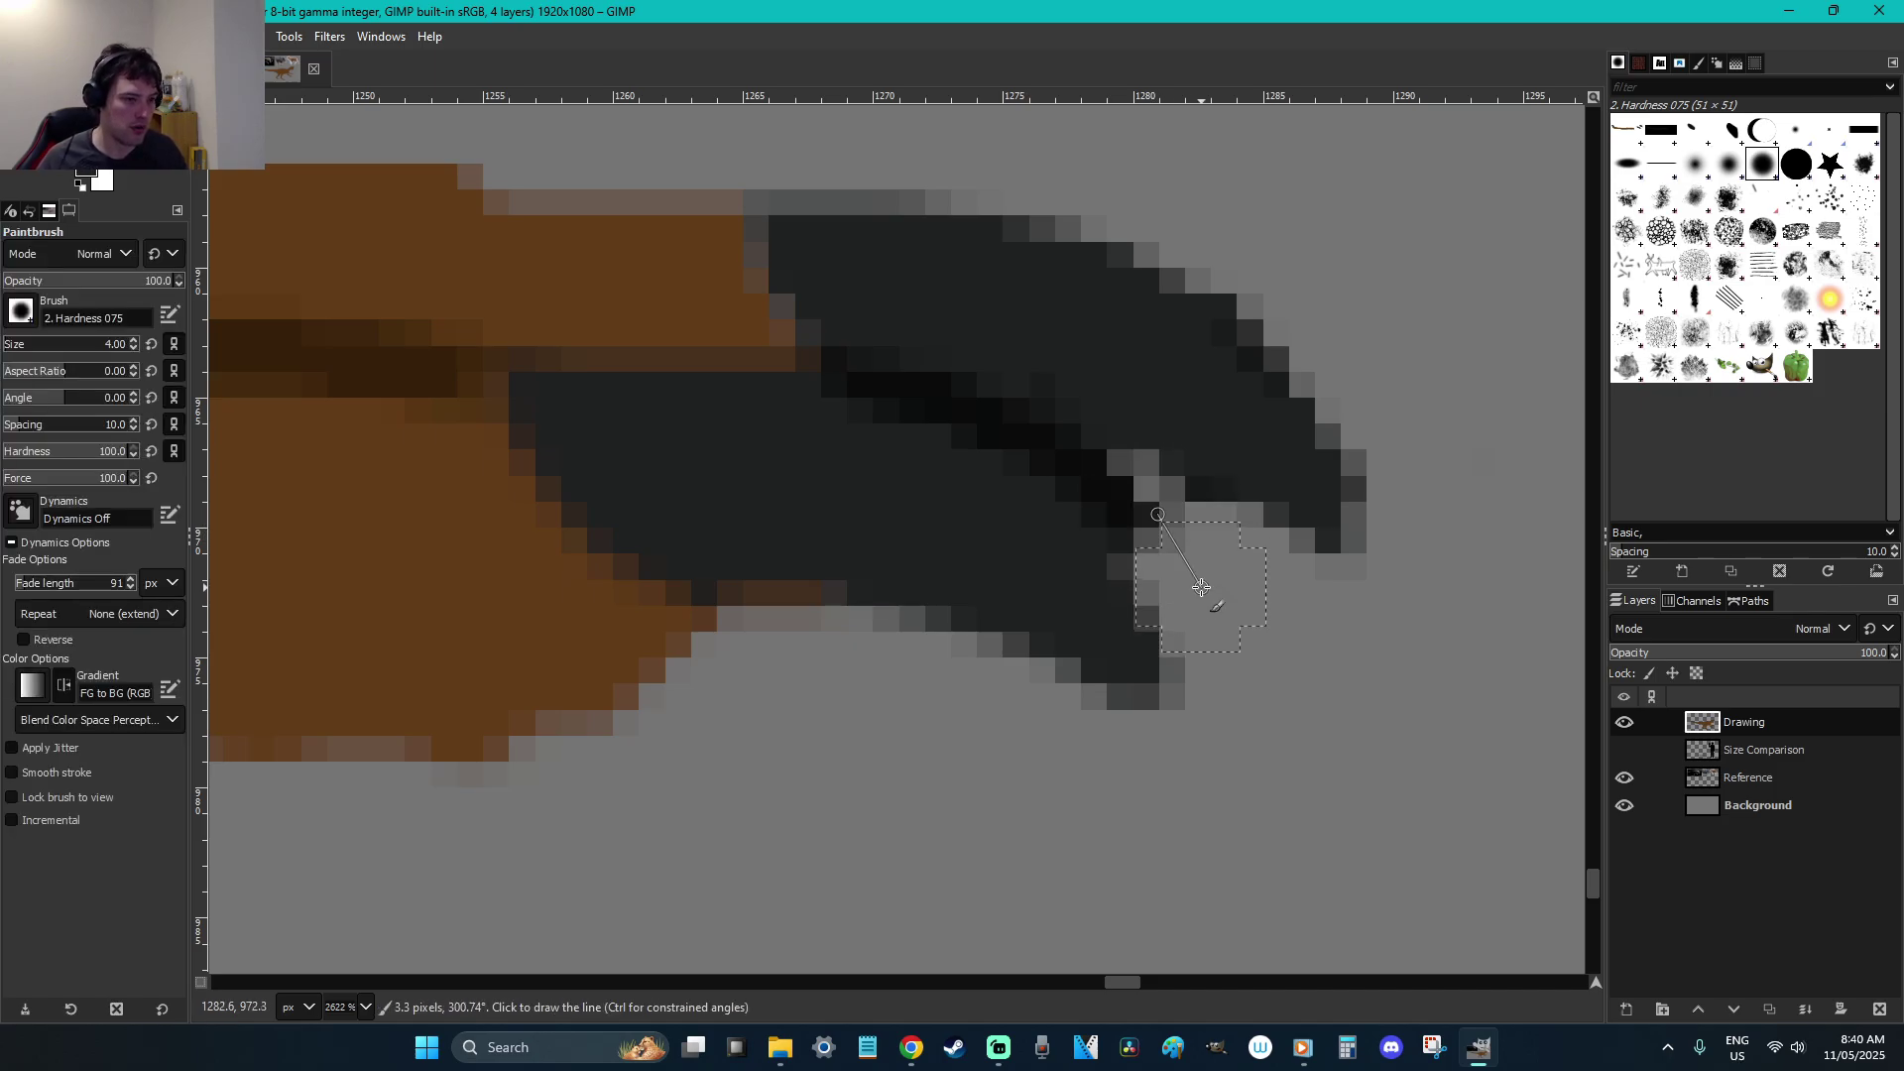
pyautogui.hotkey('shift', 'e')
pyautogui.press('[')
pyautogui.press('[')
pyautogui.press('[')
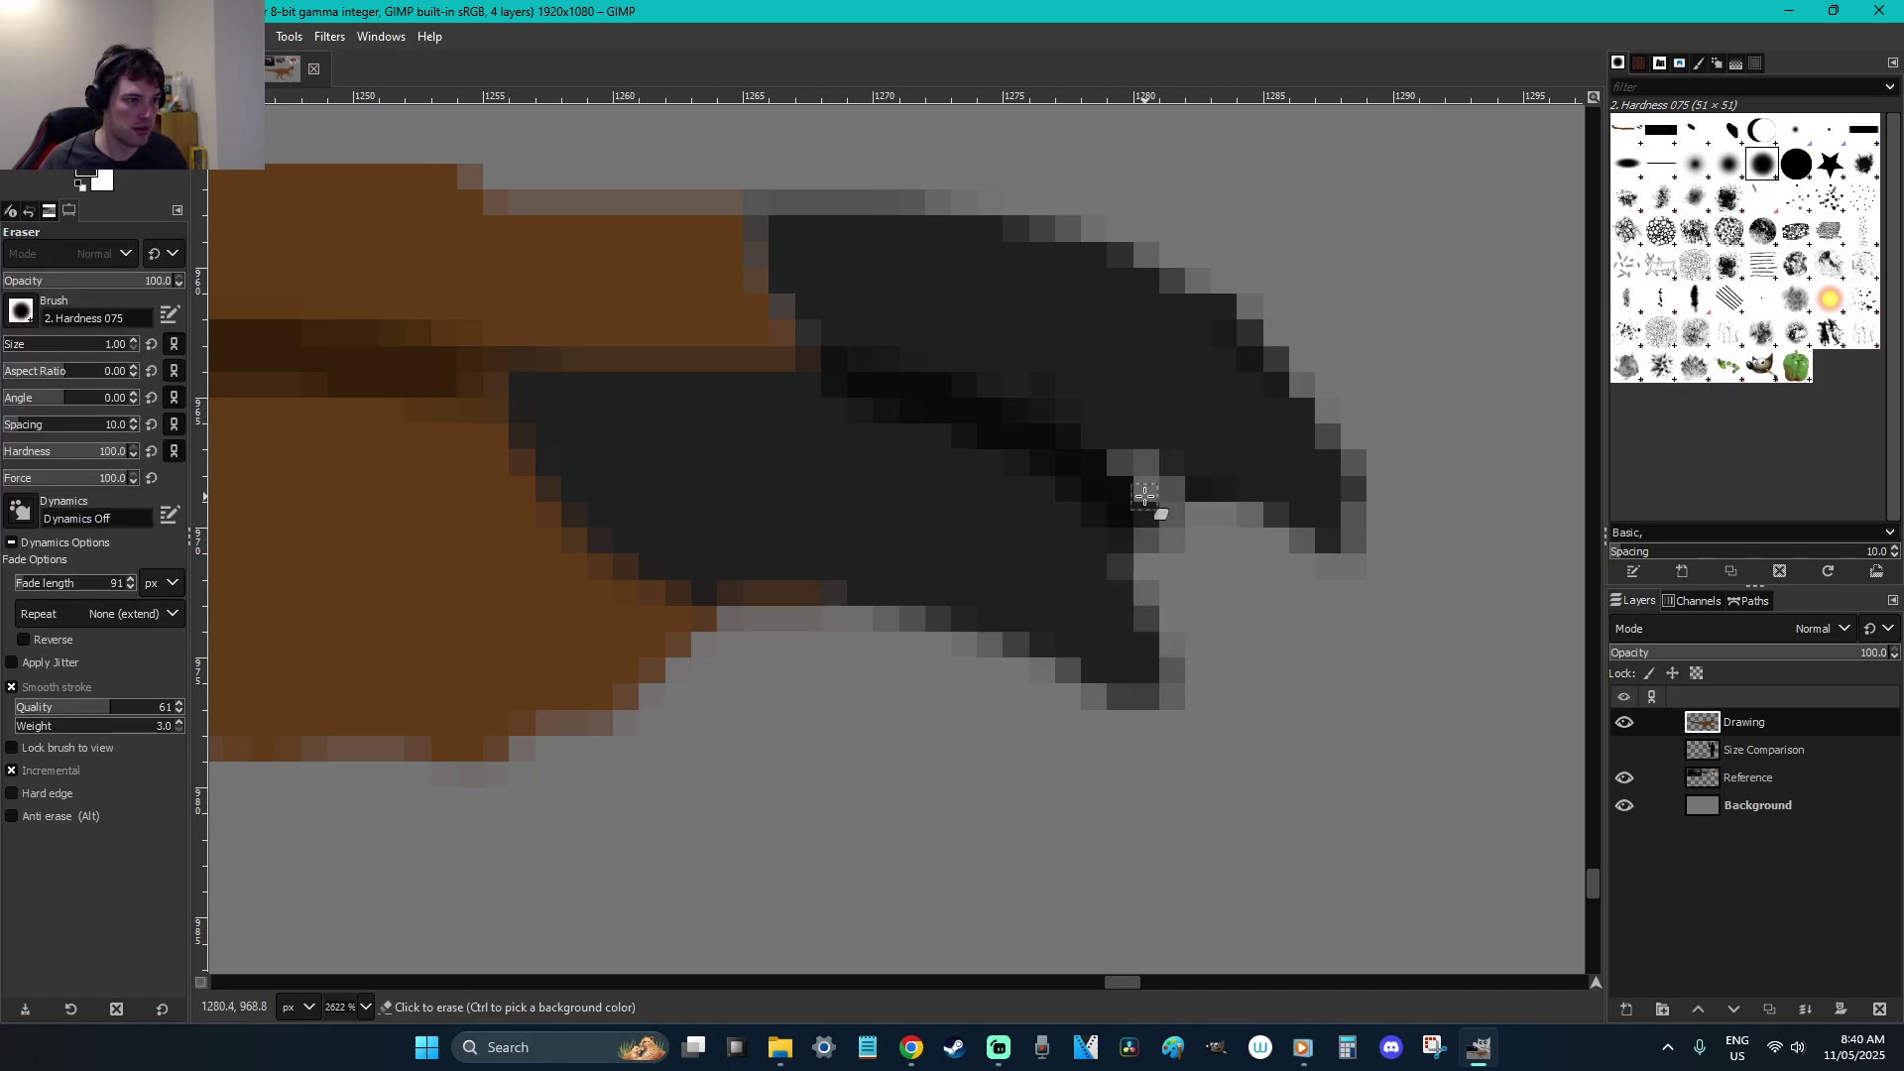
pyautogui.moveTo(1139, 502); pyautogui.dragTo(1146, 503)
# Paint the edges and tips of both claws in dark grey with brush sizes 1 and 3 to thicken and smooth them
pyautogui.press('p')
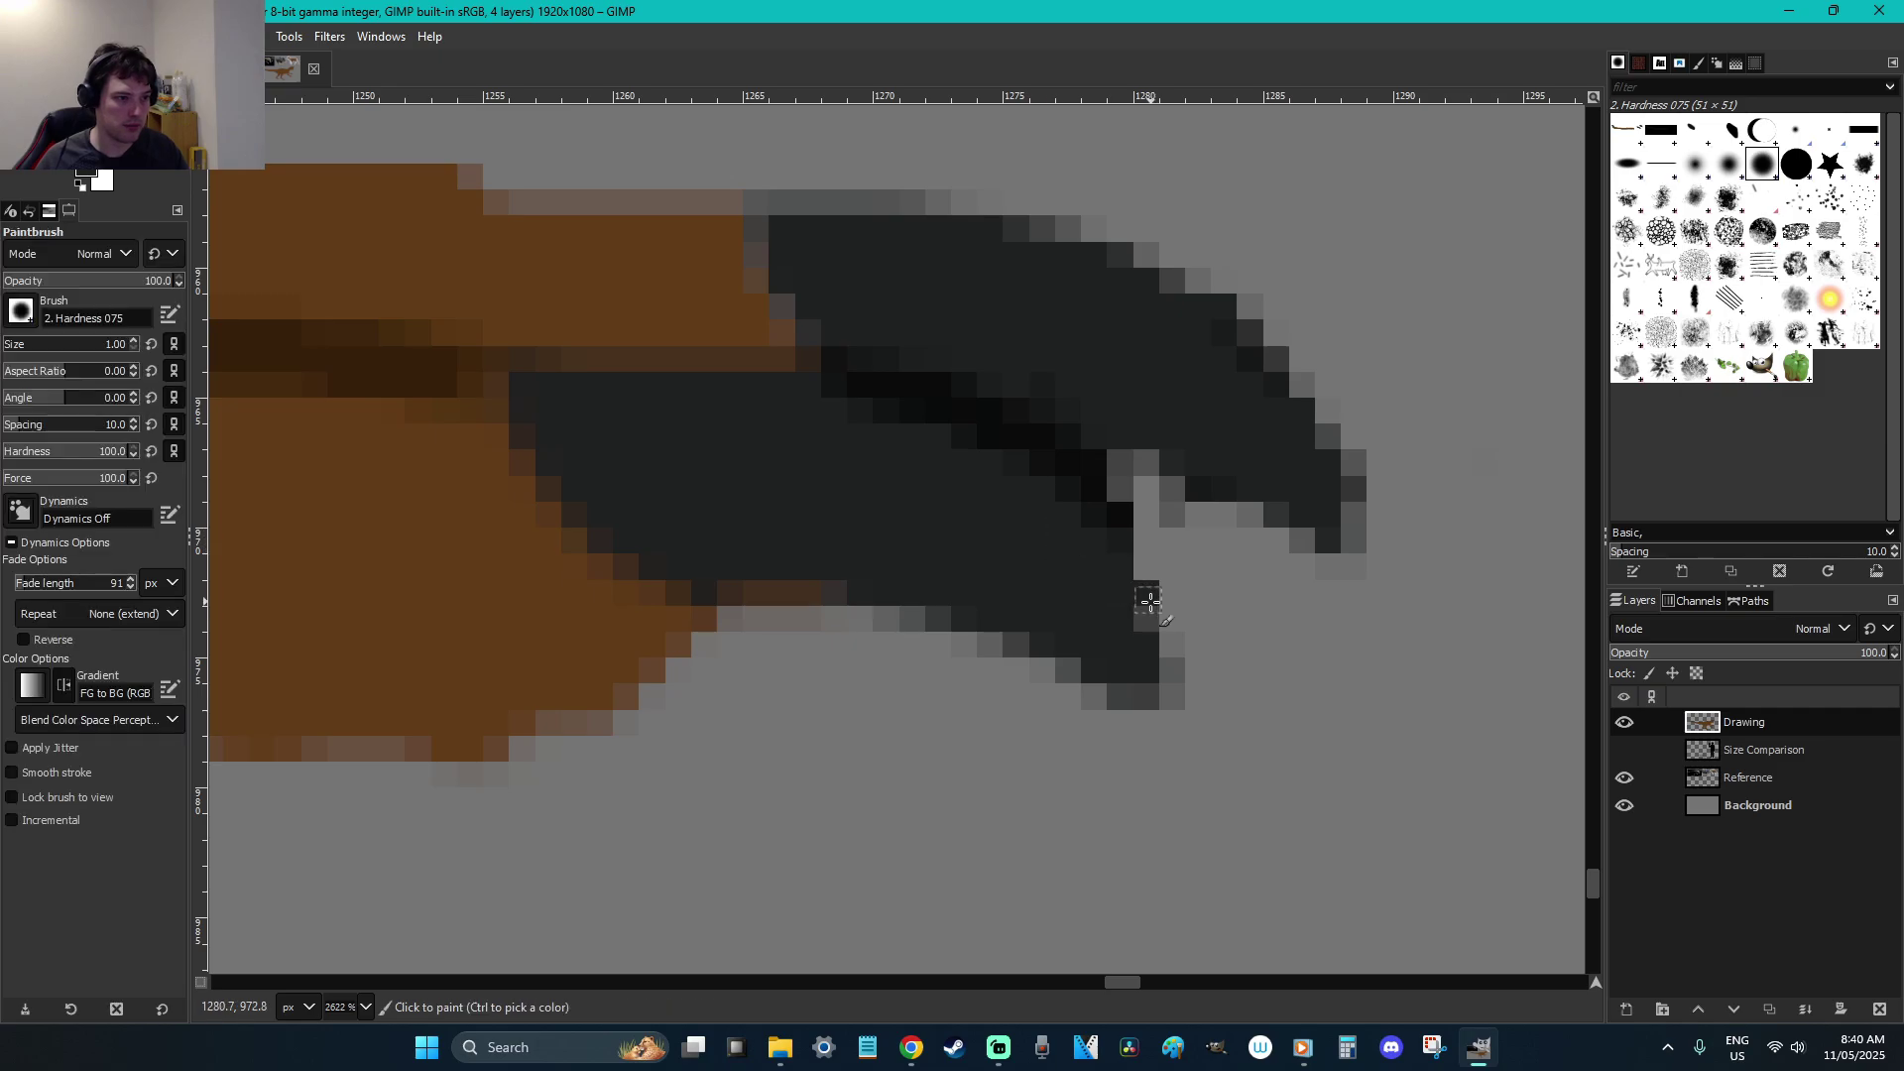
pyautogui.click(1172, 696)
pyautogui.moveTo(1168, 670)
pyautogui.mouseDown()
pyautogui.moveTo(1136, 575)
pyautogui.moveTo(1070, 523)
pyautogui.moveTo(1155, 572)
pyautogui.moveTo(1168, 607)
pyautogui.moveTo(1114, 532)
pyautogui.mouseUp()
pyautogui.press('r')
pyautogui.scroll(-4, 1263, 632)
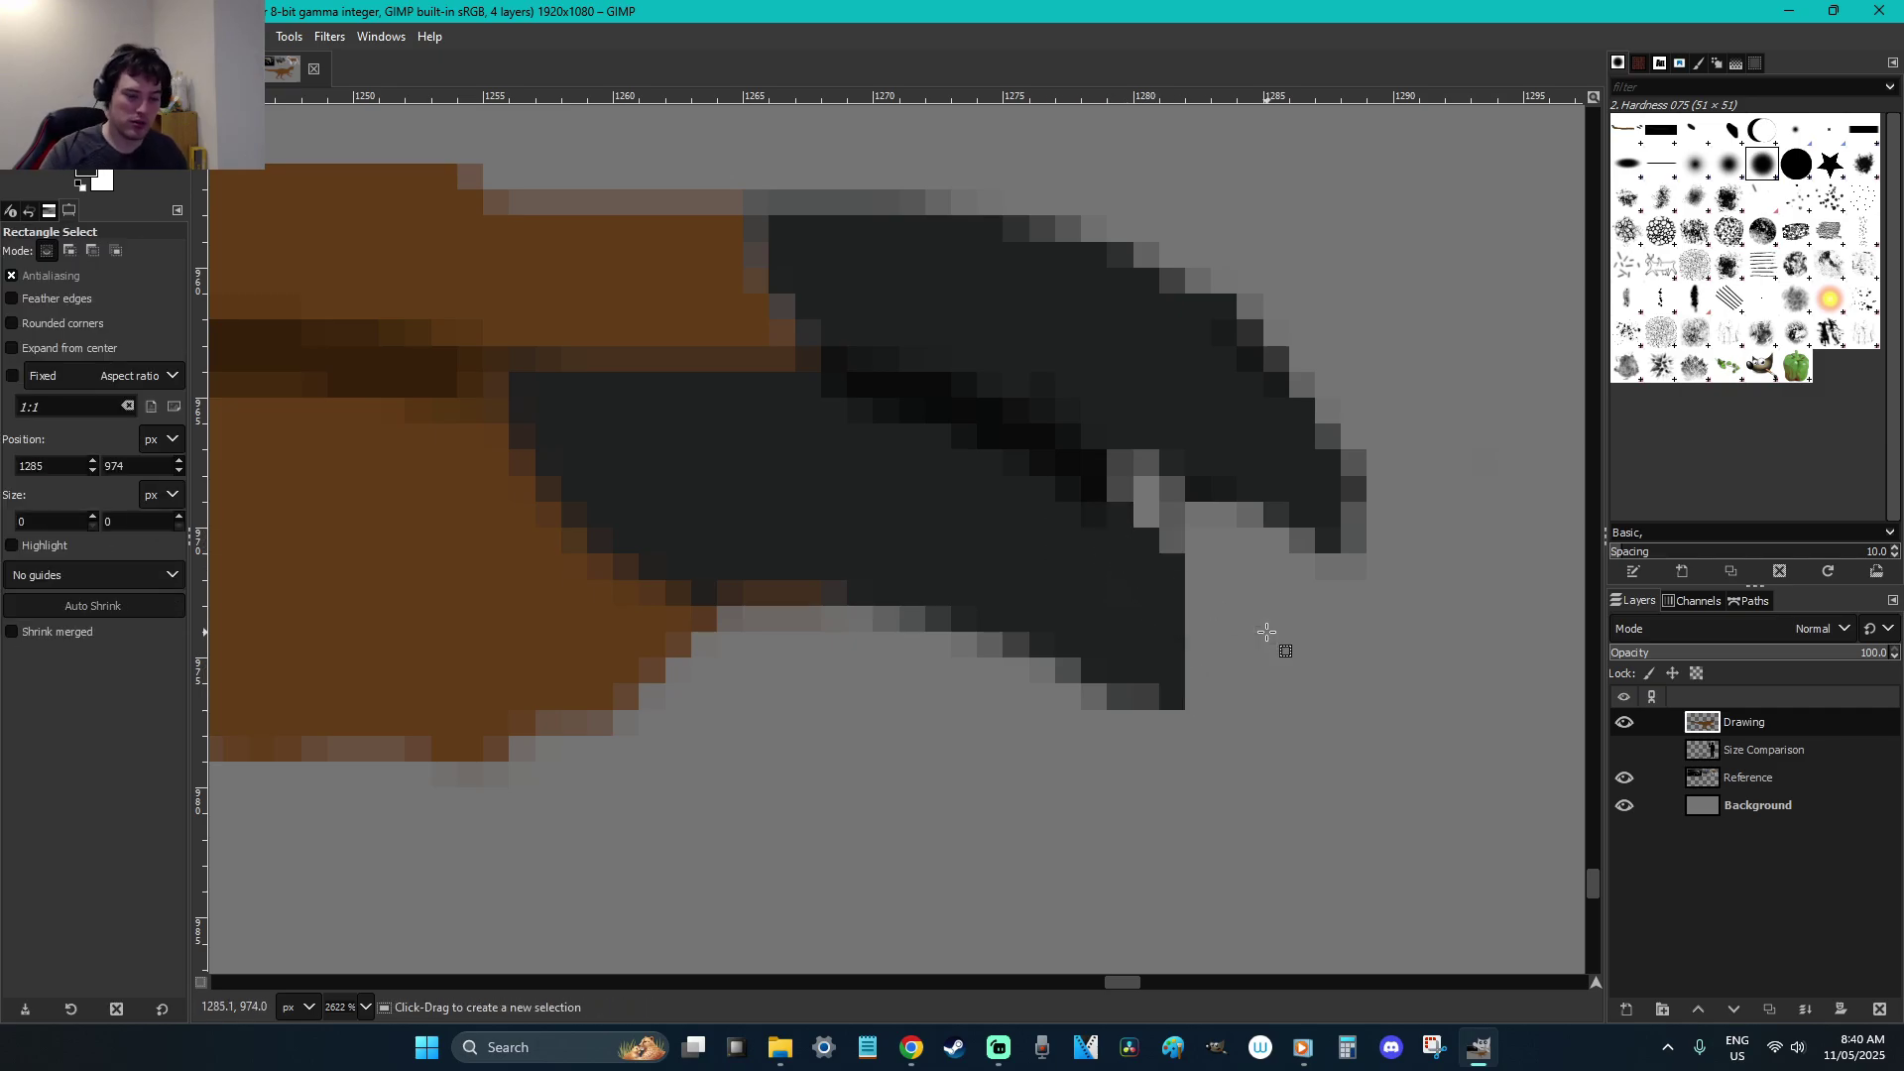
pyautogui.press('p')
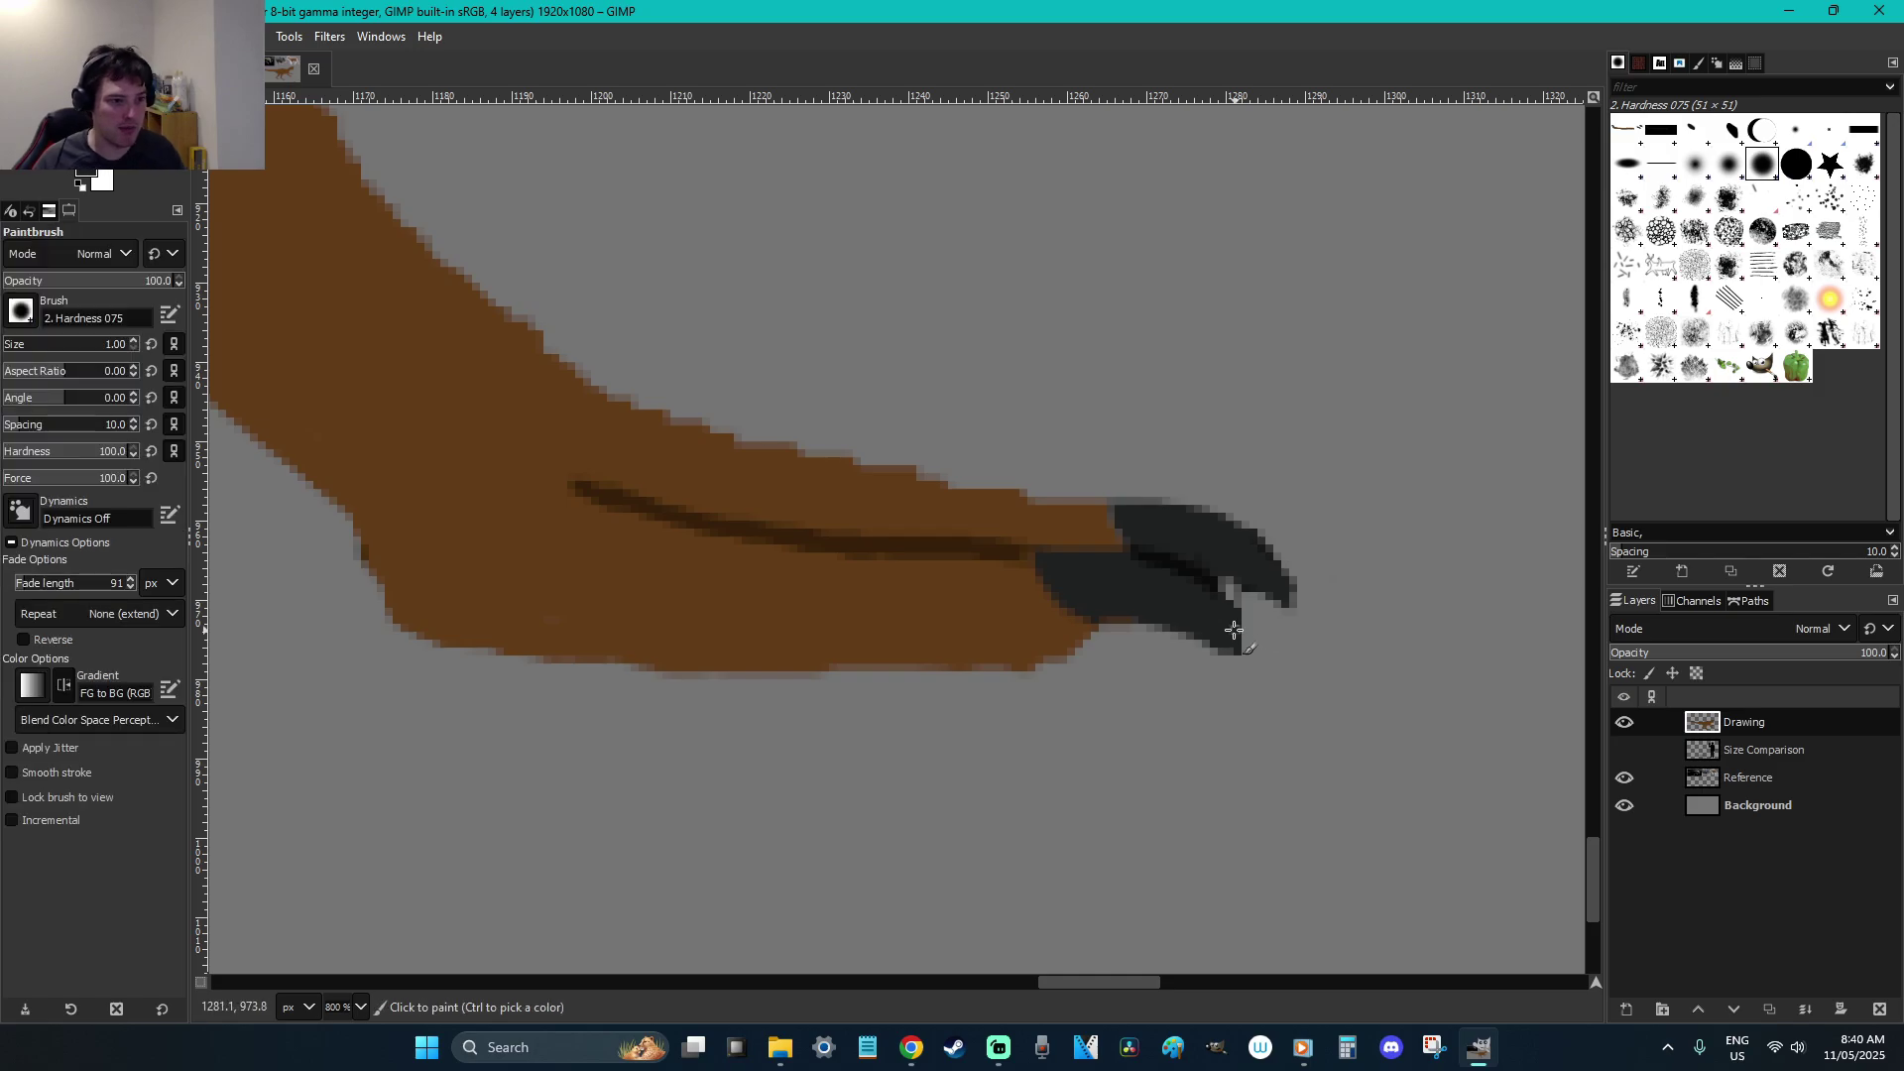
pyautogui.moveTo(1233, 629)
pyautogui.mouseDown()
pyautogui.moveTo(1246, 656)
pyautogui.moveTo(1266, 595)
pyautogui.mouseUp()
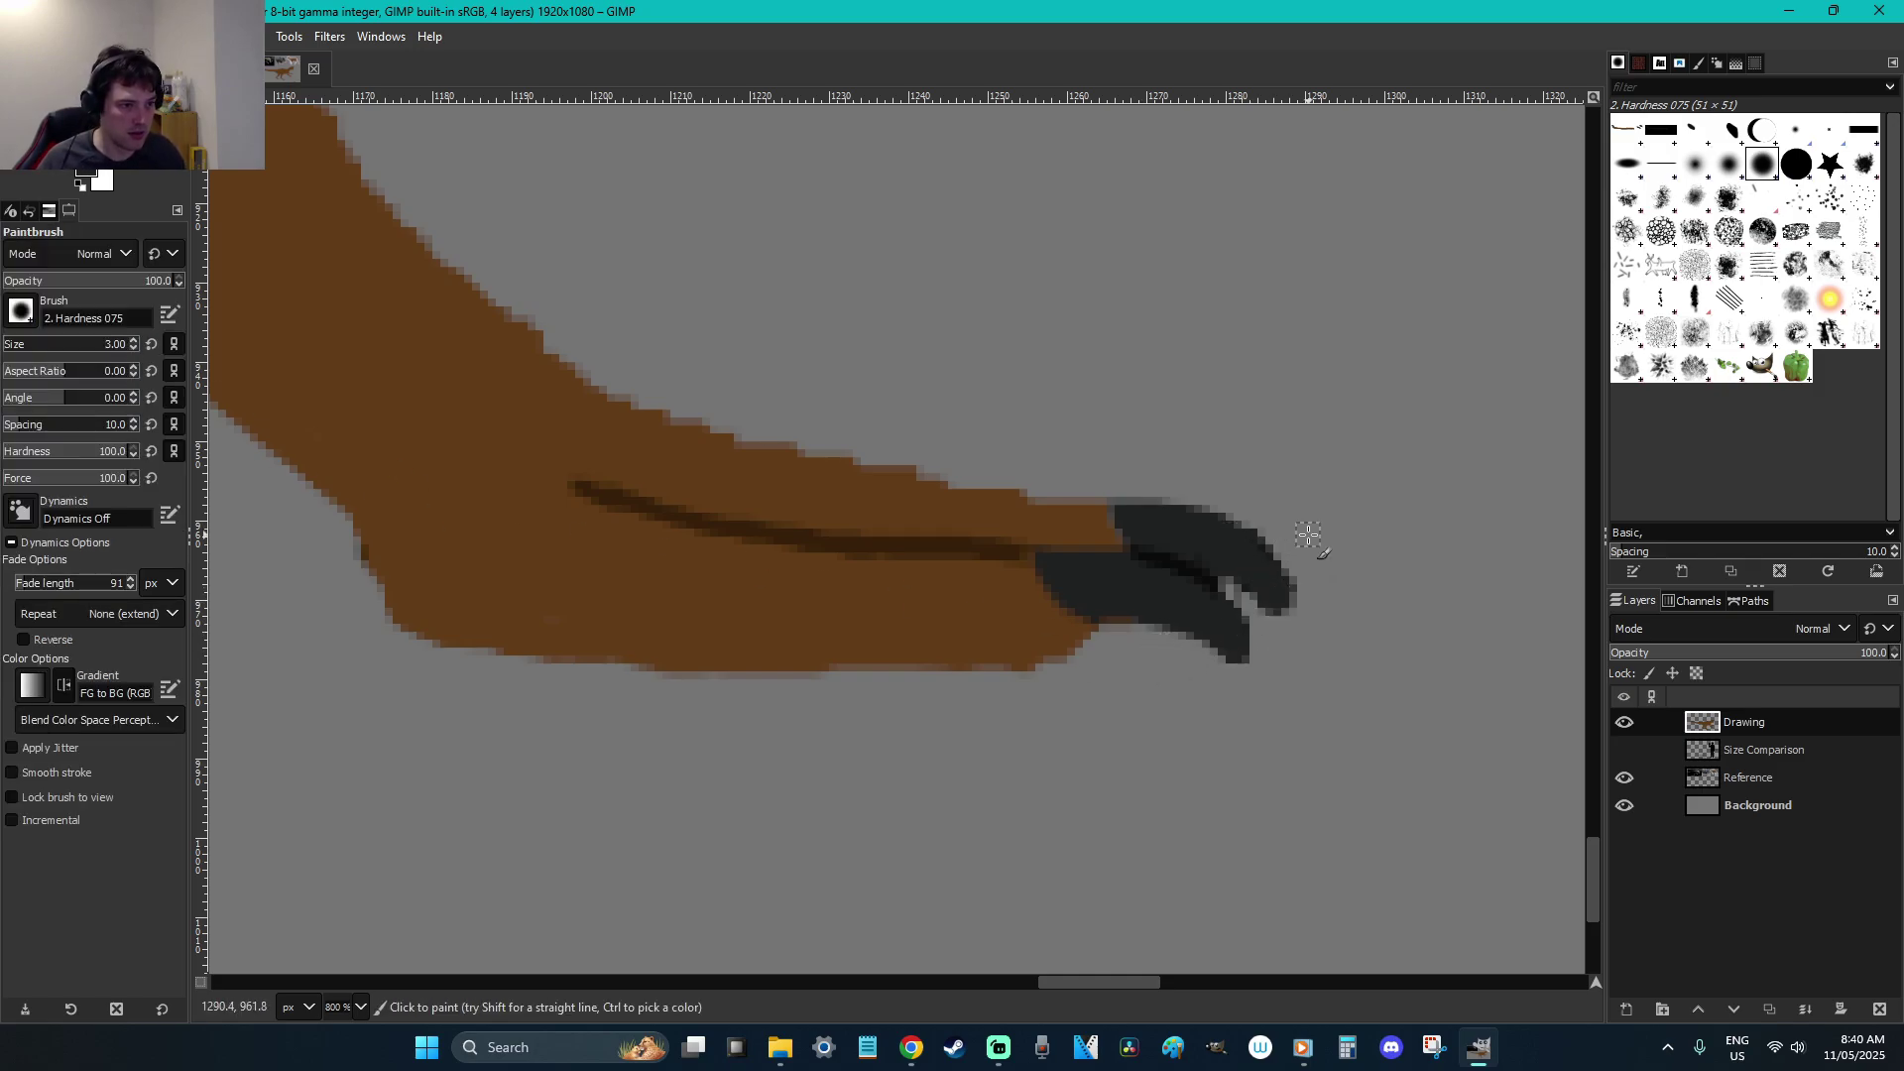
# Save the image and check the finished front hind foot
pyautogui.press('r')
pyautogui.hotkey('ctrl', 's')
pyautogui.scroll(-5, 1314, 513)
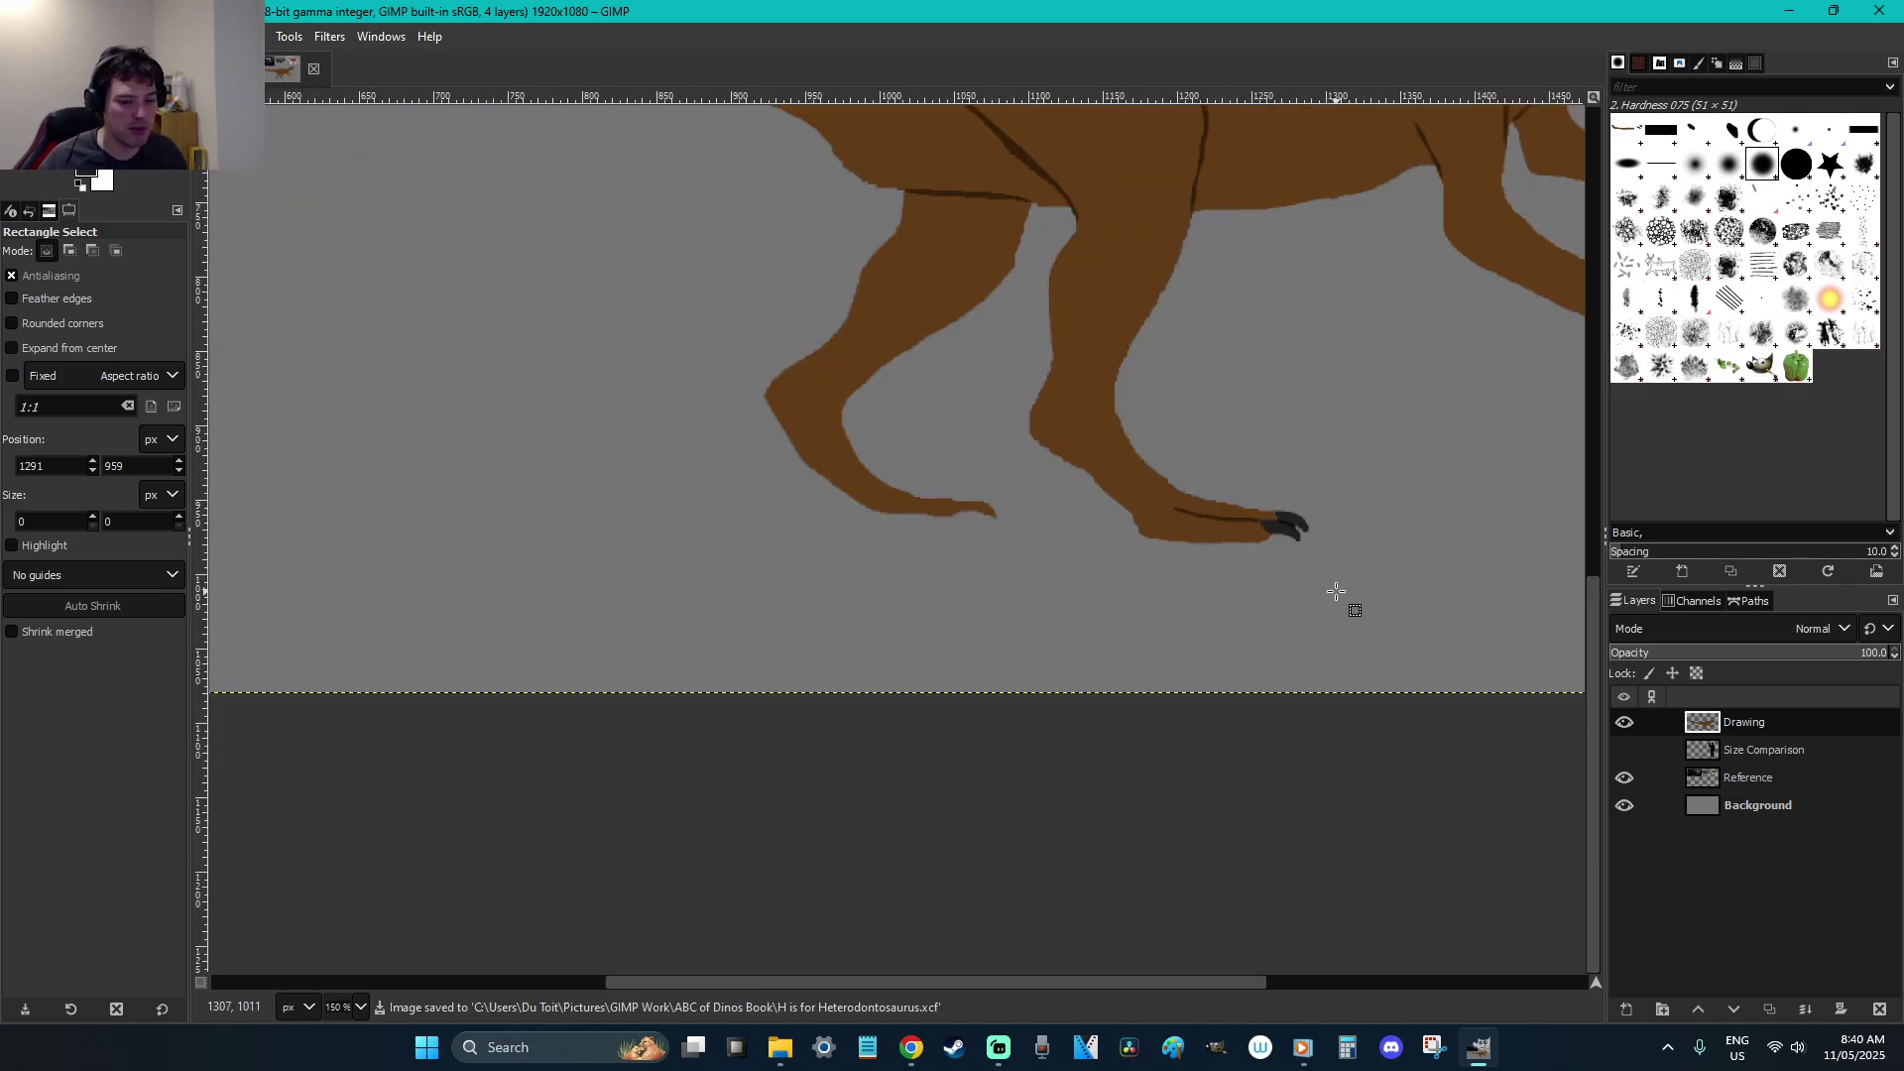
# Copy the front hind foot with its claws, paste it over the rear hind foot, scale it to 153 × 100 px and anchor it
pyautogui.scroll(1, 1336, 592)
pyautogui.moveTo(1336, 592); pyautogui.dragTo(1000, 388)
pyautogui.hotkey('ctrl', 'c')
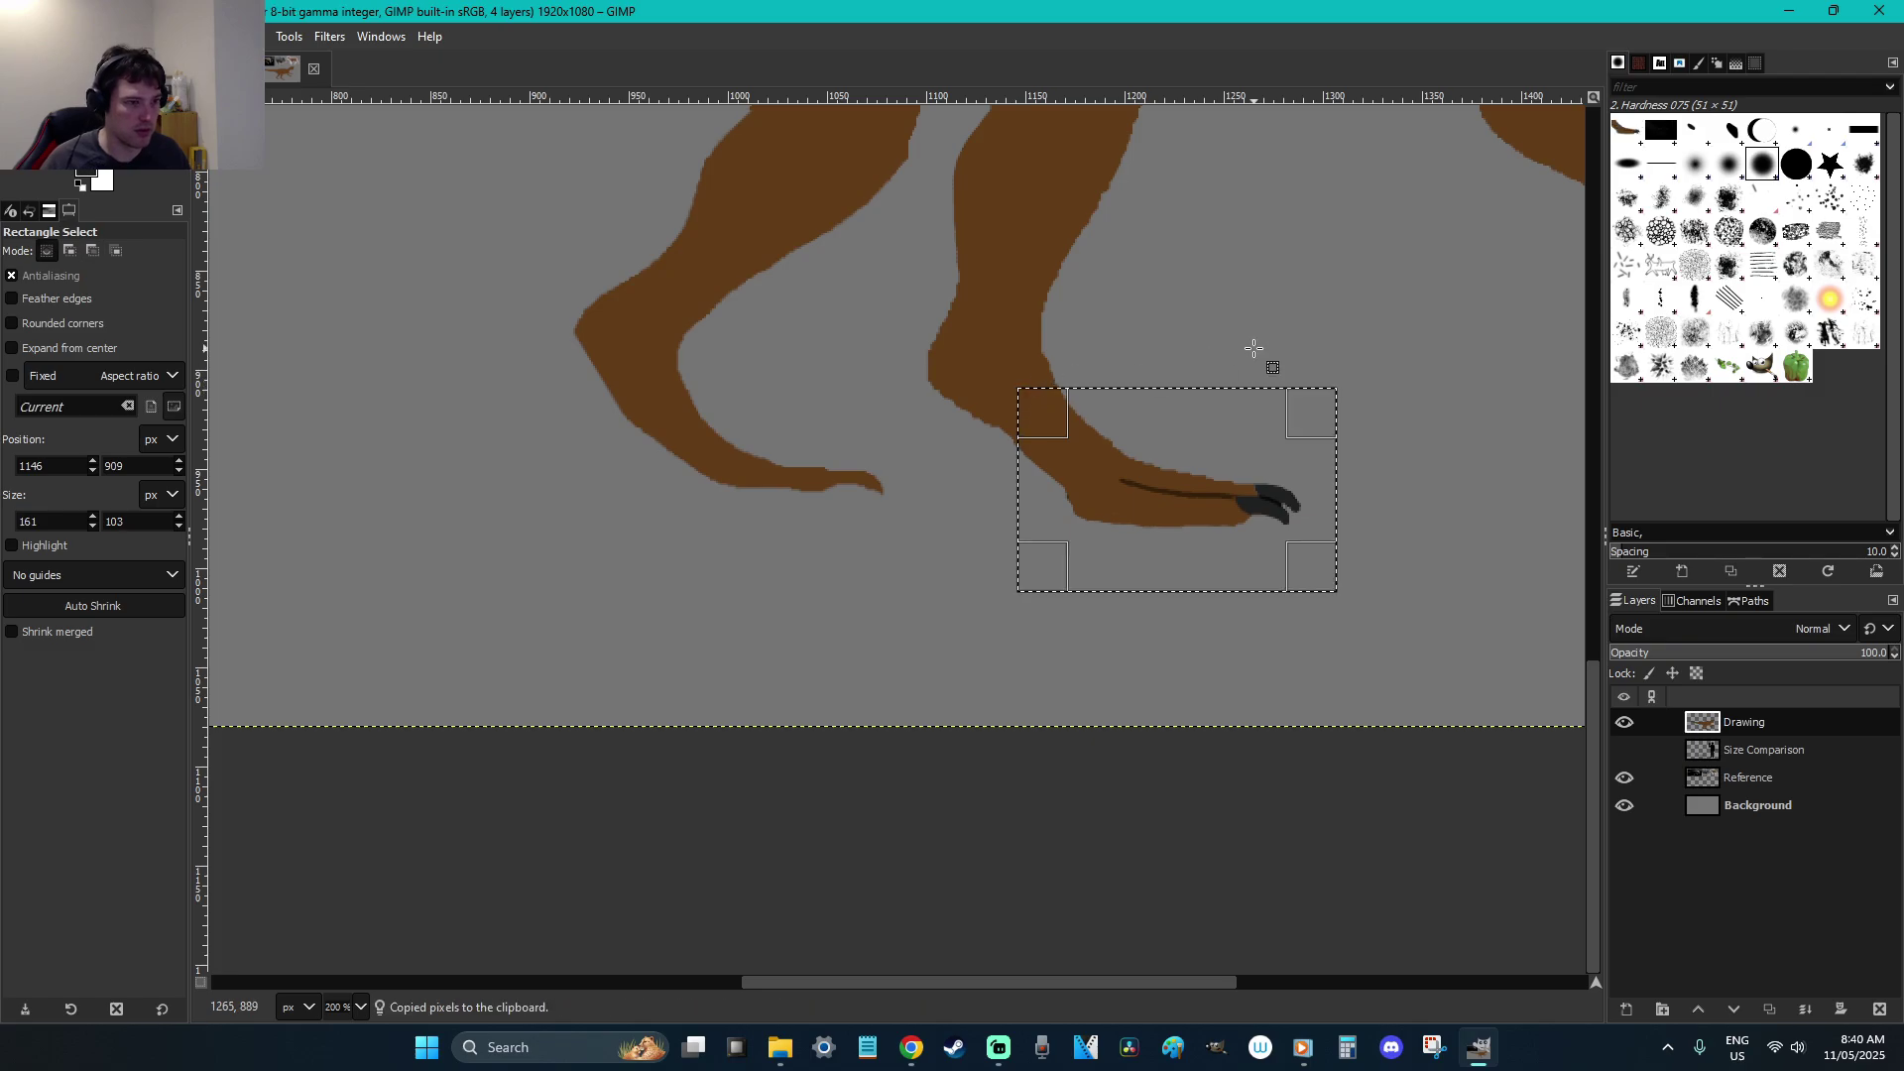
pyautogui.hotkey('ctrl', 'v')
pyautogui.moveTo(929, 451); pyautogui.dragTo(828, 503)
pyautogui.hotkey('shift', 's')
pyautogui.click(828, 502)
pyautogui.moveTo(964, 470); pyautogui.dragTo(922, 472)
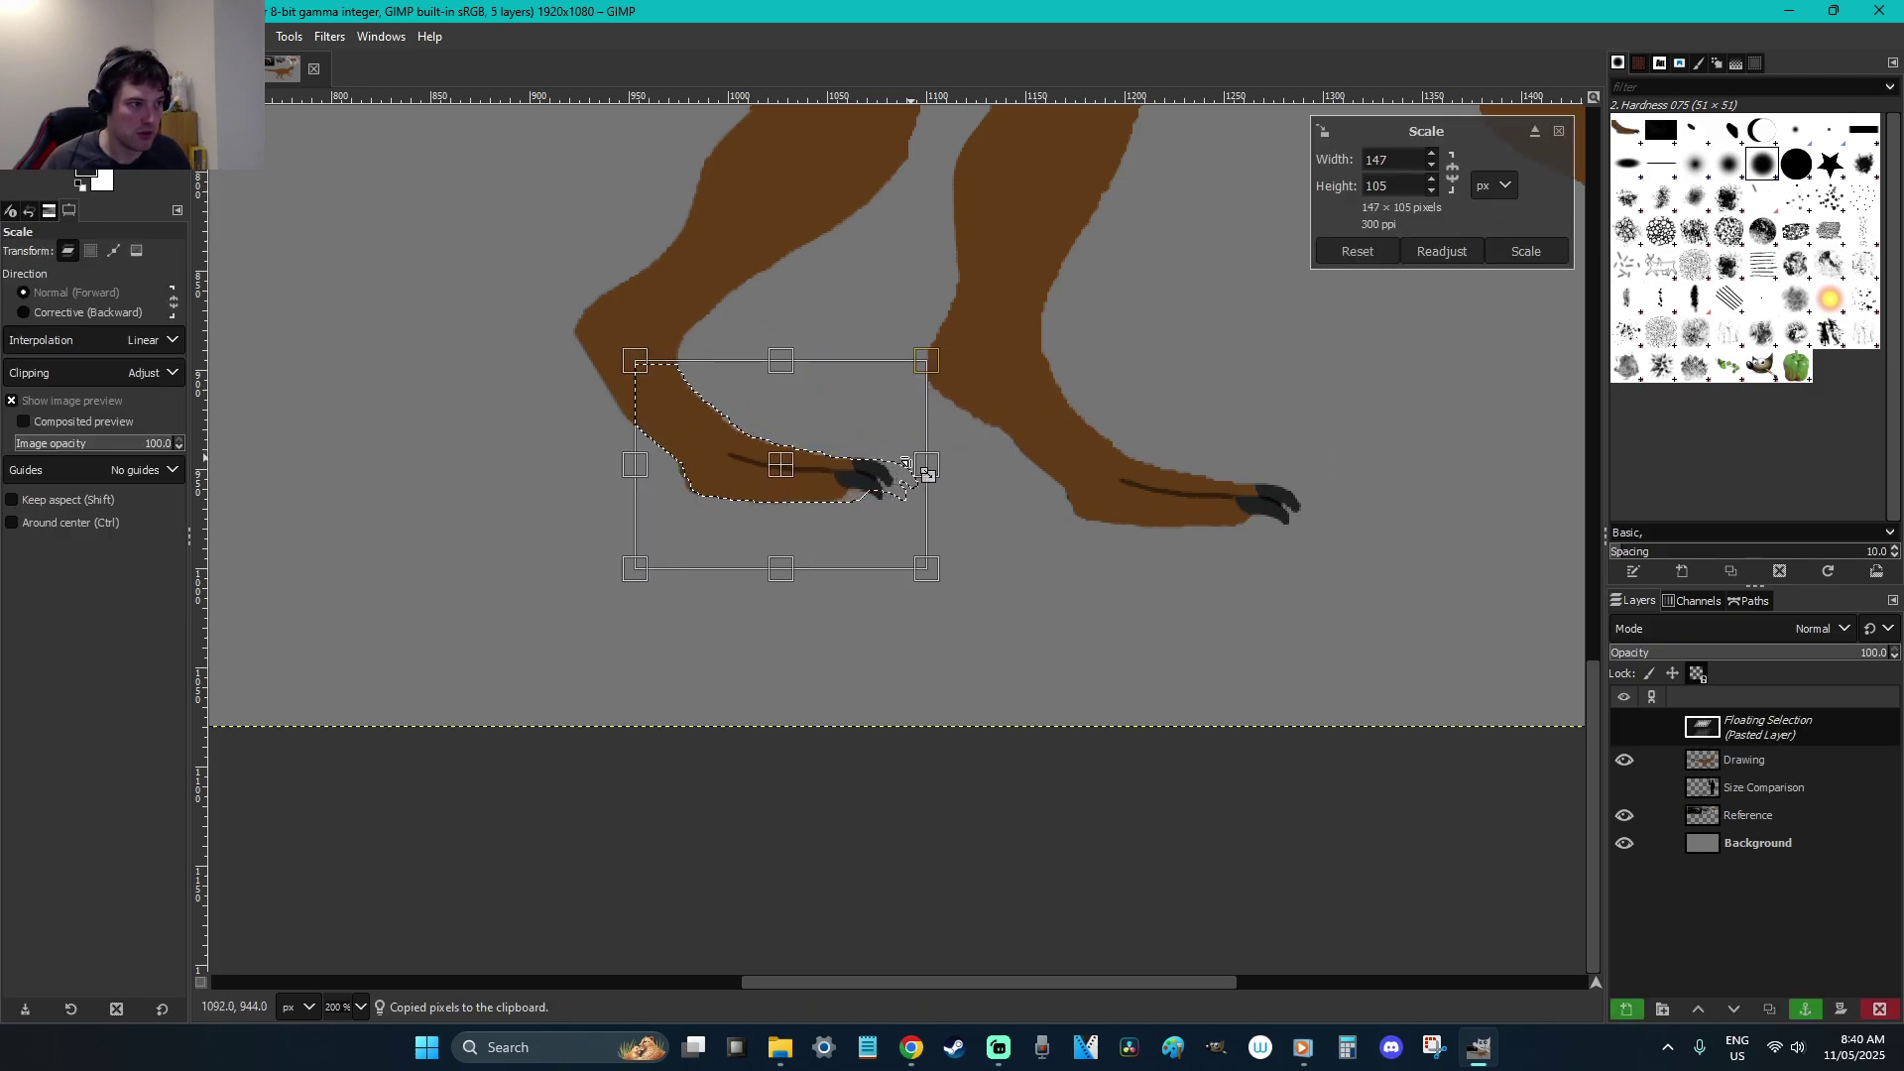
pyautogui.press('Return')
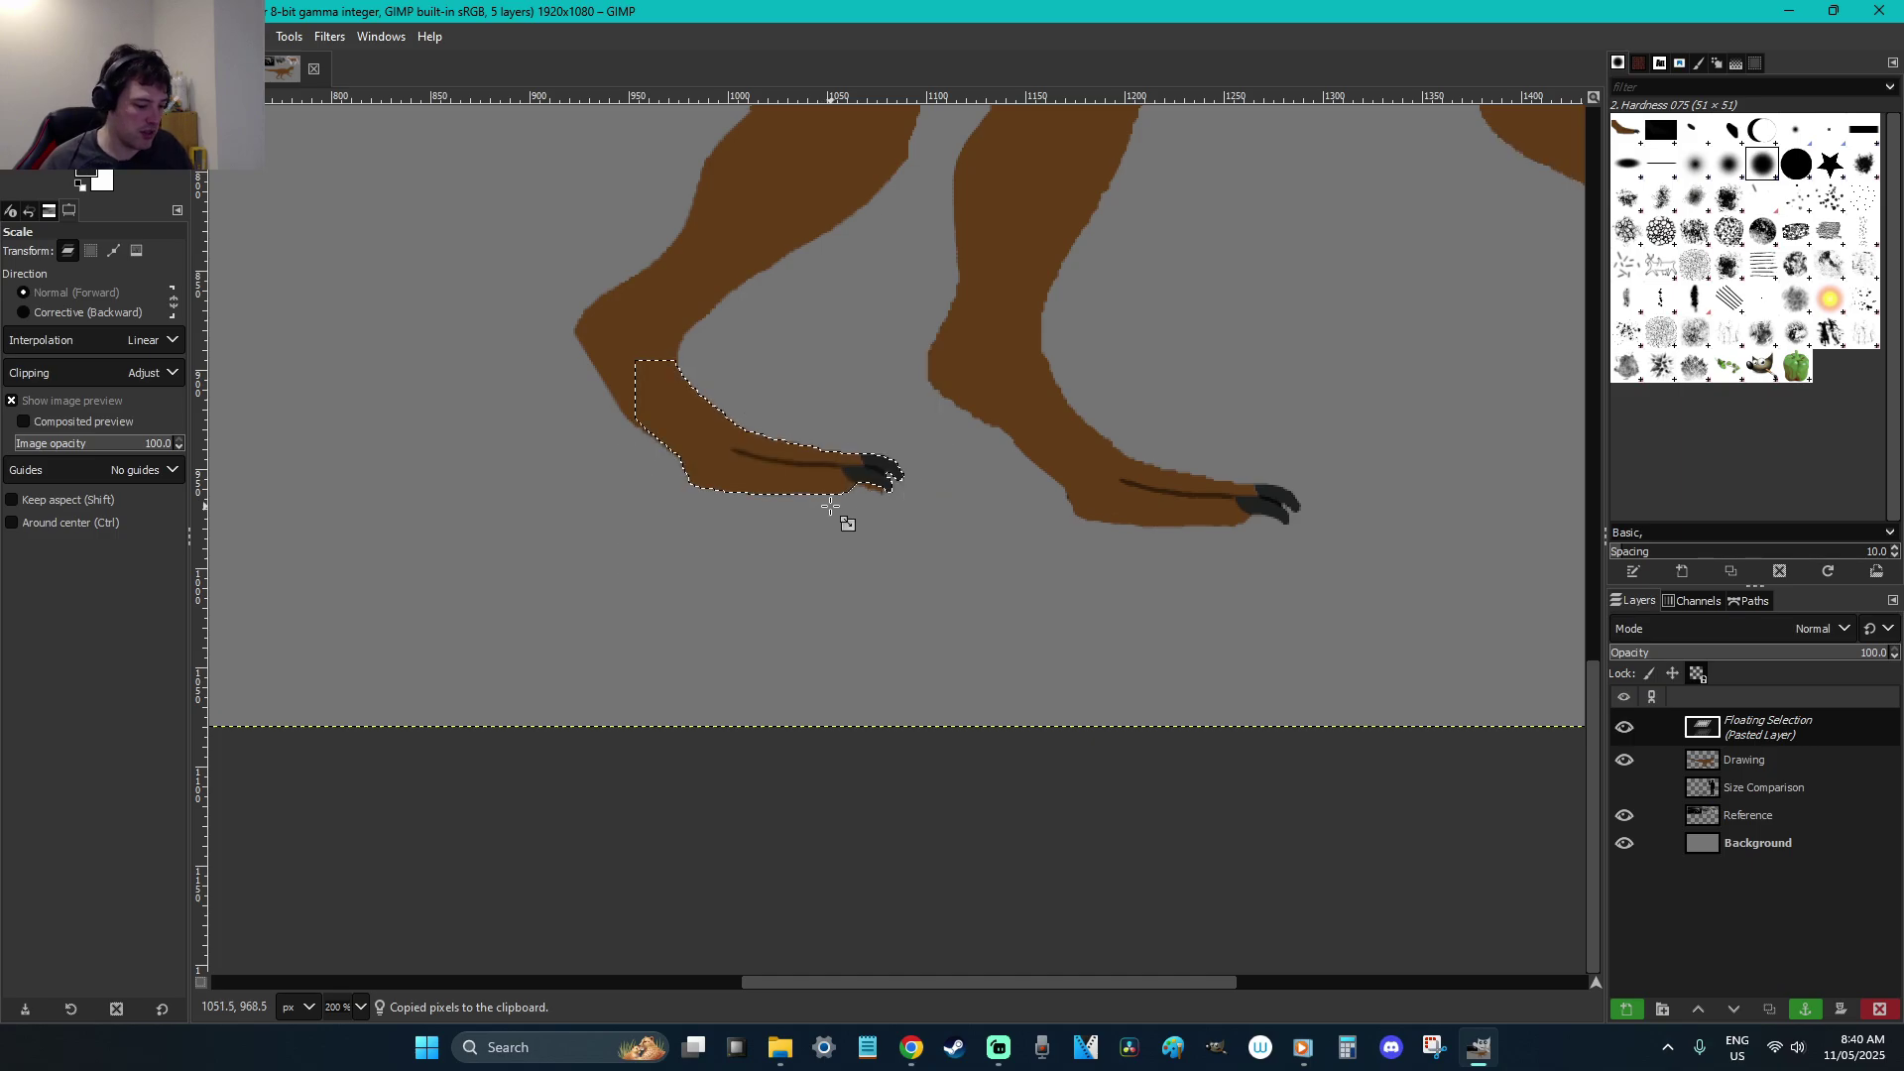
pyautogui.press('r')
pyautogui.moveTo(774, 480)
pyautogui.mouseDown()
pyautogui.moveTo(823, 397)
pyautogui.moveTo(763, 466)
pyautogui.mouseUp()
pyautogui.click(838, 529)
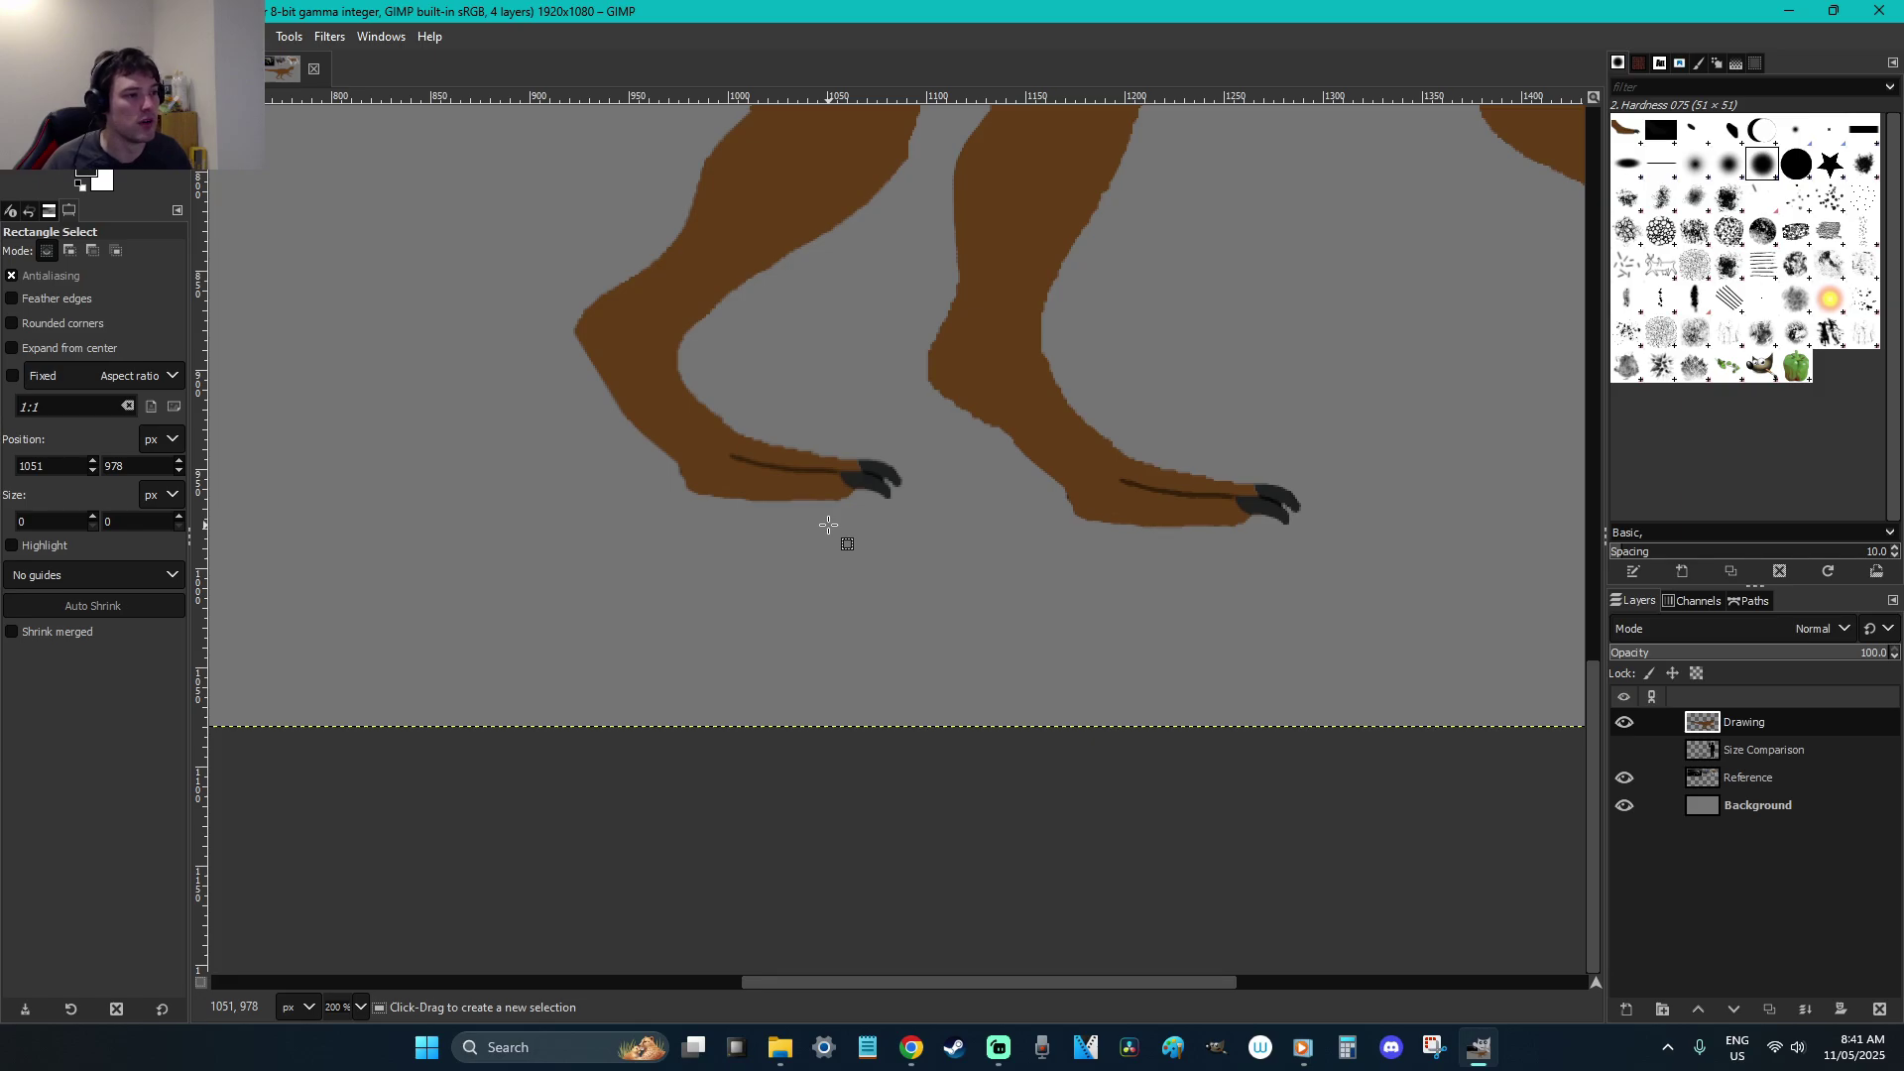
# Try anchoring the pasted foot at slightly different positions on the rear hind ankle
pyautogui.scroll(-1, 828, 525)
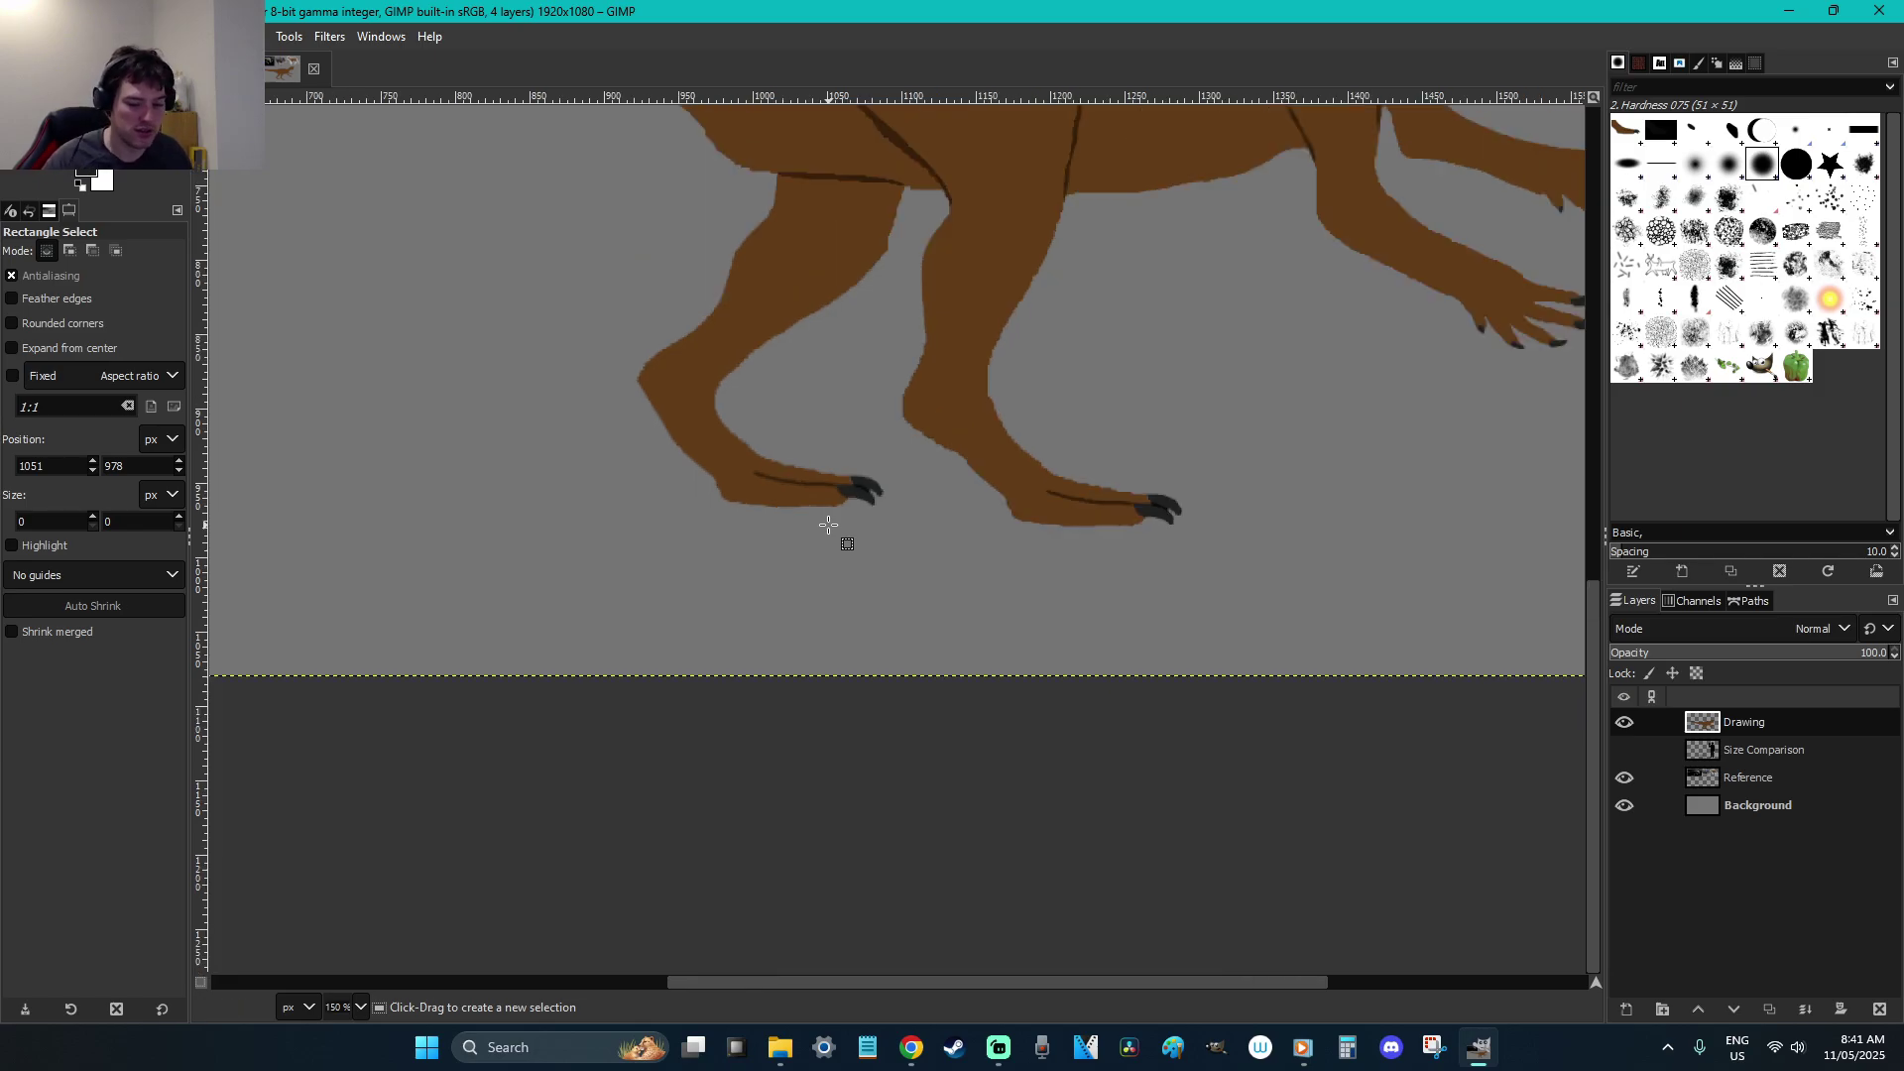
pyautogui.scroll(2, 828, 525)
pyautogui.hotkey('ctrl', 'v')
pyautogui.moveTo(744, 426)
pyautogui.mouseDown()
pyautogui.moveTo(693, 497)
pyautogui.moveTo(731, 437)
pyautogui.moveTo(715, 463)
pyautogui.moveTo(779, 425)
pyautogui.moveTo(757, 430)
pyautogui.mouseUp()
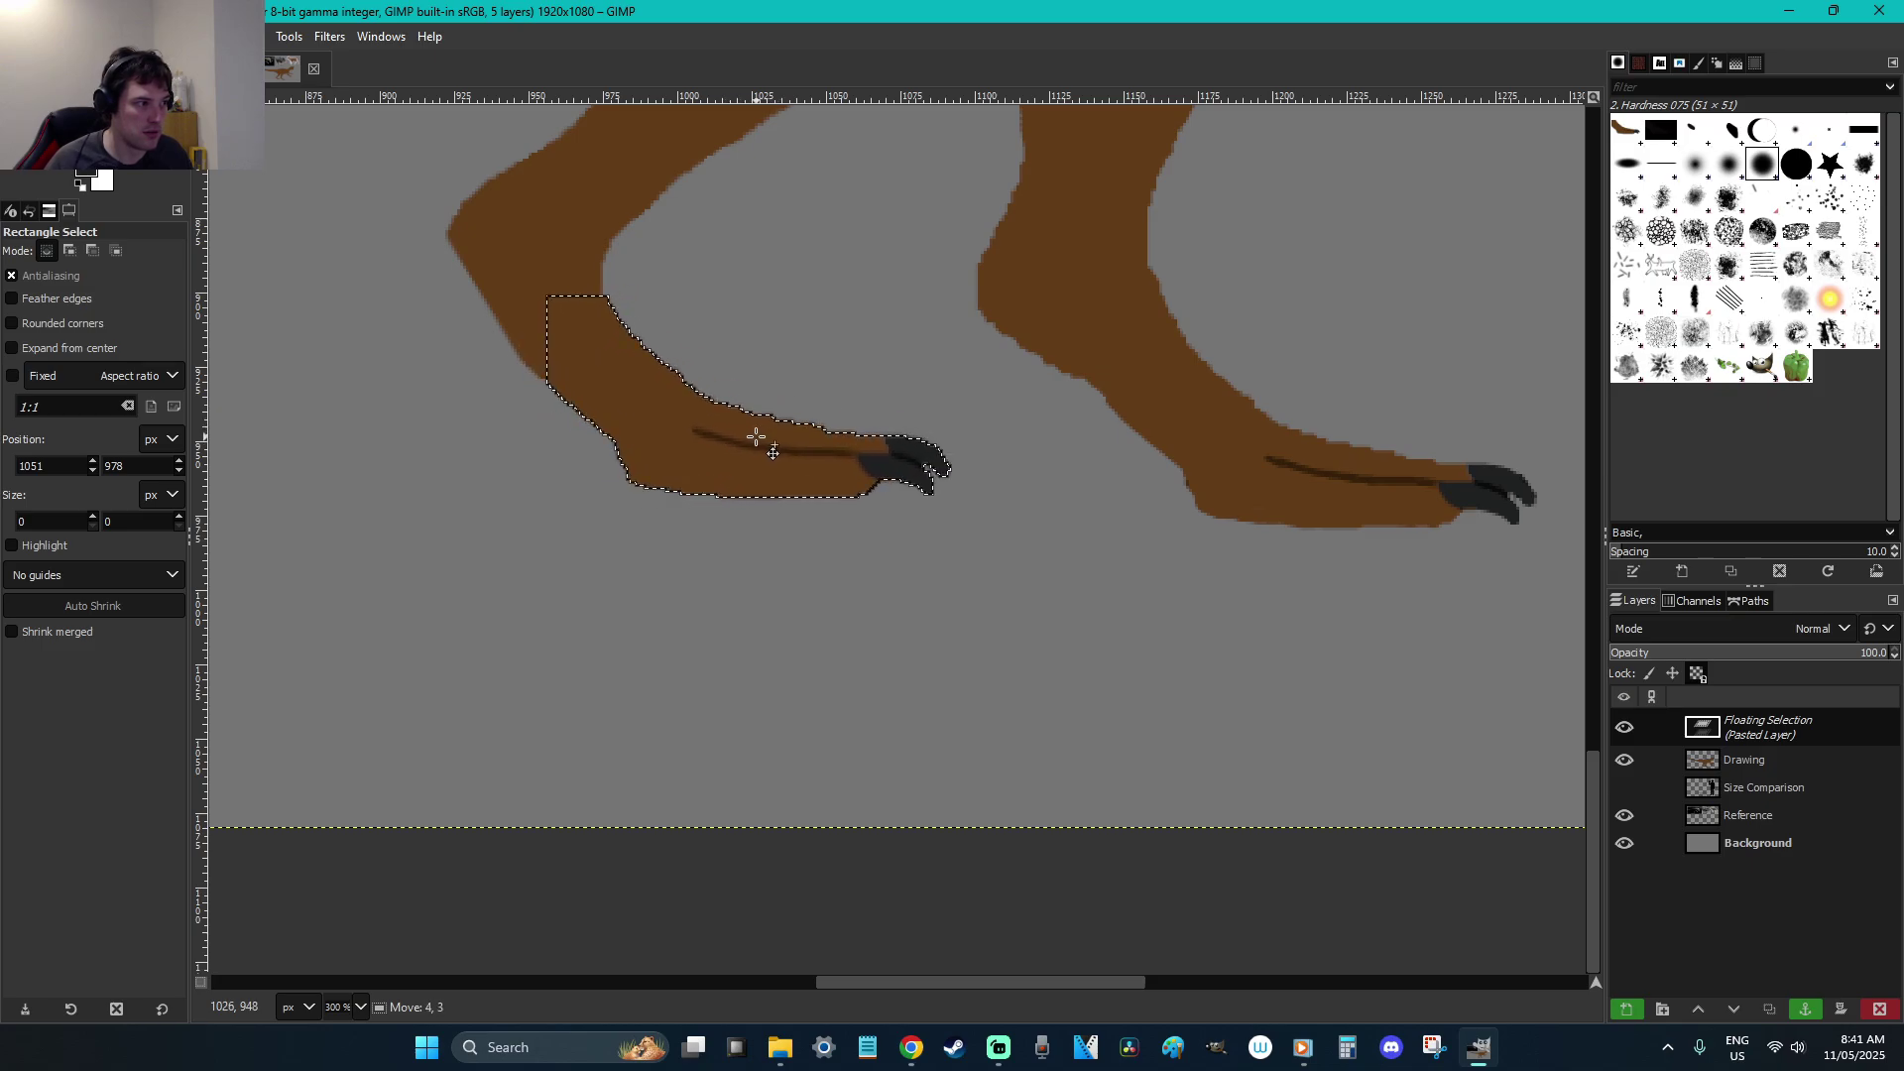
pyautogui.click(816, 540)
pyautogui.scroll(3, 754, 575)
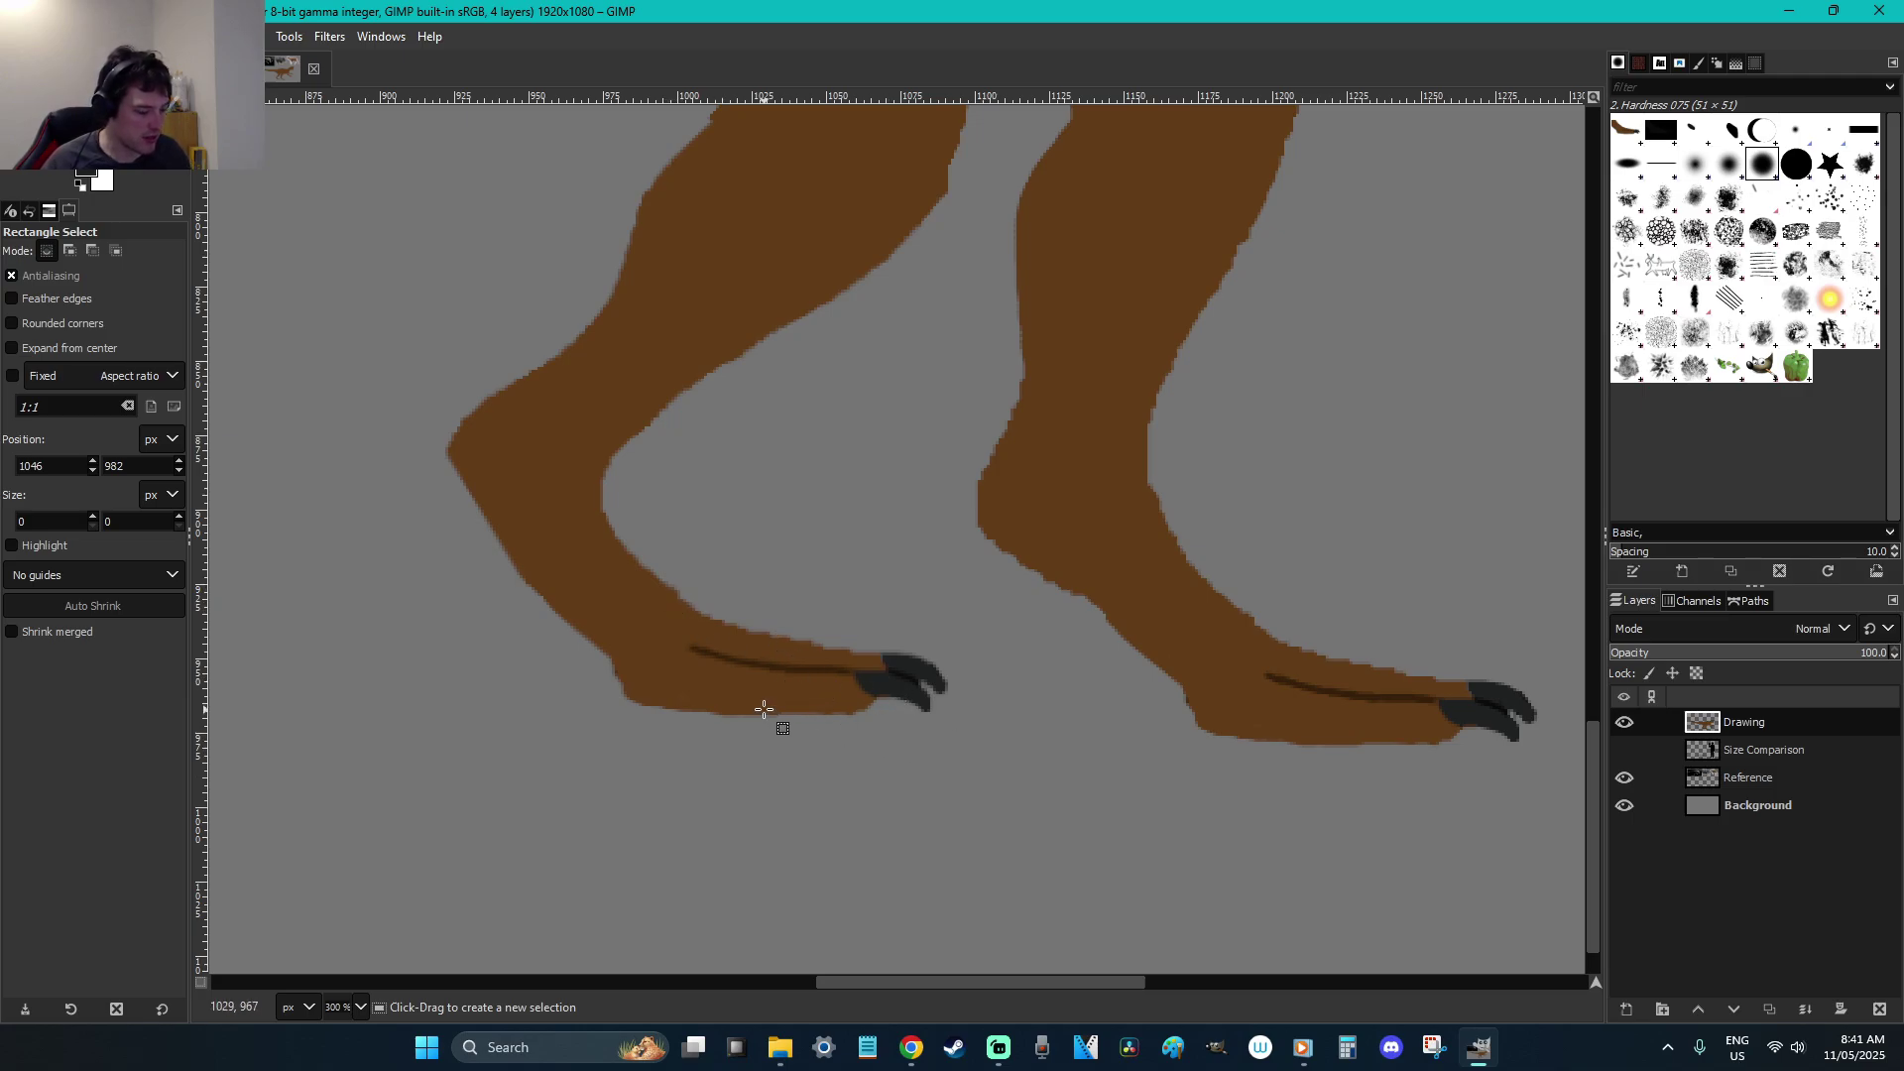
pyautogui.hotkey('ctrl', 'v')
pyautogui.moveTo(757, 688)
pyautogui.mouseDown()
pyautogui.moveTo(731, 731)
pyautogui.moveTo(744, 701)
pyautogui.mouseUp()
pyautogui.click(777, 544)
pyautogui.hotkey('shift', 'e')
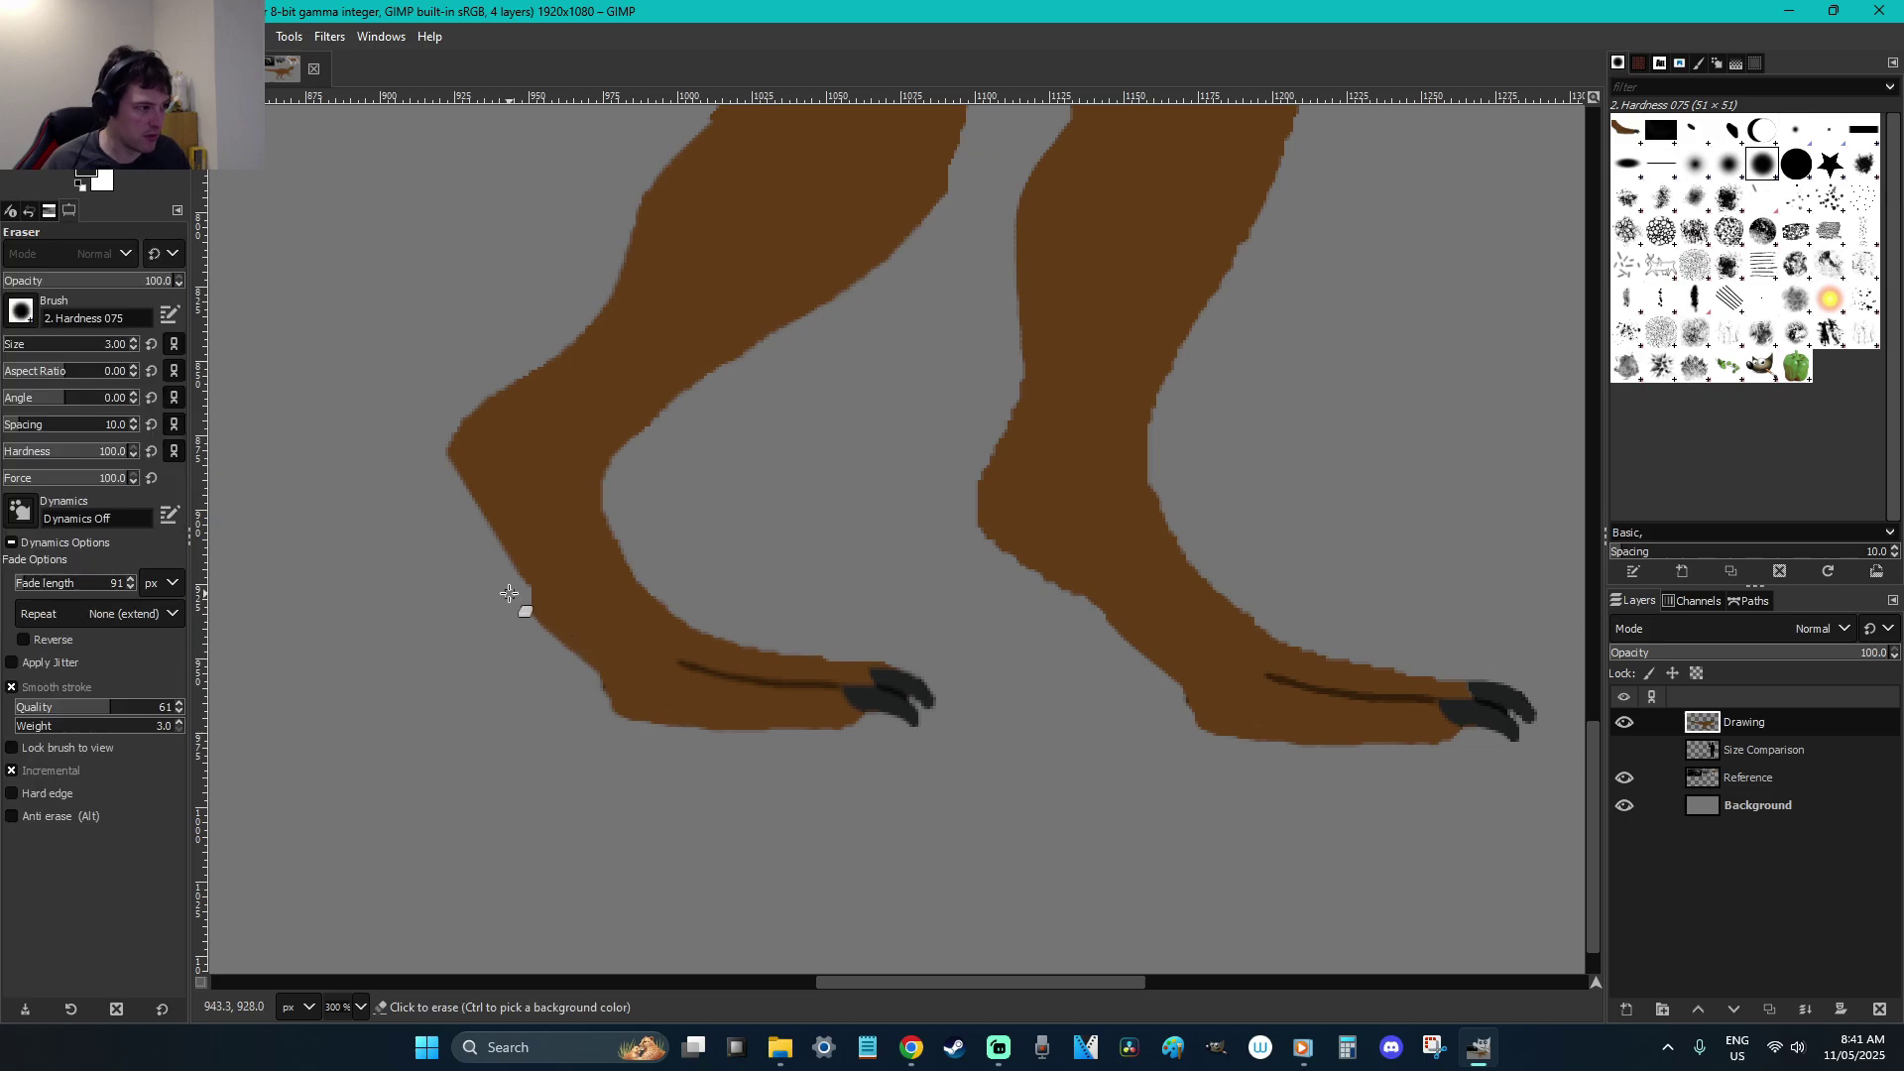
# Float the pasted foot again, scale it to 143 × 100 px, line it up with the rear hind ankle and anchor it
pyautogui.hotkey('ctrl', 'v')
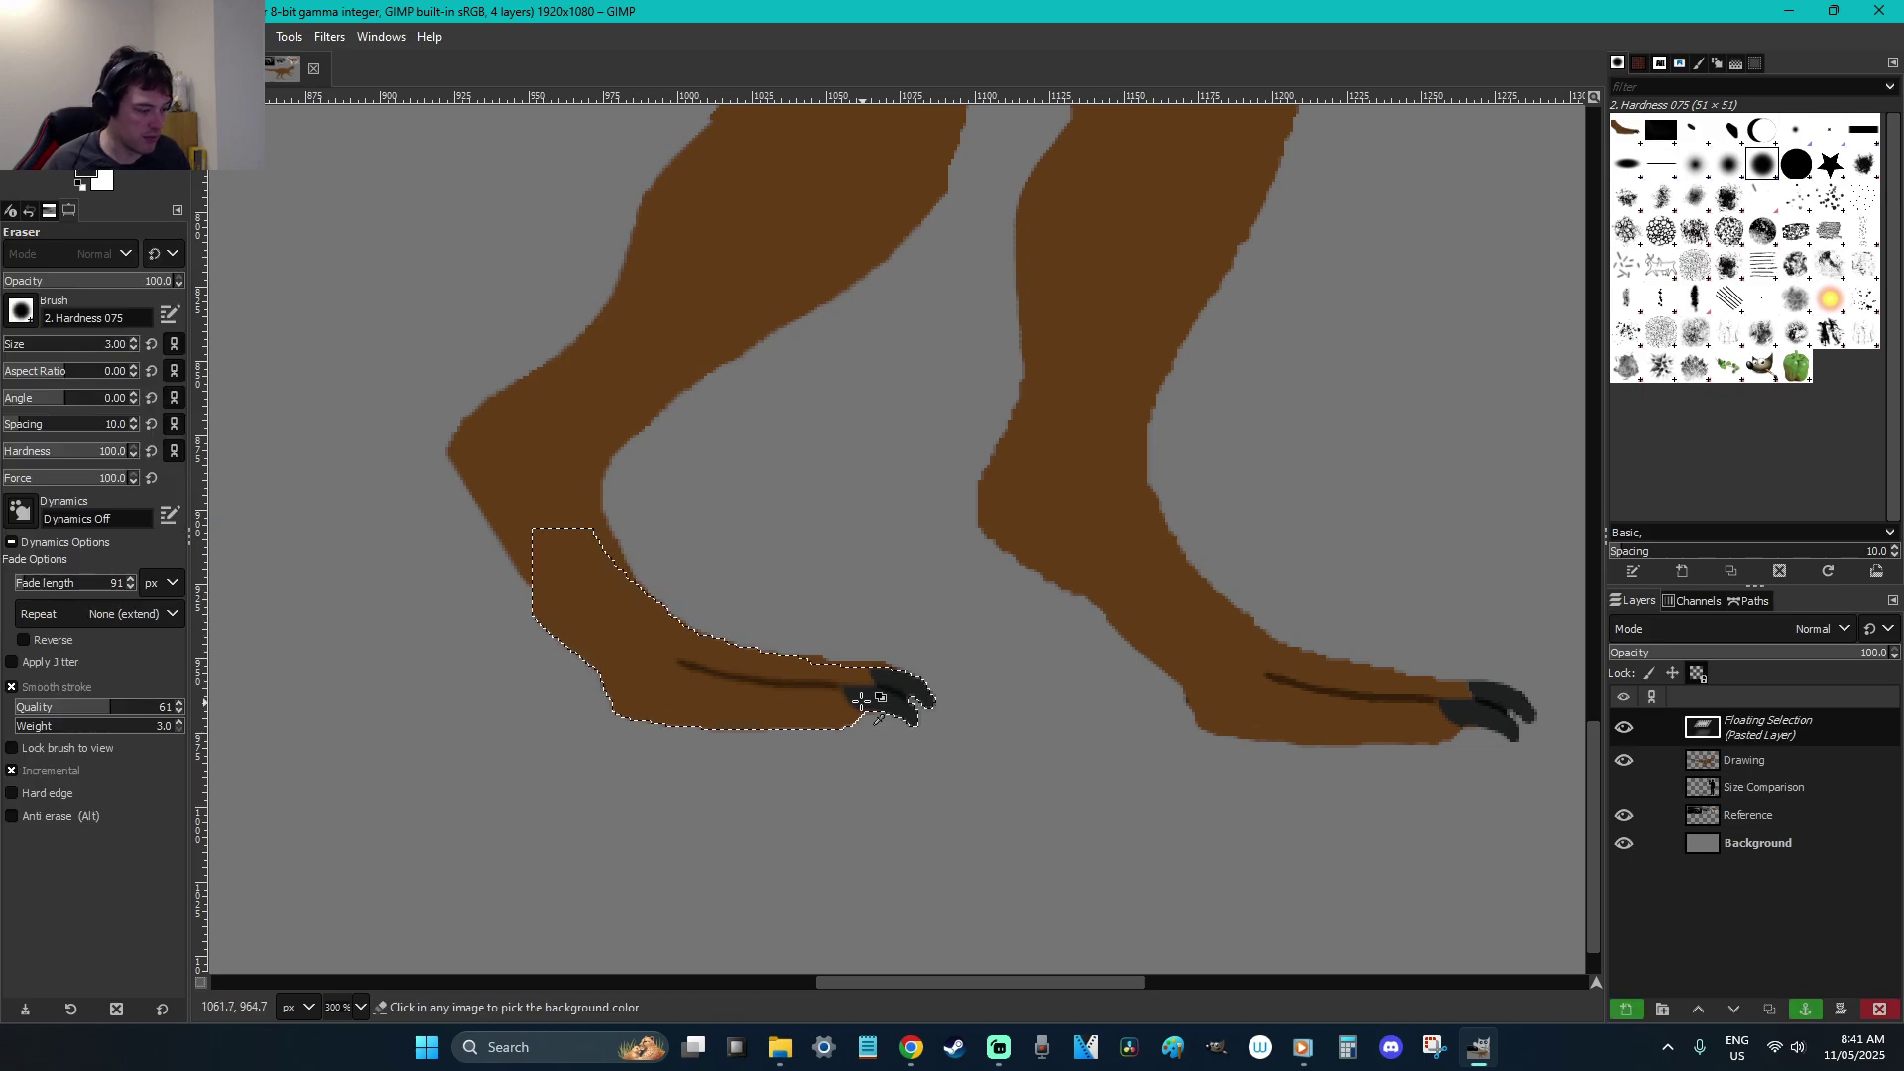
pyautogui.press('r')
pyautogui.moveTo(680, 698)
pyautogui.mouseDown()
pyautogui.moveTo(693, 642)
pyautogui.moveTo(667, 667)
pyautogui.mouseUp()
pyautogui.hotkey('shift', 's')
pyautogui.click(1022, 699)
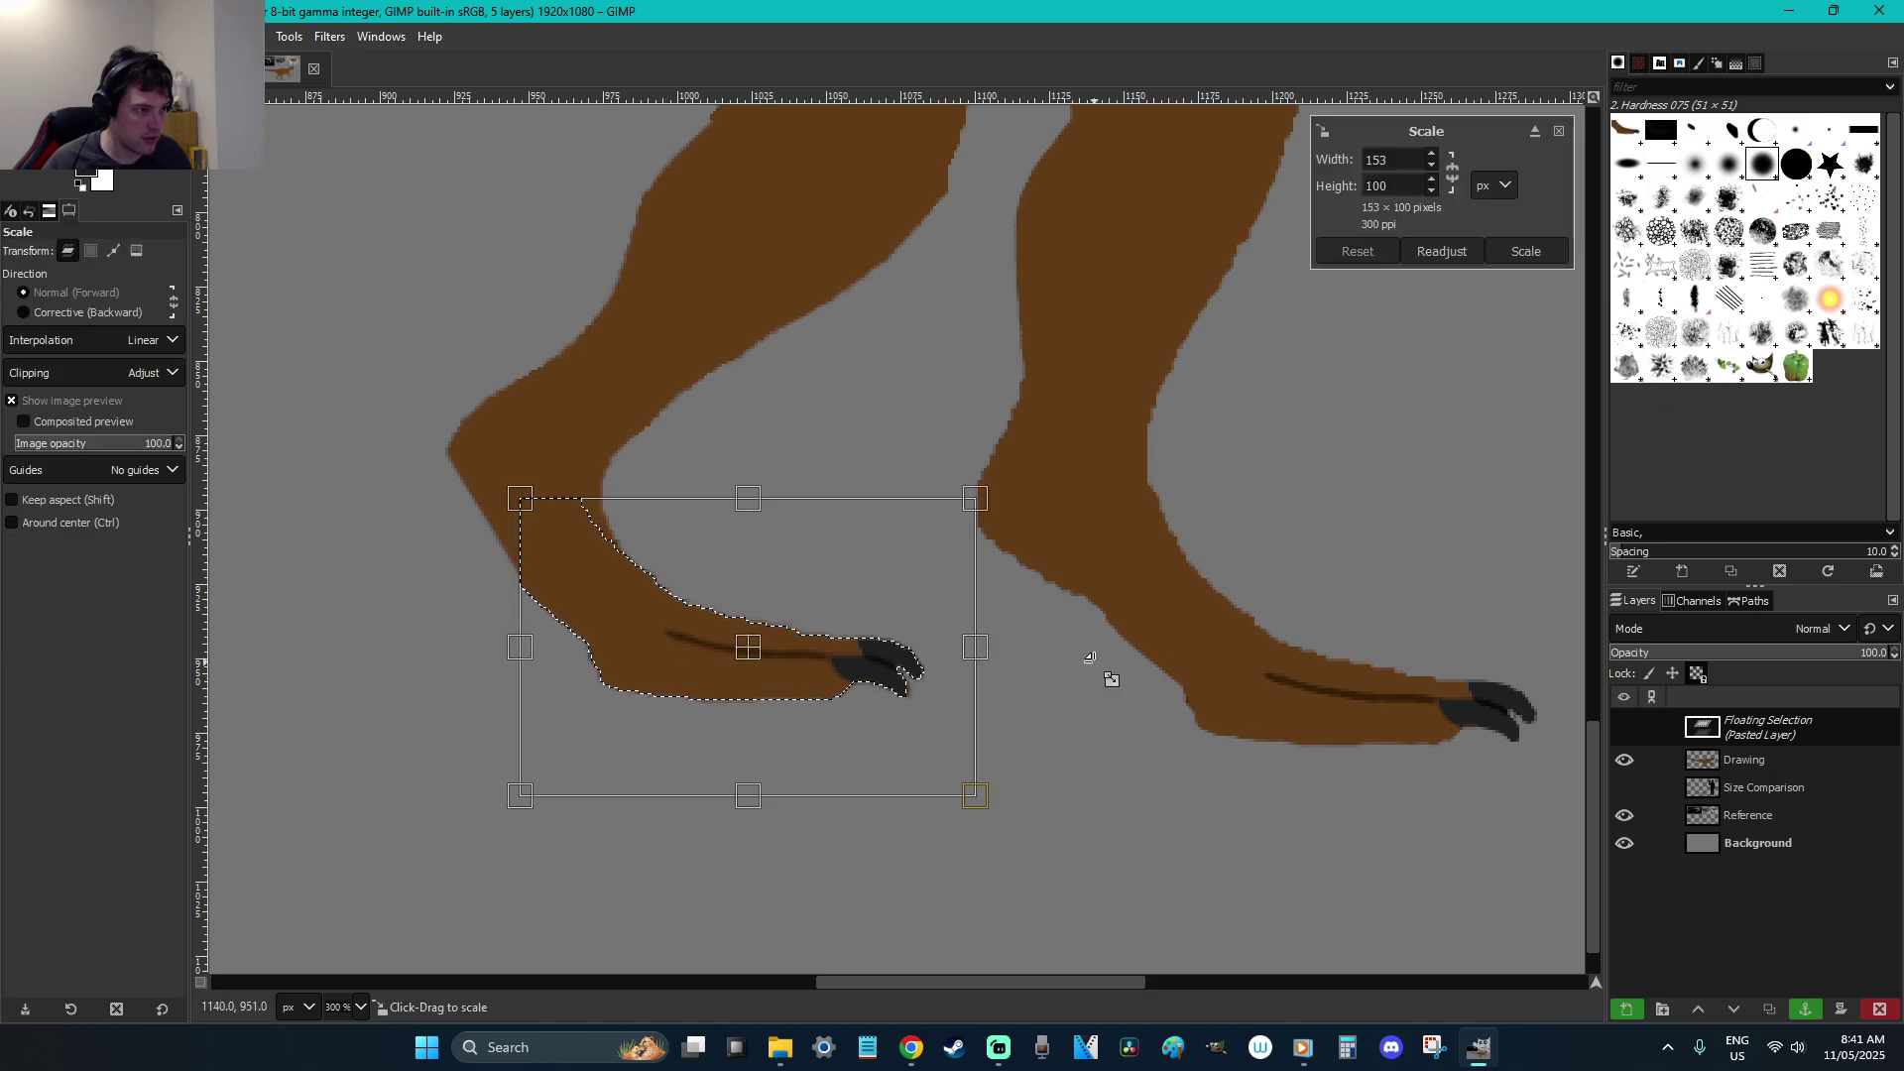
pyautogui.moveTo(935, 723); pyautogui.dragTo(902, 722)
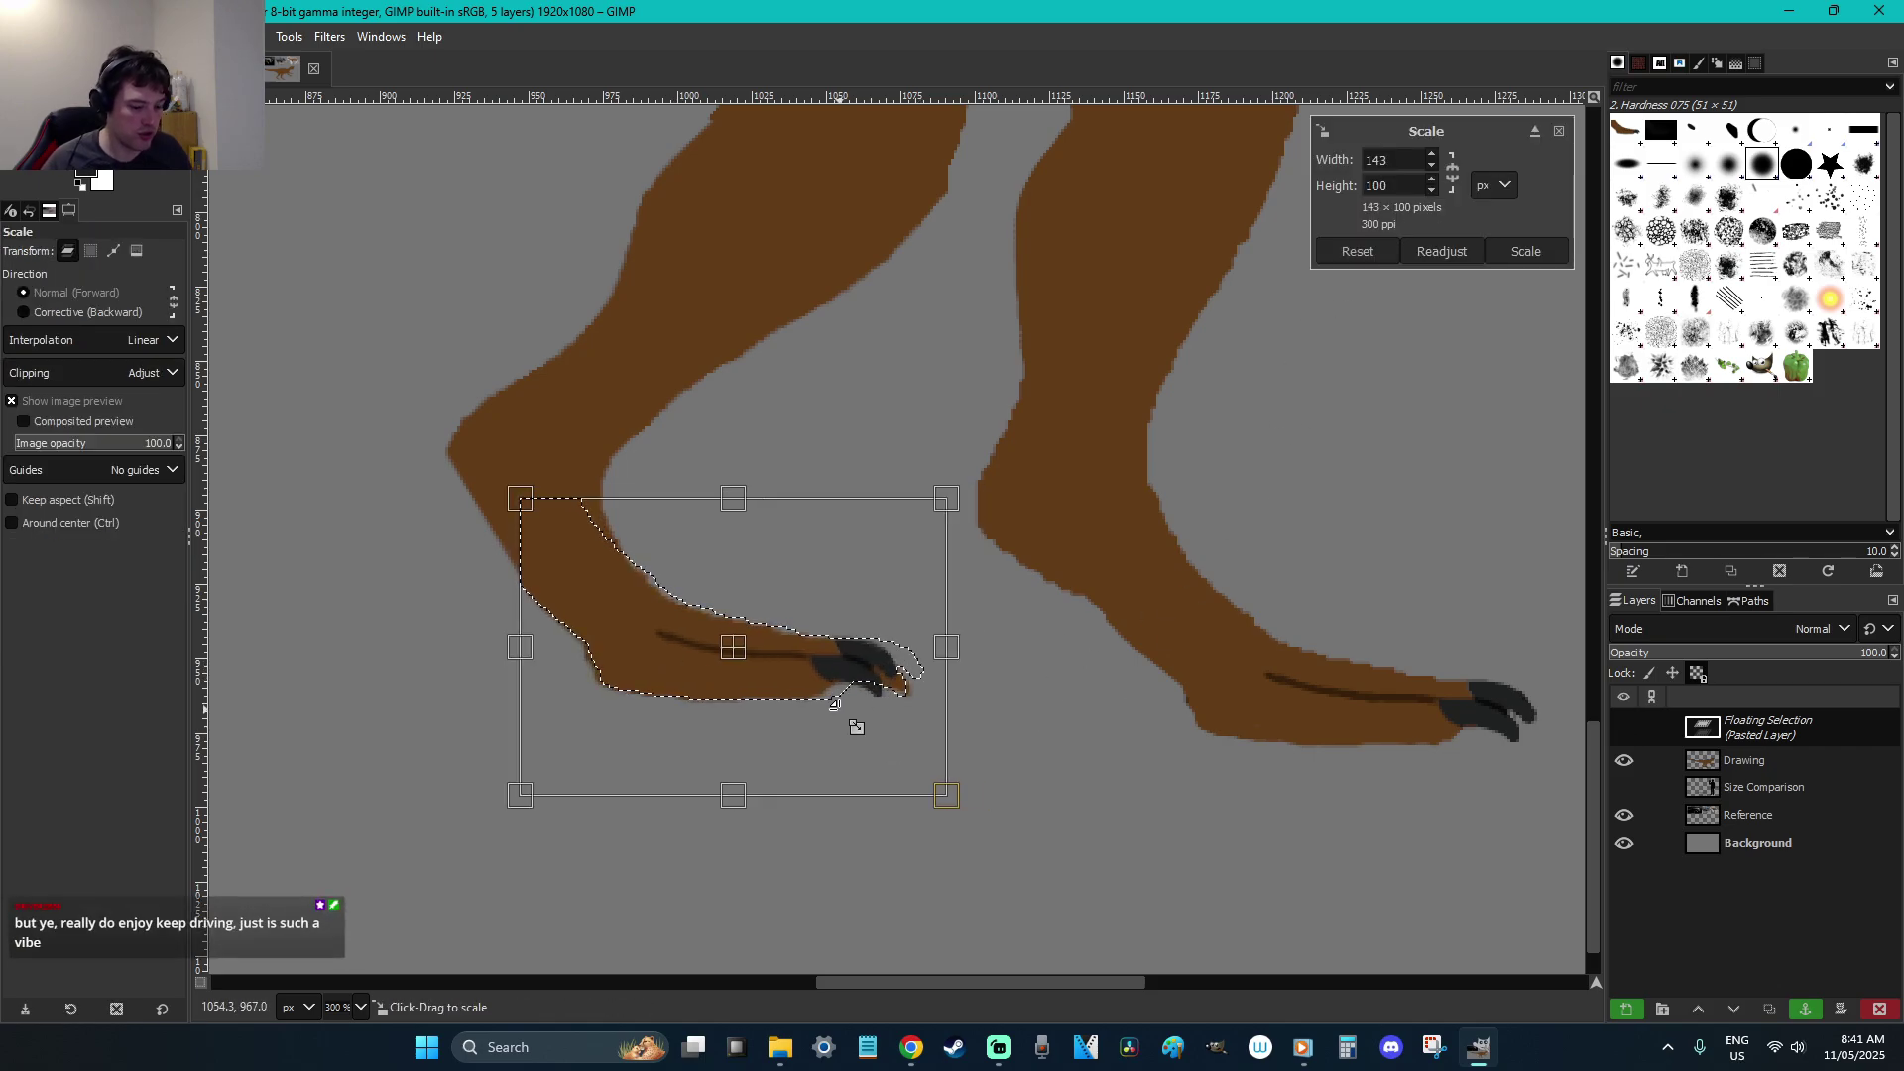
pyautogui.press('Return')
pyautogui.press('r')
pyautogui.moveTo(731, 667); pyautogui.dragTo(751, 676)
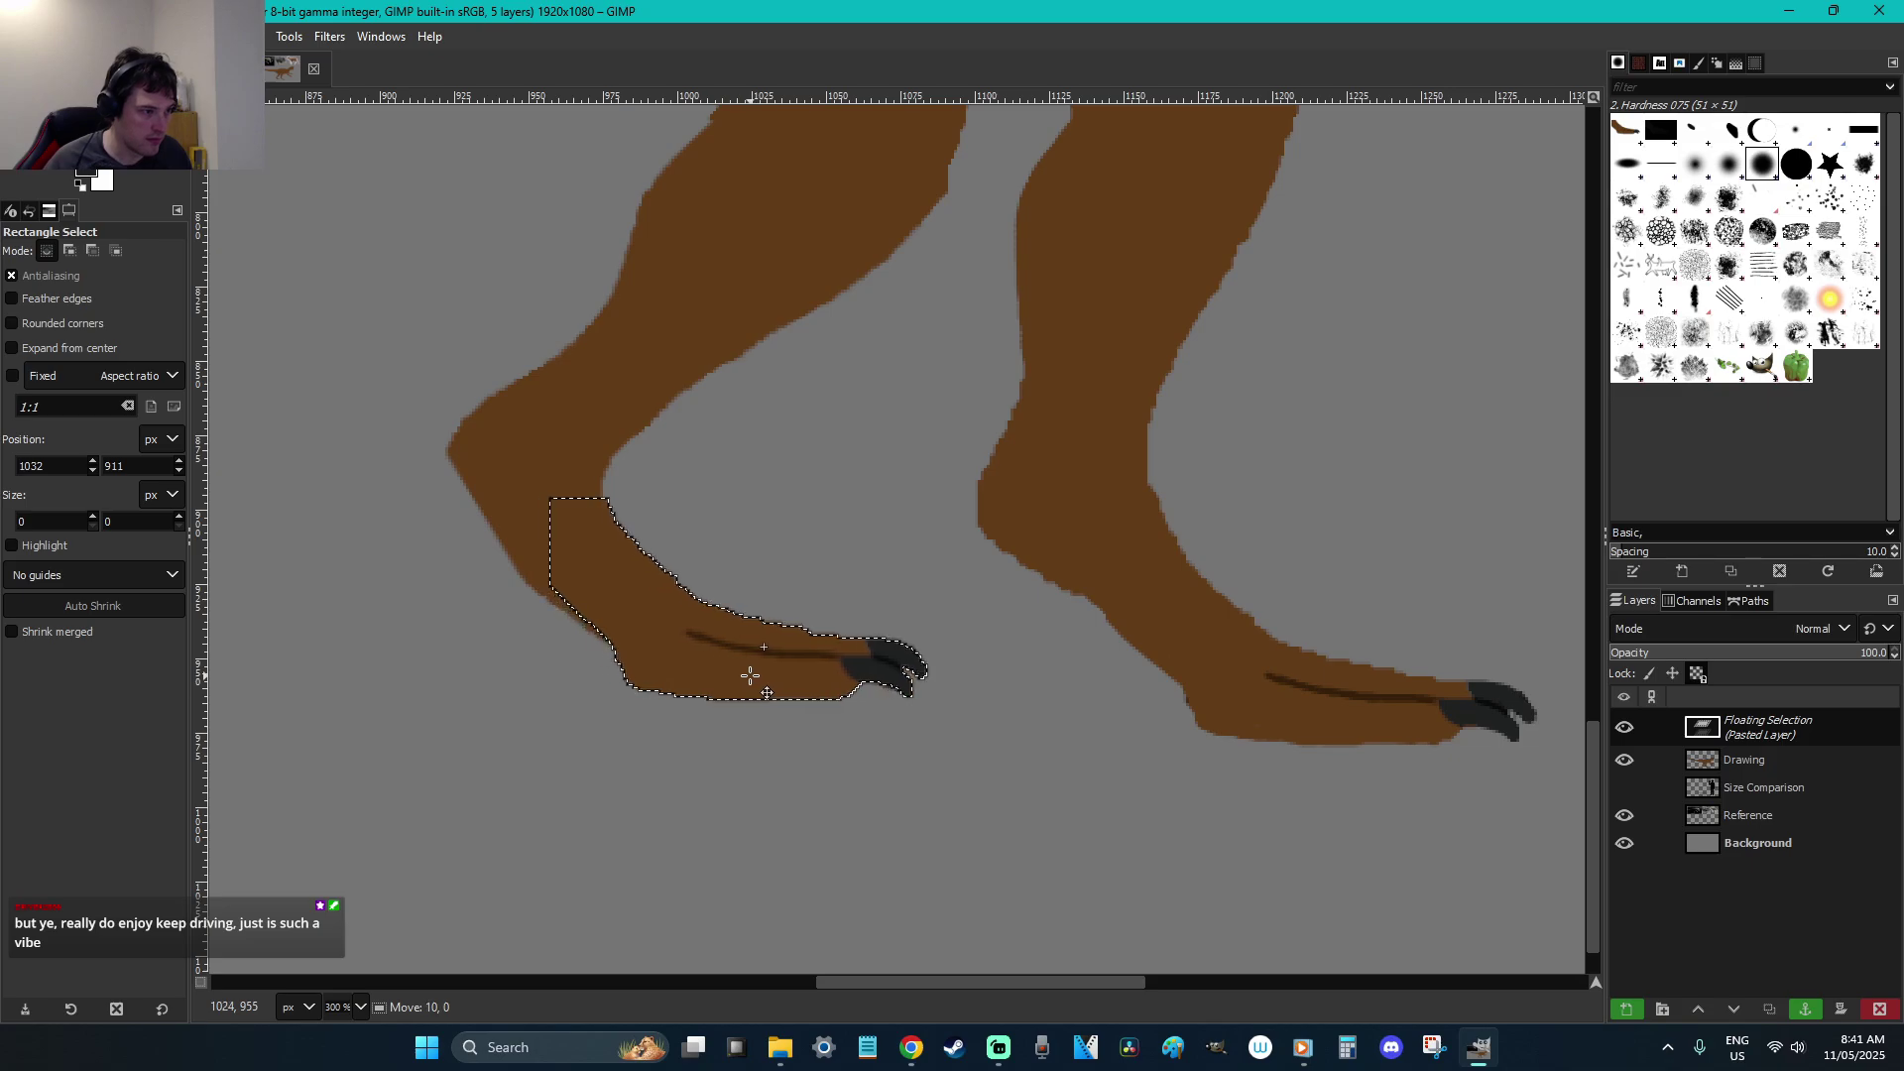
pyautogui.click(820, 545)
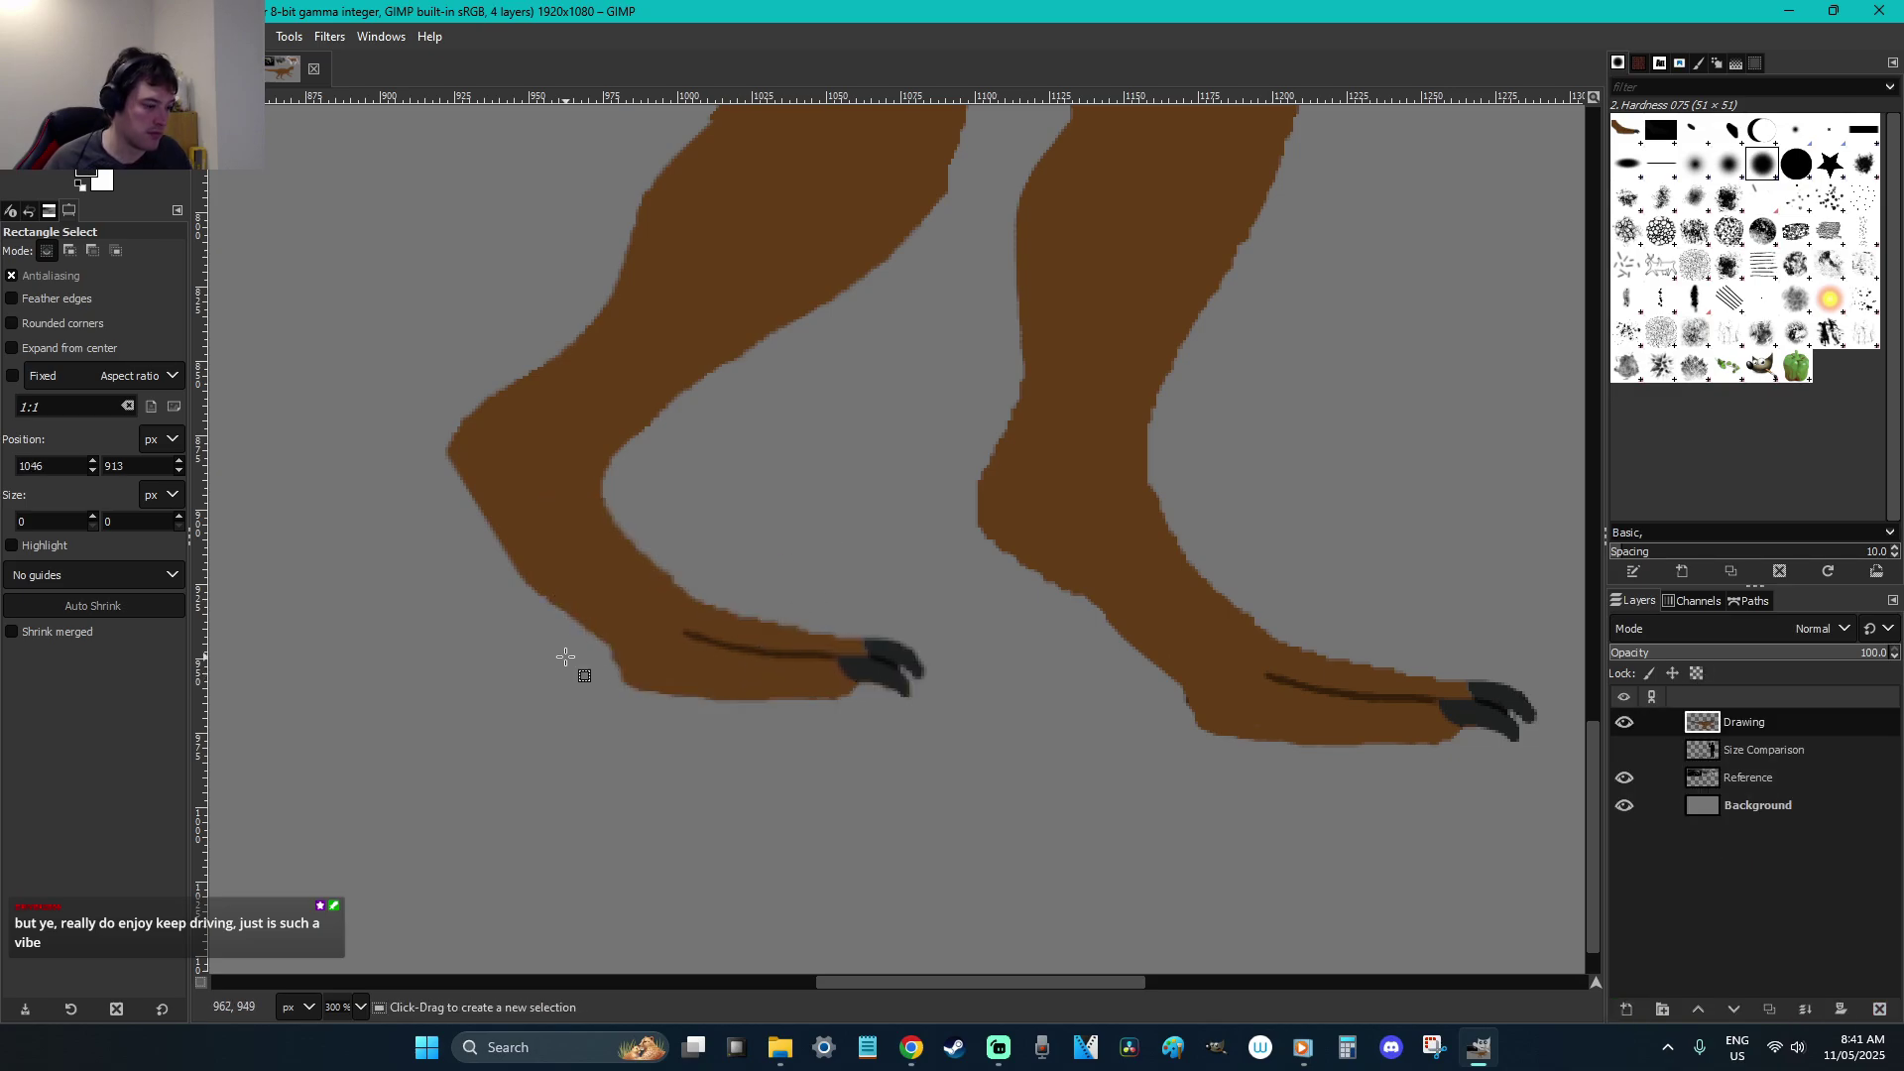
# Smooth the back edge and heel of the rear hind ankle with a size 10 eraser and a size 10 brush in the sampled brown
pyautogui.hotkey('shift', 'e')
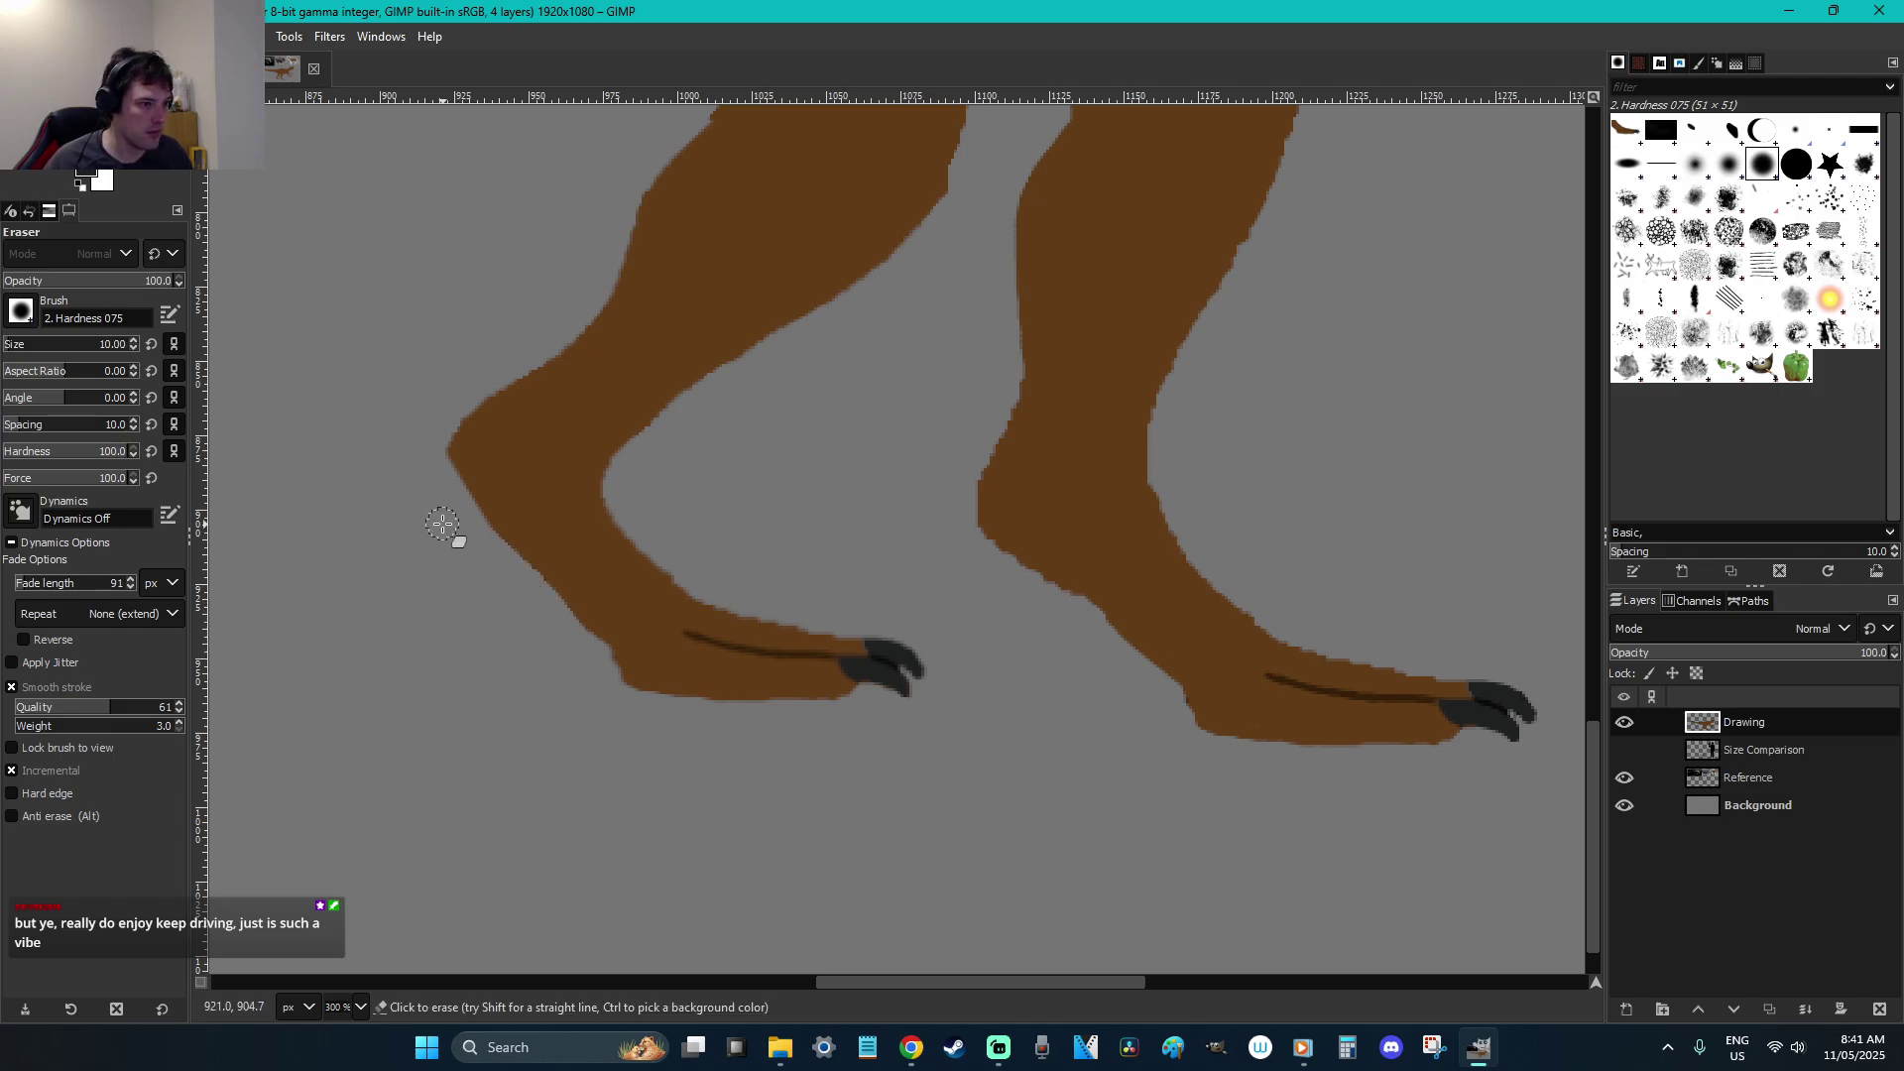
pyautogui.press('p')
pyautogui.keyDown('ctrl'); pyautogui.click(625, 567); pyautogui.keyUp('ctrl')
pyautogui.moveTo(589, 468); pyautogui.dragTo(559, 437)
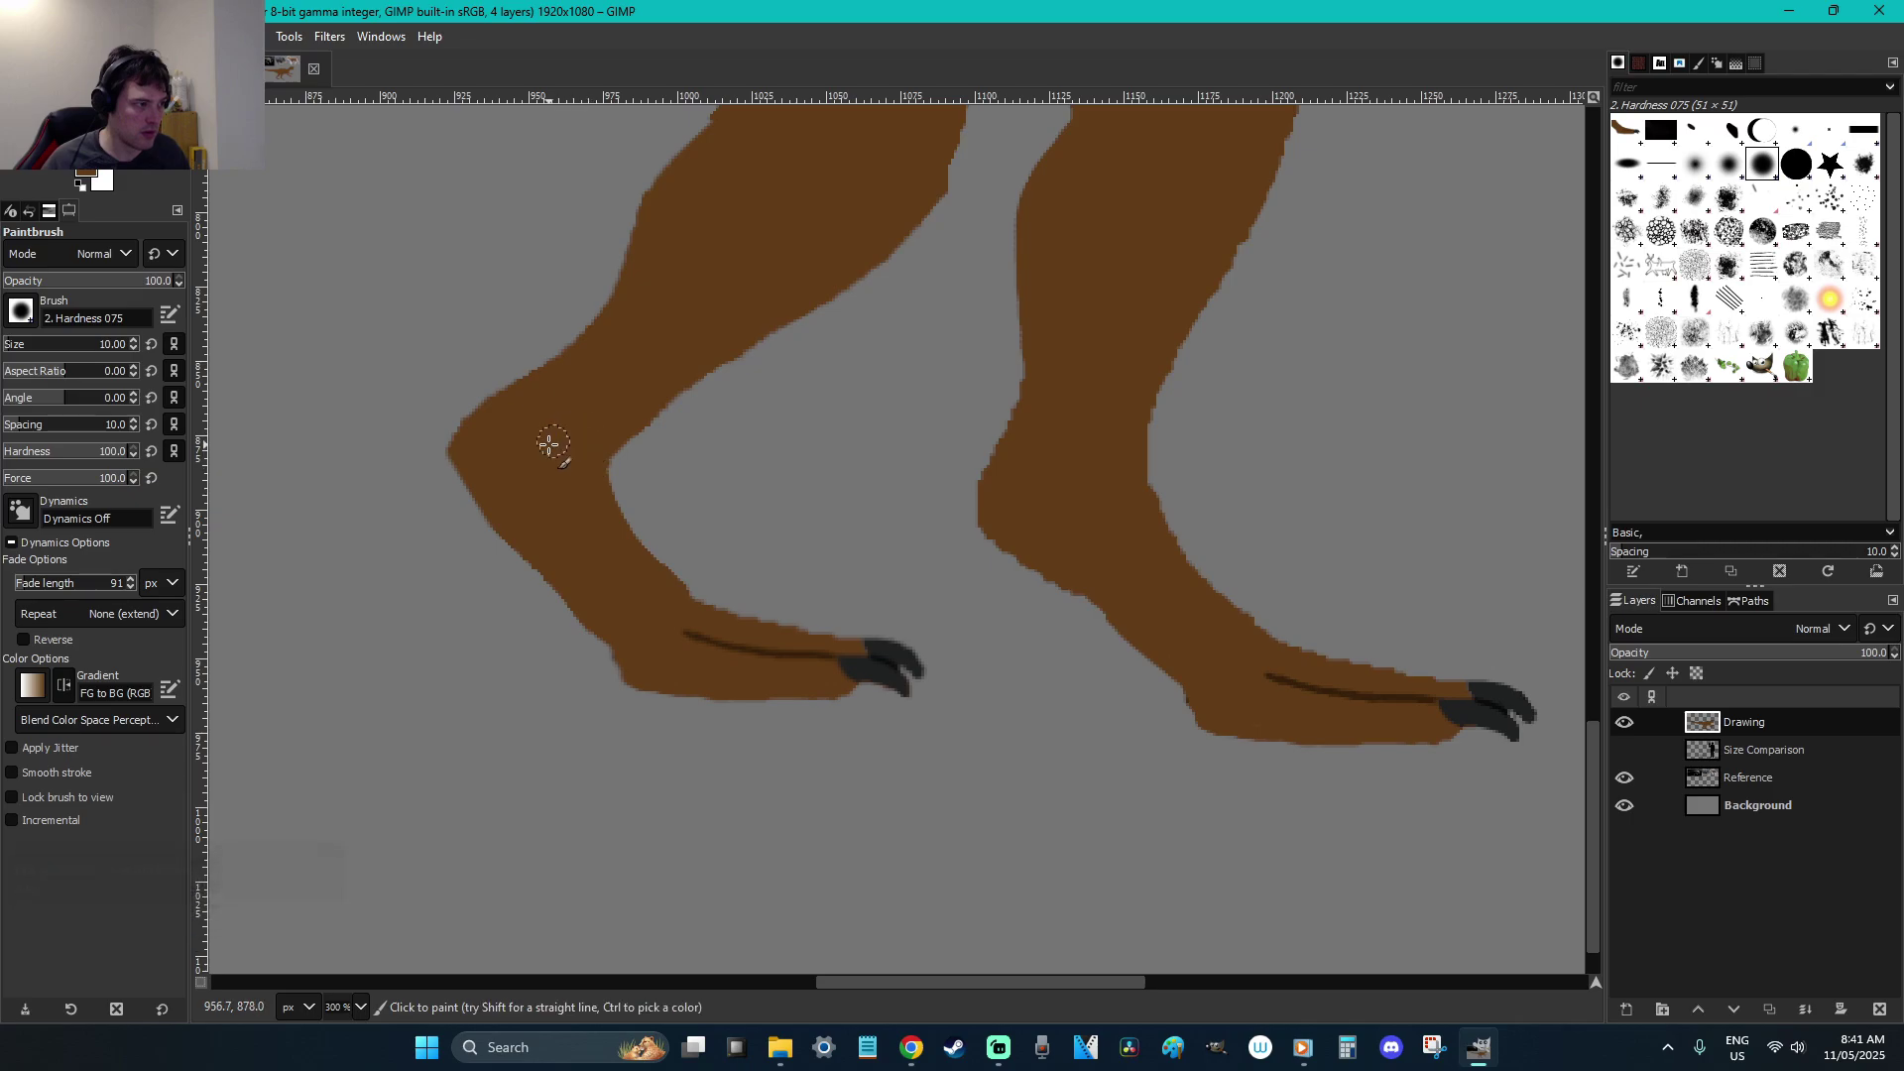
pyautogui.moveTo(610, 643)
pyautogui.mouseDown()
pyautogui.moveTo(652, 692)
pyautogui.moveTo(624, 642)
pyautogui.mouseUp()
pyautogui.moveTo(557, 558)
pyautogui.mouseDown()
pyautogui.moveTo(474, 478)
pyautogui.moveTo(469, 443)
pyautogui.moveTo(485, 515)
pyautogui.moveTo(530, 541)
pyautogui.moveTo(464, 456)
pyautogui.moveTo(501, 430)
pyautogui.mouseUp()
pyautogui.hotkey('ctrl', 'z')
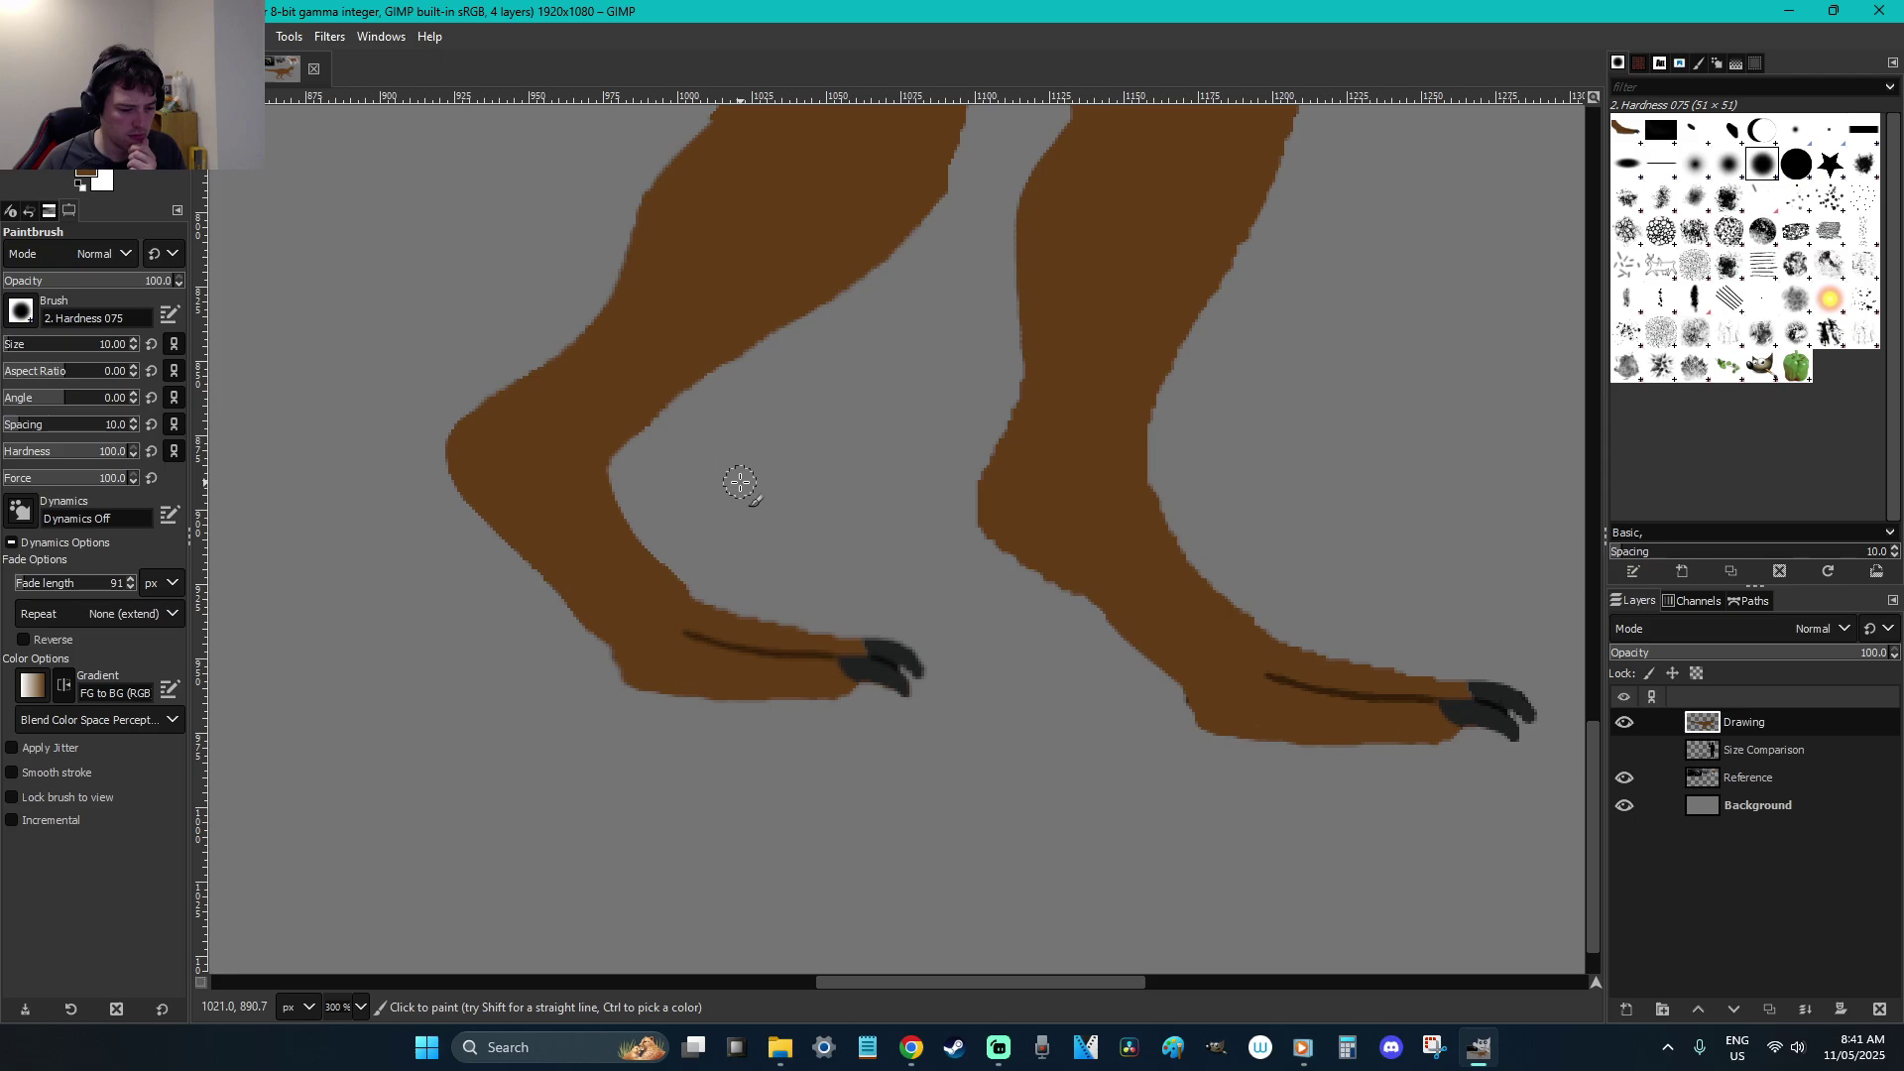
# Check both hind feet against the whole dinosaur and reference images, and save the image
pyautogui.press('1')
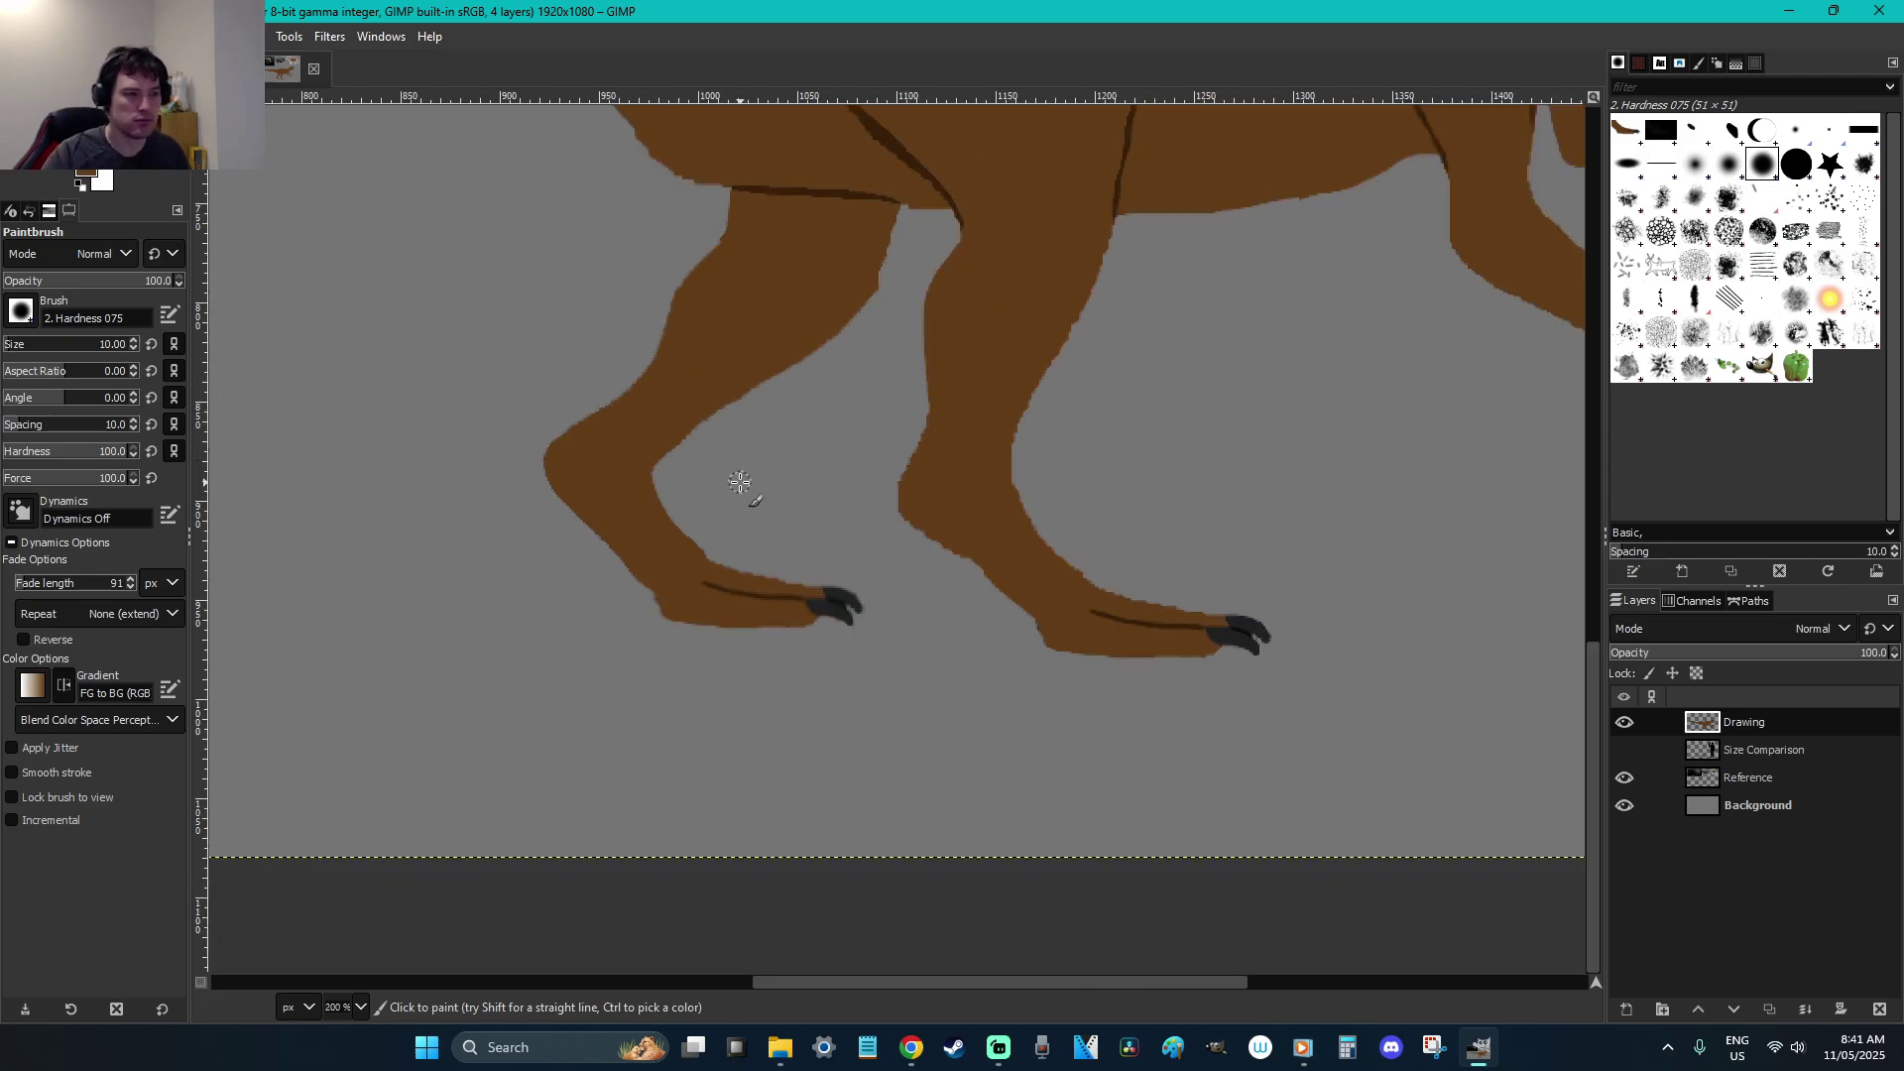
pyautogui.scroll(4, 740, 482)
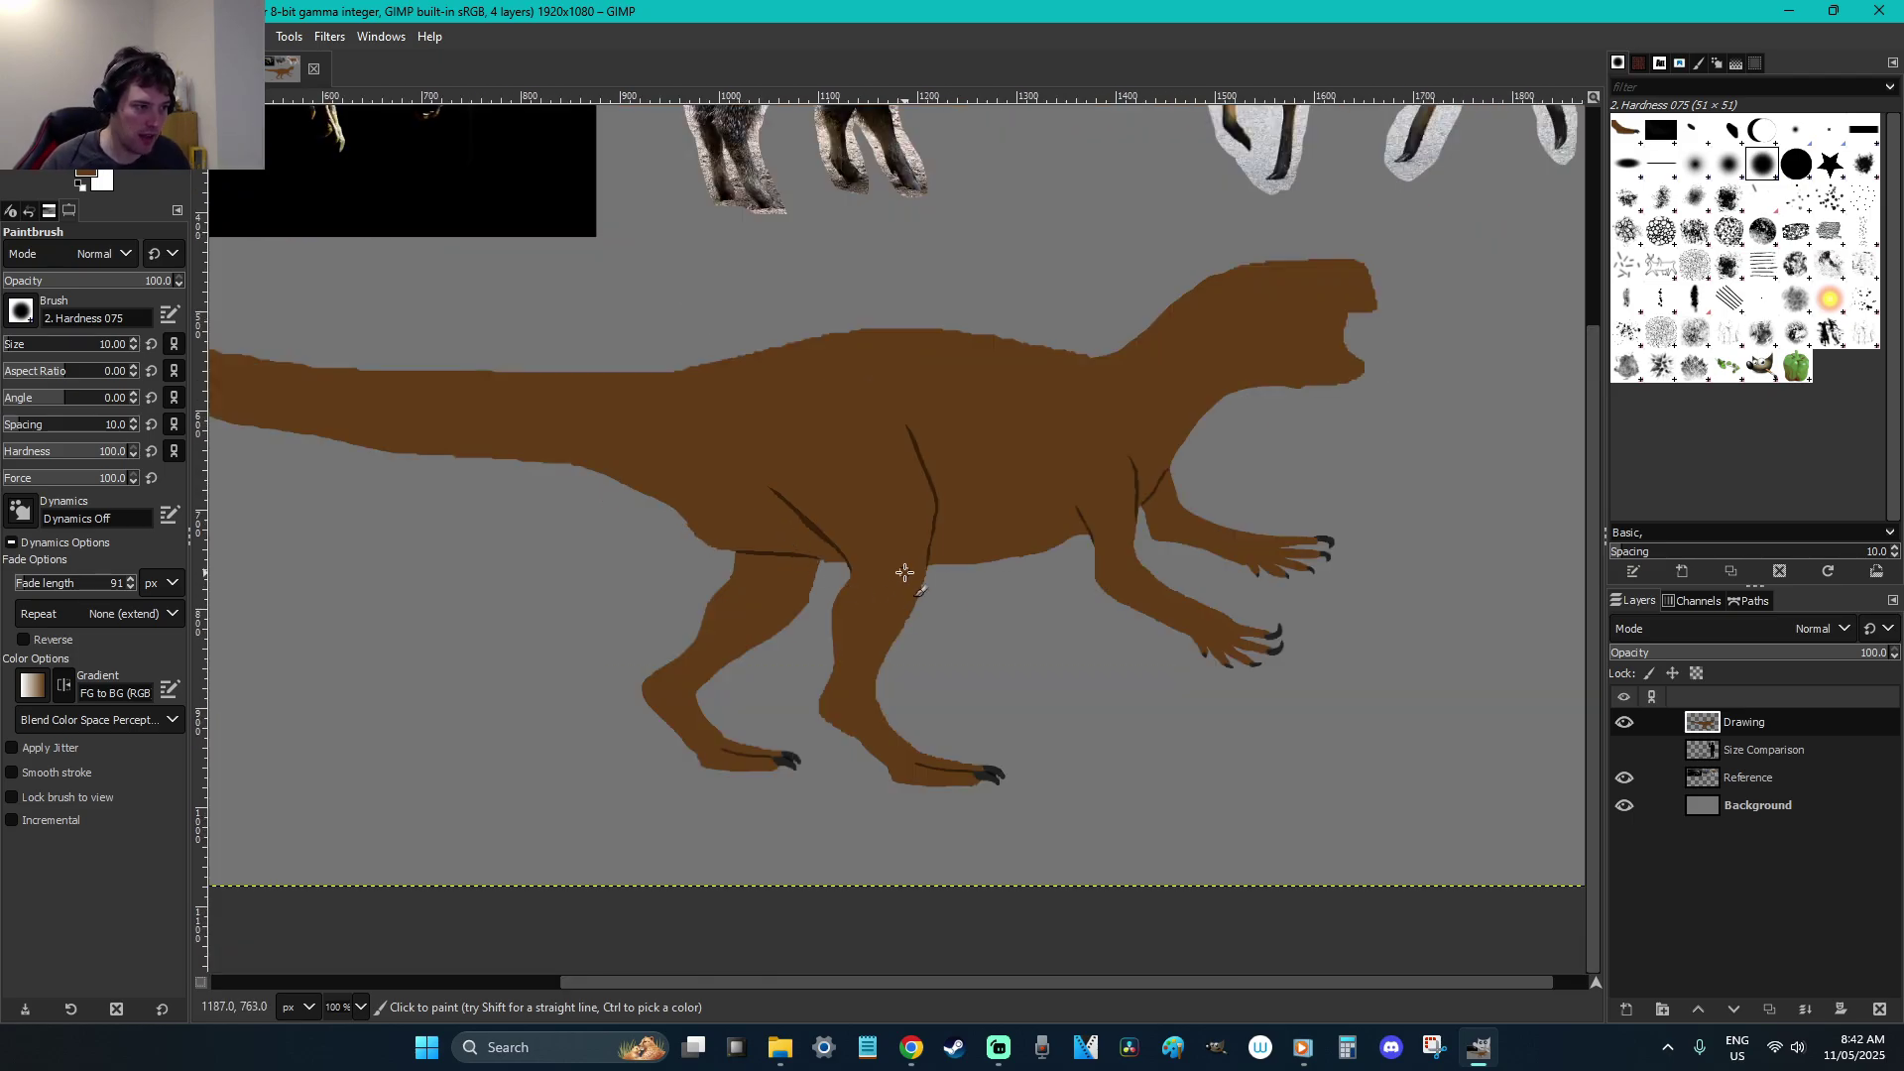
pyautogui.press('r')
pyautogui.press('-')
pyautogui.hotkey('ctrl', 's')
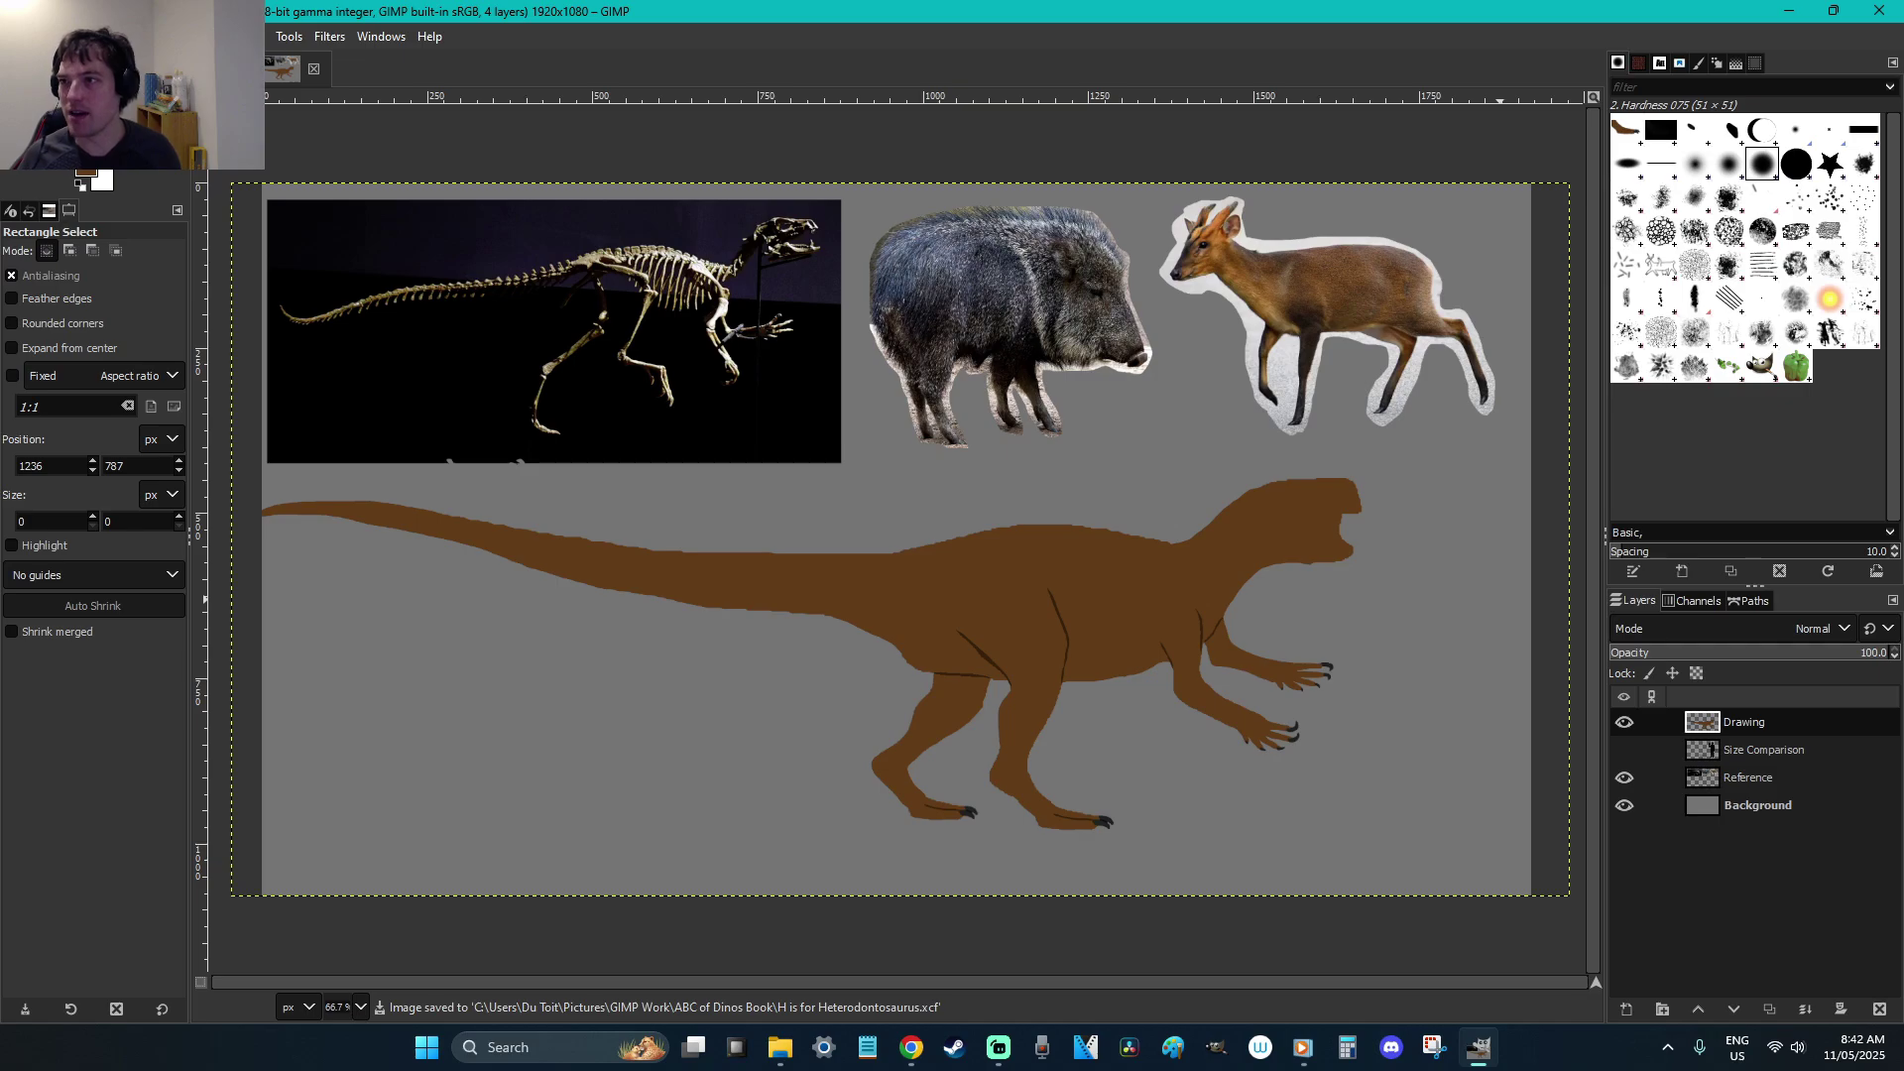
pyautogui.hotkey('alt', 'Tab')
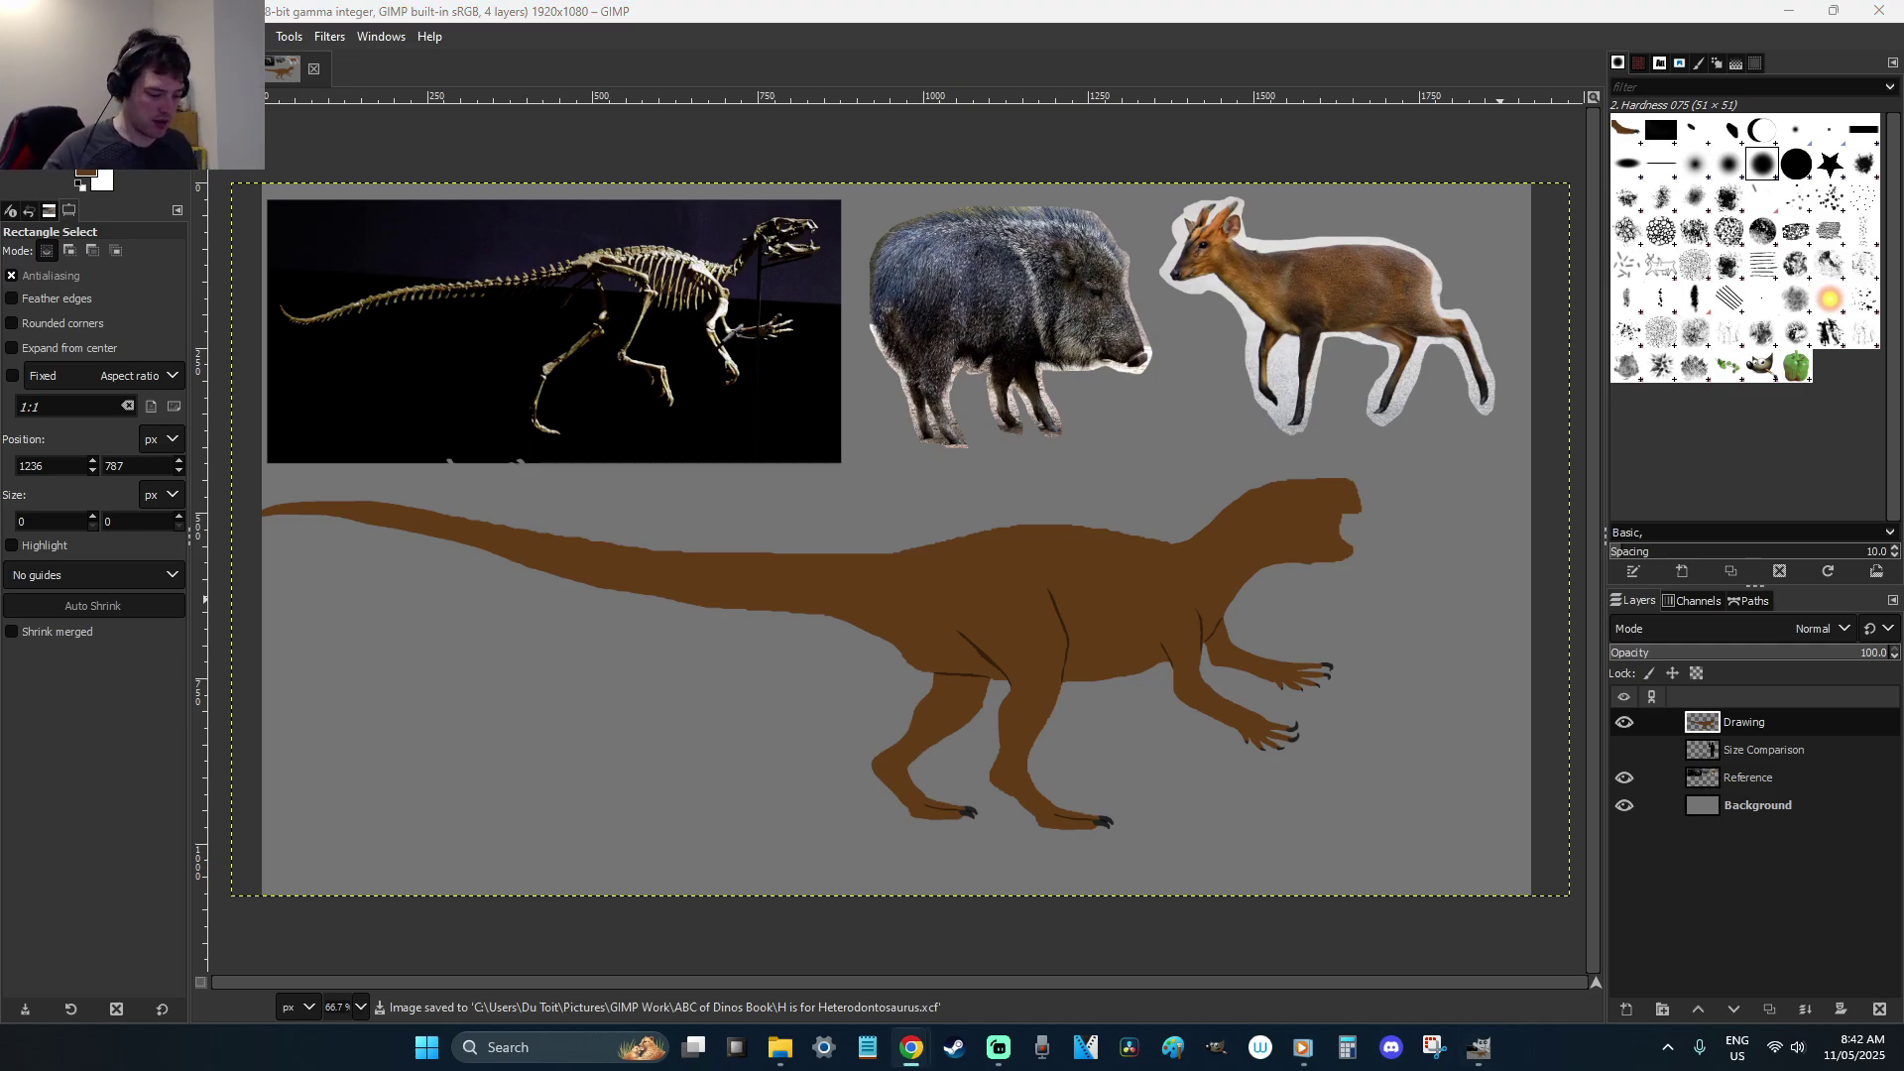
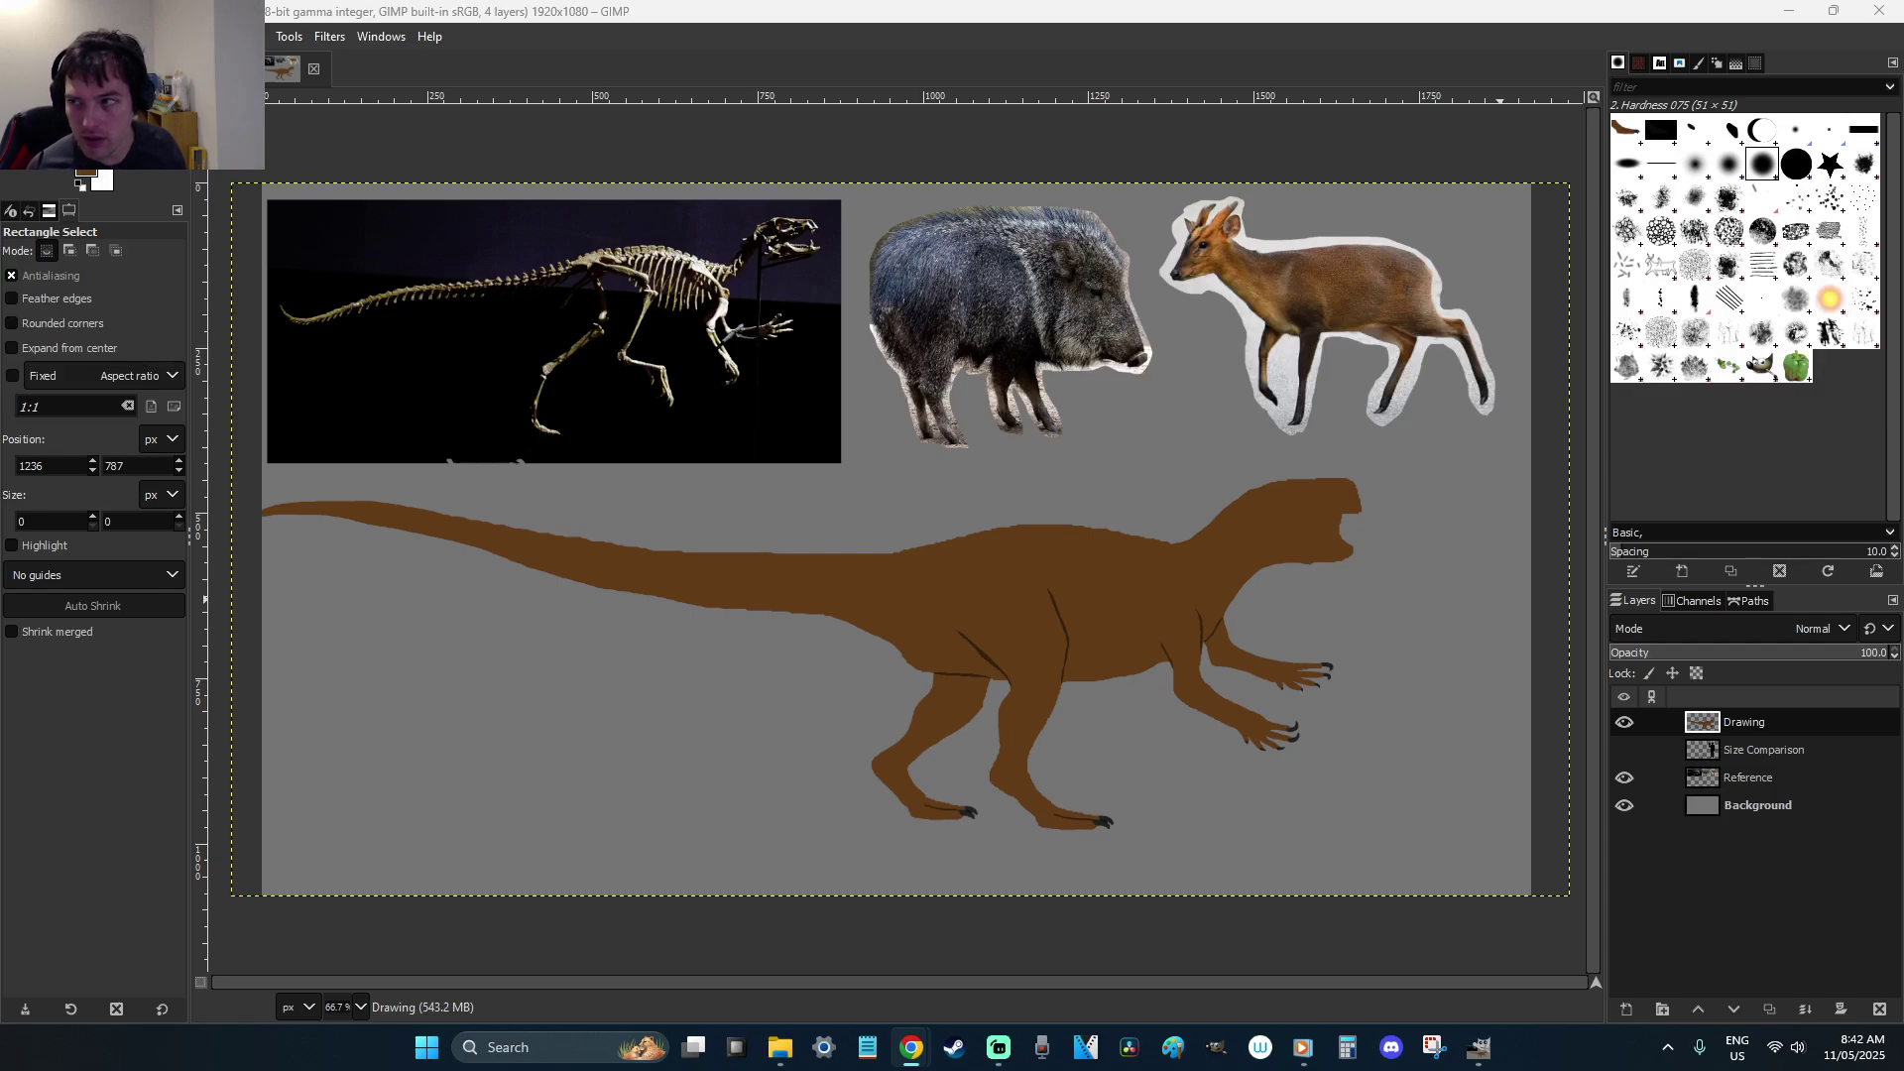
pyautogui.click(1197, 401)
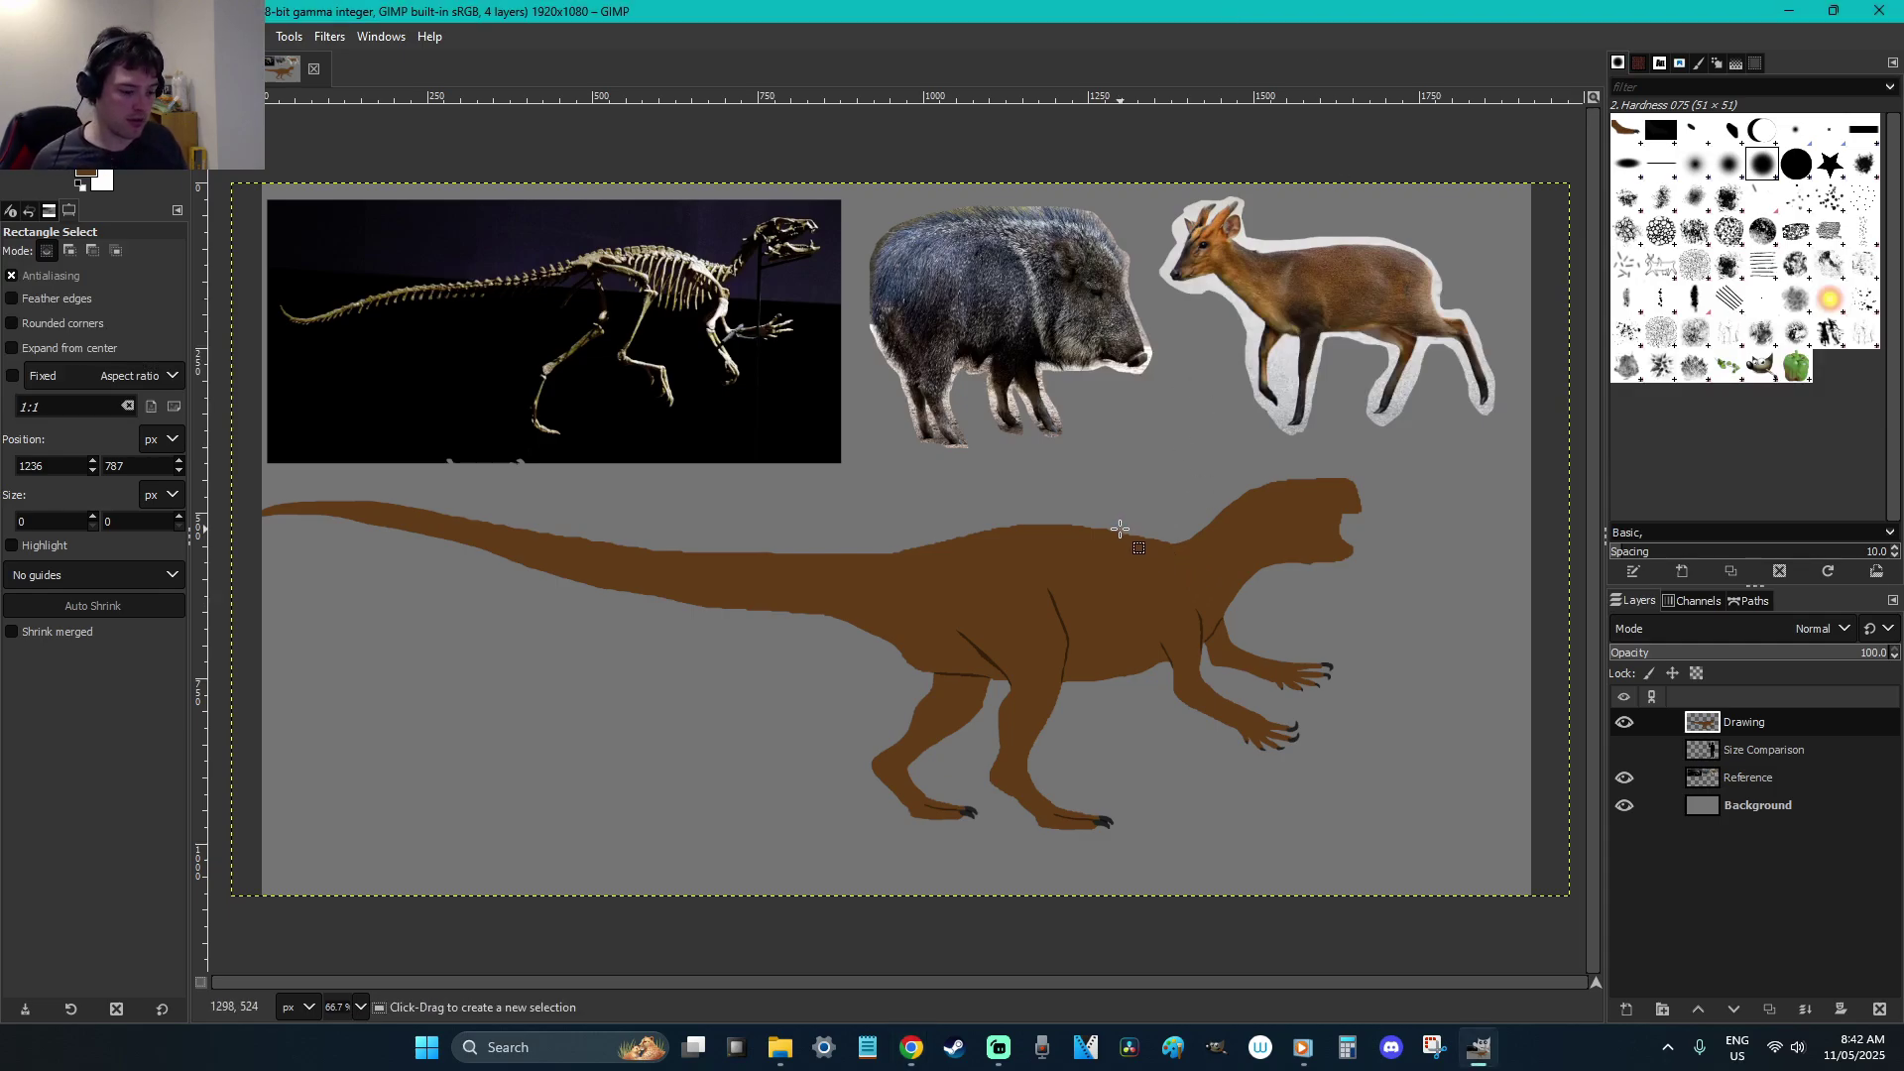
# Test a brown paintbrush stroke at size 52 in the empty area below the tail and undo it
pyautogui.press('p')
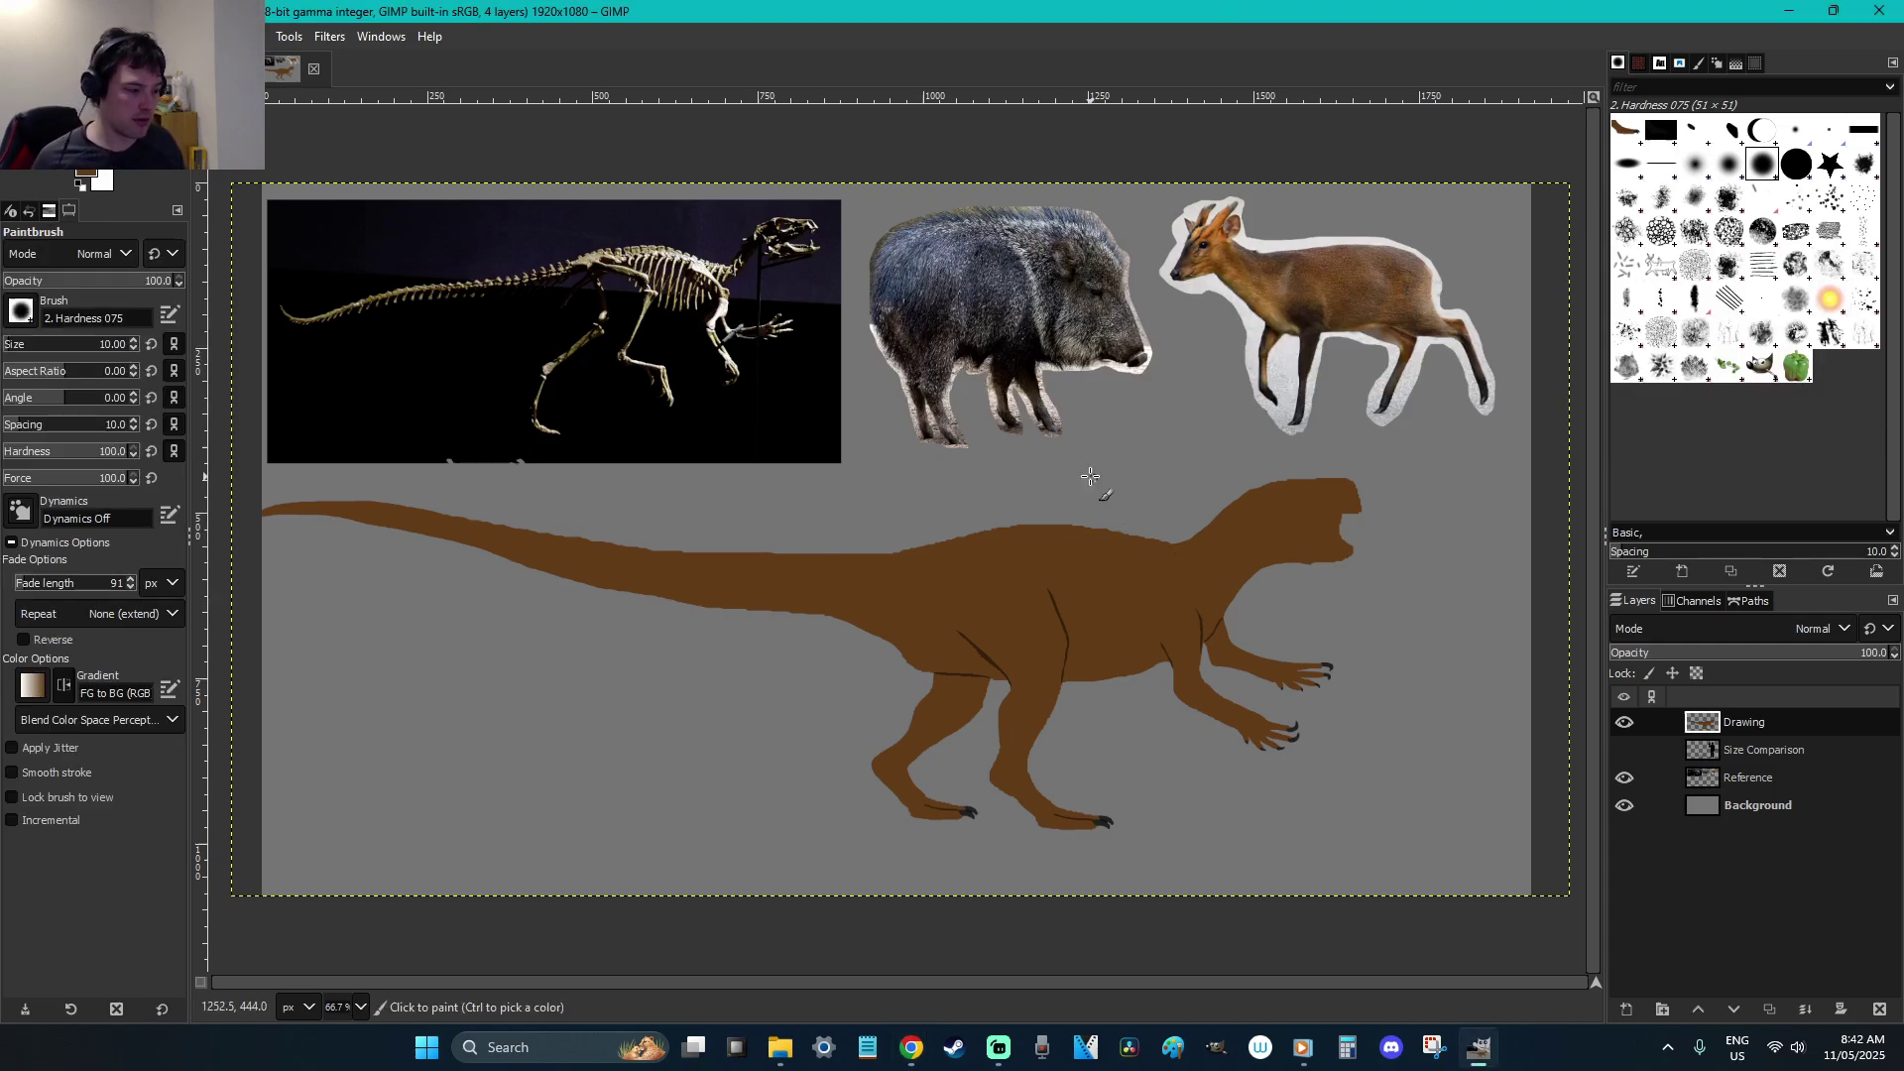
pyautogui.rightClick(1003, 480)
pyautogui.click(1032, 464)
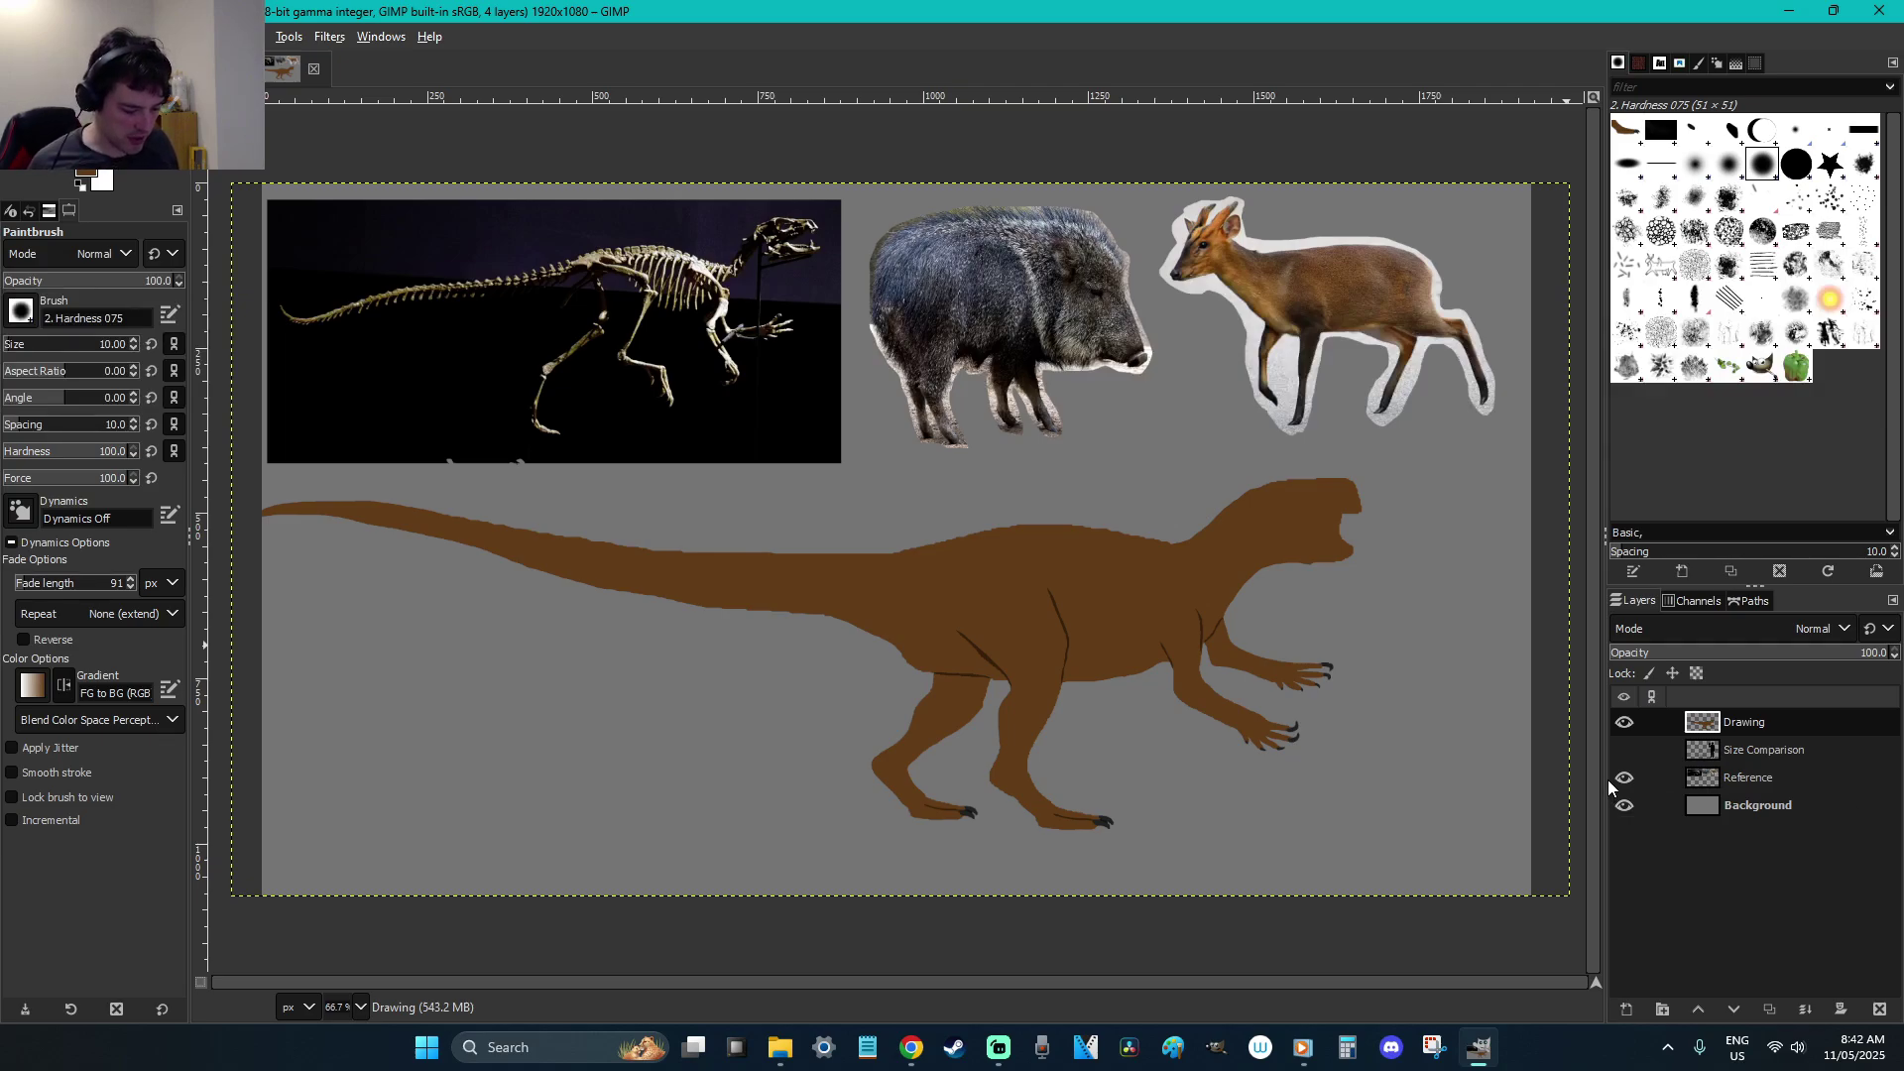
pyautogui.press(']')
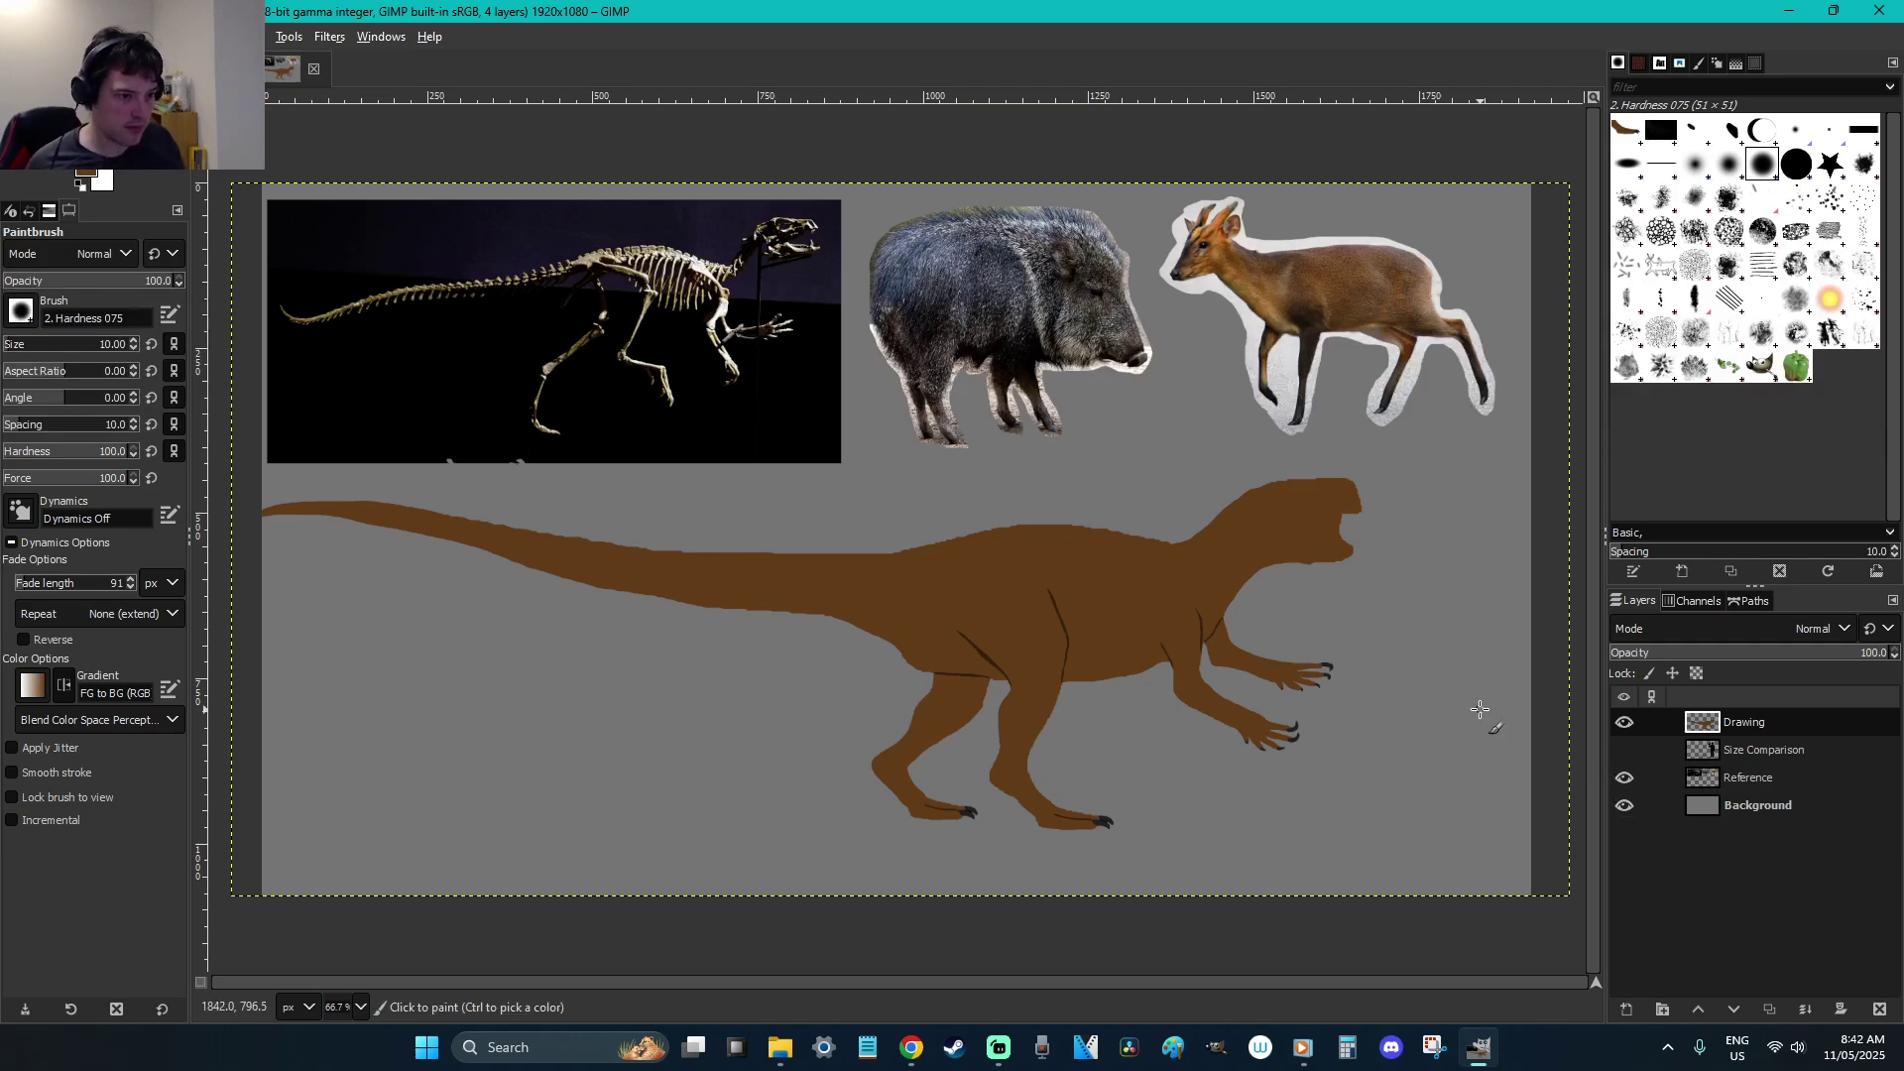
pyautogui.press(']')
pyautogui.press(']')
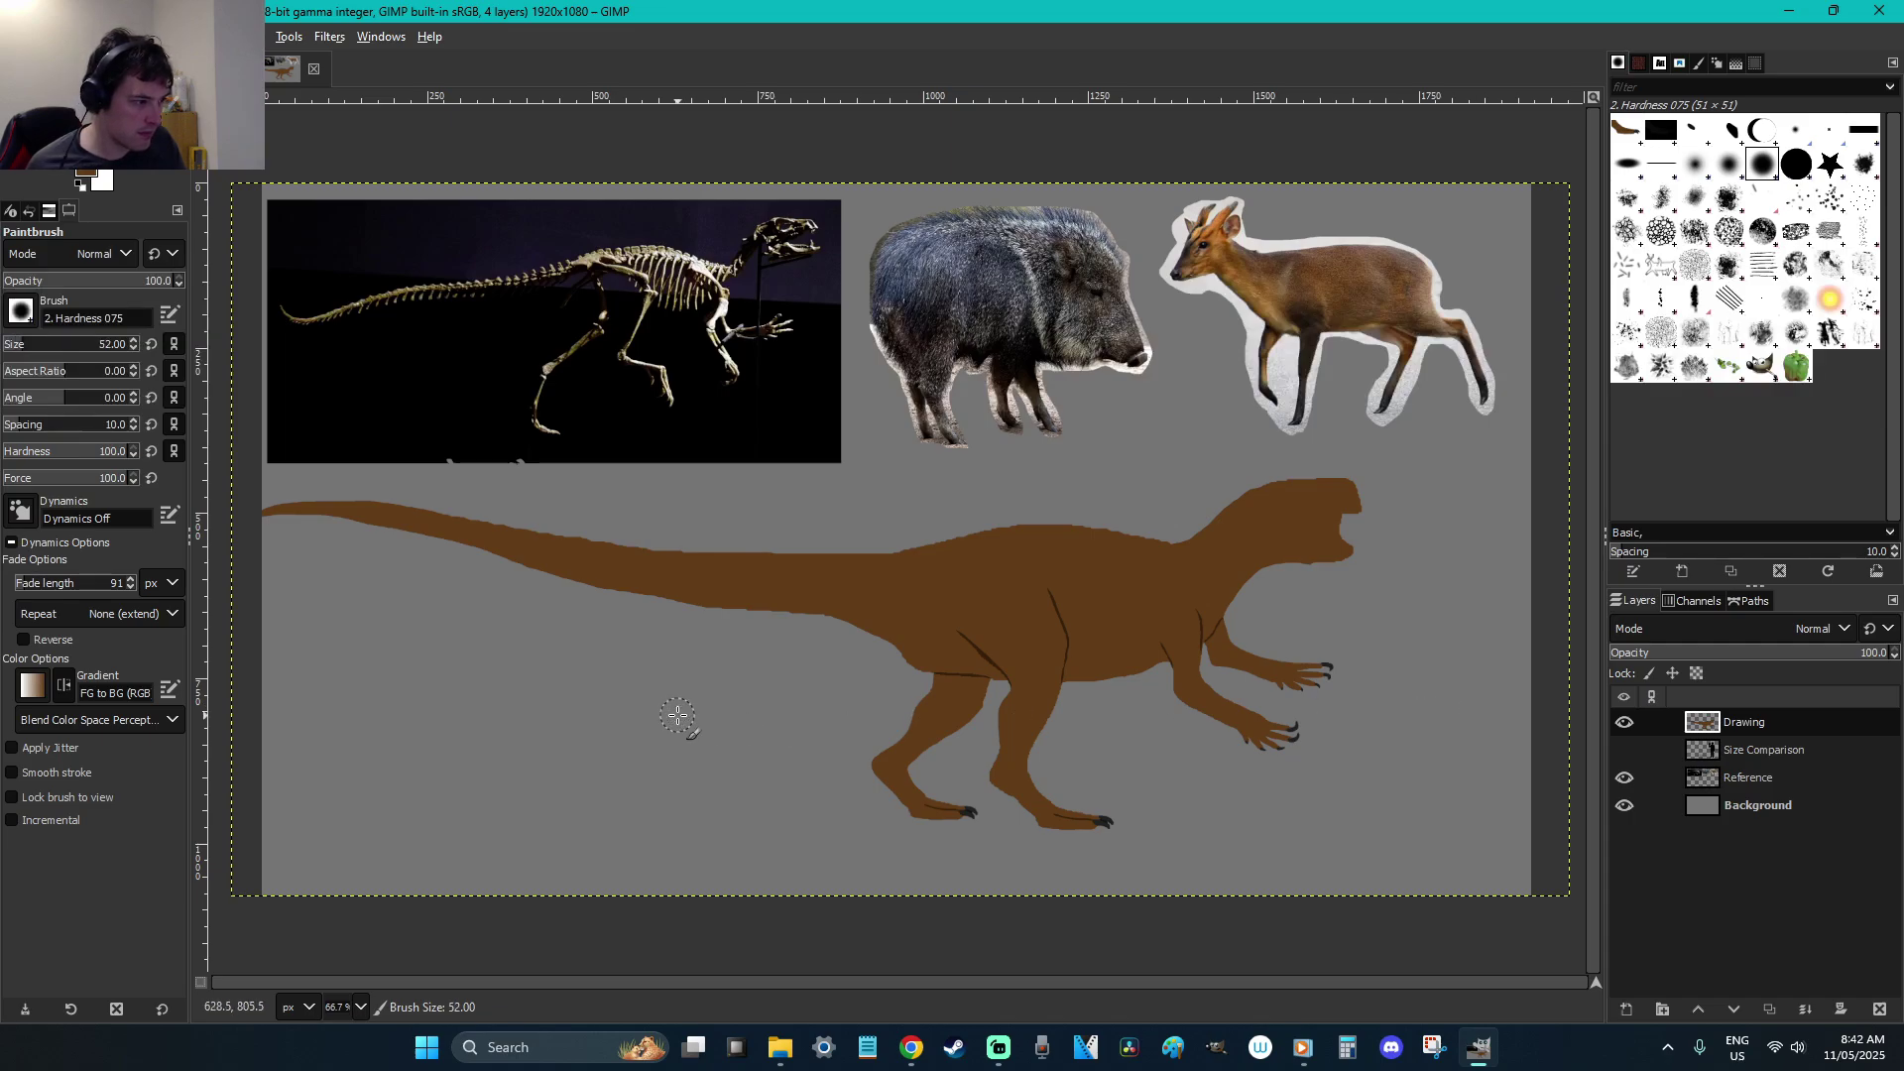
pyautogui.moveTo(677, 715)
pyautogui.mouseDown()
pyautogui.moveTo(750, 704)
pyautogui.moveTo(764, 779)
pyautogui.mouseUp()
pyautogui.hotkey('ctrl', 'z')
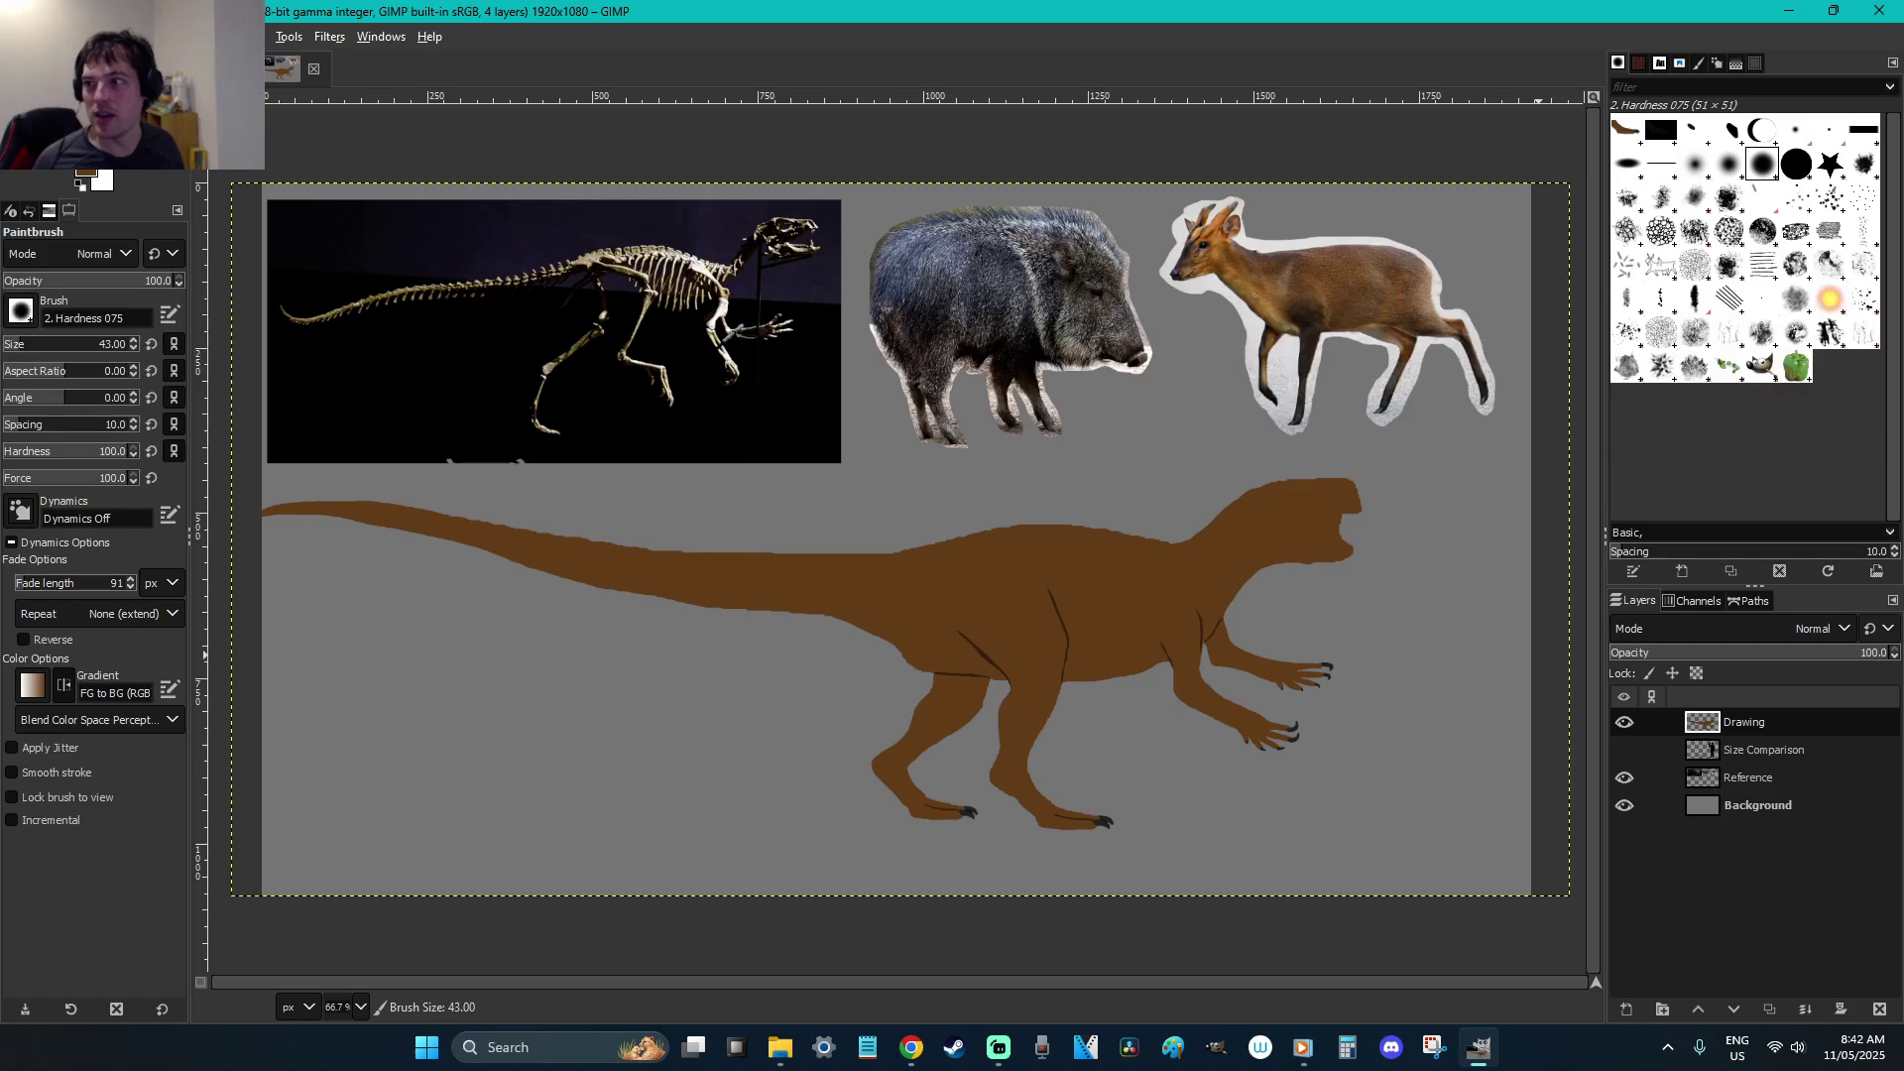
pyautogui.hotkey('alt', 'Tab')
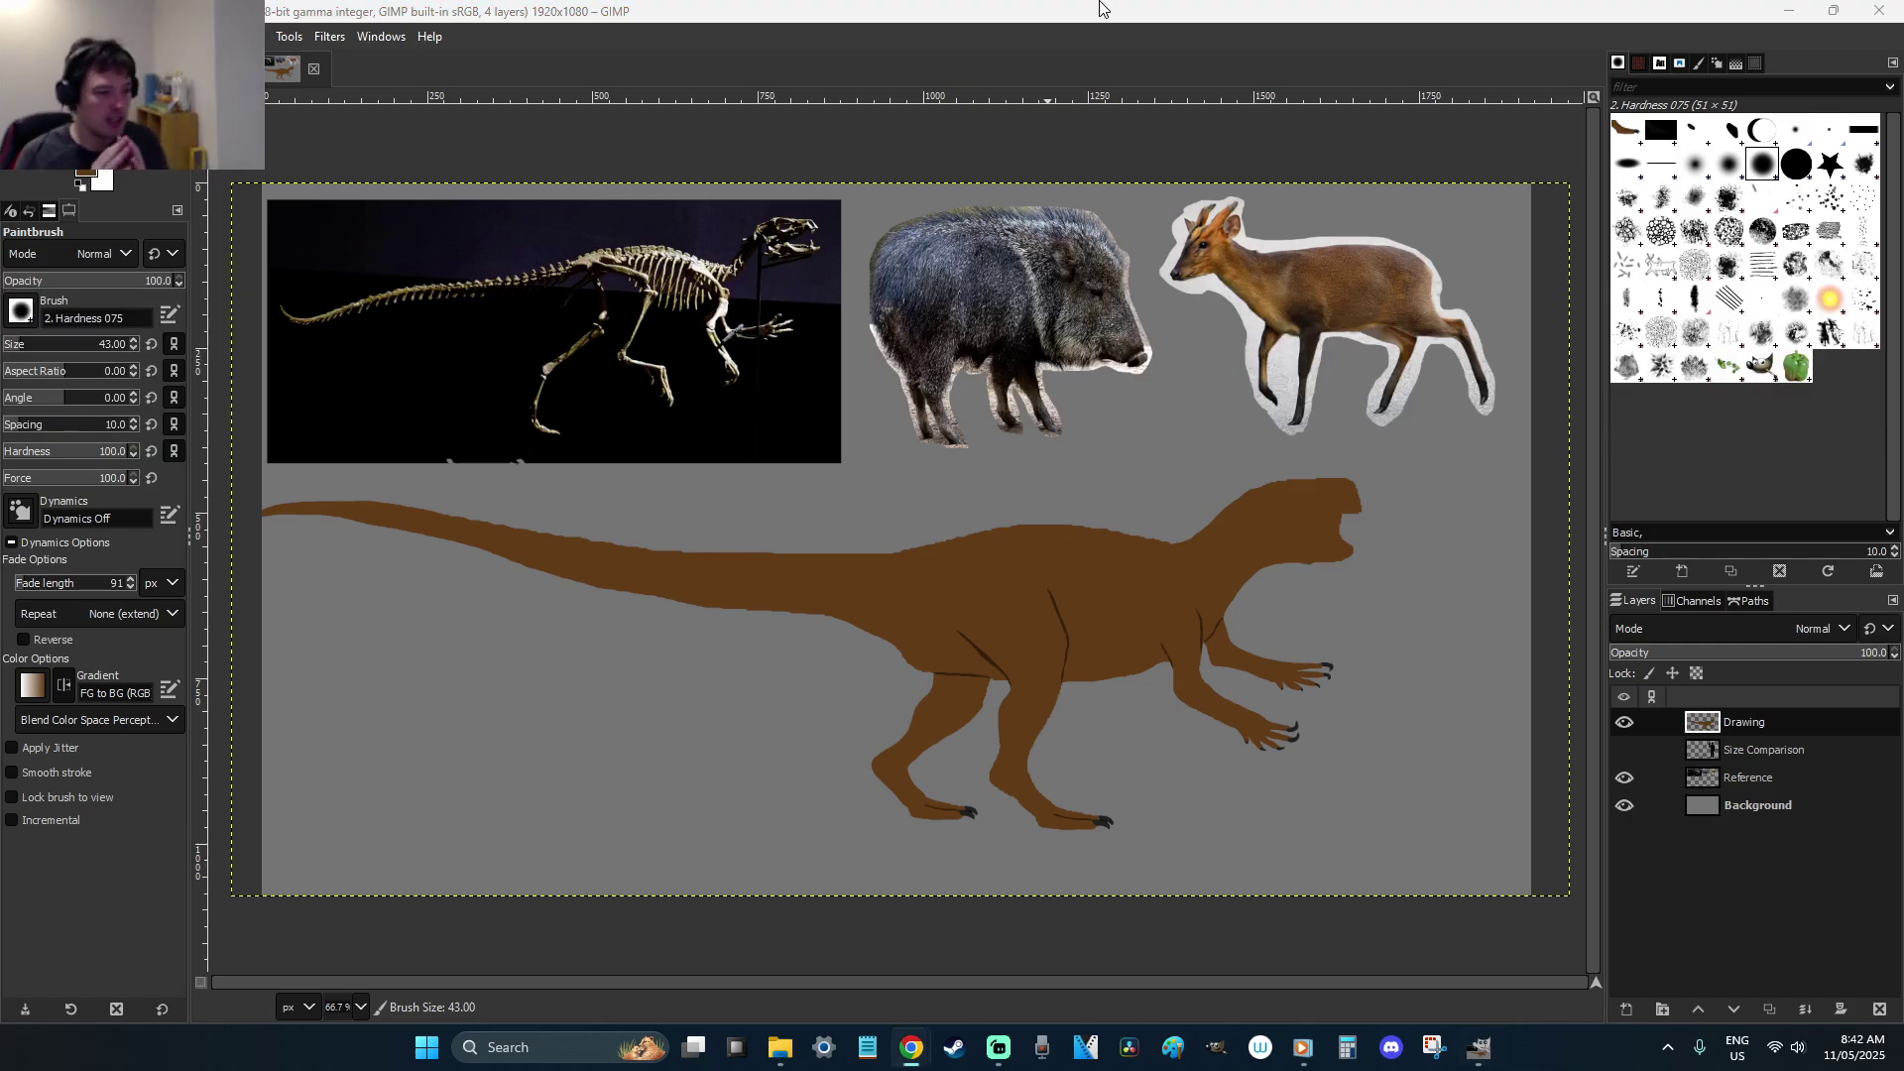
pyautogui.click(1055, 46)
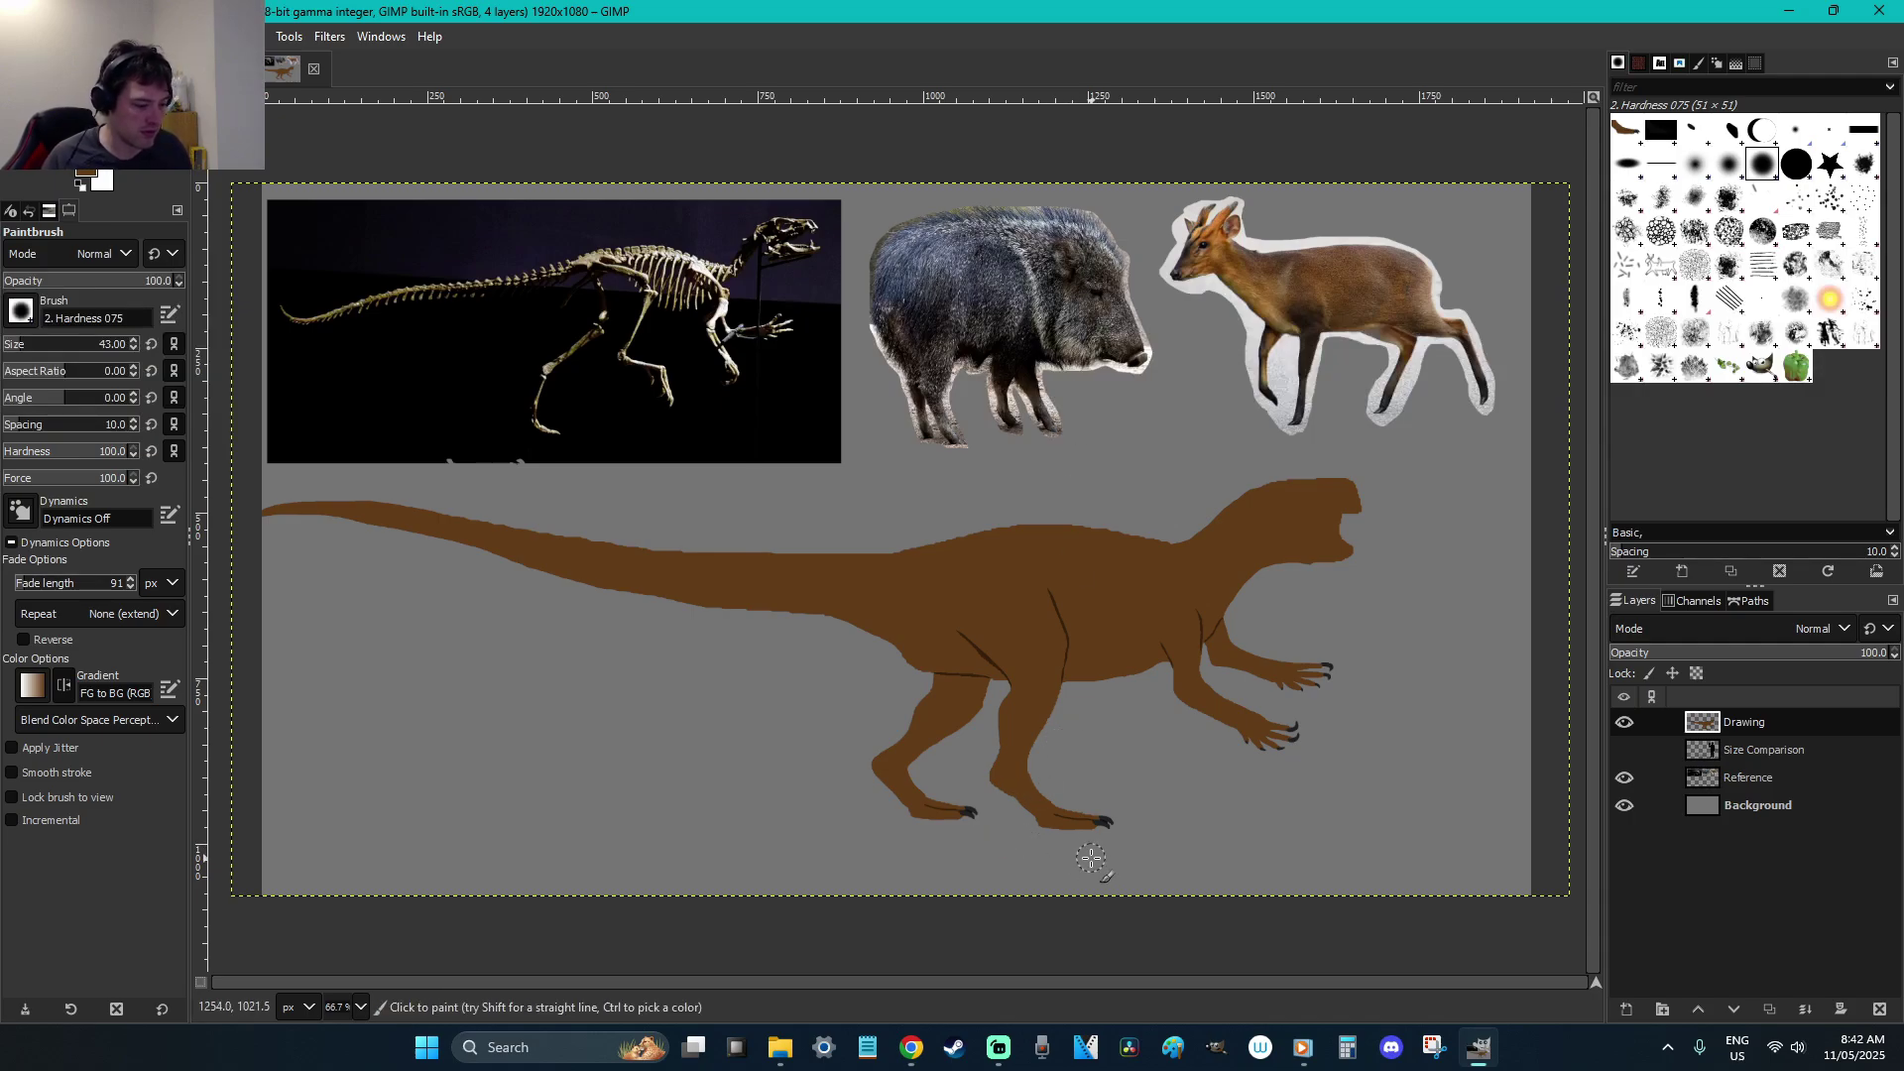
# Outline the rear hind leg's lower part, including heel and foot, with a freehand selection and cut it out
pyautogui.press('z')
pyautogui.moveTo(1144, 863); pyautogui.dragTo(741, 627)
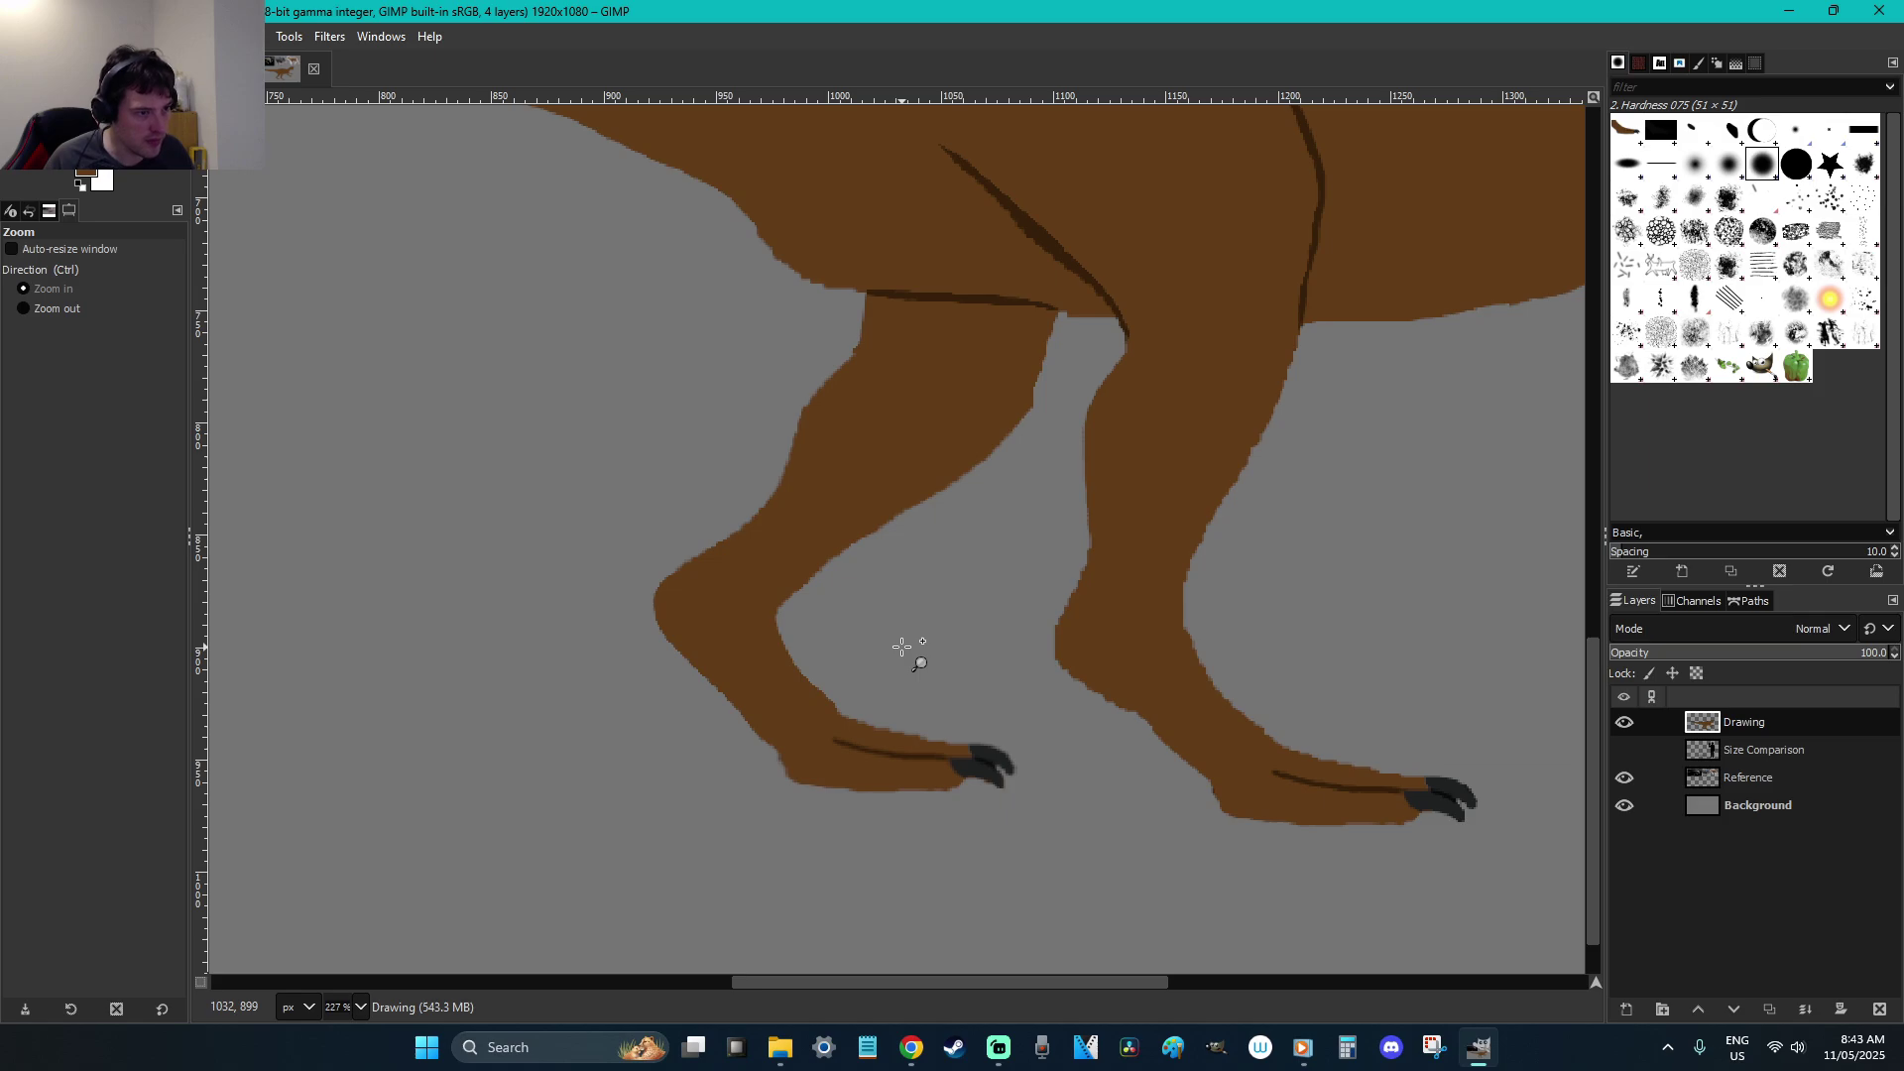
pyautogui.press('r')
pyautogui.press('f')
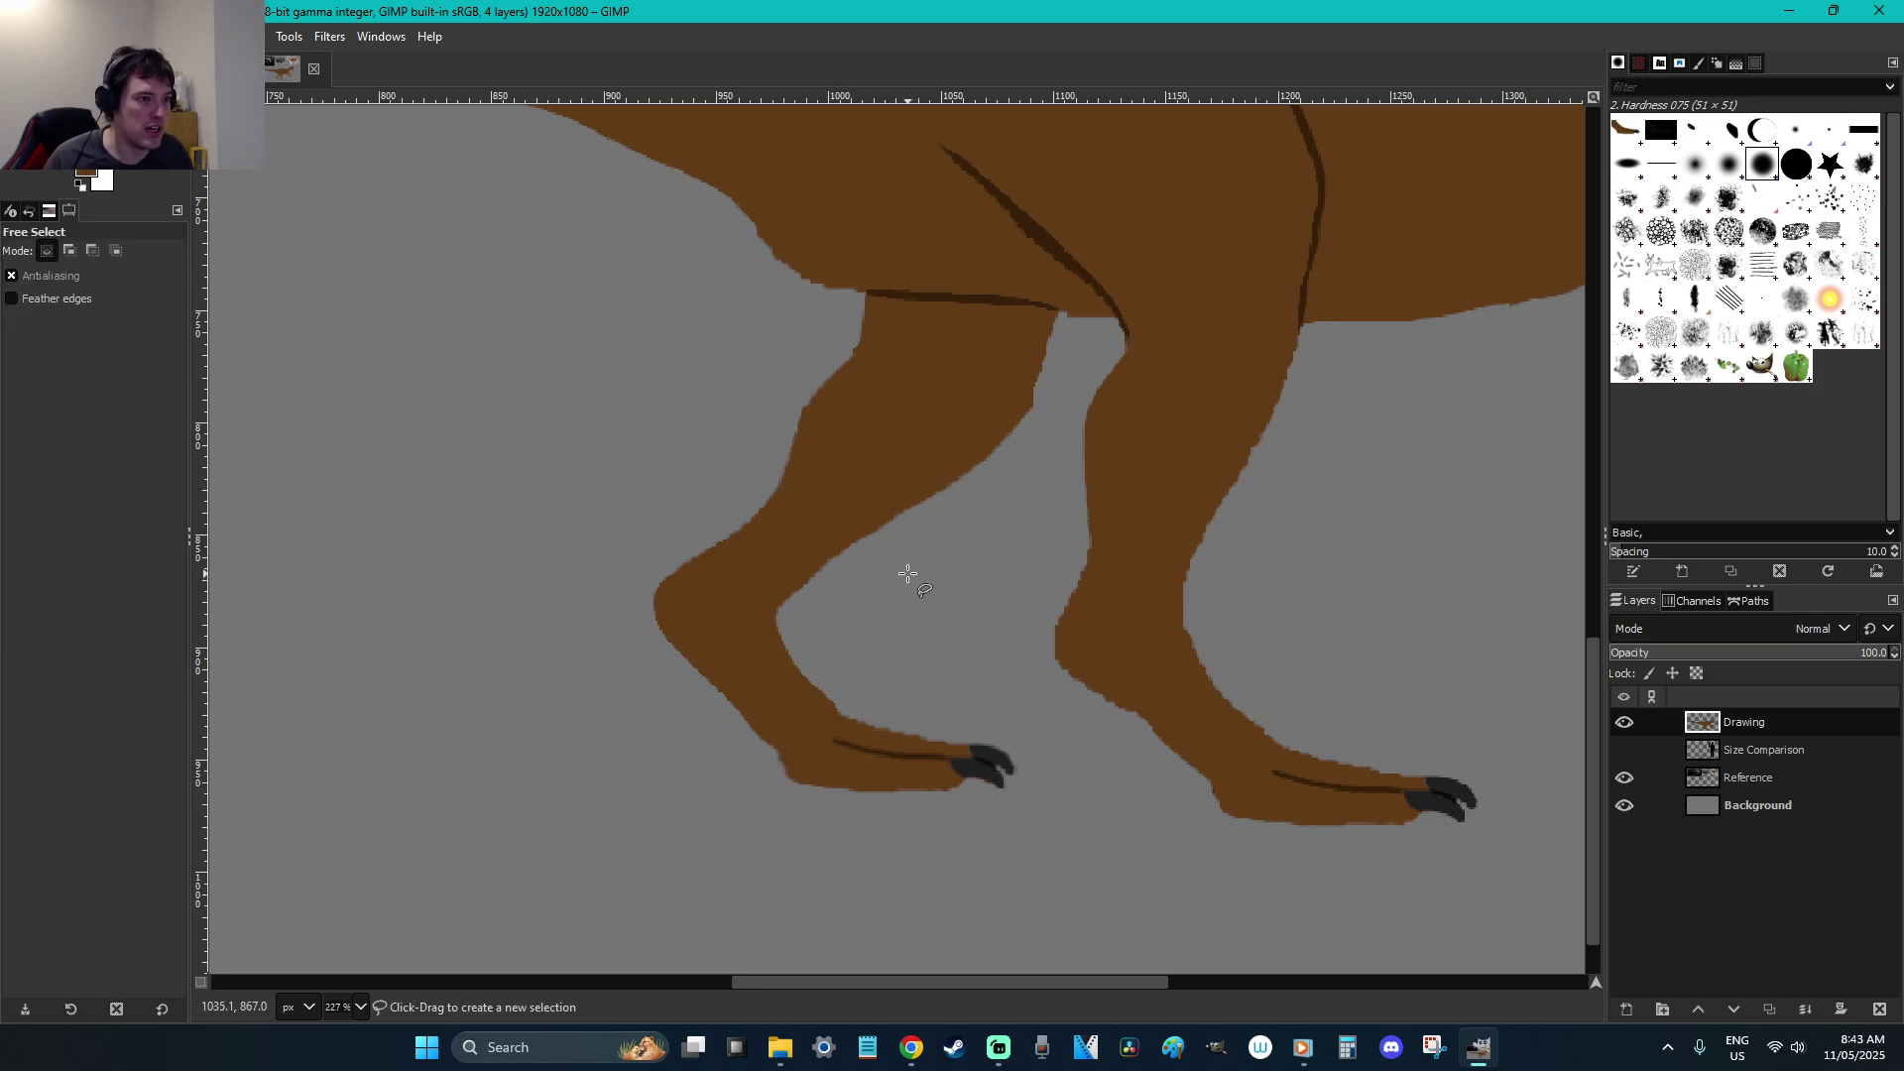
pyautogui.moveTo(865, 555)
pyautogui.mouseDown()
pyautogui.moveTo(829, 516)
pyautogui.moveTo(961, 885)
pyautogui.moveTo(1093, 823)
pyautogui.moveTo(948, 632)
pyautogui.moveTo(865, 558)
pyautogui.mouseUp()
pyautogui.press('Return')
pyautogui.hotkey('ctrl', 'x')
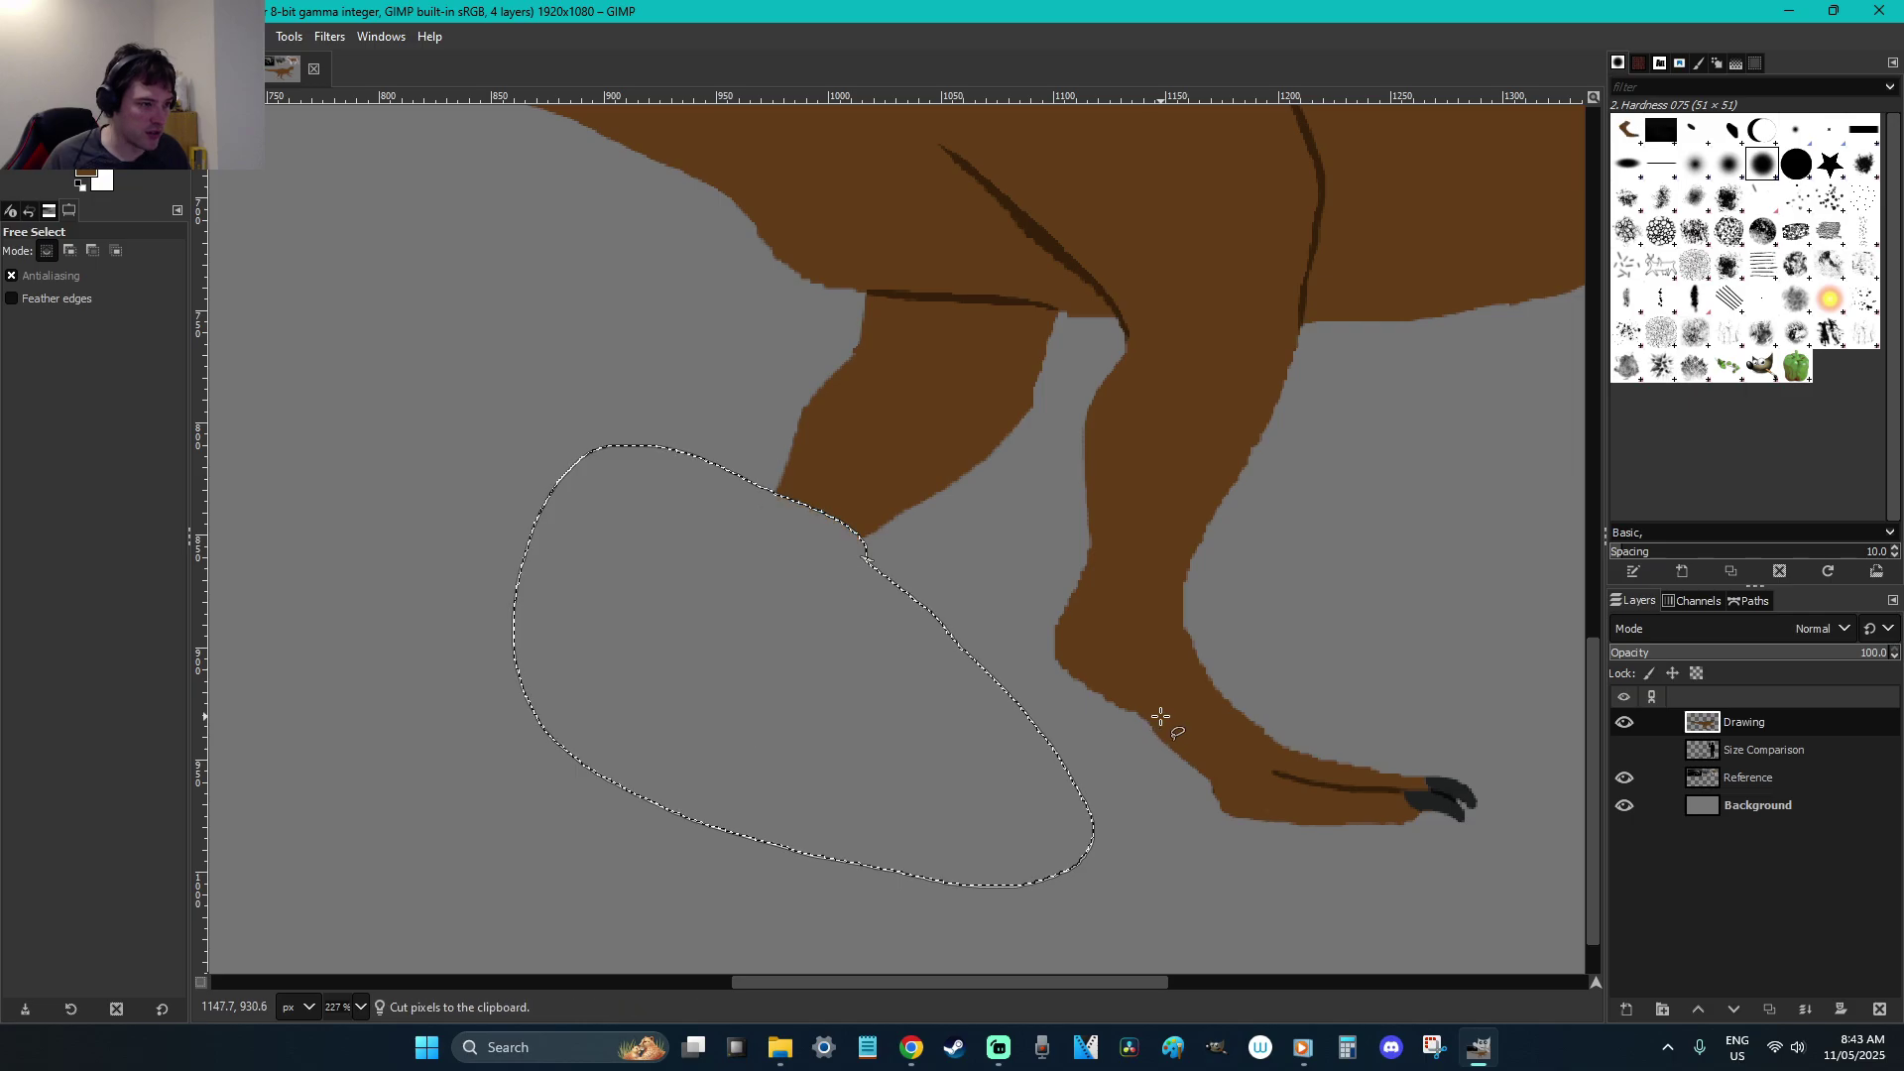
# Paste the cut lower leg slightly higher and closer to the front hind leg, overlapping the thigh, and anchor it
pyautogui.press('r')
pyautogui.hotkey('ctrl', 'v')
pyautogui.moveTo(943, 744)
pyautogui.mouseDown()
pyautogui.moveTo(898, 783)
pyautogui.moveTo(807, 757)
pyautogui.moveTo(879, 730)
pyautogui.mouseUp()
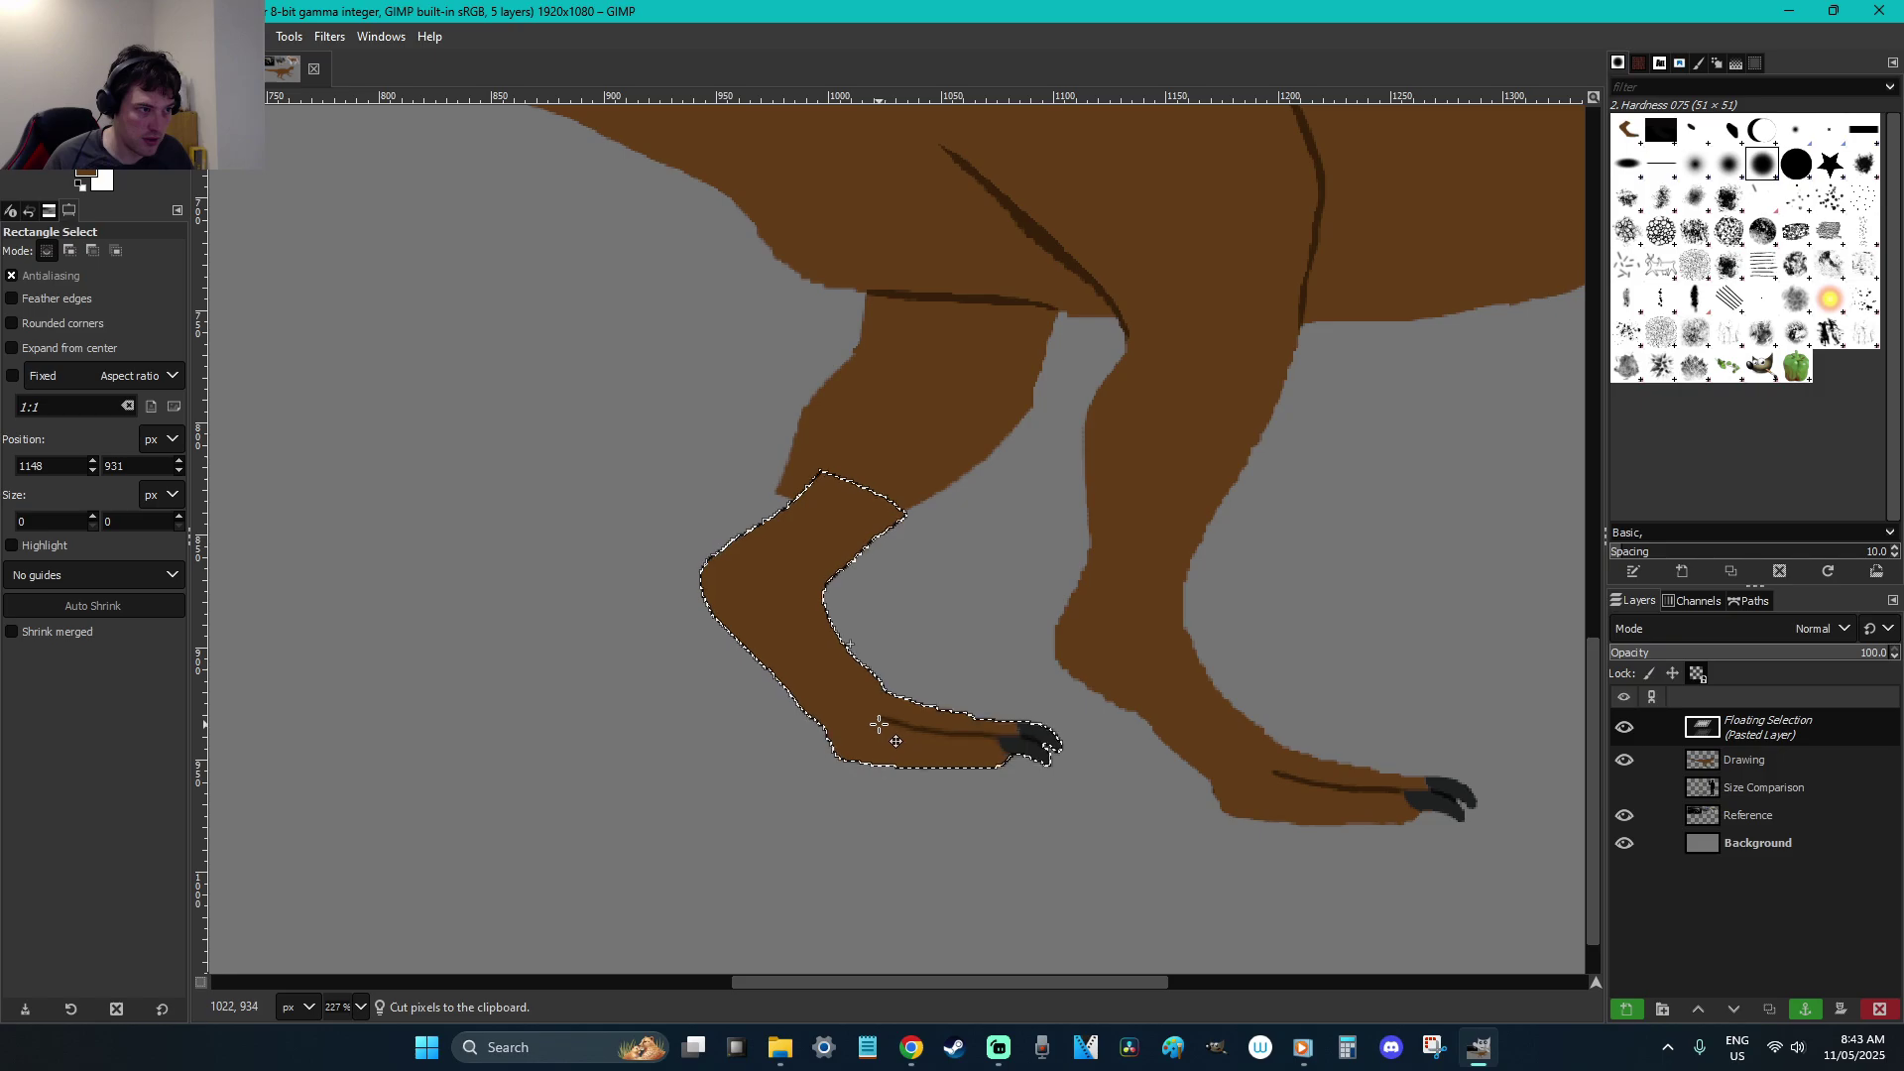
pyautogui.click(1043, 564)
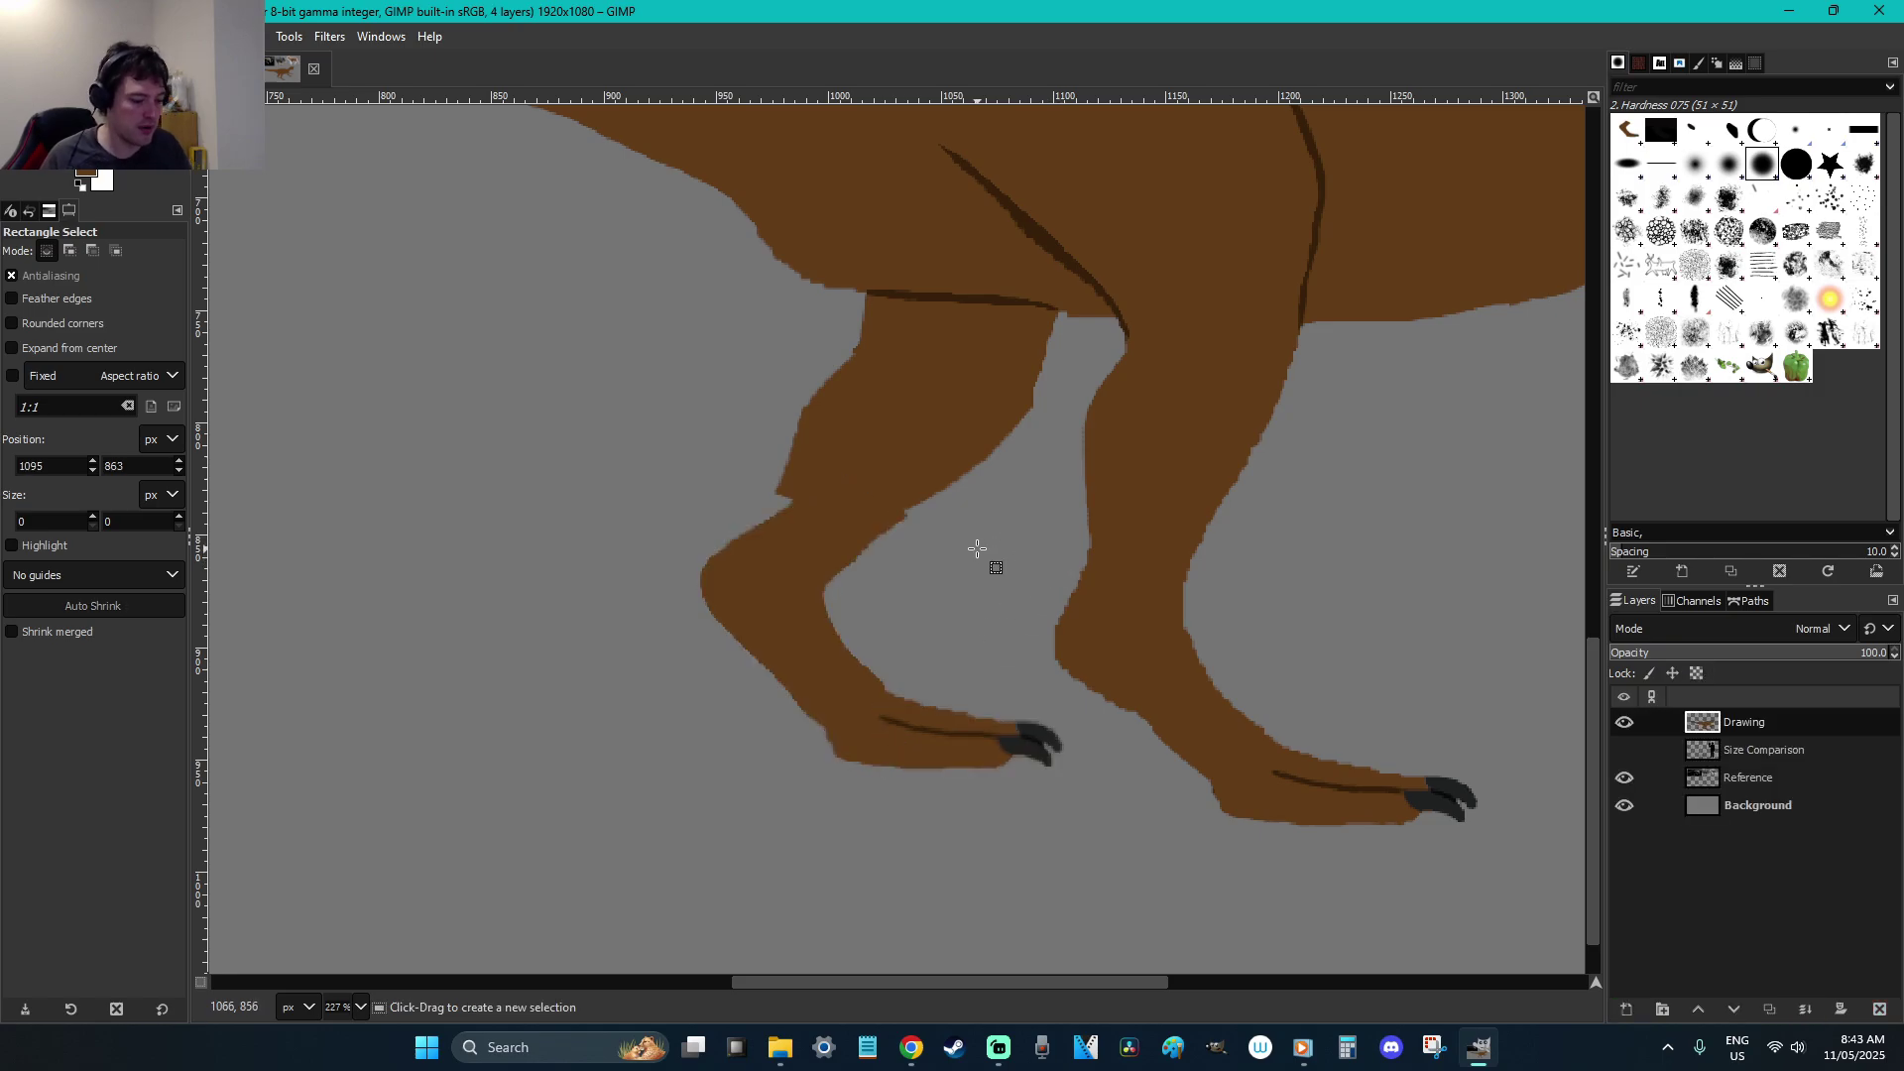
# Blend the pasted lower leg into the rear thigh with brown paintbrush strokes at size 16, smoothing both edges of the joint
pyautogui.press('p')
pyautogui.press('[')
pyautogui.press('[')
pyautogui.press('[')
pyautogui.press('[')
pyautogui.press('[')
pyautogui.press('[')
pyautogui.press('[')
pyautogui.press('[')
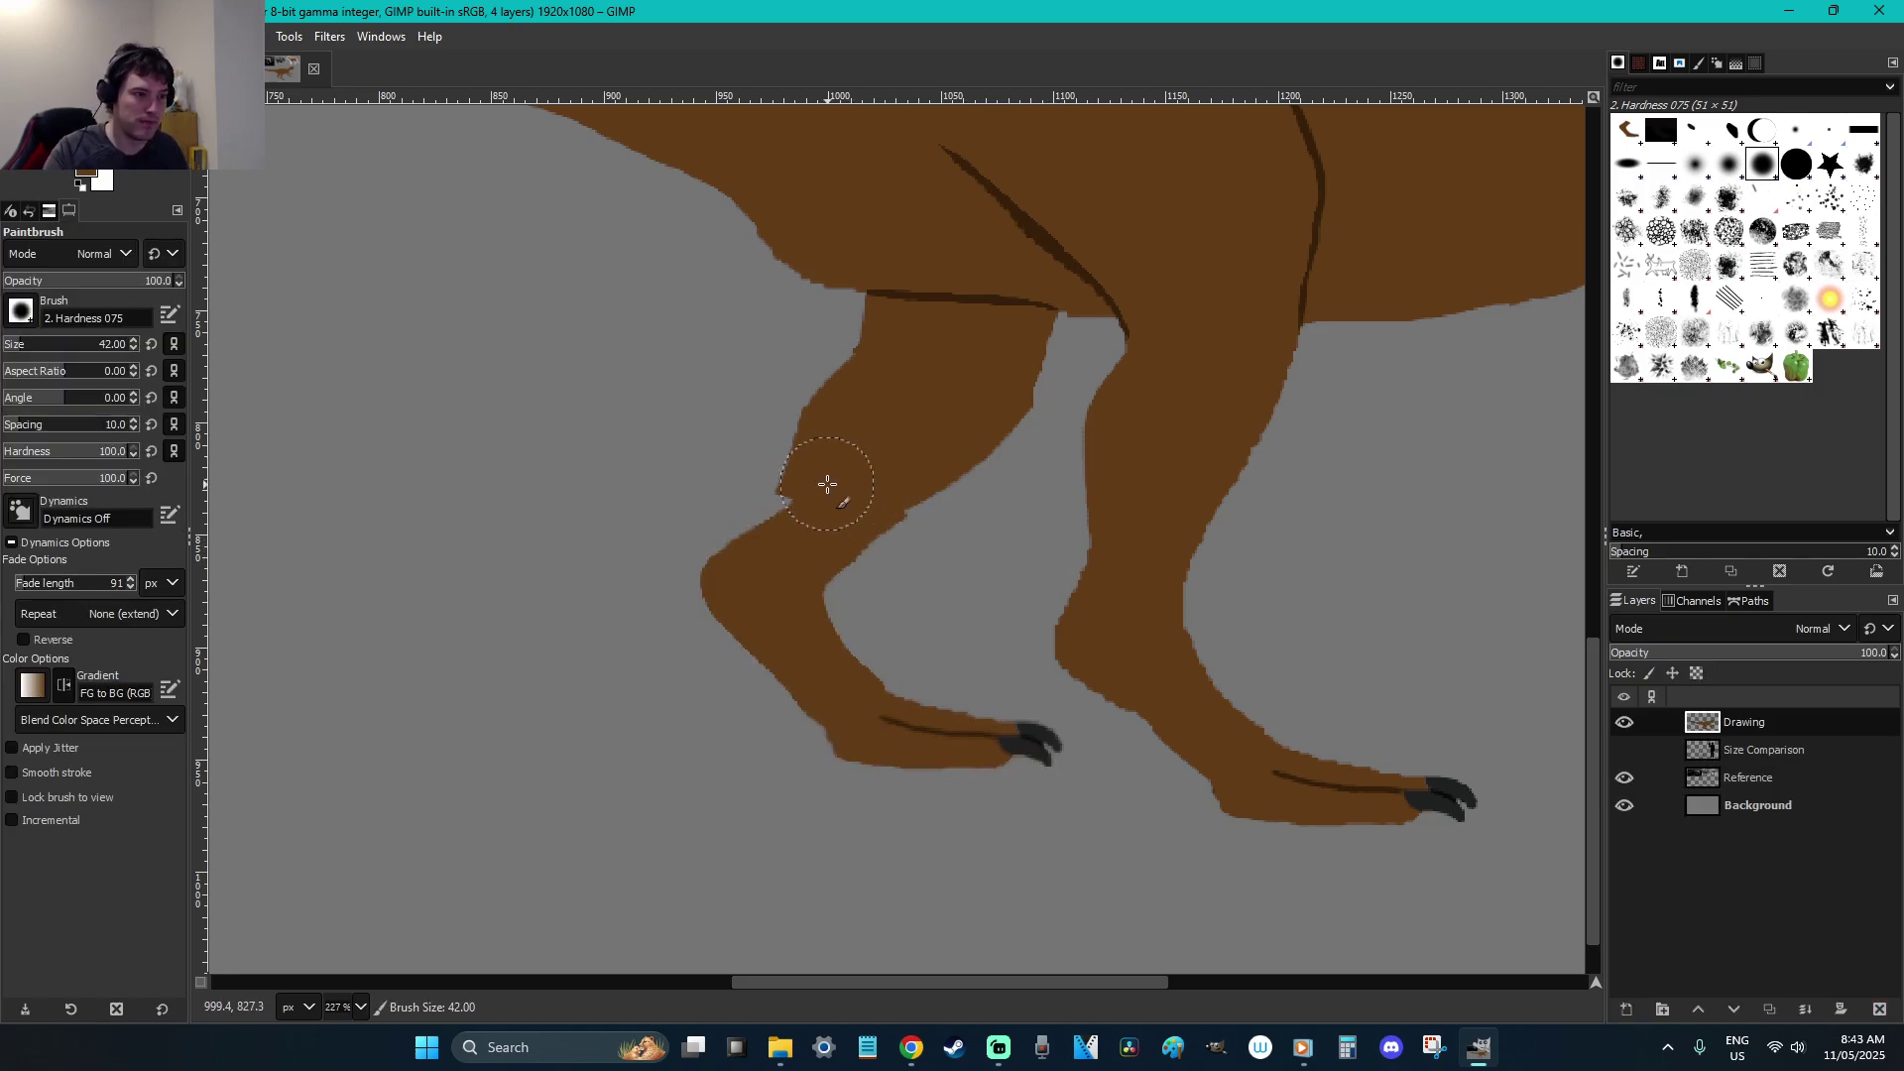
pyautogui.press('[')
pyautogui.press('[')
pyautogui.press('[')
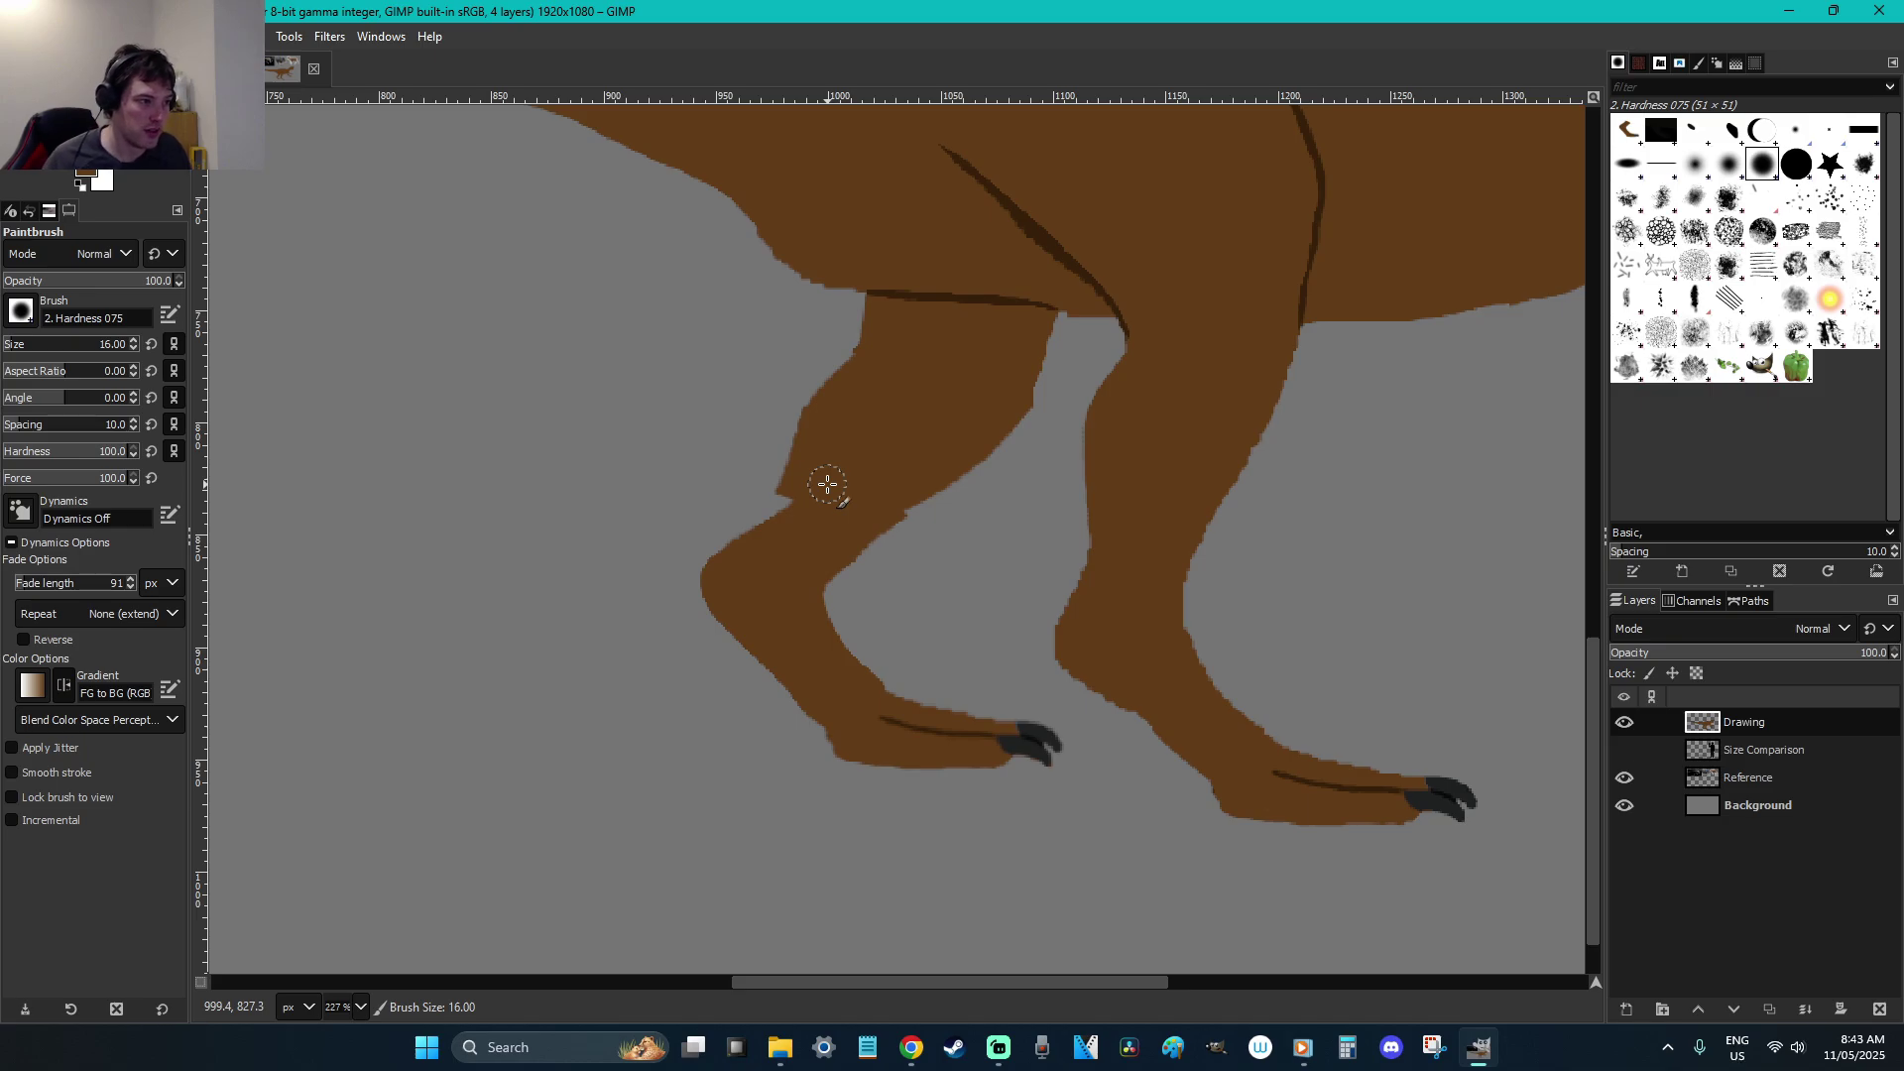
pyautogui.moveTo(778, 526)
pyautogui.mouseDown()
pyautogui.moveTo(805, 490)
pyautogui.moveTo(753, 547)
pyautogui.moveTo(920, 480)
pyautogui.mouseUp()
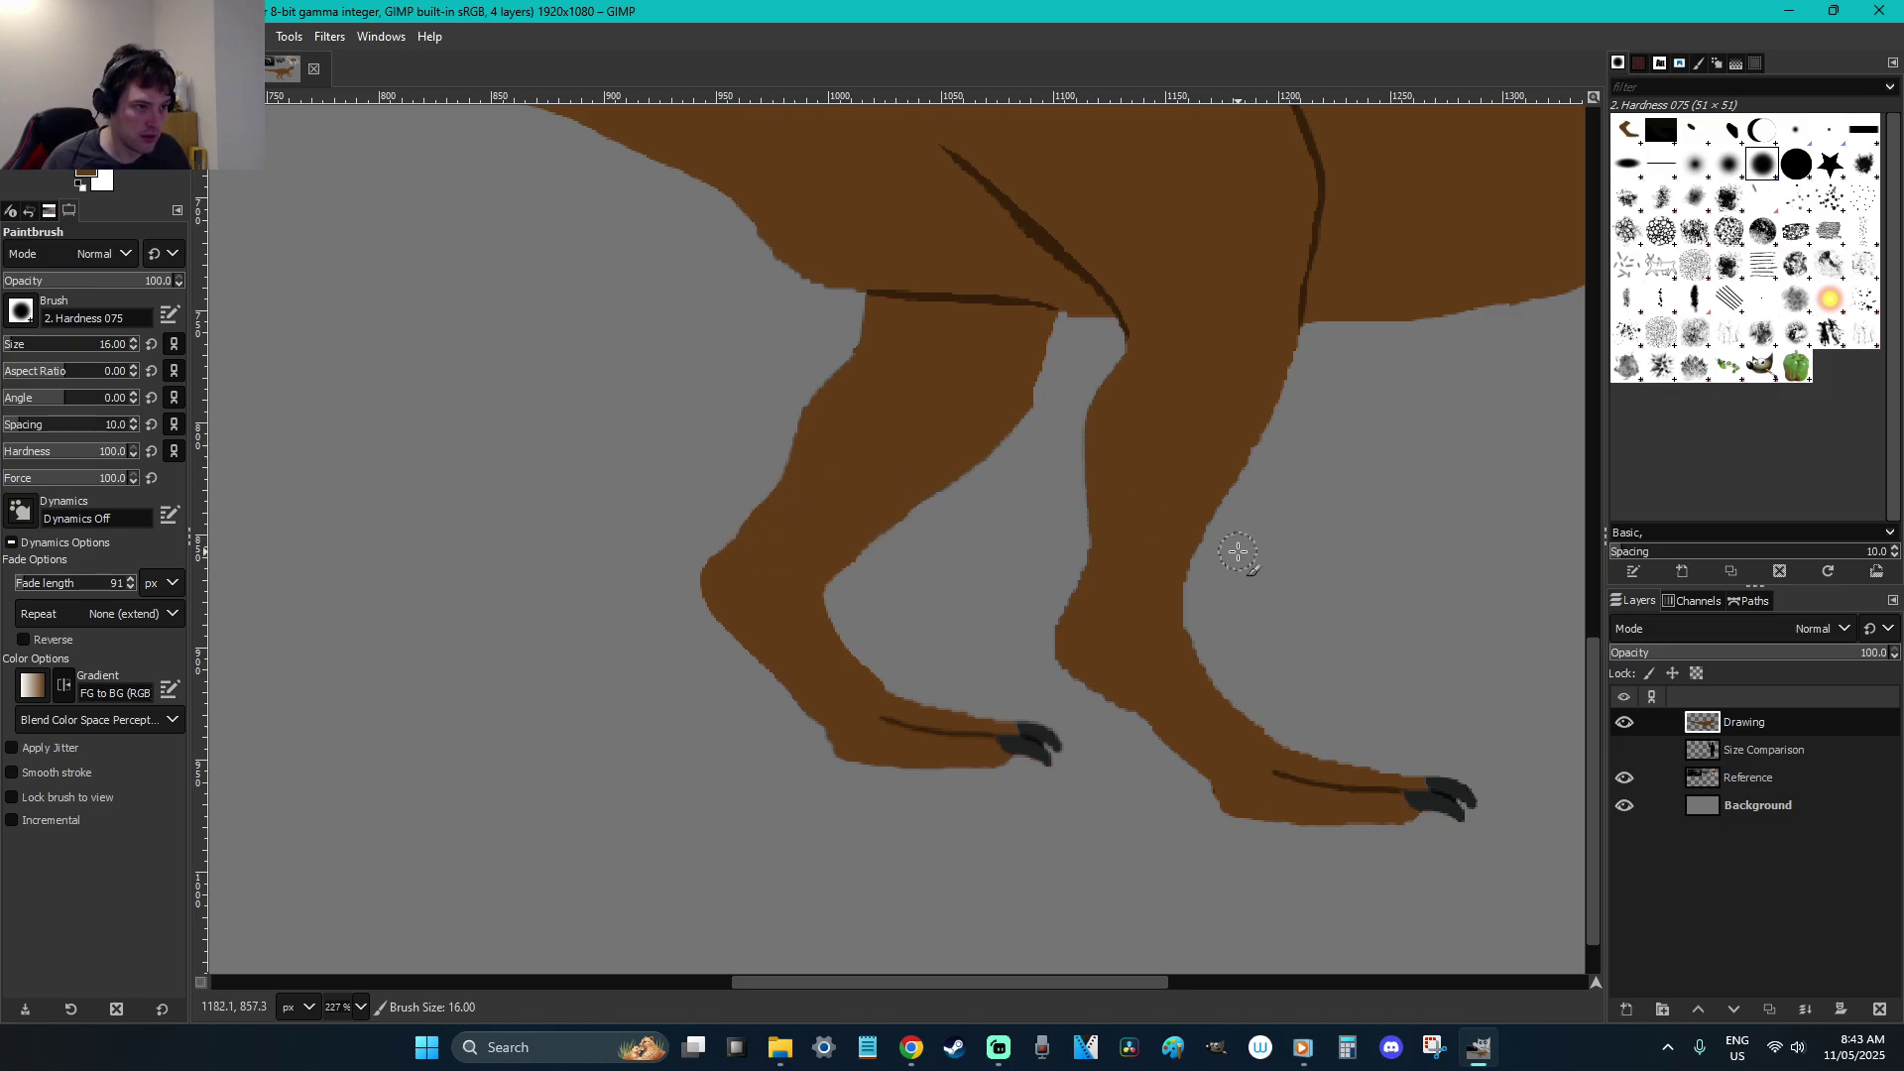
# Trim the rear leg's heel outline with the eraser at size 16 and smooth its upper edge with brown paint
pyautogui.hotkey('shift', 'e')
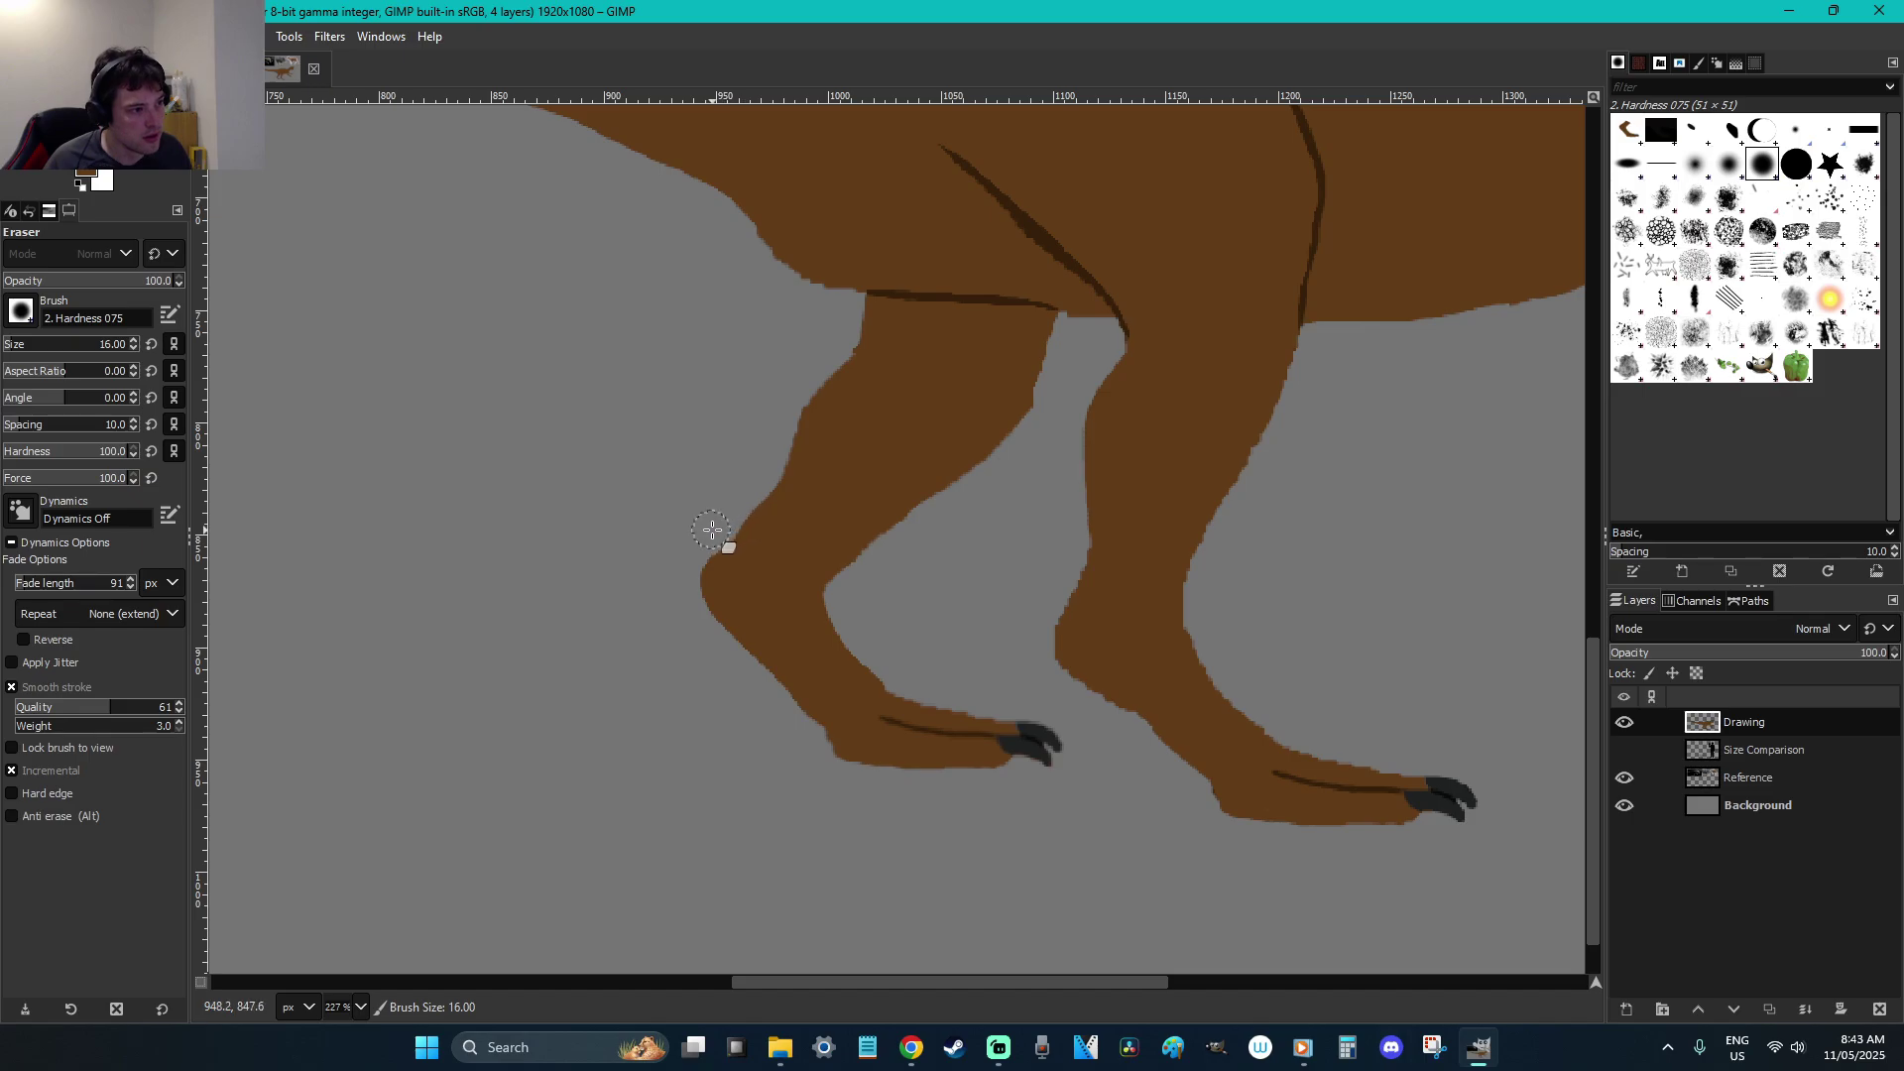
pyautogui.moveTo(706, 565)
pyautogui.mouseDown()
pyautogui.moveTo(790, 459)
pyautogui.moveTo(830, 366)
pyautogui.moveTo(770, 497)
pyautogui.moveTo(710, 561)
pyautogui.moveTo(705, 638)
pyautogui.mouseUp()
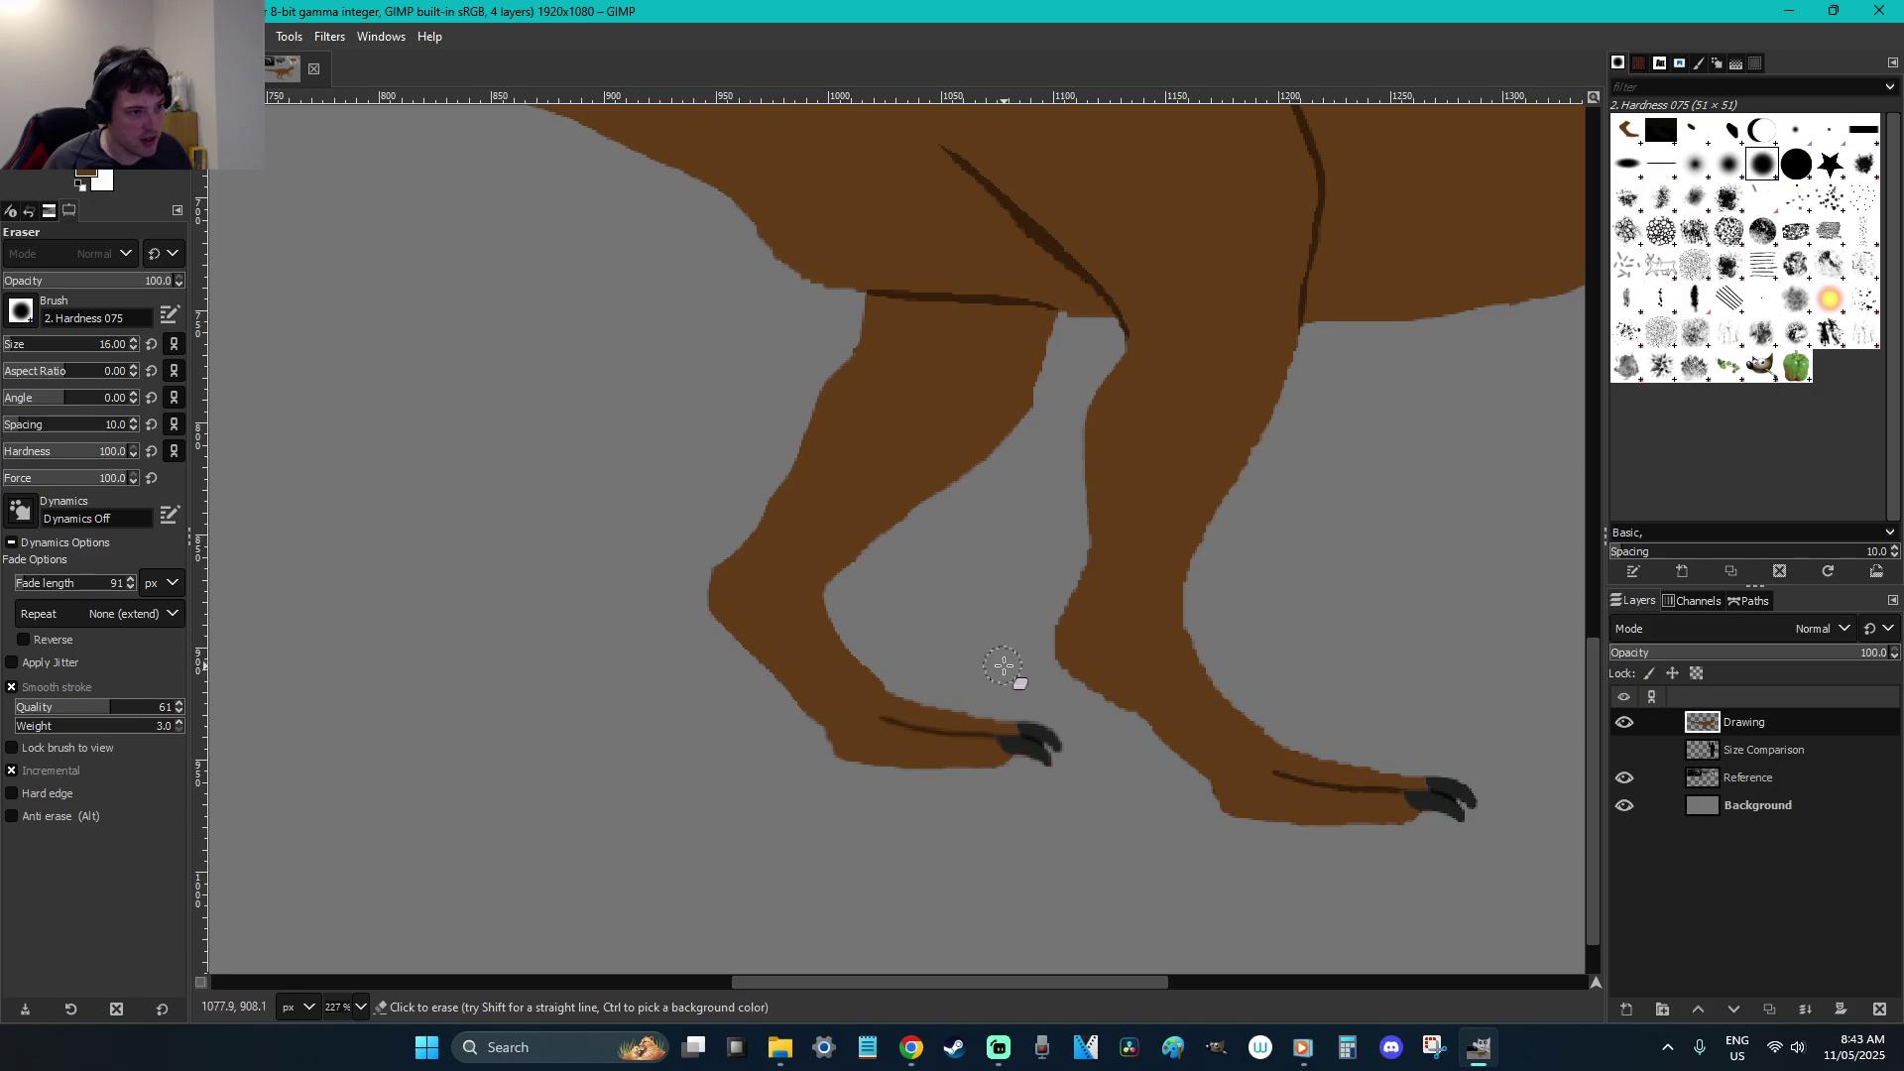
pyautogui.press('p')
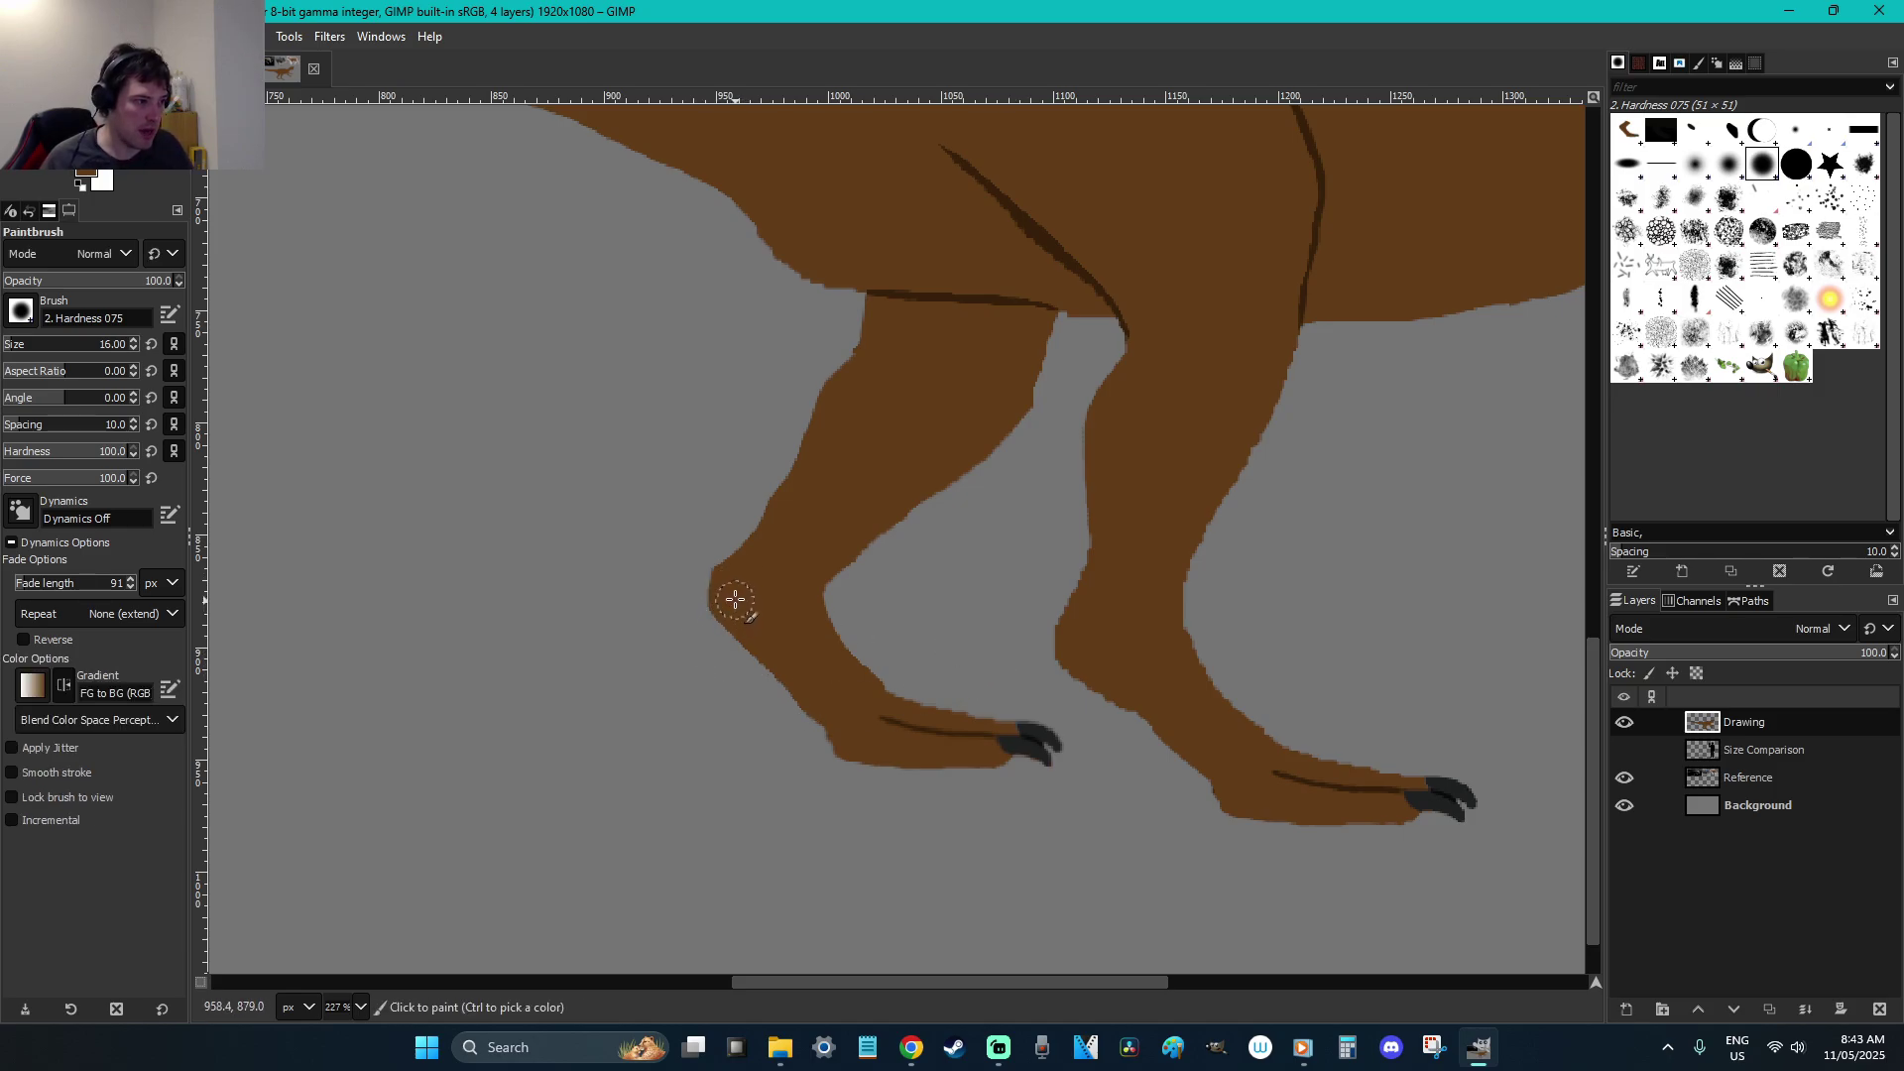
pyautogui.moveTo(726, 583); pyautogui.dragTo(793, 506)
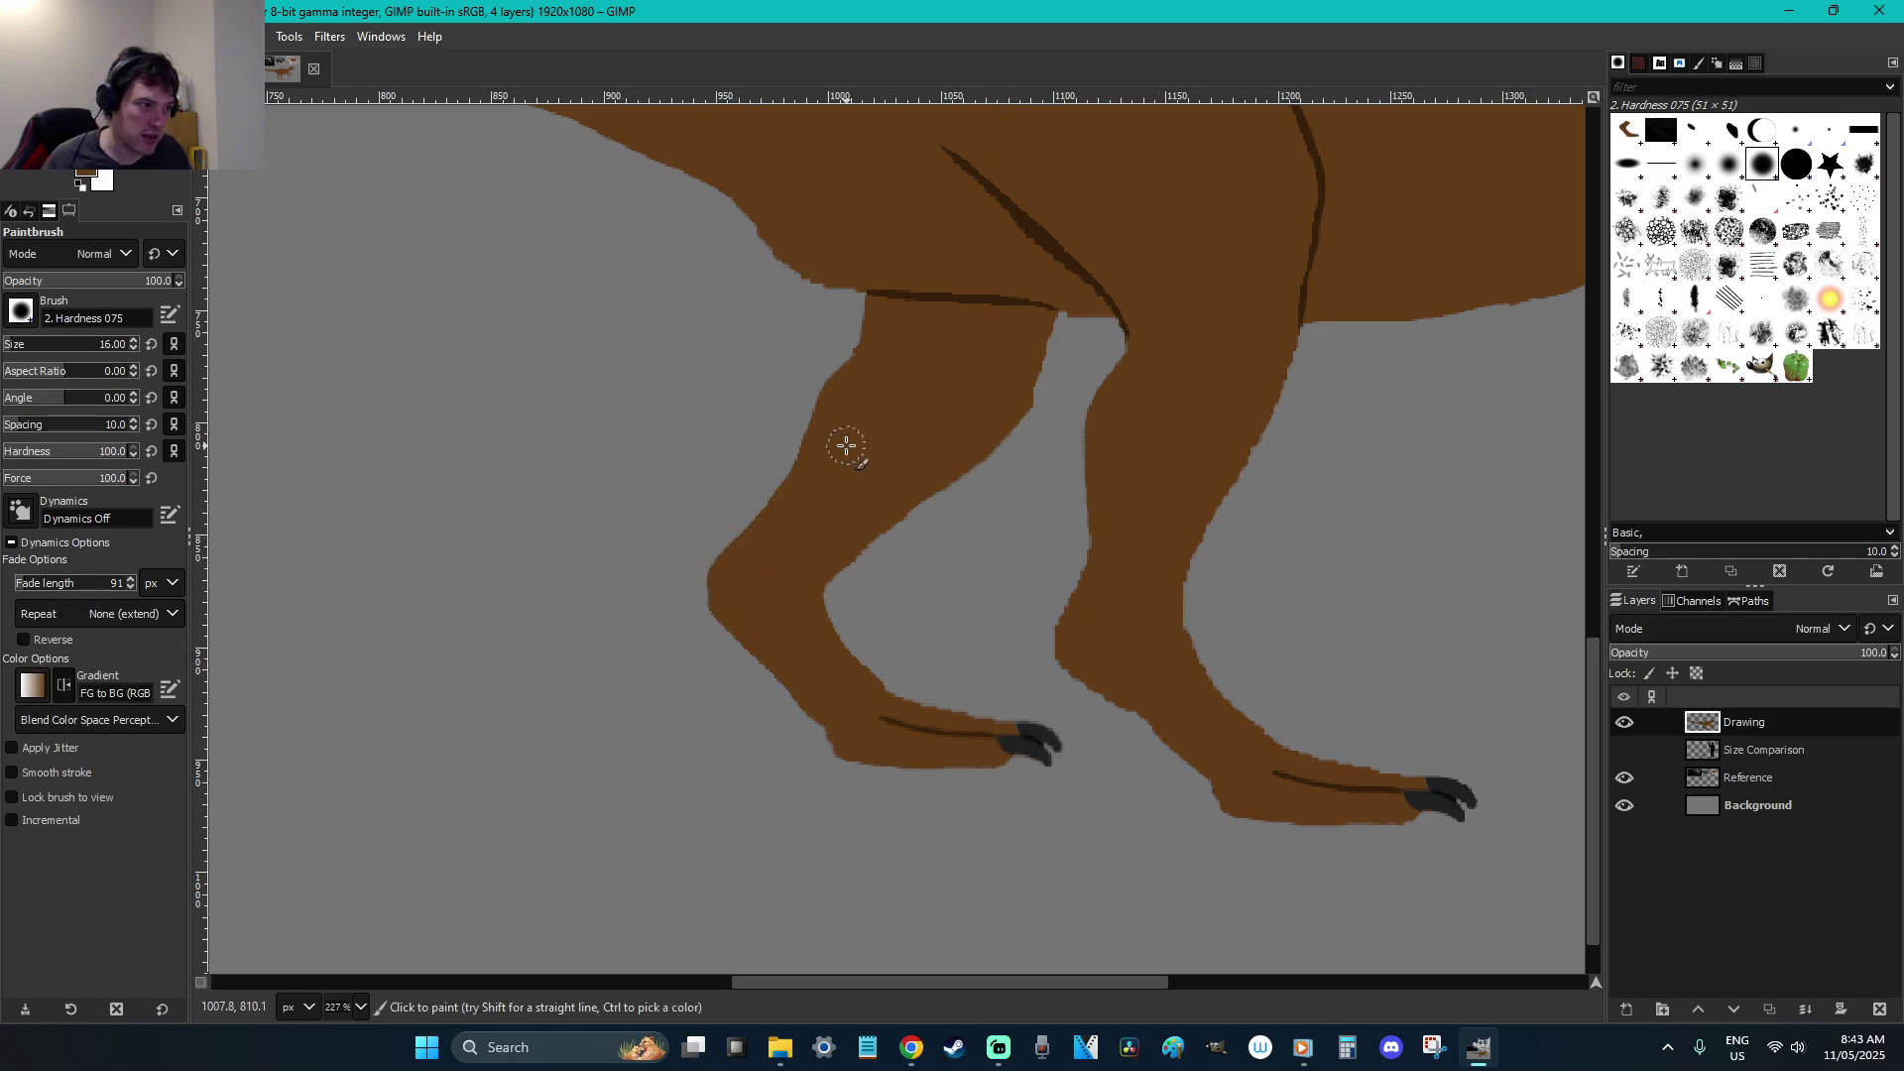
pyautogui.press('r')
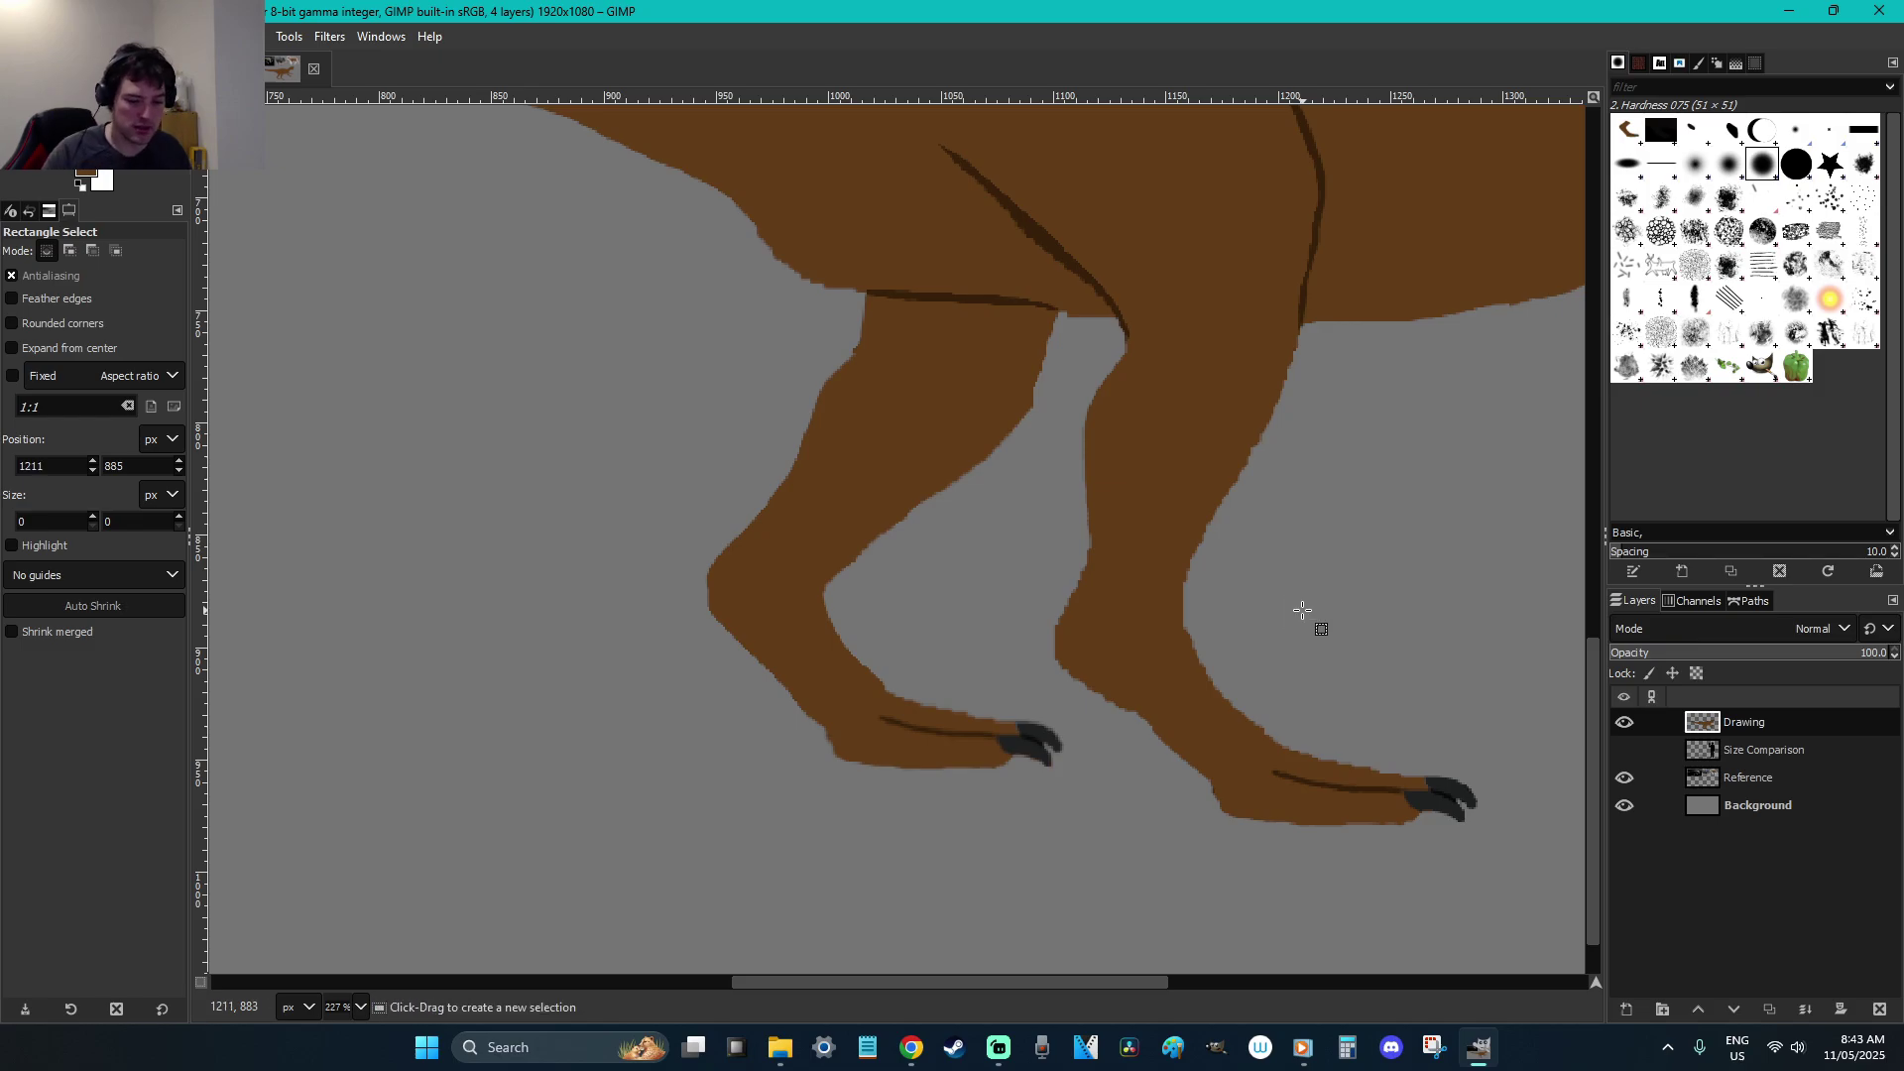
# Compare the reshaped rear leg with the whole dinosaur and the reference images, and save the image
pyautogui.press('1')
pyautogui.press('-')
pyautogui.press('-')
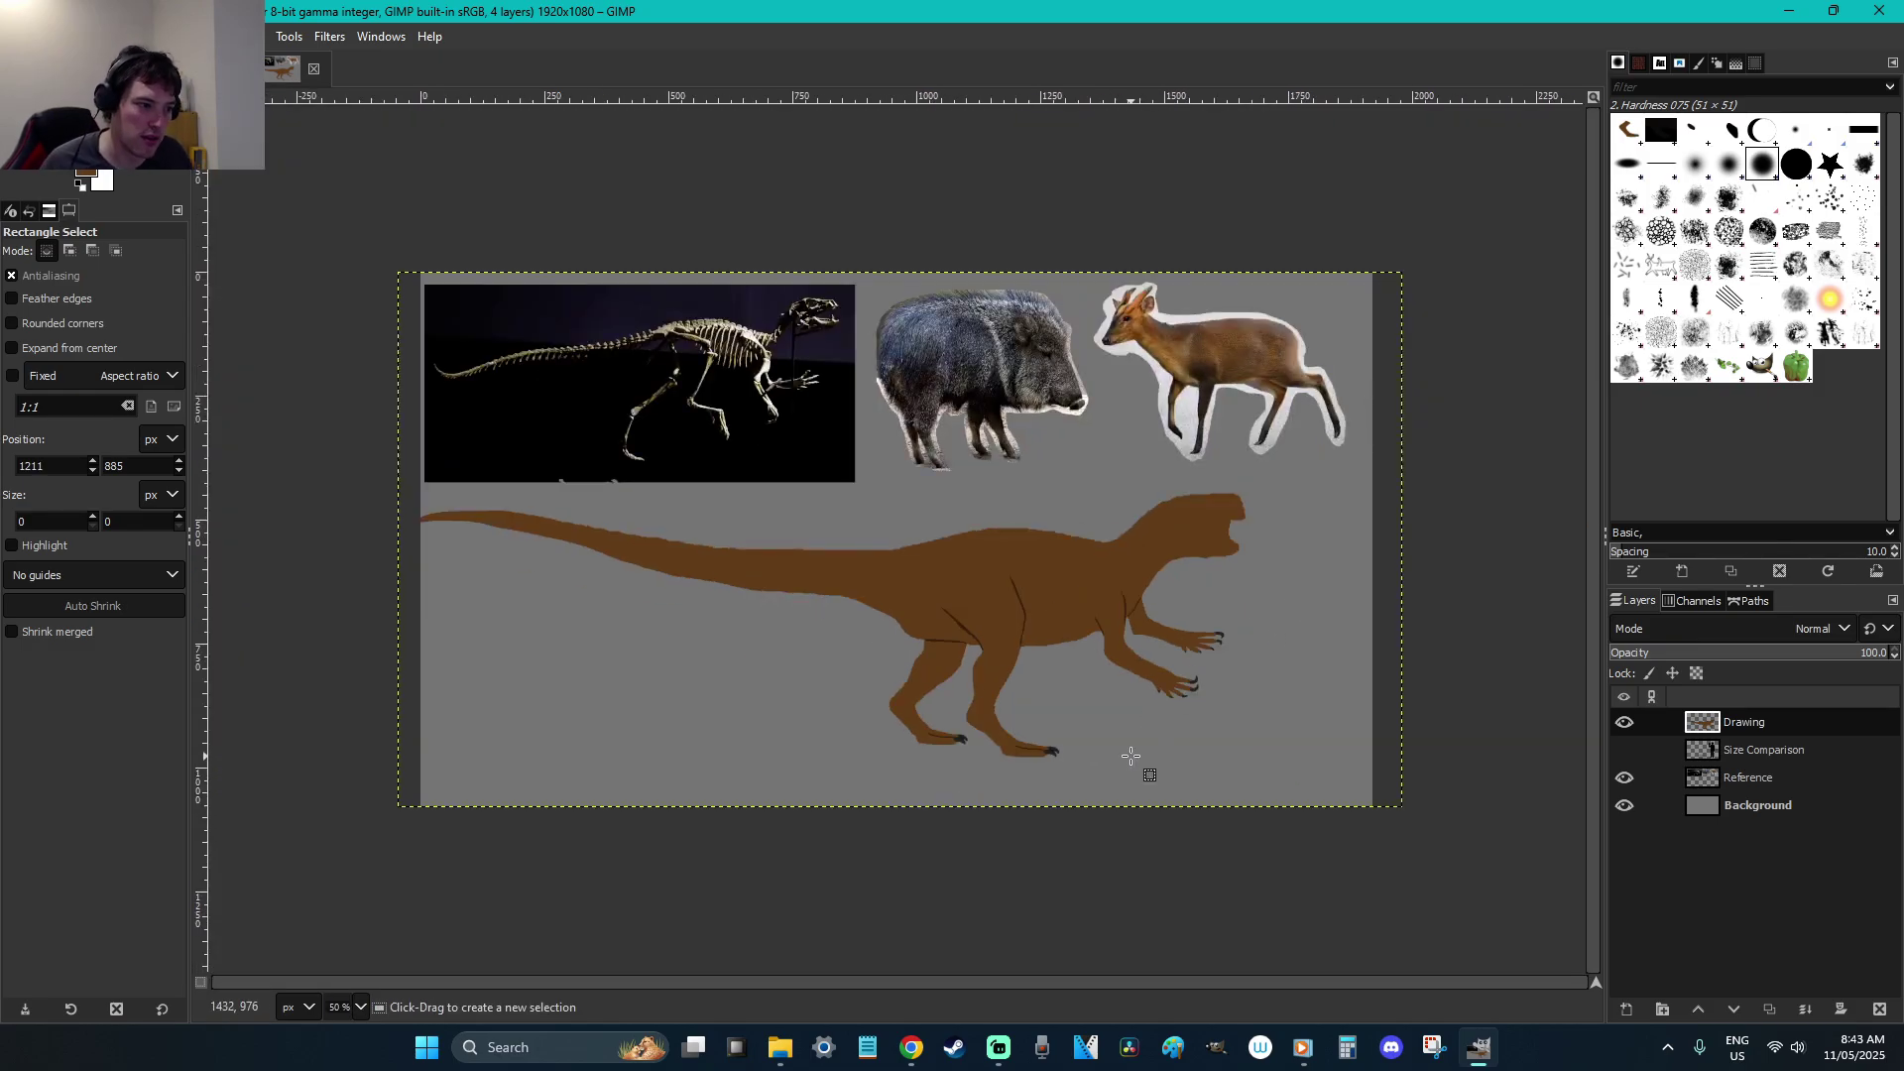
pyautogui.press('+')
pyautogui.press('+')
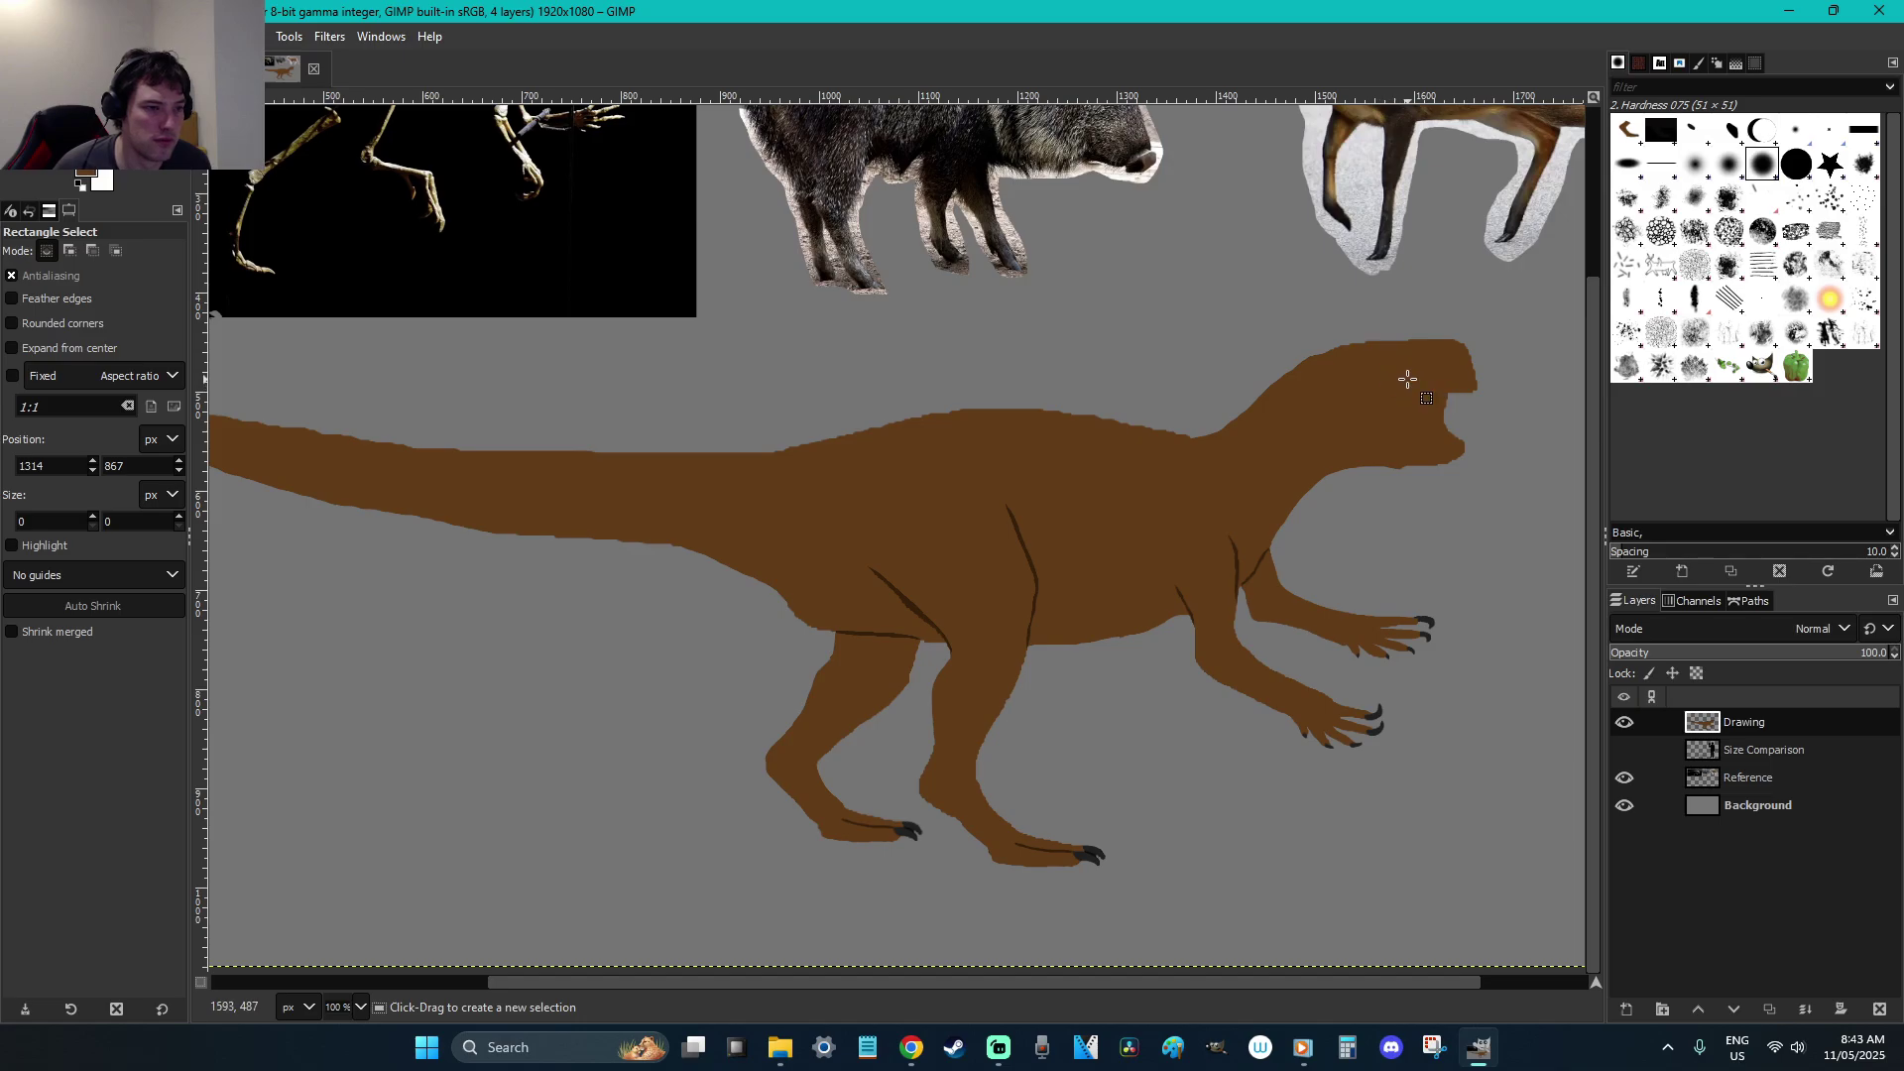
pyautogui.click(1301, 507)
pyautogui.press('-')
pyautogui.press('-')
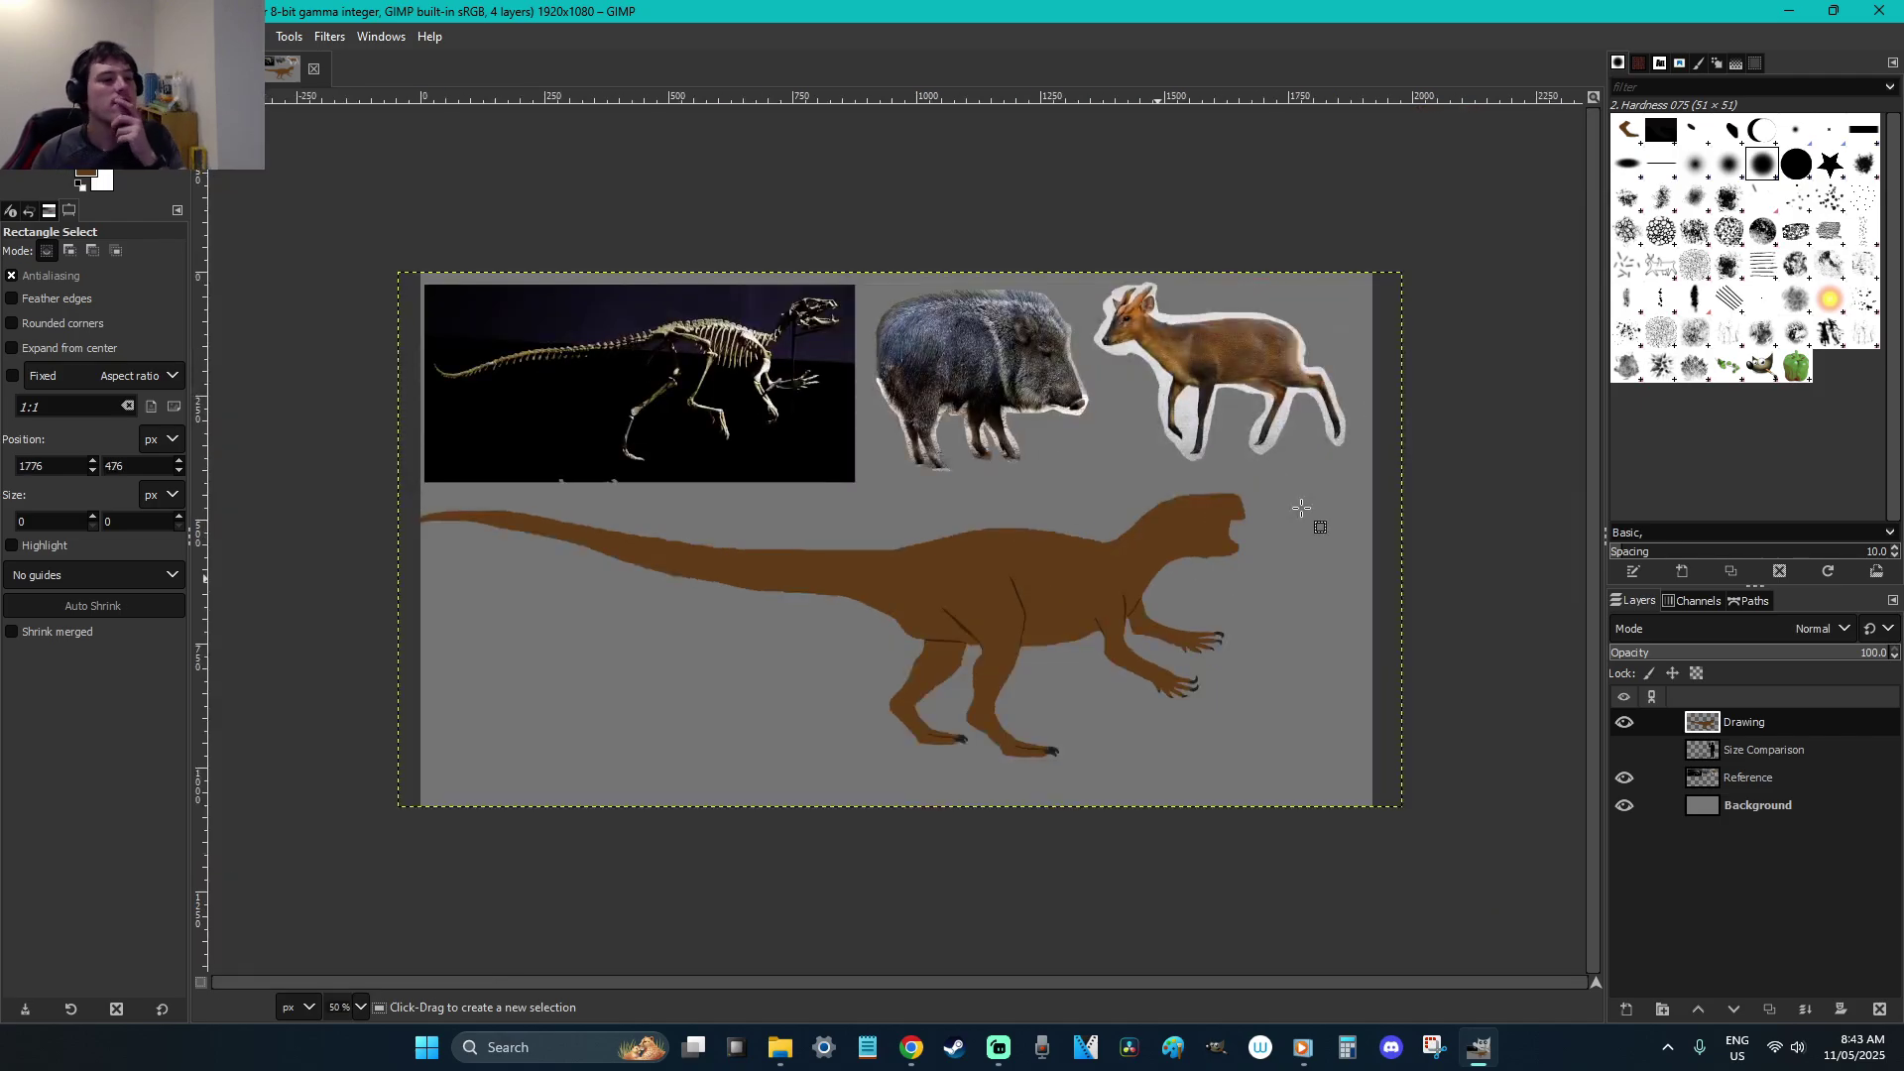
pyautogui.hotkey('ctrl', 's')
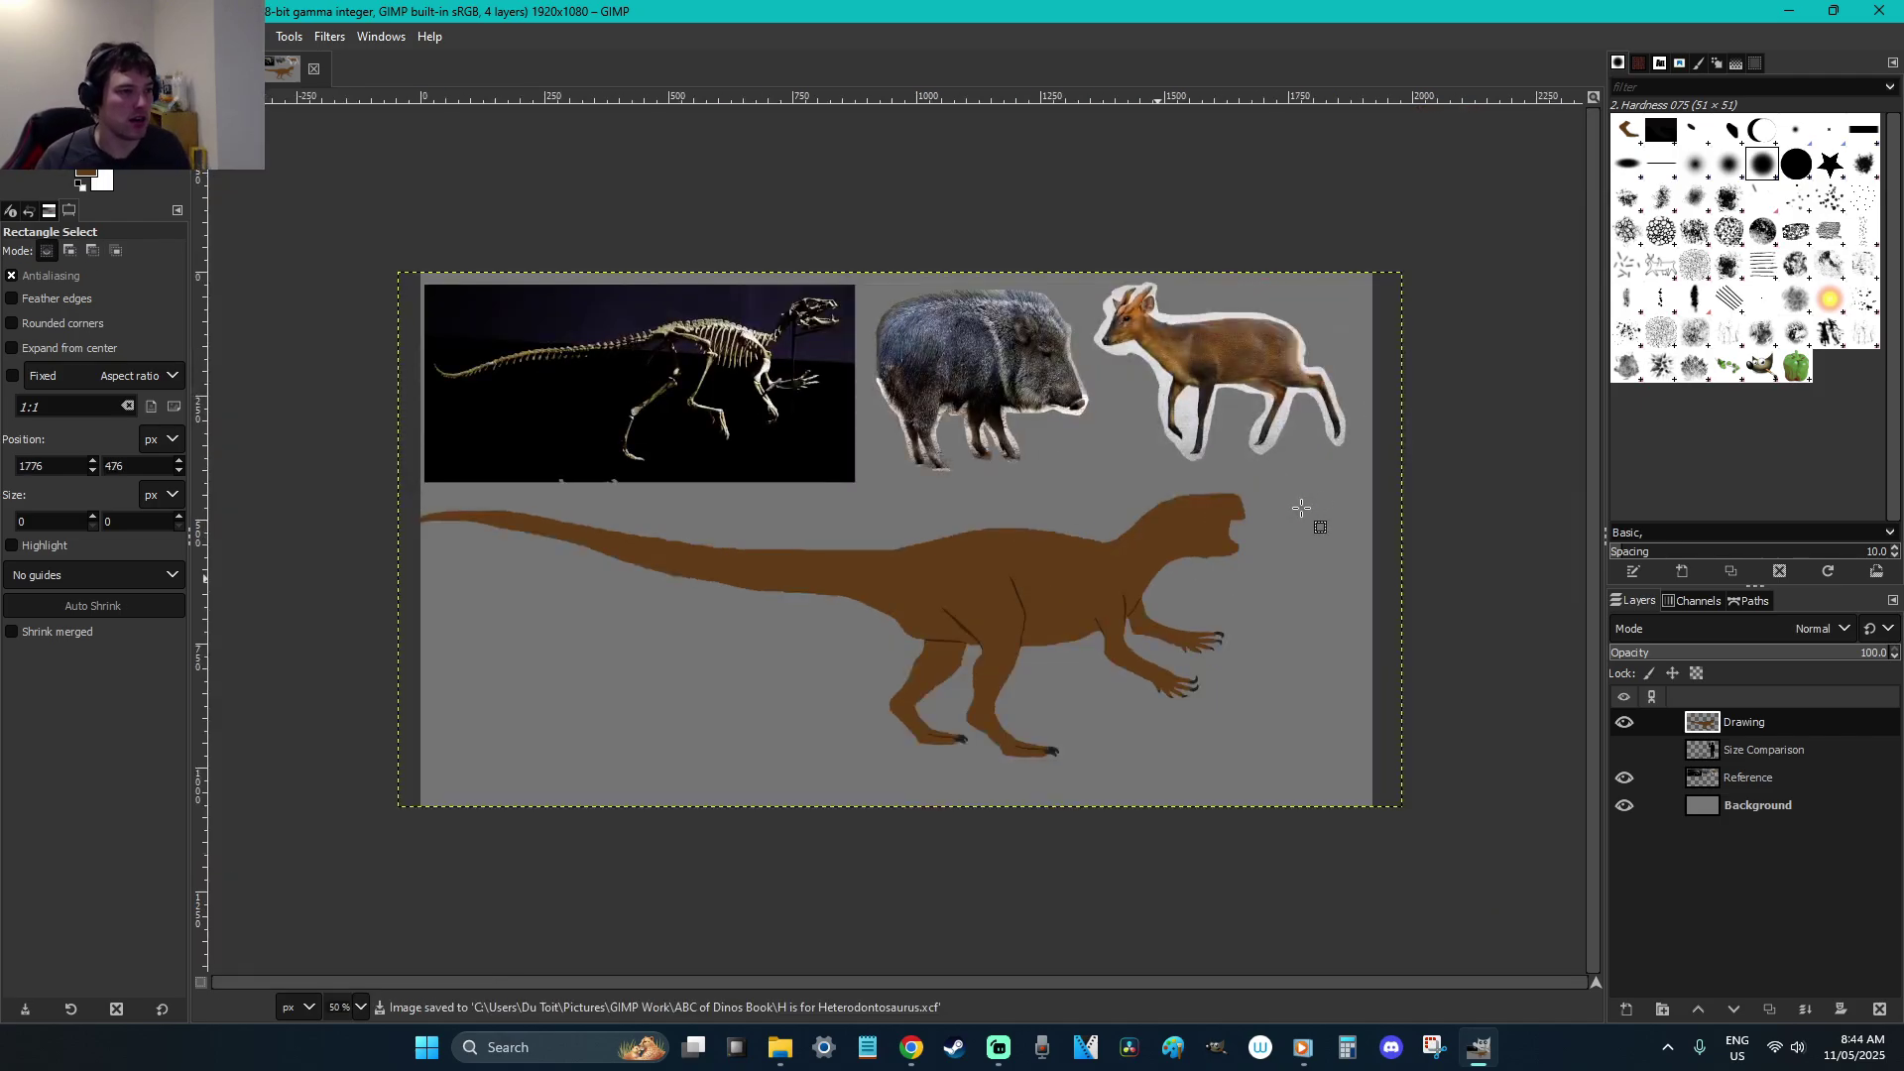
# Cut the skeleton photo from the Reference layer, anchor it just below the dinosaur's head, and make the Drawing layer active
pyautogui.click(1755, 777)
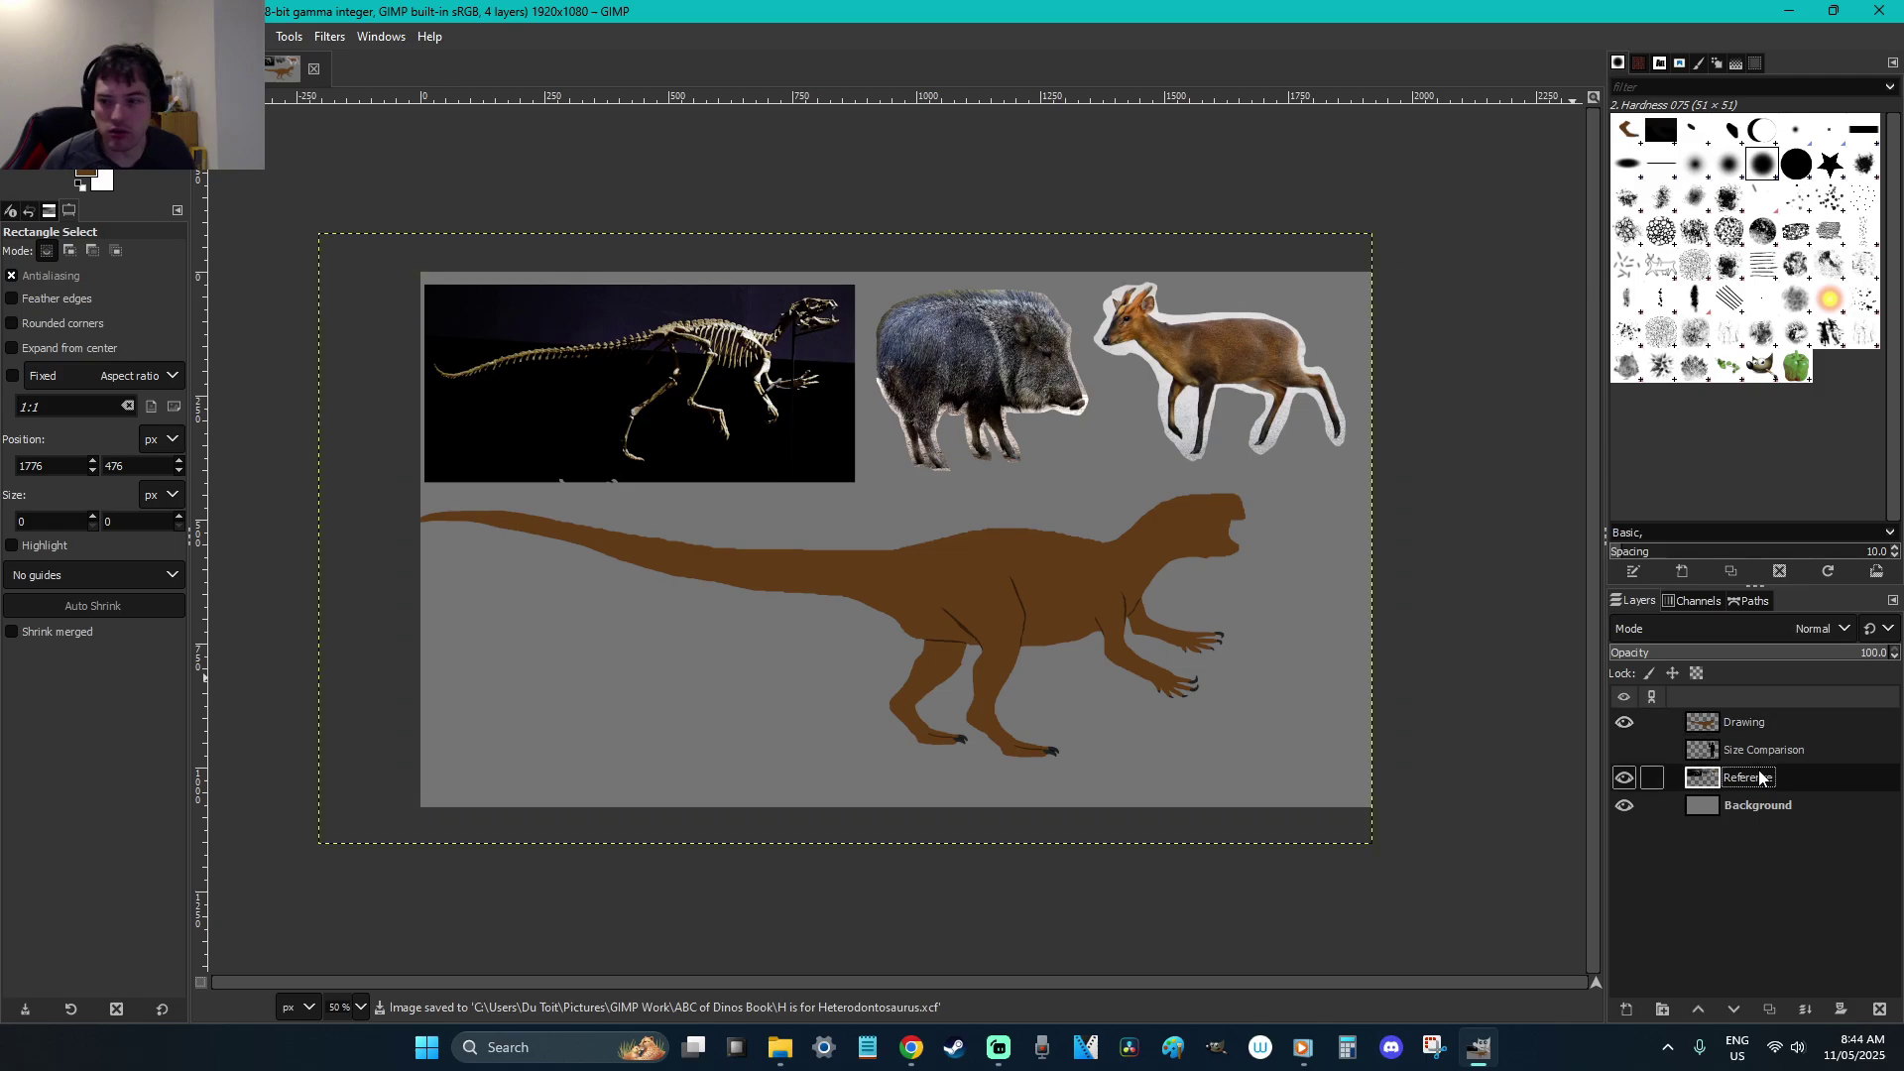
pyautogui.moveTo(327, 193); pyautogui.dragTo(865, 587)
pyautogui.hotkey('ctrl', 'x')
pyautogui.hotkey('ctrl', 'v')
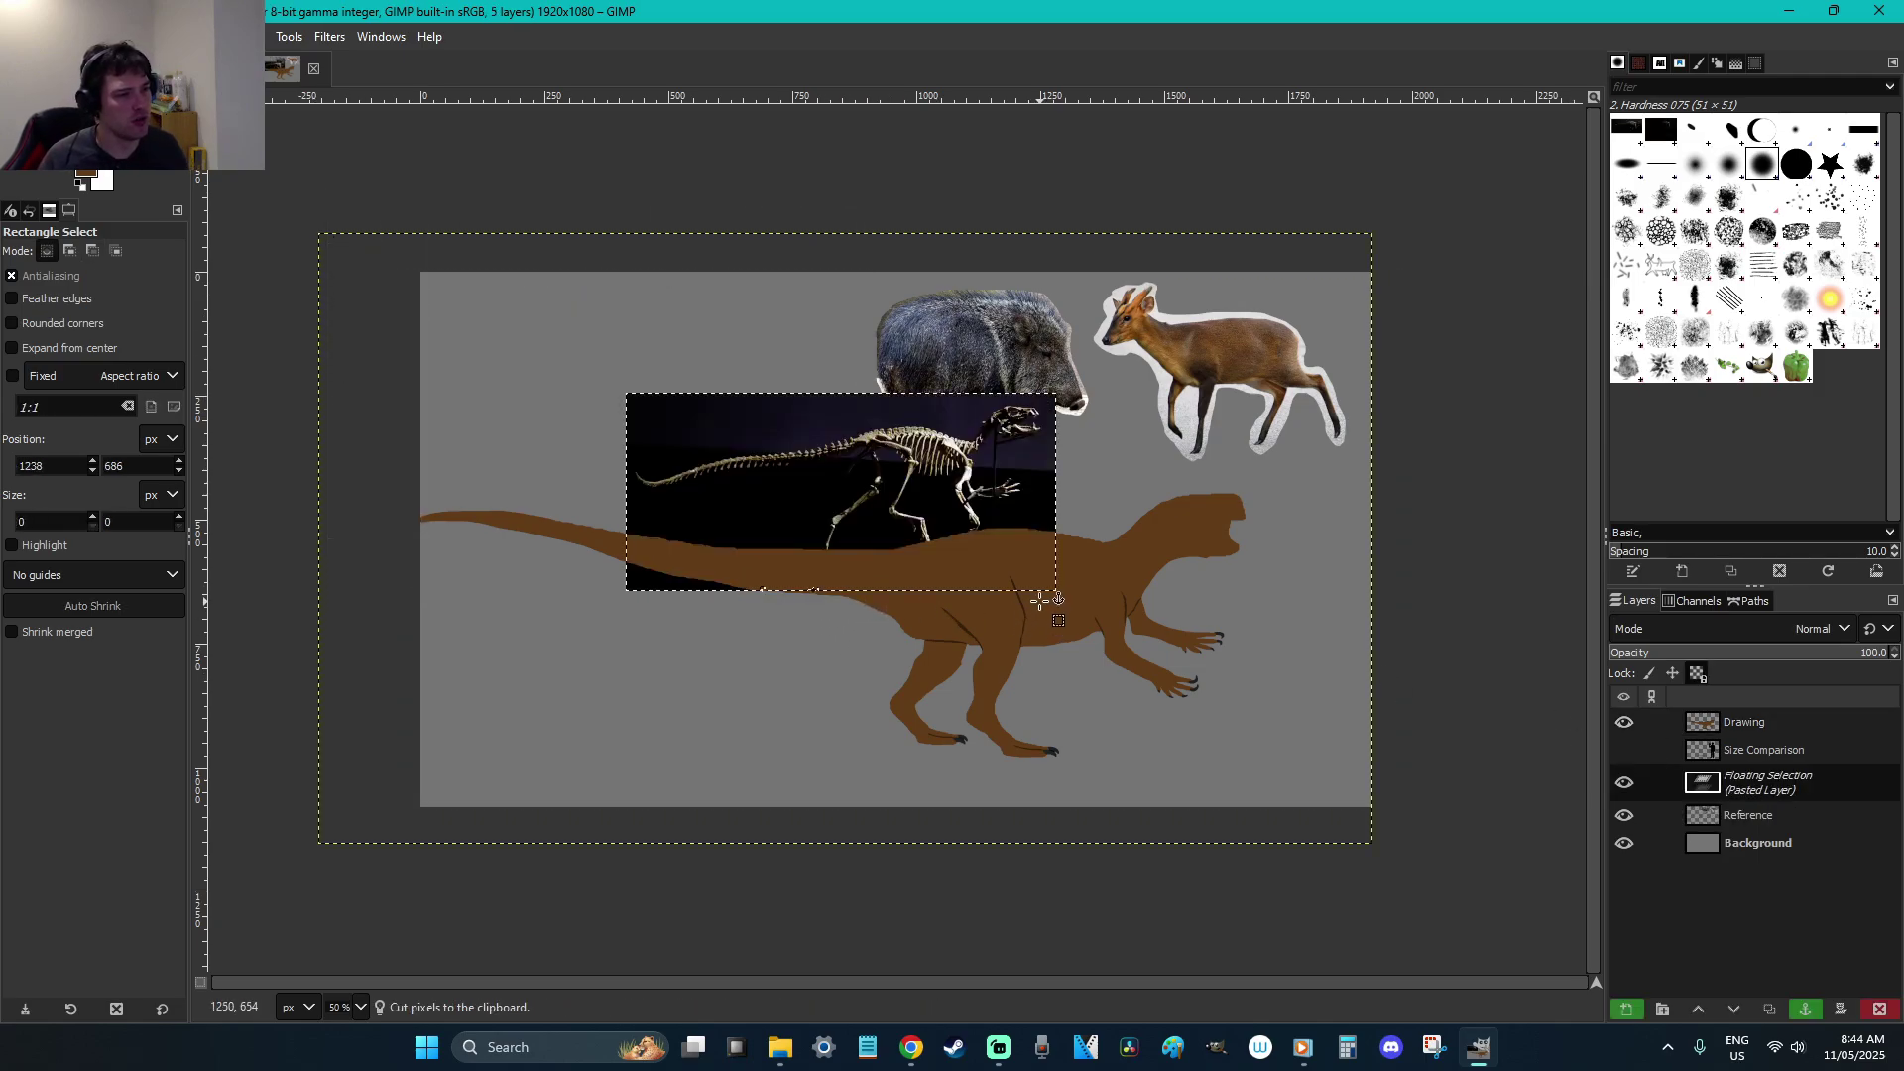
pyautogui.moveTo(1193, 641); pyautogui.dragTo(1473, 810)
pyautogui.click(1460, 627)
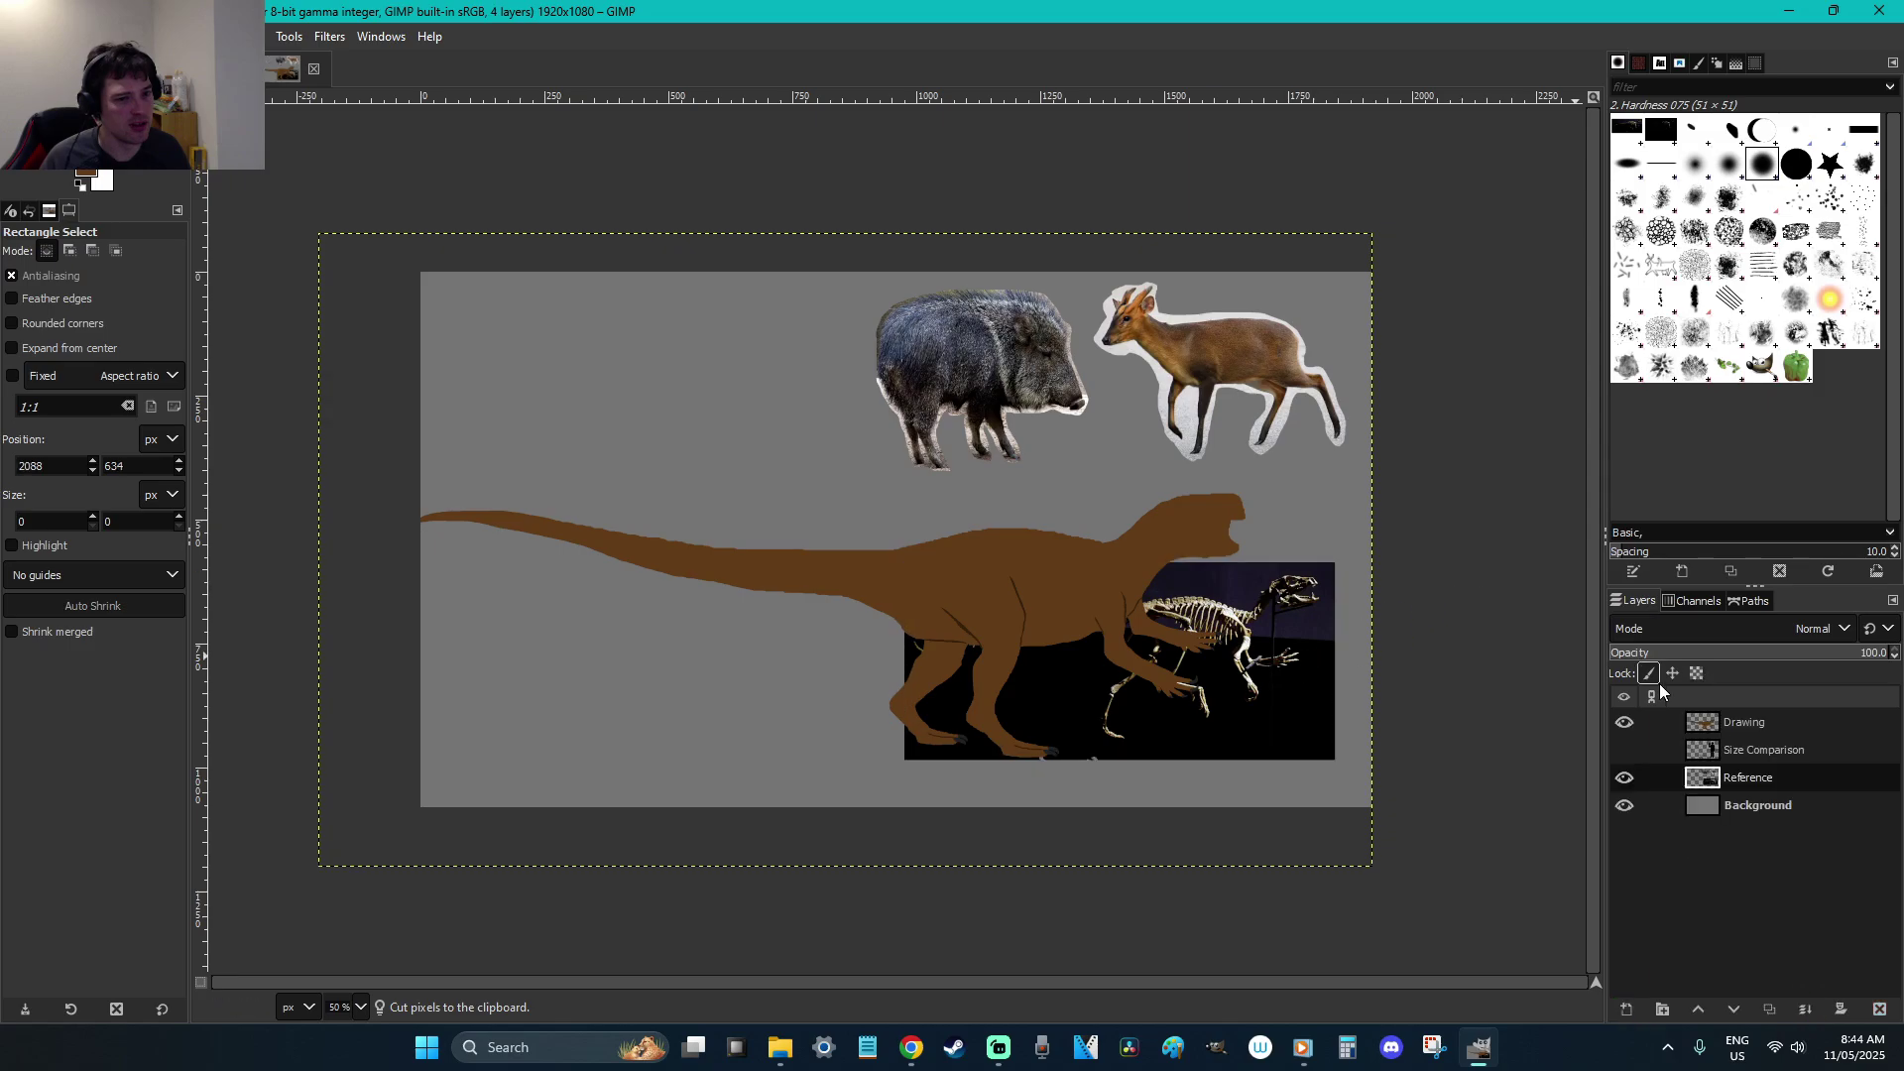
pyautogui.press('z')
pyautogui.moveTo(1249, 553); pyautogui.dragTo(1345, 607)
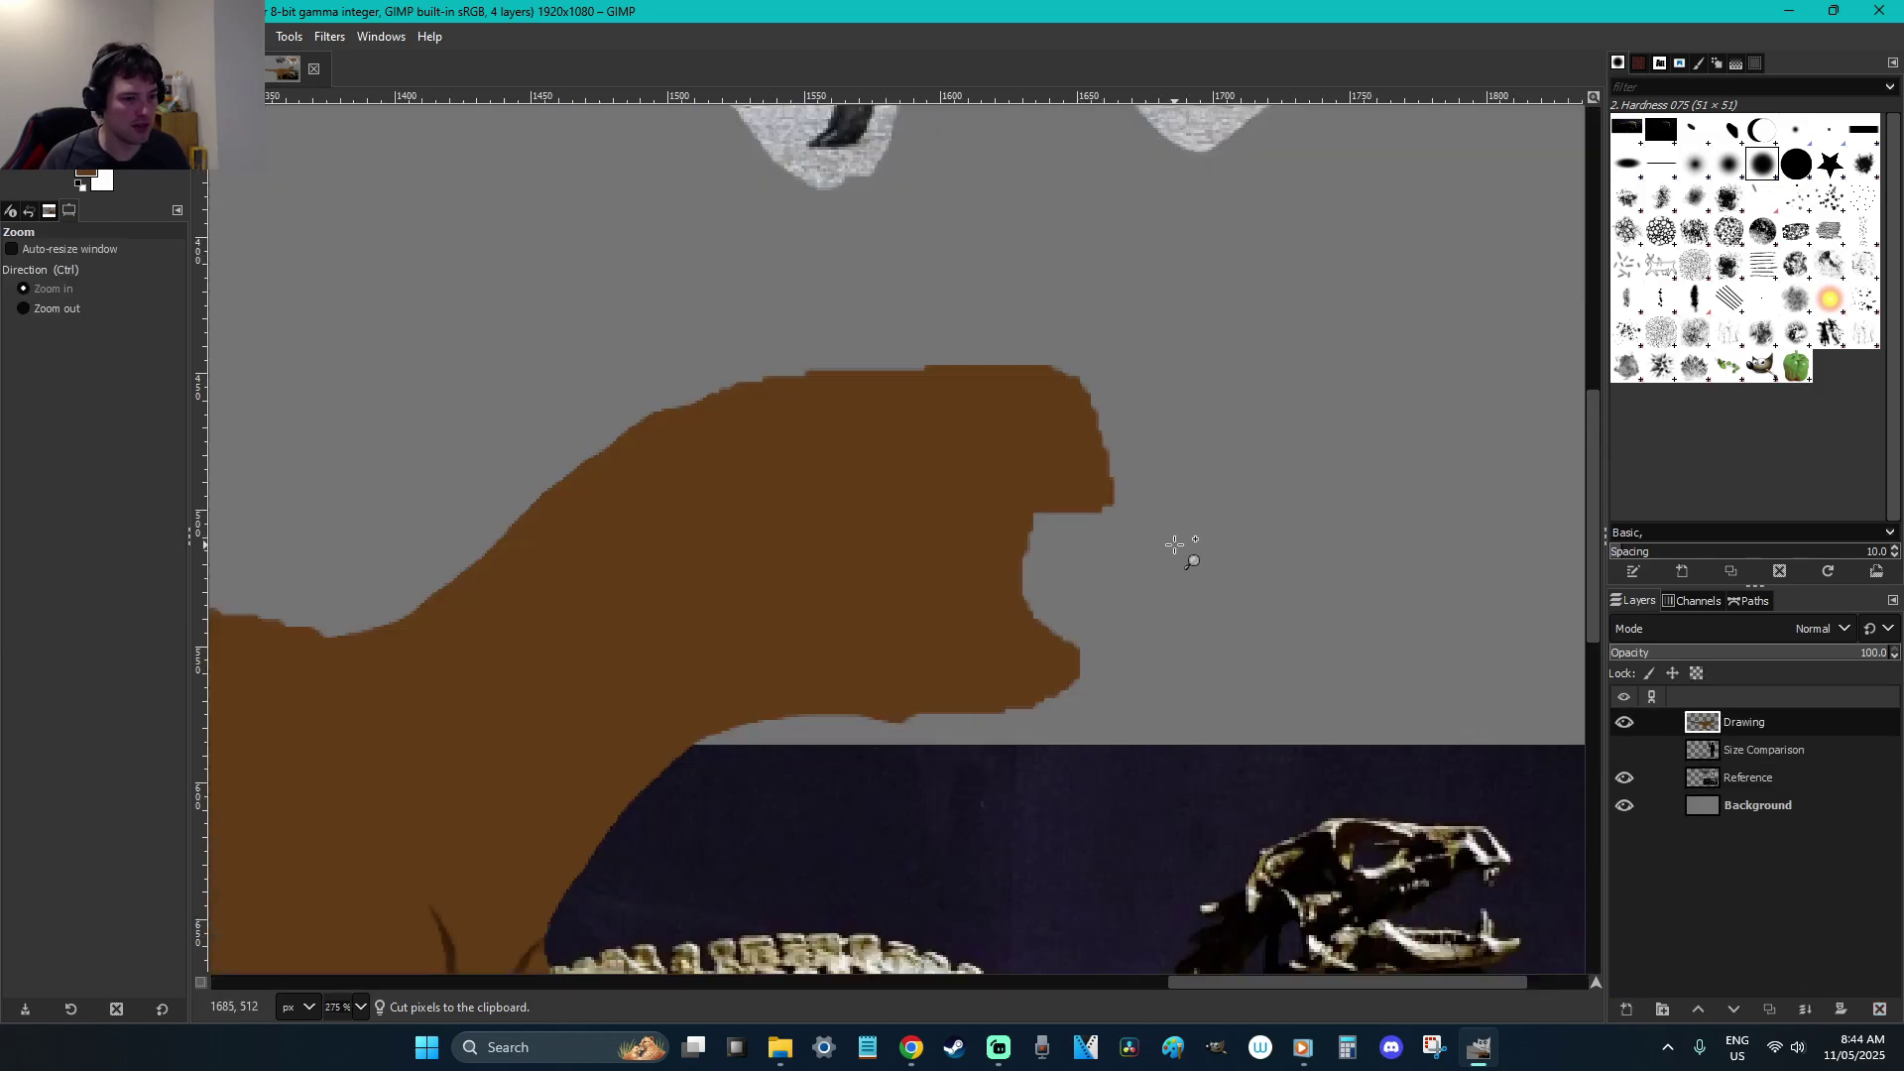
pyautogui.scroll(-3, 1181, 548)
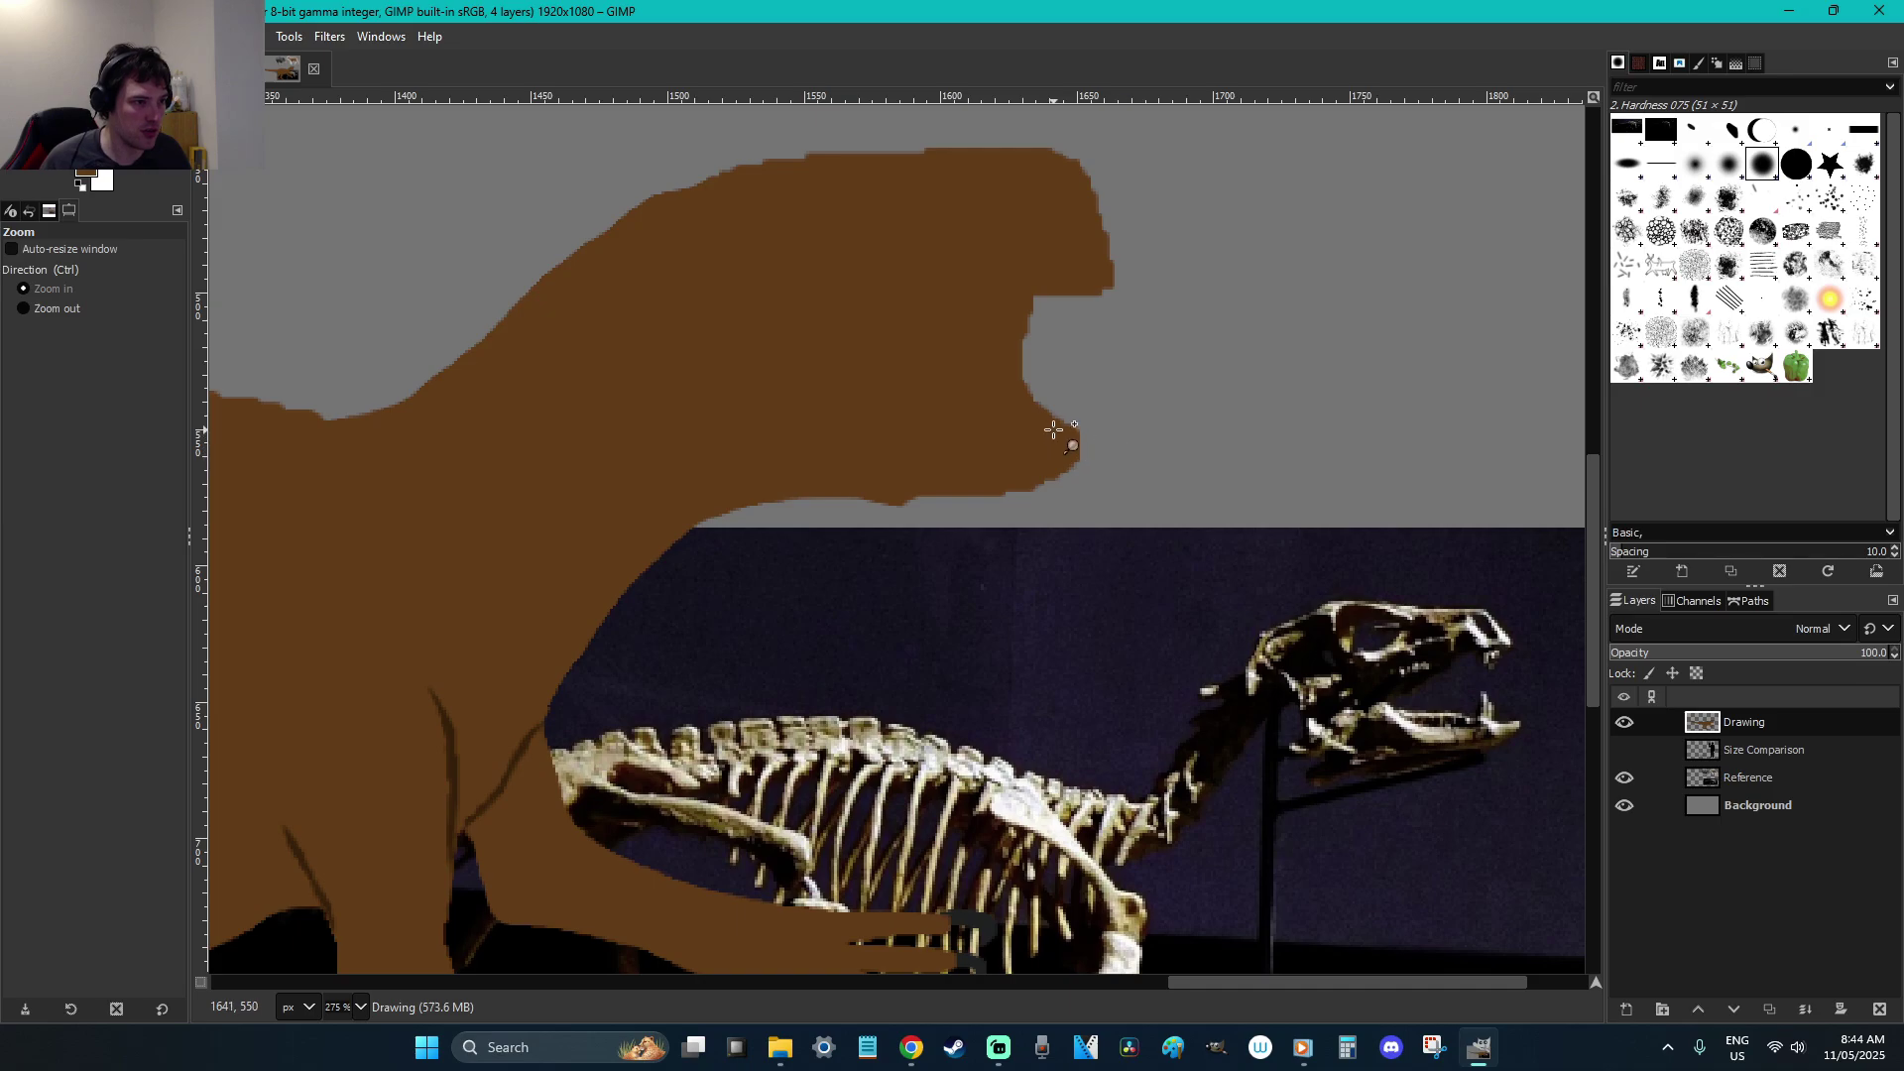
pyautogui.press('r')
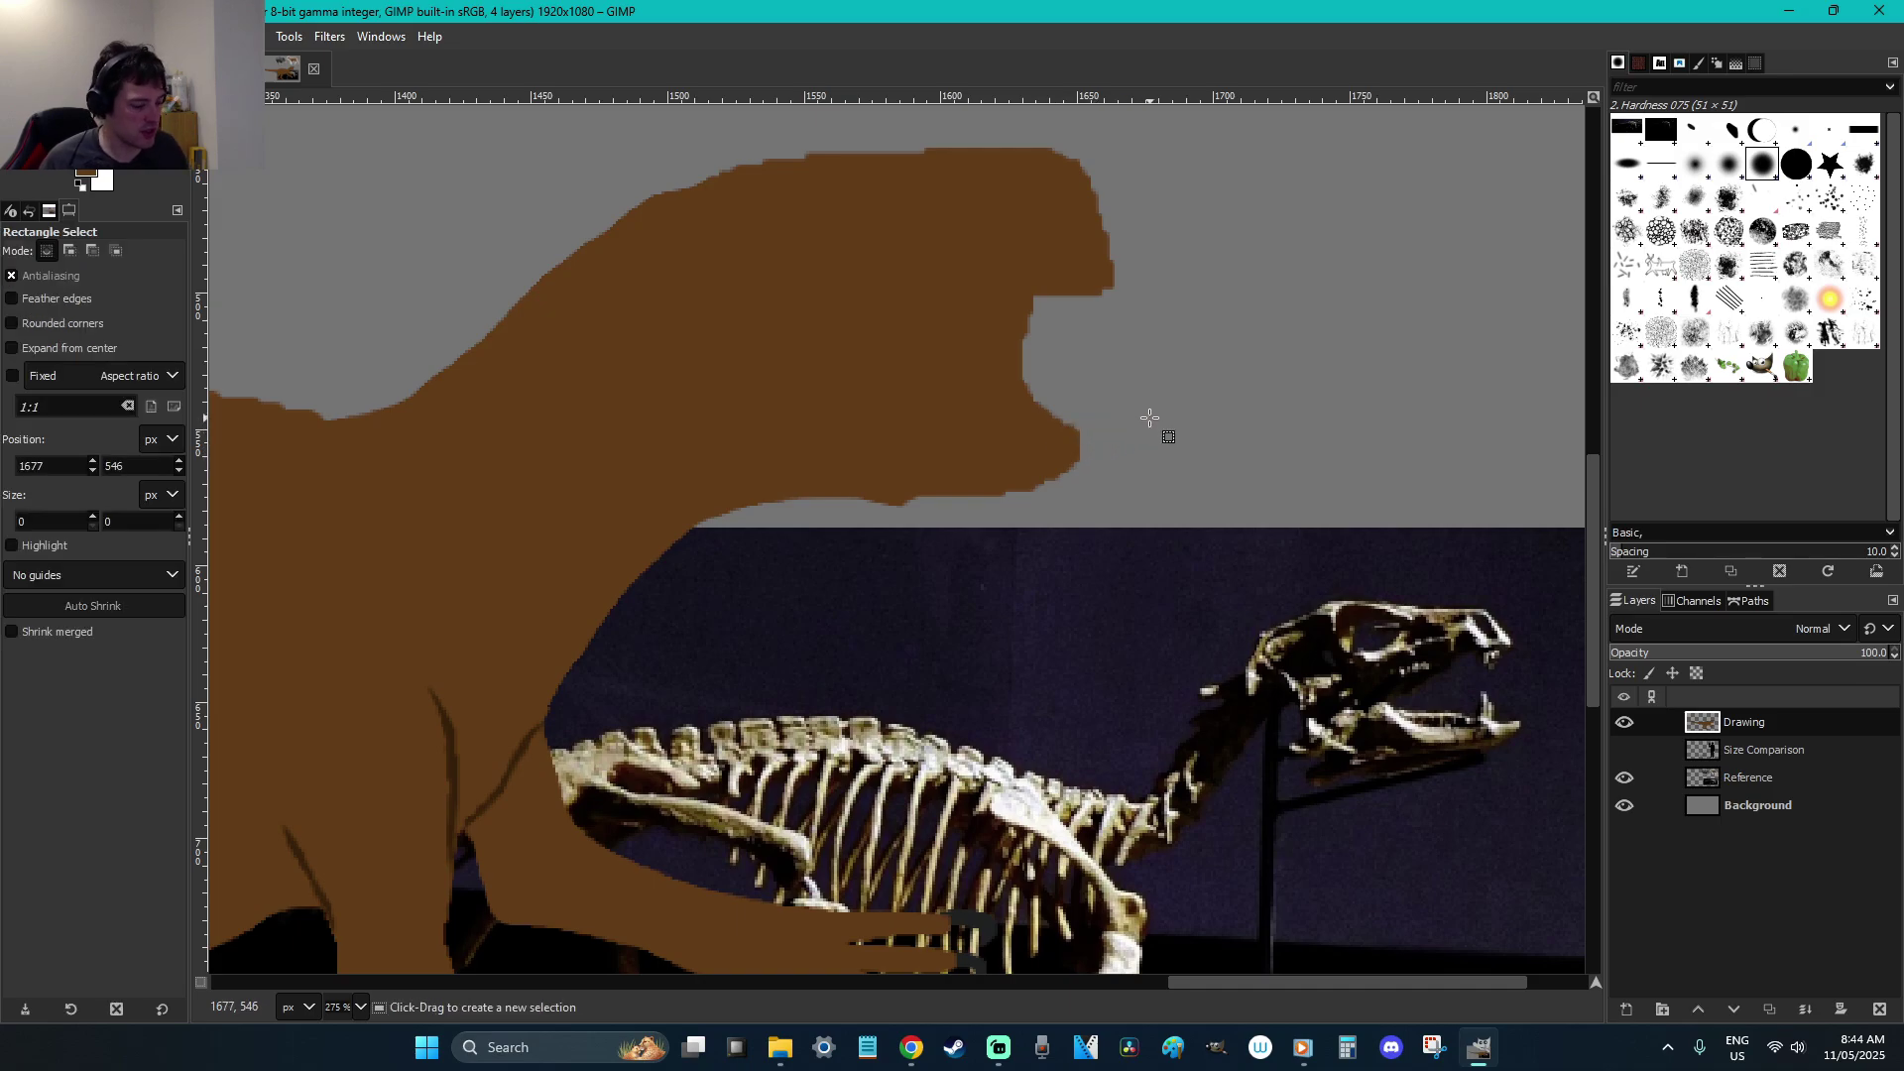
pyautogui.press('f')
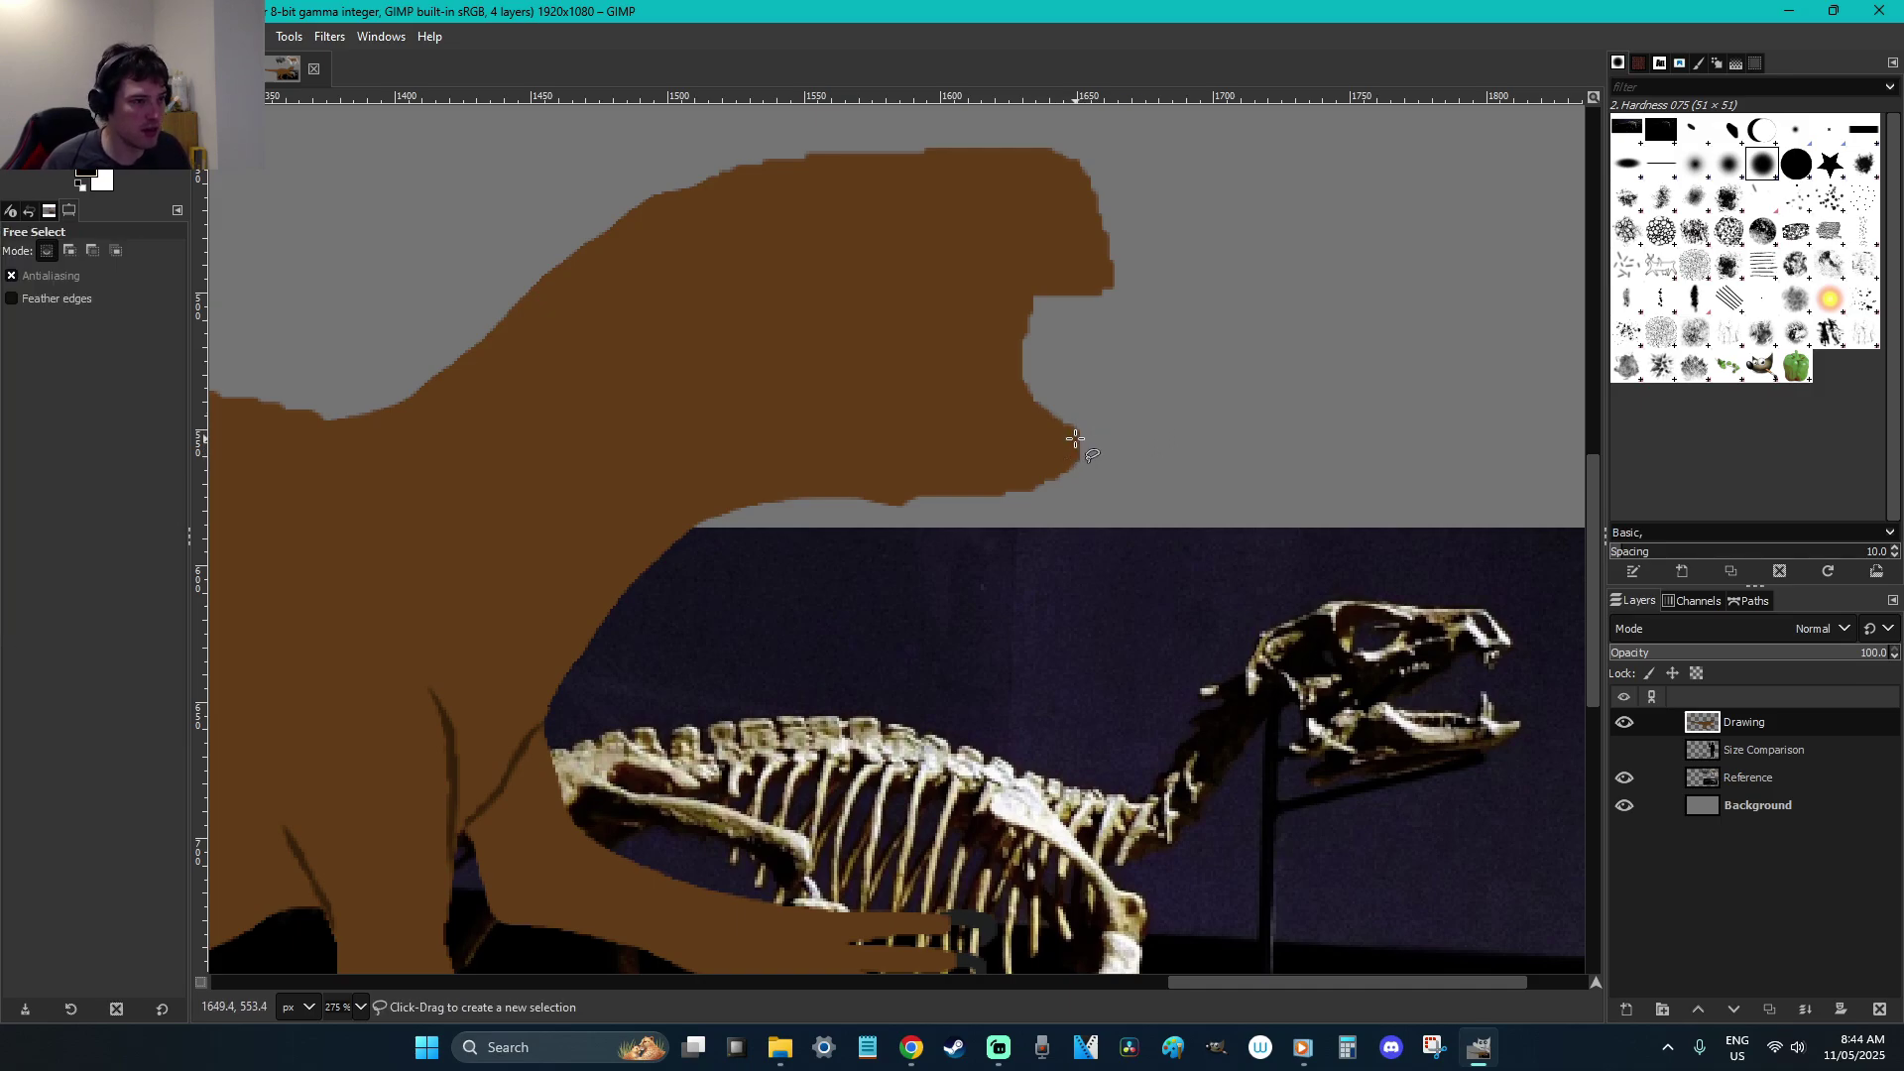
pyautogui.click(1071, 430)
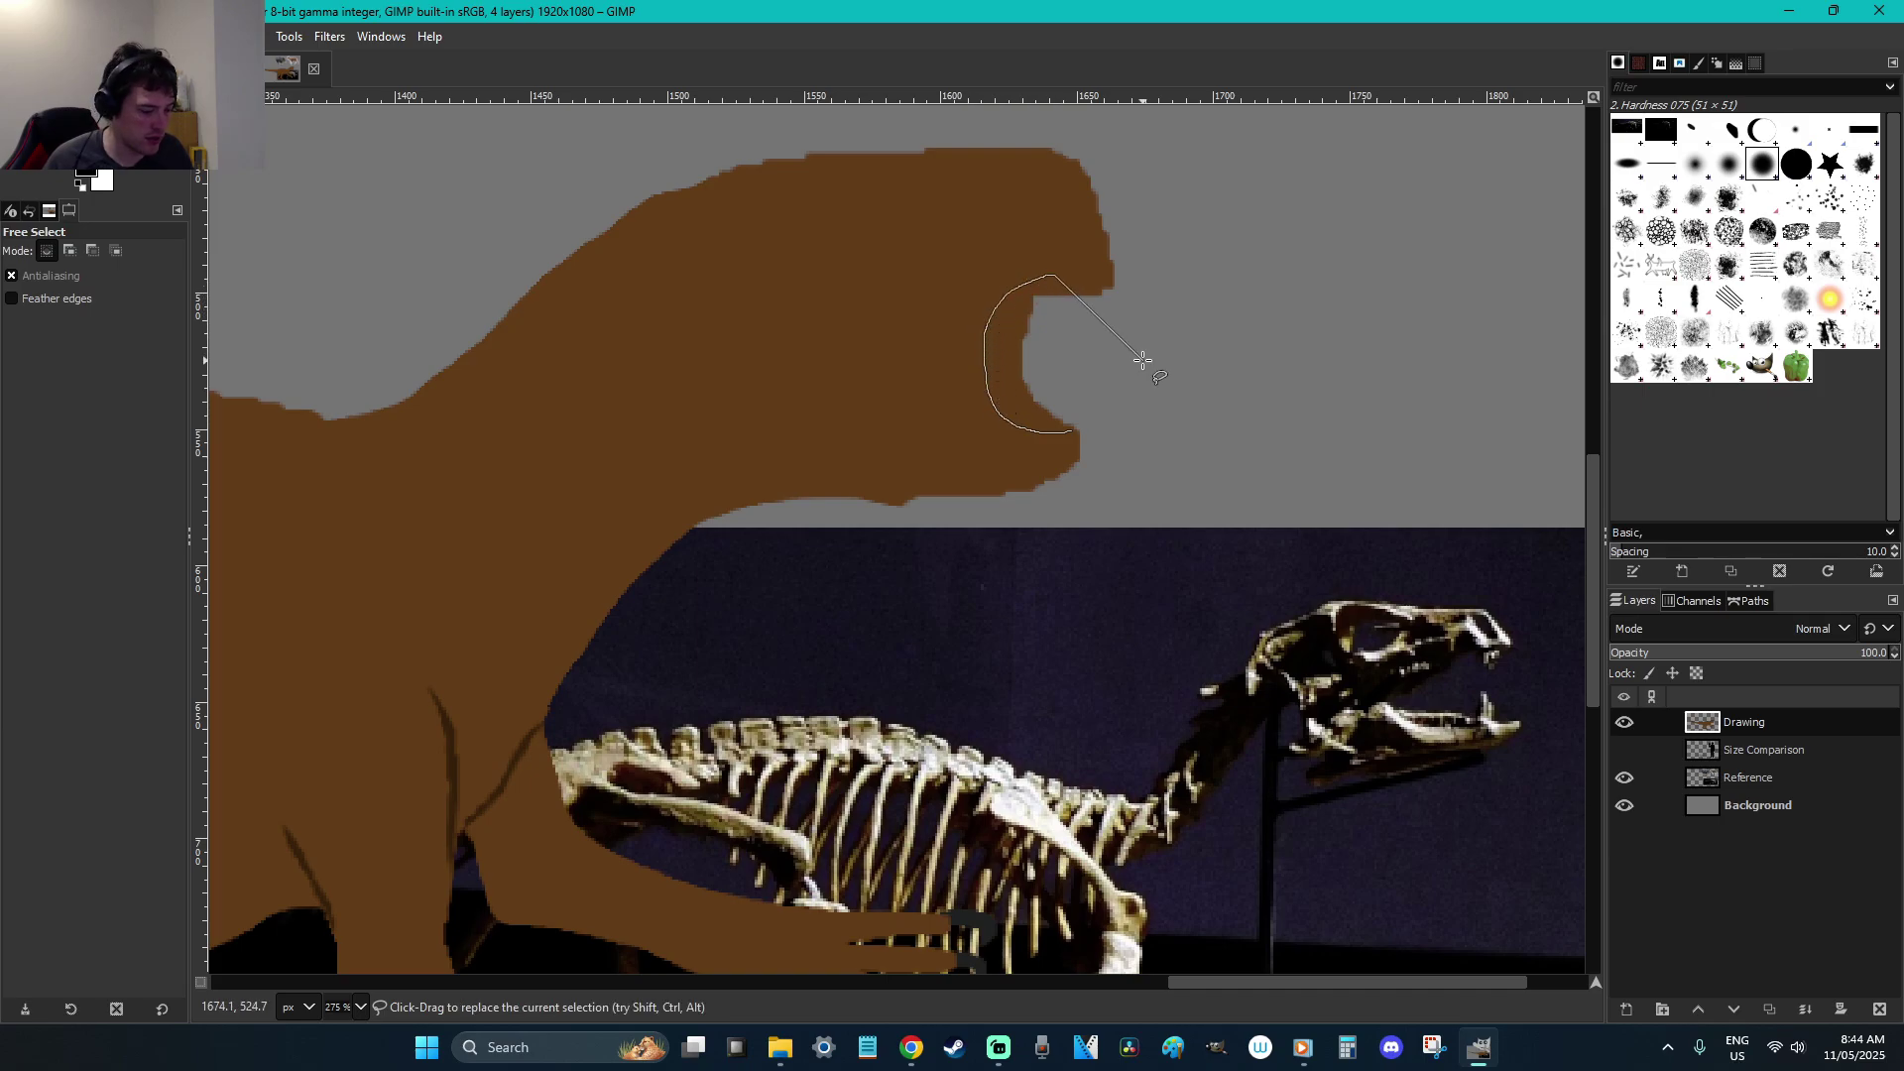
pyautogui.press('r')
# Outline the tip of the upper snout with a freehand selection and fill it with the claws' dark grey
pyautogui.press('f')
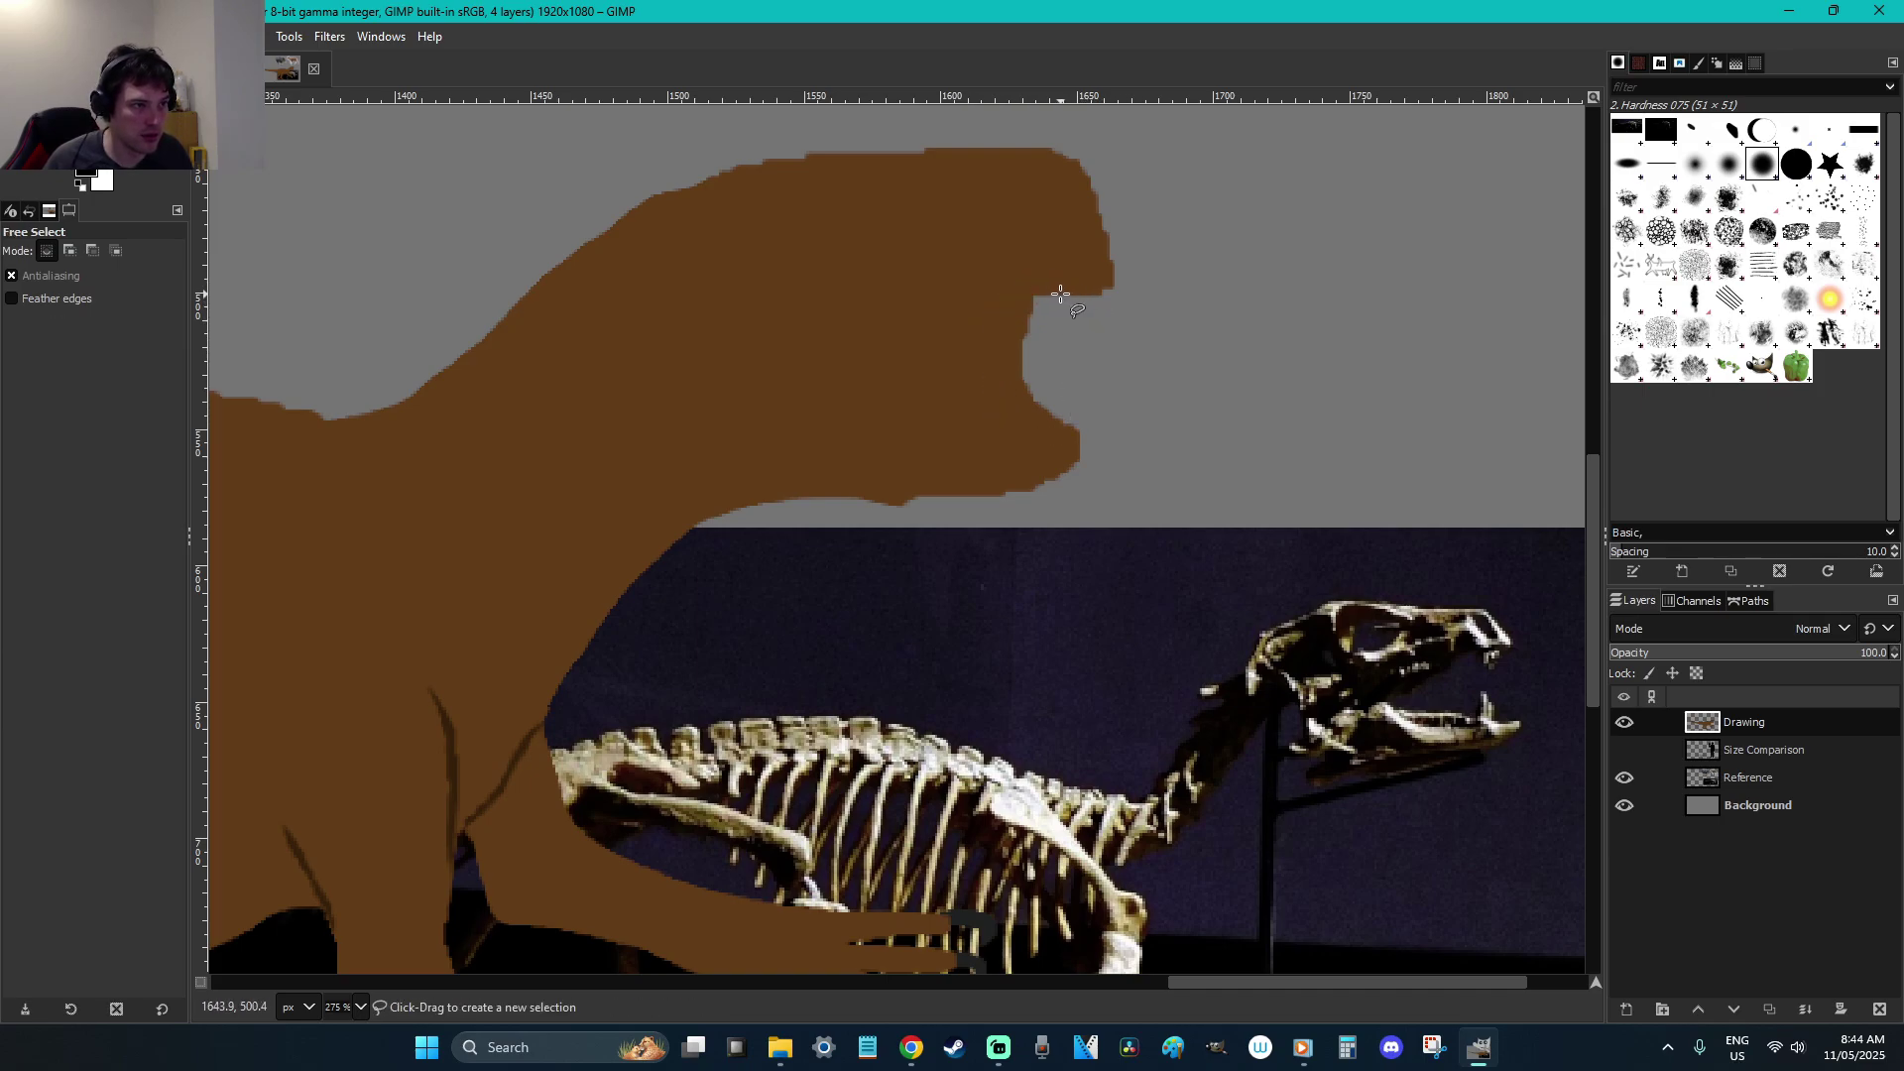
pyautogui.moveTo(1042, 295); pyautogui.dragTo(1021, 257)
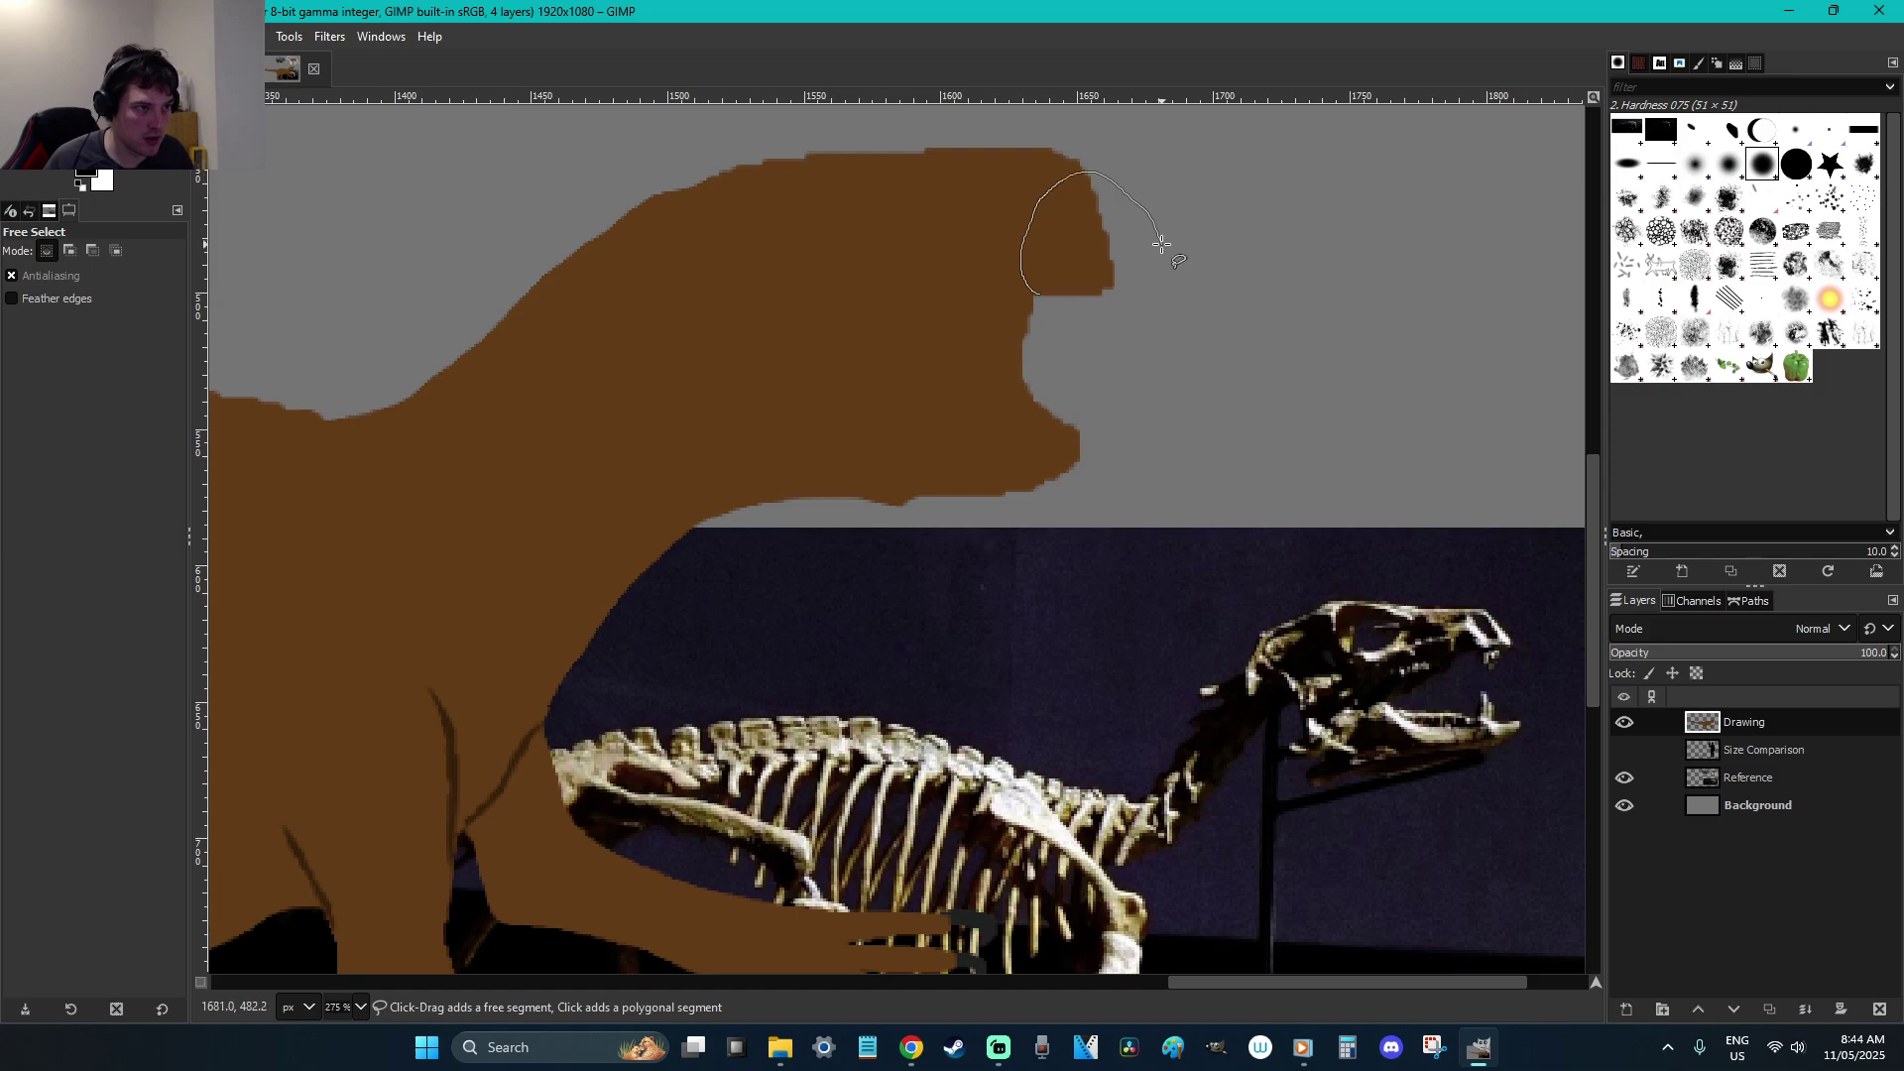
pyautogui.press('Return')
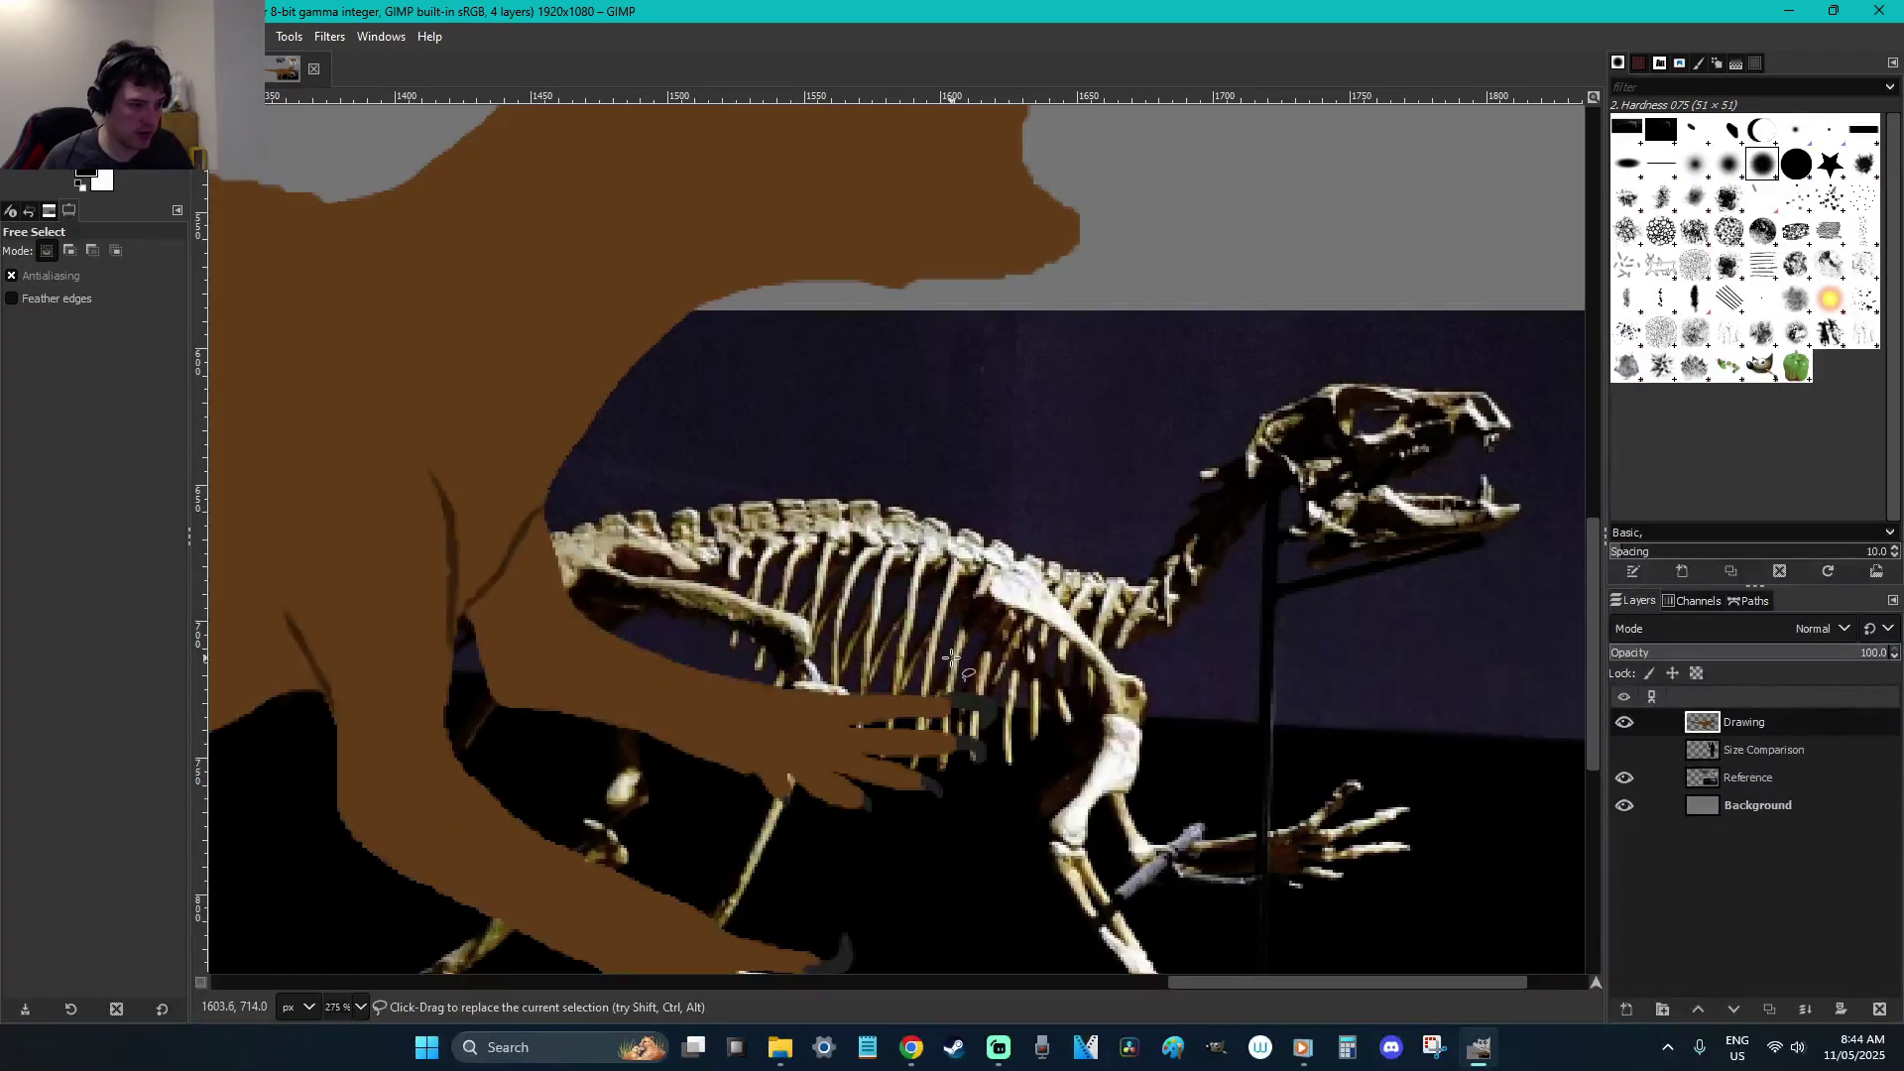
pyautogui.press('o')
pyautogui.hotkey('shift', 'b')
pyautogui.click(1101, 244)
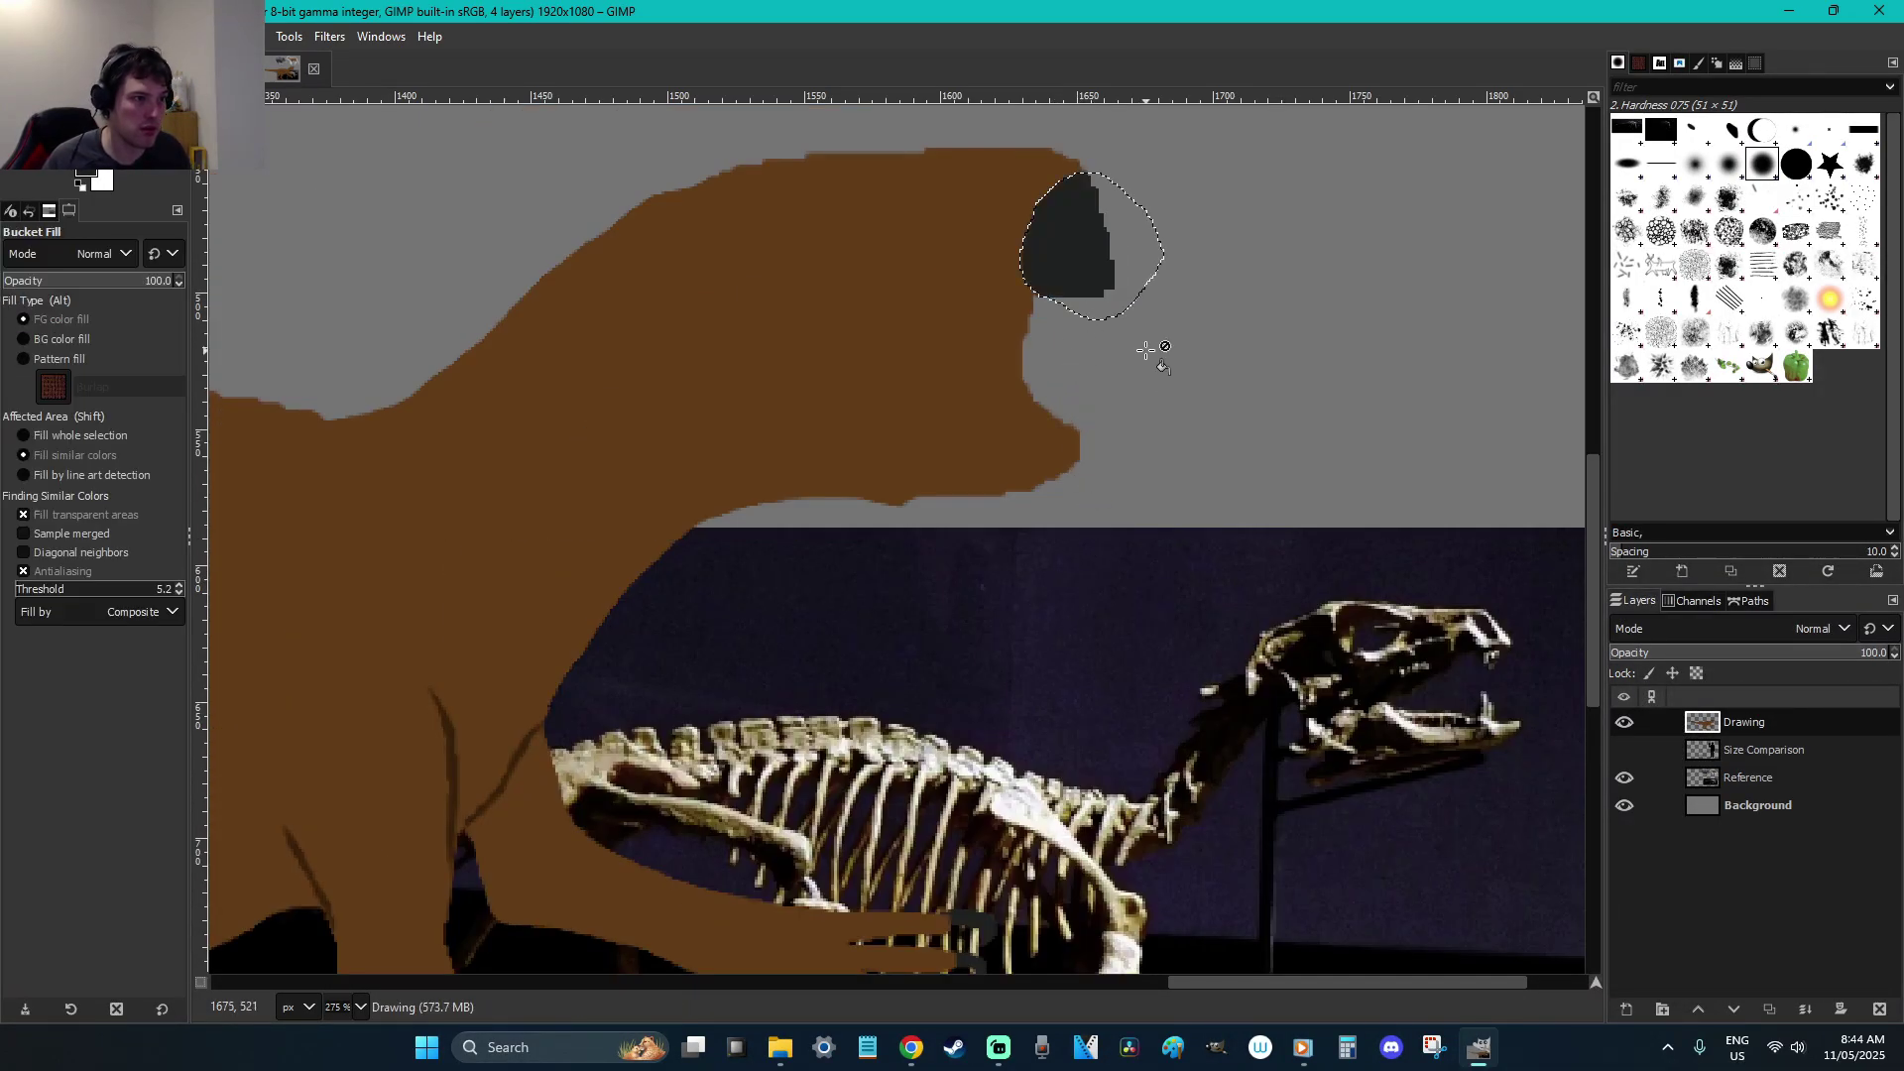
pyautogui.press('r')
pyautogui.click(1147, 378)
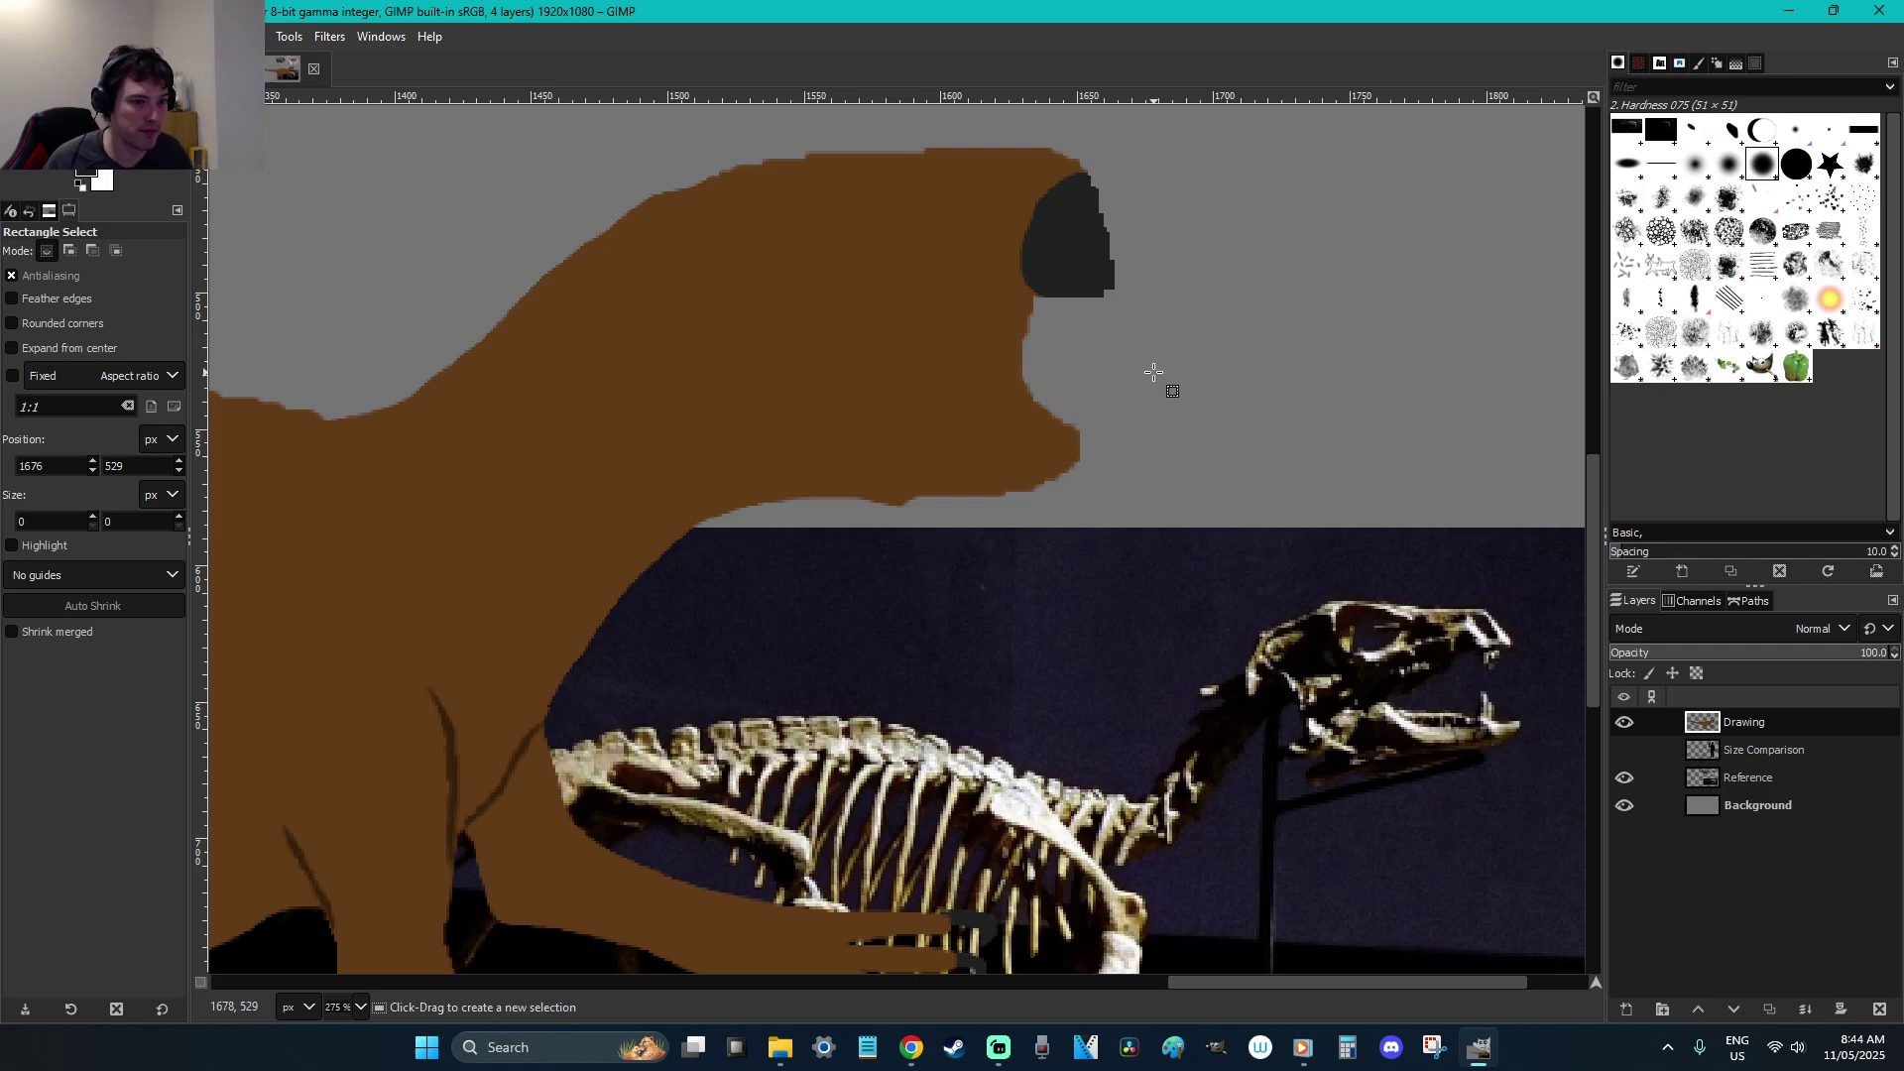
# Round off the front edge of the dark upper beak with a dark grey paintbrush stroke at size 16
pyautogui.scroll(3, 1154, 372)
pyautogui.press('p')
pyautogui.moveTo(1081, 411); pyautogui.dragTo(1099, 491)
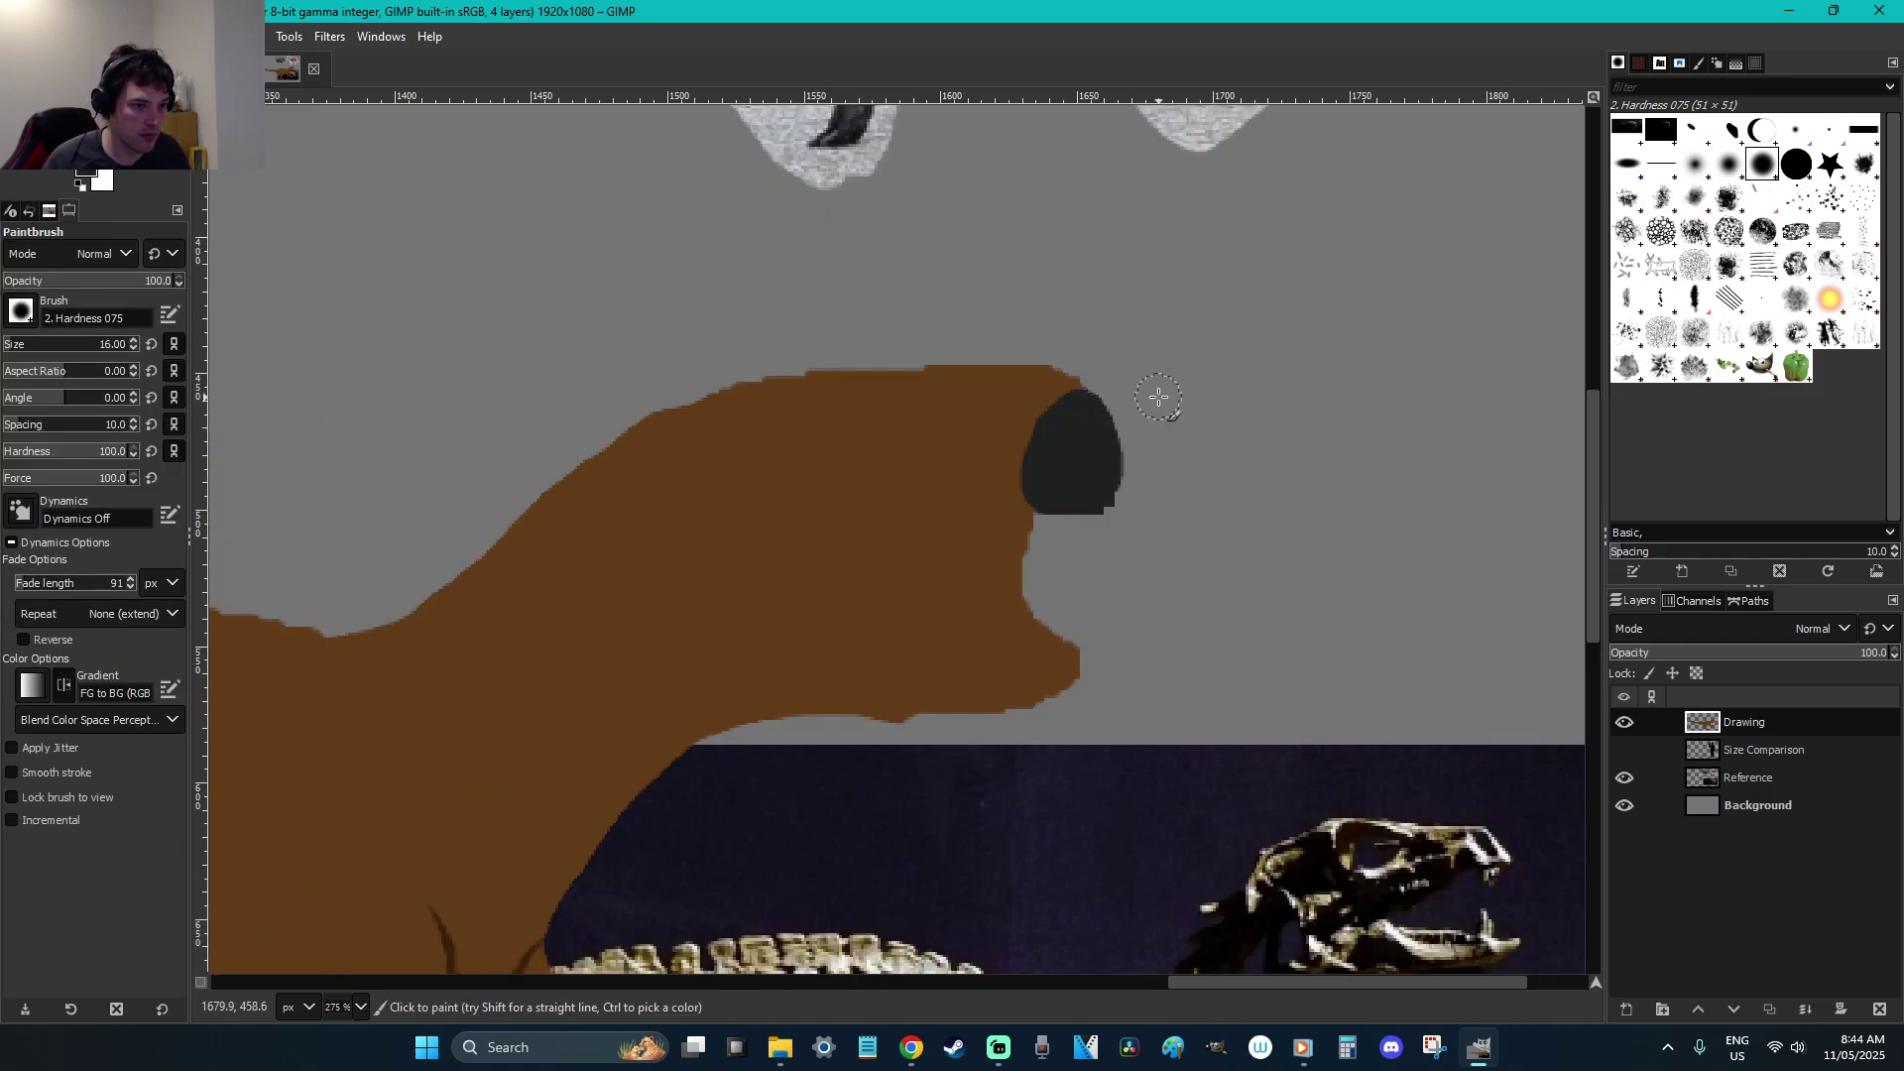
# Outline the lower jaw tip with a freehand selection, cut and paste it in place, and fill it dark grey as the lower beak
pyautogui.scroll(-3, 1159, 395)
pyautogui.press('f')
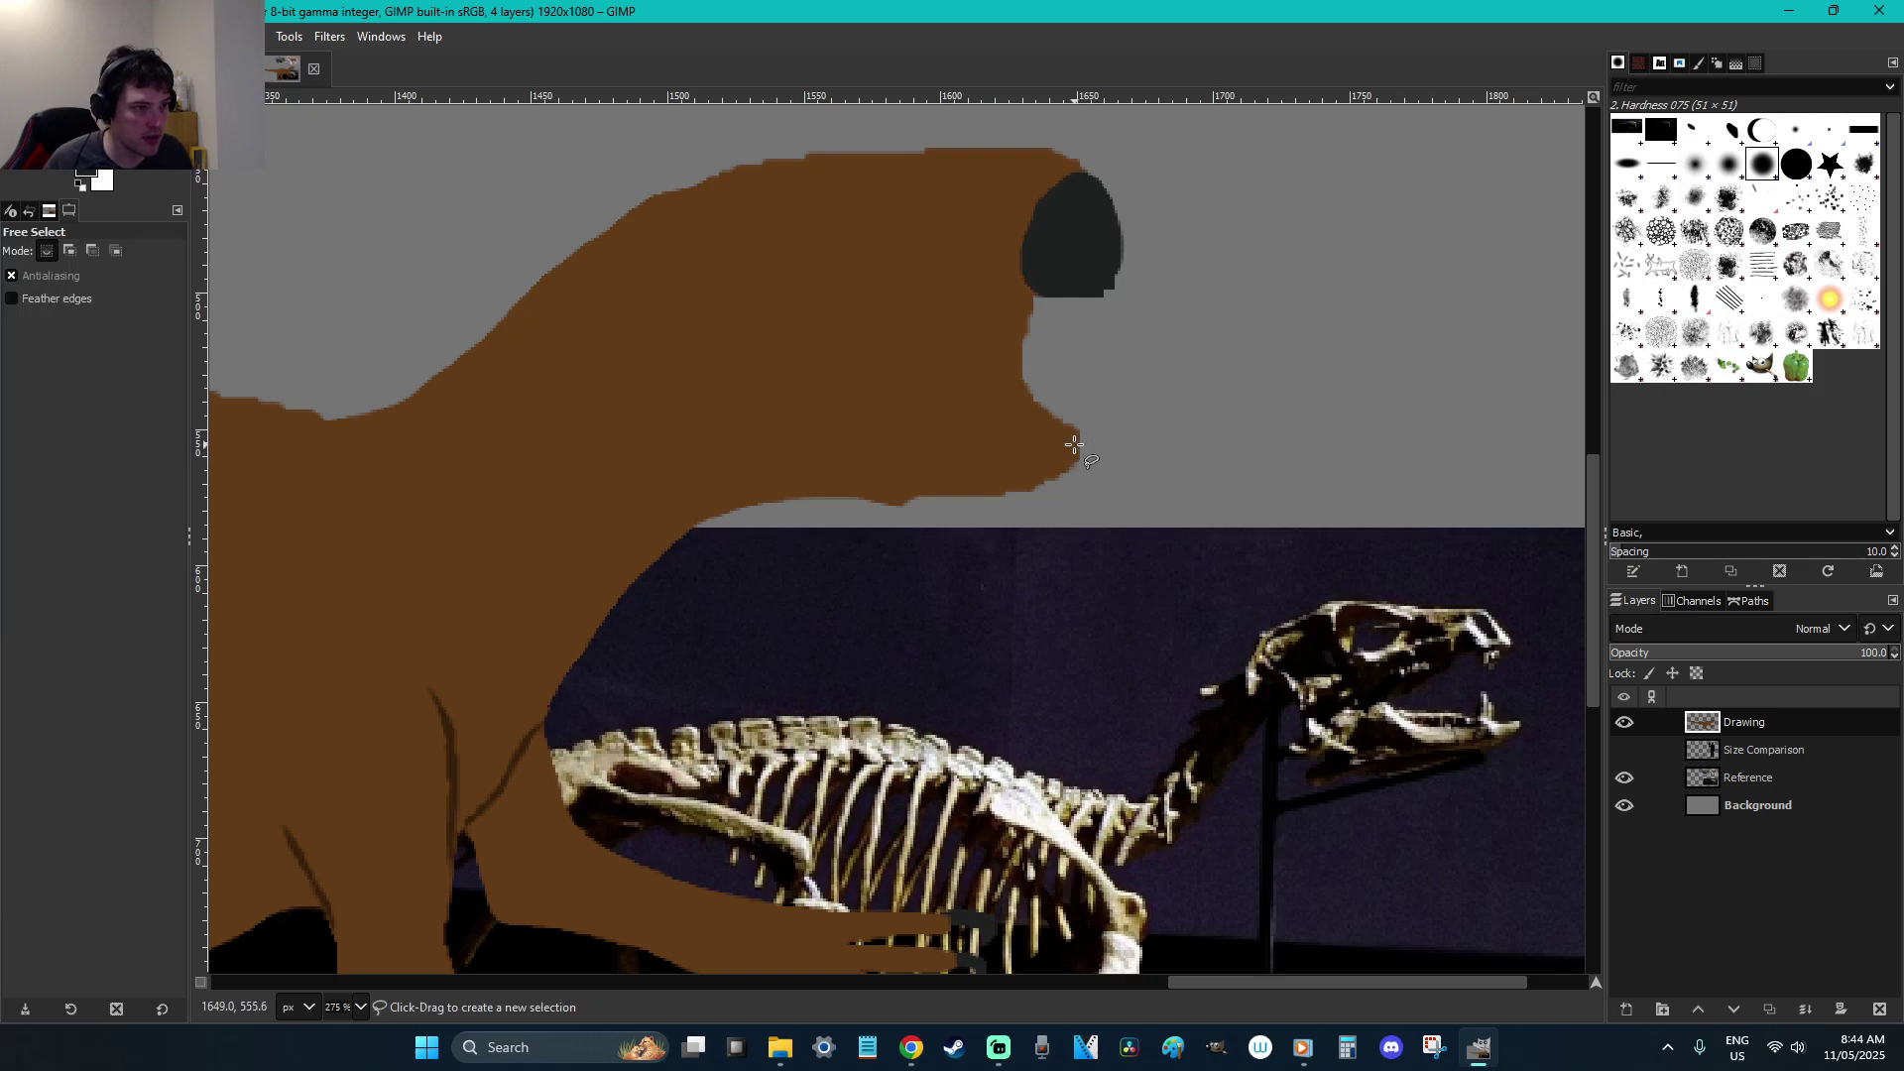
pyautogui.moveTo(1022, 440); pyautogui.dragTo(990, 502)
pyautogui.press('Return')
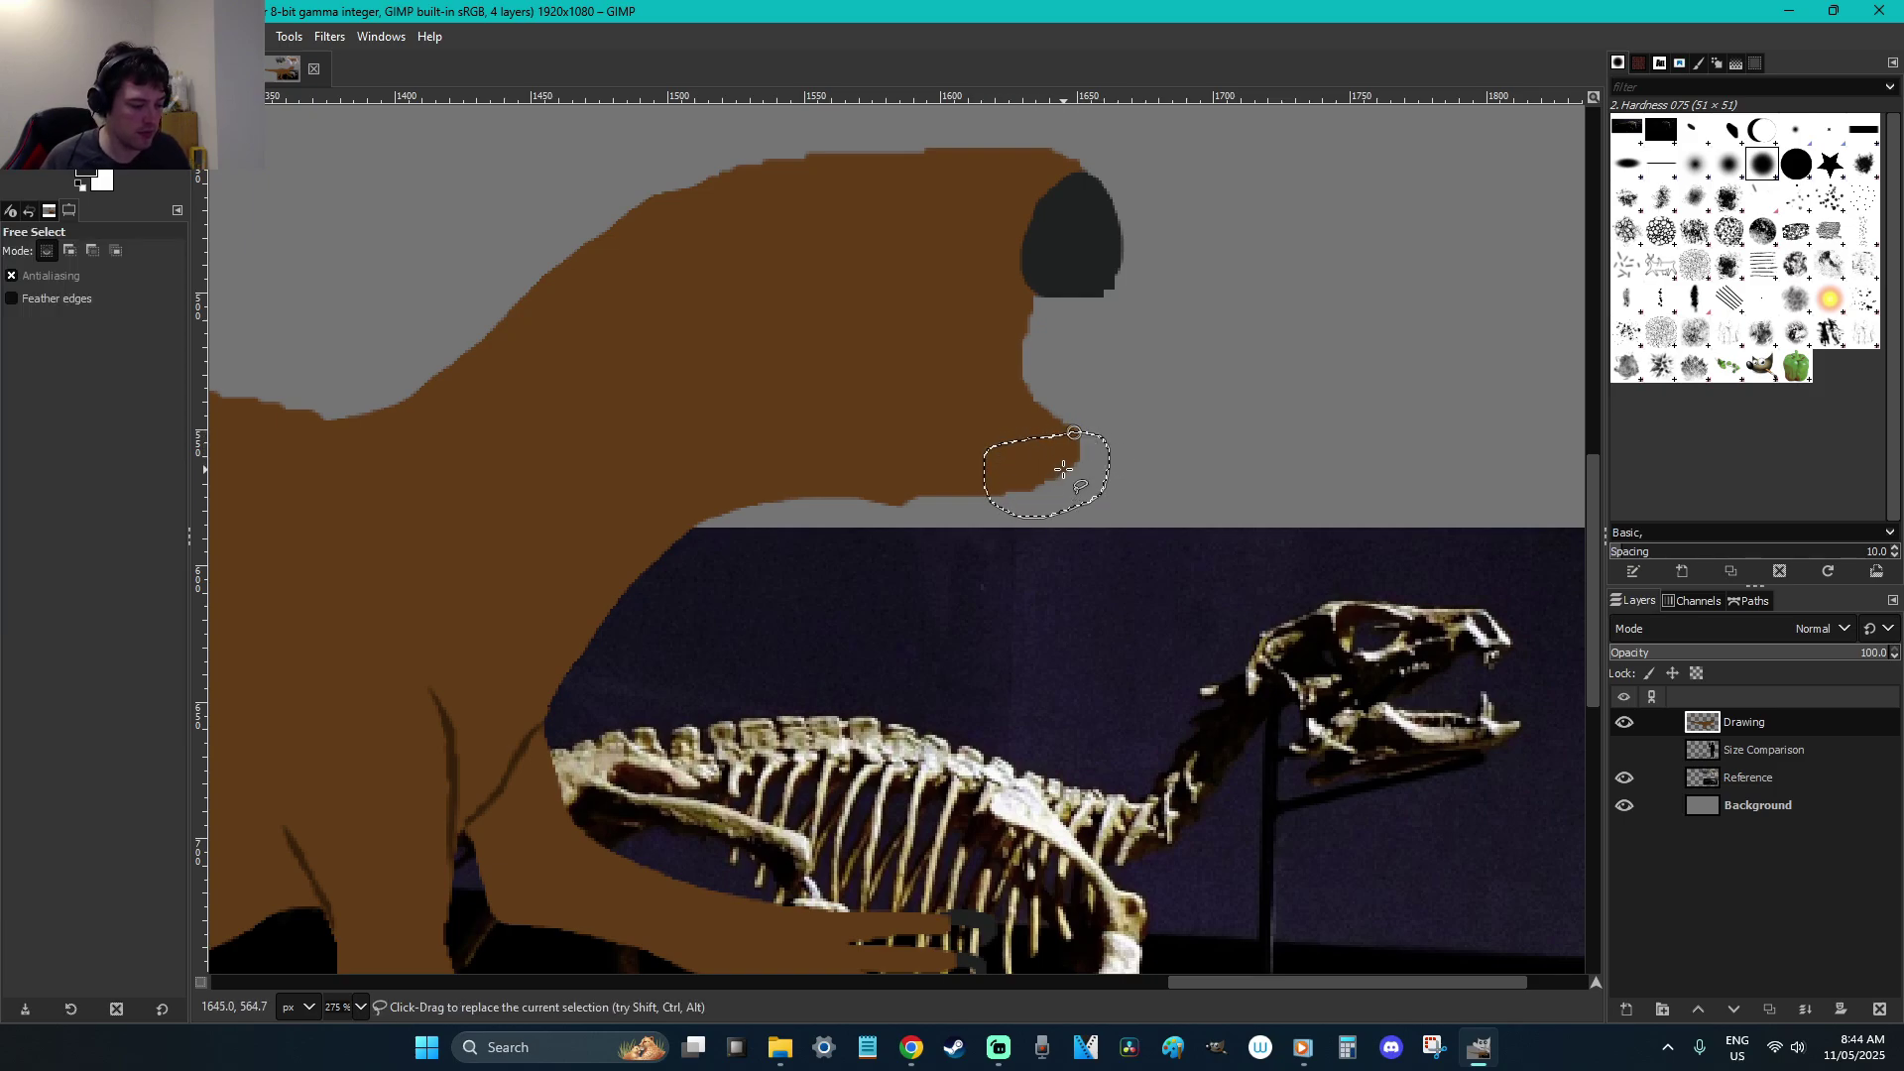
pyautogui.hotkey('ctrl', 'x')
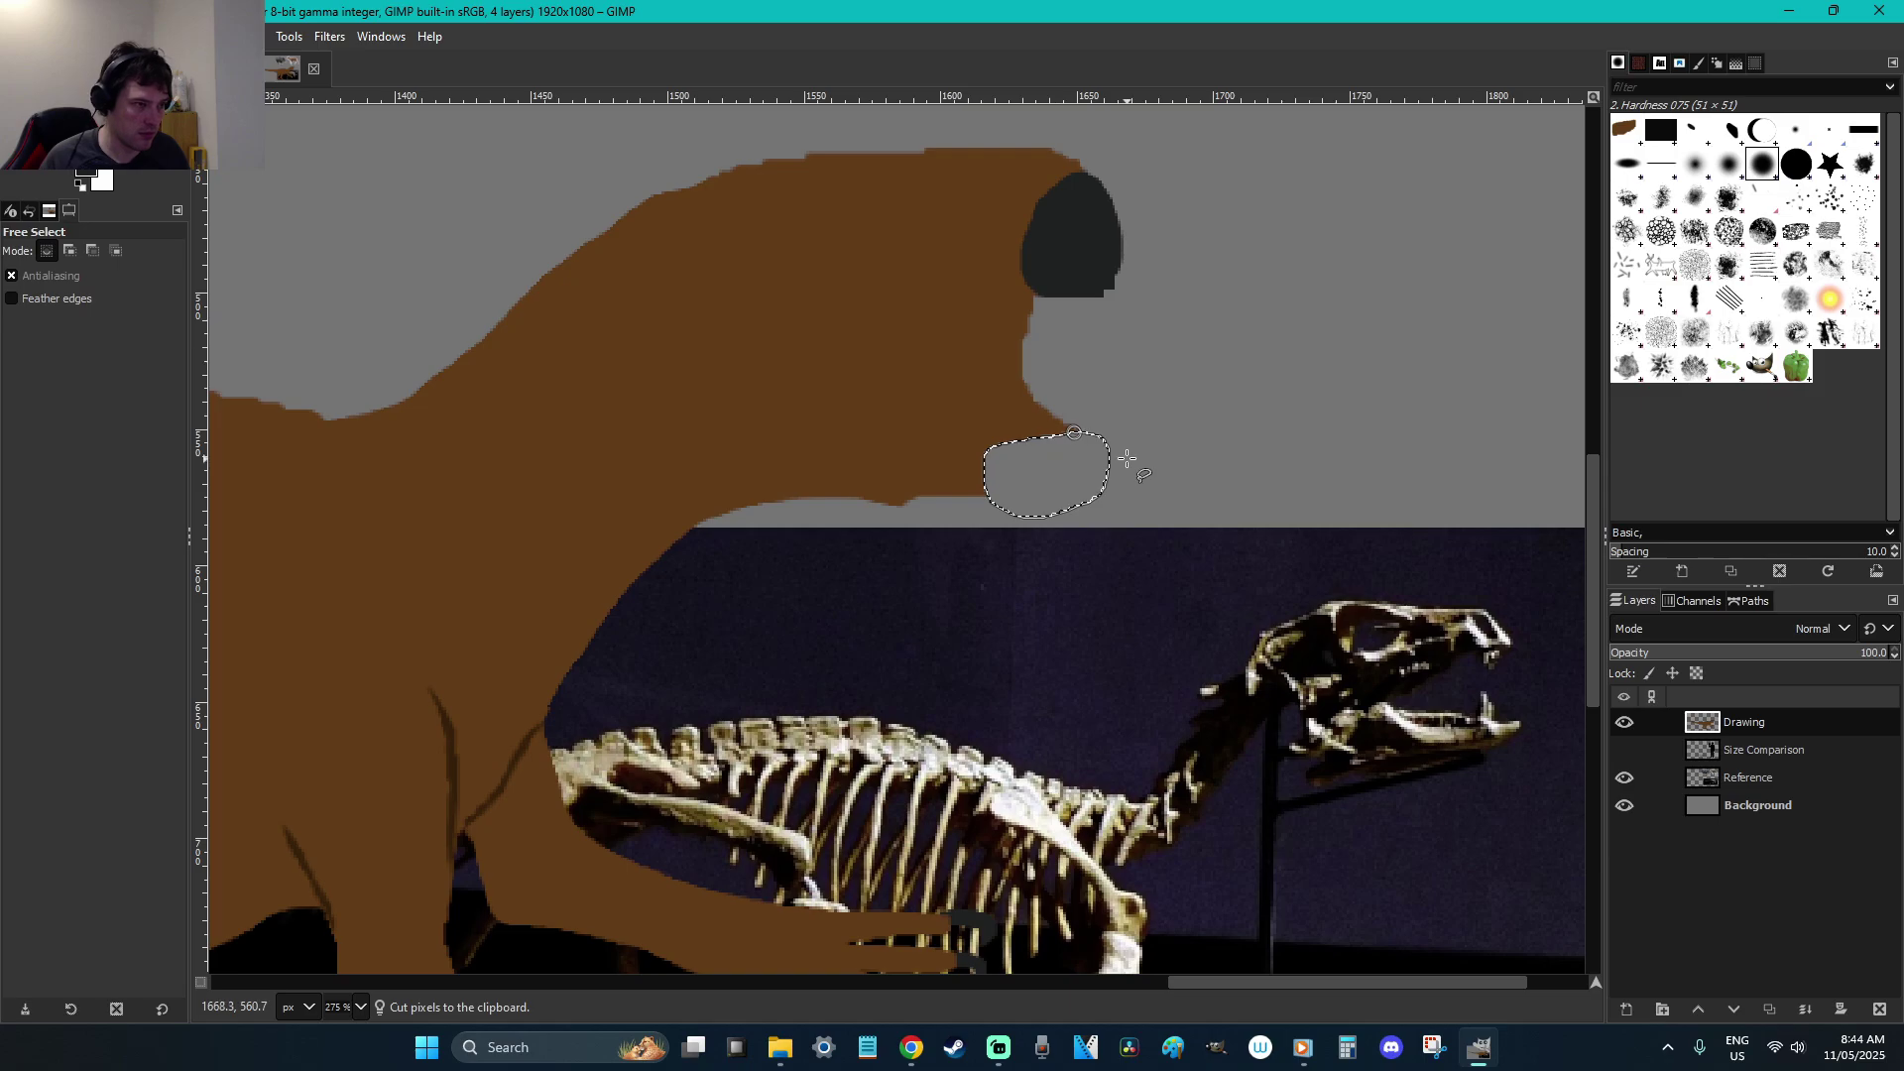
pyautogui.hotkey('ctrl', 'v')
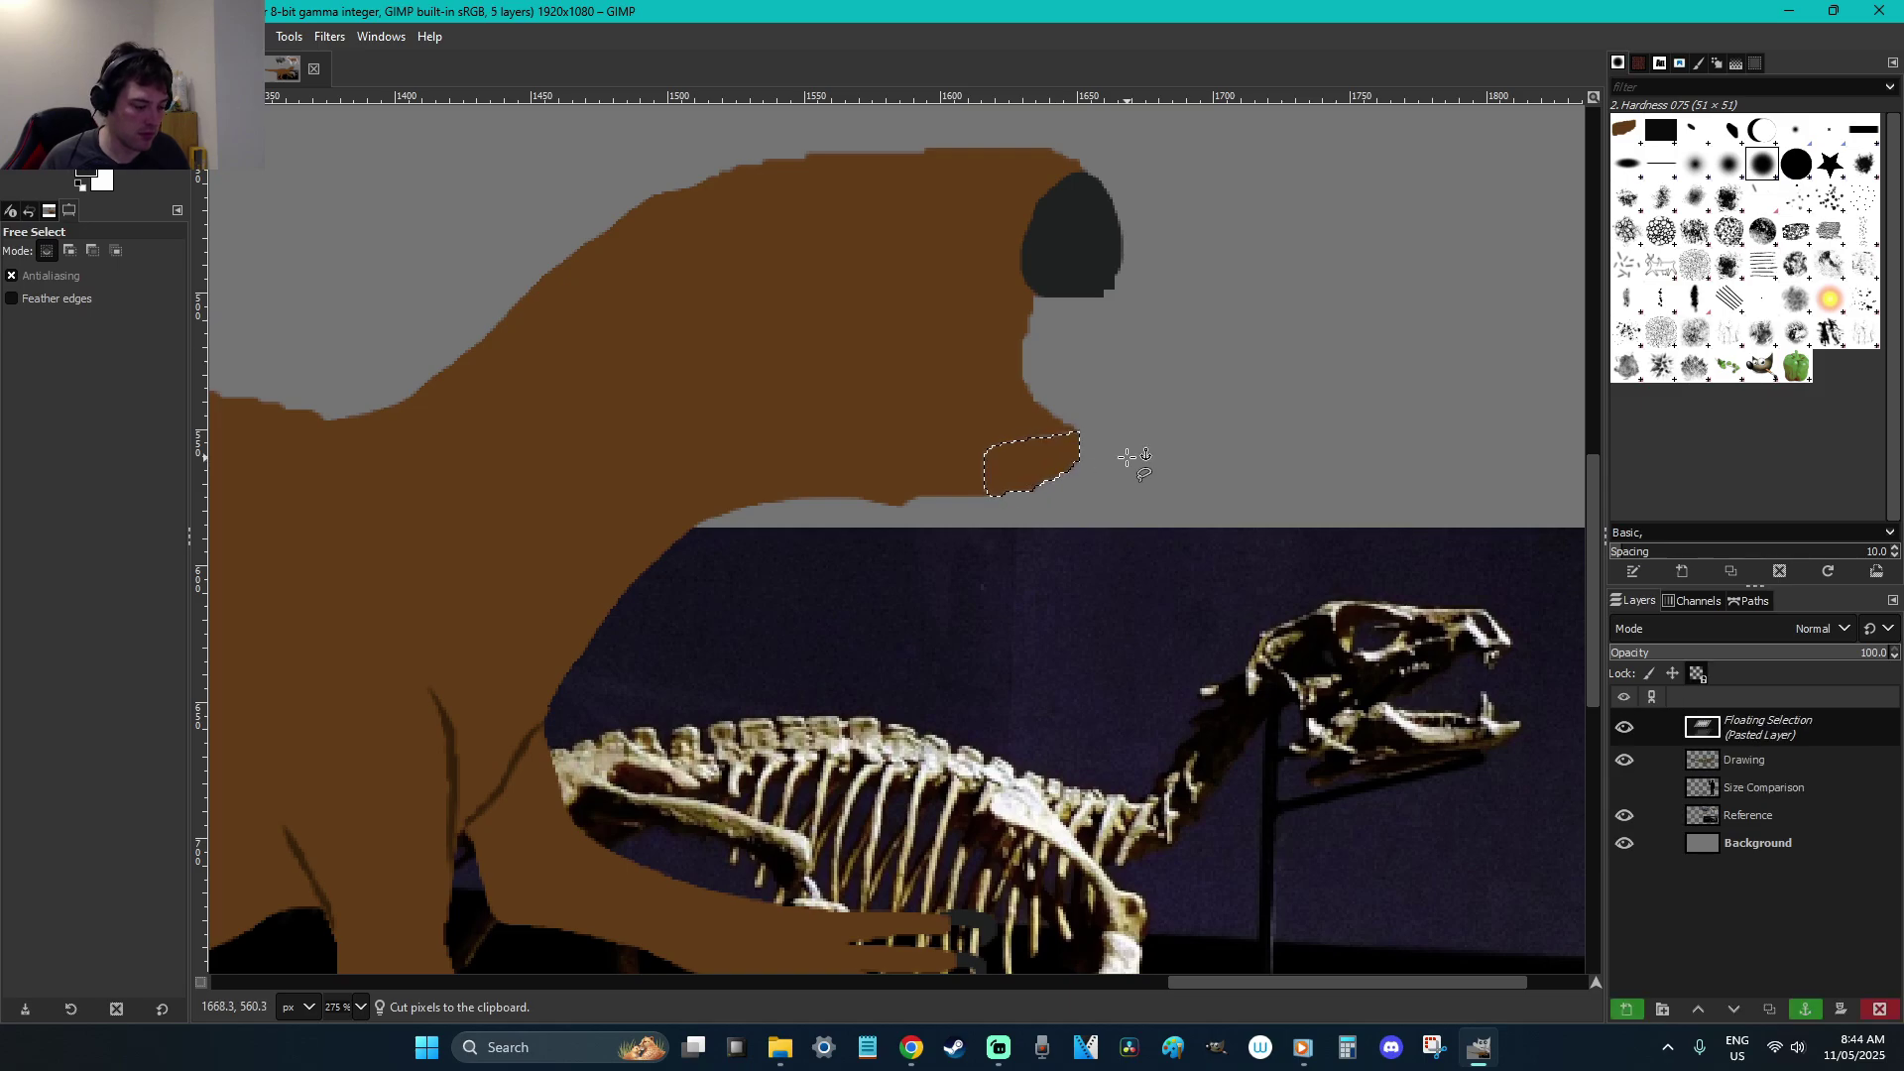
pyautogui.press('r')
pyautogui.hotkey('ctrl', ',')
pyautogui.click(1135, 439)
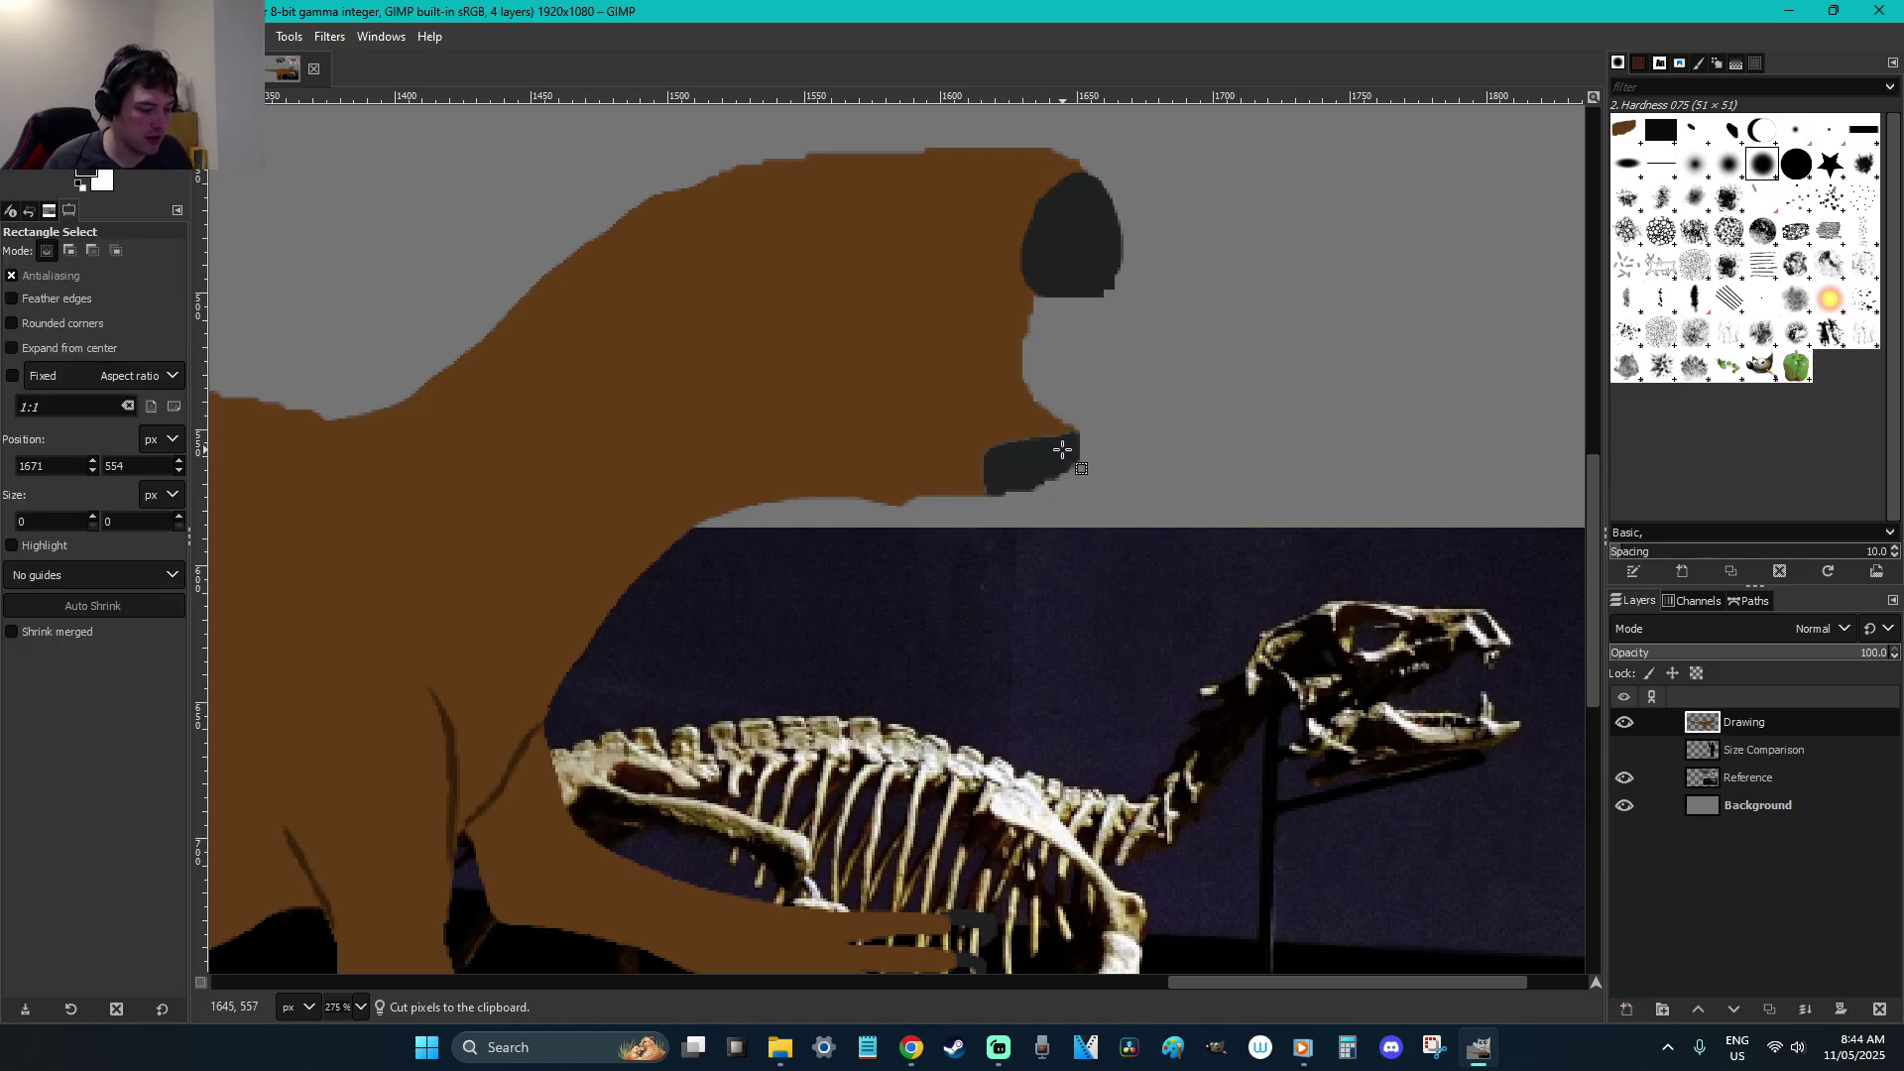
# Outline the area between the upper and lower beak with a freehand selection, cut and paste it in place, fill it black, and anchor it
pyautogui.press('f')
pyautogui.moveTo(974, 400)
pyautogui.mouseDown()
pyautogui.moveTo(974, 345)
pyautogui.moveTo(1031, 295)
pyautogui.mouseUp()
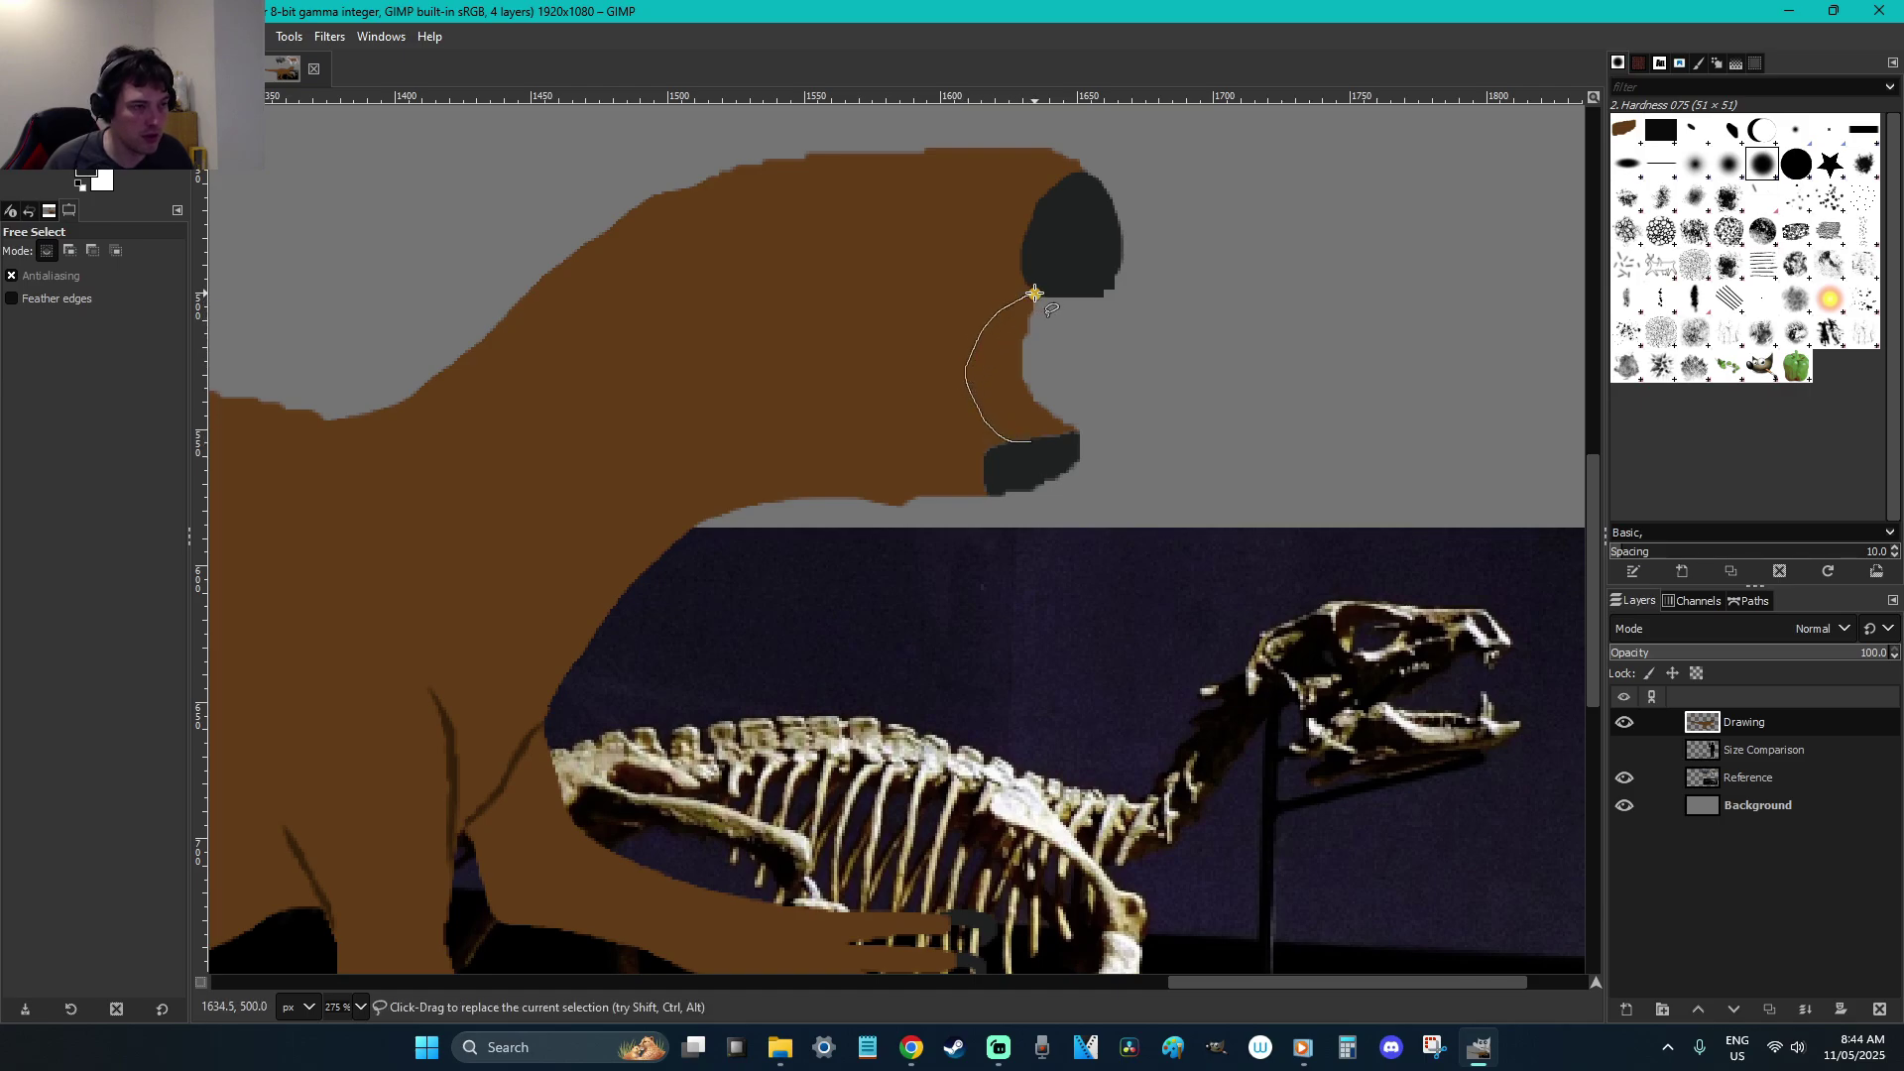
pyautogui.click(1064, 303)
pyautogui.click(1053, 375)
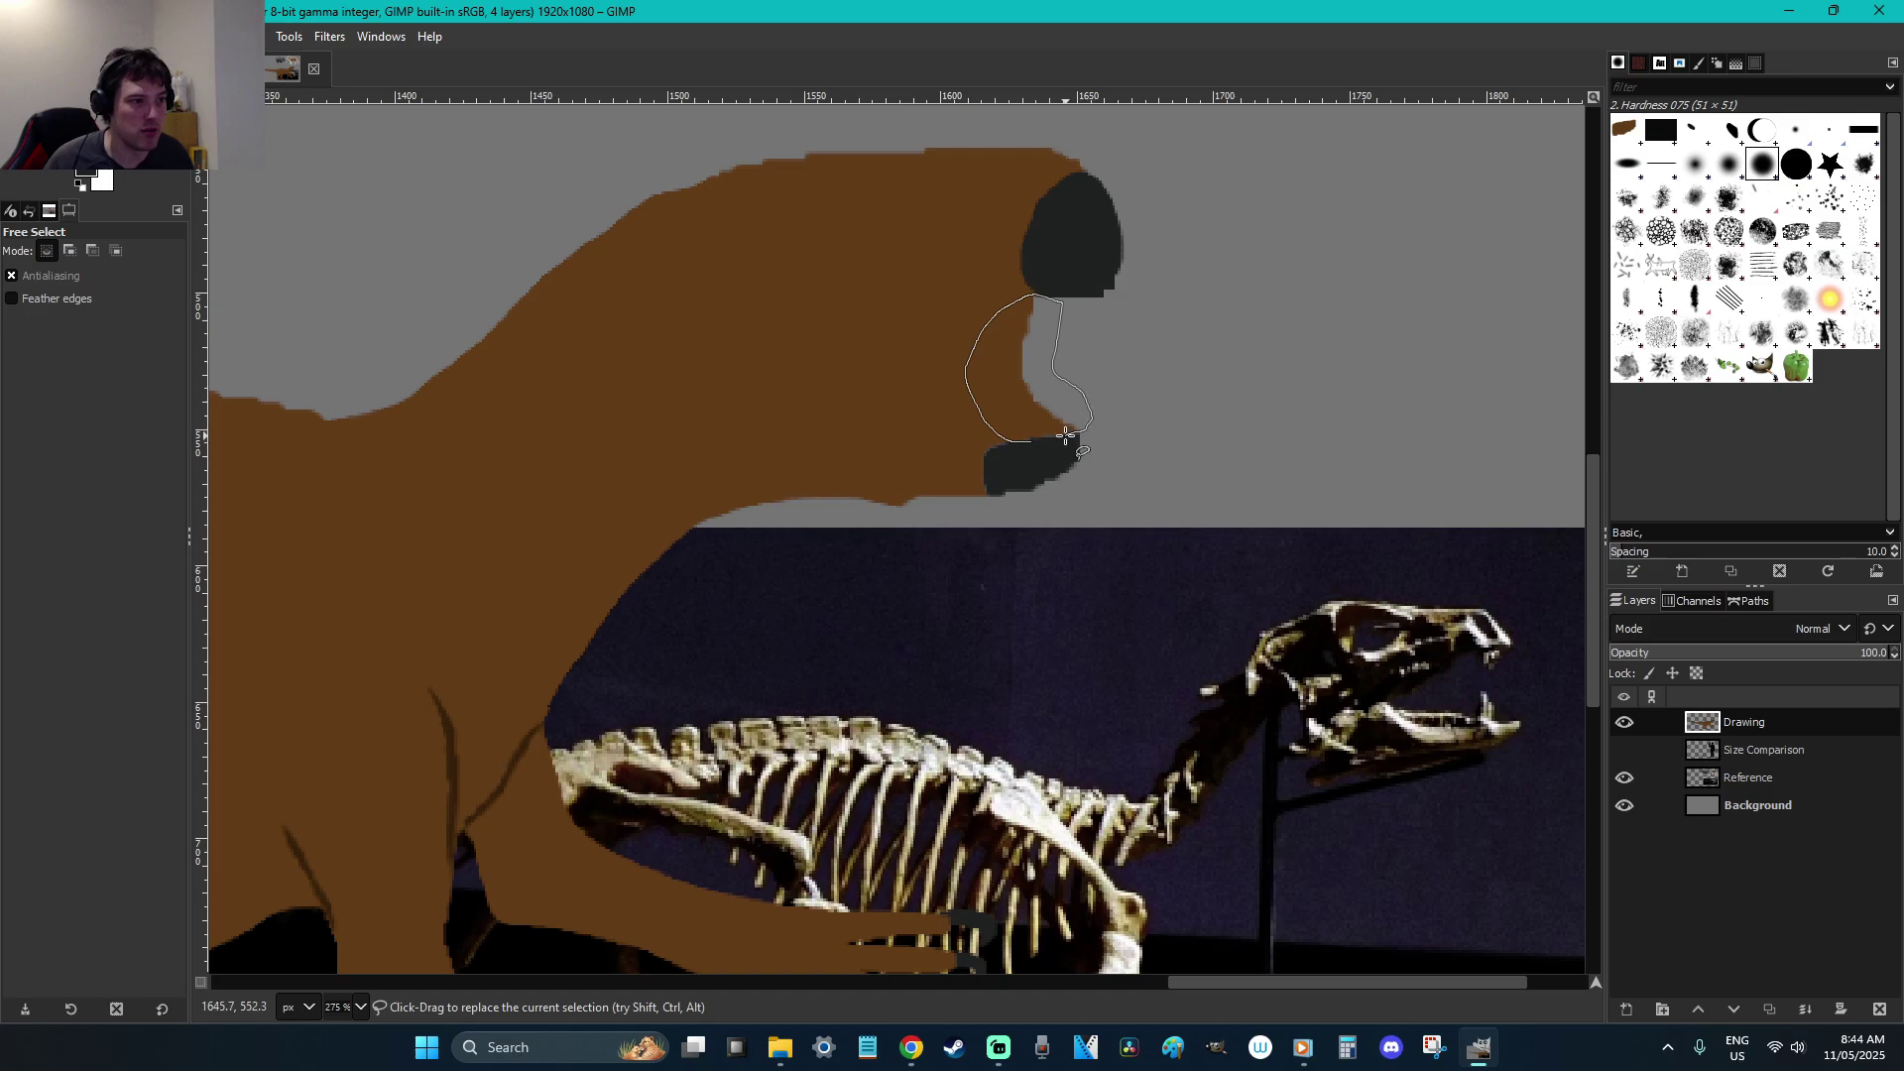
pyautogui.press('Return')
pyautogui.scroll(3, 1138, 422)
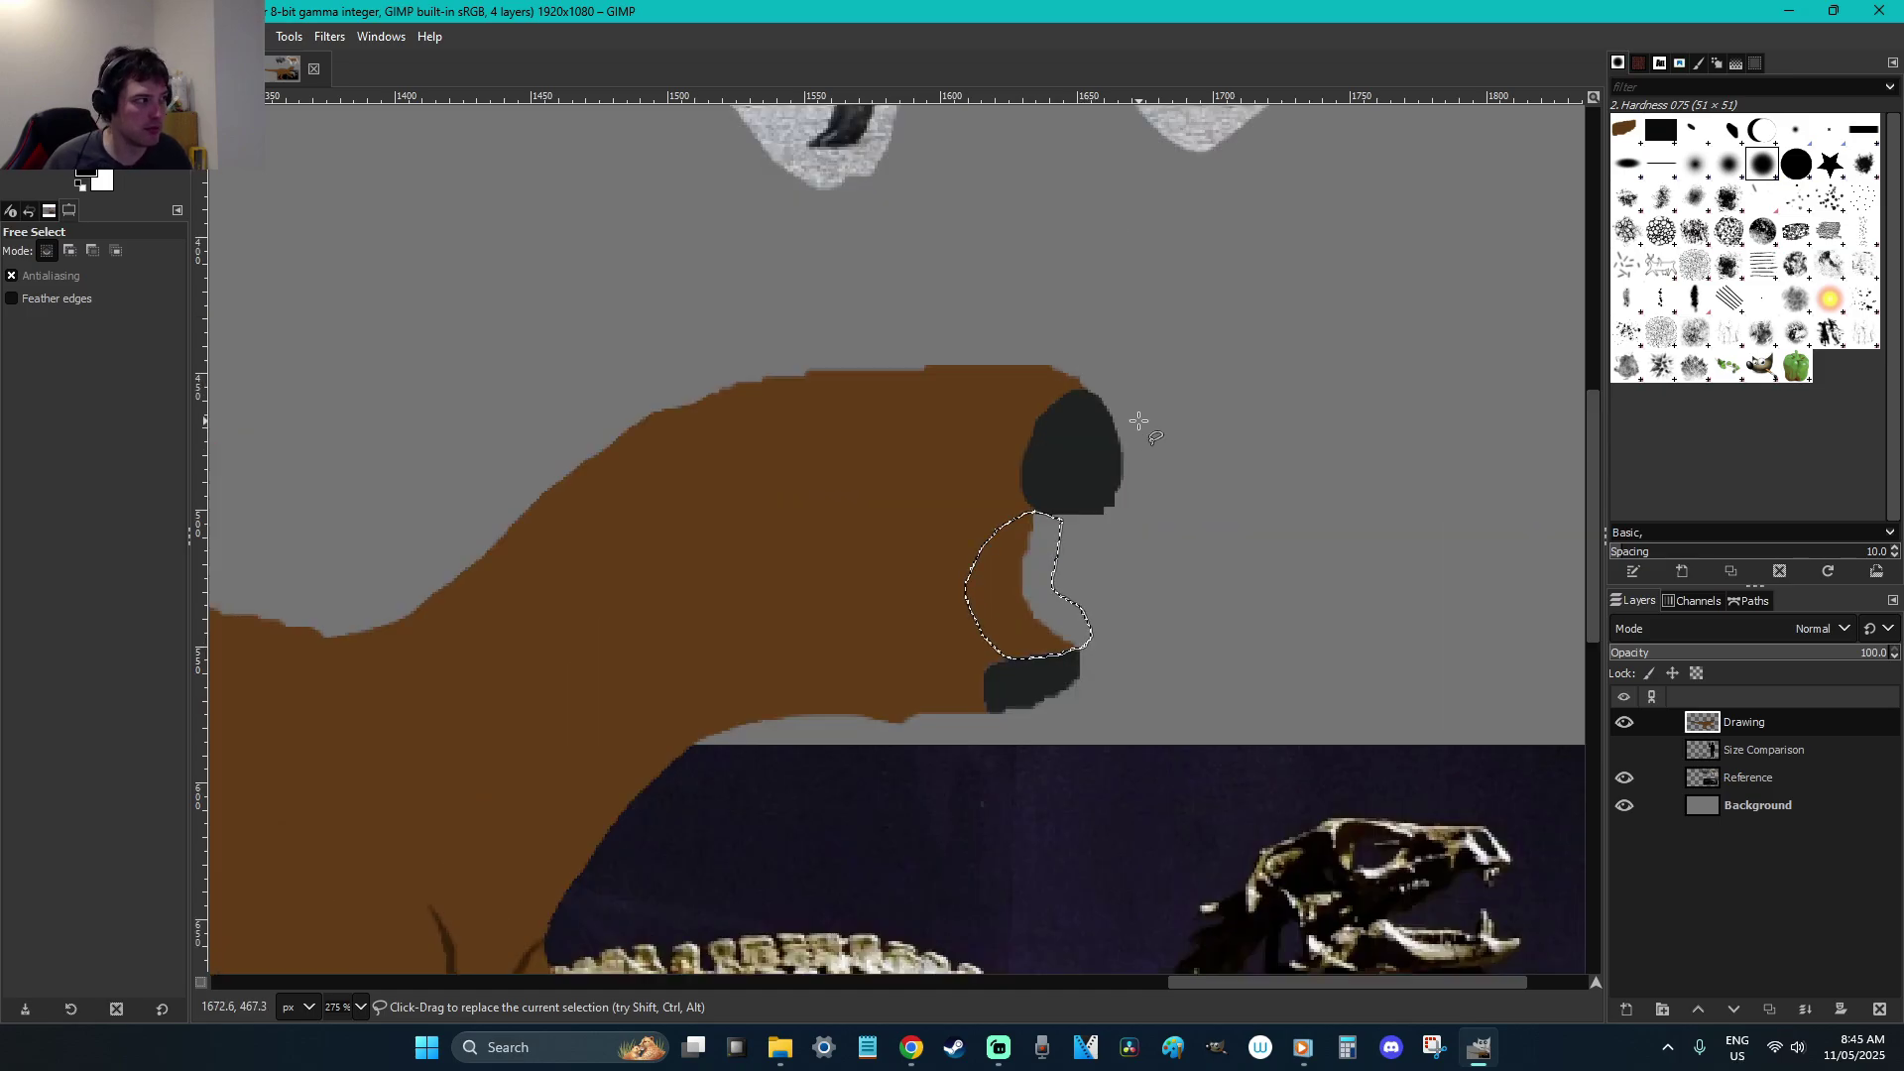
pyautogui.press('Return')
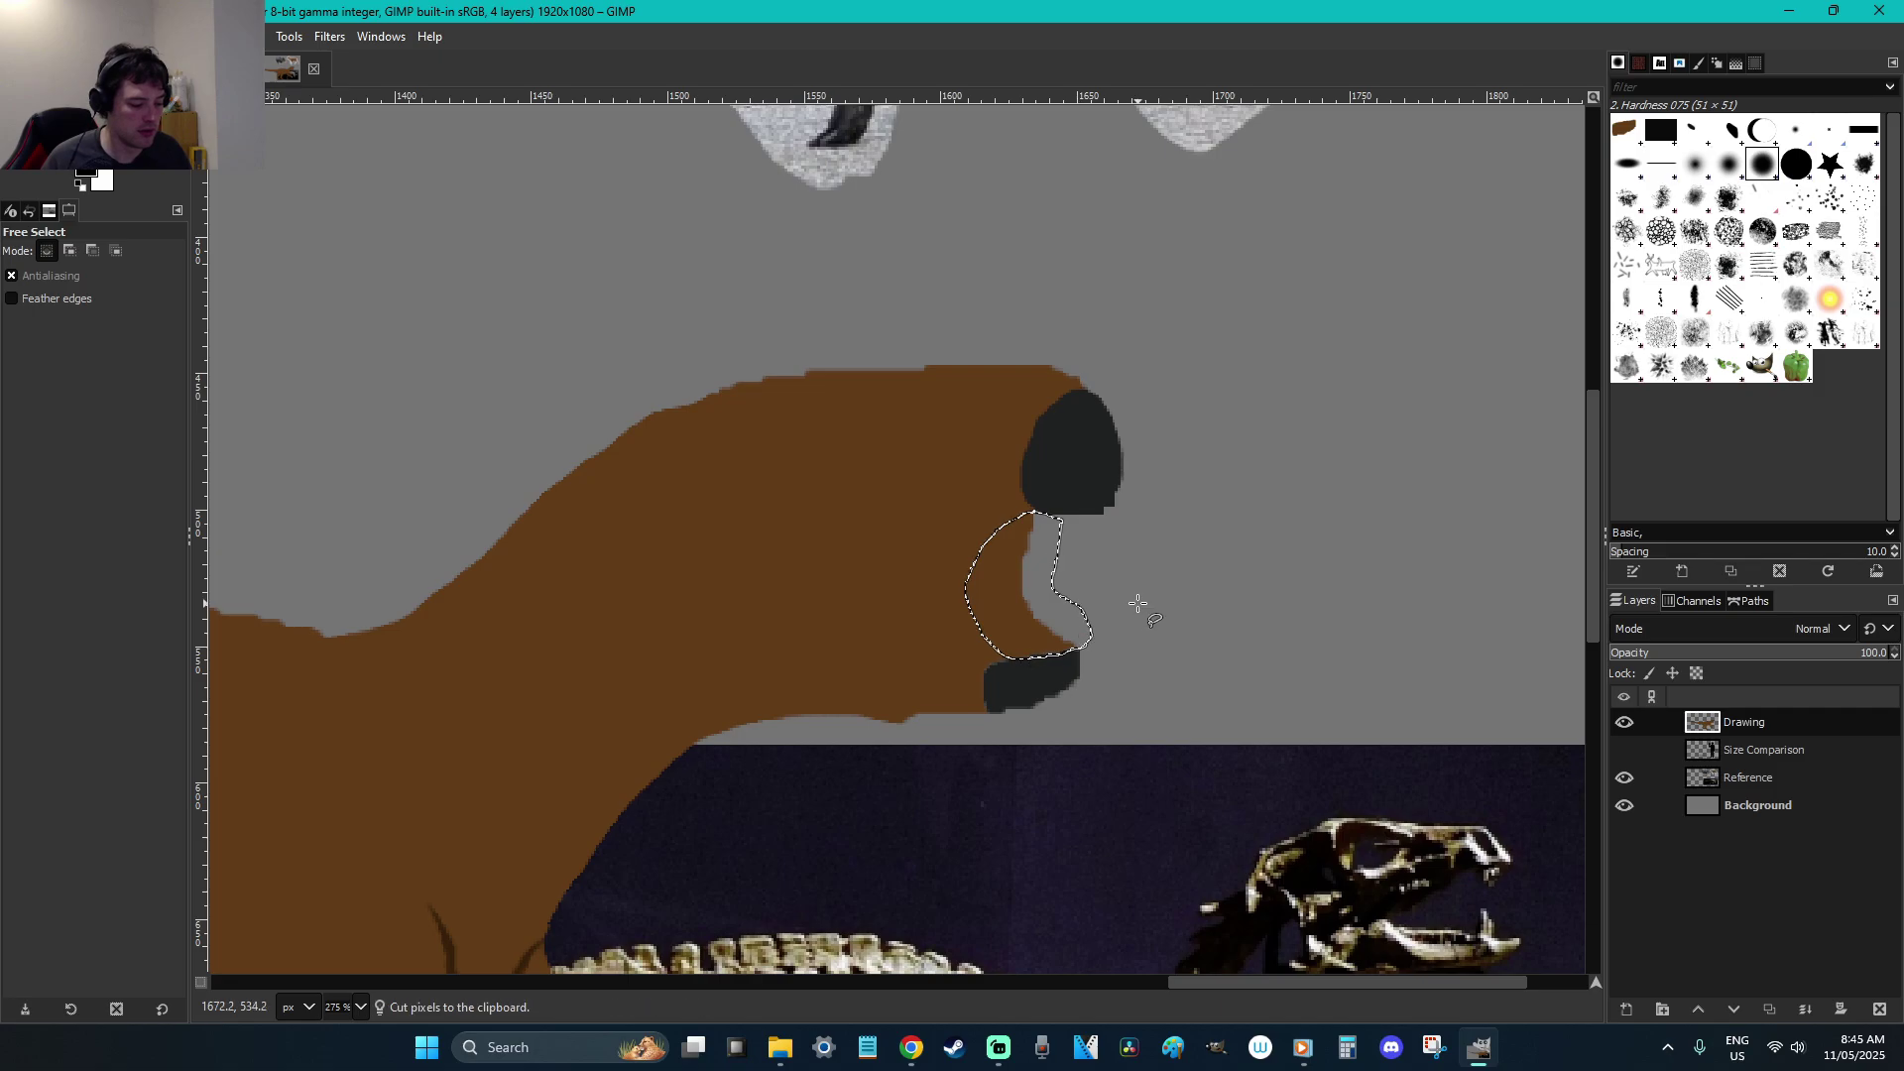
pyautogui.hotkey('ctrl', 'x')
pyautogui.hotkey('ctrl', 'v')
pyautogui.hotkey('shift', 'b')
pyautogui.click(1024, 617)
pyautogui.hotkey('ctrl', 'h')
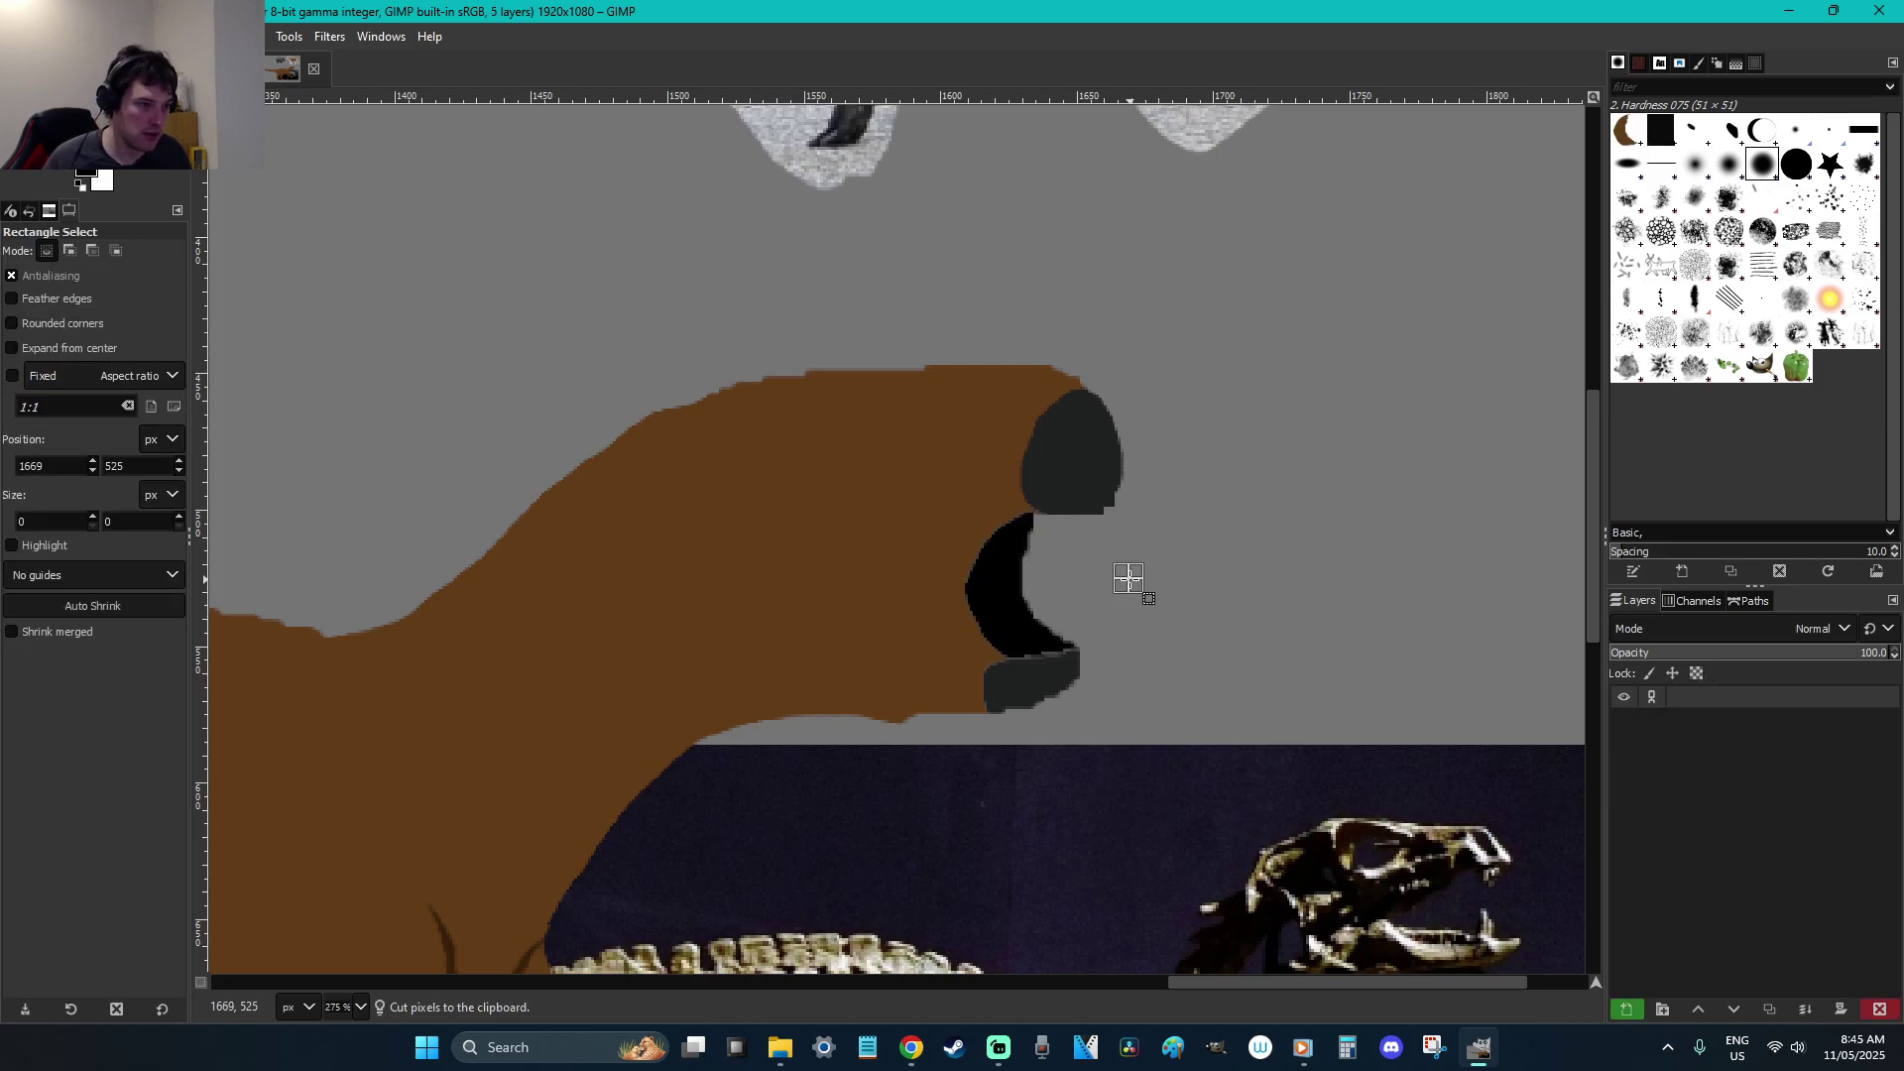
# Outline the corner where the mouth meets the upper beak with a freehand selection and paint it black with a size 9 paintbrush
pyautogui.press('z')
pyautogui.moveTo(1190, 658)
pyautogui.mouseDown()
pyautogui.moveTo(883, 442)
pyautogui.moveTo(771, 478)
pyautogui.moveTo(786, 573)
pyautogui.mouseUp()
pyautogui.press('f')
pyautogui.click(793, 589)
pyautogui.press('Return')
pyautogui.press('p')
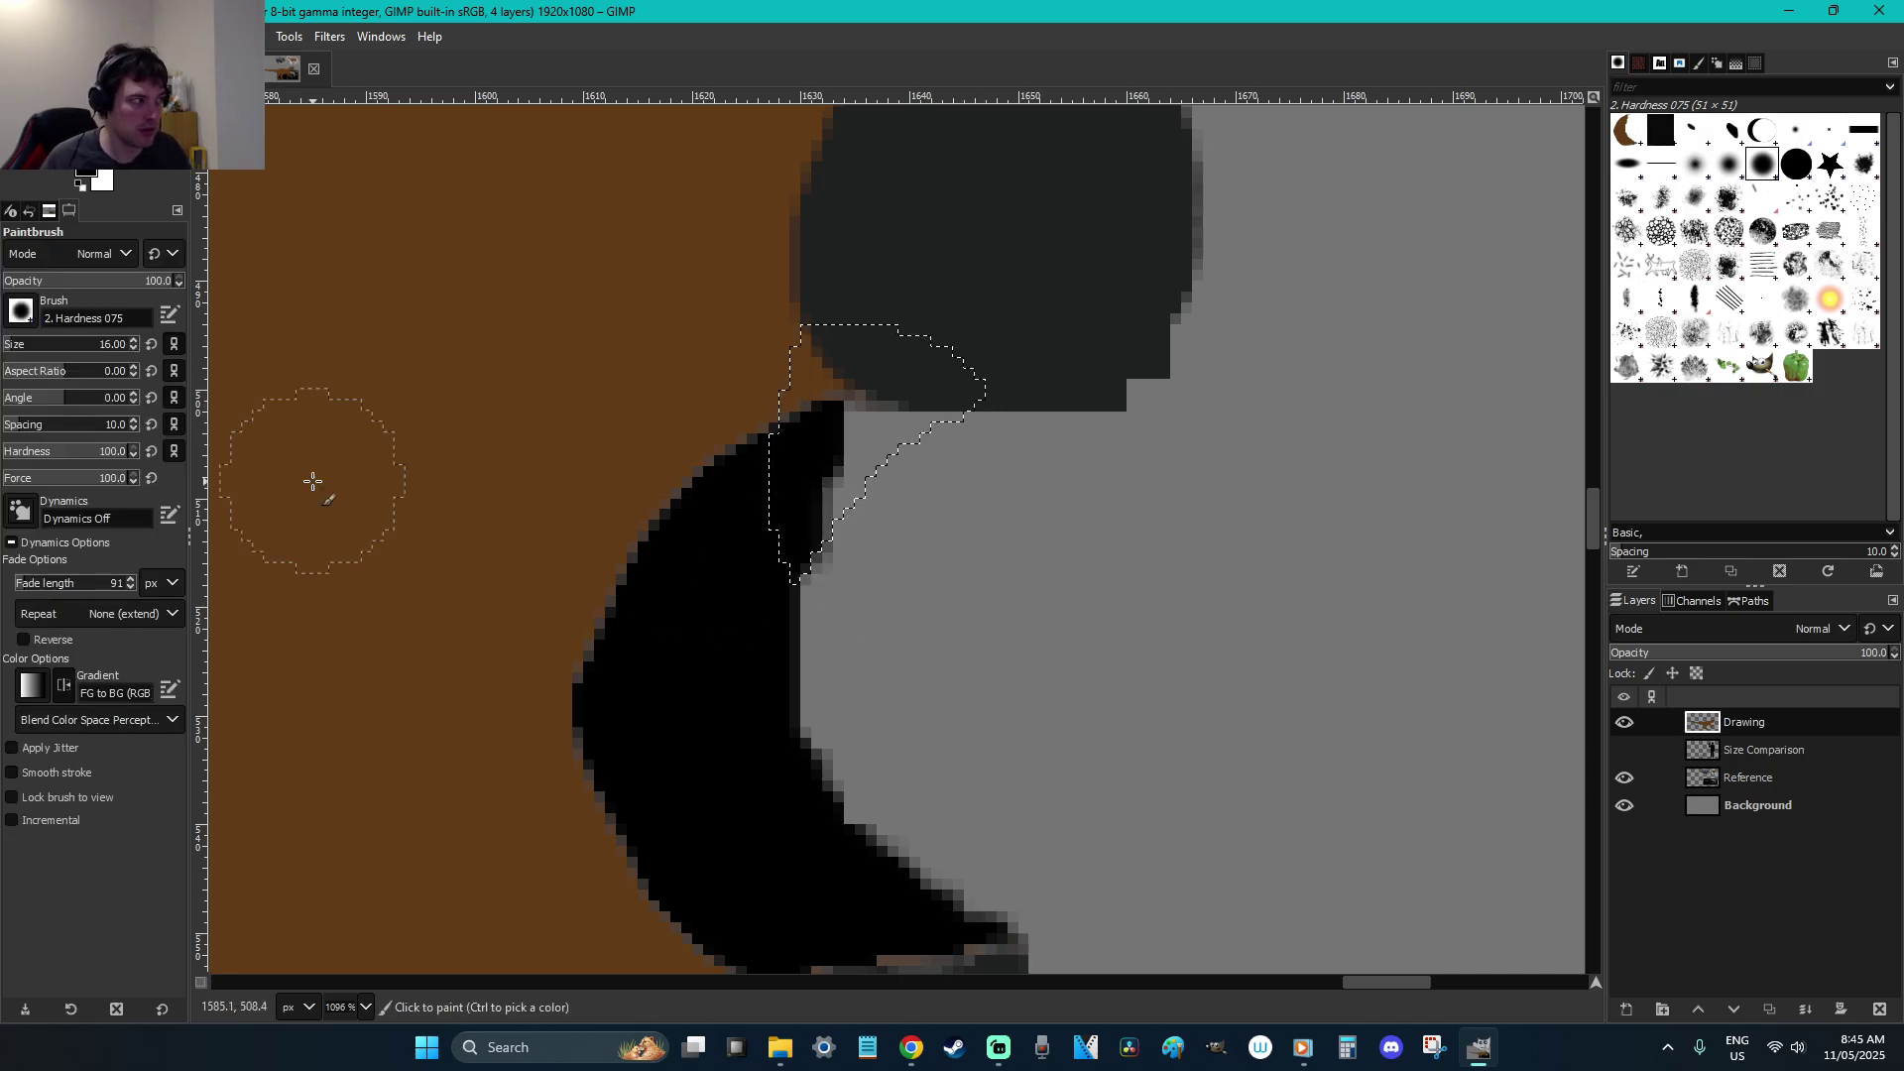
pyautogui.scroll(-1, 123, 351)
pyautogui.moveTo(813, 565)
pyautogui.mouseDown()
pyautogui.moveTo(853, 474)
pyautogui.moveTo(949, 466)
pyautogui.moveTo(833, 456)
pyautogui.moveTo(1049, 553)
pyautogui.mouseUp()
pyautogui.scroll(-3, 1049, 553)
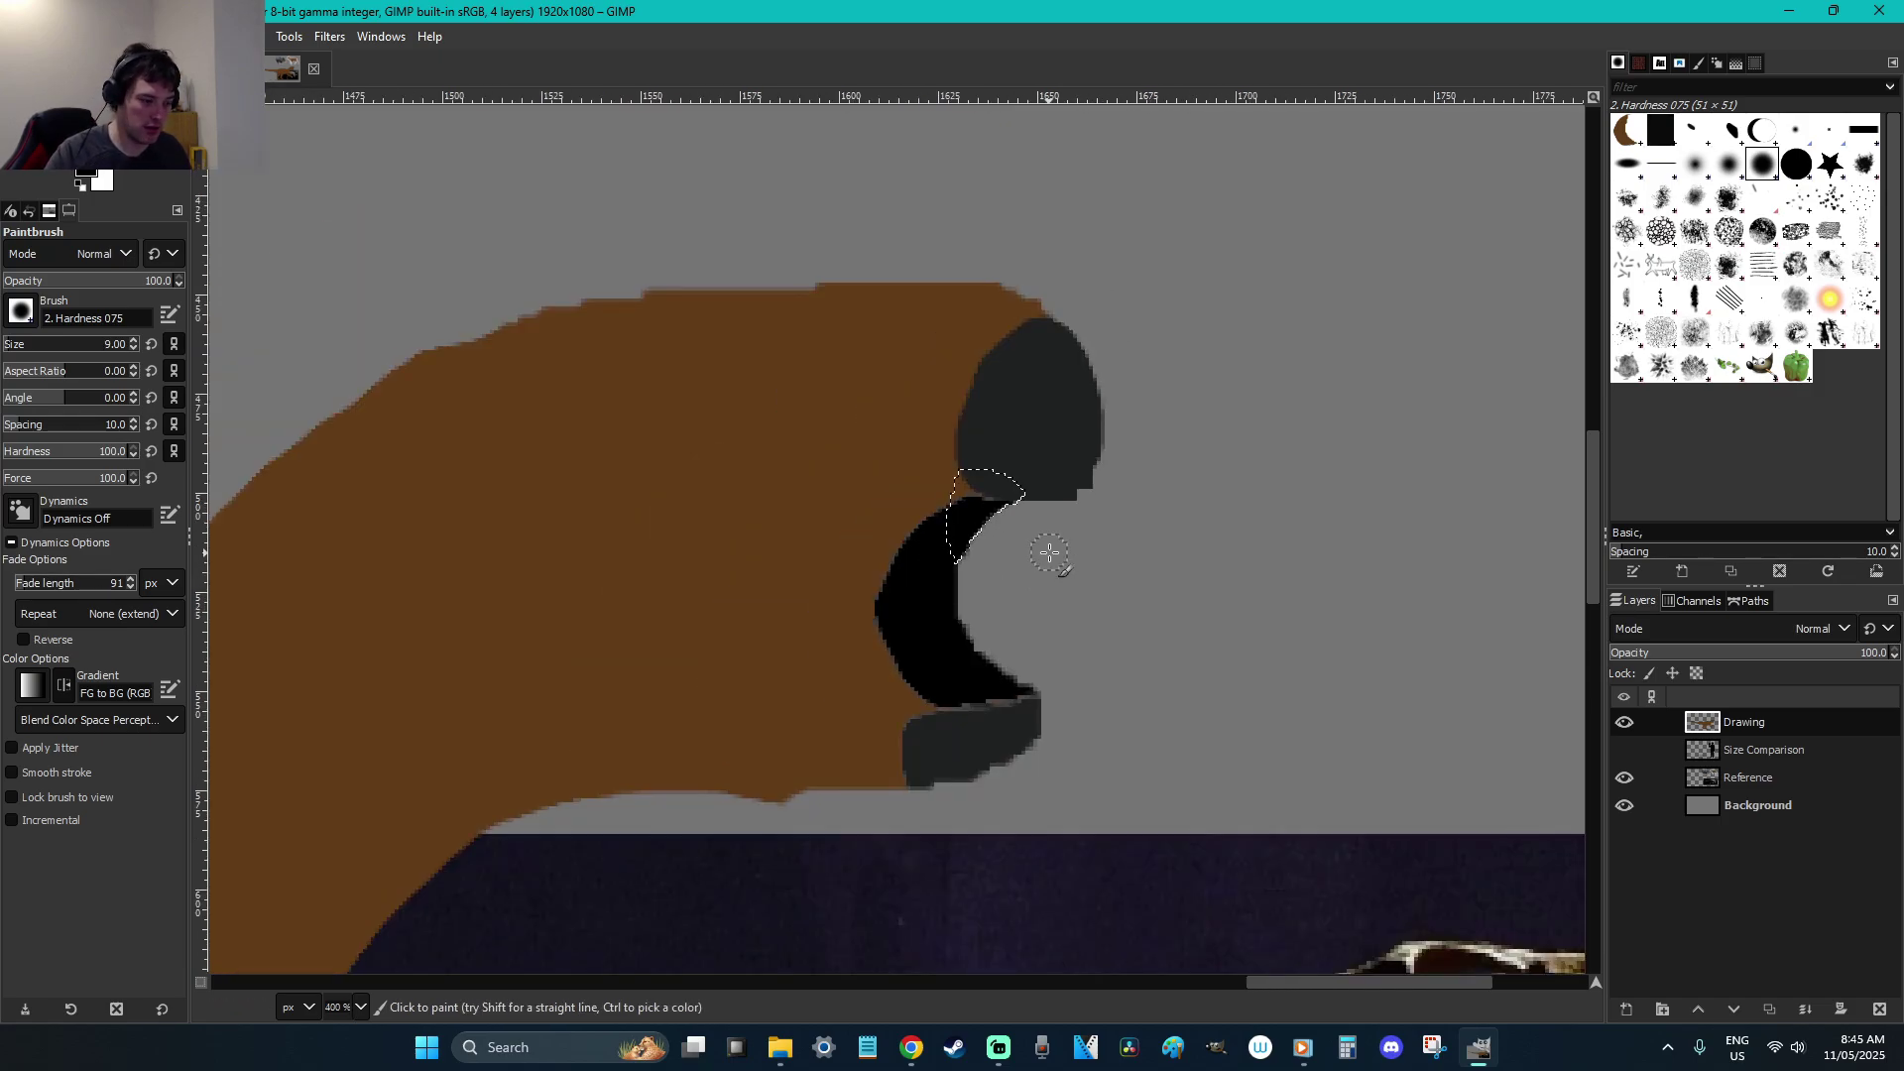
pyautogui.press('r')
pyautogui.click(1060, 555)
pyautogui.scroll(-4, 1275, 580)
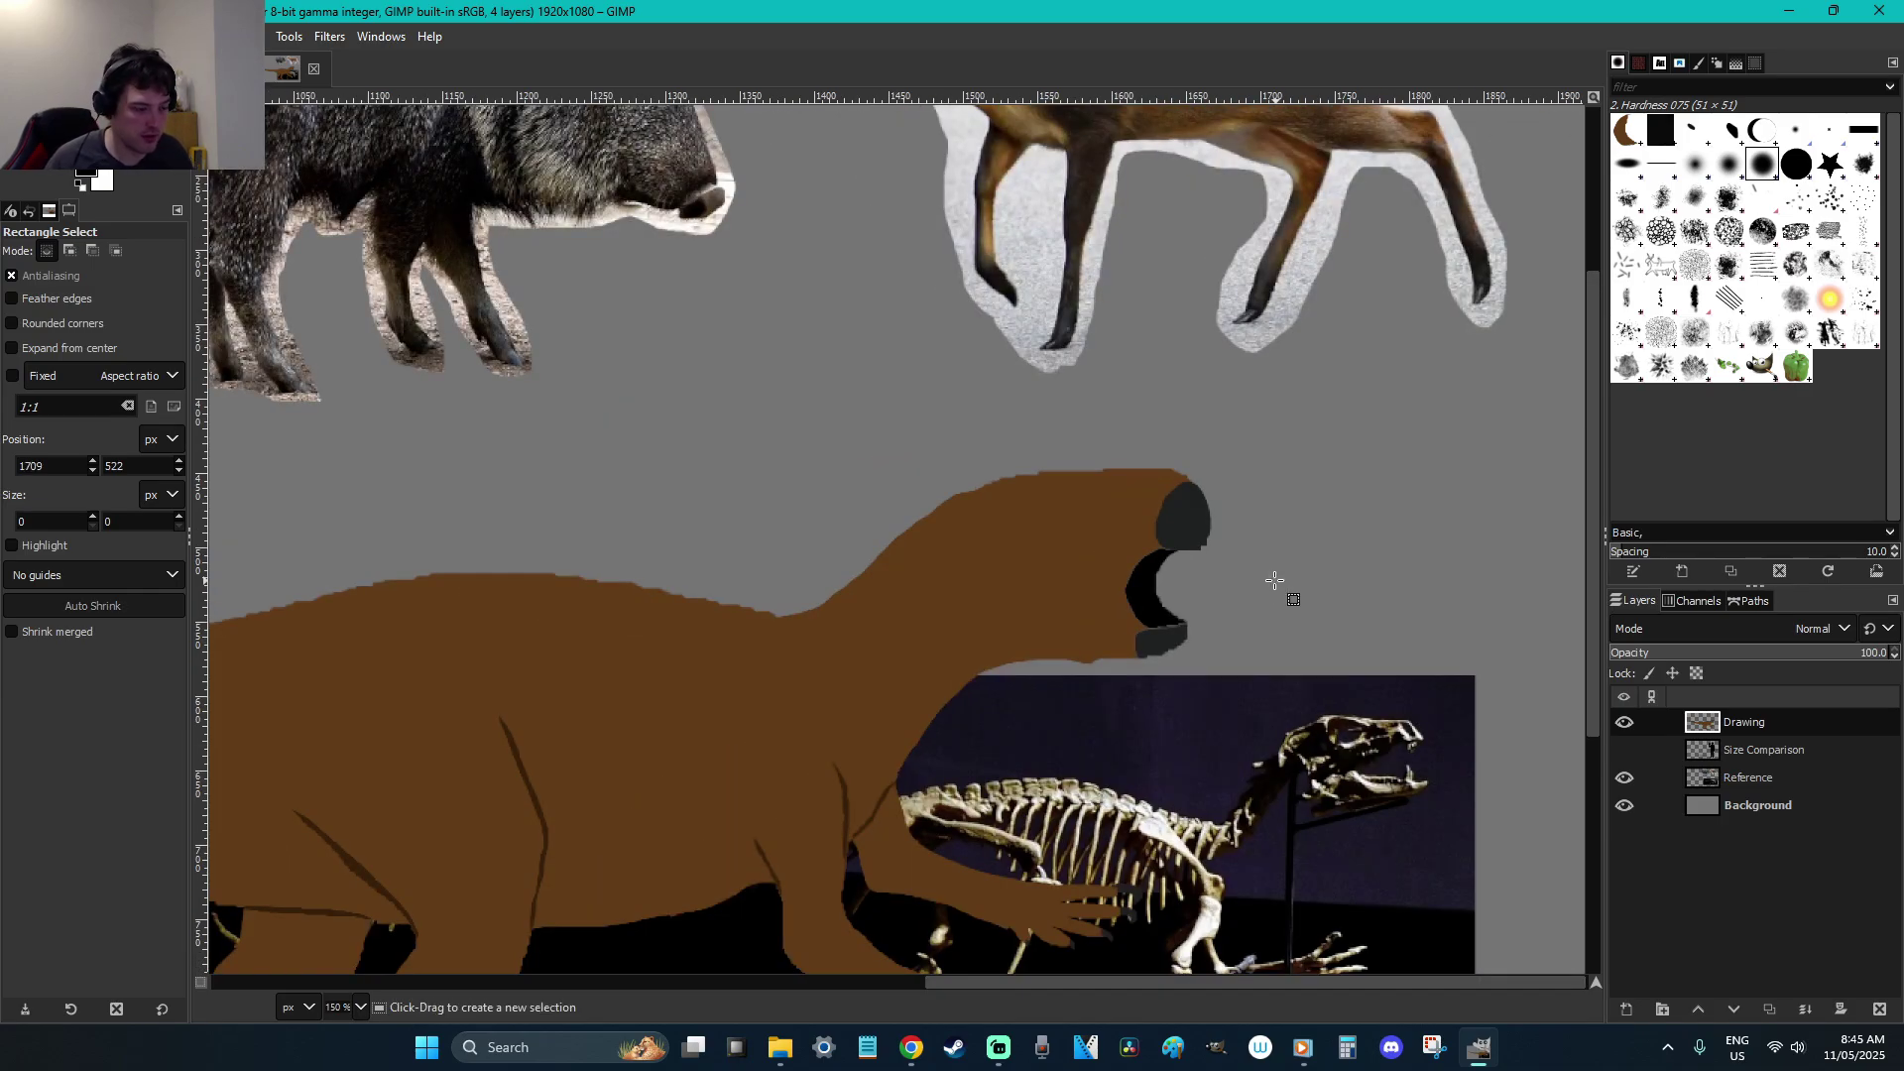
# Trim the top edge of the snout behind the upper beak into a shallow dip with the eraser at size 9
pyautogui.press('z')
pyautogui.scroll(3, 1289, 587)
pyautogui.hotkey('shift', 'e')
pyautogui.moveTo(1049, 356); pyautogui.dragTo(865, 344)
pyautogui.scroll(-3, 1096, 263)
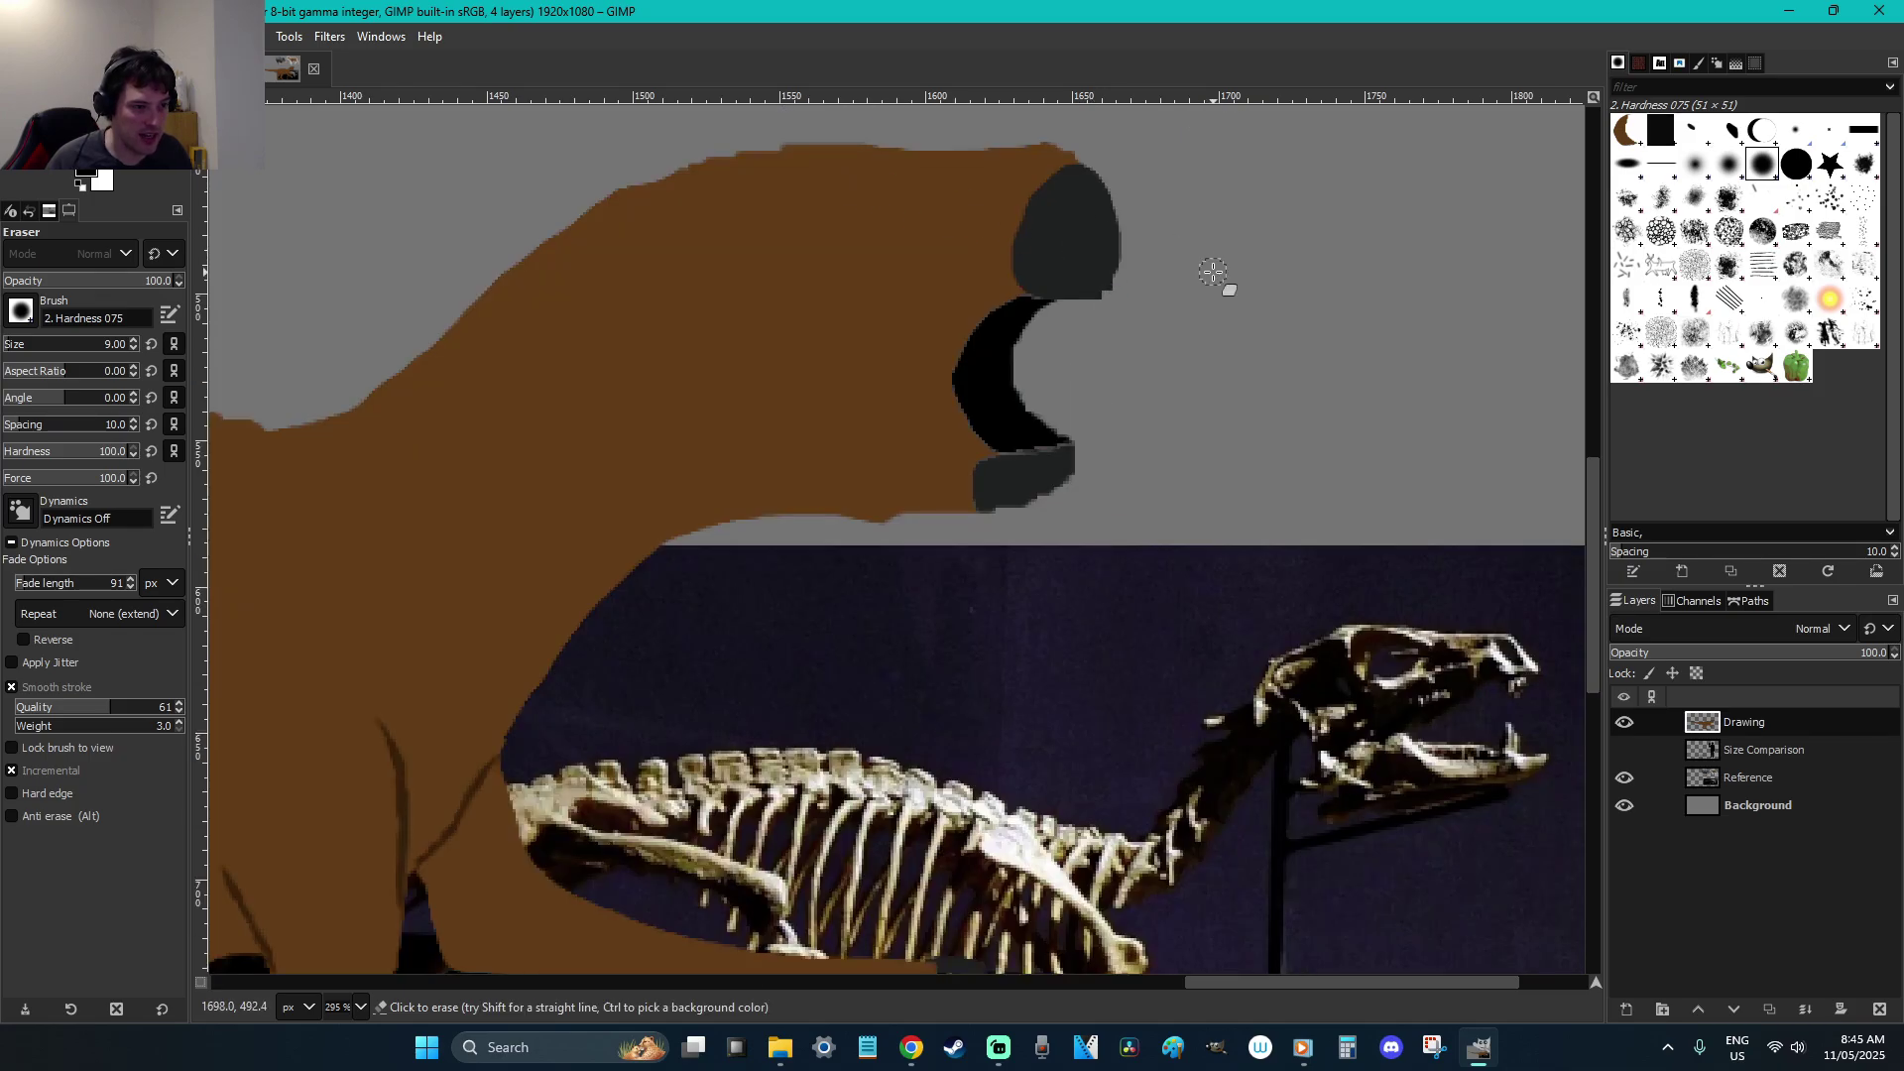
# Pick the beak's dark grey as the paintbrush colour
pyautogui.press('o')
pyautogui.press('p')
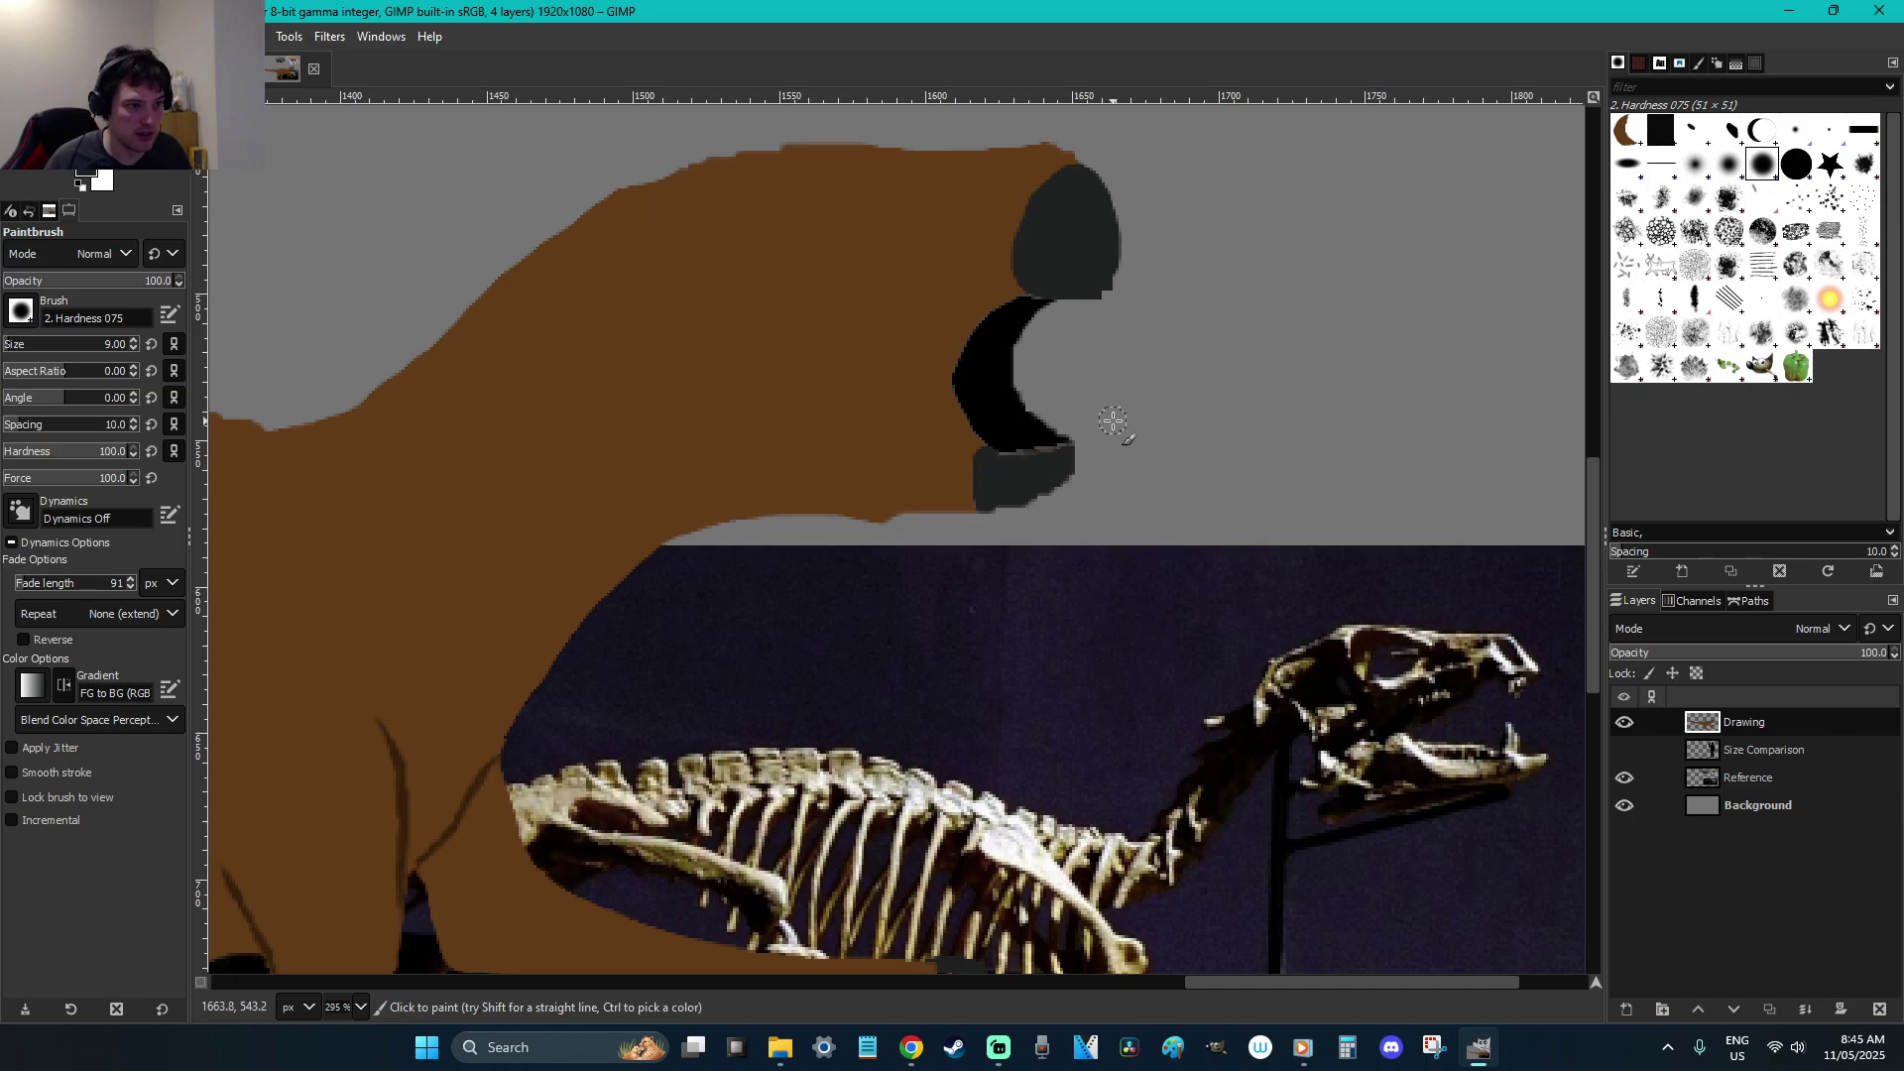
pyautogui.press('z')
pyautogui.moveTo(964, 402); pyautogui.dragTo(1131, 474)
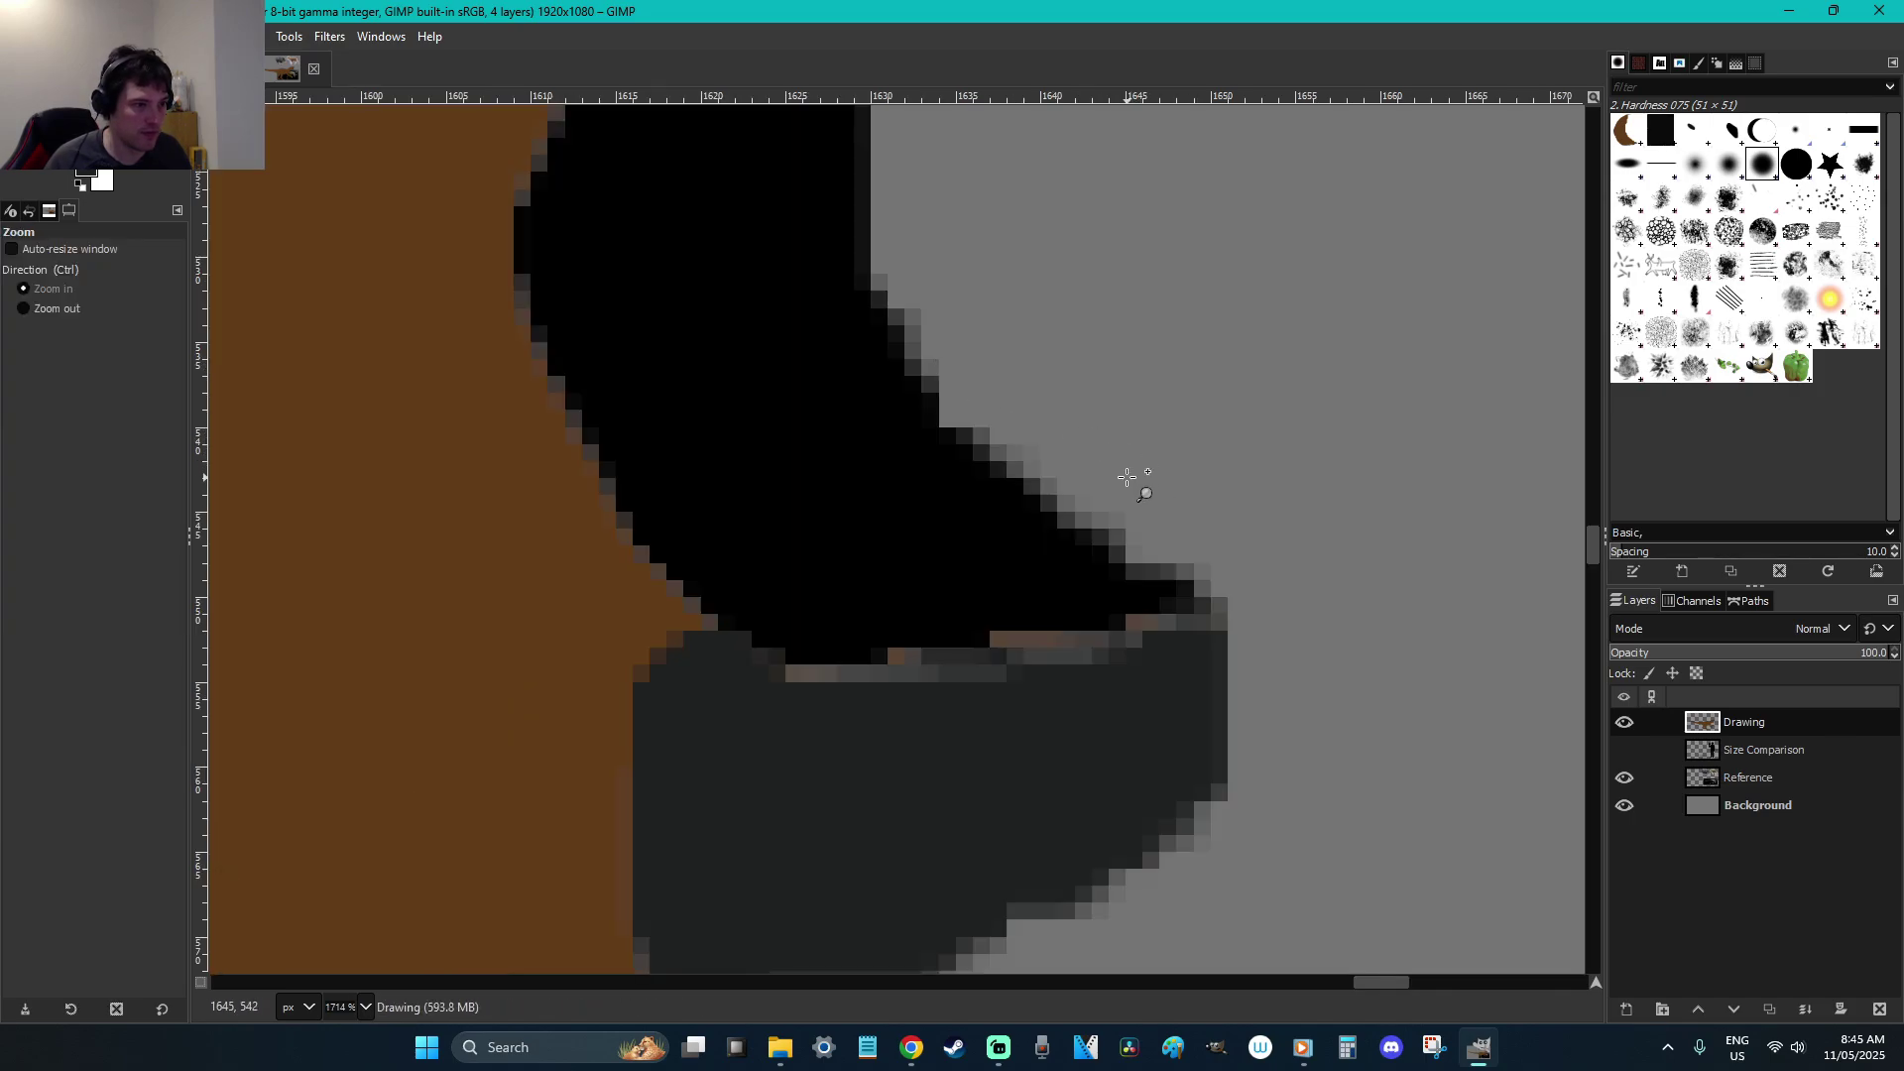
pyautogui.press('f')
pyautogui.moveTo(1122, 666); pyautogui.dragTo(997, 571)
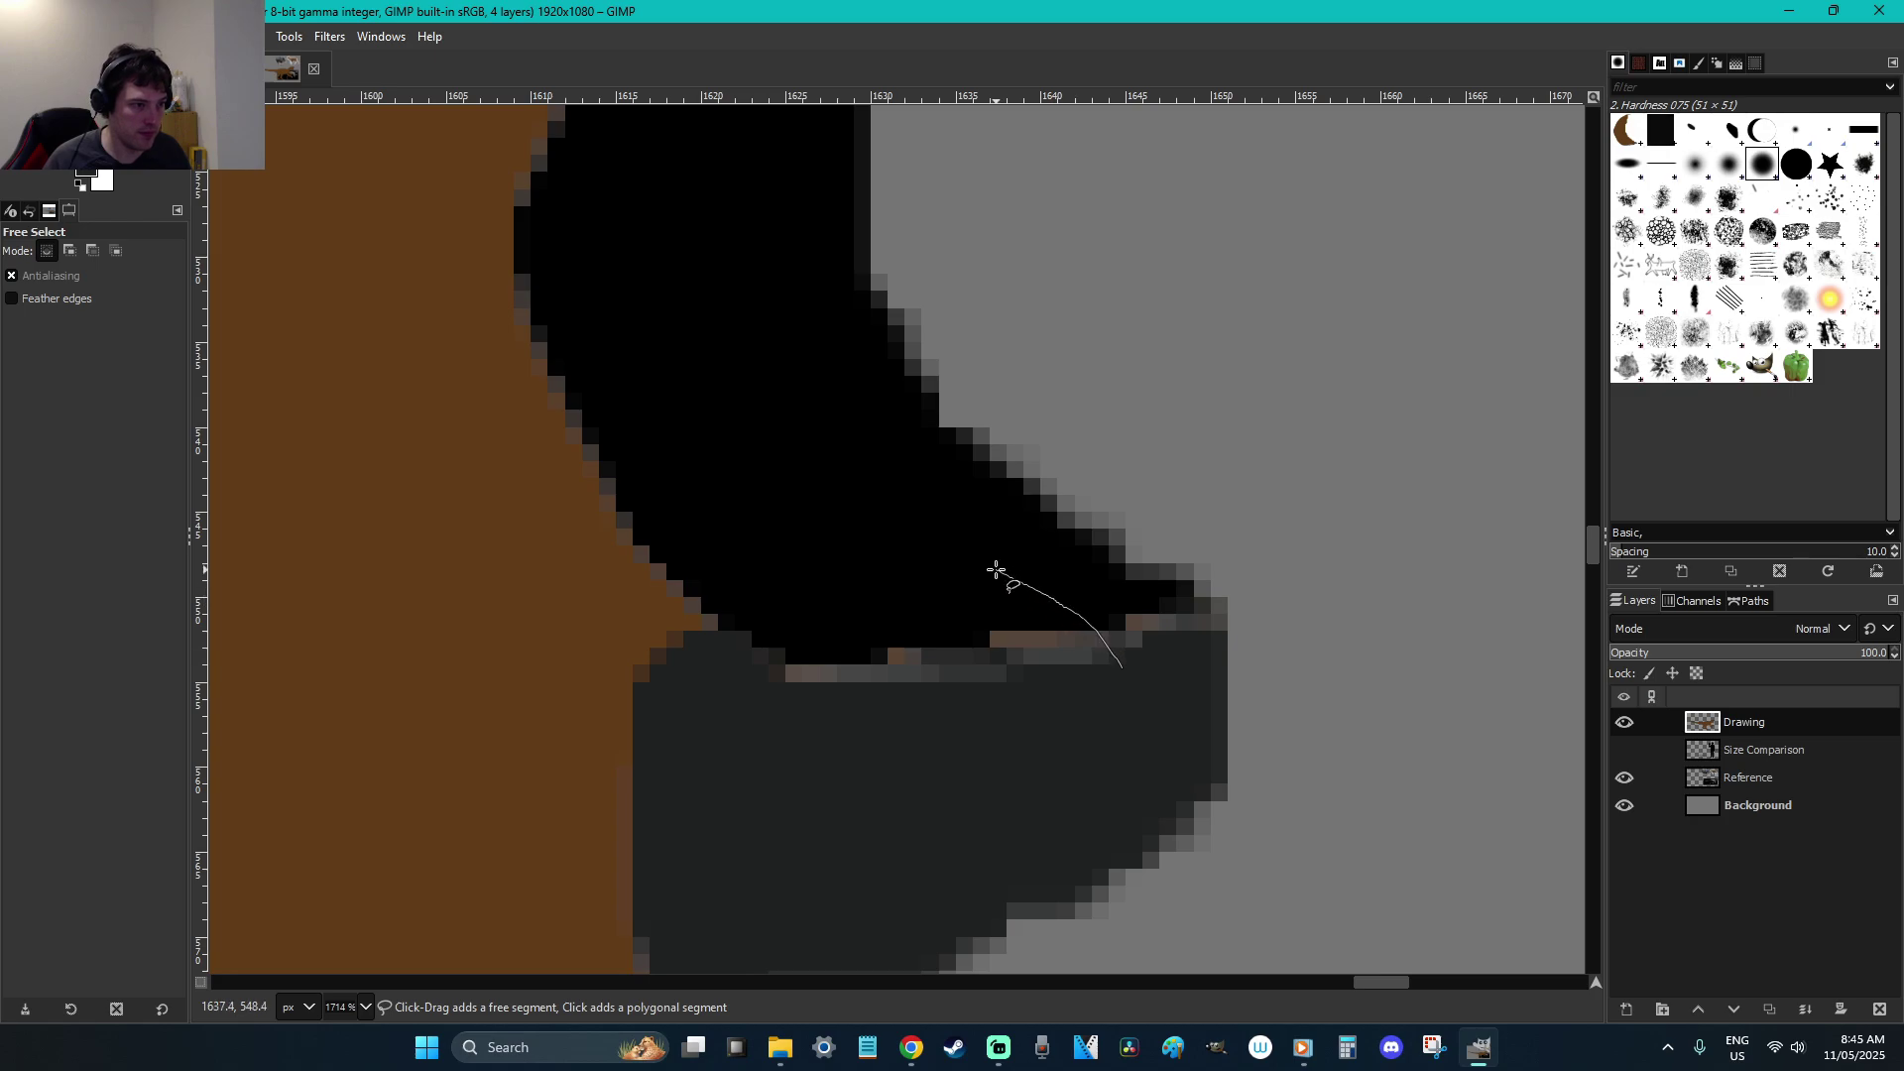
pyautogui.moveTo(940, 488)
pyautogui.mouseDown()
pyautogui.moveTo(1141, 440)
pyautogui.moveTo(1282, 582)
pyautogui.moveTo(1121, 665)
pyautogui.mouseUp()
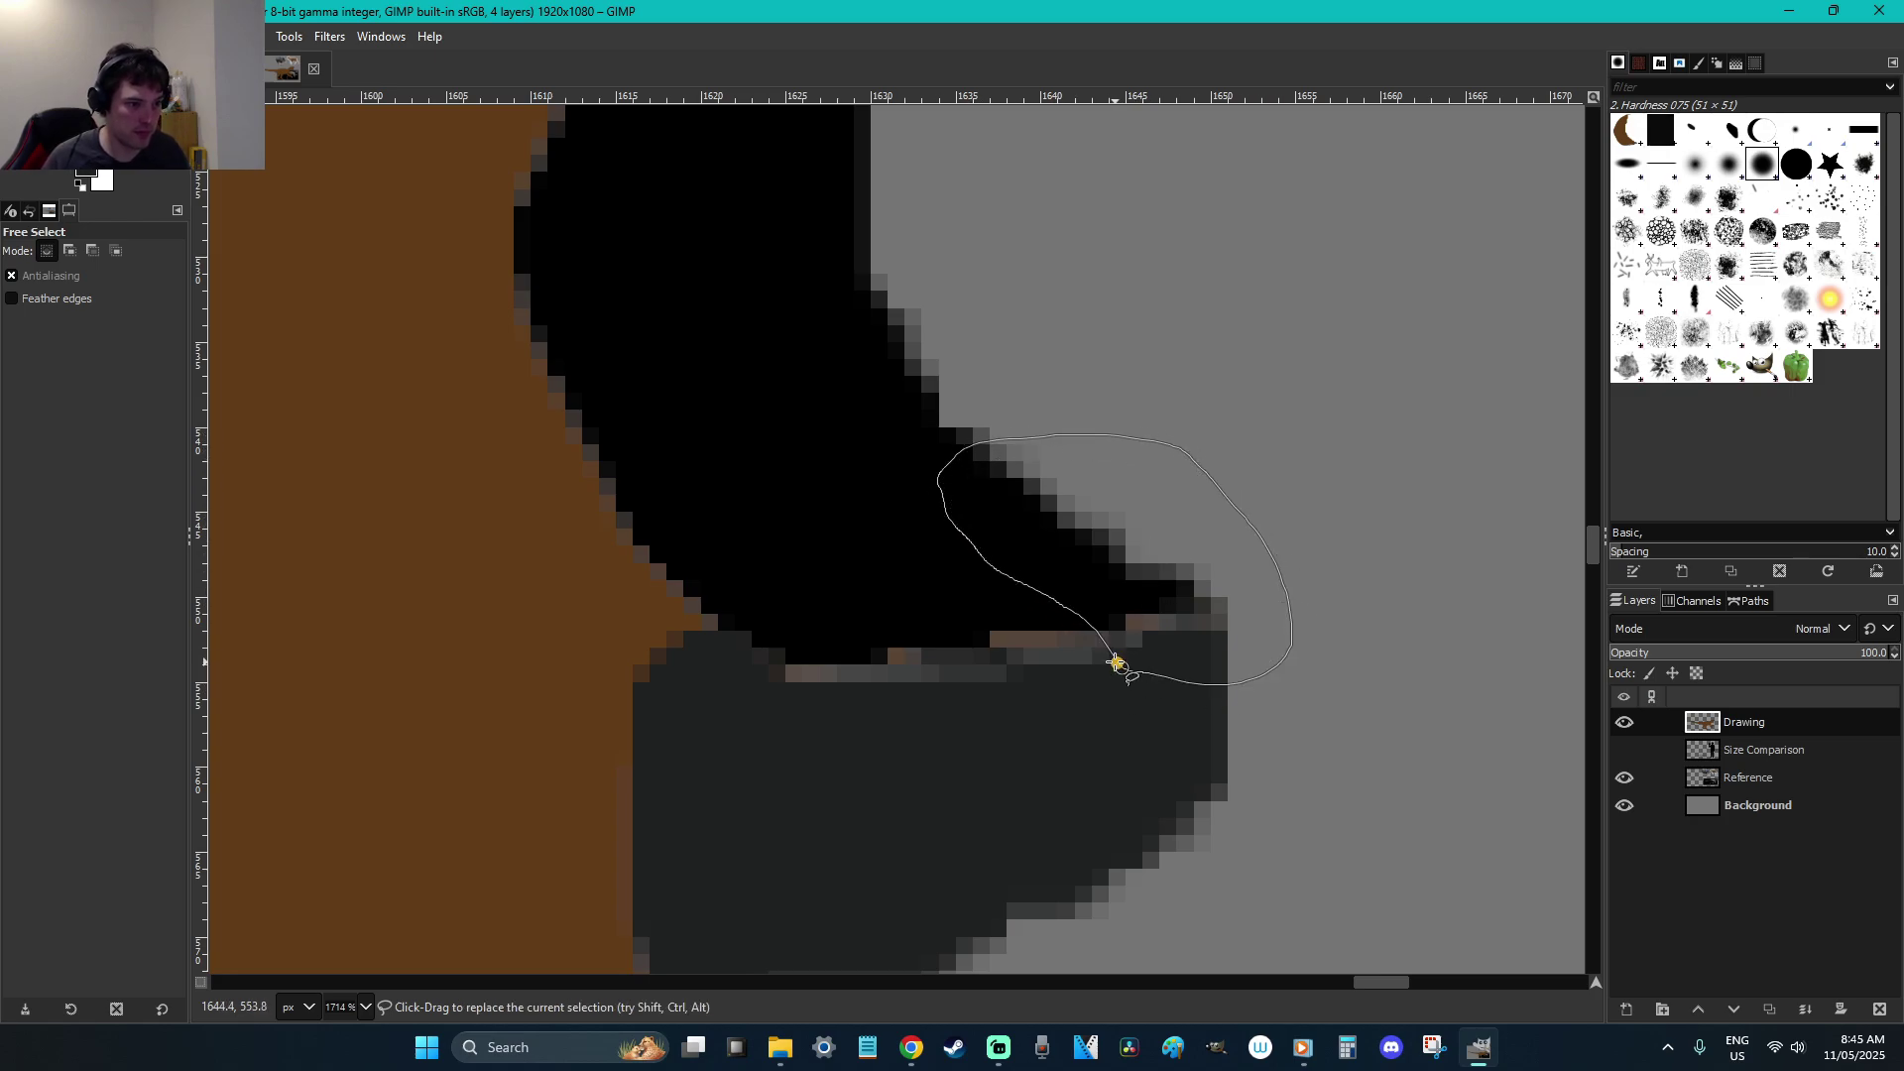
pyautogui.click(1121, 668)
pyautogui.press('Return')
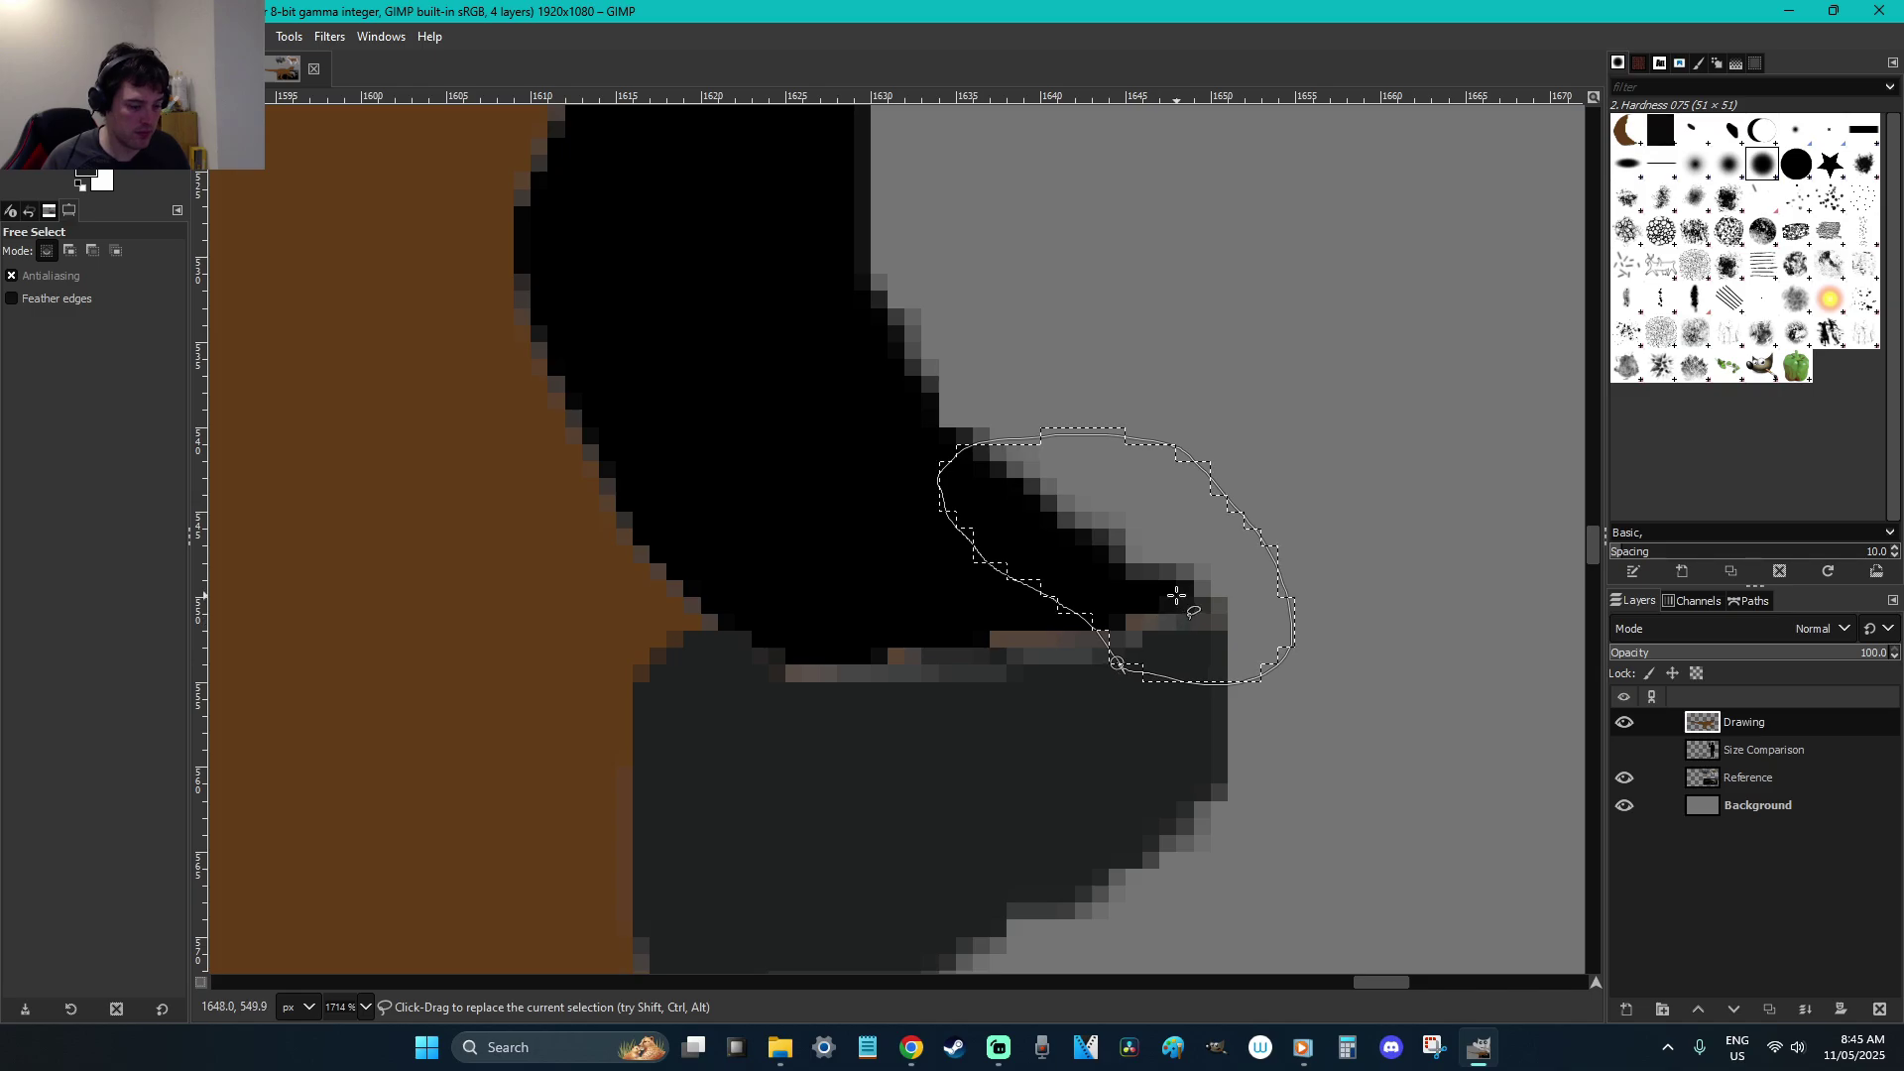
pyautogui.press('p')
pyautogui.hotkey('ctrl', 'v')
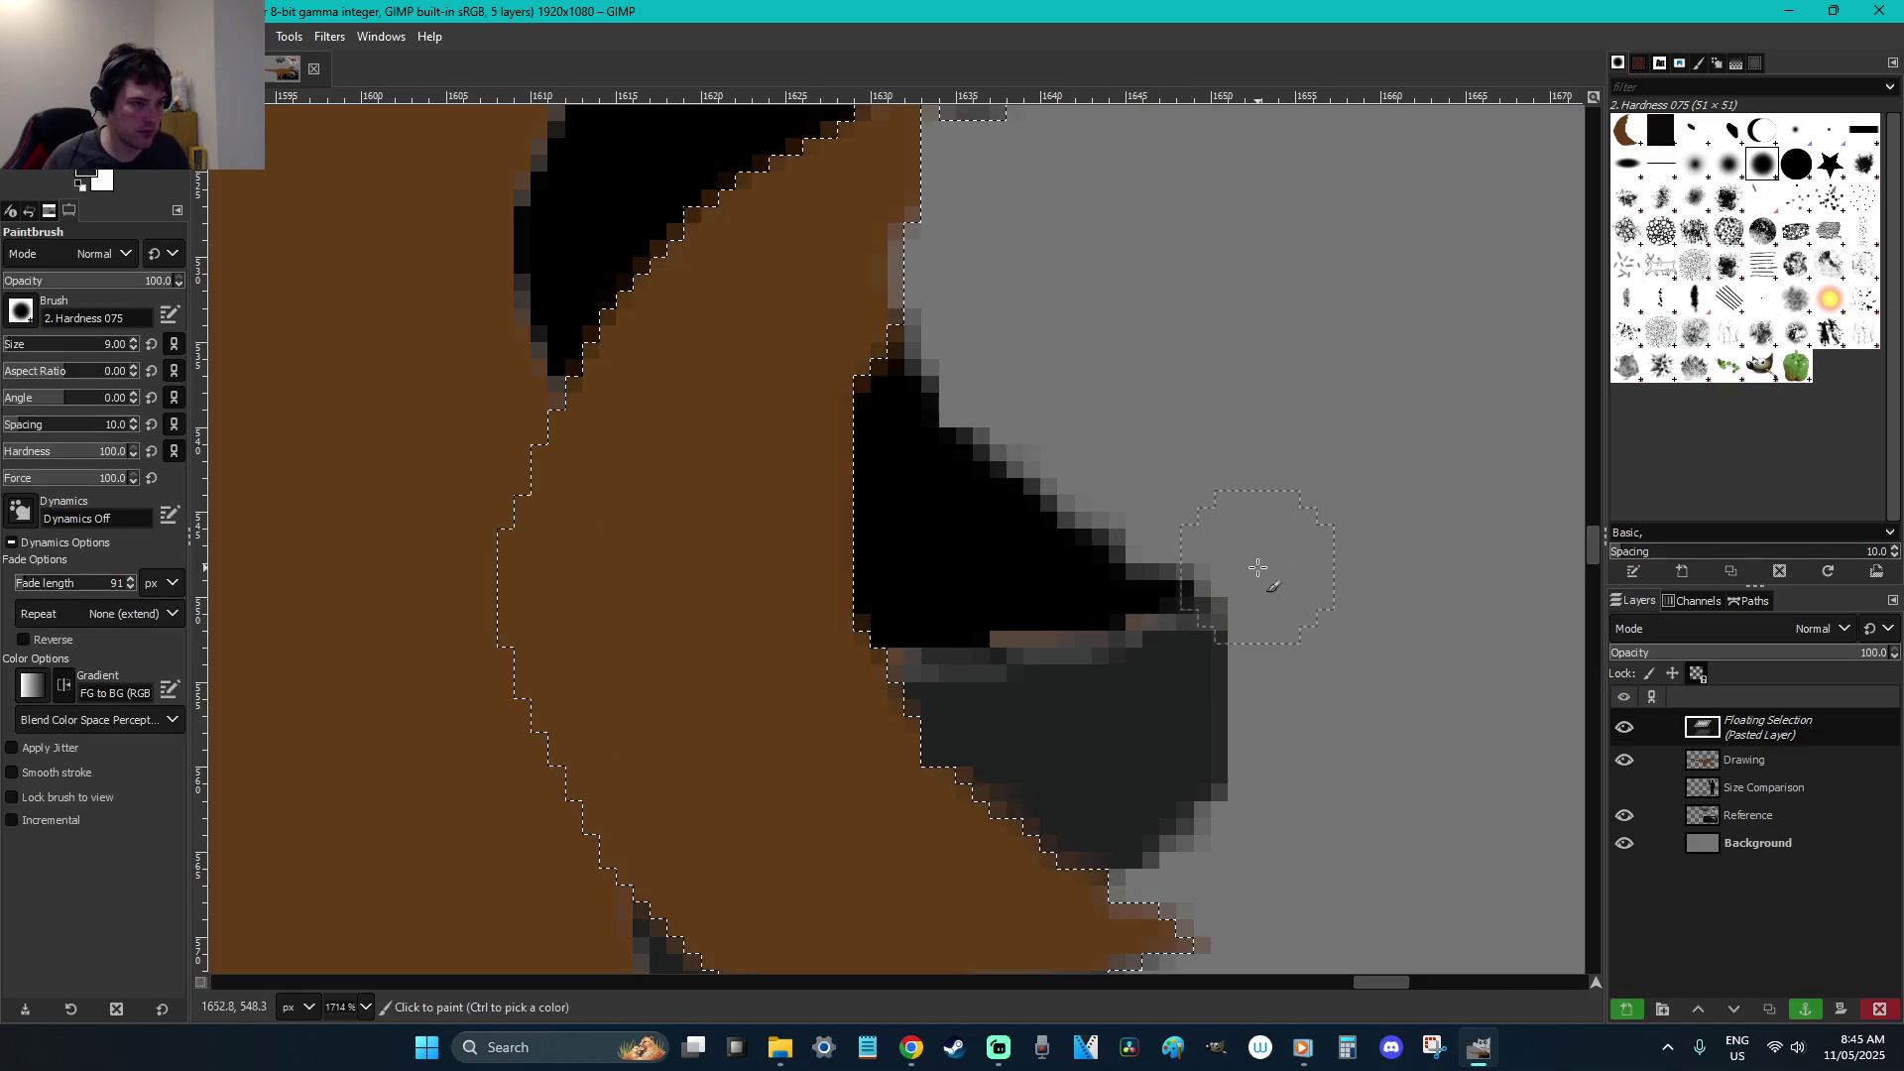
pyautogui.hotkey('ctrl', 'z')
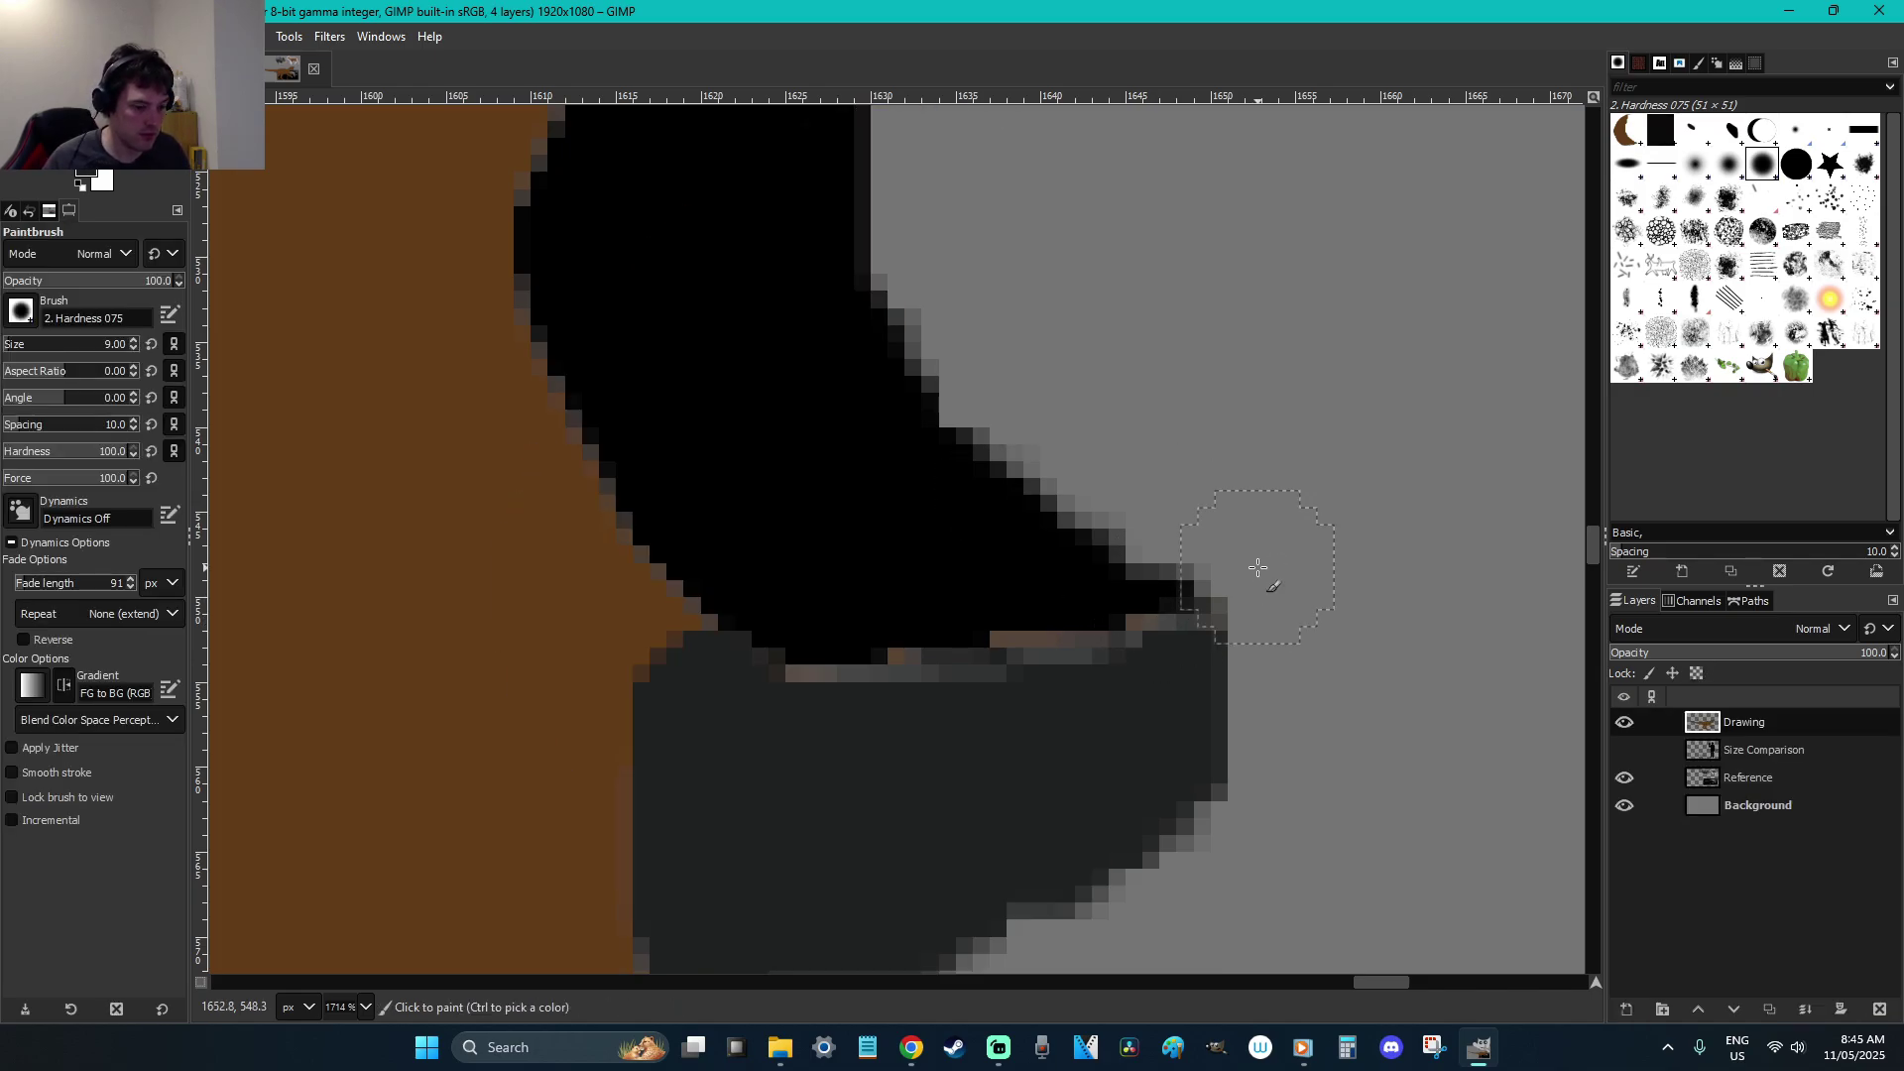
# Outline the mouth's front corner above the lower beak with a freehand selection, cut and paste it in place, and paint it dark grey
pyautogui.scroll(-3, 1258, 566)
pyautogui.press('r')
pyautogui.press('f')
pyautogui.moveTo(1193, 612)
pyautogui.mouseDown()
pyautogui.moveTo(1104, 542)
pyautogui.moveTo(1119, 499)
pyautogui.moveTo(1280, 543)
pyautogui.mouseUp()
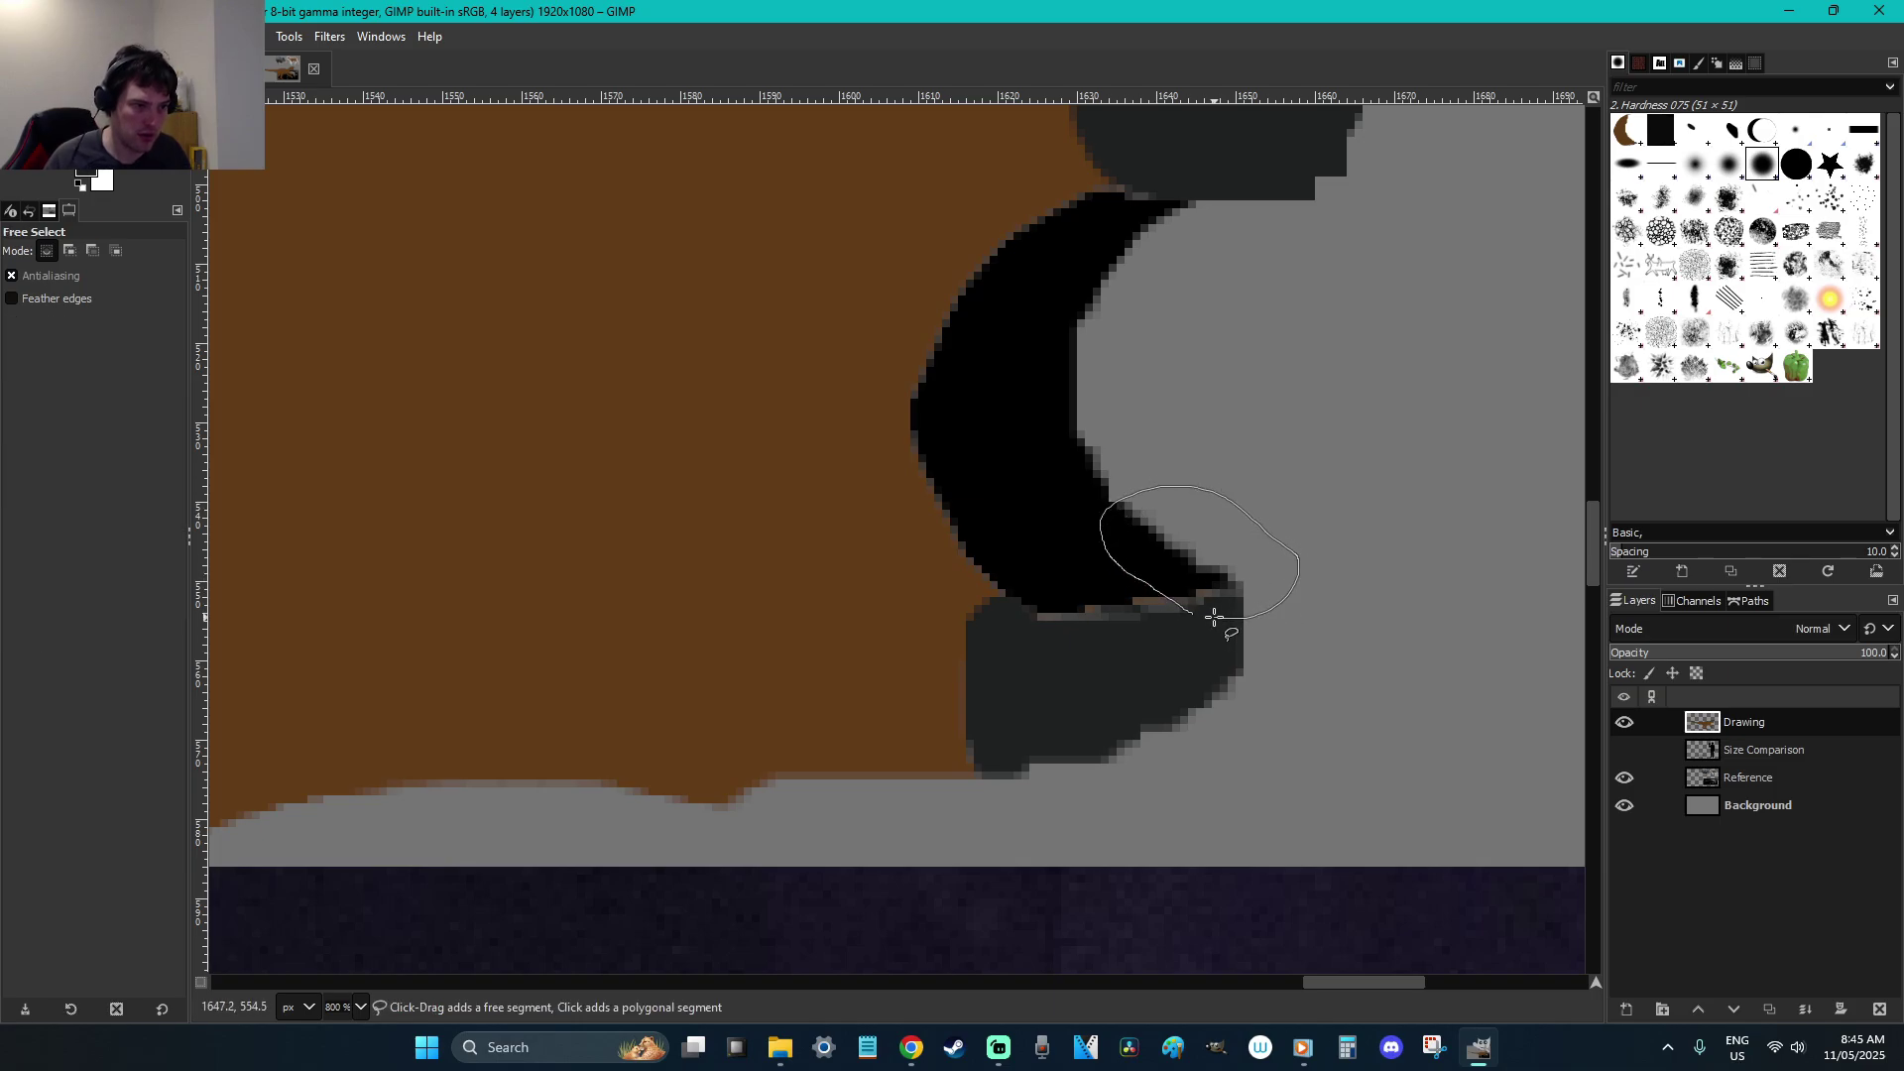
pyautogui.moveTo(1193, 612); pyautogui.dragTo(1194, 613)
pyautogui.press('Return')
pyautogui.hotkey('ctrl', 'x')
pyautogui.hotkey('ctrl', 'v')
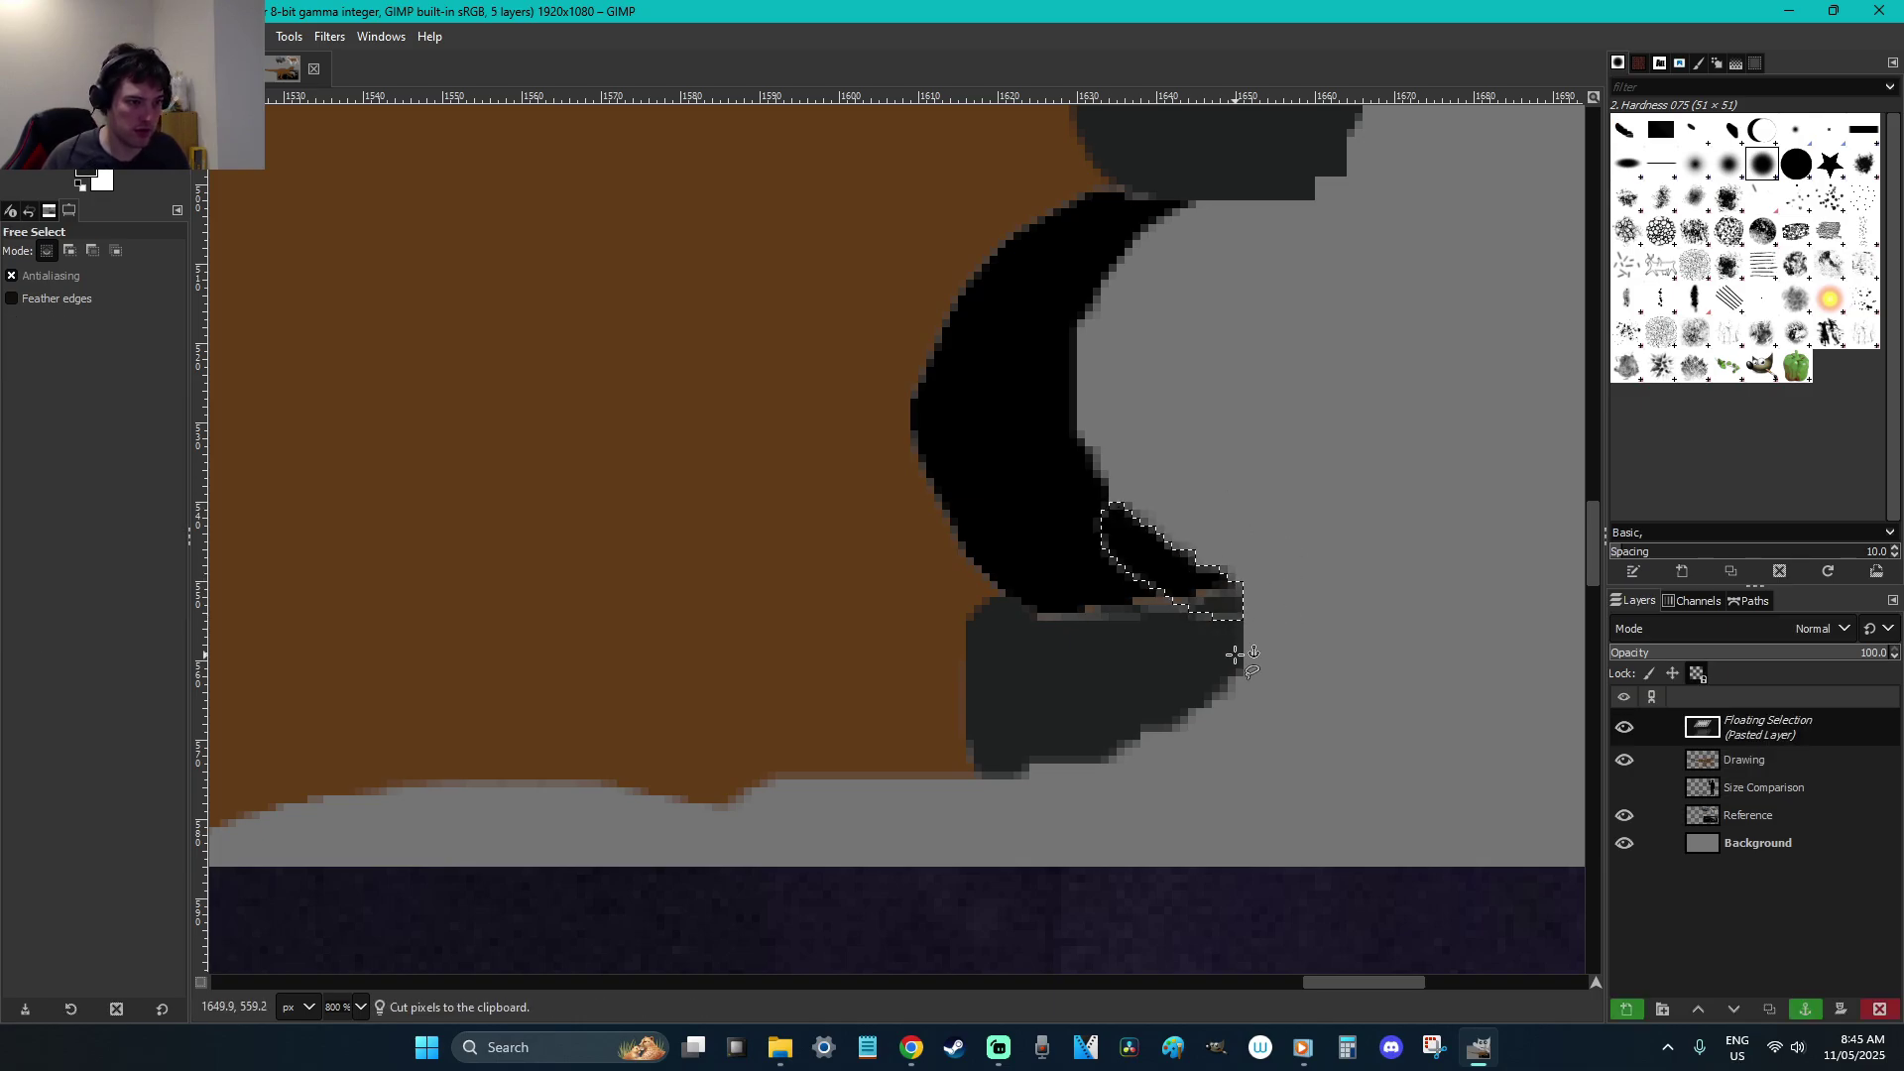
pyautogui.press('p')
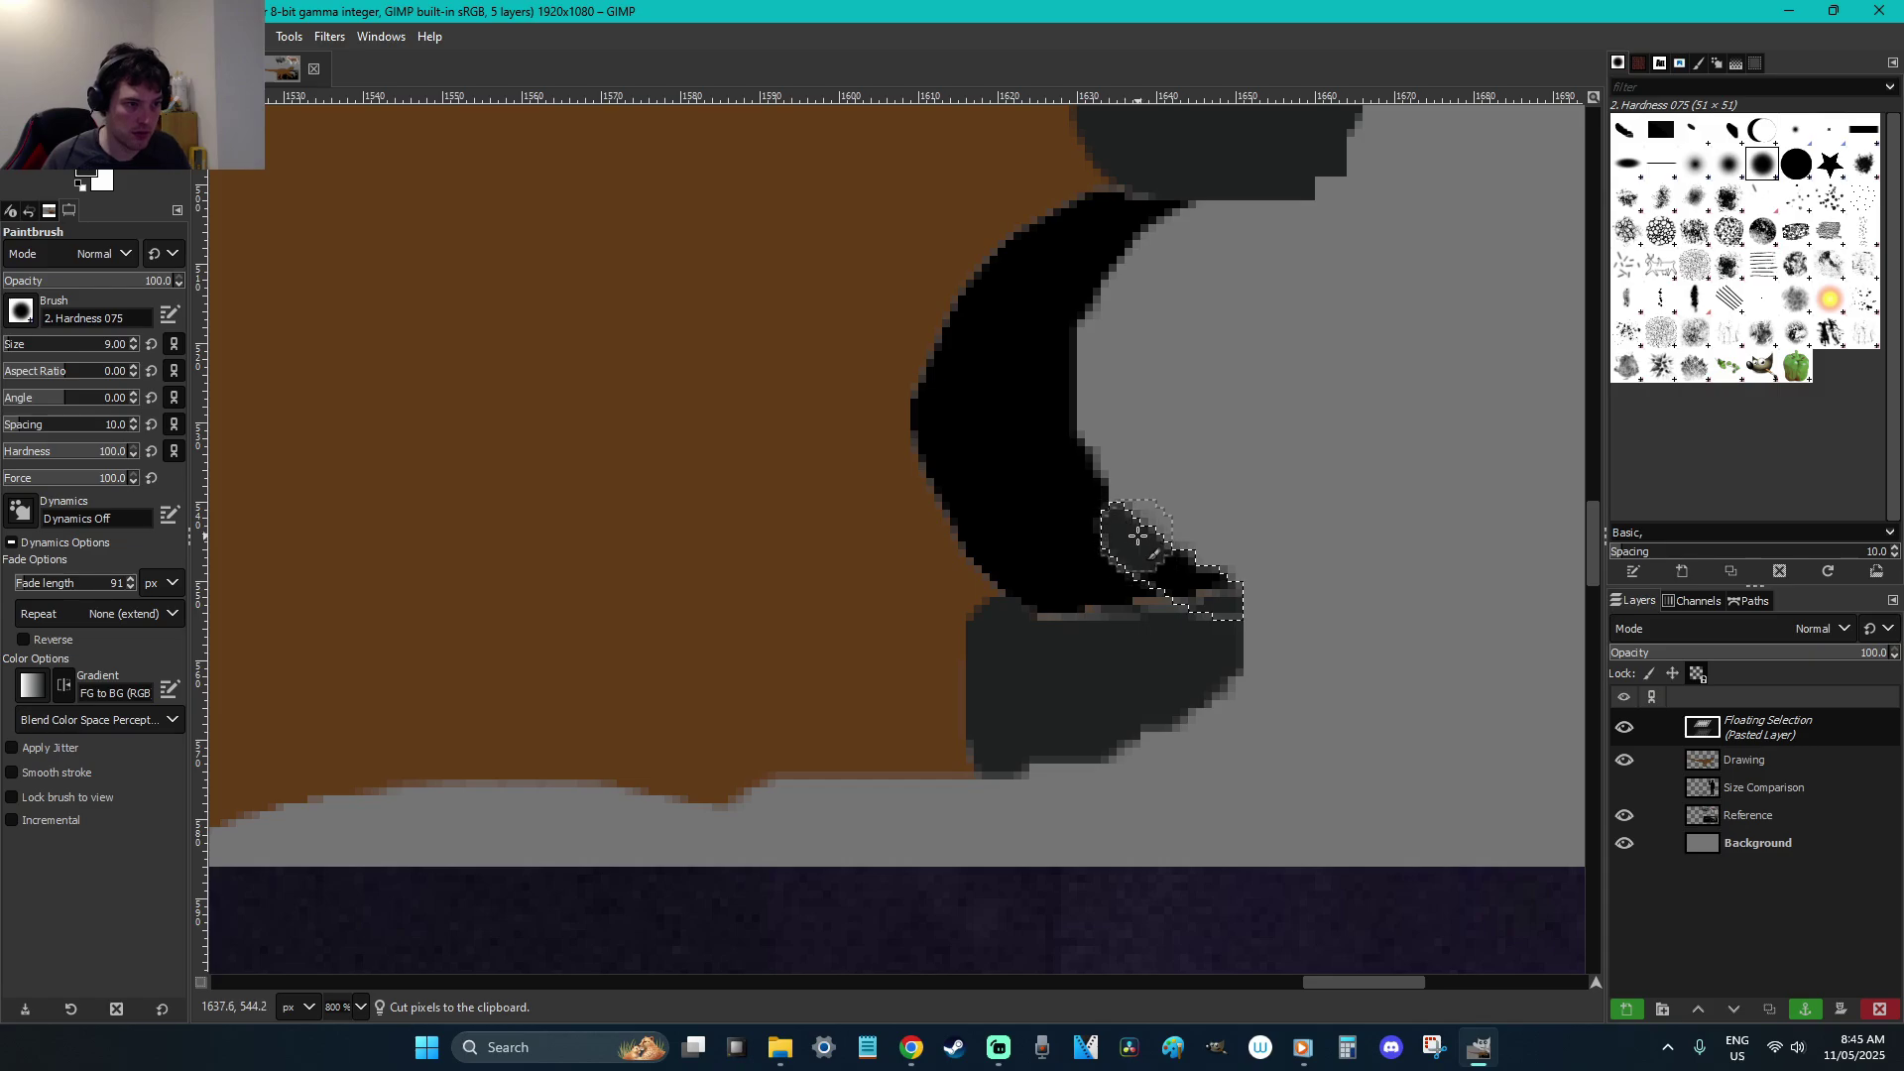
pyautogui.press('r')
pyautogui.click(1211, 495)
# Pick the body's brown, outline a thin strip along the mouth's front edge, cut and paste it in place, and paint it brown
pyautogui.scroll(3, 1205, 505)
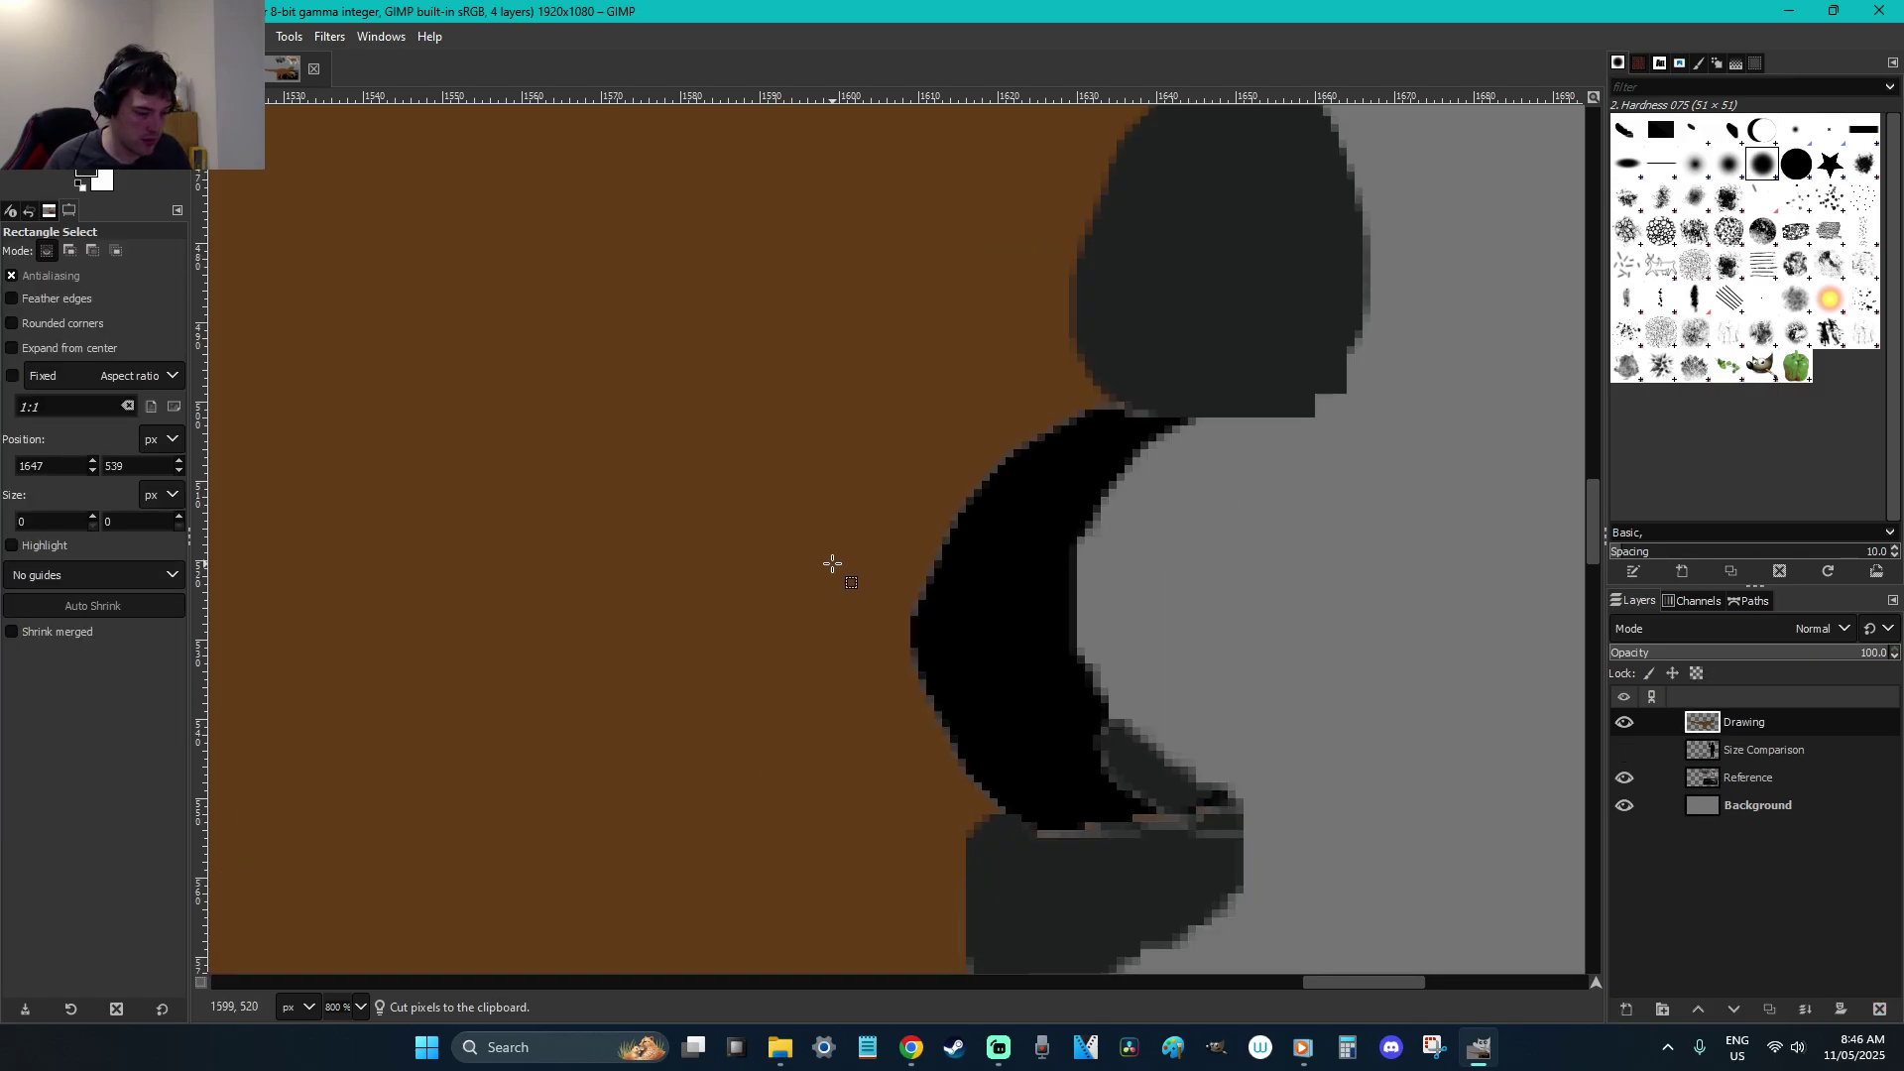
pyautogui.press('o')
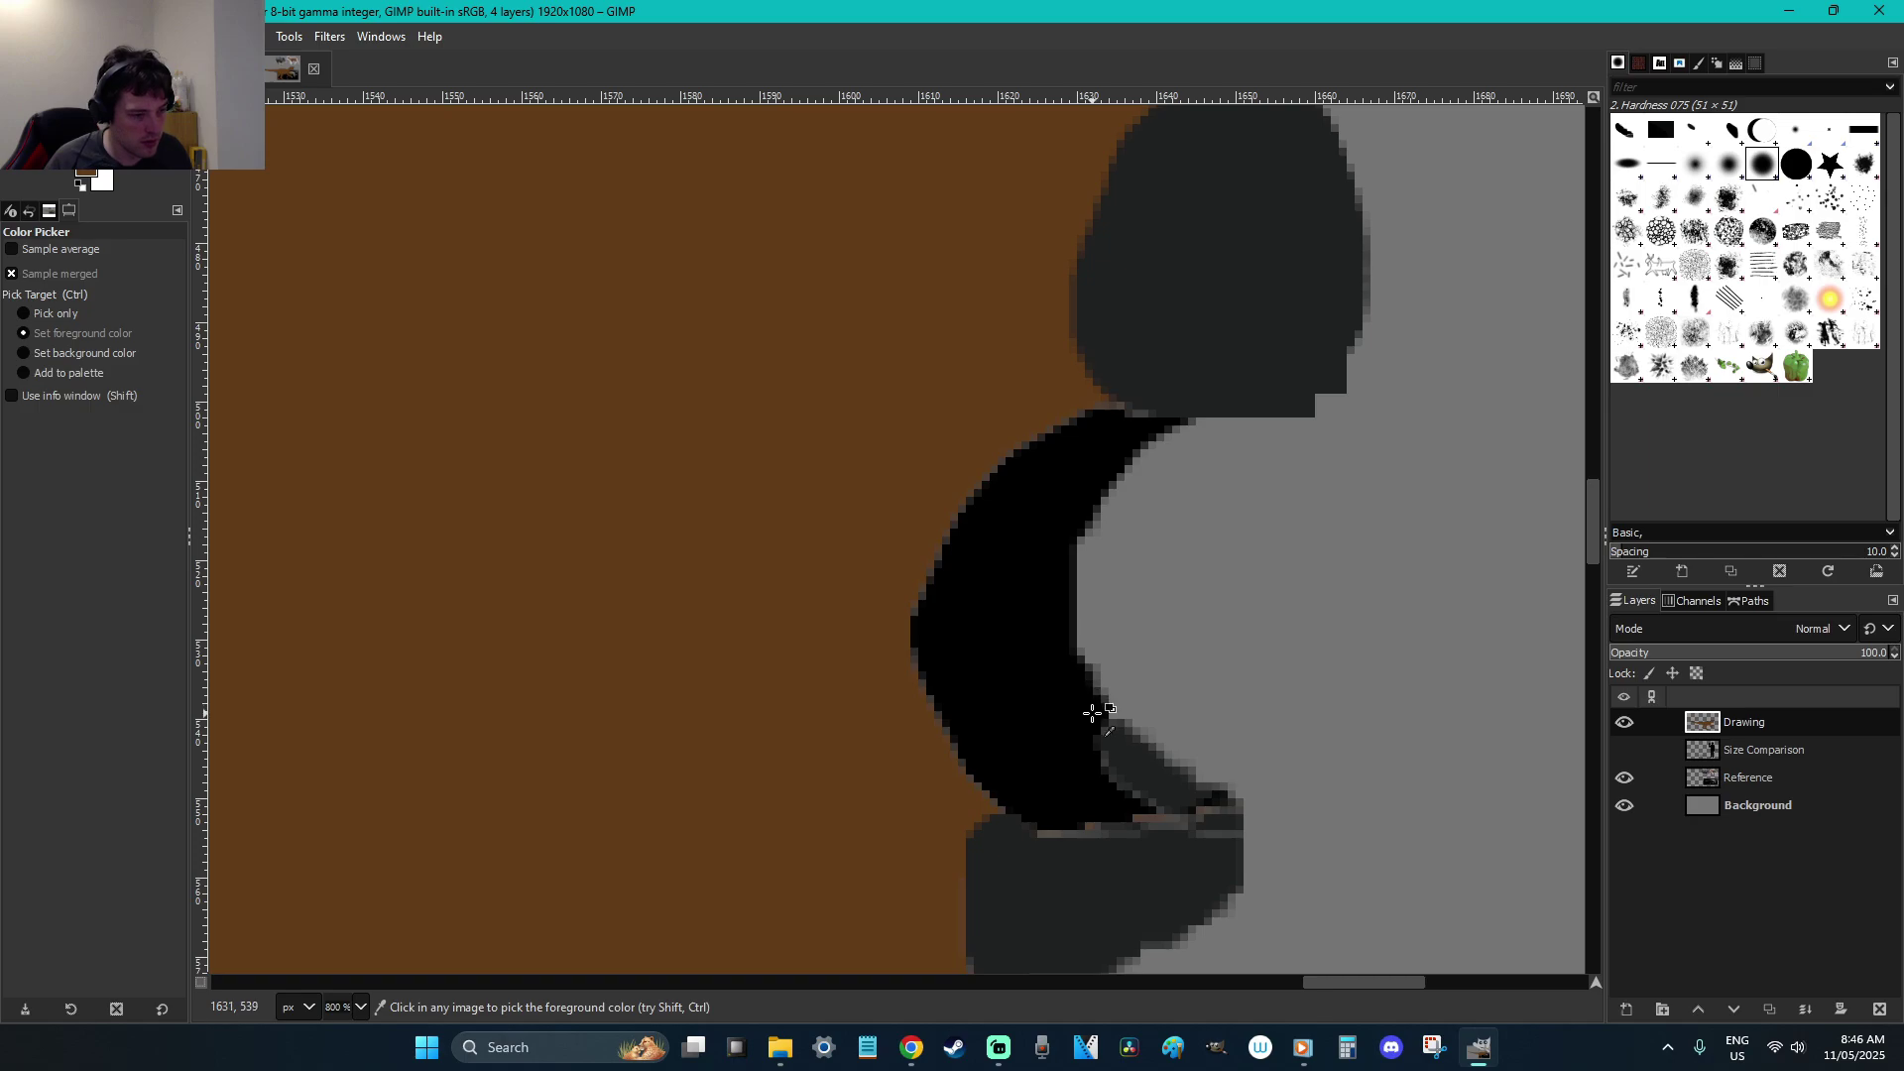
pyautogui.press('f')
pyautogui.moveTo(1042, 621); pyautogui.dragTo(1067, 523)
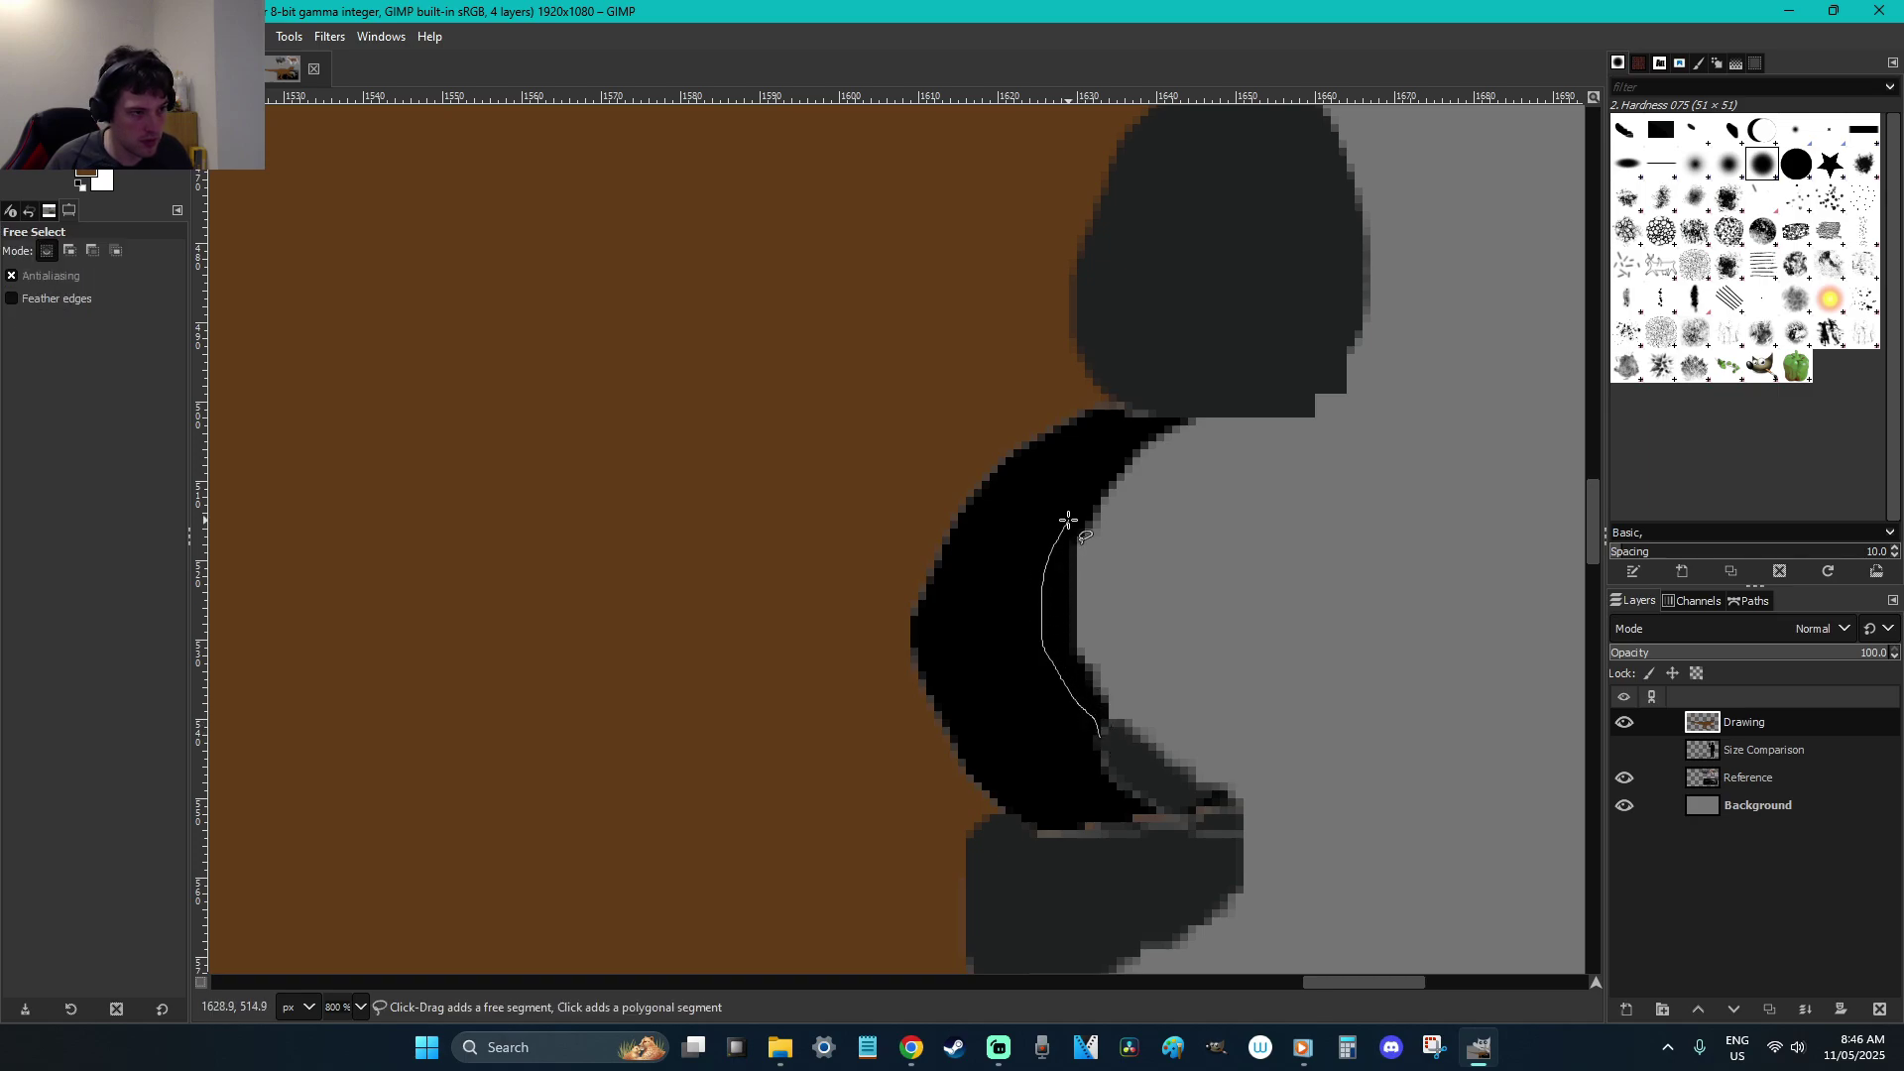
pyautogui.press('r')
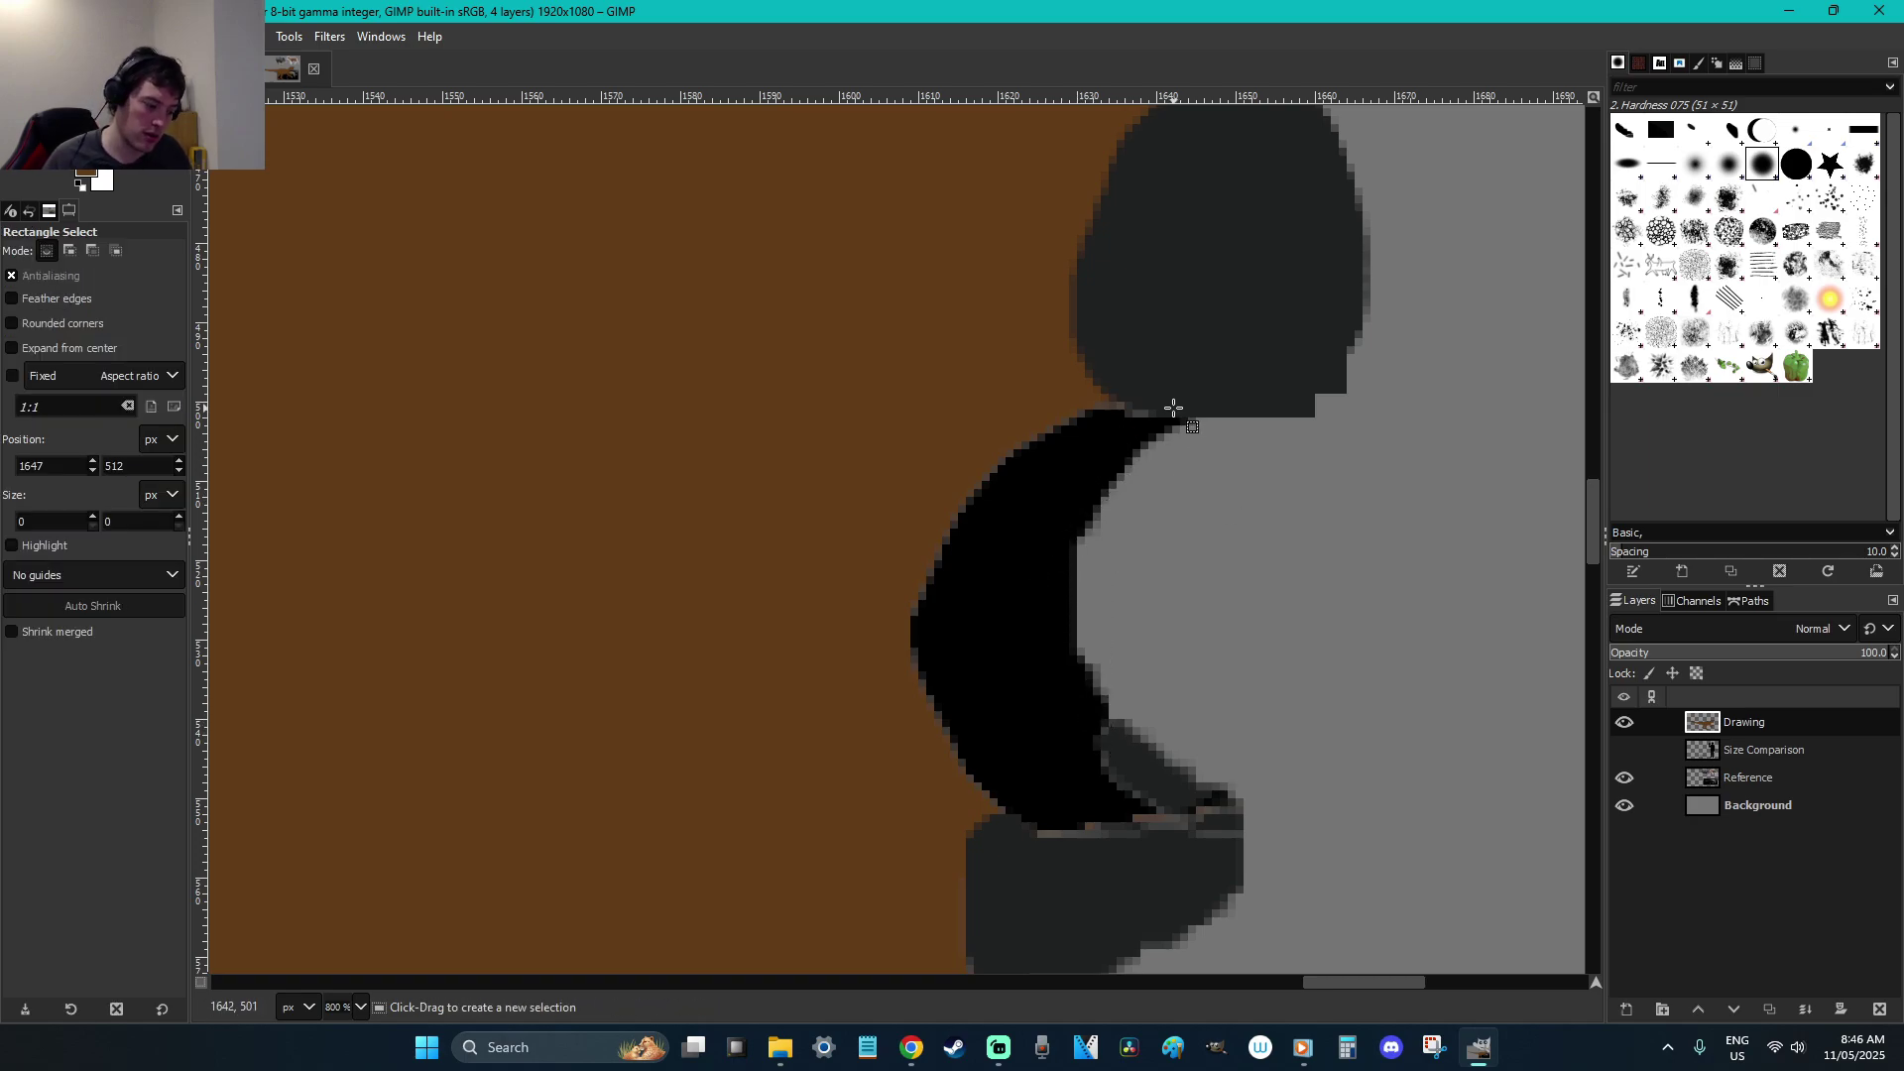
pyautogui.press('f')
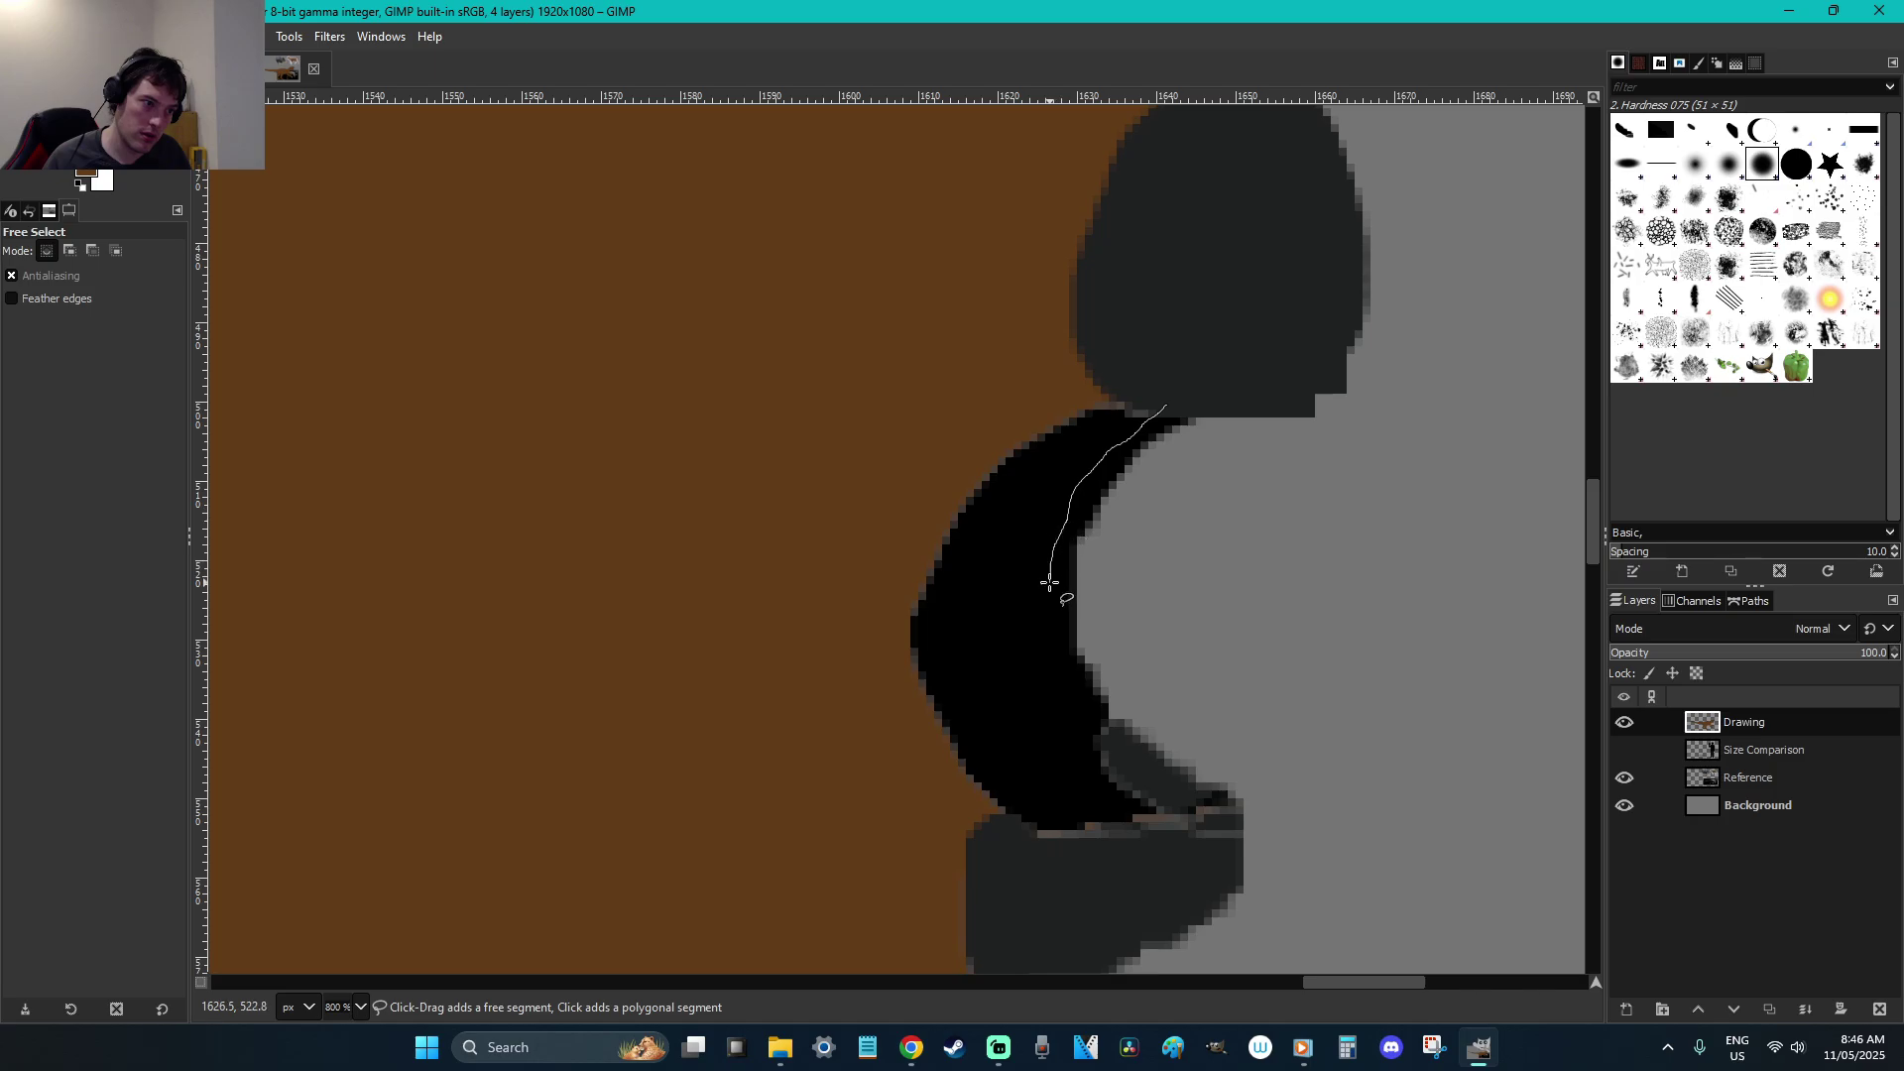
pyautogui.click(1175, 407)
pyautogui.press('Return')
pyautogui.hotkey('ctrl', 'x')
pyautogui.hotkey('ctrl', 'v')
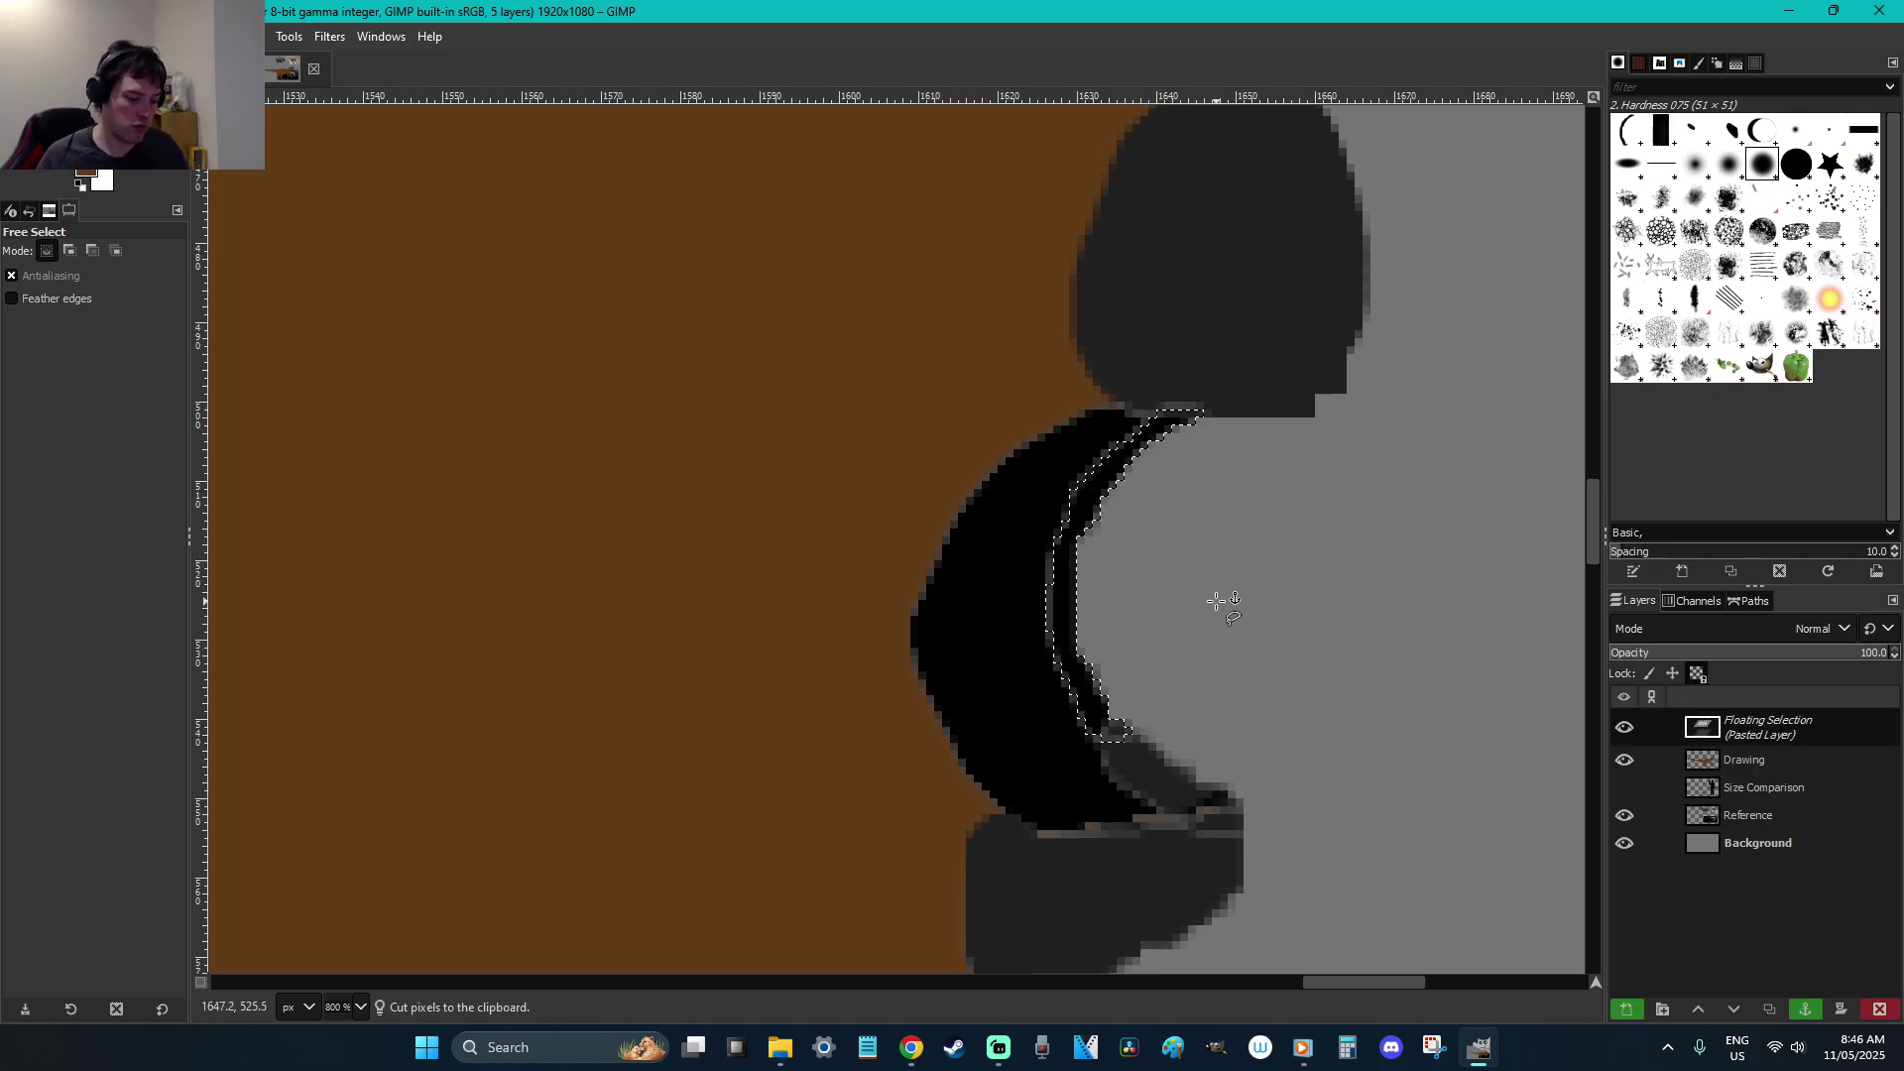
pyautogui.press('p')
pyautogui.moveTo(1112, 724)
pyautogui.mouseDown()
pyautogui.moveTo(1067, 623)
pyautogui.moveTo(1073, 556)
pyautogui.moveTo(1160, 470)
pyautogui.mouseUp()
pyautogui.press('r')
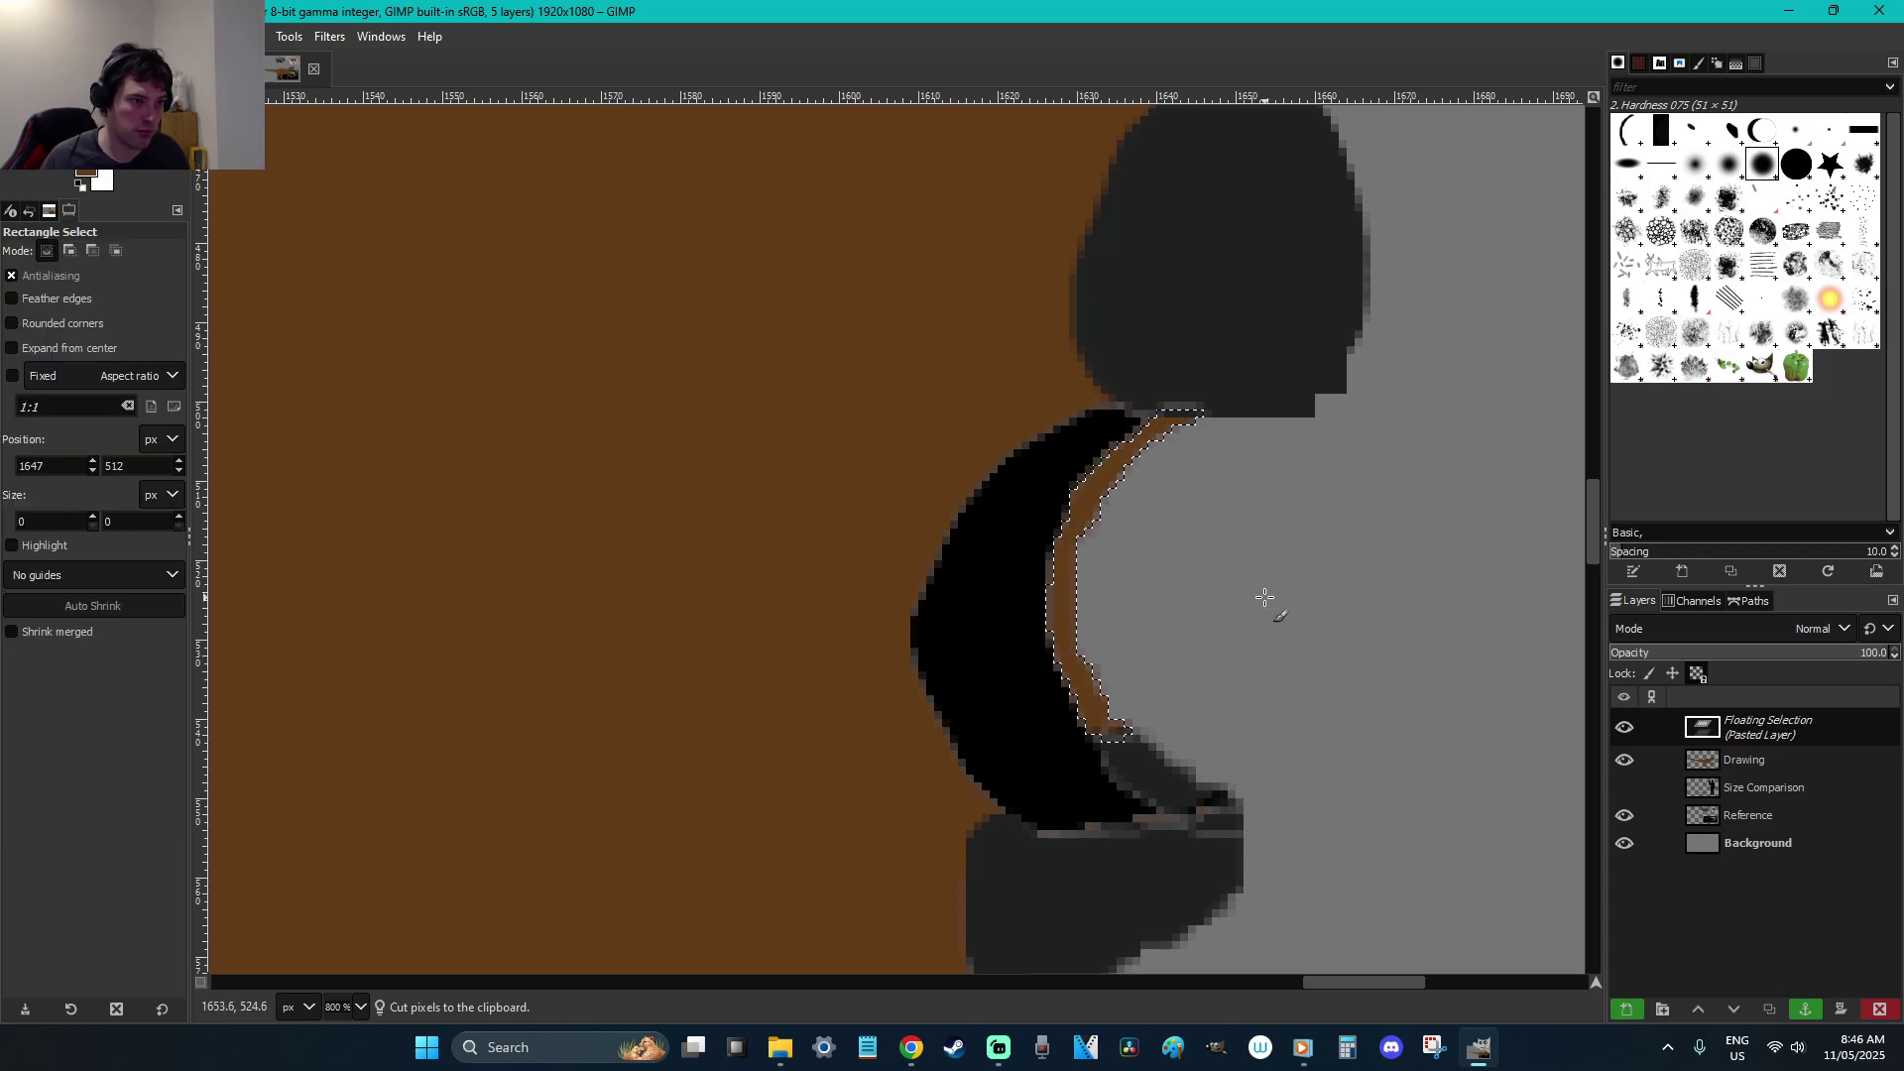
pyautogui.click(1264, 597)
# Pick the upper beak's dark grey for the paintbrush and reduce the brush size to 3
pyautogui.press('p')
pyautogui.keyDown('ctrl'); pyautogui.click(1173, 371); pyautogui.keyUp('ctrl')
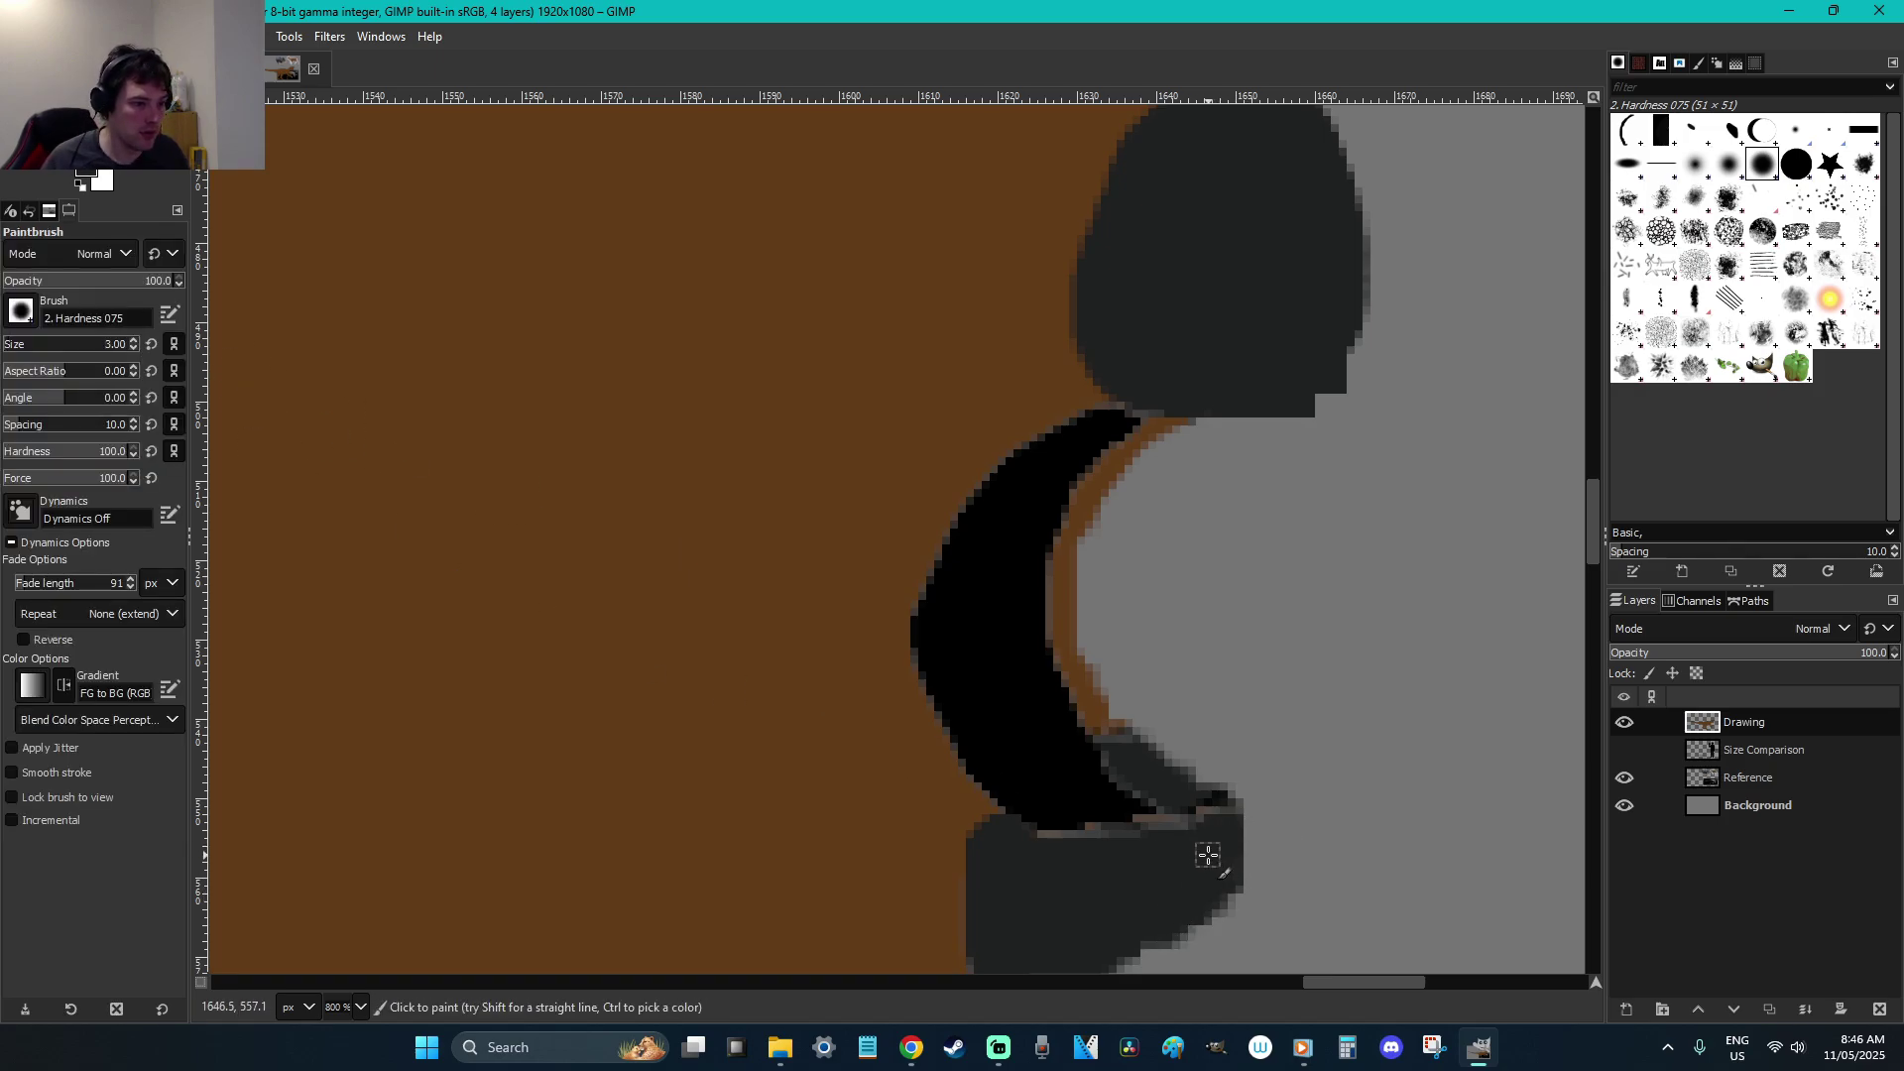
pyautogui.scroll(-5, 1208, 855)
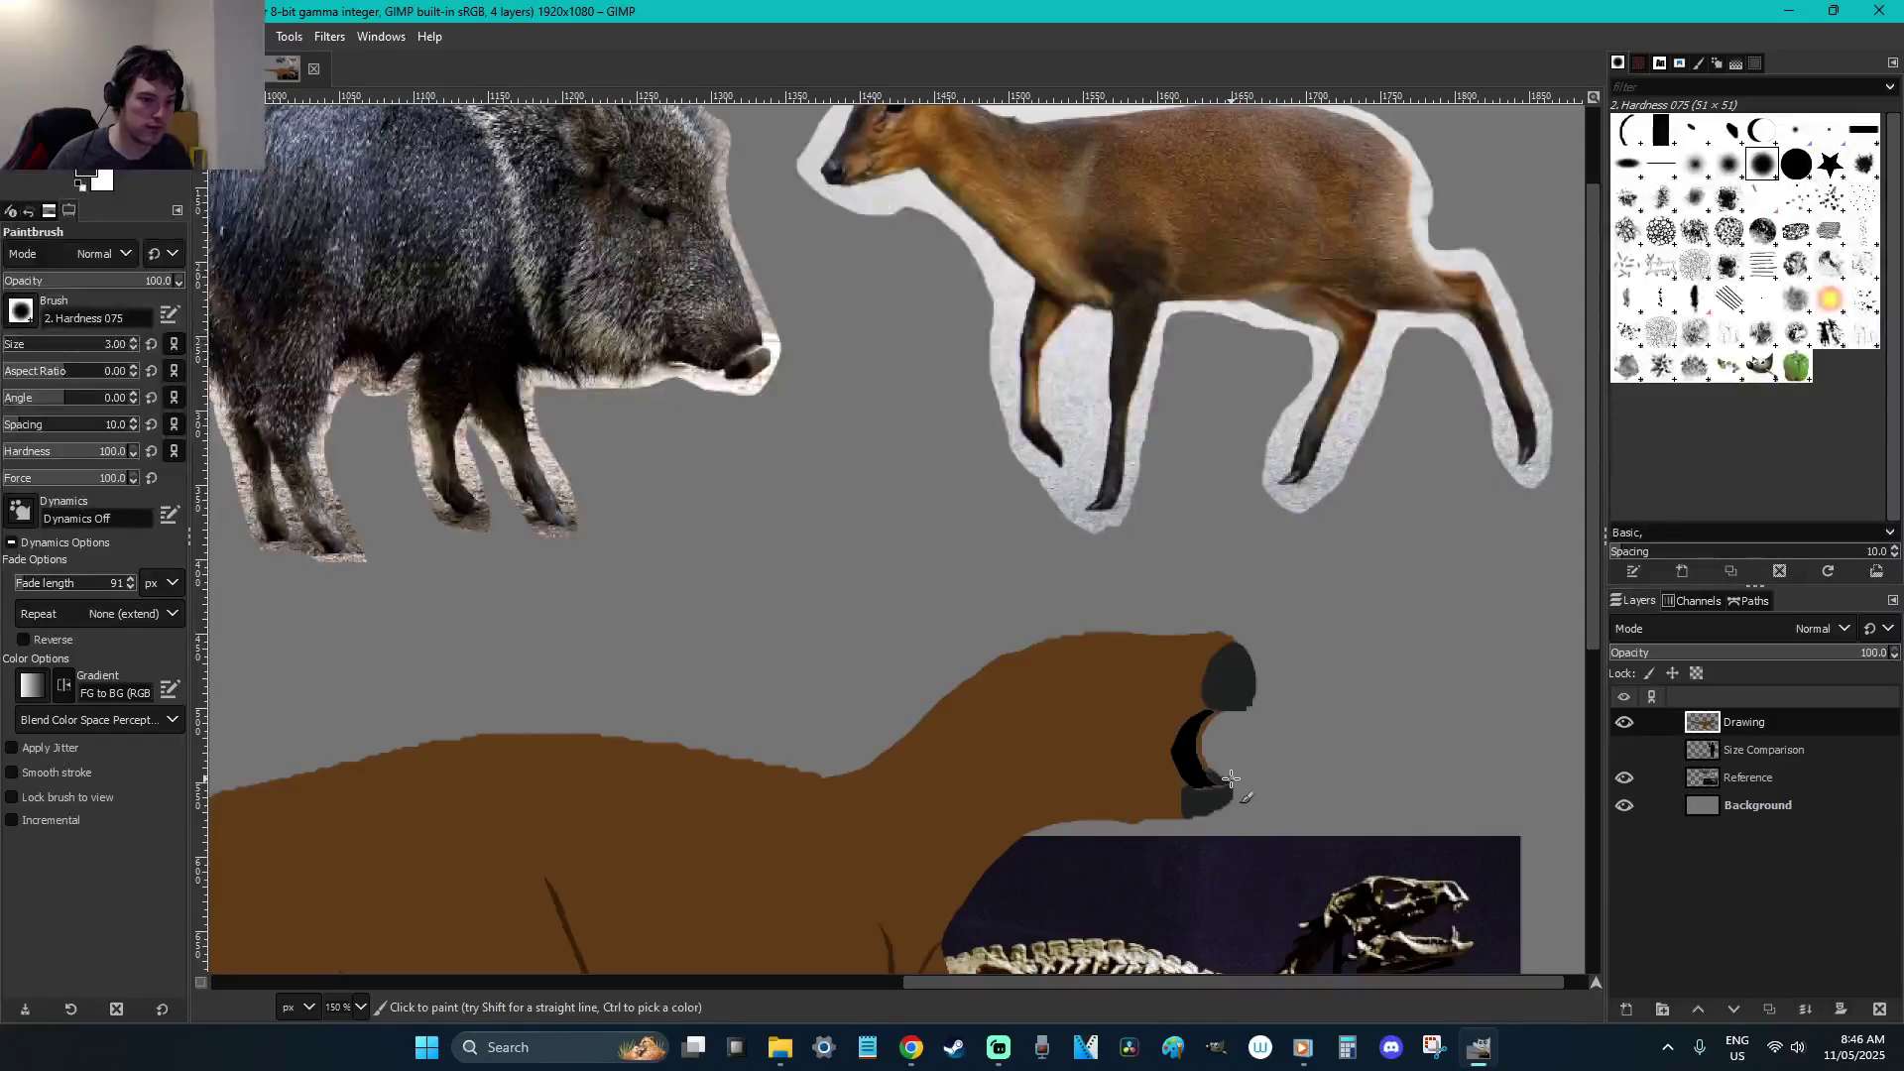
pyautogui.scroll(-3, 1231, 779)
pyautogui.press('r')
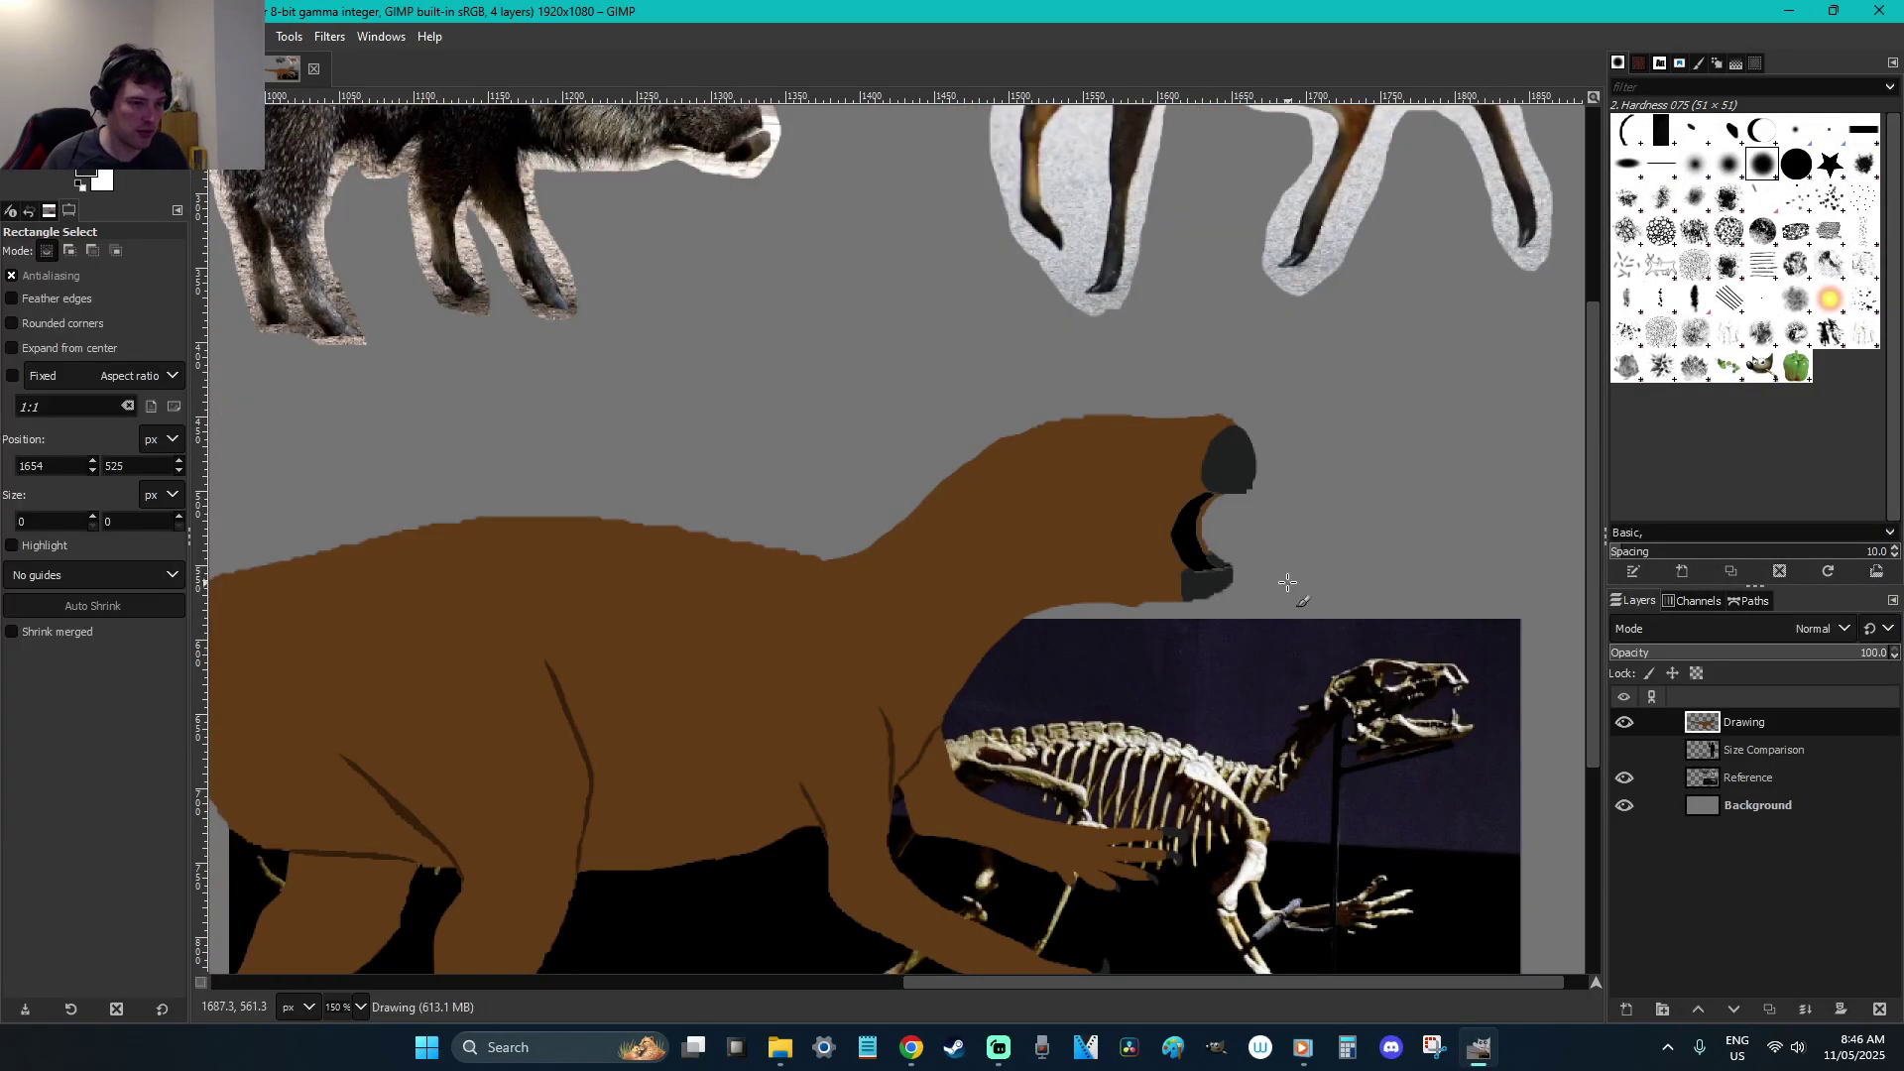
# Swap the foreground and background colours and set the foreground colour to a pale yellow
pyautogui.press('z')
pyautogui.moveTo(1355, 619); pyautogui.dragTo(1006, 425)
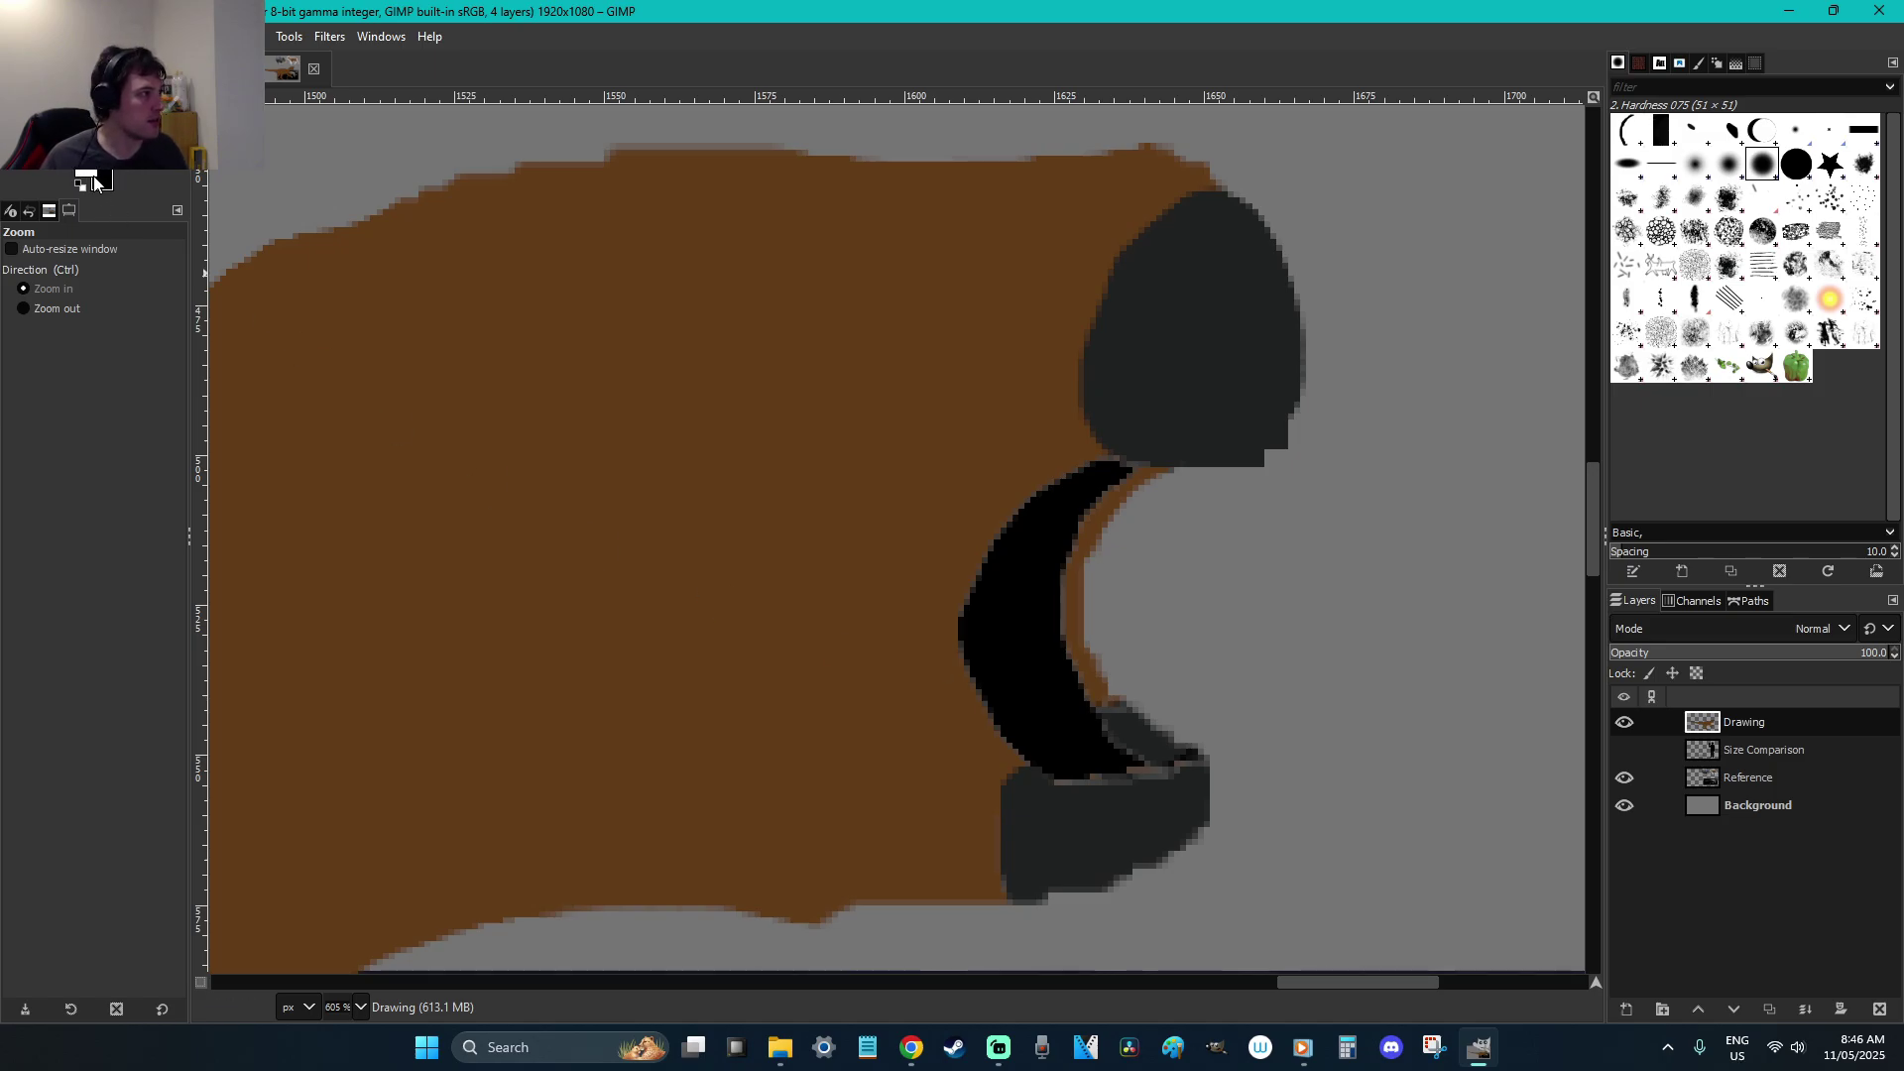
pyautogui.click(96, 183)
pyautogui.click(347, 327)
pyautogui.moveTo(290, 280)
pyautogui.mouseDown()
pyautogui.moveTo(283, 133)
pyautogui.moveTo(252, 133)
pyautogui.moveTo(256, 197)
pyautogui.moveTo(229, 181)
pyautogui.mouseUp()
pyautogui.click(347, 319)
pyautogui.click(422, 430)
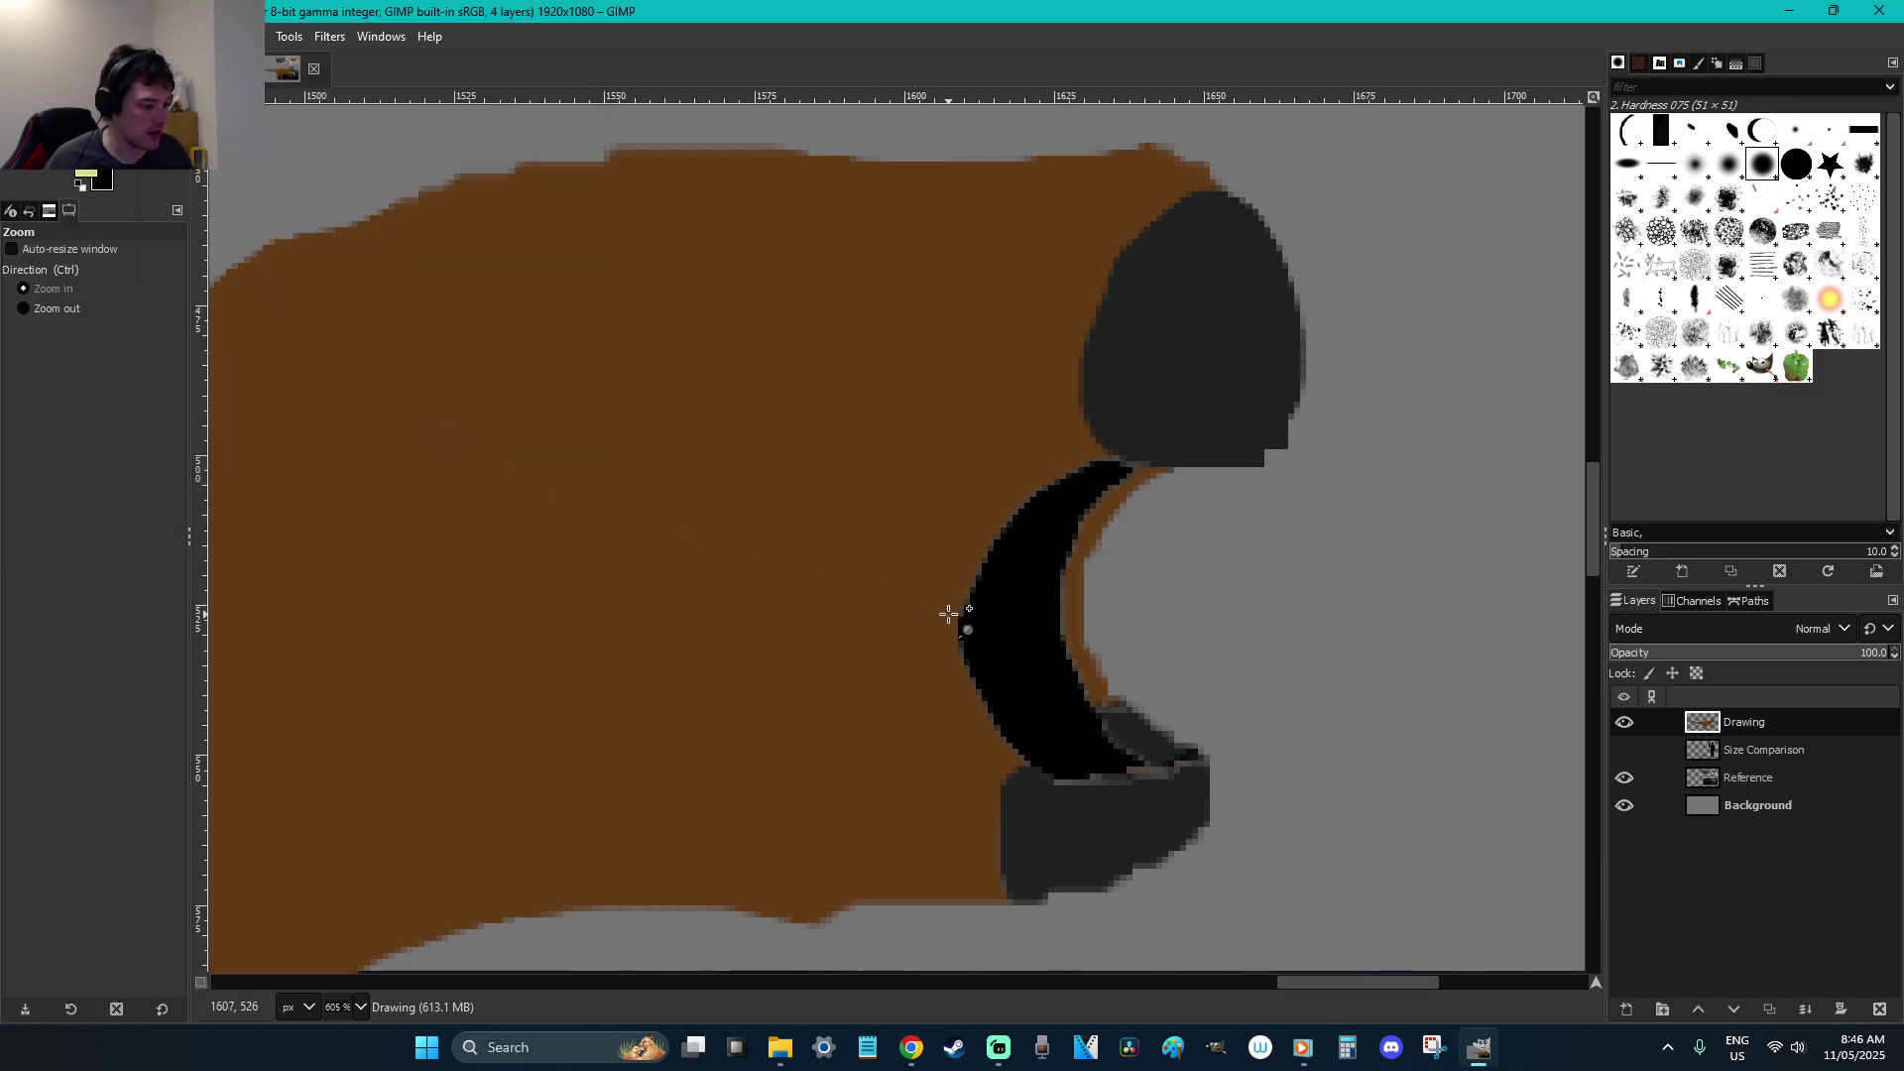
pyautogui.press('f')
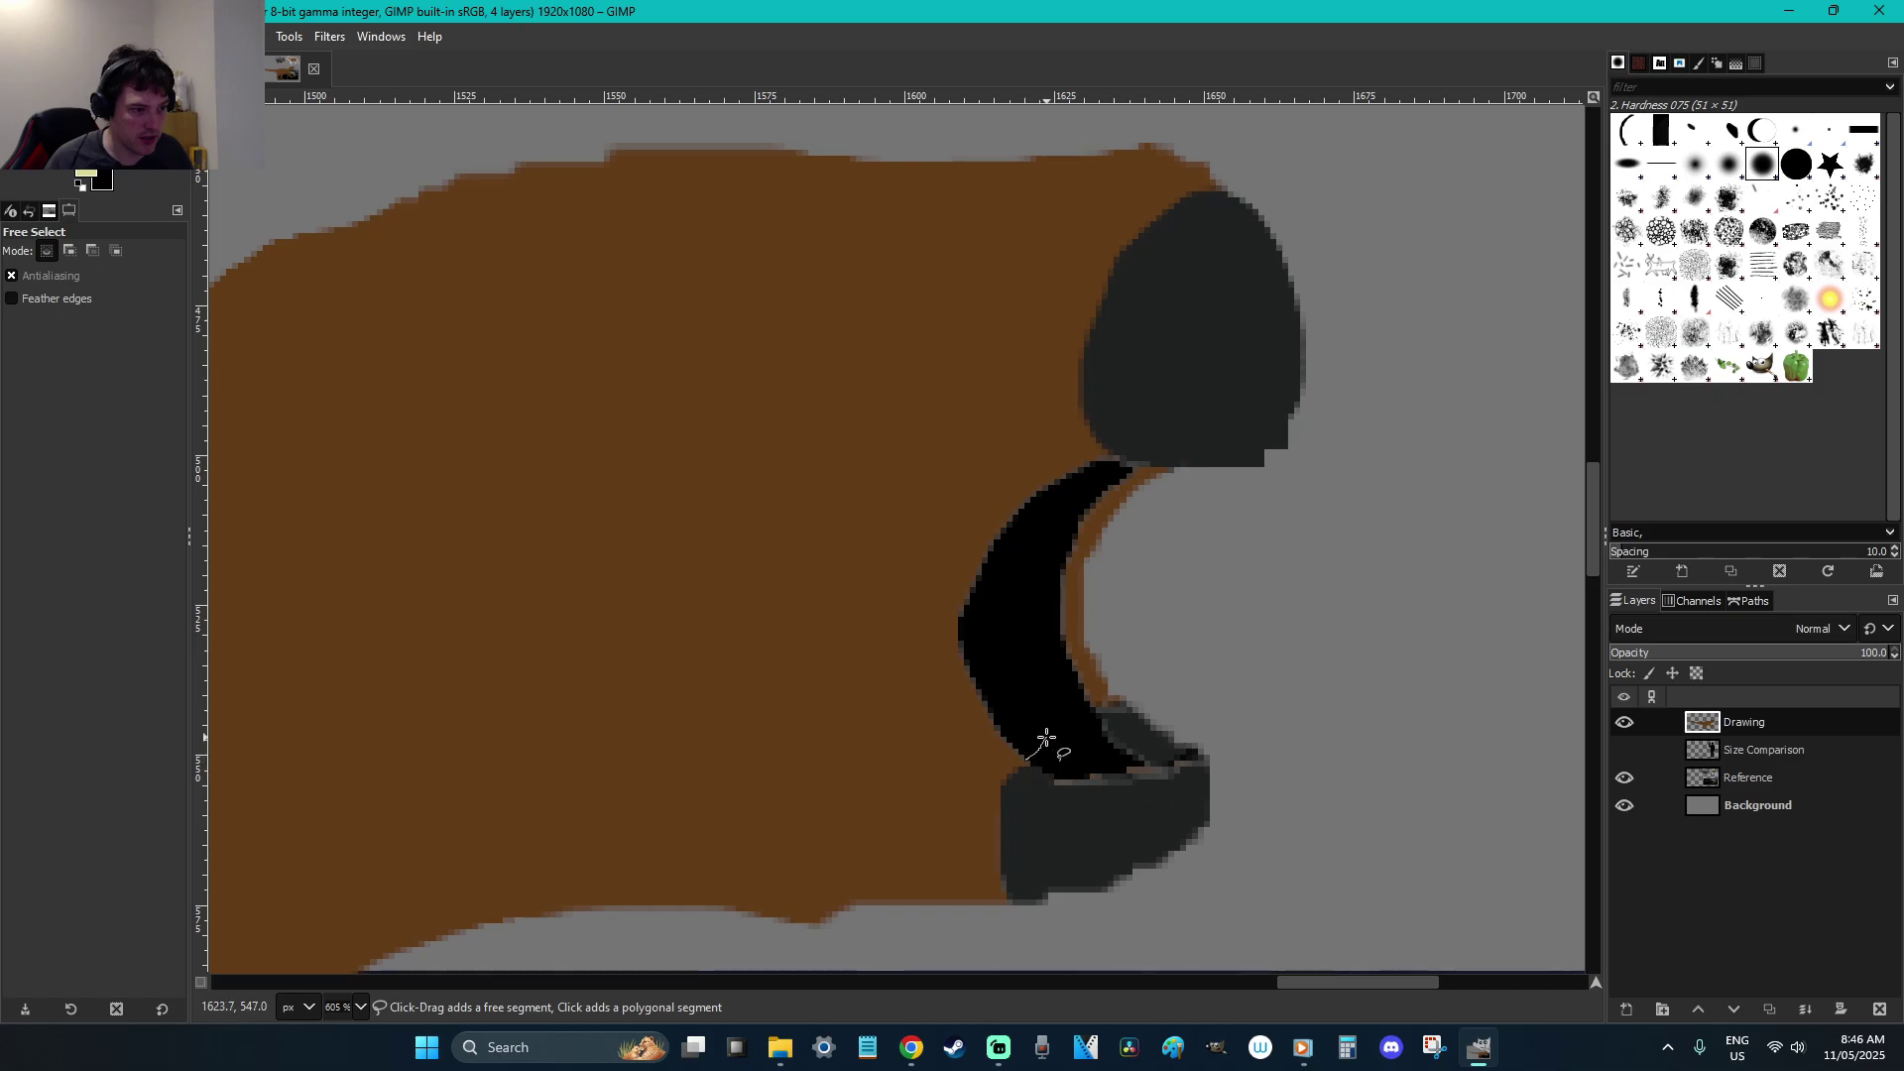
pyautogui.press('r')
# On the Reference layer, cut the skeleton photo and paste it higher so its skull sits beside the drawn head, and save the file
pyautogui.scroll(-3, 1261, 648)
pyautogui.scroll(-4, 1262, 647)
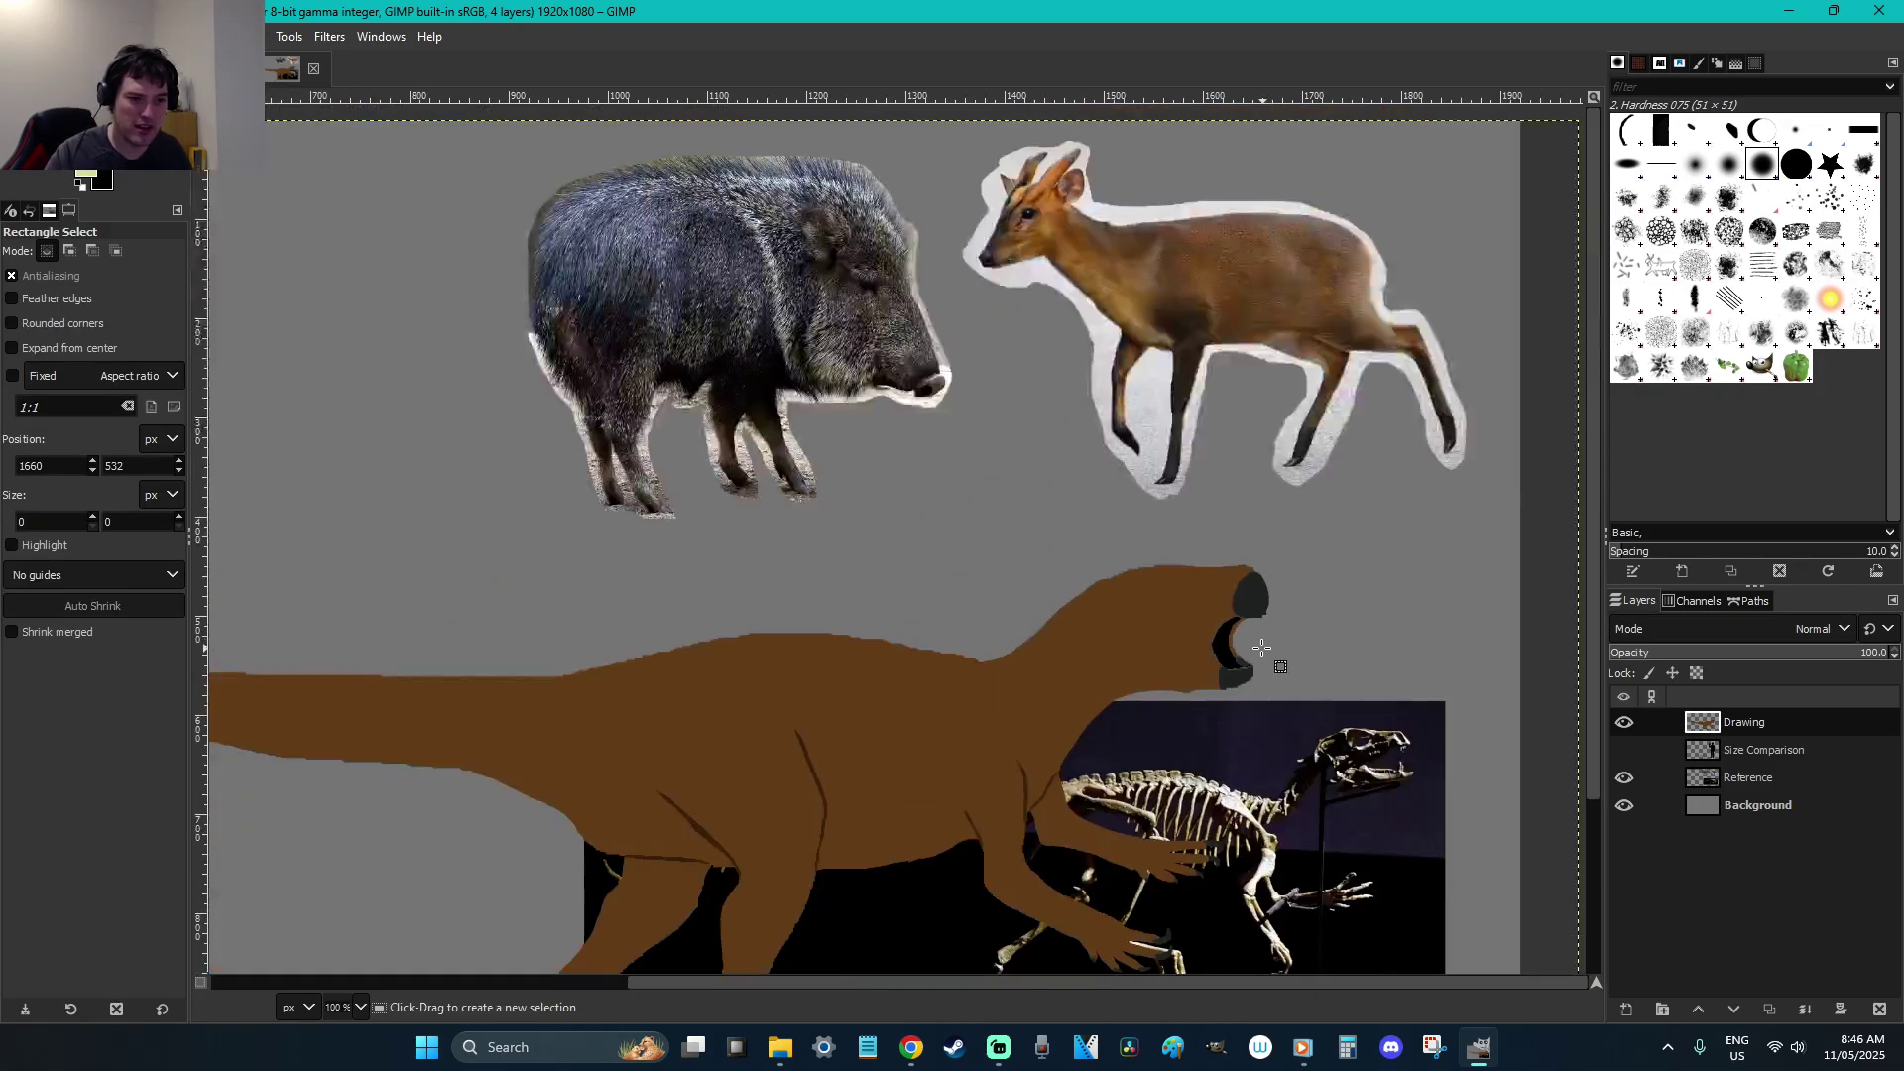
pyautogui.scroll(1, 1289, 793)
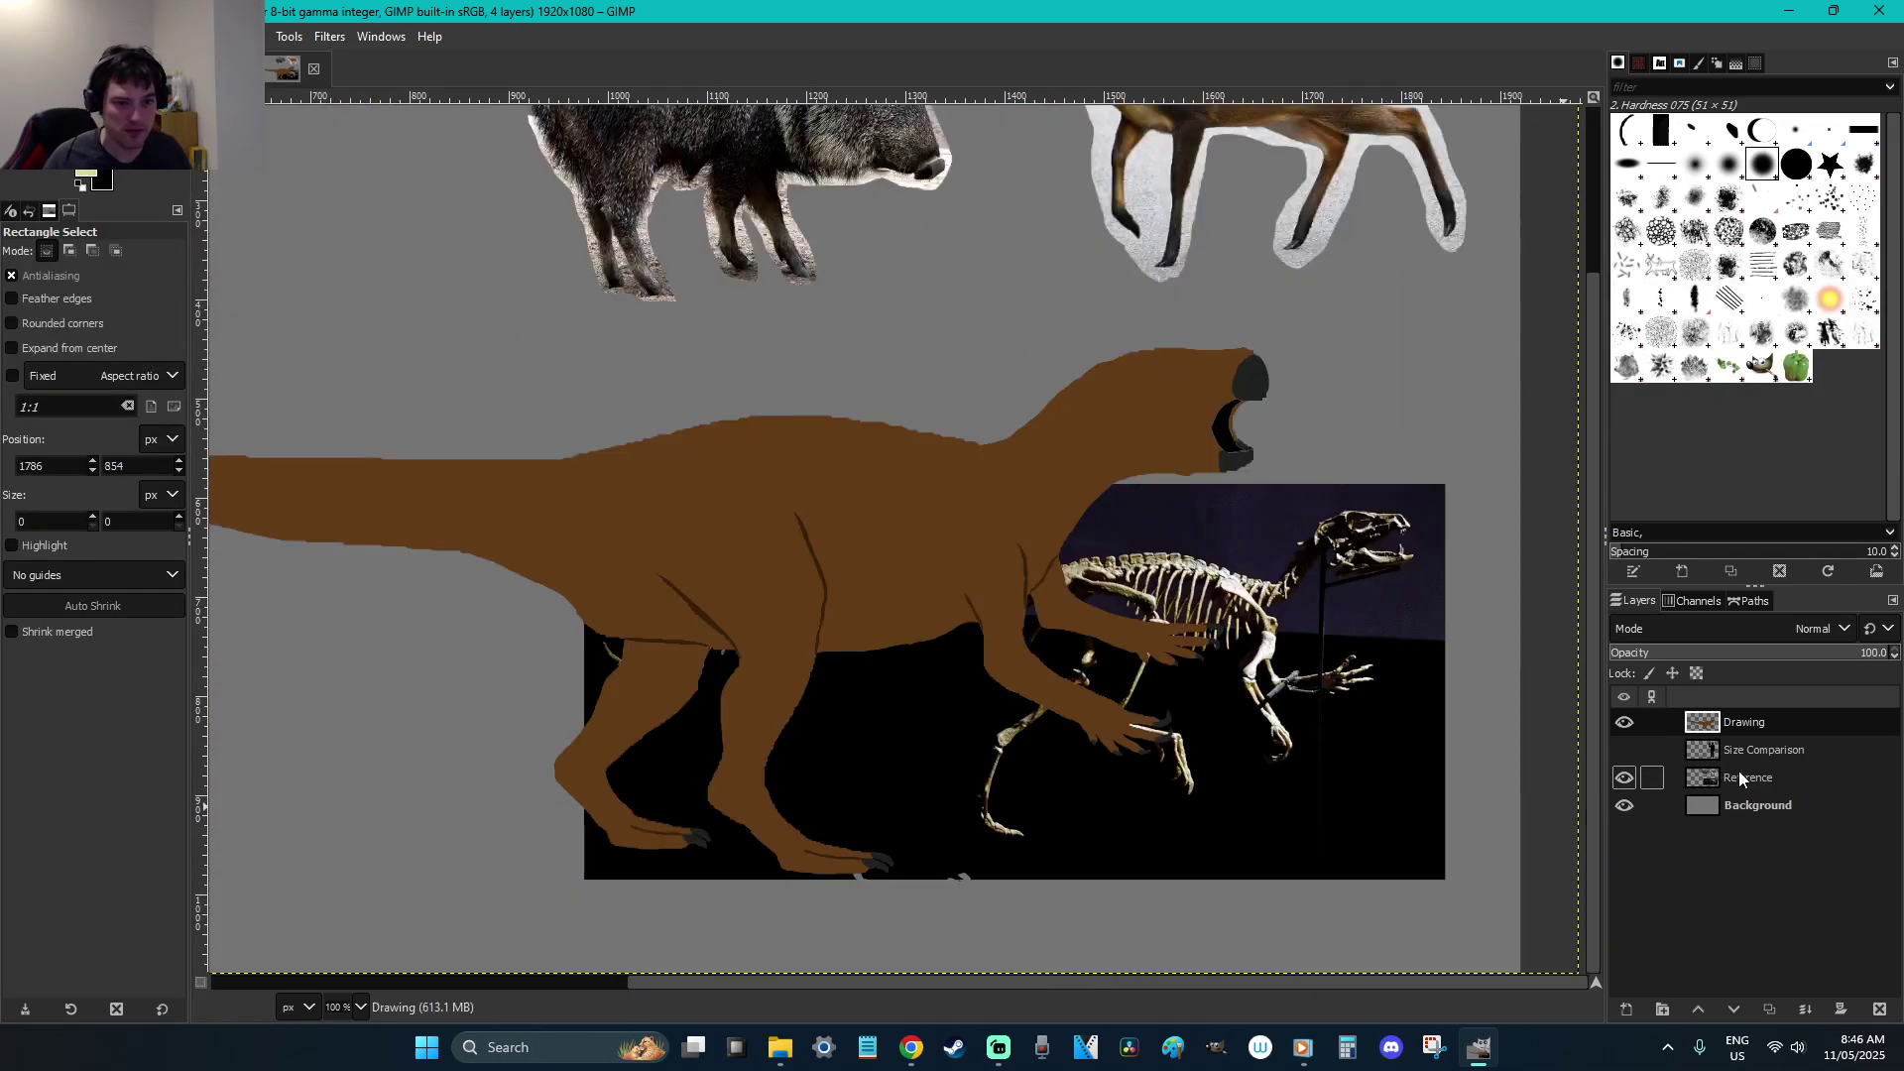
pyautogui.click(1746, 778)
pyautogui.moveTo(1495, 932); pyautogui.dragTo(415, 416)
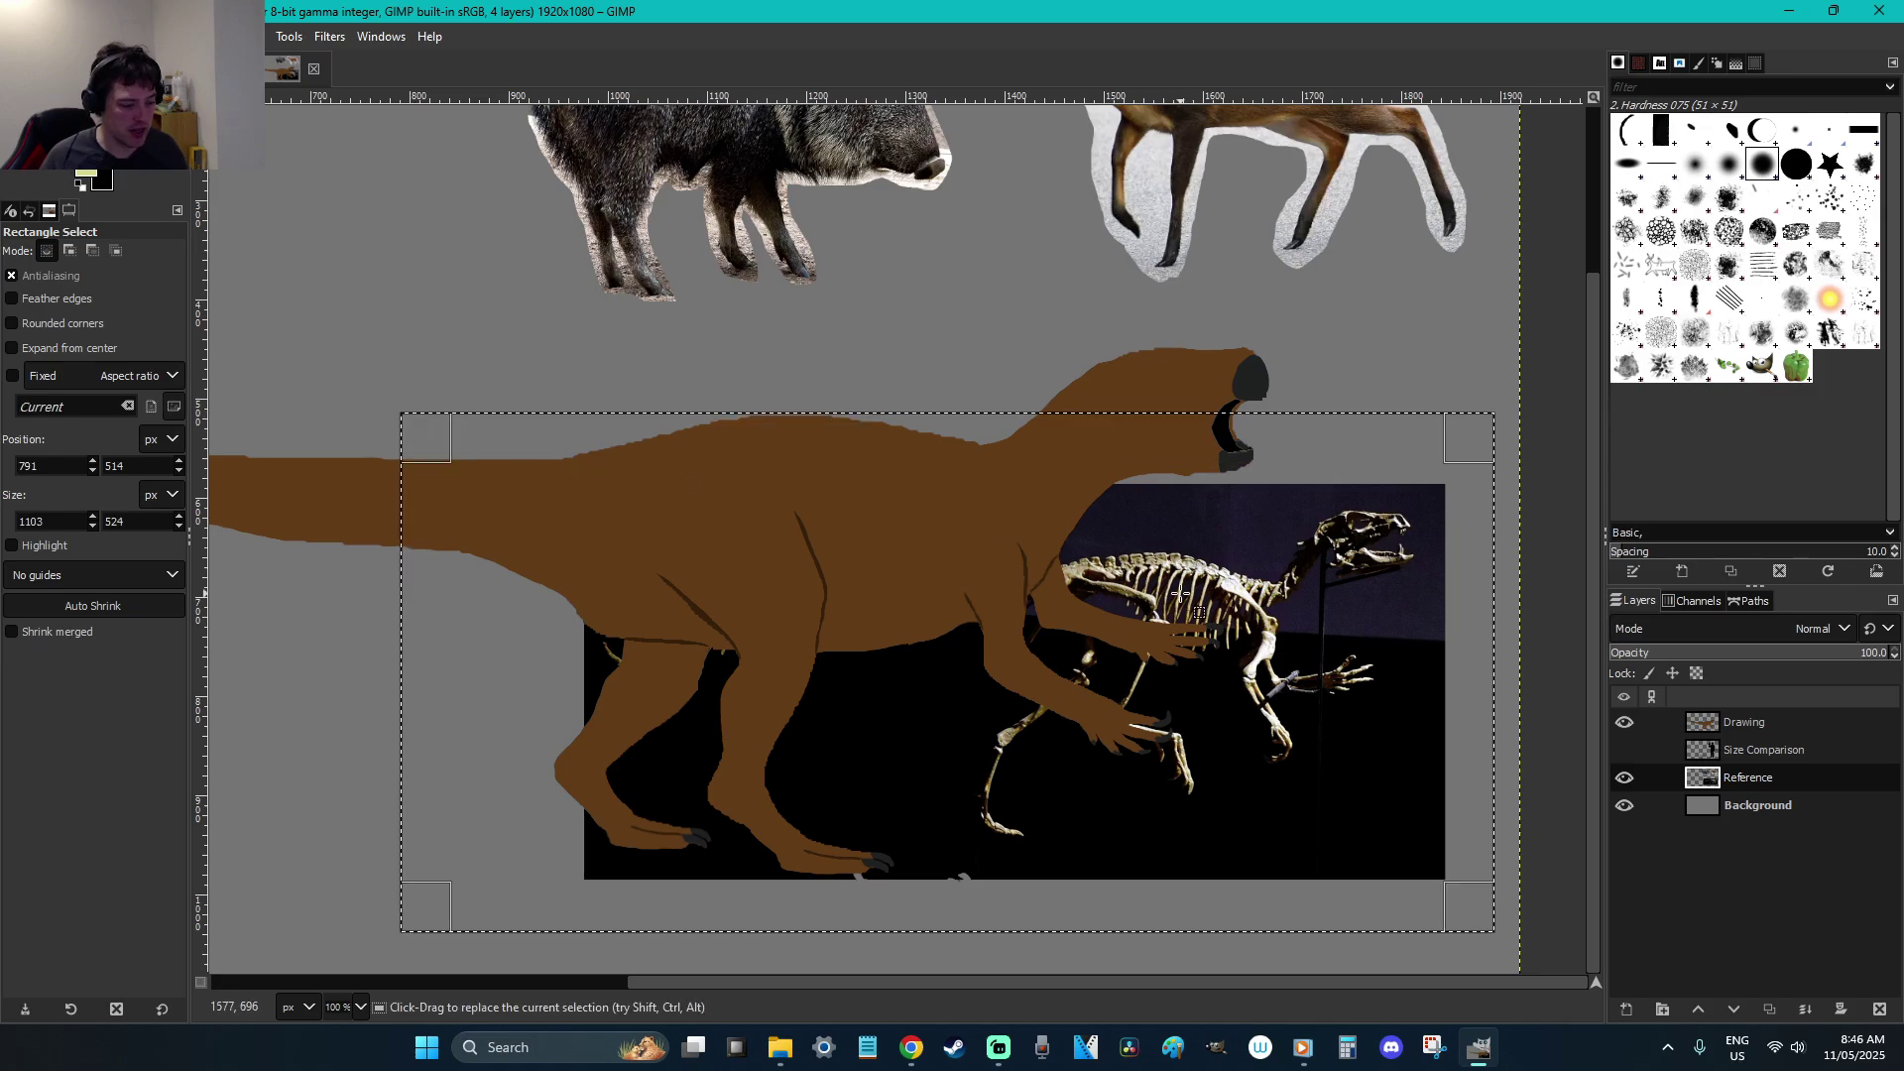
pyautogui.hotkey('ctrl', 'x')
pyautogui.keyDown('ctrl'); pyautogui.click(1527, 607); pyautogui.keyUp('ctrl')
pyautogui.hotkey('ctrl', 'v')
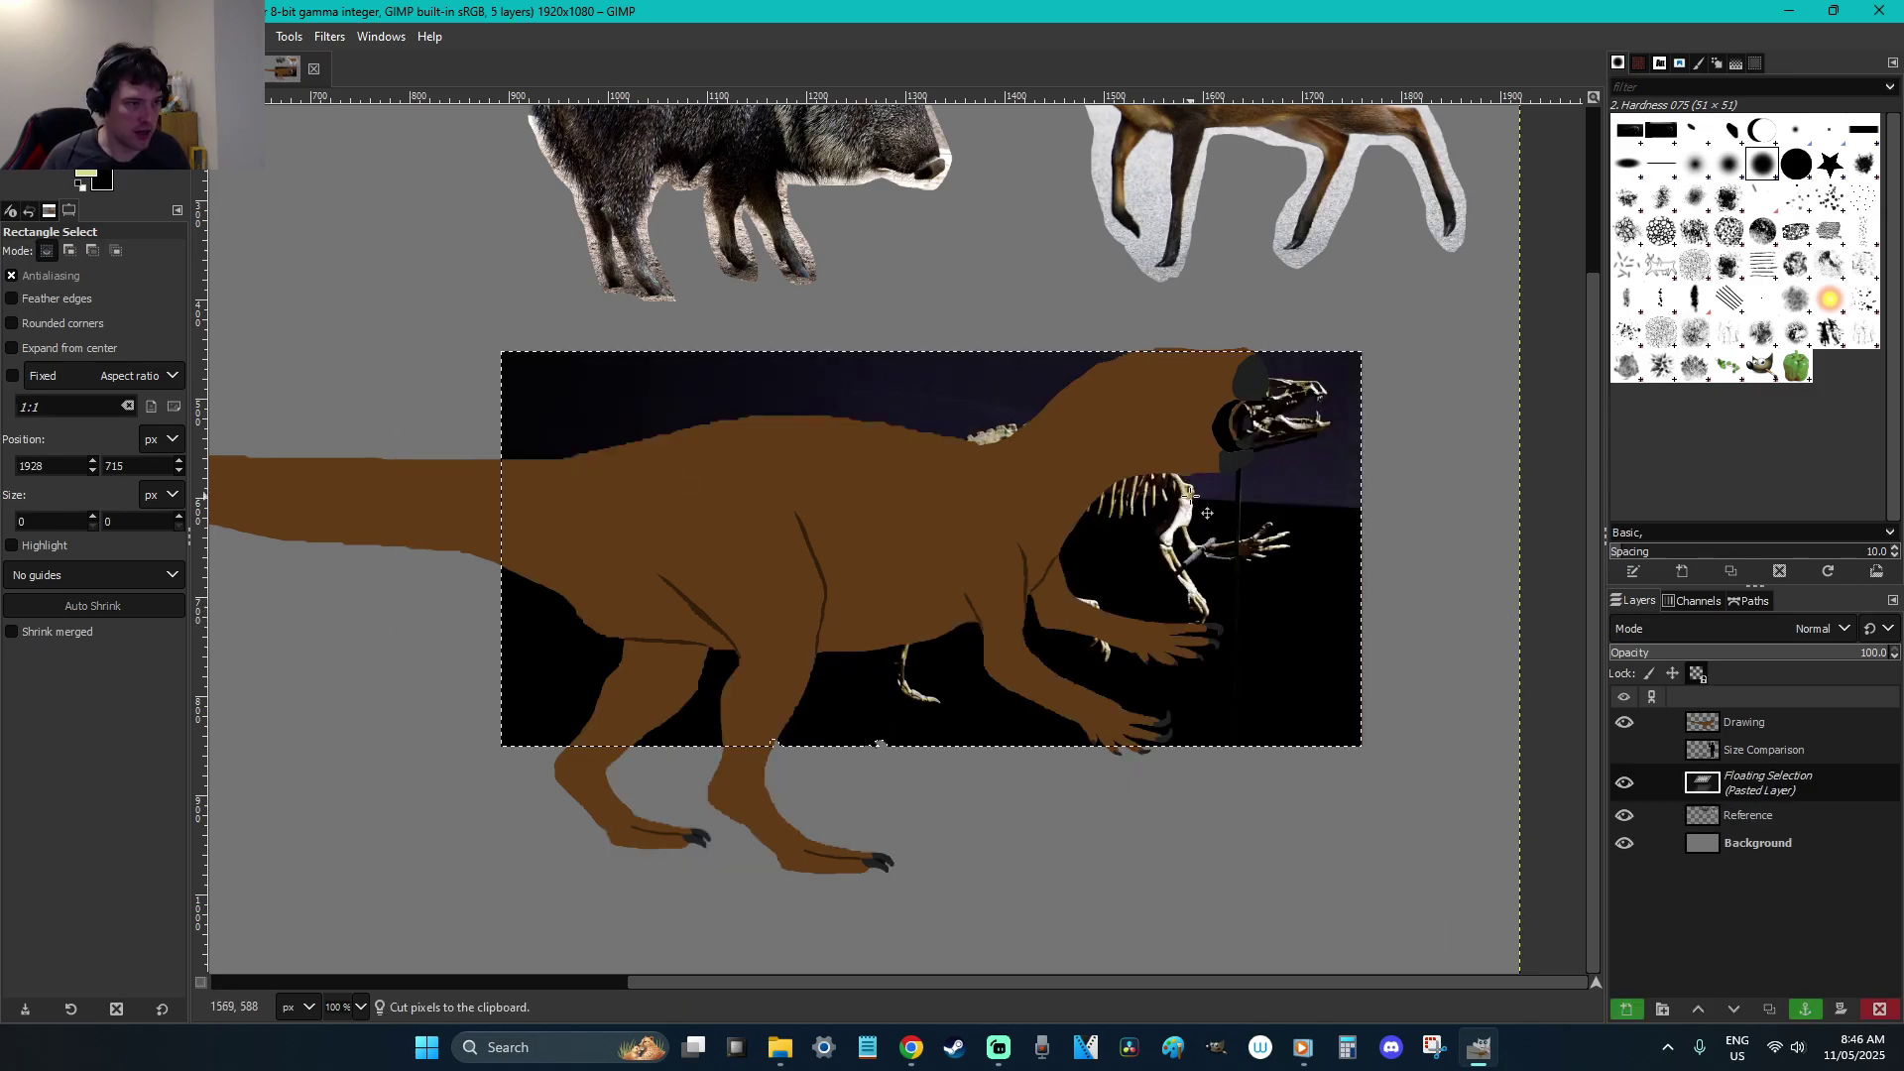
pyautogui.moveTo(1398, 468); pyautogui.dragTo(1438, 457)
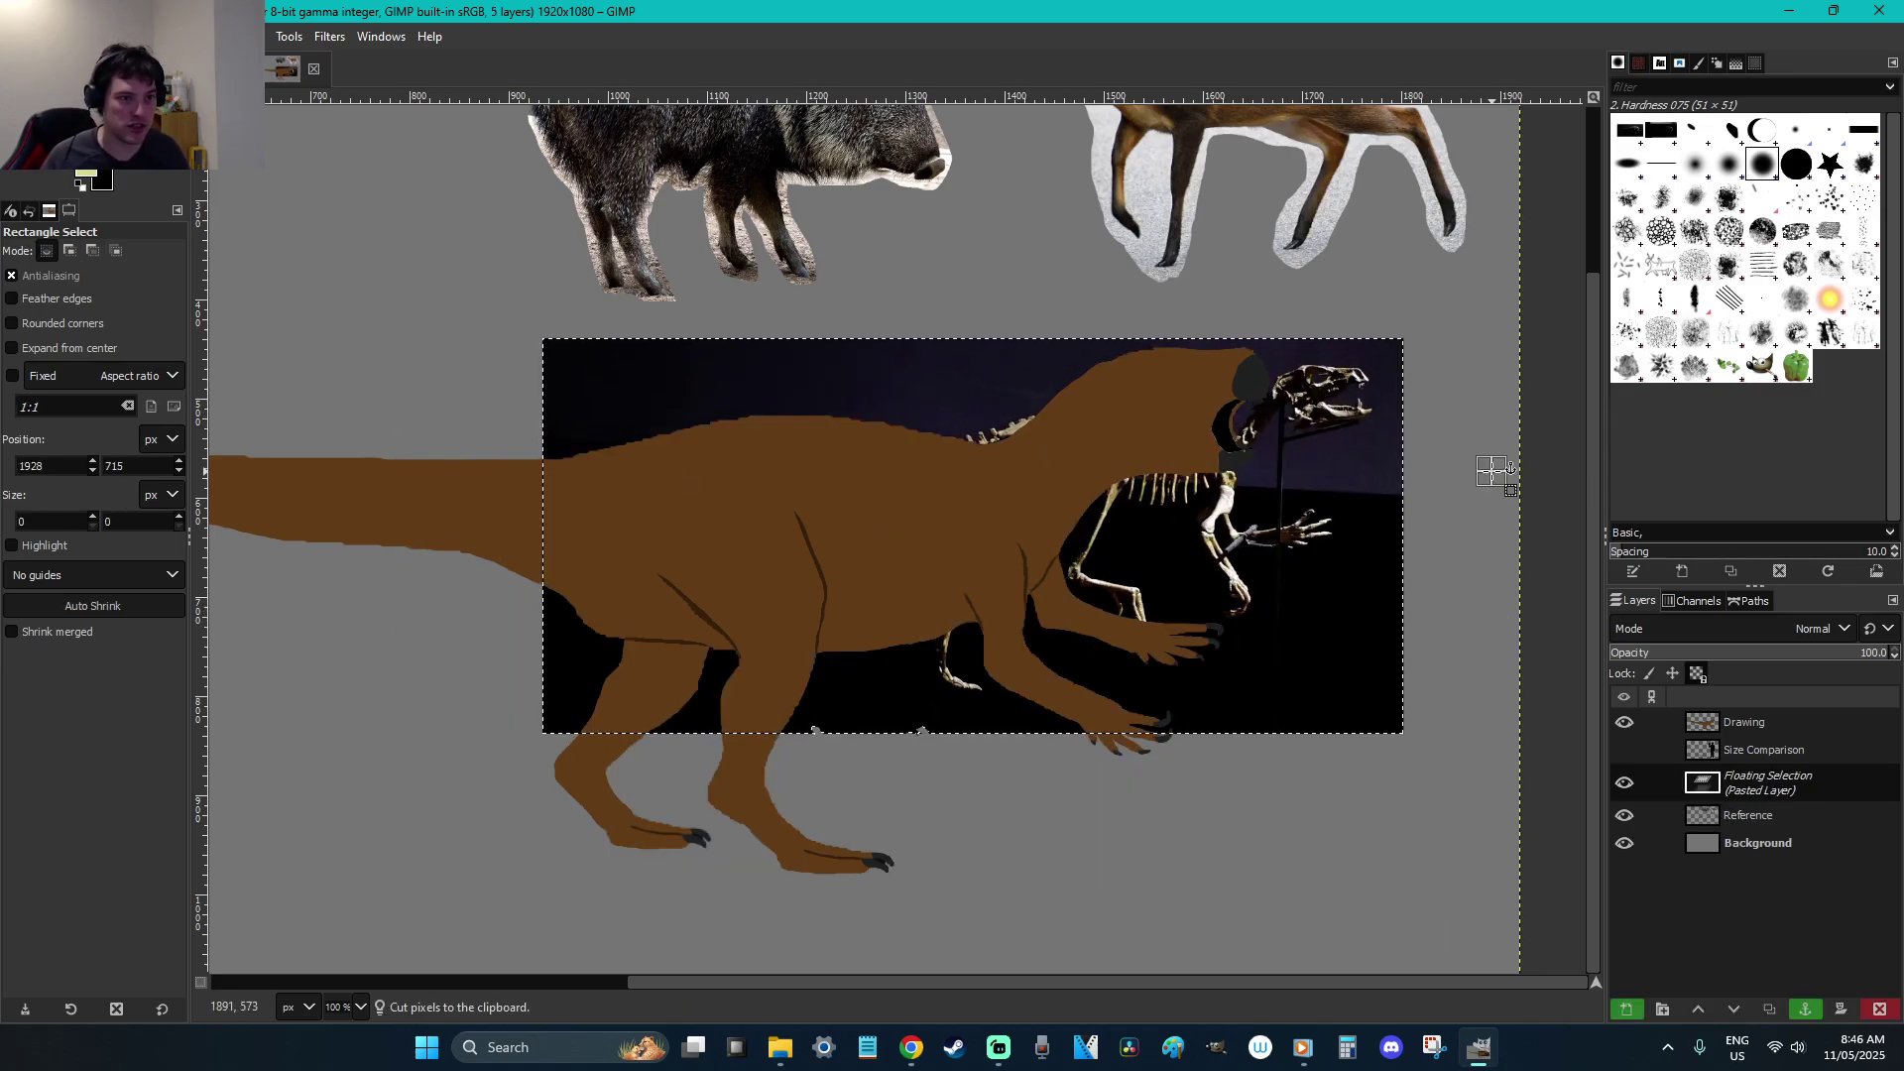
pyautogui.click(1477, 516)
pyautogui.hotkey('ctrl', 's')
# Lower the Reference layer's opacity to 49.6
pyautogui.press('z')
pyautogui.moveTo(1437, 556); pyautogui.dragTo(1039, 323)
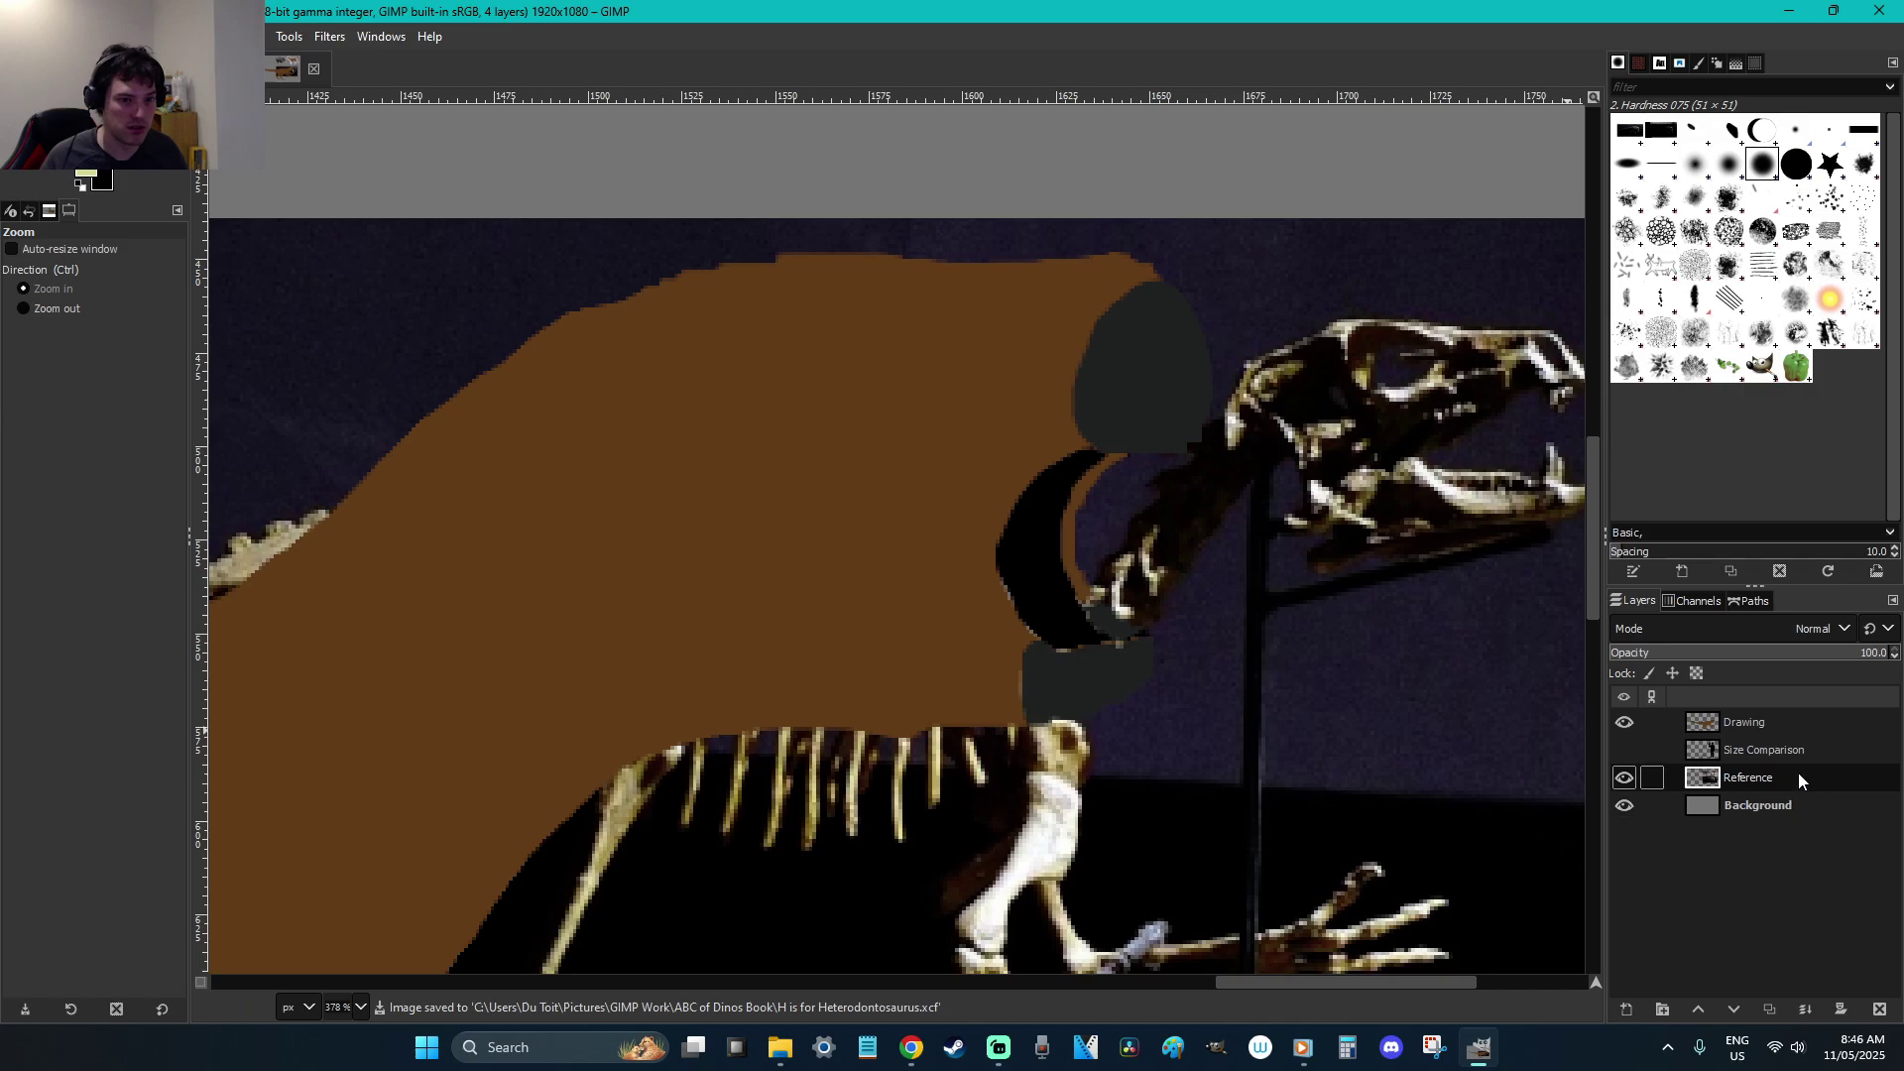
pyautogui.click(1748, 655)
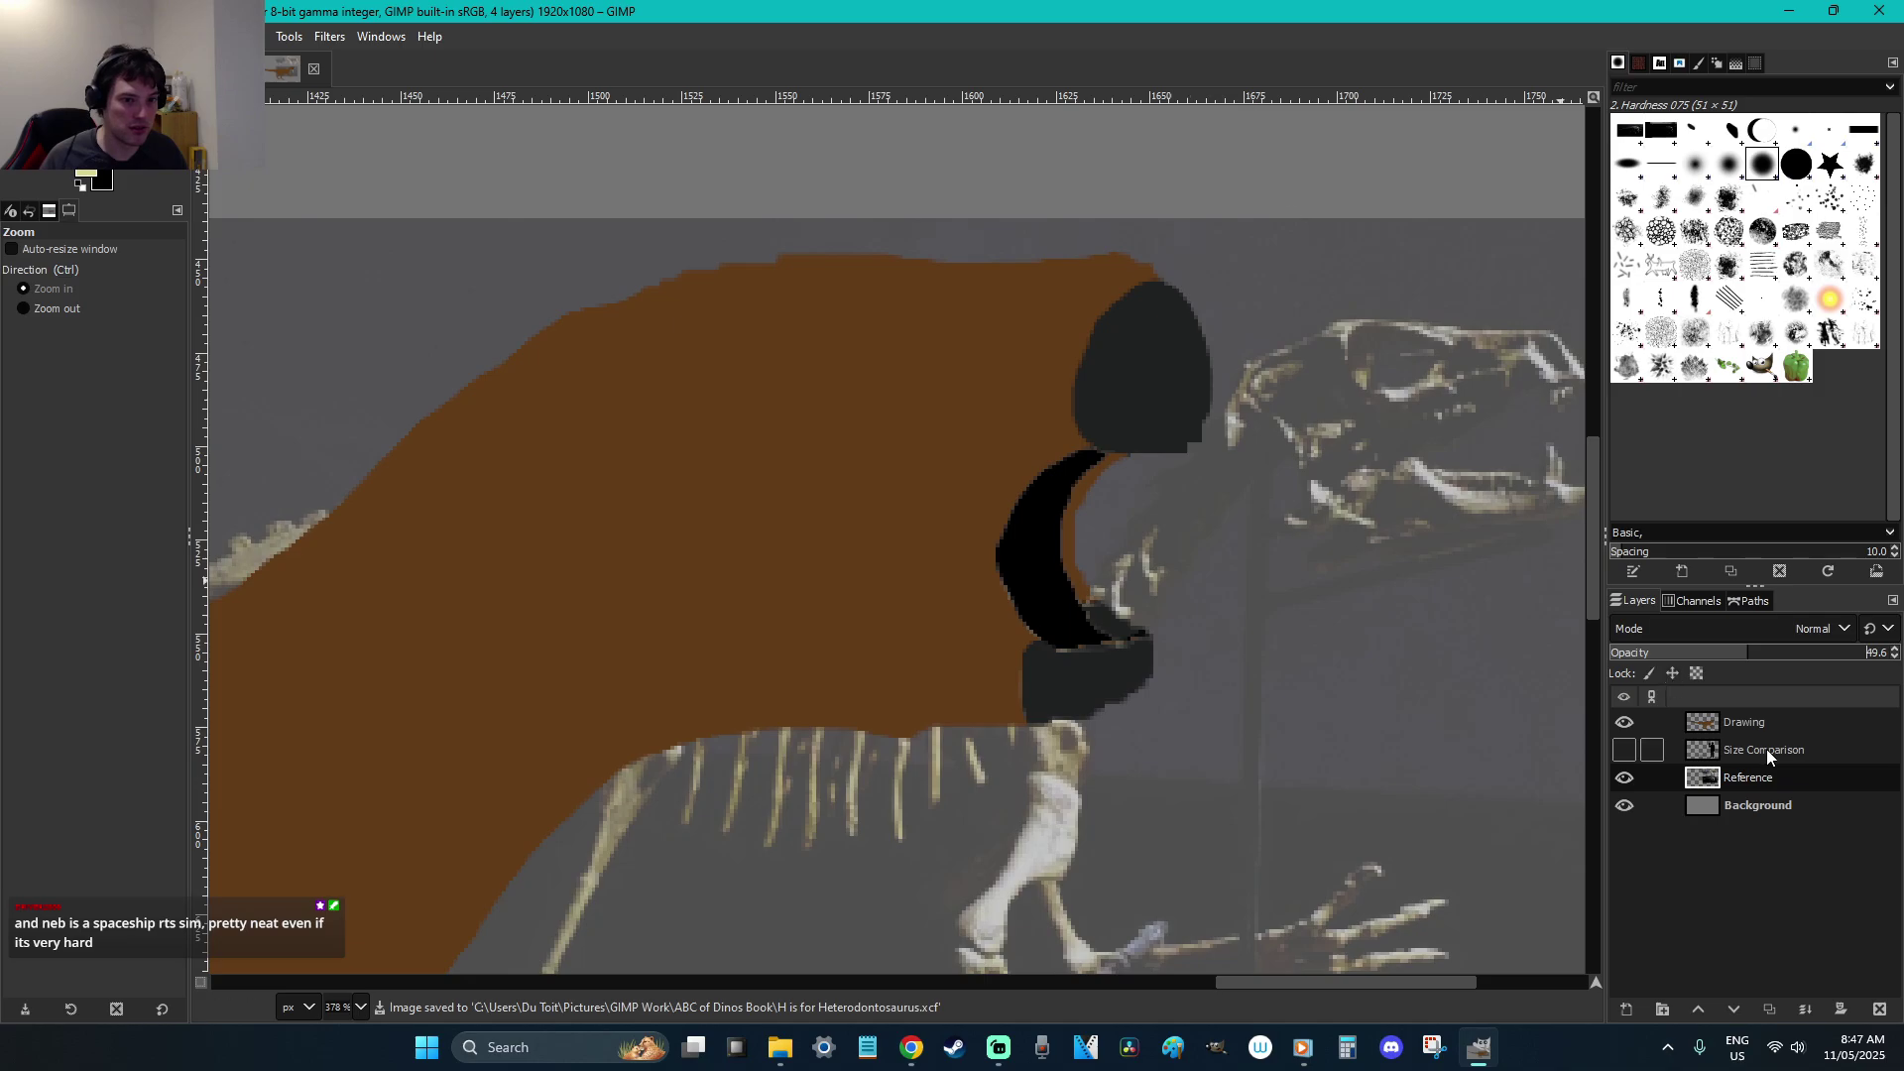
# On the Drawing layer, trim the small brown bump on the snout's top edge by the beak with a size 10 eraser
pyautogui.click(1751, 722)
pyautogui.hotkey('shift', 'e')
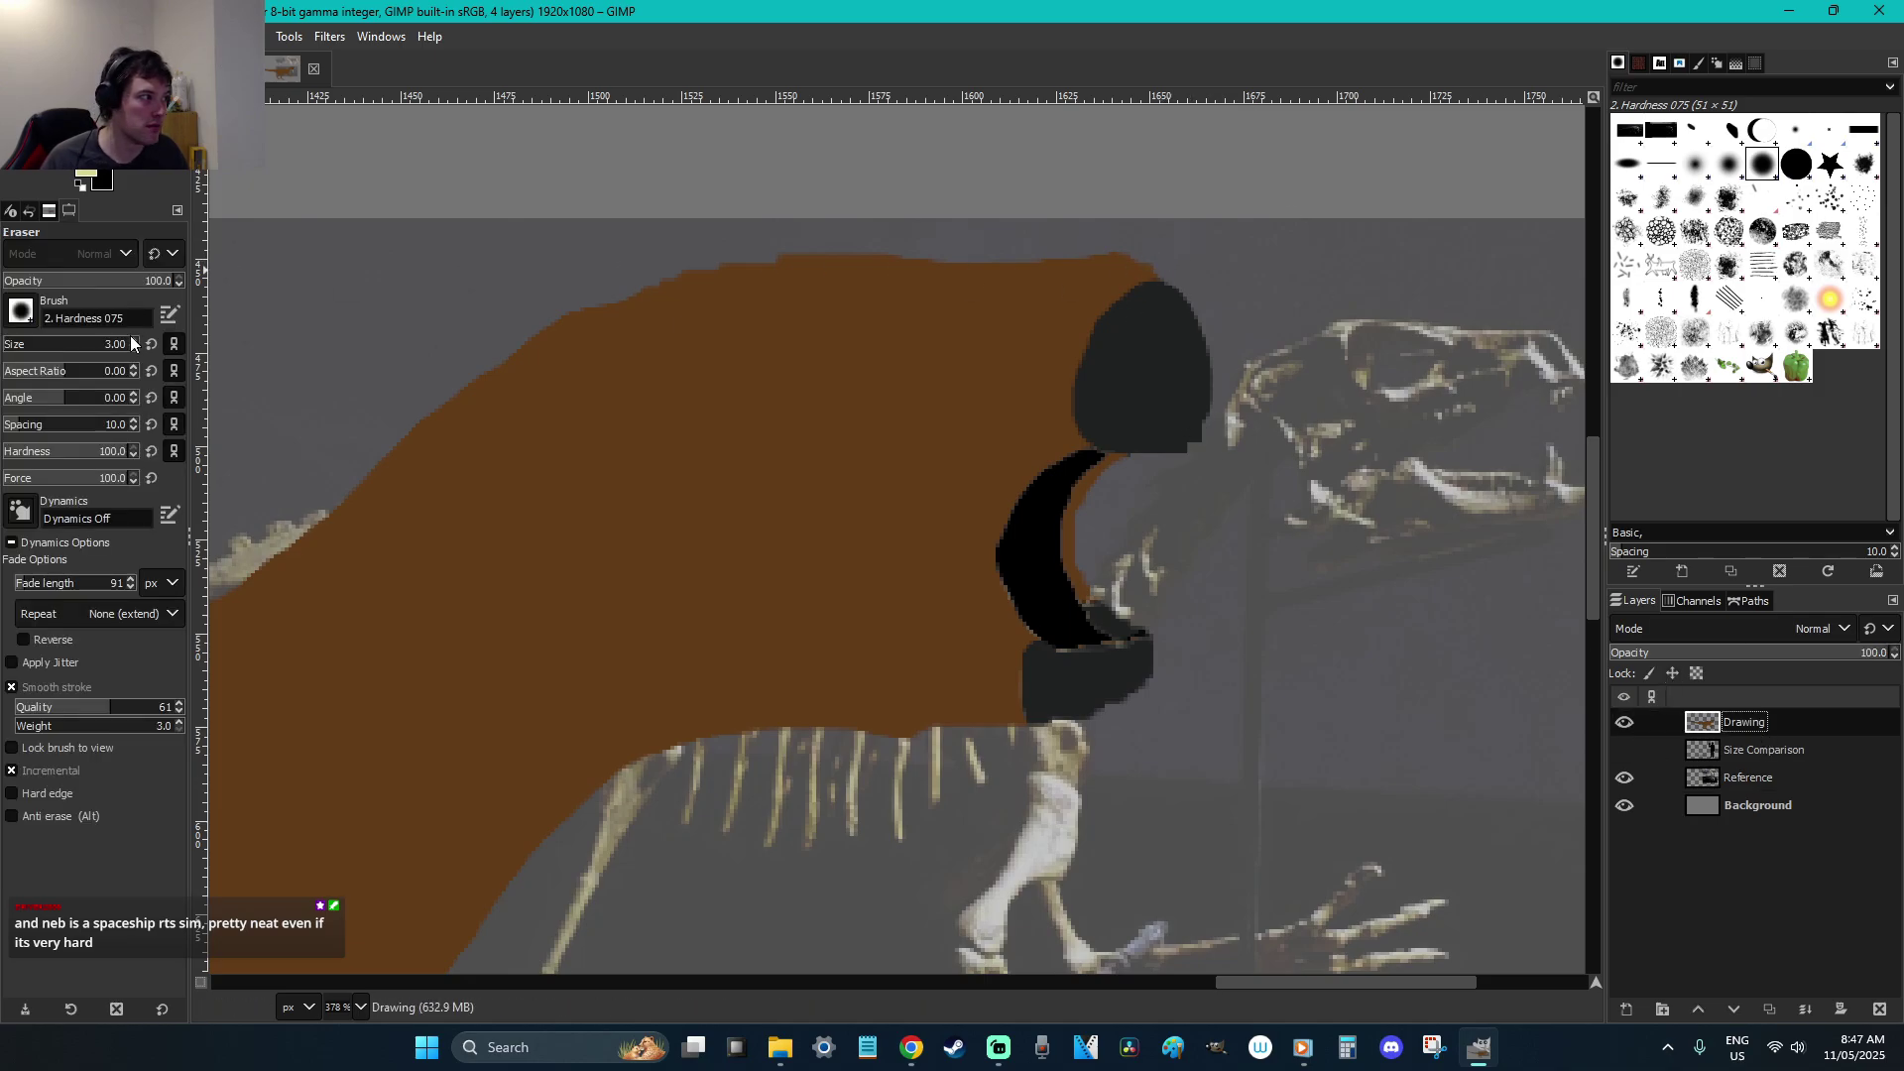
pyautogui.scroll(2, 117, 347)
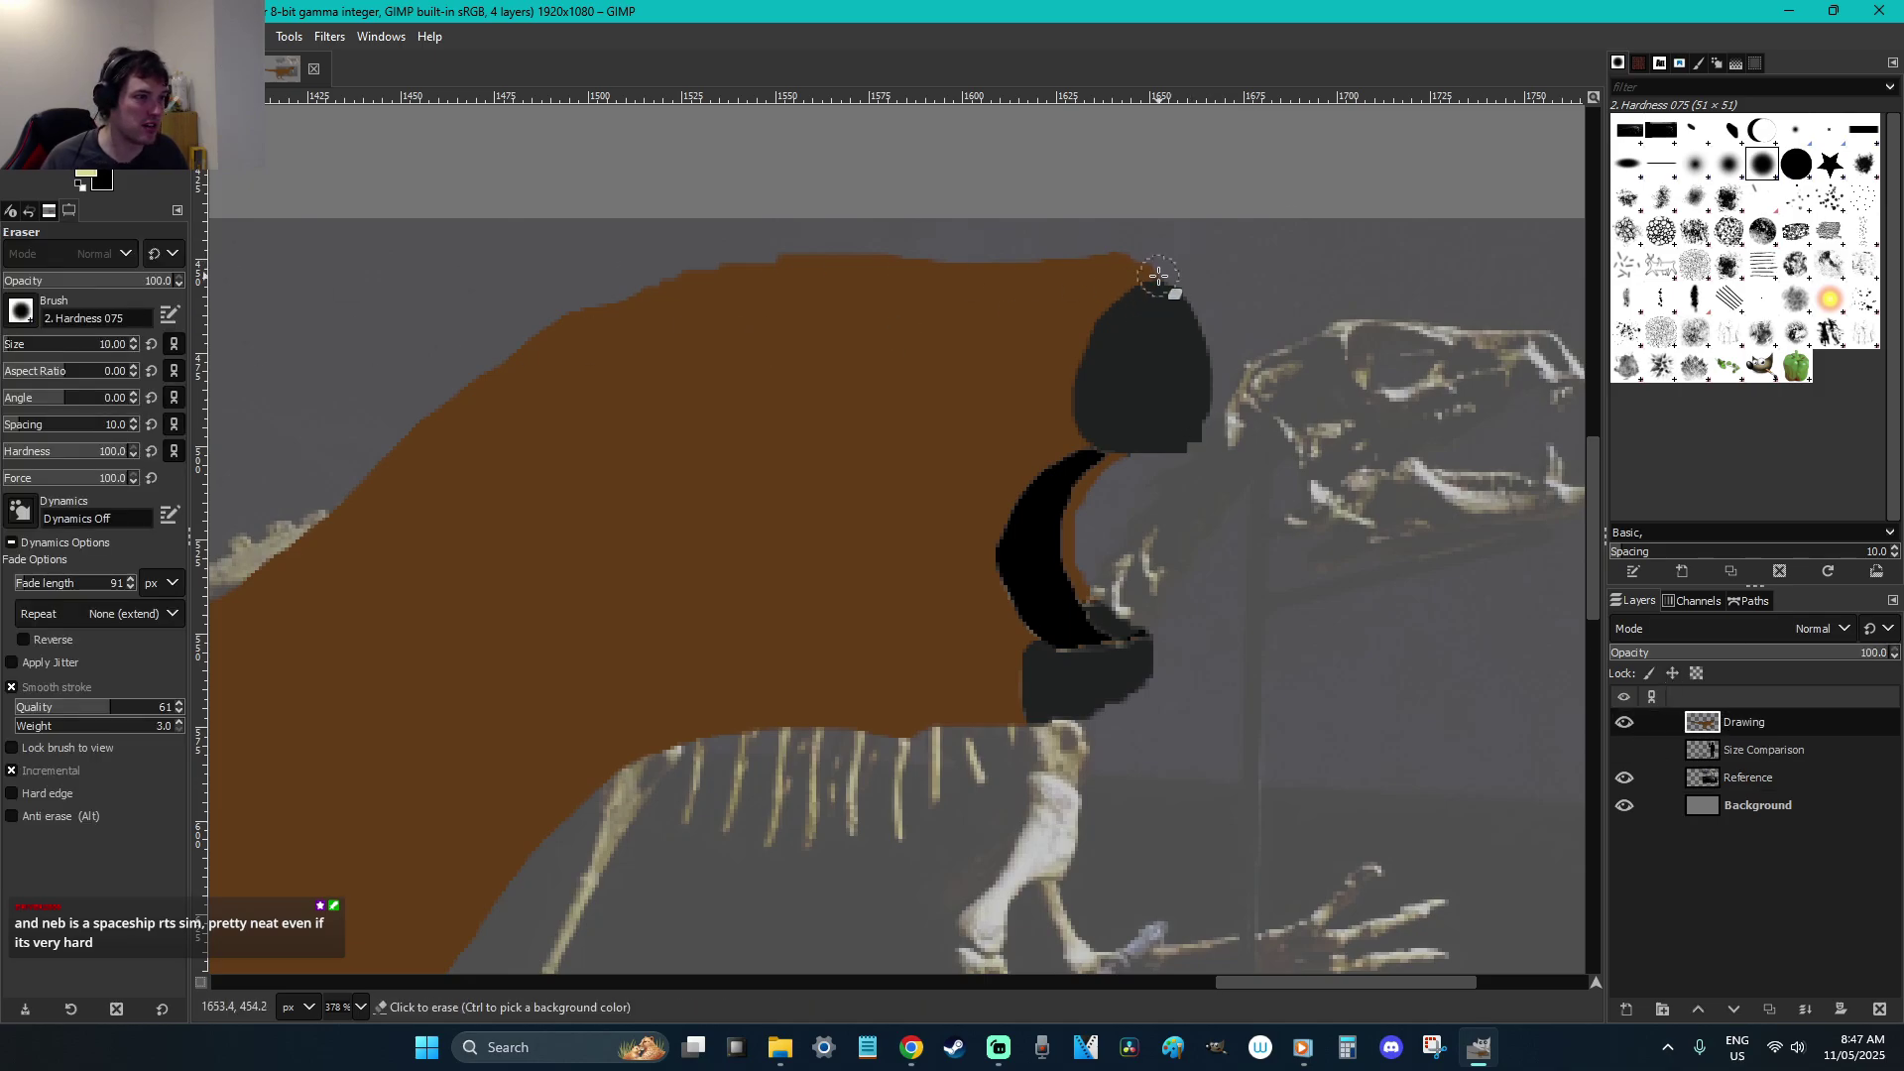
pyautogui.click(1048, 230)
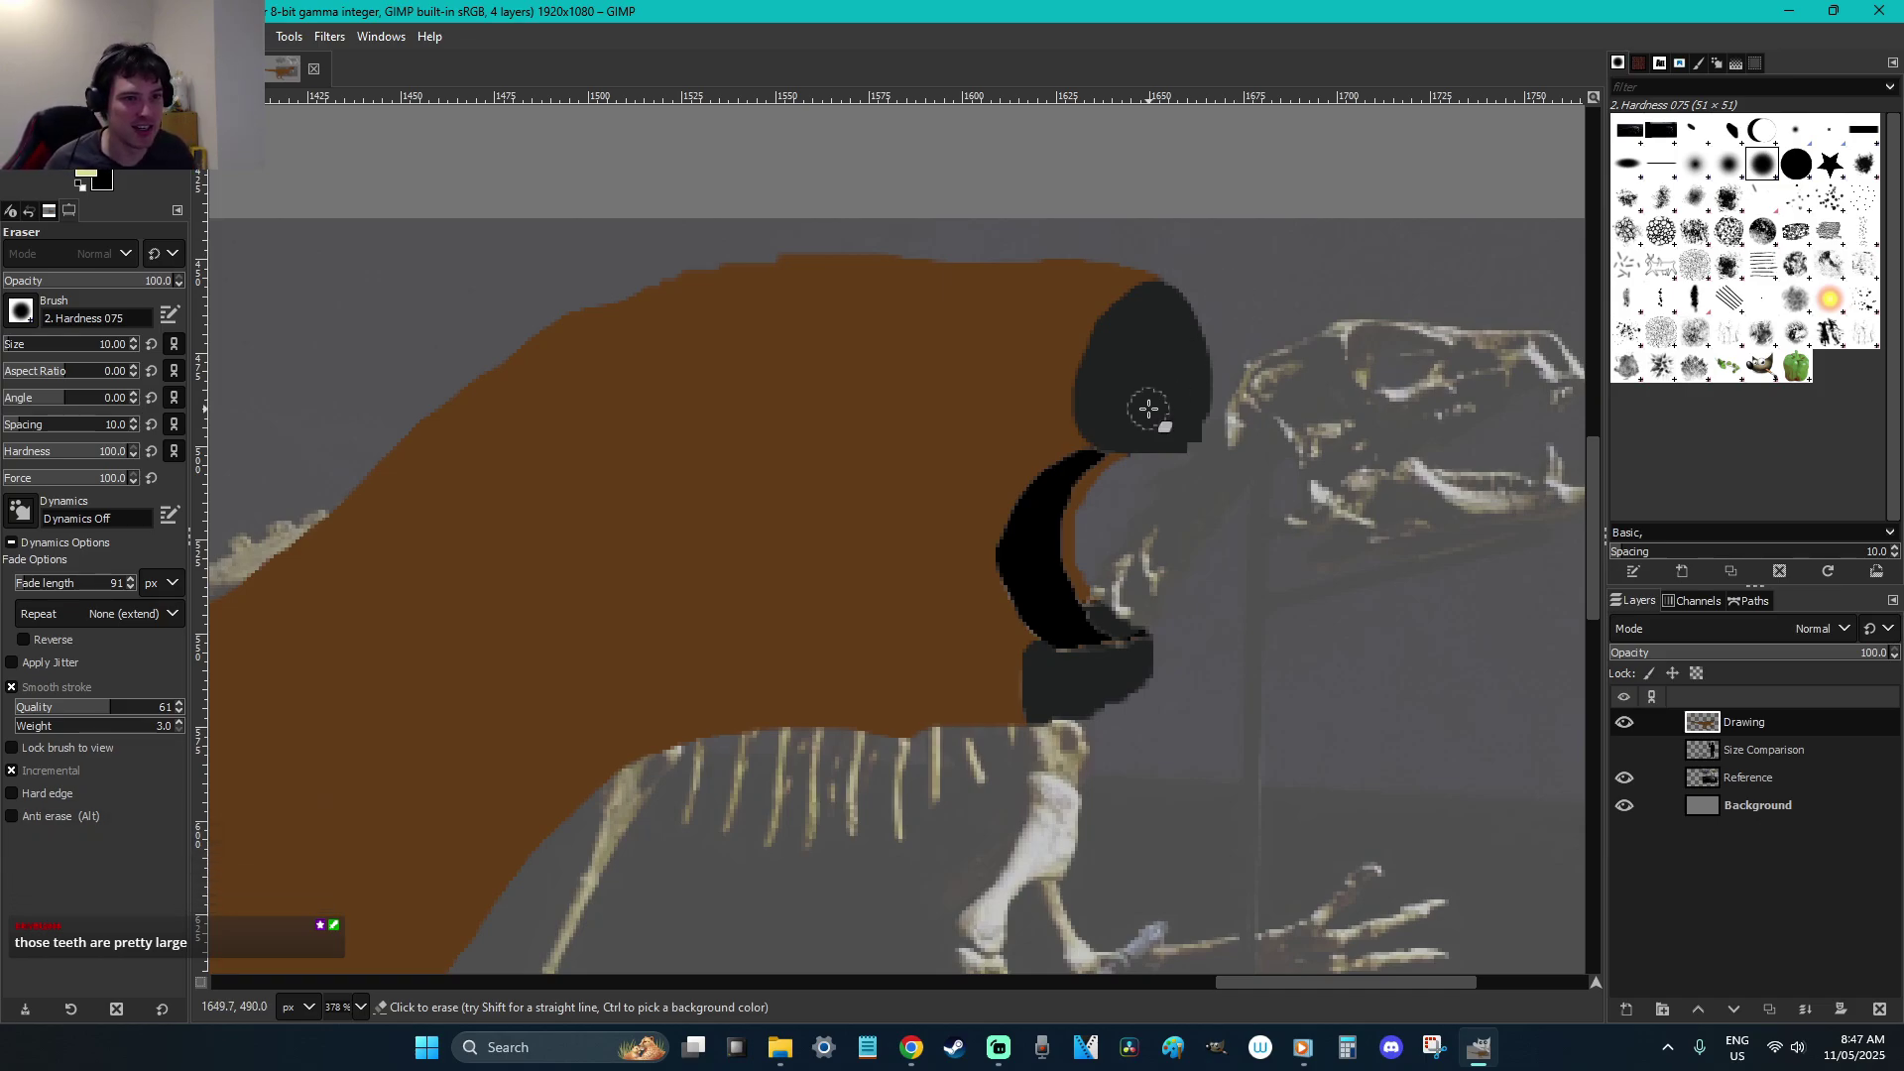
pyautogui.press('f')
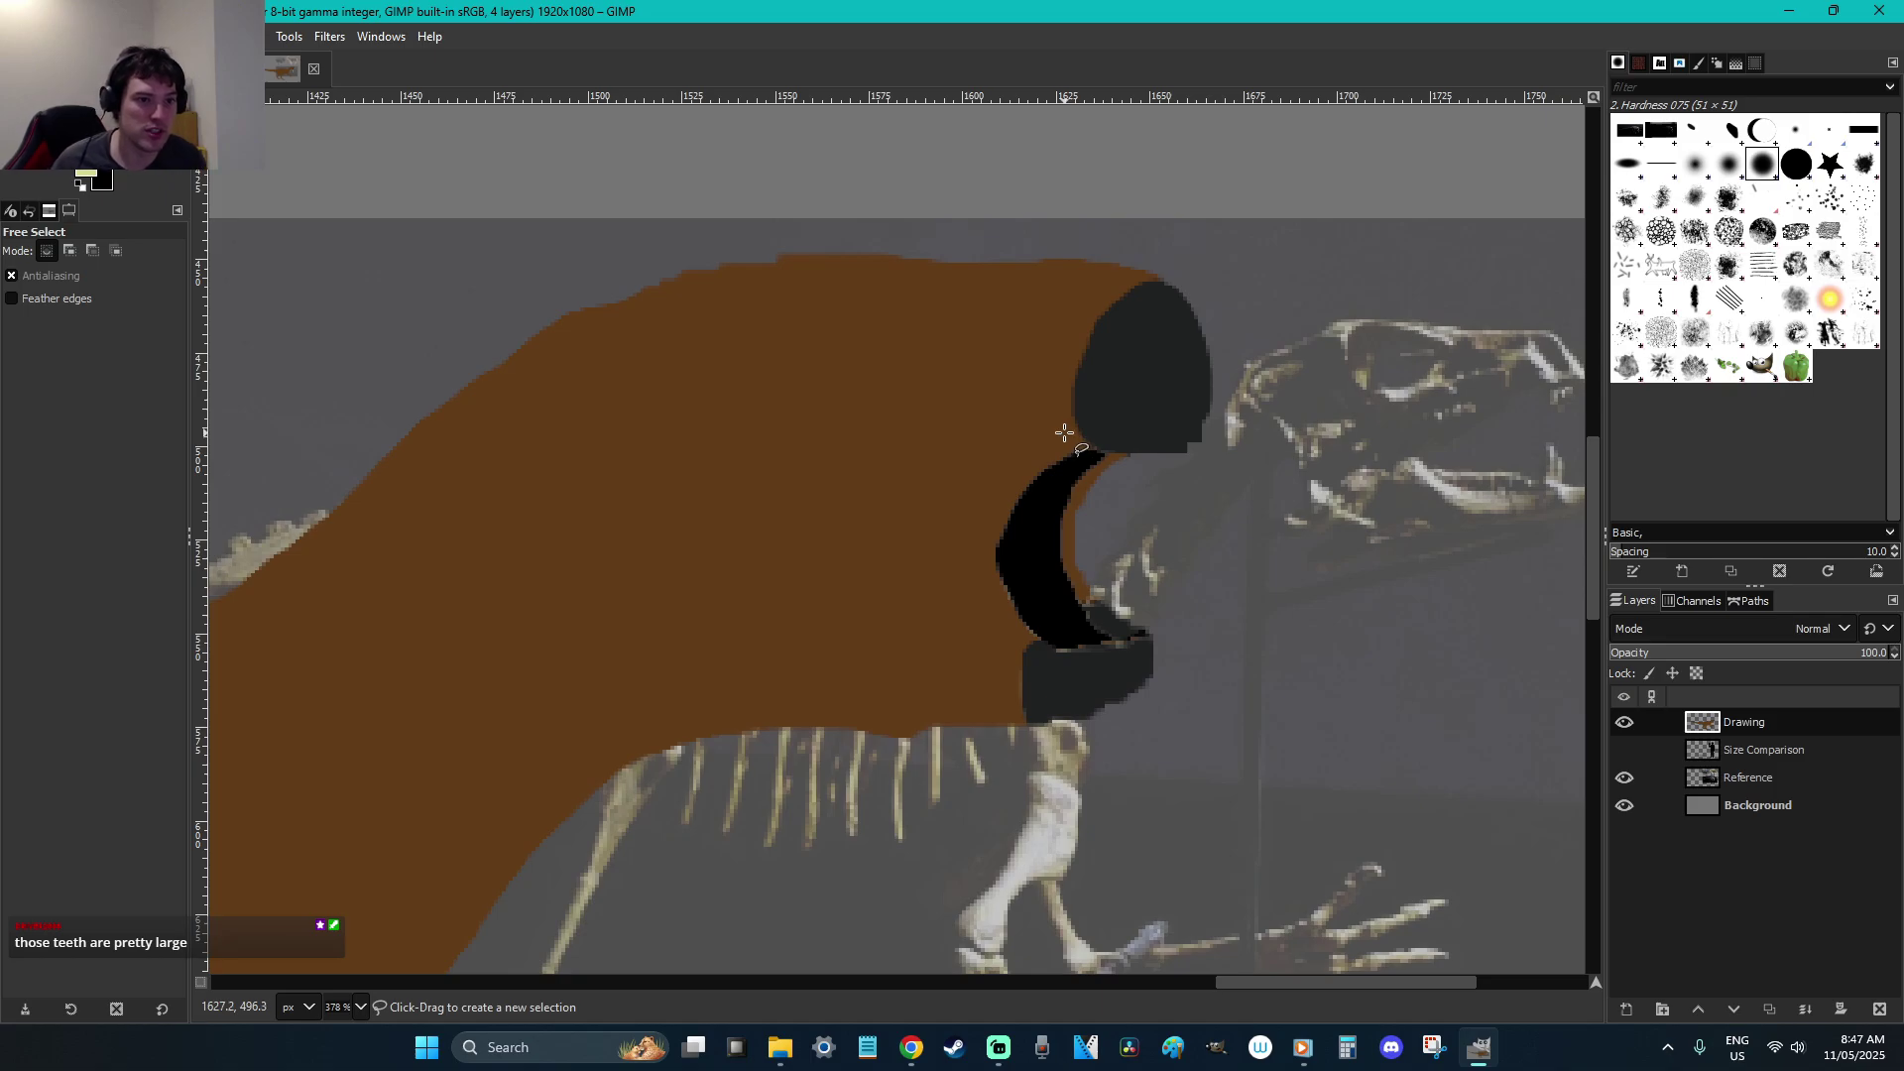
pyautogui.moveTo(1055, 428); pyautogui.dragTo(1072, 473)
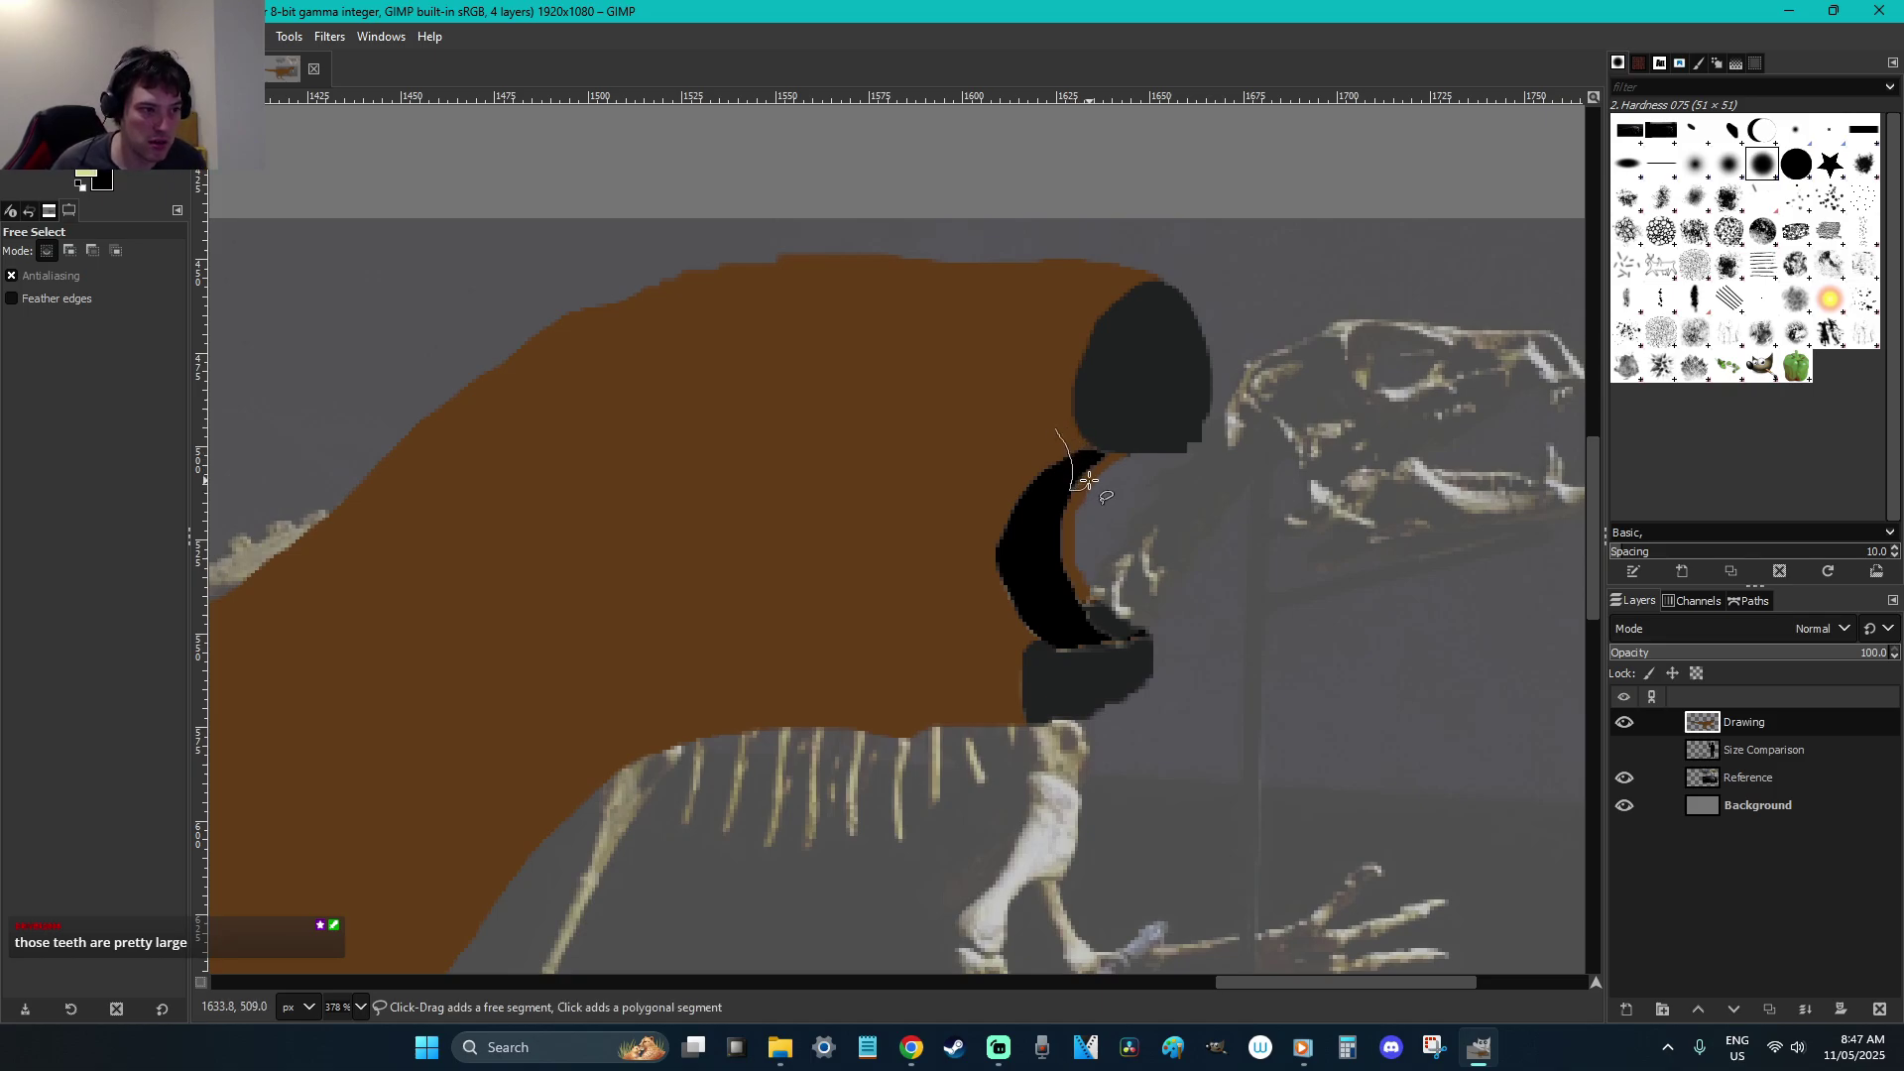
pyautogui.press('Return')
pyautogui.hotkey('shift', 'b')
pyautogui.click(1121, 476)
pyautogui.press('f')
pyautogui.press('r')
# Outline a pointed tooth at the back of the lower jaw with a freehand selection and fill it pale yellow
pyautogui.press('f')
pyautogui.moveTo(1050, 578); pyautogui.dragTo(1059, 624)
pyautogui.click(1032, 650)
pyautogui.hotkey('shift', 'b')
pyautogui.click(1047, 617)
pyautogui.press('r')
pyautogui.click(1099, 599)
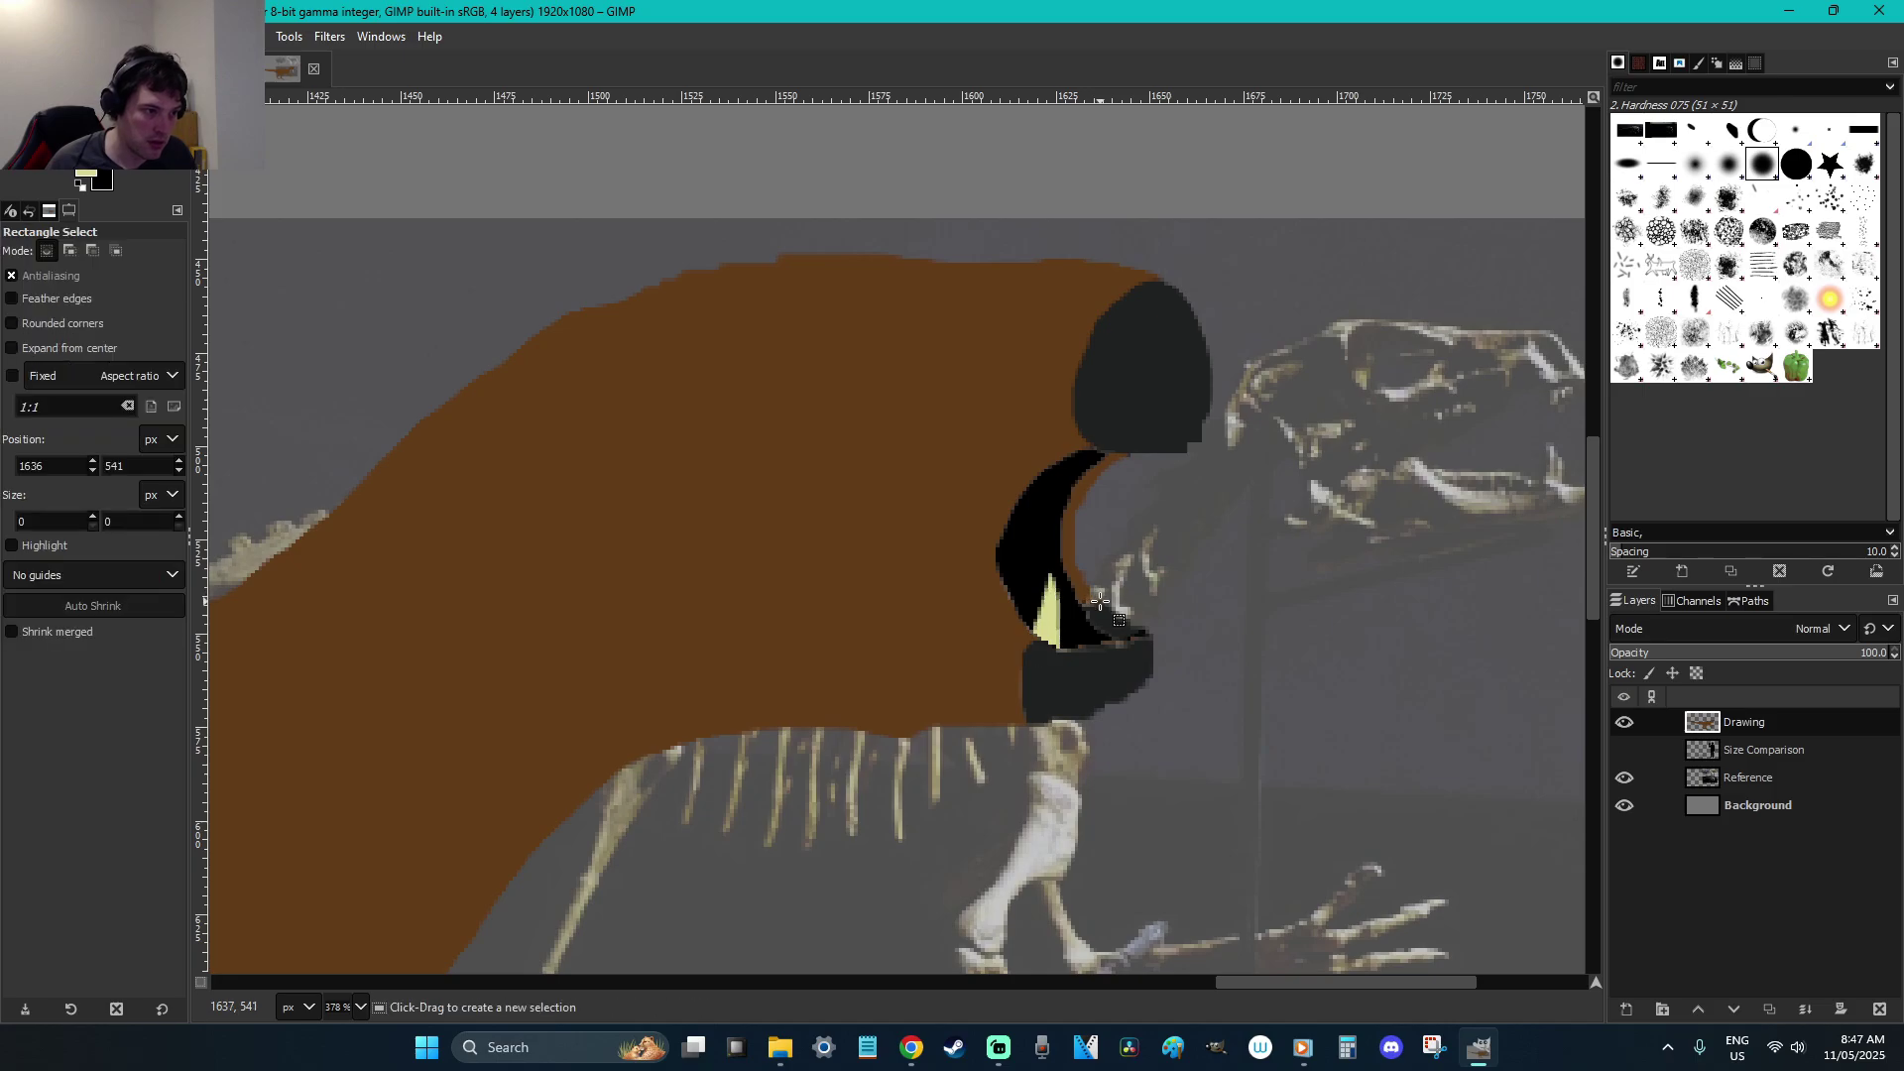
# Add a second pointed lower tooth in front of the first with a freehand selection and fill it pale yellow
pyautogui.press('f')
pyautogui.click(1081, 617)
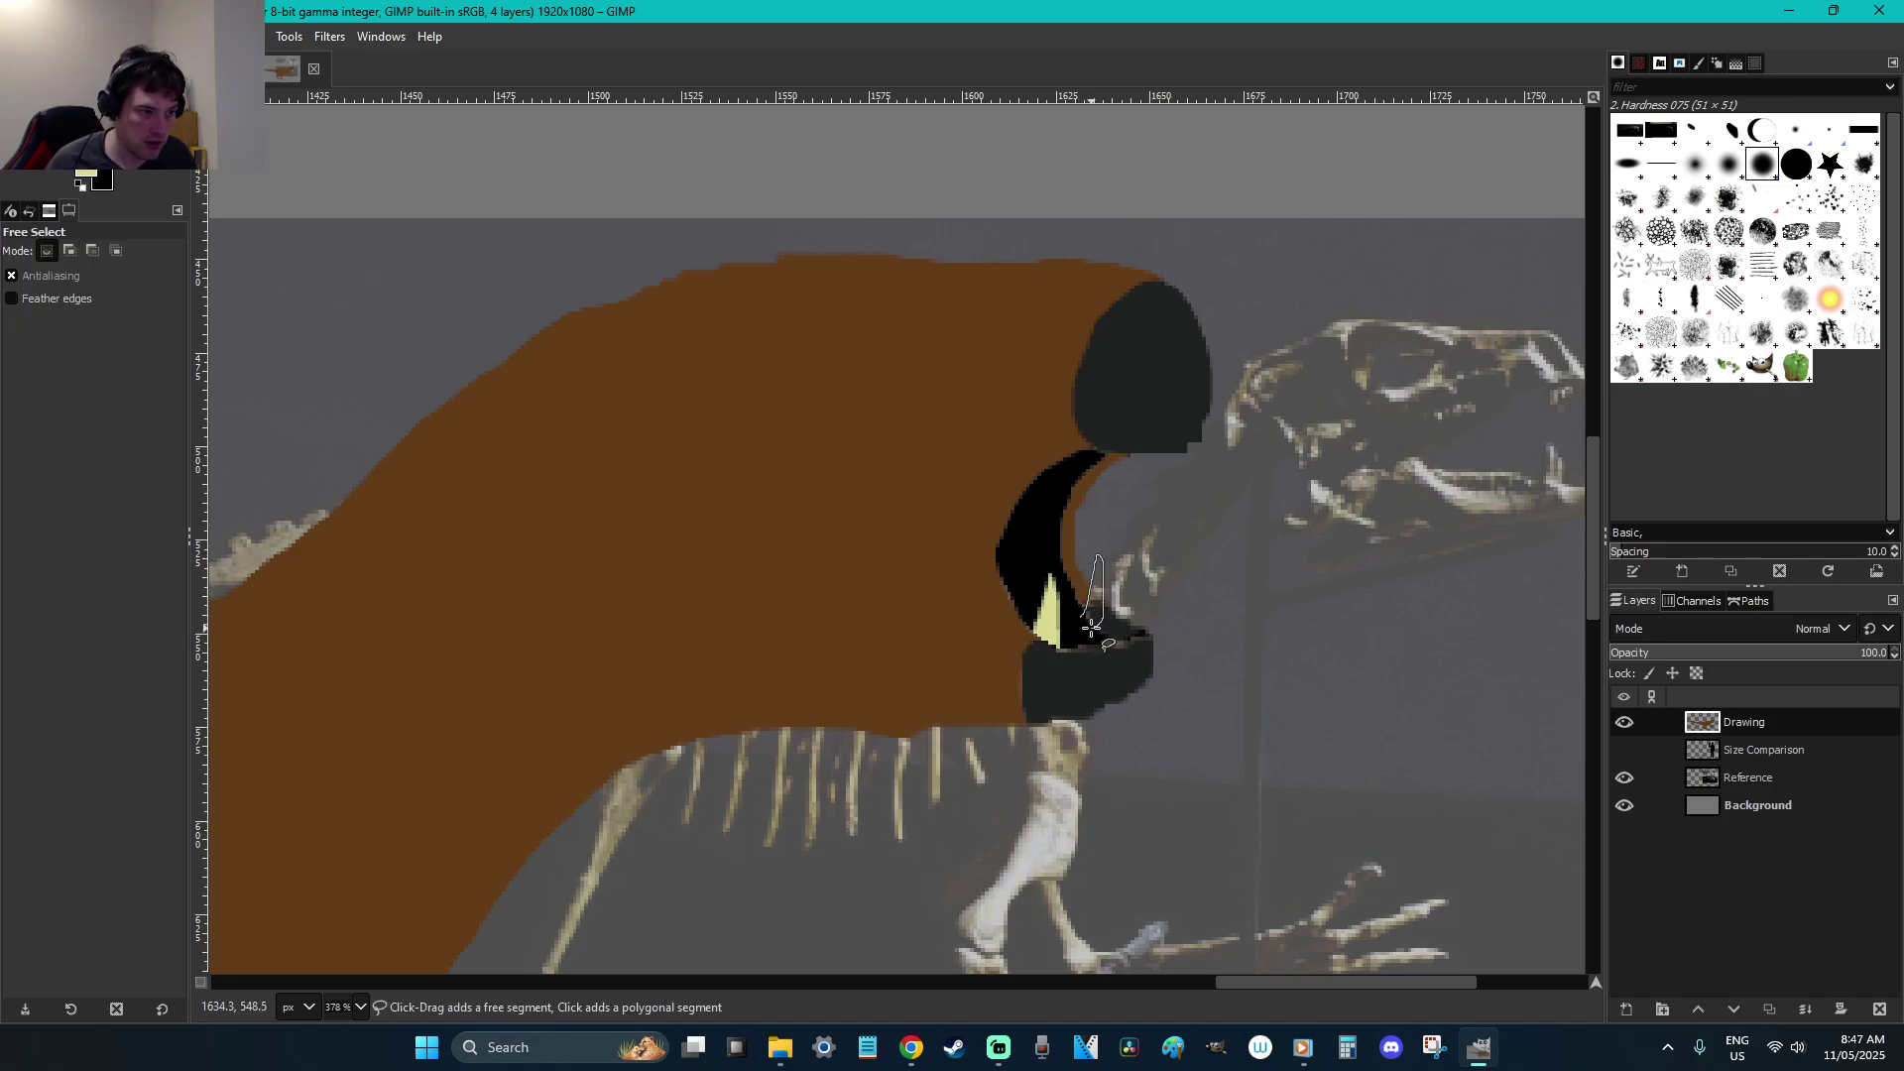
pyautogui.doubleClick(1082, 617)
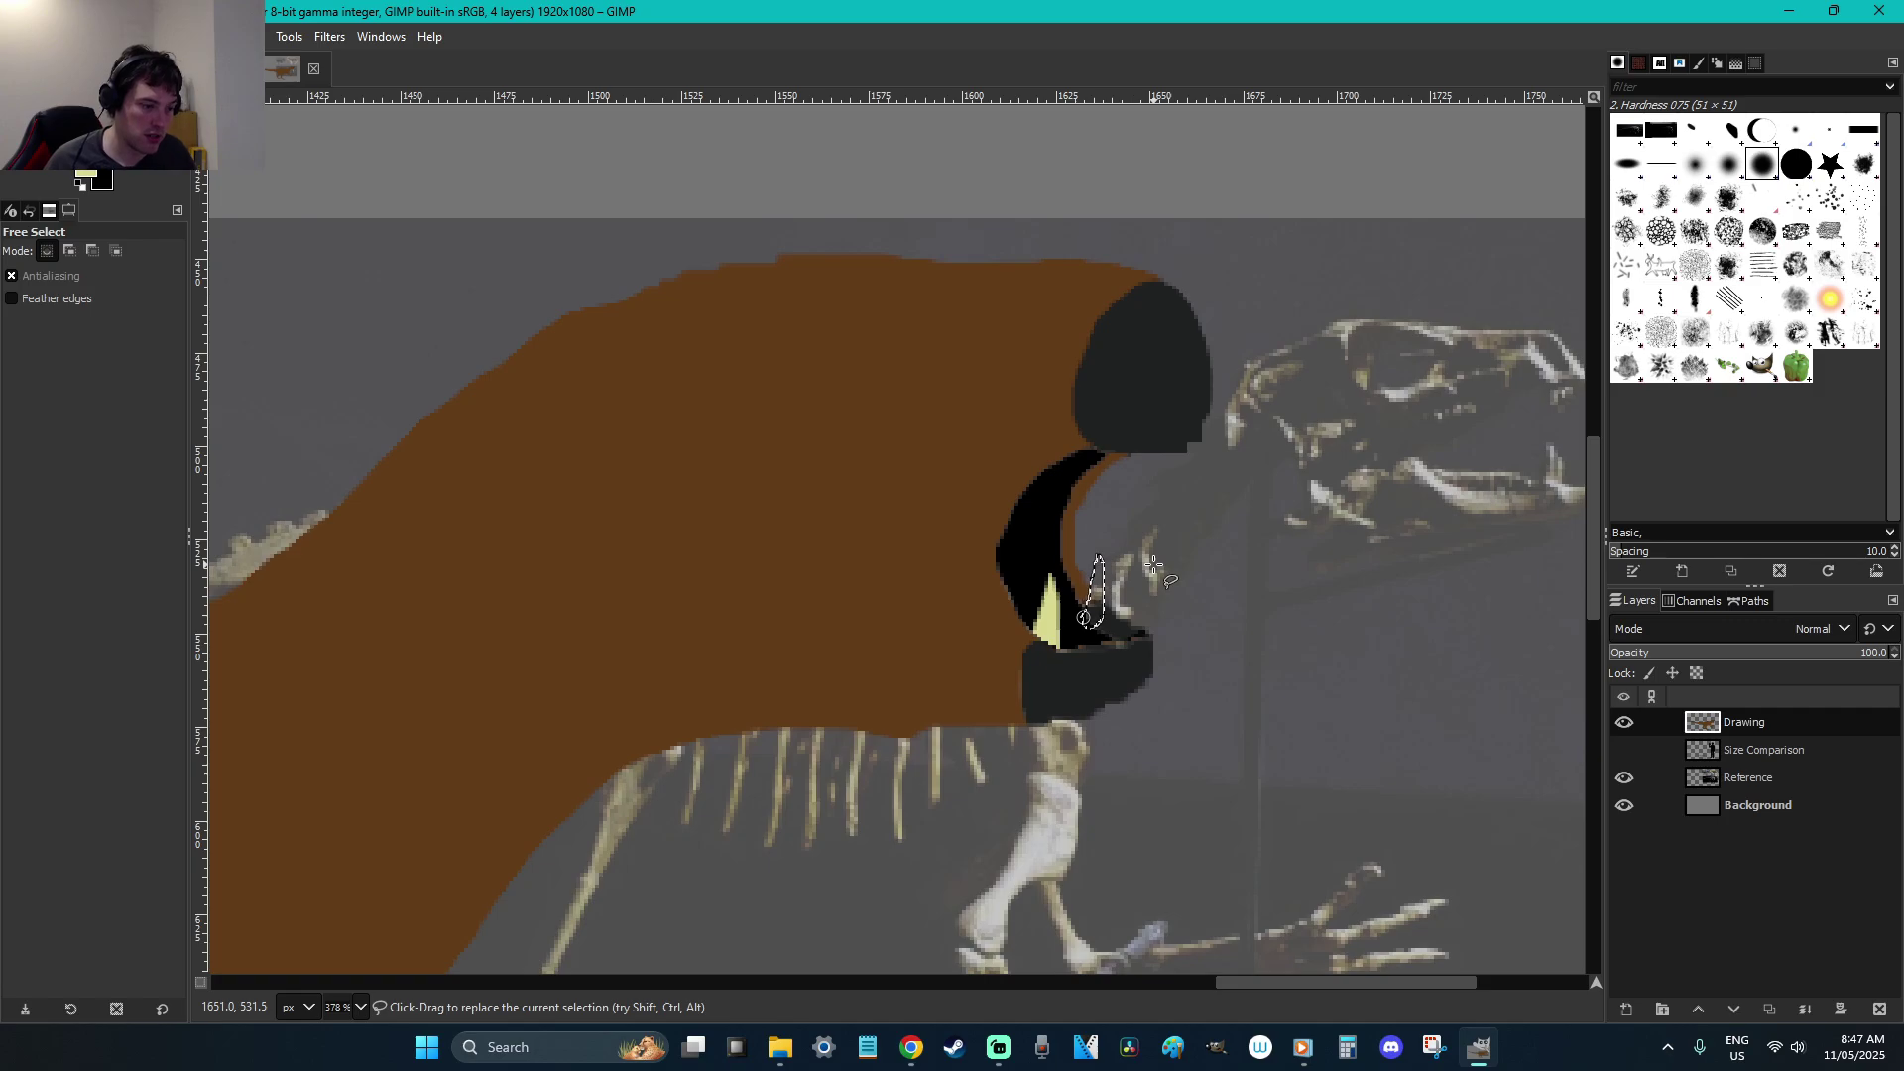
pyautogui.hotkey('shift', 'b')
pyautogui.click(1095, 595)
pyautogui.hotkey('ctrl', 'shift', 'a')
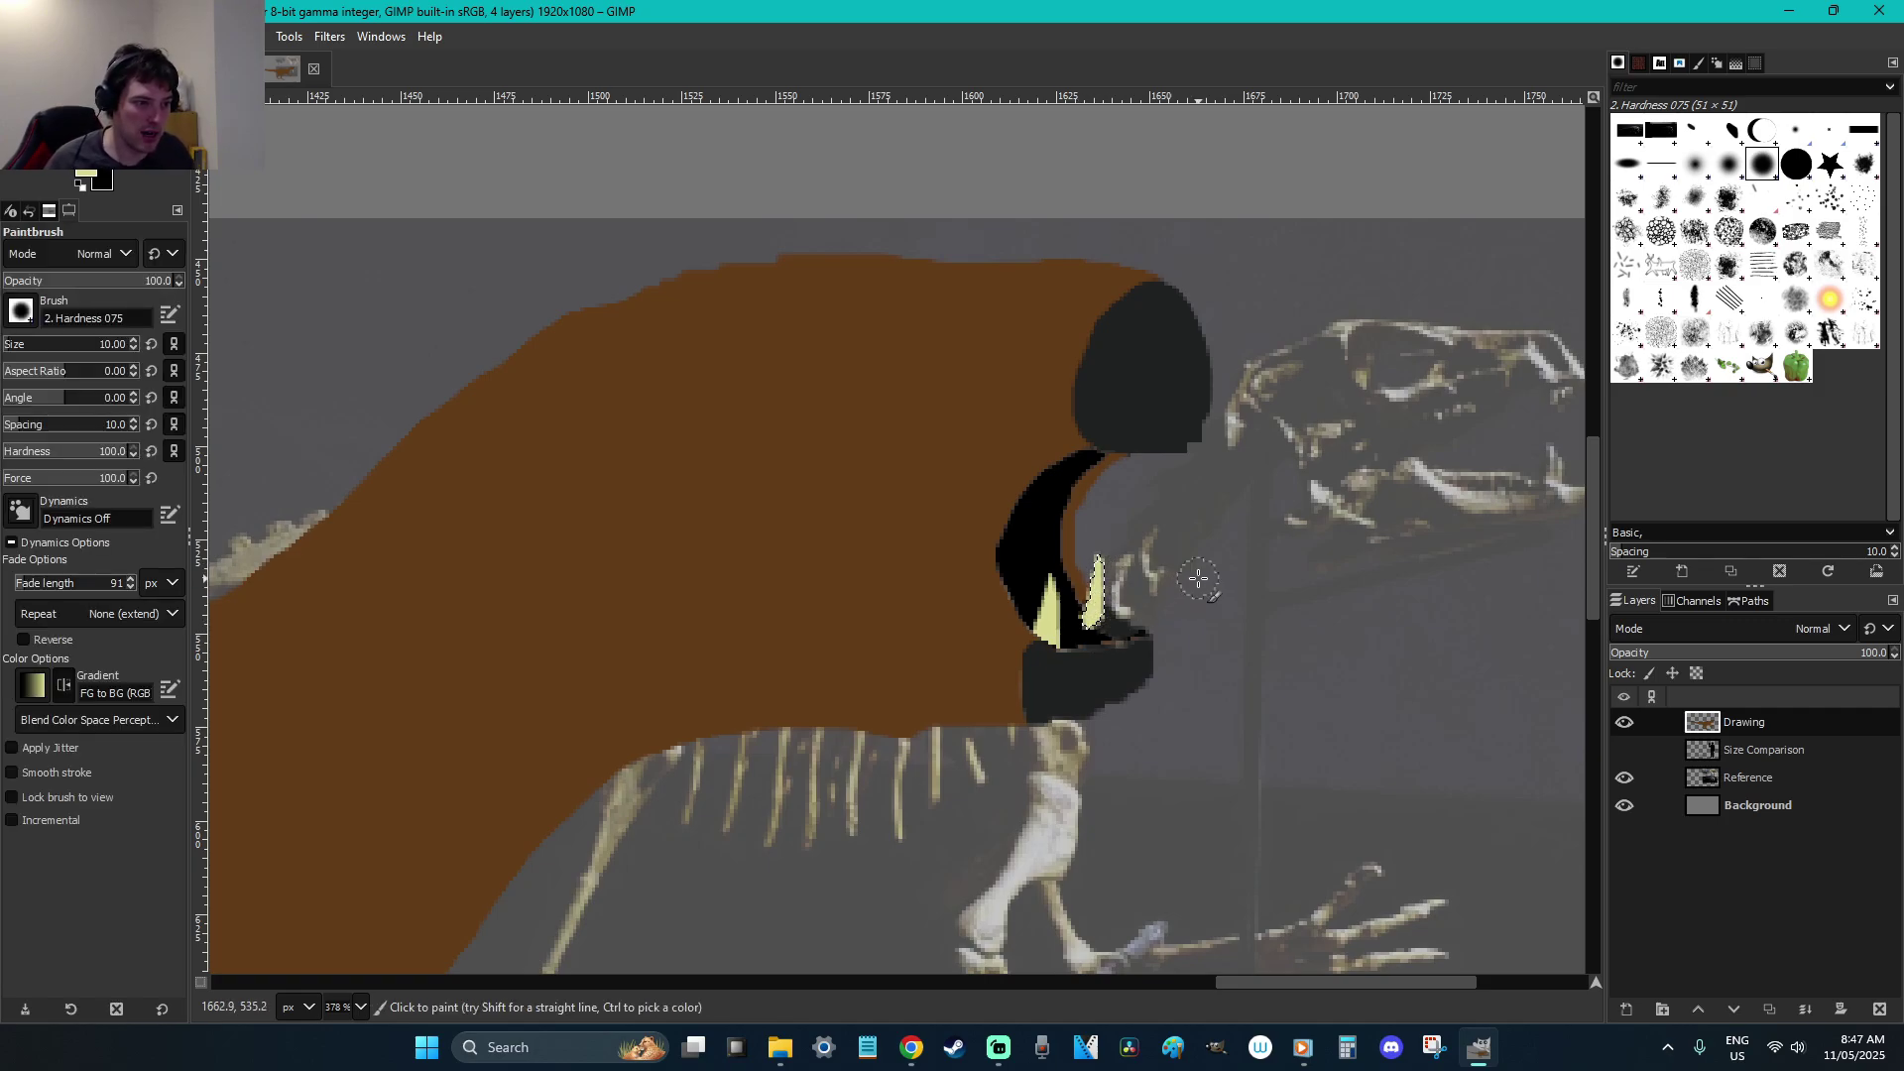
pyautogui.press('r')
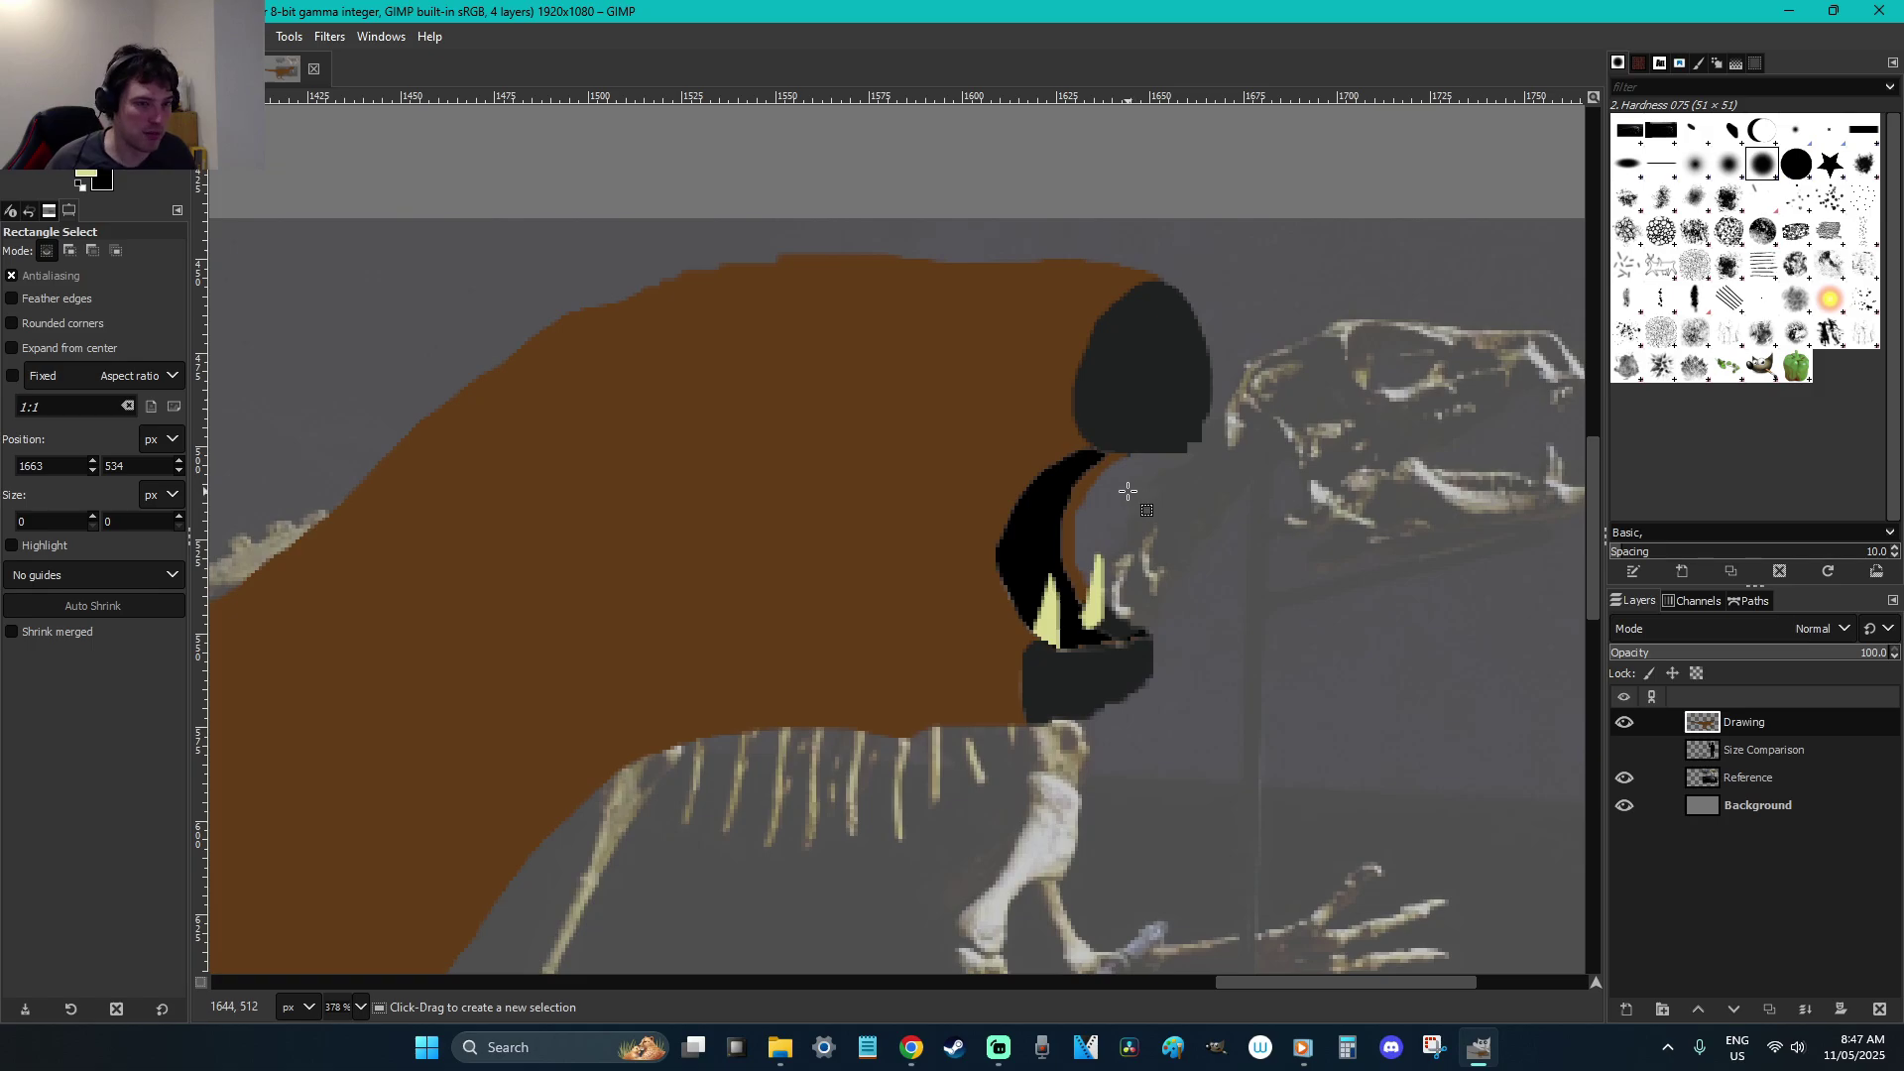
# Outline a pointed tooth hanging from the upper jaw behind the beak and paint it pale yellow
pyautogui.press('f')
pyautogui.click(1066, 443)
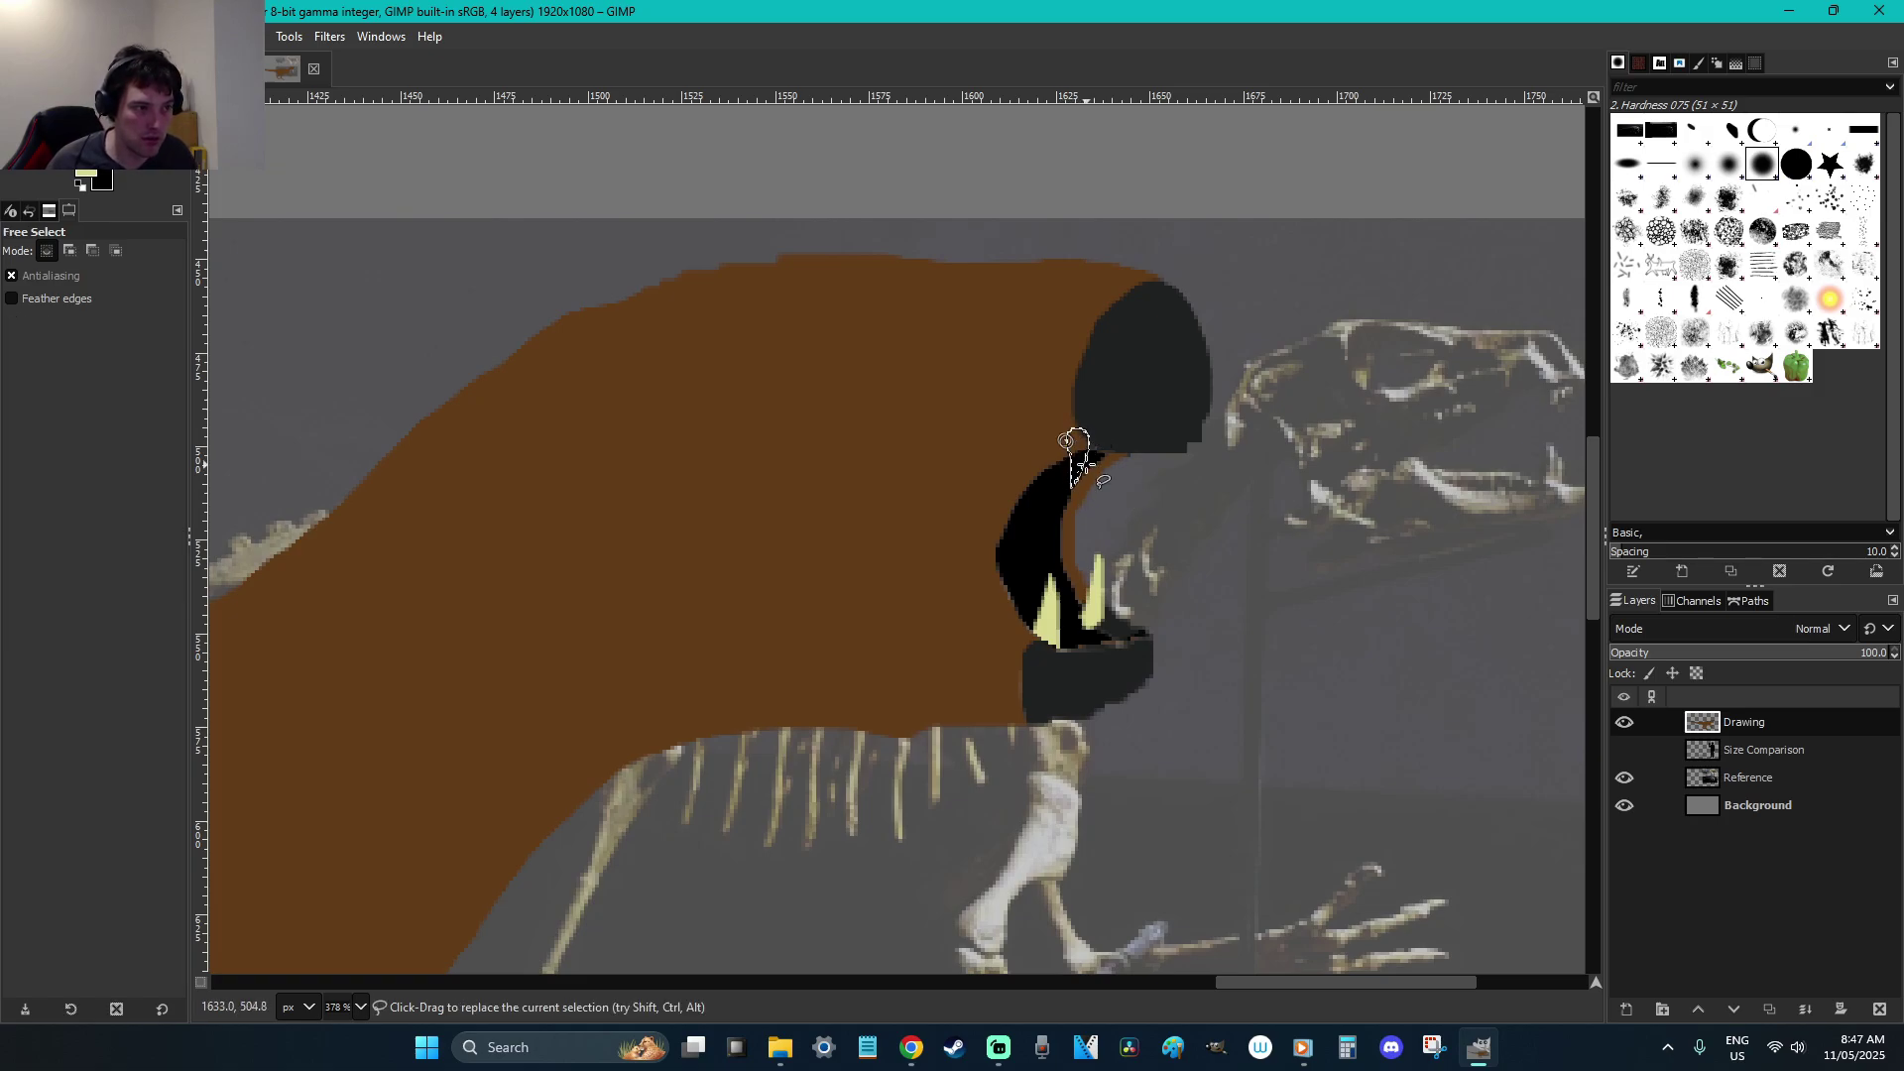
pyautogui.press('Return')
pyautogui.press('p')
pyautogui.moveTo(1076, 451); pyautogui.dragTo(1083, 474)
pyautogui.hotkey('ctrl', 'shift', 'a')
# Outline a smaller upper tooth directly under the beak's rear edge, fill it pale yellow, and clear the selection
pyautogui.press('f')
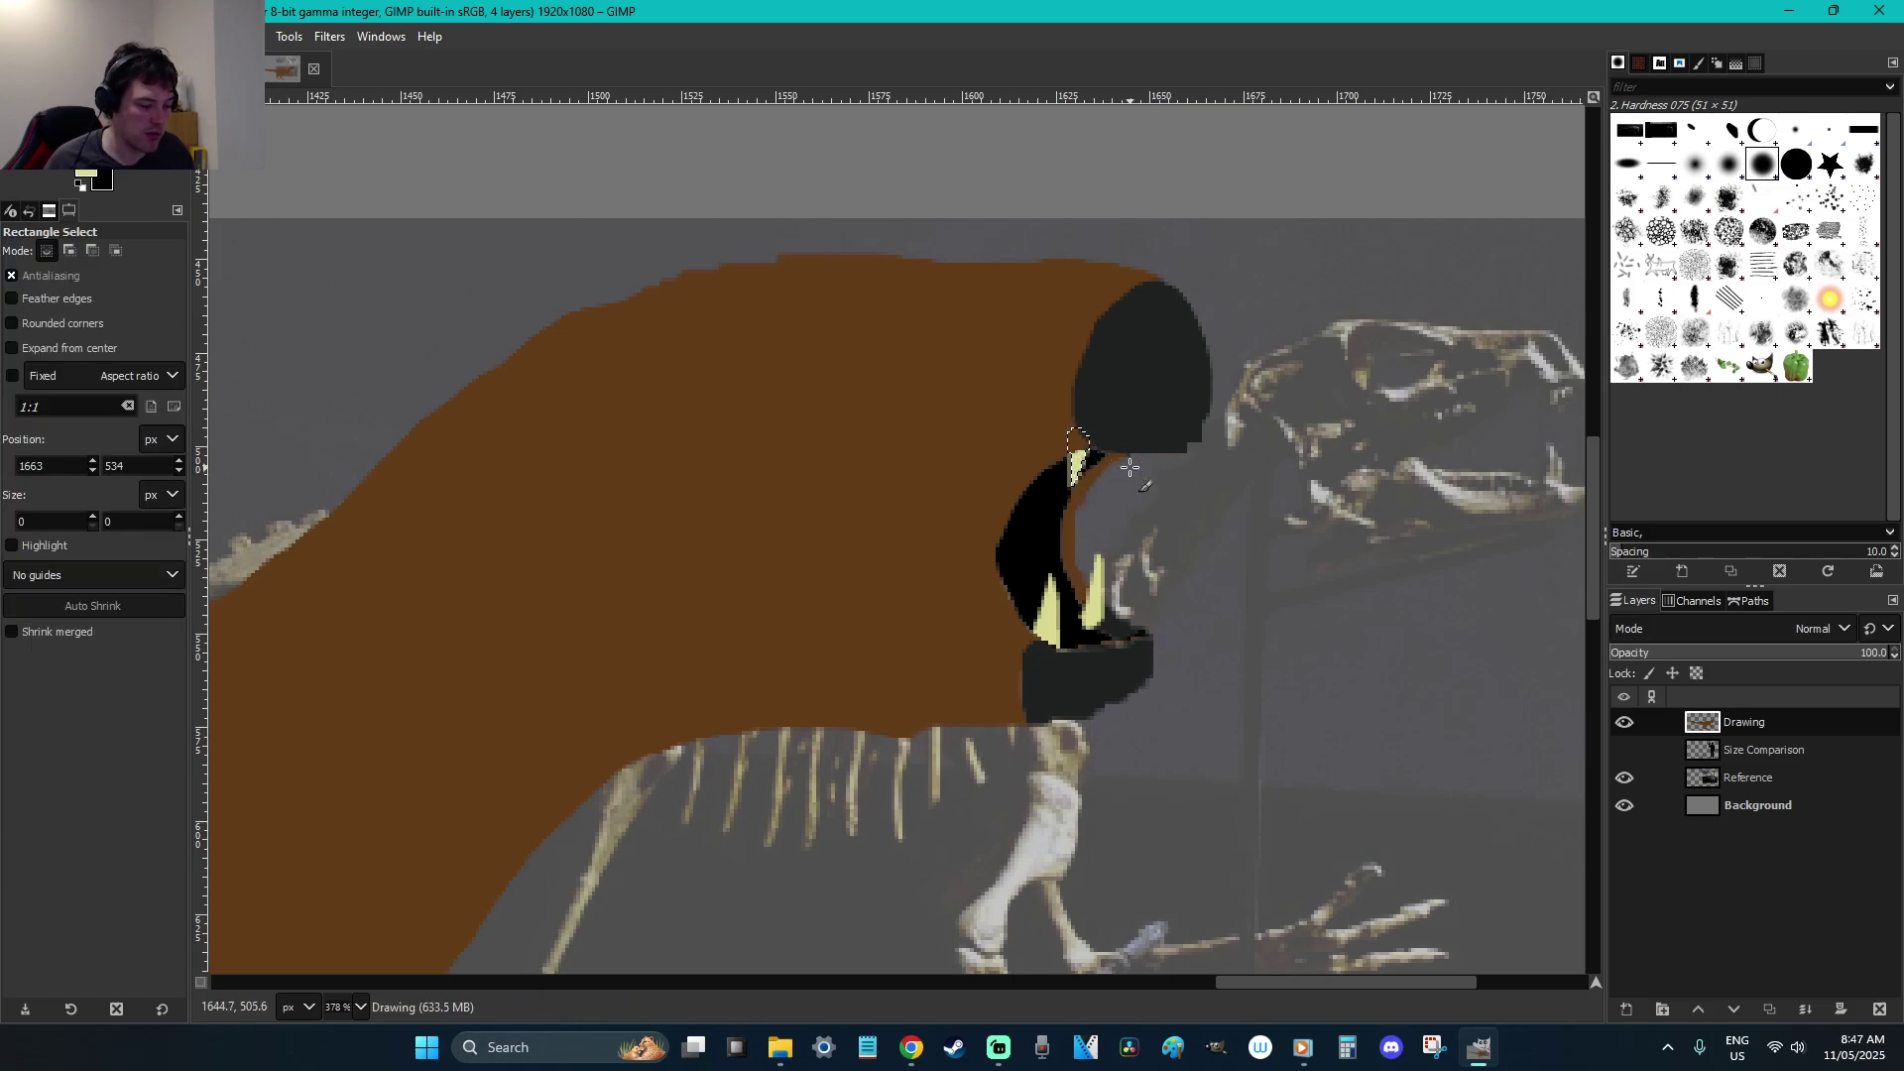
pyautogui.click(1105, 438)
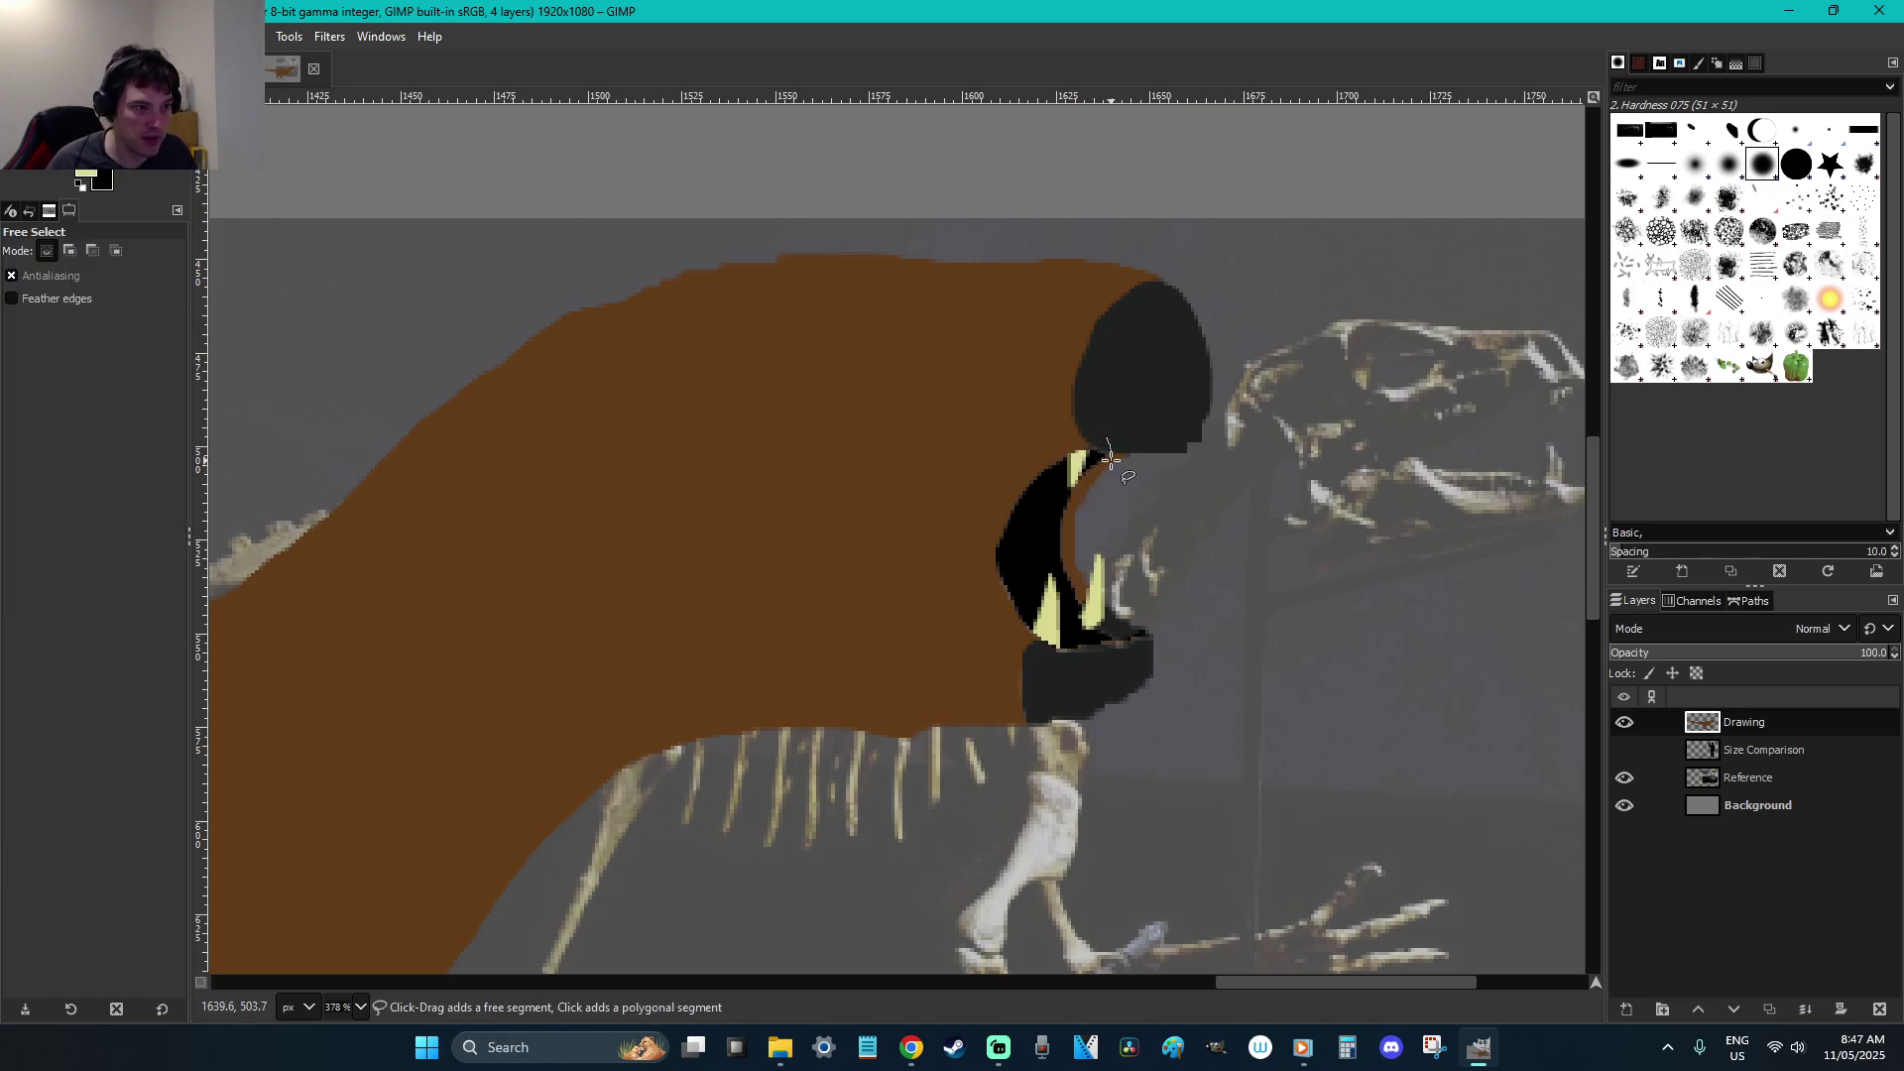
pyautogui.moveTo(1097, 437)
pyautogui.mouseDown()
pyautogui.moveTo(1104, 476)
pyautogui.moveTo(1120, 437)
pyautogui.mouseUp()
pyautogui.click(1097, 439)
pyautogui.press('Return')
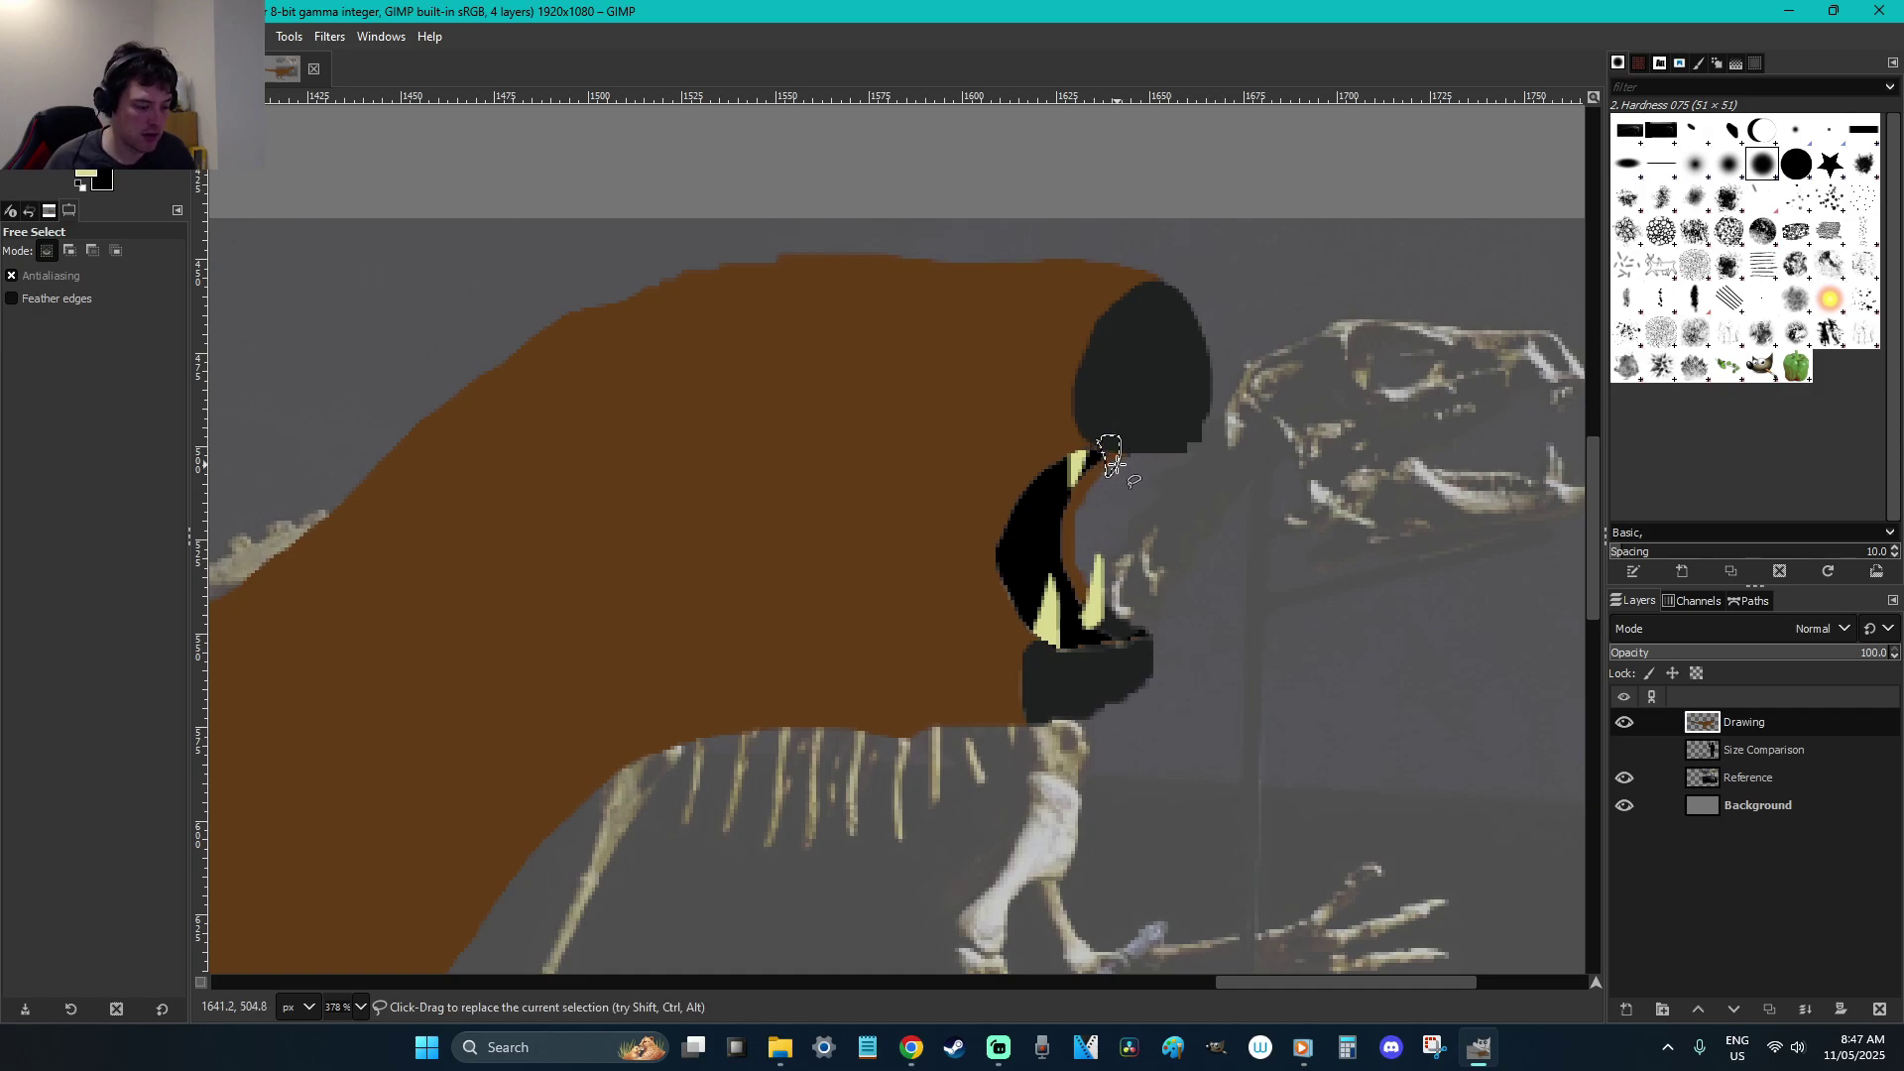
pyautogui.hotkey('shift', 'b')
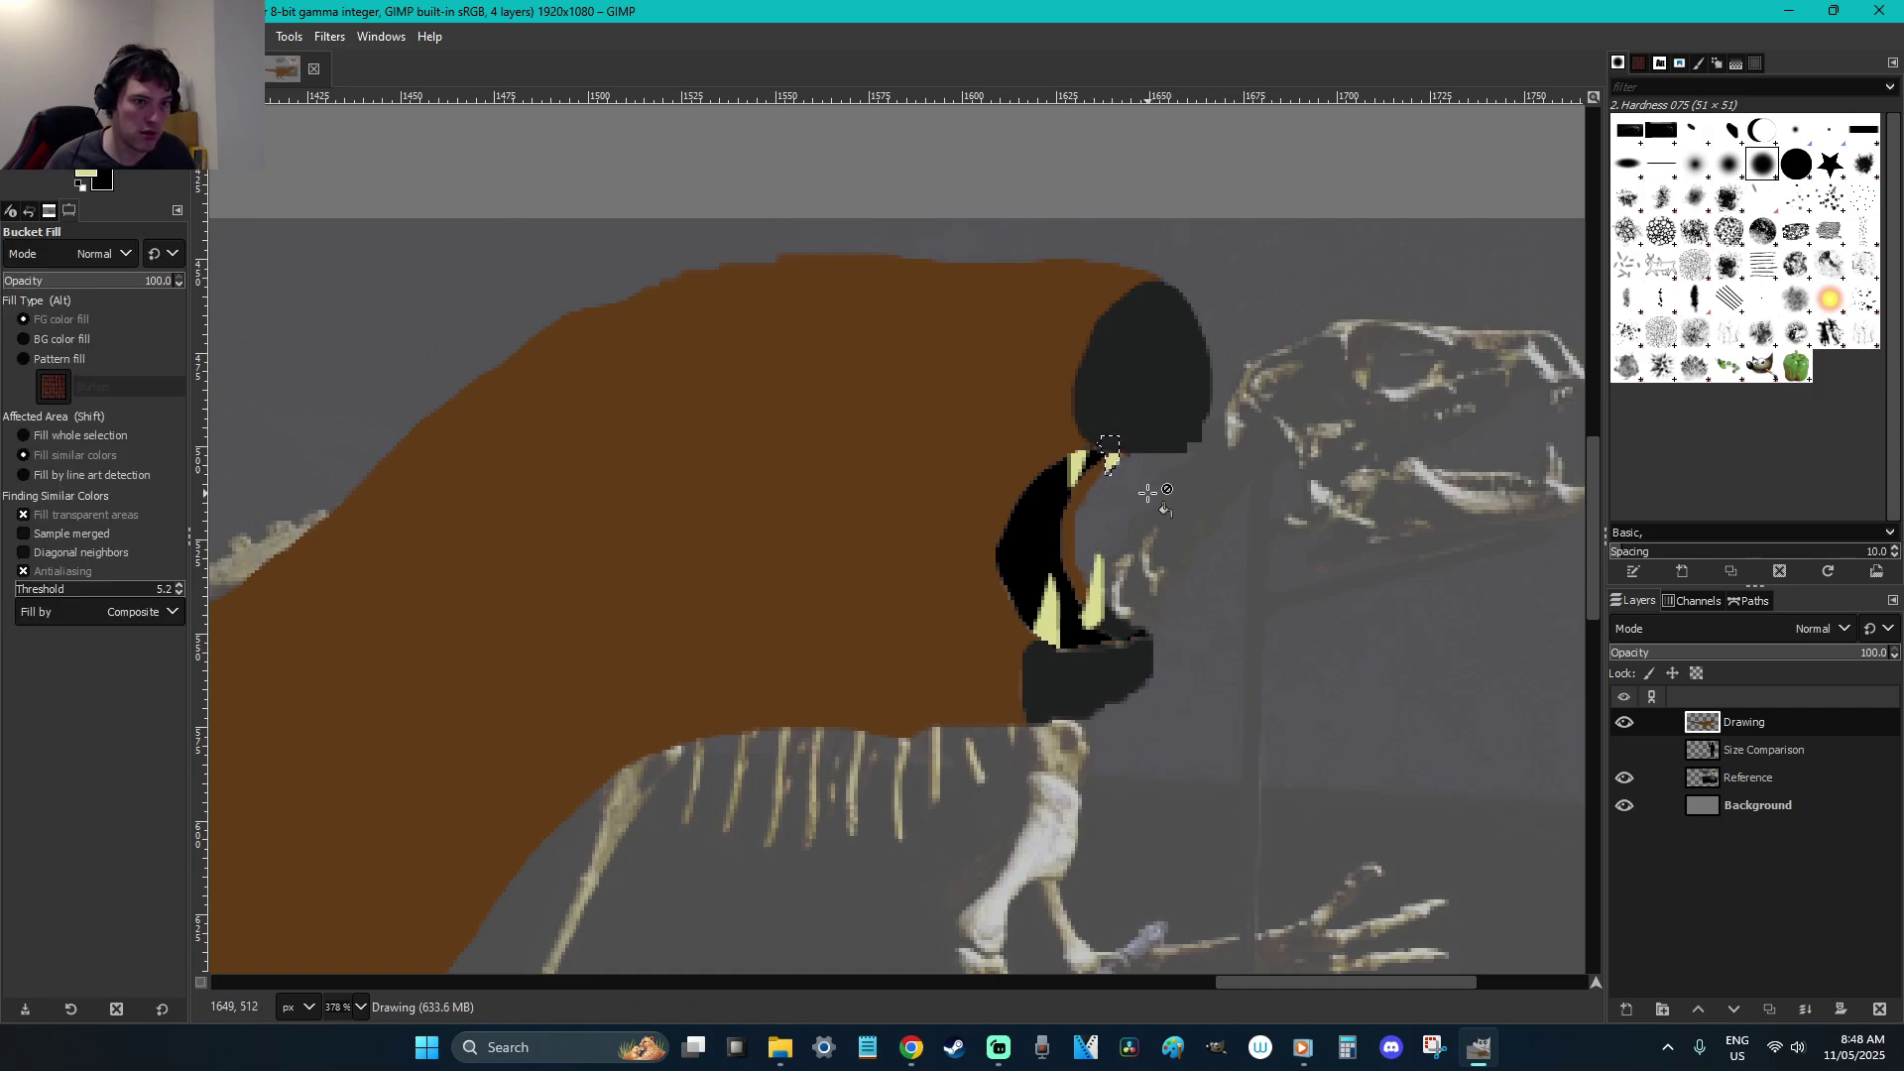
pyautogui.press('r')
pyautogui.click(1142, 490)
pyautogui.click(1216, 512)
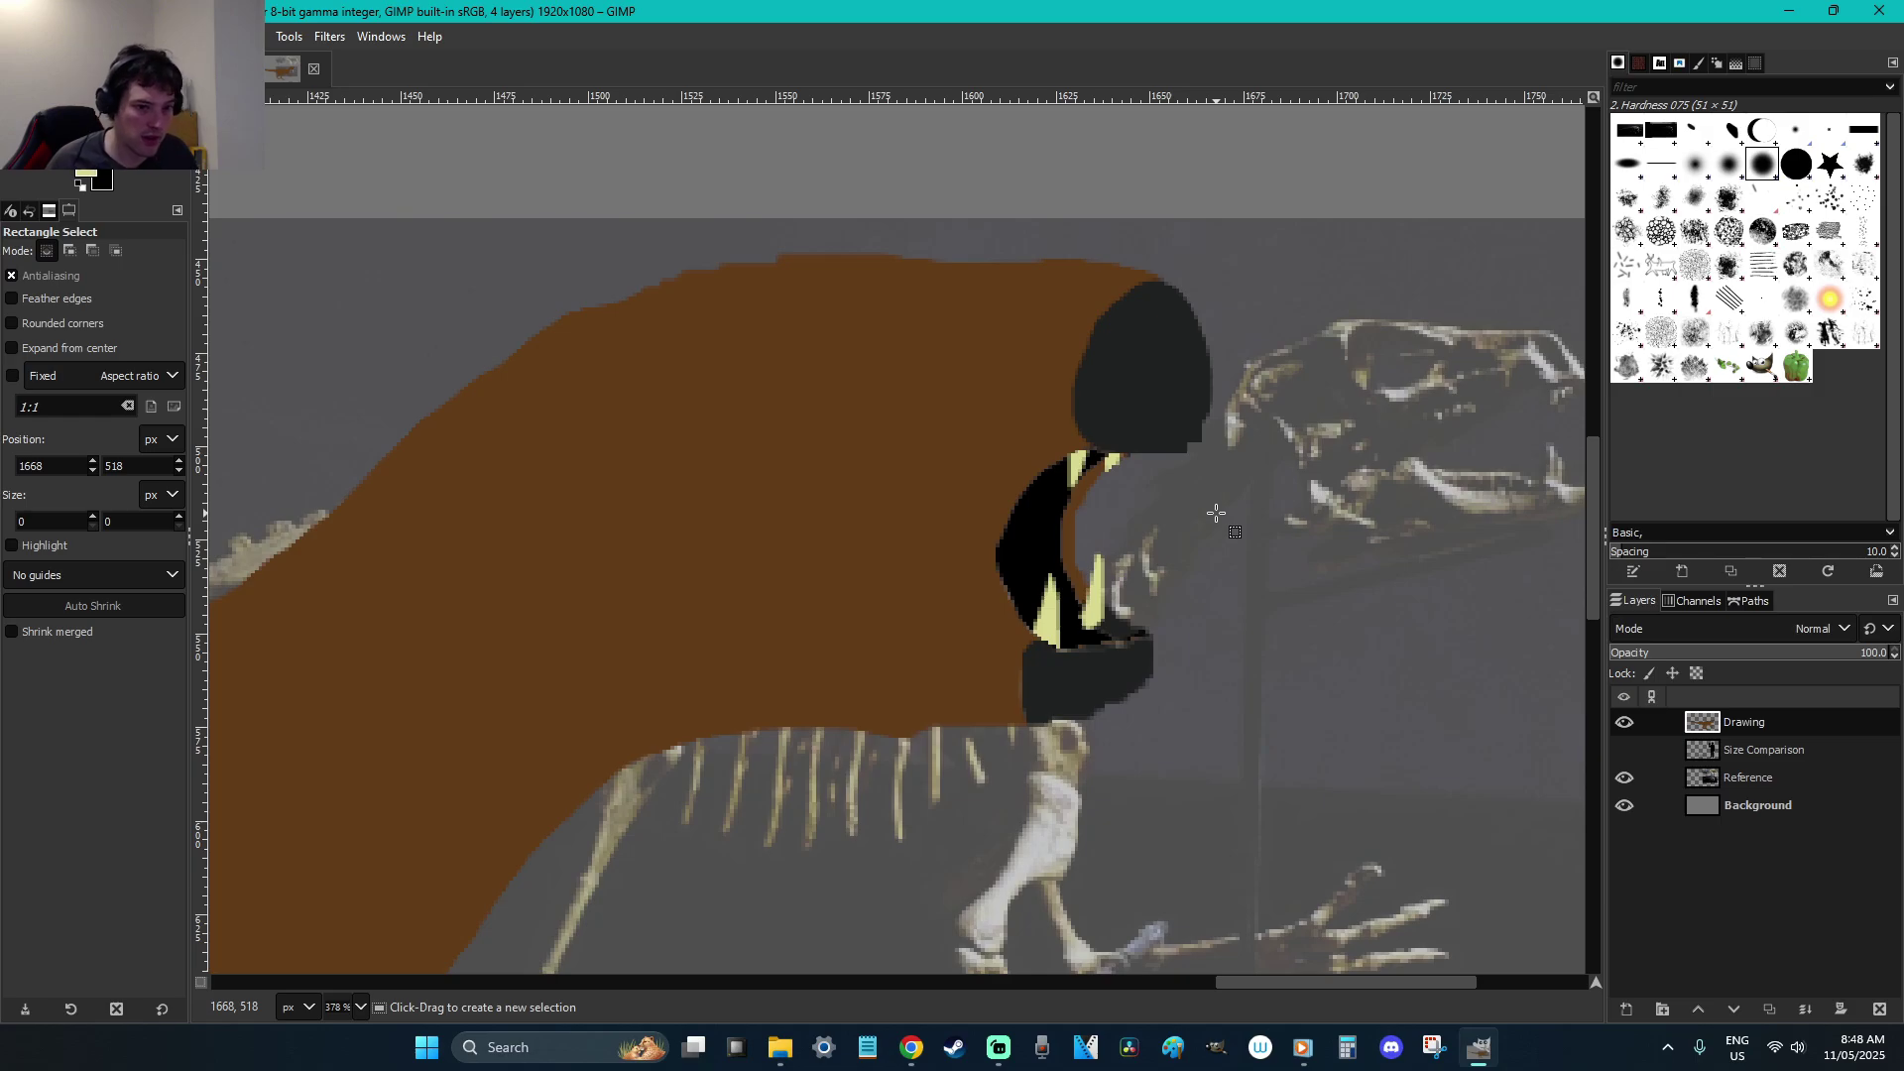
# Set the foreground colour to a dark red
pyautogui.click(84, 177)
pyautogui.moveTo(346, 193); pyautogui.dragTo(346, 164)
pyautogui.moveTo(297, 238)
pyautogui.mouseDown()
pyautogui.moveTo(320, 213)
pyautogui.moveTo(244, 225)
pyautogui.moveTo(214, 188)
pyautogui.moveTo(276, 259)
pyautogui.moveTo(232, 216)
pyautogui.moveTo(259, 203)
pyautogui.moveTo(246, 178)
pyautogui.moveTo(294, 205)
pyautogui.moveTo(274, 189)
pyautogui.moveTo(283, 246)
pyautogui.mouseUp()
pyautogui.click(440, 443)
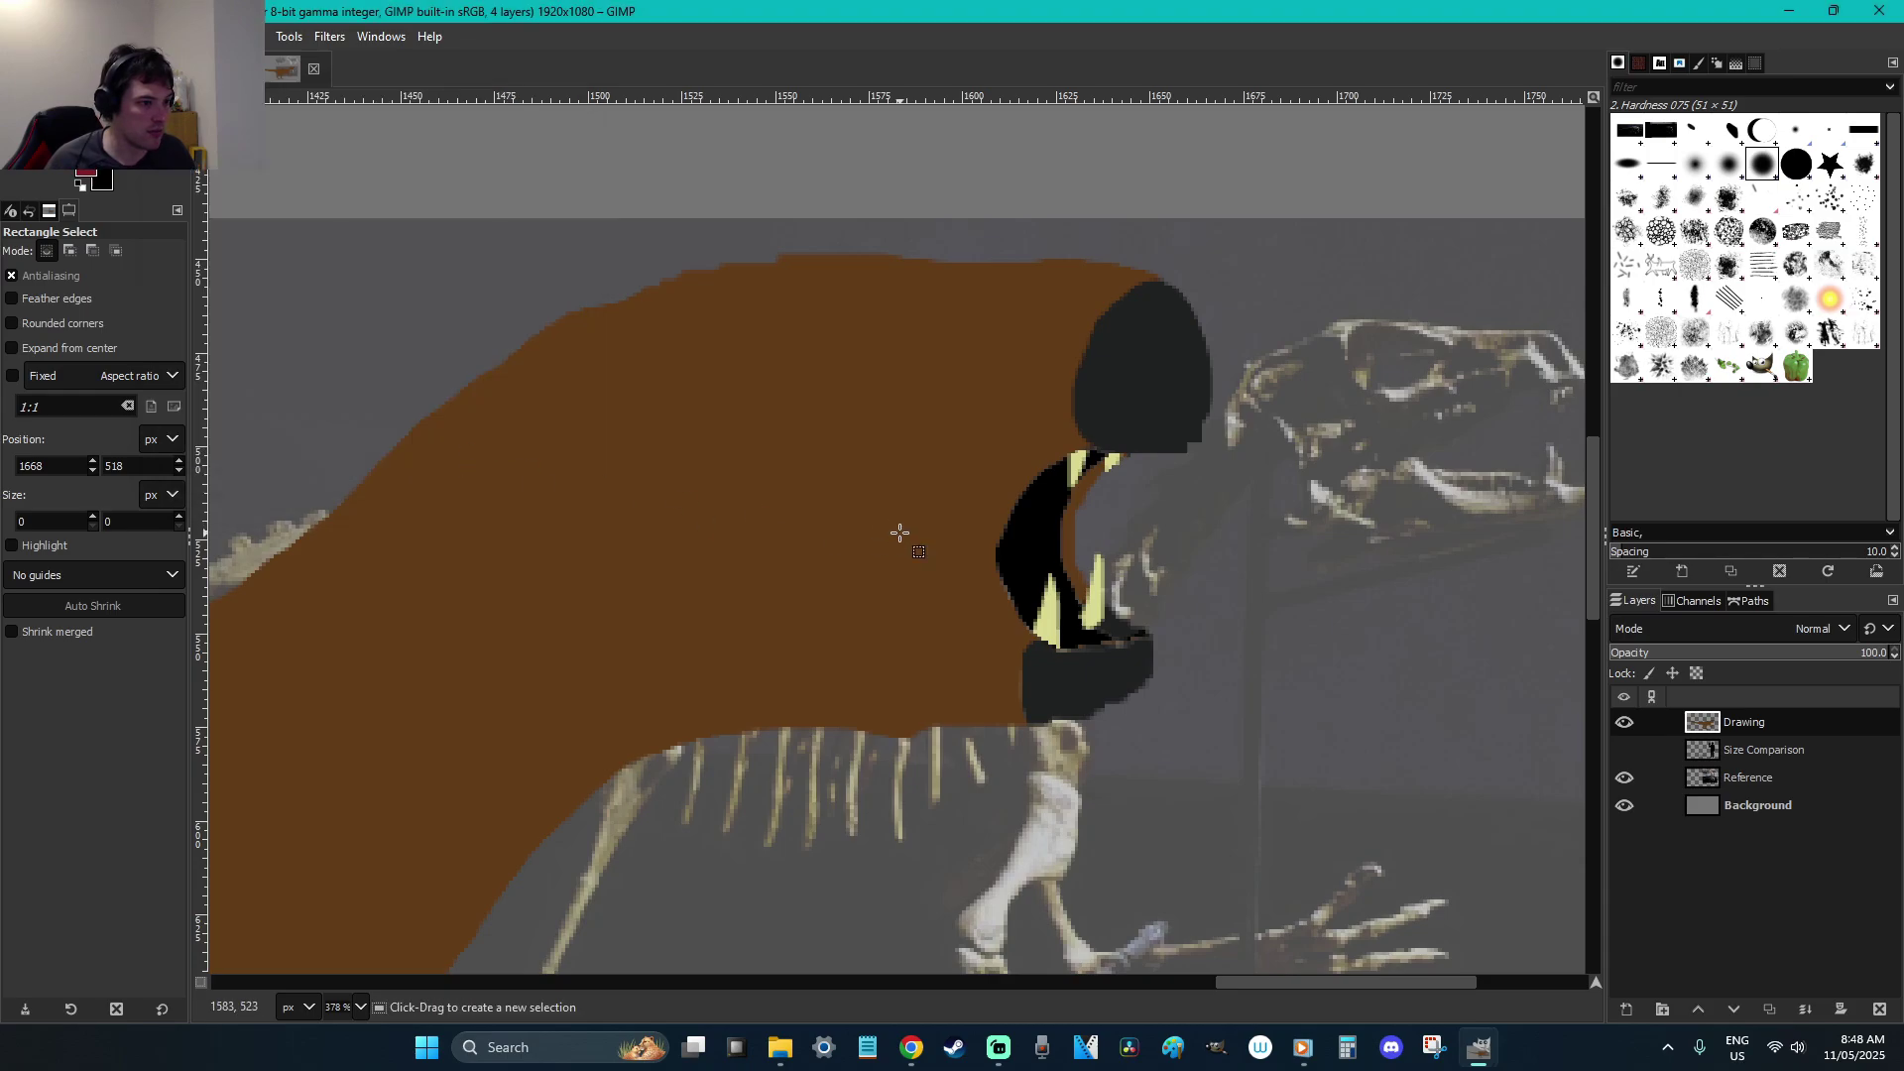
# Try to bucket-fill the mouth's black interior with the dark red, and undo the fill
pyautogui.hotkey('shift', 'b')
pyautogui.click(1033, 552)
pyautogui.hotkey('ctrl', 'z')
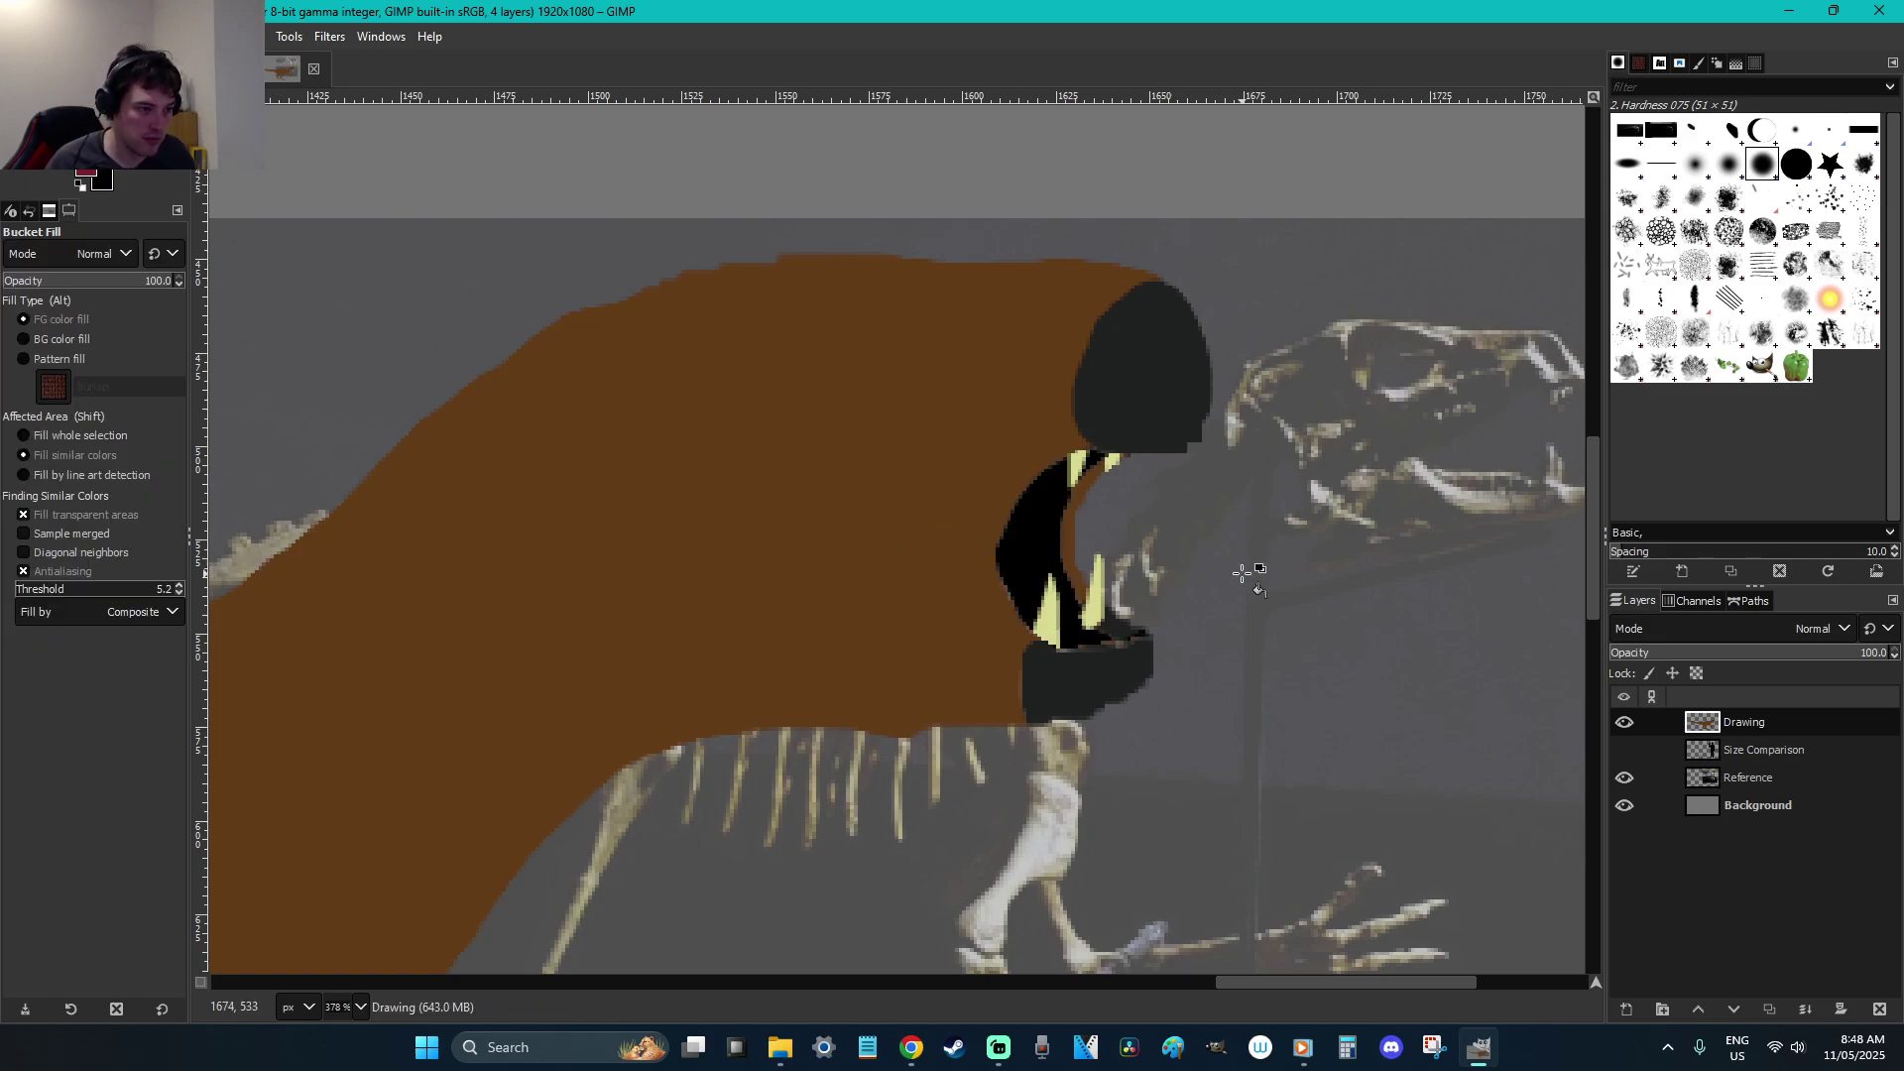
# Fuzzy-select the mouth's black interior with a threshold of 13.3 and paint it dark red
pyautogui.press('u')
pyautogui.click(1039, 553)
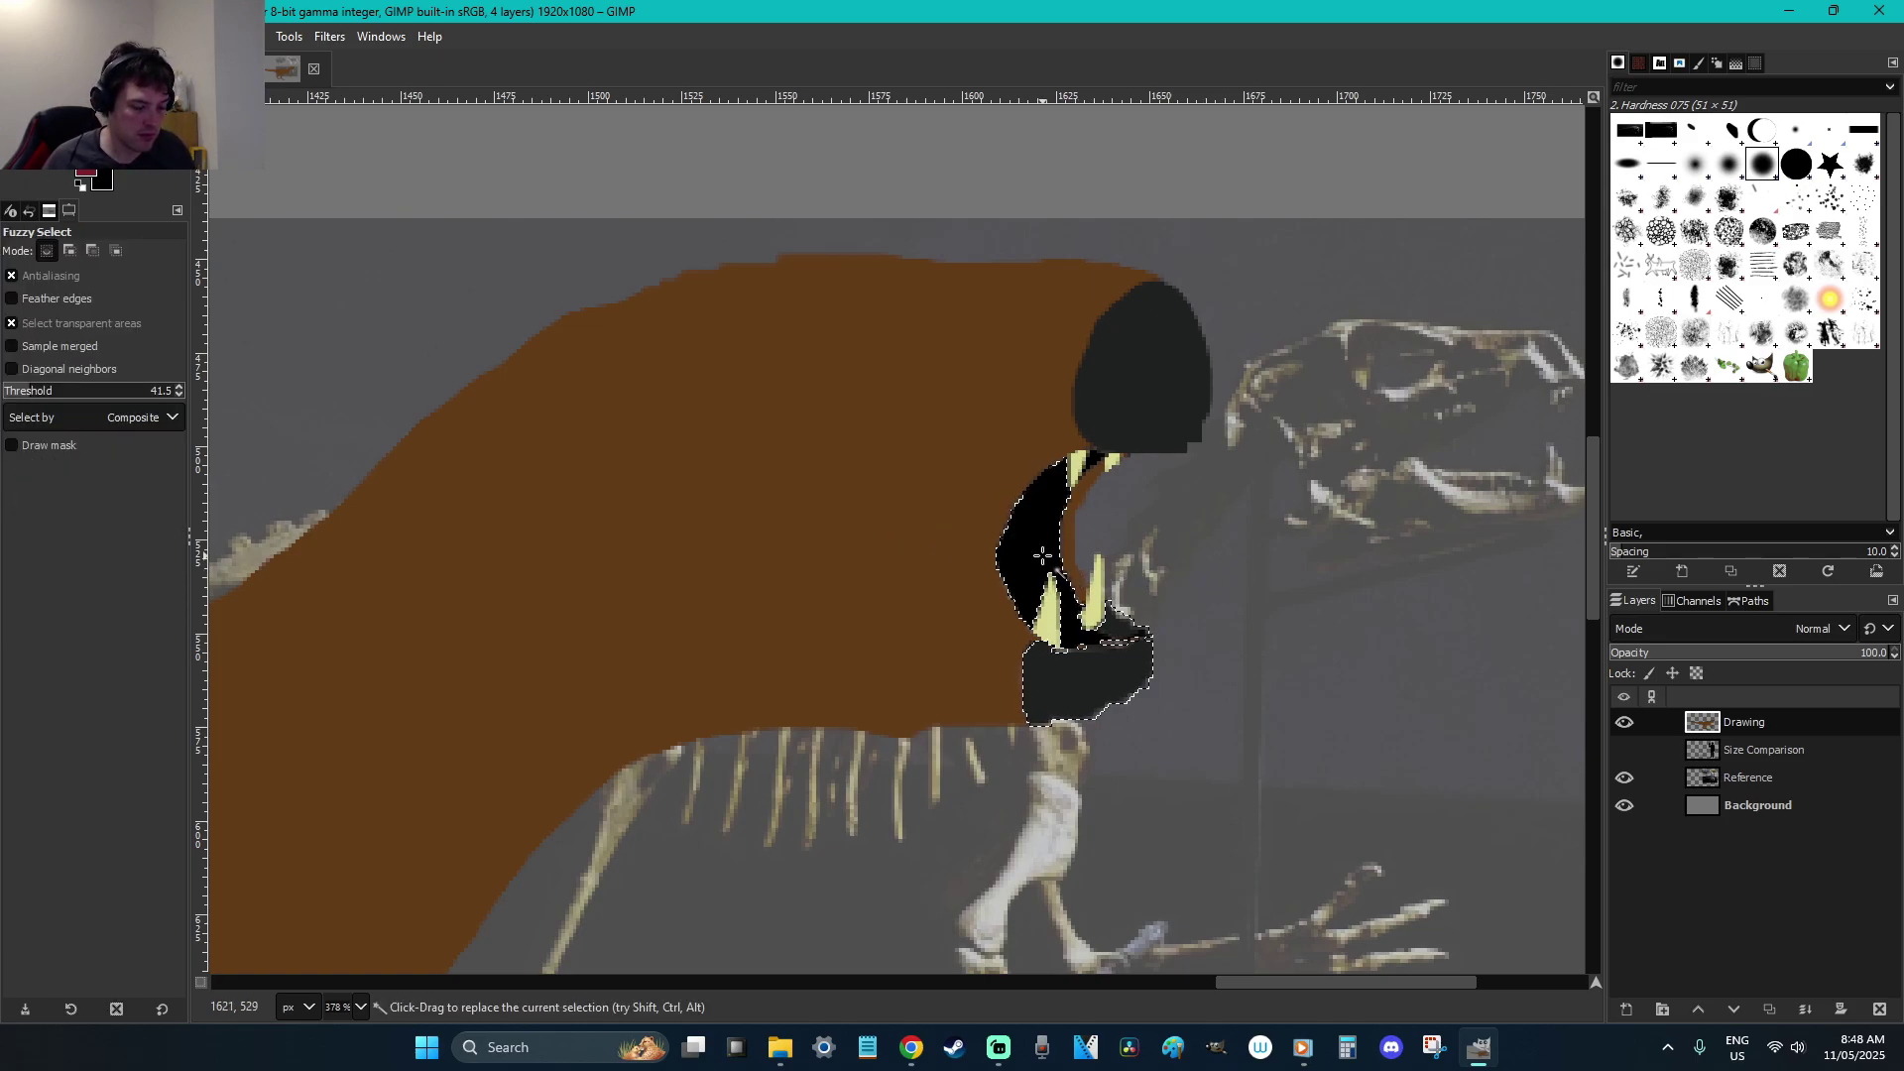
pyautogui.click(12, 391)
pyautogui.click(1021, 553)
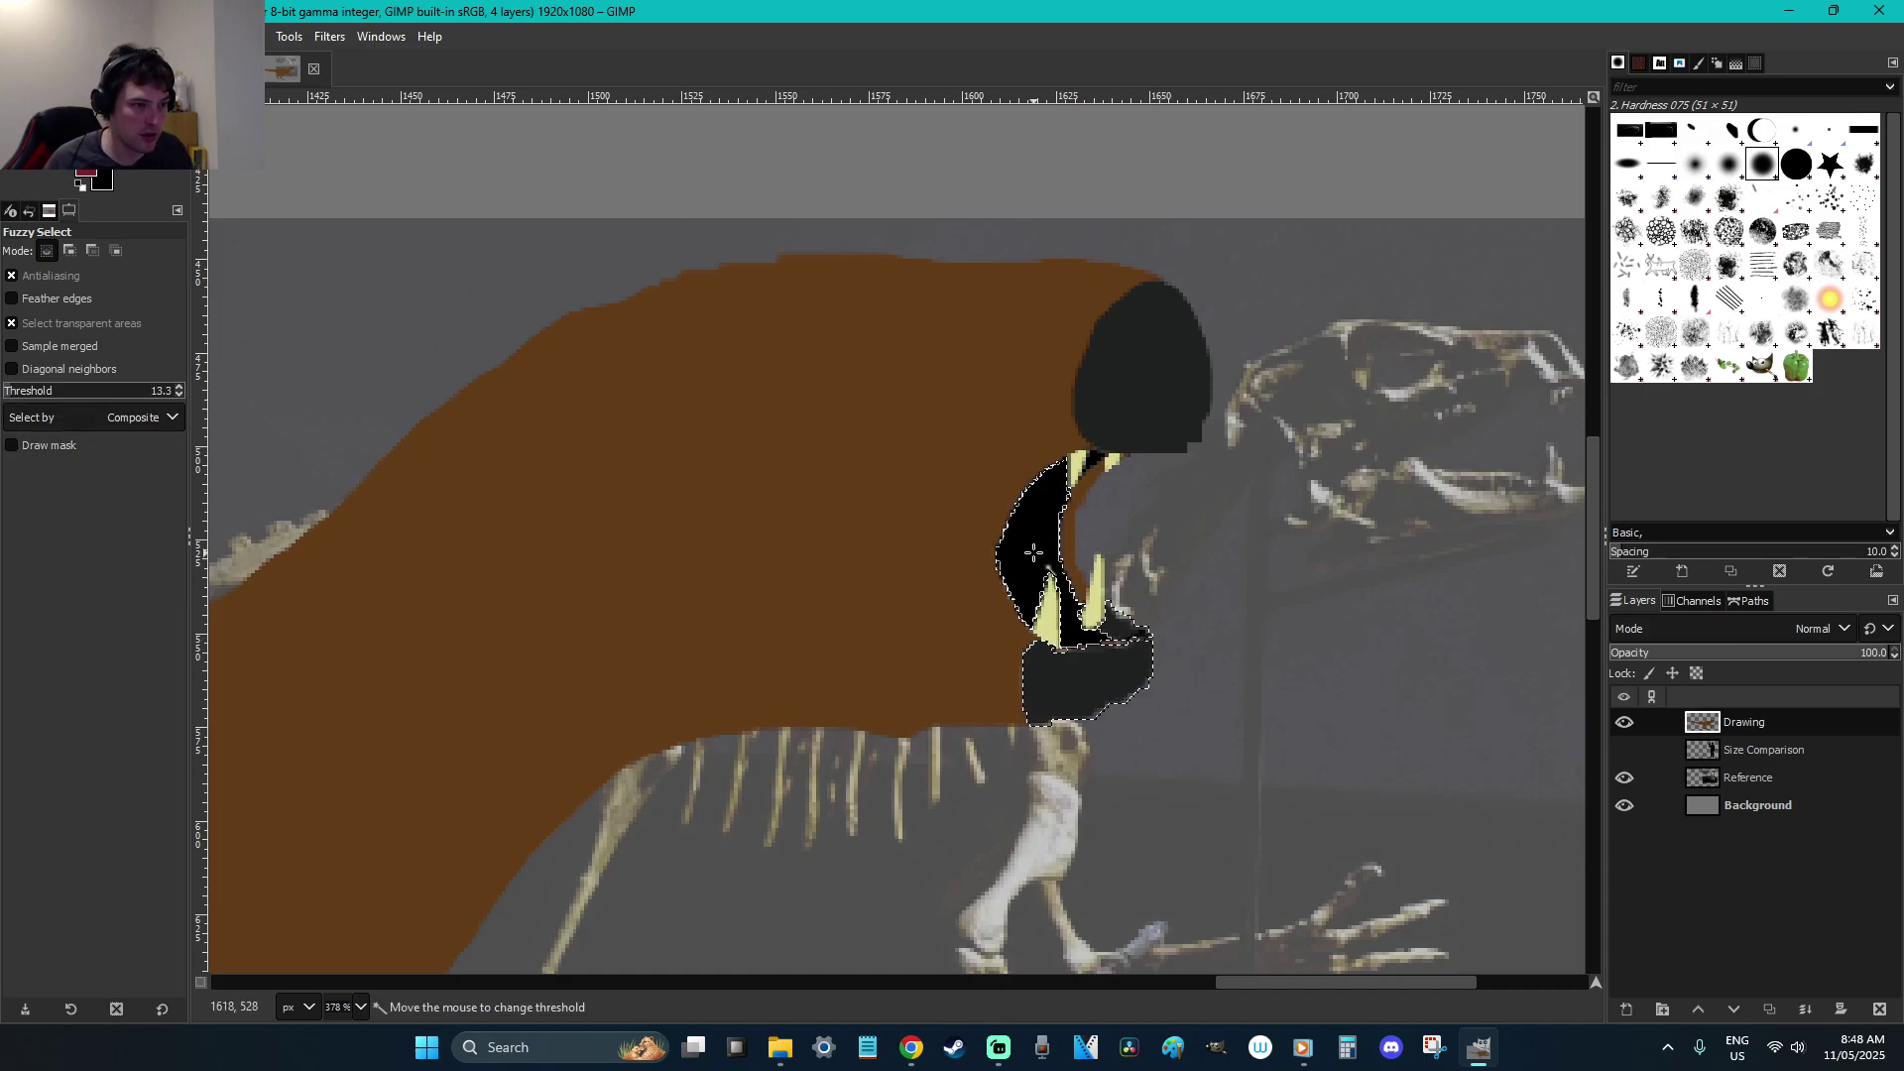
pyautogui.press('p')
pyautogui.moveTo(1097, 653); pyautogui.dragTo(1029, 566)
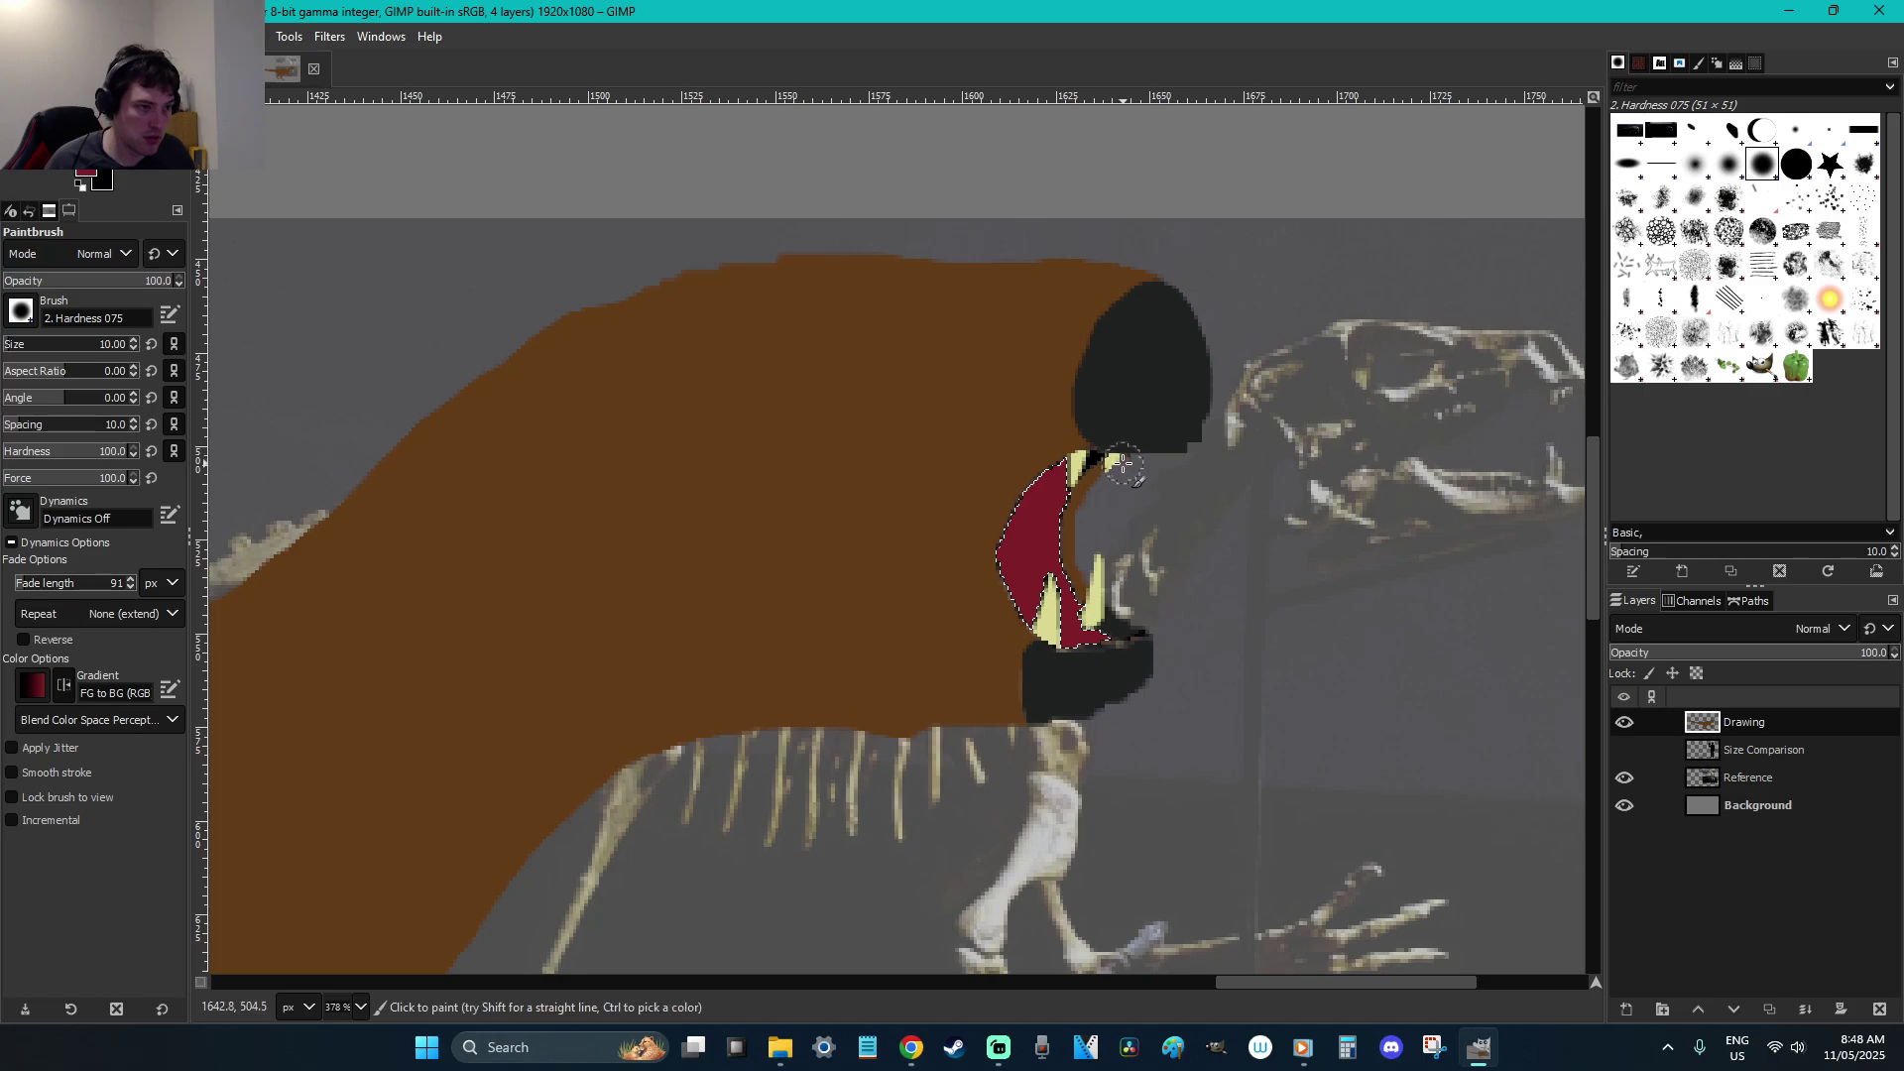
# Select the remaining black patch between the two upper teeth and paint it dark red
pyautogui.press('u')
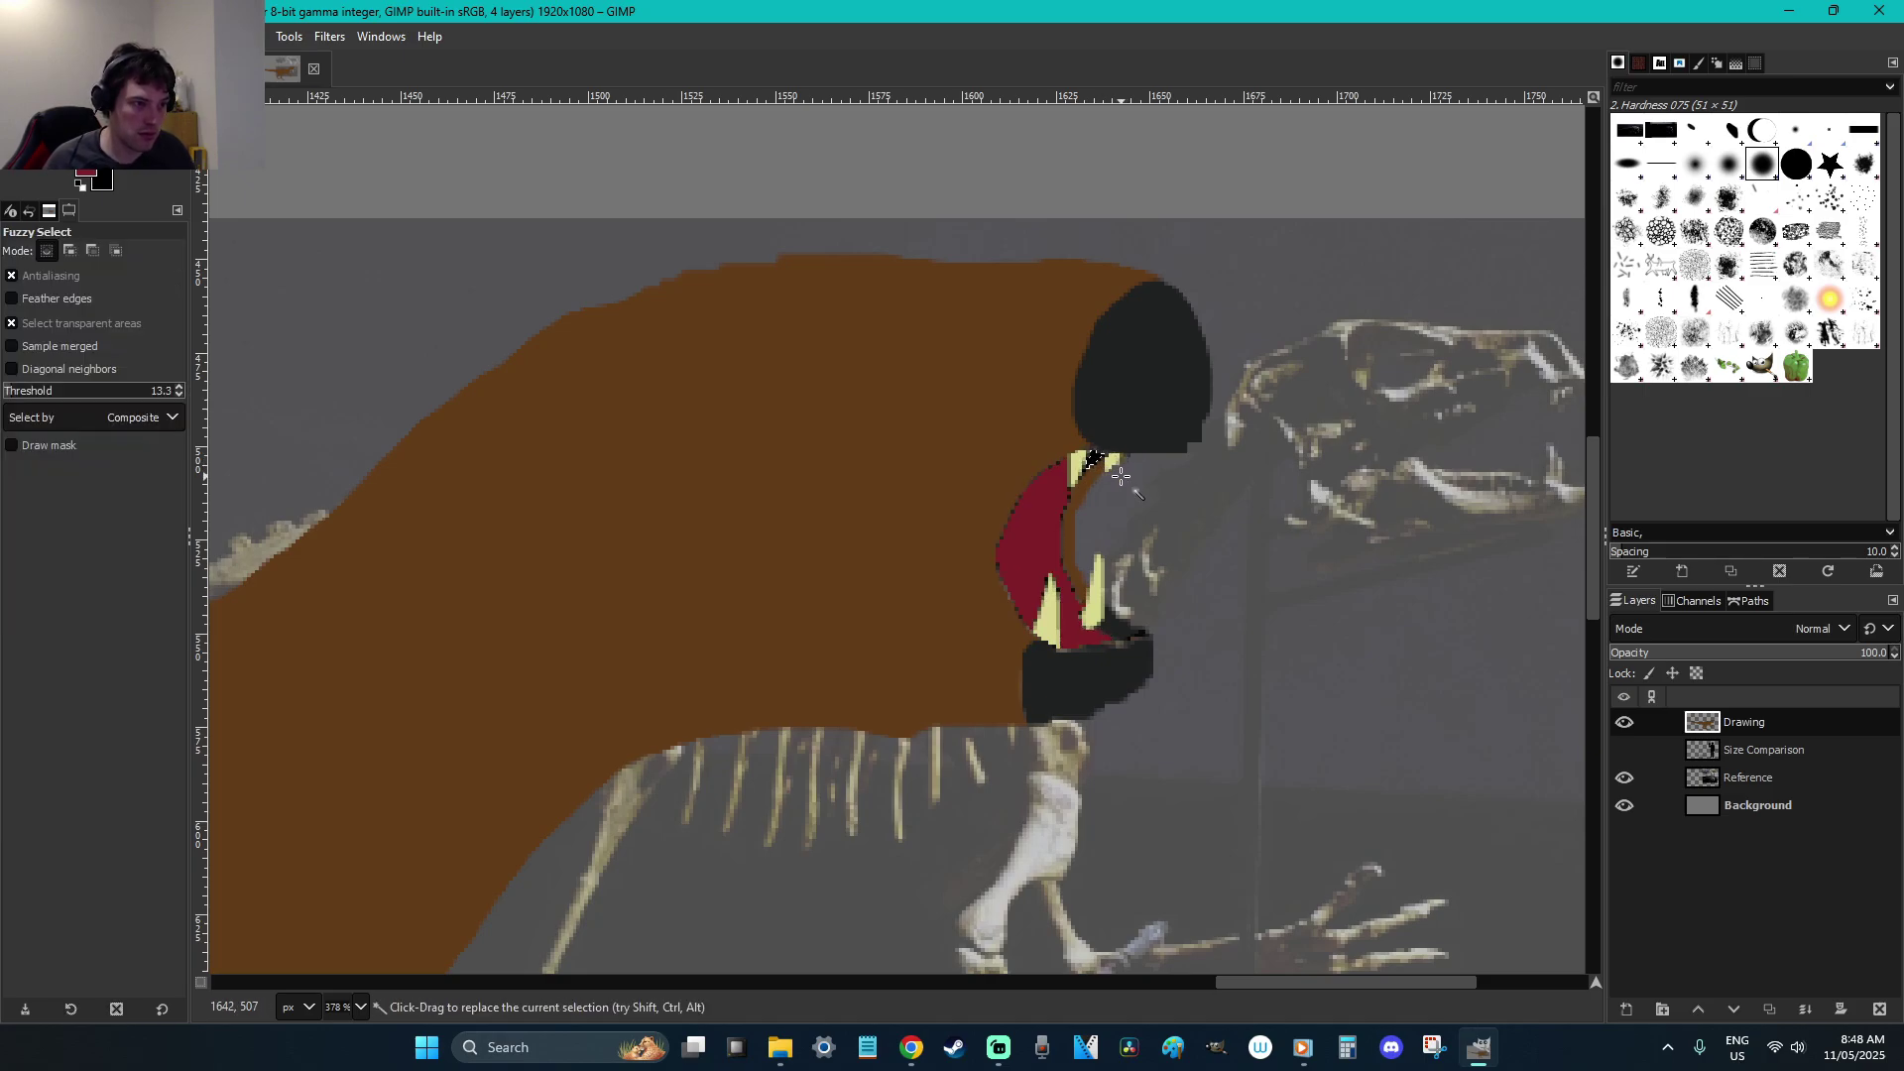
pyautogui.press('p')
pyautogui.press('r')
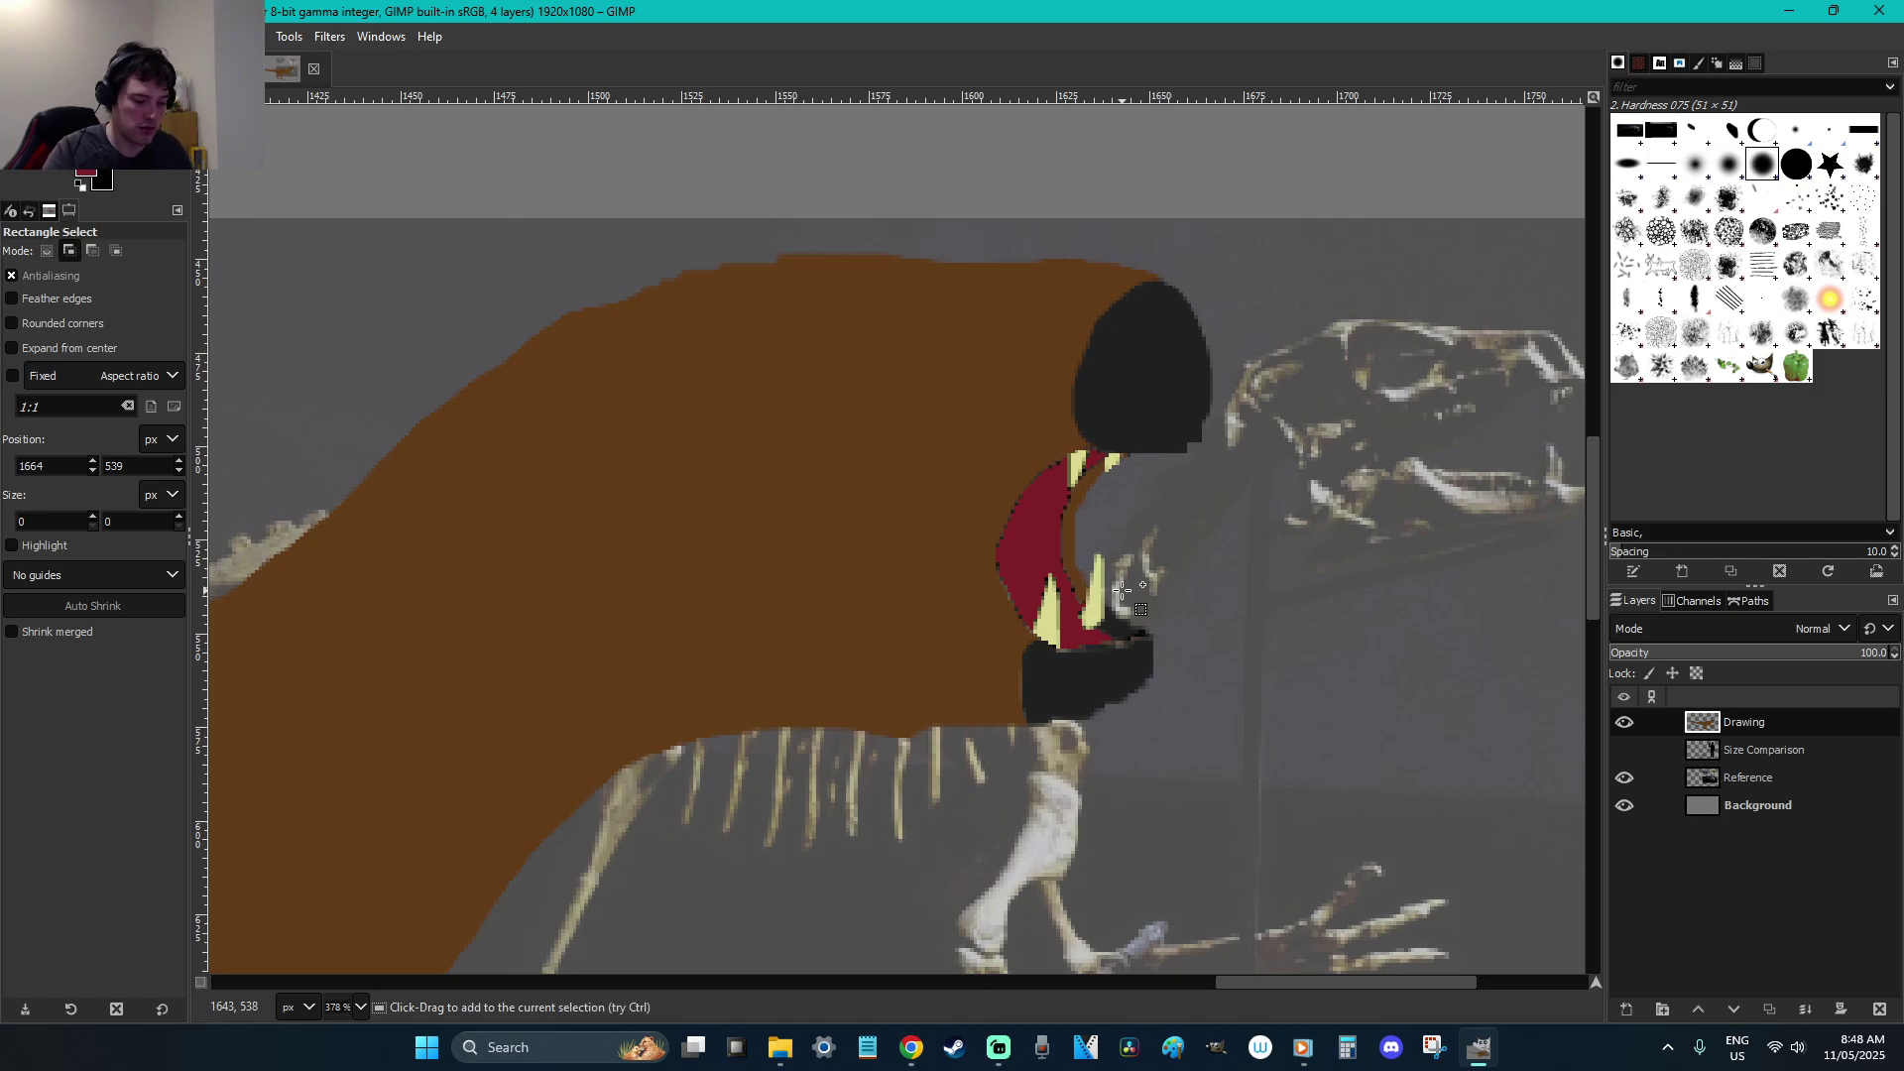
# Select the dark red mouth interior by colour with the threshold lowered to 11.9
pyautogui.hotkey('shift', 'o')
pyautogui.click(1048, 549)
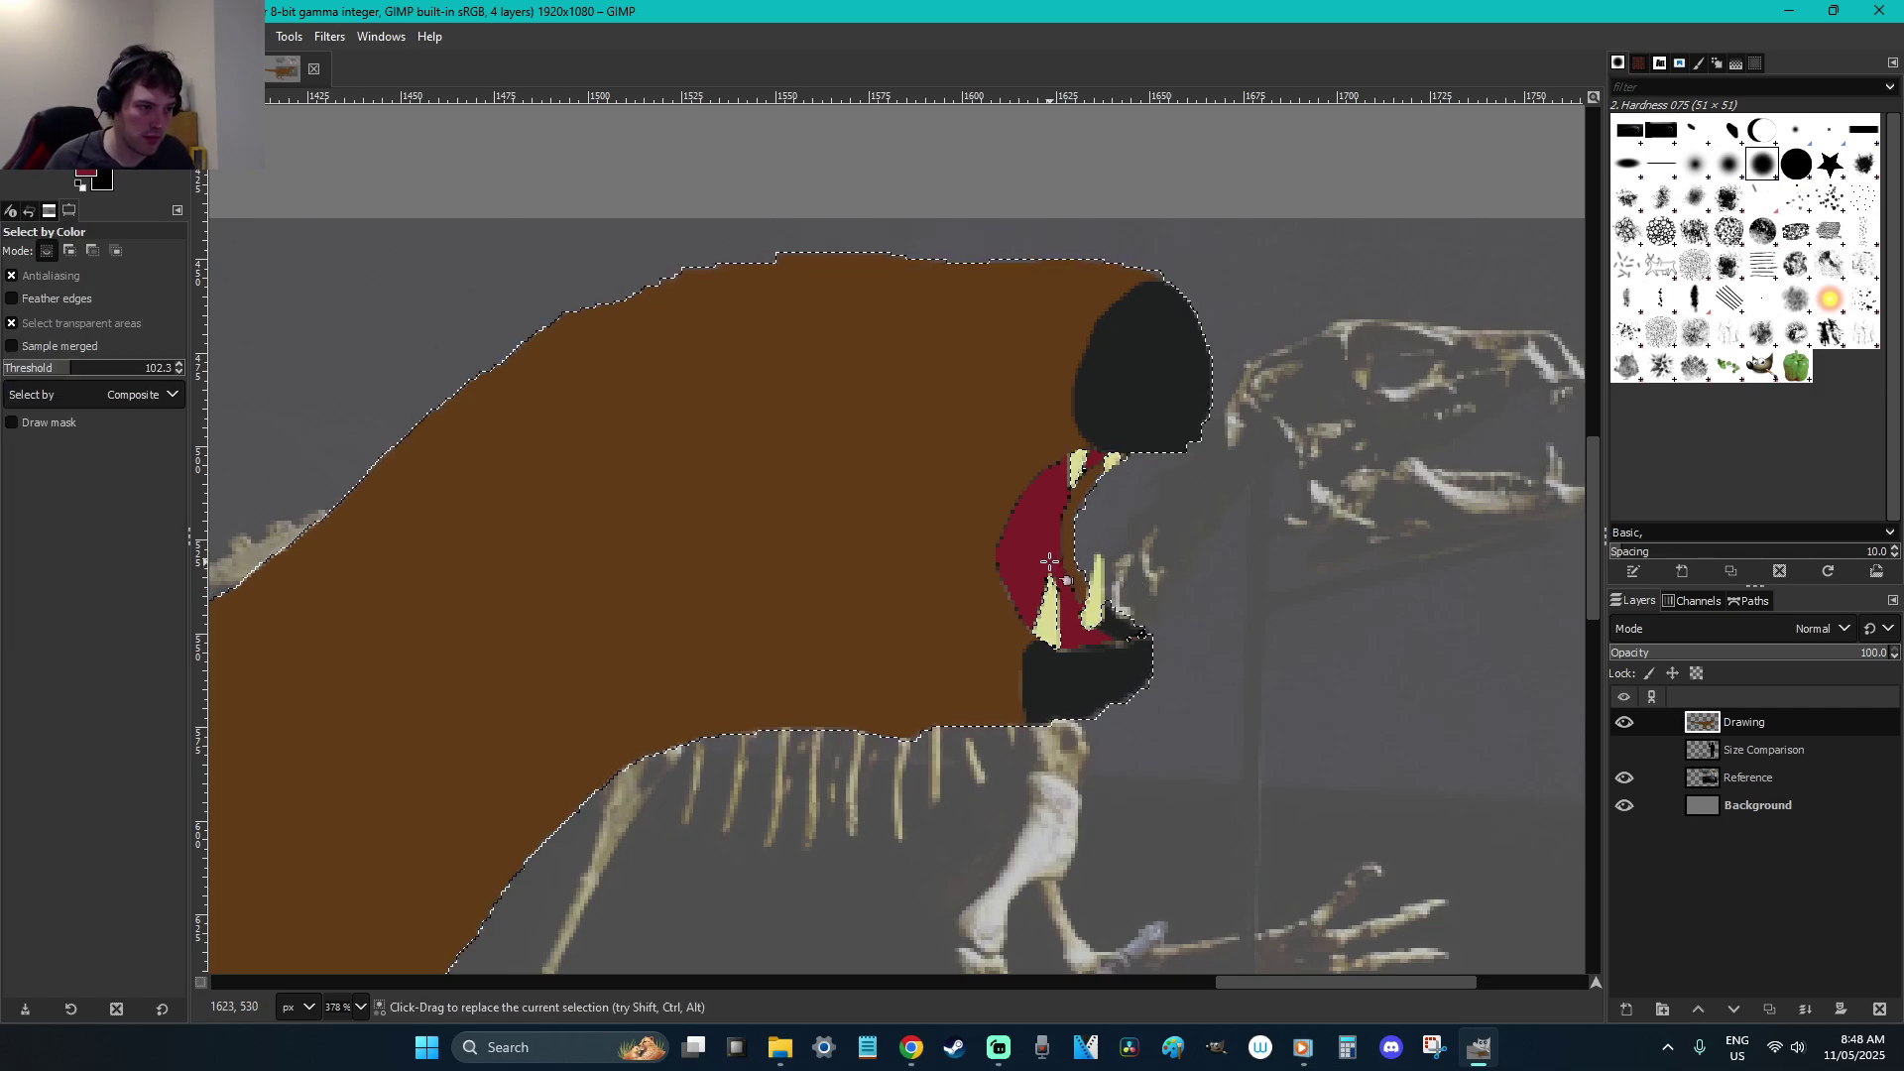
pyautogui.click(8, 367)
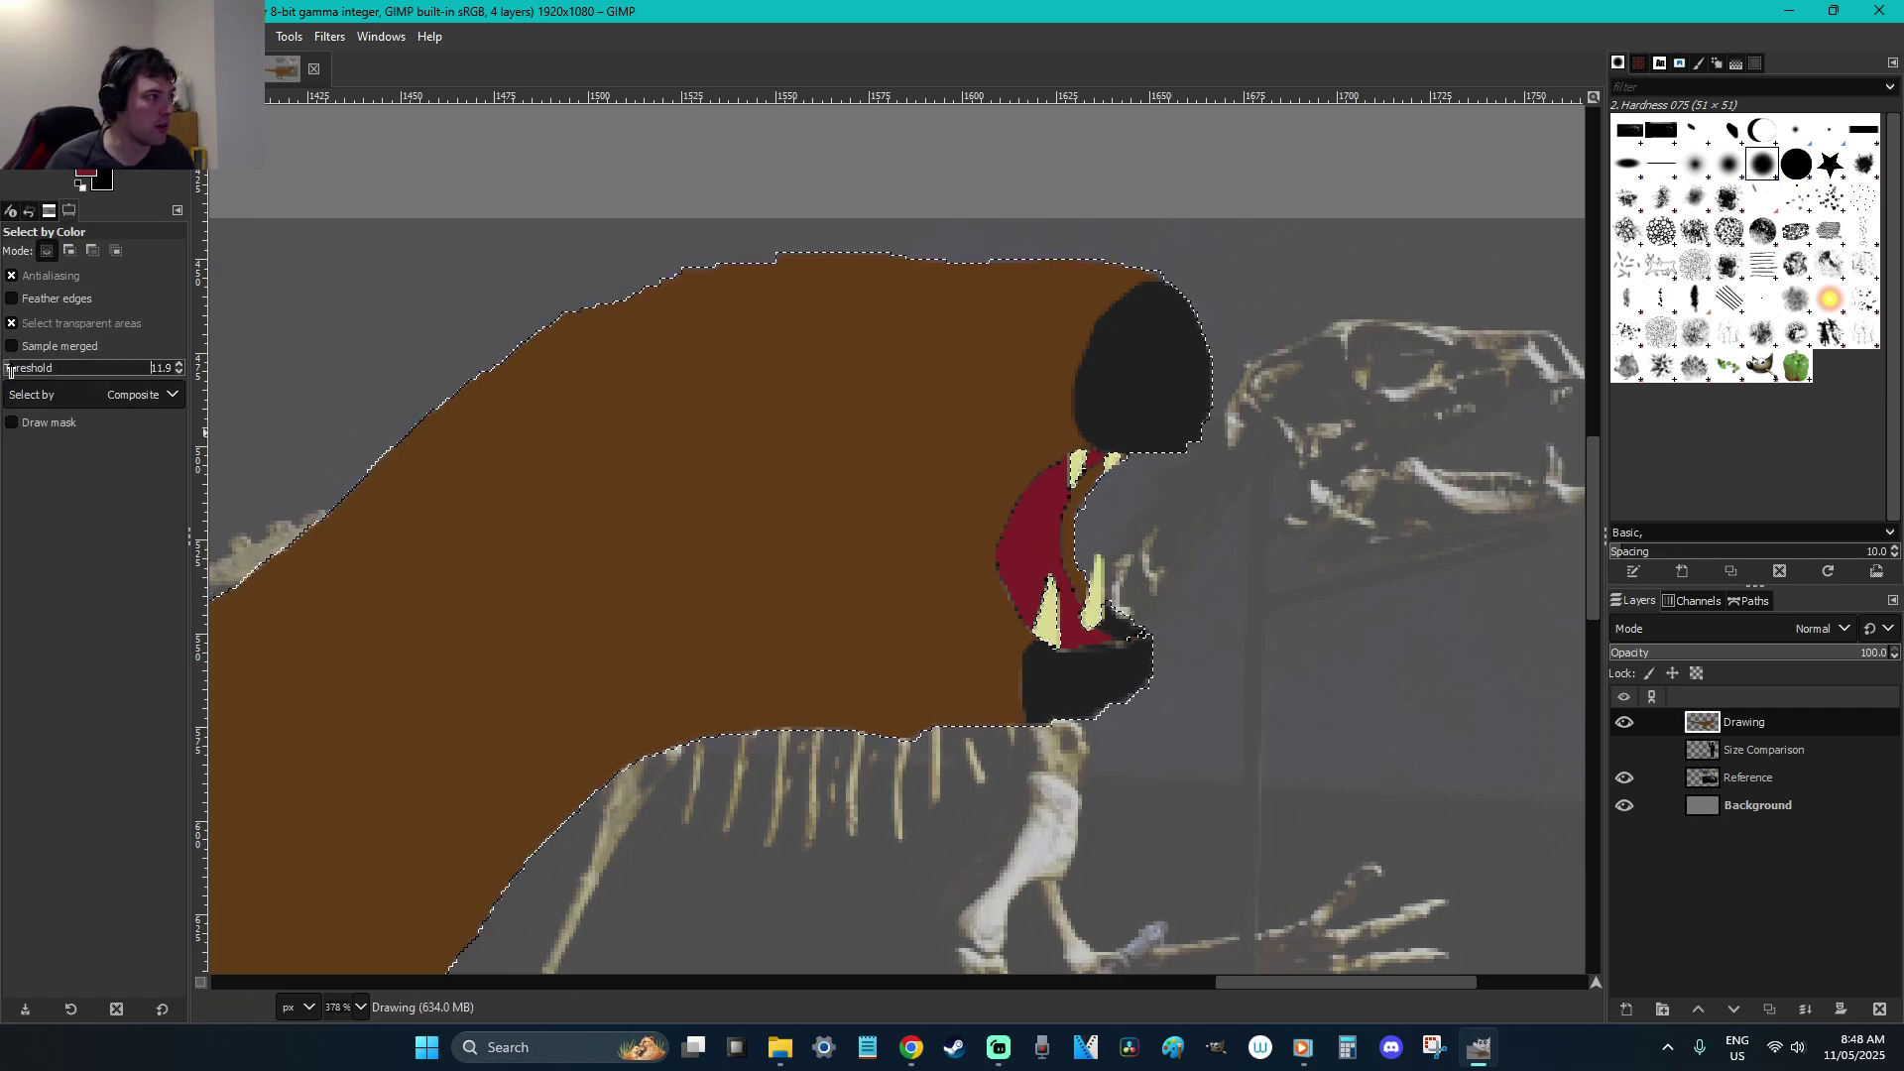
pyautogui.click(1042, 549)
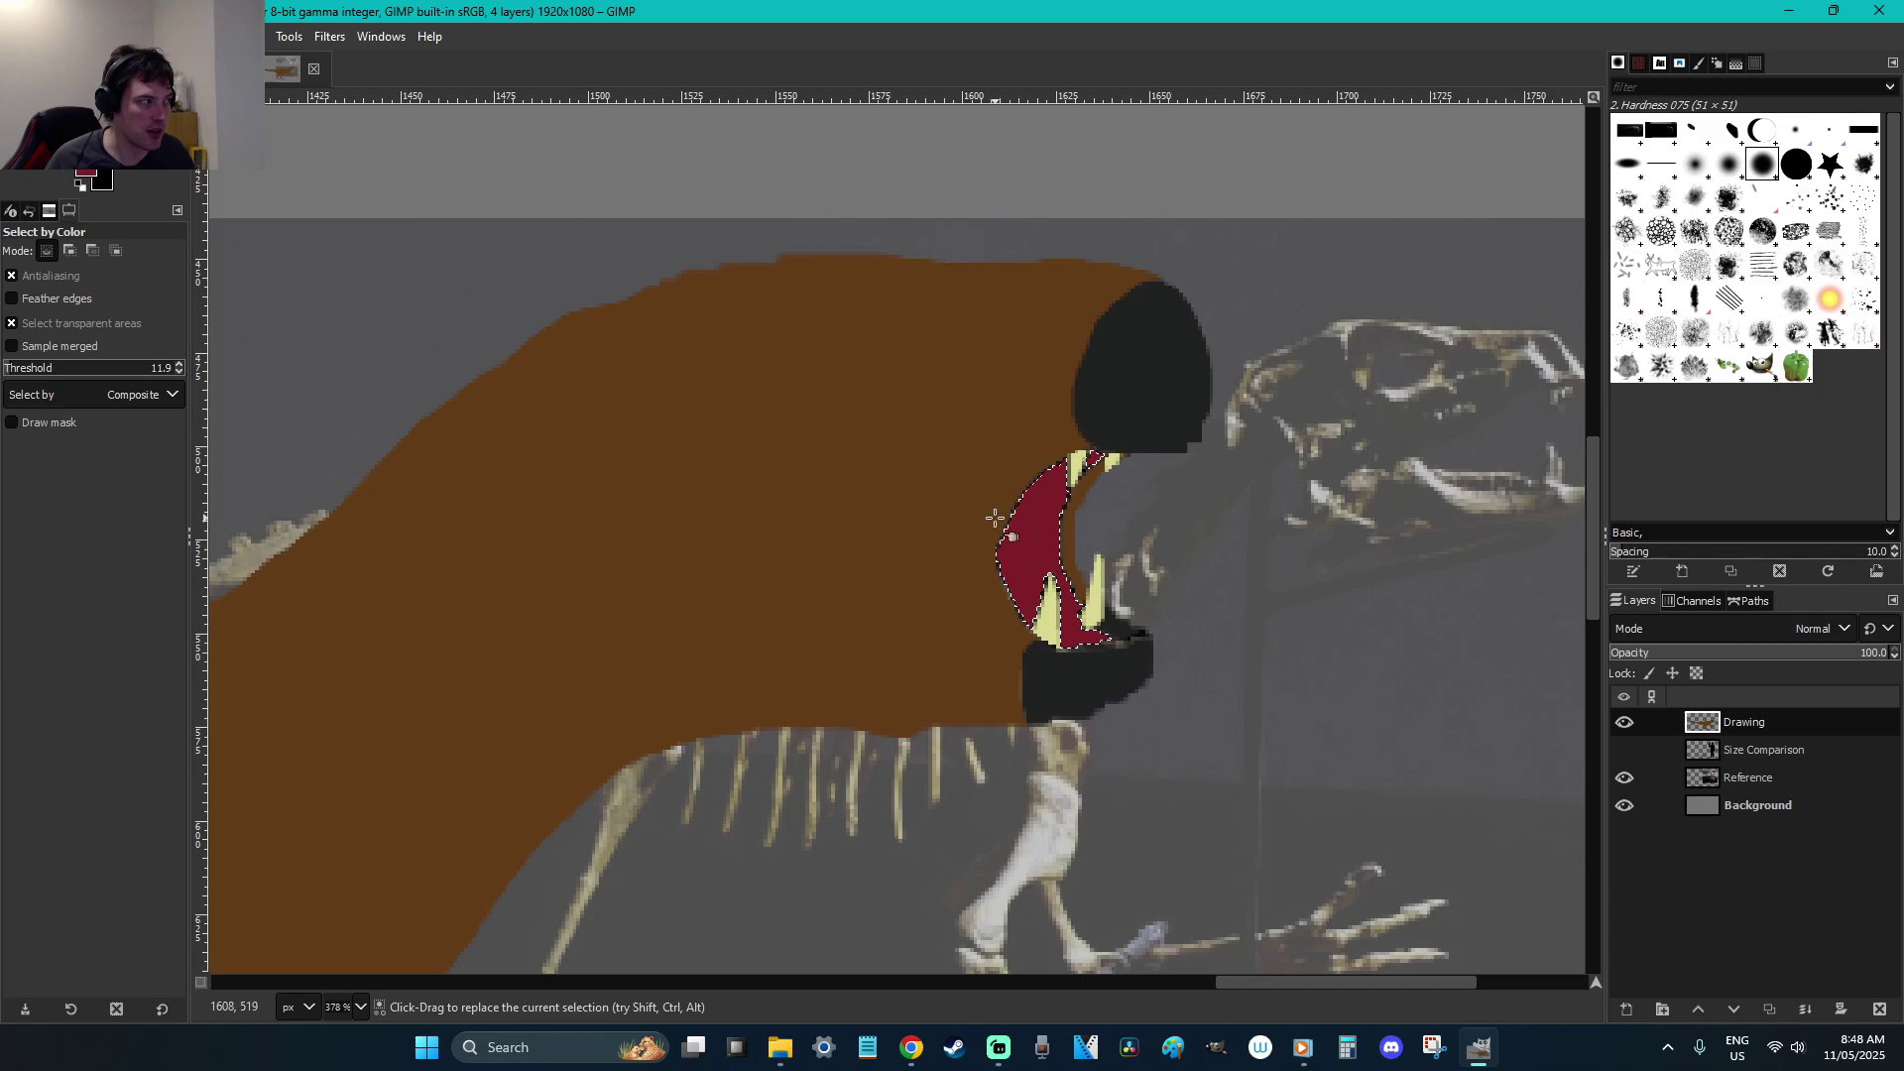
# Try a linear foreground-to-background gradient across the selected mouth interior, and cancel it
pyautogui.press('g')
pyautogui.moveTo(1071, 540); pyautogui.dragTo(995, 558)
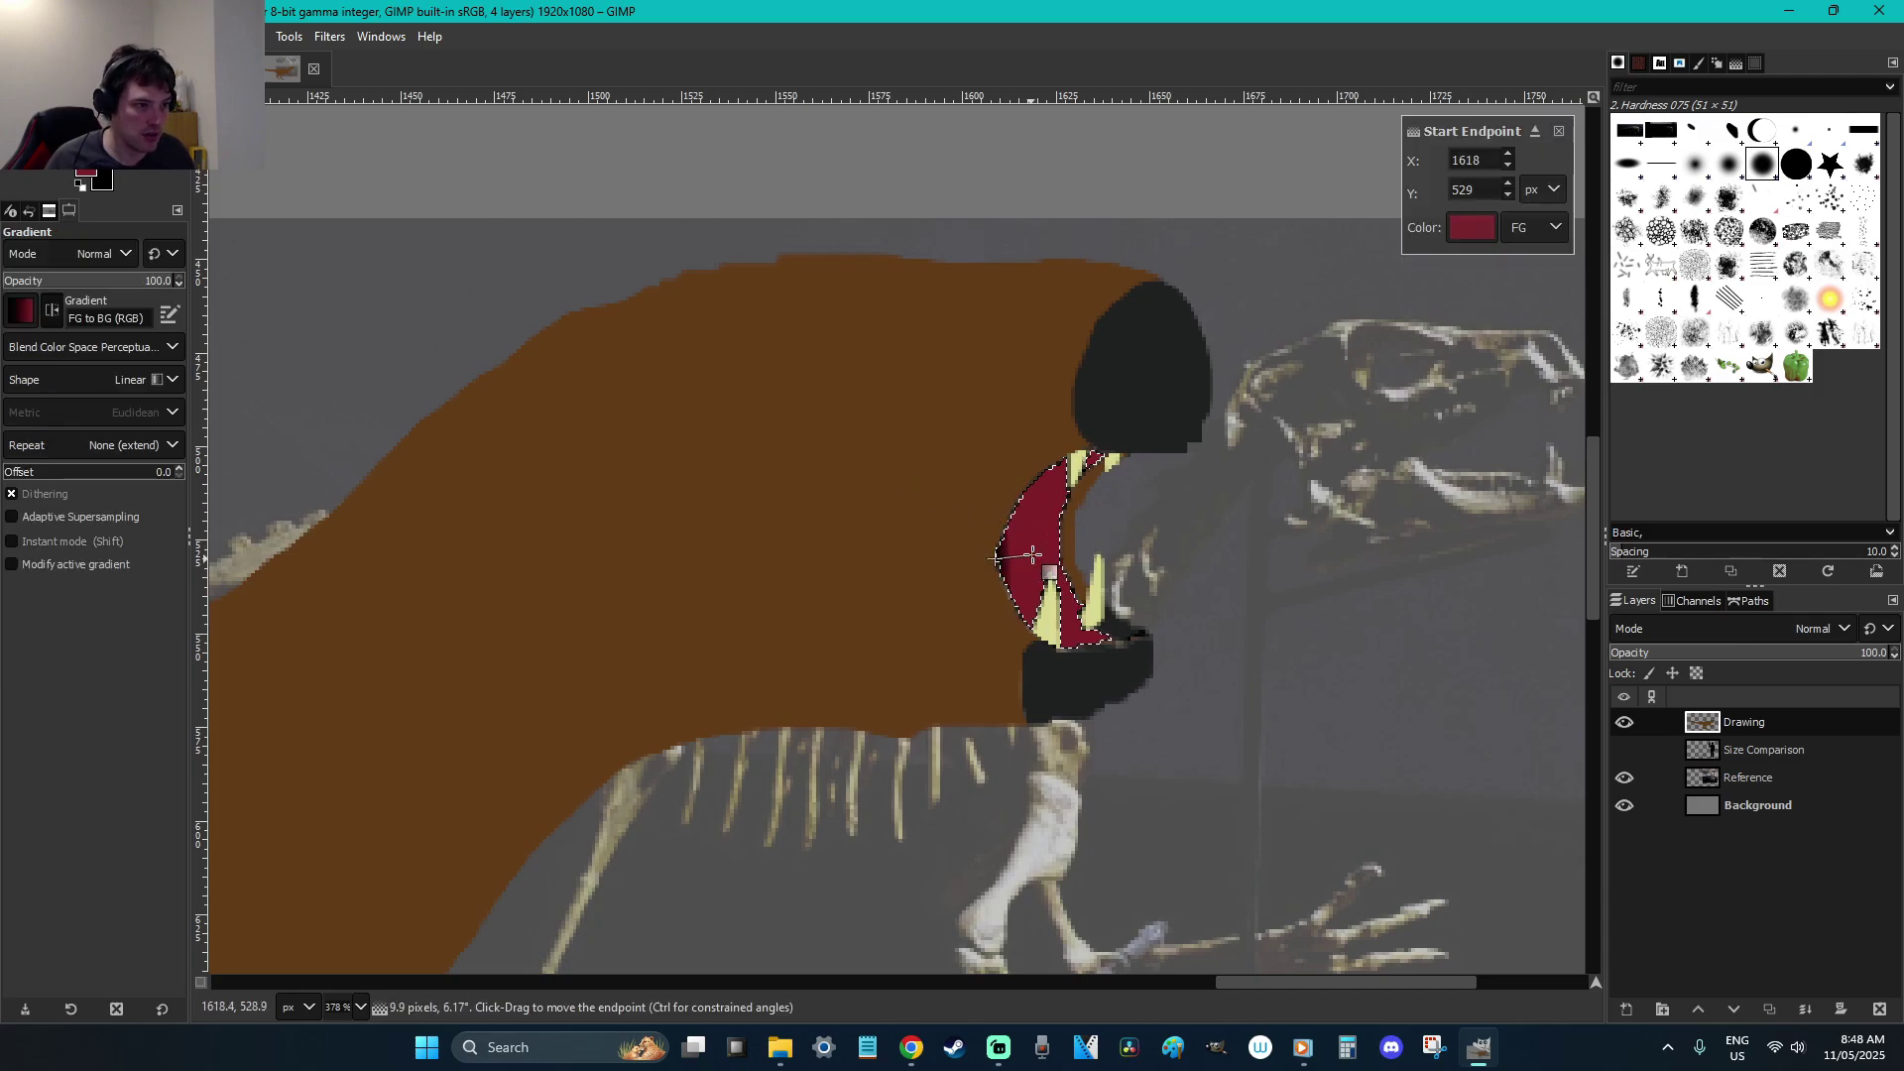
pyautogui.press('Escape')
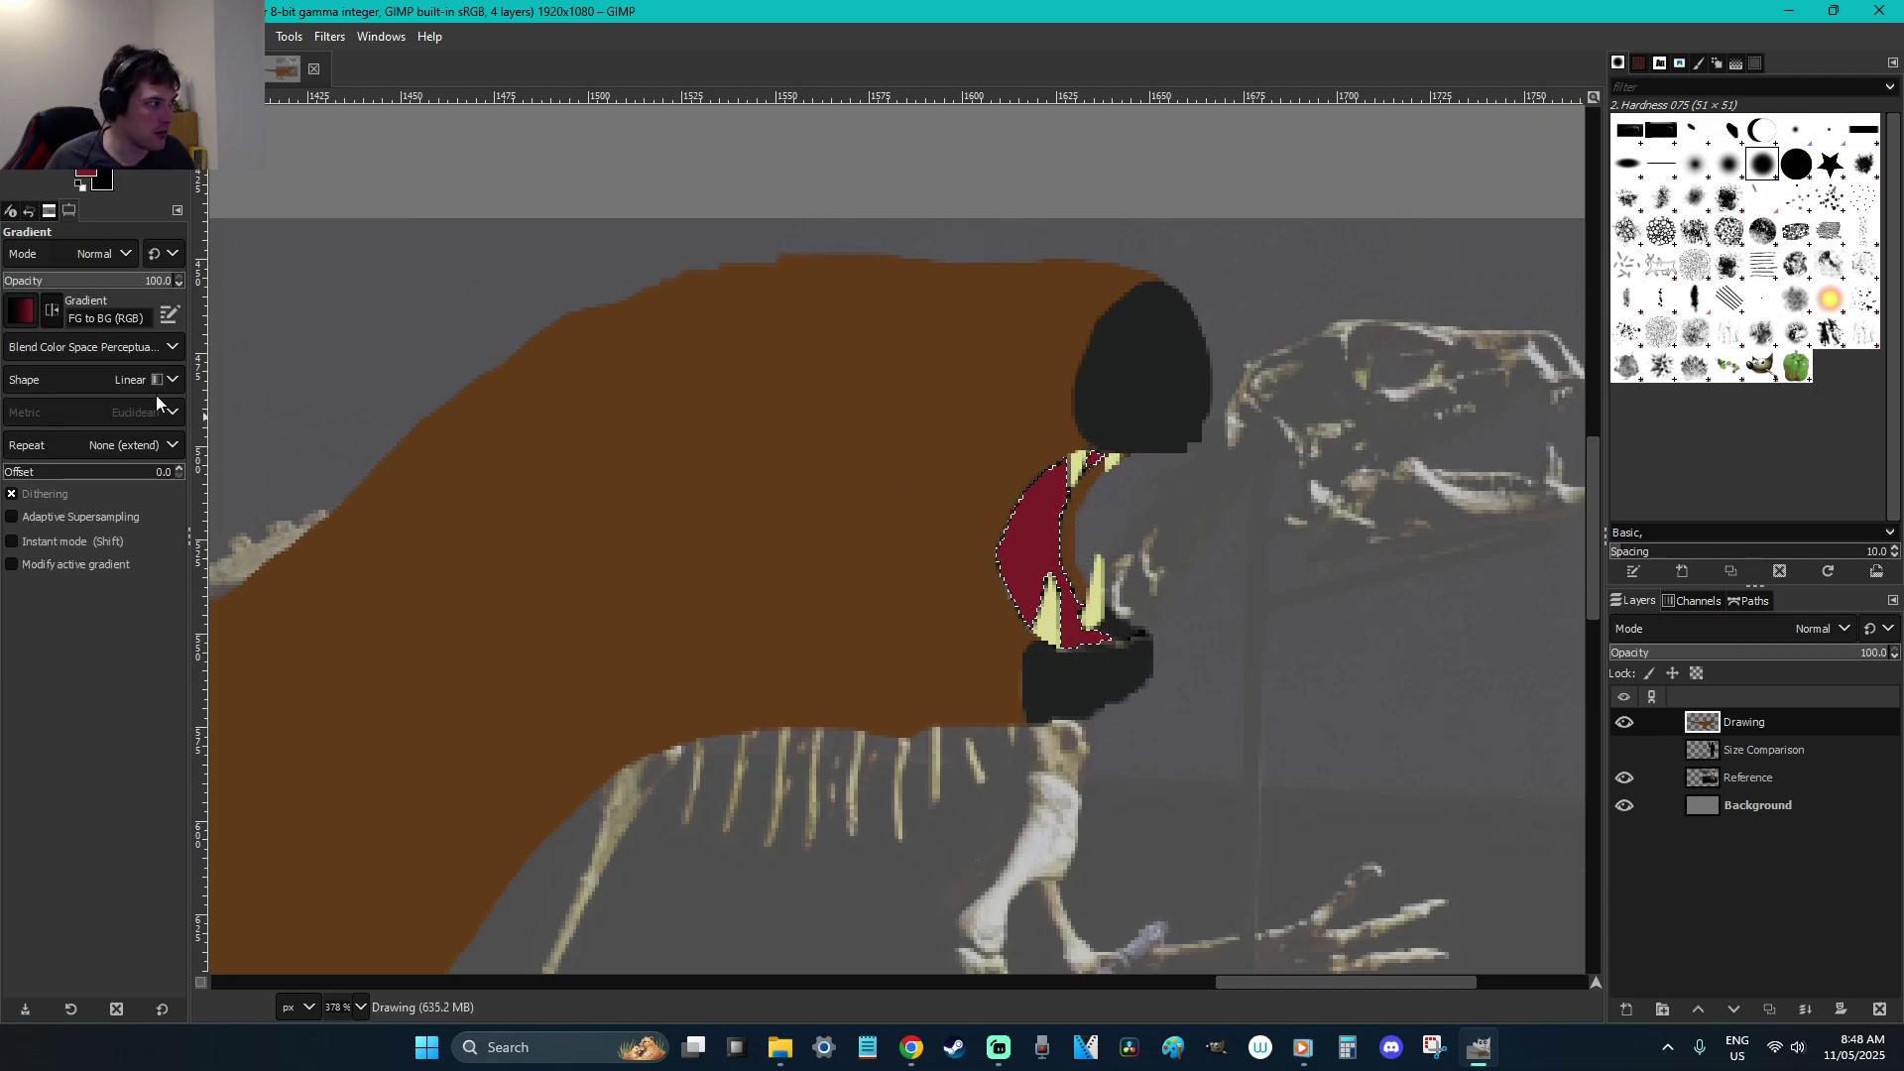
# Shade the selected mouth interior with a radial black-to-dark-red gradient starting at the back of the mouth, and clear the selection
pyautogui.click(138, 379)
pyautogui.click(80, 461)
pyautogui.moveTo(995, 564); pyautogui.dragTo(1234, 468)
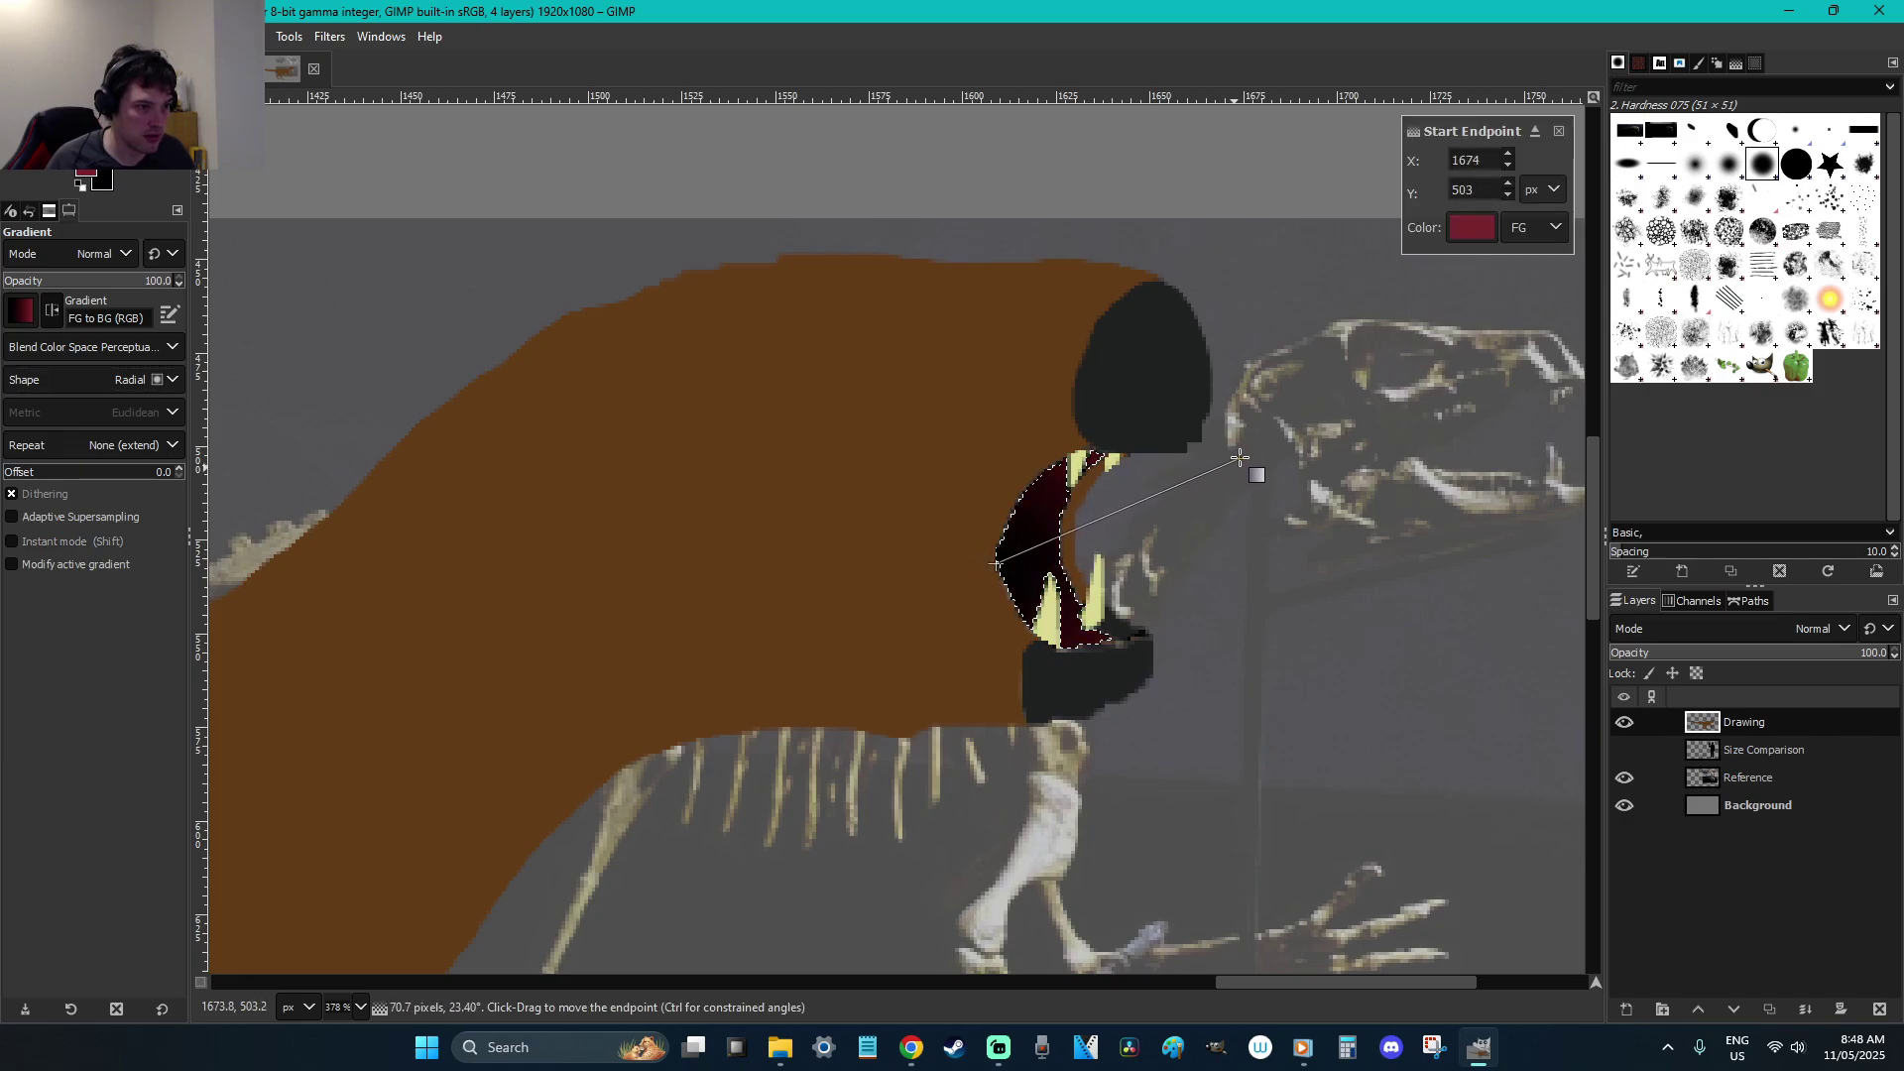
pyautogui.press('r')
pyautogui.click(1286, 566)
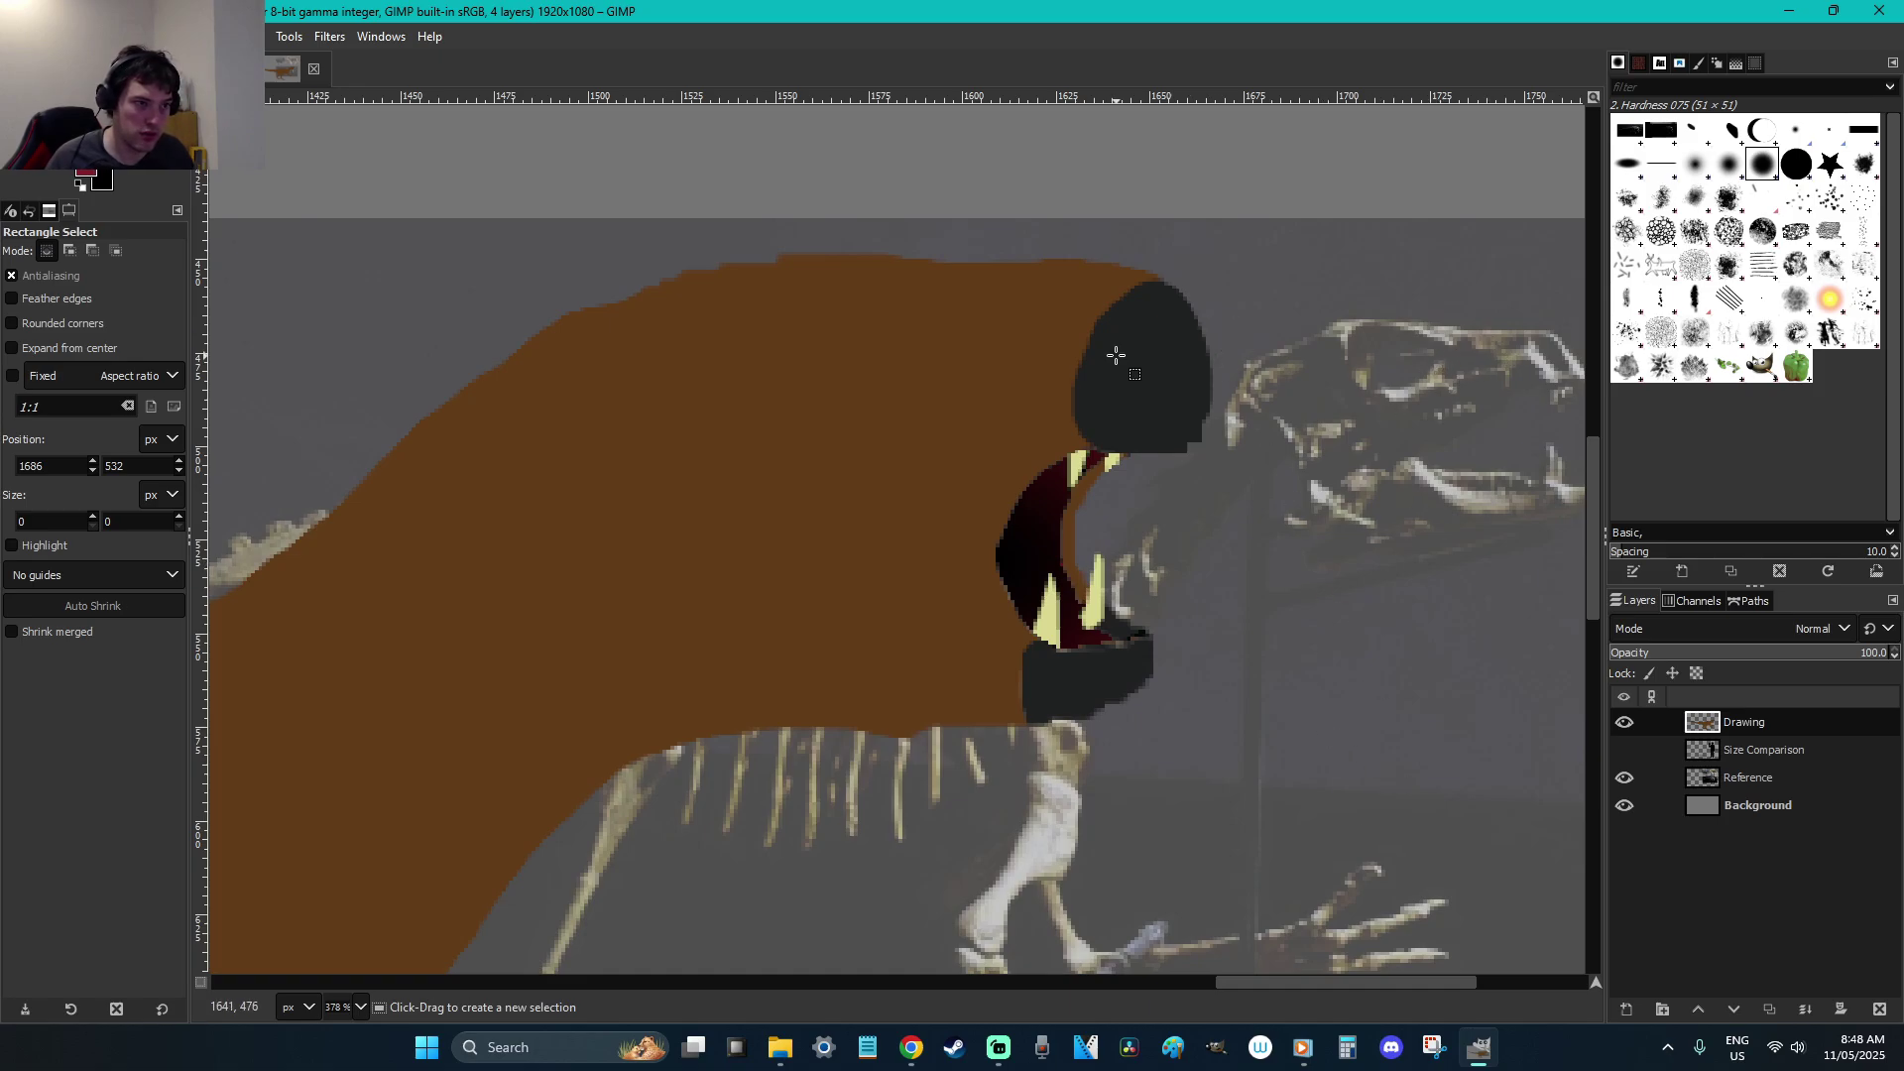
# Paint a small slanted black nostril on the upper beak with a 3 px brush, undoing the wider 5 px attempt
pyautogui.press('x')
pyautogui.press('p')
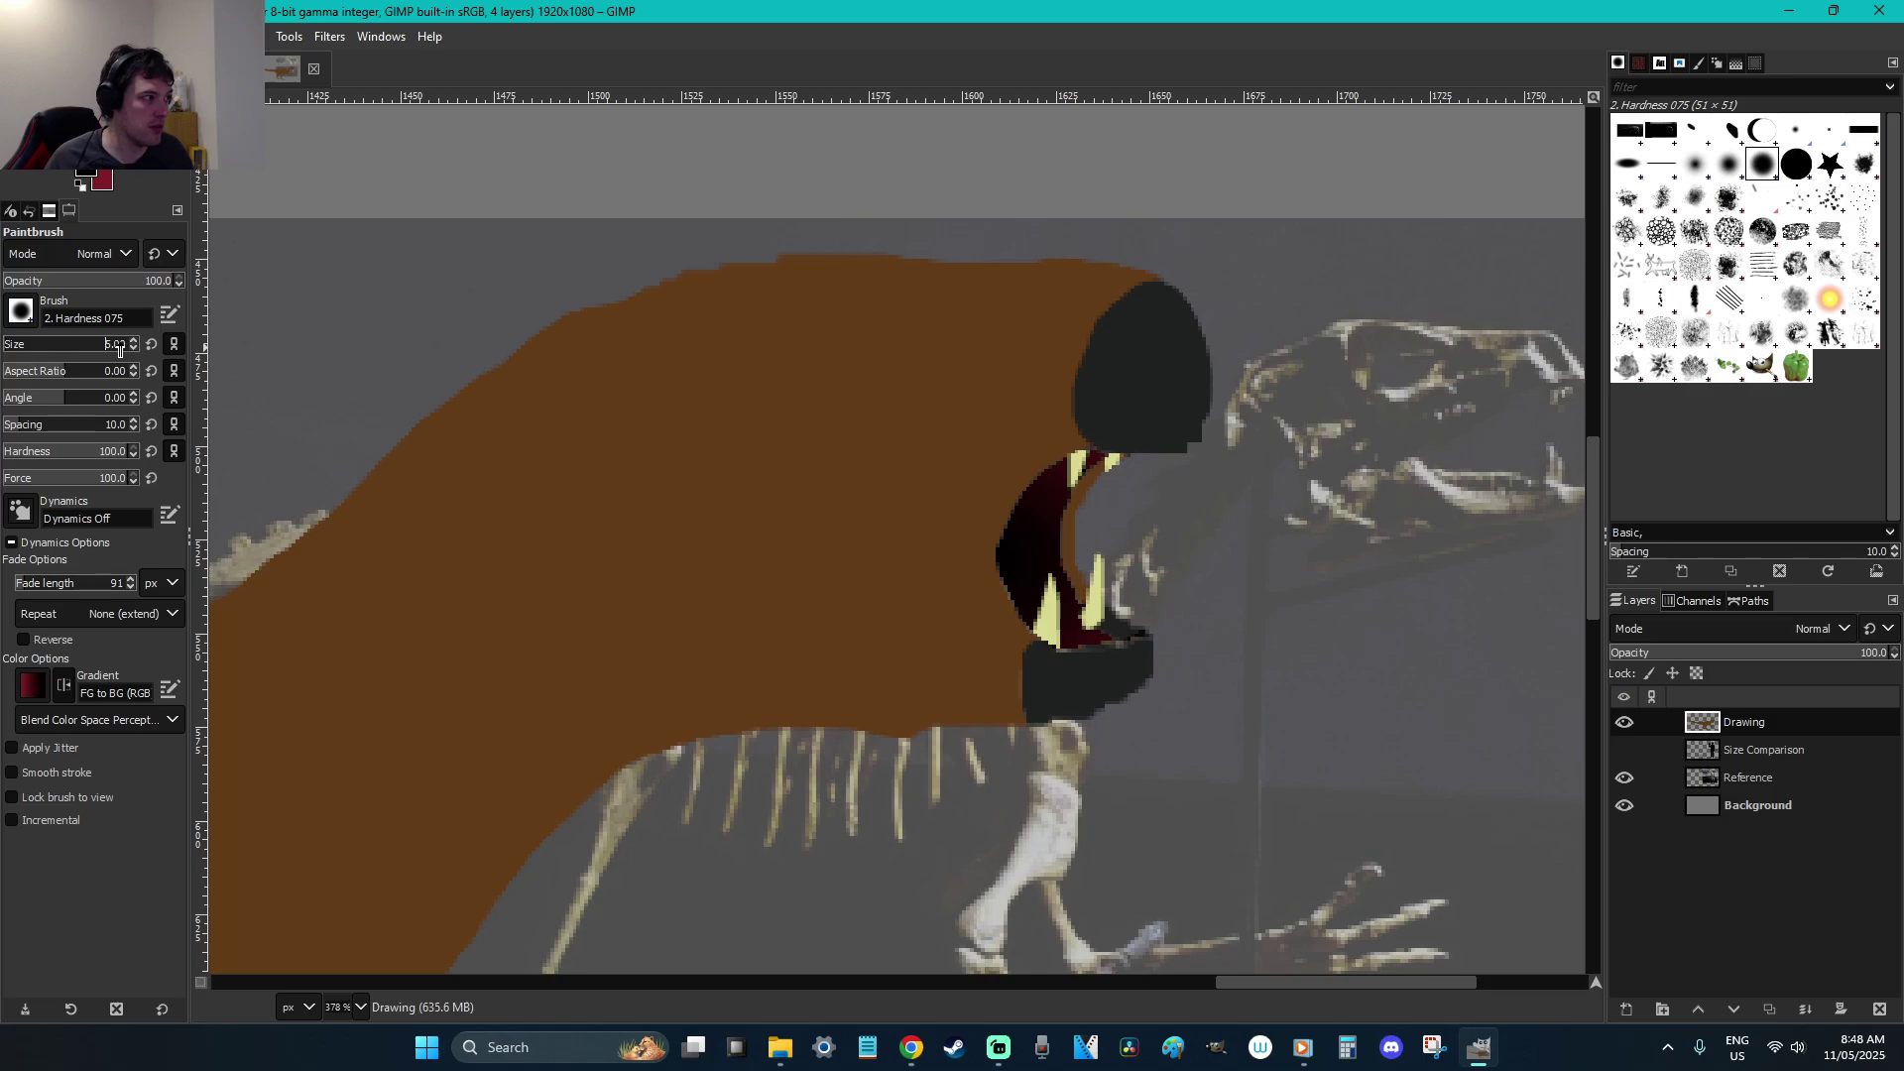
pyautogui.moveTo(1137, 331); pyautogui.dragTo(1151, 375)
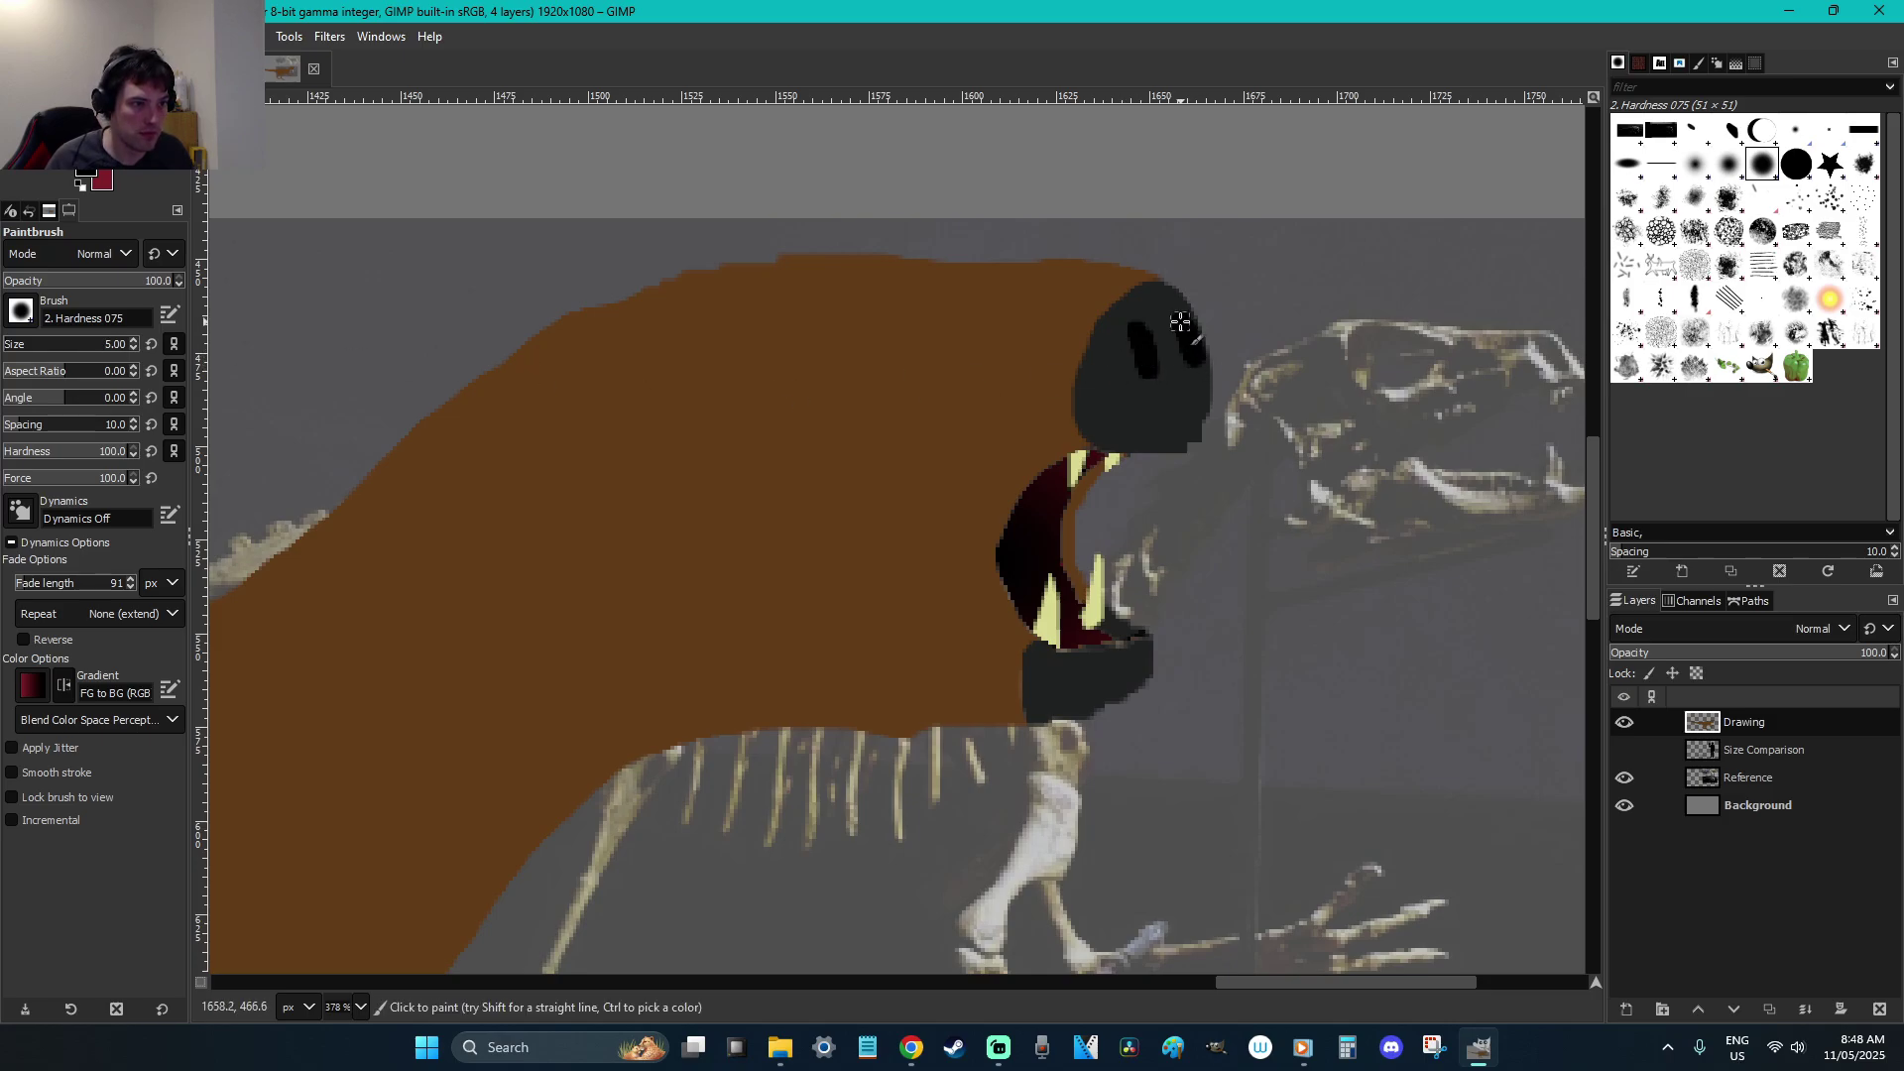
pyautogui.hotkey('ctrl', 'z')
pyautogui.click(131, 348)
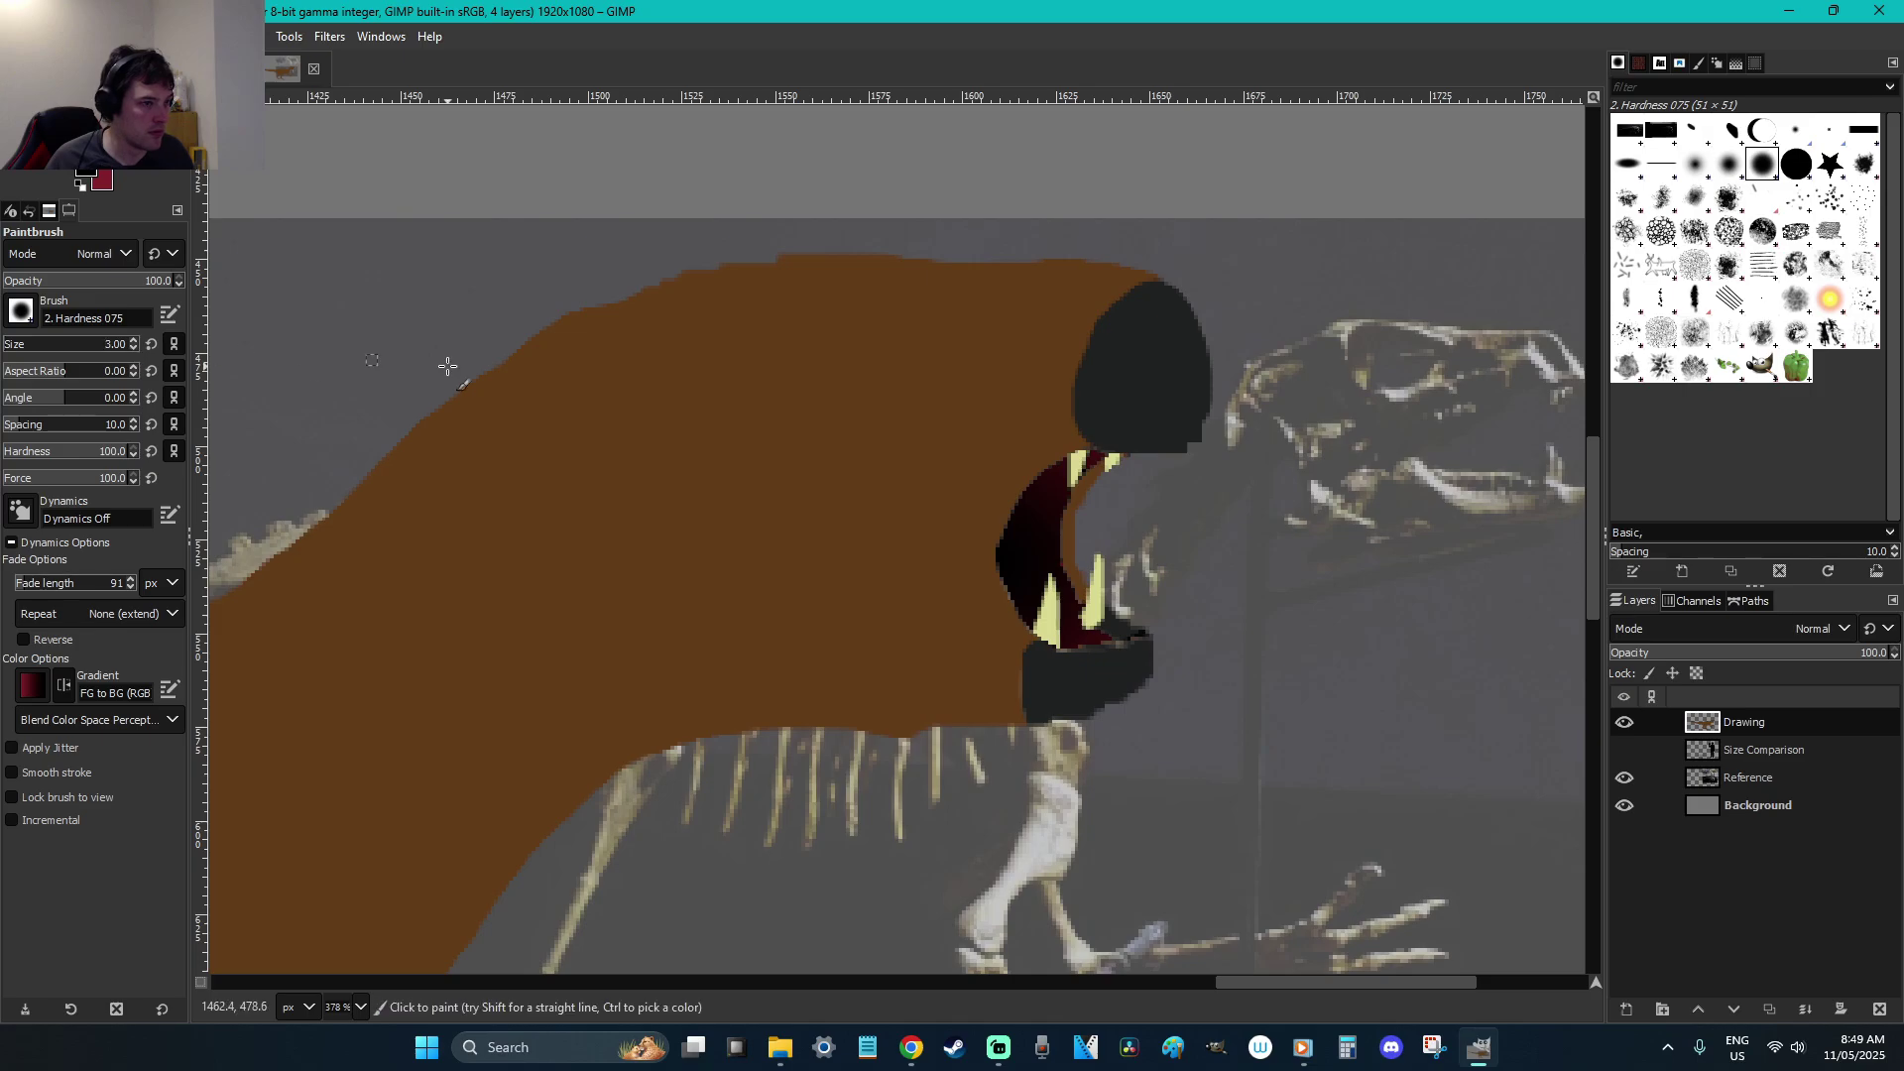
pyautogui.hotkey('ctrl', 'z')
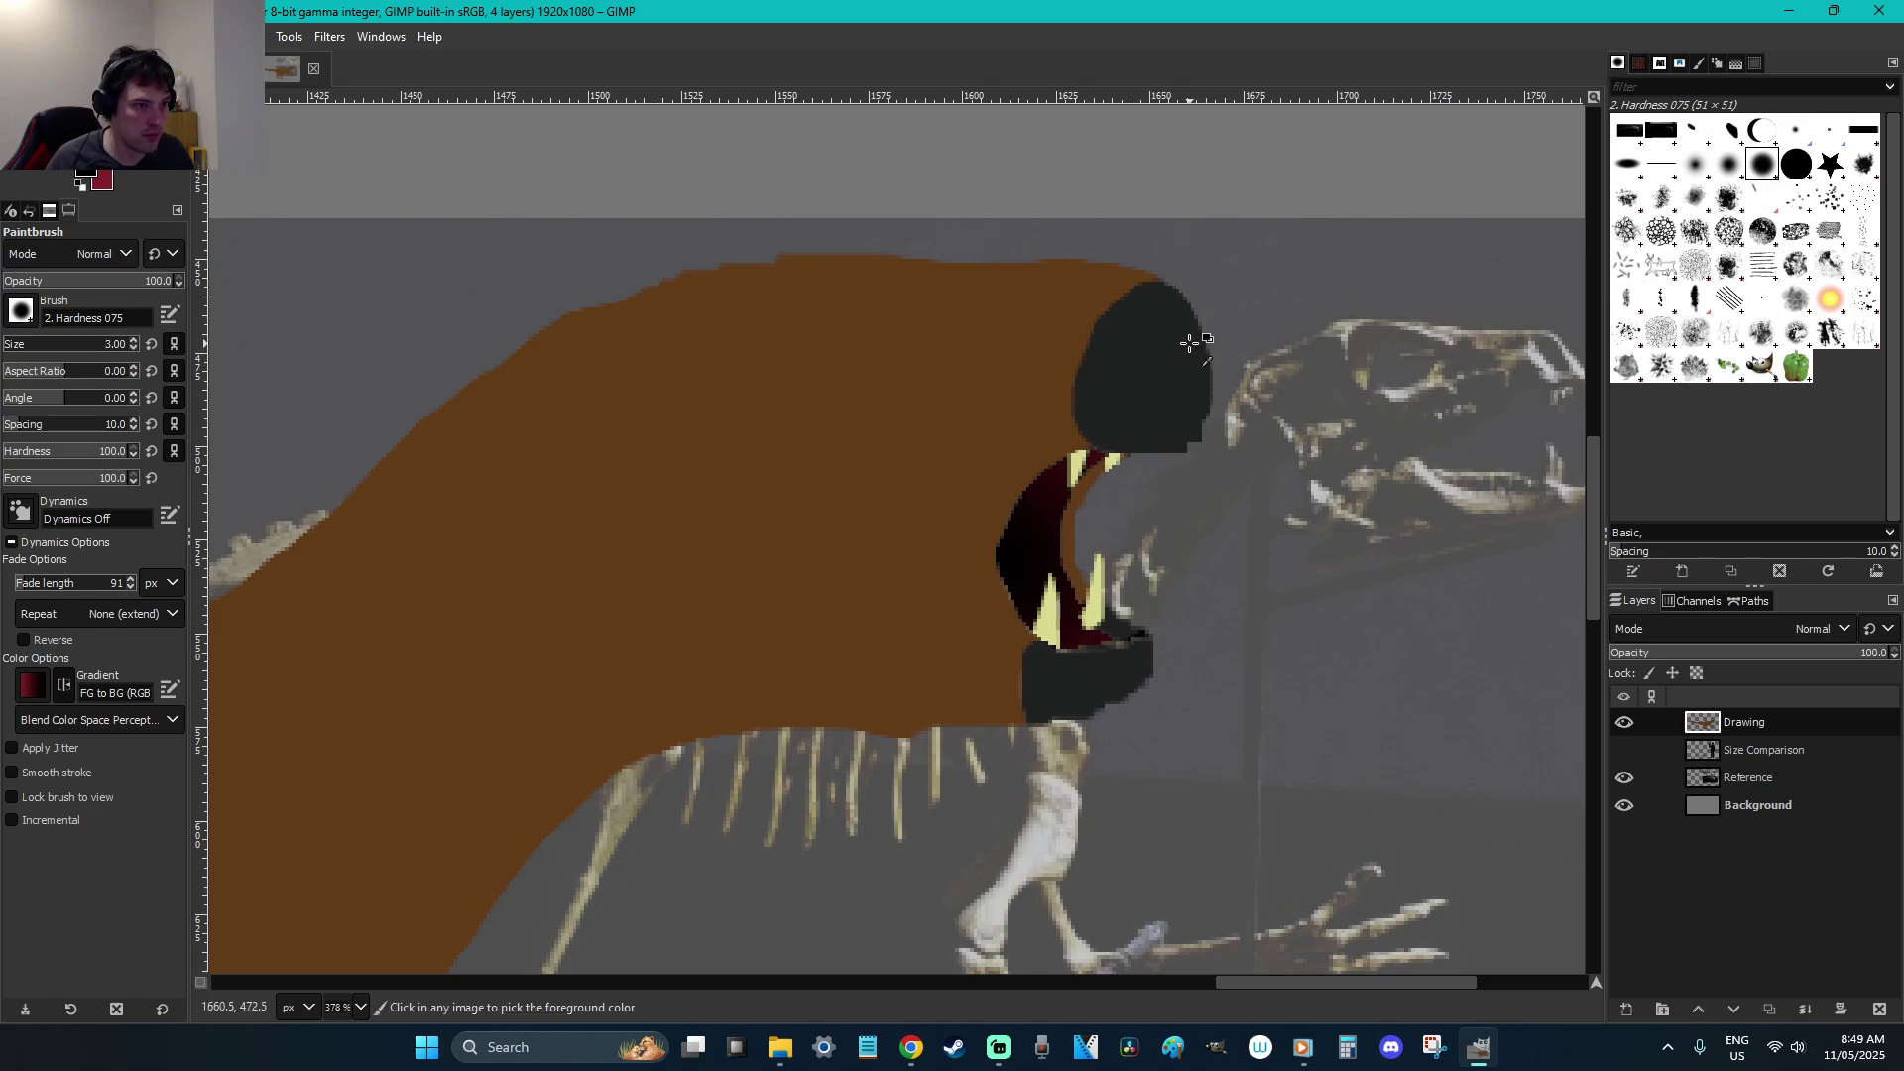
pyautogui.hotkey('ctrl', 'z')
pyautogui.moveTo(1162, 375); pyautogui.dragTo(1147, 340)
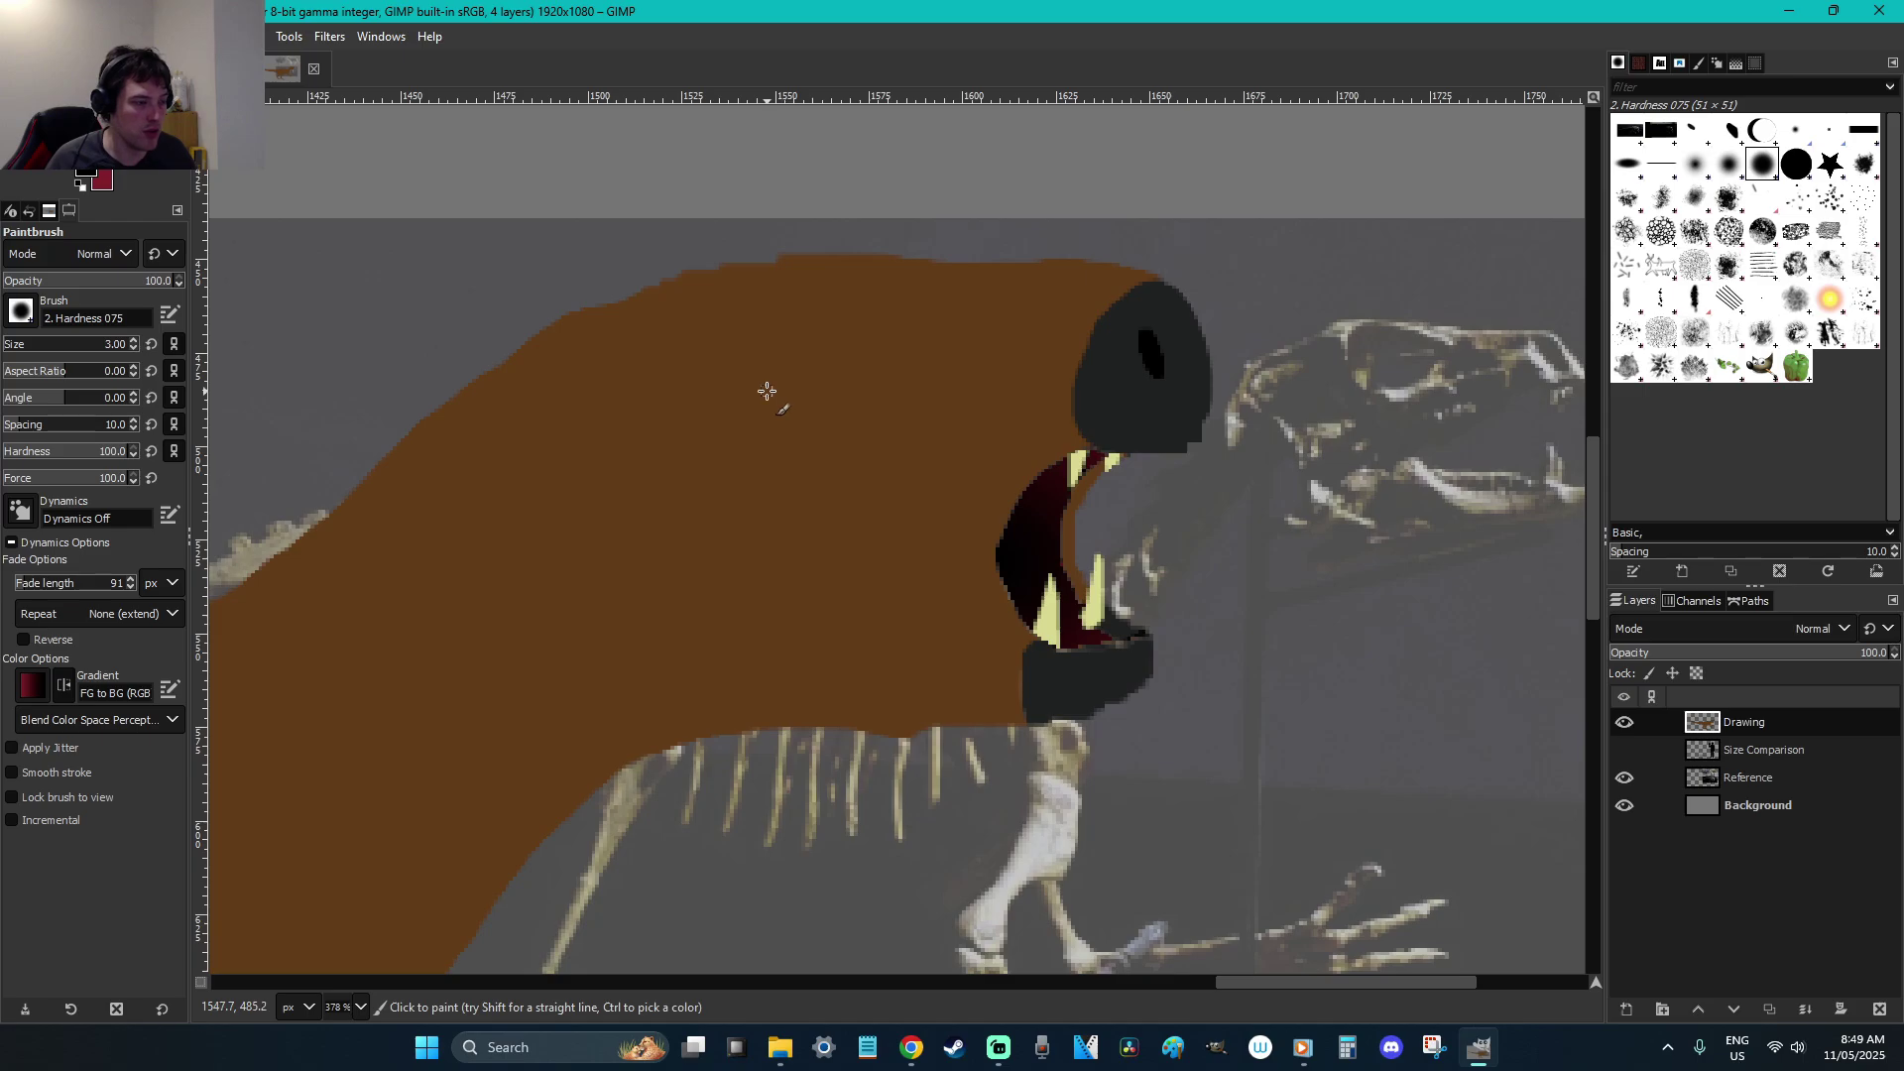
# Select a circle of about 24 × 23 px on the upper head for the eye and fill it with black
pyautogui.press('e')
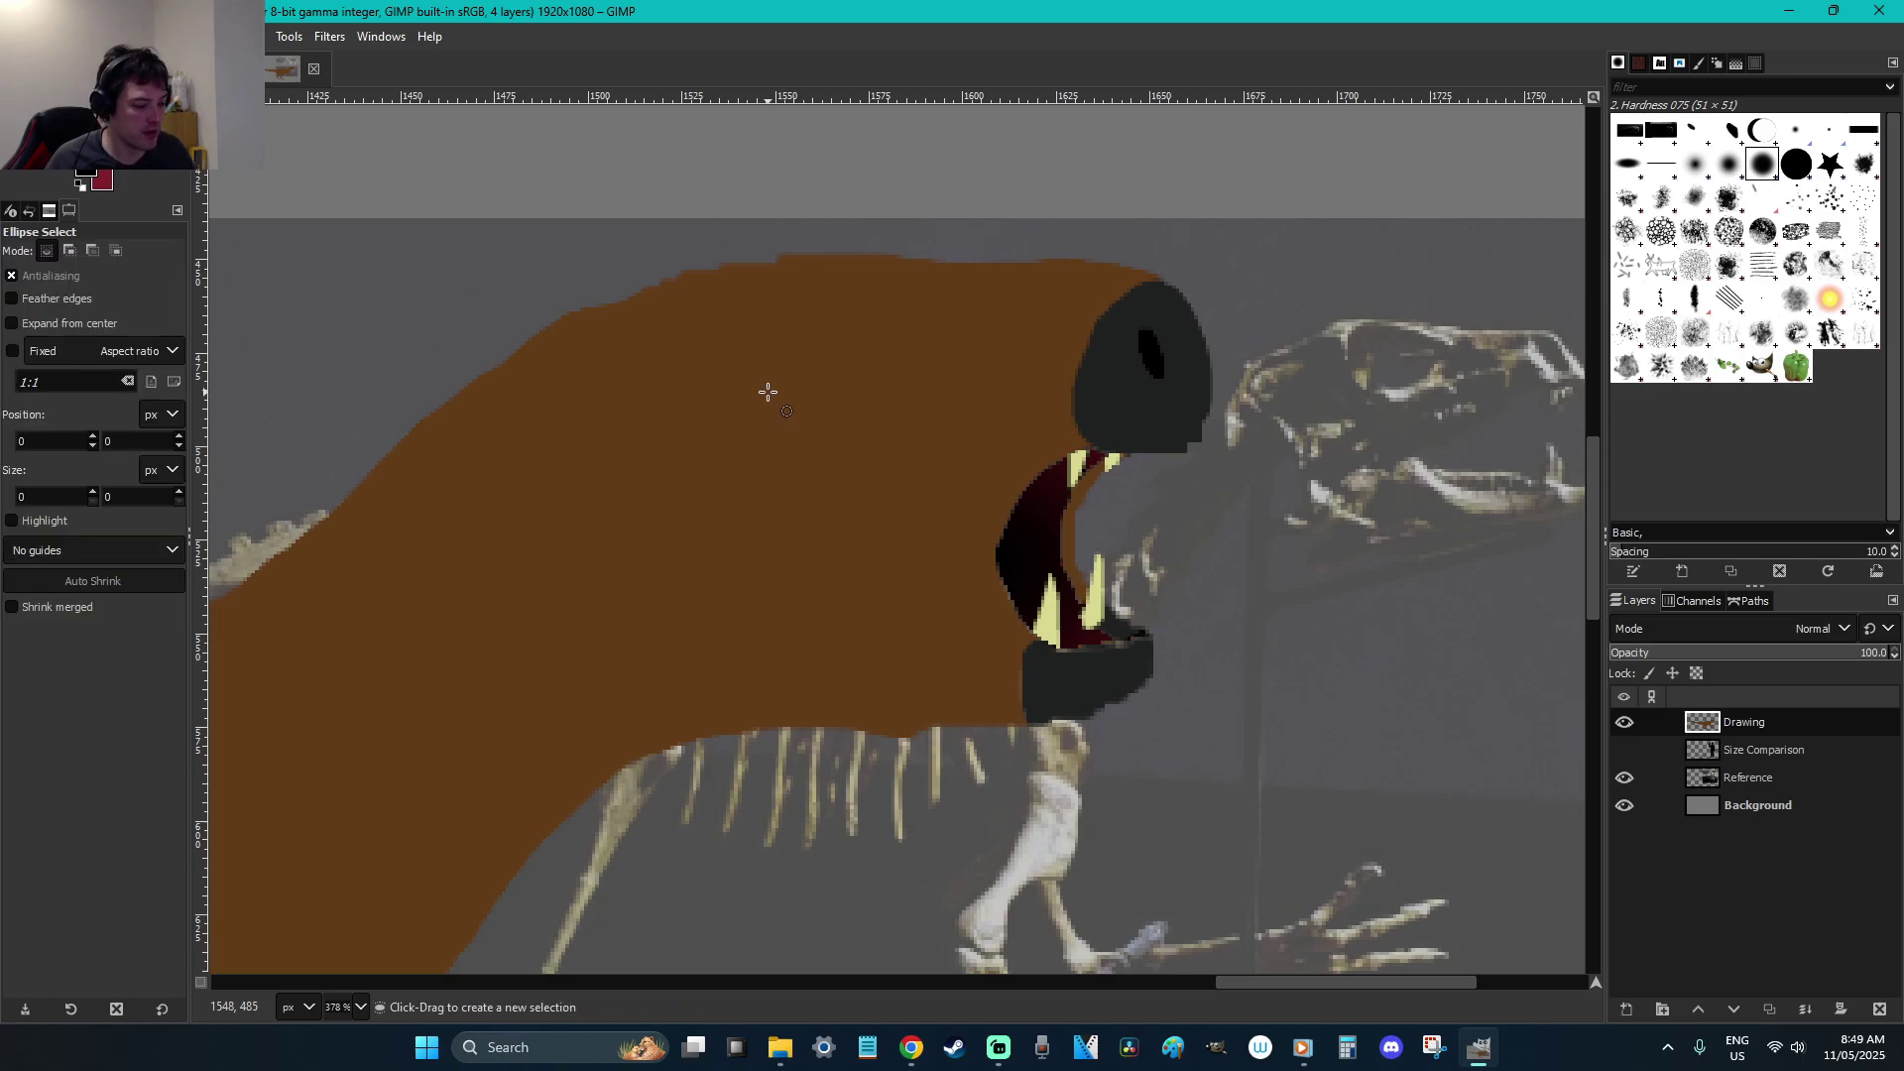
pyautogui.moveTo(786, 423); pyautogui.dragTo(695, 337)
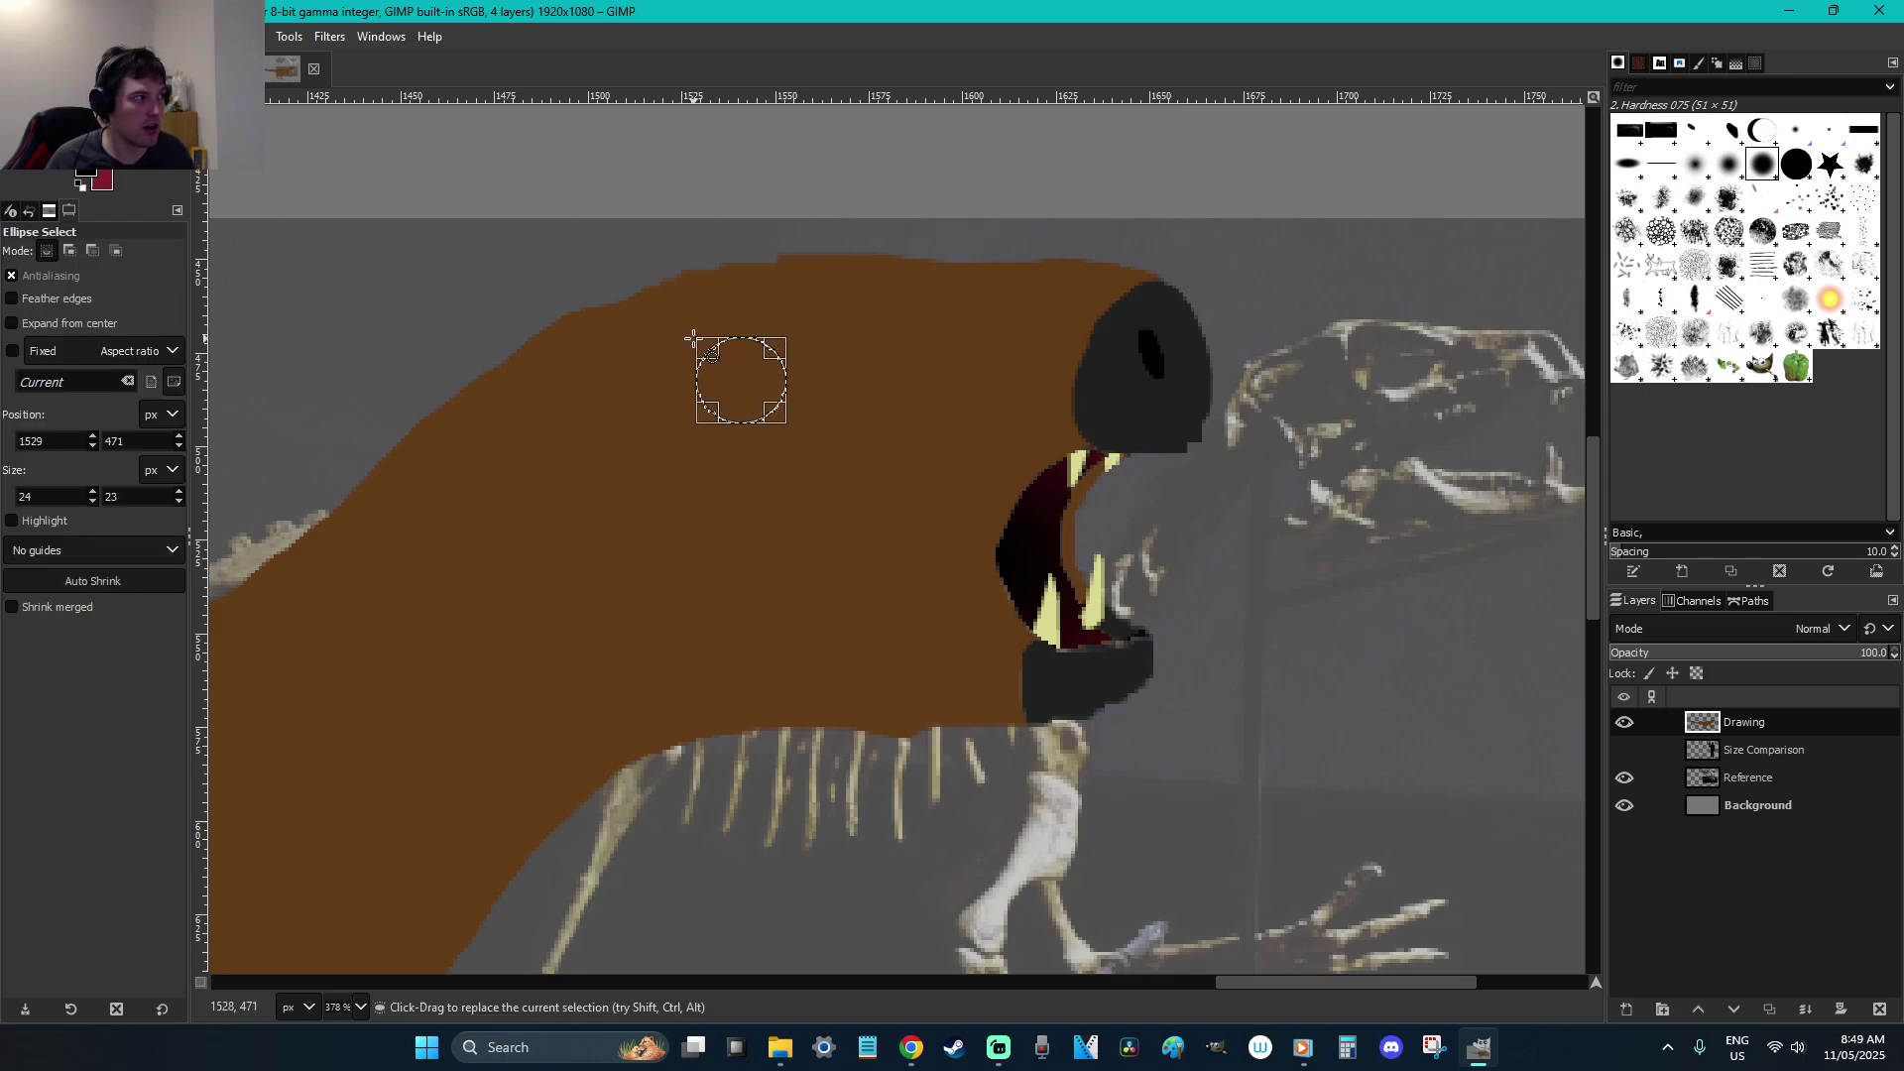
pyautogui.click(85, 178)
pyautogui.moveTo(344, 343); pyautogui.dragTo(345, 322)
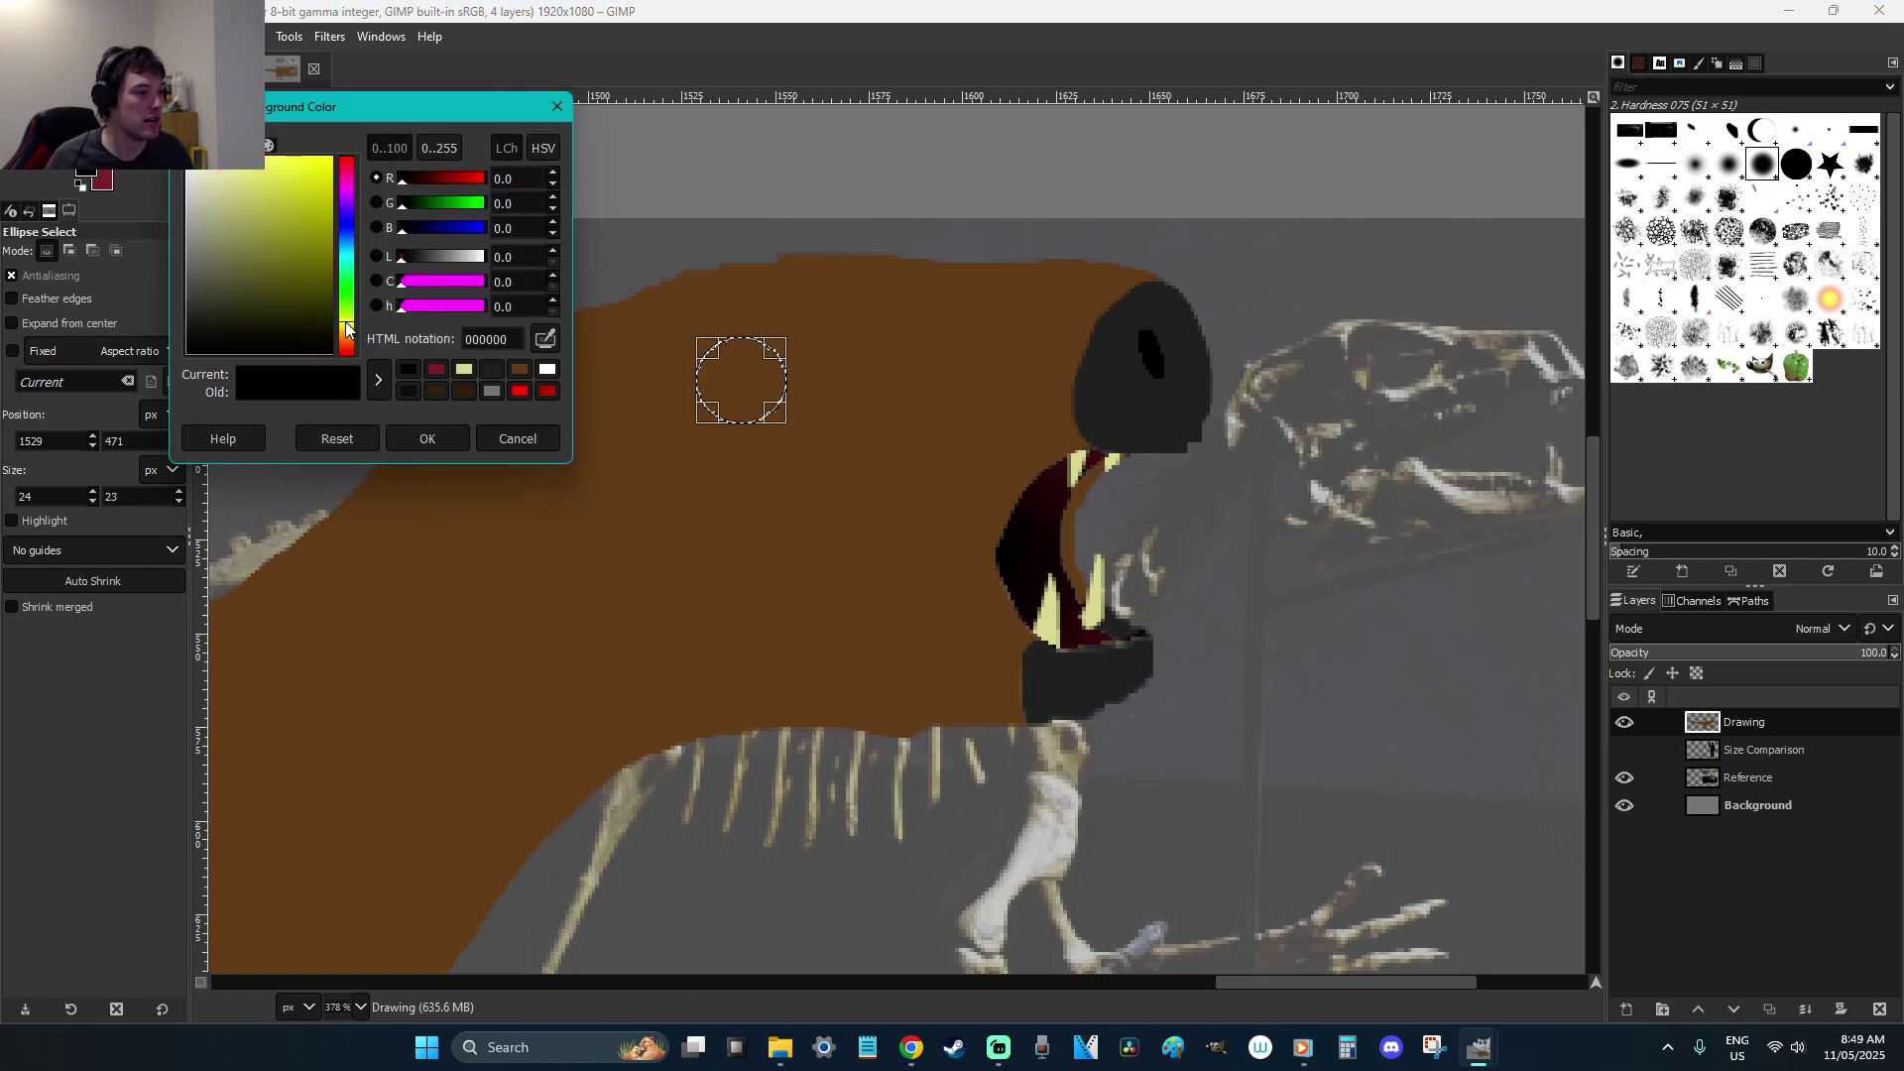
pyautogui.click(426, 438)
pyautogui.hotkey('shift', 'b')
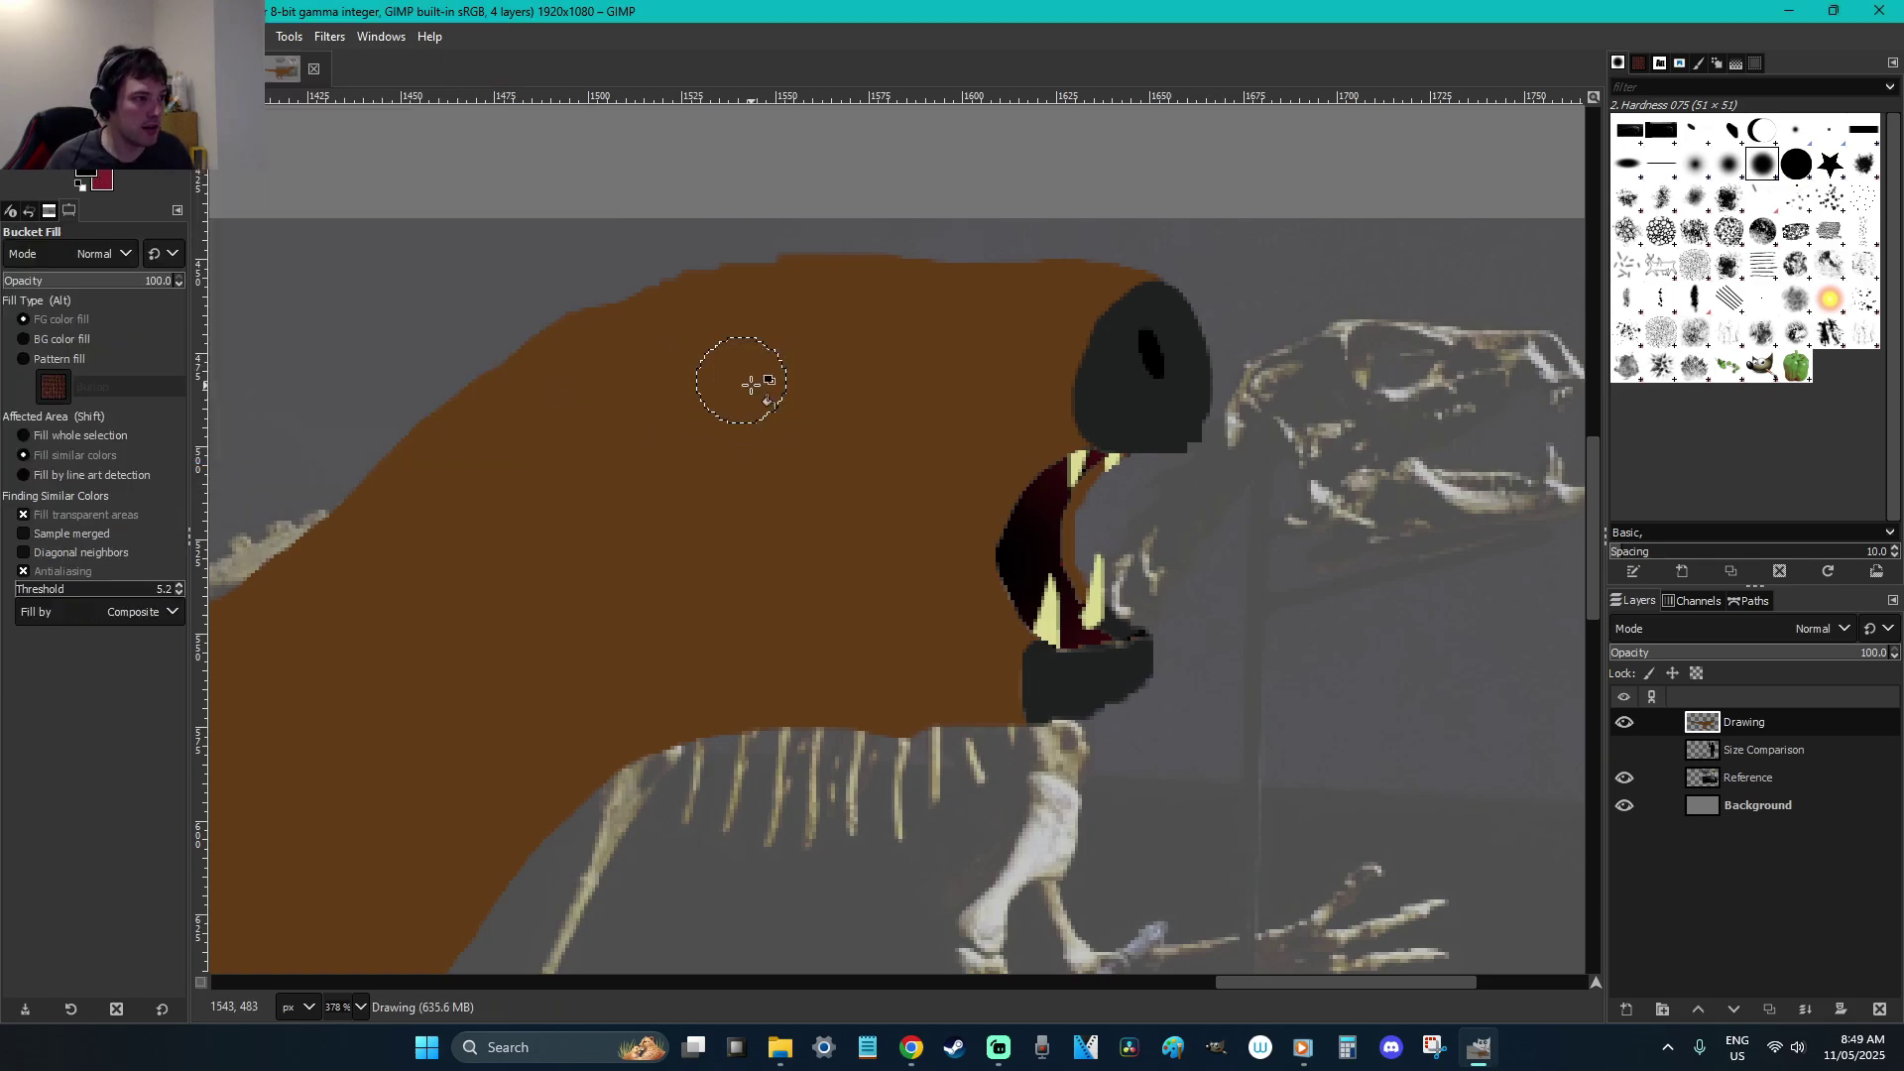
pyautogui.click(749, 385)
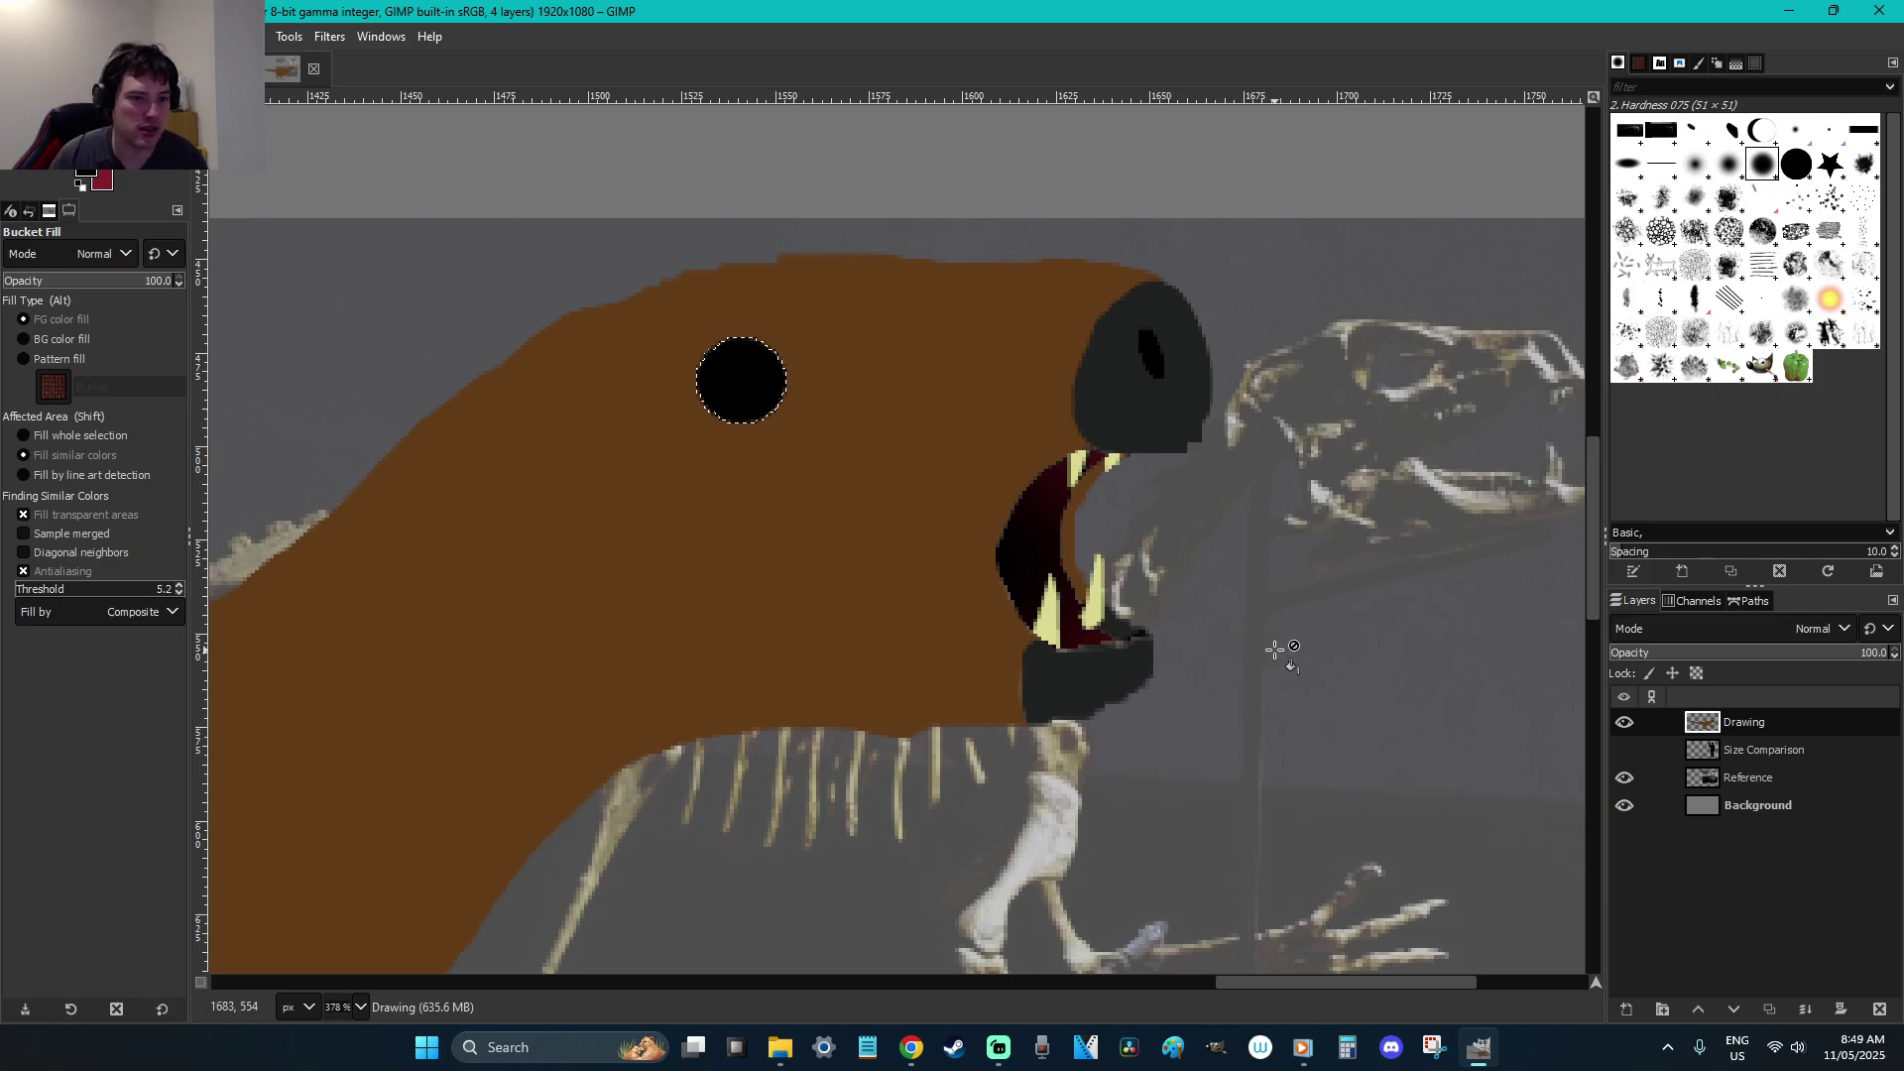
# Set the Reference layer's opacity to 100 and look over the animal and skeleton references
pyautogui.click(1746, 779)
pyautogui.moveTo(1301, 982); pyautogui.dragTo(1539, 987)
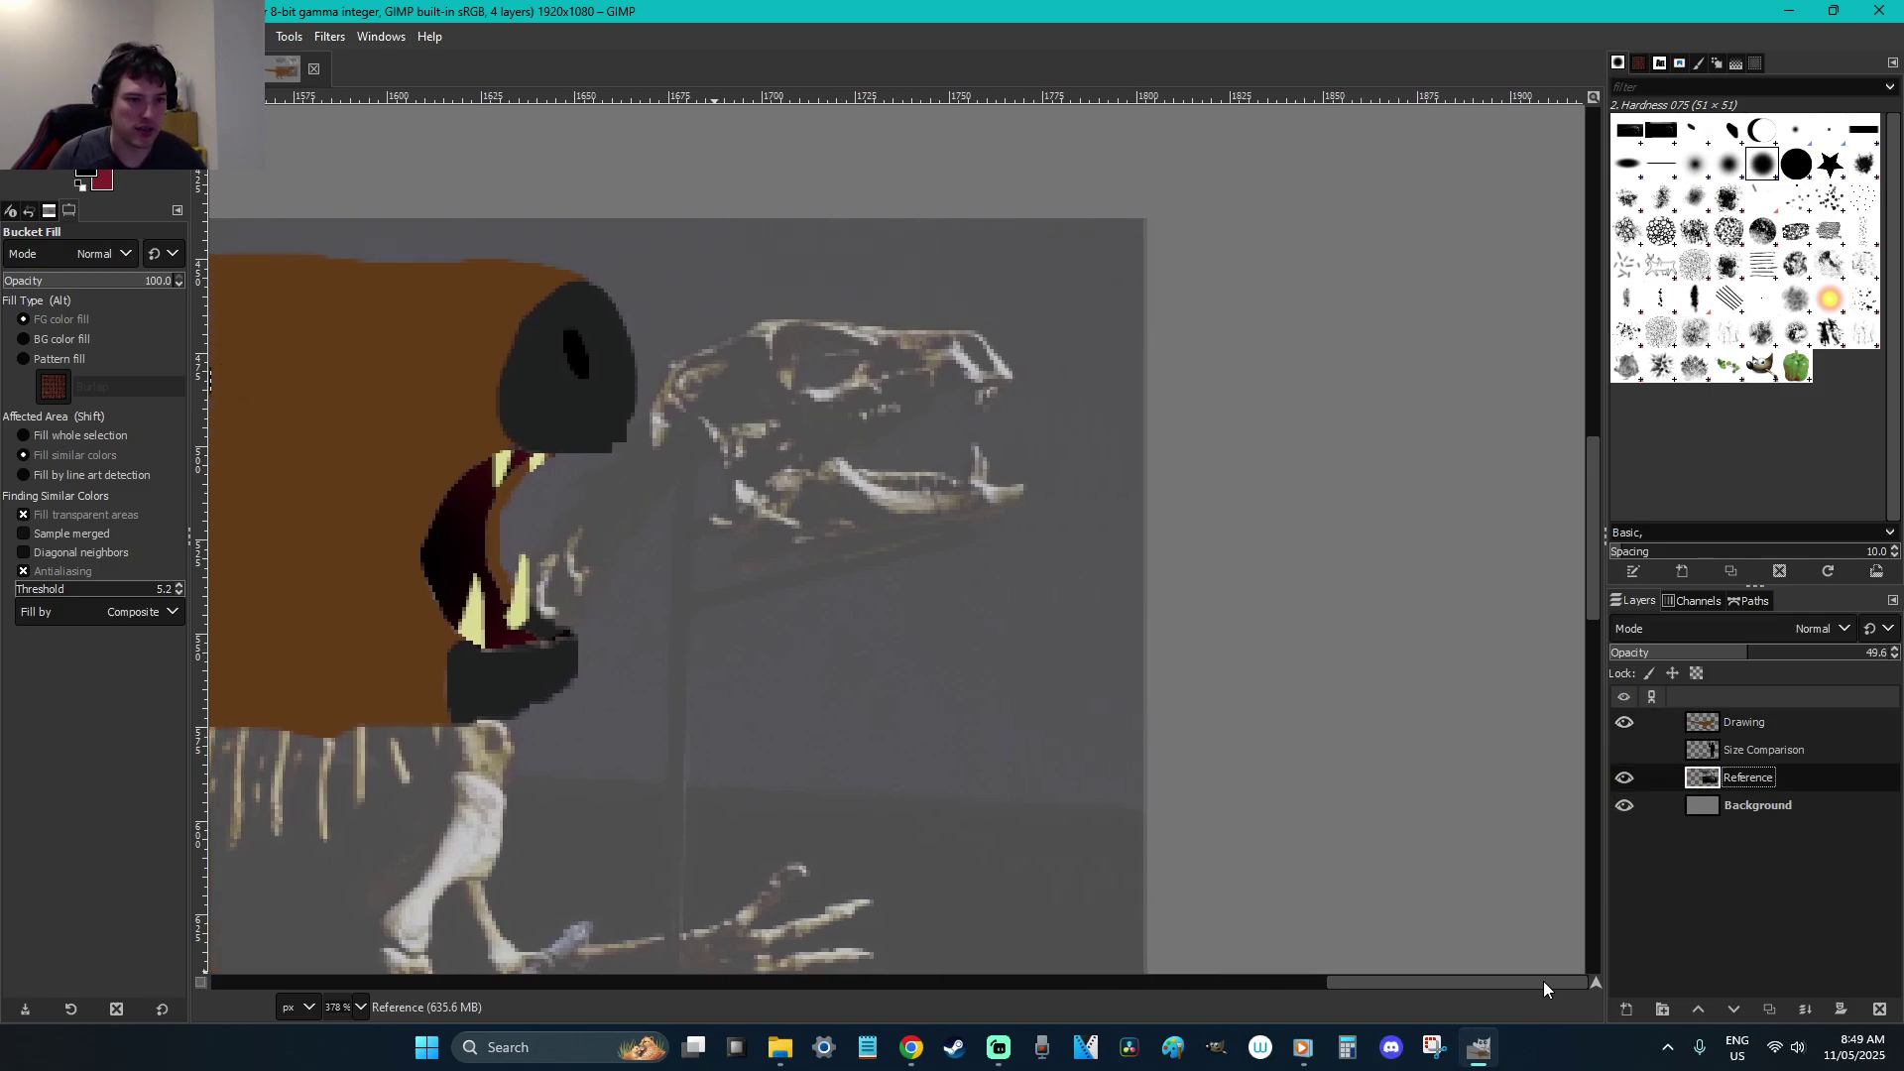
pyautogui.moveTo(1846, 651); pyautogui.dragTo(1894, 652)
pyautogui.scroll(10, 1368, 595)
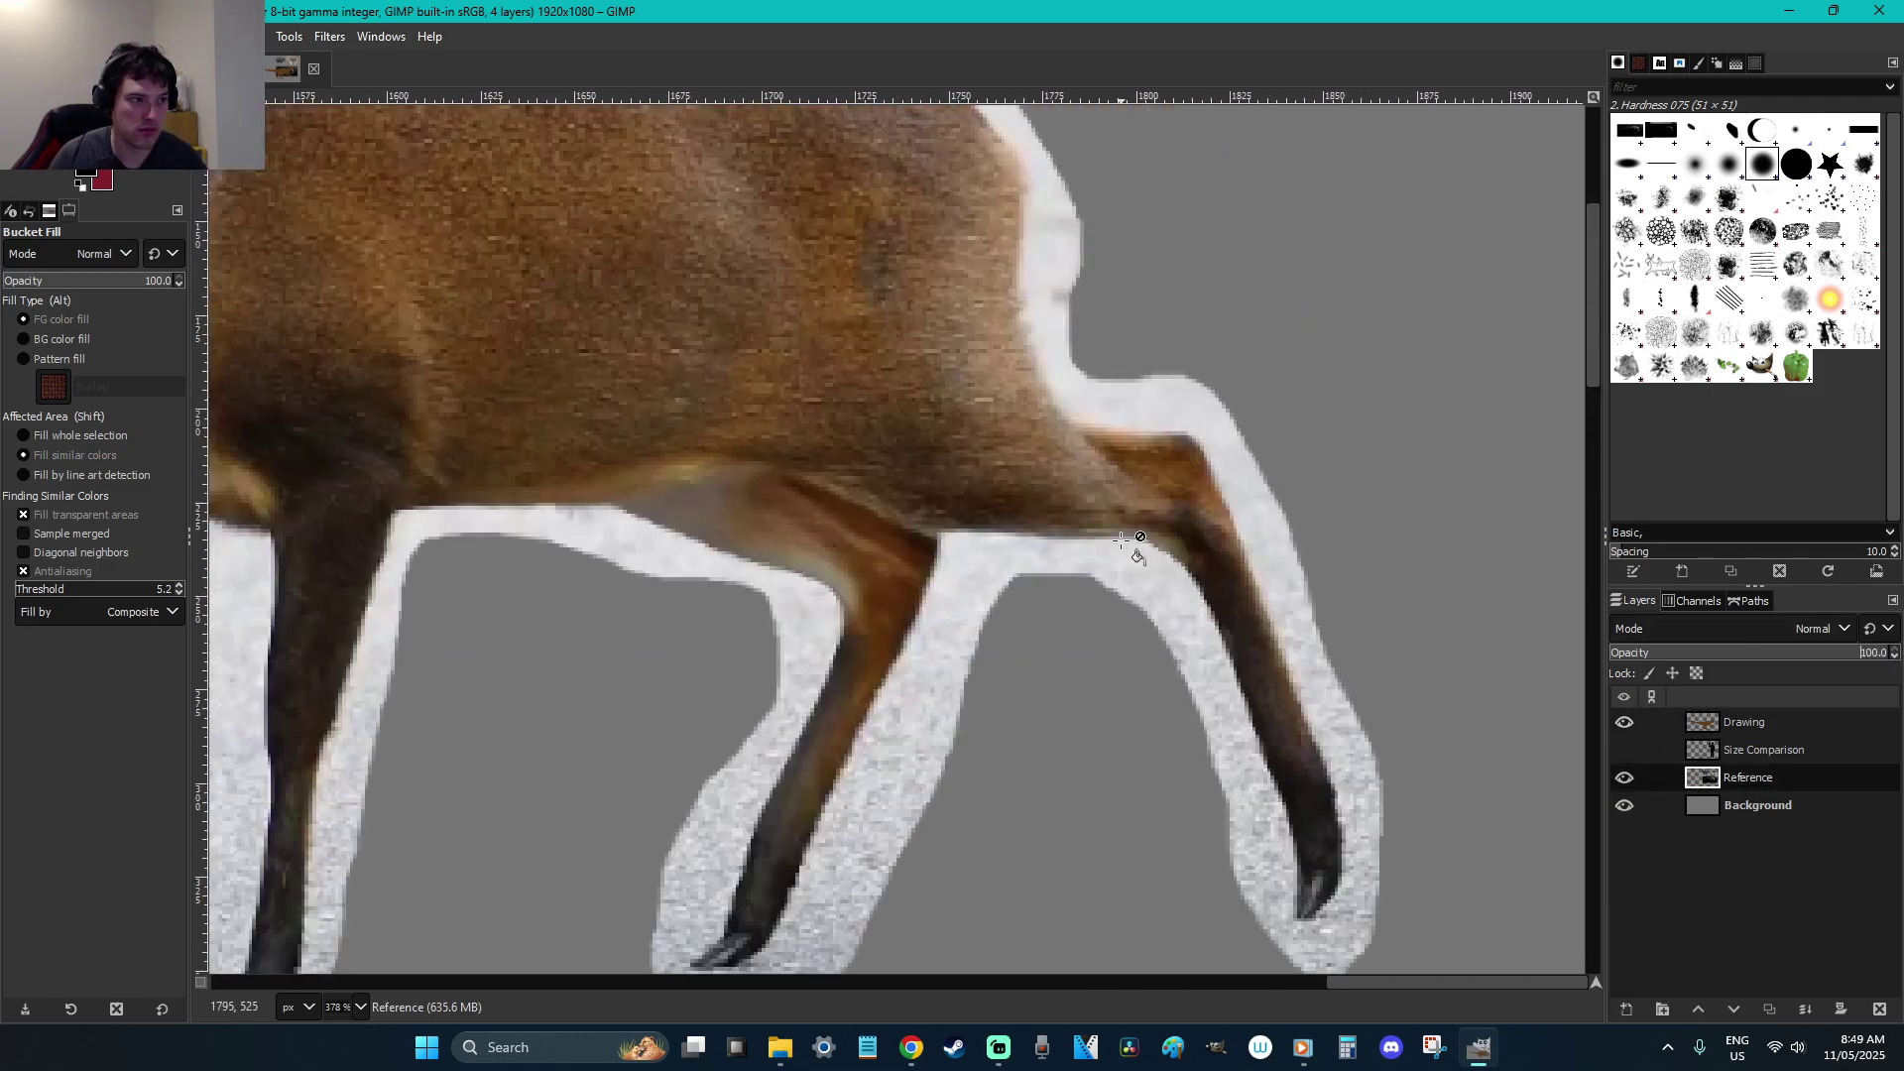
pyautogui.moveTo(1361, 982); pyautogui.dragTo(1235, 917)
pyautogui.scroll(-10, 1219, 843)
pyautogui.scroll(5, 1217, 837)
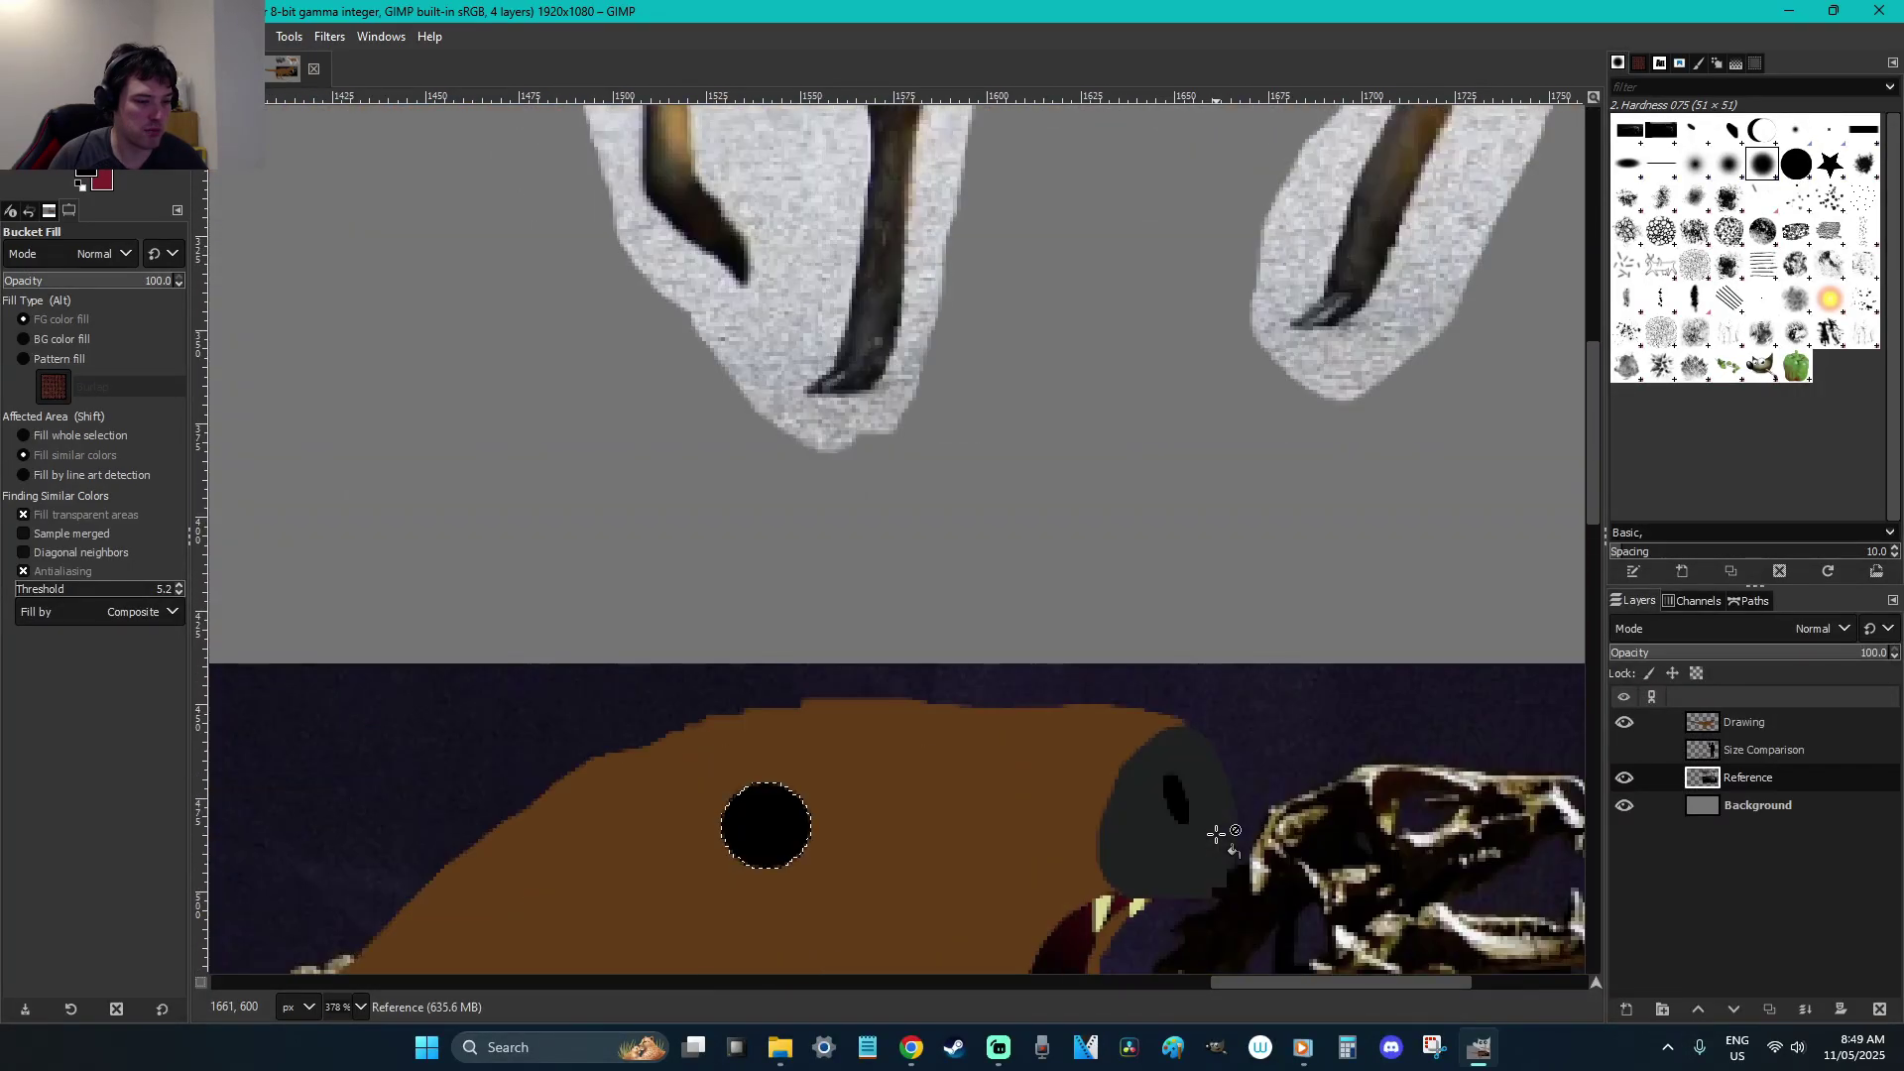
pyautogui.scroll(-3, 1218, 837)
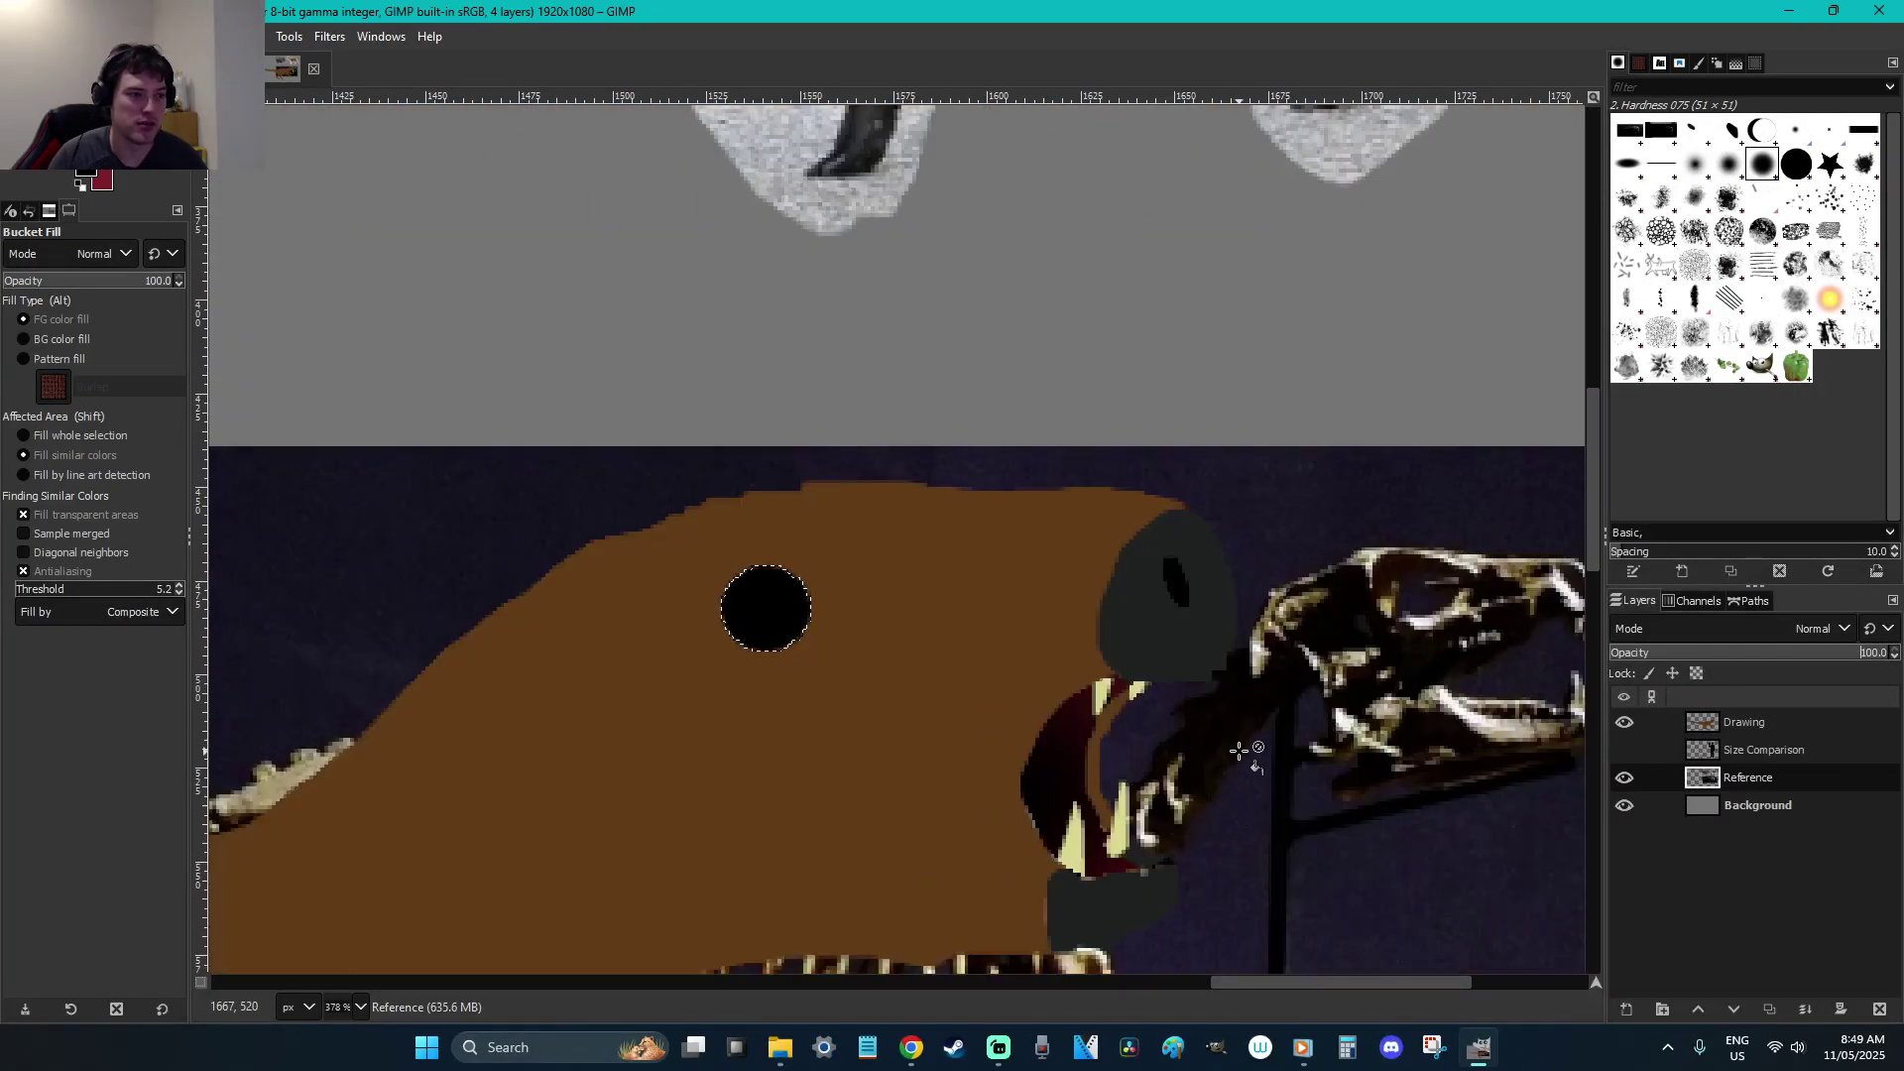
pyautogui.scroll(-3, 1503, 729)
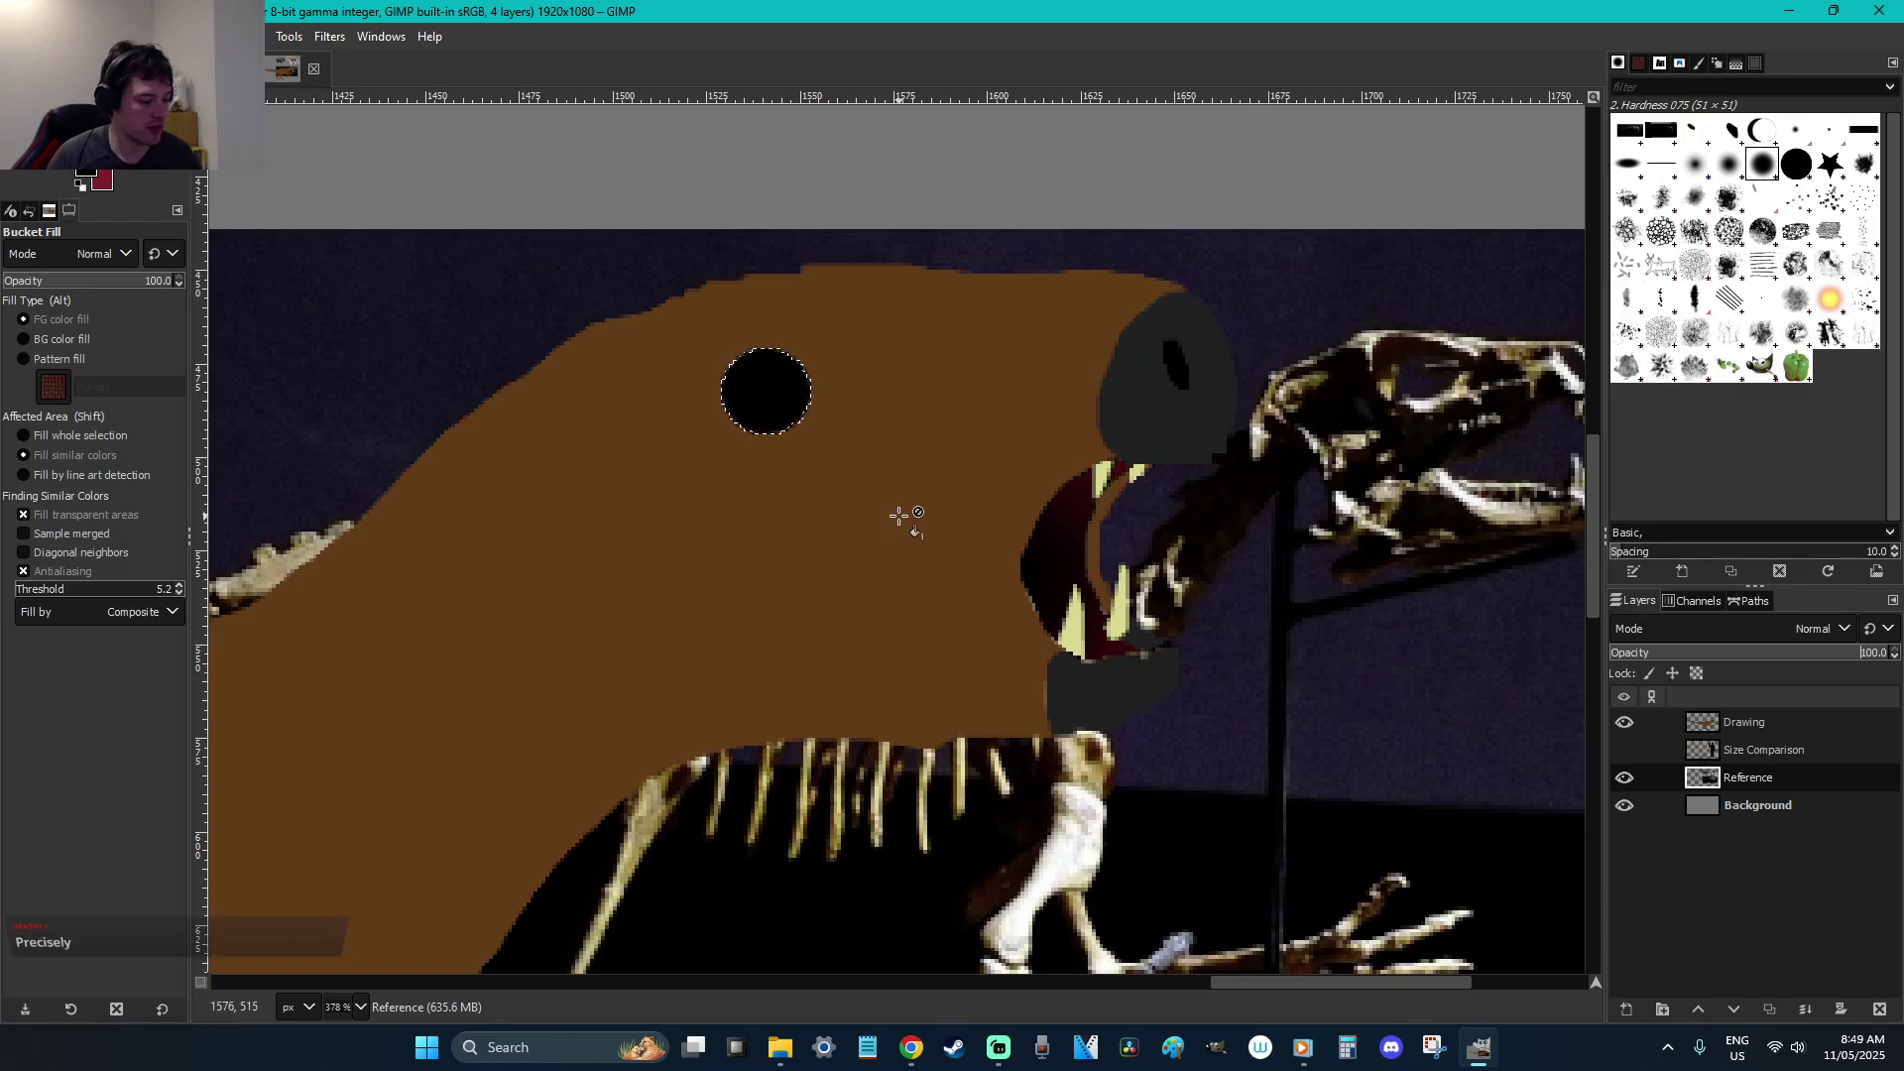
# Try a soft white highlight in the black eye on the Drawing layer, using a 13 px brush with hardness 28
pyautogui.press('x')
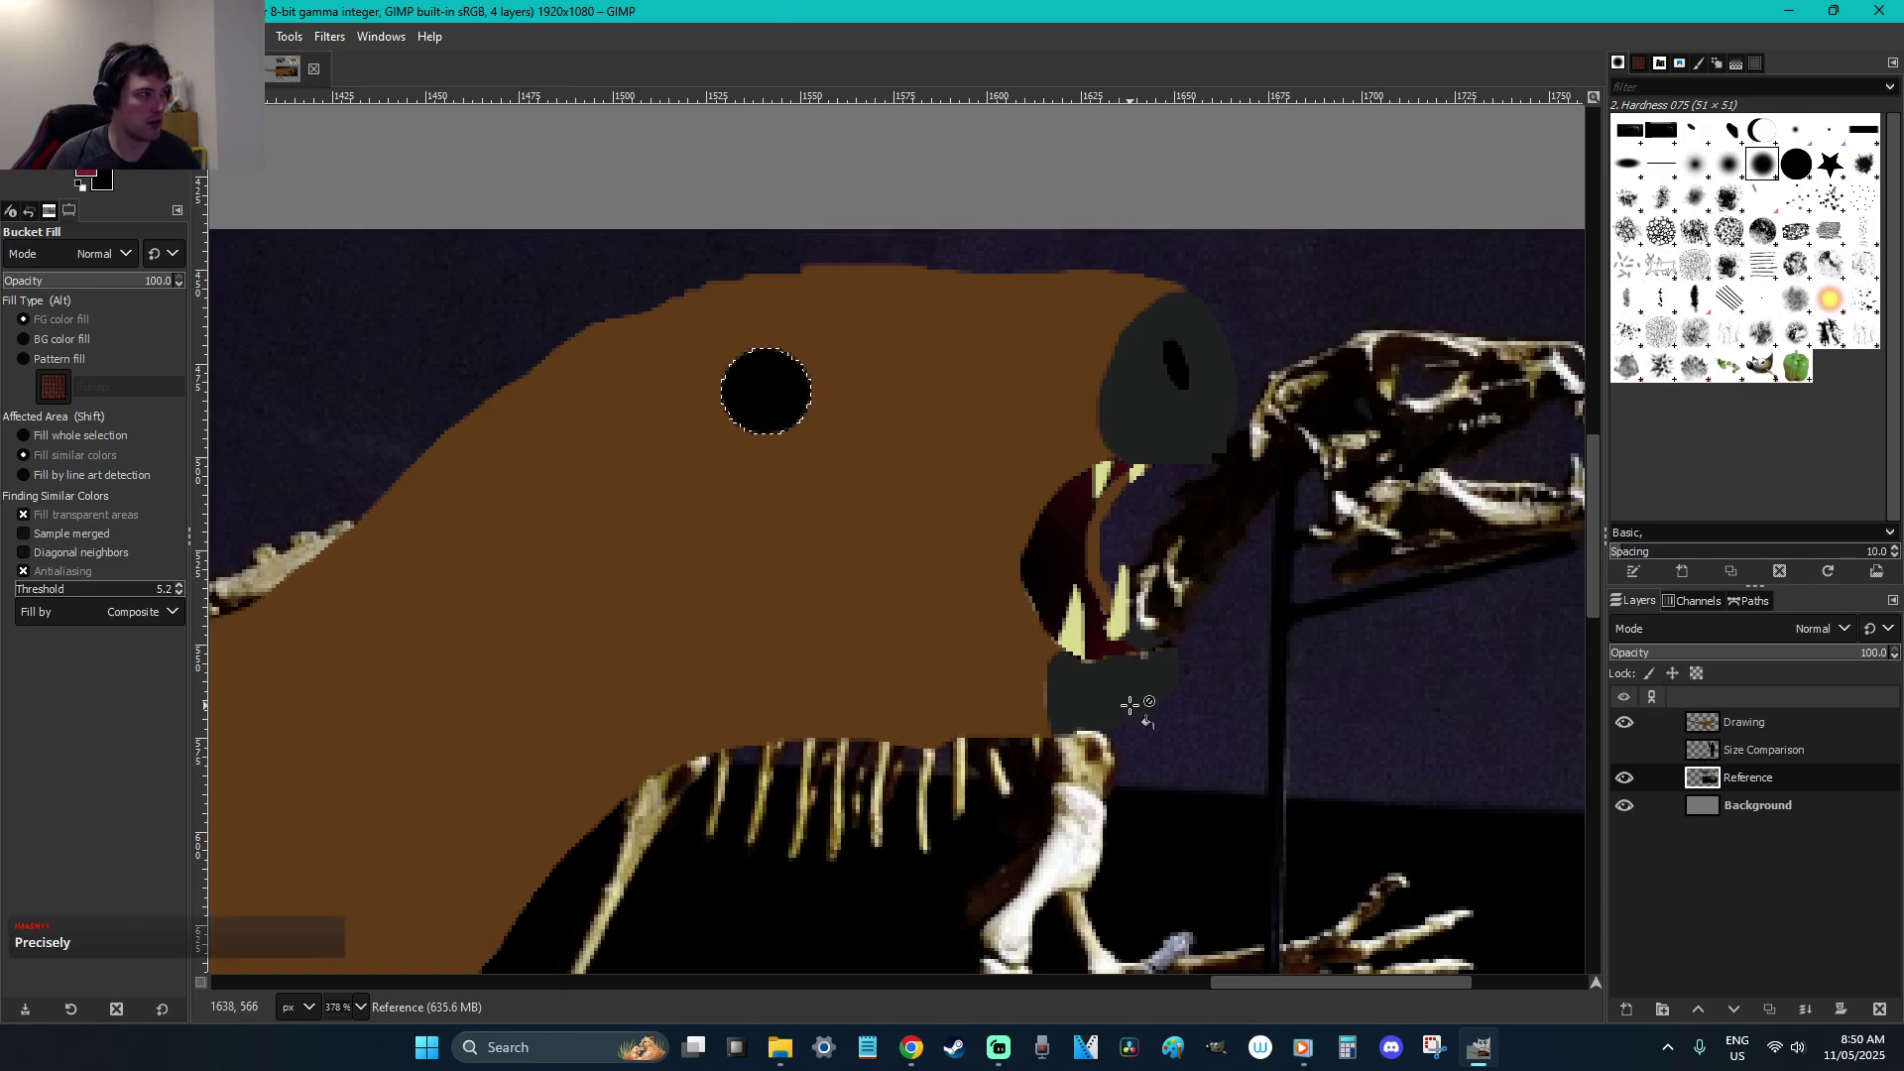
pyautogui.press('x')
pyautogui.press('p')
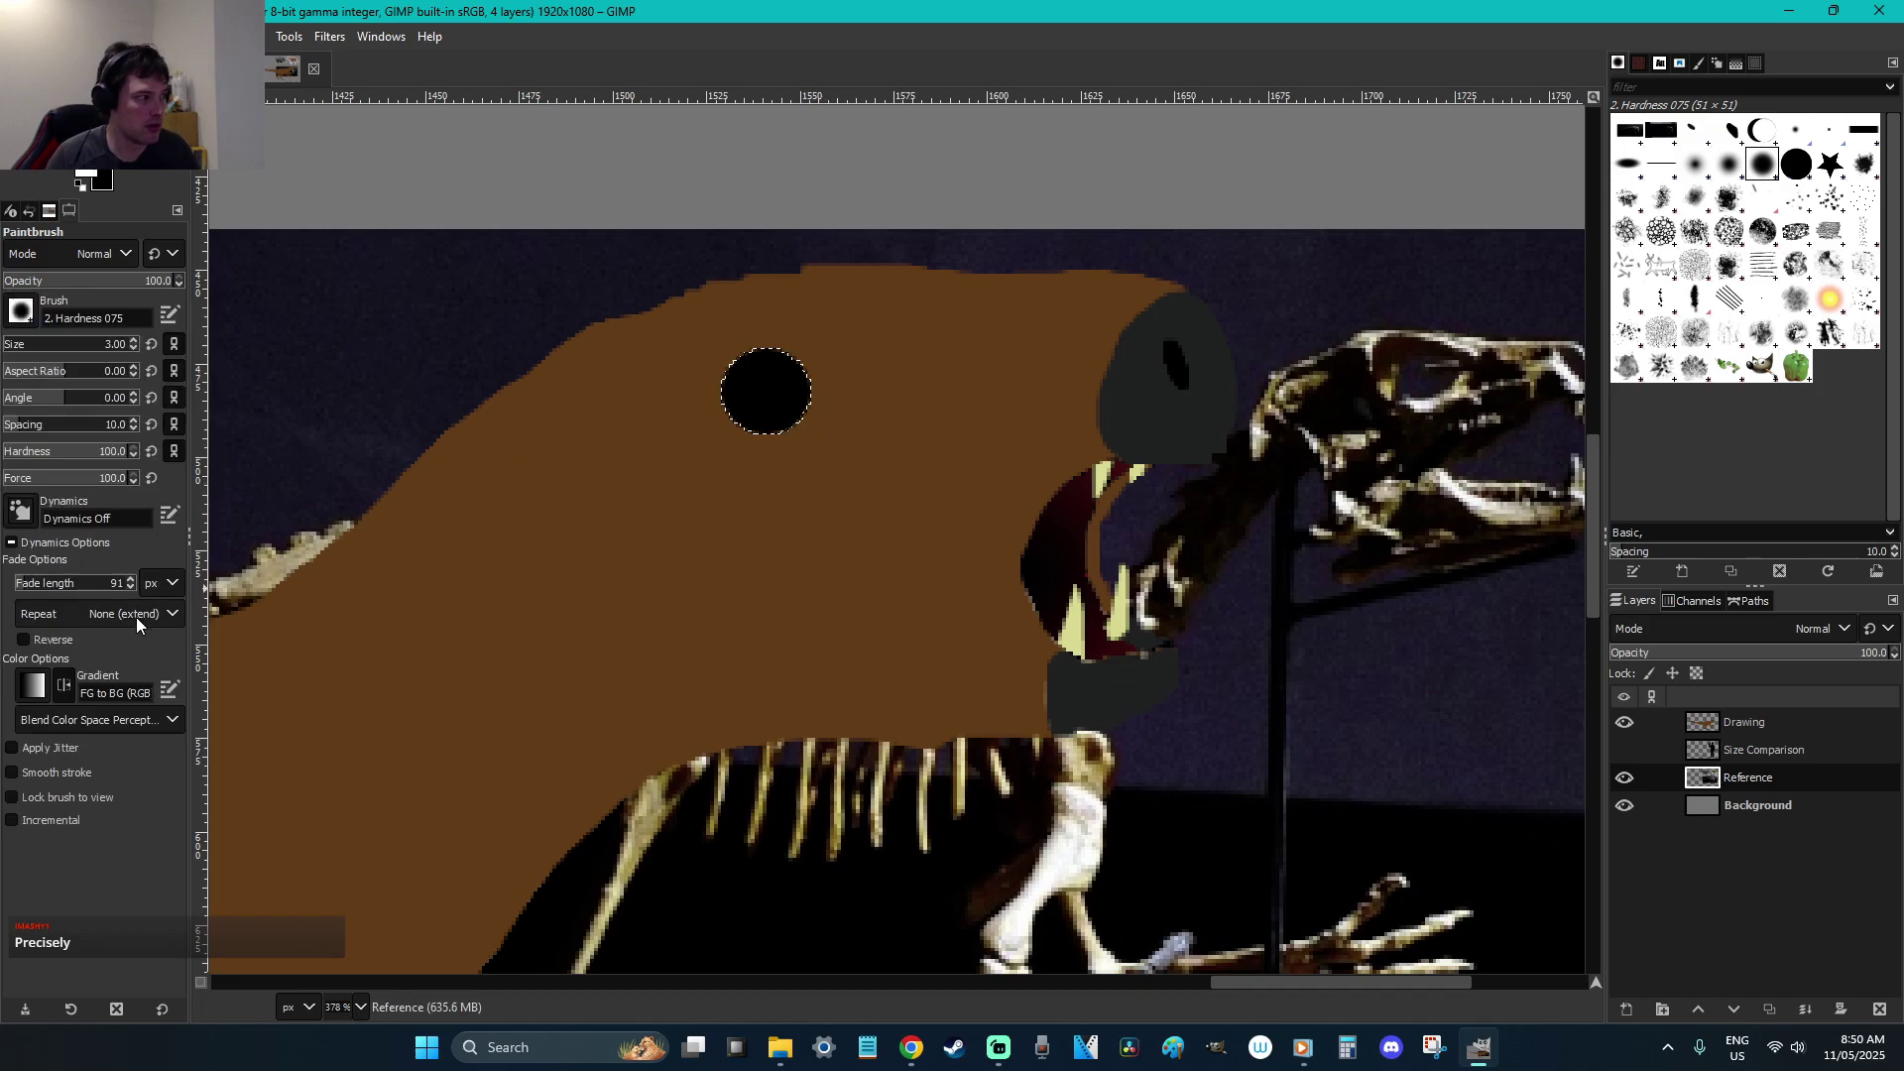
pyautogui.click(39, 452)
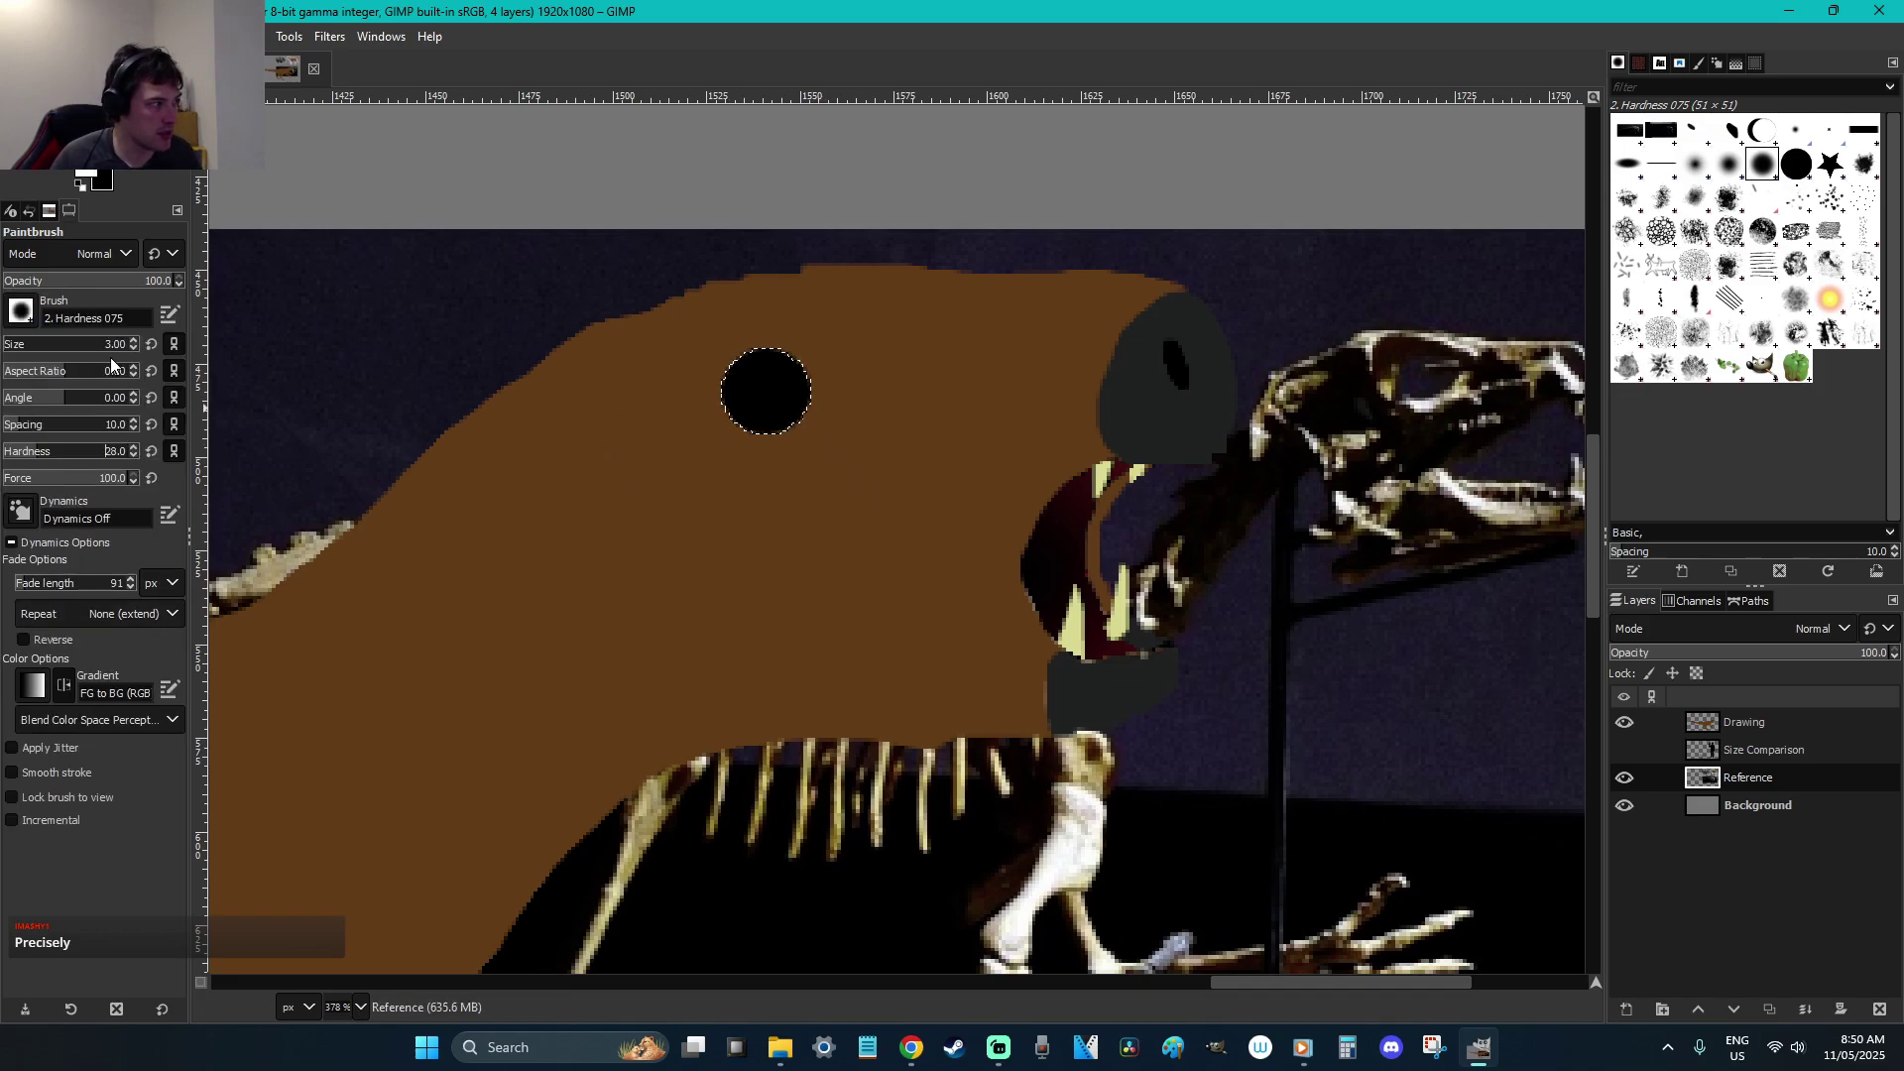
pyautogui.moveTo(764, 395); pyautogui.dragTo(799, 395)
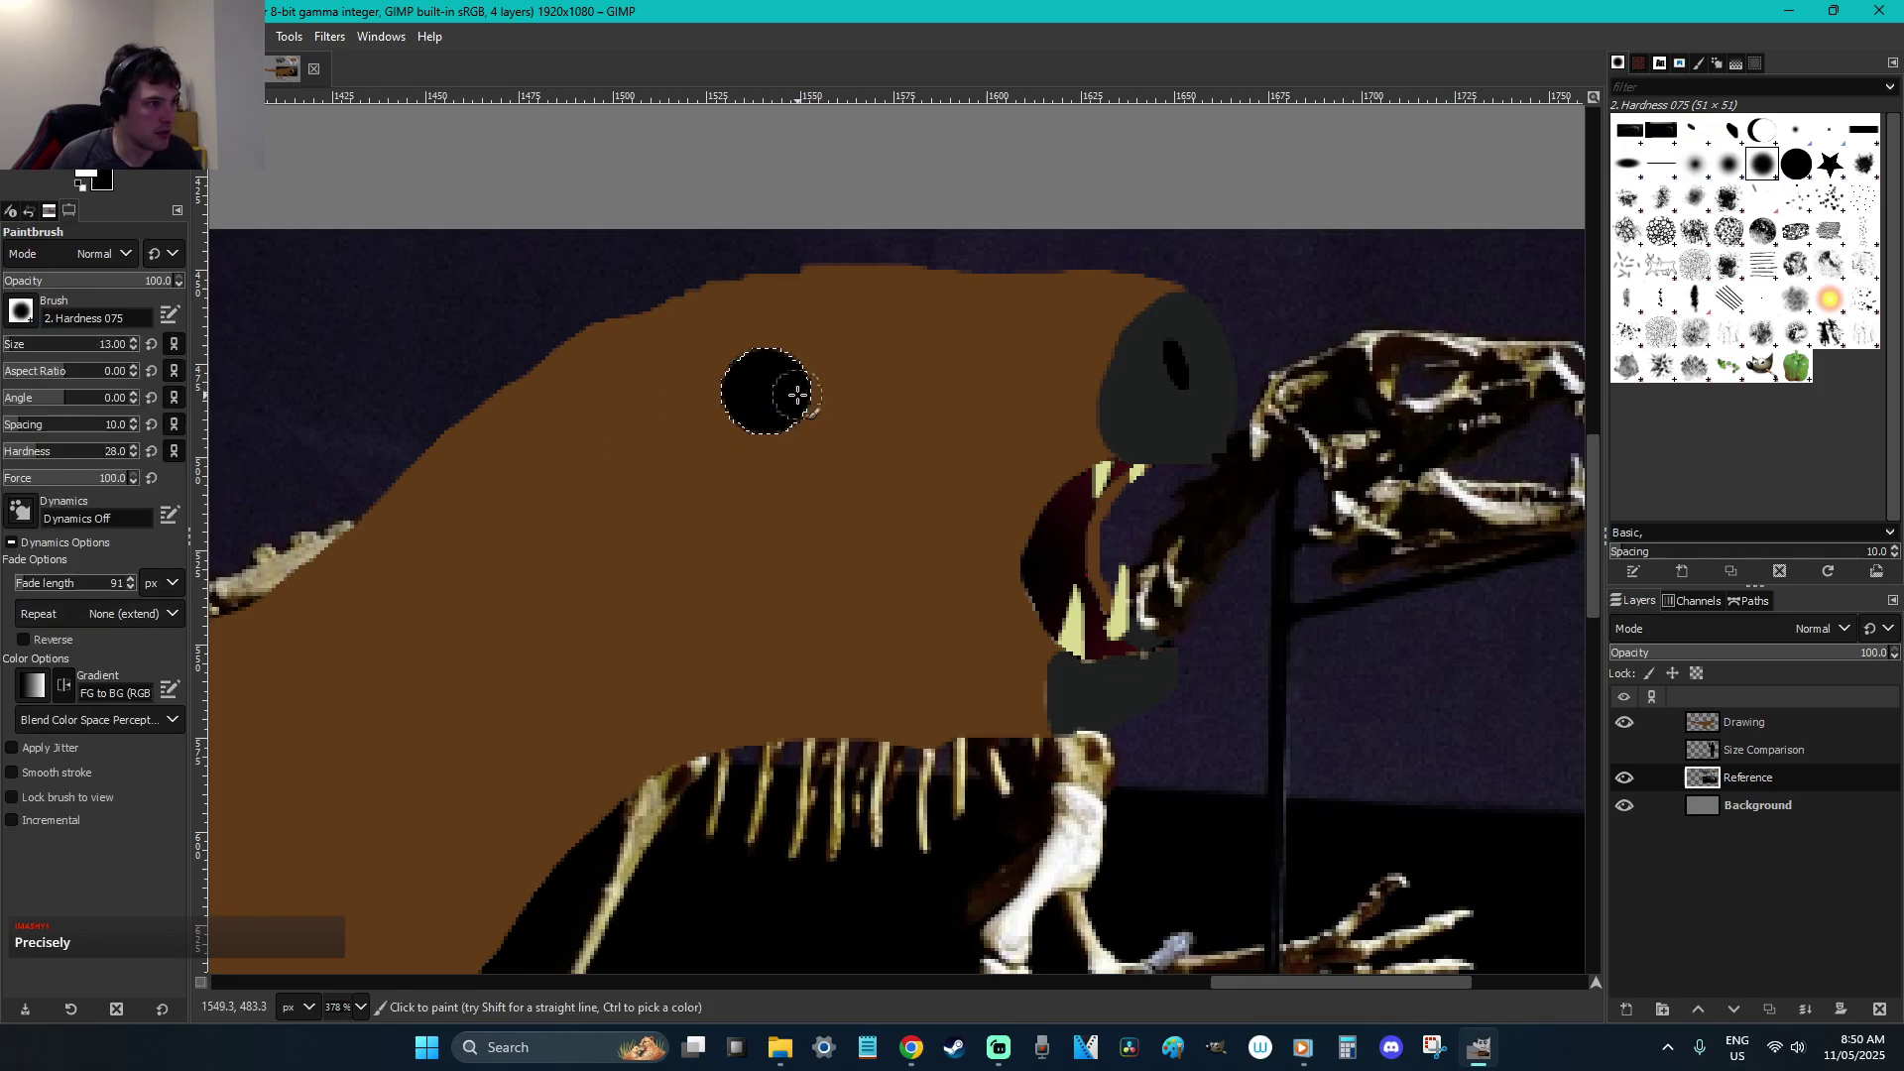
pyautogui.click(1758, 722)
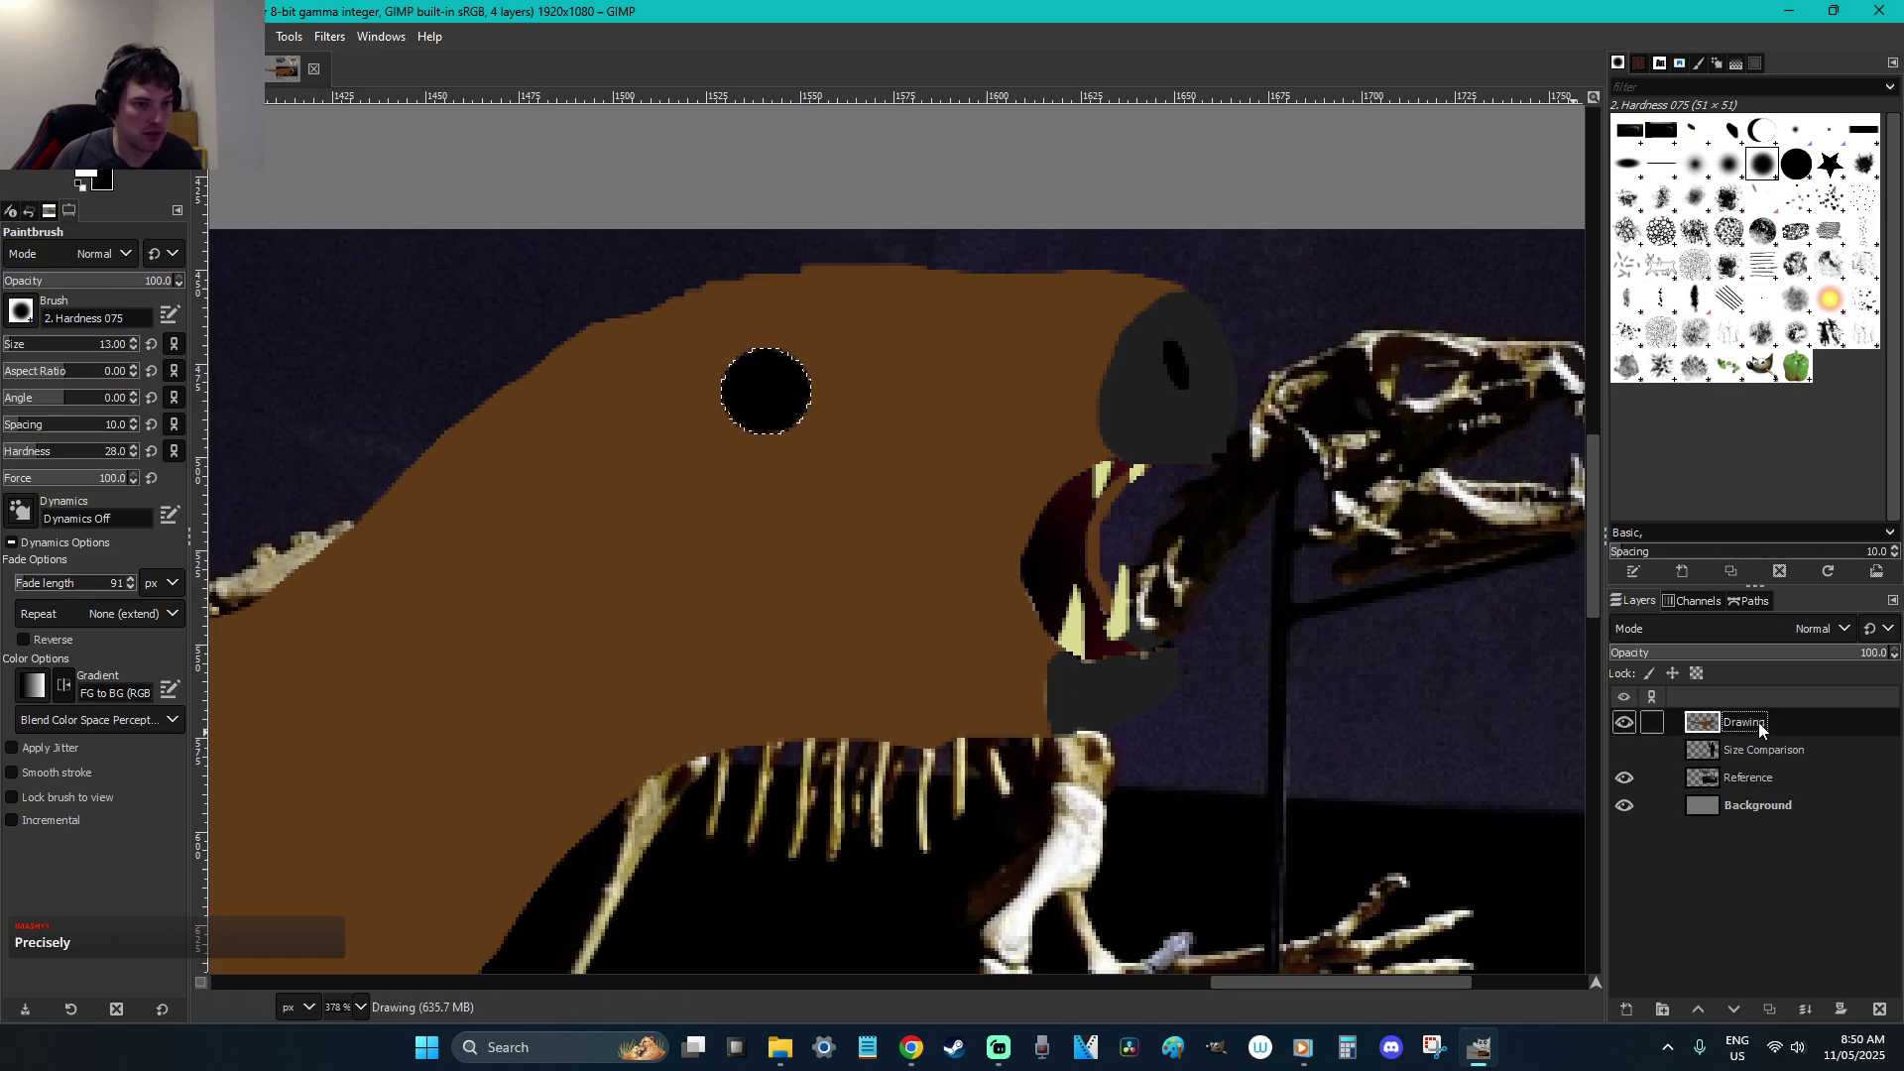
pyautogui.click(755, 395)
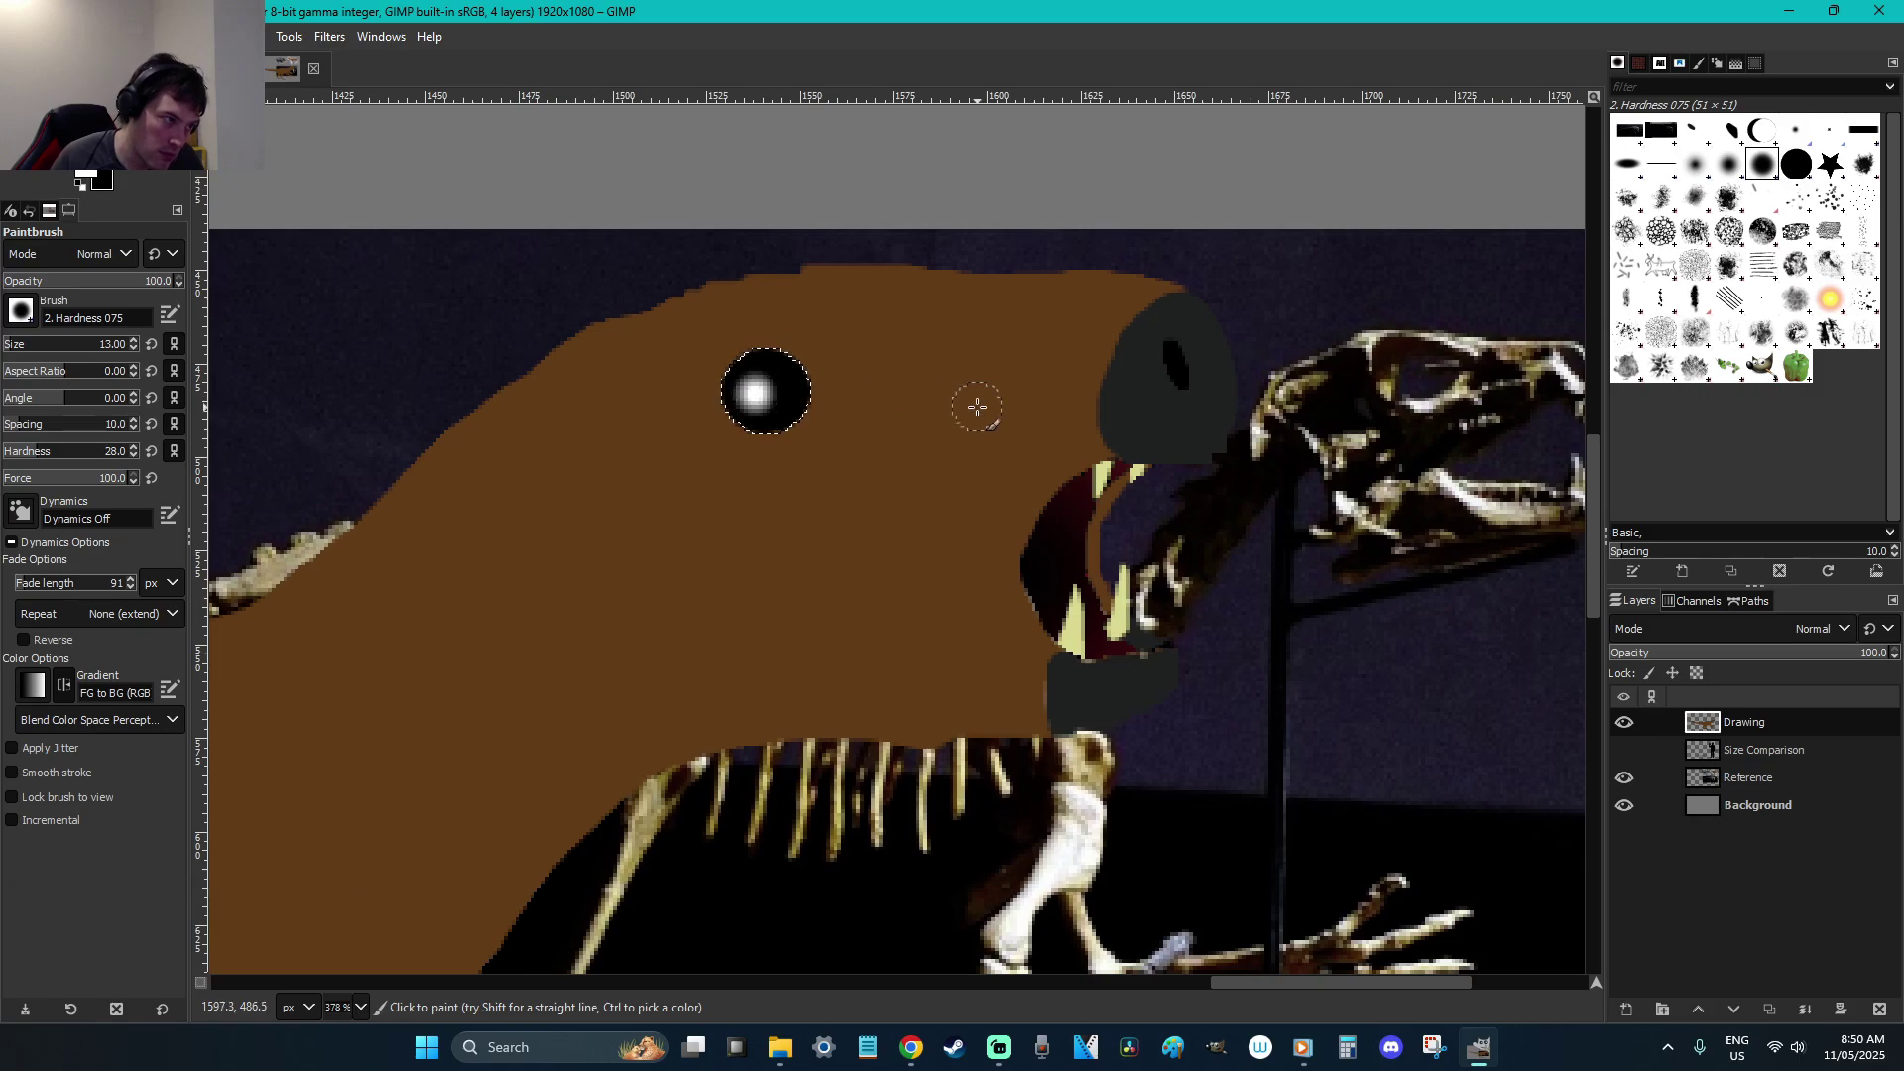
pyautogui.click(764, 390)
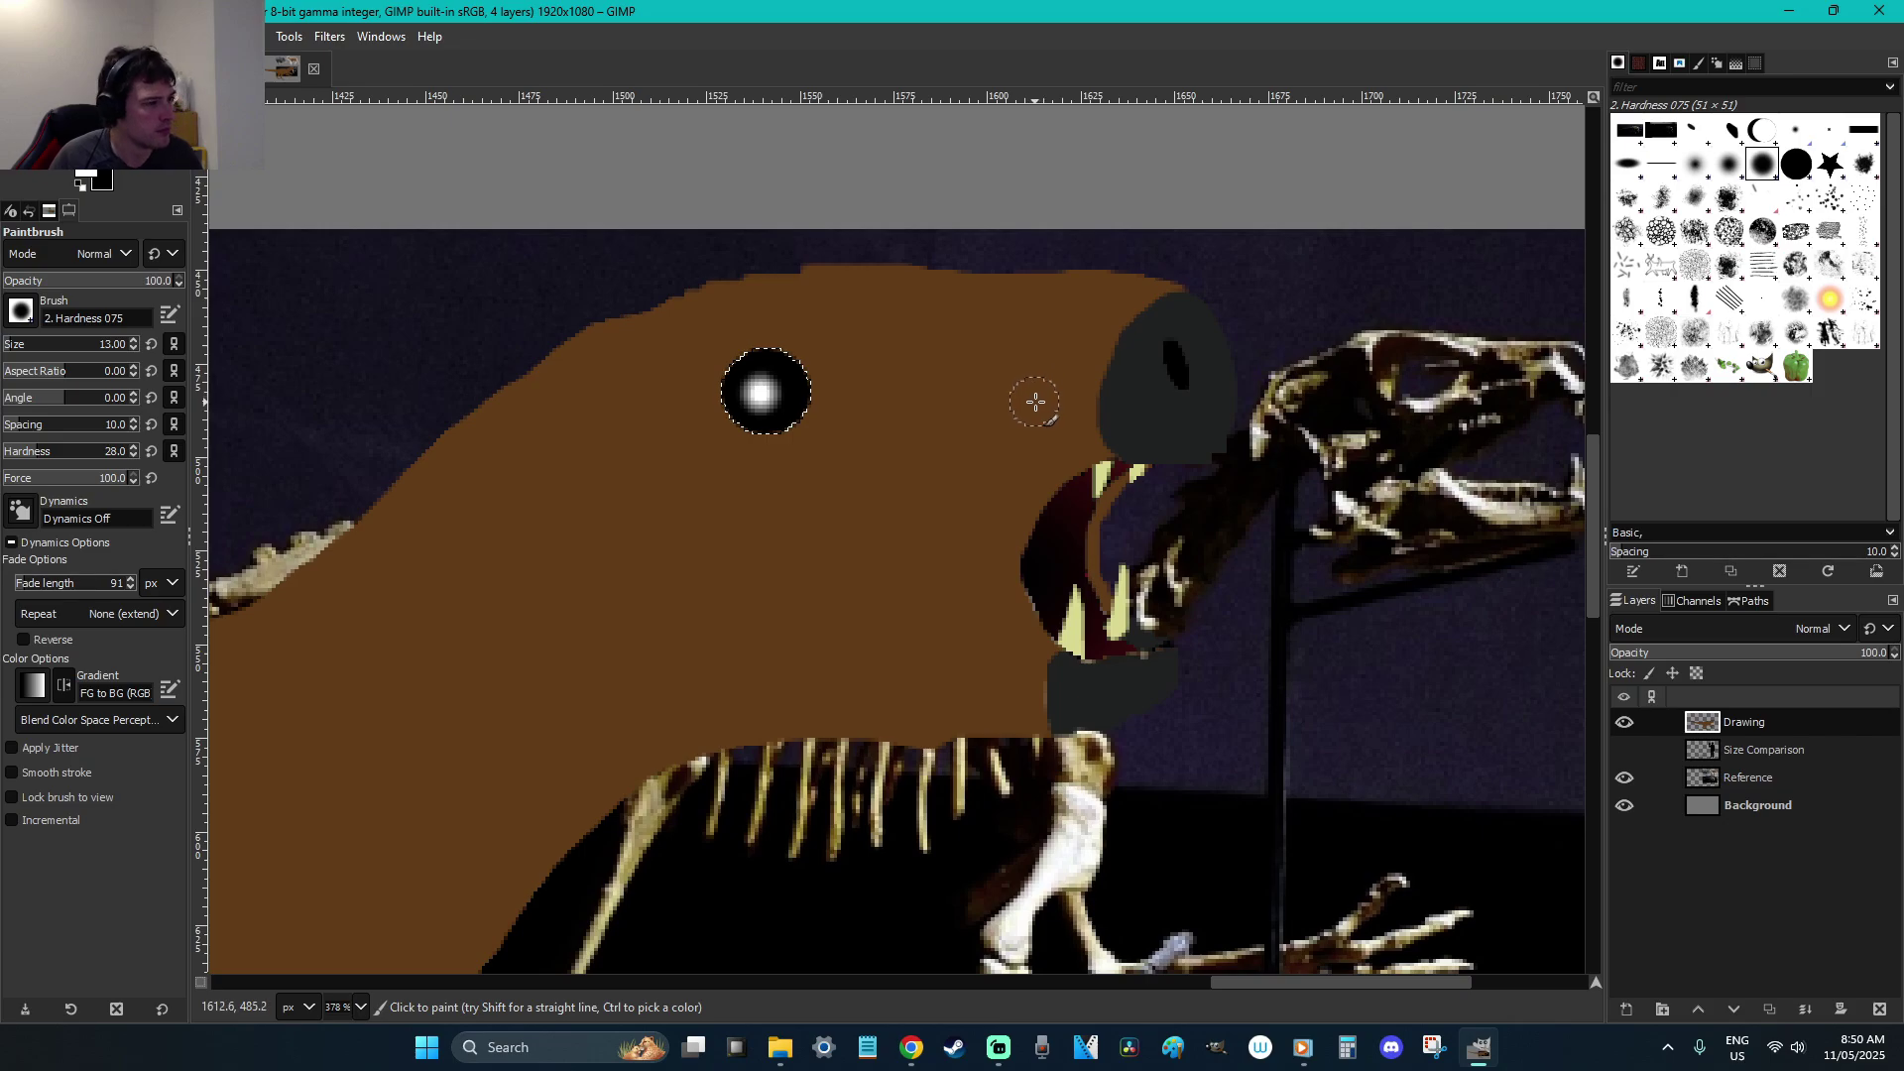
# Review the head and its highlighted eye beside the animal reference photos
pyautogui.press('r')
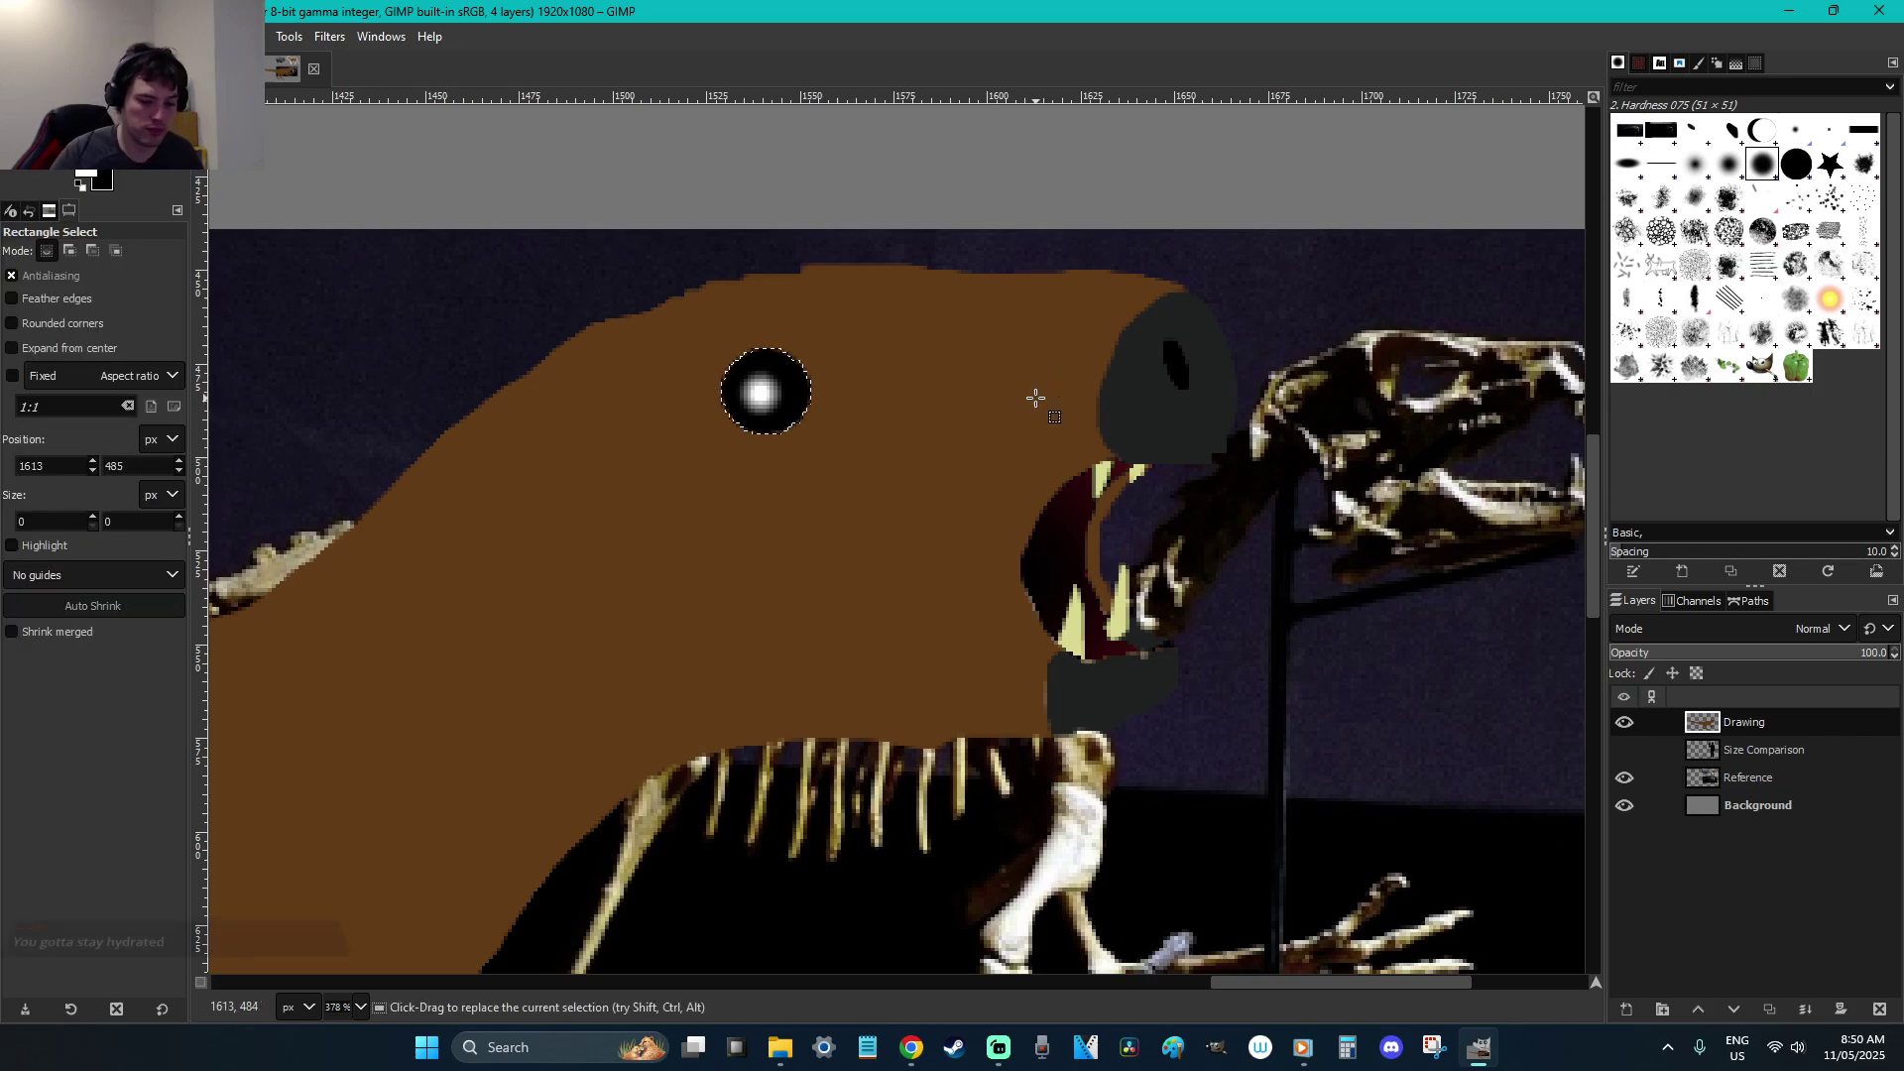
pyautogui.press('2')
pyautogui.press('-')
pyautogui.scroll(4, 1041, 395)
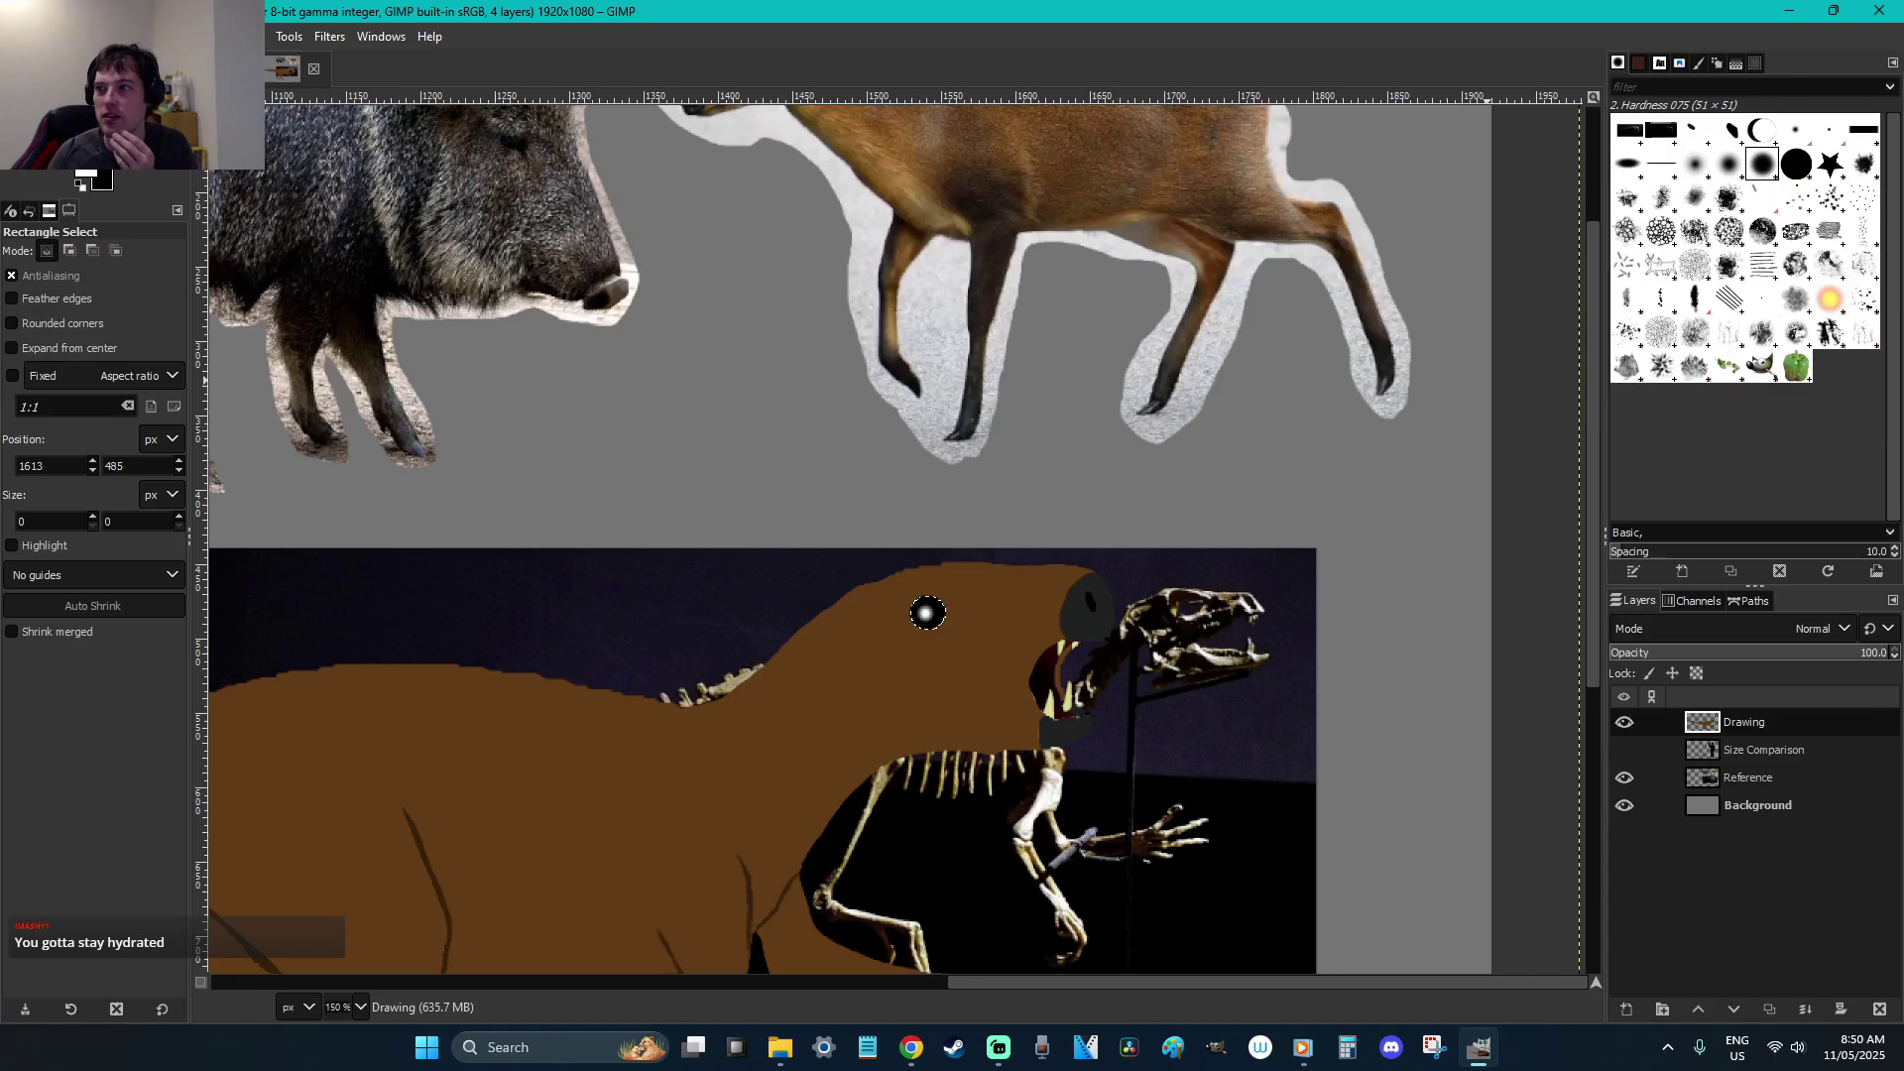
pyautogui.hotkey('alt', 'Tab')
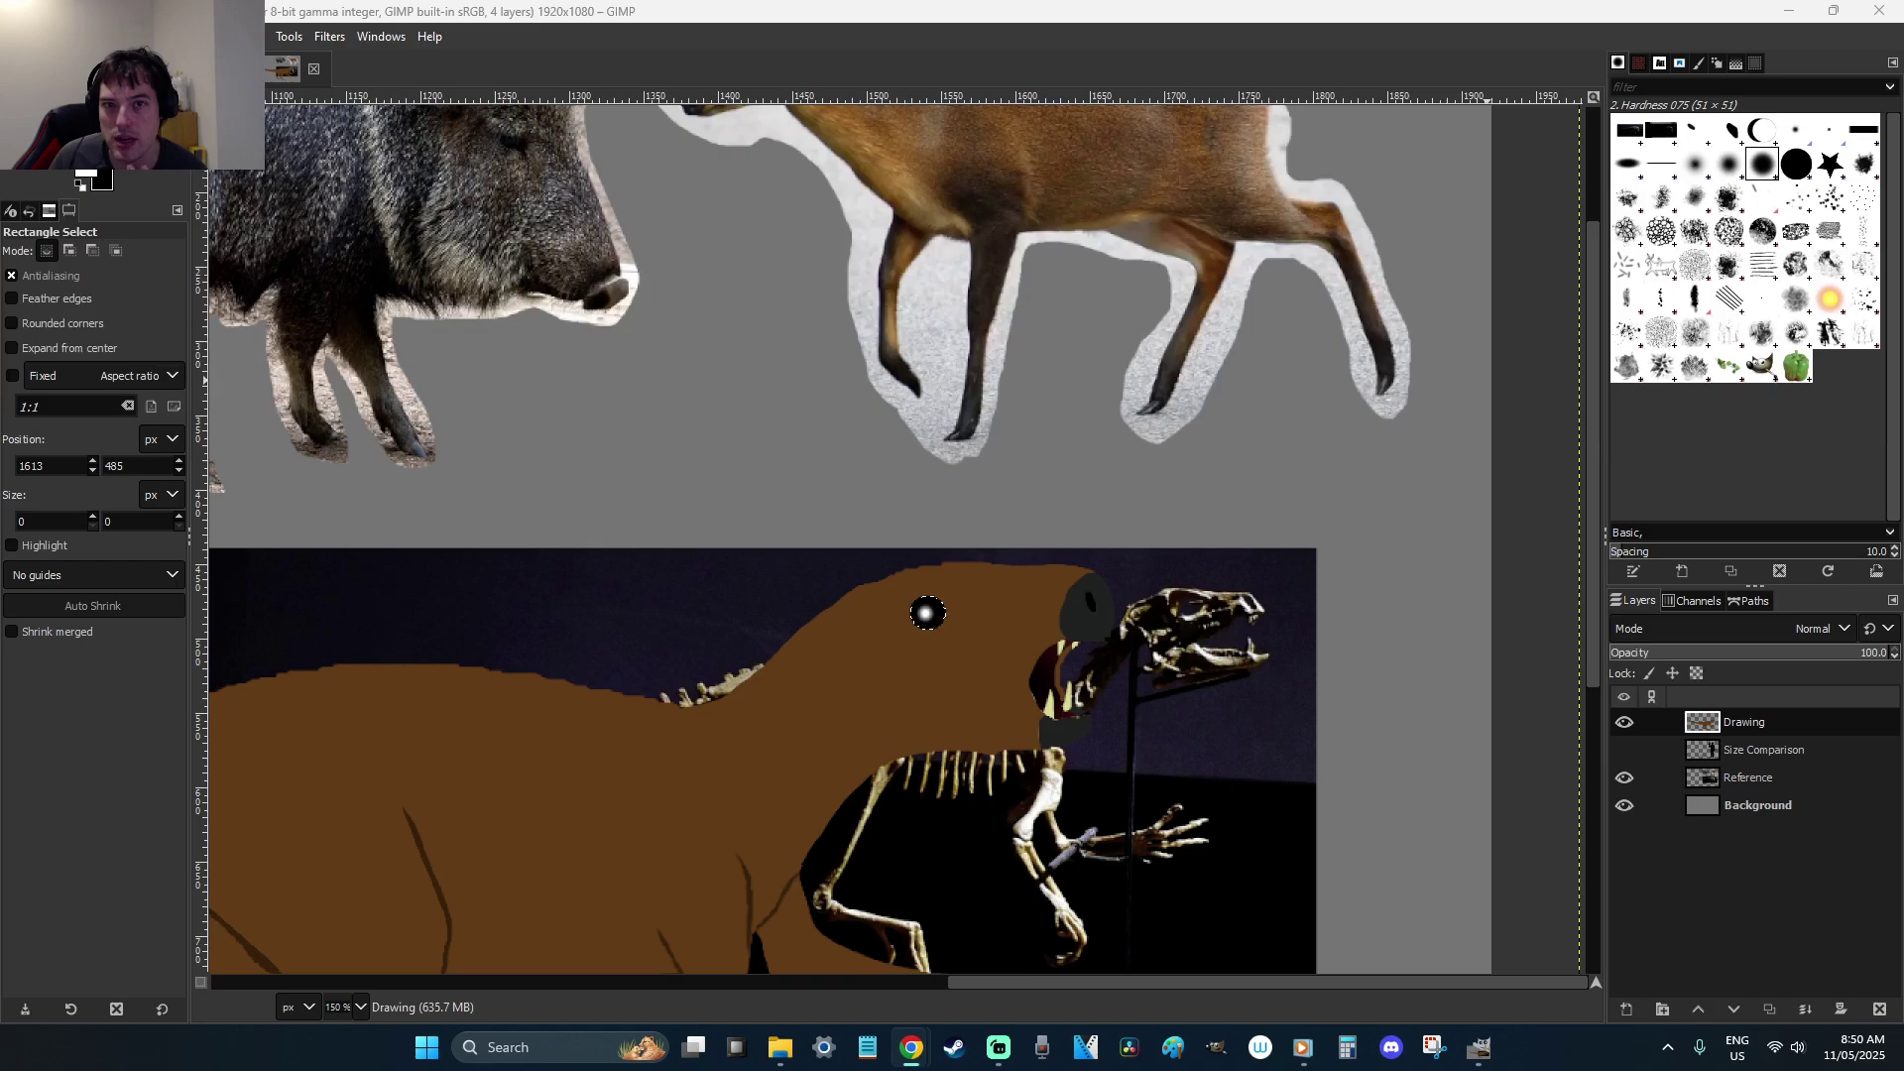
pyautogui.click(1006, 8)
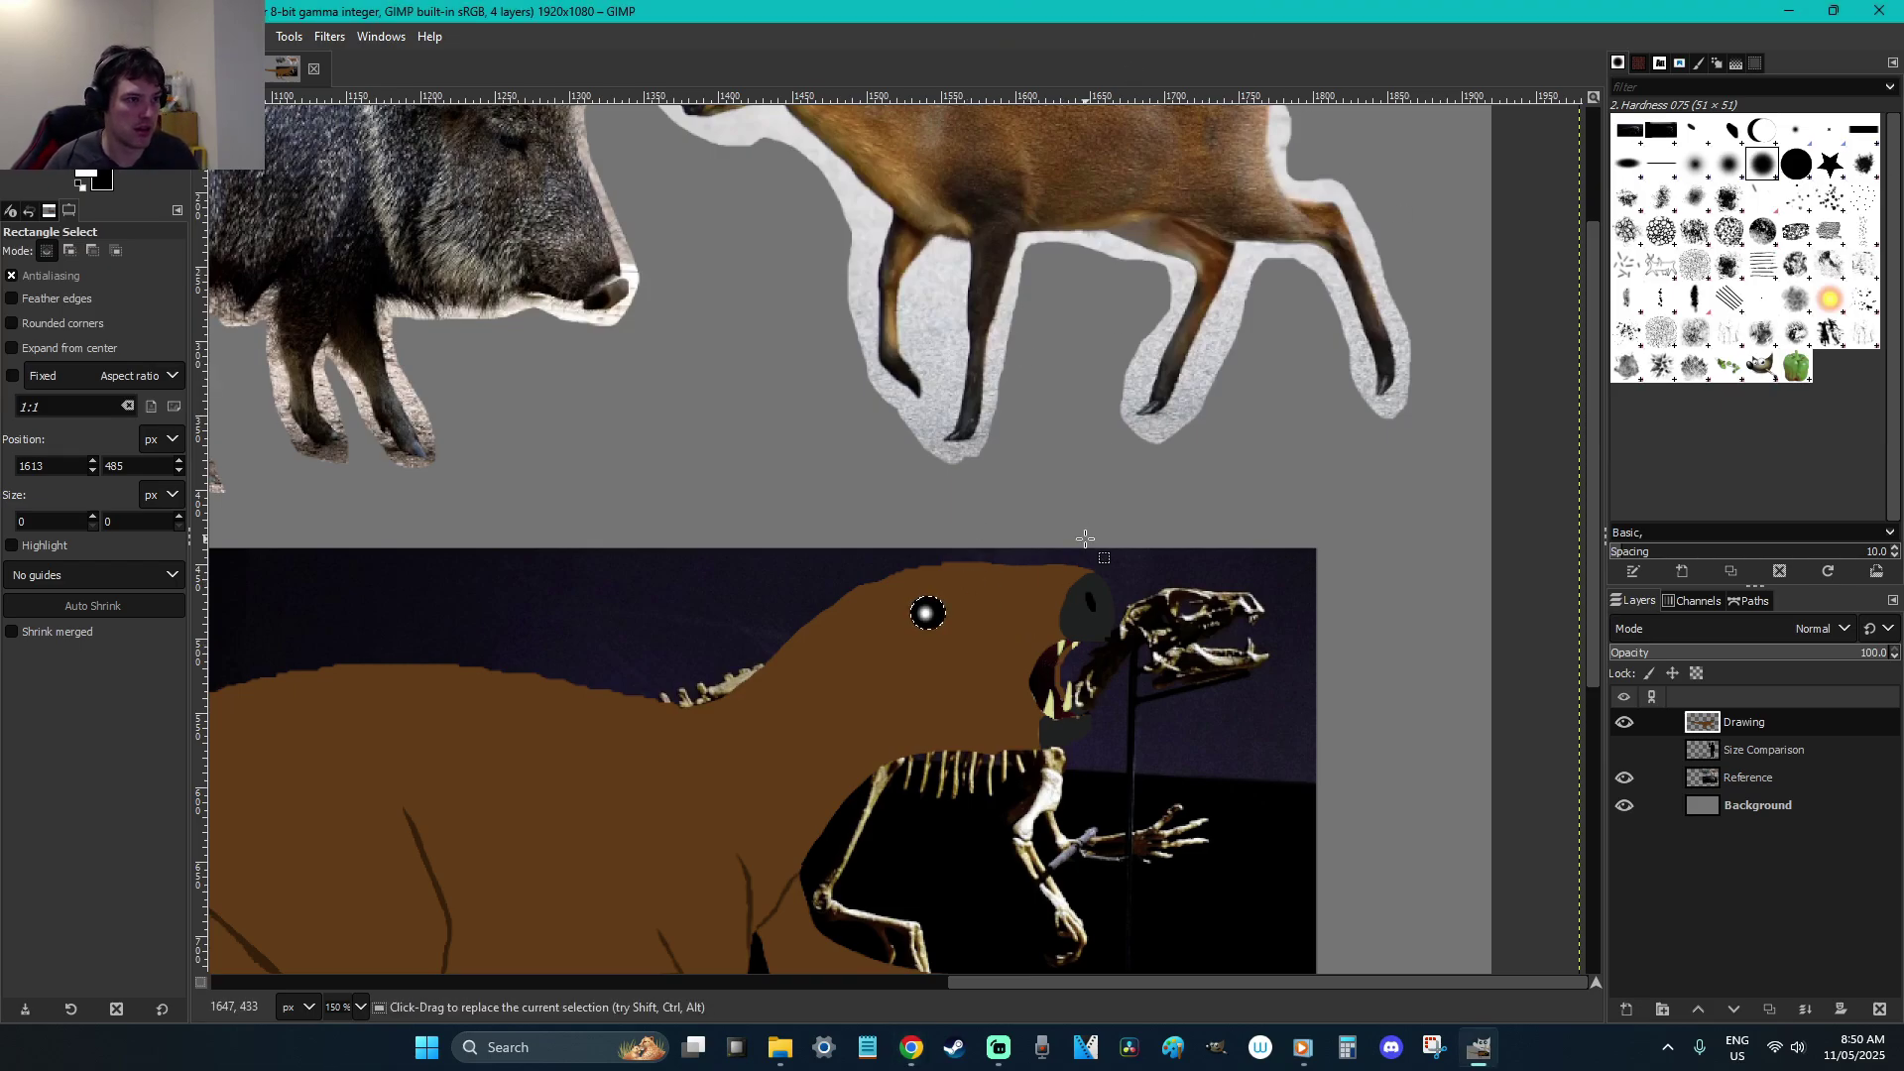
pyautogui.click(1088, 594)
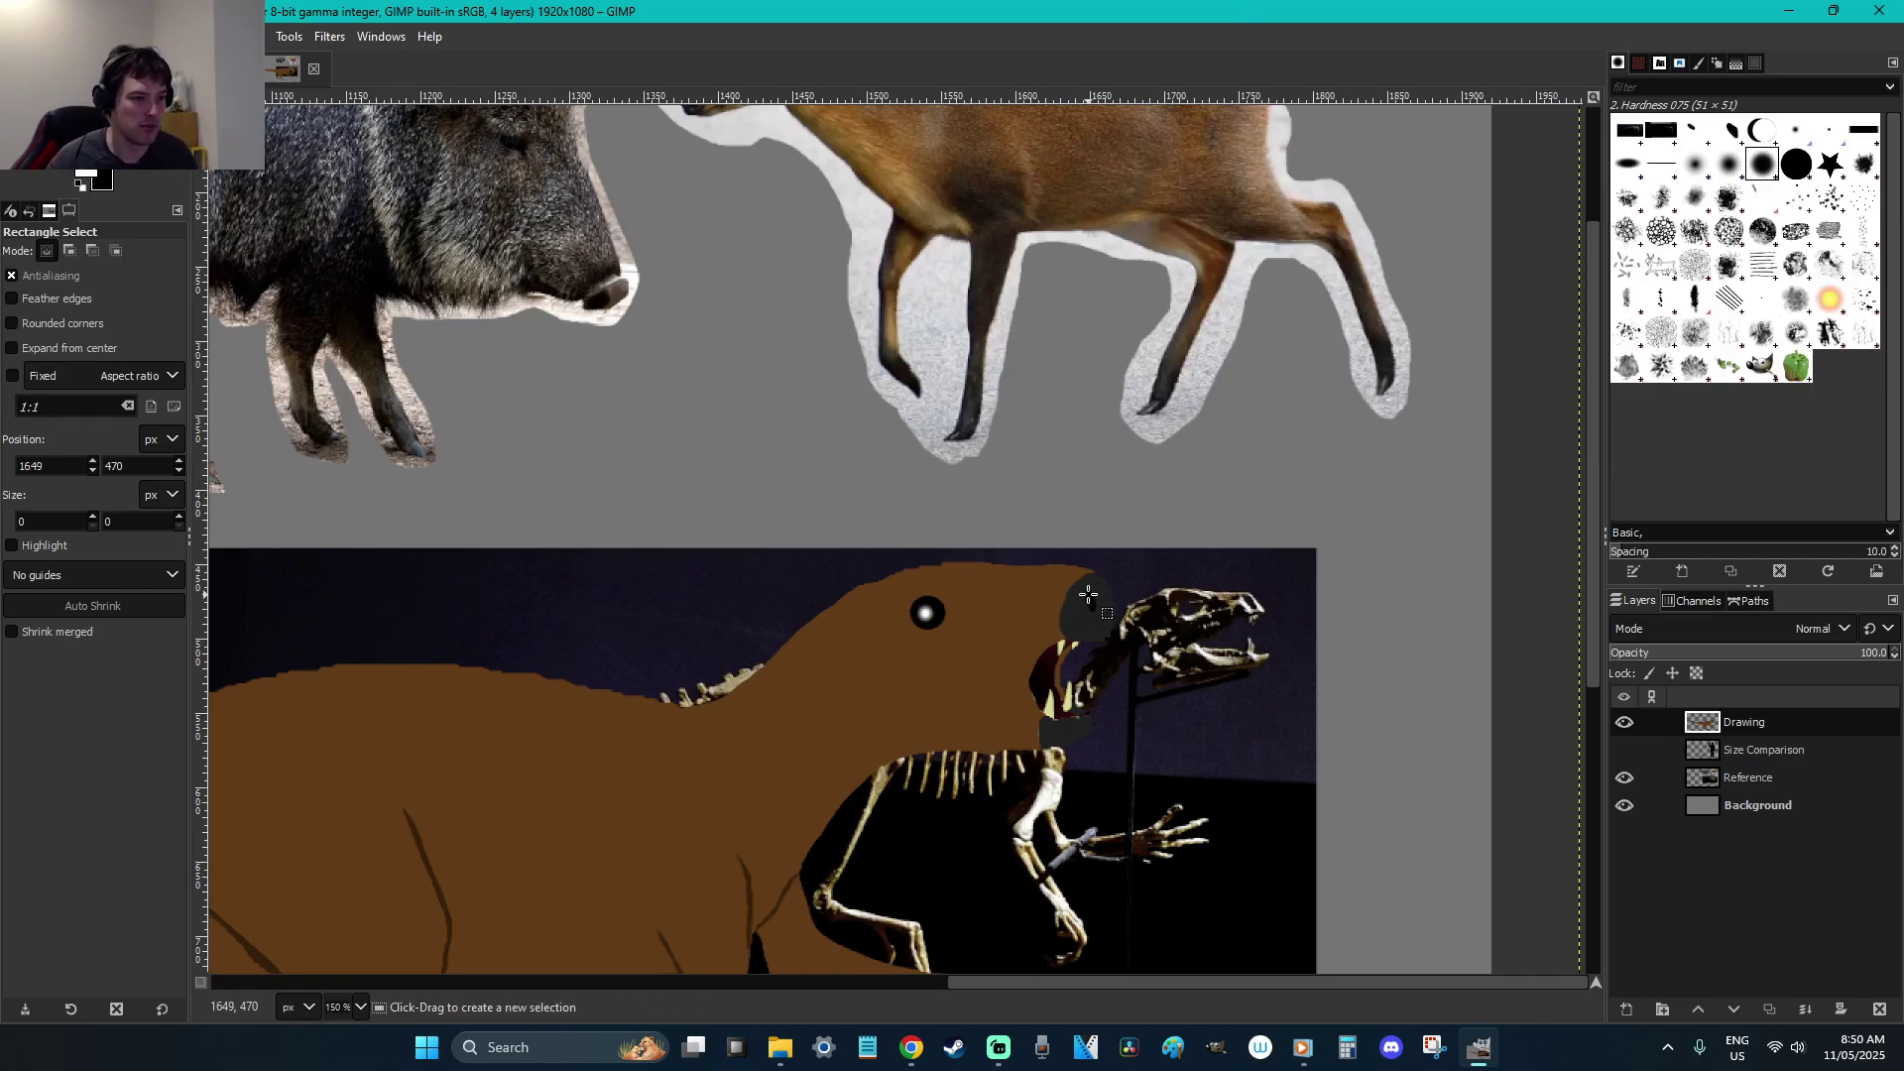
# Undo the white eye highlight, restore the circular selection and fill the eye with very dark brown
pyautogui.press('ctrl')
pyautogui.press('z')
pyautogui.moveTo(1070, 663); pyautogui.dragTo(902, 552)
pyautogui.press('o')
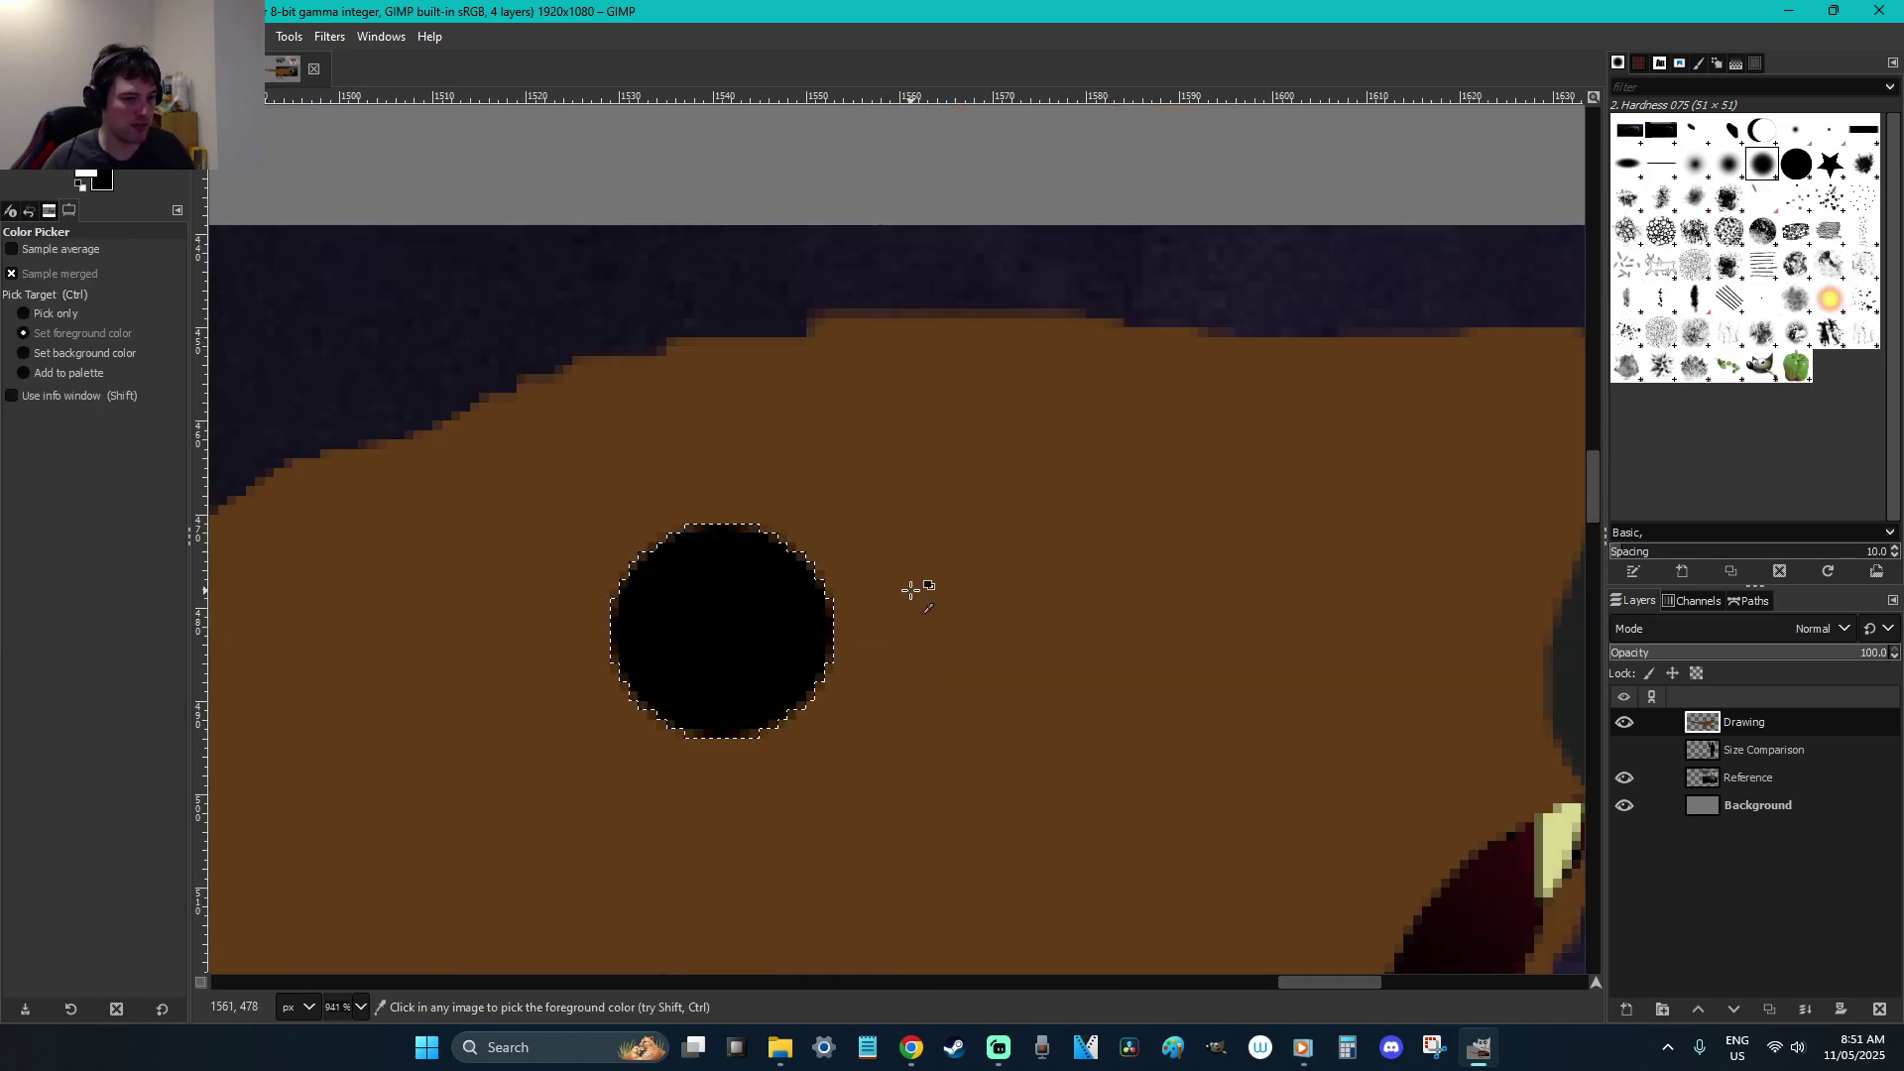
pyautogui.click(86, 174)
pyautogui.moveTo(228, 329); pyautogui.dragTo(280, 313)
pyautogui.click(424, 438)
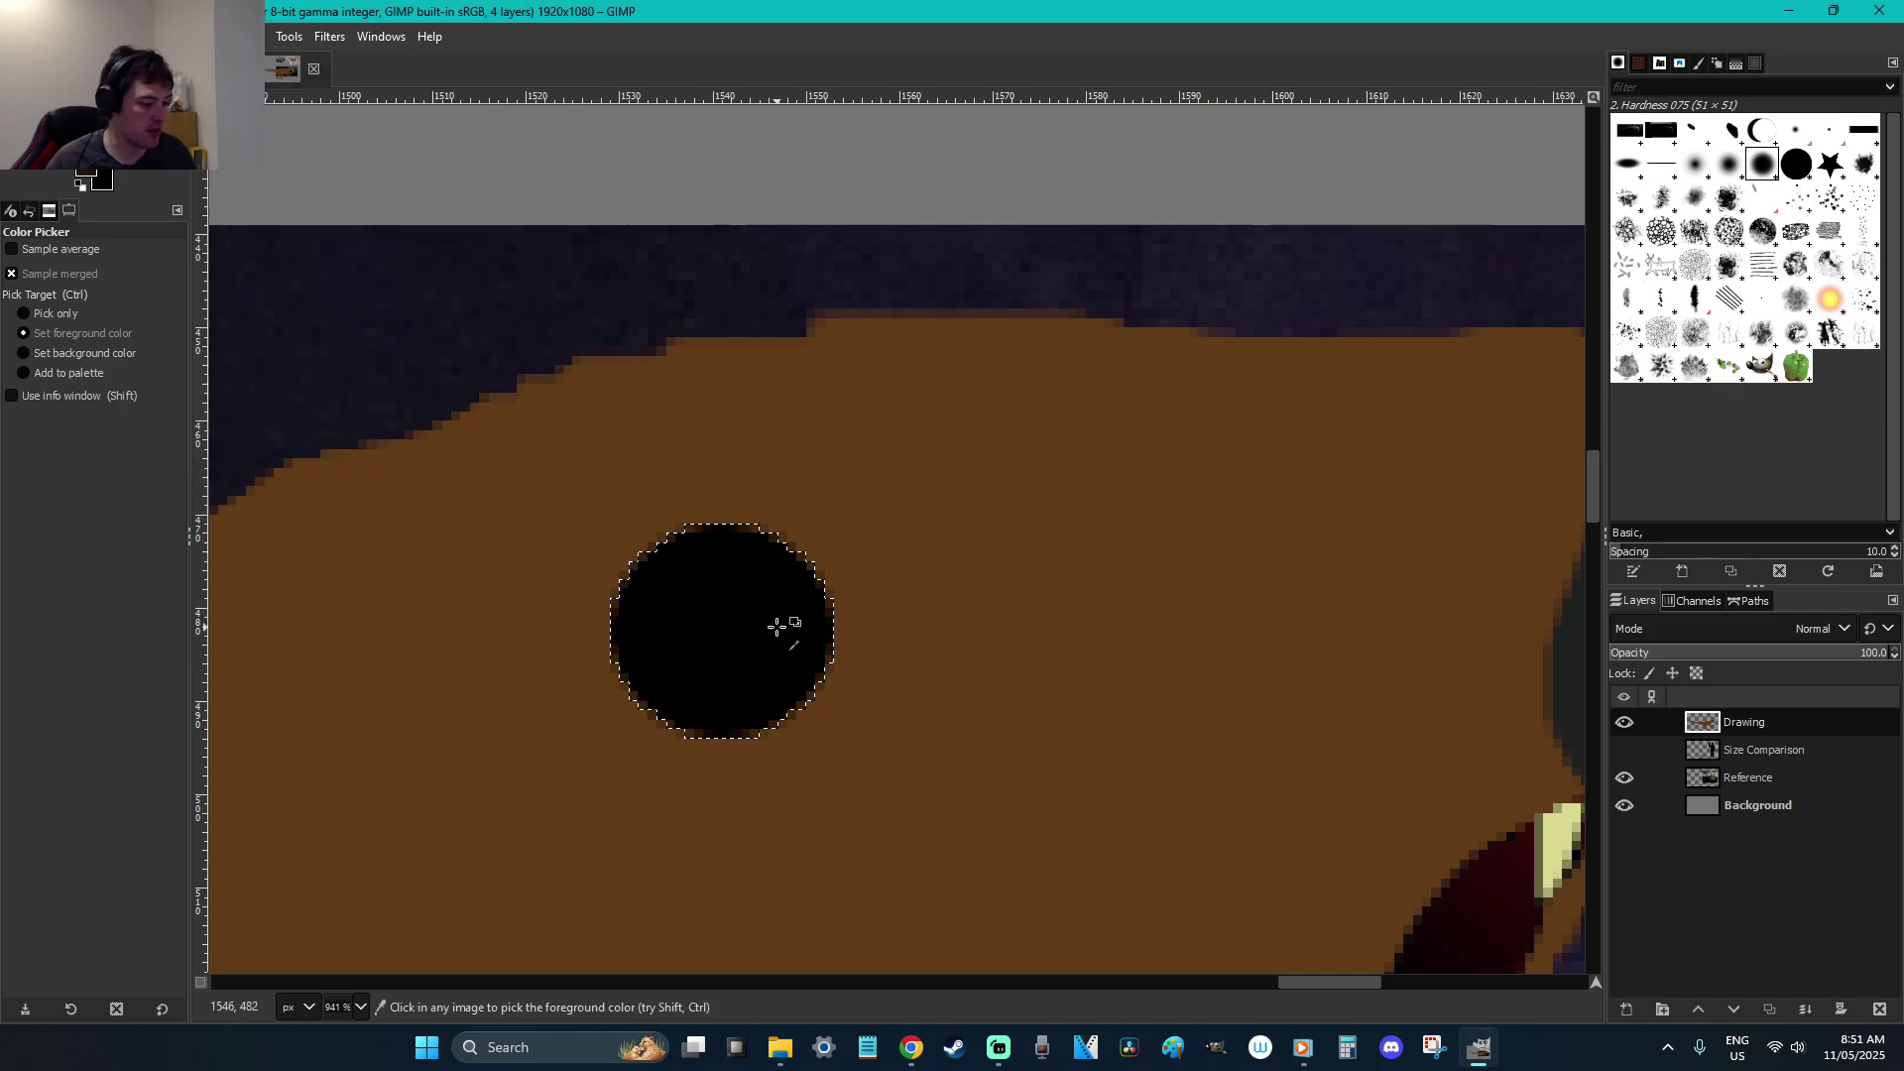
pyautogui.hotkey('shift', 'b')
pyautogui.click(774, 629)
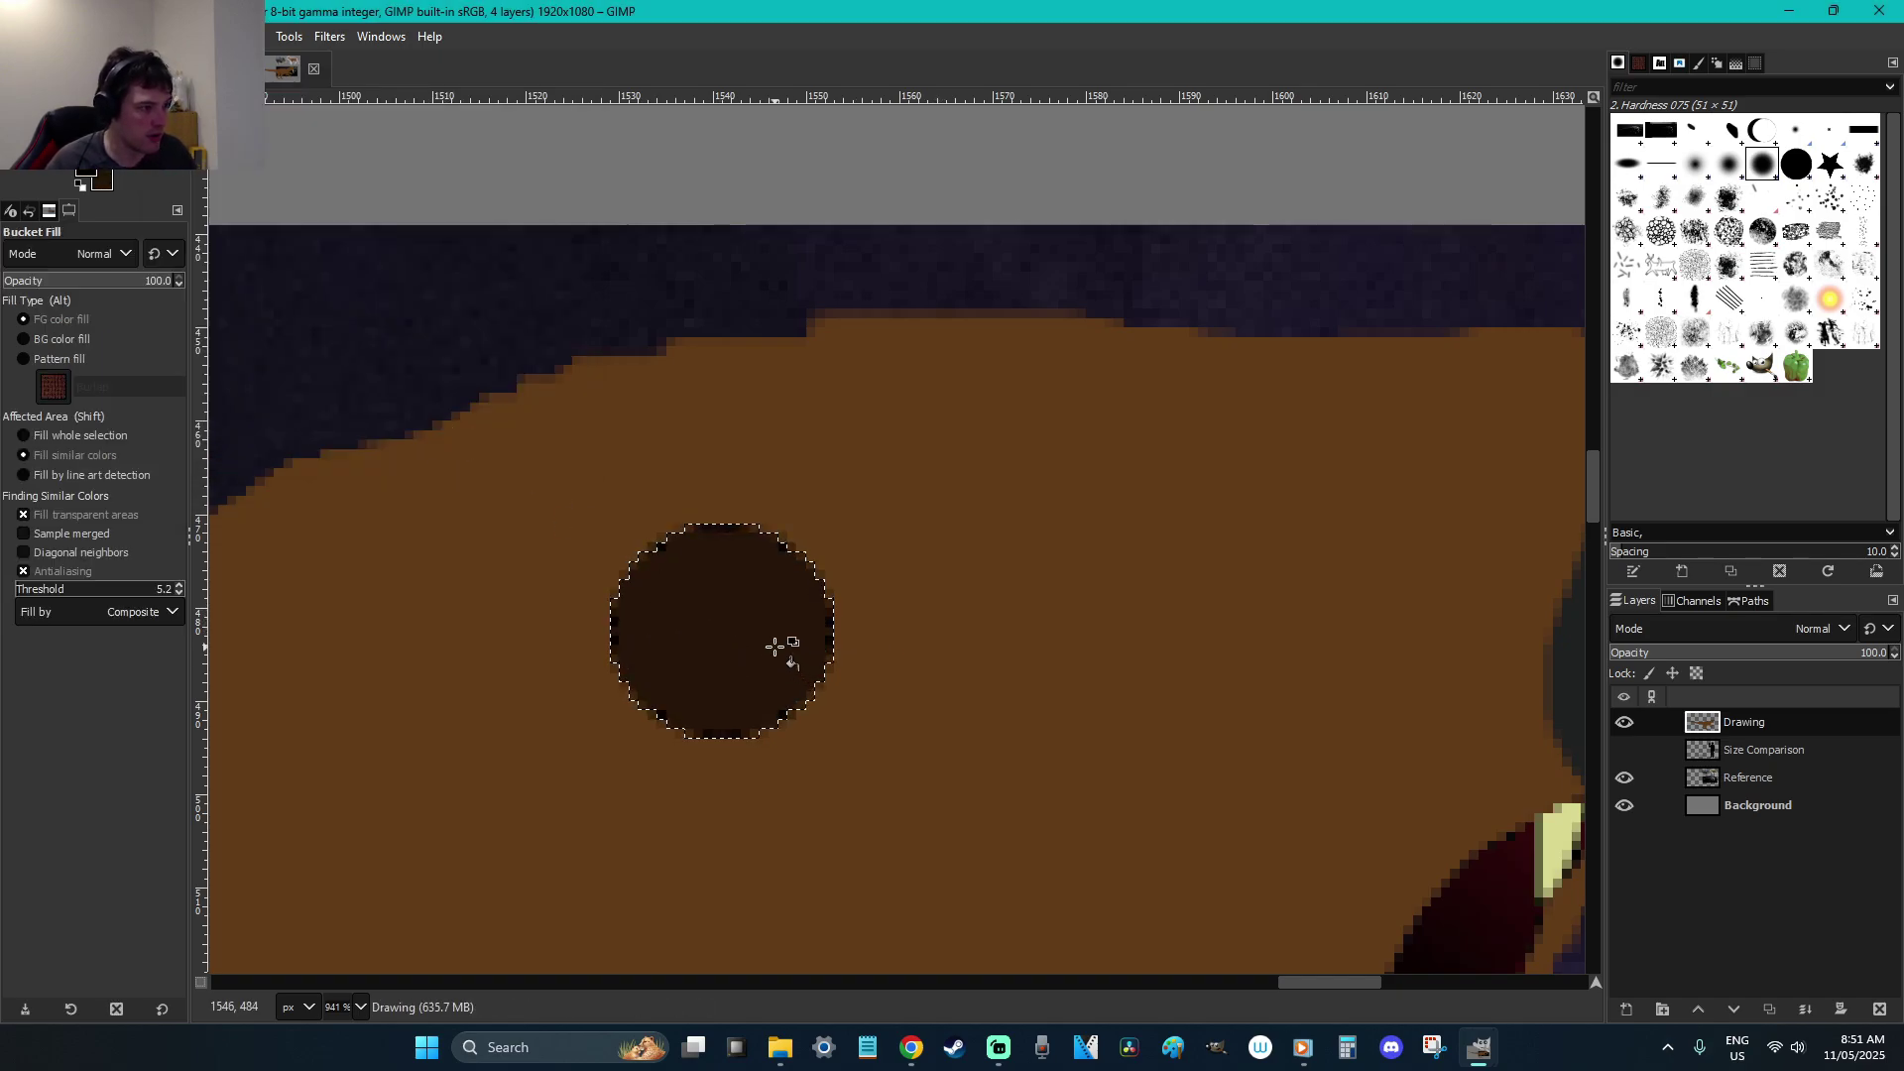
# Paint a black horizontal pupil across the middle of the eye with a 5 px brush at hardness 100
pyautogui.press('p')
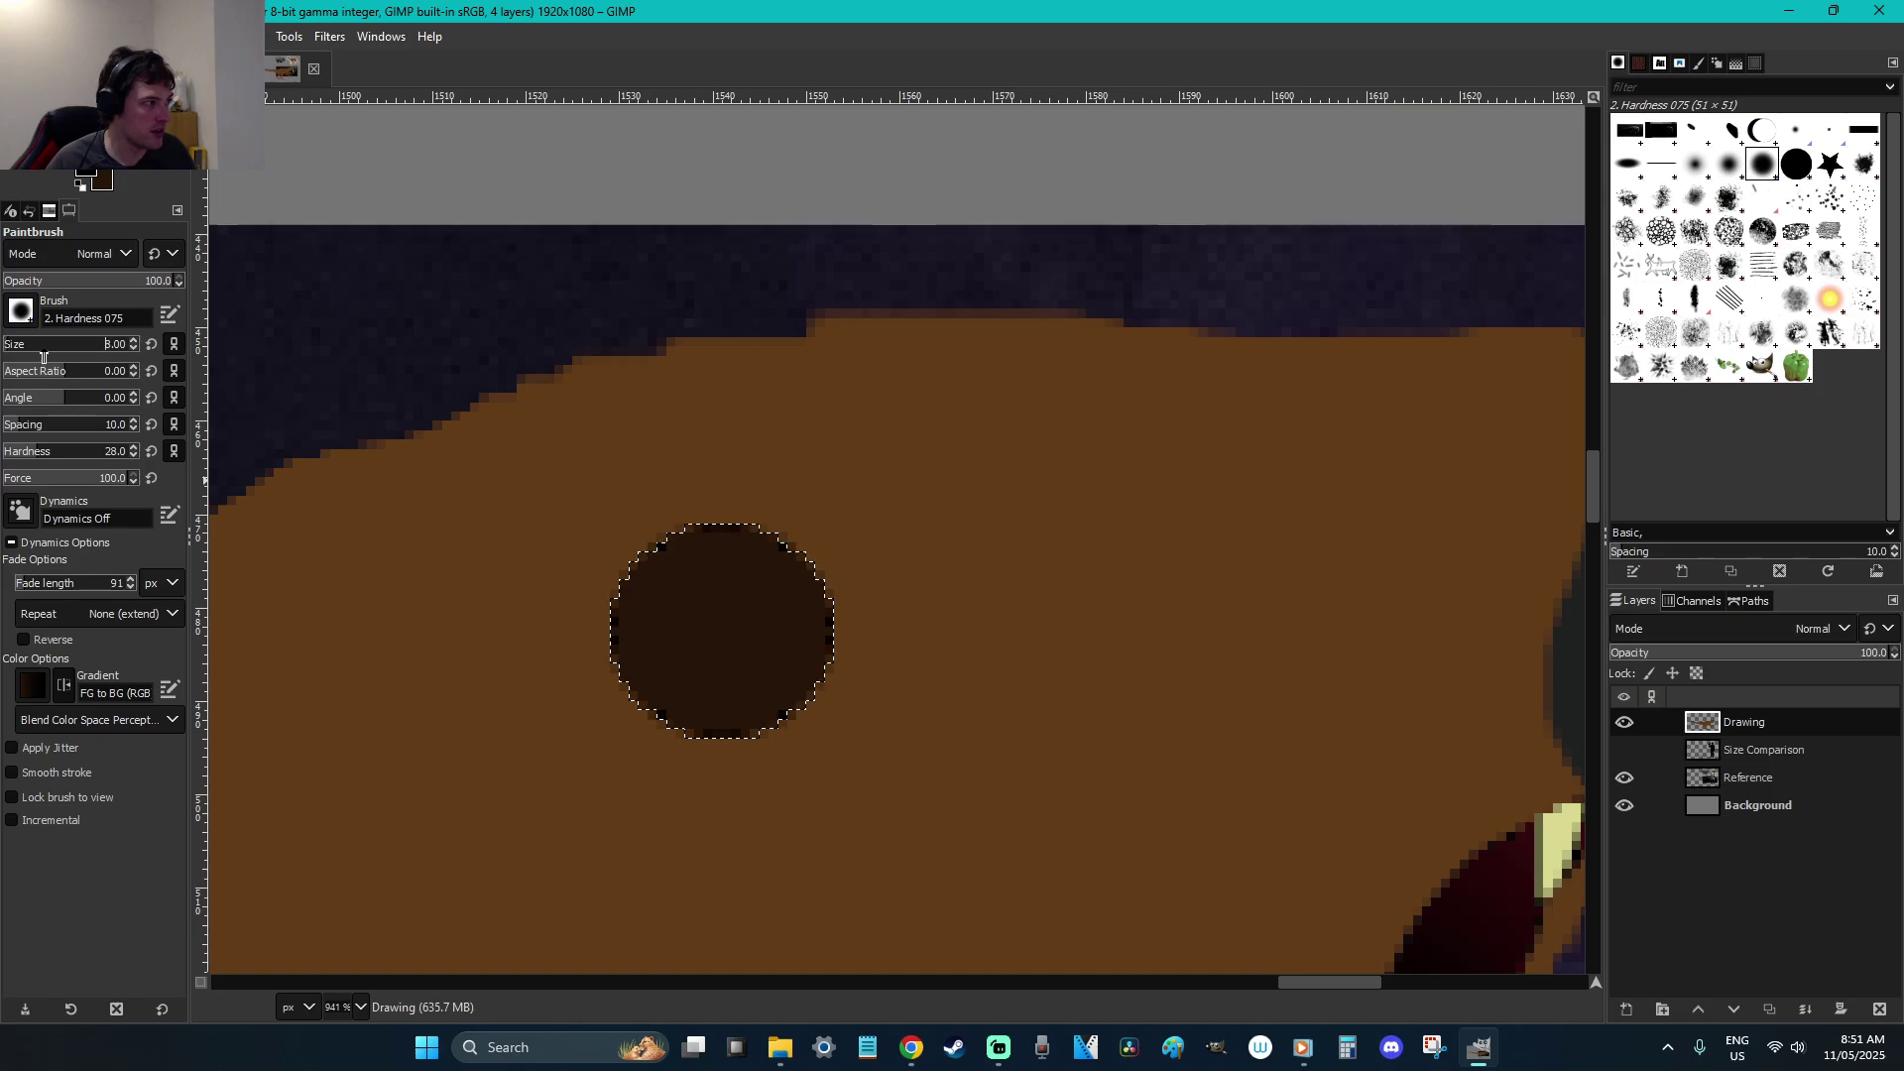
pyautogui.moveTo(87, 463); pyautogui.dragTo(183, 458)
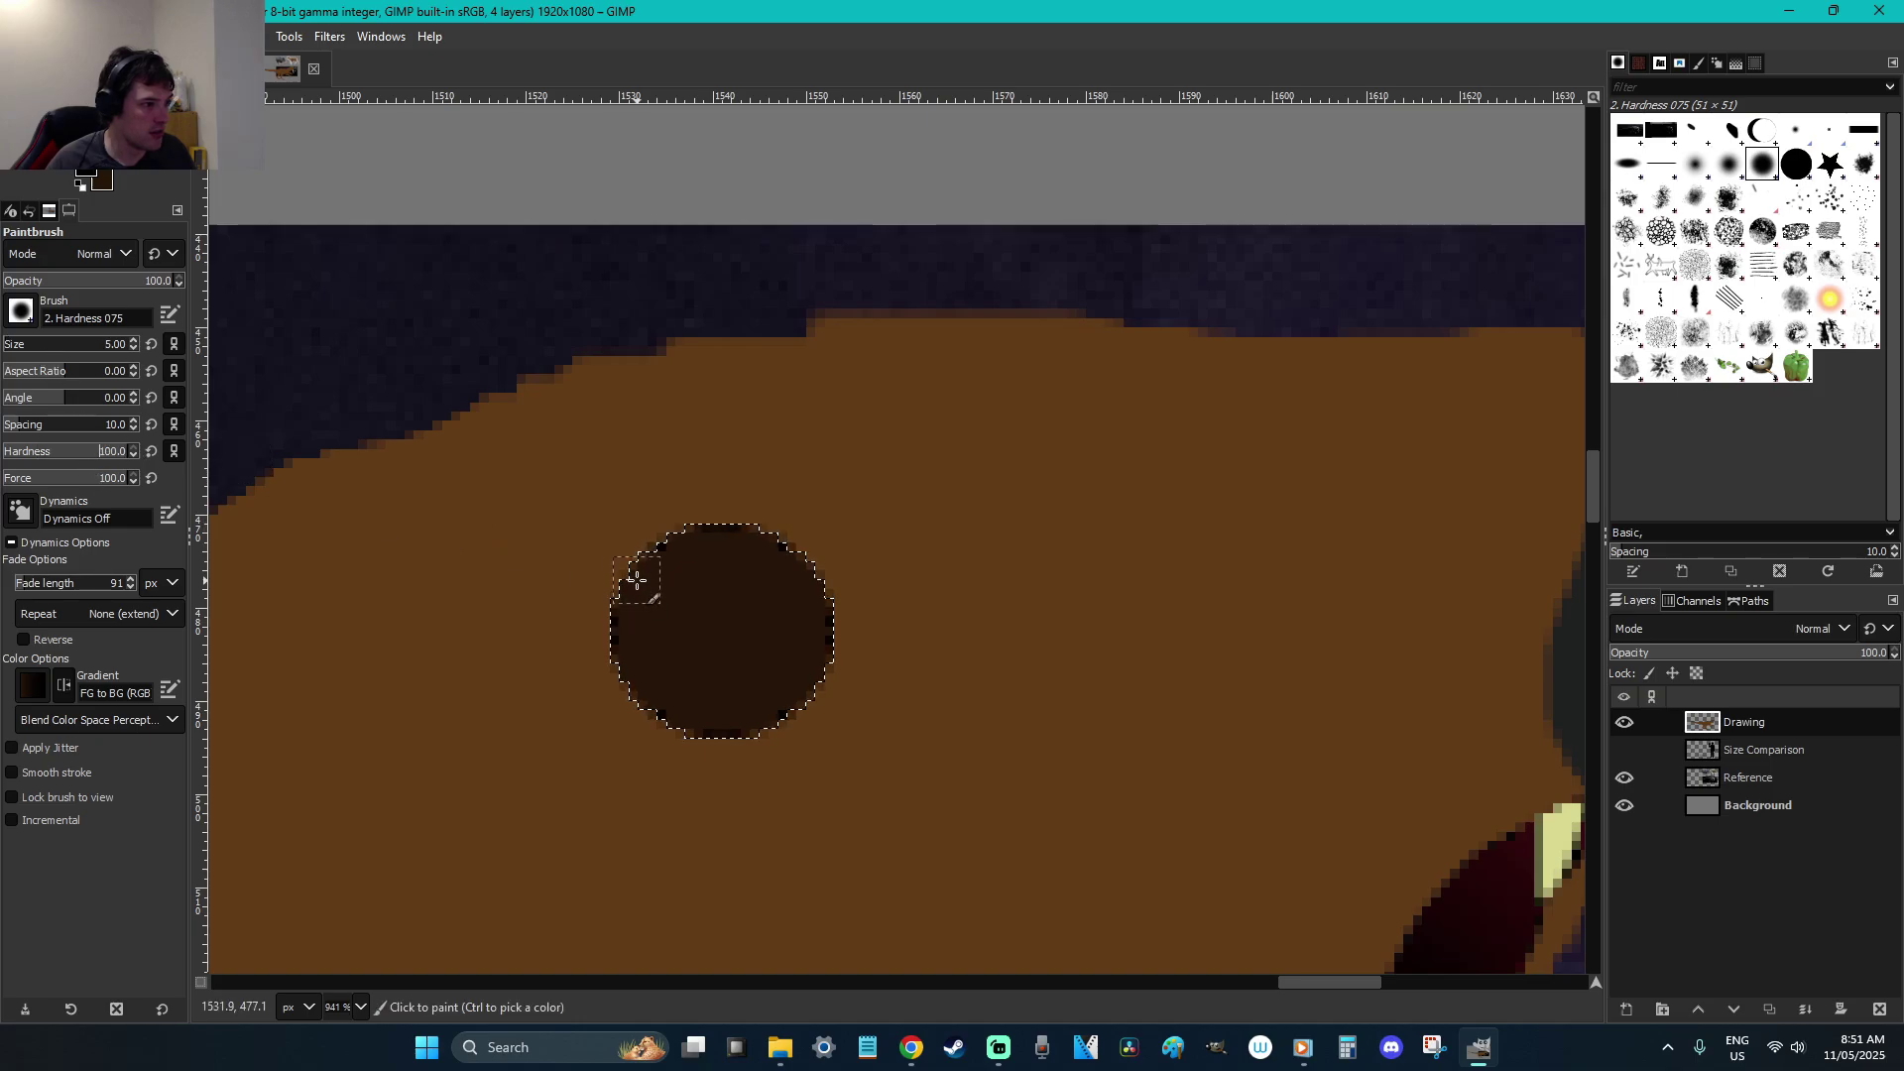
pyautogui.click(661, 632)
pyautogui.keyDown('shift'); pyautogui.click(786, 627); pyautogui.keyUp('shift')
pyautogui.hotkey('ctrl', 'z')
pyautogui.hotkey('ctrl', 'z')
pyautogui.moveTo(789, 627)
pyautogui.mouseDown()
pyautogui.moveTo(650, 631)
pyautogui.moveTo(746, 623)
pyautogui.moveTo(658, 627)
pyautogui.moveTo(707, 622)
pyautogui.mouseUp()
pyautogui.hotkey('ctrl', 'z')
pyautogui.hotkey('ctrl', 'z')
pyautogui.hotkey('ctrl', 'z')
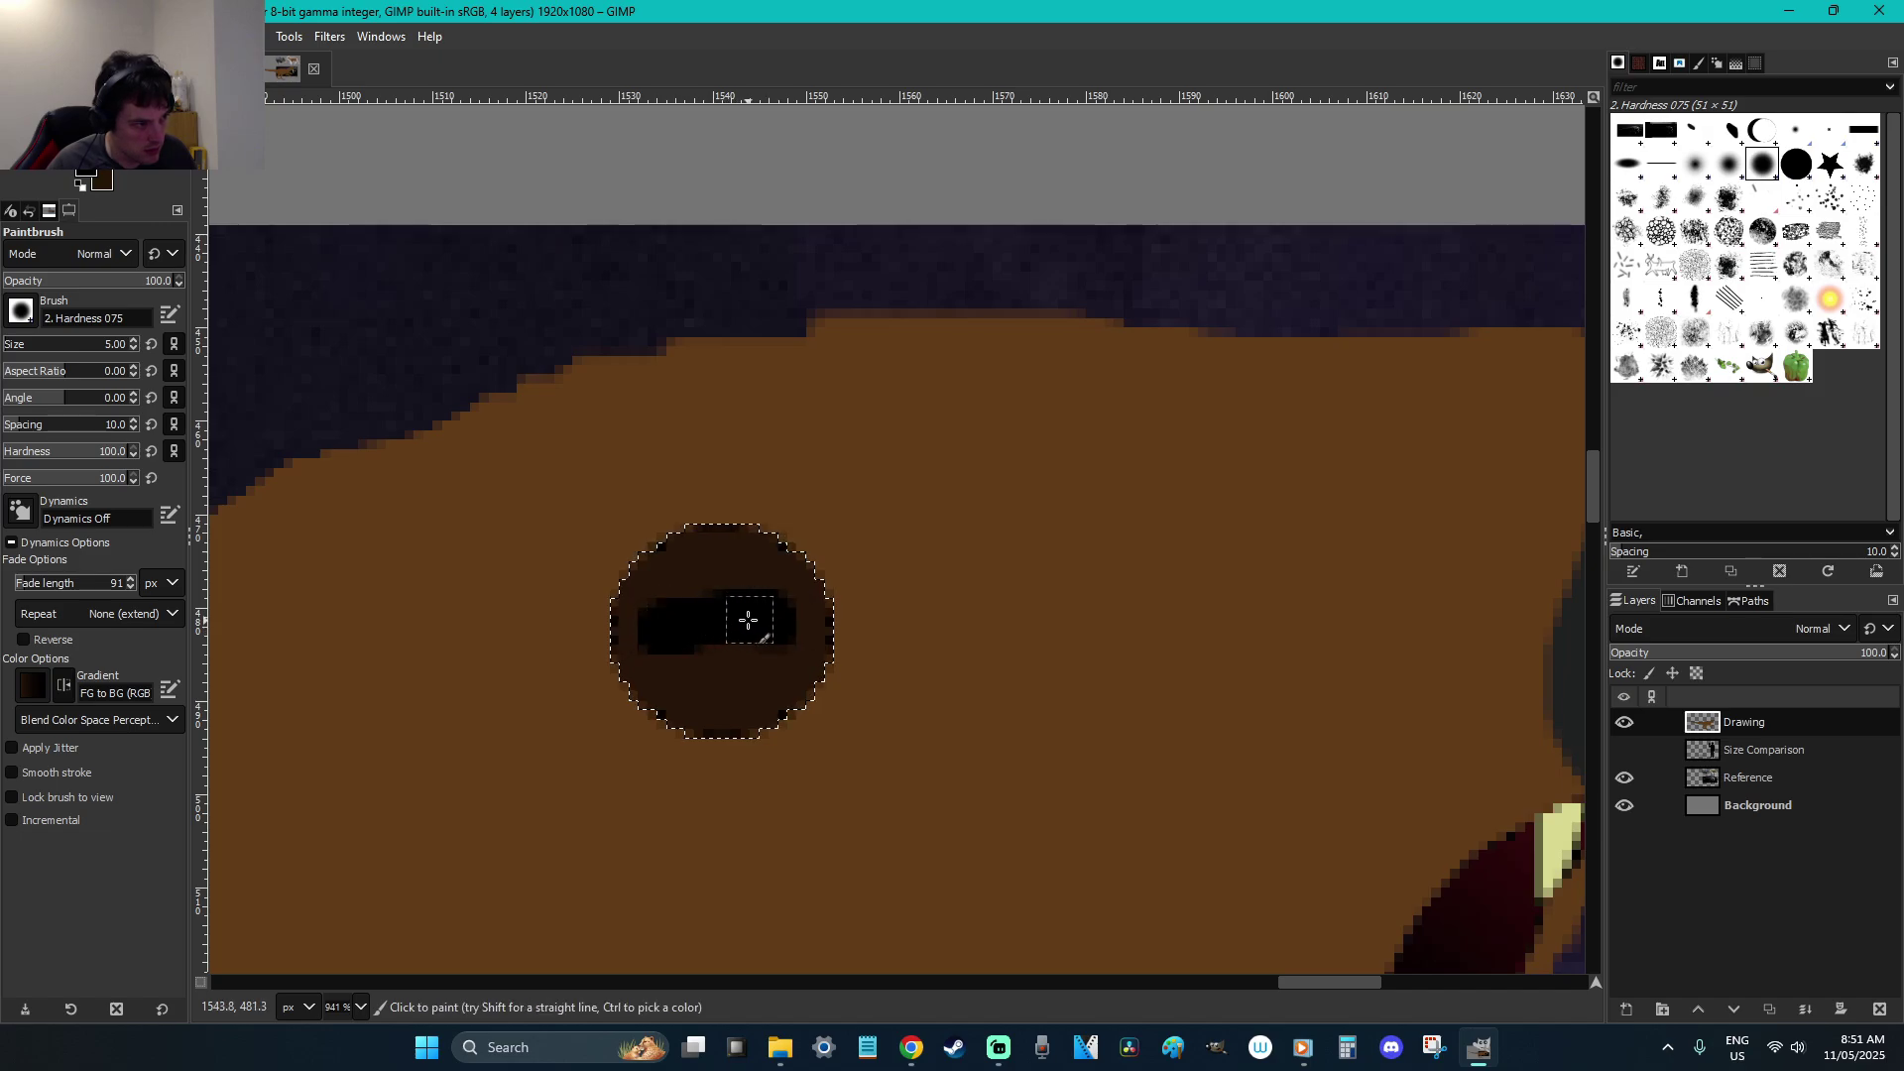
# Try a white highlight over the pupil with a 5 px brush at hardness 0, using both Paintbrush and Airbrush
pyautogui.press('d')
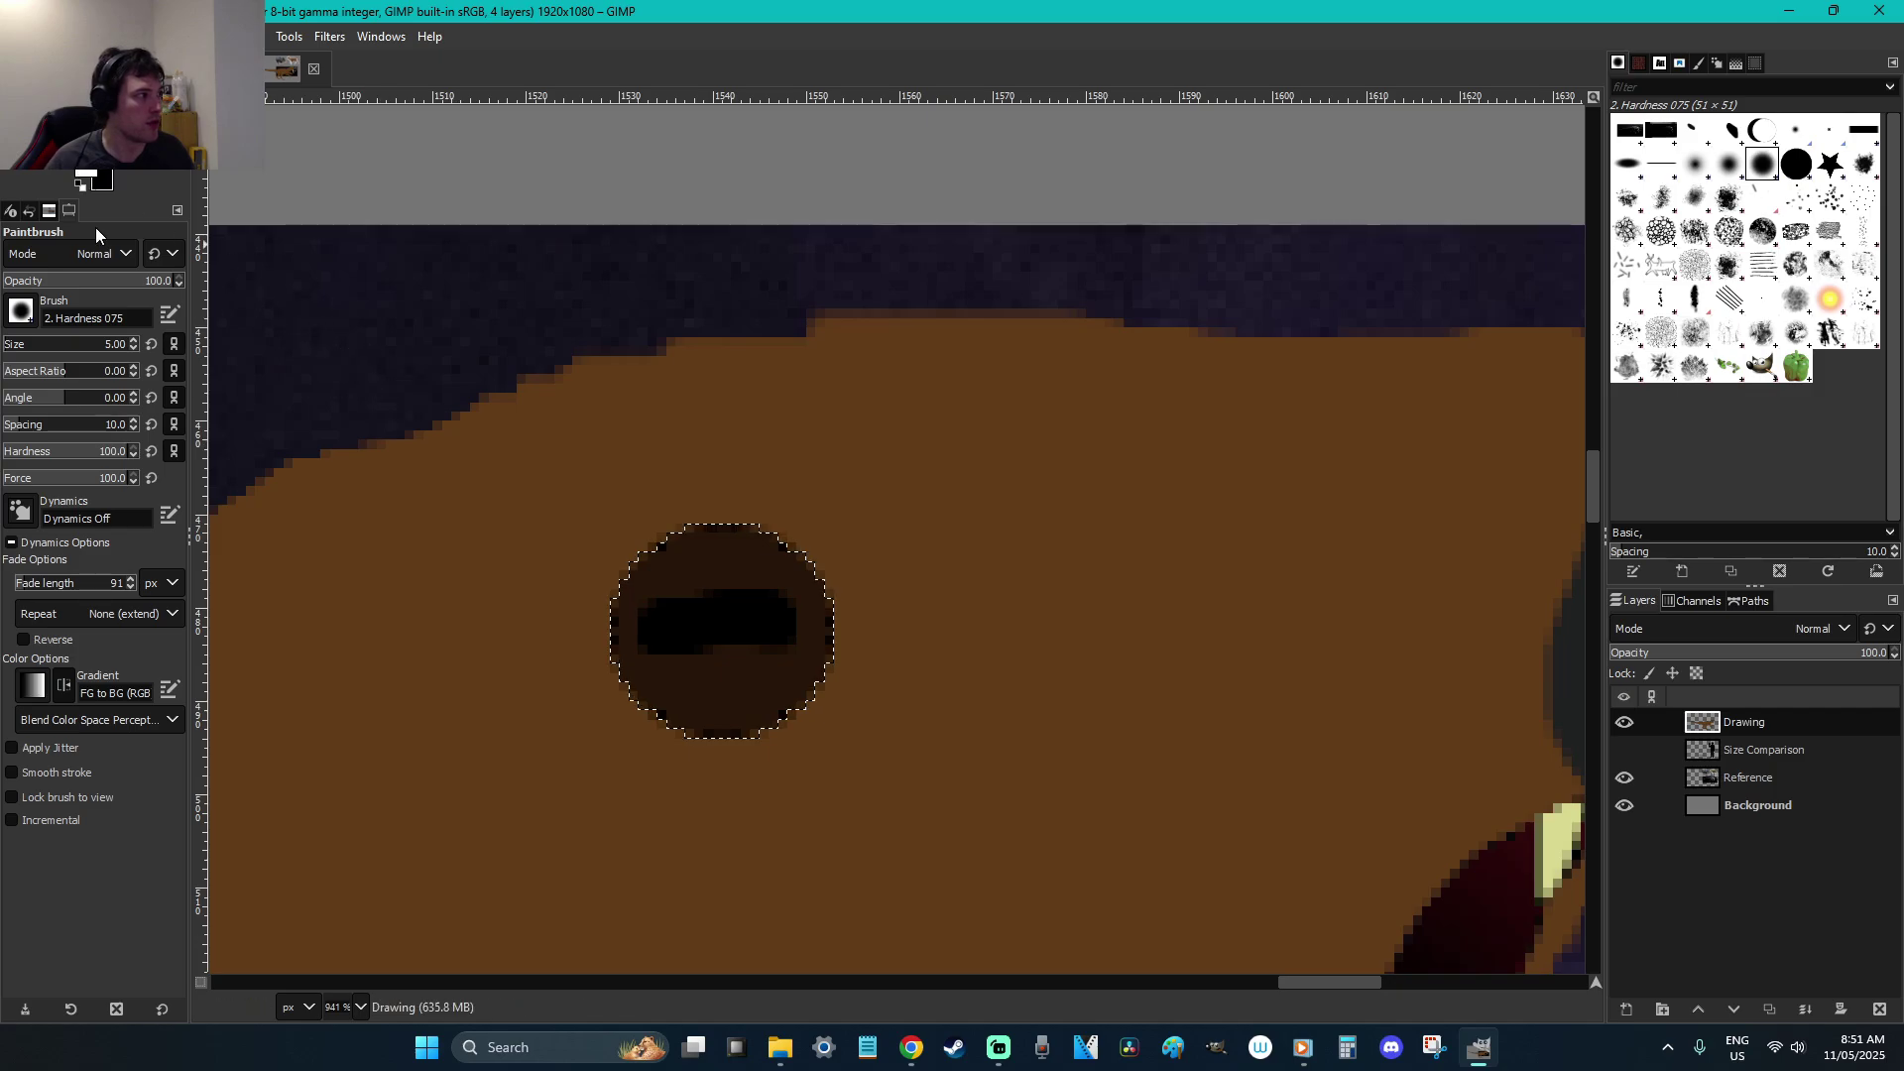
pyautogui.moveTo(44, 463); pyautogui.dragTo(3, 462)
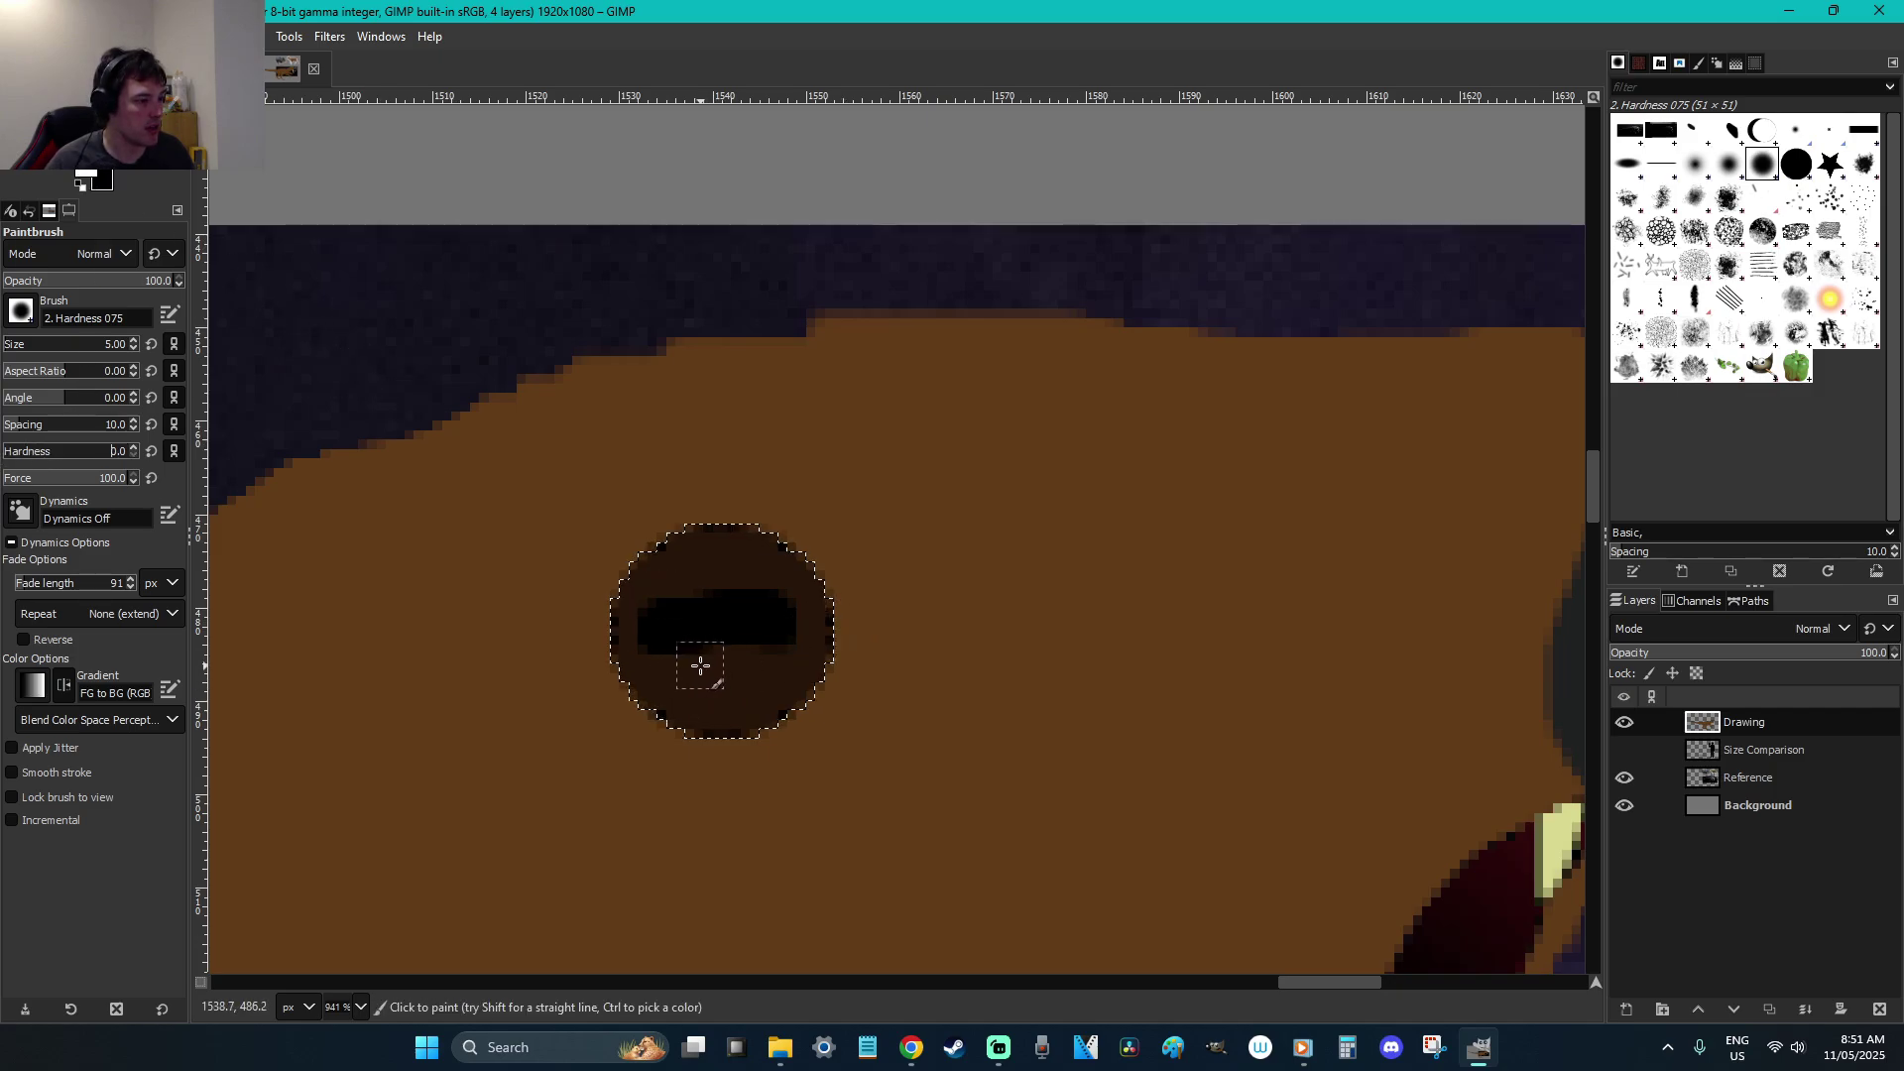
pyautogui.hotkey('ctrl', 'z')
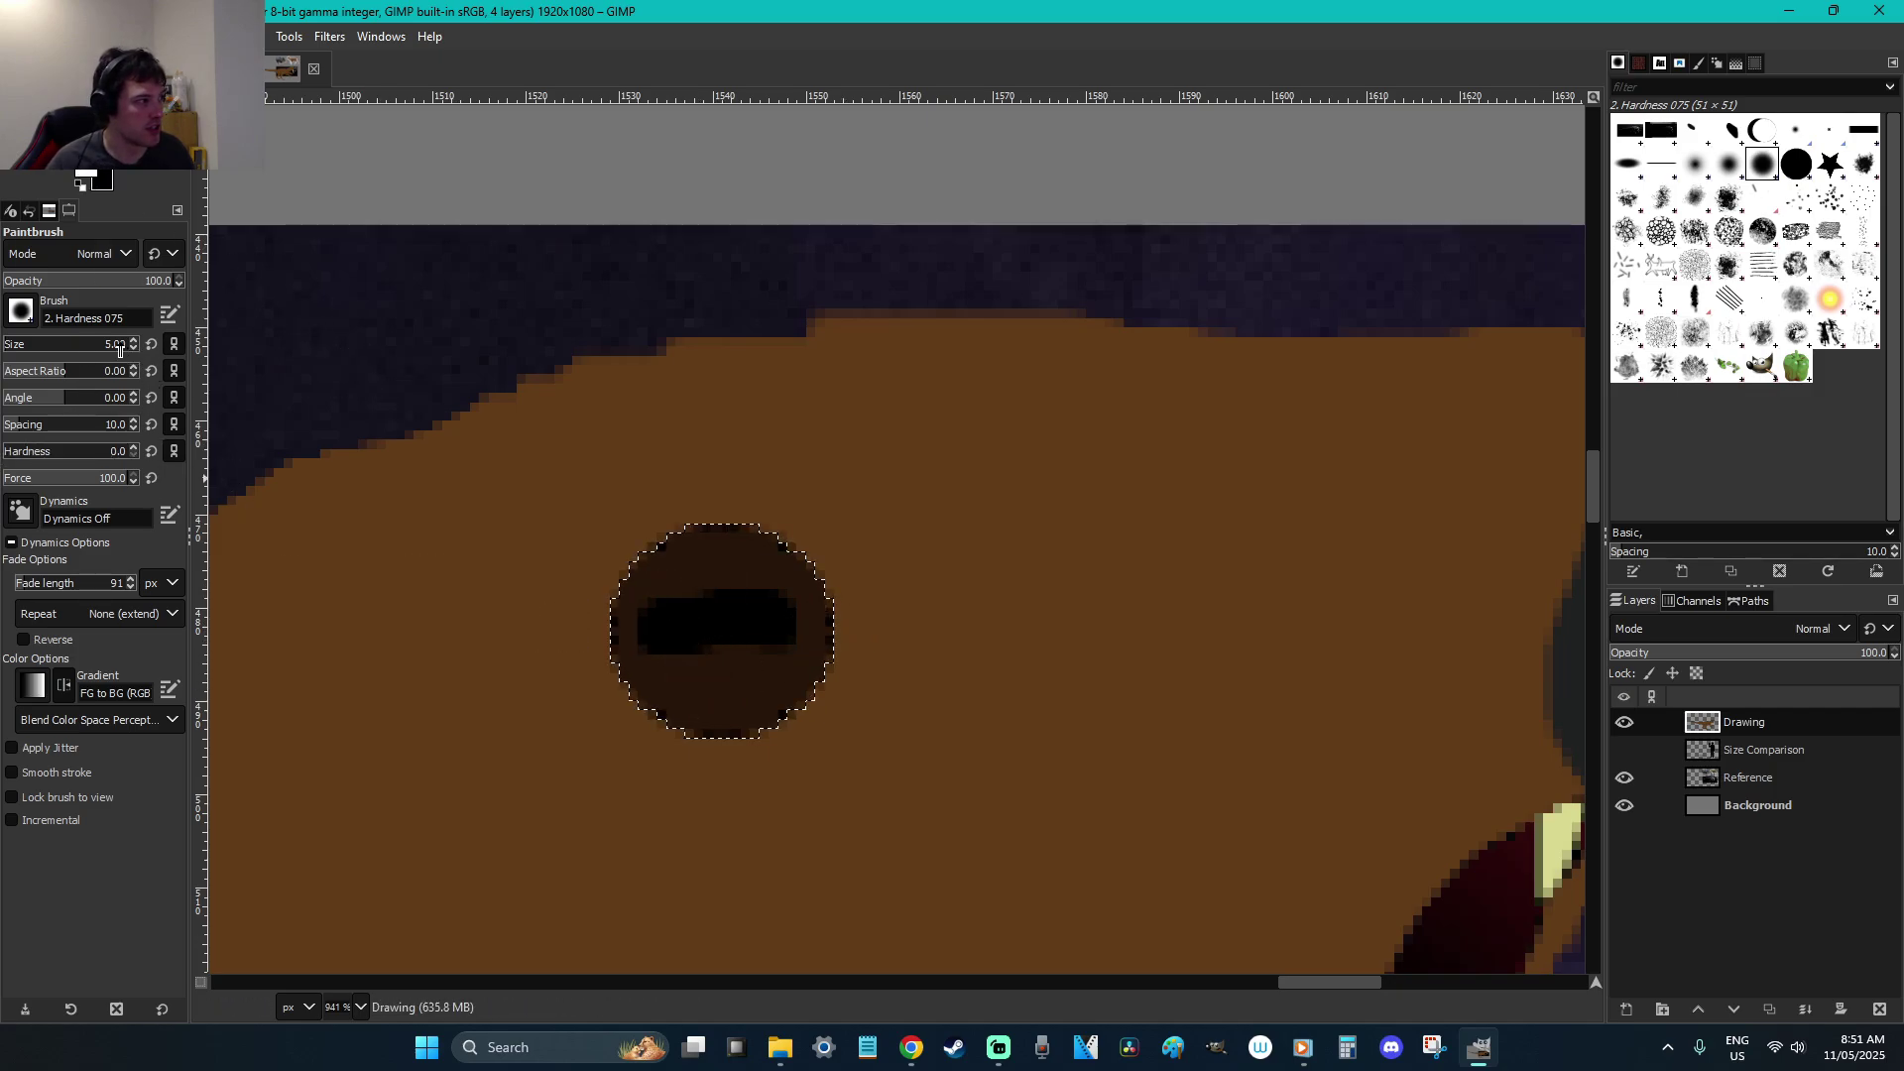
pyautogui.press('a')
pyautogui.hotkey('ctrl', 'z')
pyautogui.click(57, 281)
pyautogui.moveTo(721, 632); pyautogui.dragTo(801, 590)
pyautogui.hotkey('ctrl', 'z')
pyautogui.moveTo(96, 280); pyautogui.dragTo(284, 287)
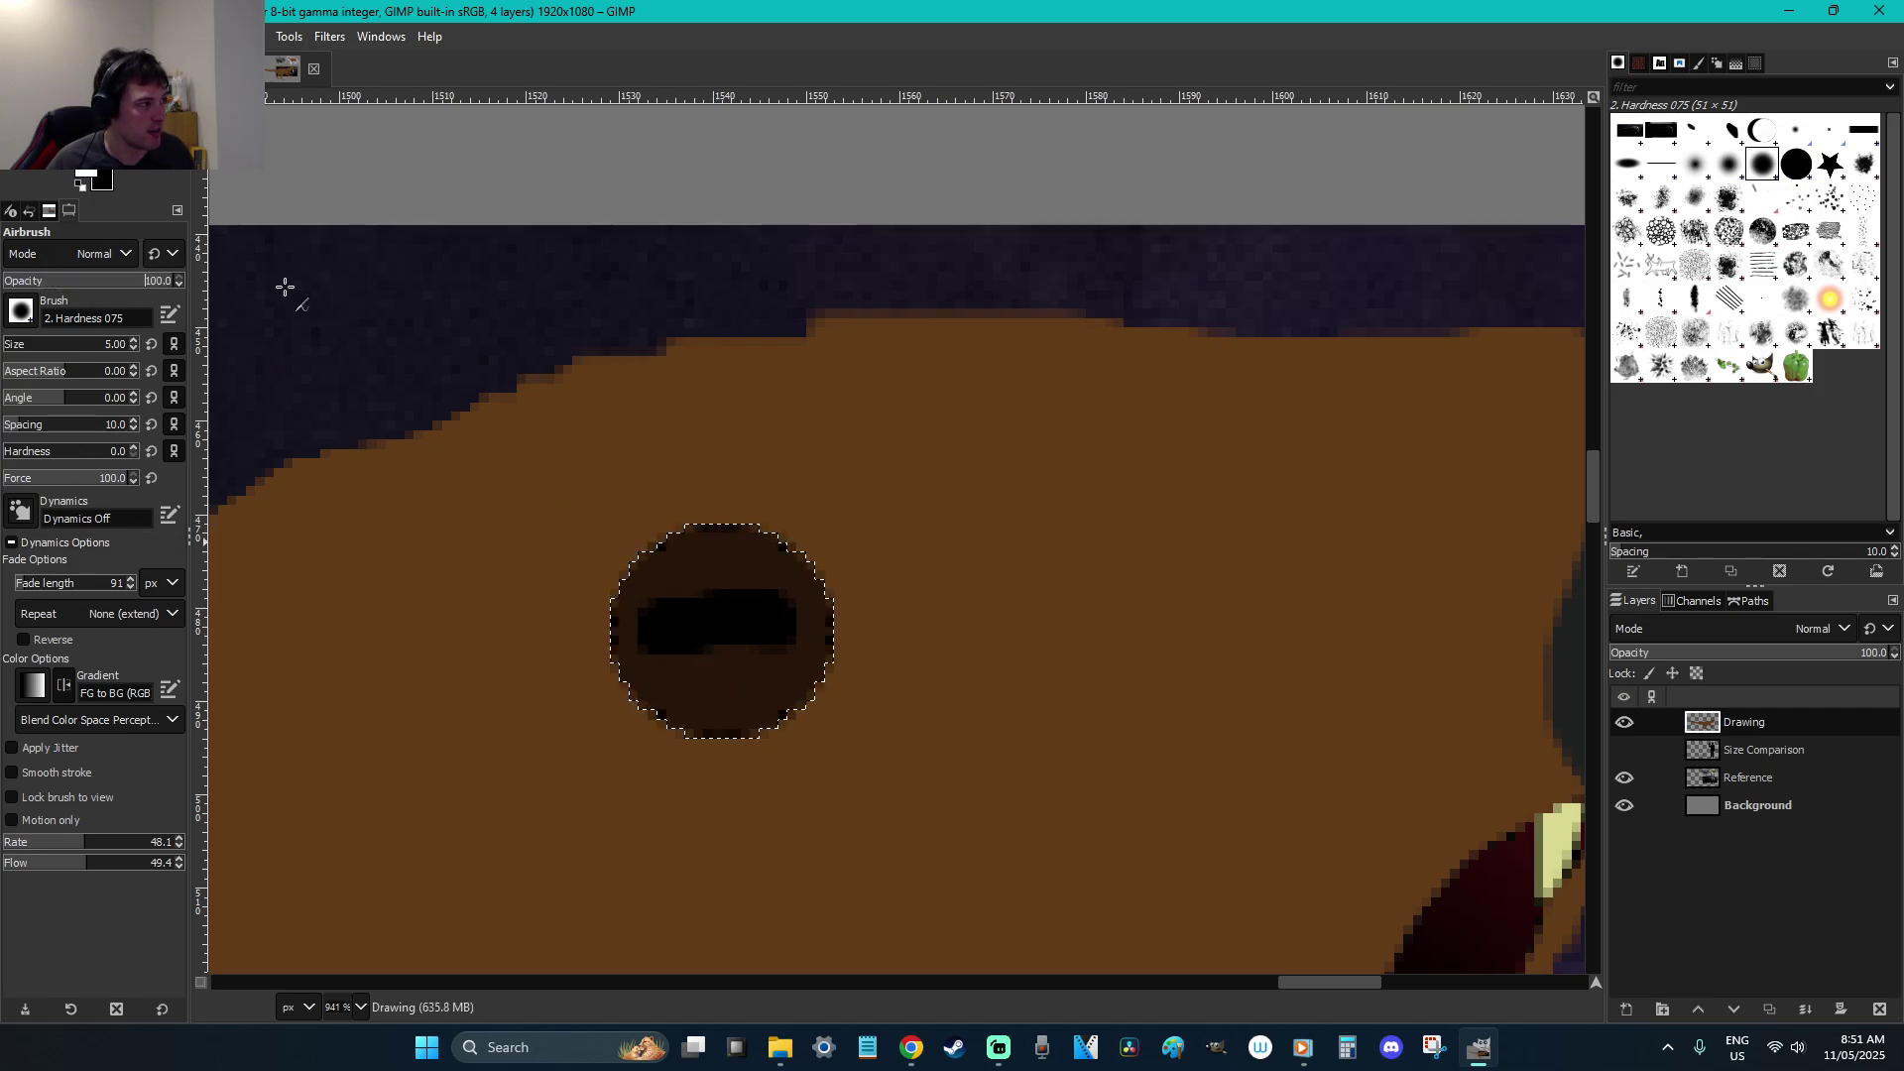
pyautogui.scroll(2, 80, 344)
pyautogui.moveTo(701, 628); pyautogui.dragTo(764, 595)
pyautogui.hotkey('ctrl', 'z')
pyautogui.hotkey('ctrl', 'z')
# Clear the eye selection and check the eye against the whole dinosaur and the animal references
pyautogui.press('r')
pyautogui.click(1082, 613)
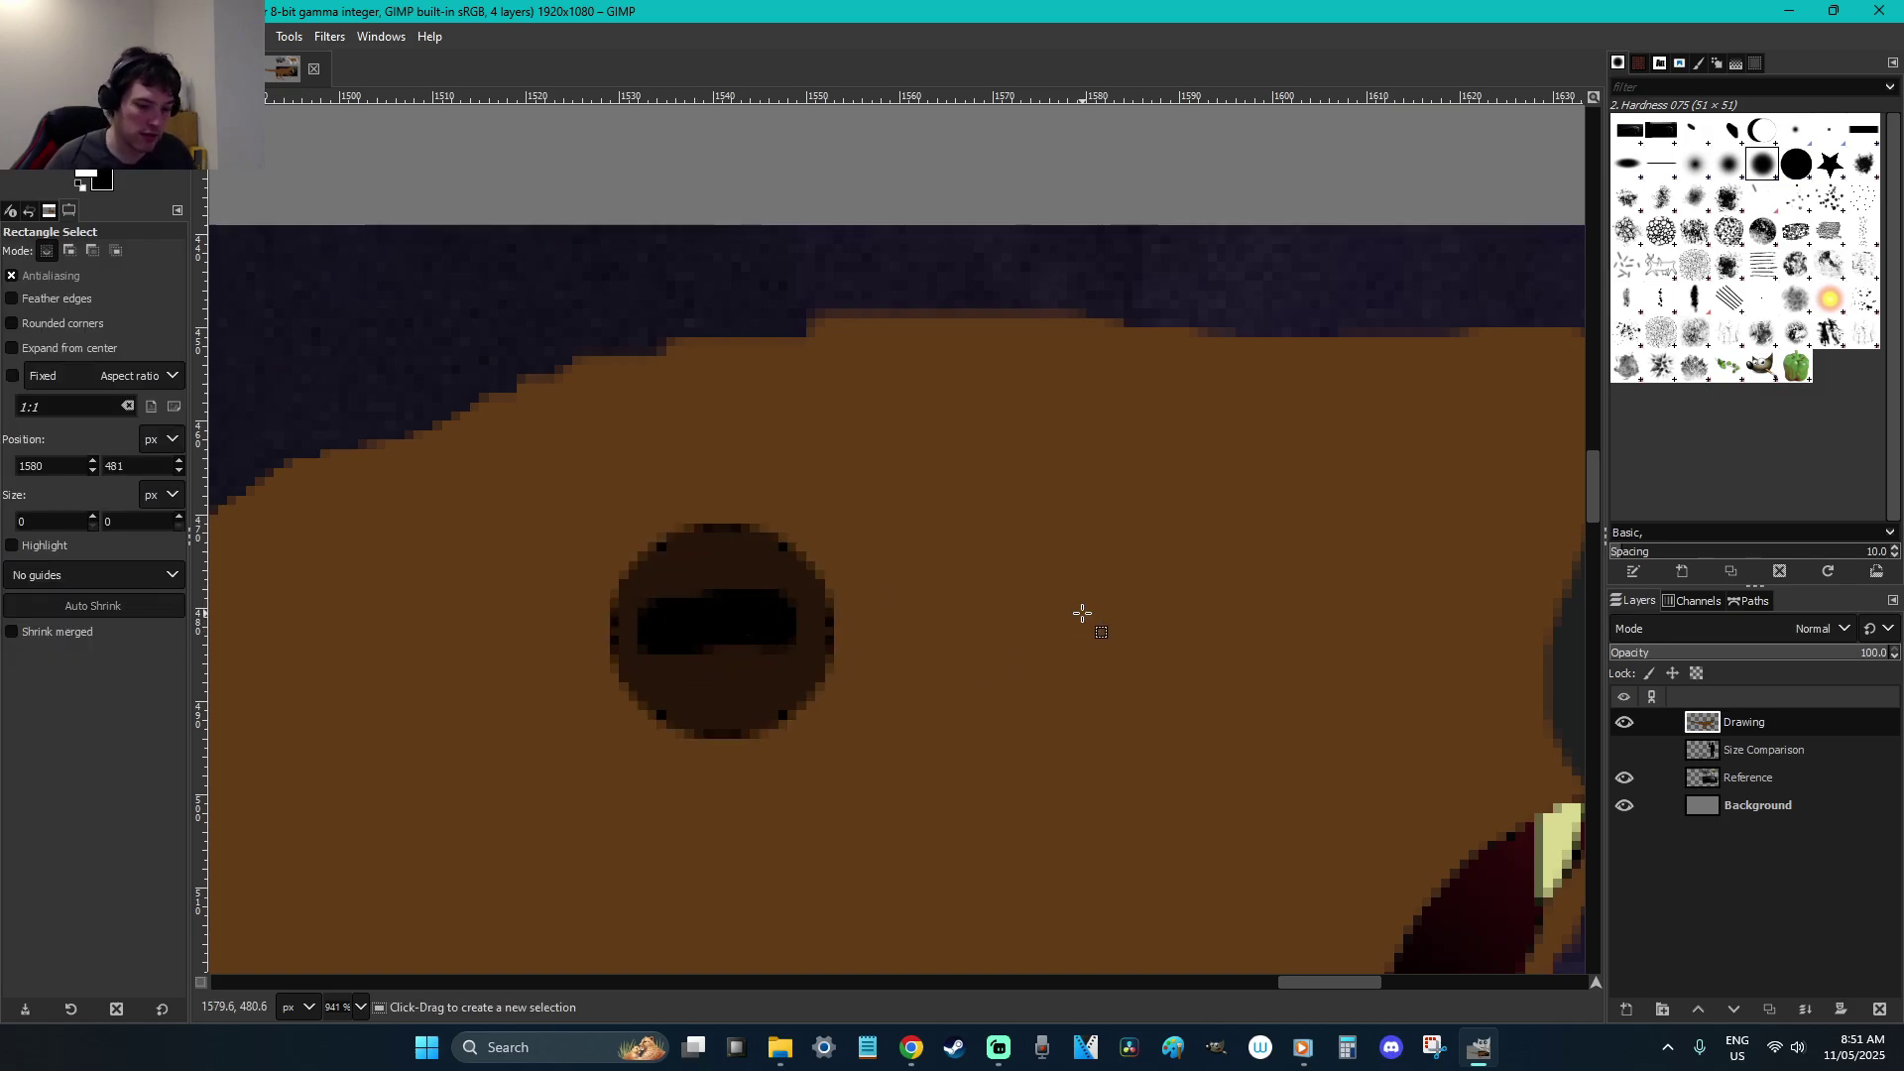
pyautogui.scroll(-3, 1082, 613)
pyautogui.scroll(-5, 1081, 613)
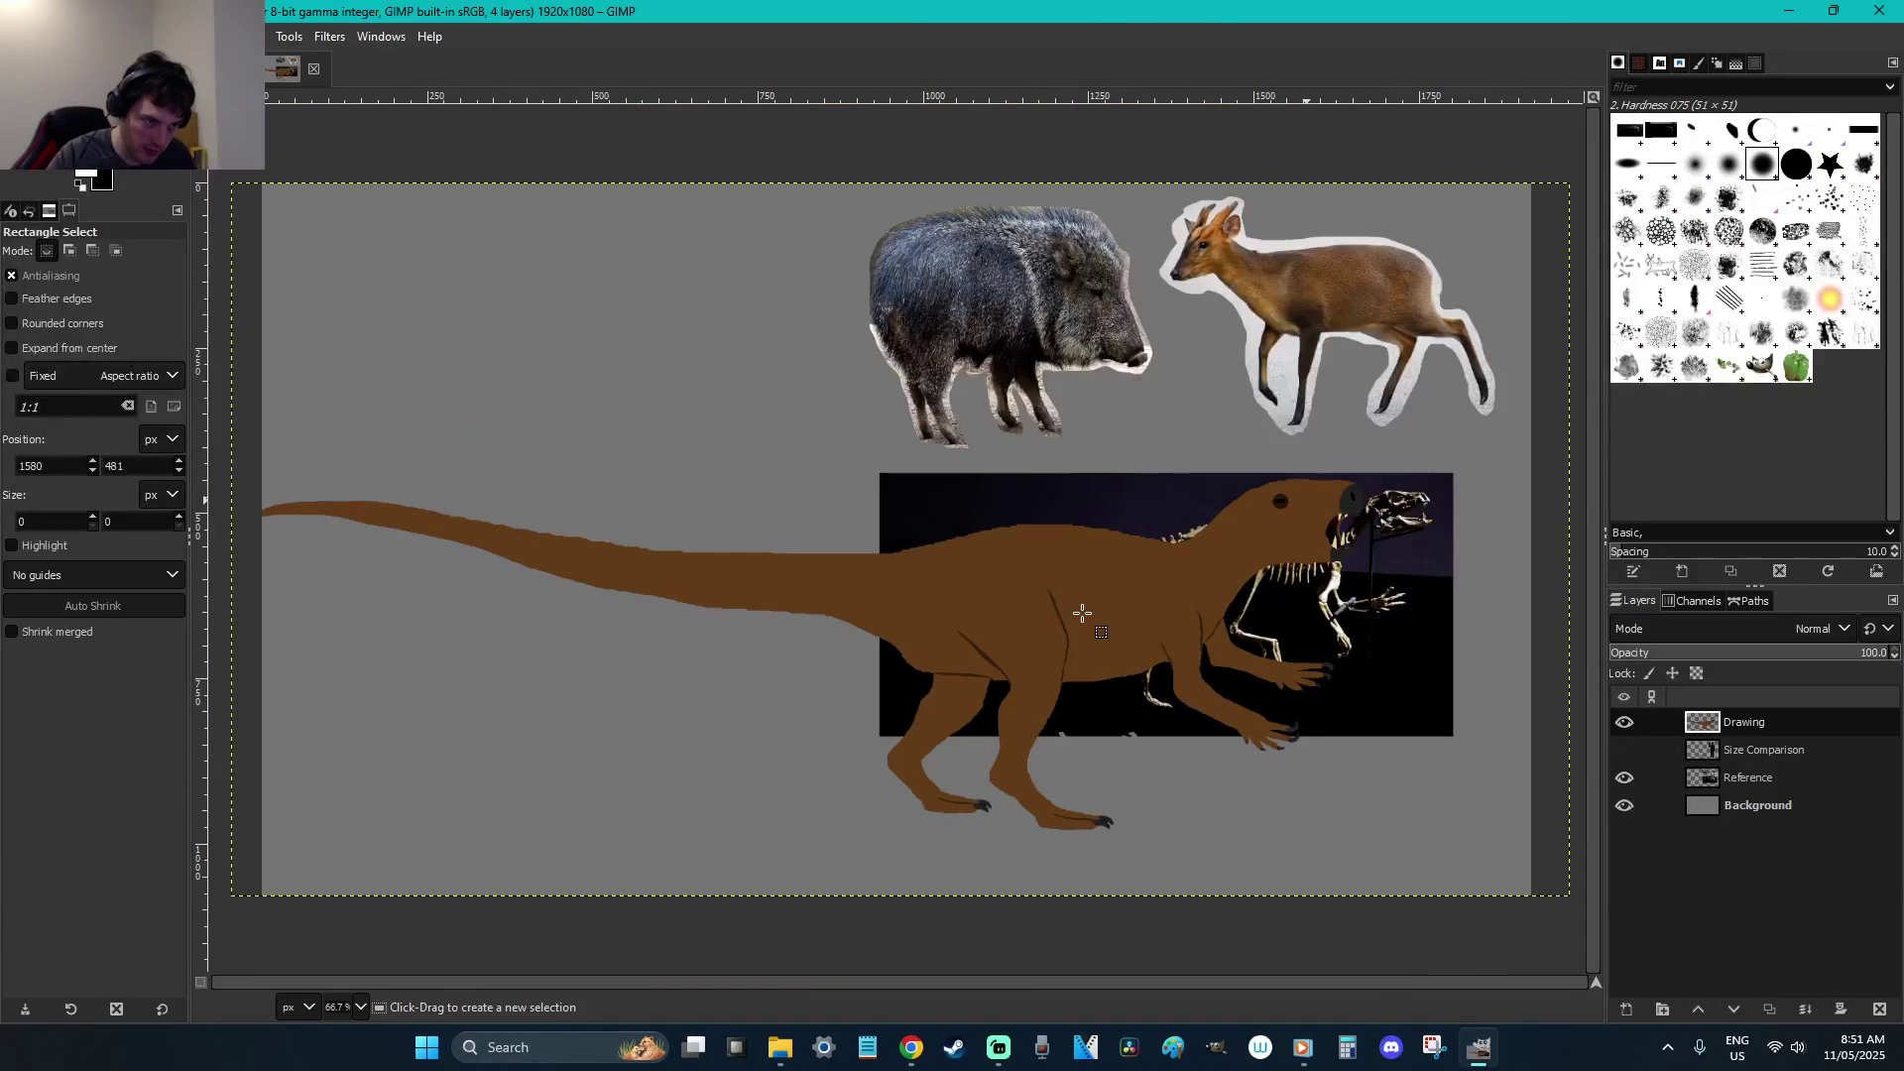
pyautogui.press('z')
pyautogui.moveTo(1324, 540); pyautogui.dragTo(1192, 463)
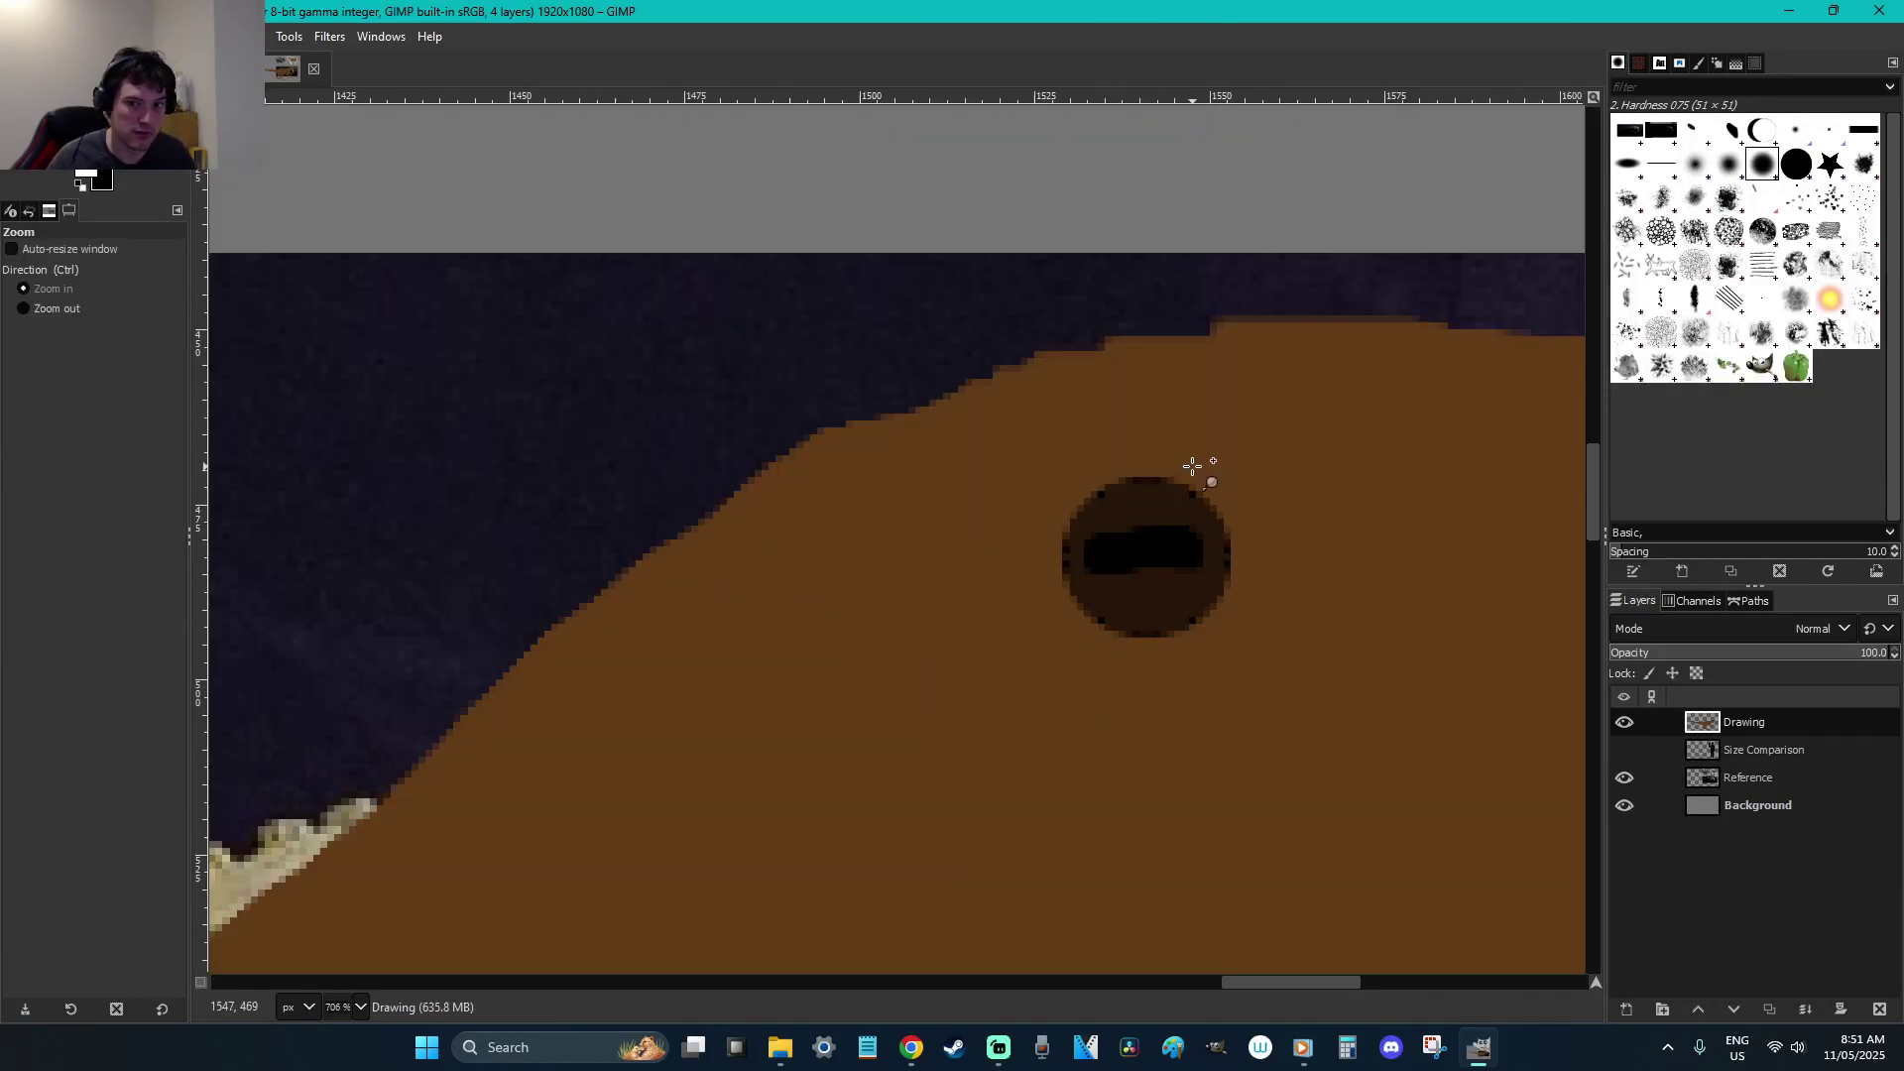
# Try a larger white highlight on the pupil with a 12 px brush at hardness 0, using Paintbrush and Airbrush
pyautogui.press('p')
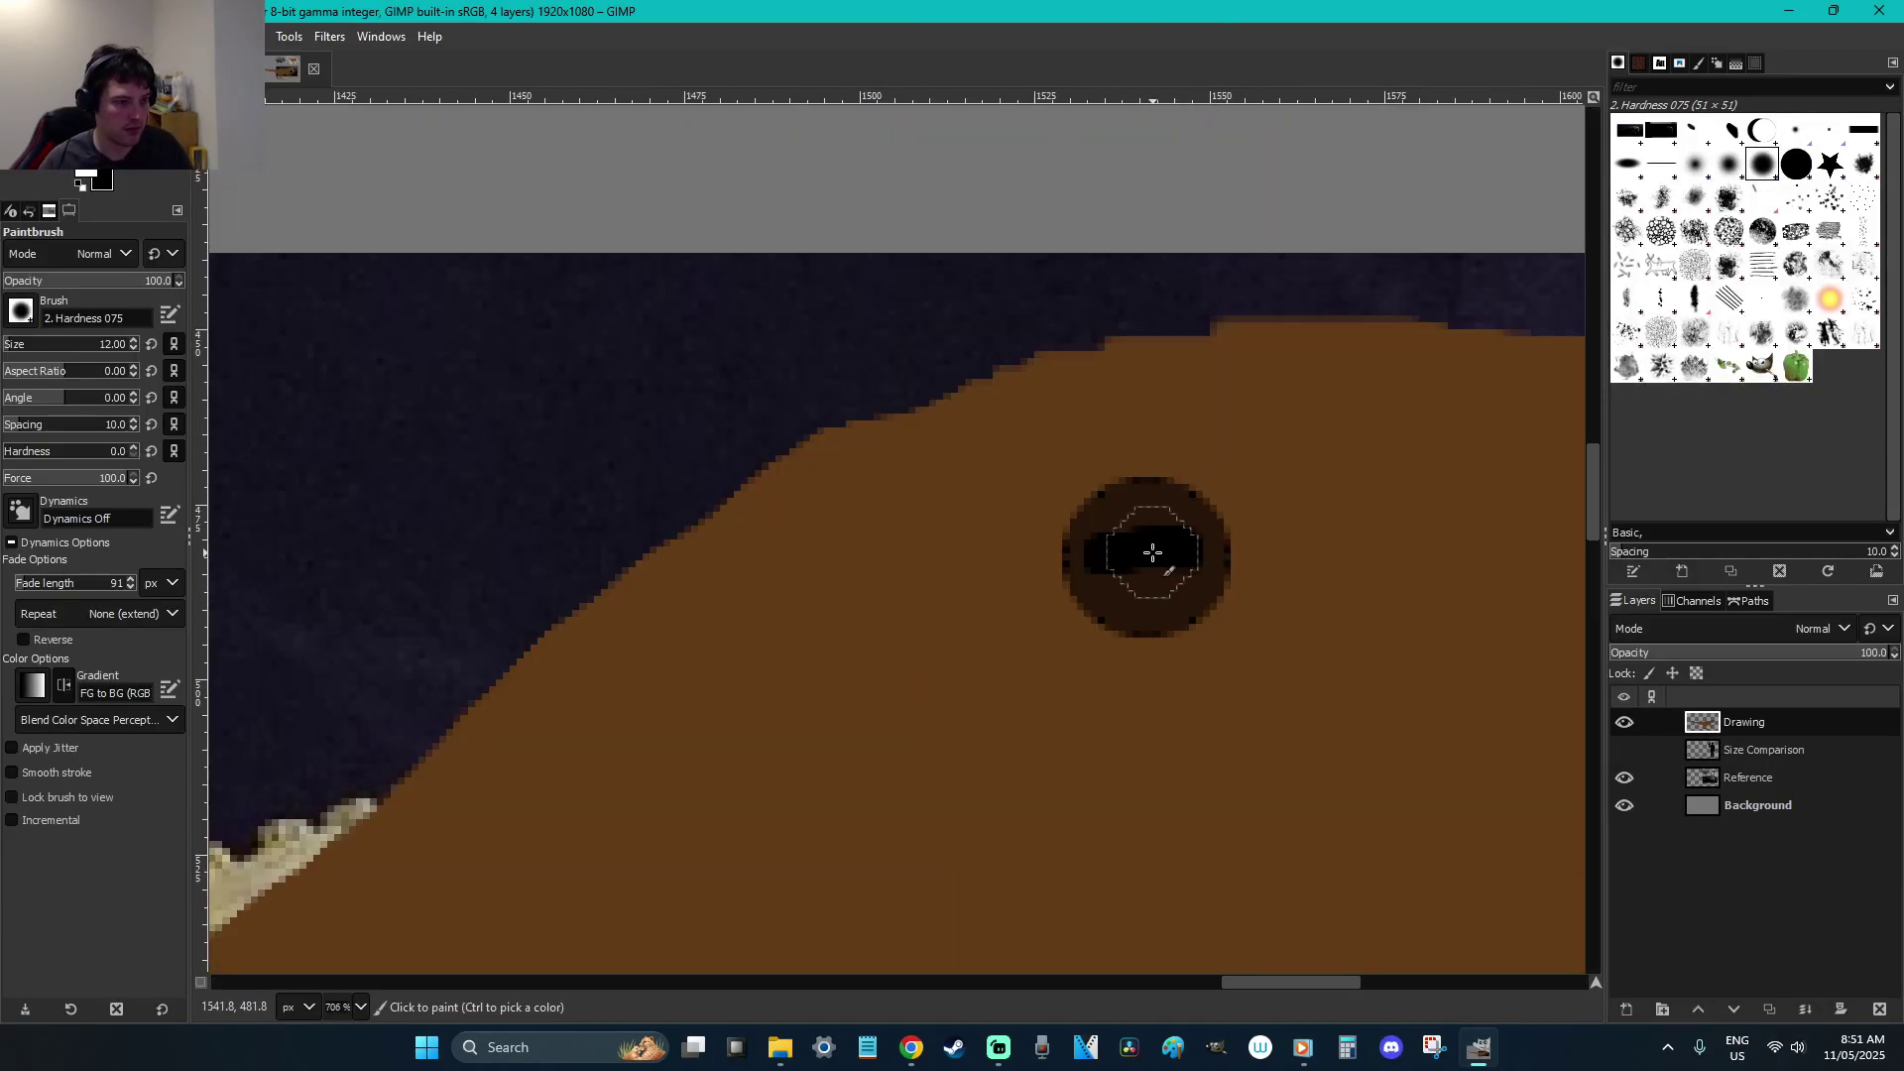
pyautogui.click(1125, 547)
pyautogui.hotkey('ctrl', 'z')
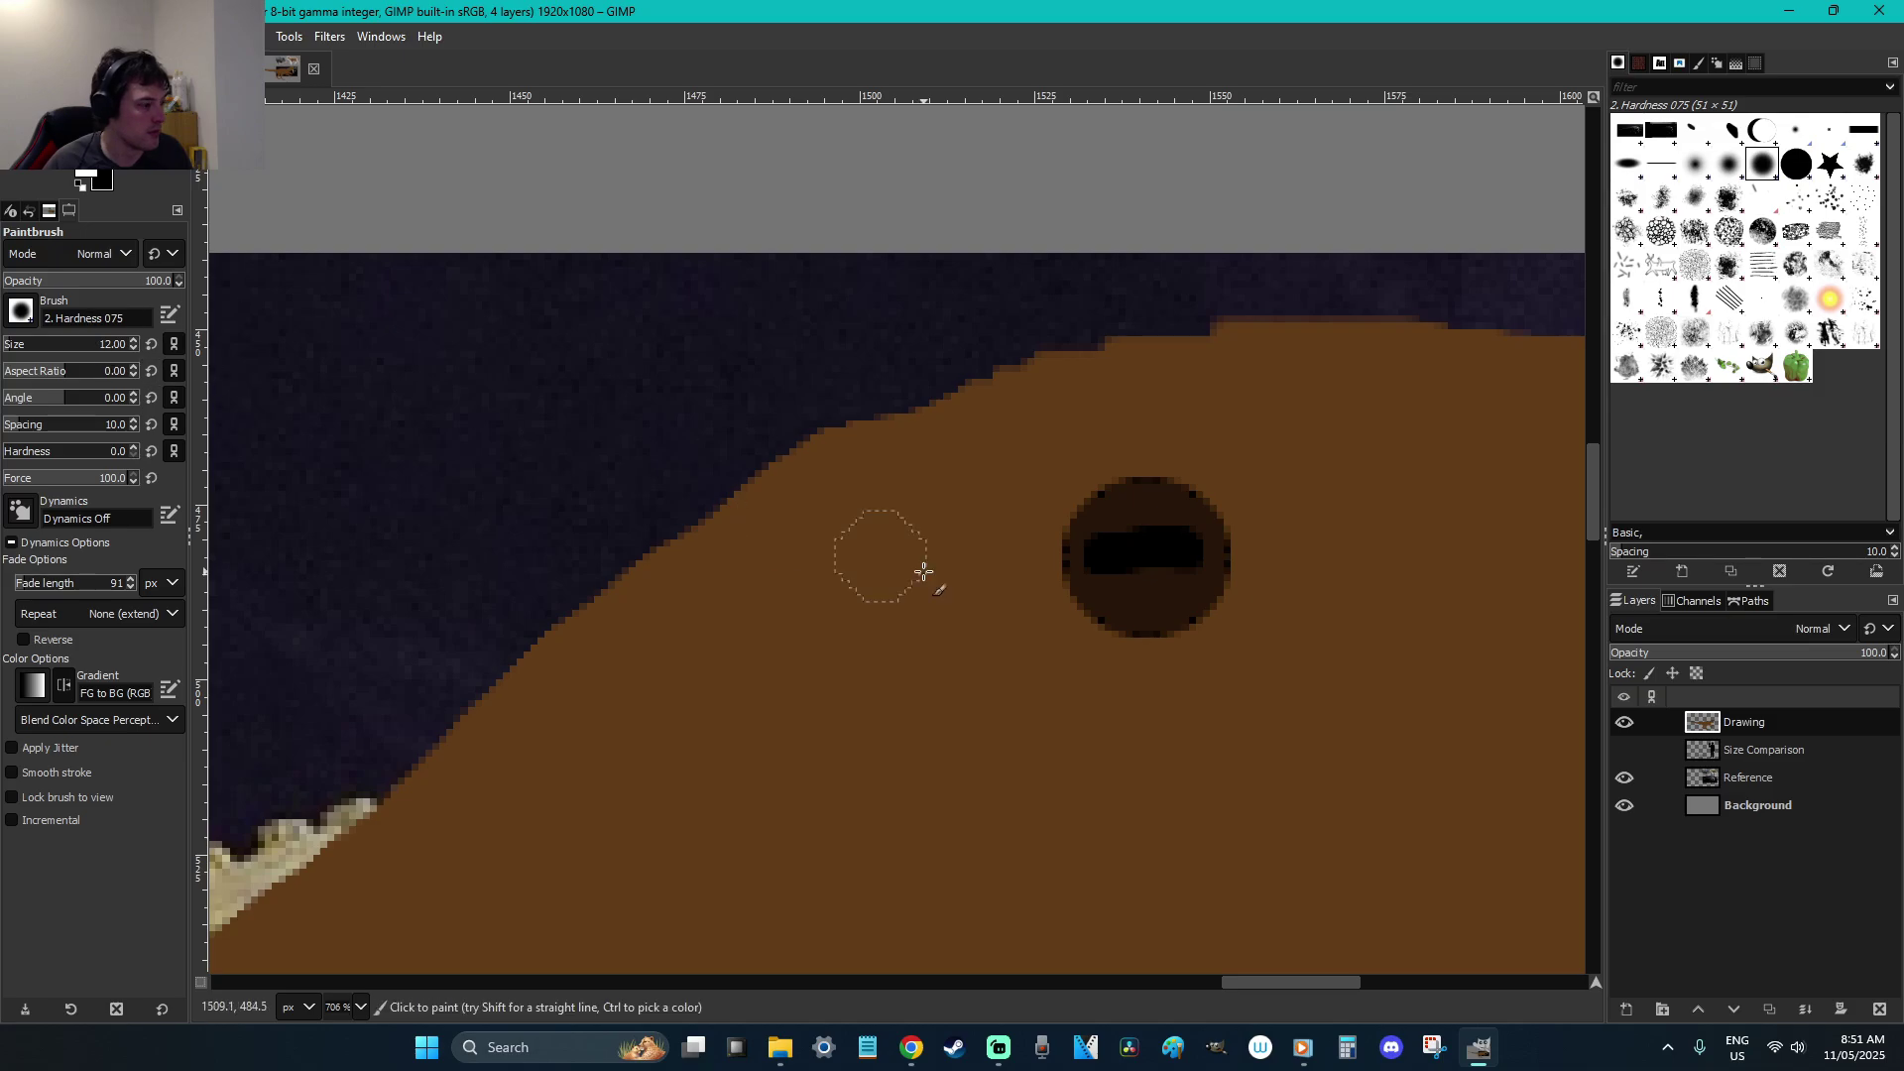
pyautogui.press('a')
pyautogui.click(1138, 553)
pyautogui.hotkey('ctrl', 'z')
# Try a faint white Airbrush highlight on and just above the pupil at opacity 8.1
pyautogui.click(16, 281)
pyautogui.click(1121, 552)
pyautogui.hotkey('ctrl', 'z')
pyautogui.click(1128, 555)
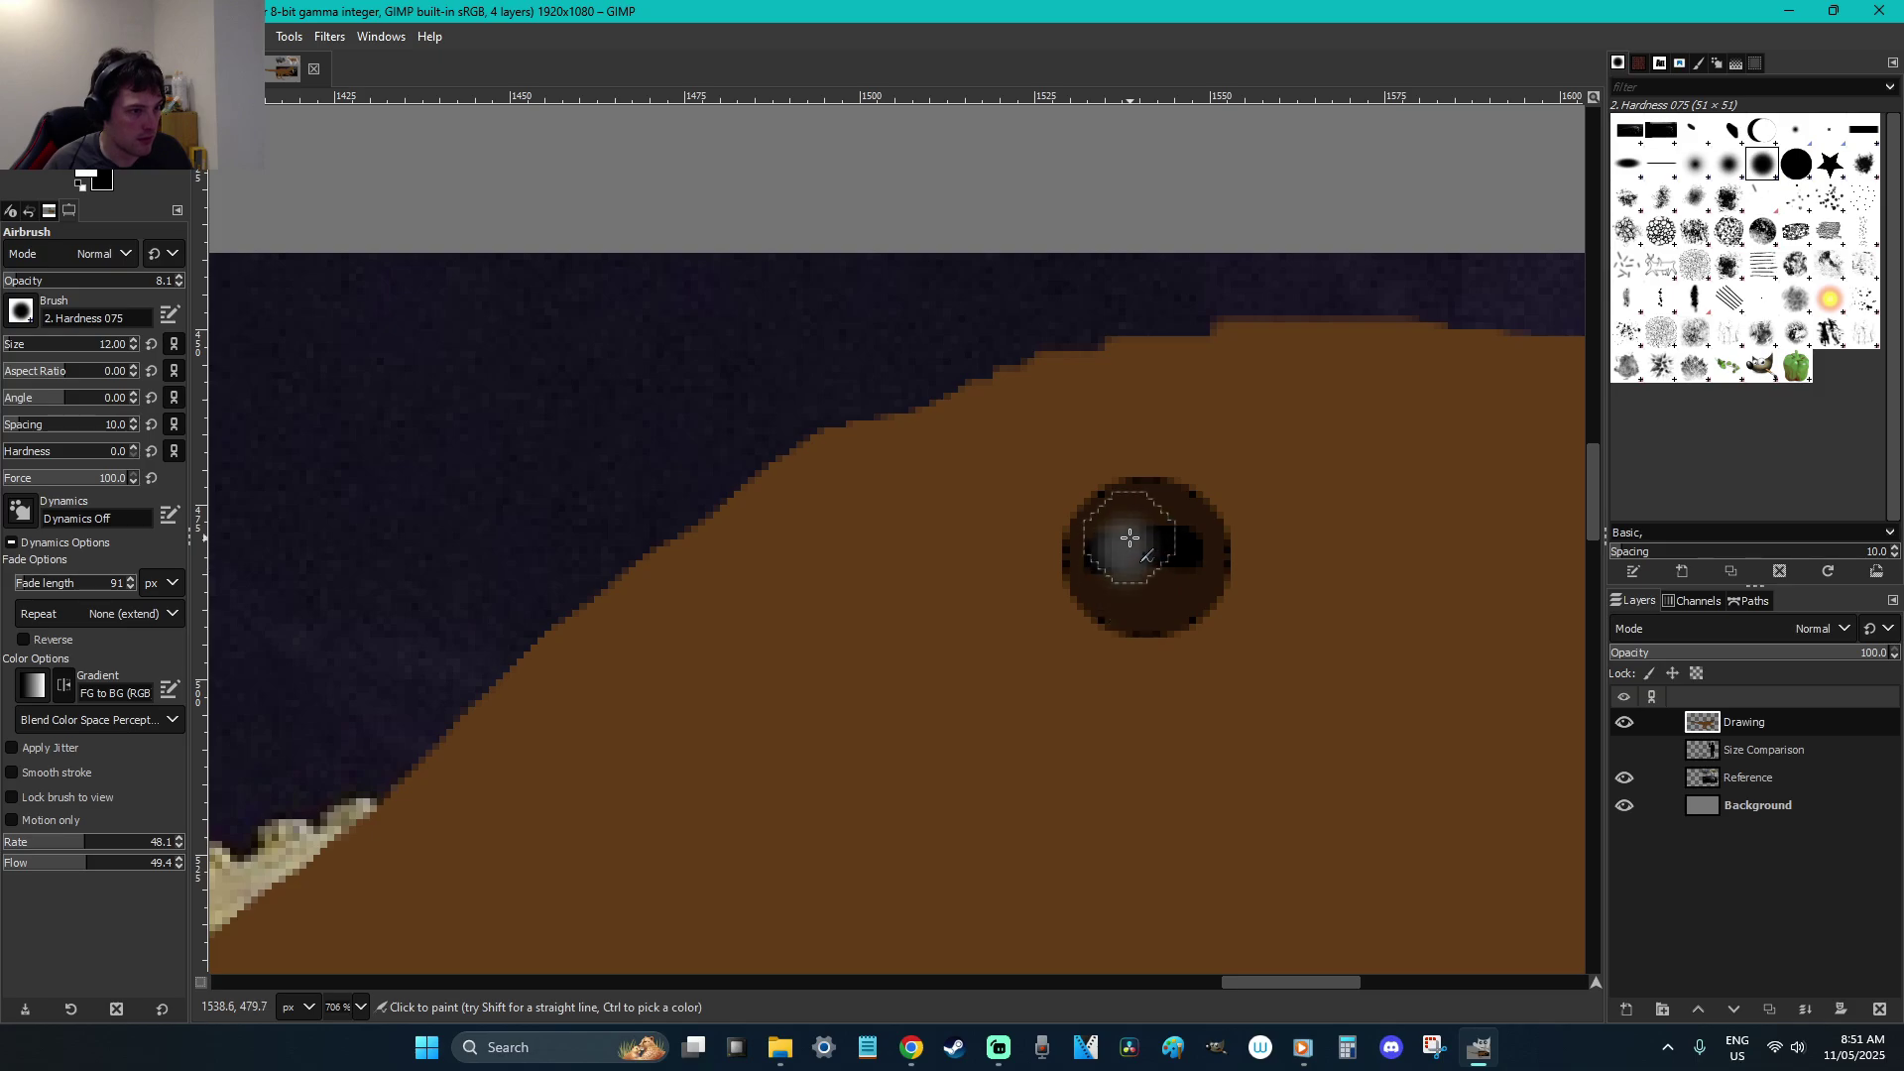
pyautogui.hotkey('ctrl', 'z')
pyautogui.click(1161, 551)
pyautogui.hotkey('ctrl', 'z')
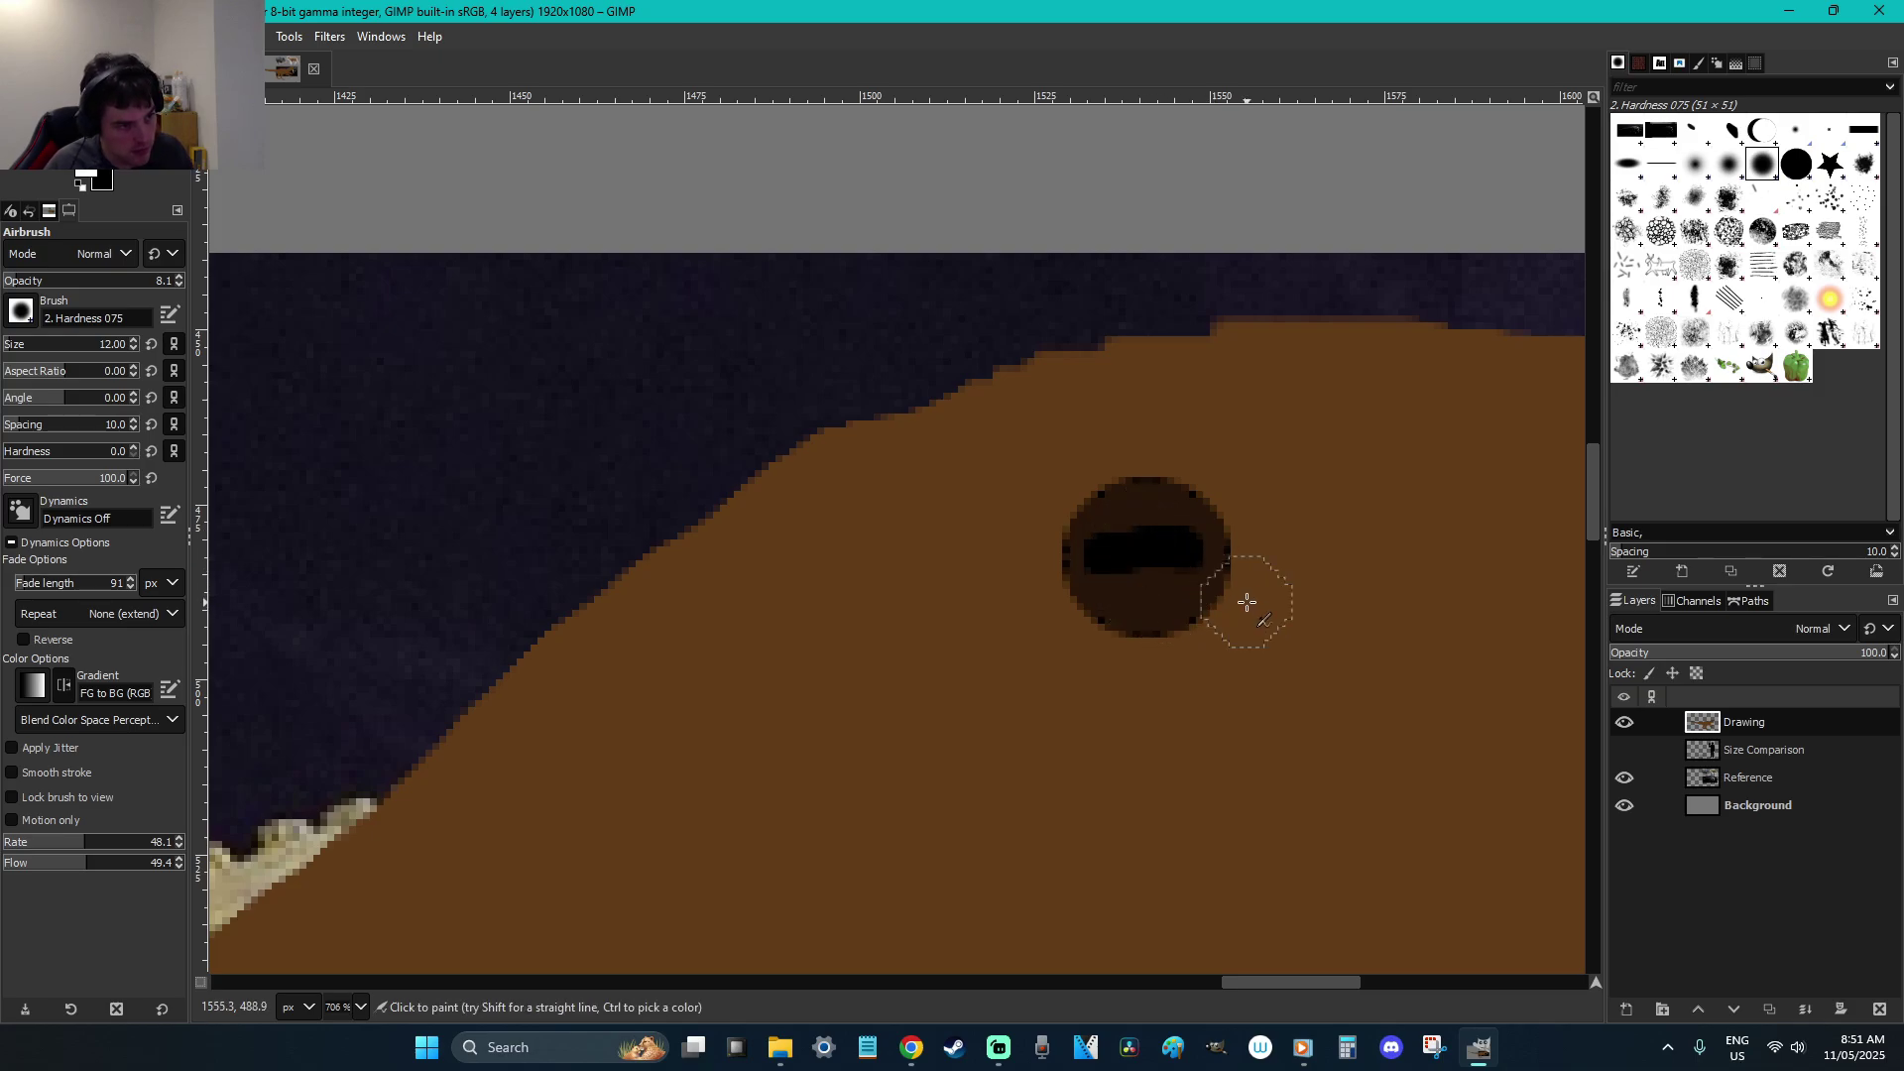
pyautogui.click(1128, 521)
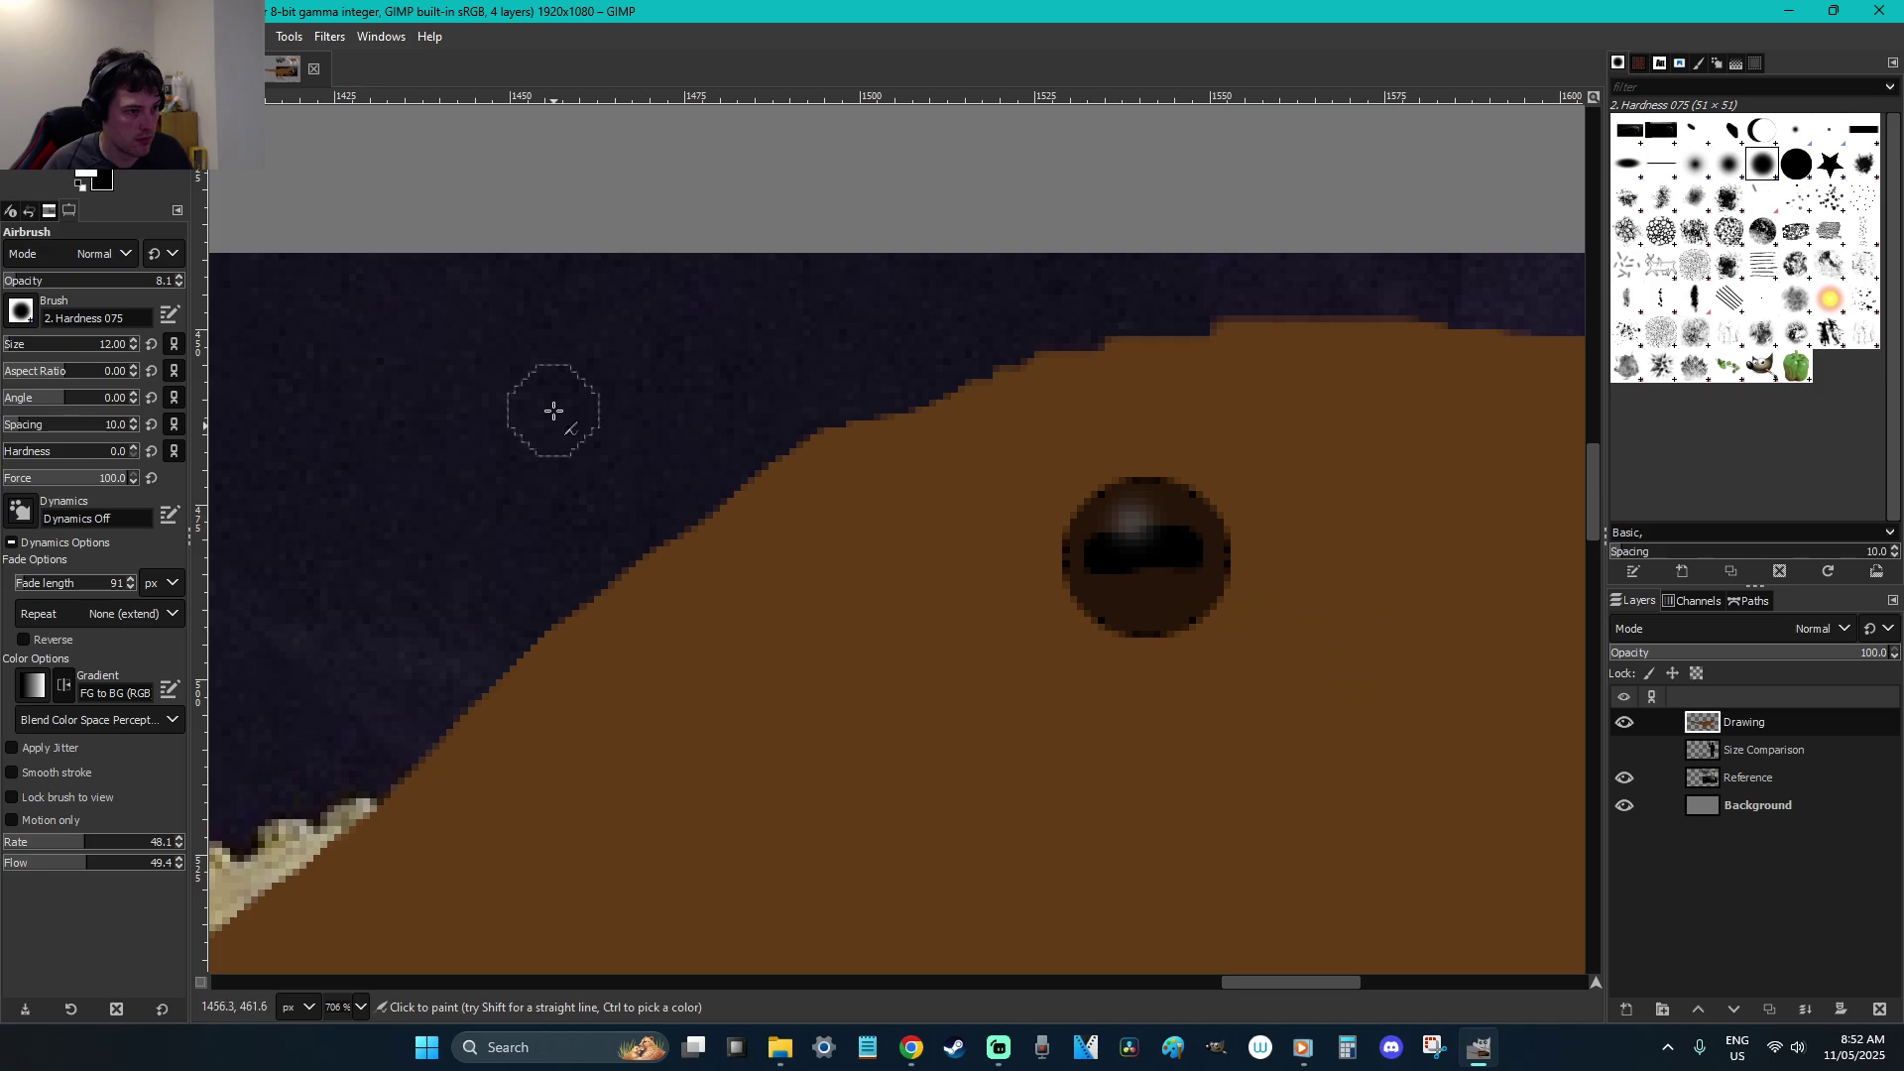
pyautogui.hotkey('ctrl', 'z')
# Try a white Airbrush highlight on the eye again, with the opacity set to 100
pyautogui.moveTo(62, 281); pyautogui.dragTo(327, 307)
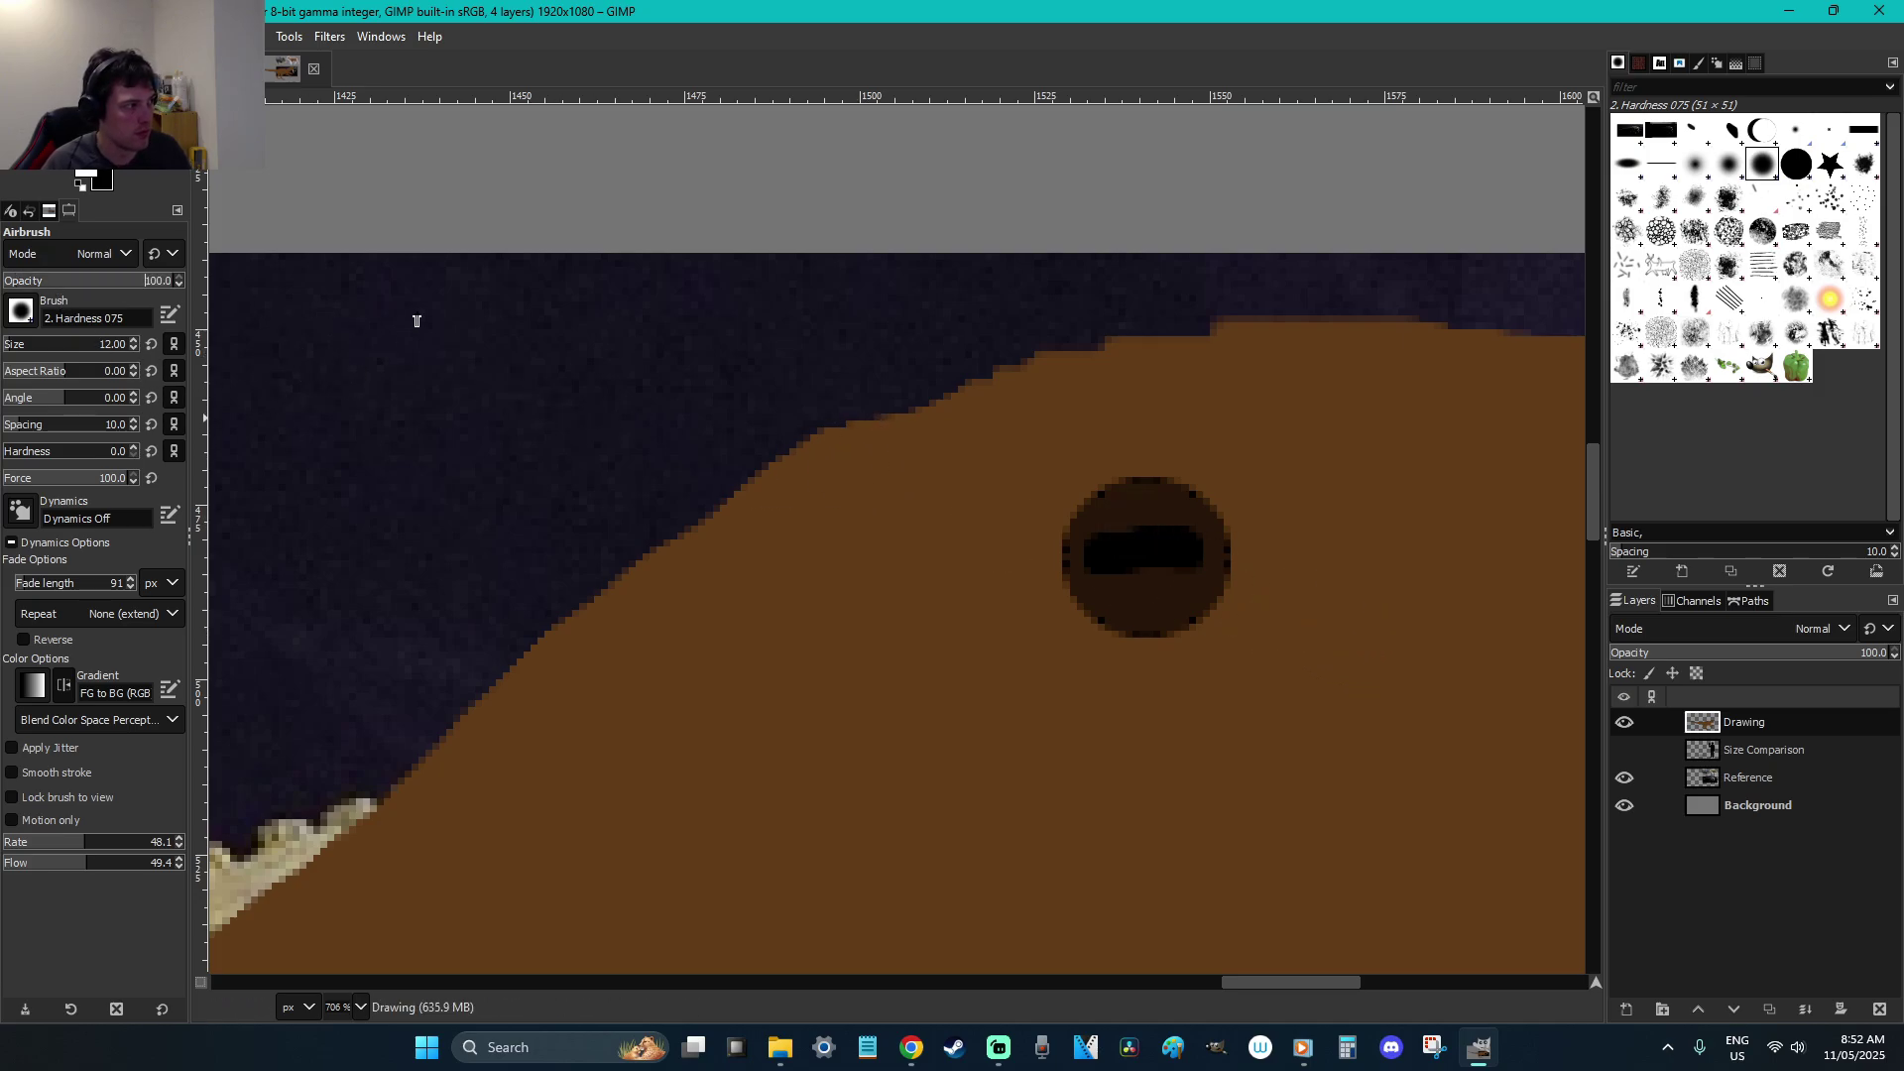
pyautogui.click(1128, 522)
pyautogui.hotkey('ctrl', 'z')
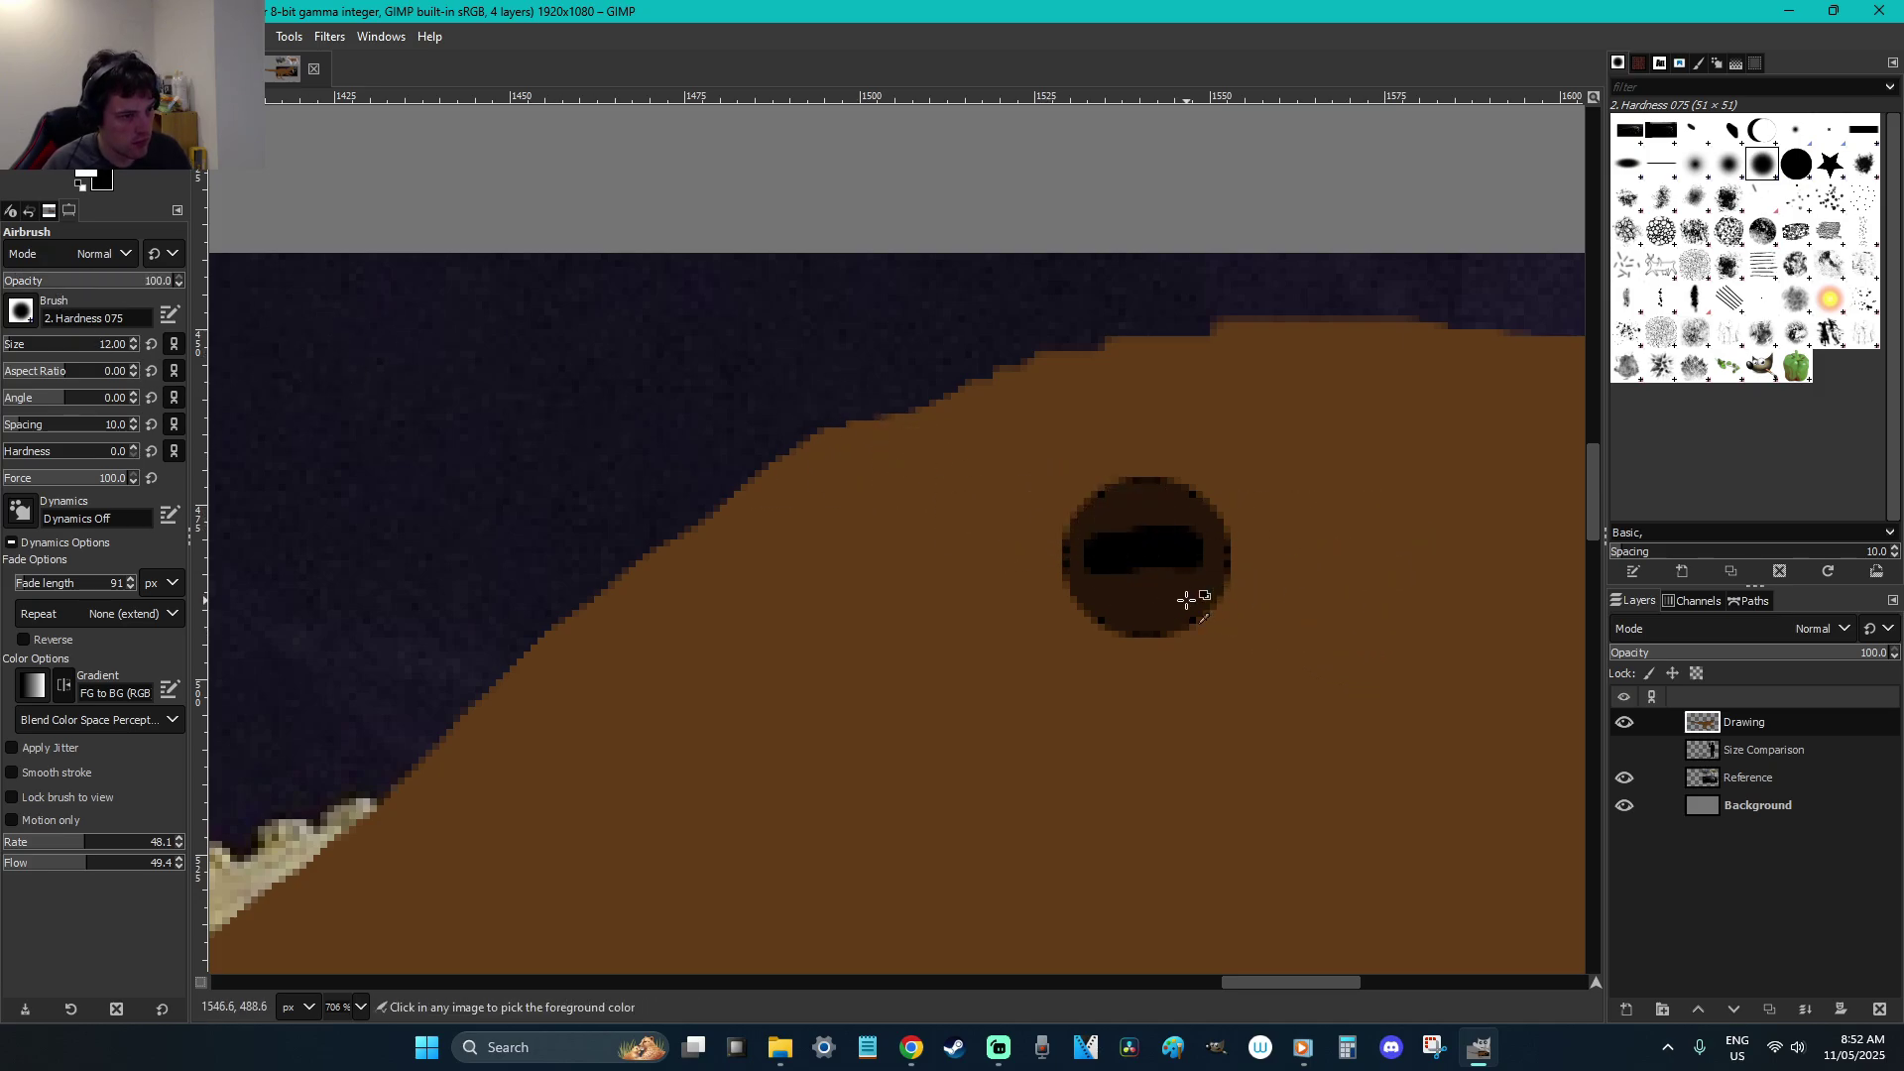
pyautogui.click(1151, 570)
pyautogui.hotkey('ctrl', 'z')
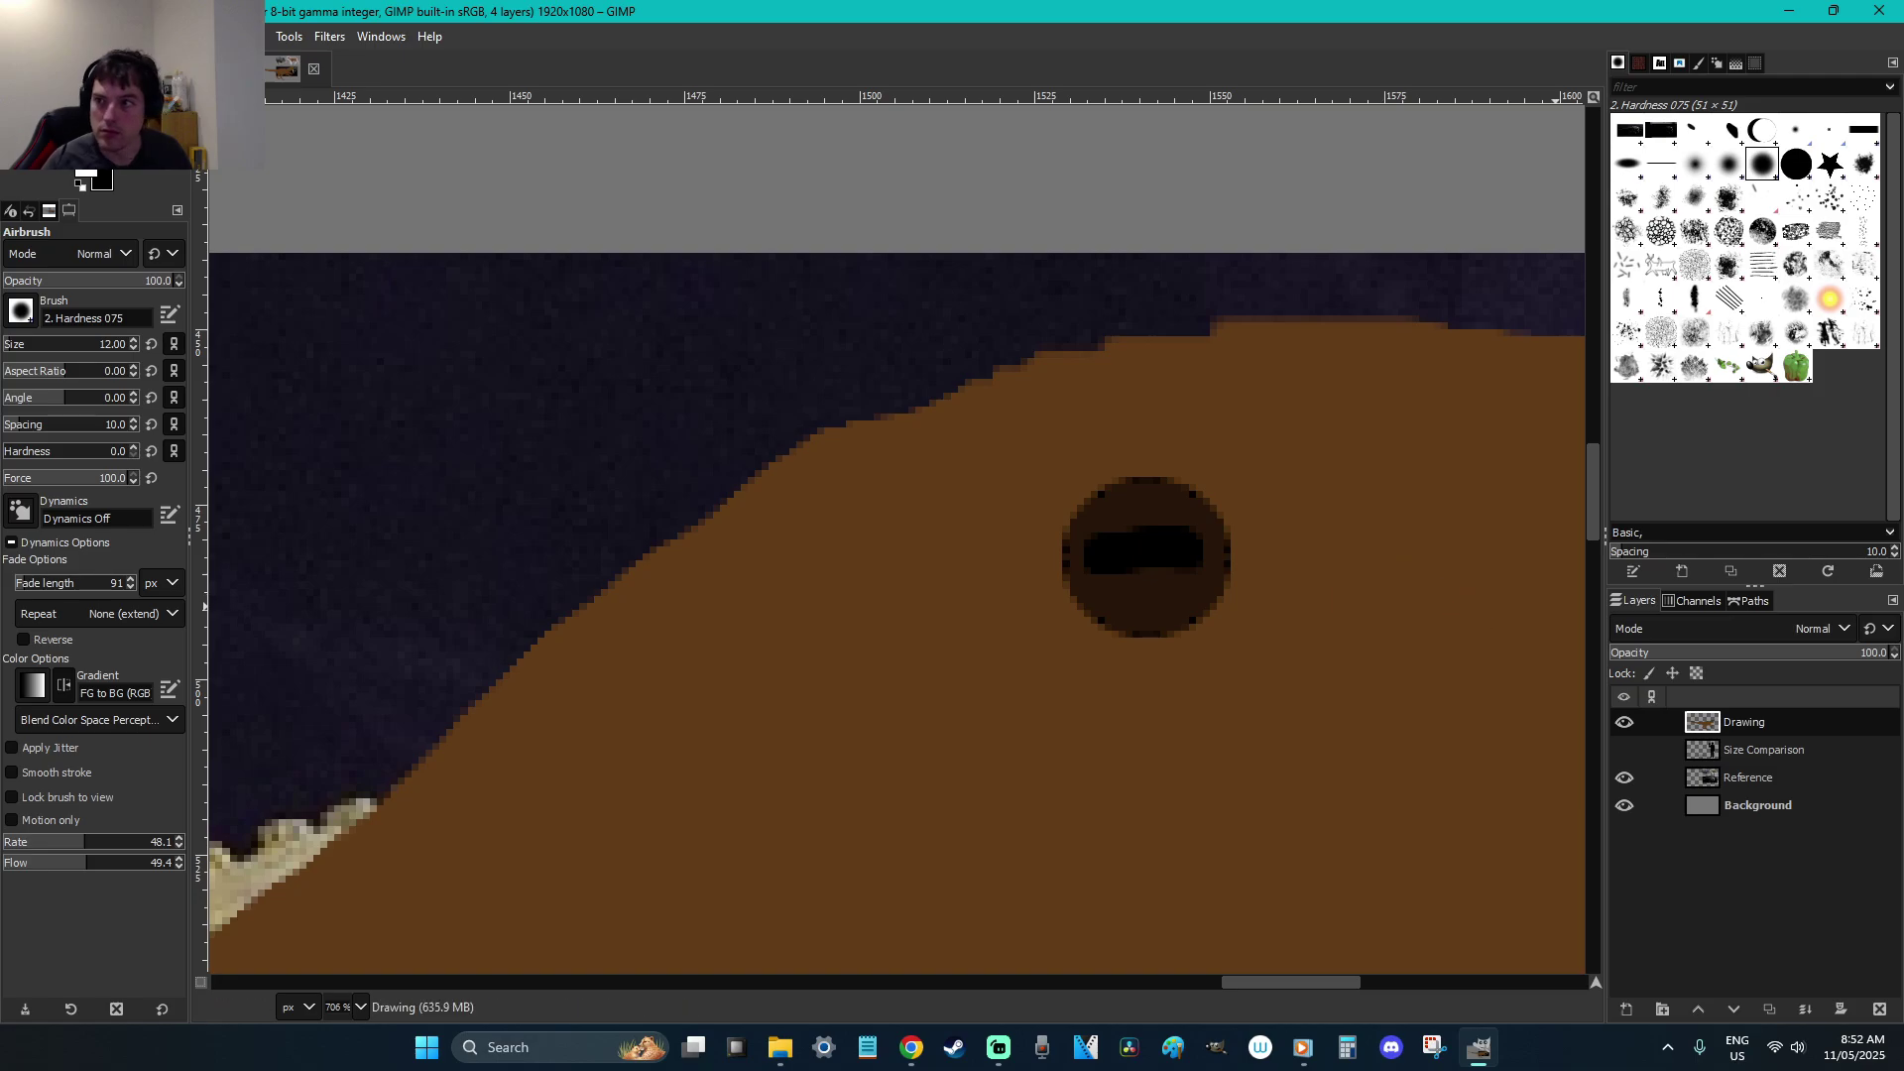
pyautogui.hotkey('alt', 'Tab')
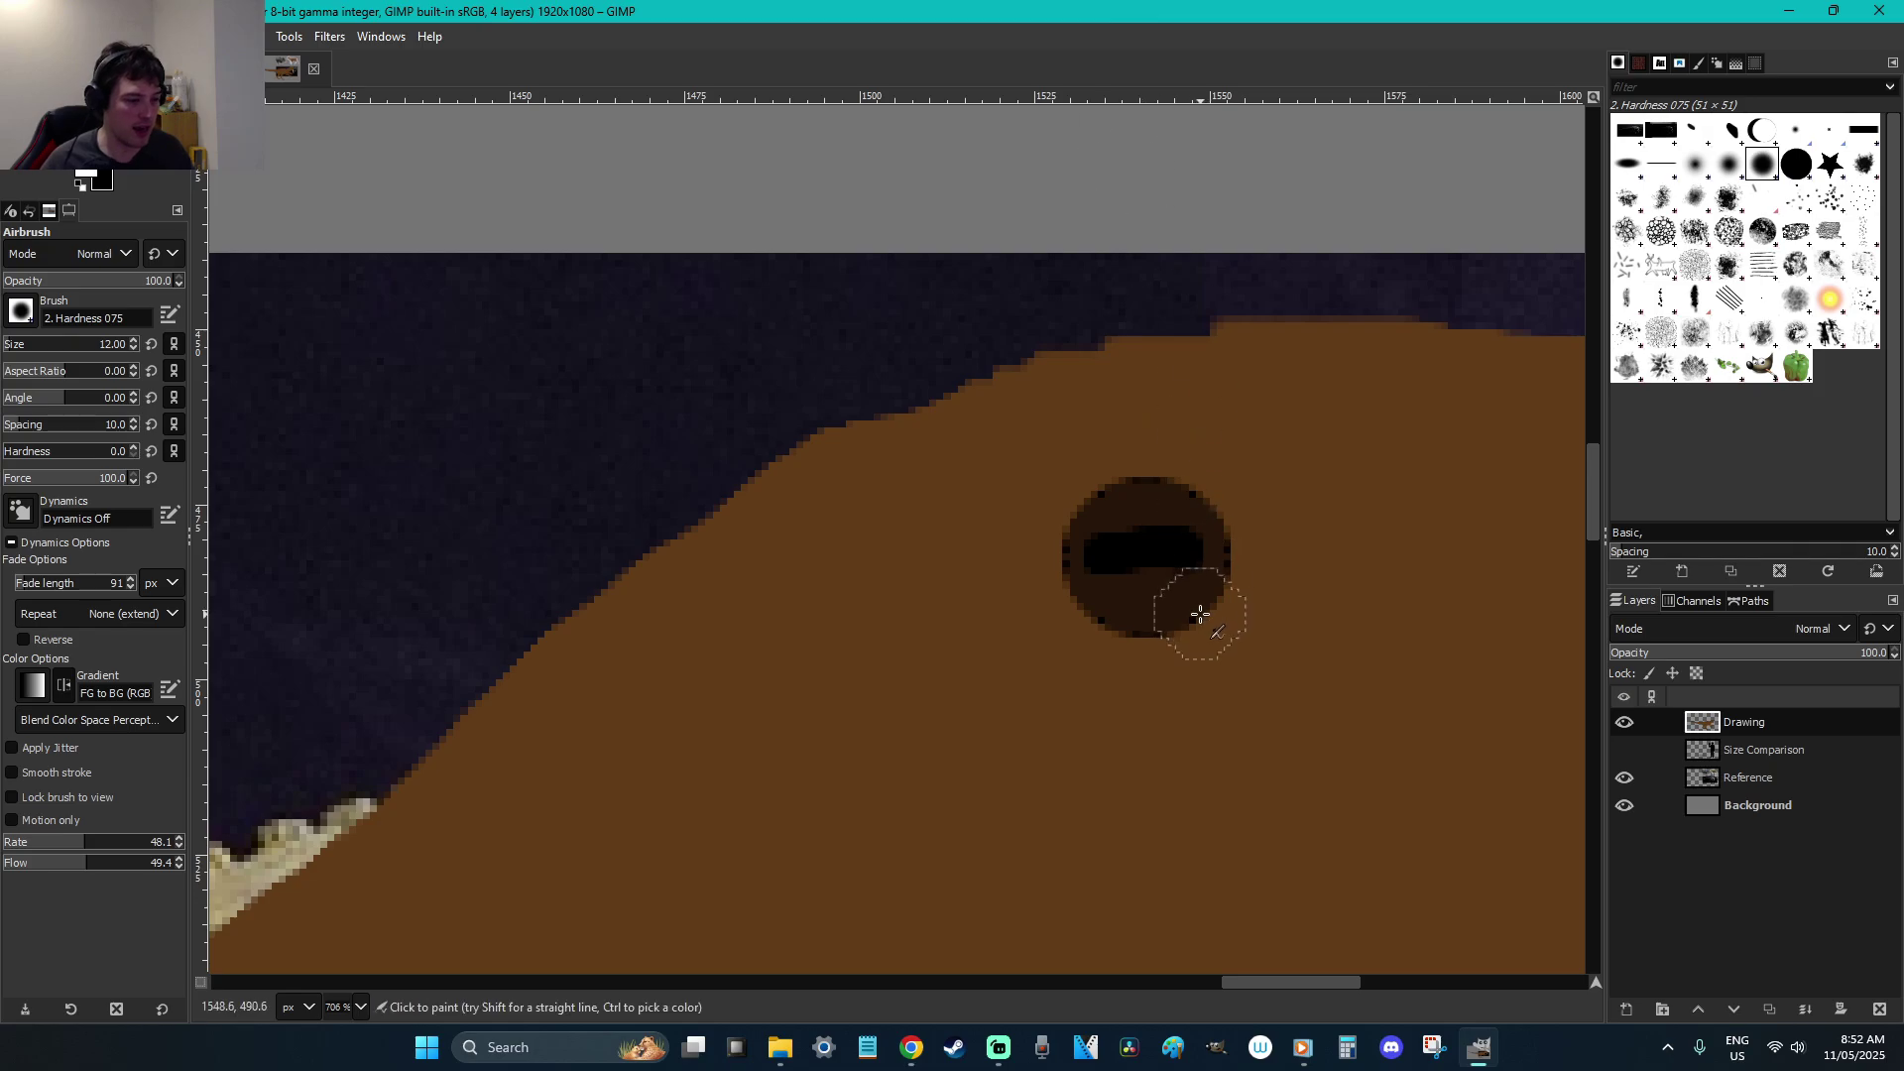
# Select the eye with a 24 × 23 px ellipse, swap the colours to black foreground and white background, and try a radial gradient at opacity 11
pyautogui.press('e')
pyautogui.moveTo(1062, 479); pyautogui.dragTo(1224, 627)
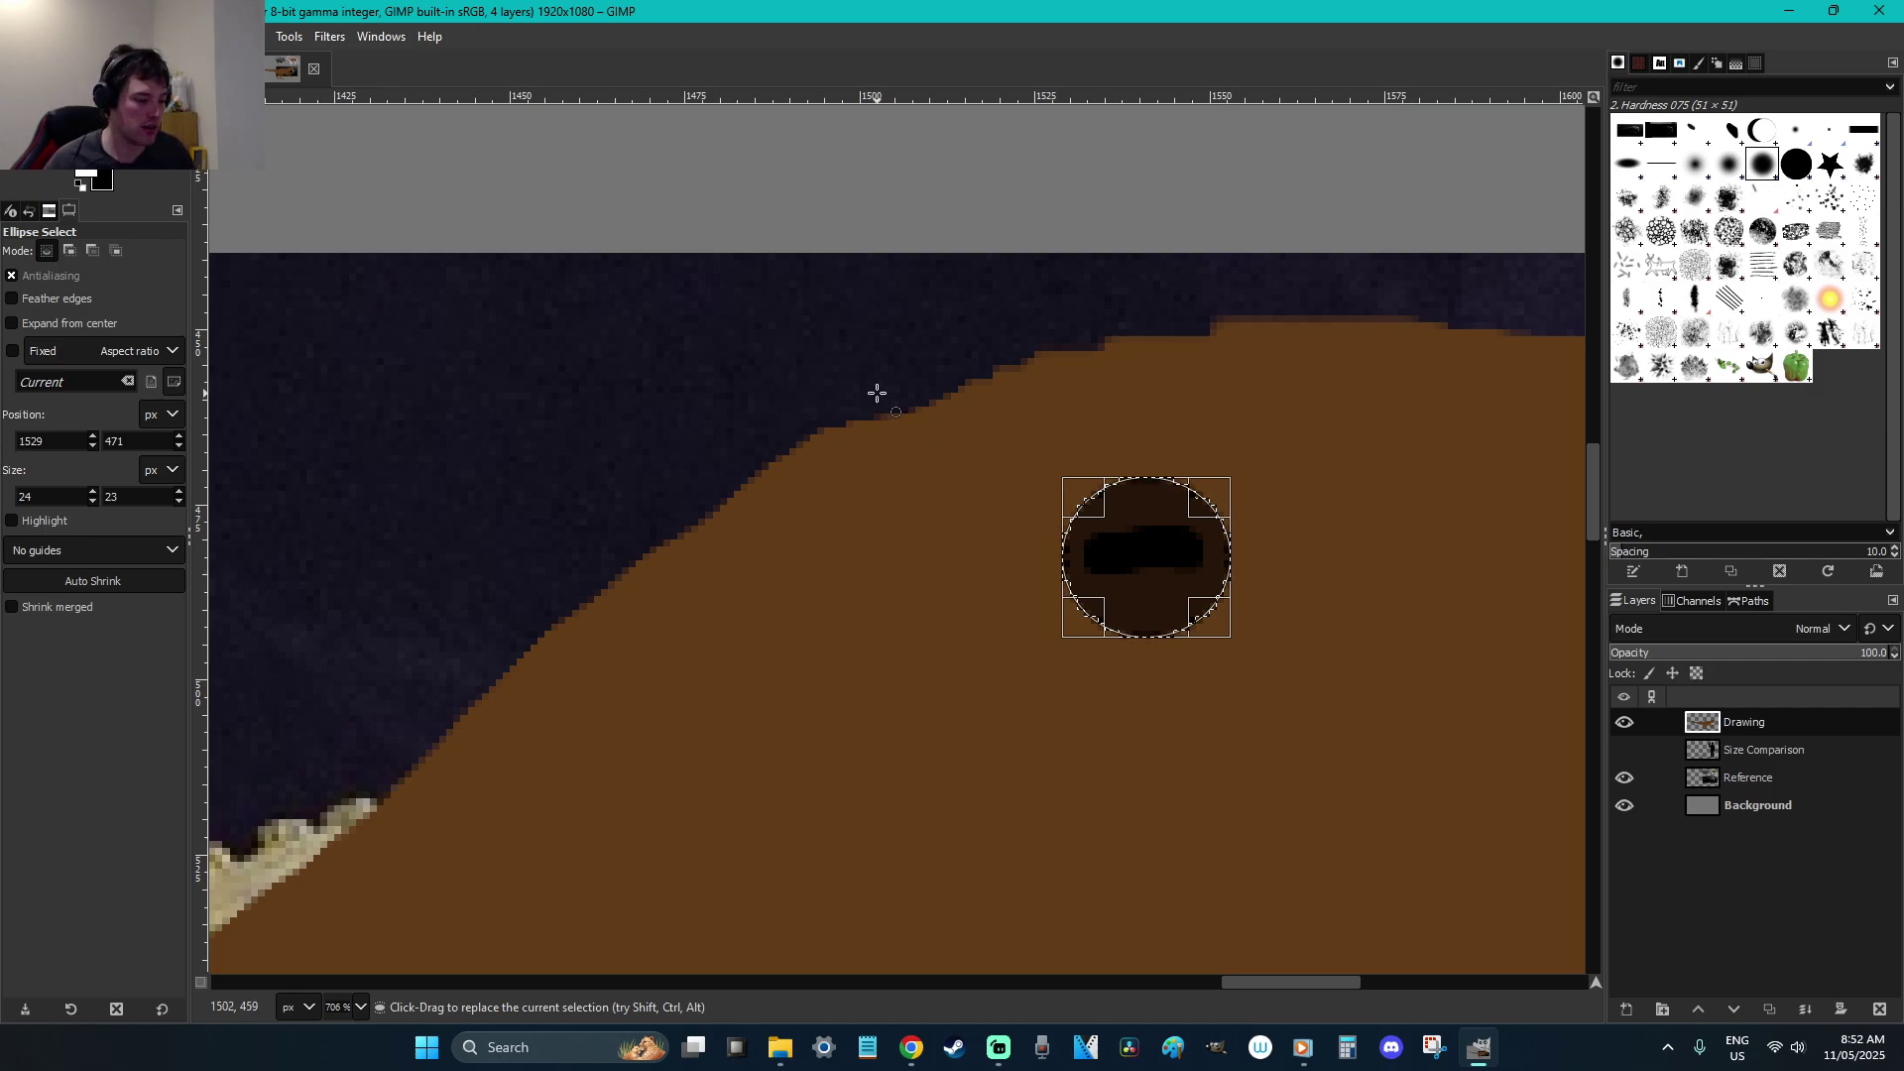
pyautogui.press('g')
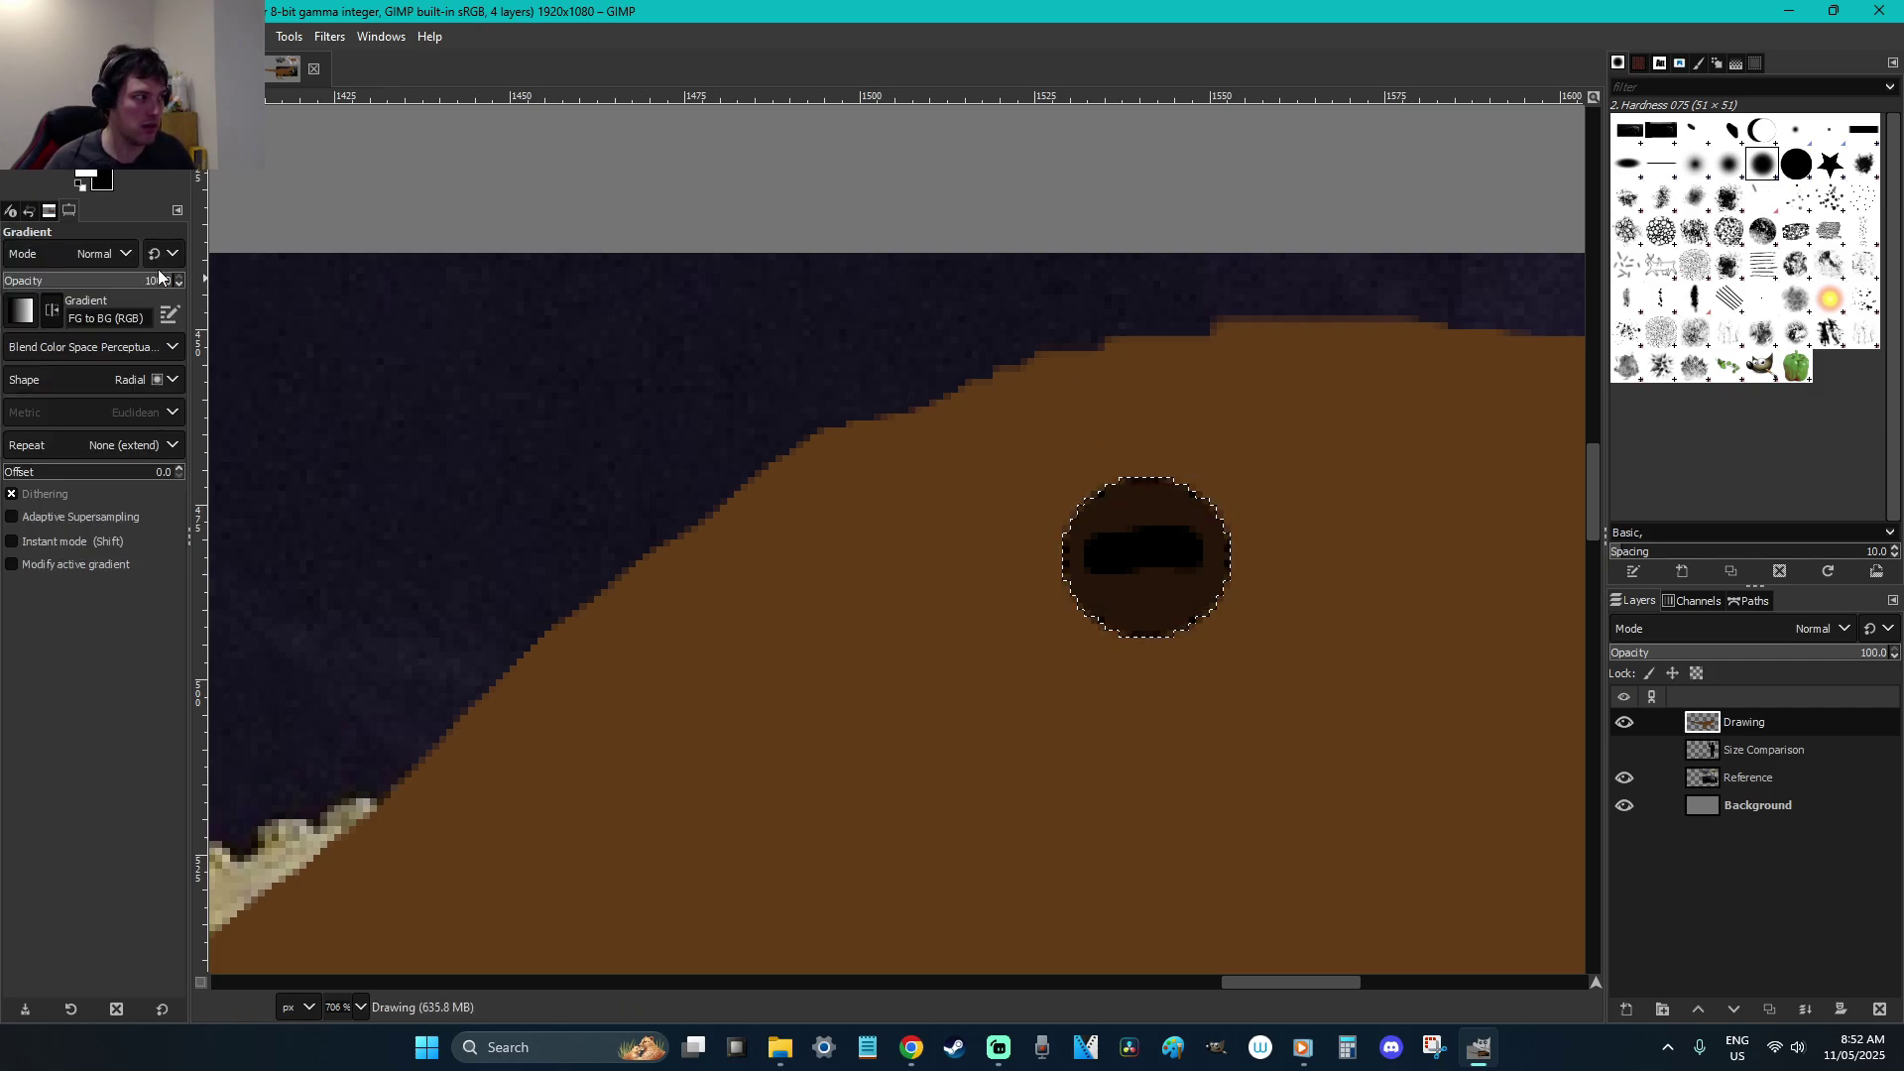
pyautogui.click(15, 285)
pyautogui.moveTo(1130, 550)
pyautogui.mouseDown()
pyautogui.moveTo(1173, 582)
pyautogui.moveTo(1158, 542)
pyautogui.mouseUp()
pyautogui.press('Escape')
pyautogui.press('x')
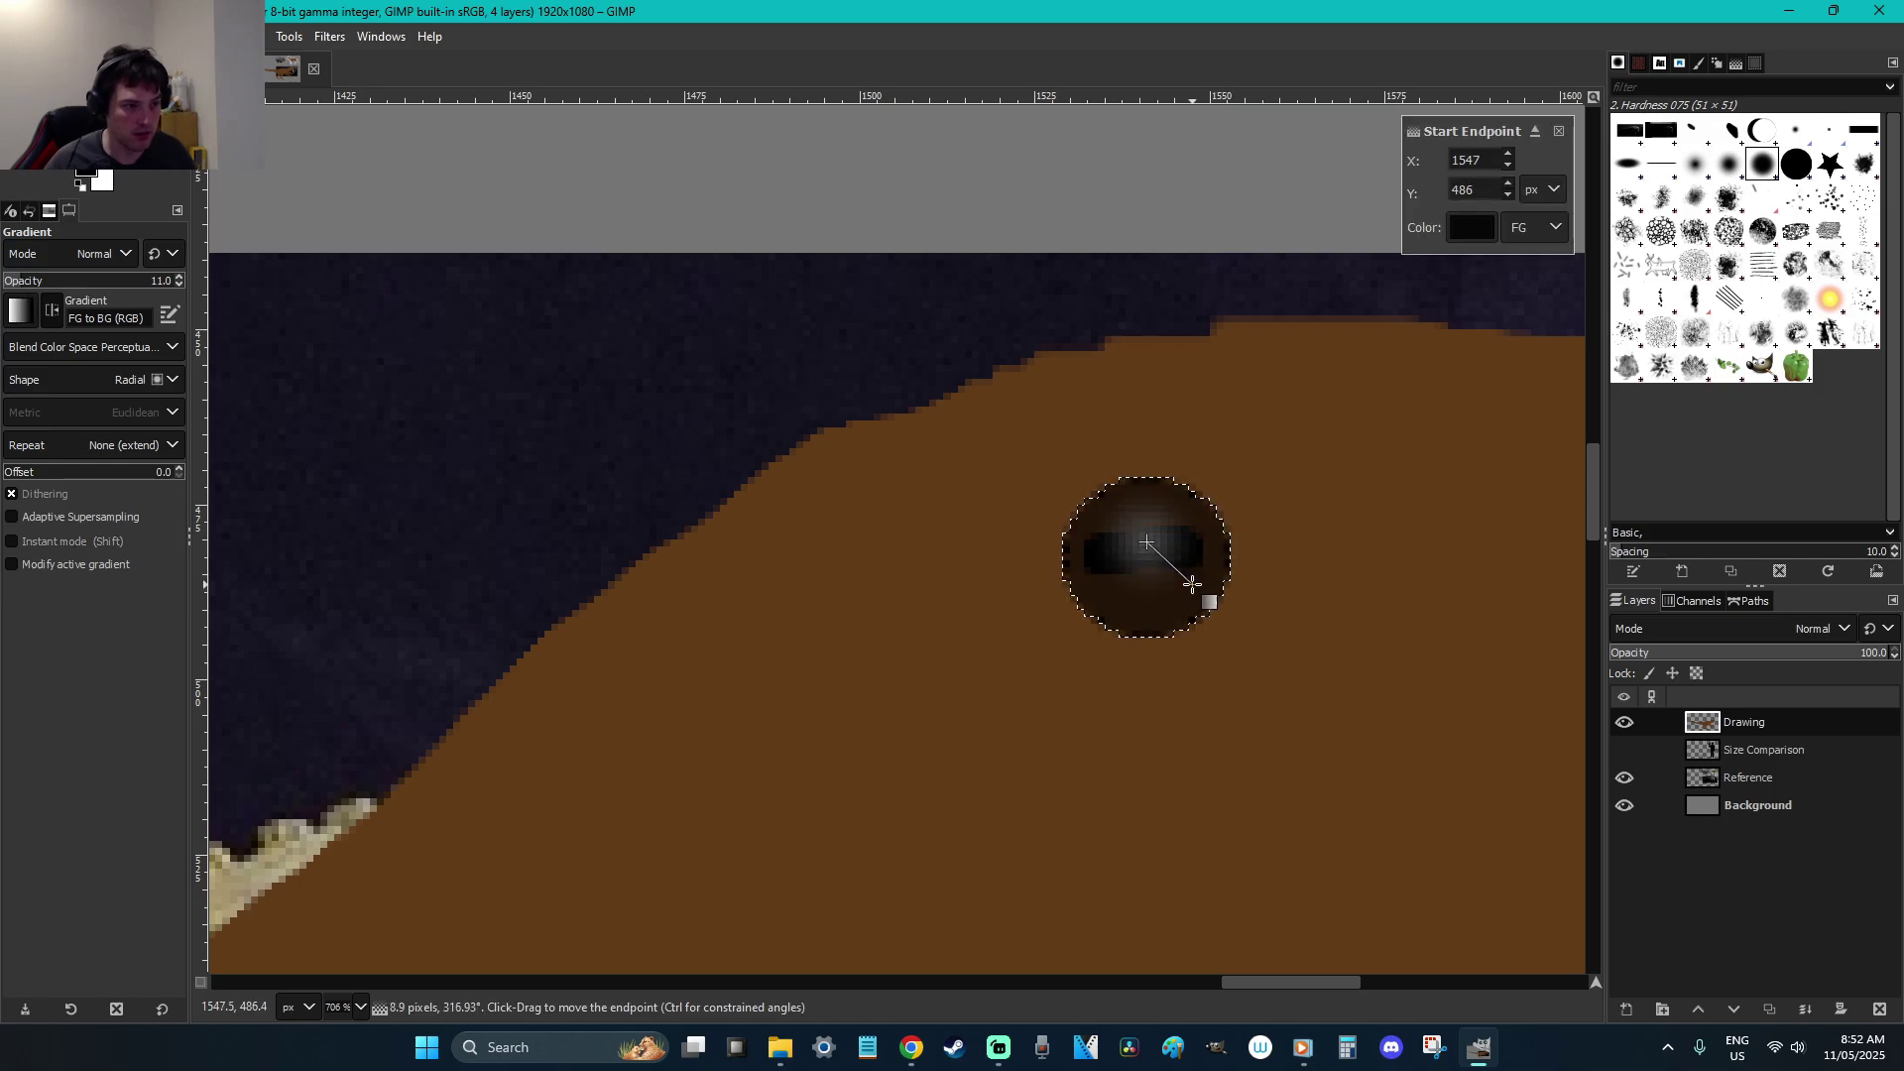
pyautogui.press('Return')
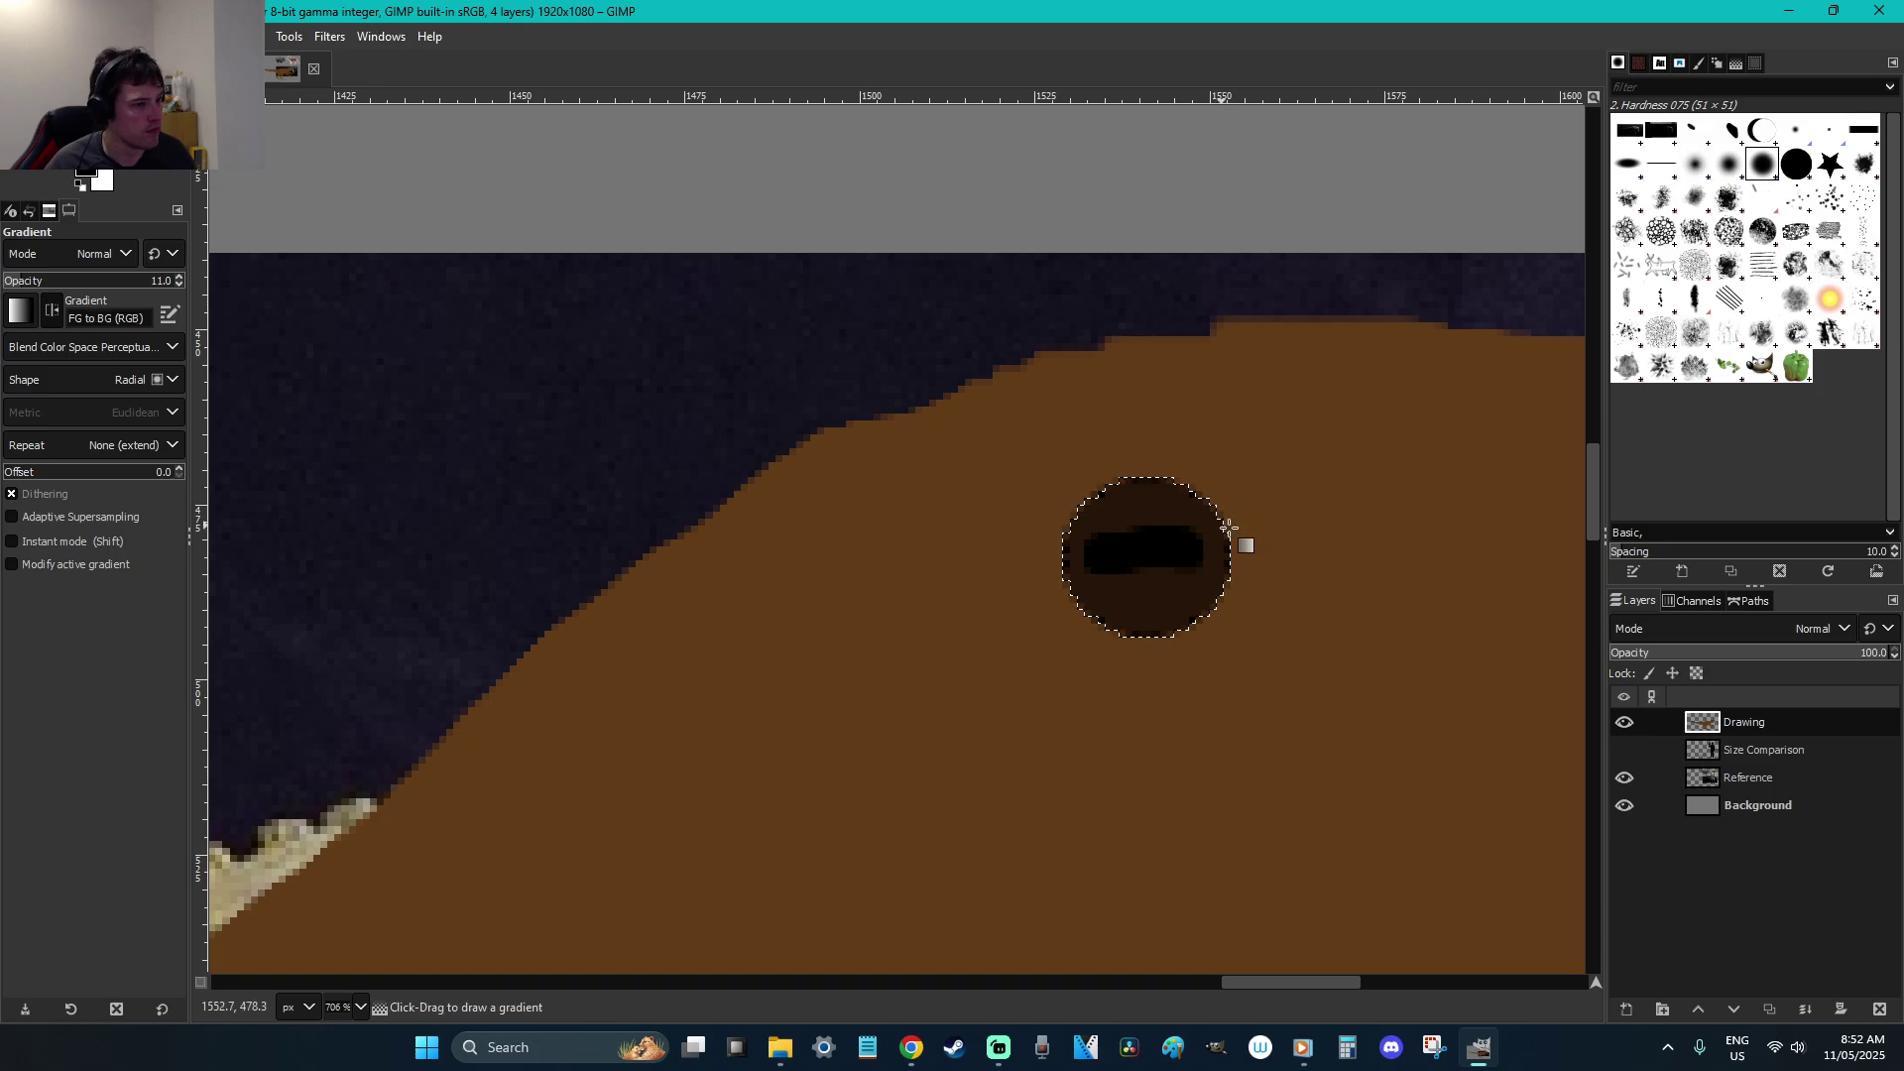
# Try radial gradient highlights above and below the pupil, raising the gradient opacity to 48.8
pyautogui.moveTo(1135, 518); pyautogui.dragTo(1145, 534)
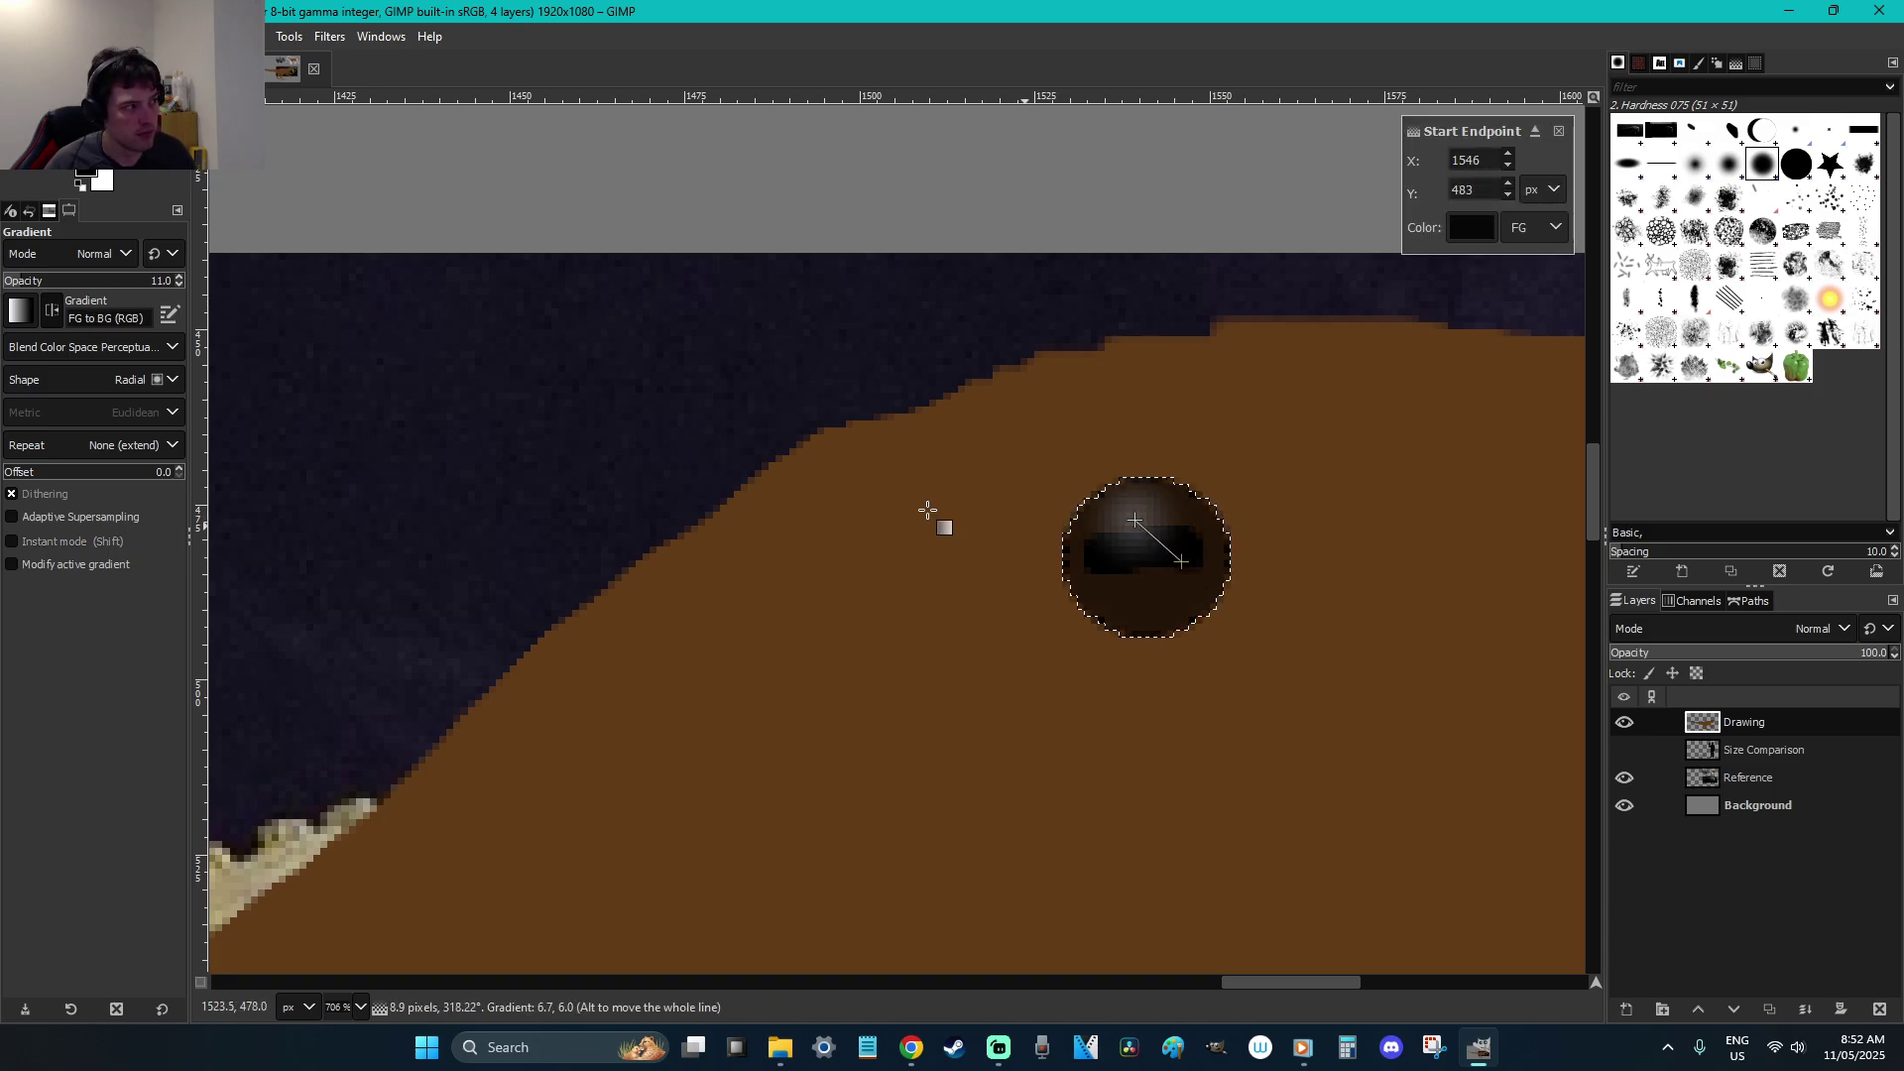
pyautogui.click(91, 281)
pyautogui.click(1144, 527)
pyautogui.moveTo(1145, 527); pyautogui.dragTo(1165, 551)
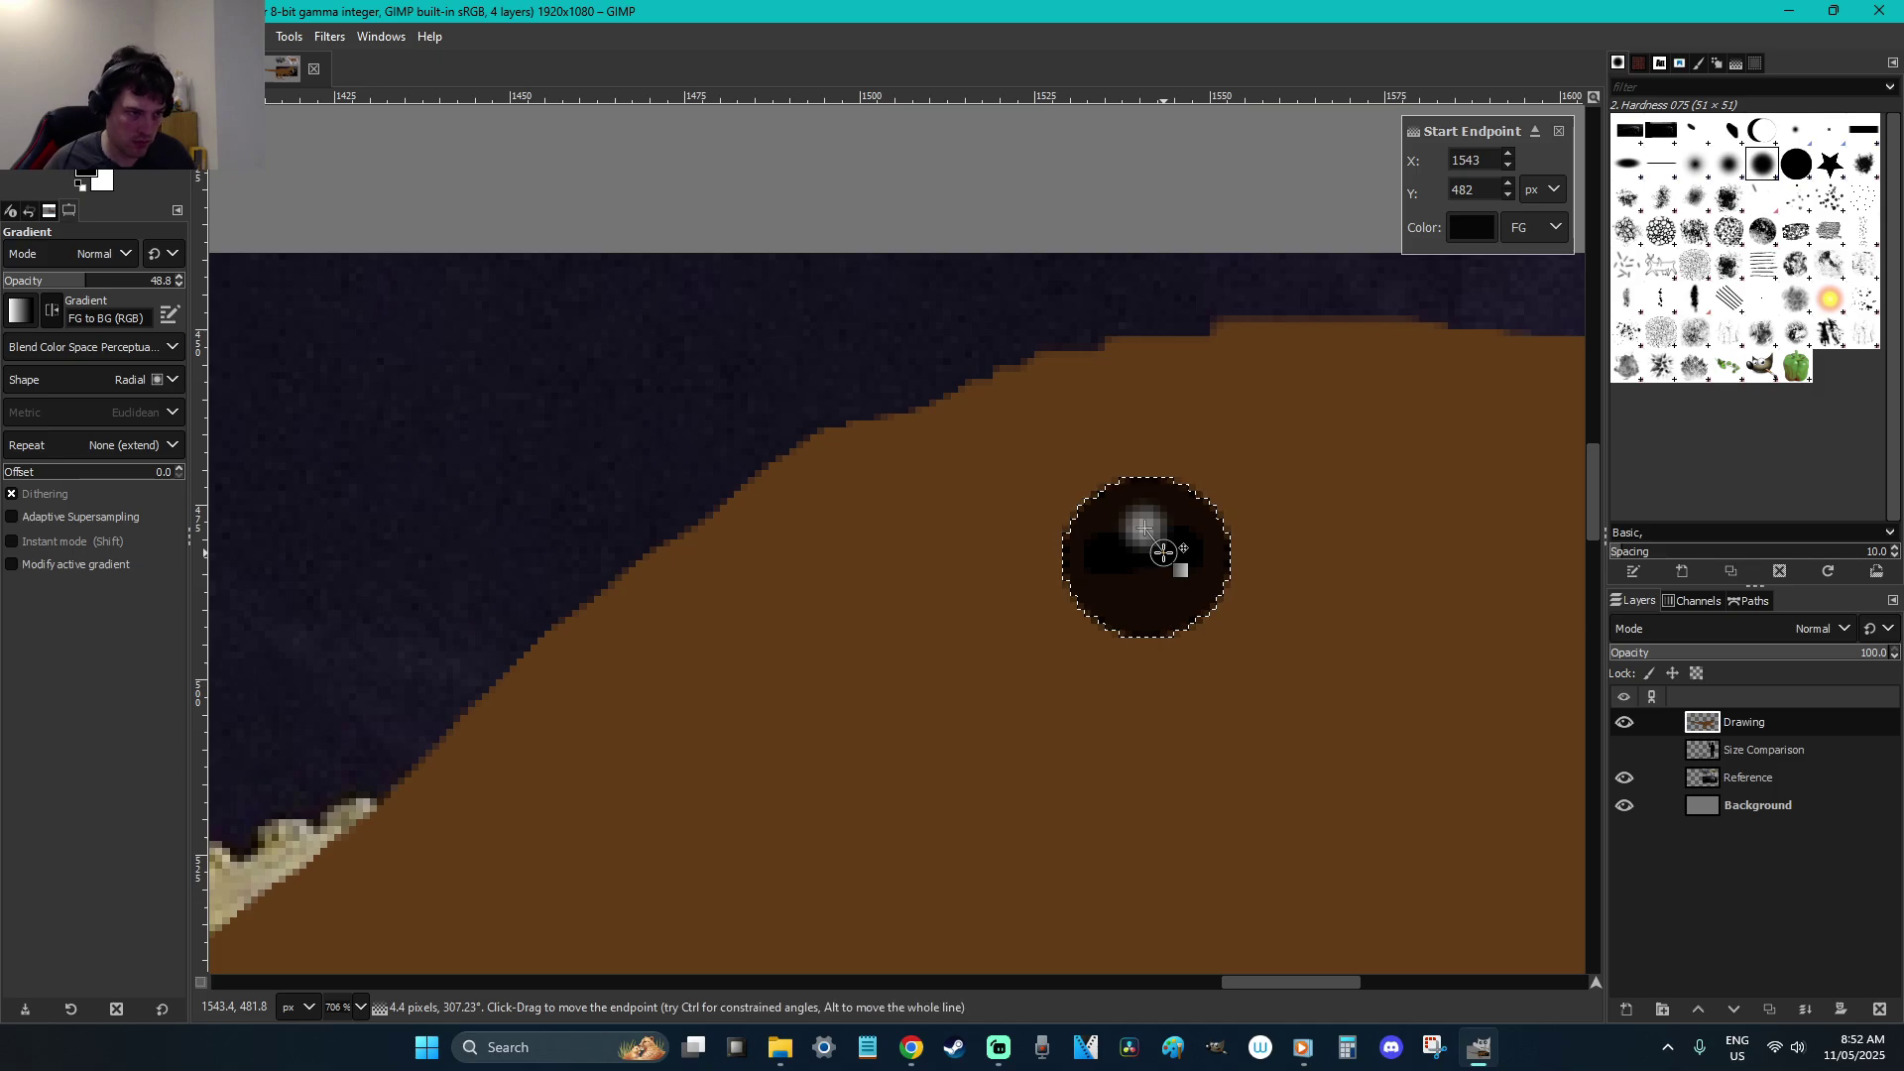
pyautogui.press('Escape')
pyautogui.moveTo(1138, 567); pyautogui.dragTo(1198, 544)
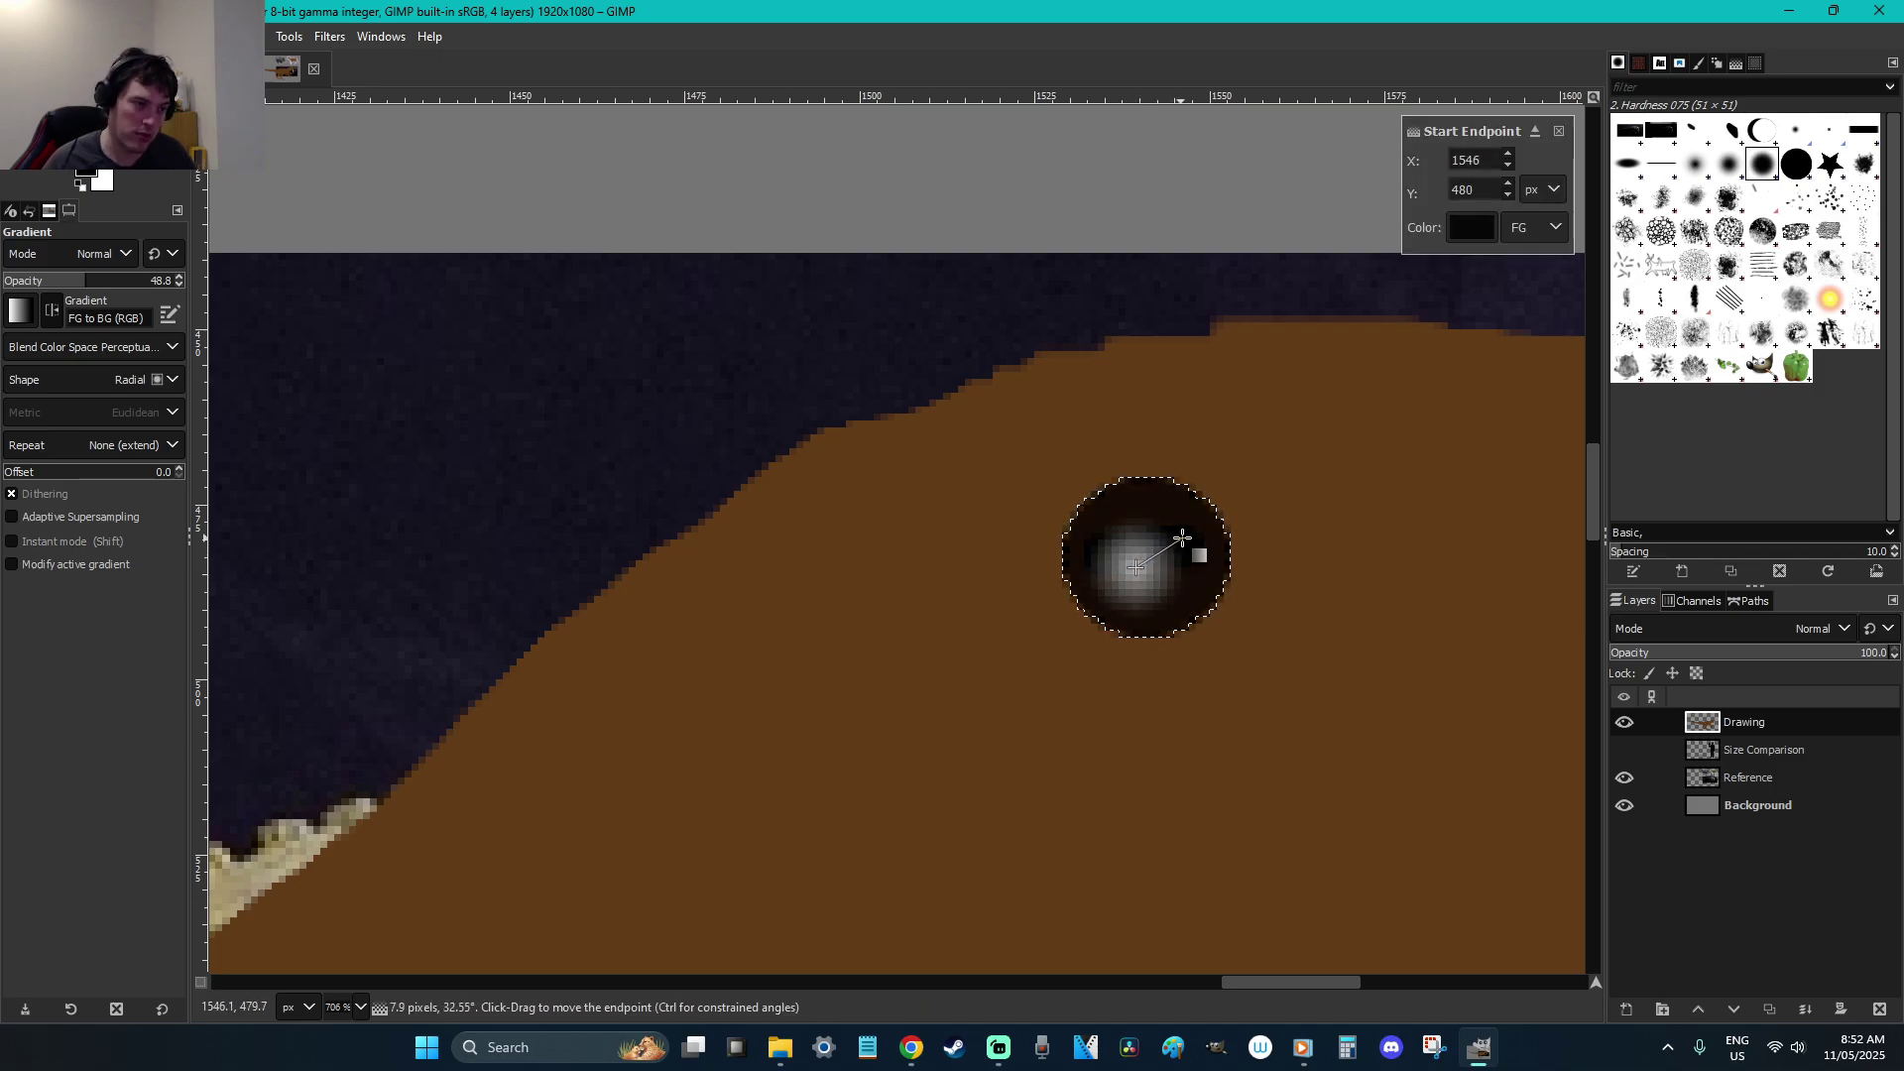
pyautogui.press('Escape')
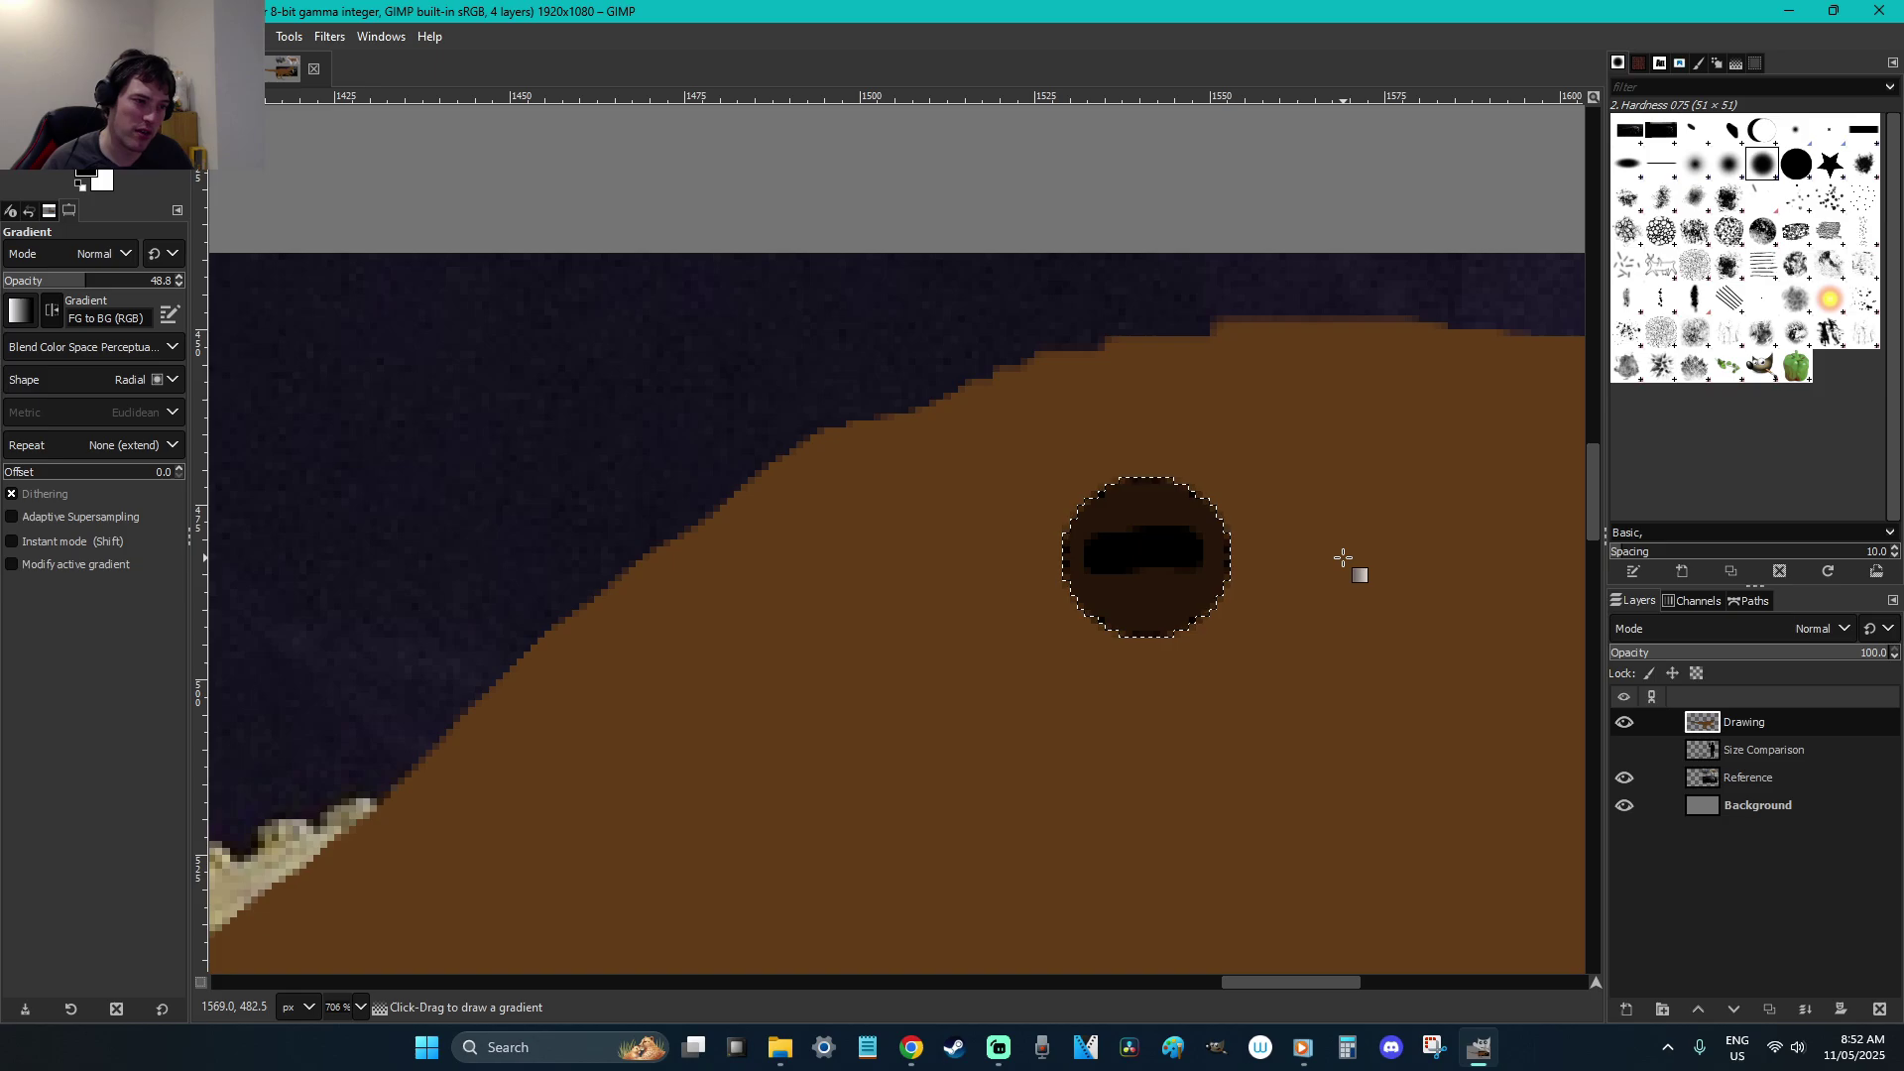
# Clear the eye selection and try a black outline around the eye with the Paintbrush at hardness 100
pyautogui.press('r')
pyautogui.press('p')
pyautogui.hotkey('ctrl', 'shift', 'a')
pyautogui.scroll(-5, 126, 347)
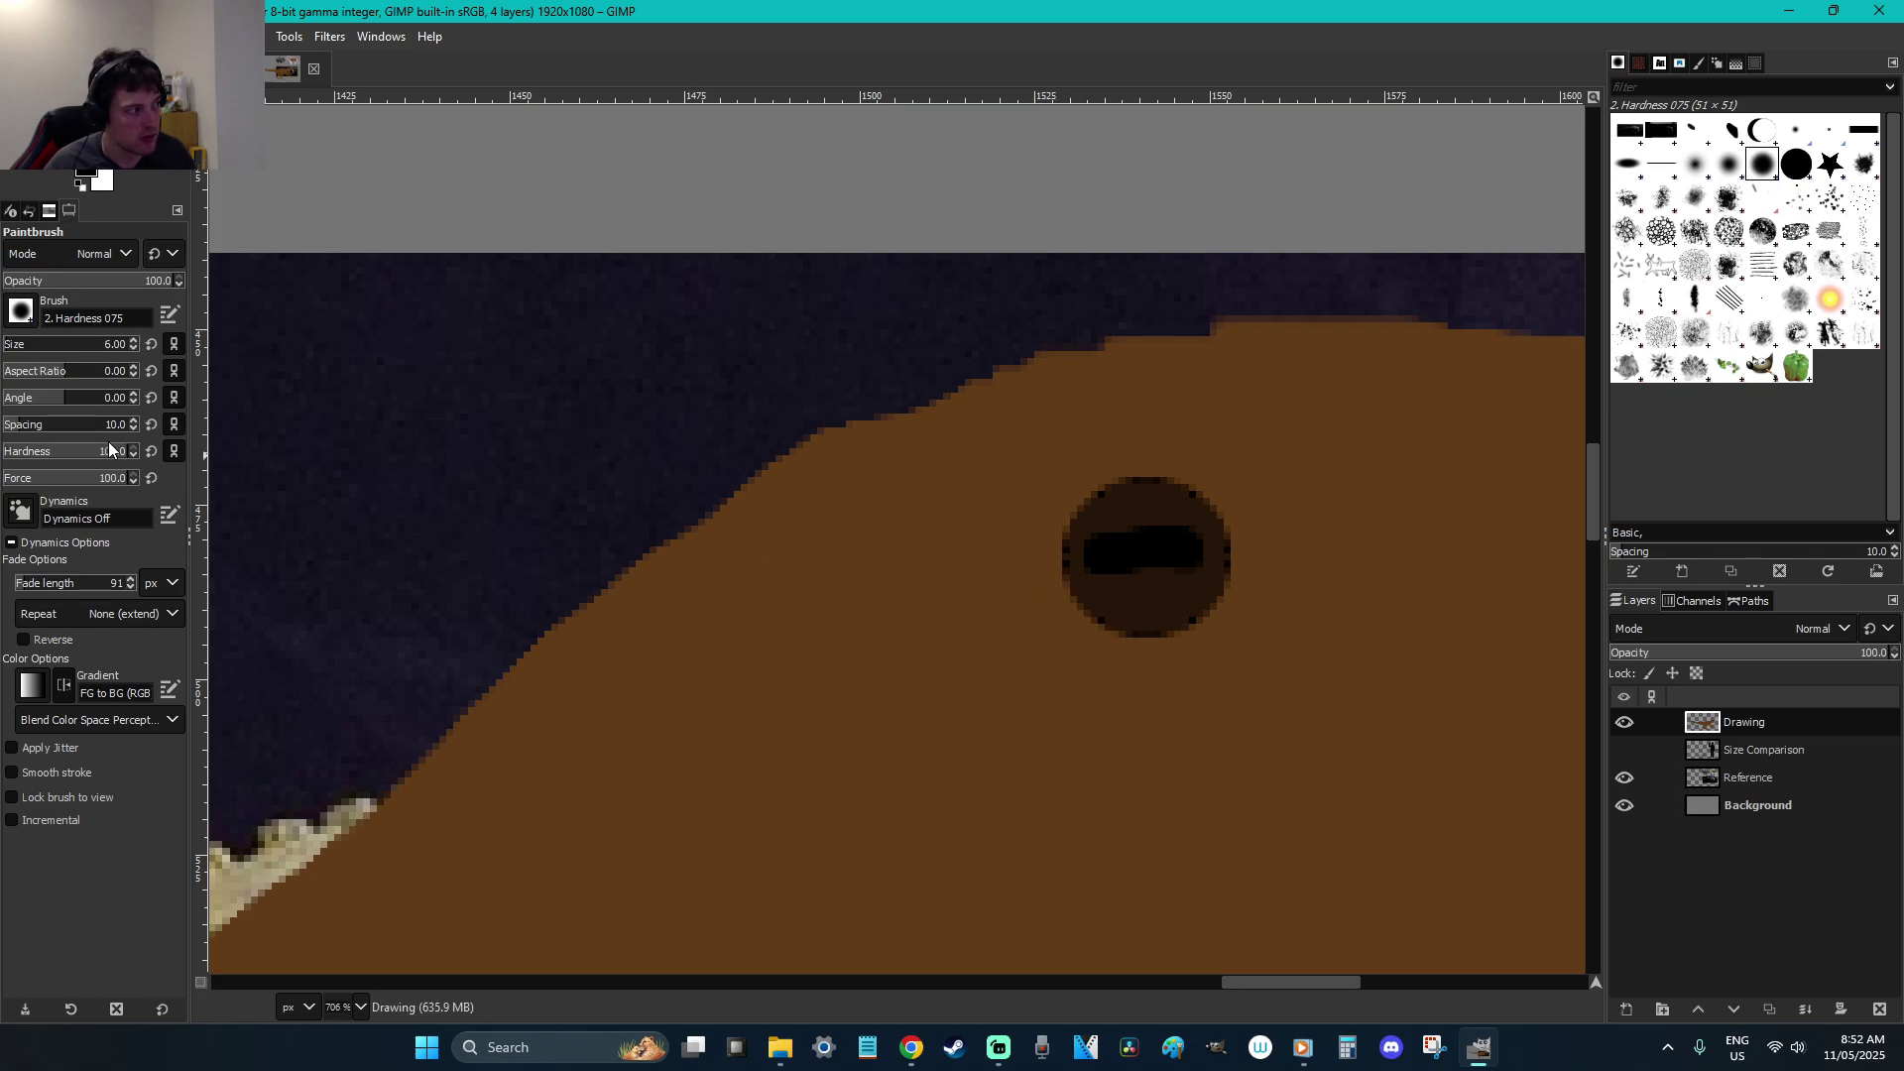
pyautogui.moveTo(1075, 628)
pyautogui.mouseDown()
pyautogui.moveTo(1041, 550)
pyautogui.moveTo(1100, 482)
pyautogui.moveTo(1173, 468)
pyautogui.moveTo(1260, 534)
pyautogui.mouseUp()
pyautogui.hotkey('ctrl', 'z')
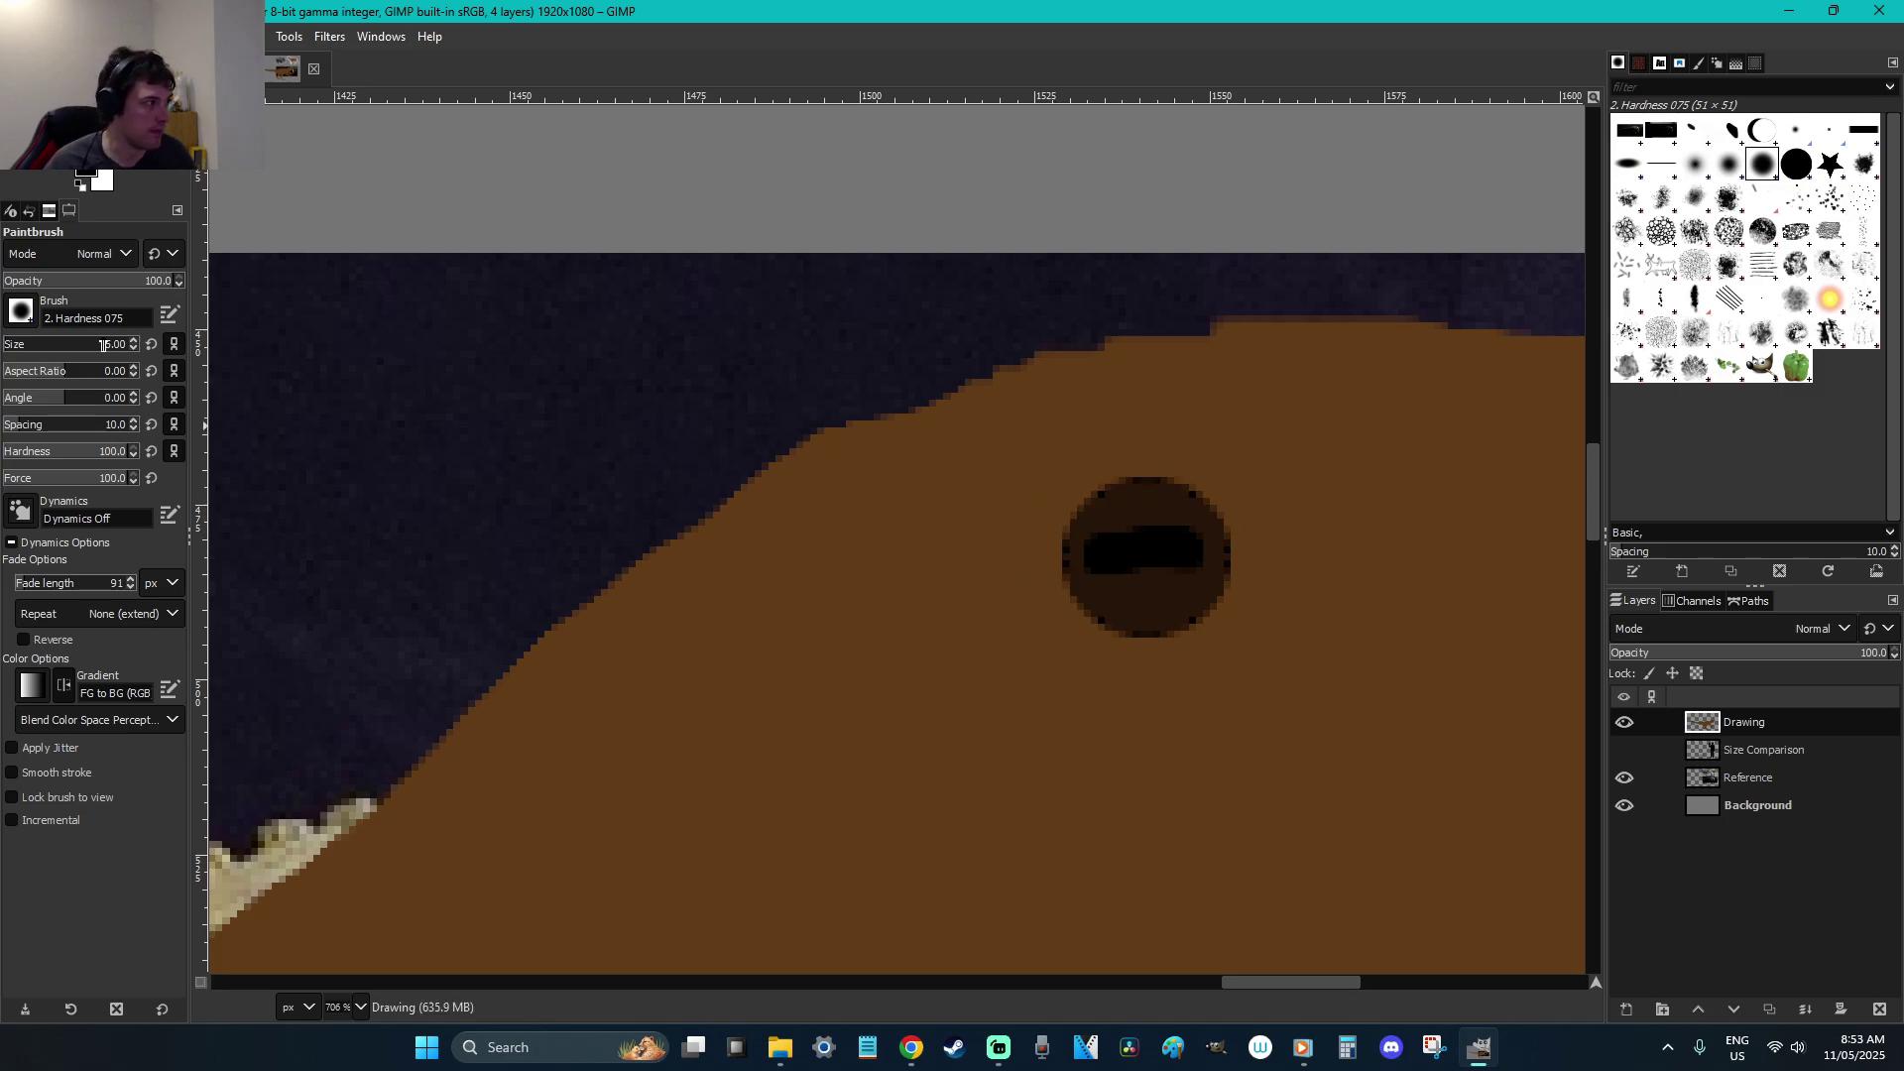
# Outline the eye in black with a 3 px brush at hardness 100, adding pointed corners at its front and rear
pyautogui.moveTo(1097, 637)
pyautogui.mouseDown()
pyautogui.moveTo(1062, 604)
pyautogui.moveTo(1144, 646)
pyautogui.moveTo(1212, 629)
pyautogui.moveTo(1238, 580)
pyautogui.moveTo(1231, 527)
pyautogui.moveTo(1177, 478)
pyautogui.moveTo(1058, 515)
pyautogui.moveTo(1088, 502)
pyautogui.mouseUp()
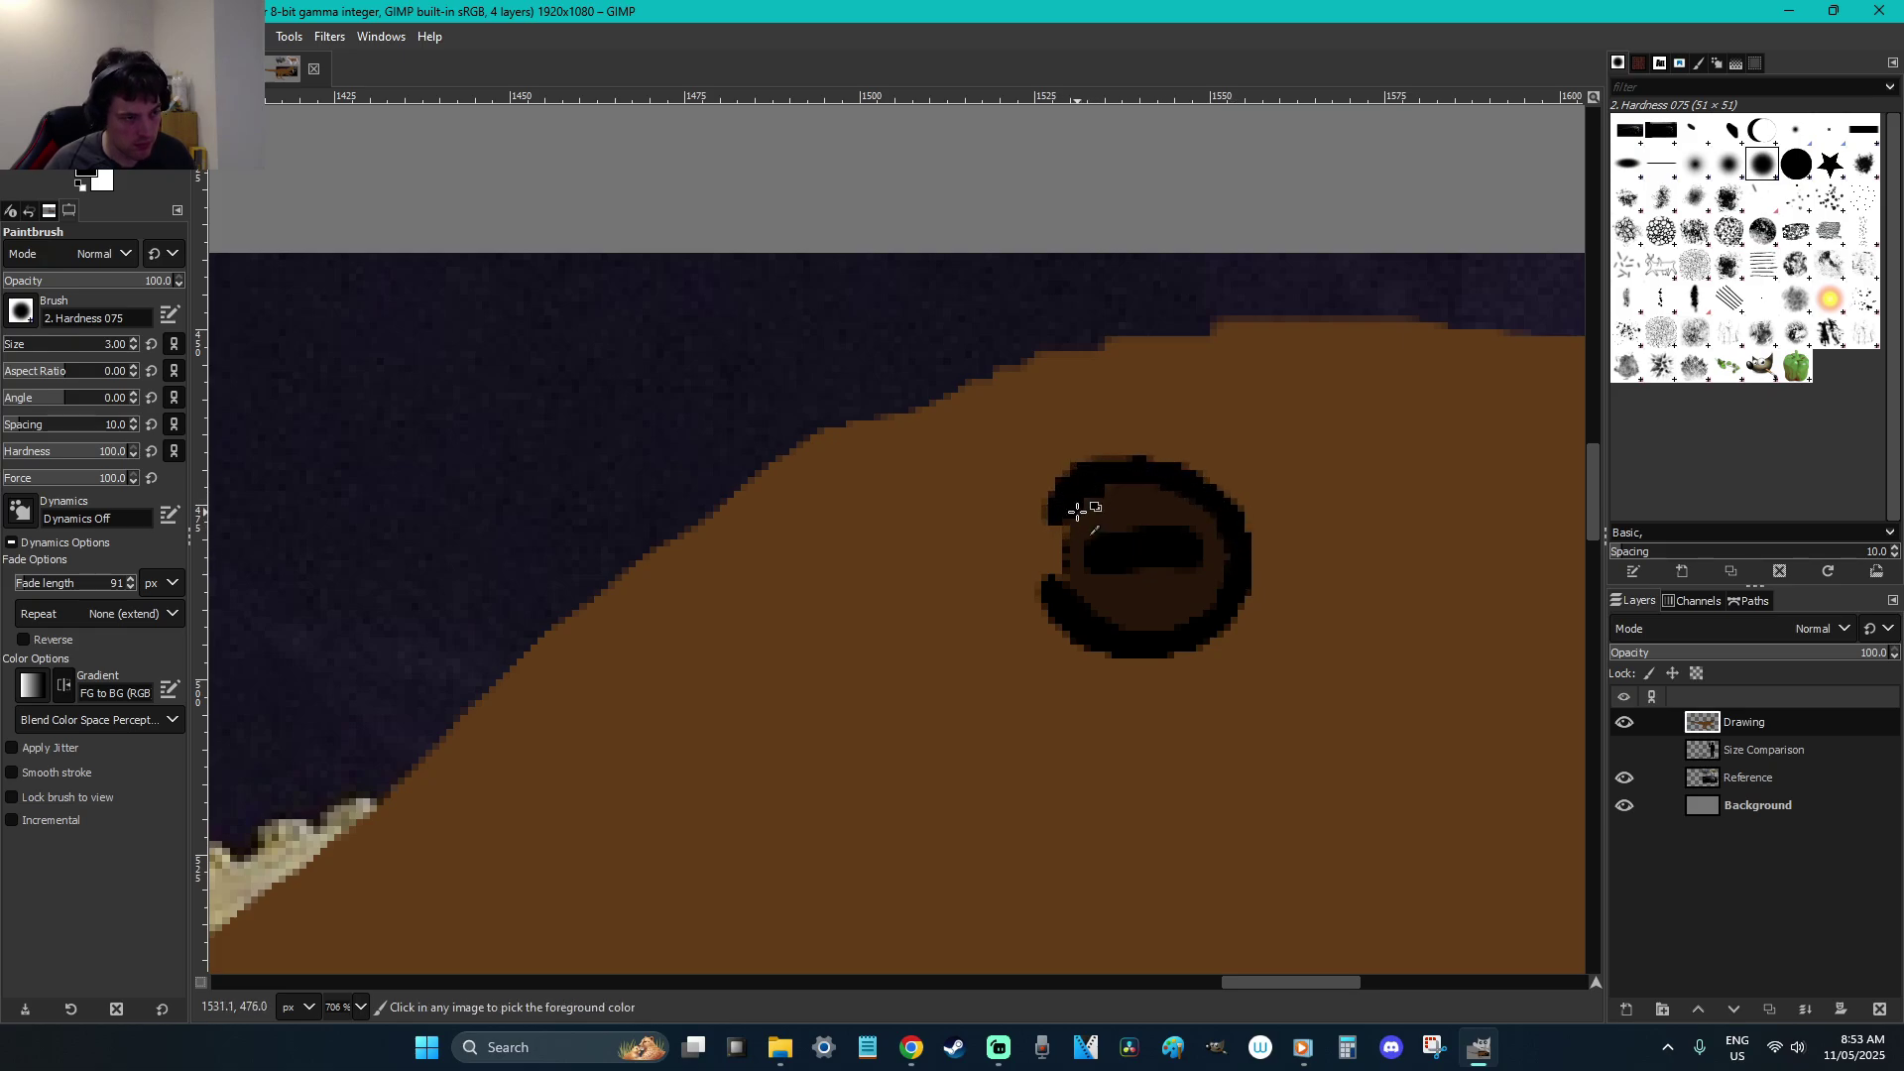
pyautogui.hotkey('ctrl', 'z')
pyautogui.moveTo(1053, 577)
pyautogui.mouseDown()
pyautogui.moveTo(1062, 515)
pyautogui.moveTo(1131, 475)
pyautogui.moveTo(1209, 489)
pyautogui.moveTo(1233, 537)
pyautogui.moveTo(1214, 614)
pyautogui.moveTo(1158, 639)
pyautogui.moveTo(1084, 614)
pyautogui.moveTo(1047, 545)
pyautogui.moveTo(1020, 571)
pyautogui.moveTo(1049, 584)
pyautogui.moveTo(1031, 546)
pyautogui.mouseUp()
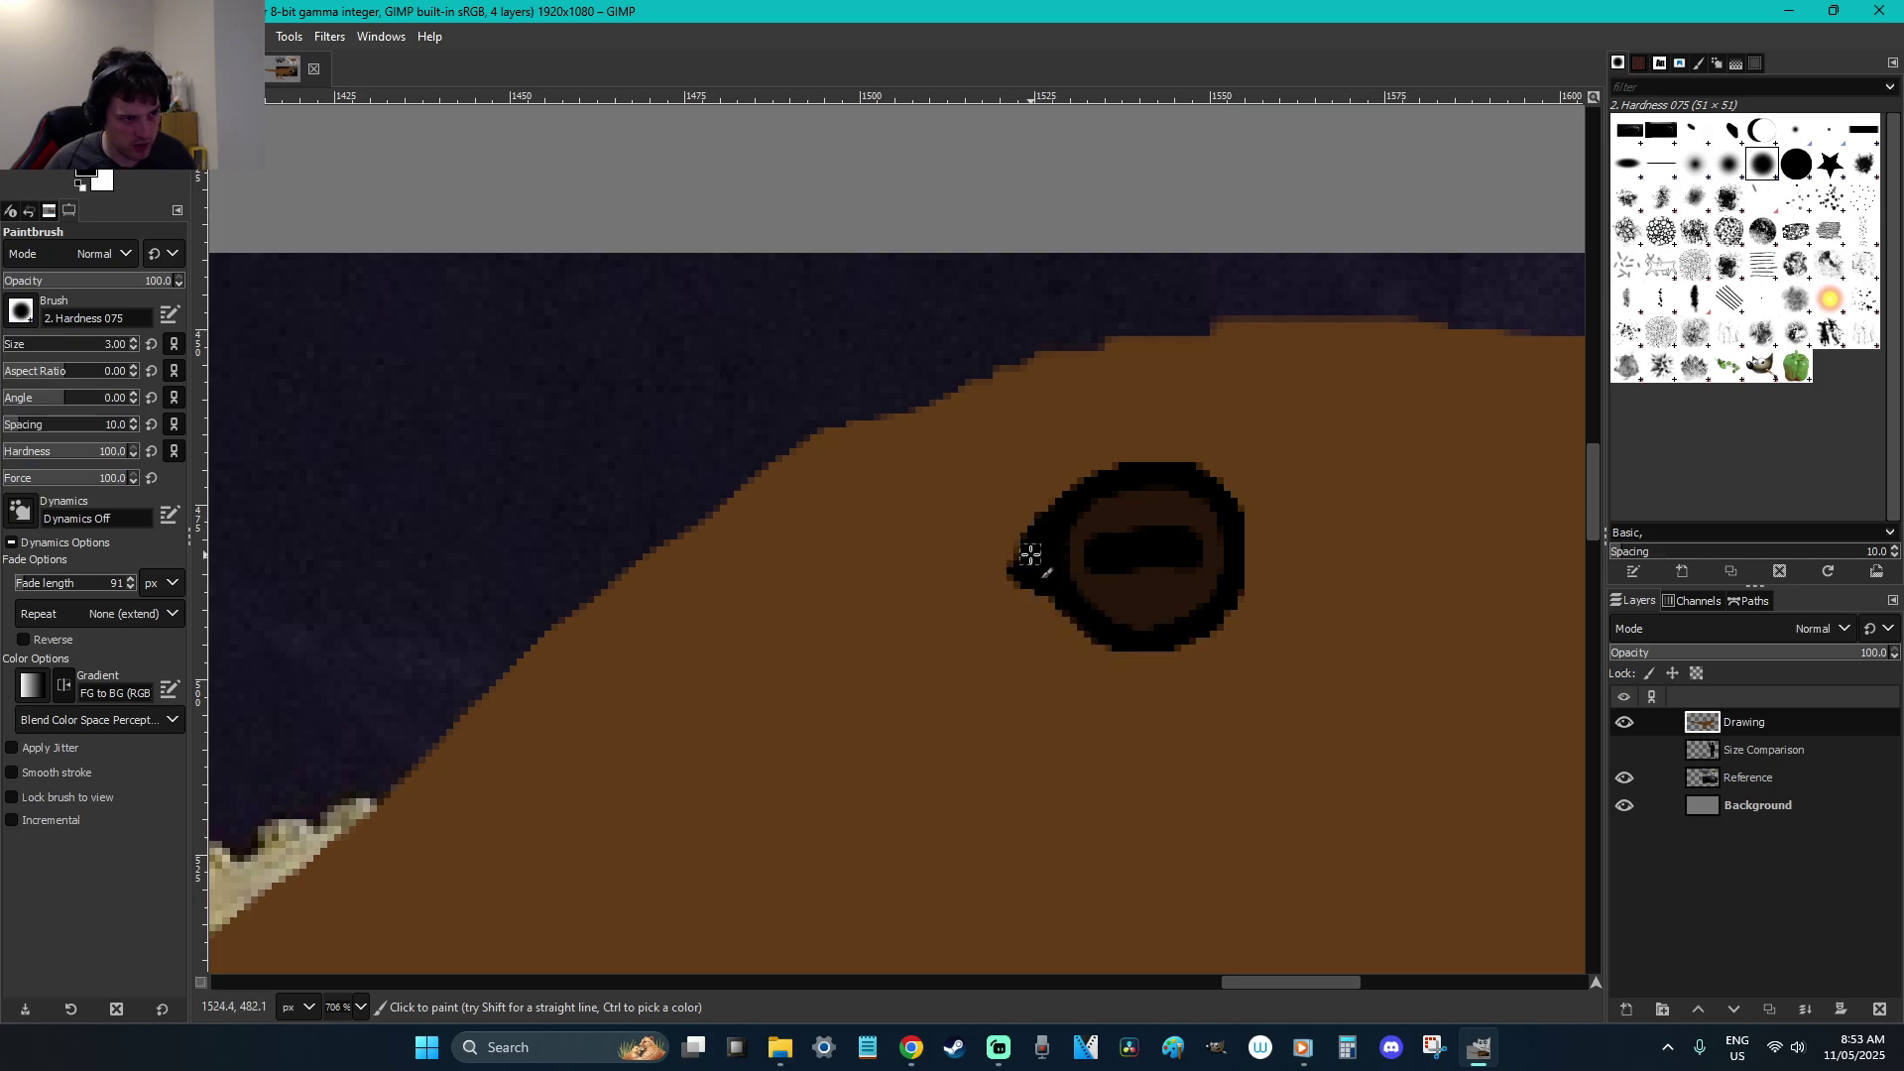
pyautogui.moveTo(1235, 544); pyautogui.dragTo(1251, 545)
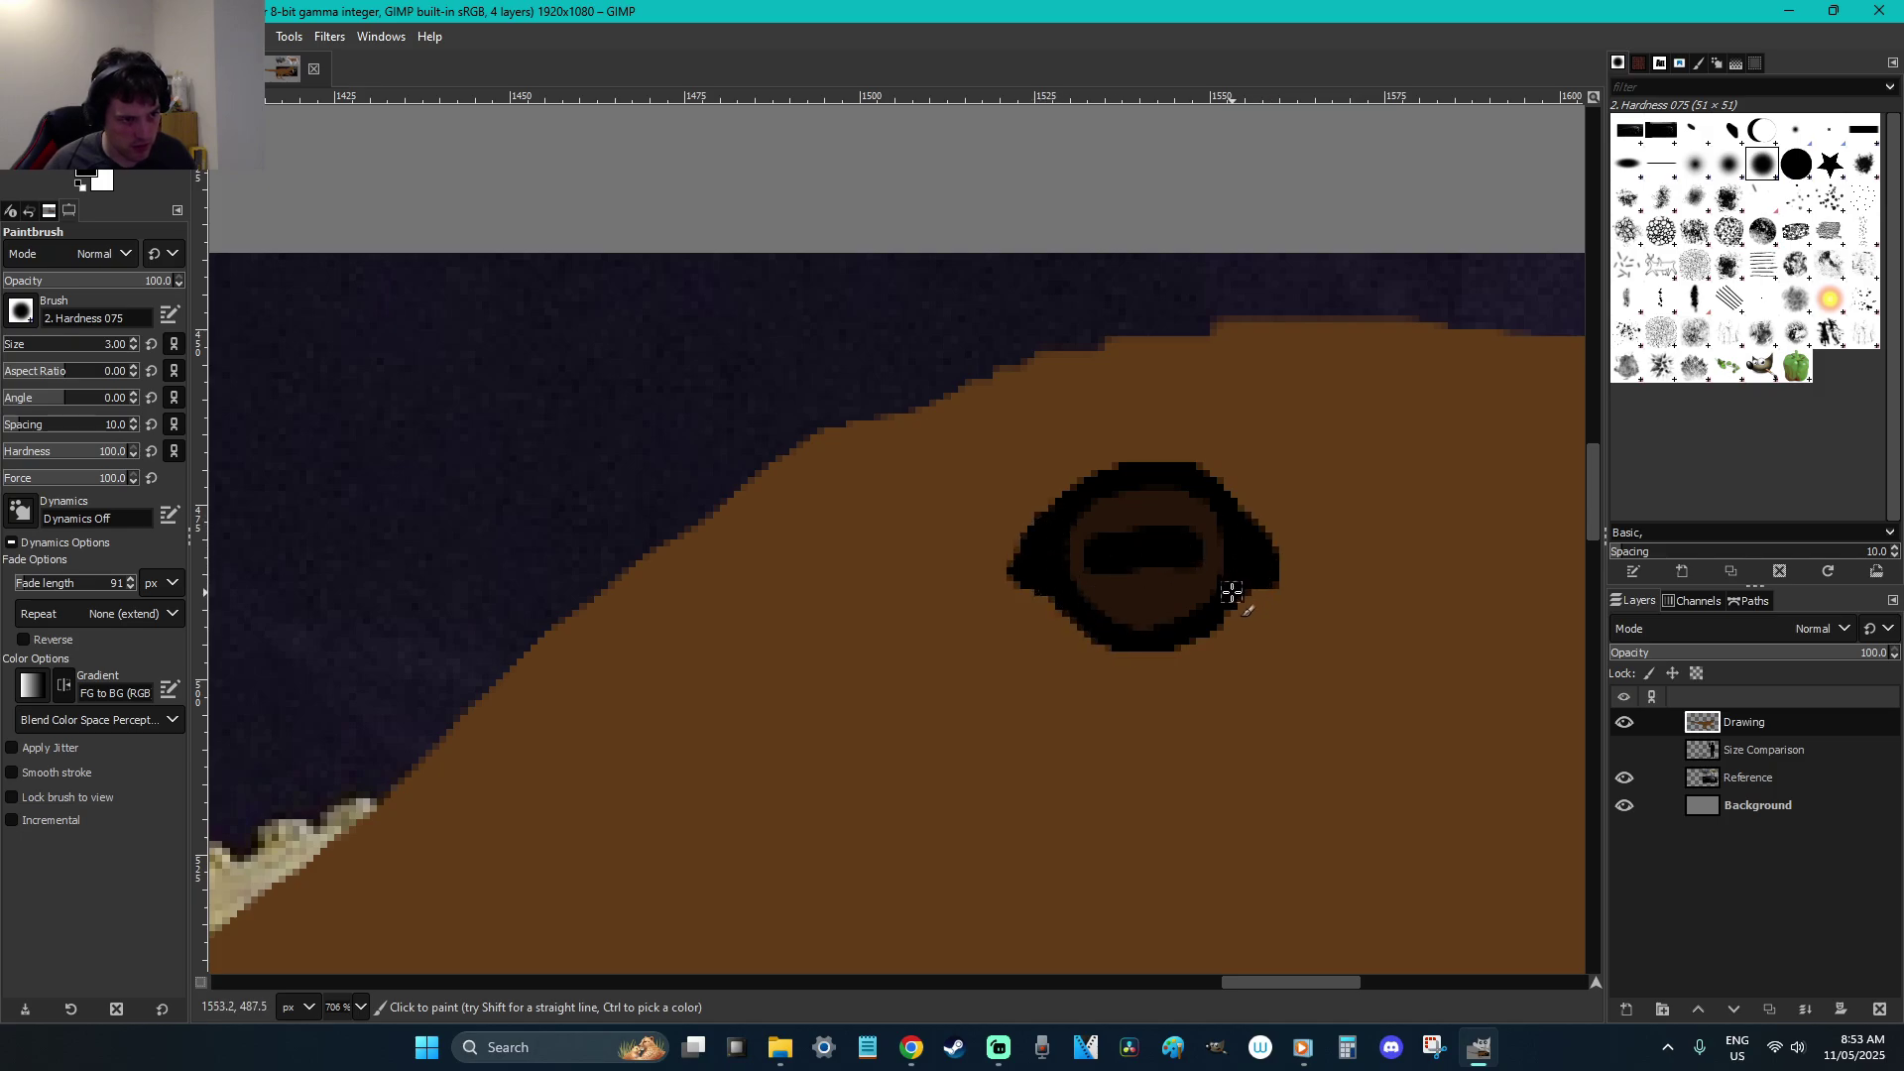
pyautogui.scroll(-5, 1377, 672)
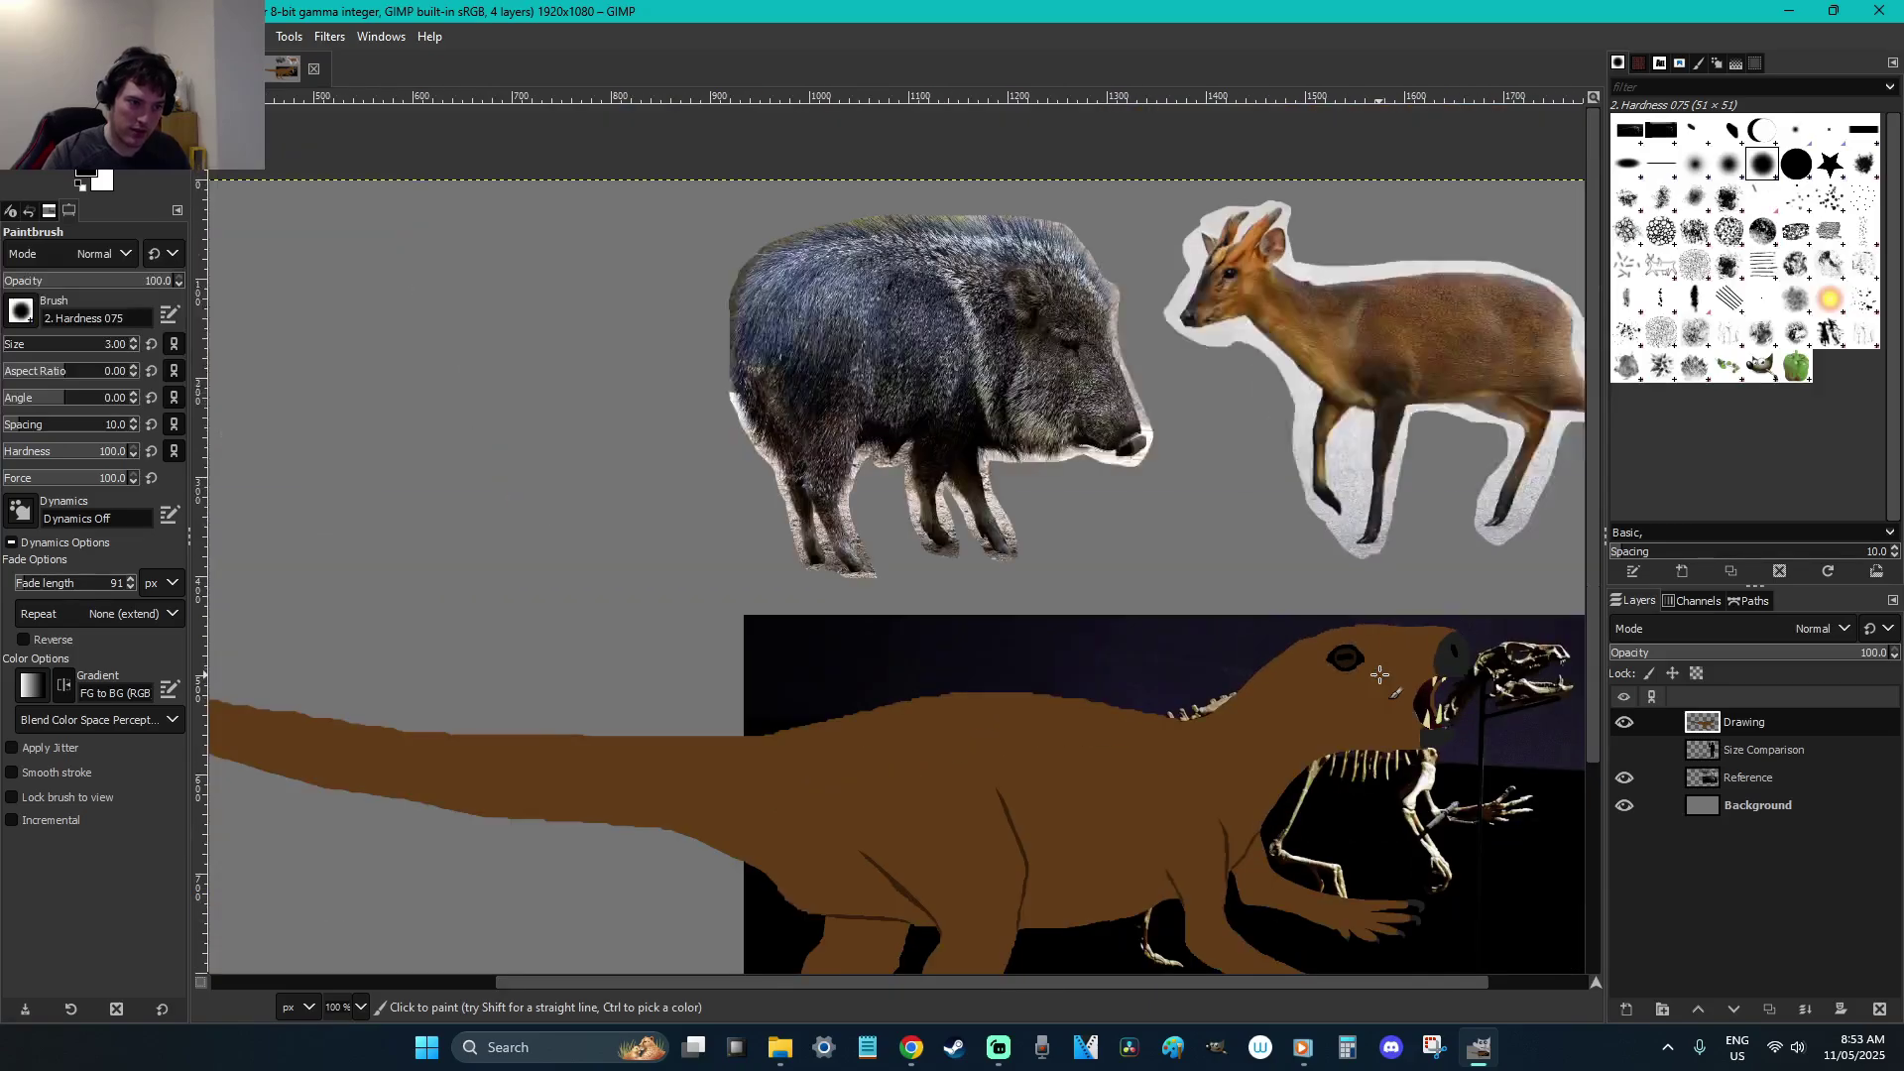
pyautogui.press('r')
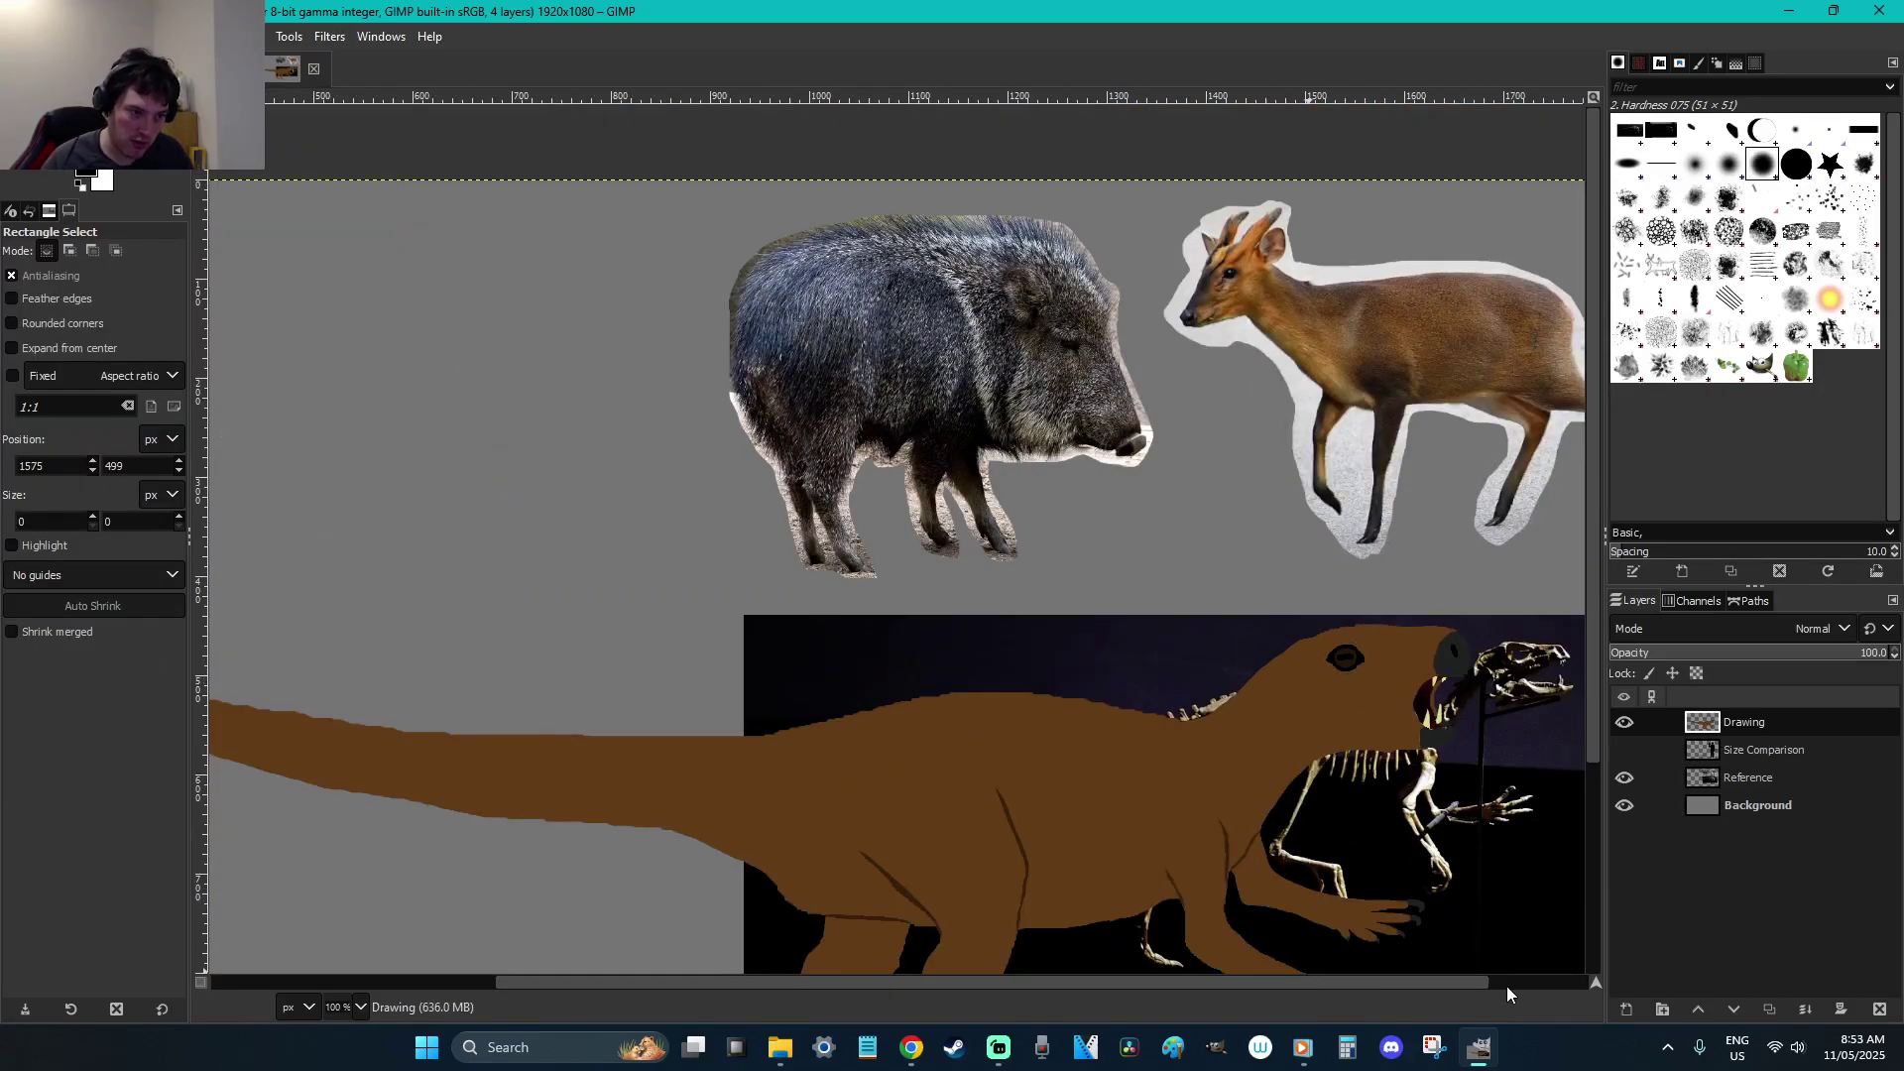
pyautogui.press('z')
pyautogui.moveTo(1228, 601); pyautogui.dragTo(1408, 694)
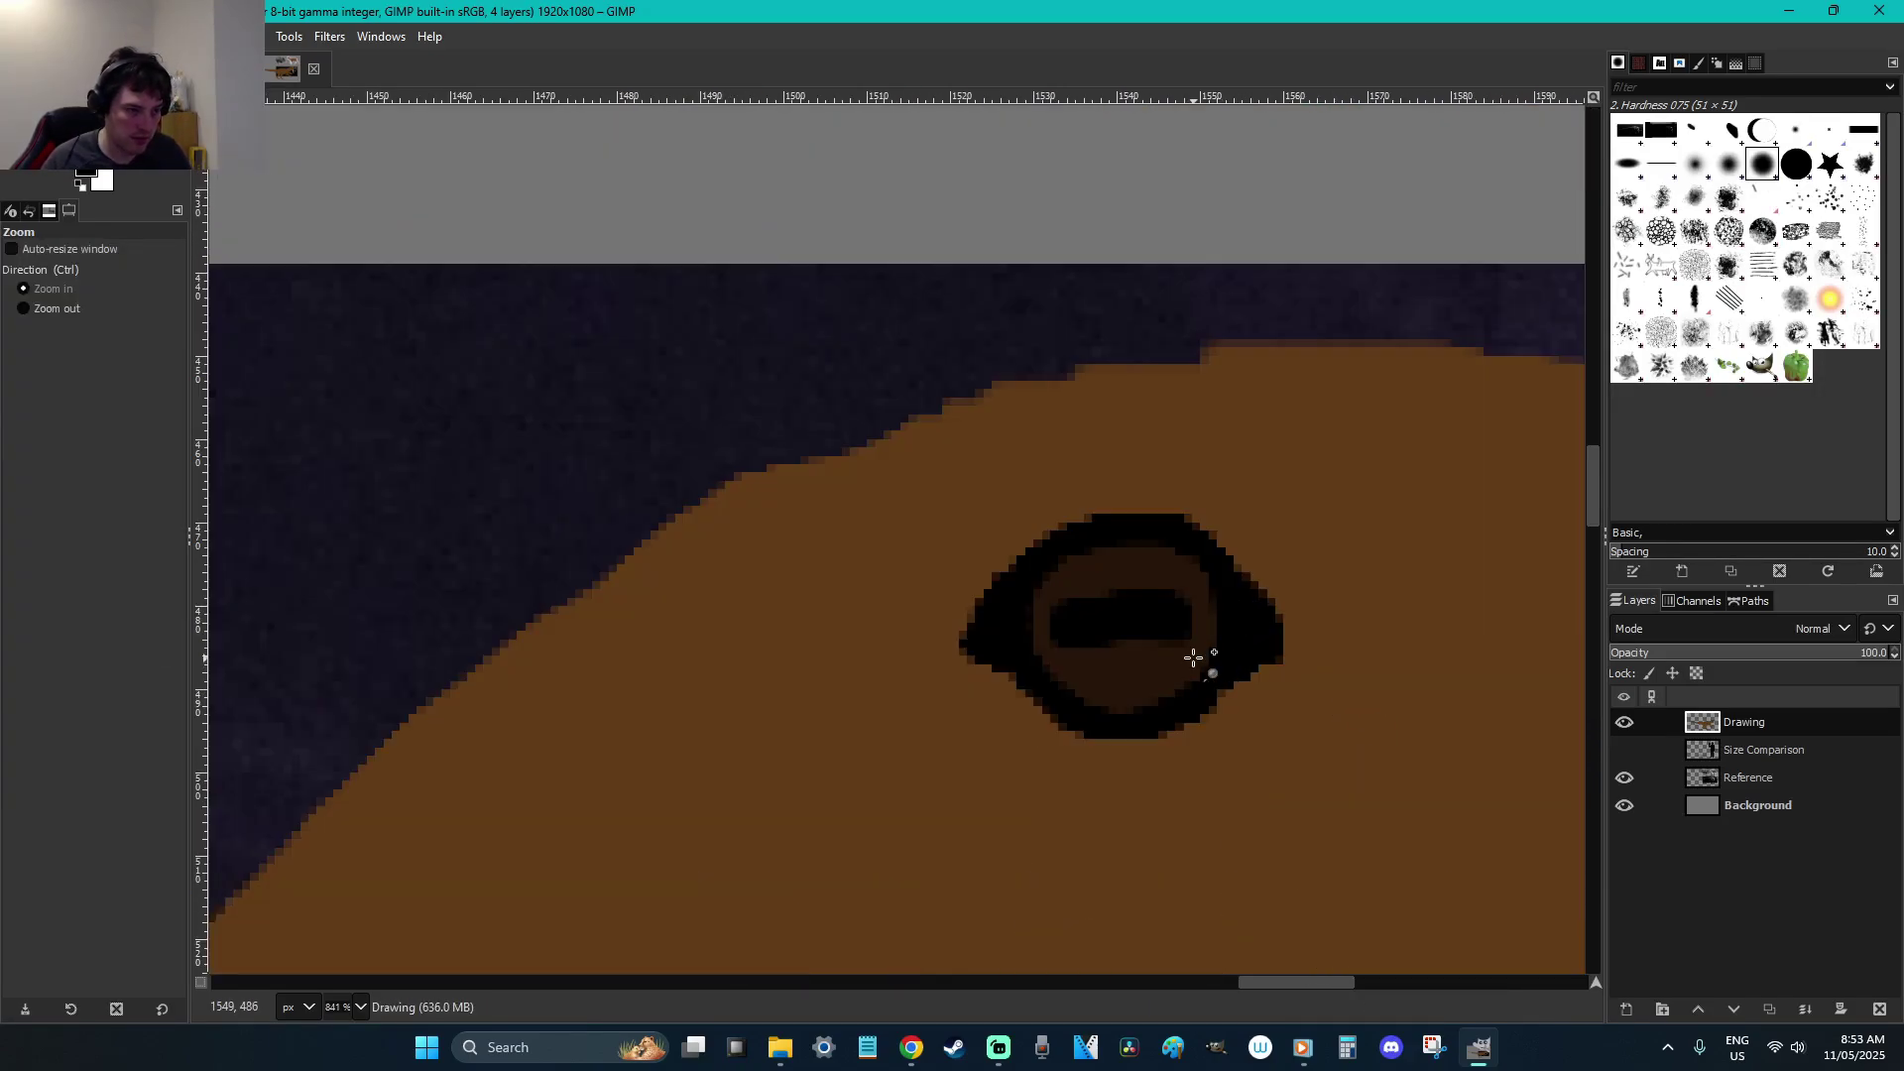
# Select the brown iris around the pupil by colour with Fuzzy Select
pyautogui.press('o')
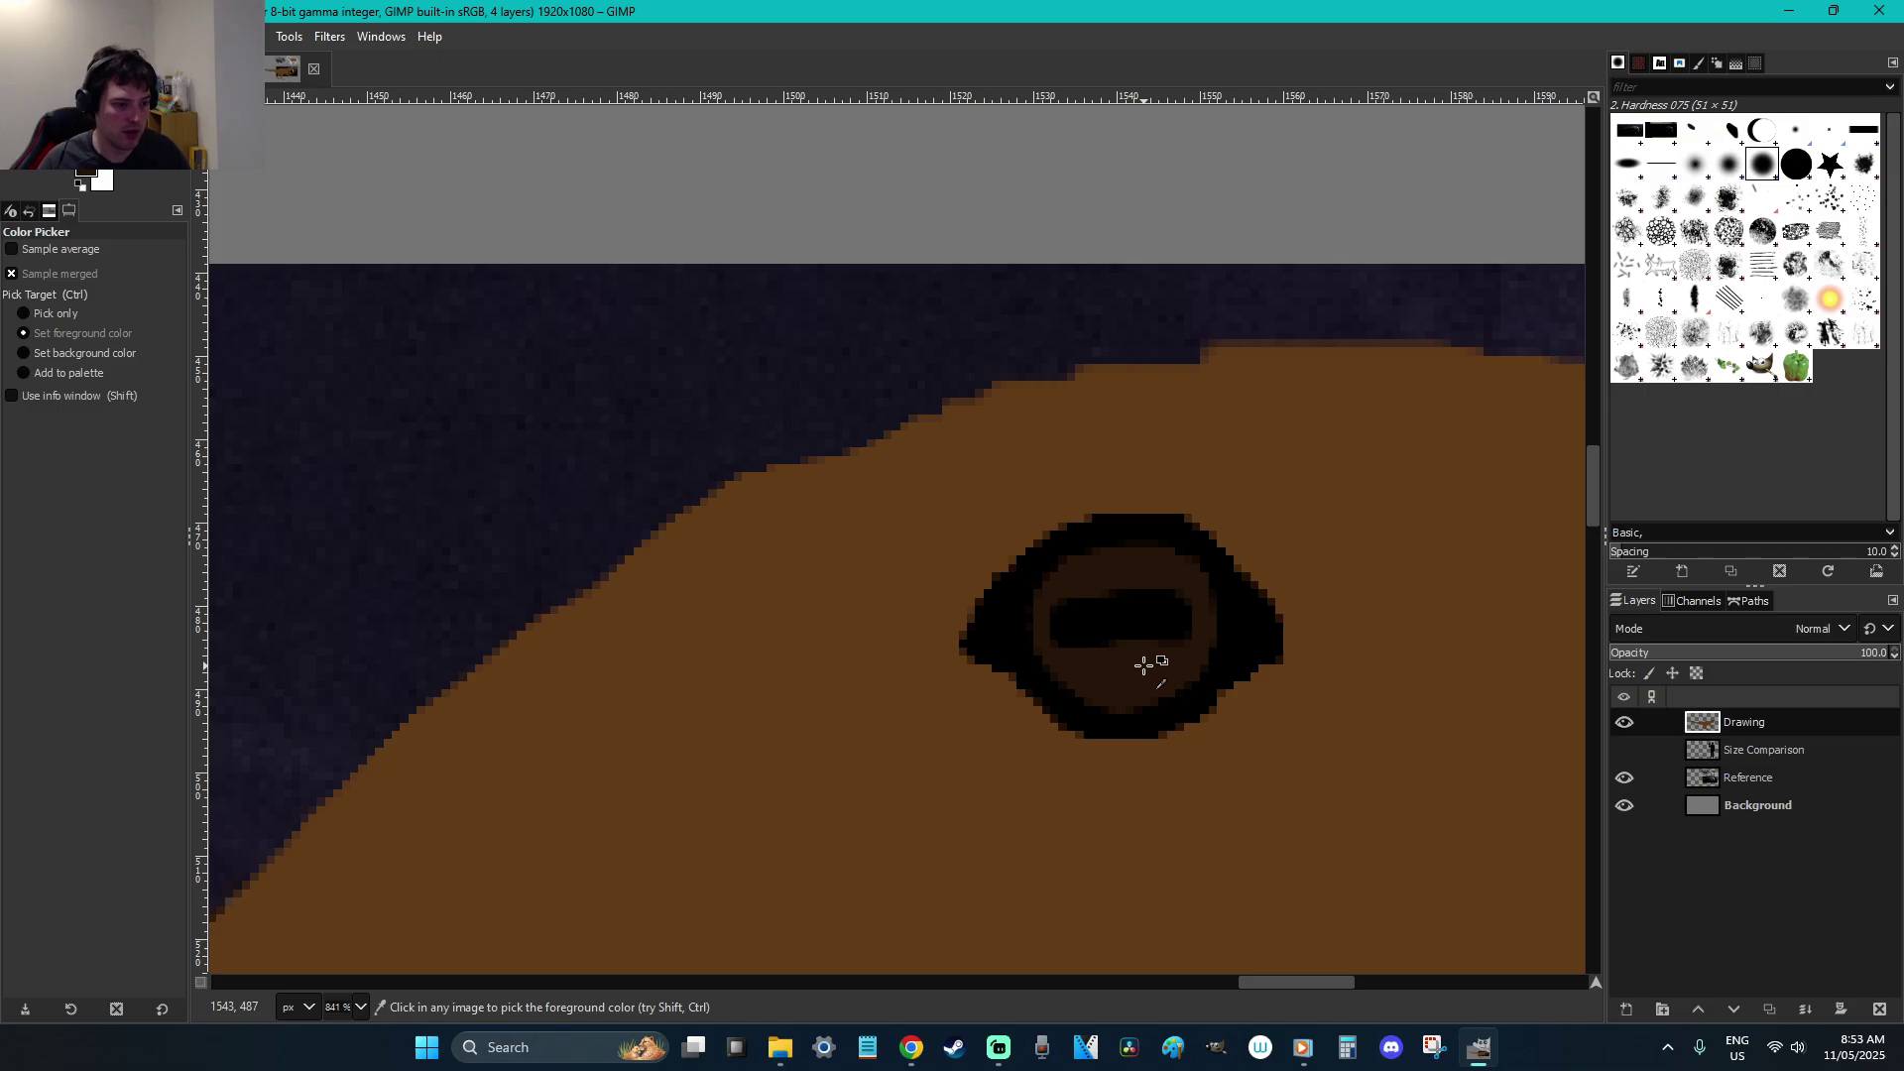
pyautogui.press('u')
pyautogui.click(1146, 667)
pyautogui.click(88, 176)
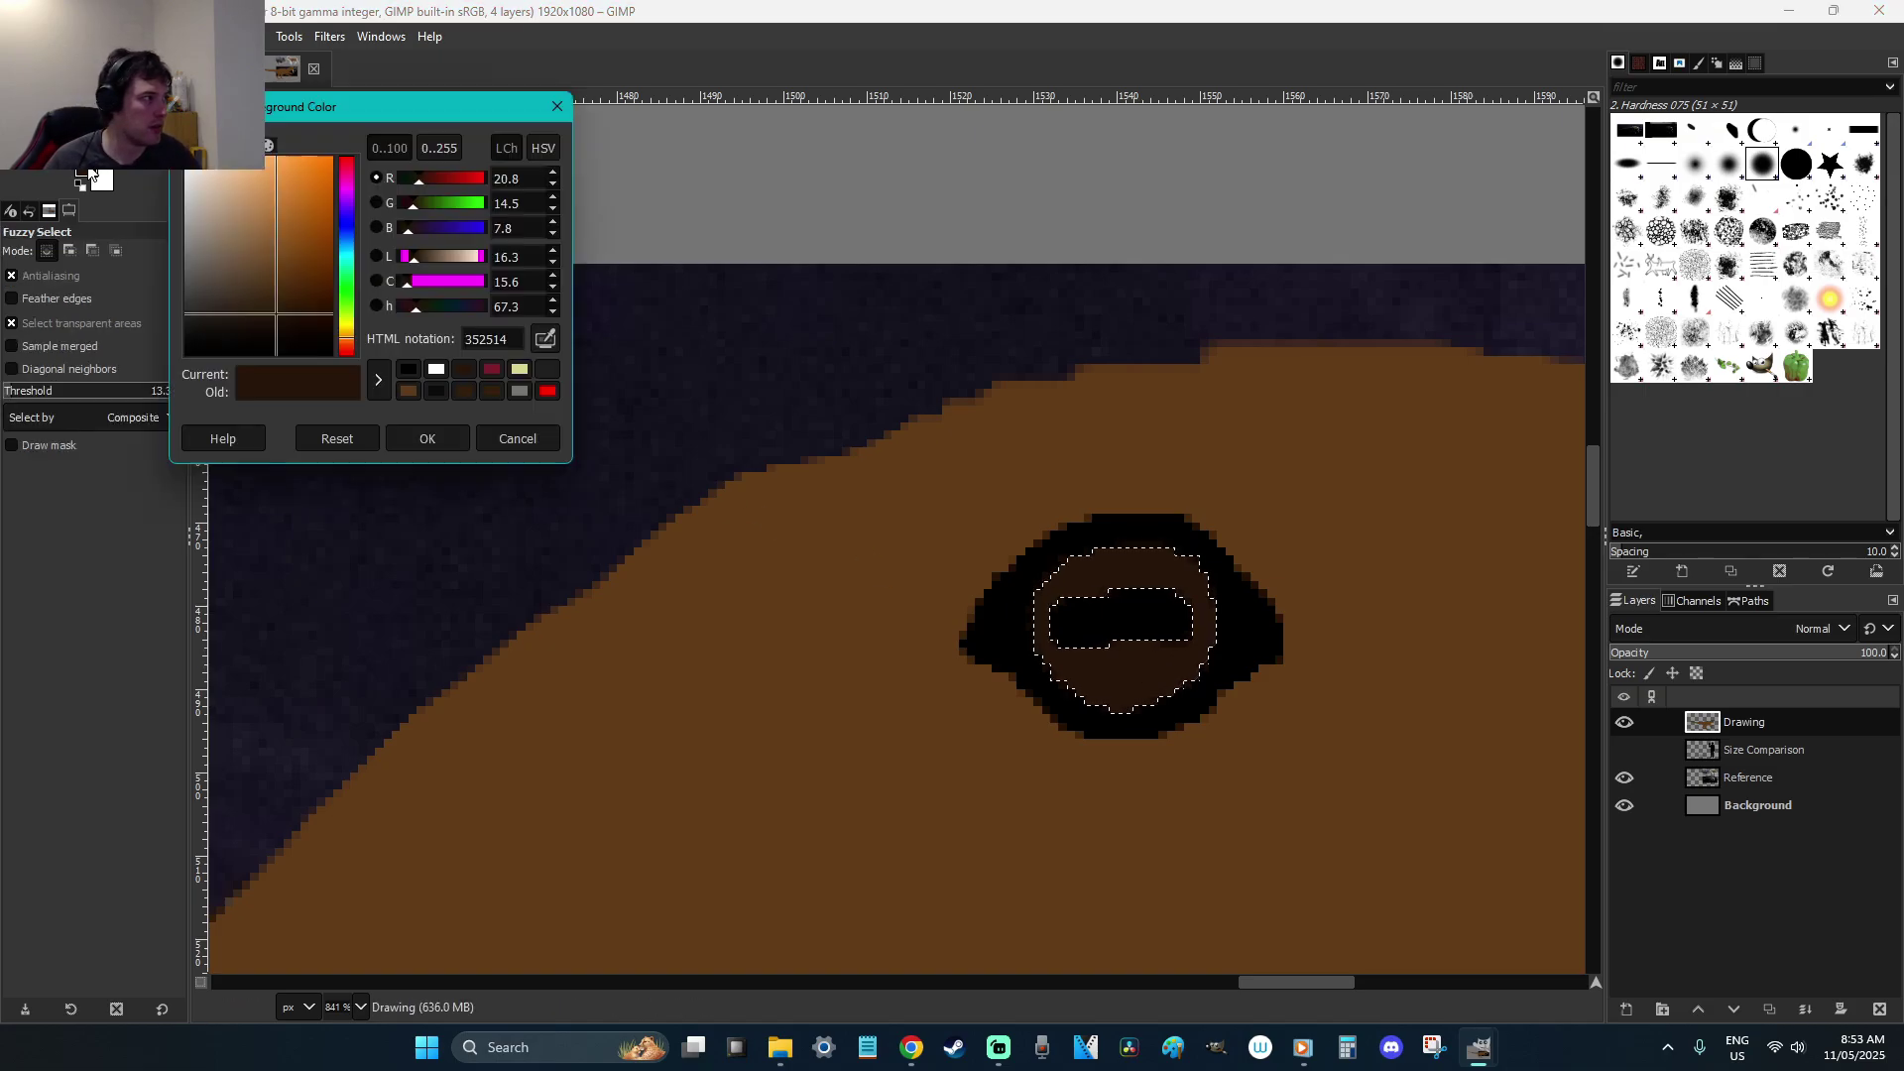
pyautogui.click(516, 438)
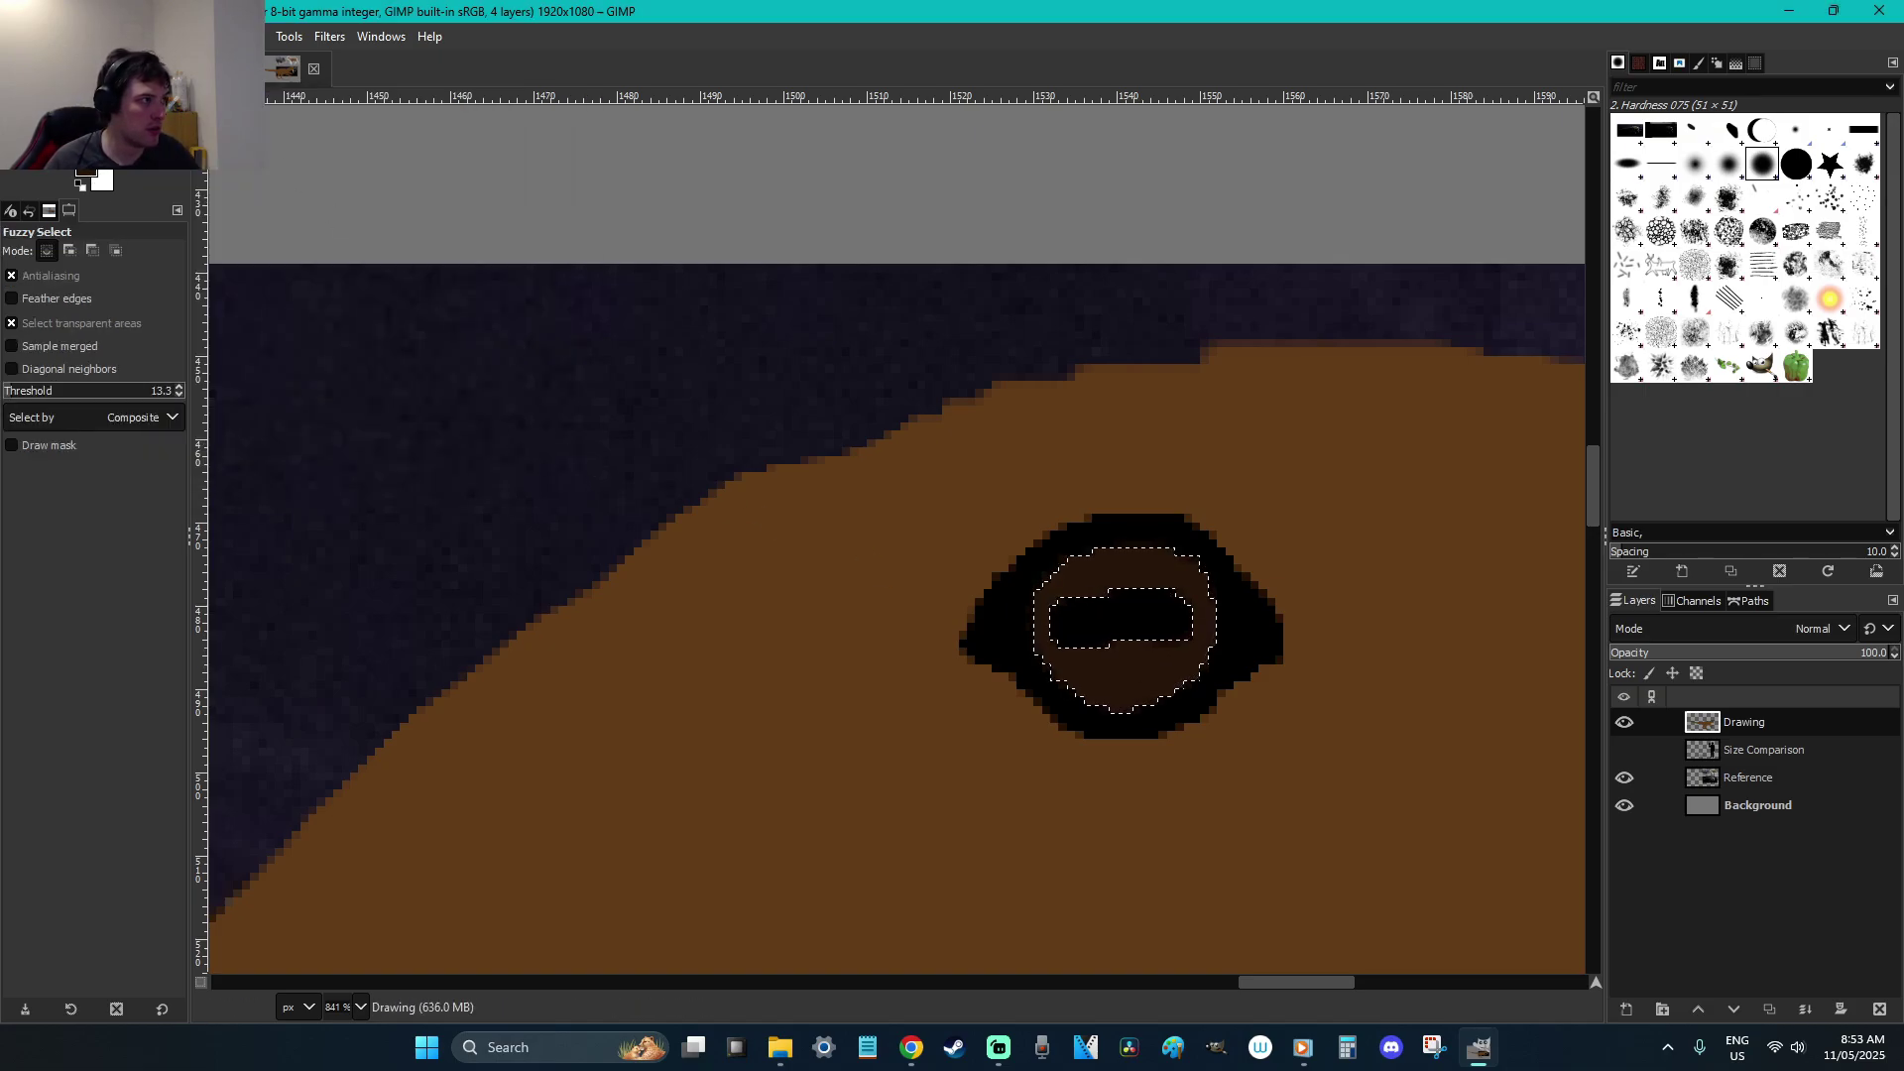
pyautogui.click(85, 179)
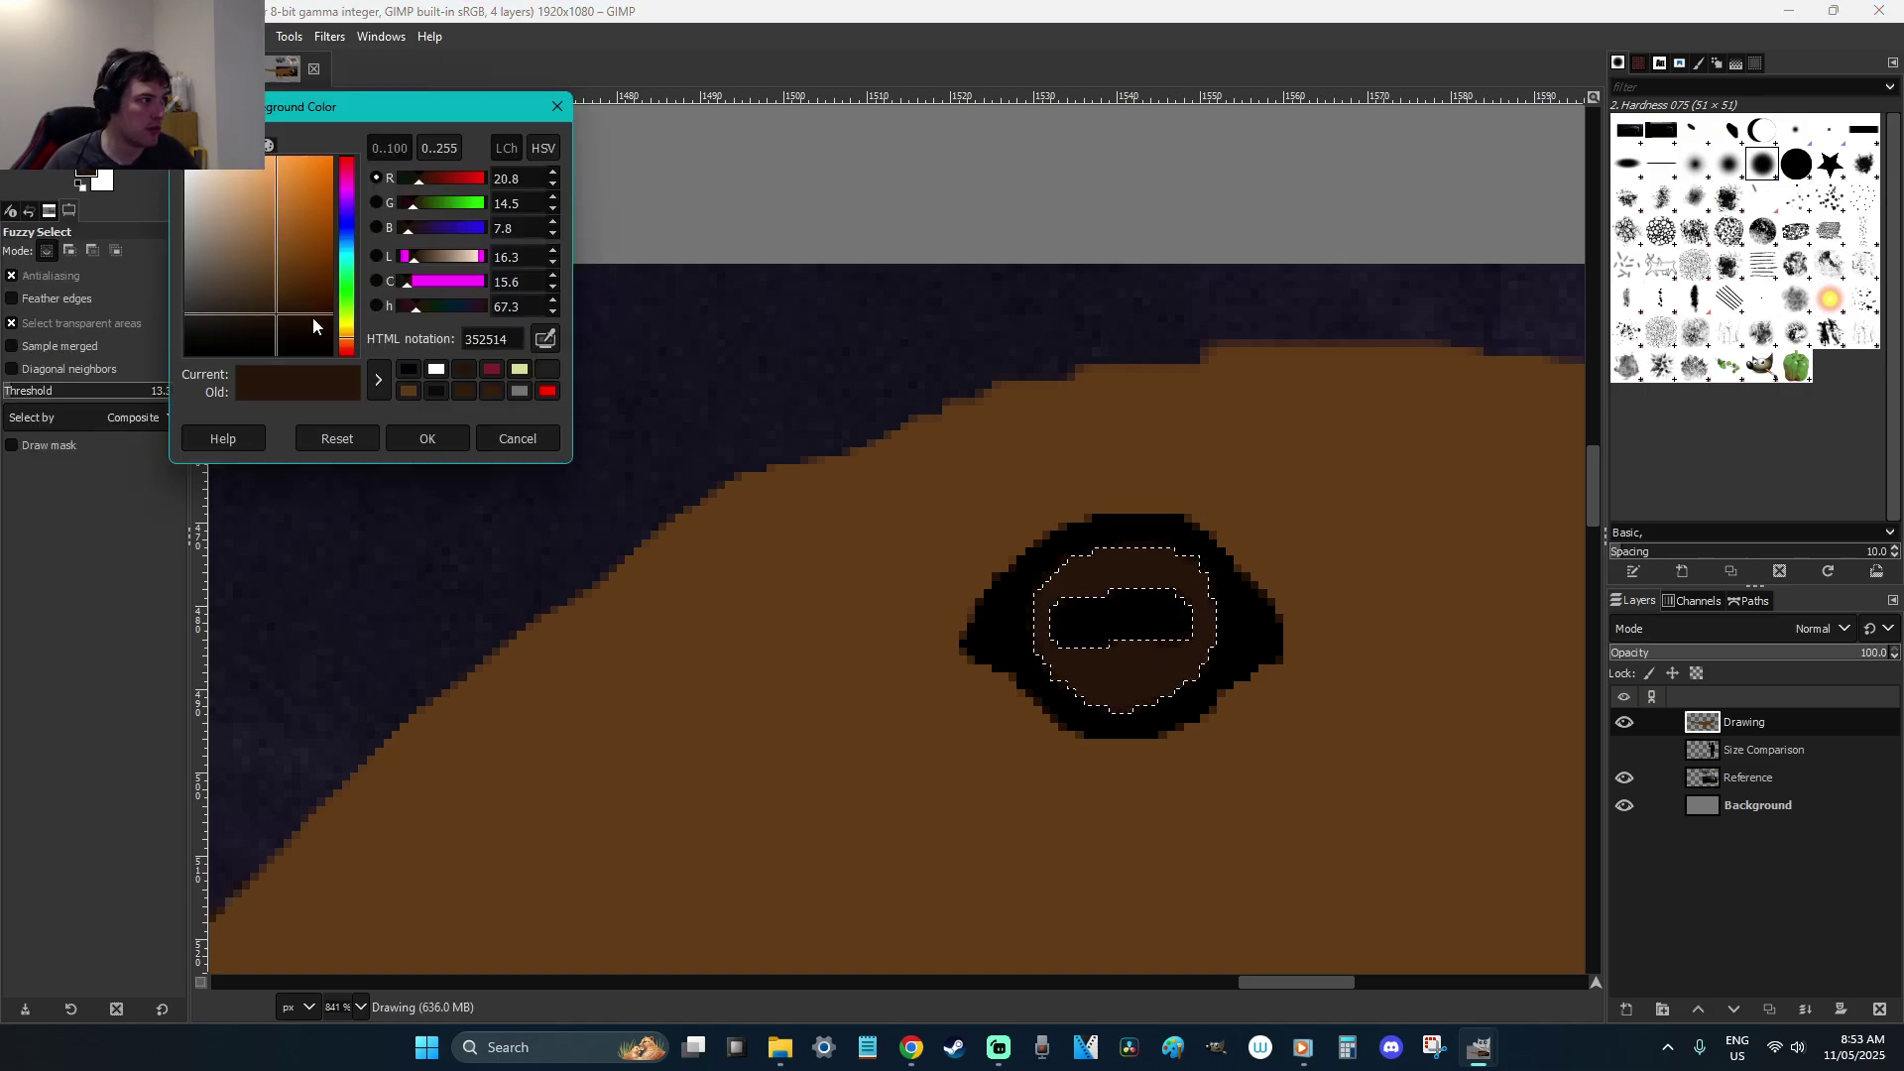
pyautogui.click(520, 438)
# Try filling the selected iris with the lighter brown 6d5133, keeping the iris selected
pyautogui.press('o')
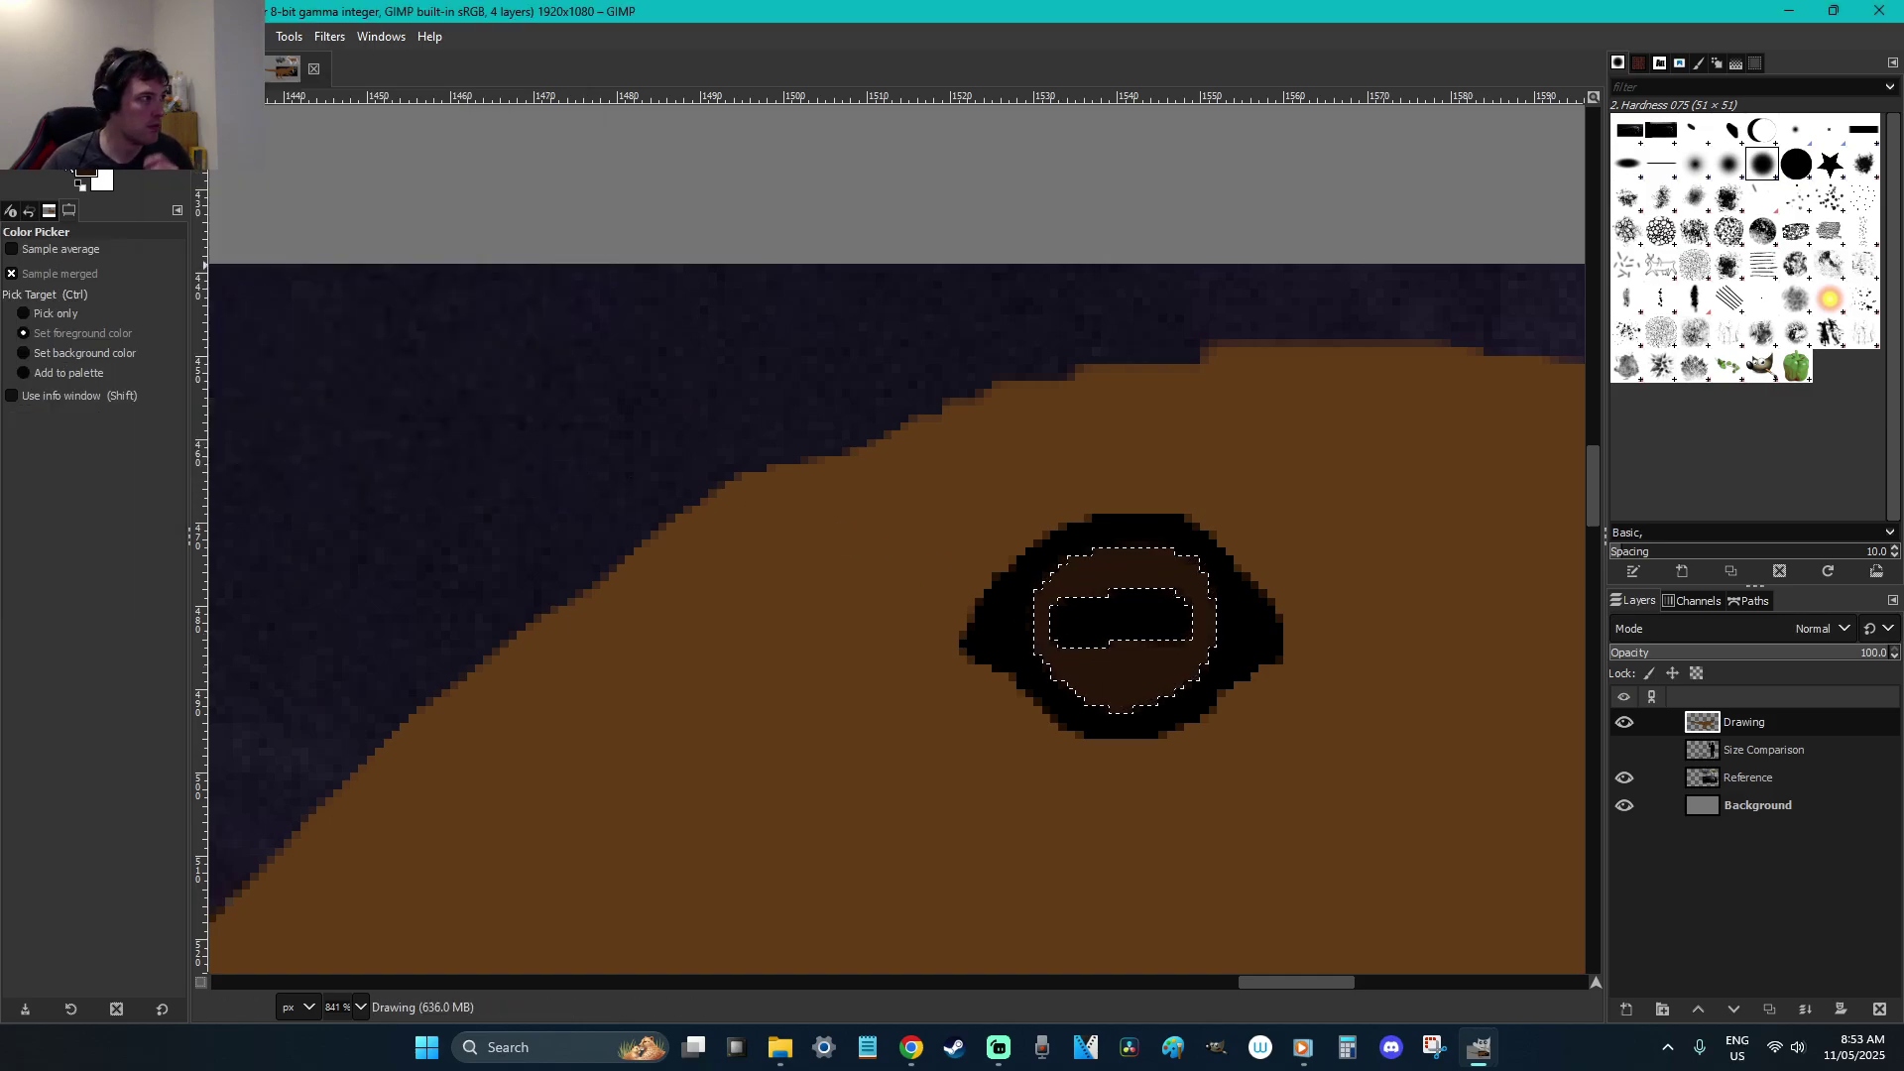
pyautogui.click(85, 179)
pyautogui.click(264, 270)
pyautogui.click(428, 438)
pyautogui.hotkey('shift', 'b')
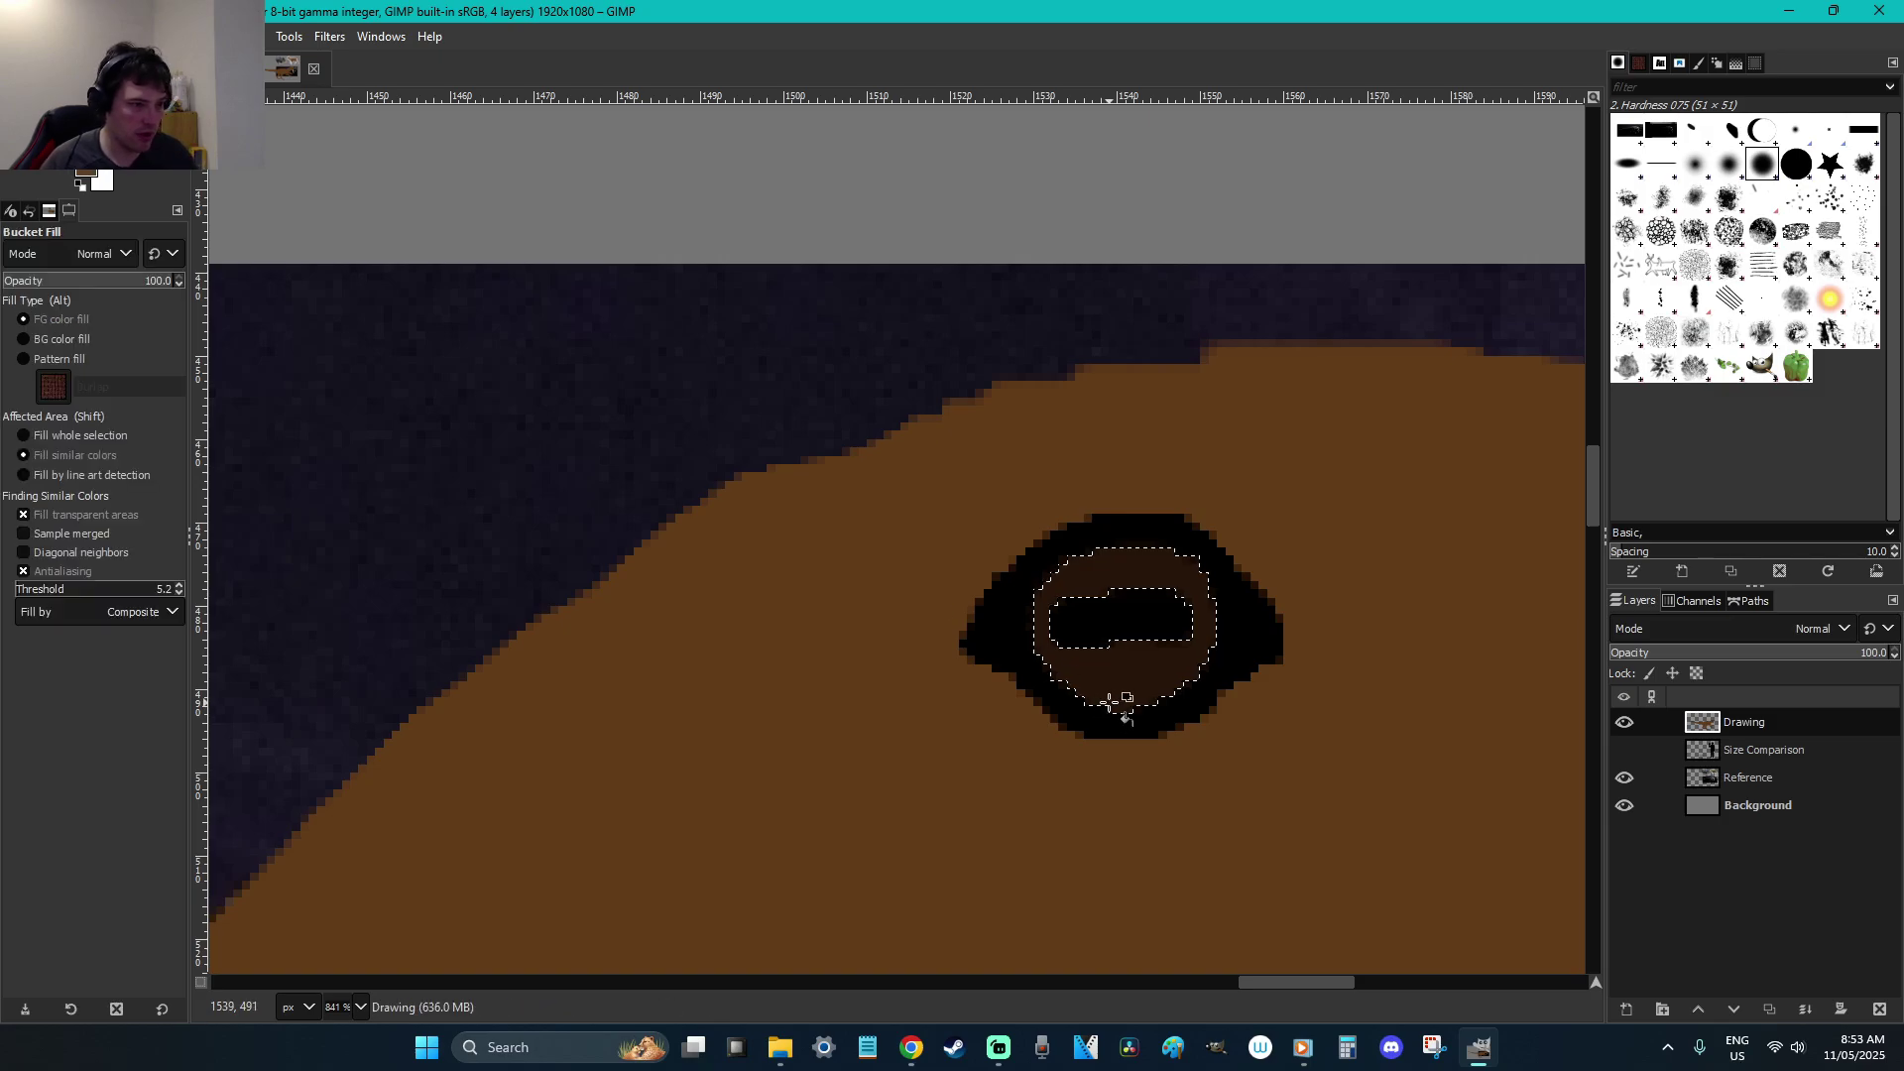
pyautogui.click(1108, 705)
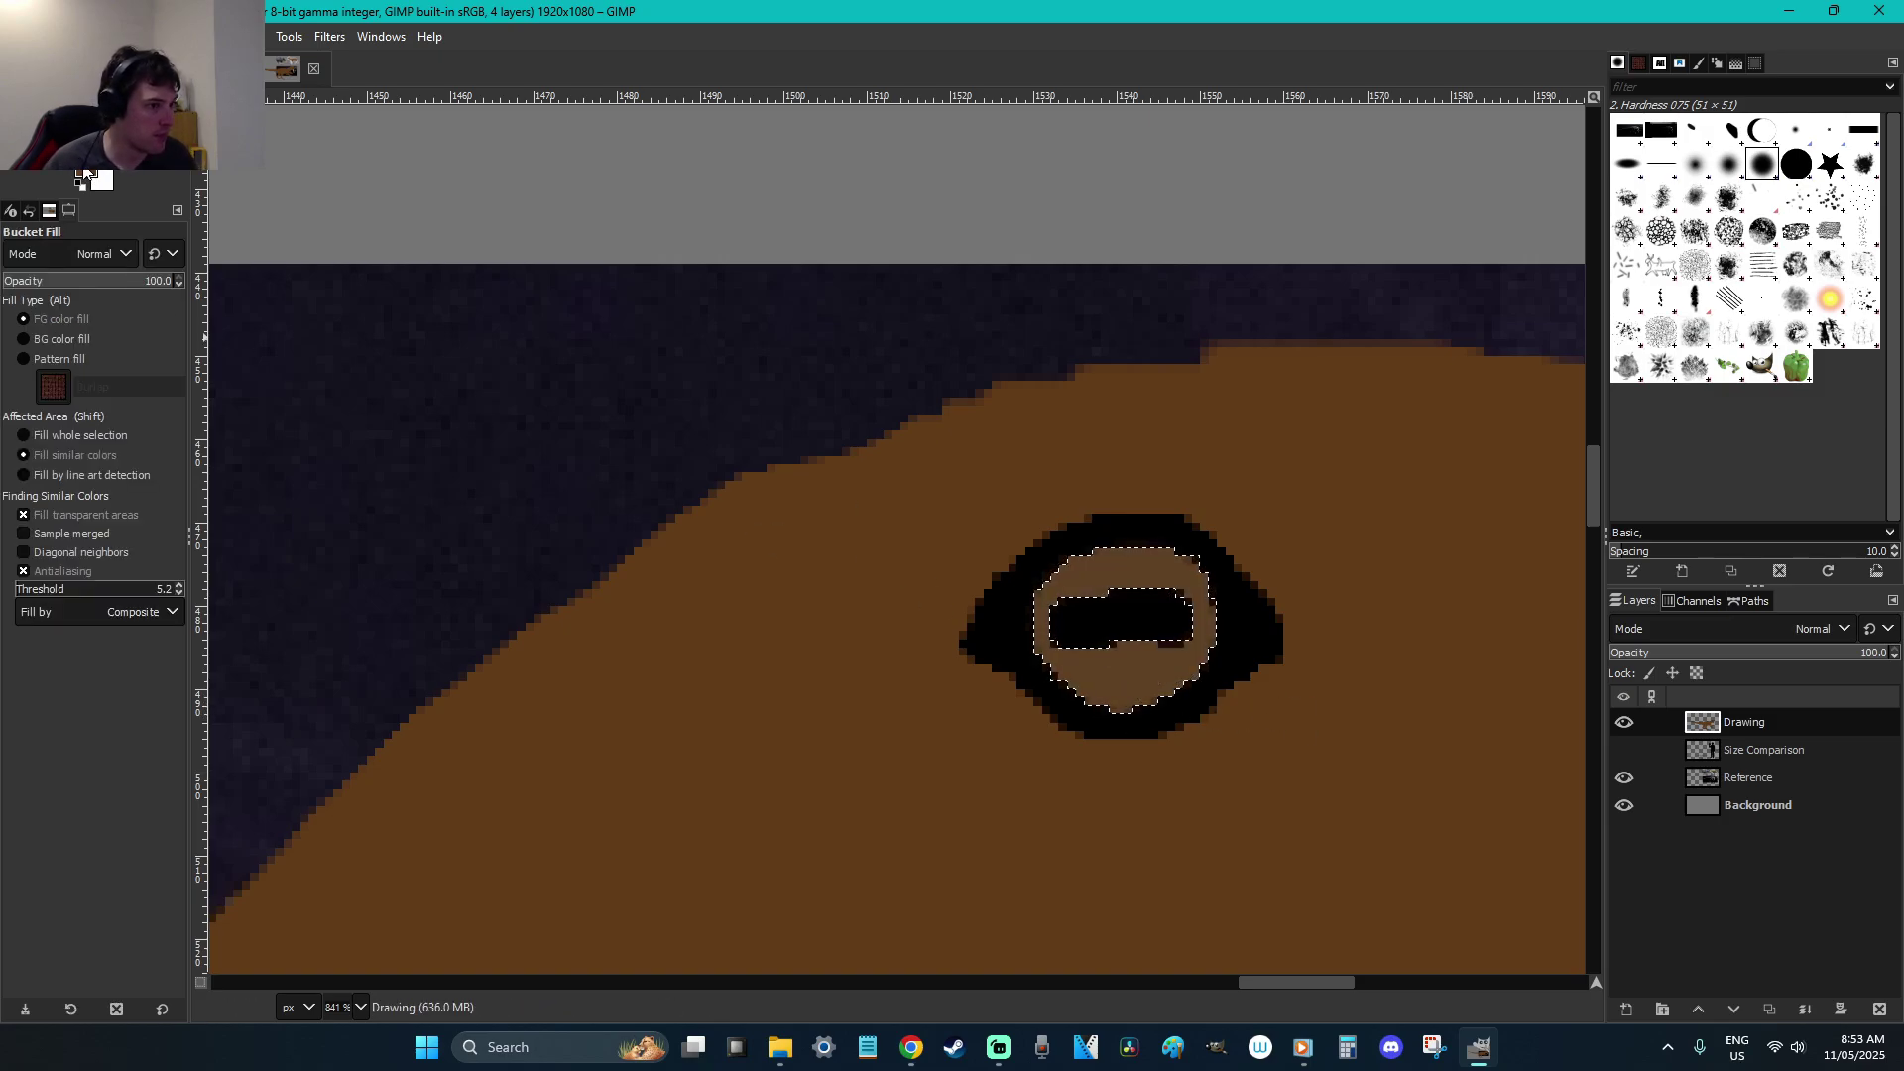
pyautogui.press('r')
pyautogui.click(1203, 471)
pyautogui.hotkey('ctrl', 'z')
# Fill the selected iris with green 3a881d and clear the selection
pyautogui.click(85, 174)
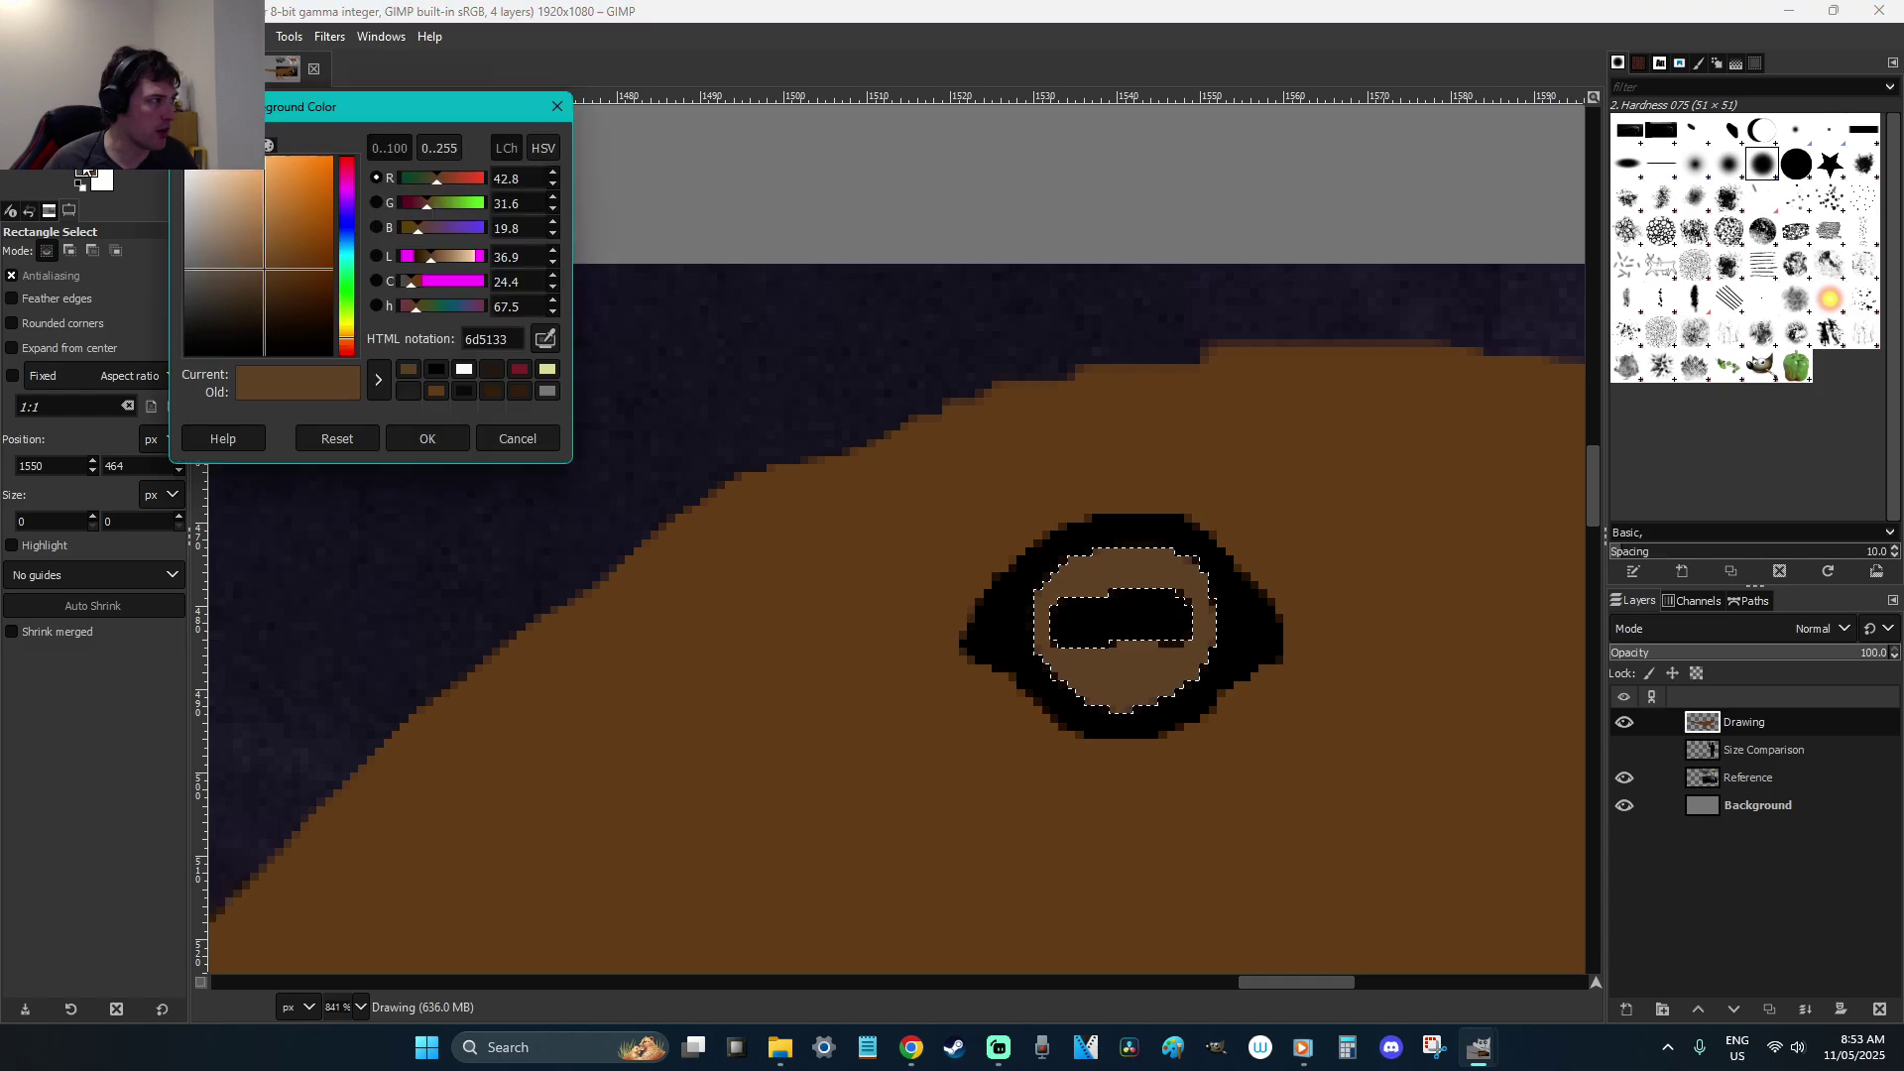
pyautogui.click(347, 309)
pyautogui.click(300, 248)
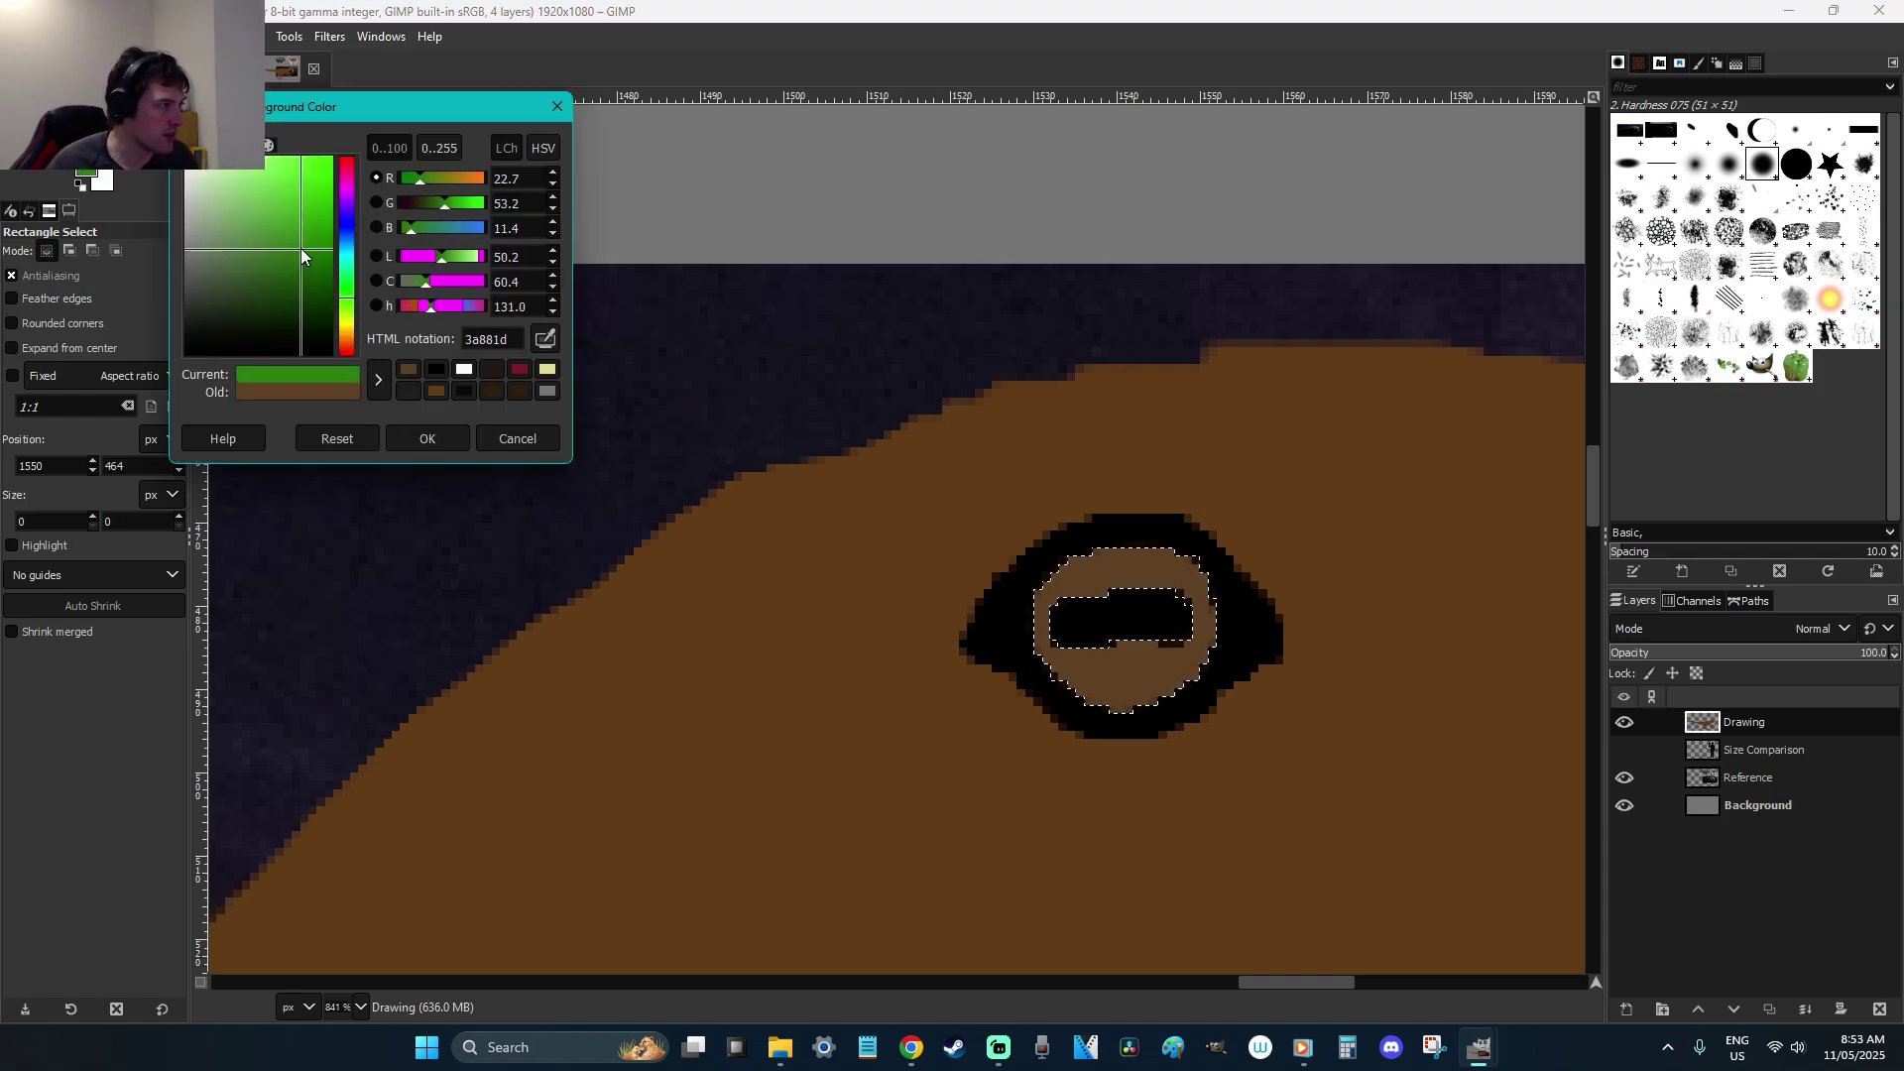
pyautogui.click(462, 441)
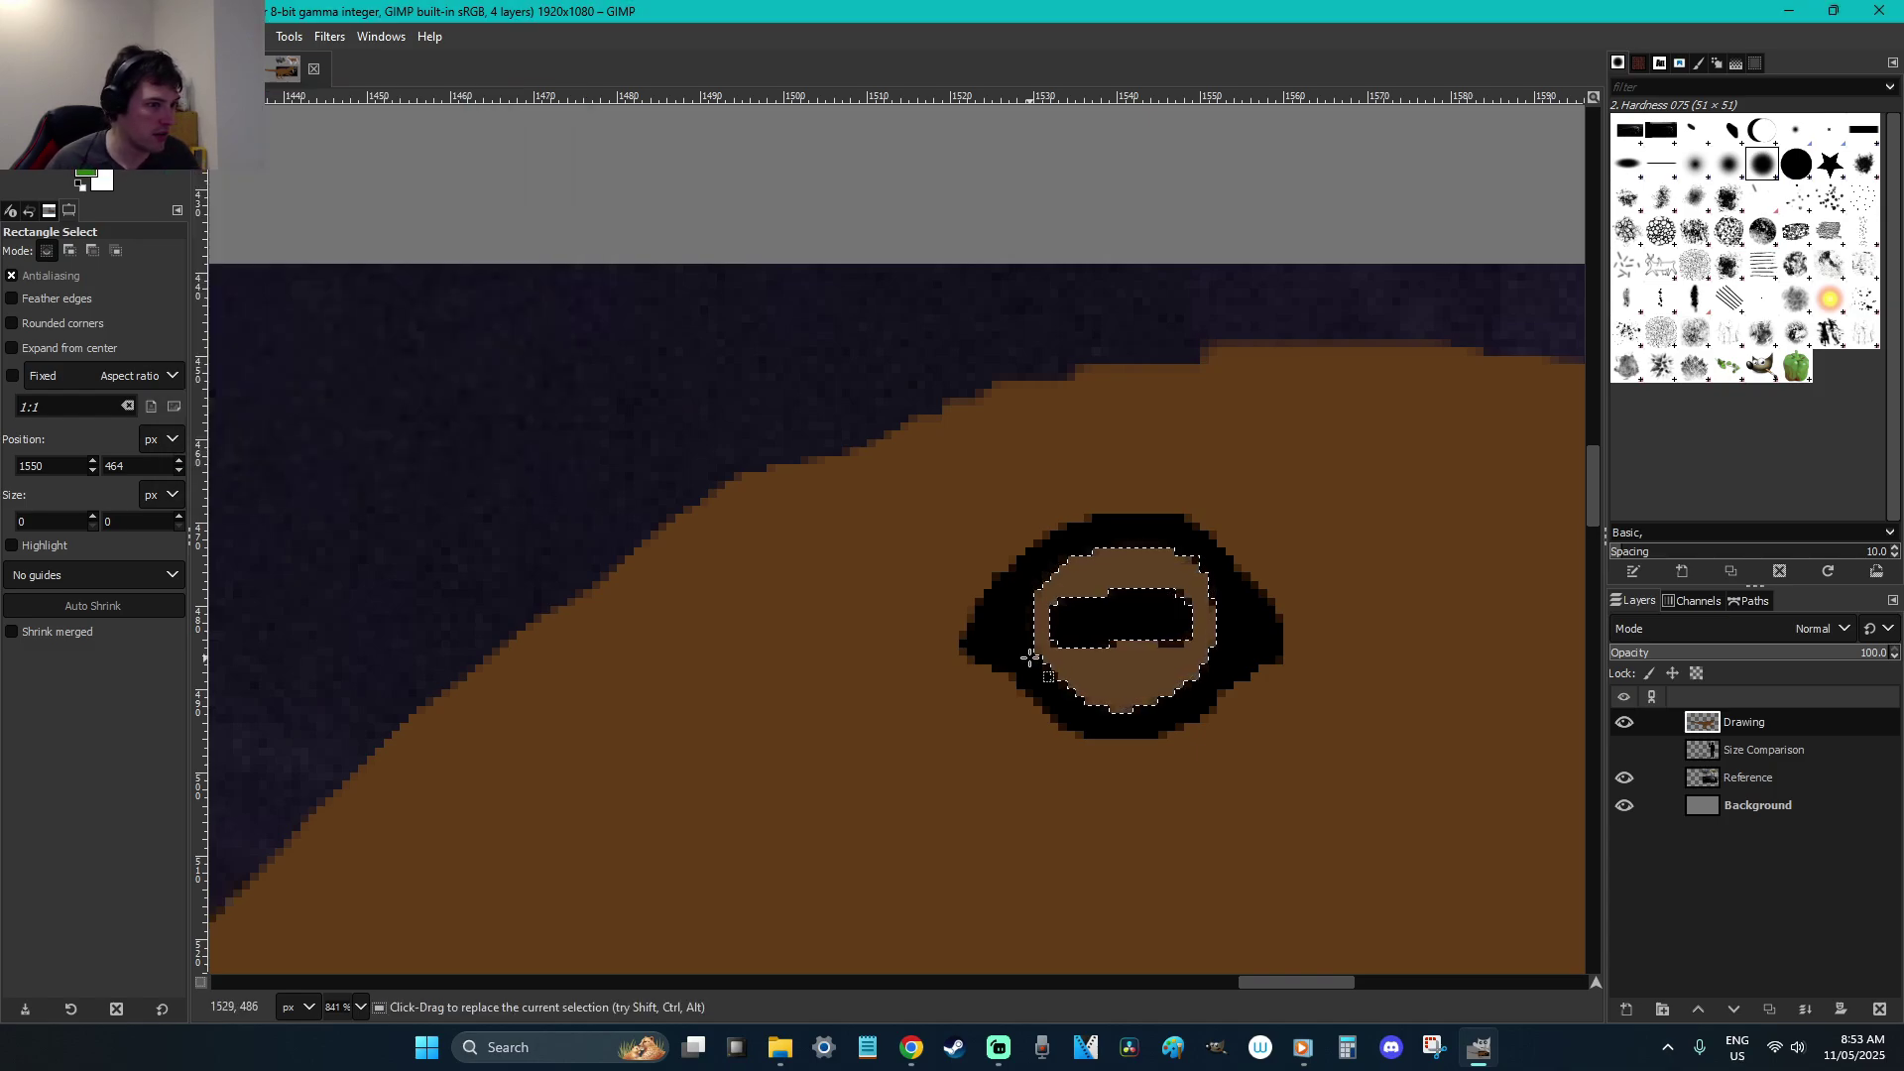
pyautogui.hotkey('shift', 'b')
pyautogui.press('r')
pyautogui.click(1349, 614)
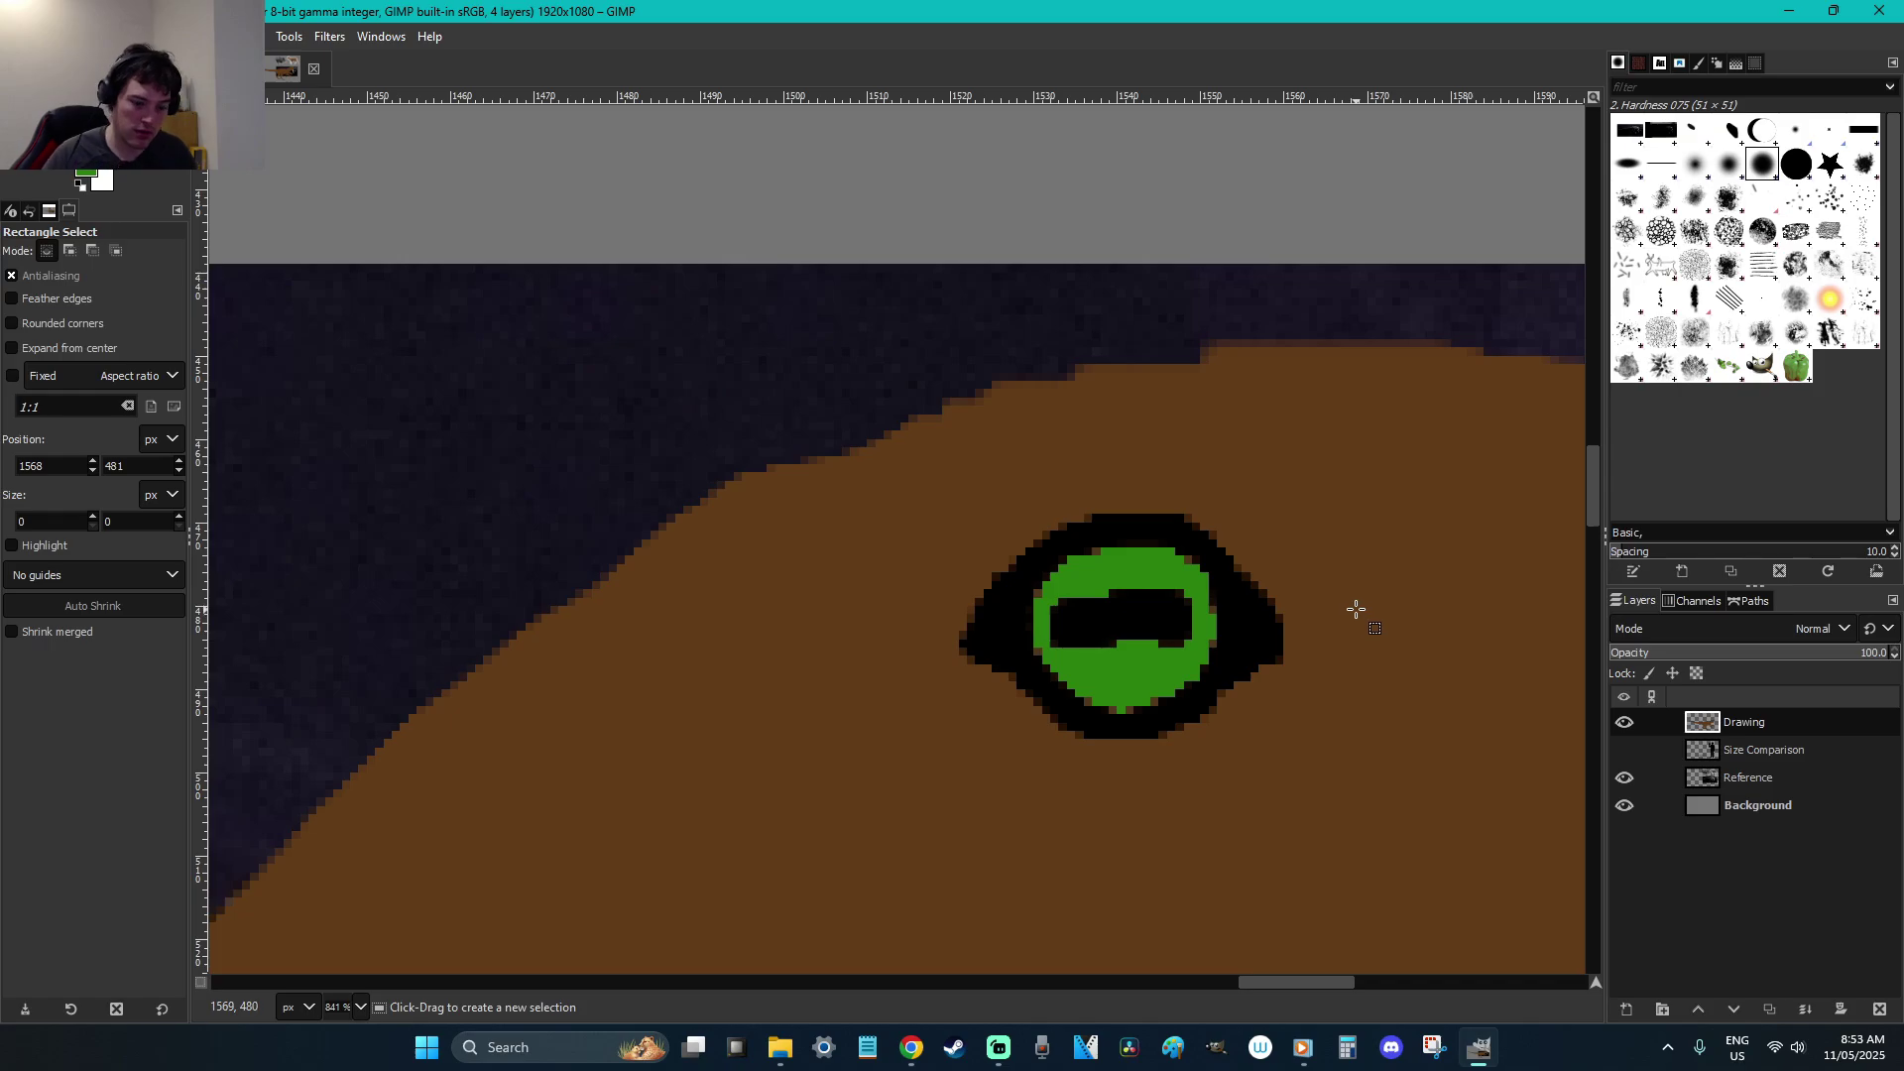
# Cut the skeleton photo from the Reference layer, paste it in the canvas's upper-left corner, anchor it and save the image
pyautogui.scroll(-10, 1356, 609)
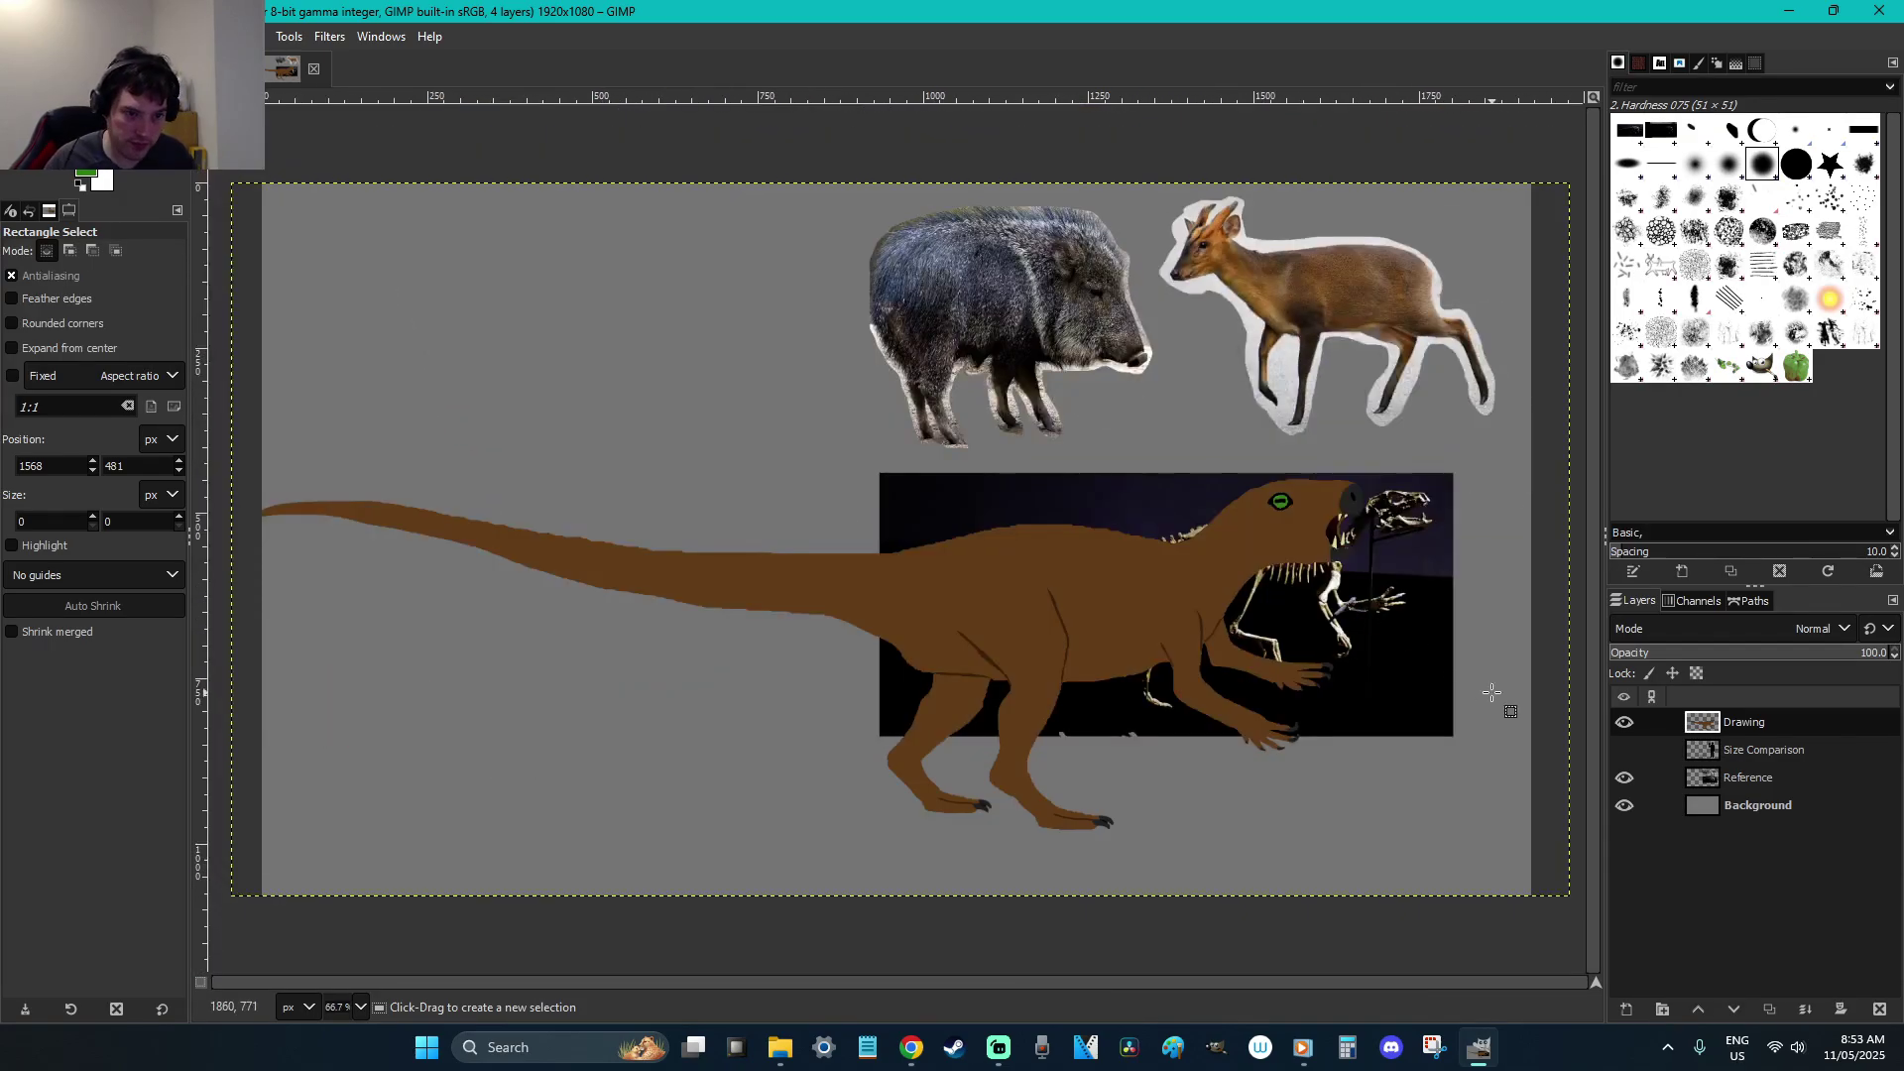
pyautogui.click(1770, 779)
pyautogui.moveTo(1523, 783); pyautogui.dragTo(626, 256)
pyautogui.hotkey('ctrl', 'x')
pyautogui.hotkey('ctrl', 'v')
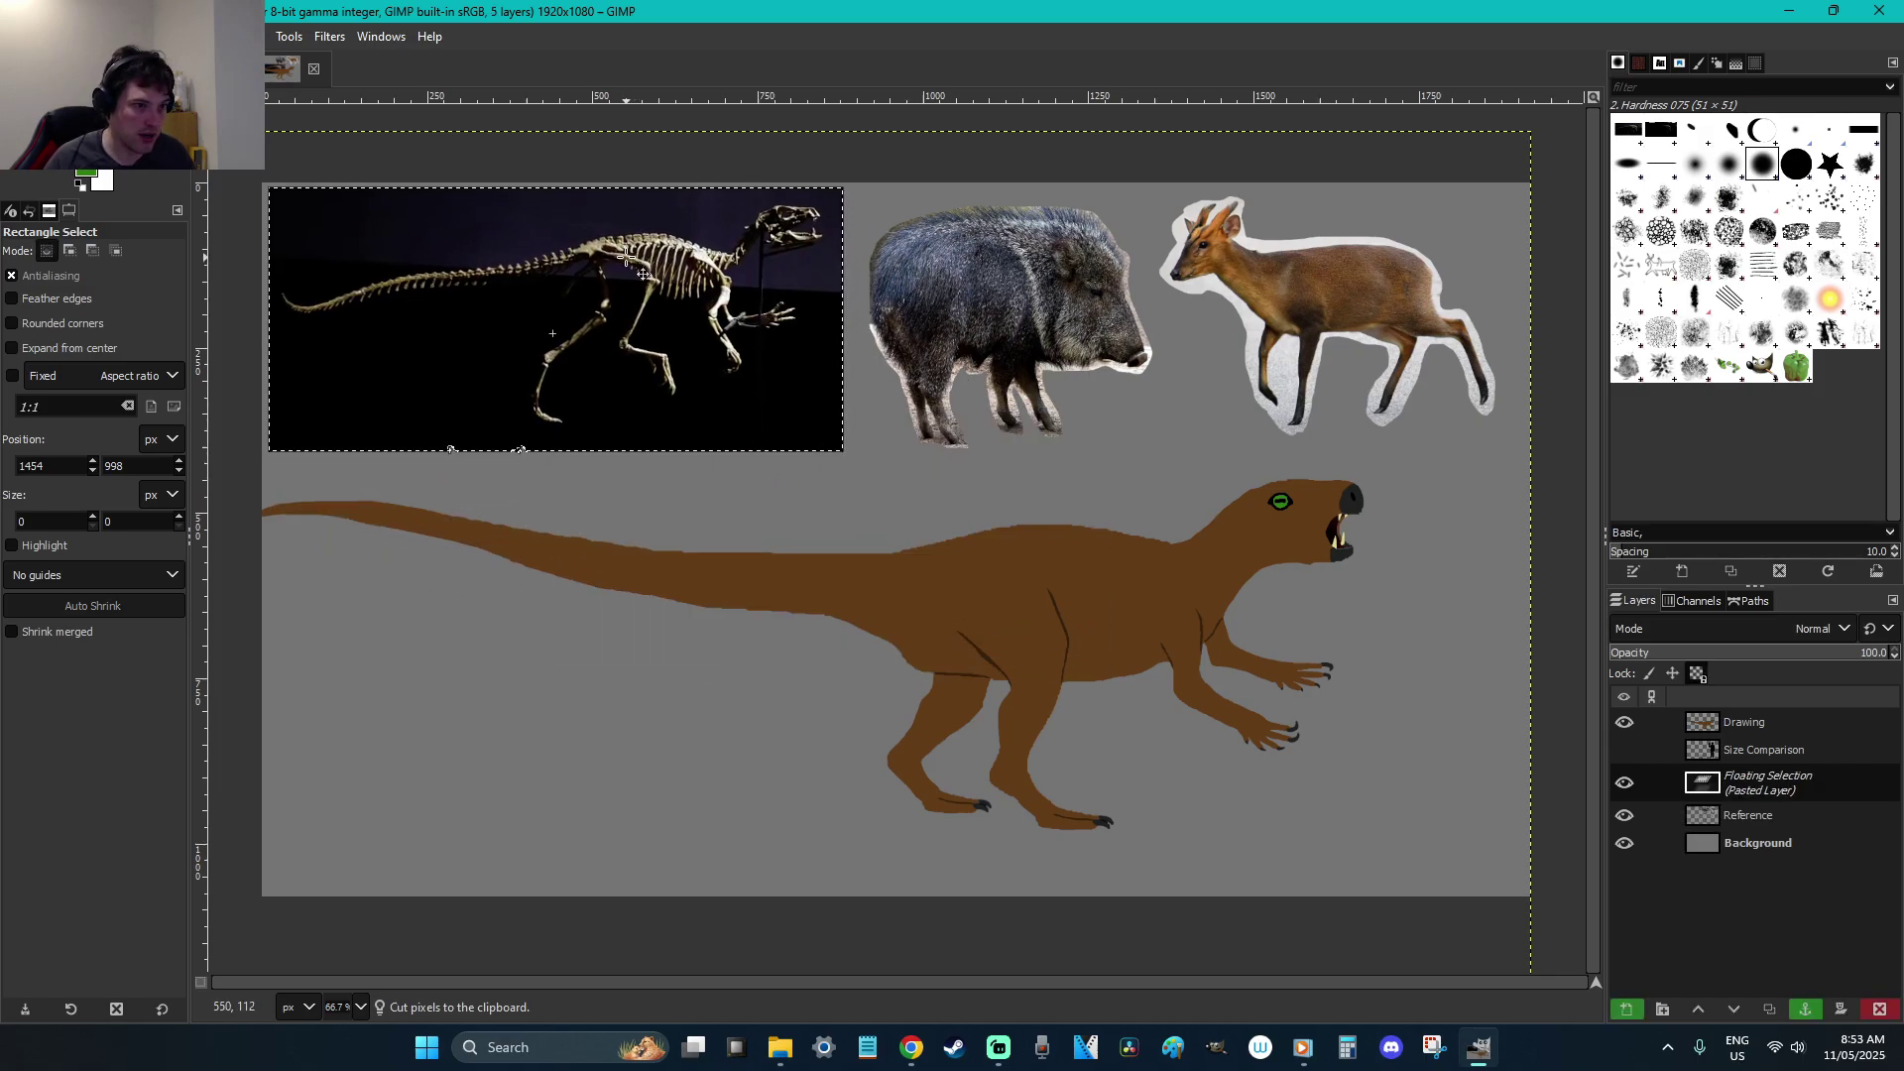
pyautogui.click(1431, 691)
pyautogui.hotkey('ctrl', 's')
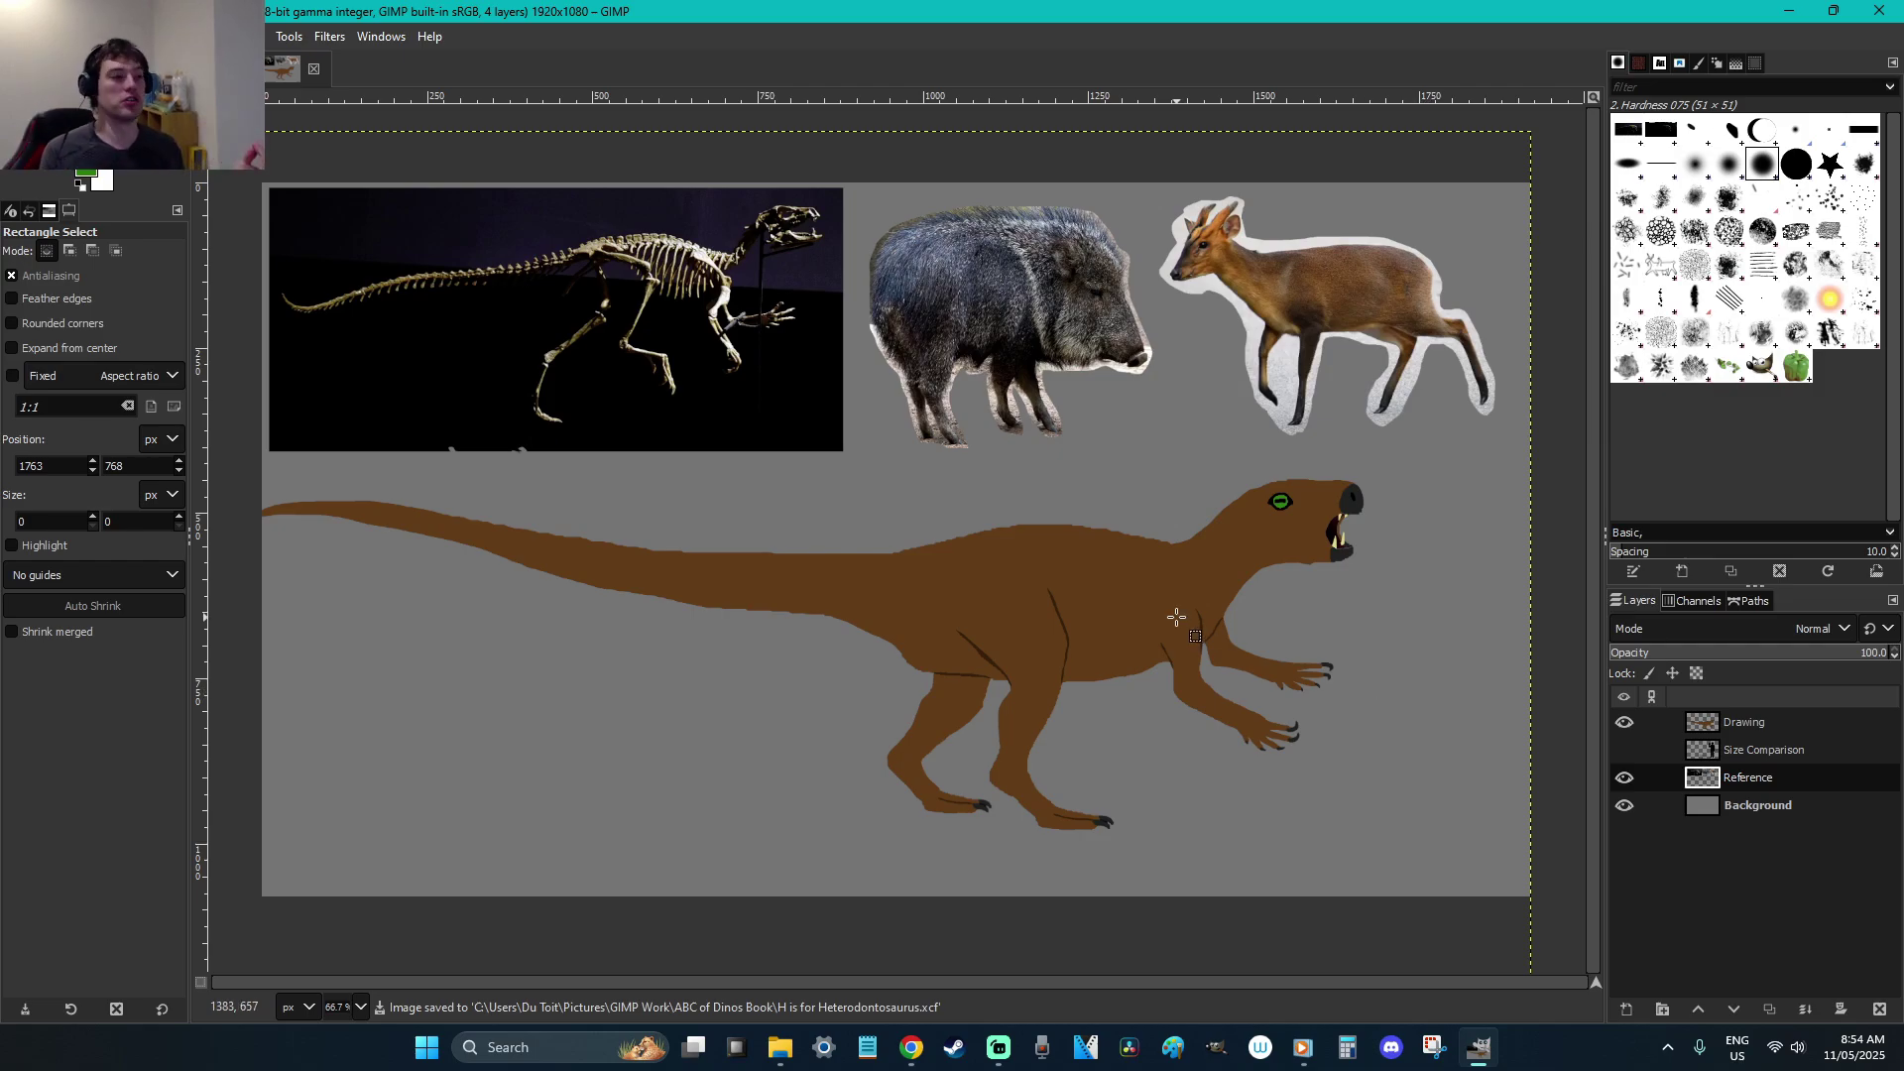
# Smooth the underside of the tail base with the Paintbrush in the body's brown
pyautogui.press('z')
pyautogui.moveTo(1098, 726); pyautogui.dragTo(500, 441)
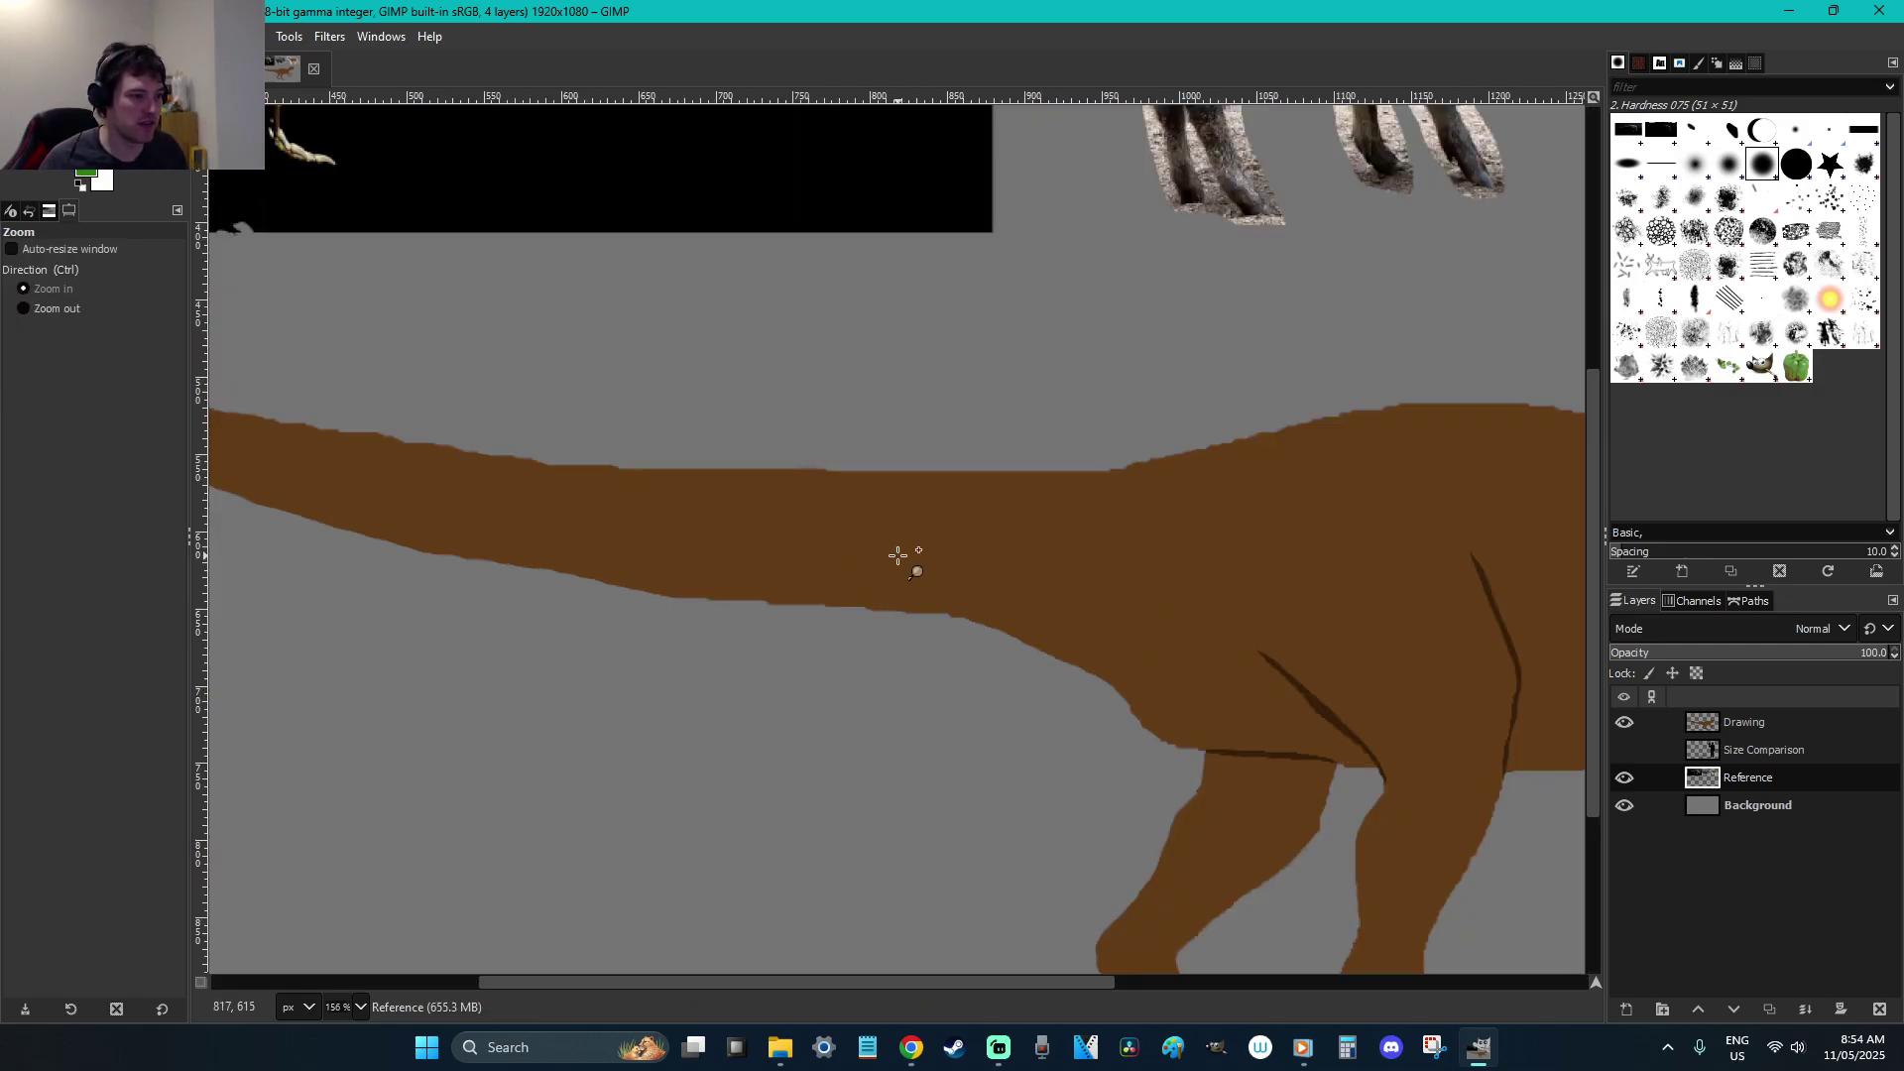
pyautogui.press('p')
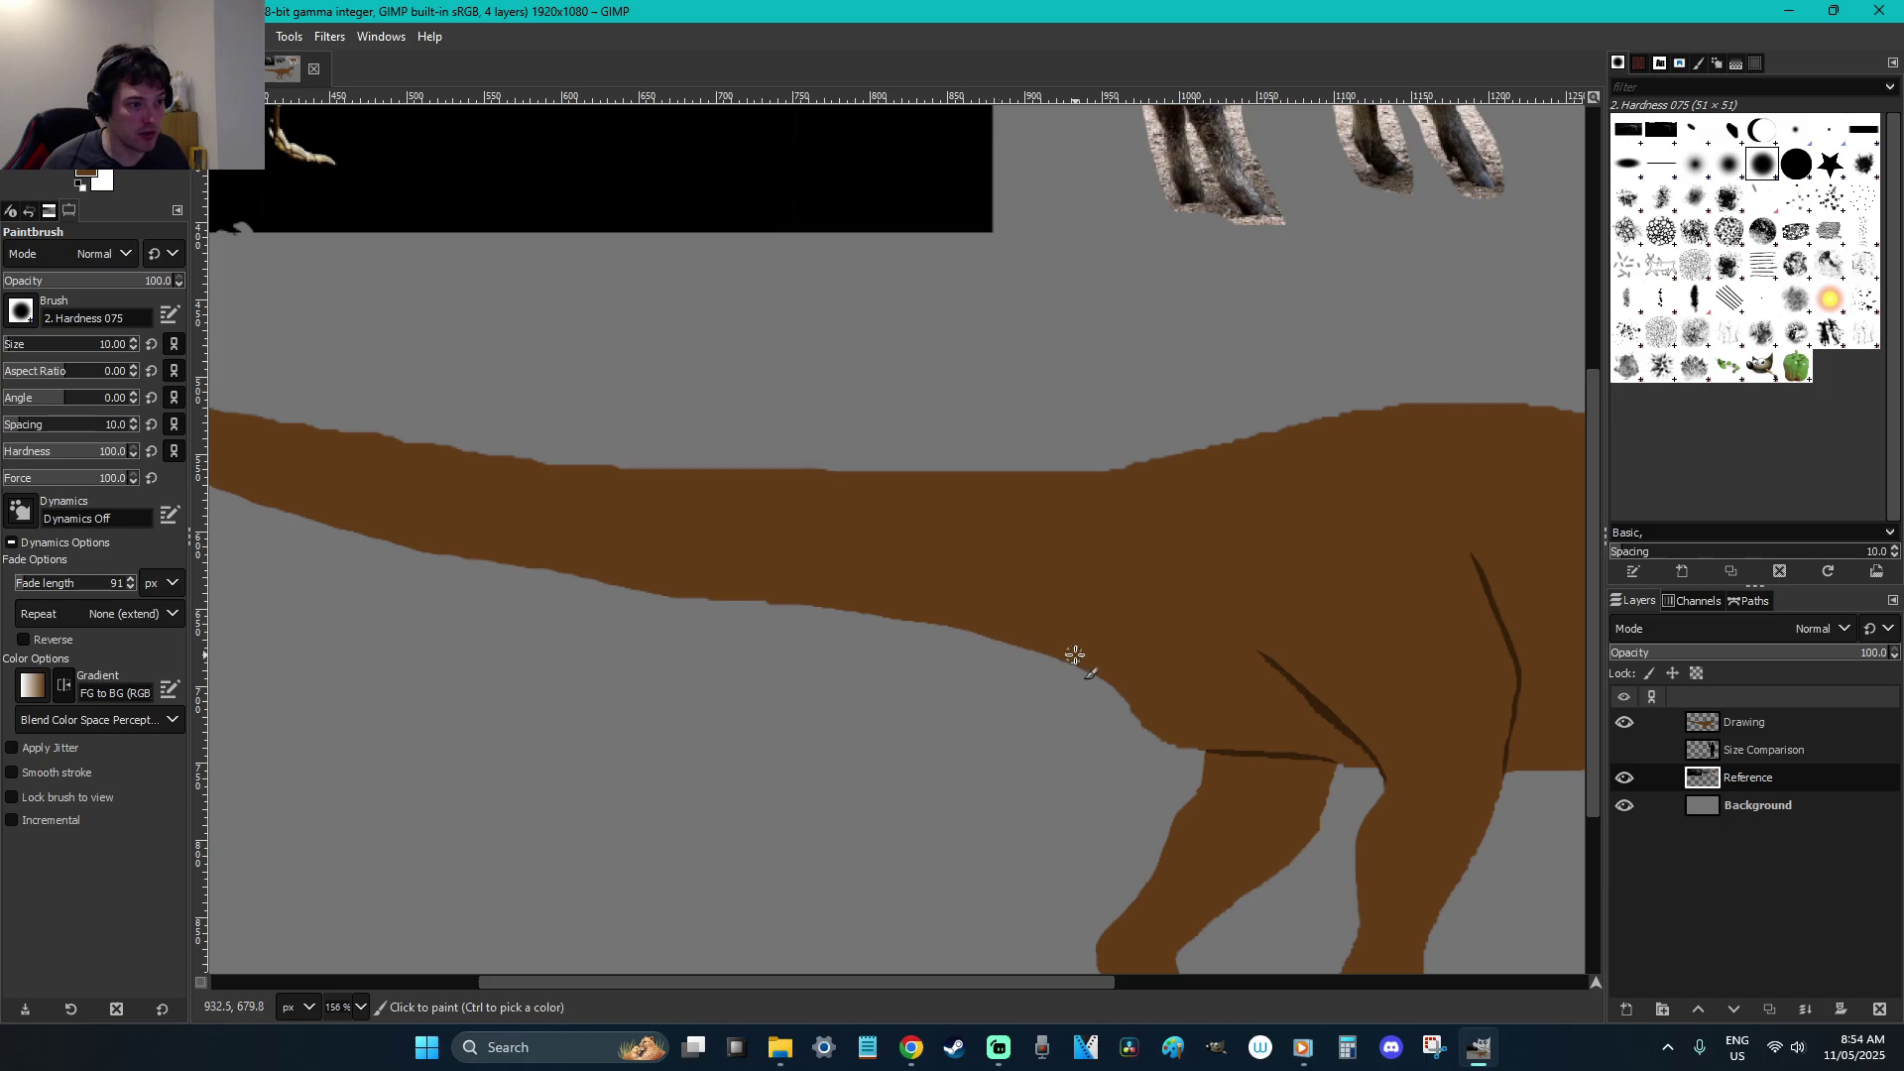
pyautogui.press('r')
pyautogui.scroll(-4, 1093, 620)
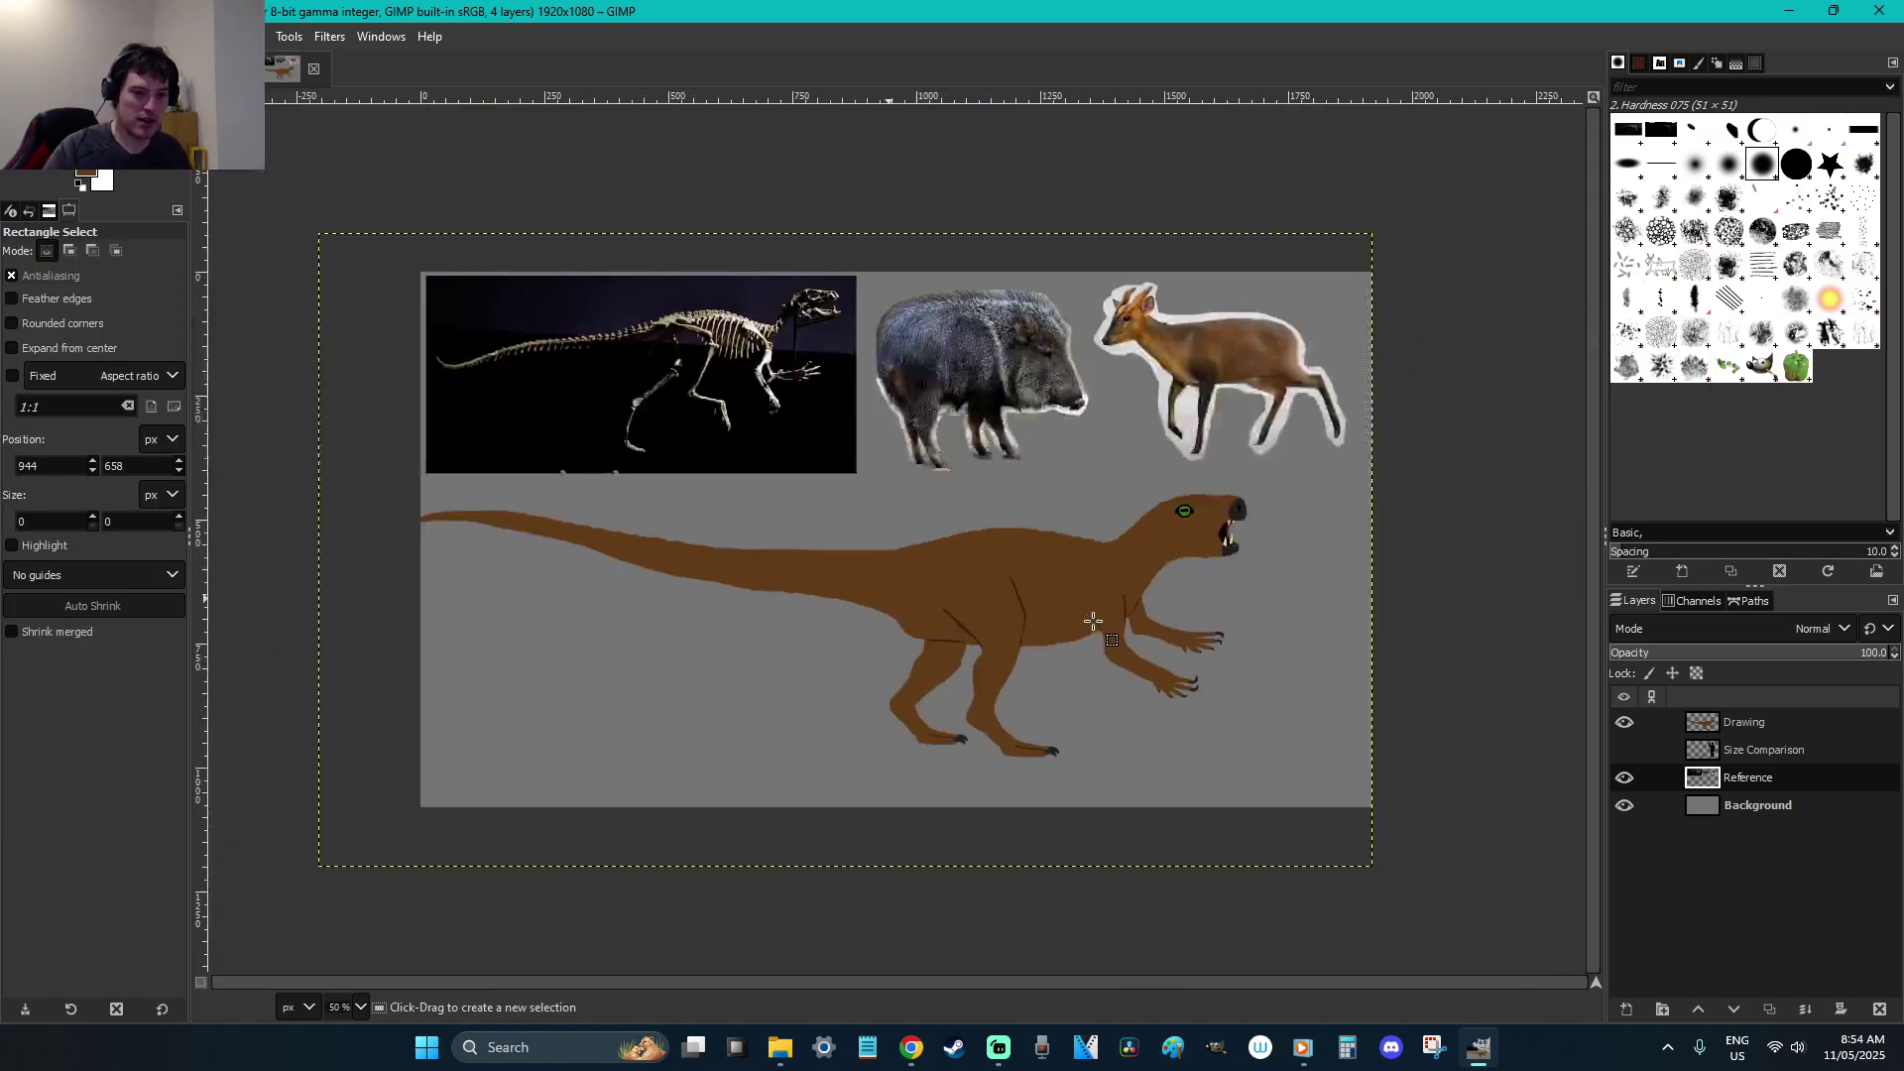
# Check the Reference and Drawing layers by toggling their visibility, and make the Drawing layer active
pyautogui.click(1623, 778)
pyautogui.click(1623, 777)
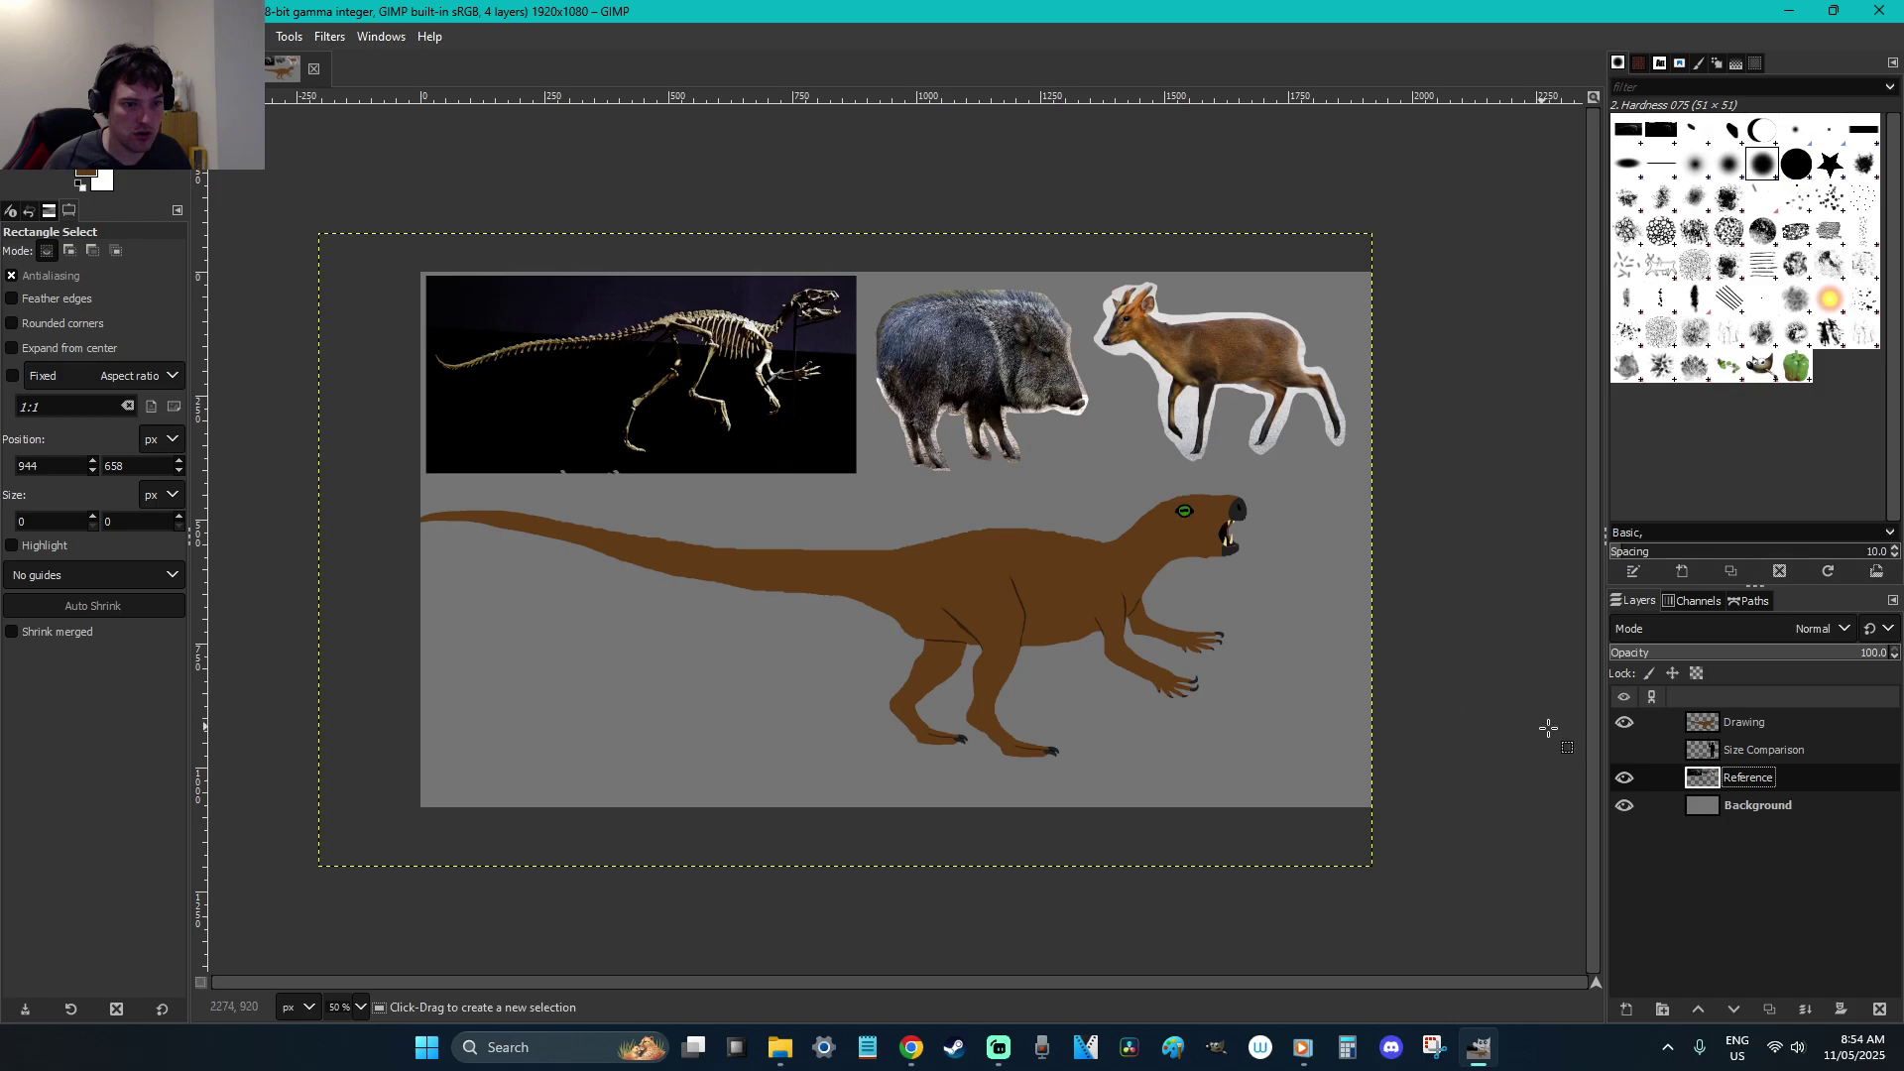
pyautogui.click(1626, 725)
pyautogui.click(1627, 725)
pyautogui.click(1676, 722)
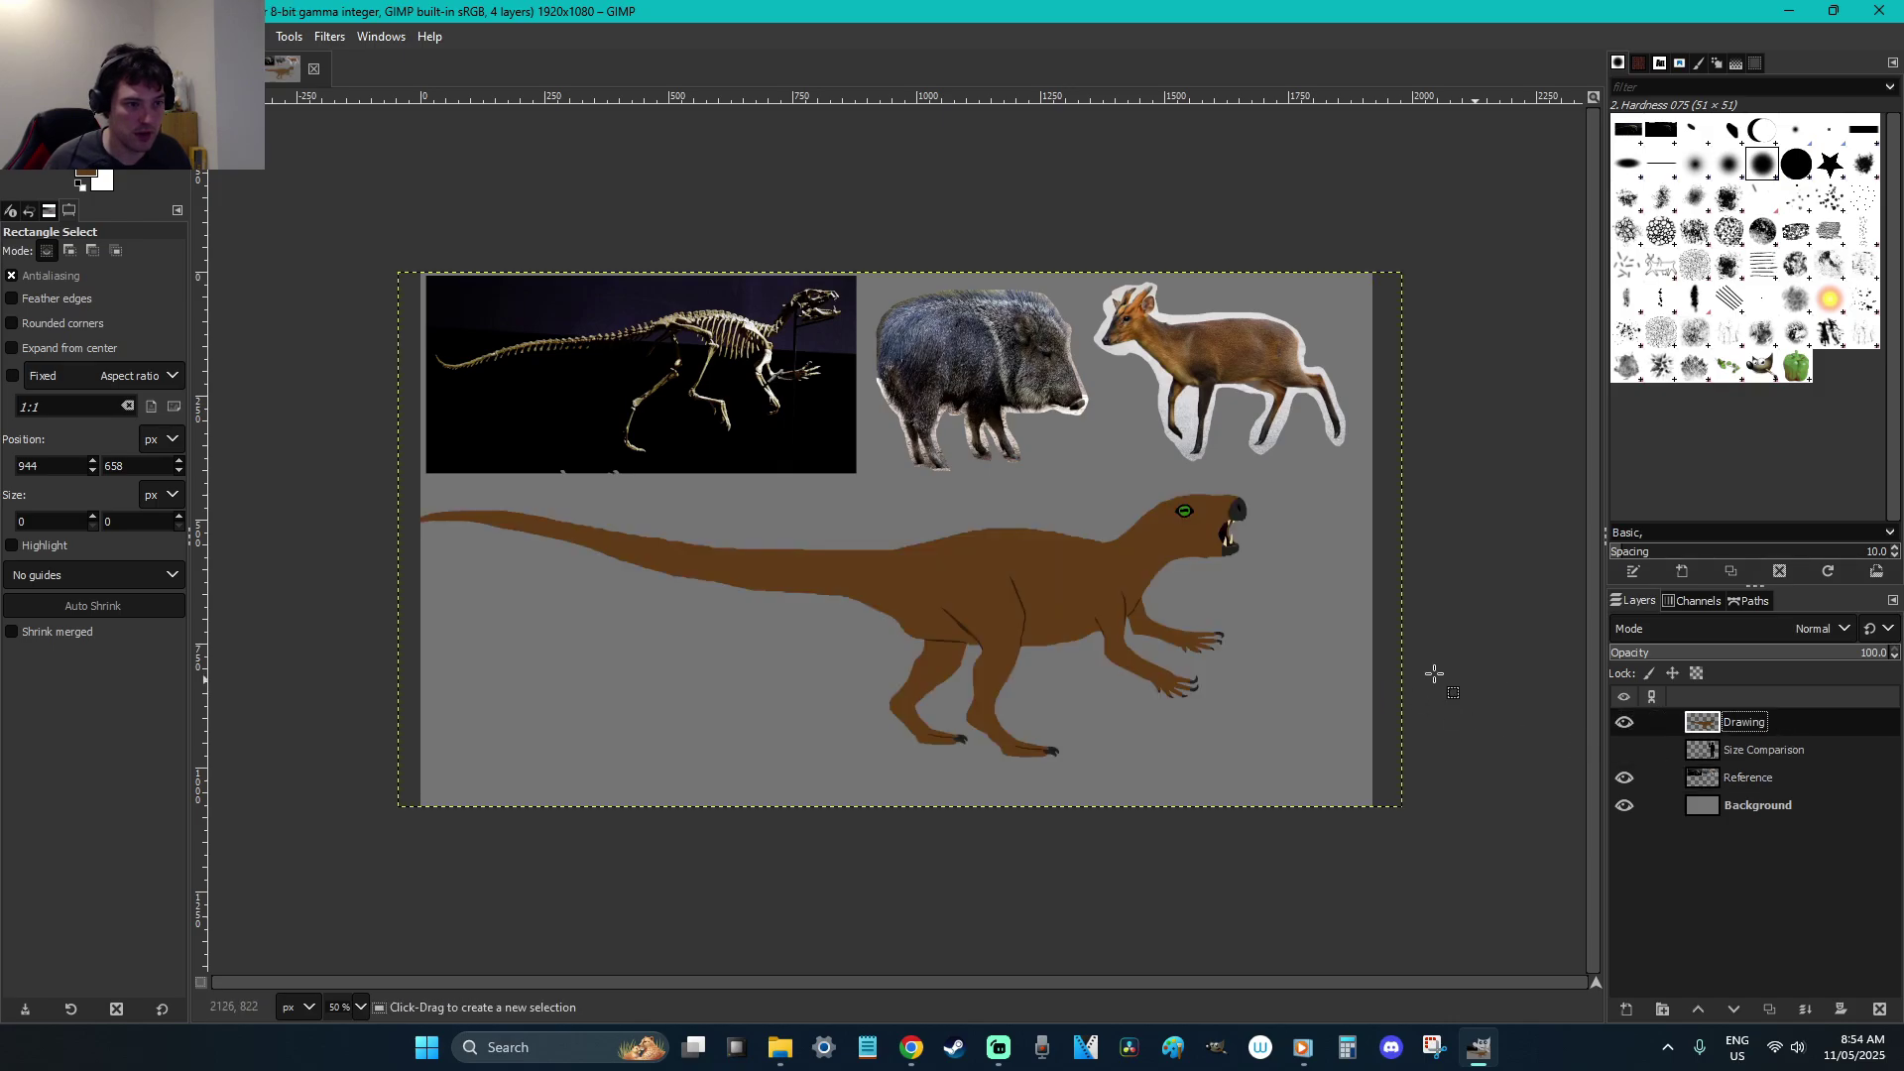
# Shift the Drawing layer slightly right and down so the tail tip lies inside the canvas, and save the image
pyautogui.press('z')
pyautogui.moveTo(1051, 679); pyautogui.dragTo(550, 466)
pyautogui.press('p')
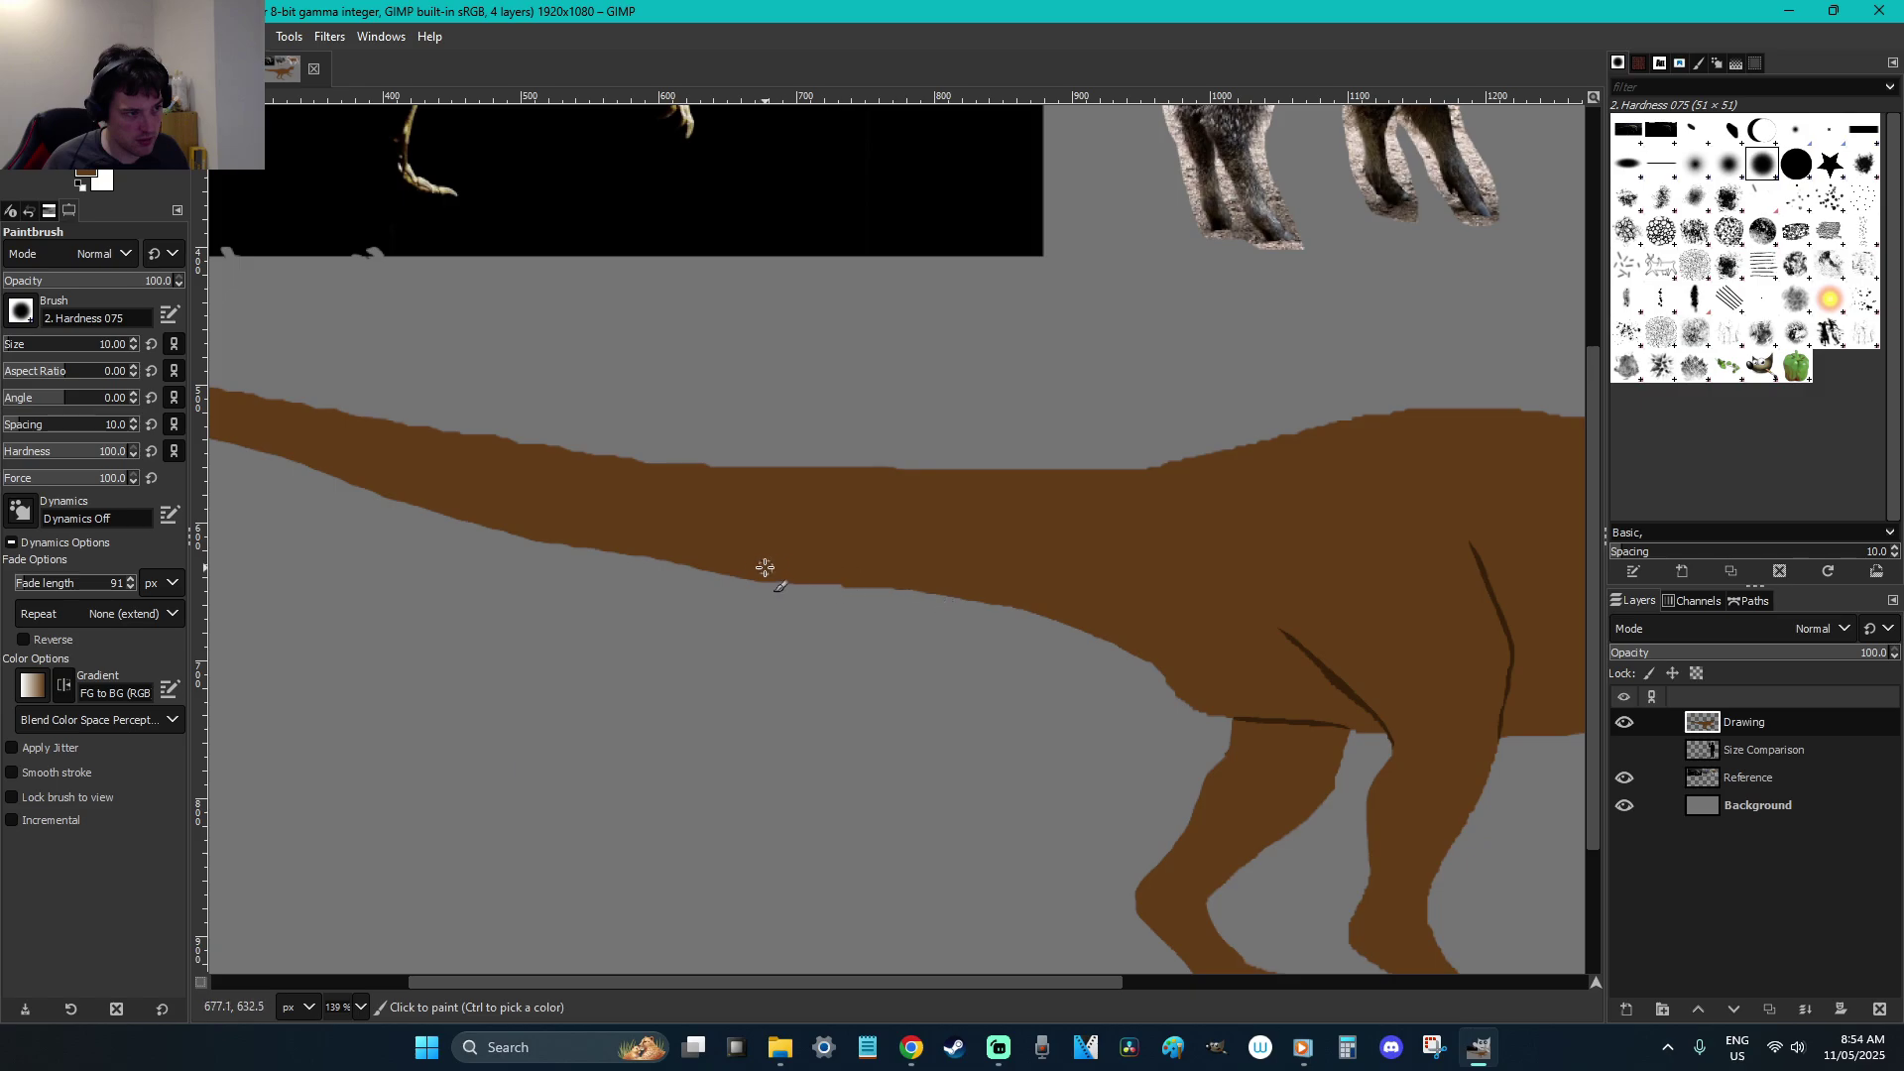
pyautogui.hotkey('shift', 'ctrl', 'j')
pyautogui.press('r')
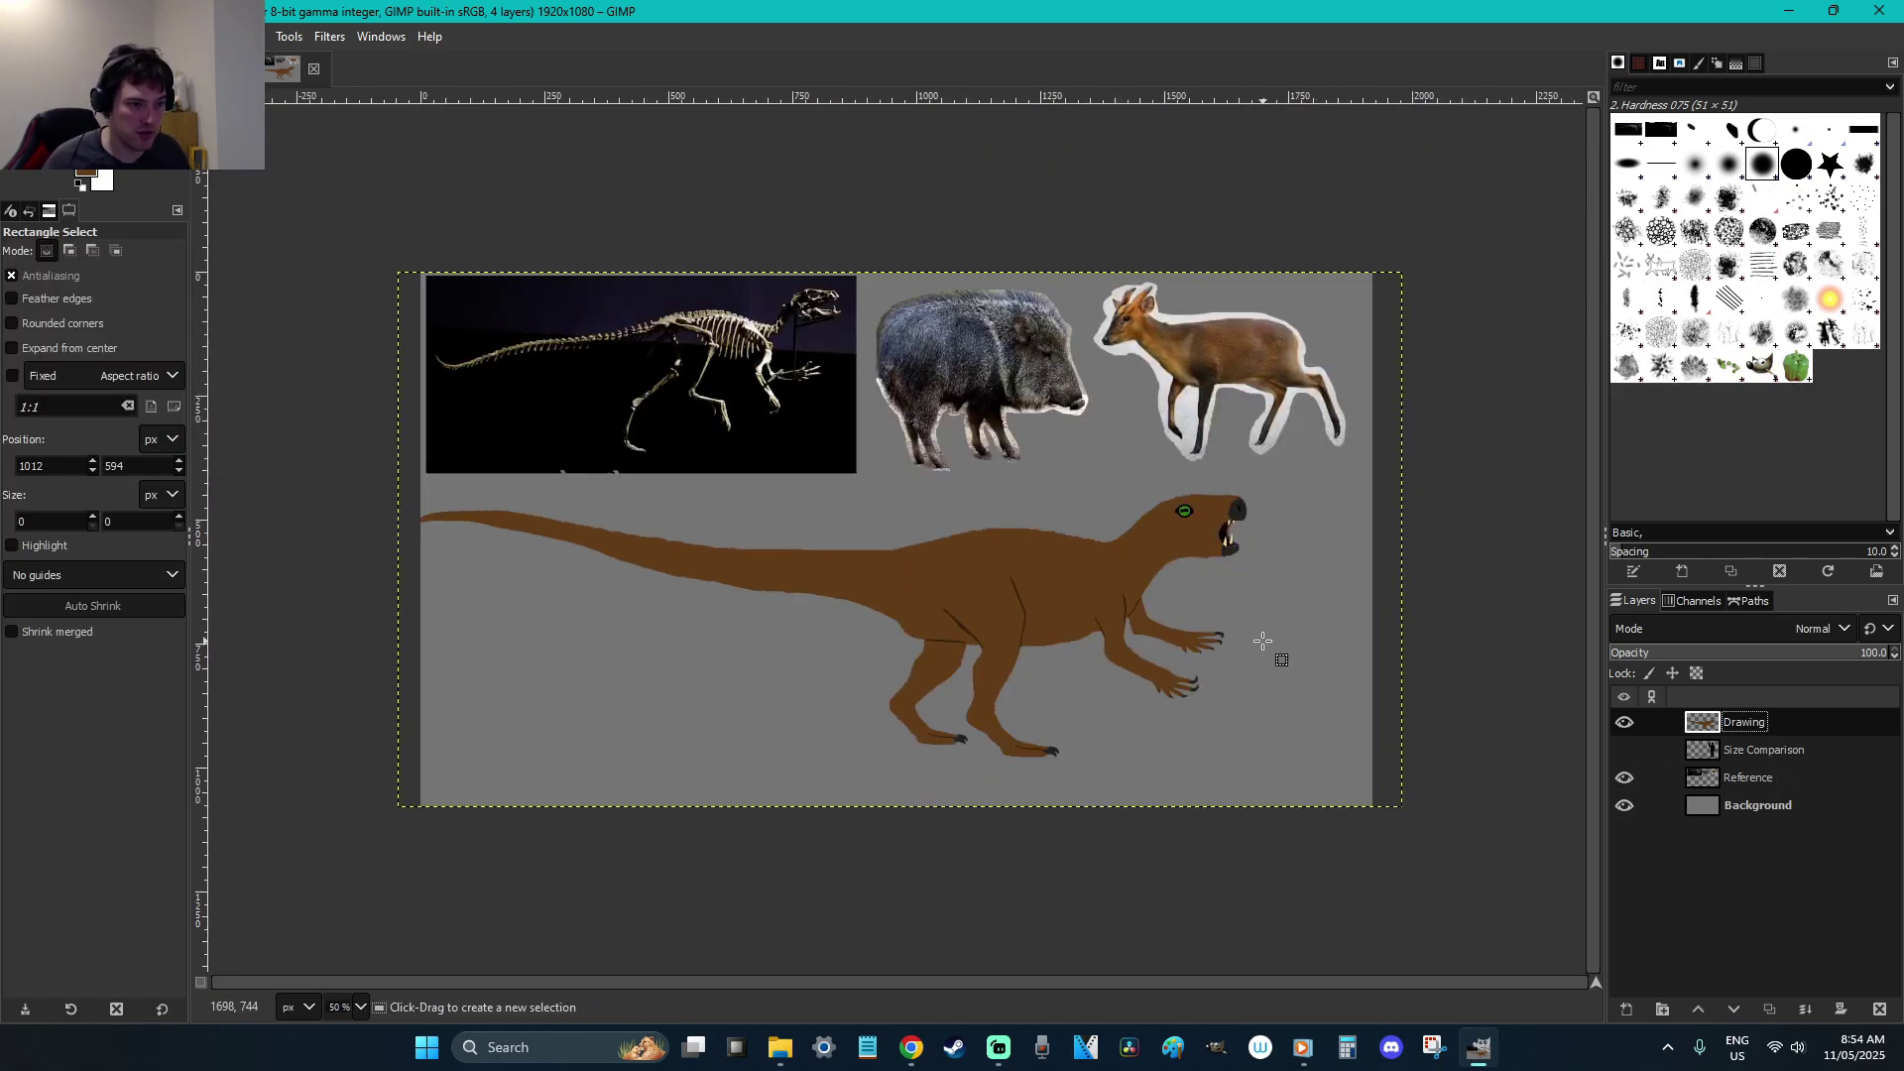
pyautogui.press('m')
pyautogui.moveTo(1051, 603); pyautogui.dragTo(1079, 617)
pyautogui.press('r')
pyautogui.hotkey('ctrl', 's')
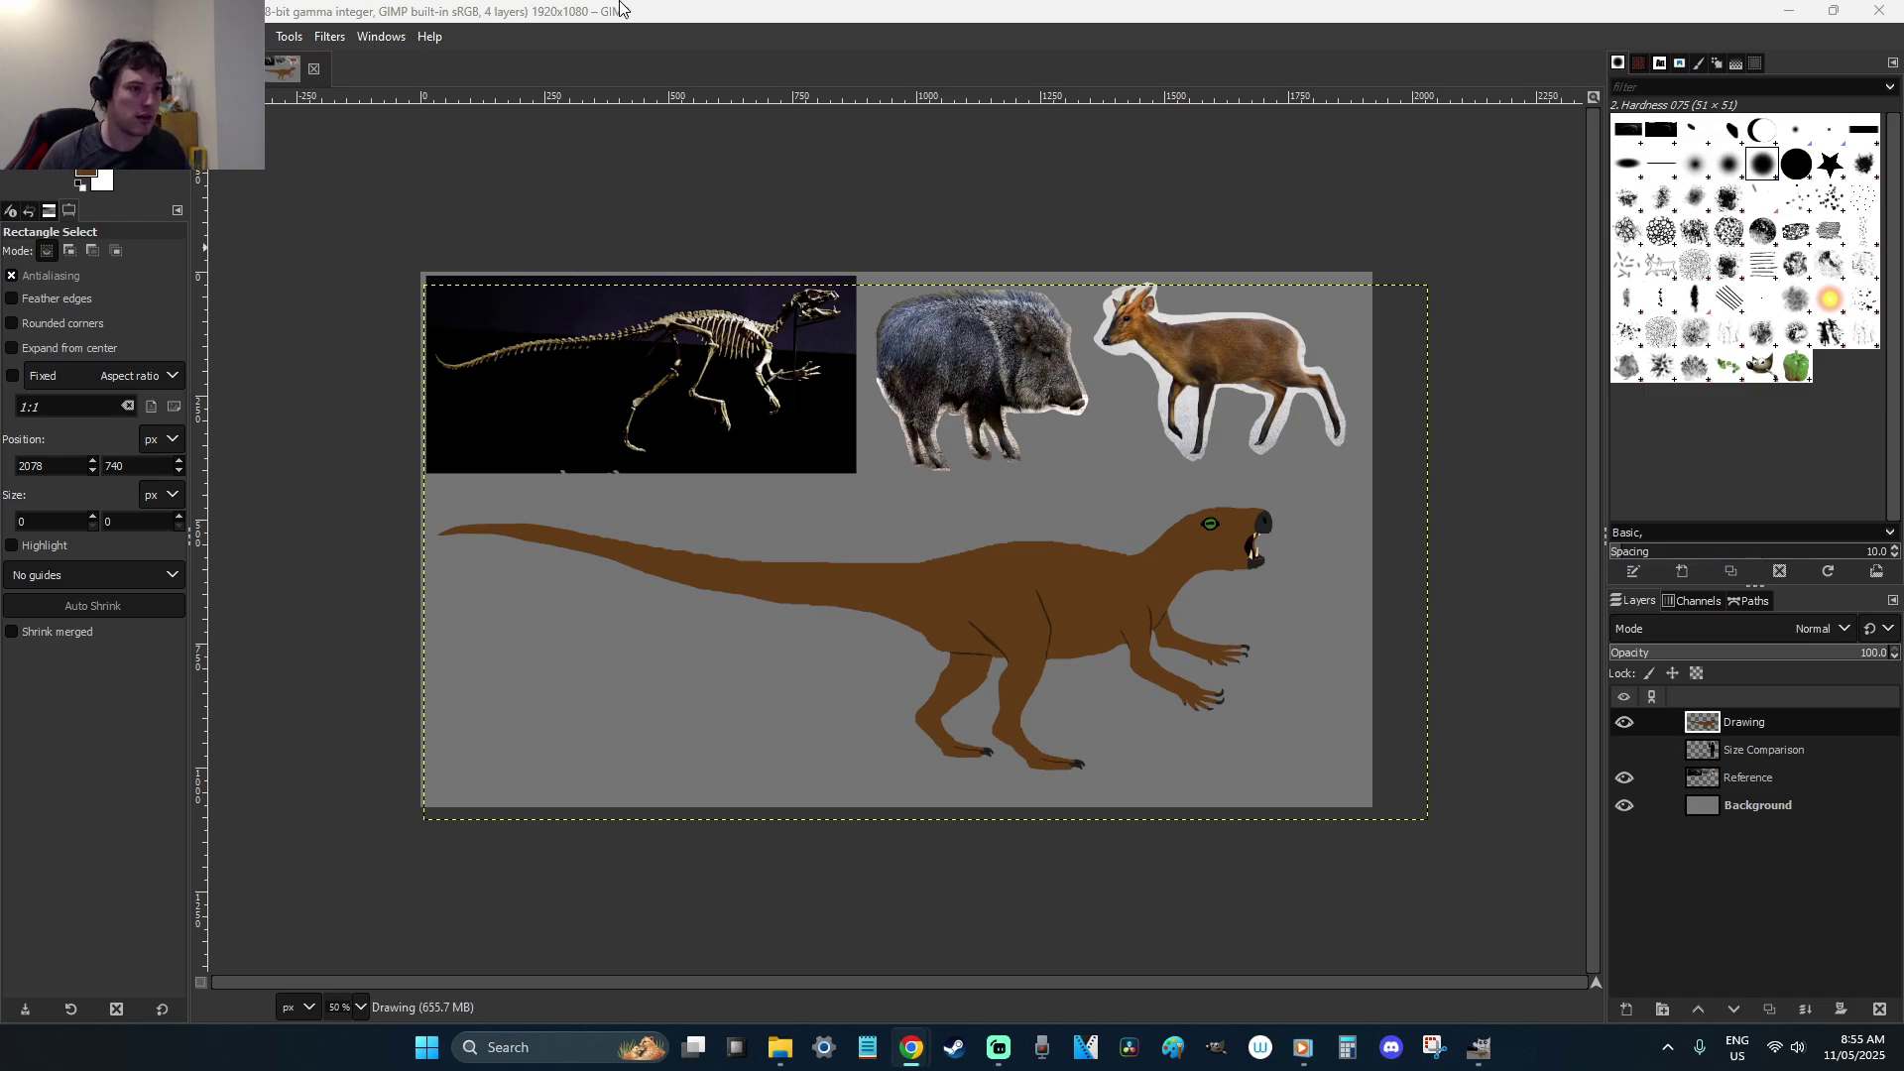
# Examine the skeleton reference's head and forelimbs and compare them with the drawn dinosaur's head
pyautogui.click(790, 10)
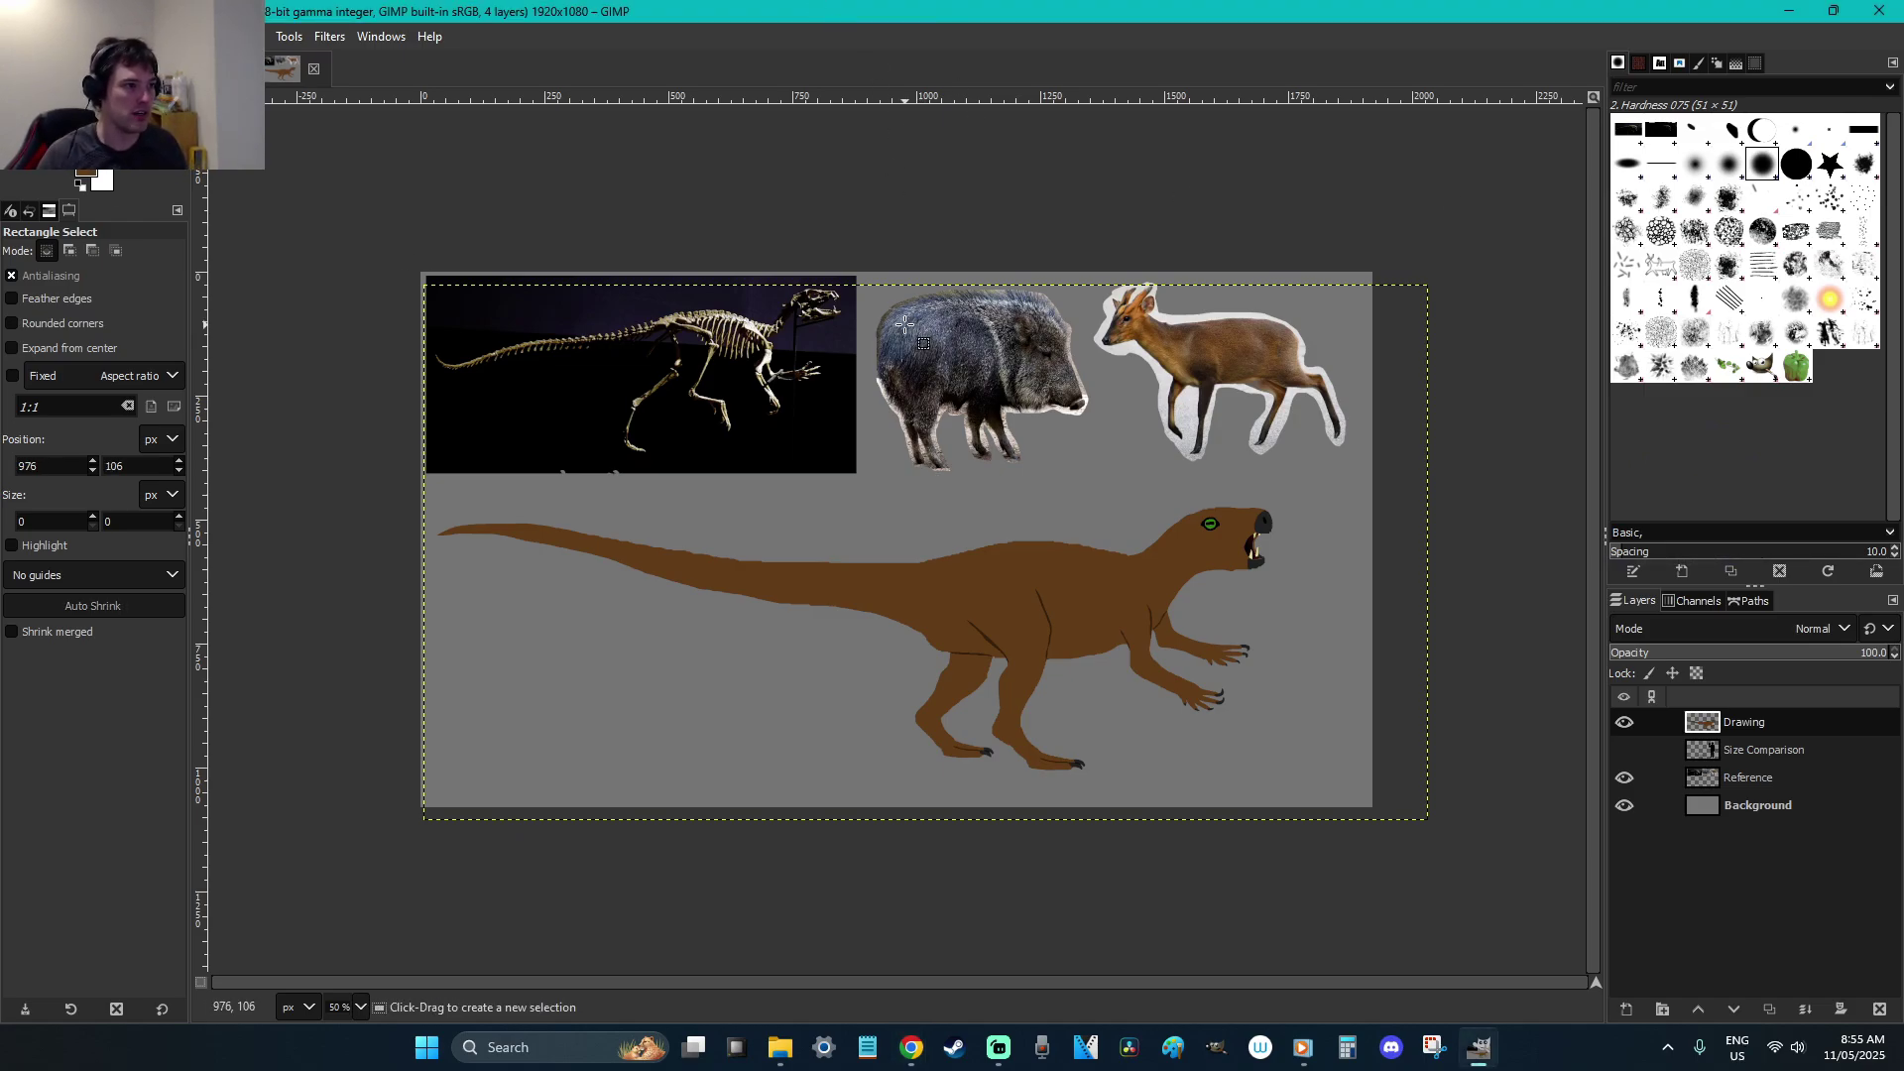
pyautogui.press('z')
pyautogui.moveTo(675, 223); pyautogui.dragTo(962, 408)
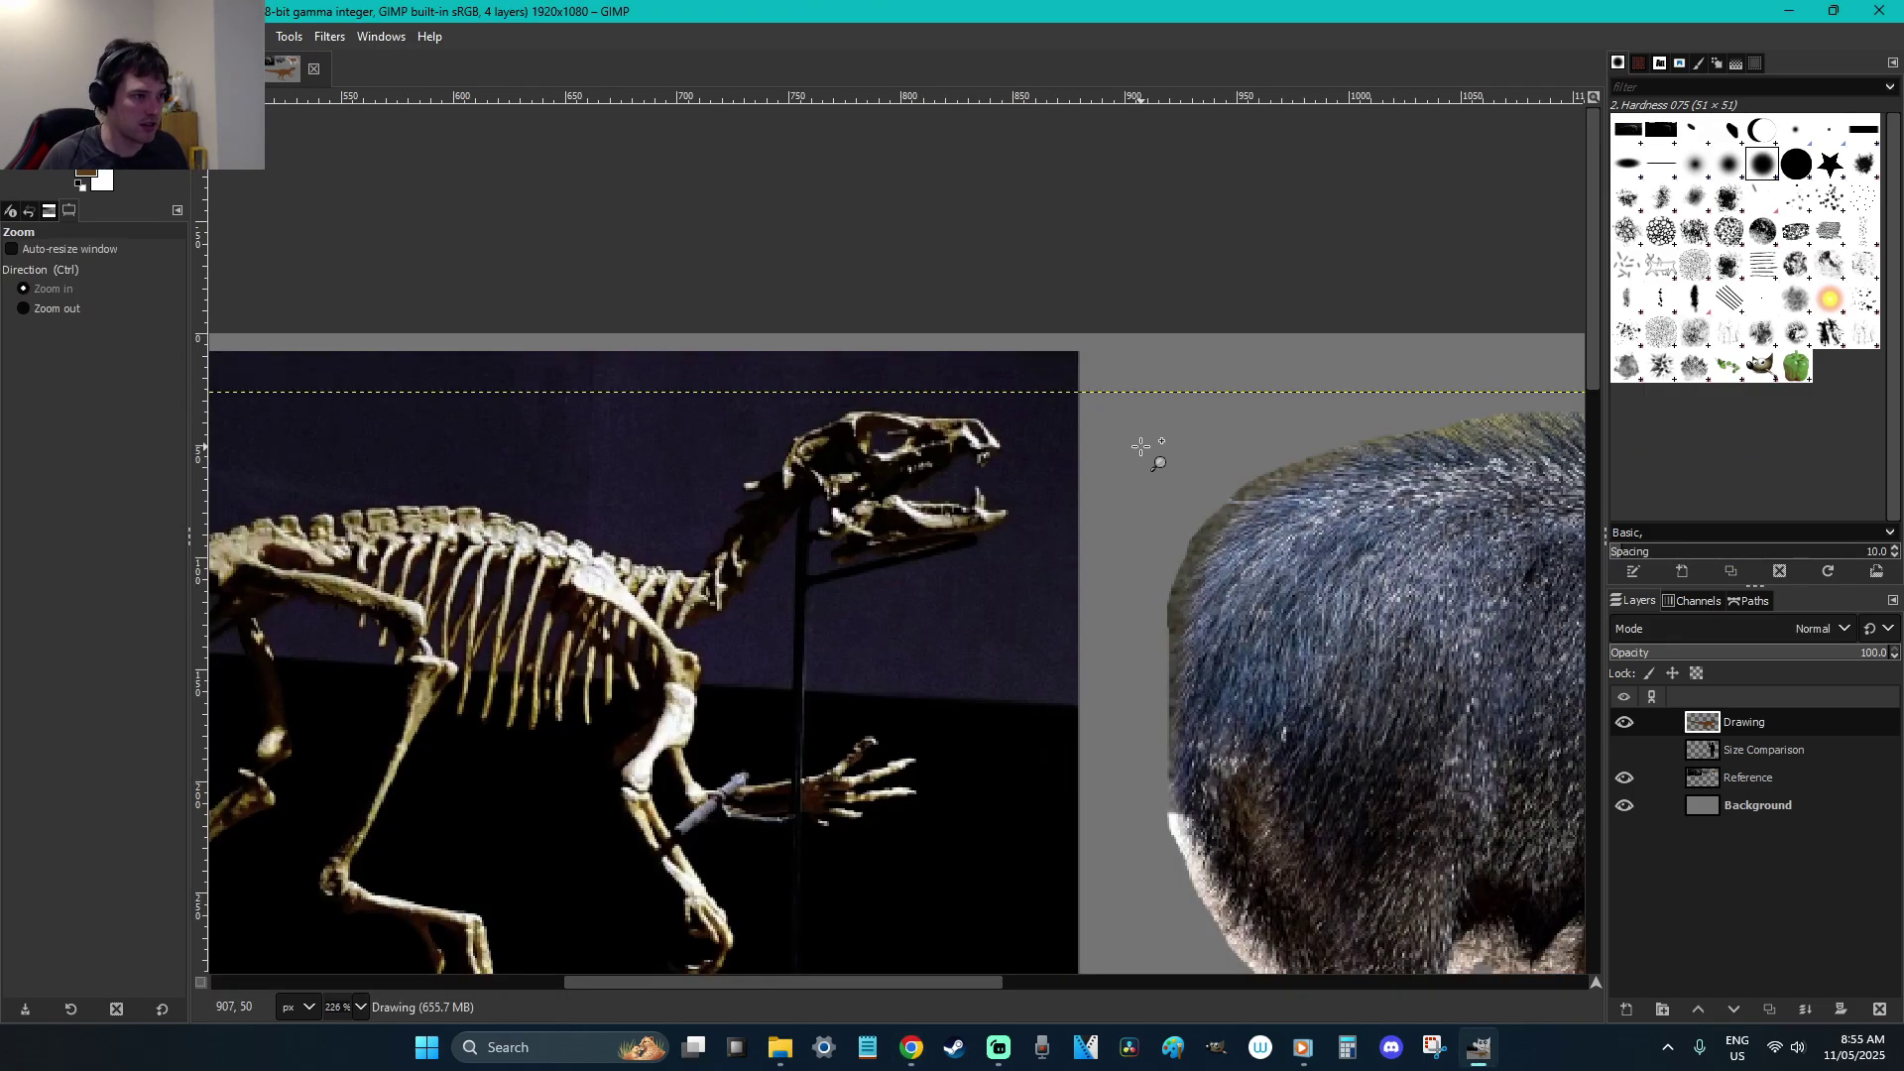
pyautogui.scroll(-5, 1140, 447)
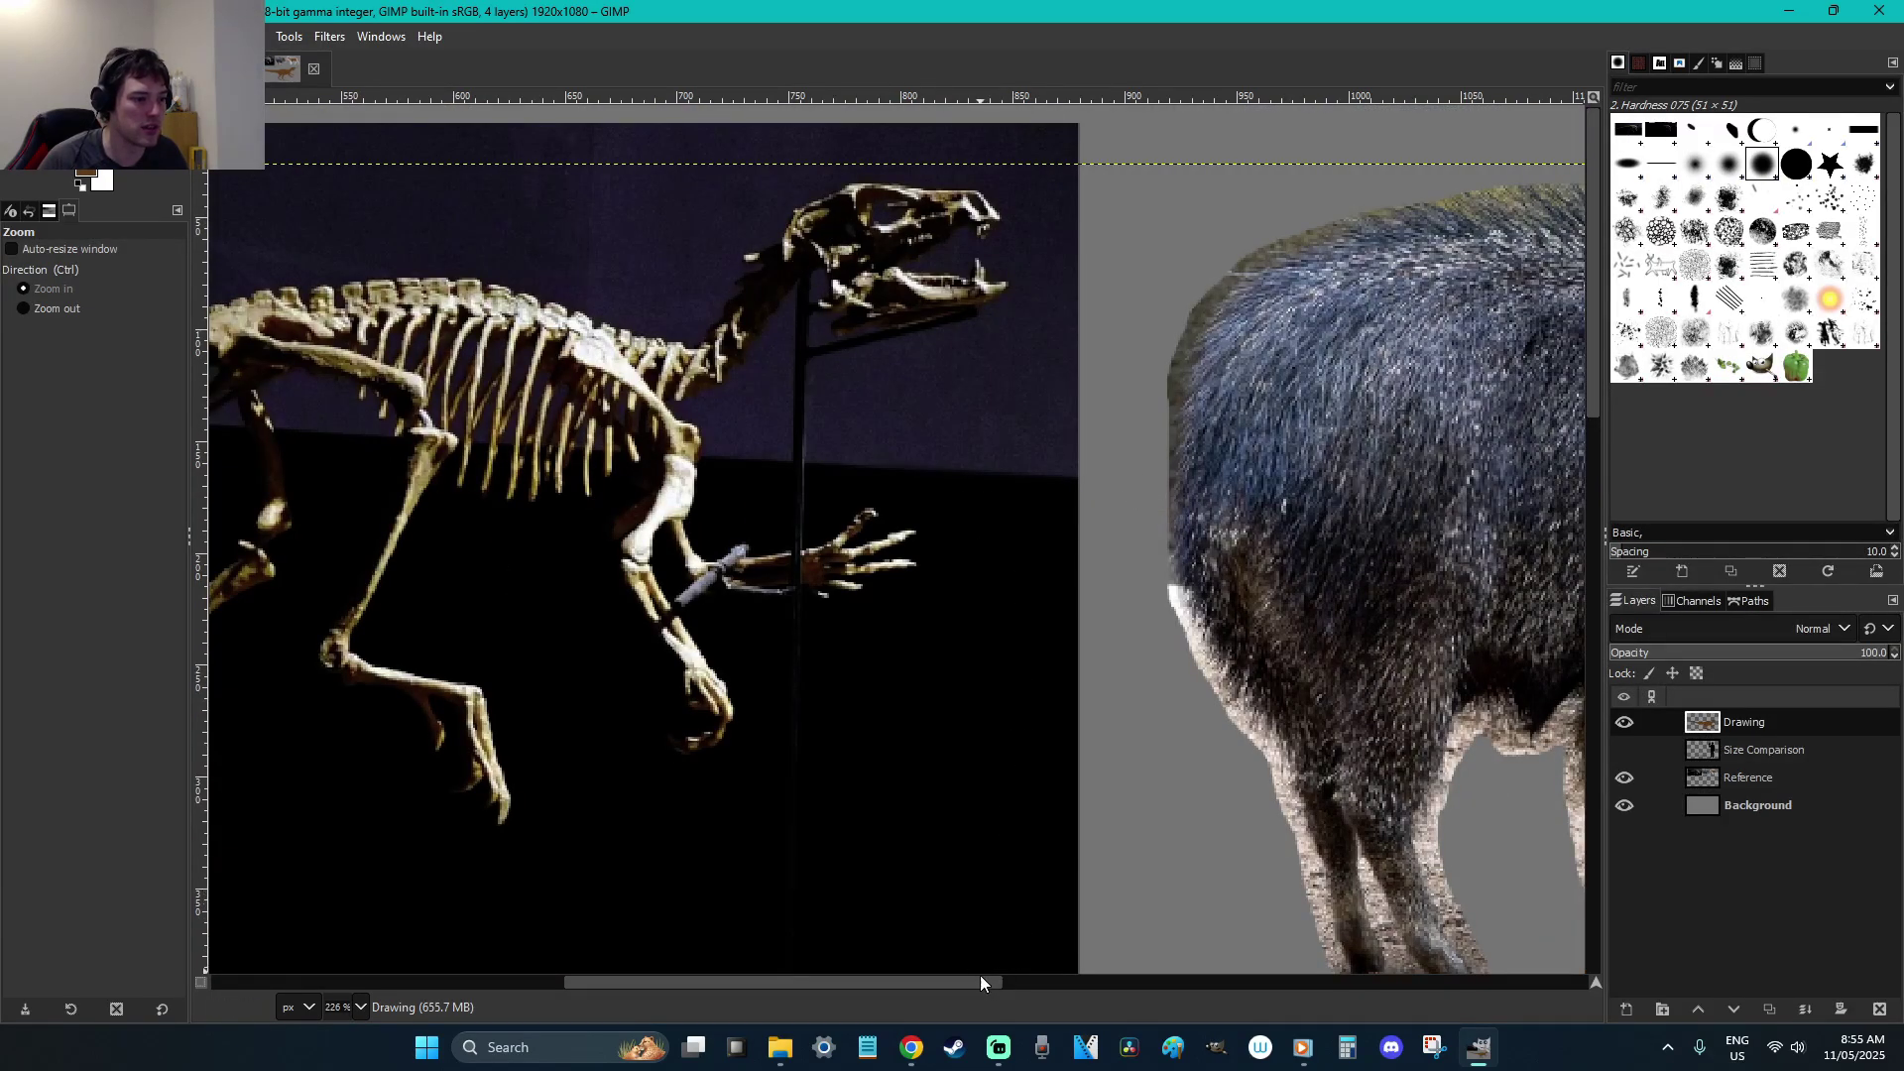
pyautogui.hscroll(10, 979, 972)
pyautogui.scroll(-15, 1103, 986)
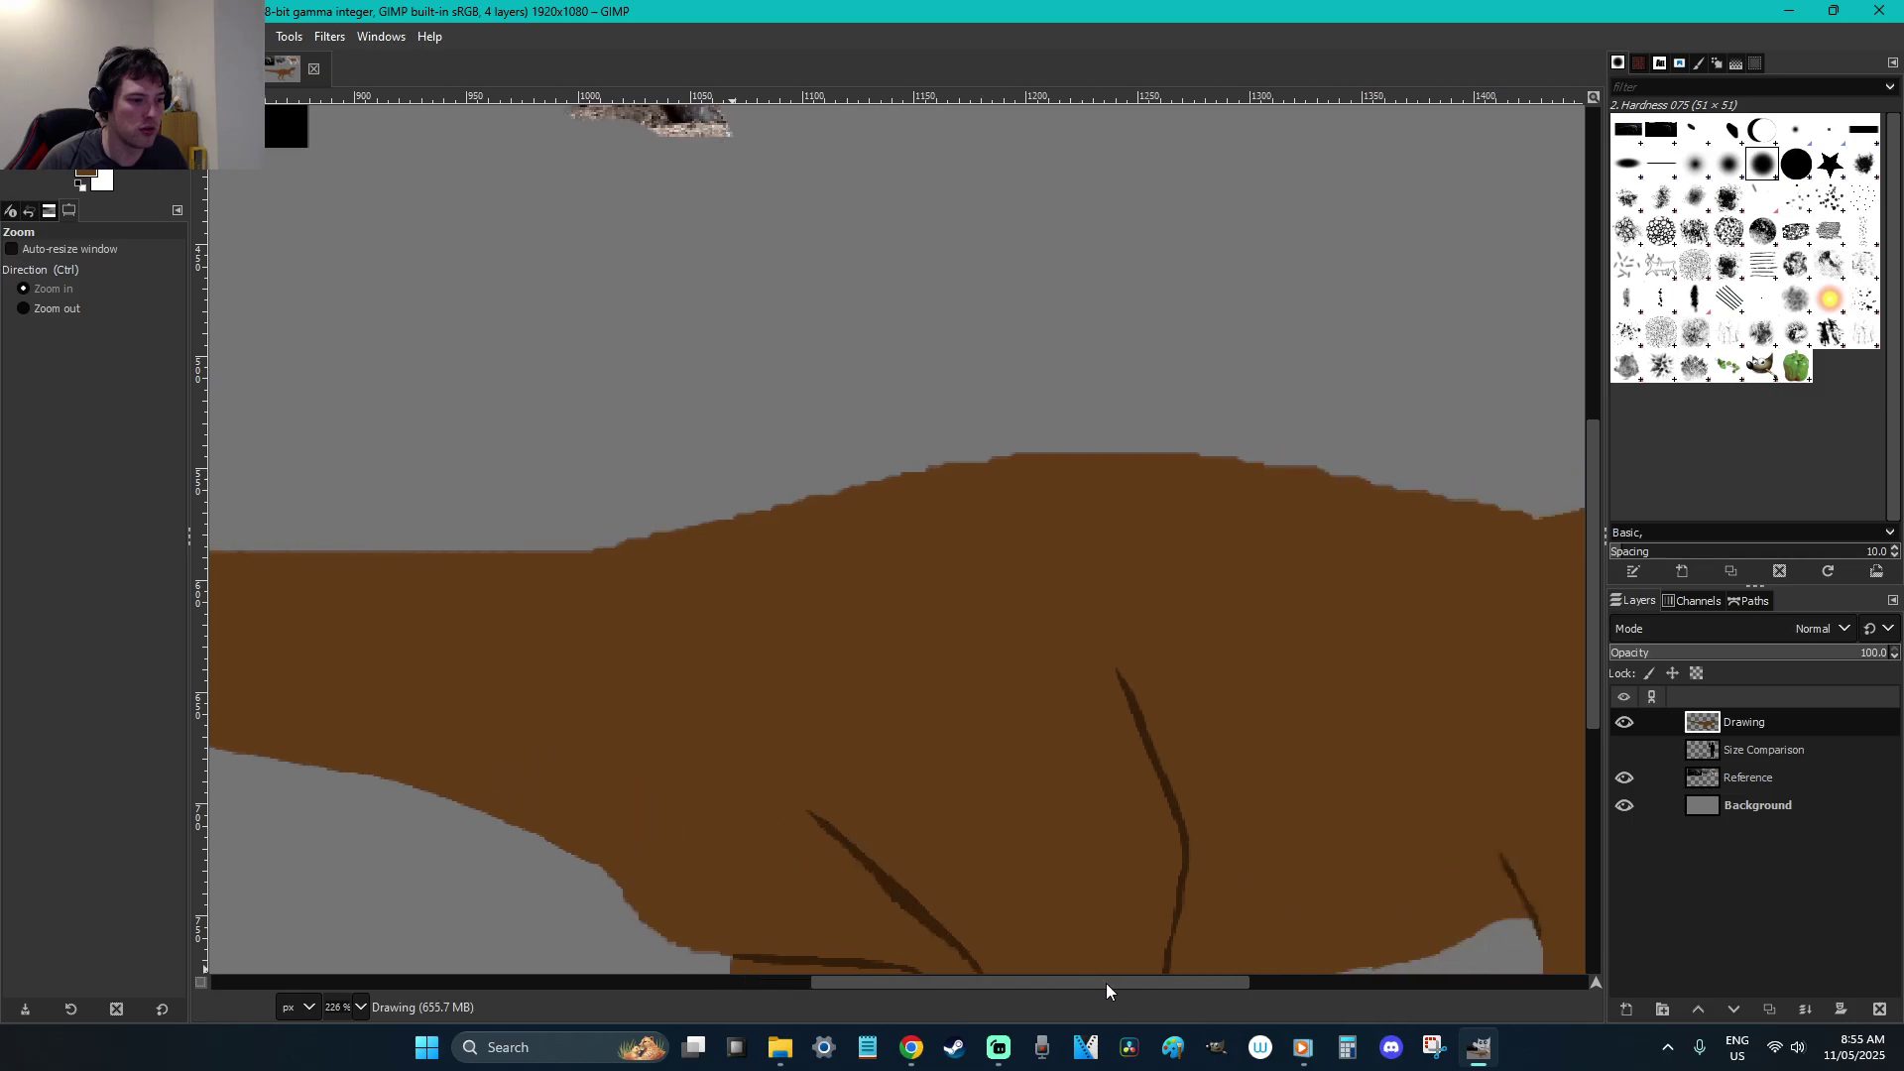
pyautogui.moveTo(1091, 983); pyautogui.dragTo(1359, 950)
pyautogui.scroll(4, 1203, 502)
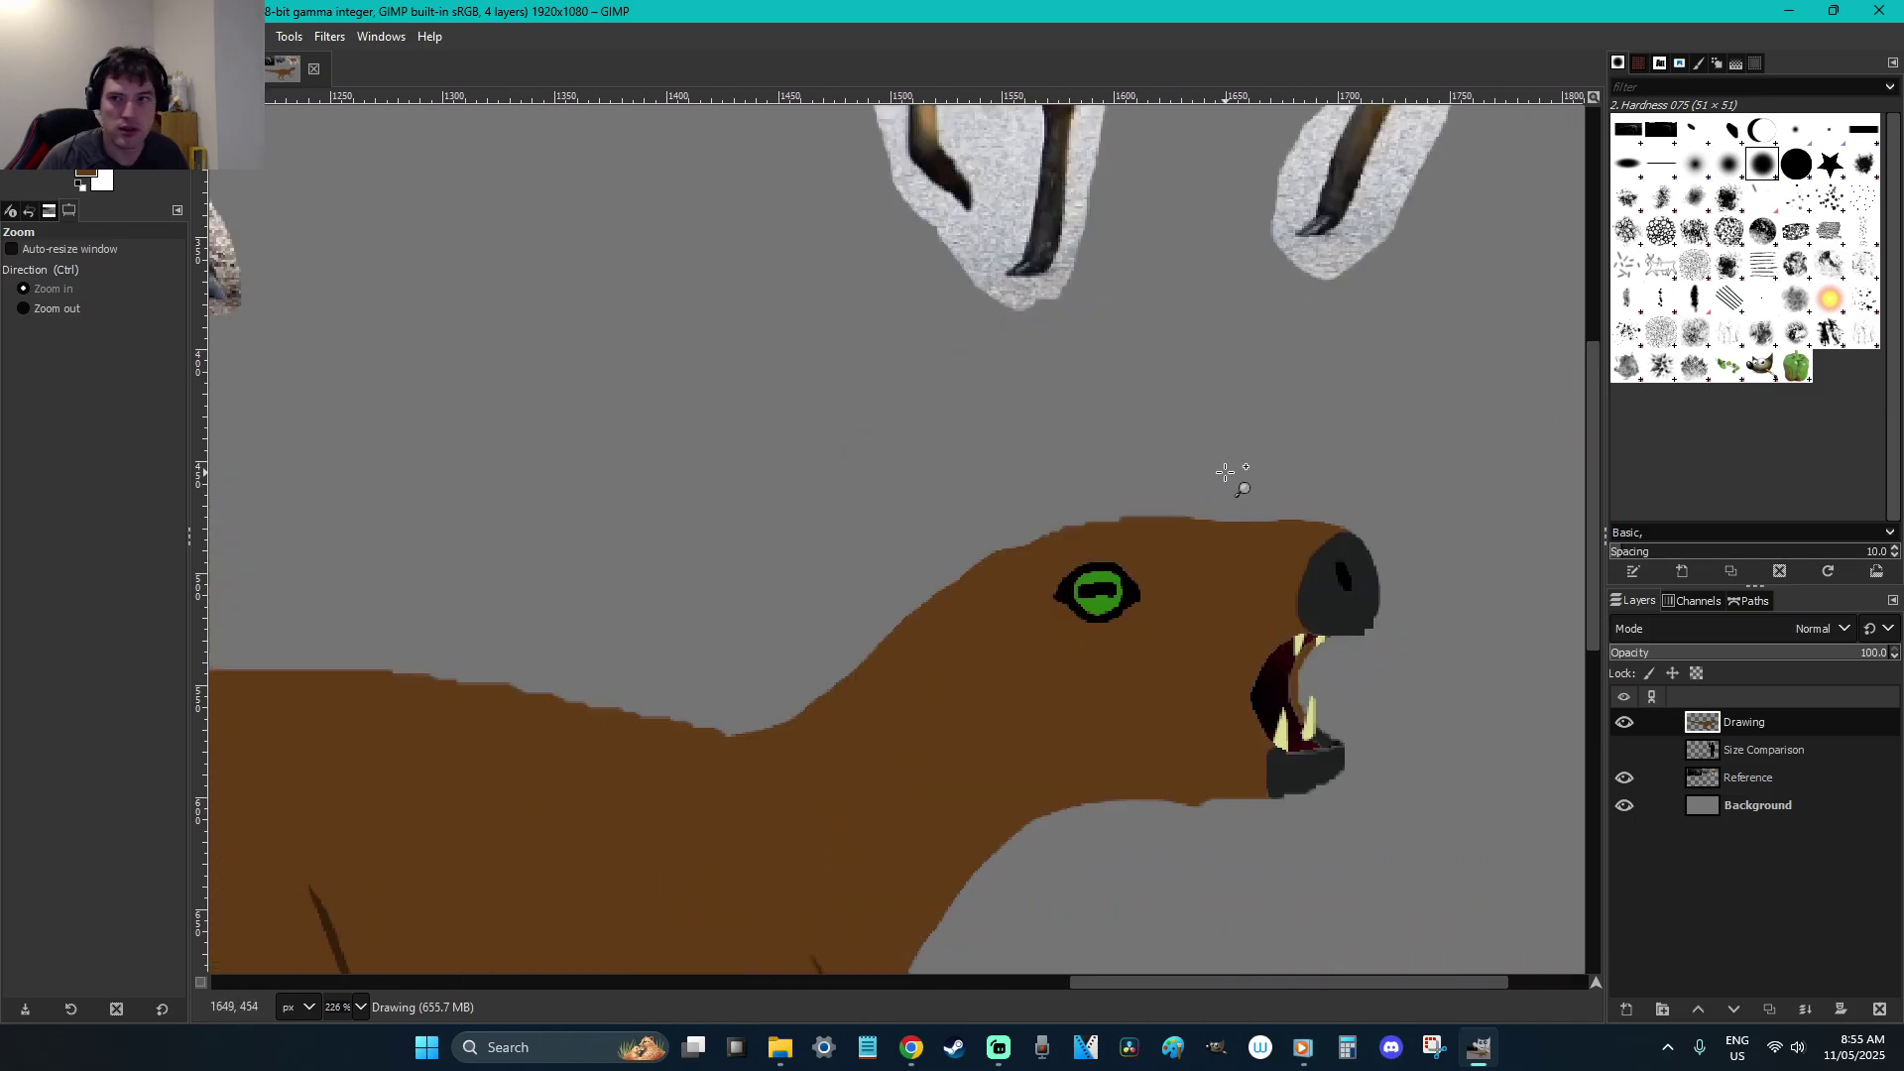
pyautogui.scroll(-4, 1380, 525)
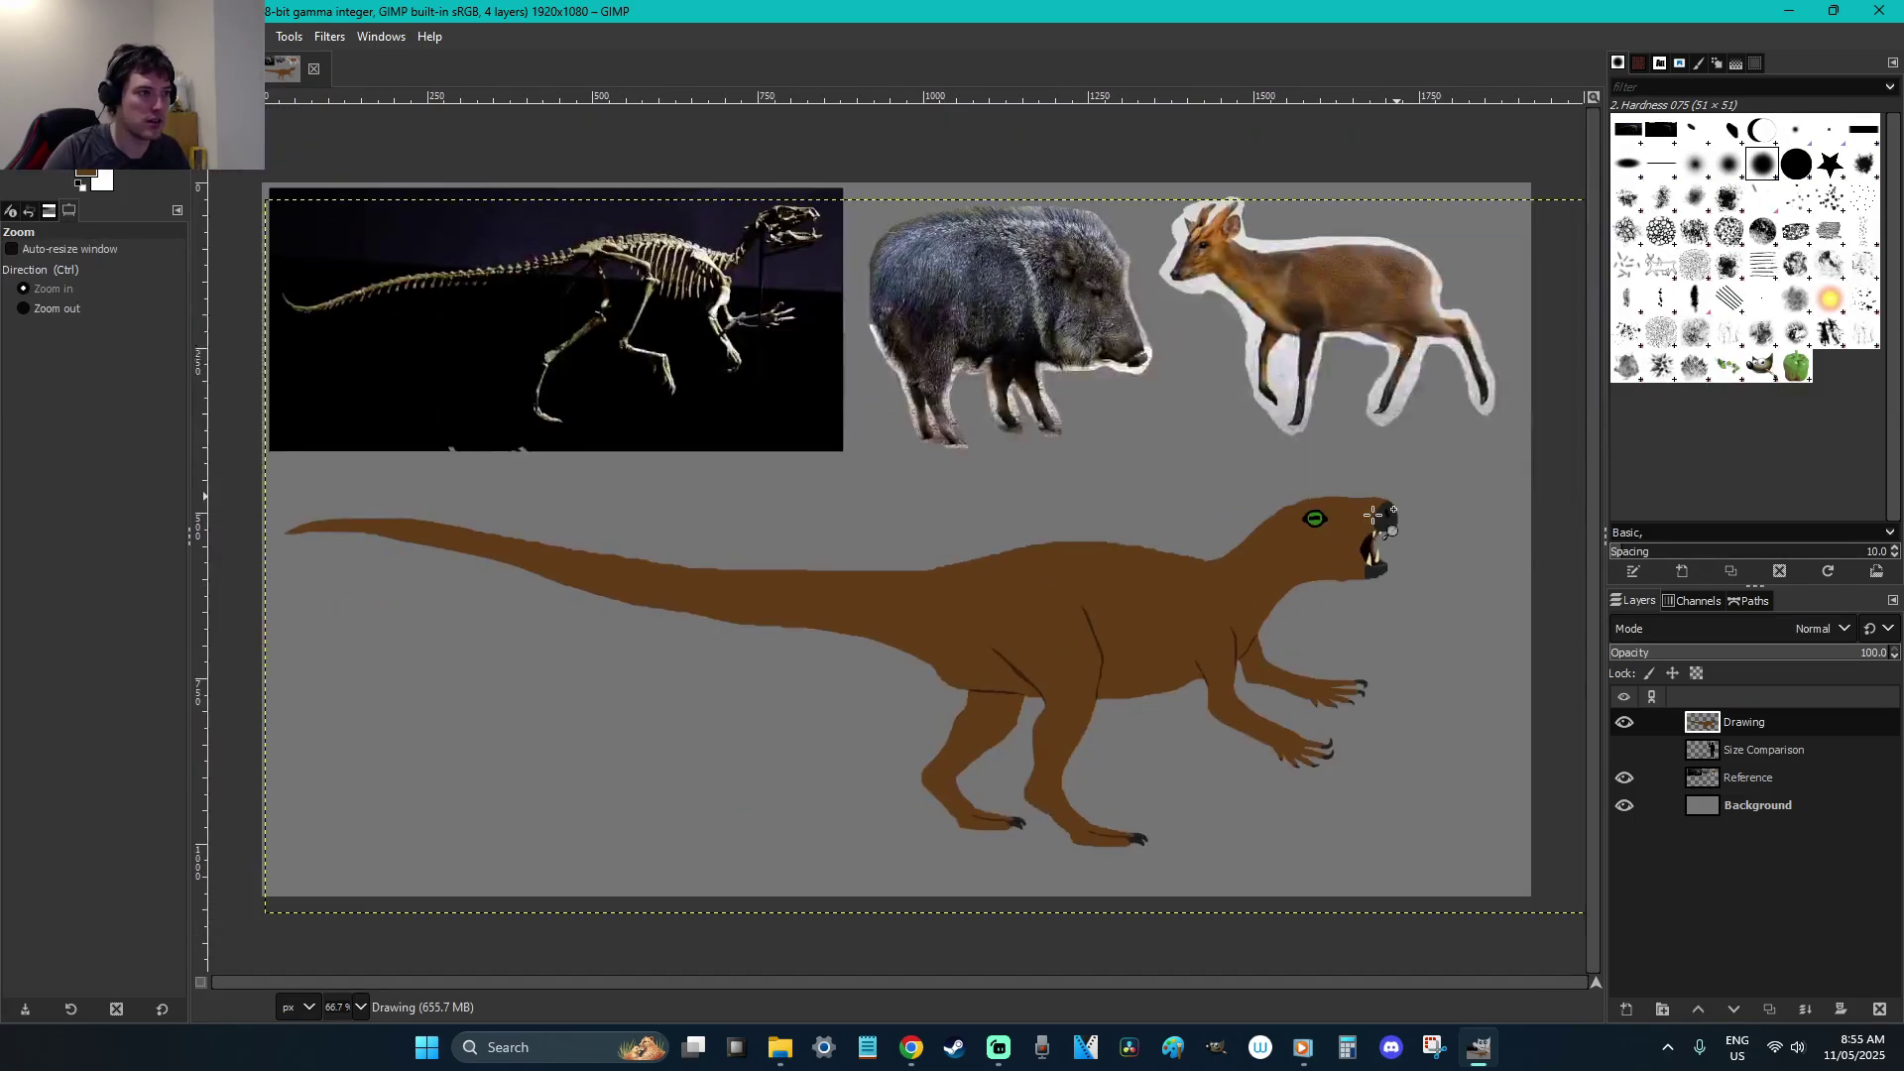
# Inspect the drawn hands, claws and head up close
pyautogui.press('r')
pyautogui.press('z')
pyautogui.scroll(6, 1369, 560)
pyautogui.scroll(-10, 1230, 552)
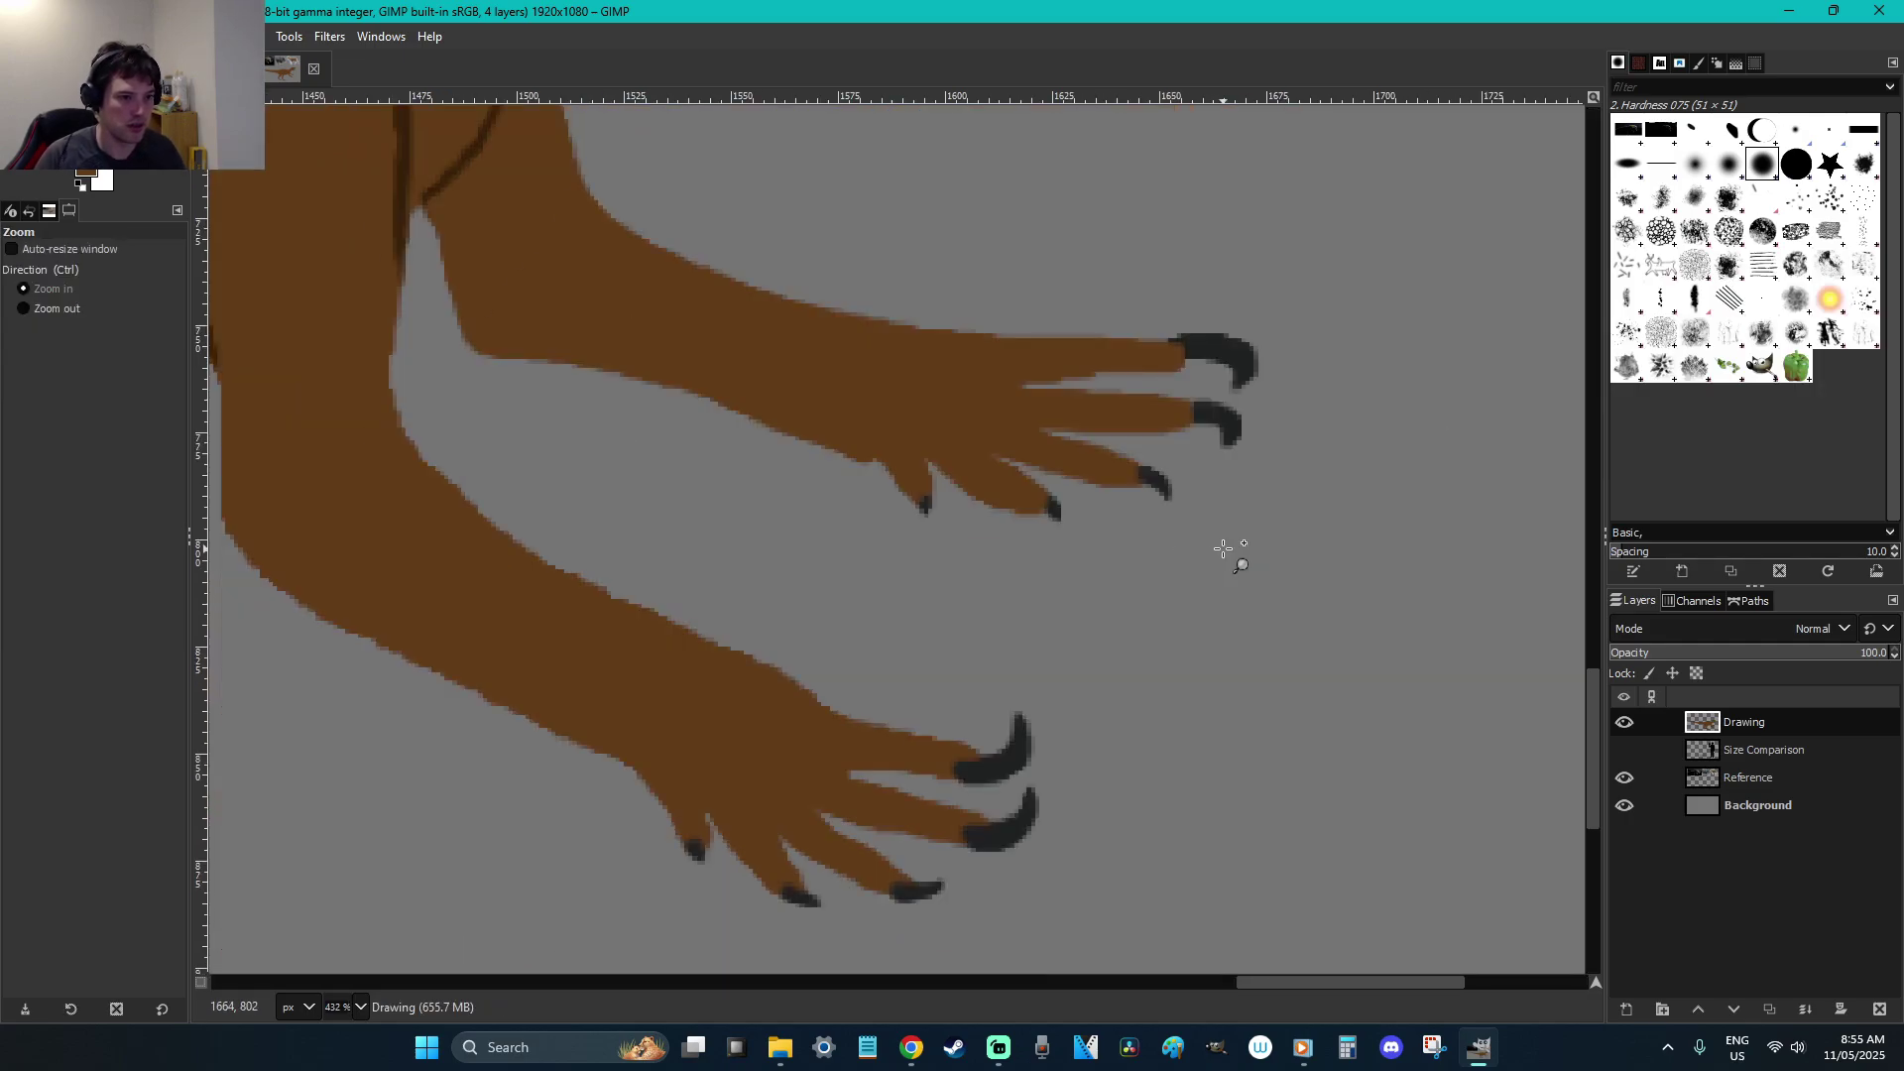
pyautogui.scroll(3, 1224, 548)
pyautogui.scroll(7, 1223, 548)
pyautogui.press('r')
pyautogui.scroll(2, 1237, 399)
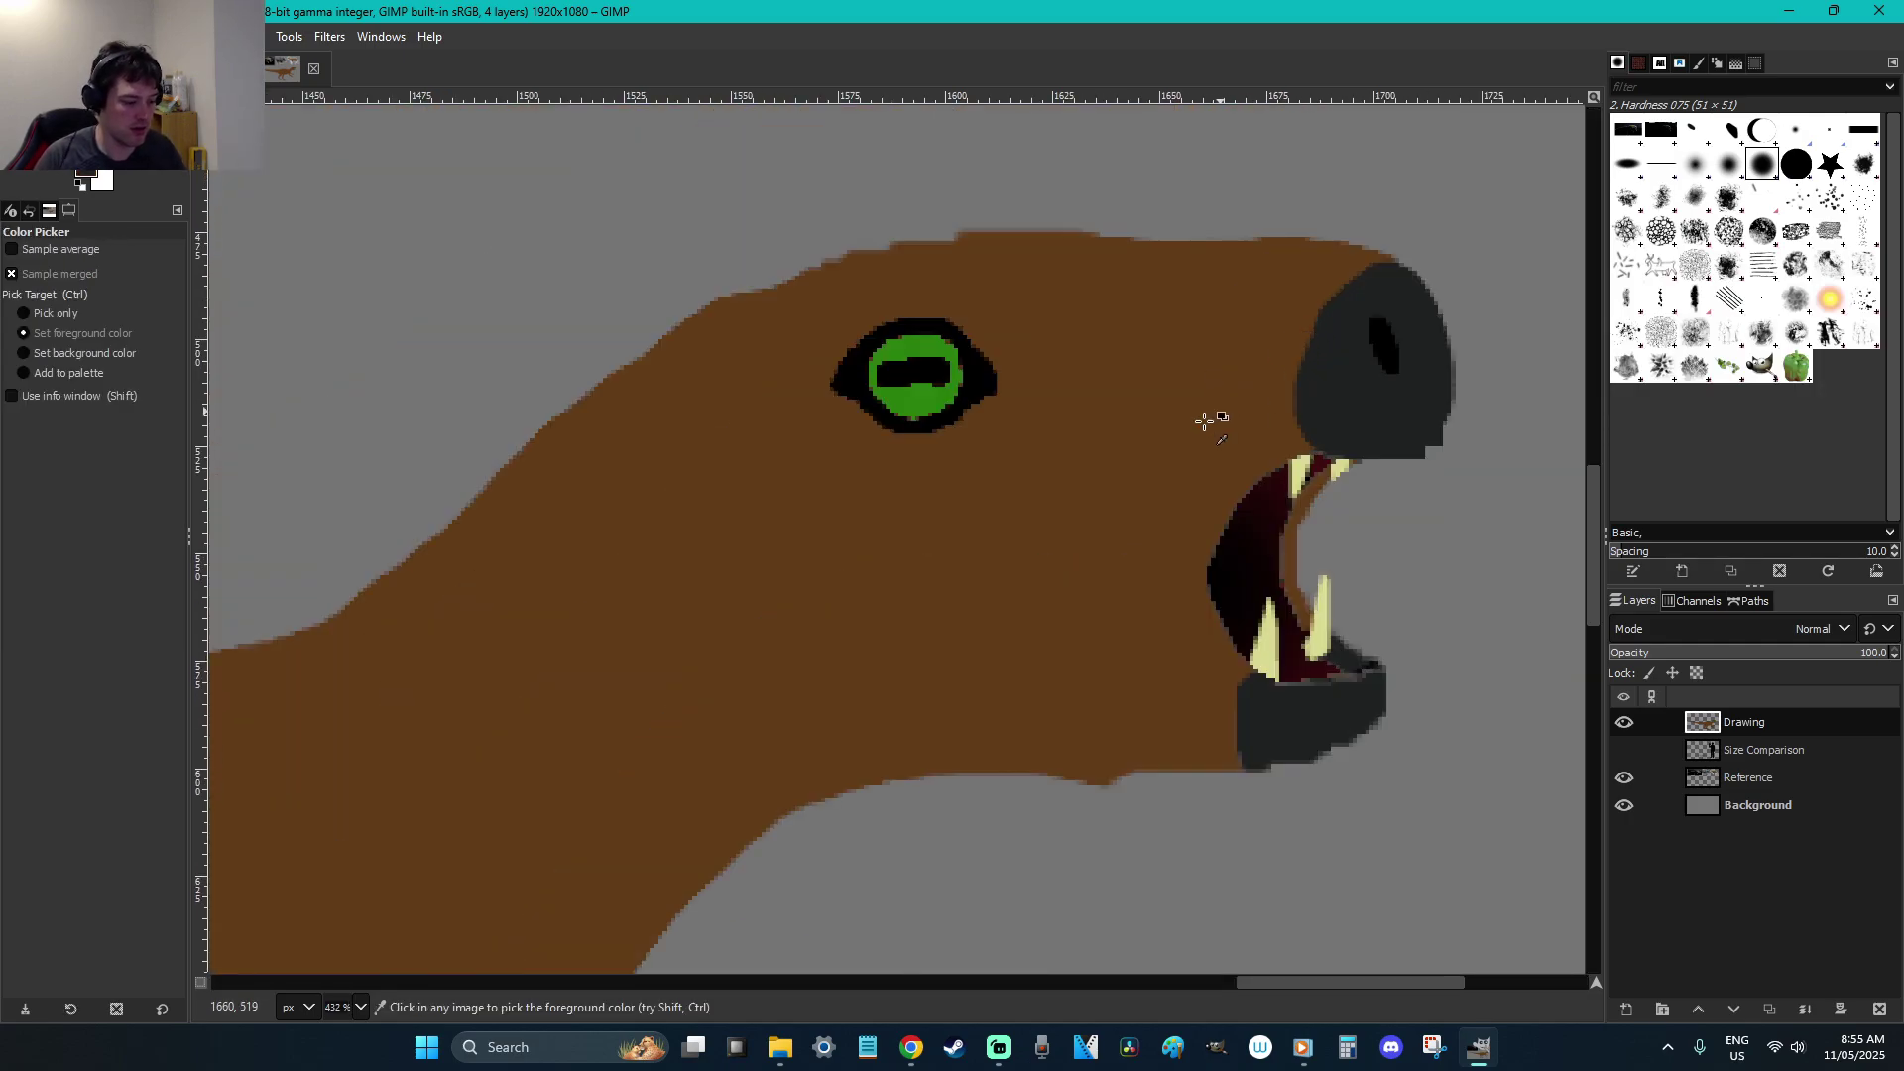
# Try outlining a marking below the eye with the Free Select tool
pyautogui.press('f')
pyautogui.moveTo(790, 446); pyautogui.dragTo(1018, 497)
pyautogui.press('r')
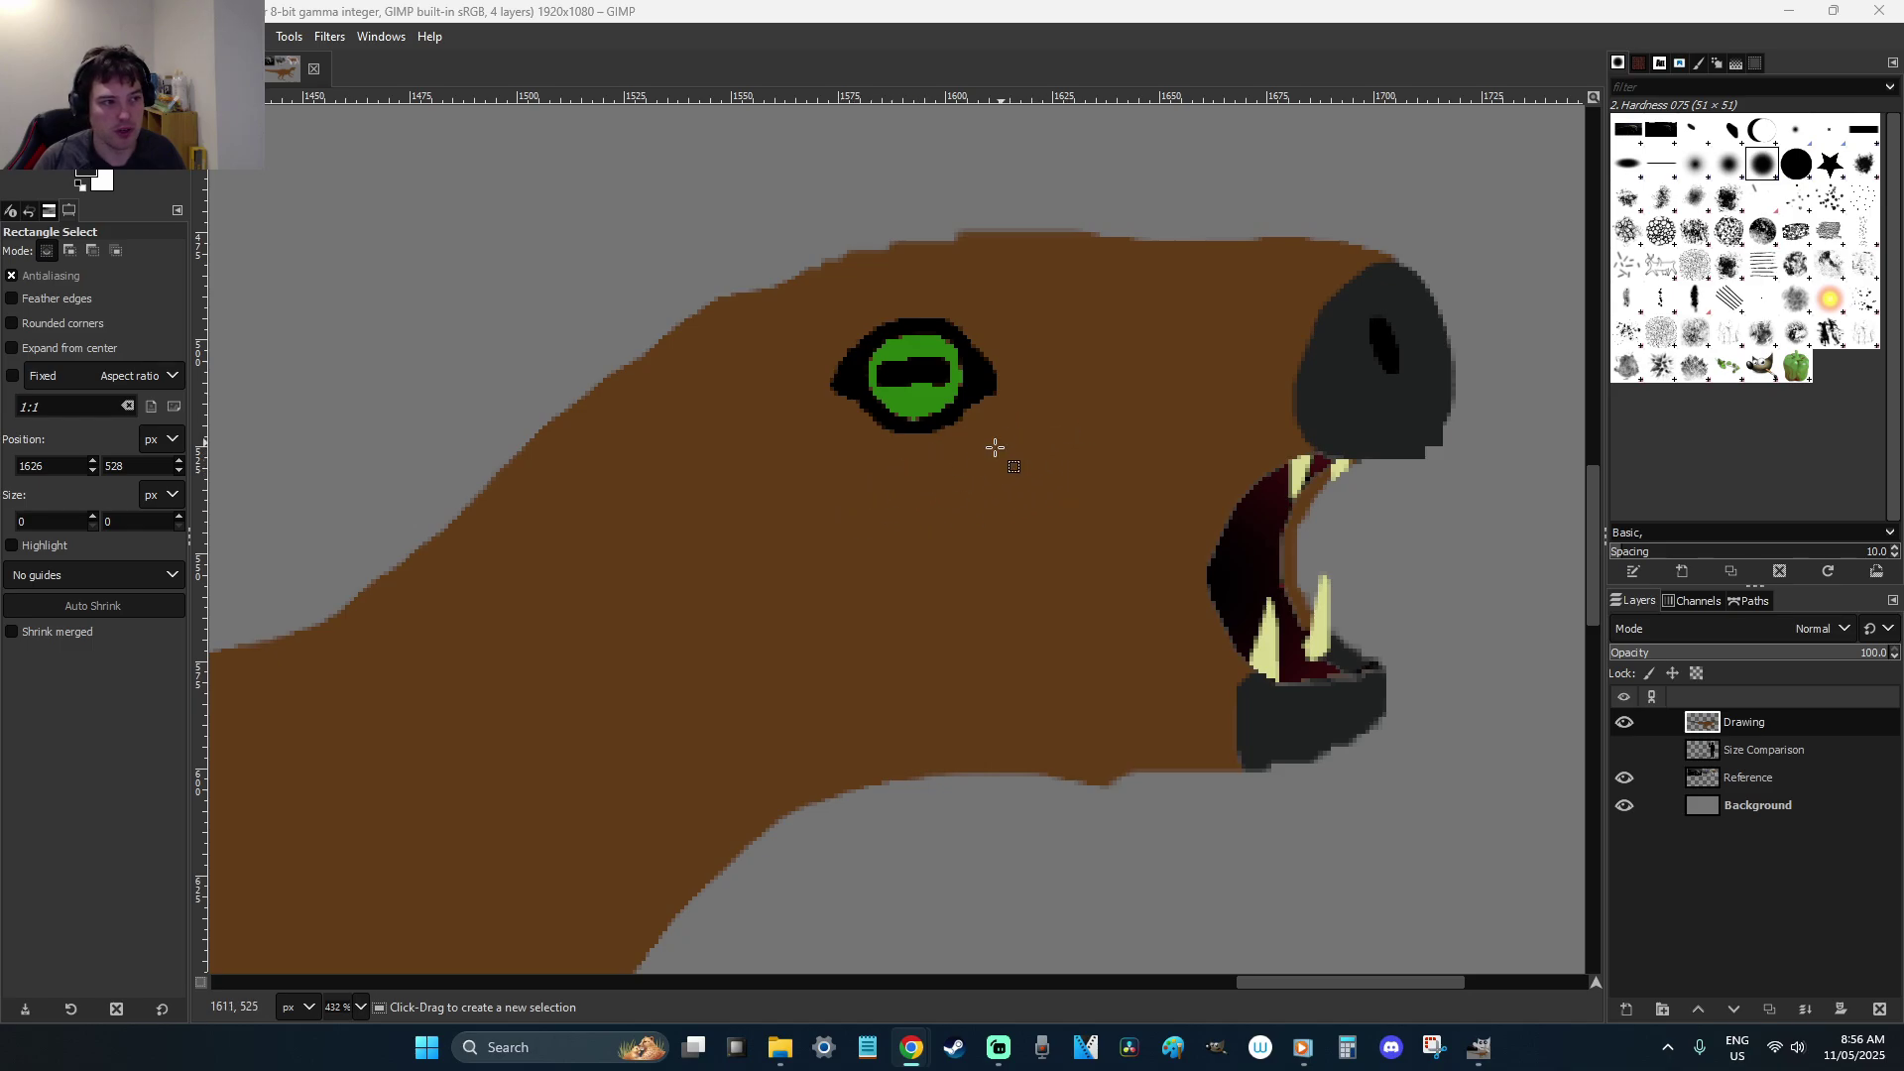
# Sample the beak's dark grey and paint a curved stripe below the eye with a 10 px Paintbrush
pyautogui.click(1190, 9)
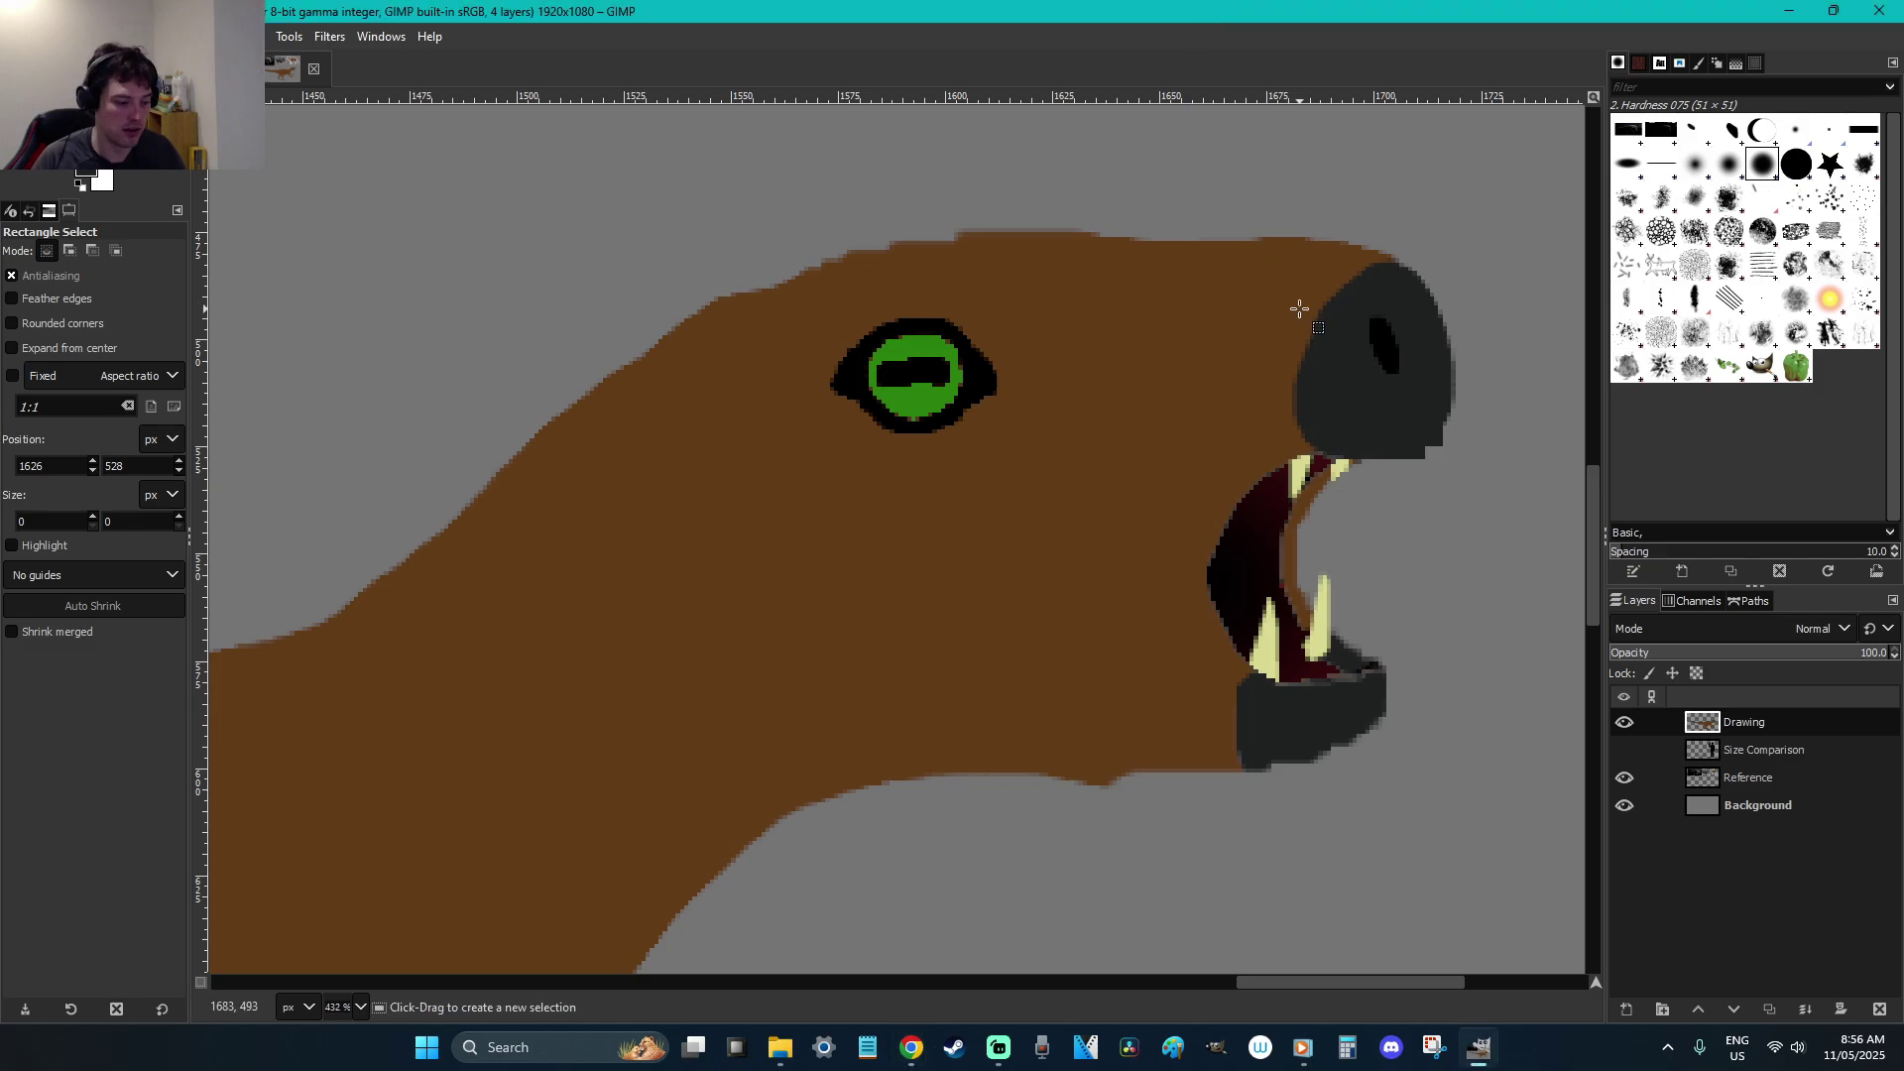
pyautogui.press('o')
pyautogui.click(1438, 408)
pyautogui.press('p')
pyautogui.moveTo(1002, 451)
pyautogui.mouseDown()
pyautogui.moveTo(870, 490)
pyautogui.moveTo(965, 491)
pyautogui.moveTo(838, 505)
pyautogui.moveTo(991, 486)
pyautogui.moveTo(1037, 441)
pyautogui.moveTo(894, 506)
pyautogui.mouseUp()
pyautogui.hotkey('ctrl', 'z')
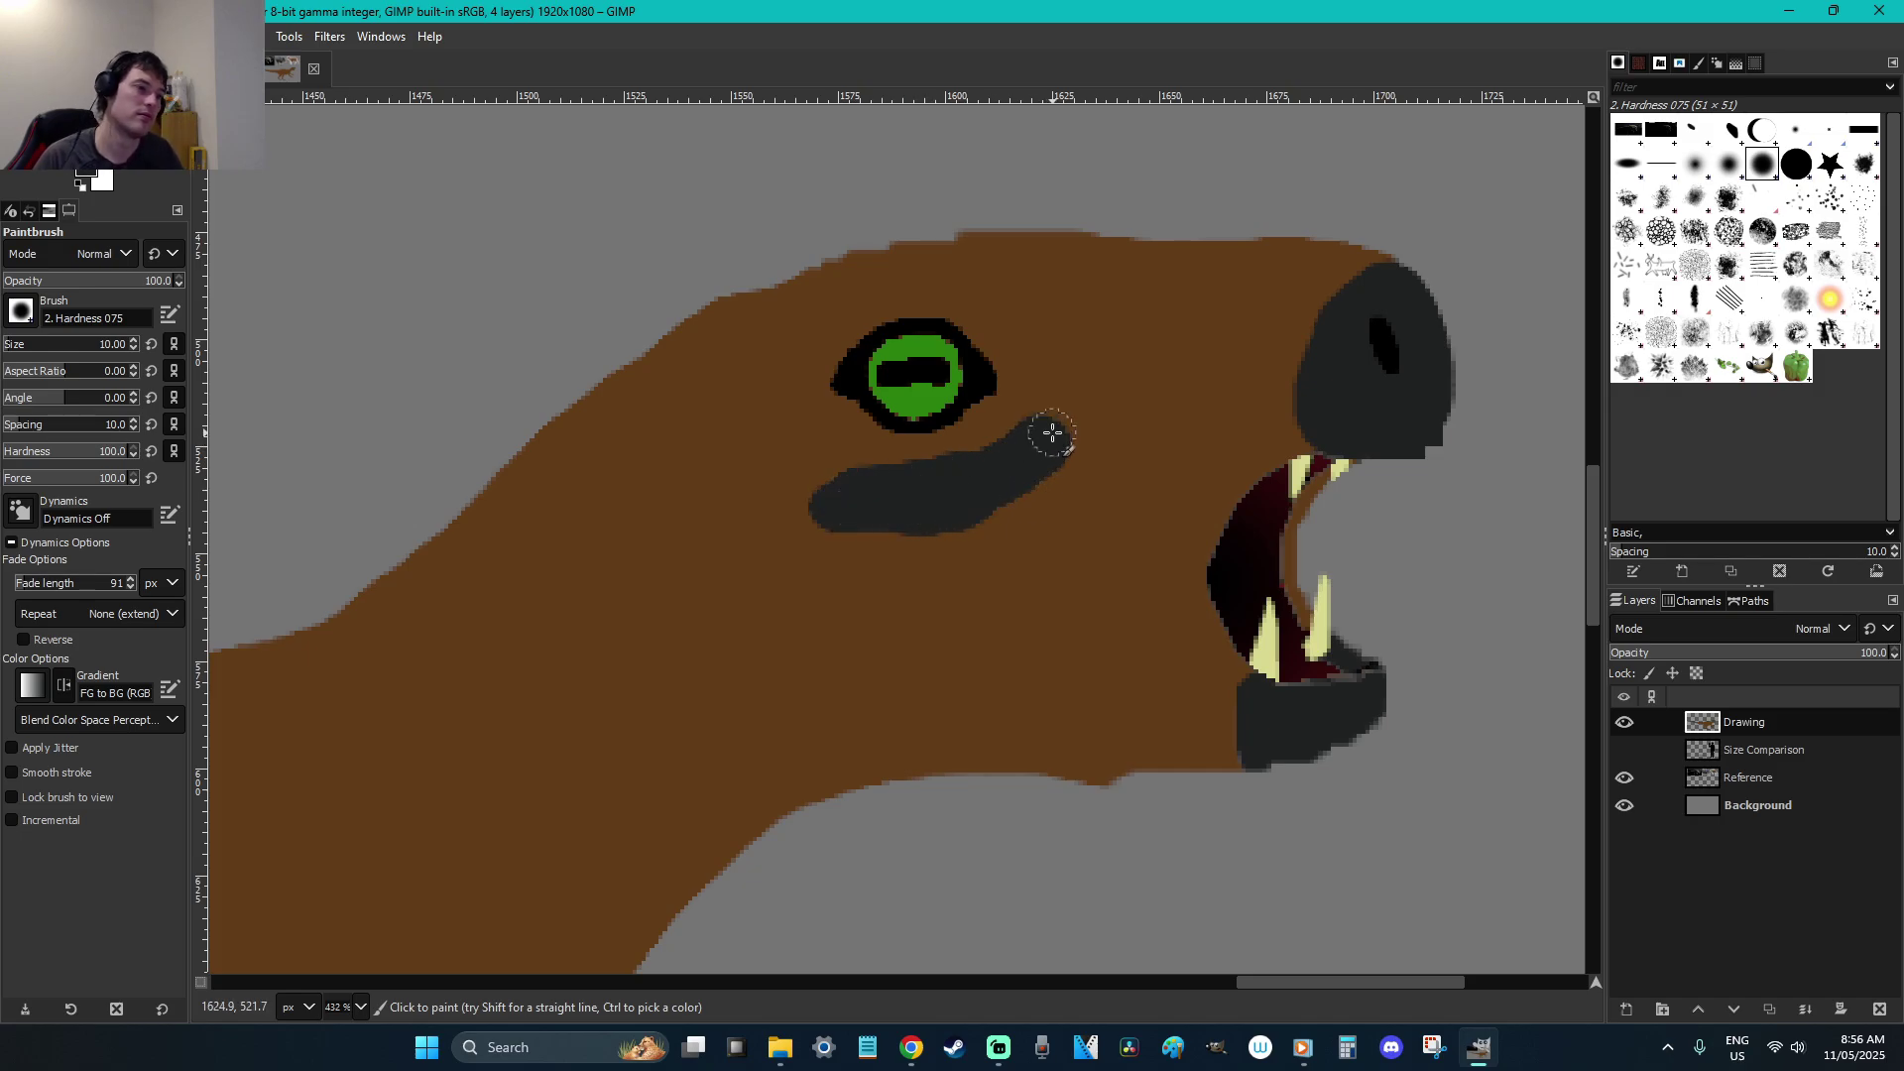
# Extend both ends of the dark stripe below the eye into points with Free Select and Paintbrush, and save the image
pyautogui.press('f')
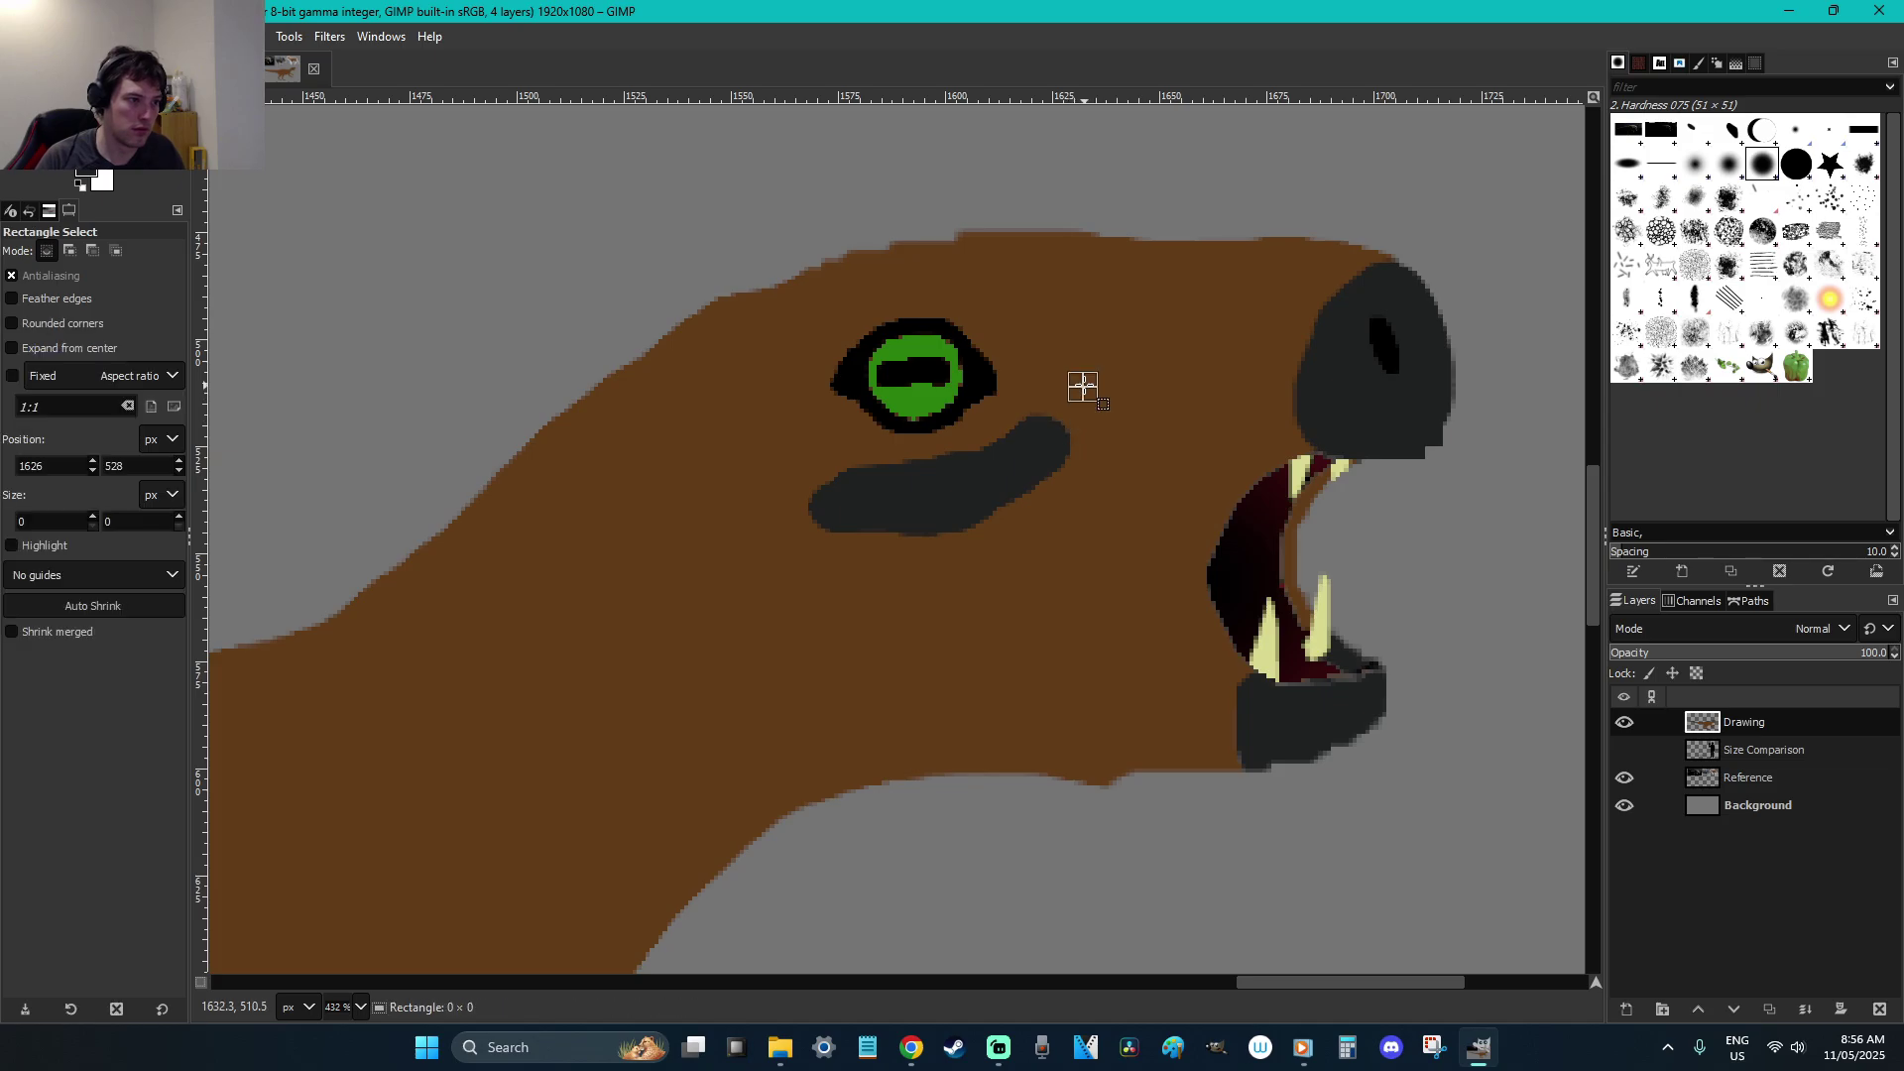
pyautogui.moveTo(1037, 424)
pyautogui.mouseDown()
pyautogui.moveTo(1087, 415)
pyautogui.moveTo(1047, 473)
pyautogui.moveTo(968, 512)
pyautogui.moveTo(836, 530)
pyautogui.moveTo(789, 513)
pyautogui.moveTo(847, 474)
pyautogui.moveTo(986, 466)
pyautogui.moveTo(1034, 422)
pyautogui.mouseUp()
pyautogui.press('p')
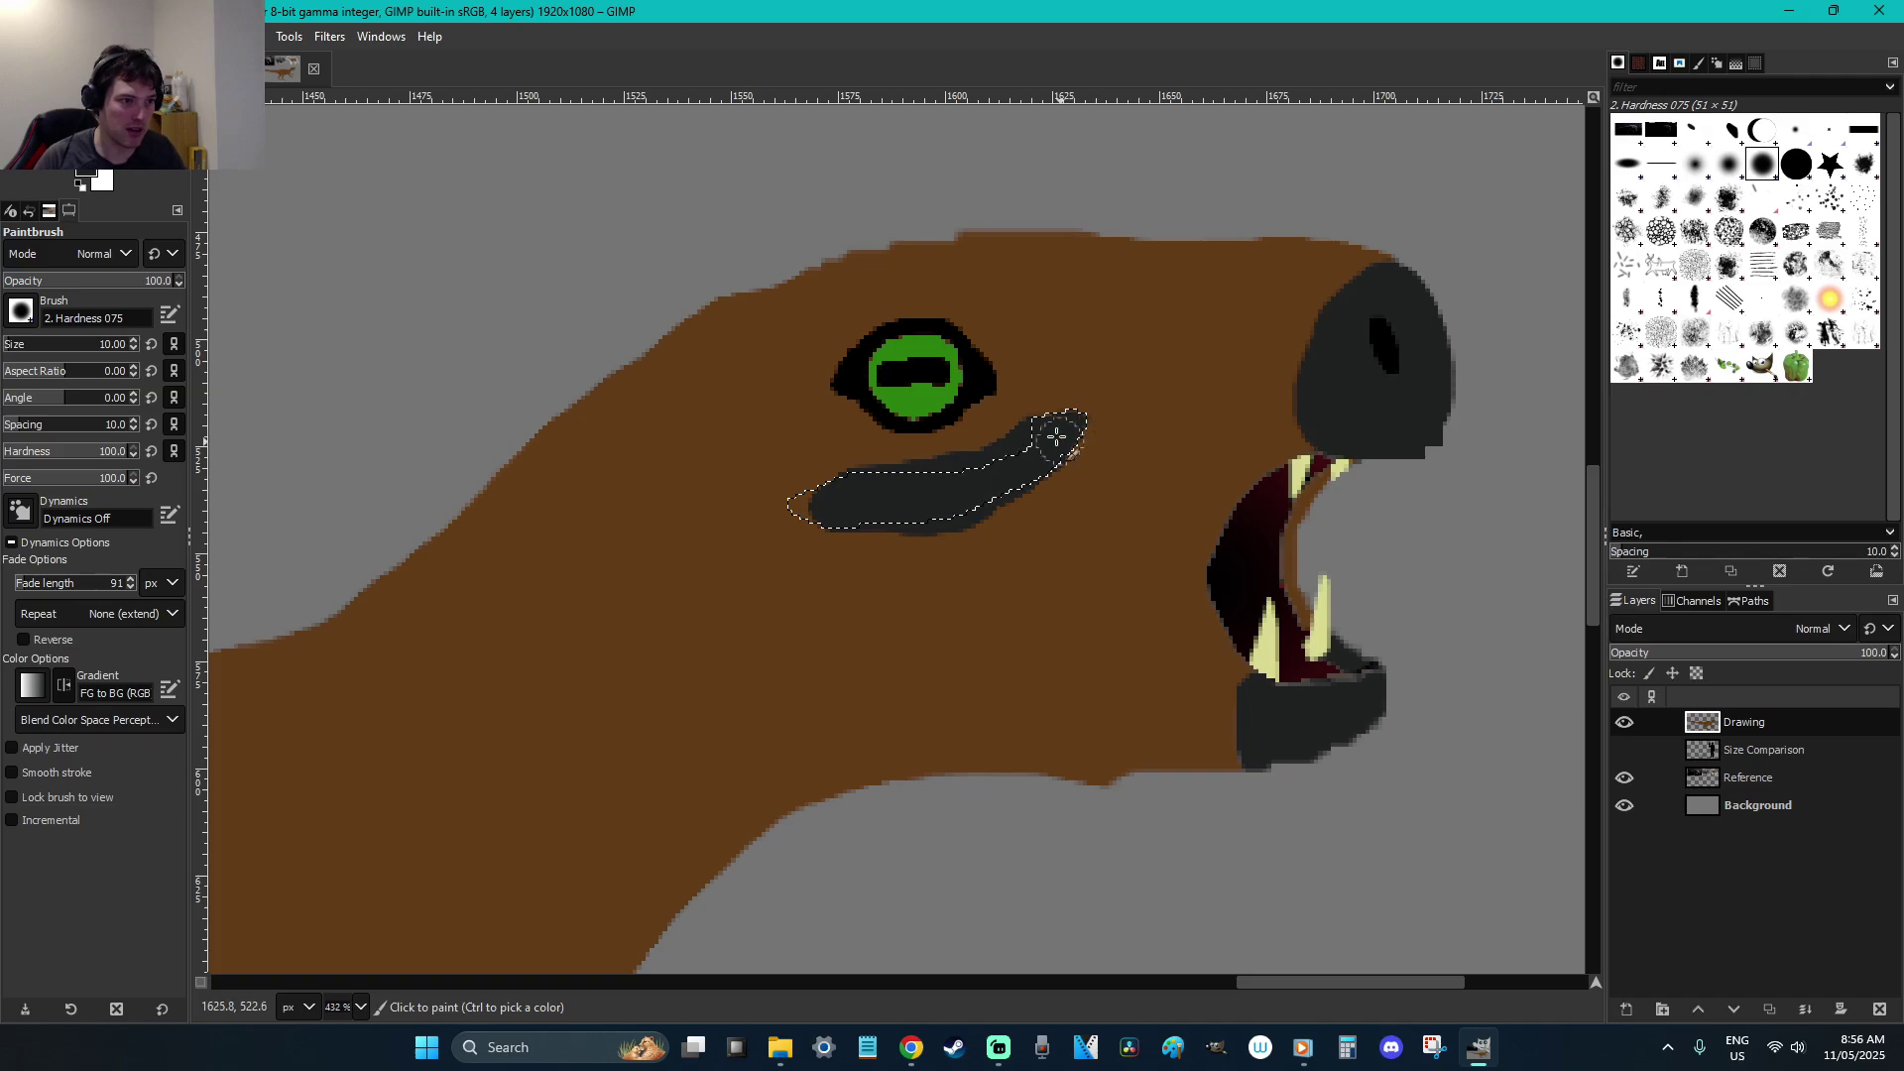
pyautogui.moveTo(791, 513); pyautogui.dragTo(838, 501)
pyautogui.press('r')
pyautogui.click(1115, 580)
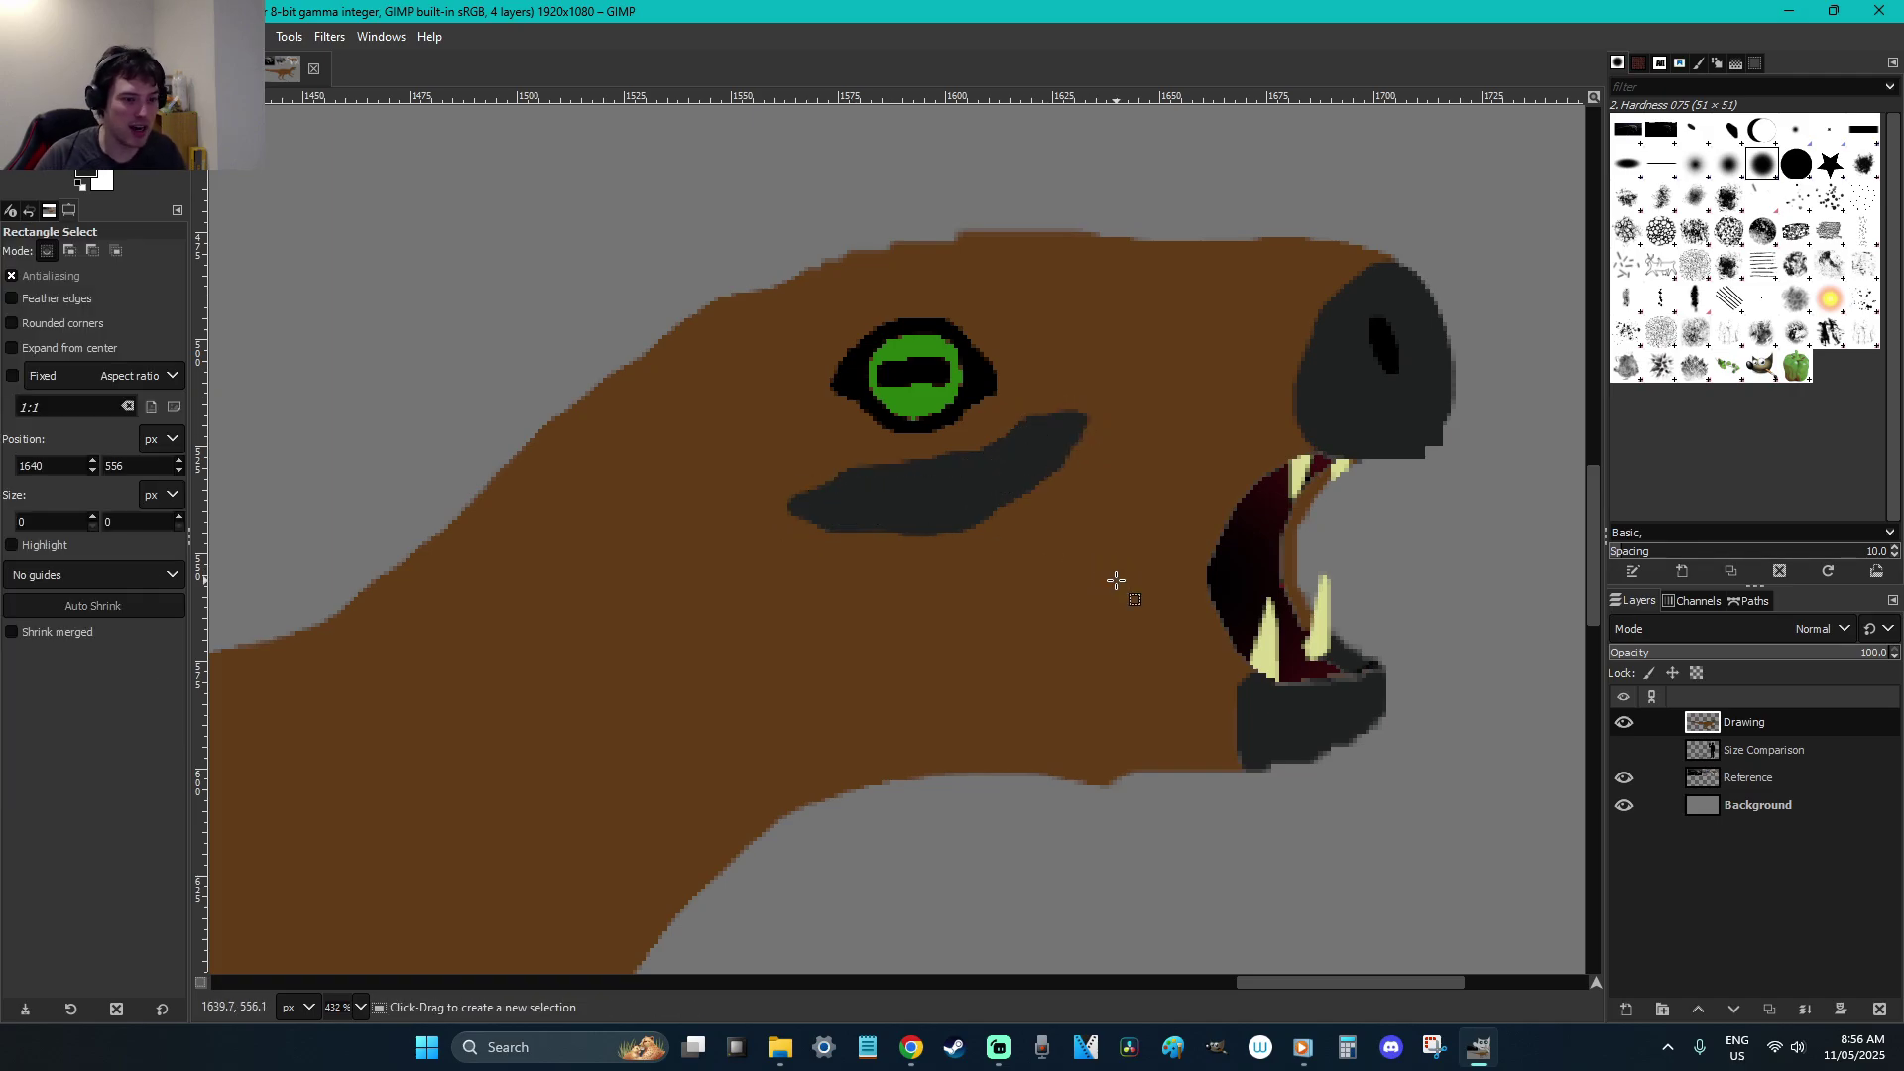
pyautogui.scroll(-5, 1116, 580)
pyautogui.hotkey('ctrl', 's')
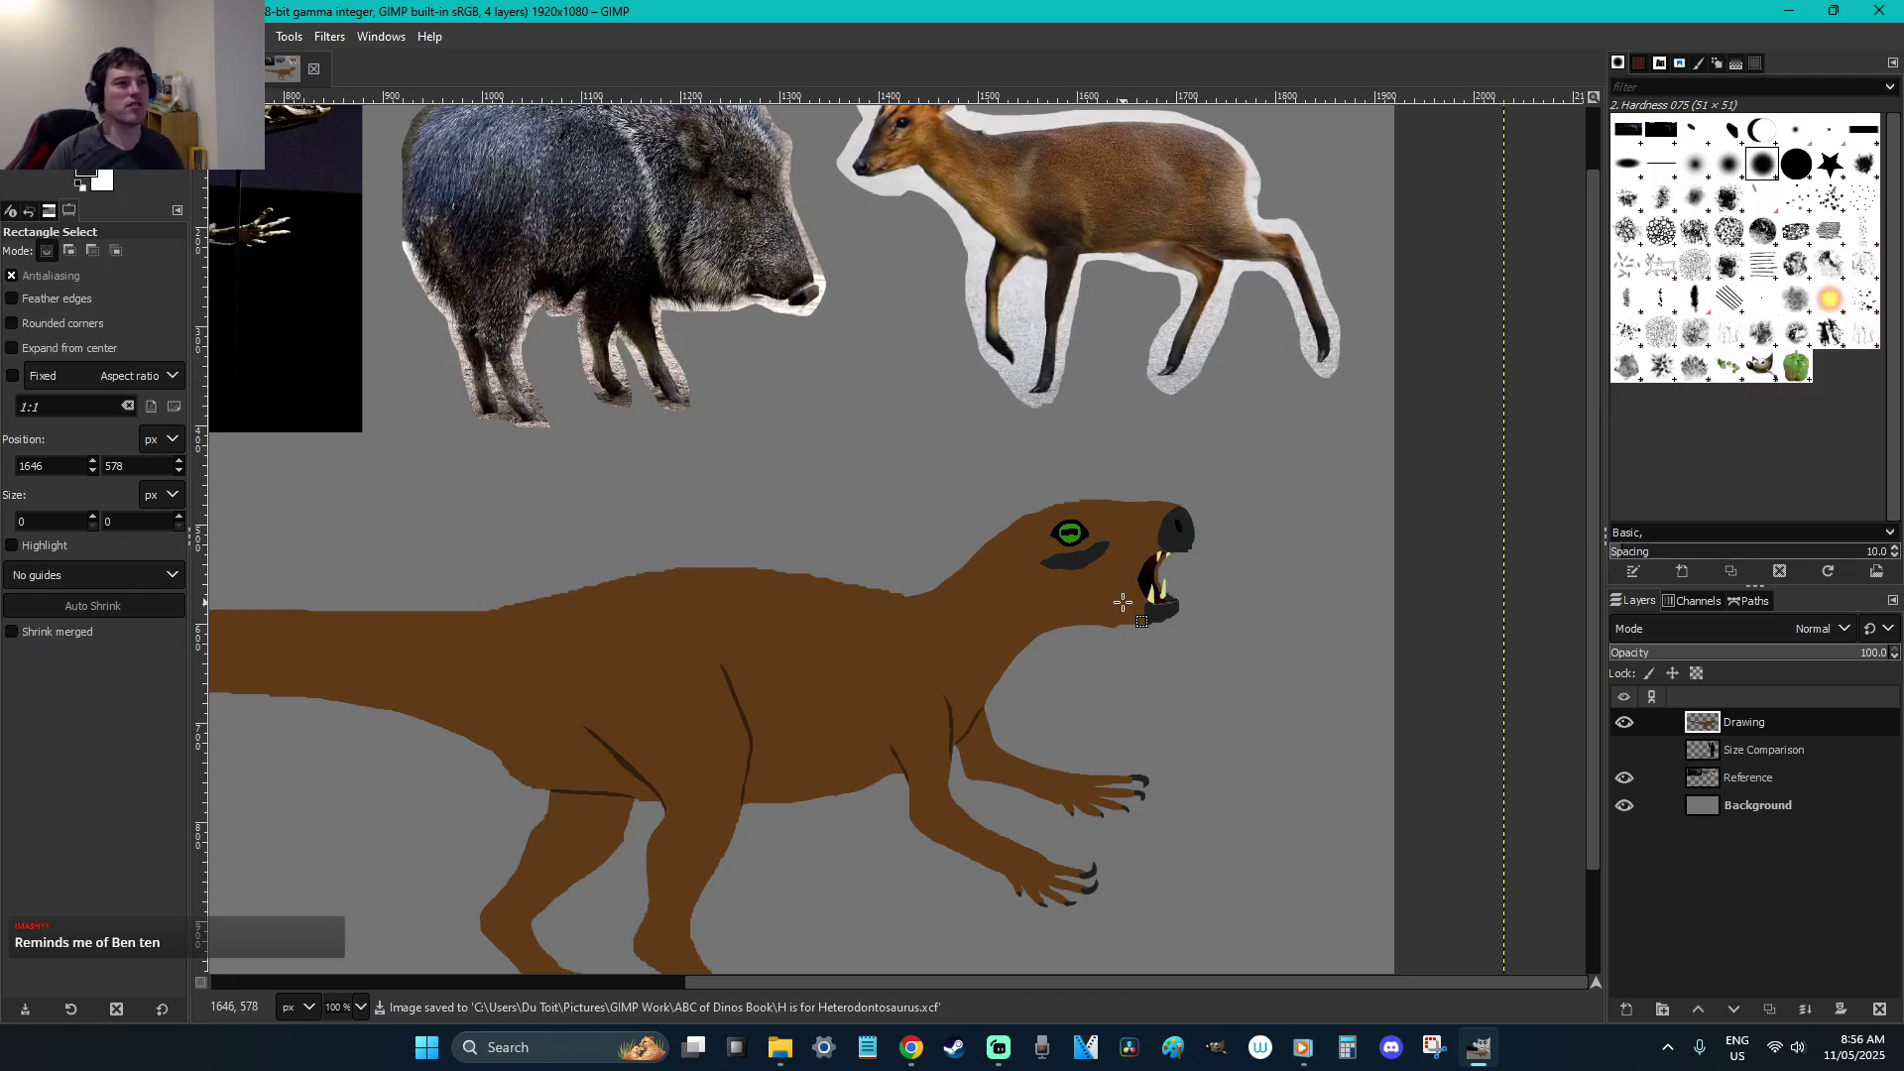
# Switch to Chrome and examine the pig eye close-up photo at full size as an eye reference, and close the browser
pyautogui.scroll(2, 1122, 602)
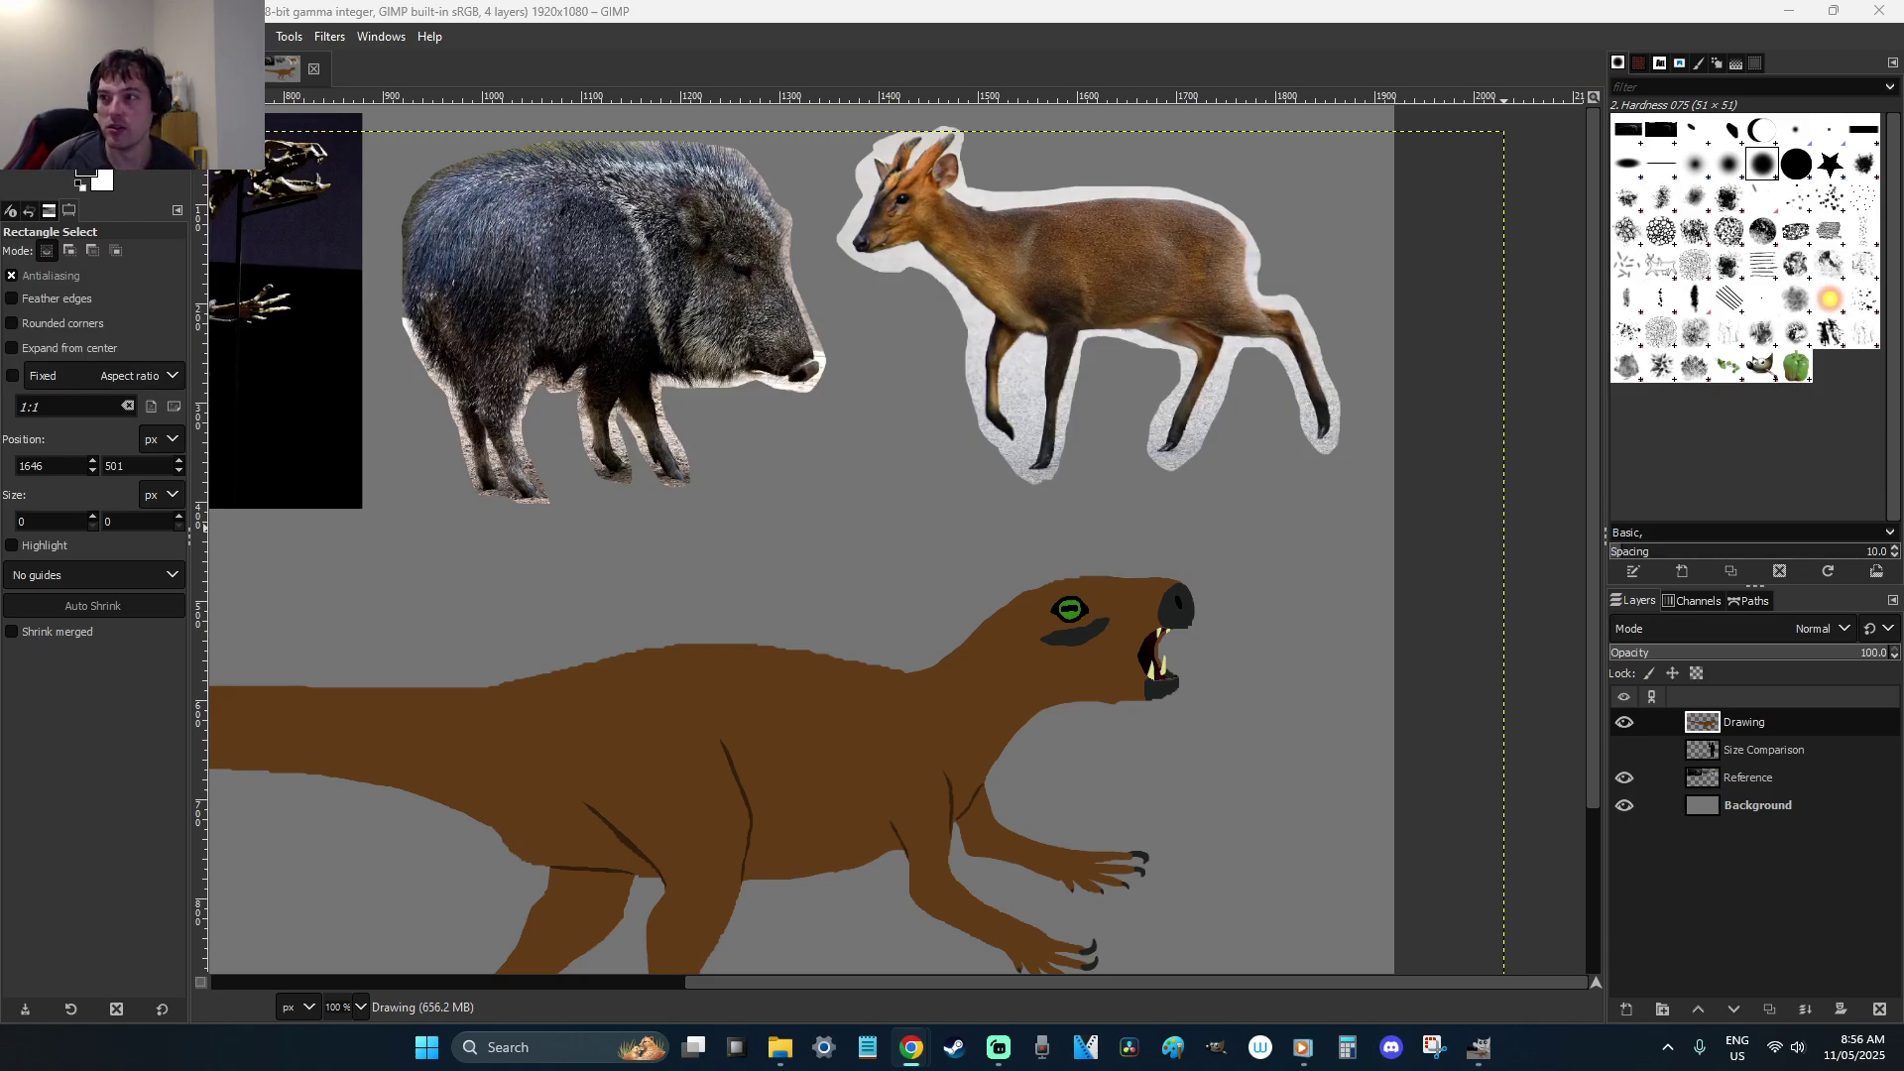
pyautogui.hotkey('alt', 'Tab')
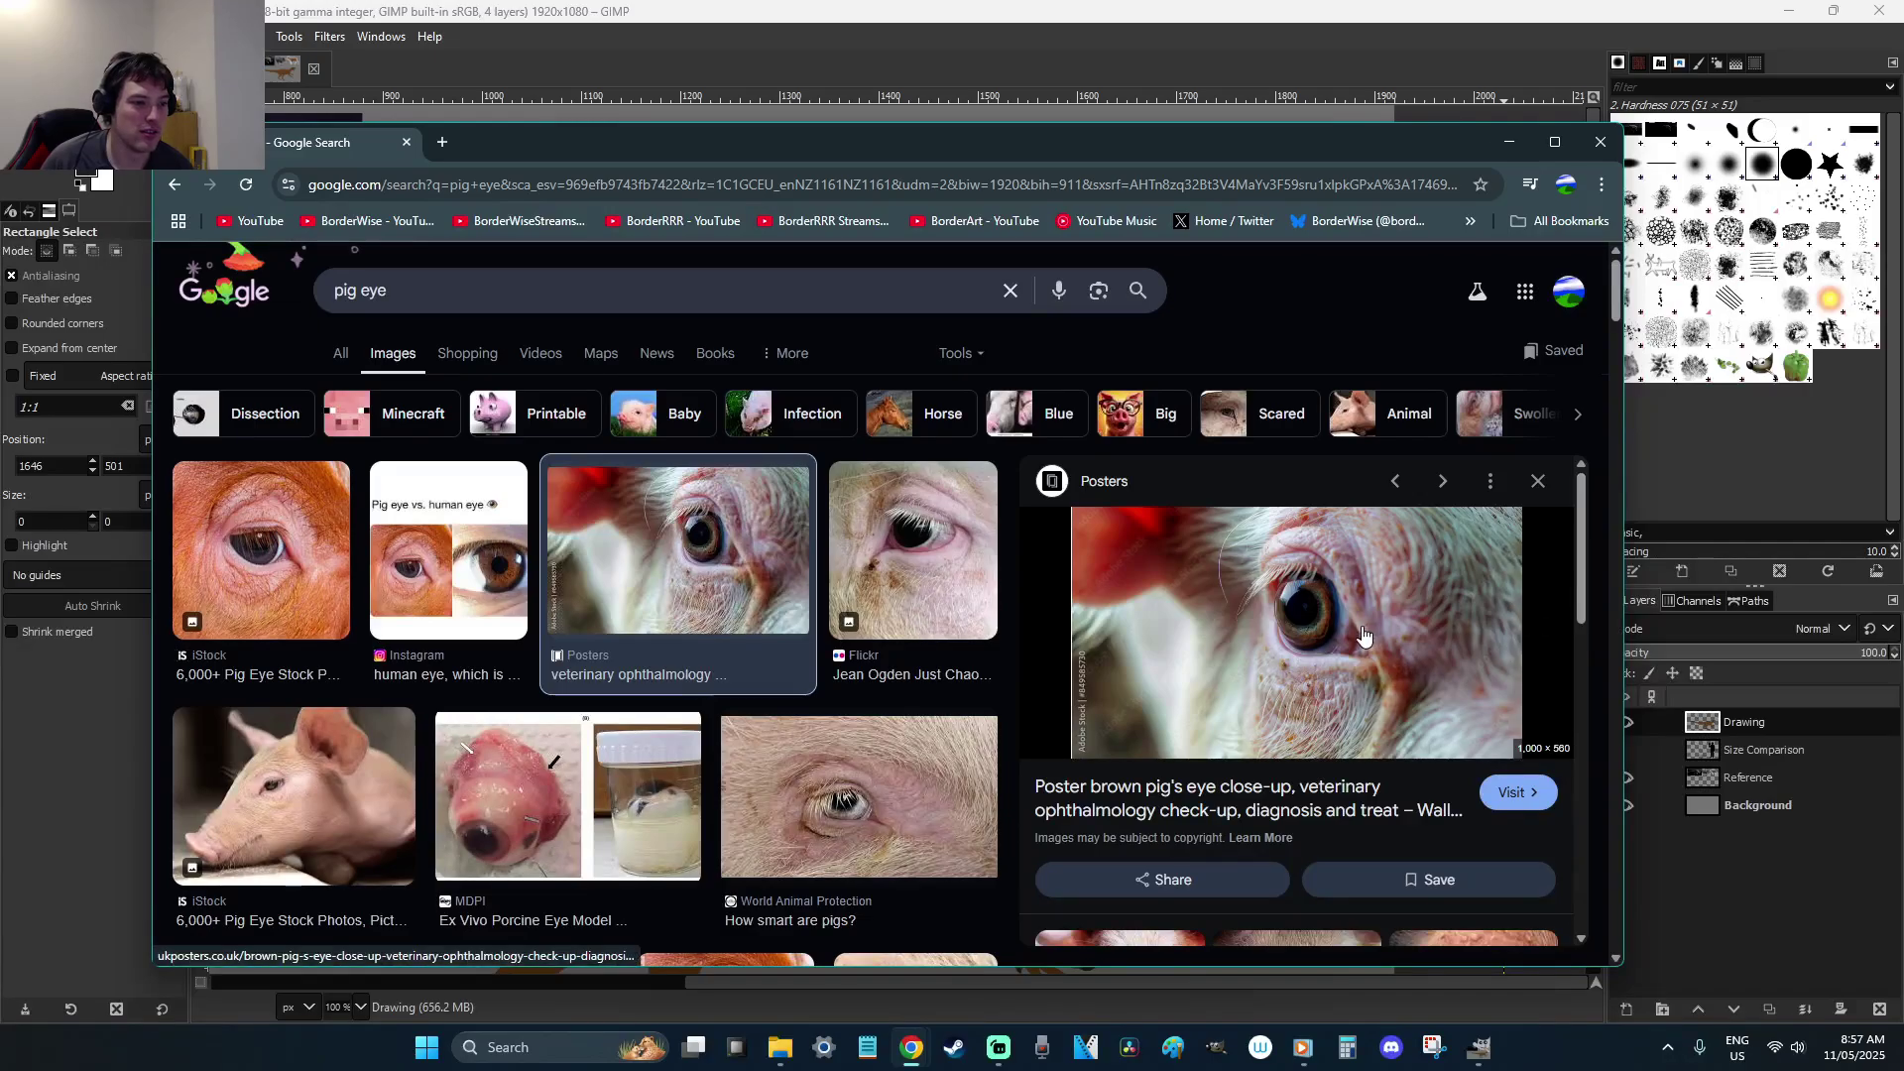
pyautogui.click(1322, 615)
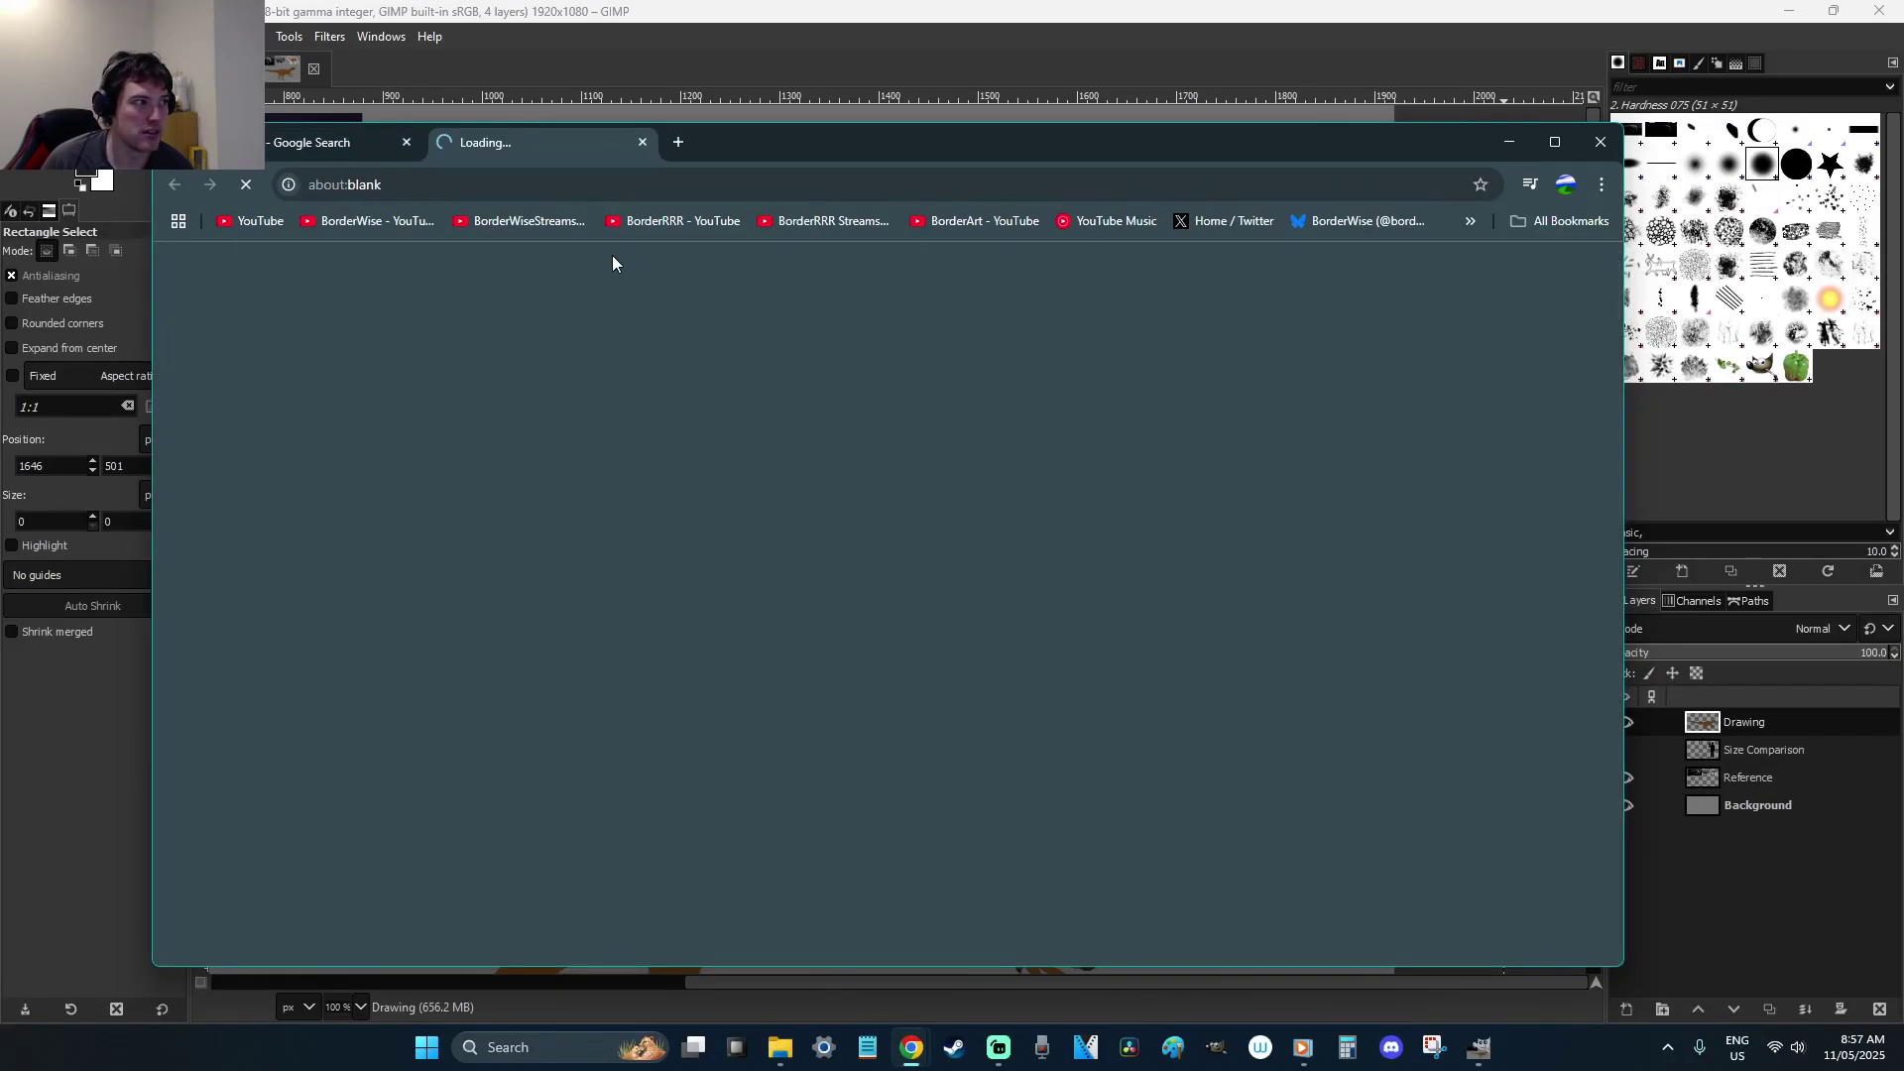
pyautogui.click(643, 142)
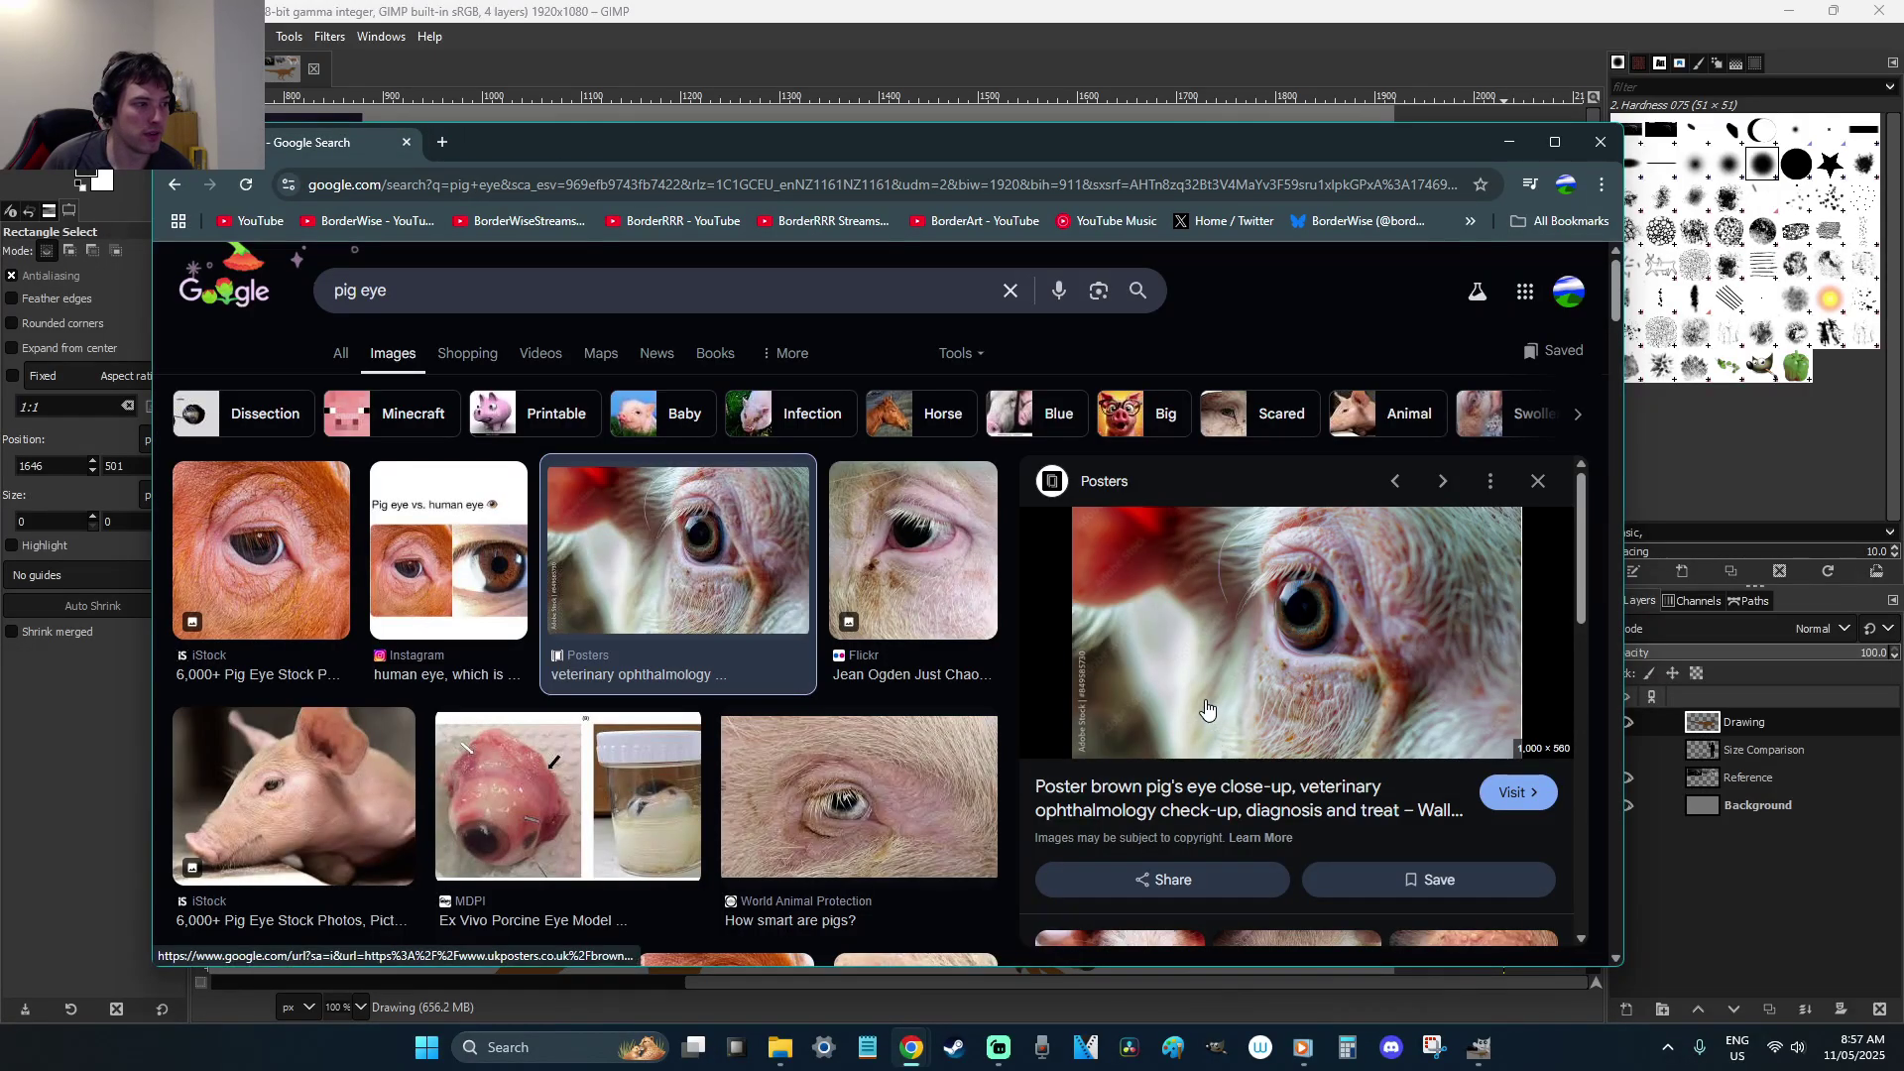
pyautogui.rightClick(1210, 617)
pyautogui.click(1359, 419)
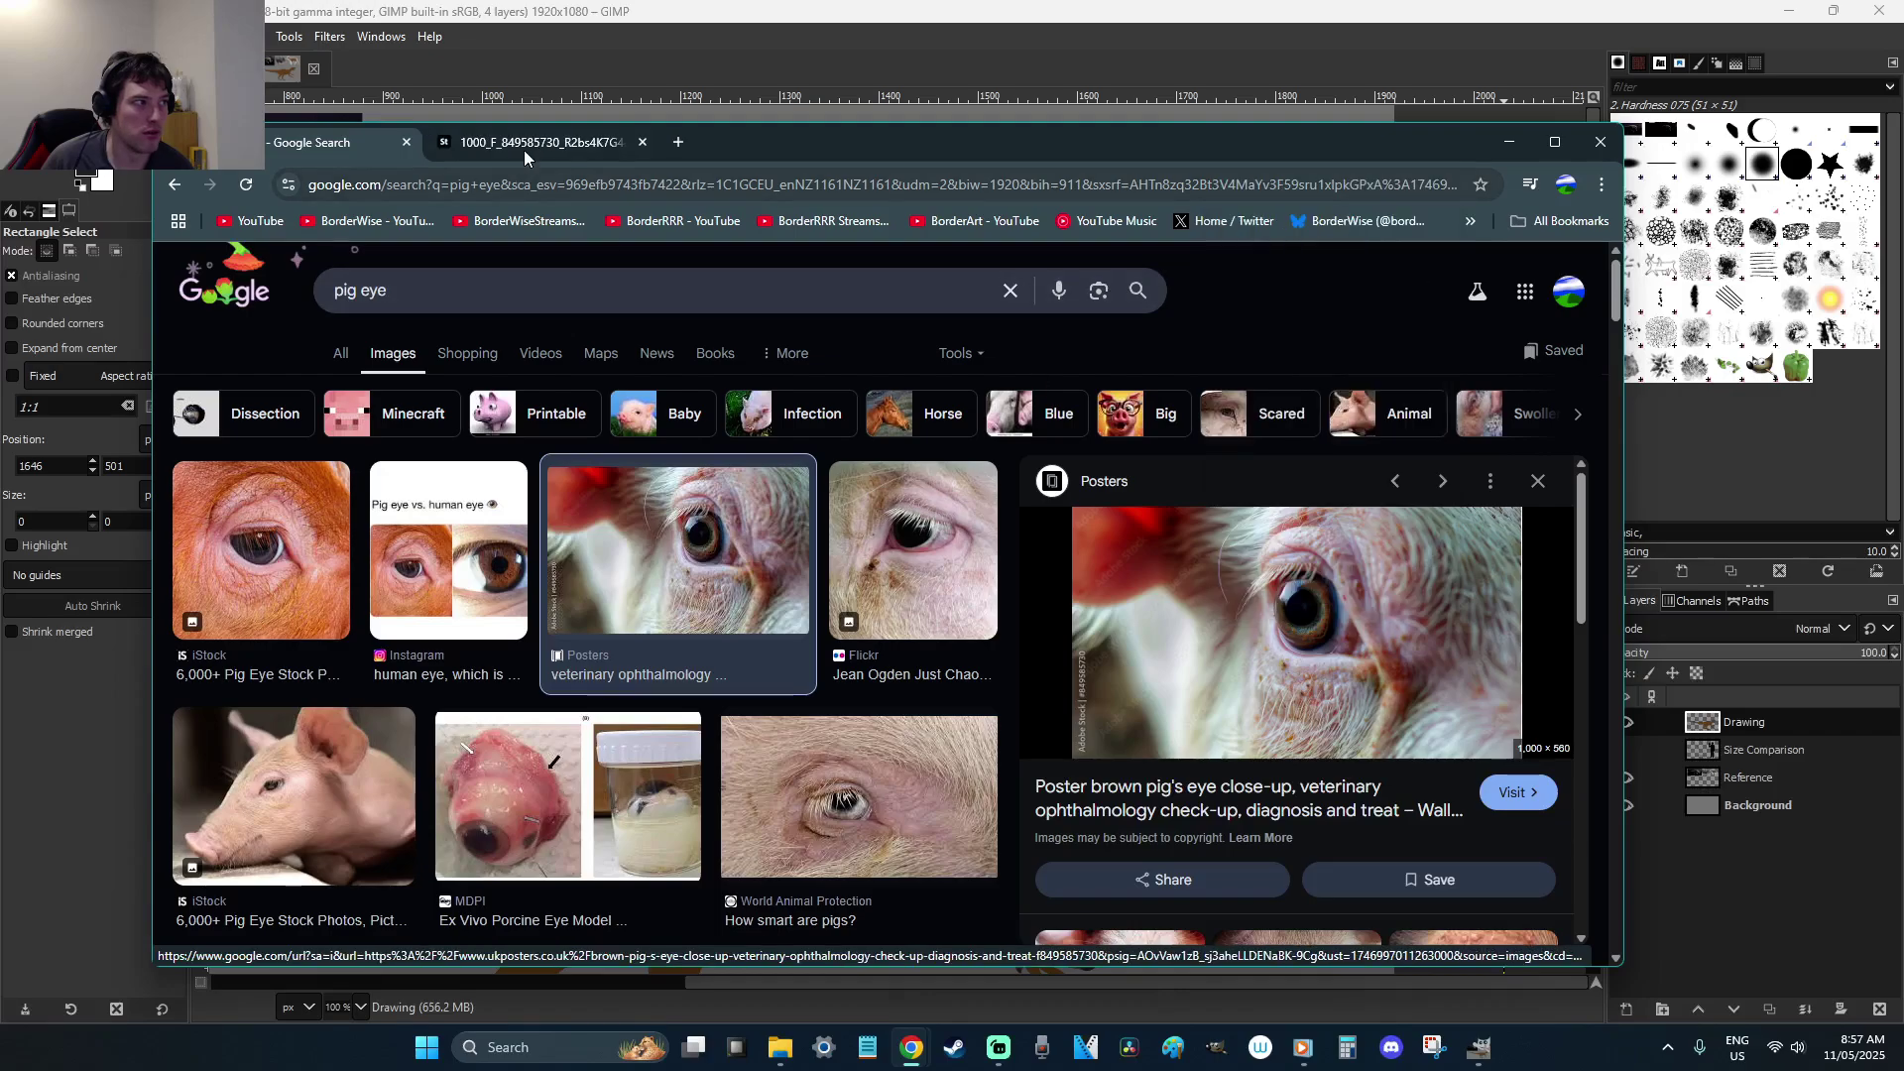
pyautogui.click(527, 144)
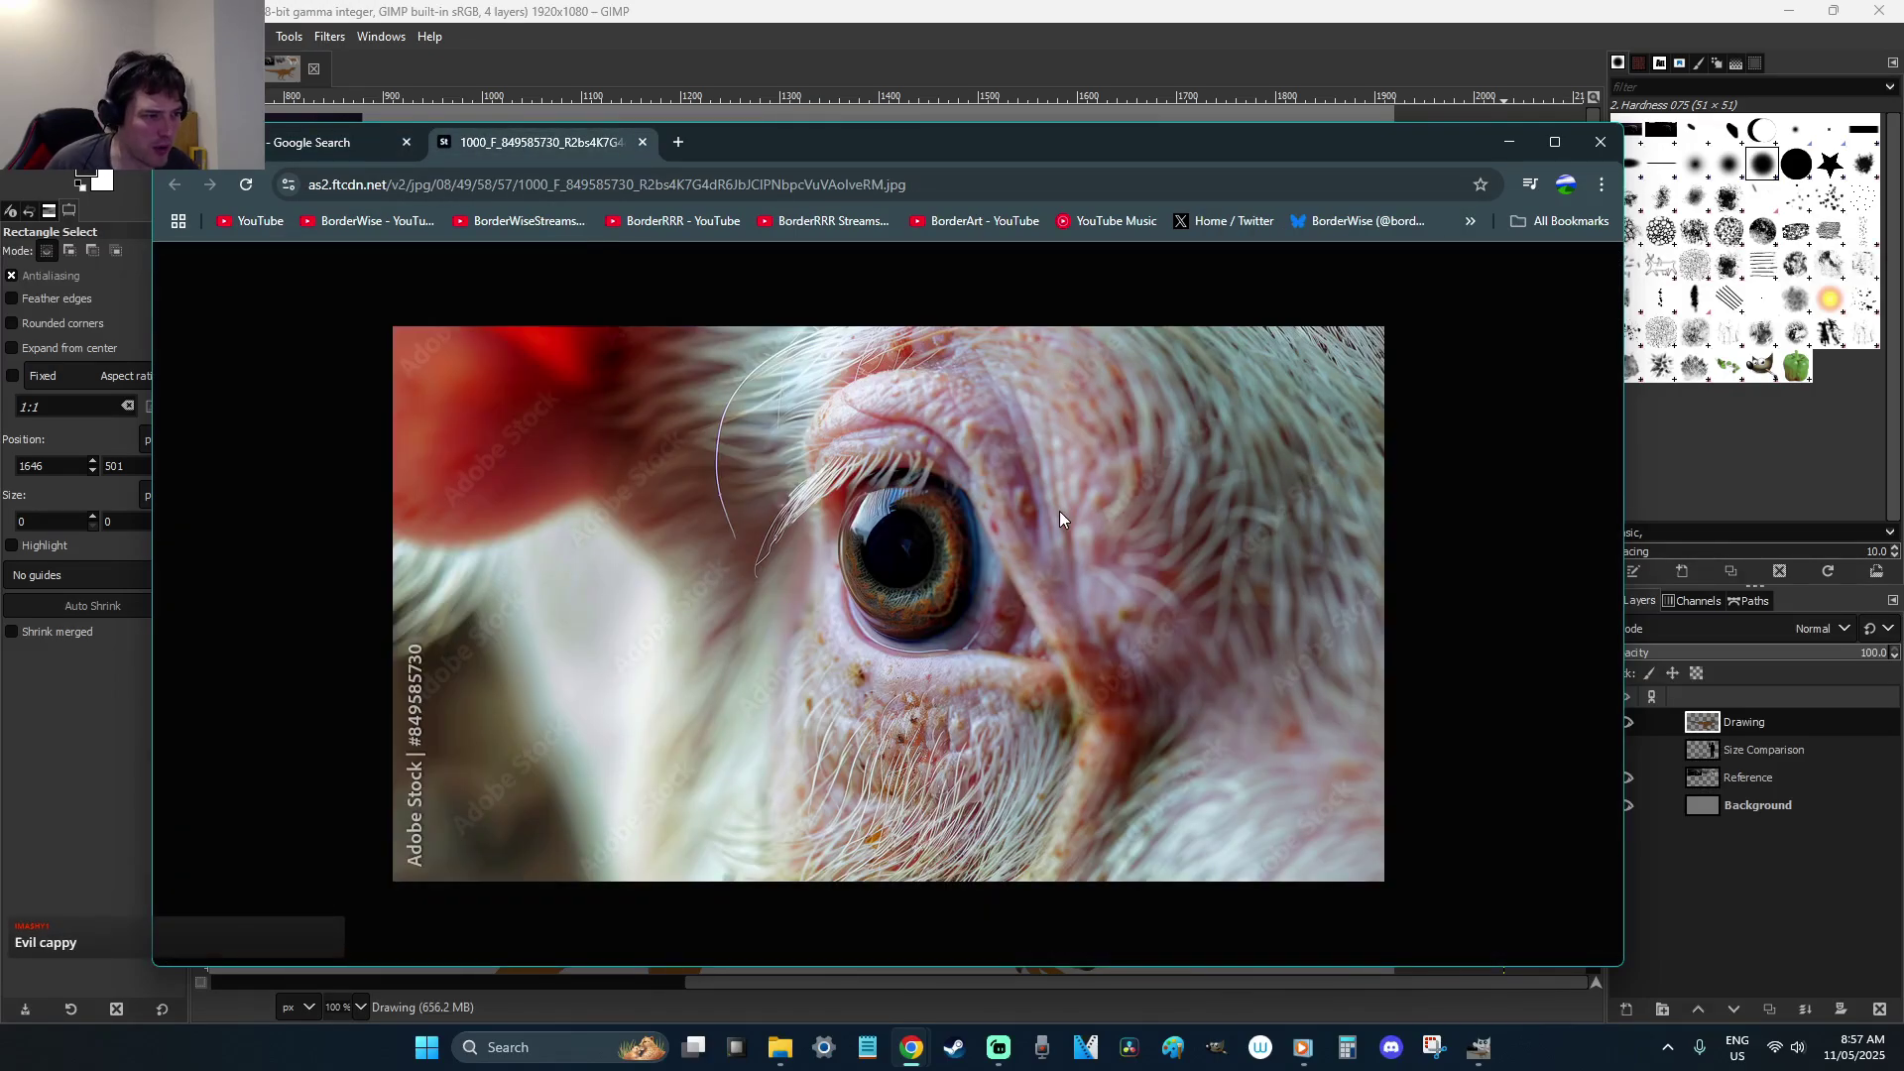
pyautogui.press('super+shift+s')
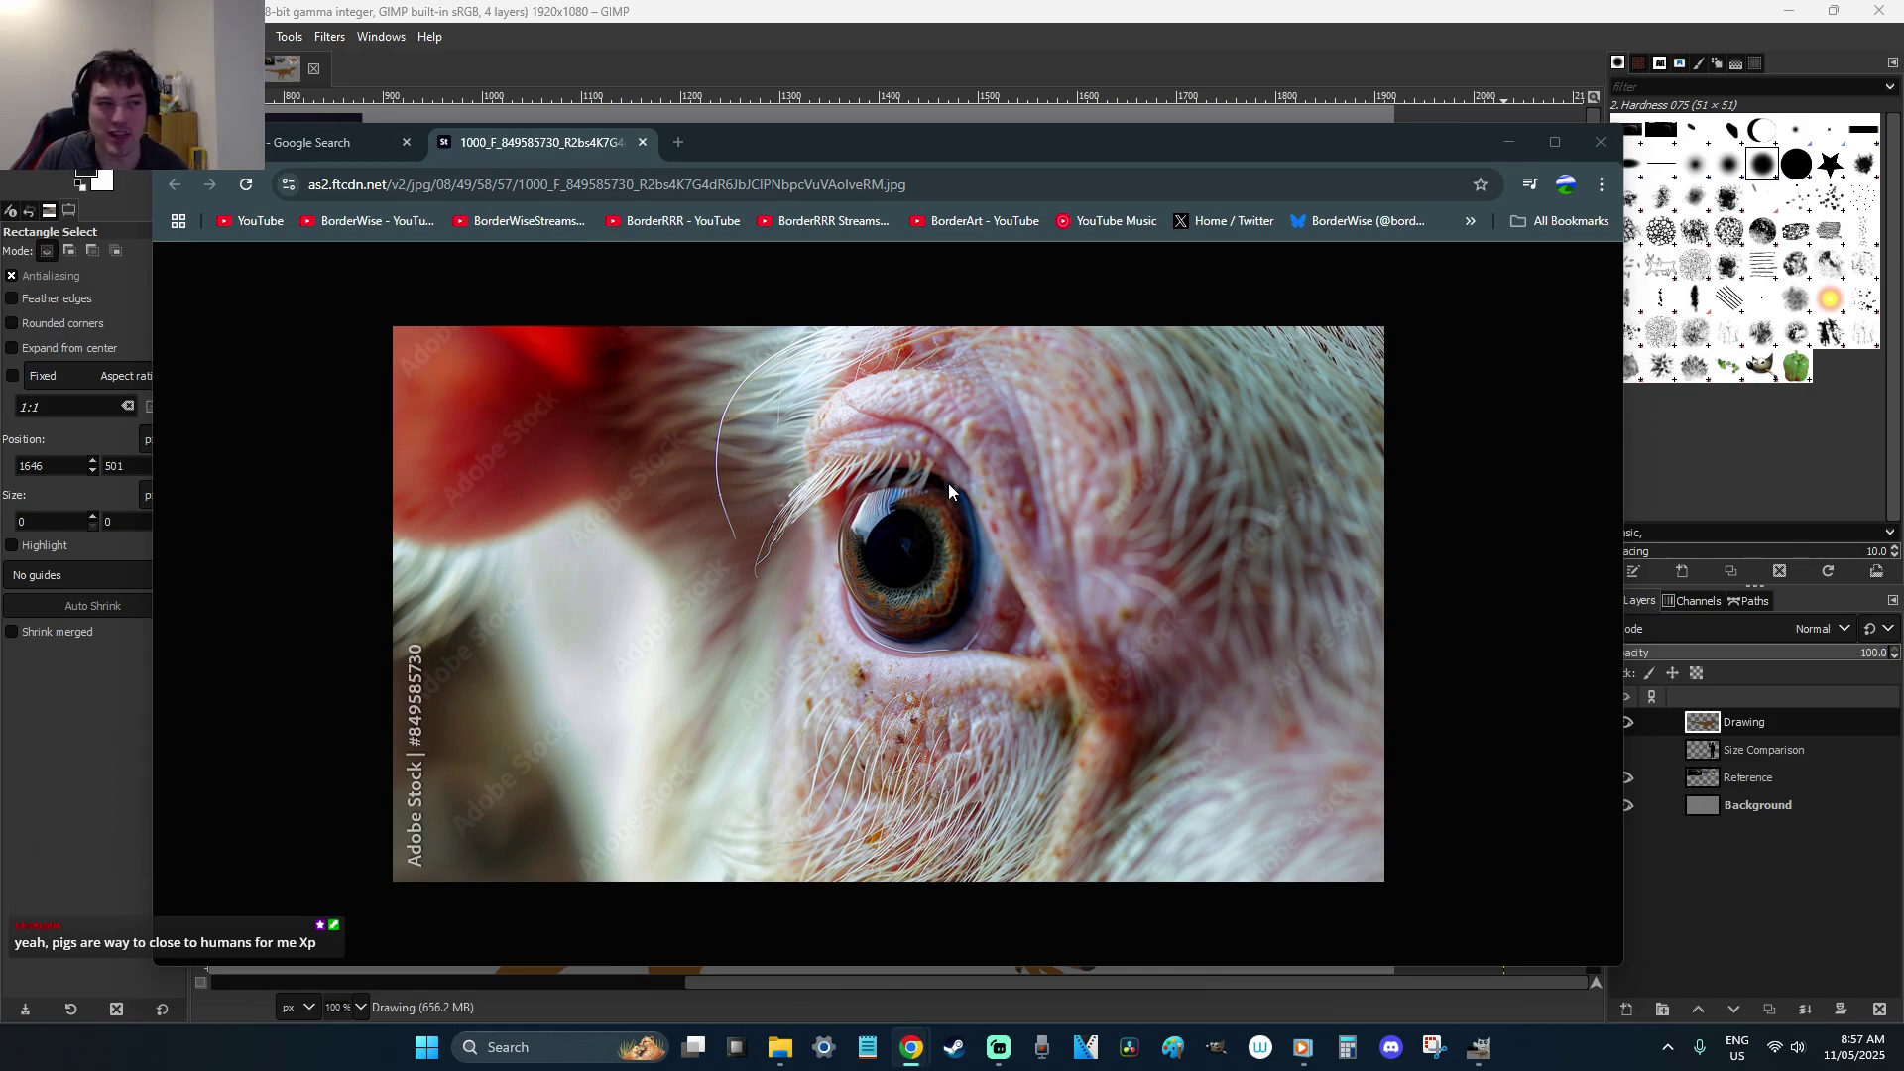
pyautogui.click(644, 143)
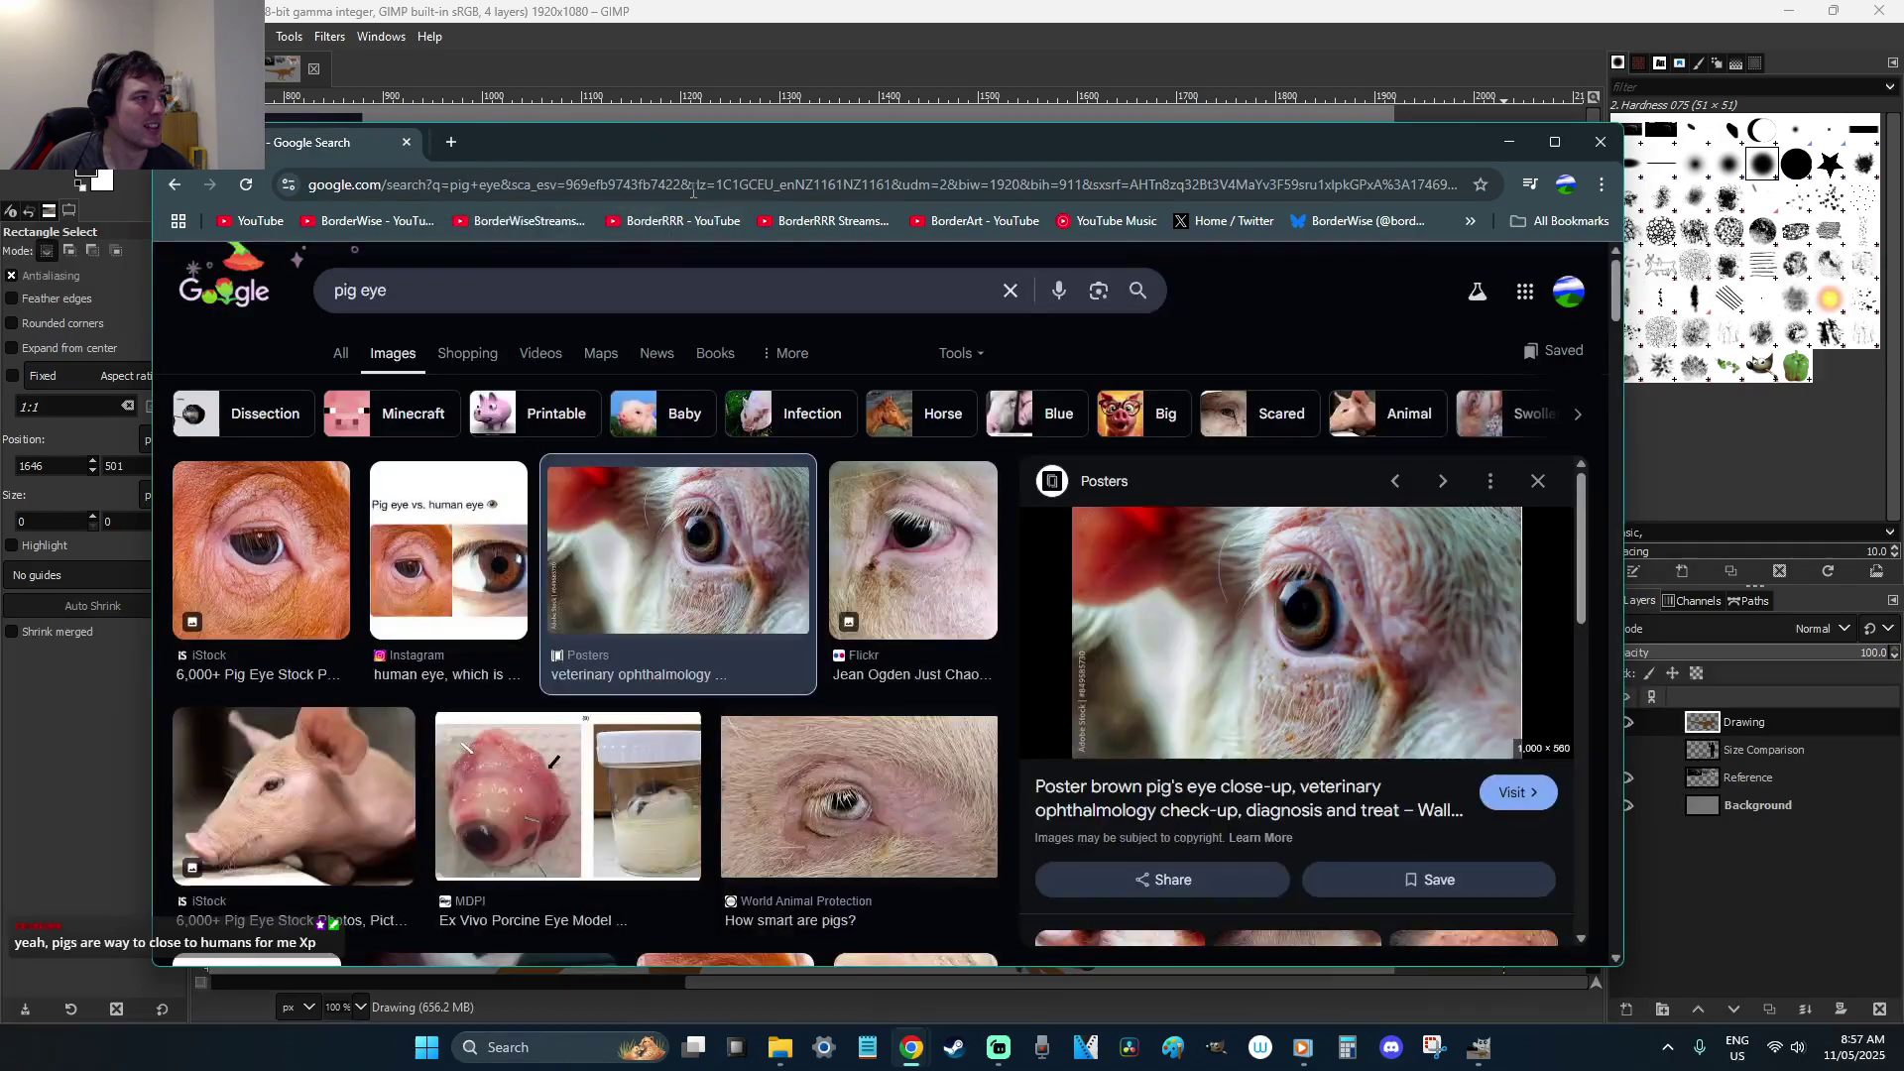
pyautogui.click(1594, 141)
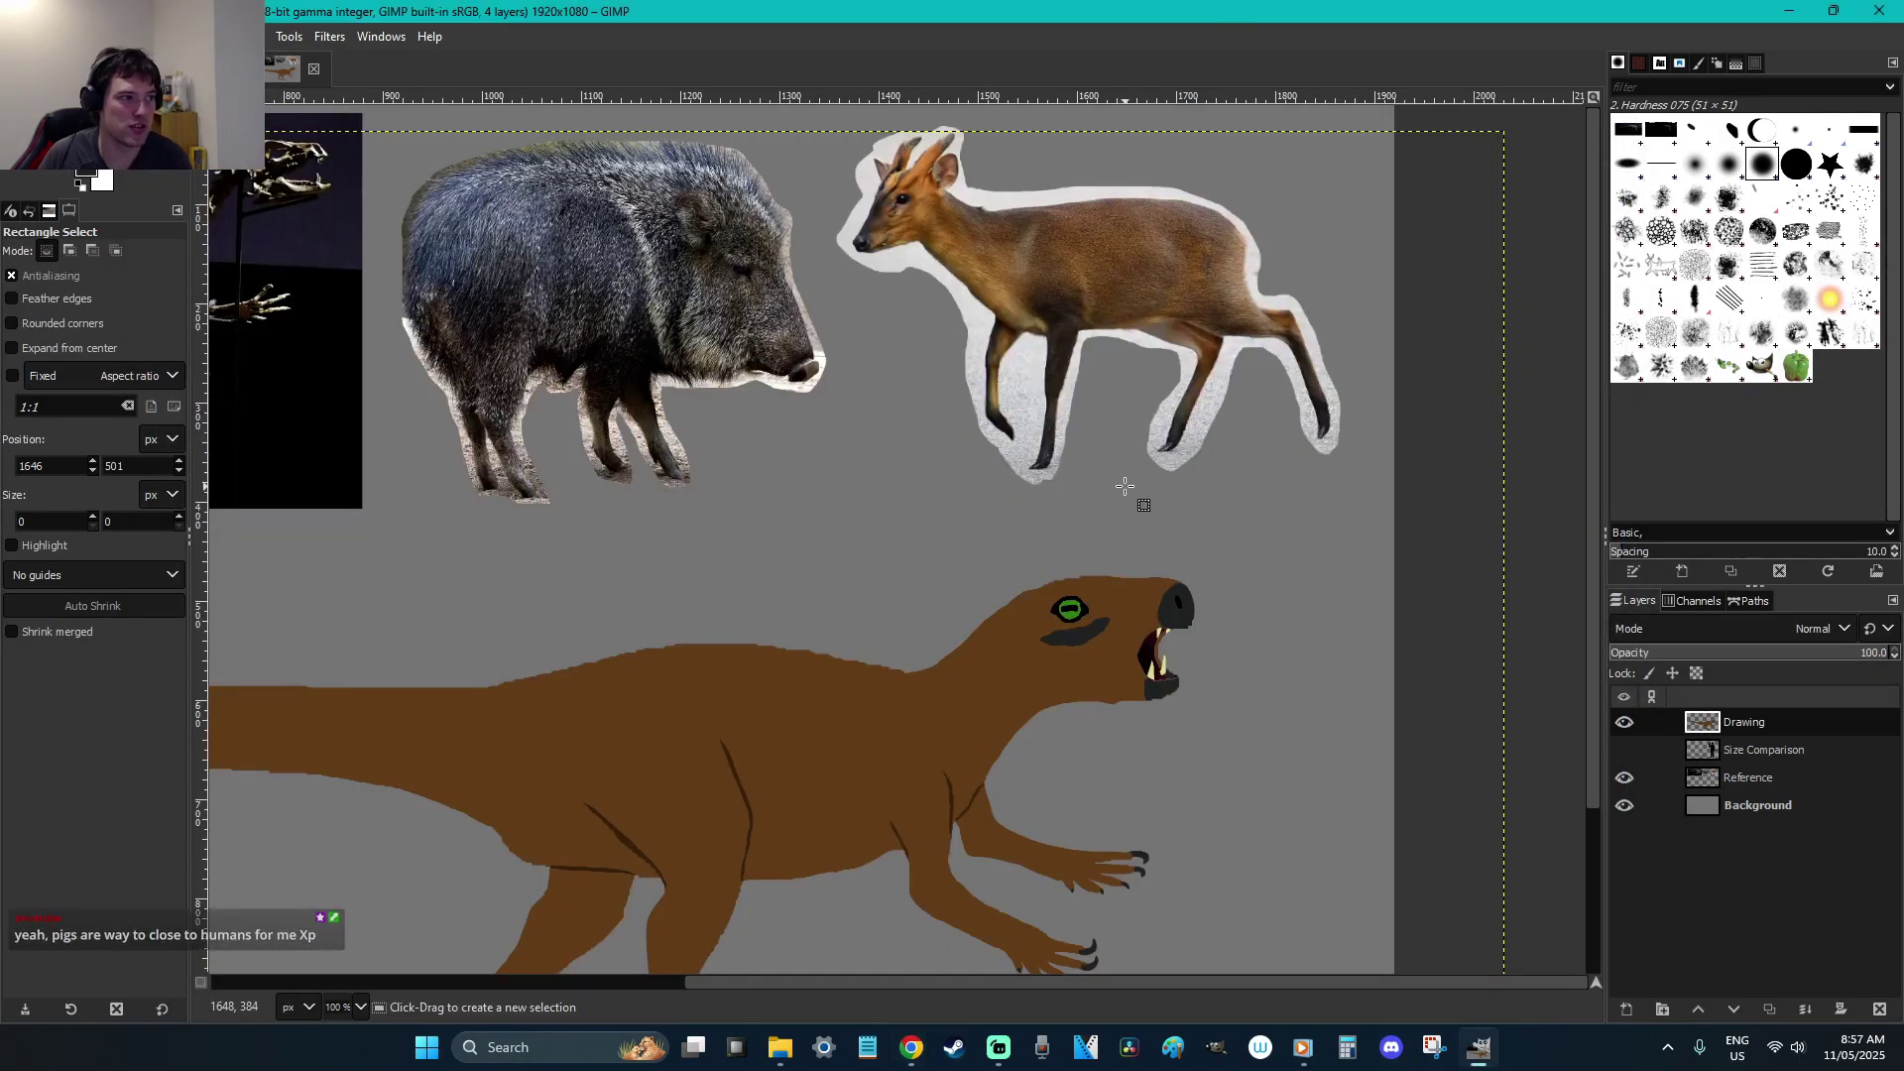
# Save the image, sample the iris green and paint over the rectangular pupil with the 10 px Paintbrush
pyautogui.press('z')
pyautogui.moveTo(1171, 686); pyautogui.dragTo(967, 553)
pyautogui.press('o')
pyautogui.click(1021, 521)
pyautogui.hotkey('ctrl', 's')
pyautogui.press('p')
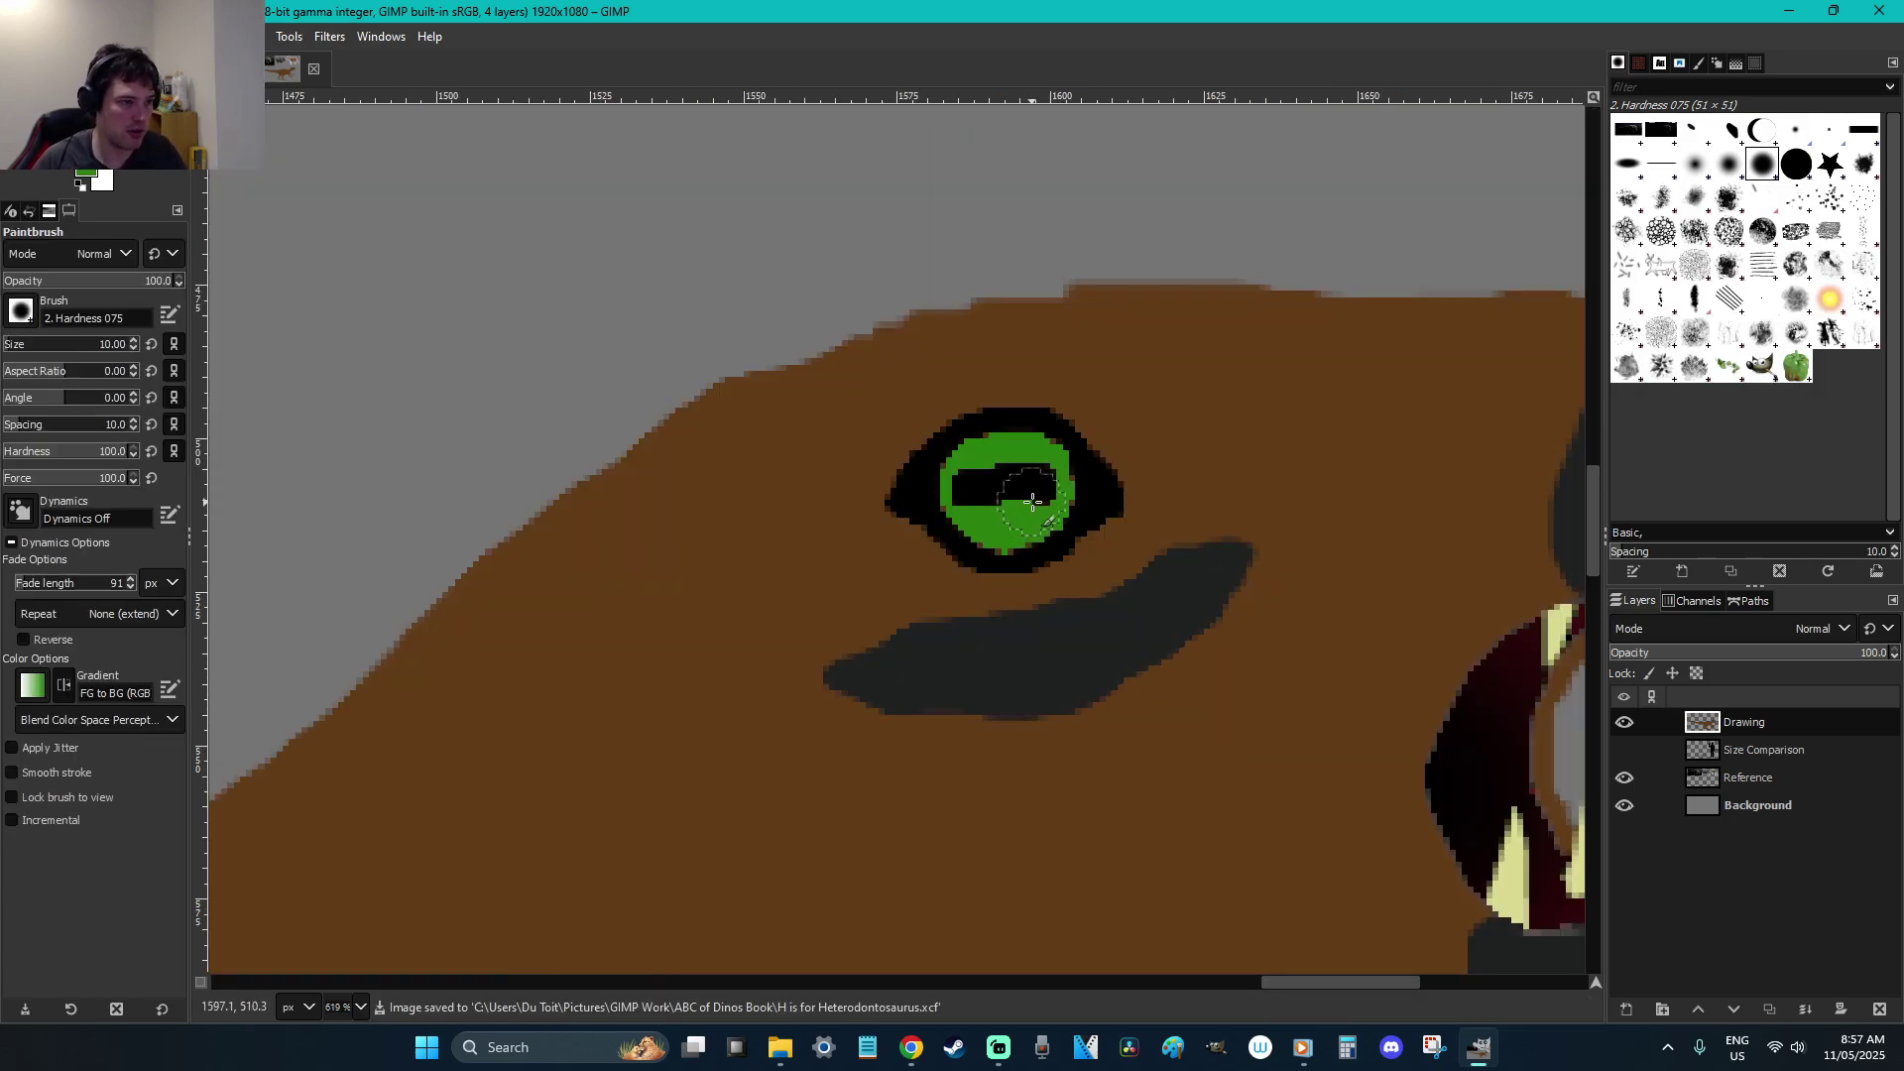
pyautogui.moveTo(1033, 491); pyautogui.dragTo(979, 483)
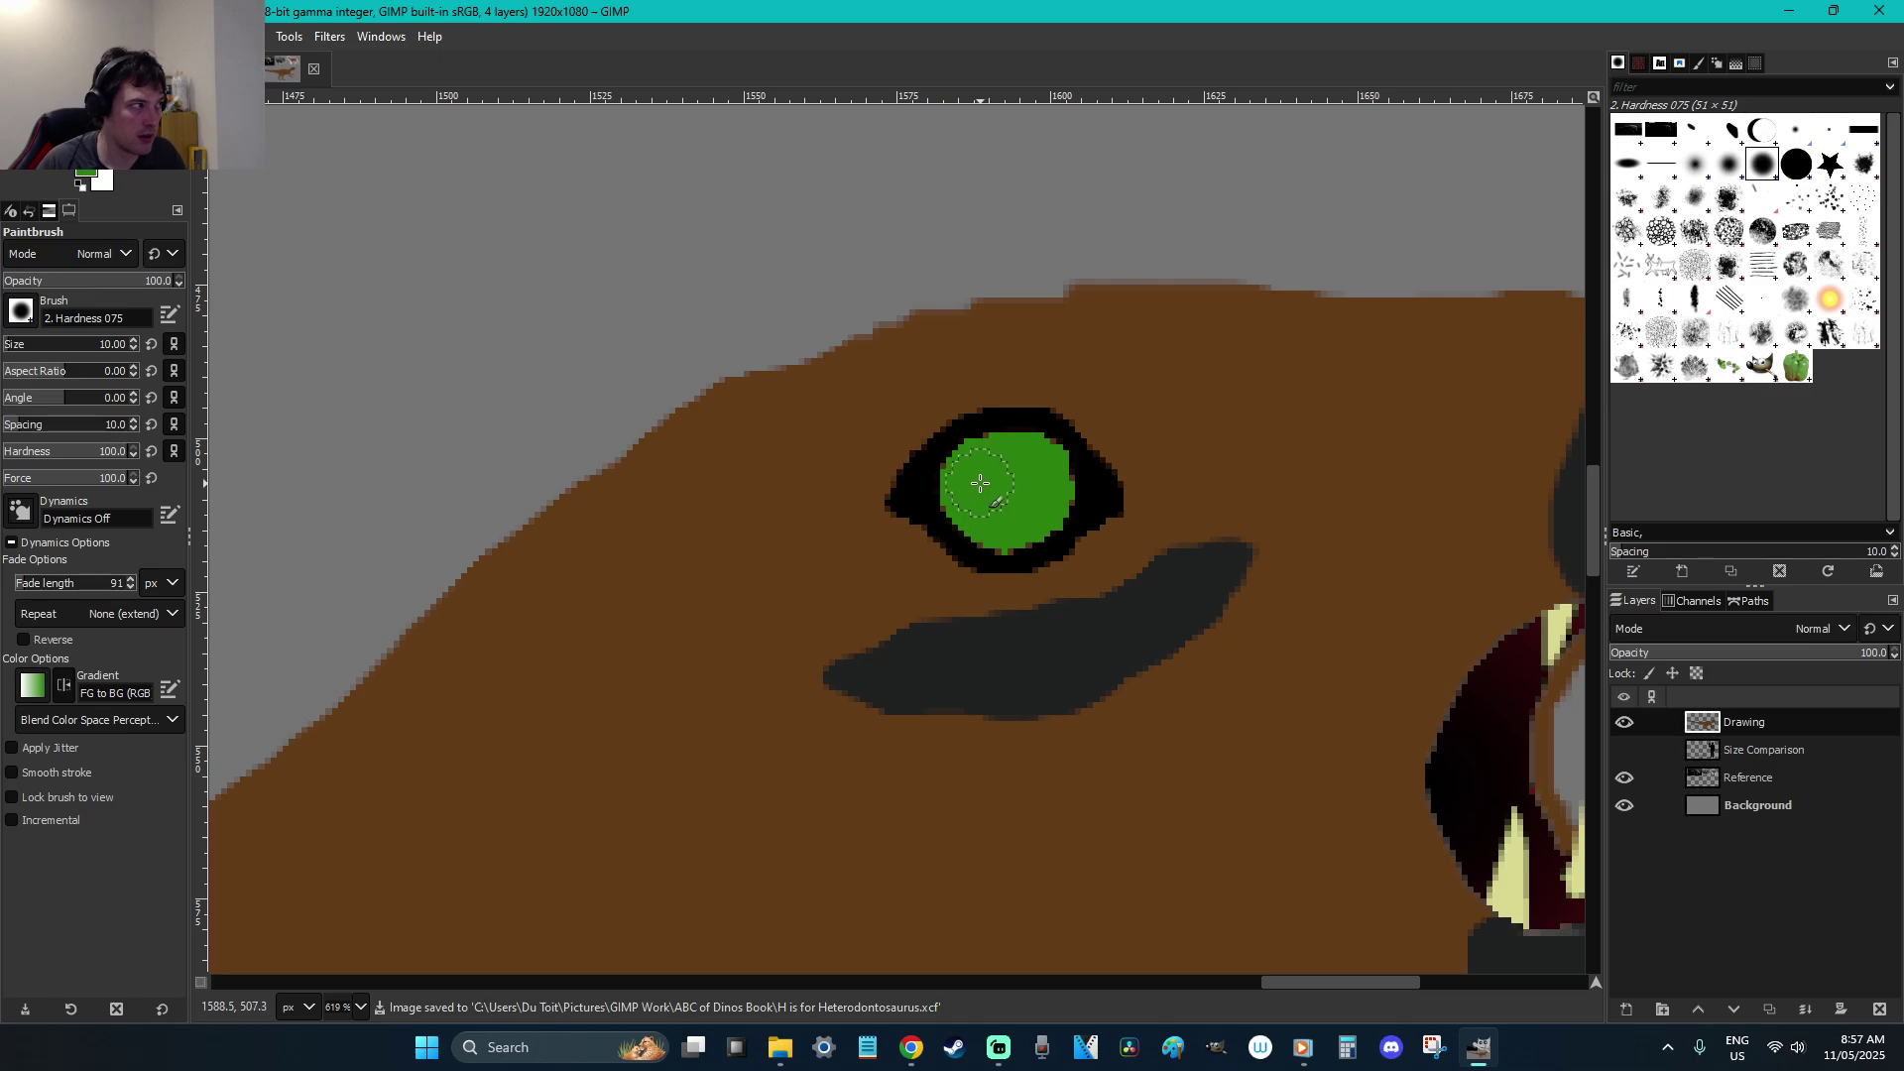
# Try single black Paintbrush dabs as a round pupil in the centre of the green iris
pyautogui.press('d')
pyautogui.click(1008, 492)
pyautogui.hotkey('ctrl', 'z')
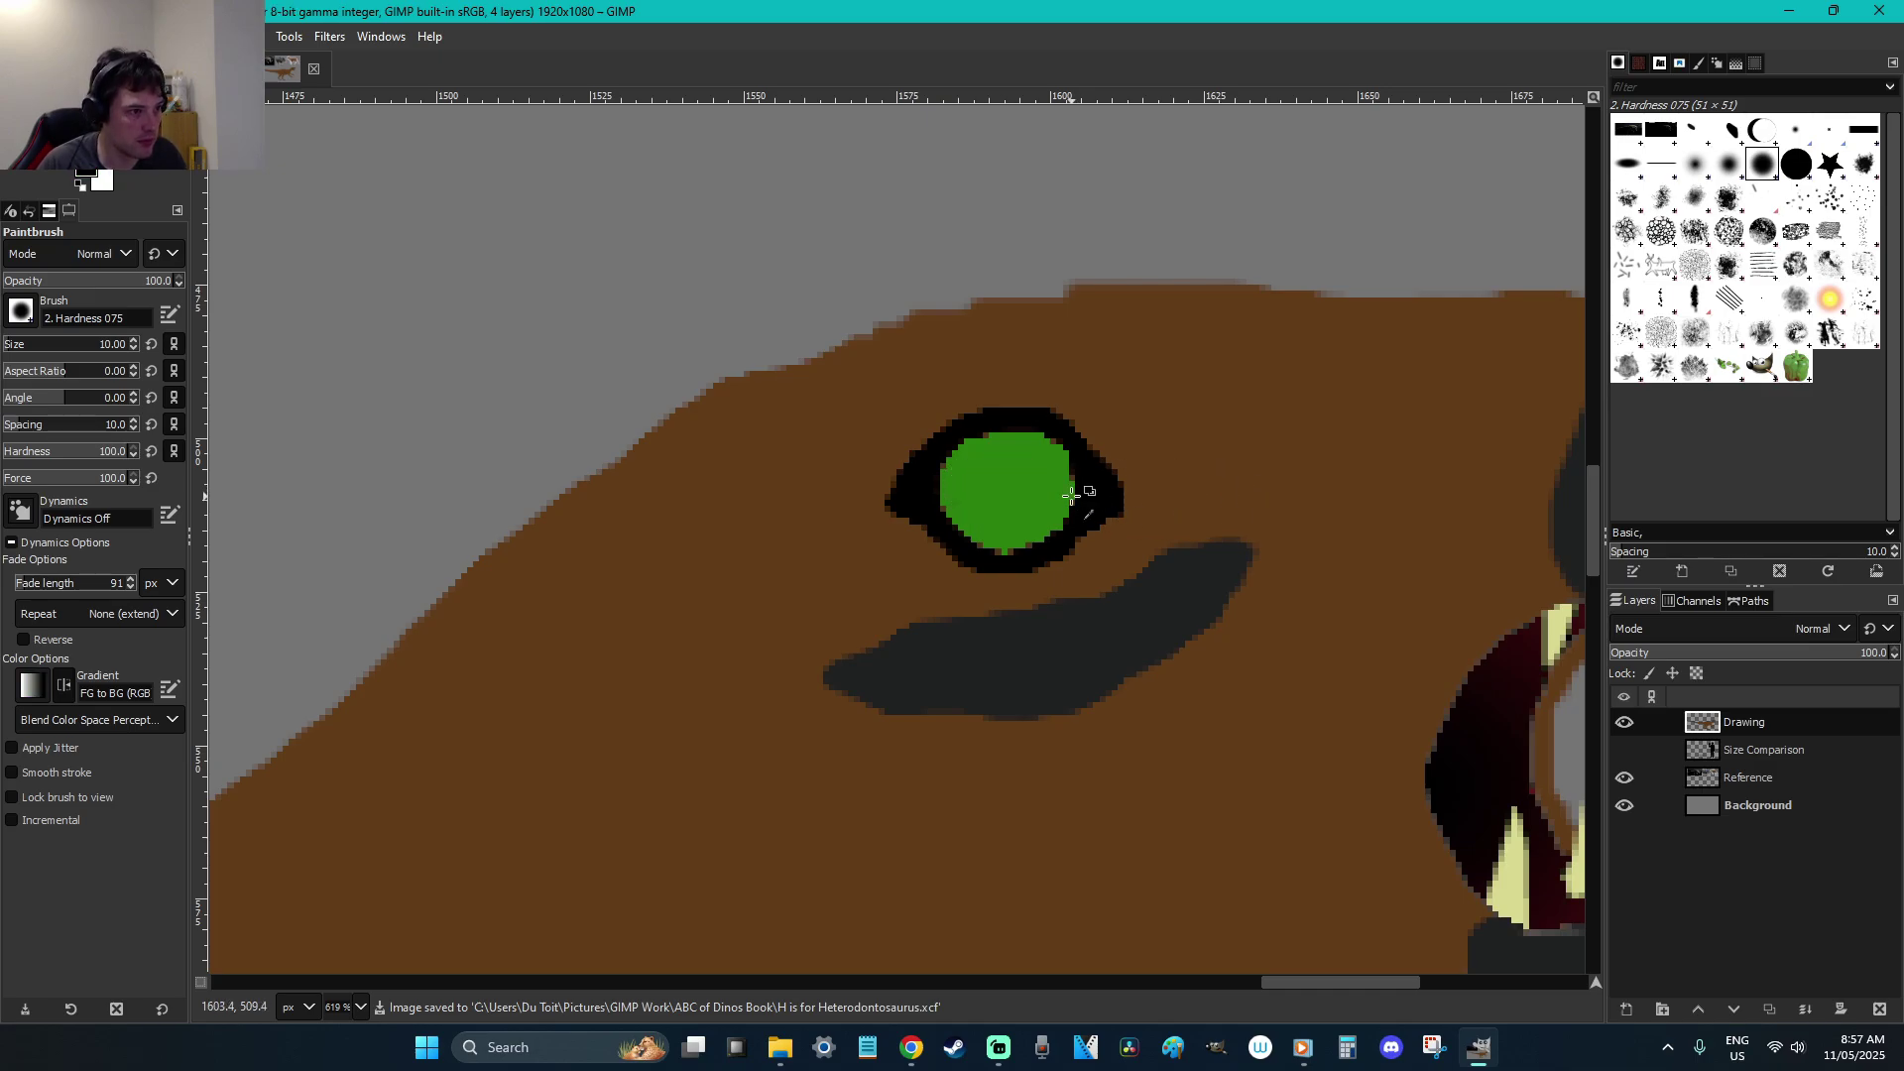
pyautogui.hotkey('ctrl', 'y')
pyautogui.hotkey('ctrl', 'z')
pyautogui.click(1007, 490)
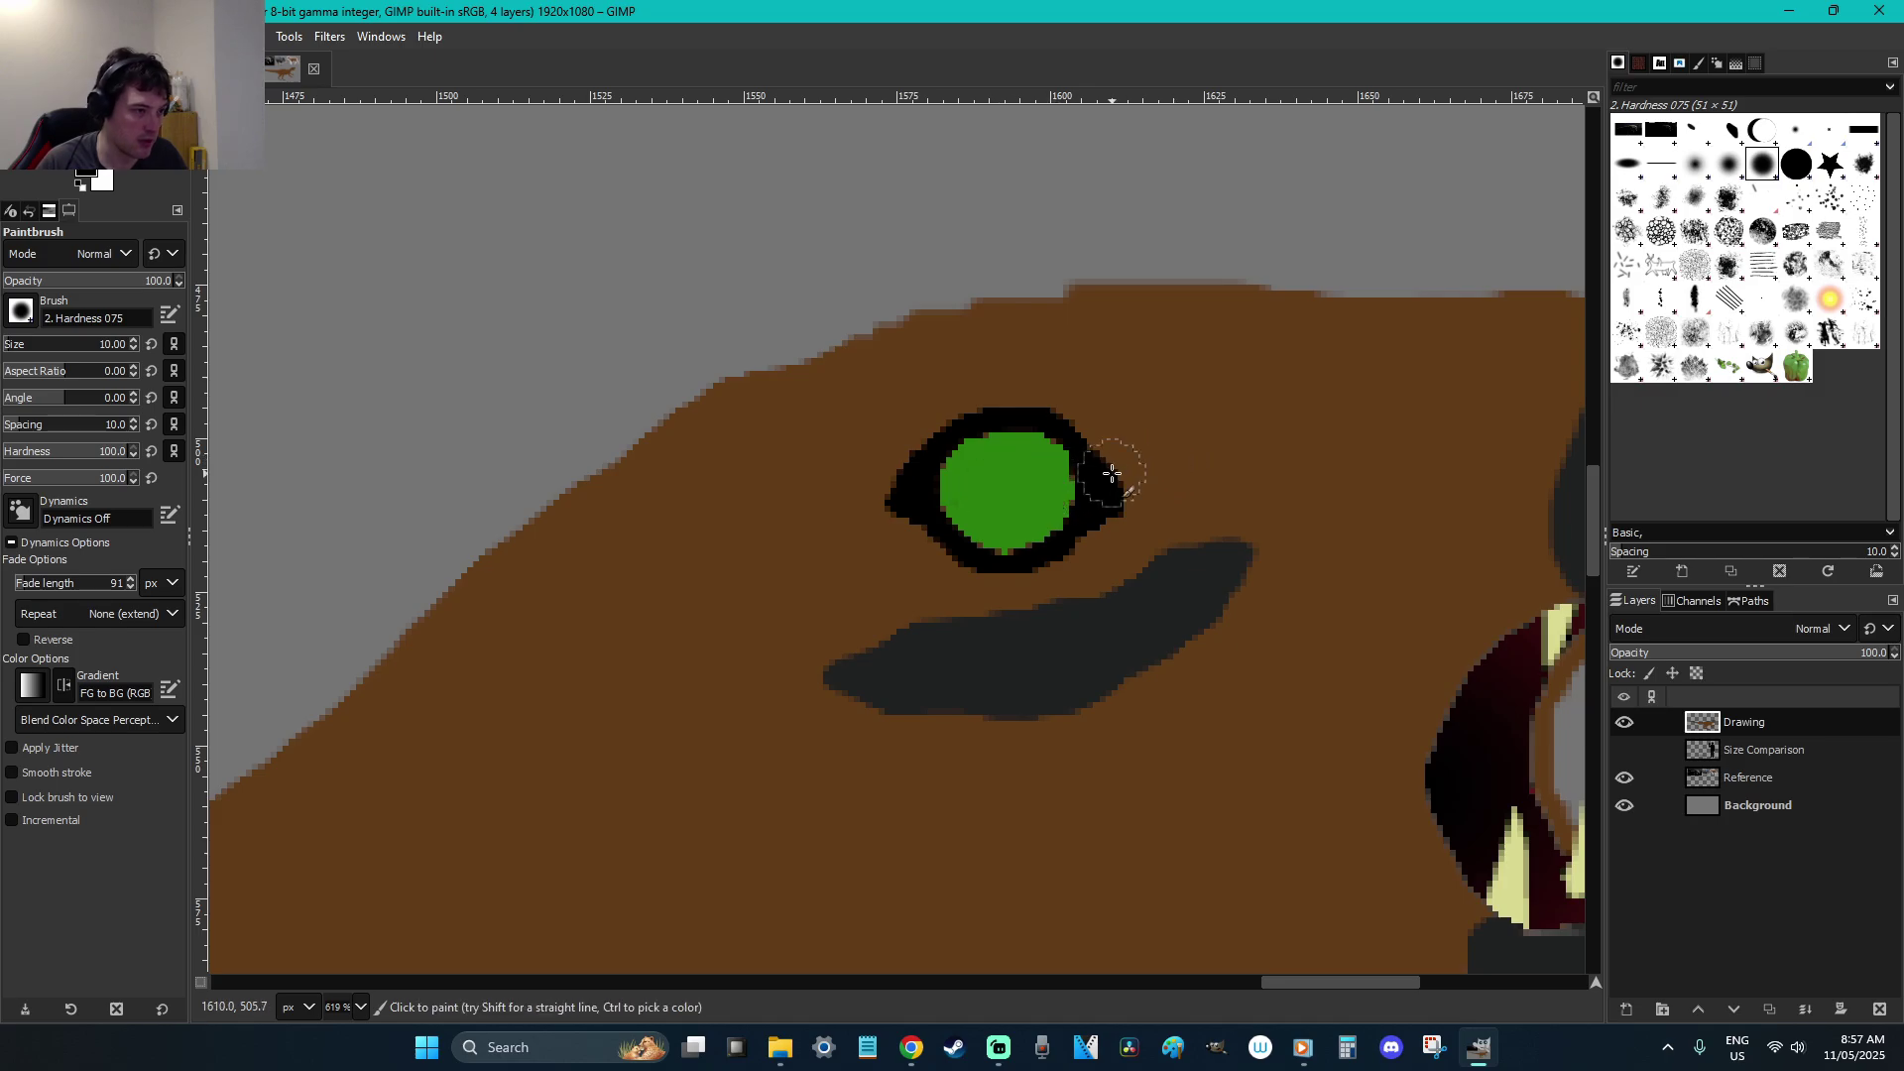
# Select the green iris with Fuzzy Select and sample its green
pyautogui.press('u')
pyautogui.click(1054, 485)
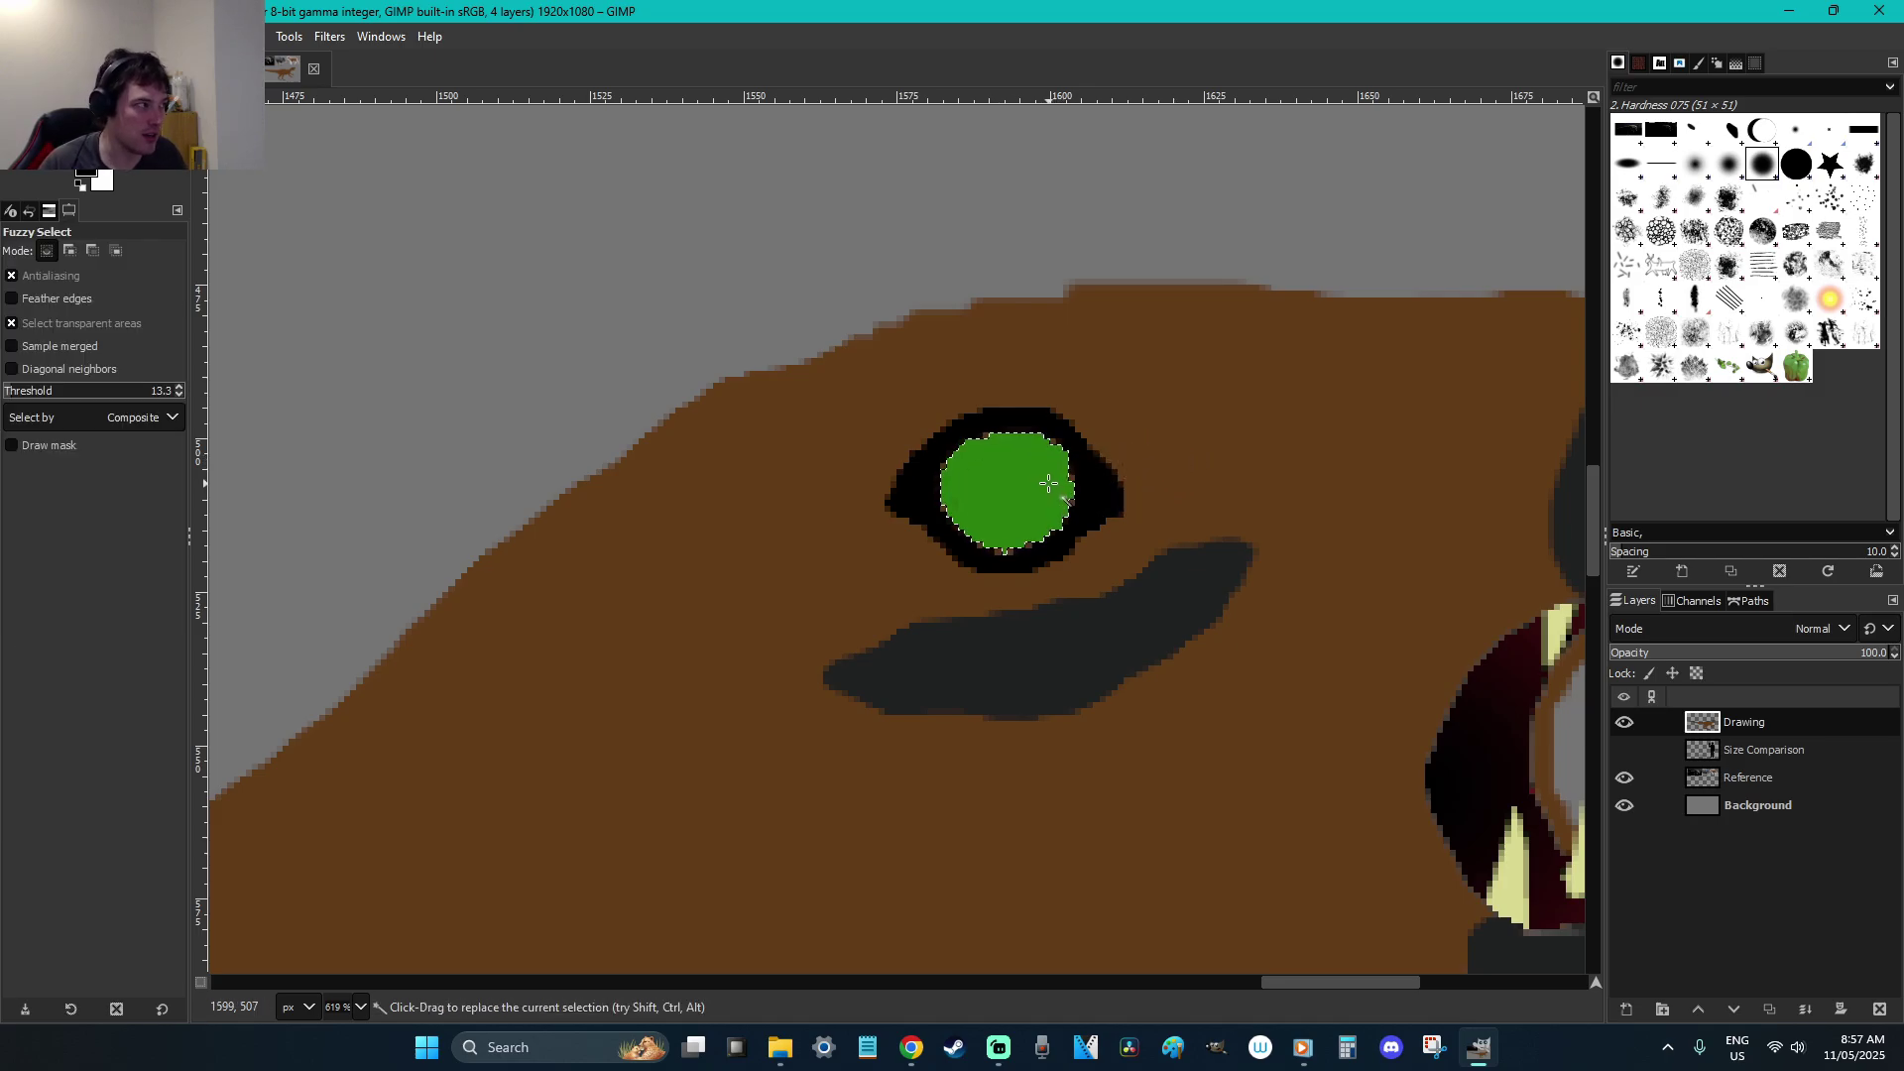
pyautogui.press('o')
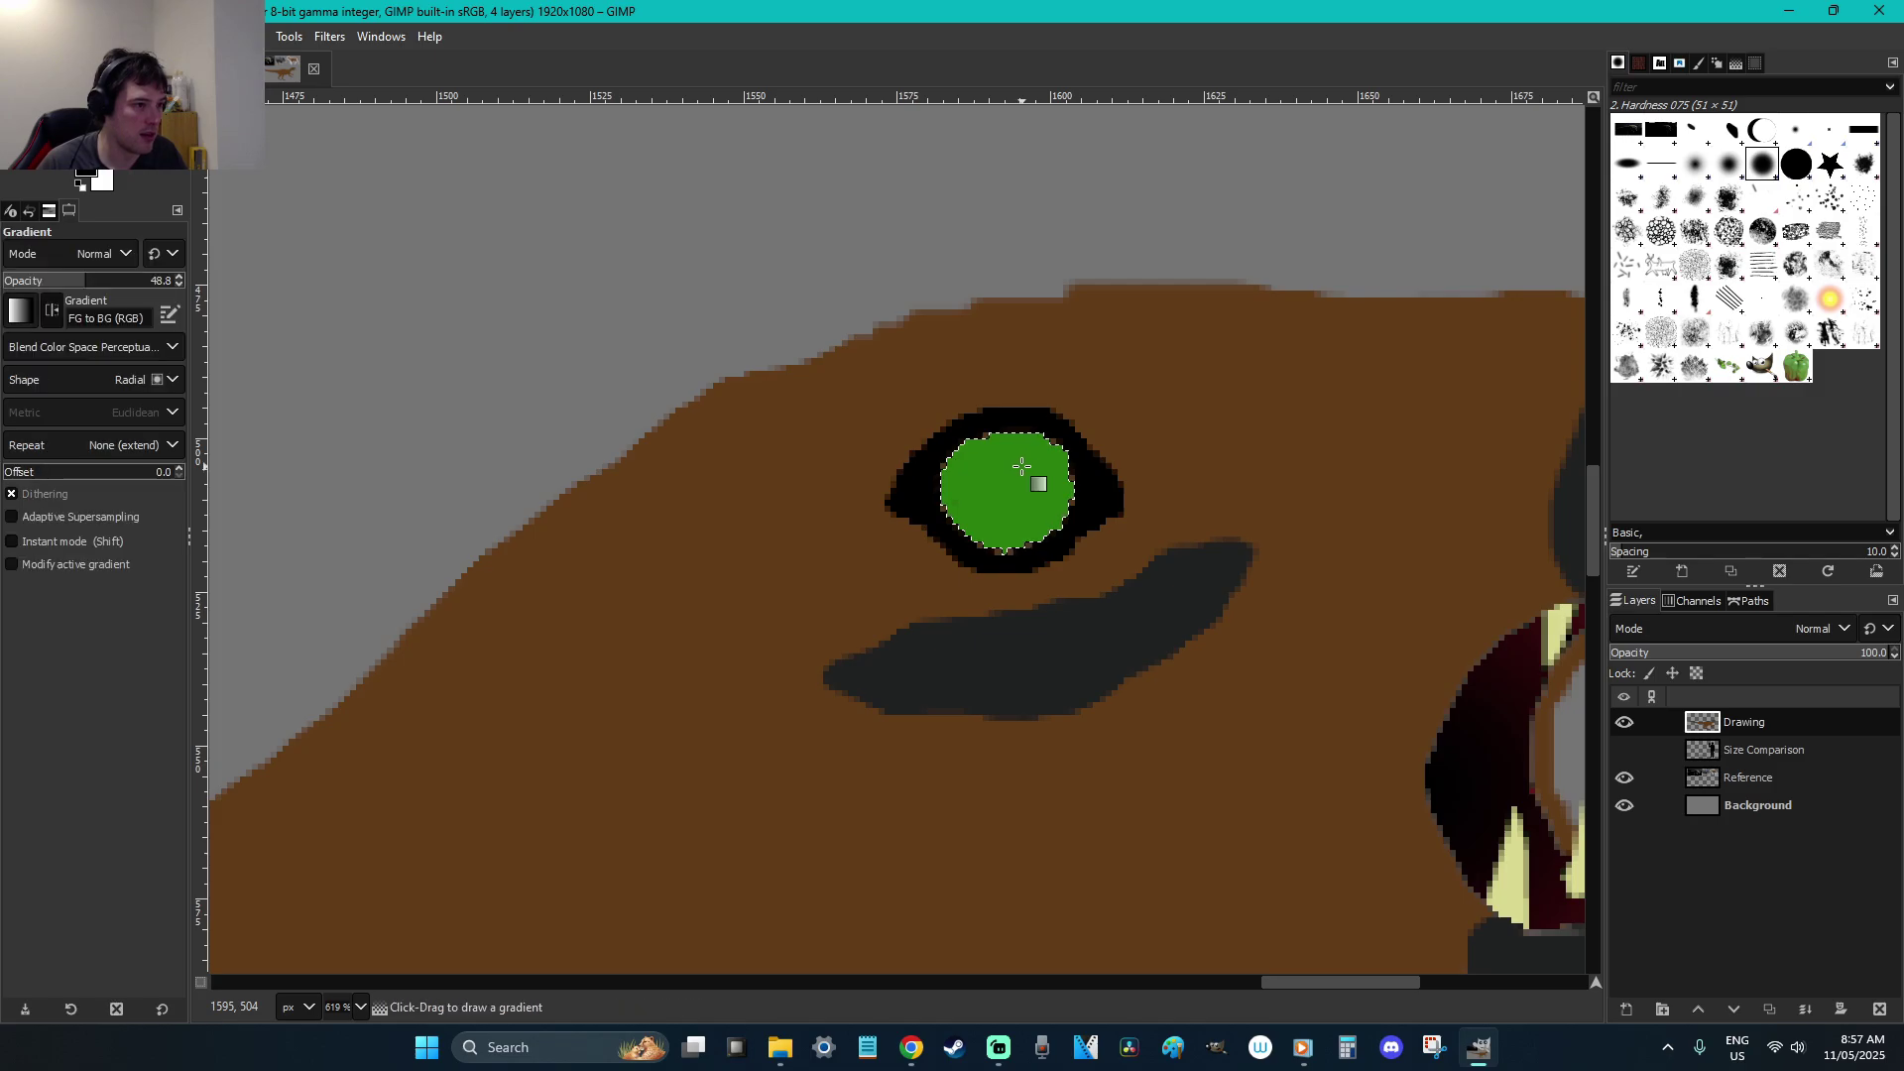
pyautogui.click(1018, 470)
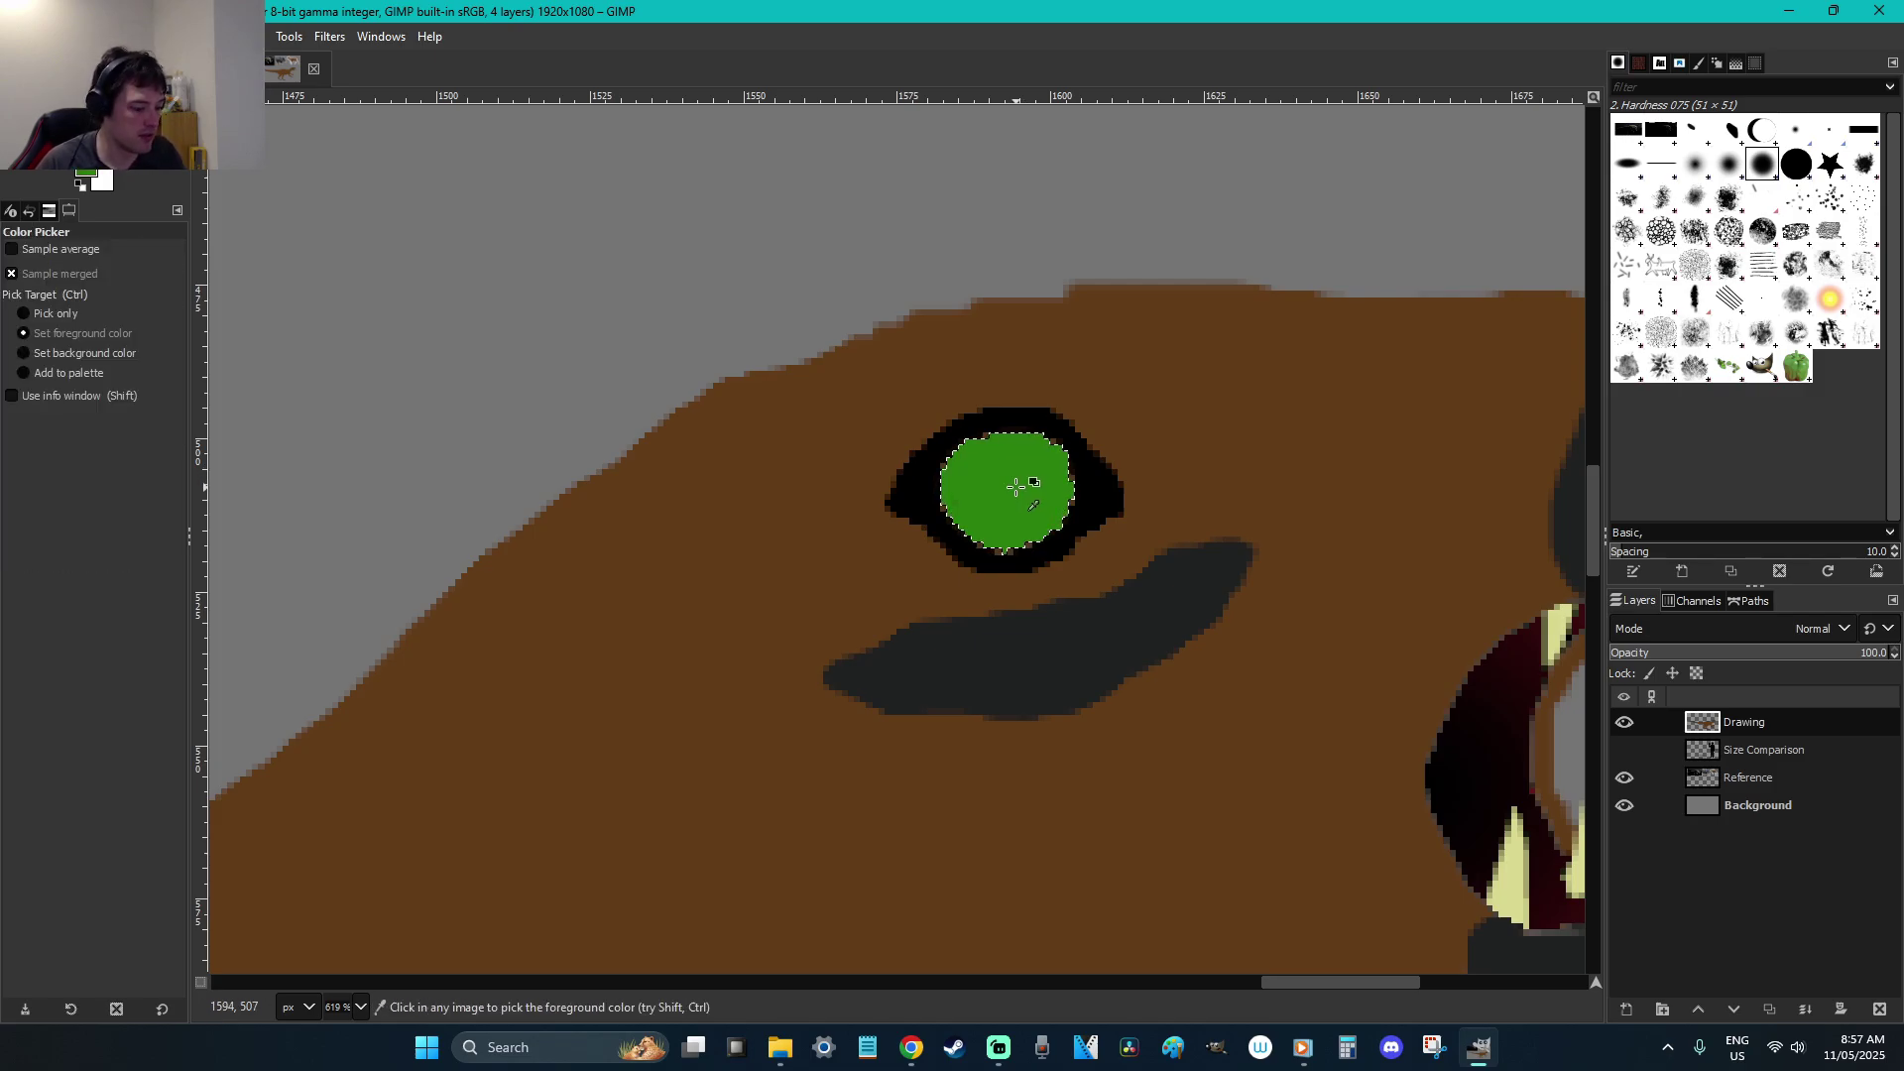
# Try radial gradients between green and white across the selected iris
pyautogui.press('g')
pyautogui.click(1013, 486)
pyautogui.moveTo(1008, 487); pyautogui.dragTo(1087, 451)
pyautogui.press('x')
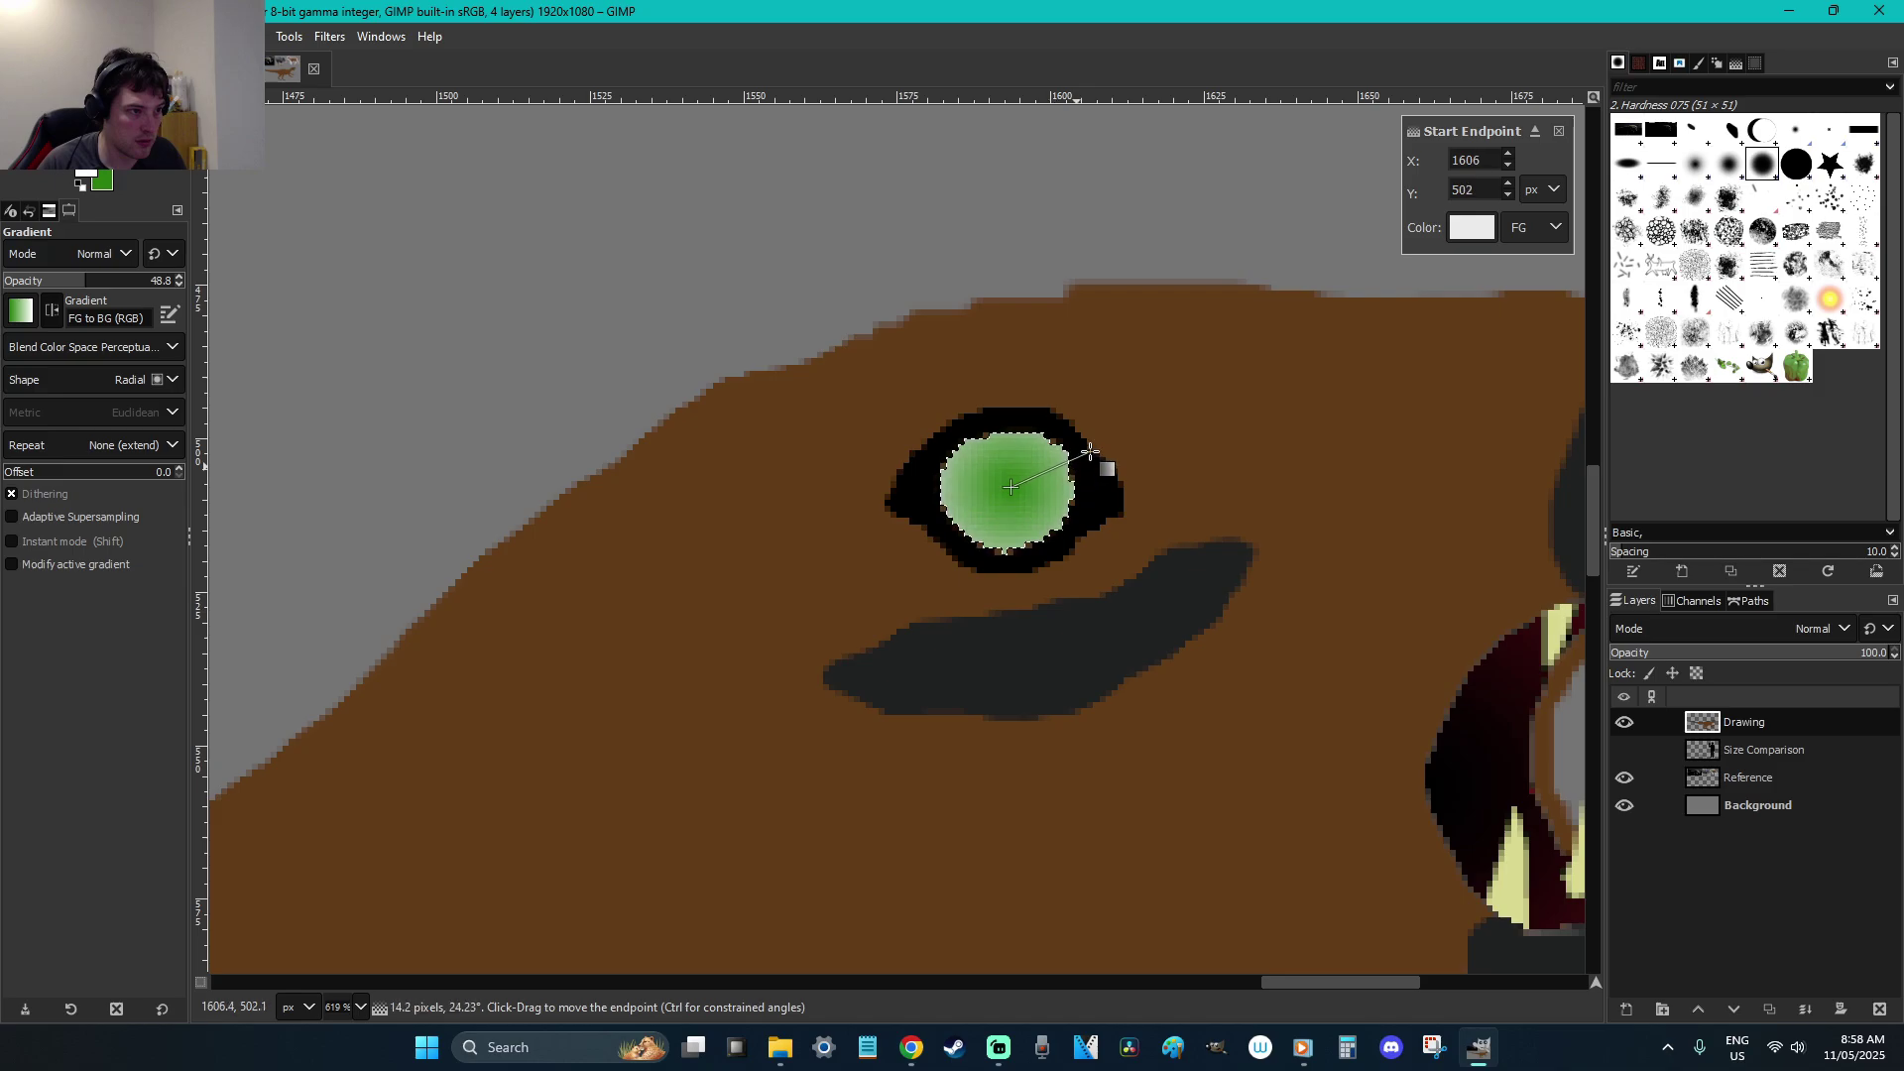
pyautogui.hotkey('ctrl', 'z')
pyautogui.moveTo(87, 283); pyautogui.dragTo(198, 288)
pyautogui.moveTo(1006, 490); pyautogui.dragTo(1073, 467)
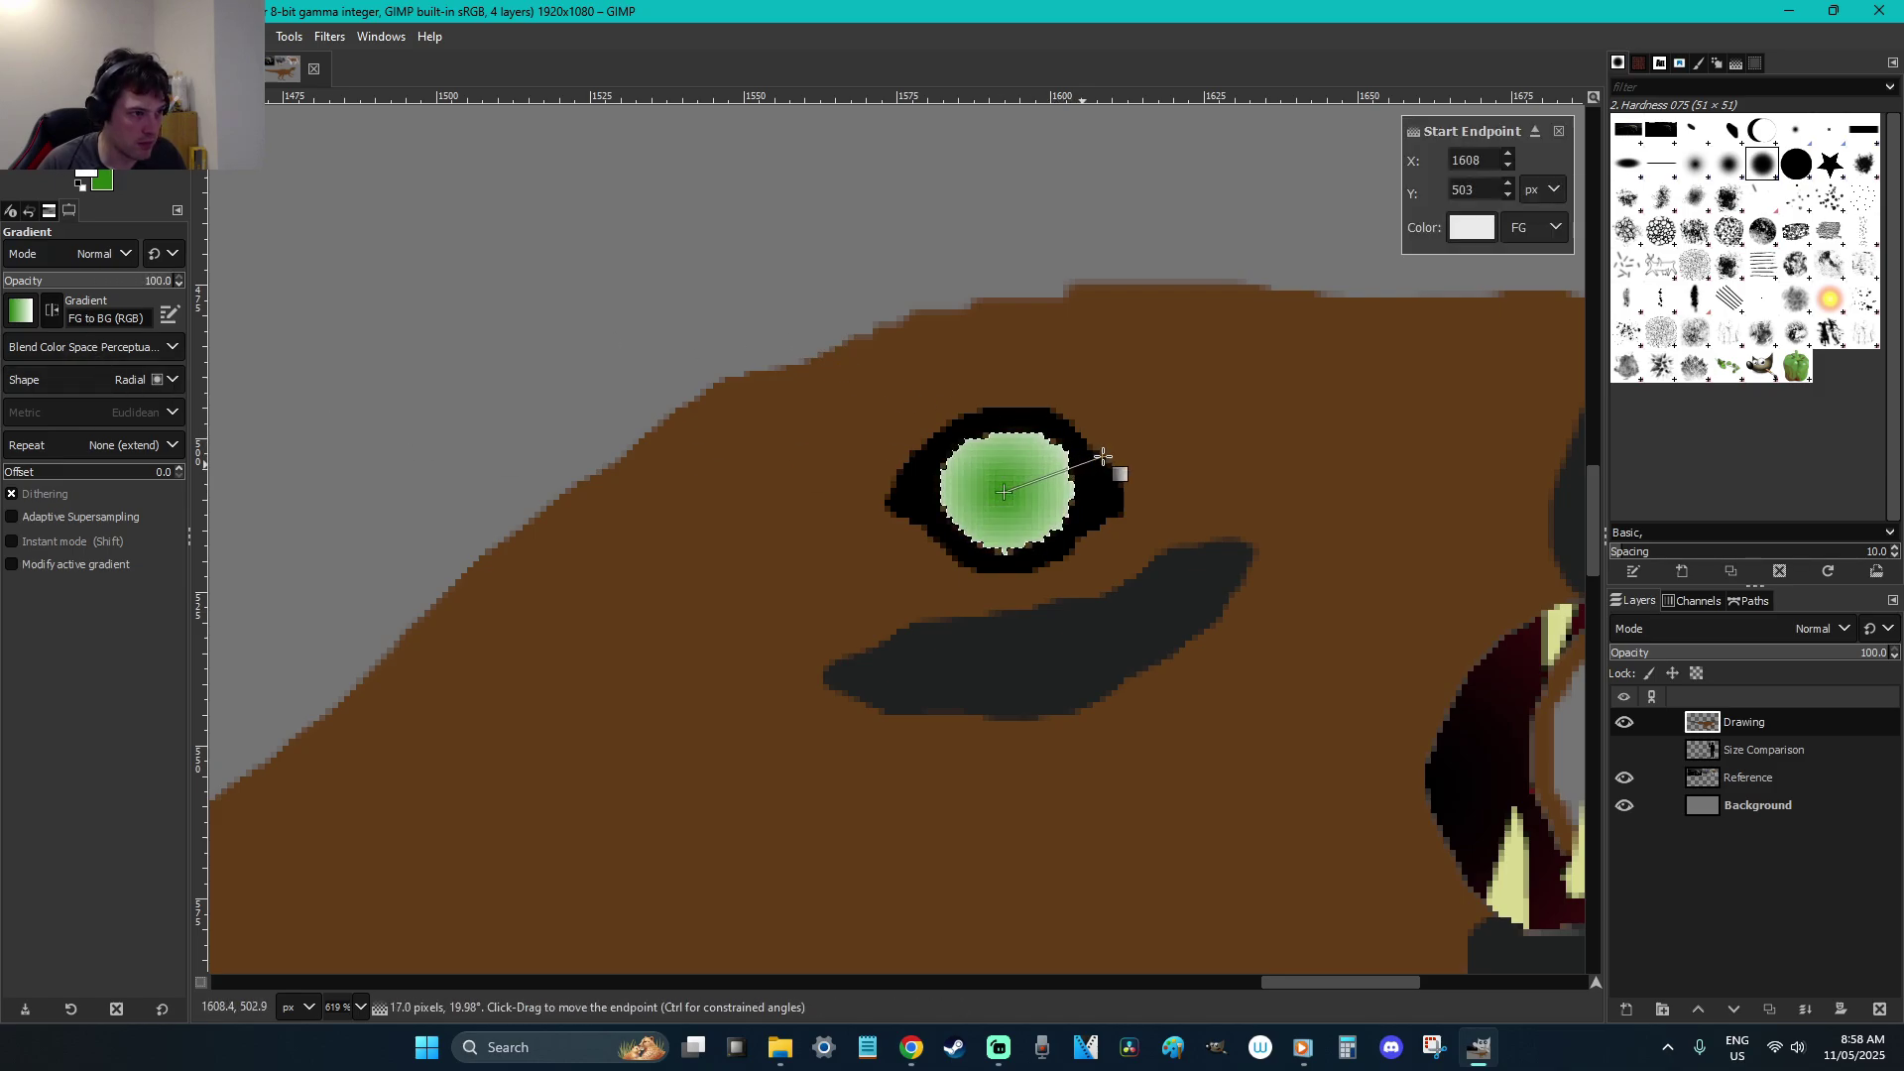
pyautogui.press('Escape')
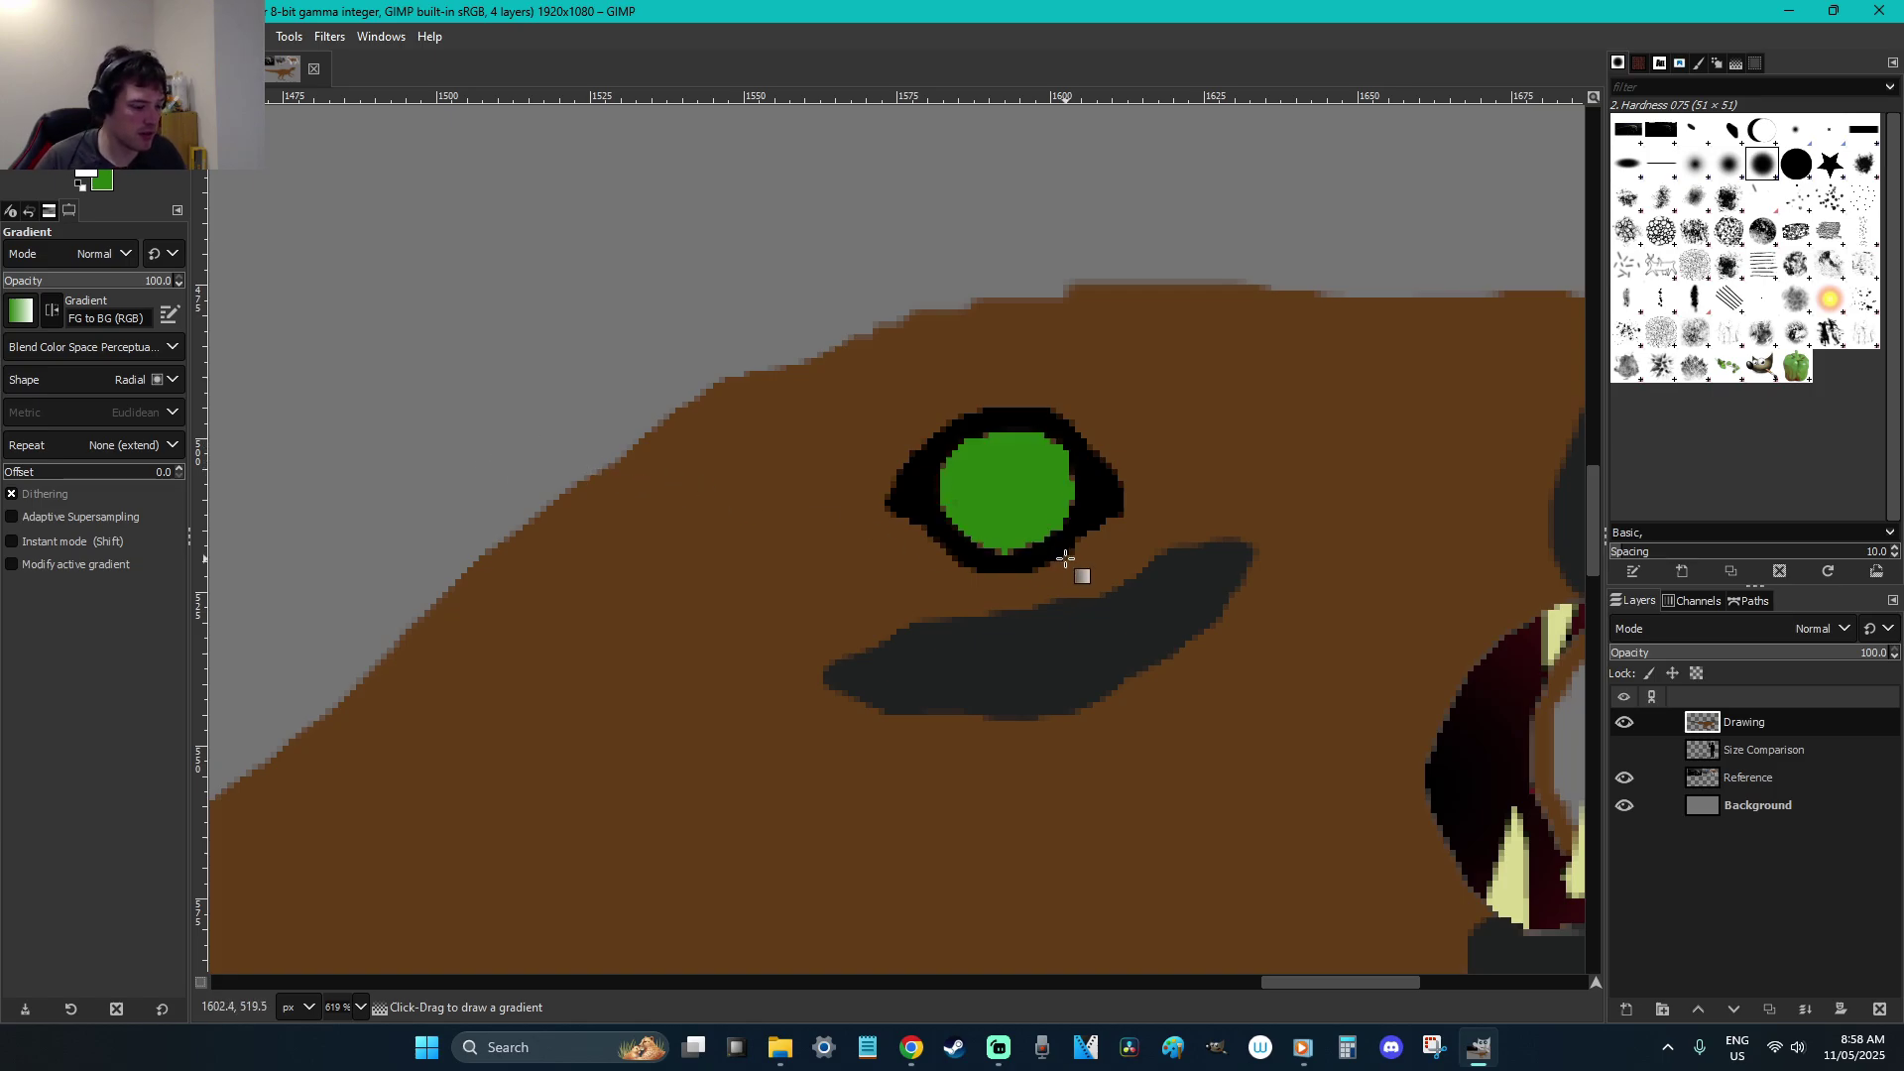
# Paint the selected iris white with the Paintbrush and add a green disc inside it, leaving a white rim
pyautogui.press('p')
pyautogui.moveTo(1062, 552); pyautogui.dragTo(1086, 506)
pyautogui.press('x')
pyautogui.click(1001, 493)
pyautogui.hotkey('ctrl', 'z')
pyautogui.moveTo(1026, 490)
pyautogui.mouseDown()
pyautogui.moveTo(982, 506)
pyautogui.moveTo(1031, 496)
pyautogui.moveTo(991, 492)
pyautogui.mouseUp()
# Dab a round black pupil in the centre of the green disc with the 10 px Paintbrush
pyautogui.press('d')
pyautogui.click(1003, 485)
pyautogui.hotkey('ctrl', 'z')
pyautogui.click(1003, 485)
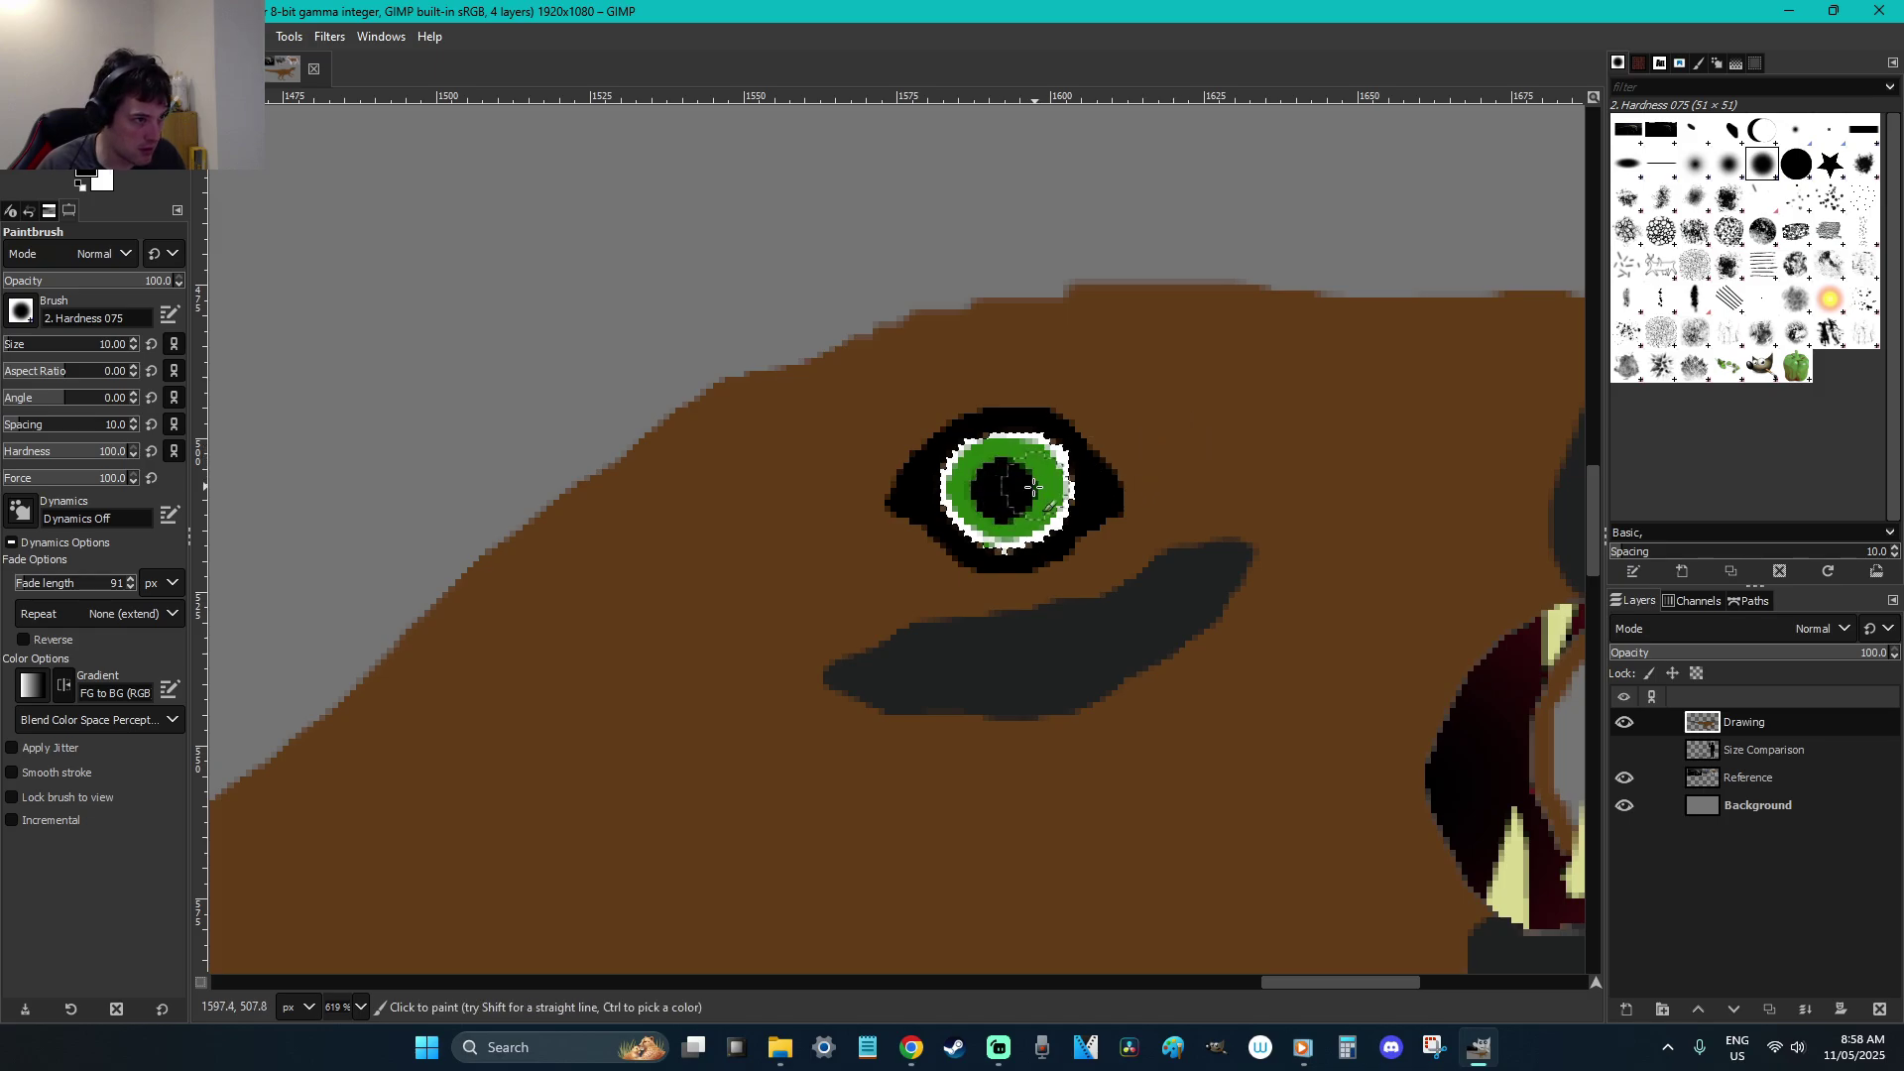
pyautogui.hotkey('ctrl', 'z')
pyautogui.hotkey('ctrl', 'y')
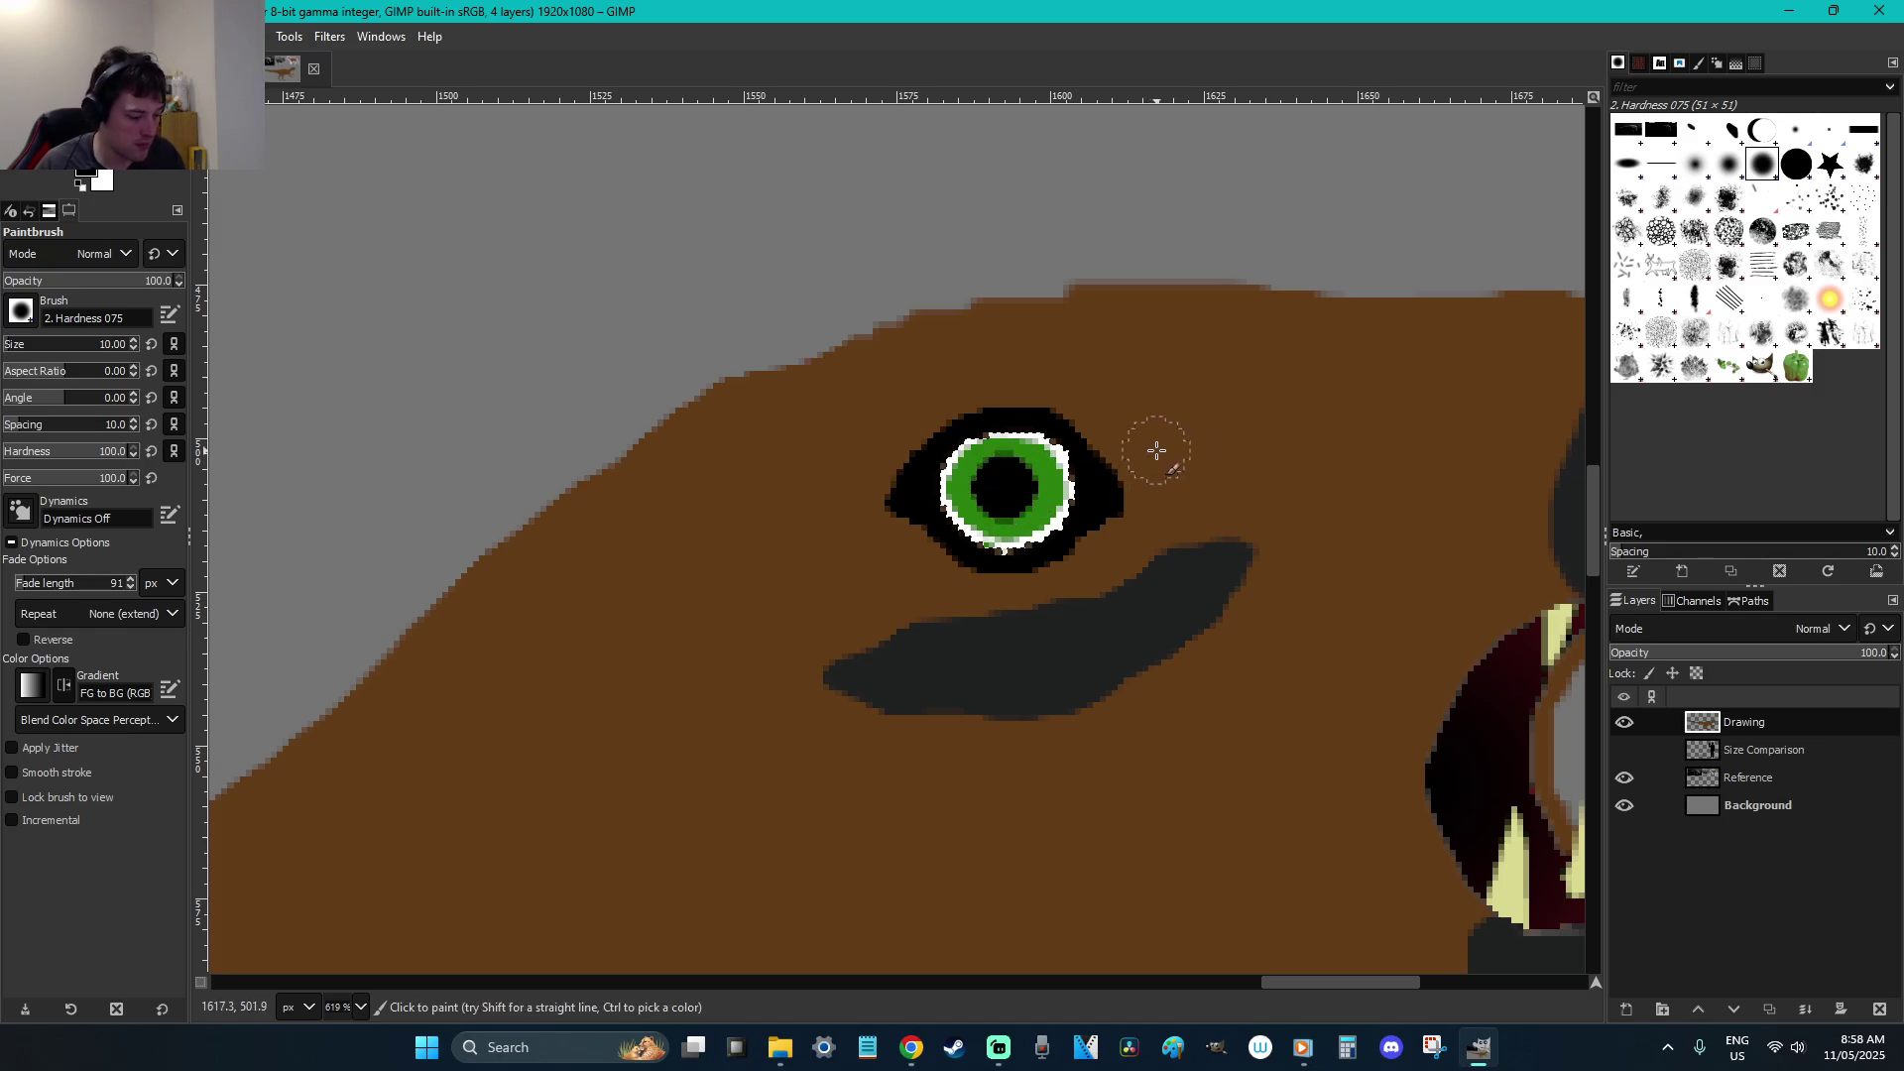
# Check the white-rimmed eye on the whole dinosaur and undo its black, green and white paint back to the plain green iris
pyautogui.press('r')
pyautogui.scroll(-2, 1236, 438)
pyautogui.scroll(-5, 1238, 441)
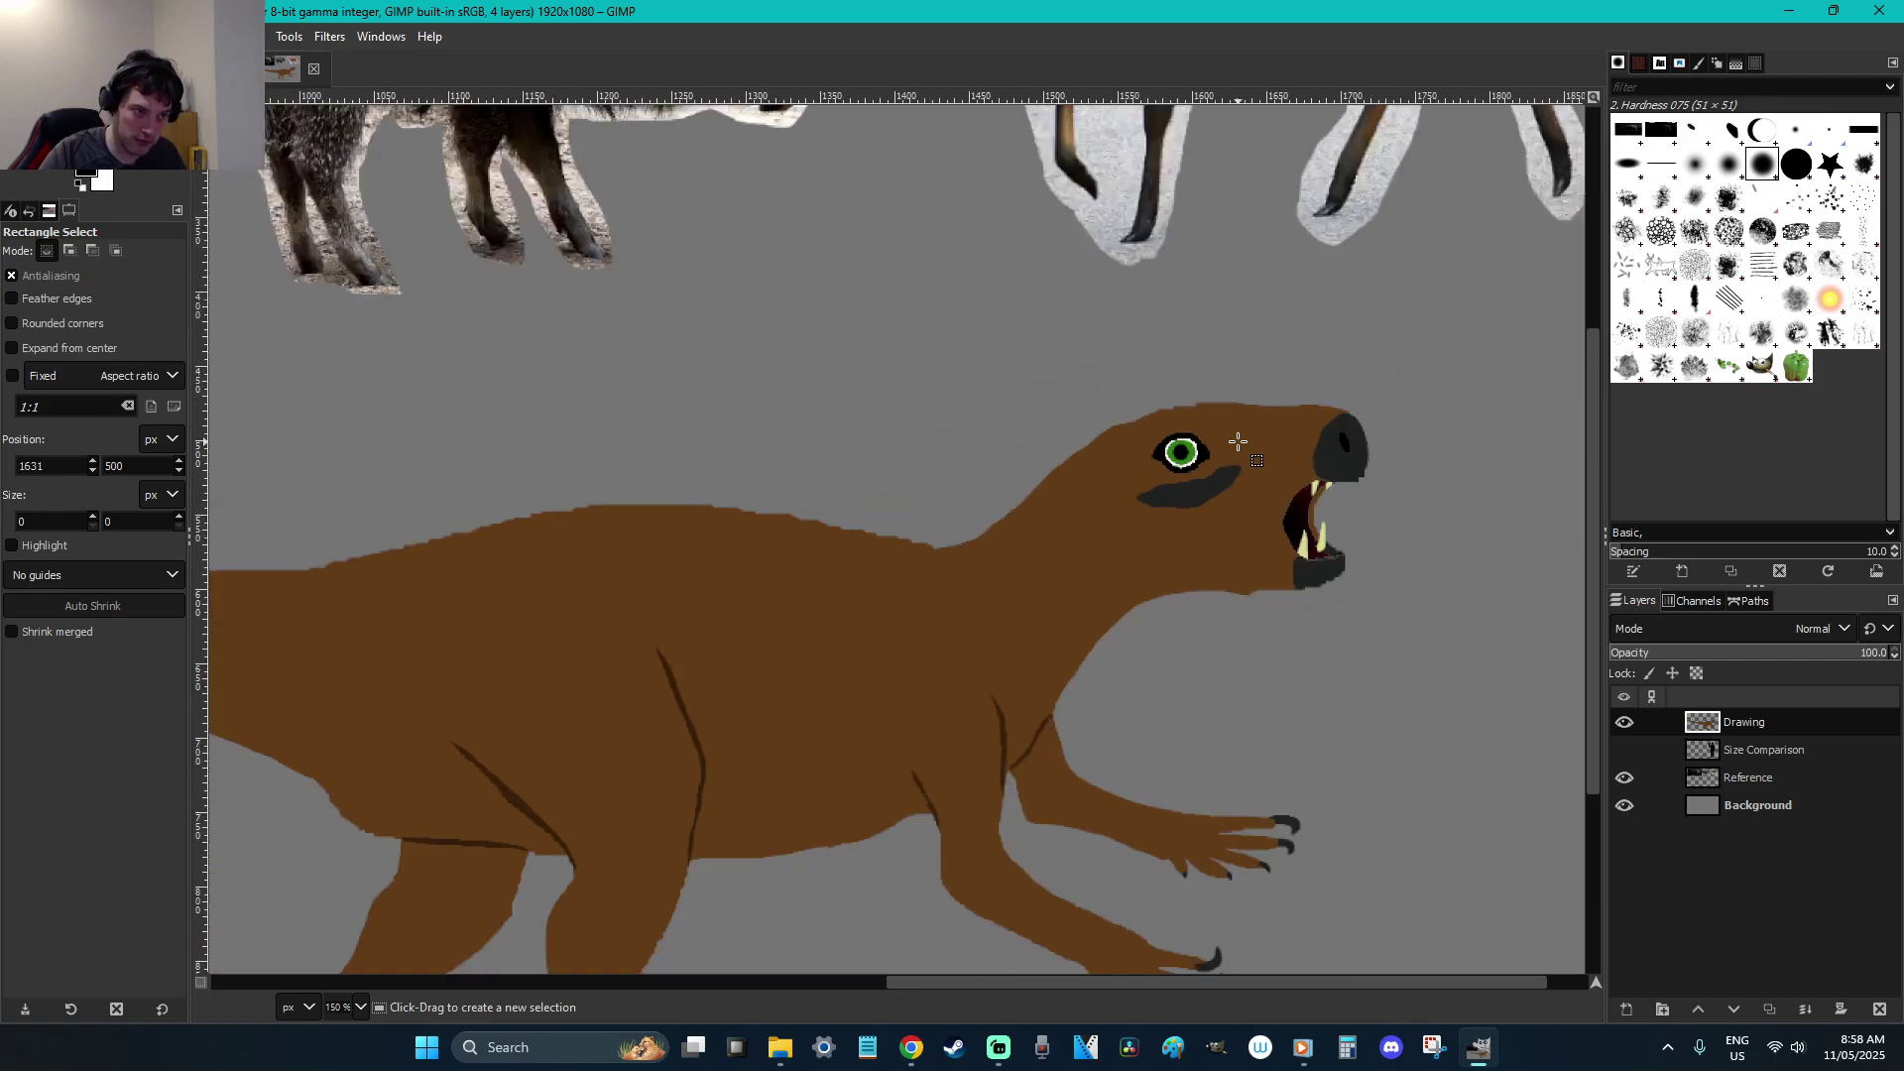
pyautogui.press('z')
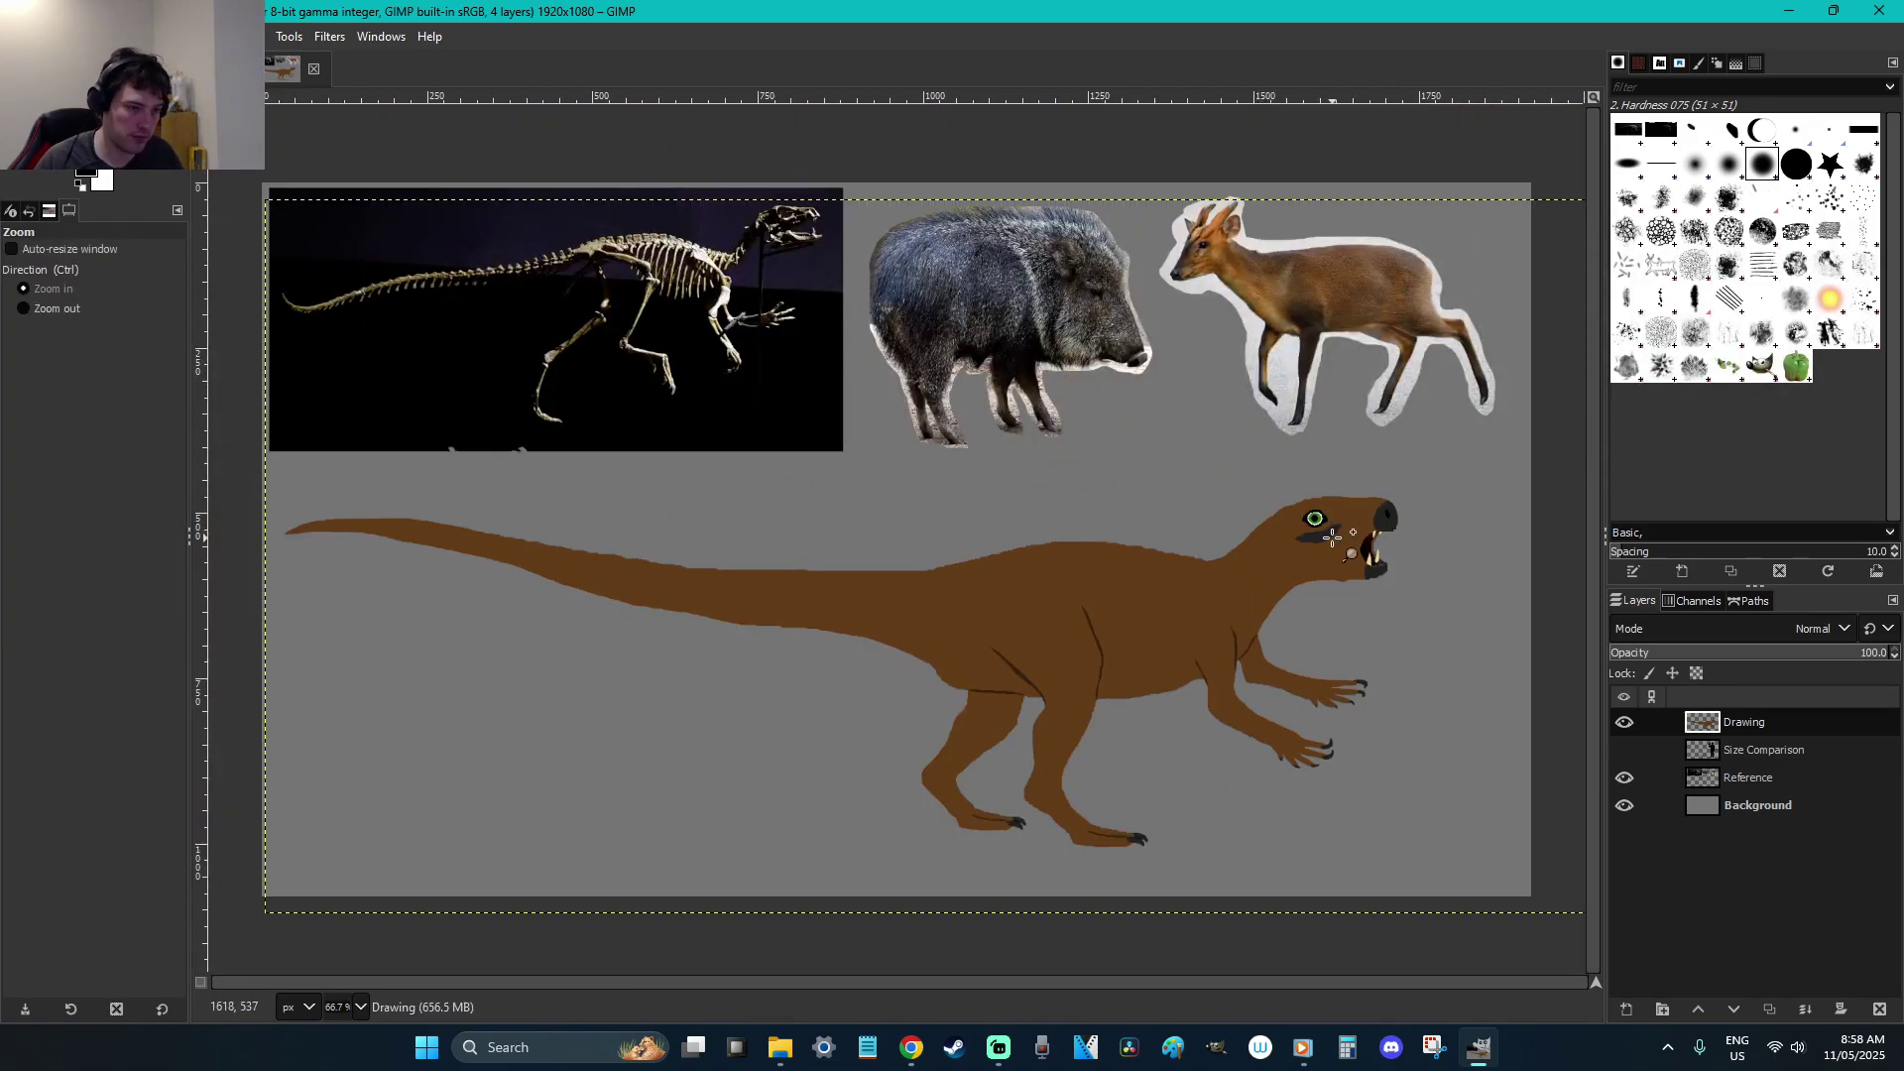
pyautogui.moveTo(1279, 491); pyautogui.dragTo(1353, 544)
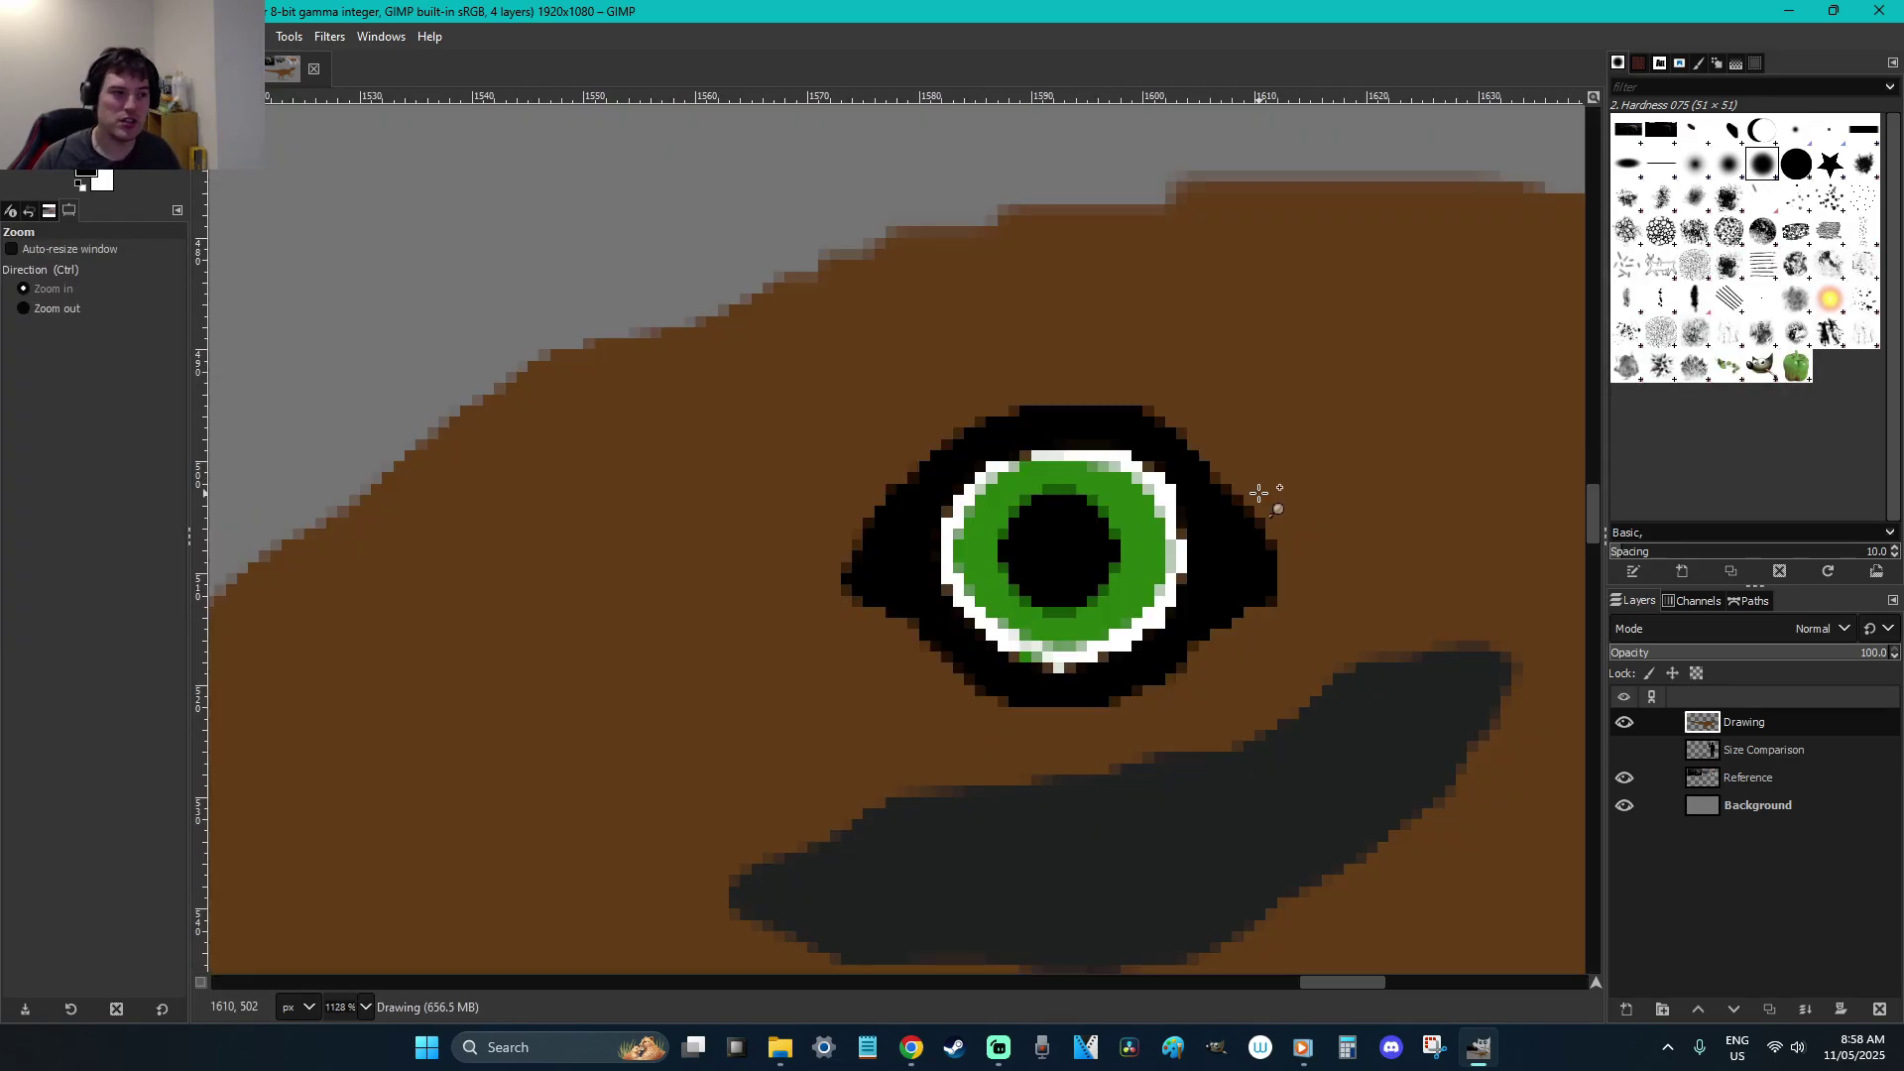
pyautogui.press('ctrl')
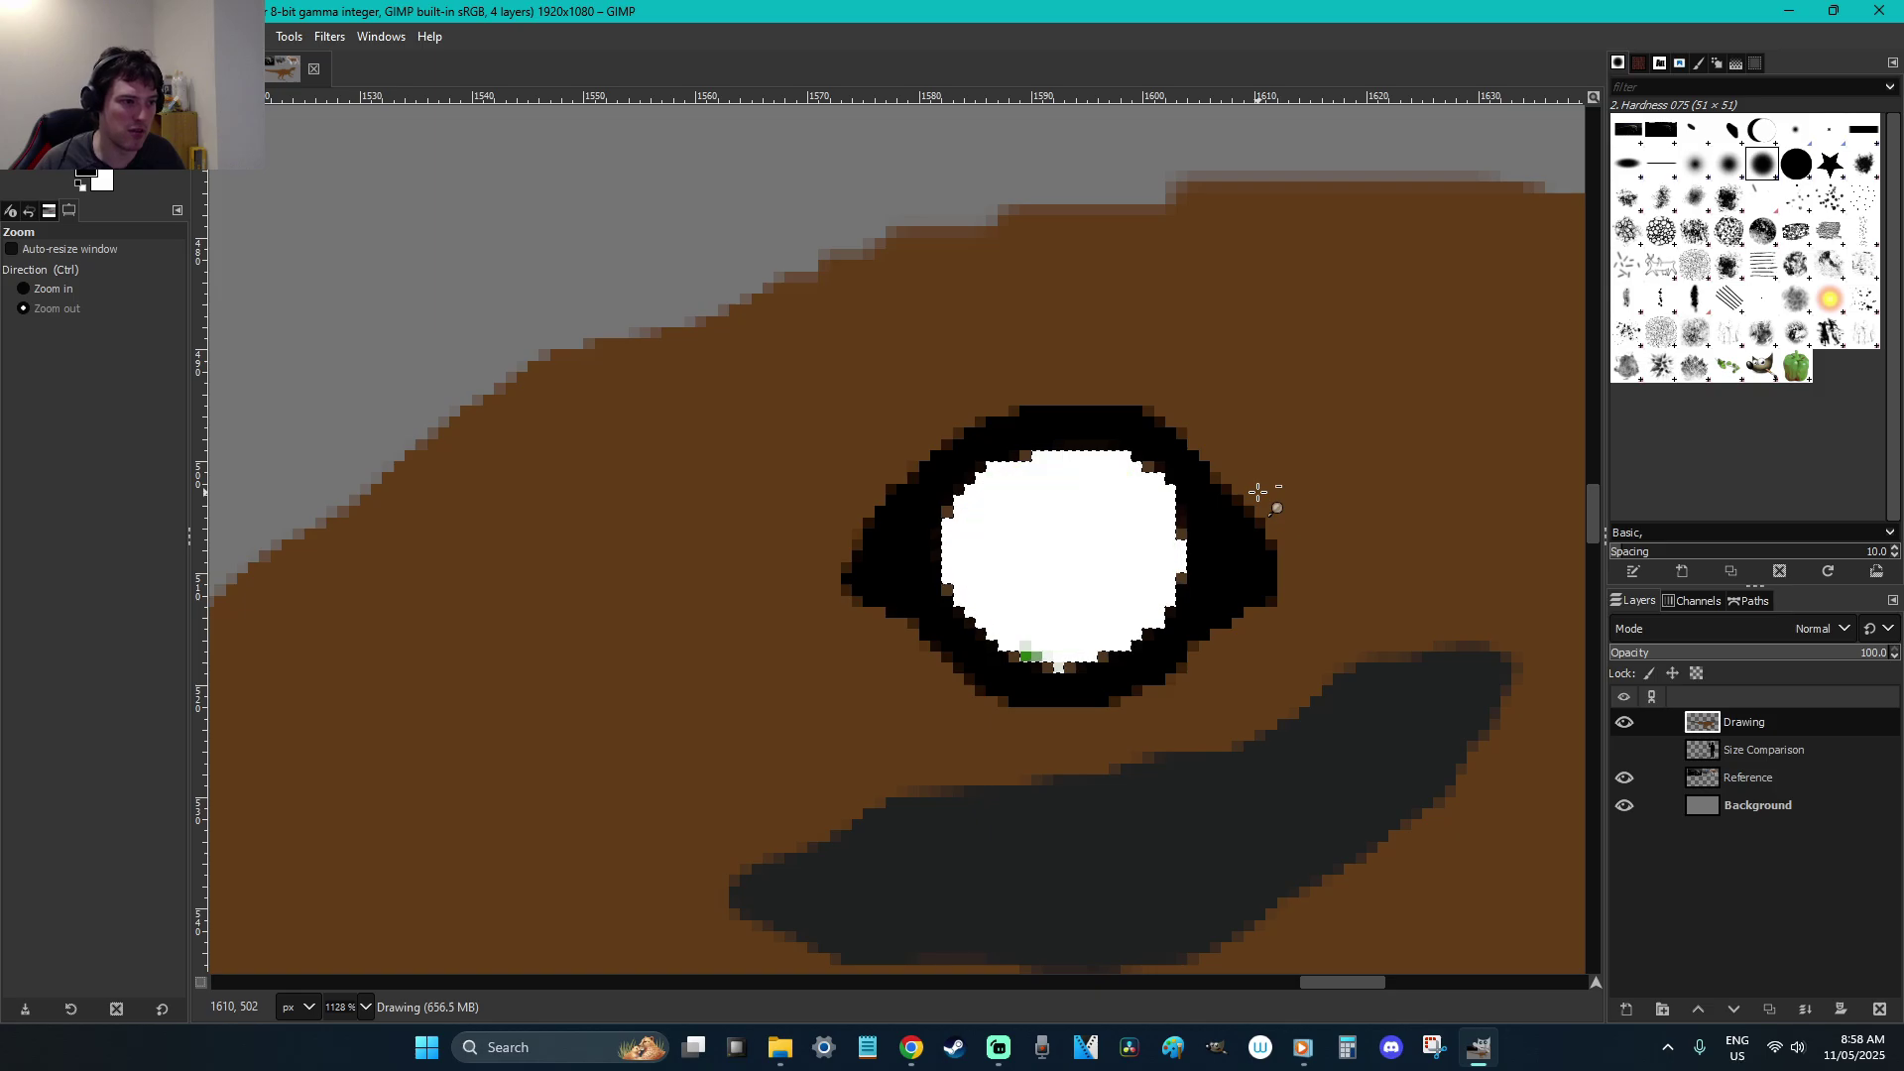
pyautogui.hotkey('ctrl', ',')
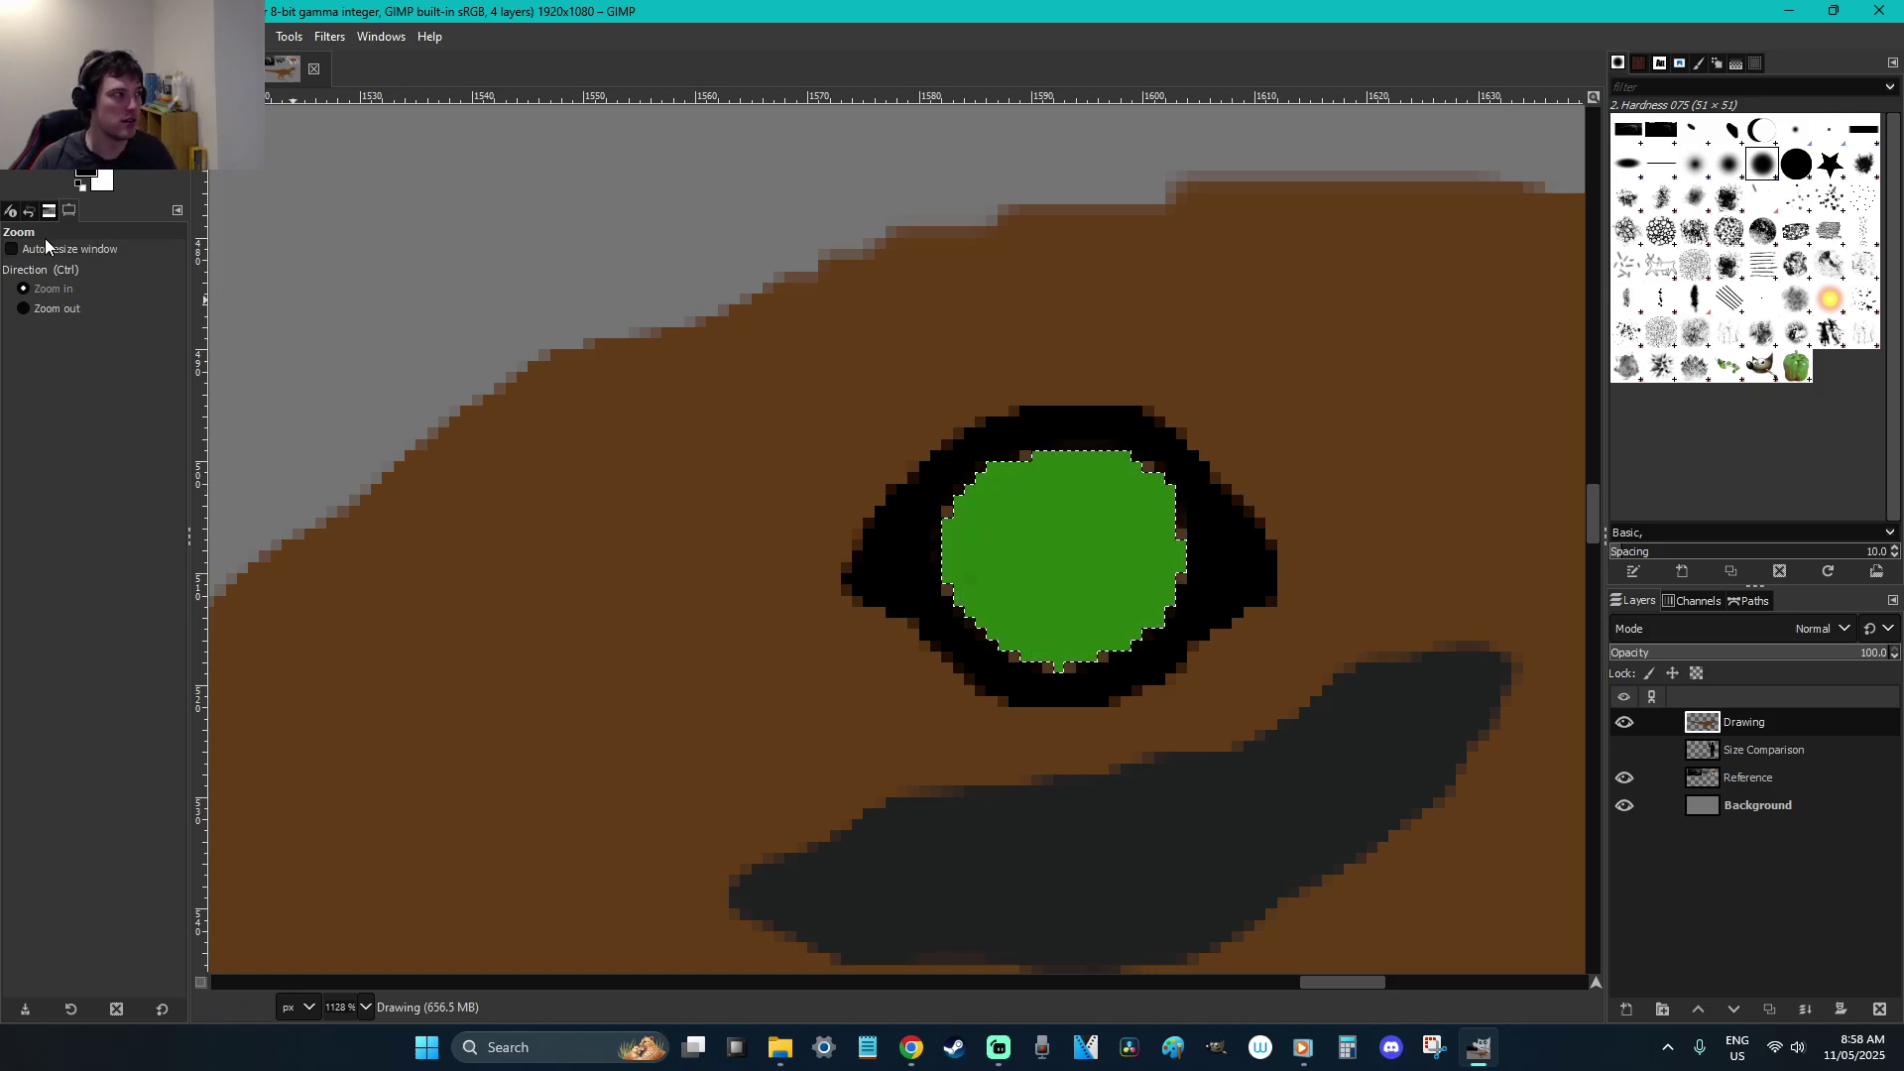
# Sample the iris green as the second colour, set the foreground to pale yellow fffd84 and bucket-fill the selected iris with it
pyautogui.press('o')
pyautogui.click(997, 541)
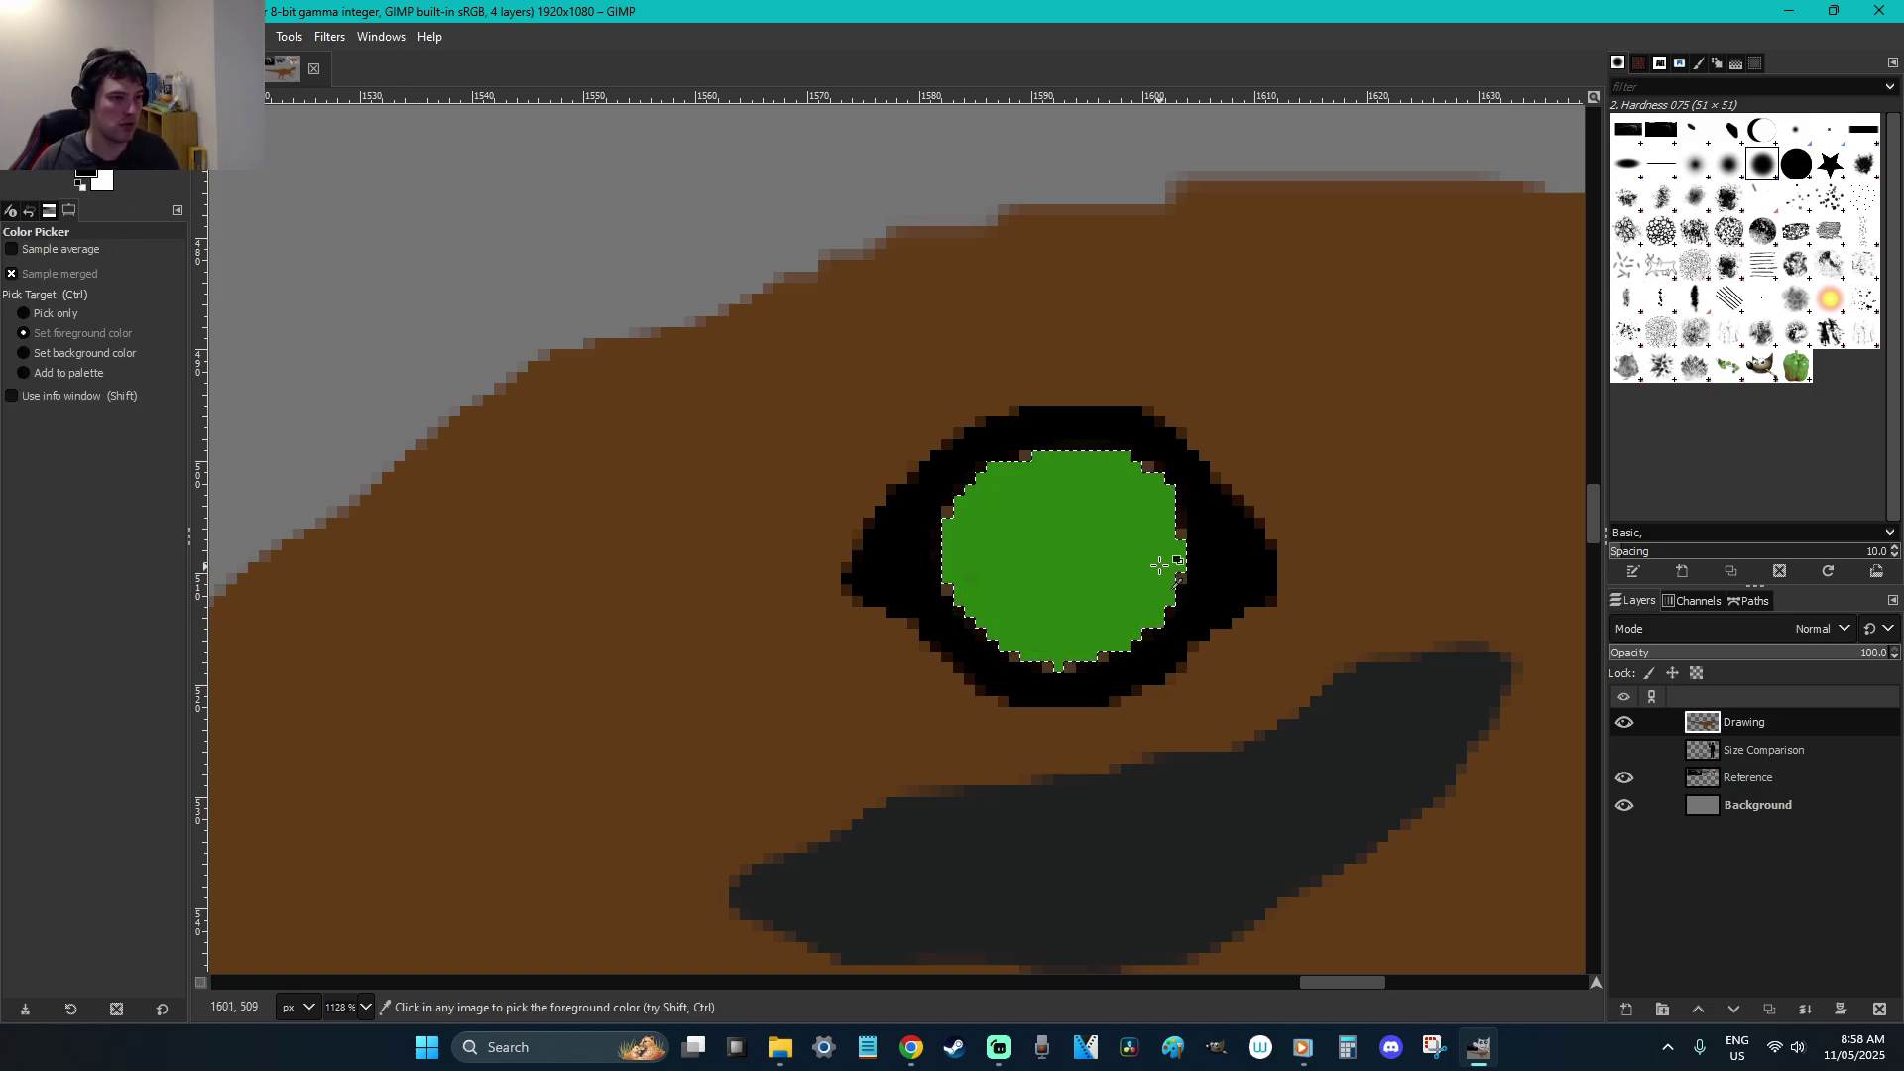
pyautogui.press('x')
pyautogui.click(86, 171)
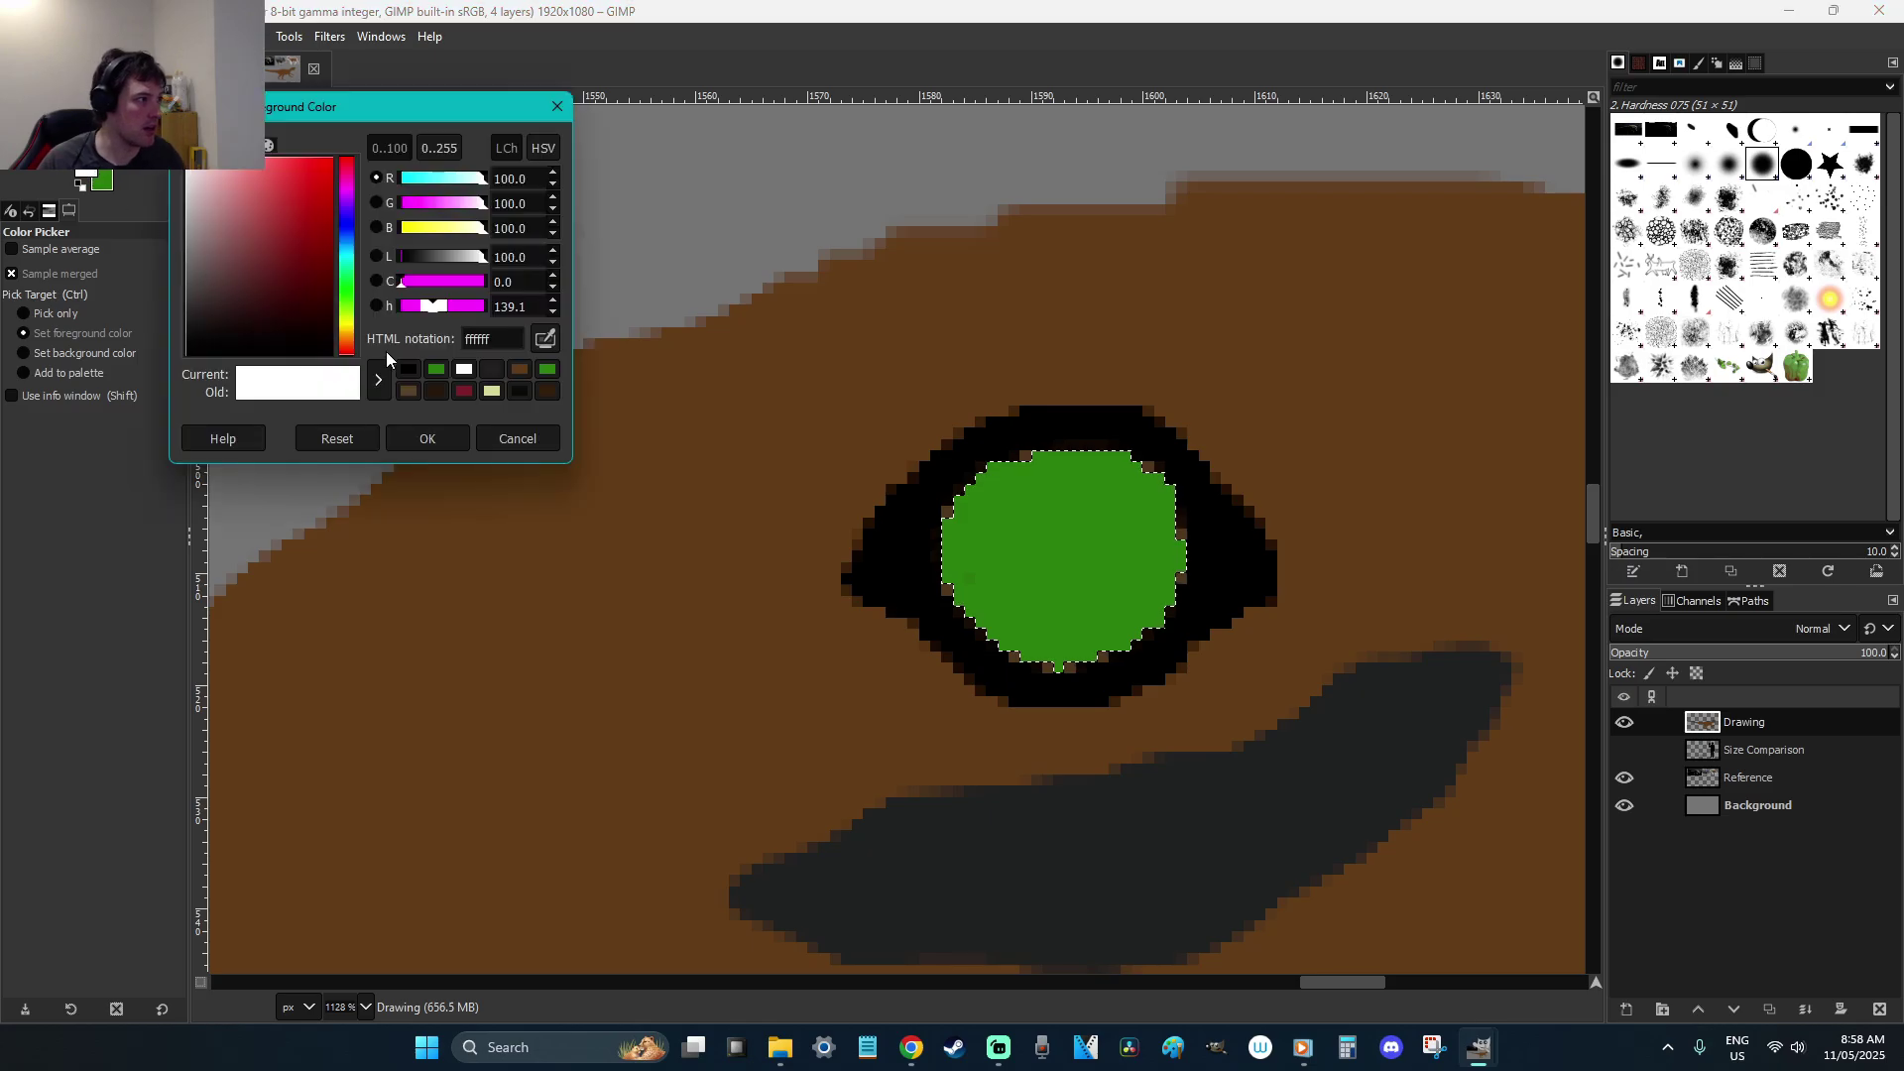
pyautogui.click(346, 323)
pyautogui.click(333, 168)
pyautogui.moveTo(333, 169); pyautogui.dragTo(256, 170)
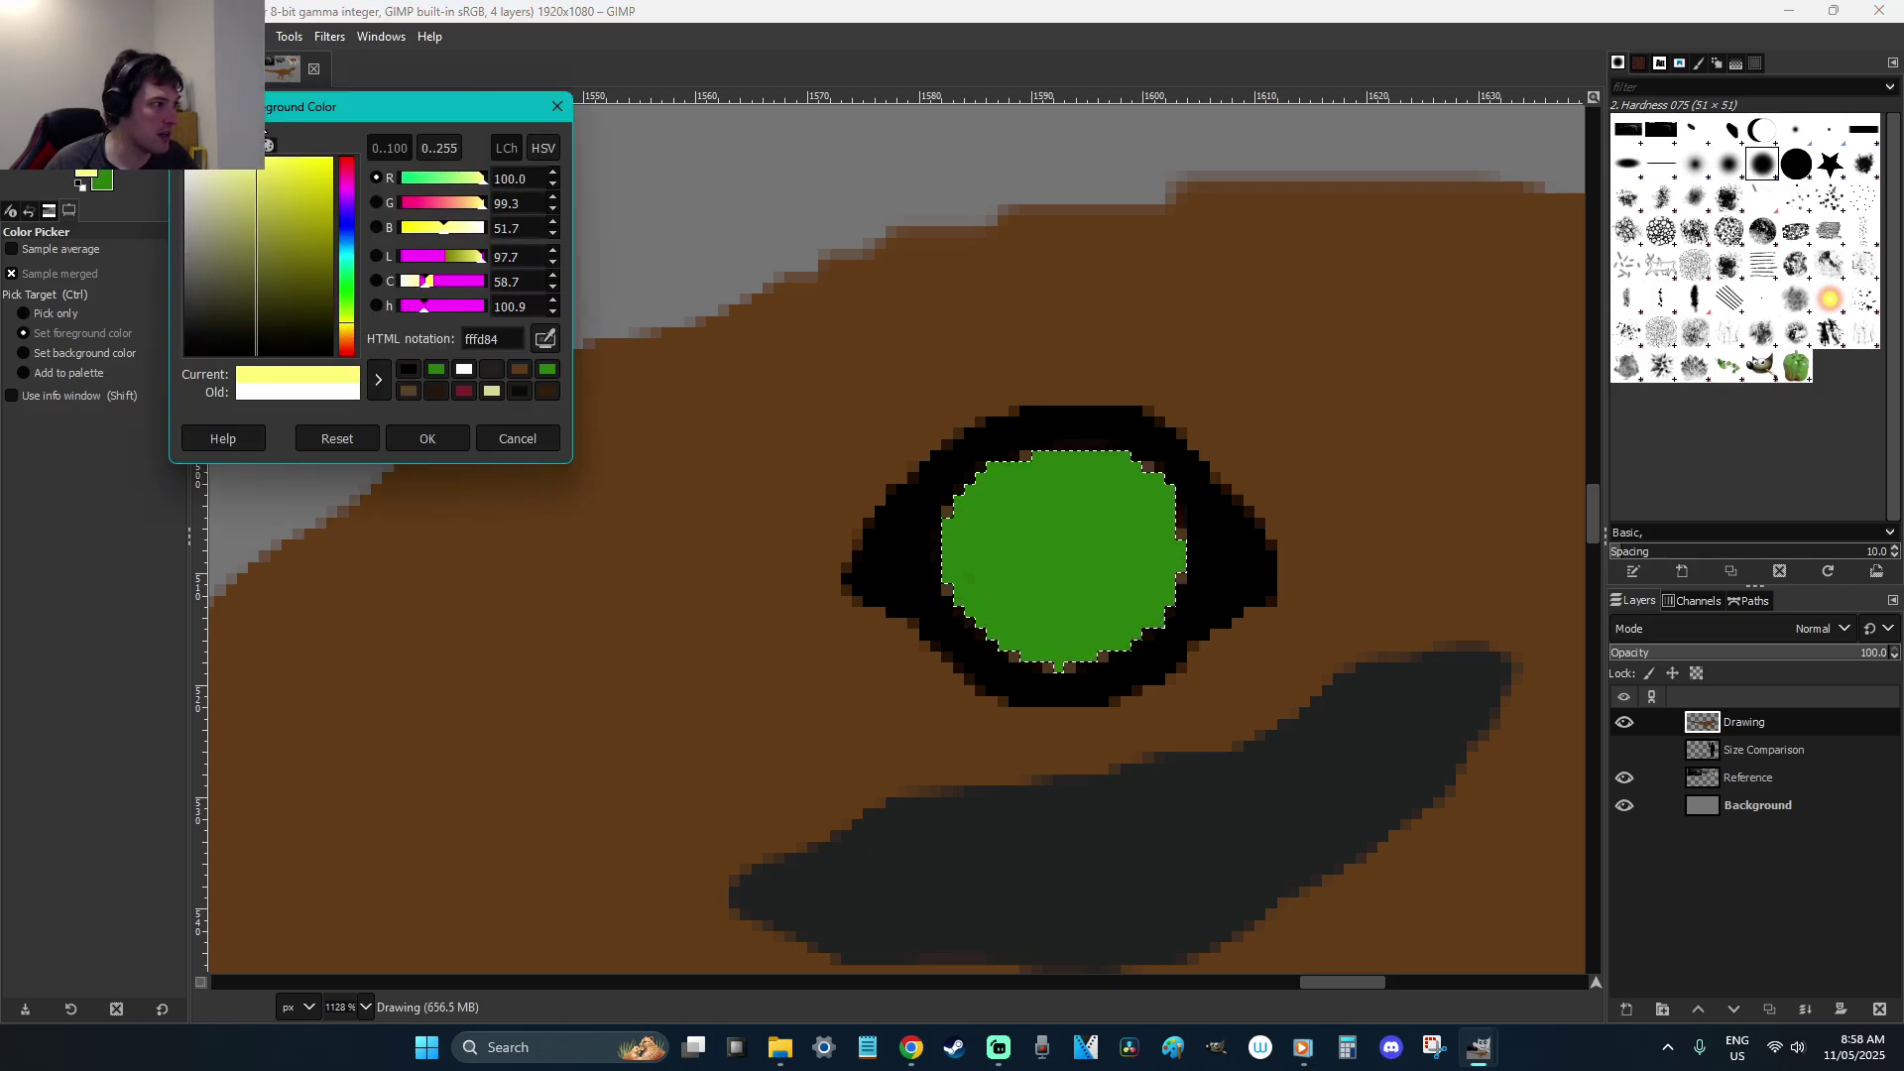
pyautogui.click(428, 439)
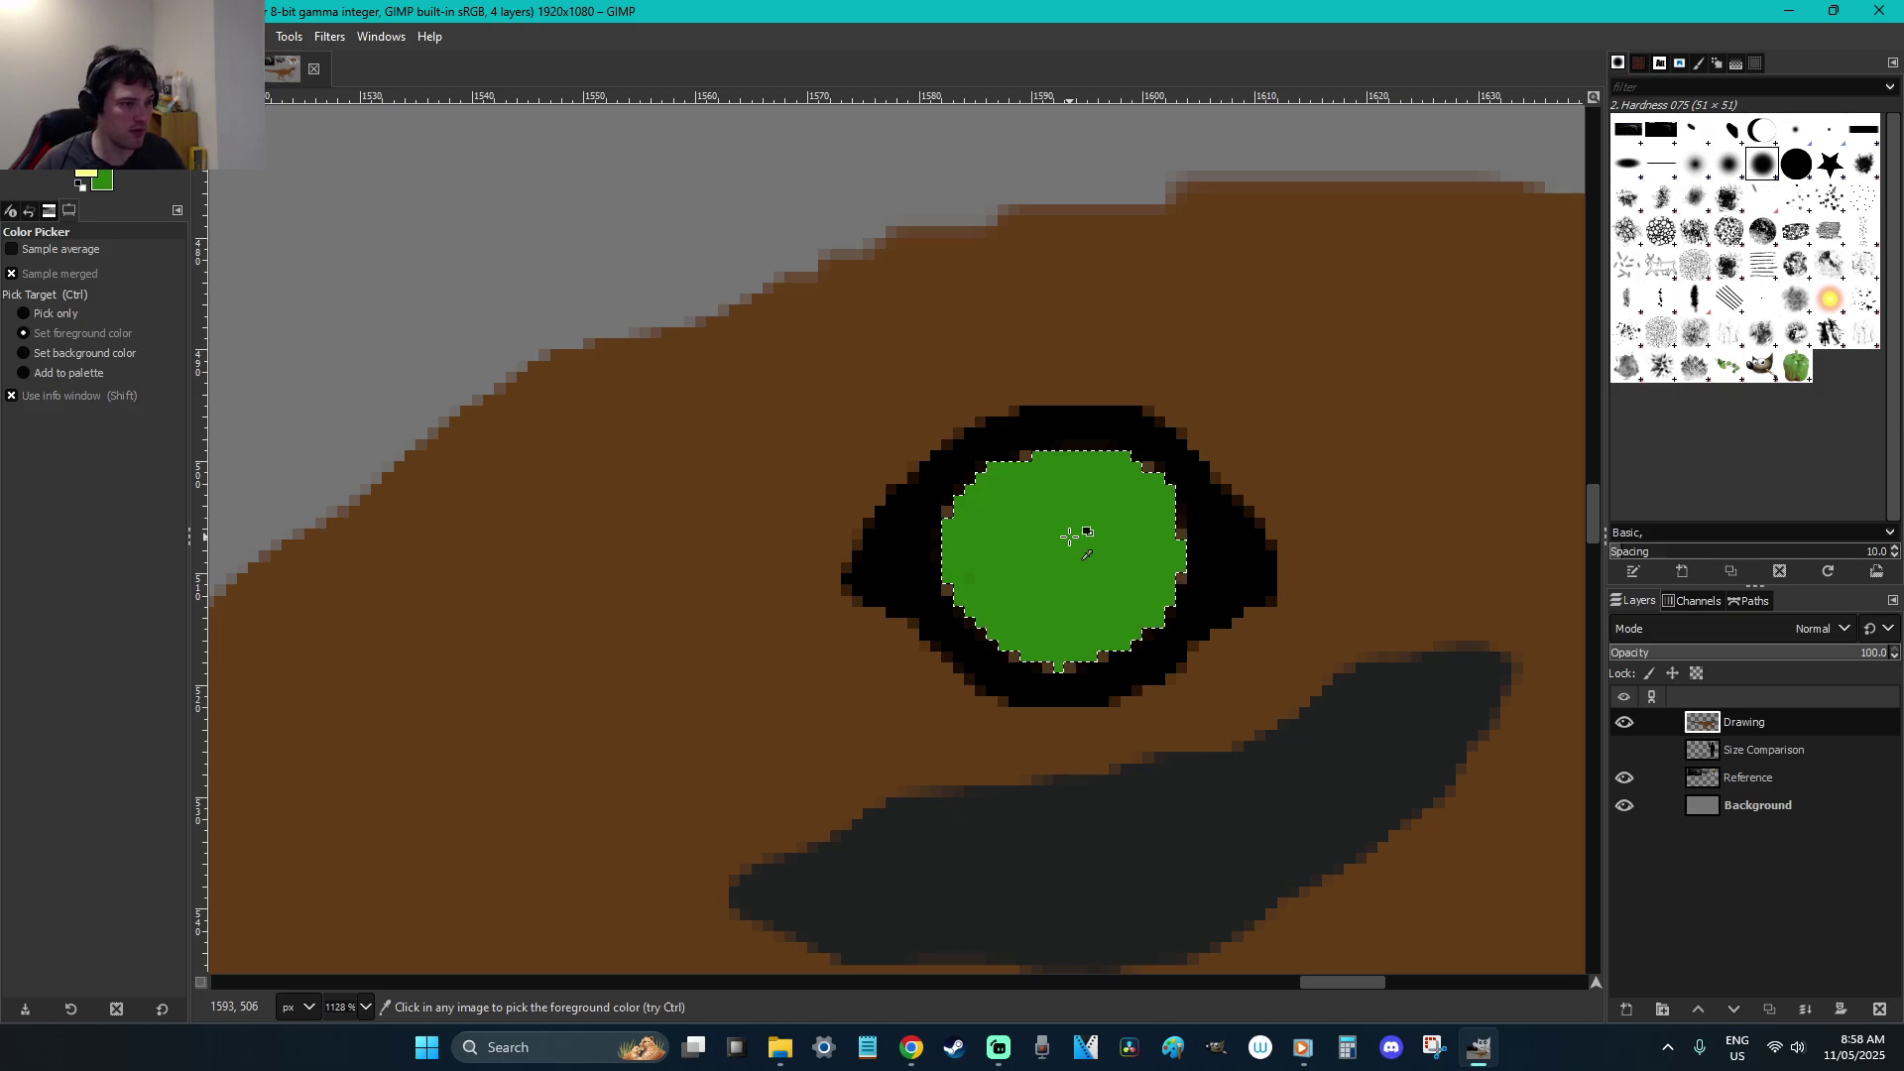
pyautogui.hotkey('shift', 'b')
pyautogui.click(1069, 537)
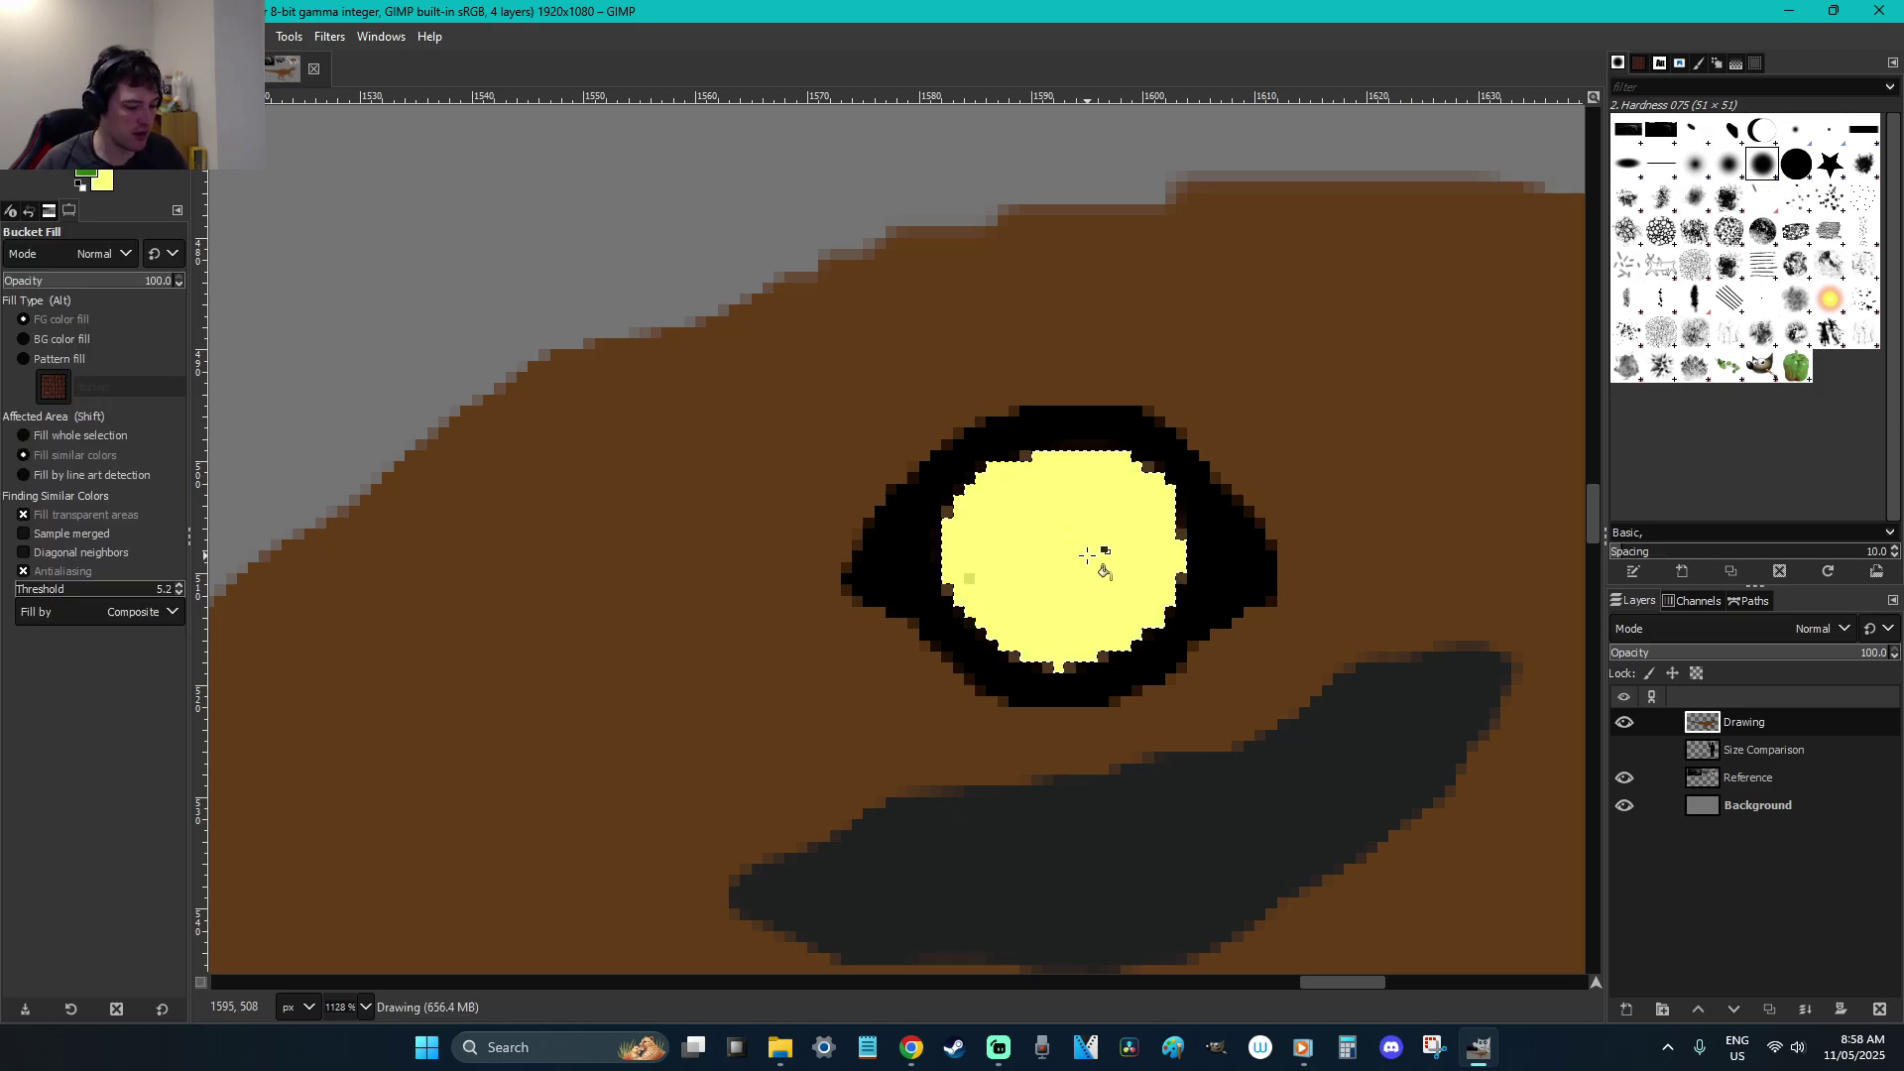
# Paint a green disc inside the pale yellow iris, dab a black pupil at its centre, and clear the selection
pyautogui.press('p')
pyautogui.moveTo(1091, 561); pyautogui.dragTo(1095, 565)
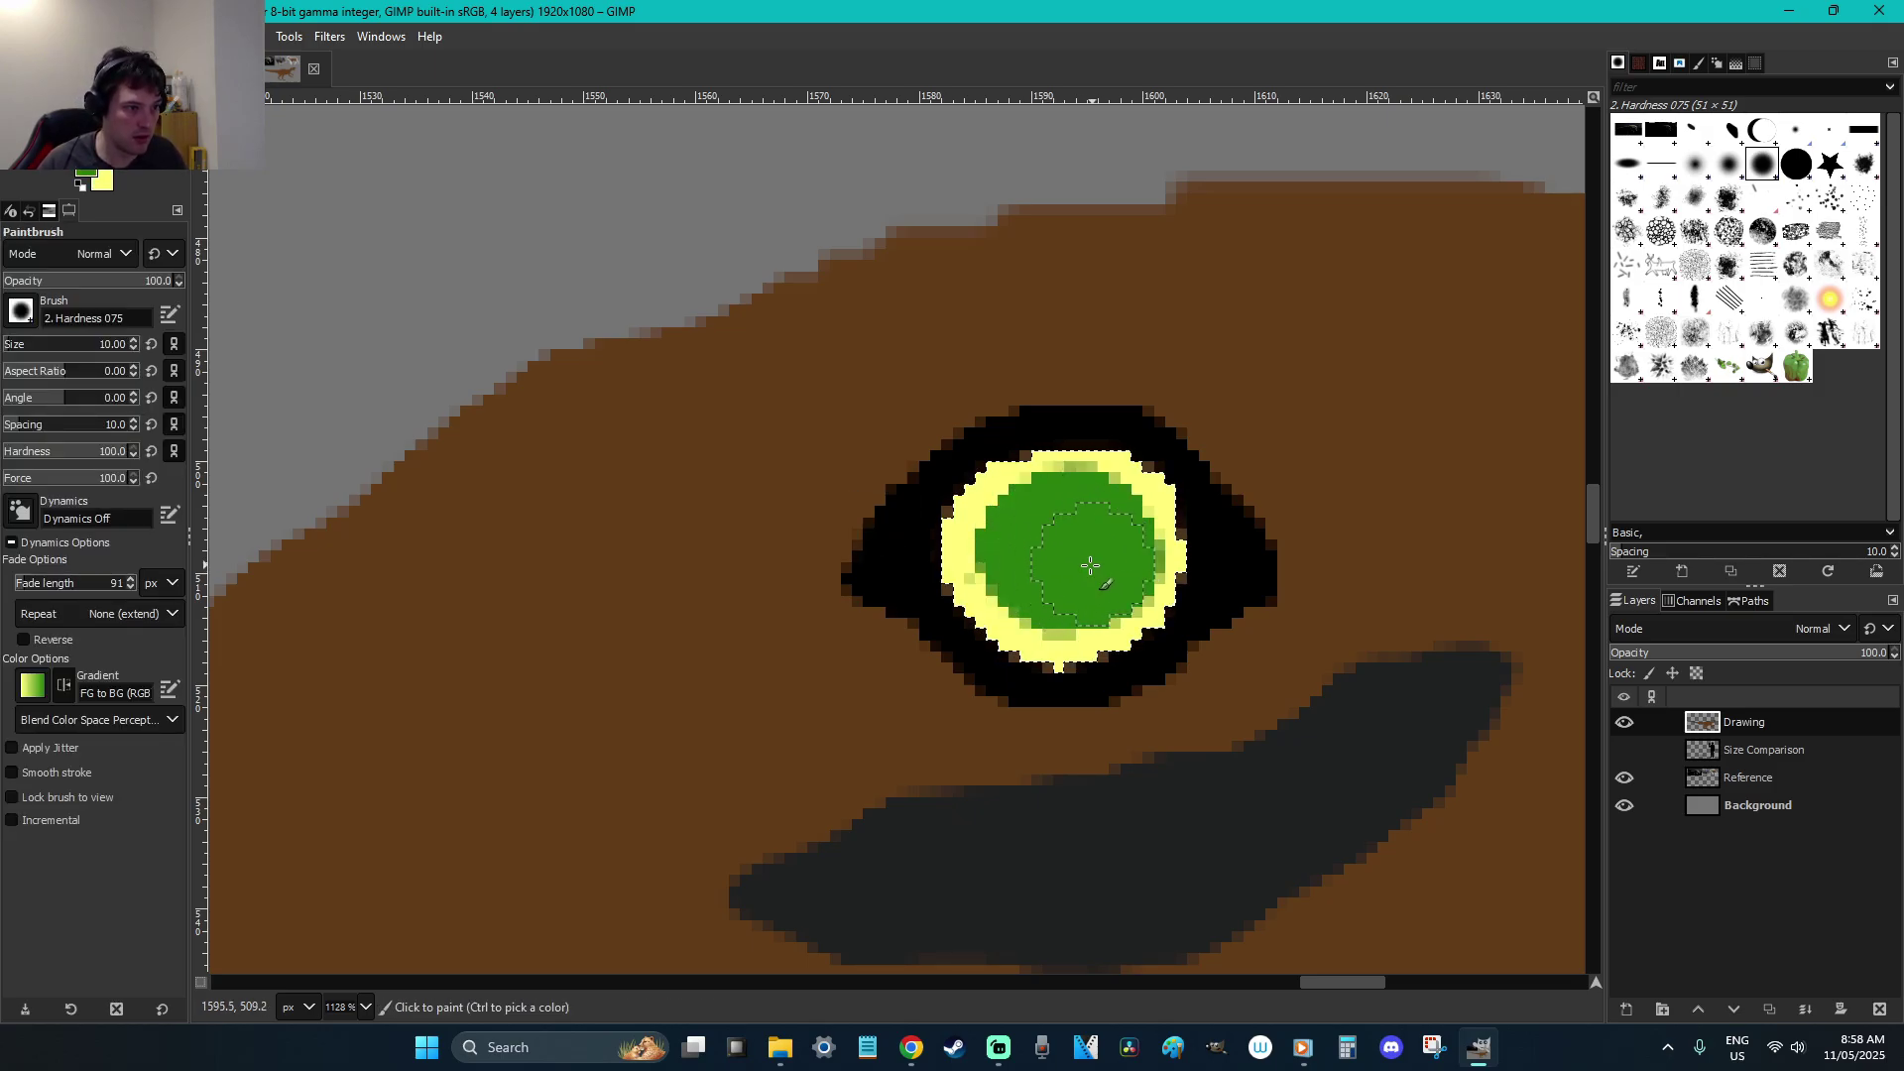
pyautogui.press('d')
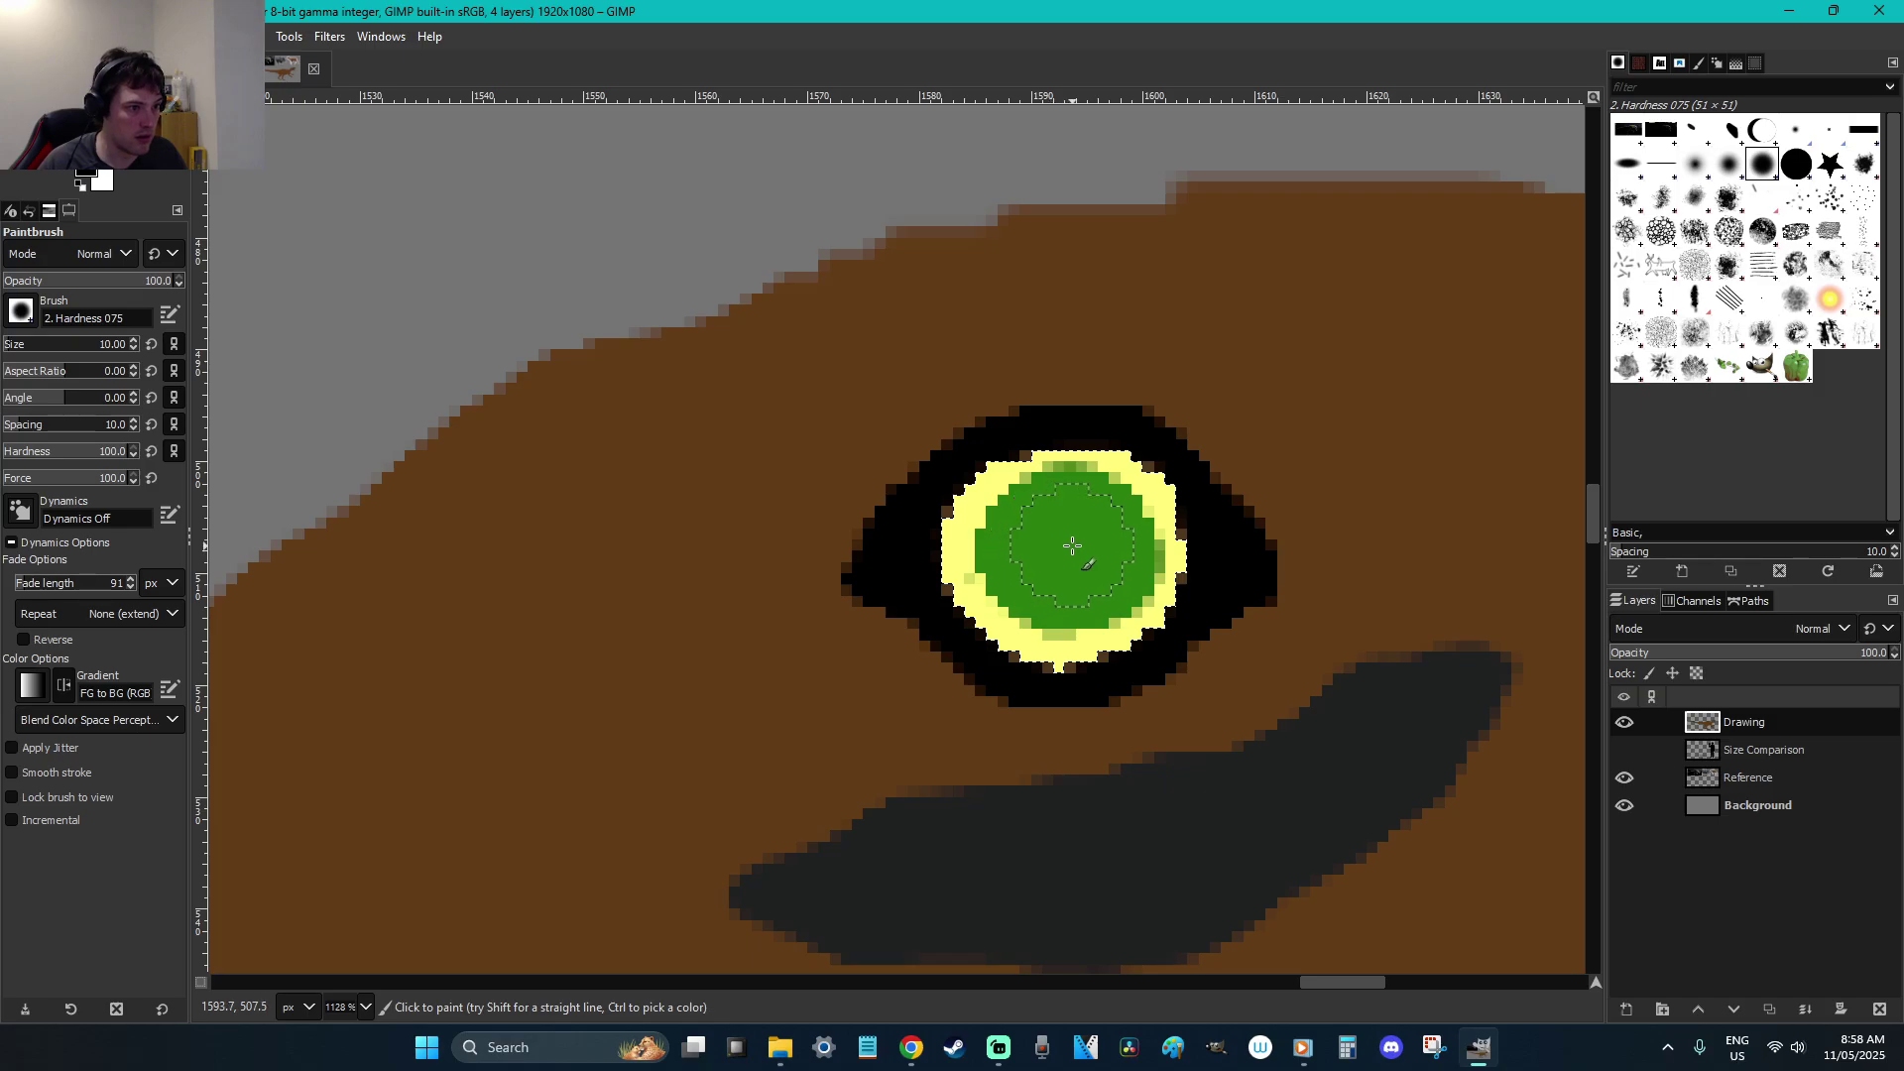
pyautogui.click(1067, 547)
pyautogui.hotkey('ctrl', 'shift', 'a')
pyautogui.press('r')
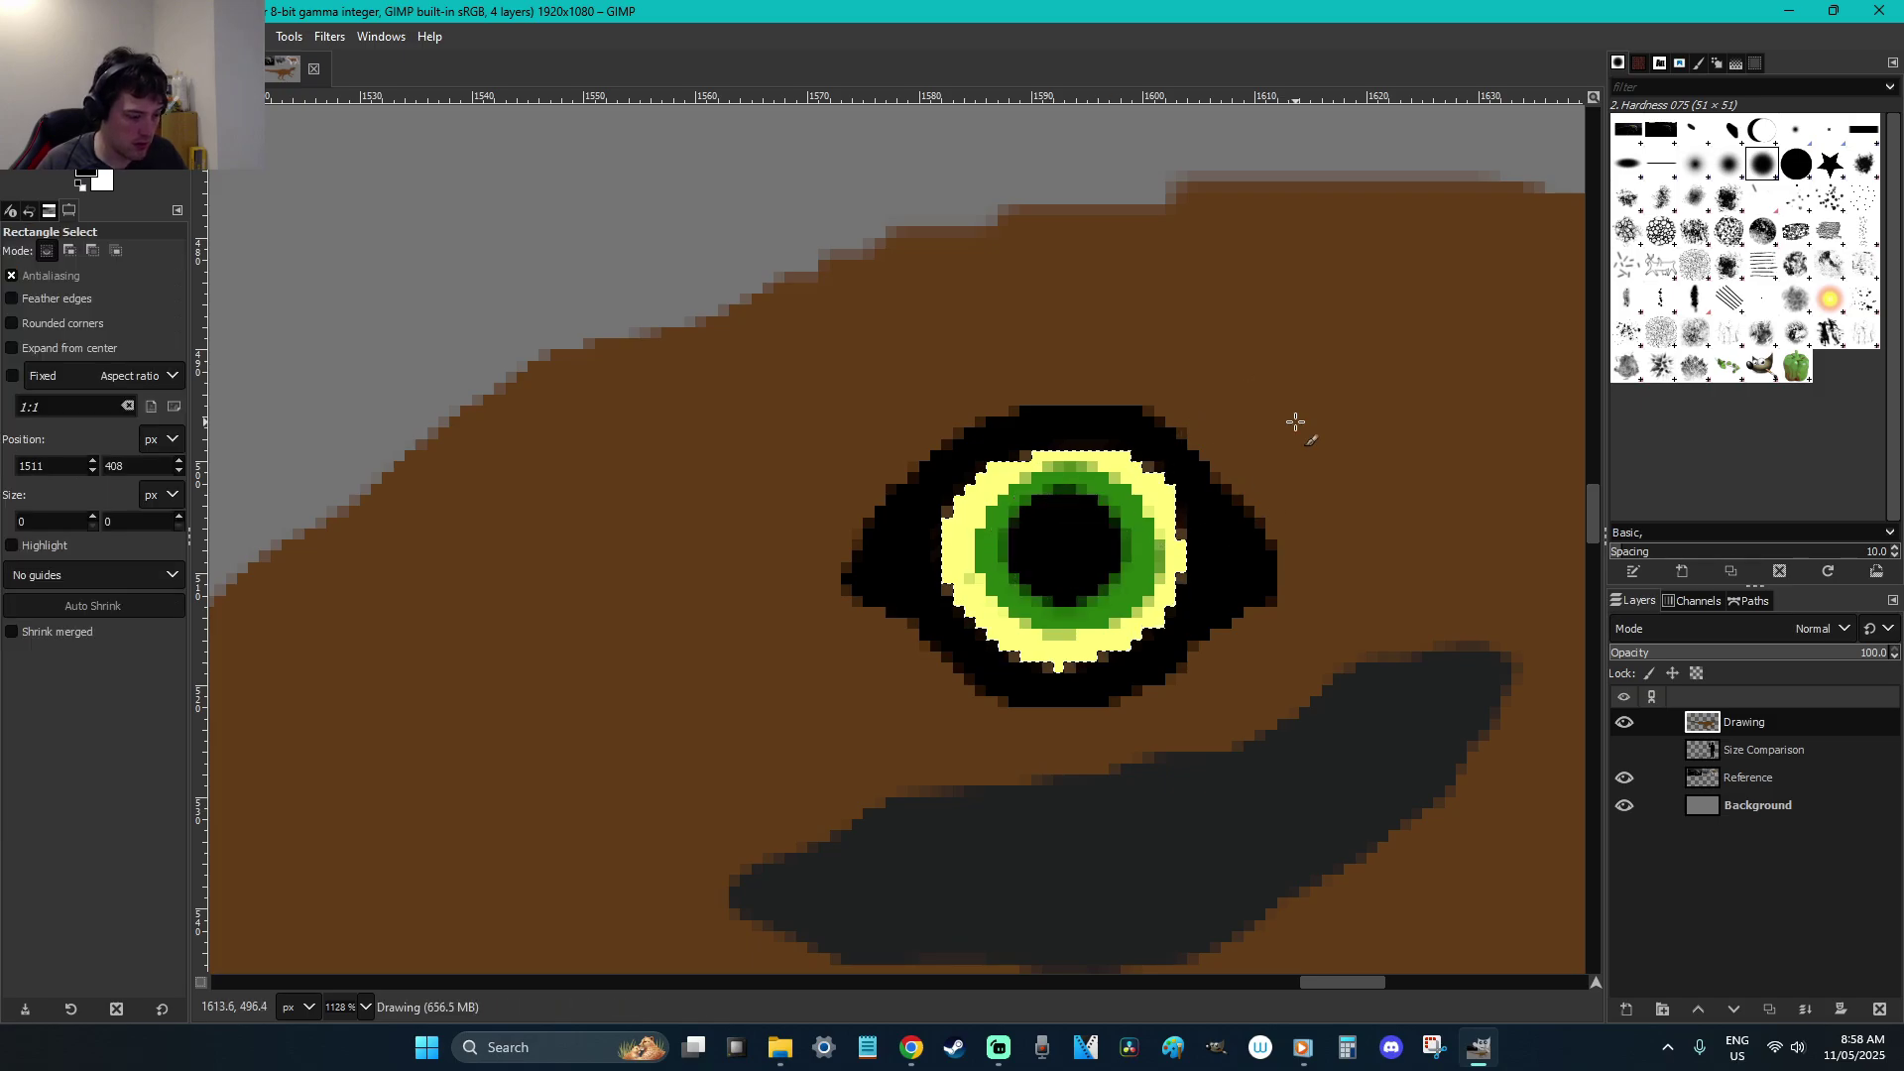
# Check the finished eye on the whole dinosaur and save the image
pyautogui.scroll(-8, 1296, 421)
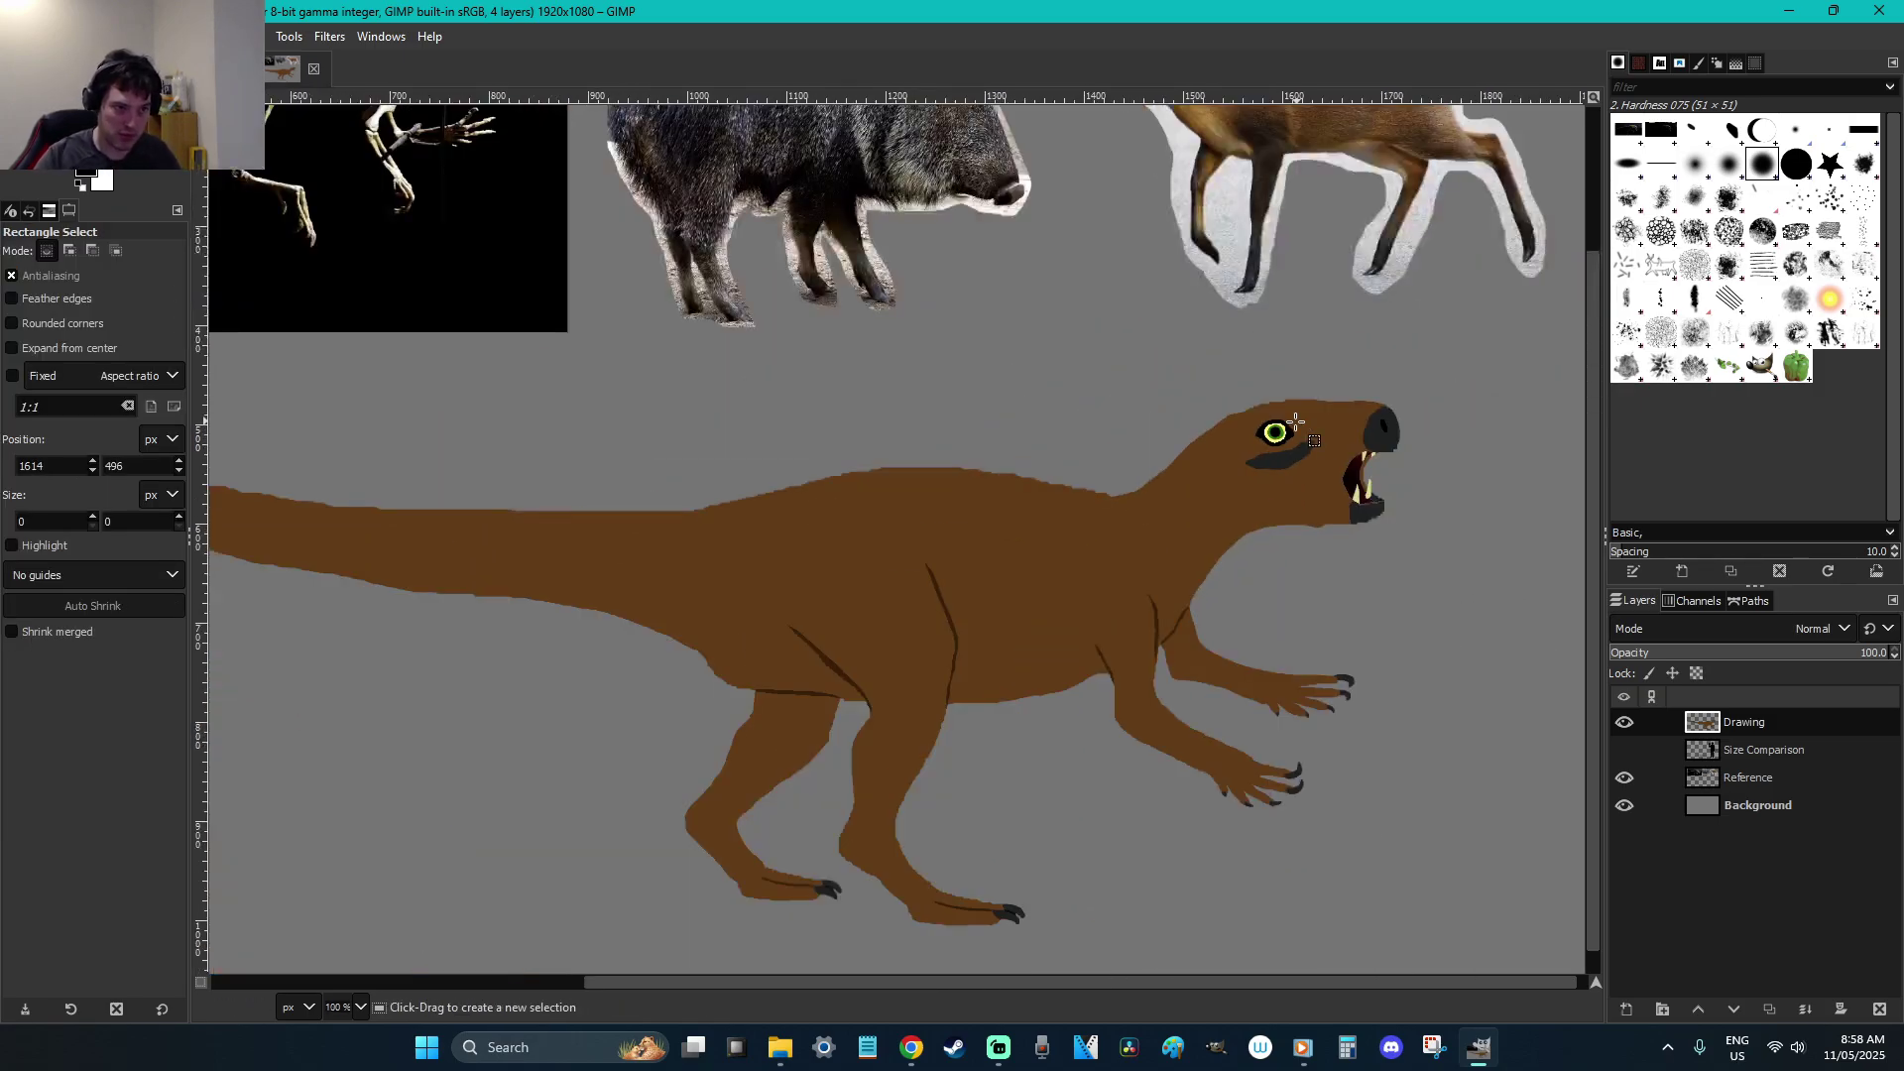
pyautogui.hotkey('ctrl', 's')
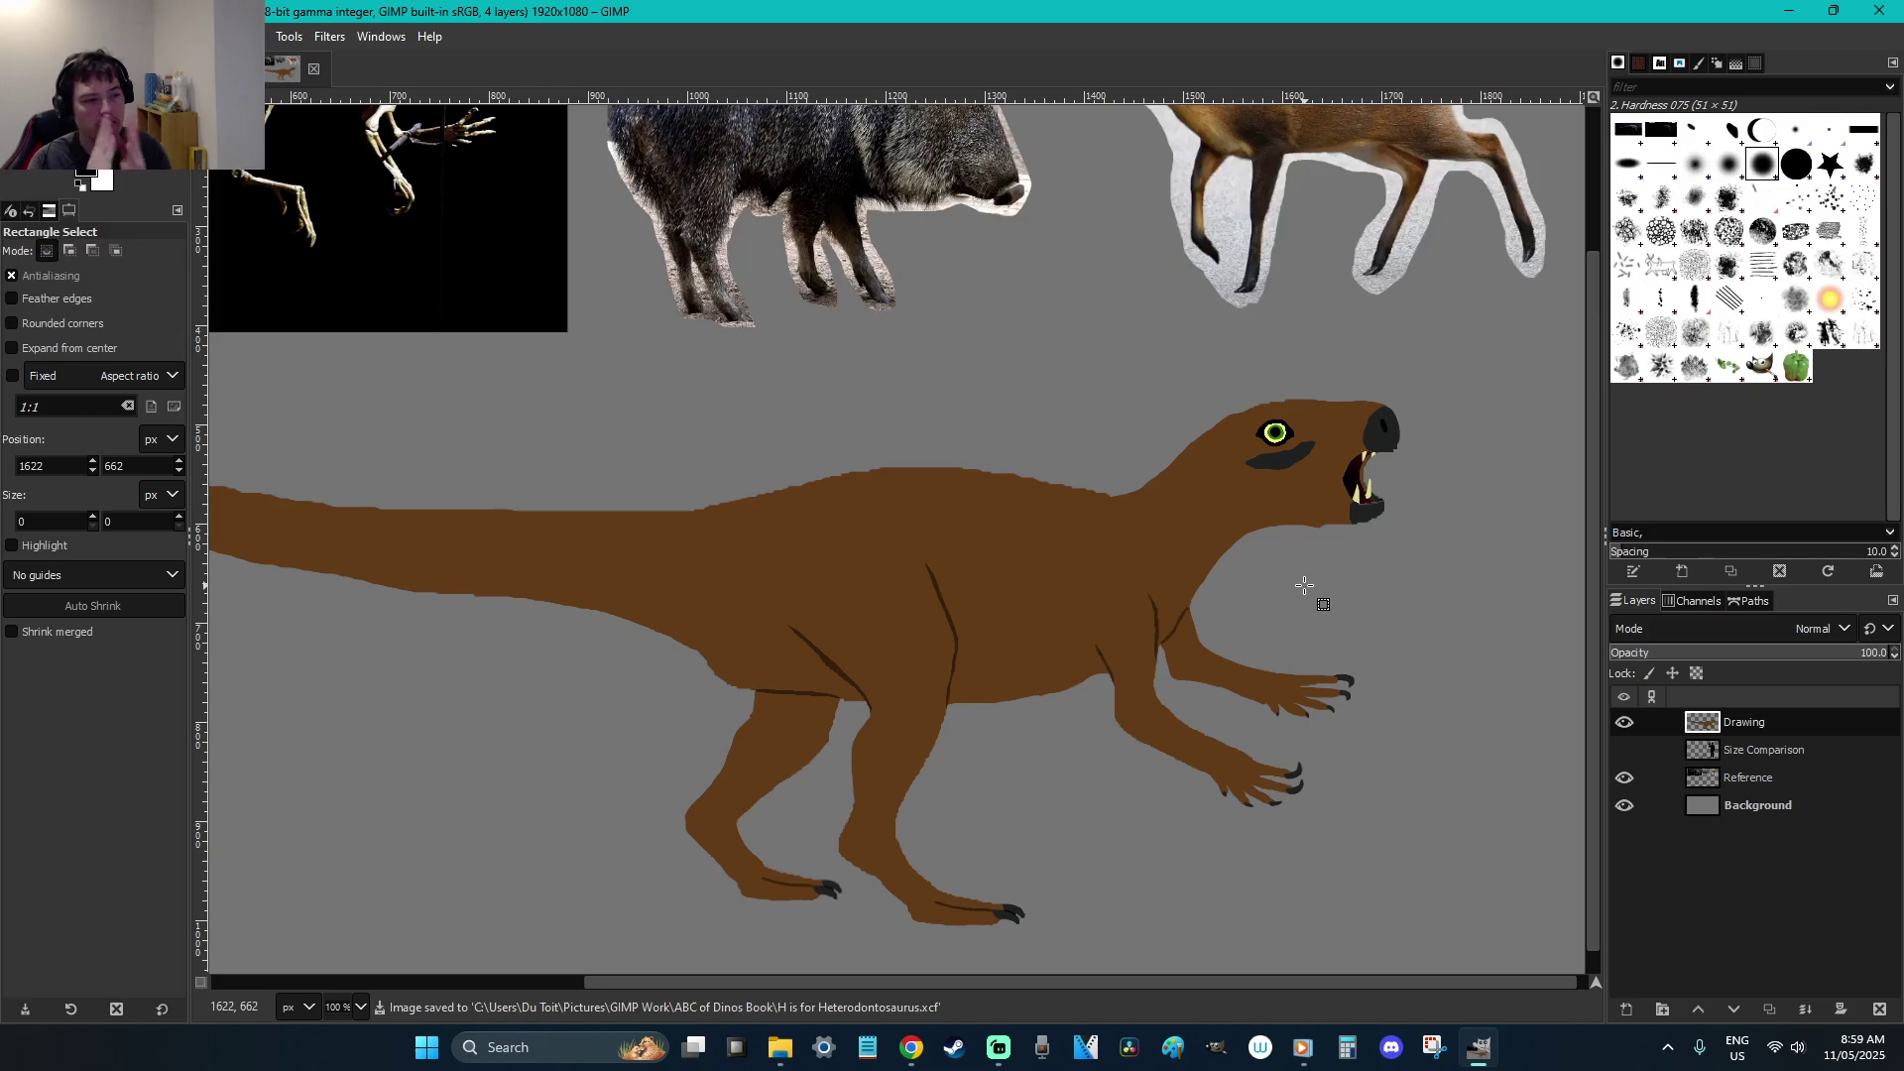
pyautogui.scroll(-1, 1304, 586)
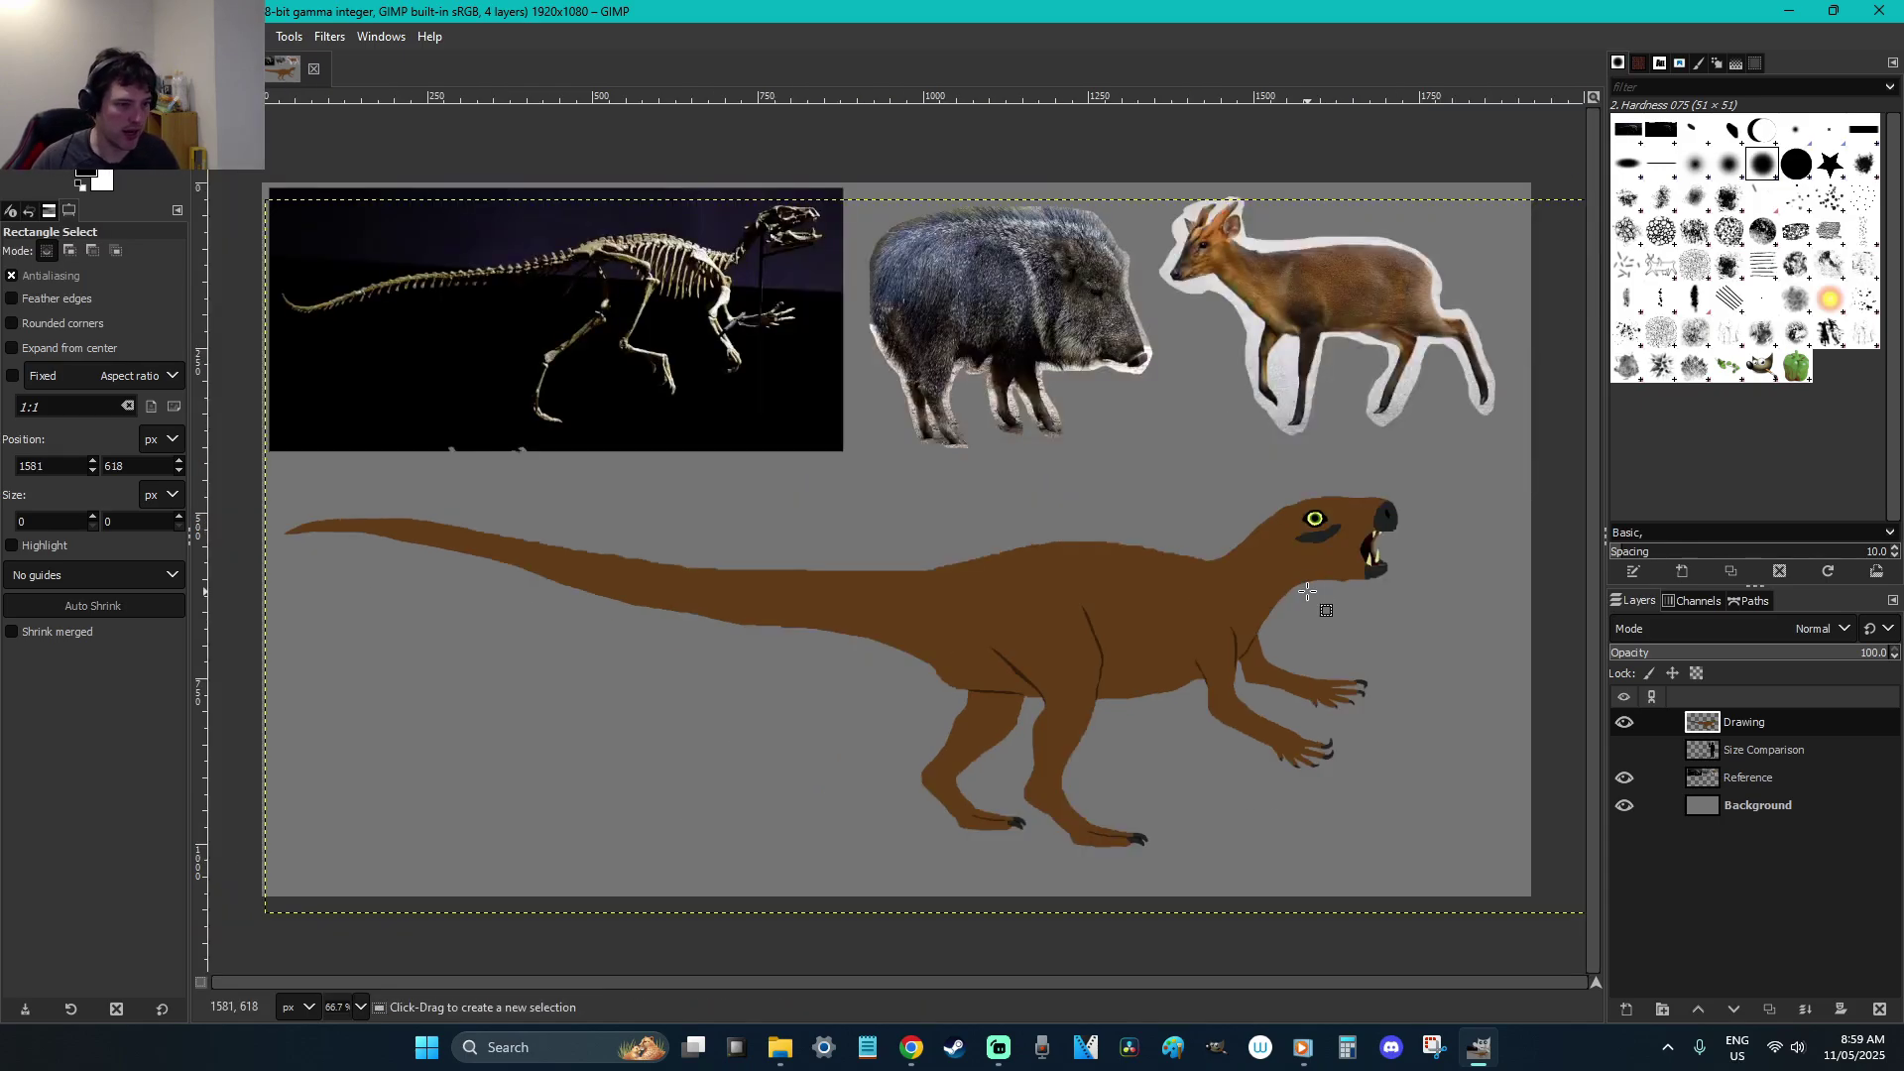
pyautogui.hotkey('alt', 'Tab')
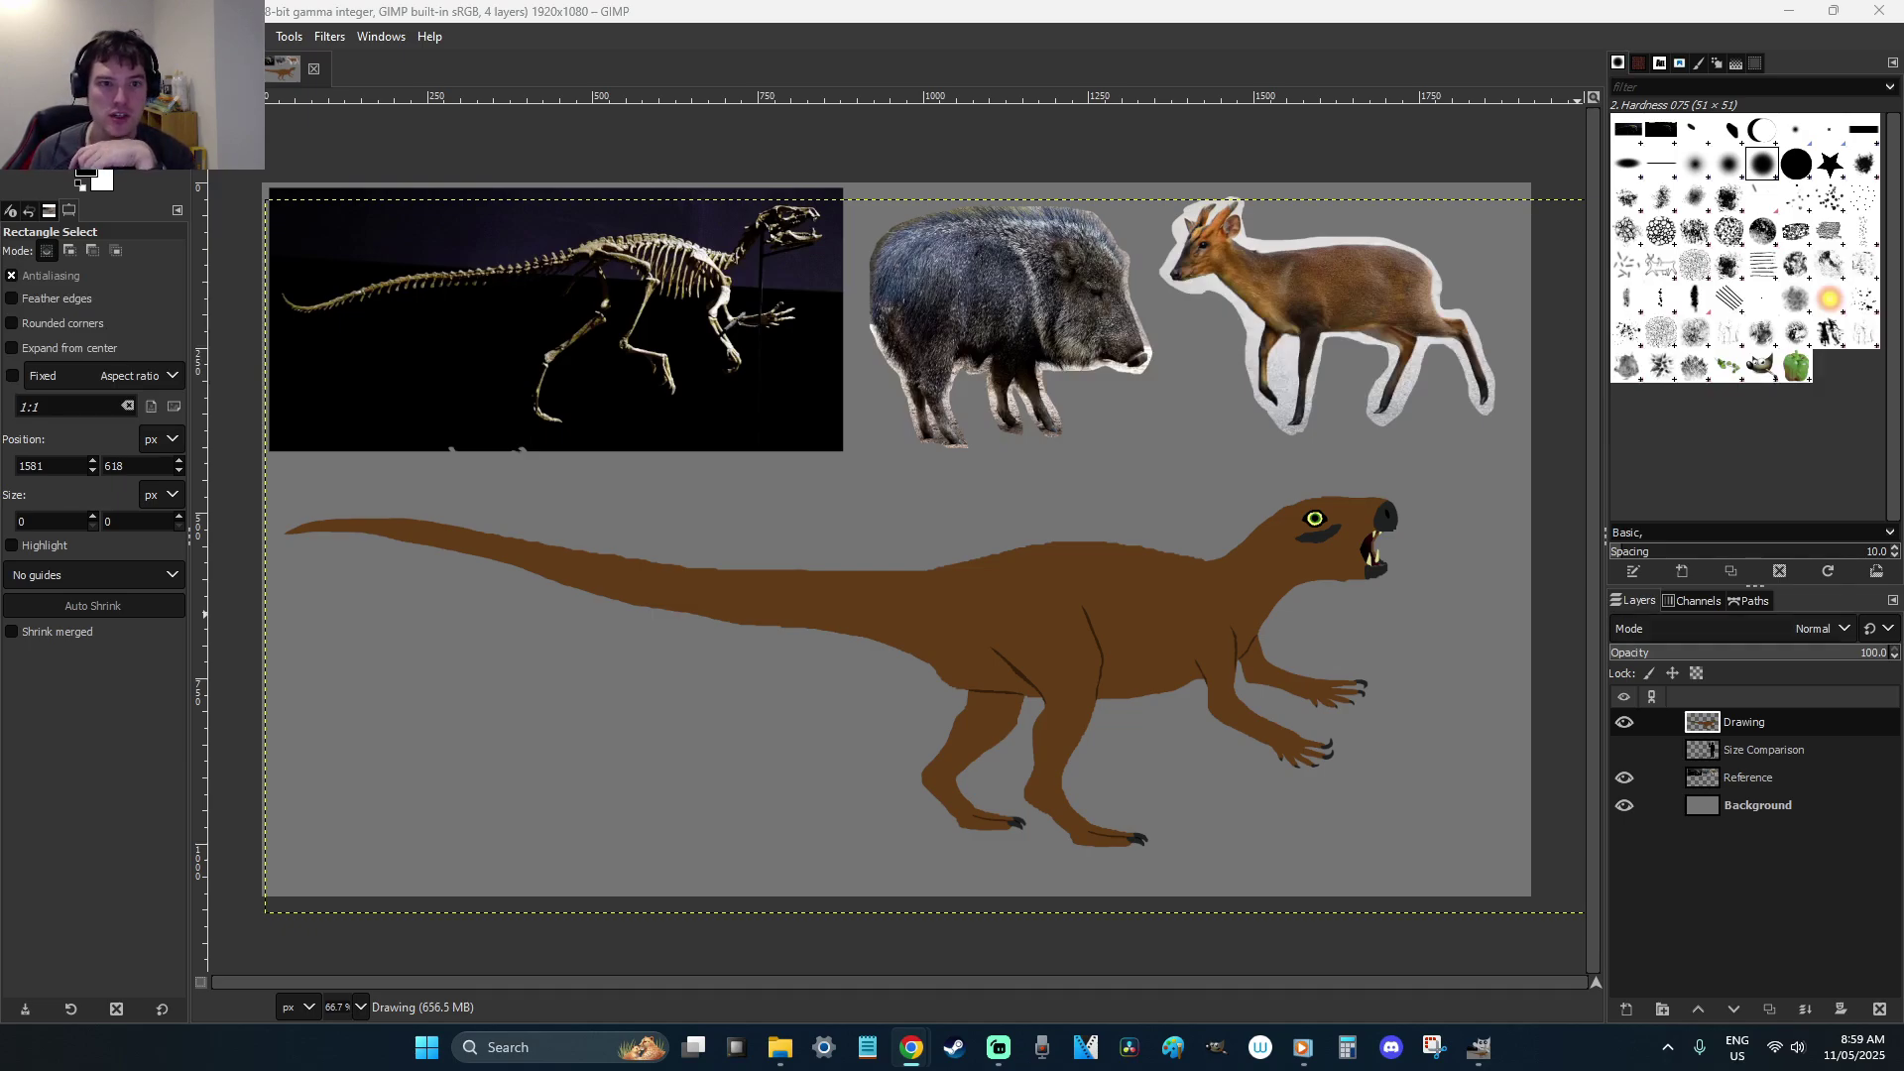
# Compare the dinosaur with the Size Comparison layer by toggling both layers' visibility, leaving only the comparison hidden
pyautogui.click(1625, 750)
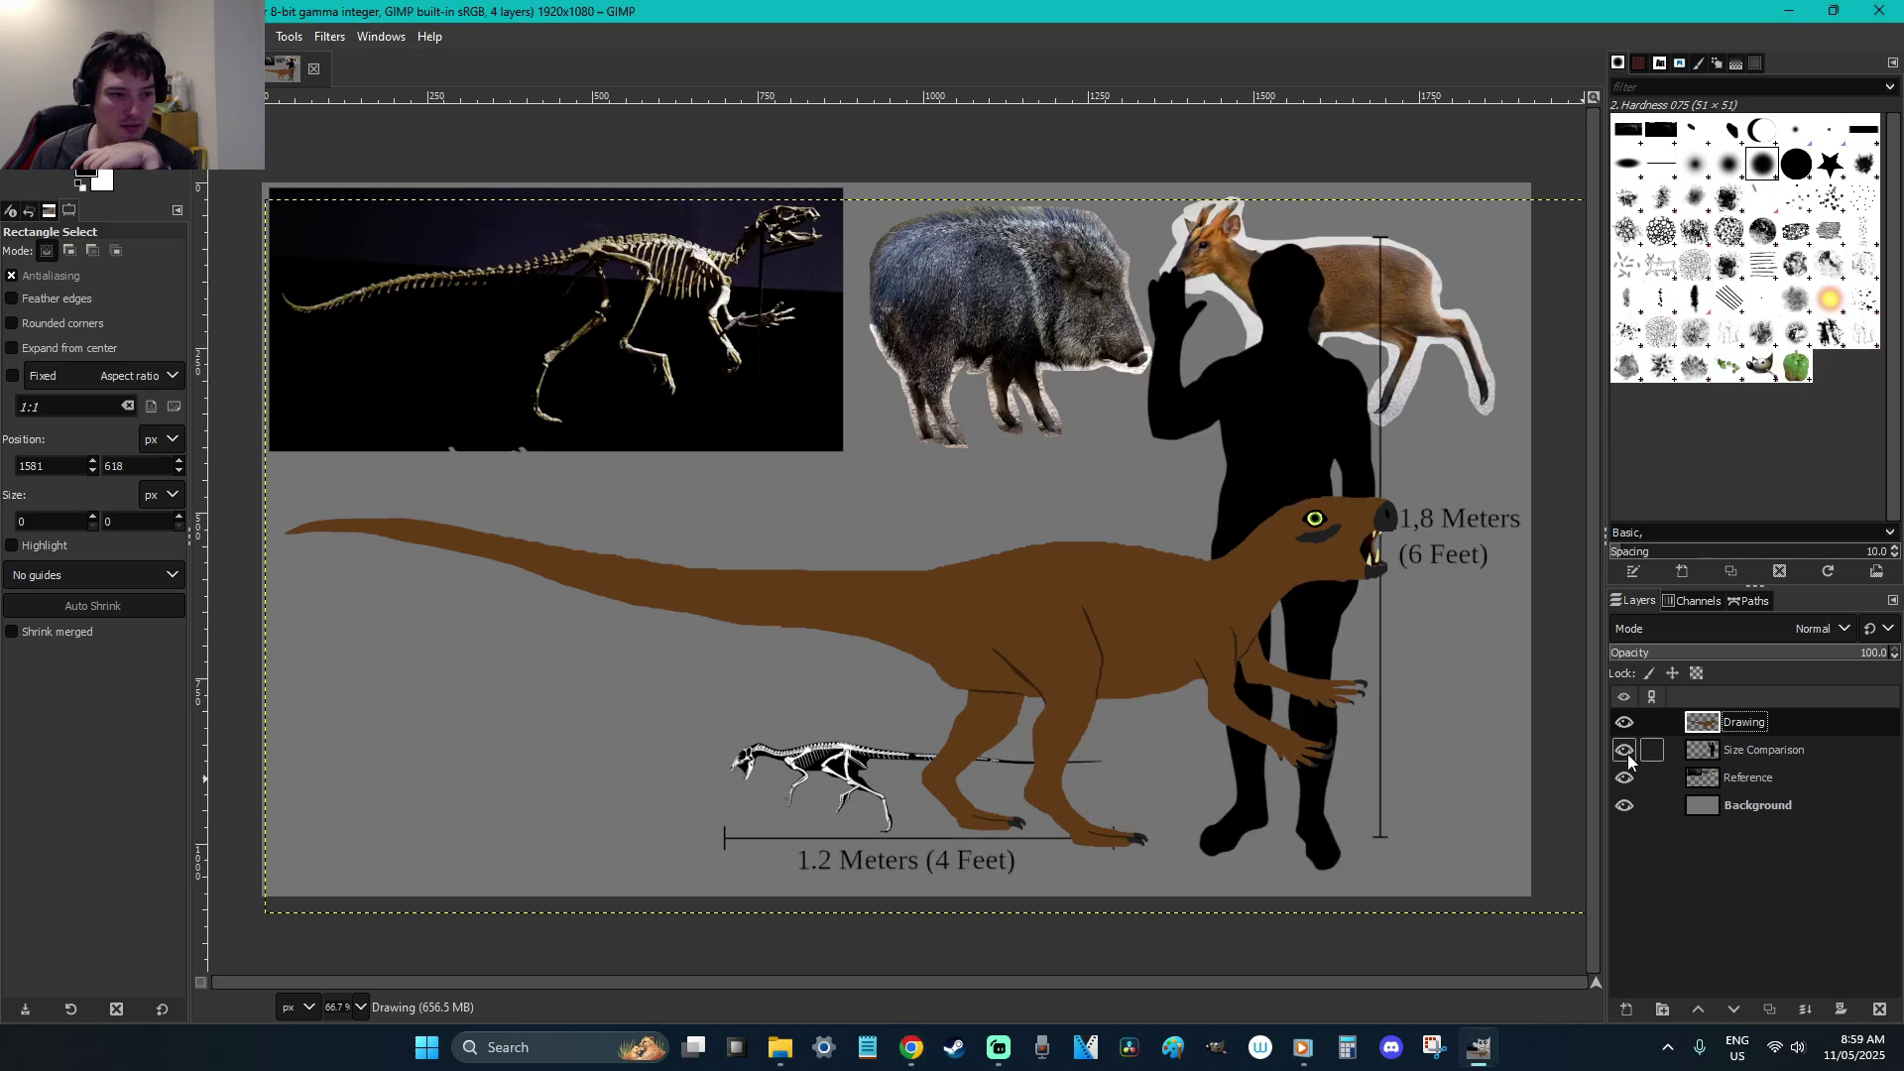
pyautogui.click(1624, 722)
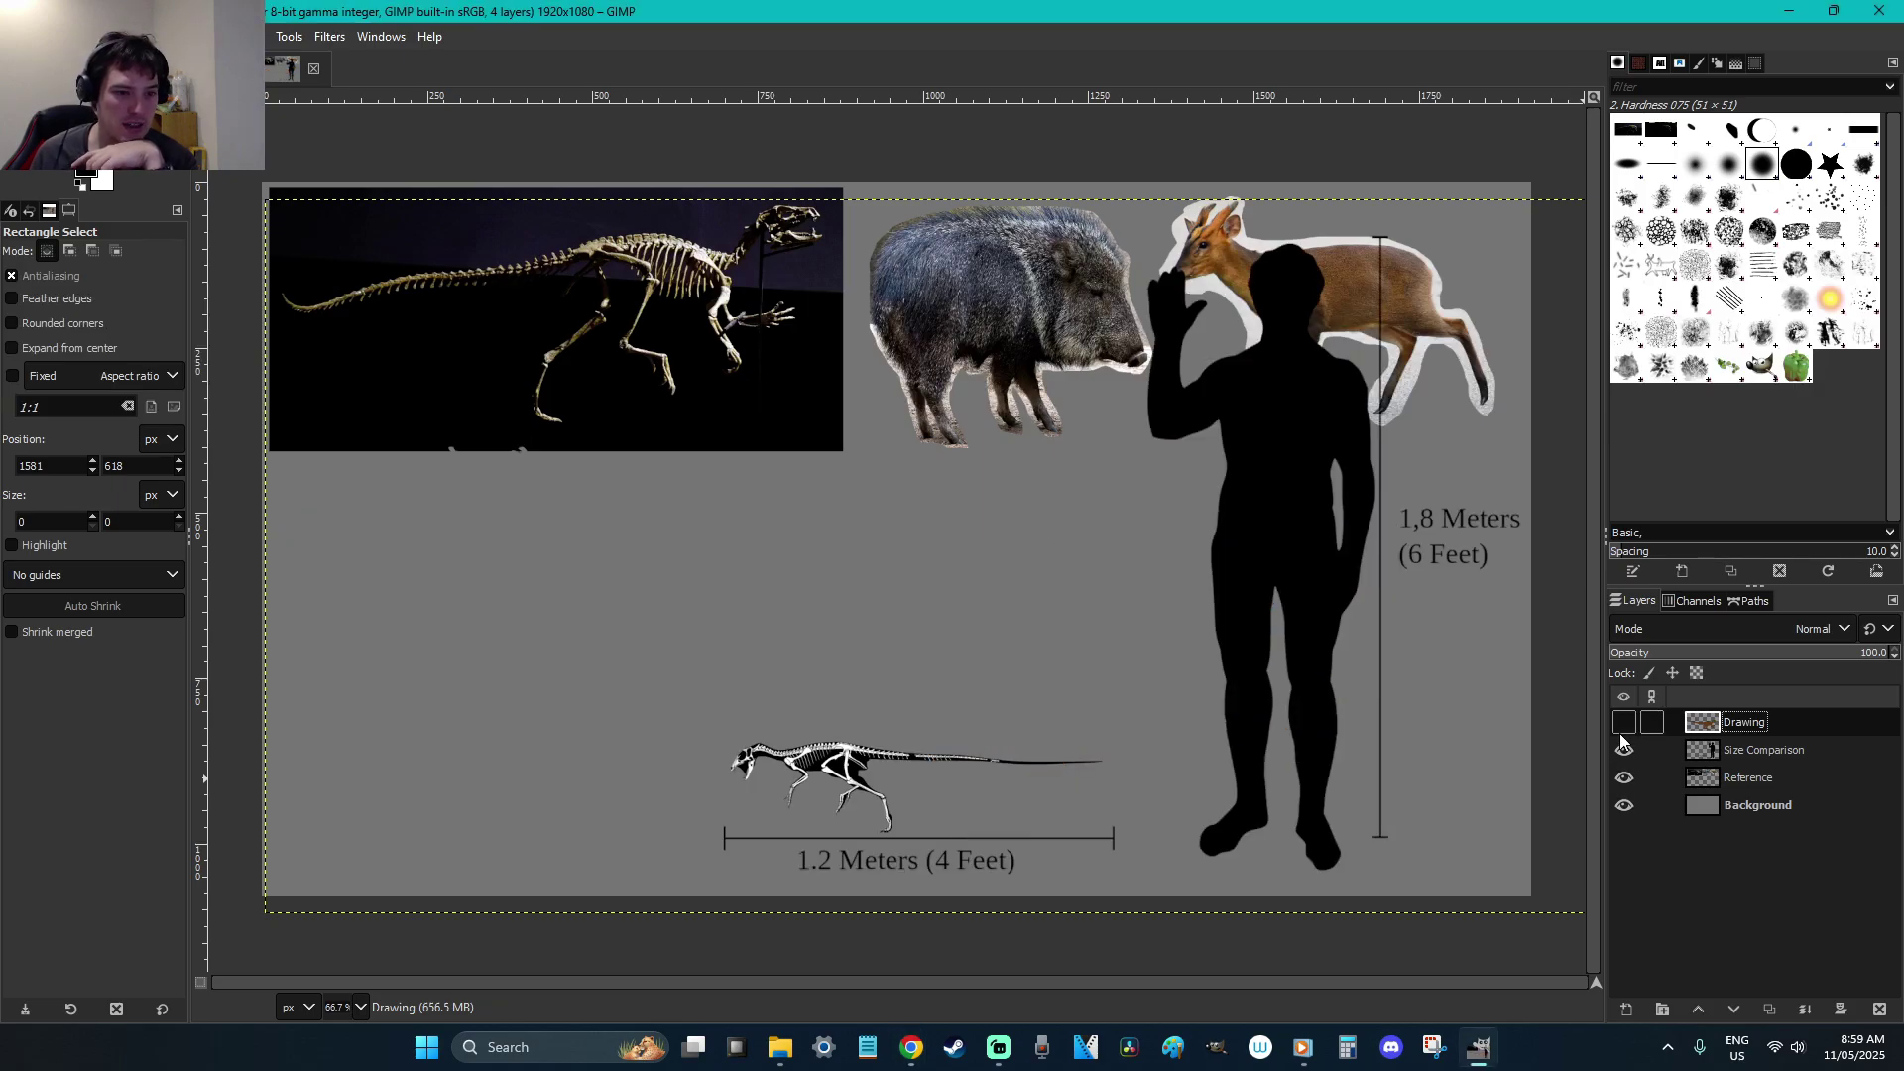
pyautogui.click(1623, 726)
pyautogui.click(1626, 754)
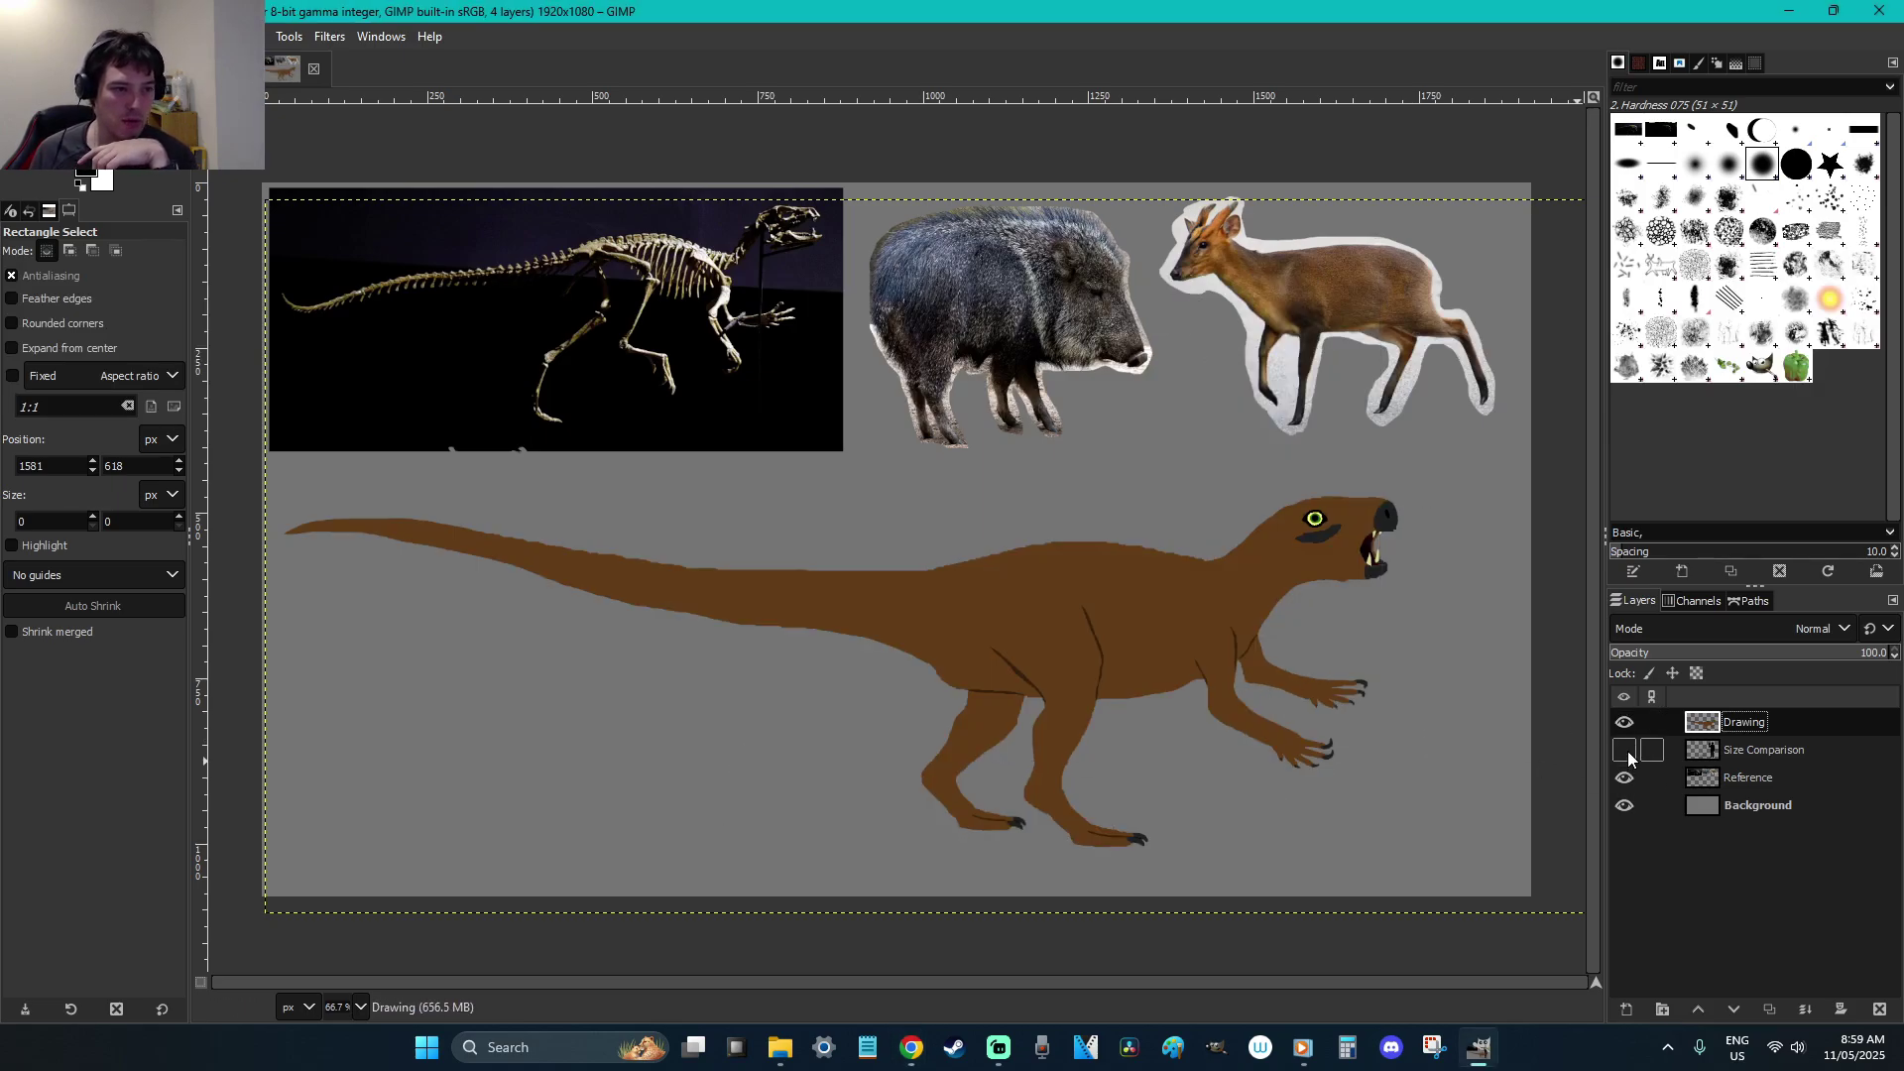
pyautogui.click(1422, 672)
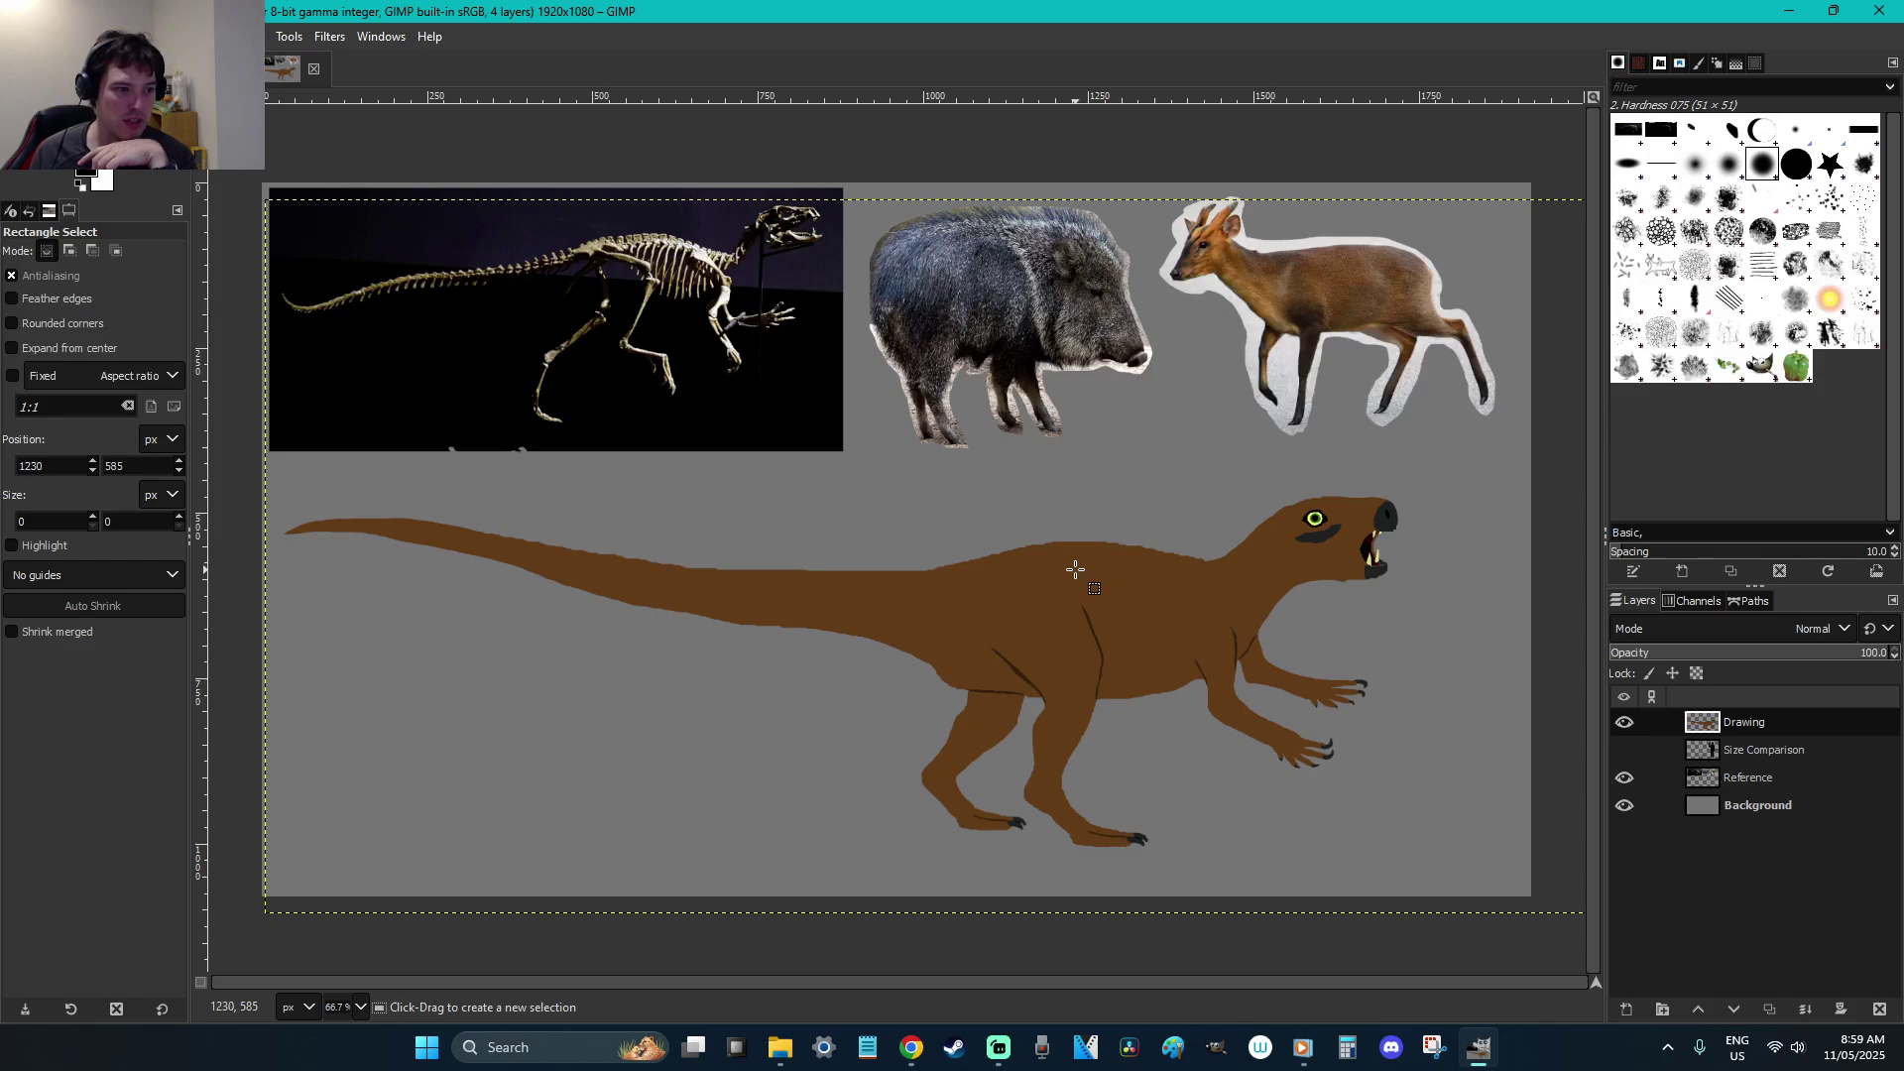
# Move the dinosaur drawing slightly down the canvas and save the image
pyautogui.press('m')
pyautogui.moveTo(1115, 591); pyautogui.dragTo(1118, 629)
pyautogui.press('r')
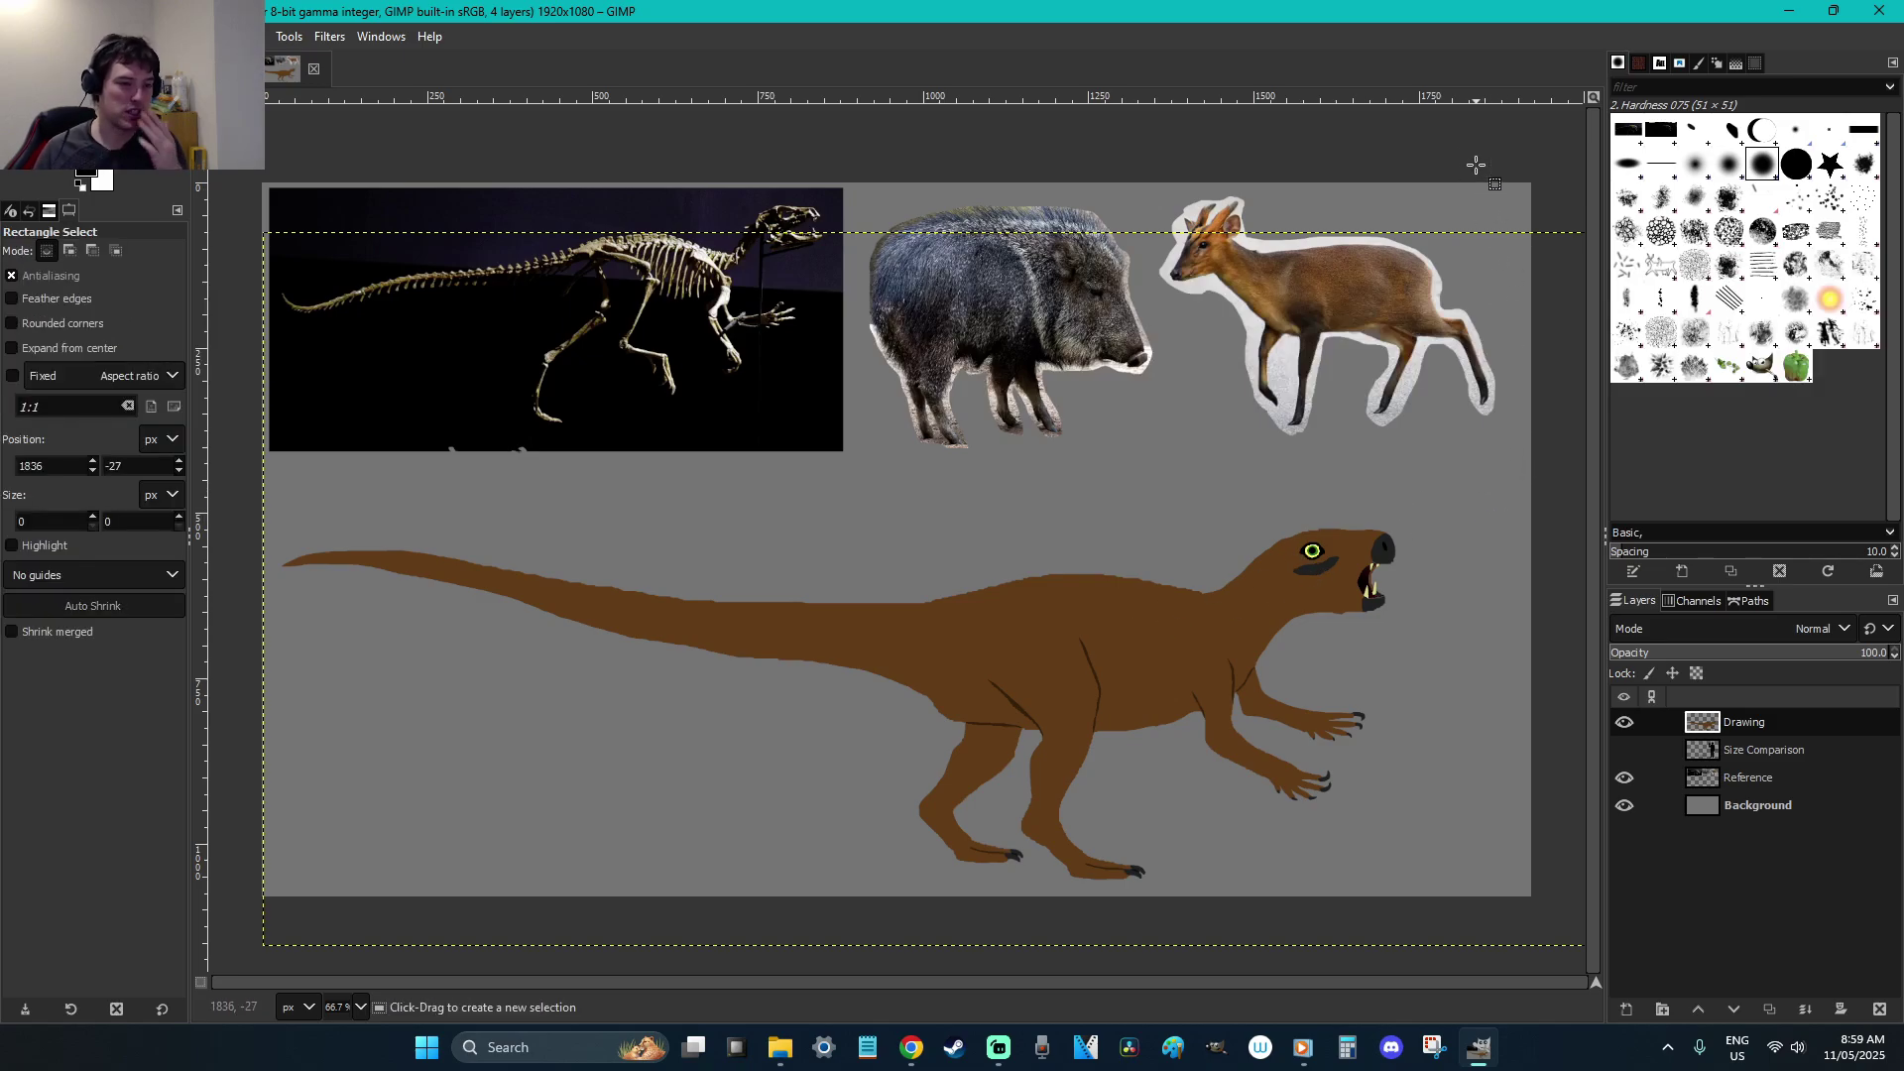
pyautogui.hotkey('ctrl', 's')
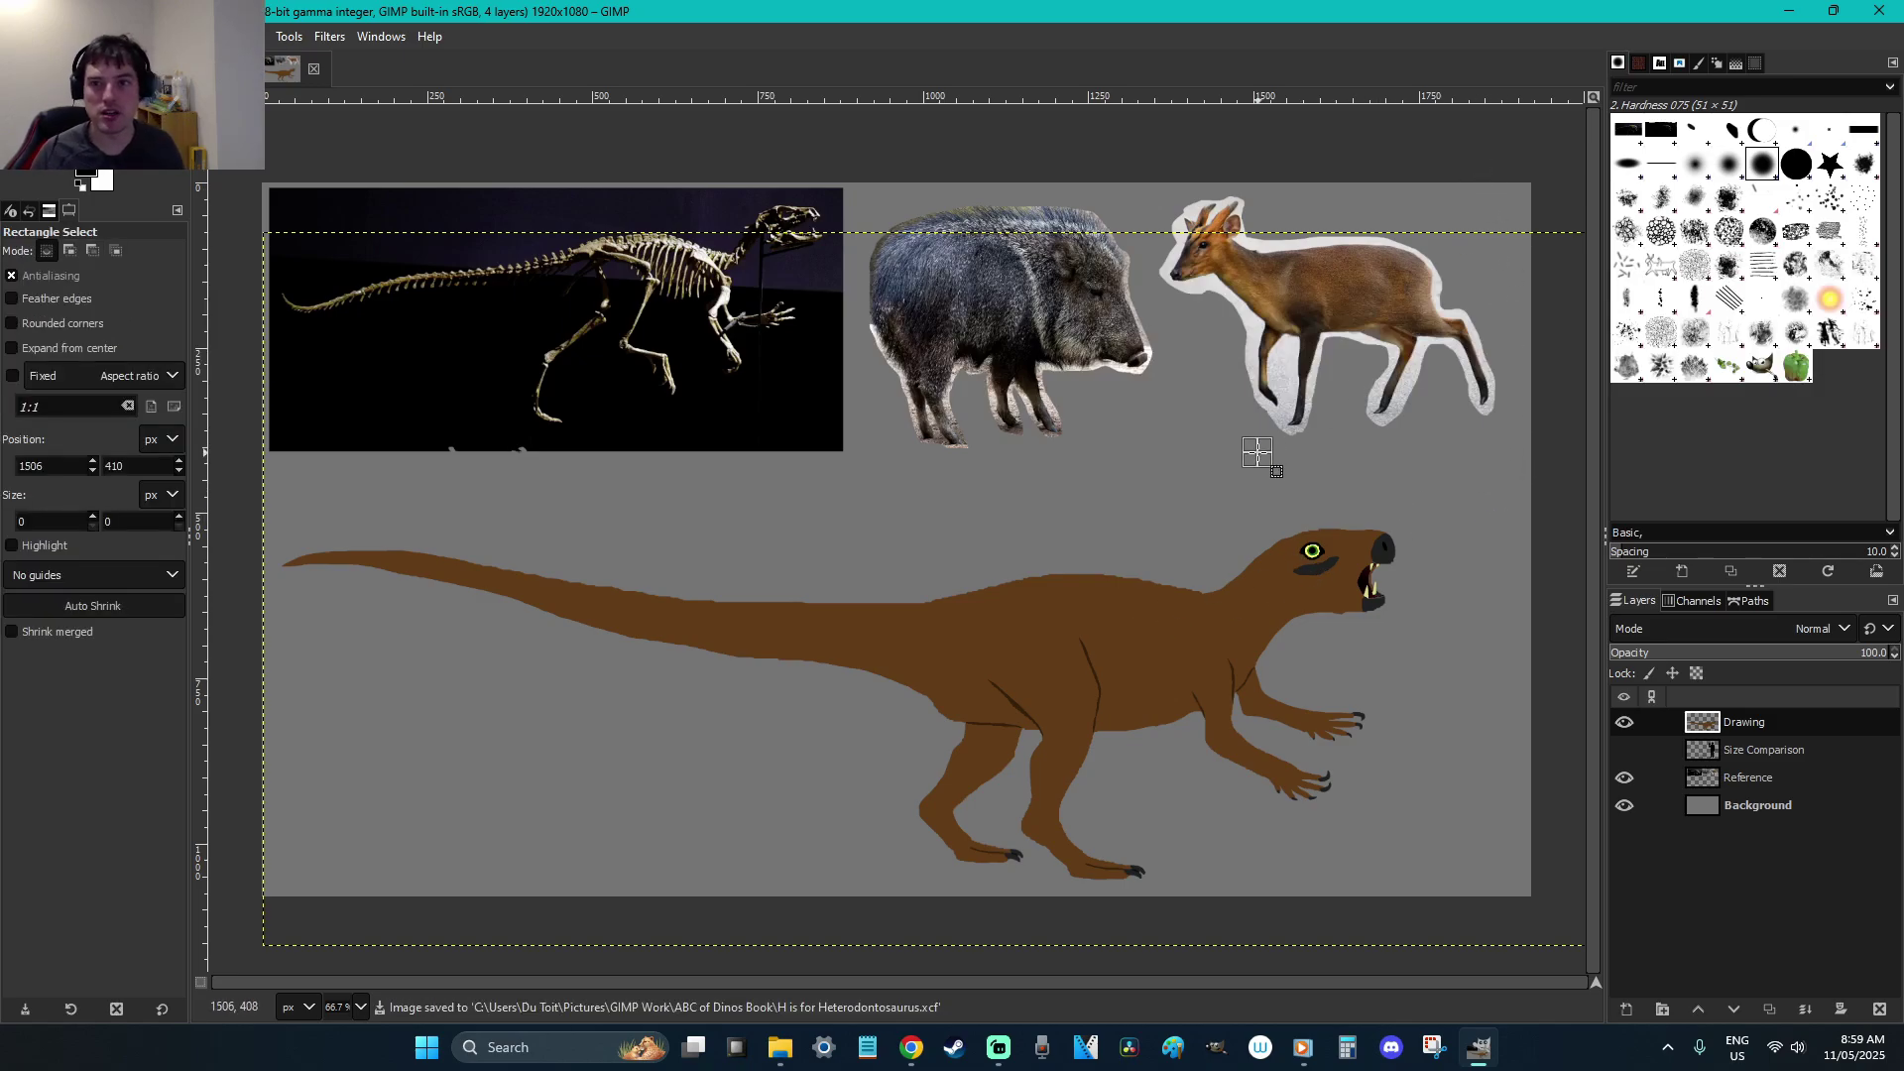
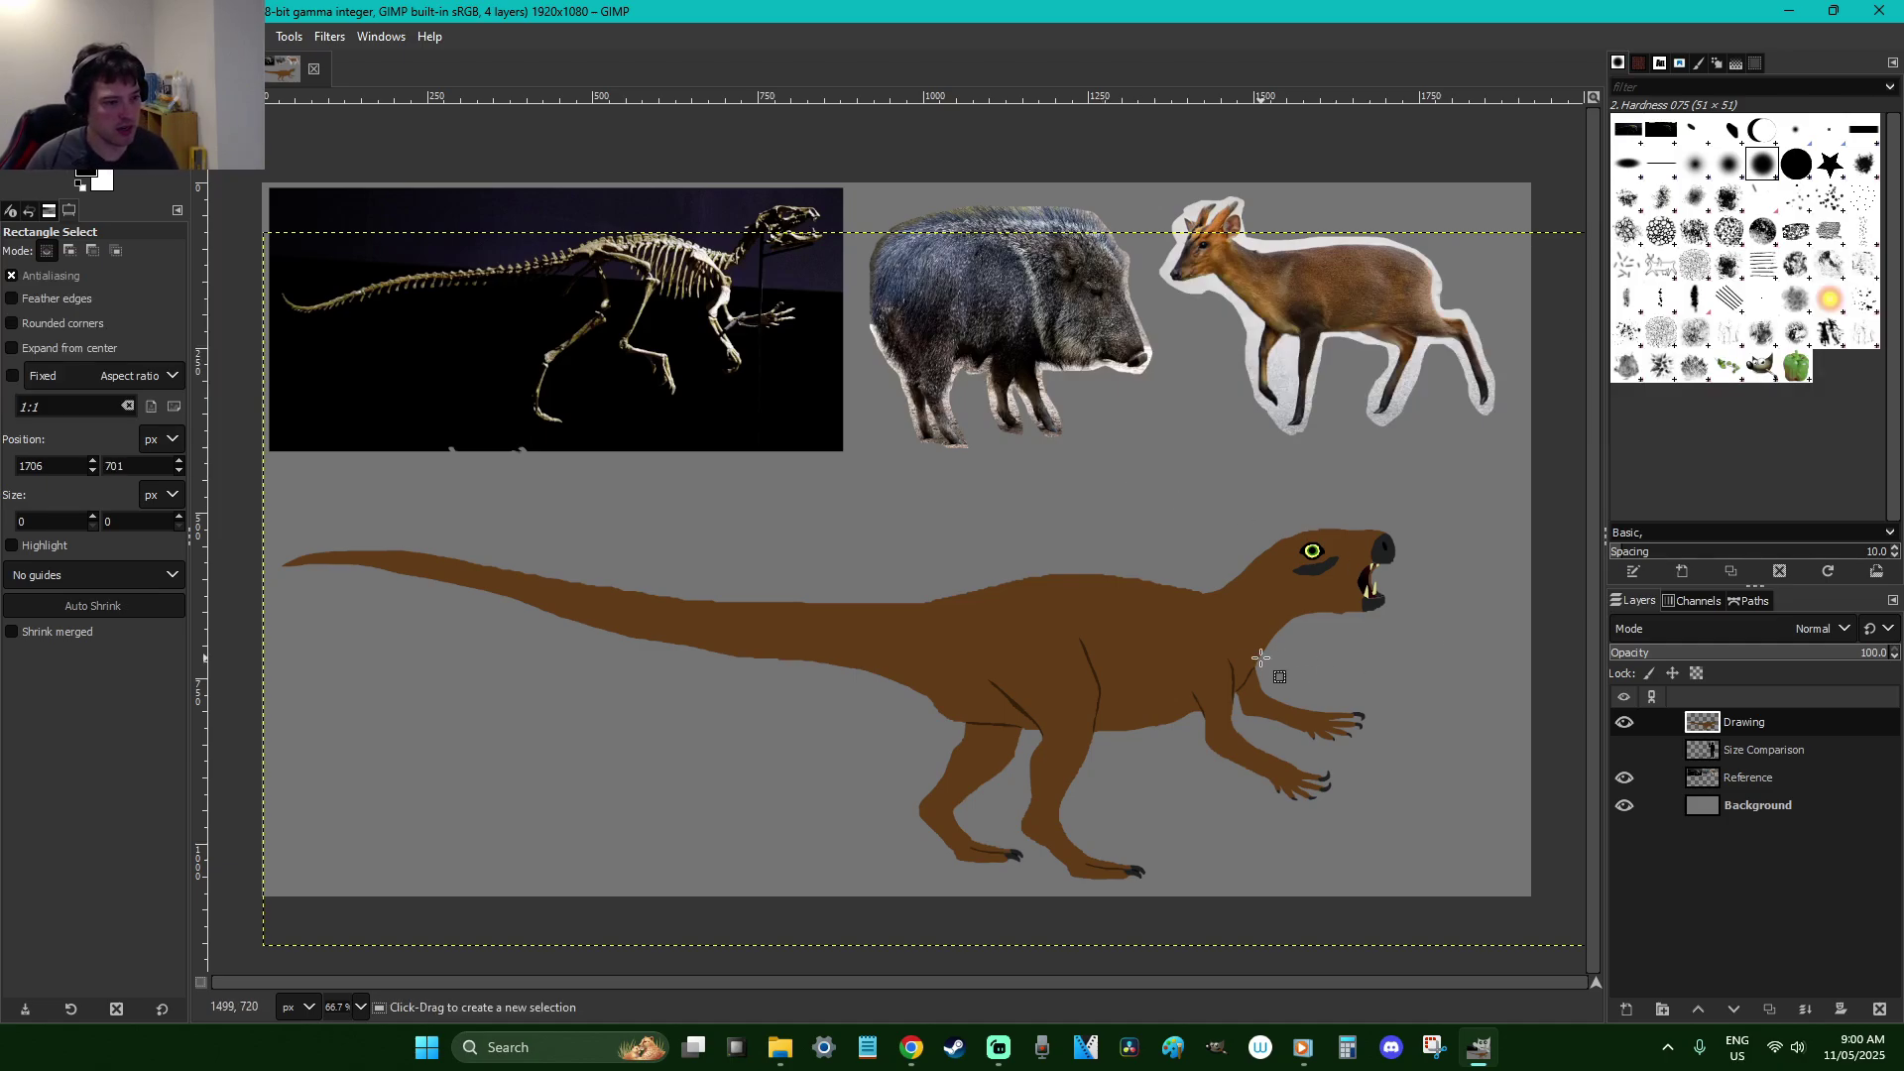
# Sample the dinosaur's body brown and change the foreground colour to a lighter tan based on it
pyautogui.press('u')
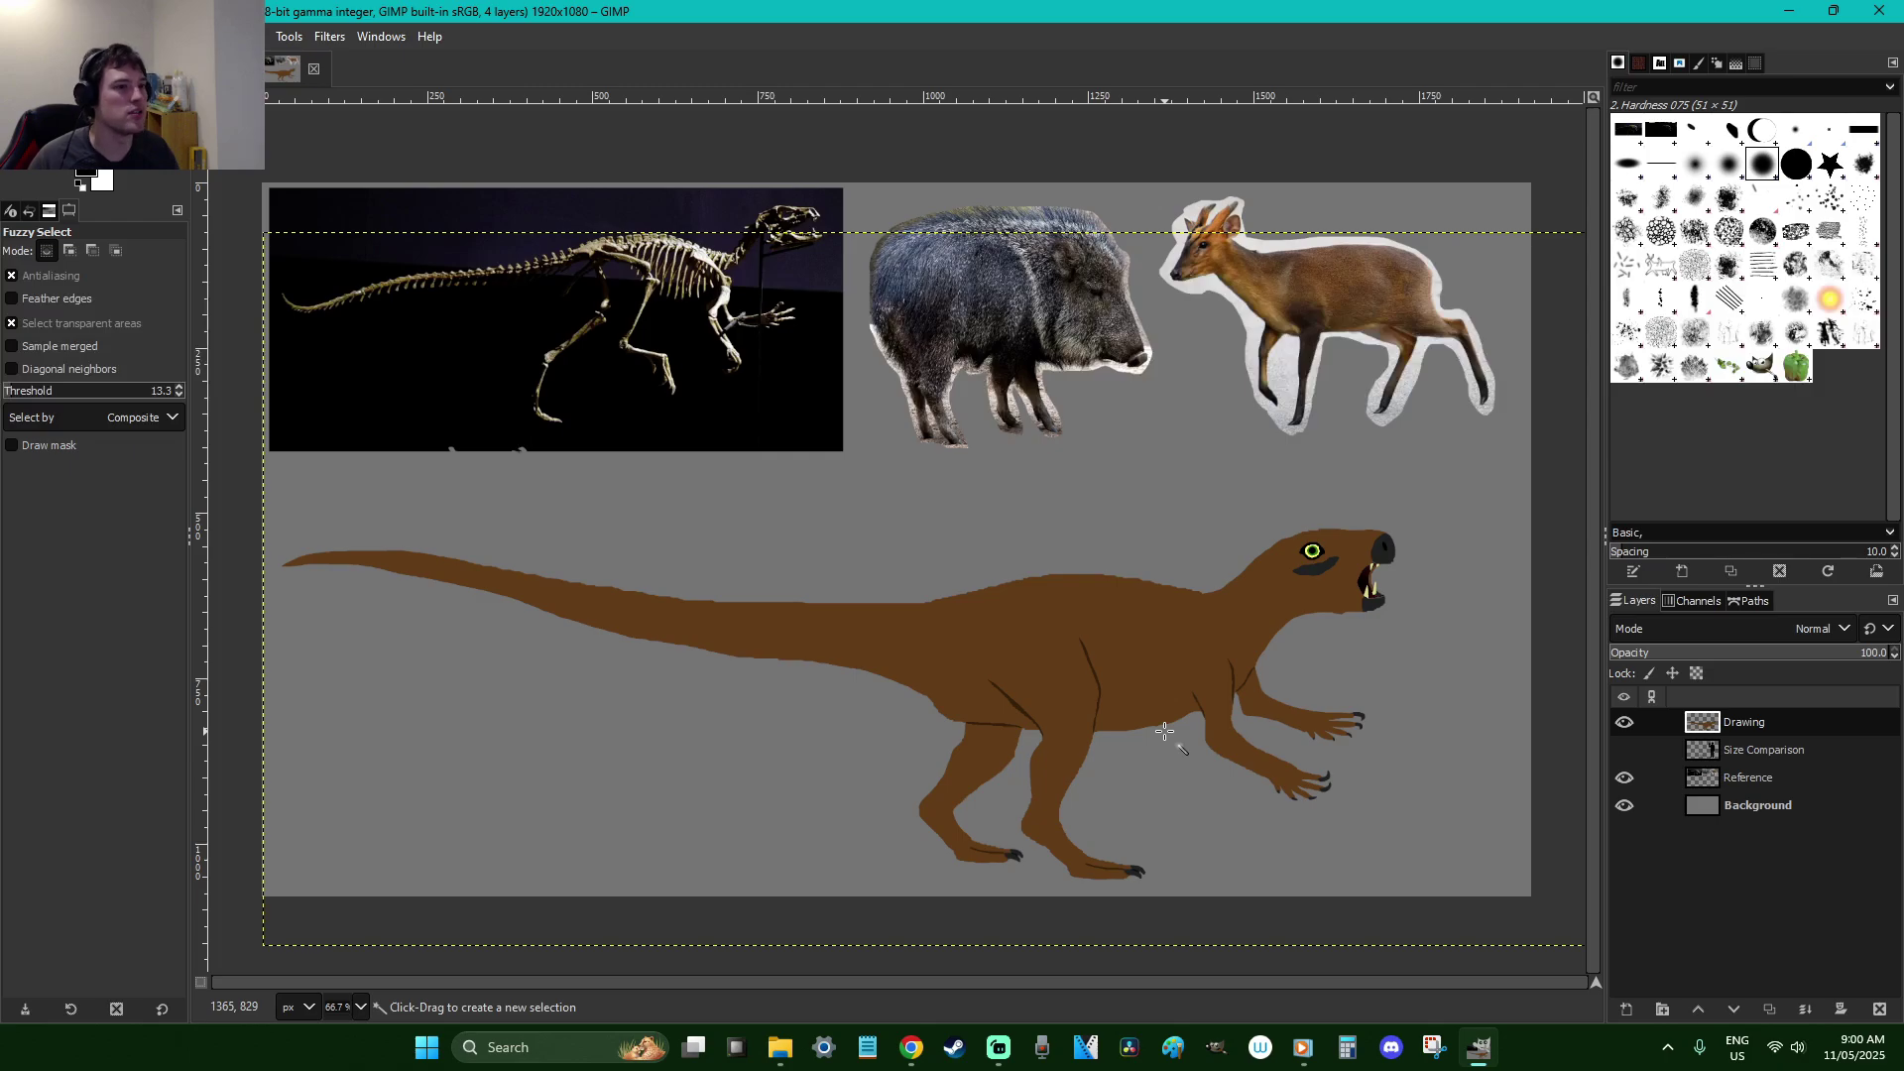
pyautogui.press('o')
pyautogui.click(1140, 637)
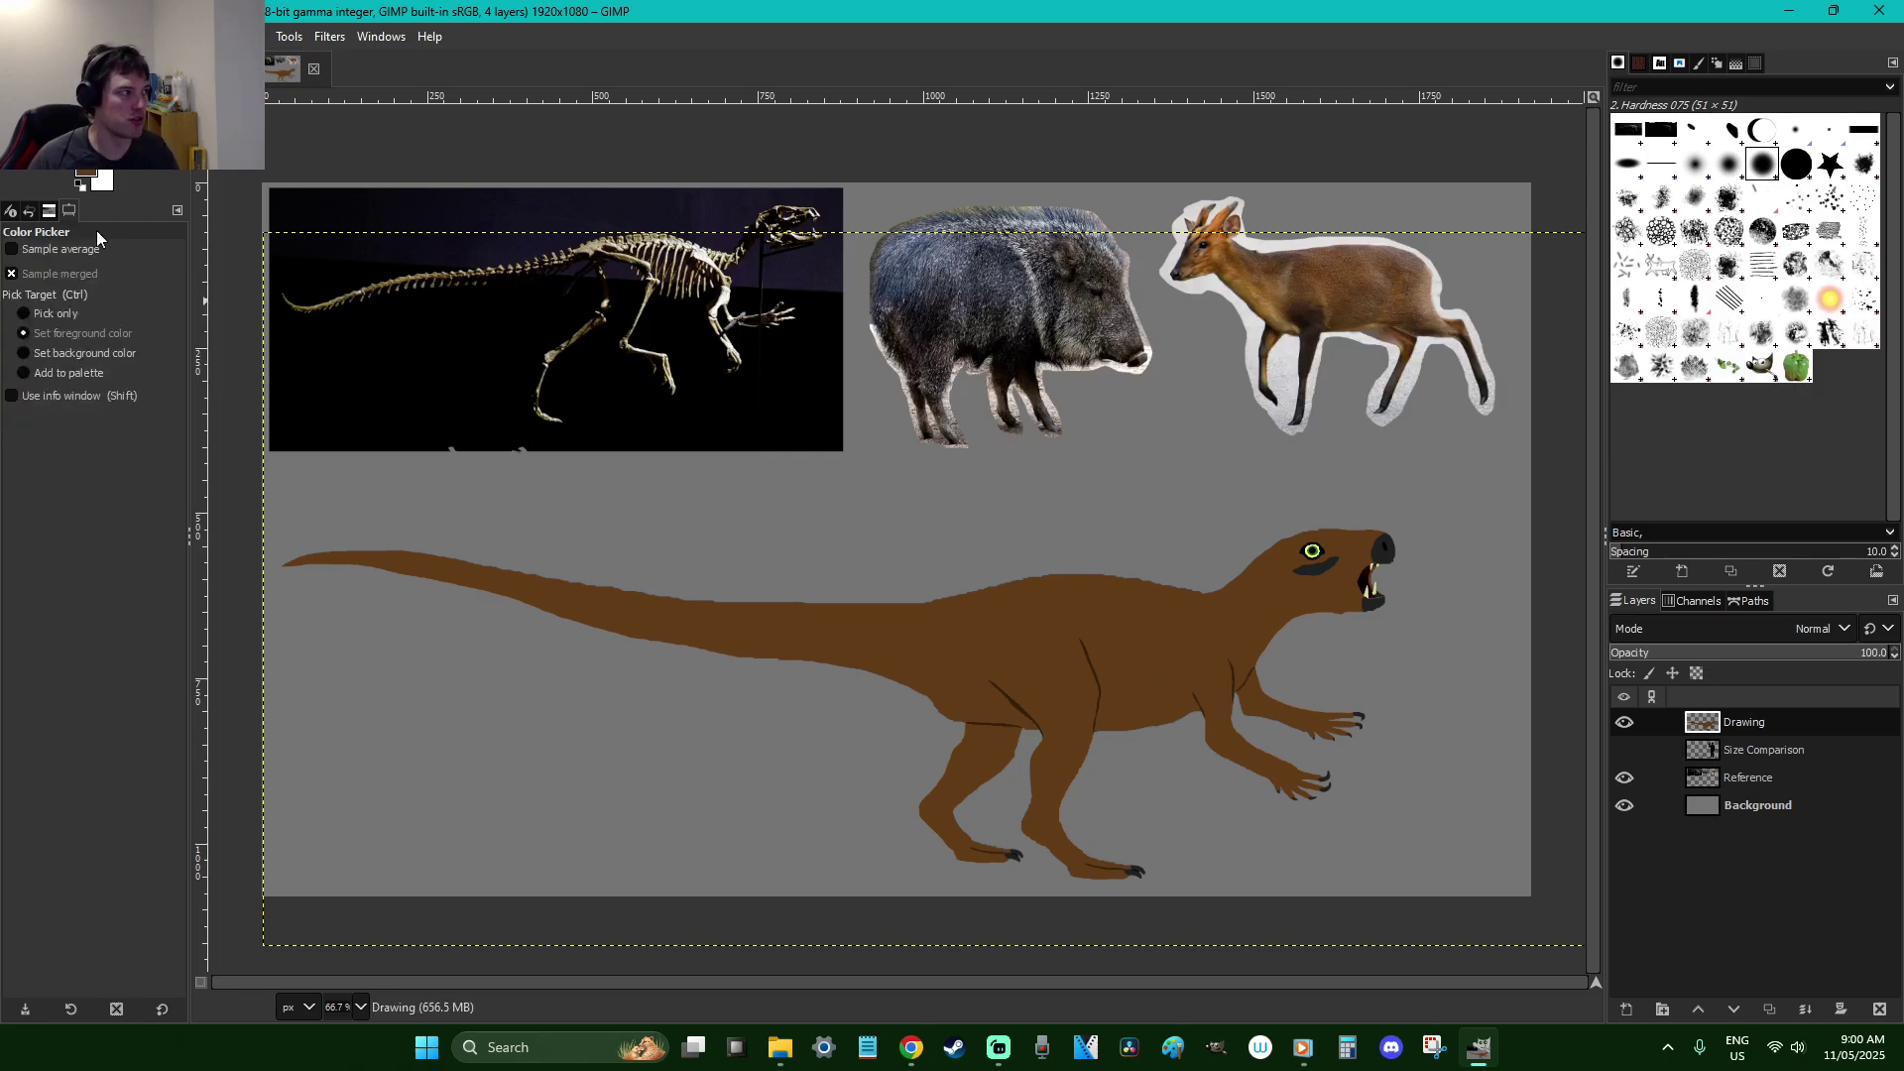
pyautogui.click(86, 175)
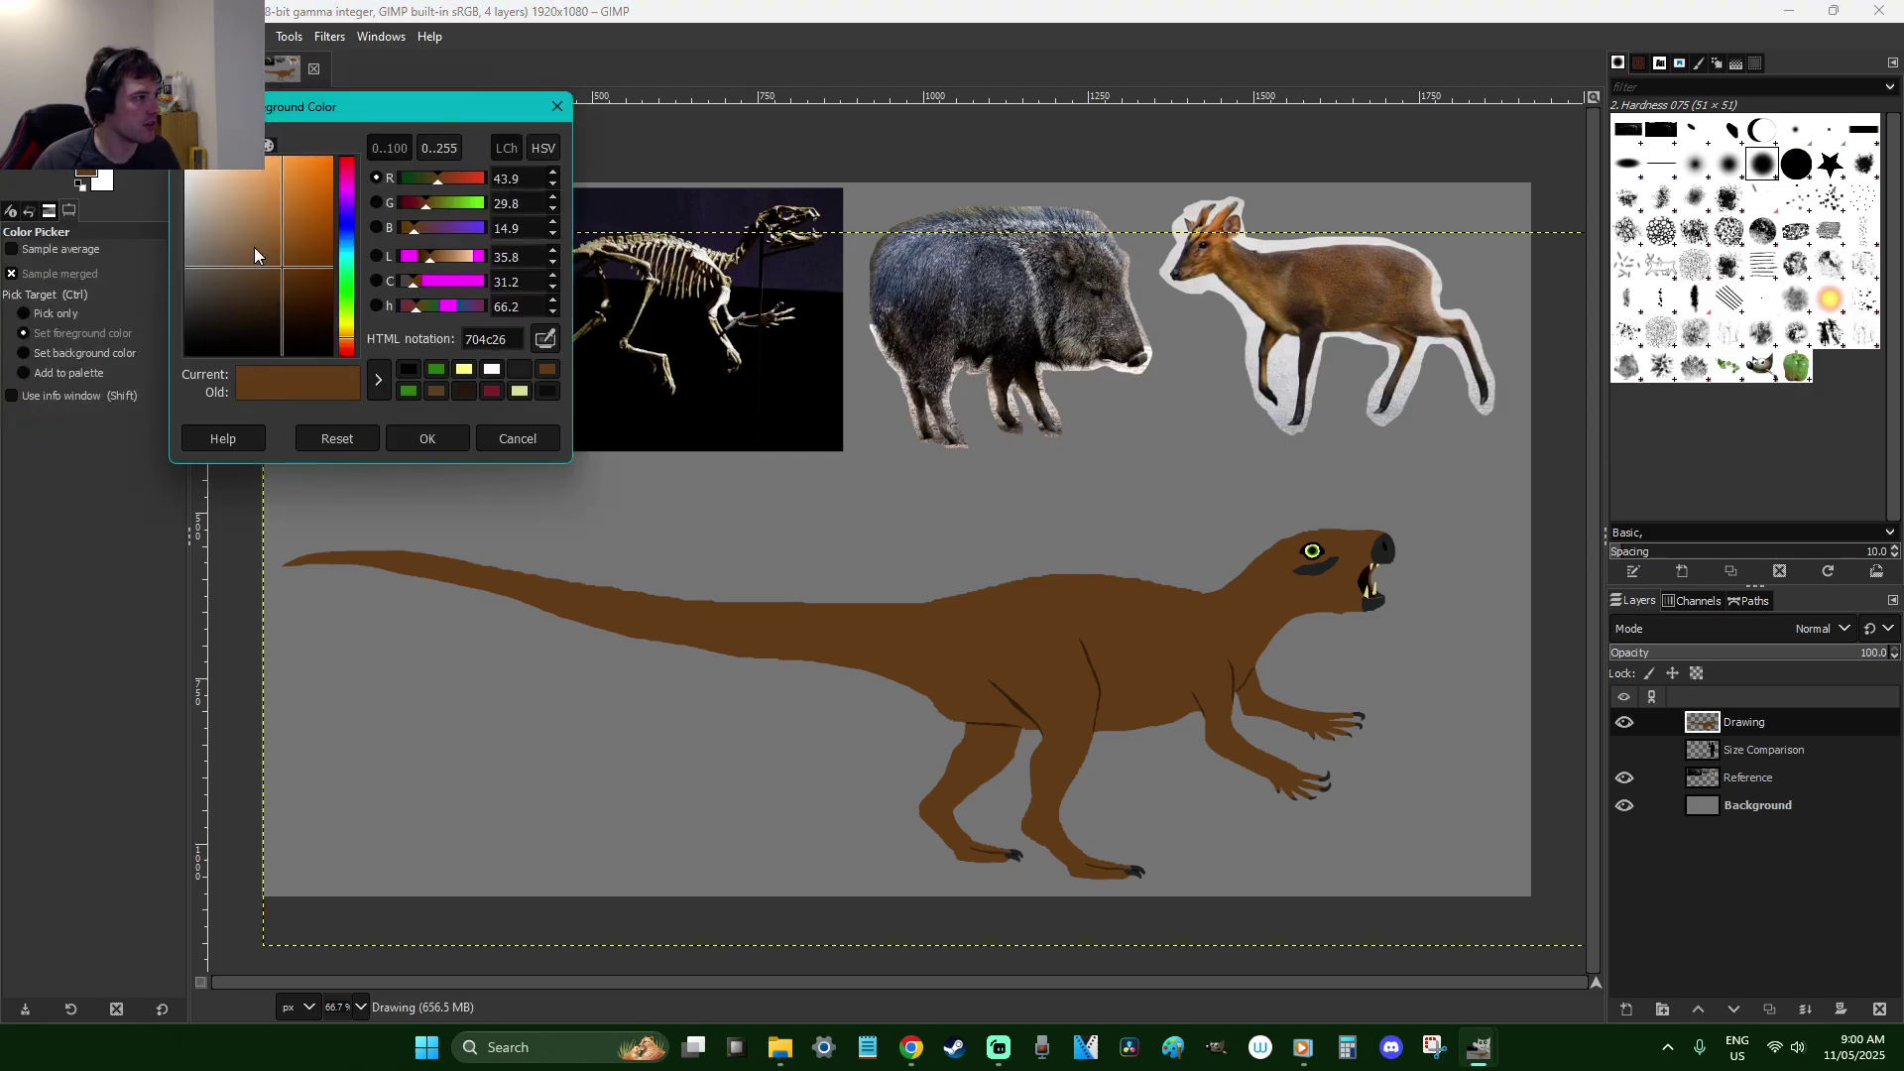
pyautogui.click(456, 438)
# Try a tan stroke on the belly with the hard 10 px Paintbrush and undo it
pyautogui.press('p')
pyautogui.moveTo(1115, 678); pyautogui.dragTo(1183, 639)
pyautogui.hotkey('ctrl', 'z')
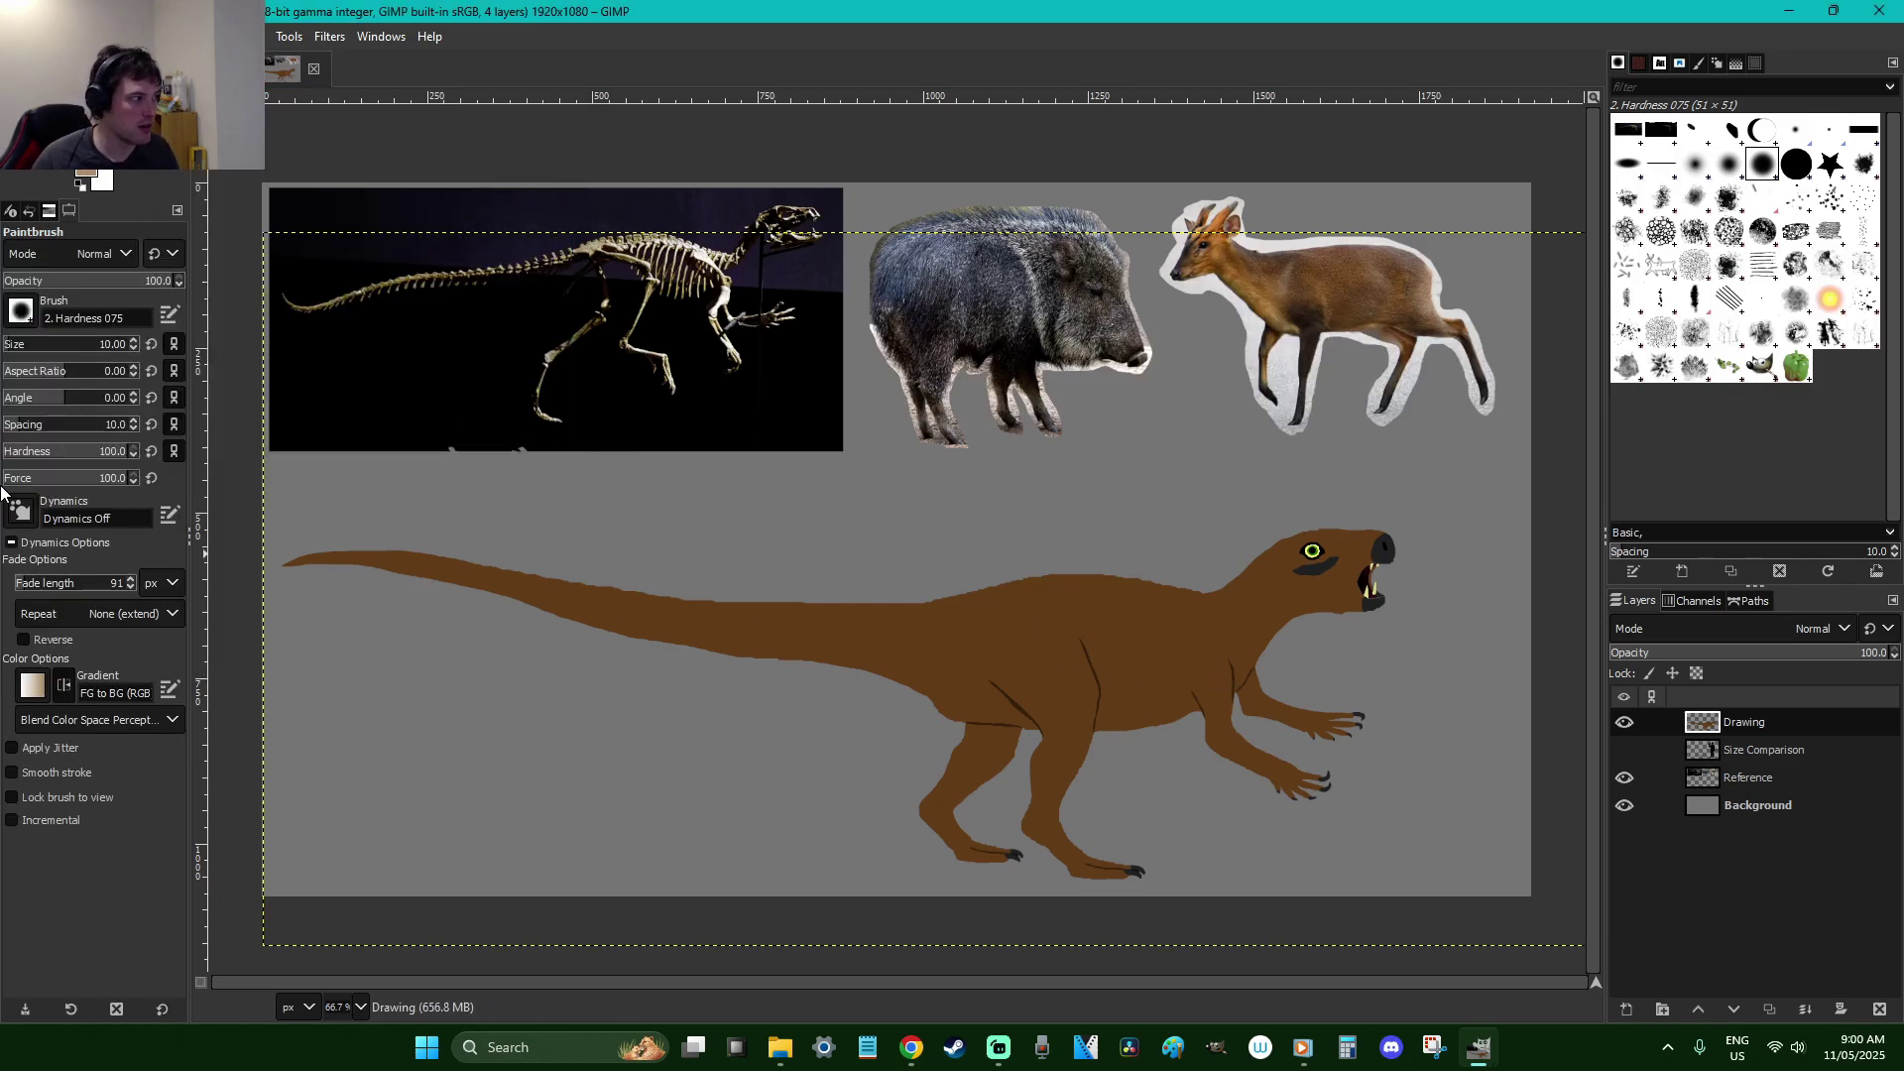
# Set the Paintbrush to hardness 0 and size 269, test a tan stroke near the hip, and undo the stroke
pyautogui.click(5, 452)
pyautogui.click(57, 344)
pyautogui.moveTo(962, 712); pyautogui.dragTo(872, 699)
pyautogui.hotkey('ctrl', 'z')
pyautogui.press('r')
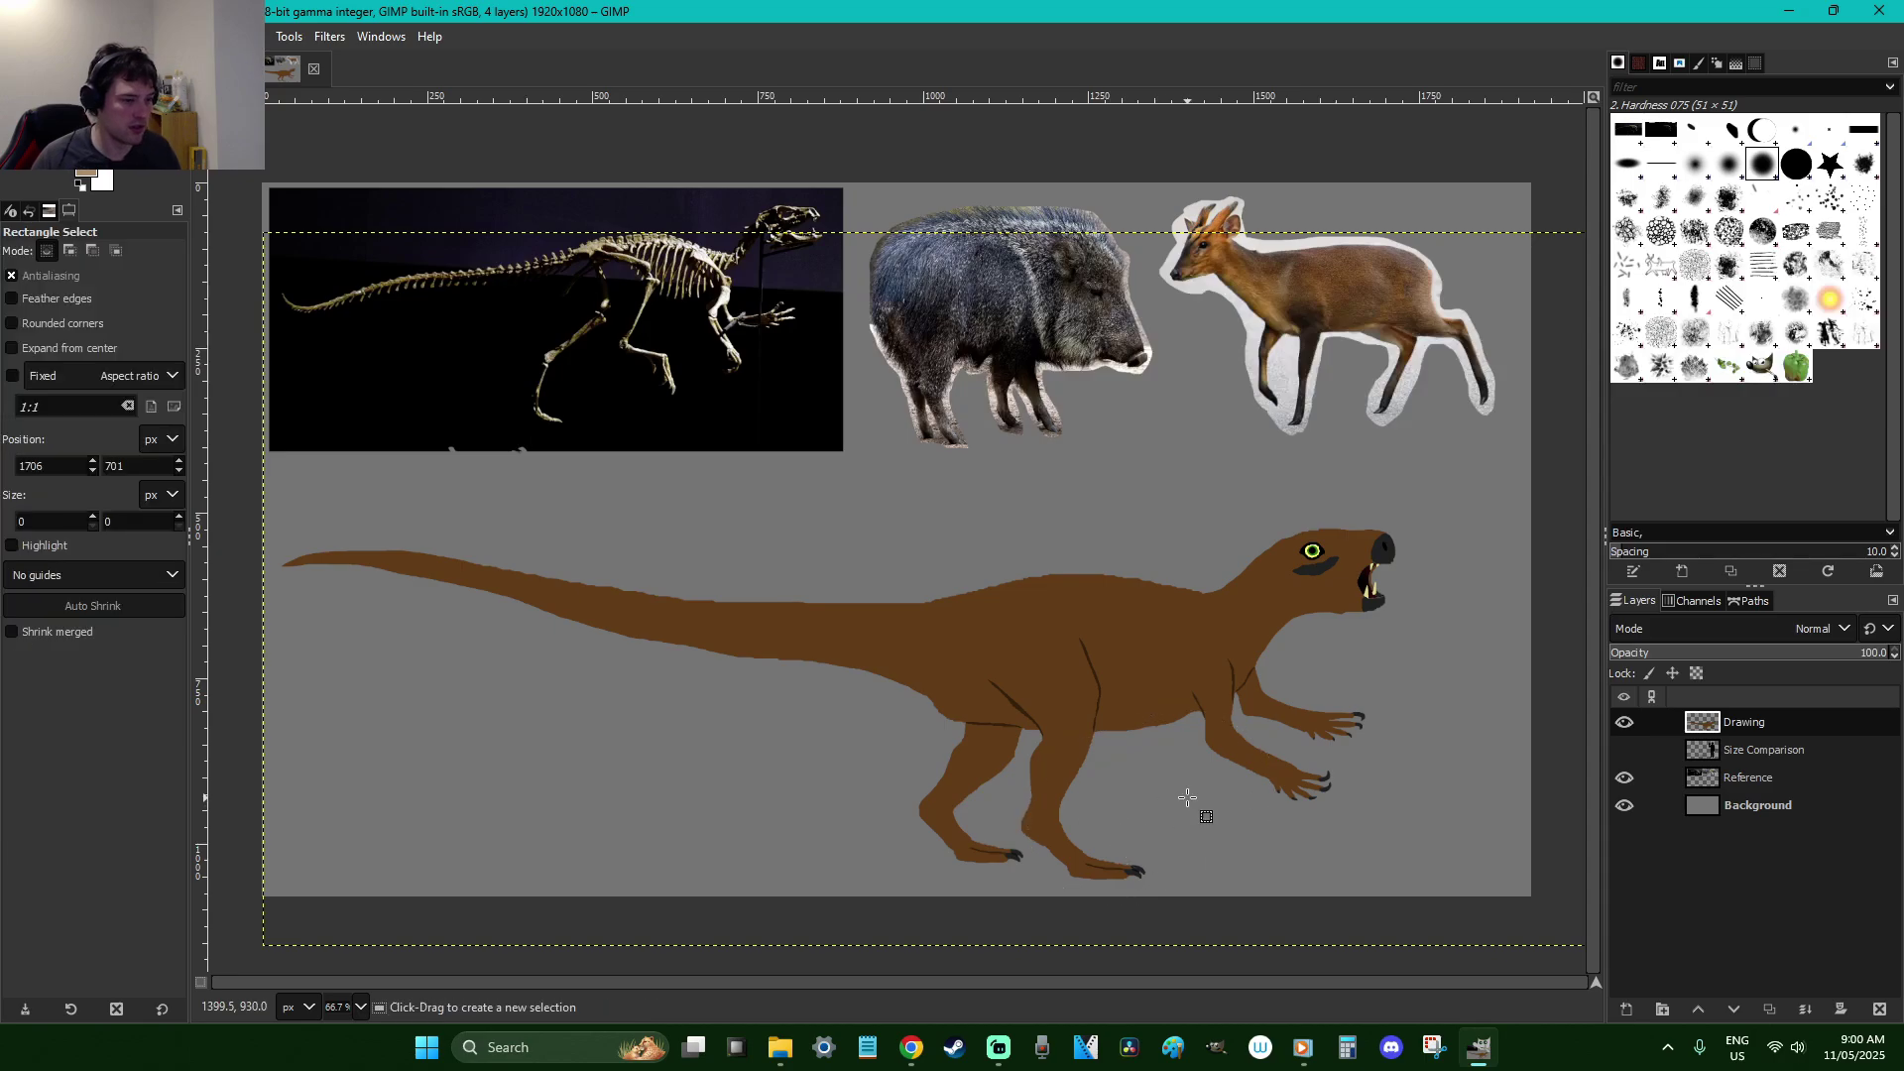
# Cut the whole dinosaur and paste it back, anchoring it onto the Drawing layer
pyautogui.hotkey('ctrl', 'a')
pyautogui.hotkey('ctrl', 'x')
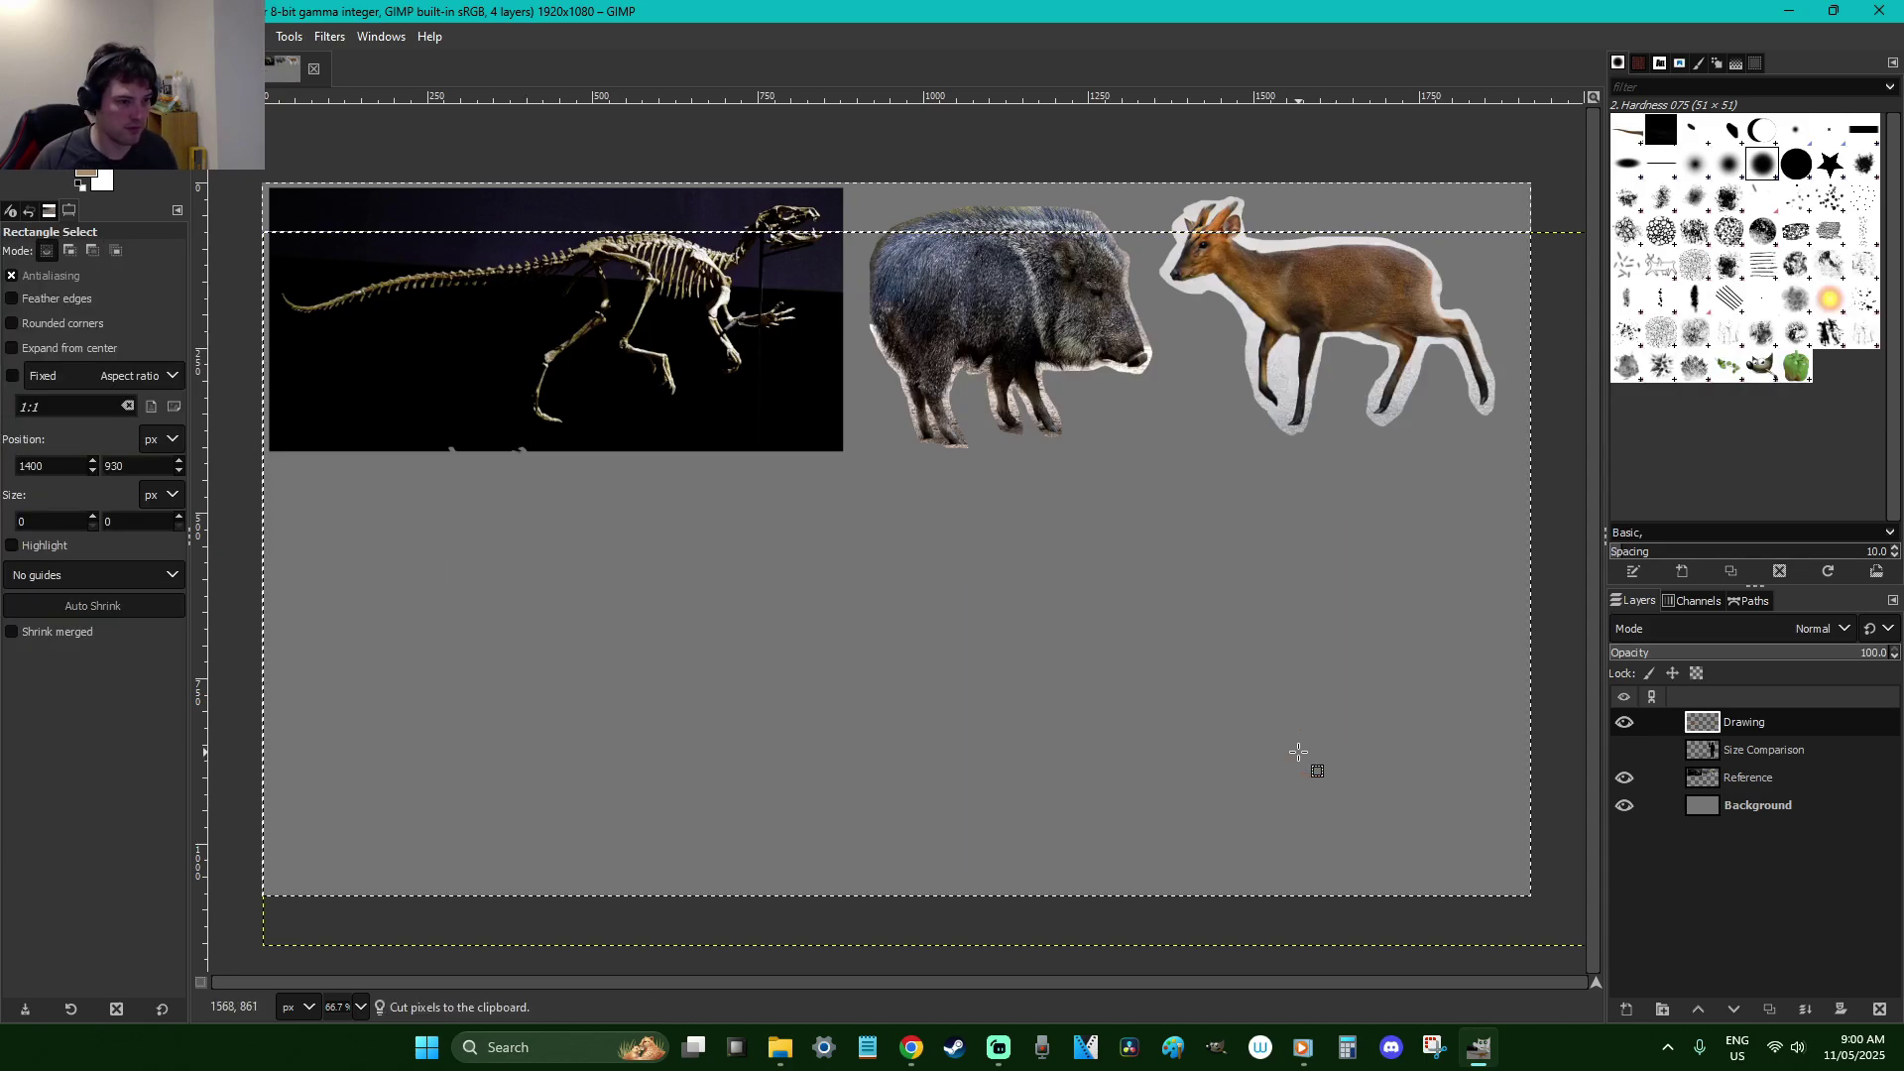
pyautogui.hotkey('ctrl', 'v')
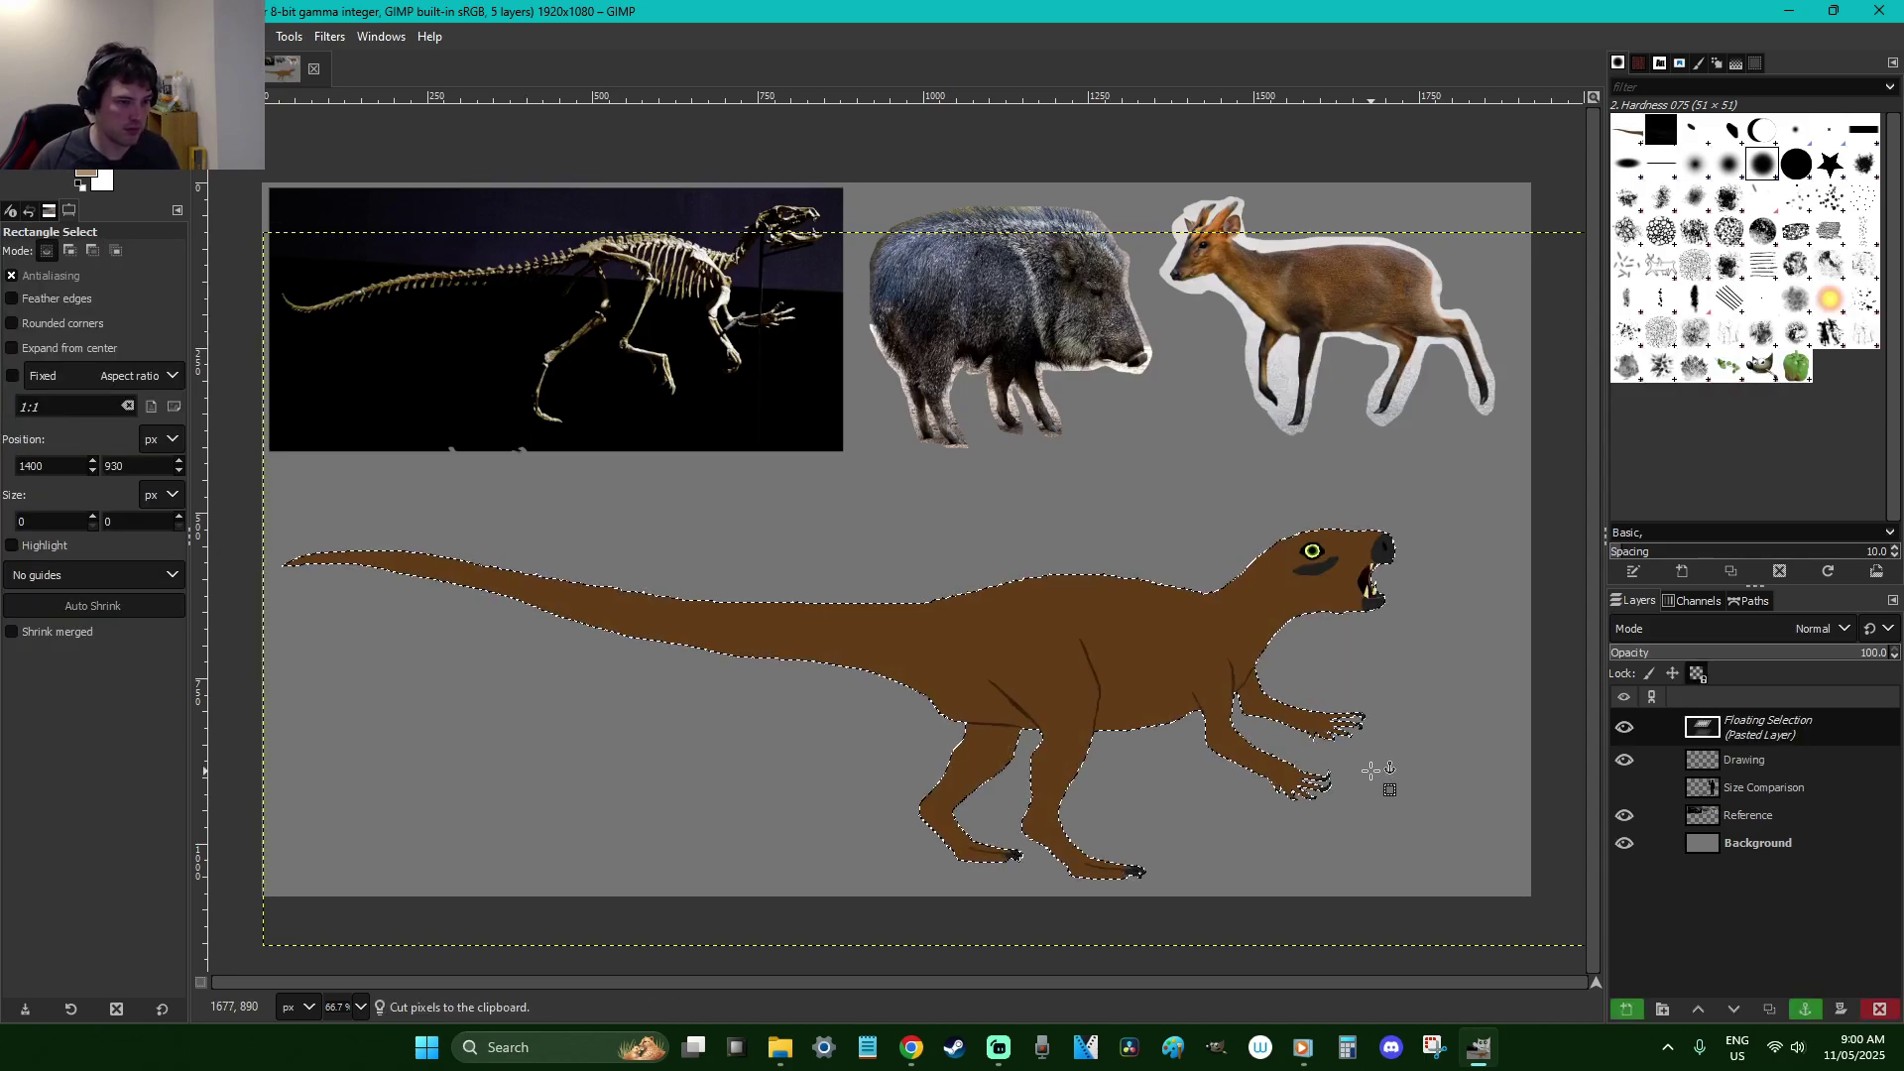
pyautogui.hotkey('ctrl', 'h')
# Select all of the dinosaur's brown body areas by colour for shading the forearms
pyautogui.hotkey('shift', 'o')
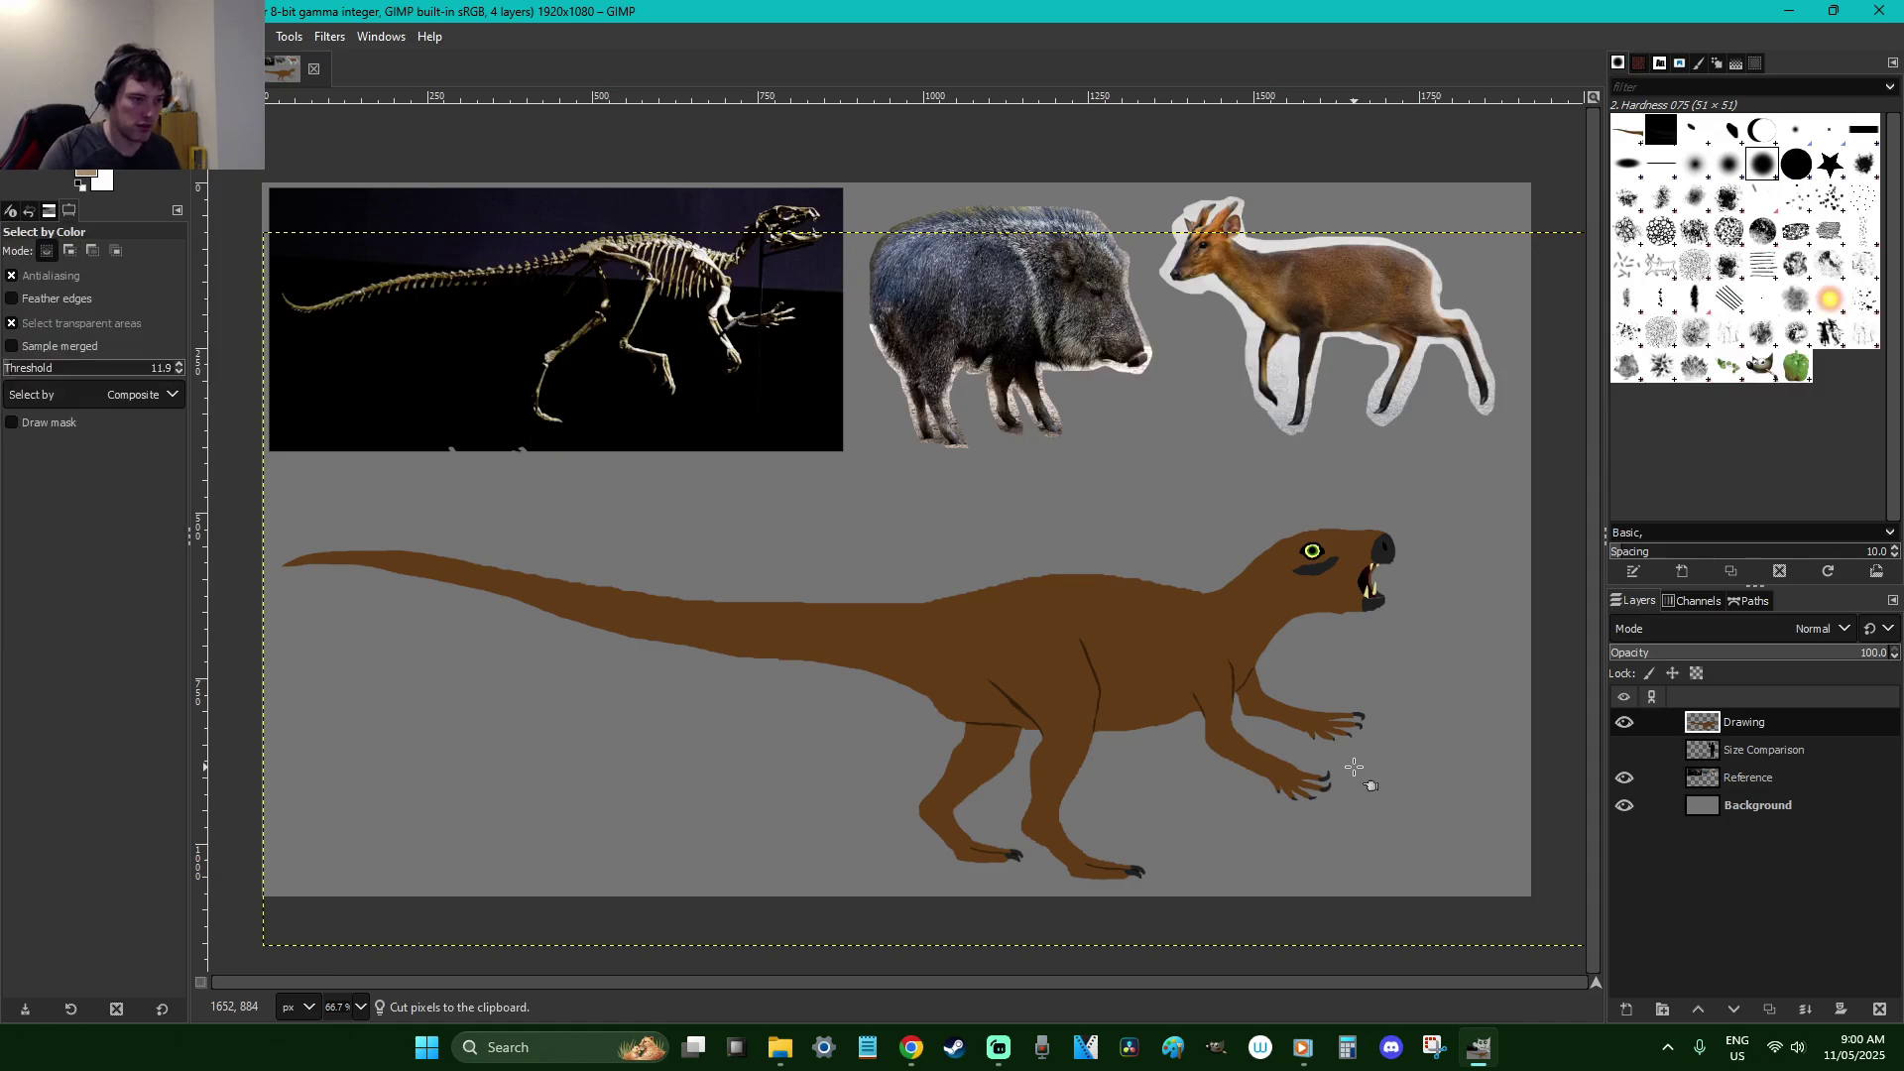
pyautogui.click(1123, 670)
pyautogui.press('z')
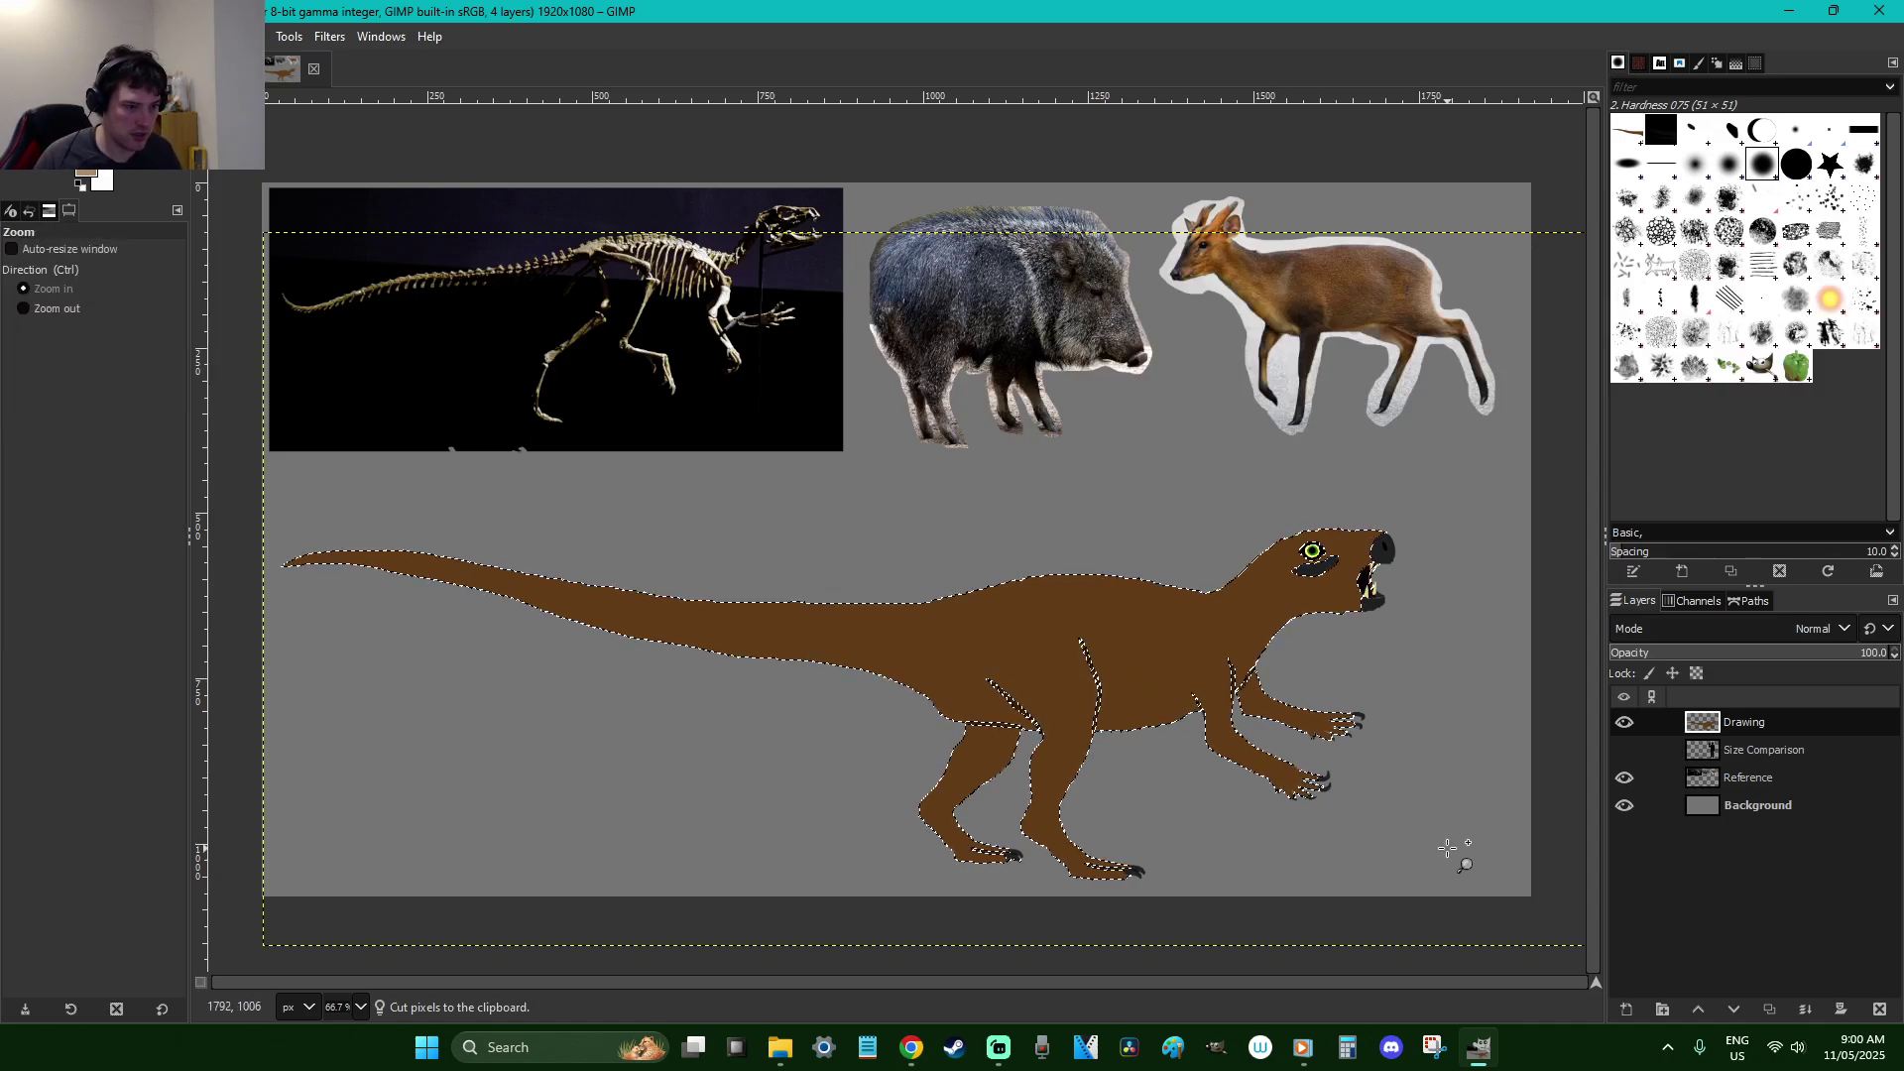
pyautogui.moveTo(1445, 850); pyautogui.dragTo(1152, 664)
# Reduce the soft Paintbrush's size to 31 px for painting the forearms
pyautogui.press('p')
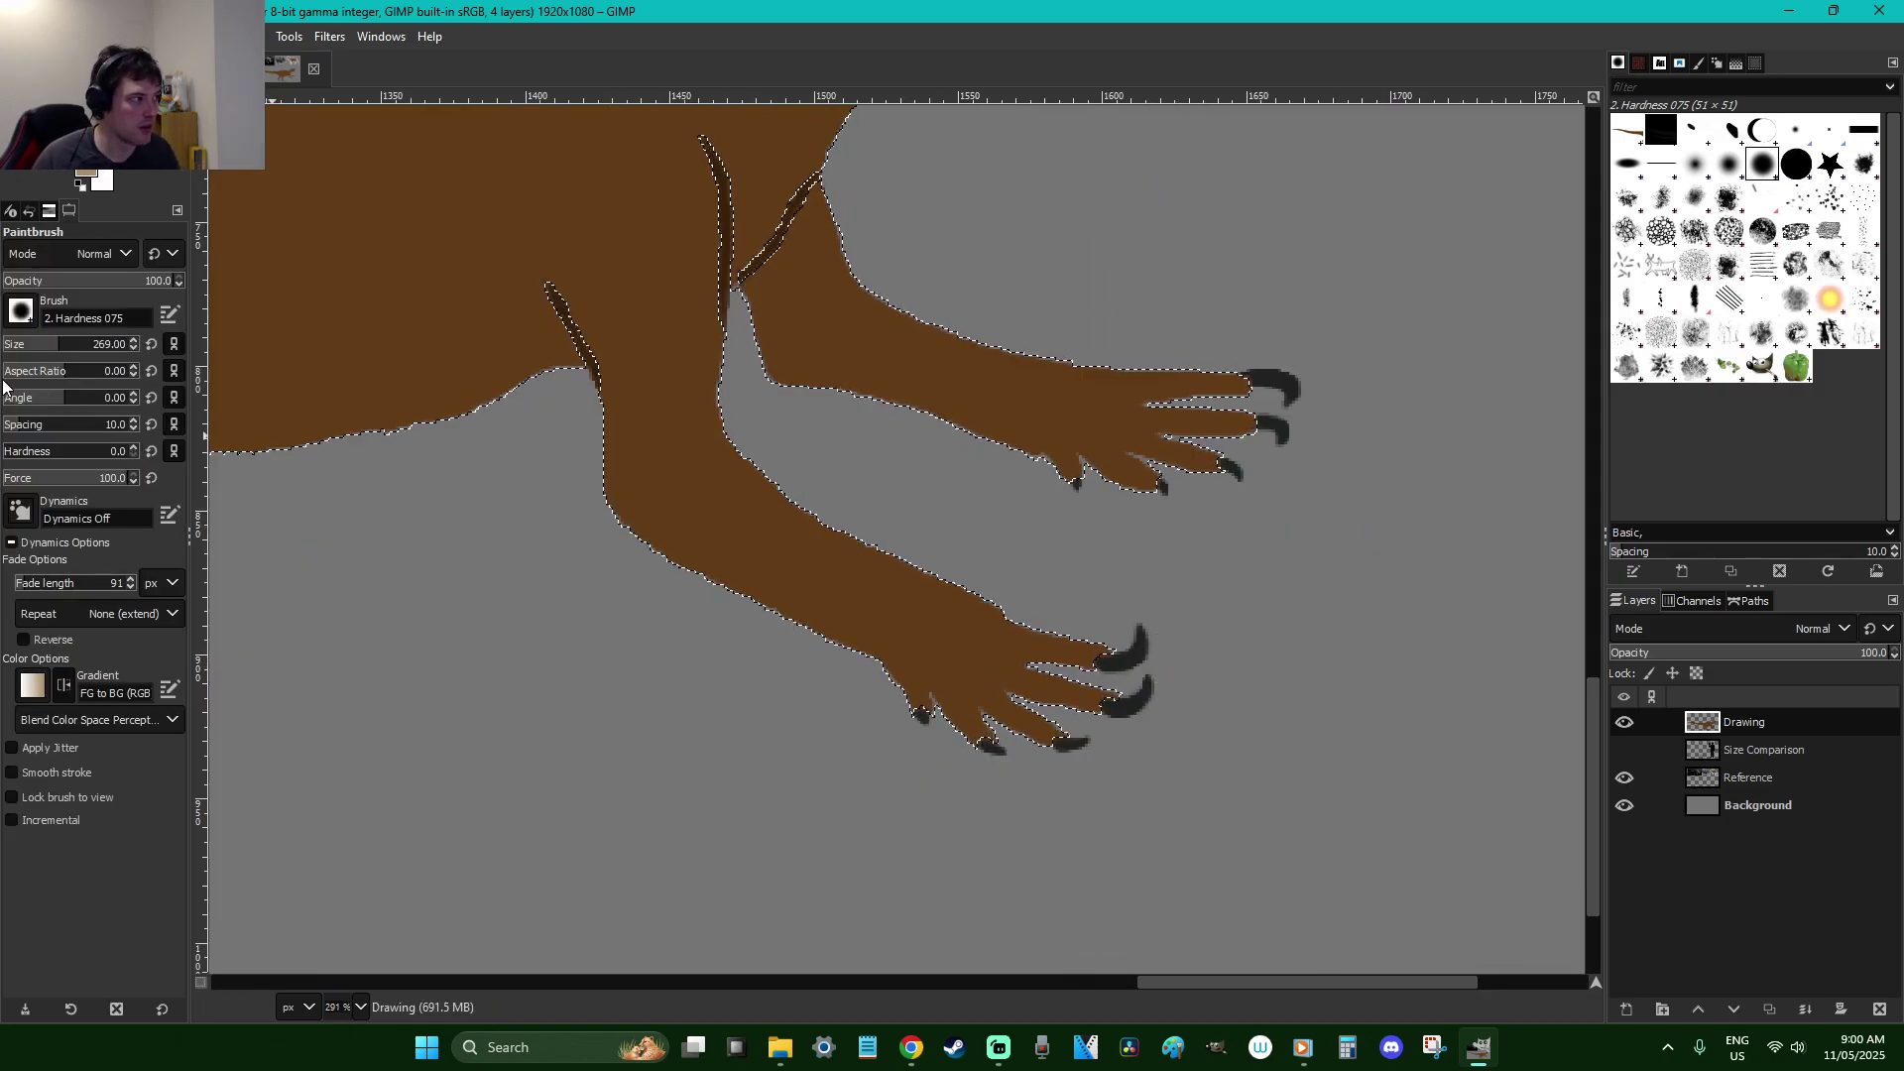
pyautogui.click(133, 348)
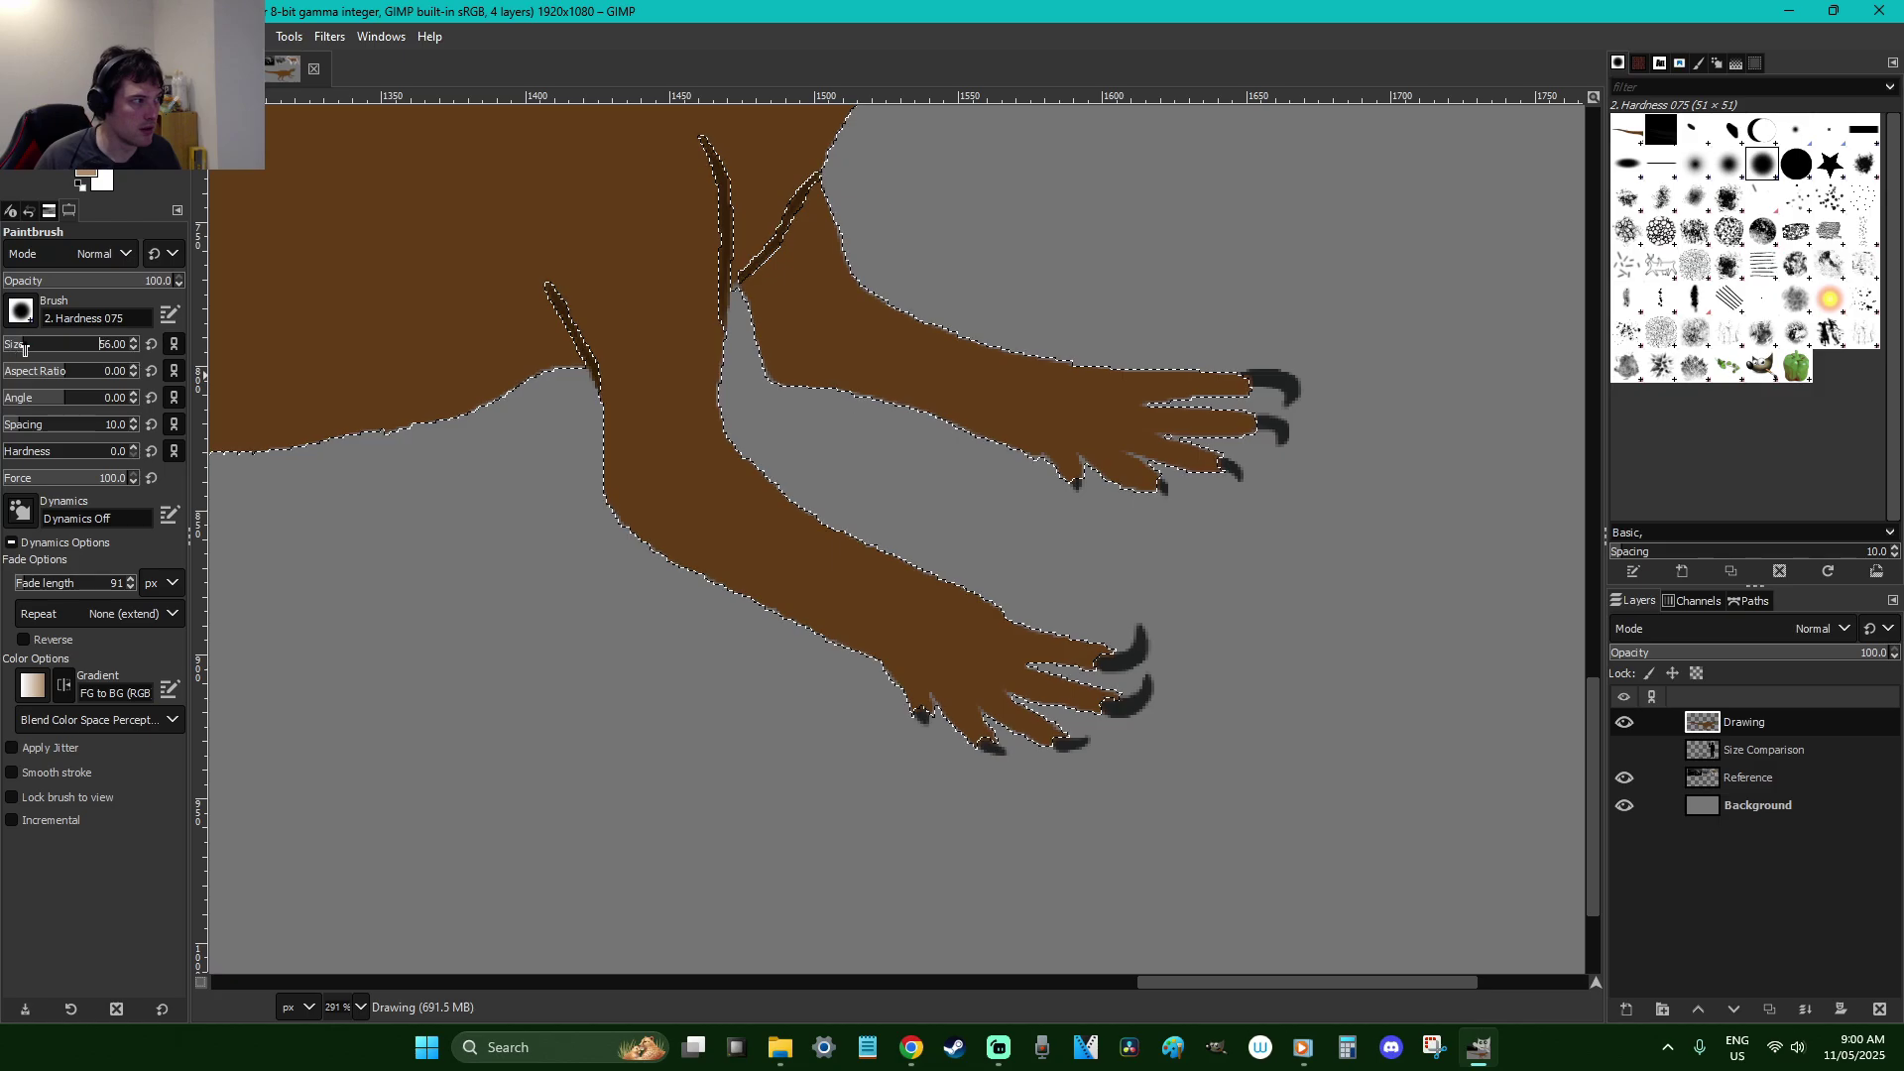
pyautogui.scroll(-6, 27, 349)
pyautogui.scroll(3, 1041, 639)
# Try soft tan strokes on the forearms and undo them
pyautogui.click(1047, 645)
pyautogui.hotkey('ctrl', 'z')
pyautogui.moveTo(1116, 666); pyautogui.dragTo(913, 620)
pyautogui.hotkey('ctrl', 'z')
# Paint soft tan shading along the underside of the far forearm, from the wrist up to the elbow crease
pyautogui.scroll(-2, 87, 357)
pyautogui.scroll(-9, 88, 357)
pyautogui.moveTo(792, 500)
pyautogui.mouseDown()
pyautogui.moveTo(786, 562)
pyautogui.moveTo(863, 603)
pyautogui.moveTo(940, 617)
pyautogui.moveTo(807, 542)
pyautogui.moveTo(857, 591)
pyautogui.moveTo(1104, 639)
pyautogui.moveTo(825, 581)
pyautogui.moveTo(774, 512)
pyautogui.mouseUp()
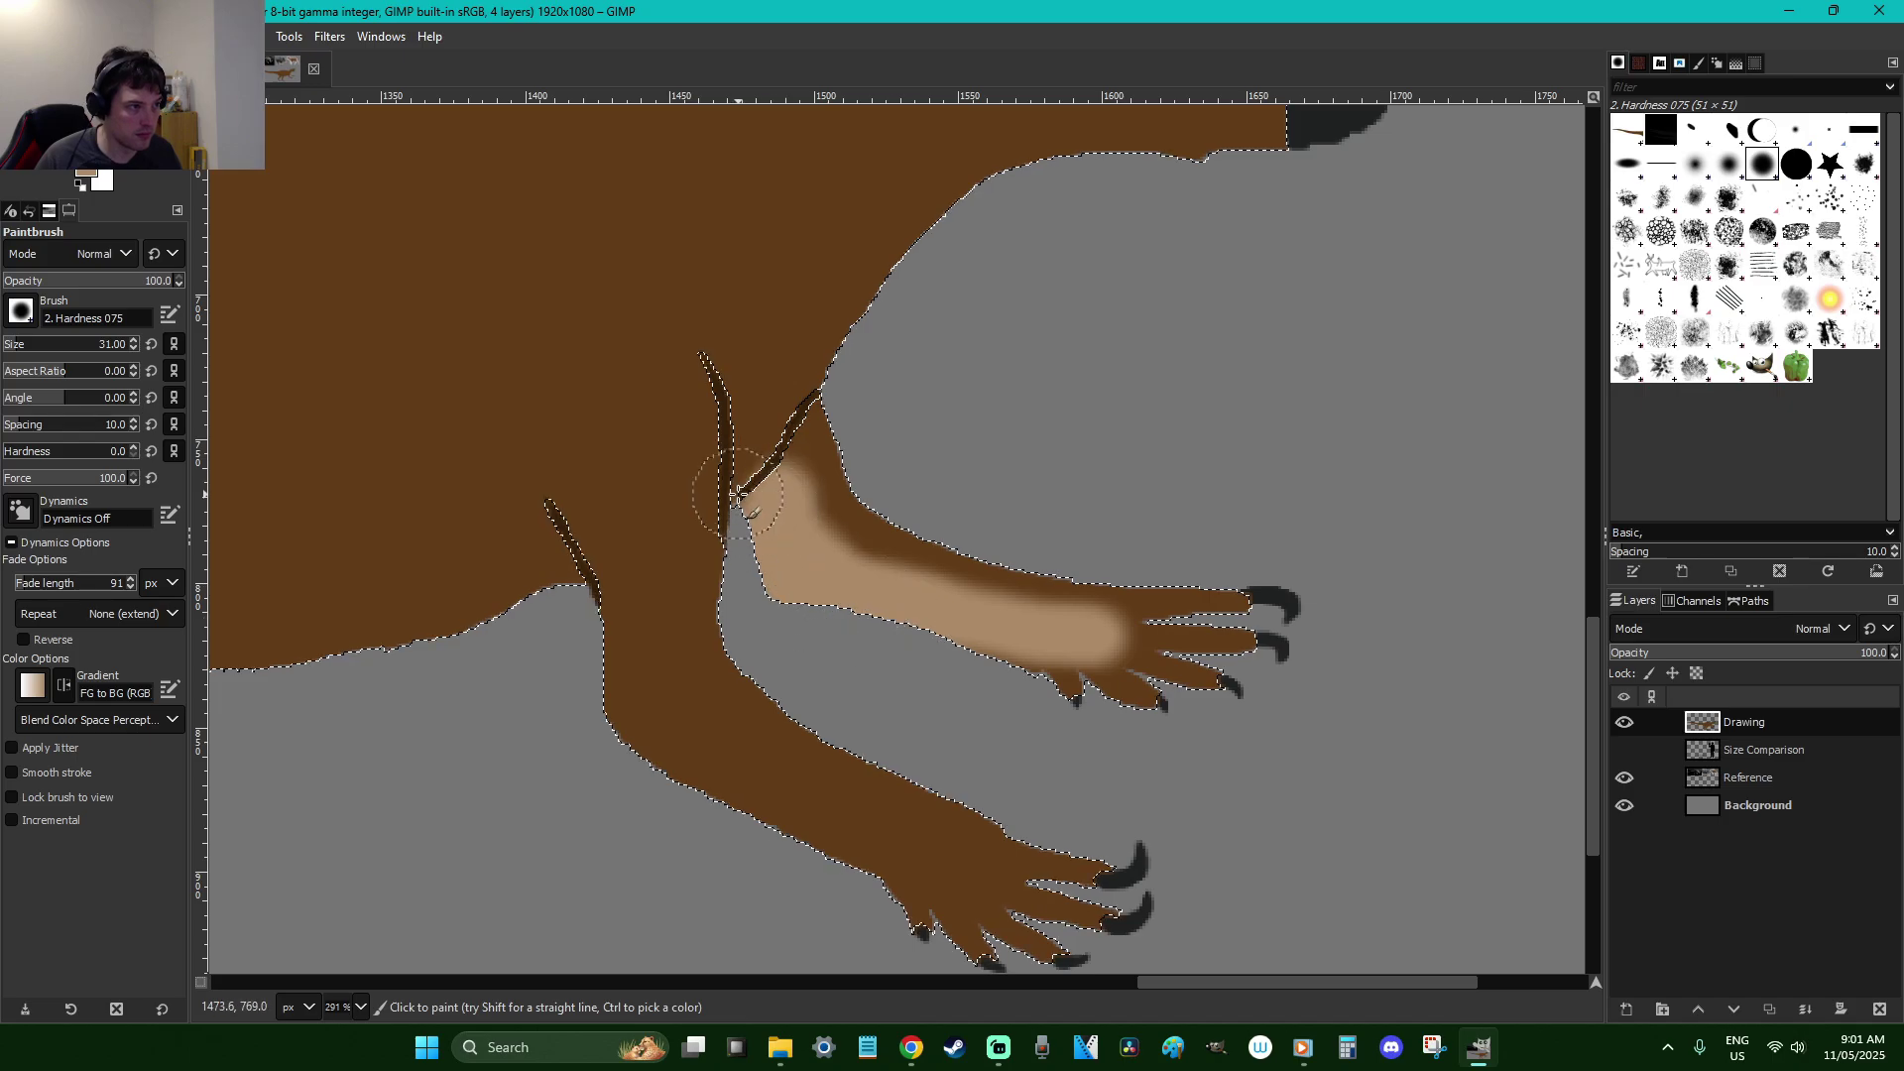
# Paint a soft tan band from the throat down the front of the neck to the chest
pyautogui.scroll(5, 1107, 367)
pyautogui.moveTo(1284, 347)
pyautogui.mouseDown()
pyautogui.moveTo(1299, 342)
pyautogui.moveTo(1014, 367)
pyautogui.moveTo(871, 491)
pyautogui.moveTo(764, 650)
pyautogui.moveTo(738, 712)
pyautogui.moveTo(763, 754)
pyautogui.mouseUp()
pyautogui.scroll(-10, 871, 640)
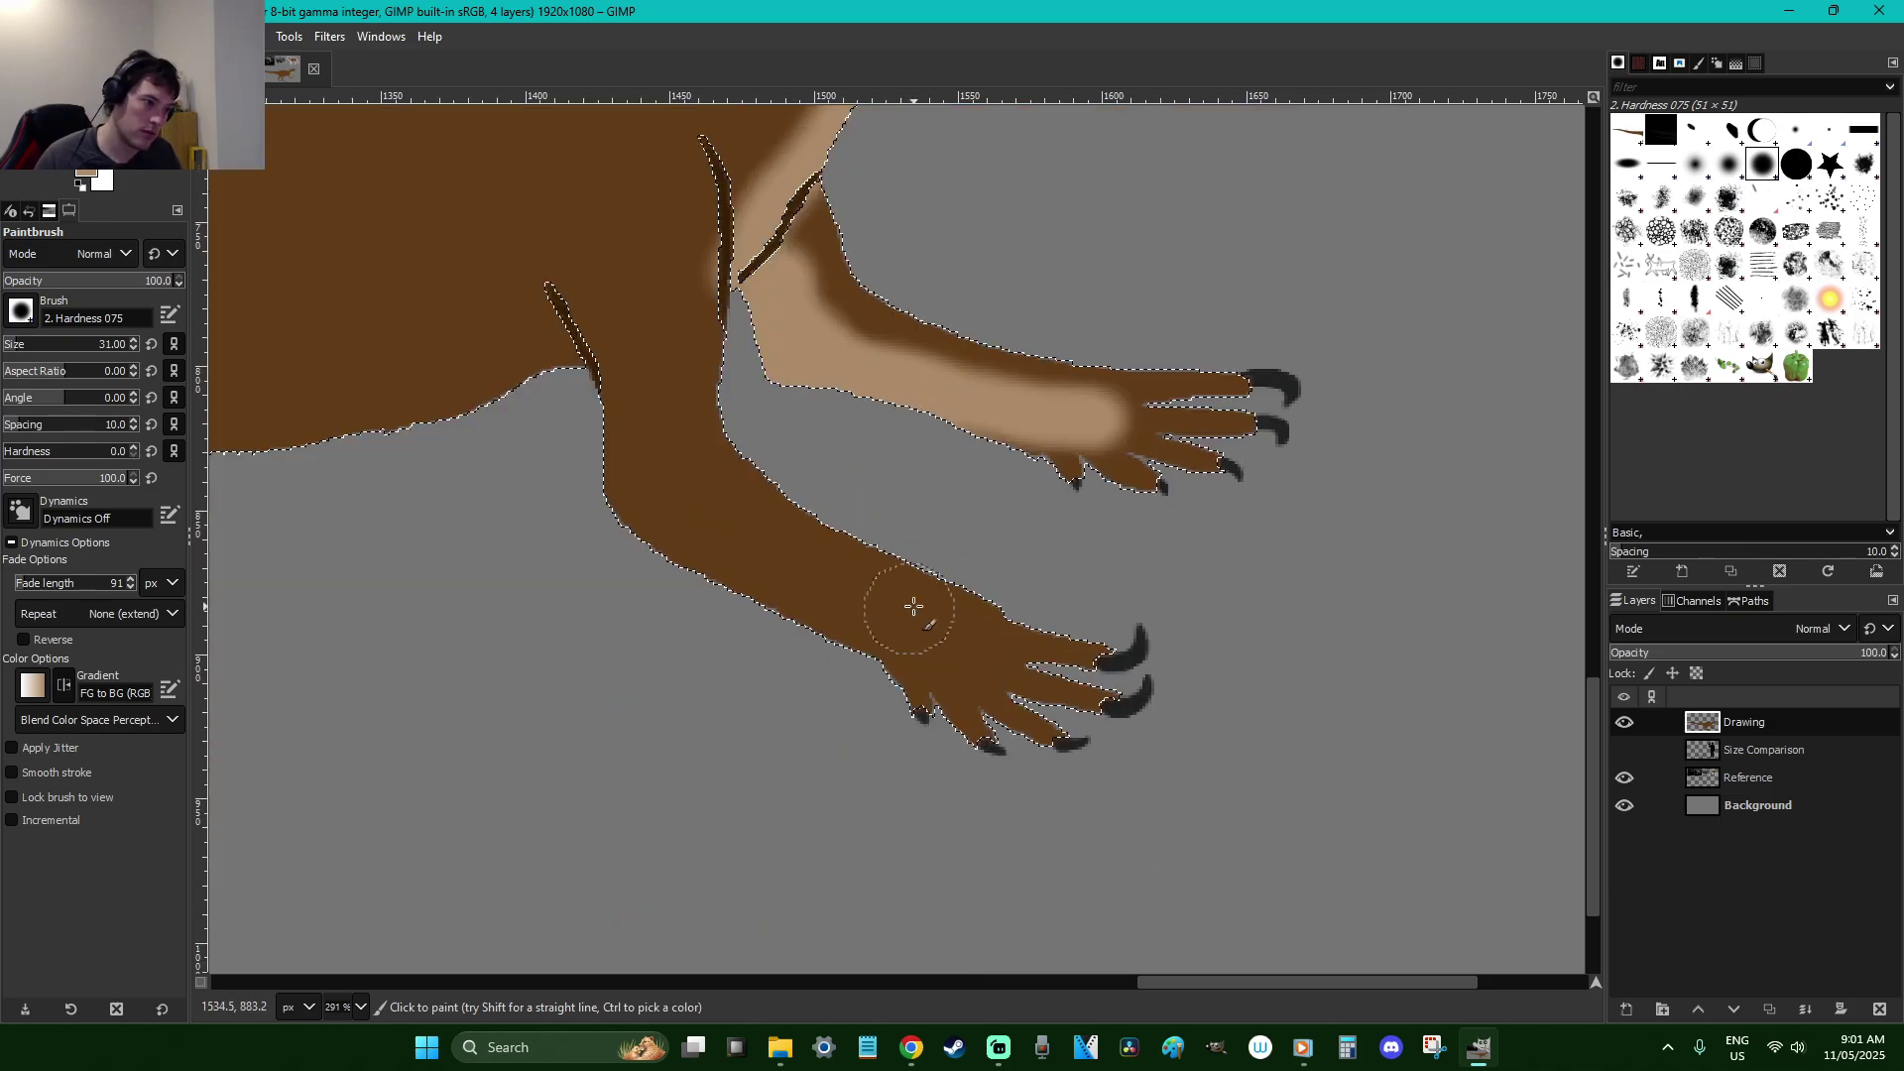
# Paint a light tan underside along the dinosaur's belly and back to the base of the tail with the soft brush
pyautogui.scroll(5, 905, 612)
pyautogui.moveTo(562, 599)
pyautogui.mouseDown()
pyautogui.moveTo(537, 551)
pyautogui.moveTo(453, 621)
pyautogui.moveTo(505, 581)
pyautogui.moveTo(493, 613)
pyautogui.moveTo(517, 595)
pyautogui.moveTo(484, 587)
pyautogui.moveTo(318, 645)
pyautogui.mouseUp()
pyautogui.moveTo(1210, 985); pyautogui.dragTo(1025, 959)
pyautogui.moveTo(1091, 656)
pyautogui.mouseDown()
pyautogui.moveTo(913, 669)
pyautogui.moveTo(899, 639)
pyautogui.moveTo(910, 588)
pyautogui.moveTo(939, 604)
pyautogui.moveTo(1158, 574)
pyautogui.moveTo(936, 624)
pyautogui.moveTo(1013, 622)
pyautogui.moveTo(1288, 543)
pyautogui.moveTo(939, 580)
pyautogui.mouseUp()
pyautogui.moveTo(619, 659); pyautogui.dragTo(368, 583)
pyautogui.moveTo(1103, 981); pyautogui.dragTo(928, 980)
pyautogui.moveTo(1216, 618)
pyautogui.mouseDown()
pyautogui.moveTo(961, 607)
pyautogui.moveTo(906, 538)
pyautogui.moveTo(1083, 580)
pyautogui.moveTo(1004, 560)
pyautogui.moveTo(1133, 544)
pyautogui.moveTo(1245, 588)
pyautogui.moveTo(1343, 664)
pyautogui.moveTo(1136, 527)
pyautogui.moveTo(917, 568)
pyautogui.moveTo(1120, 564)
pyautogui.moveTo(1154, 553)
pyautogui.moveTo(1075, 526)
pyautogui.moveTo(1161, 529)
pyautogui.moveTo(929, 515)
pyautogui.moveTo(707, 452)
pyautogui.moveTo(1137, 515)
pyautogui.moveTo(1229, 557)
pyautogui.moveTo(1109, 485)
pyautogui.moveTo(927, 471)
pyautogui.moveTo(628, 406)
pyautogui.moveTo(1049, 461)
pyautogui.moveTo(523, 370)
pyautogui.moveTo(1056, 462)
pyautogui.moveTo(1103, 476)
pyautogui.moveTo(581, 360)
pyautogui.moveTo(347, 334)
pyautogui.moveTo(491, 378)
pyautogui.mouseUp()
pyautogui.press('1')
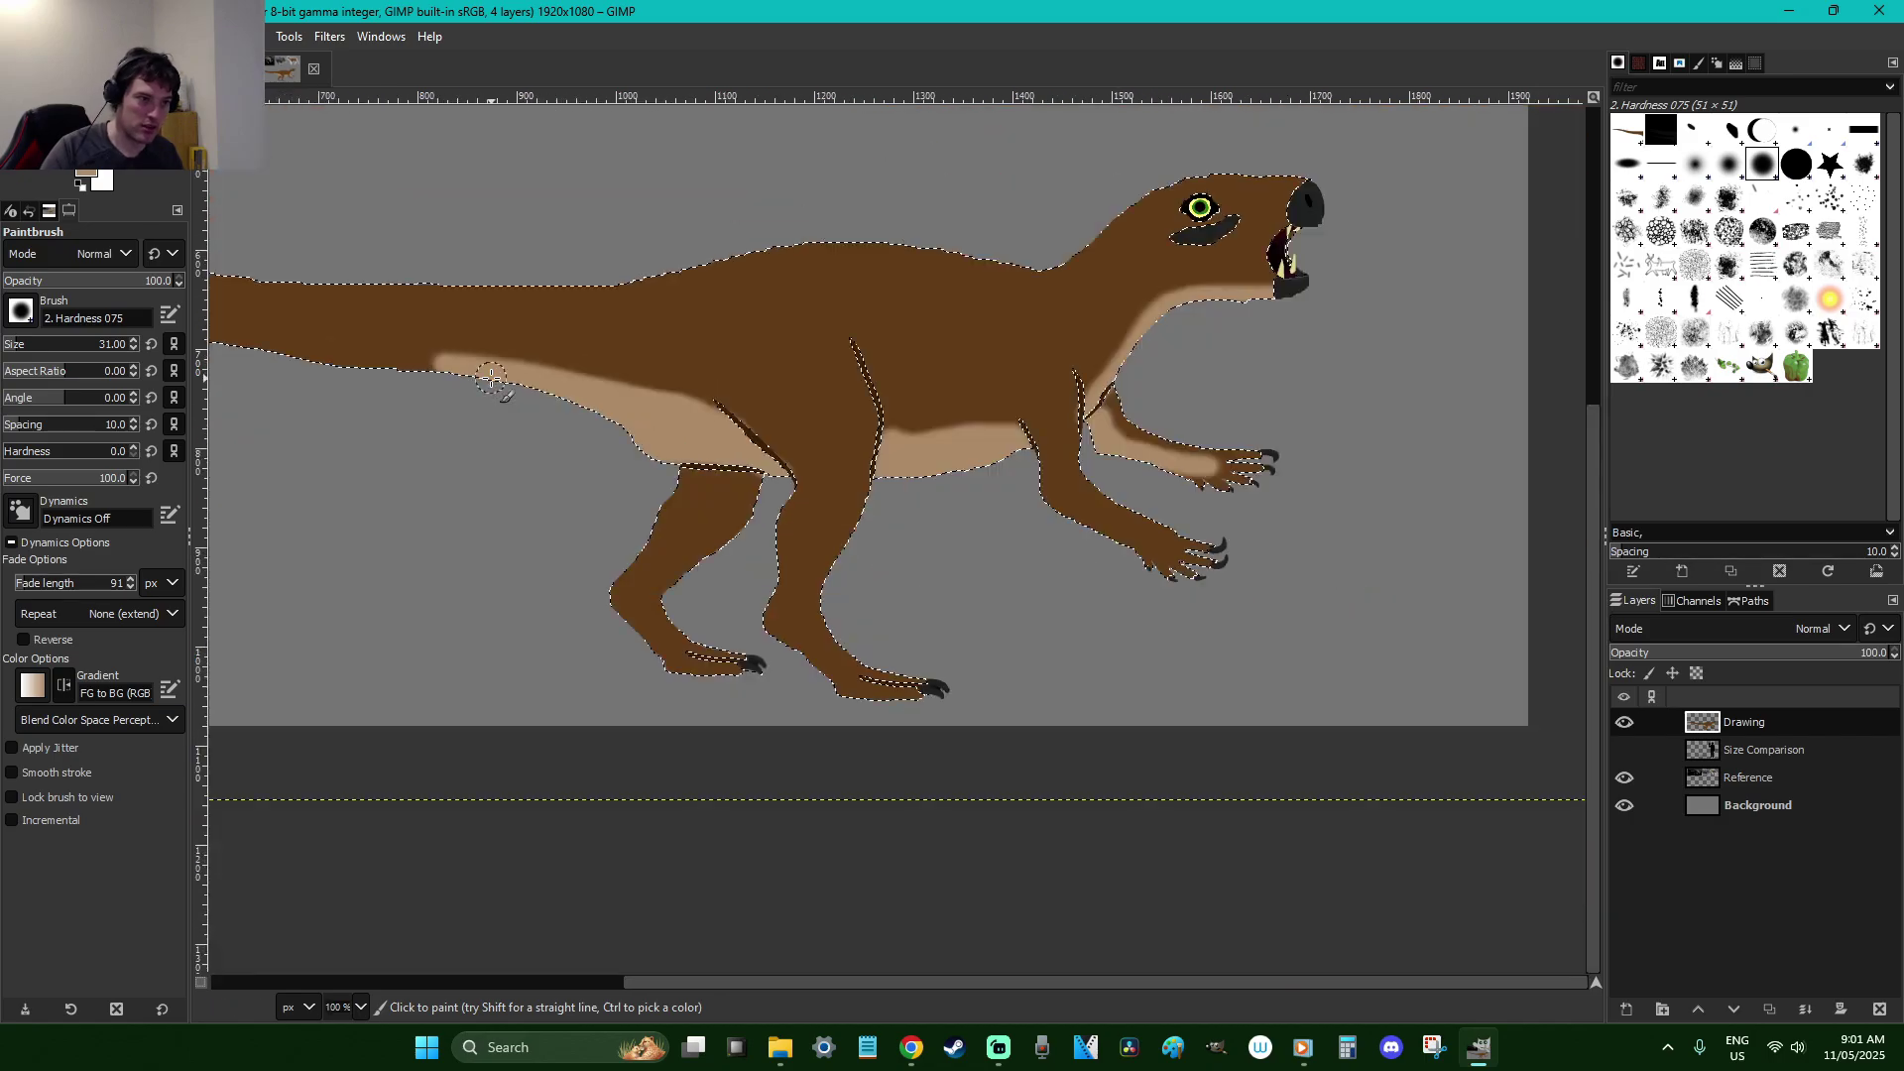
# Extend the light tan underside along the tail's lower edge almost to its tip, and clear the selection
pyautogui.hscroll(-5, 800, 904)
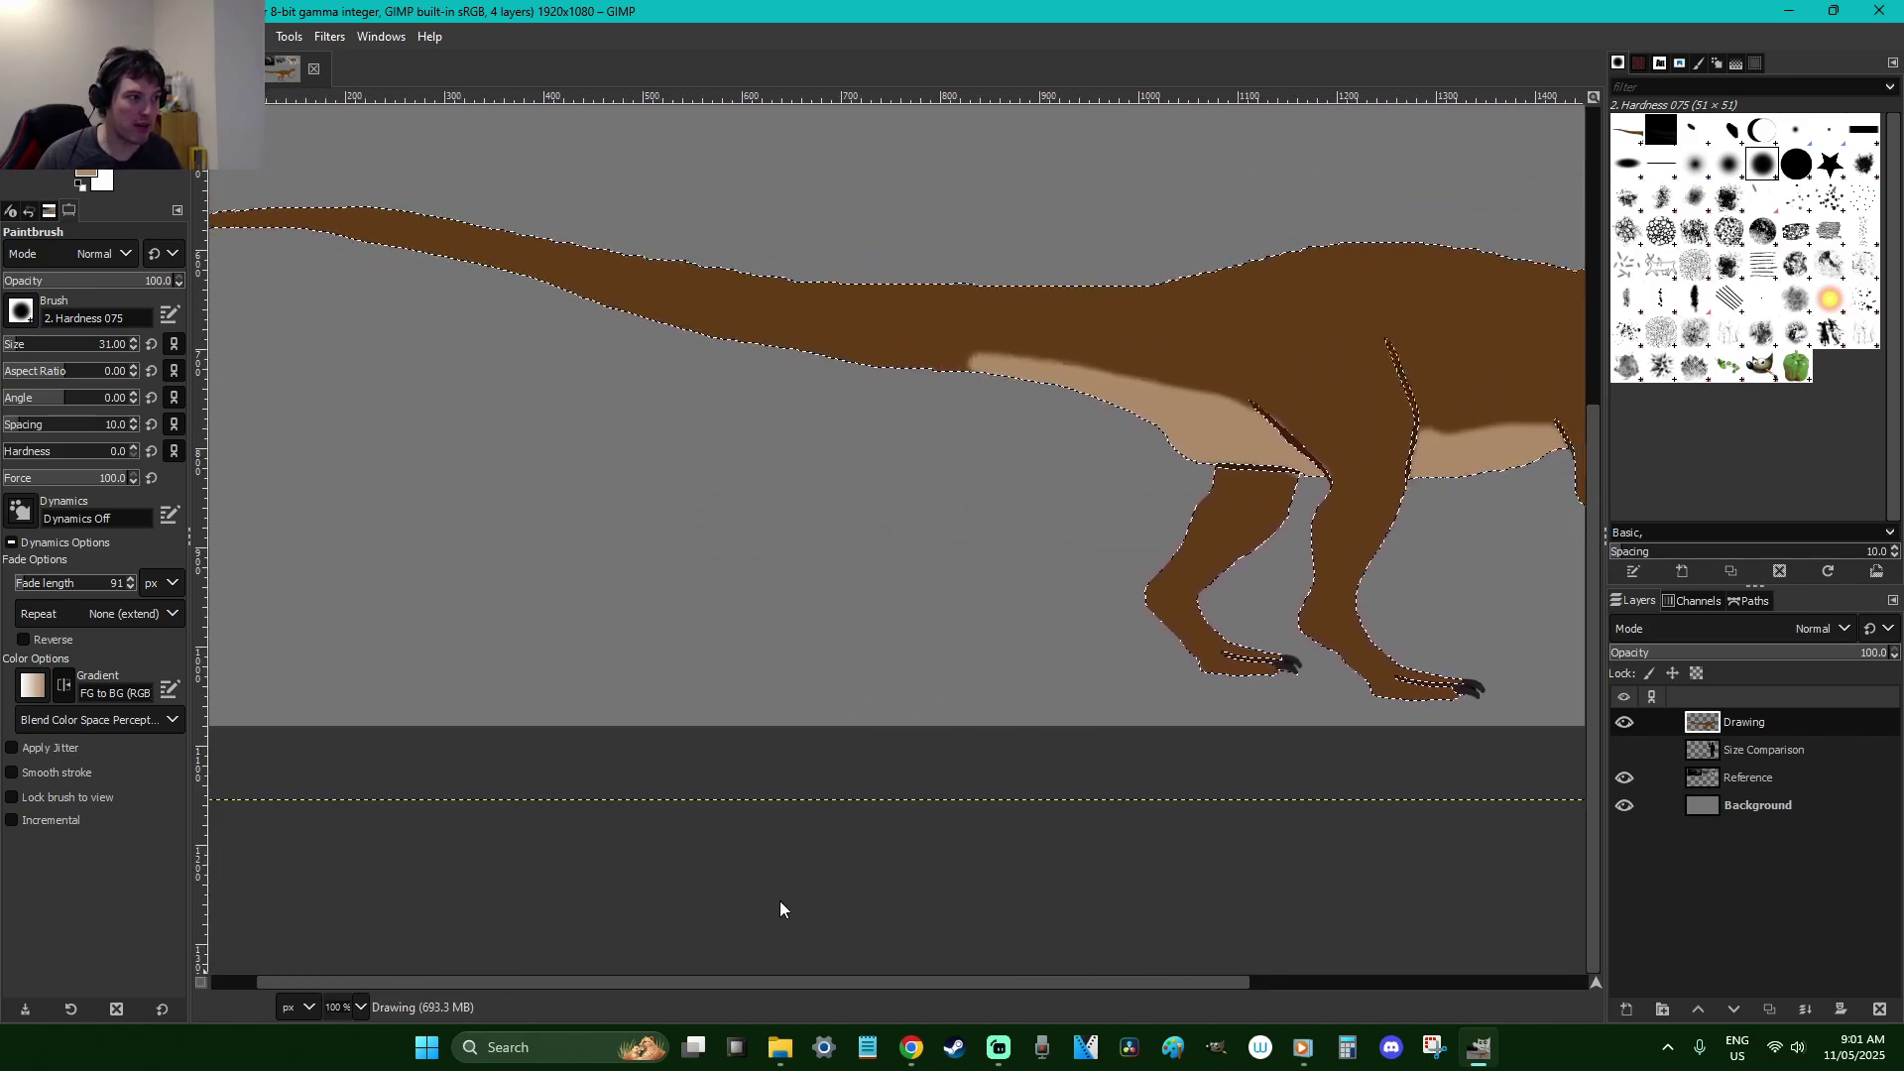
pyautogui.press('z')
pyautogui.moveTo(1151, 555); pyautogui.dragTo(659, 263)
pyautogui.press('p')
pyautogui.moveTo(1175, 530)
pyautogui.mouseDown()
pyautogui.moveTo(982, 516)
pyautogui.moveTo(1162, 522)
pyautogui.moveTo(954, 509)
pyautogui.moveTo(375, 412)
pyautogui.mouseUp()
pyautogui.moveTo(776, 487); pyautogui.dragTo(1222, 530)
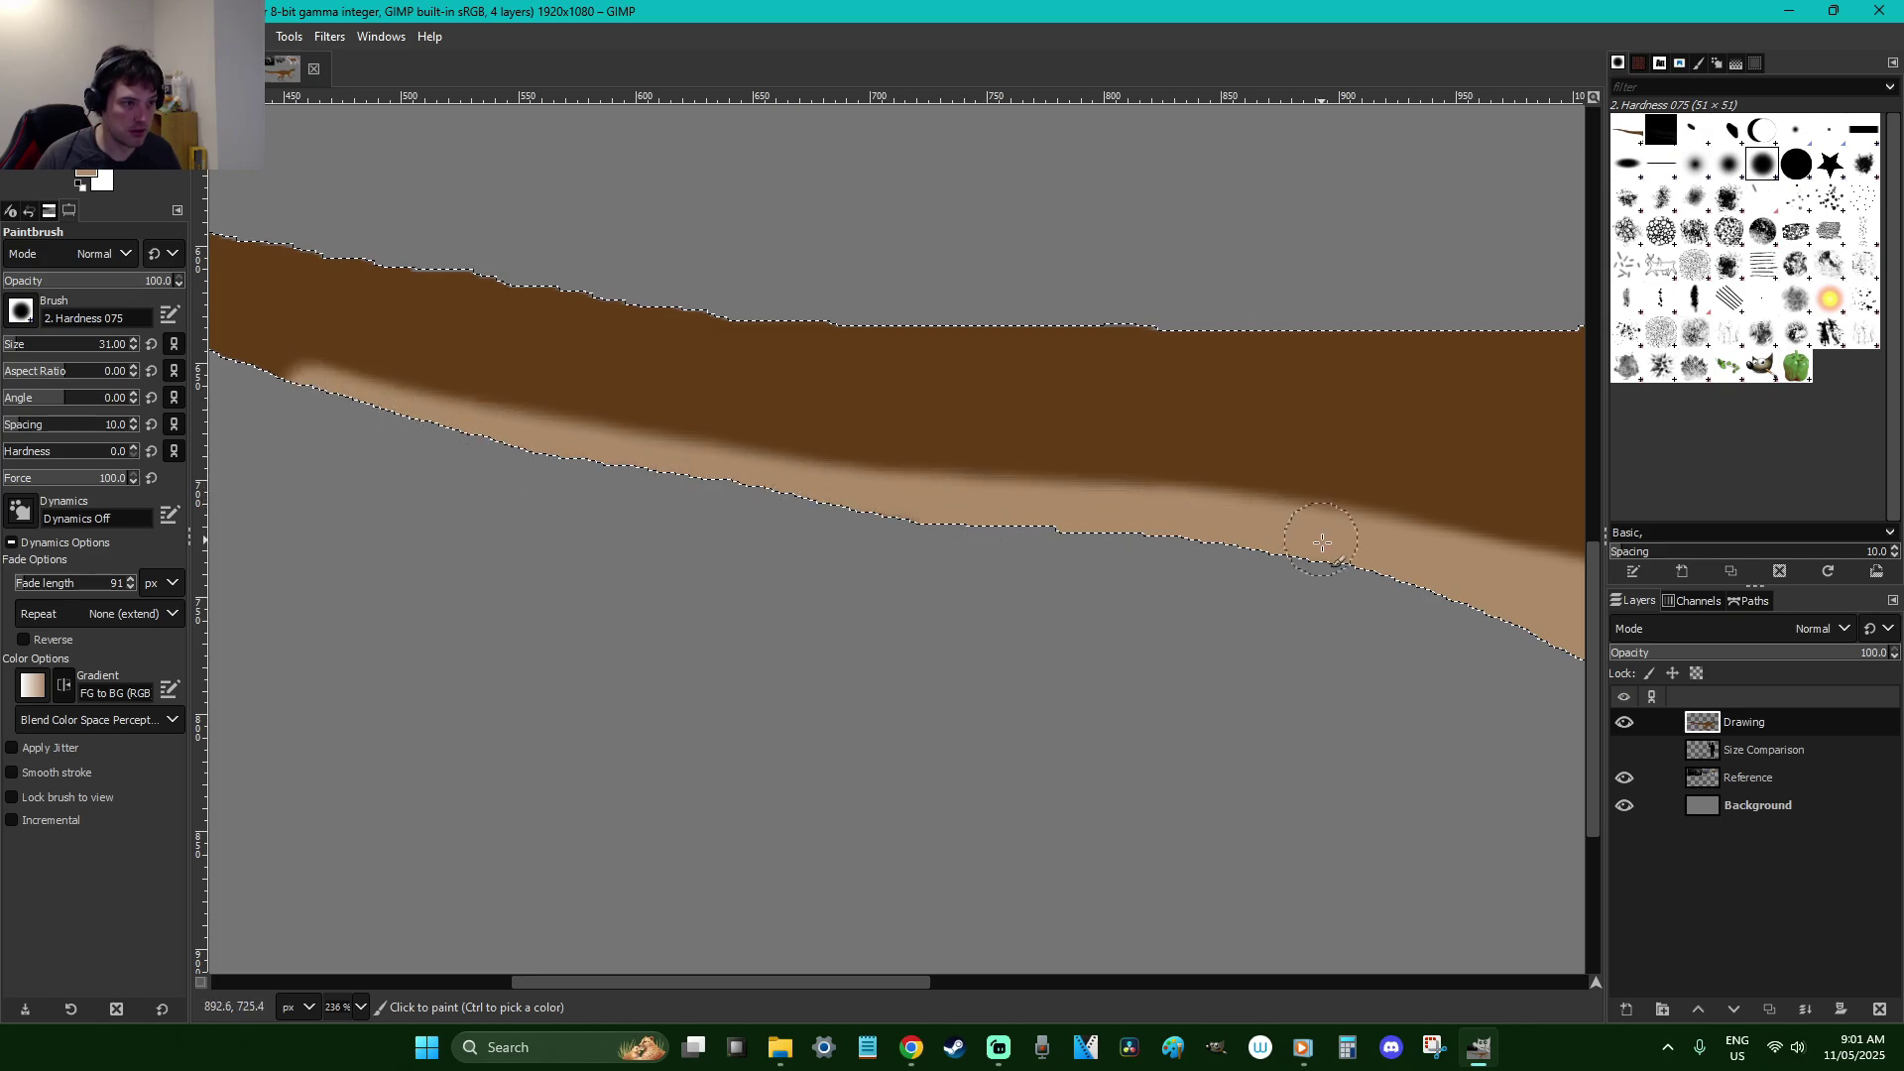
pyautogui.moveTo(902, 980); pyautogui.dragTo(659, 982)
pyautogui.moveTo(1141, 408)
pyautogui.mouseDown()
pyautogui.moveTo(883, 303)
pyautogui.moveTo(607, 247)
pyautogui.moveTo(377, 219)
pyautogui.moveTo(357, 264)
pyautogui.mouseUp()
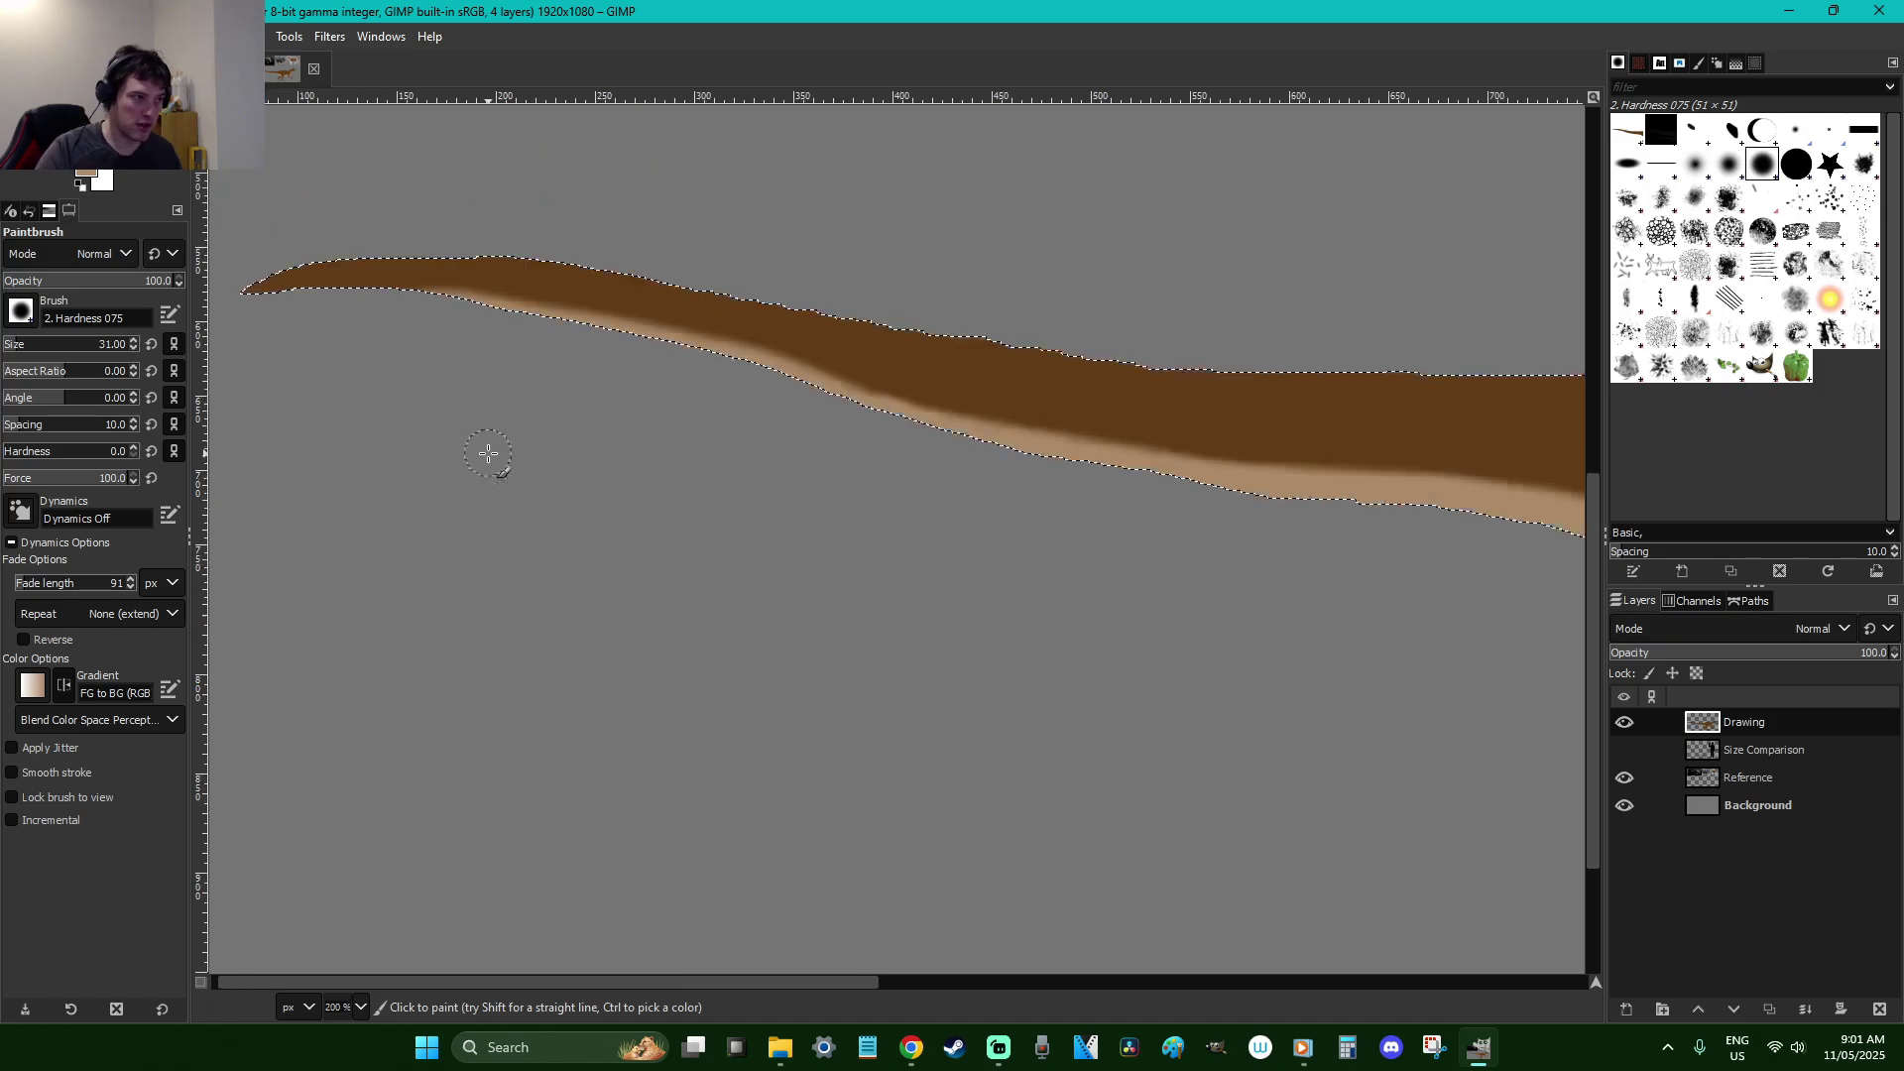
pyautogui.press('1')
pyautogui.press('r')
pyautogui.click(496, 457)
# Cover the dark line above the far hind leg in tan at brush size 14 and hardness 100, and return the hardness to 0
pyautogui.moveTo(1121, 980); pyautogui.dragTo(1440, 987)
pyautogui.press('z')
pyautogui.moveTo(1083, 681); pyautogui.dragTo(727, 463)
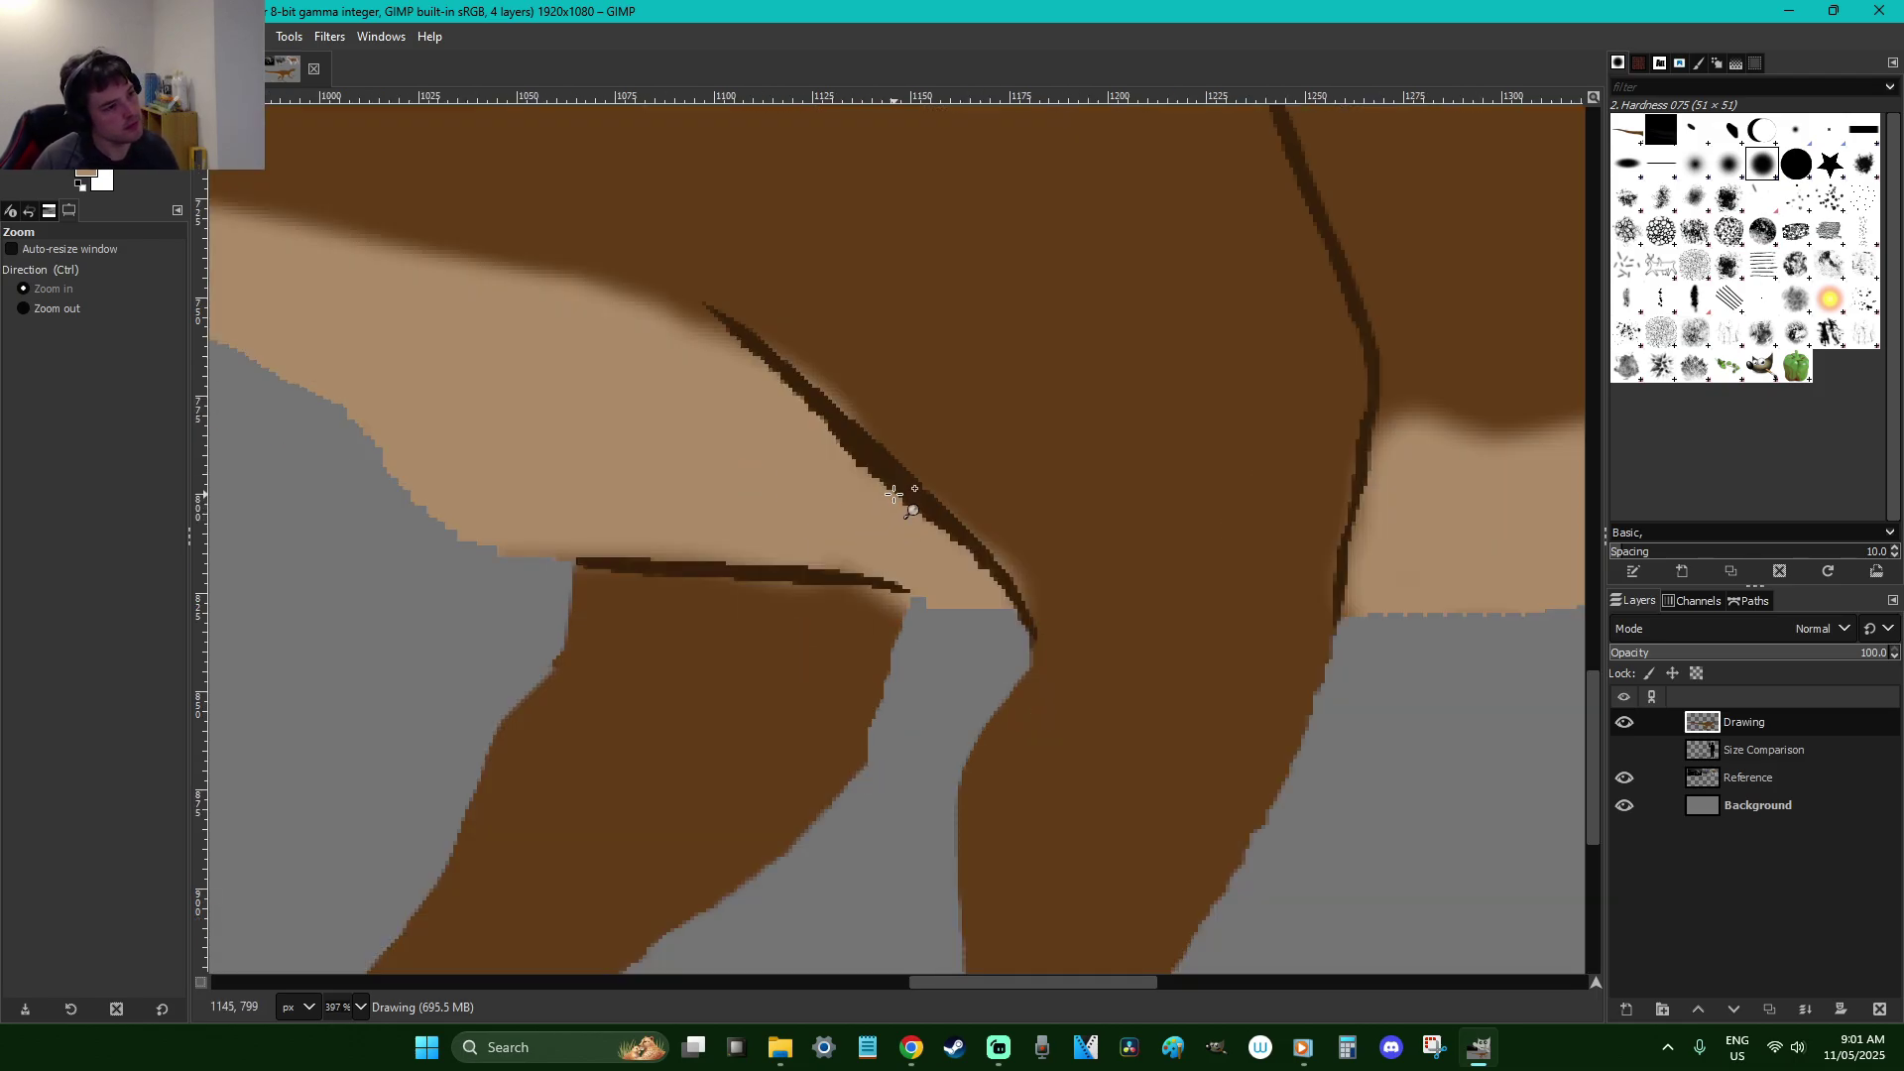
pyautogui.press('p')
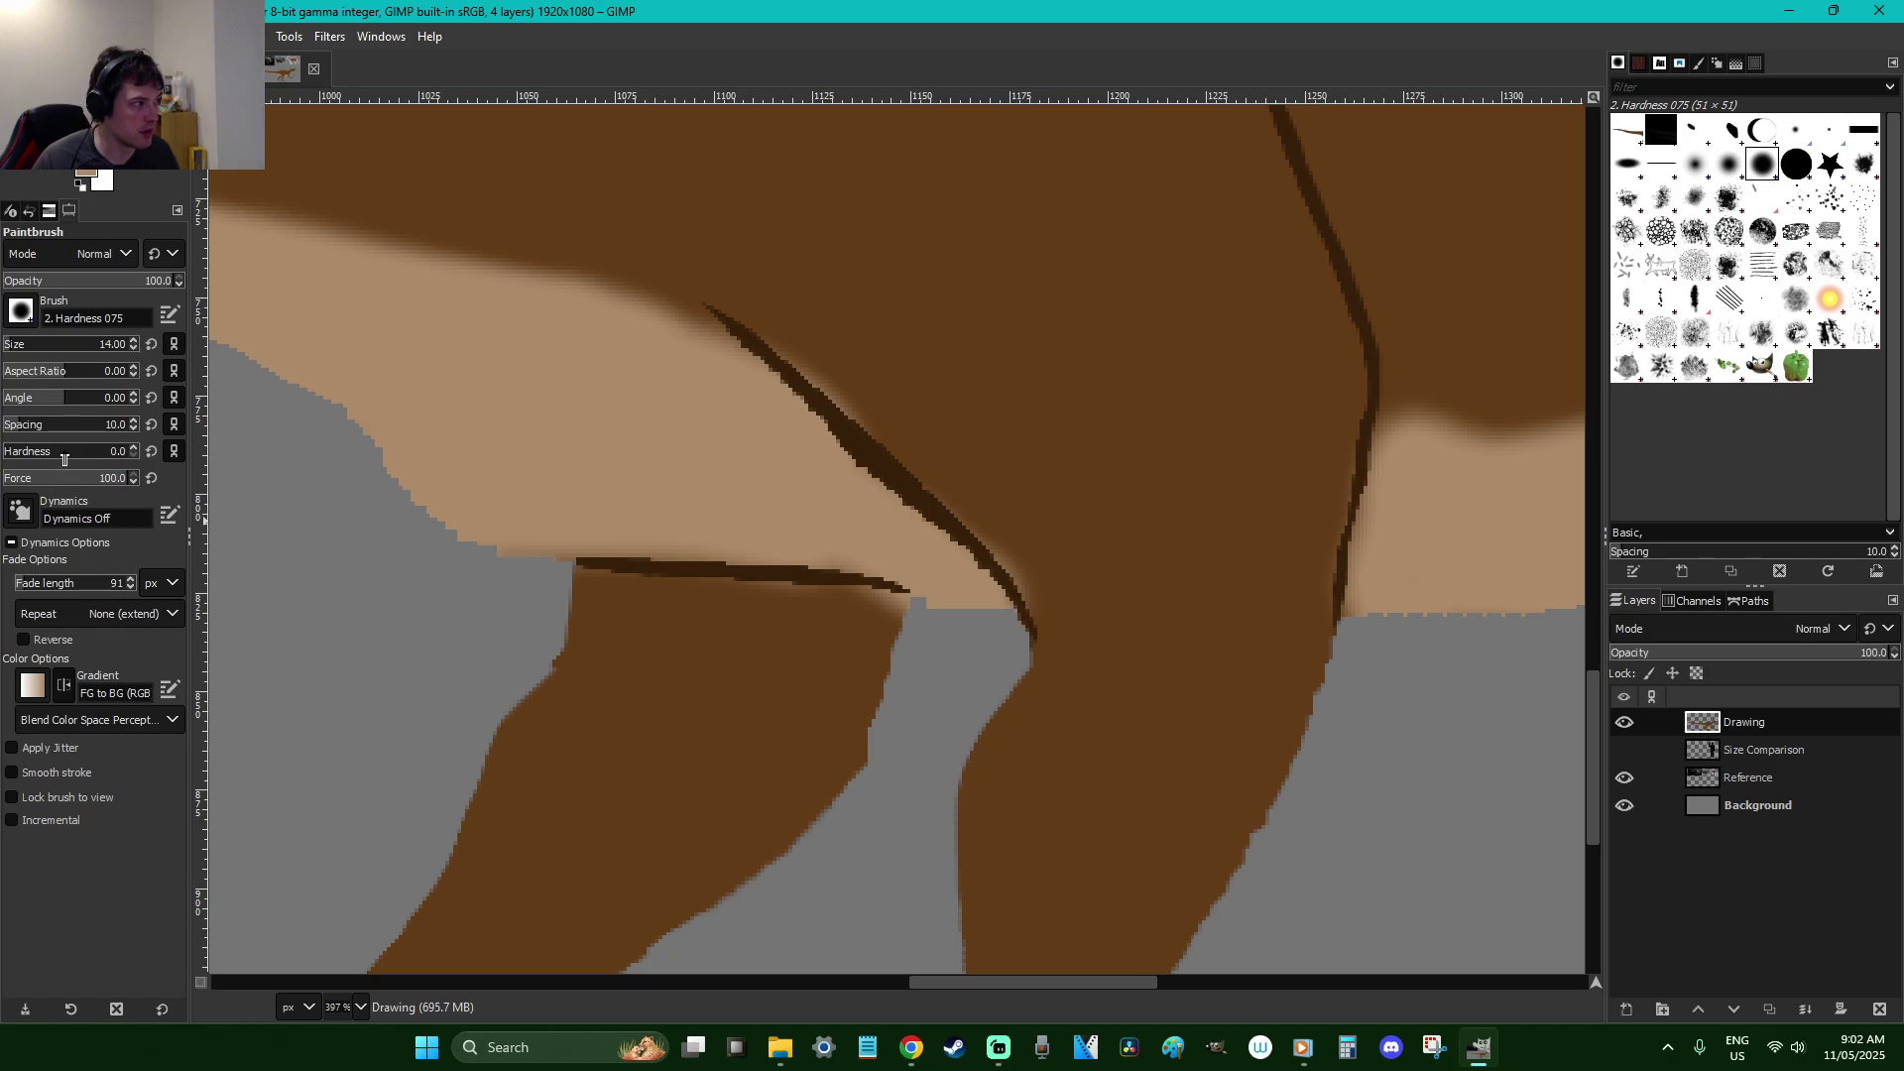
pyautogui.moveTo(66, 462); pyautogui.dragTo(139, 460)
pyautogui.moveTo(949, 591); pyautogui.dragTo(526, 531)
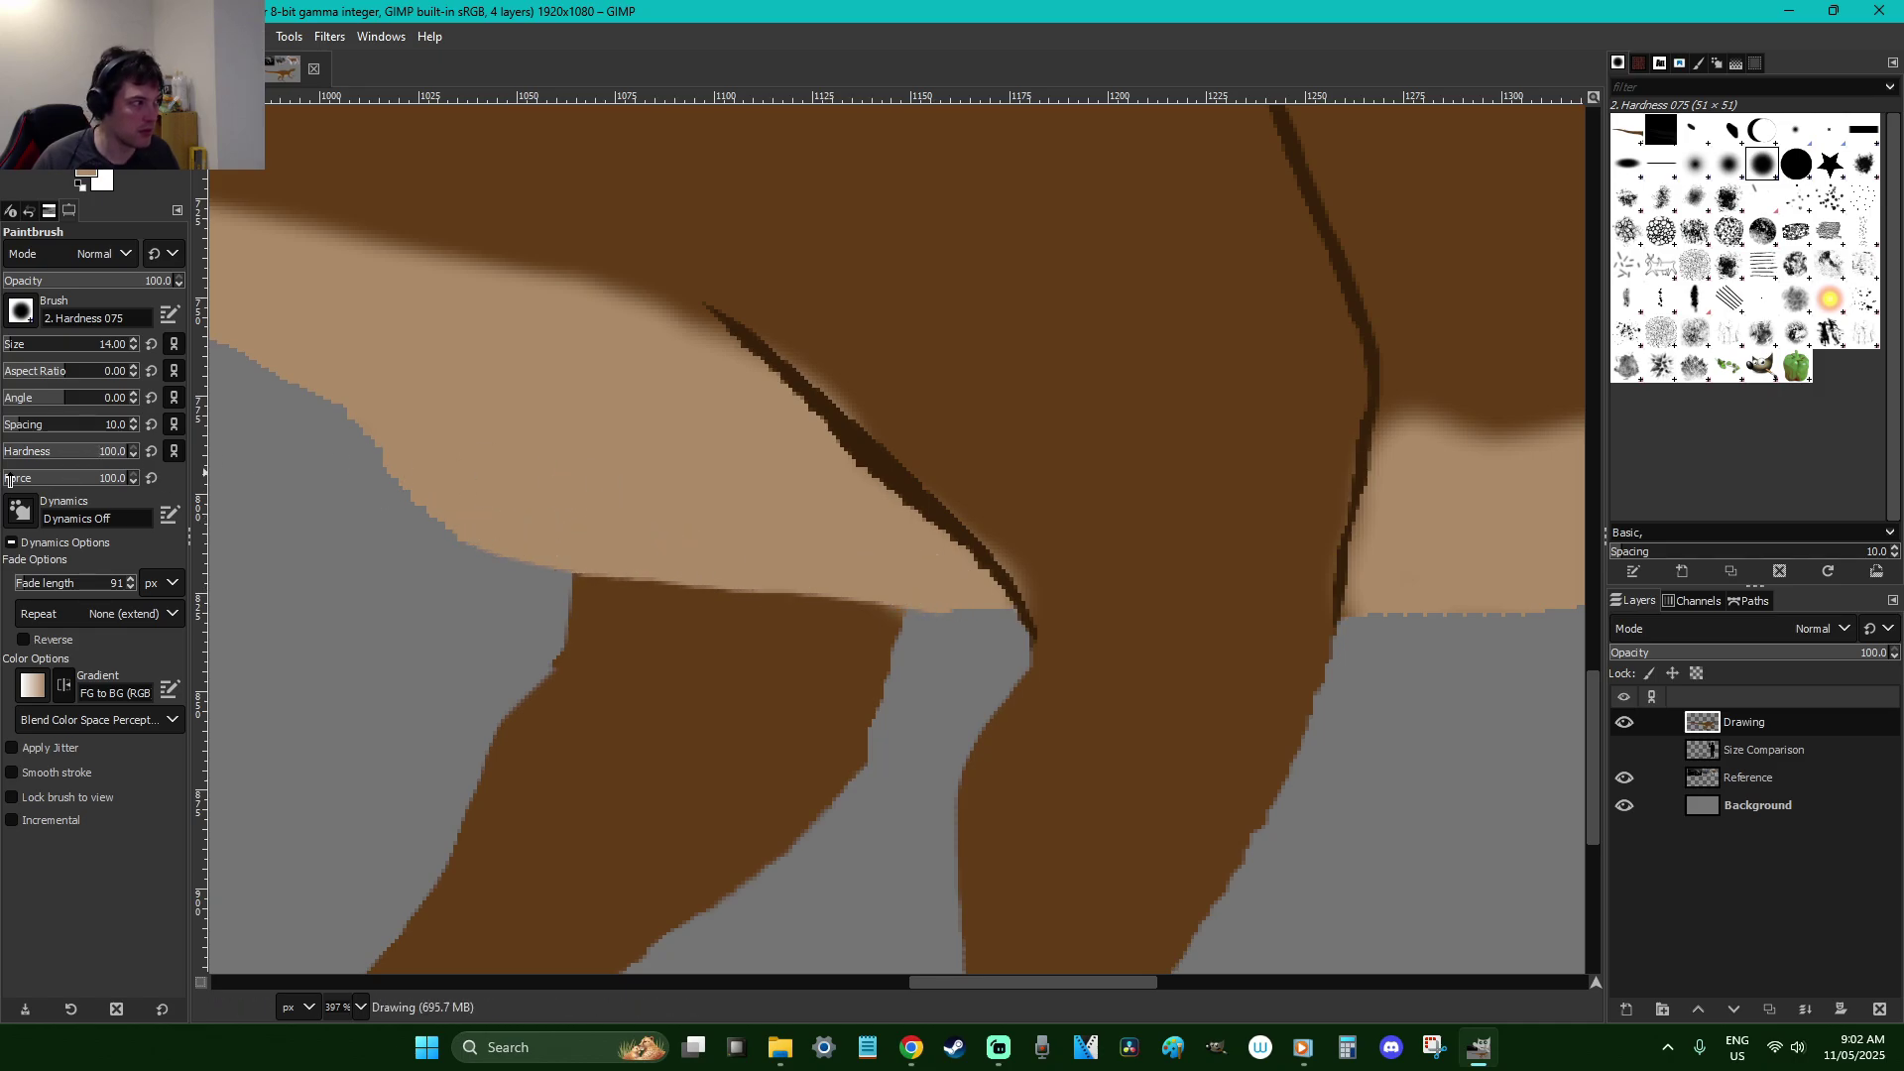
pyautogui.moveTo(109, 454); pyautogui.dragTo(15, 455)
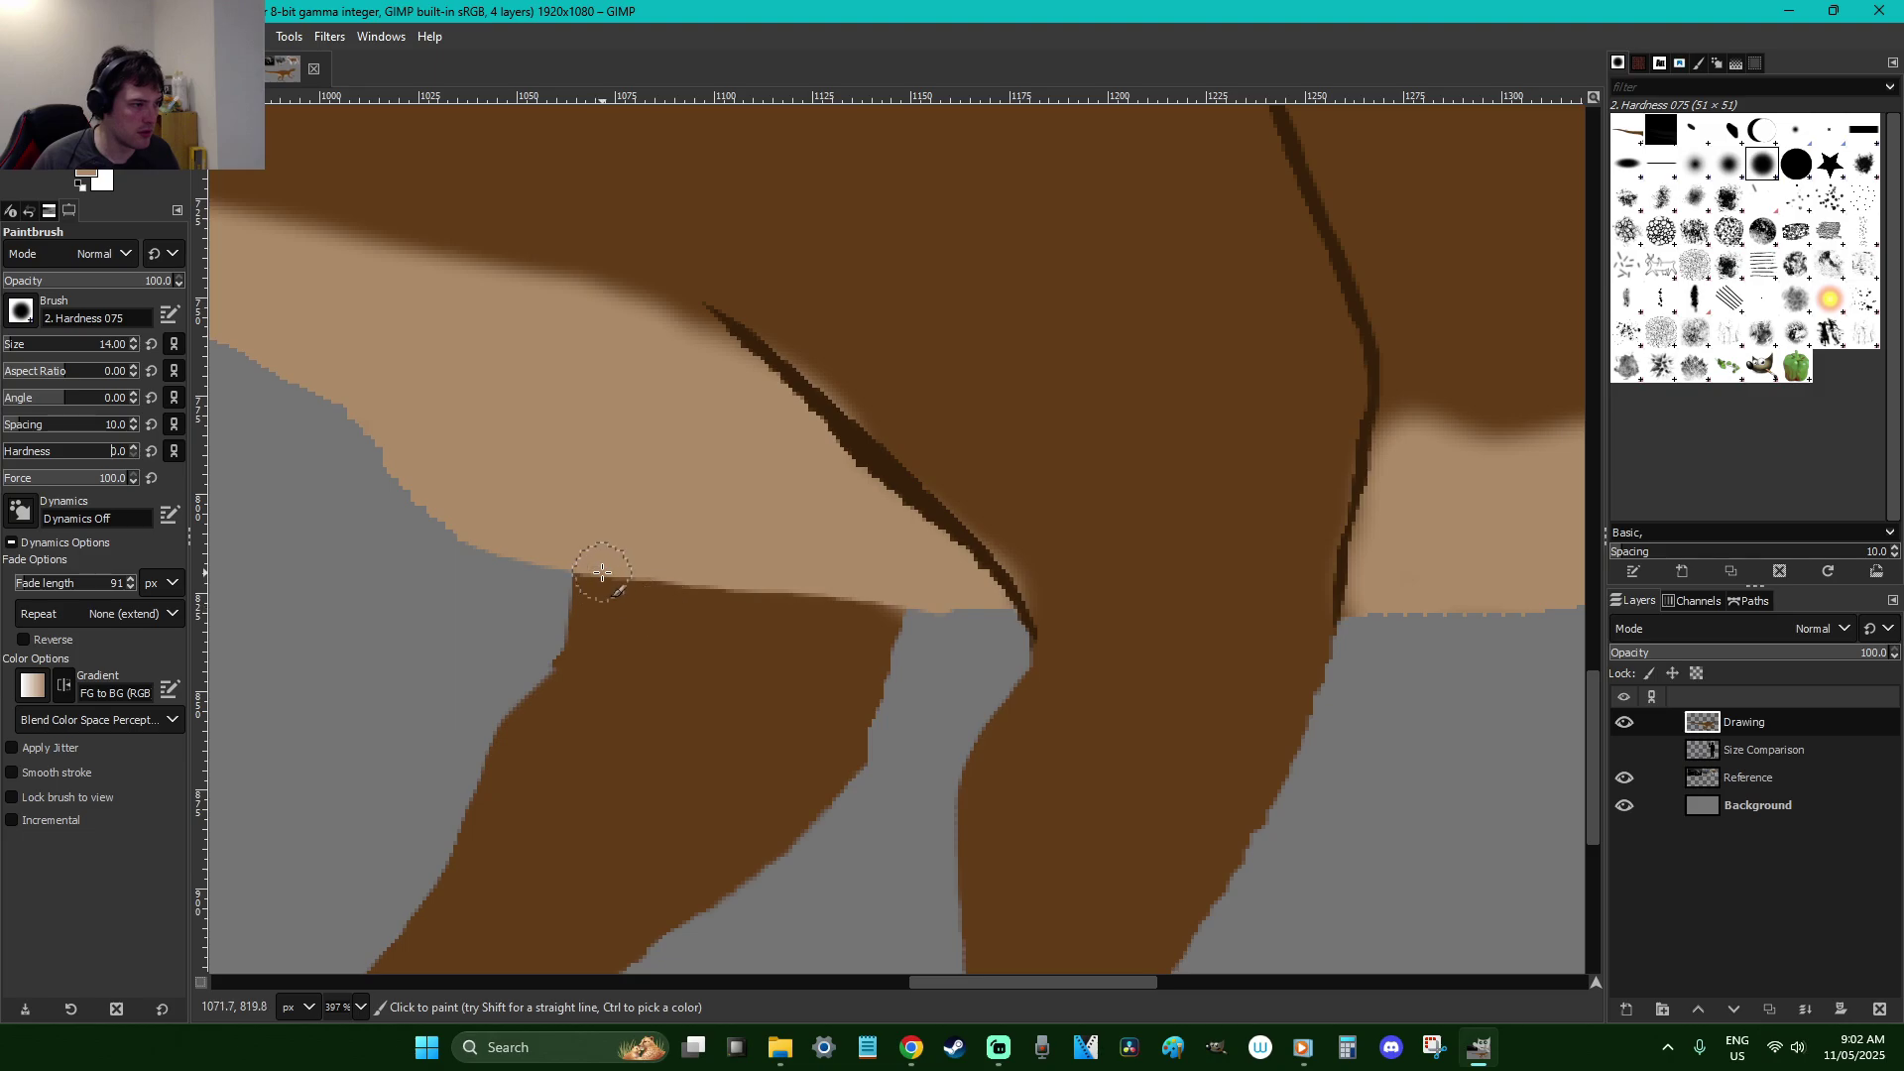
pyautogui.scroll(-4, 633, 528)
pyautogui.moveTo(629, 358)
pyautogui.mouseDown()
pyautogui.moveTo(590, 470)
pyautogui.moveTo(654, 365)
pyautogui.mouseUp()
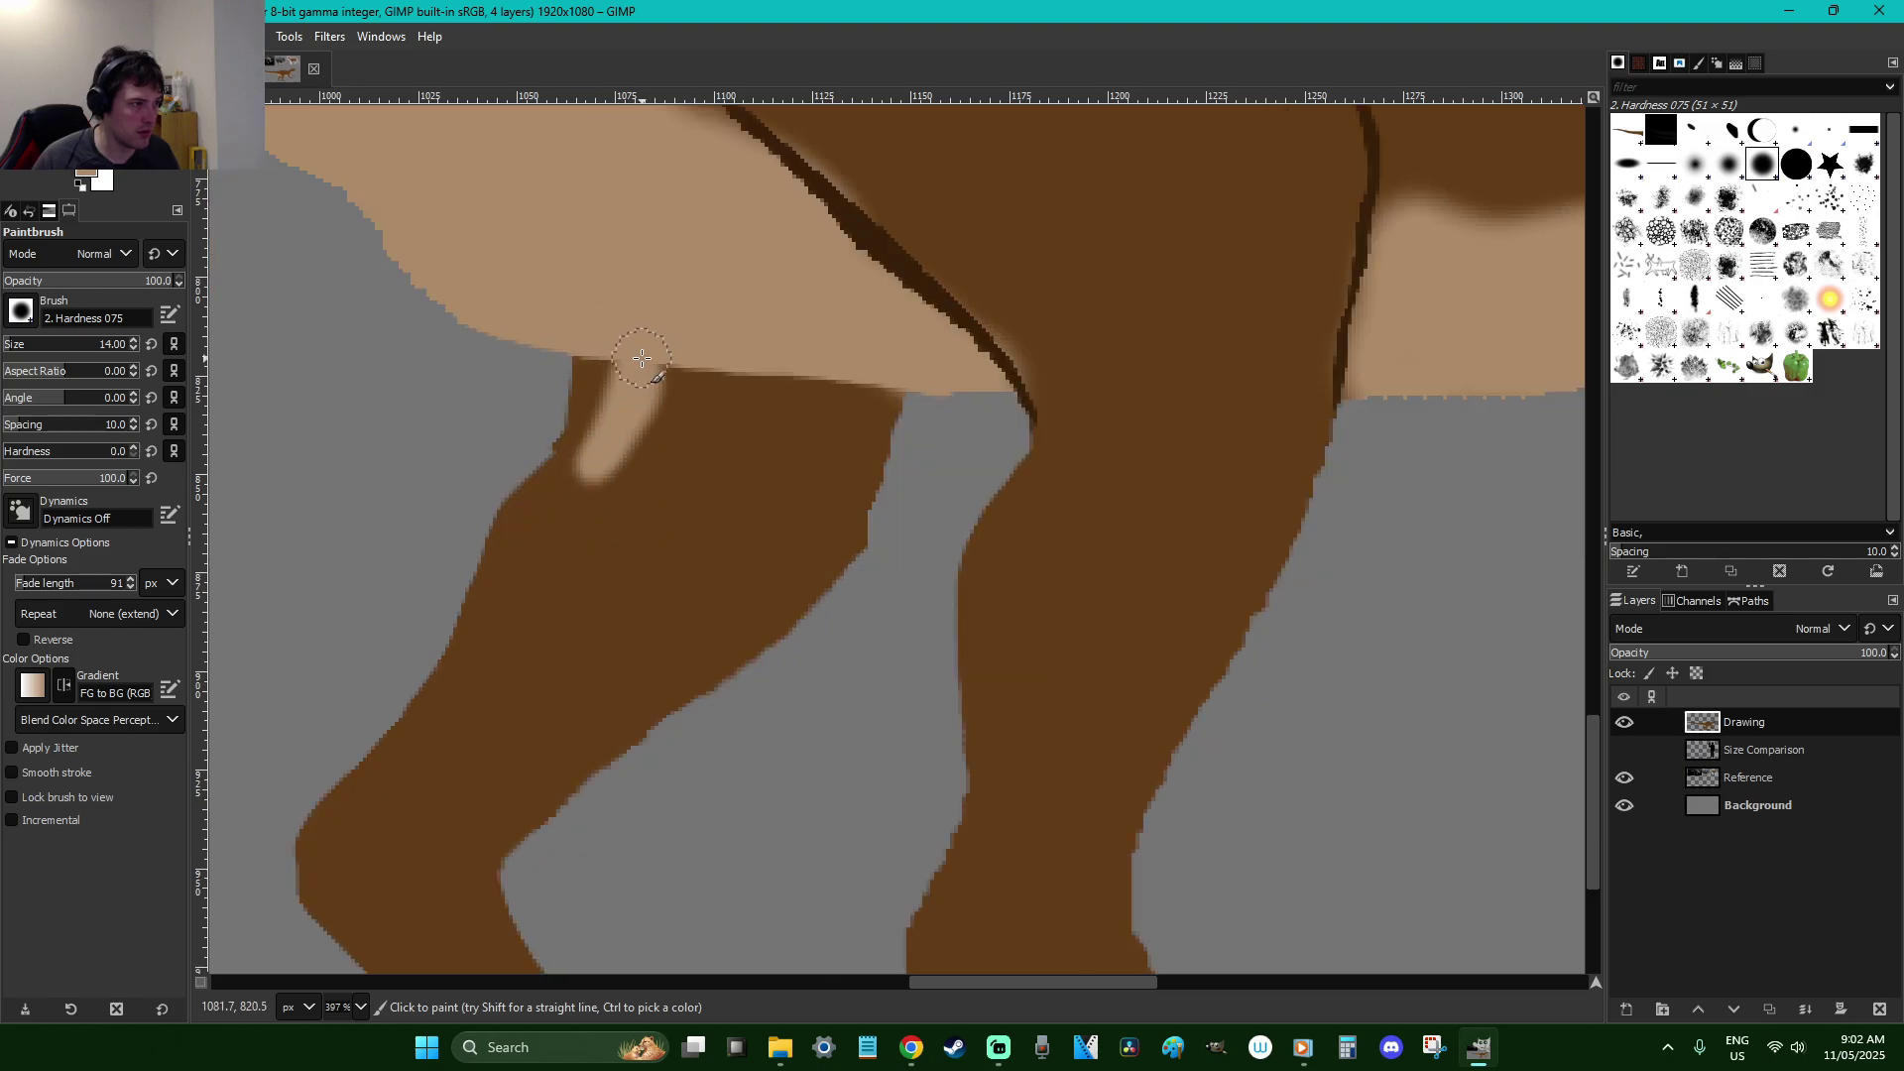
pyautogui.hotkey('ctrl', 'z')
pyautogui.scroll(-4, 701, 396)
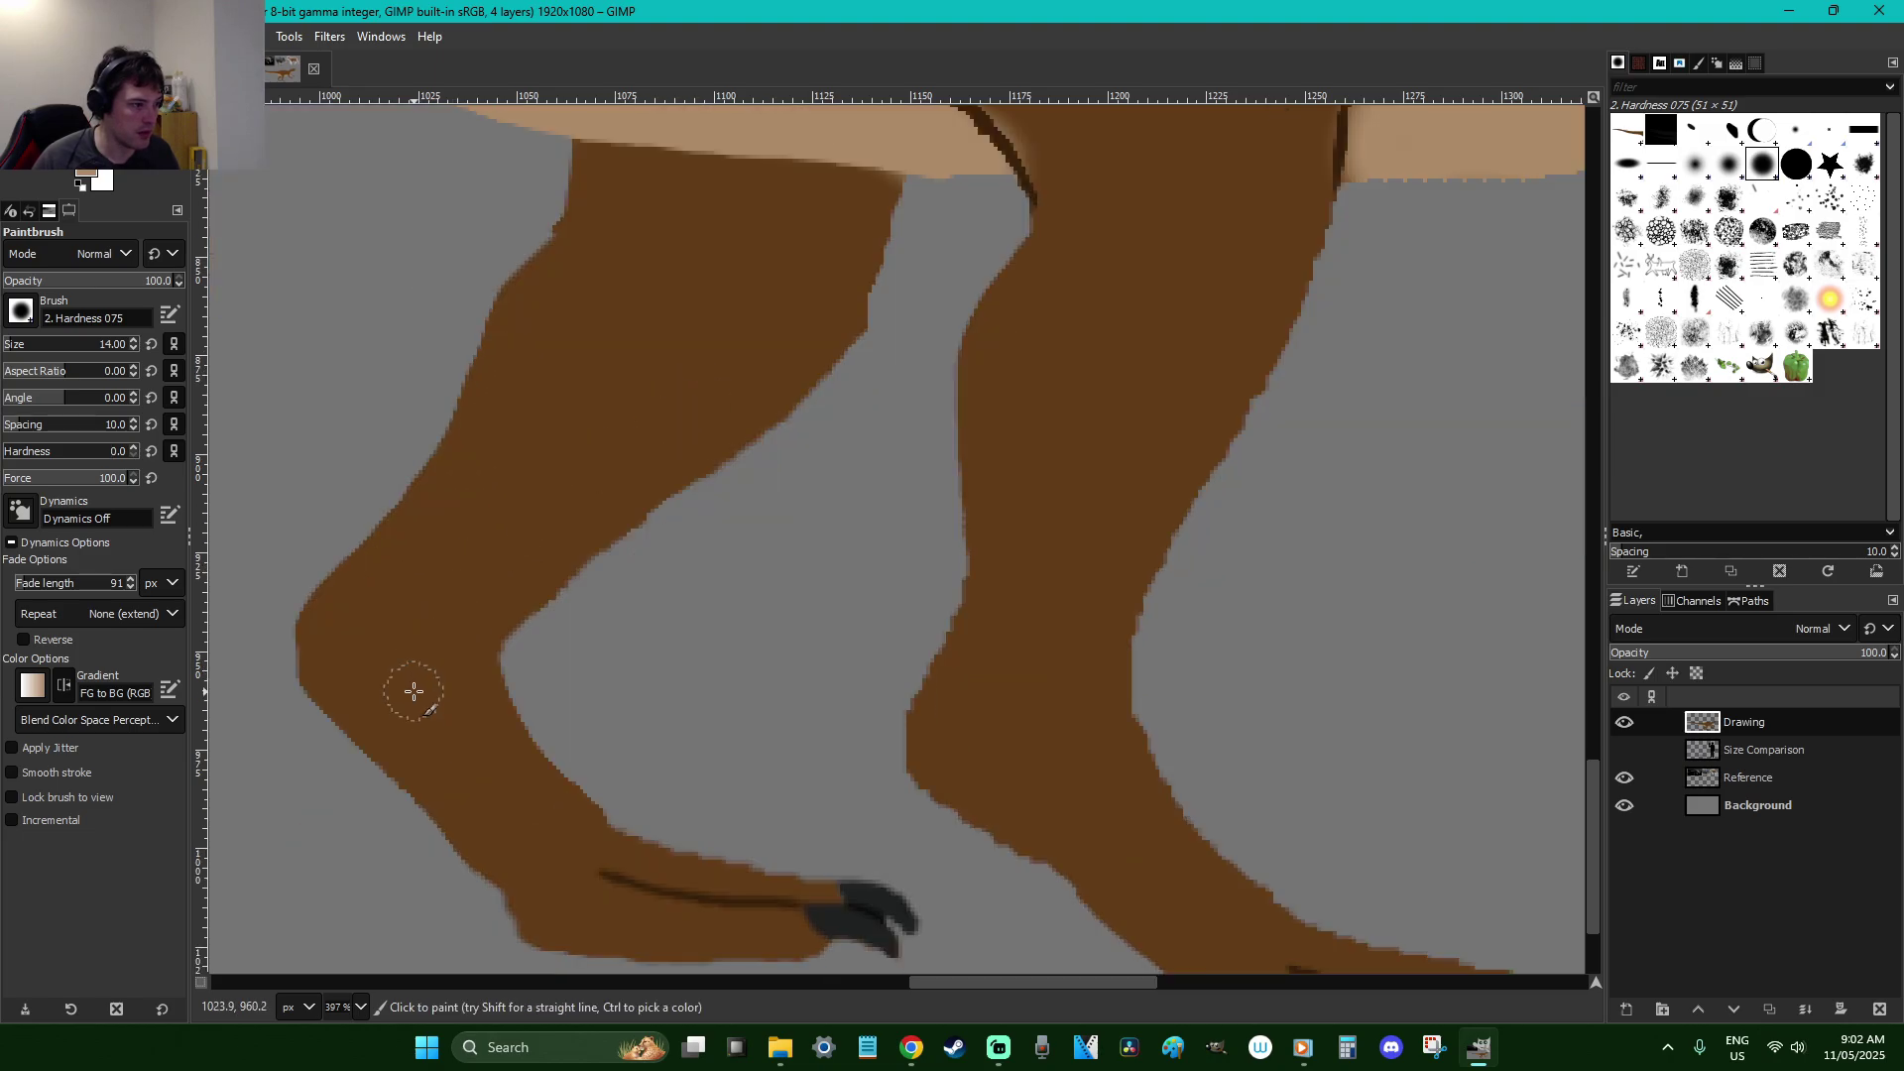
pyautogui.moveTo(406, 602); pyautogui.dragTo(563, 506)
pyautogui.hotkey('ctrl', 'z')
# Set the brush size to 18 and paint tan down the inside of the far hind leg from the belly to the ankle
pyautogui.click(17, 344)
pyautogui.moveTo(385, 612)
pyautogui.mouseDown()
pyautogui.moveTo(771, 286)
pyautogui.moveTo(814, 236)
pyautogui.moveTo(802, 168)
pyautogui.moveTo(742, 151)
pyautogui.moveTo(718, 239)
pyautogui.moveTo(764, 194)
pyautogui.moveTo(714, 298)
pyautogui.moveTo(731, 213)
pyautogui.moveTo(687, 156)
pyautogui.moveTo(697, 245)
pyautogui.moveTo(575, 421)
pyautogui.moveTo(684, 211)
pyautogui.moveTo(490, 544)
pyautogui.moveTo(414, 616)
pyautogui.moveTo(623, 335)
pyautogui.moveTo(650, 267)
pyautogui.moveTo(578, 392)
pyautogui.moveTo(713, 339)
pyautogui.moveTo(762, 275)
pyautogui.moveTo(765, 294)
pyautogui.moveTo(595, 474)
pyautogui.mouseUp()
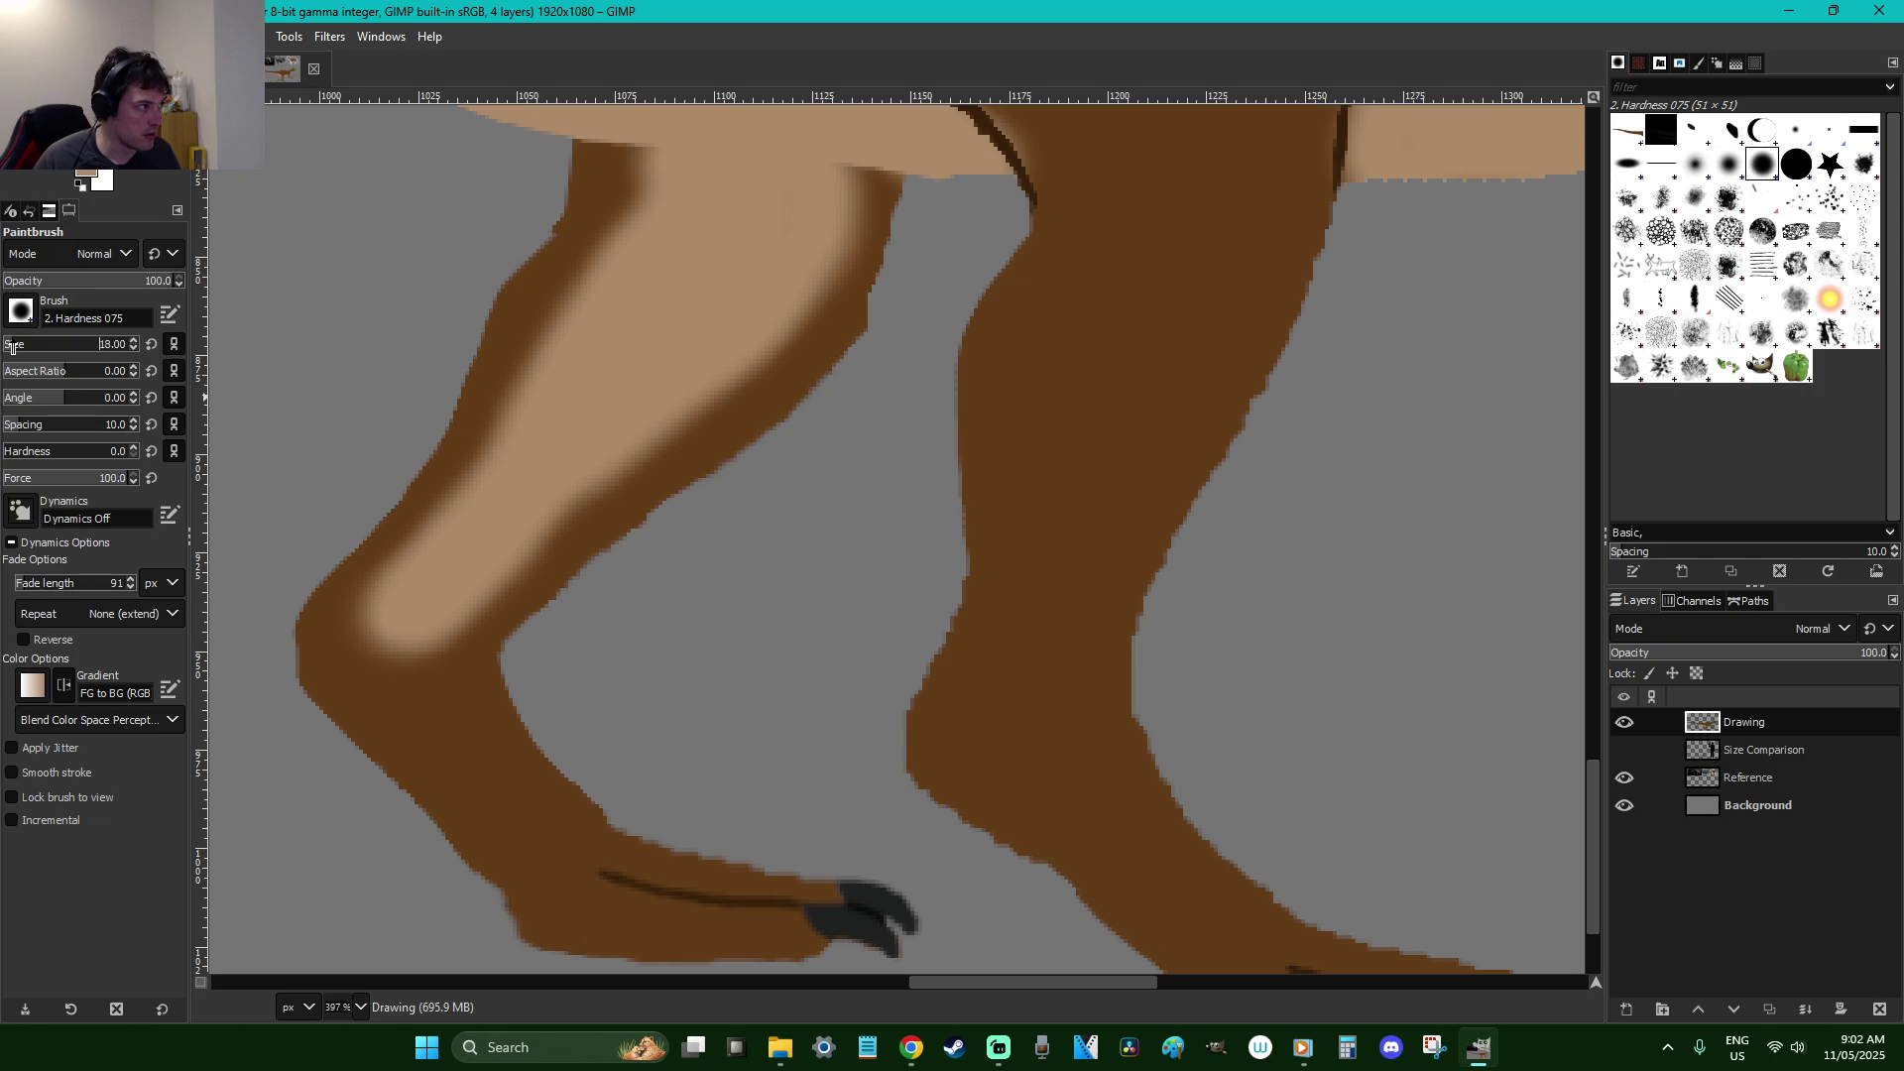
pyautogui.moveTo(377, 621)
pyautogui.mouseDown()
pyautogui.moveTo(404, 649)
pyautogui.moveTo(807, 305)
pyautogui.moveTo(832, 194)
pyautogui.mouseUp()
pyautogui.moveTo(714, 151)
pyautogui.mouseDown()
pyautogui.moveTo(644, 159)
pyautogui.moveTo(528, 423)
pyautogui.moveTo(585, 301)
pyautogui.mouseUp()
# Switch to the Eraser and set its size to 9 and hardness to 100
pyautogui.scroll(3, 720, 378)
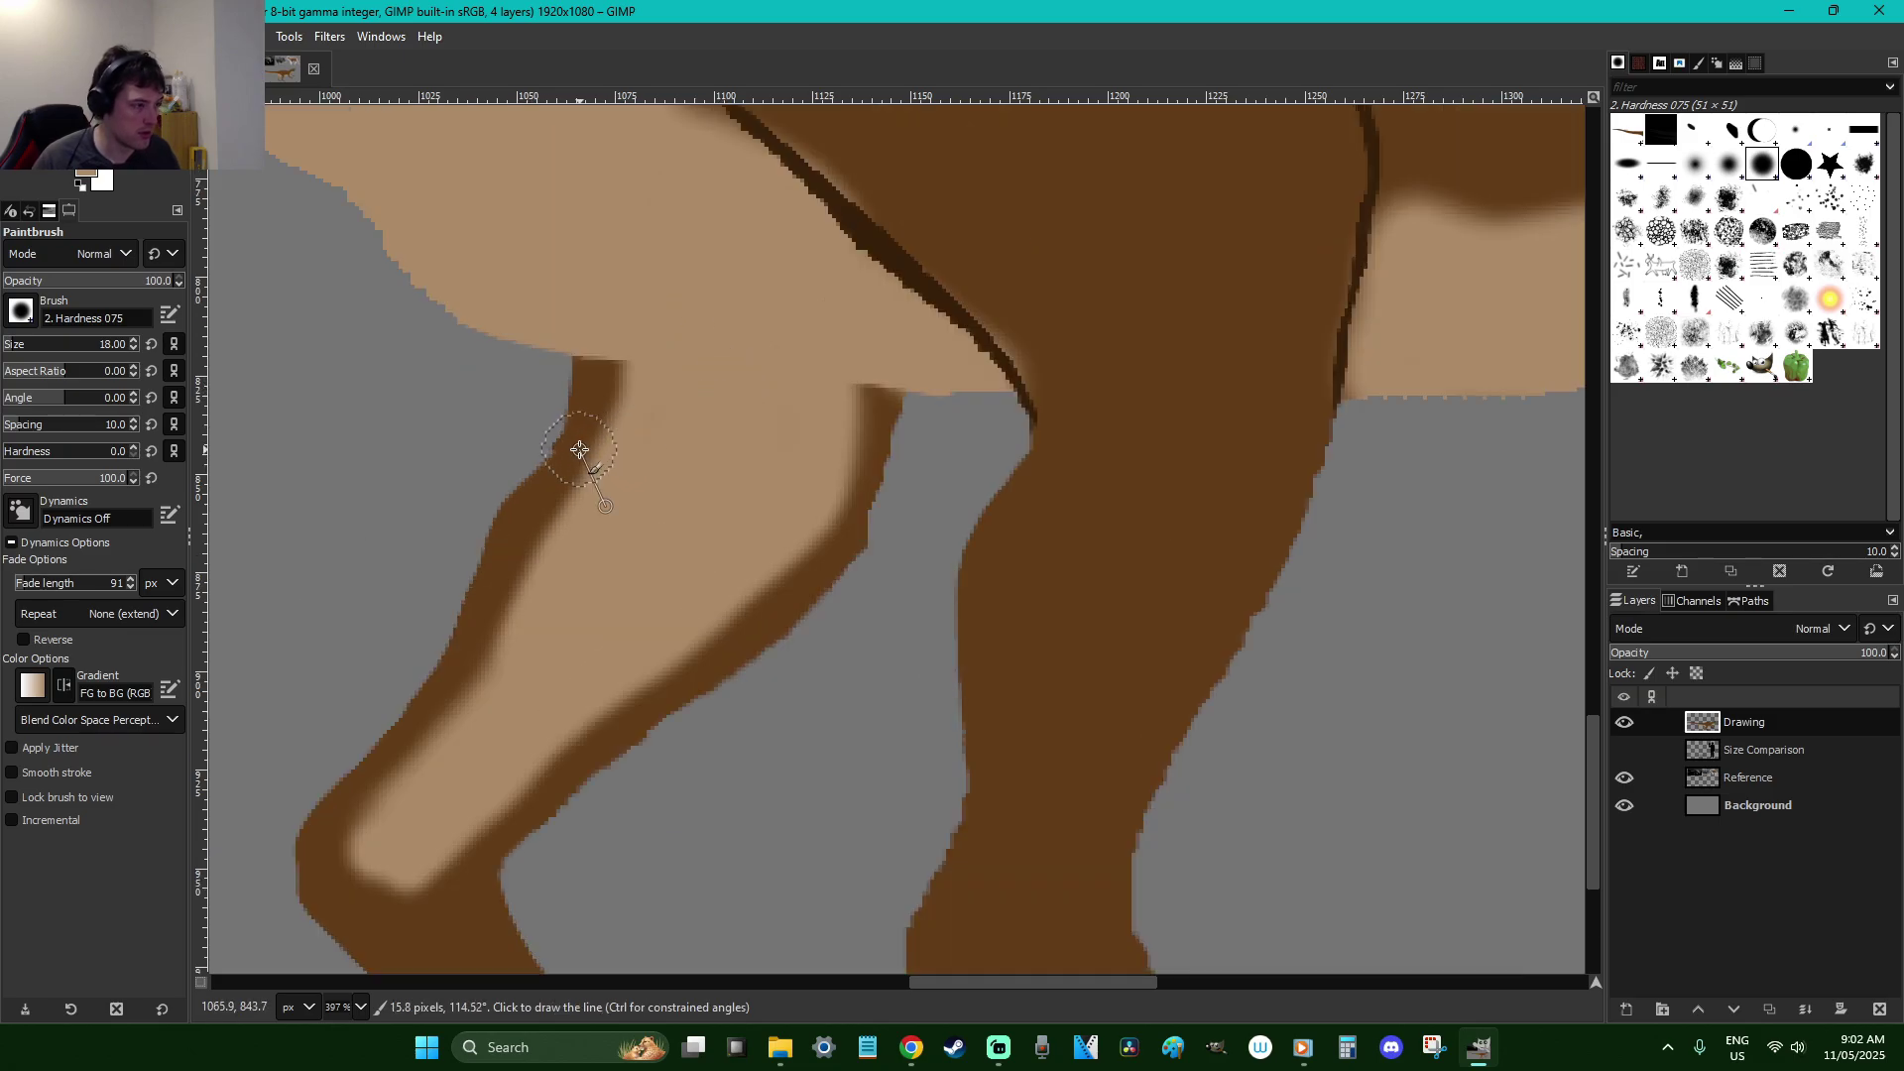
pyautogui.hotkey('shift', 'e')
pyautogui.click(534, 430)
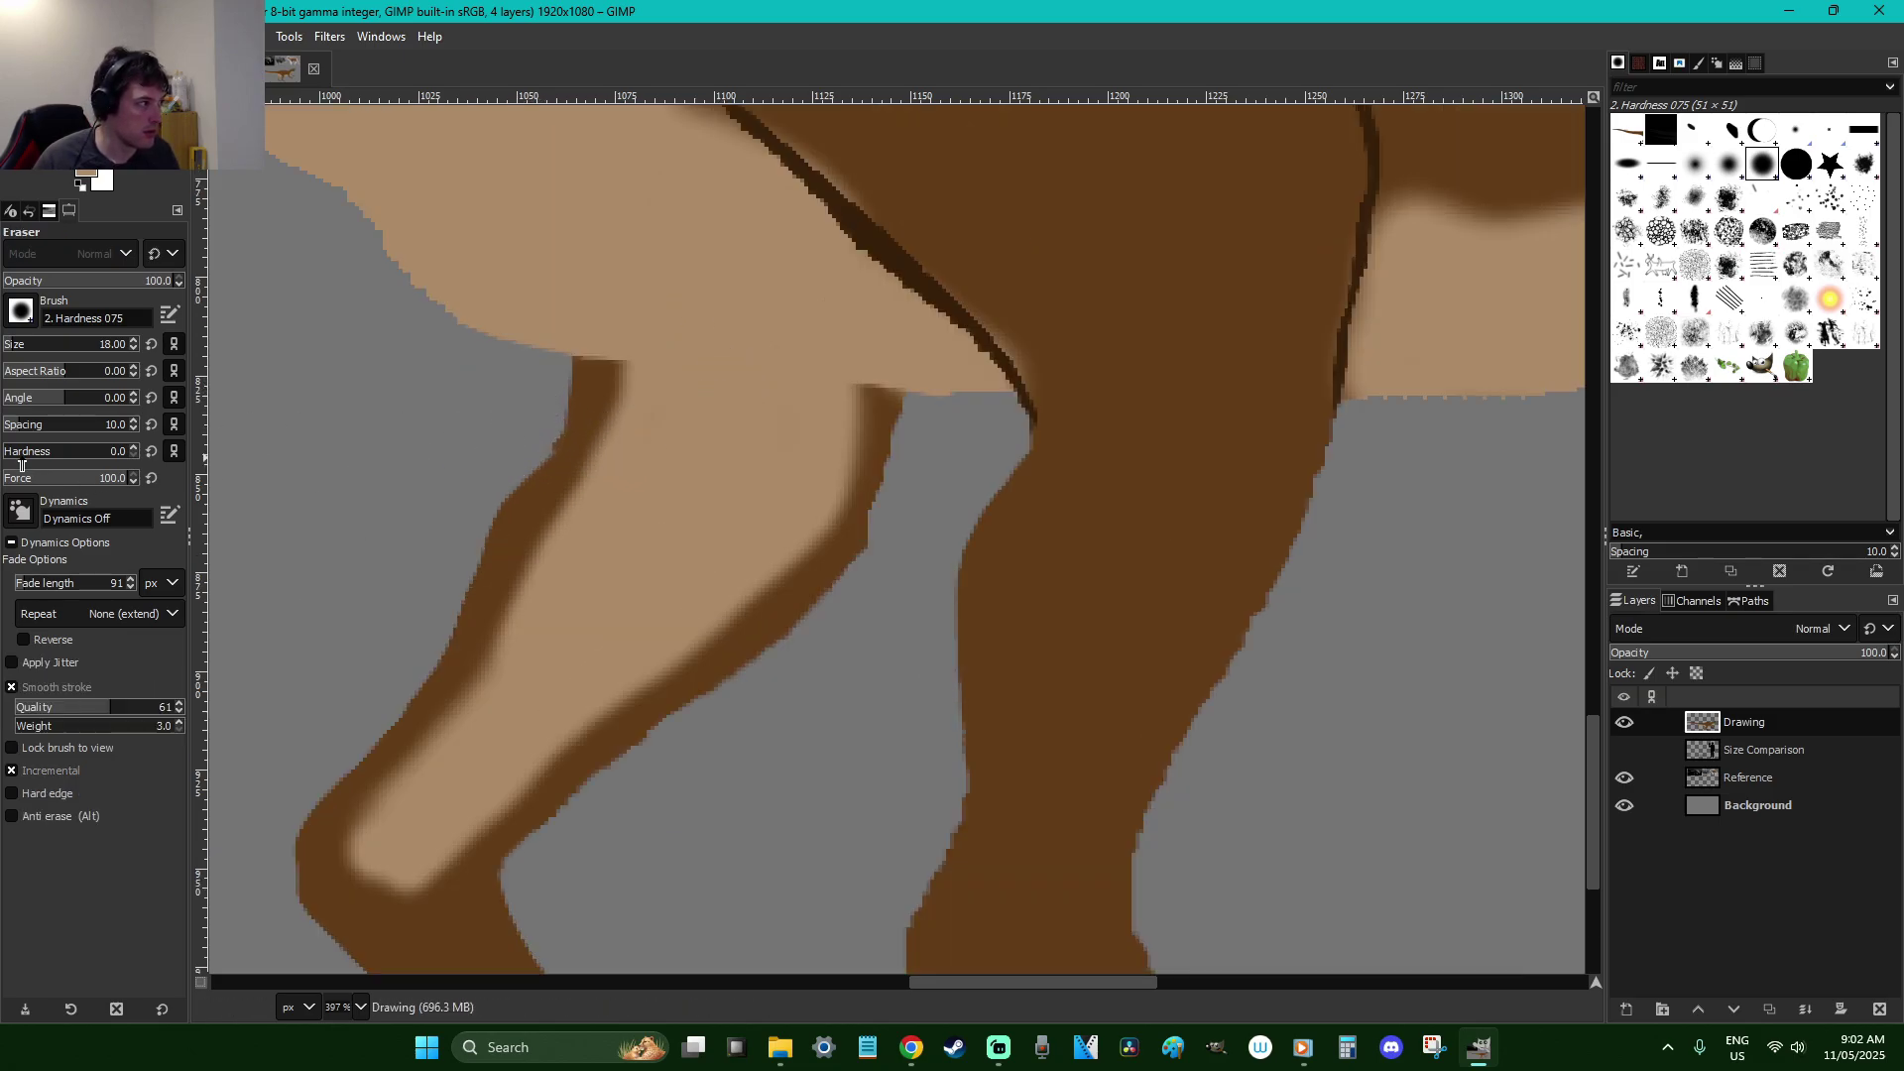
pyautogui.moveTo(19, 458); pyautogui.dragTo(178, 462)
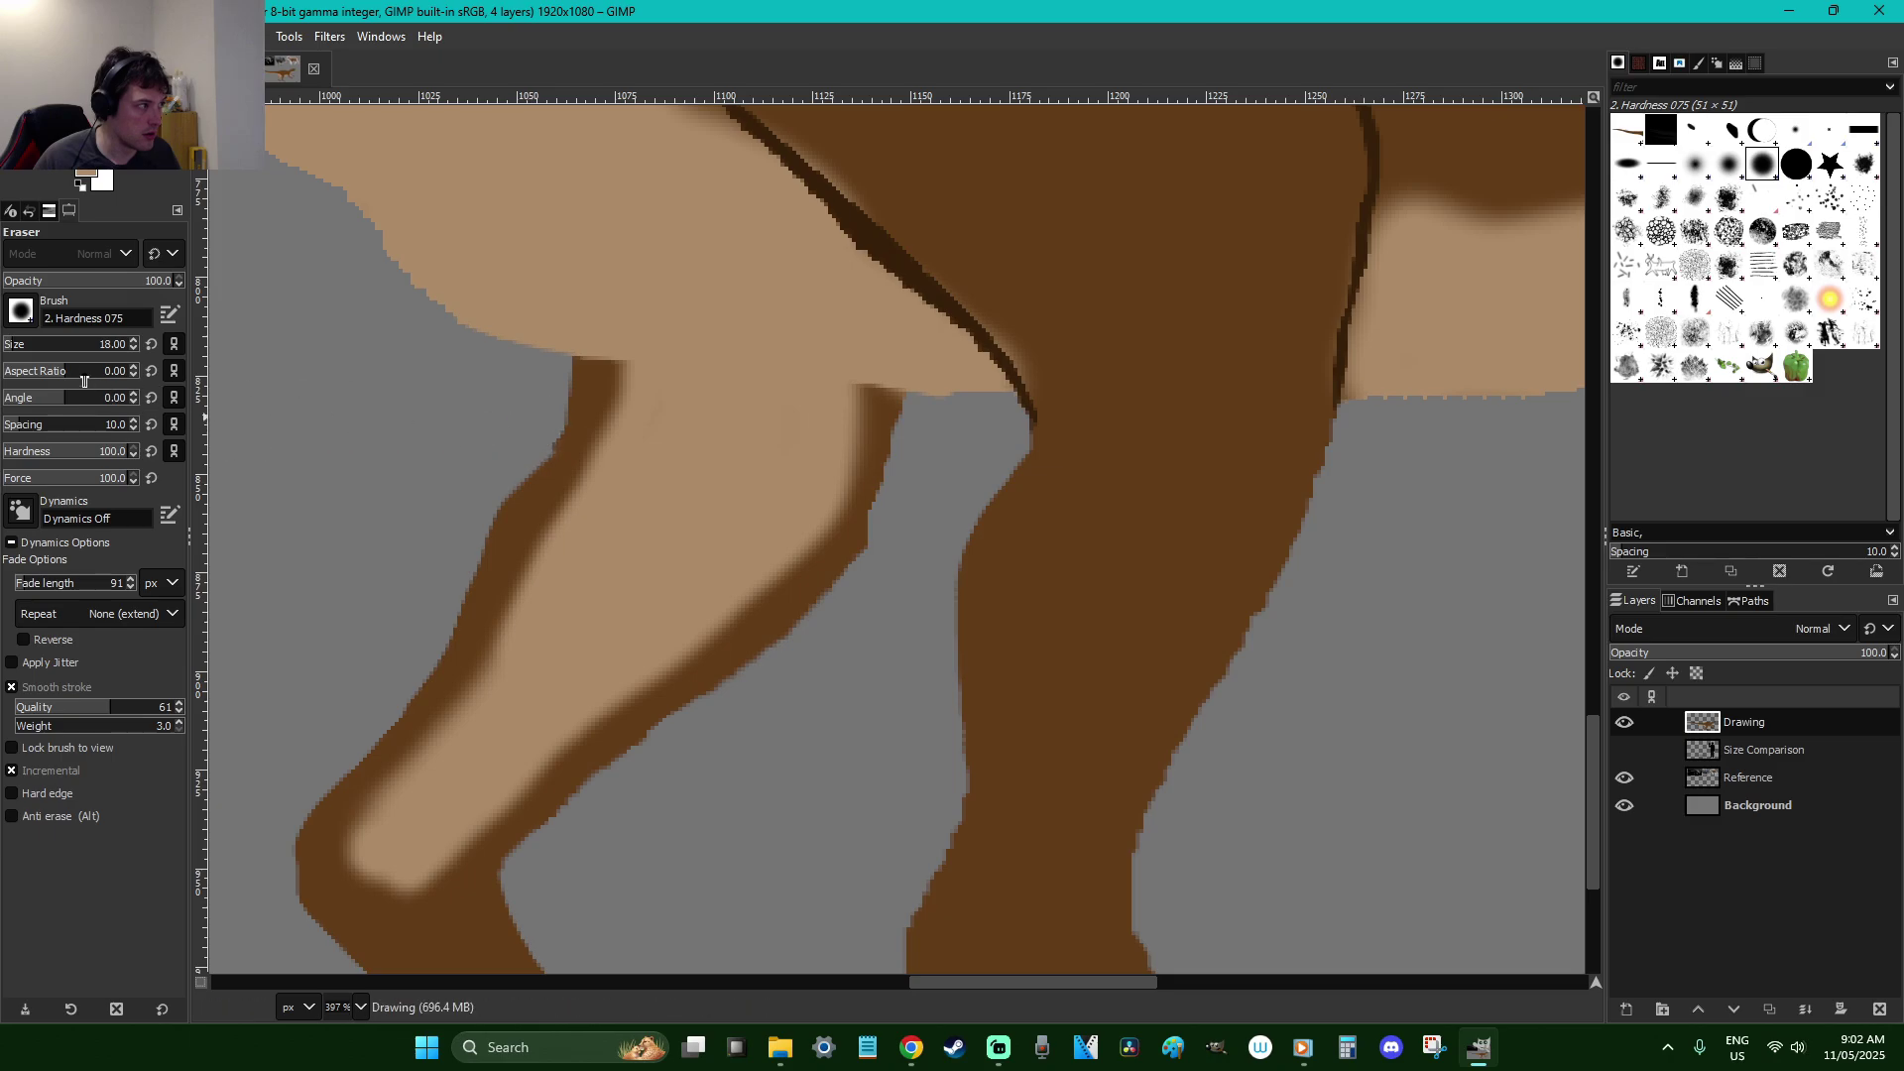
pyautogui.press('Delete')
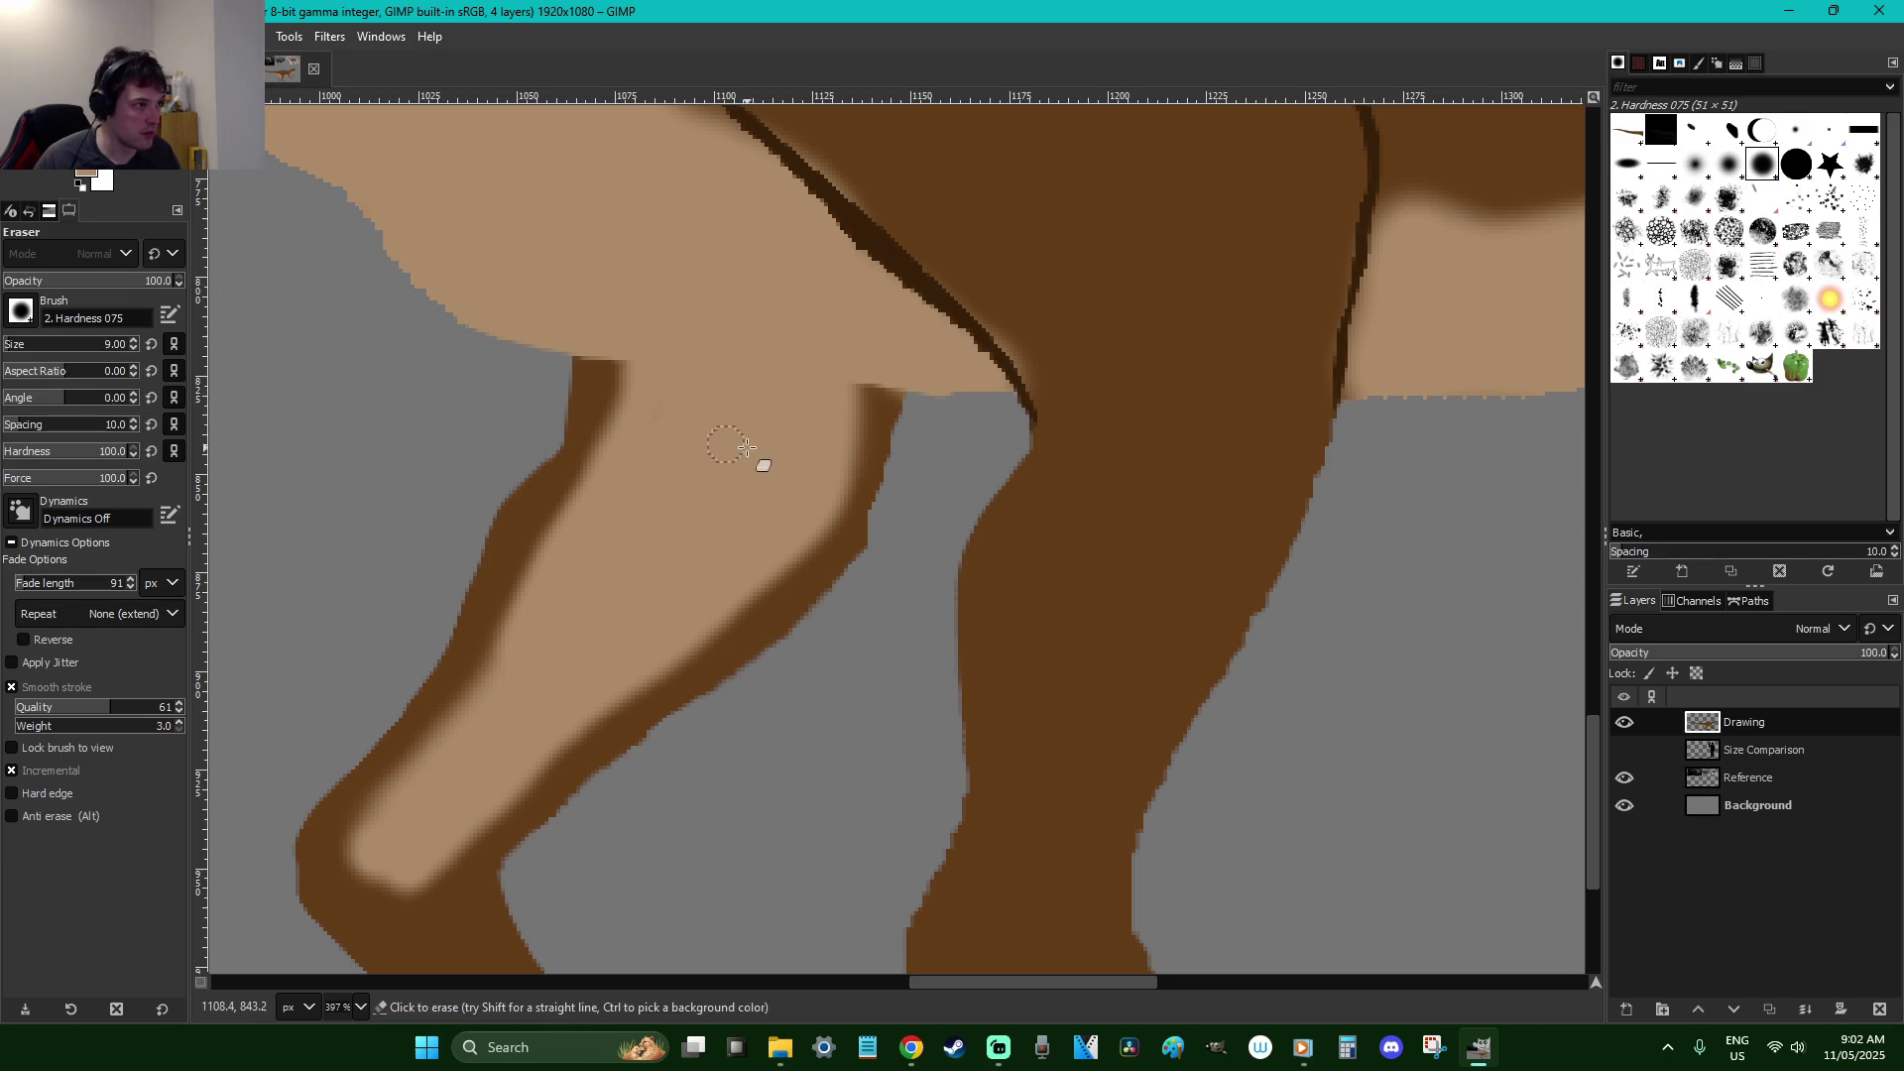
pyautogui.scroll(3, 890, 558)
pyautogui.press('t')
pyautogui.click(889, 556)
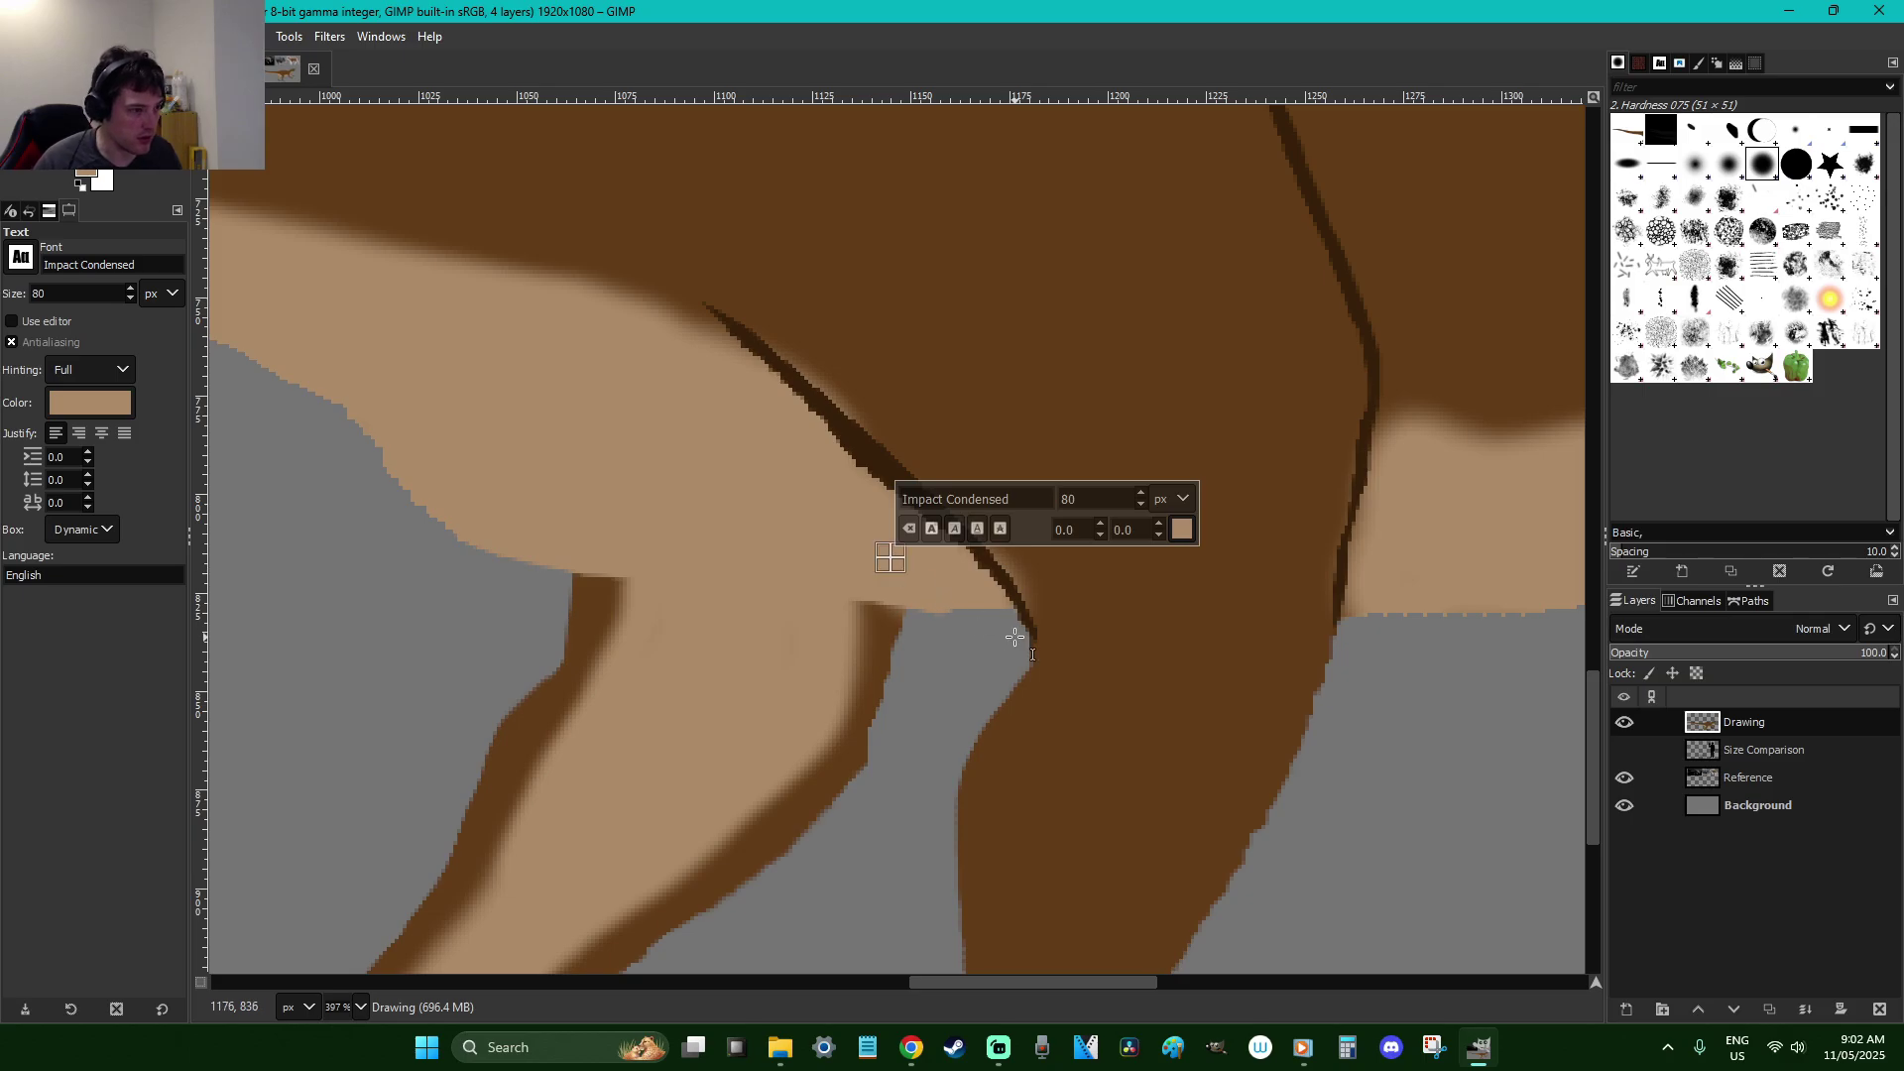
pyautogui.press('Escape')
pyautogui.press('r')
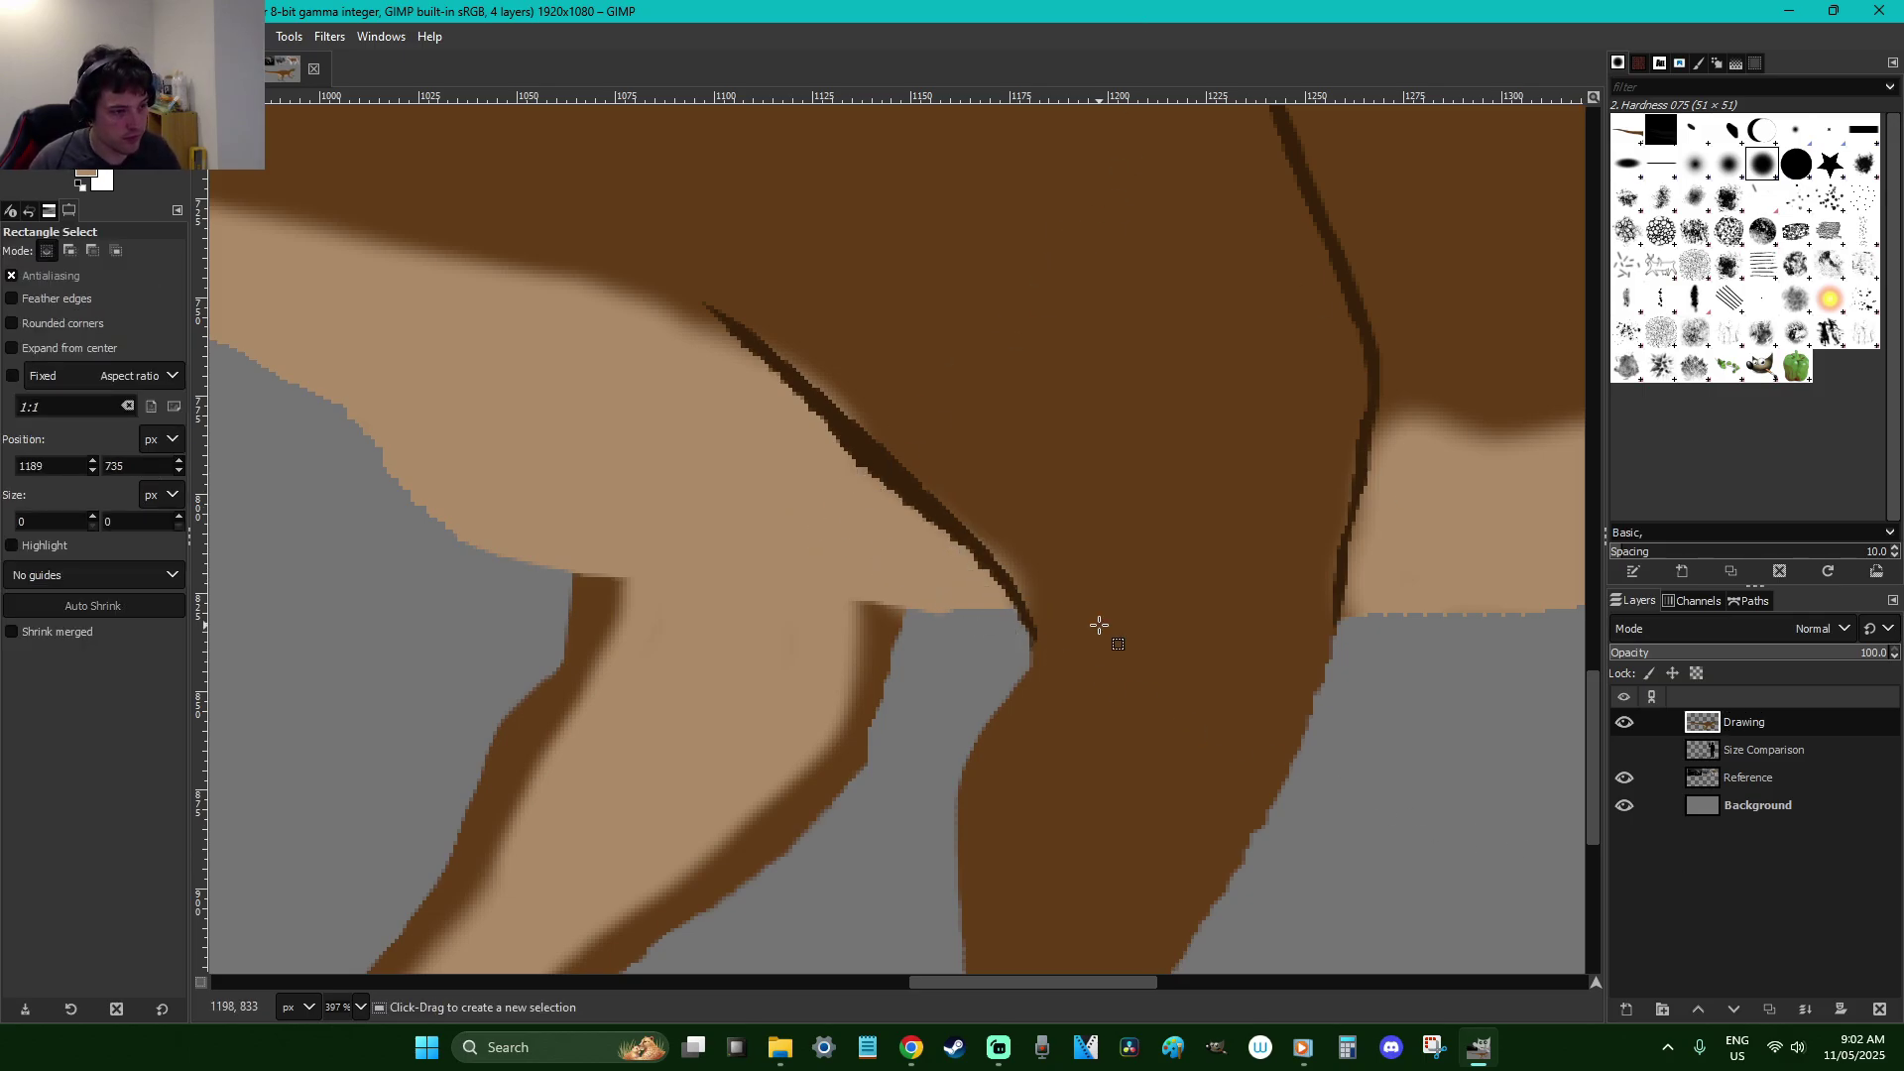
# Sample the body brown and paint over the dark line along the near thigh's rear edge, leaving a clean border with the tan
pyautogui.press('p')
pyautogui.keyDown('ctrl'); pyautogui.click(1059, 655); pyautogui.keyUp('ctrl')
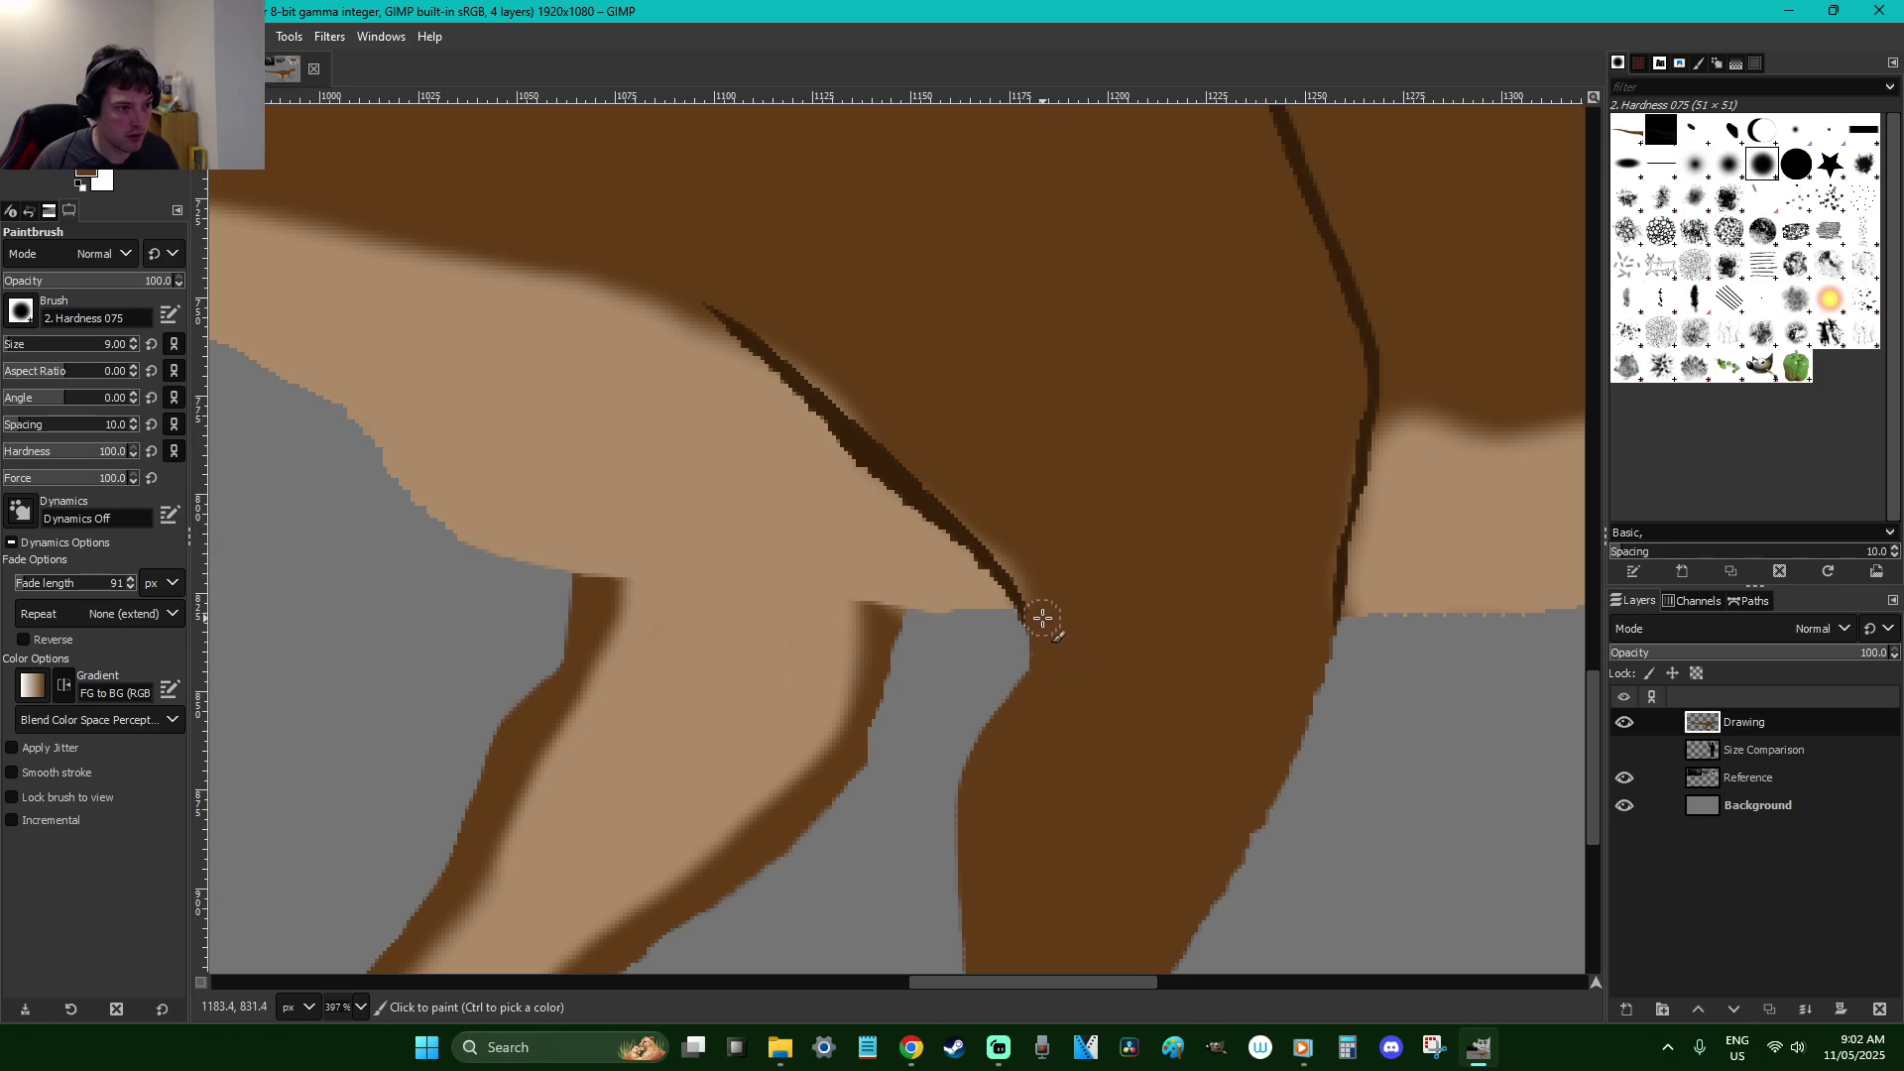
pyautogui.moveTo(1017, 581); pyautogui.dragTo(749, 325)
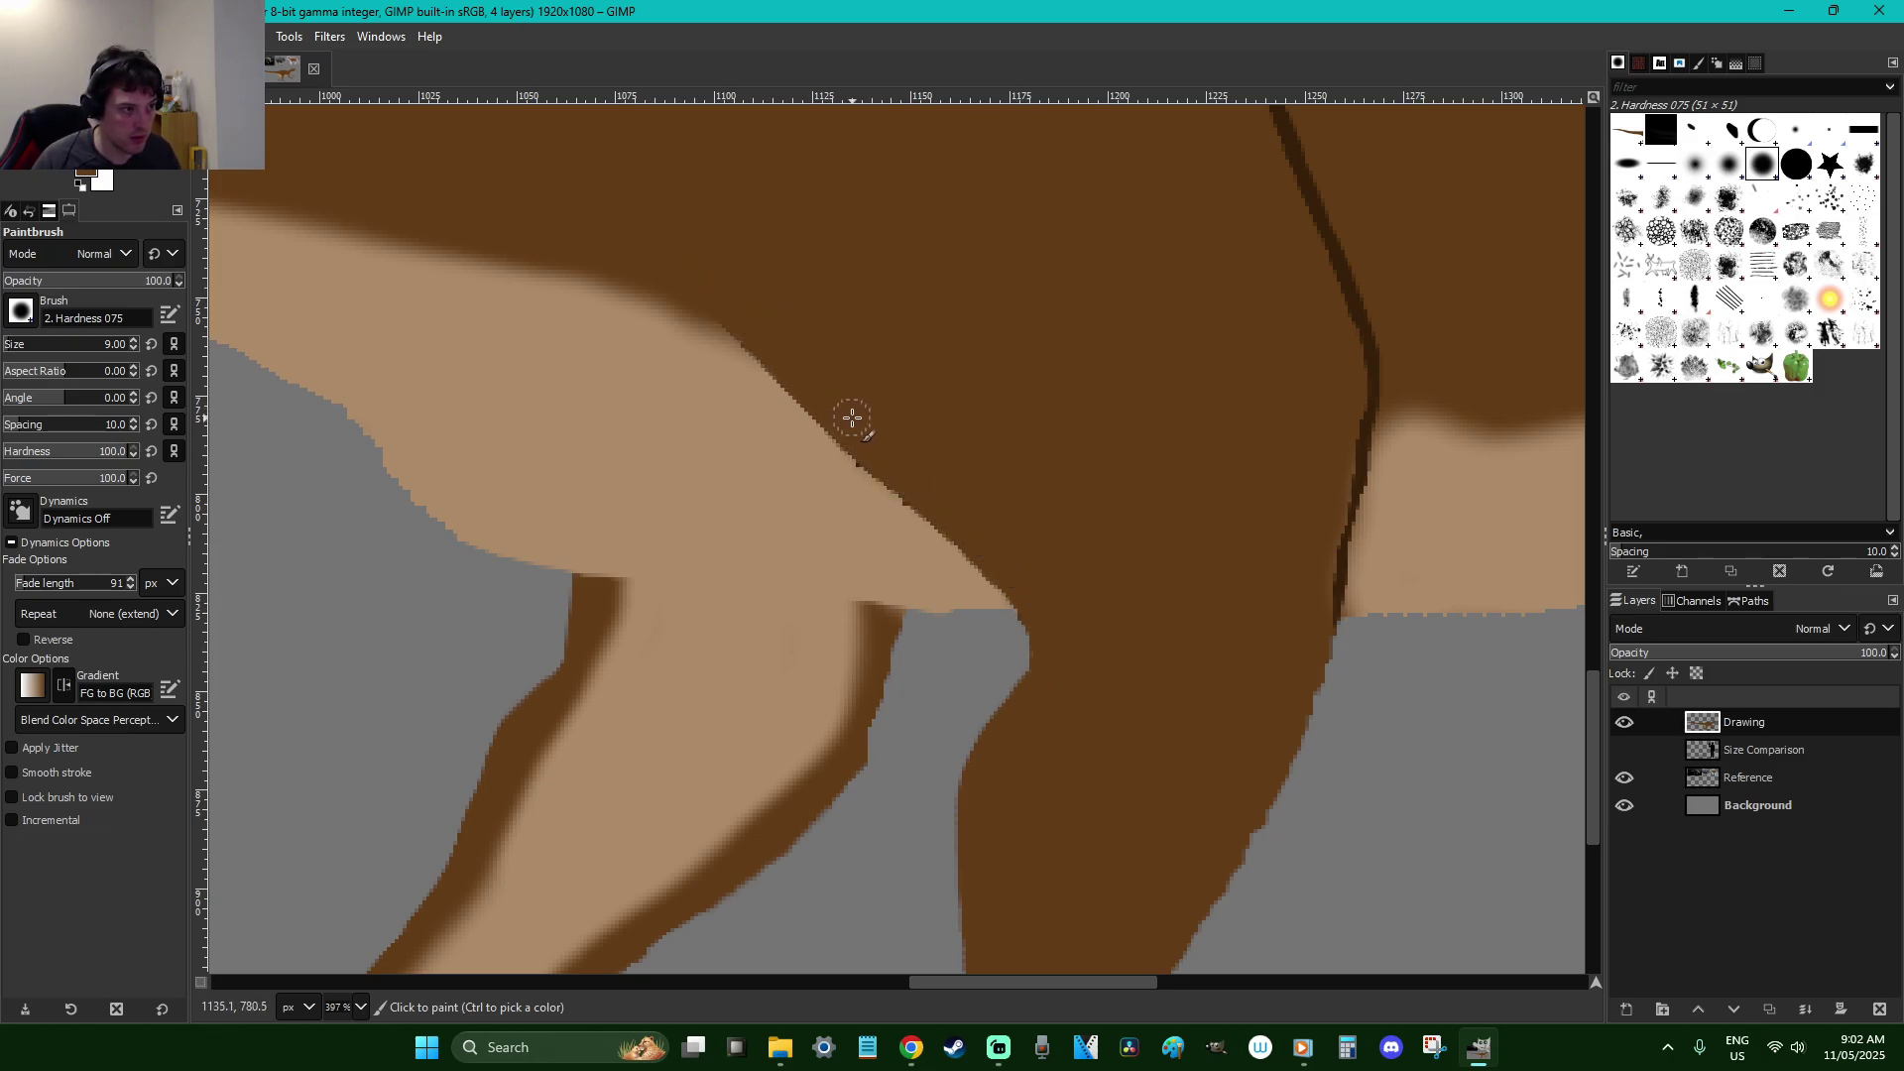
pyautogui.moveTo(896, 481); pyautogui.dragTo(978, 553)
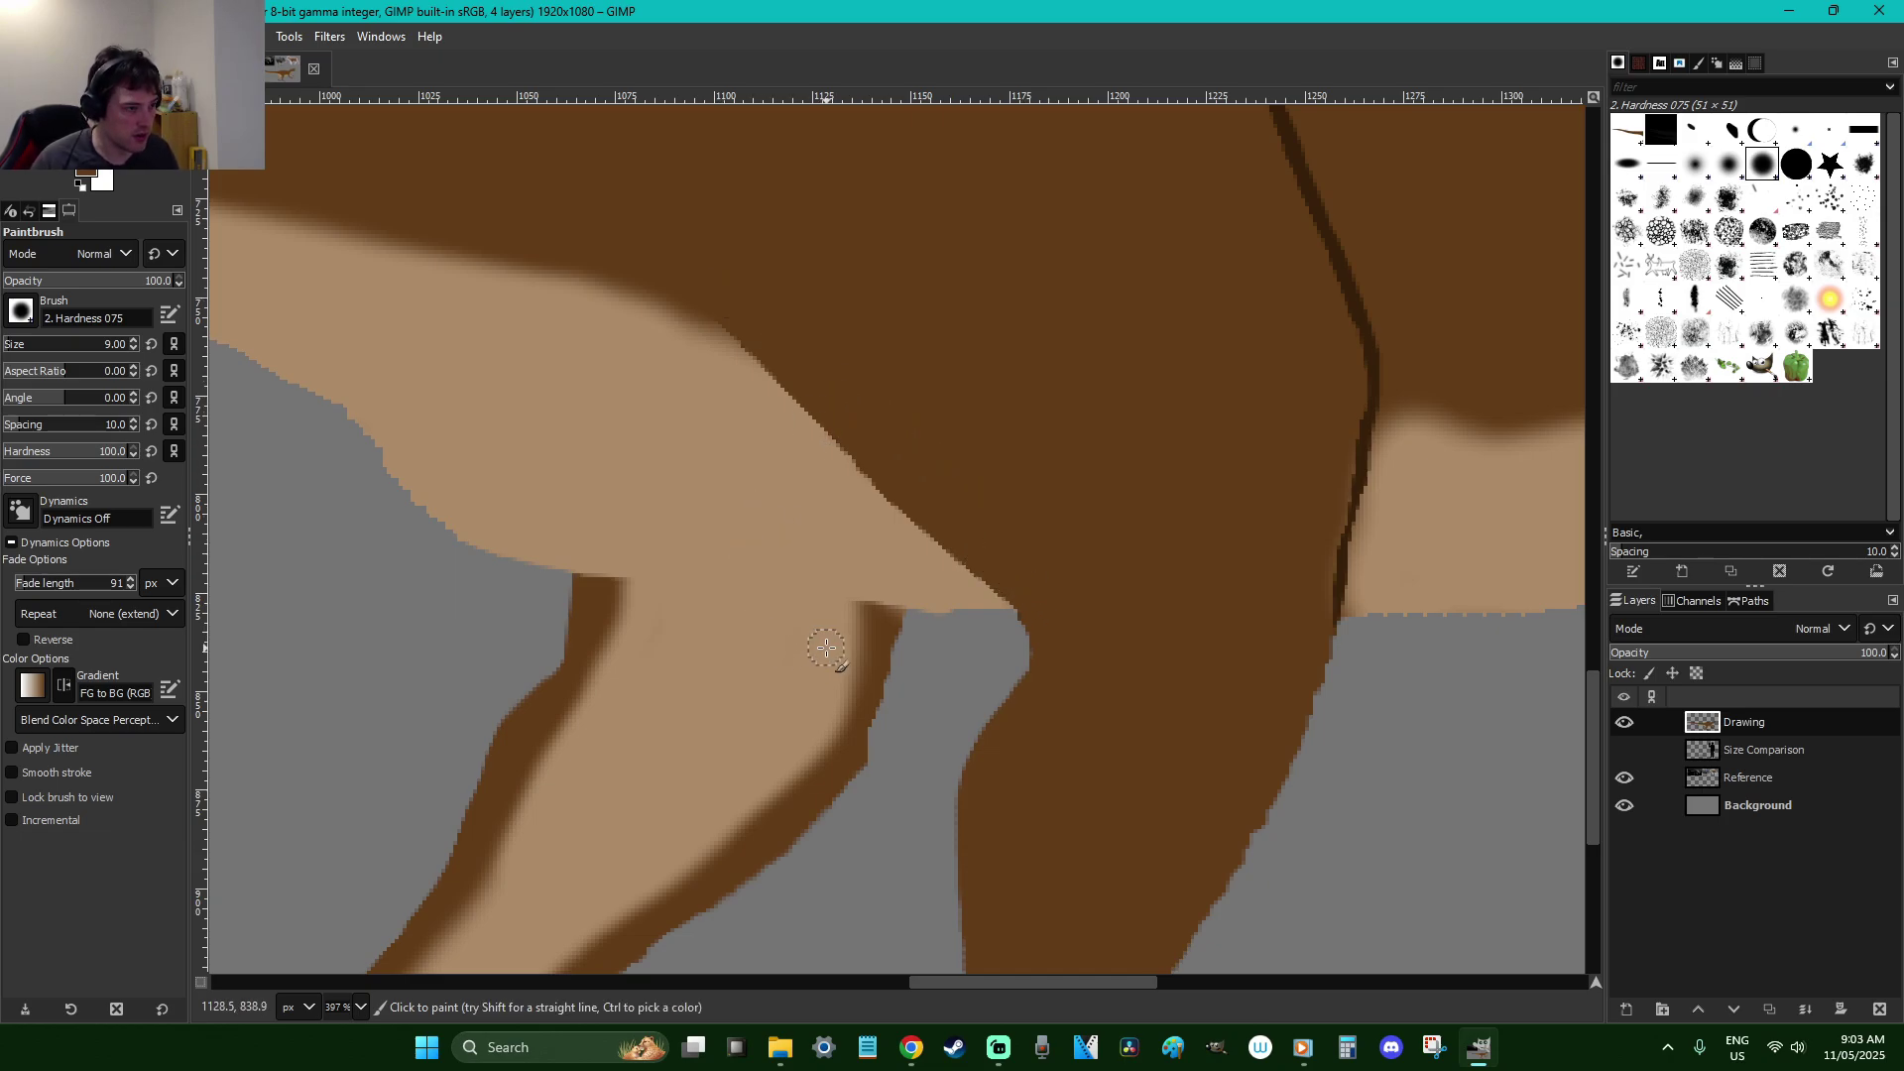
# Outline the whole far hind leg below the belly with a closed Free Select selection
pyautogui.press('f')
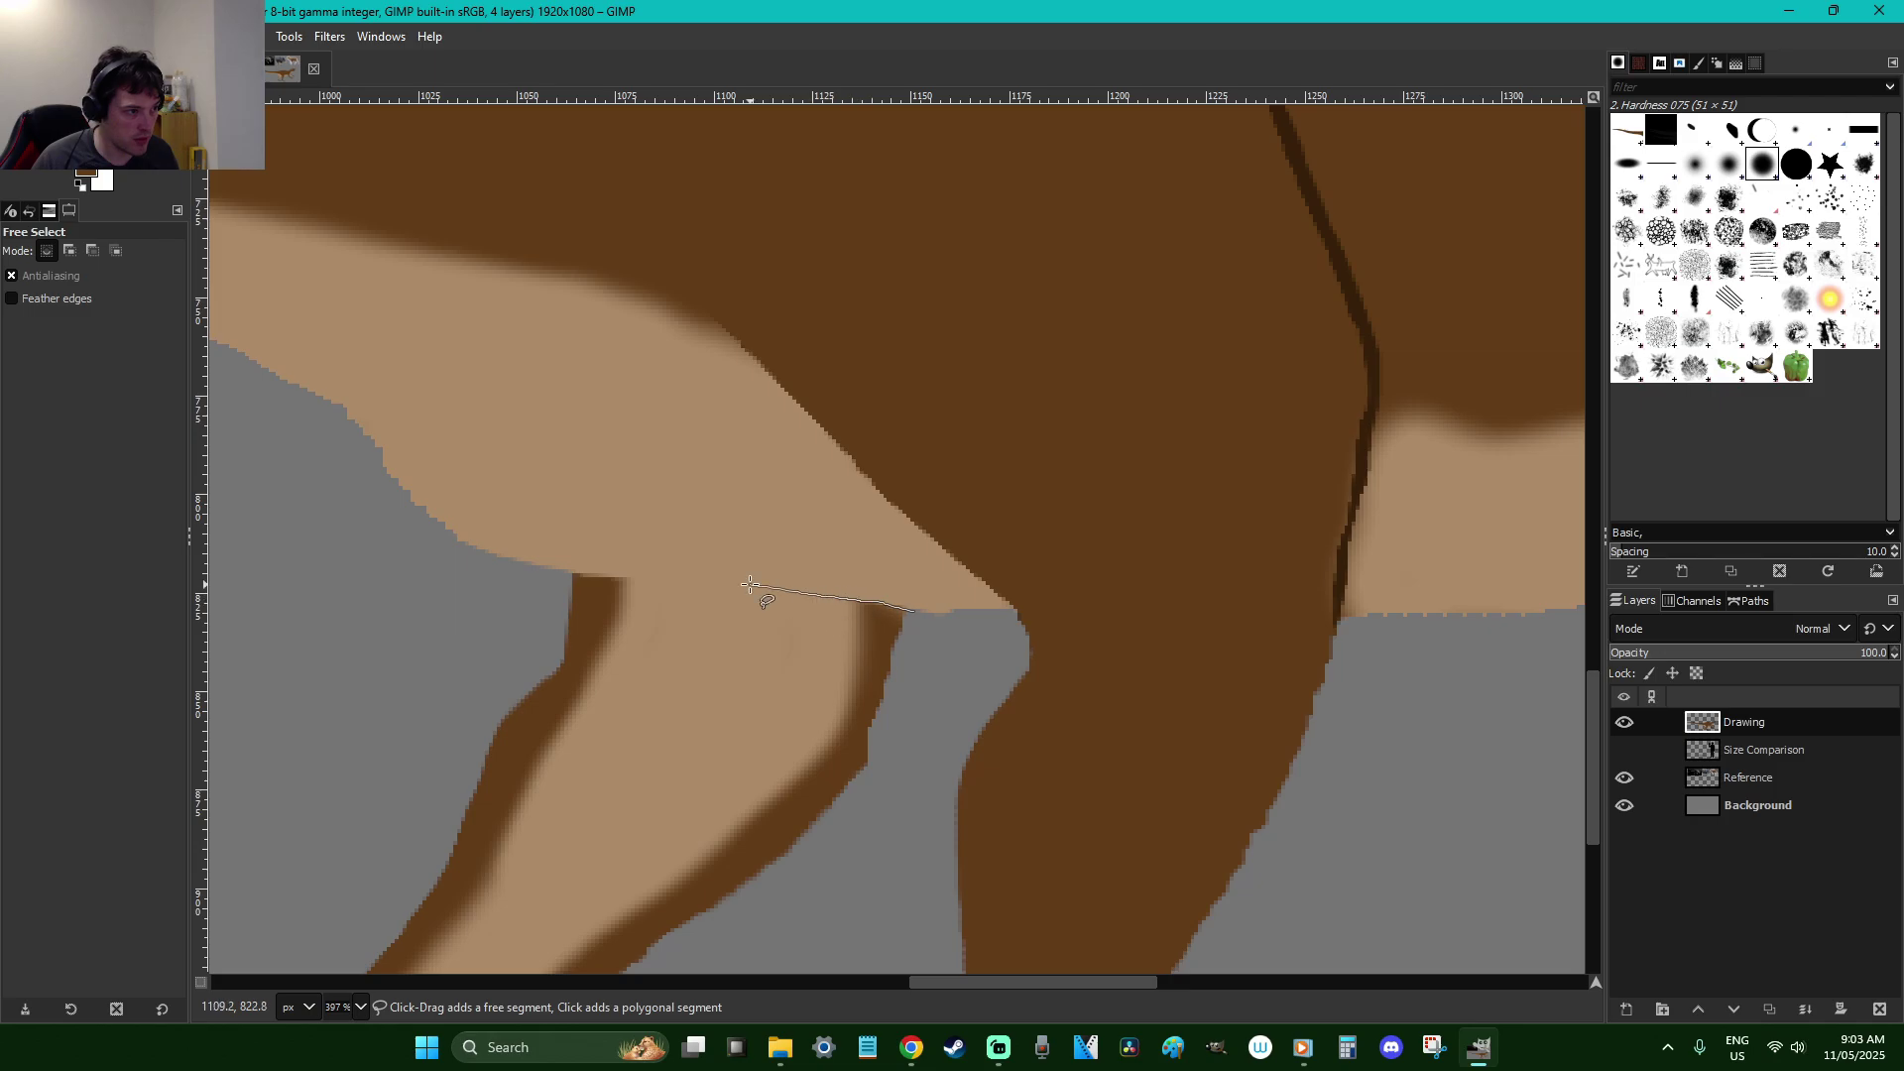
pyautogui.scroll(-2, 424, 605)
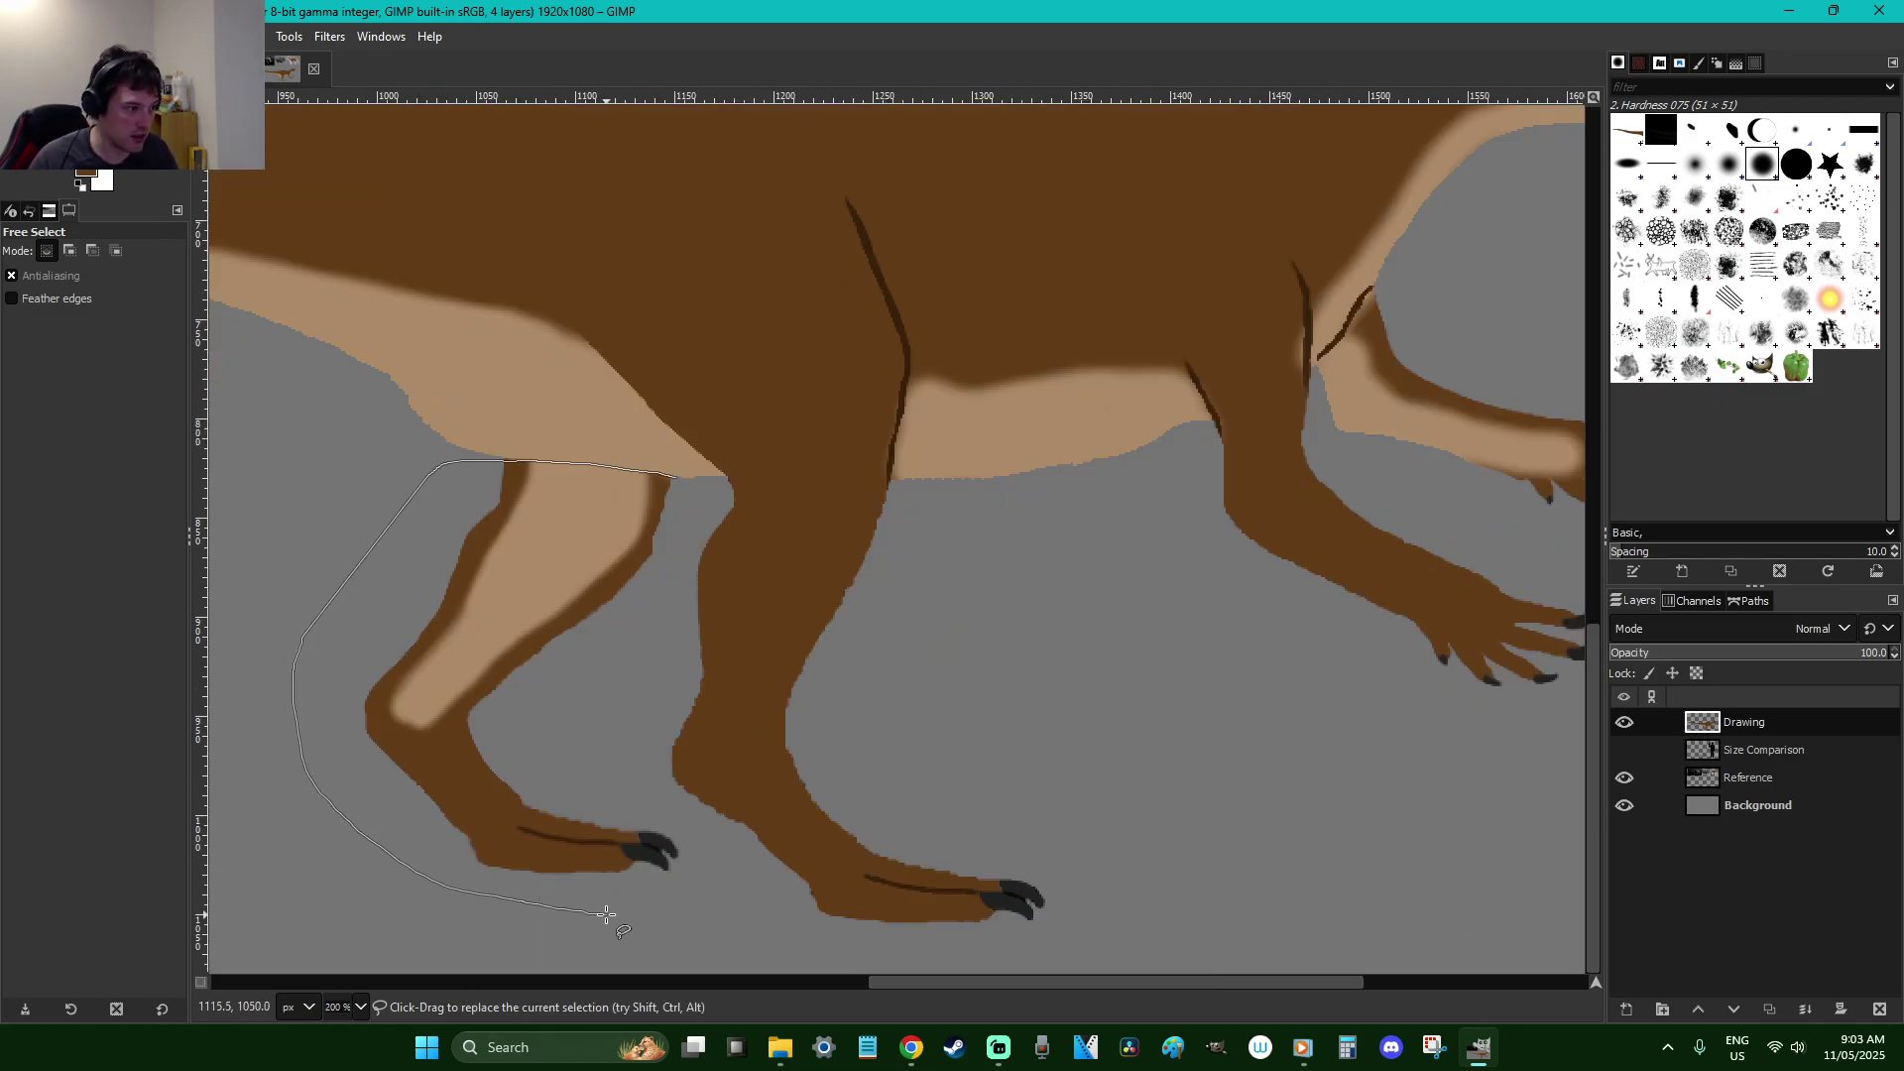
pyautogui.doubleClick(680, 485)
# Darken the selected far hind leg slightly by lowering its brightness with Brightness-Contrast
pyautogui.rightClick(644, 381)
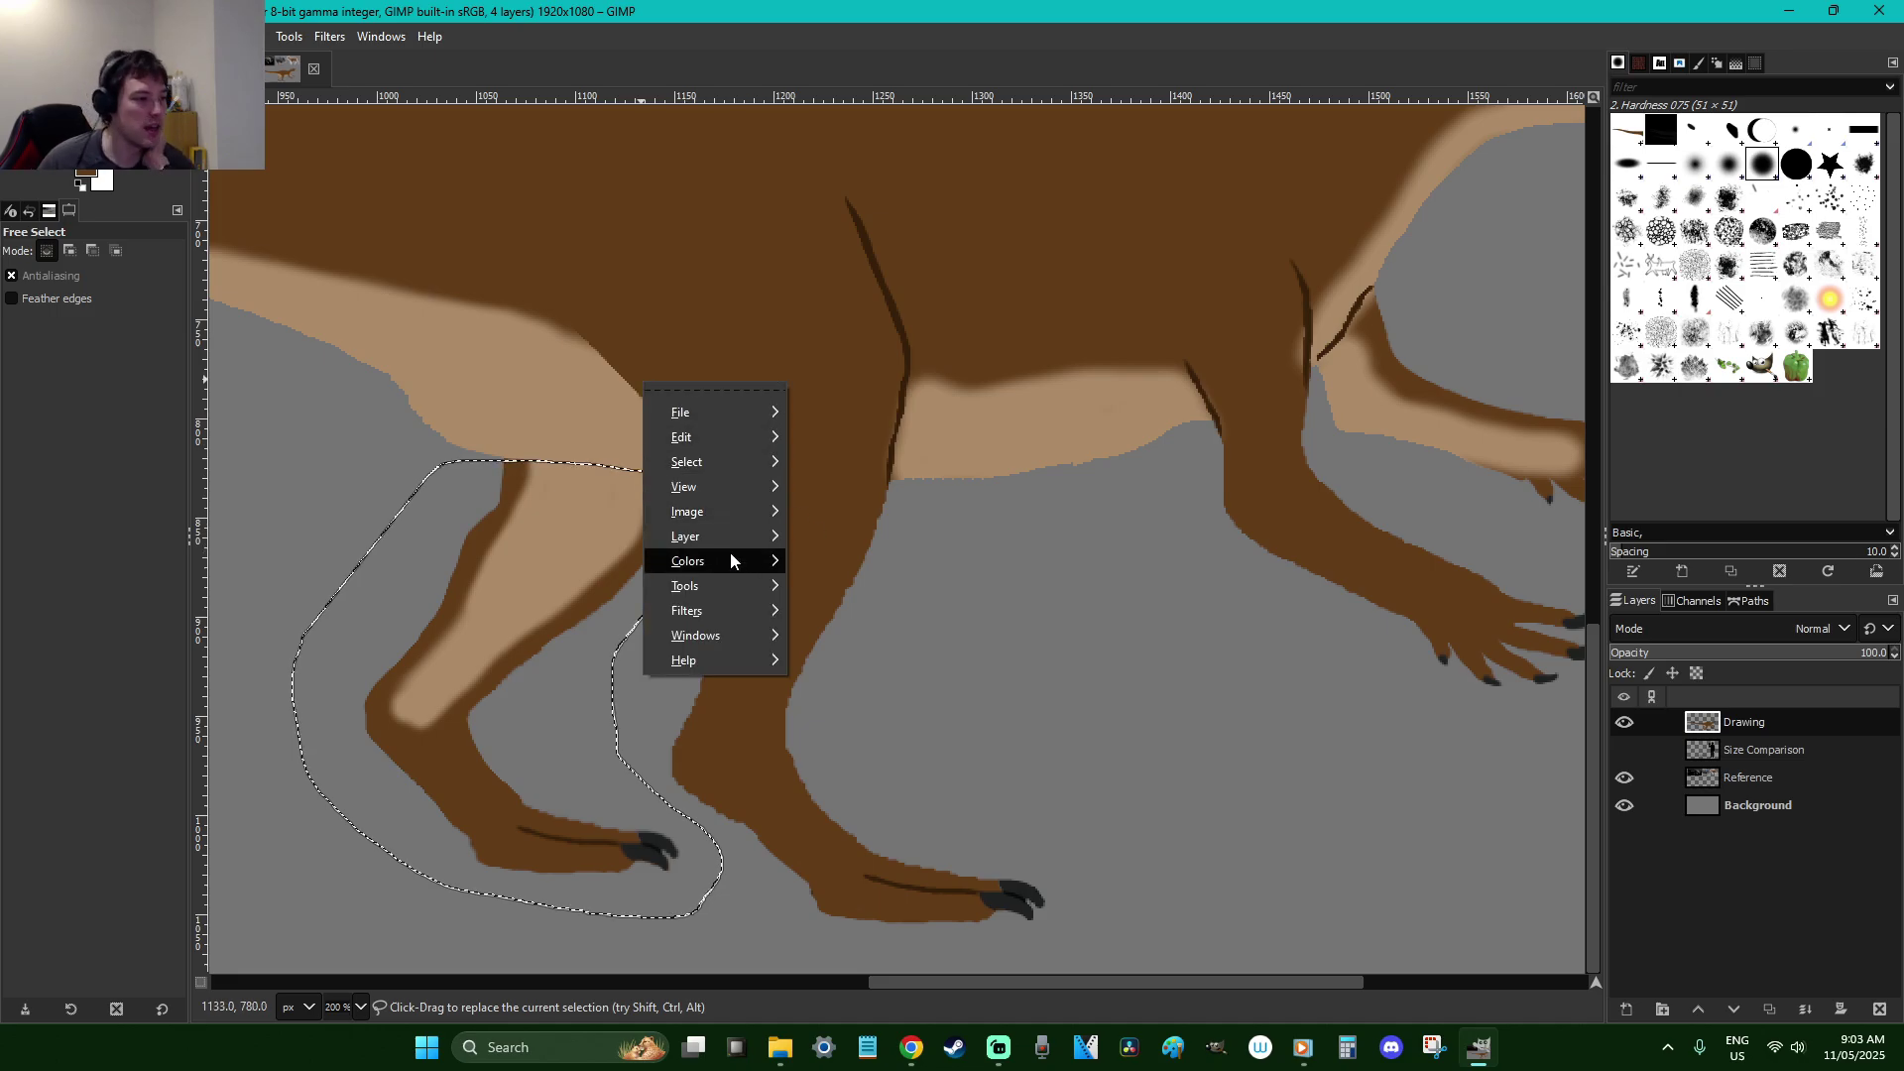
pyautogui.moveTo(732, 561)
pyautogui.click(888, 563)
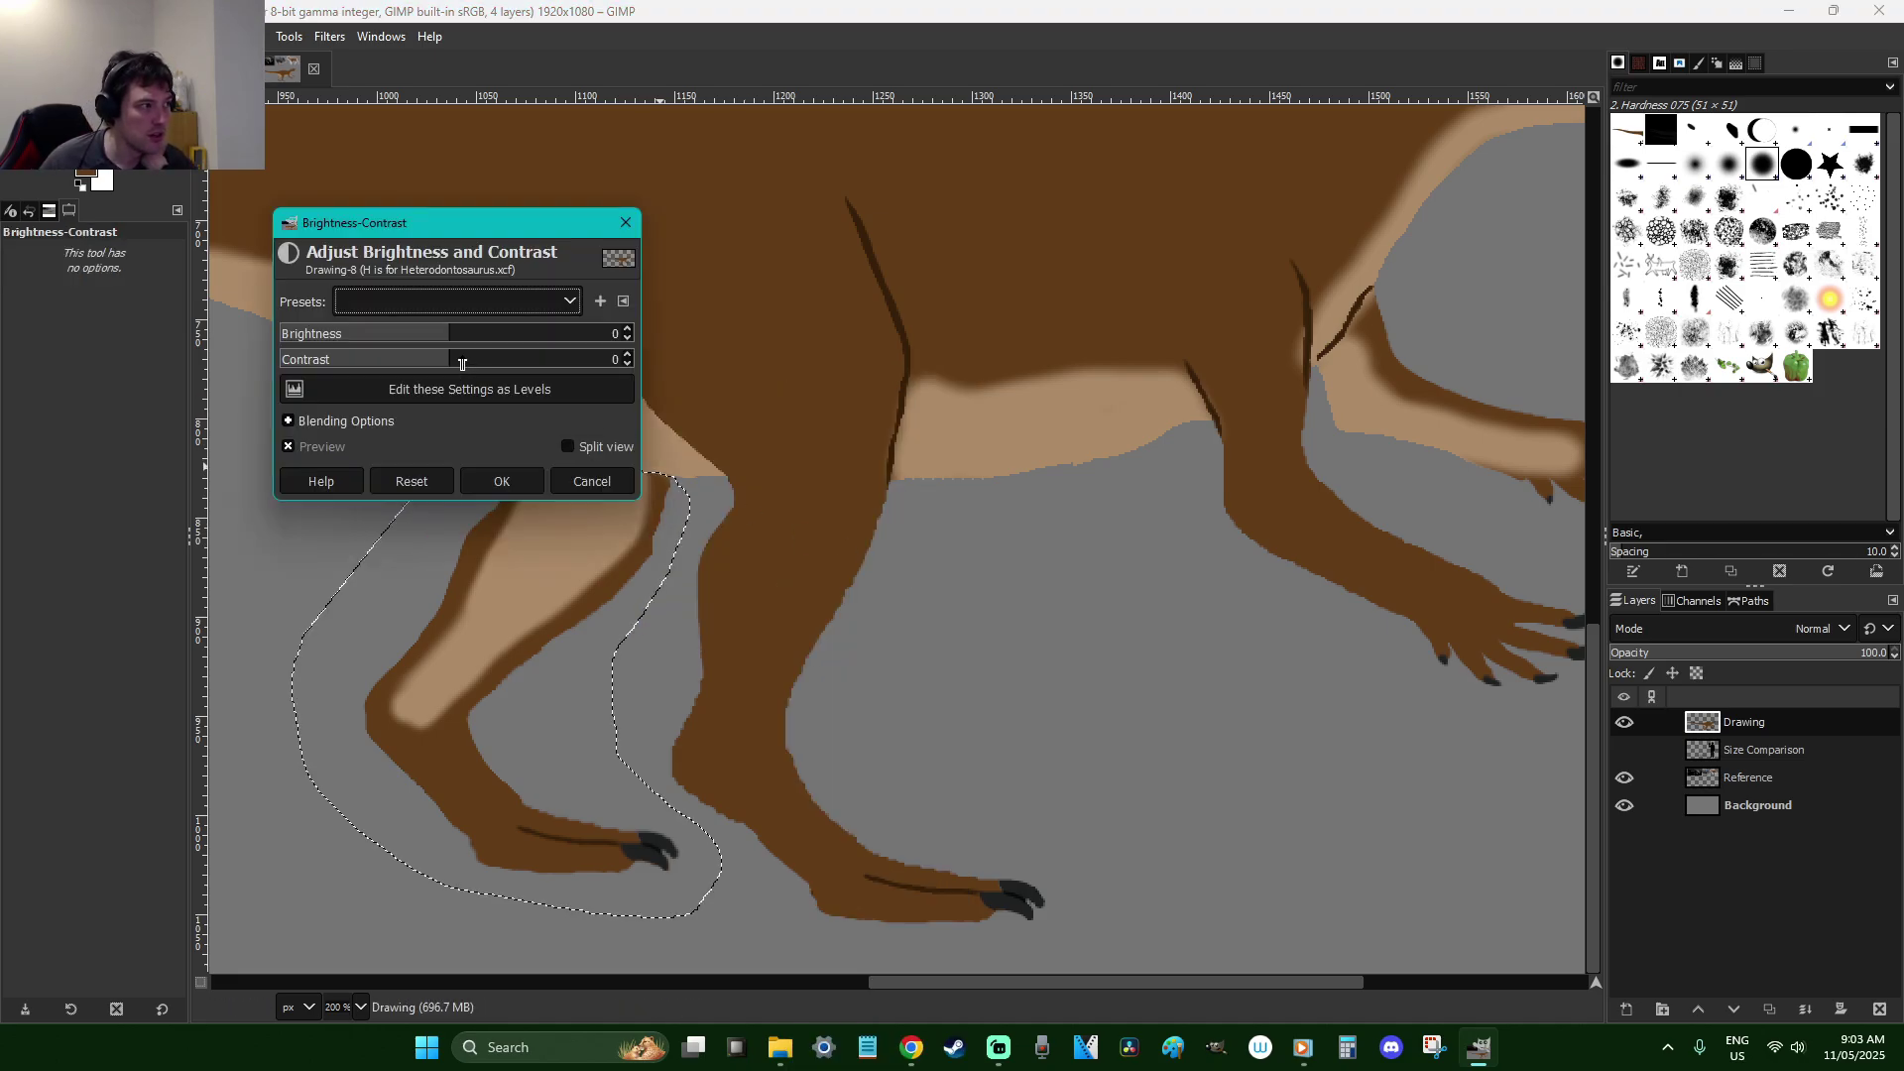
pyautogui.click(435, 340)
pyautogui.click(518, 481)
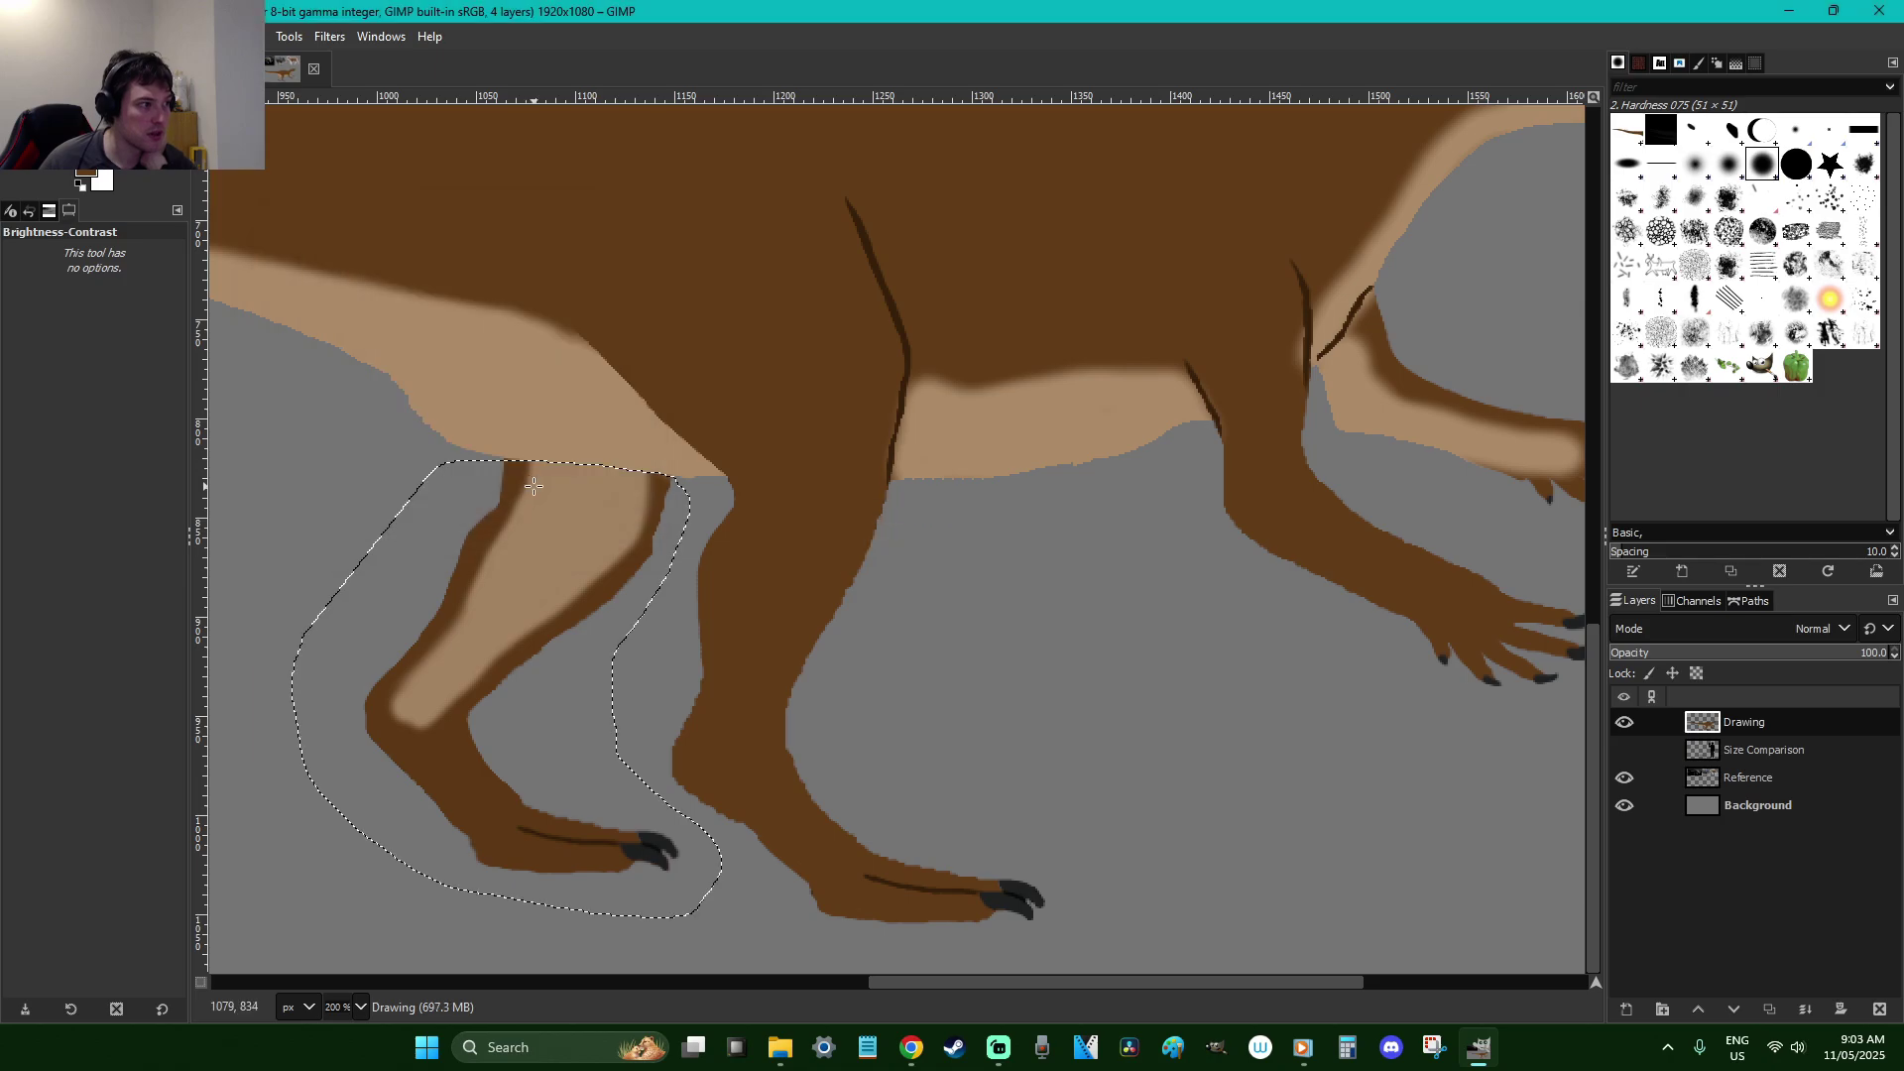
# Clear the selection around the far hind leg and save the image
pyautogui.press('r')
pyautogui.click(953, 586)
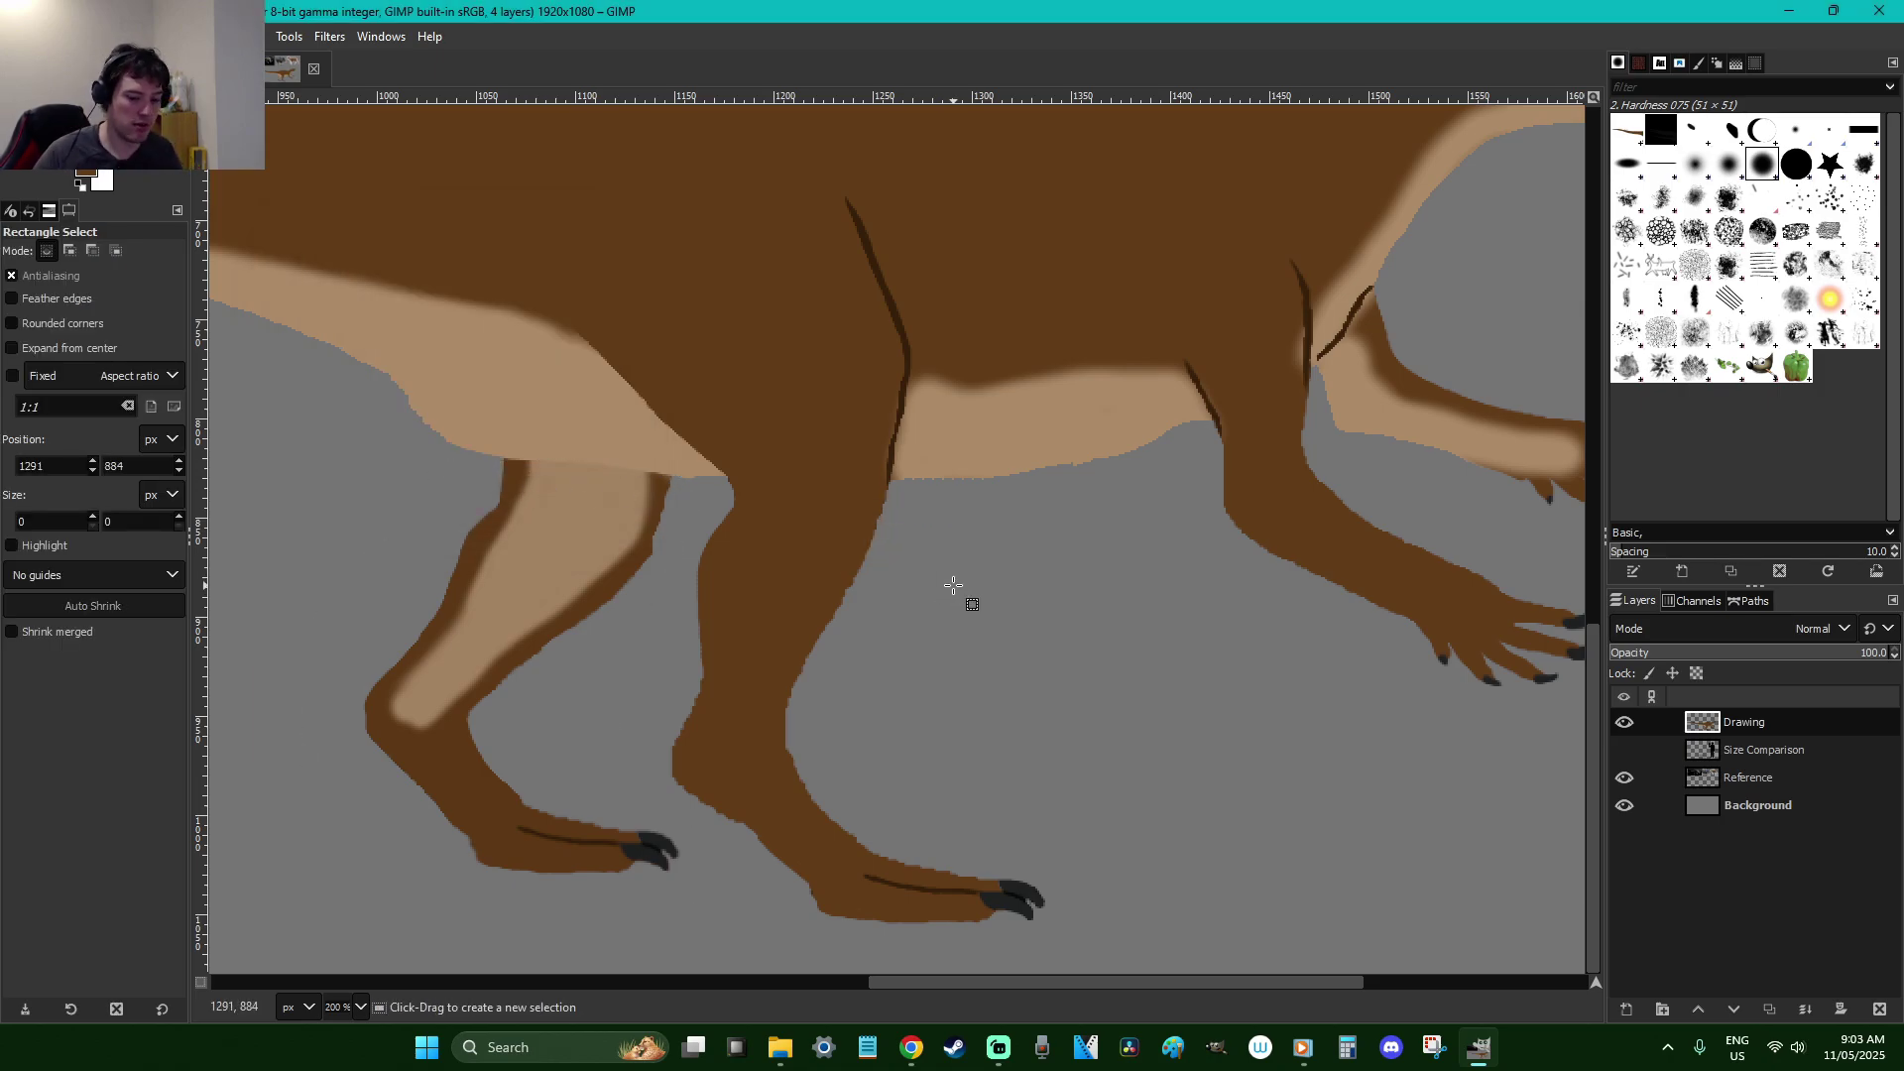
pyautogui.scroll(-3, 953, 586)
pyautogui.hotkey('ctrl', 's')
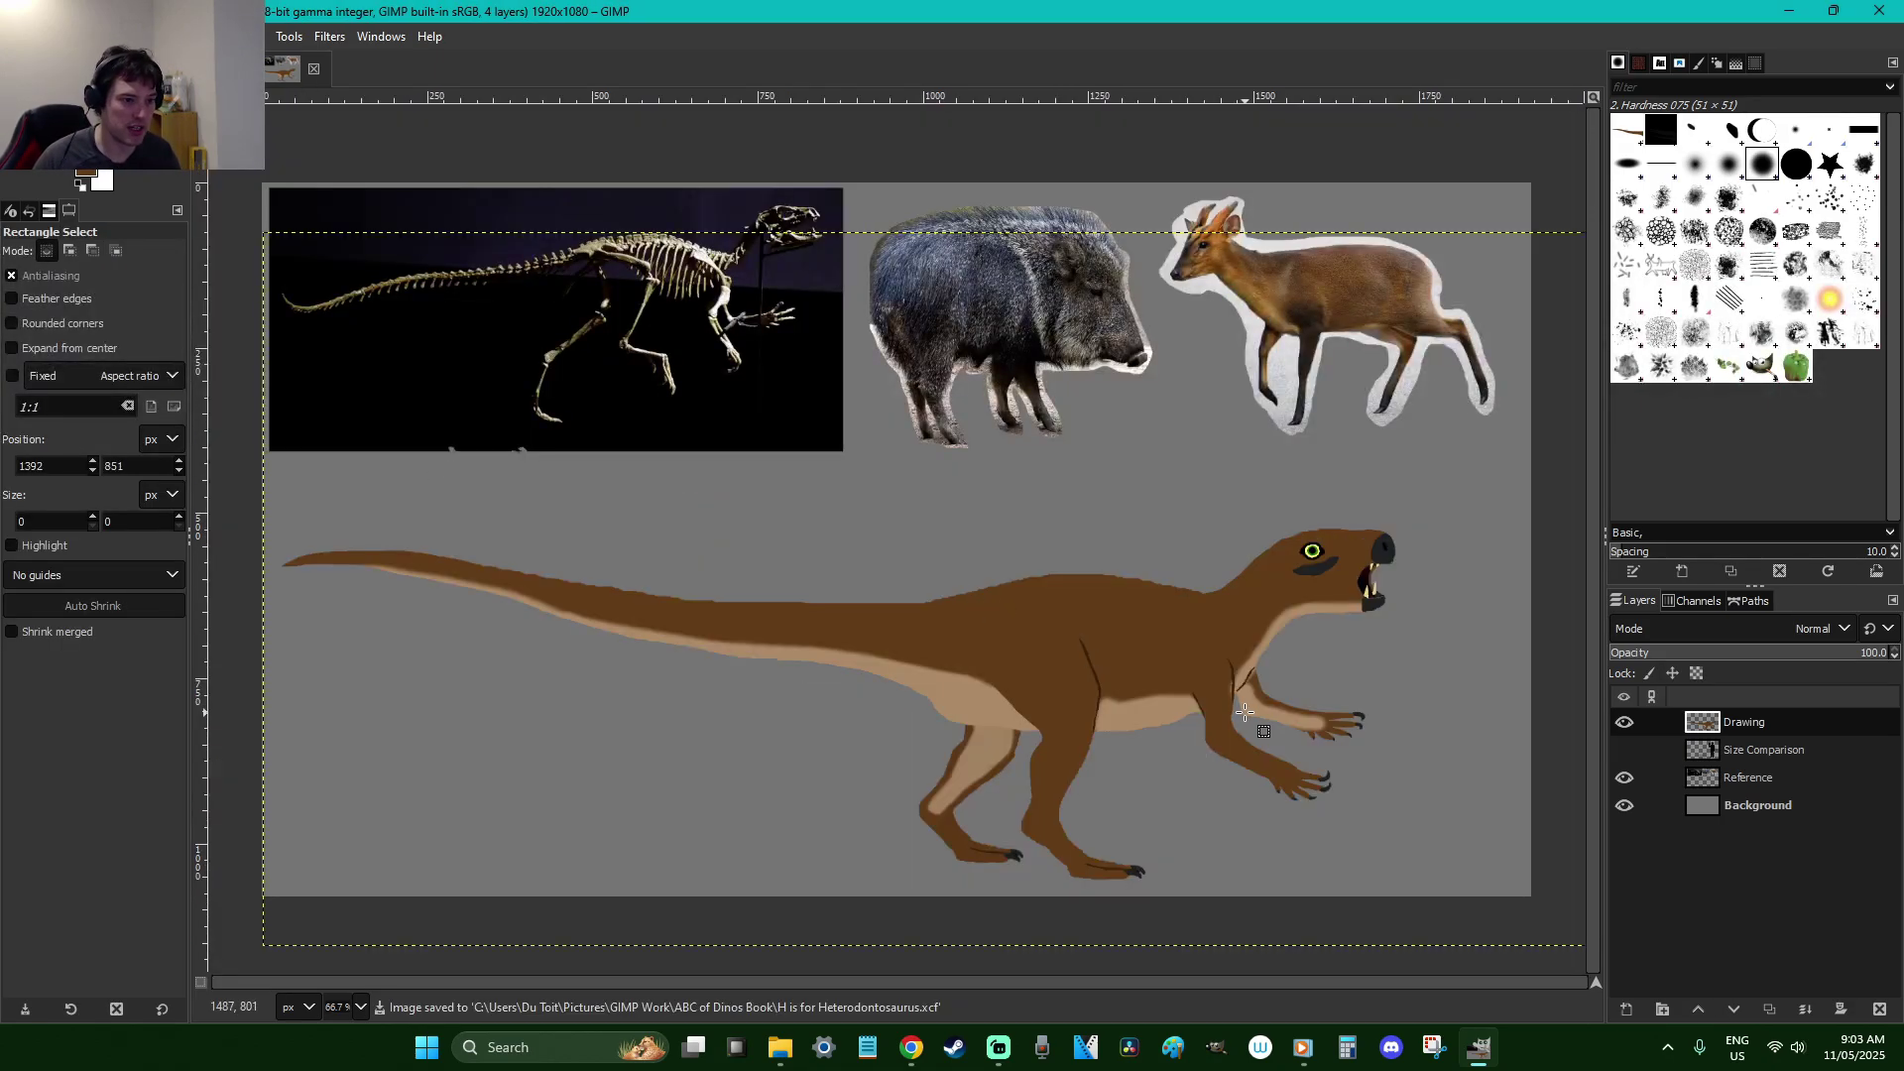
# Thin the dark line on the near thigh's front edge with body brown and paint over its lower part beside the belly
pyautogui.press('z')
pyautogui.moveTo(1330, 789); pyautogui.dragTo(997, 646)
pyautogui.scroll(3, 904, 592)
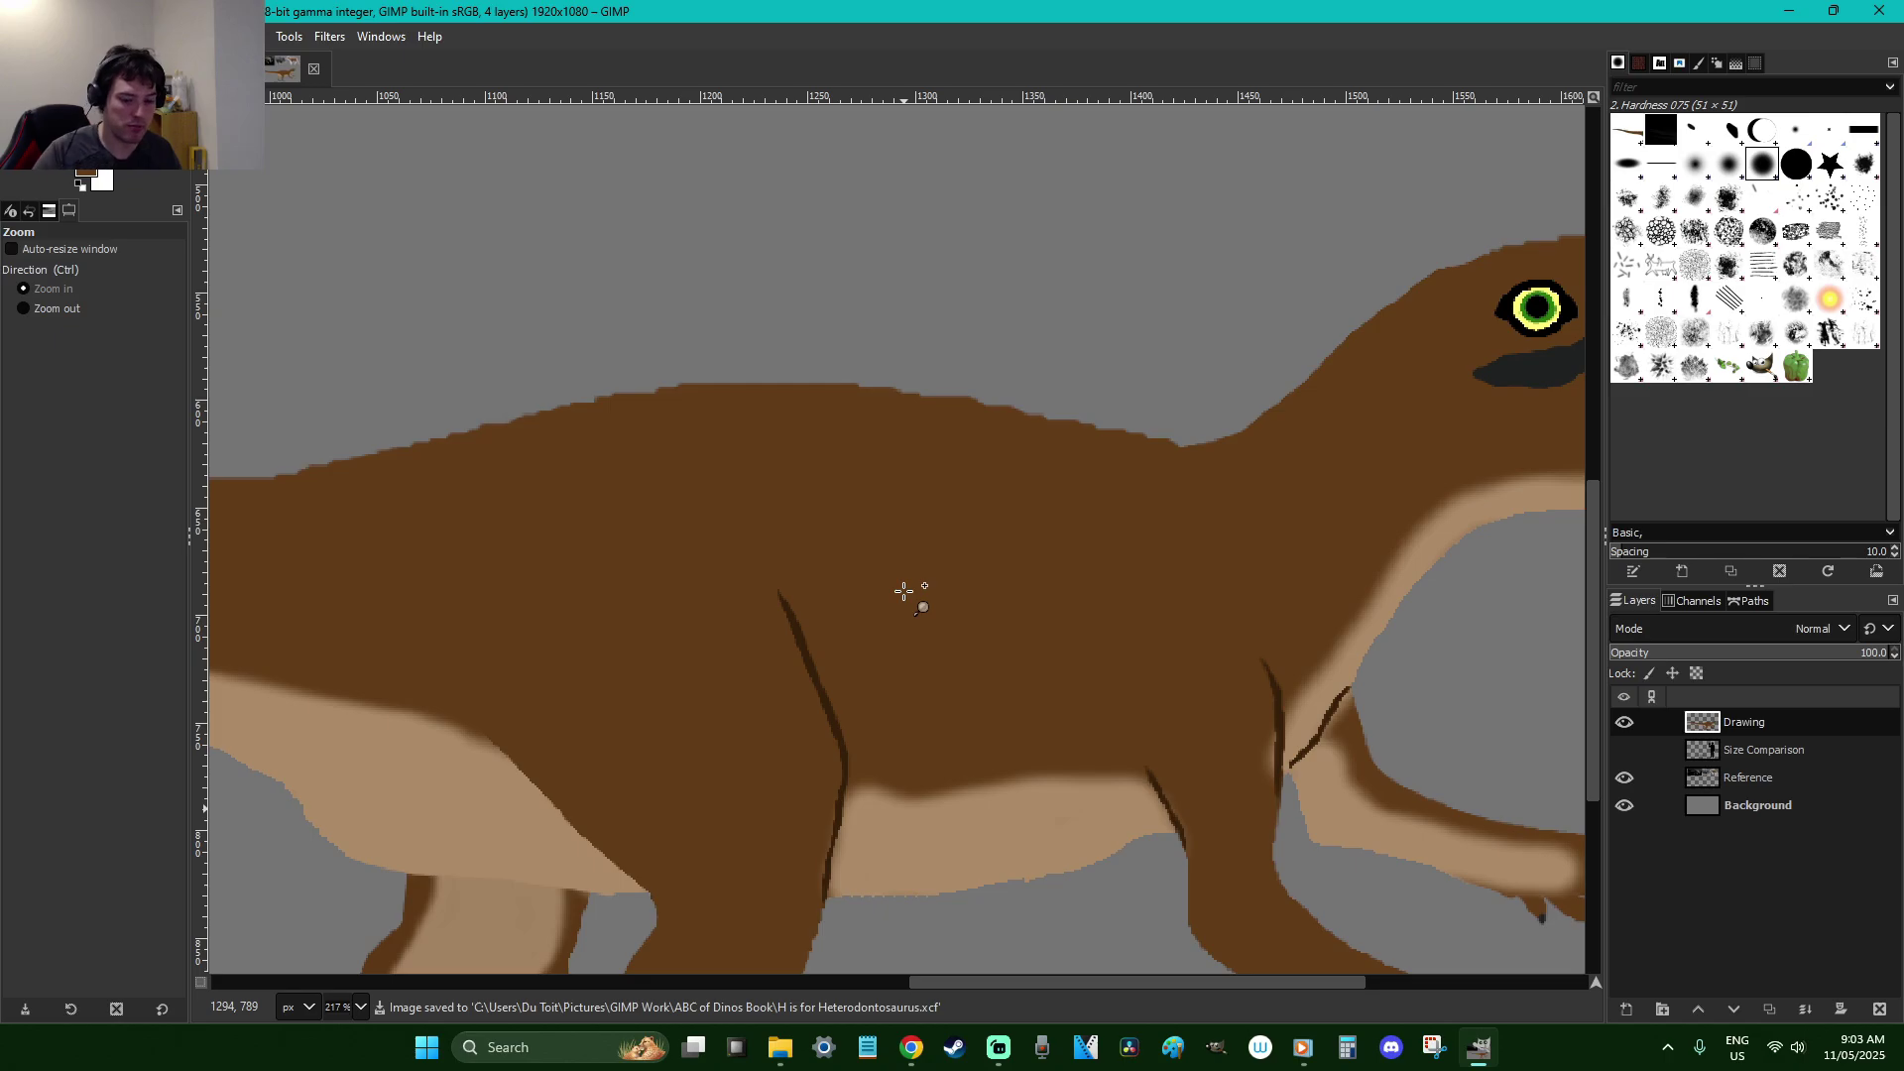
pyautogui.scroll(-4, 903, 592)
pyautogui.click(903, 592)
pyautogui.press('o')
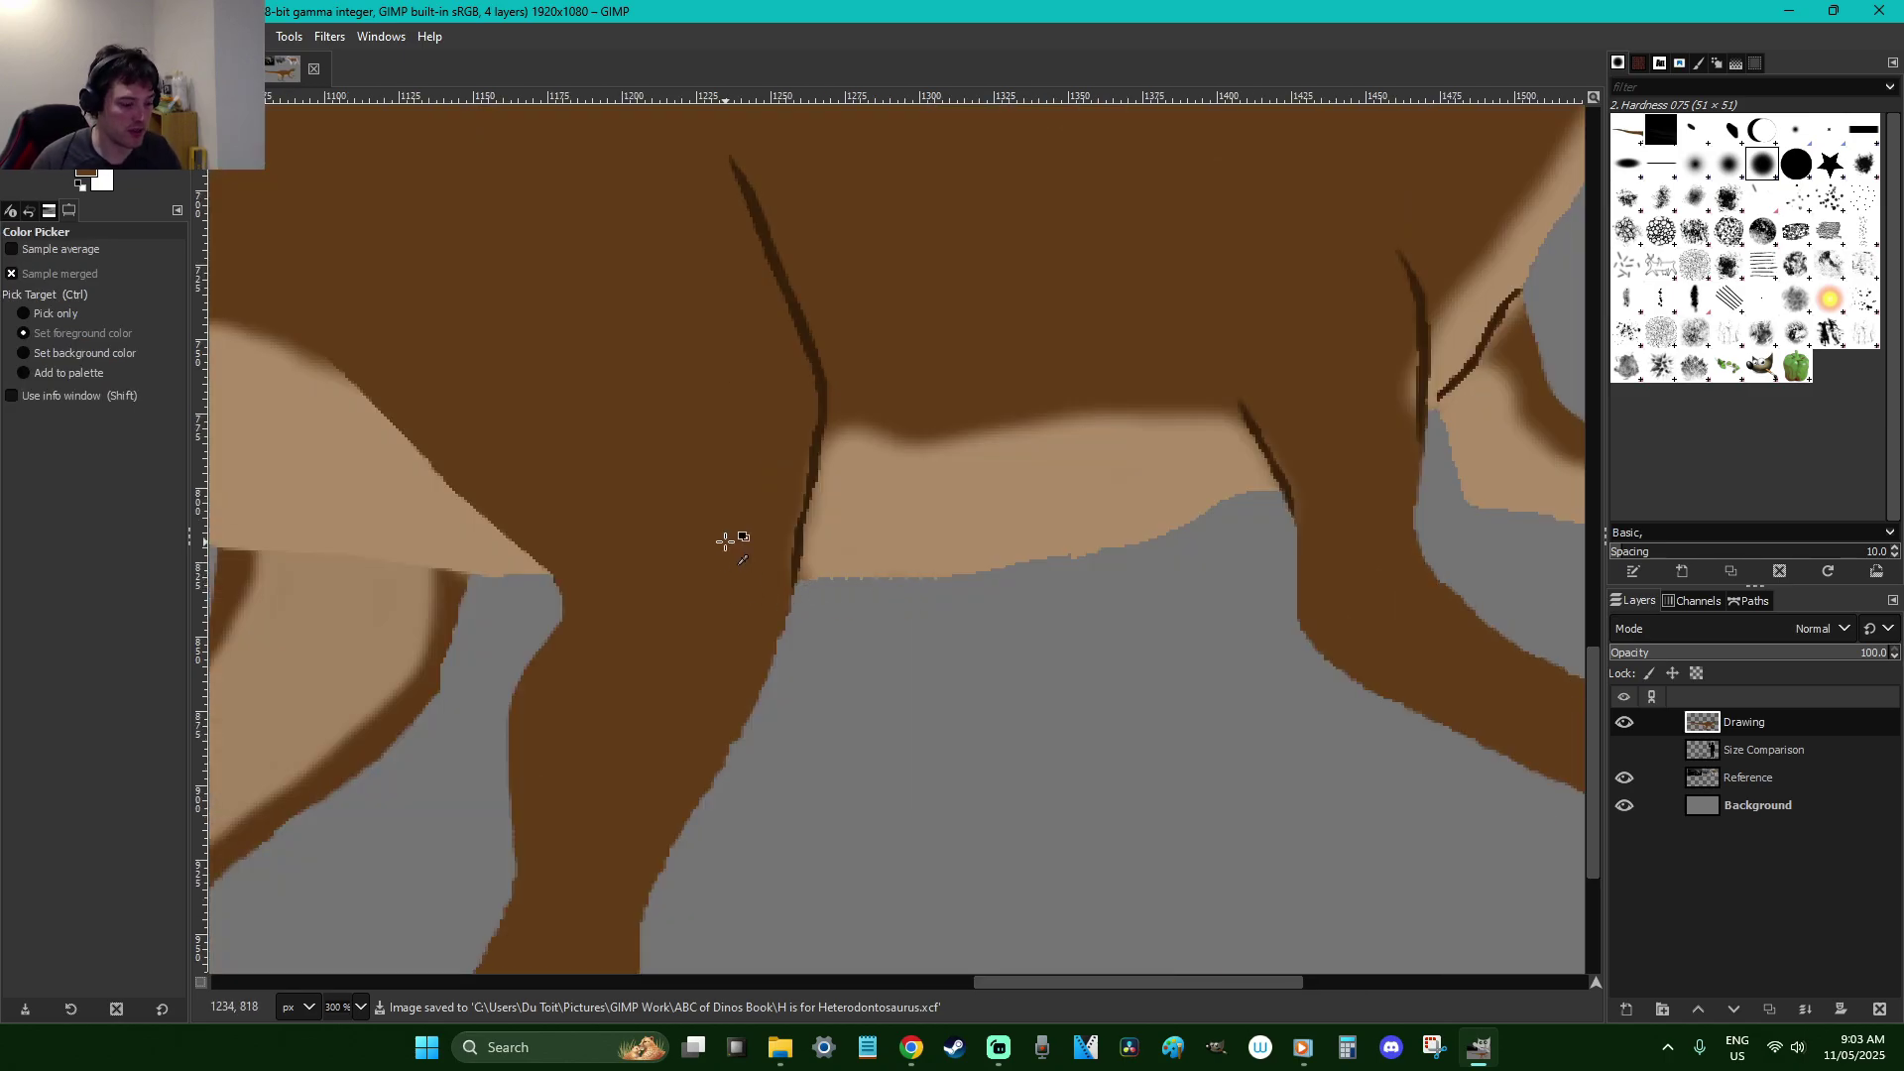
pyautogui.press('p')
pyautogui.moveTo(803, 483); pyautogui.dragTo(789, 567)
# Paint body brown over the dark lines along both edges of the near front arm where it joins the body
pyautogui.scroll(3, 784, 634)
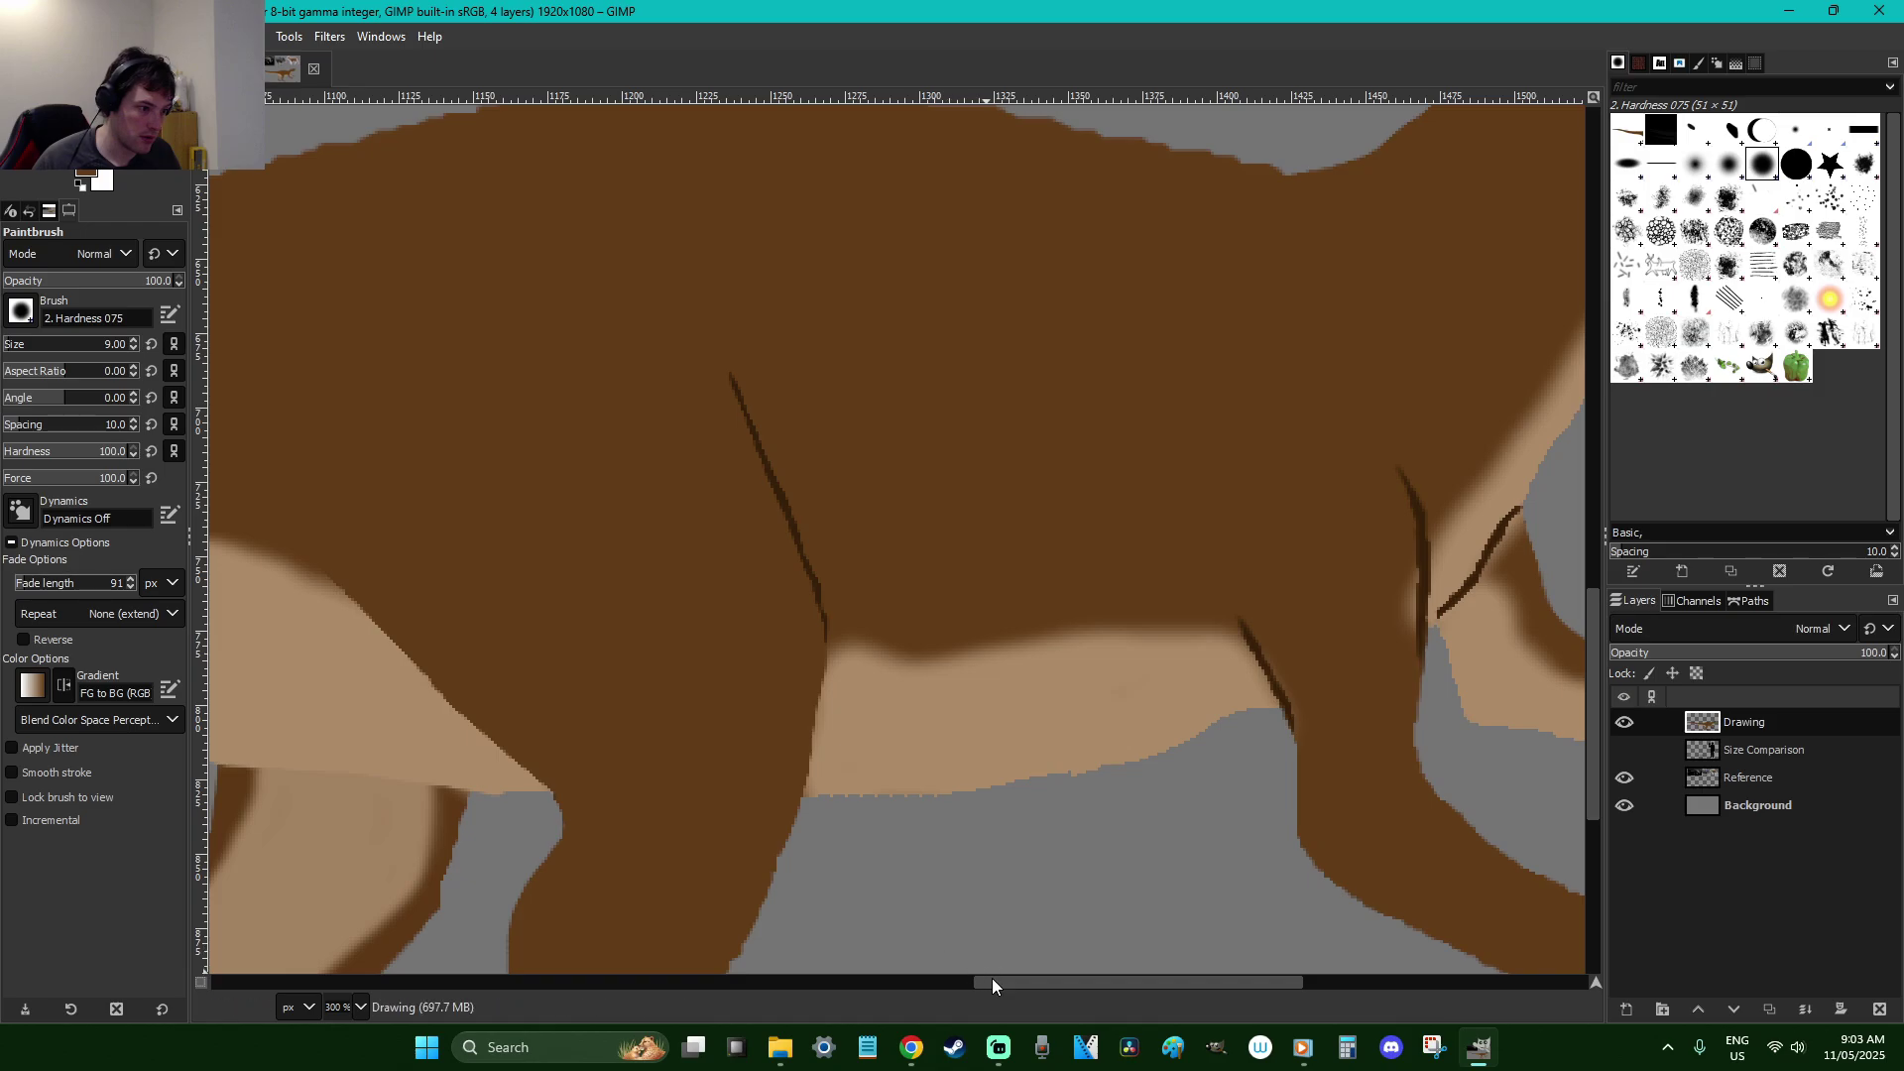
pyautogui.hscroll(3, 1075, 981)
pyautogui.scroll(1, 1031, 818)
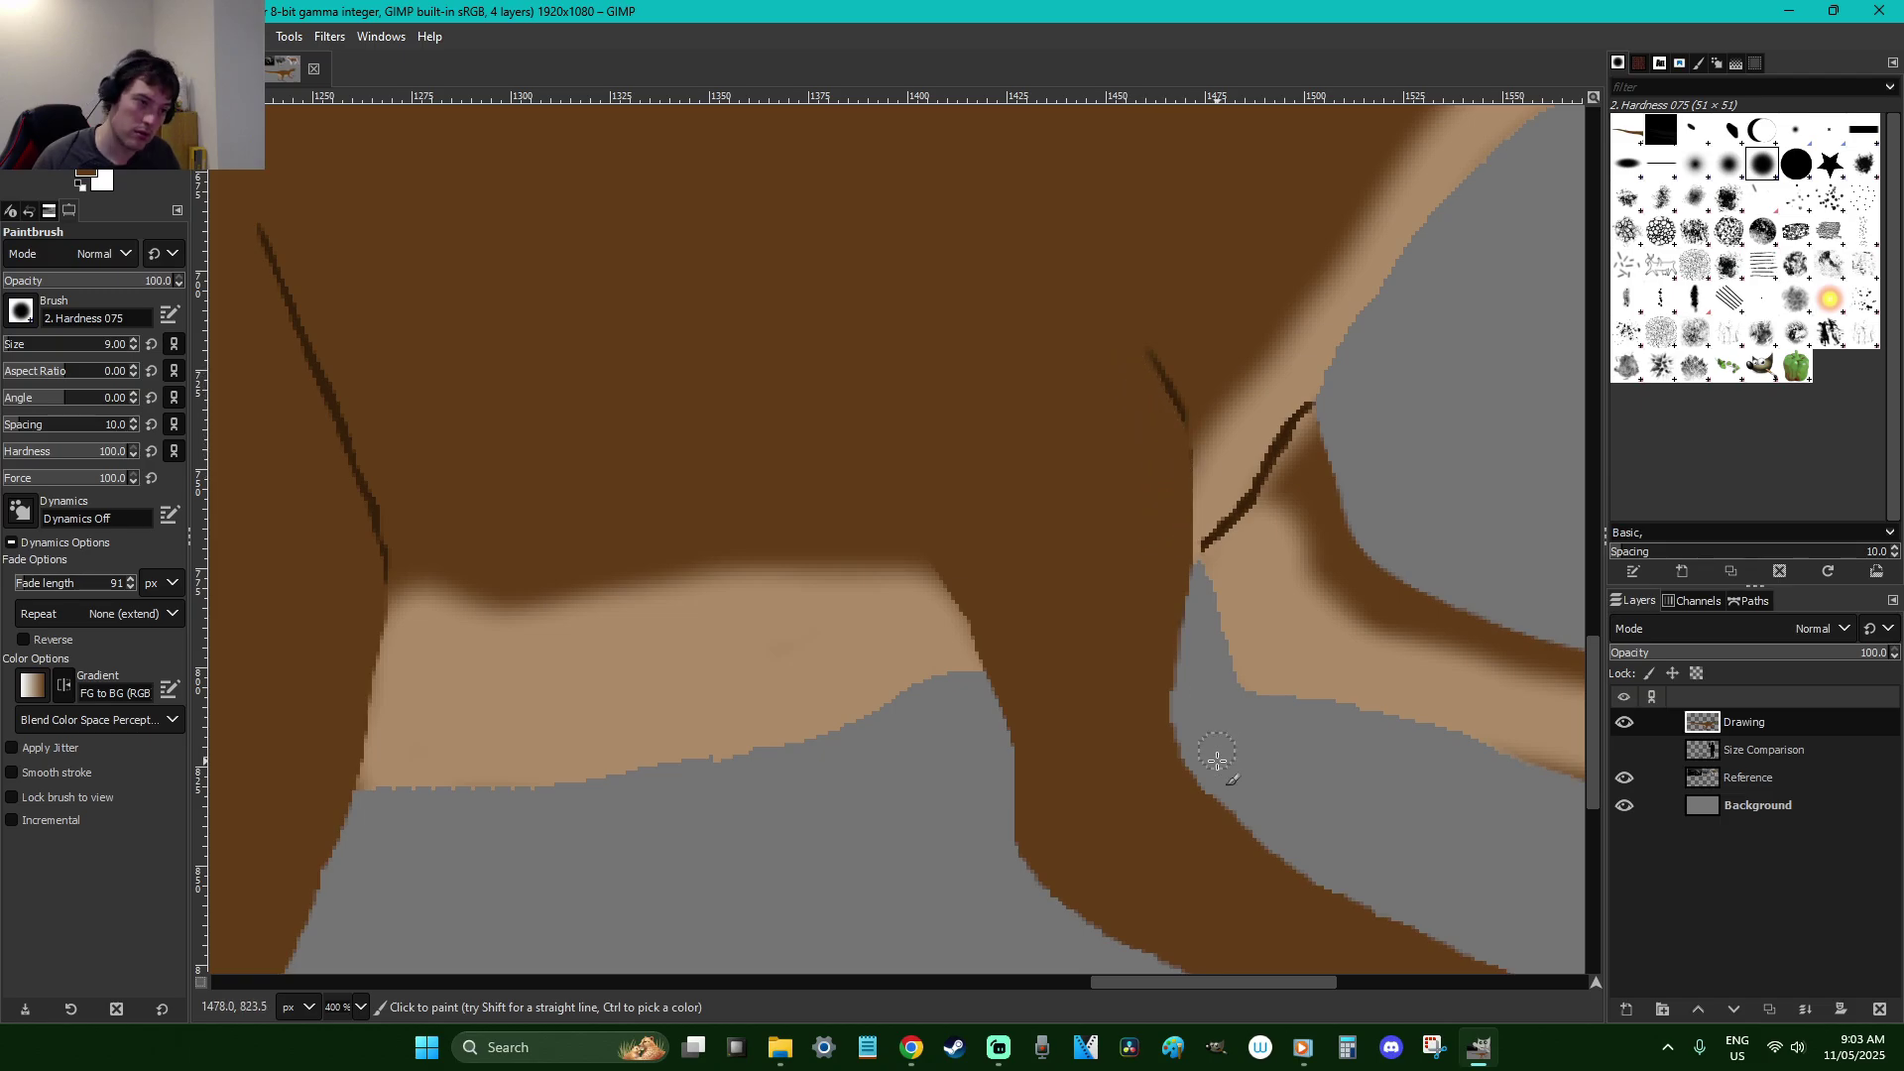
pyautogui.moveTo(1182, 992); pyautogui.dragTo(1266, 982)
pyautogui.hotkey('ctrl', 'z')
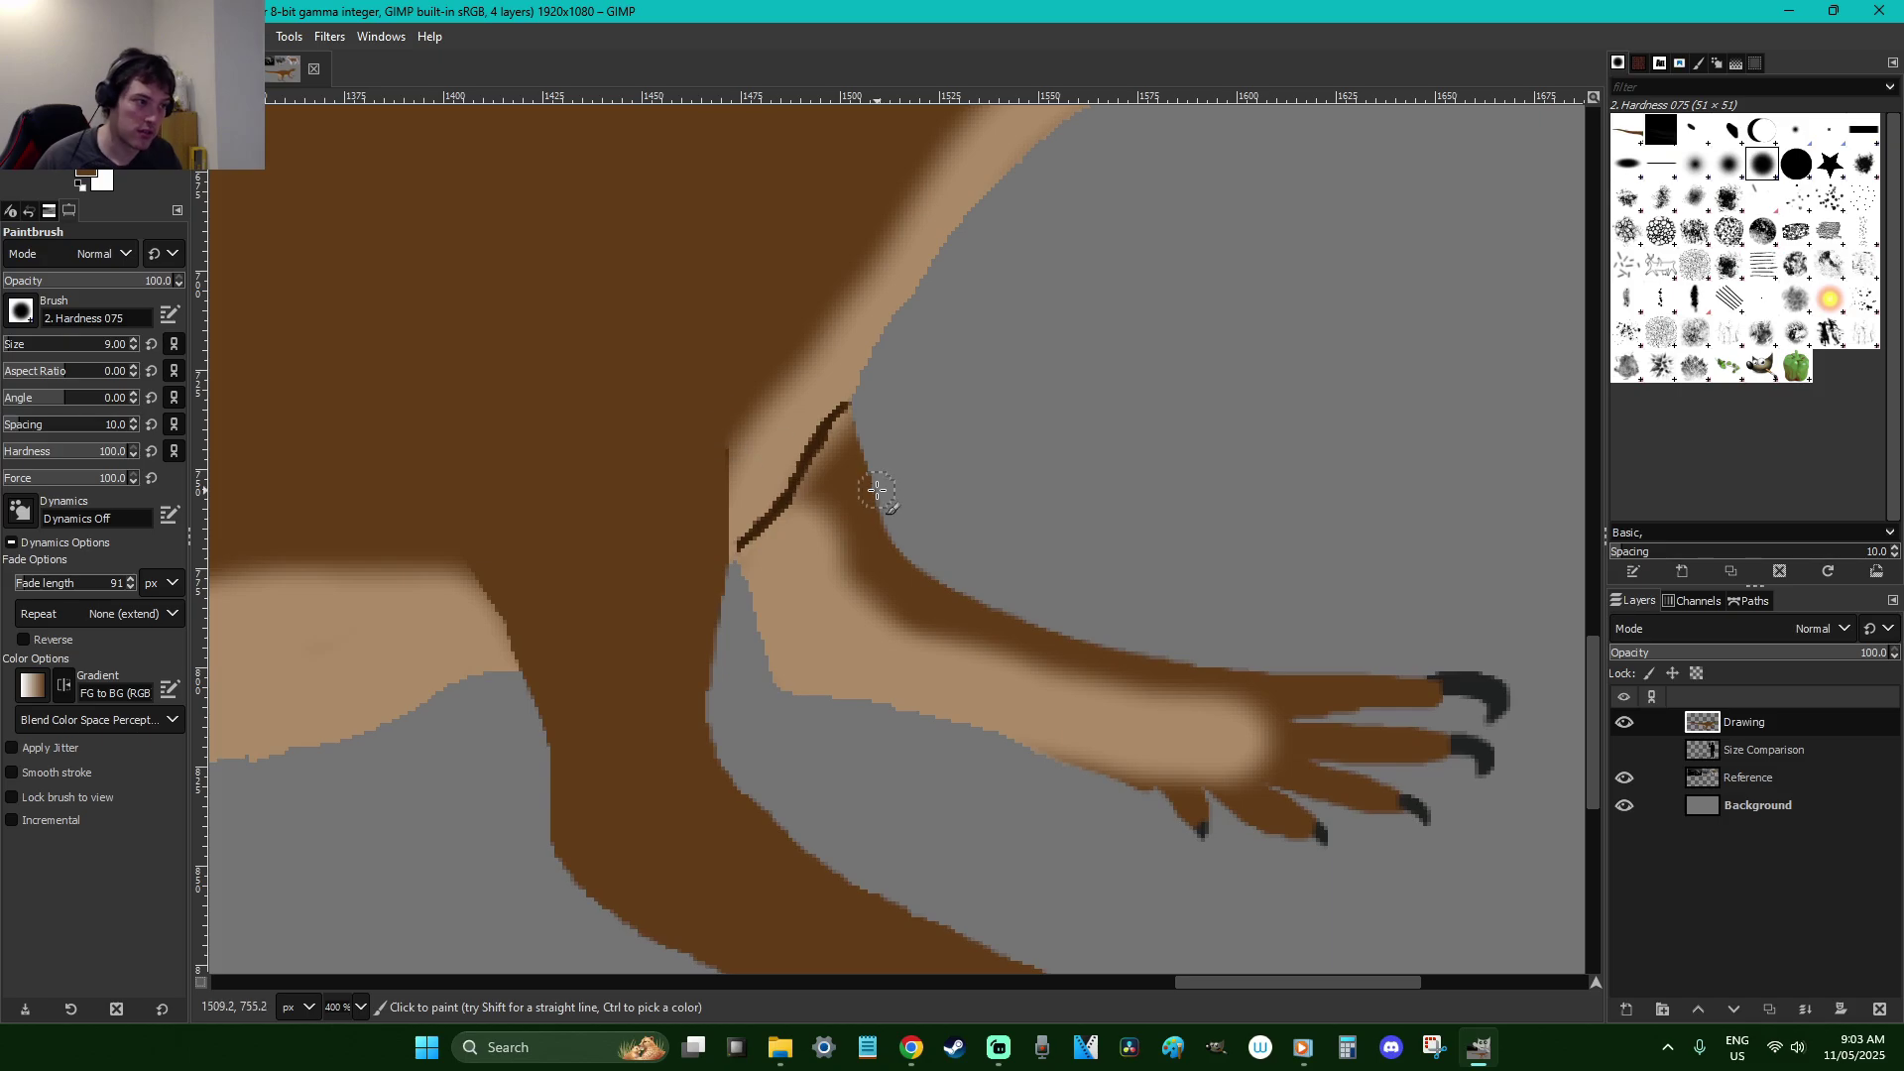
# Paint light tan over the dark crease line where the far front arm joins the chest, using a size 5 brush
pyautogui.press('z')
pyautogui.moveTo(1006, 639); pyautogui.dragTo(564, 333)
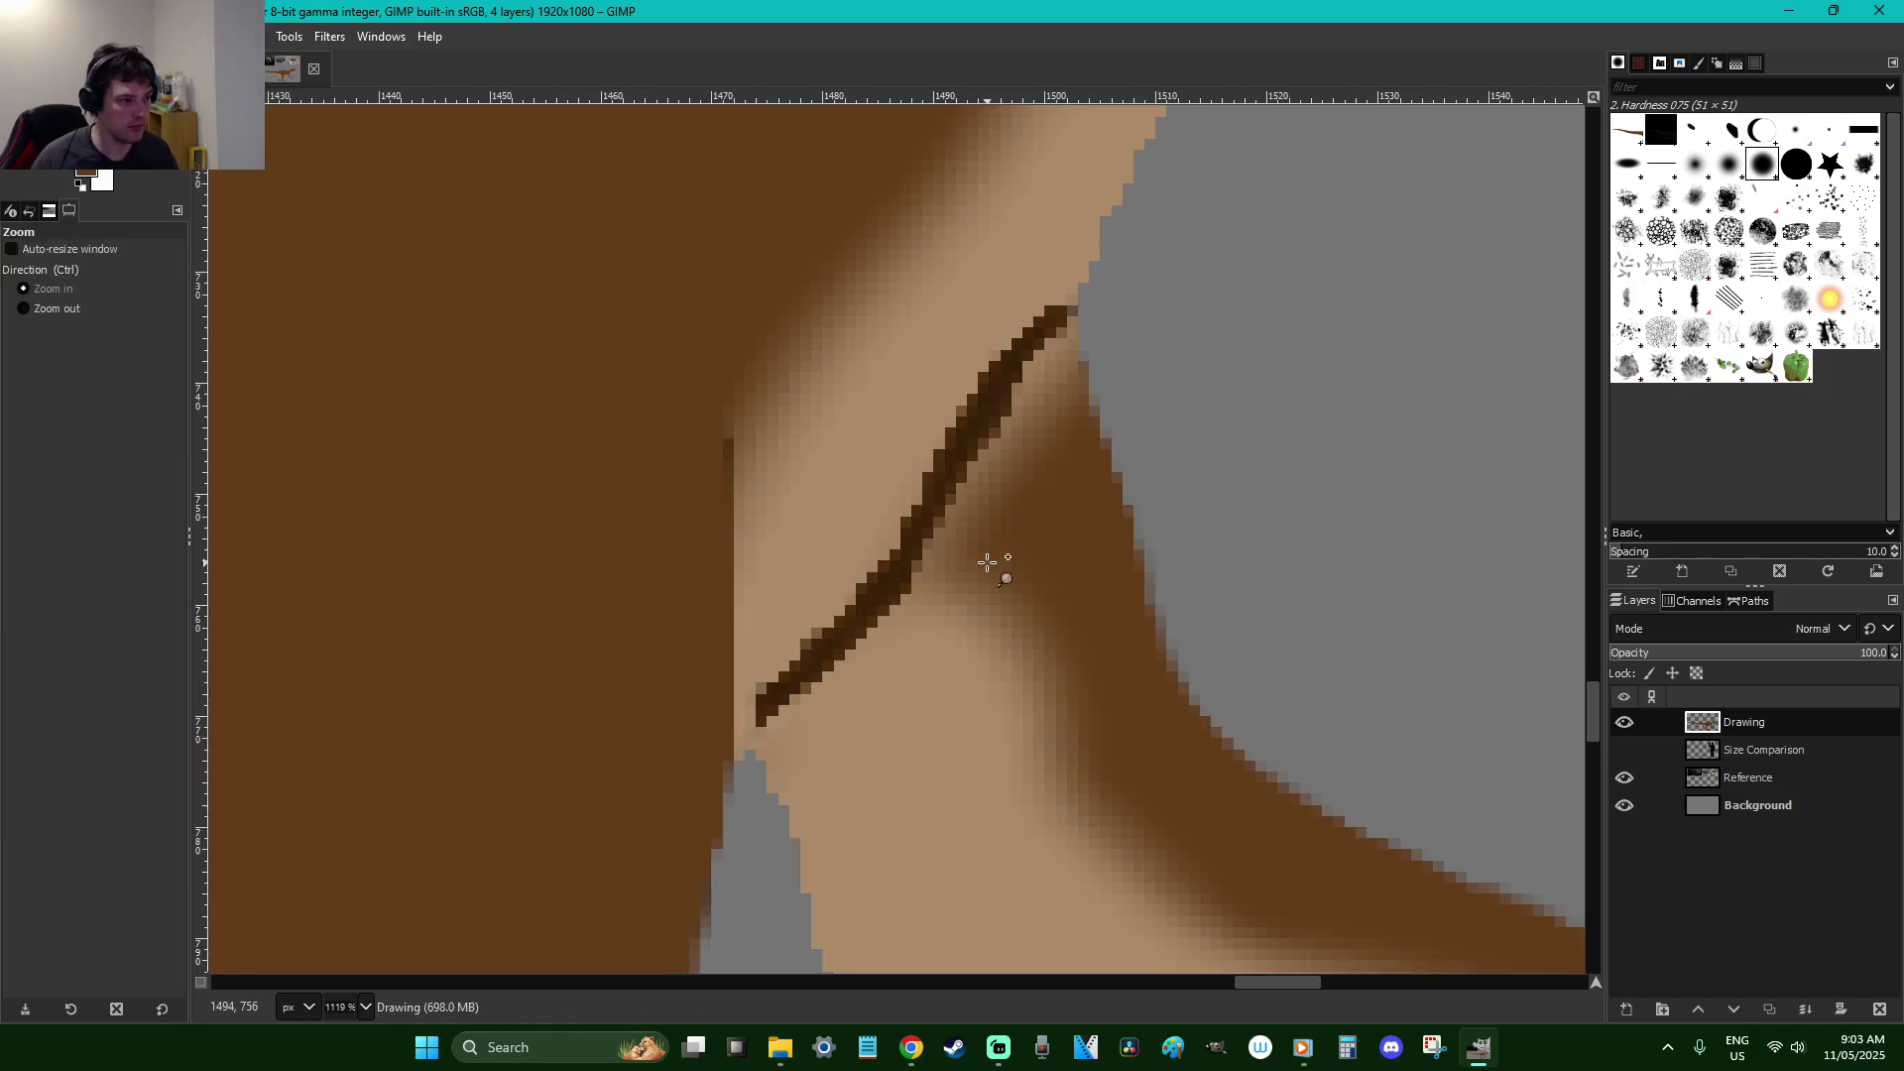
pyautogui.press('p')
pyautogui.press('[')
pyautogui.press('[')
pyautogui.press('[')
pyautogui.press('[')
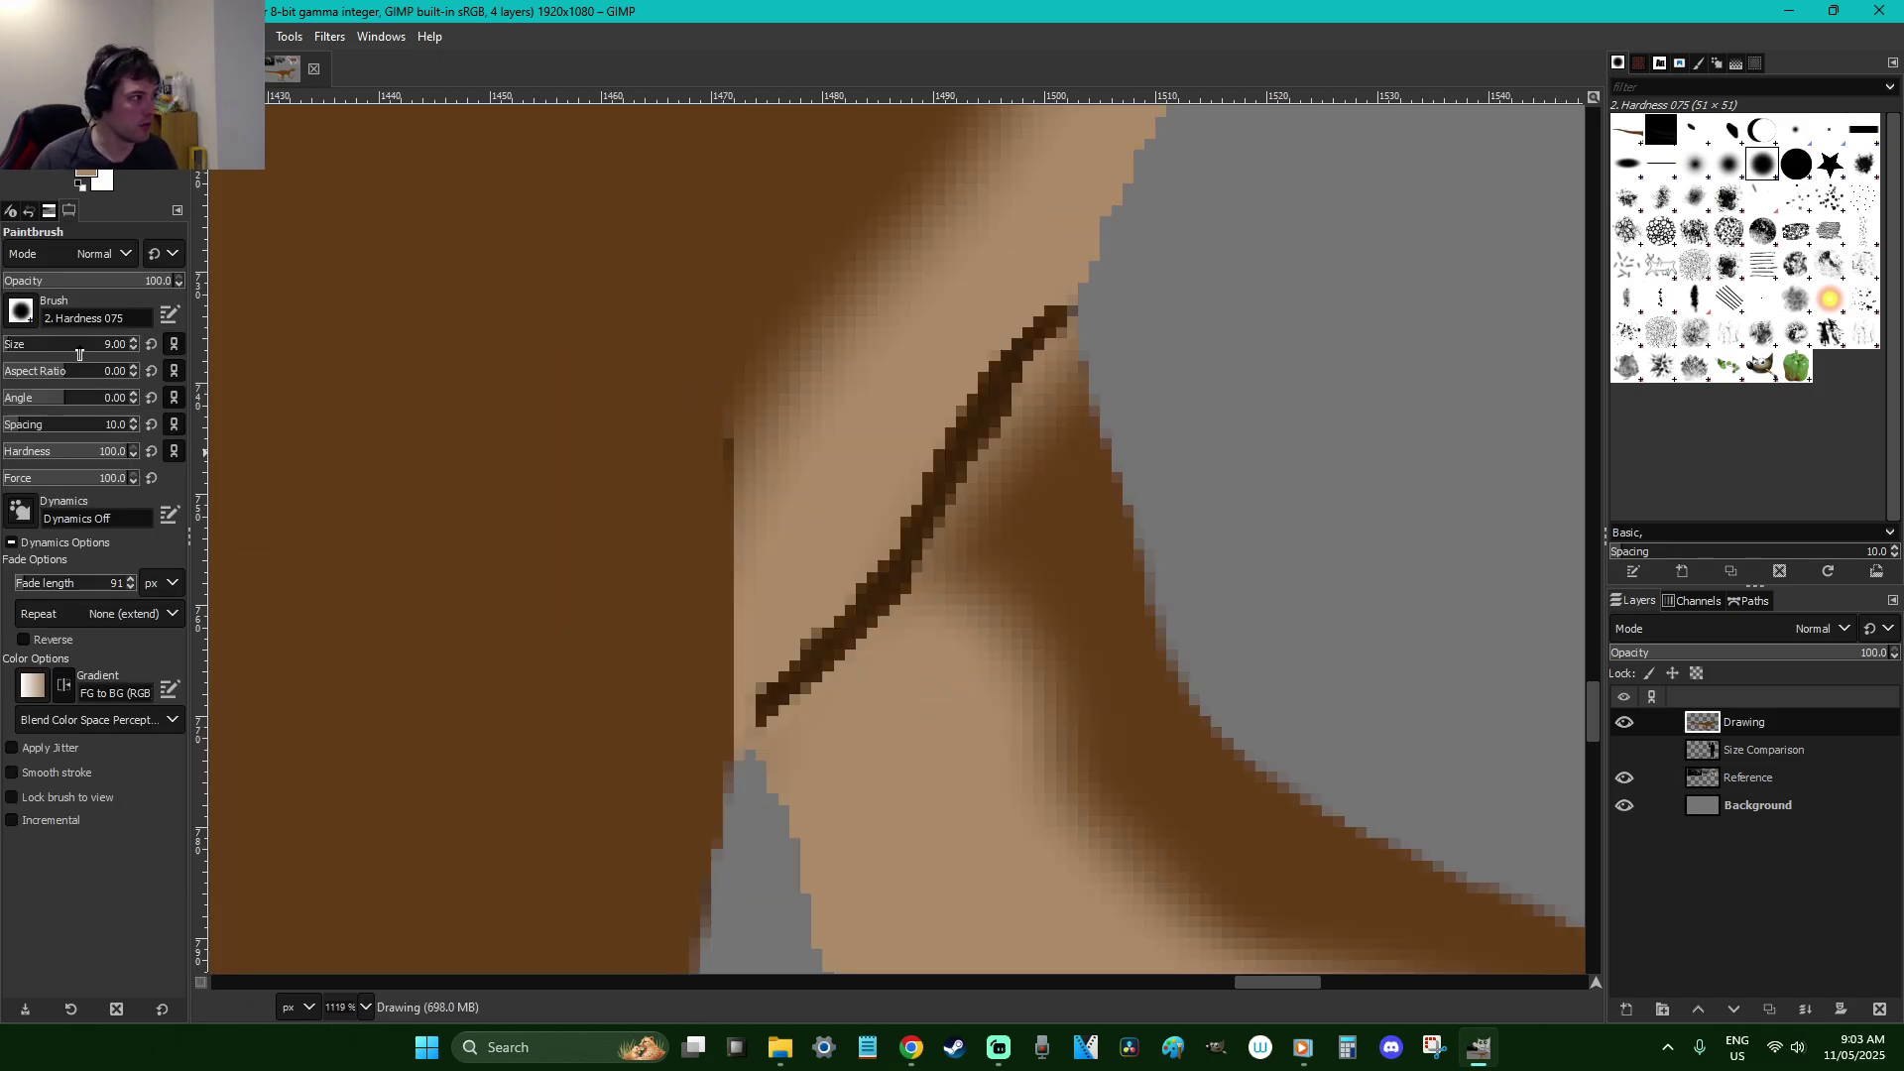
pyautogui.moveTo(861, 623)
pyautogui.mouseDown()
pyautogui.moveTo(779, 698)
pyautogui.moveTo(887, 645)
pyautogui.moveTo(898, 543)
pyautogui.moveTo(1031, 298)
pyautogui.moveTo(849, 634)
pyautogui.mouseUp()
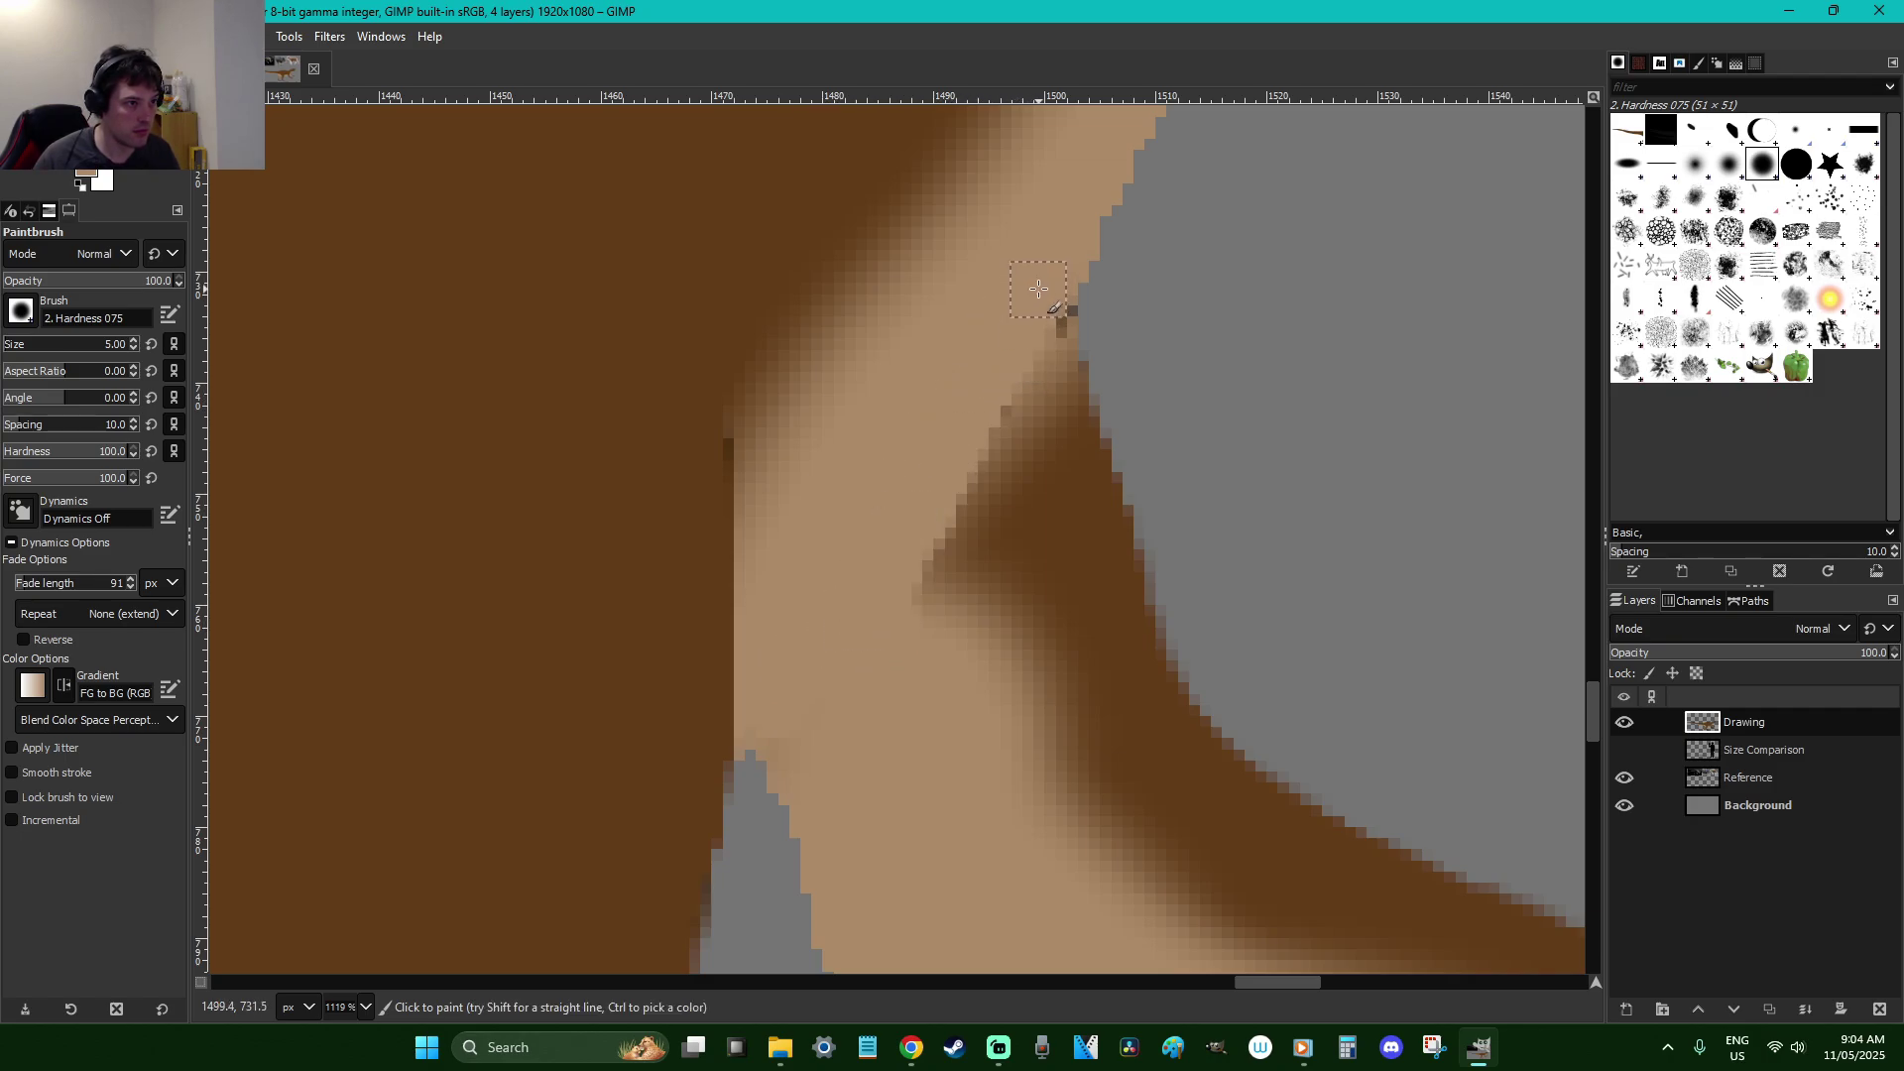
# Select the far front arm with a Free Select outline running along its joint with the body and around the hand
pyautogui.scroll(-3, 1038, 287)
pyautogui.press('f')
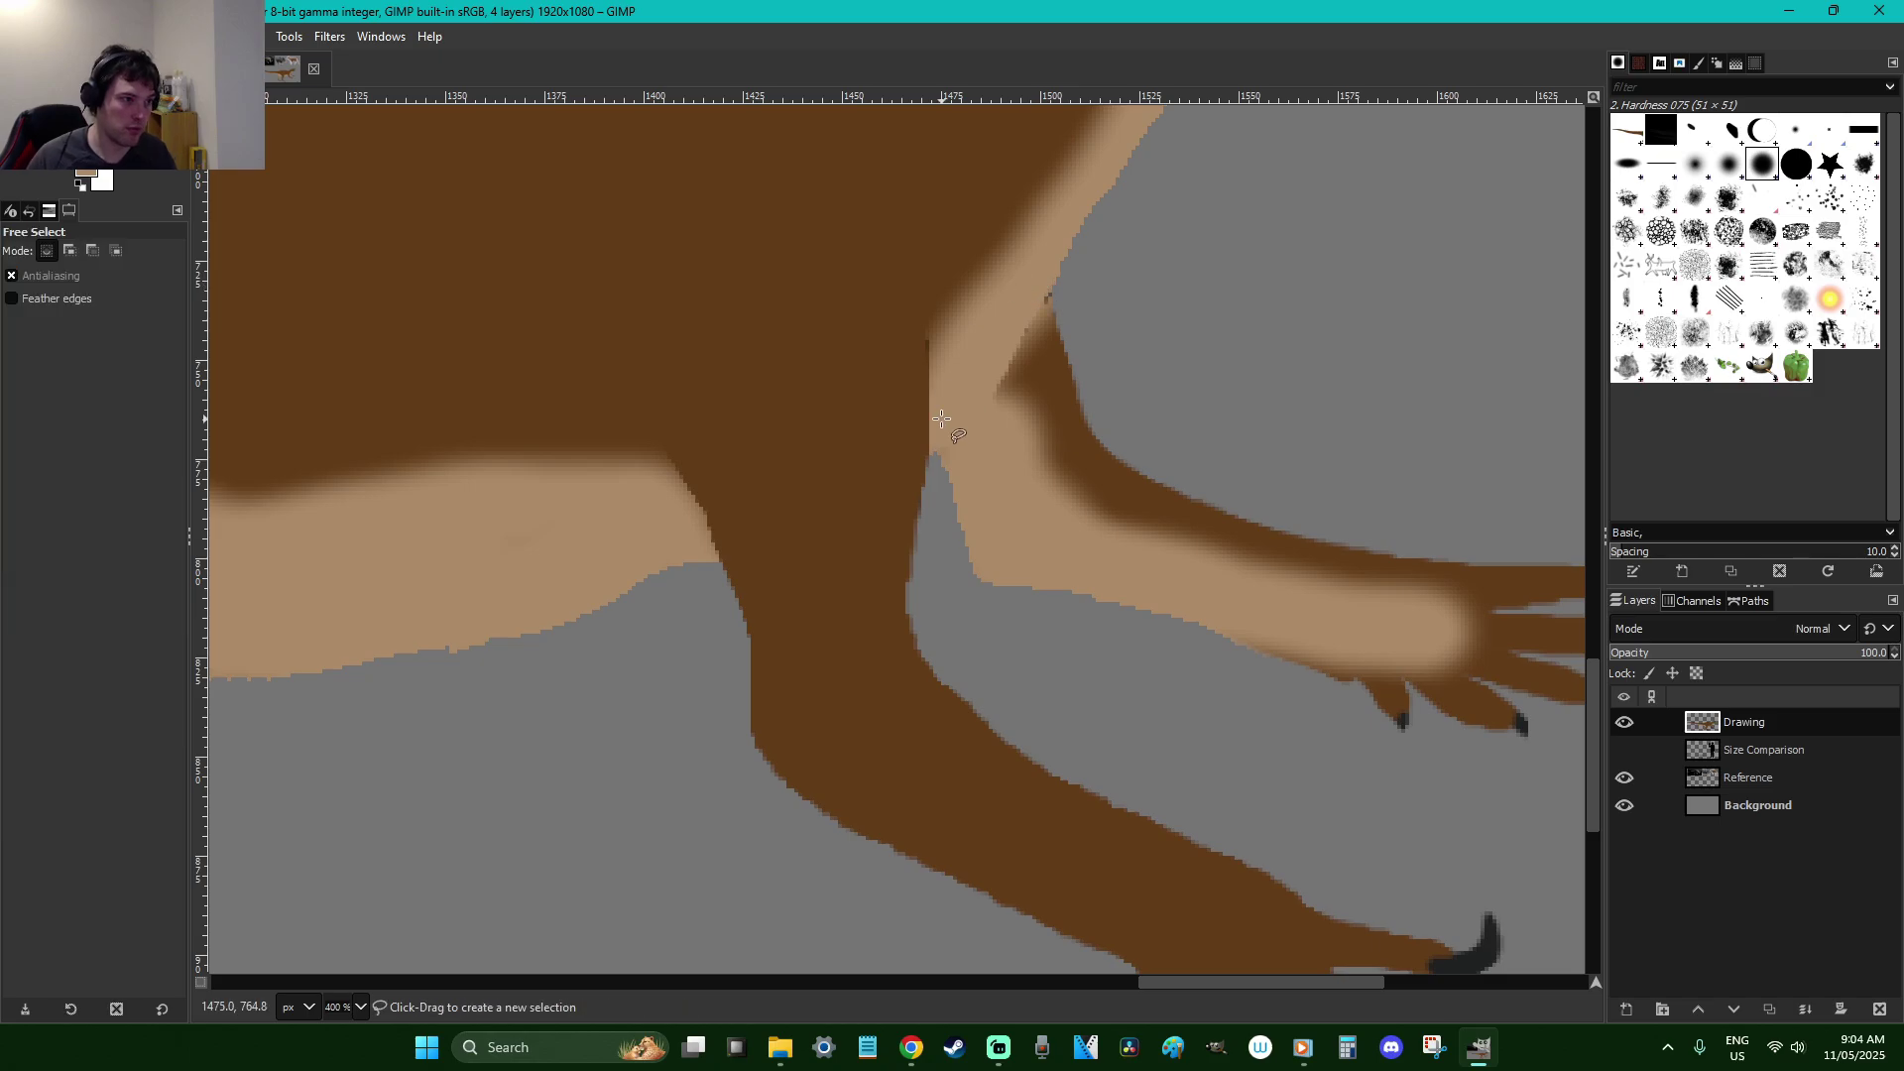
pyautogui.click(932, 456)
pyautogui.moveTo(993, 396)
pyautogui.mouseDown()
pyautogui.moveTo(1049, 293)
pyautogui.moveTo(1116, 278)
pyautogui.mouseUp()
pyautogui.scroll(-3, 1206, 276)
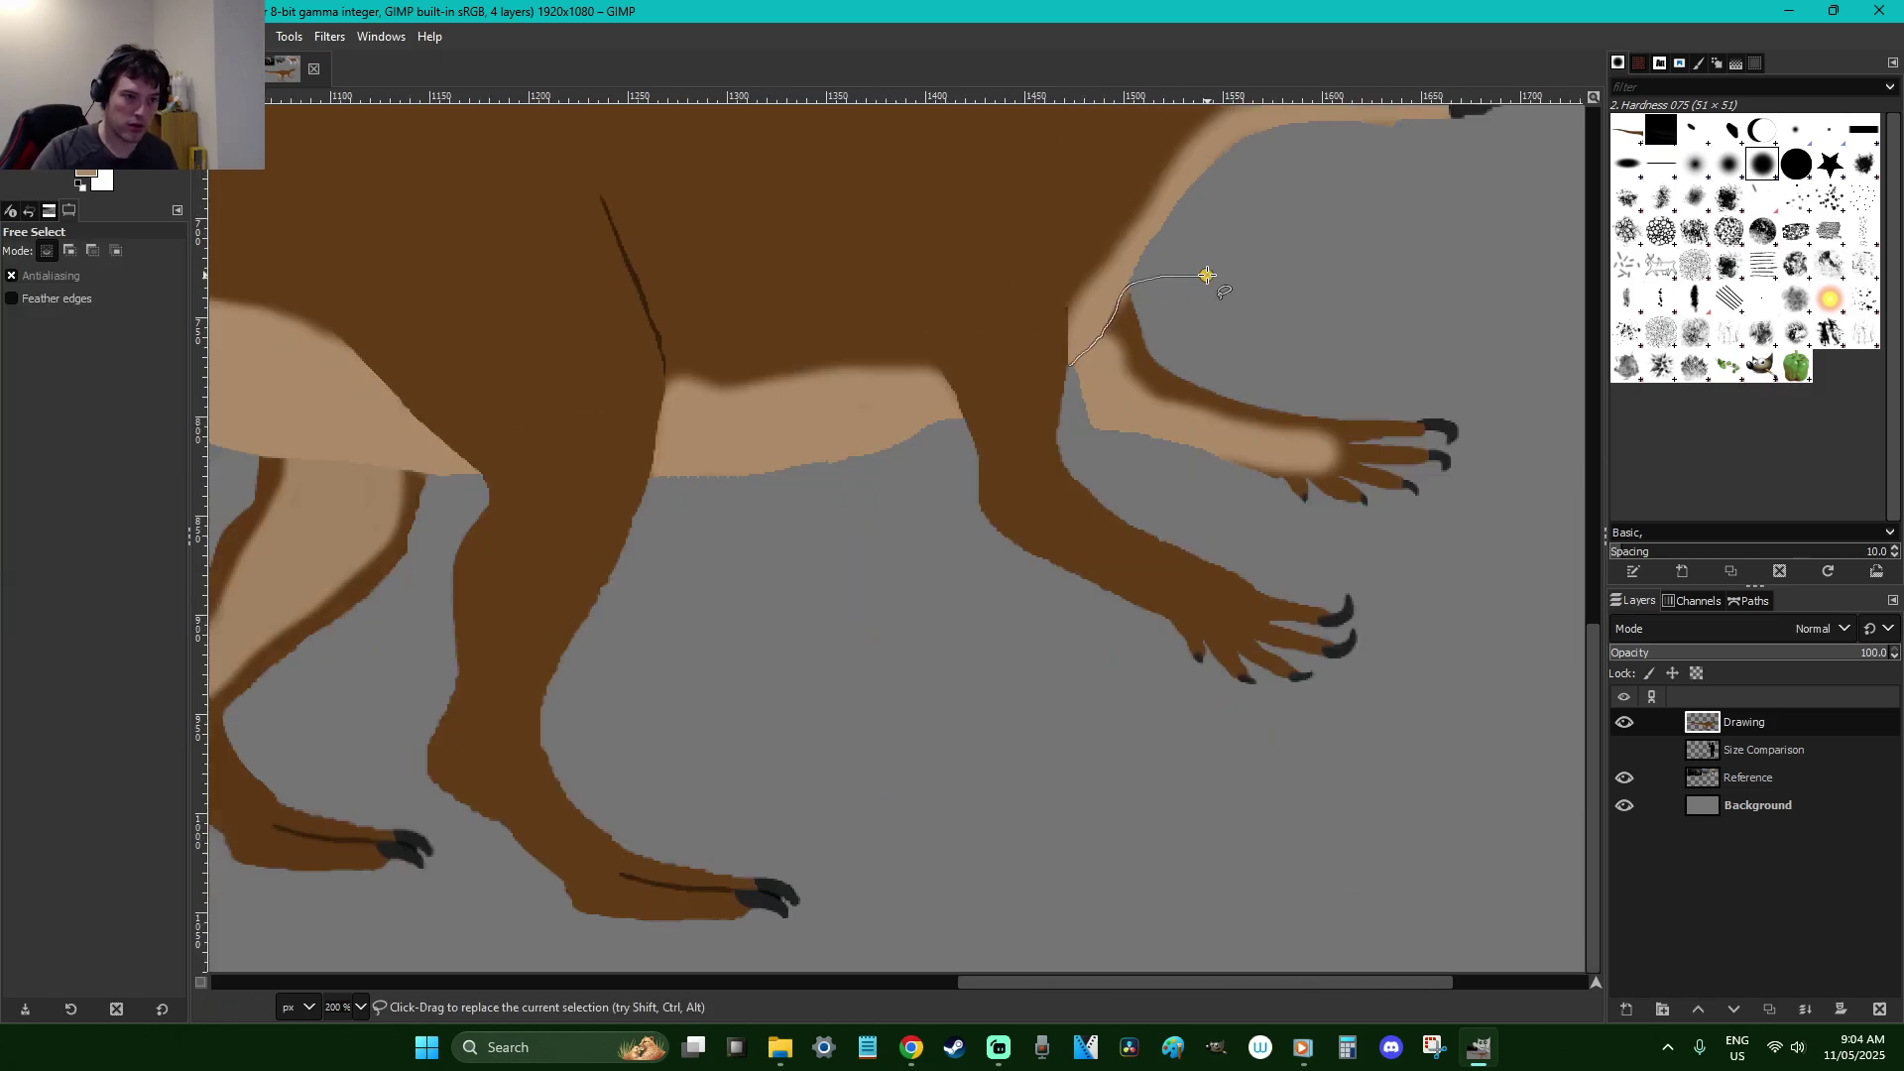
pyautogui.click(1205, 275)
pyautogui.moveTo(1458, 352)
pyautogui.mouseDown()
pyautogui.moveTo(1436, 487)
pyautogui.moveTo(1317, 496)
pyautogui.moveTo(1163, 442)
pyautogui.moveTo(1103, 345)
pyautogui.mouseUp()
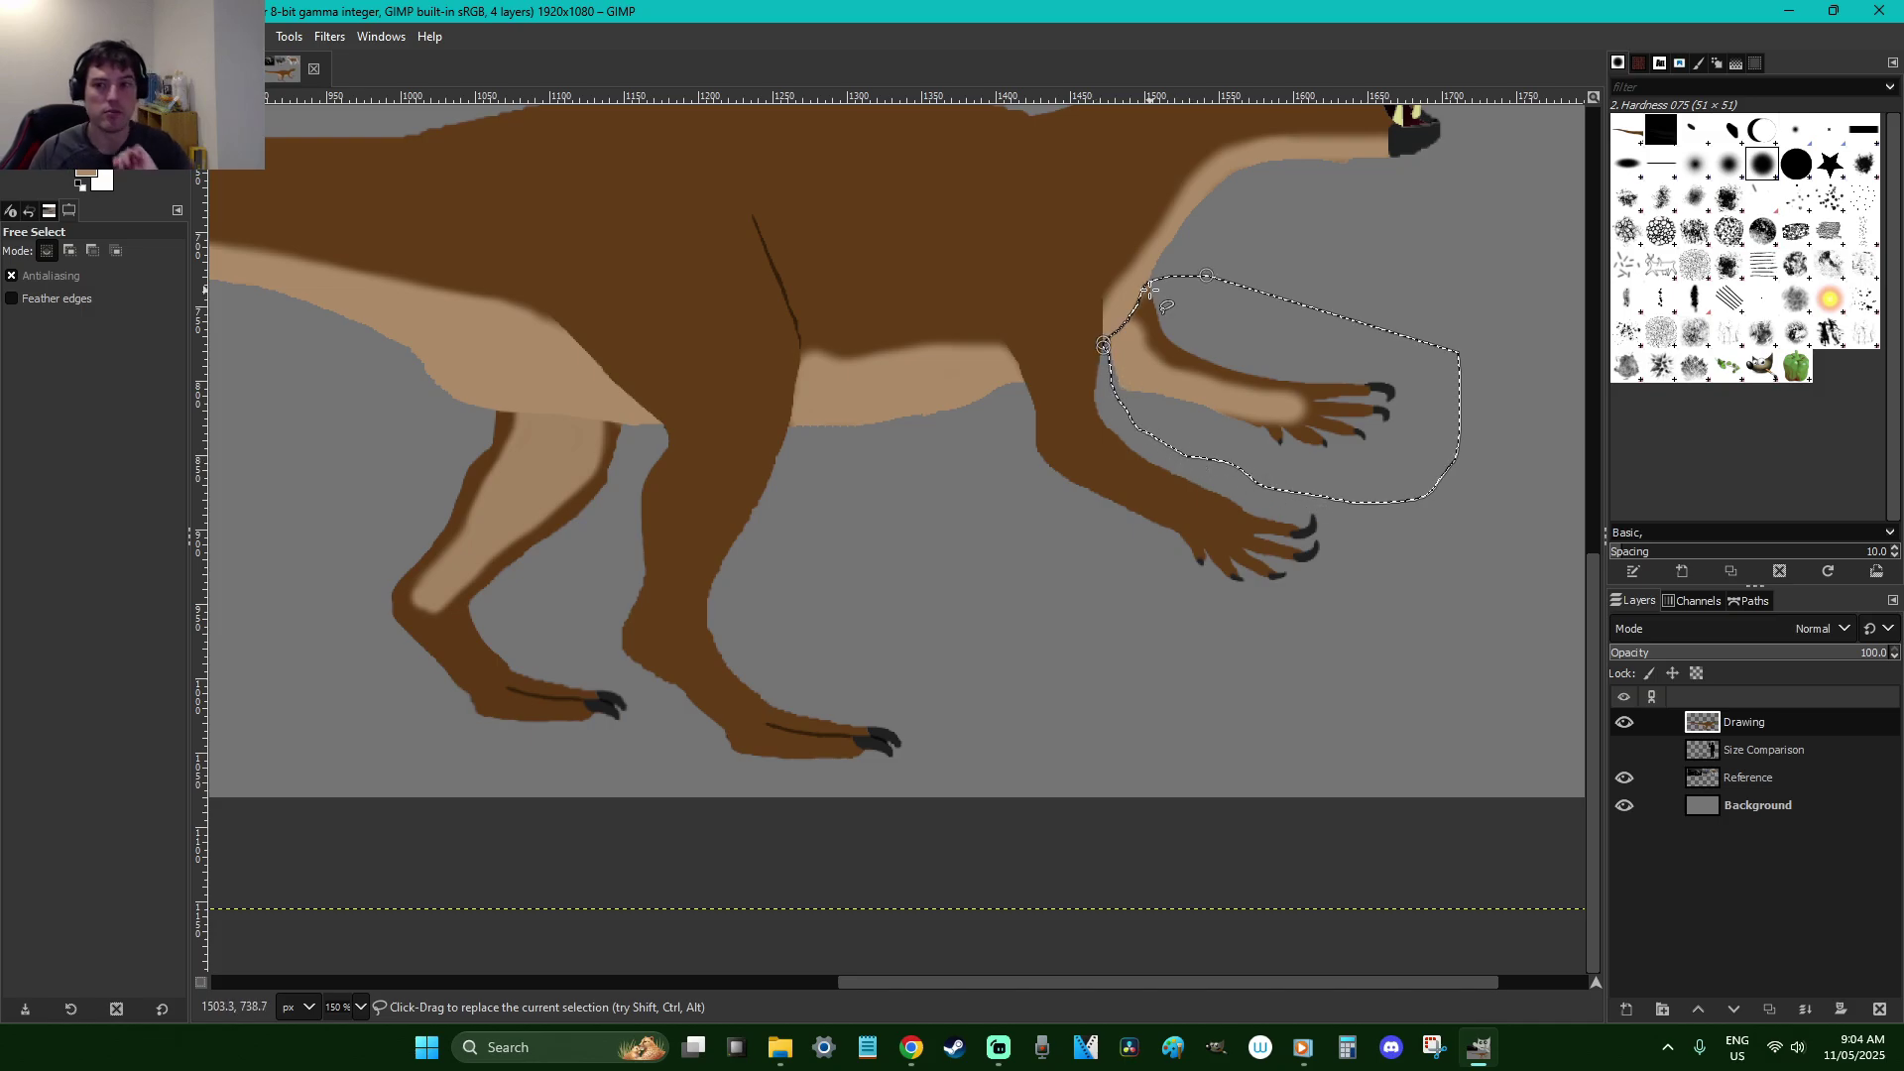
# Darken the selected far front arm slightly with Brightness-Contrast
pyautogui.scroll(3, 1148, 290)
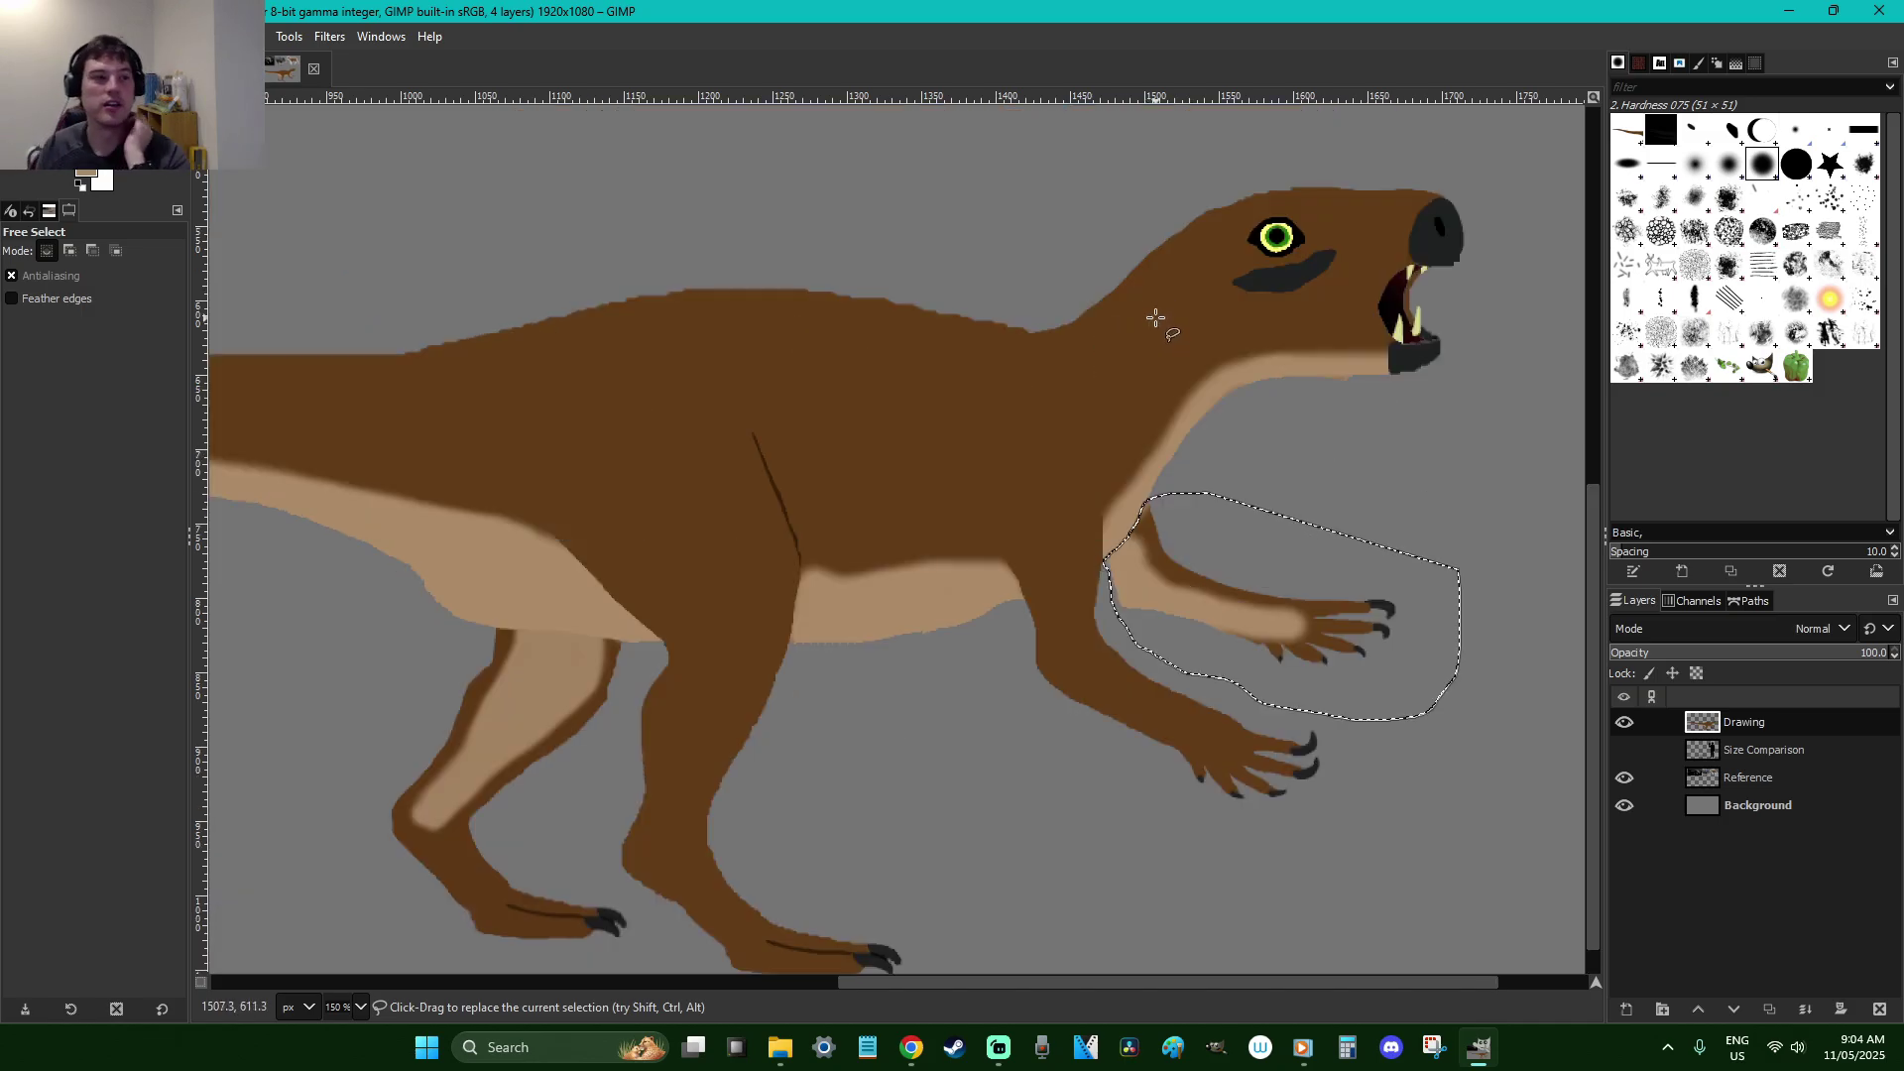
pyautogui.click(240, 35)
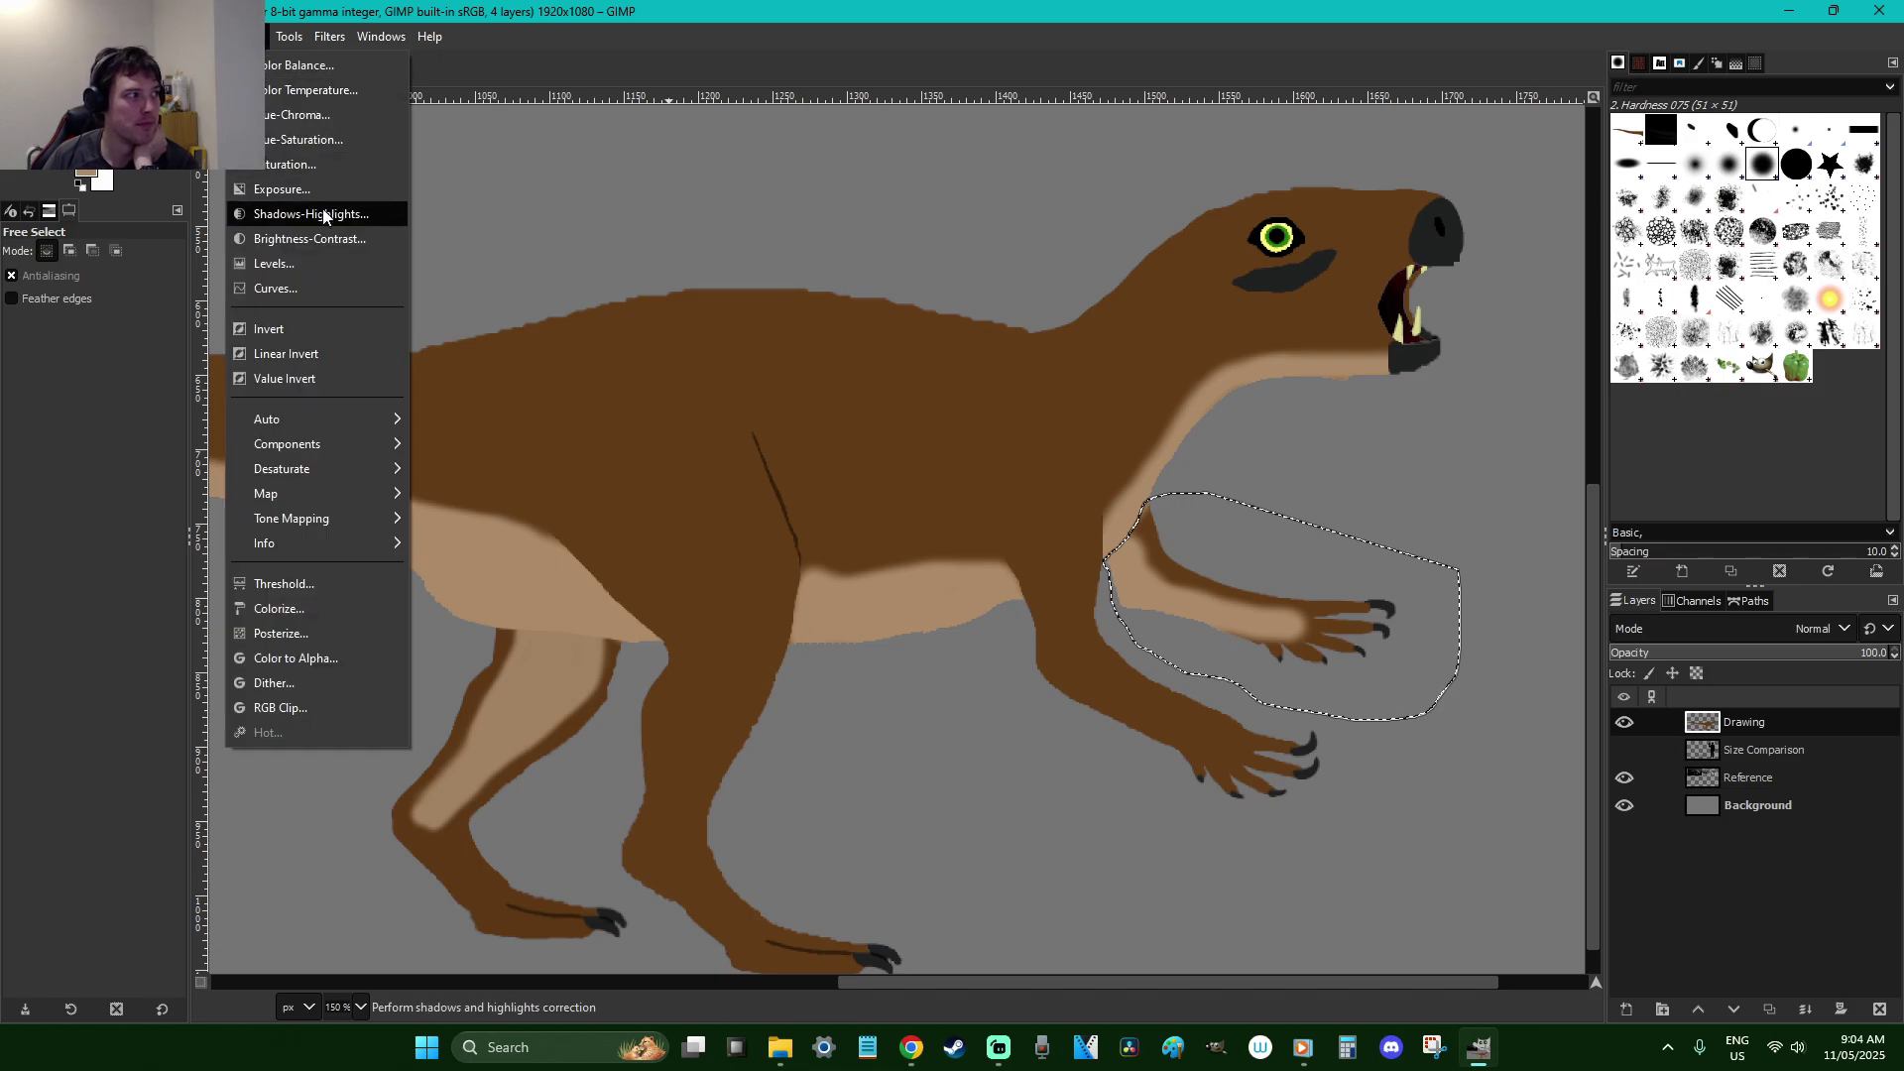
pyautogui.click(327, 234)
pyautogui.click(570, 302)
pyautogui.press('Escape')
pyautogui.click(433, 337)
pyautogui.click(504, 484)
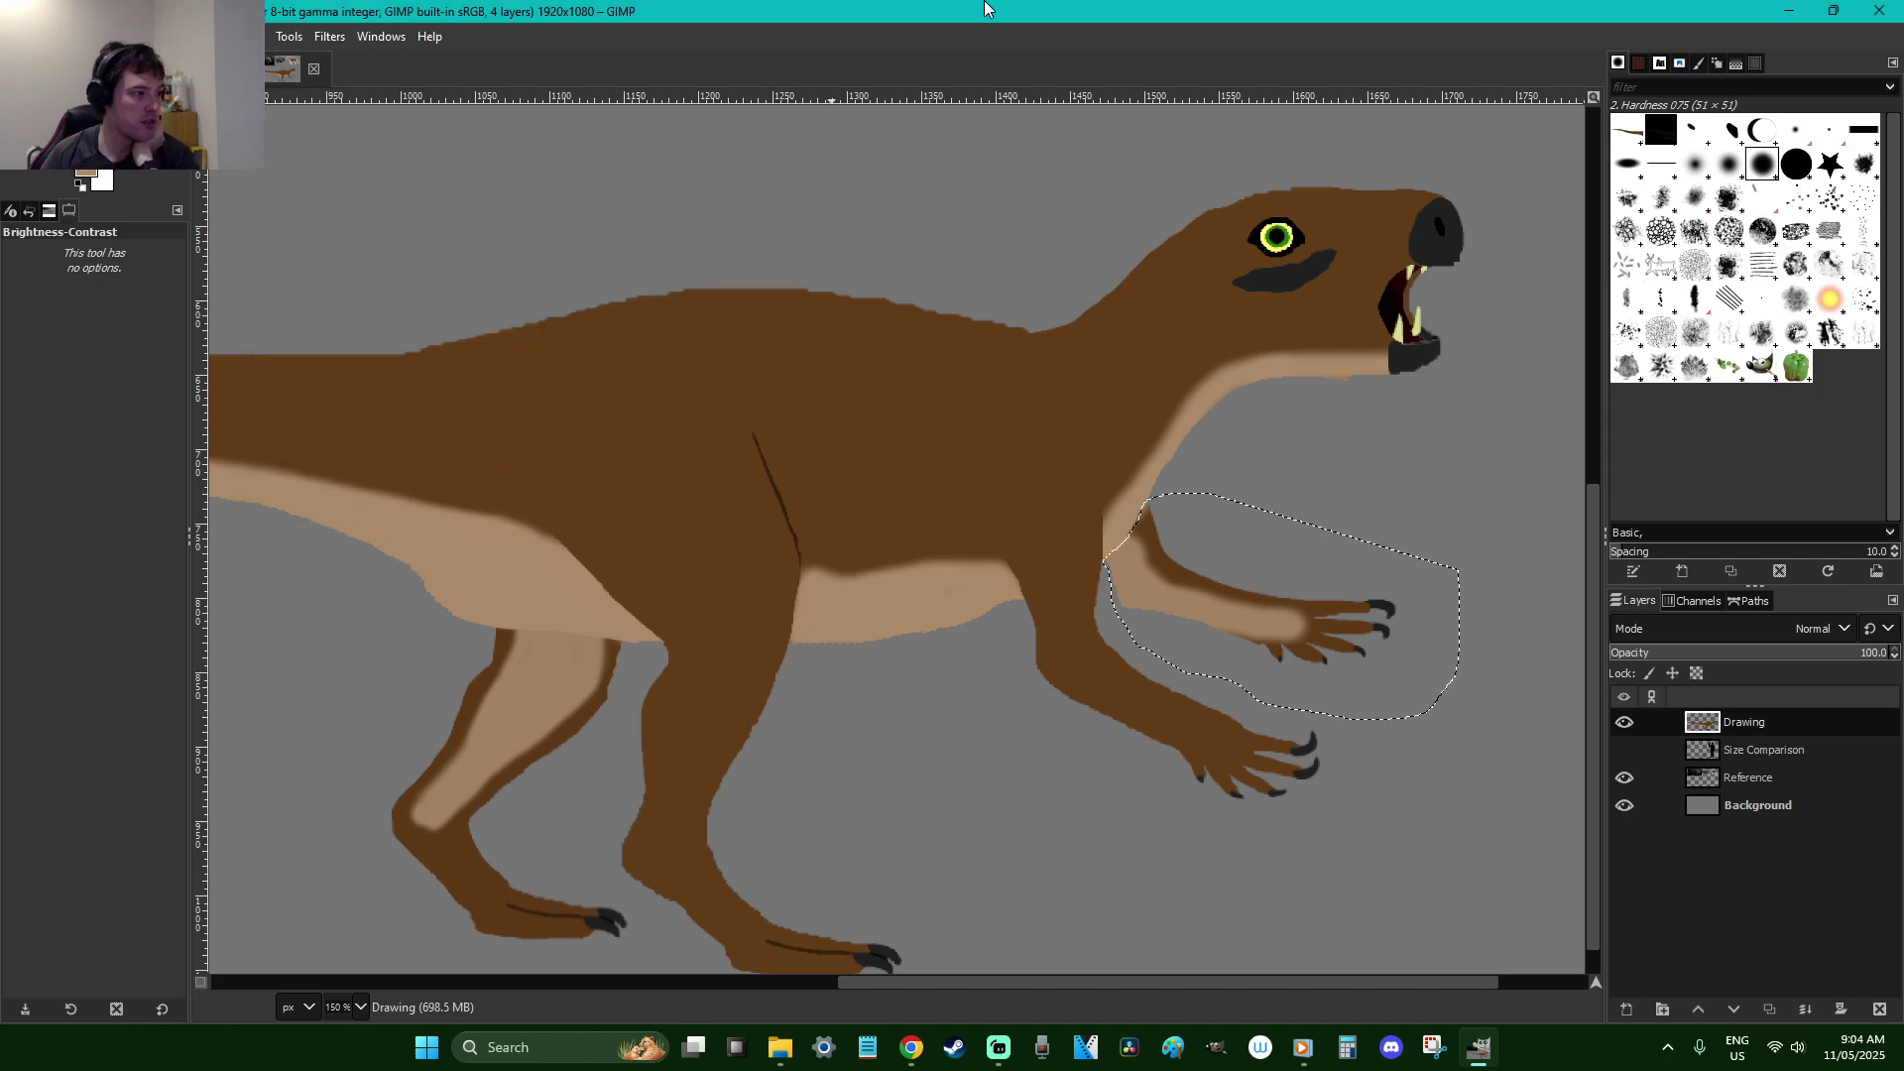
# Clear the selection around the far front arm and save the image
pyautogui.press('r')
pyautogui.click(1011, 314)
pyautogui.press('-')
pyautogui.press('-')
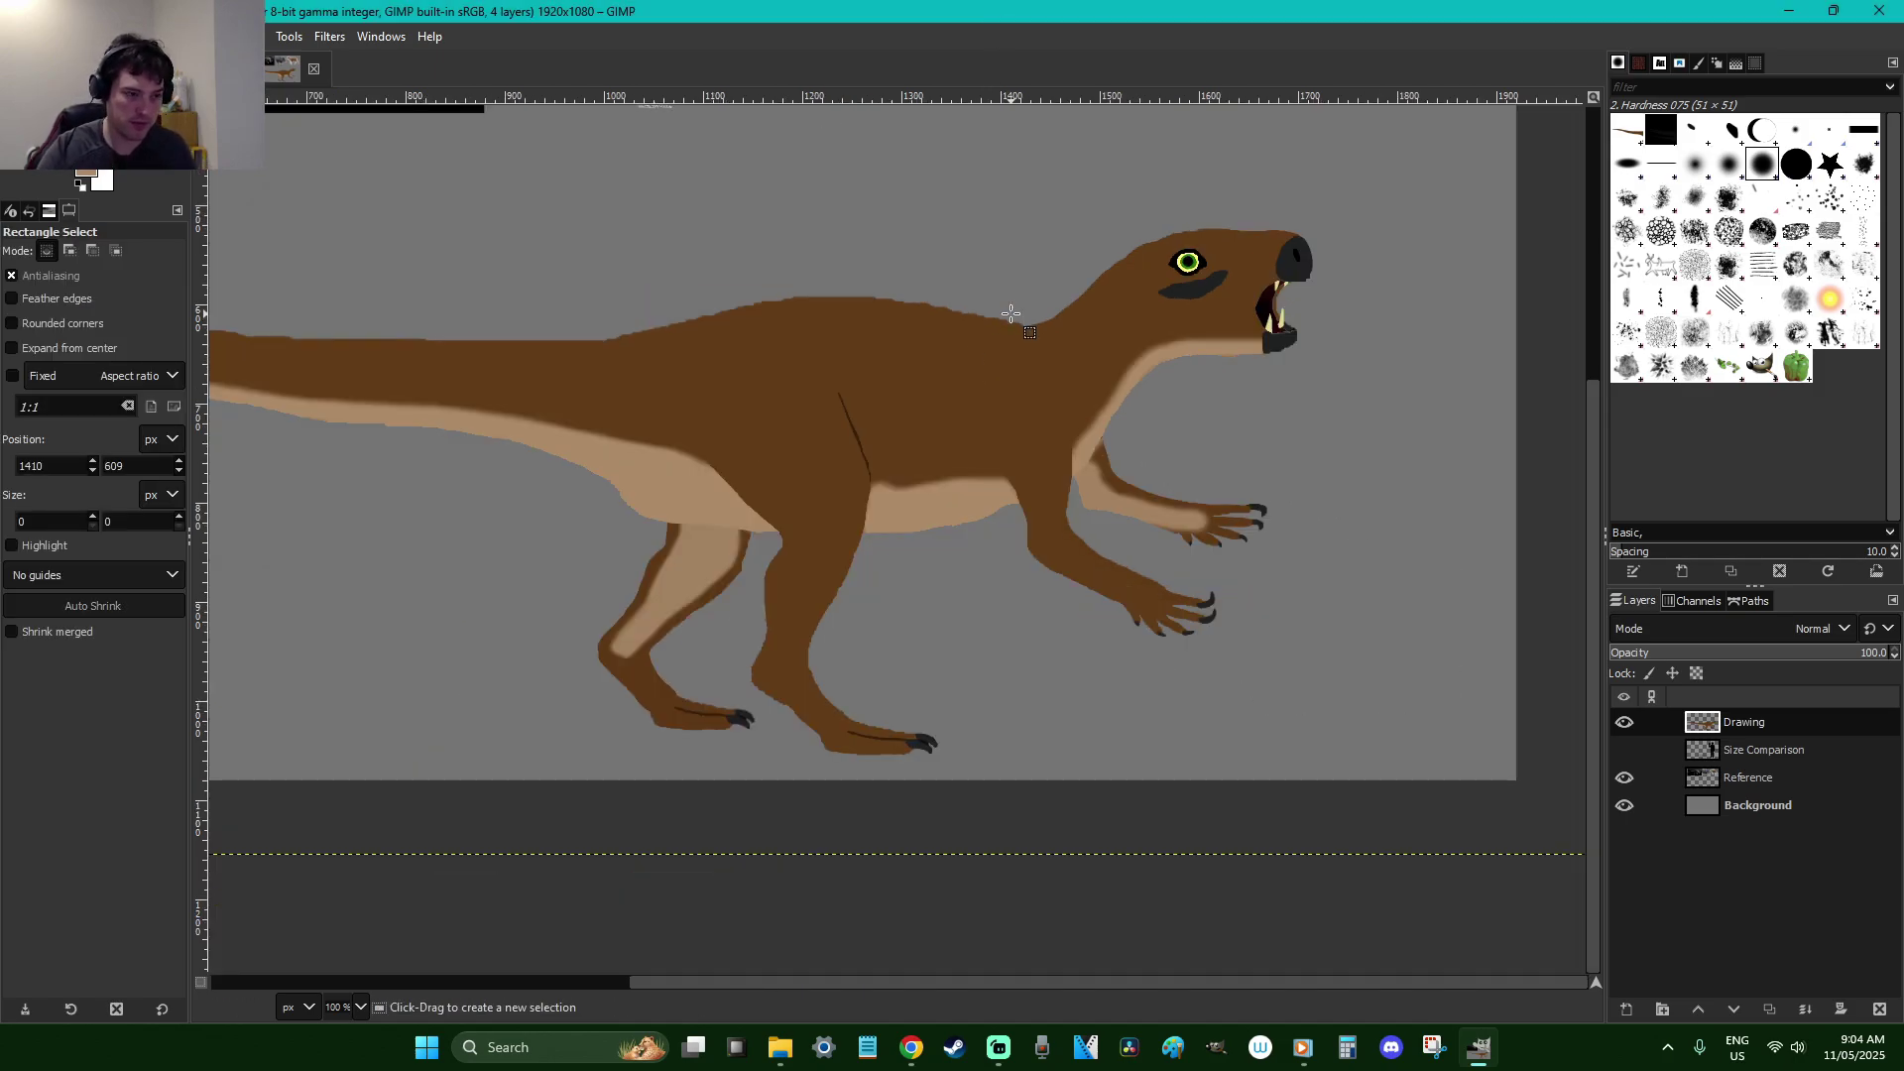
pyautogui.hotkey('ctrl', 's')
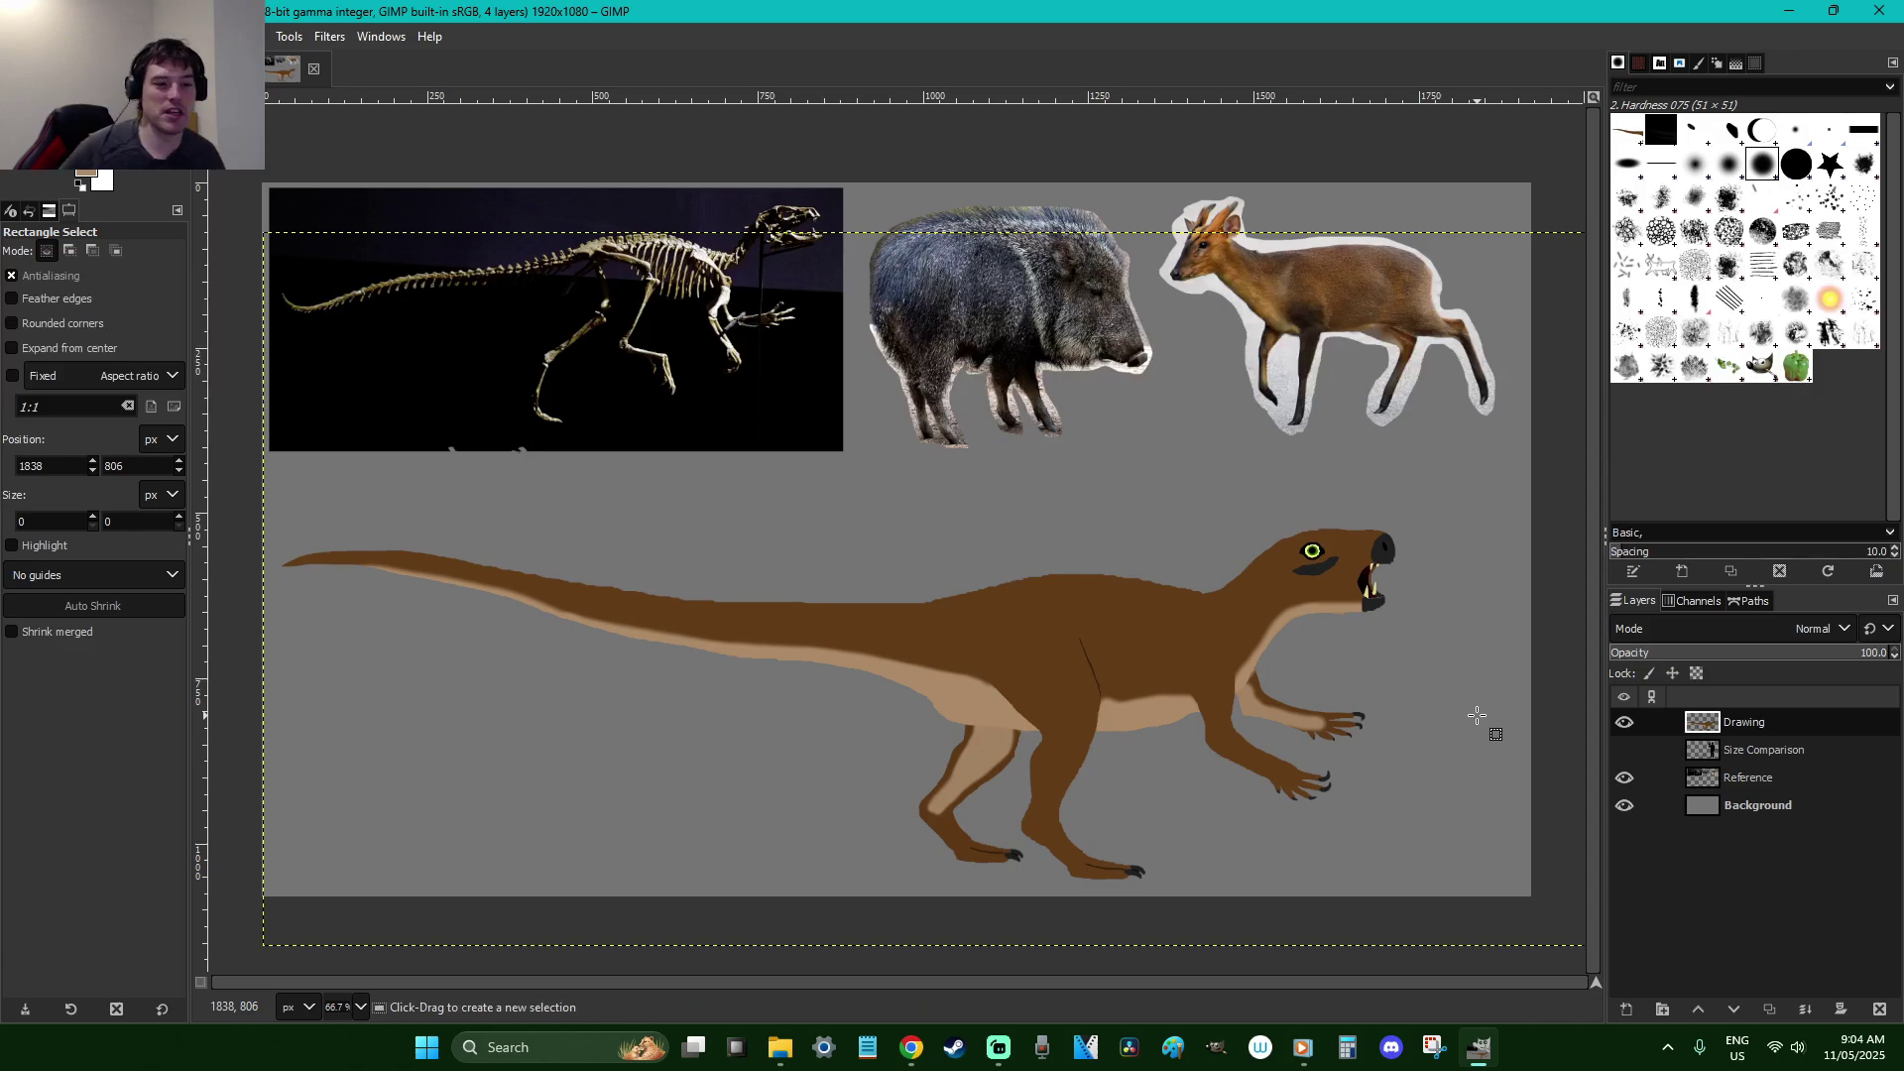
# Add a 1920 × 1080 transparent layer above the drawing and move the dinosaur slightly upward
pyautogui.hotkey('ctrl', 'shift', 'n')
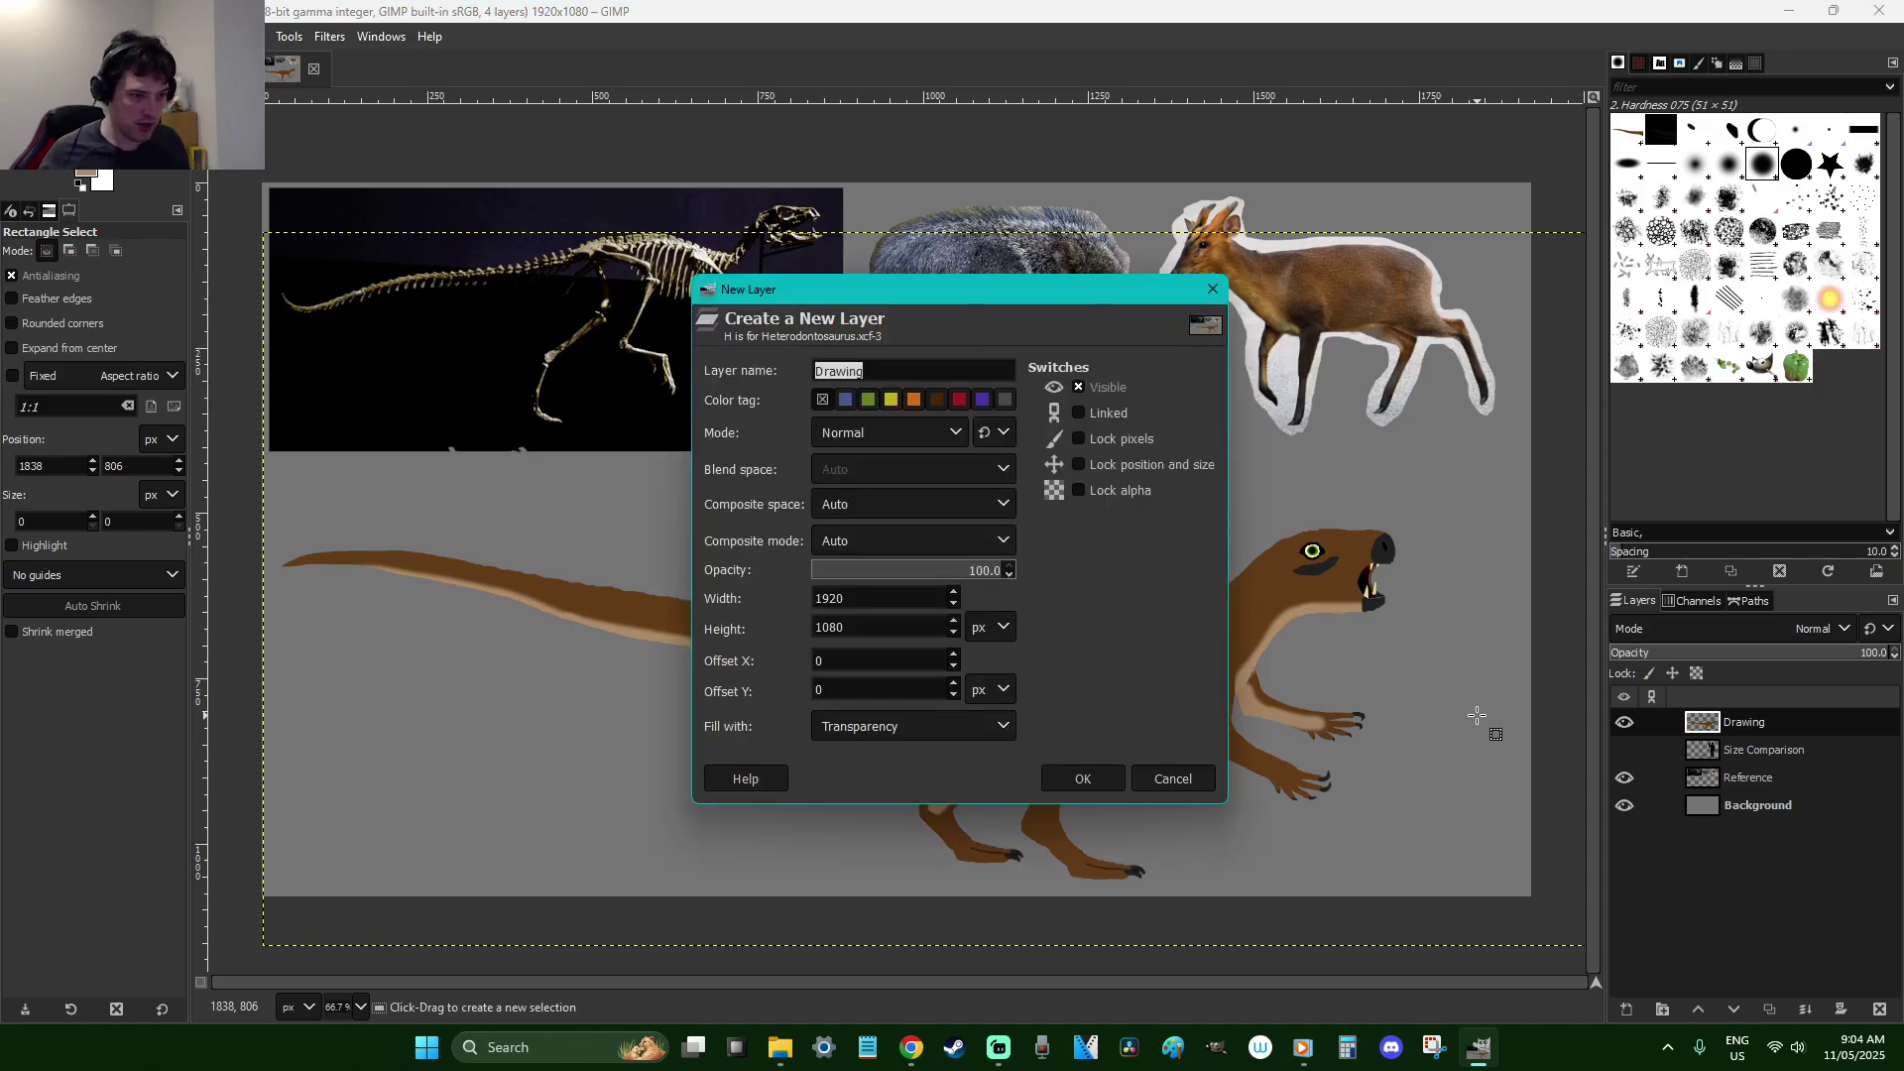
pyautogui.click(1093, 775)
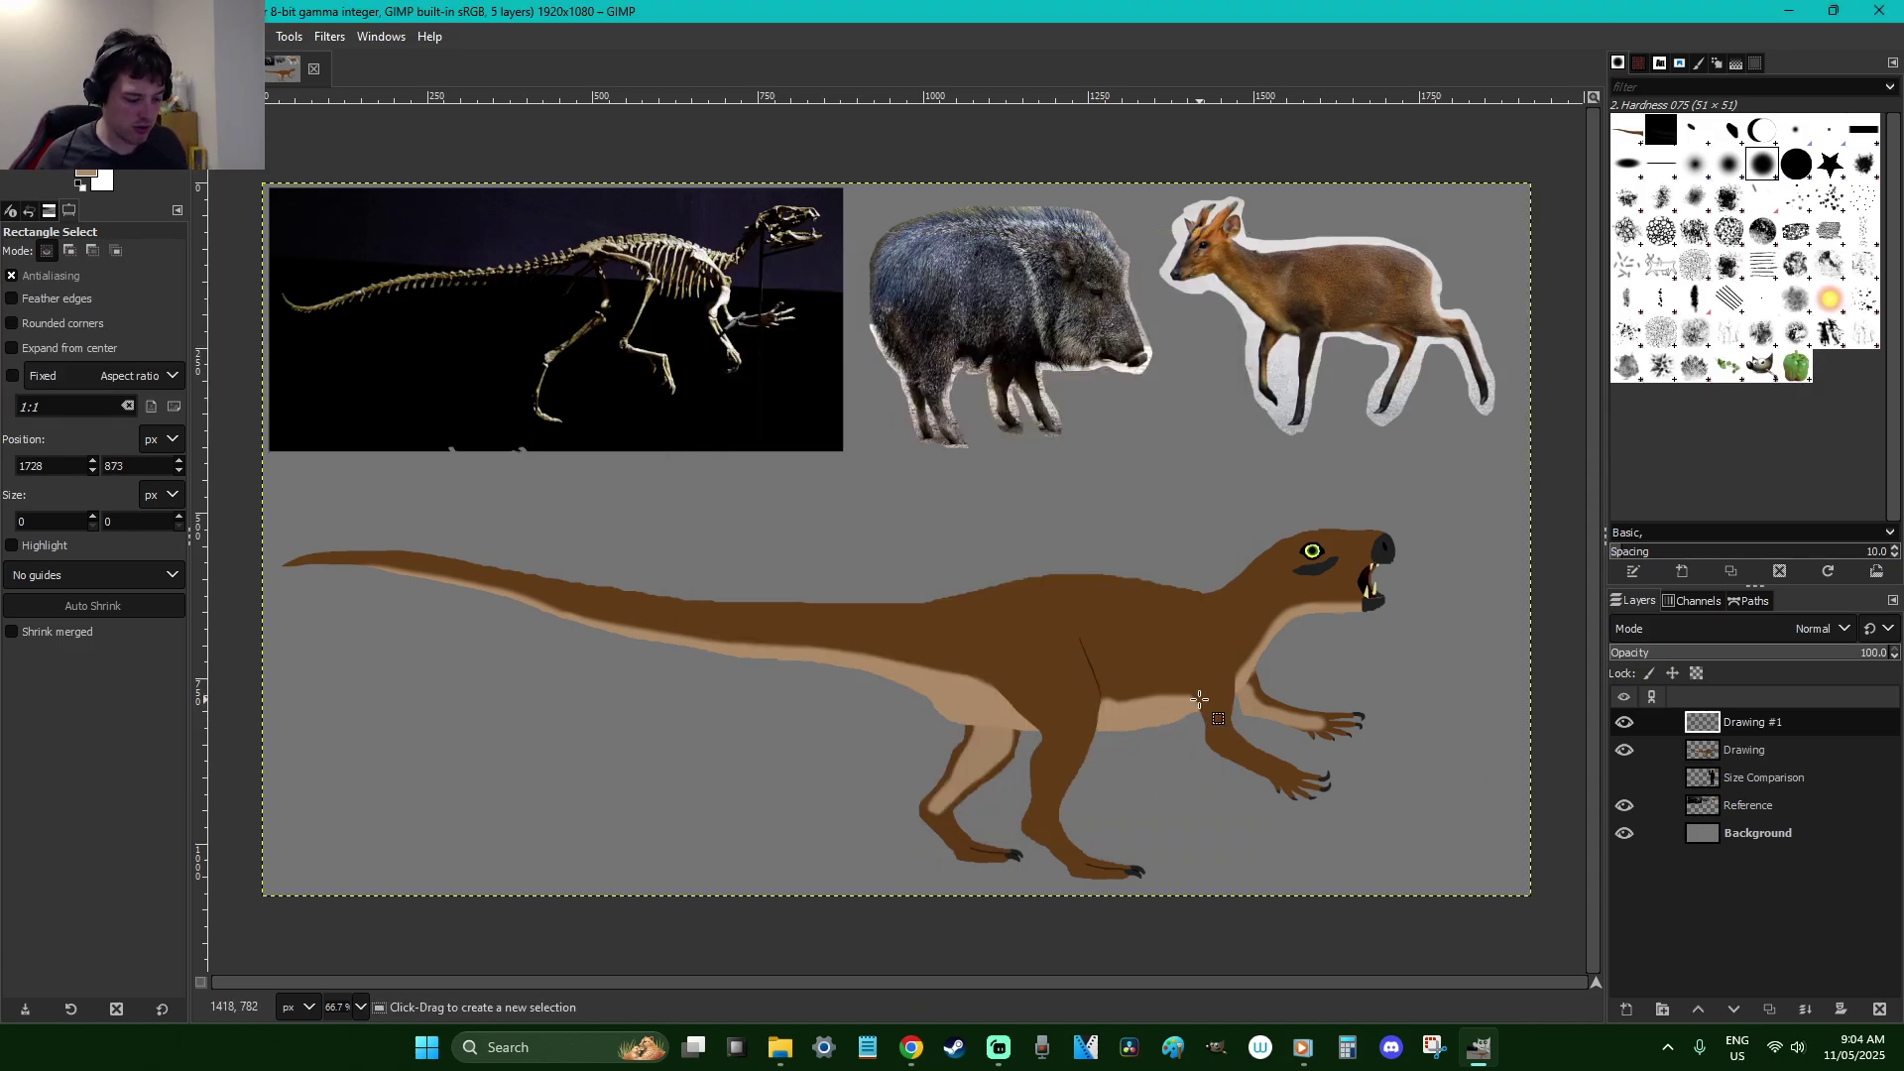
pyautogui.press('m')
pyautogui.moveTo(1182, 674); pyautogui.dragTo(1179, 664)
pyautogui.press('pageup')
pyautogui.press('r')
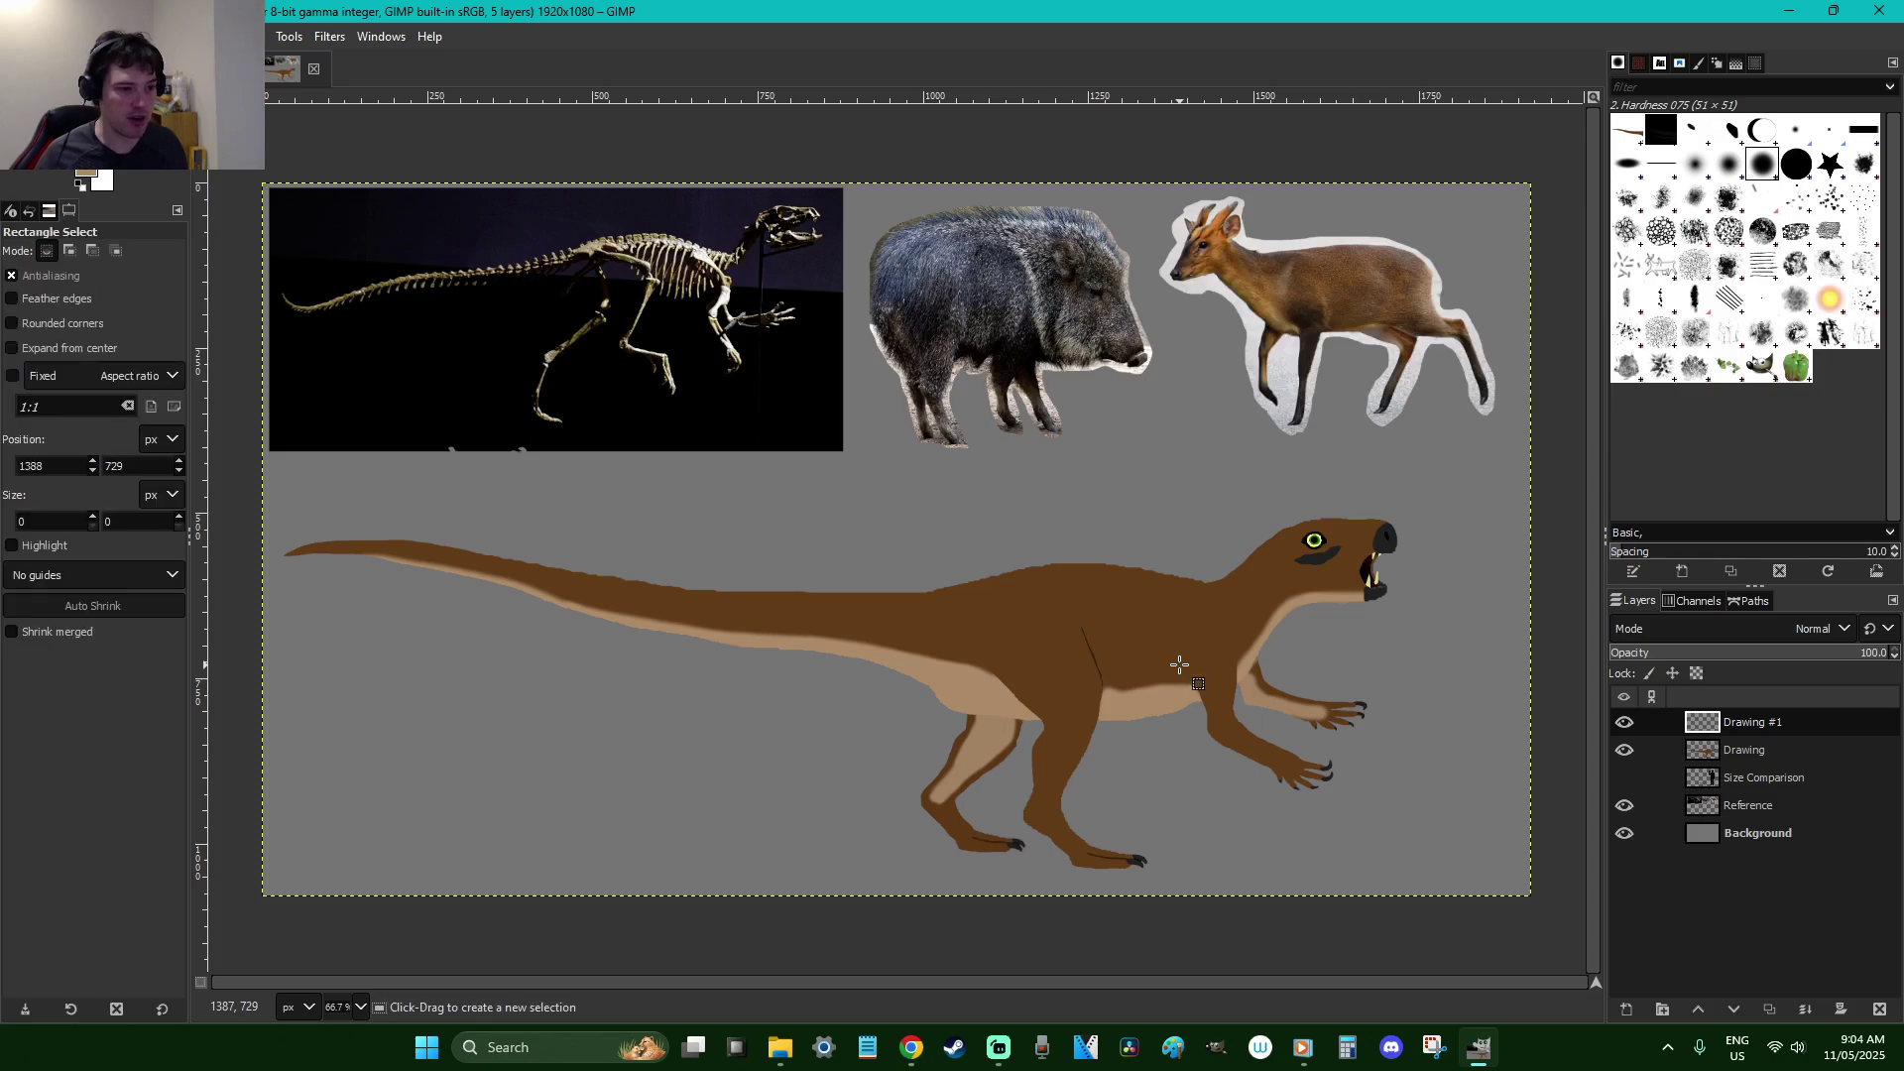
# Rename the new top layer as Filaments
pyautogui.doubleClick(1743, 731)
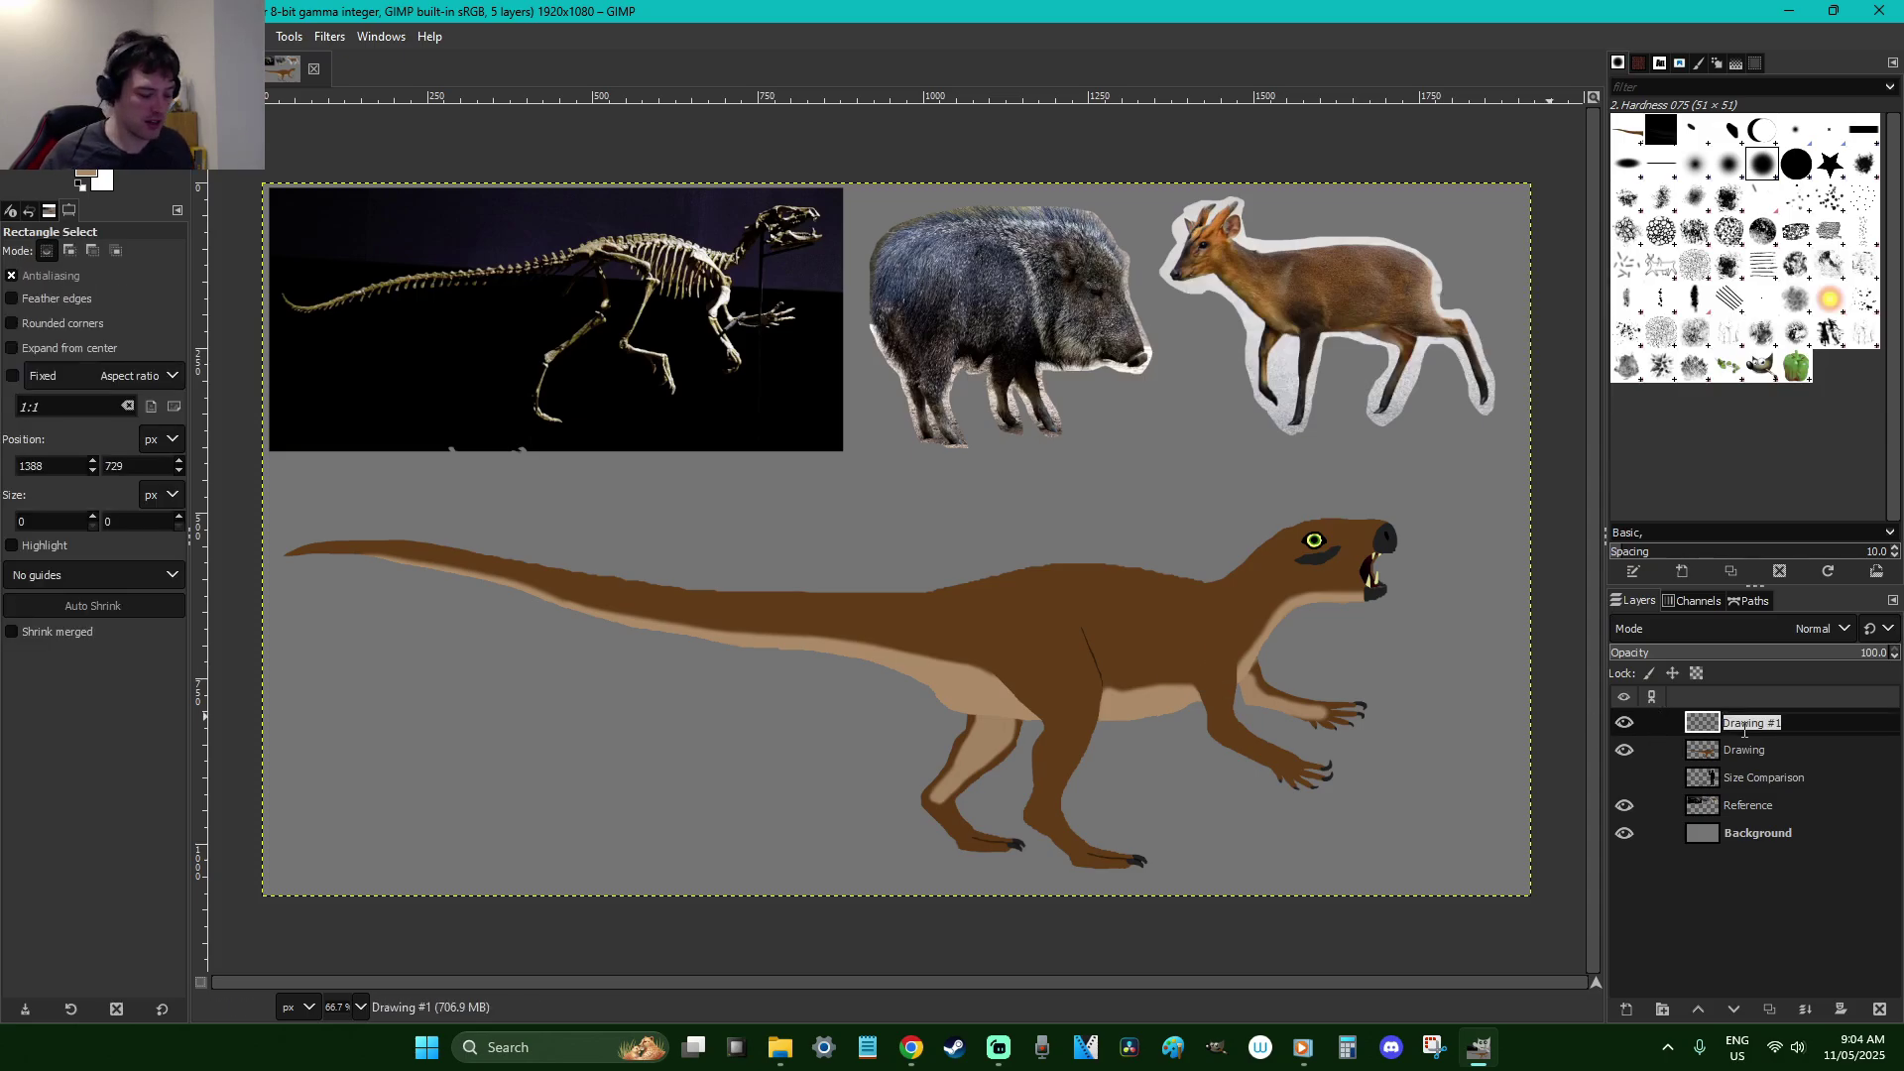
pyautogui.write('Br')
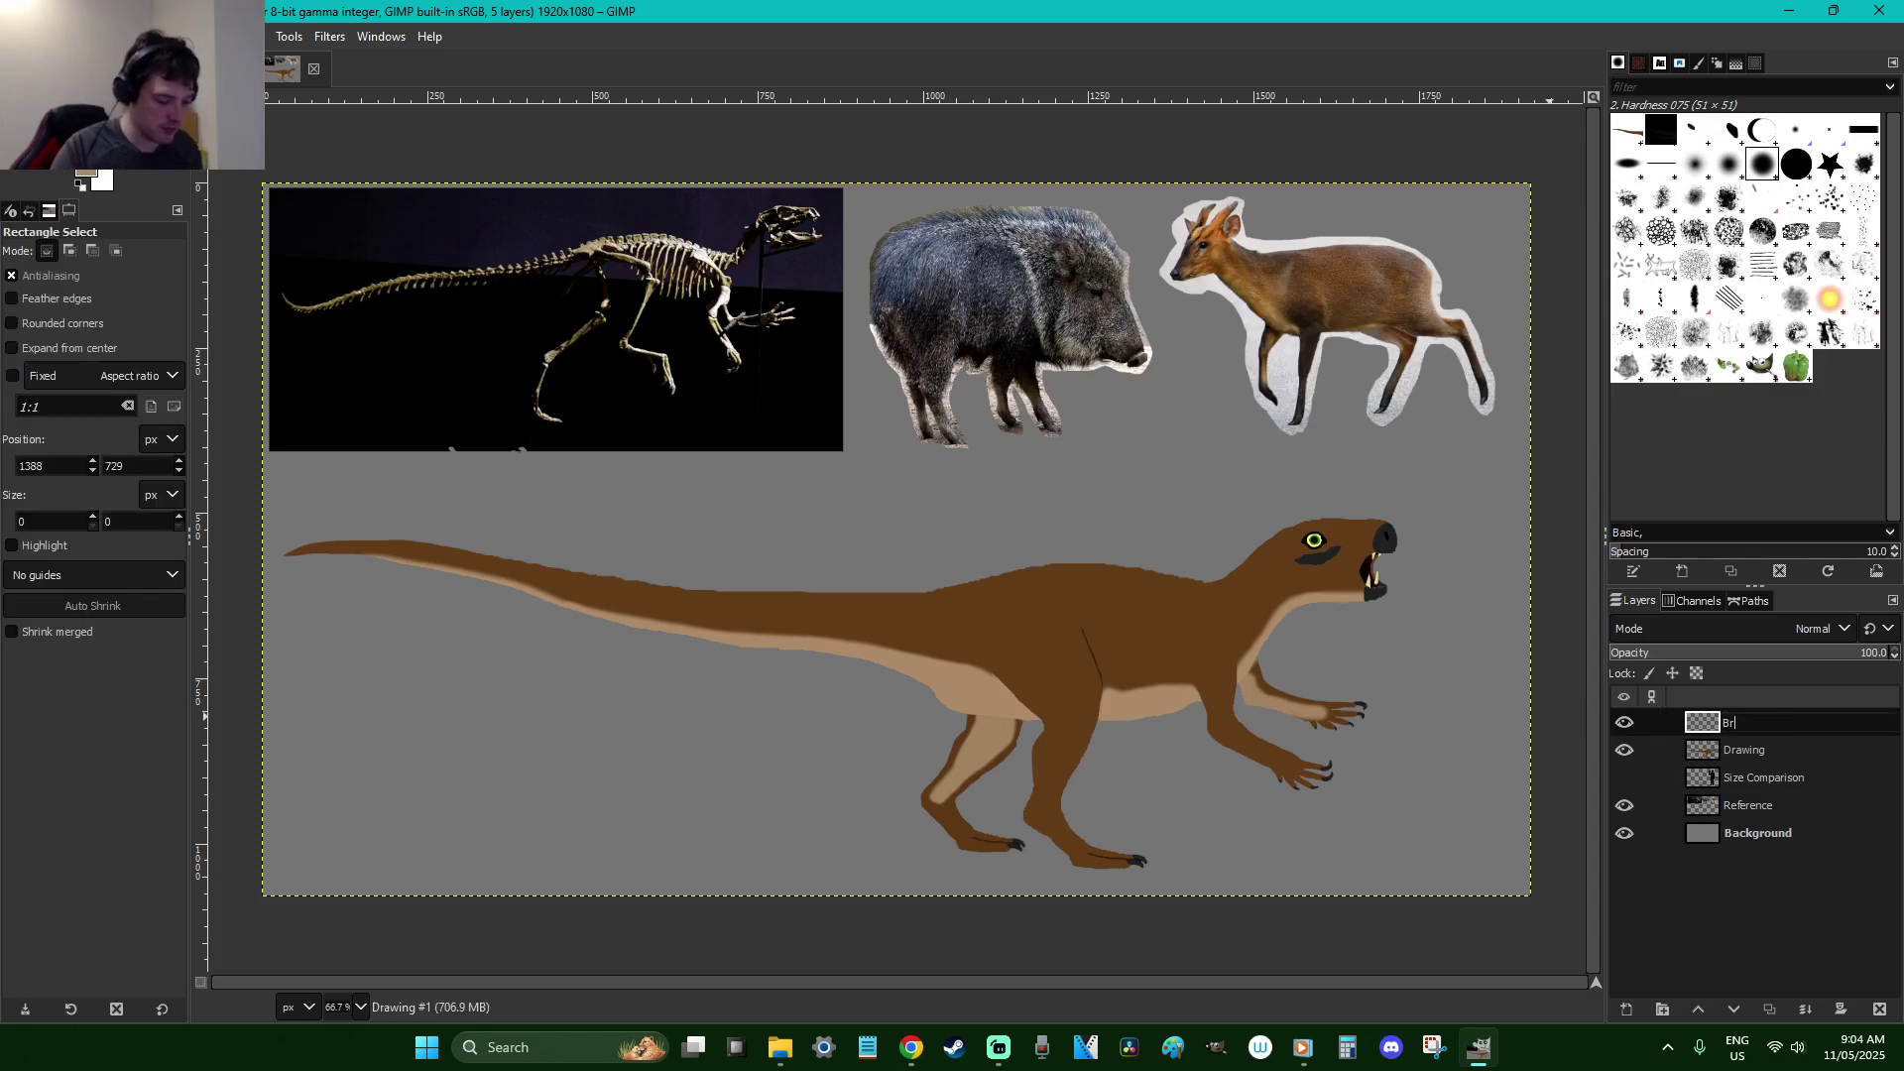
pyautogui.press('BackSpace')
pyautogui.press('BackSpace')
pyautogui.write('Filaments')
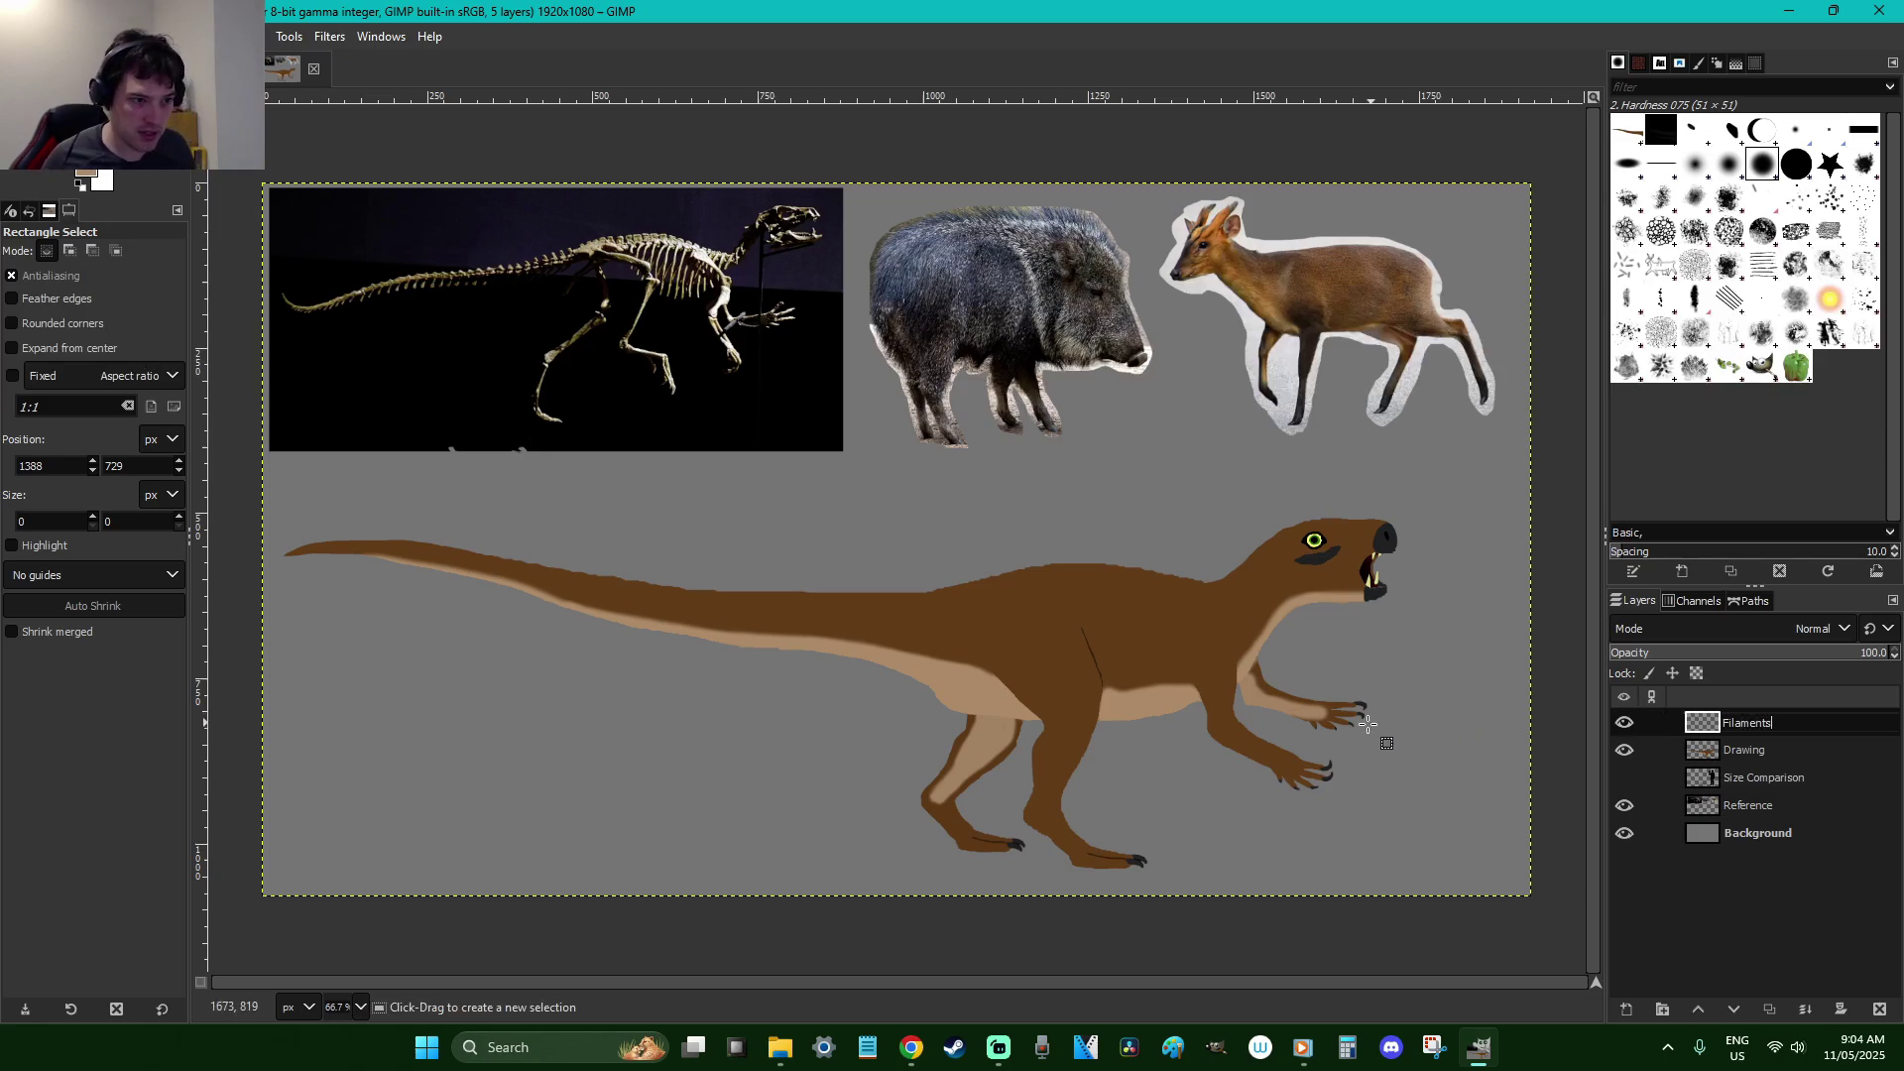
pyautogui.press('Return')
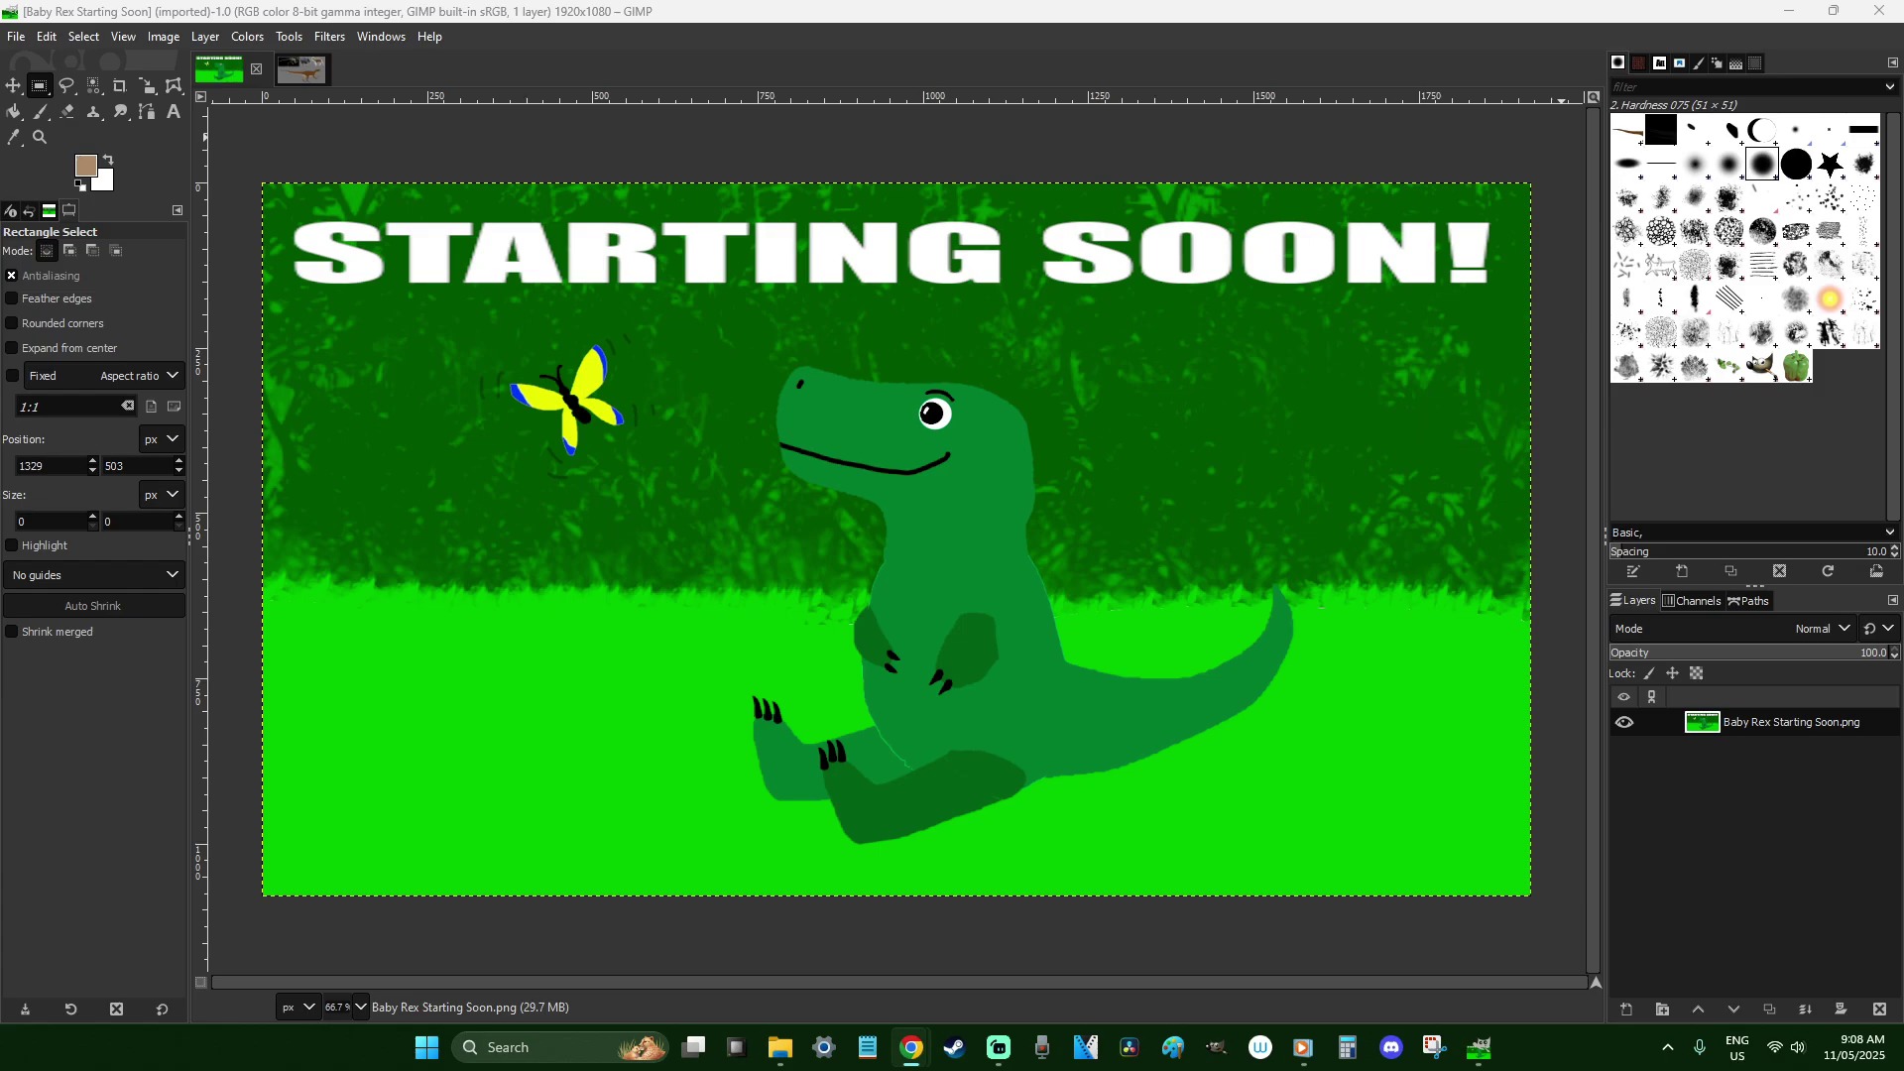
# Switch from the Baby Rex Starting Soon image back to the Heterodontosaurus image
pyautogui.hotkey('alt', 'Tab')
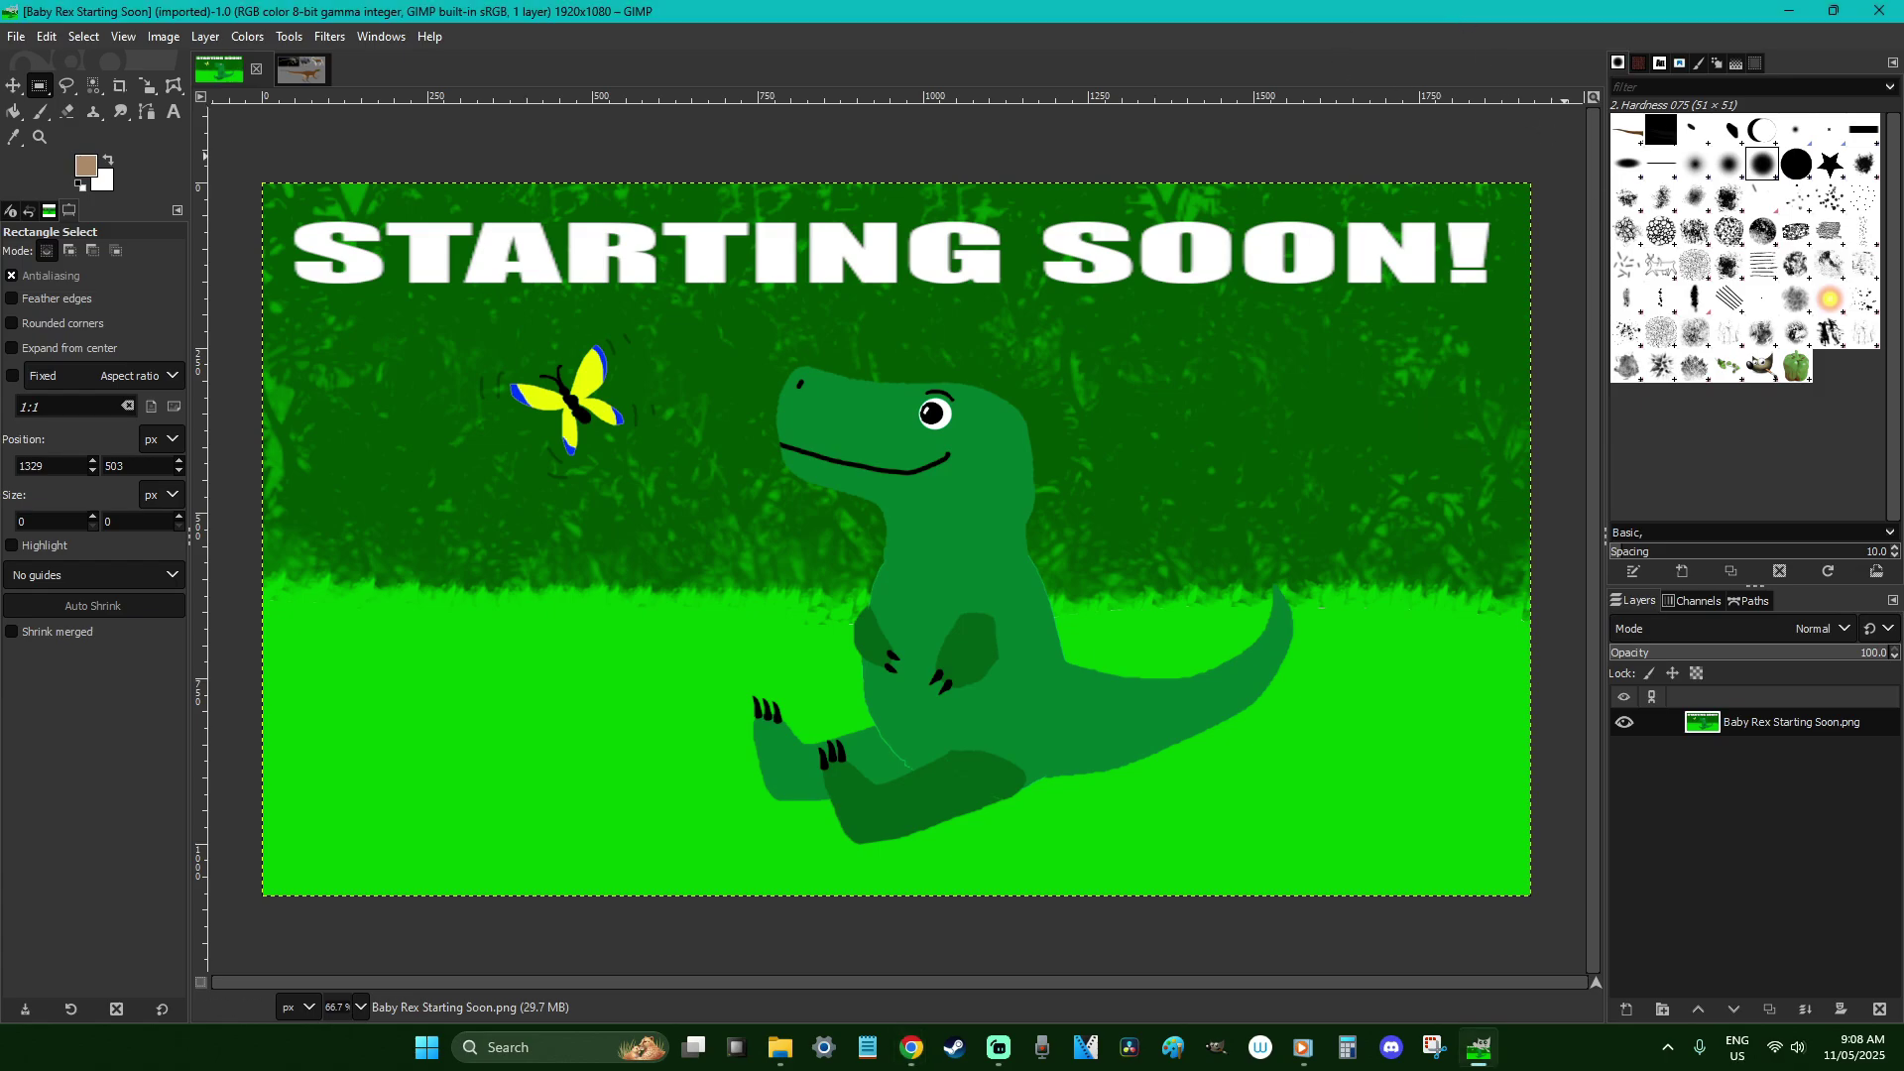
pyautogui.hotkey('alt', 'Tab')
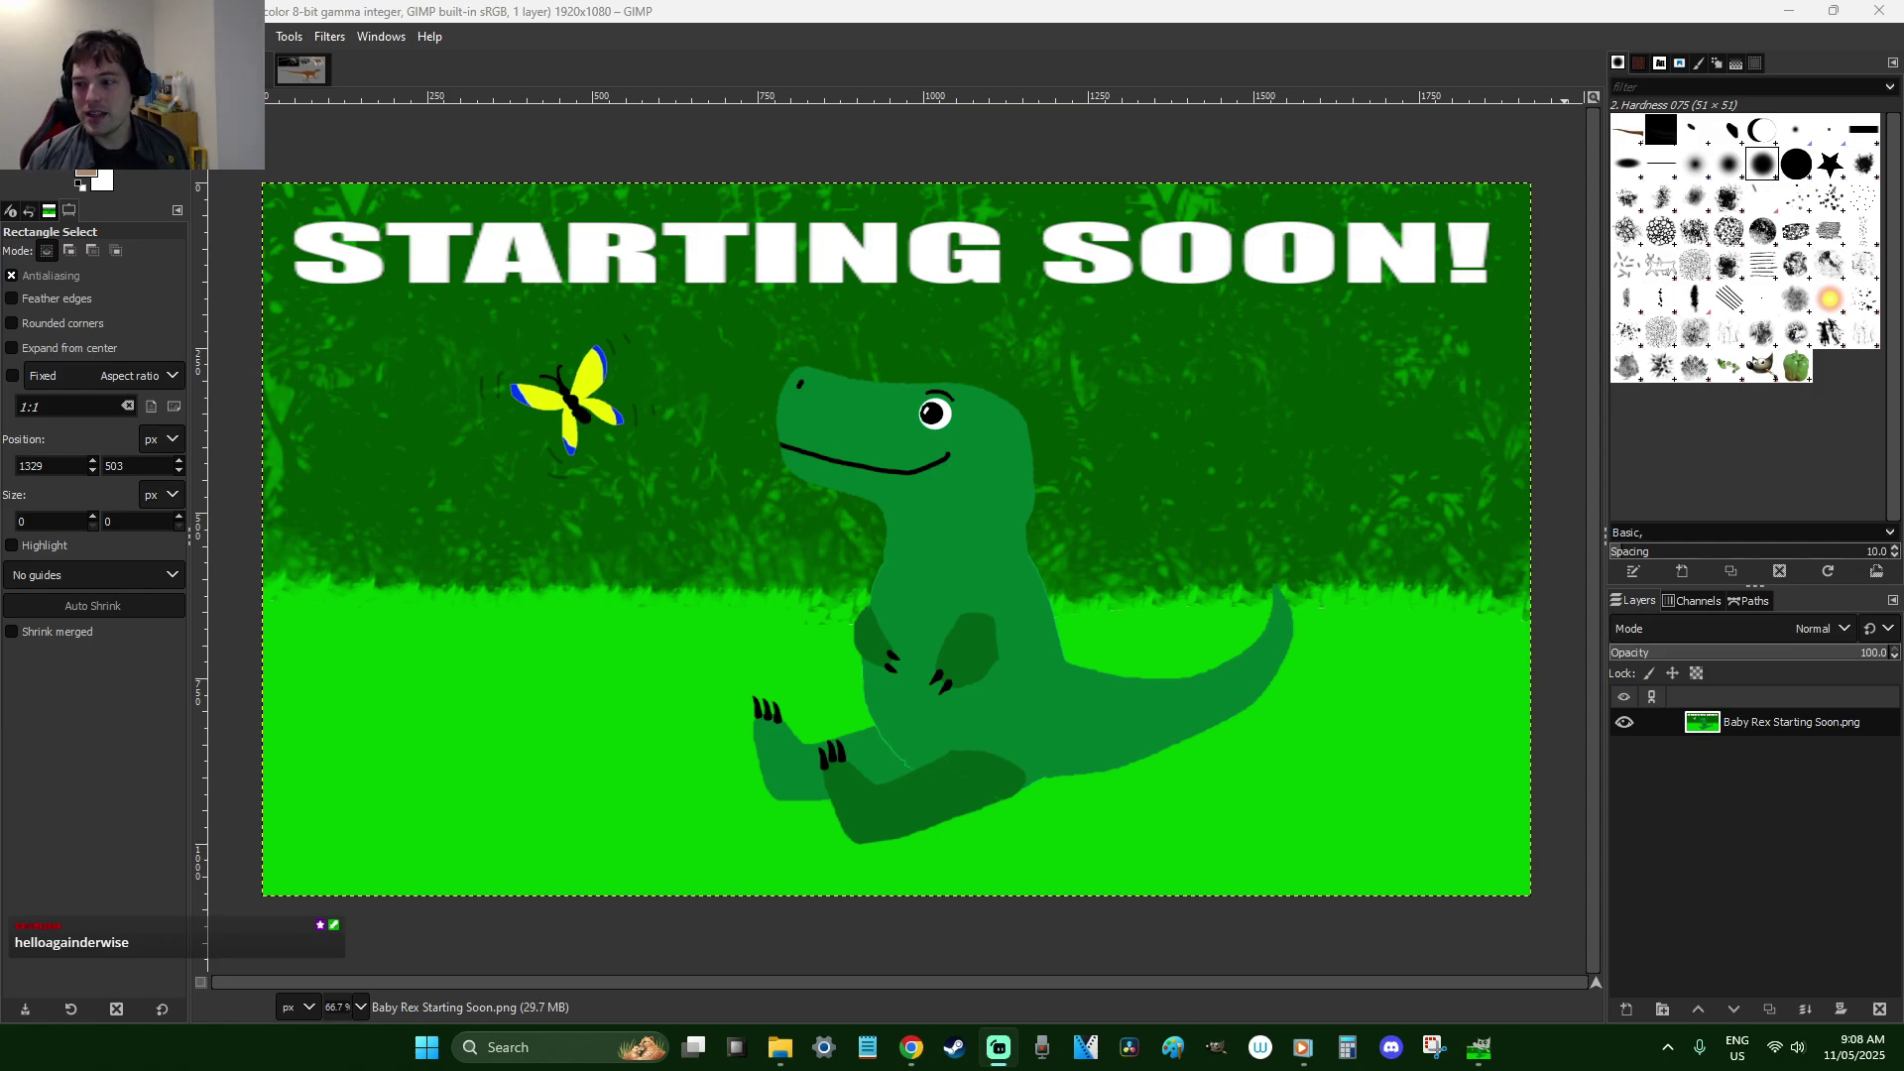
pyautogui.click(1044, 8)
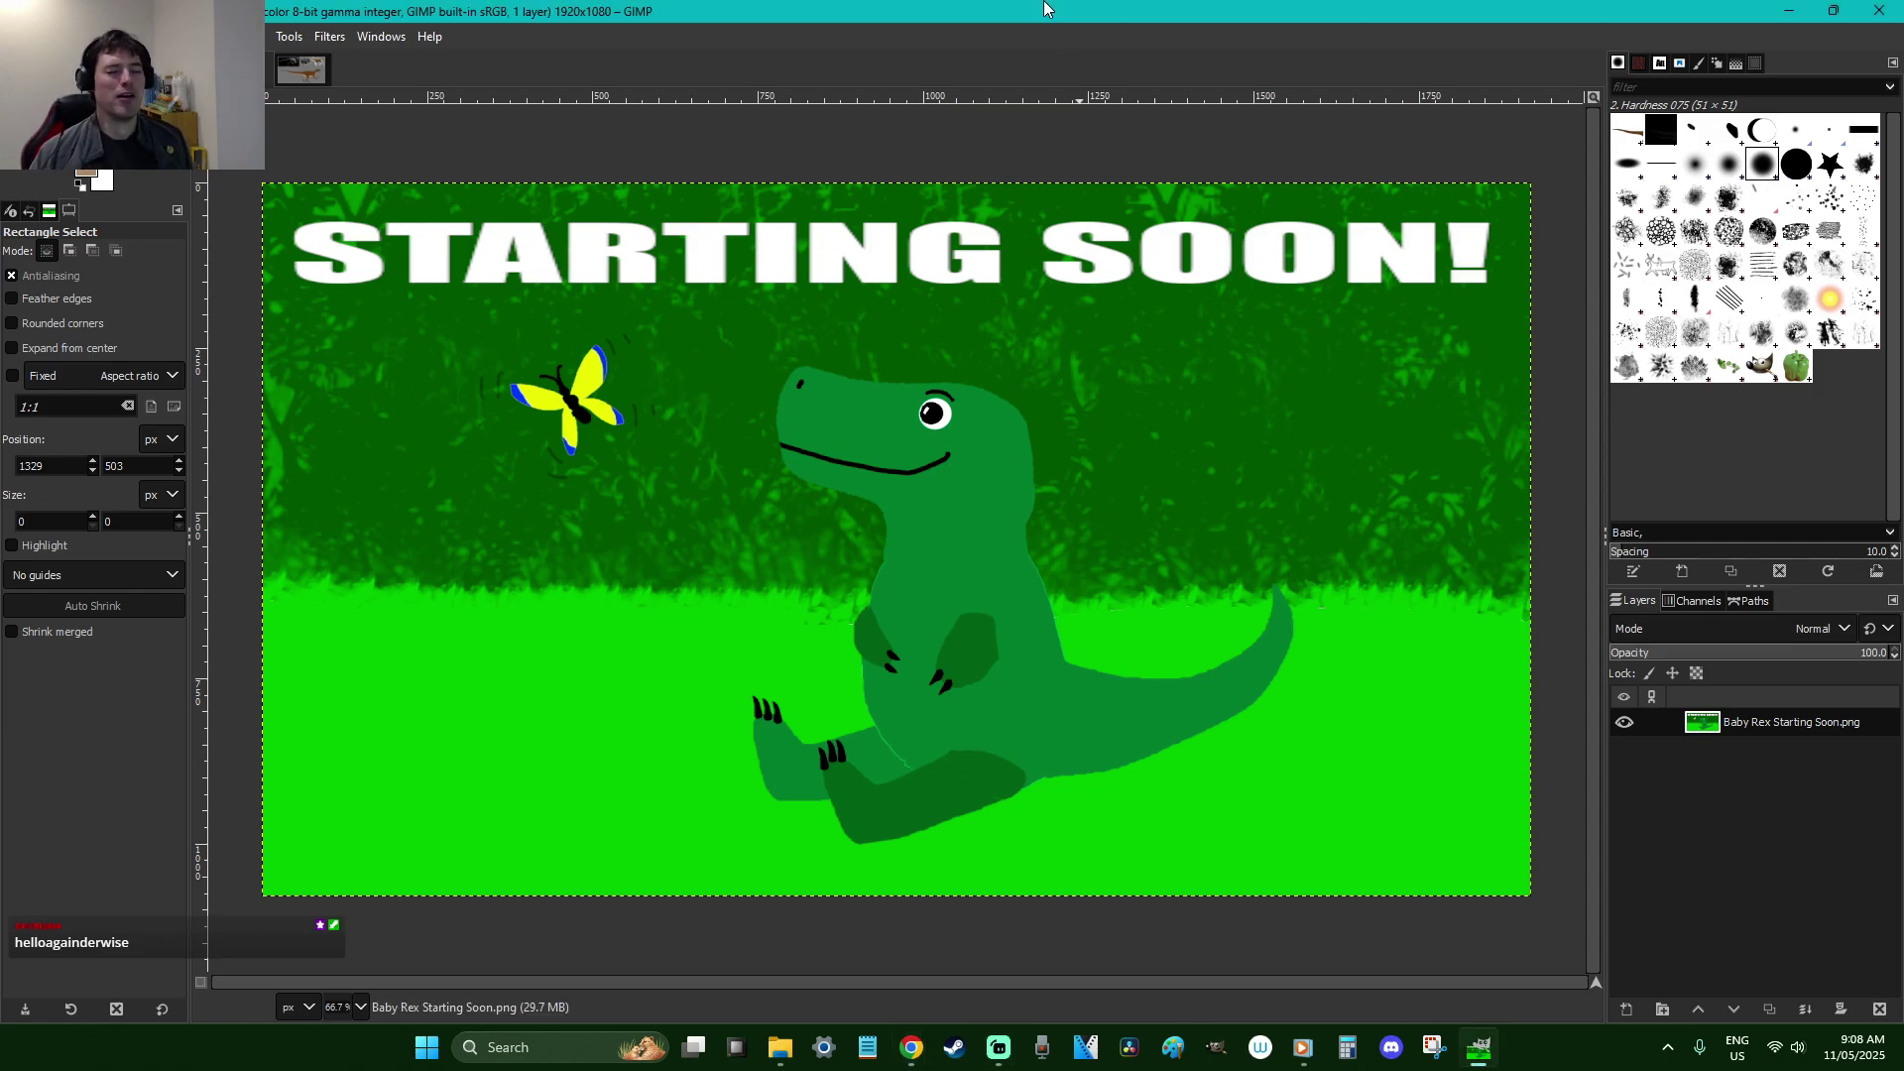
pyautogui.click(289, 77)
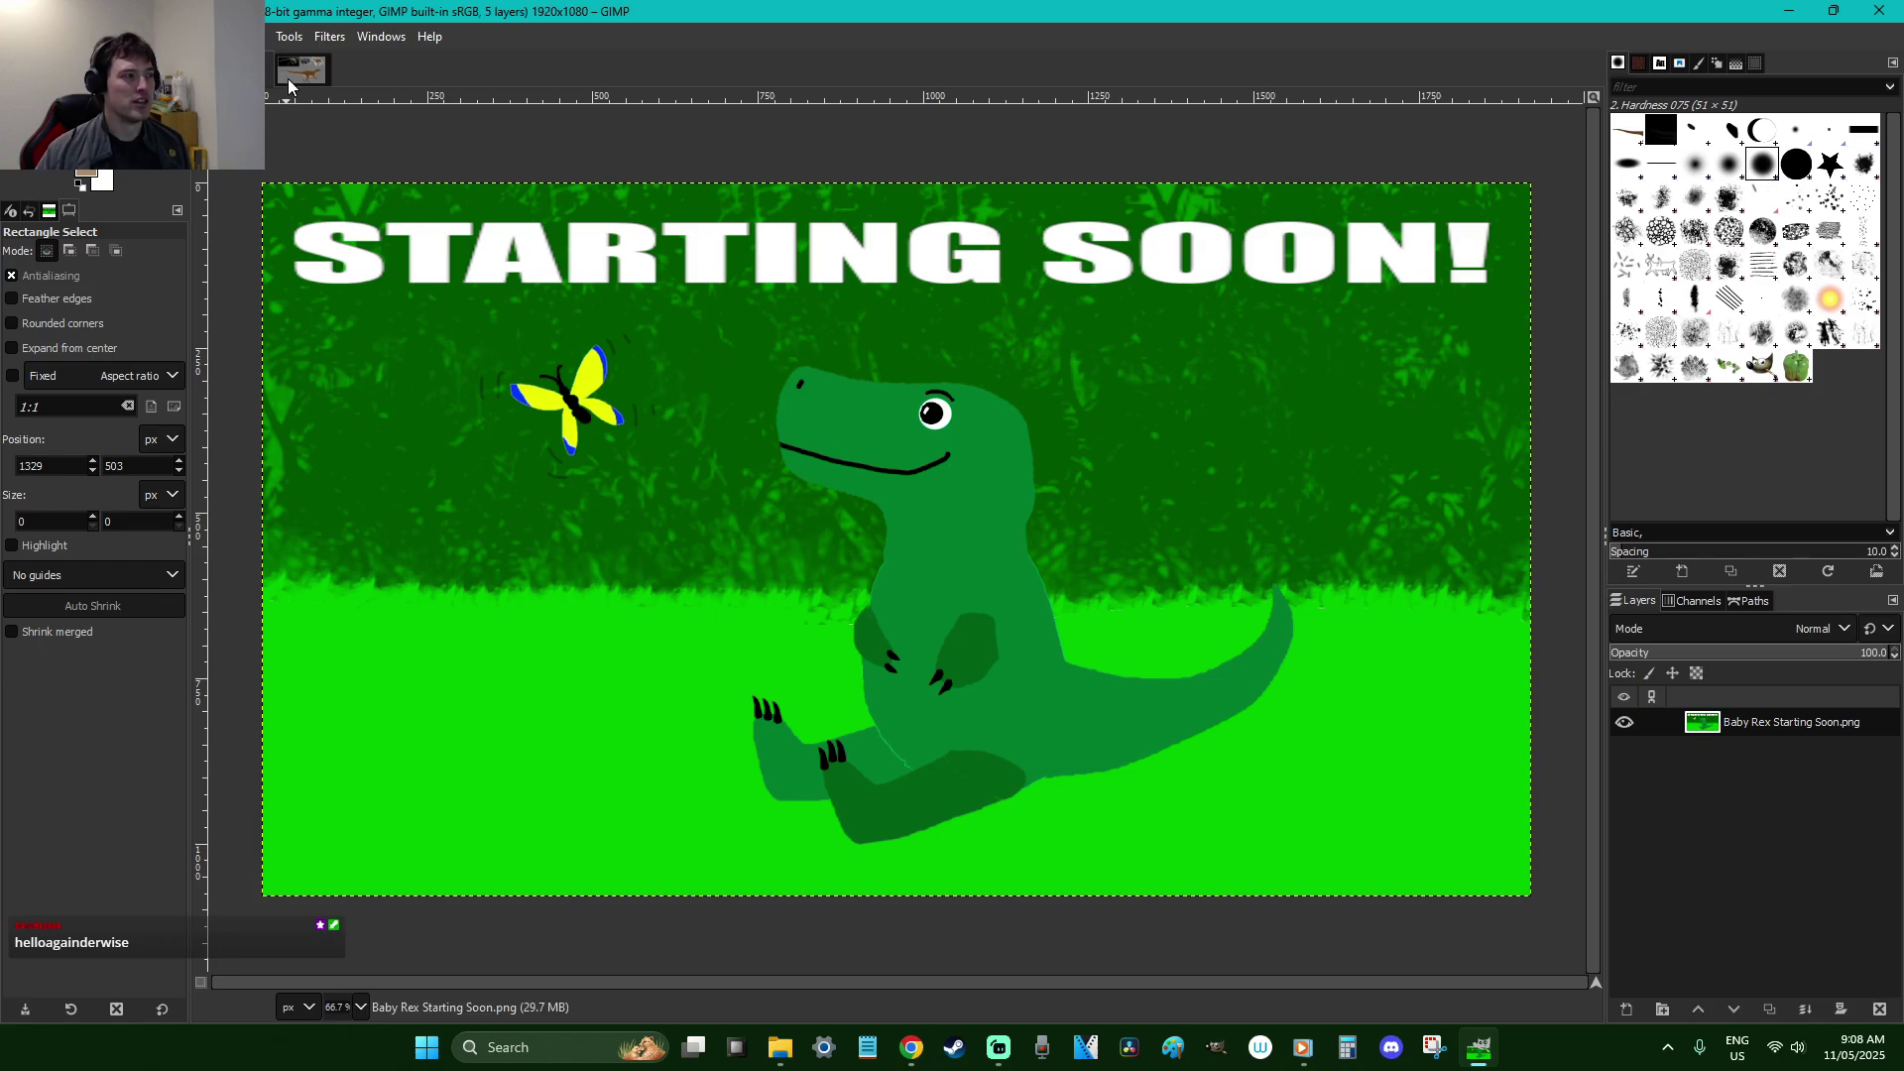
pyautogui.click(1089, 543)
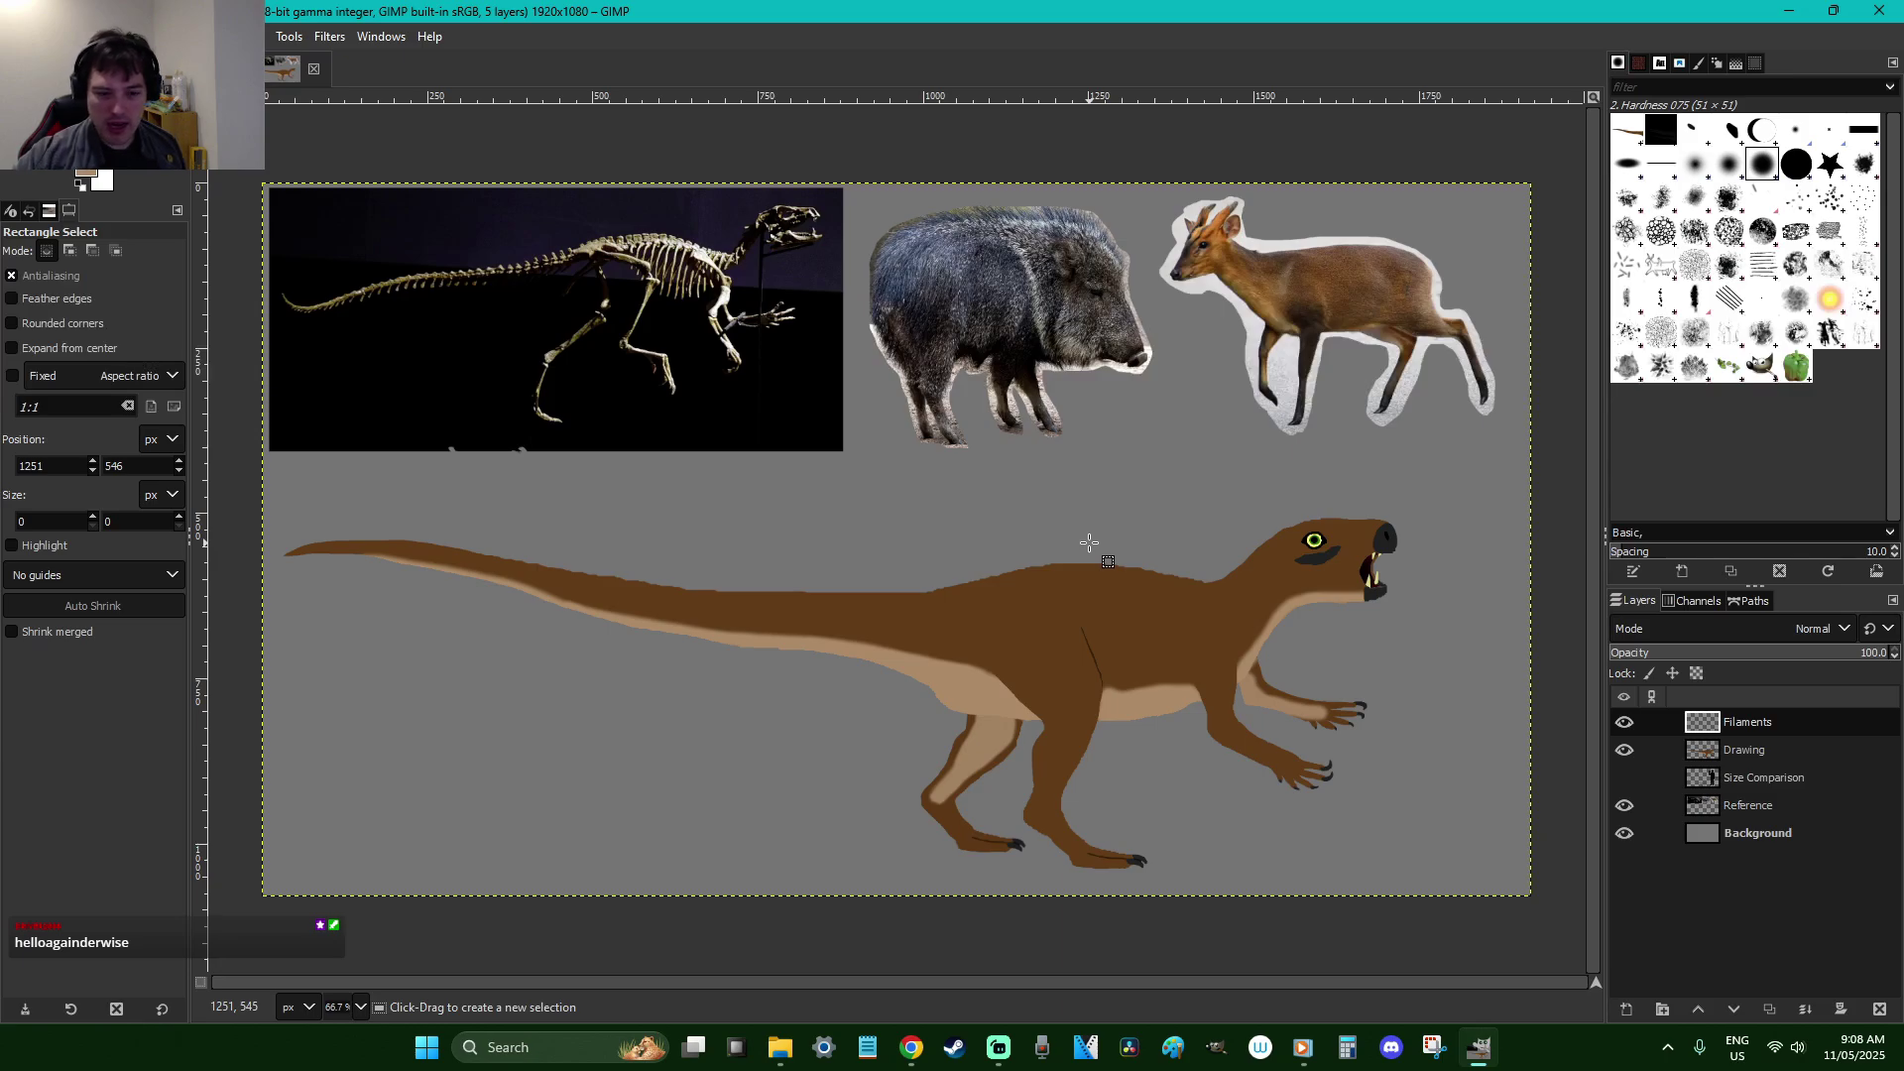
pyautogui.click(1089, 542)
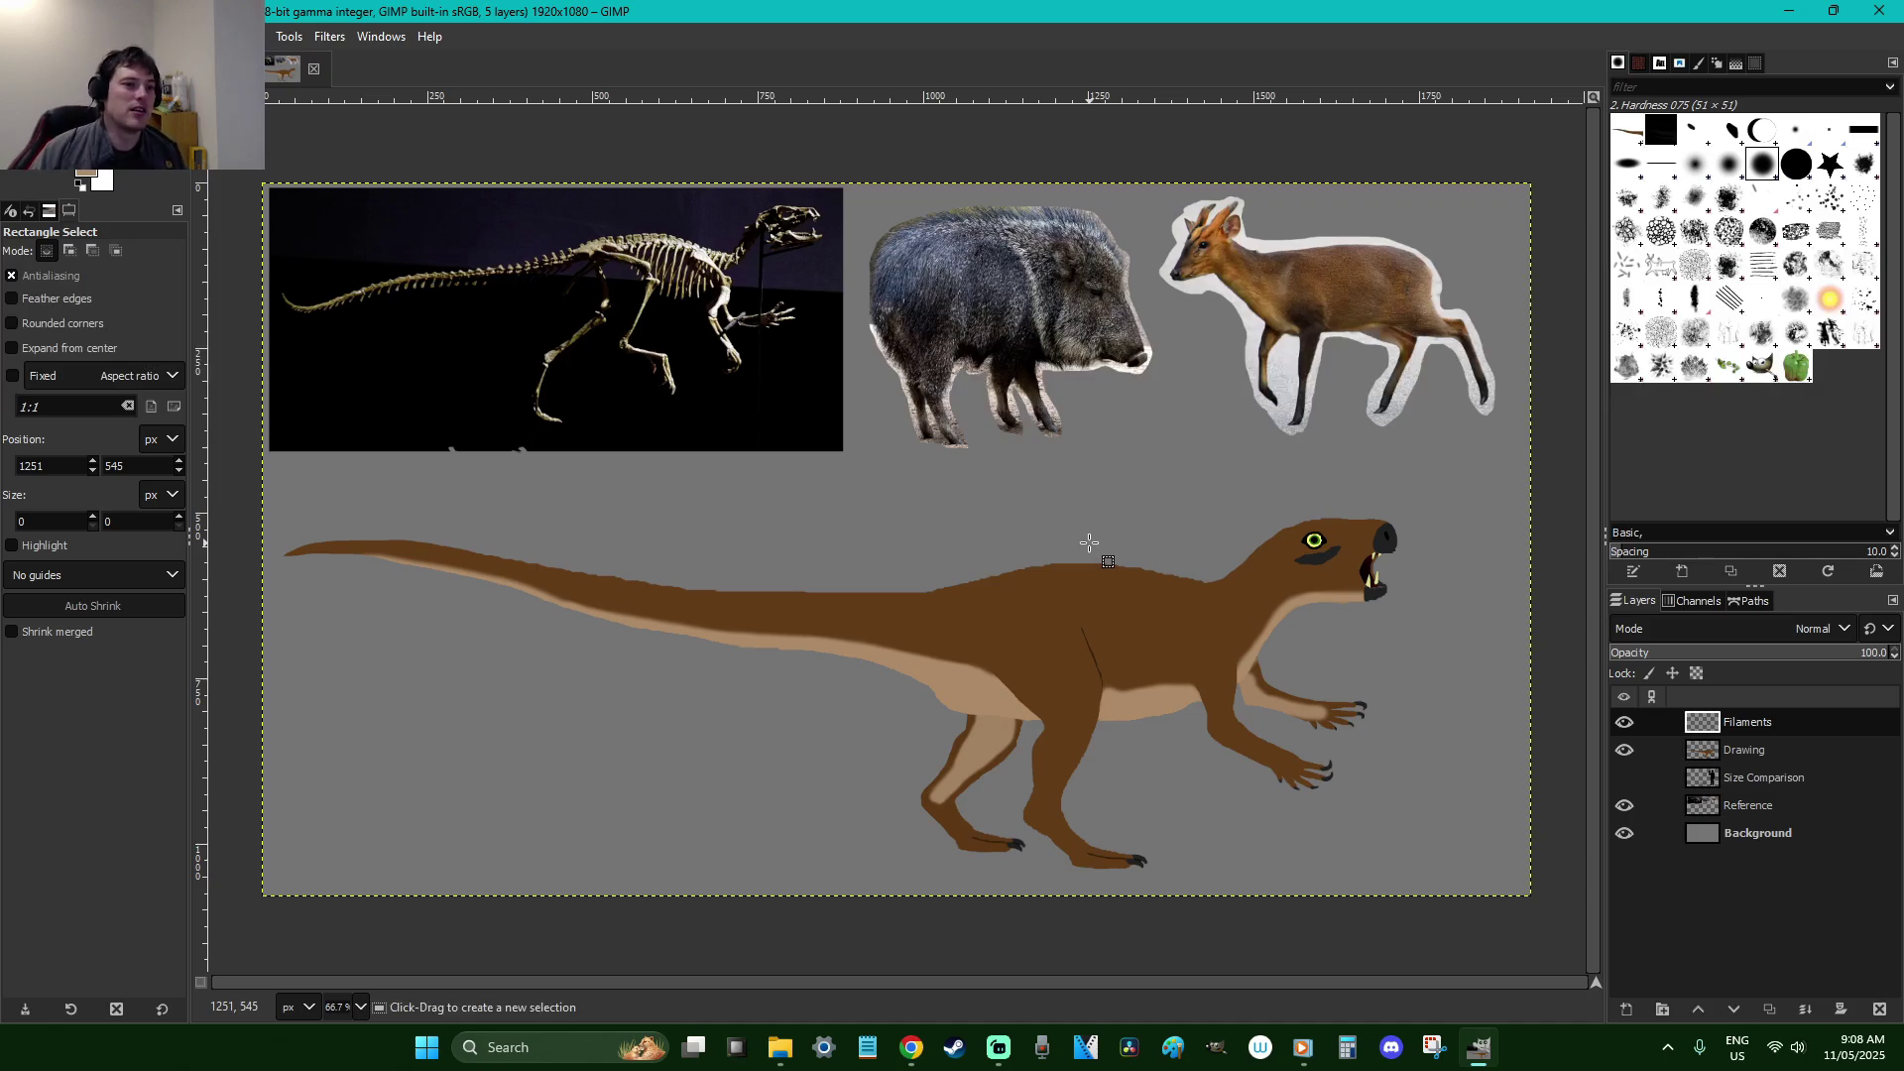
pyautogui.click(1105, 549)
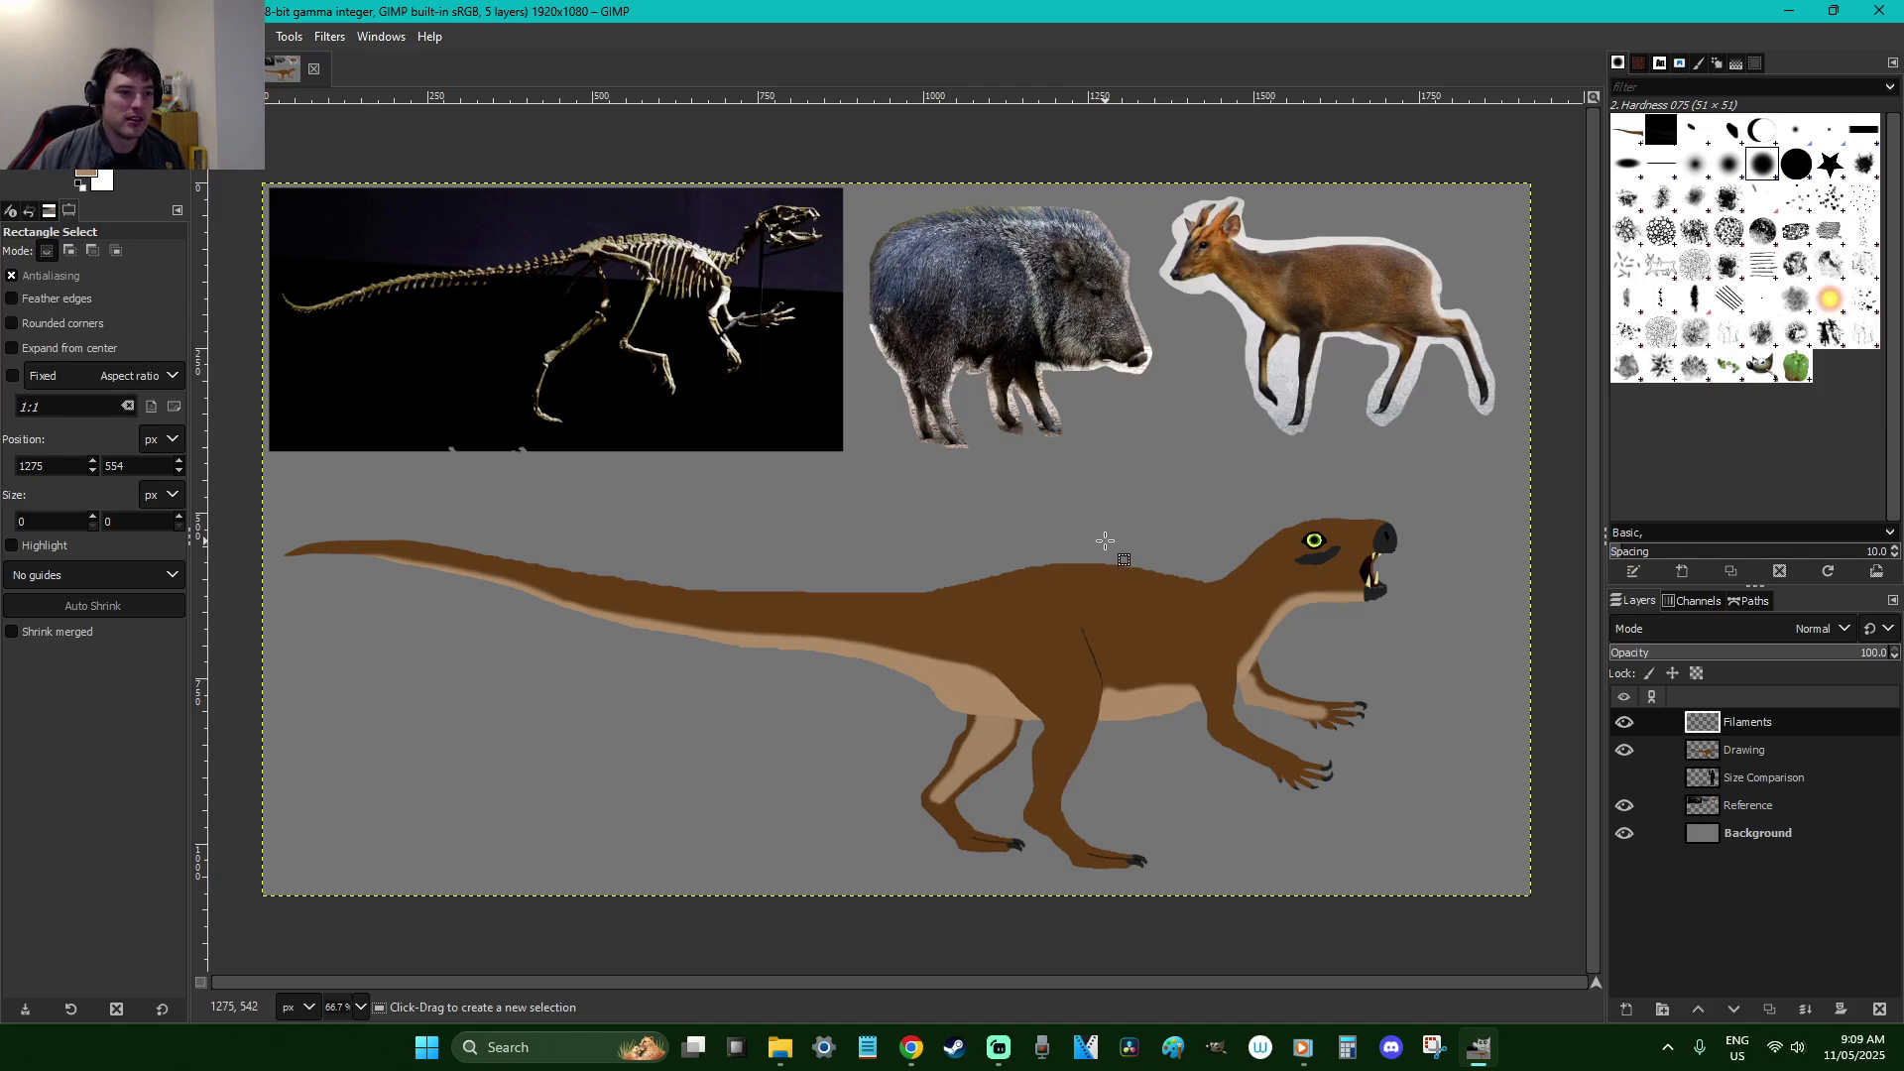
# Pick the dark grey of the stripe below the eye as the paint colour for the Paintbrush
pyautogui.scroll(1, 1105, 541)
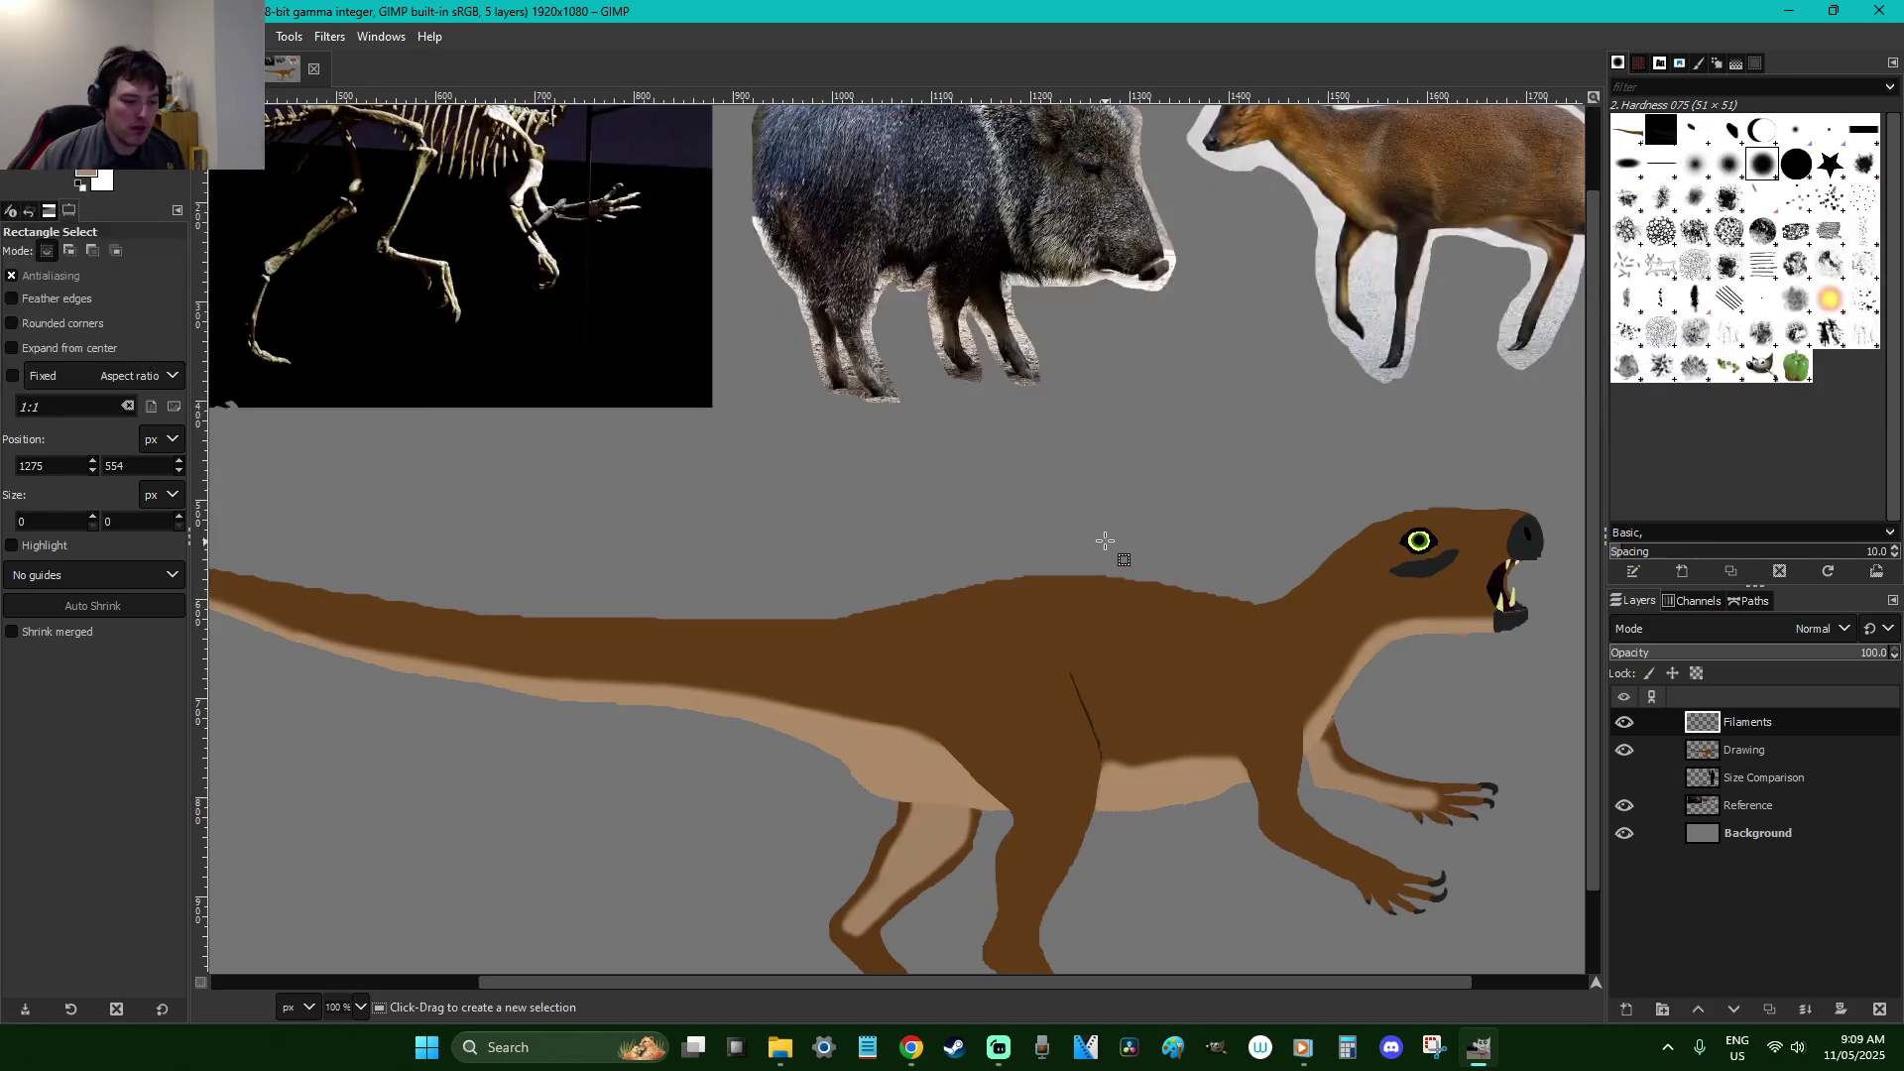
pyautogui.press('o')
pyautogui.click(1425, 567)
pyautogui.press('p')
# Try dark freehand strokes rising from the dinosaur's back and undo them
pyautogui.moveTo(1218, 645); pyautogui.dragTo(1119, 458)
pyautogui.hotkey('ctrl', 'z')
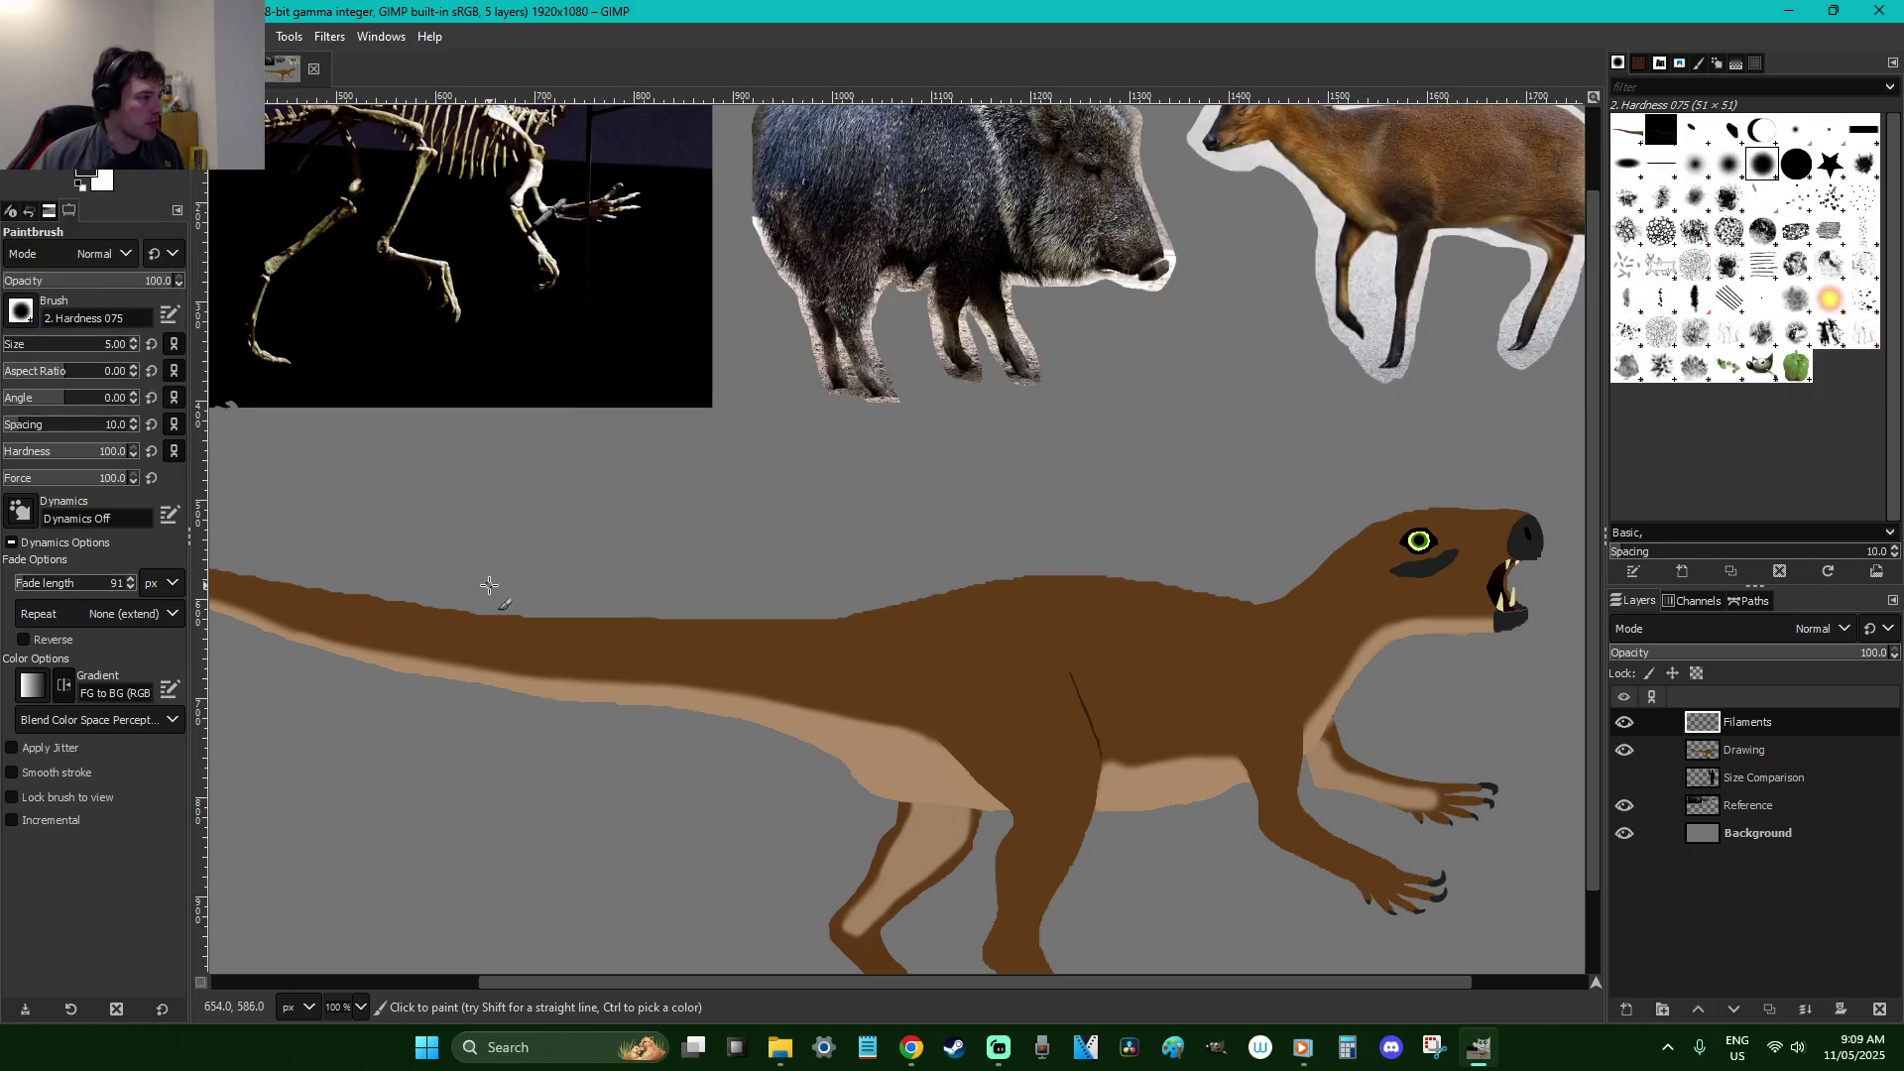
pyautogui.moveTo(1012, 606); pyautogui.dragTo(919, 517)
pyautogui.hotkey('ctrl', 'z')
# Set the Paintbrush dynamics to Fade Tapering and test tapered strokes across the back, undoing each one
pyautogui.click(33, 513)
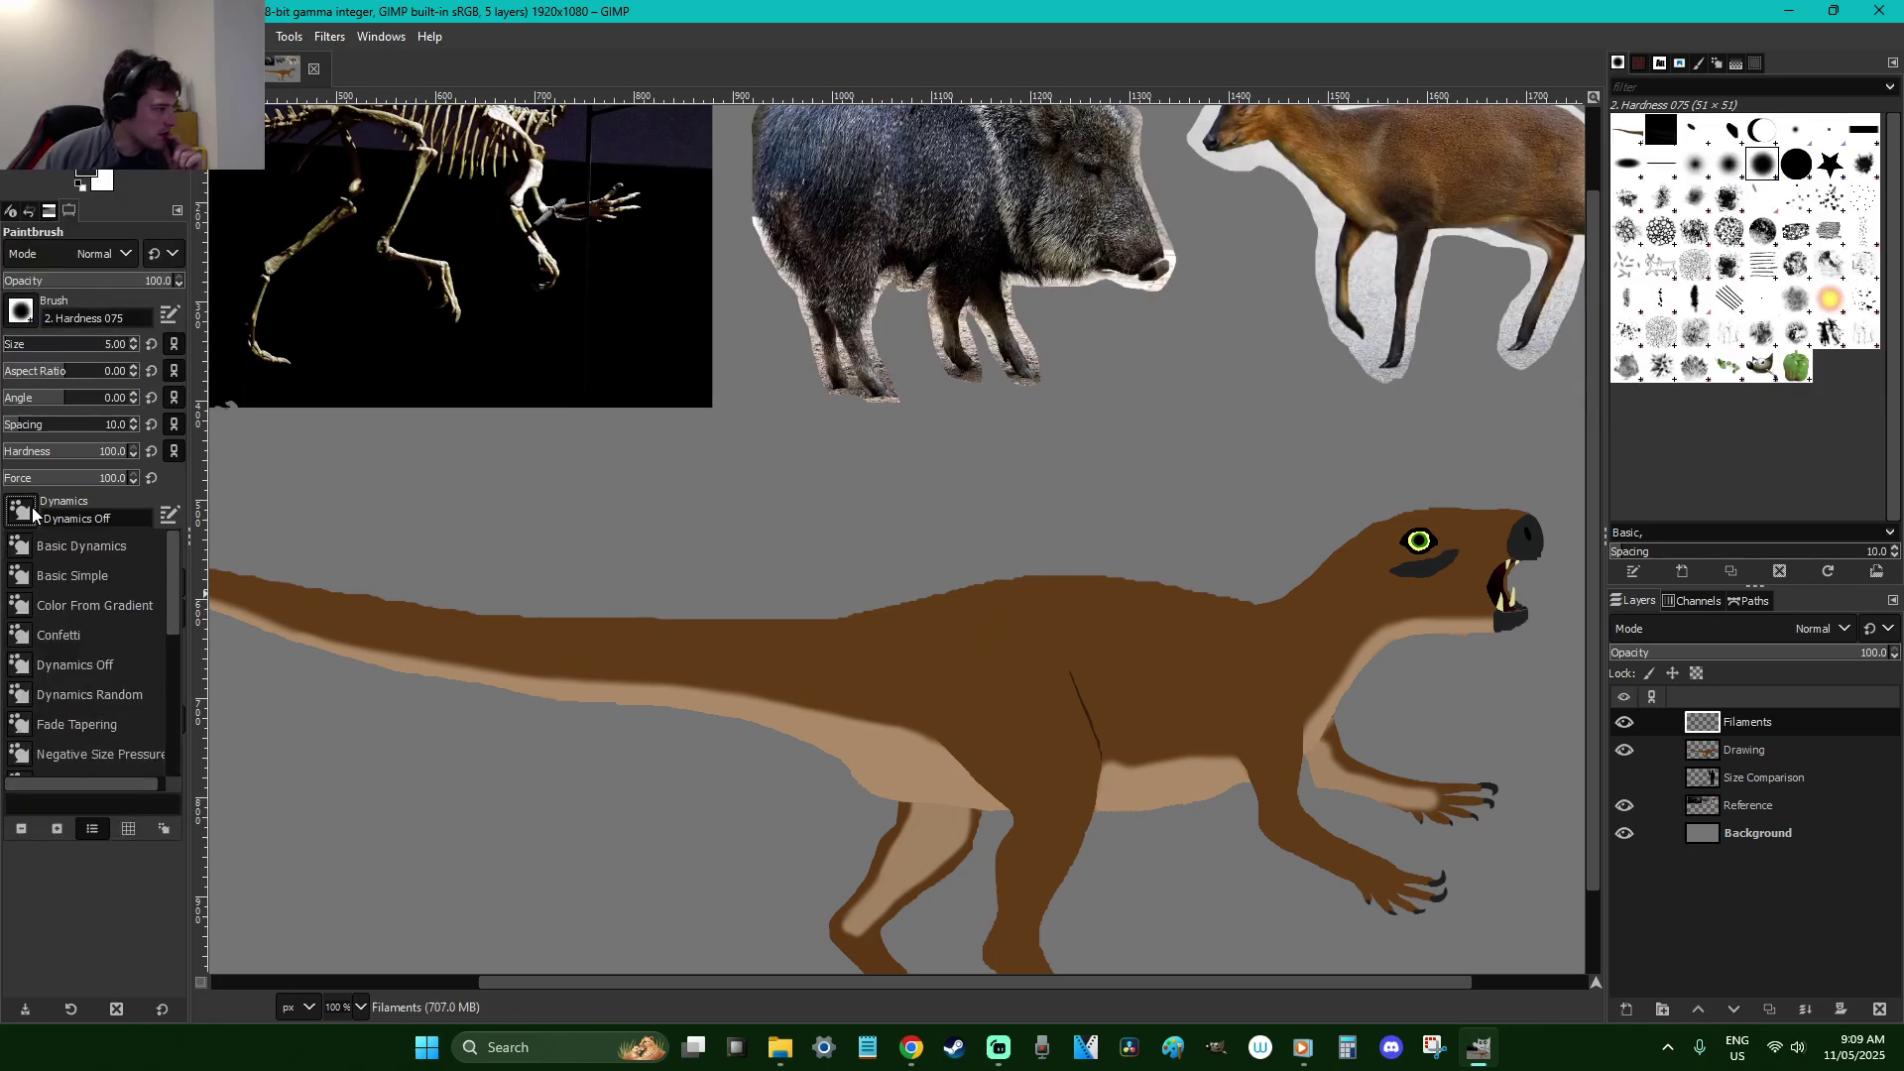
pyautogui.click(77, 724)
pyautogui.moveTo(1027, 506); pyautogui.dragTo(1091, 643)
pyautogui.hotkey('ctrl', 'z')
pyautogui.moveTo(1138, 533); pyautogui.dragTo(1212, 670)
pyautogui.hotkey('ctrl', 'z')
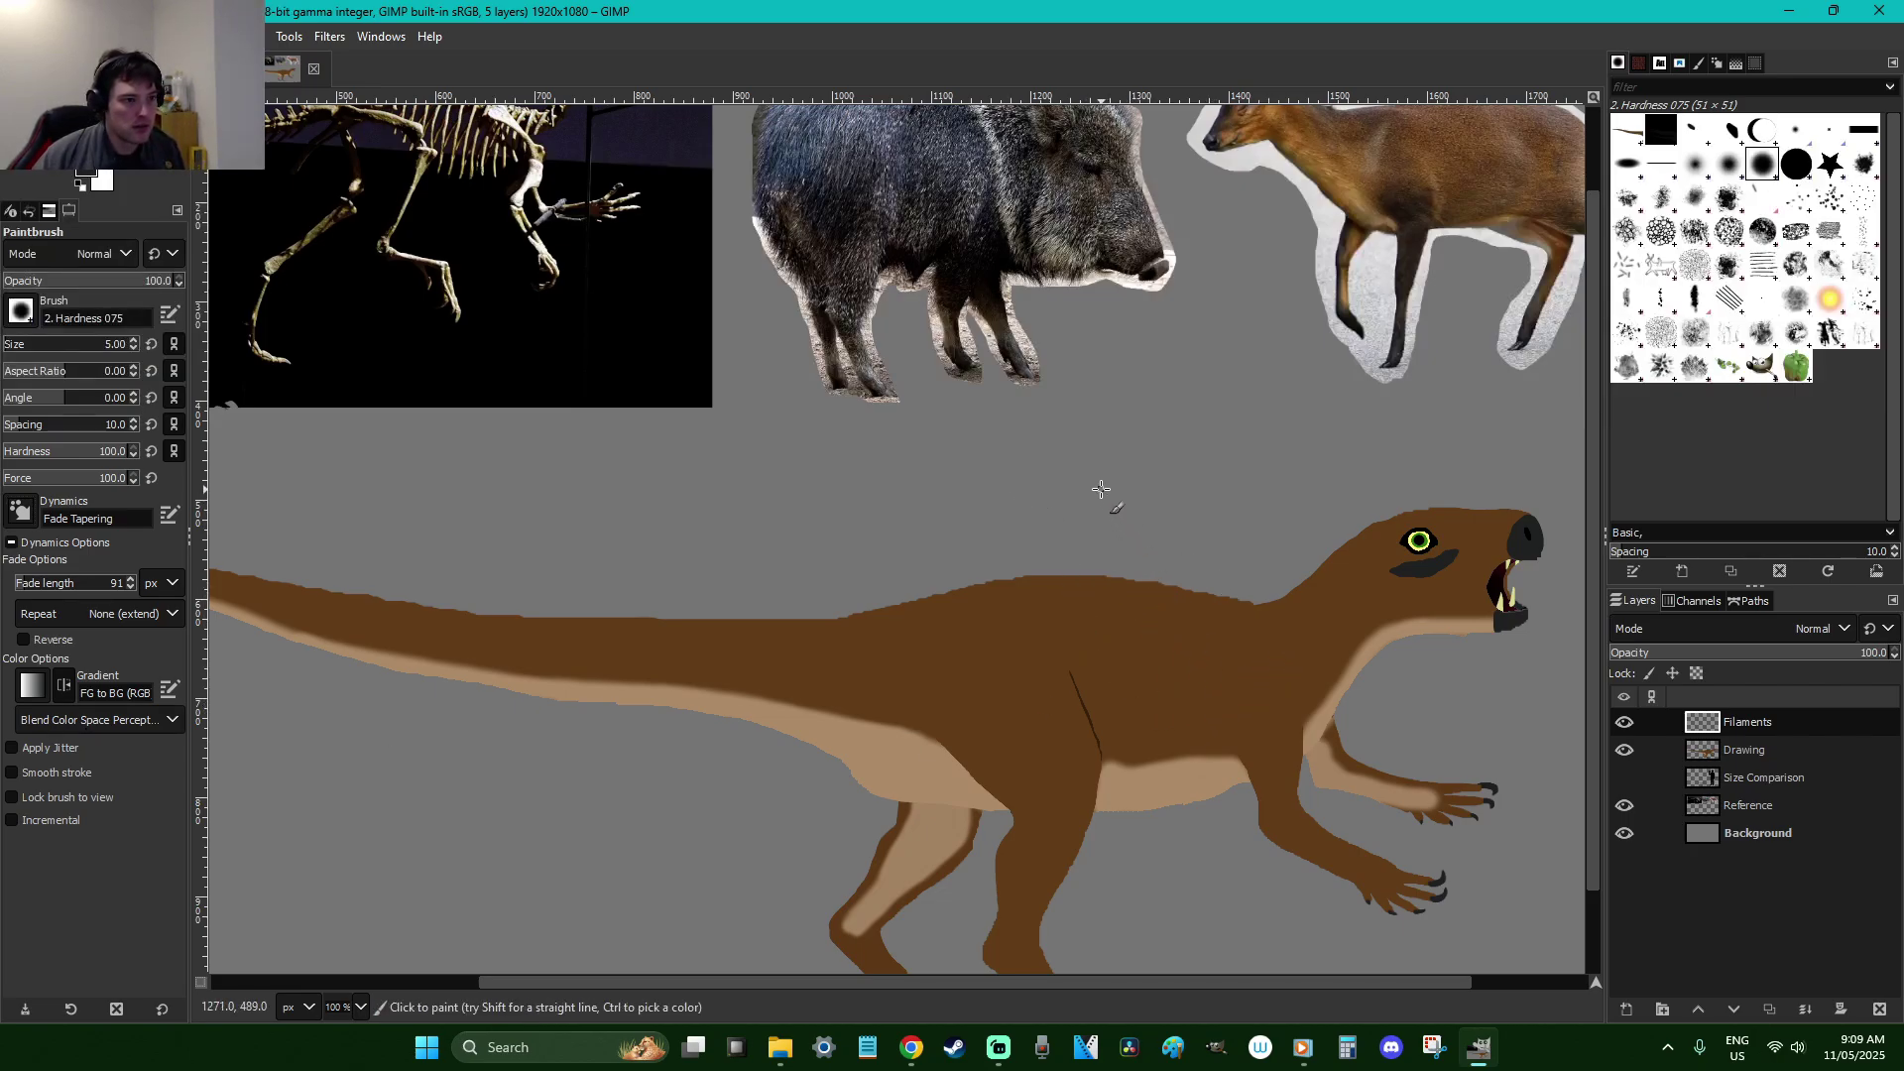
# Try shorter tapered strokes over the shoulder area of the back and undo them
pyautogui.click(1167, 593)
pyautogui.hotkey('ctrl', 'z')
pyautogui.moveTo(1078, 503); pyautogui.dragTo(1115, 597)
pyautogui.moveTo(1165, 535); pyautogui.dragTo(1205, 612)
pyautogui.hotkey('ctrl', 'z')
pyautogui.hotkey('ctrl', 'z')
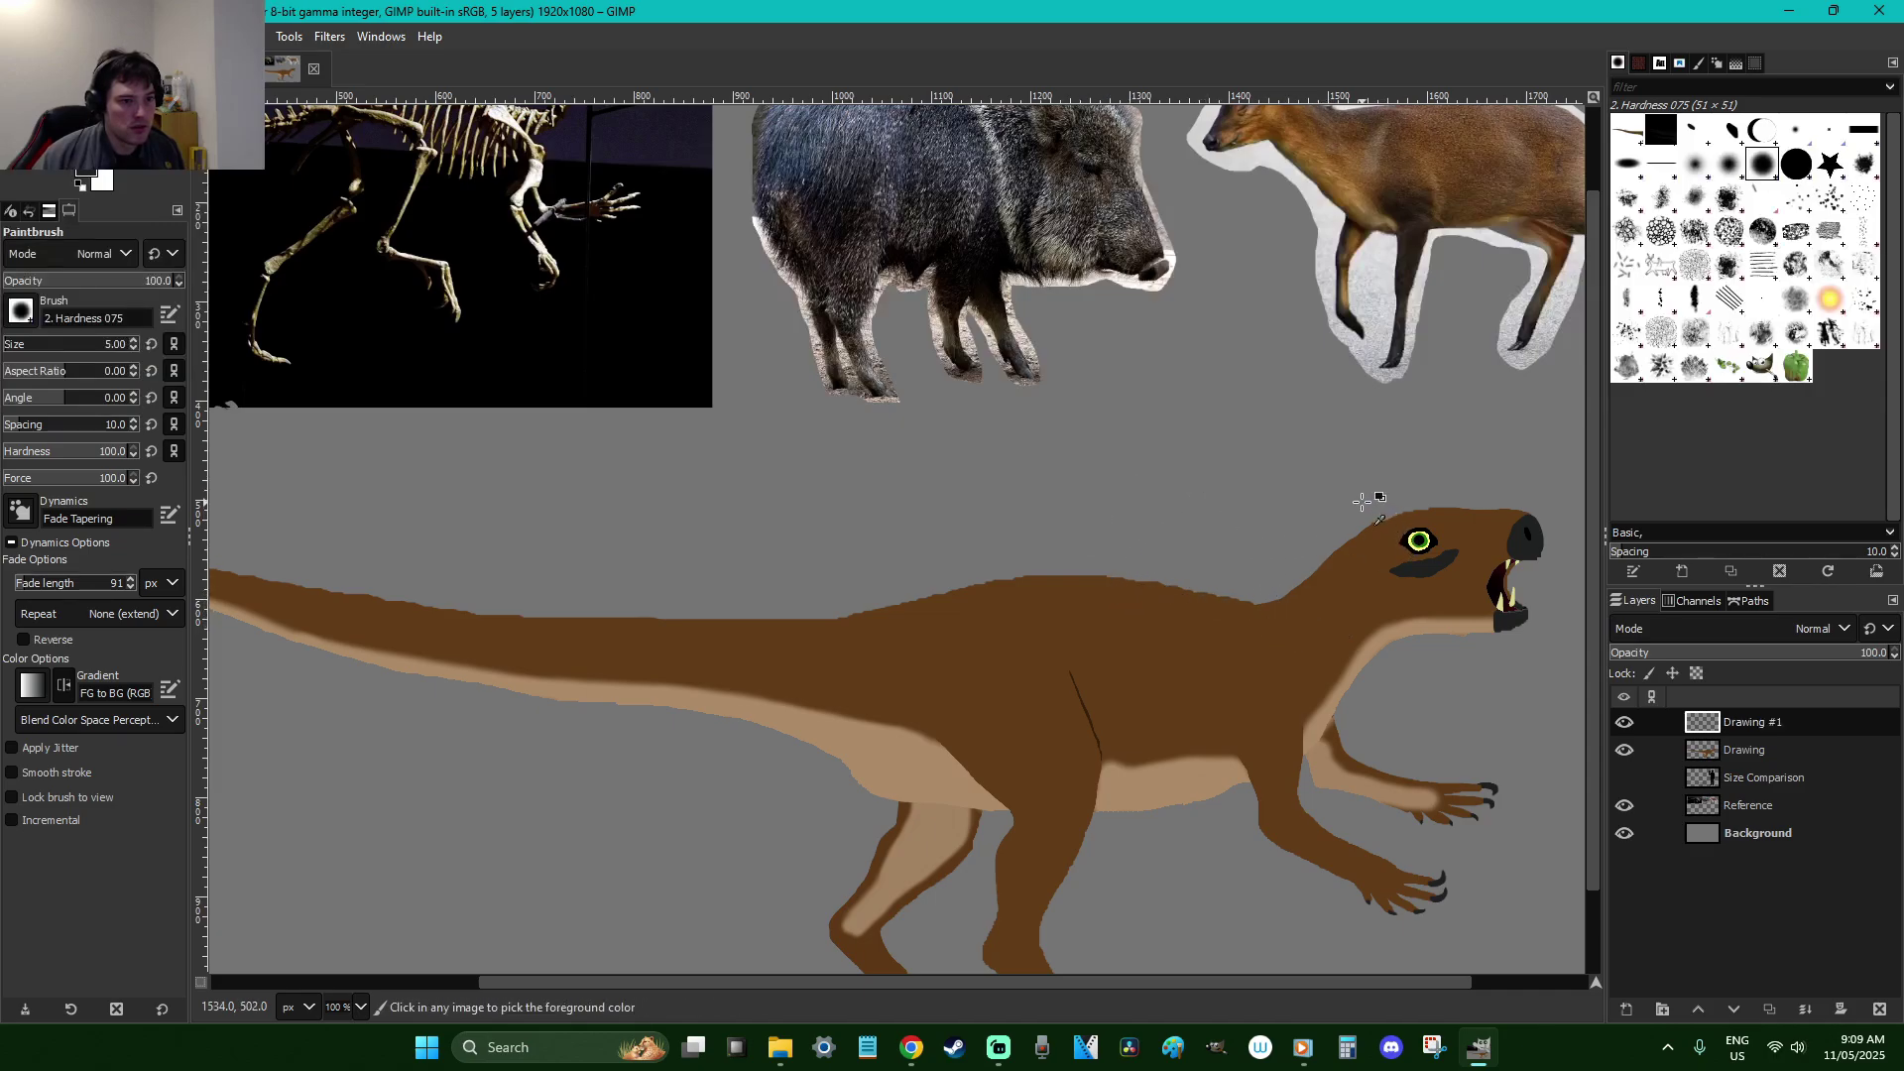
# Restore the name Filaments on the top layer
pyautogui.doubleClick(1762, 721)
pyautogui.write('Filaments')
pyautogui.press('Return')
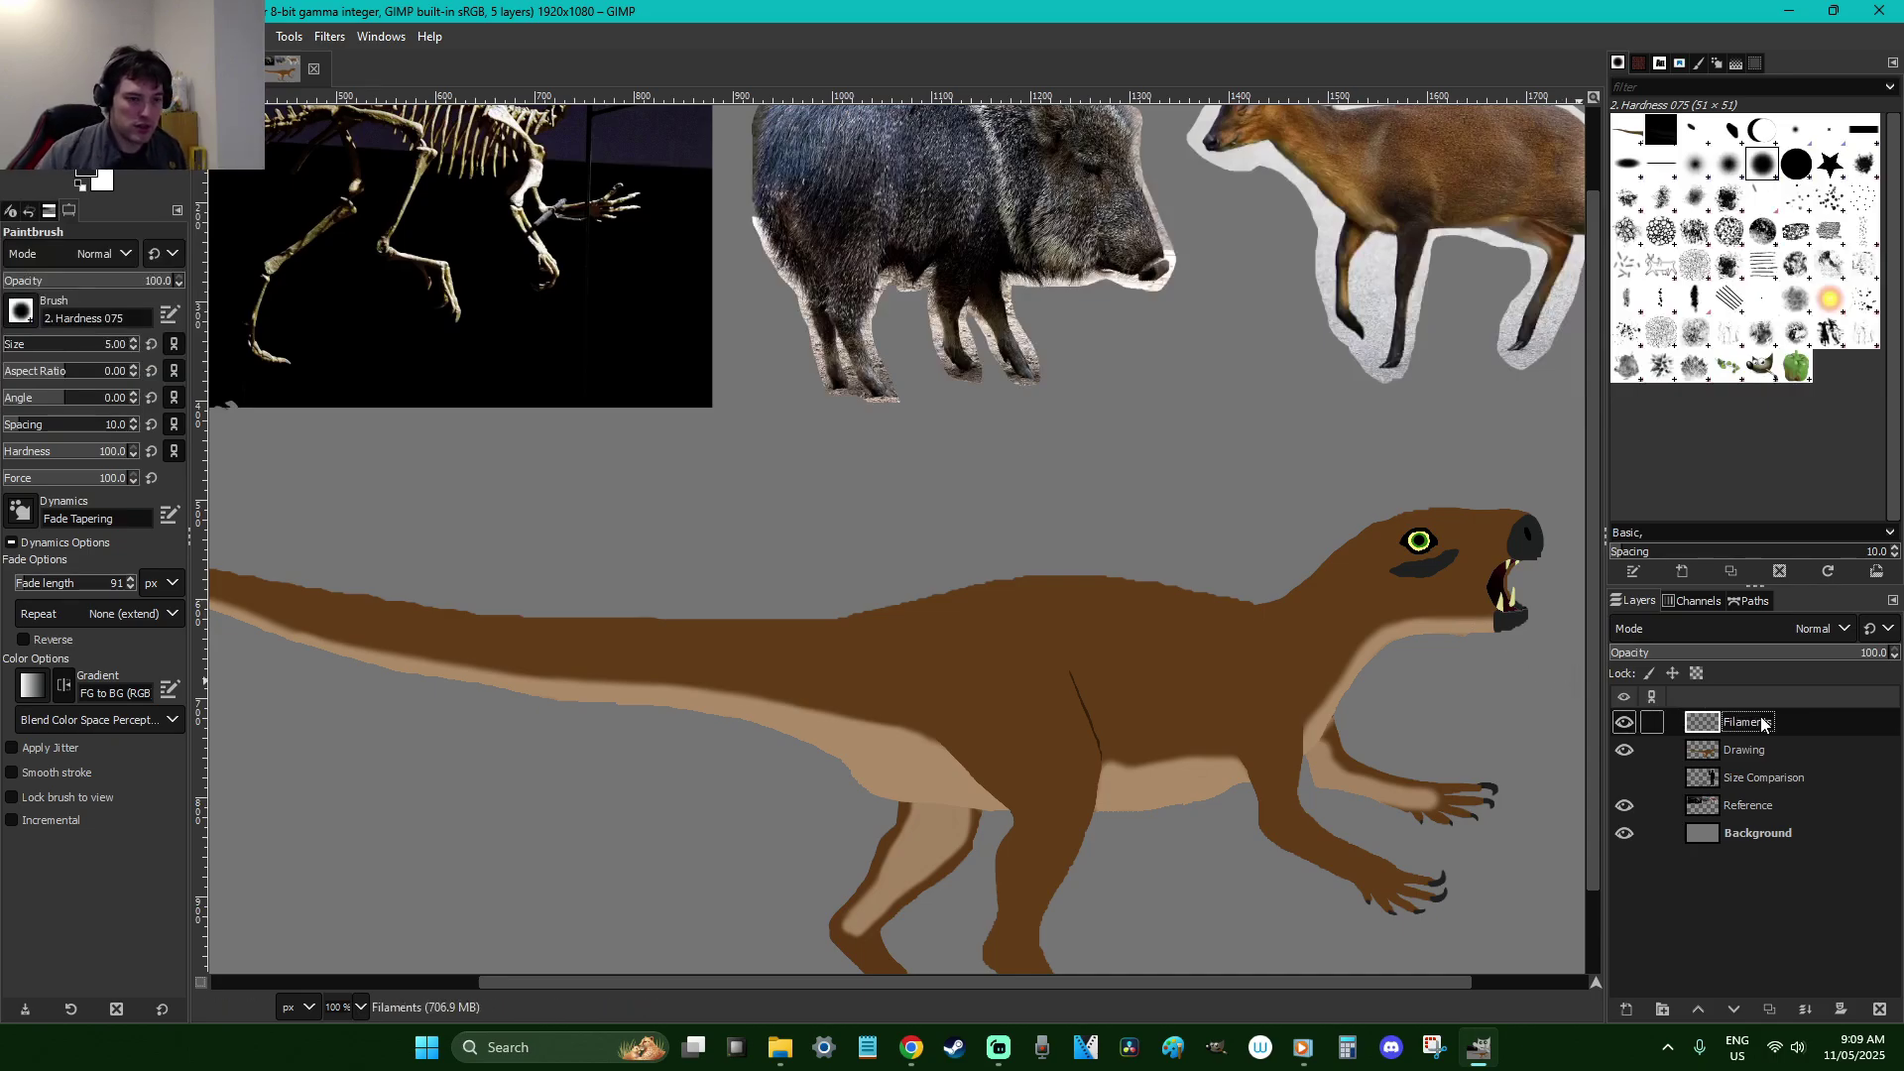
# Try tapered dark filament strokes of varying length along the back from the hips to the base of the neck
pyautogui.moveTo(1066, 506); pyautogui.dragTo(1113, 625)
pyautogui.moveTo(962, 551); pyautogui.dragTo(1012, 609)
pyautogui.moveTo(872, 575); pyautogui.dragTo(927, 635)
pyautogui.moveTo(1119, 544); pyautogui.dragTo(1128, 601)
pyautogui.moveTo(1039, 555); pyautogui.dragTo(1053, 582)
pyautogui.moveTo(929, 572); pyautogui.dragTo(954, 615)
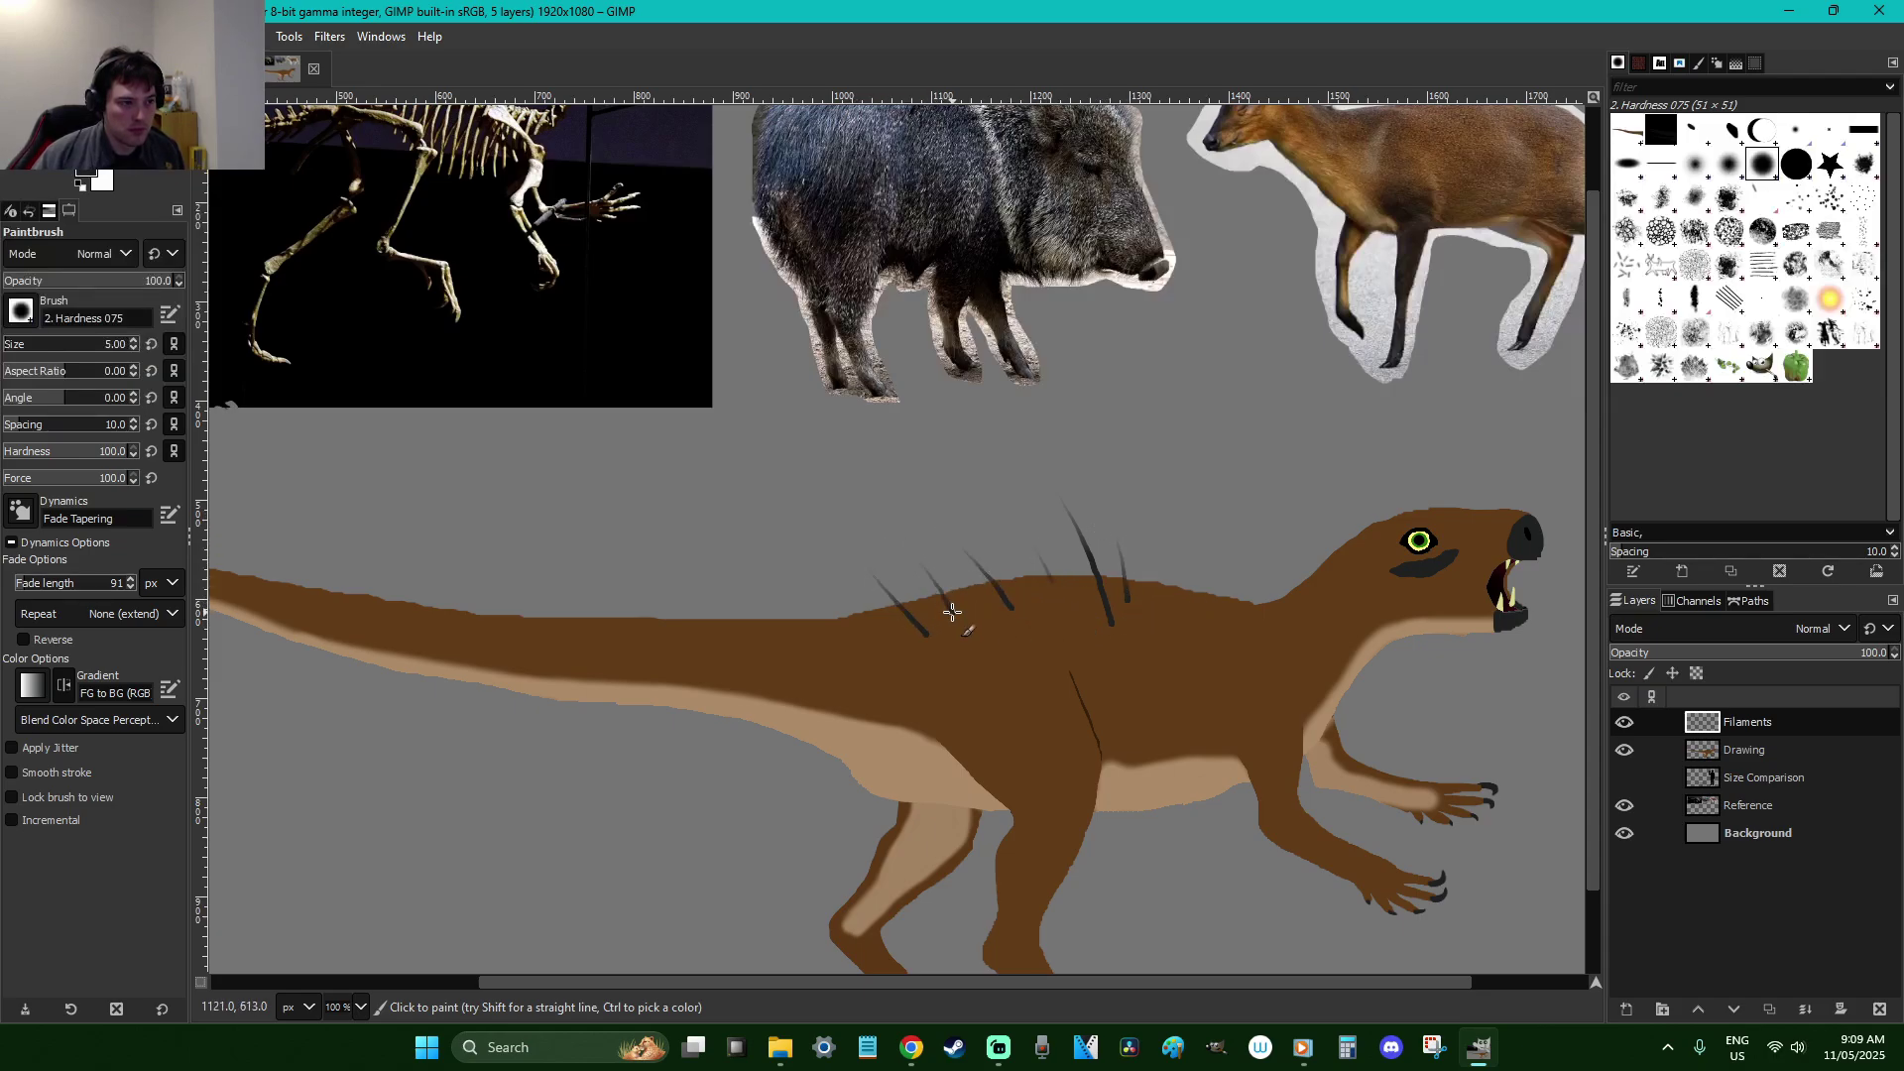
pyautogui.moveTo(1208, 573); pyautogui.dragTo(1232, 625)
pyautogui.moveTo(1281, 560); pyautogui.dragTo(1304, 587)
# Undo all the filament strokes painted along the back and neck
pyautogui.hotkey('ctrl', 'z')
pyautogui.hotkey('ctrl', 'z')
pyautogui.hotkey('ctrl', 'z')
pyautogui.hotkey('ctrl', 'z')
pyautogui.hotkey('ctrl', 'z')
pyautogui.hotkey('ctrl', 'z')
pyautogui.hotkey('ctrl', 'z')
pyautogui.hotkey('ctrl', 'z')
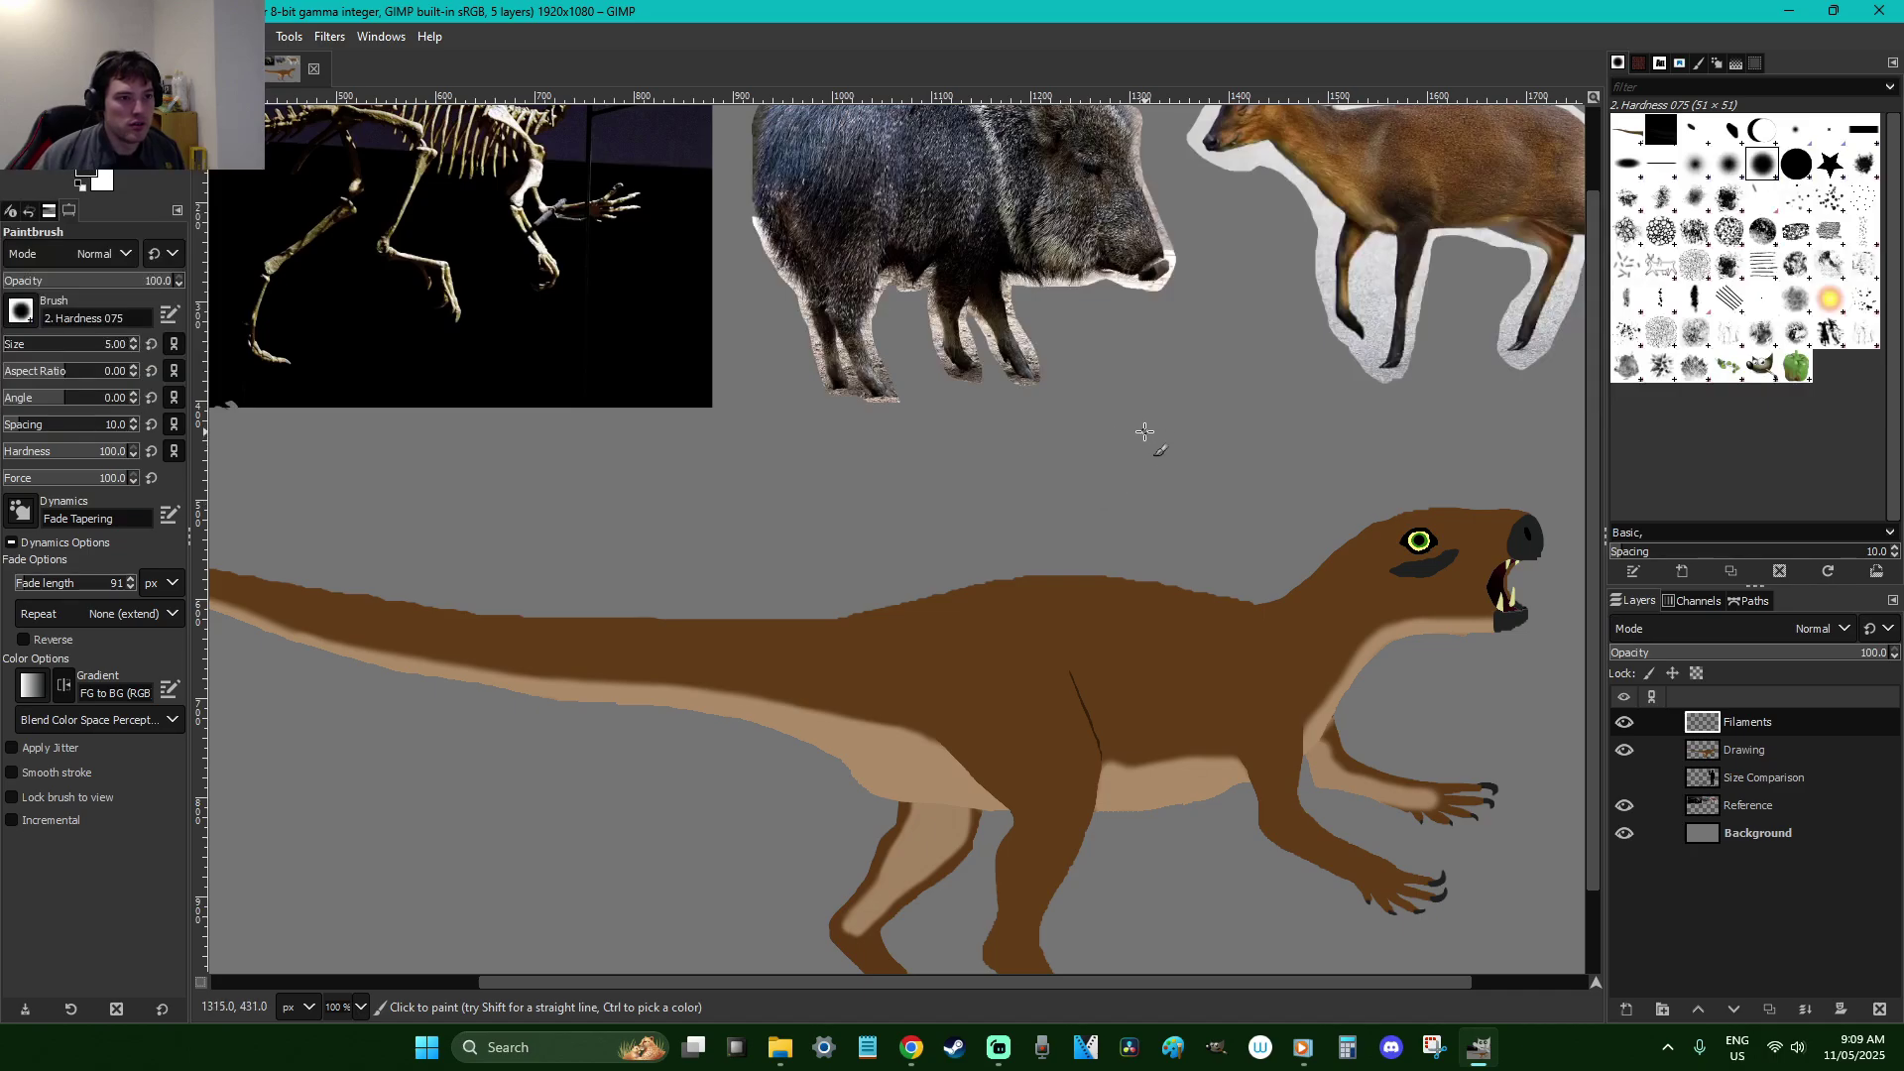
pyautogui.press('f')
pyautogui.click(1239, 507)
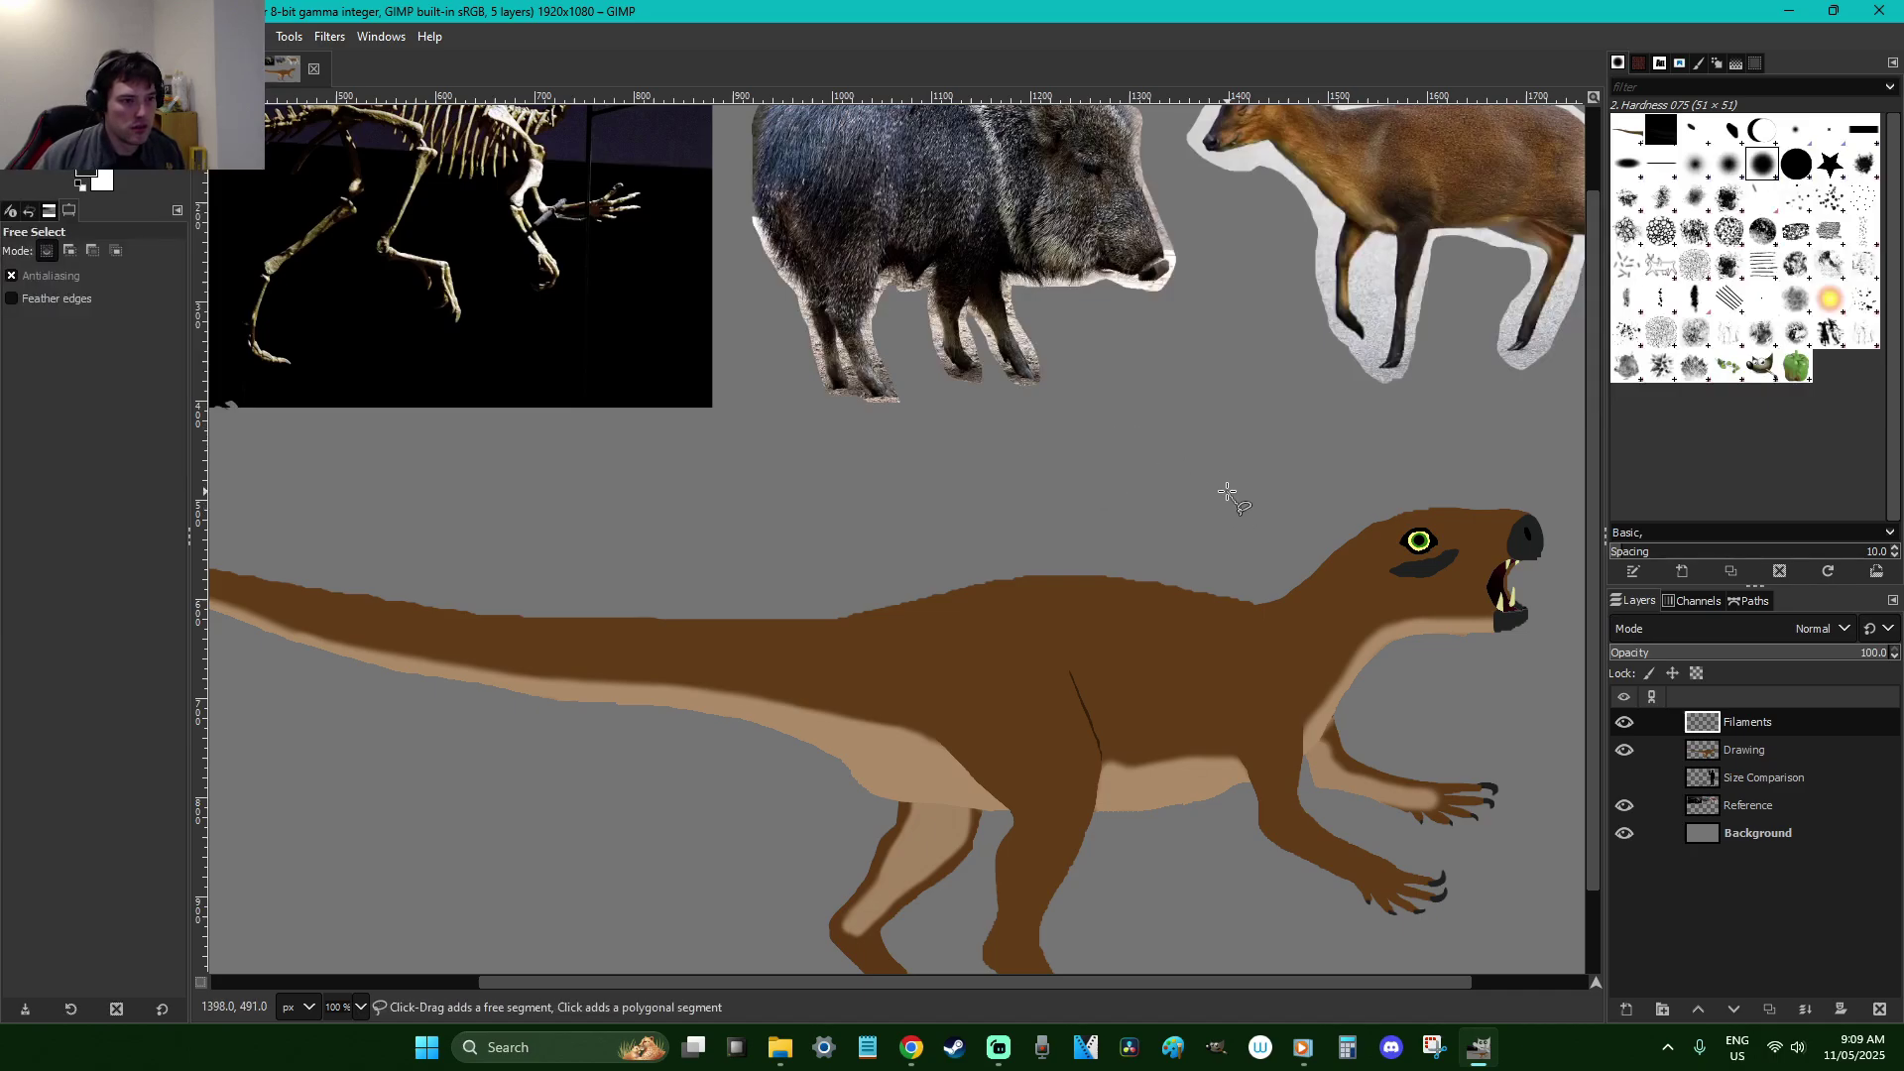
pyautogui.click(1155, 429)
pyautogui.click(1240, 508)
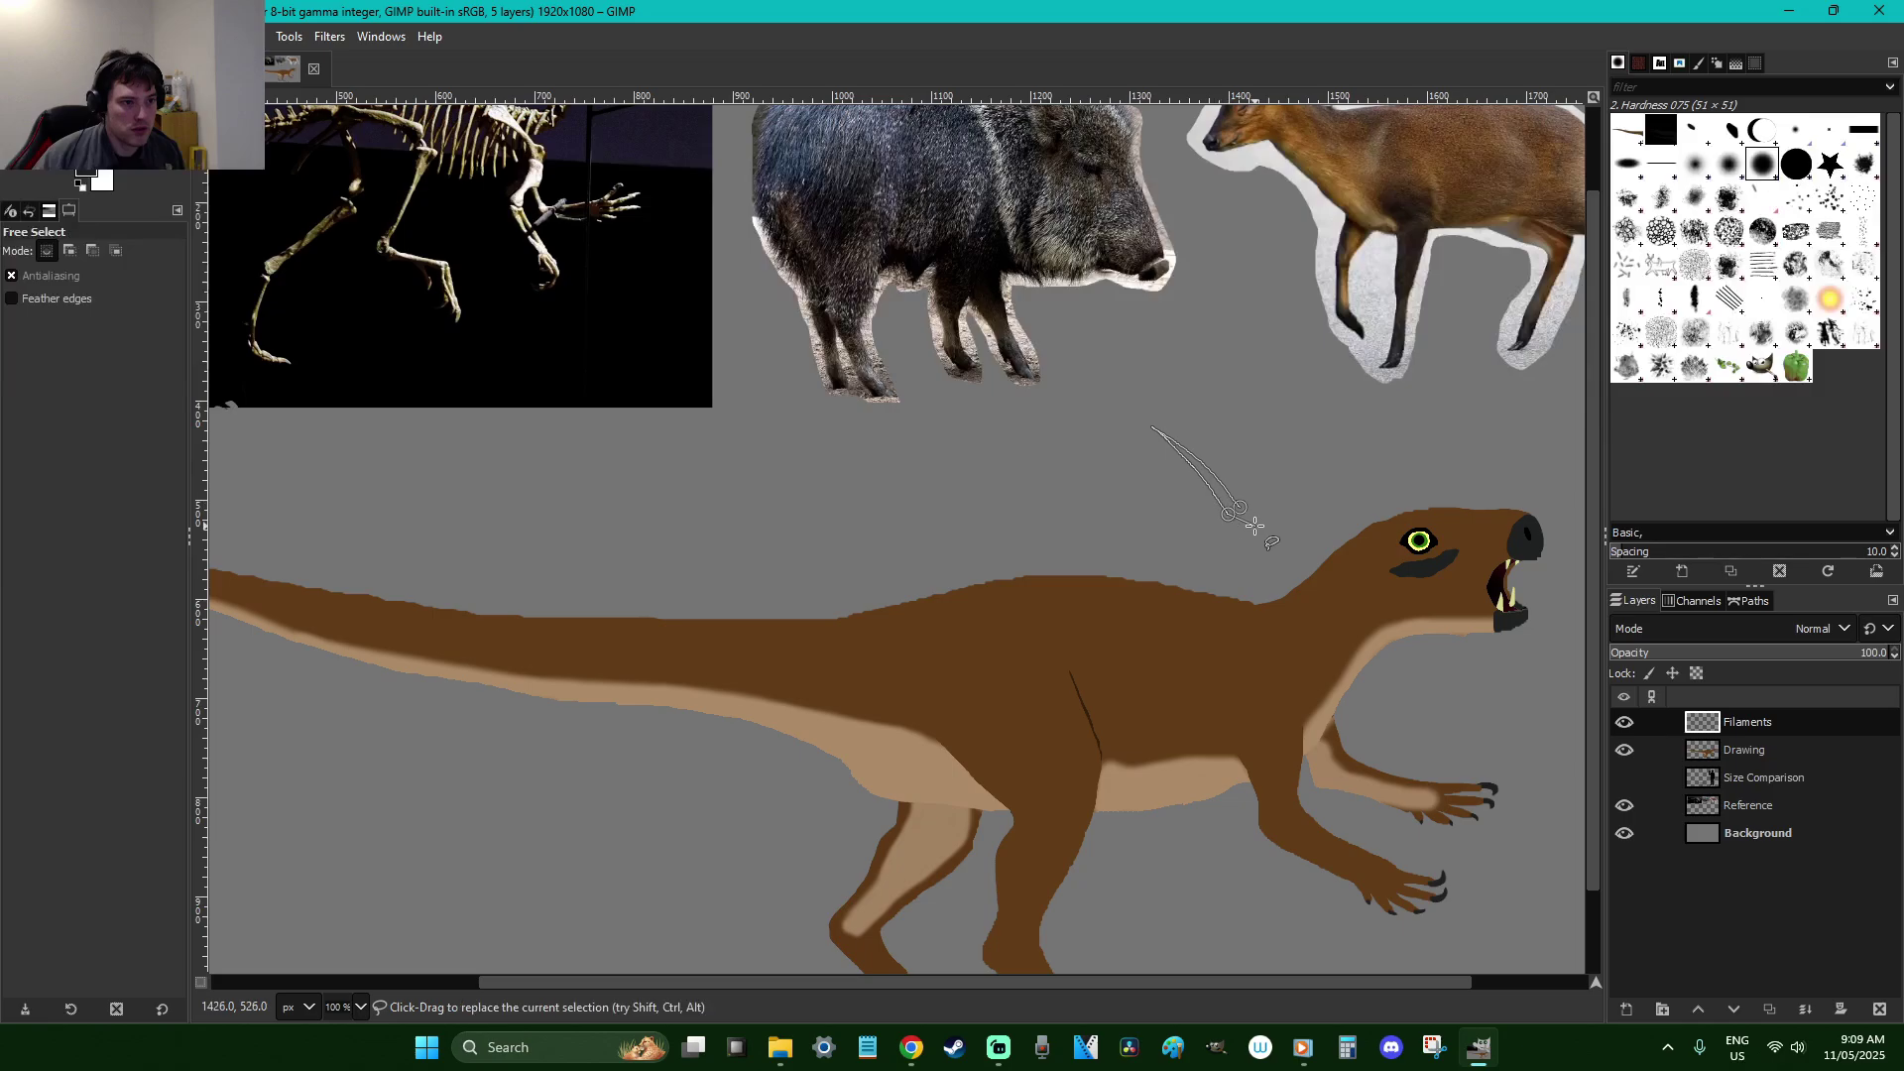
pyautogui.press('r')
pyautogui.press('z')
pyautogui.moveTo(1394, 645); pyautogui.dragTo(1206, 496)
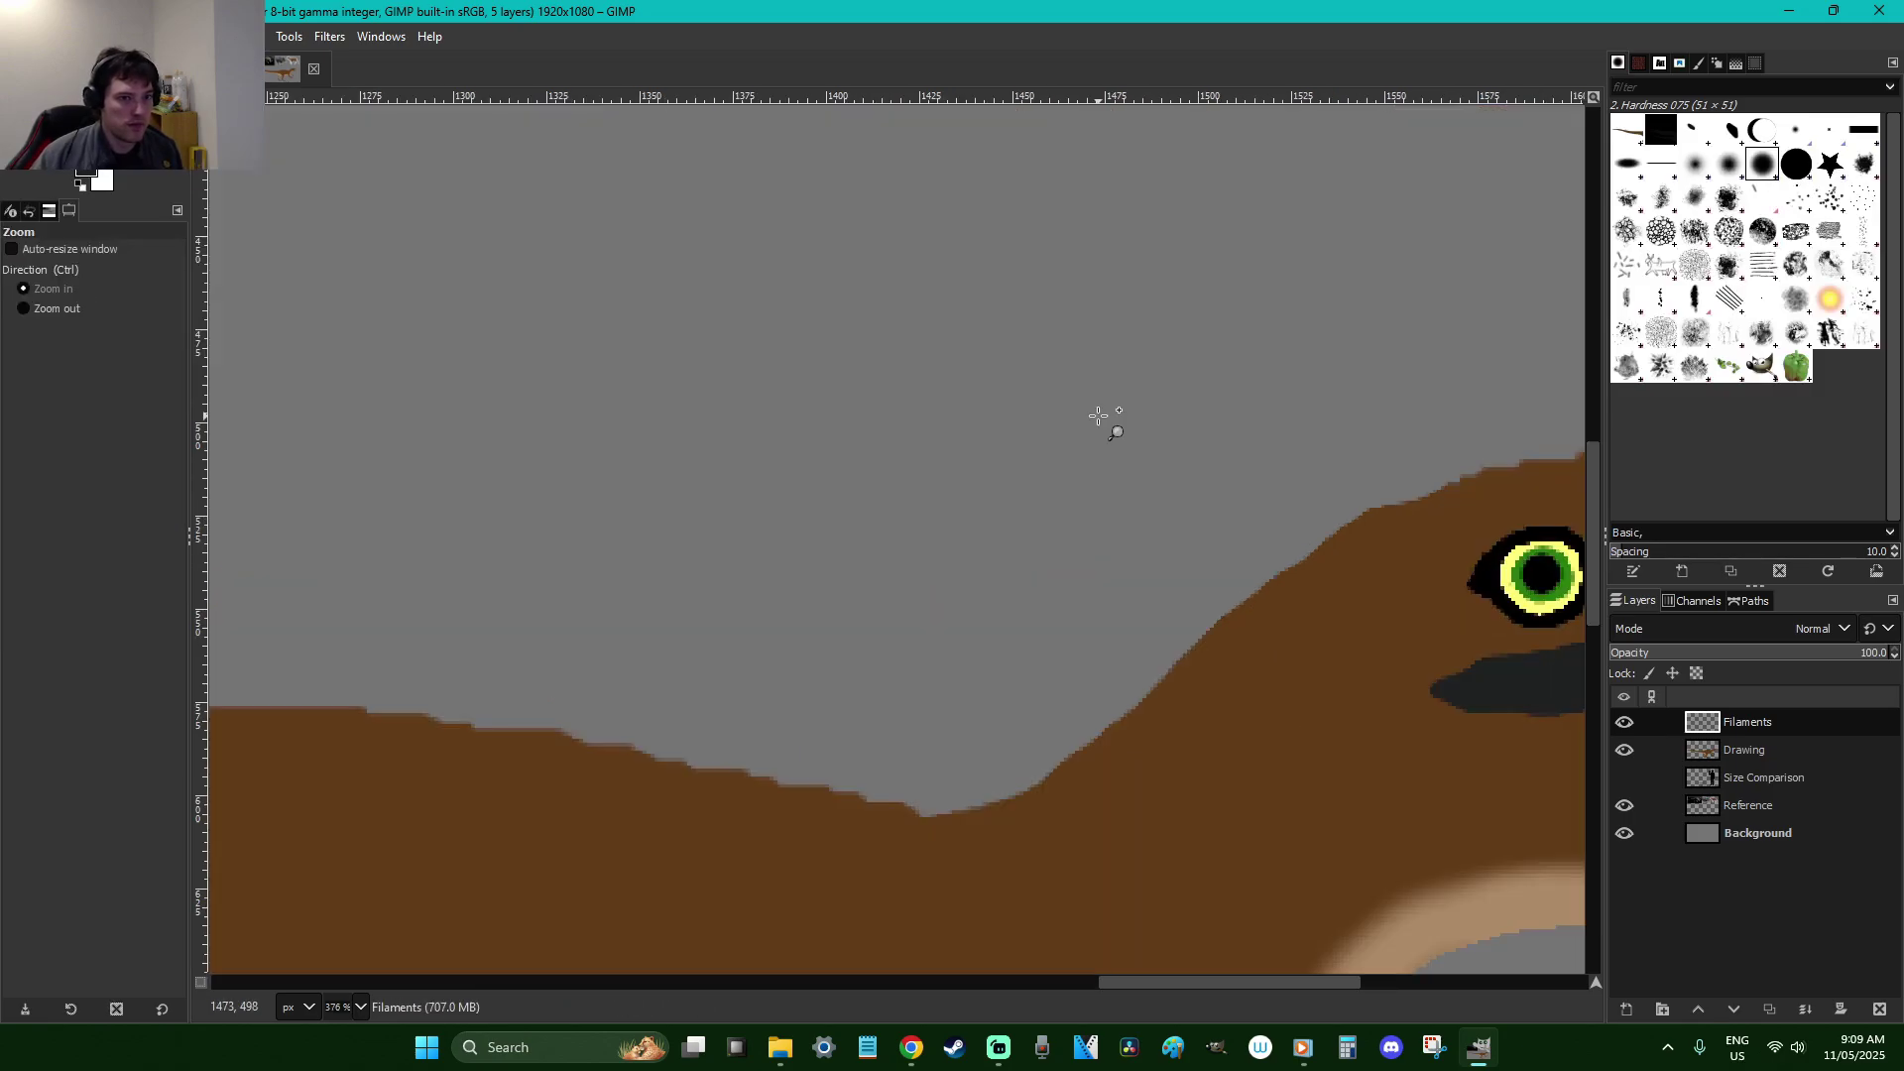
# Choose the Pencil Scratch brush for the Paintbrush and set its dynamics to Dynamics Off
pyautogui.click(1729, 298)
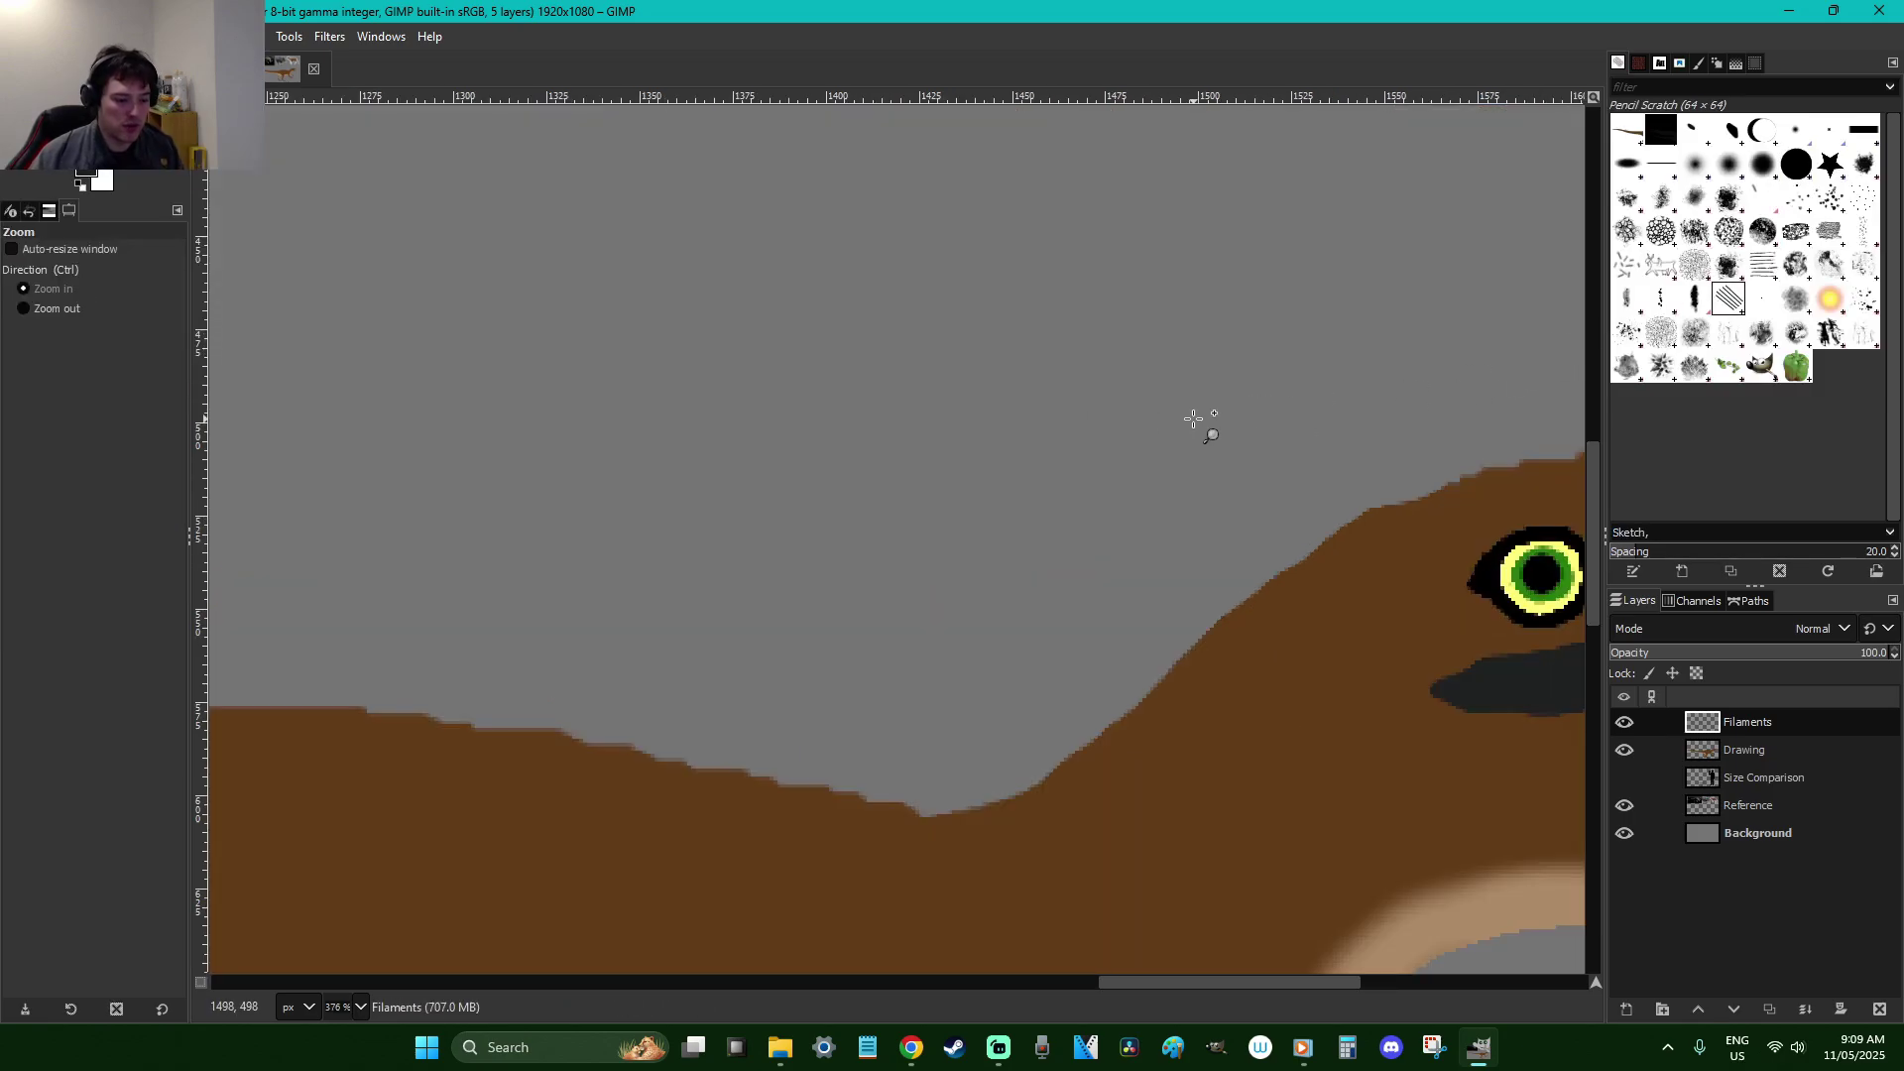
pyautogui.press('p')
pyautogui.press('`')
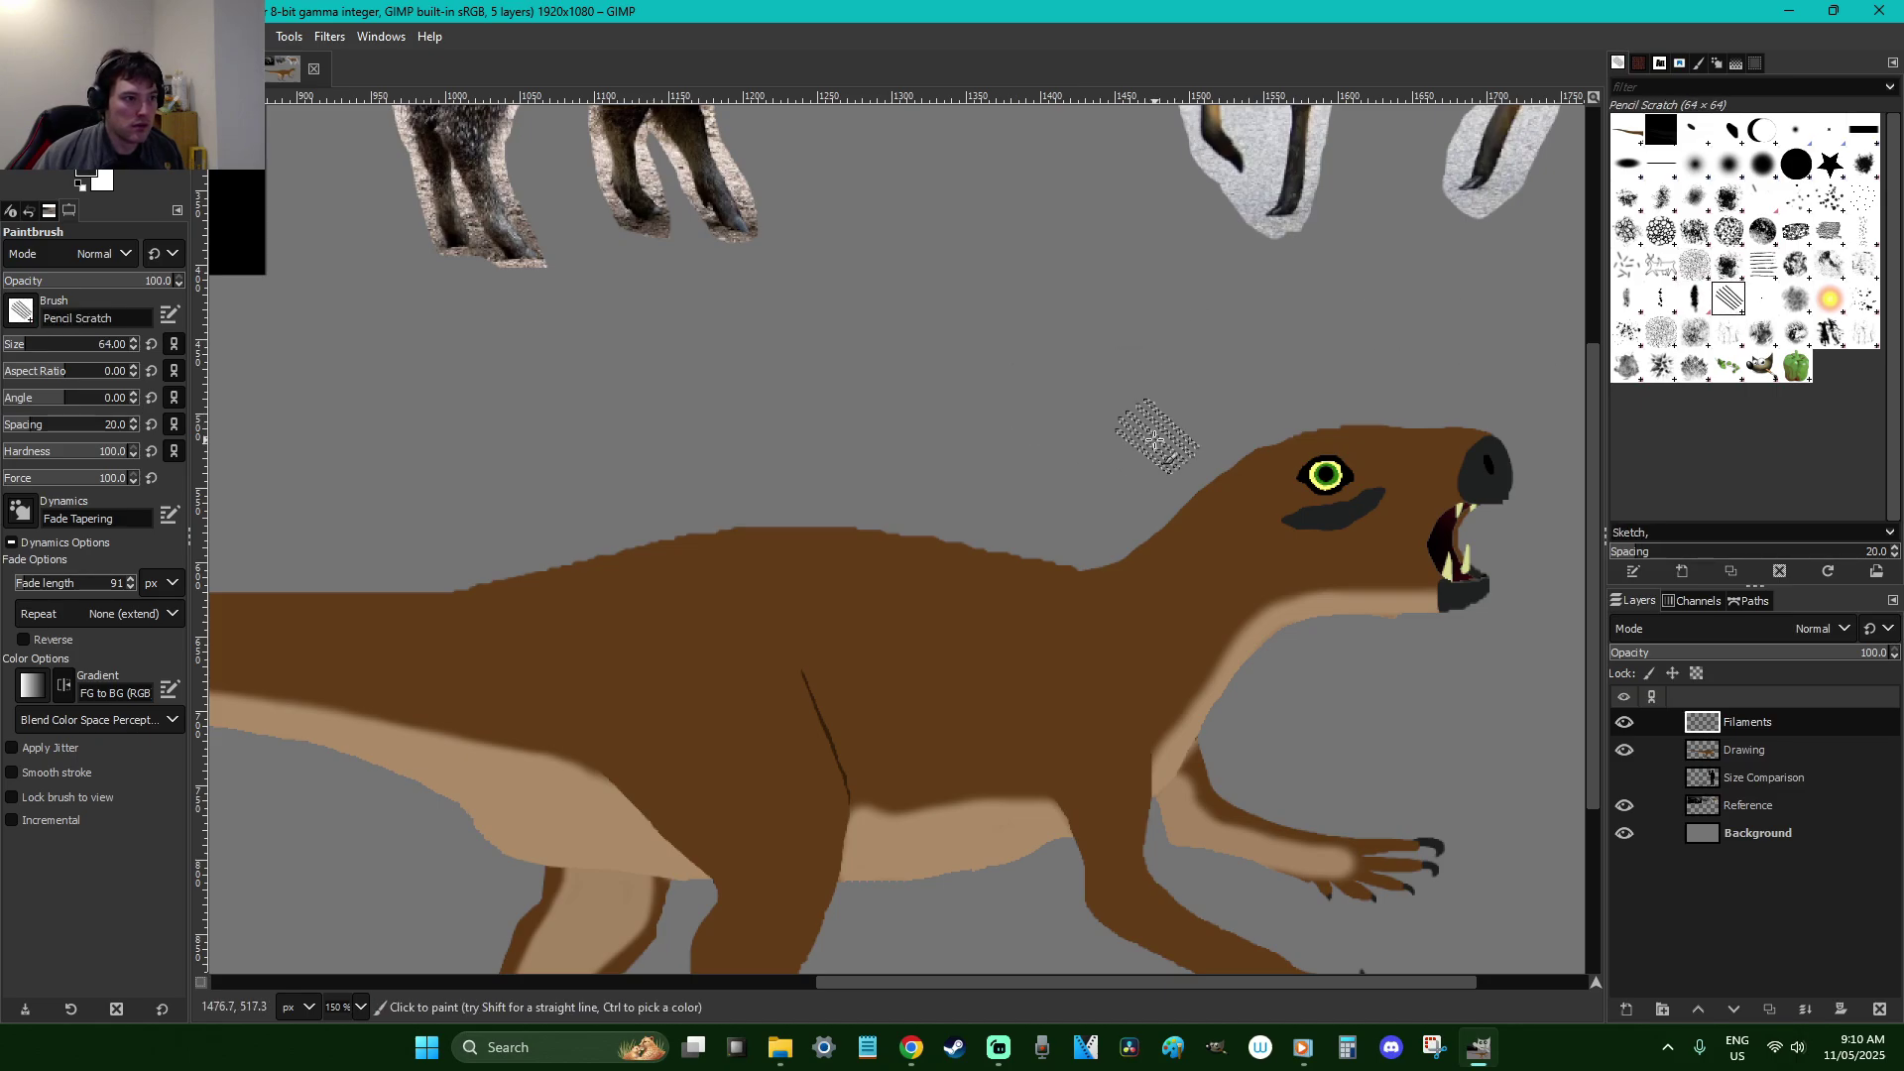
pyautogui.click(30, 511)
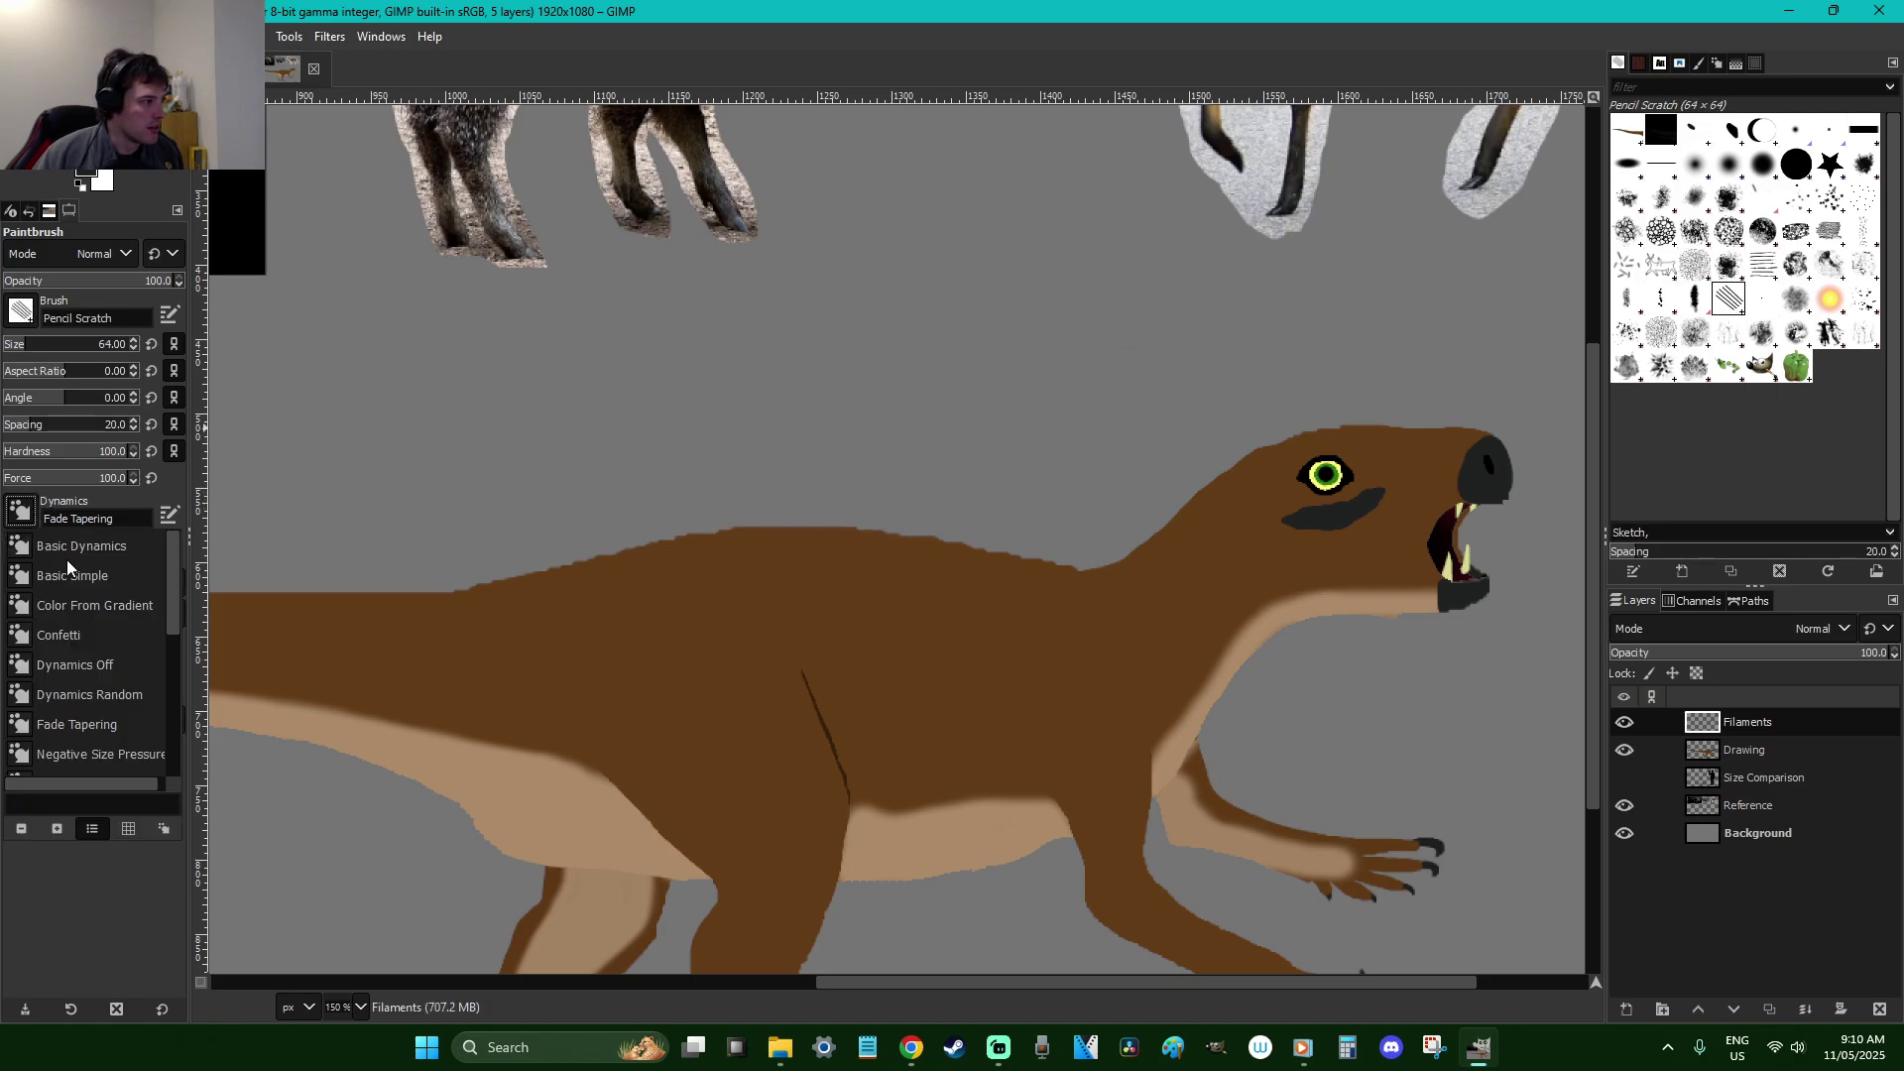
pyautogui.click(139, 665)
# Try Pencil Scratch brush marks above the back and behind the head, and undo them
pyautogui.click(704, 474)
pyautogui.hotkey('ctrl', 'z')
pyautogui.click(1218, 448)
pyautogui.click(1180, 489)
pyautogui.click(1081, 532)
pyautogui.hotkey('ctrl', 'z')
pyautogui.hotkey('ctrl', 'z')
pyautogui.hotkey('ctrl', 'z')
# Outline a long thin curved filament above the back with Free Select and fill it with the dark foreground colour
pyautogui.press('f')
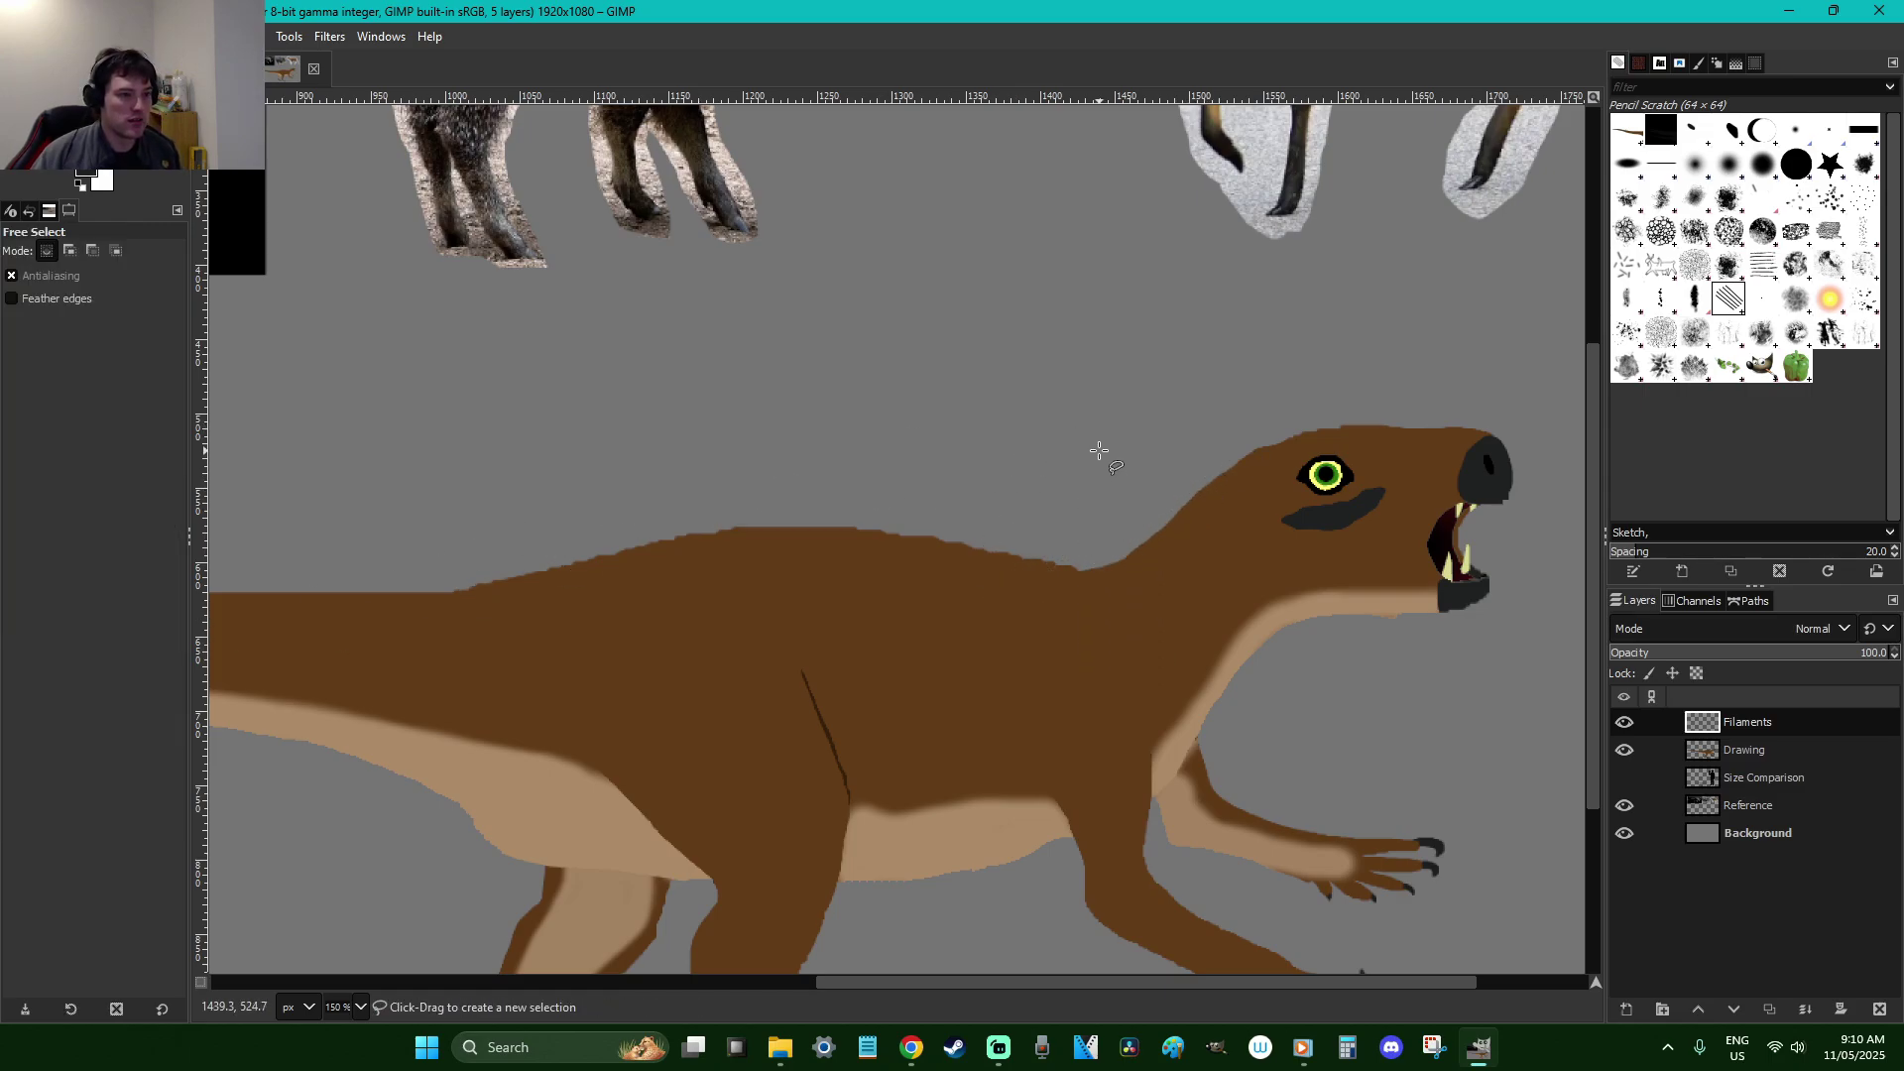
pyautogui.press('p')
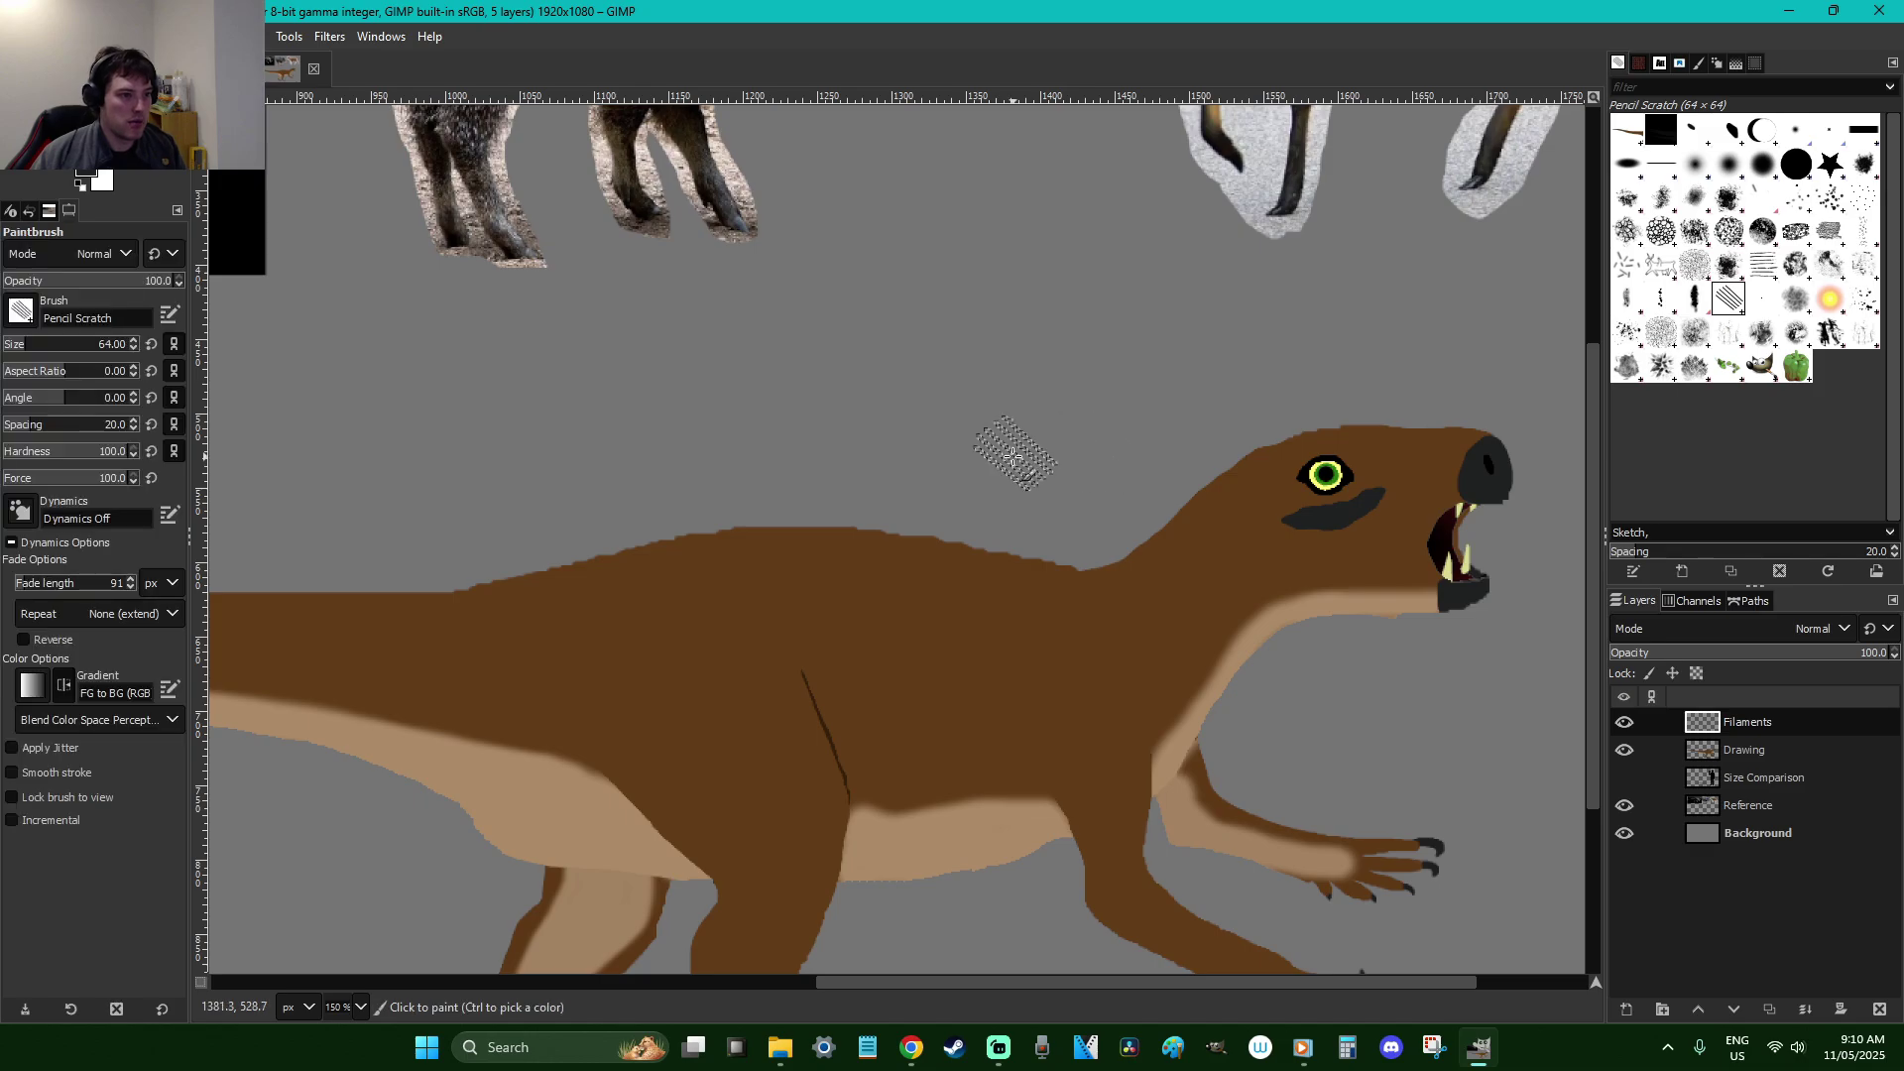
pyautogui.press('f')
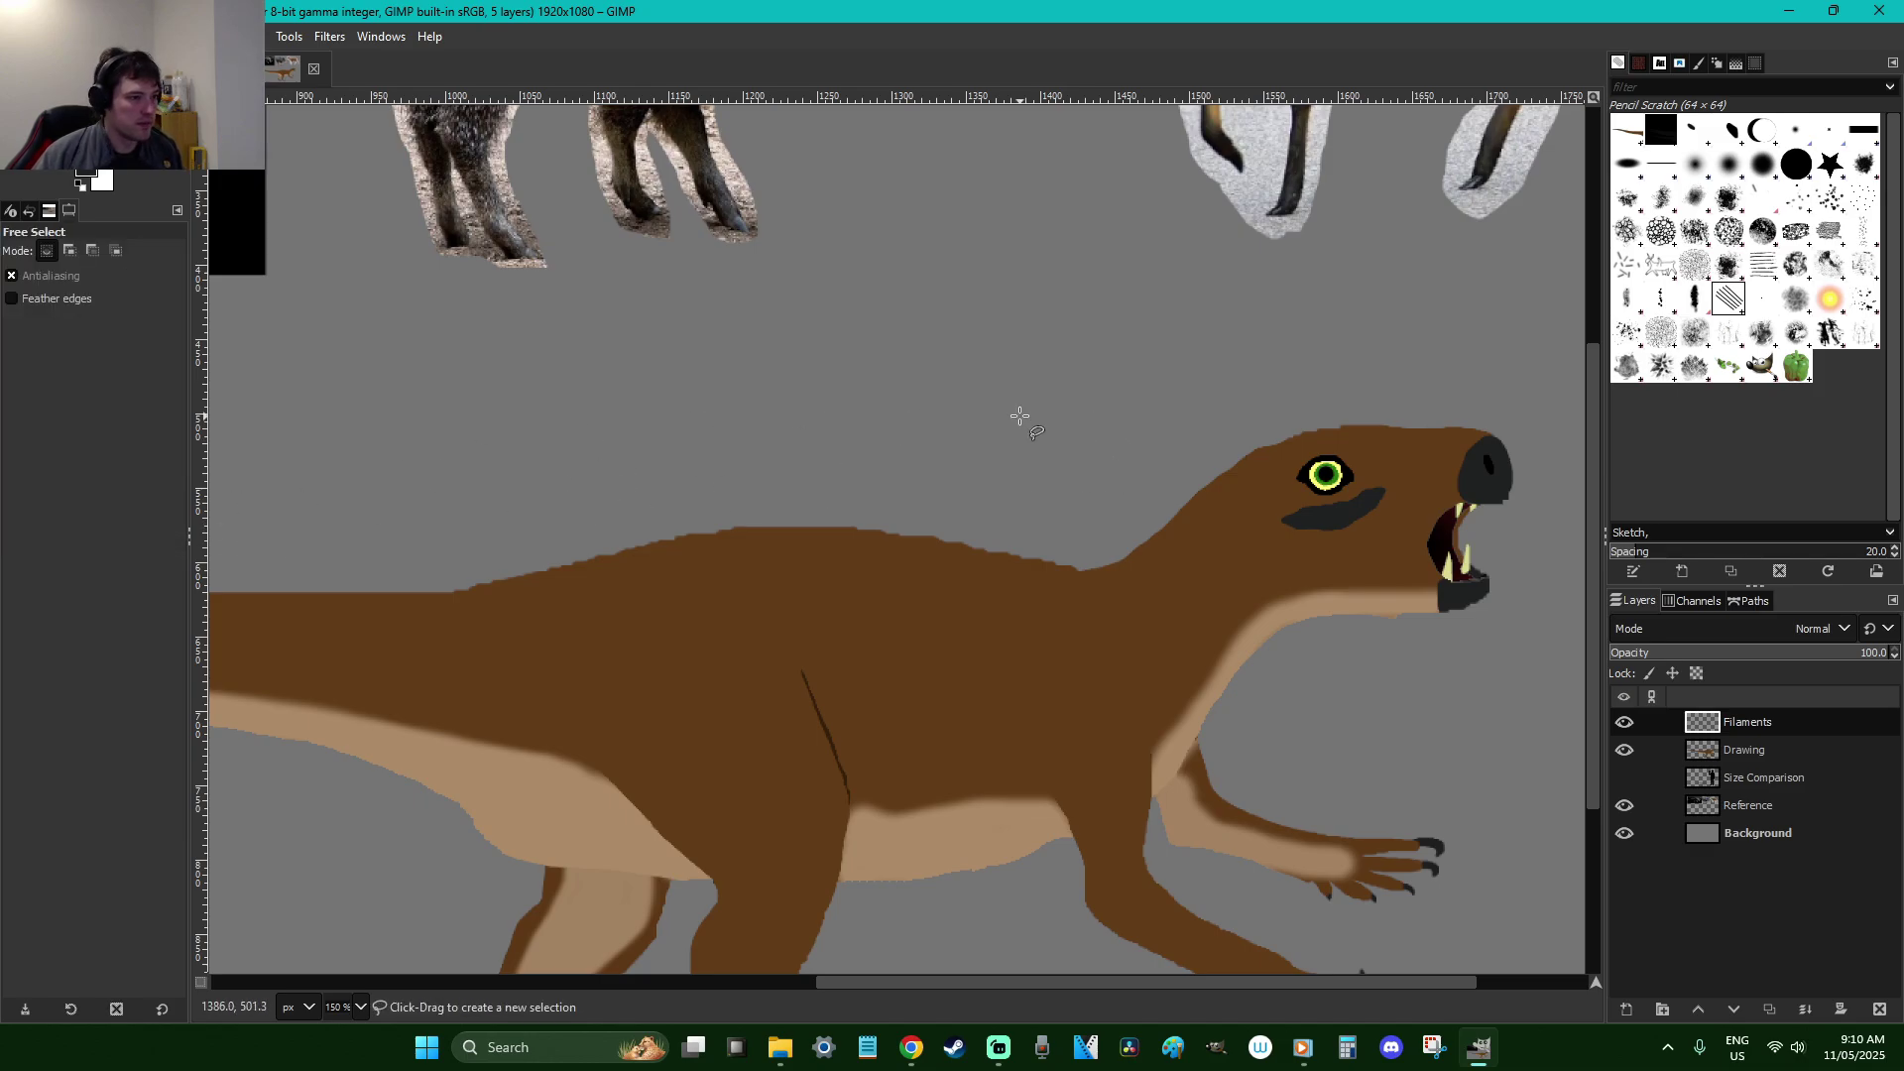
pyautogui.moveTo(873, 298)
pyautogui.mouseDown()
pyautogui.moveTo(1005, 419)
pyautogui.moveTo(850, 297)
pyautogui.moveTo(872, 300)
pyautogui.mouseUp()
pyautogui.press('Return')
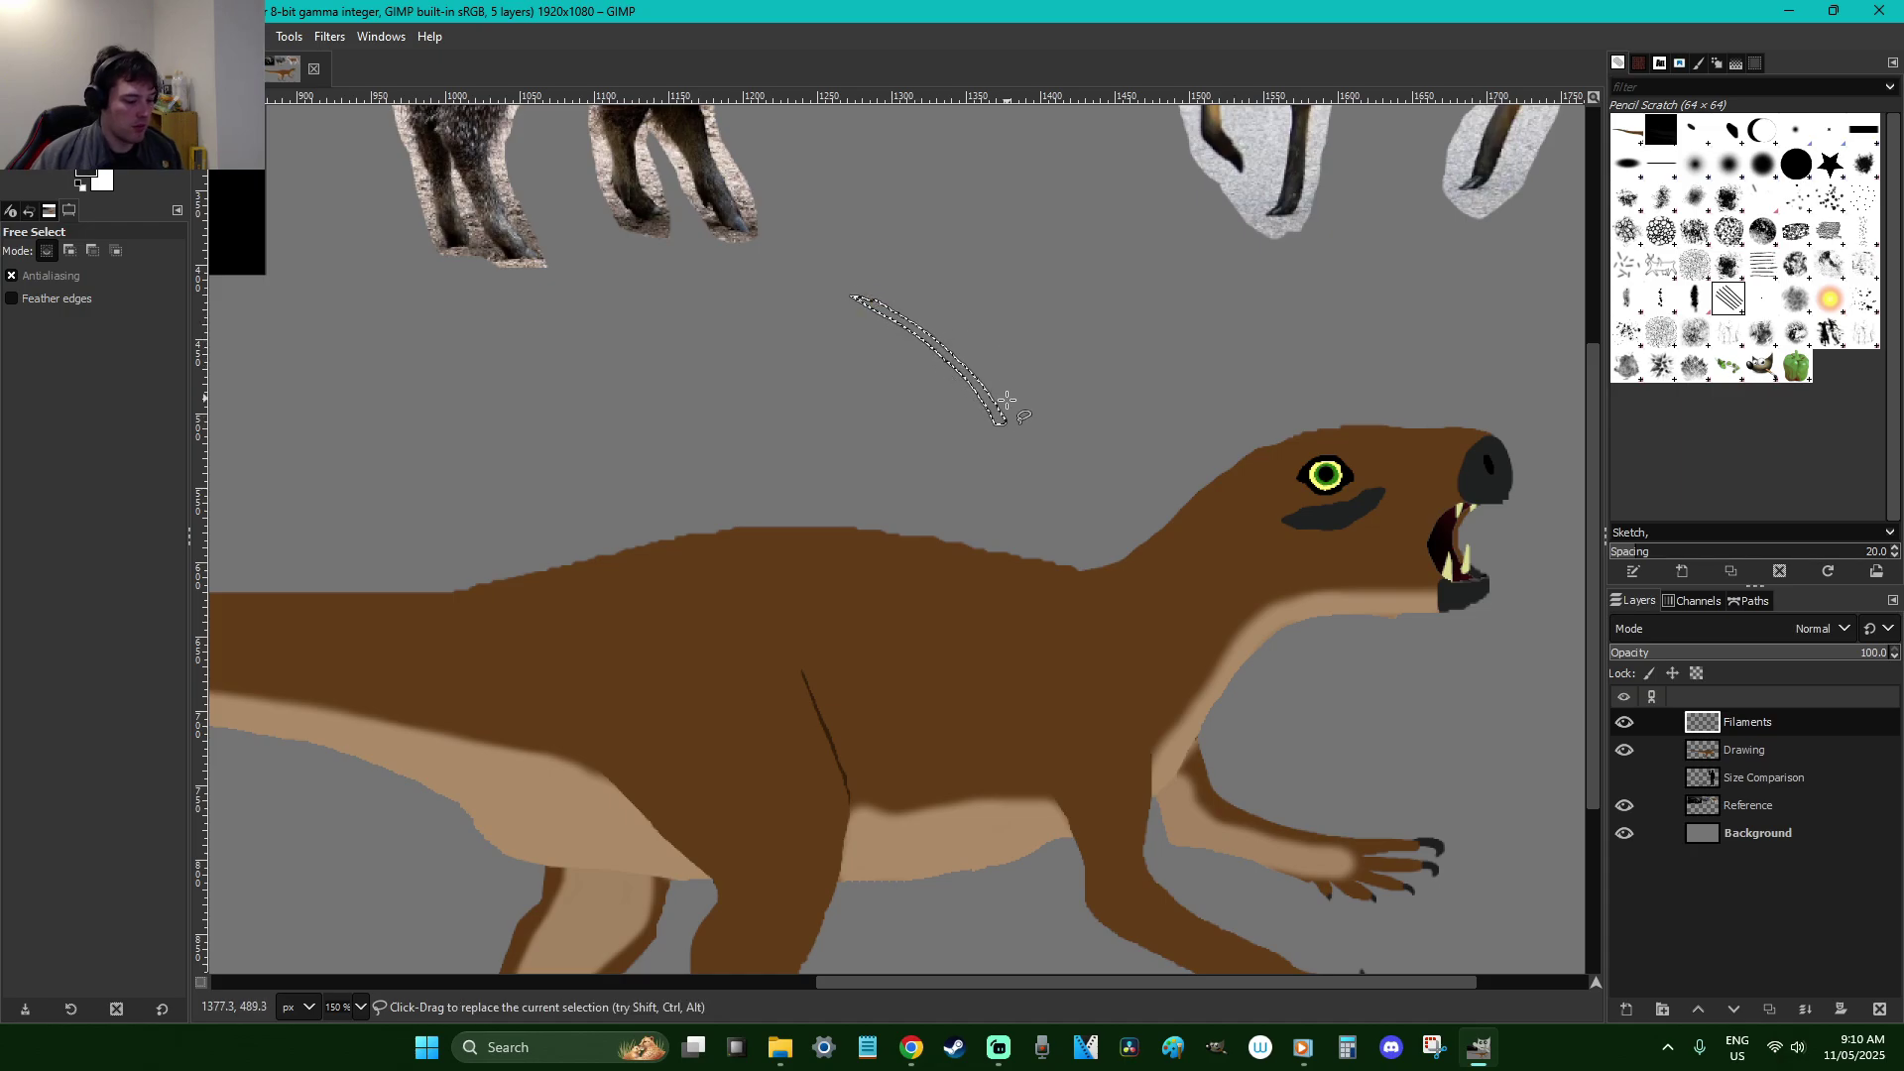
pyautogui.hotkey('shift', 'b')
# Cut the filament with a rectangular selection around it, paste it back and position it in the empty space above the back
pyautogui.hotkey('ctrl', 'c')
pyautogui.press('r')
pyautogui.moveTo(1054, 483); pyautogui.dragTo(838, 284)
pyautogui.click(1157, 348)
pyautogui.moveTo(1117, 472); pyautogui.dragTo(824, 266)
pyautogui.hotkey('ctrl', 'x')
pyautogui.hotkey('ctrl', 'v')
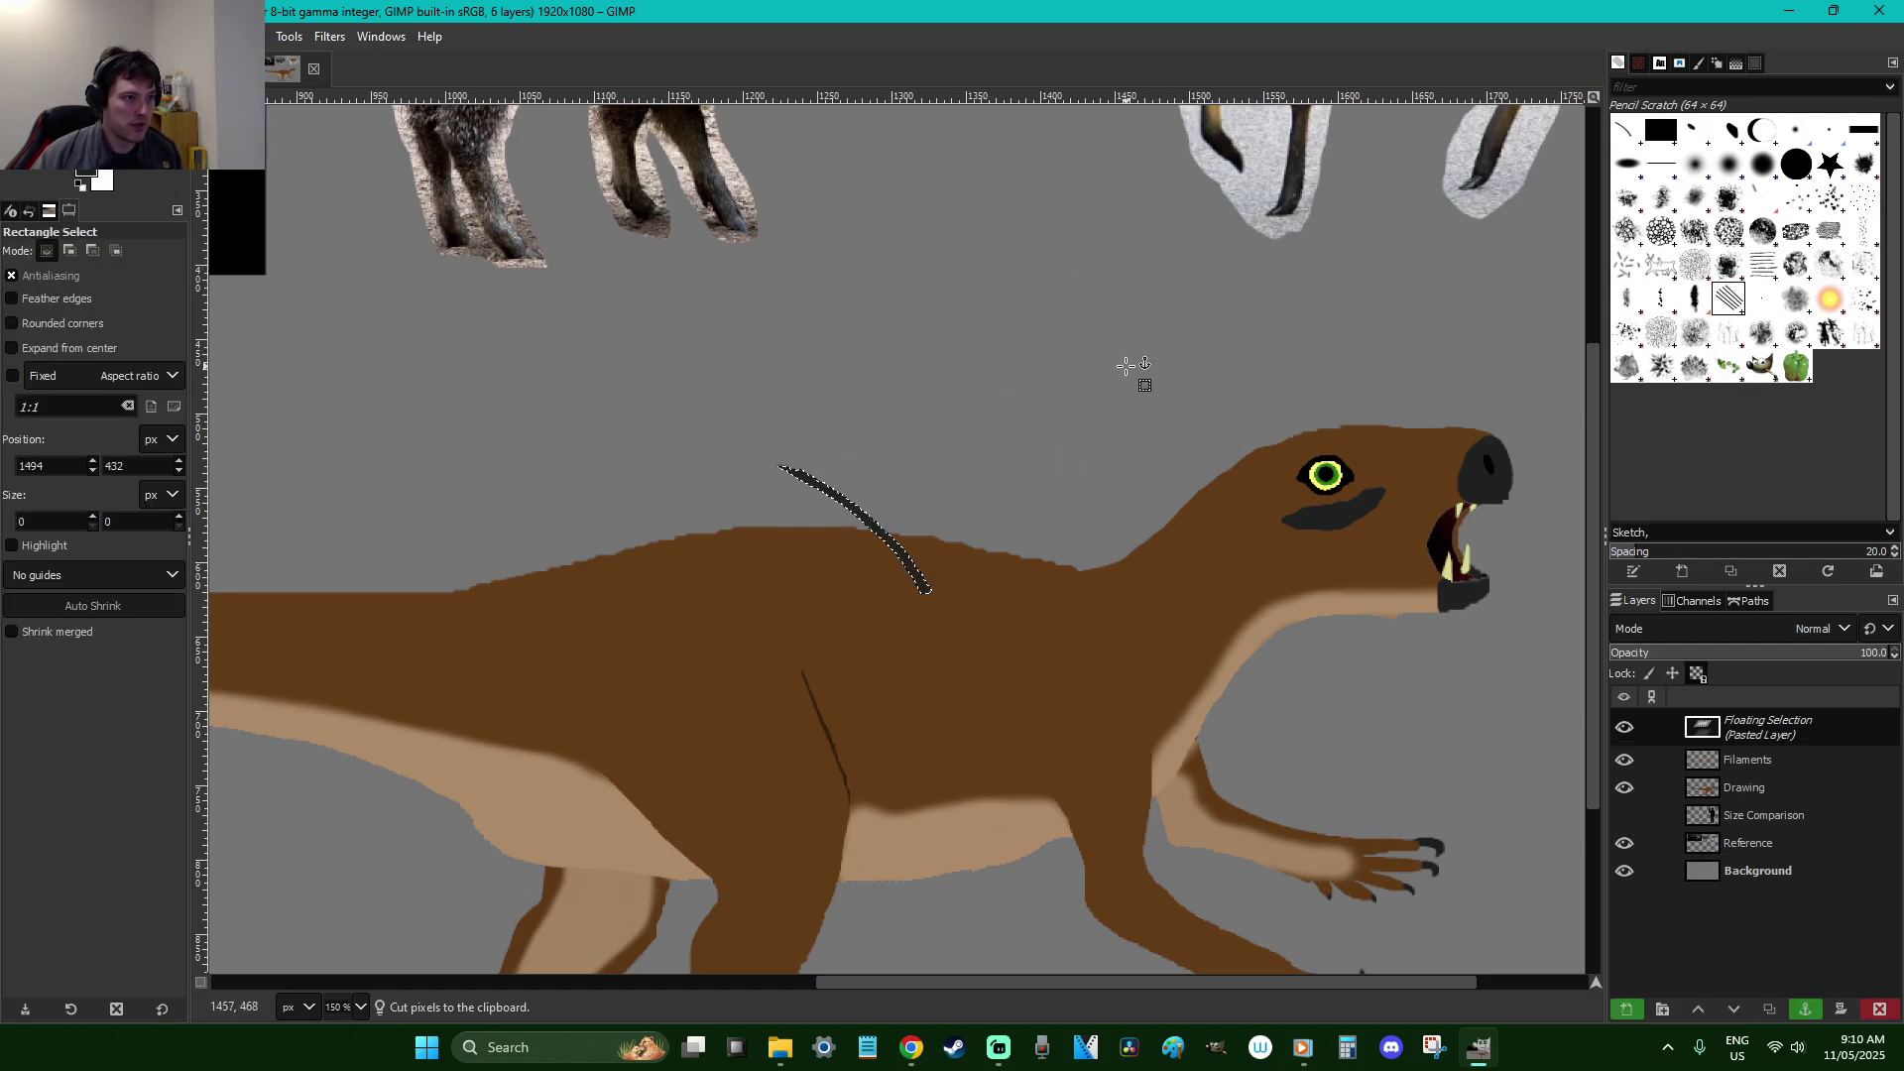
pyautogui.click(1045, 433)
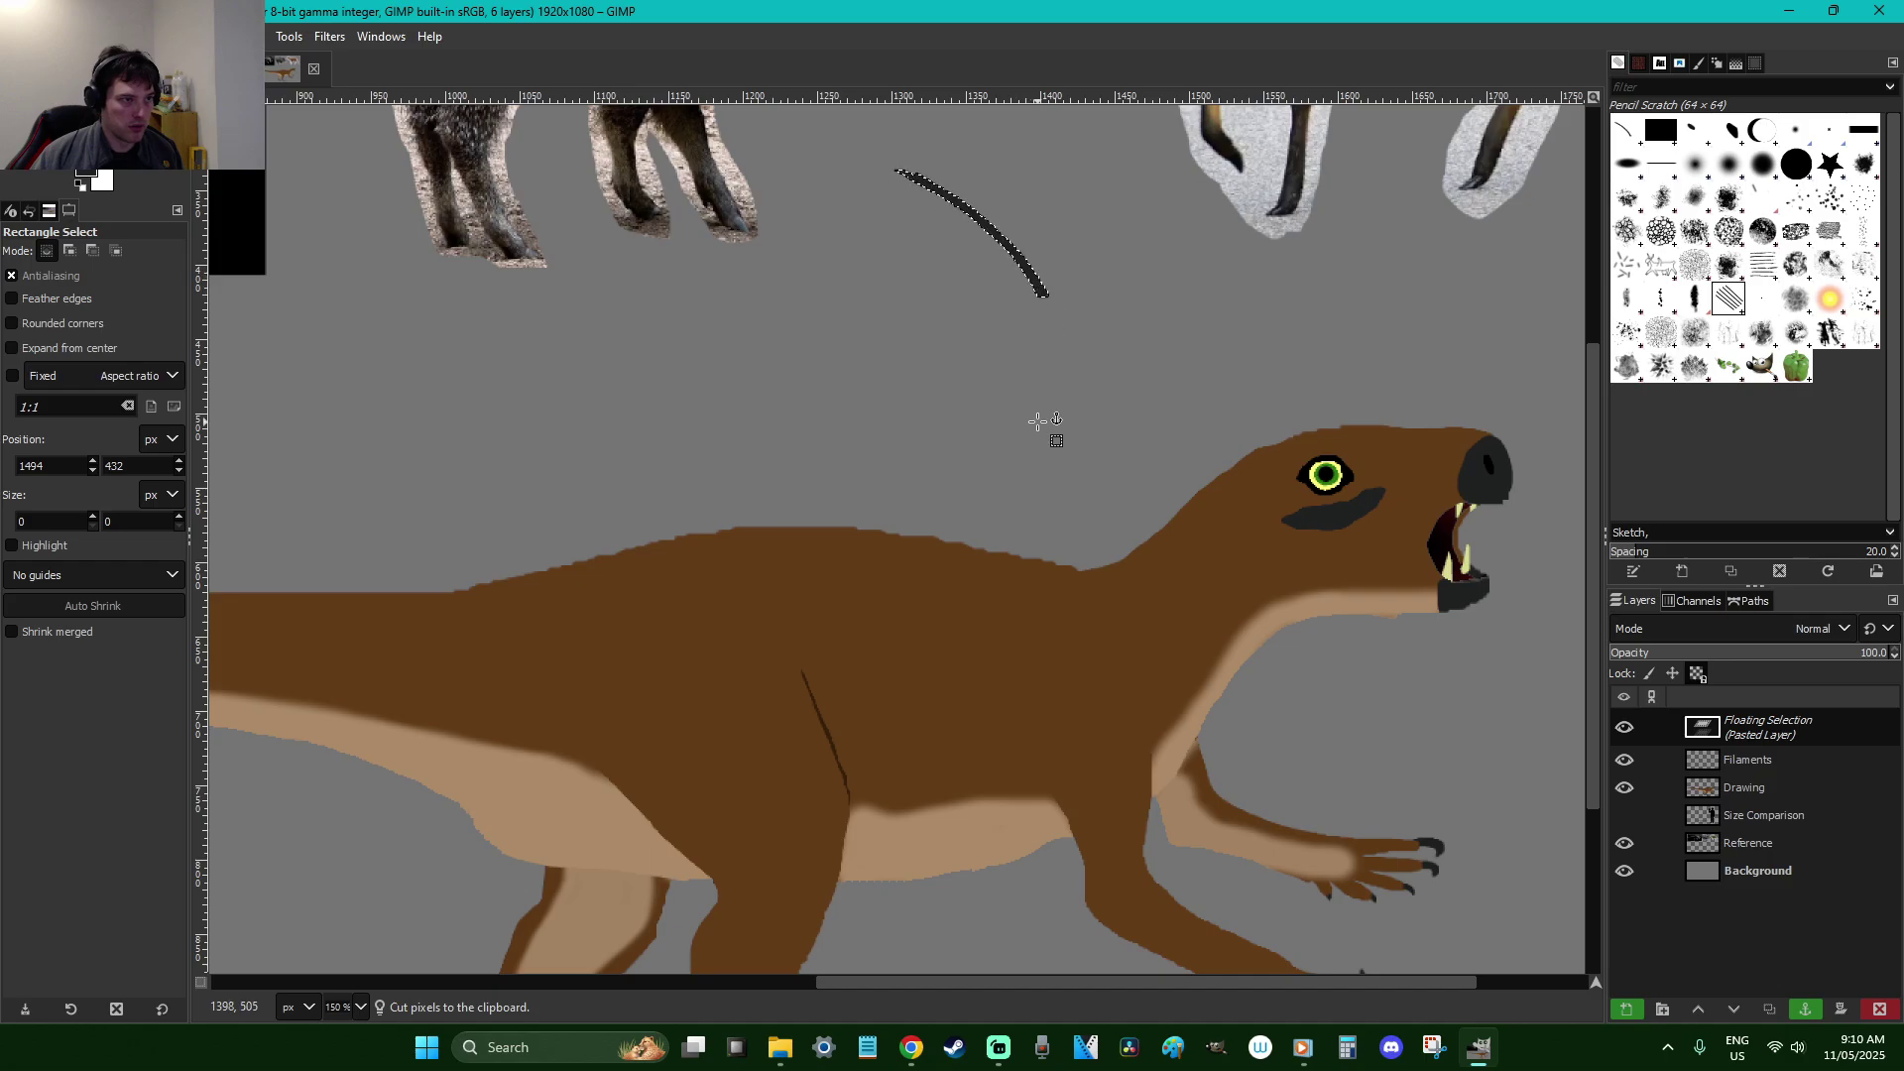
# Try a stroke above the back with the Clipboard Image brush, undo it and reduce the brush size to 33
pyautogui.press('p')
pyautogui.moveTo(1066, 451); pyautogui.dragTo(729, 431)
pyautogui.hotkey('ctrl', 'z')
pyautogui.click(16, 347)
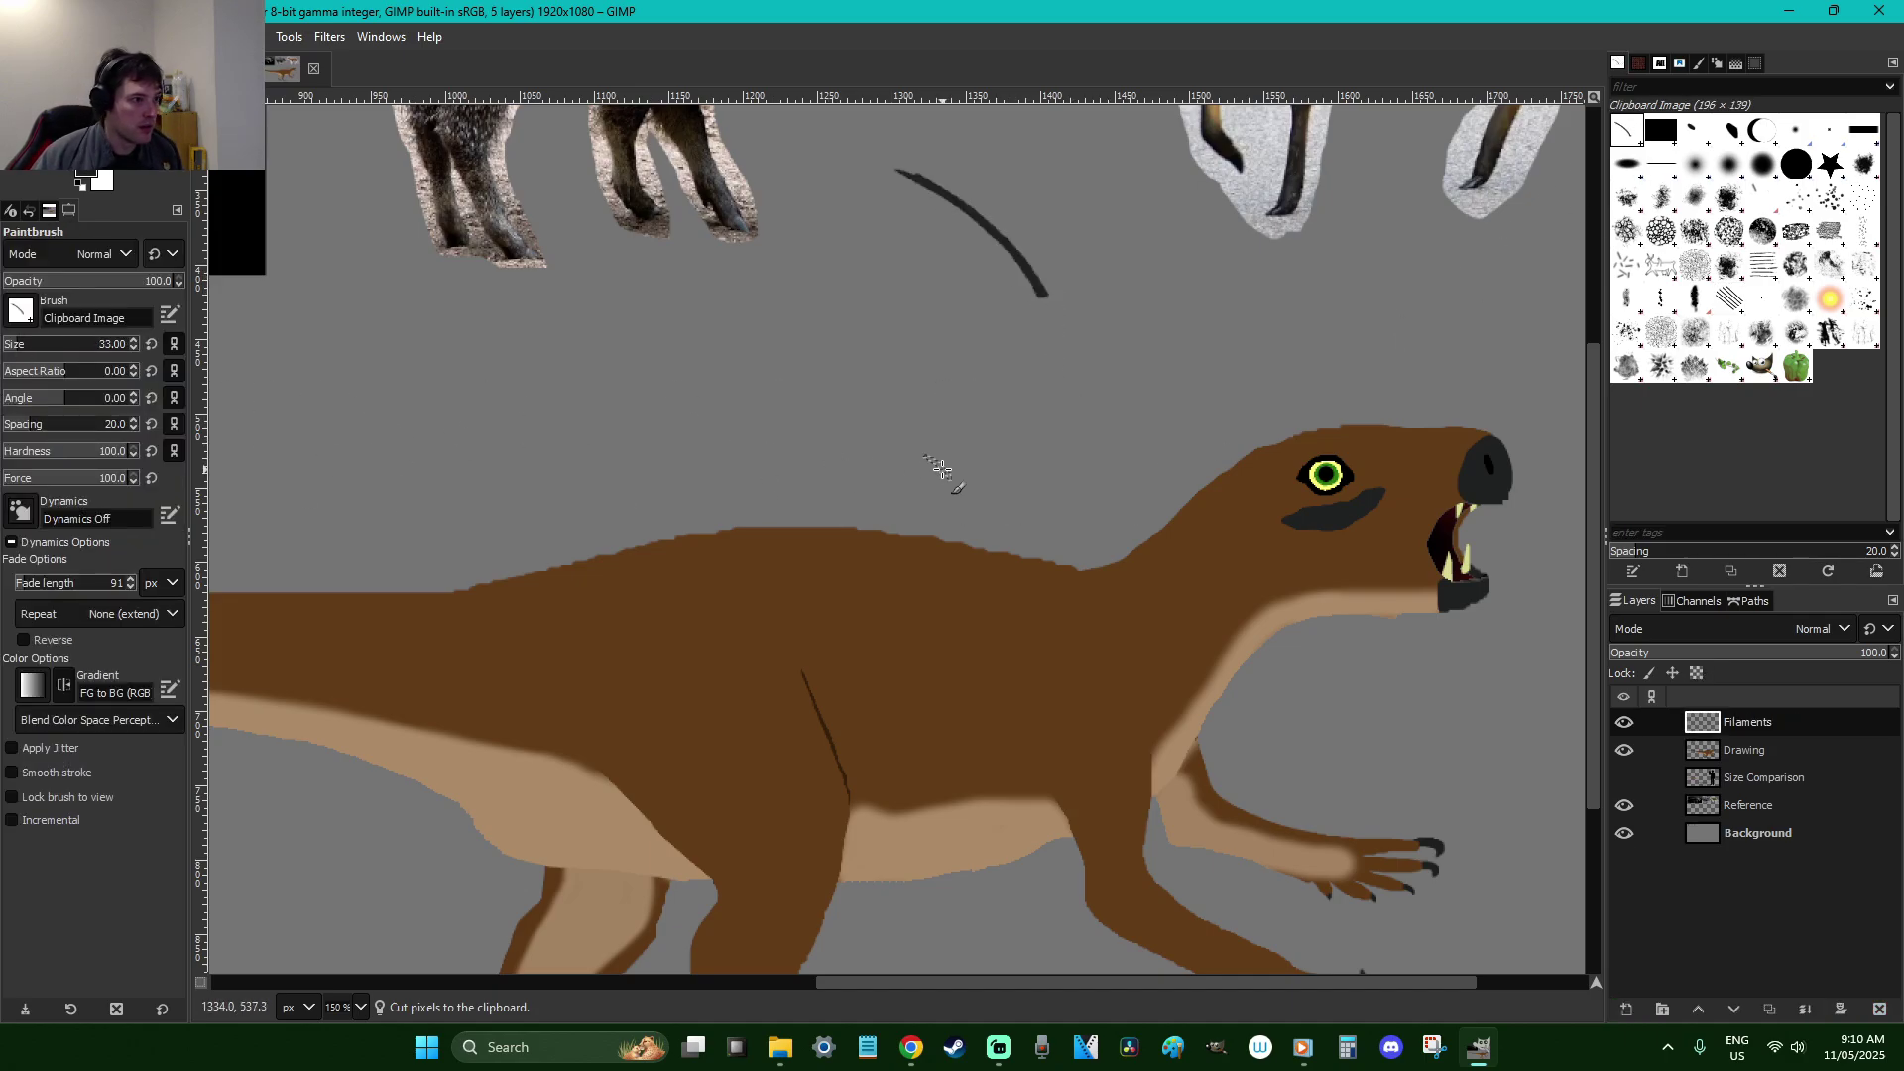
# Select the filament with a rectangle and rotate it clockwise to a steeper angle
pyautogui.scroll(3, 1074, 315)
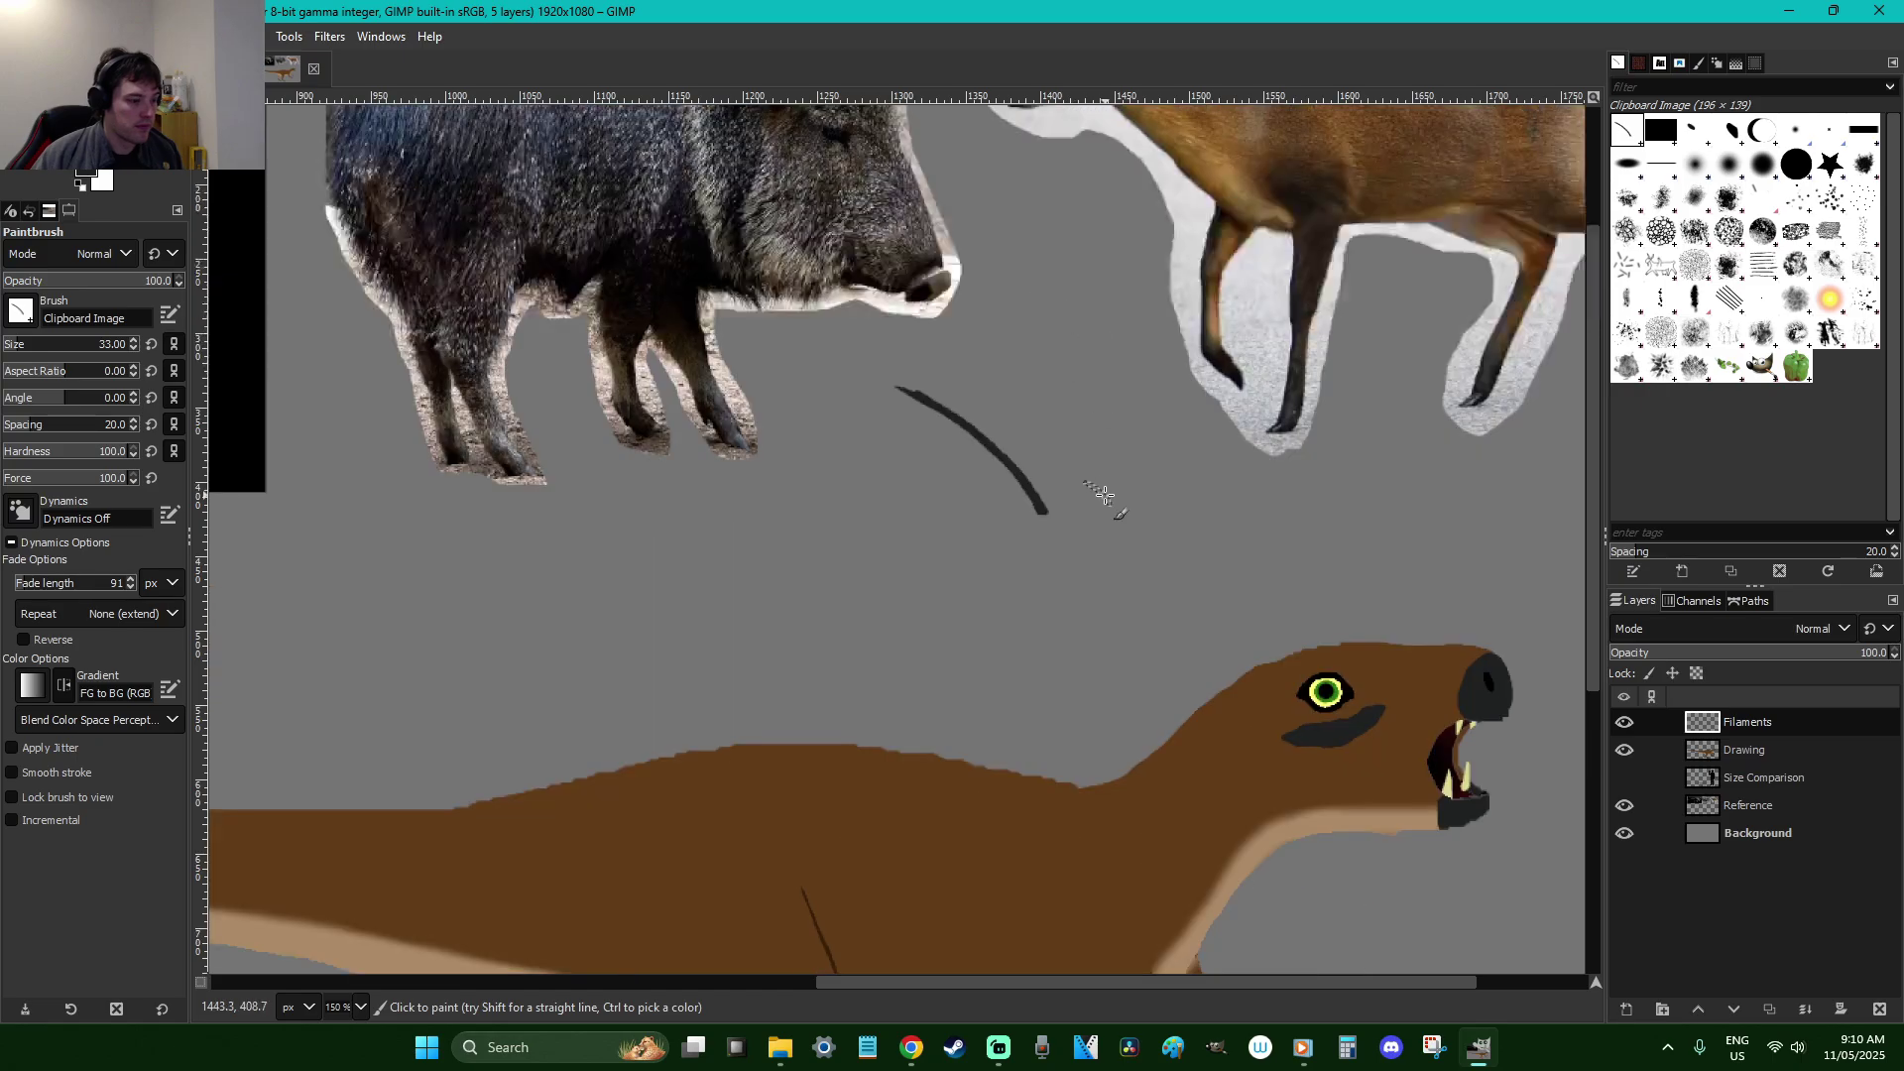
pyautogui.press('r')
pyautogui.moveTo(1123, 569)
pyautogui.mouseDown()
pyautogui.moveTo(829, 413)
pyautogui.moveTo(828, 351)
pyautogui.mouseUp()
pyautogui.hotkey('shift', 'r')
pyautogui.moveTo(1140, 553); pyautogui.dragTo(1114, 608)
pyautogui.press('Return')
# Scale the rotated filament's bounding area to 282 × 482 pixels and anchor it to the Filaments layer
pyautogui.press('r')
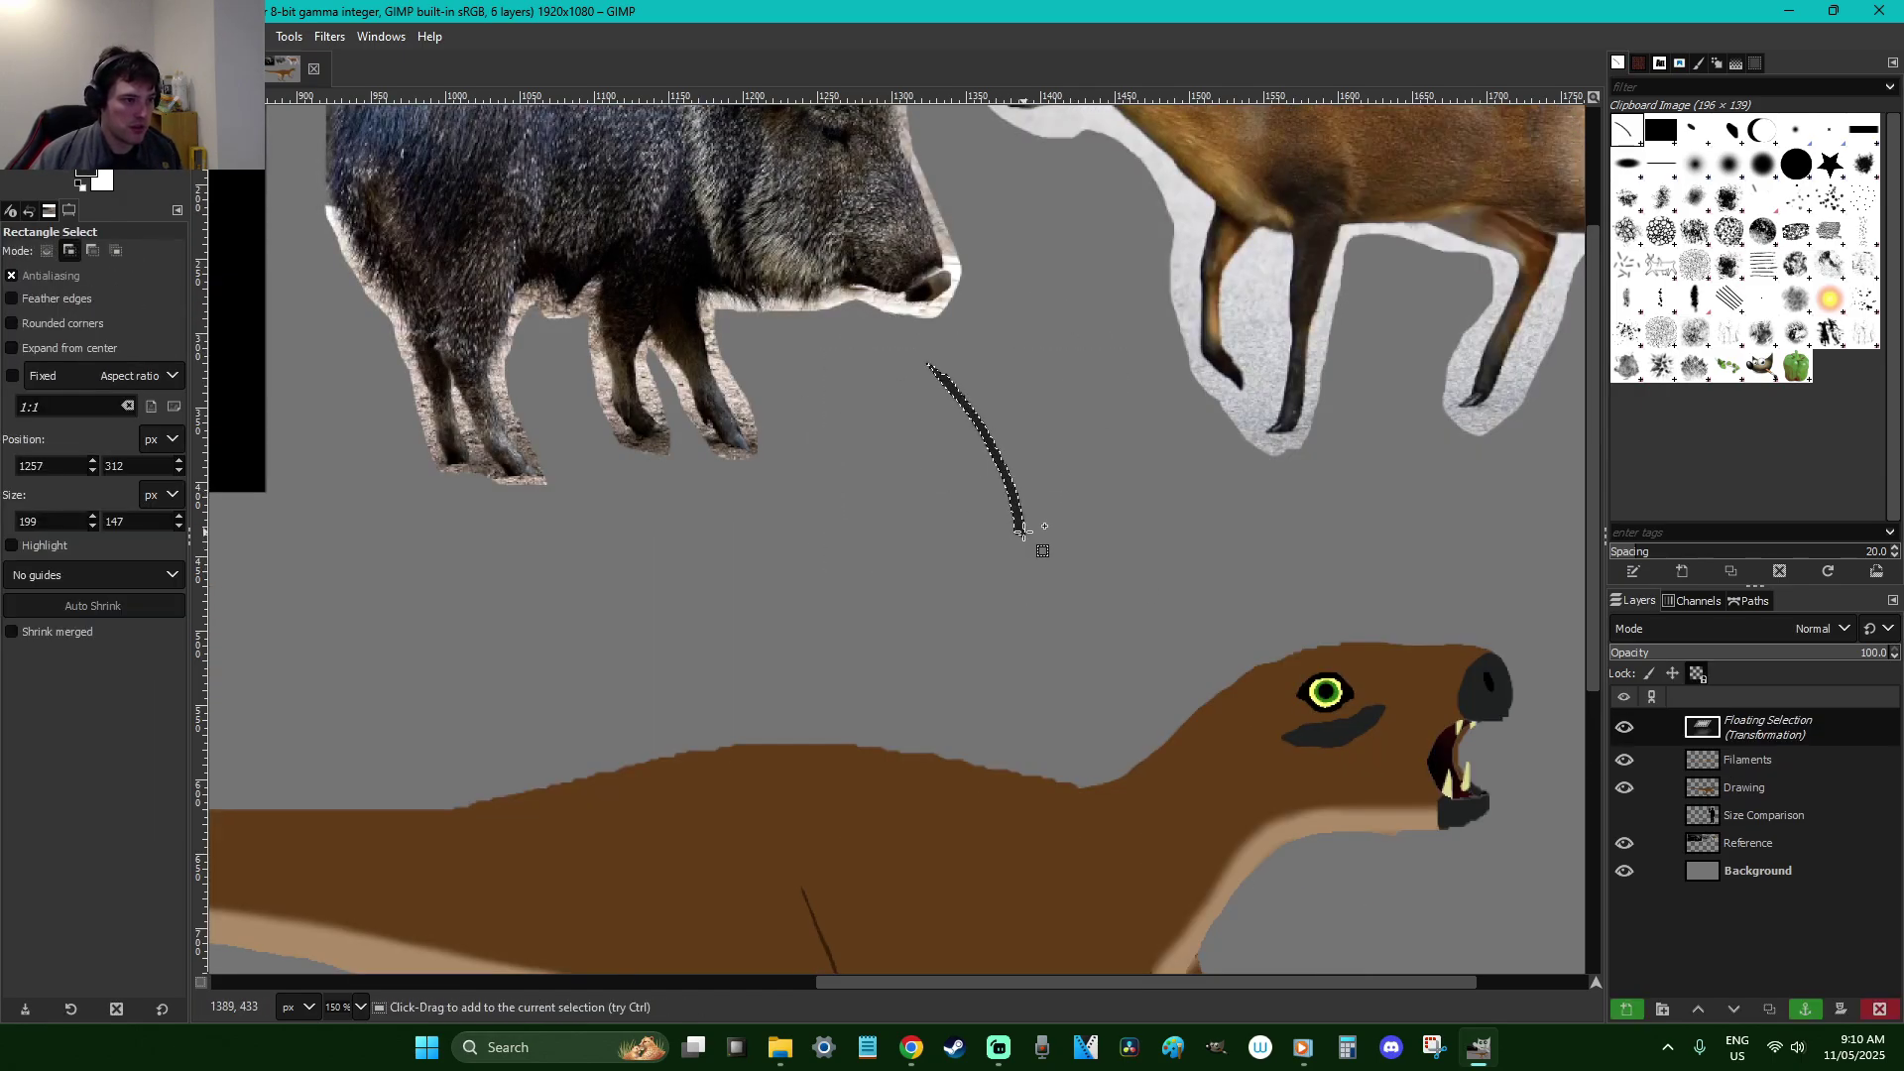
pyautogui.hotkey('shift', 's')
pyautogui.click(1030, 536)
pyautogui.moveTo(1097, 536)
pyautogui.mouseDown()
pyautogui.moveTo(1063, 718)
pyautogui.moveTo(1075, 757)
pyautogui.moveTo(1101, 586)
pyautogui.moveTo(1086, 595)
pyautogui.mouseUp()
pyautogui.moveTo(790, 397)
pyautogui.mouseDown()
pyautogui.moveTo(756, 337)
pyautogui.moveTo(807, 309)
pyautogui.mouseUp()
pyautogui.moveTo(1084, 527); pyautogui.dragTo(1301, 528)
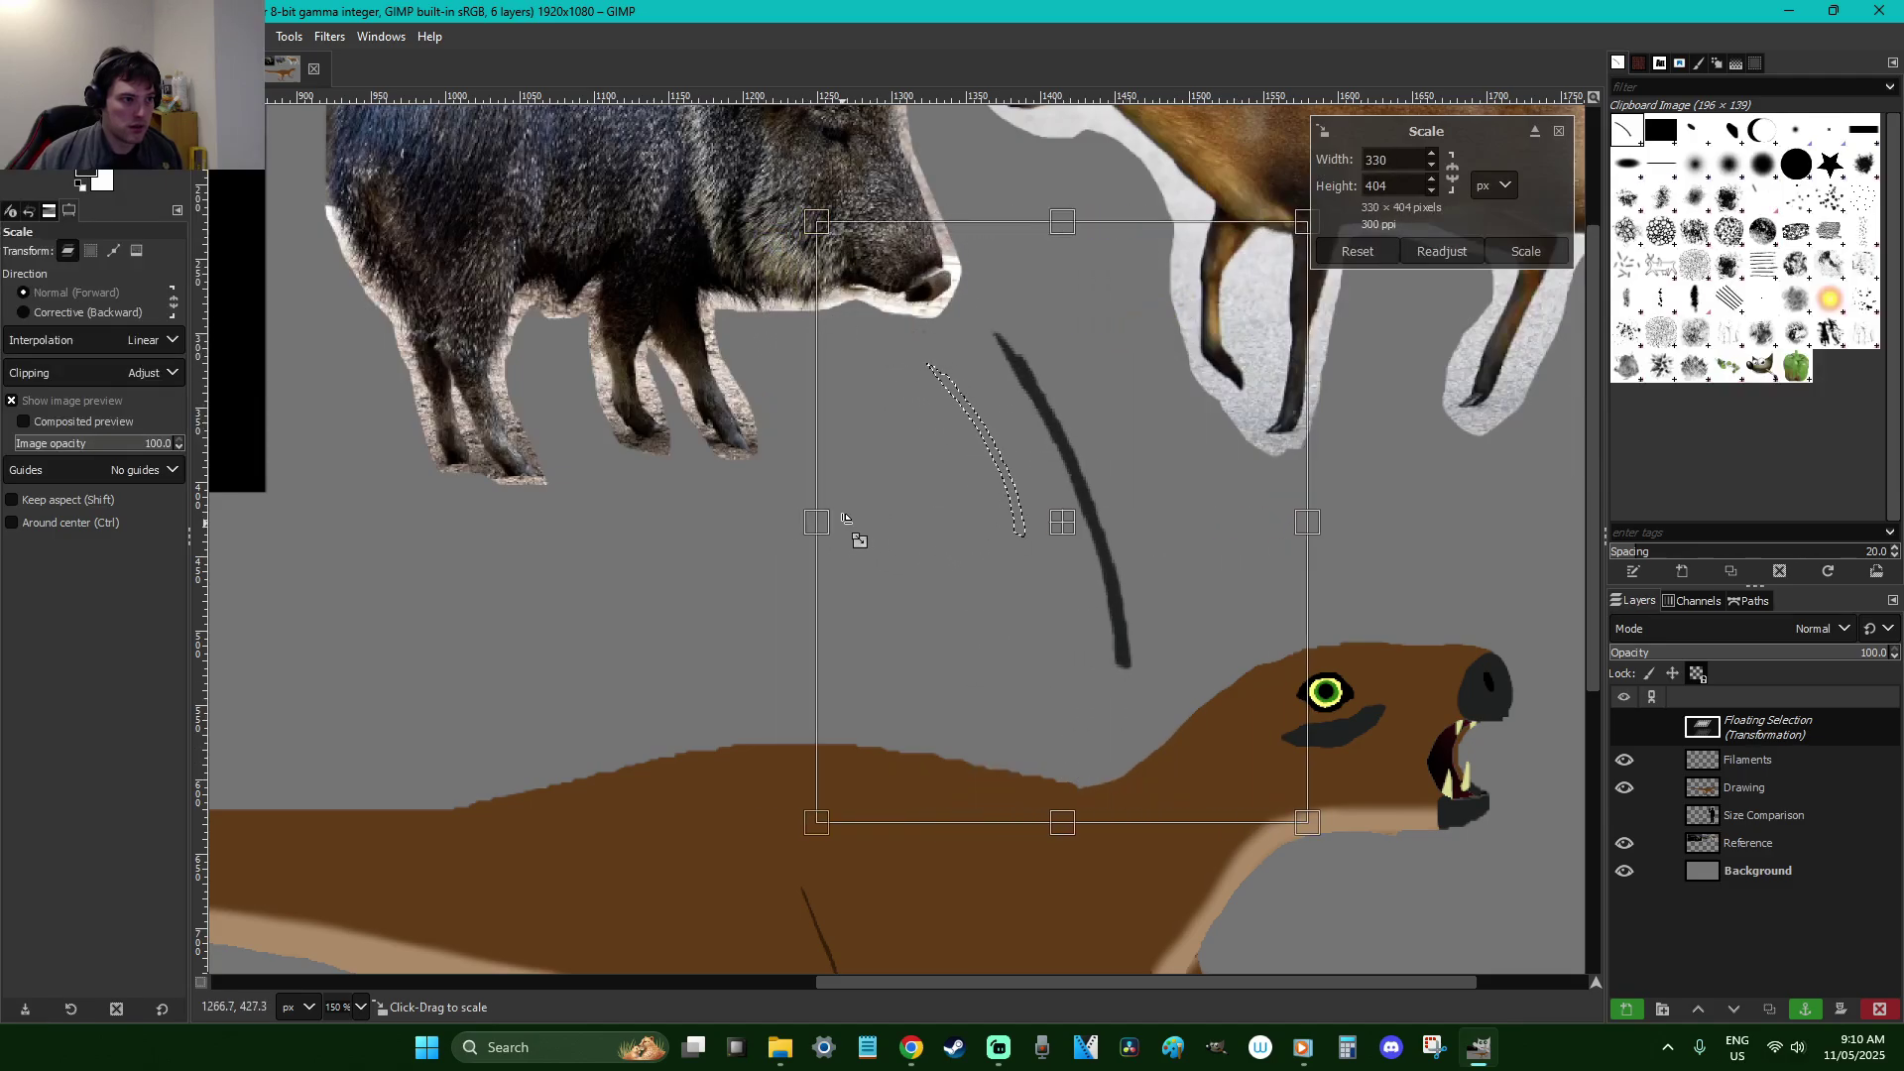
pyautogui.moveTo(855, 532); pyautogui.dragTo(982, 523)
pyautogui.moveTo(1110, 282); pyautogui.dragTo(1058, 139)
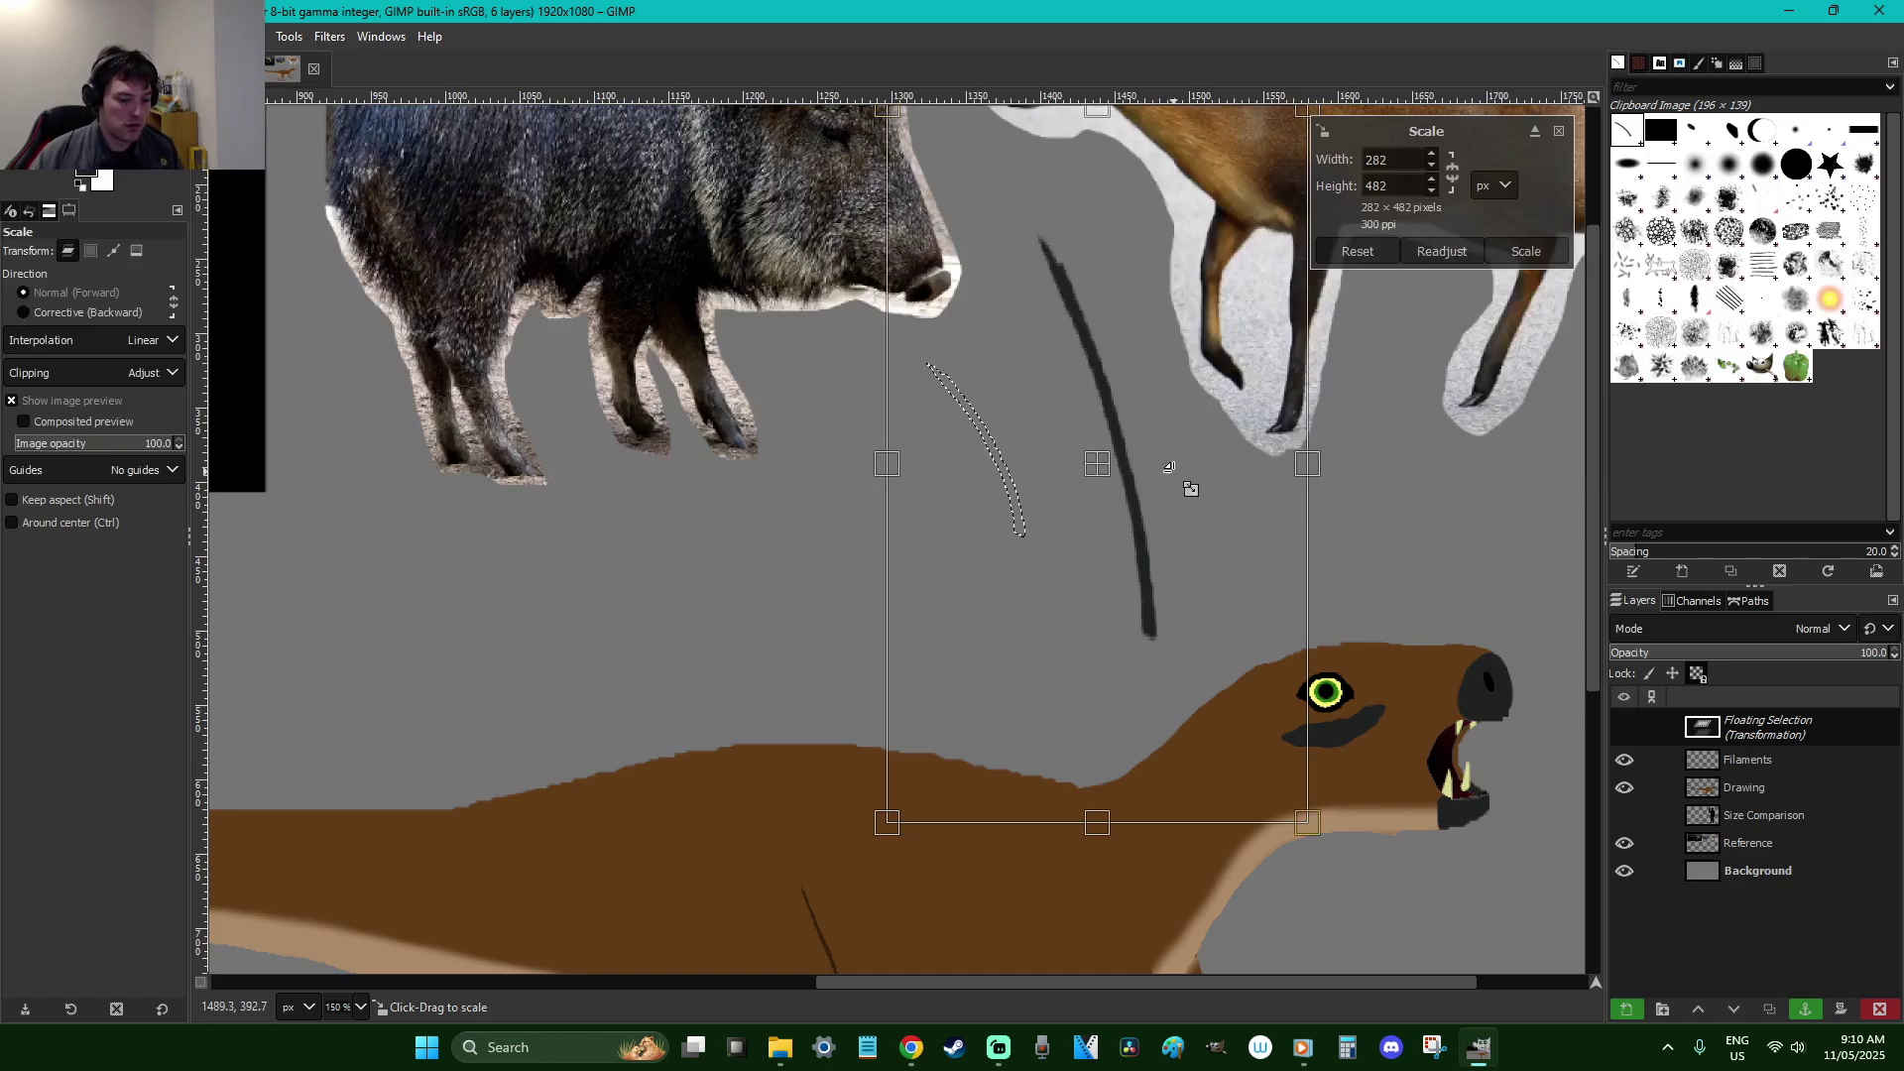
pyautogui.press('Return')
pyautogui.press('r')
pyautogui.hotkey('ctrl', 'h')
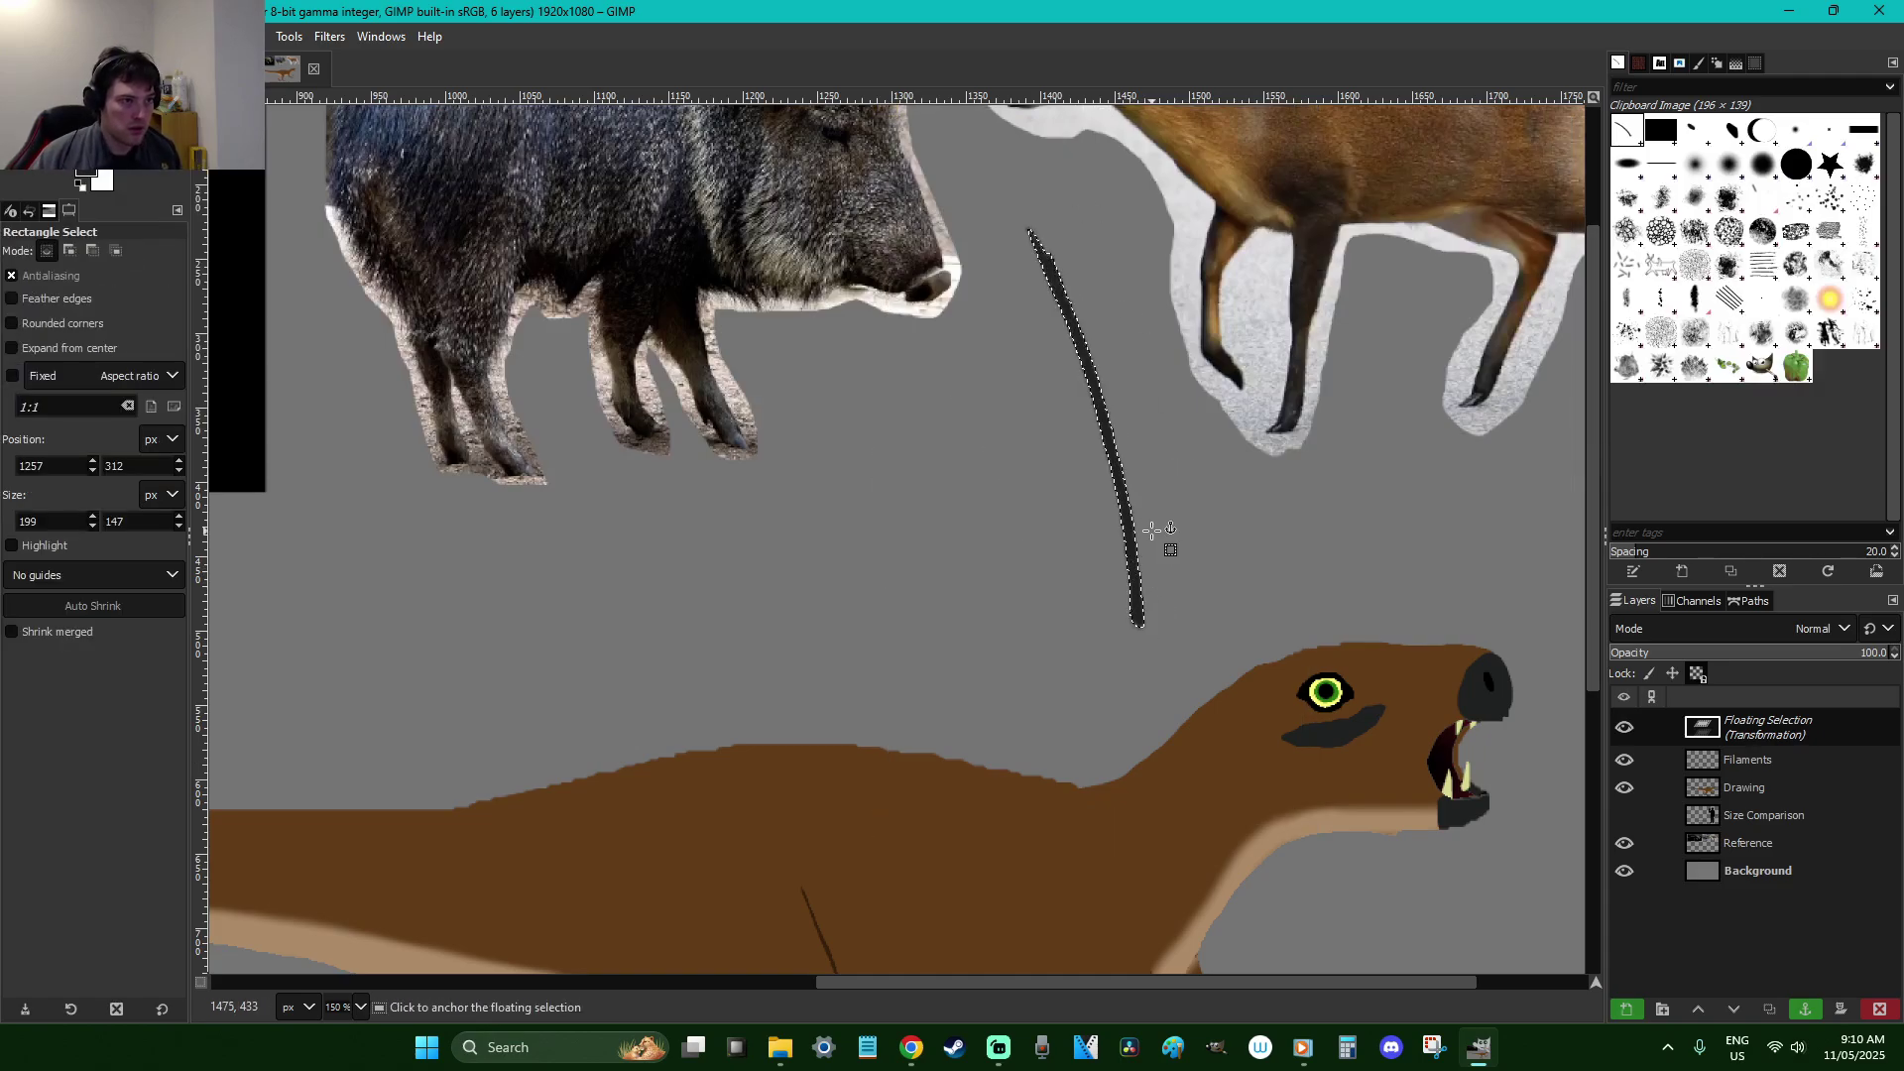
# Erase the bump near the filament's upper tip with the 2. Hardness 075 brush at size 9
pyautogui.press('z')
pyautogui.moveTo(1176, 417); pyautogui.dragTo(981, 224)
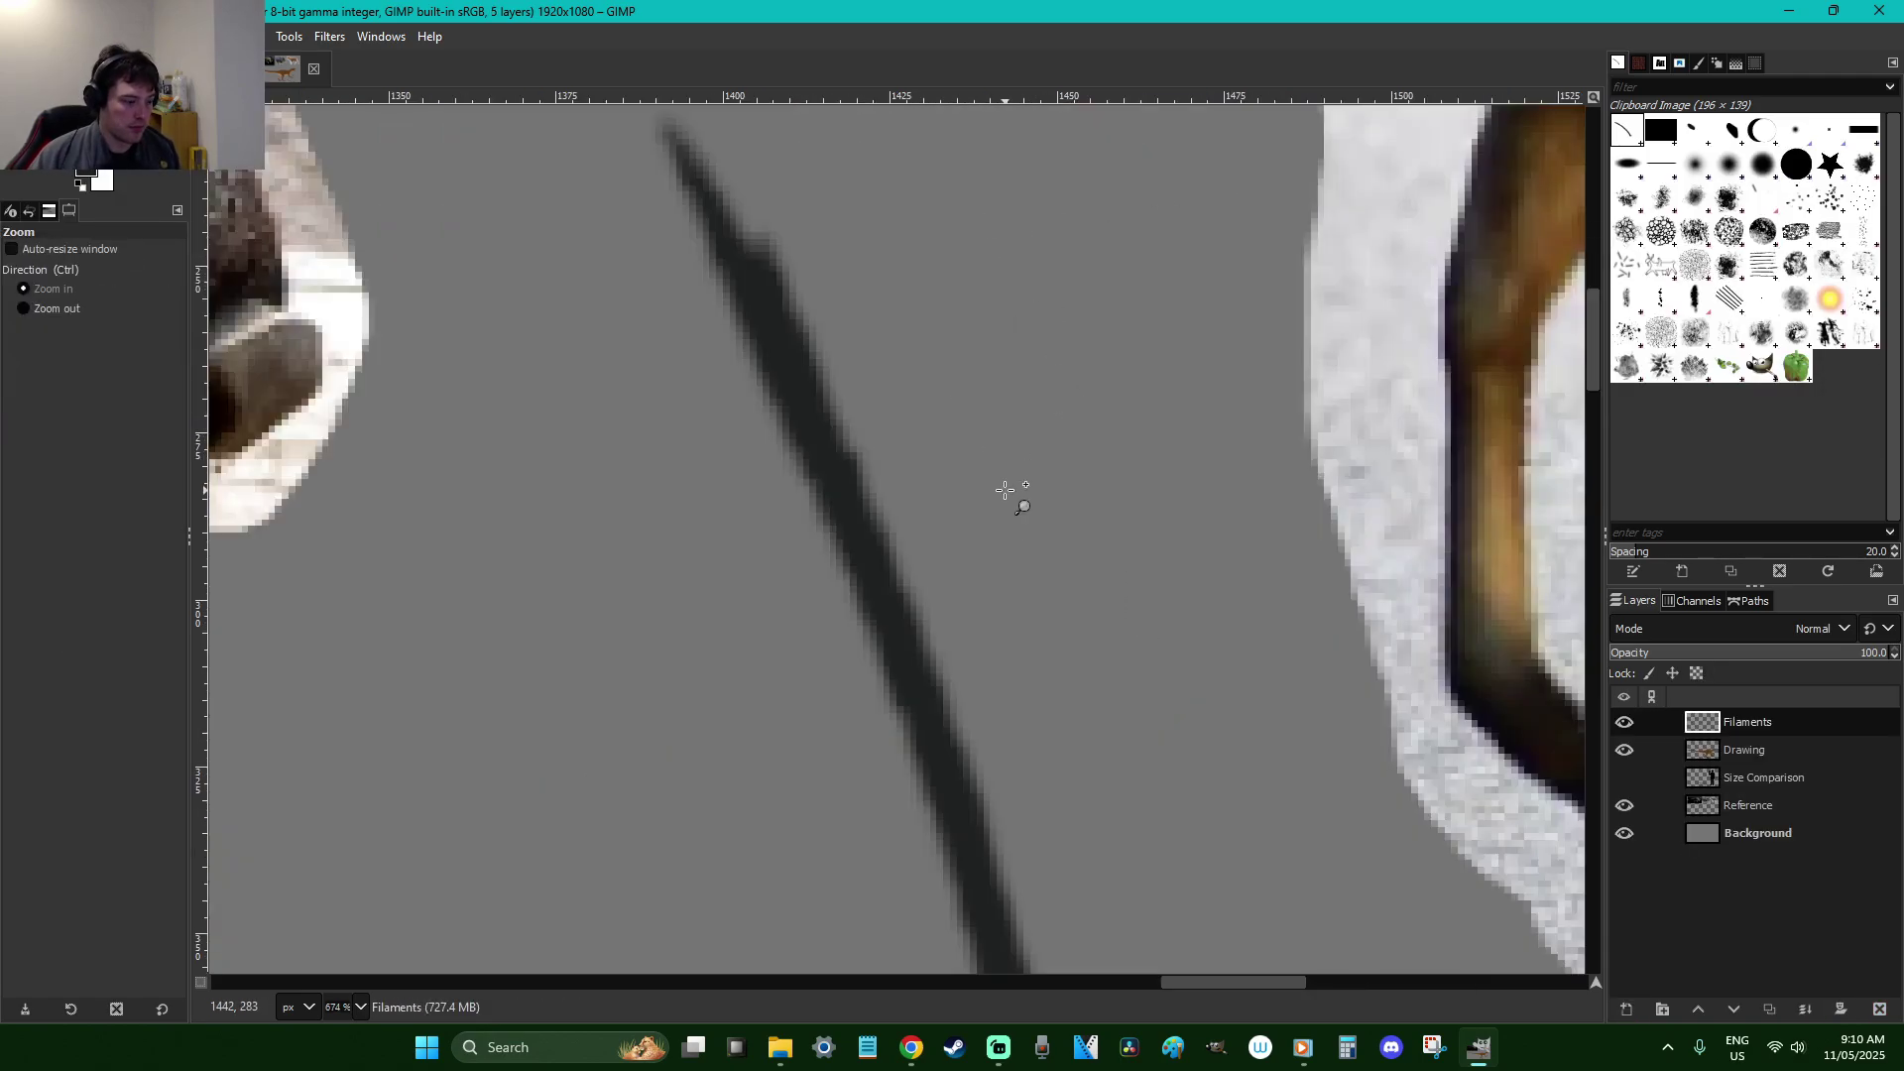
pyautogui.hotkey('shift', 'e')
pyautogui.click(1757, 167)
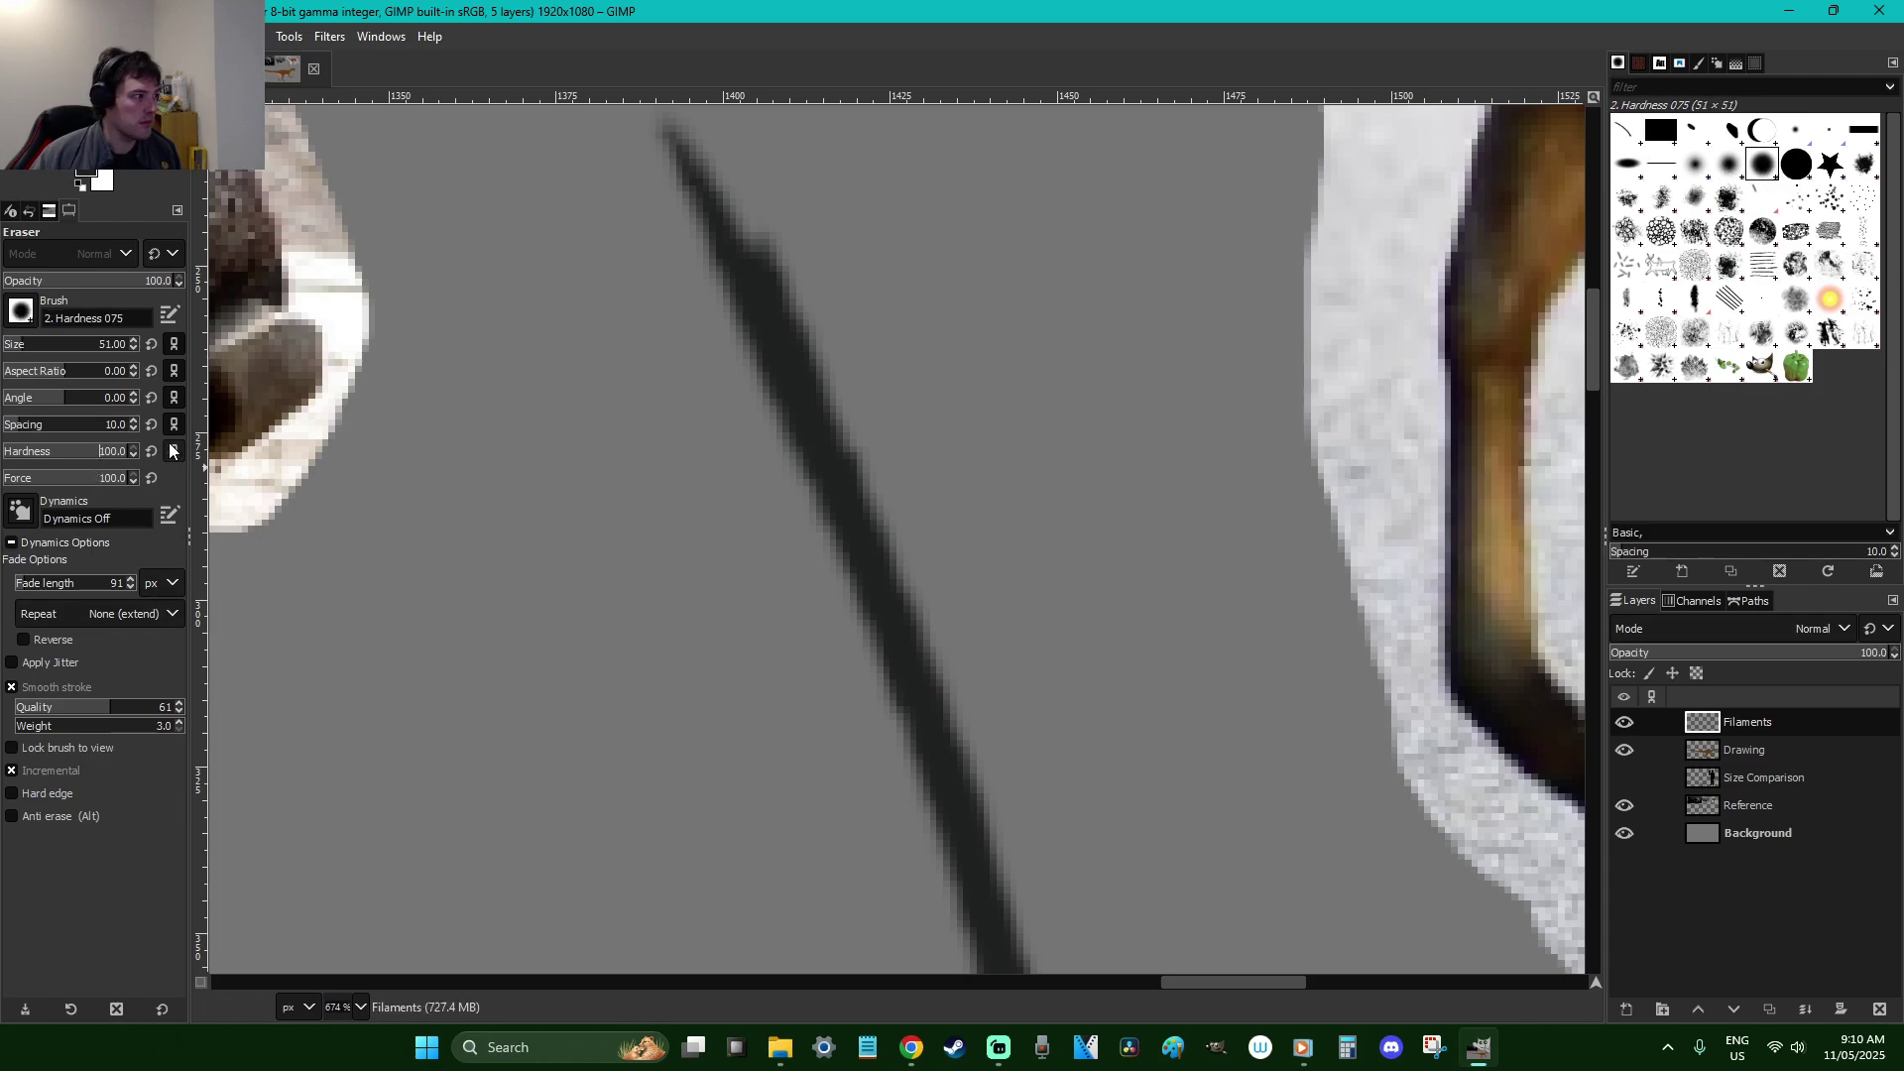
pyautogui.click(40, 340)
pyautogui.moveTo(748, 216)
pyautogui.mouseDown()
pyautogui.moveTo(795, 242)
pyautogui.moveTo(850, 357)
pyautogui.moveTo(838, 396)
pyautogui.mouseUp()
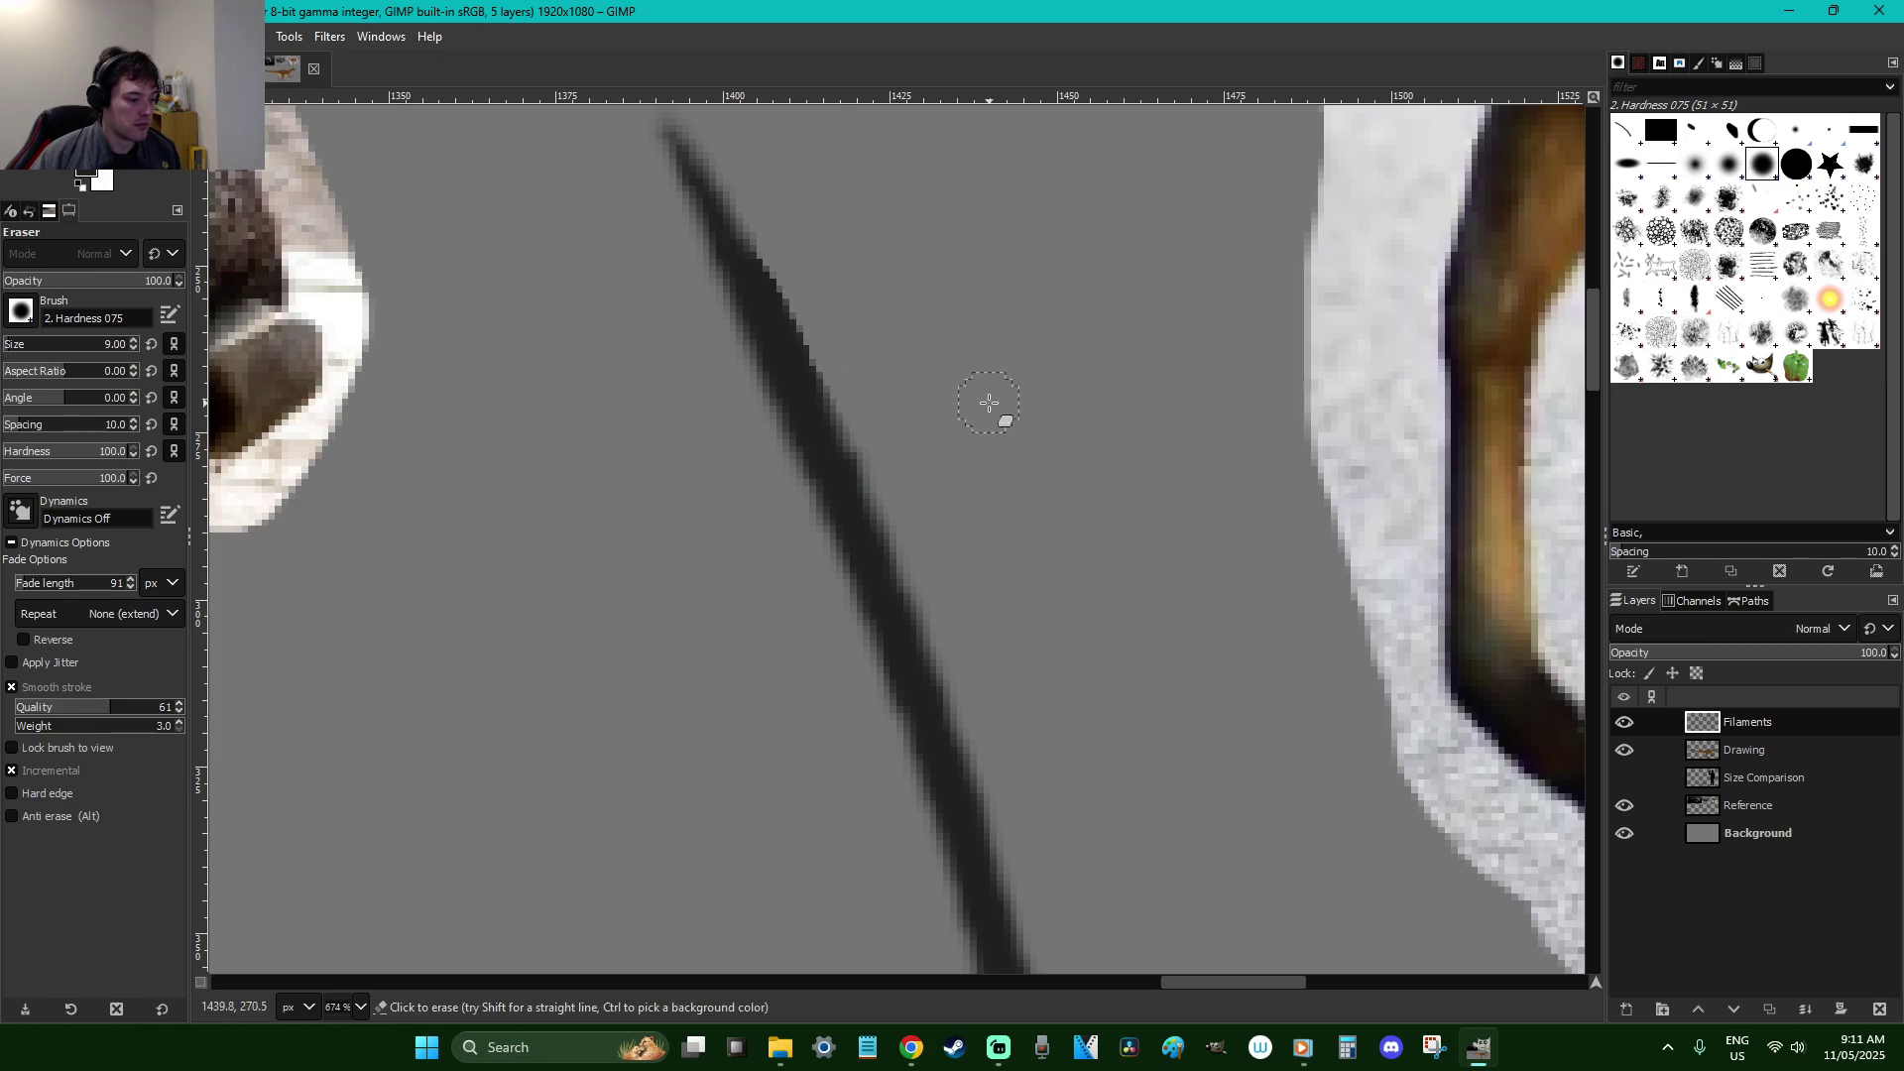
# Draw a loose freehand selection around the smoothed filament and cut it
pyautogui.press('r')
pyautogui.scroll(-4, 989, 403)
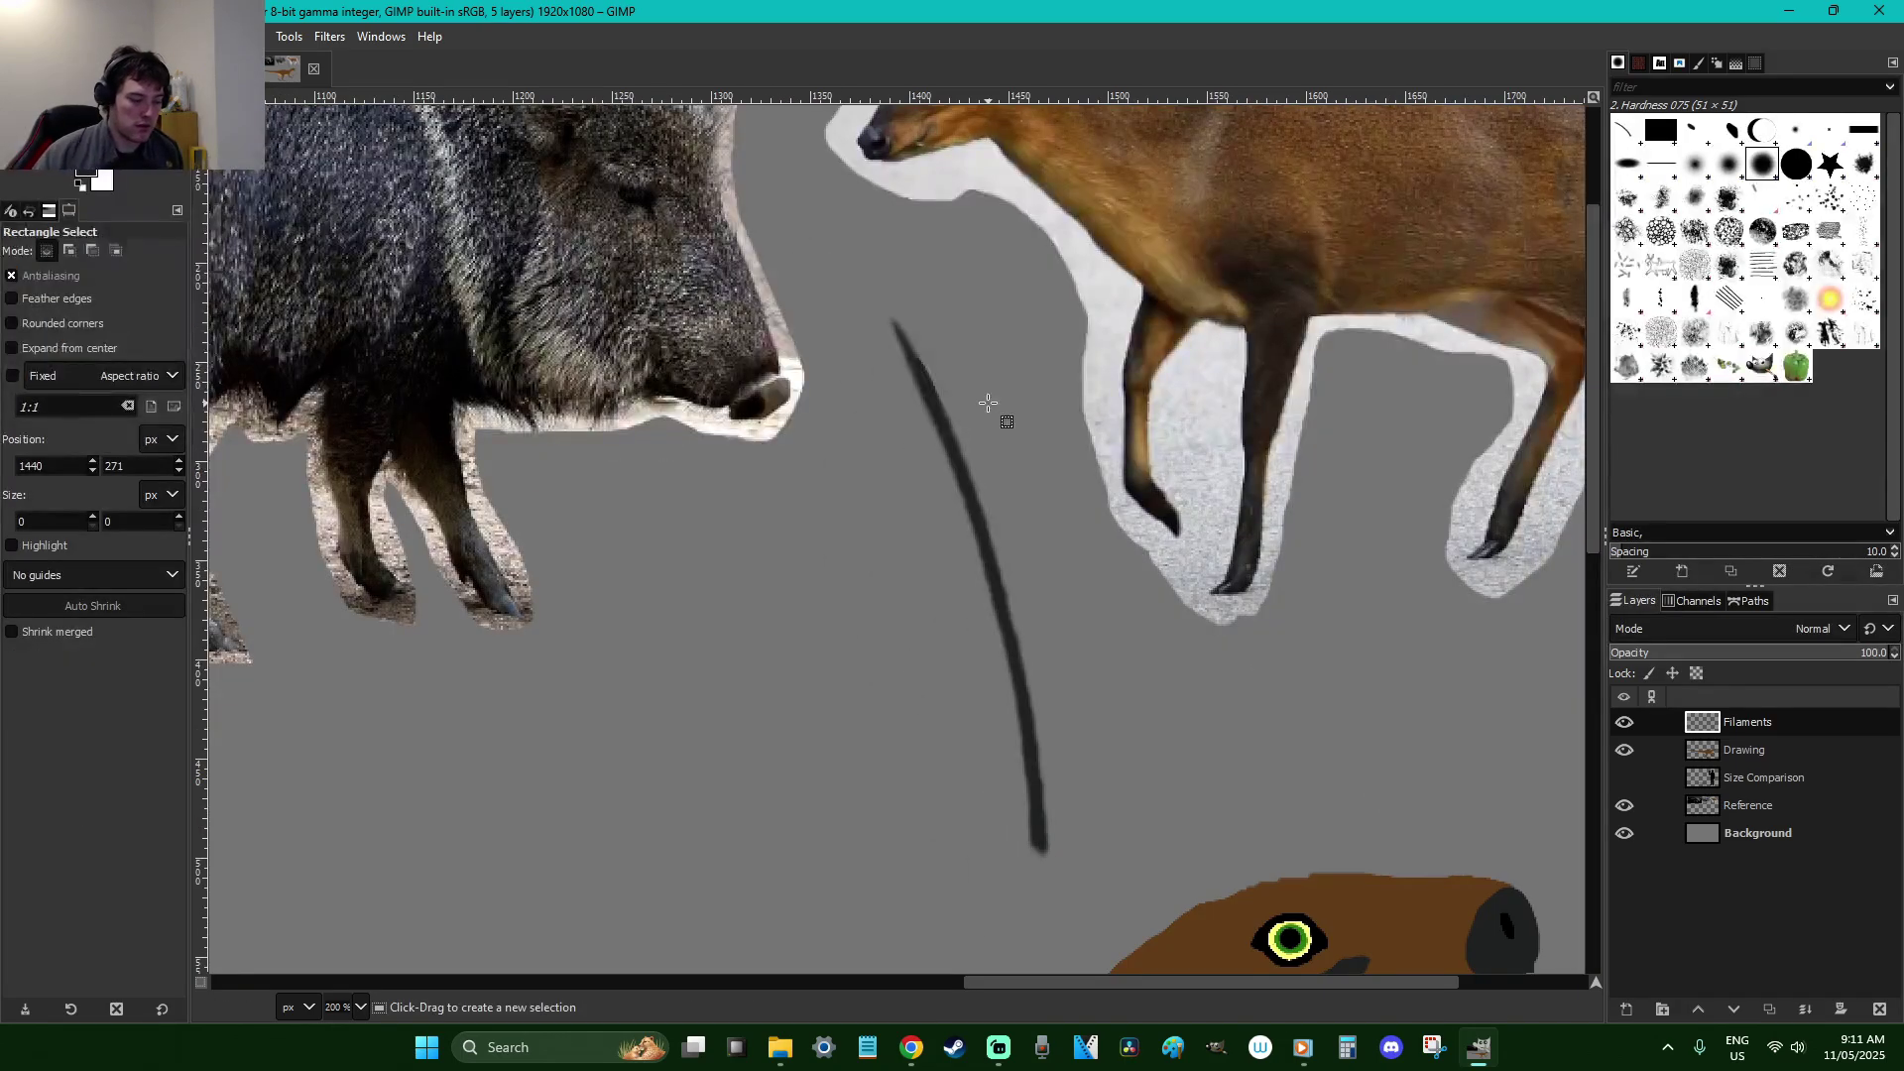
pyautogui.press('f')
pyautogui.moveTo(980, 323)
pyautogui.mouseDown()
pyautogui.moveTo(850, 315)
pyautogui.moveTo(858, 533)
pyautogui.mouseUp()
pyautogui.moveTo(1037, 905)
pyautogui.mouseDown()
pyautogui.moveTo(1103, 804)
pyautogui.moveTo(1055, 497)
pyautogui.mouseUp()
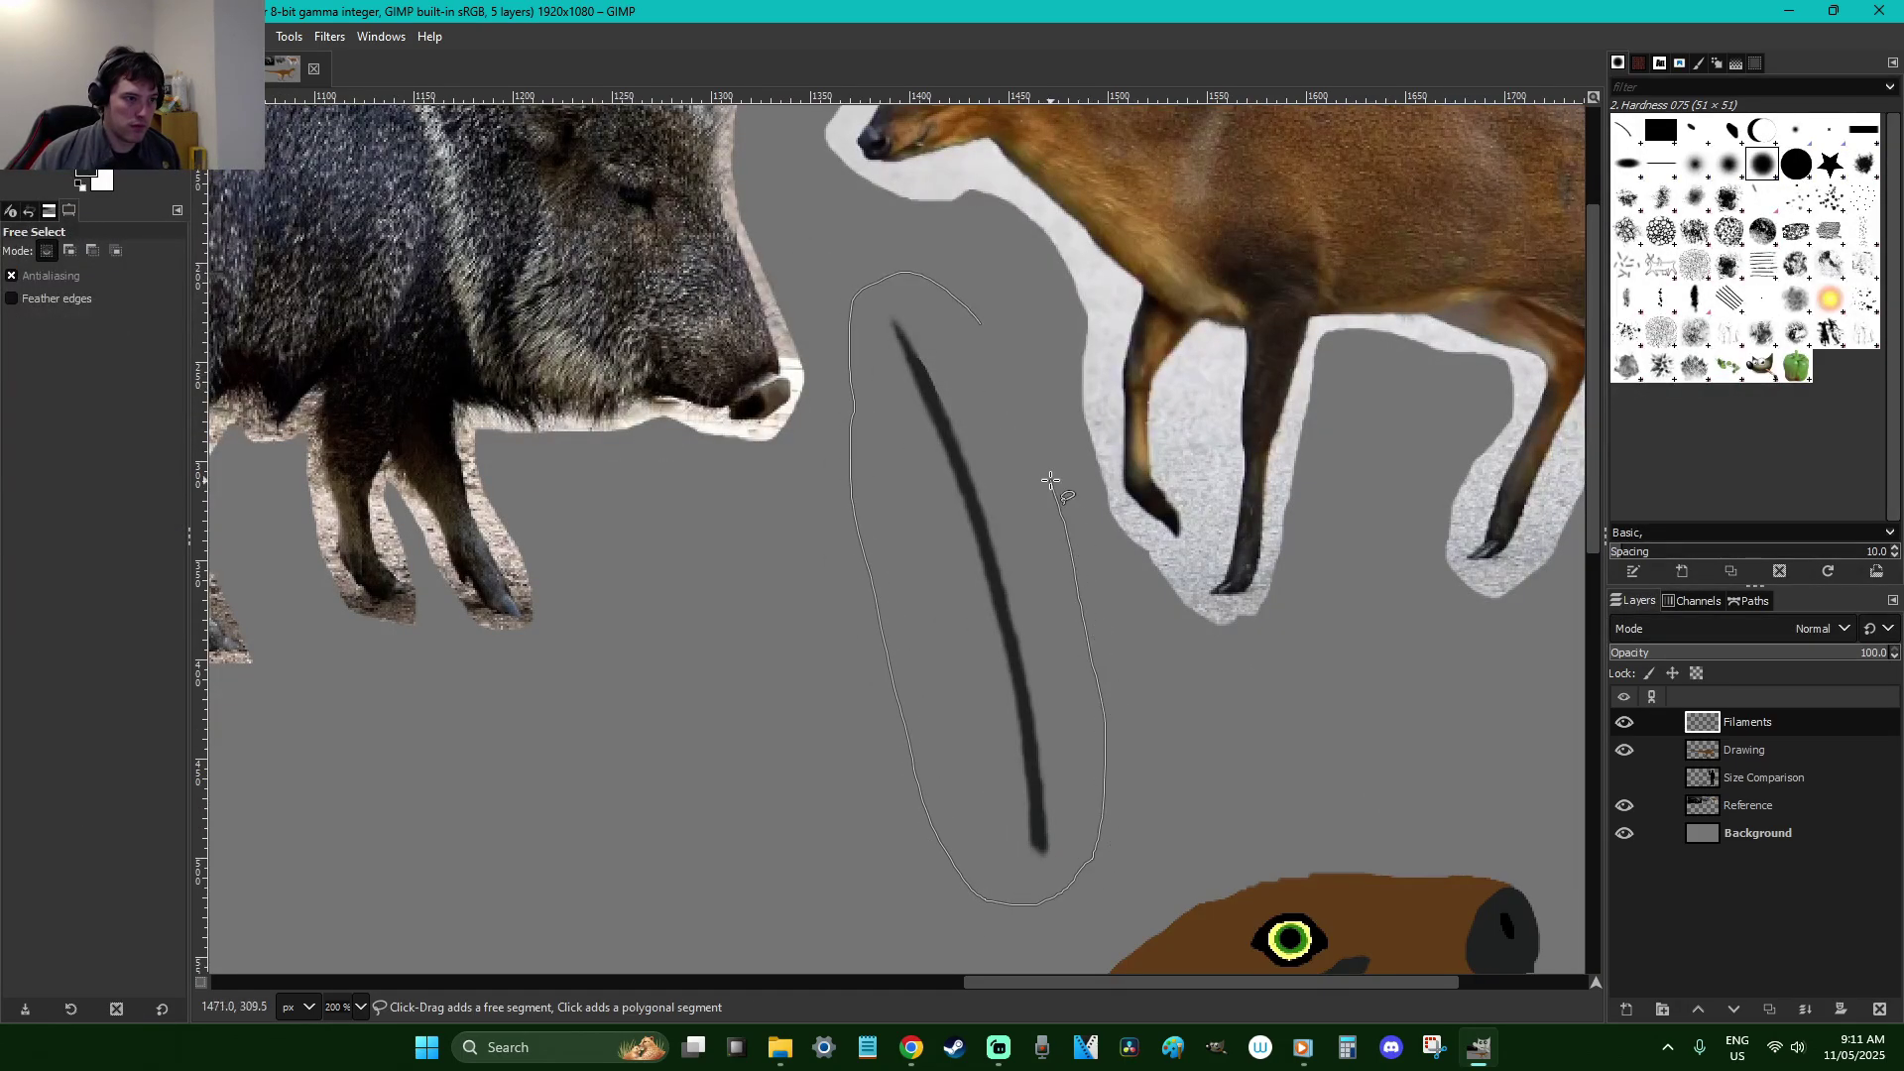
pyautogui.press('Return')
pyautogui.hotkey('ctrl', 'x')
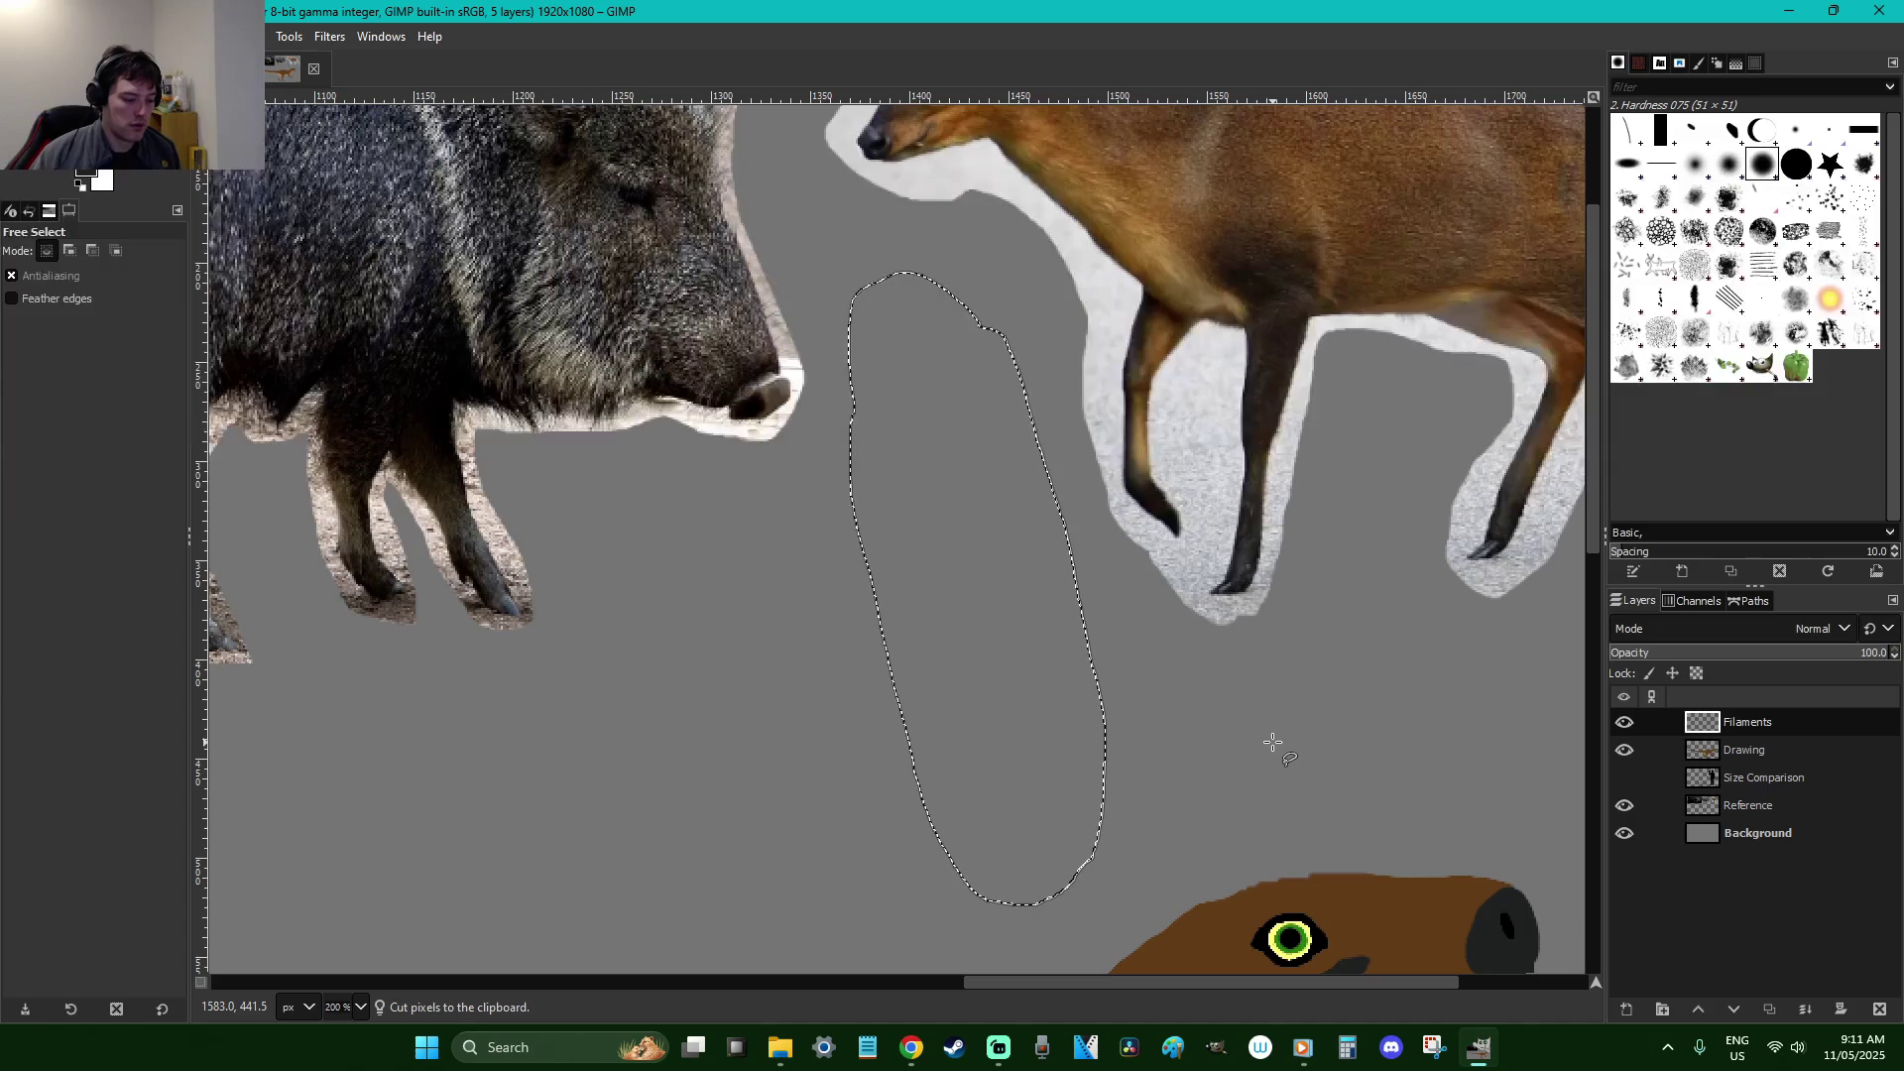
# Paste the filament back in its place between the reference animals, anchor it and clear the selection
pyautogui.hotkey('ctrl', 'v')
pyautogui.press('ctrl')
pyautogui.hotkey('ctrl', 'h')
pyautogui.moveTo(1082, 907)
pyautogui.mouseDown()
pyautogui.moveTo(985, 537)
pyautogui.moveTo(863, 293)
pyautogui.mouseUp()
pyautogui.press('Escape')
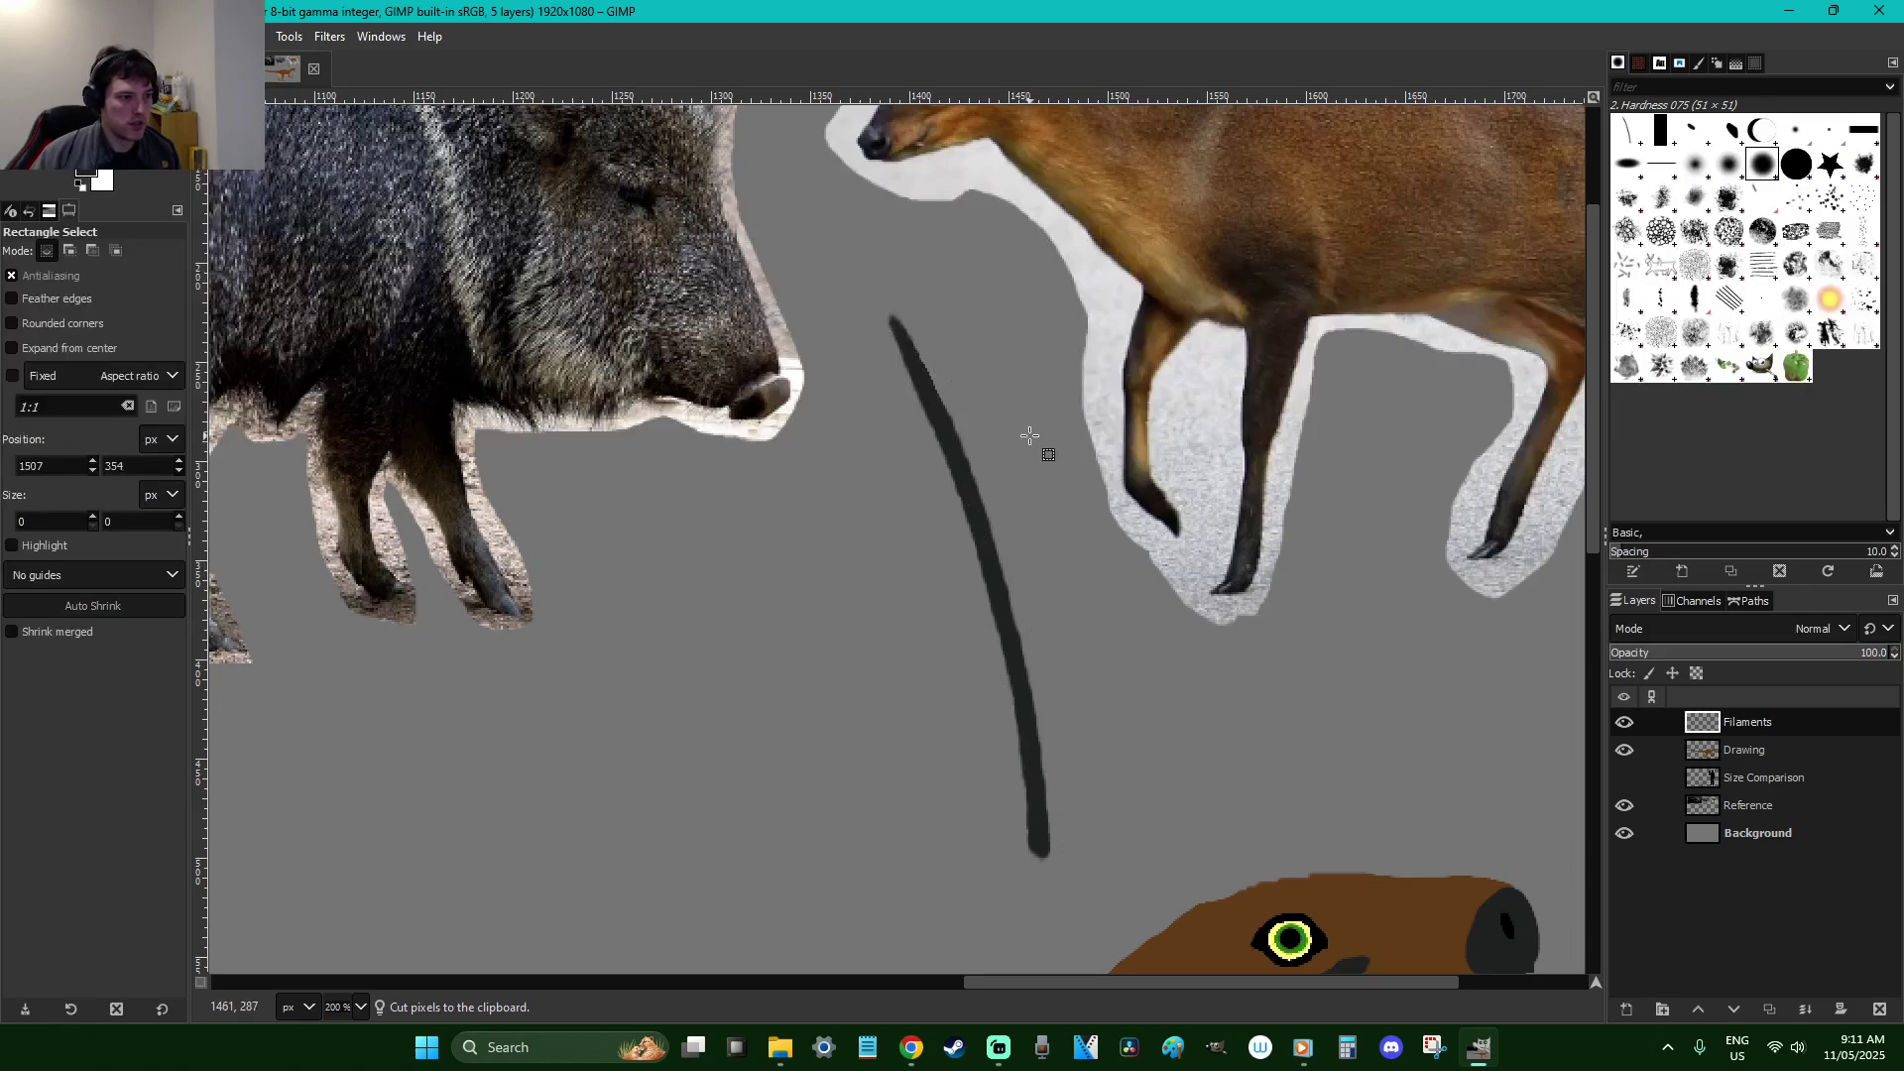
# Cut the filament again with a freehand selection and paste it into the empty area below the tail, anchoring it there
pyautogui.moveTo(858, 323)
pyautogui.mouseDown()
pyautogui.moveTo(974, 866)
pyautogui.moveTo(1107, 876)
pyautogui.moveTo(1096, 625)
pyautogui.moveTo(1034, 389)
pyautogui.moveTo(954, 298)
pyautogui.mouseUp()
pyautogui.press('Return')
pyautogui.hotkey('ctrl', 'x')
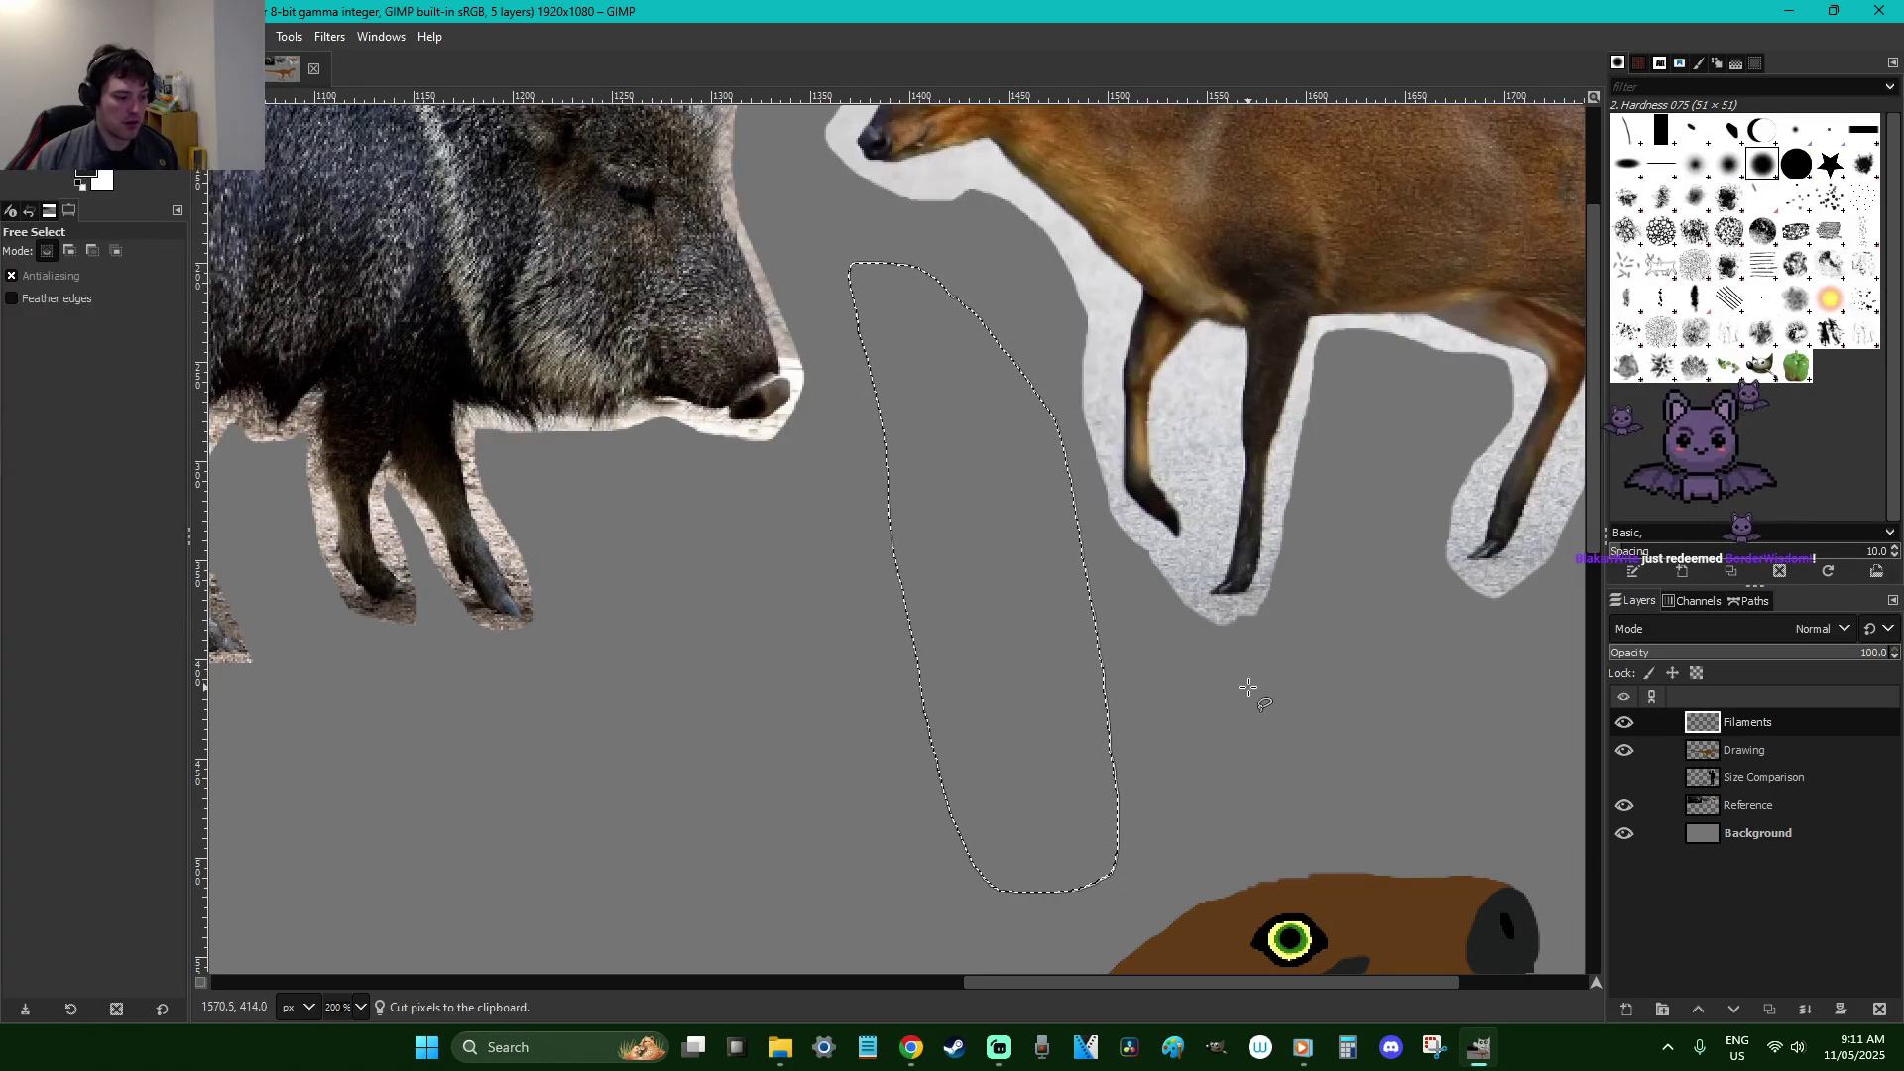
pyautogui.press('r')
pyautogui.click(1248, 688)
pyautogui.scroll(-4, 1248, 688)
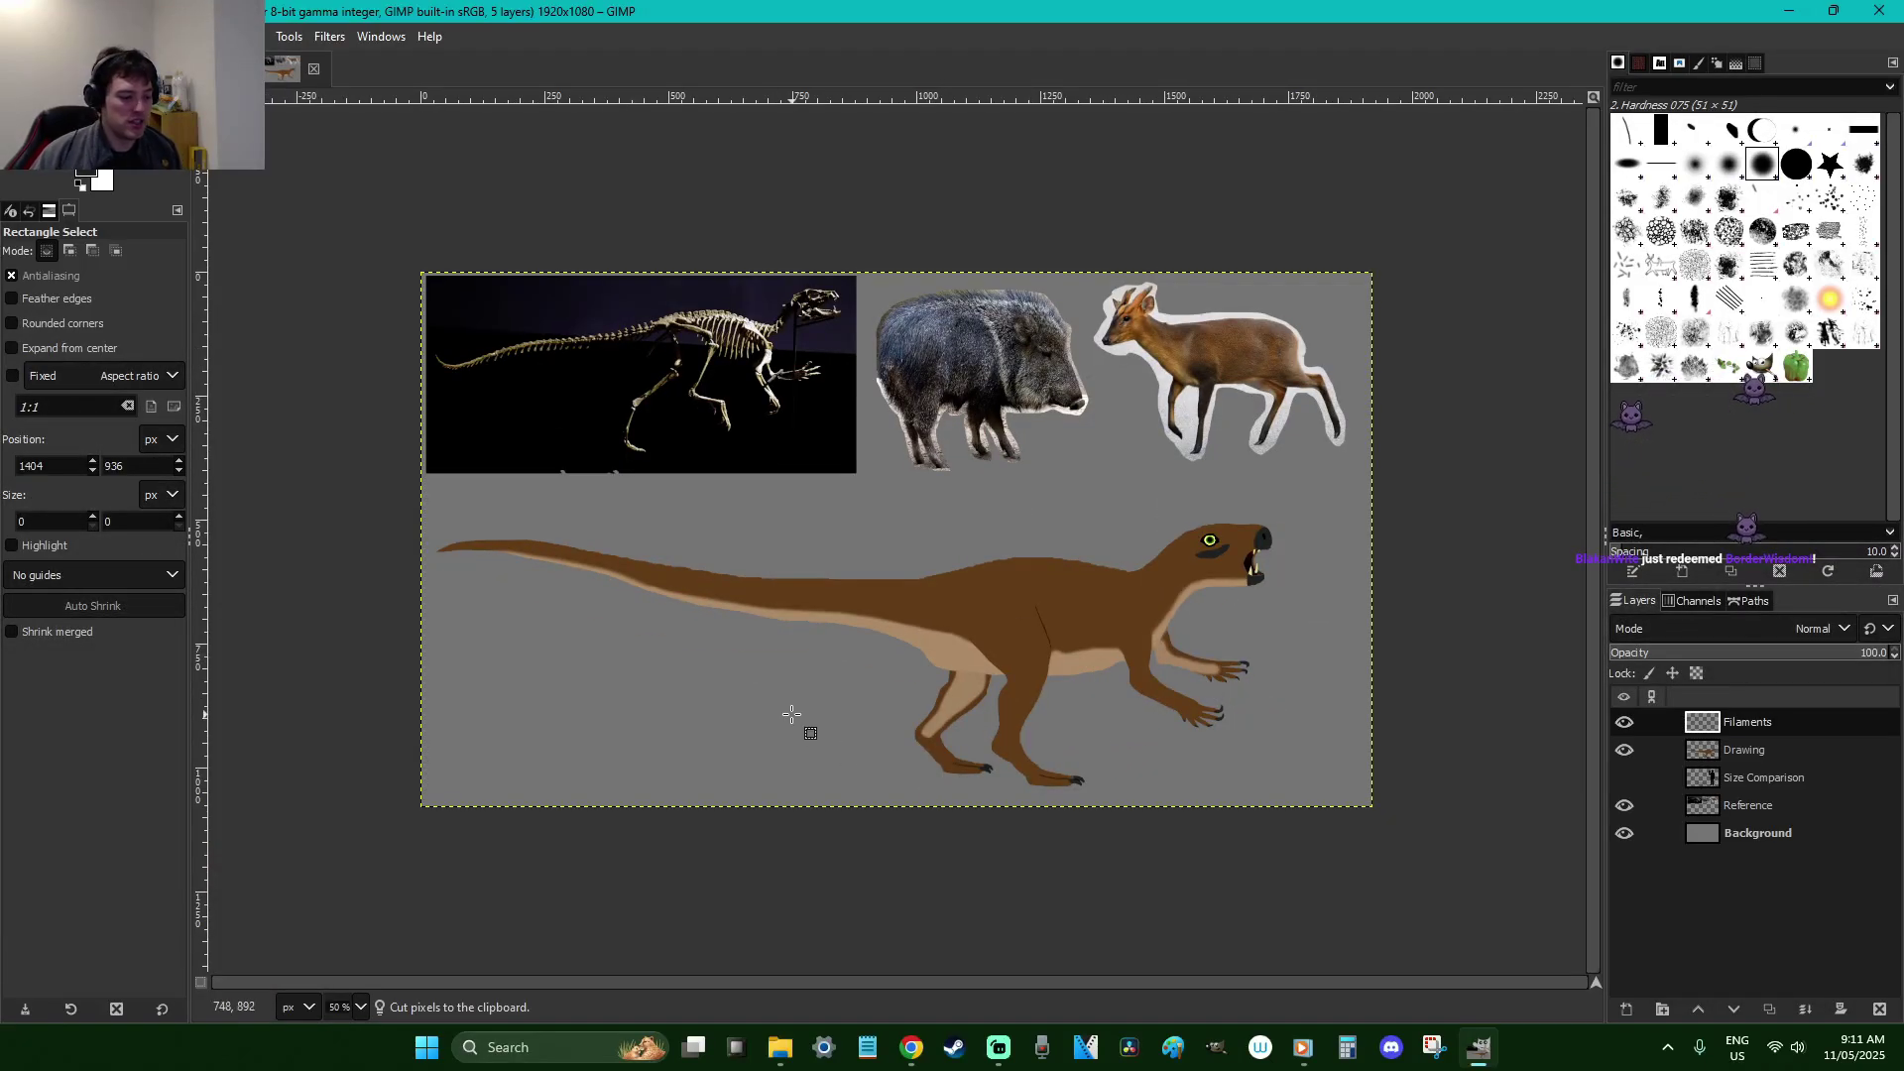
pyautogui.hotkey('ctrl', 'v')
pyautogui.moveTo(904, 573); pyautogui.dragTo(548, 710)
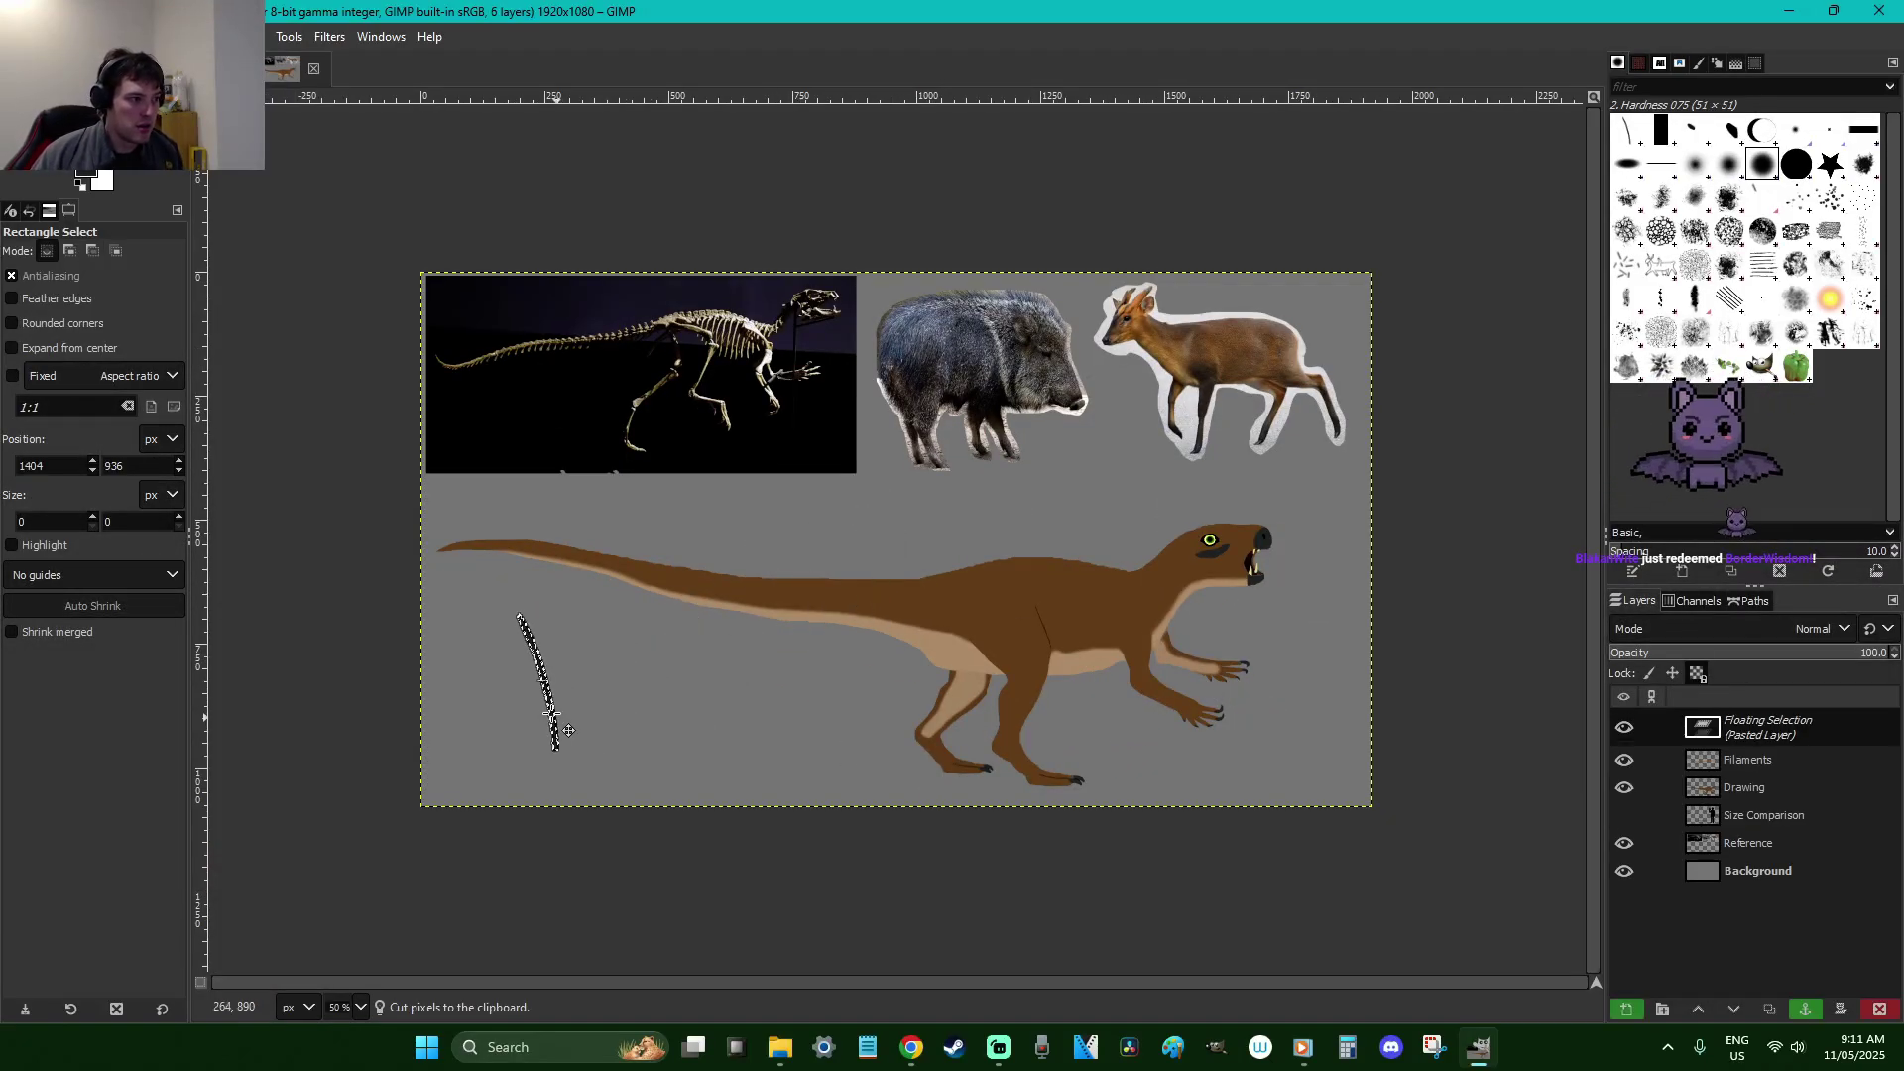
pyautogui.click(645, 694)
# Set the Paintbrush's Clipboard Image brush to size 157 and spacing 63, and try a row of filaments along the back
pyautogui.scroll(2, 645, 693)
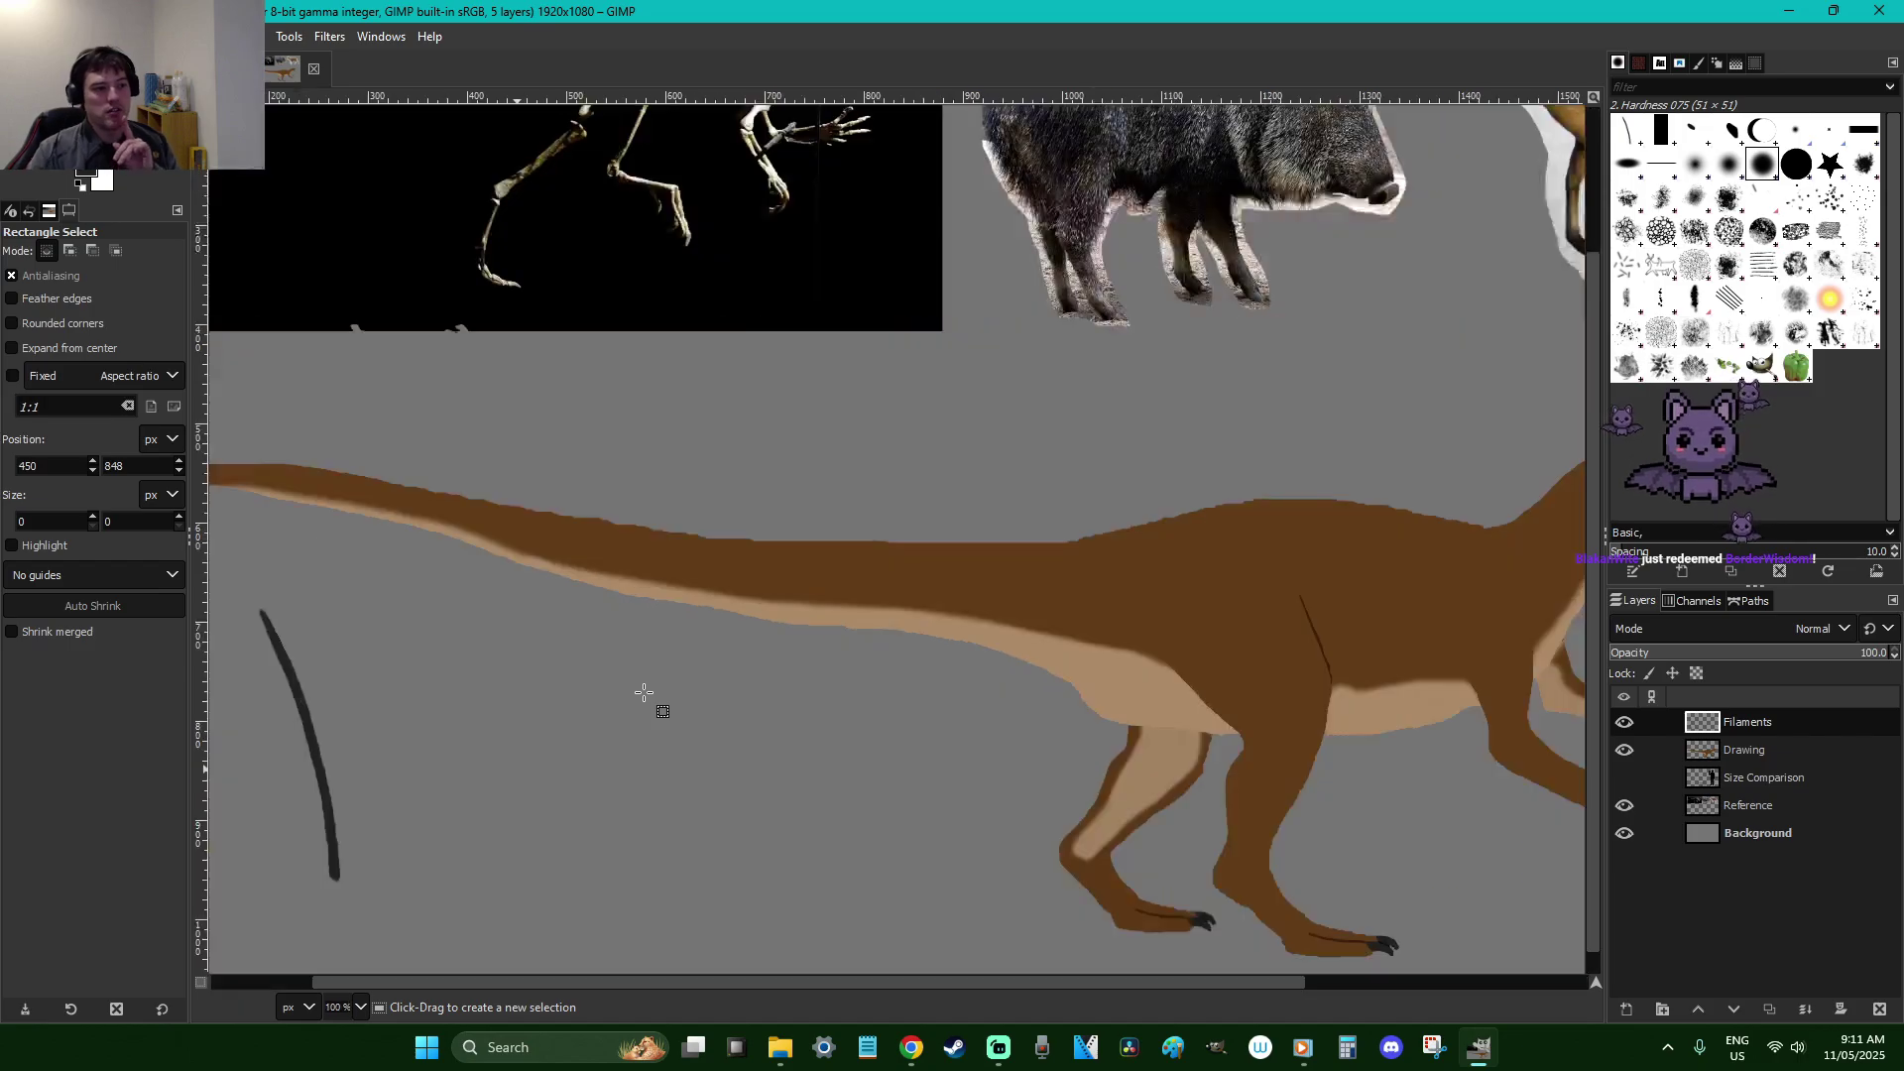
pyautogui.scroll(-1, 645, 693)
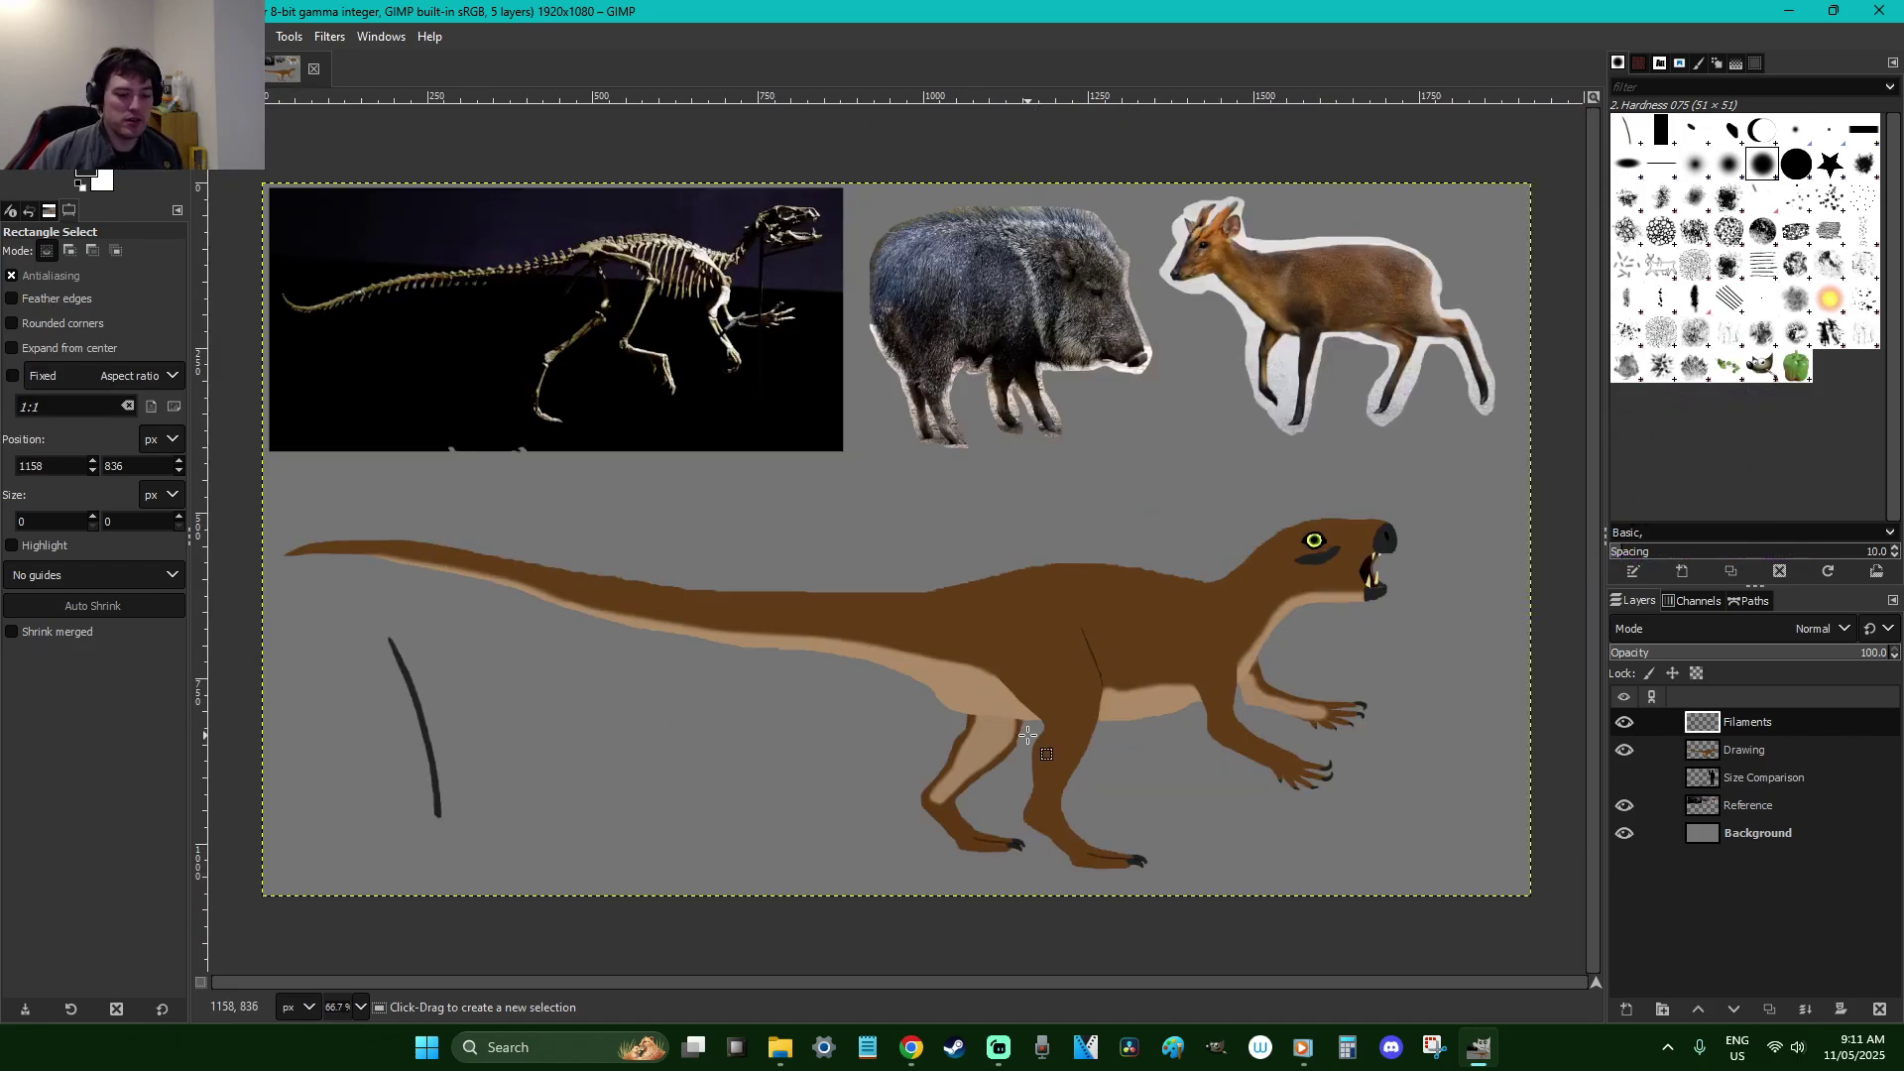
pyautogui.scroll(1, 1027, 735)
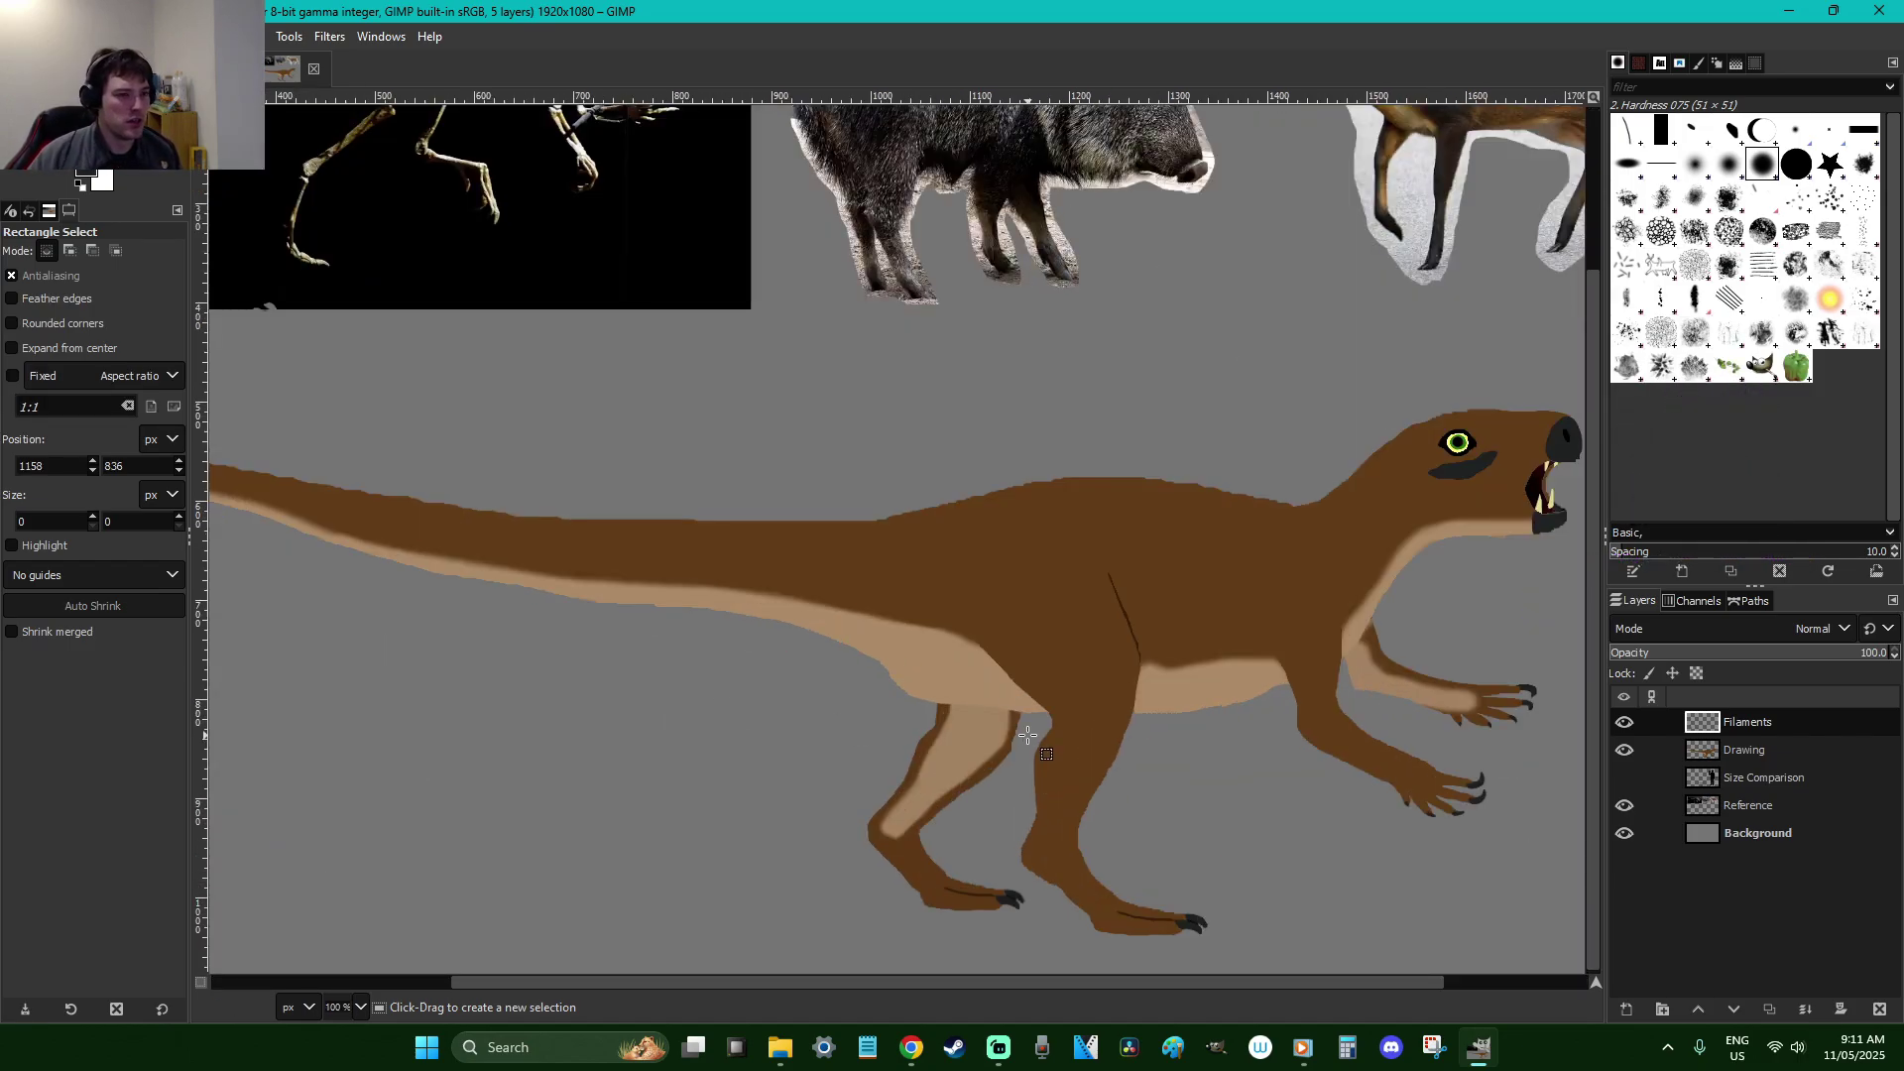
pyautogui.press('p')
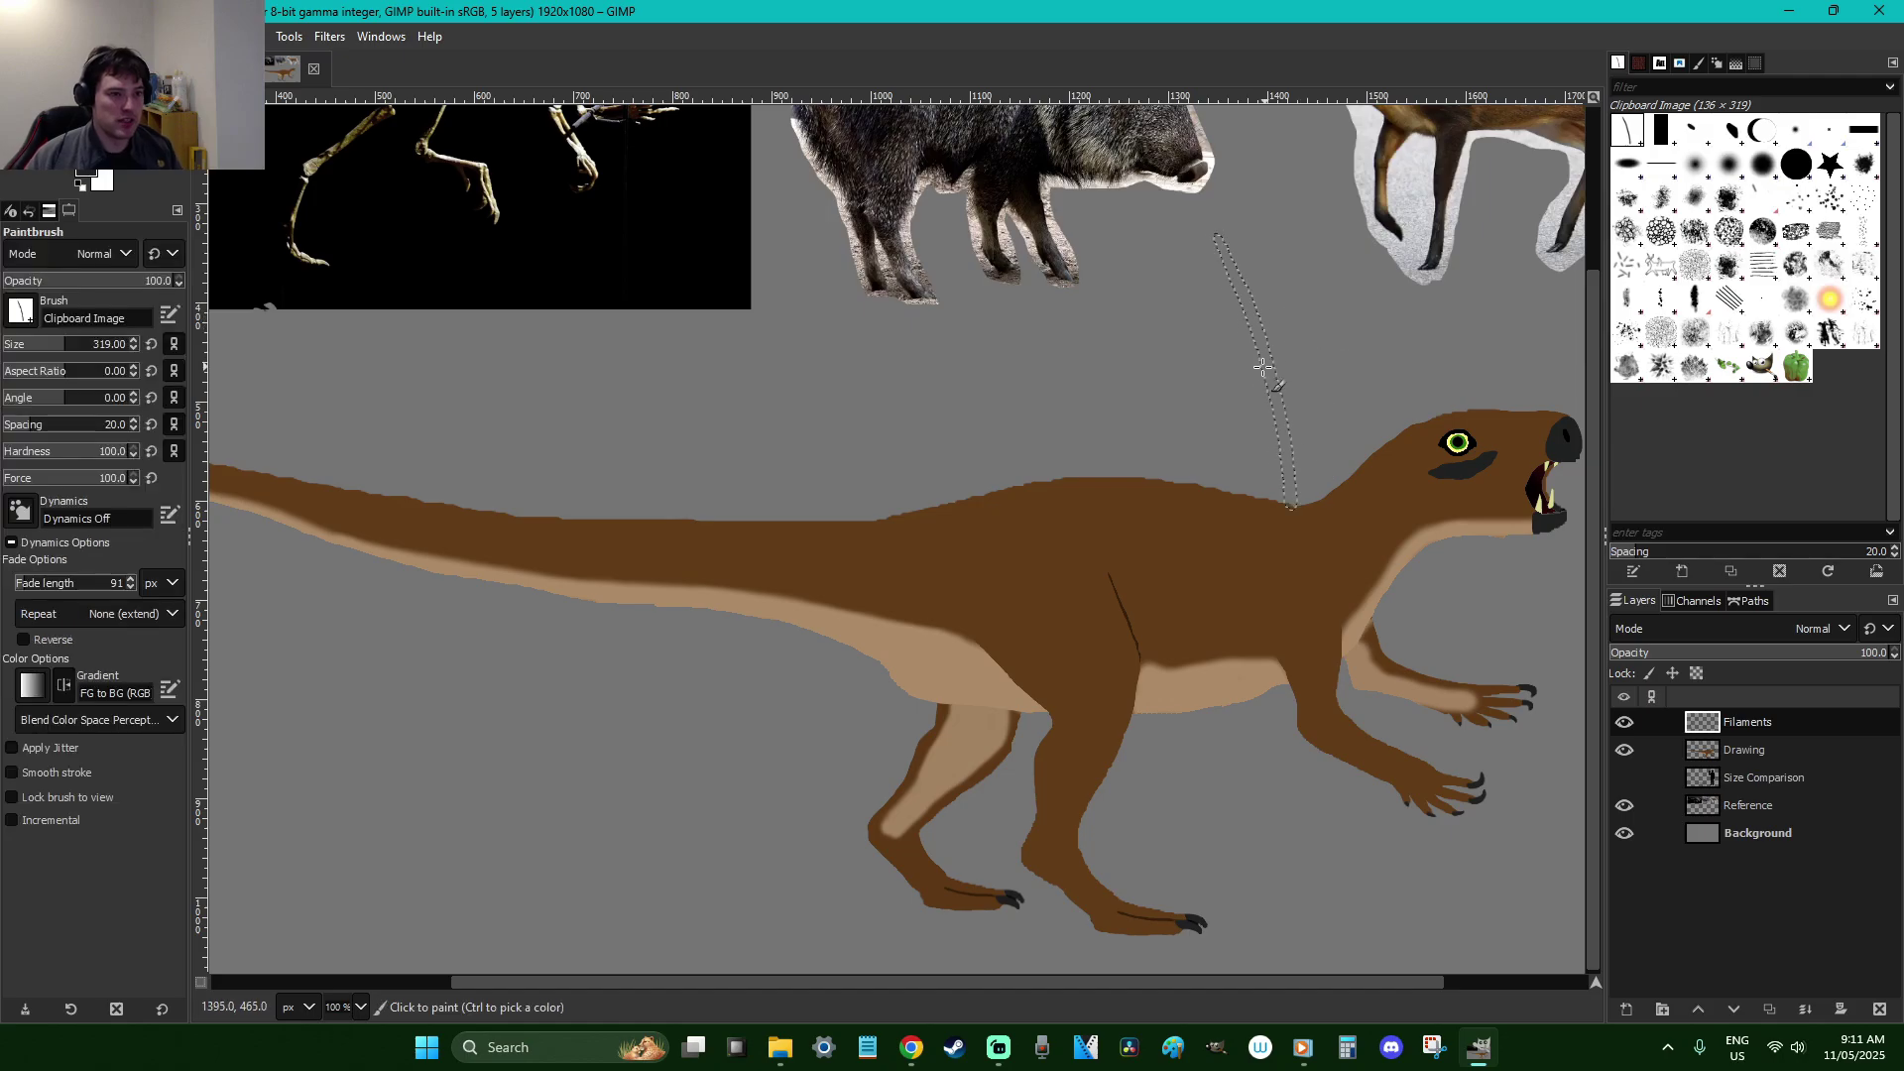
pyautogui.click(40, 352)
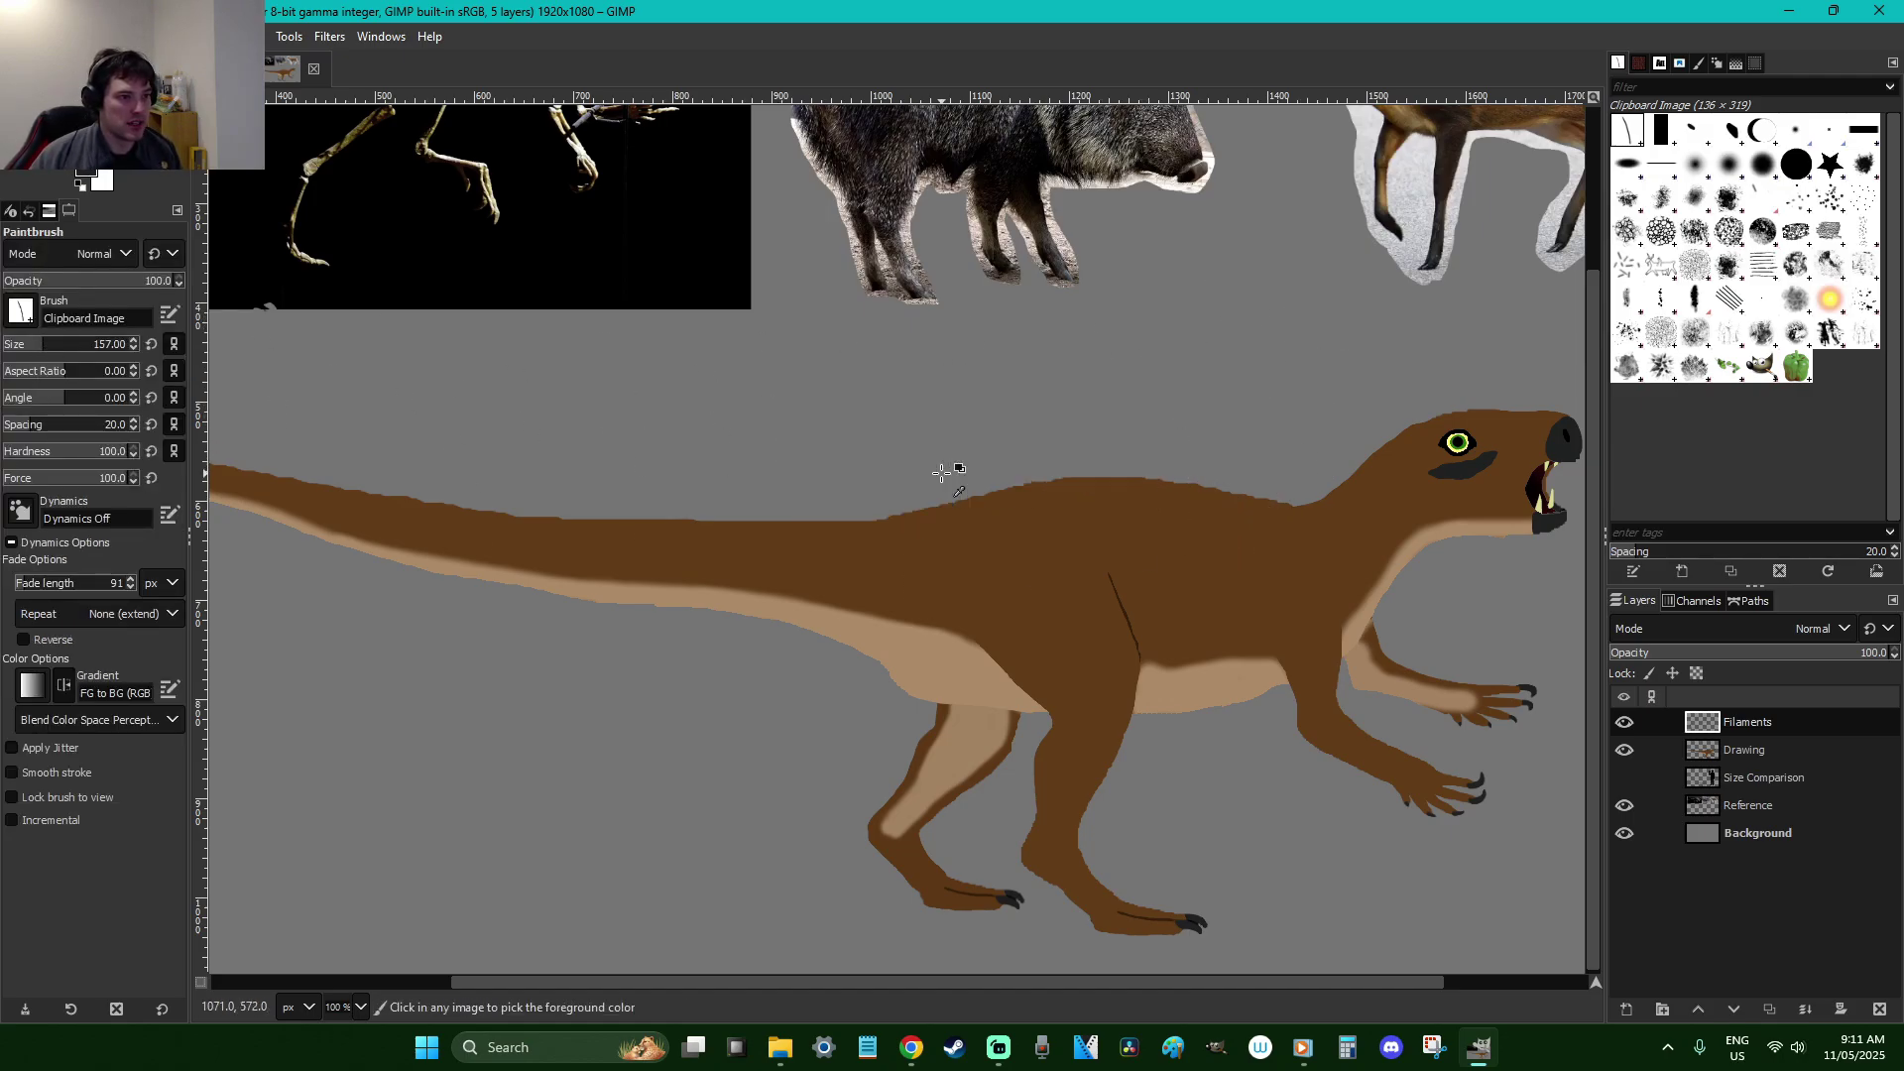
pyautogui.click(63, 428)
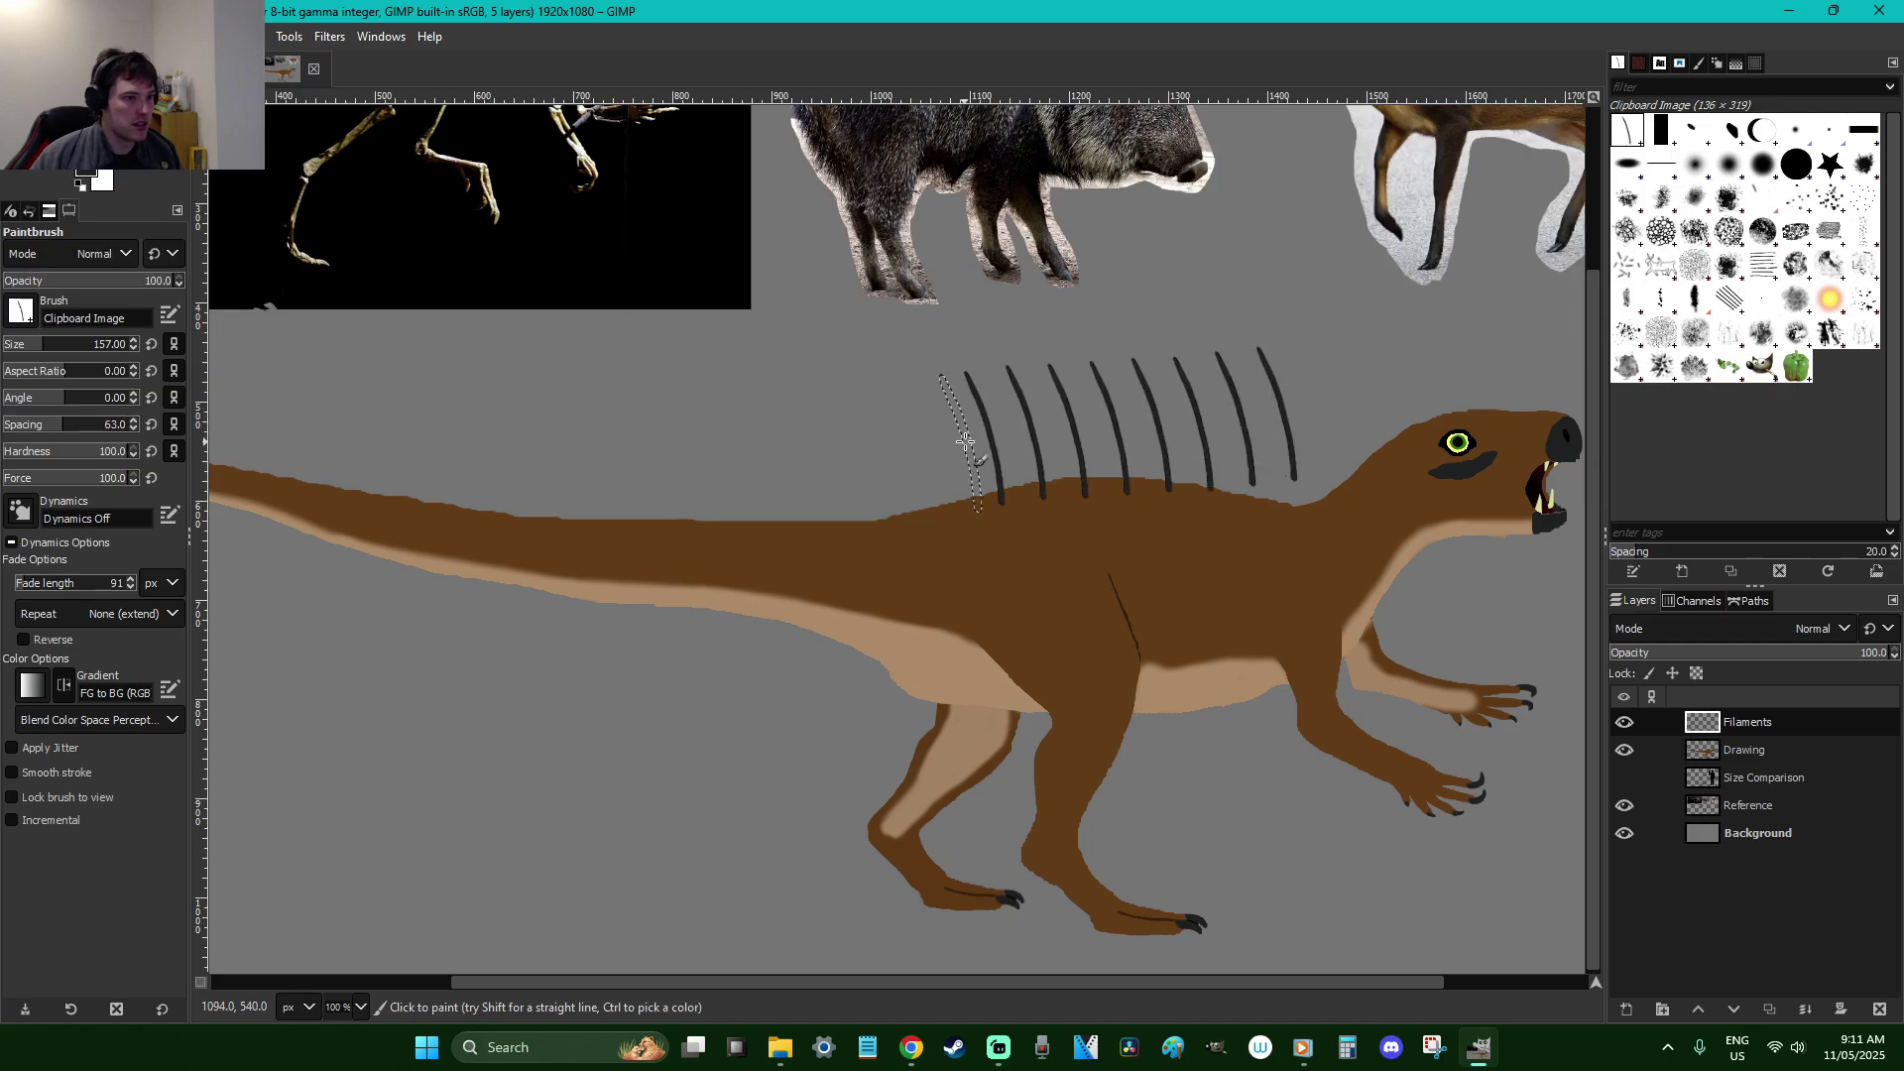
# Reduce the brush size to 47, try a stroke of short filaments above the tail base and undo the painted filaments
pyautogui.click(20, 347)
pyautogui.moveTo(914, 437); pyautogui.dragTo(702, 442)
pyautogui.hotkey('ctrl', 'z')
pyautogui.scroll(4, 1229, 515)
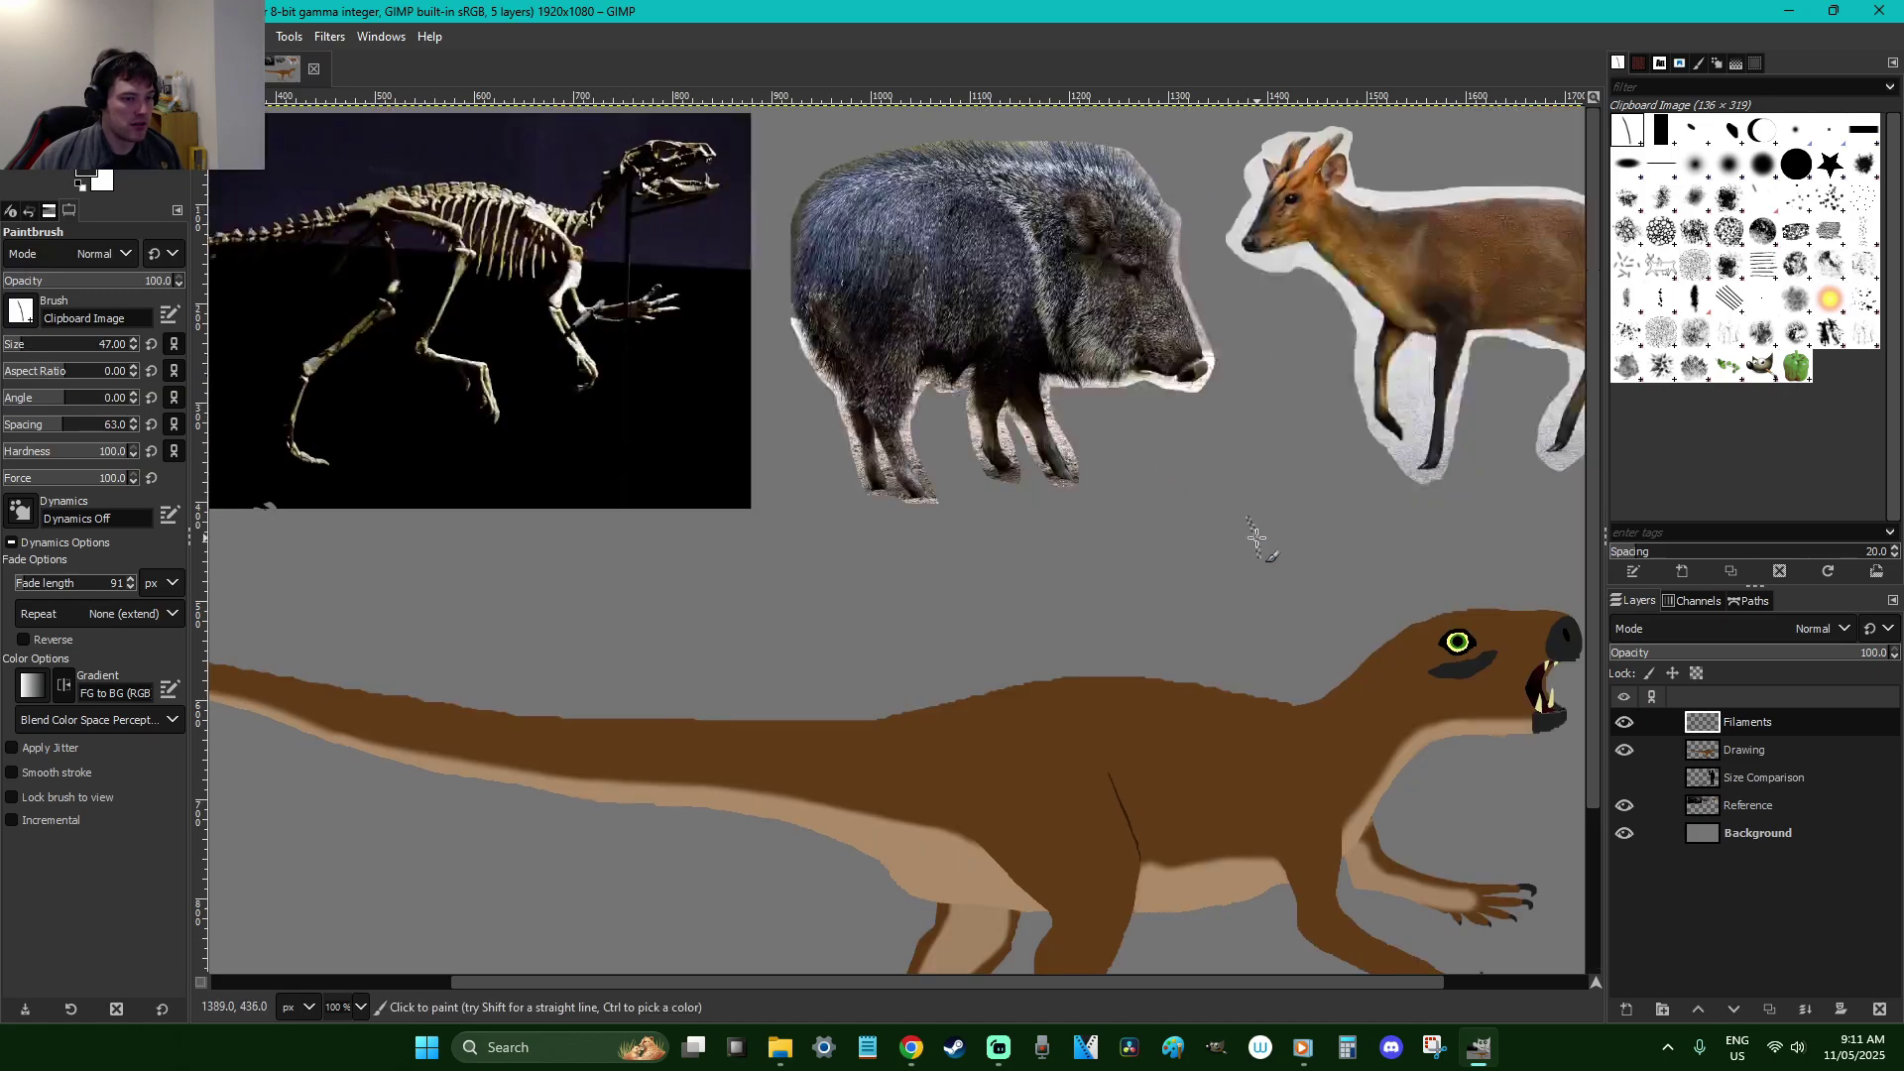
# Try a stroke of short filaments along the back and single stamps around the head, and undo them
pyautogui.moveTo(1270, 684); pyautogui.dragTo(942, 635)
pyautogui.hotkey('ctrl', 'z')
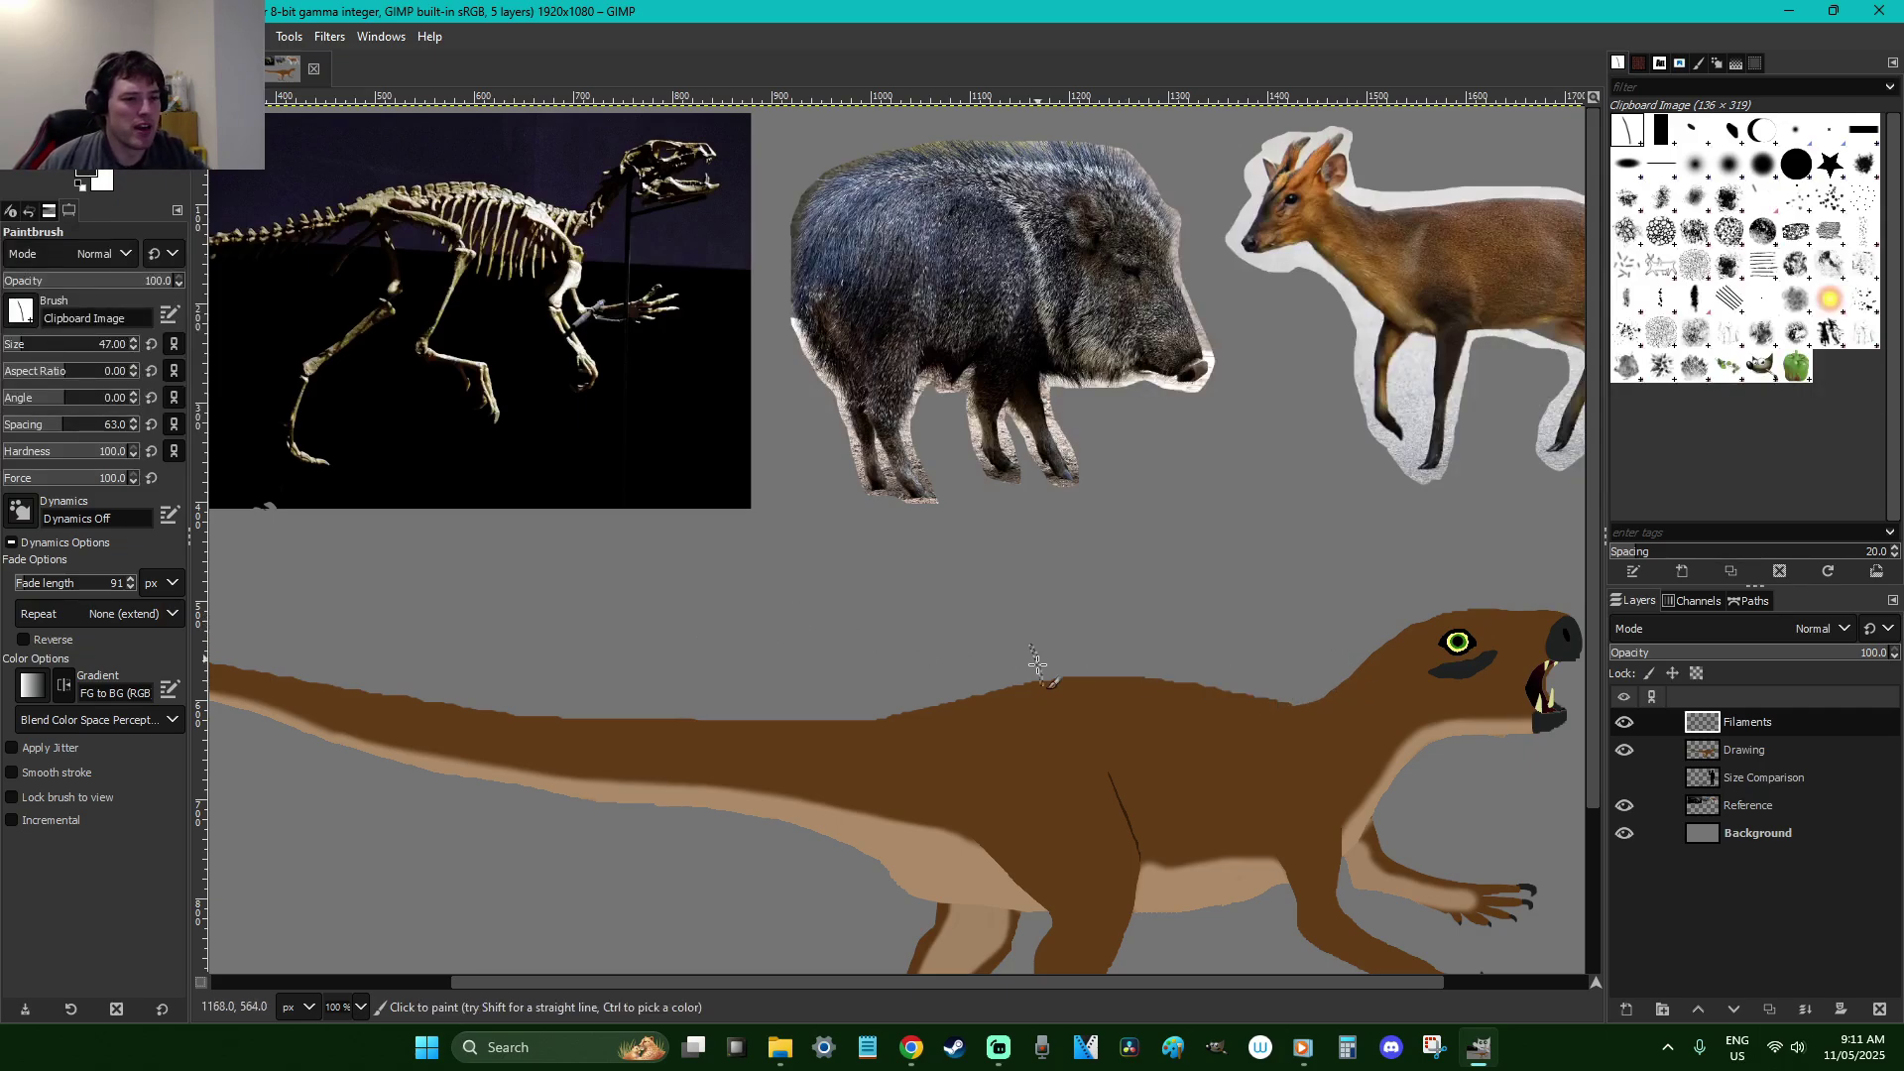
pyautogui.click(1448, 593)
pyautogui.click(1383, 637)
pyautogui.hotkey('ctrl', 'z')
pyautogui.hotkey('ctrl', 'z')
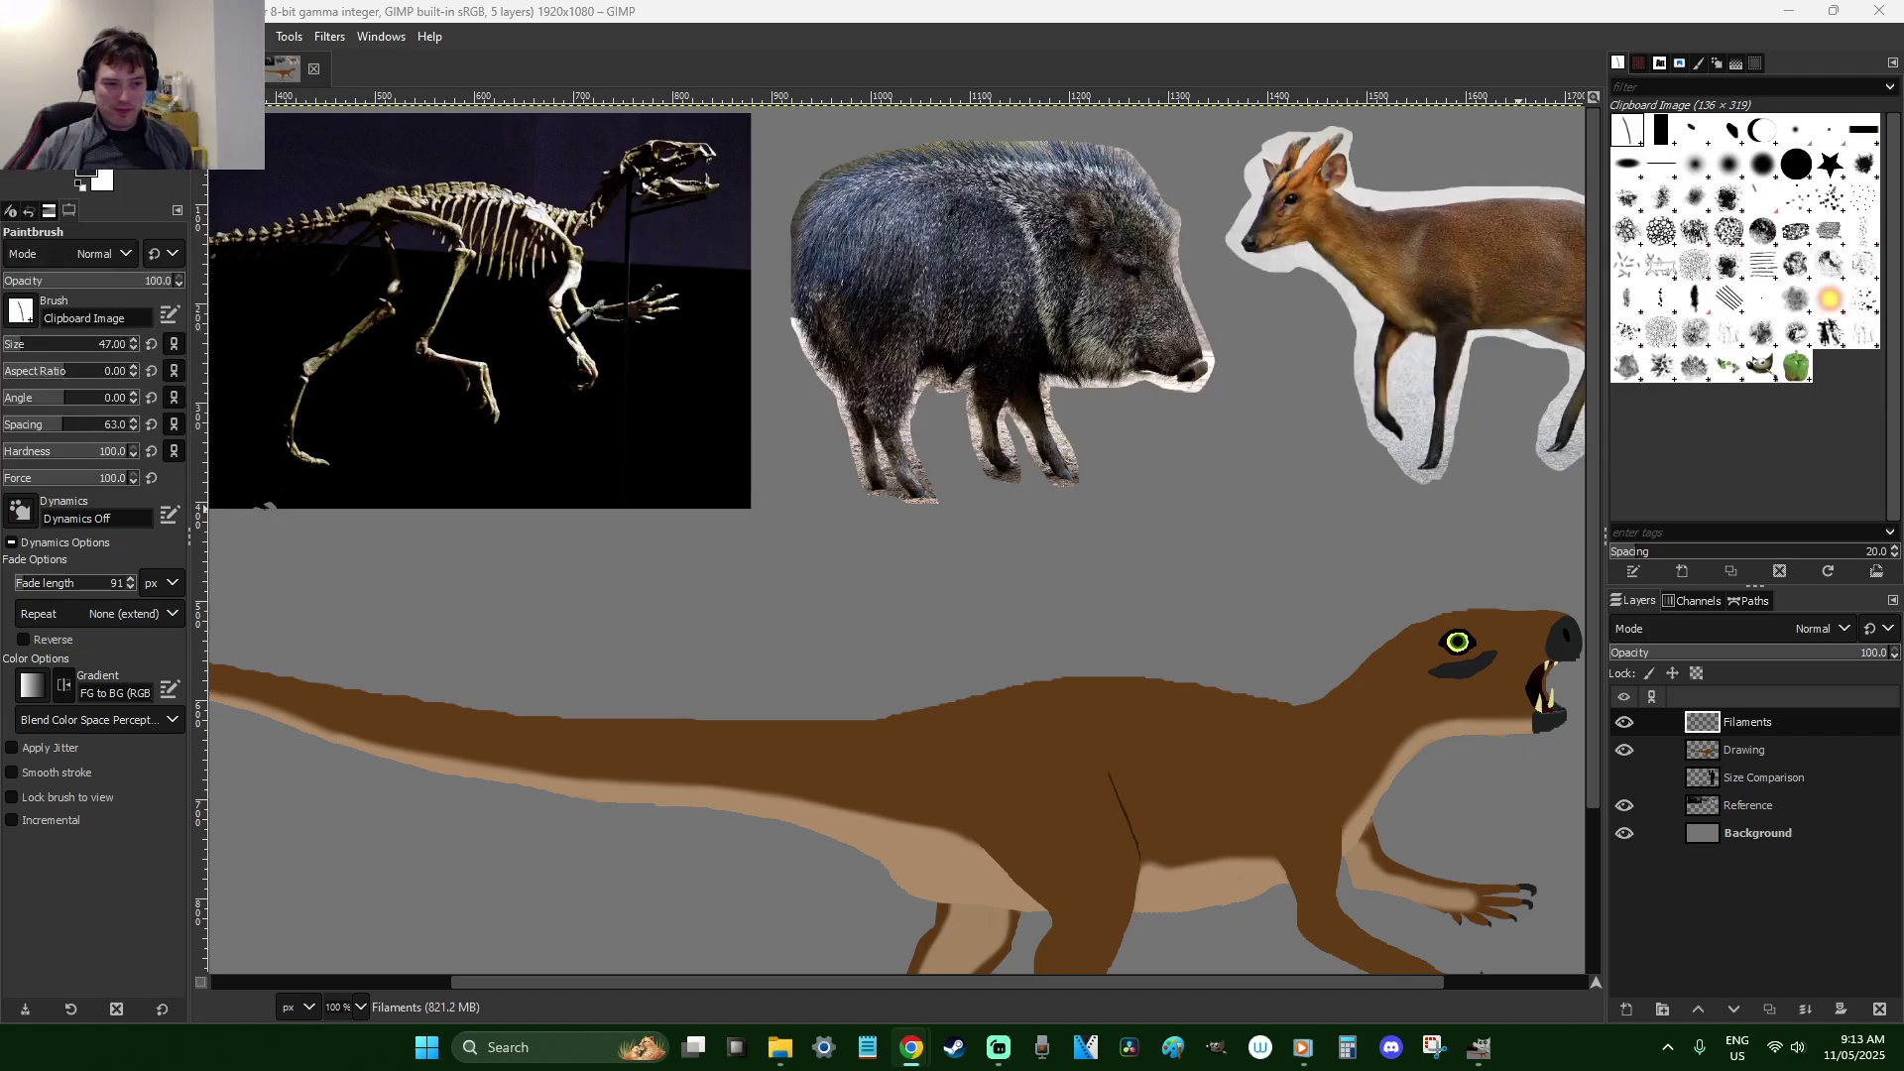
# Try three separate filament stamps spaced along the top of the back and undo them
pyautogui.click(1157, 658)
pyautogui.click(1071, 658)
pyautogui.click(960, 666)
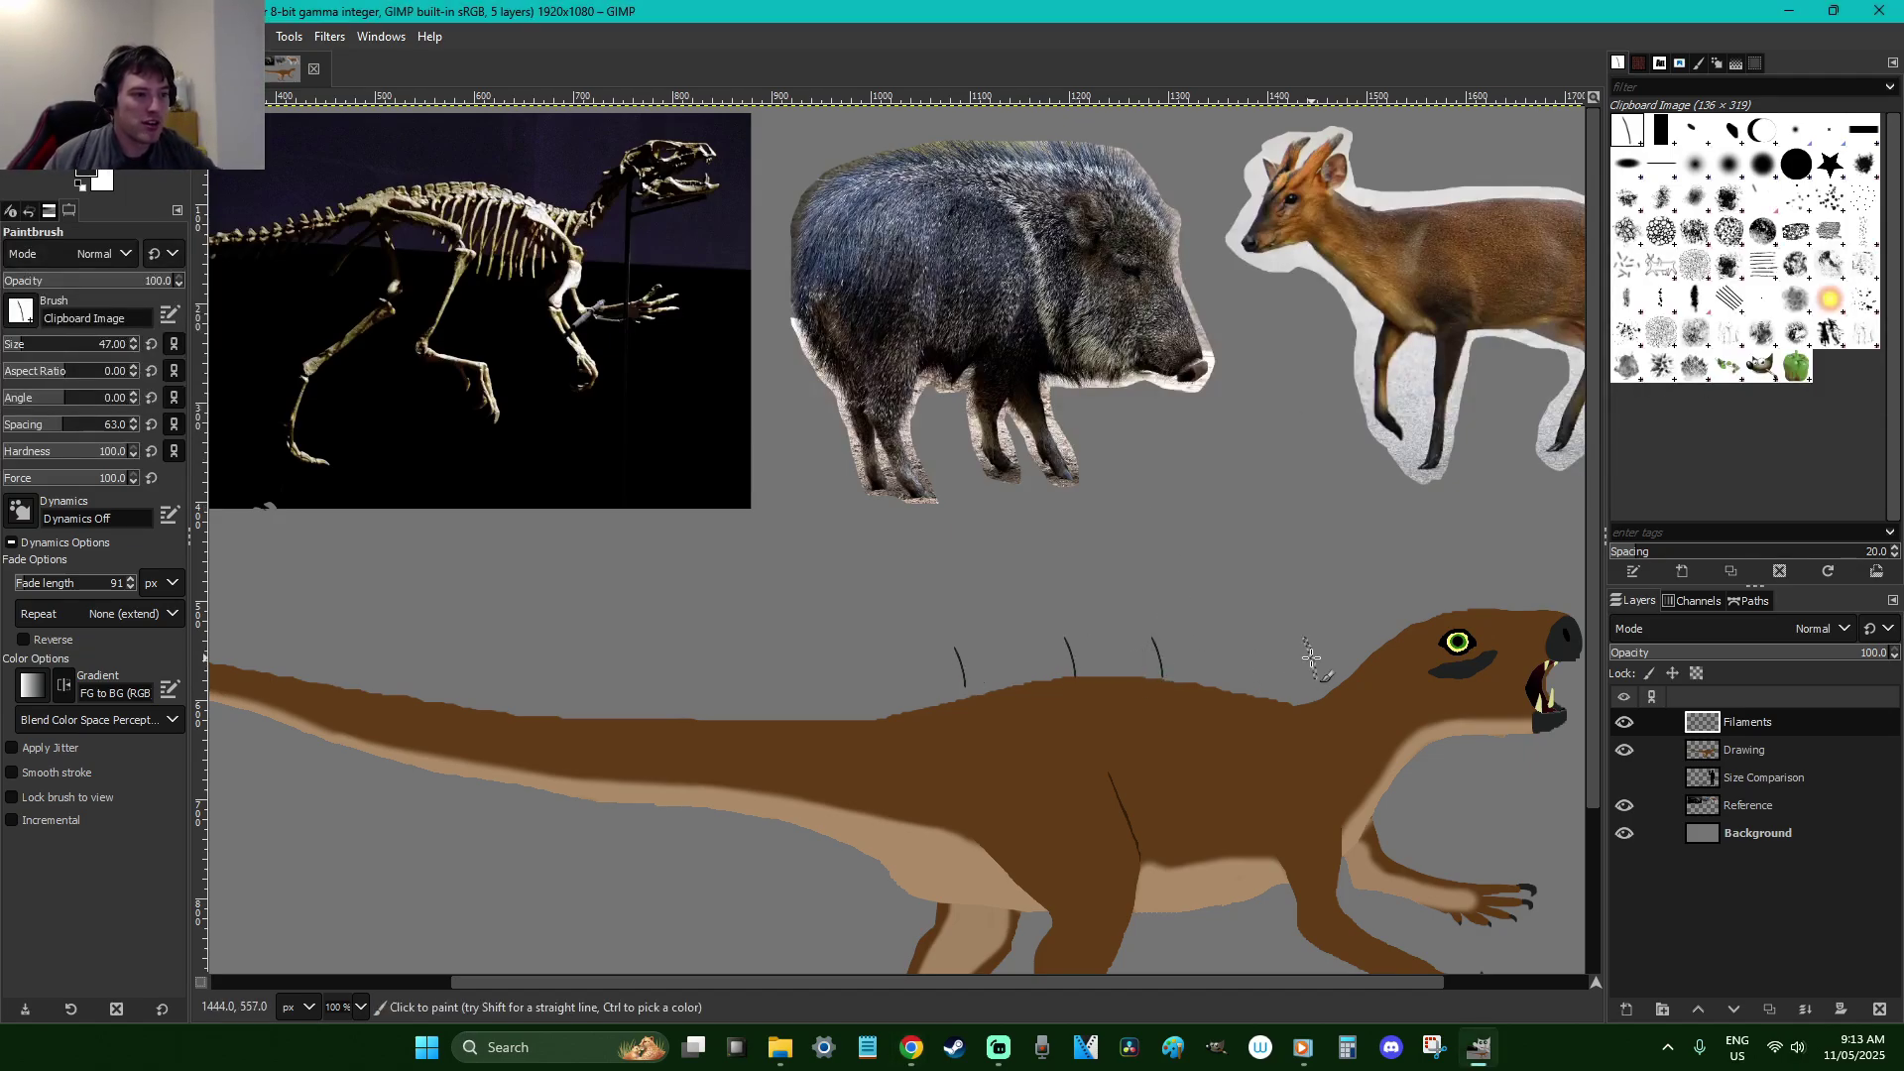
pyautogui.hotkey('ctrl', 'z')
pyautogui.hotkey('ctrl', 'z')
pyautogui.hotkey('ctrl', 'z')
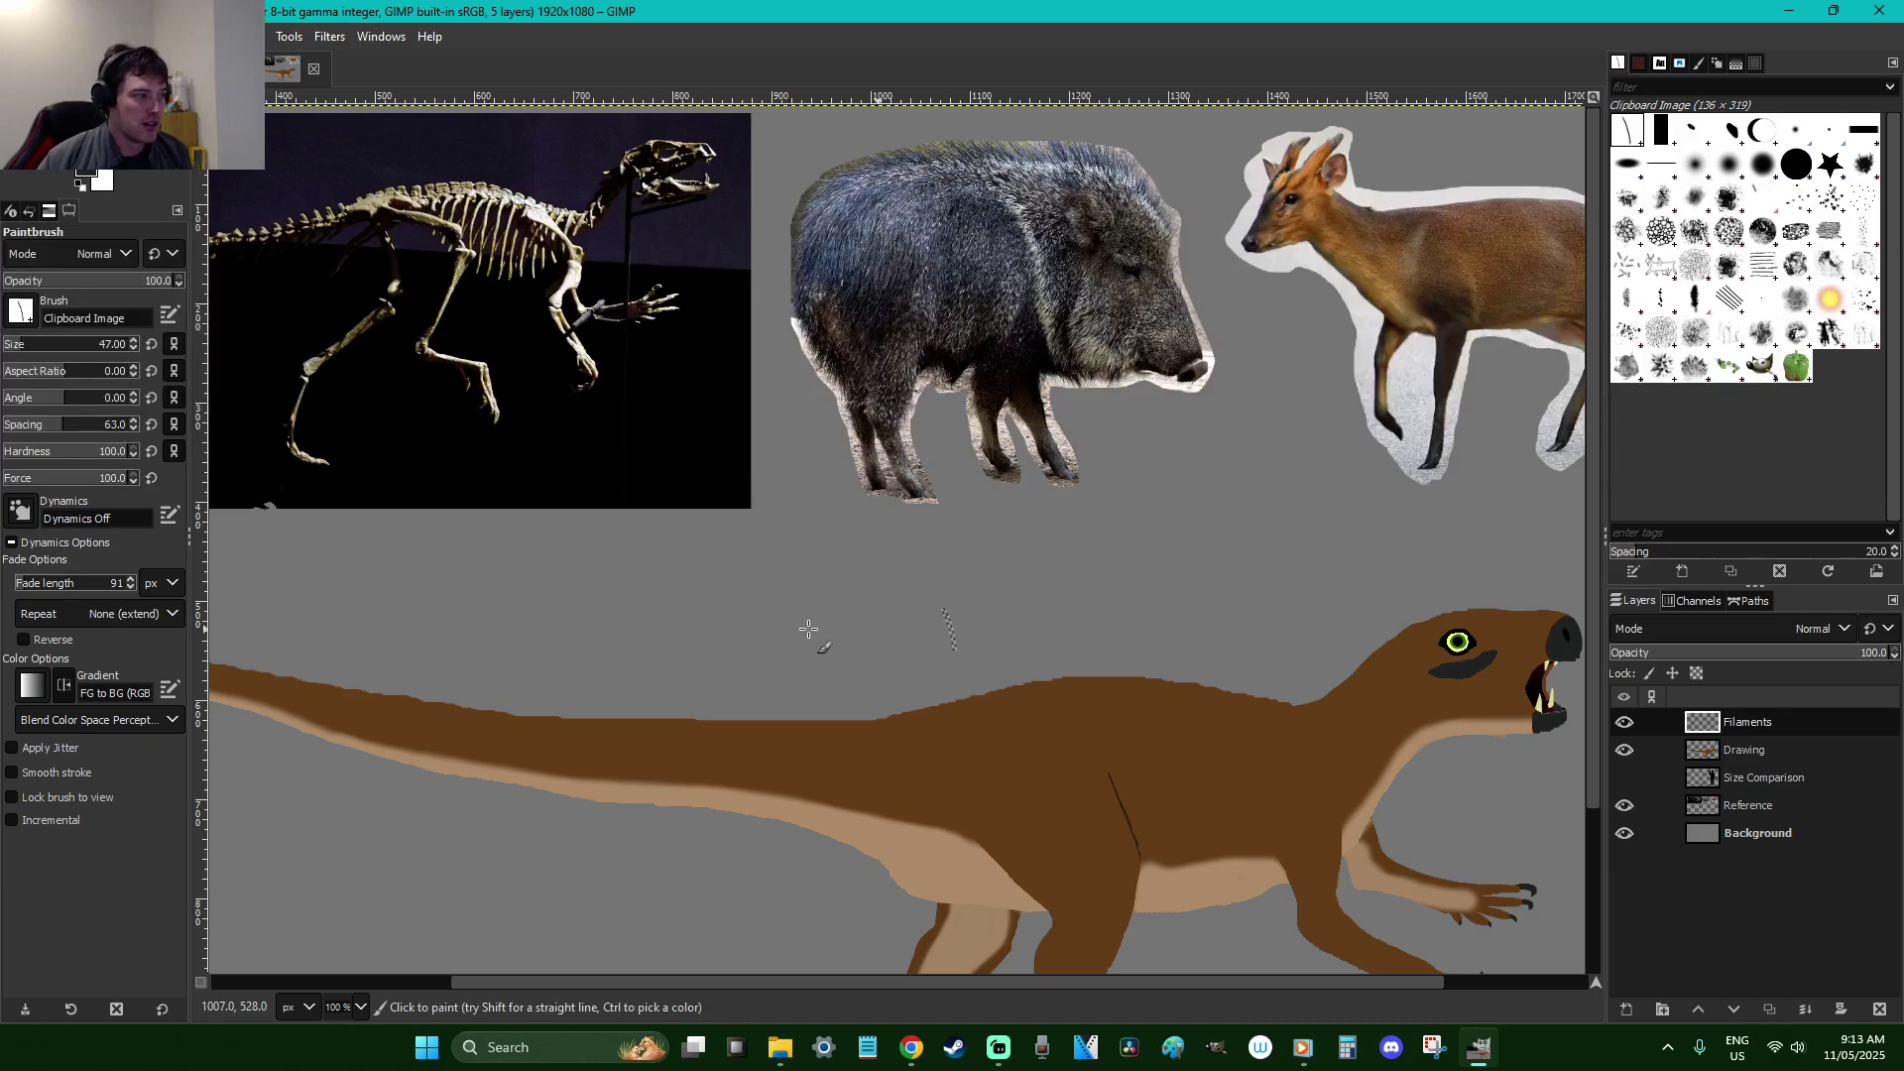
# Set the Paintbrush's dynamics to Track Direction
pyautogui.click(21, 509)
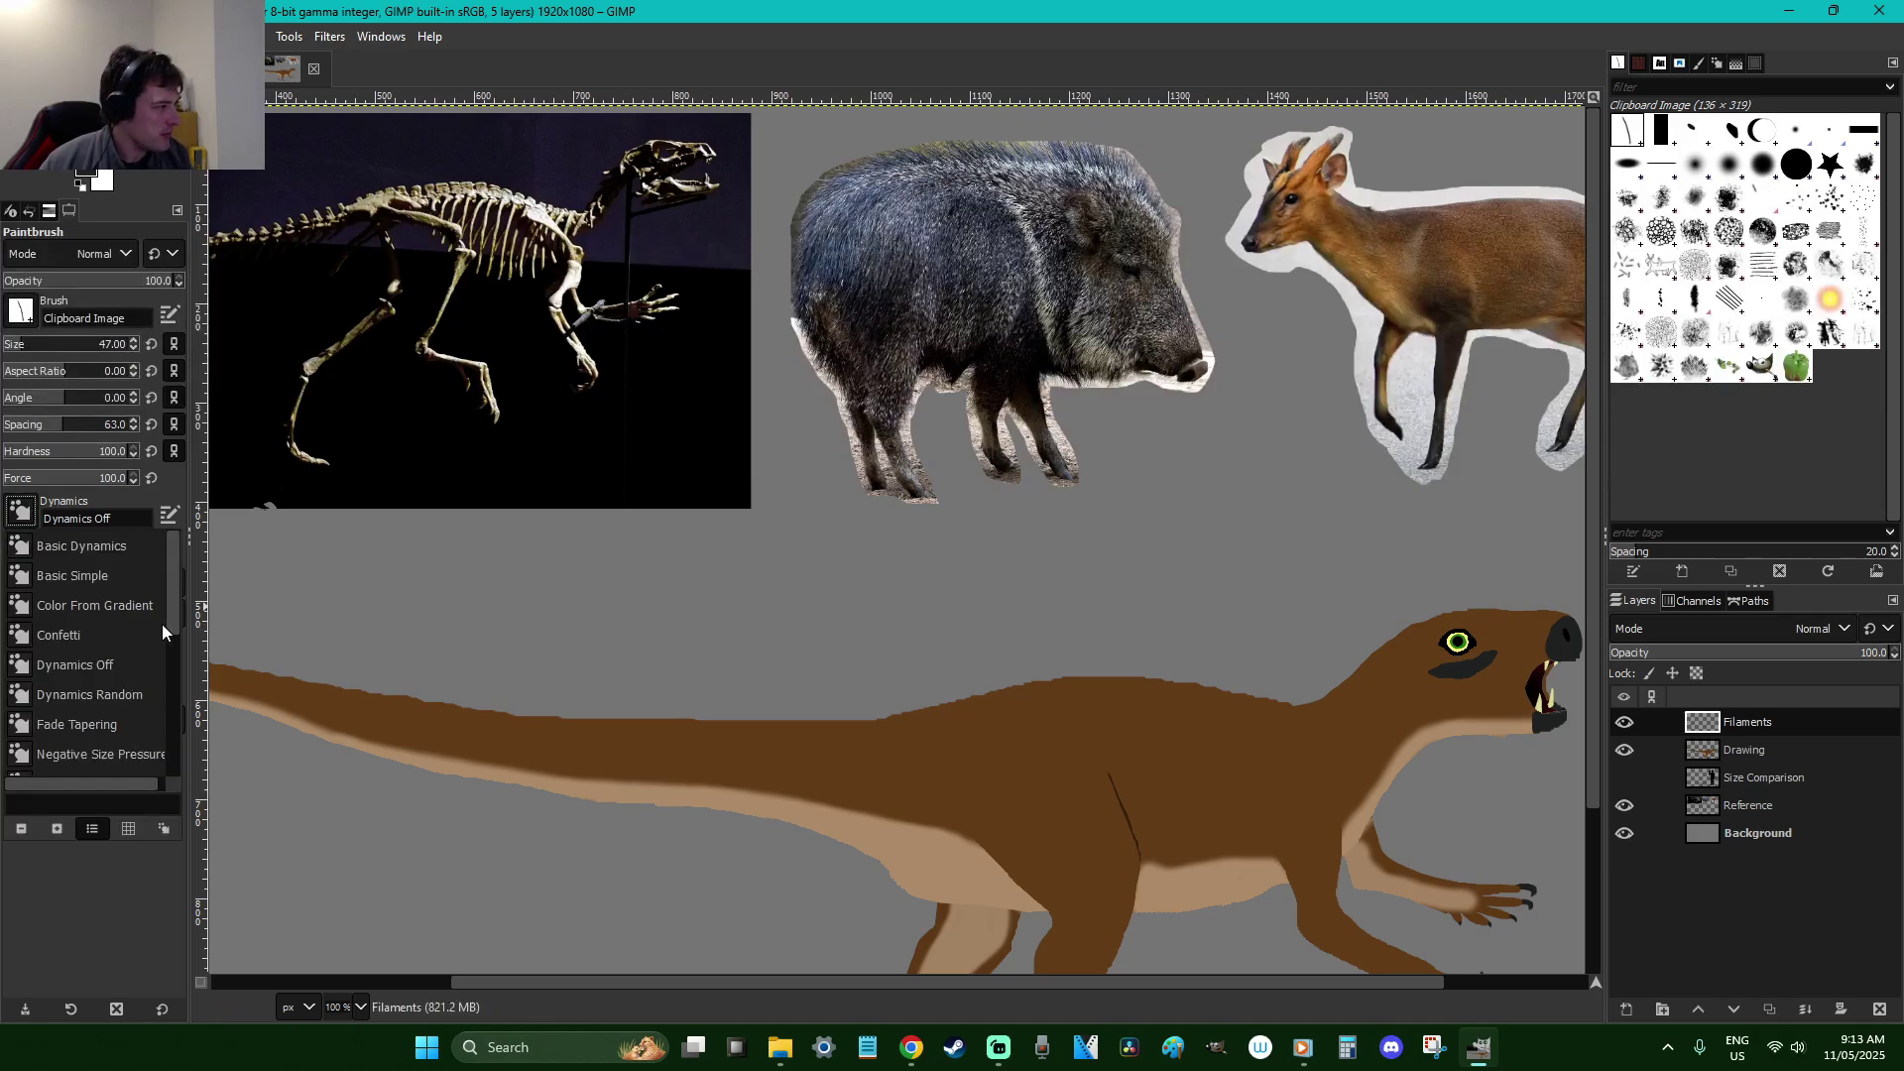
pyautogui.moveTo(172, 613); pyautogui.dragTo(176, 746)
pyautogui.click(115, 728)
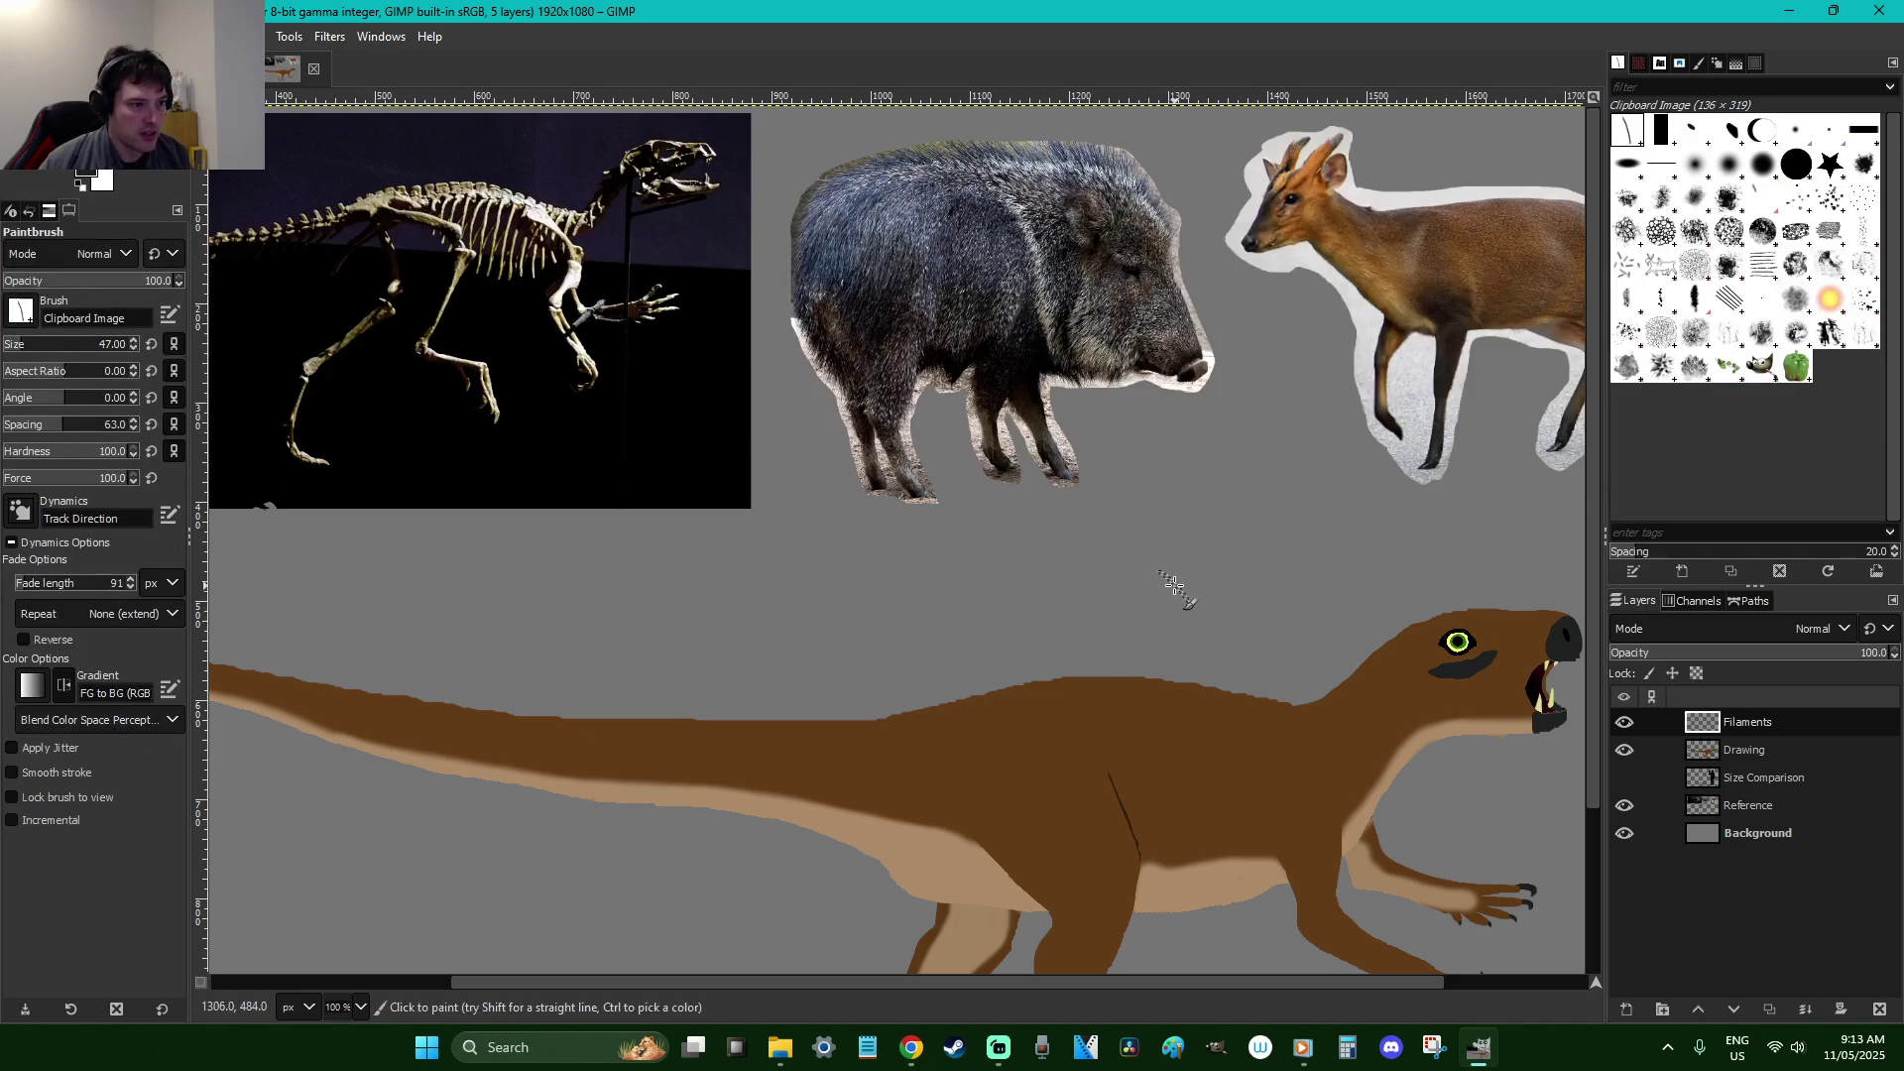
# Select the filament below the tail, rotate it to lie roughly horizontal and copy it as the clipboard brush
pyautogui.scroll(-3, 1149, 645)
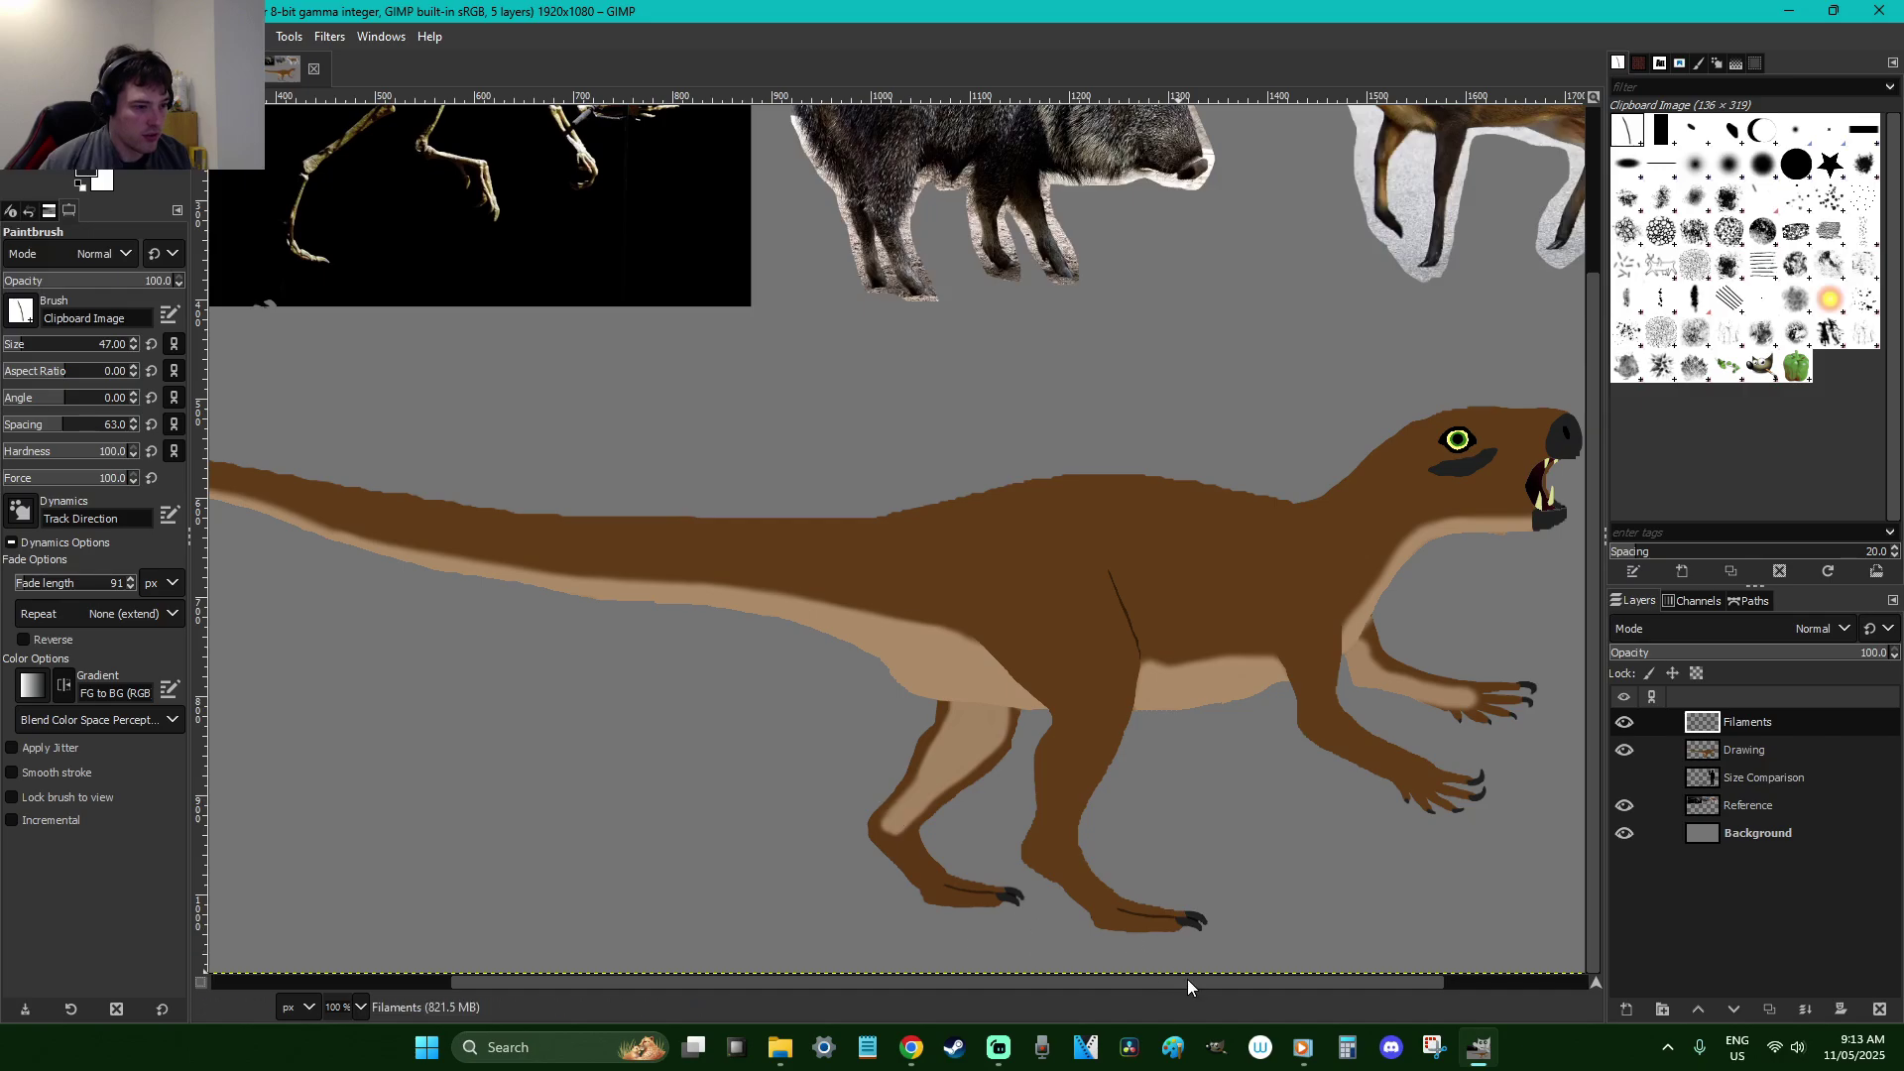
pyautogui.moveTo(1194, 981); pyautogui.dragTo(763, 973)
pyautogui.press('r')
pyautogui.moveTo(568, 922)
pyautogui.mouseDown()
pyautogui.moveTo(437, 753)
pyautogui.moveTo(322, 522)
pyautogui.mouseUp()
pyautogui.hotkey('shift', 'r')
pyautogui.moveTo(702, 821)
pyautogui.mouseDown()
pyautogui.moveTo(723, 880)
pyautogui.moveTo(775, 608)
pyautogui.moveTo(736, 503)
pyautogui.mouseUp()
pyautogui.press('Return')
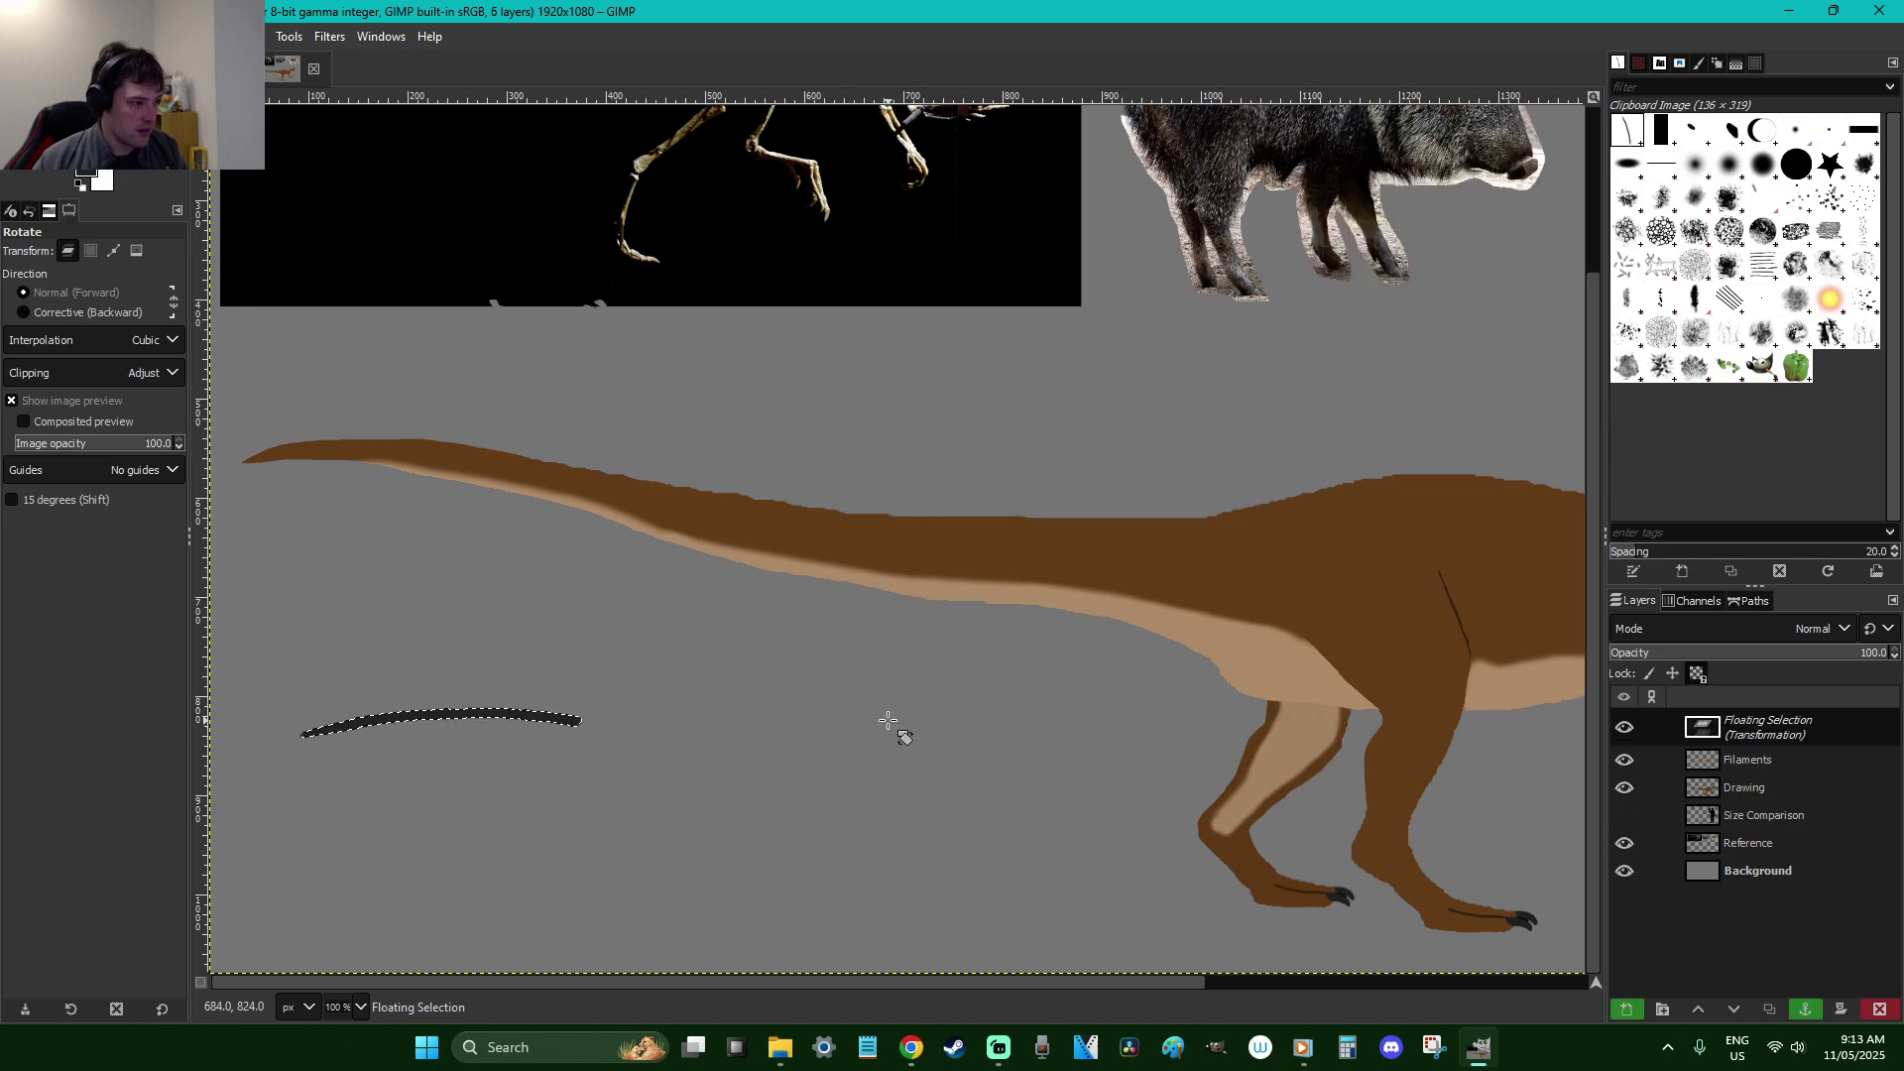
pyautogui.hotkey('ctrl', 'c')
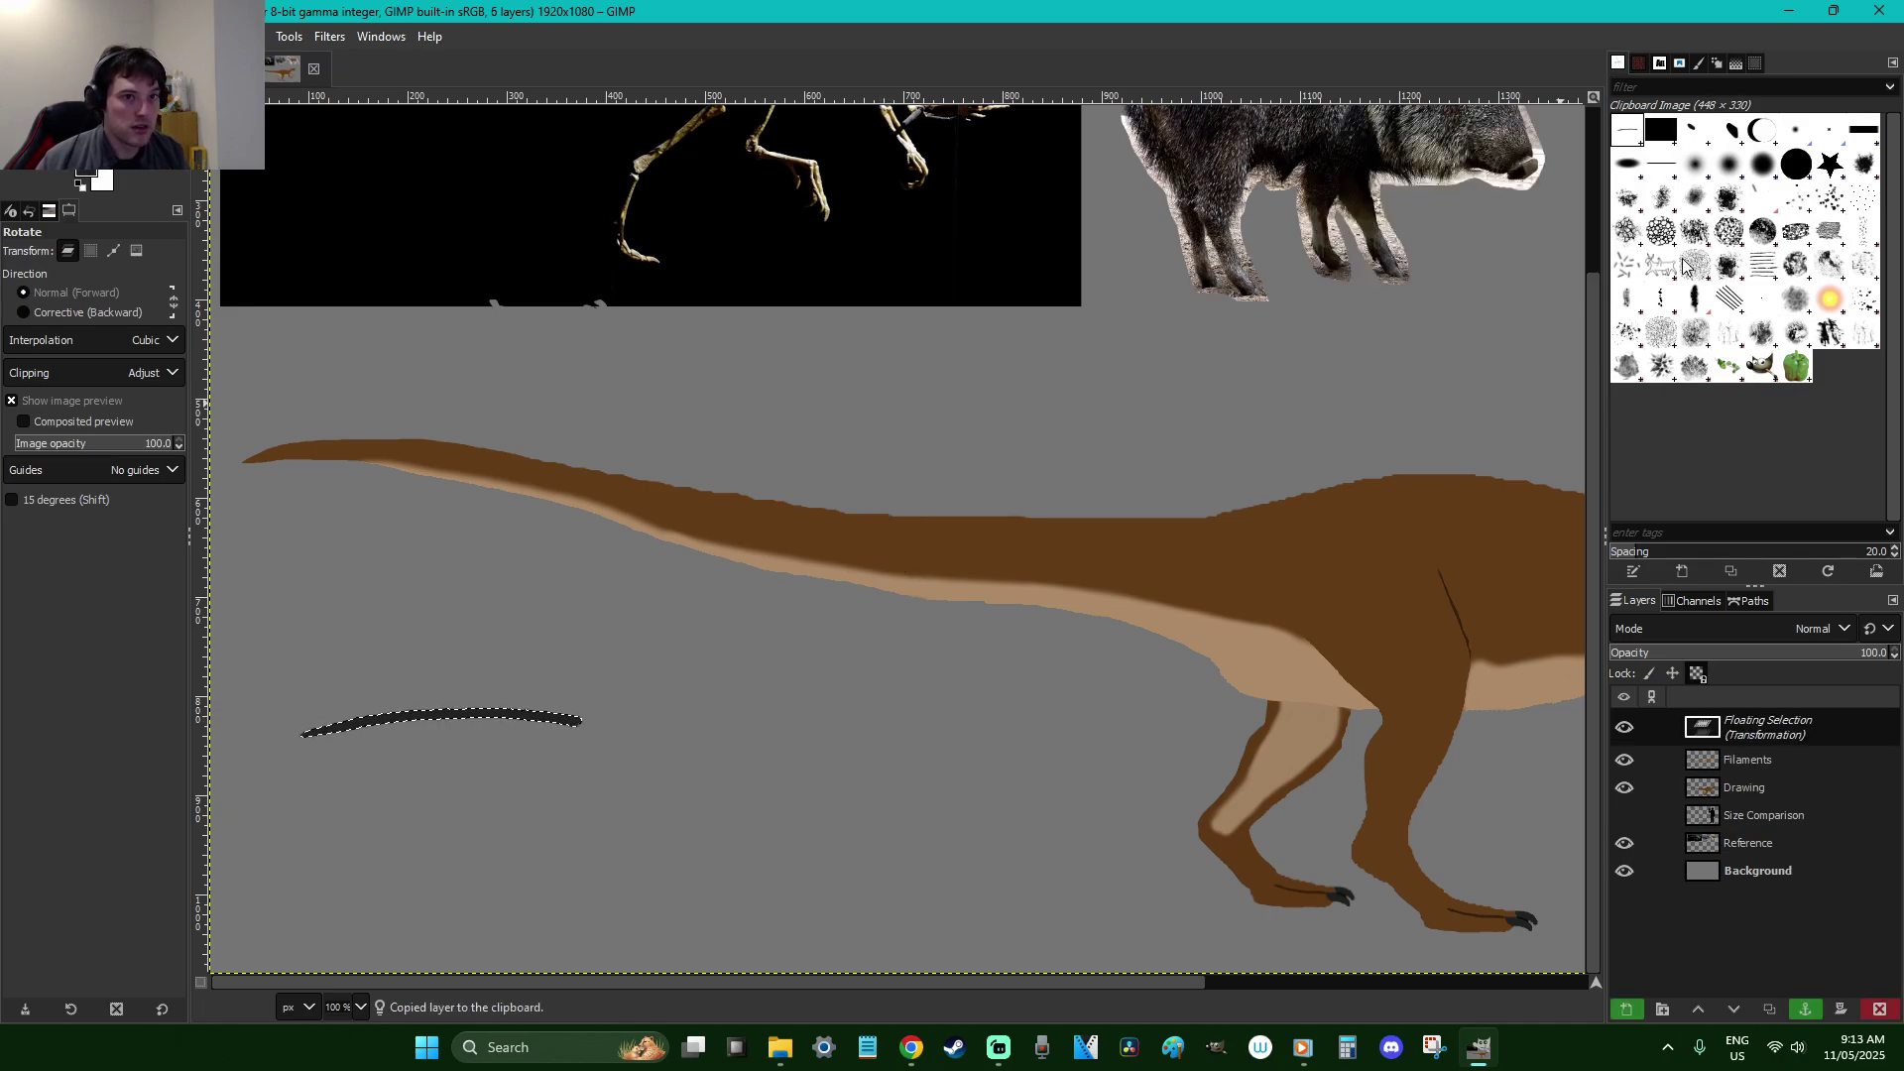
# Anchor the rotated filament, try a Clipboard Image brush stroke along the tail at size 448 and undo it
pyautogui.press('p')
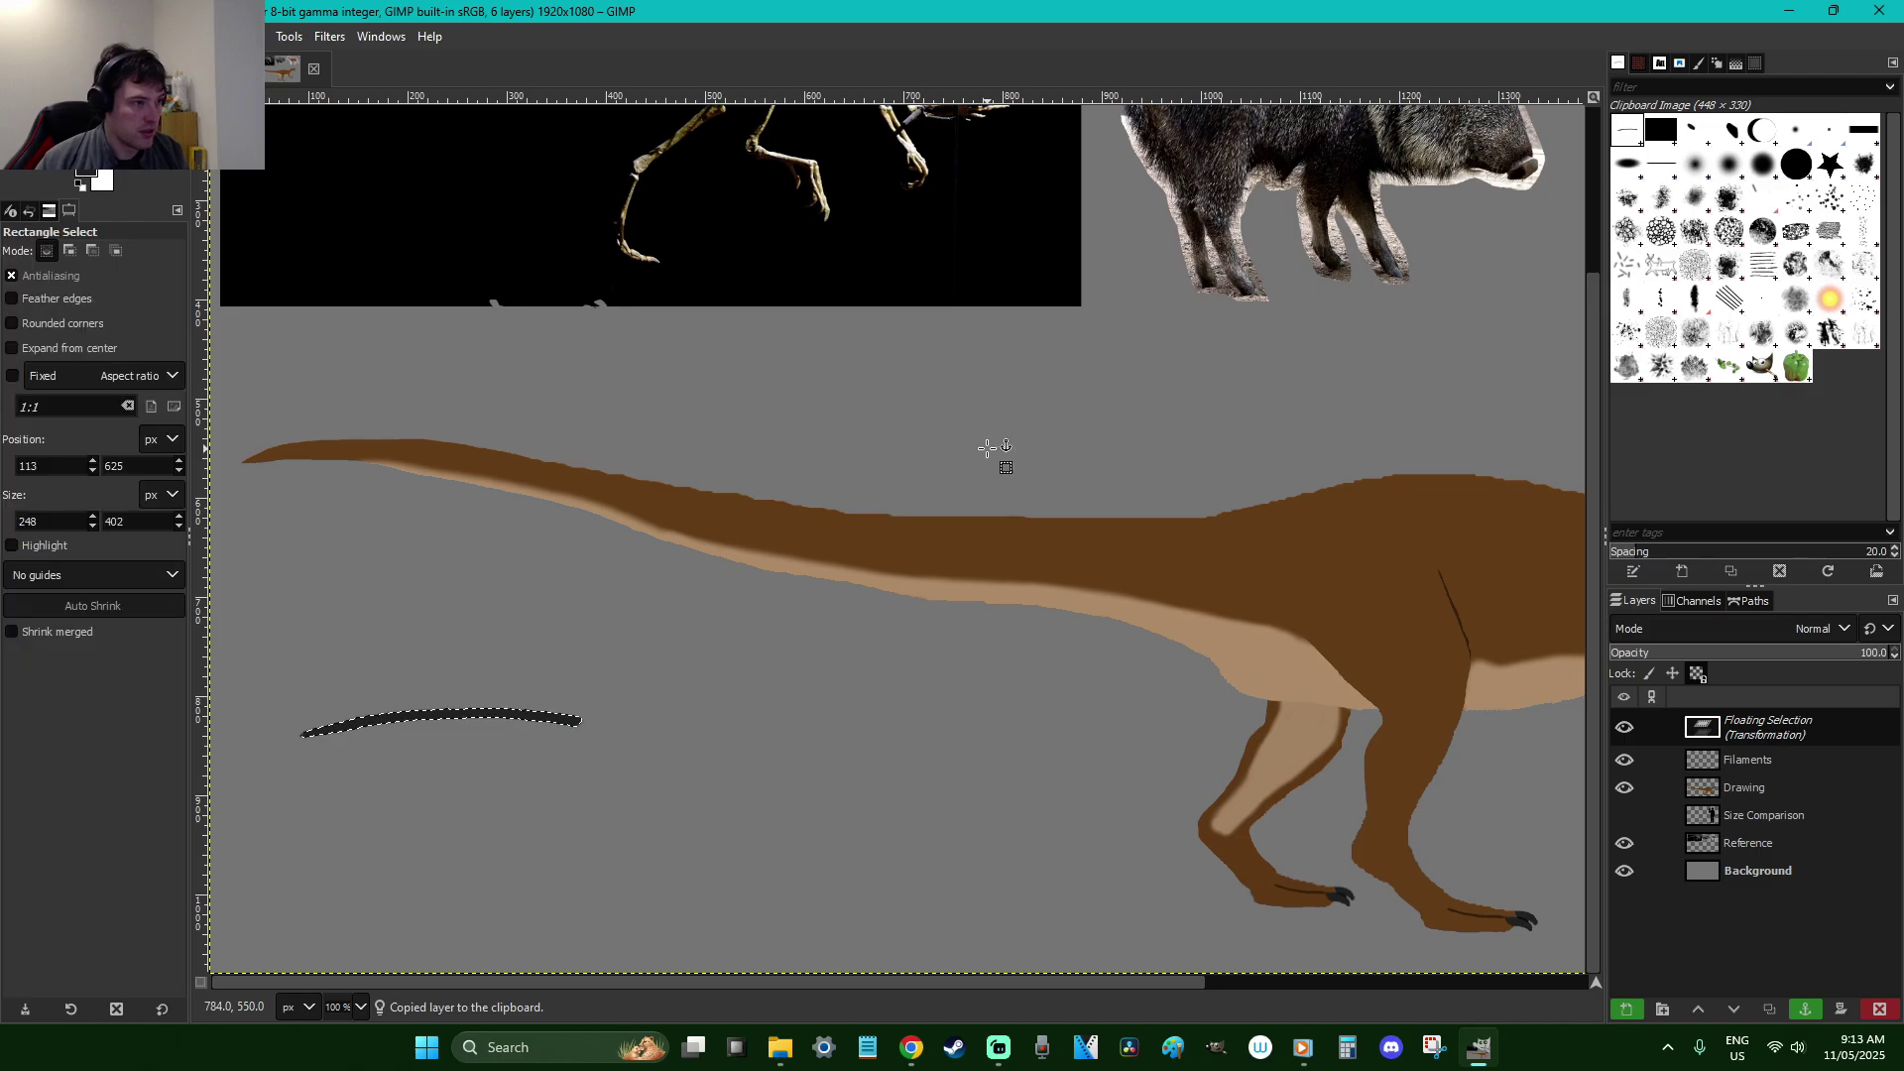
pyautogui.hotkey('ctrl', 'h')
pyautogui.click(1627, 130)
pyautogui.moveTo(1286, 552); pyautogui.dragTo(510, 519)
pyautogui.hotkey('ctrl', 'z')
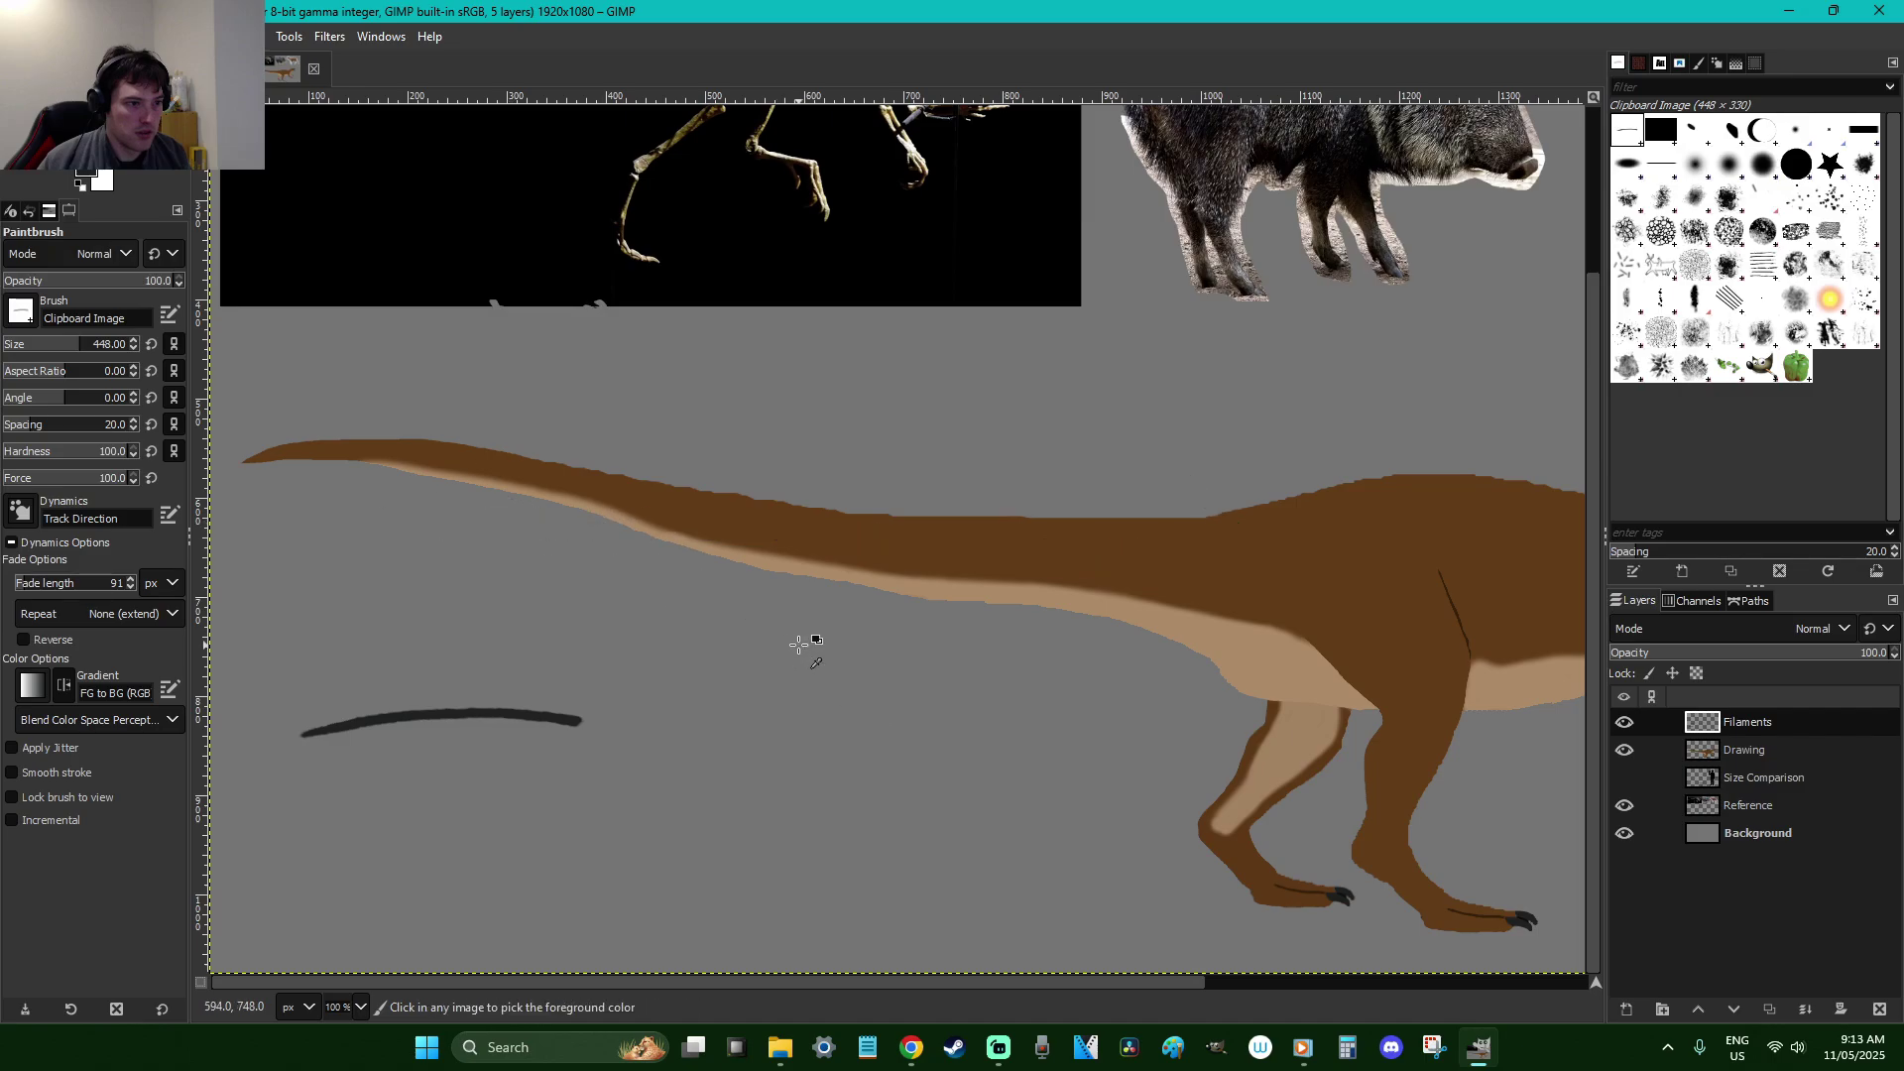
# Redo the anchoring of the horizontal filament, try a vertical brush stroke across the tail and undo it
pyautogui.hotkey('ctrl', 'z')
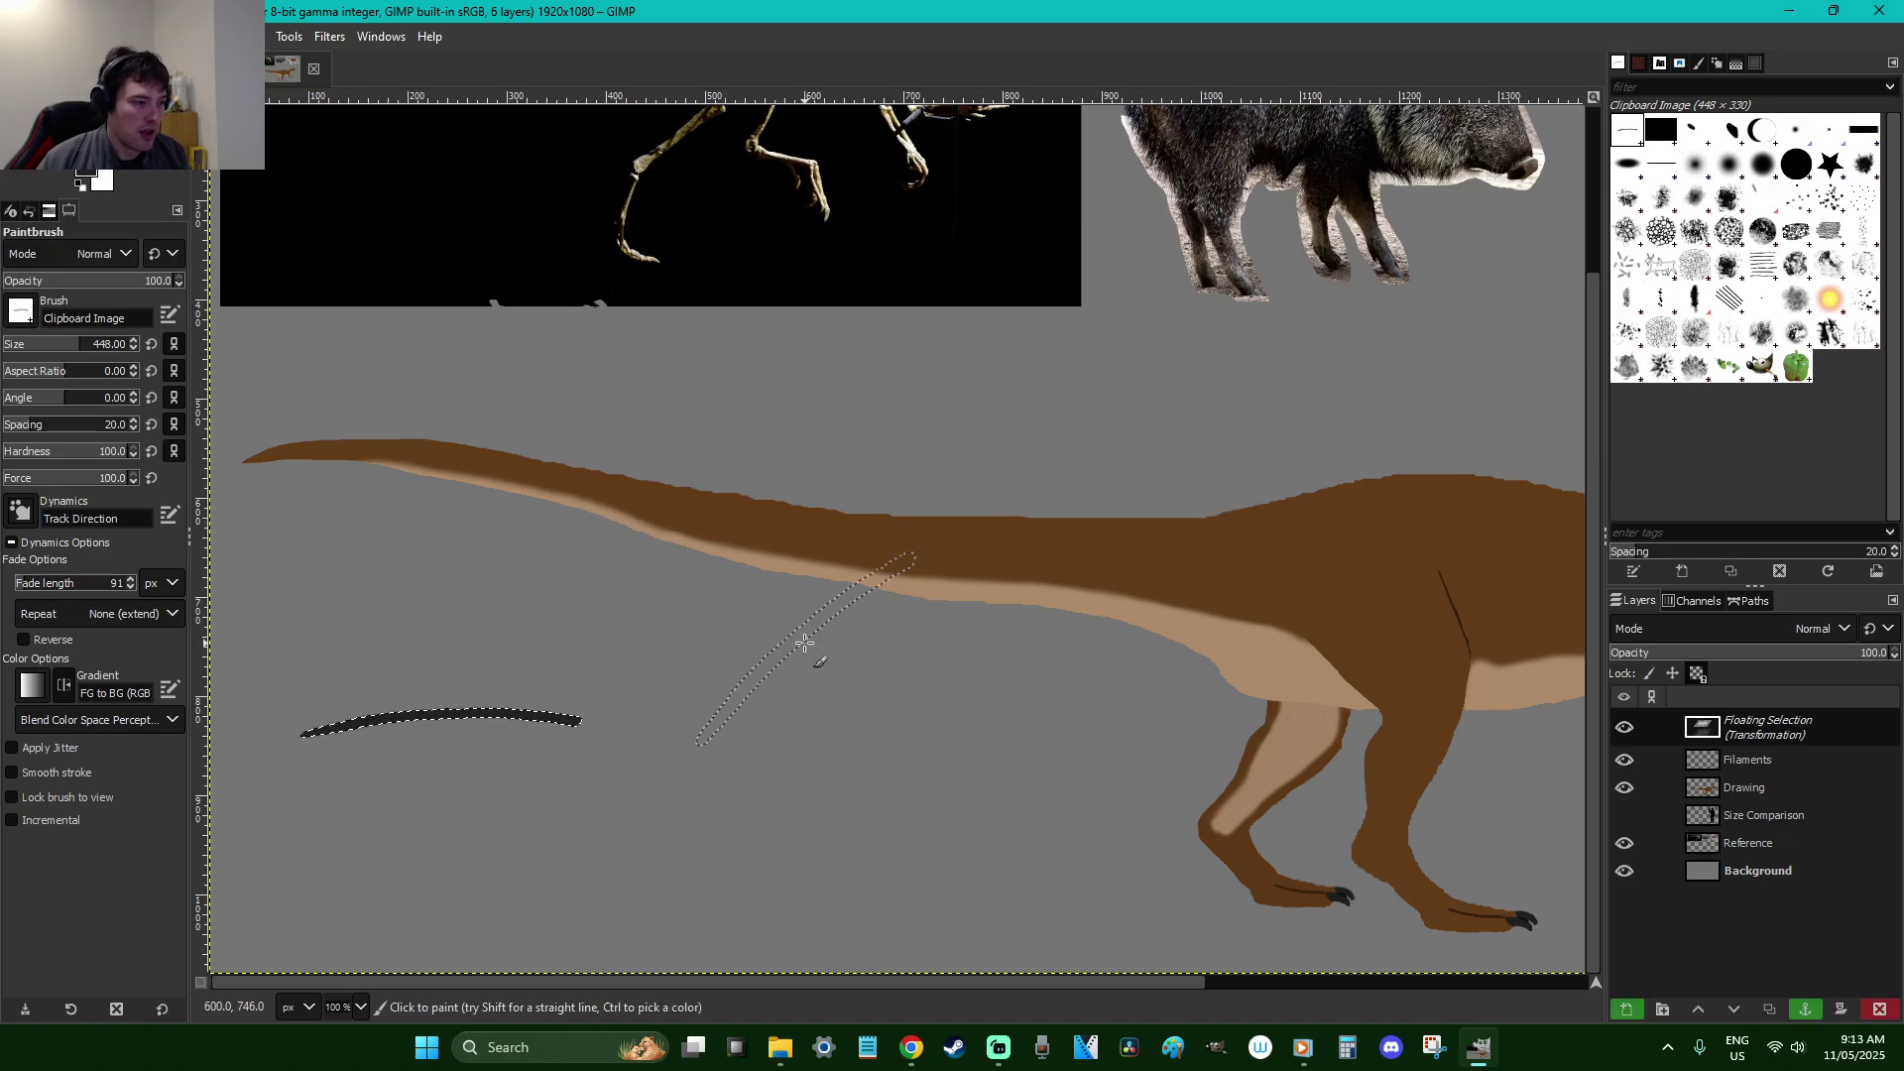
pyautogui.press('r')
pyautogui.click(807, 661)
pyautogui.press('p')
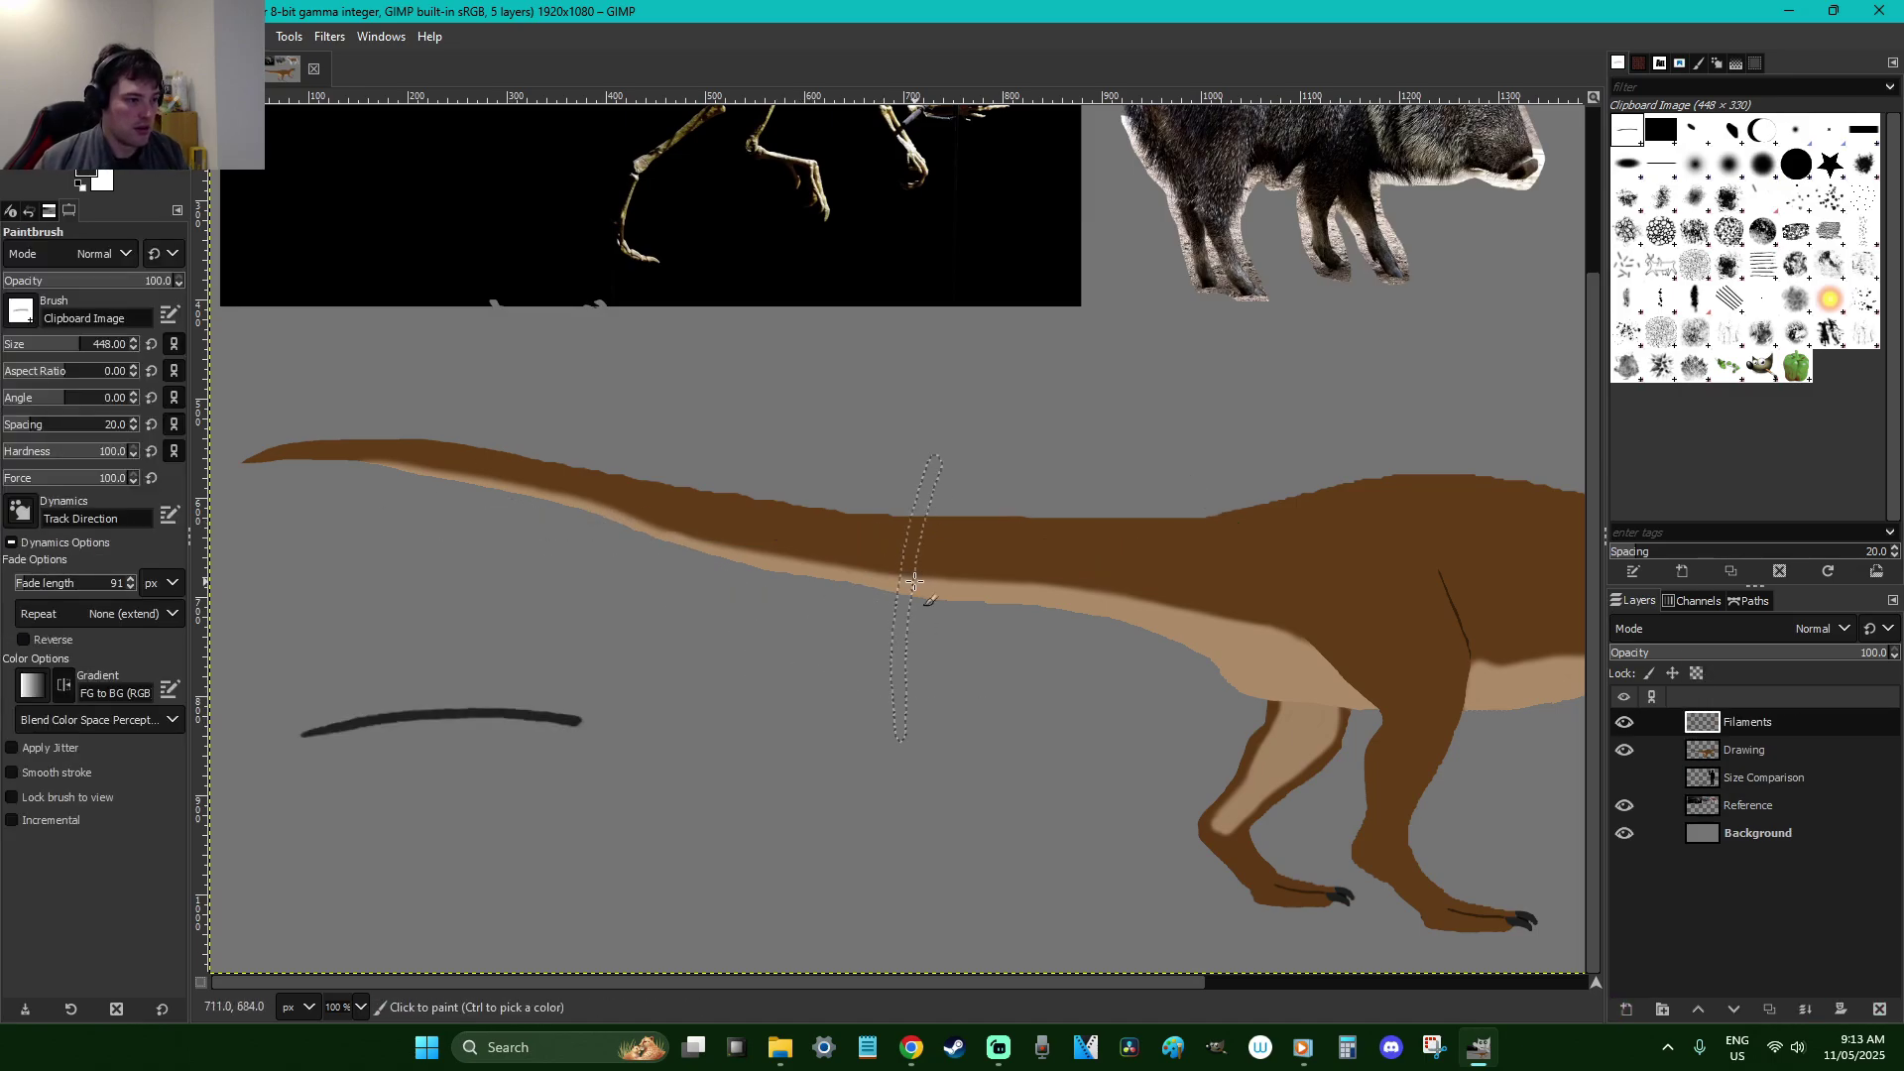
pyautogui.moveTo(967, 355); pyautogui.dragTo(881, 801)
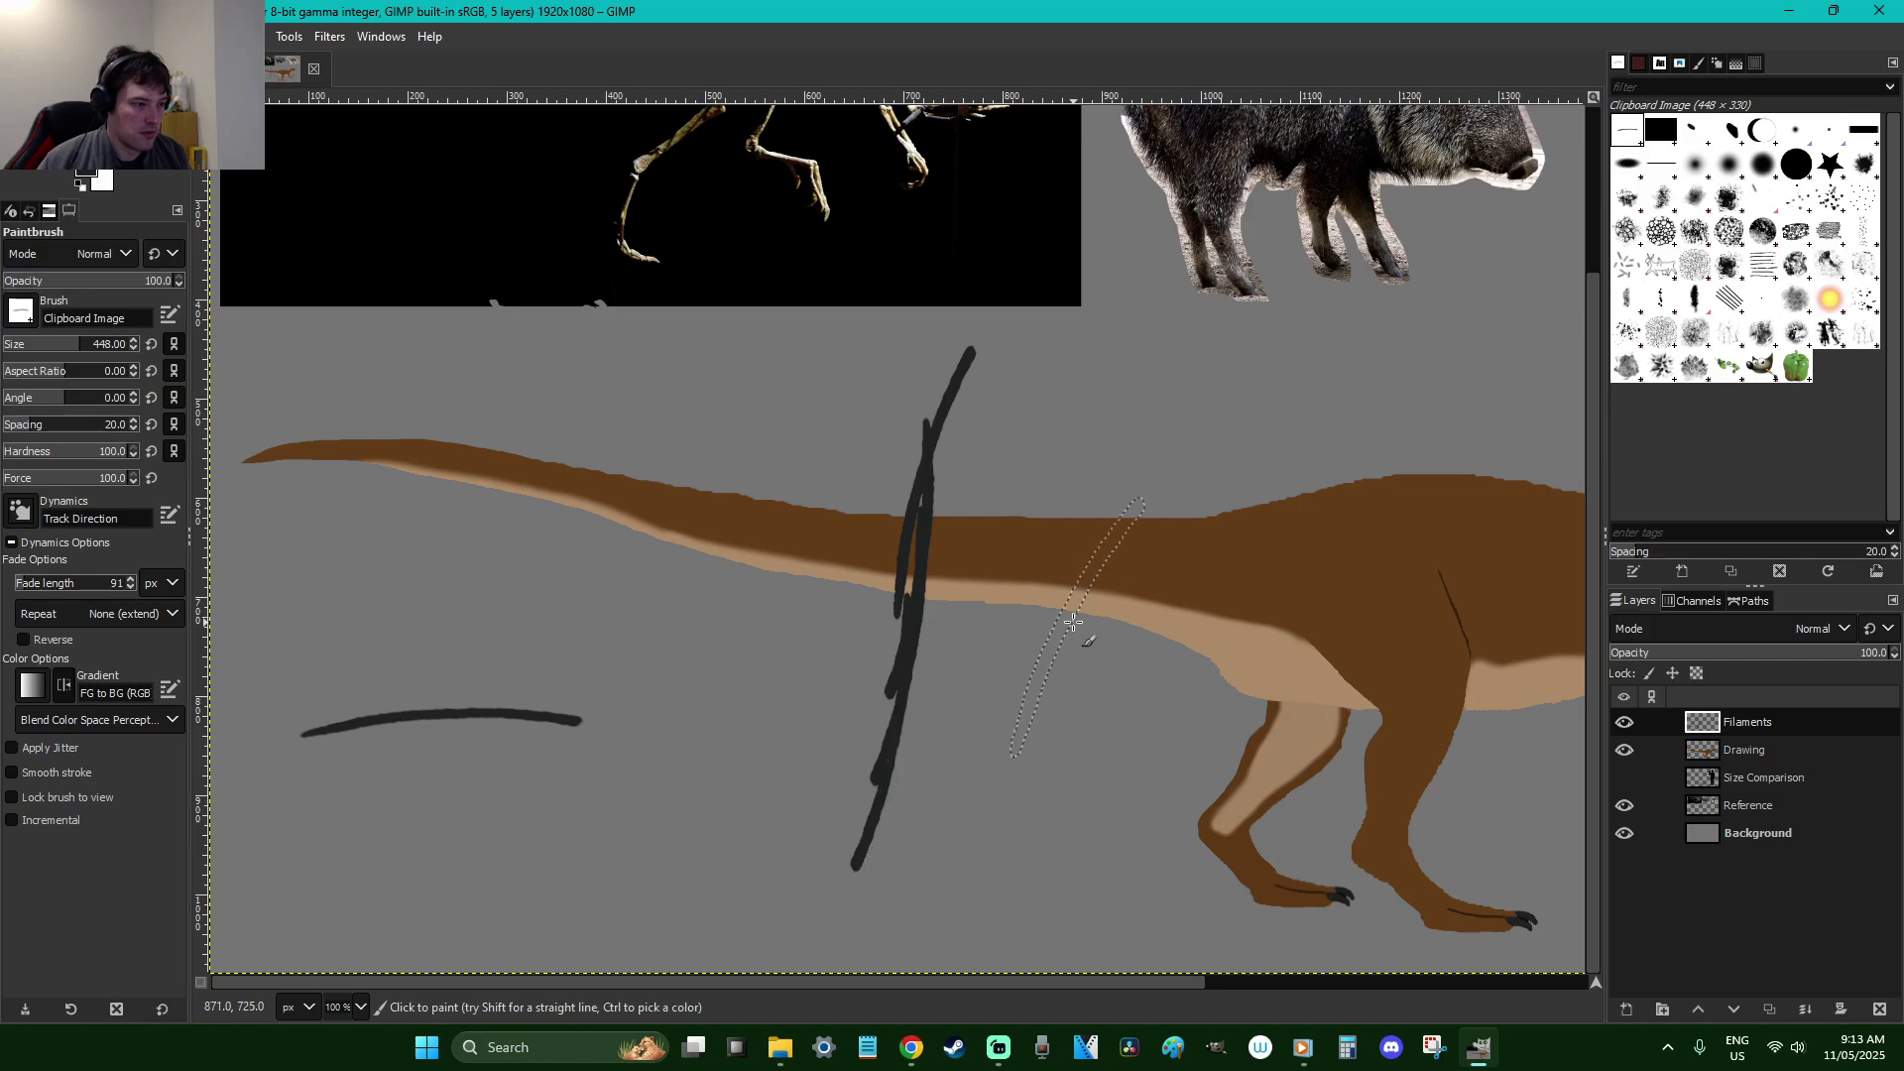
pyautogui.hotkey('ctrl', 'z')
# Select the horizontal filament, rotate it upright and copy it as the clipboard brush
pyautogui.press('r')
pyautogui.moveTo(680, 818)
pyautogui.mouseDown()
pyautogui.moveTo(278, 706)
pyautogui.moveTo(281, 649)
pyautogui.mouseUp()
pyautogui.hotkey('shift', 'r')
pyautogui.moveTo(635, 739)
pyautogui.mouseDown()
pyautogui.moveTo(693, 906)
pyautogui.moveTo(464, 925)
pyautogui.mouseUp()
pyautogui.press('Return')
pyautogui.hotkey('ctrl', 'c')
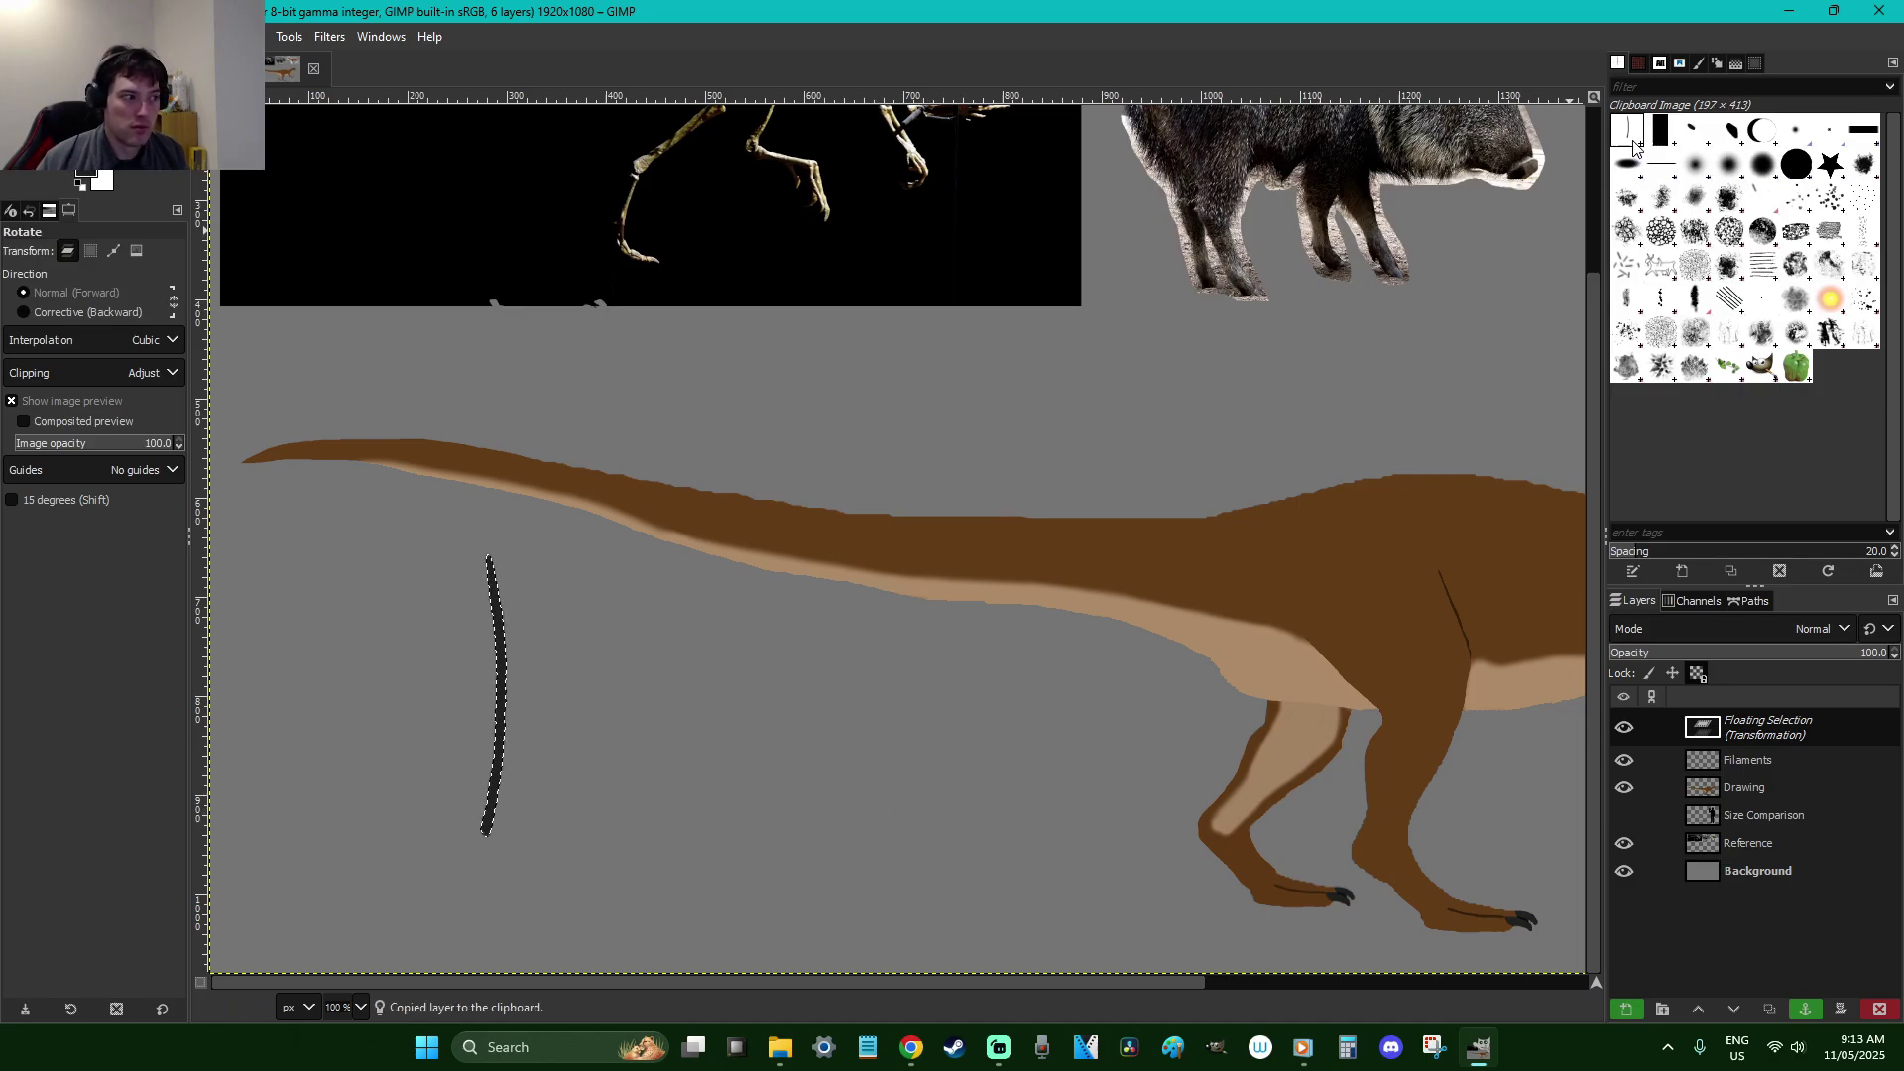
# Anchor the upright filament, try a row of large filaments from the hips along the tail and undo it
pyautogui.press('r')
pyautogui.click(1147, 739)
pyautogui.press('p')
pyautogui.moveTo(1402, 478)
pyautogui.mouseDown()
pyautogui.moveTo(1193, 538)
pyautogui.moveTo(777, 532)
pyautogui.mouseUp()
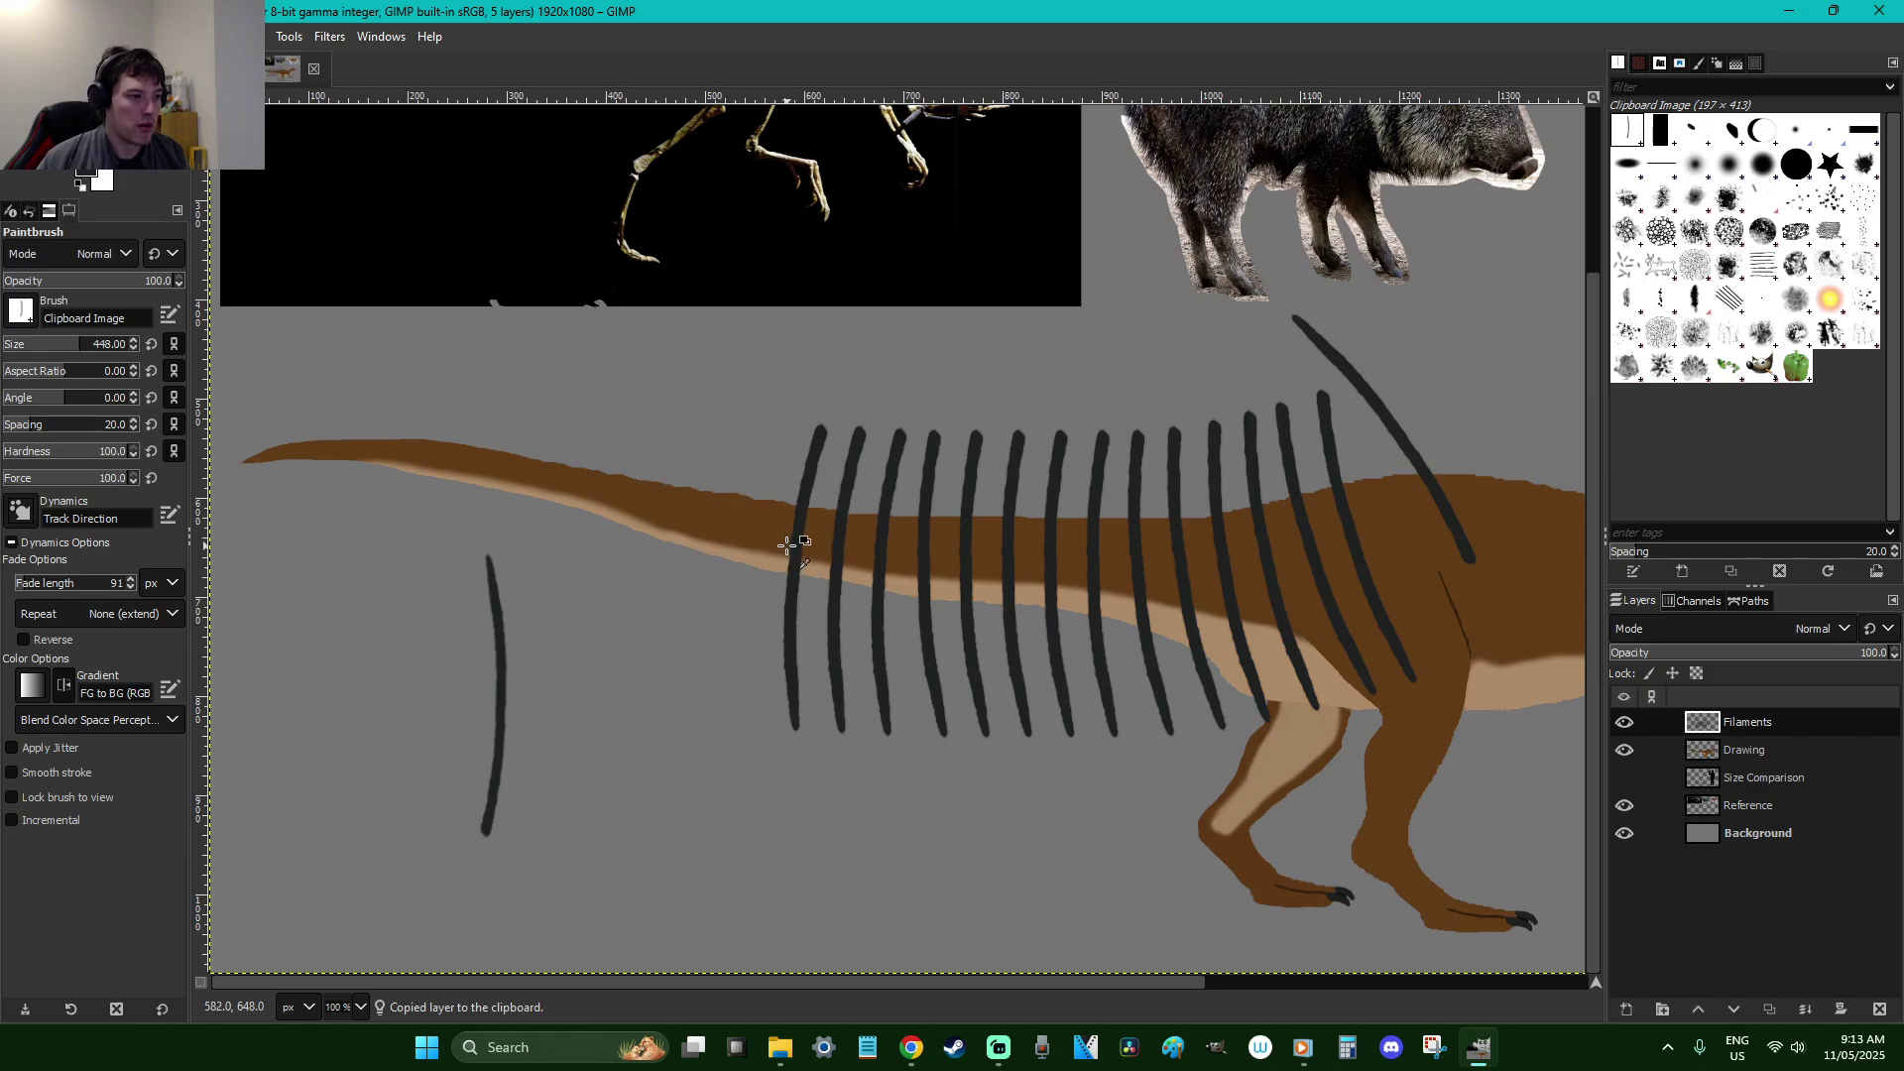
pyautogui.hotkey('ctrl', 'z')
# Select the upright filament, rotate it by 177.72° so it curves the other way, and copy it
pyautogui.press('r')
pyautogui.moveTo(615, 910)
pyautogui.mouseDown()
pyautogui.moveTo(450, 638)
pyautogui.moveTo(425, 520)
pyautogui.moveTo(586, 935)
pyautogui.moveTo(574, 446)
pyautogui.moveTo(420, 400)
pyautogui.mouseUp()
pyautogui.hotkey('shift', 'r')
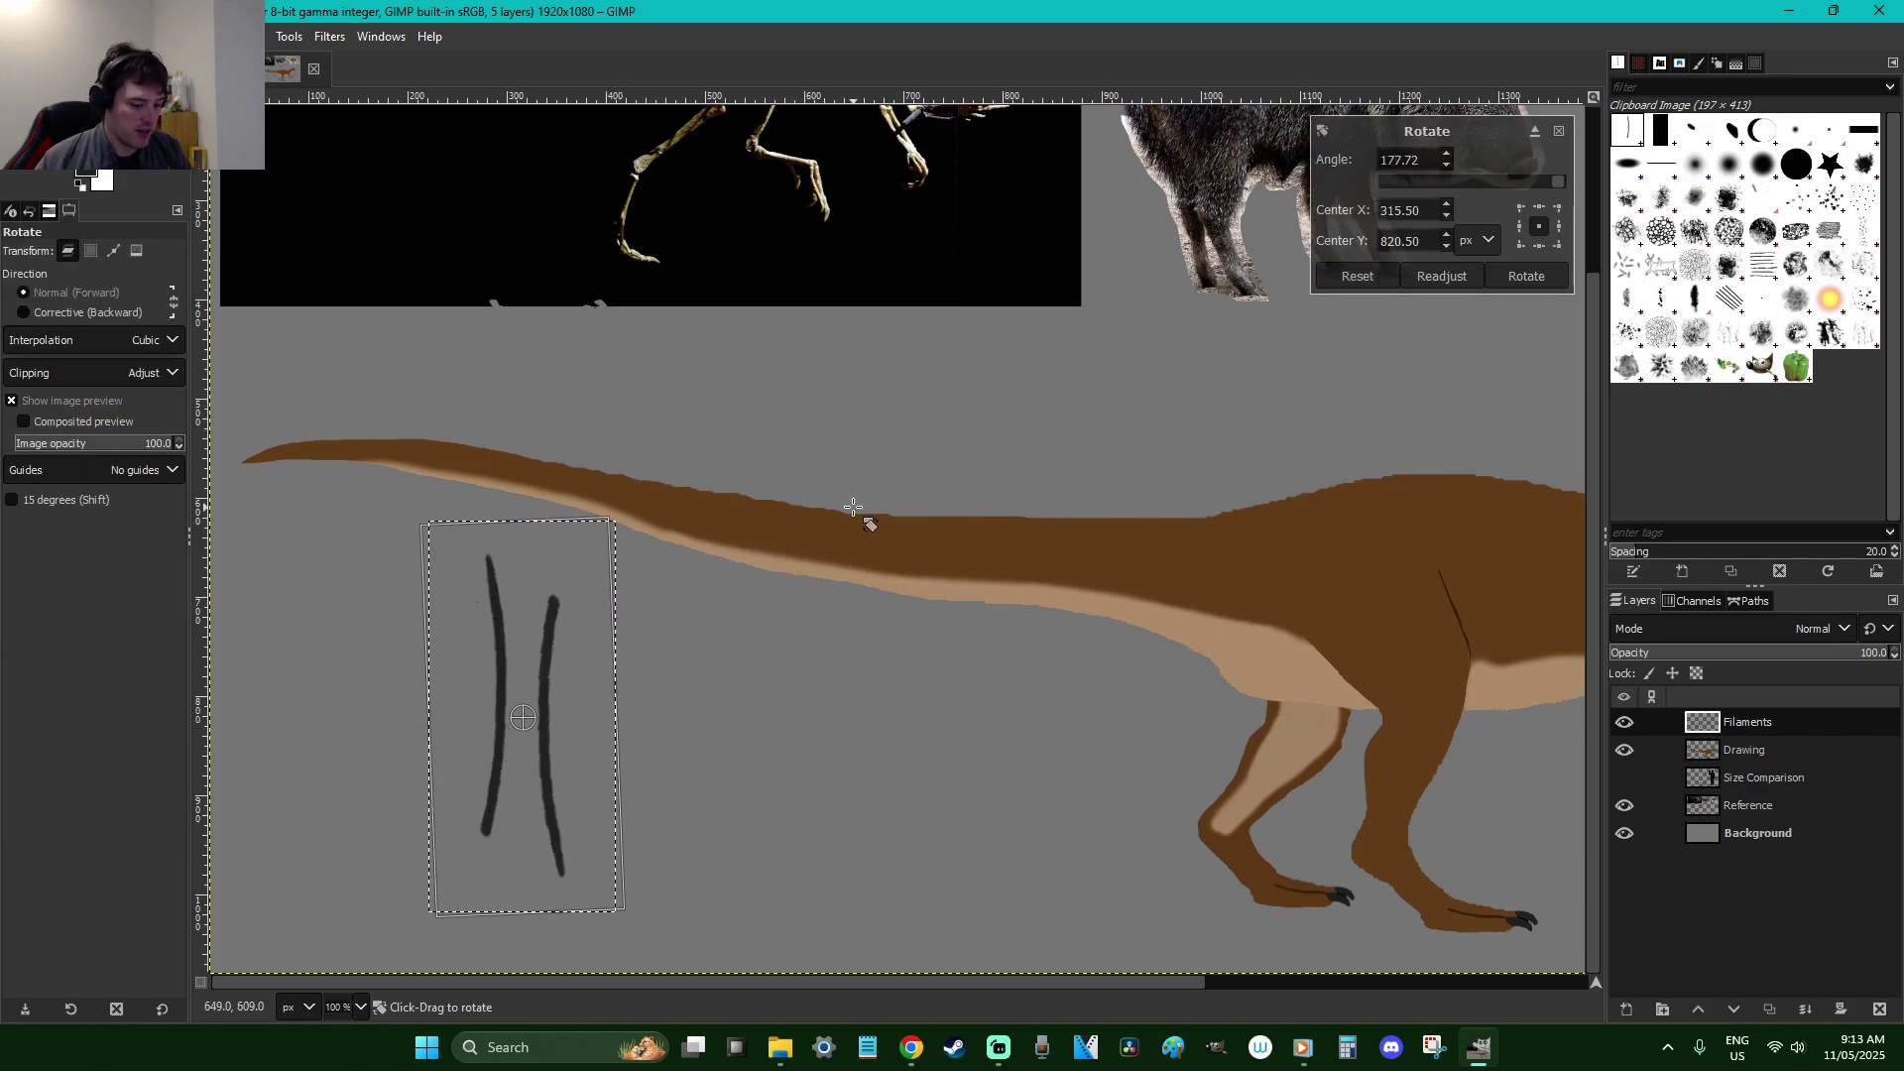
pyautogui.press('Return')
pyautogui.hotkey('ctrl', 'c')
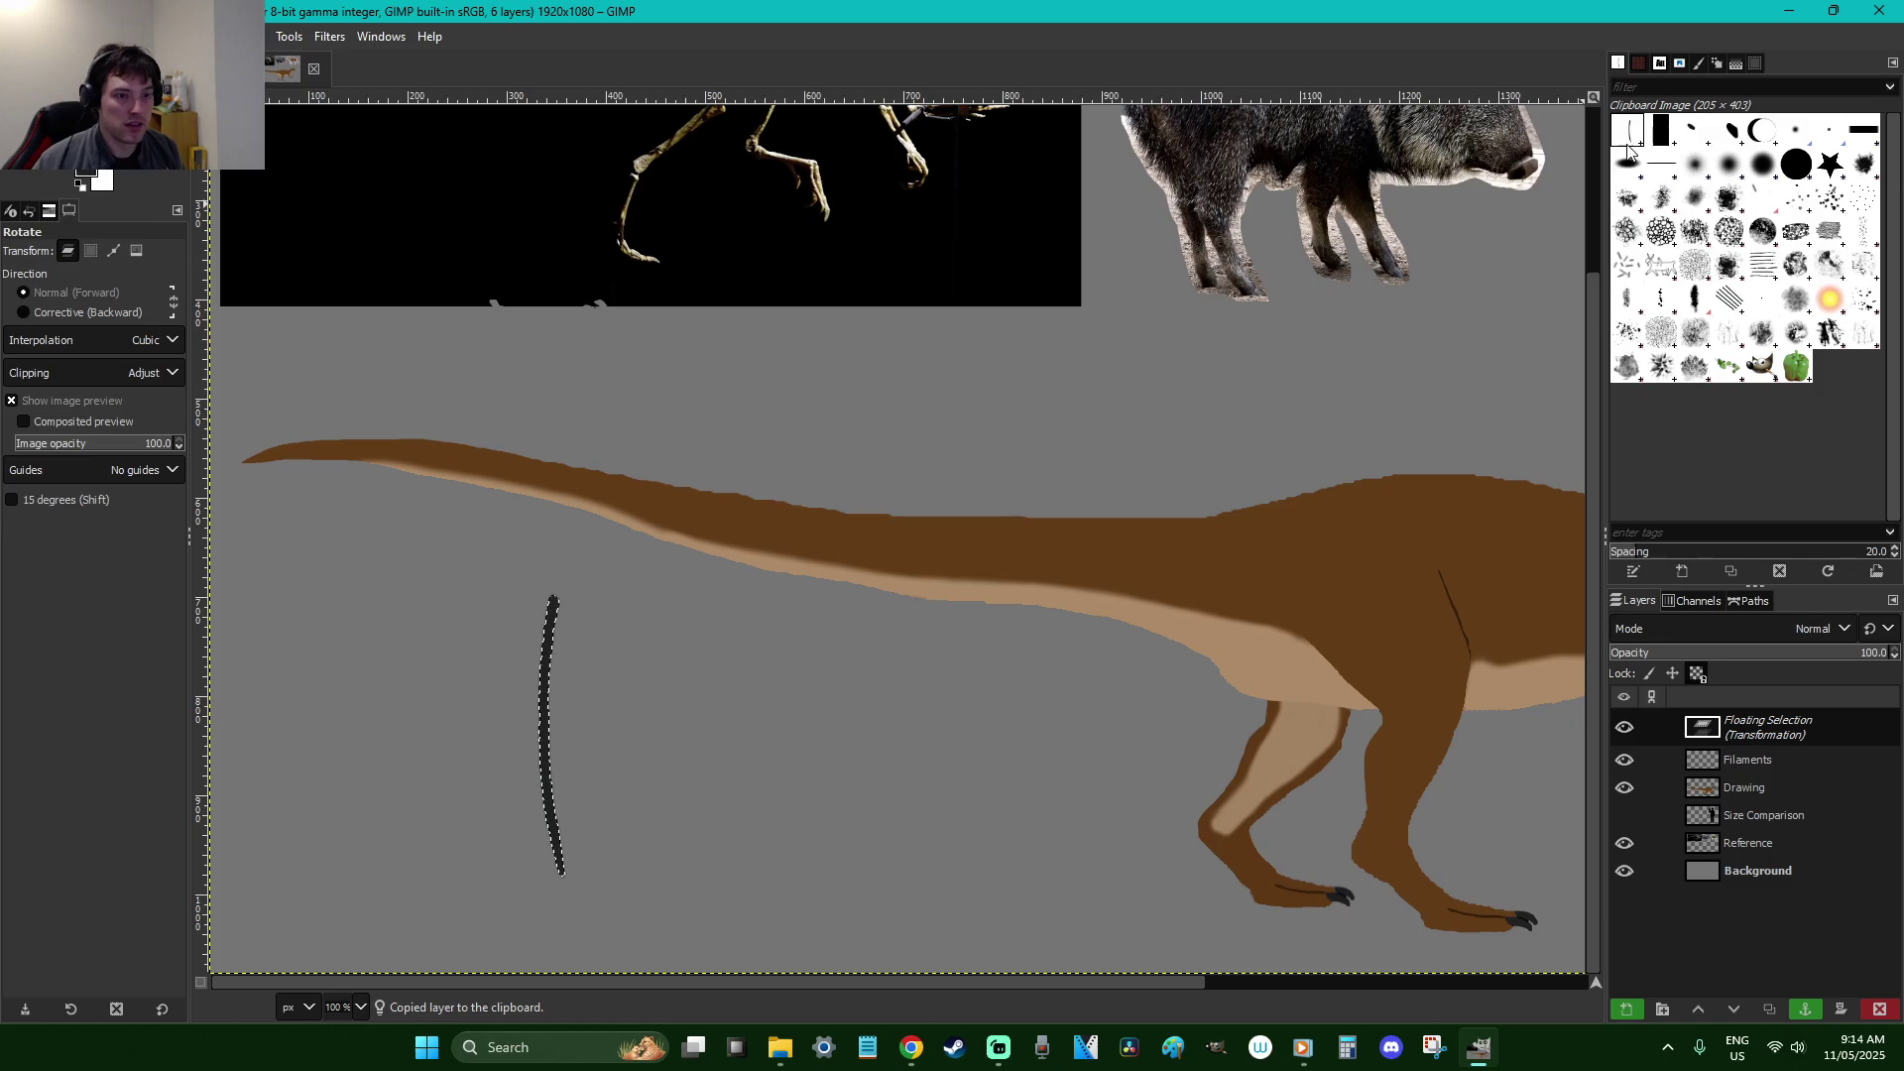
# Anchor the flipped filament, try a row of the reversed filaments across the tail and undo it
pyautogui.hotkey('ctrl', 'h')
pyautogui.press('p')
pyautogui.moveTo(1365, 493); pyautogui.dragTo(756, 552)
pyautogui.hotkey('ctrl', 'z')
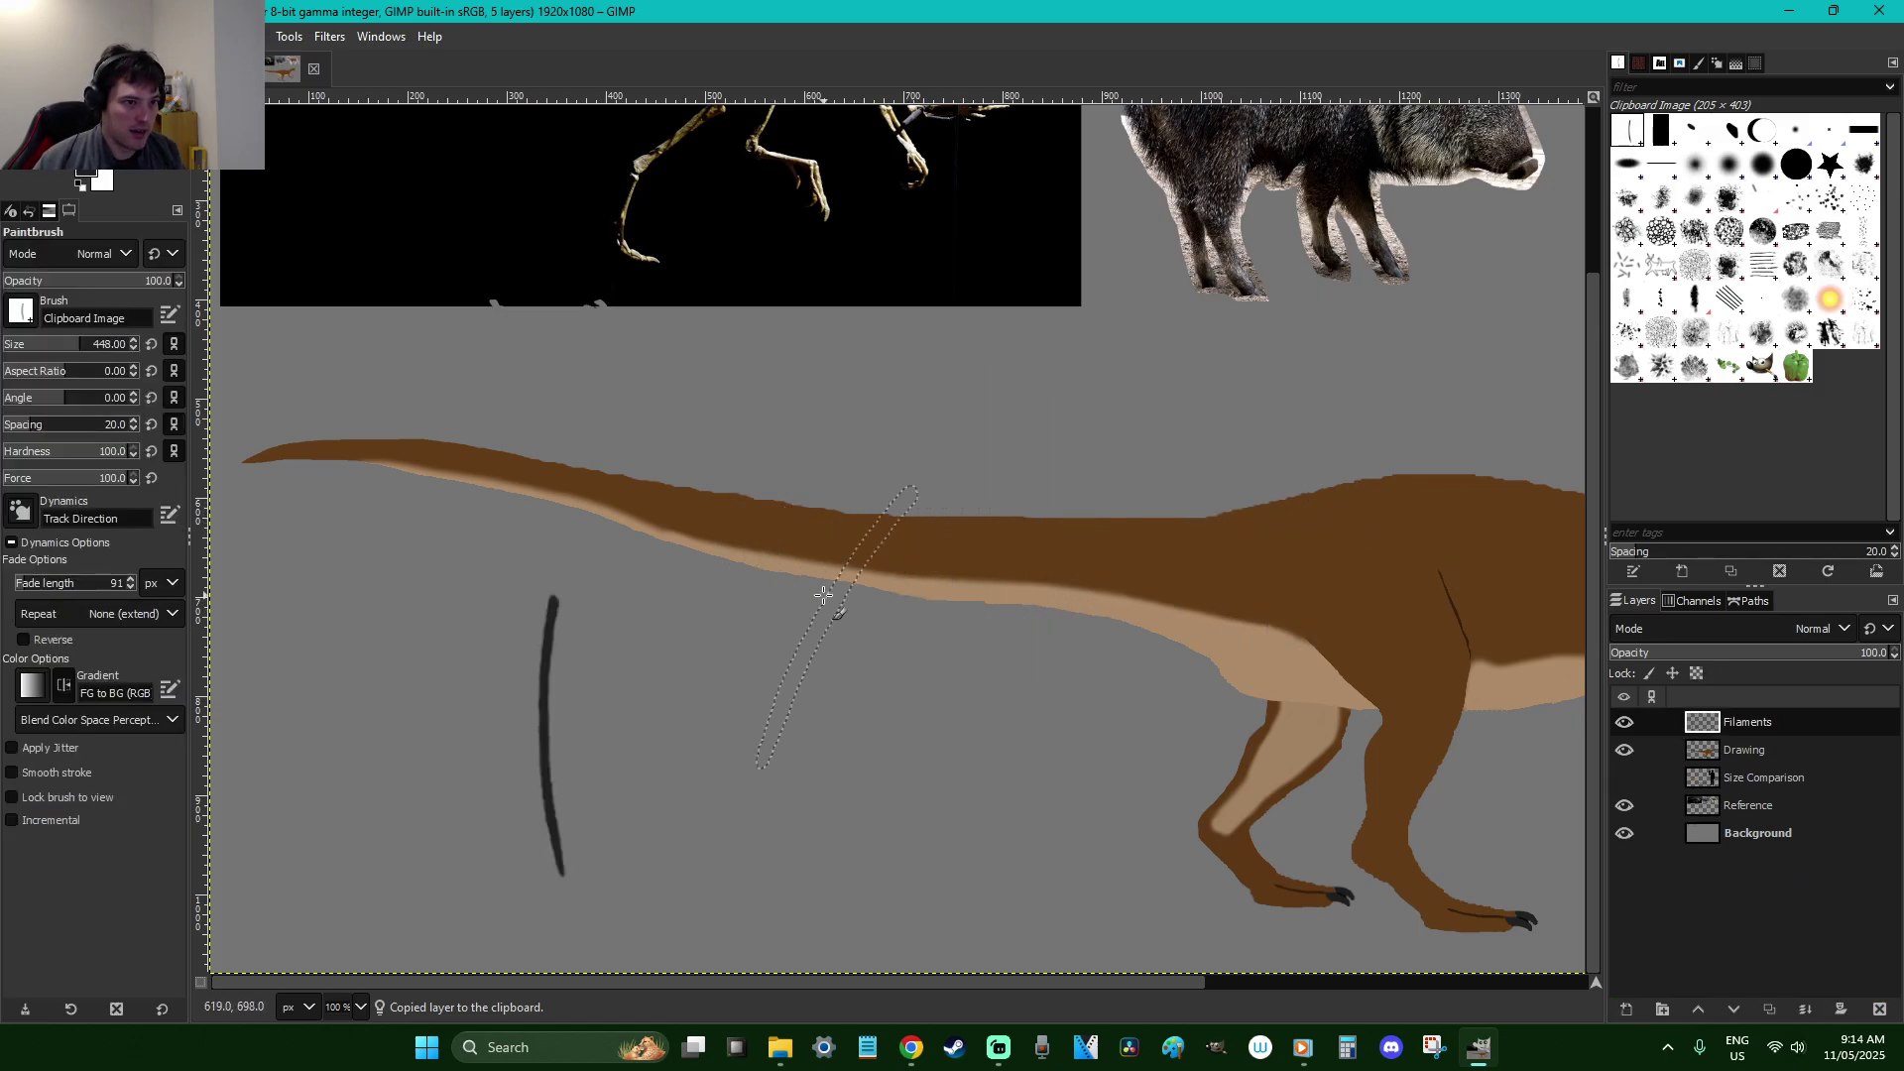
# Reduce the clipboard brush to size 51, set its spacing to 65, and try filament rows from head to tail, undoing each
pyautogui.moveTo(1003, 985); pyautogui.dragTo(1357, 985)
pyautogui.click(21, 352)
pyautogui.moveTo(1322, 381)
pyautogui.mouseDown()
pyautogui.moveTo(1165, 485)
pyautogui.moveTo(1019, 514)
pyautogui.moveTo(787, 460)
pyautogui.moveTo(714, 481)
pyautogui.mouseUp()
pyautogui.hotkey('ctrl', 'z')
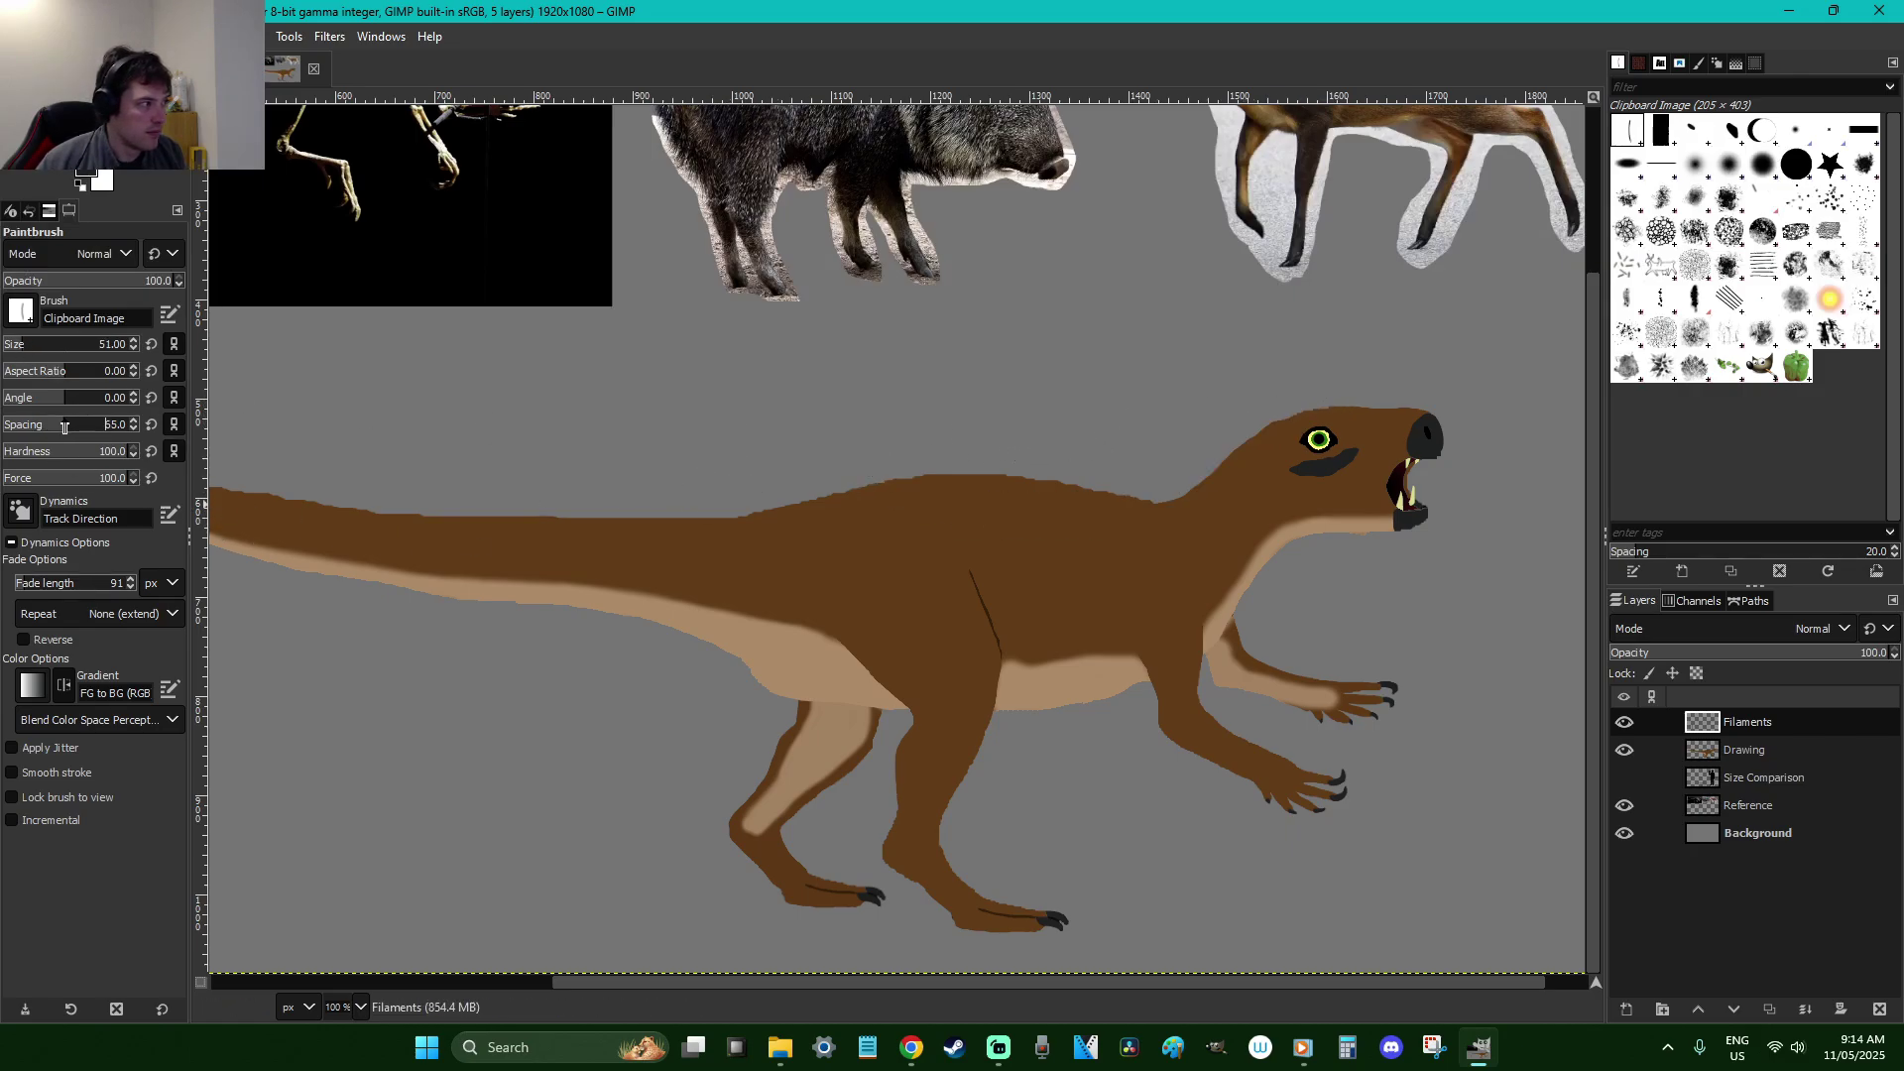
pyautogui.moveTo(1302, 401)
pyautogui.mouseDown()
pyautogui.moveTo(1162, 488)
pyautogui.moveTo(1109, 493)
pyautogui.moveTo(936, 470)
pyautogui.moveTo(602, 524)
pyautogui.moveTo(248, 496)
pyautogui.mouseUp()
pyautogui.hotkey('ctrl', 'z')
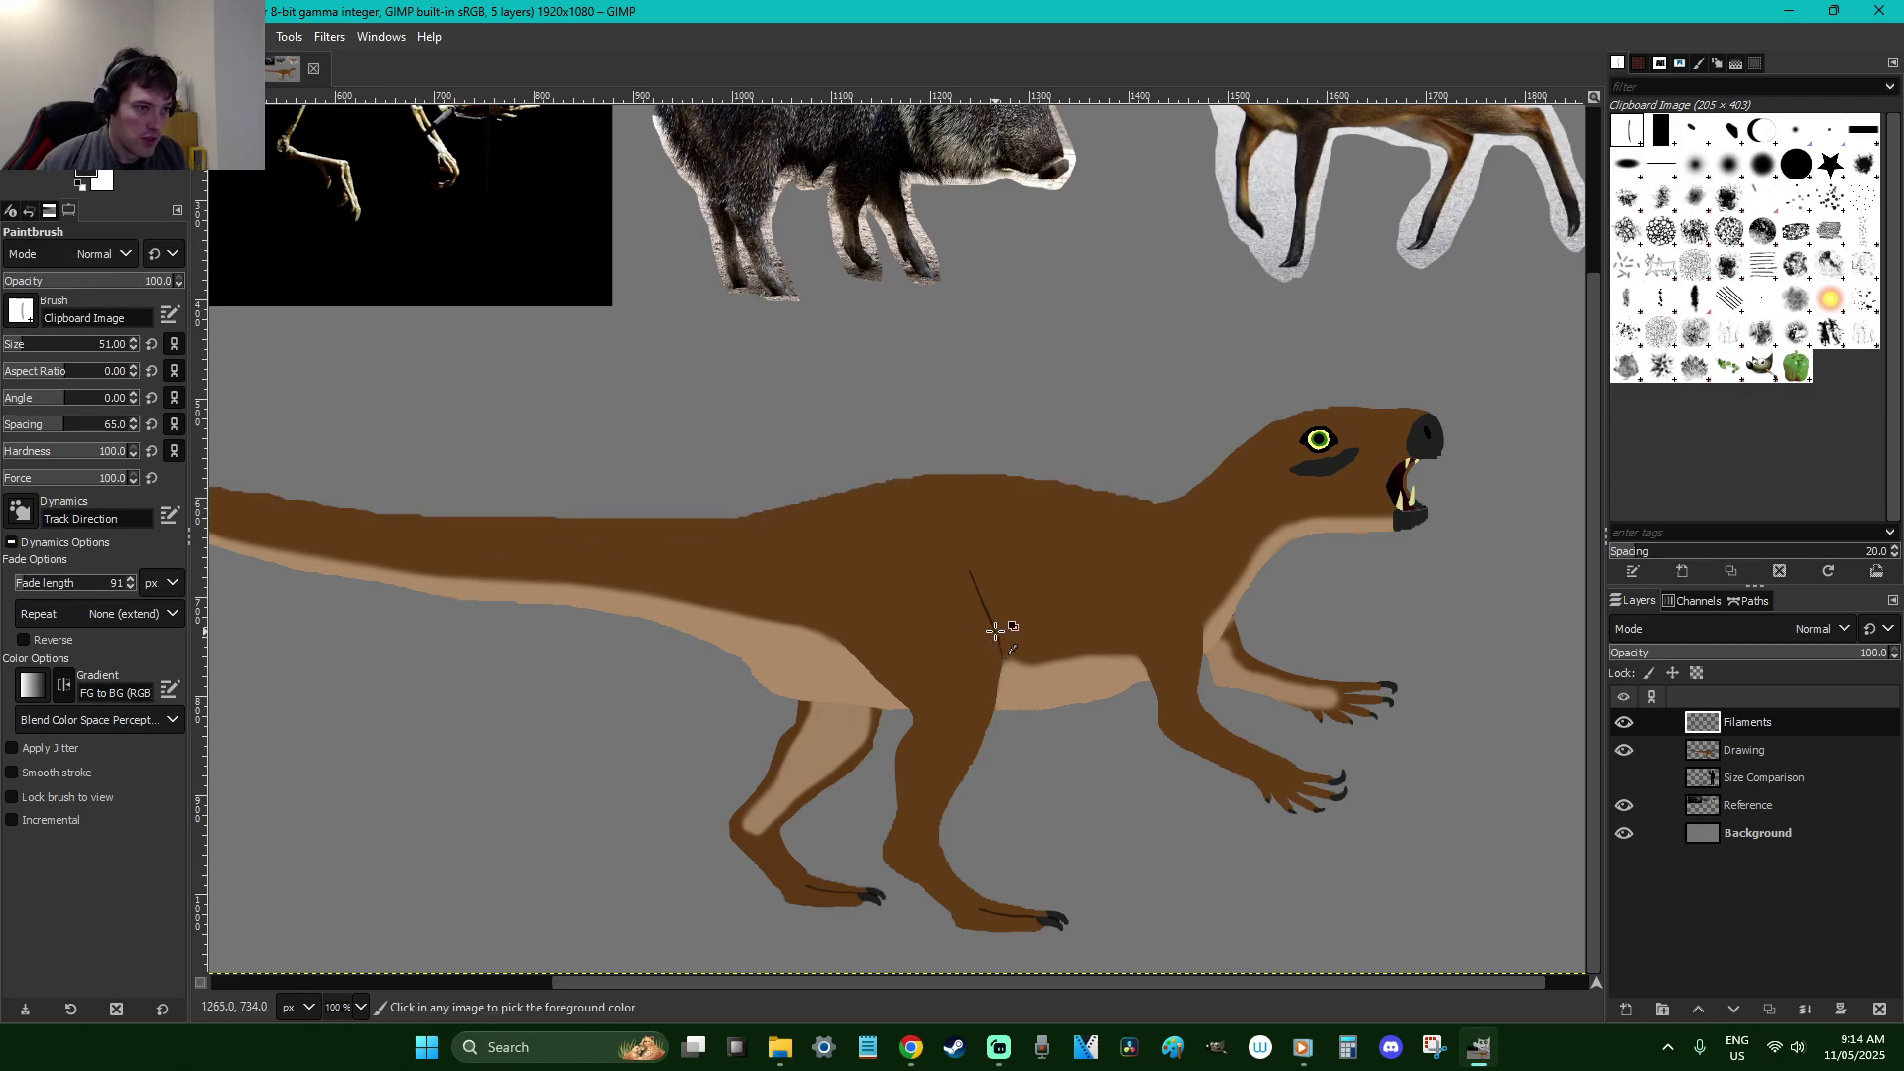
# Delete the sample filament below the tail and clear the selection
pyautogui.moveTo(1155, 991); pyautogui.dragTo(811, 986)
pyautogui.press('r')
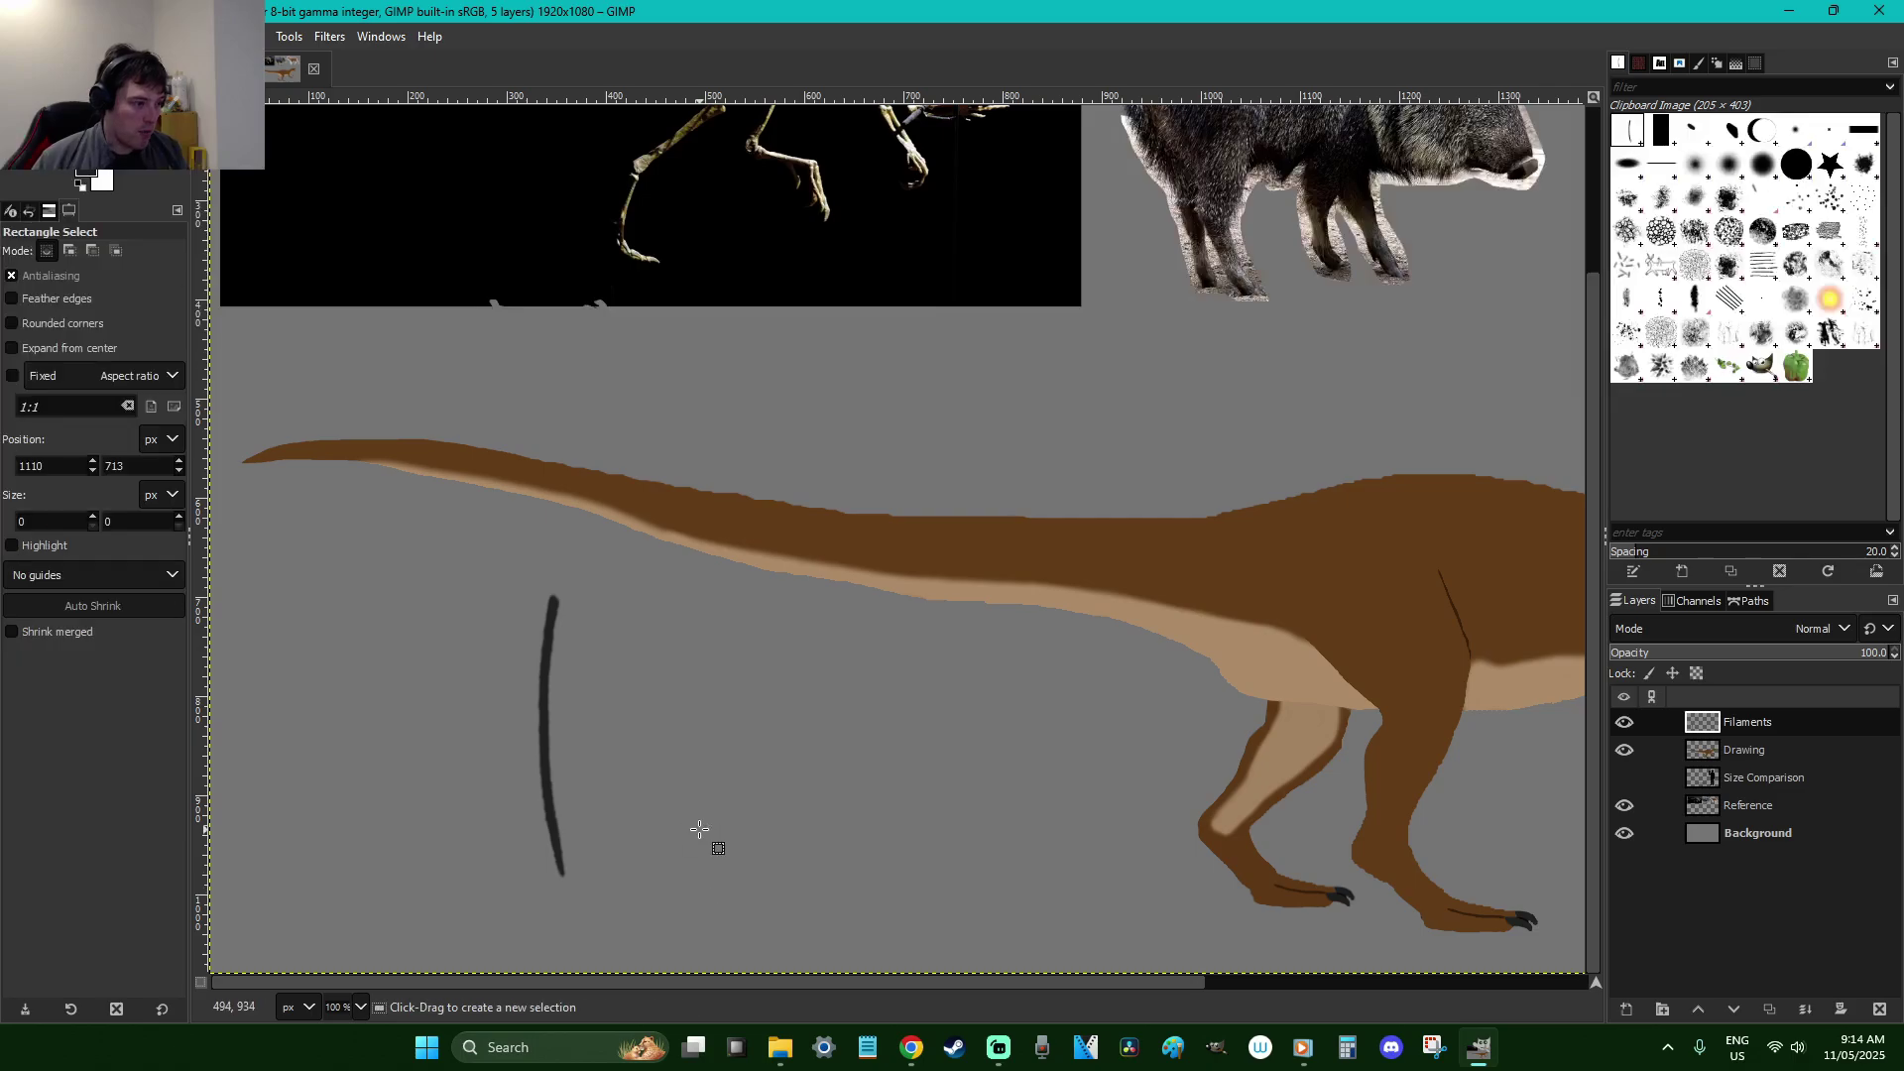
pyautogui.moveTo(661, 913)
pyautogui.mouseDown()
pyautogui.moveTo(442, 536)
pyautogui.moveTo(599, 863)
pyautogui.moveTo(651, 914)
pyautogui.mouseUp()
pyautogui.press('Delete')
pyautogui.hotkey('ctrl', 'shift', 'a')
# Try a short clipboard-brush stroke over the tail base and undo it
pyautogui.press('p')
pyautogui.moveTo(1091, 465); pyautogui.dragTo(1178, 599)
pyautogui.hotkey('ctrl', 'z')
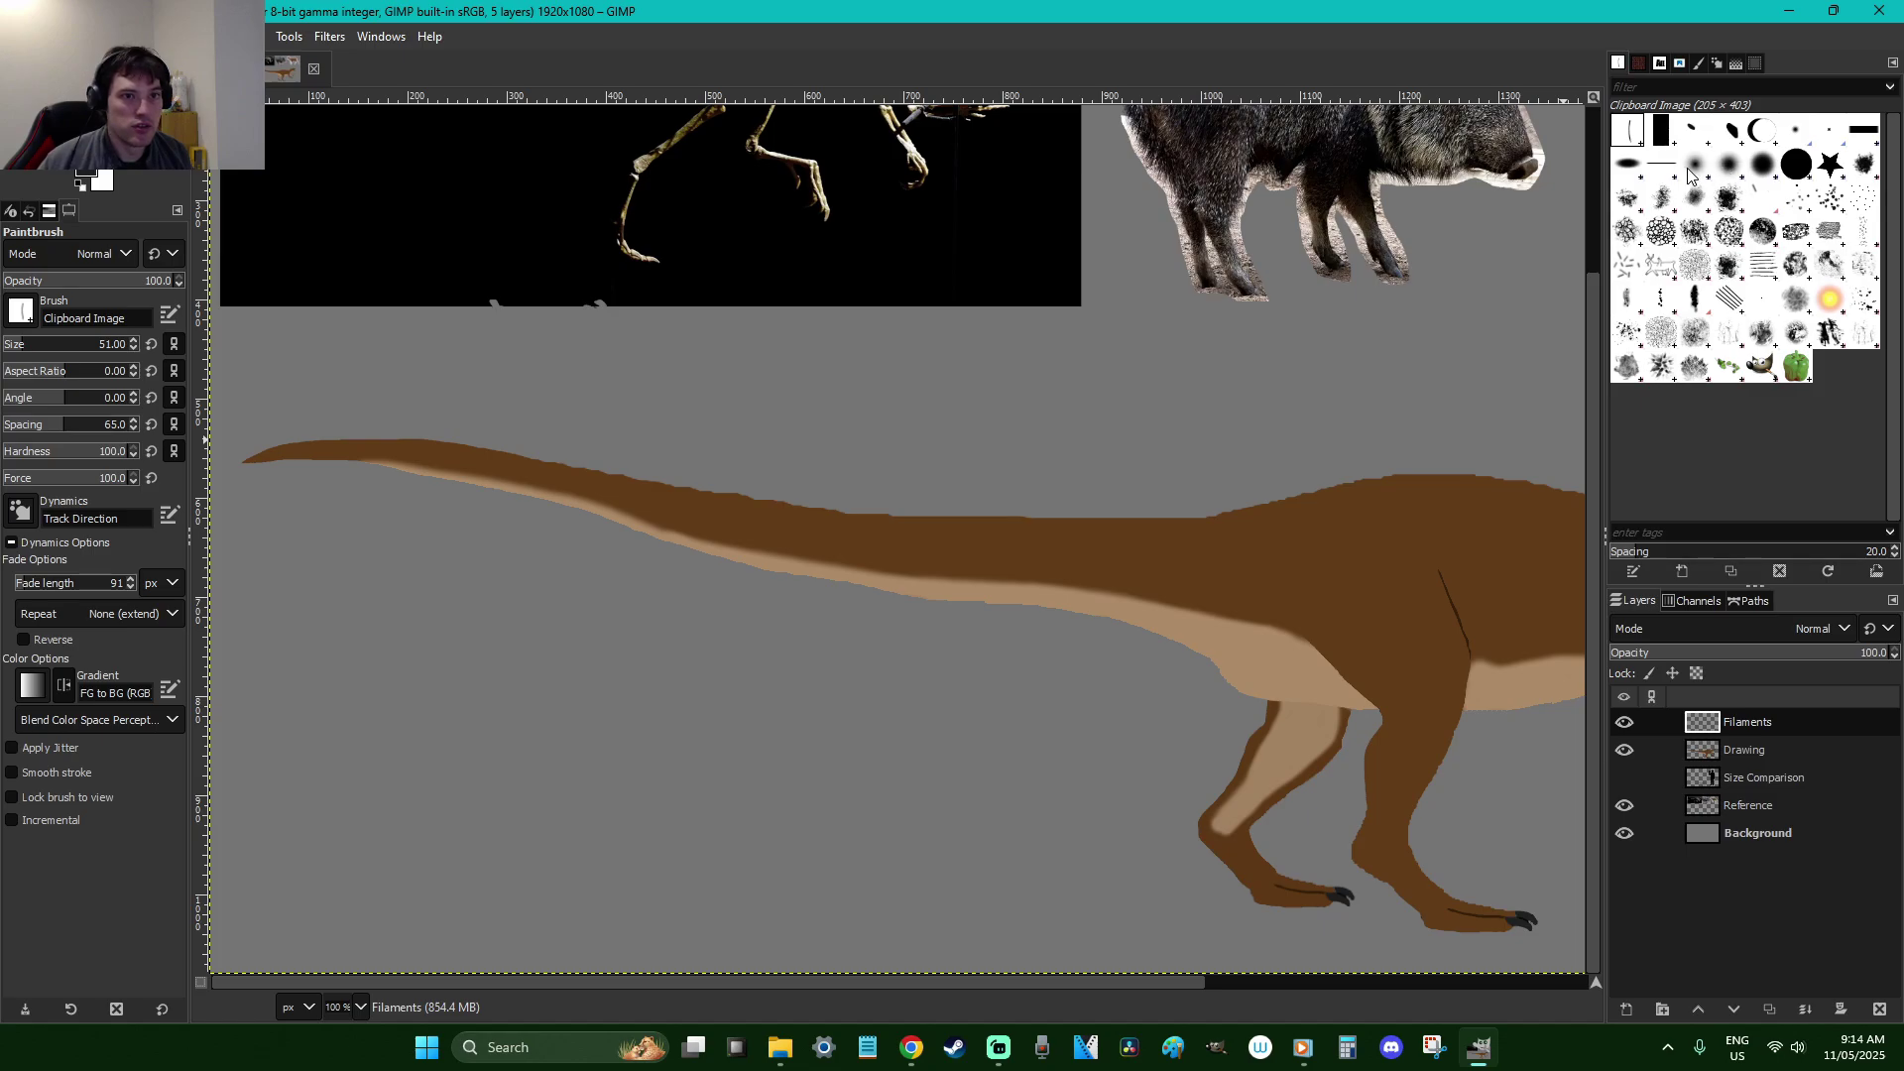
# Switch to the 2. Hardness 075 brush, set its size to 5, and test a stroke near the tail base, undoing it
pyautogui.click(1762, 165)
pyautogui.moveTo(88, 457)
pyautogui.mouseDown()
pyautogui.moveTo(1104, 454)
pyautogui.moveTo(1156, 540)
pyautogui.mouseUp()
pyautogui.hotkey('ctrl', 'z')
pyautogui.click(109, 355)
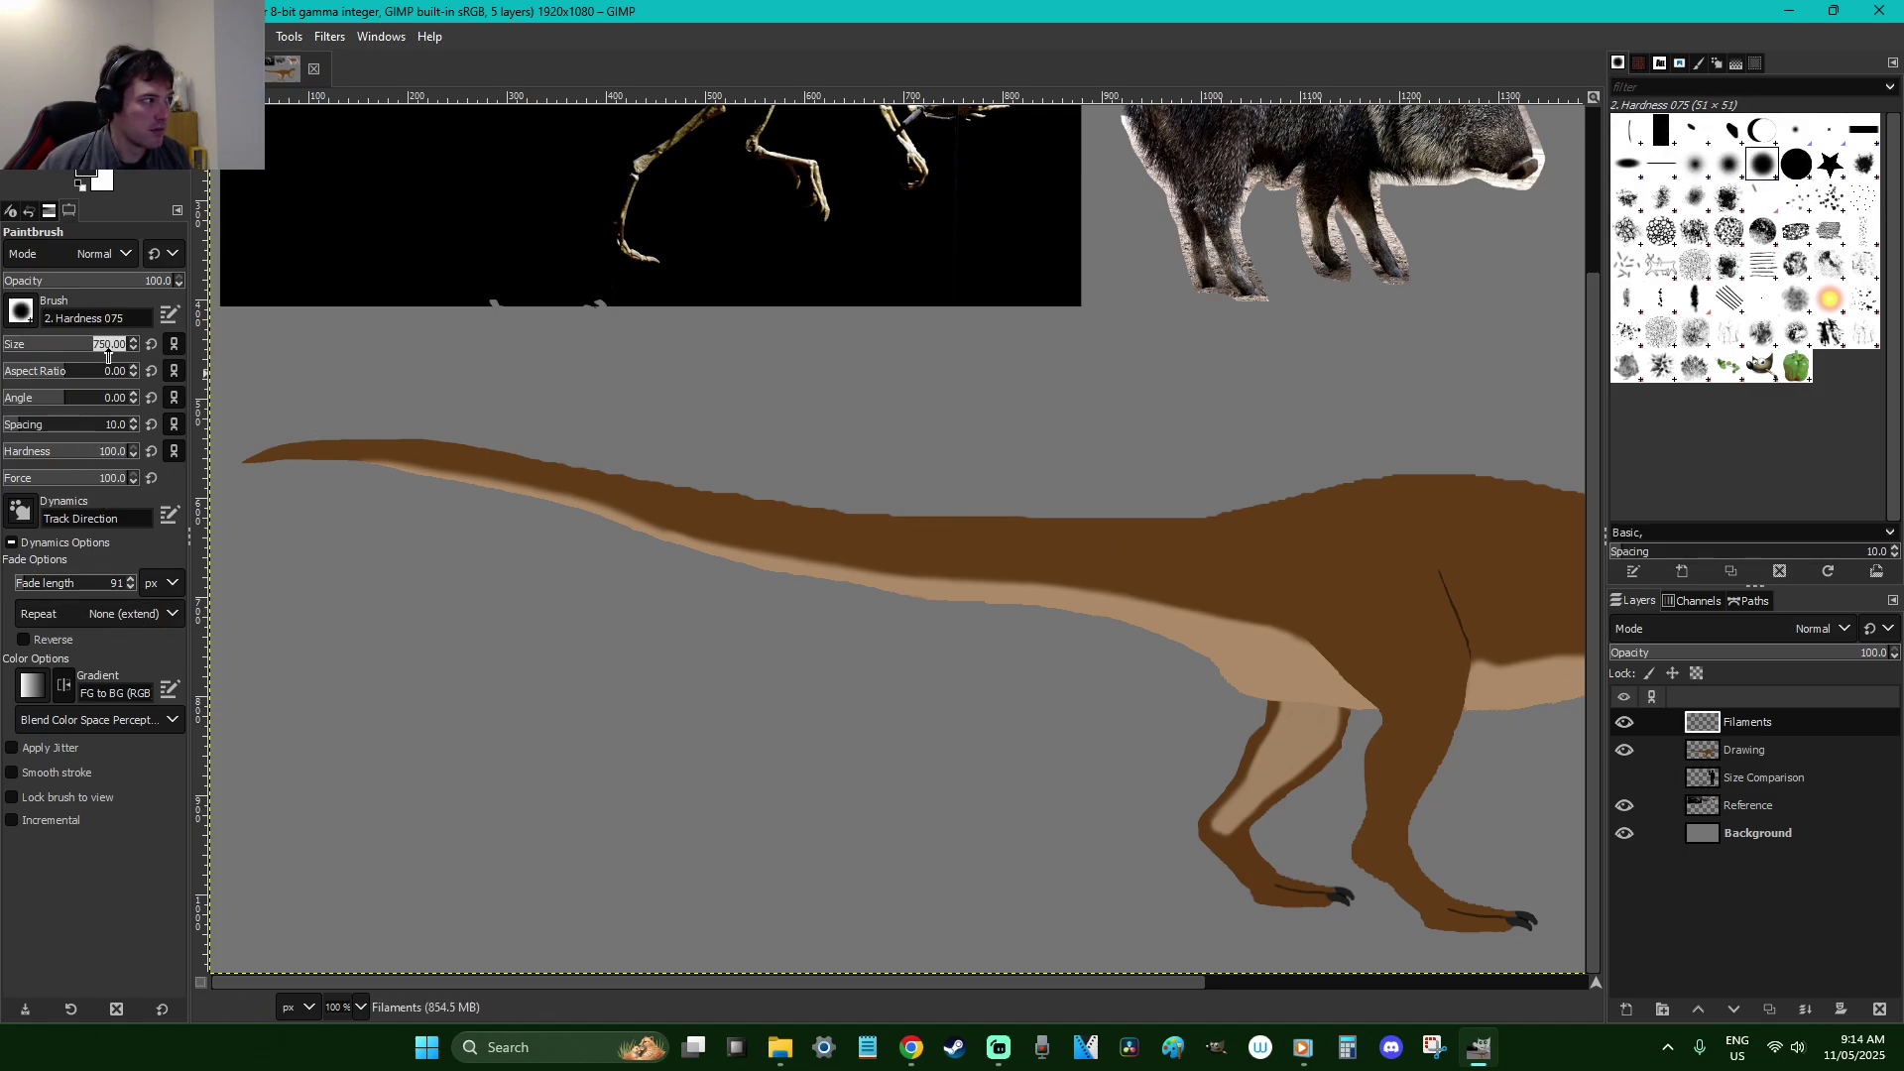
pyautogui.write('5')
pyautogui.press('Return')
pyautogui.moveTo(1177, 455); pyautogui.dragTo(1240, 539)
pyautogui.hotkey('ctrl', 'z')
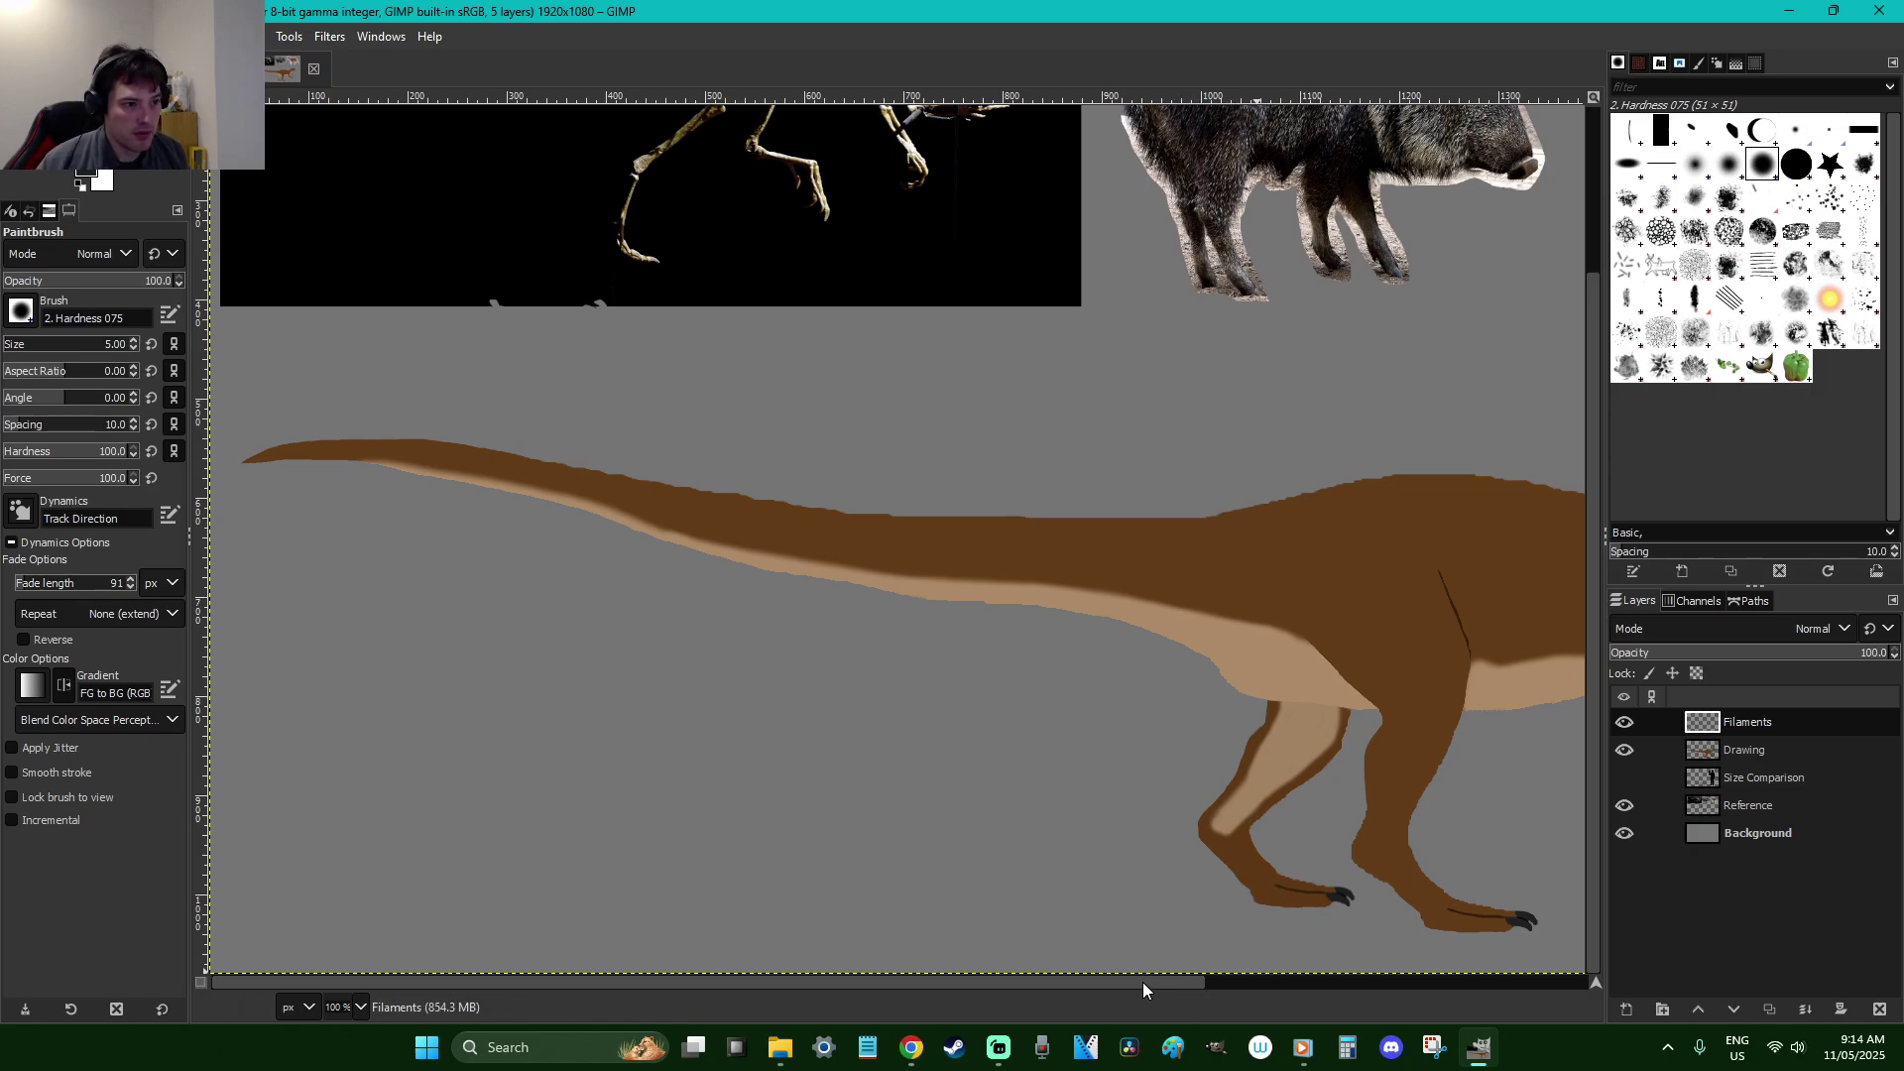
# Try size 5 filament strokes by hand along the head, neck and shoulders, and undo them
pyautogui.moveTo(1143, 982); pyautogui.dragTo(1496, 956)
pyautogui.moveTo(1238, 444); pyautogui.dragTo(1200, 422)
pyautogui.moveTo(1207, 464); pyautogui.dragTo(1143, 456)
pyautogui.moveTo(1089, 514)
pyautogui.mouseDown()
pyautogui.moveTo(1002, 464)
pyautogui.moveTo(943, 505)
pyautogui.moveTo(929, 448)
pyautogui.mouseUp()
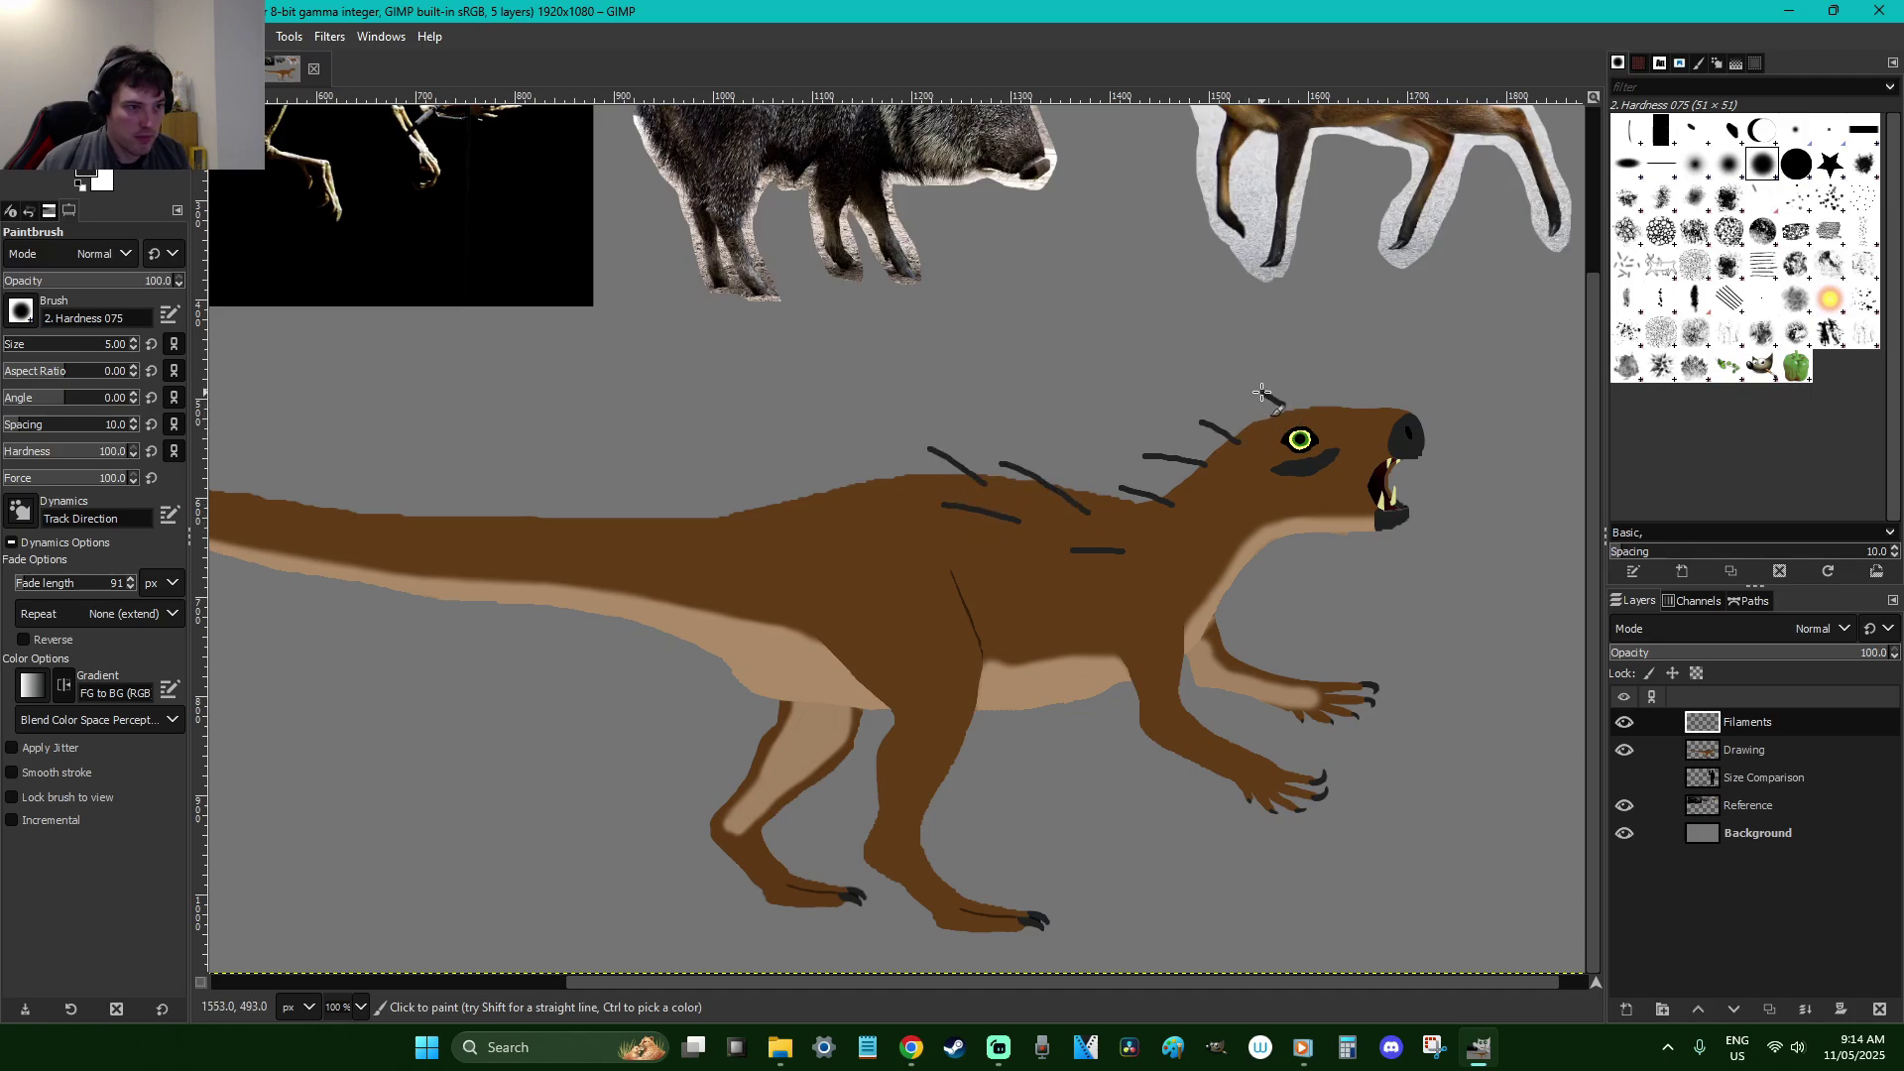
pyautogui.hotkey('ctrl', 'z')
pyautogui.hotkey('ctrl', 'z')
pyautogui.hotkey('ctrl', 'z')
pyautogui.hotkey('ctrl', 'z')
pyautogui.hotkey('ctrl', 'z')
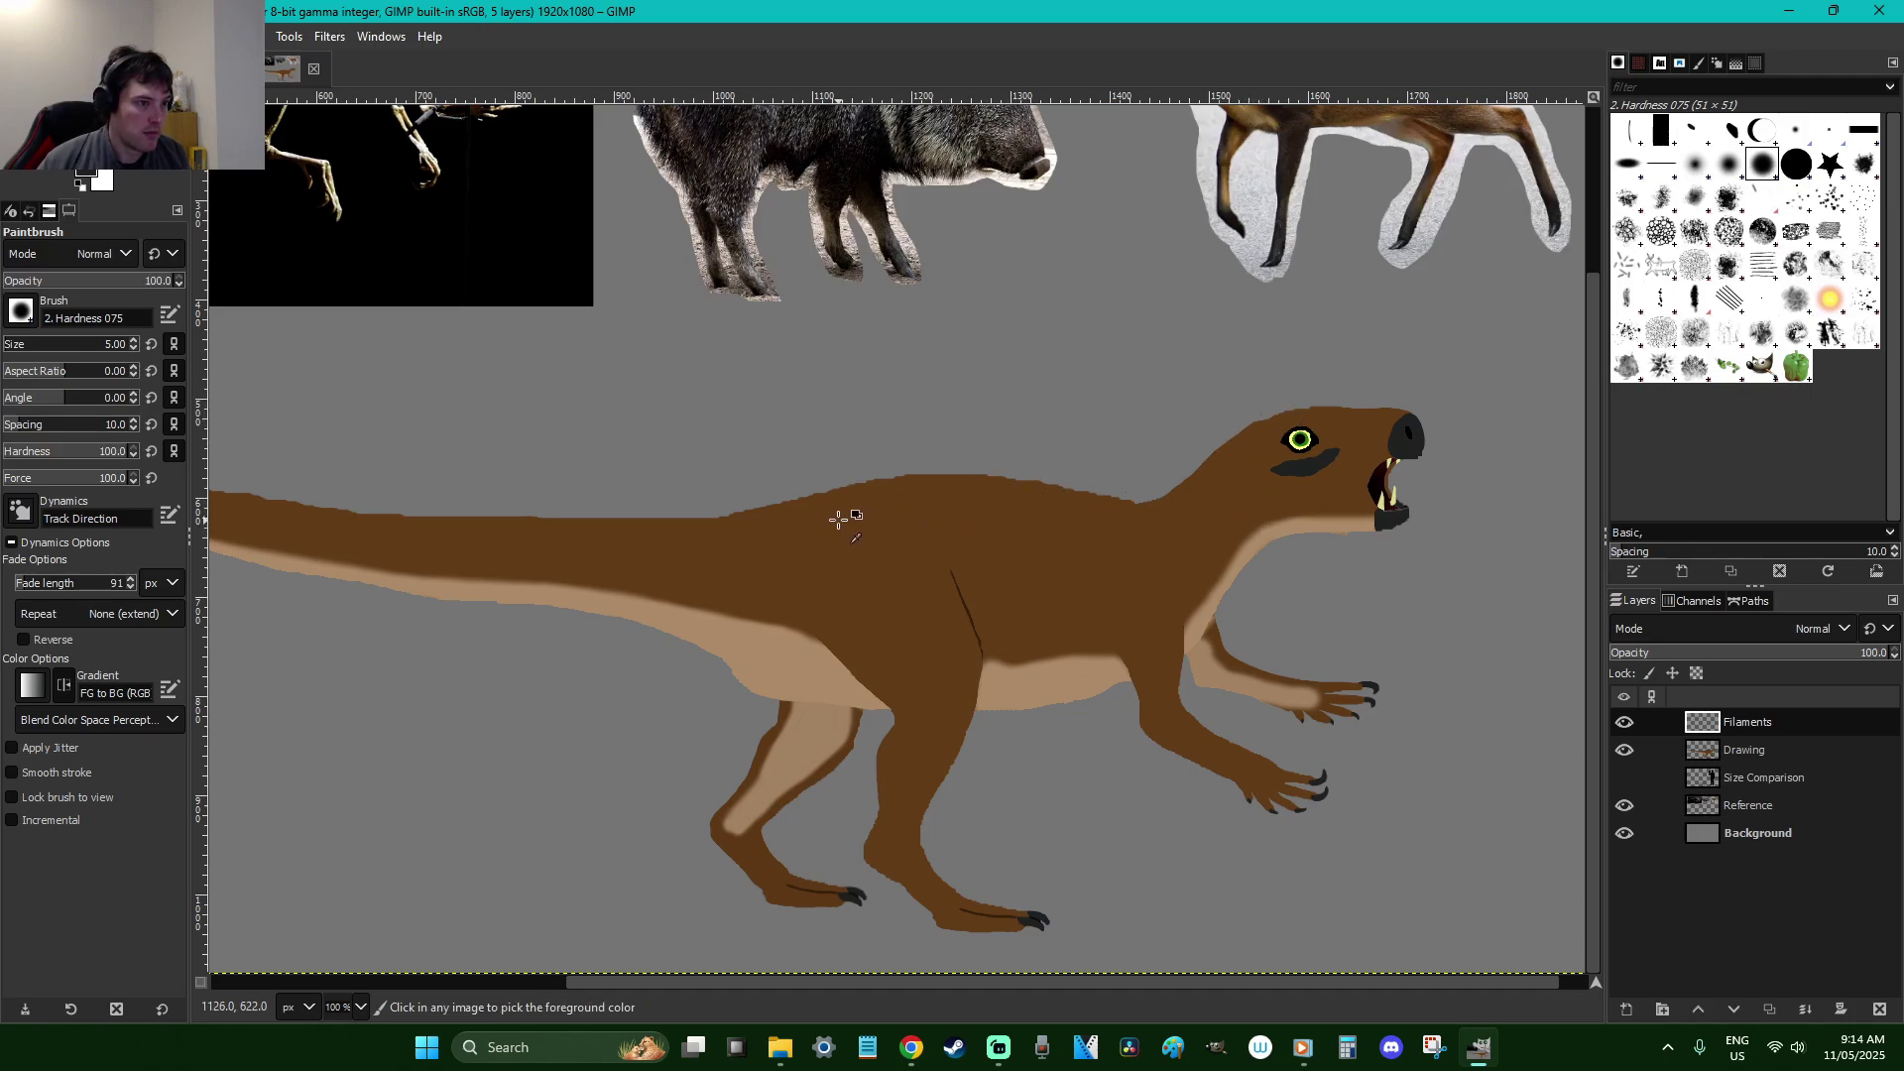
# Set the brush size to 3 and paint short backward-swept filaments over the hips, rump and thigh
pyautogui.scroll(-1, 120, 355)
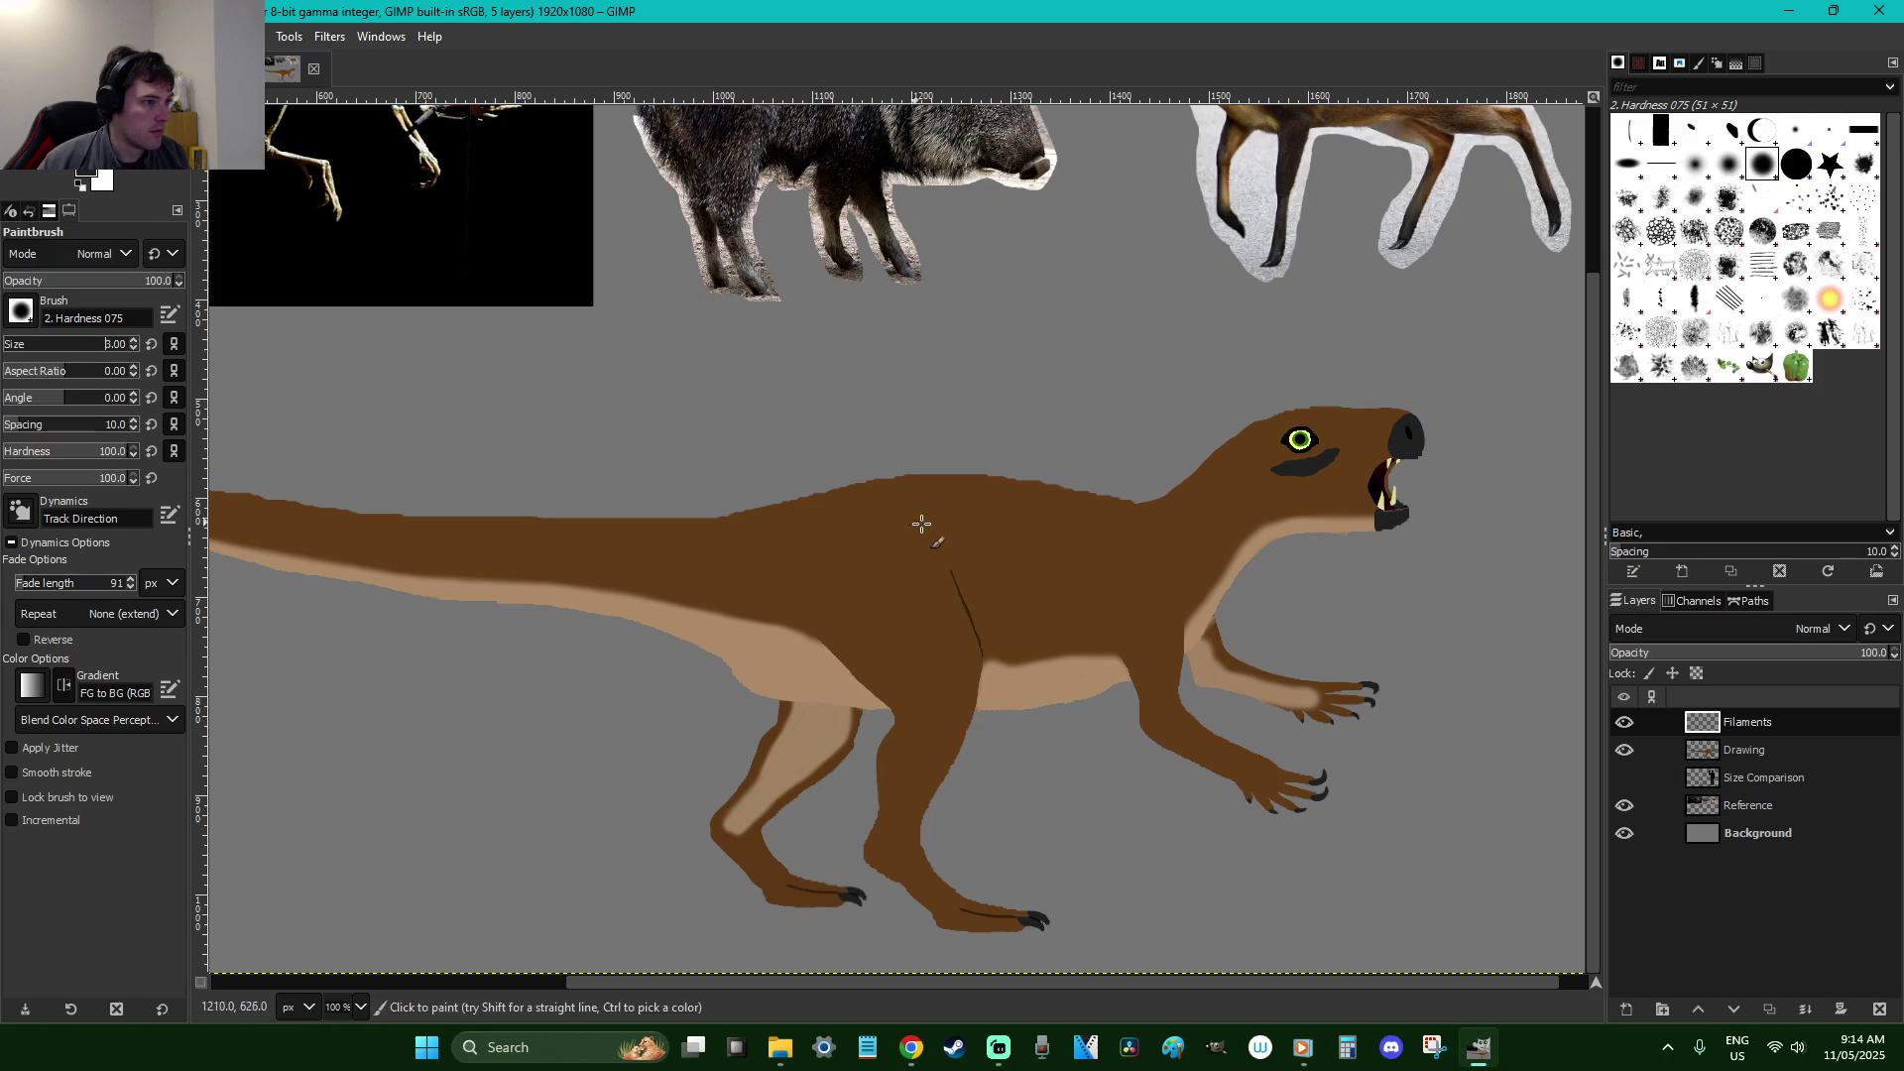
pyautogui.moveTo(889, 496); pyautogui.dragTo(744, 468)
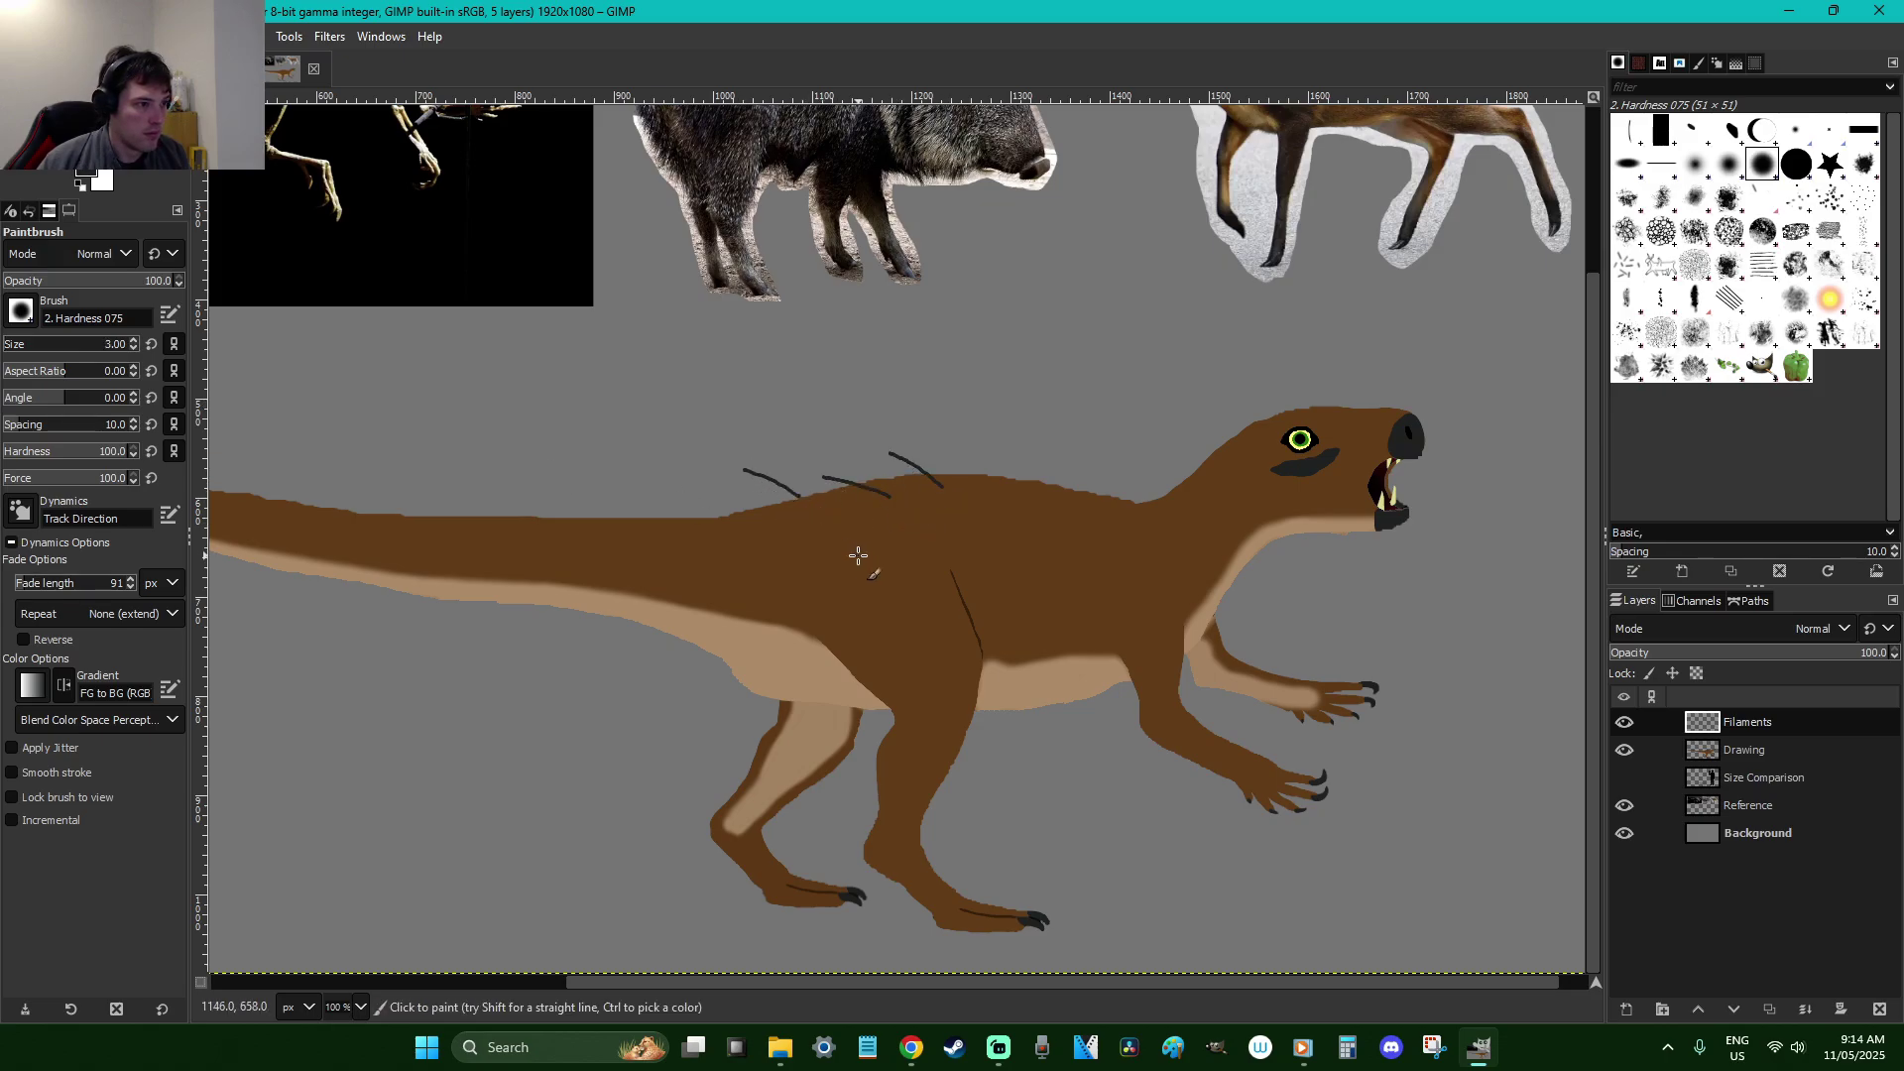
pyautogui.moveTo(891, 548); pyautogui.dragTo(833, 516)
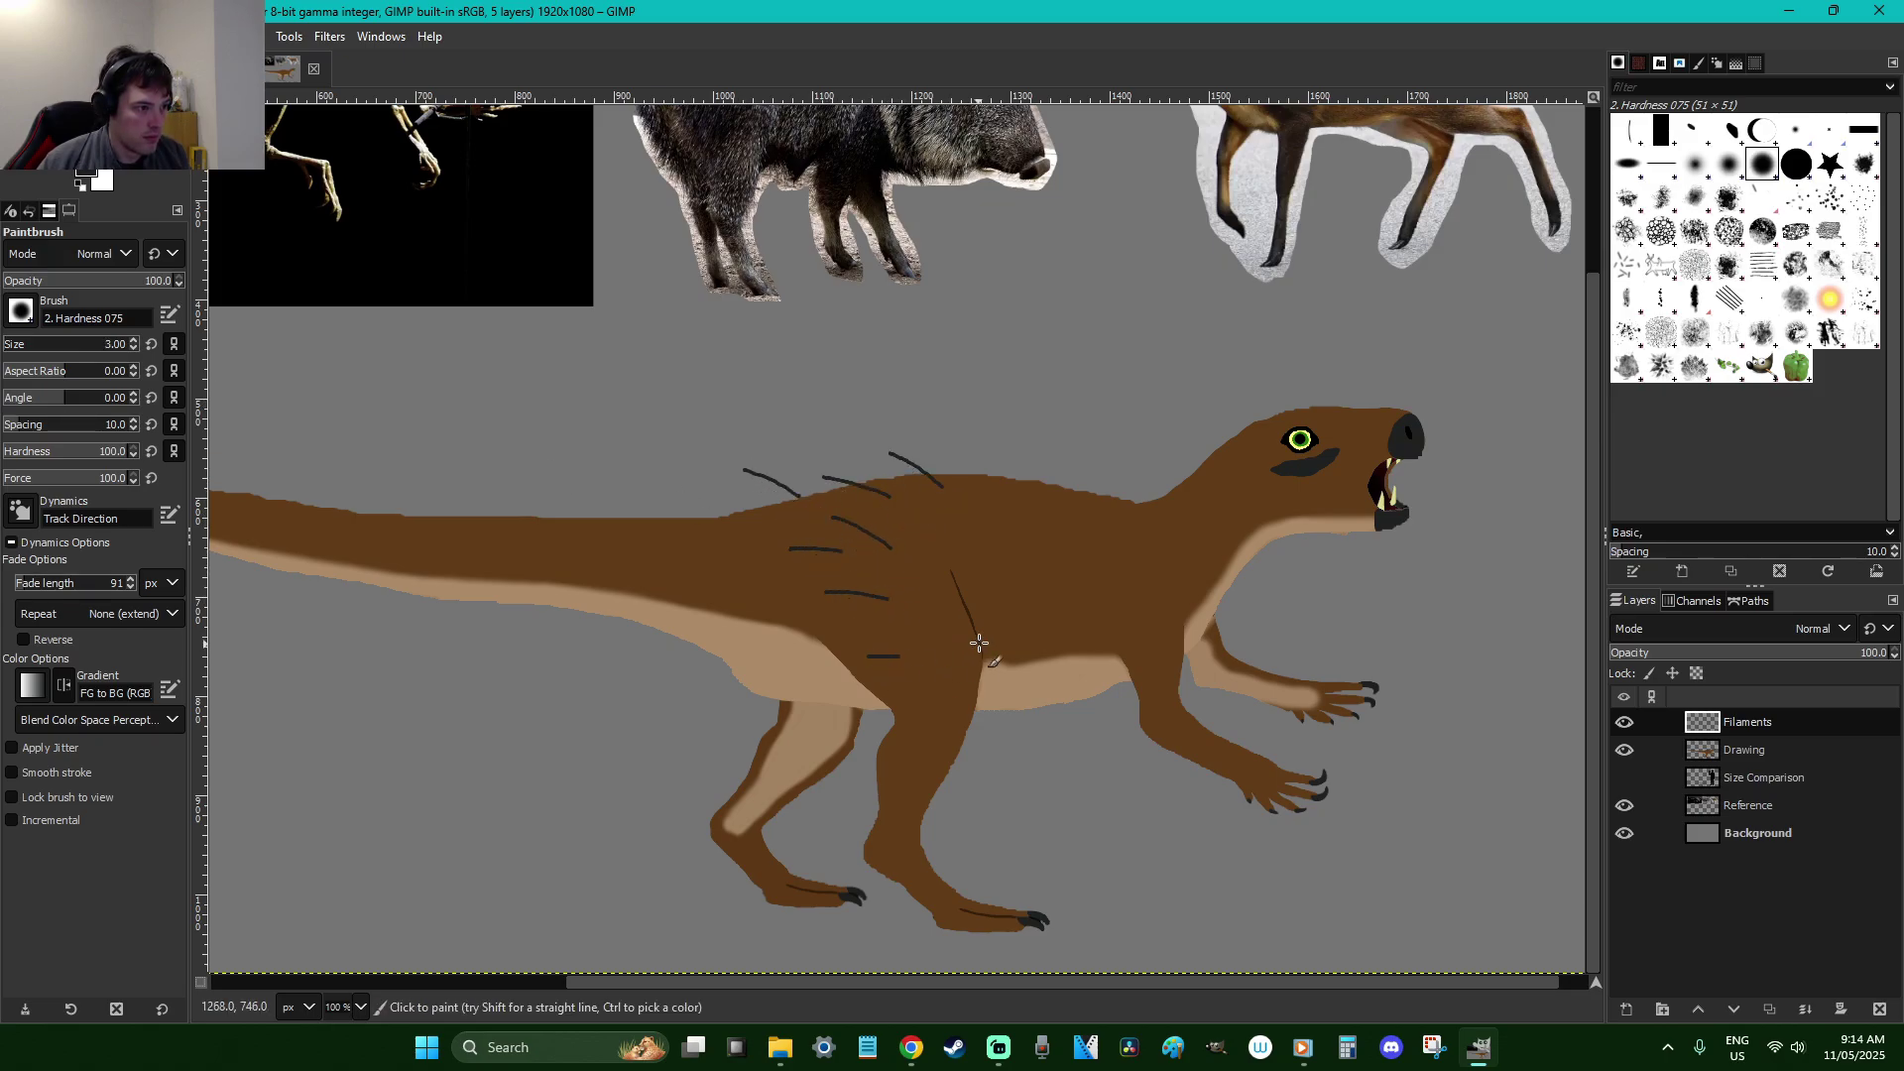
pyautogui.moveTo(950, 618)
pyautogui.mouseDown()
pyautogui.moveTo(940, 656)
pyautogui.moveTo(877, 623)
pyautogui.mouseUp()
# Paint more thin filaments along the tail base and the front part of the tail
pyautogui.moveTo(766, 562)
pyautogui.mouseDown()
pyautogui.moveTo(719, 540)
pyautogui.moveTo(694, 487)
pyautogui.moveTo(611, 518)
pyautogui.mouseUp()
pyautogui.moveTo(698, 577); pyautogui.dragTo(649, 577)
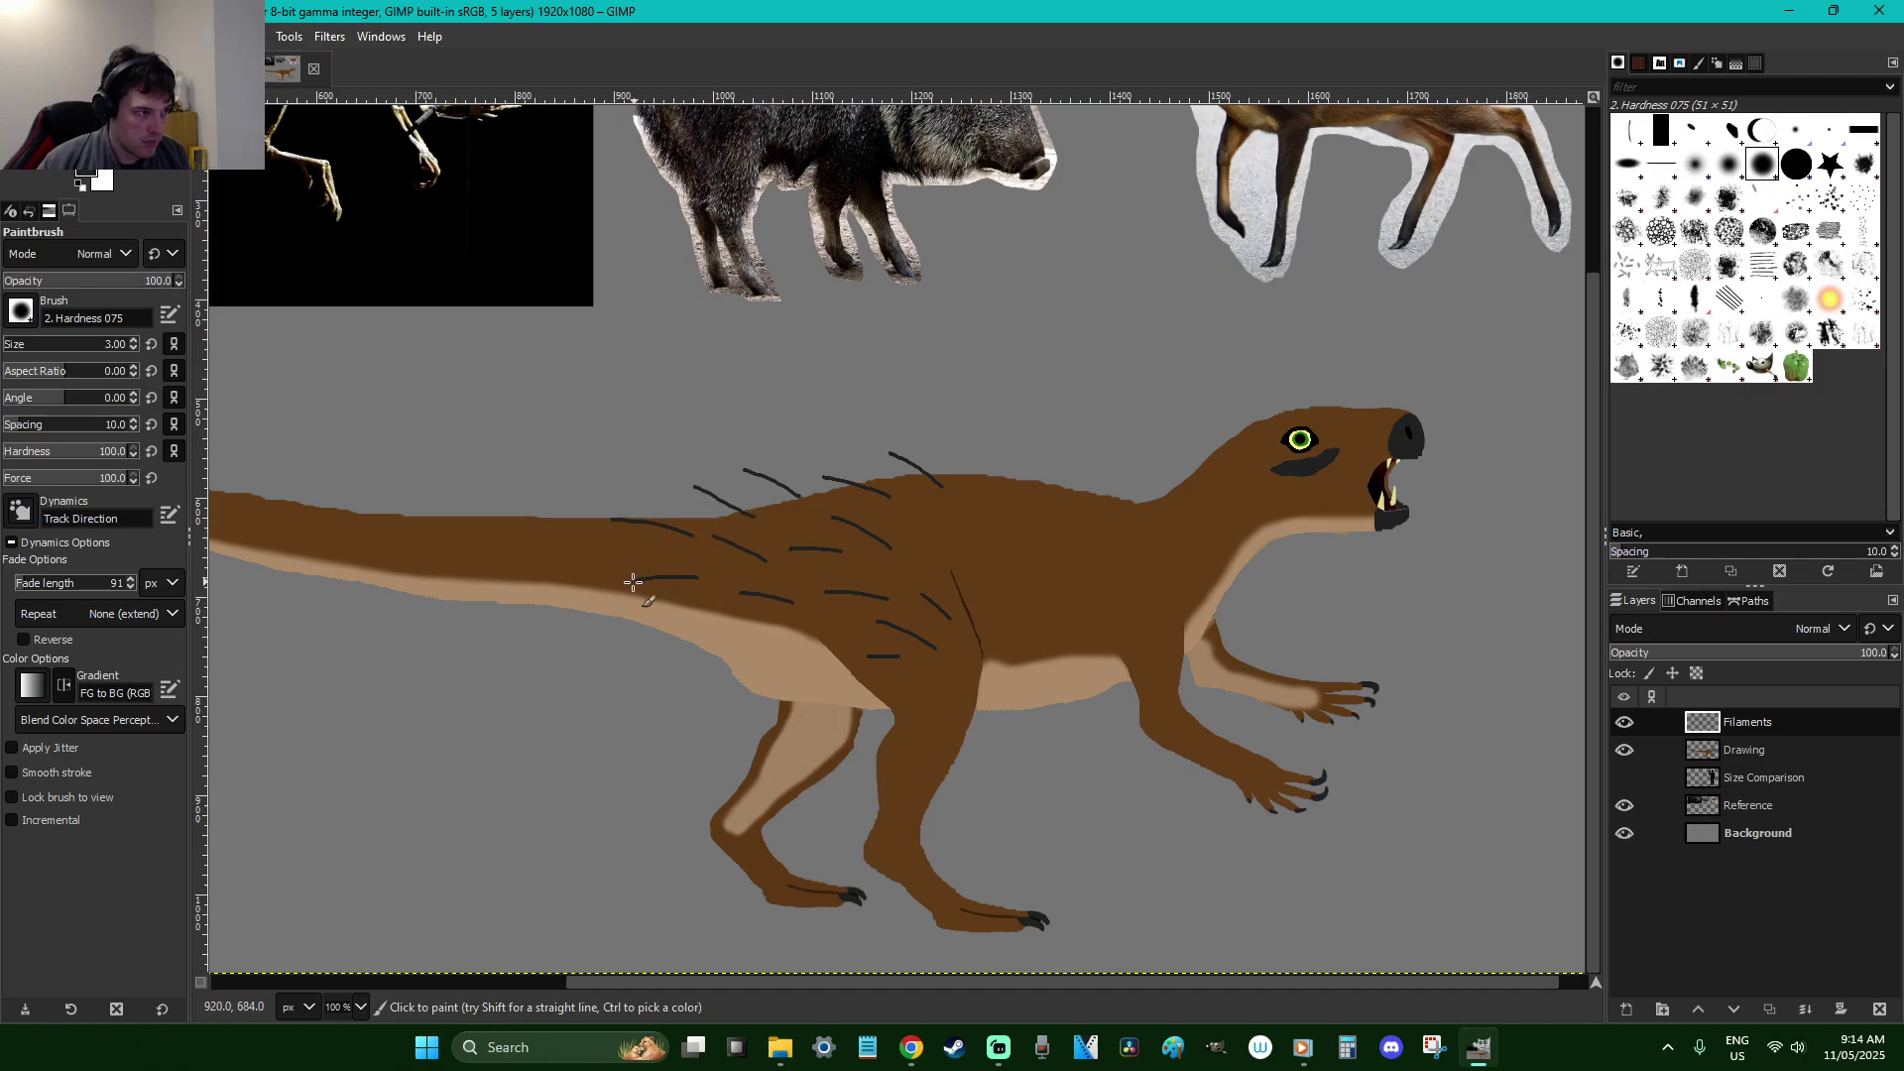
pyautogui.moveTo(517, 529); pyautogui.dragTo(439, 478)
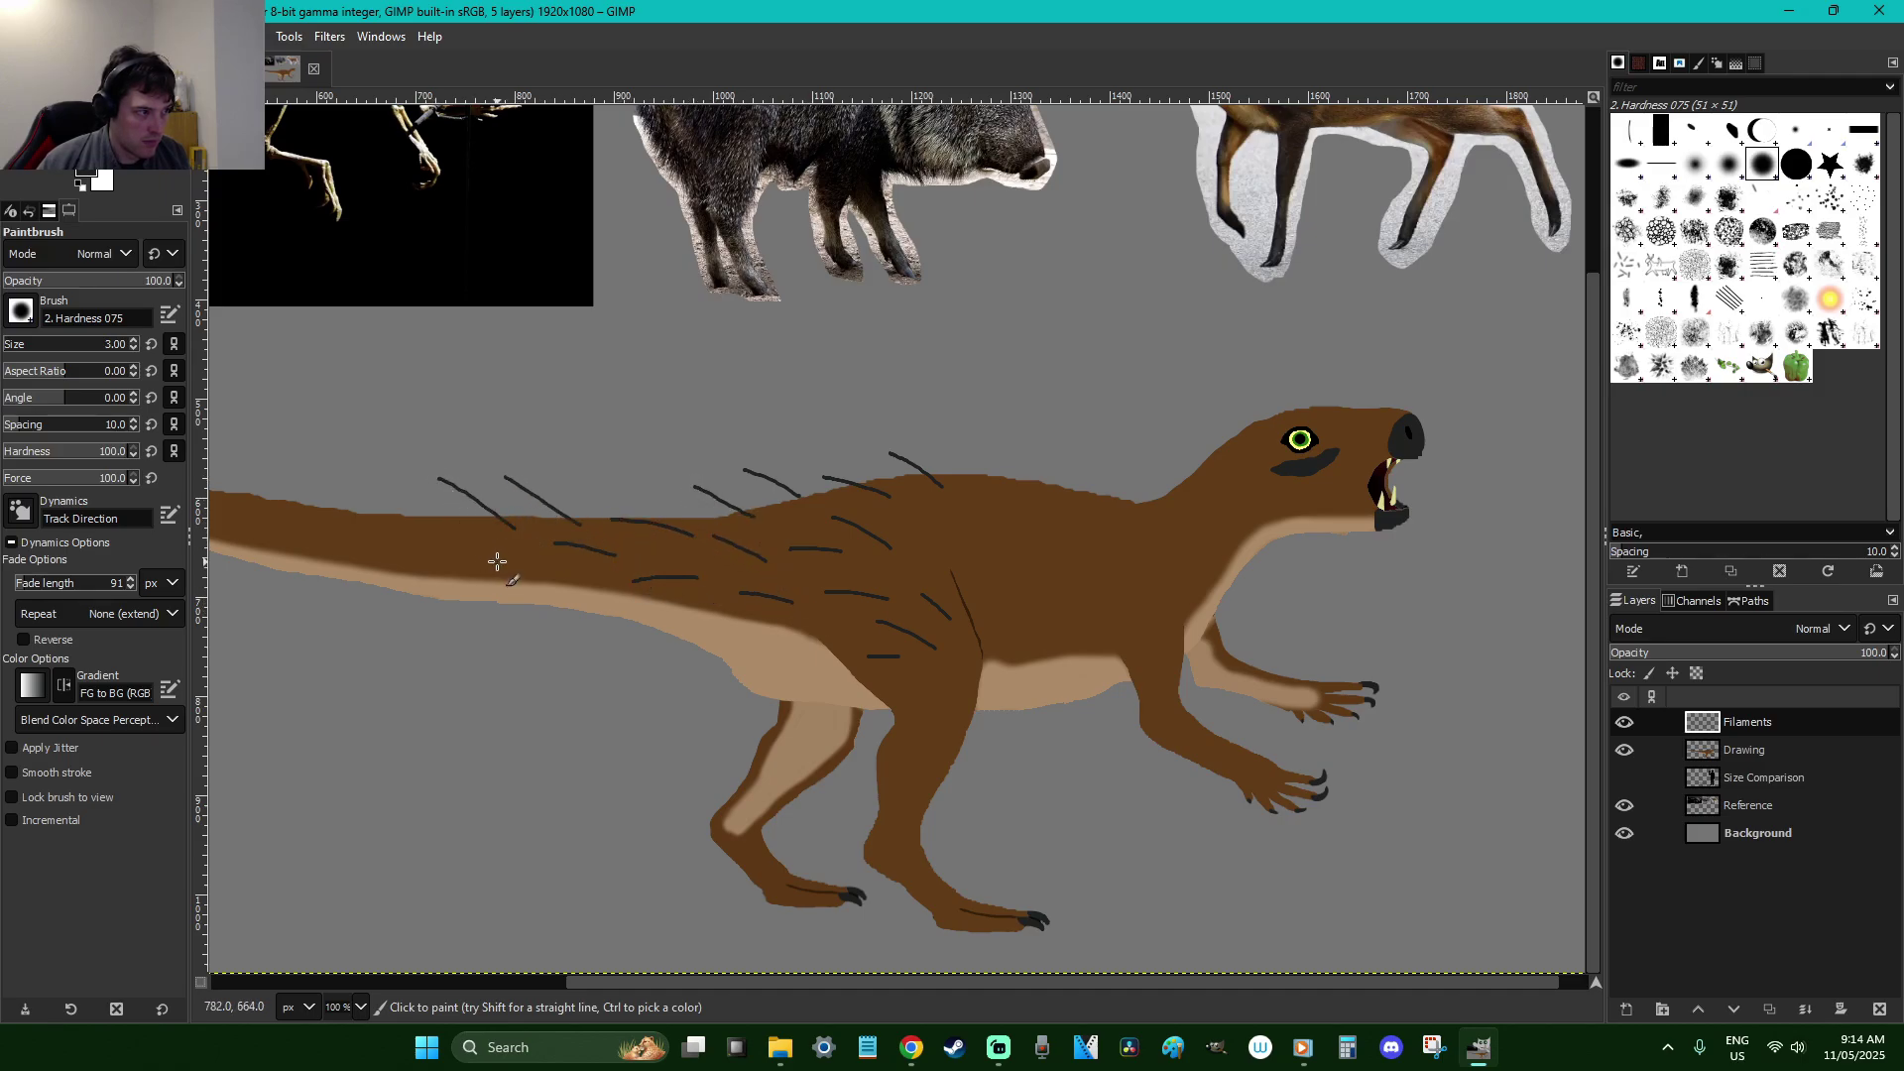
pyautogui.moveTo(459, 544)
pyautogui.mouseDown()
pyautogui.moveTo(404, 533)
pyautogui.moveTo(399, 488)
pyautogui.mouseUp()
# Paint more thin dark filaments over the back, flank, shoulder, neck and back of the head, all swept backward
pyautogui.moveTo(1009, 486); pyautogui.dragTo(972, 439)
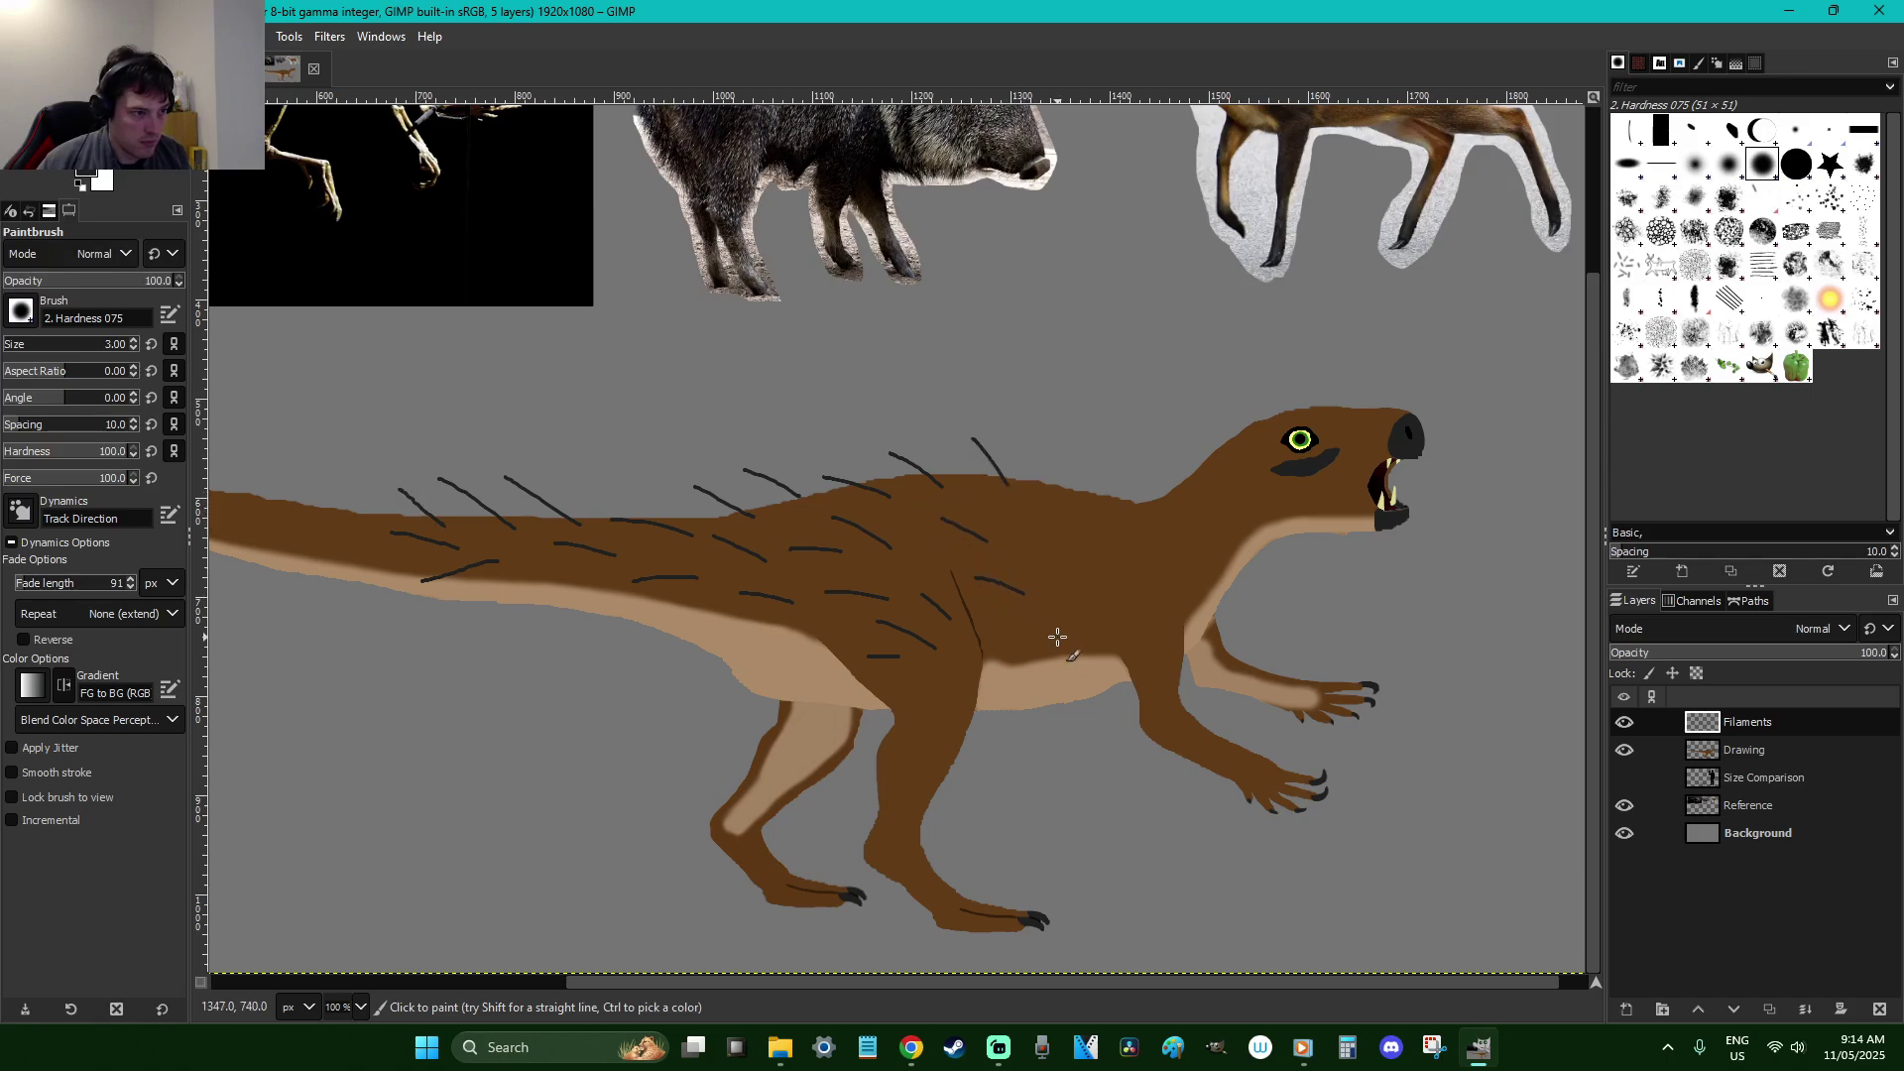
pyautogui.moveTo(1079, 613); pyautogui.dragTo(1041, 569)
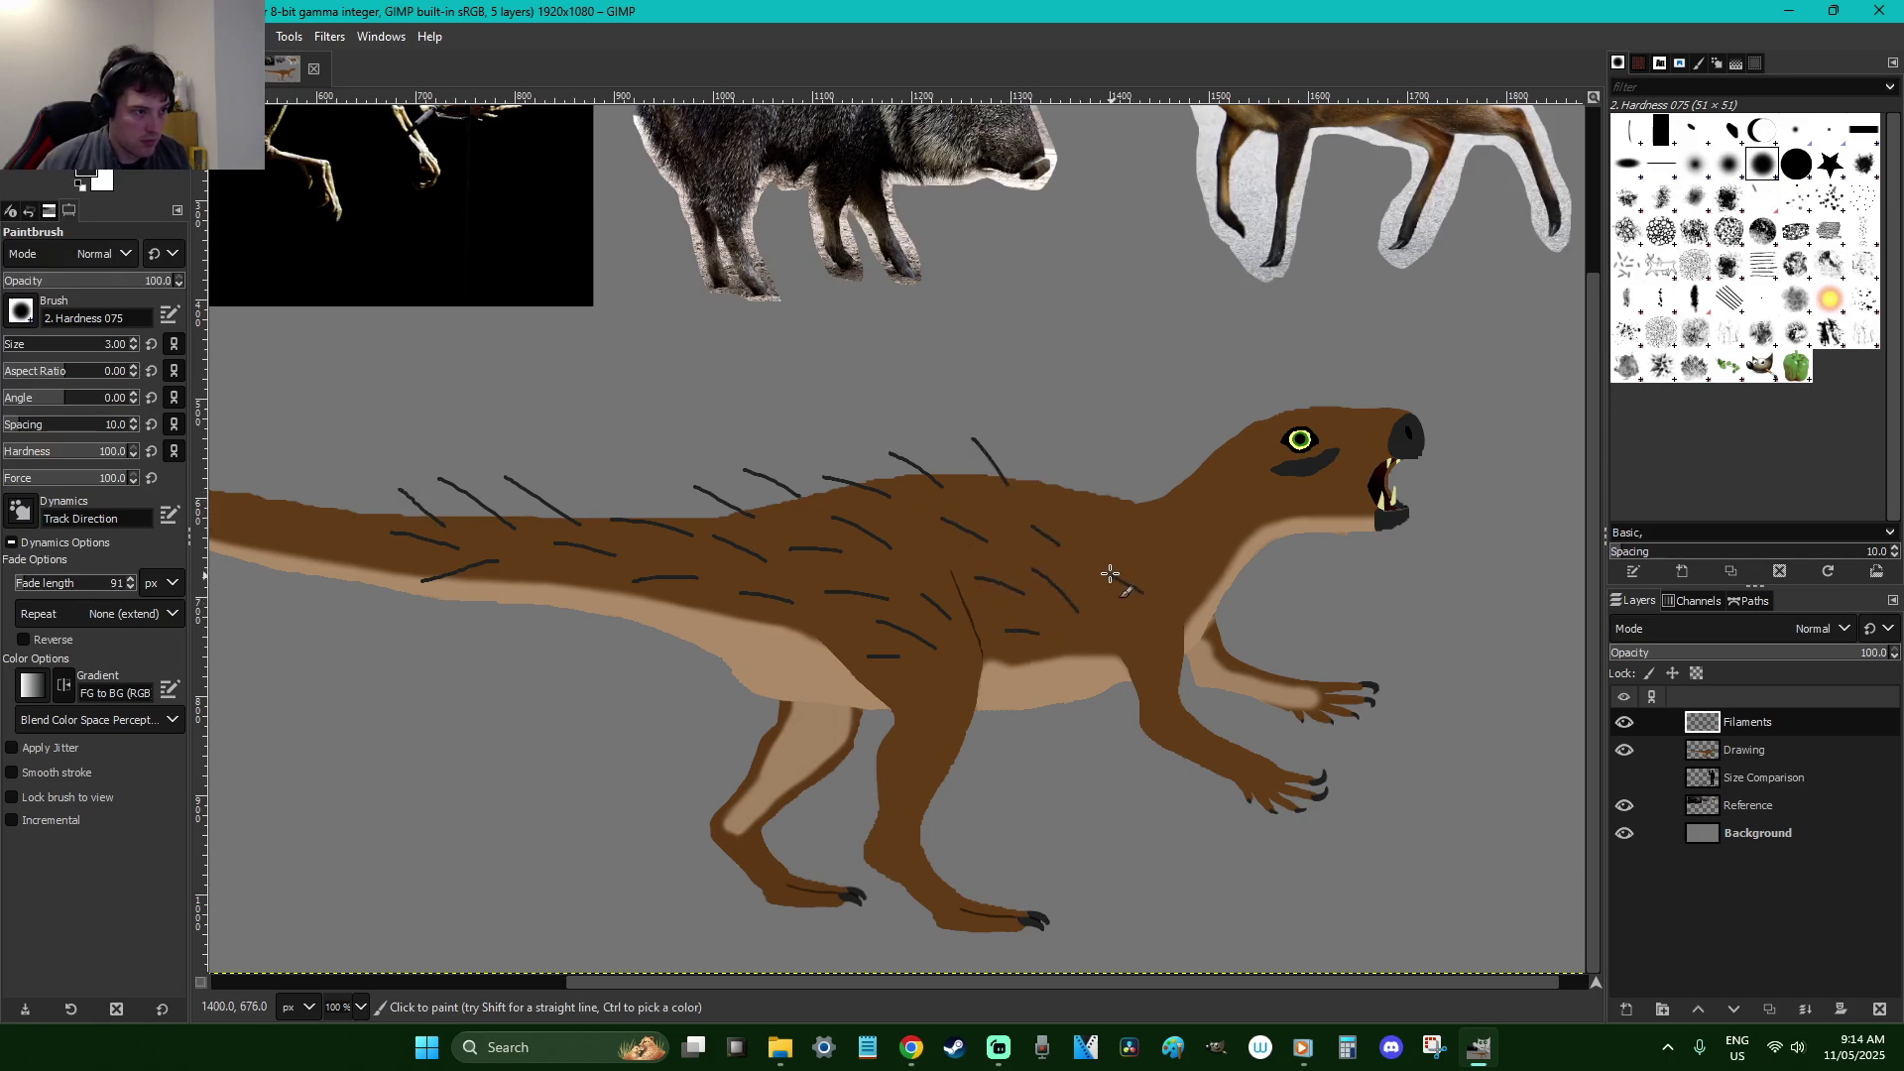
pyautogui.moveTo(1170, 512); pyautogui.dragTo(1118, 472)
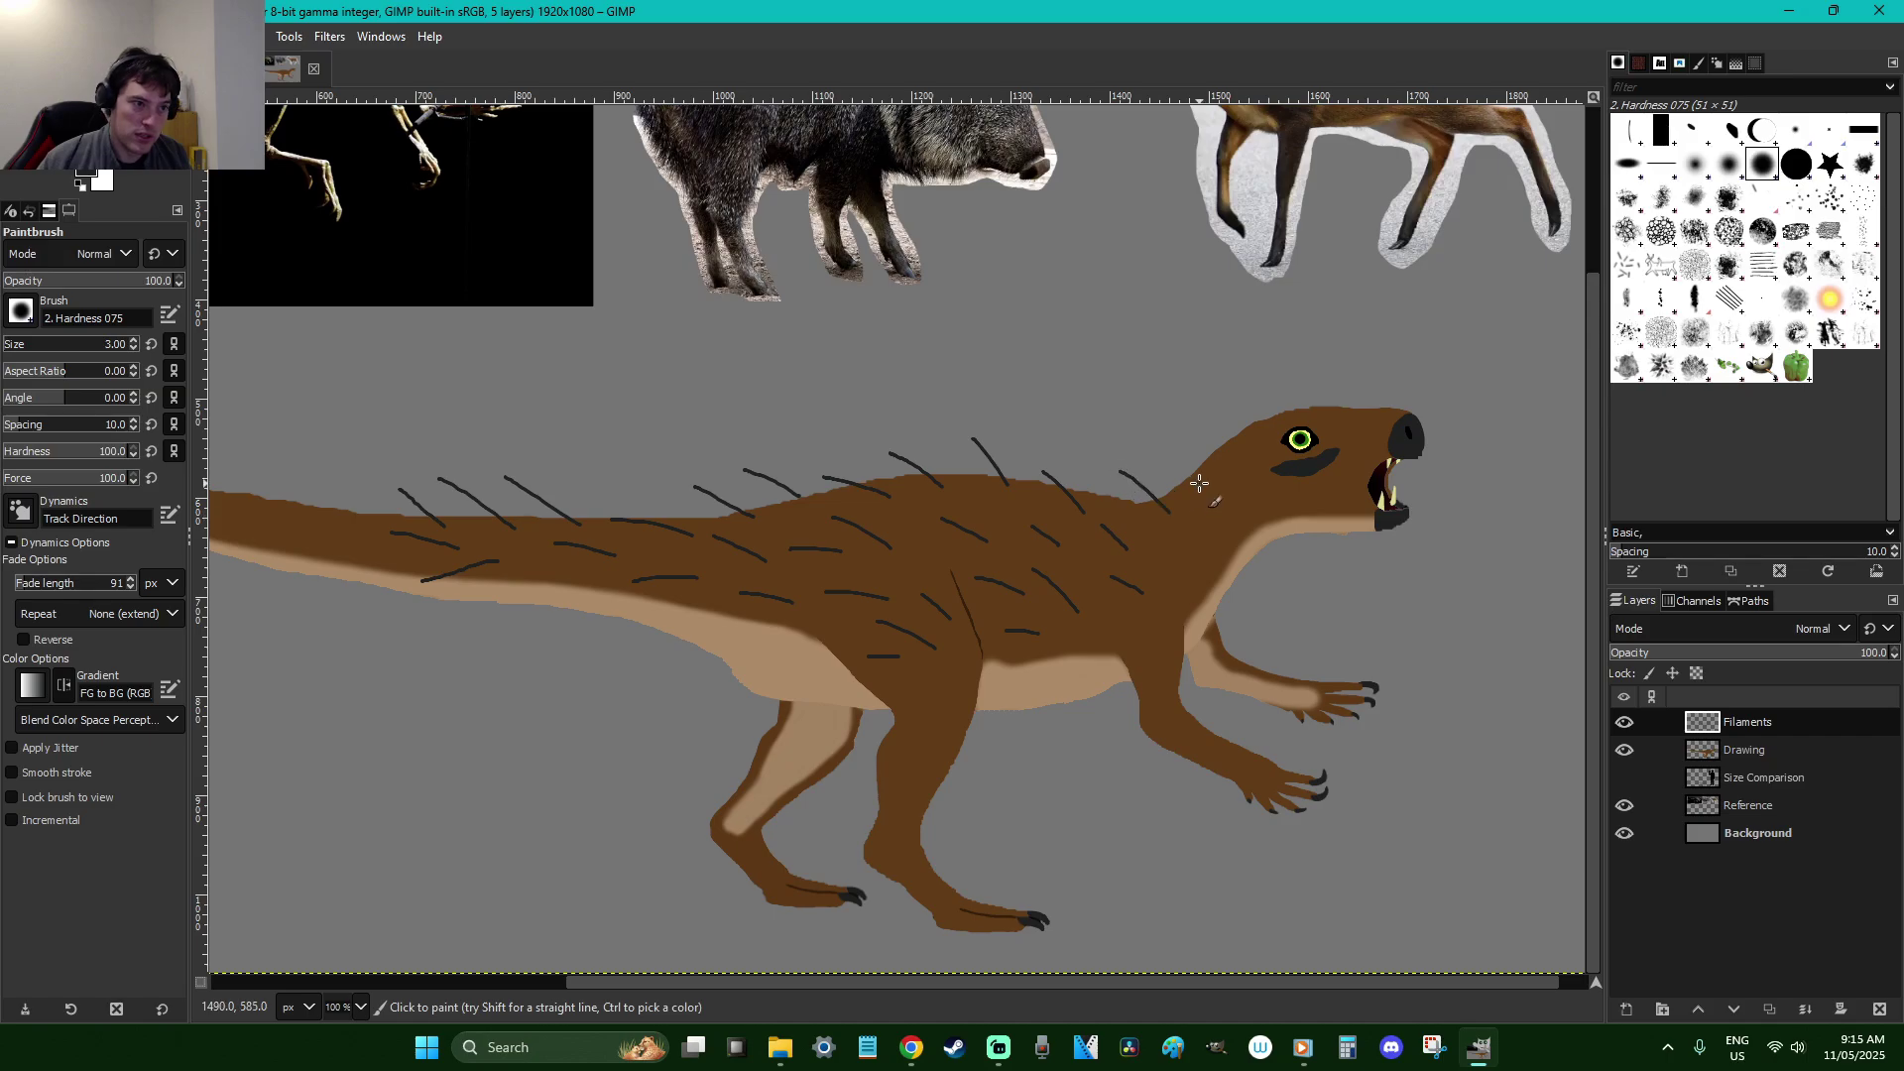
pyautogui.moveTo(1263, 427); pyautogui.dragTo(1233, 403)
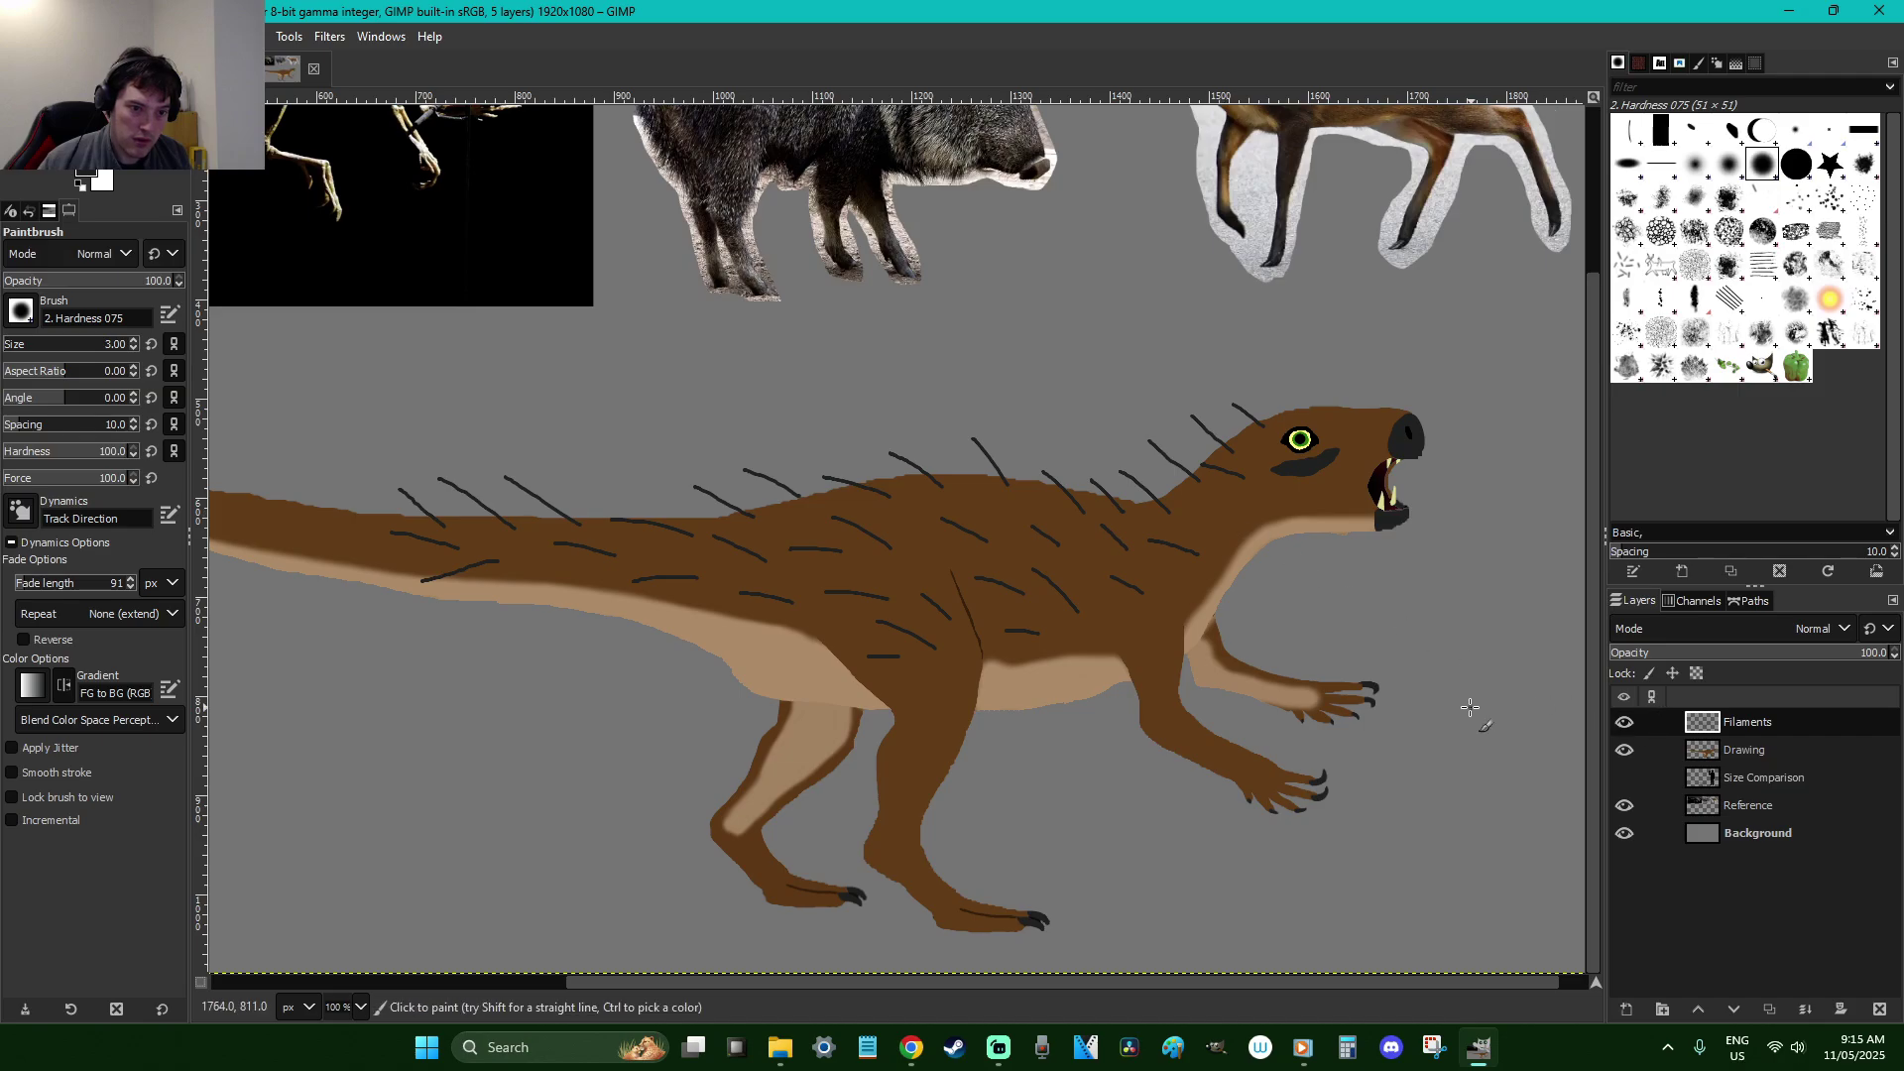
# Create a transparent layer named Filaments 2 and place it directly below the Drawing layer
pyautogui.press('r')
pyautogui.hotkey('ctrl', 'shift', 'n')
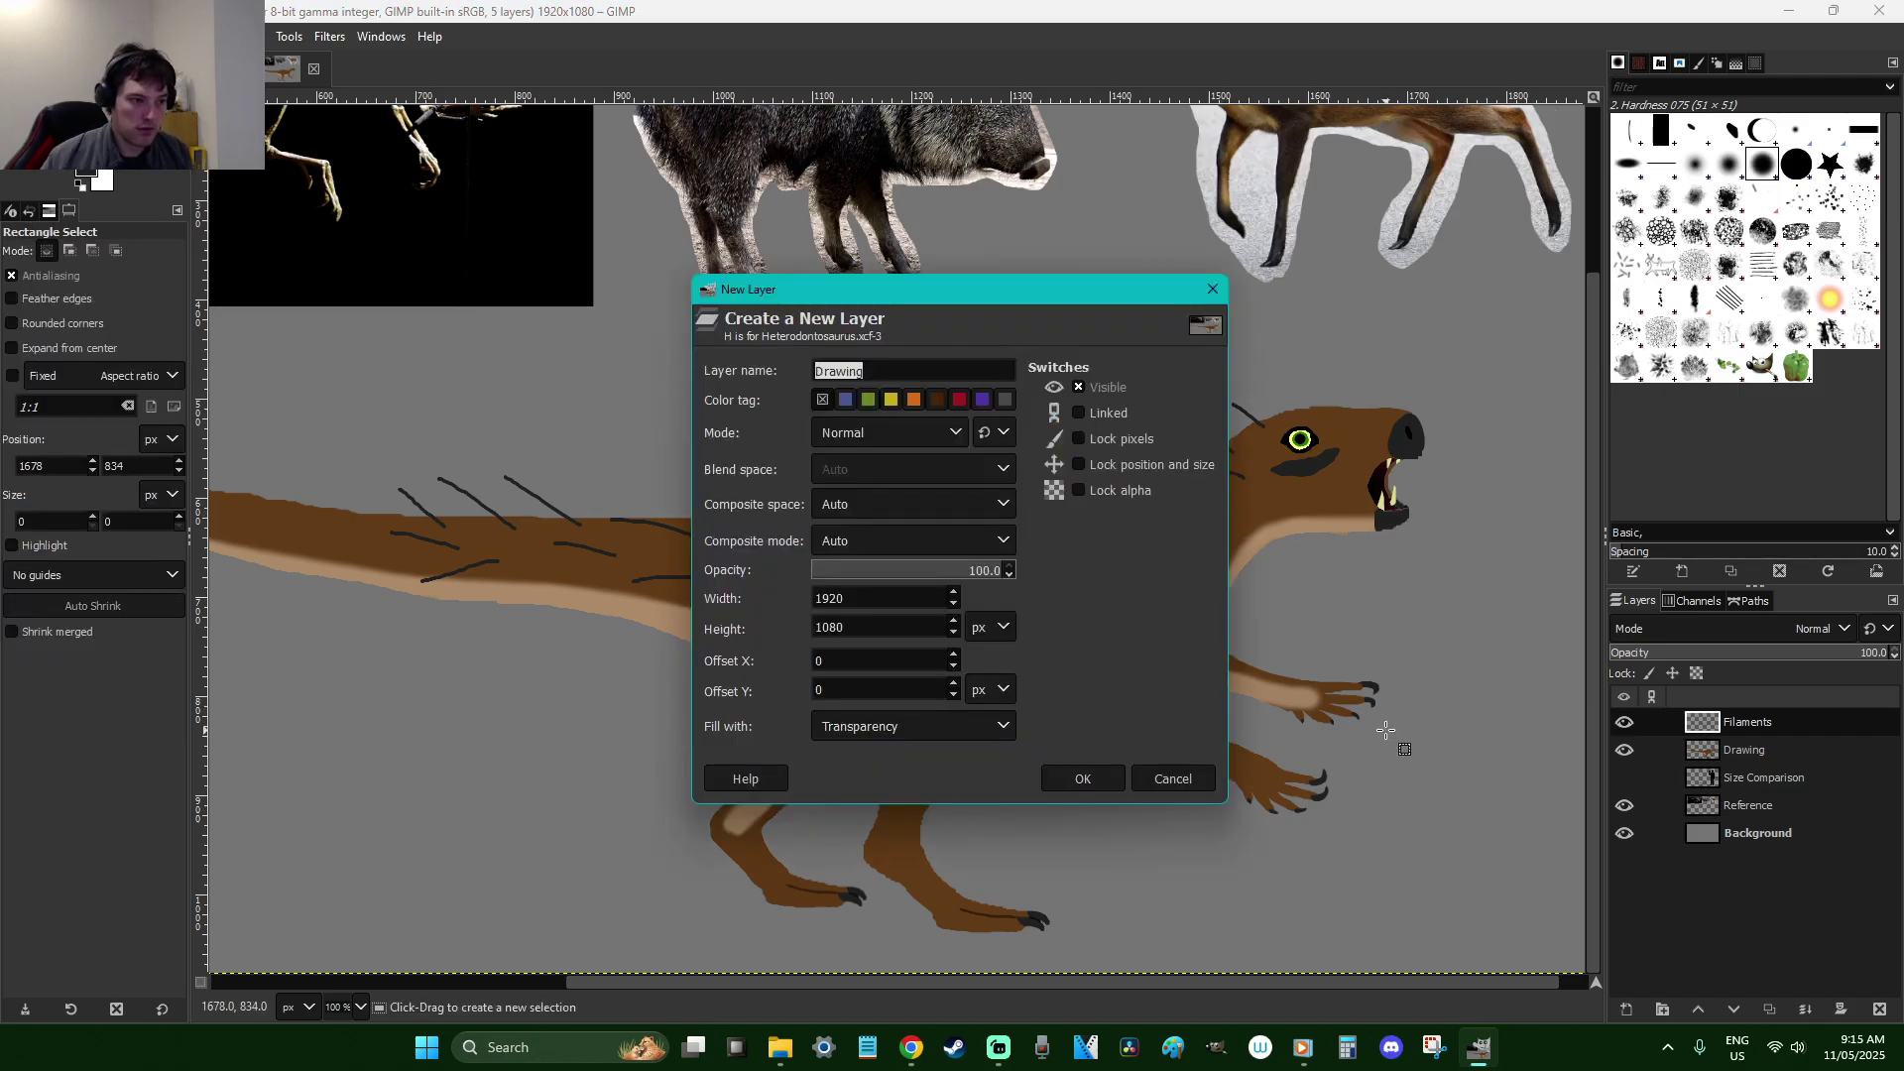
pyautogui.click(1088, 778)
pyautogui.moveTo(1785, 746); pyautogui.dragTo(1775, 792)
pyautogui.doubleClick(1745, 778)
pyautogui.write('Filaments')
pyautogui.press('Return')
pyautogui.doubleClick(1773, 785)
pyautogui.press('BackSpace')
pyautogui.press('BackSpace')
pyautogui.write('2')
pyautogui.press('Return')
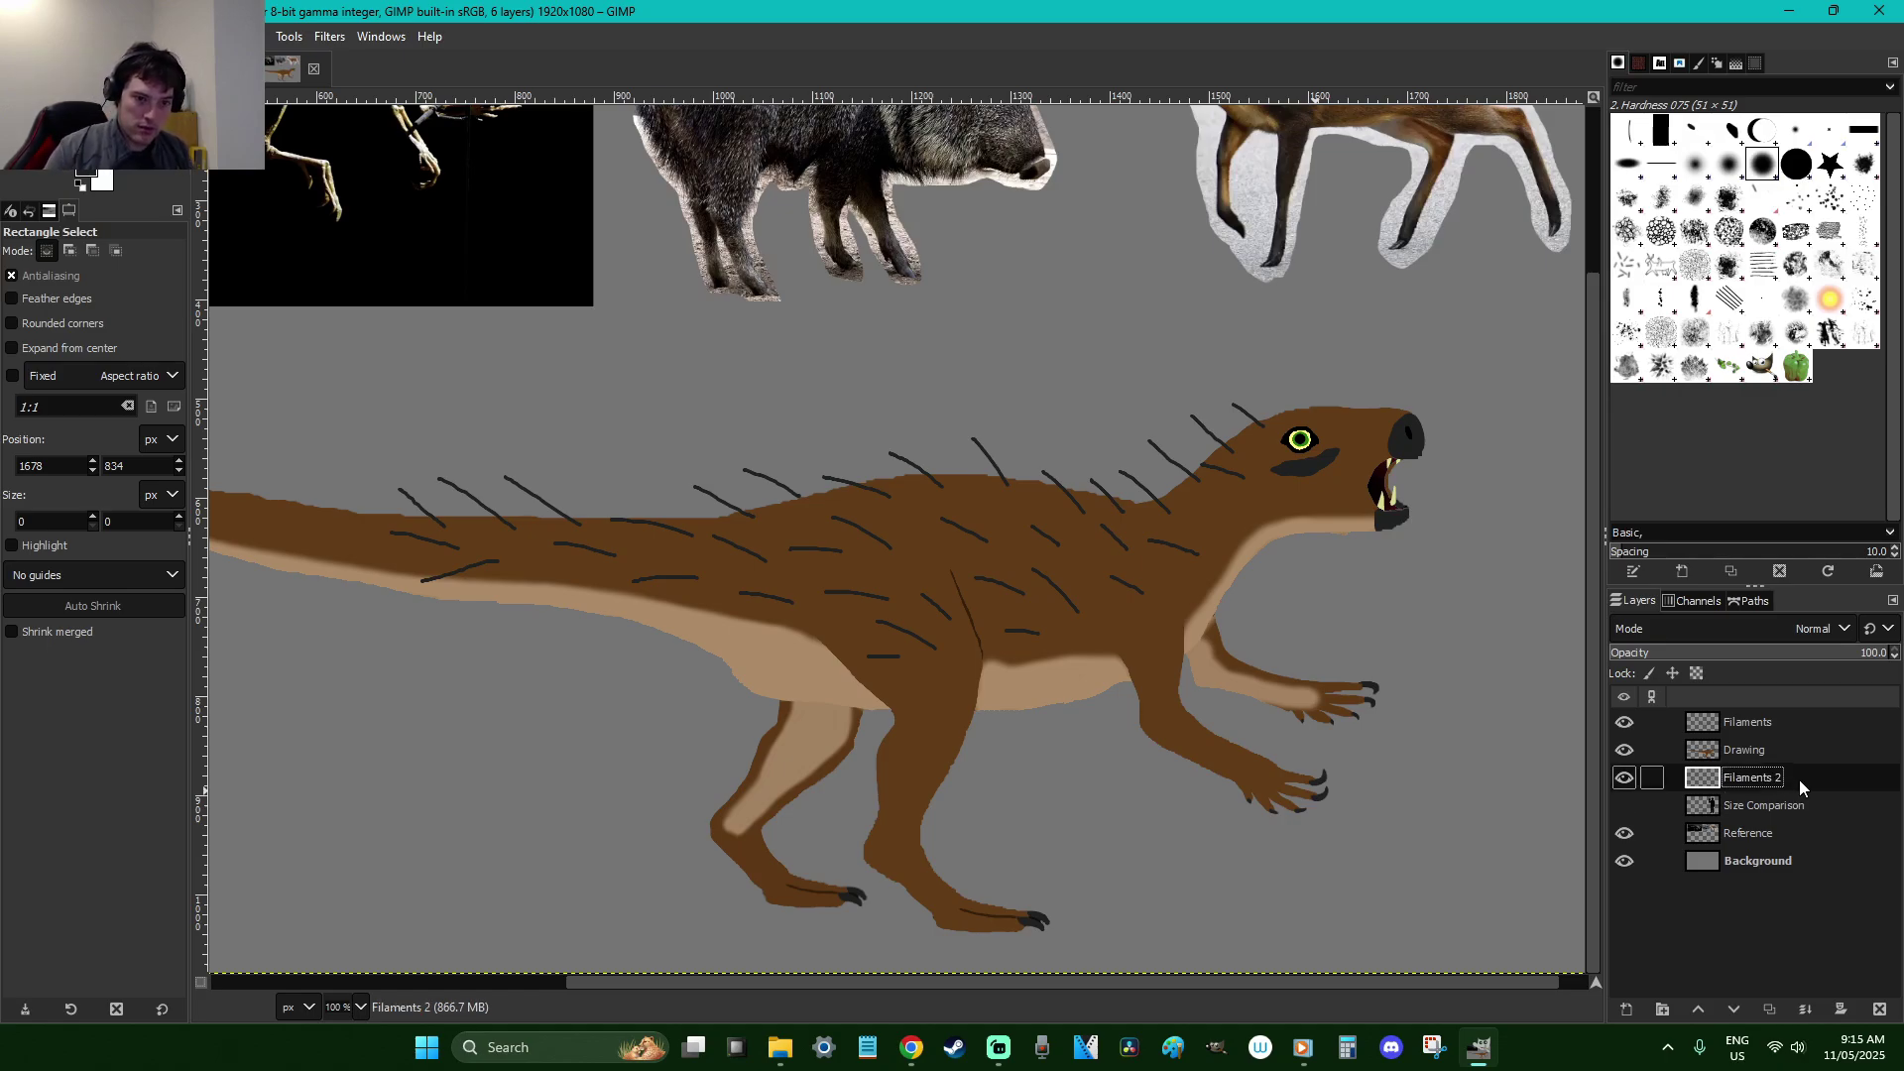
# Paint short filaments emerging from behind the head, back and tail base outline on the Filaments 2 layer
pyautogui.press('p')
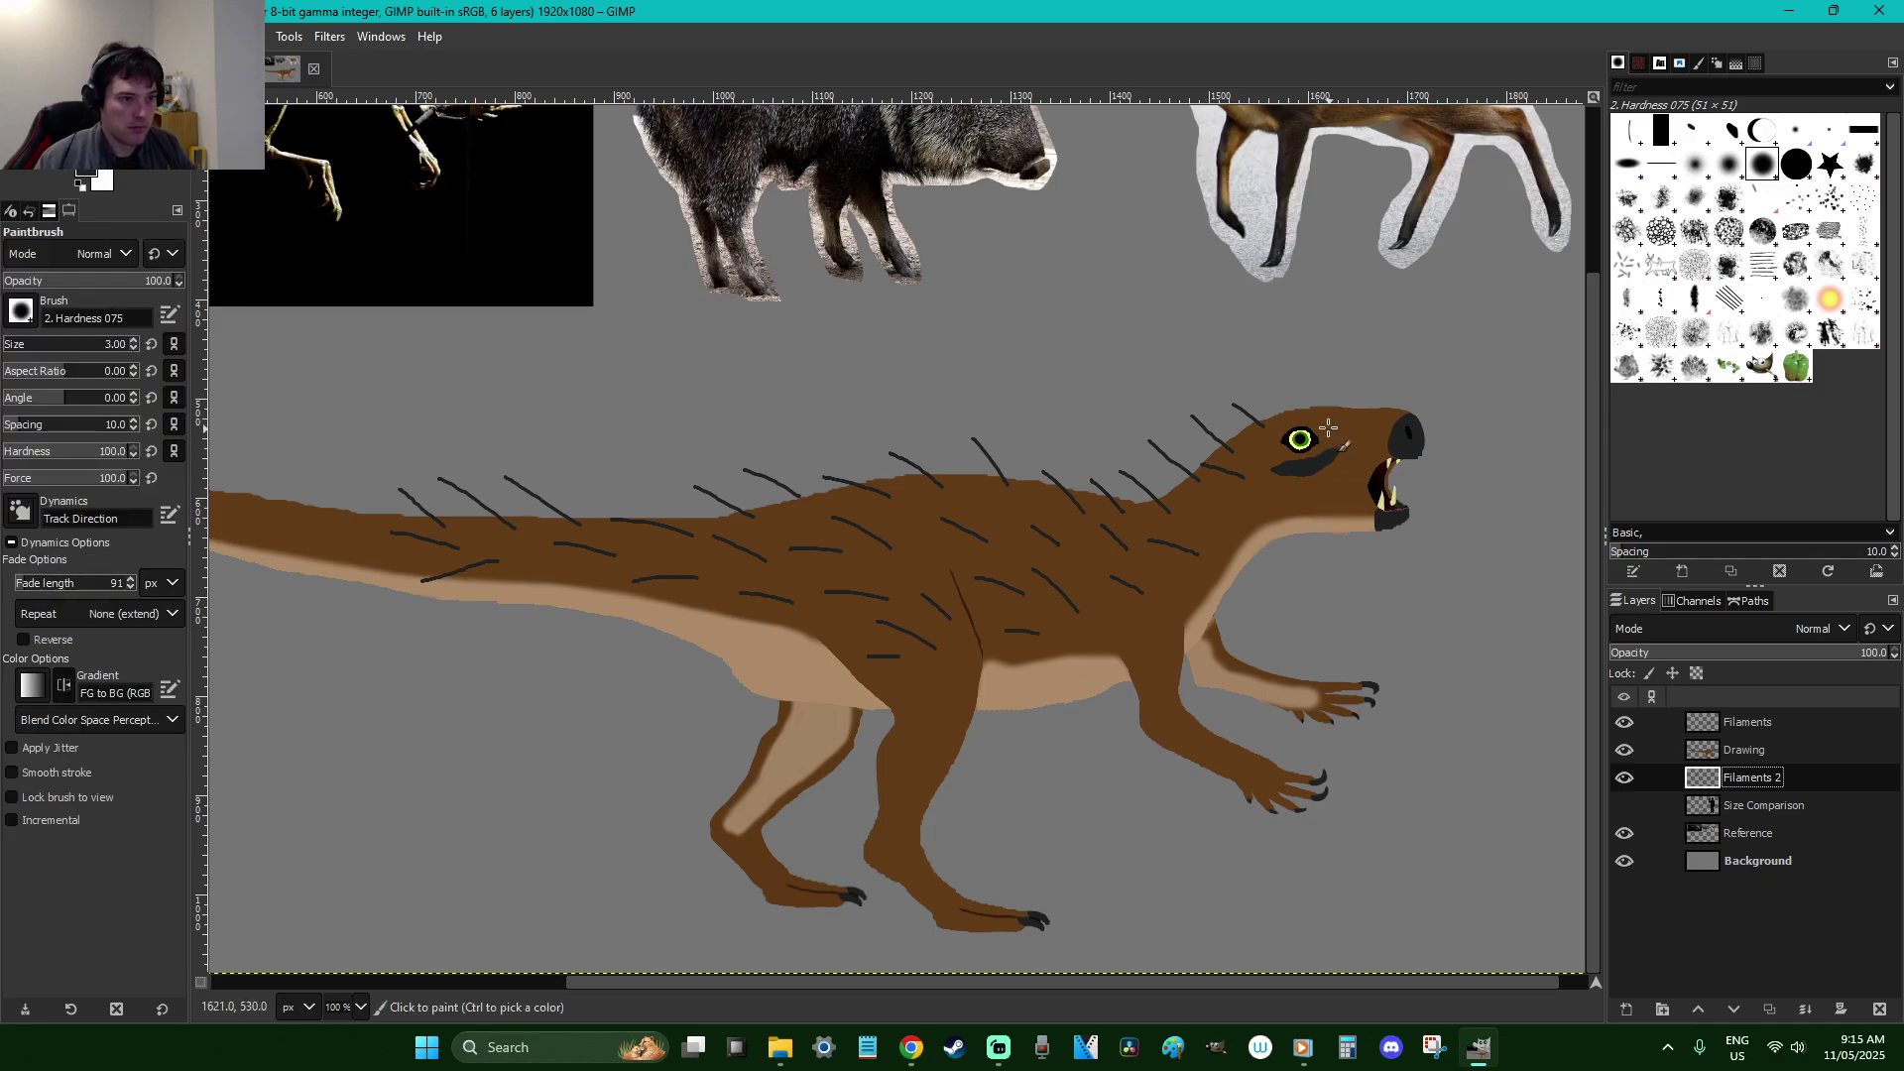
pyautogui.moveTo(1261, 396); pyautogui.dragTo(1279, 412)
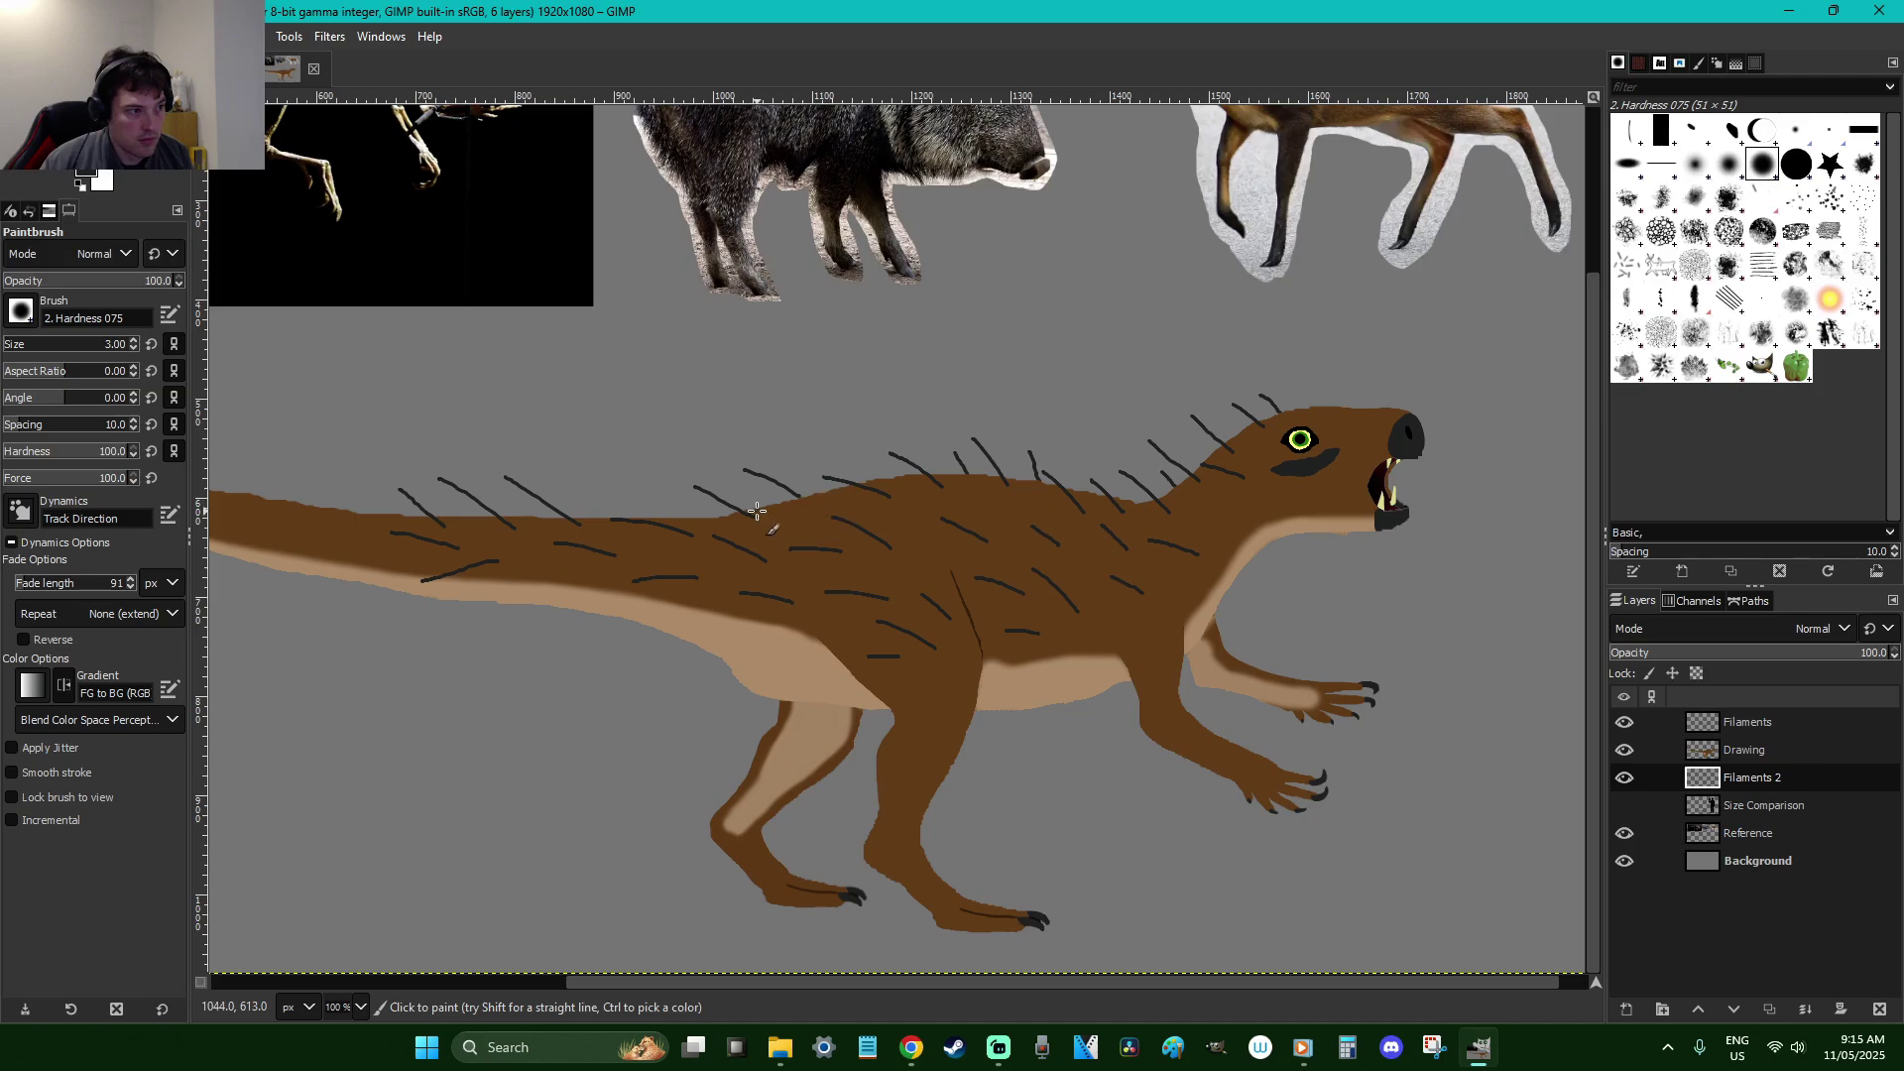
pyautogui.click(1776, 724)
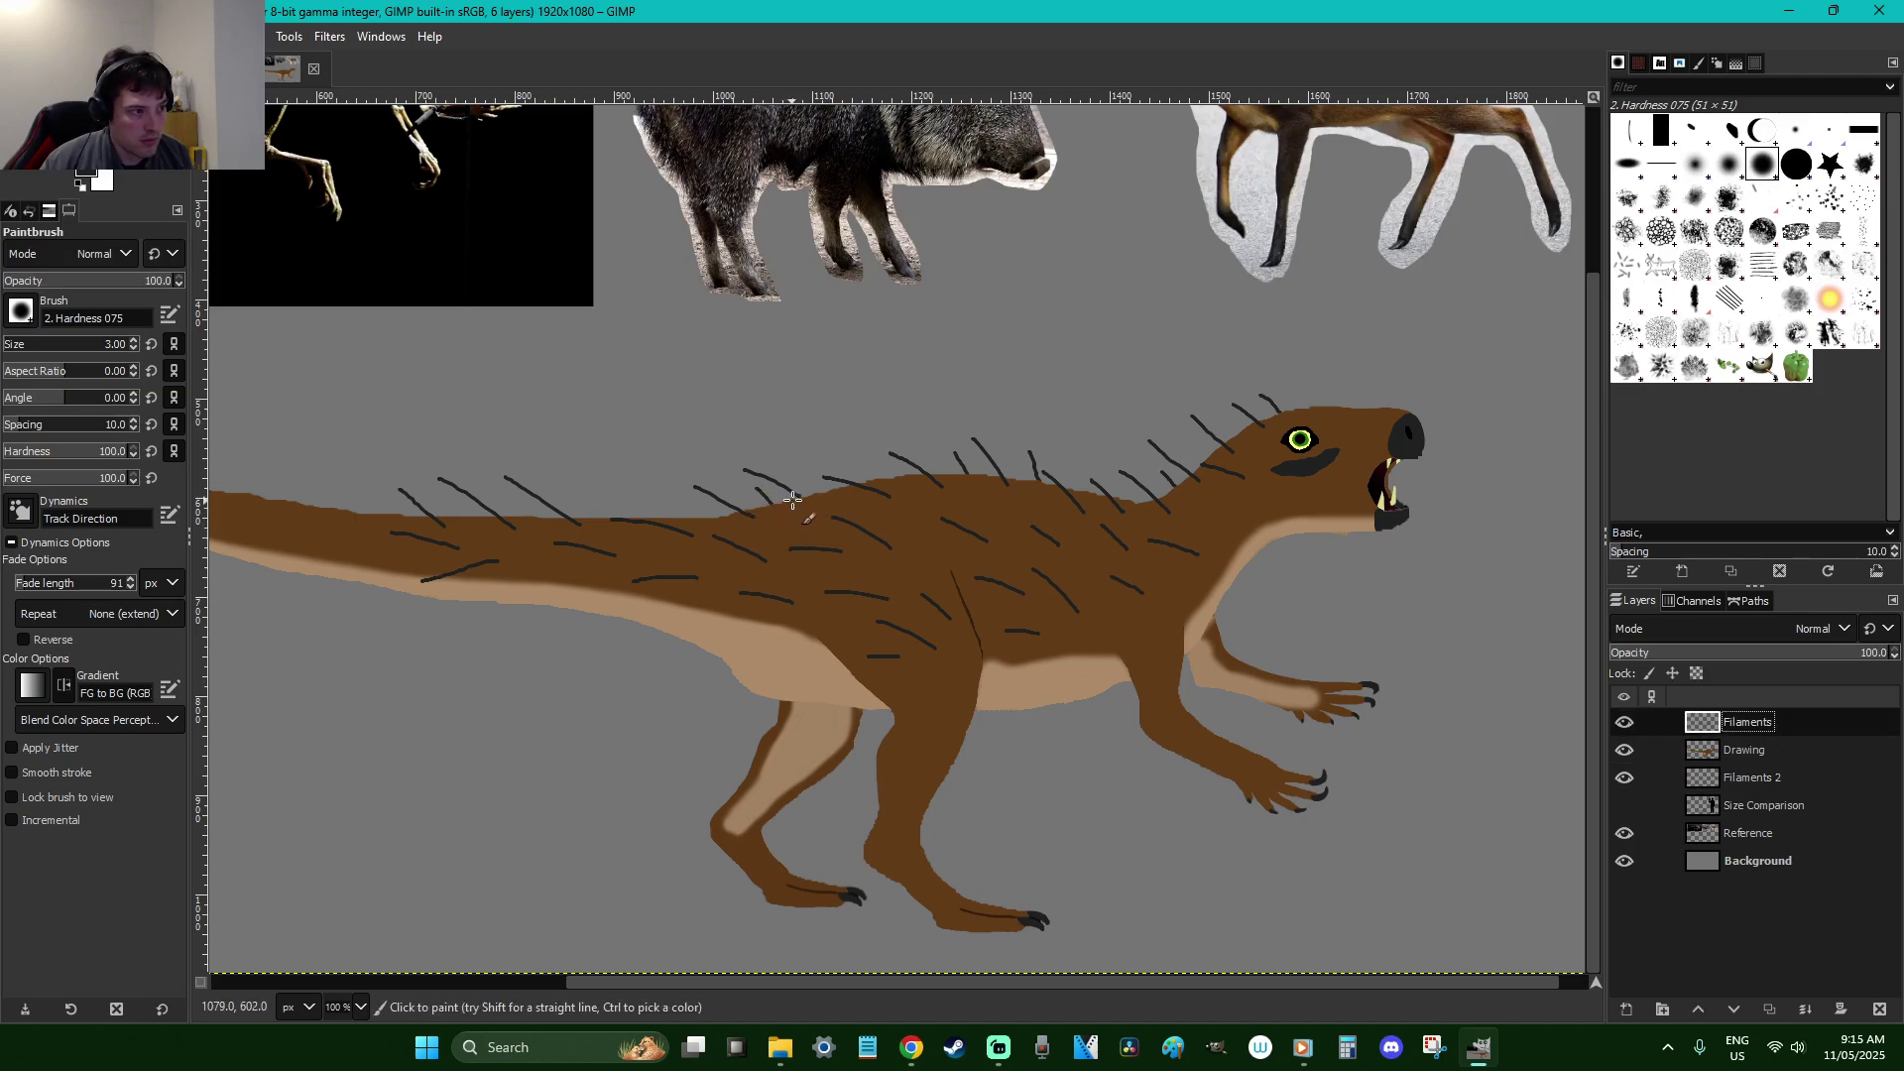
pyautogui.click(1785, 775)
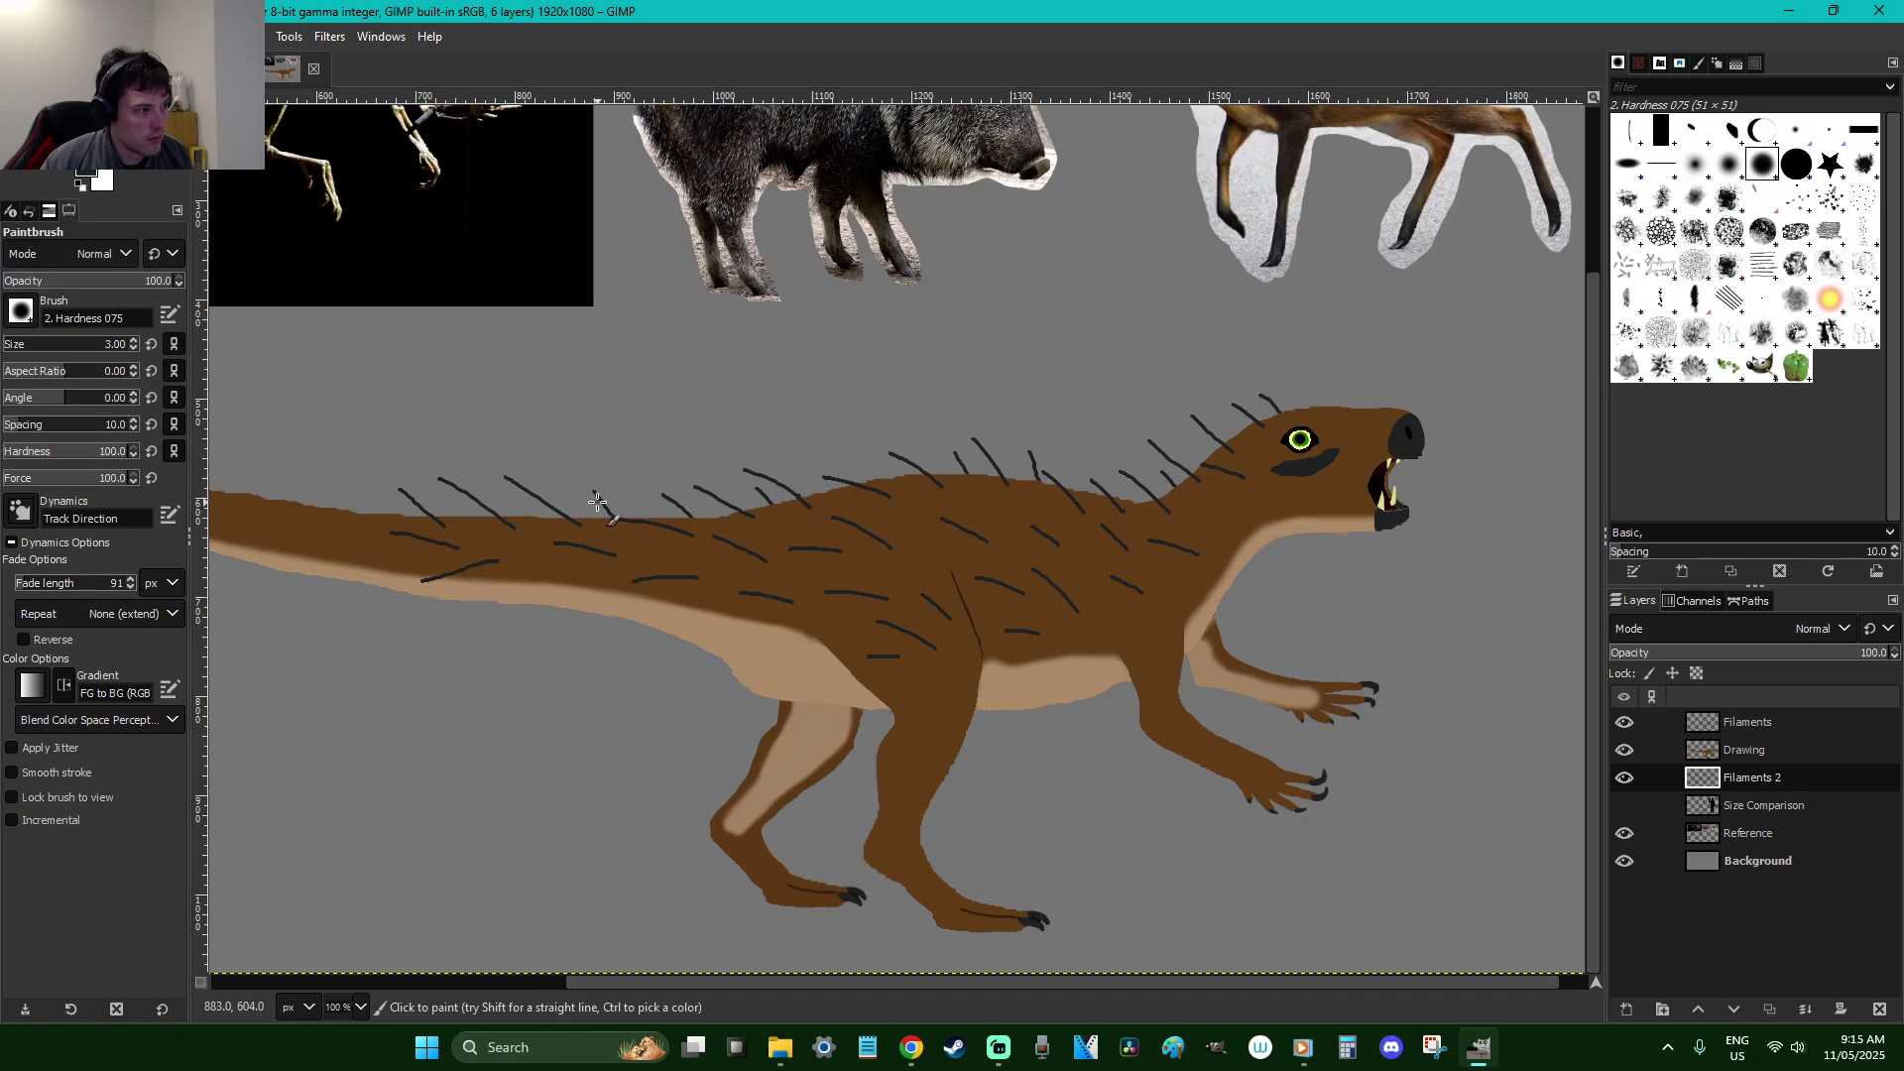
# Paint filaments on the Filaments layer along the tail's underside, the near legs, the shoulder and the throat
pyautogui.click(1750, 722)
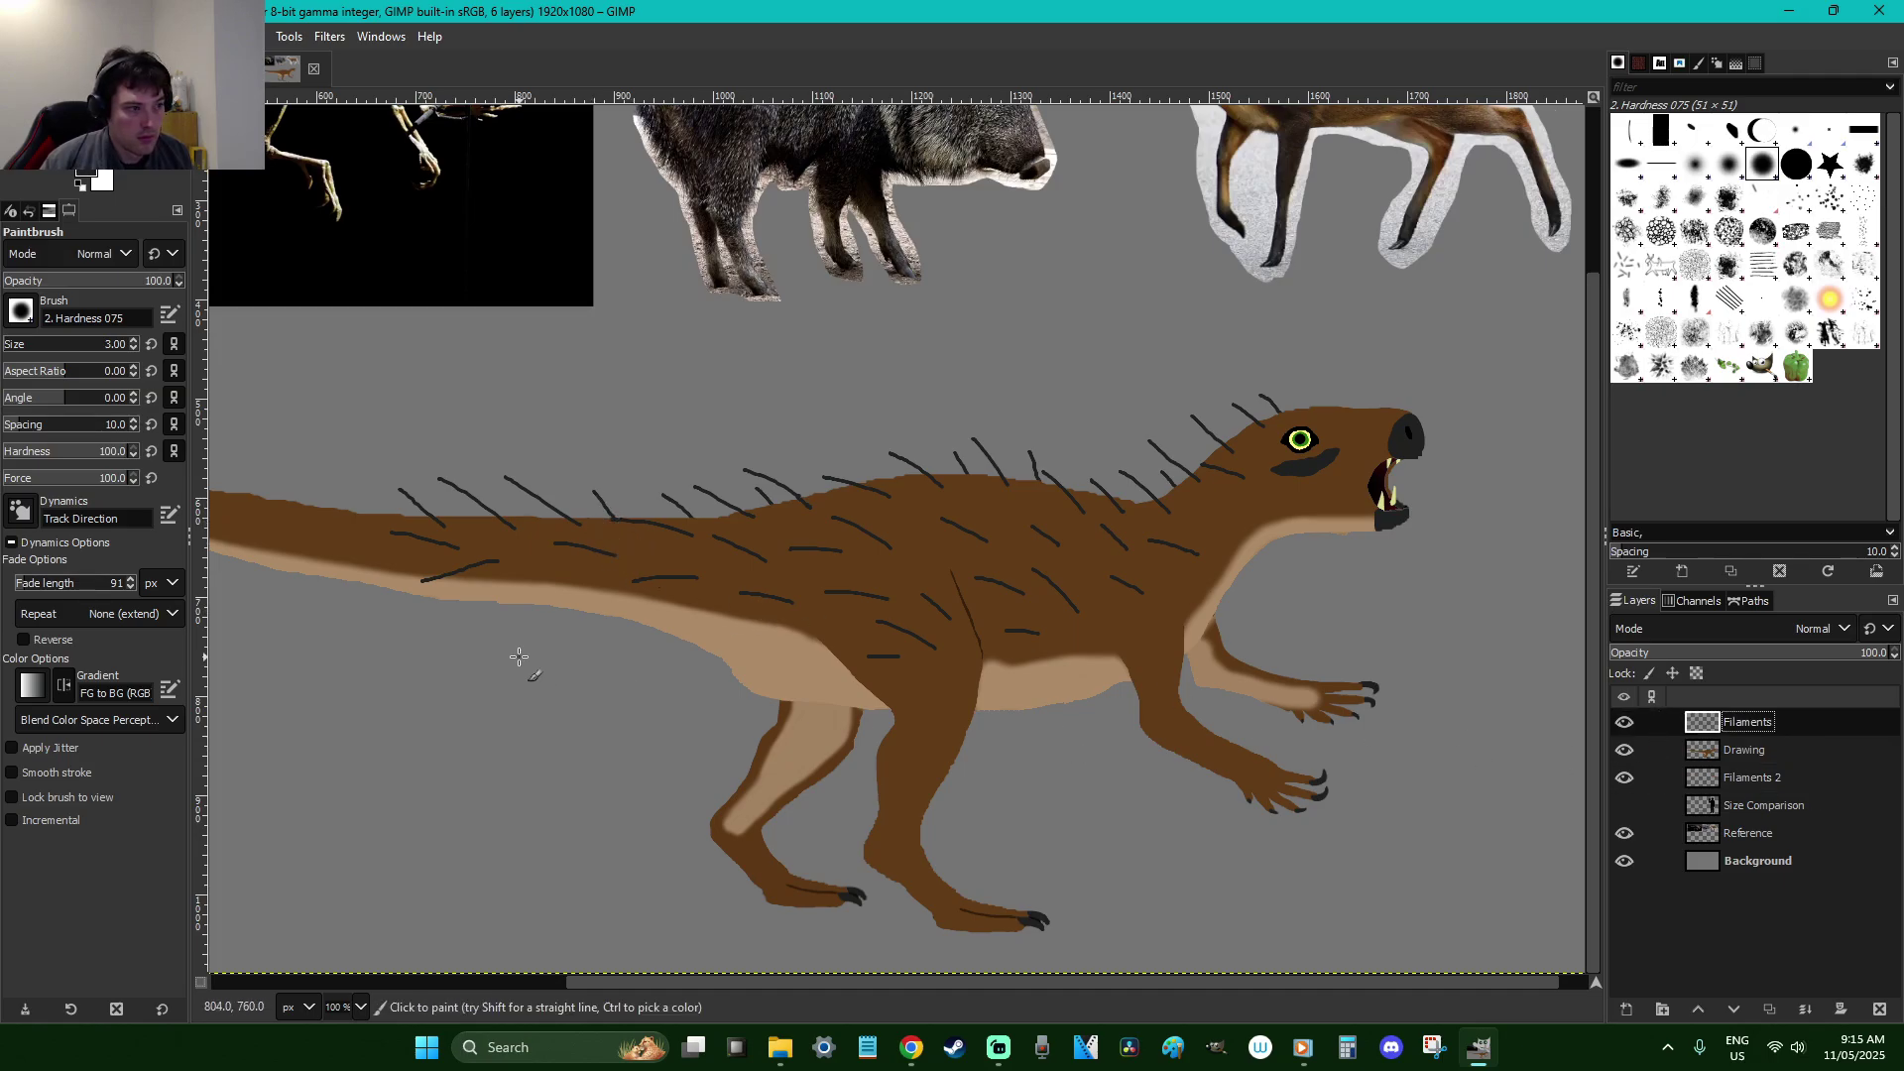
pyautogui.moveTo(561, 575); pyautogui.dragTo(519, 591)
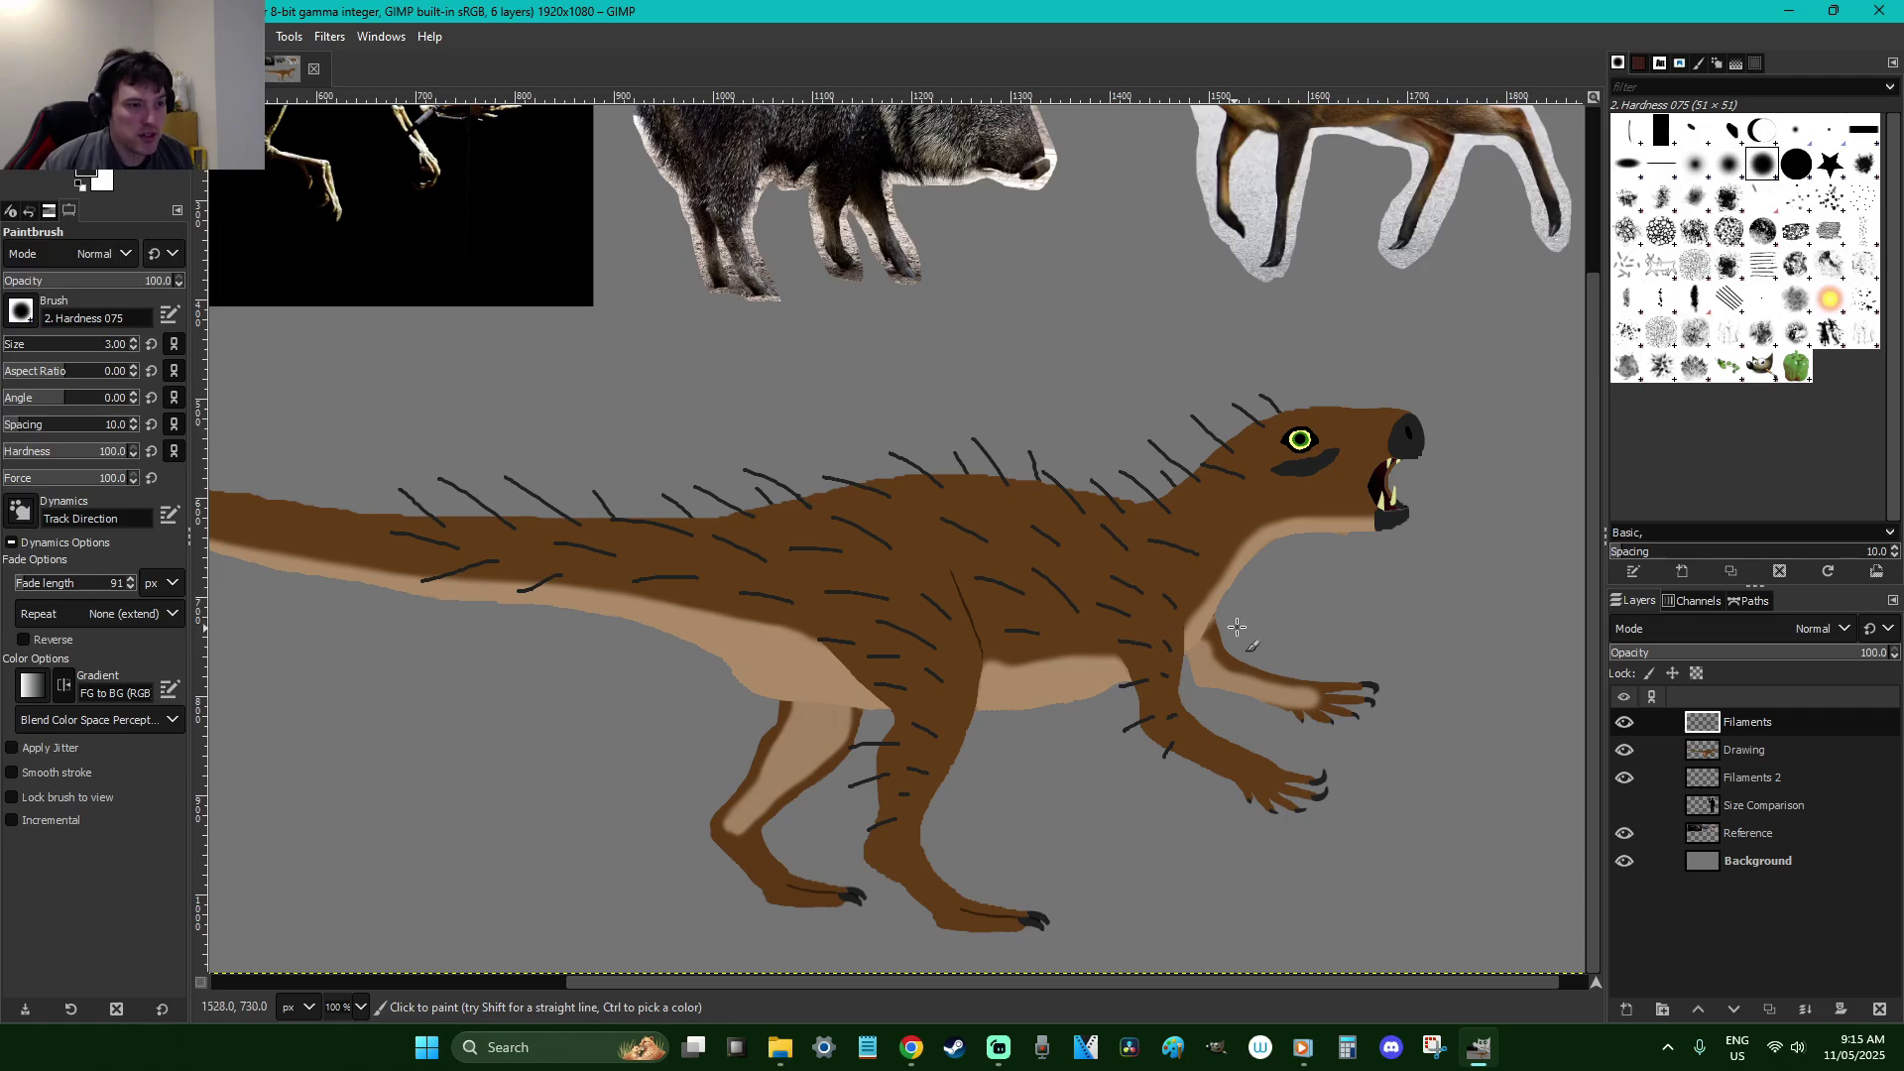
pyautogui.moveTo(1248, 501)
pyautogui.mouseDown()
pyautogui.moveTo(1220, 512)
pyautogui.moveTo(1314, 541)
pyautogui.mouseUp()
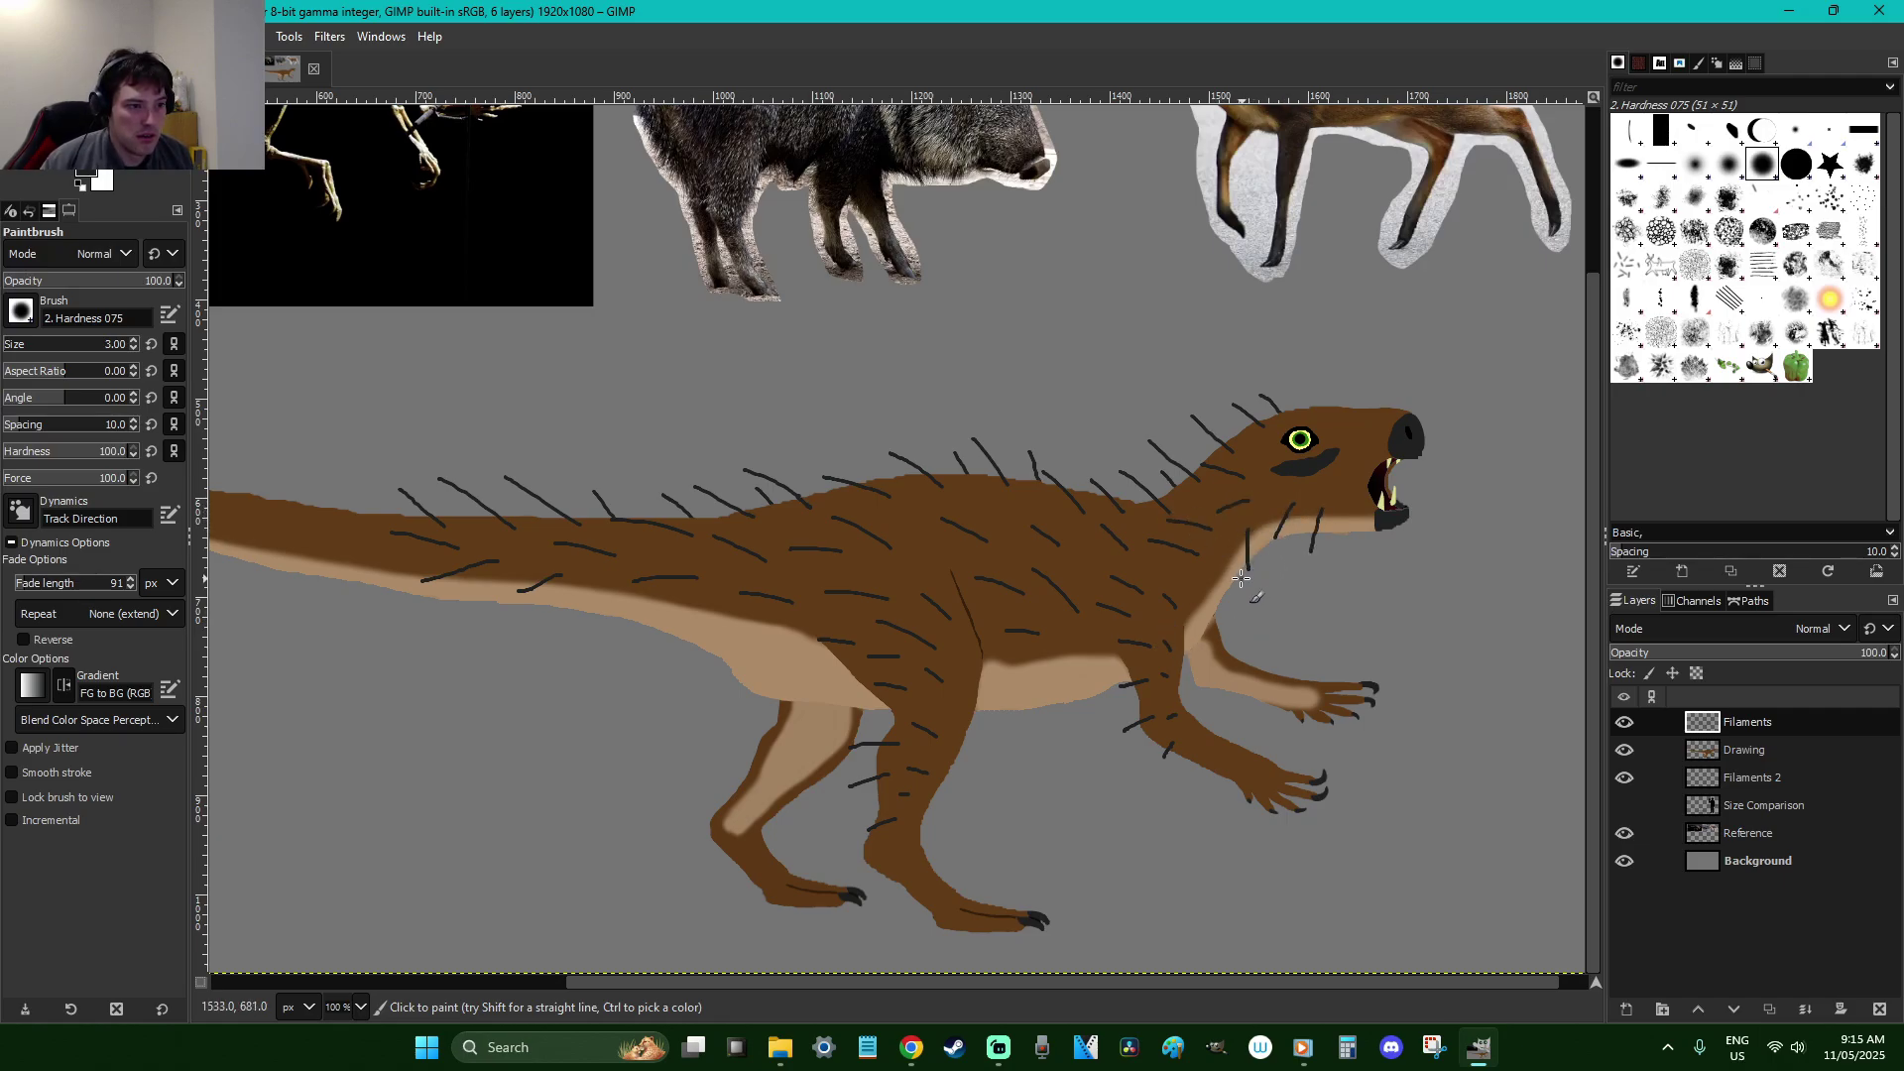
# Erase the badly angled filaments at the base of the neck and repaint them as three short backward strokes
pyautogui.press('z')
pyautogui.moveTo(1409, 664); pyautogui.dragTo(908, 288)
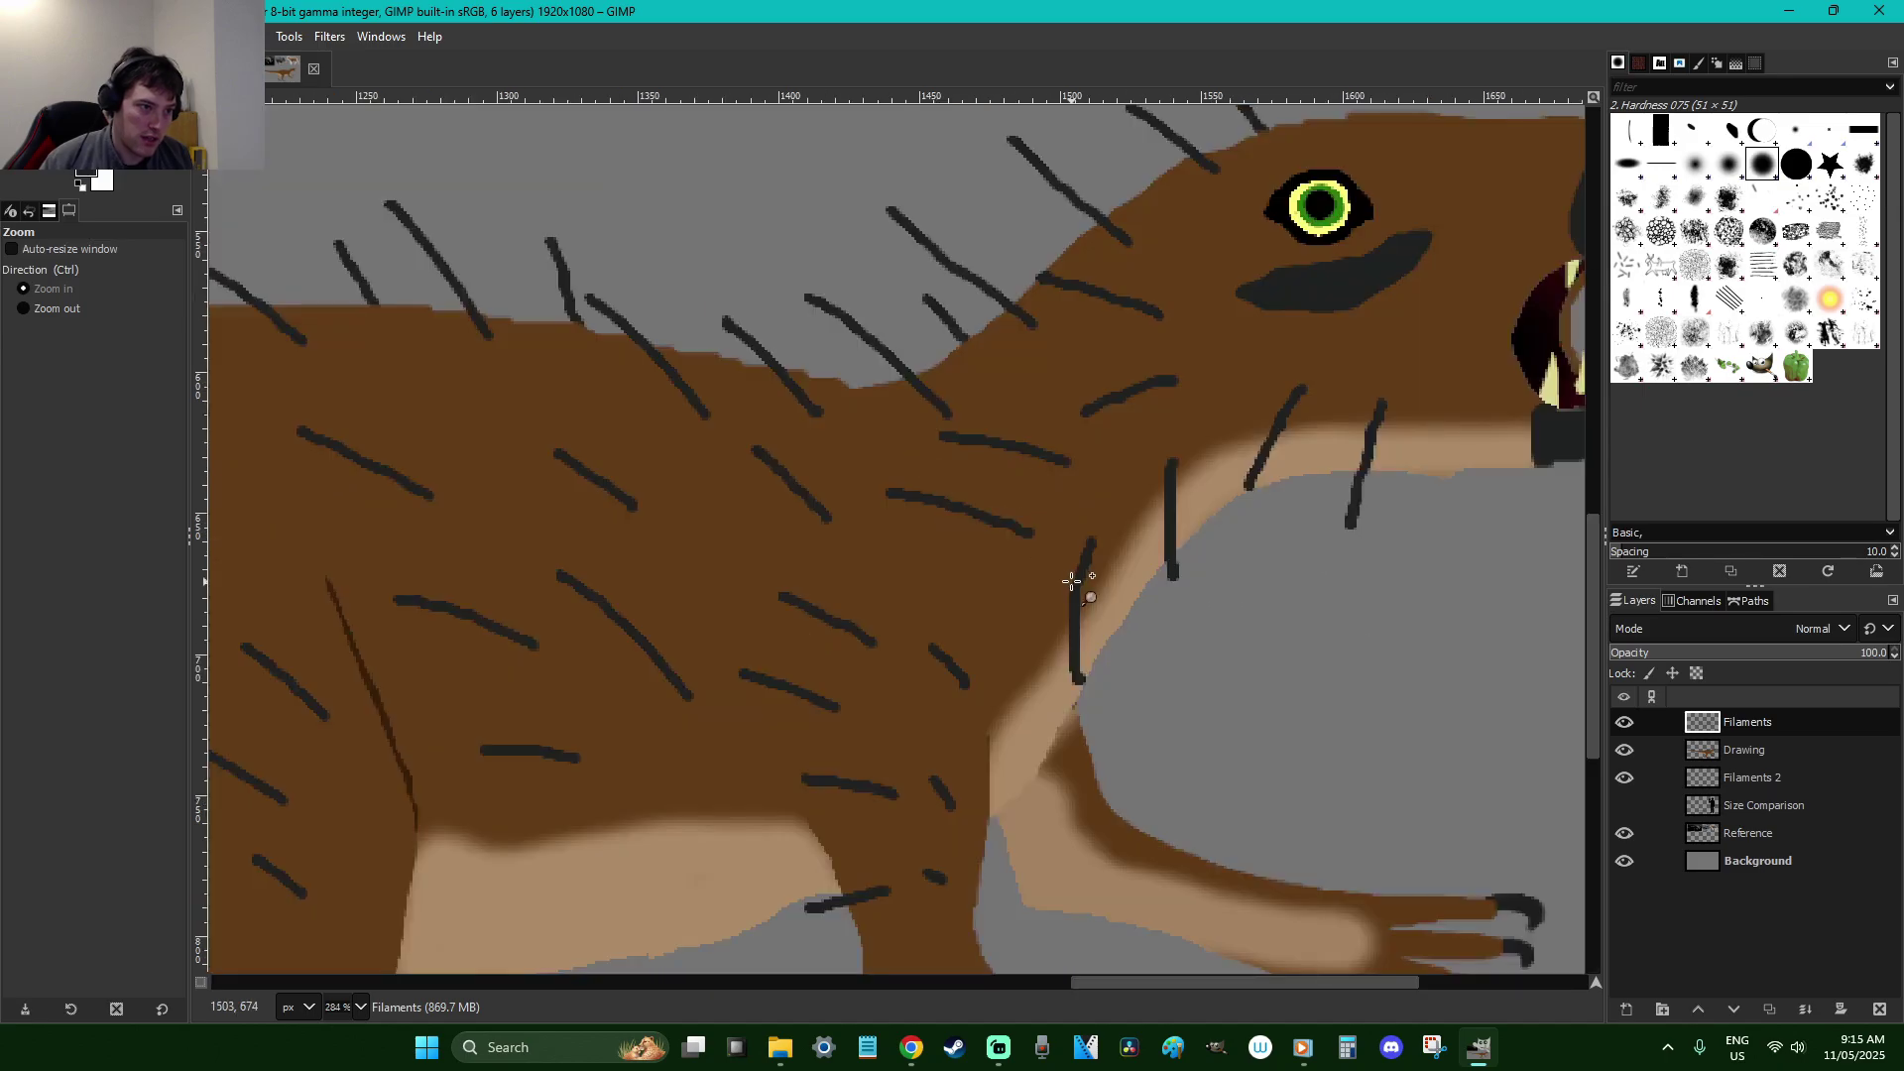
pyautogui.hotkey('shift', 'e')
pyautogui.moveTo(1079, 469)
pyautogui.mouseDown()
pyautogui.moveTo(931, 441)
pyautogui.moveTo(1013, 455)
pyautogui.moveTo(1038, 519)
pyautogui.moveTo(1006, 528)
pyautogui.moveTo(1069, 532)
pyautogui.moveTo(877, 476)
pyautogui.moveTo(1027, 536)
pyautogui.mouseUp()
pyautogui.press('p')
pyautogui.moveTo(1070, 472); pyautogui.dragTo(970, 466)
pyautogui.moveTo(990, 546); pyautogui.dragTo(872, 561)
pyautogui.moveTo(937, 477); pyautogui.dragTo(870, 453)
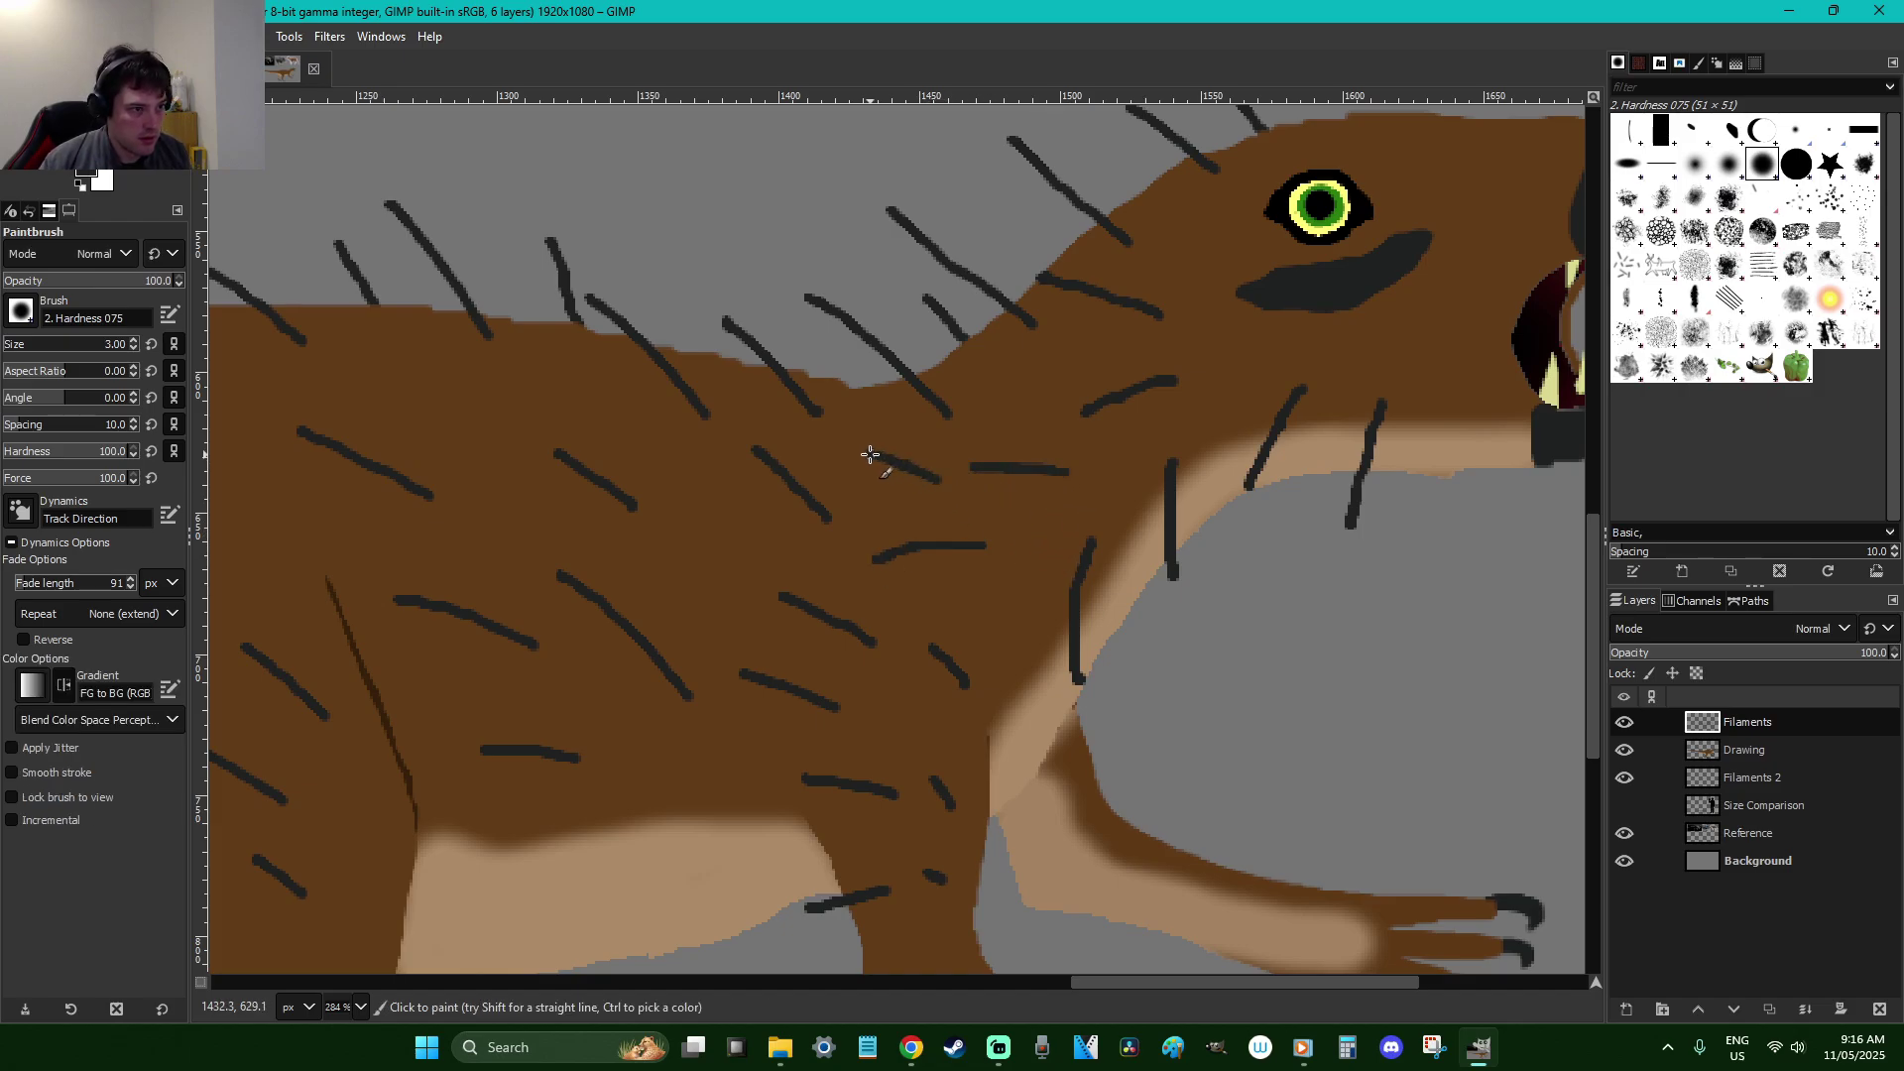
# Paint backward-swept filaments along the upper edge, side and underside of the middle of the tail
pyautogui.scroll(4, 1193, 552)
pyautogui.moveTo(1244, 986); pyautogui.dragTo(794, 831)
pyautogui.moveTo(821, 734); pyautogui.dragTo(694, 739)
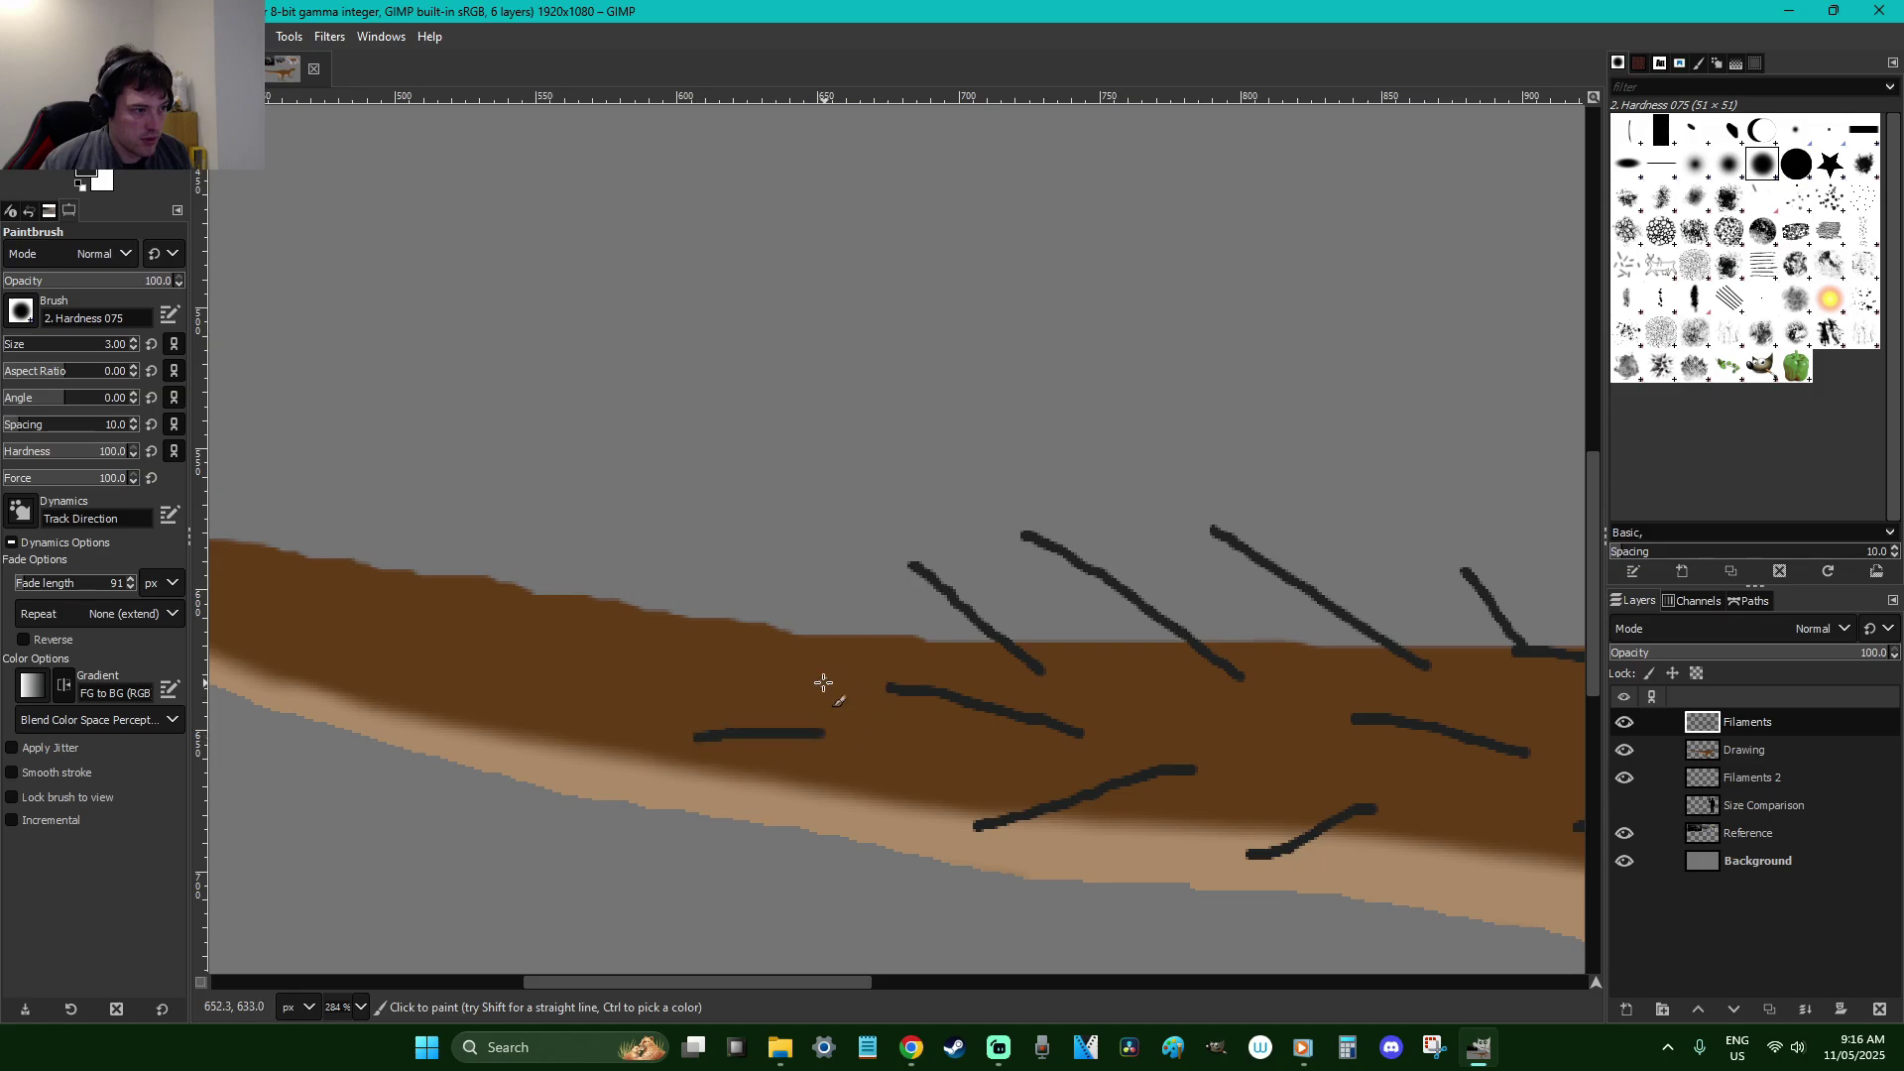
pyautogui.moveTo(828, 673); pyautogui.dragTo(661, 554)
pyautogui.moveTo(684, 673); pyautogui.dragTo(518, 666)
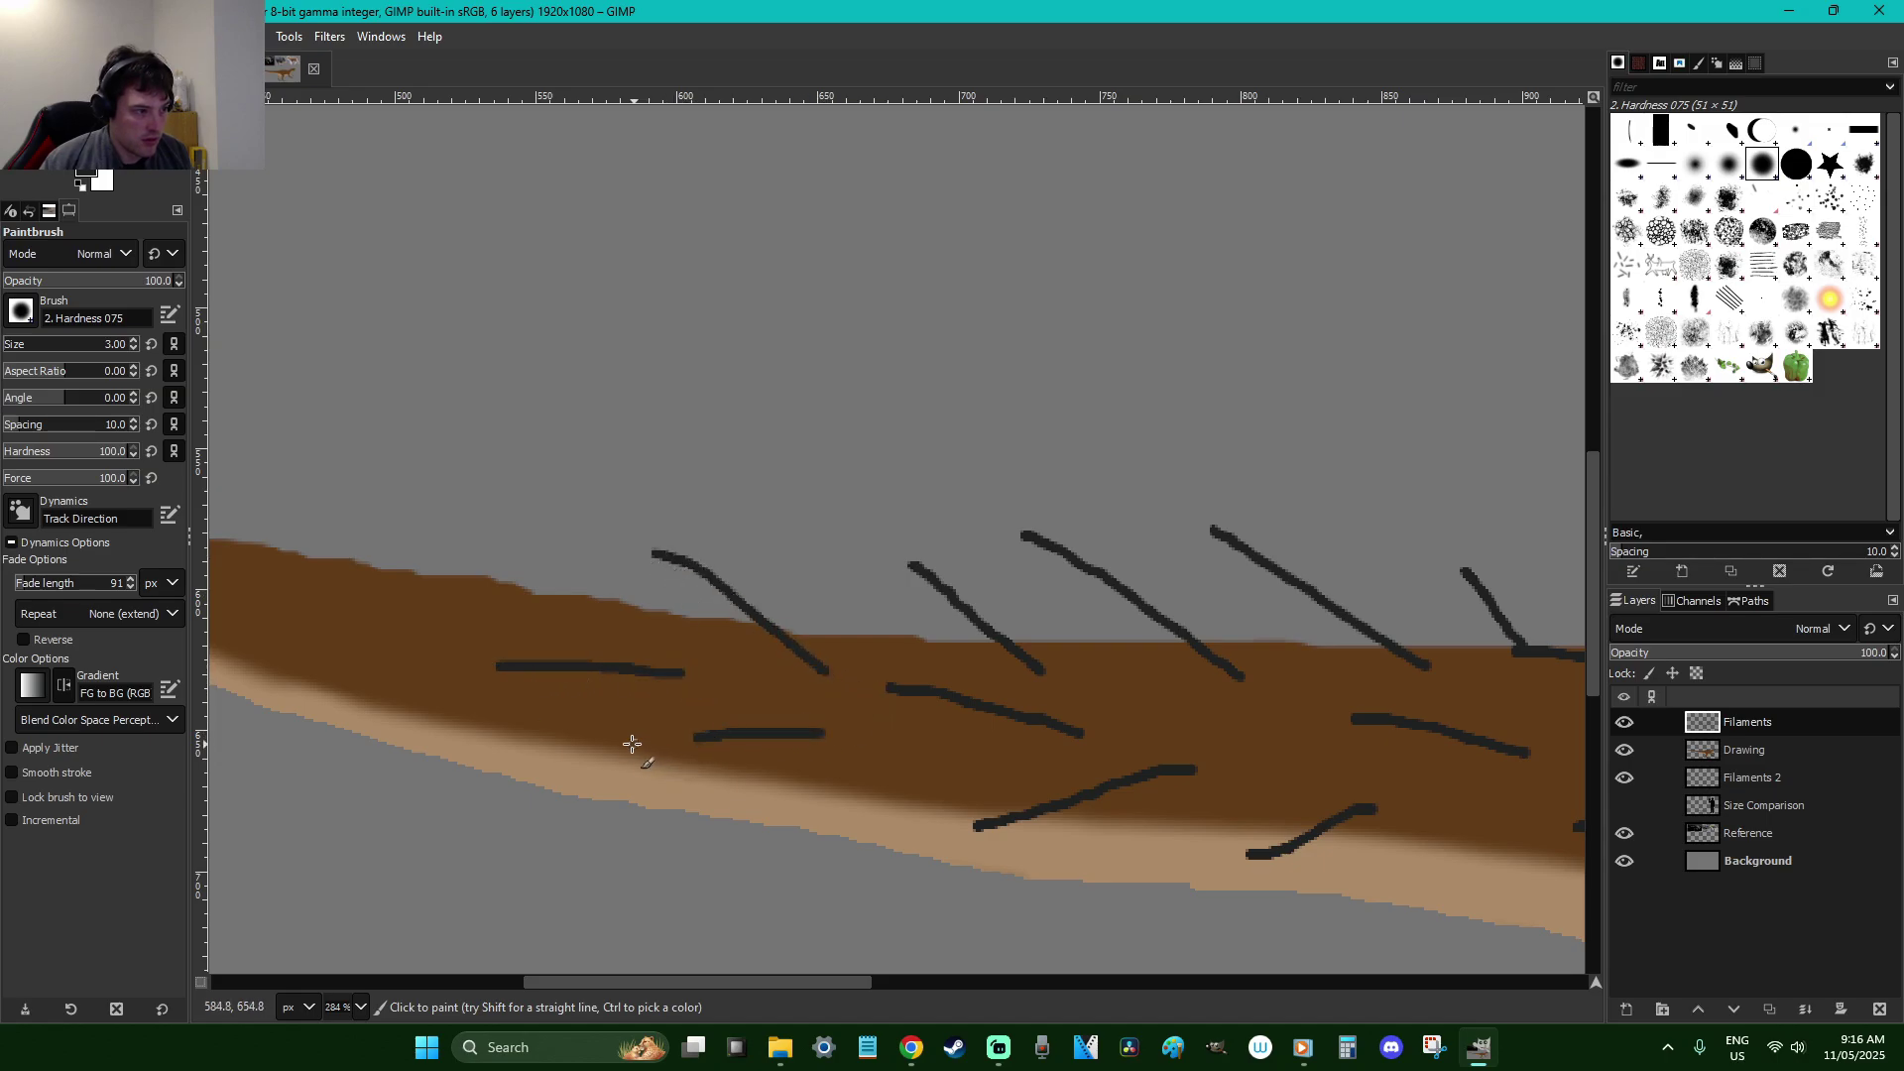
pyautogui.moveTo(625, 742); pyautogui.dragTo(402, 793)
pyautogui.moveTo(868, 783); pyautogui.dragTo(718, 850)
pyautogui.moveTo(561, 601); pyautogui.dragTo(436, 491)
pyautogui.moveTo(416, 697); pyautogui.dragTo(220, 714)
pyautogui.moveTo(387, 595); pyautogui.dragTo(293, 493)
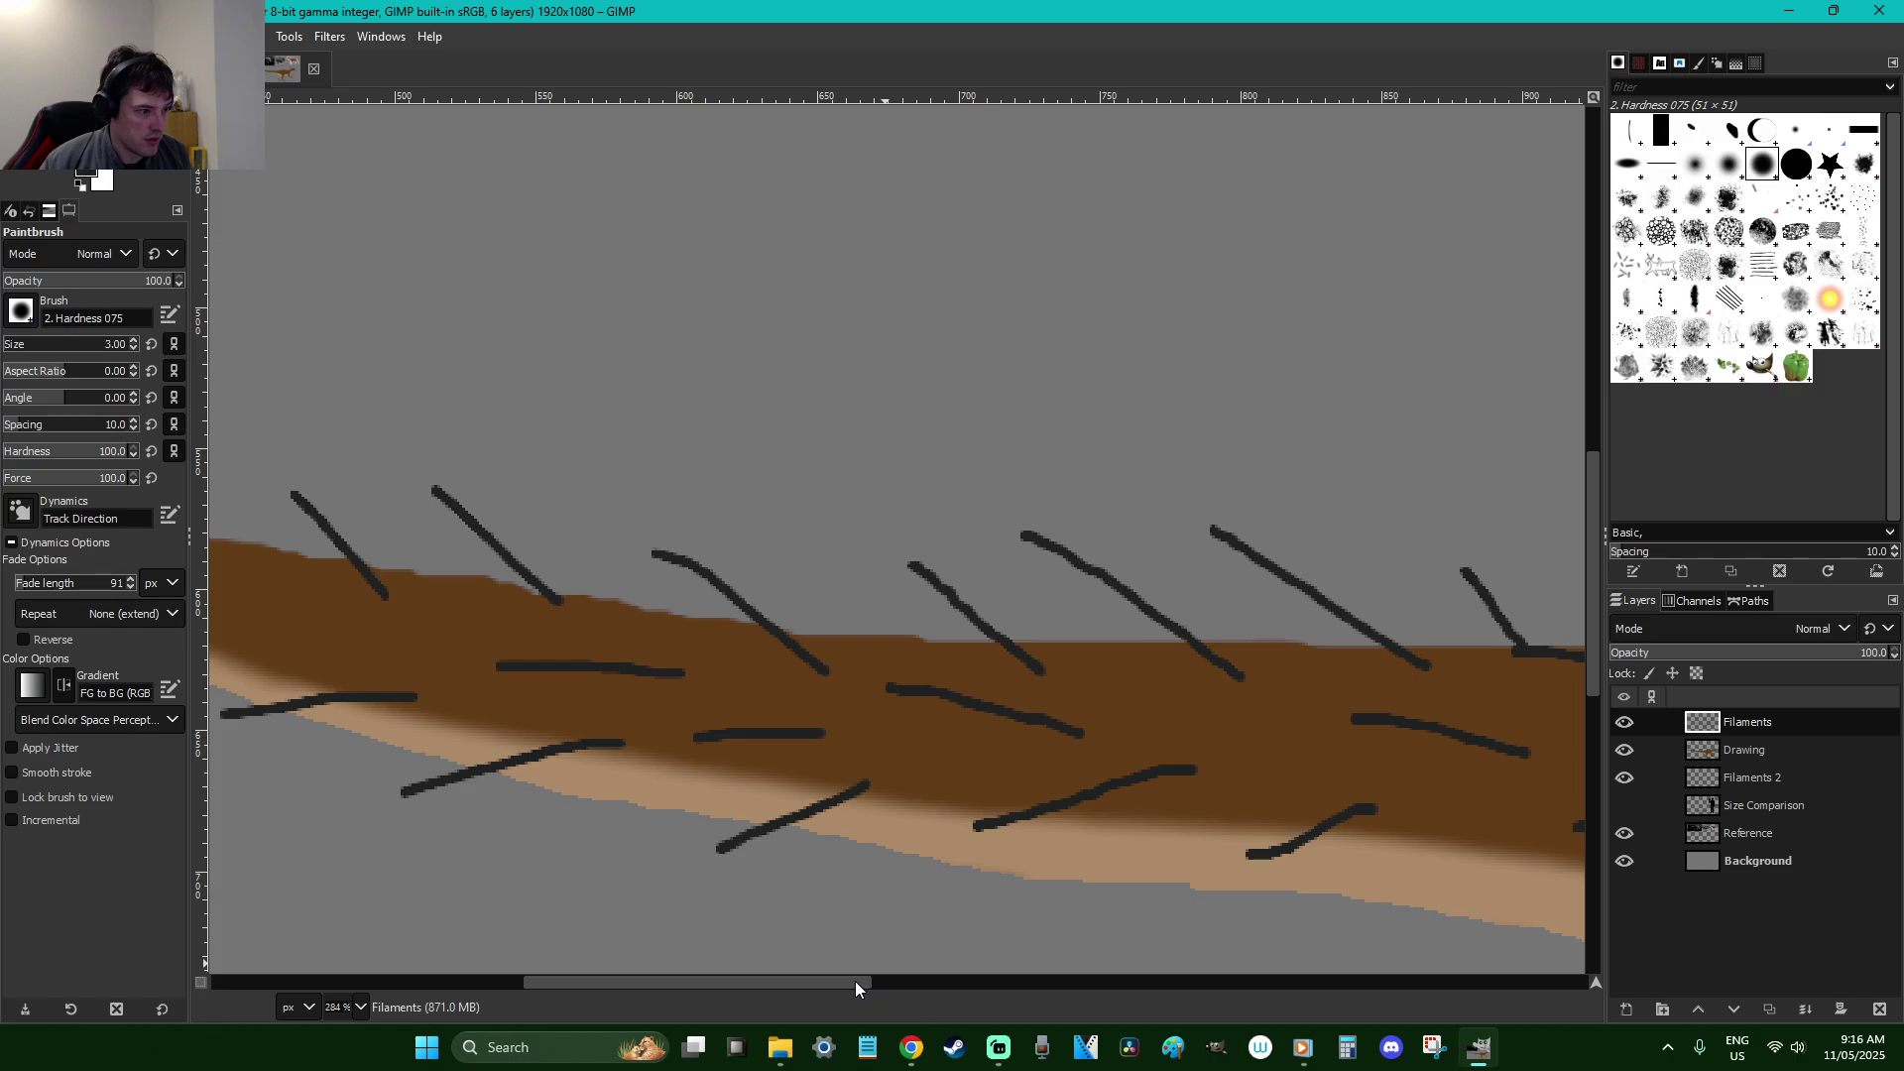
# Continue the filaments farther back along the tail with two strokes on its upper edge and two on its lower side
pyautogui.moveTo(856, 982); pyautogui.dragTo(663, 982)
pyautogui.moveTo(1026, 636); pyautogui.dragTo(803, 622)
pyautogui.moveTo(972, 572); pyautogui.dragTo(883, 477)
pyautogui.moveTo(852, 560); pyautogui.dragTo(453, 553)
pyautogui.moveTo(773, 501); pyautogui.dragTo(694, 377)
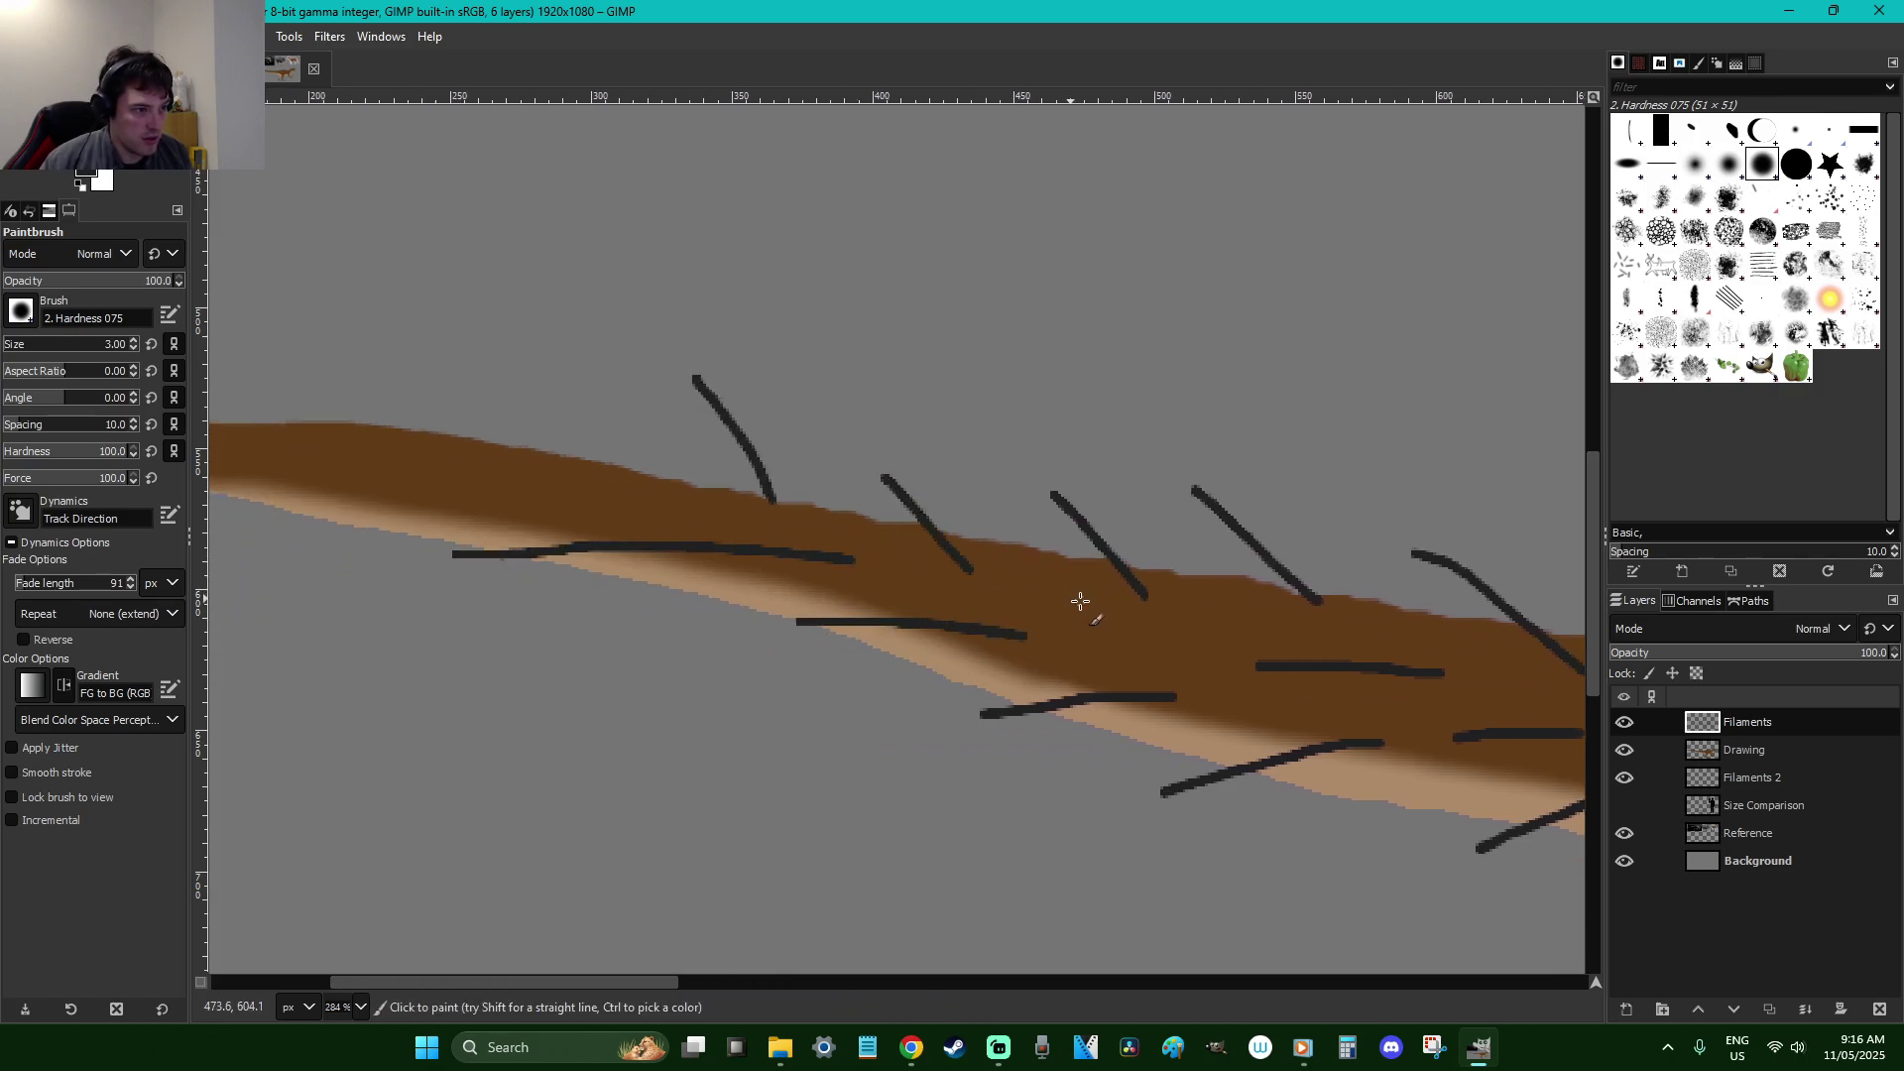
# On the Filaments 2 layer, fill gaps along the rear tail's upper and lower outlines with filaments emerging from behind it
pyautogui.click(1726, 775)
pyautogui.moveTo(1041, 547); pyautogui.dragTo(921, 402)
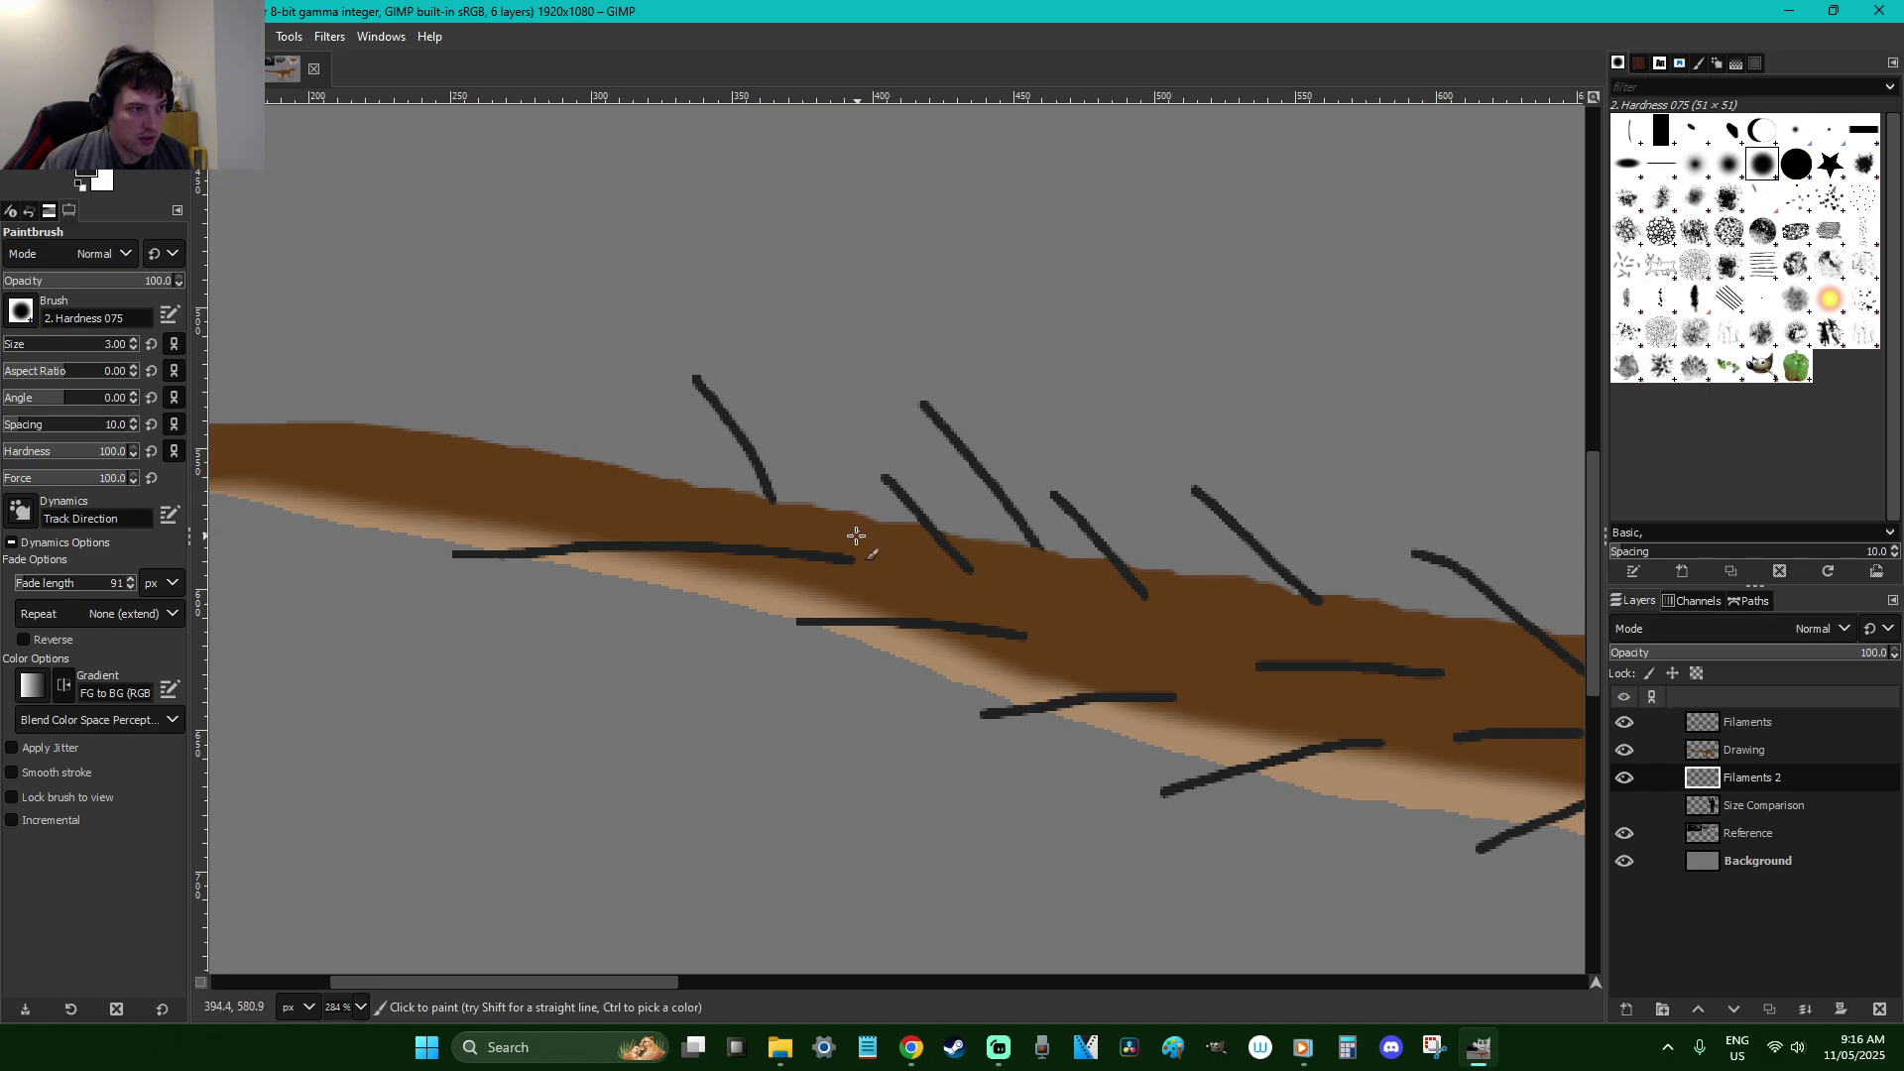
pyautogui.moveTo(850, 509); pyautogui.dragTo(795, 383)
pyautogui.moveTo(1425, 612); pyautogui.dragTo(1252, 411)
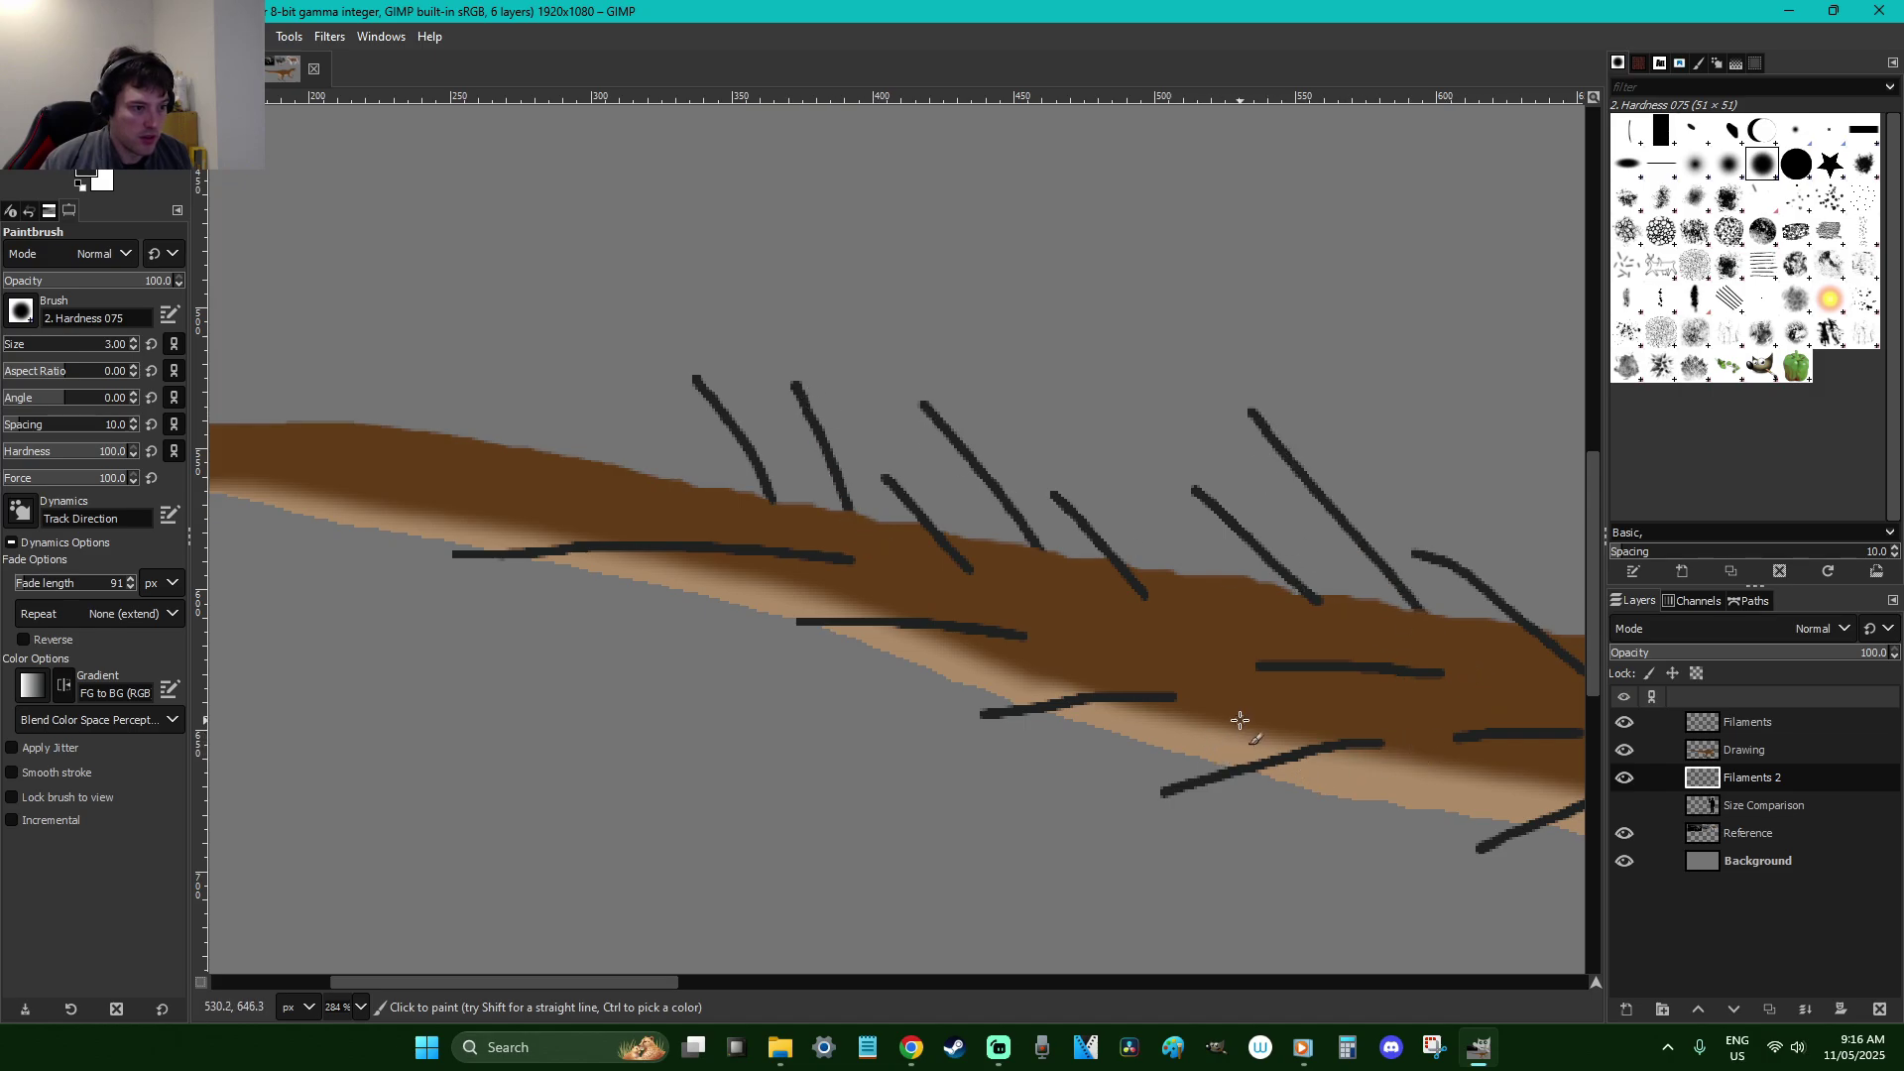
pyautogui.moveTo(1170, 751); pyautogui.dragTo(1051, 801)
pyautogui.moveTo(949, 680); pyautogui.dragTo(804, 710)
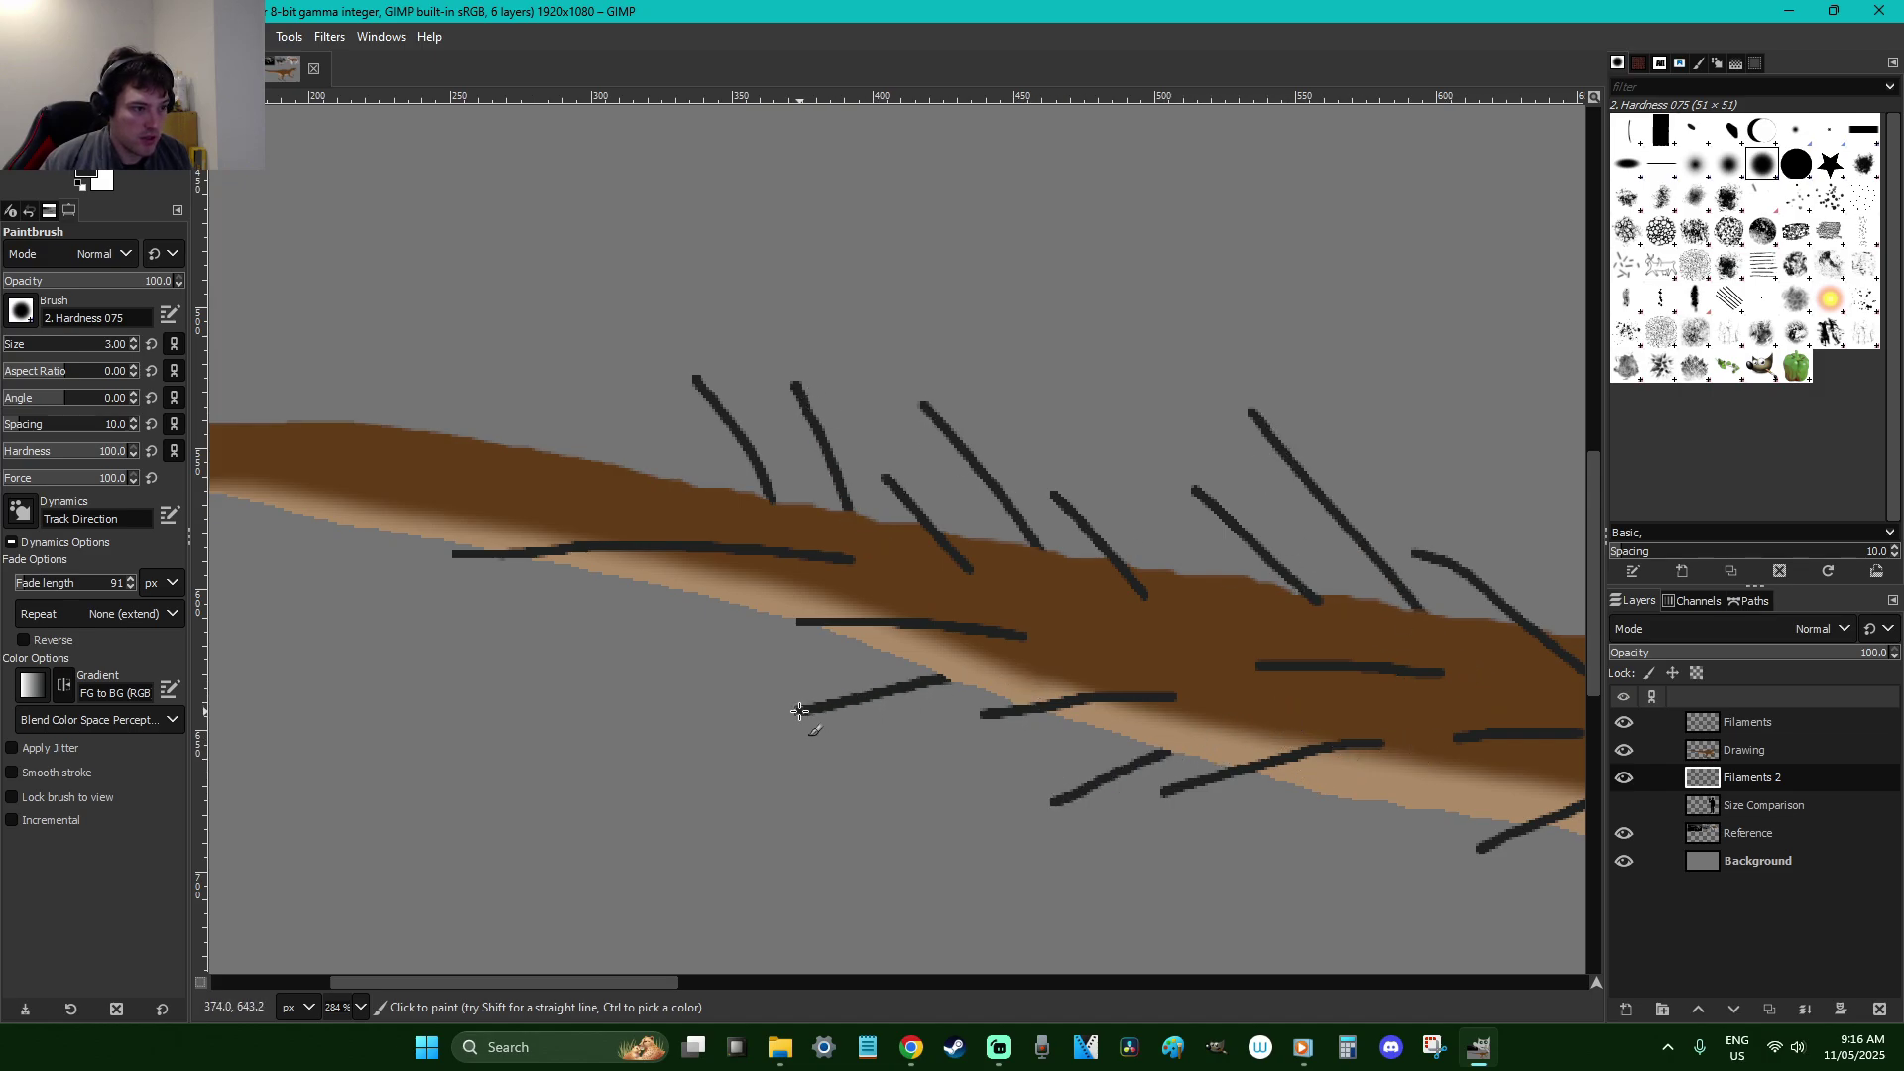
pyautogui.moveTo(726, 598); pyautogui.dragTo(564, 633)
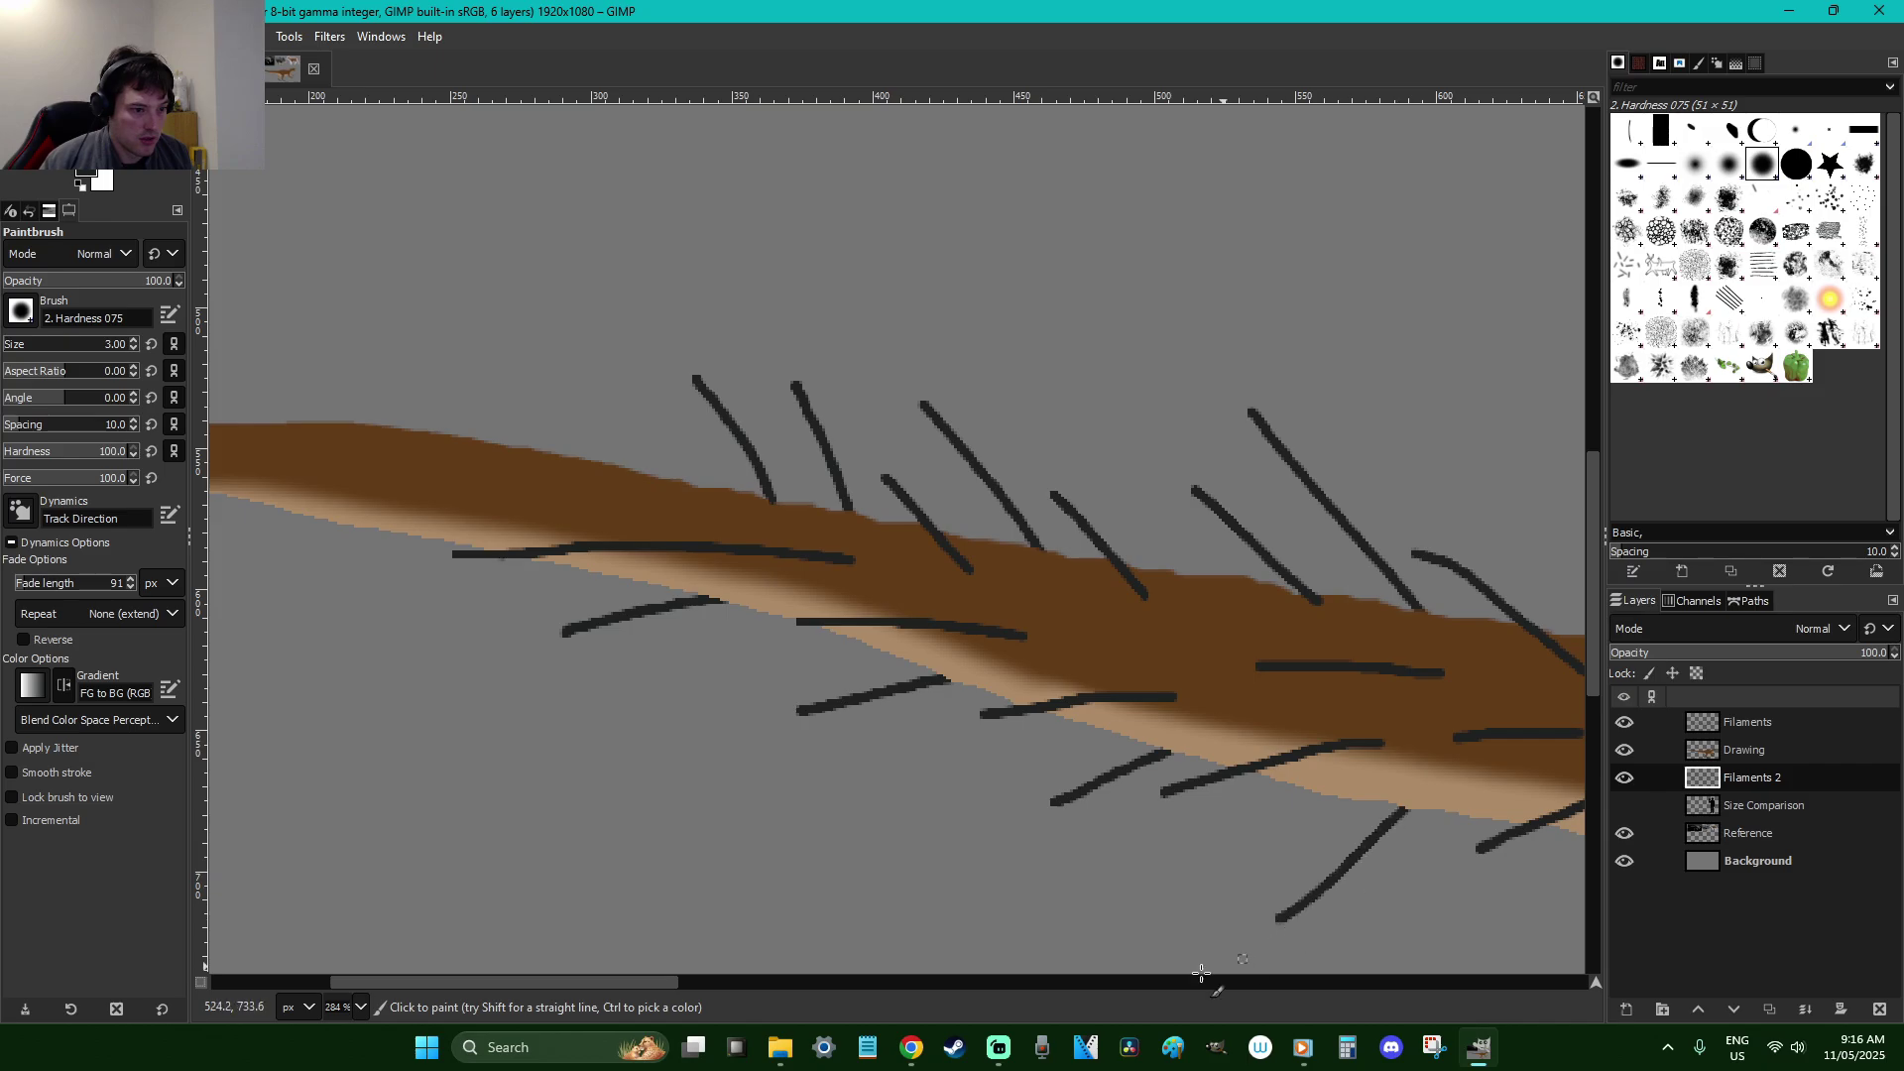
pyautogui.hscroll(-5, 573, 981)
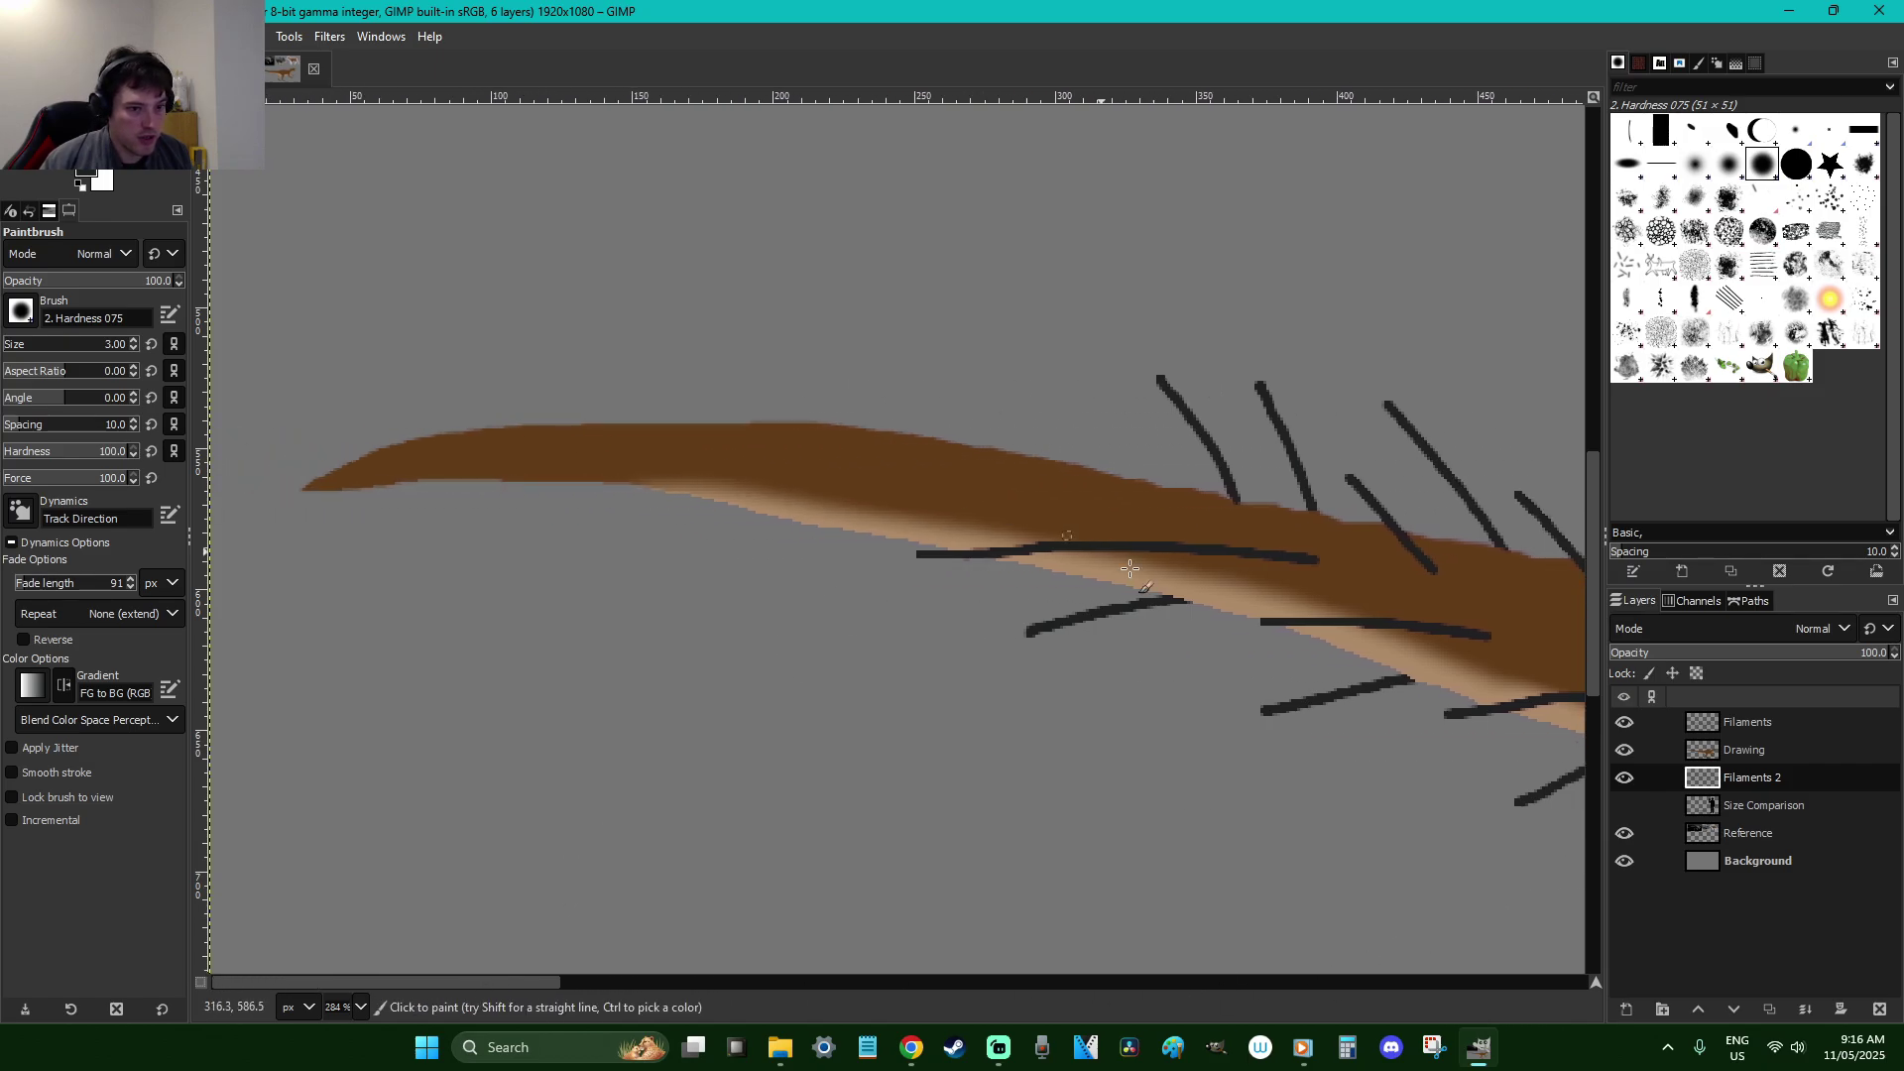
pyautogui.moveTo(895, 539); pyautogui.dragTo(631, 617)
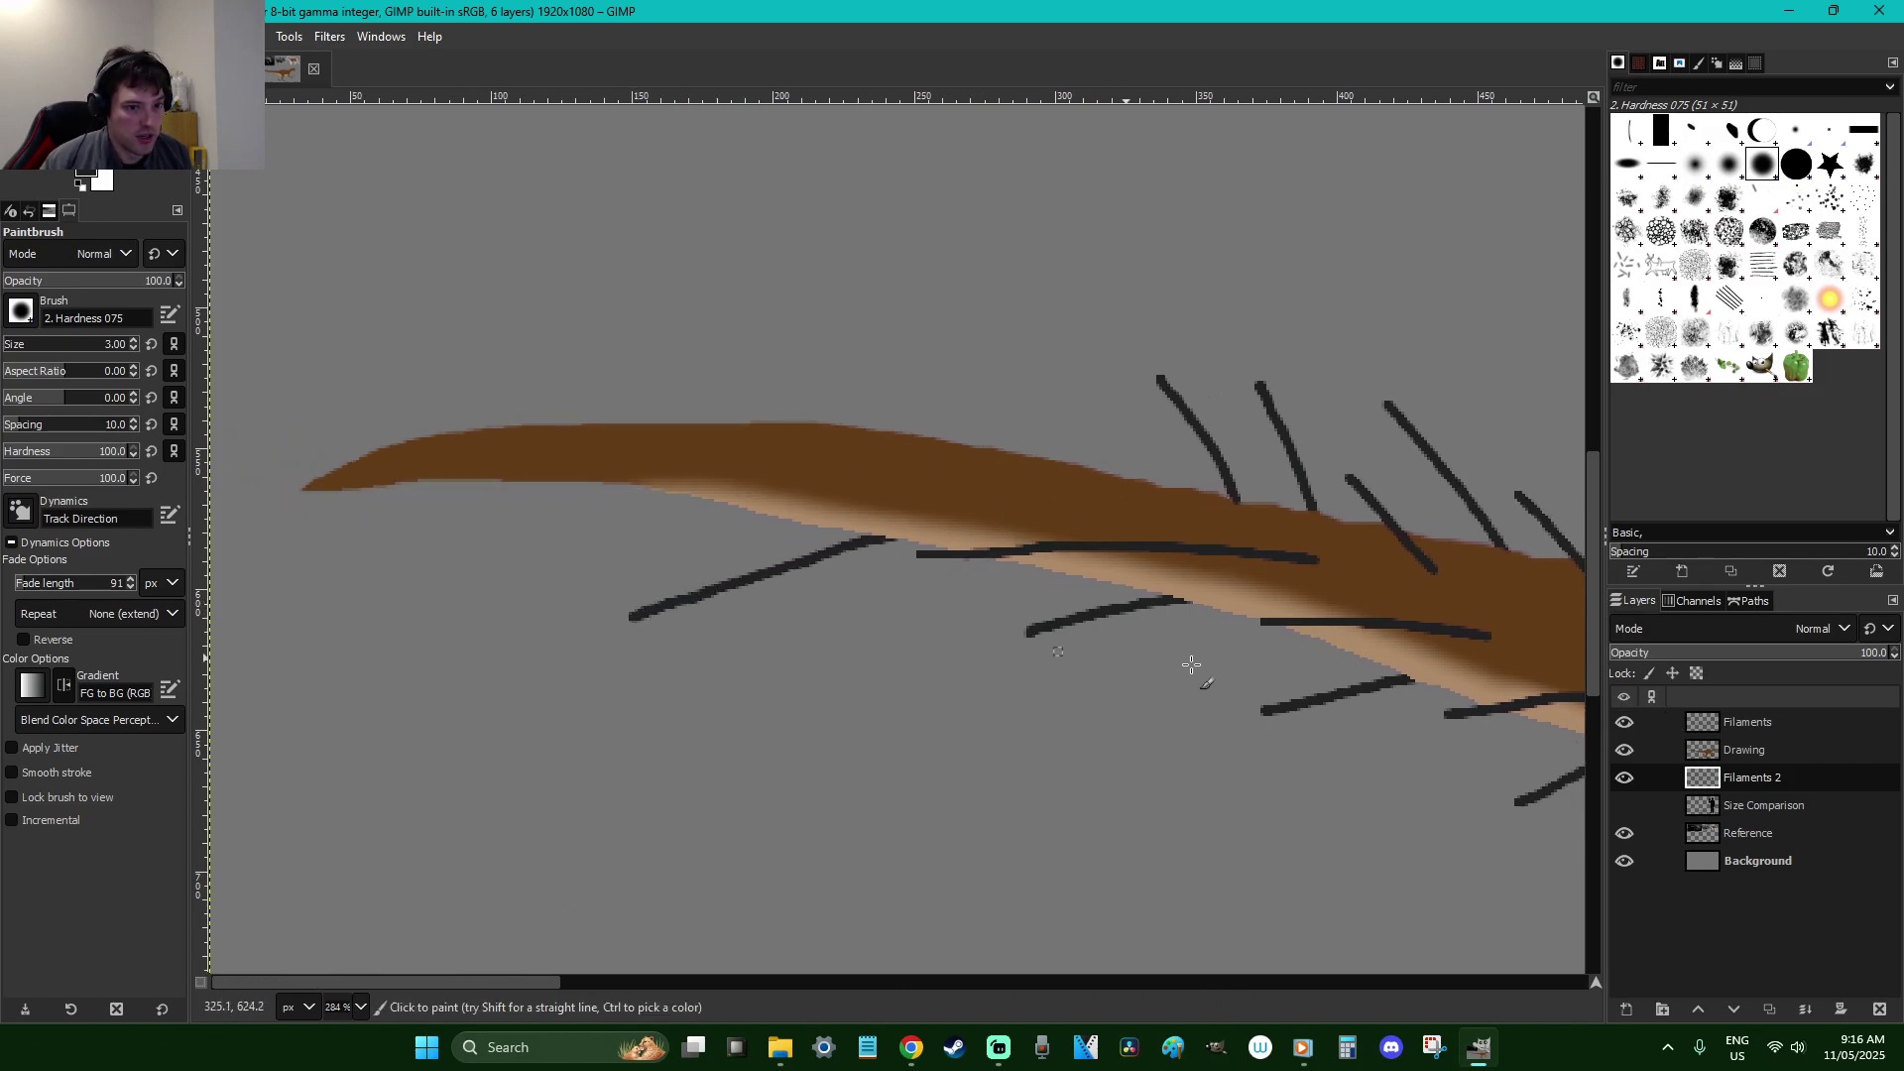
# On the Filaments layer, paint two long filaments above the tail's end and one along its underside
pyautogui.click(1746, 723)
pyautogui.moveTo(1115, 494); pyautogui.dragTo(772, 276)
pyautogui.moveTo(891, 475); pyautogui.dragTo(620, 325)
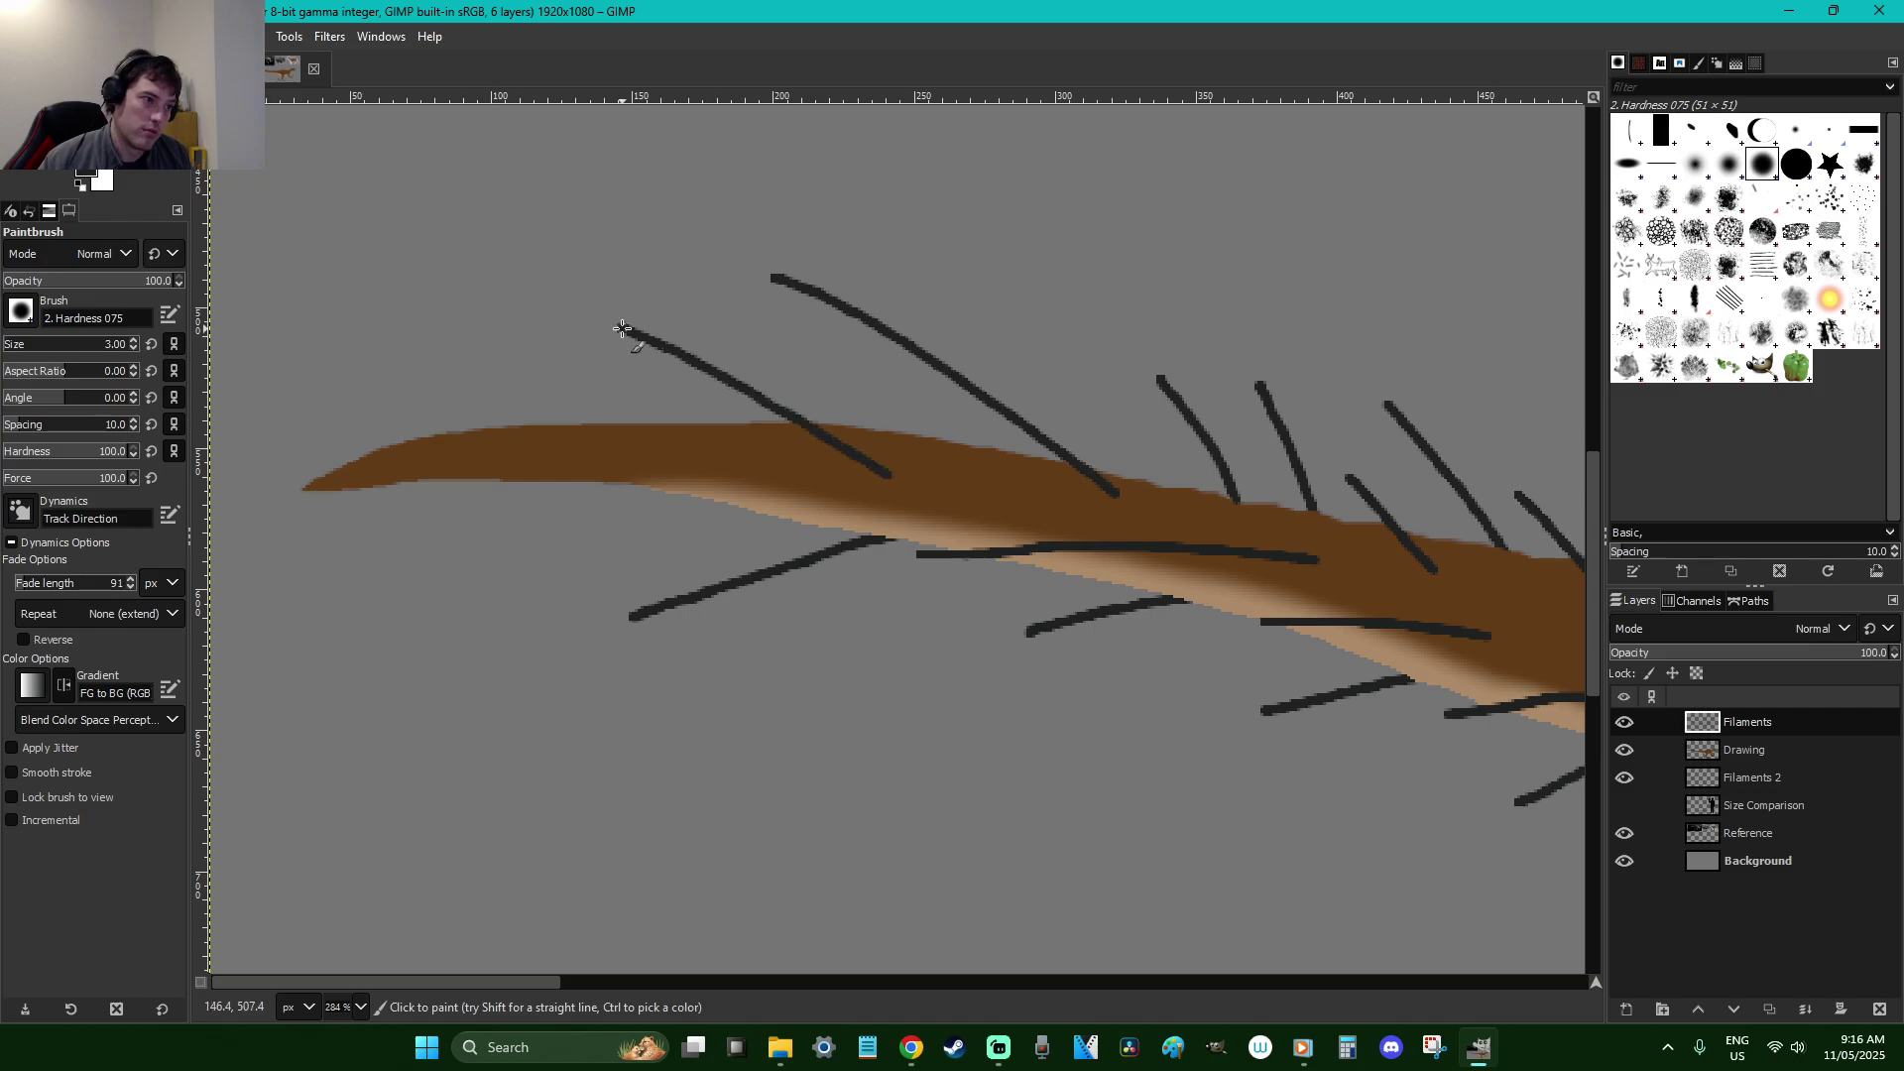
pyautogui.moveTo(770, 483); pyautogui.dragTo(474, 489)
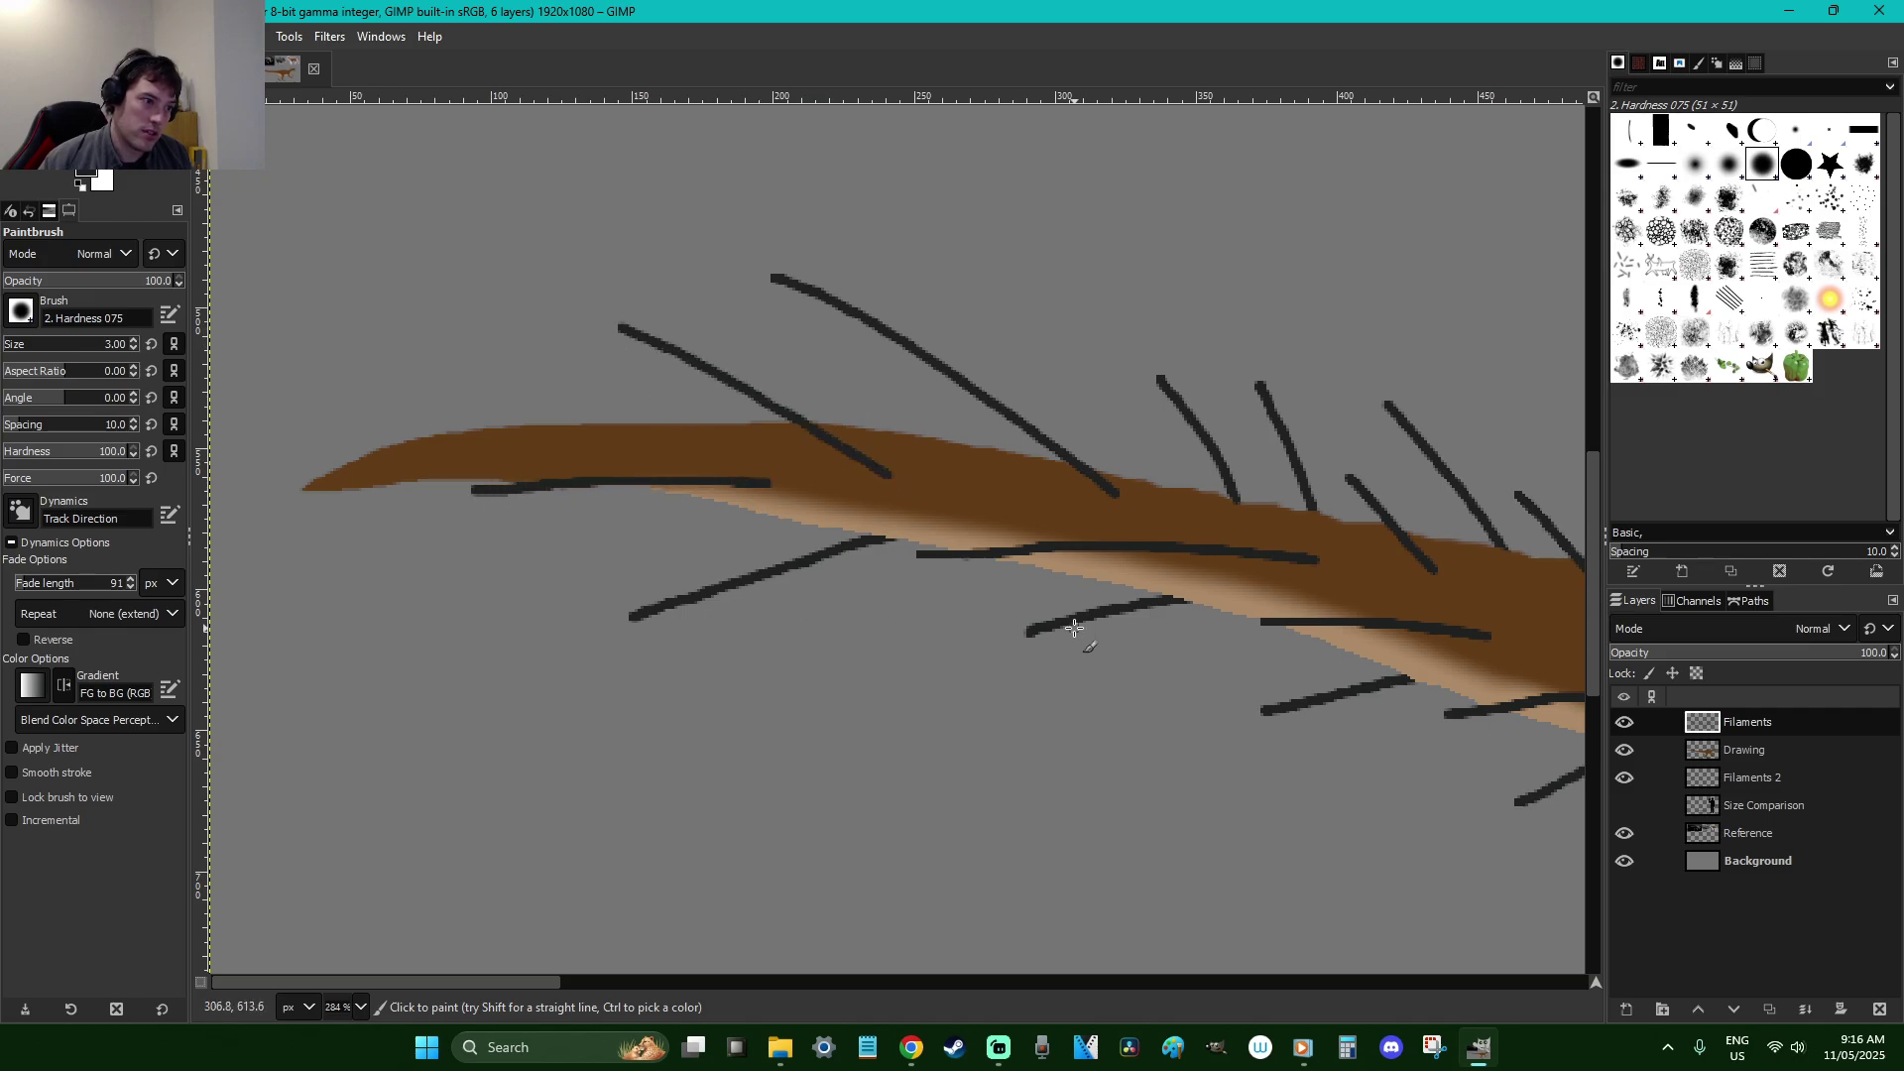
# Add two filaments behind the tail tip on Filaments 2 and one long stroke past the tip on Filaments
pyautogui.click(1780, 779)
pyautogui.moveTo(675, 424); pyautogui.dragTo(407, 317)
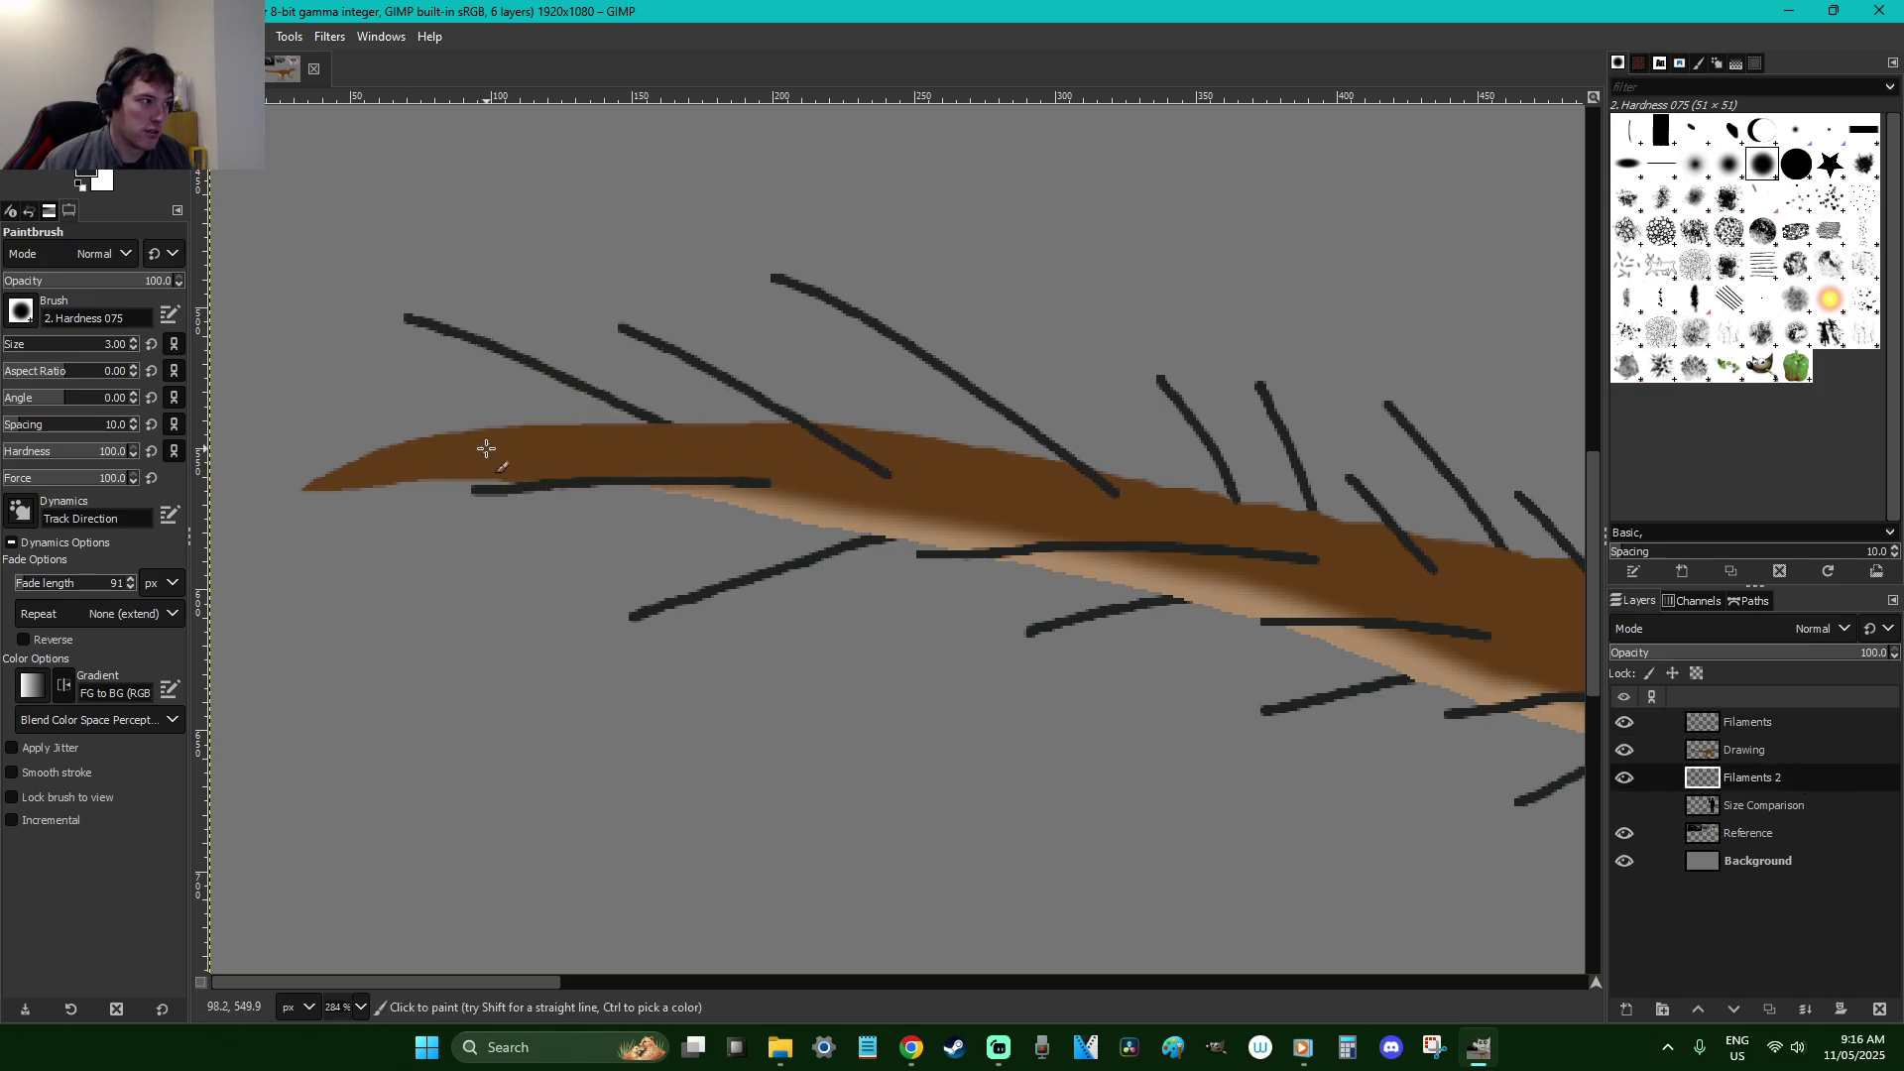
pyautogui.moveTo(459, 433); pyautogui.dragTo(274, 379)
pyautogui.click(1748, 722)
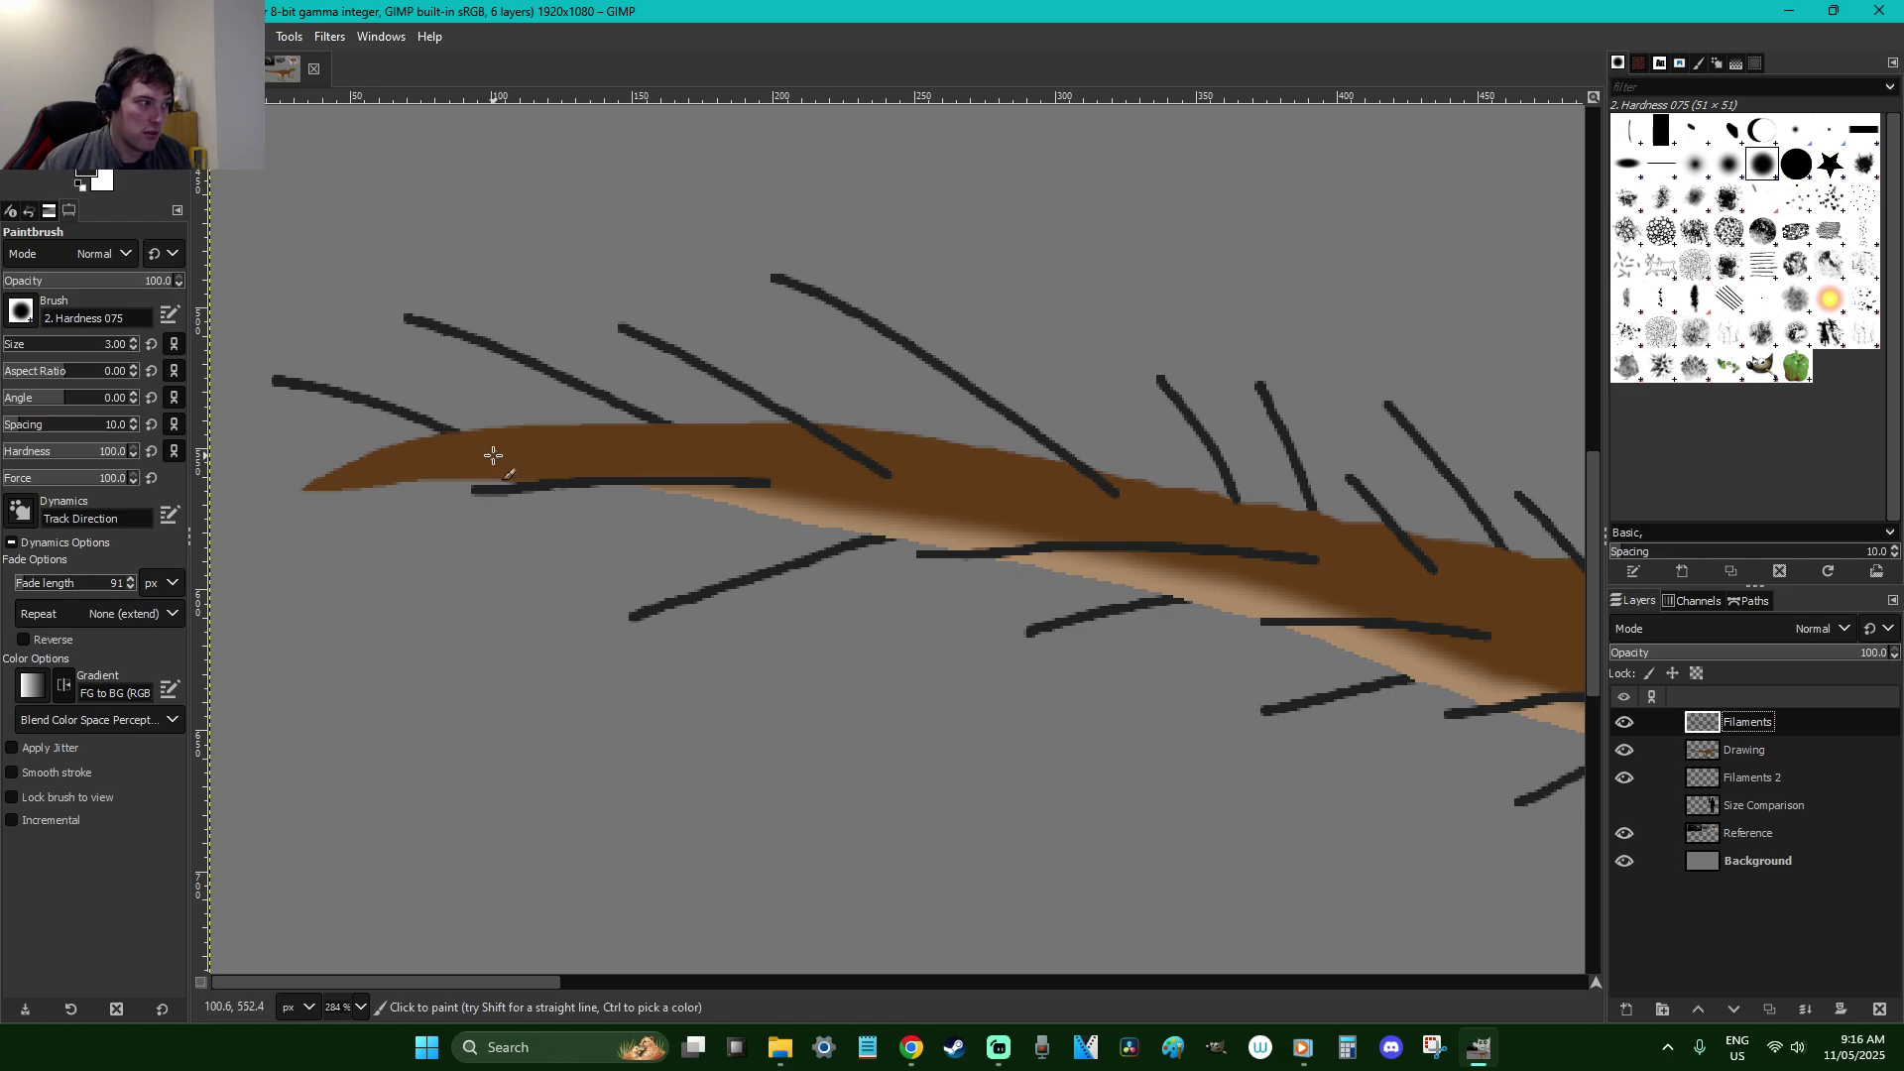
pyautogui.moveTo(493, 455); pyautogui.dragTo(205, 543)
# Move the Drawing layer slightly to the right so the tail tip sits farther from the canvas edge
pyautogui.press('1')
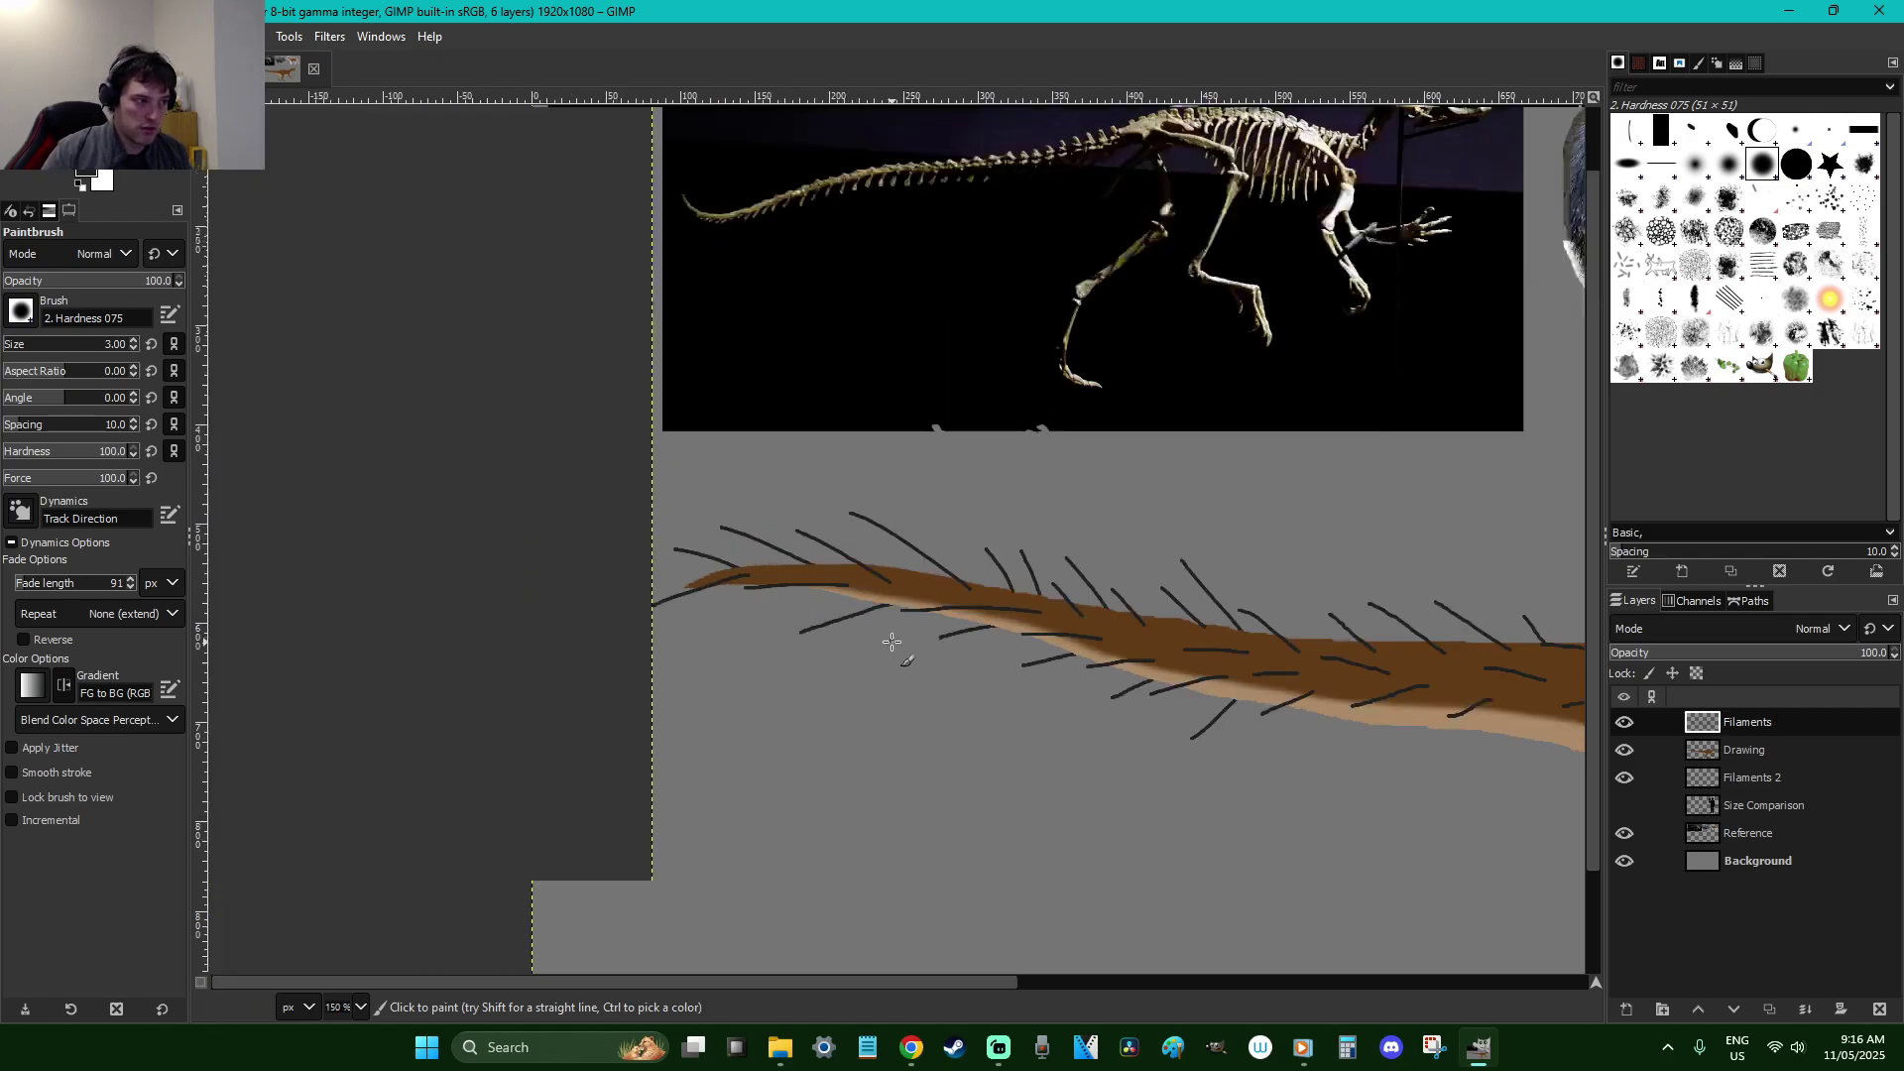
pyautogui.press('r')
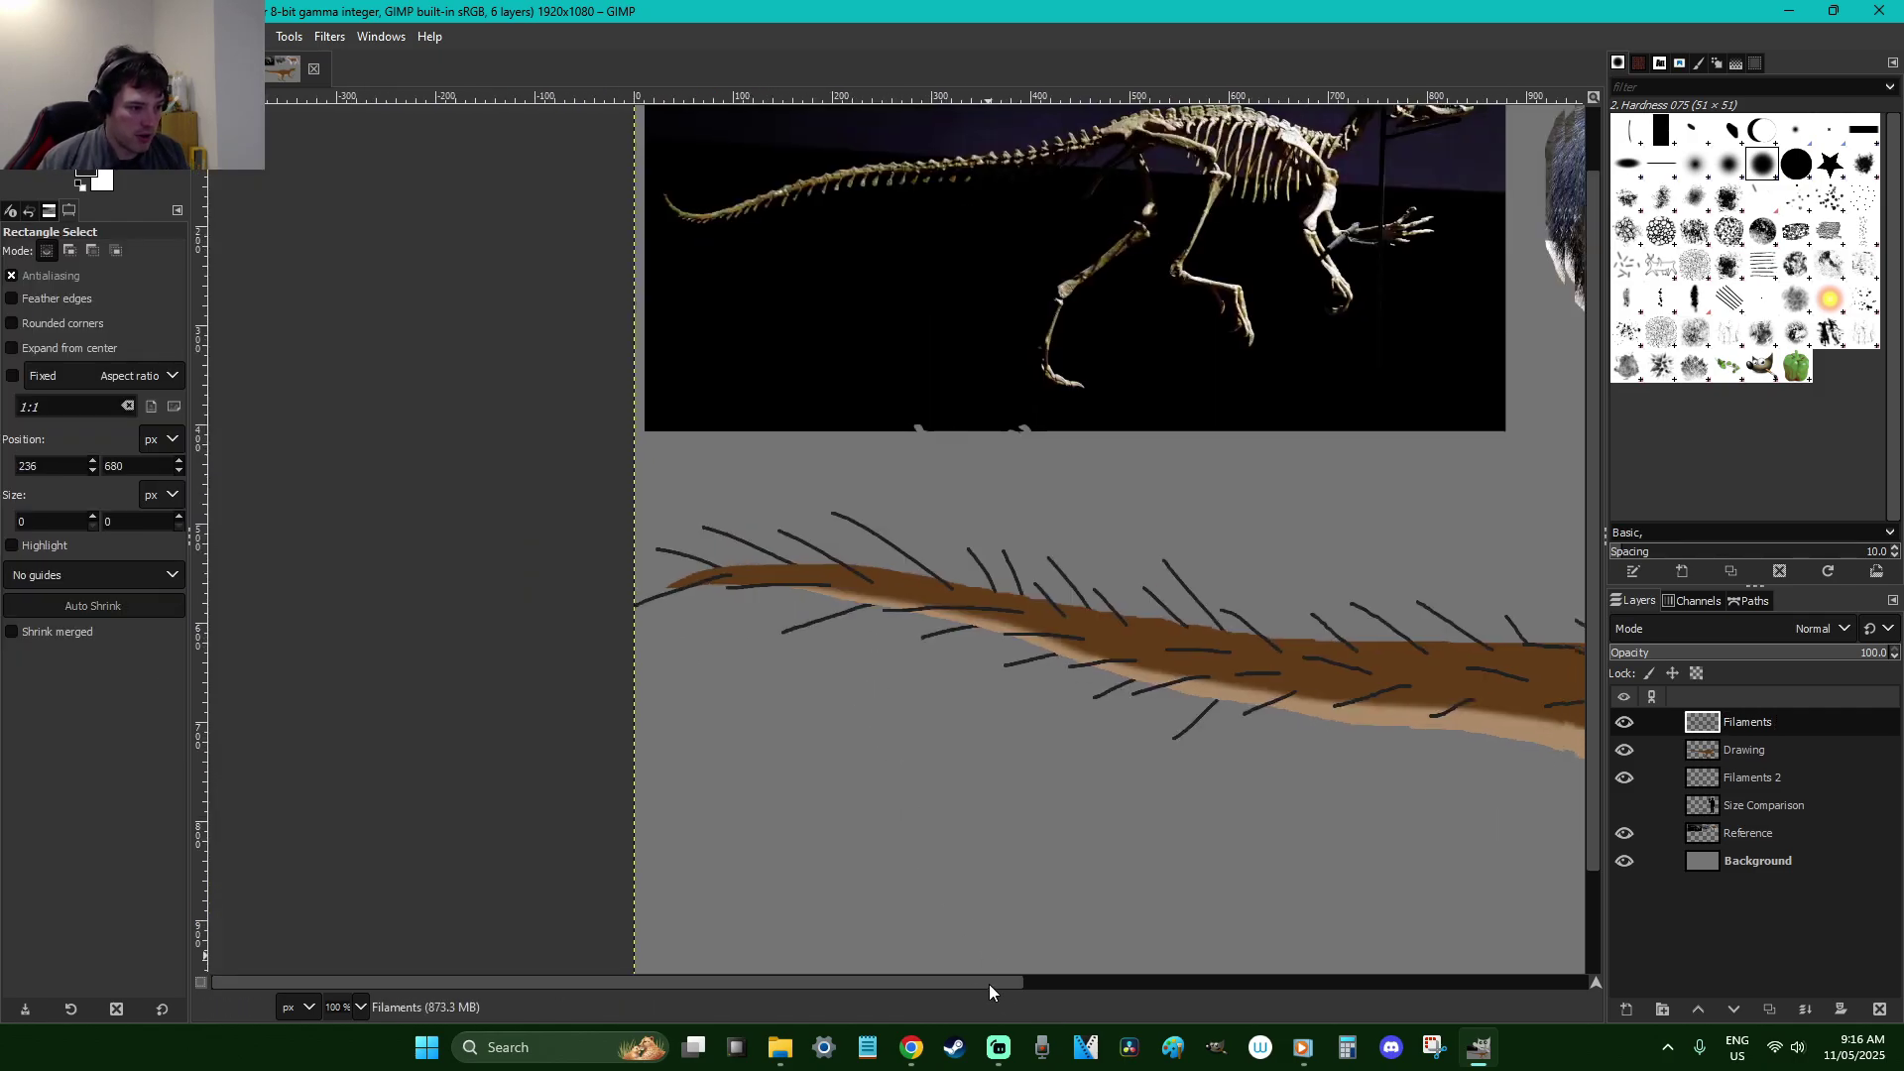
pyautogui.press('-')
pyautogui.press('-')
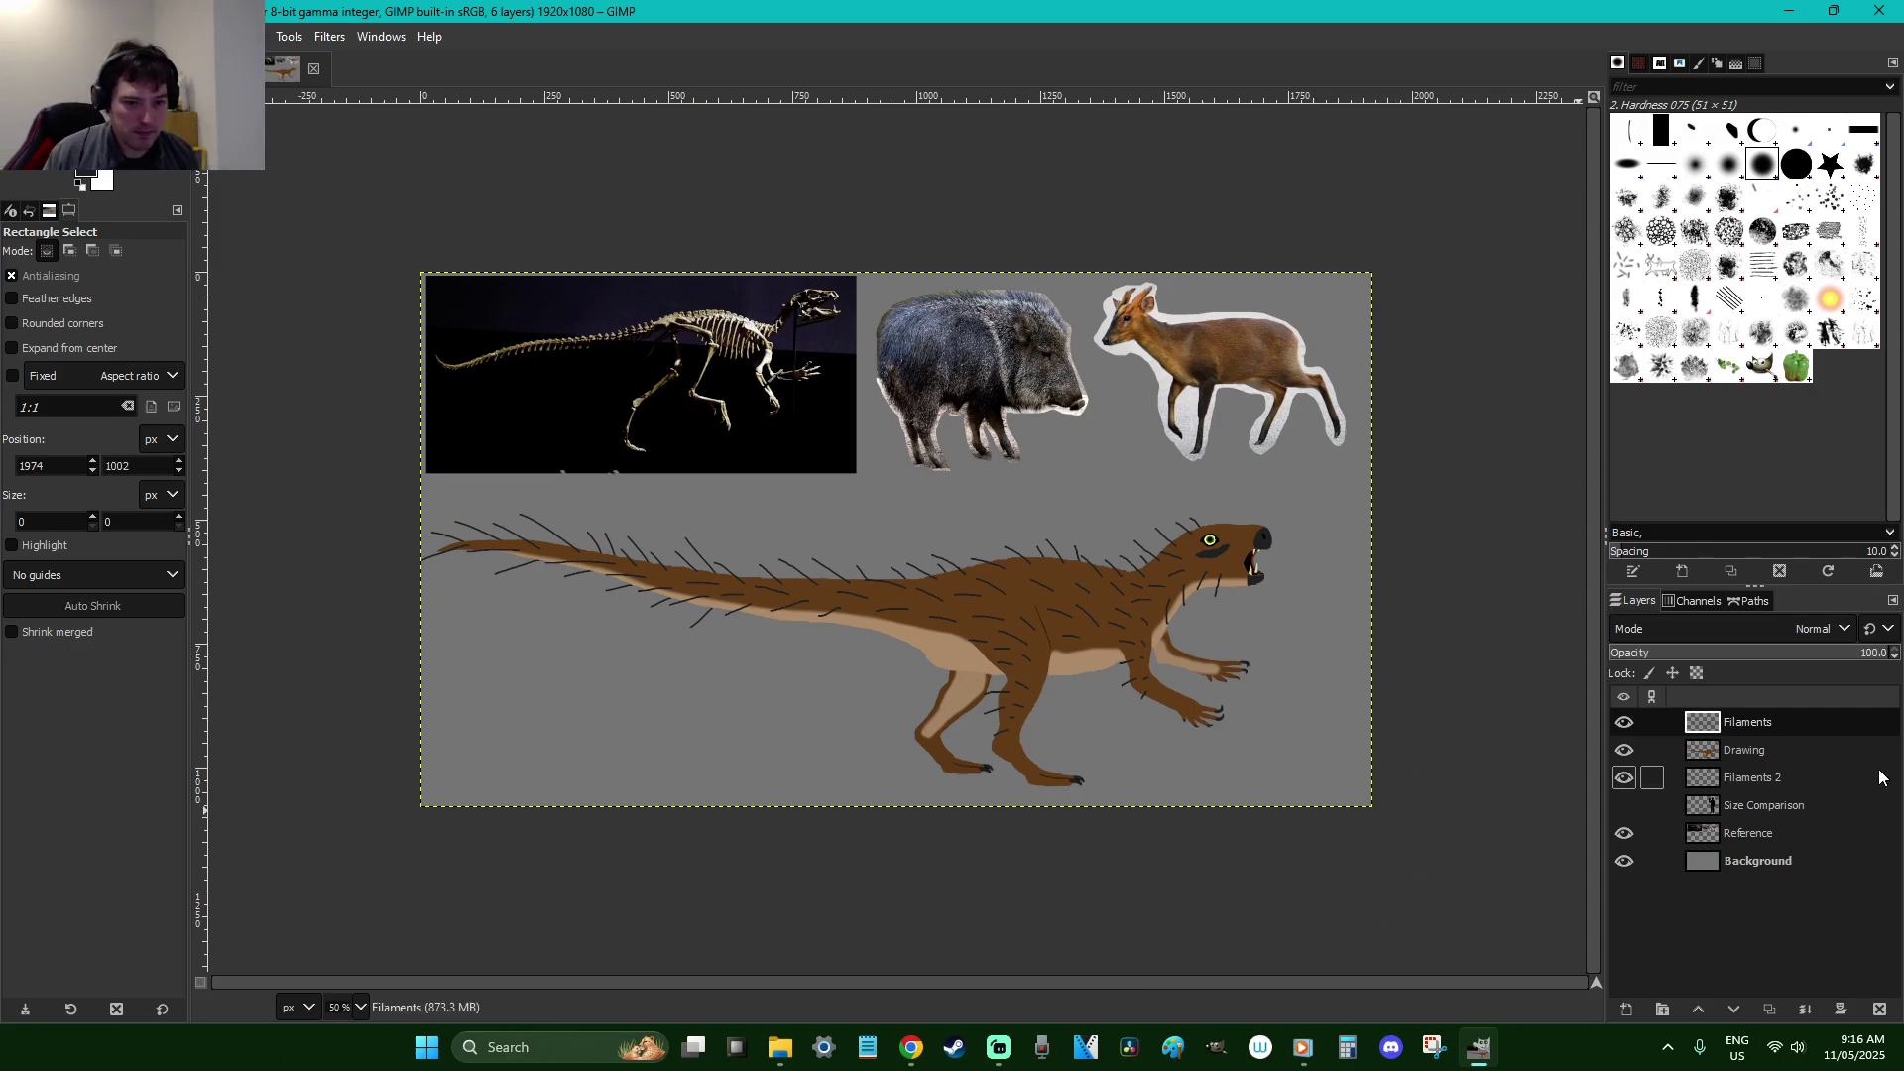
pyautogui.click(1845, 751)
pyautogui.press('m')
pyautogui.moveTo(1107, 646); pyautogui.dragTo(1137, 646)
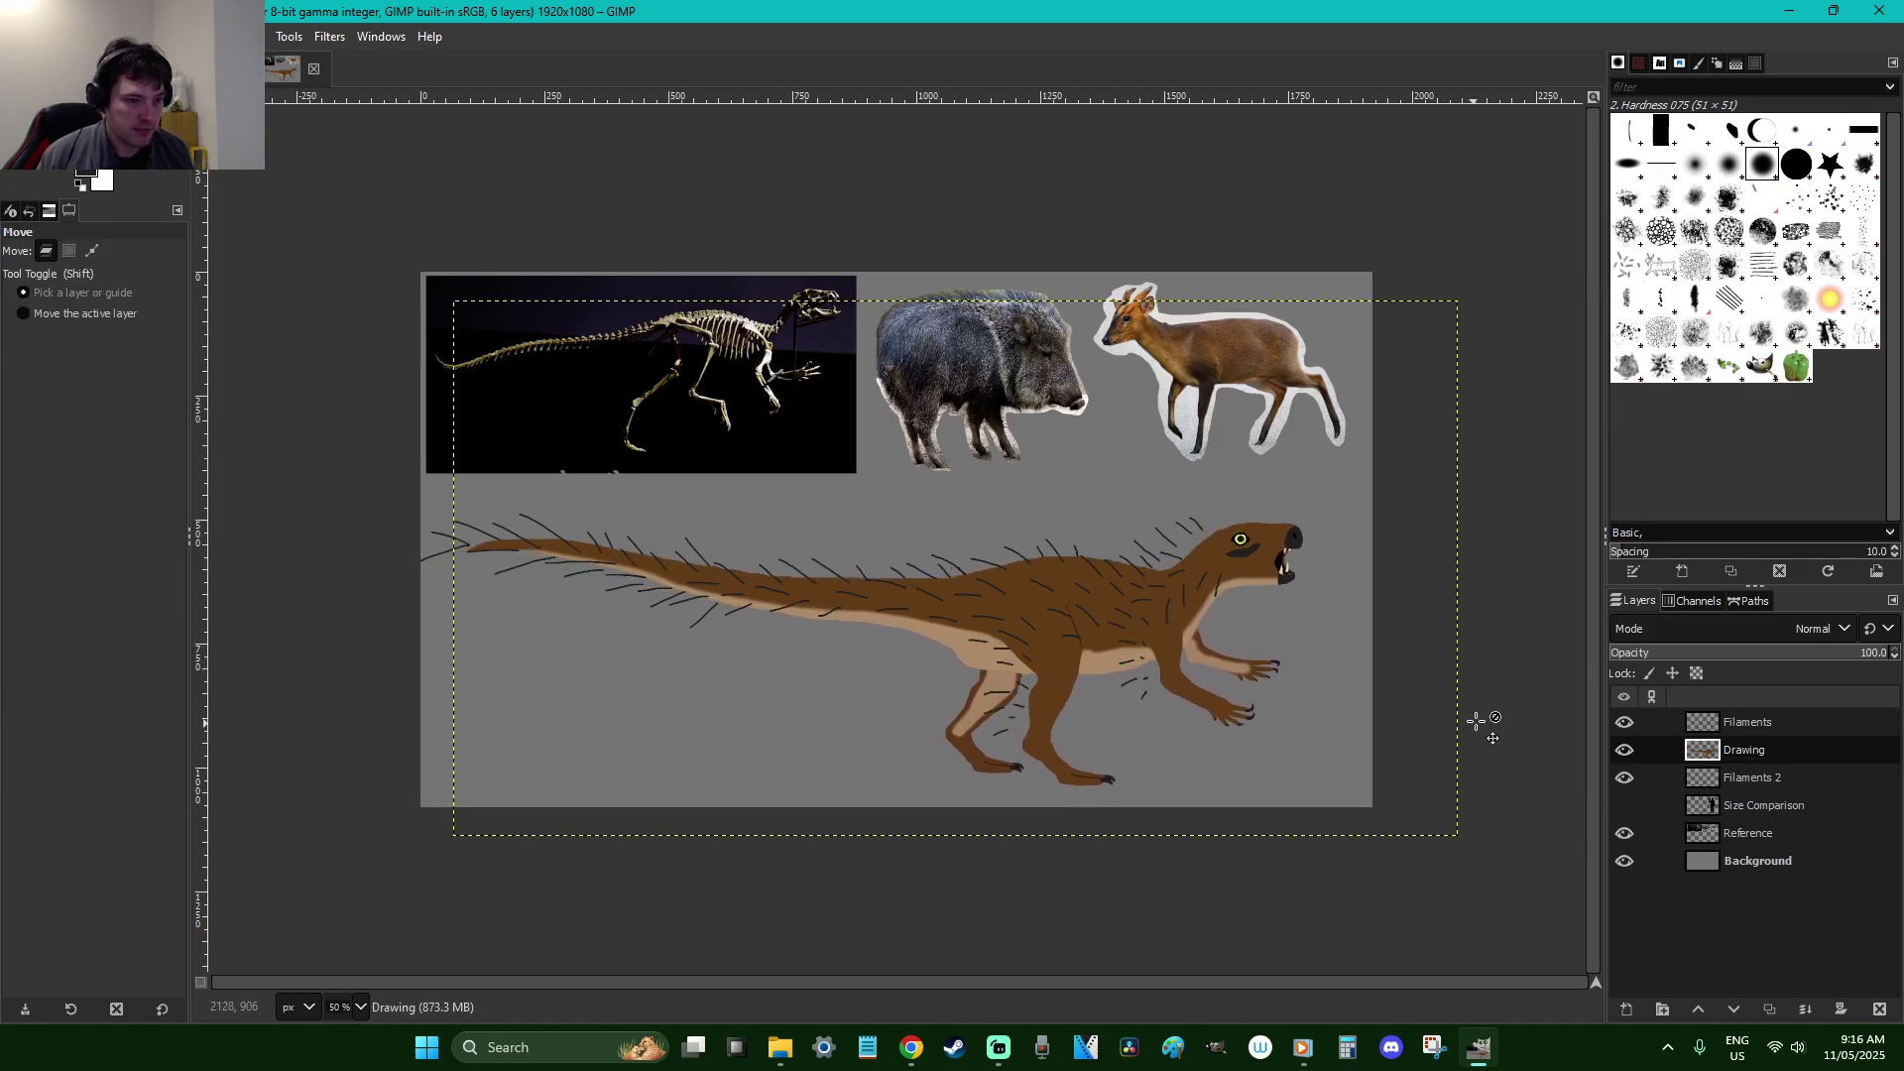
# Move the Filaments layer to the right to bring its strokes back over the shifted body
pyautogui.press('r')
pyautogui.click(1760, 723)
pyautogui.press('m')
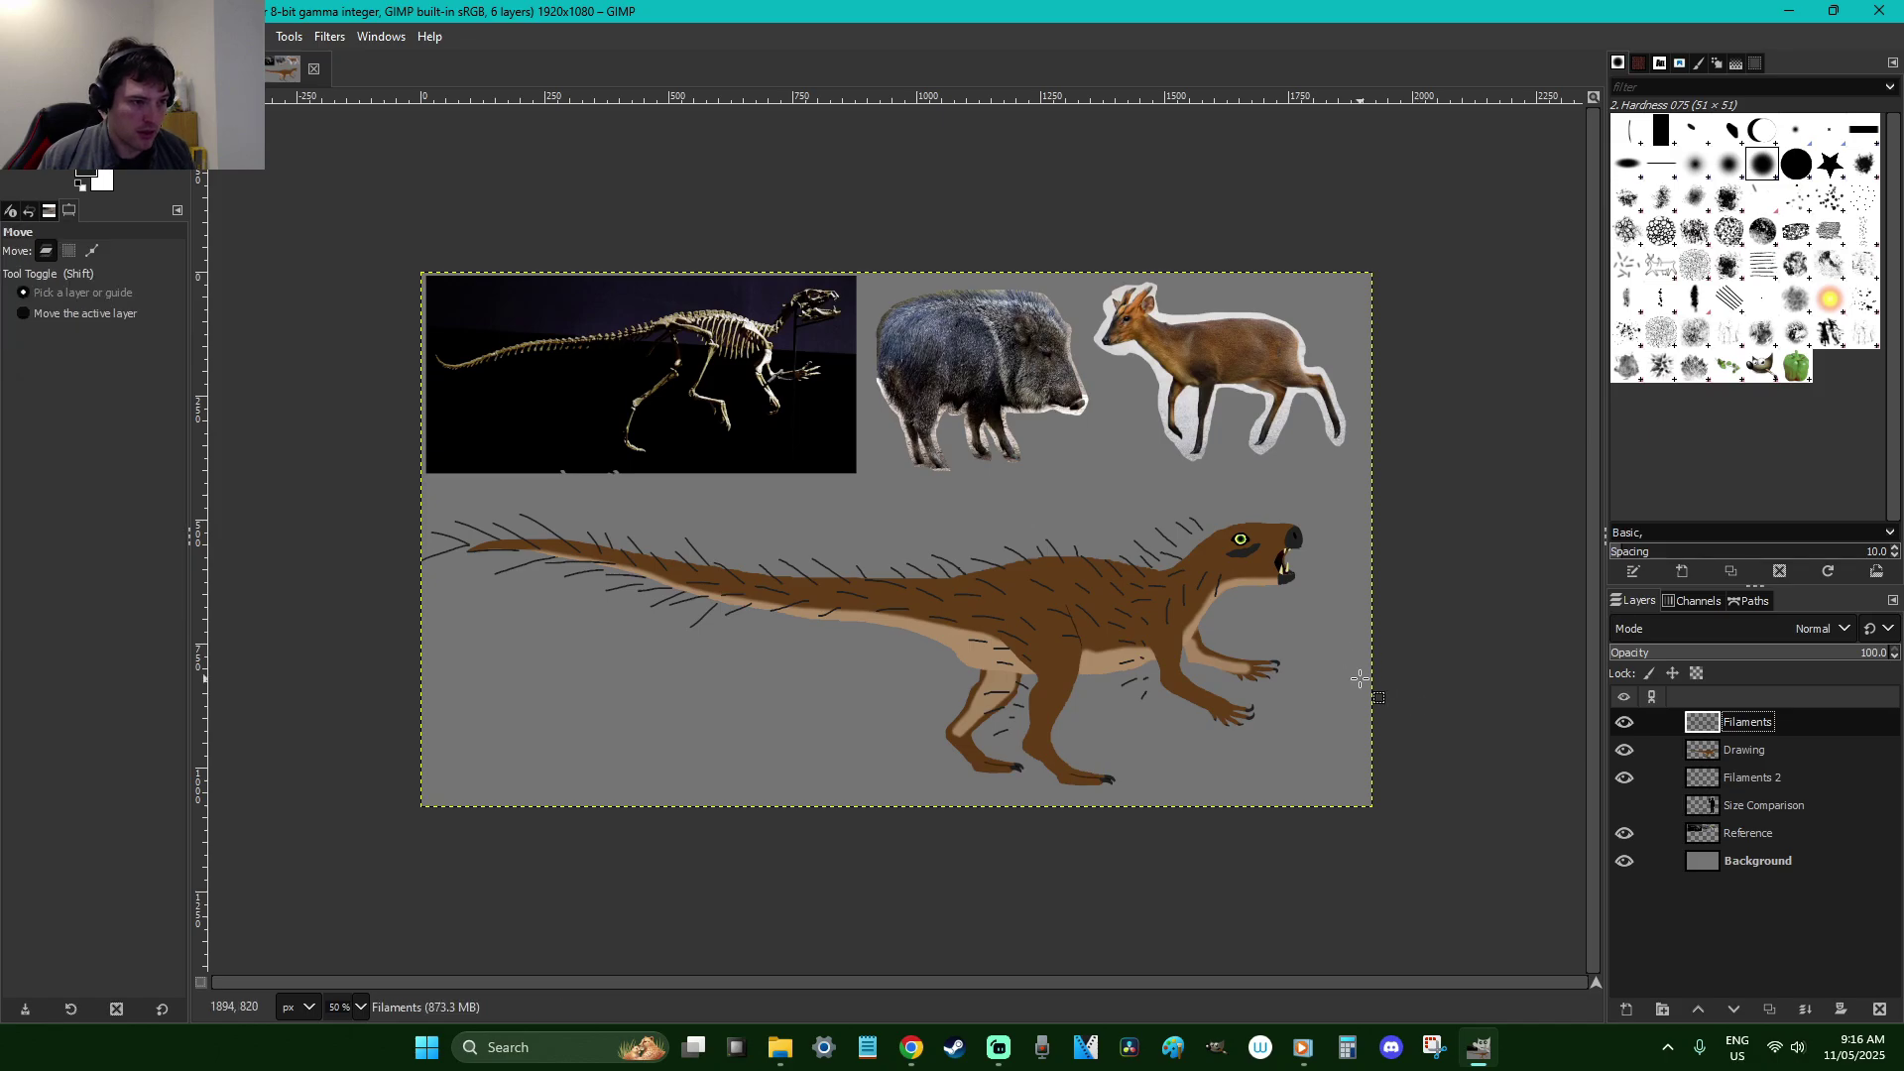
pyautogui.moveTo(1059, 555); pyautogui.dragTo(1083, 553)
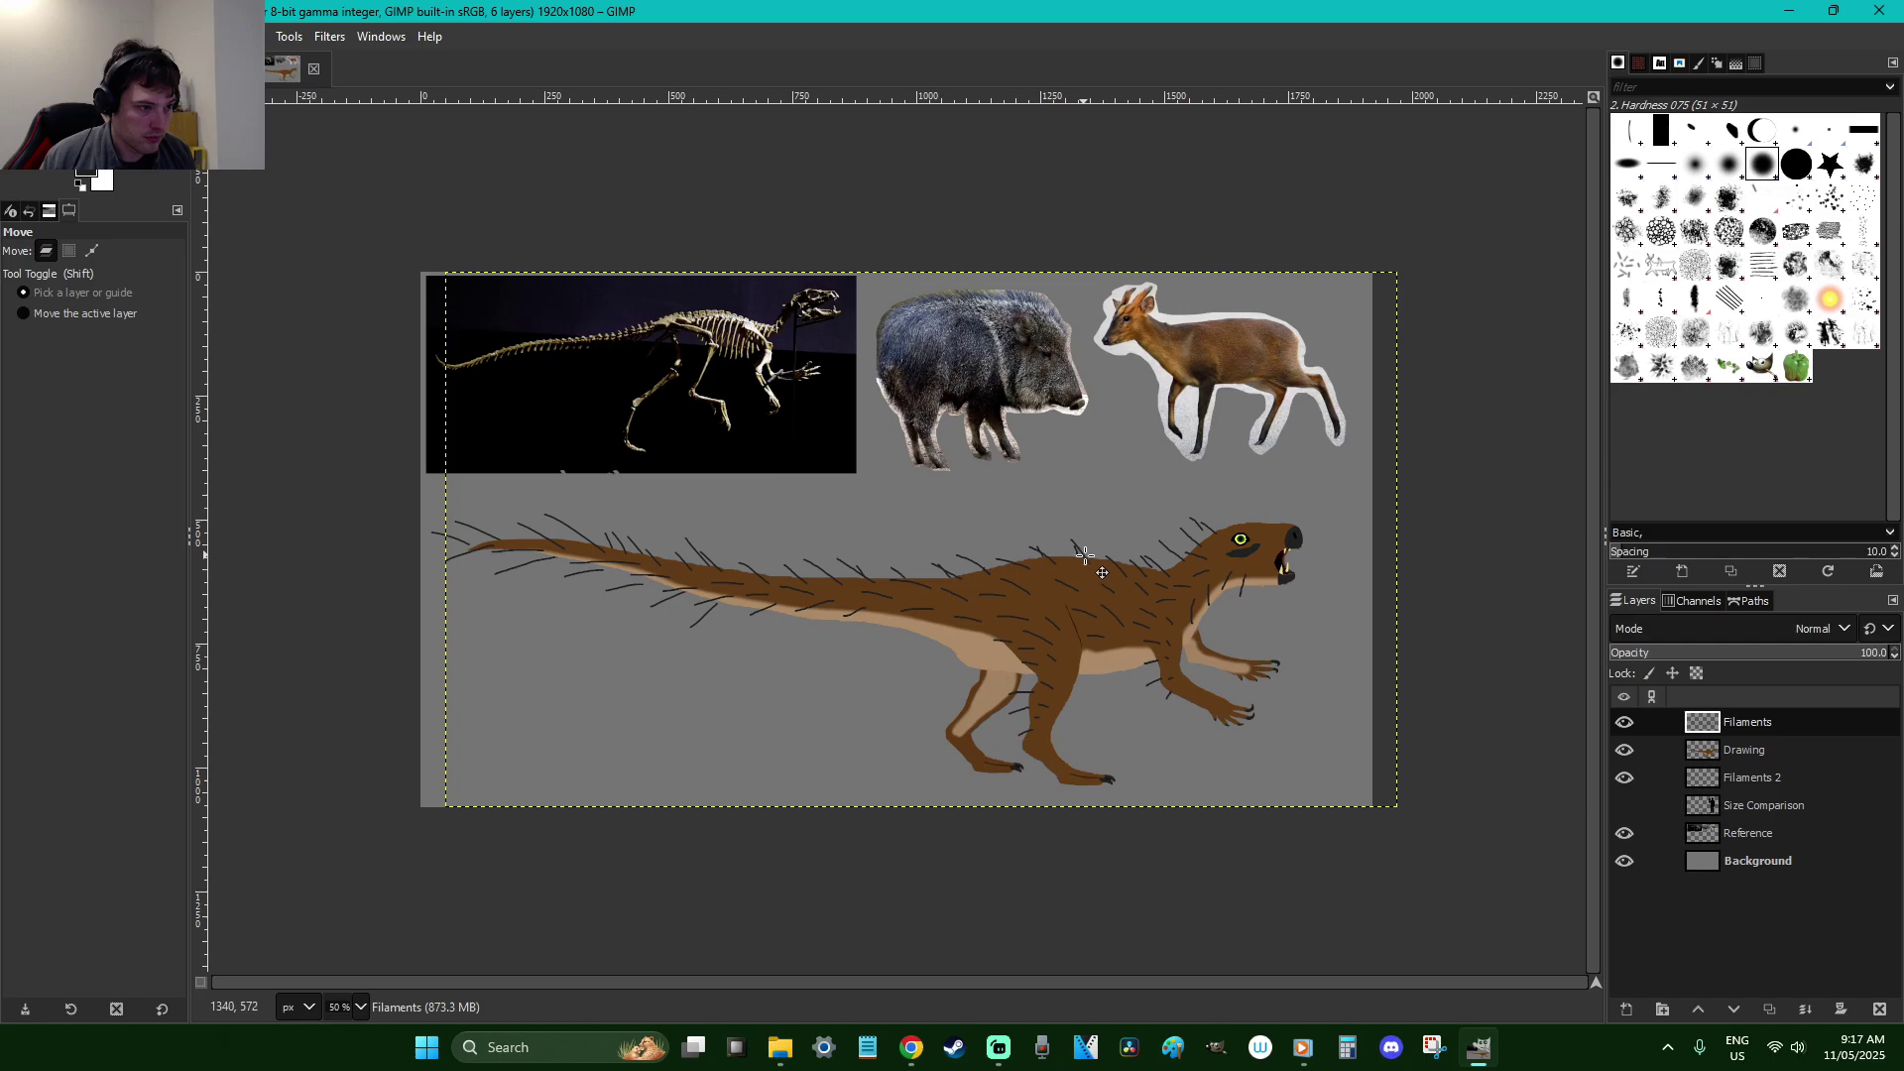
# Move the Filaments 2 layer 14 px right and 3 px down to bring its tail-tip strokes toward the shifted body
pyautogui.click(1654, 777)
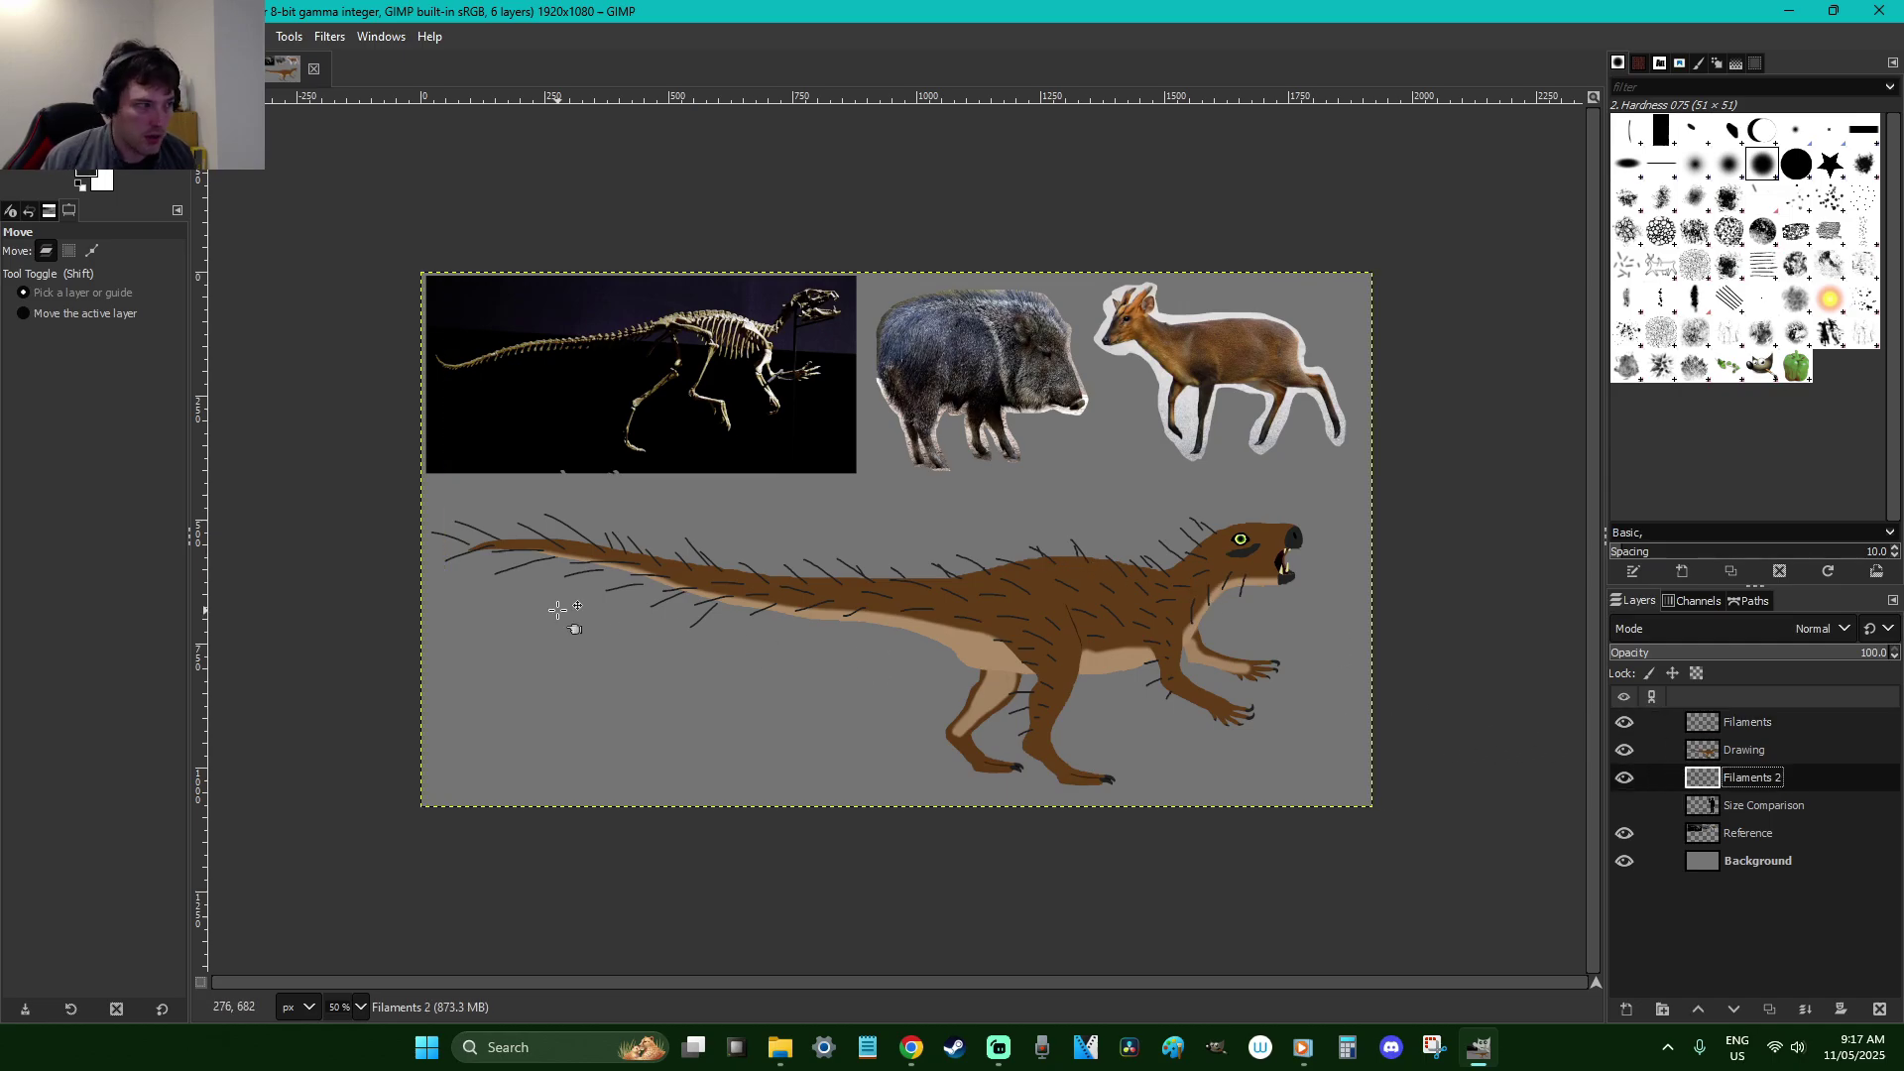
pyautogui.click(452, 537)
pyautogui.click(539, 589)
pyautogui.press('z')
pyautogui.moveTo(538, 589); pyautogui.dragTo(434, 533)
pyautogui.press('m')
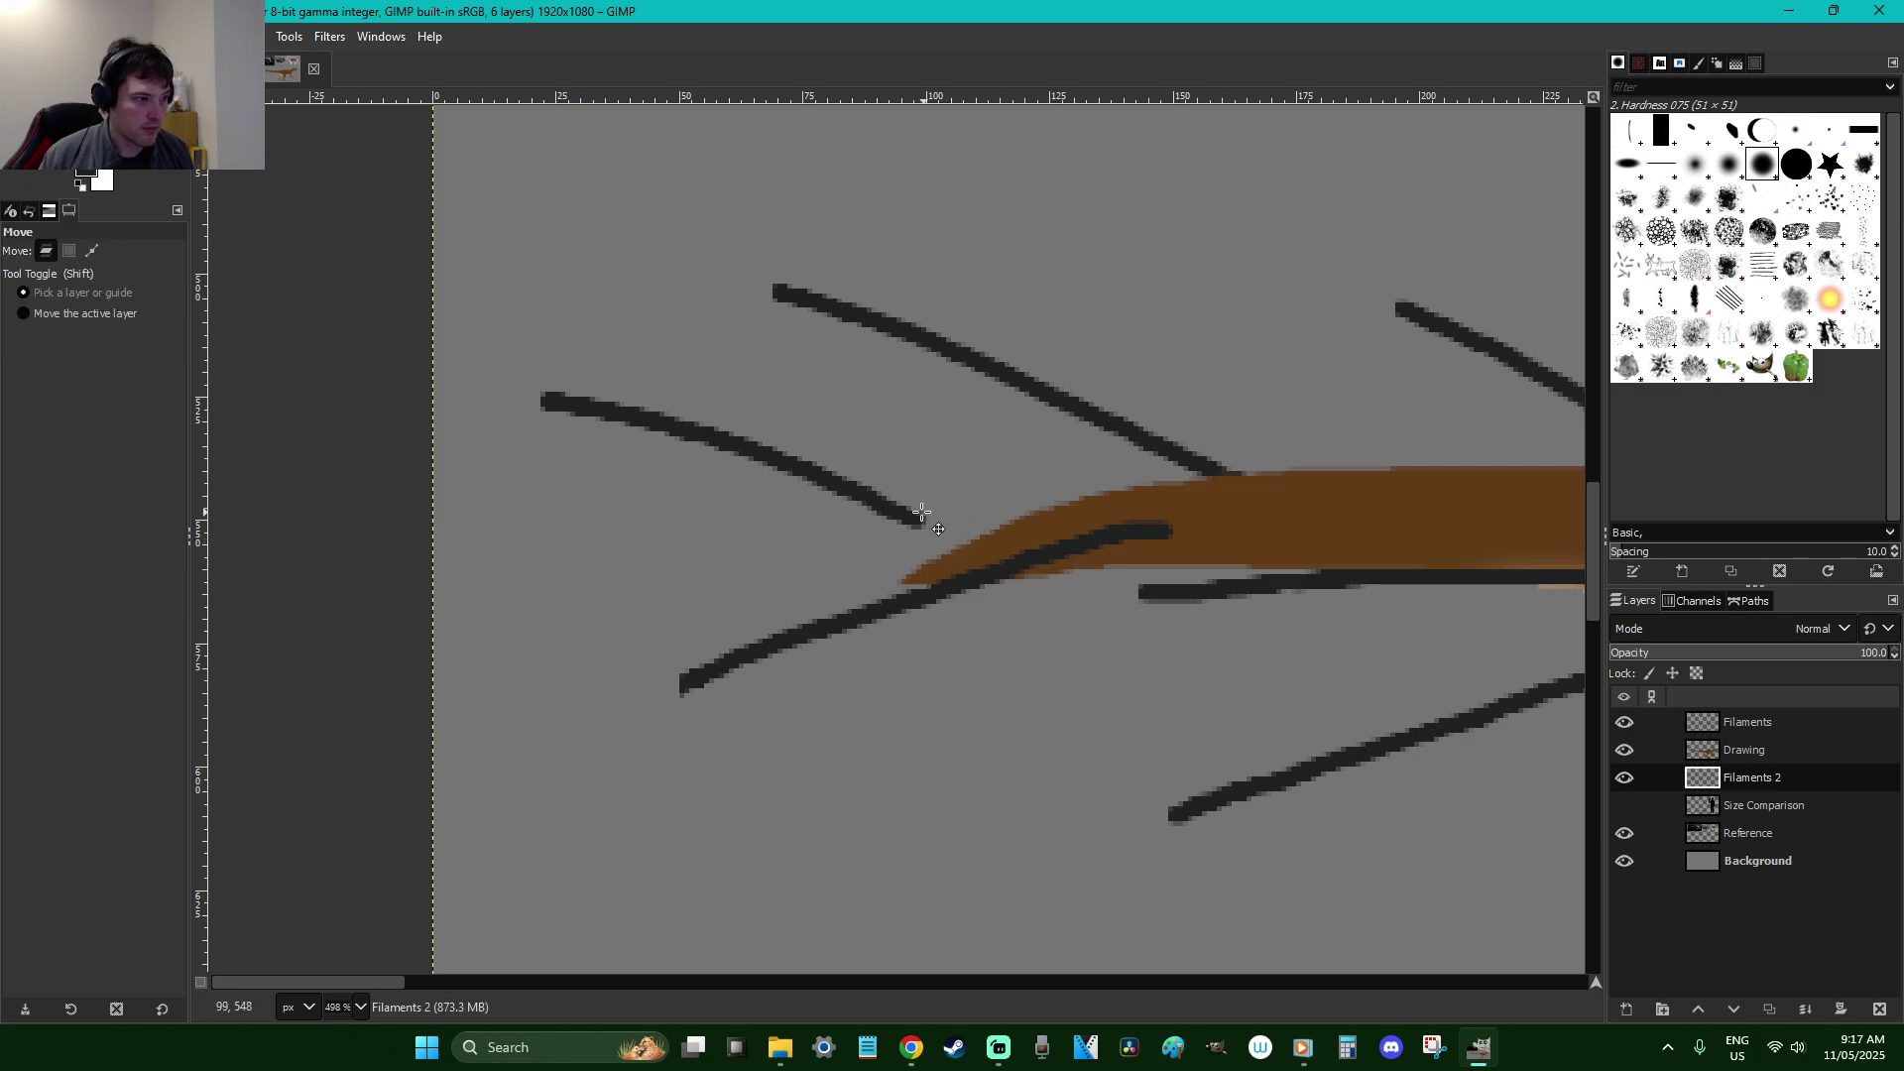
pyautogui.moveTo(886, 510); pyautogui.dragTo(951, 525)
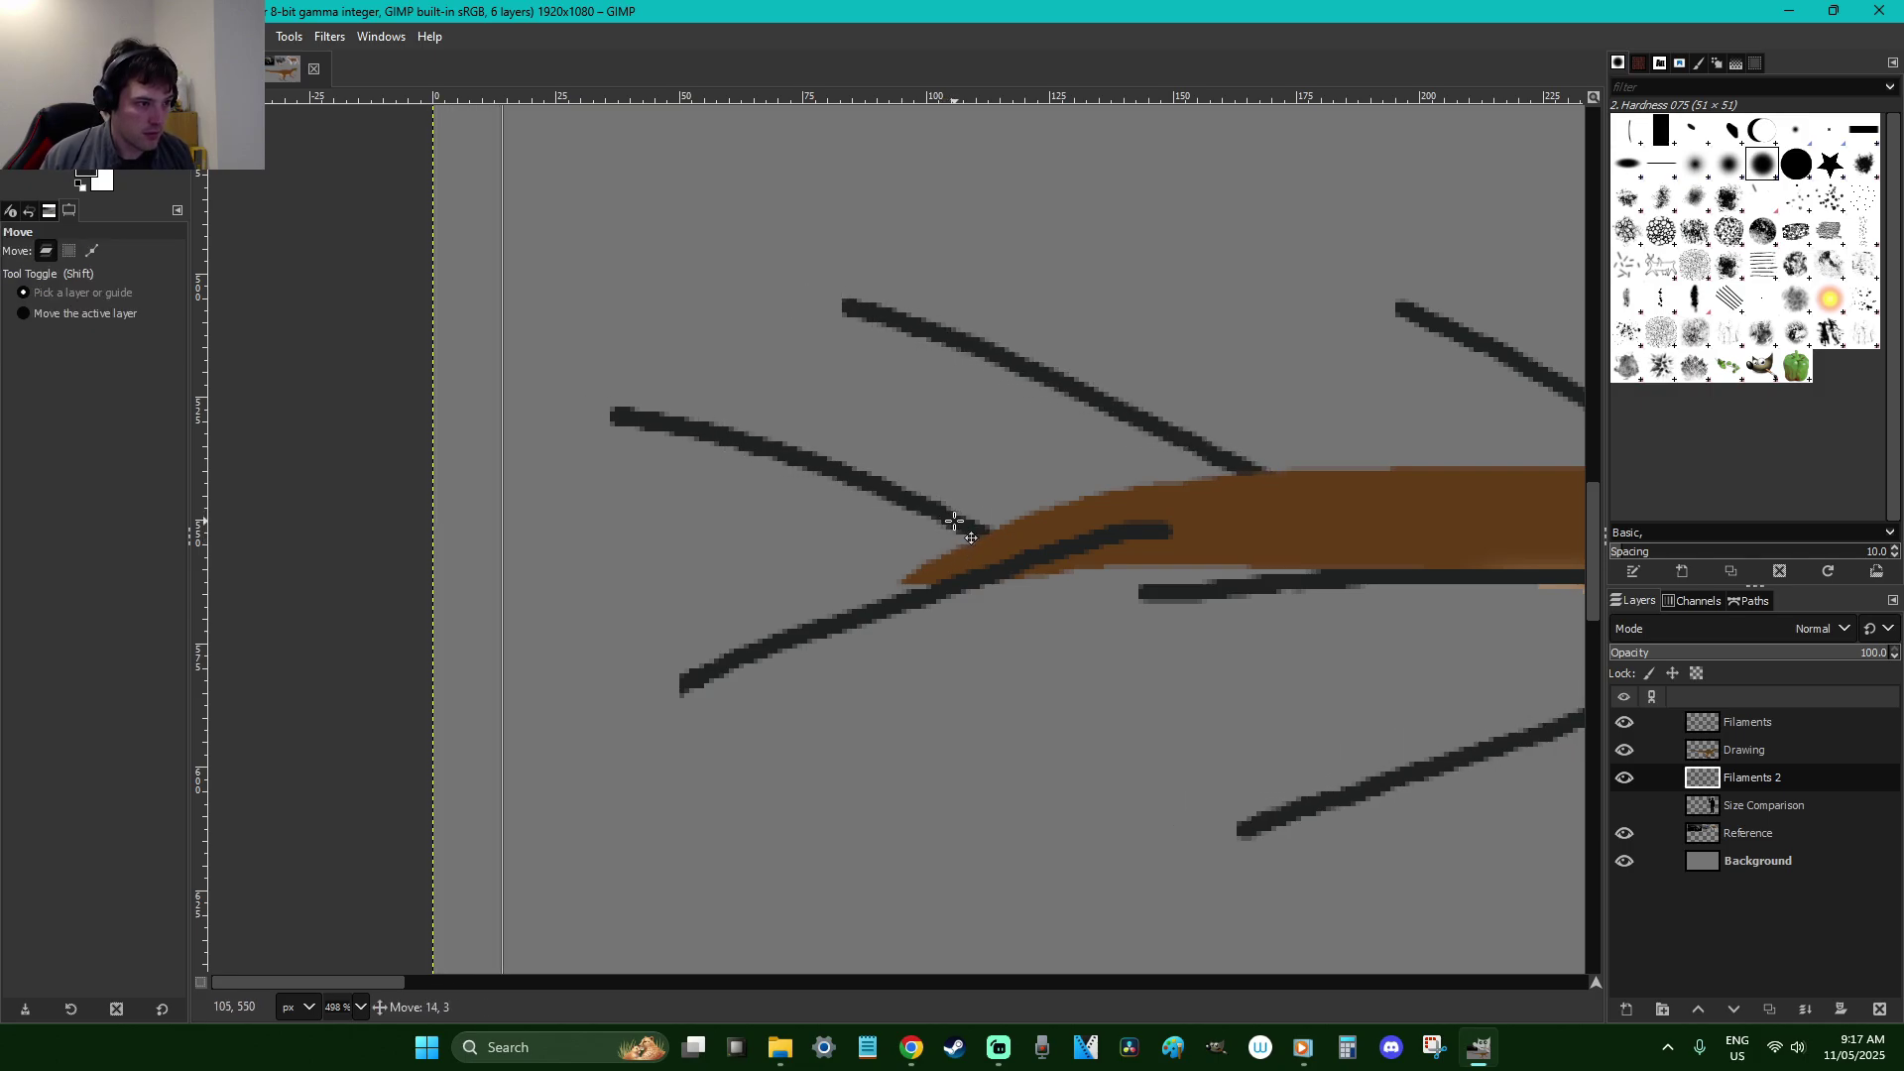
# Nudge the Filaments 2 layer slightly up and farther right until its strokes line up with the repositioned body
pyautogui.moveTo(390, 985); pyautogui.dragTo(483, 982)
pyautogui.moveTo(1331, 801); pyautogui.dragTo(1349, 748)
pyautogui.scroll(-8, 1348, 748)
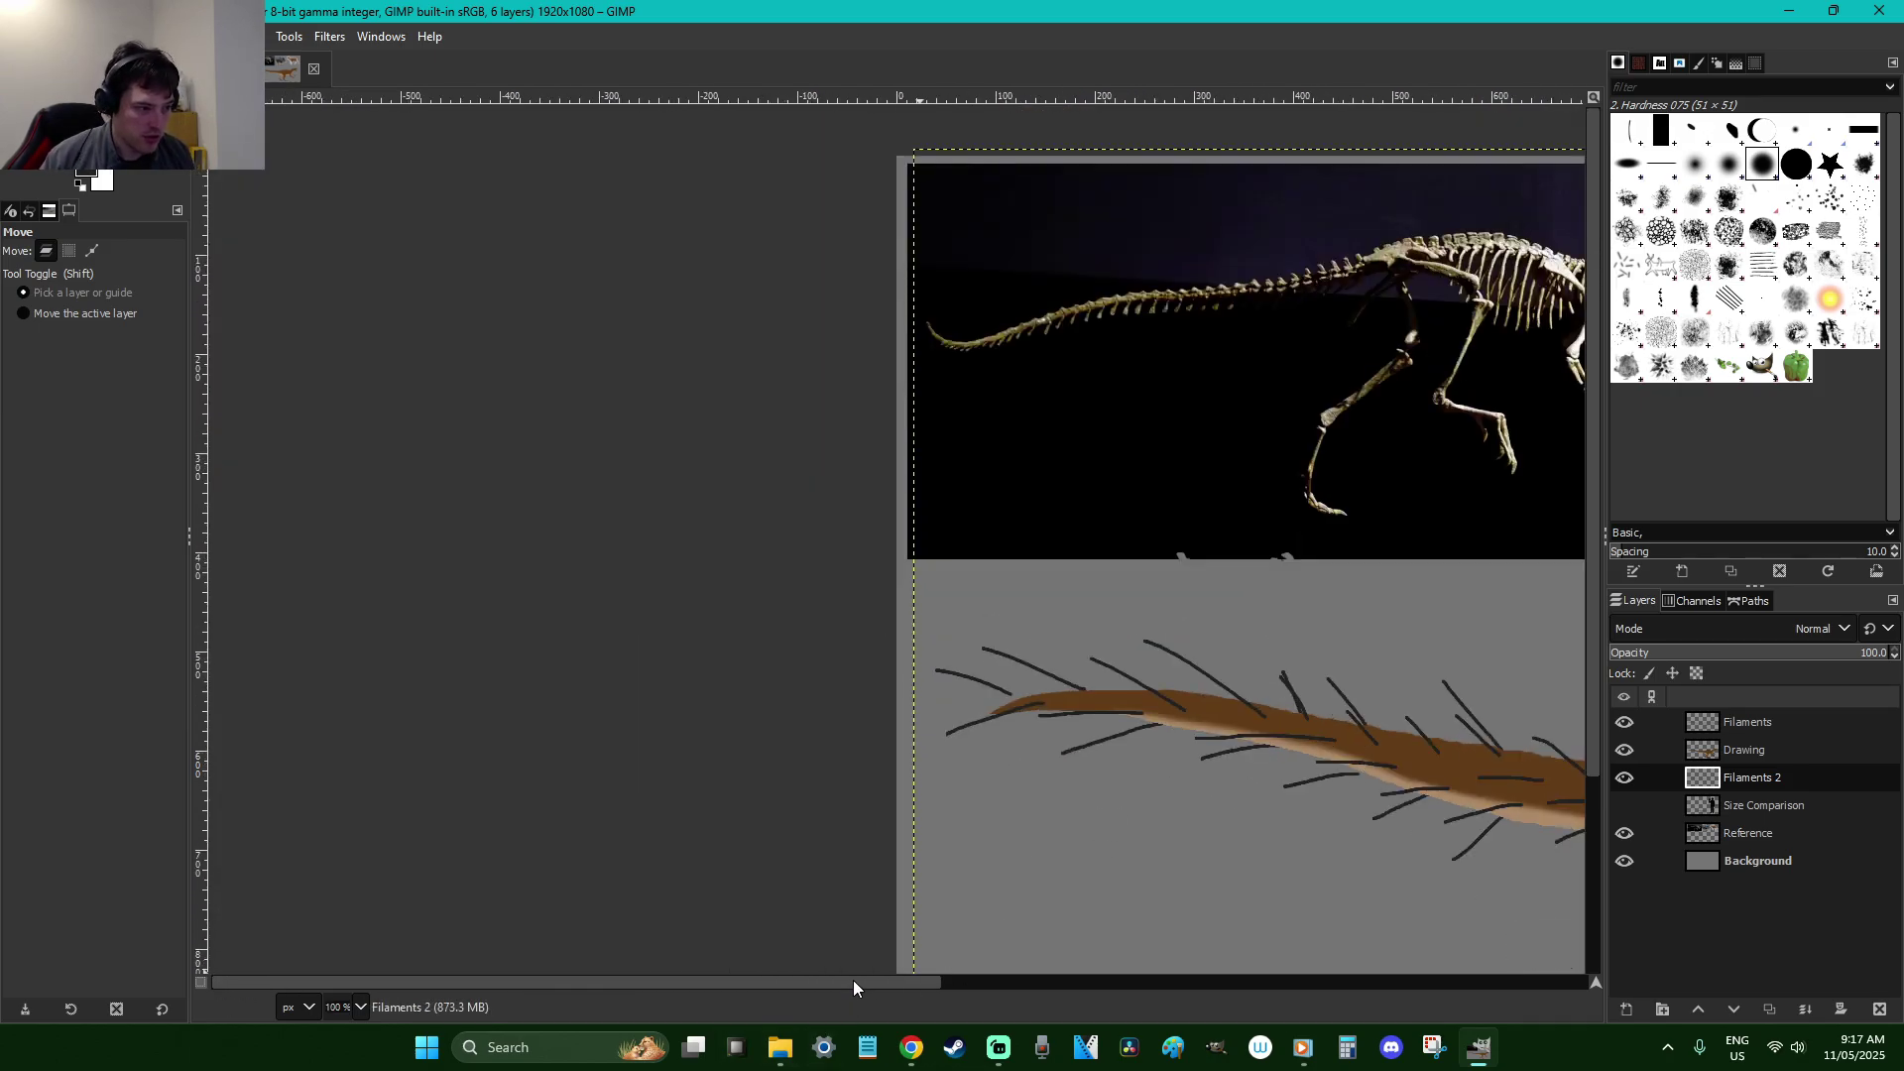
pyautogui.hscroll(5, 913, 981)
pyautogui.scroll(-2, 783, 897)
pyautogui.moveTo(837, 982); pyautogui.dragTo(710, 981)
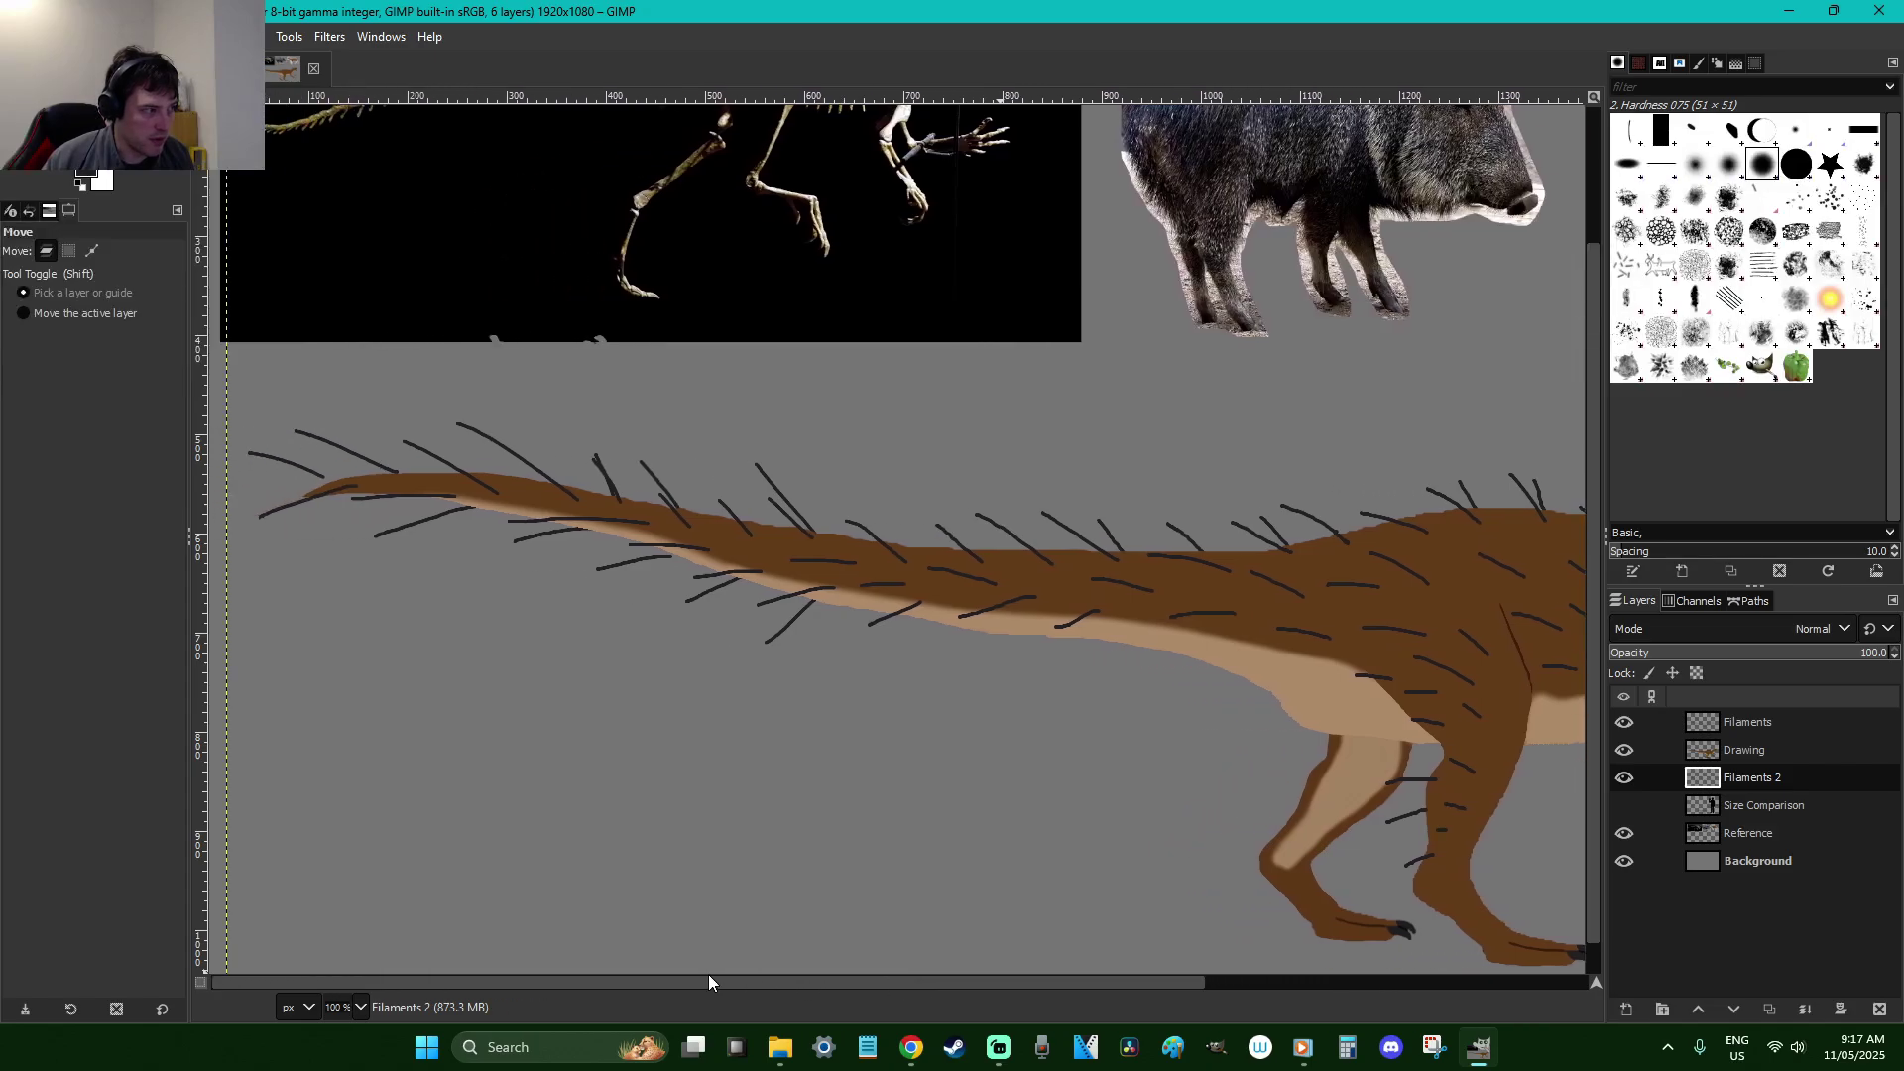
pyautogui.moveTo(328, 489); pyautogui.dragTo(348, 493)
pyautogui.moveTo(958, 980); pyautogui.dragTo(1309, 980)
pyautogui.press('r')
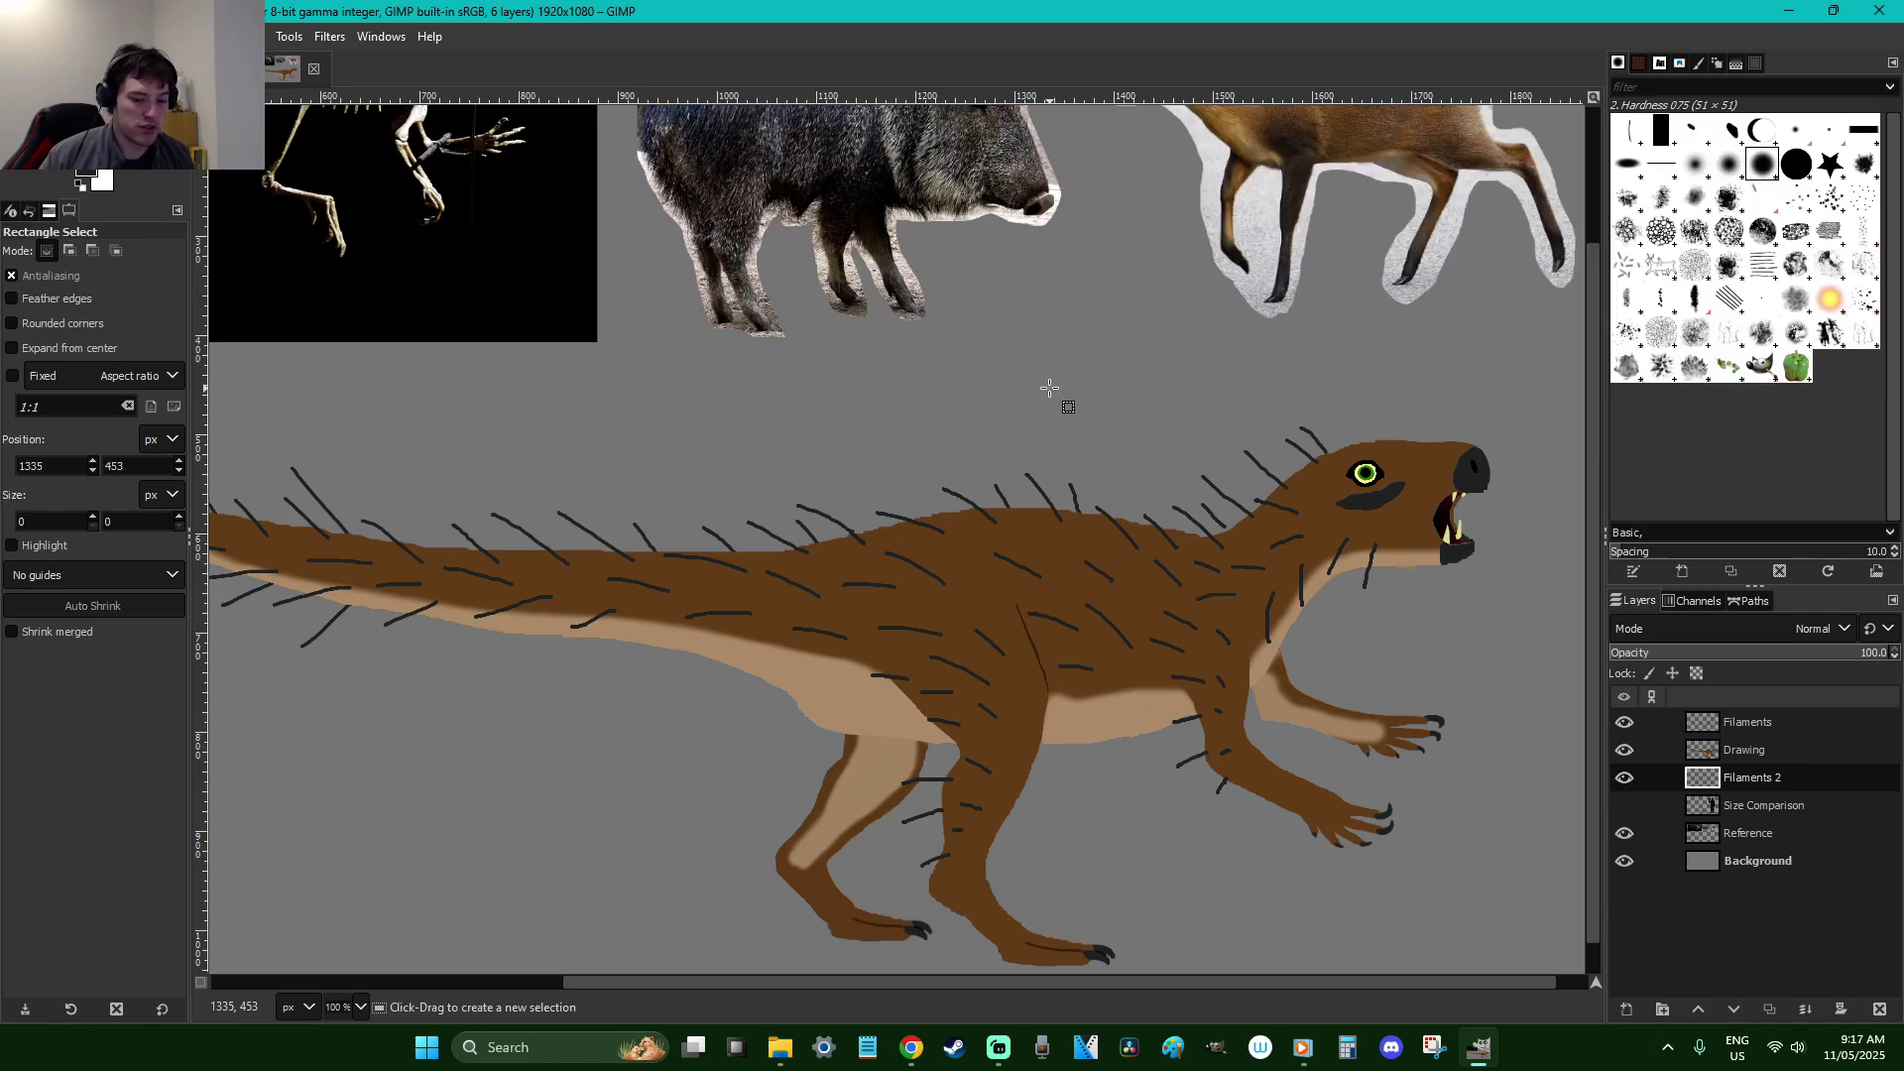
pyautogui.scroll(-2, 1050, 388)
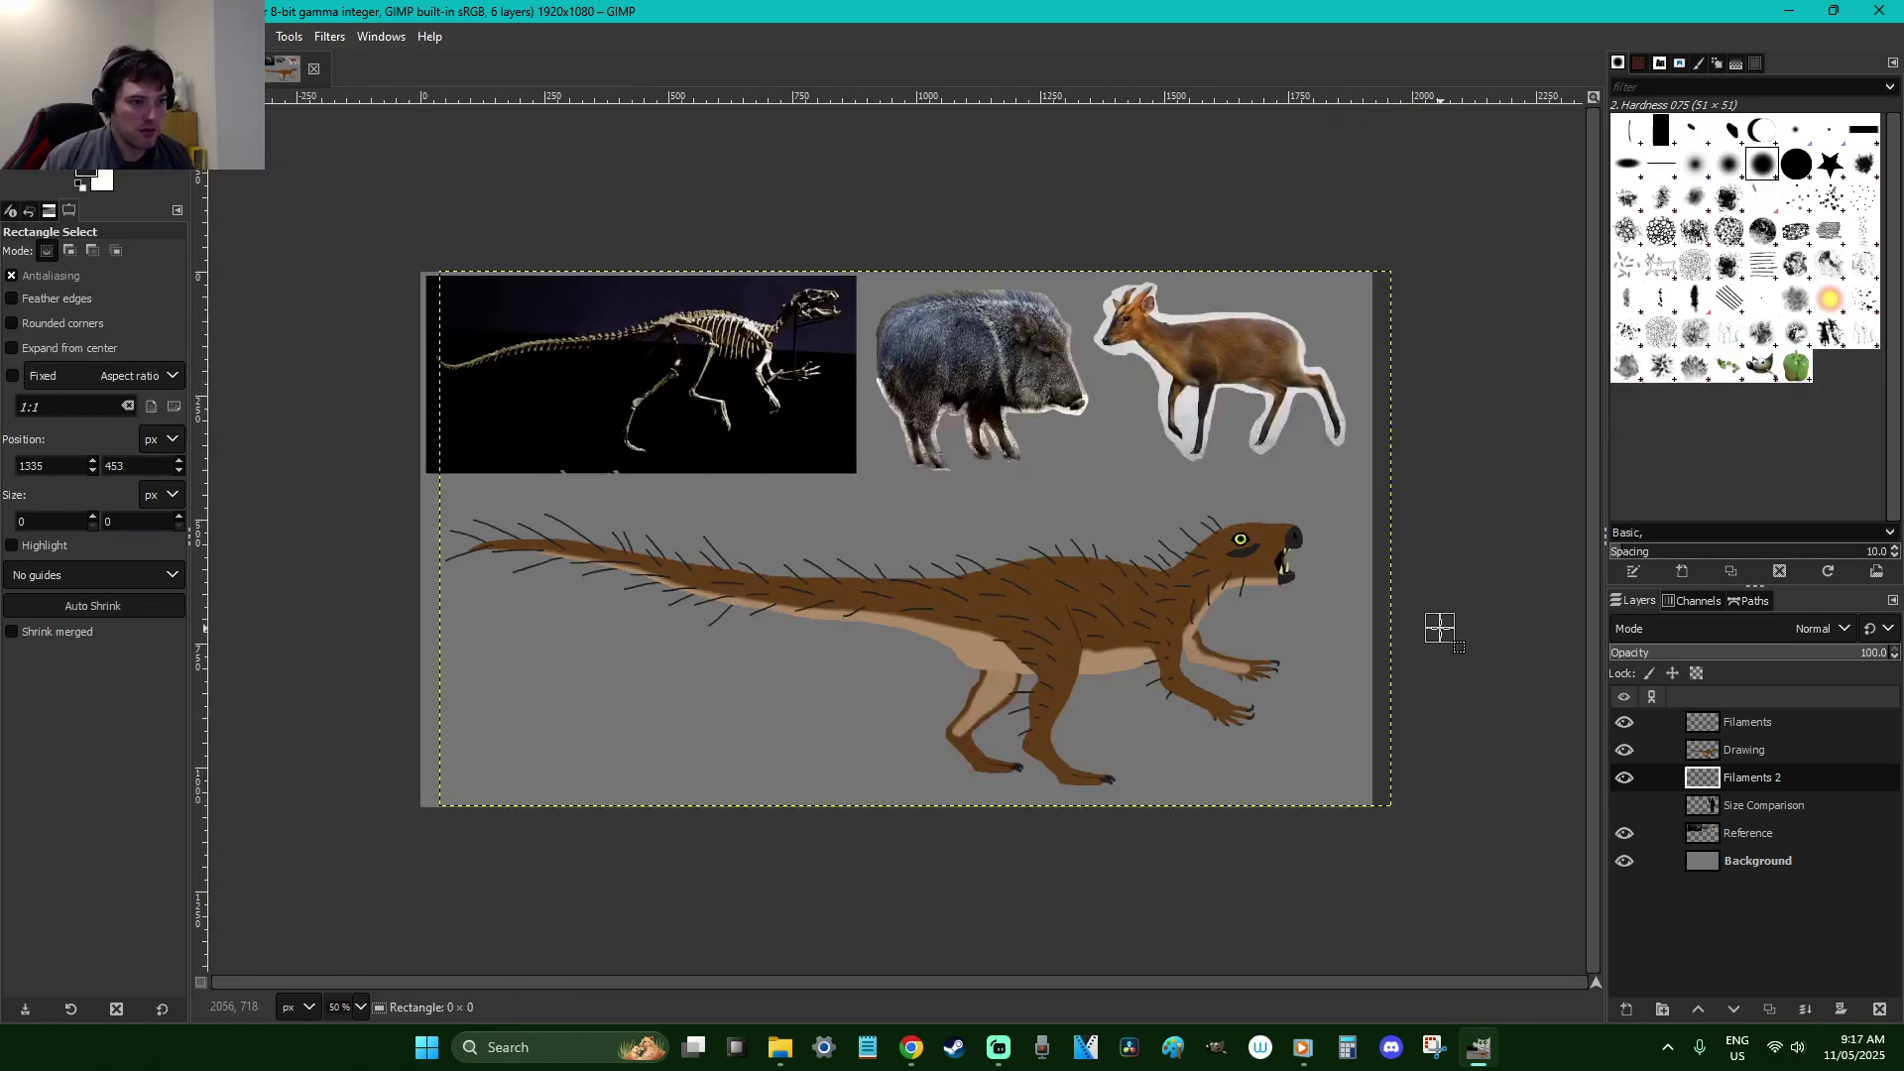
# On Filaments 2, paint five short horizontal filaments sticking out behind the far hind leg with the 3 px brush
pyautogui.press('z')
pyautogui.moveTo(1117, 777); pyautogui.dragTo(901, 648)
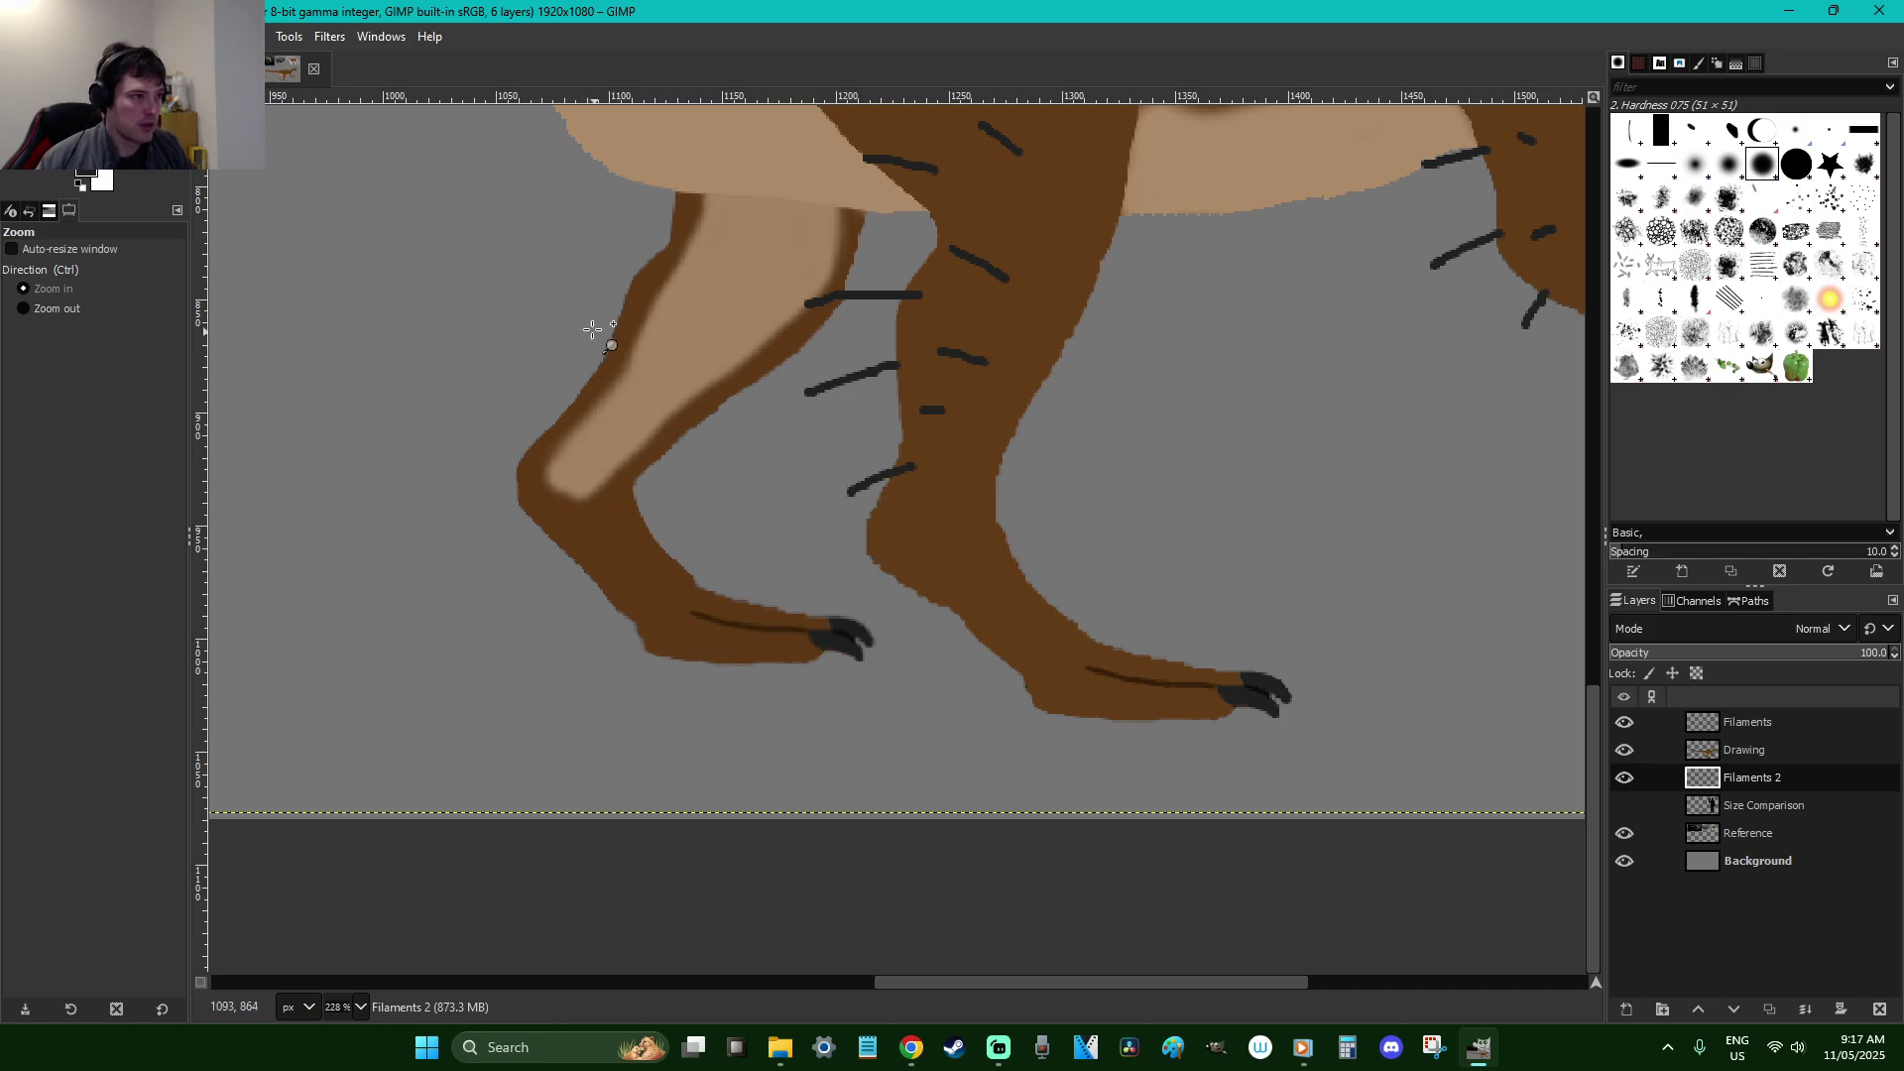
pyautogui.press('p')
pyautogui.scroll(4, 639, 342)
pyautogui.moveTo(663, 464); pyautogui.dragTo(561, 454)
pyautogui.moveTo(615, 545); pyautogui.dragTo(516, 545)
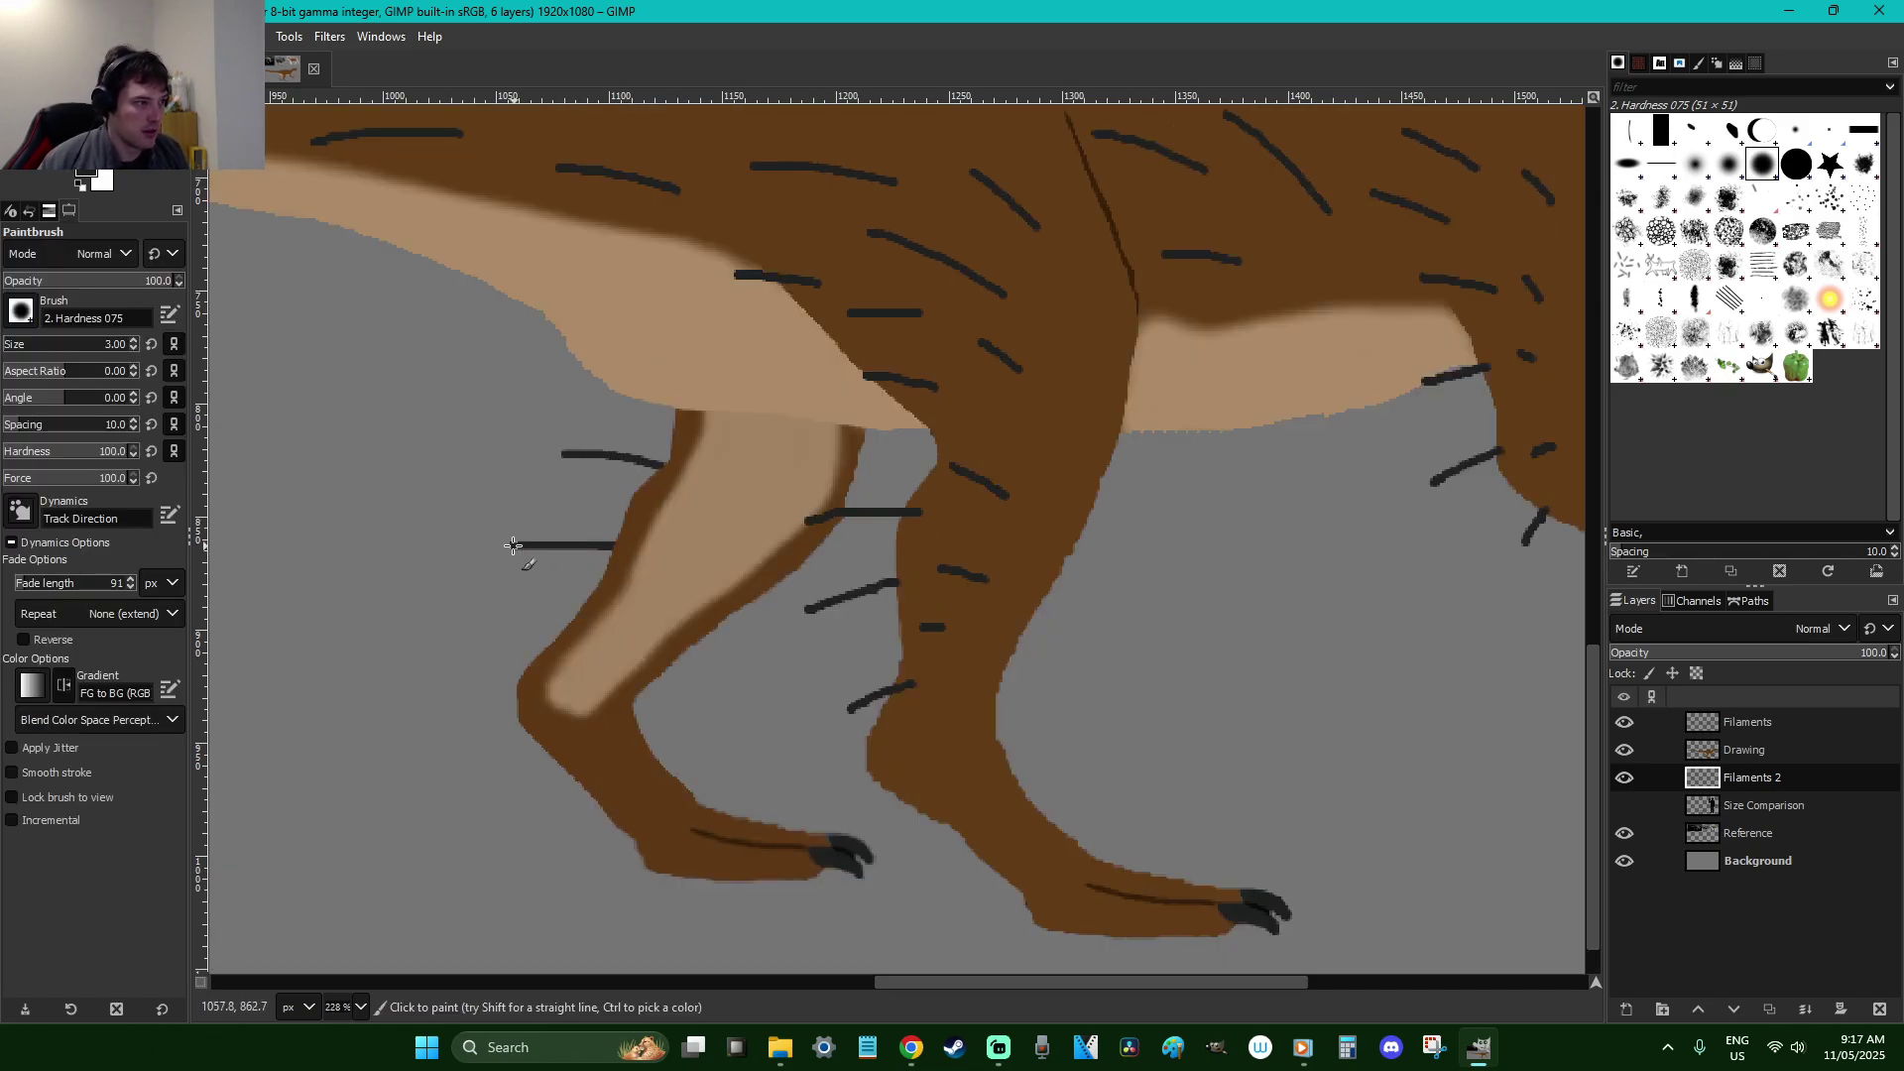
pyautogui.moveTo(573, 621); pyautogui.dragTo(479, 624)
pyautogui.moveTo(517, 690); pyautogui.dragTo(473, 695)
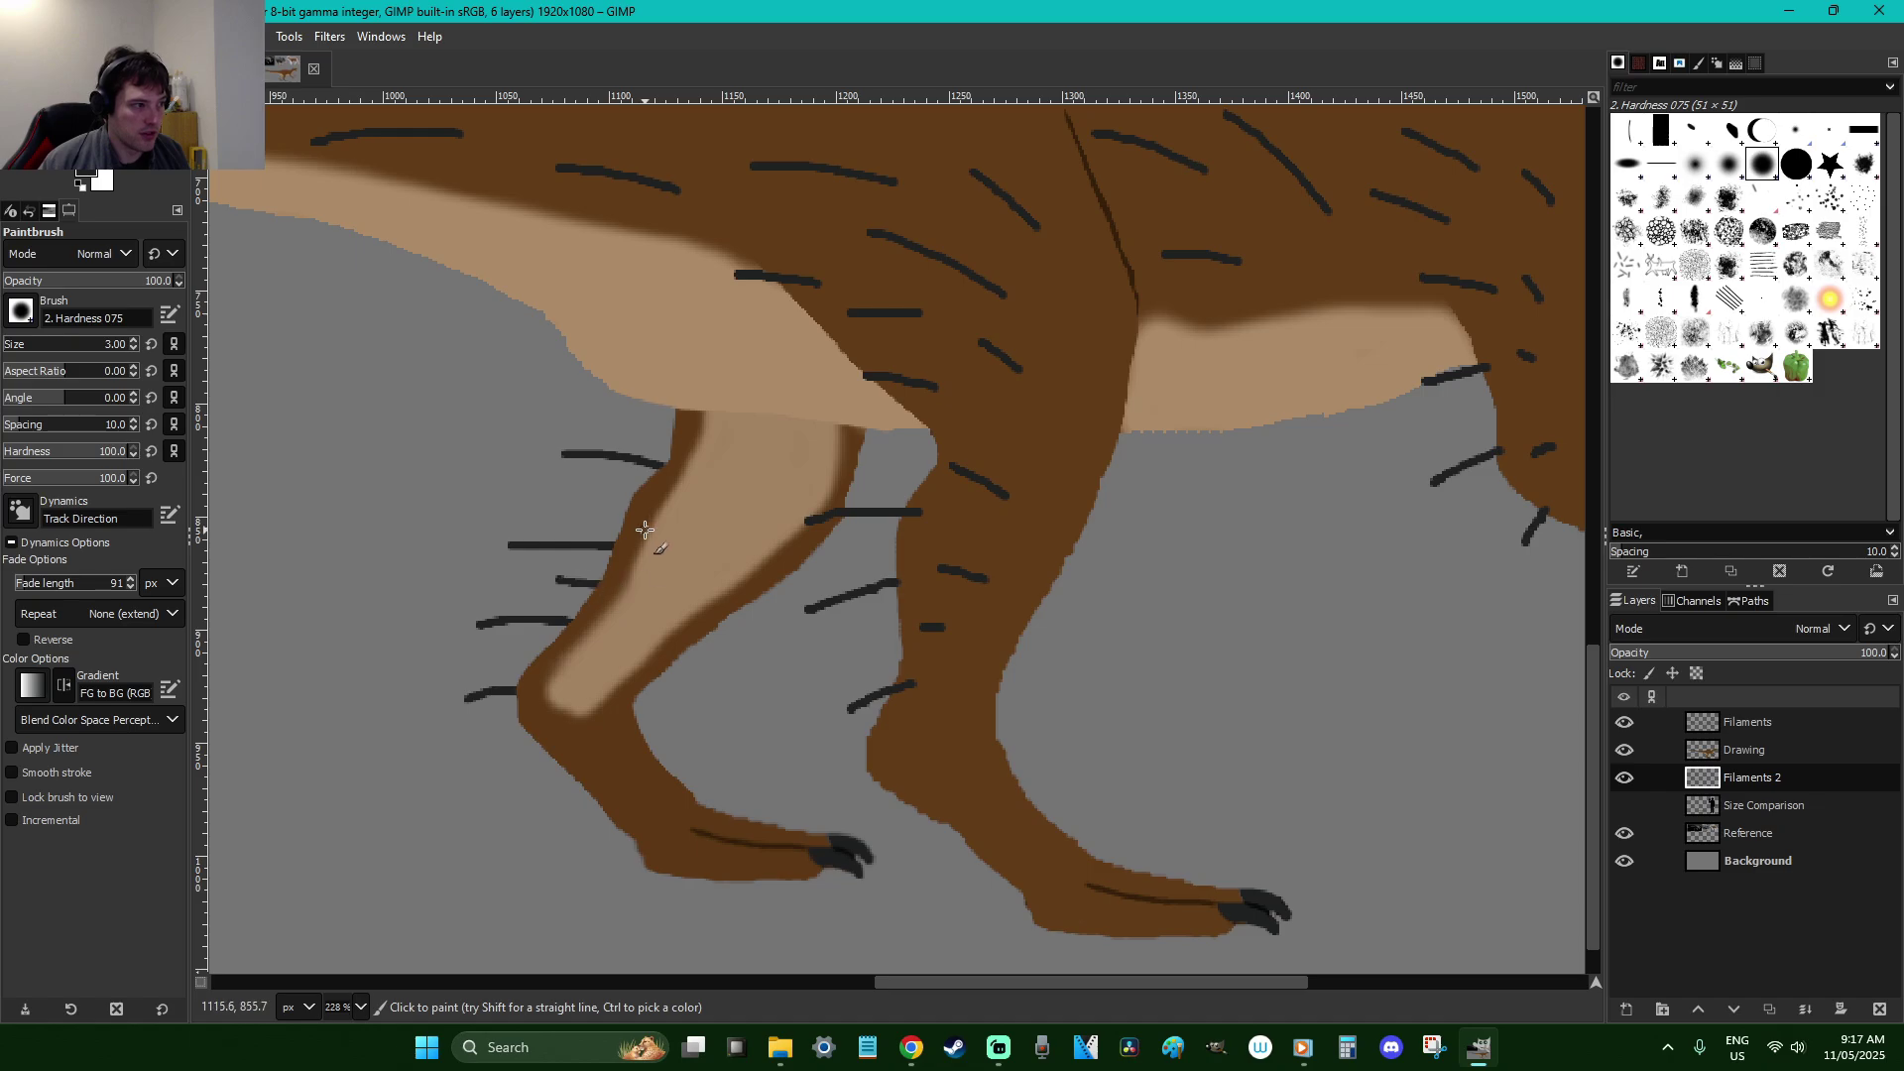
# On the Filaments layer, use the Eraser to taper the tips of the filaments below the jaw and behind the head
pyautogui.moveTo(988, 981); pyautogui.dragTo(1186, 905)
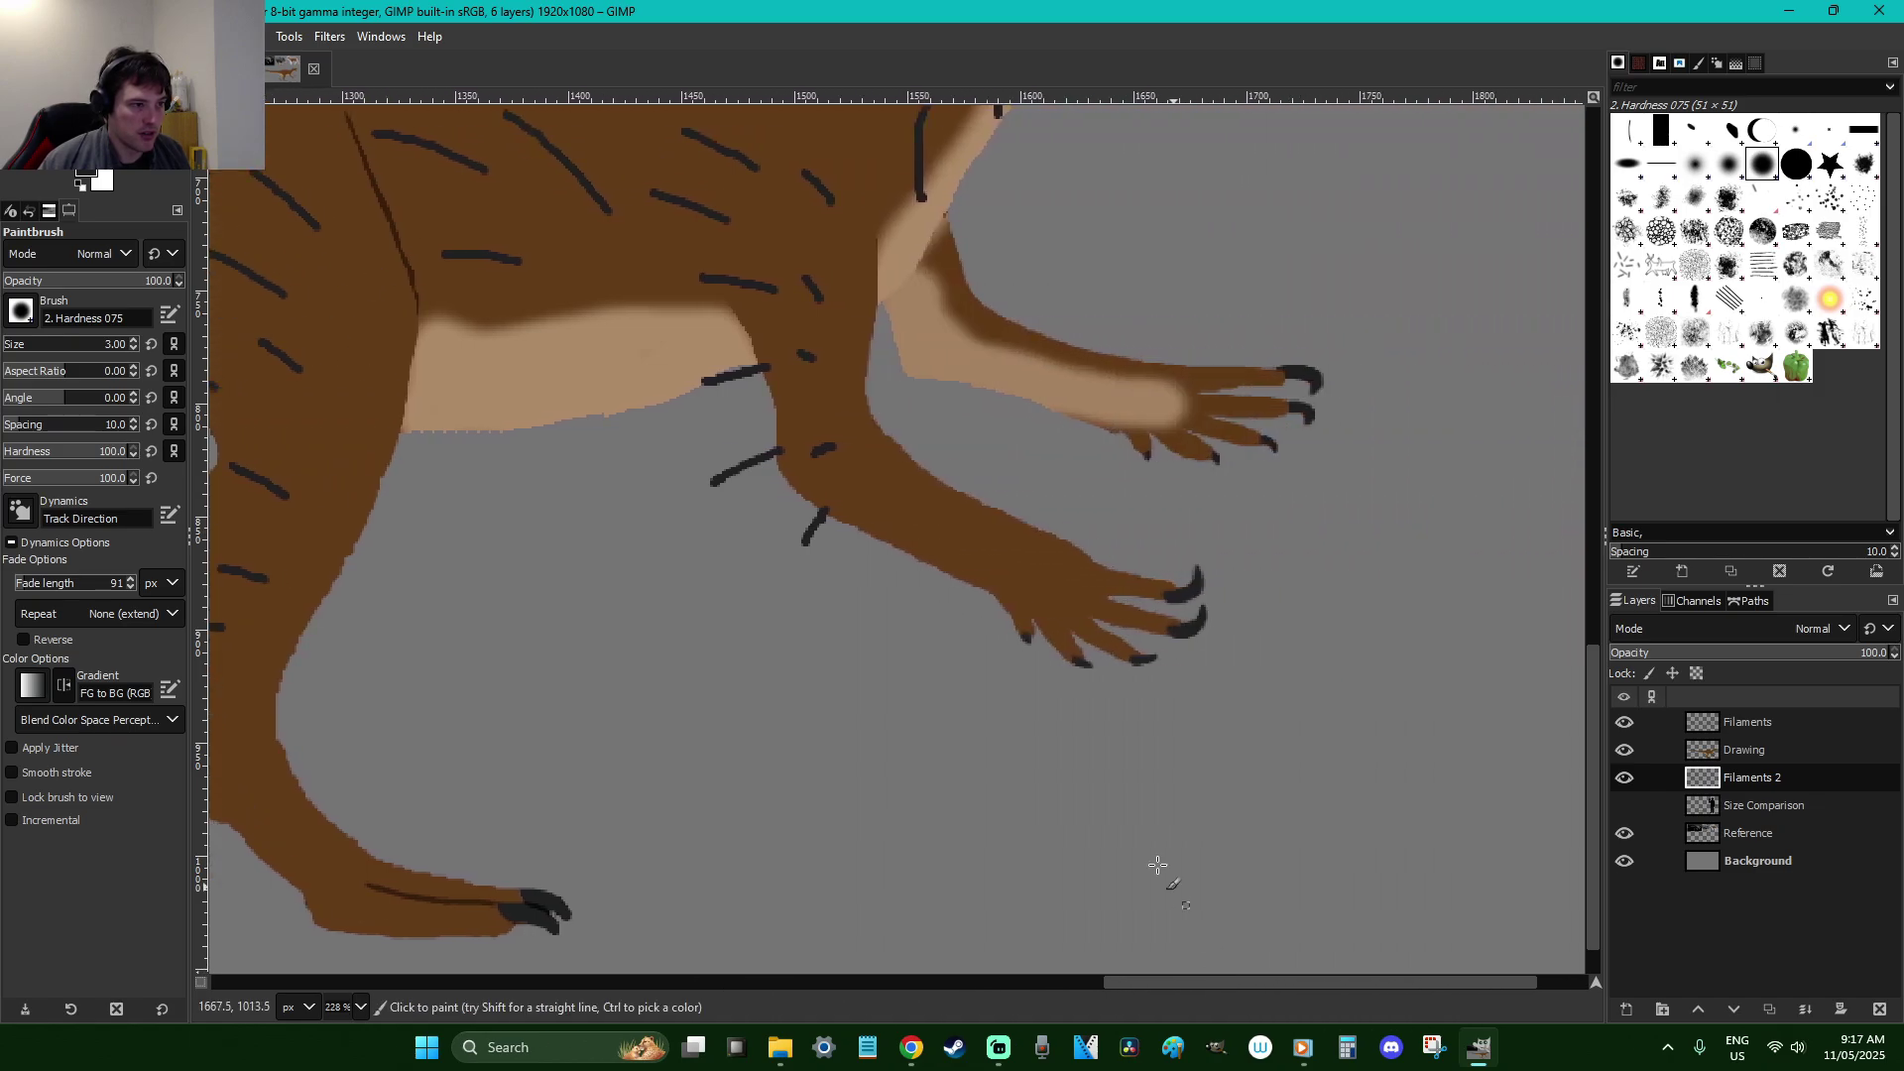
pyautogui.scroll(5, 924, 547)
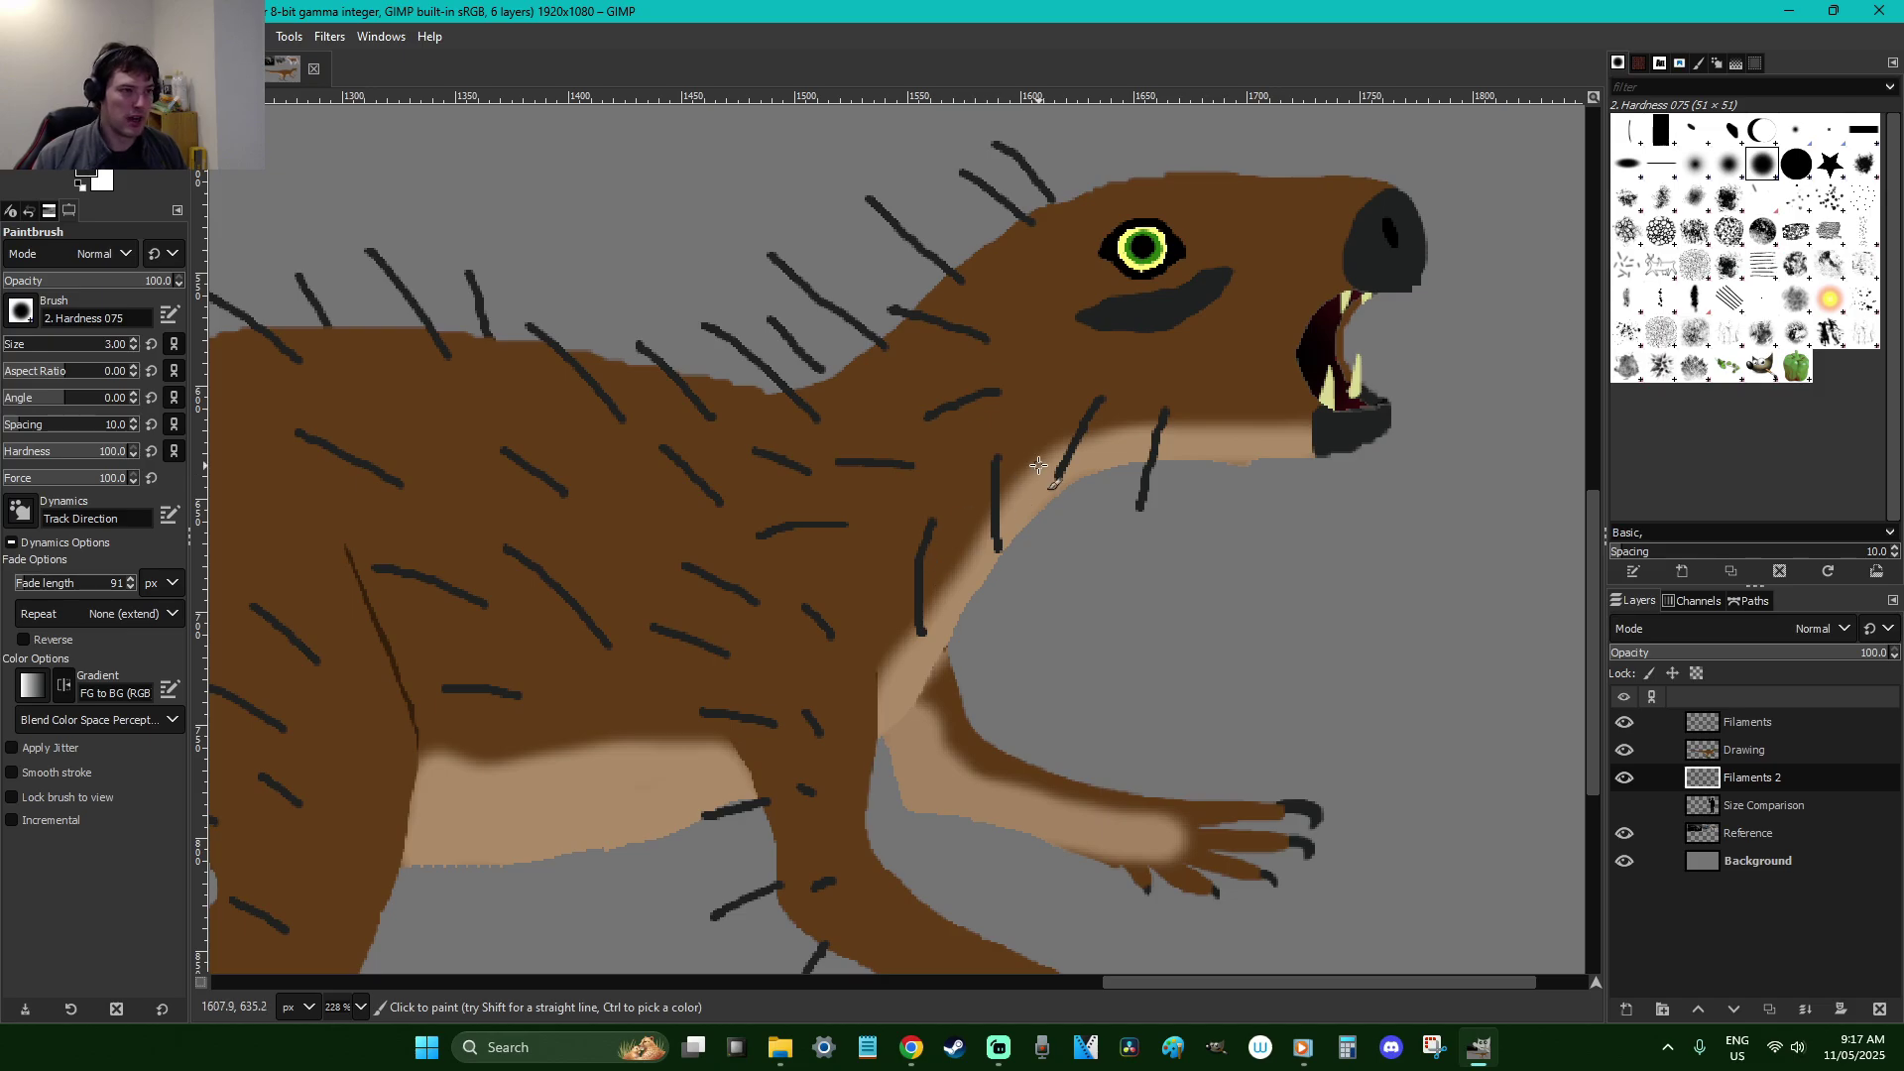
pyautogui.scroll(3, 1038, 467)
pyautogui.press('z')
pyautogui.moveTo(913, 425); pyautogui.dragTo(1253, 807)
pyautogui.hotkey('shift', 'e')
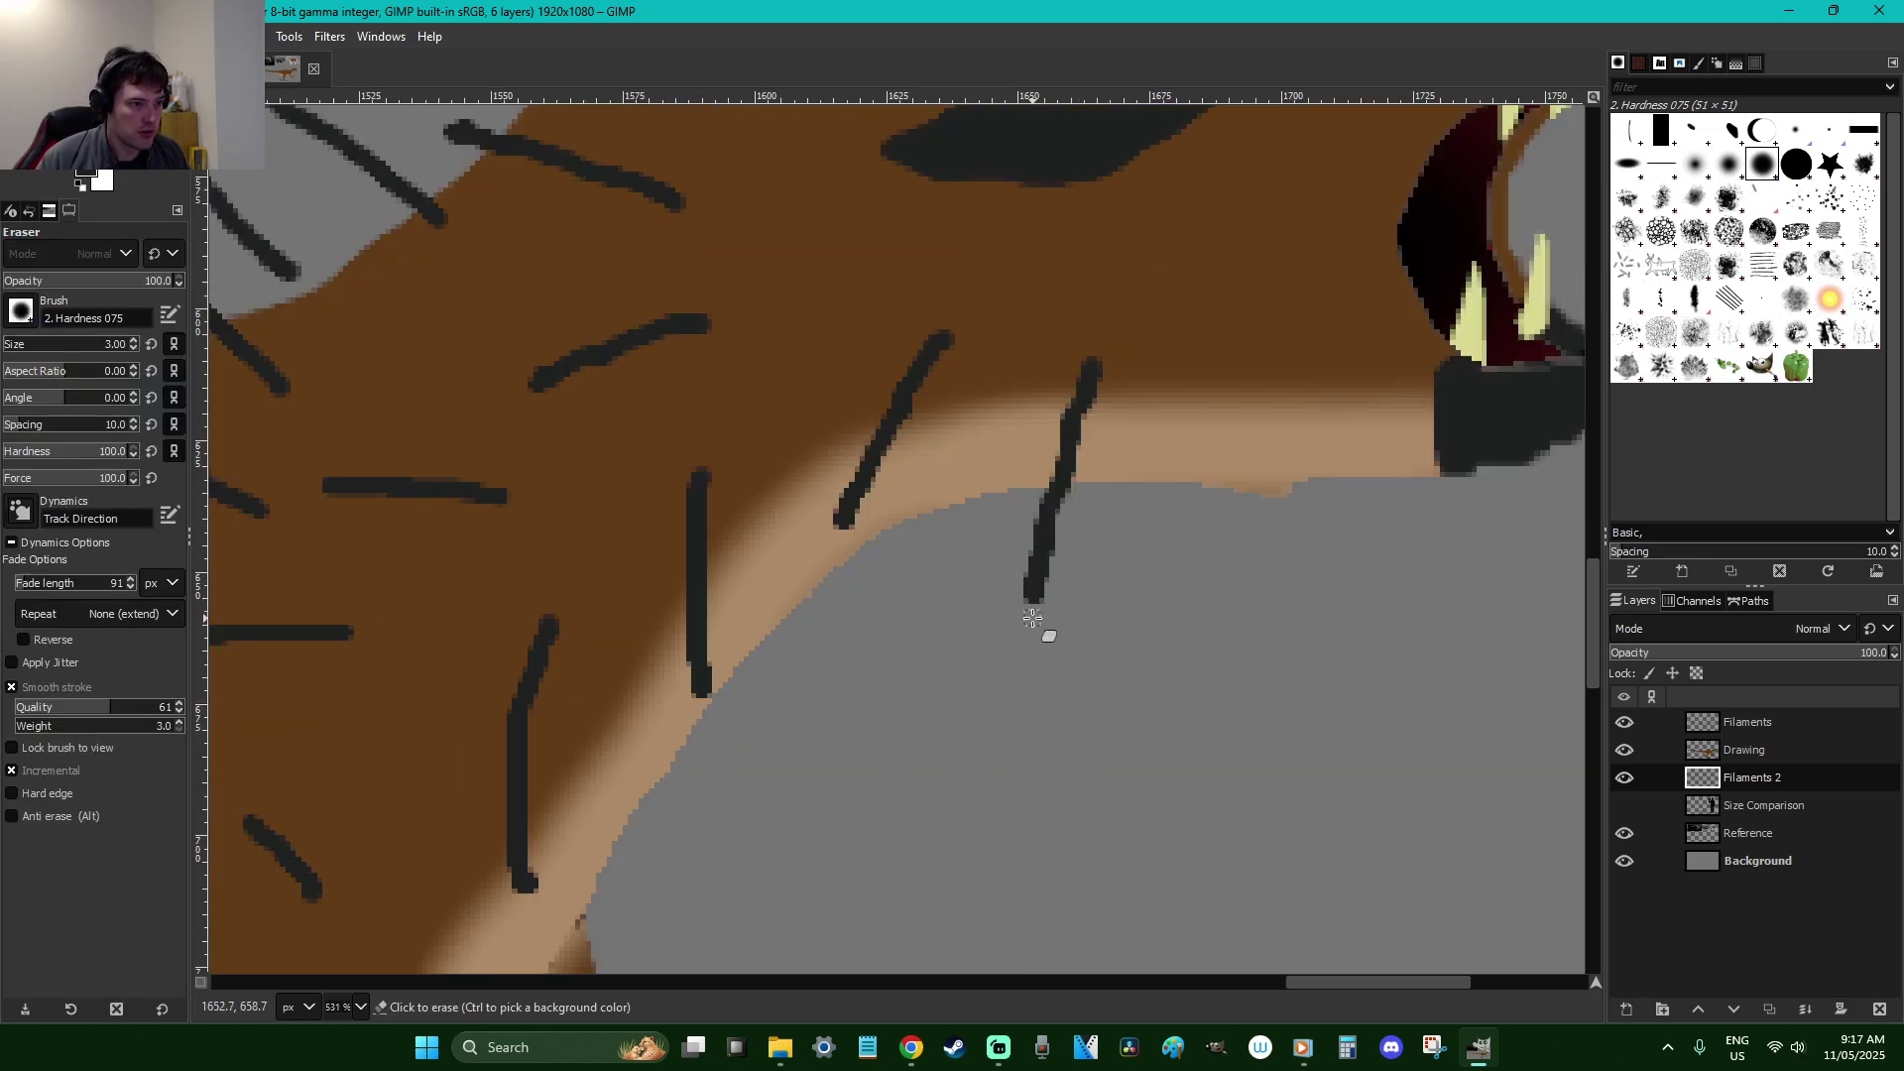
pyautogui.click(1775, 732)
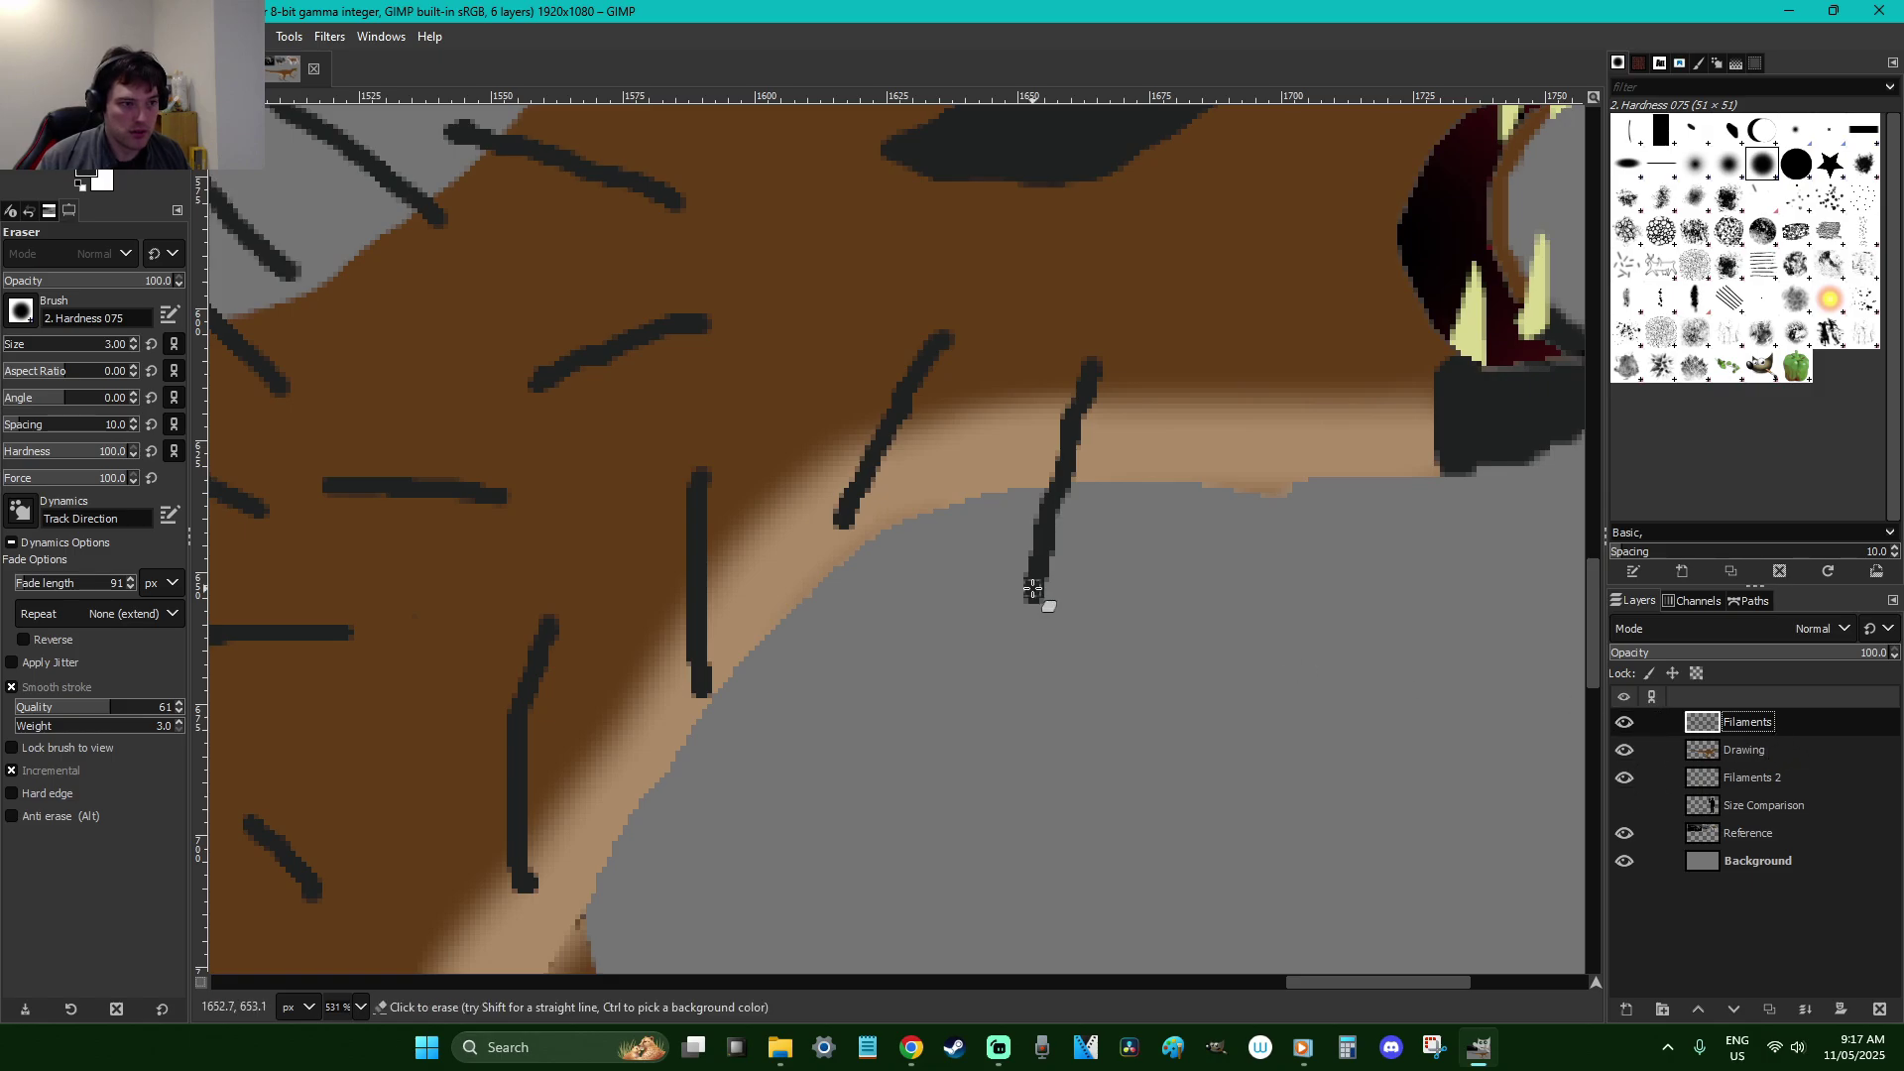
pyautogui.moveTo(1020, 596)
pyautogui.mouseDown()
pyautogui.moveTo(1043, 607)
pyautogui.moveTo(1067, 534)
pyautogui.mouseUp()
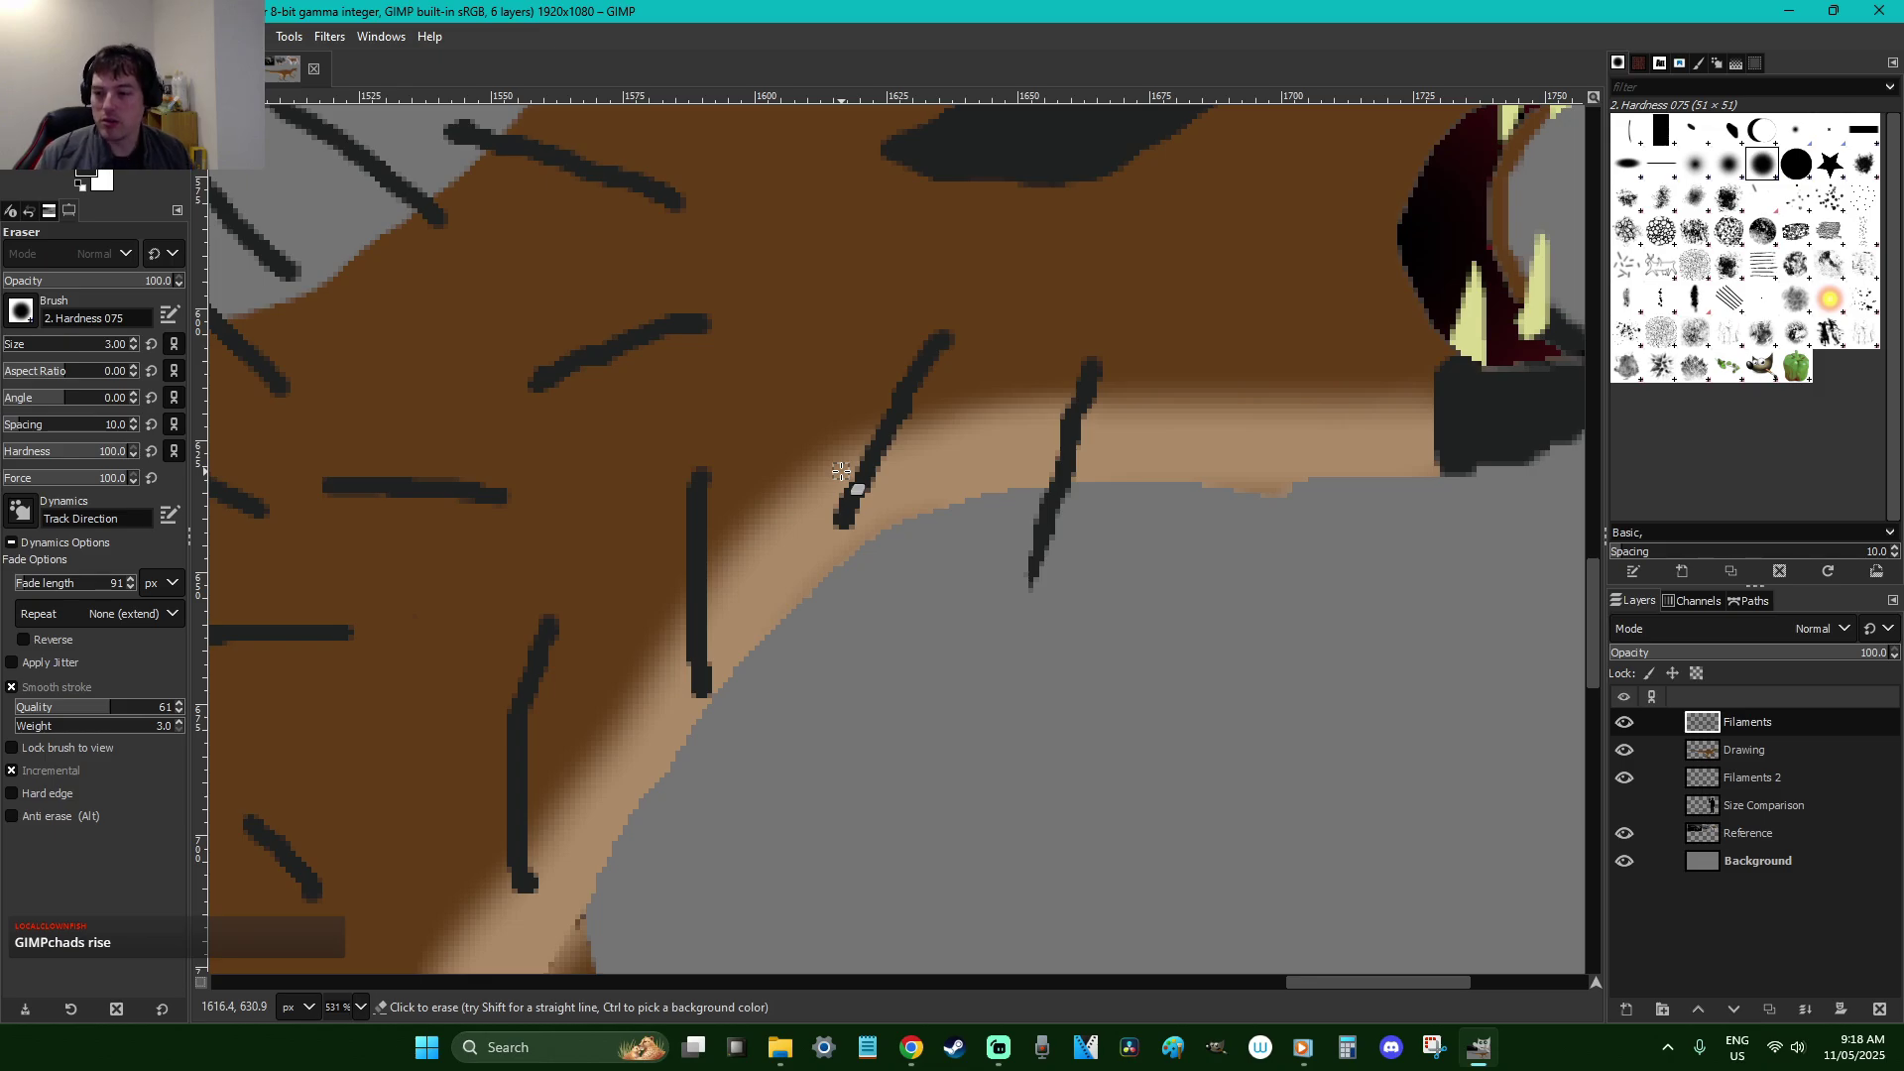
pyautogui.moveTo(835, 517)
pyautogui.mouseDown()
pyautogui.moveTo(861, 536)
pyautogui.moveTo(892, 483)
pyautogui.mouseUp()
pyautogui.scroll(5, 849, 468)
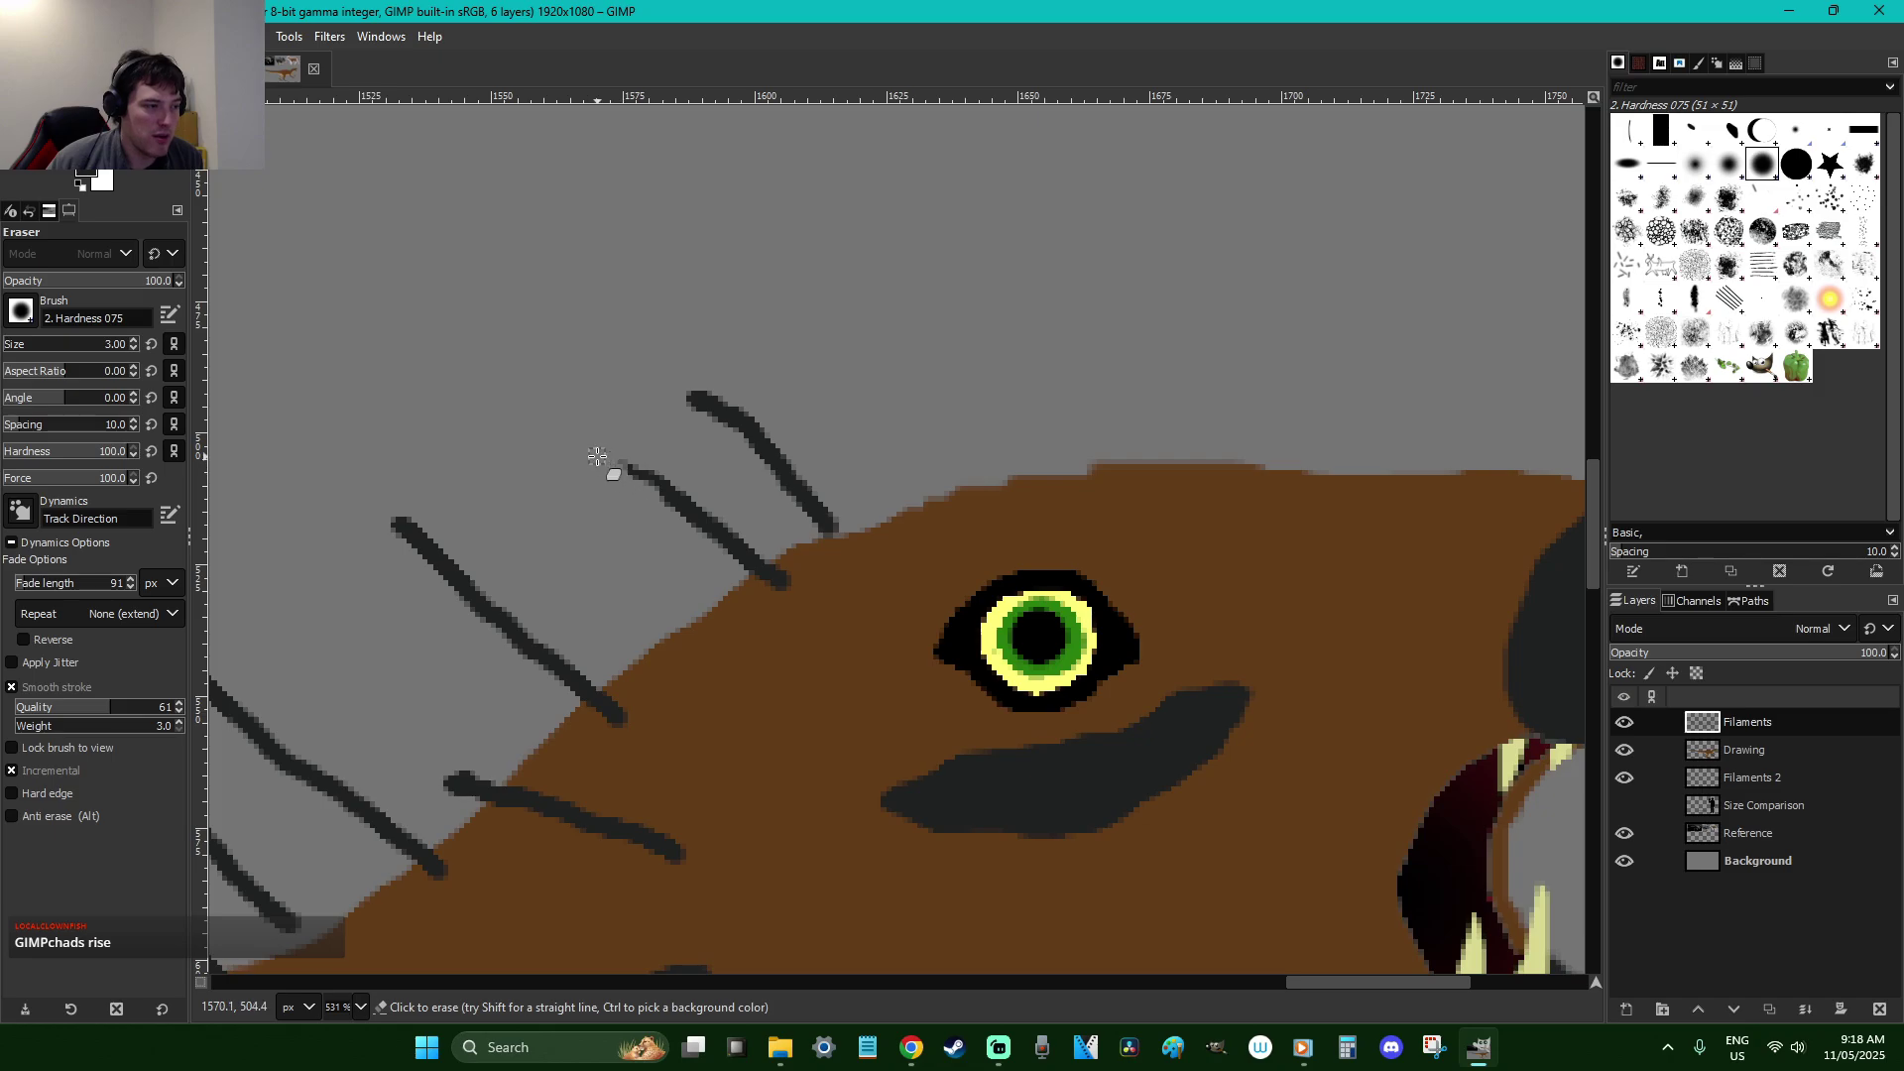
pyautogui.scroll(-2, 484, 540)
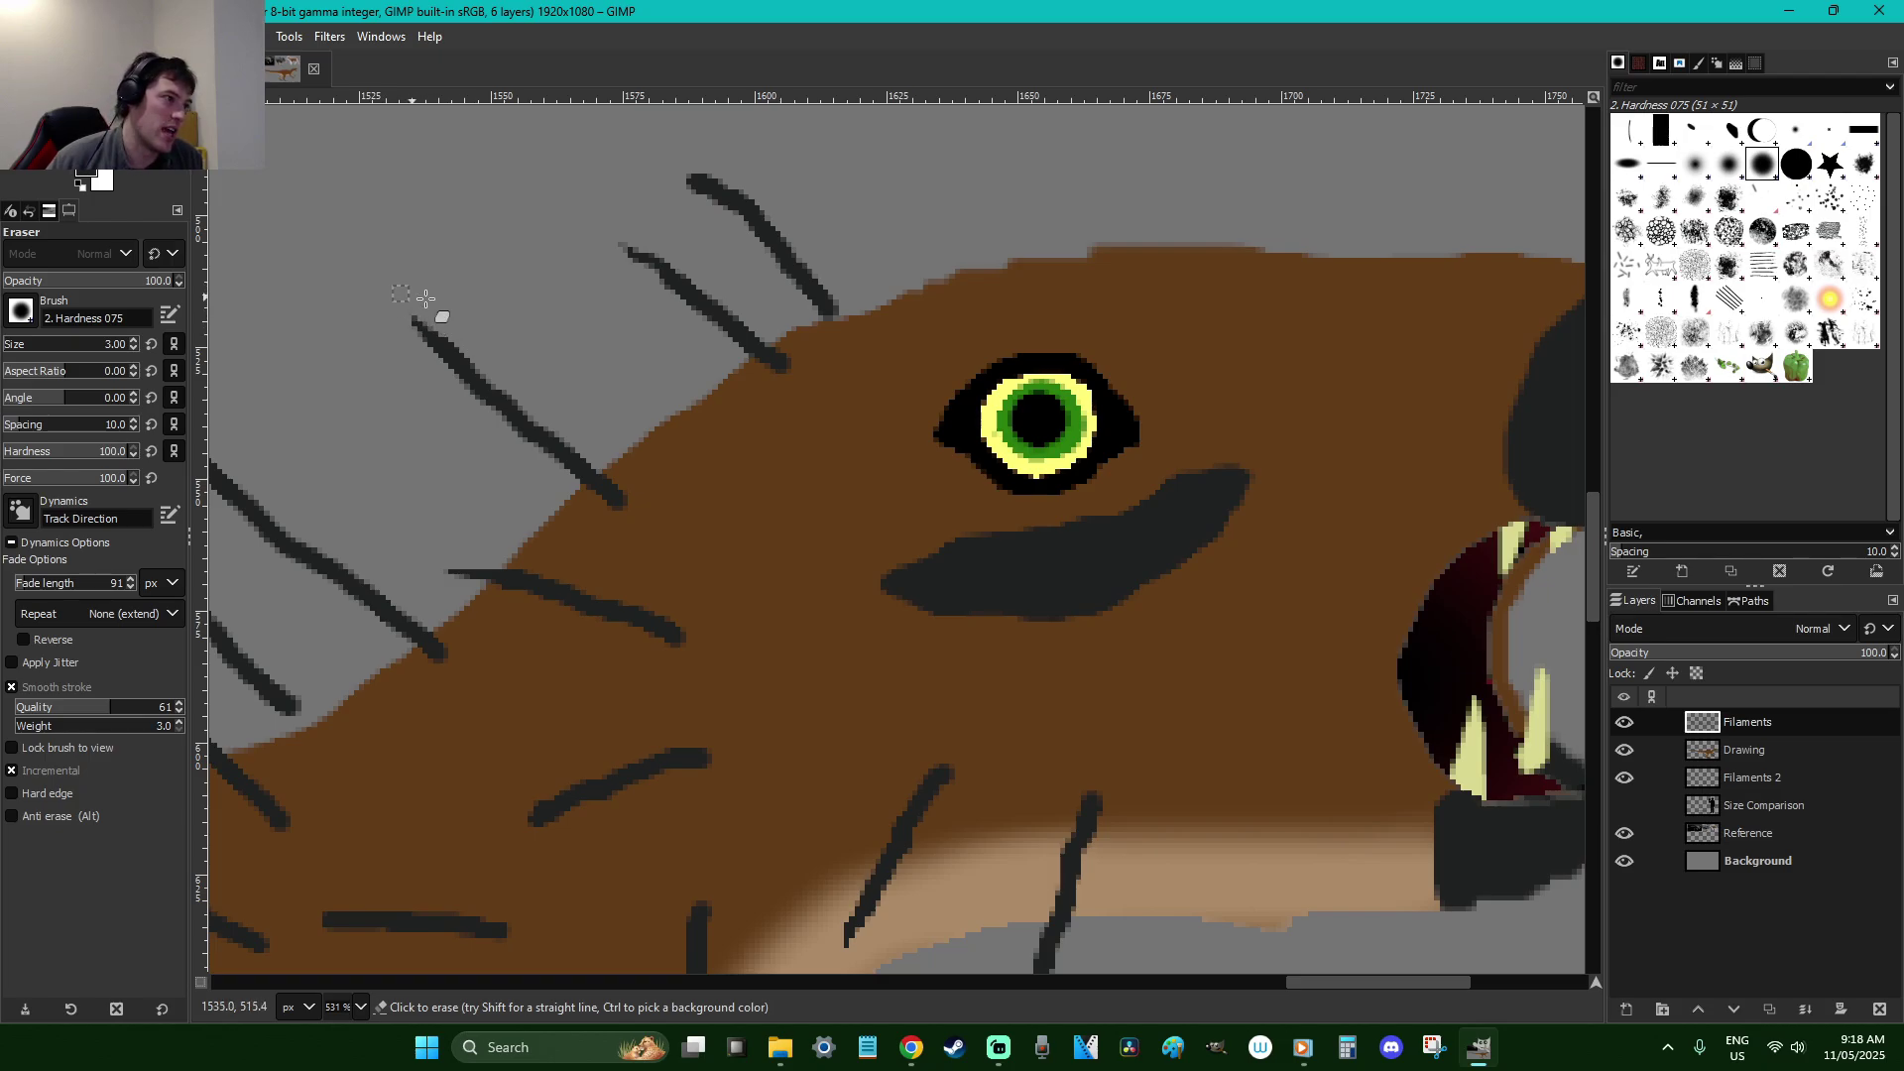
# On Filaments 2, extend the short neck filament down to the body outline and lower the layer's opacity to about 49
pyautogui.moveTo(1325, 982); pyautogui.dragTo(1247, 982)
pyautogui.click(1755, 778)
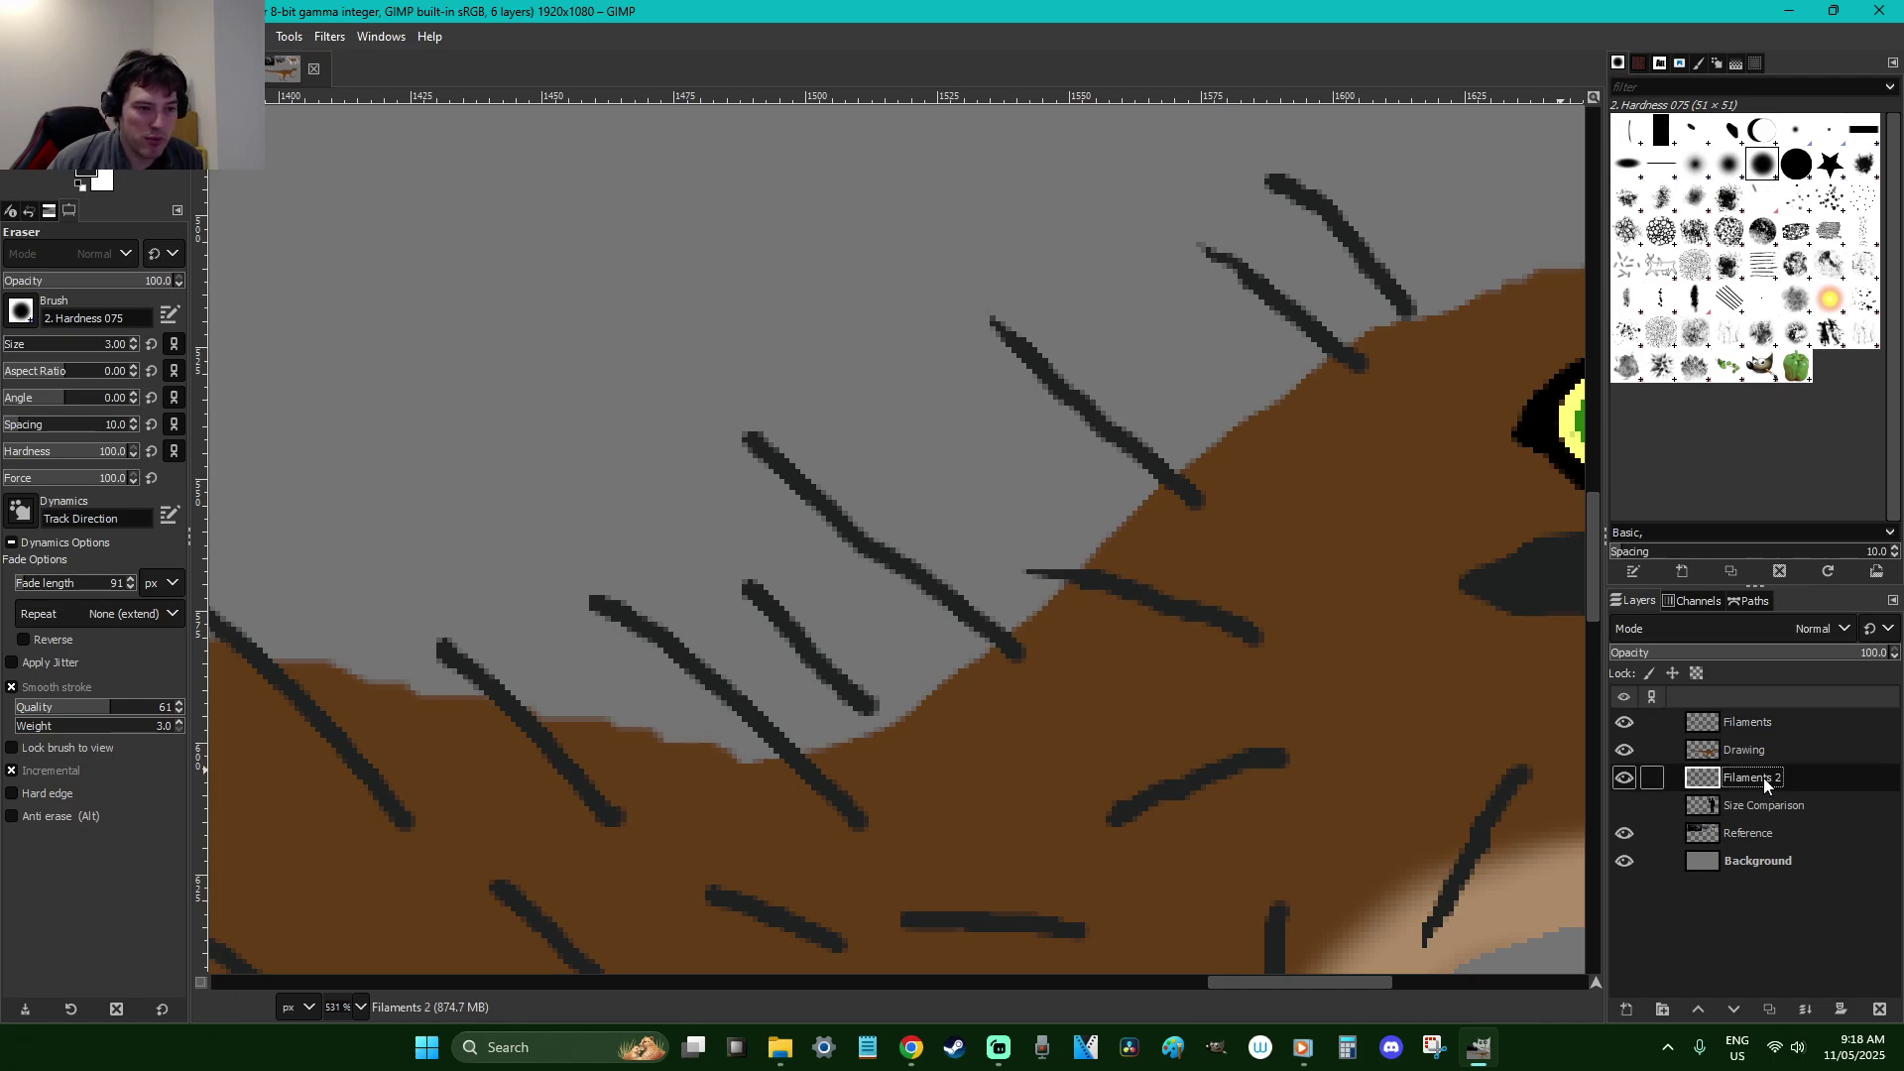
pyautogui.press('p')
pyautogui.moveTo(868, 704); pyautogui.dragTo(895, 723)
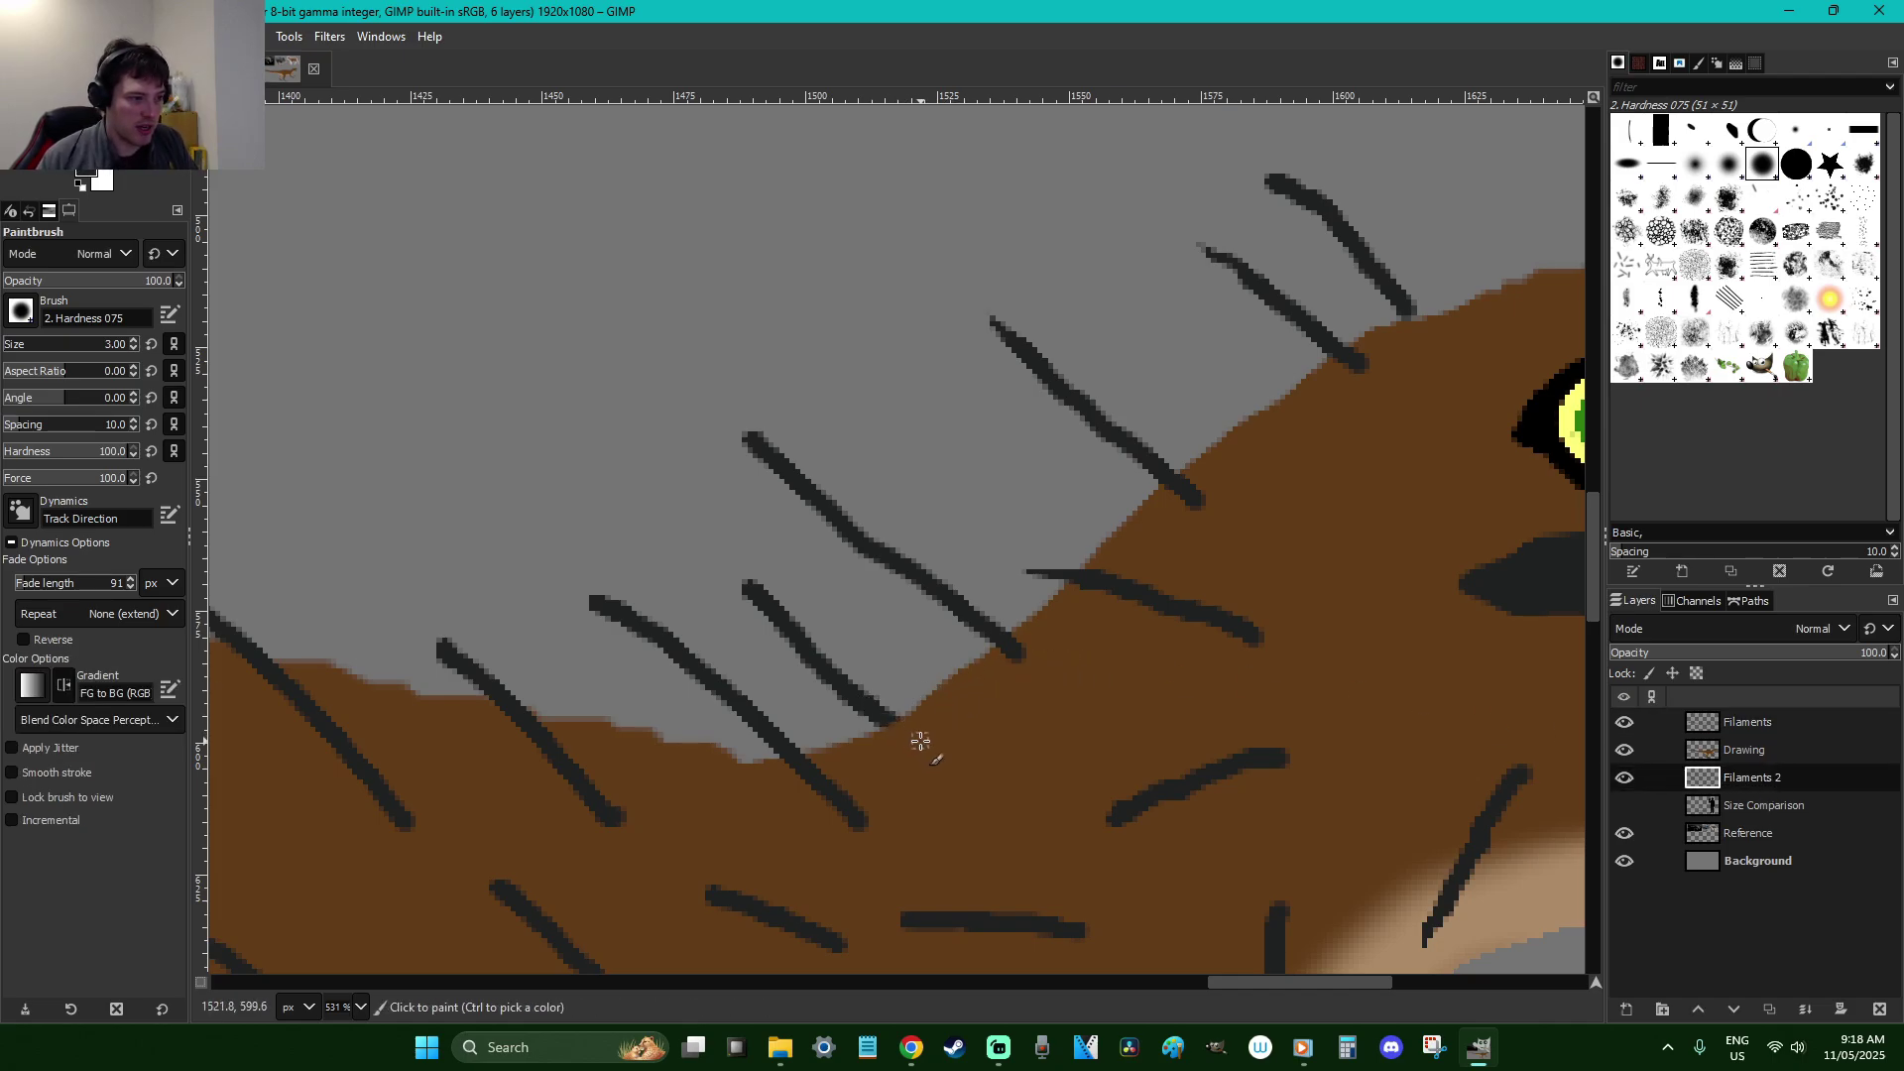
pyautogui.hotkey('shift', 'e')
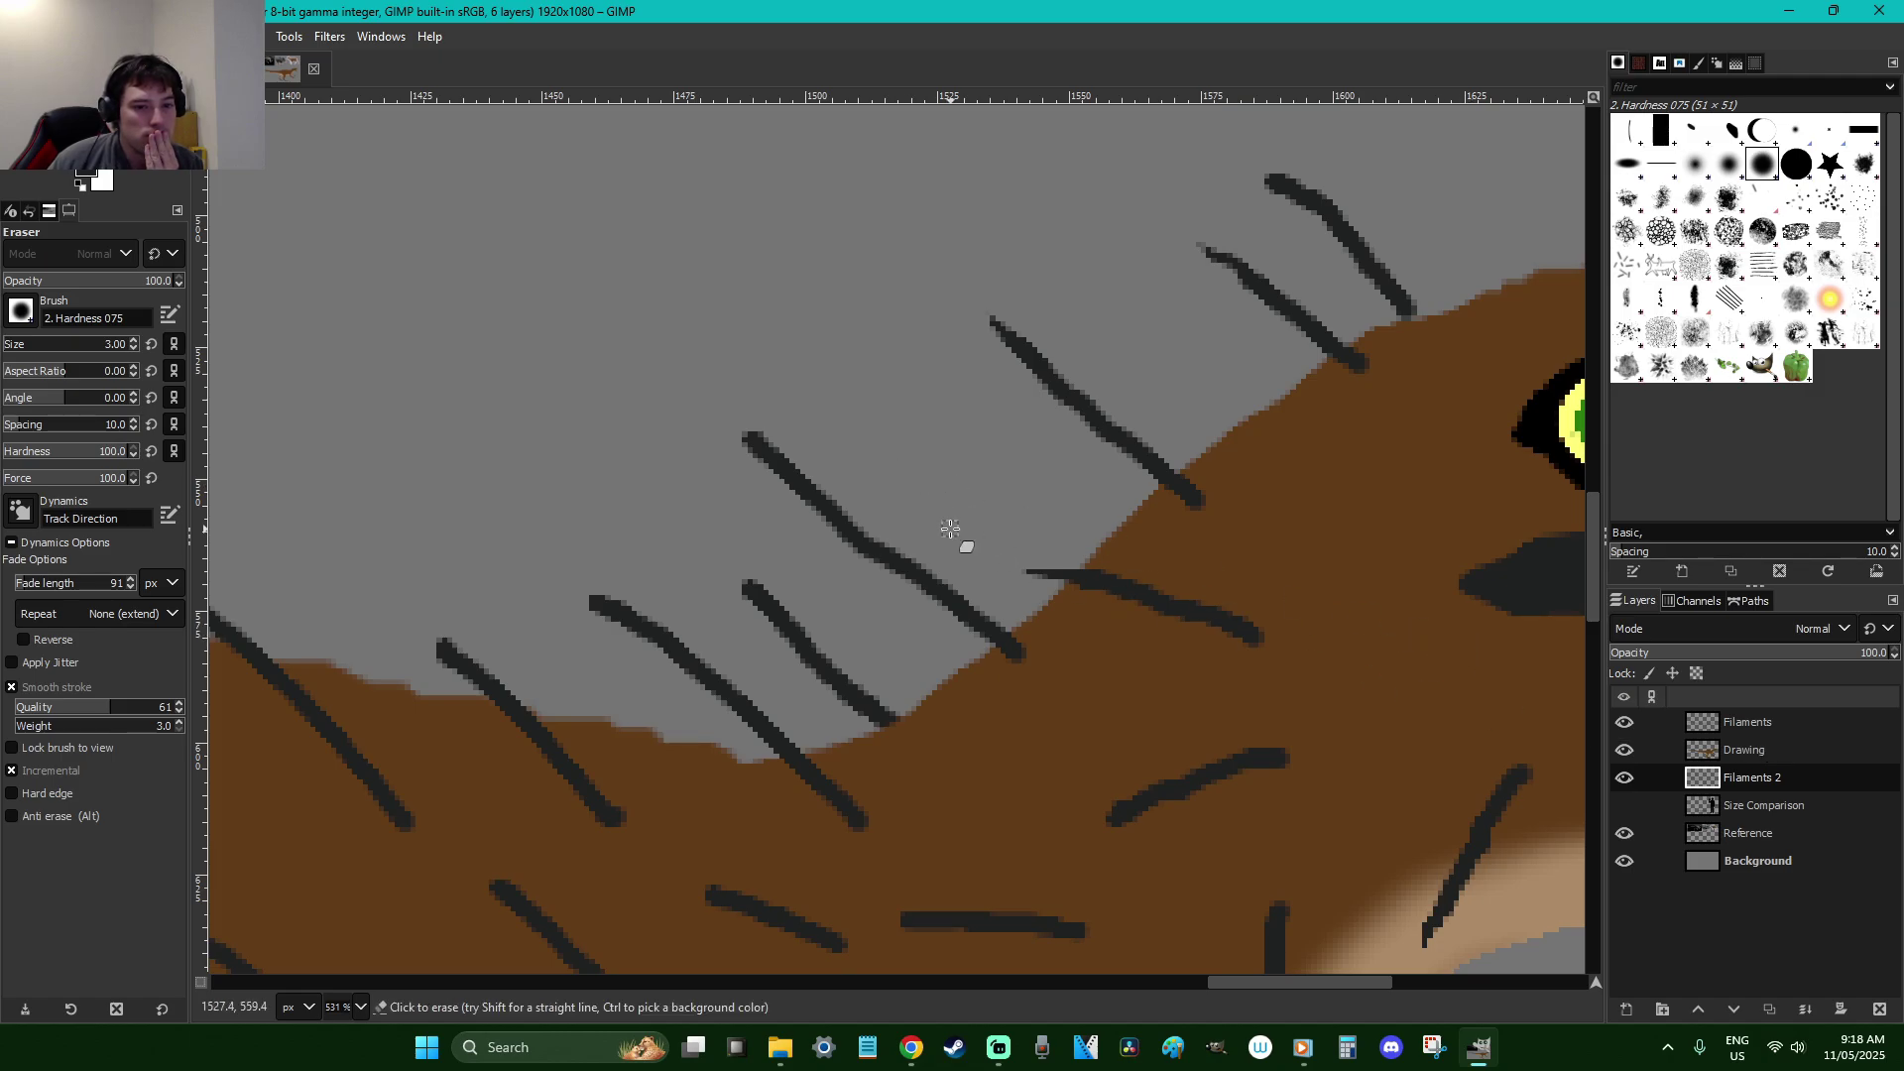
pyautogui.click(1748, 657)
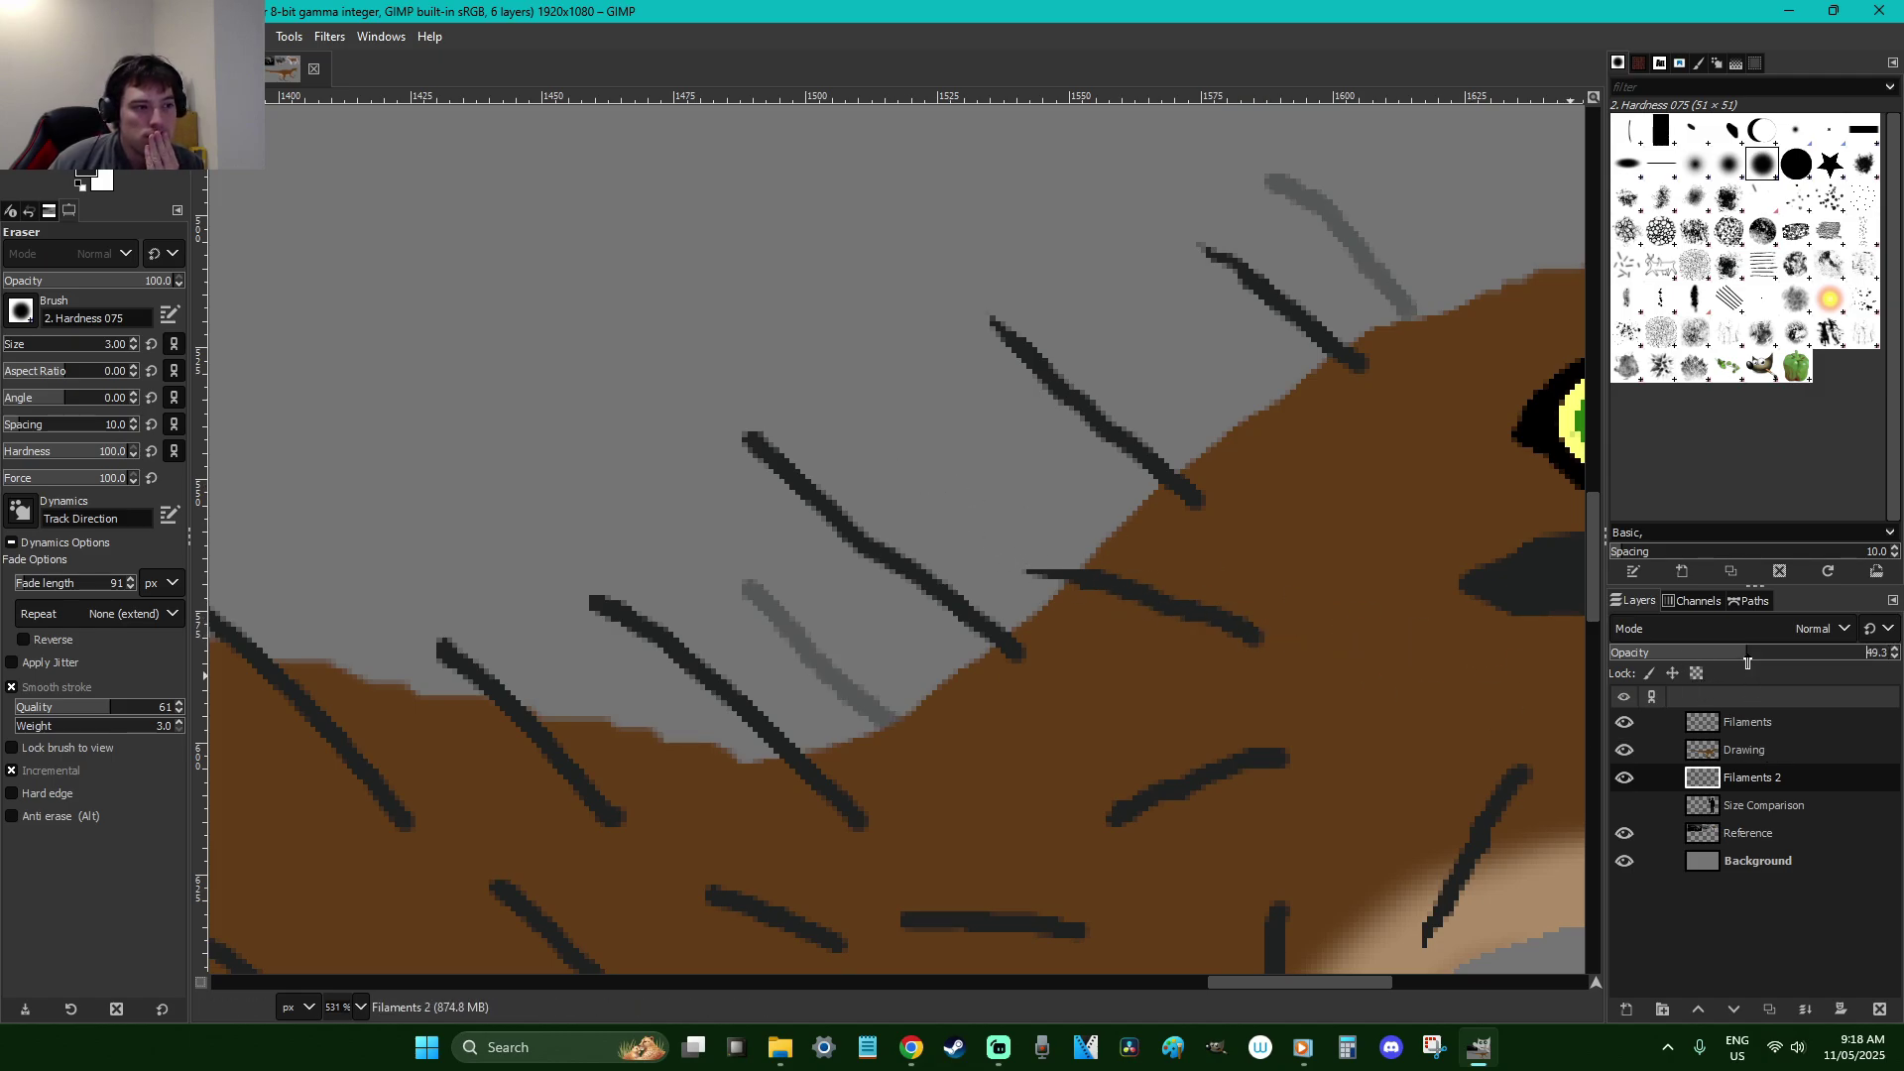
# On the Filaments layer, erase the tips of the nape and upper neck filaments to points, undoing one stray erasure
pyautogui.click(1751, 722)
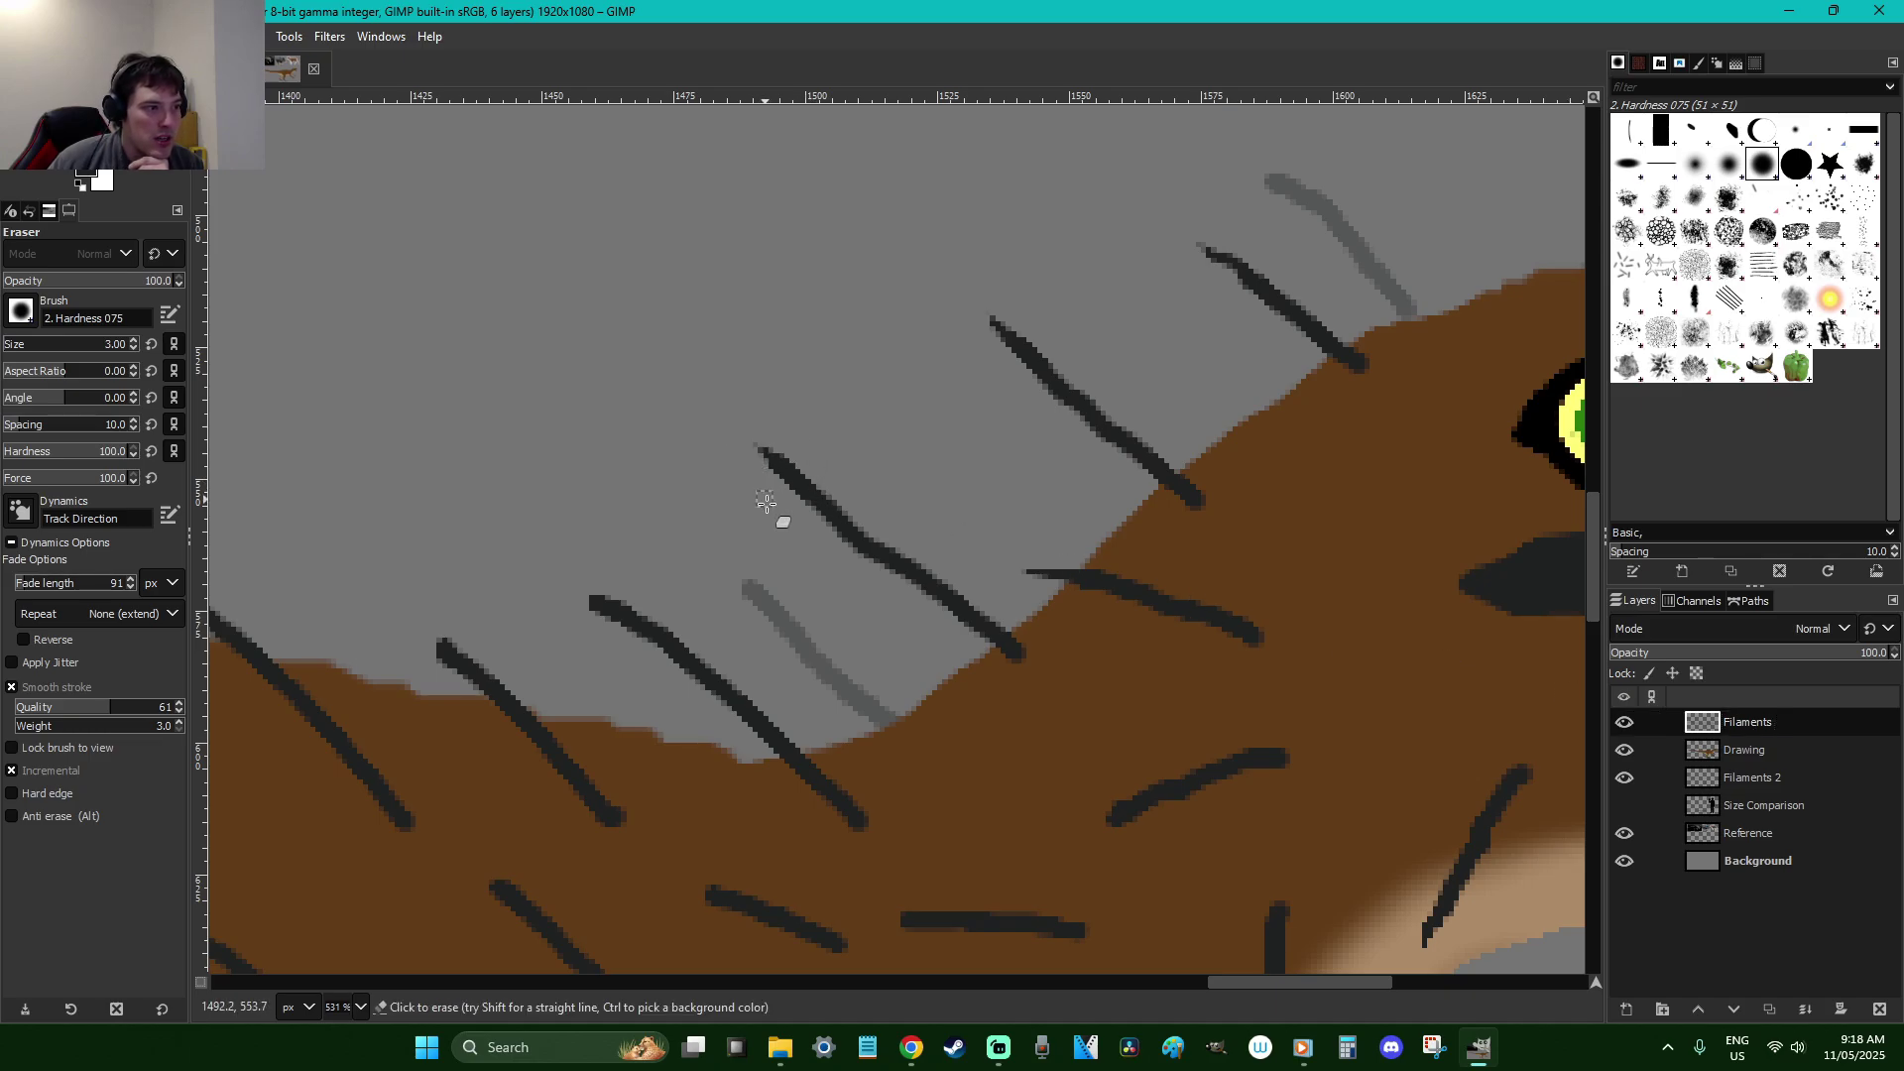
pyautogui.moveTo(599, 619); pyautogui.dragTo(634, 635)
pyautogui.hotkey('ctrl', 'z')
pyautogui.scroll(-5, 731, 659)
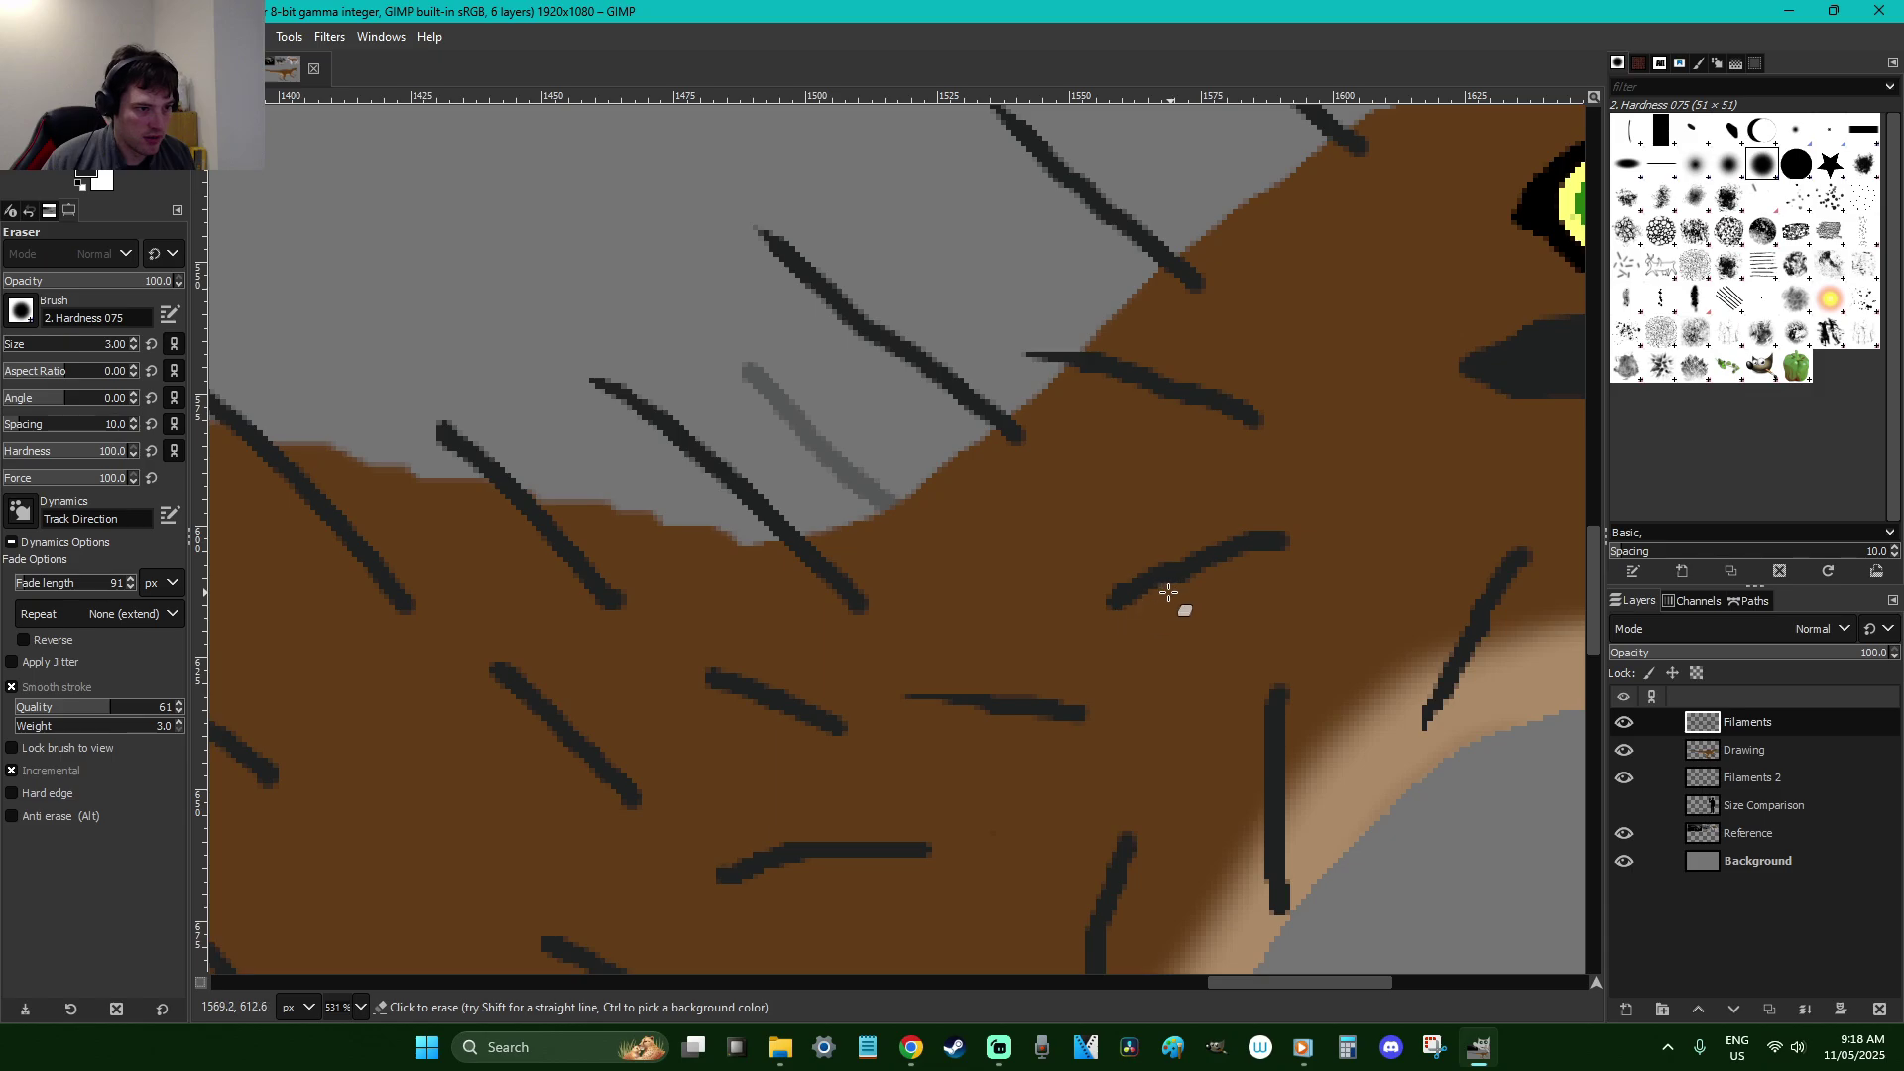
pyautogui.scroll(-5, 1285, 688)
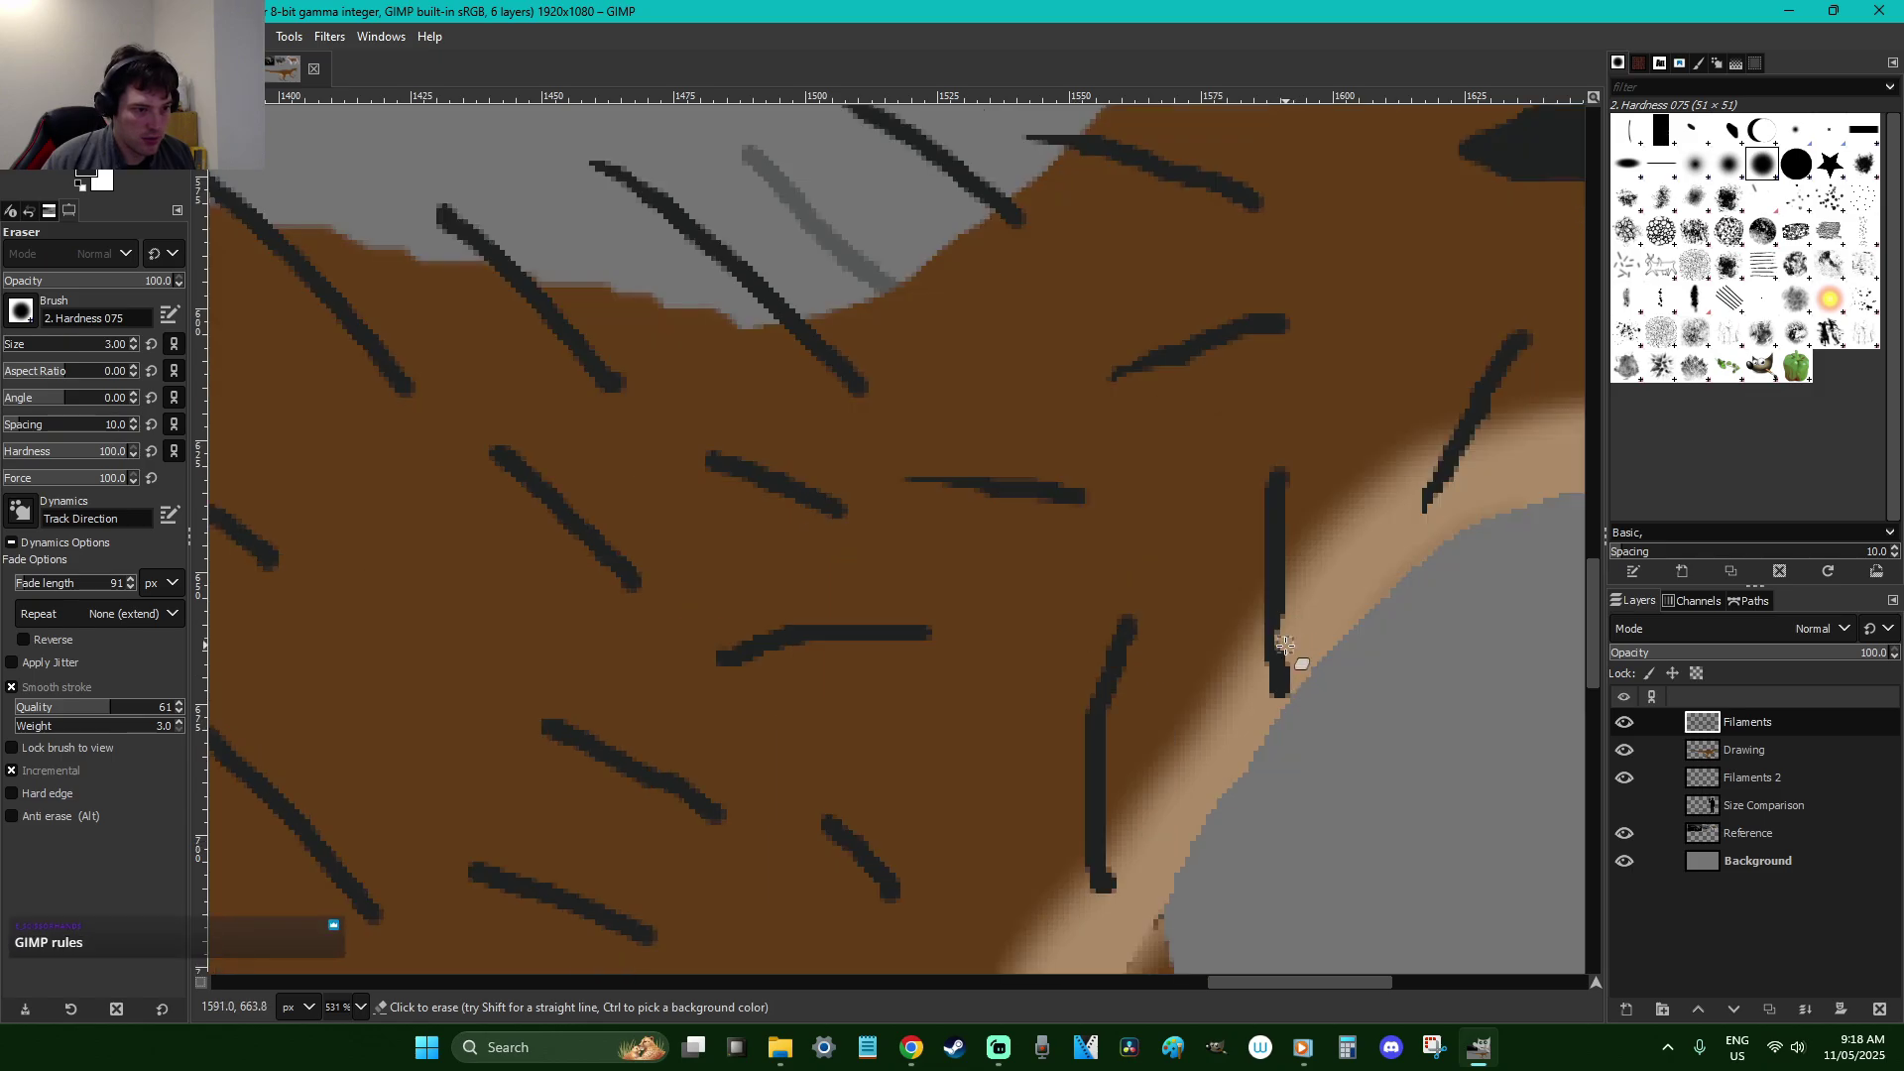
# Taper the lower ends of the two long vertical filaments on the front of the neck
pyautogui.scroll(-5, 1284, 668)
pyautogui.moveTo(1122, 625); pyautogui.dragTo(1100, 689)
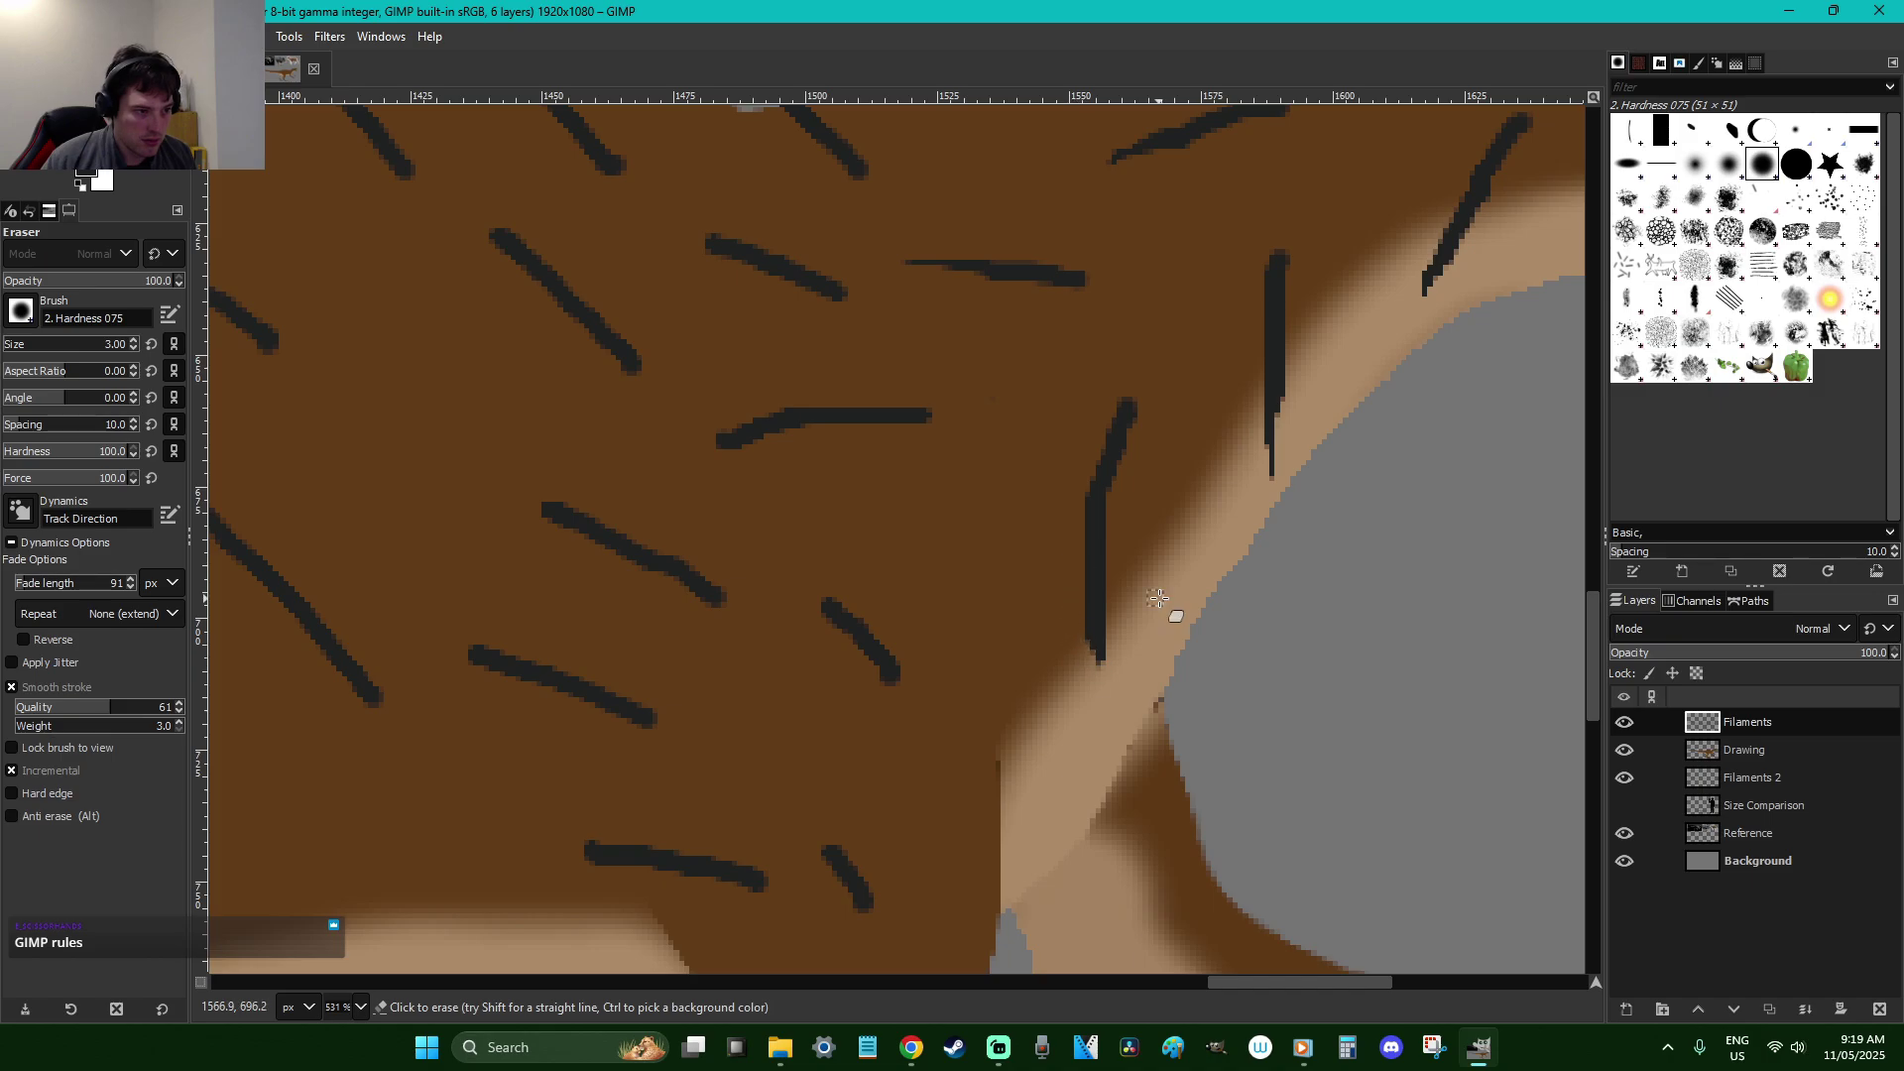
pyautogui.moveTo(1121, 599); pyautogui.dragTo(1109, 670)
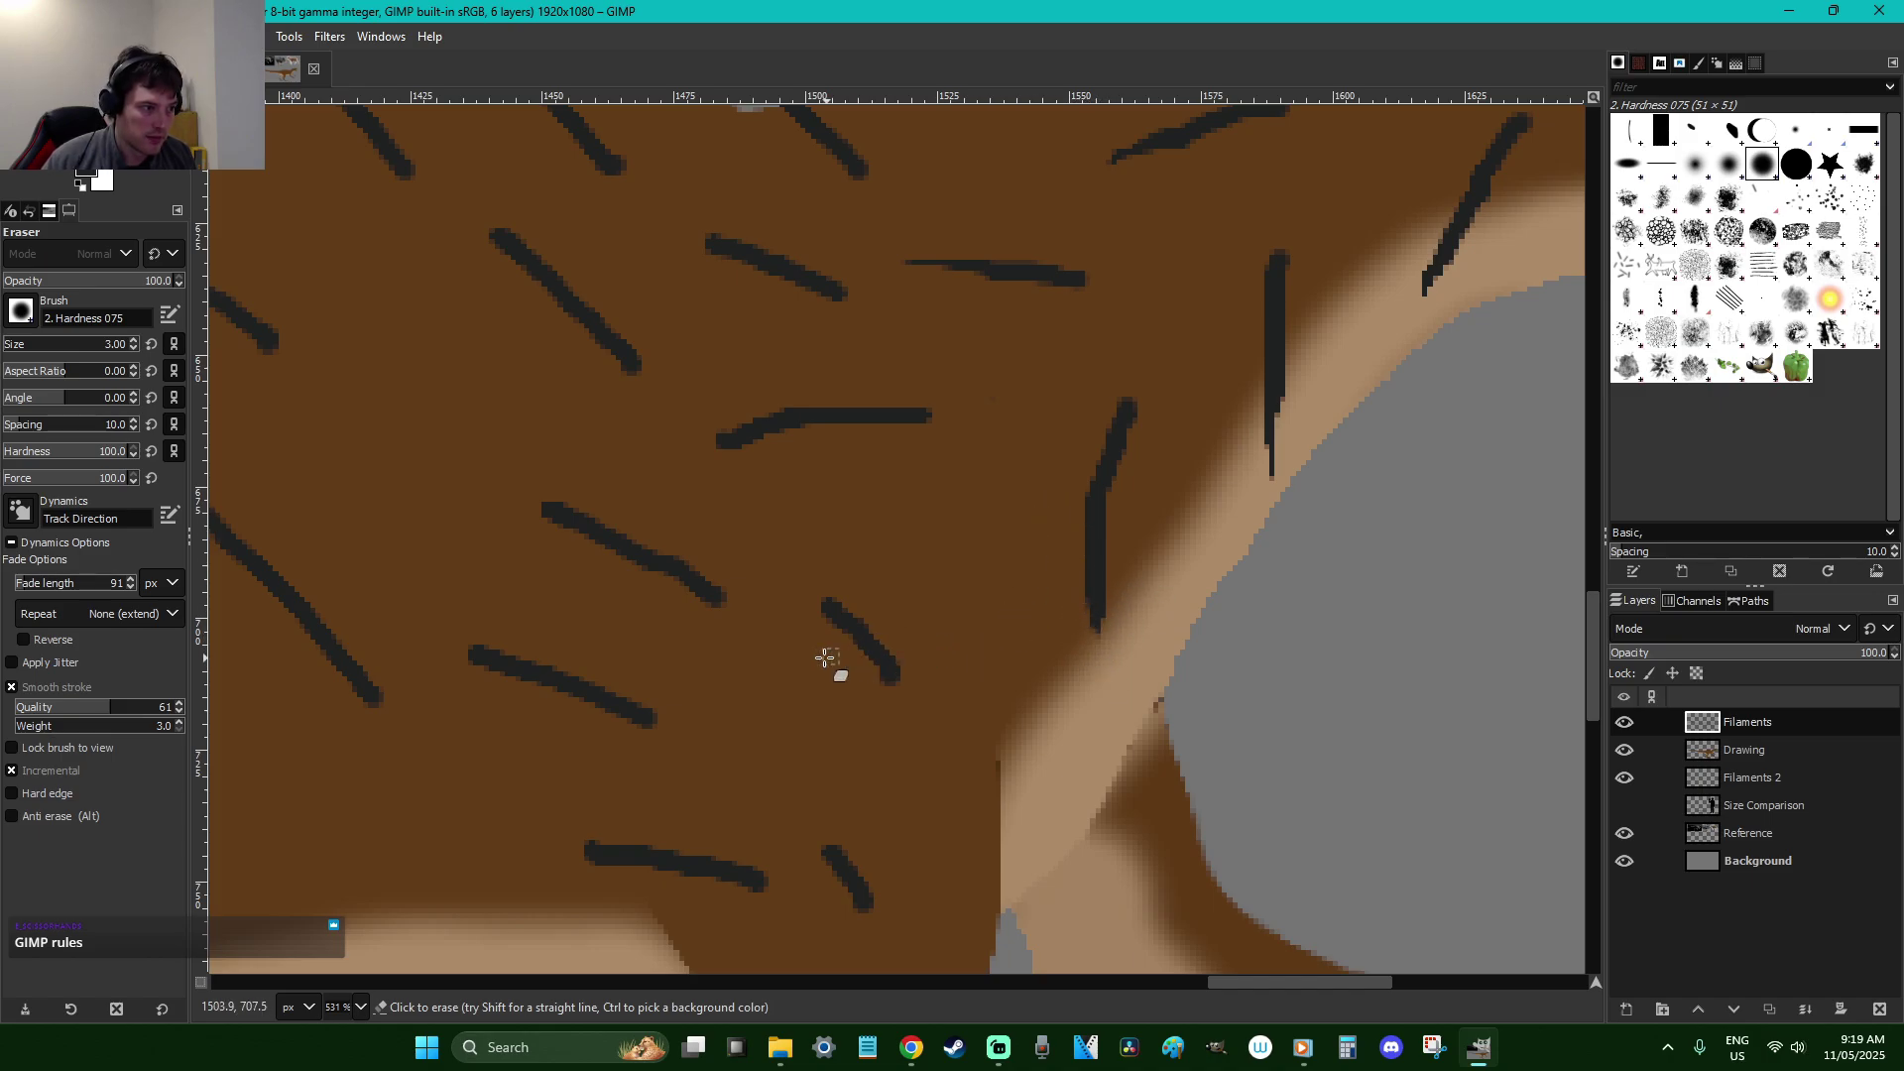
# Taper the tips of the short filaments on the chest above the near foreleg
pyautogui.moveTo(841, 638); pyautogui.dragTo(812, 604)
pyautogui.moveTo(833, 829); pyautogui.dragTo(821, 853)
pyautogui.scroll(-5, 833, 887)
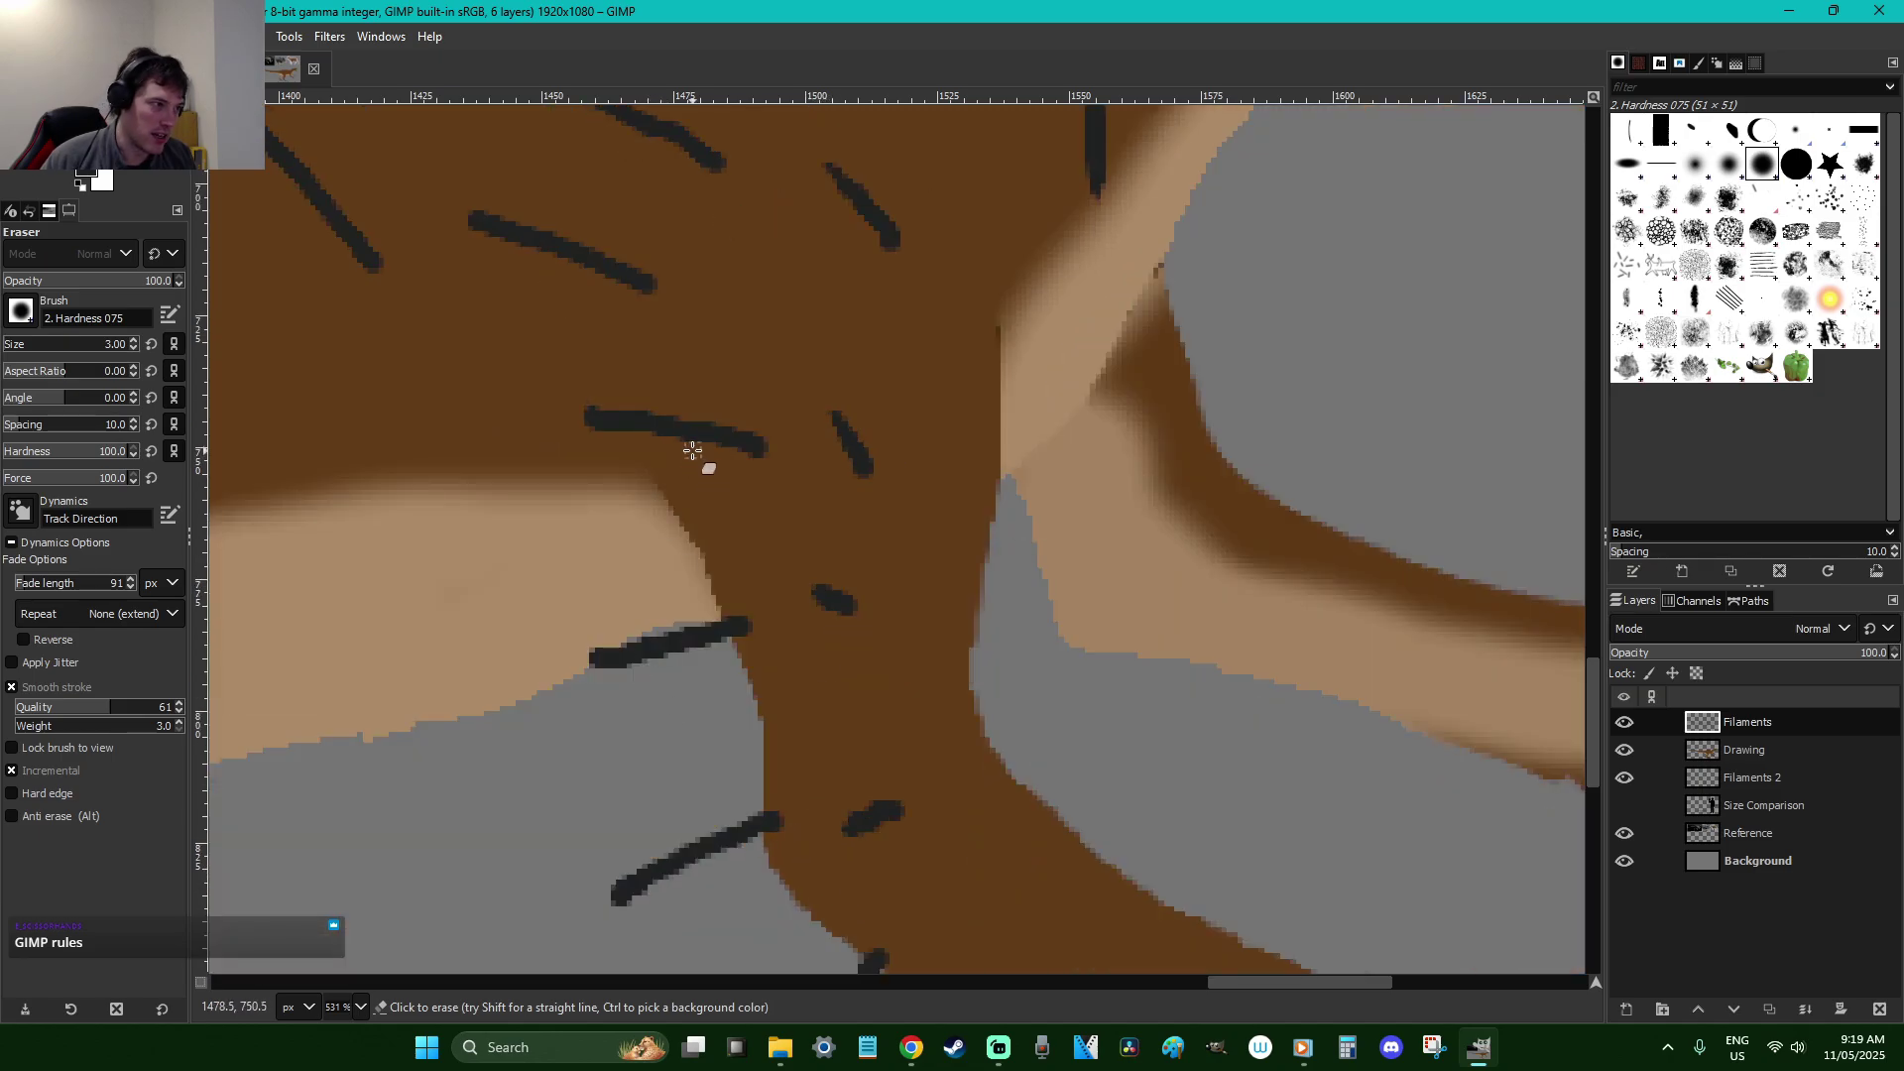
pyautogui.moveTo(630, 434); pyautogui.dragTo(595, 425)
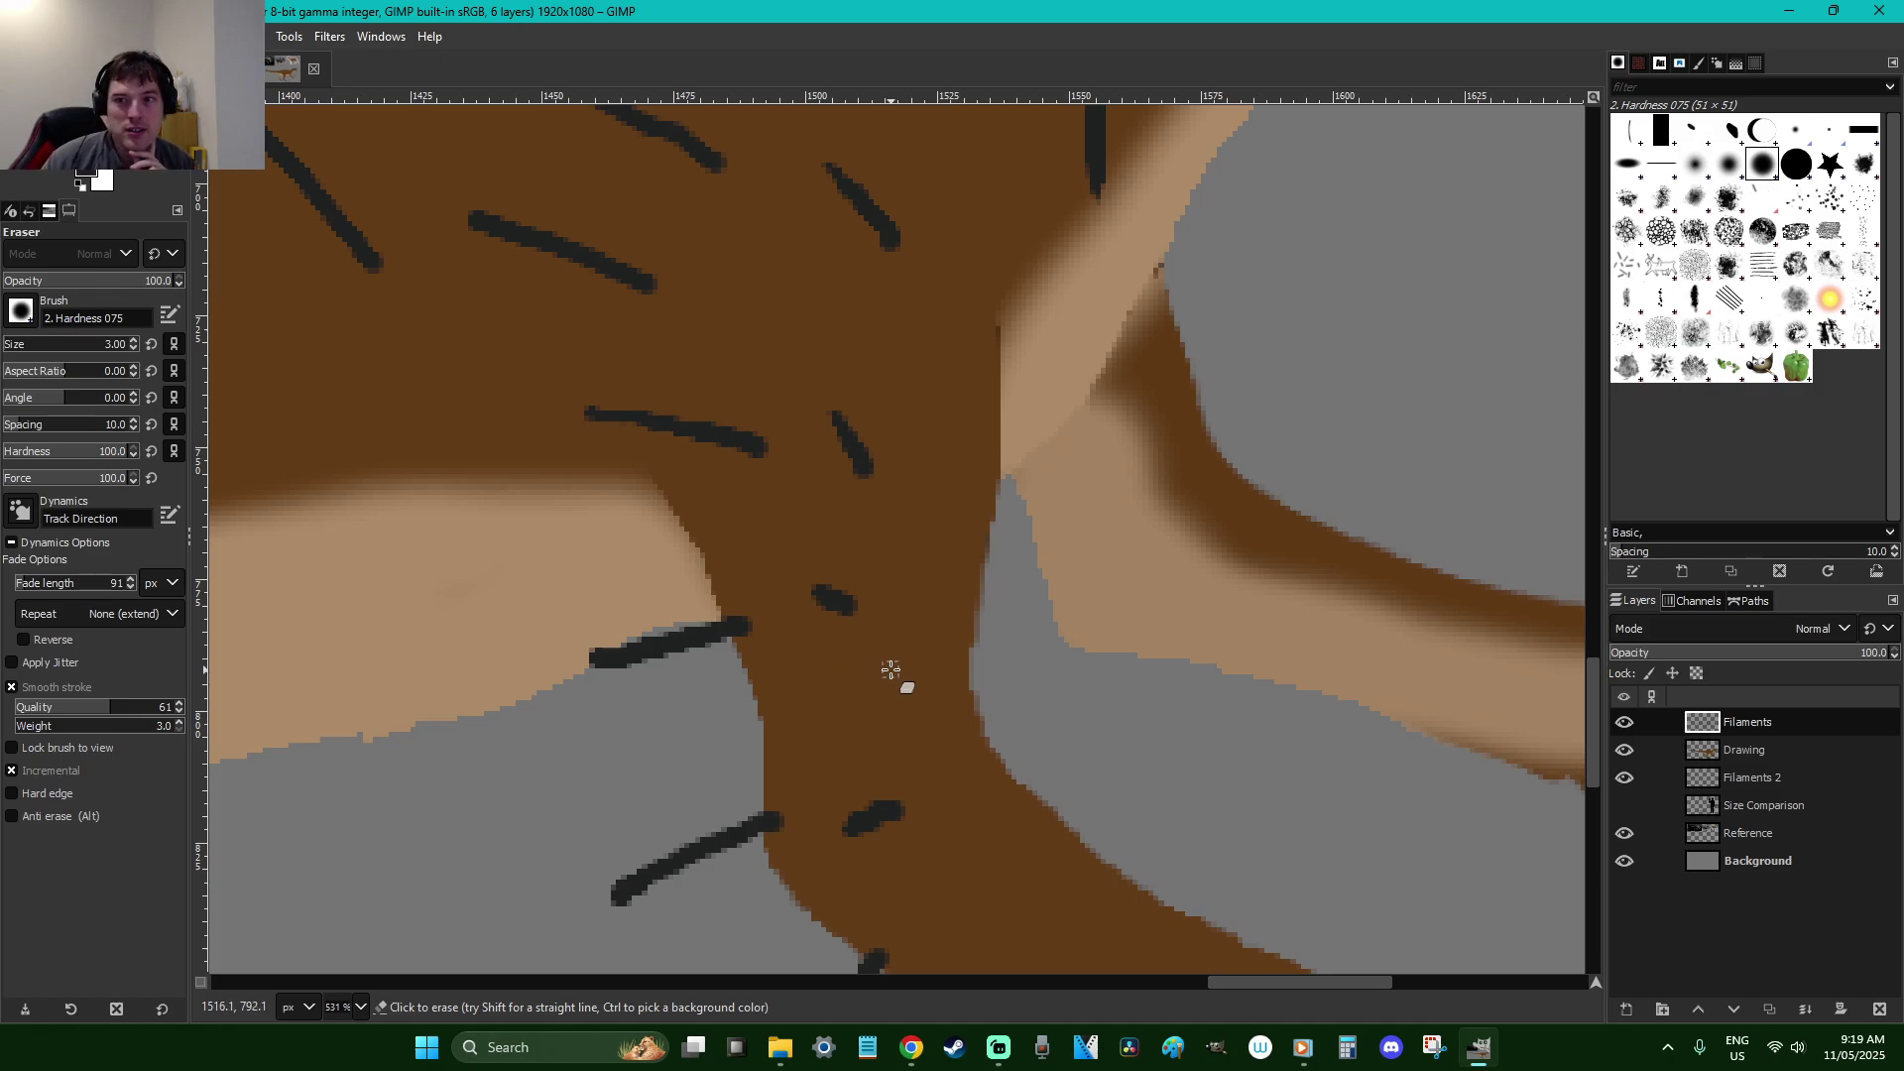
# Taper the tips of the filaments on and behind the near foreleg down to the elbow
pyautogui.moveTo(769, 703)
pyautogui.mouseDown()
pyautogui.moveTo(684, 668)
pyautogui.moveTo(577, 666)
pyautogui.moveTo(596, 682)
pyautogui.moveTo(681, 665)
pyautogui.moveTo(596, 688)
pyautogui.mouseUp()
pyautogui.scroll(-4, 586, 665)
pyautogui.moveTo(847, 813); pyautogui.dragTo(819, 835)
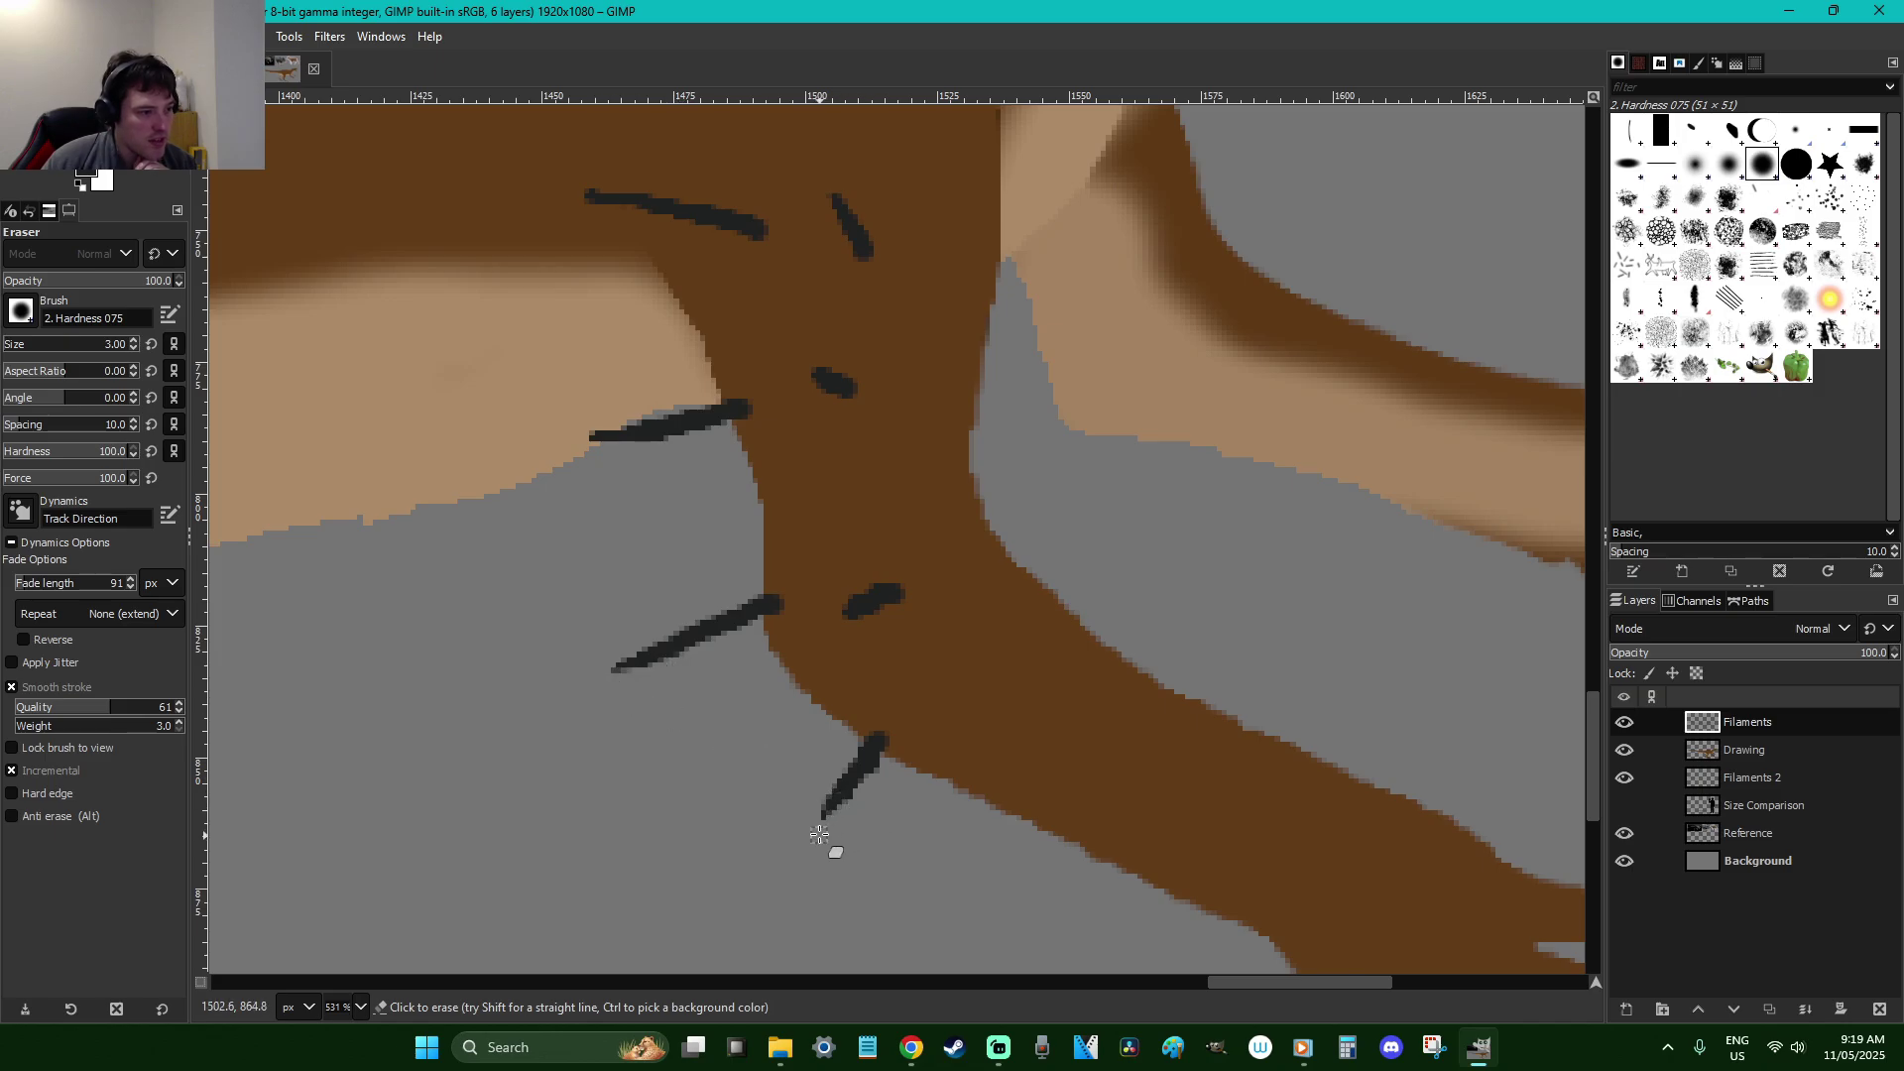
pyautogui.moveTo(875, 615); pyautogui.dragTo(842, 625)
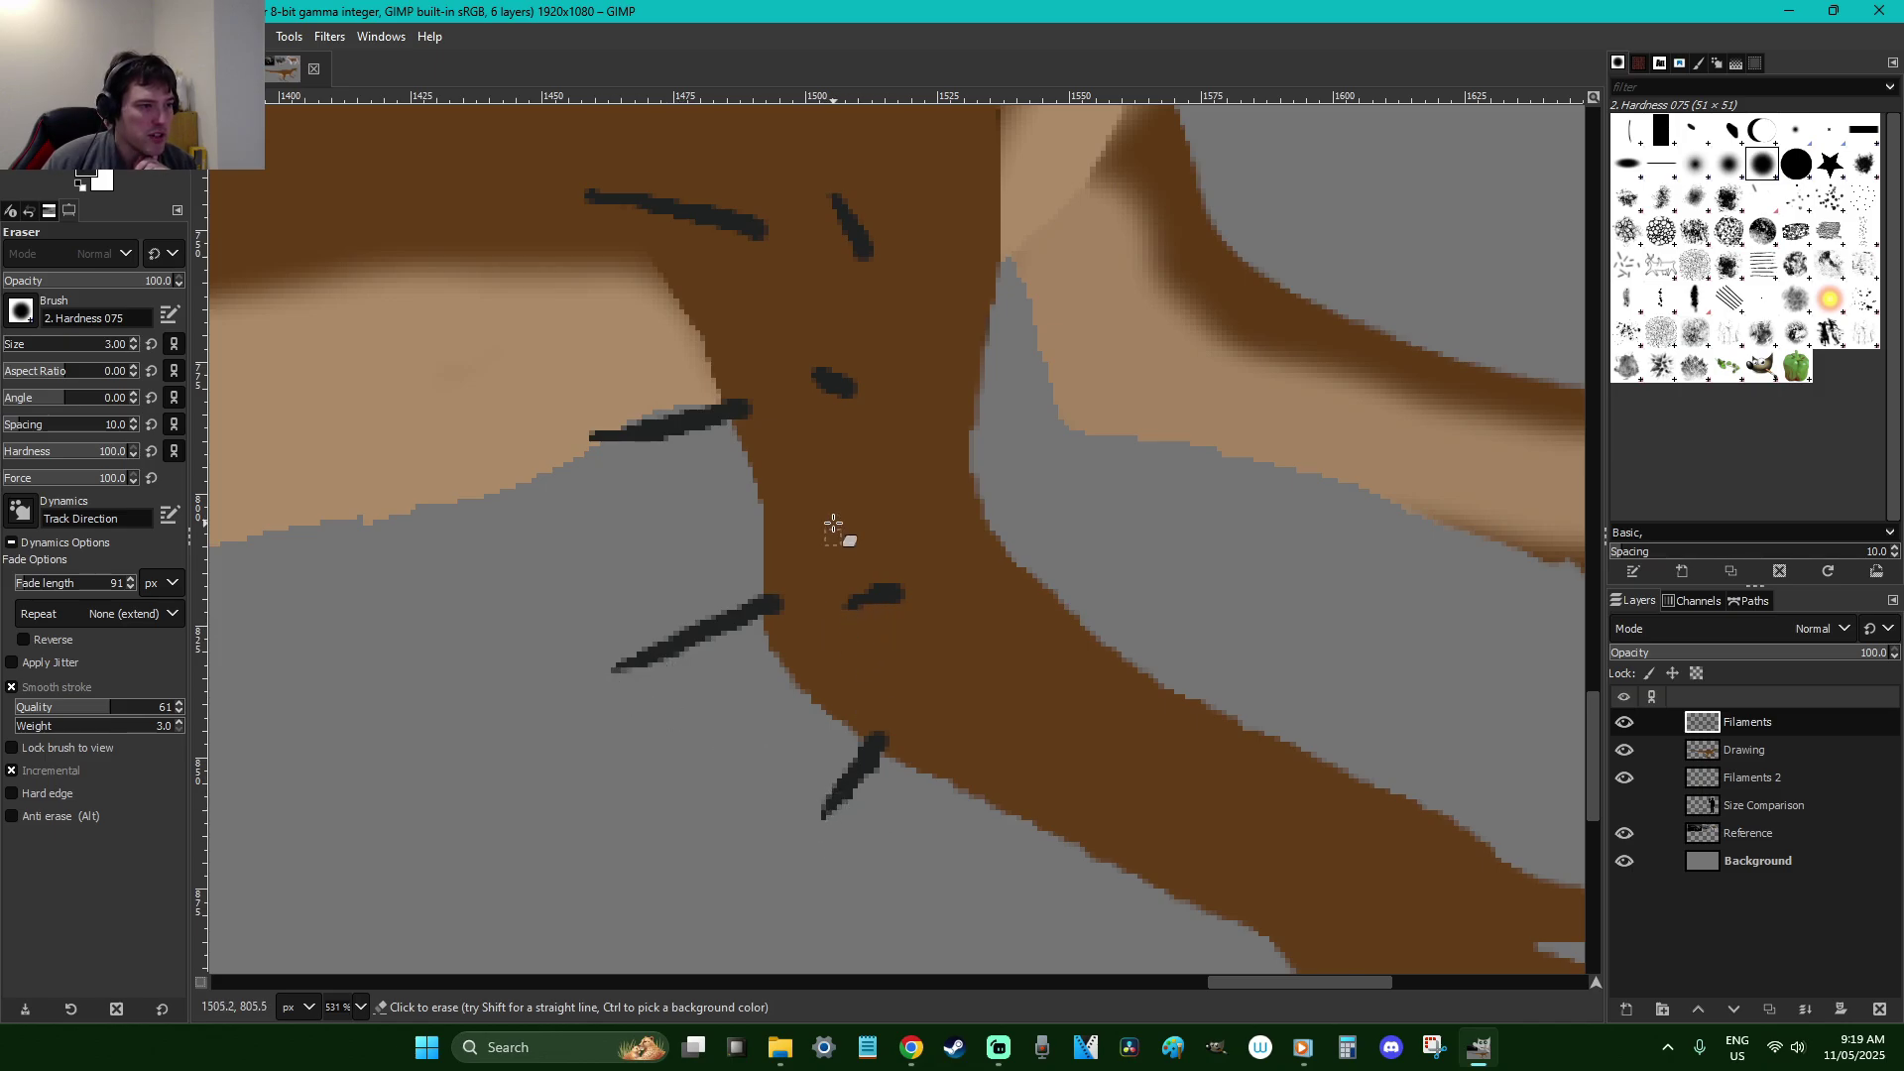
# Taper the tips of the shoulder filaments above the near foreleg, undoing one erasure on the curved upper stroke
pyautogui.scroll(5, 793, 371)
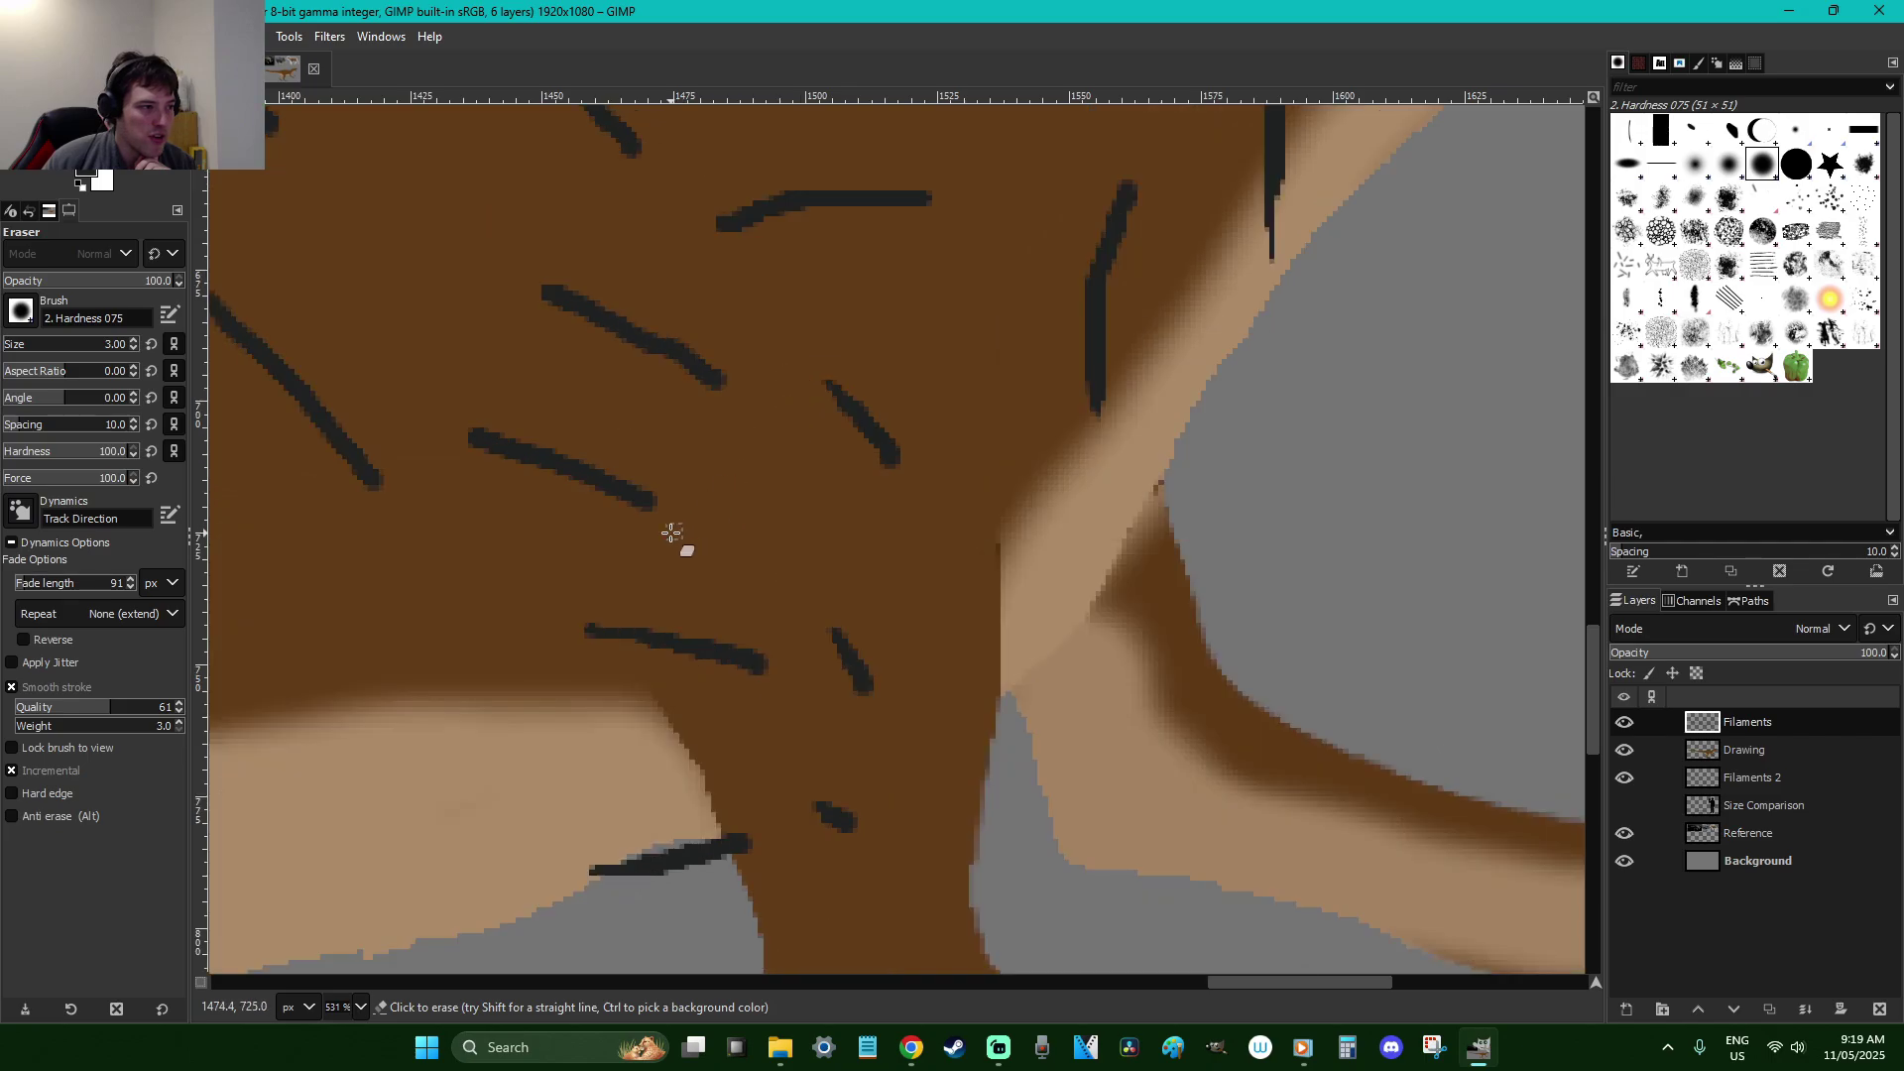
pyautogui.moveTo(514, 468); pyautogui.dragTo(481, 442)
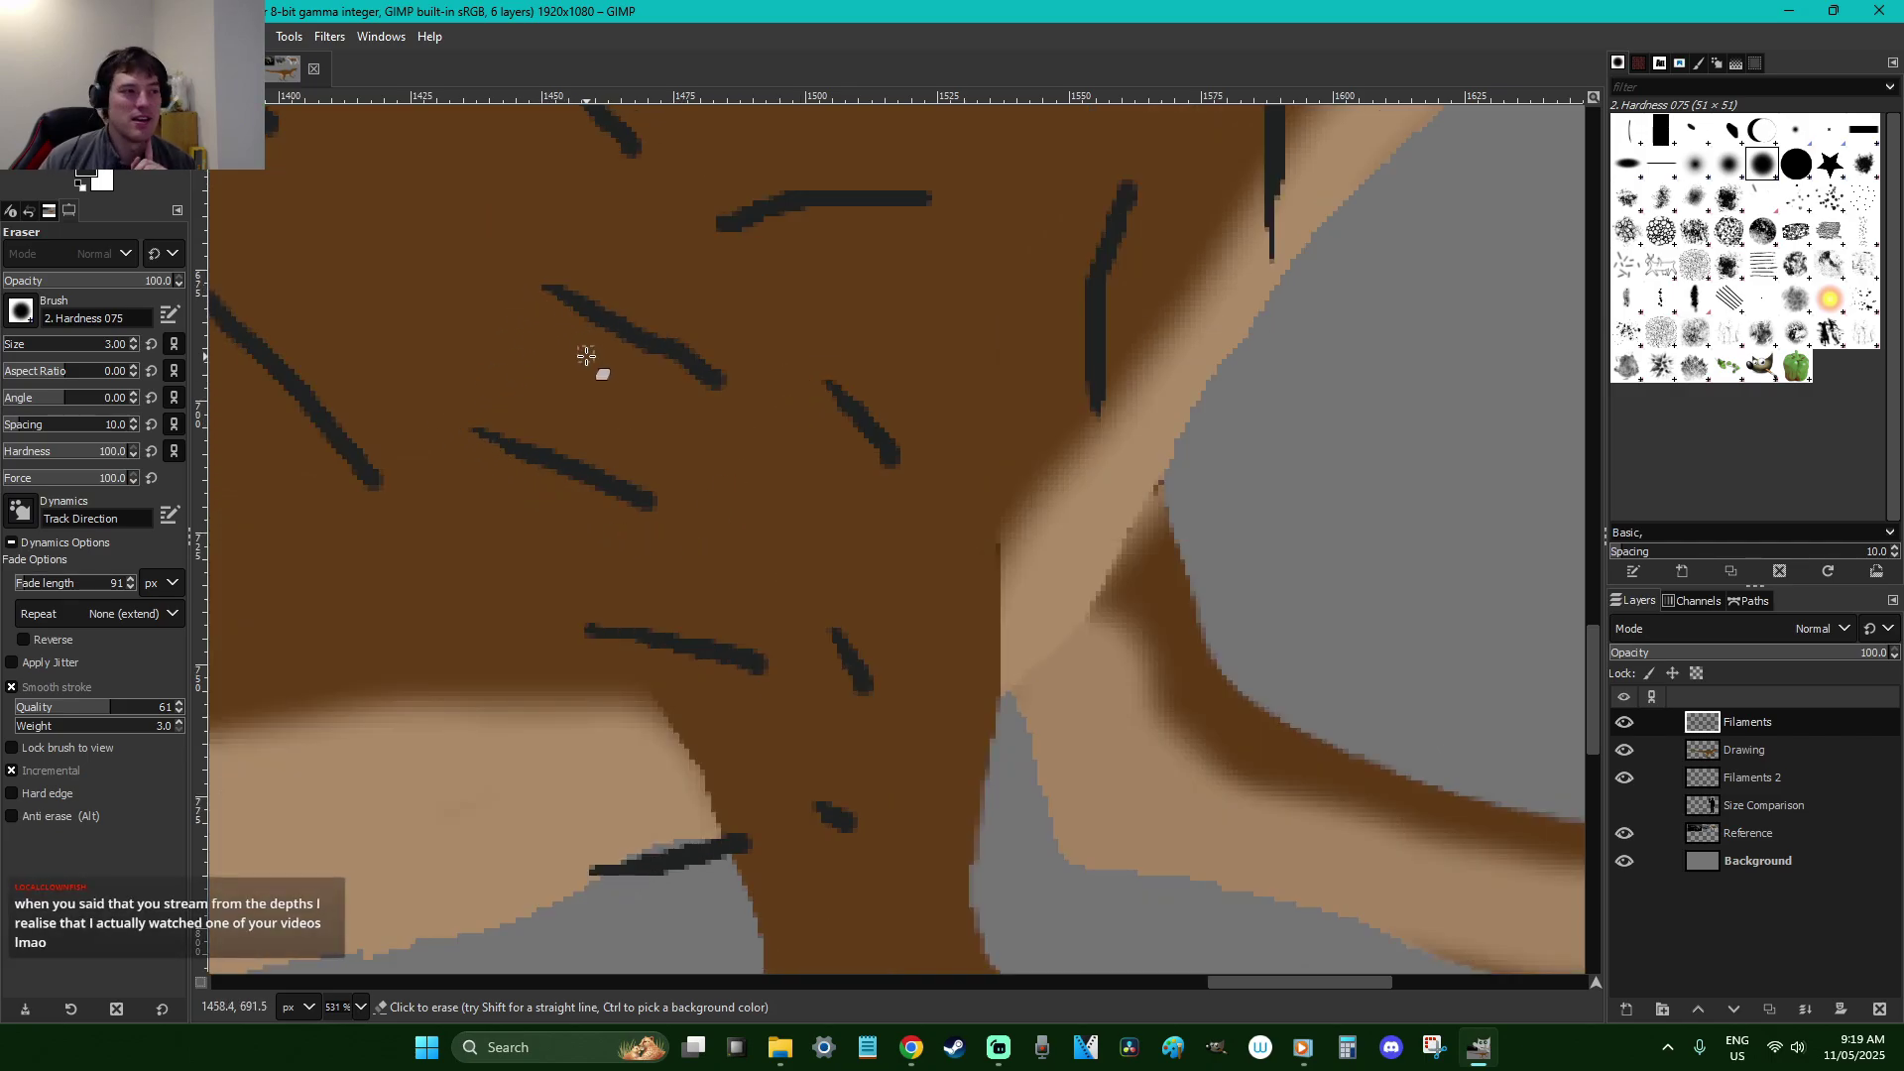
pyautogui.scroll(3, 635, 397)
pyautogui.moveTo(807, 442); pyautogui.dragTo(710, 456)
pyautogui.hotkey('ctrl', 'z')
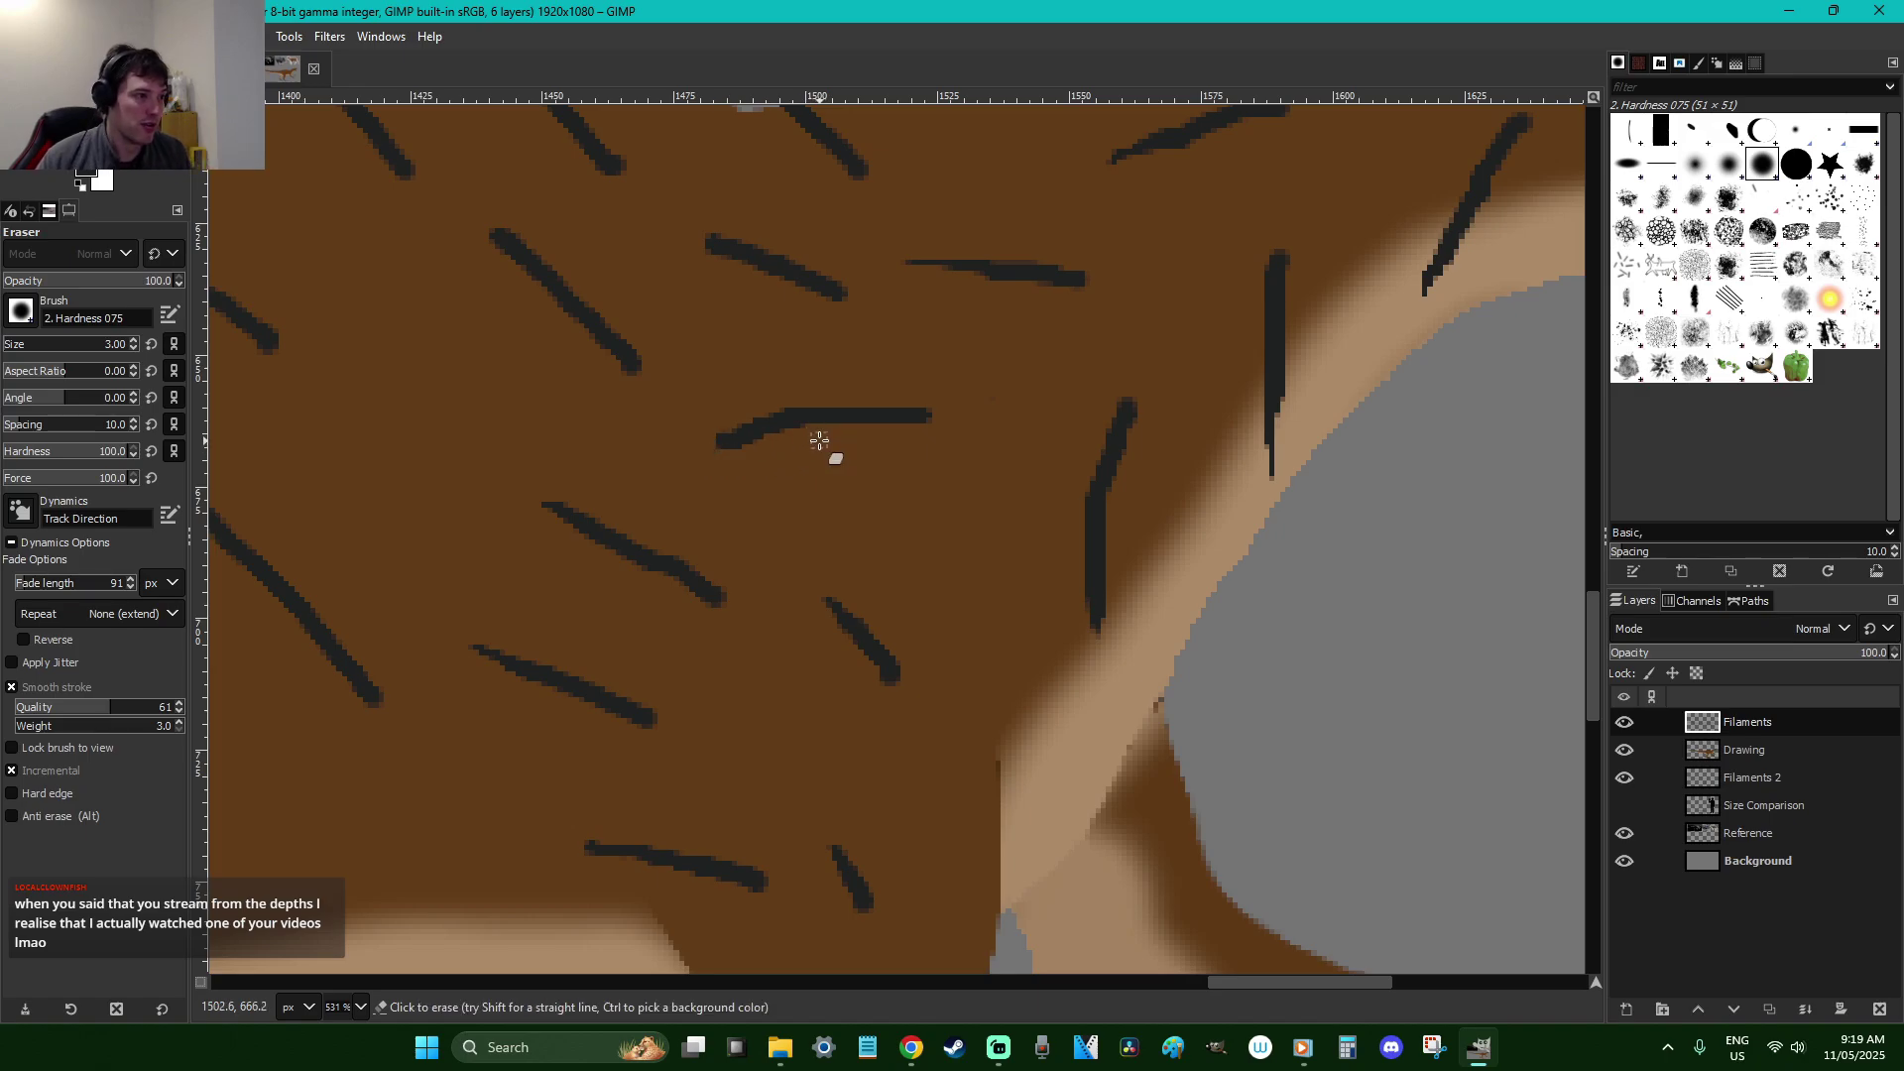
# Taper the tips of the filaments at the base of the neck and along the front of the back
pyautogui.scroll(3, 734, 474)
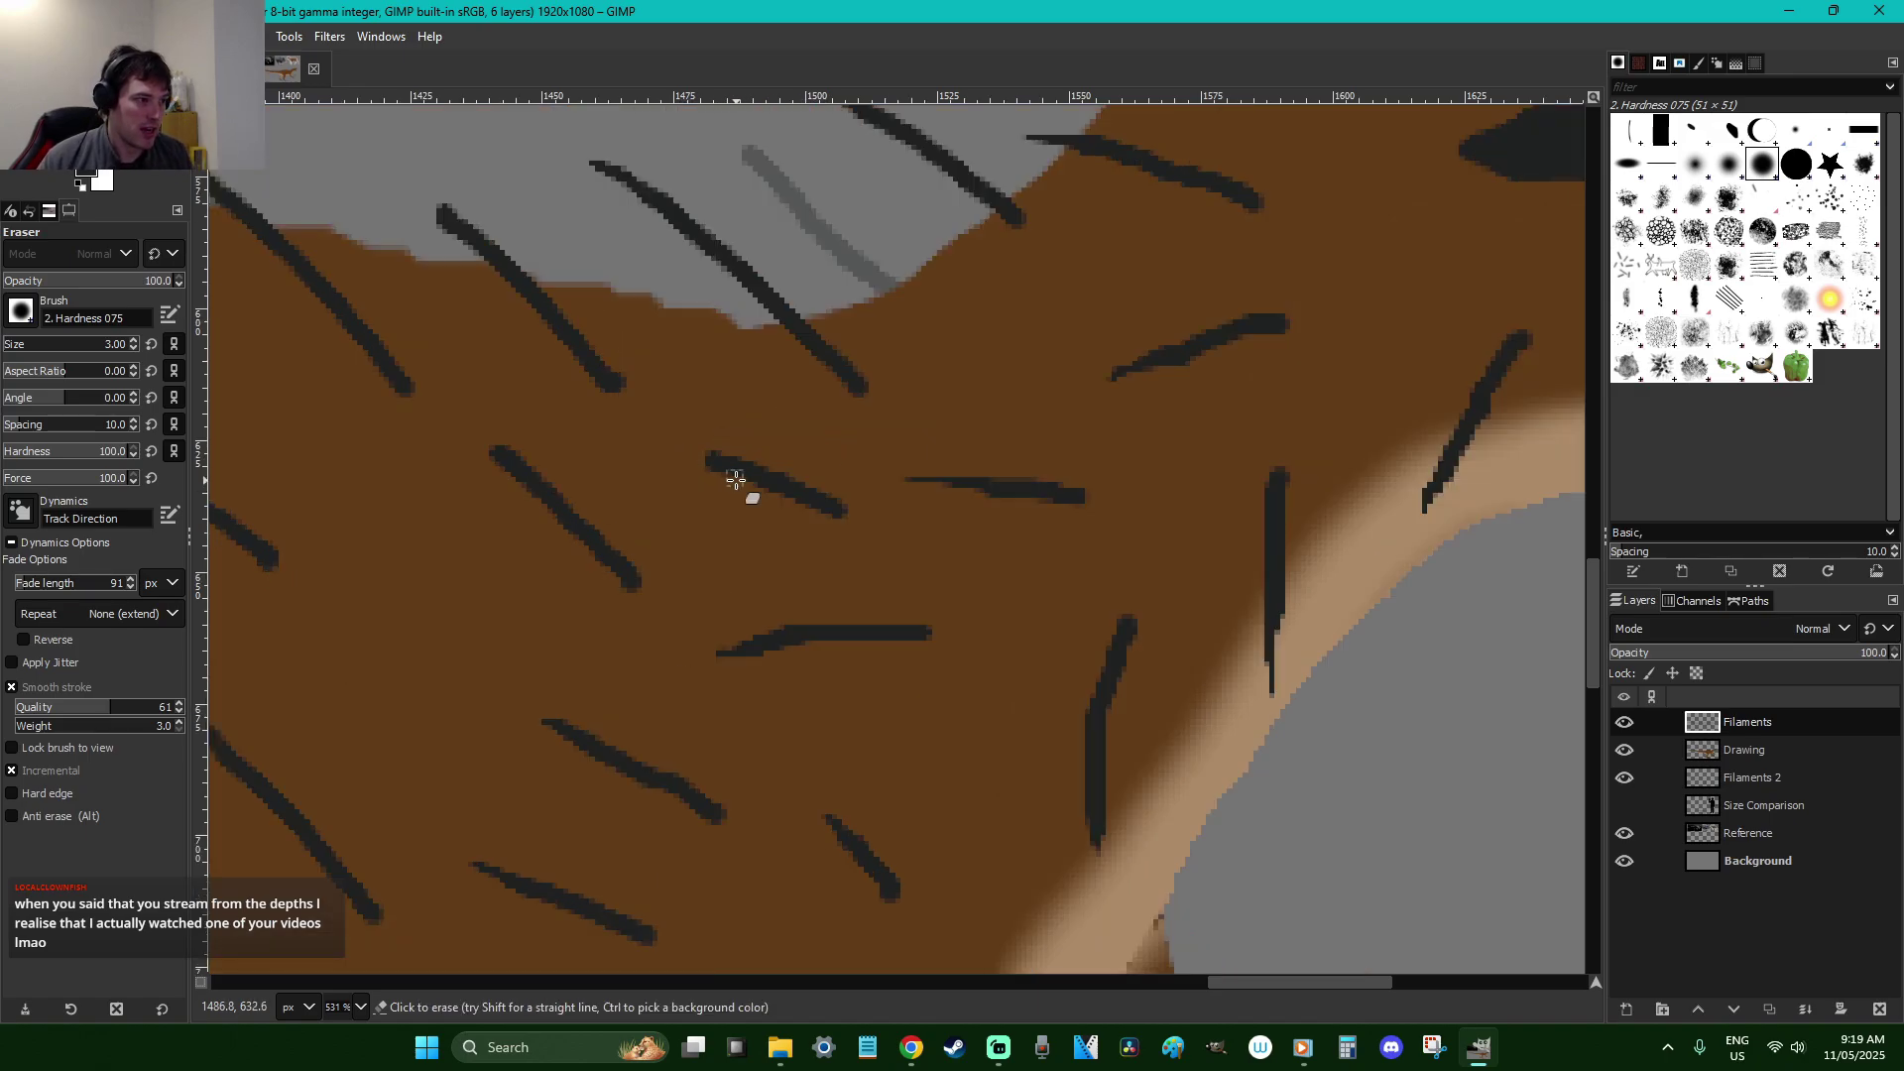
pyautogui.moveTo(757, 496); pyautogui.dragTo(693, 459)
pyautogui.moveTo(492, 460); pyautogui.dragTo(514, 480)
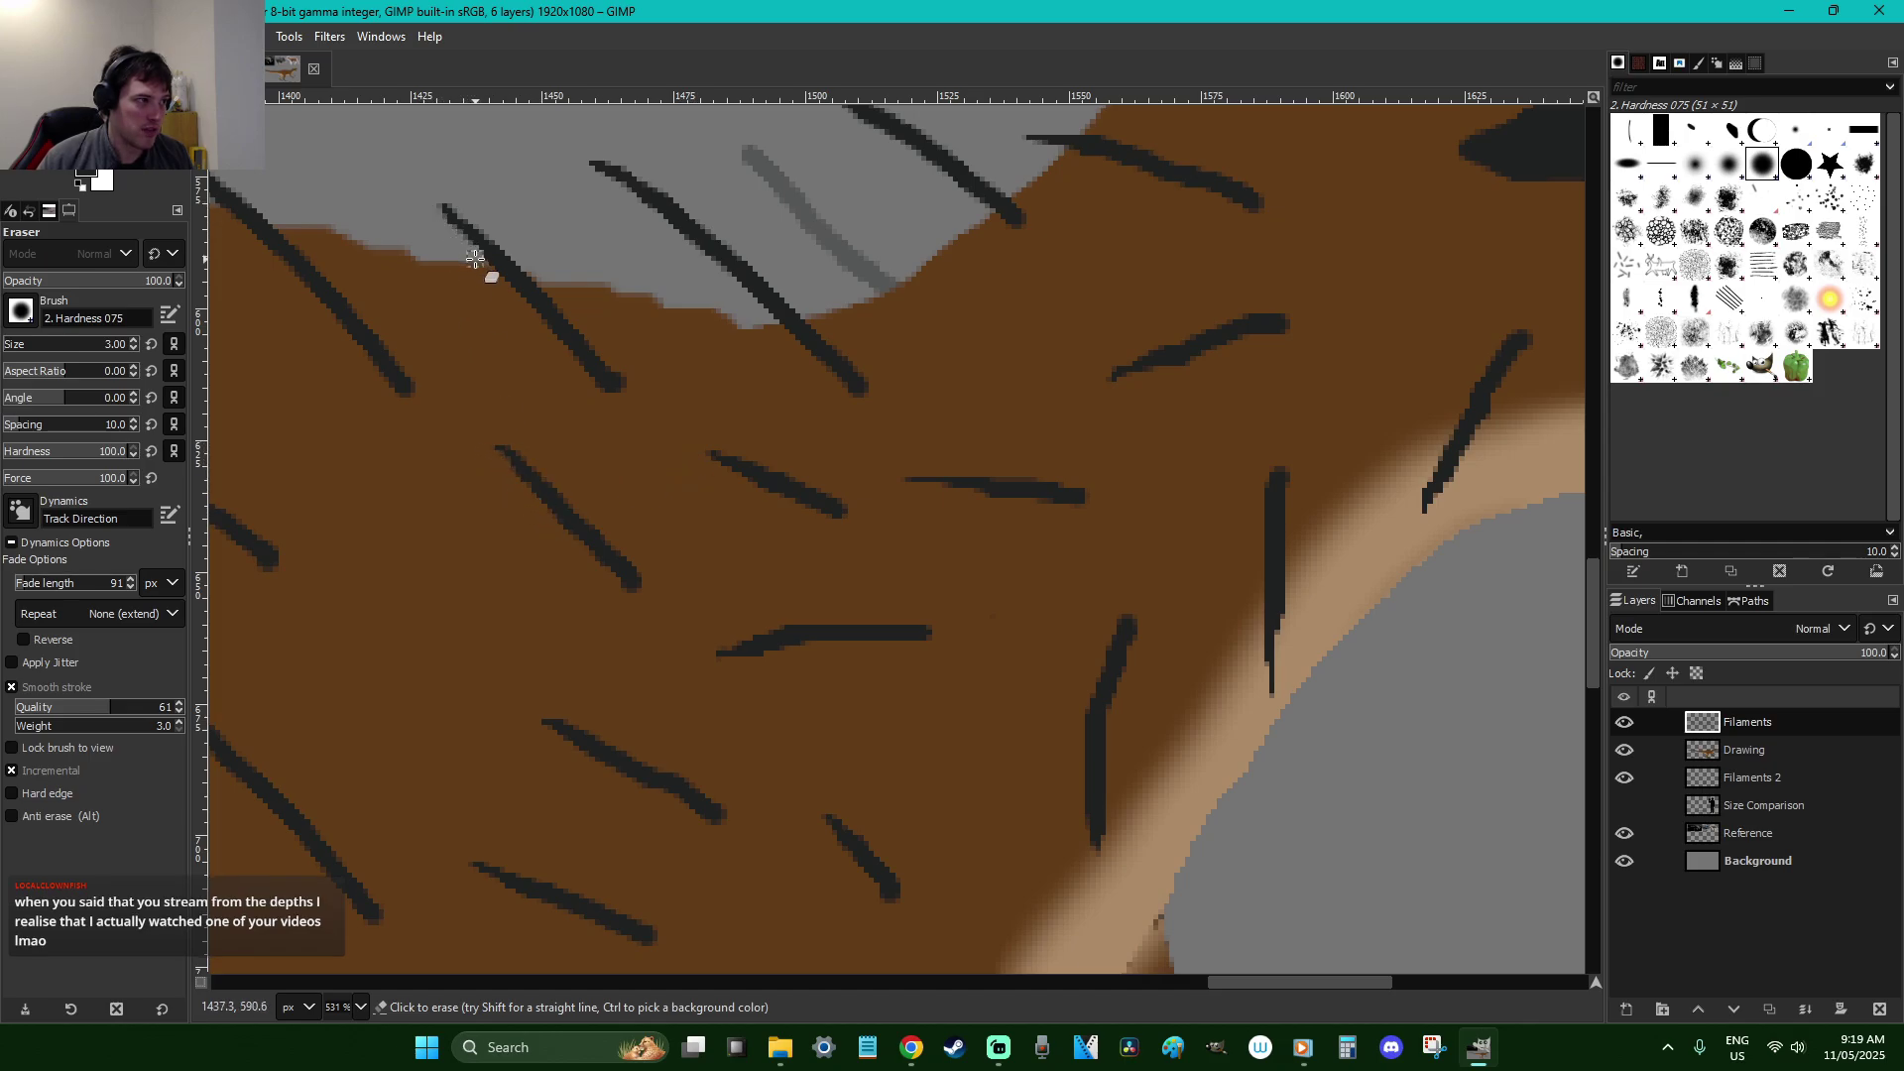
# Taper the tips of the filaments across the middle of the back and the flank in front of the thigh crease
pyautogui.moveTo(1222, 980); pyautogui.dragTo(1106, 981)
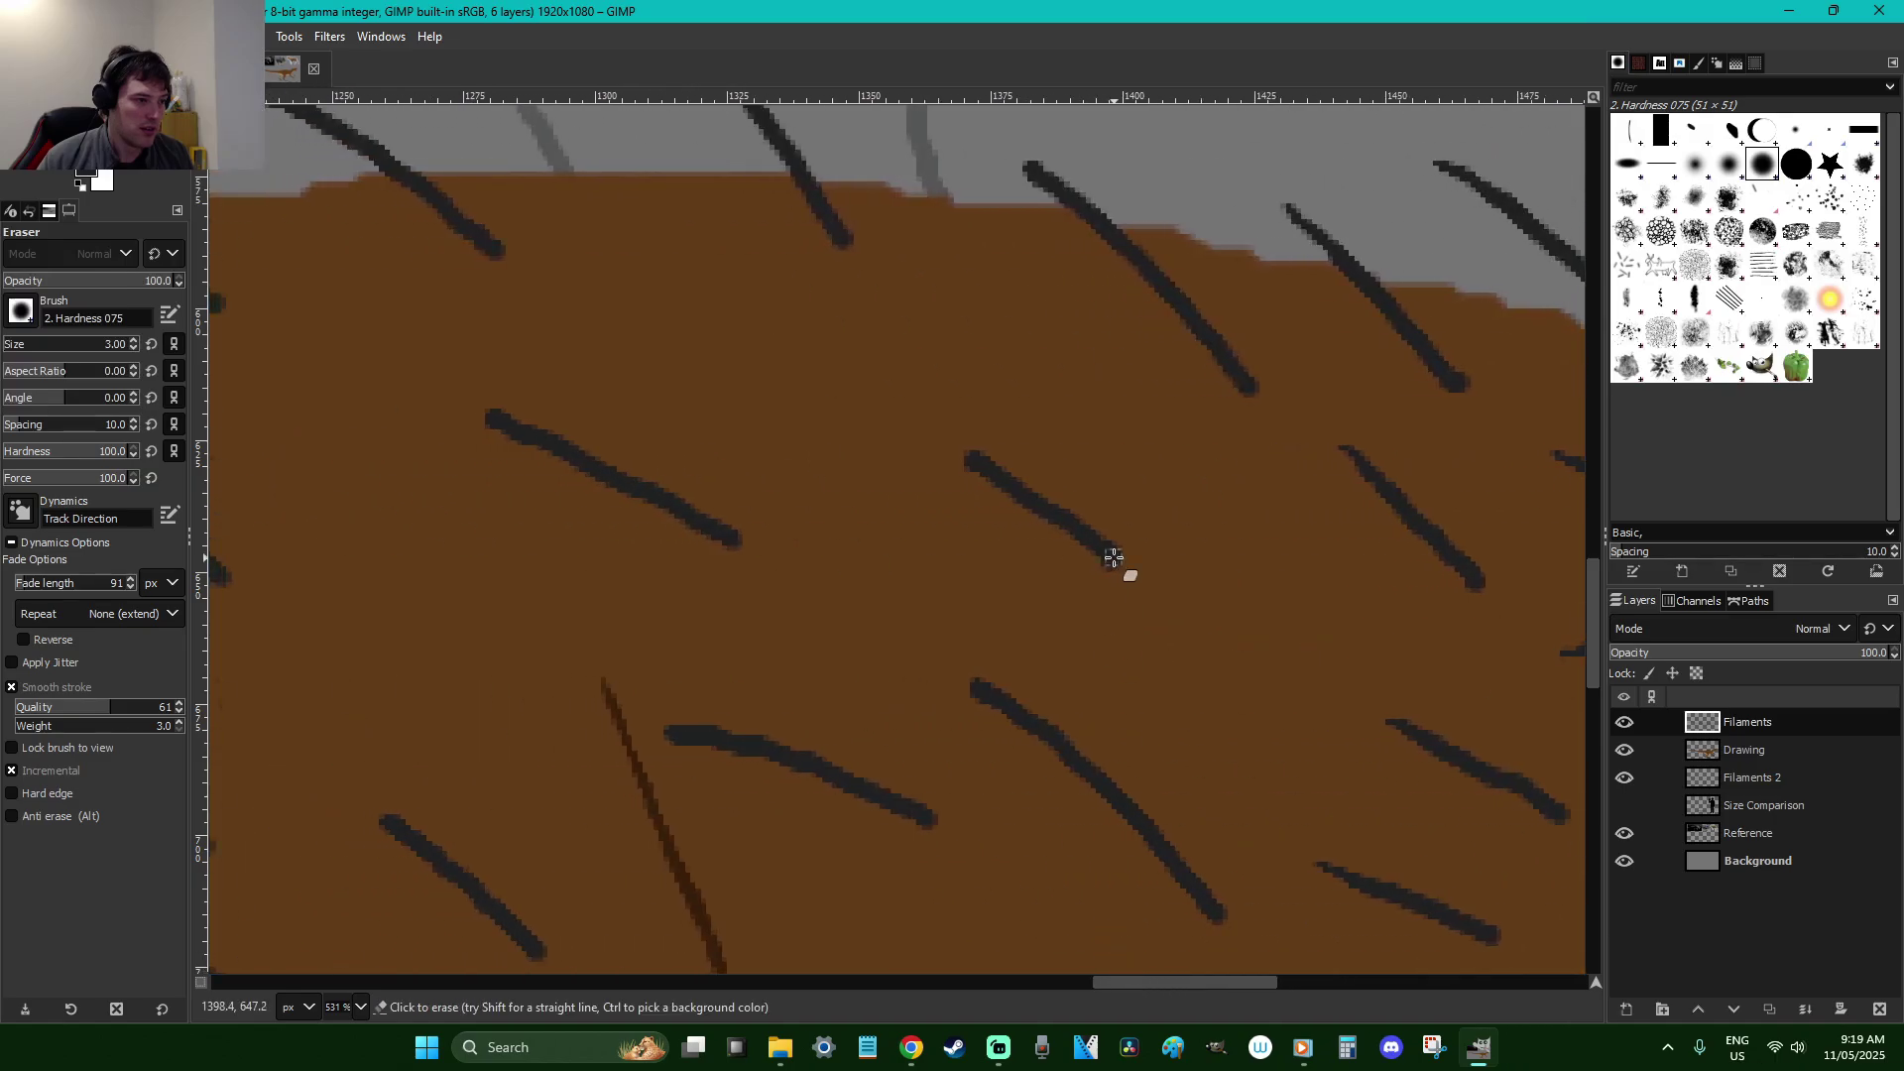
pyautogui.scroll(3, 1096, 515)
pyautogui.moveTo(1029, 395); pyautogui.dragTo(1076, 439)
pyautogui.scroll(-3, 1119, 496)
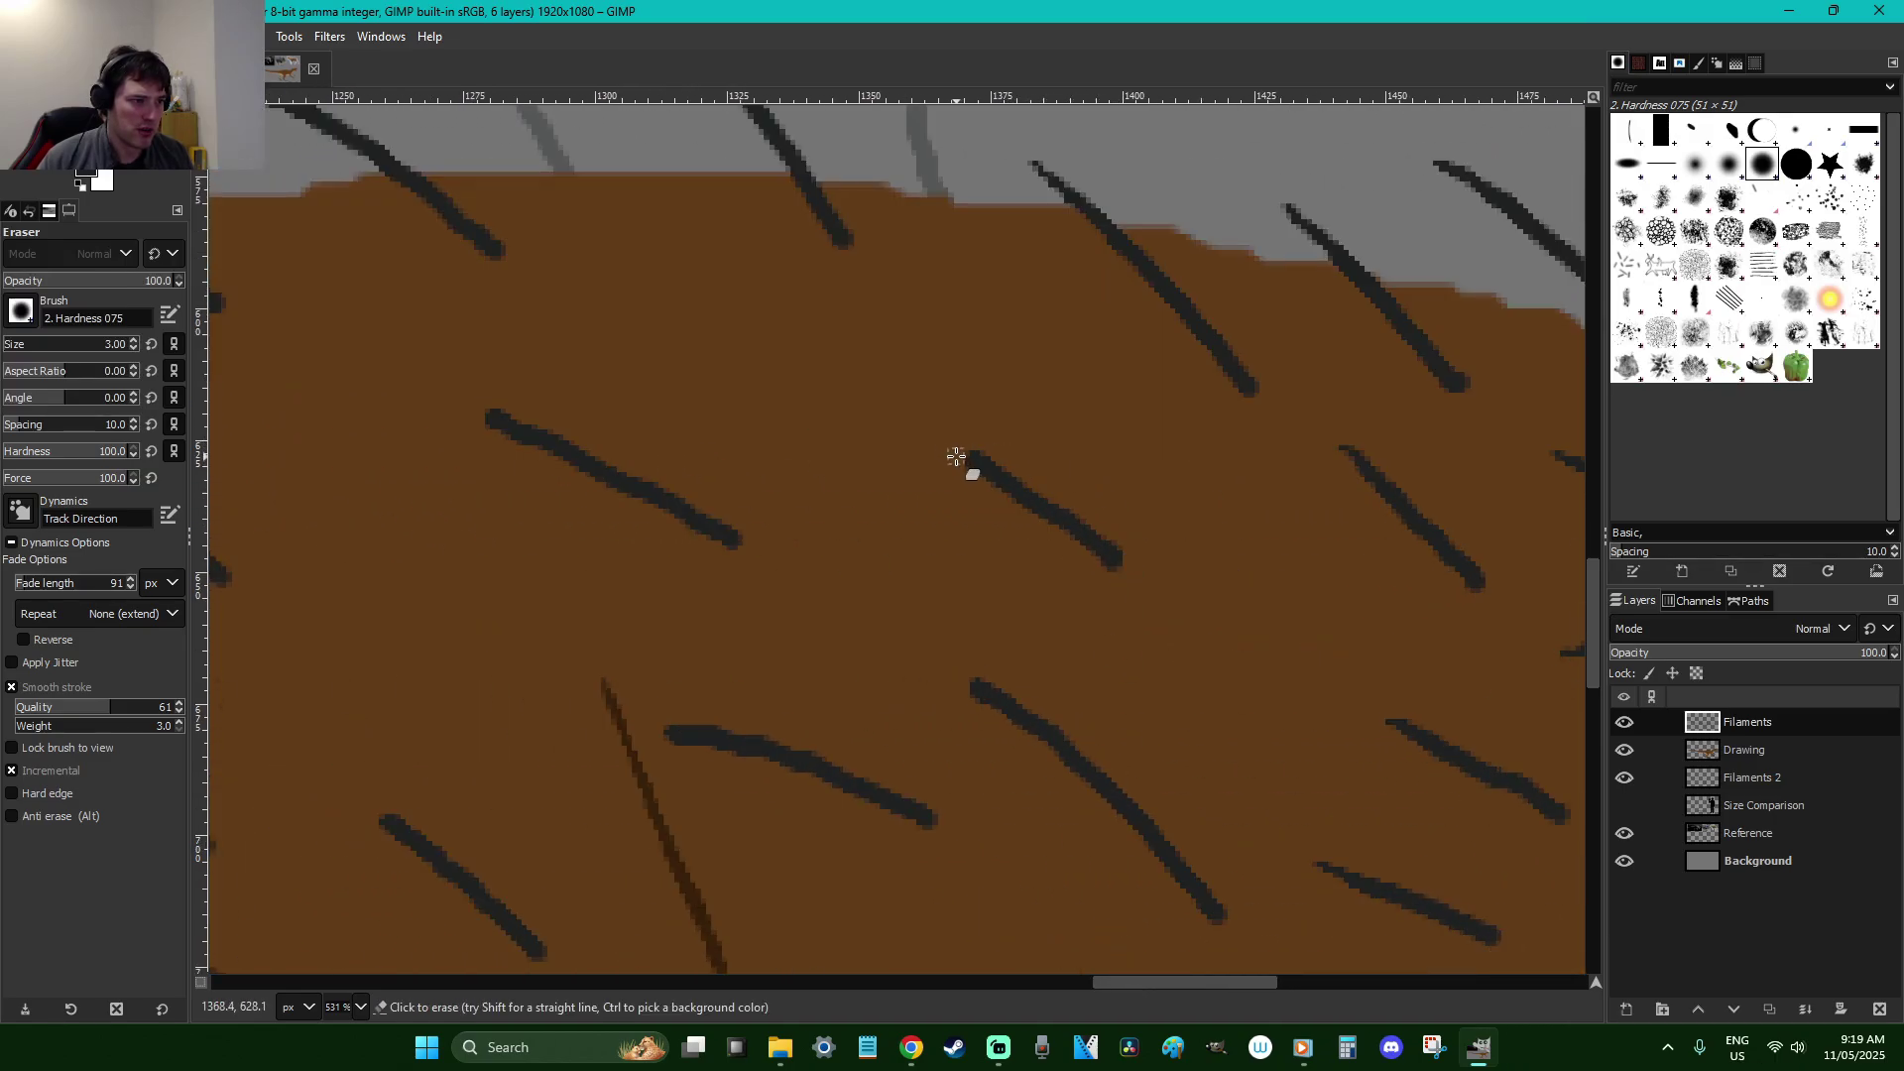
pyautogui.scroll(-3, 1084, 584)
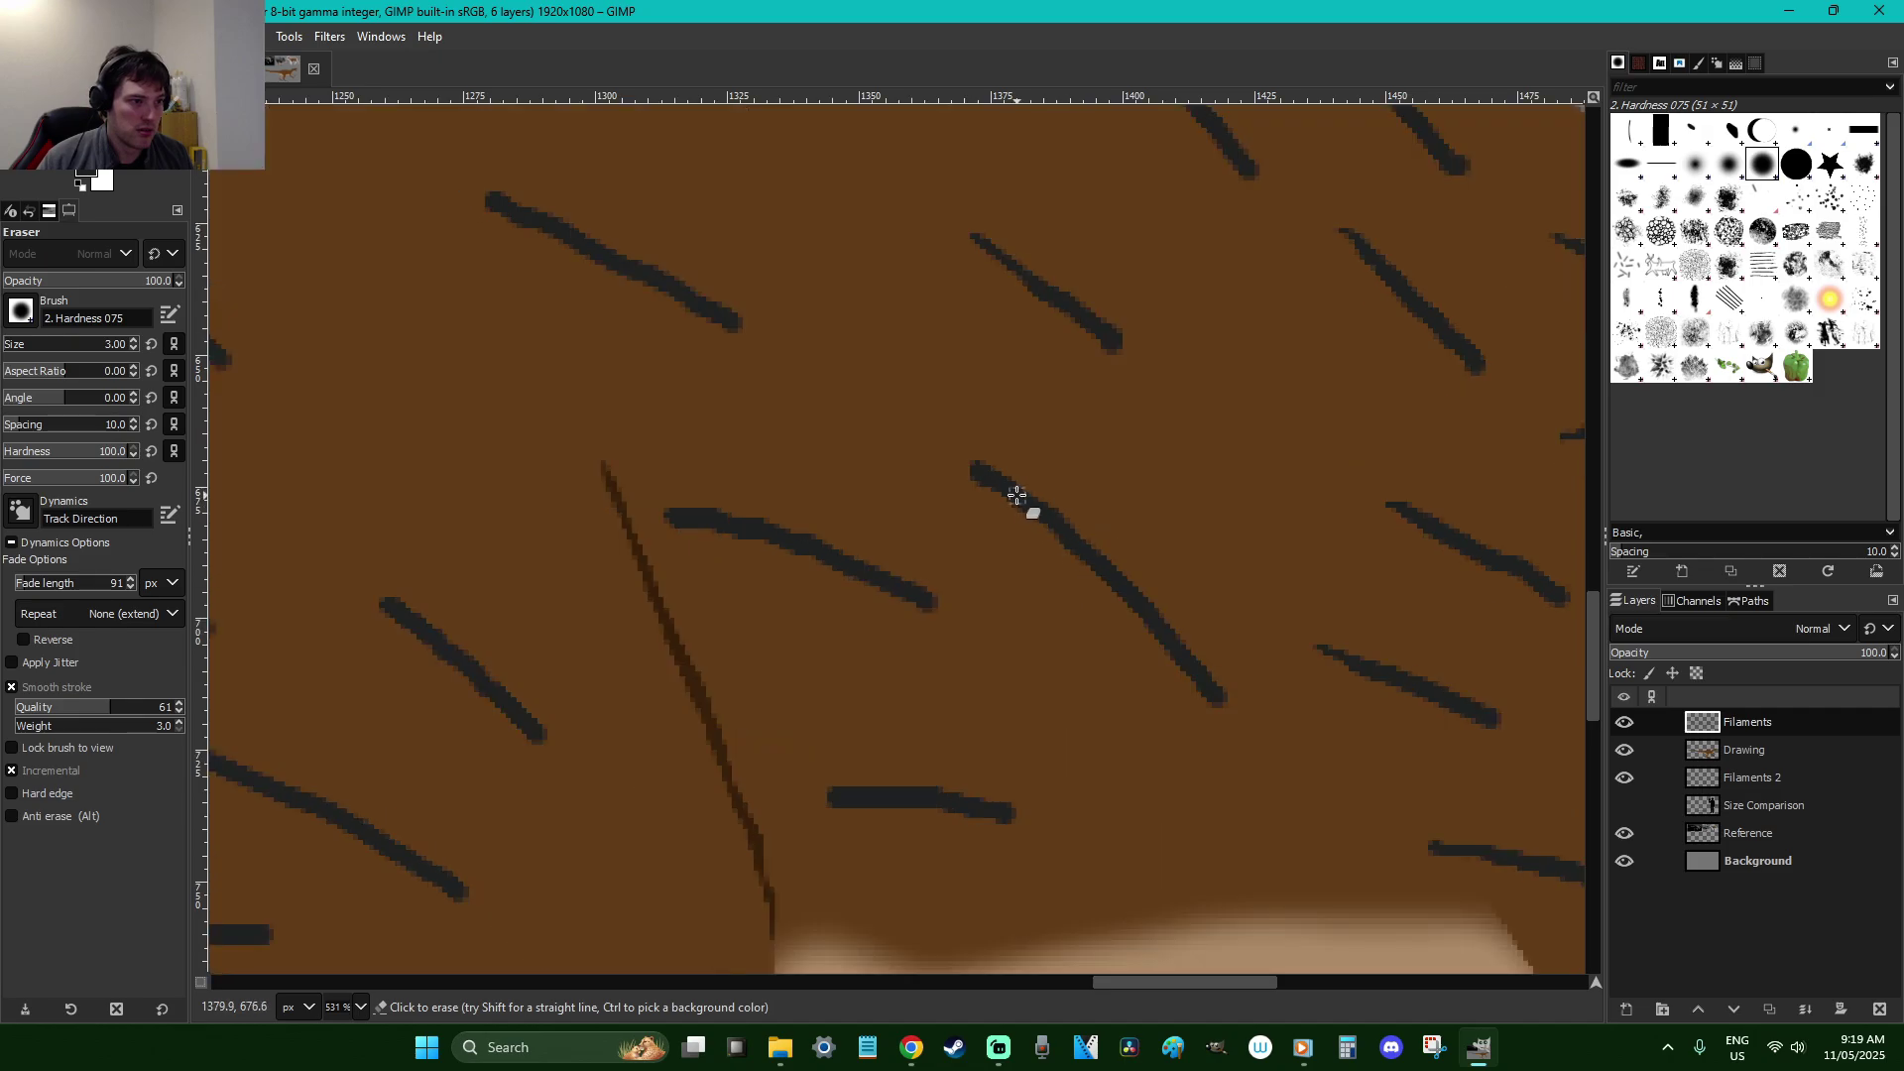
pyautogui.moveTo(953, 458)
pyautogui.mouseDown()
pyautogui.moveTo(1065, 559)
pyautogui.moveTo(1079, 621)
pyautogui.mouseUp()
pyautogui.scroll(-3, 1079, 621)
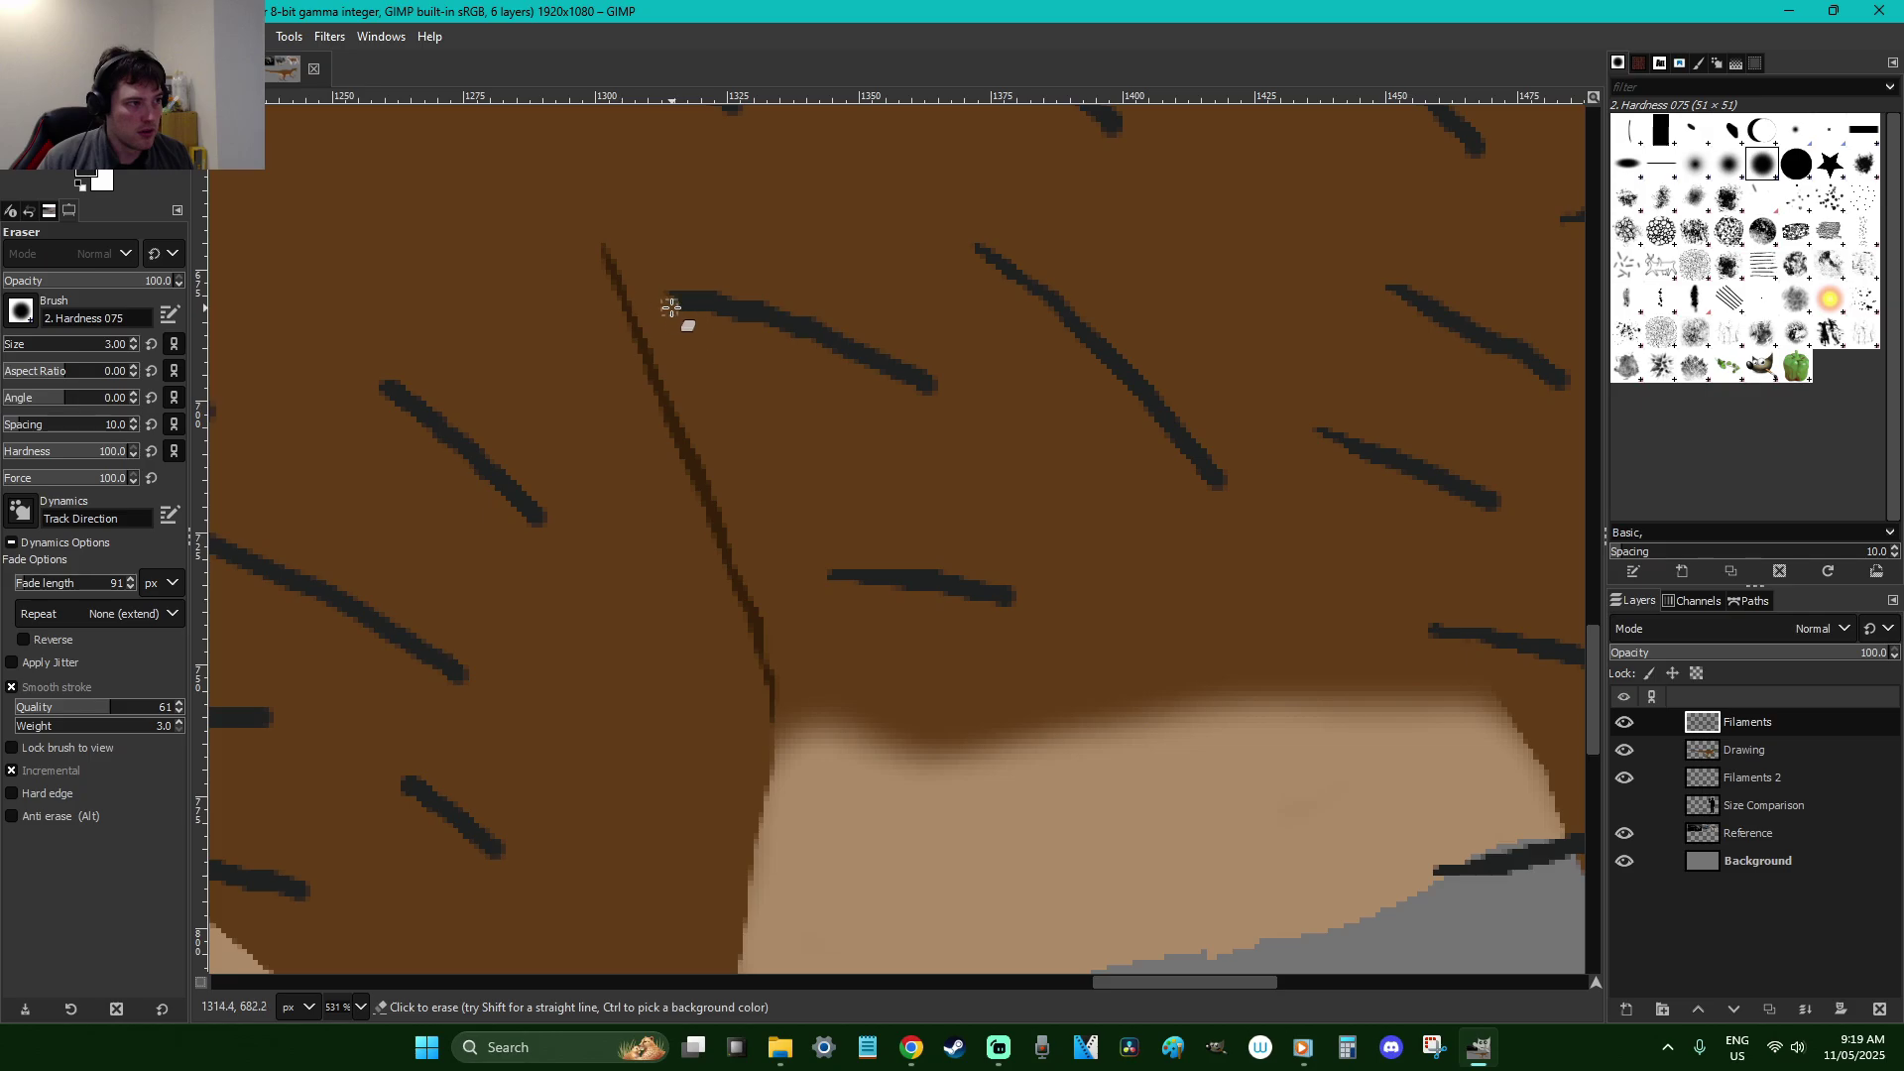
pyautogui.moveTo(667, 306); pyautogui.dragTo(727, 321)
pyautogui.scroll(-4, 790, 353)
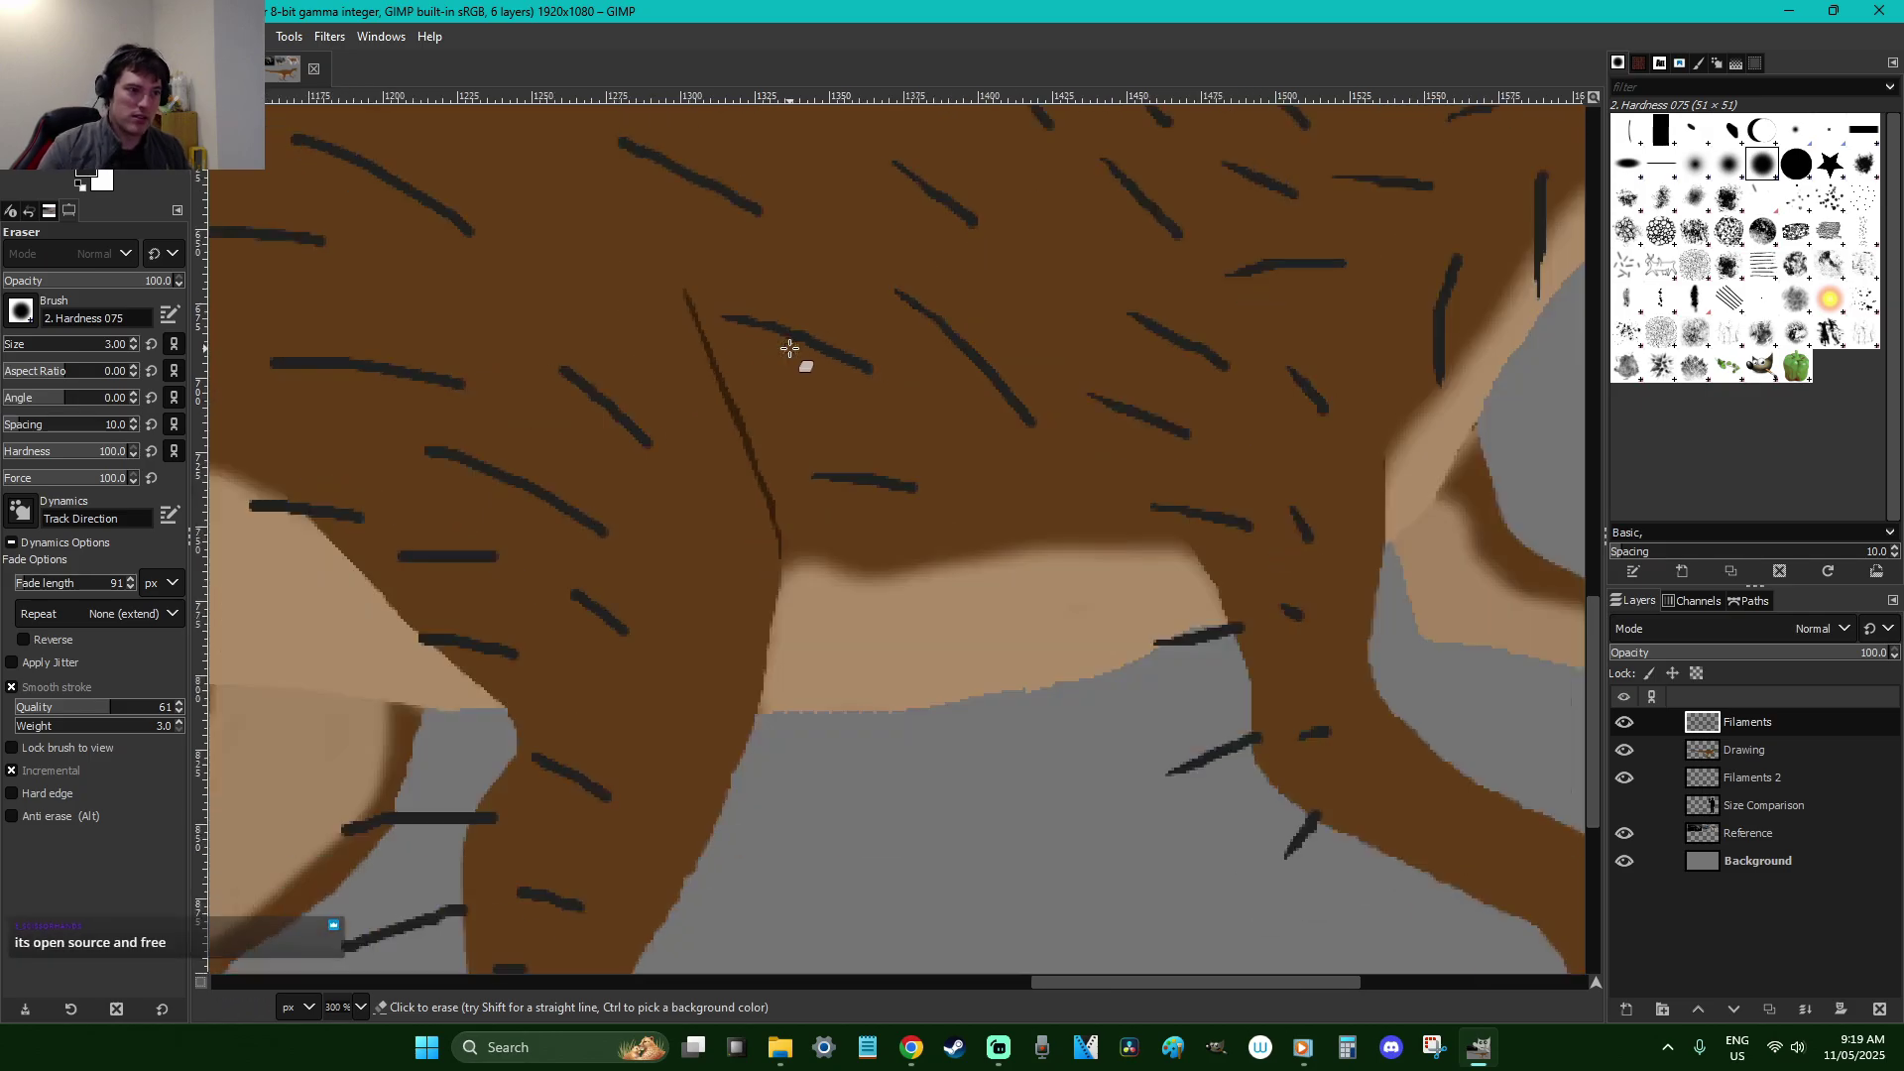
# Taper the tips of the filaments along the back just above the thigh crease, undoing one erasure on the flank stroke
pyautogui.scroll(-1, 789, 348)
pyautogui.scroll(3, 790, 349)
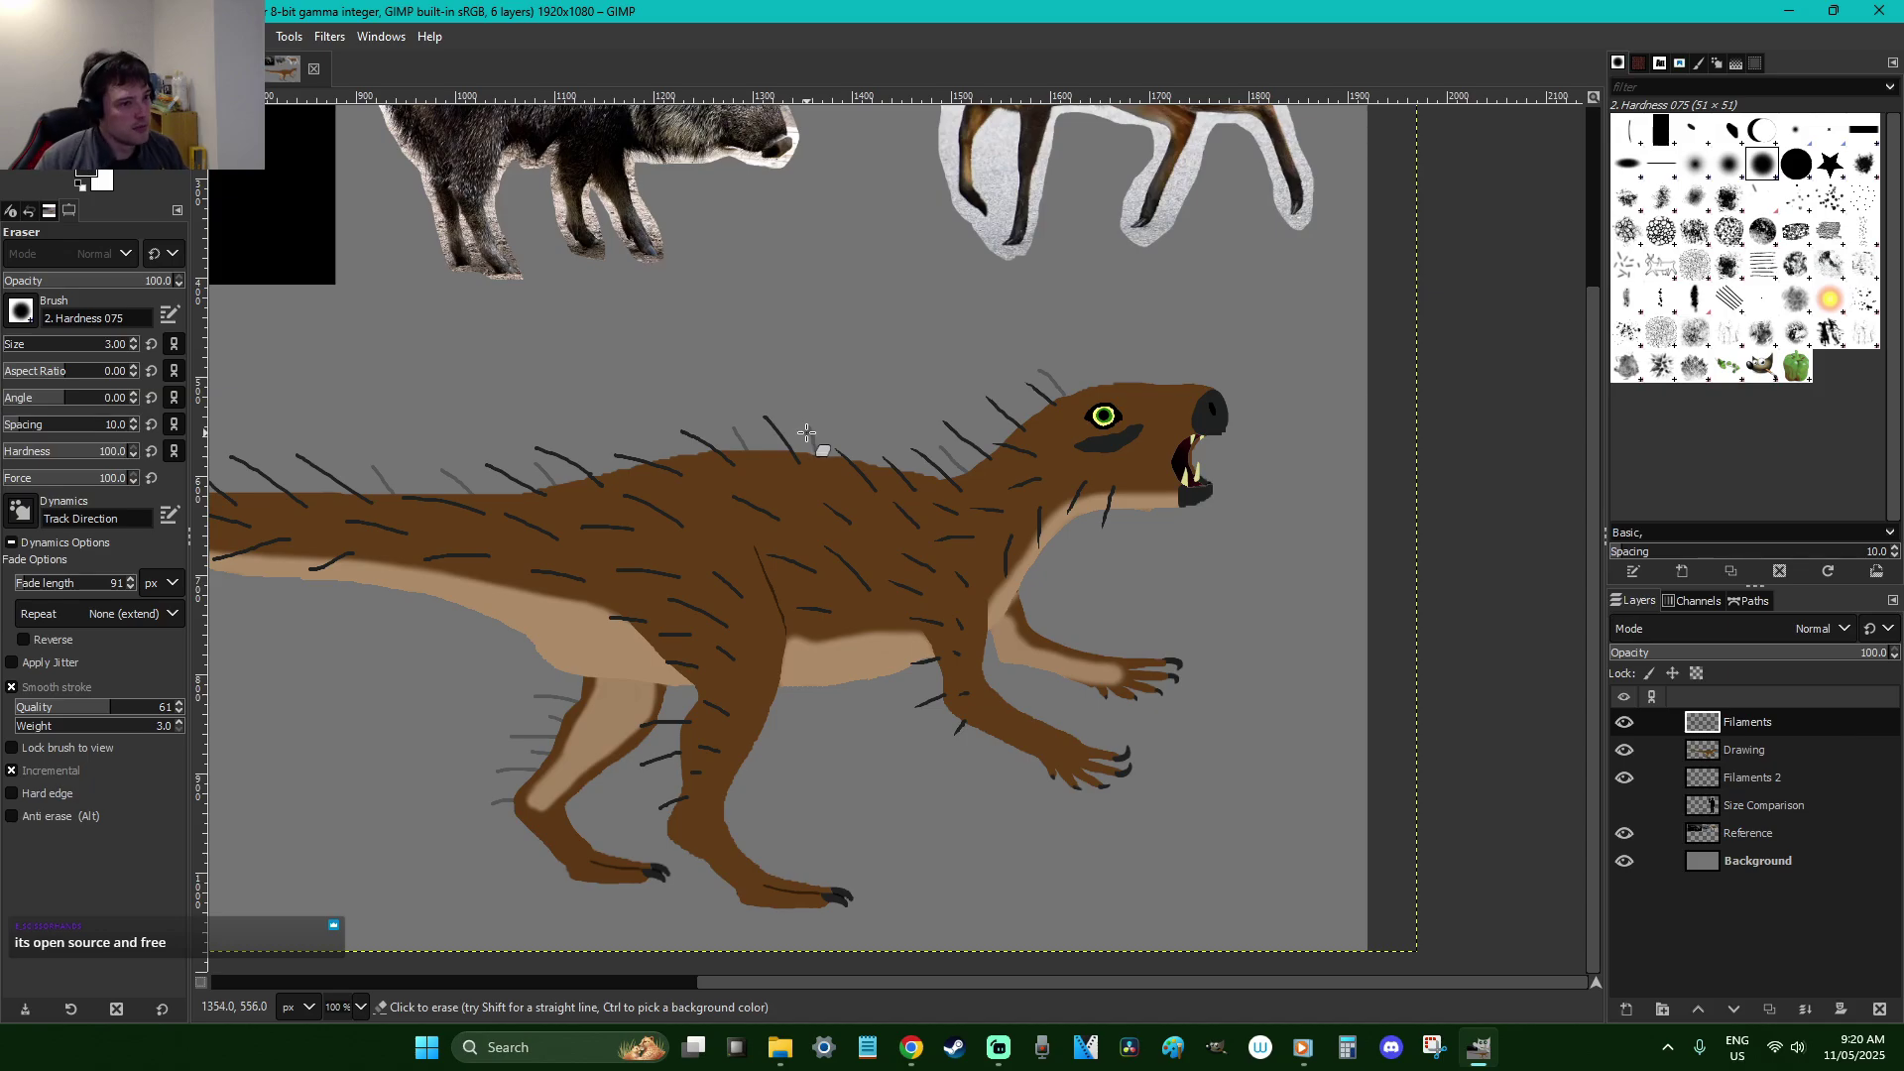
pyautogui.press('z')
pyautogui.moveTo(853, 614); pyautogui.dragTo(687, 399)
pyautogui.moveTo(1084, 586); pyautogui.dragTo(544, 297)
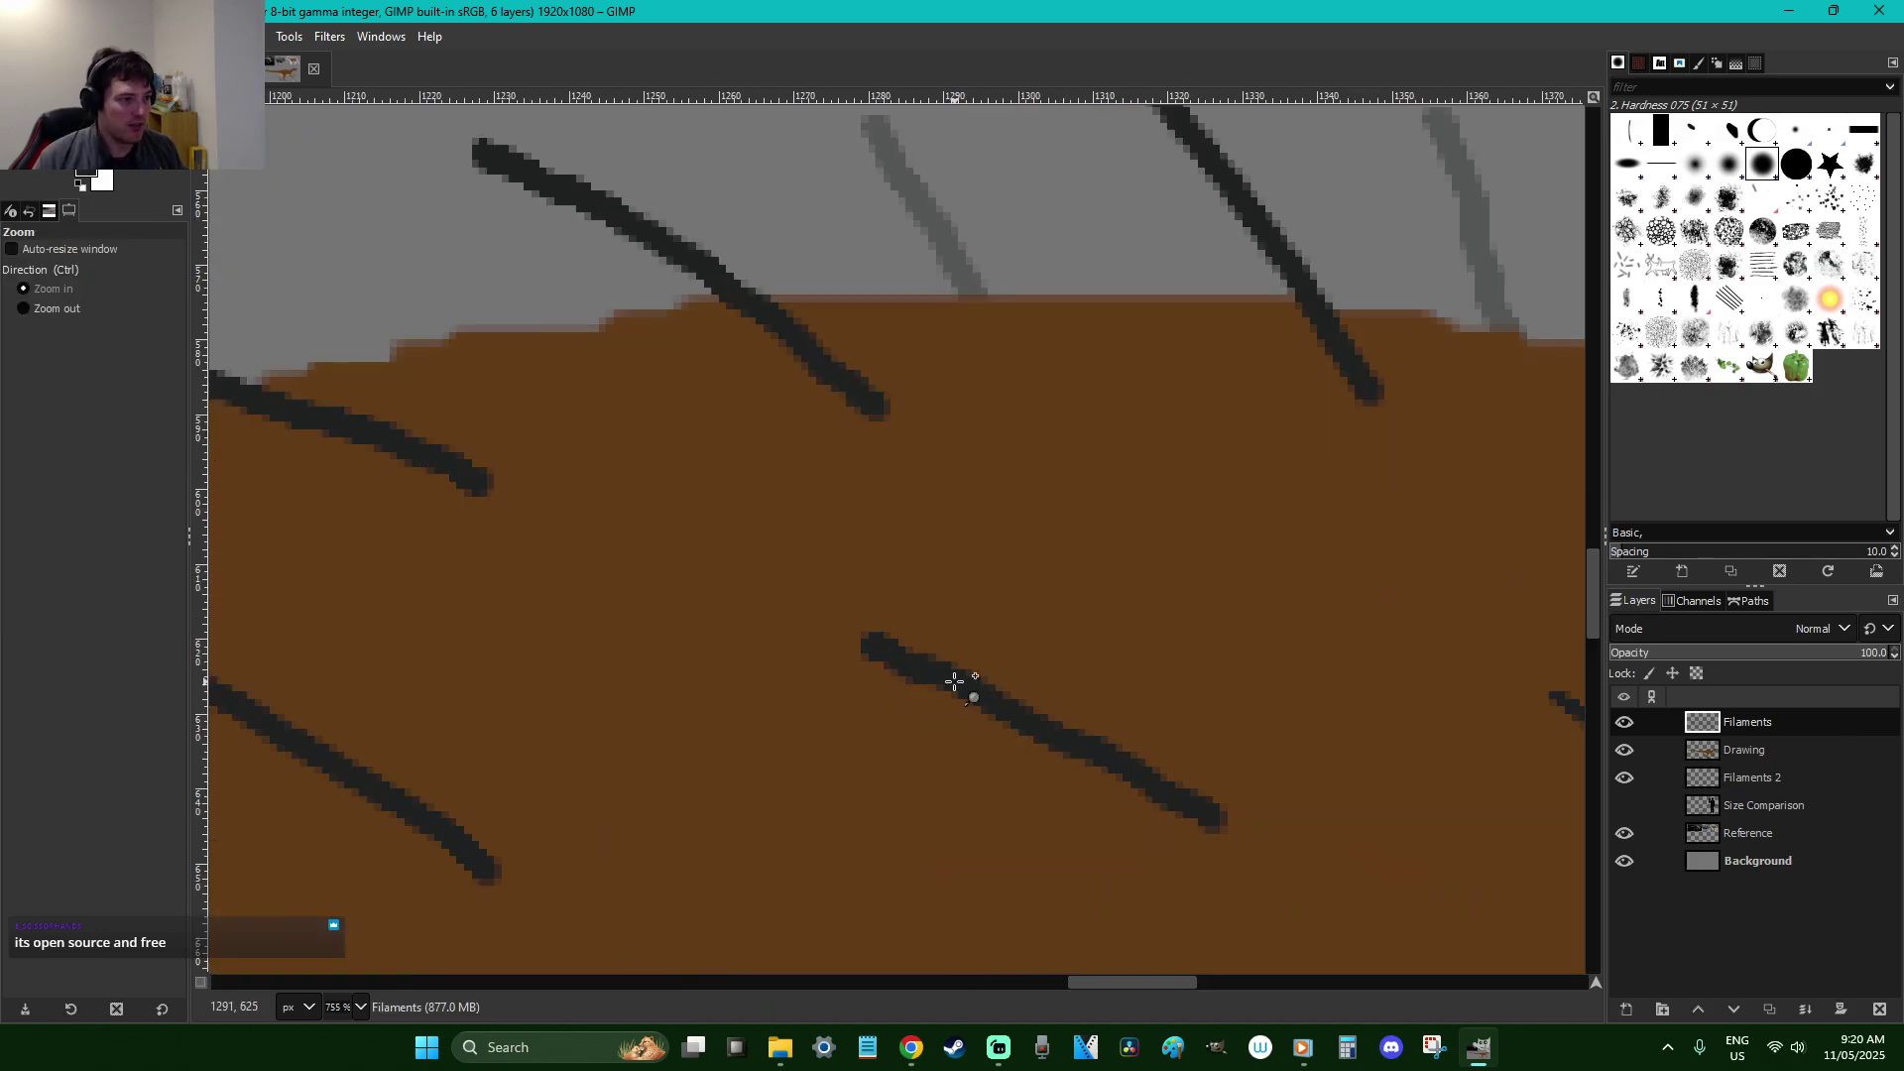
pyautogui.hotkey('shift', 'e')
pyautogui.moveTo(866, 658)
pyautogui.mouseDown()
pyautogui.moveTo(1089, 786)
pyautogui.moveTo(842, 638)
pyautogui.mouseUp()
pyautogui.hotkey('ctrl', 'z')
pyautogui.scroll(3, 770, 638)
pyautogui.moveTo(480, 391); pyautogui.dragTo(480, 374)
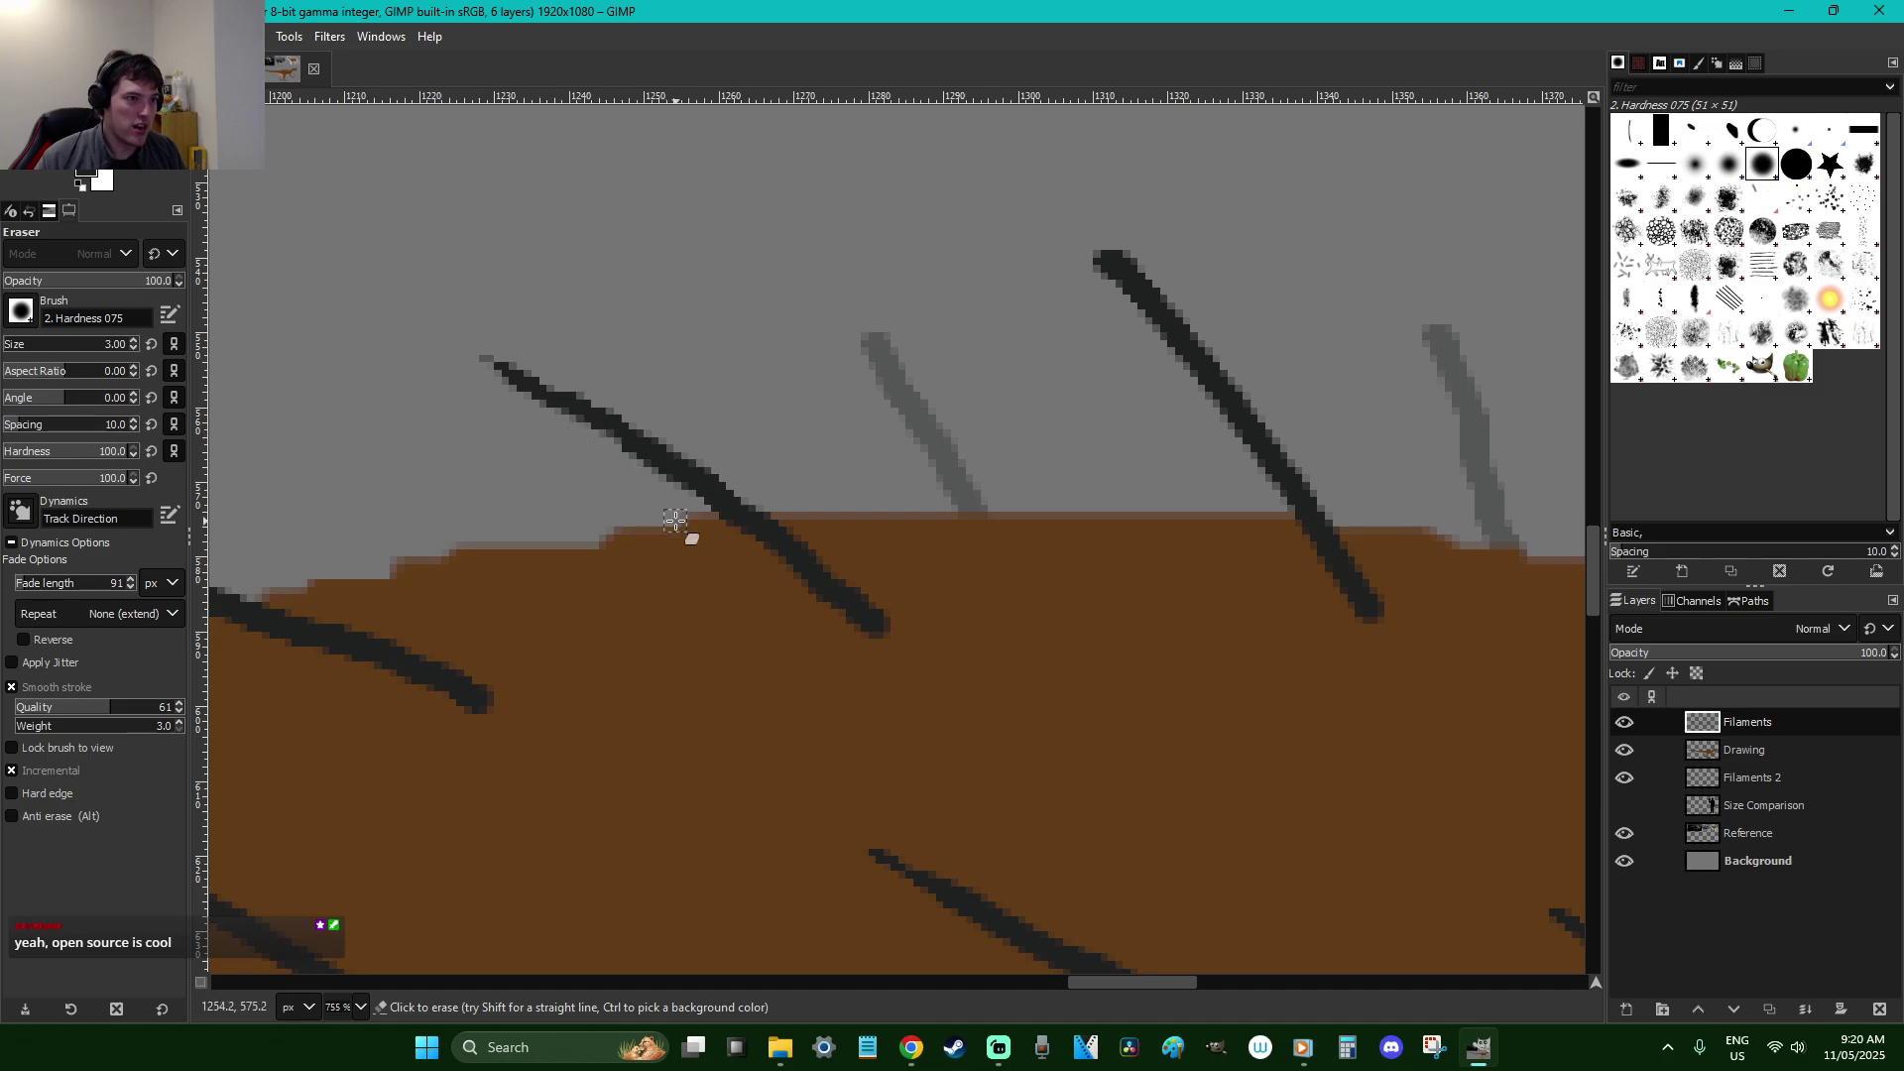
pyautogui.moveTo(1104, 263)
pyautogui.mouseDown()
pyautogui.moveTo(1197, 402)
pyautogui.moveTo(1106, 248)
pyautogui.mouseUp()
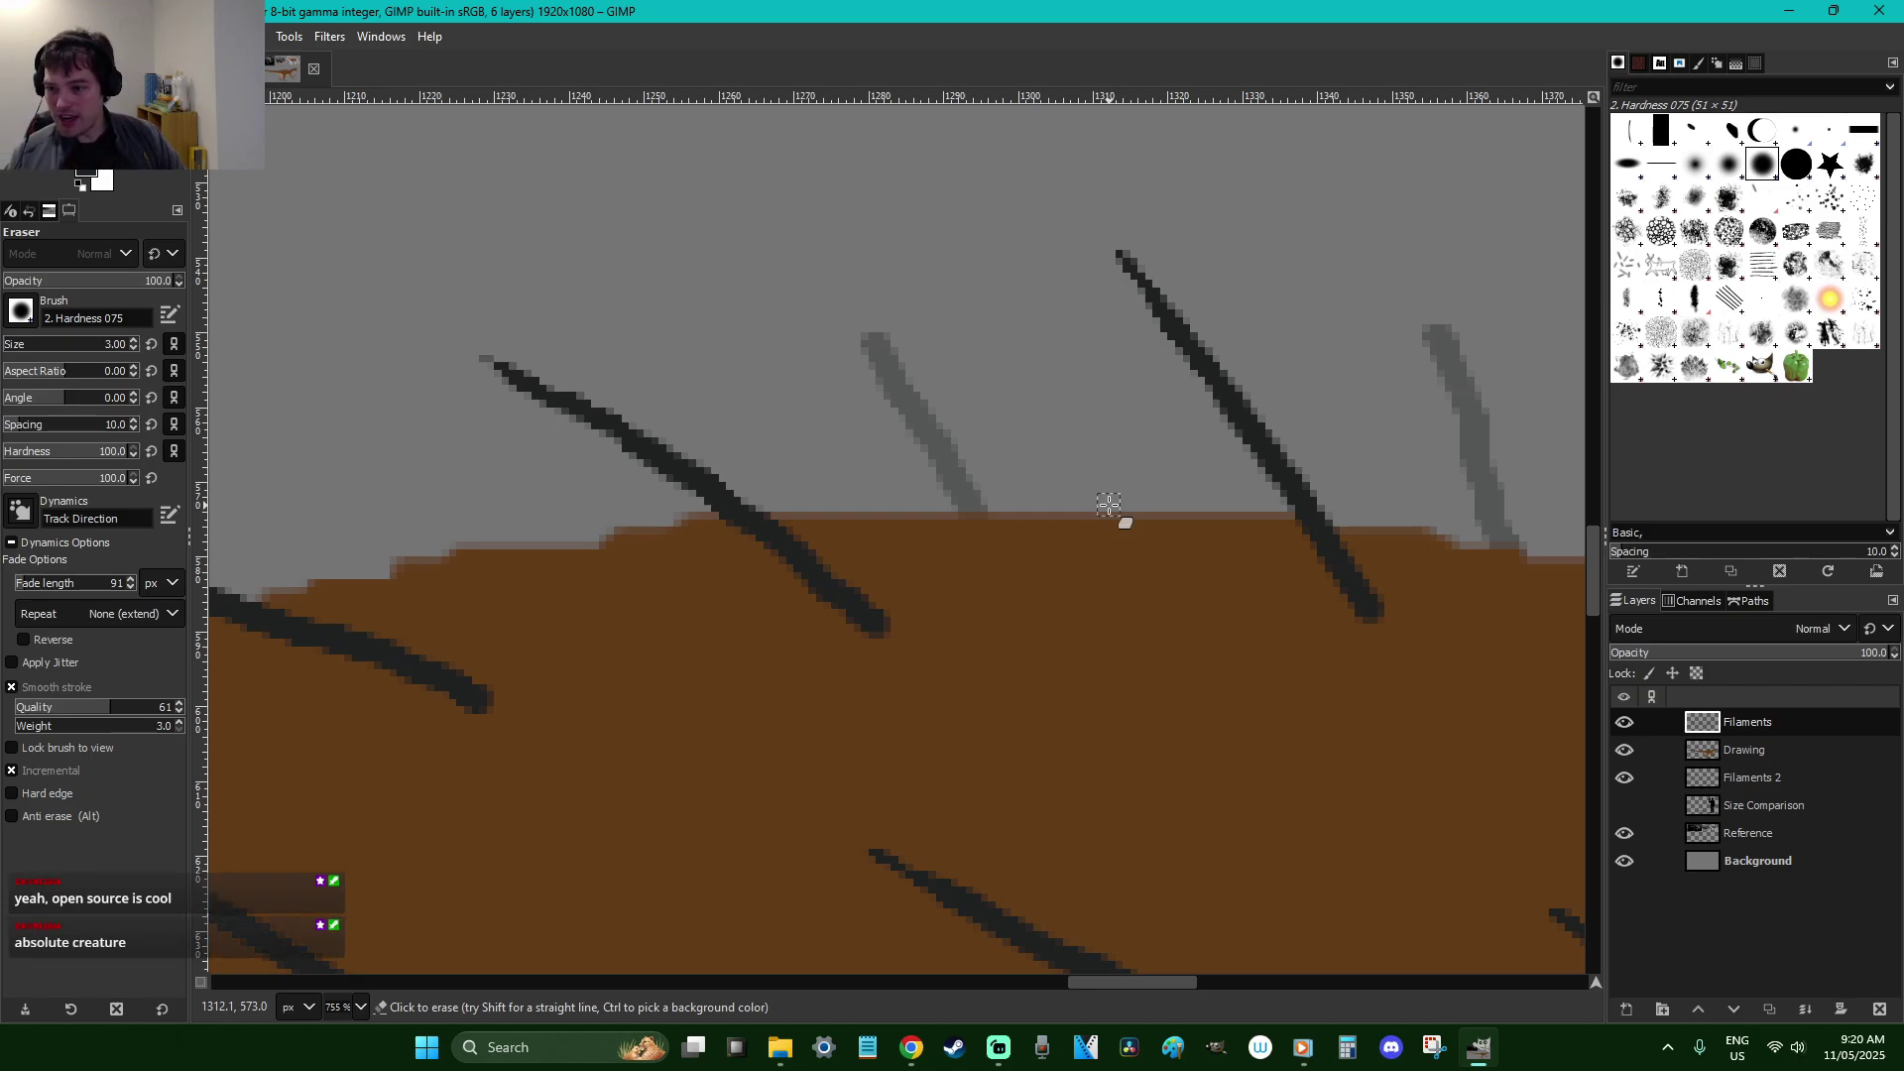
# Taper the tips of the filaments on the rear back and upper hip, including the nearly horizontal stroke
pyautogui.scroll(-3, 1131, 614)
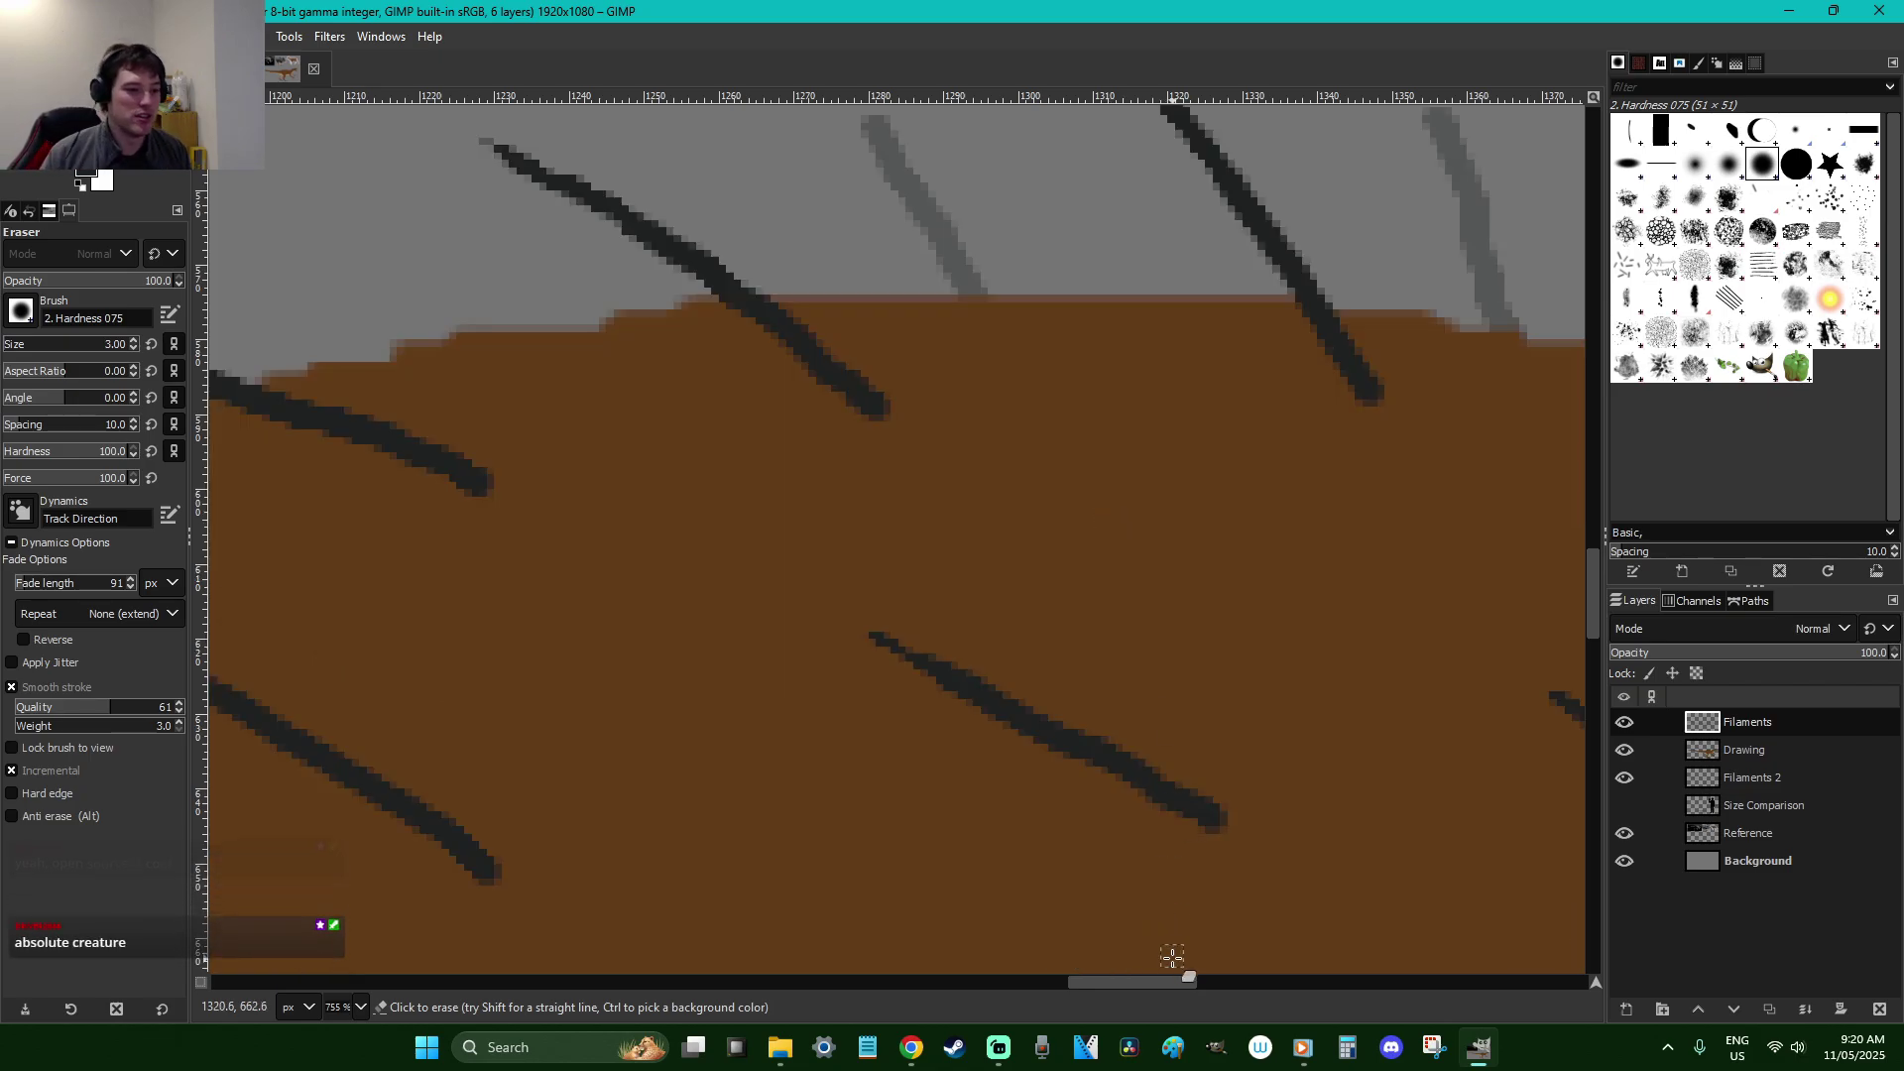
pyautogui.hscroll(-5, 1162, 982)
pyautogui.moveTo(584, 346)
pyautogui.mouseDown()
pyautogui.moveTo(805, 421)
pyautogui.moveTo(607, 353)
pyautogui.mouseUp()
pyautogui.scroll(-6, 595, 397)
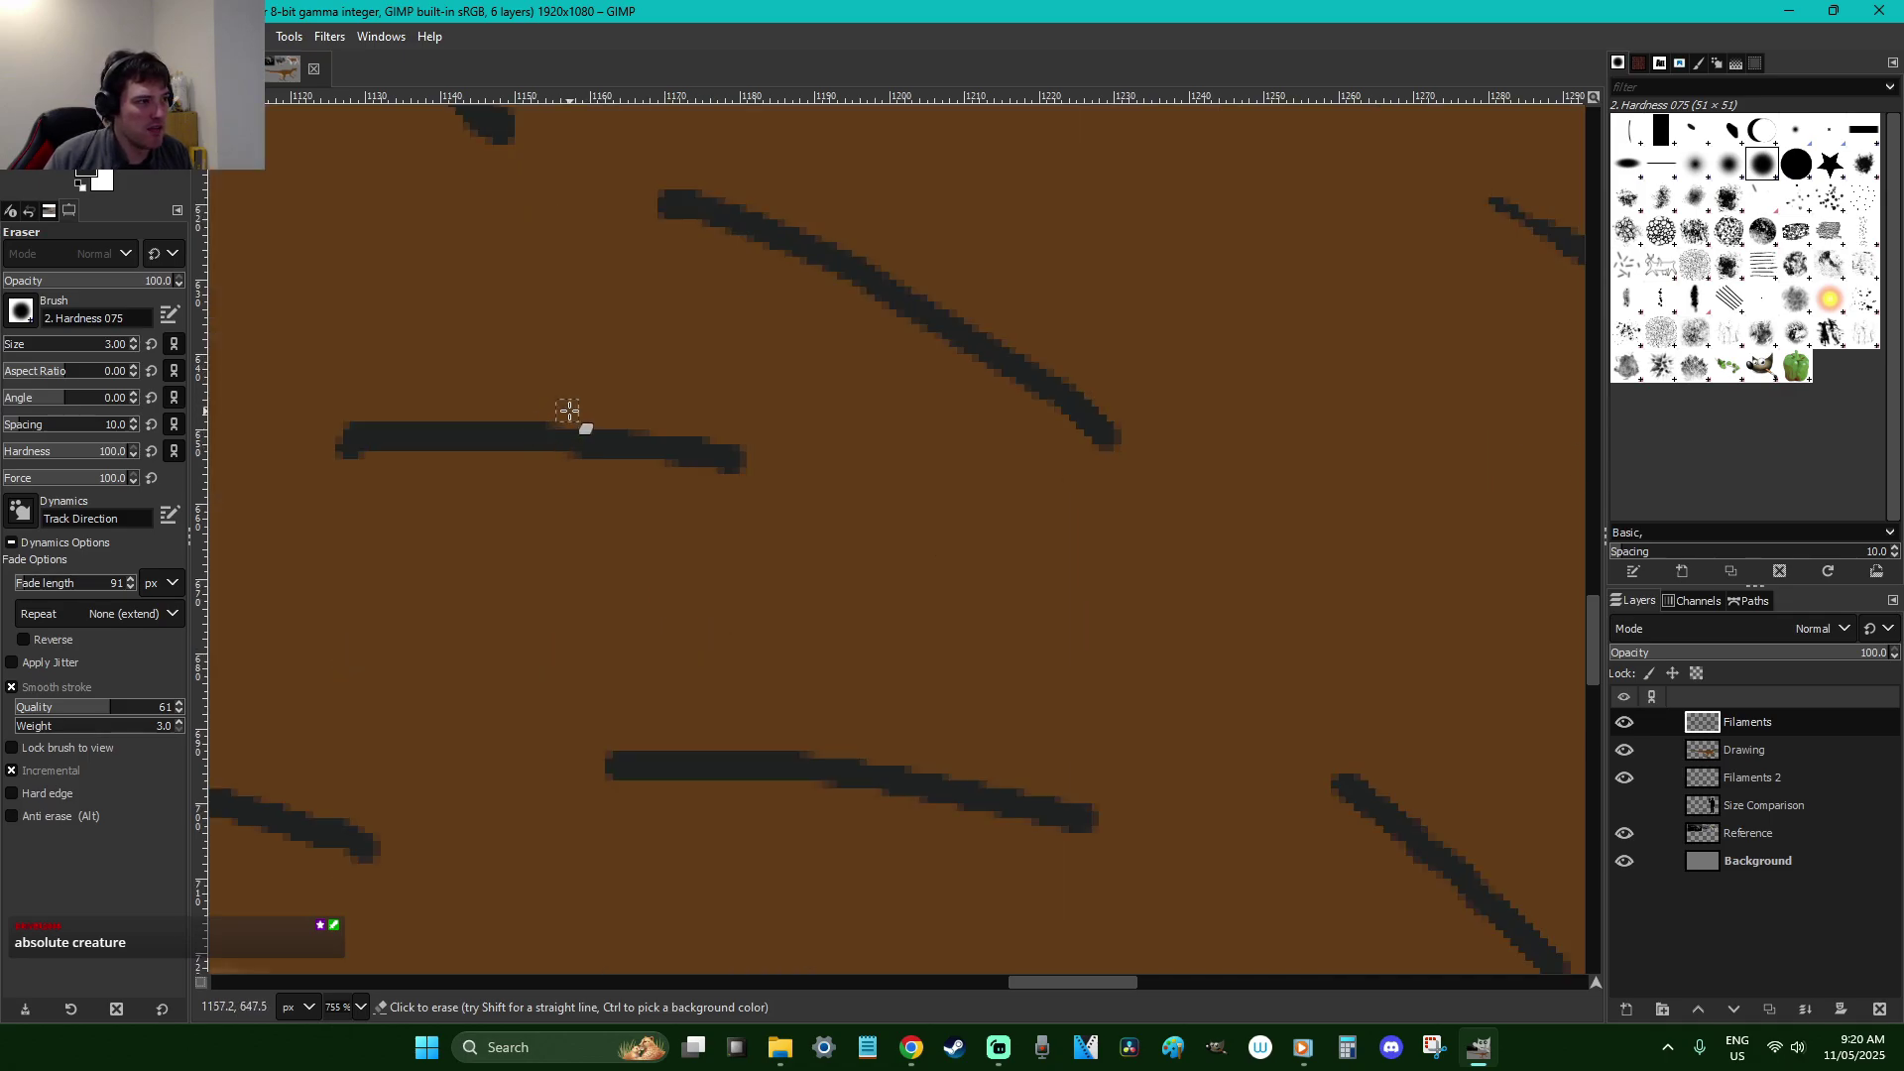
pyautogui.scroll(3, 570, 414)
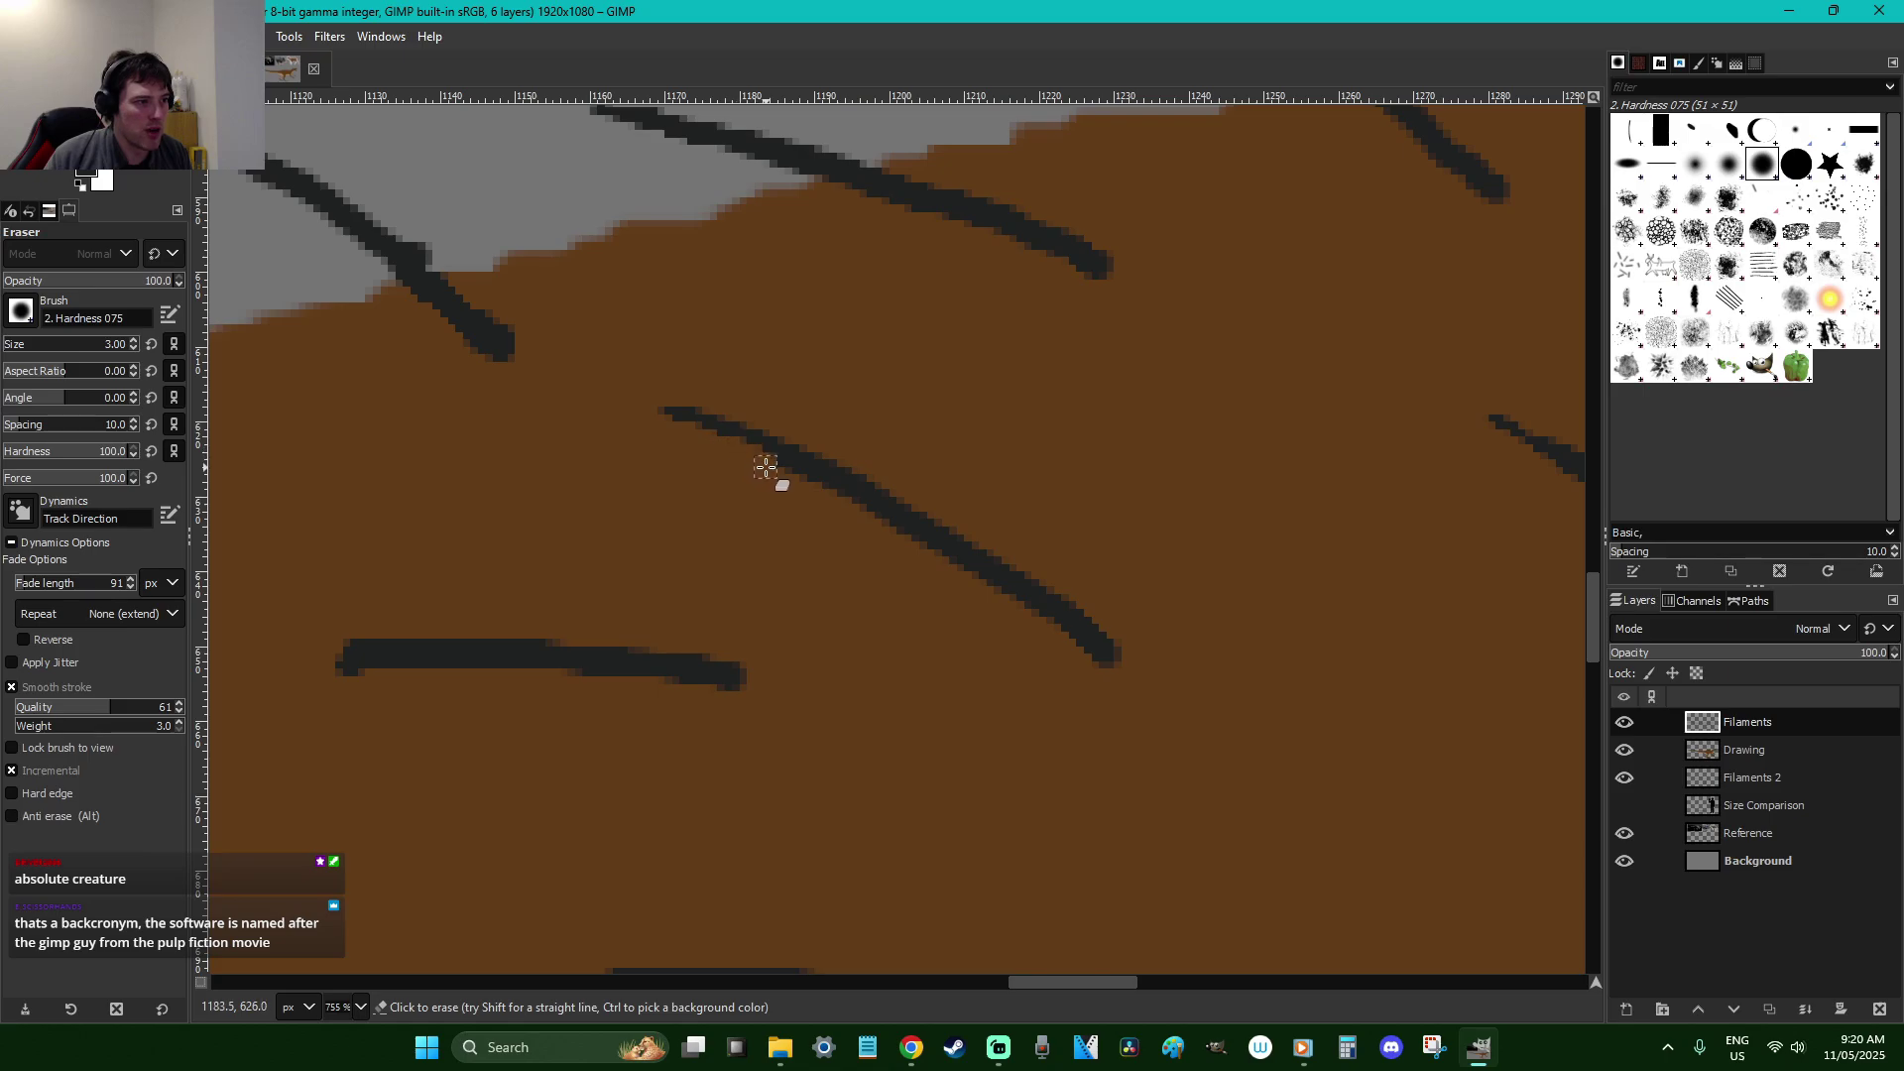
pyautogui.moveTo(512, 689)
pyautogui.mouseDown()
pyautogui.moveTo(311, 660)
pyautogui.moveTo(516, 682)
pyautogui.mouseUp()
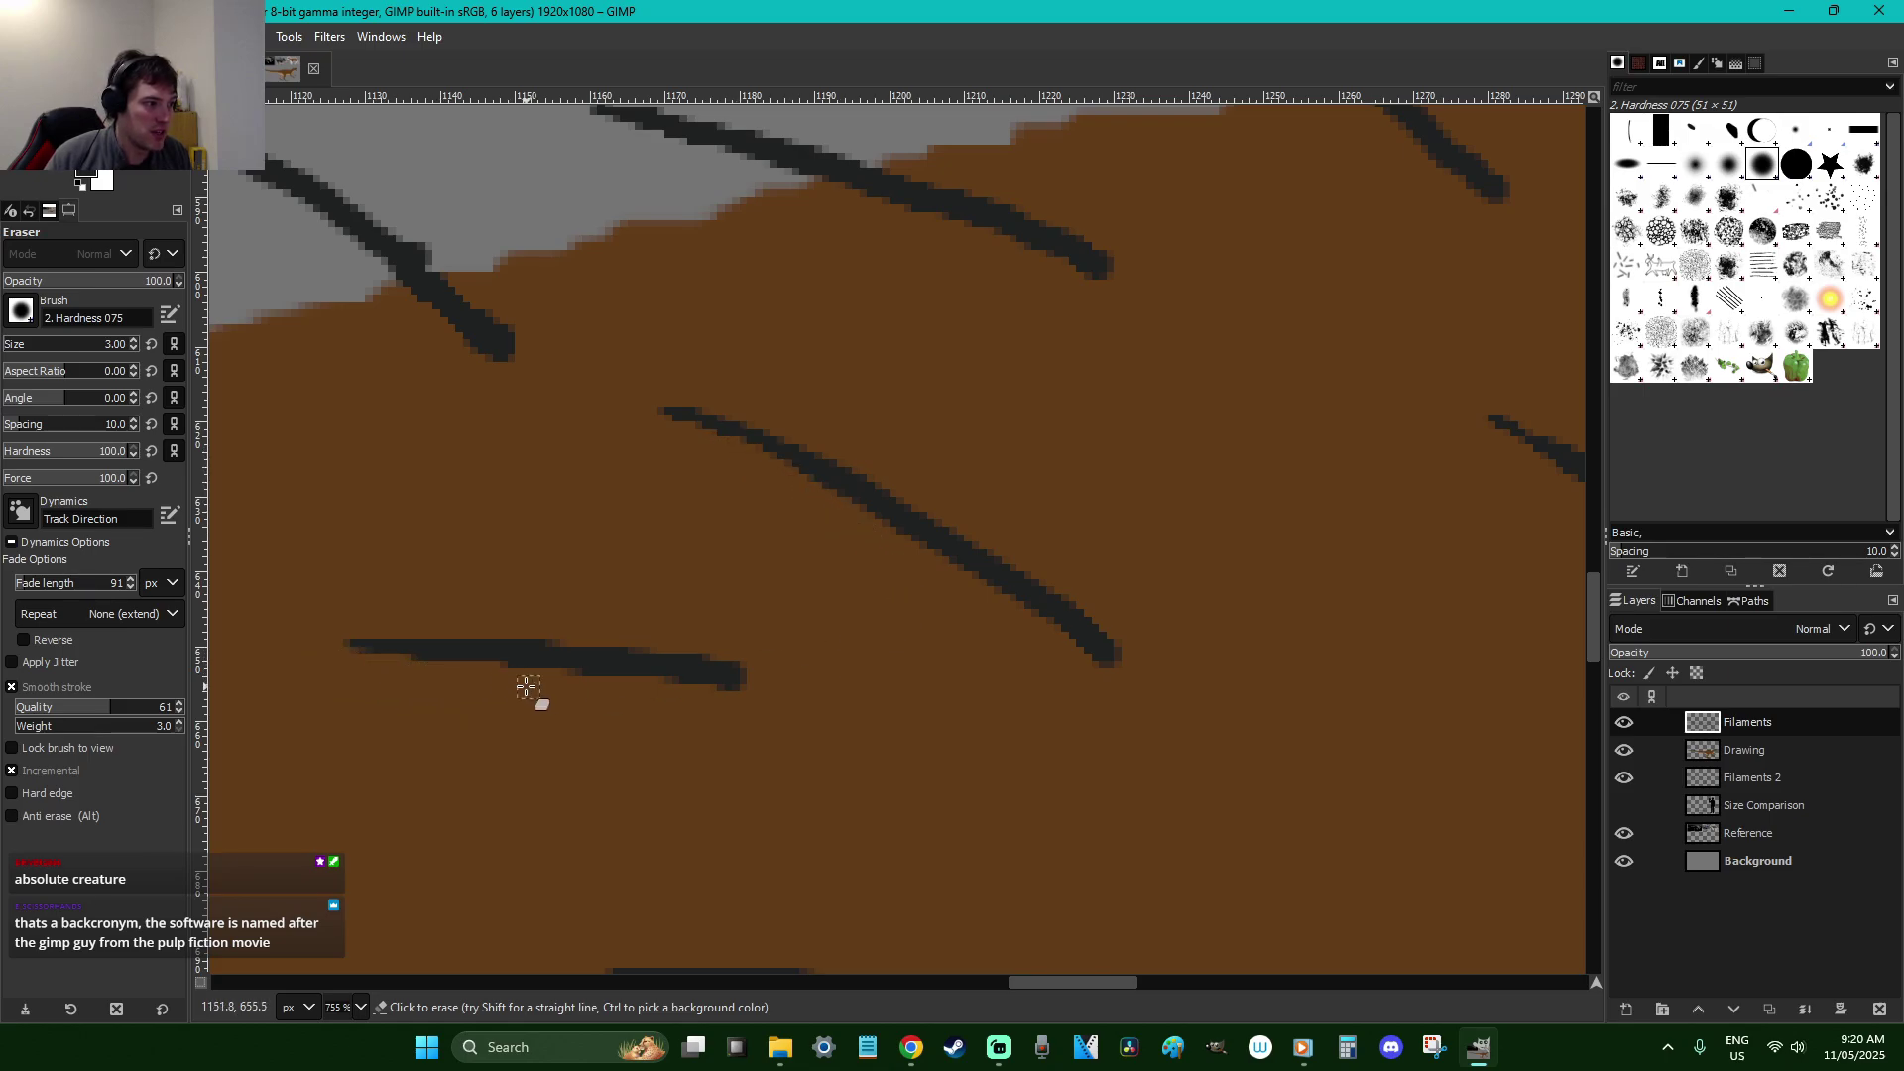
# Taper the long filaments rising from the back at the tail base and smooth the bump on the front one
pyautogui.scroll(3, 1020, 935)
pyautogui.moveTo(1041, 981); pyautogui.dragTo(968, 982)
pyautogui.moveTo(776, 310)
pyautogui.mouseDown()
pyautogui.moveTo(795, 289)
pyautogui.moveTo(910, 348)
pyautogui.mouseUp()
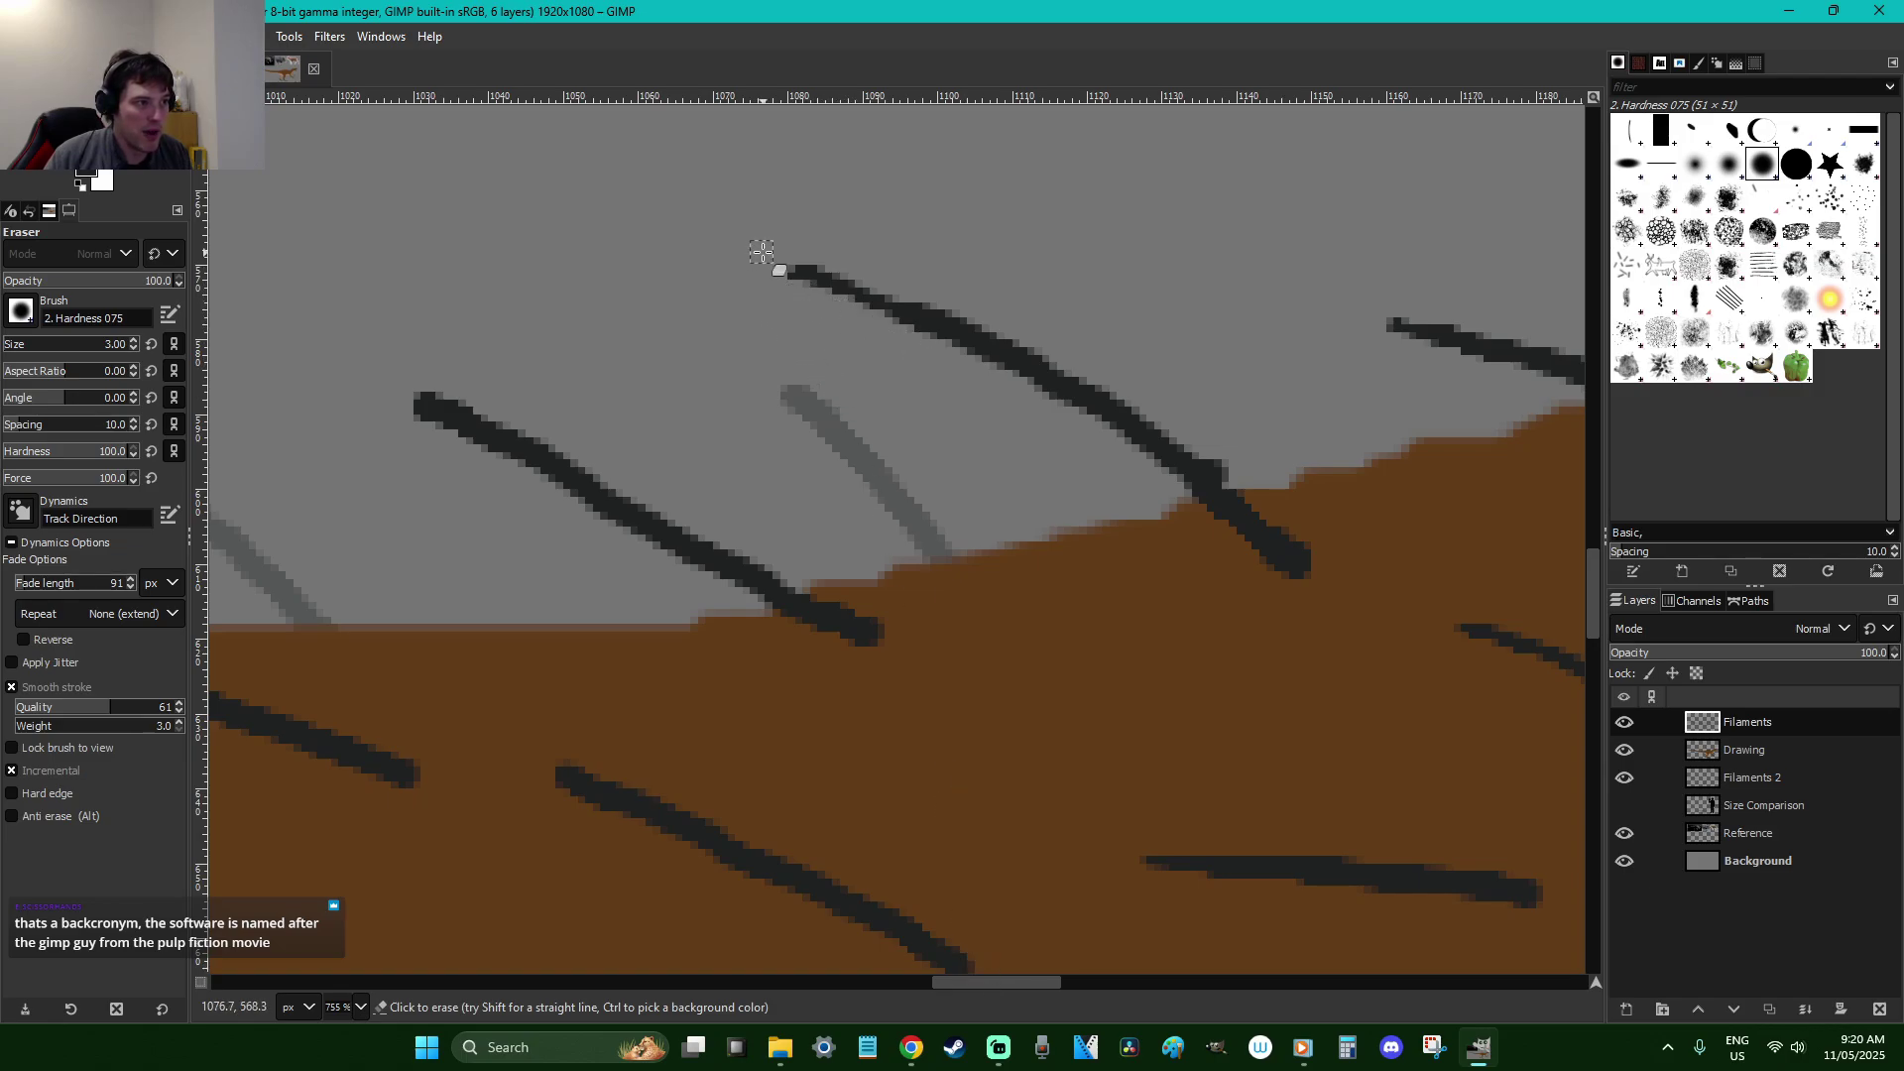
pyautogui.moveTo(1232, 467); pyautogui.dragTo(1208, 449)
pyautogui.moveTo(1081, 322); pyautogui.dragTo(706, 262)
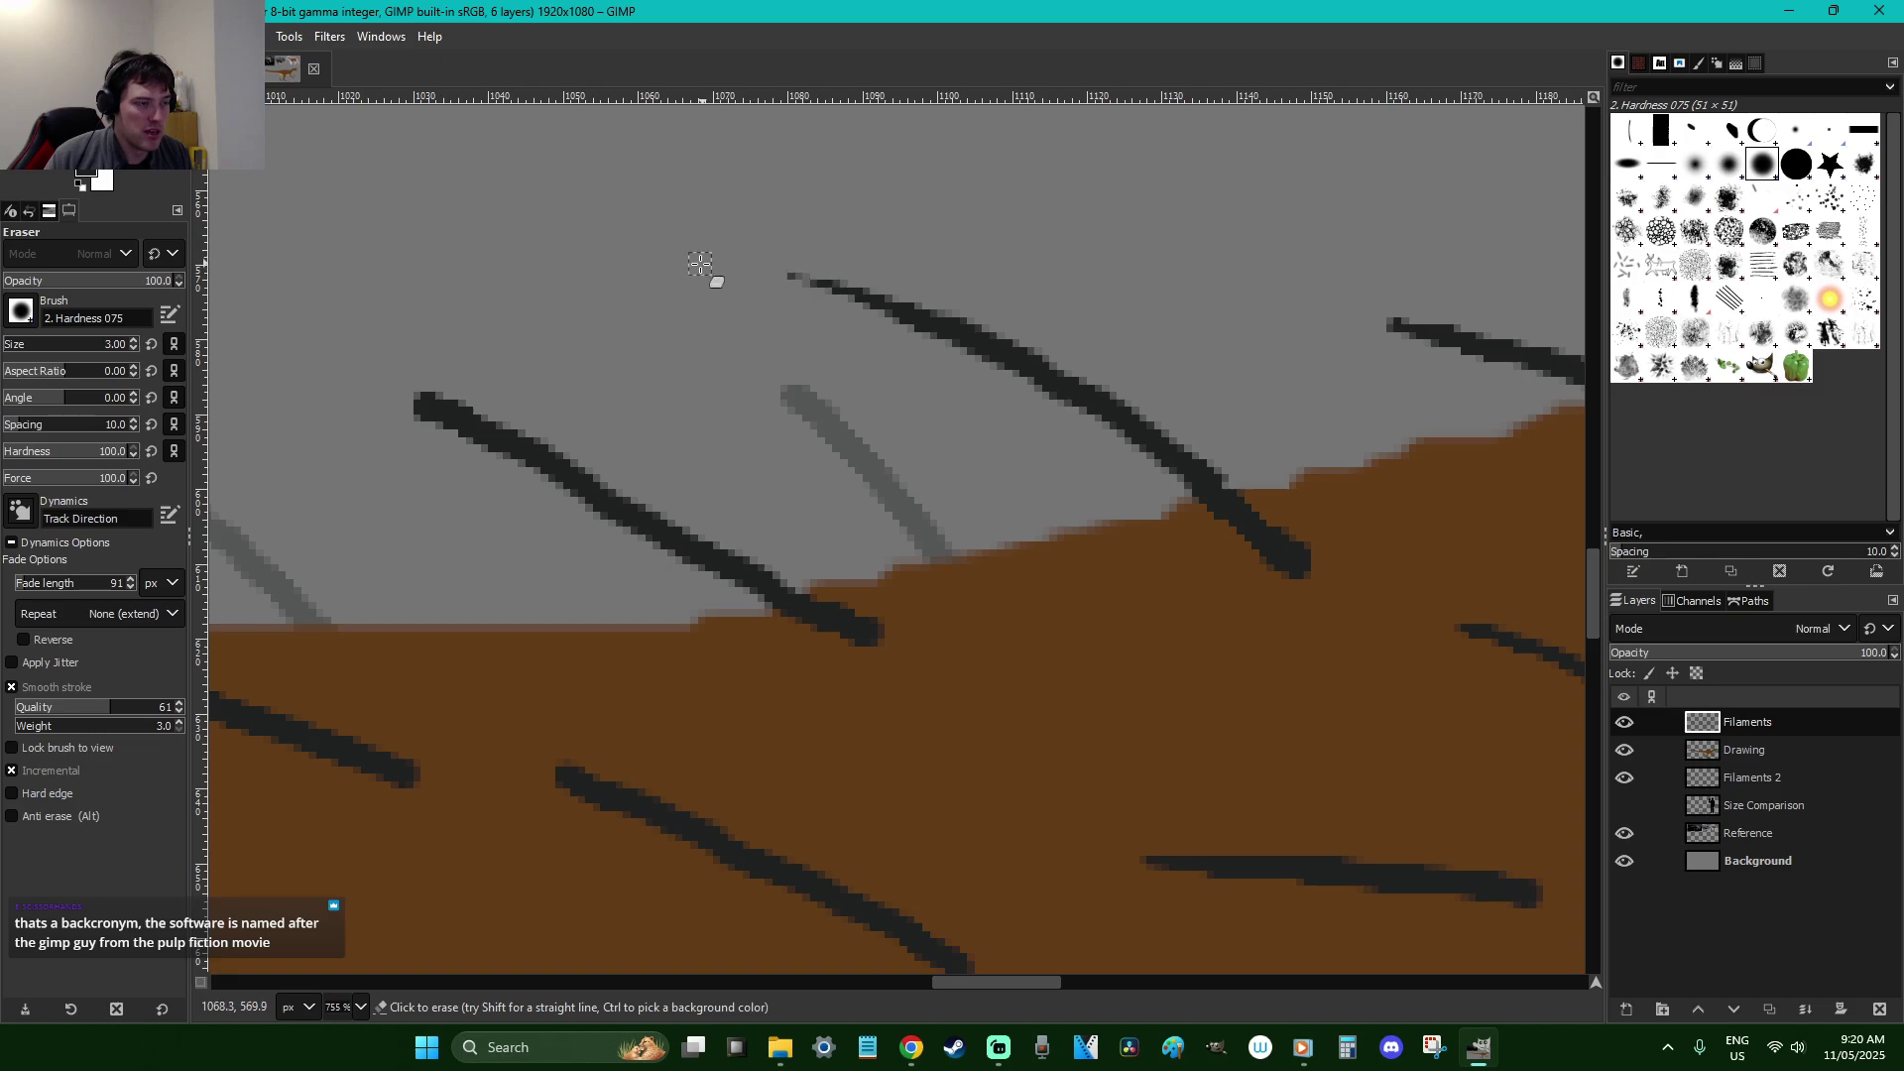
pyautogui.moveTo(436, 401)
pyautogui.mouseDown()
pyautogui.moveTo(416, 413)
pyautogui.moveTo(542, 485)
pyautogui.mouseUp()
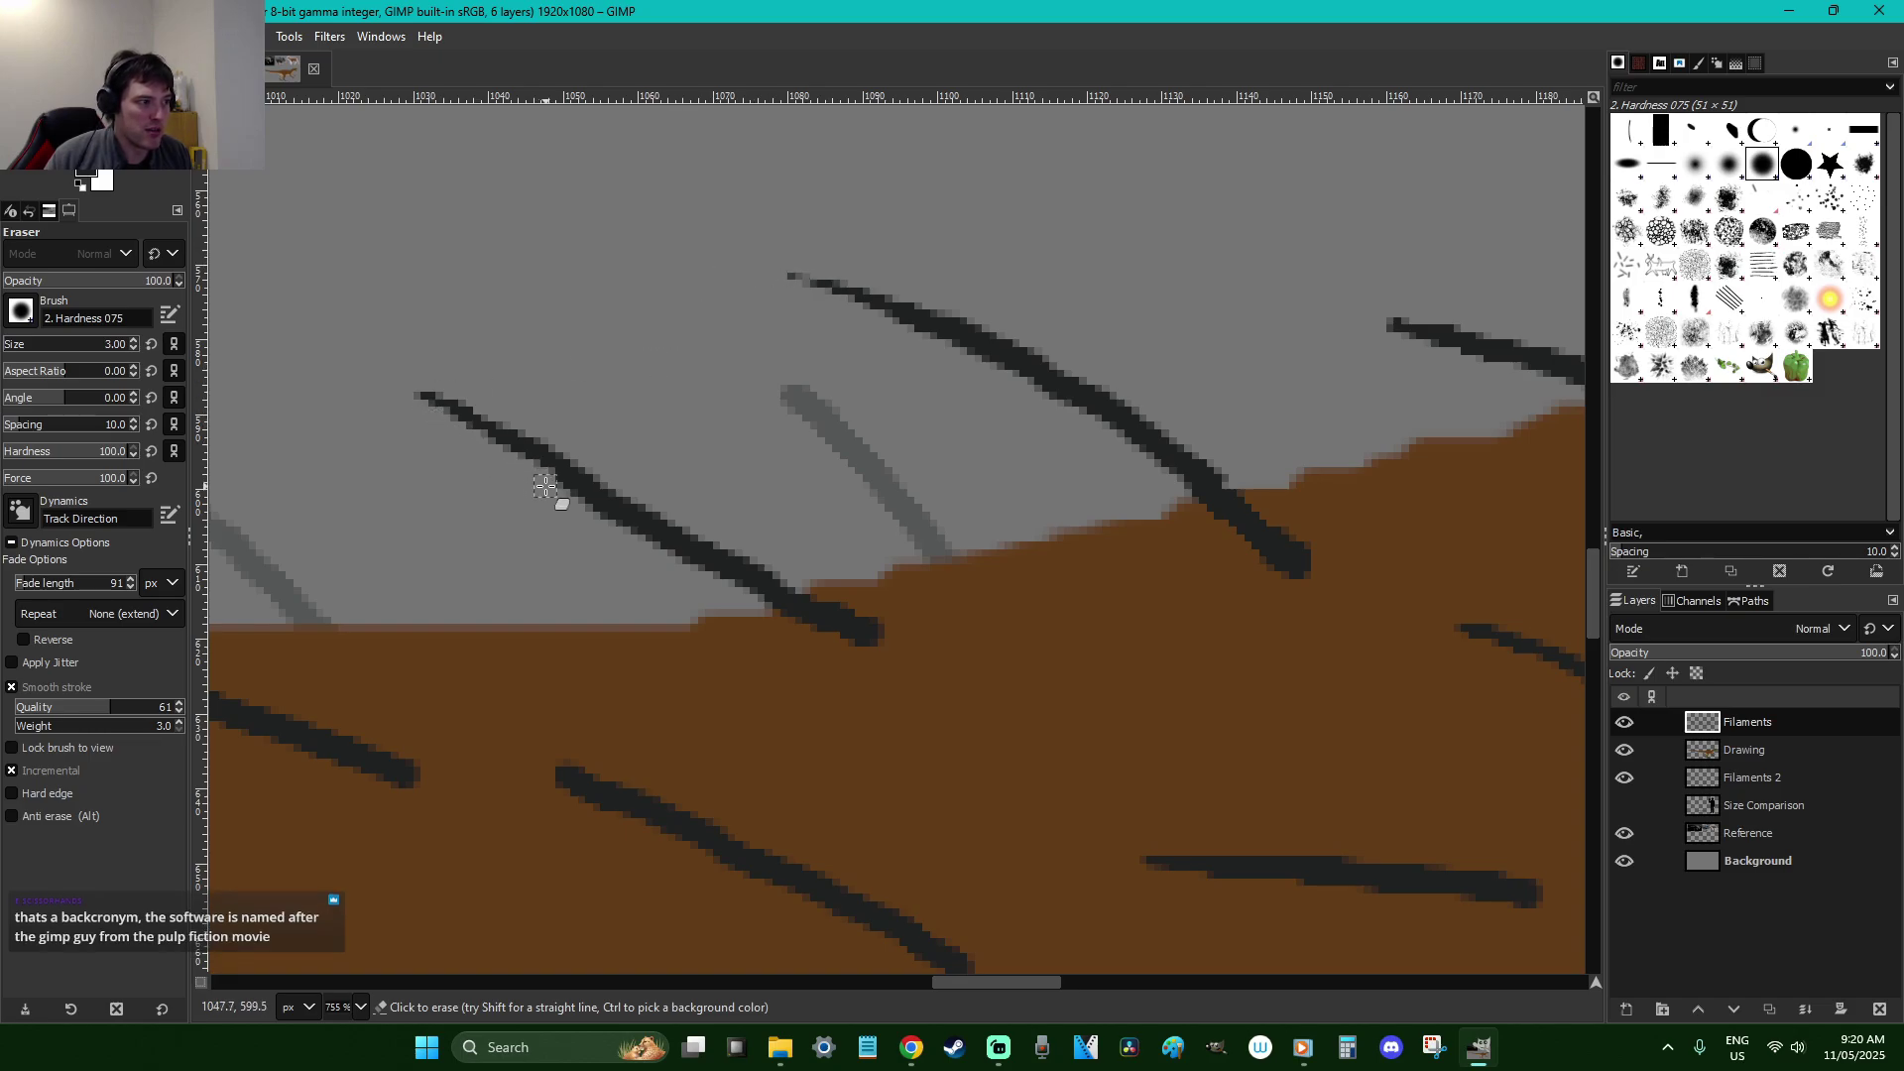
# Taper the tips of the filaments on the side of the tail base above the pale underside
pyautogui.scroll(-3, 764, 629)
pyautogui.moveTo(593, 596); pyautogui.dragTo(722, 672)
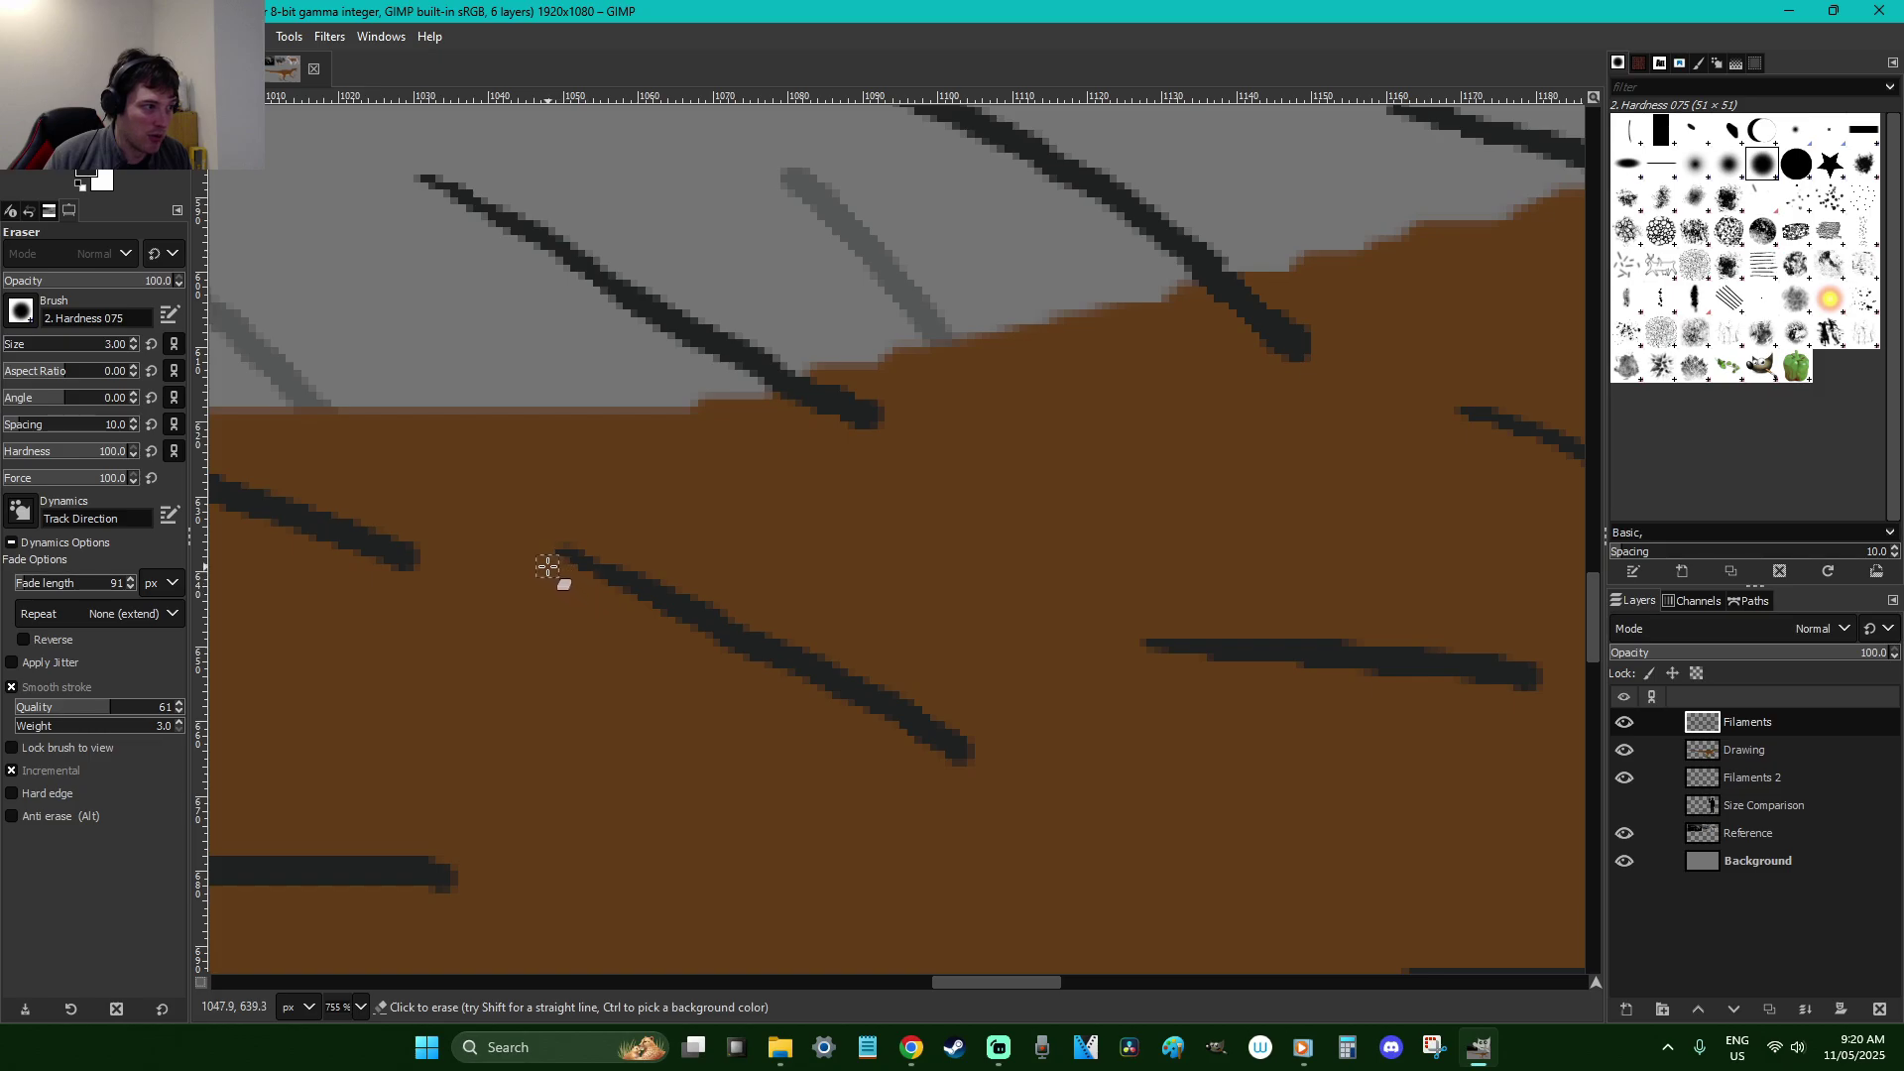
pyautogui.scroll(-3, 738, 494)
pyautogui.scroll(-3, 767, 592)
pyautogui.moveTo(742, 563)
pyautogui.mouseDown()
pyautogui.moveTo(926, 591)
pyautogui.moveTo(1079, 694)
pyautogui.mouseUp()
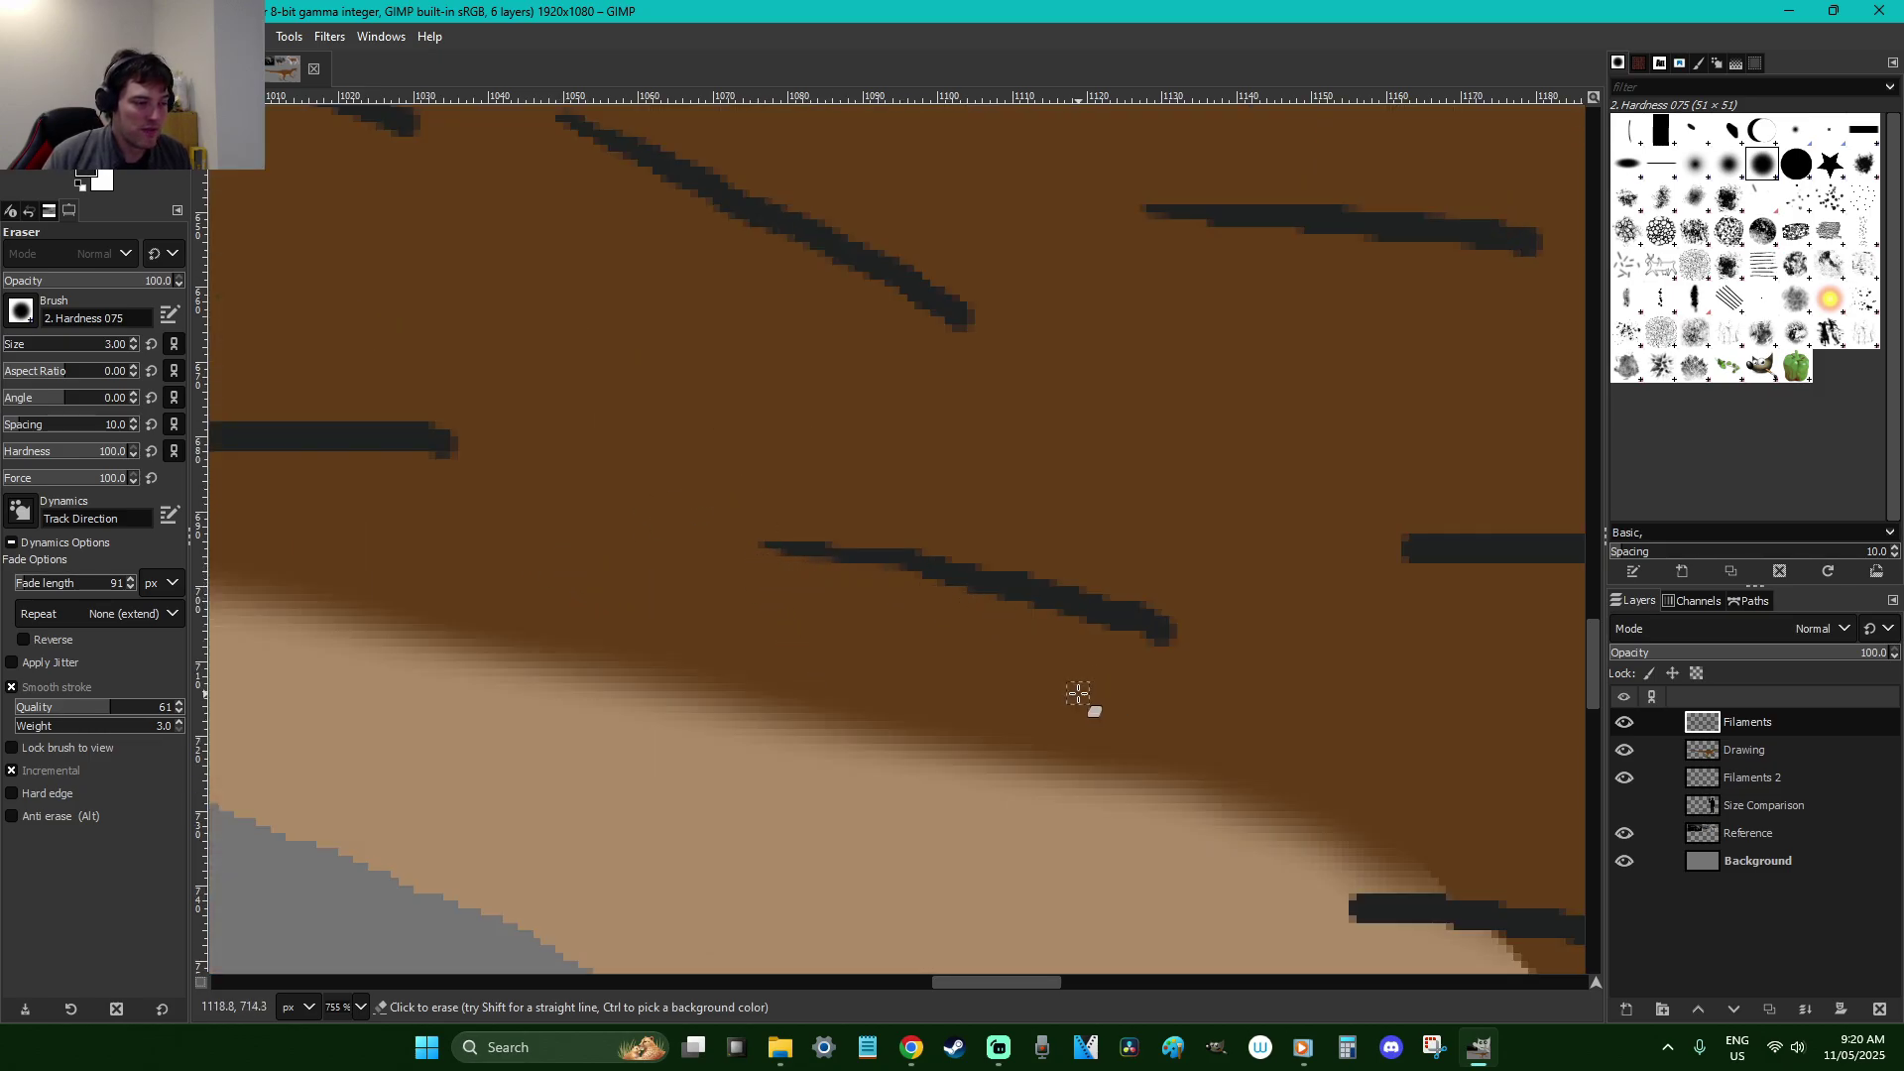
# Taper the tips of the filaments along the rear edge of the near thigh and the short strokes on its lower part
pyautogui.scroll(-3, 1086, 872)
pyautogui.moveTo(1041, 984); pyautogui.dragTo(1116, 959)
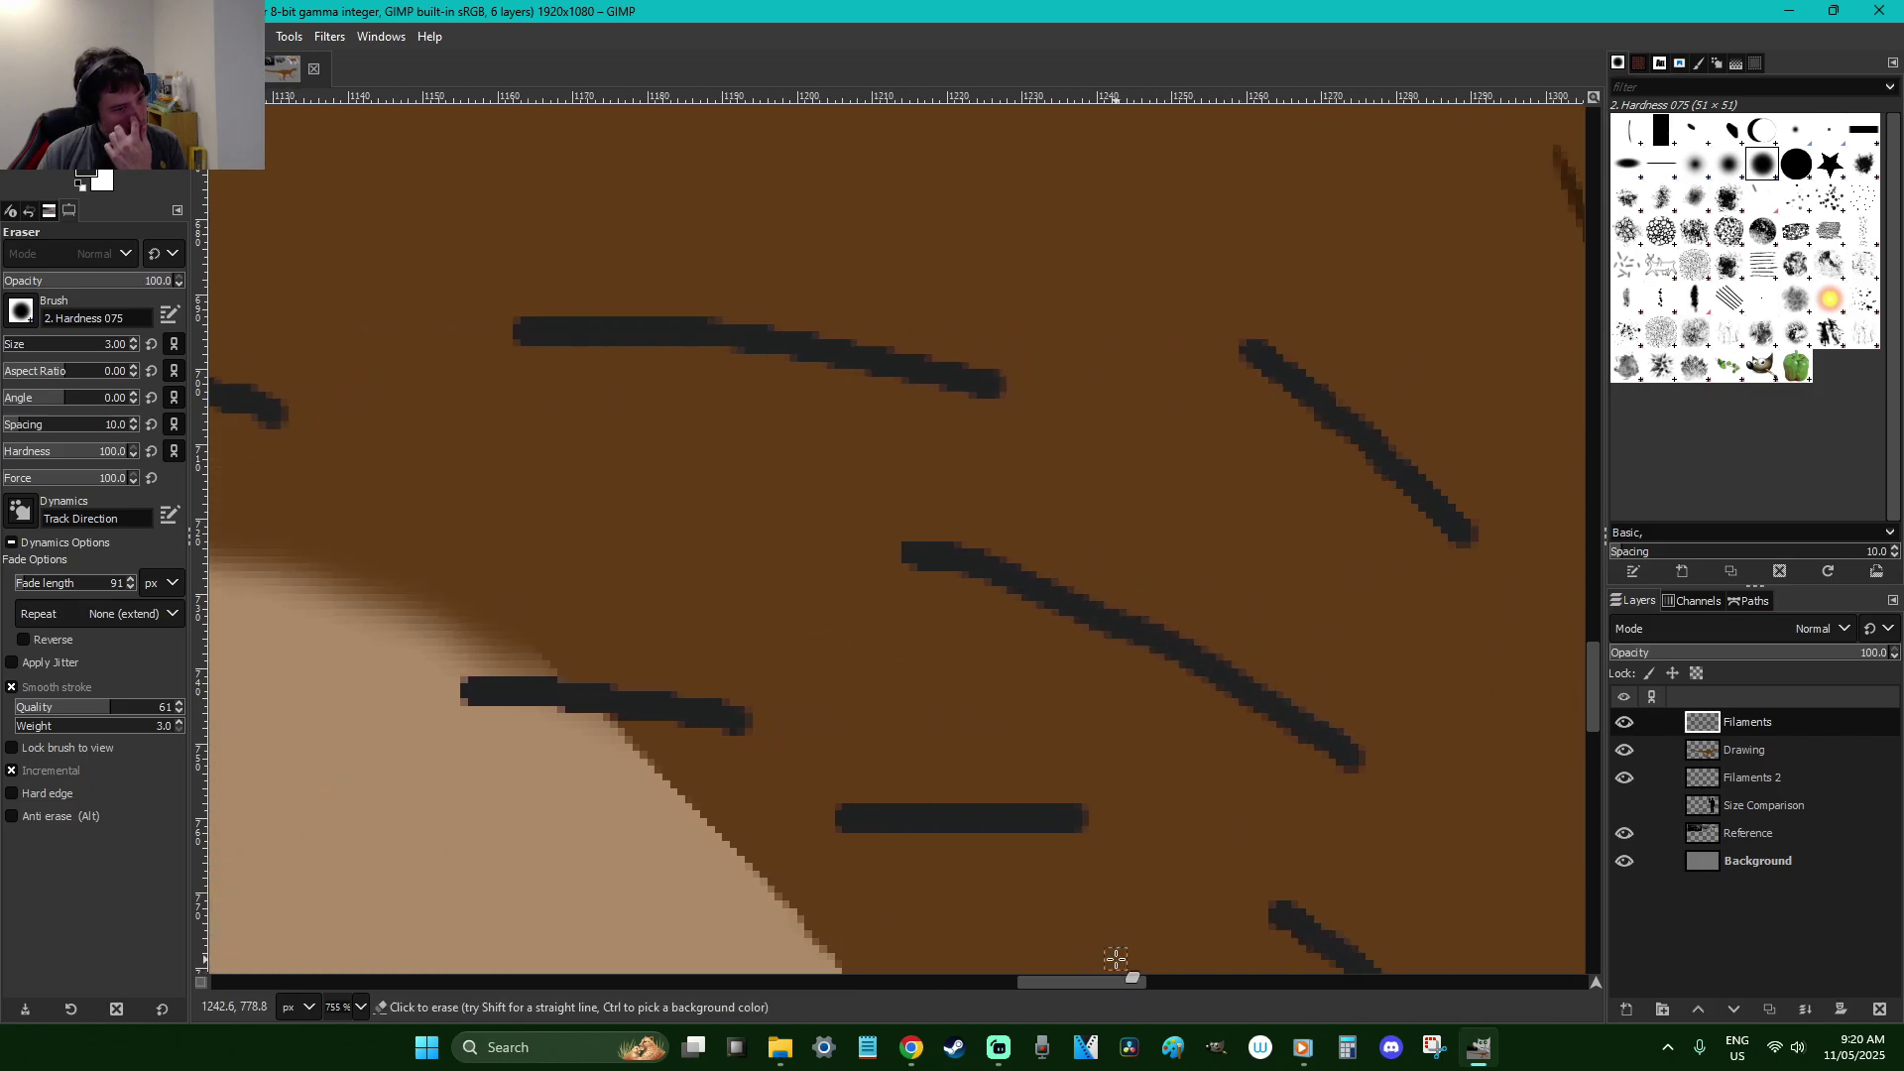
pyautogui.scroll(-3, 1116, 959)
pyautogui.moveTo(436, 483); pyautogui.dragTo(637, 513)
pyautogui.moveTo(828, 610)
pyautogui.mouseDown()
pyautogui.moveTo(1011, 635)
pyautogui.moveTo(1126, 694)
pyautogui.mouseUp()
pyautogui.scroll(-3, 1091, 674)
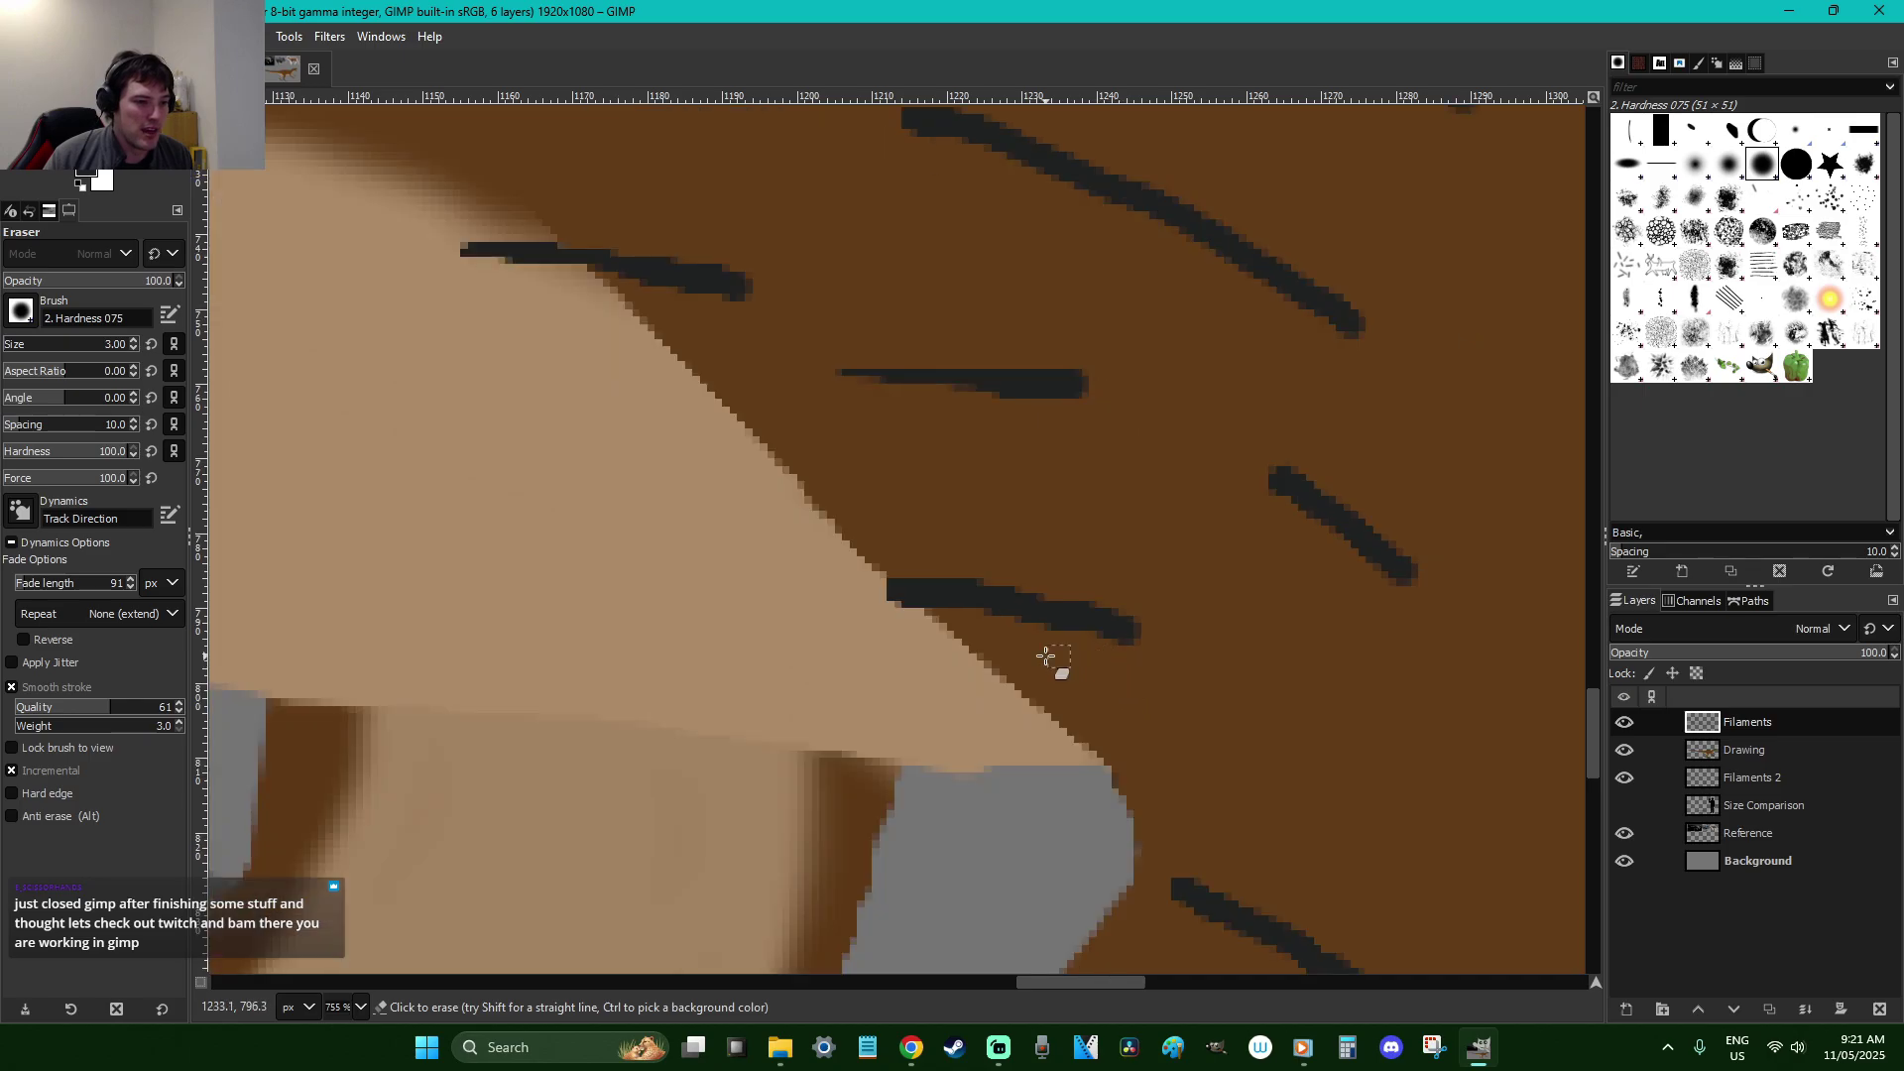
pyautogui.moveTo(863, 607); pyautogui.dragTo(1037, 633)
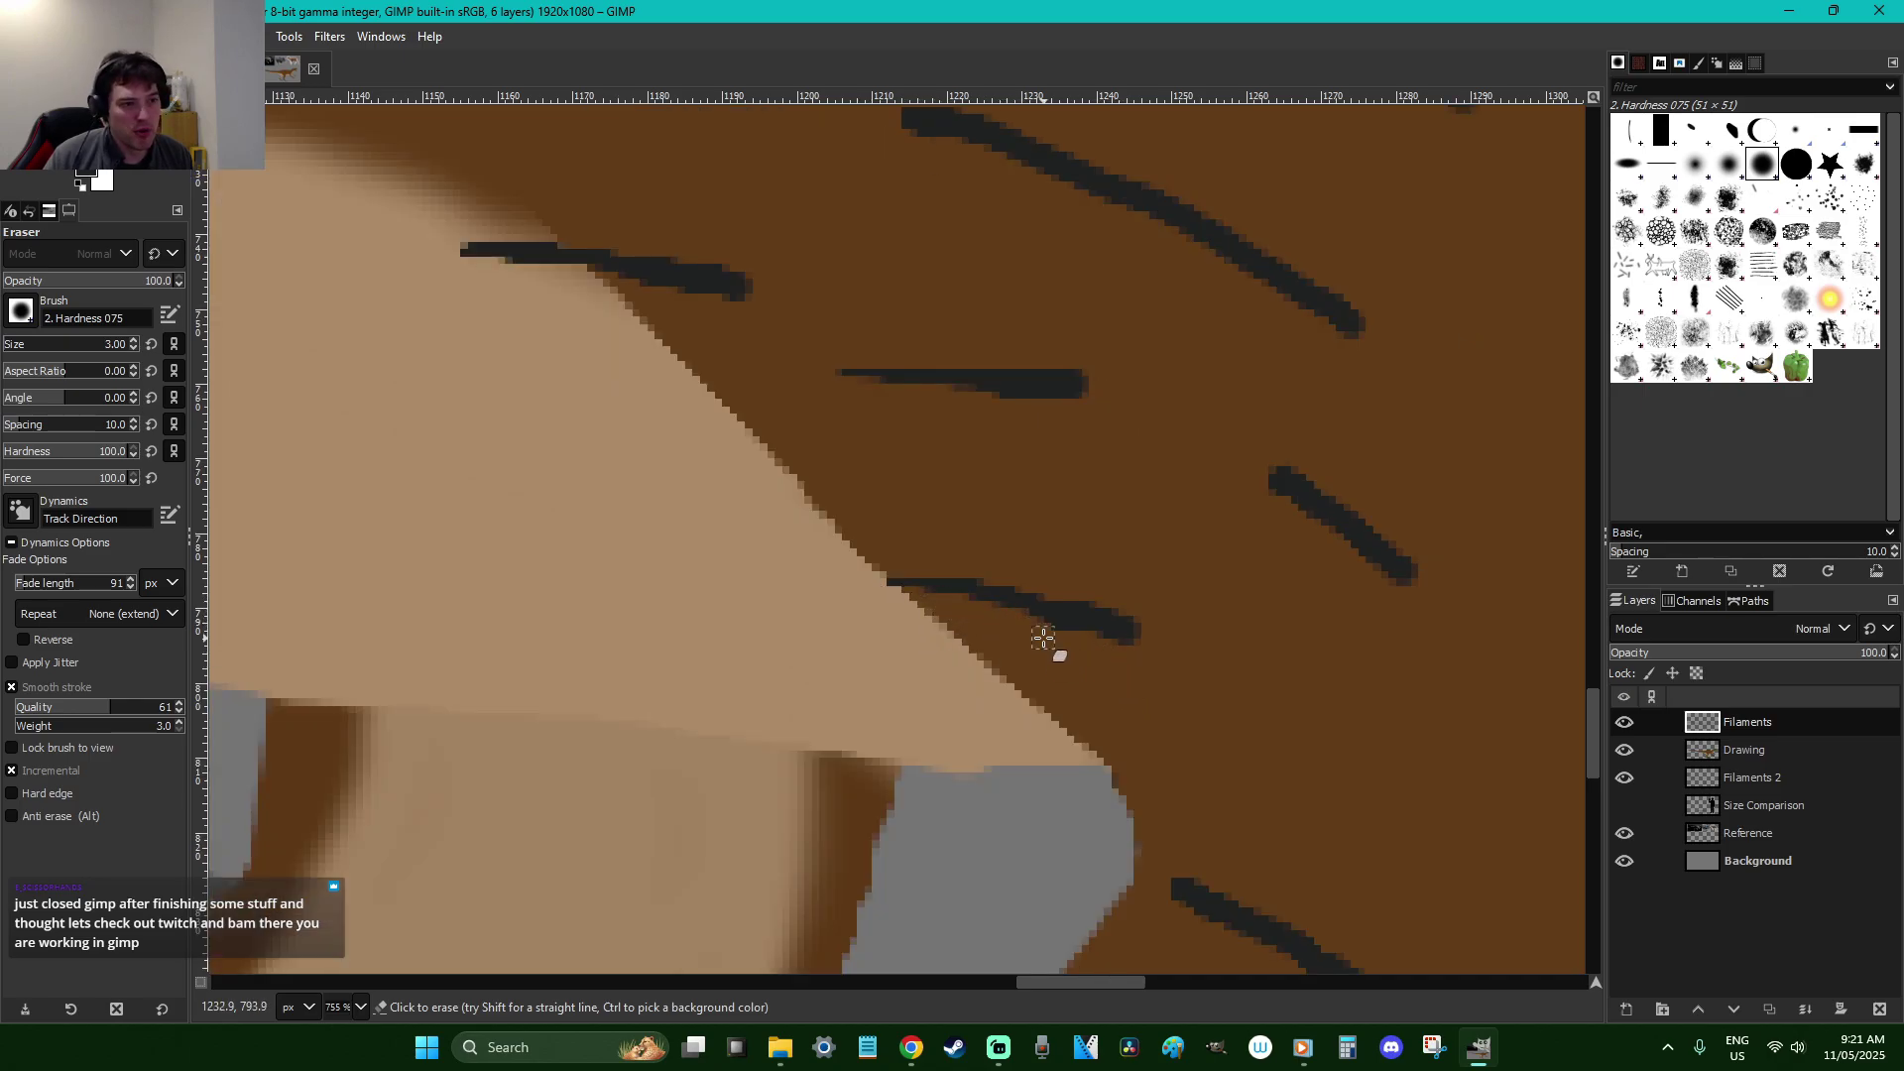
pyautogui.moveTo(1262, 480); pyautogui.dragTo(1331, 535)
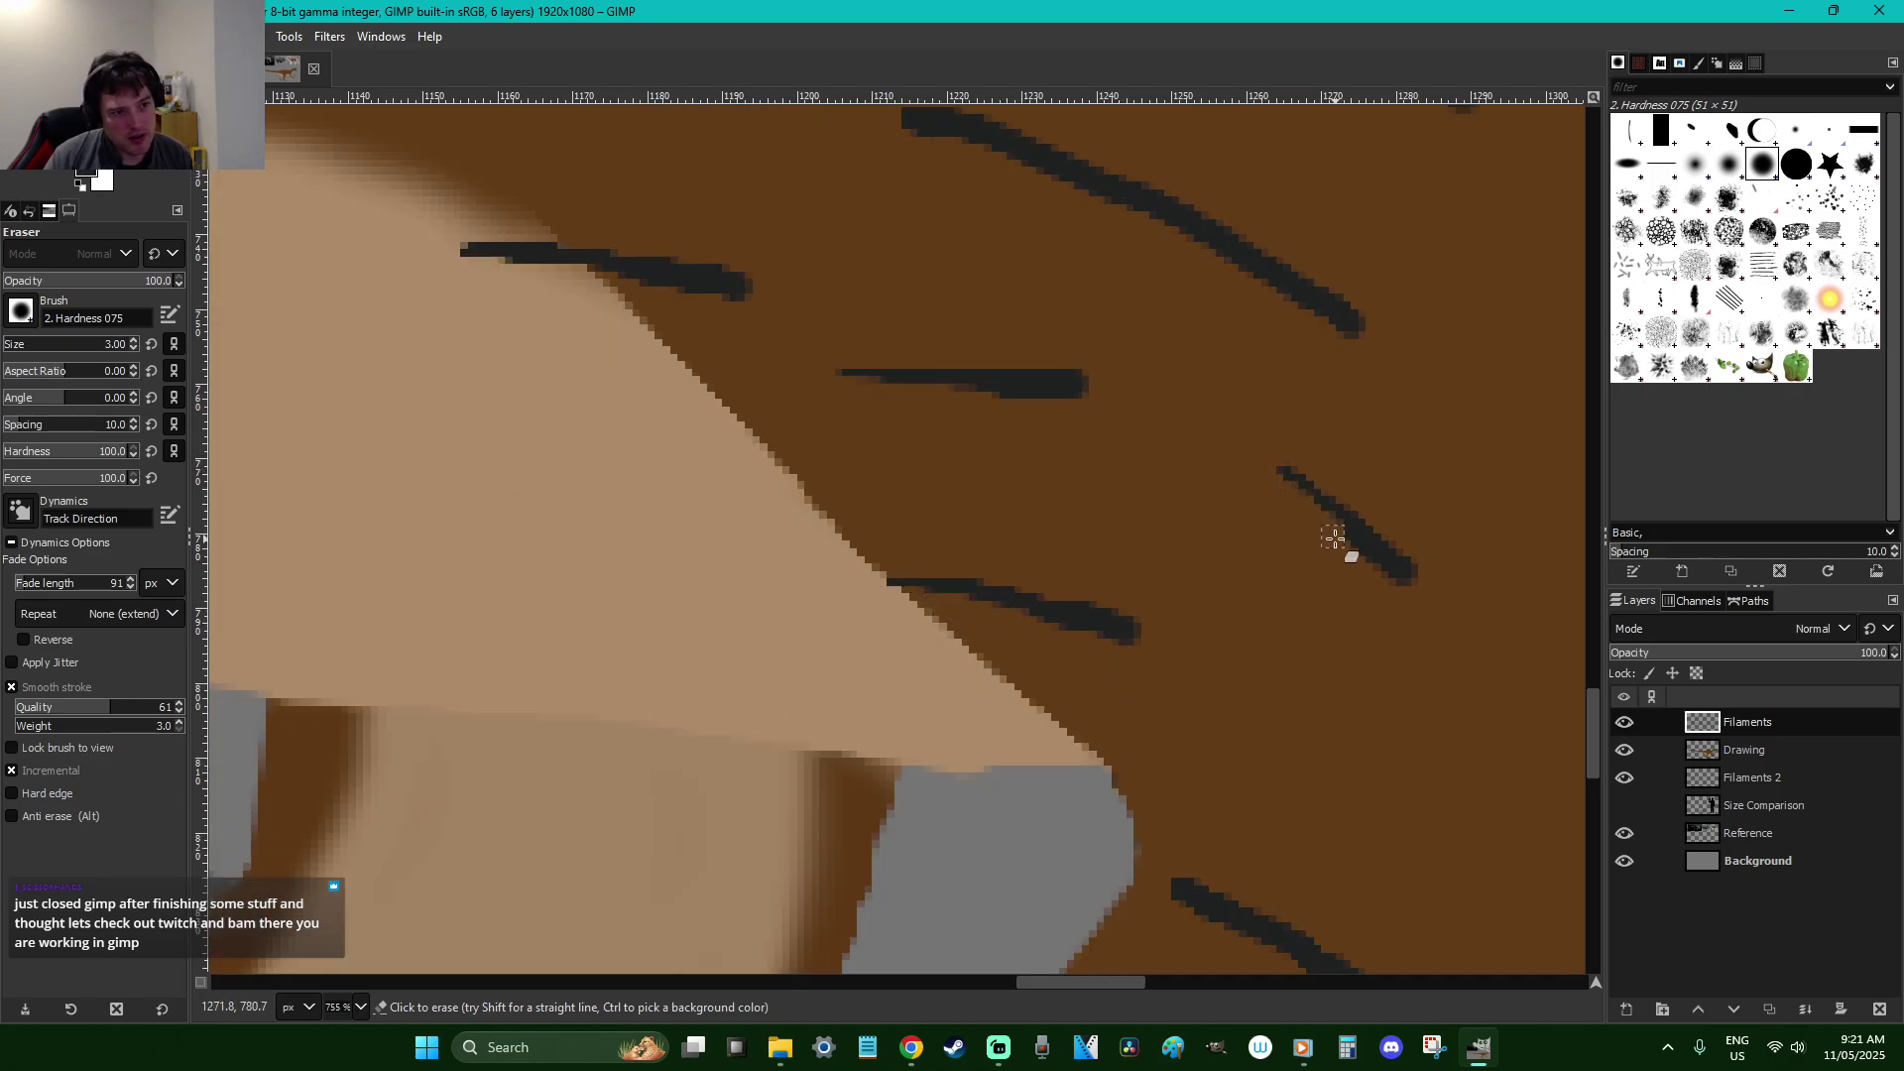
# Taper the tips of the upper thigh filaments, undoing one erasure on the long curved stroke
pyautogui.scroll(3, 1322, 616)
pyautogui.moveTo(897, 336); pyautogui.dragTo(1091, 416)
pyautogui.scroll(3, 1092, 417)
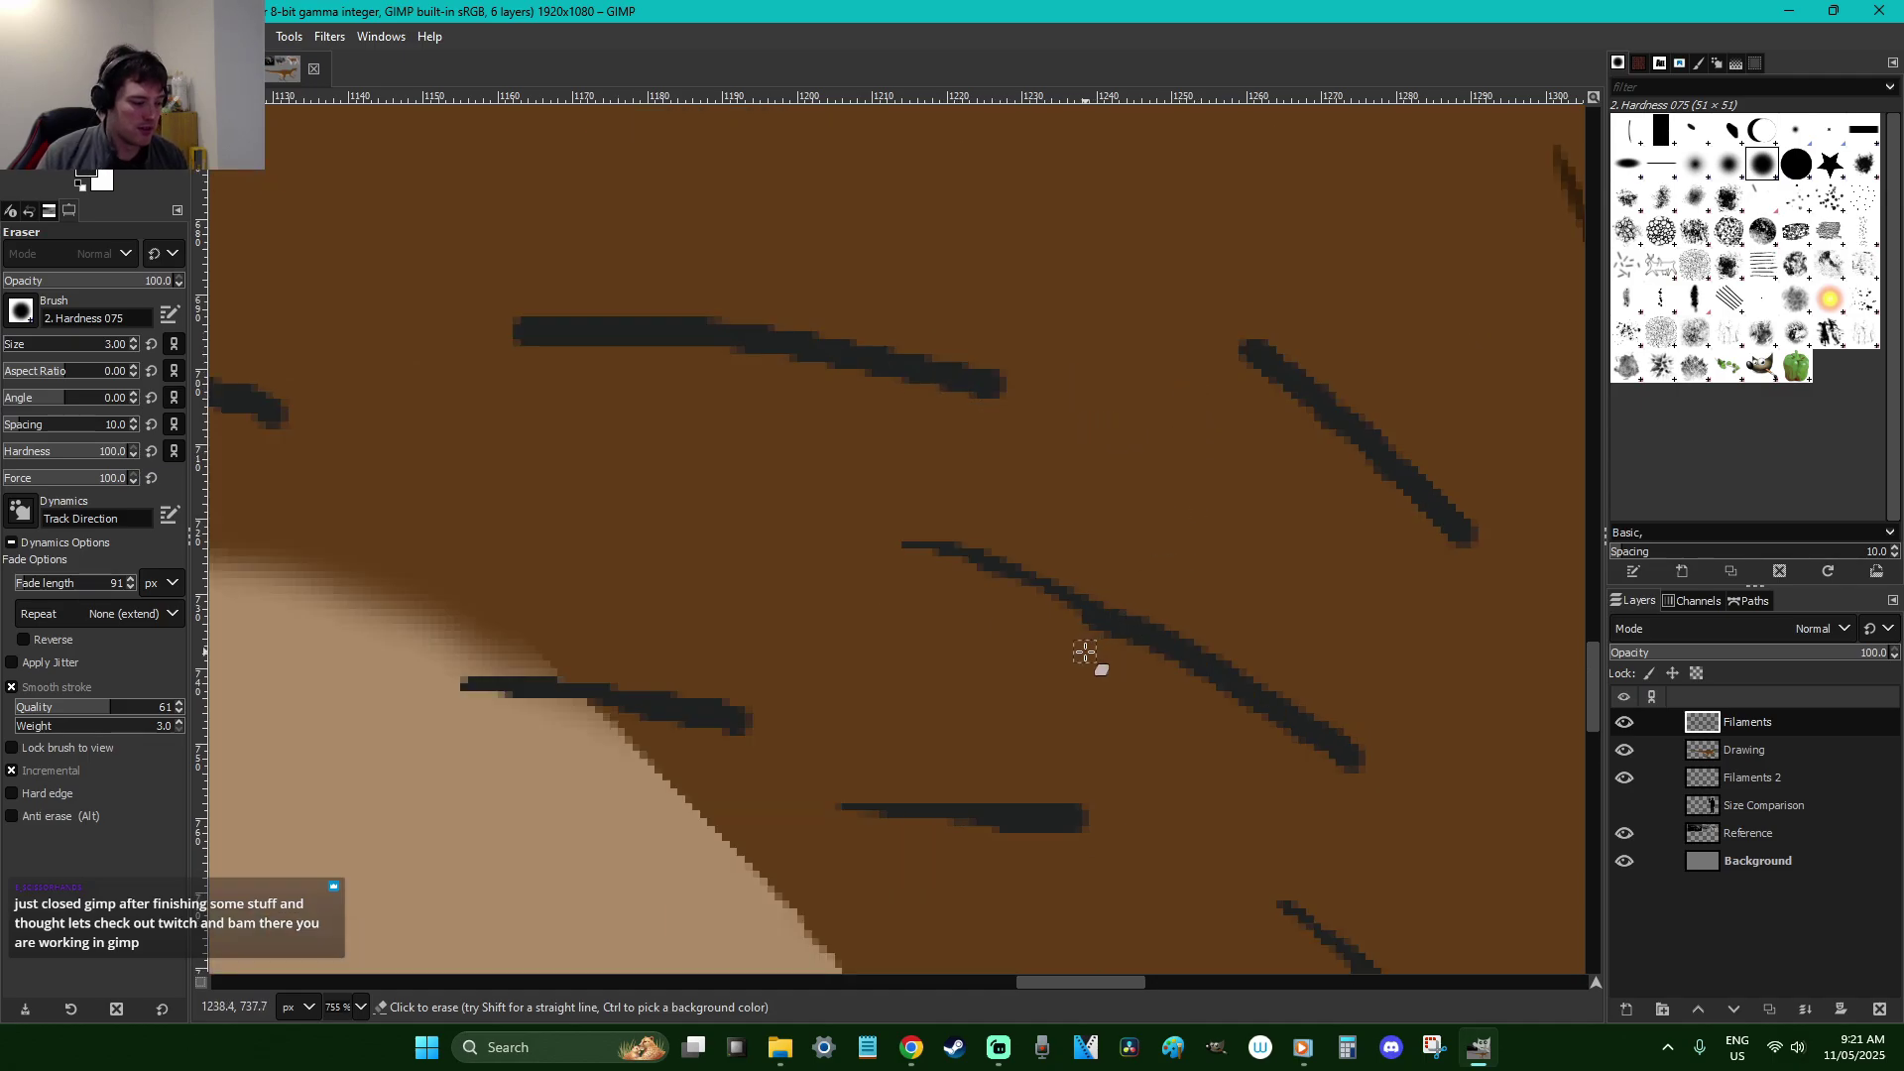
pyautogui.hotkey('ctrl', 'z')
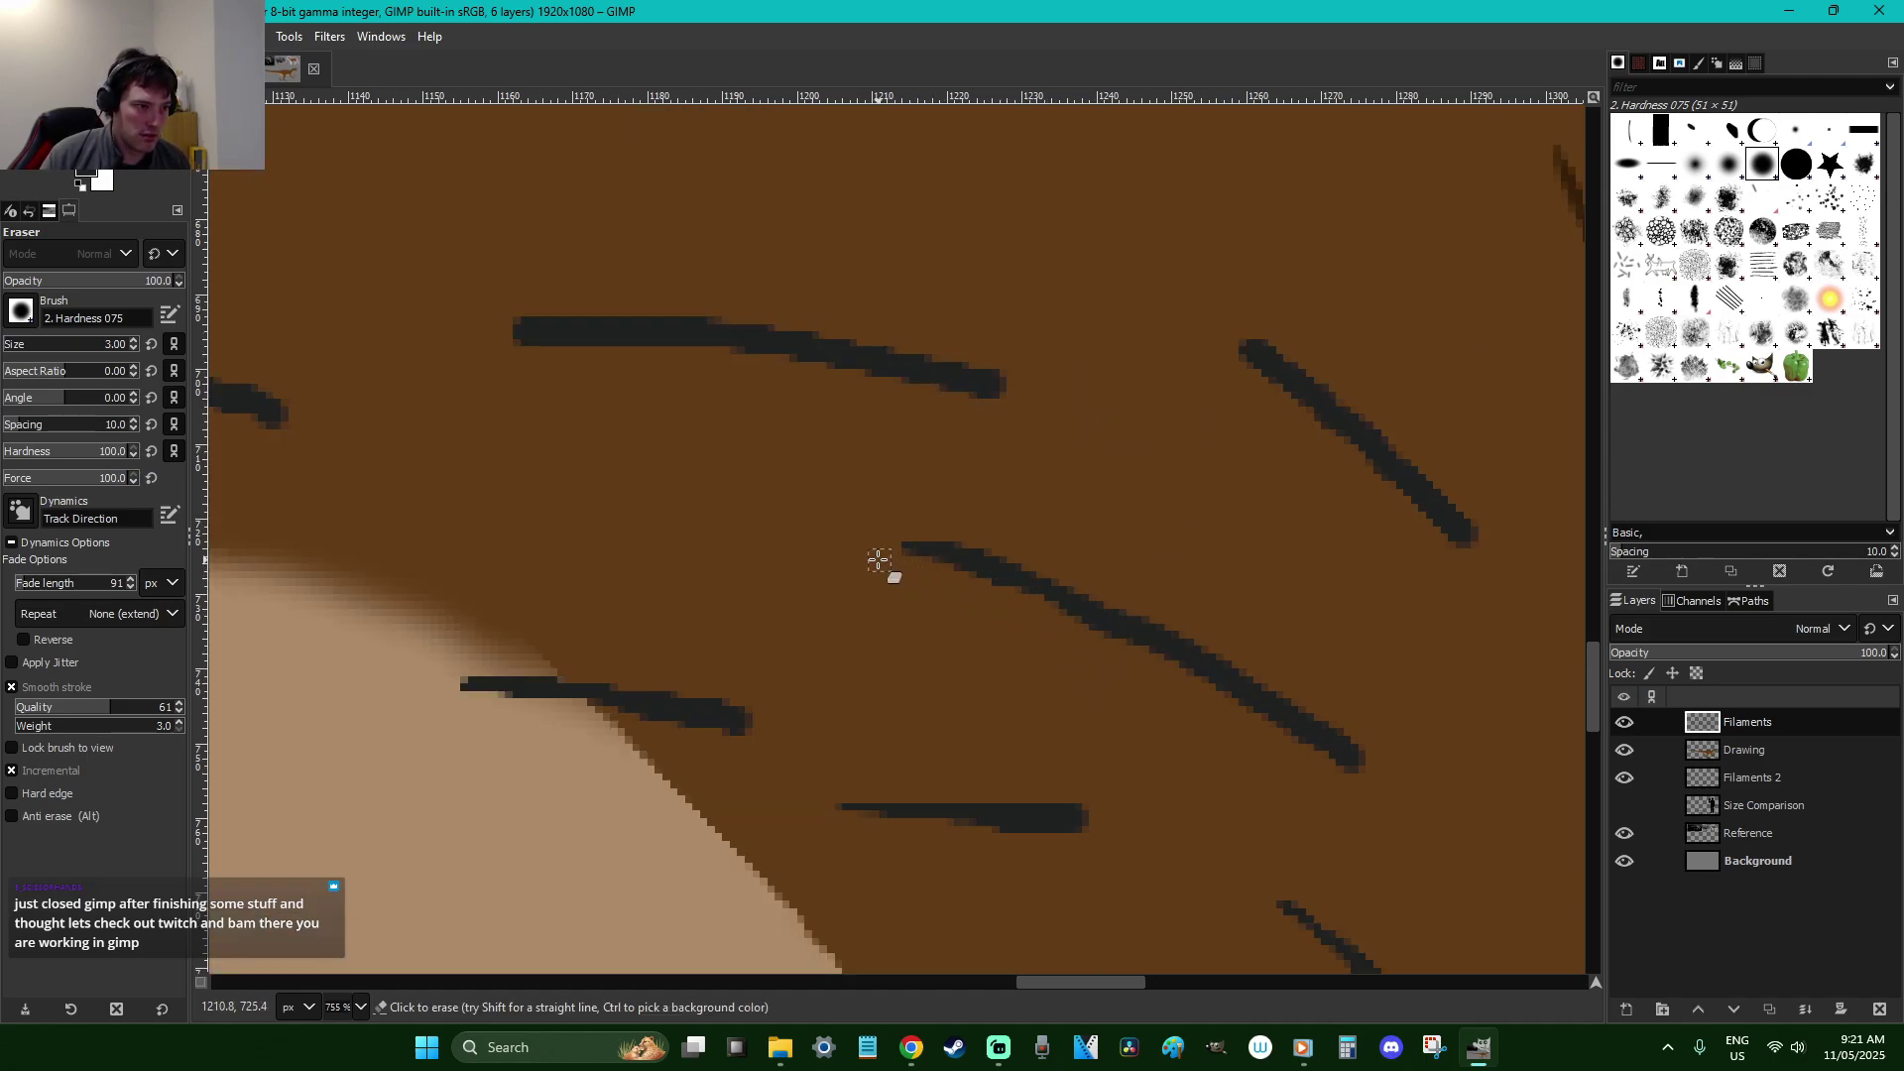
pyautogui.moveTo(1240, 355); pyautogui.dragTo(1348, 455)
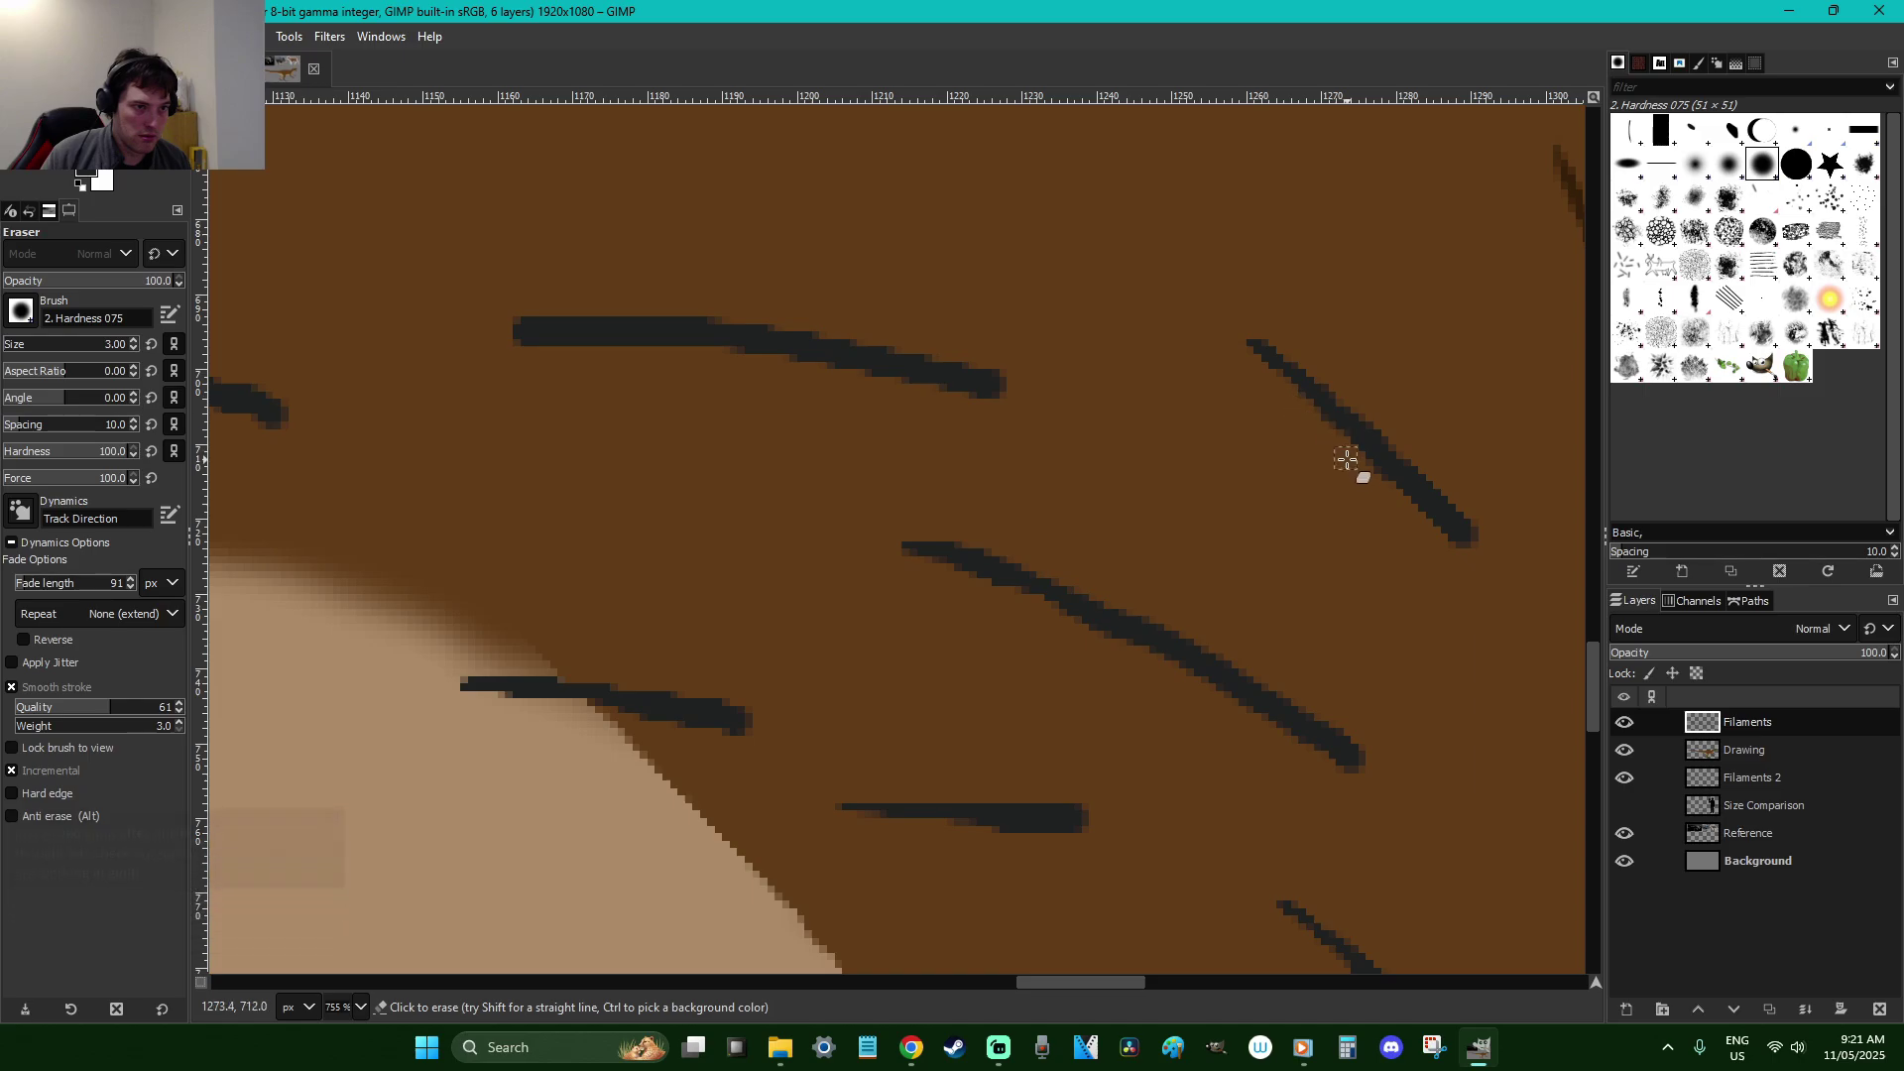
pyautogui.moveTo(723, 371); pyautogui.dragTo(515, 348)
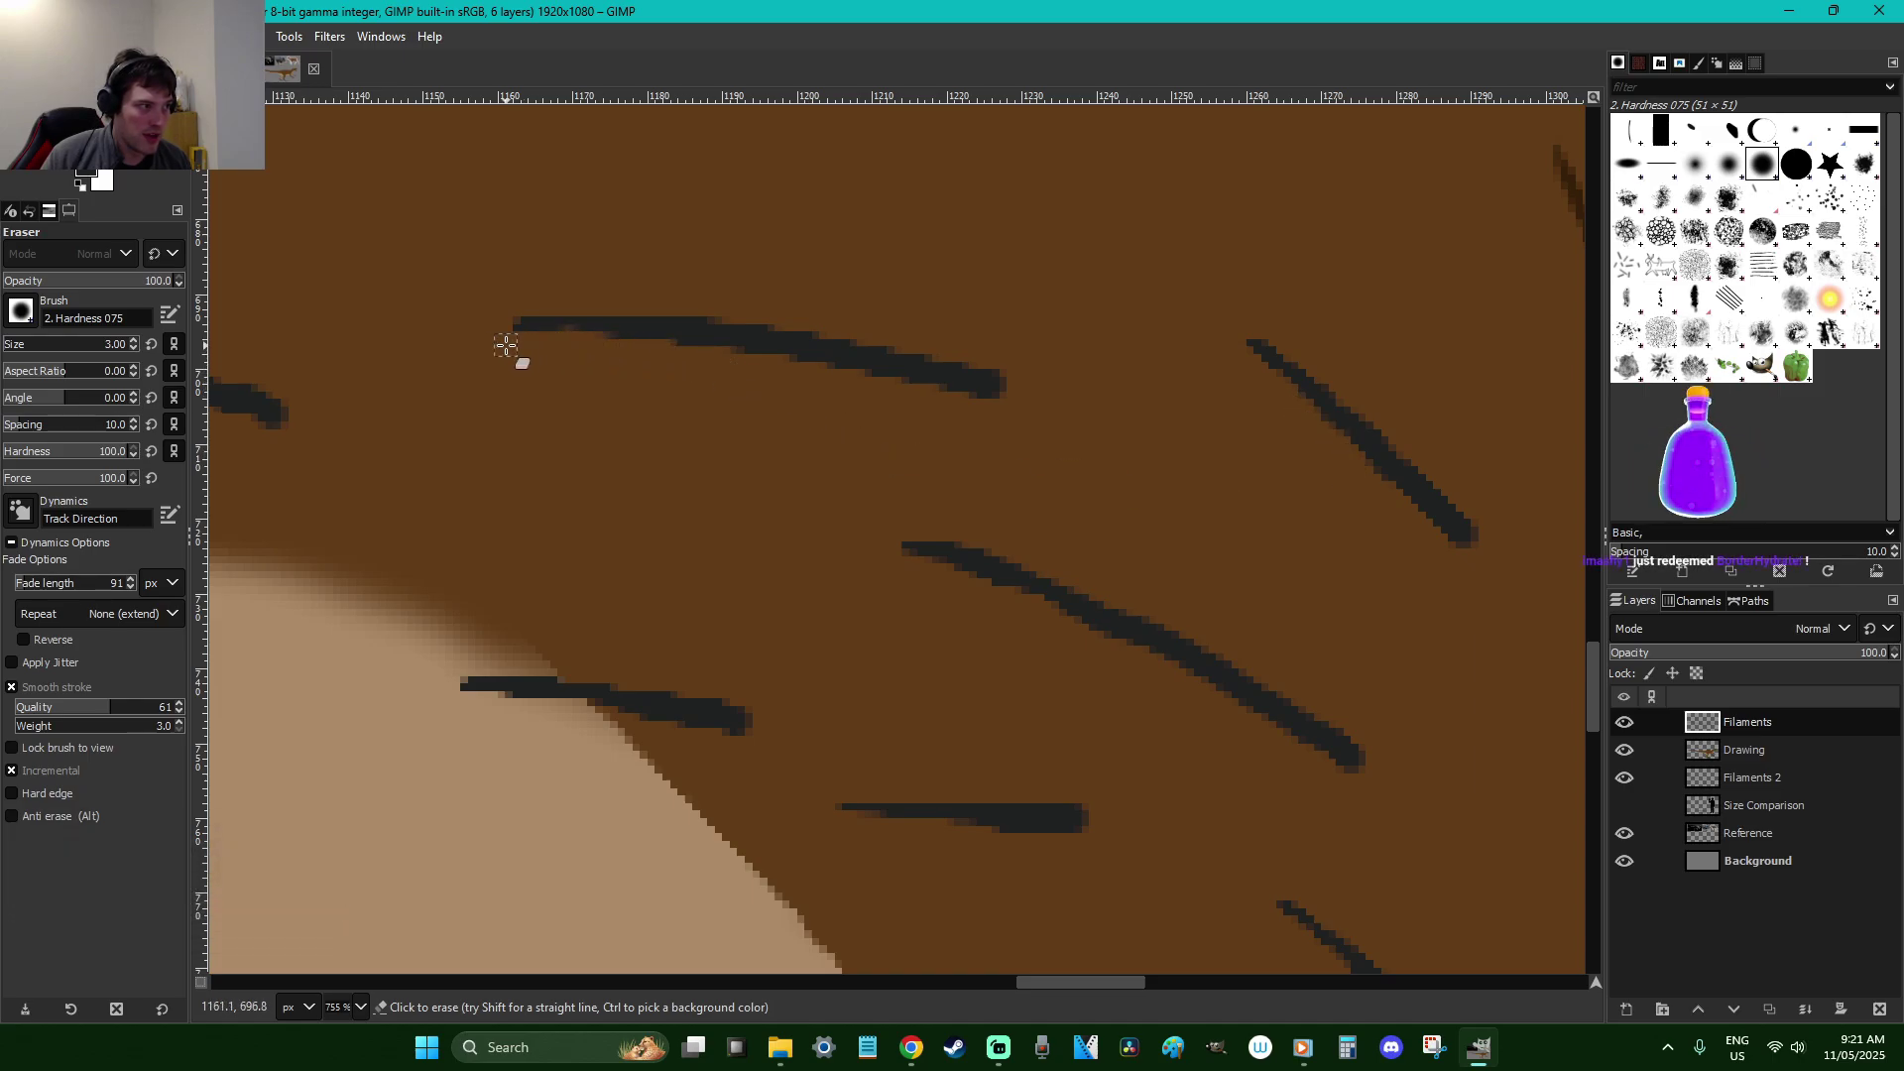
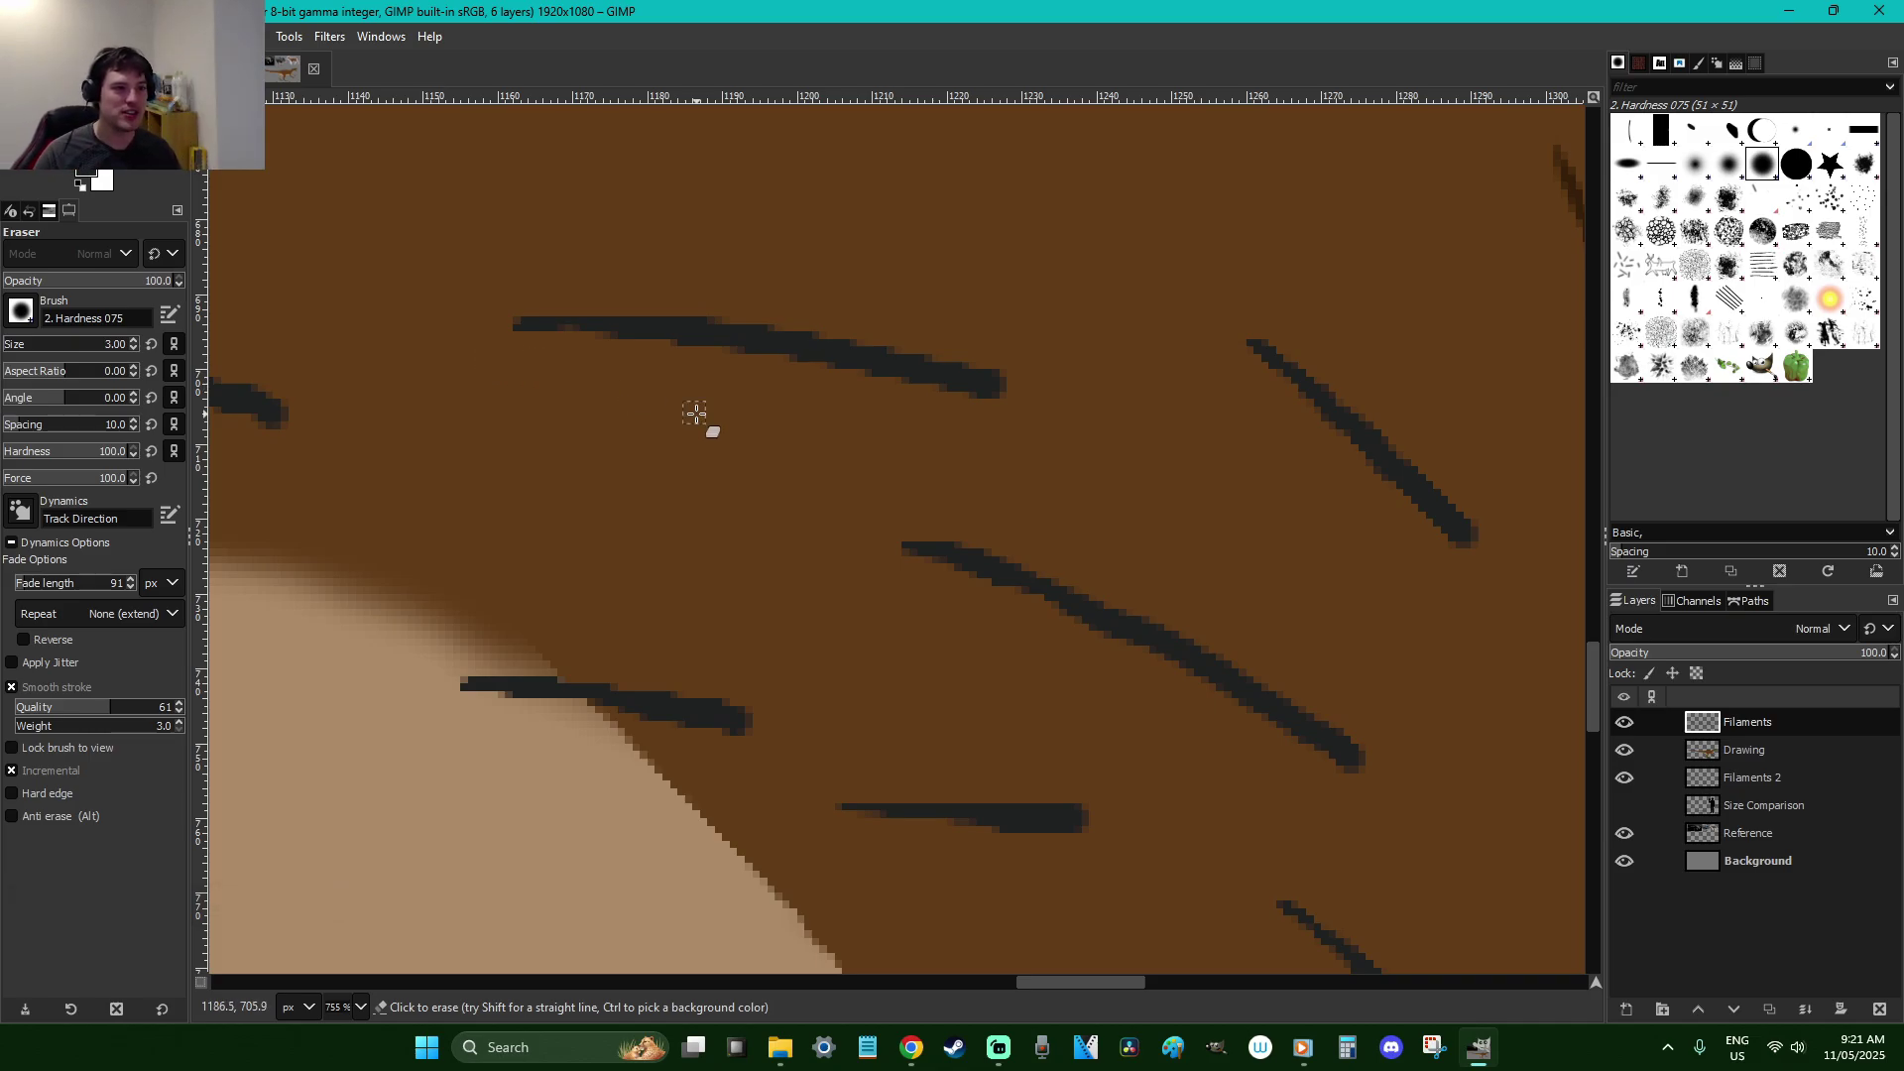
# Taper the tips of the filaments projecting behind the near hind leg from the knee down to the ankle
pyautogui.scroll(-5, 698, 415)
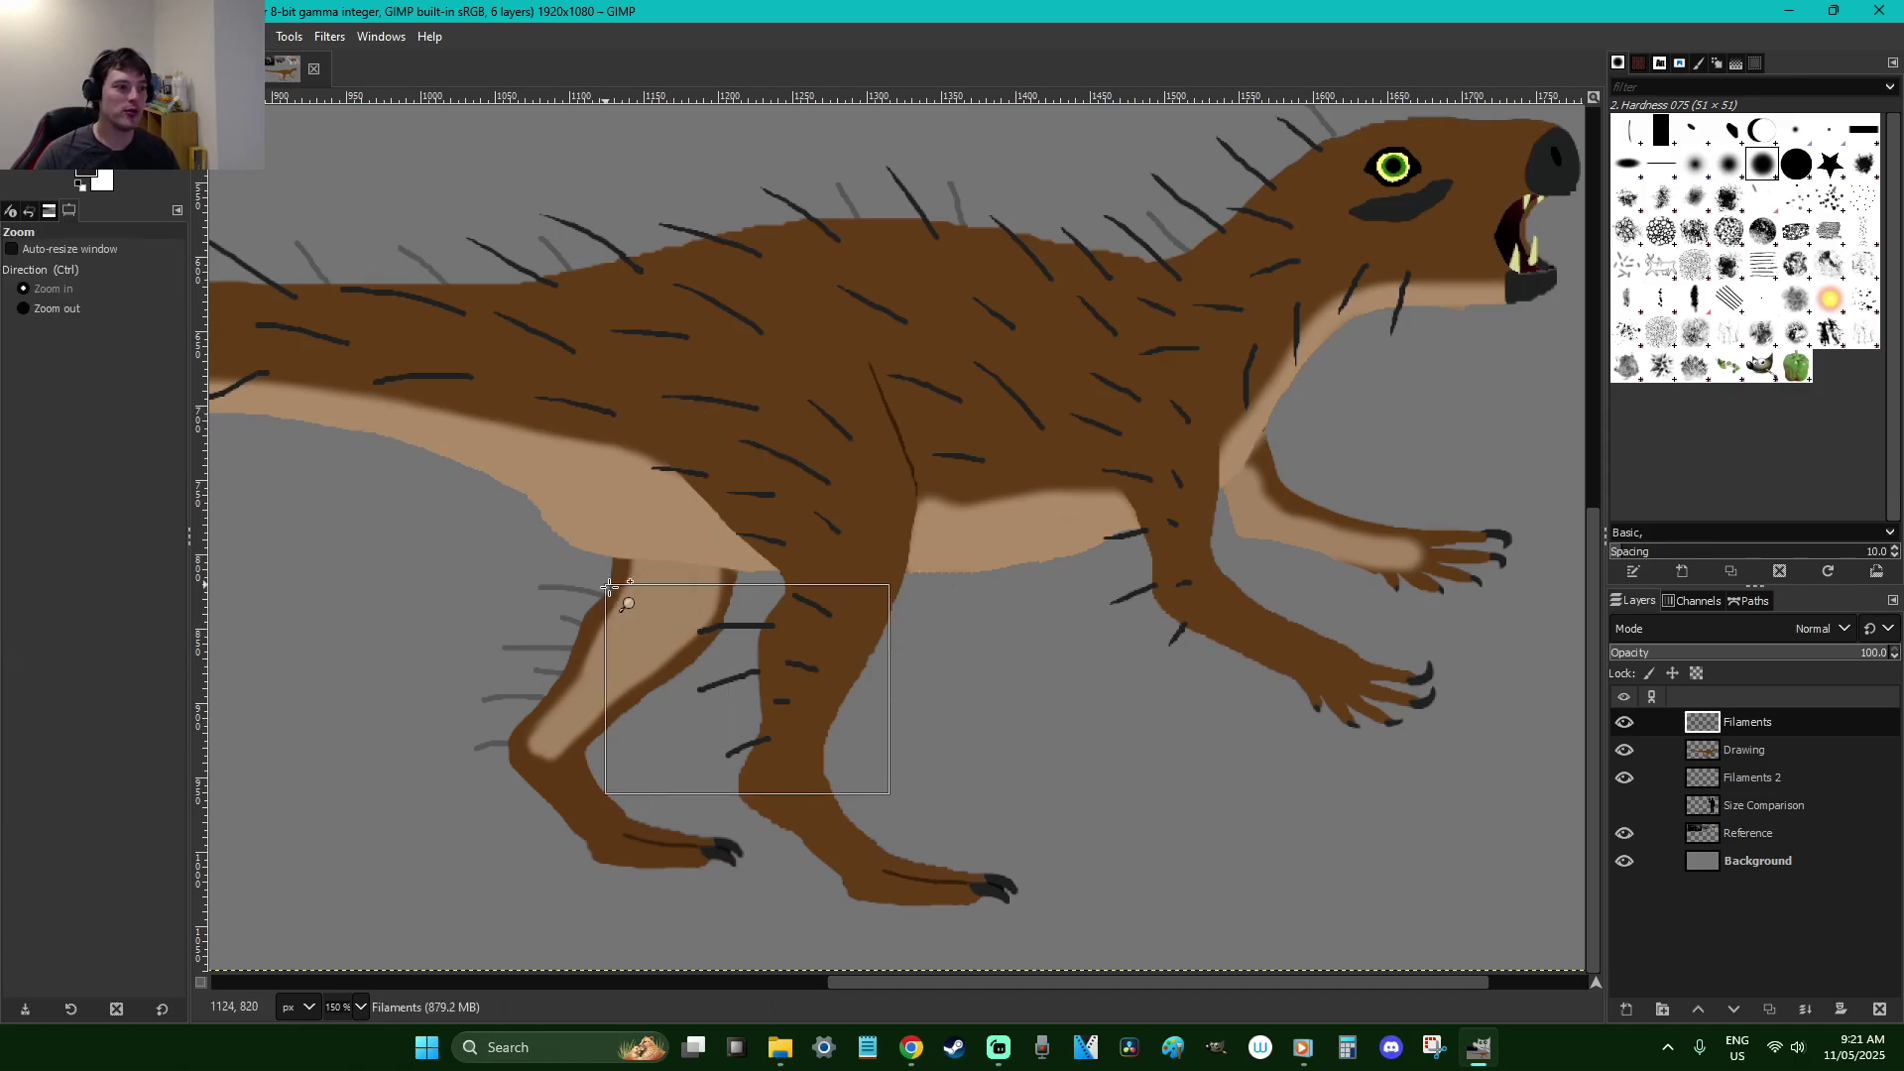
pyautogui.scroll(5, 710, 738)
pyautogui.scroll(-3, 838, 746)
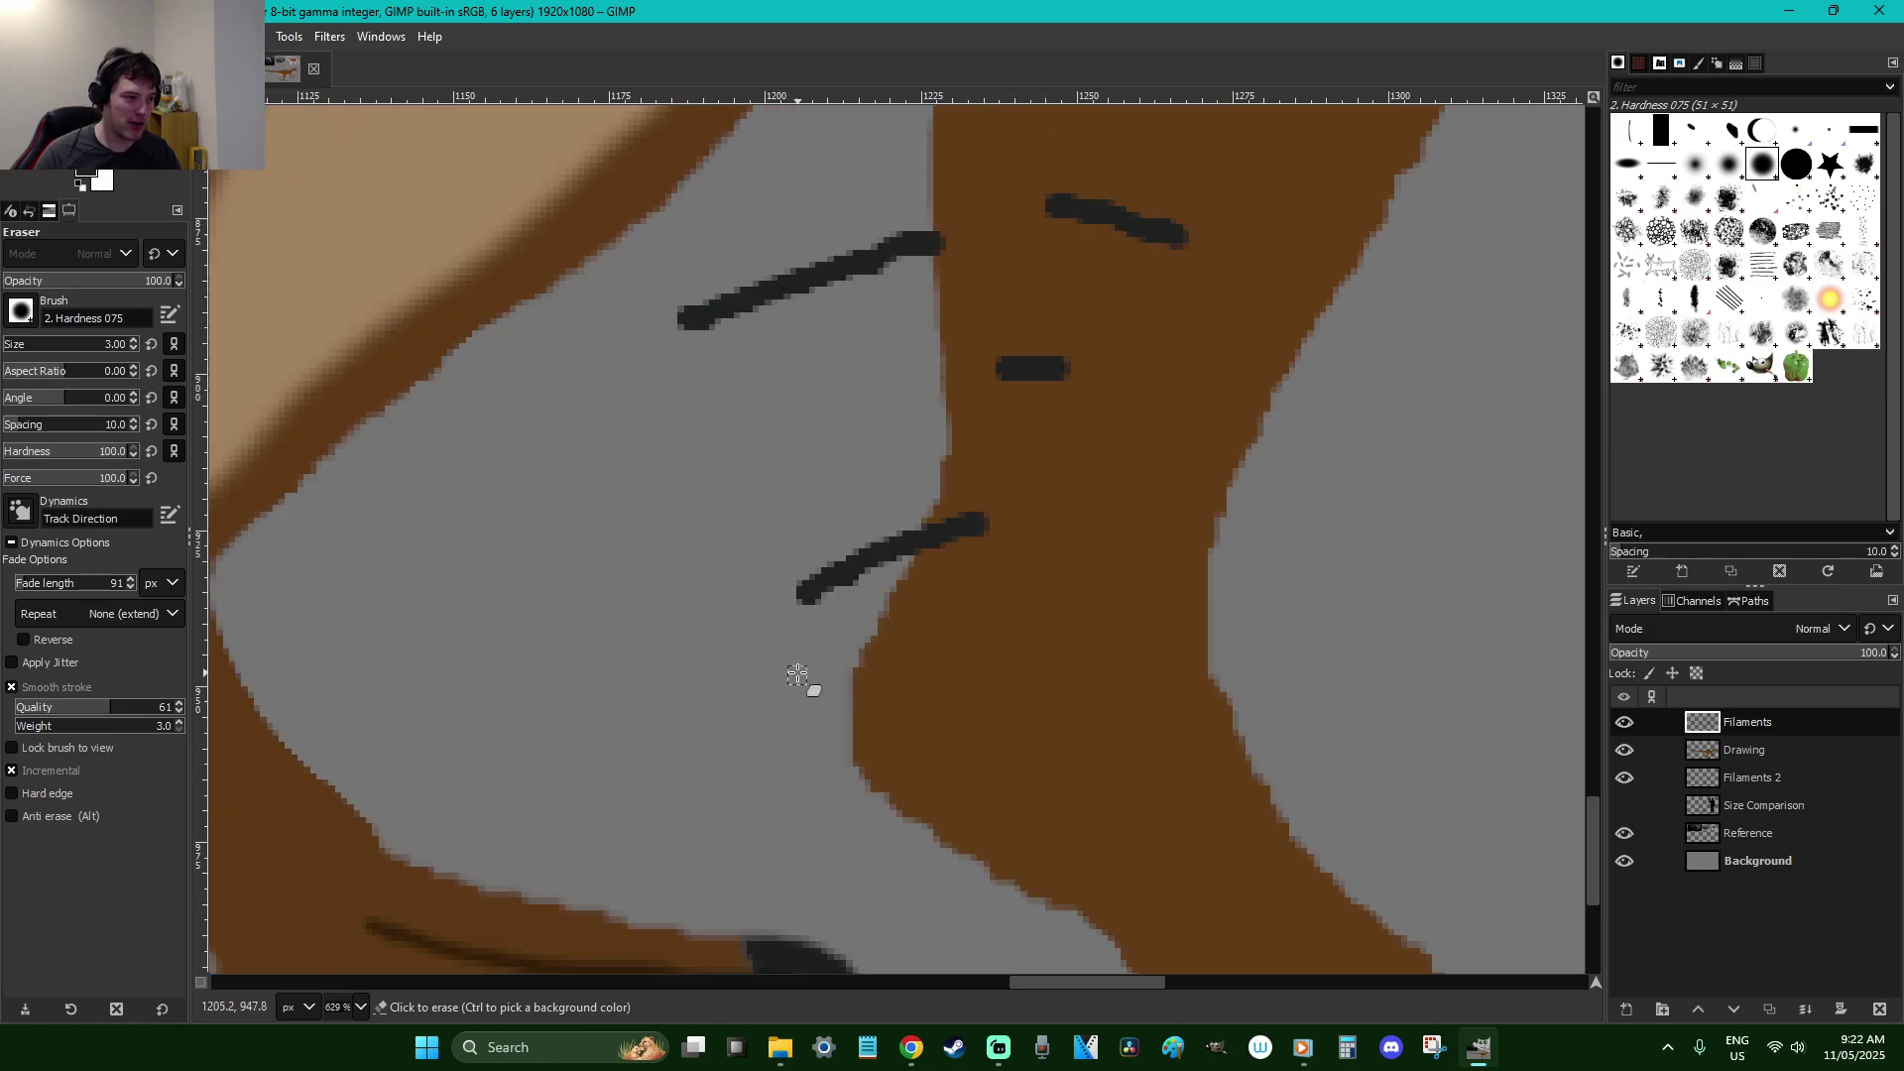
pyautogui.moveTo(796, 612)
pyautogui.mouseDown()
pyautogui.moveTo(891, 582)
pyautogui.moveTo(790, 621)
pyautogui.mouseUp()
pyautogui.moveTo(683, 341); pyautogui.dragTo(827, 325)
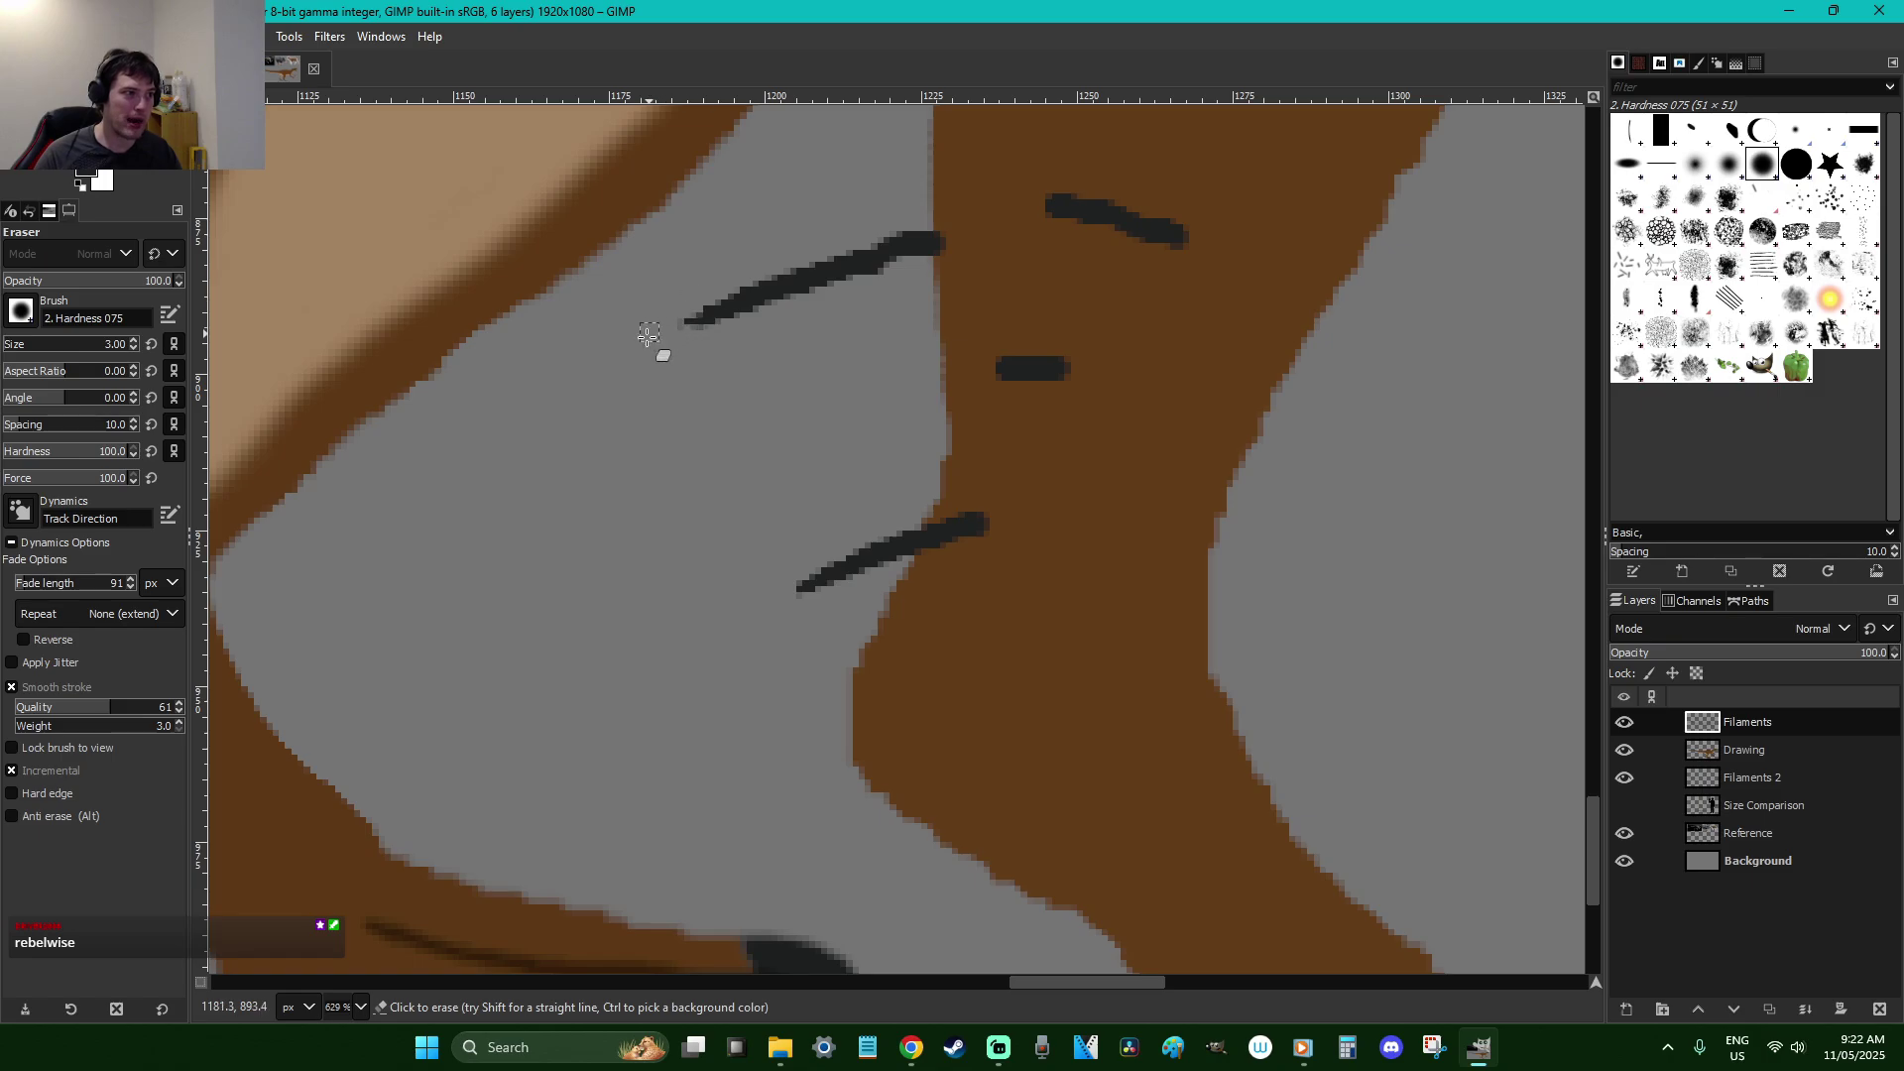
pyautogui.scroll(5, 718, 480)
pyautogui.moveTo(843, 526)
pyautogui.mouseDown()
pyautogui.moveTo(731, 515)
pyautogui.moveTo(663, 536)
pyautogui.moveTo(744, 473)
pyautogui.moveTo(848, 455)
pyautogui.mouseUp()
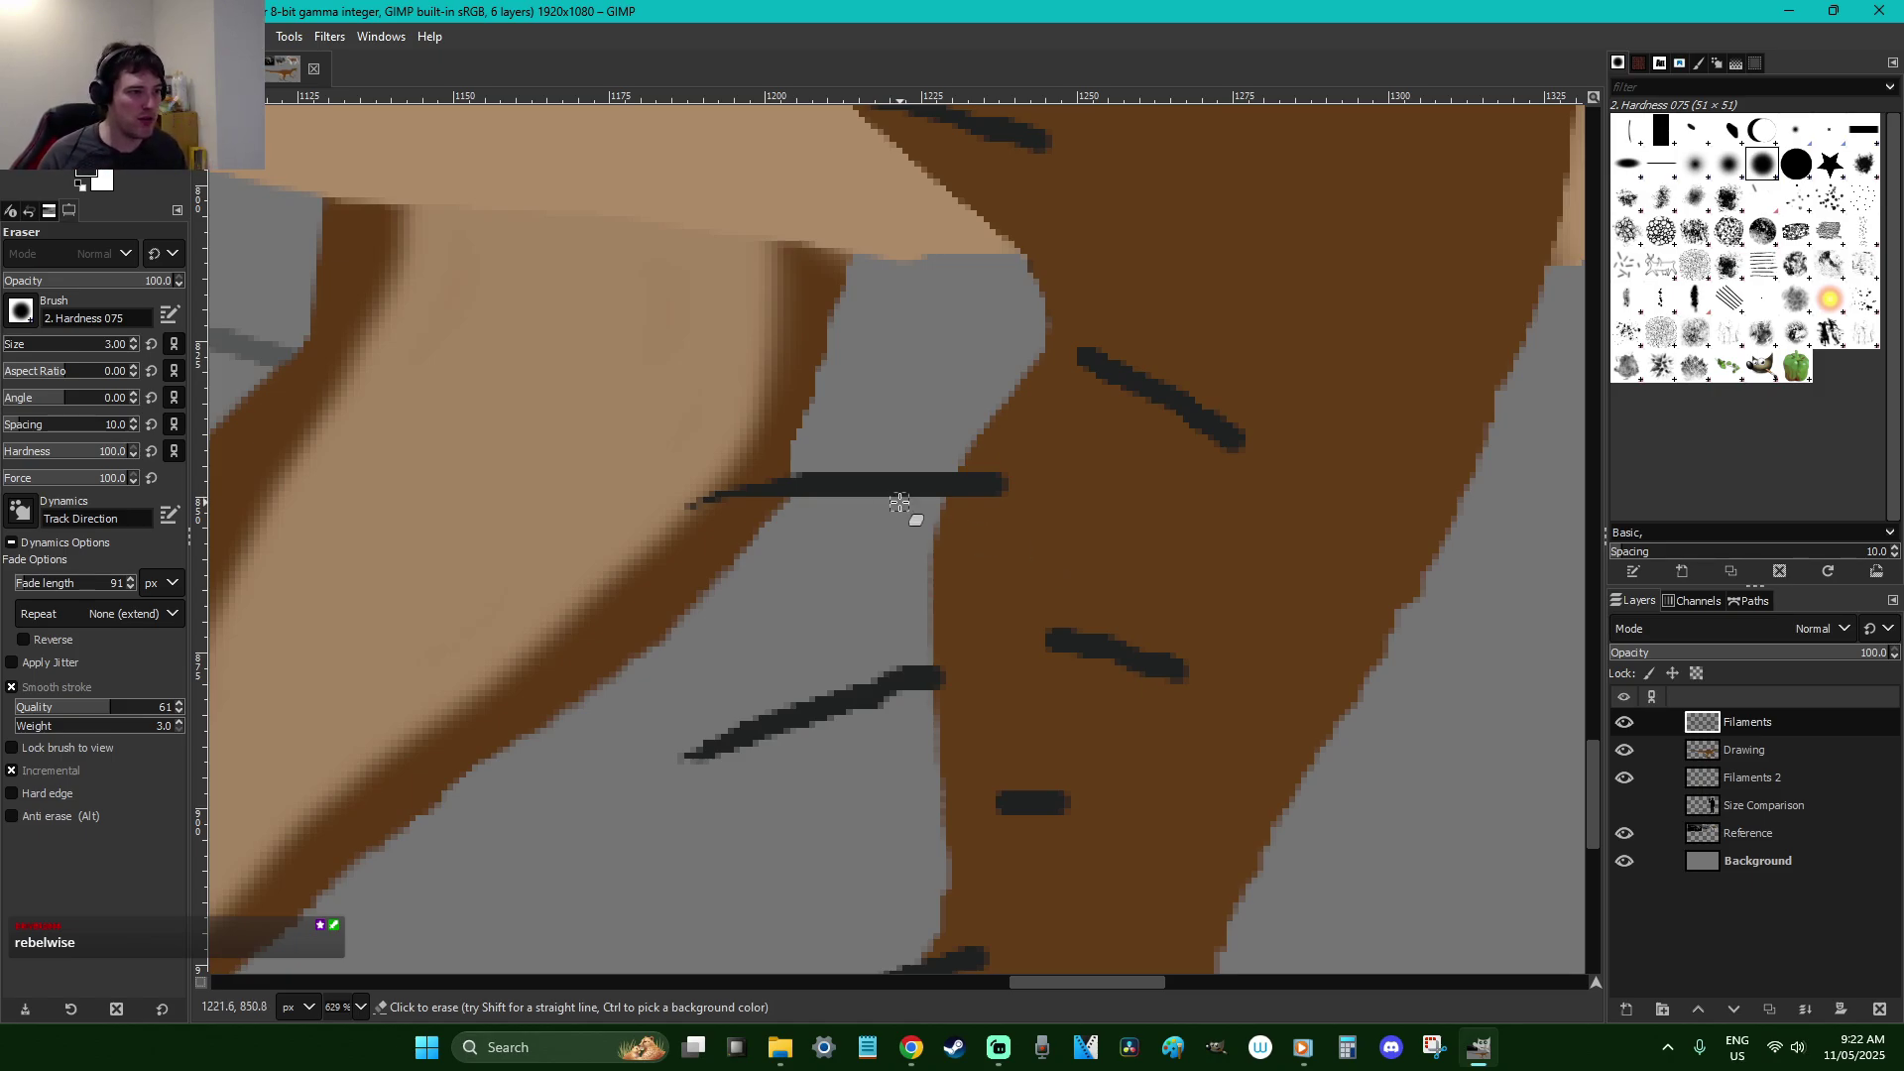
# Thicken the base of the horizontal filament behind the near hind leg by painting inside a freehand selection, and clear the selection
pyautogui.press('f')
pyautogui.click(987, 510)
pyautogui.moveTo(859, 499); pyautogui.dragTo(861, 484)
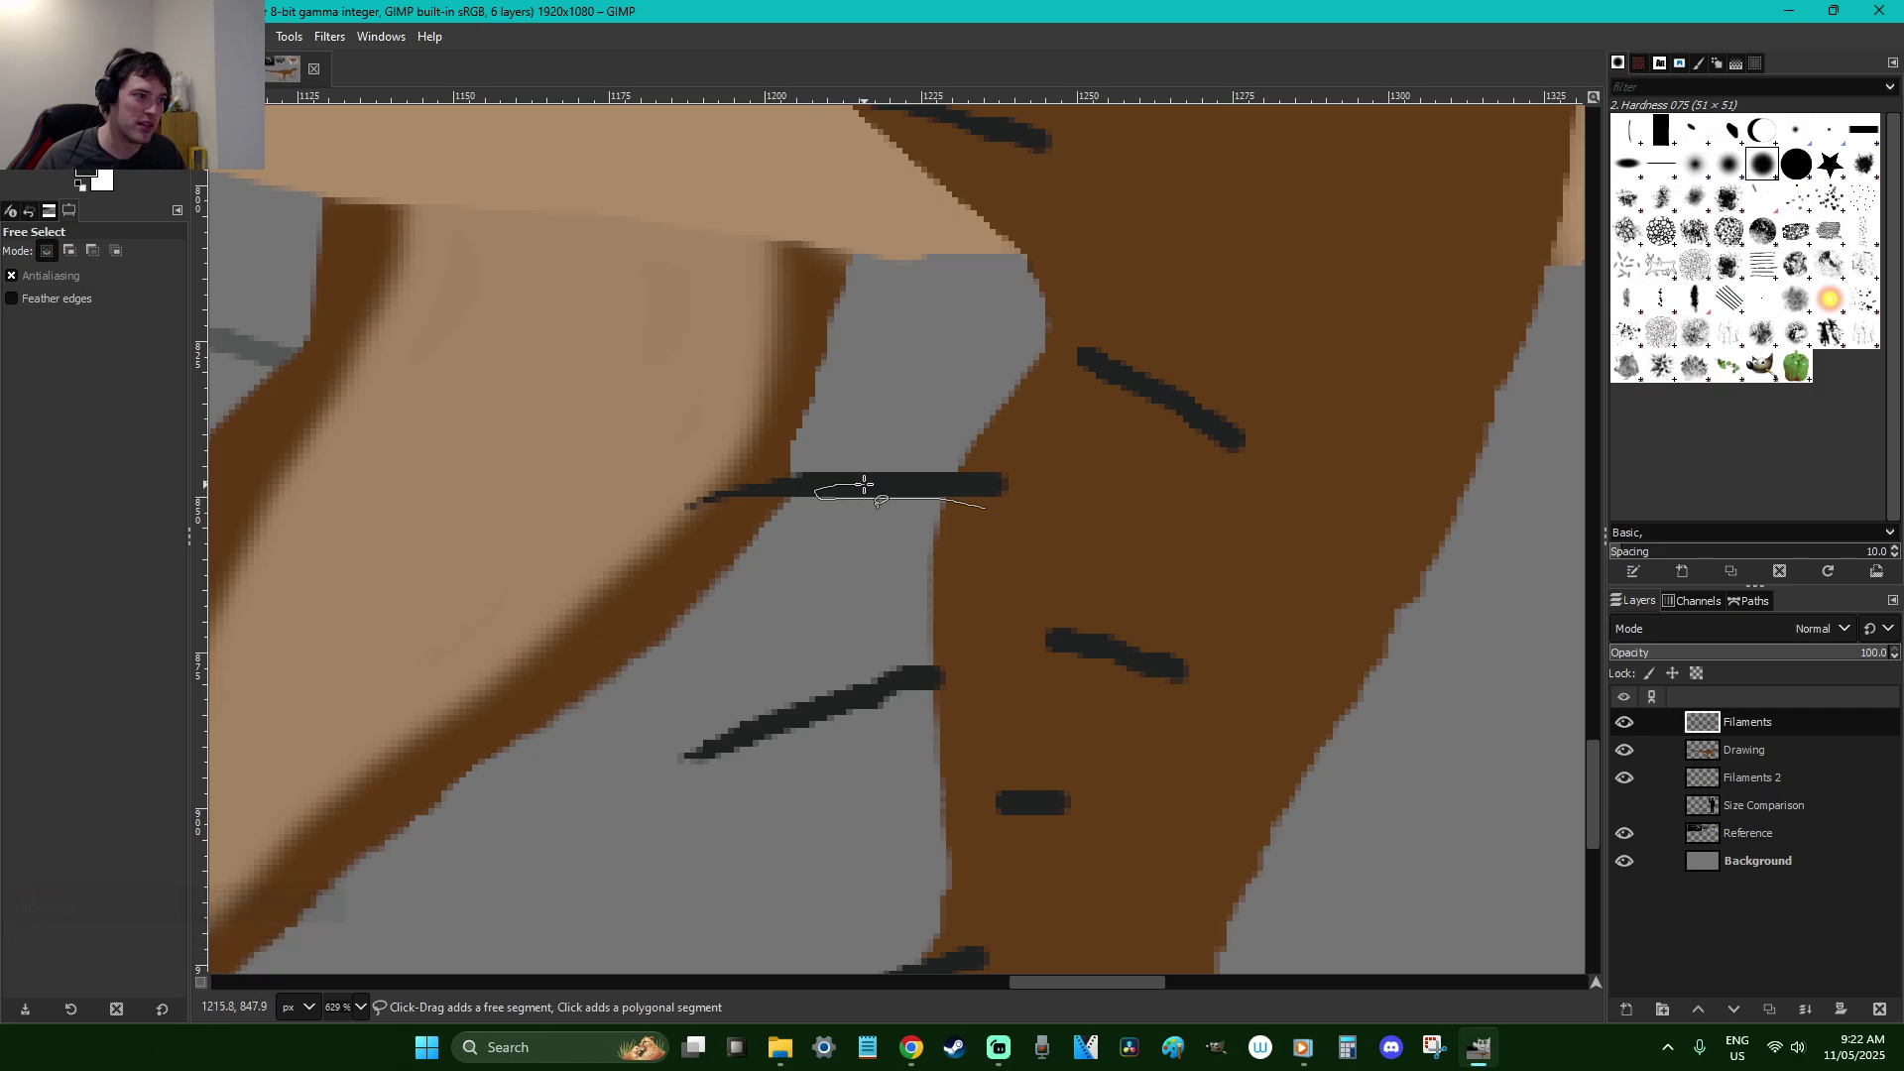
pyautogui.click(985, 508)
pyautogui.press('Return')
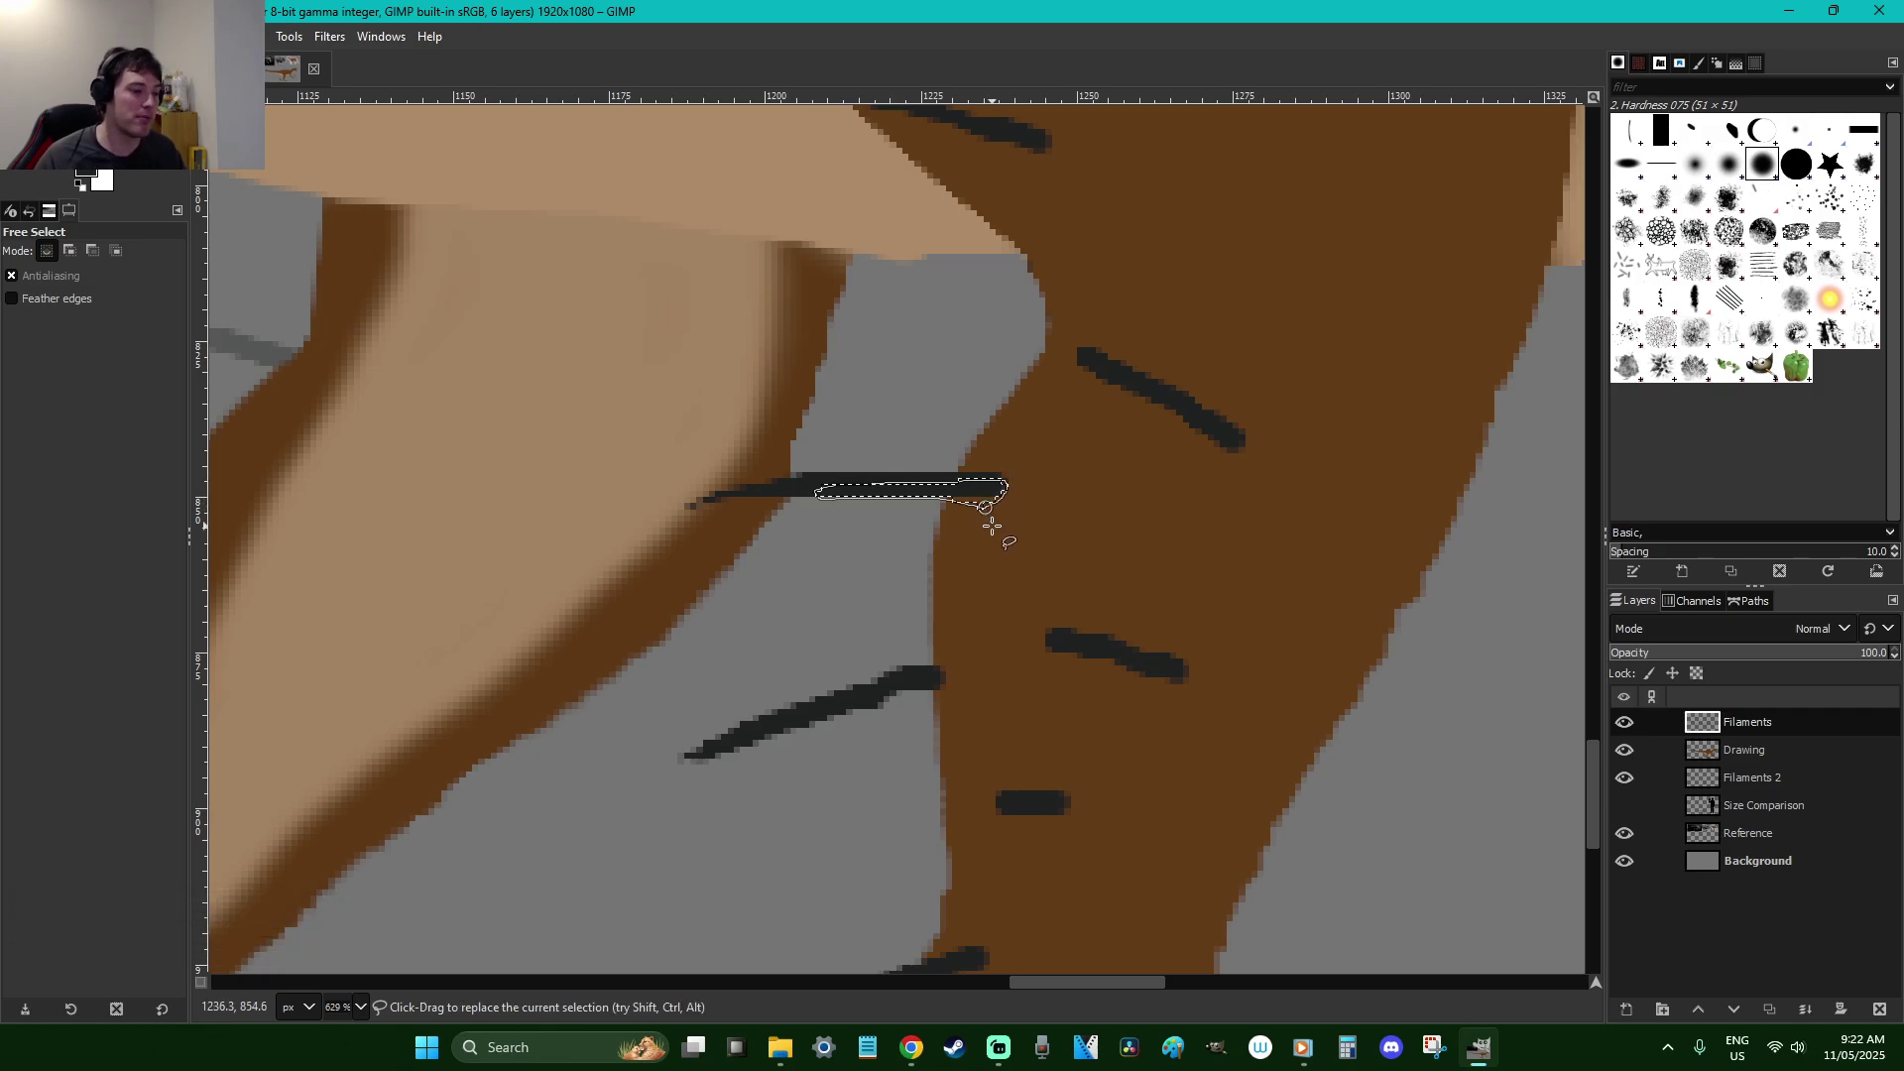
pyautogui.press('p')
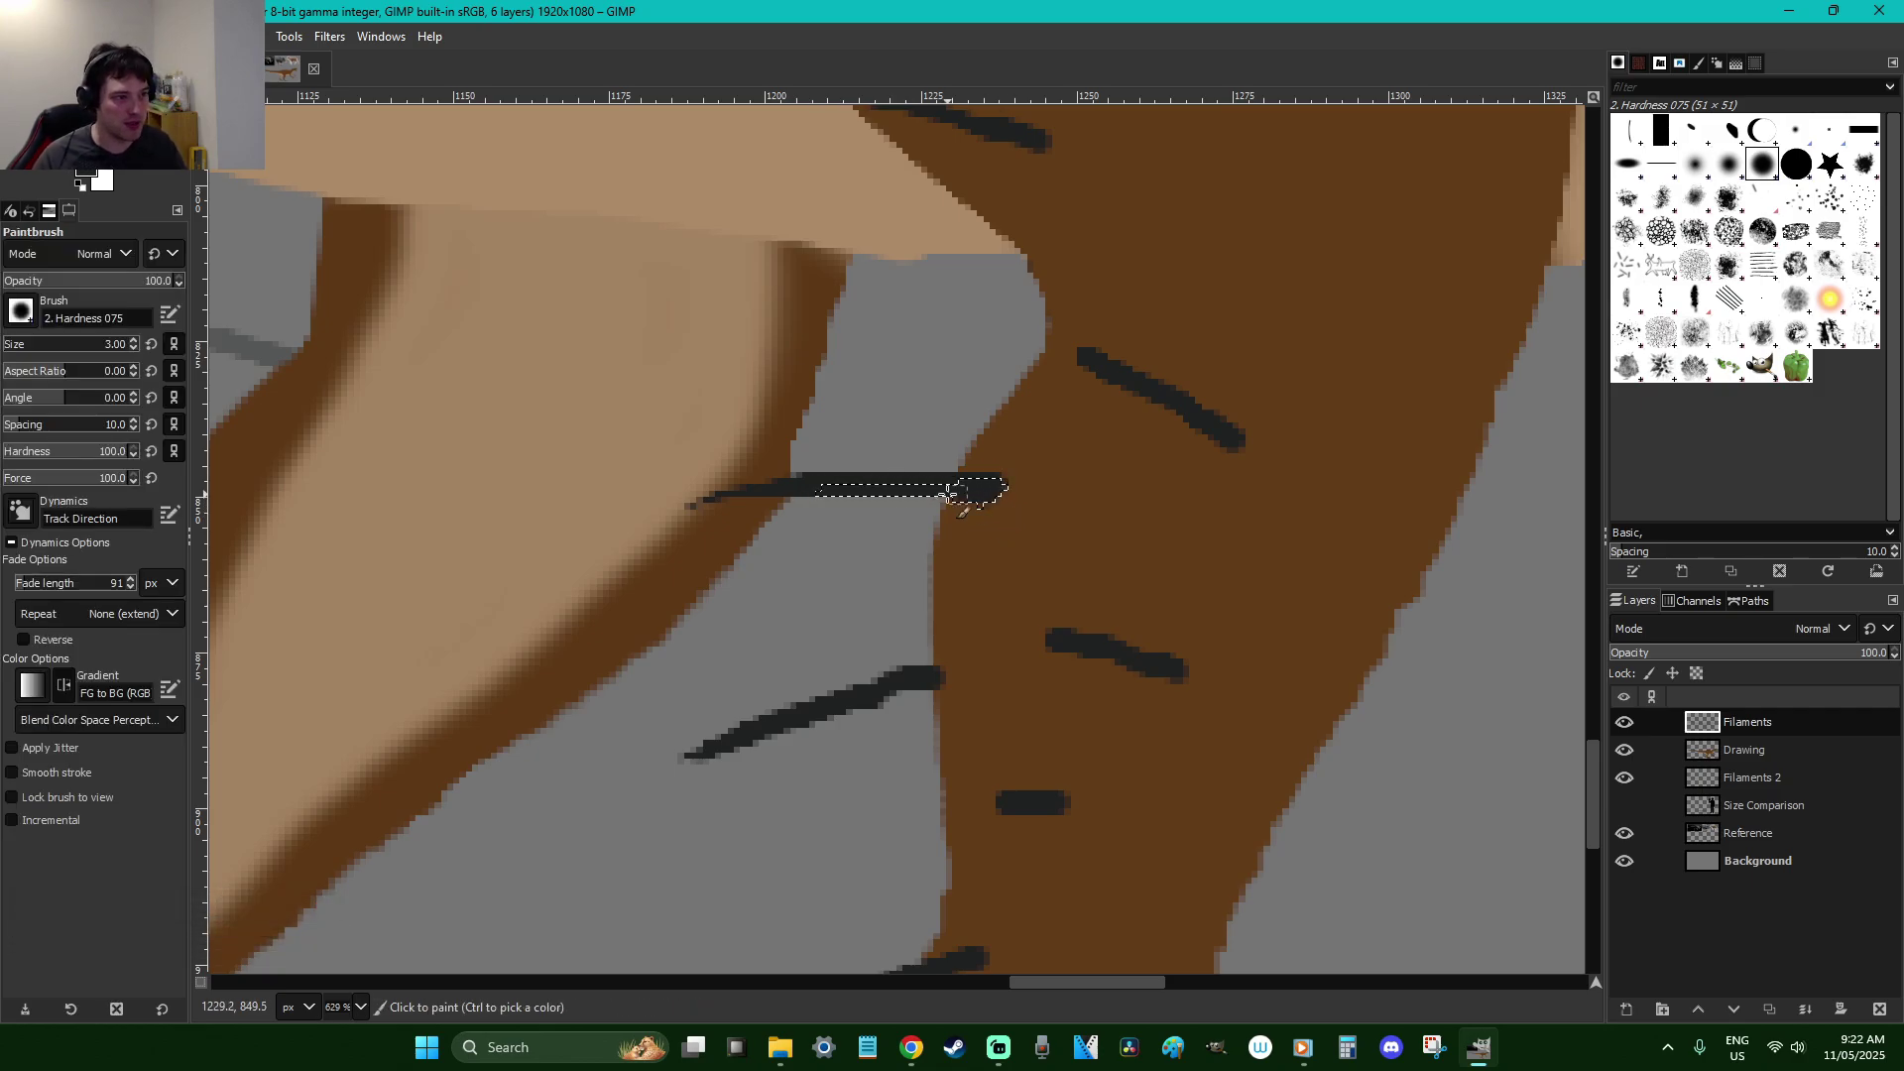
pyautogui.press('r')
pyautogui.click(846, 547)
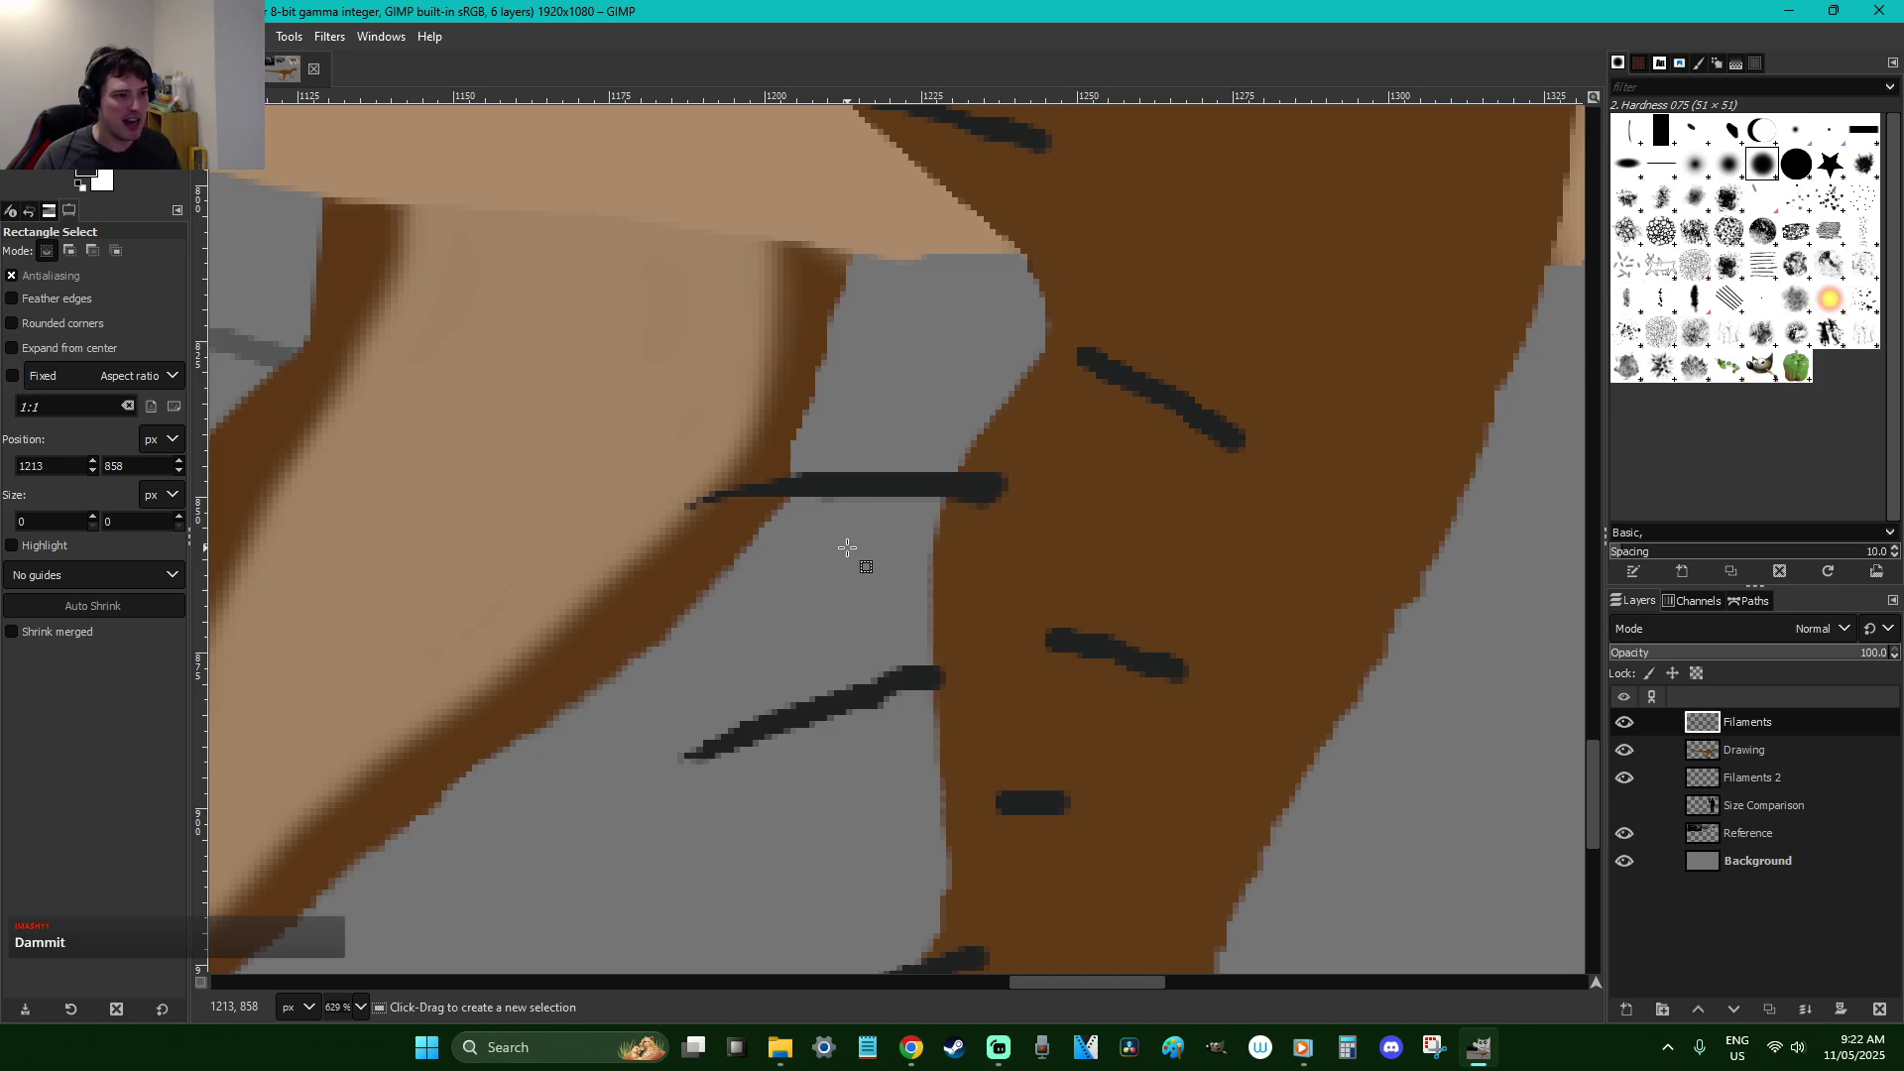
# Thin the end of the short horizontal filament on the lower near hind leg by clearing a freehand selection beneath it
pyautogui.scroll(-3, 892, 575)
pyautogui.press('f')
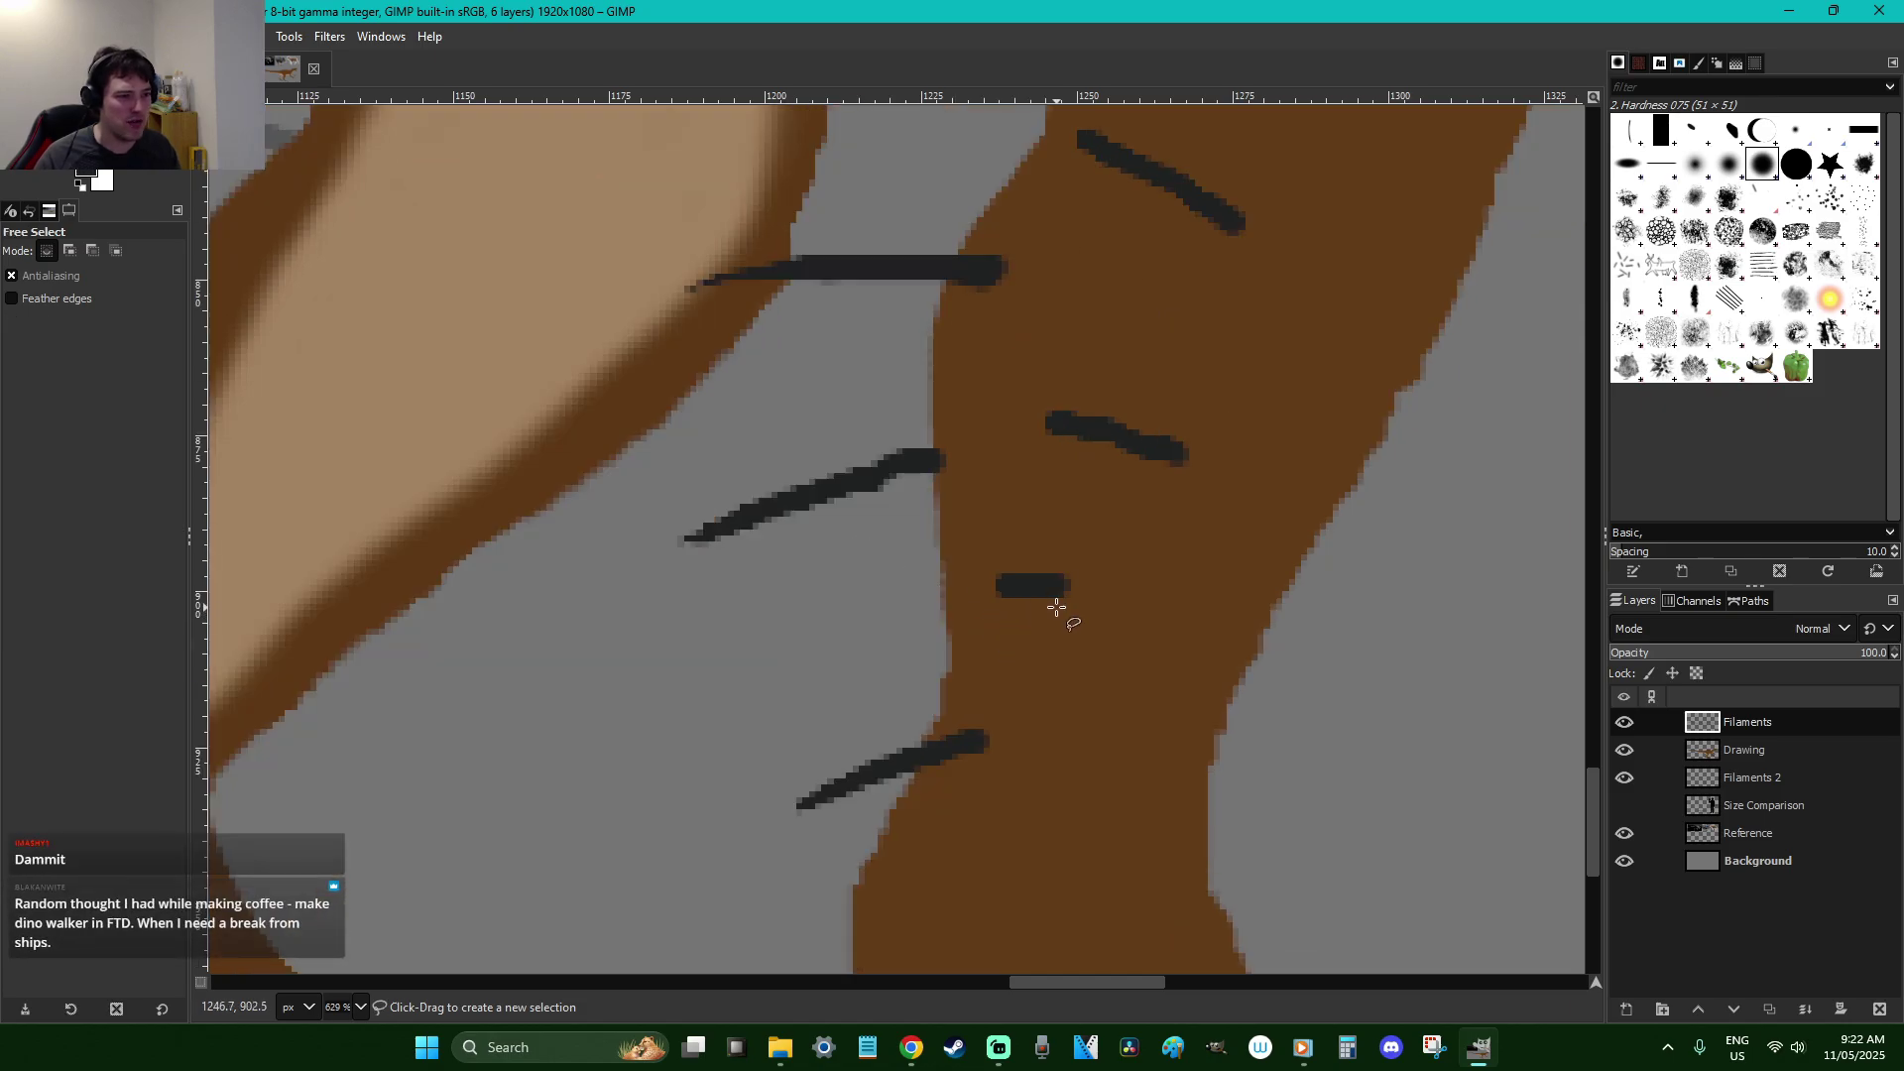
pyautogui.click(995, 585)
pyautogui.press('BackSpace')
pyautogui.click(1055, 604)
pyautogui.press('Return')
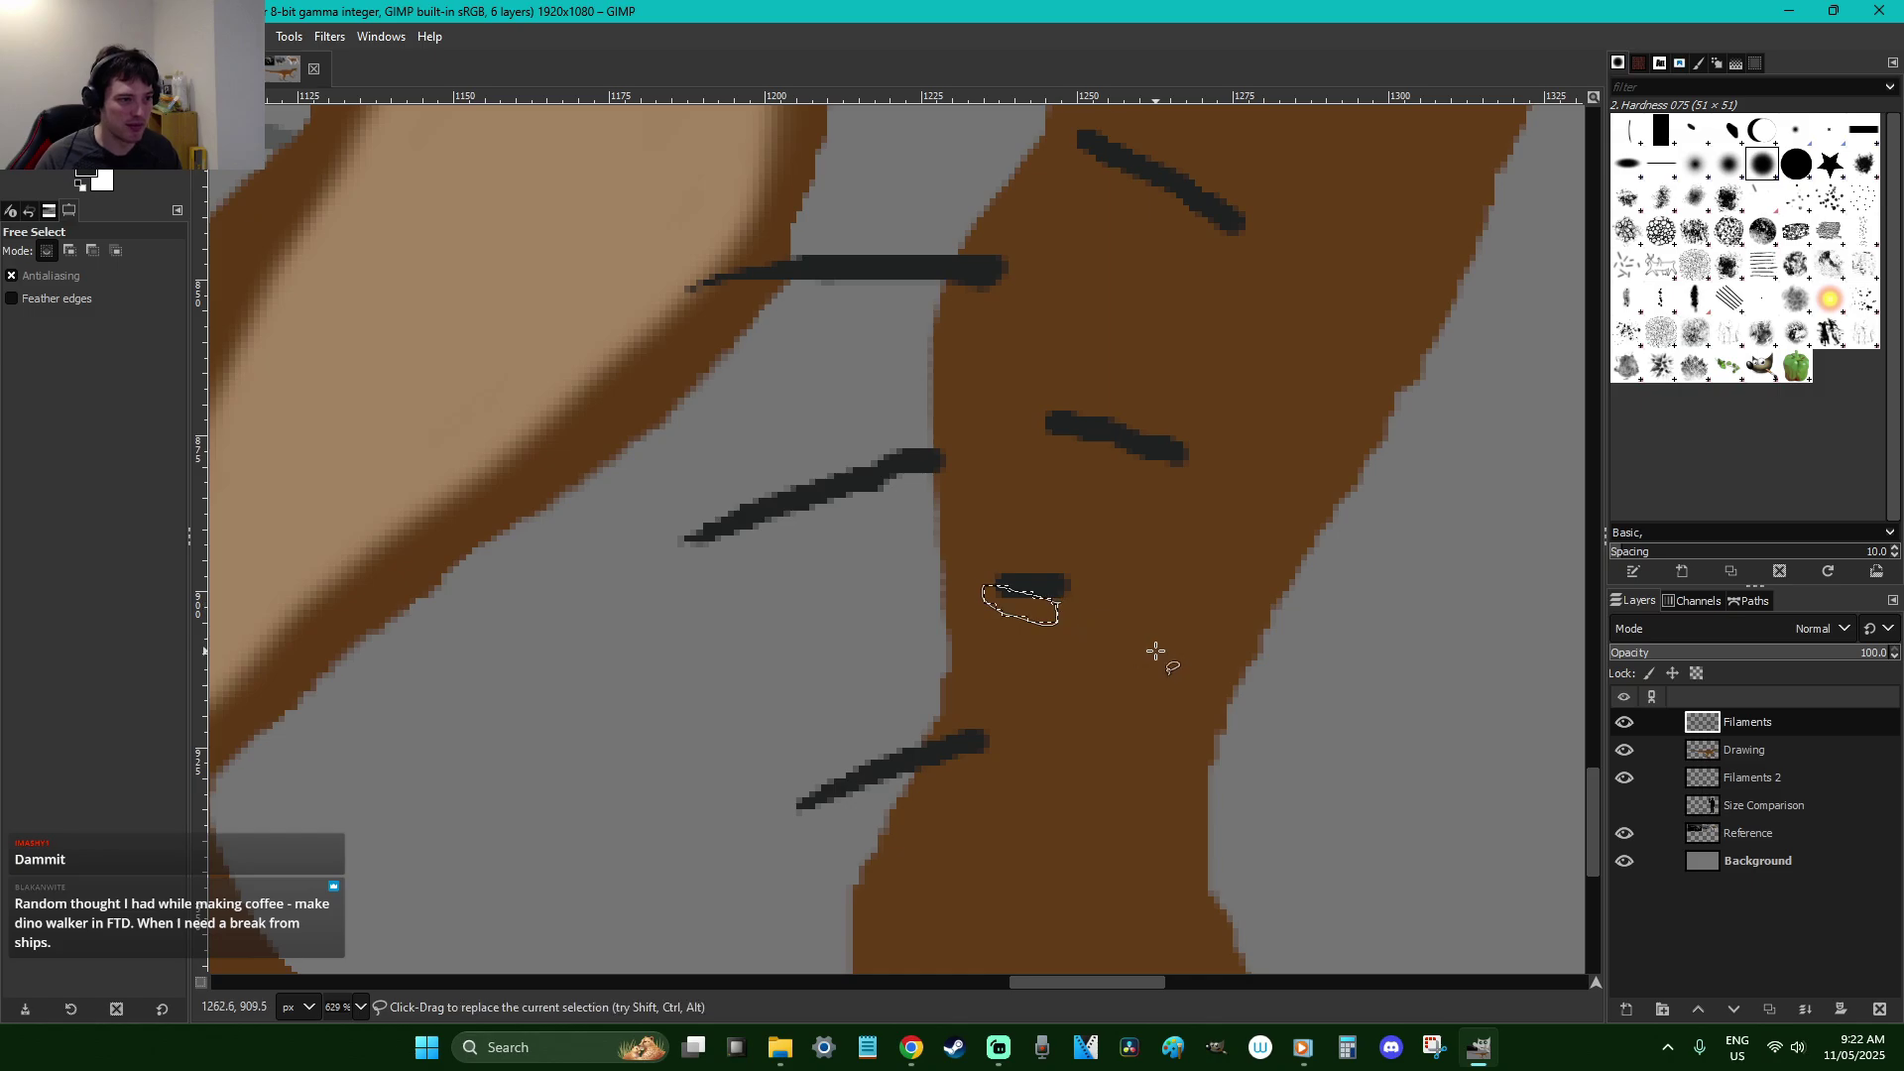
# Taper the tips of the two short slanted filaments higher up on the near hind leg with the Eraser
pyautogui.scroll(3, 1136, 635)
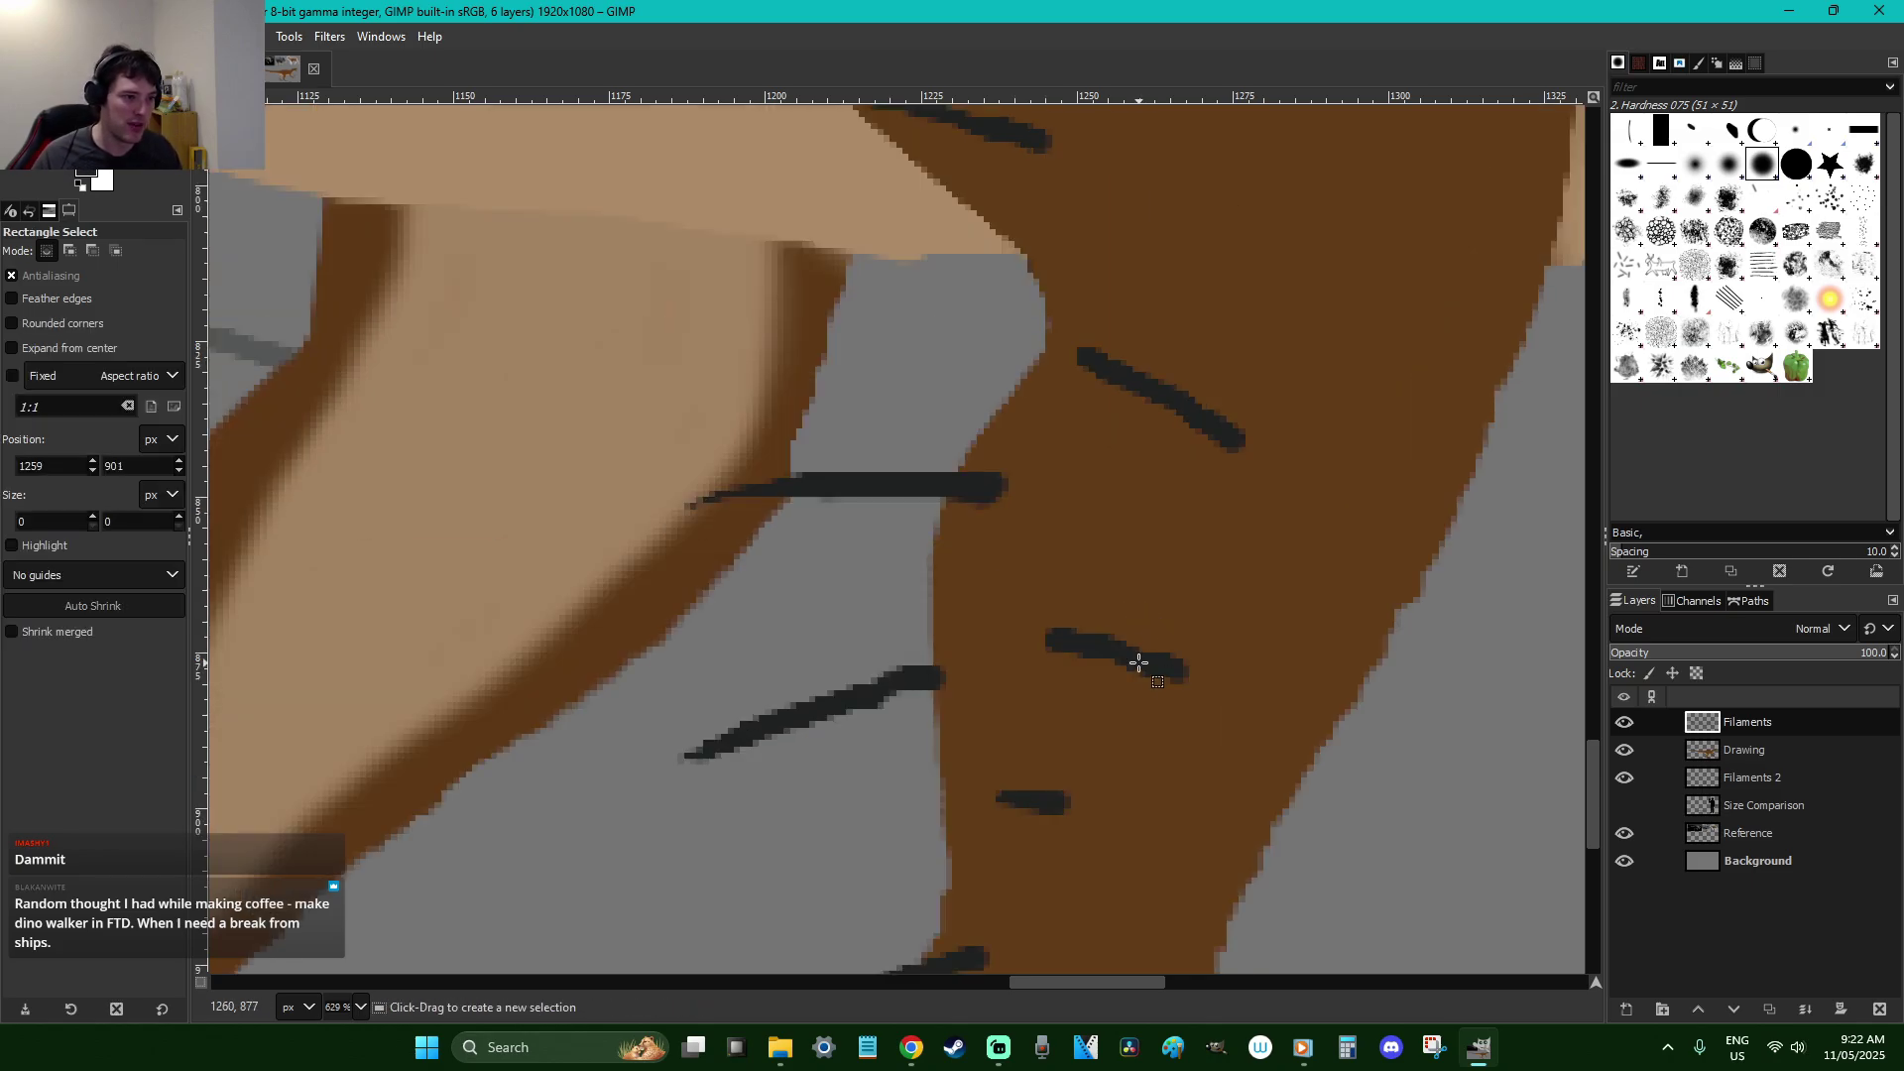
pyautogui.hotkey('shift', 'e')
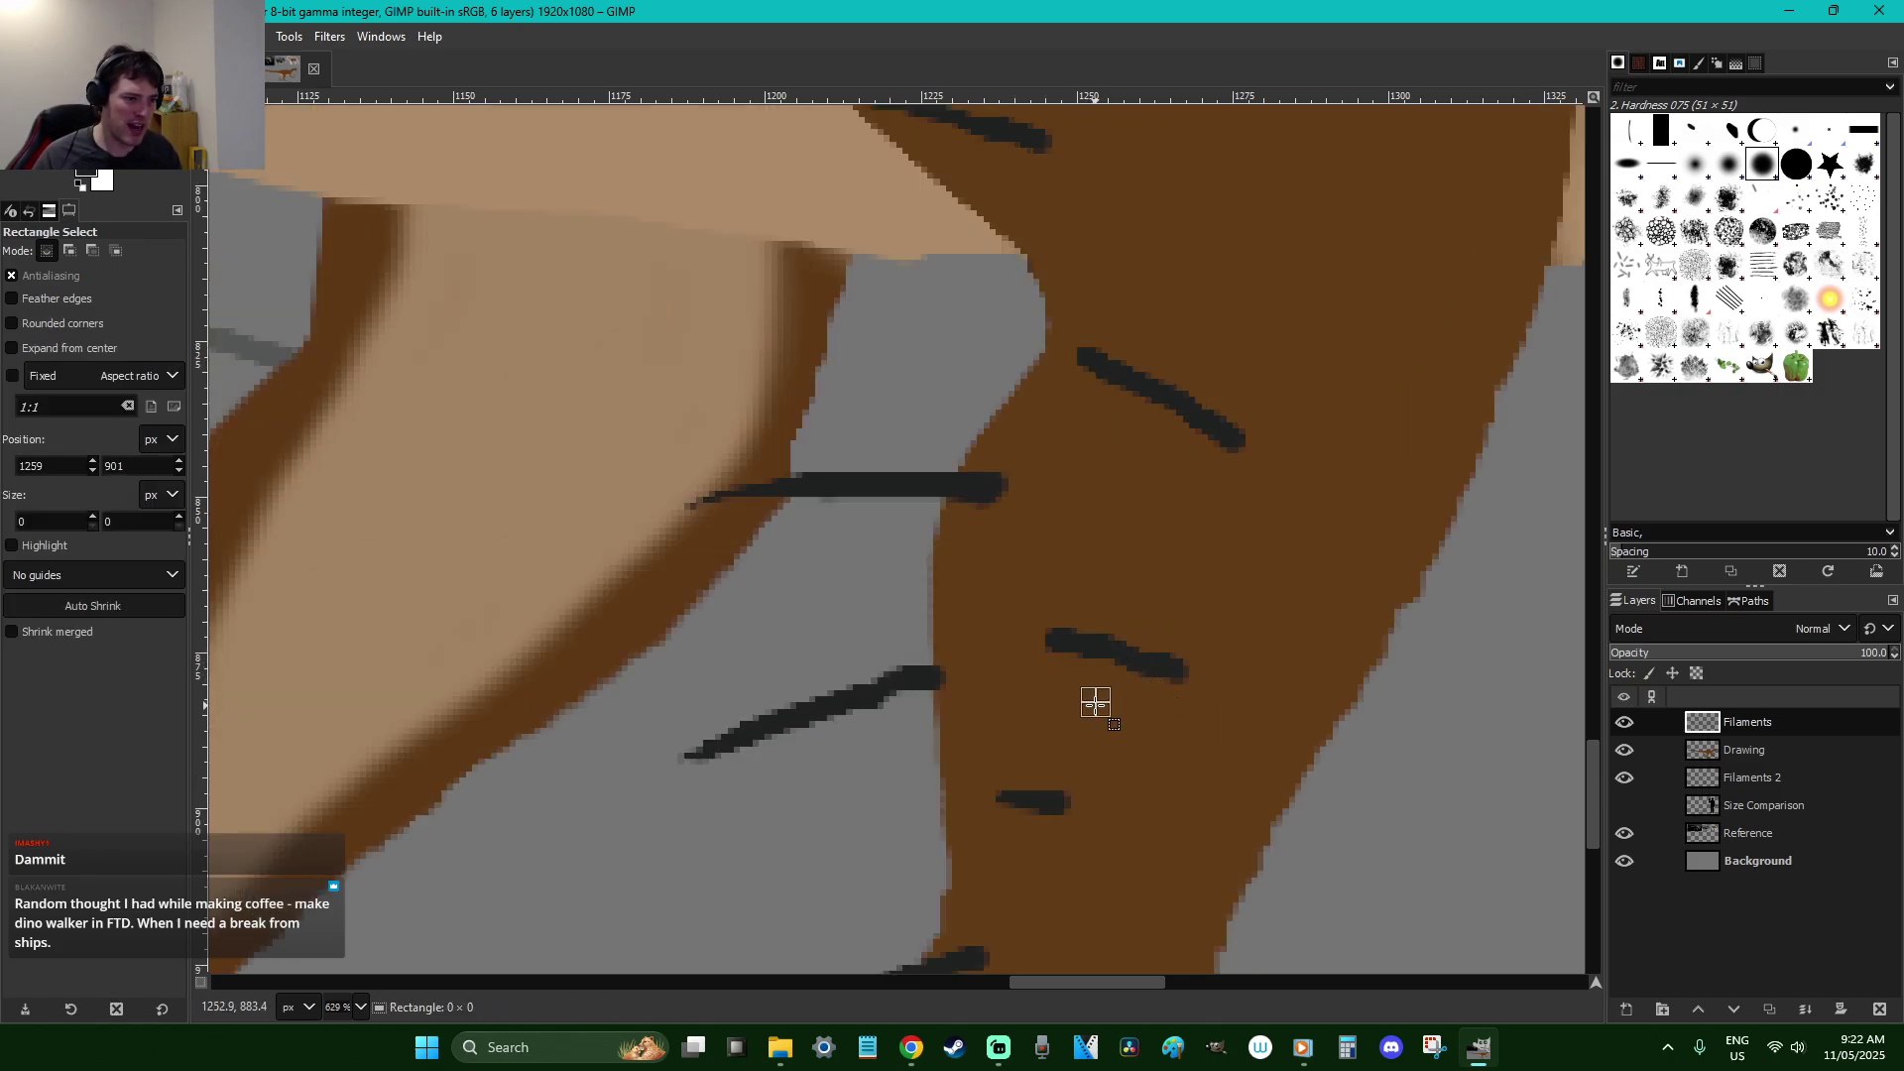
pyautogui.moveTo(1141, 691); pyautogui.dragTo(1028, 646)
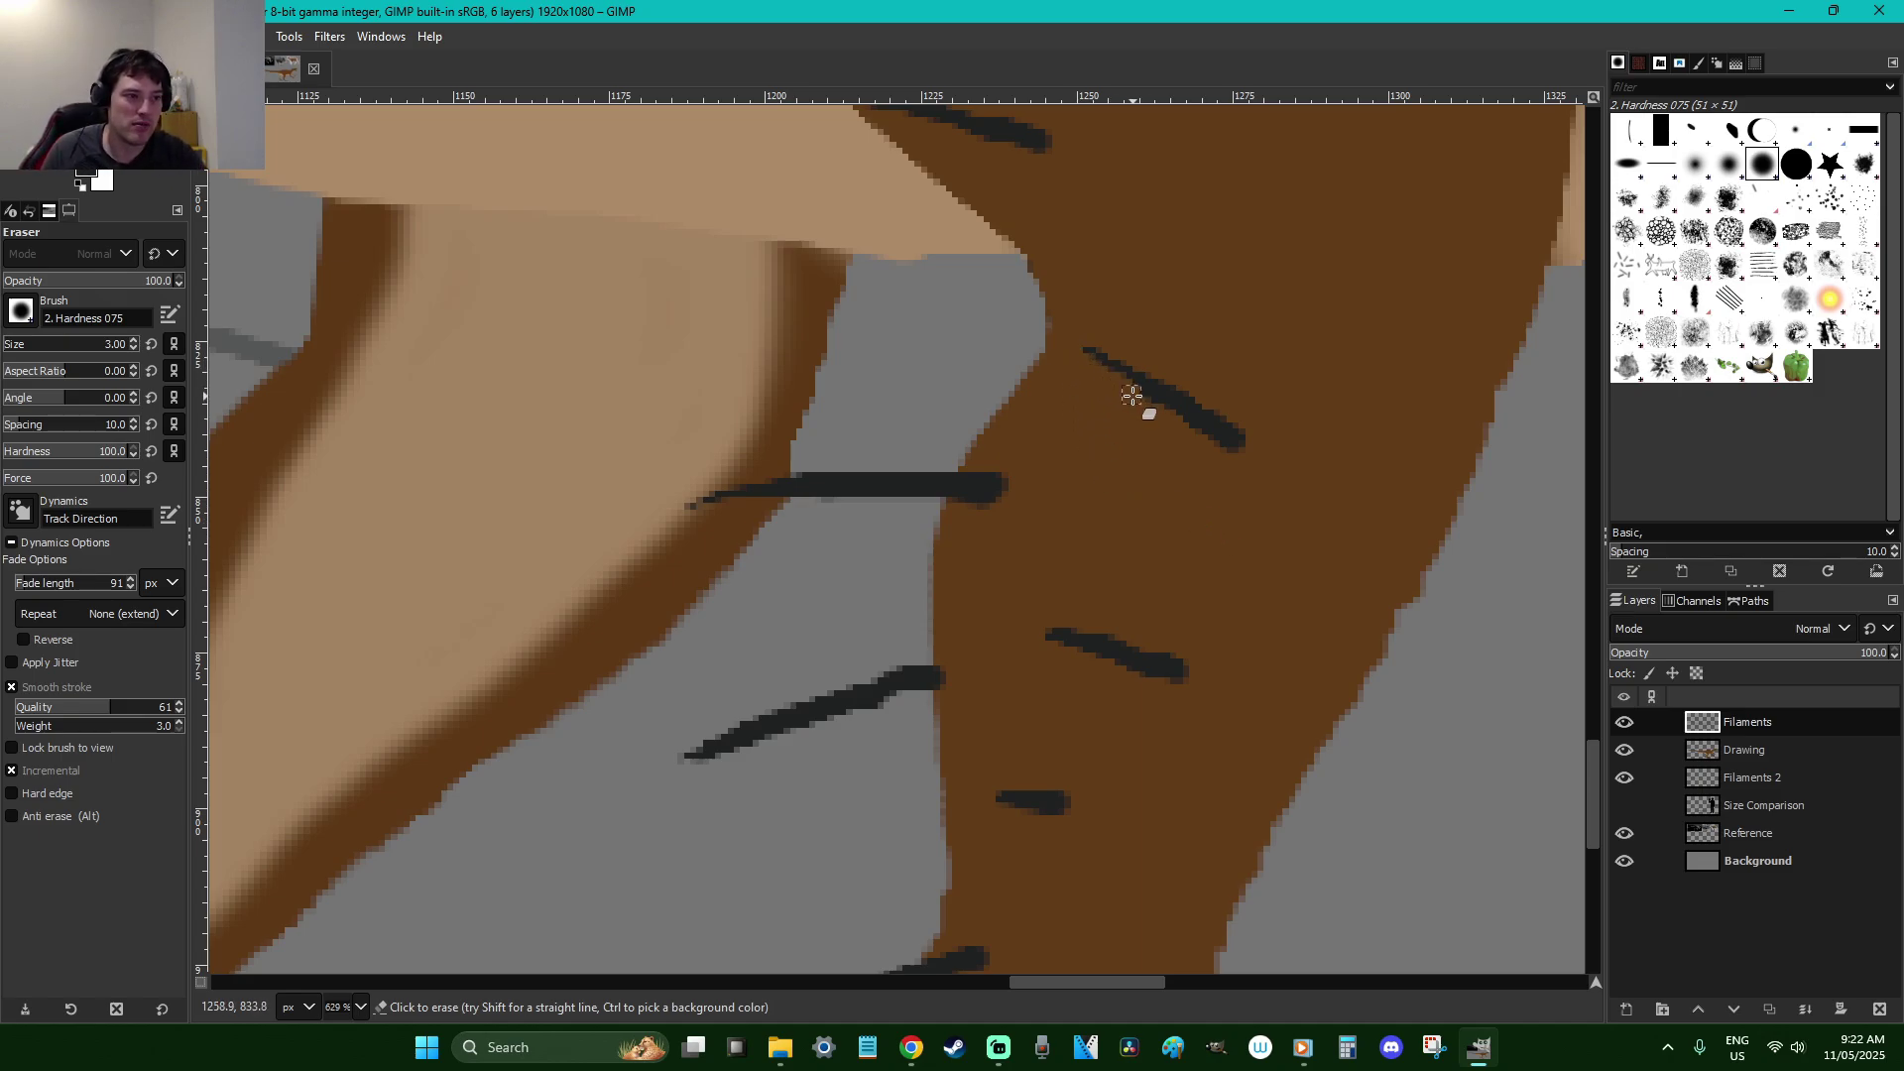
pyautogui.scroll(3, 1175, 446)
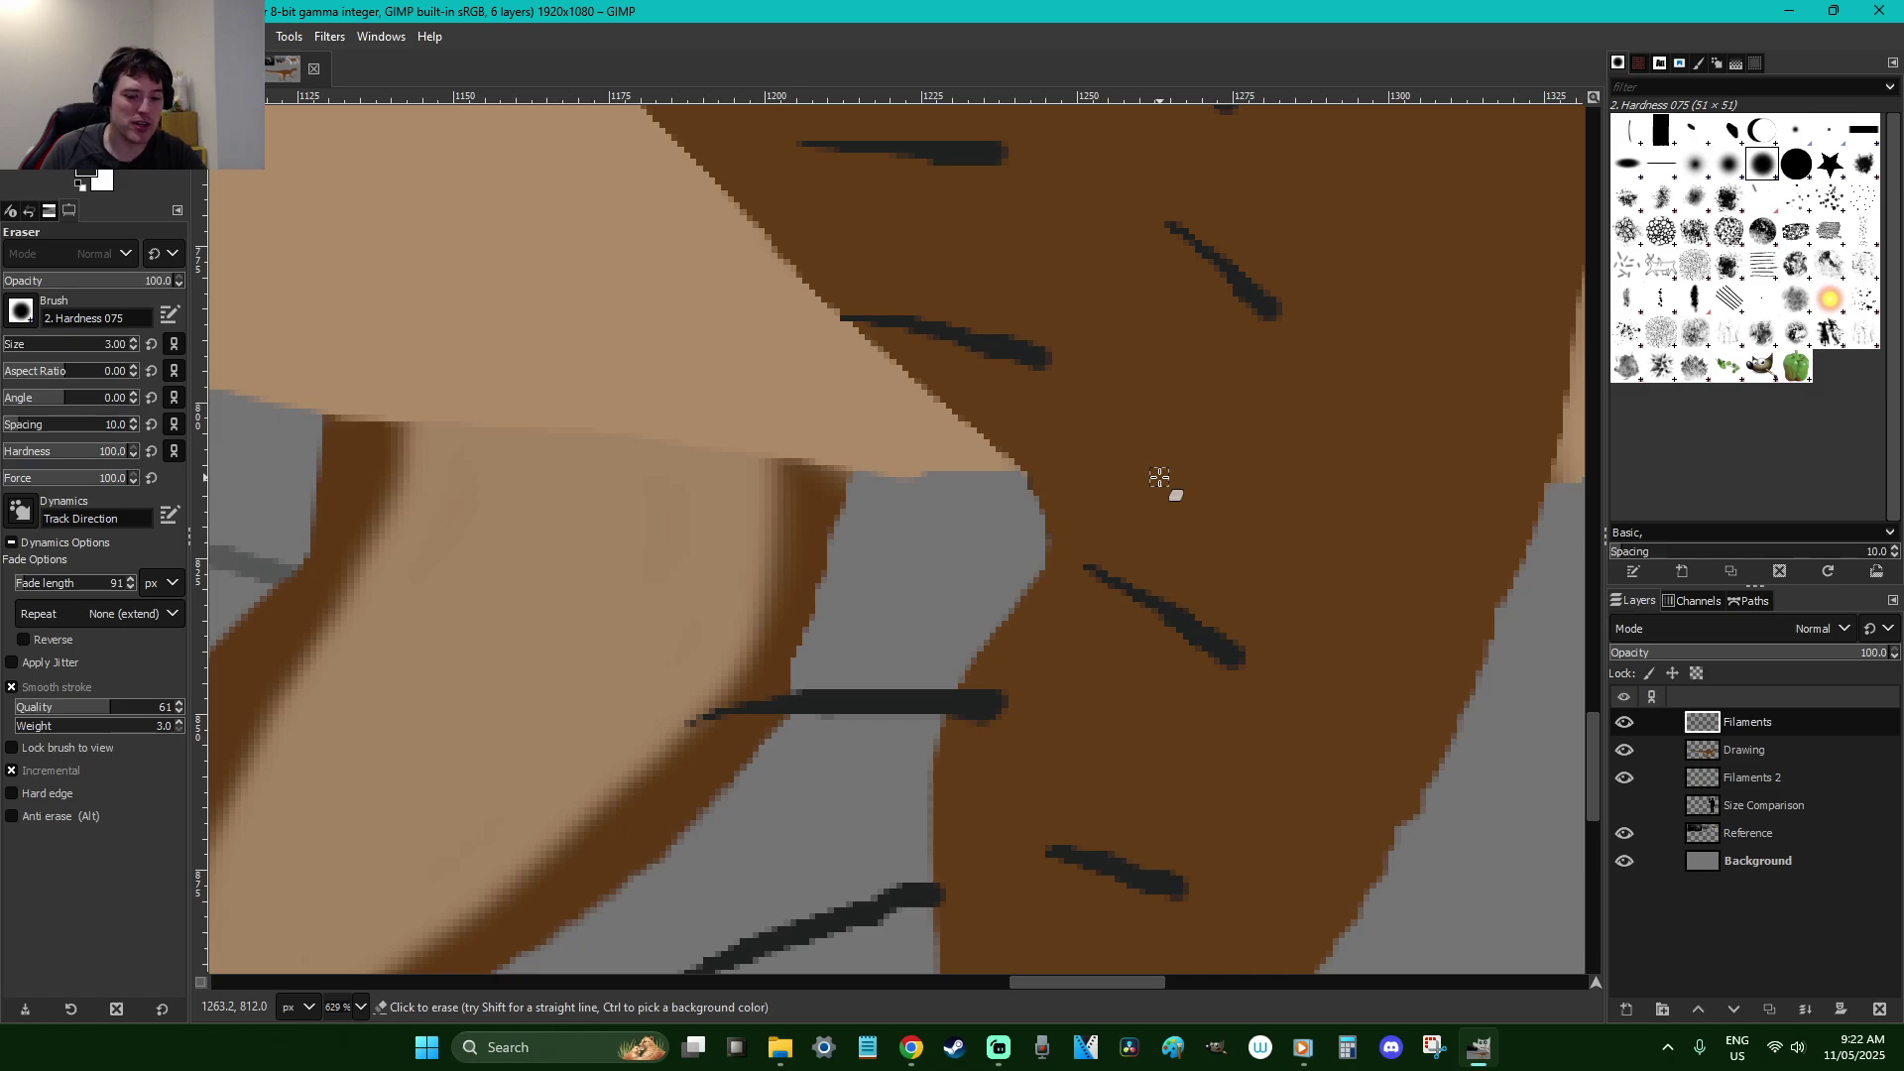
pyautogui.scroll(-7, 1159, 477)
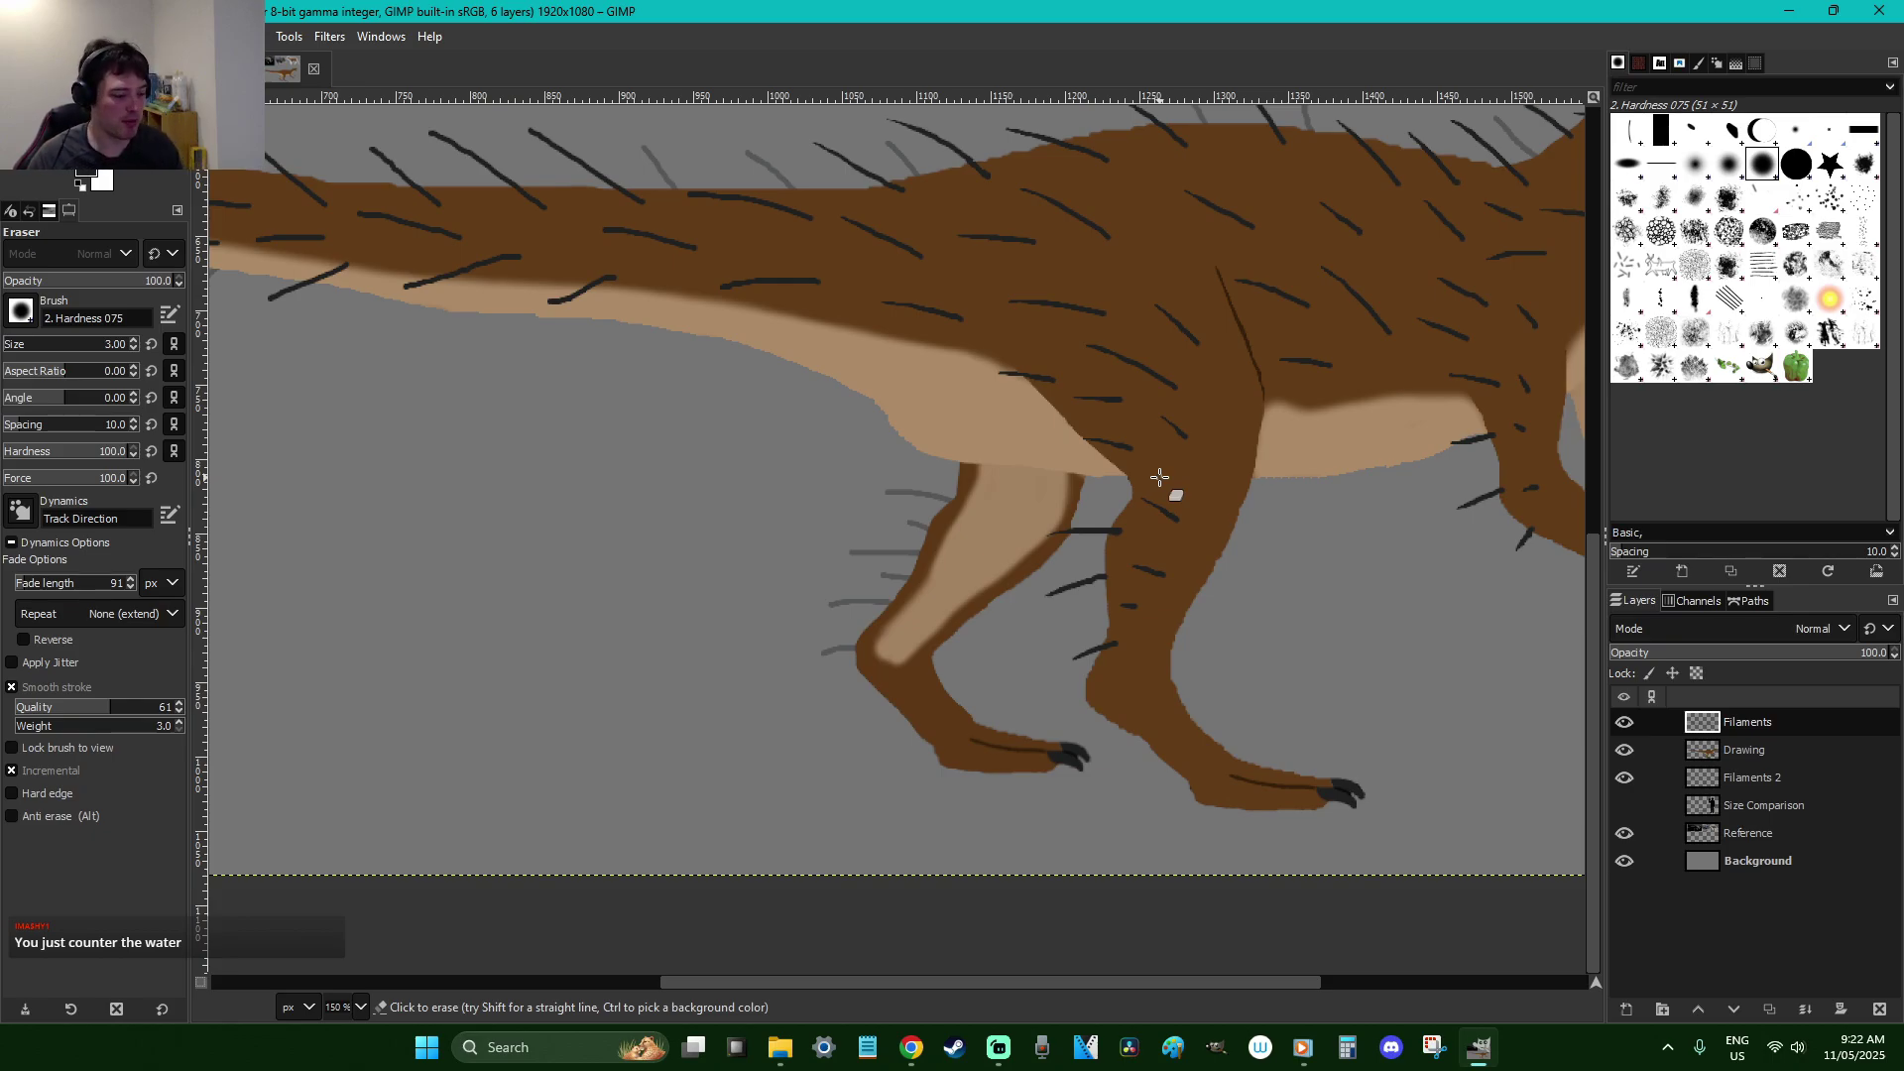
# Taper the tips of the lower horizontal filament and the long curved filament near the upper edge of the tail base
pyautogui.scroll(3, 1091, 476)
pyautogui.press('r')
pyautogui.press('z')
pyautogui.moveTo(870, 559); pyautogui.dragTo(599, 395)
pyautogui.hotkey('shift', 'e')
pyautogui.moveTo(1007, 697); pyautogui.dragTo(804, 714)
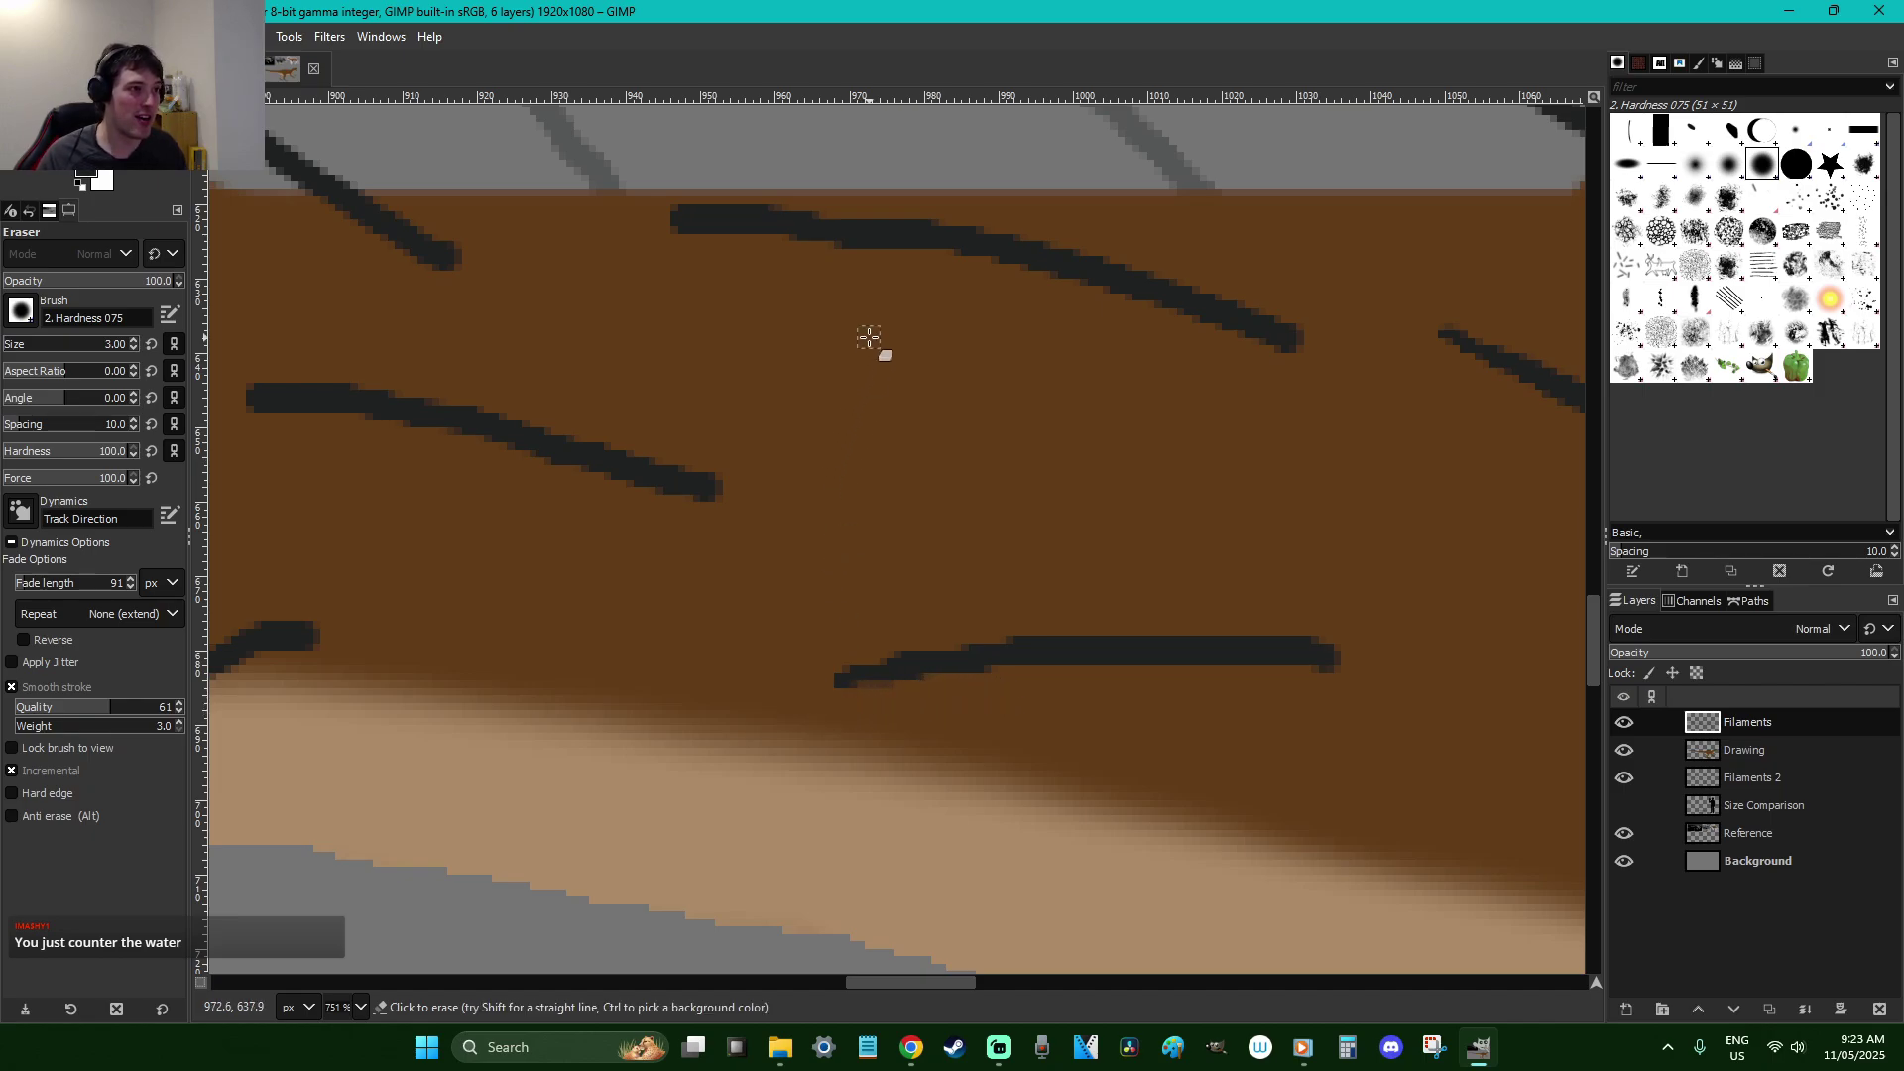
pyautogui.moveTo(694, 243)
pyautogui.mouseDown()
pyautogui.moveTo(829, 209)
pyautogui.moveTo(659, 229)
pyautogui.moveTo(742, 195)
pyautogui.mouseUp()
pyautogui.scroll(3, 1008, 383)
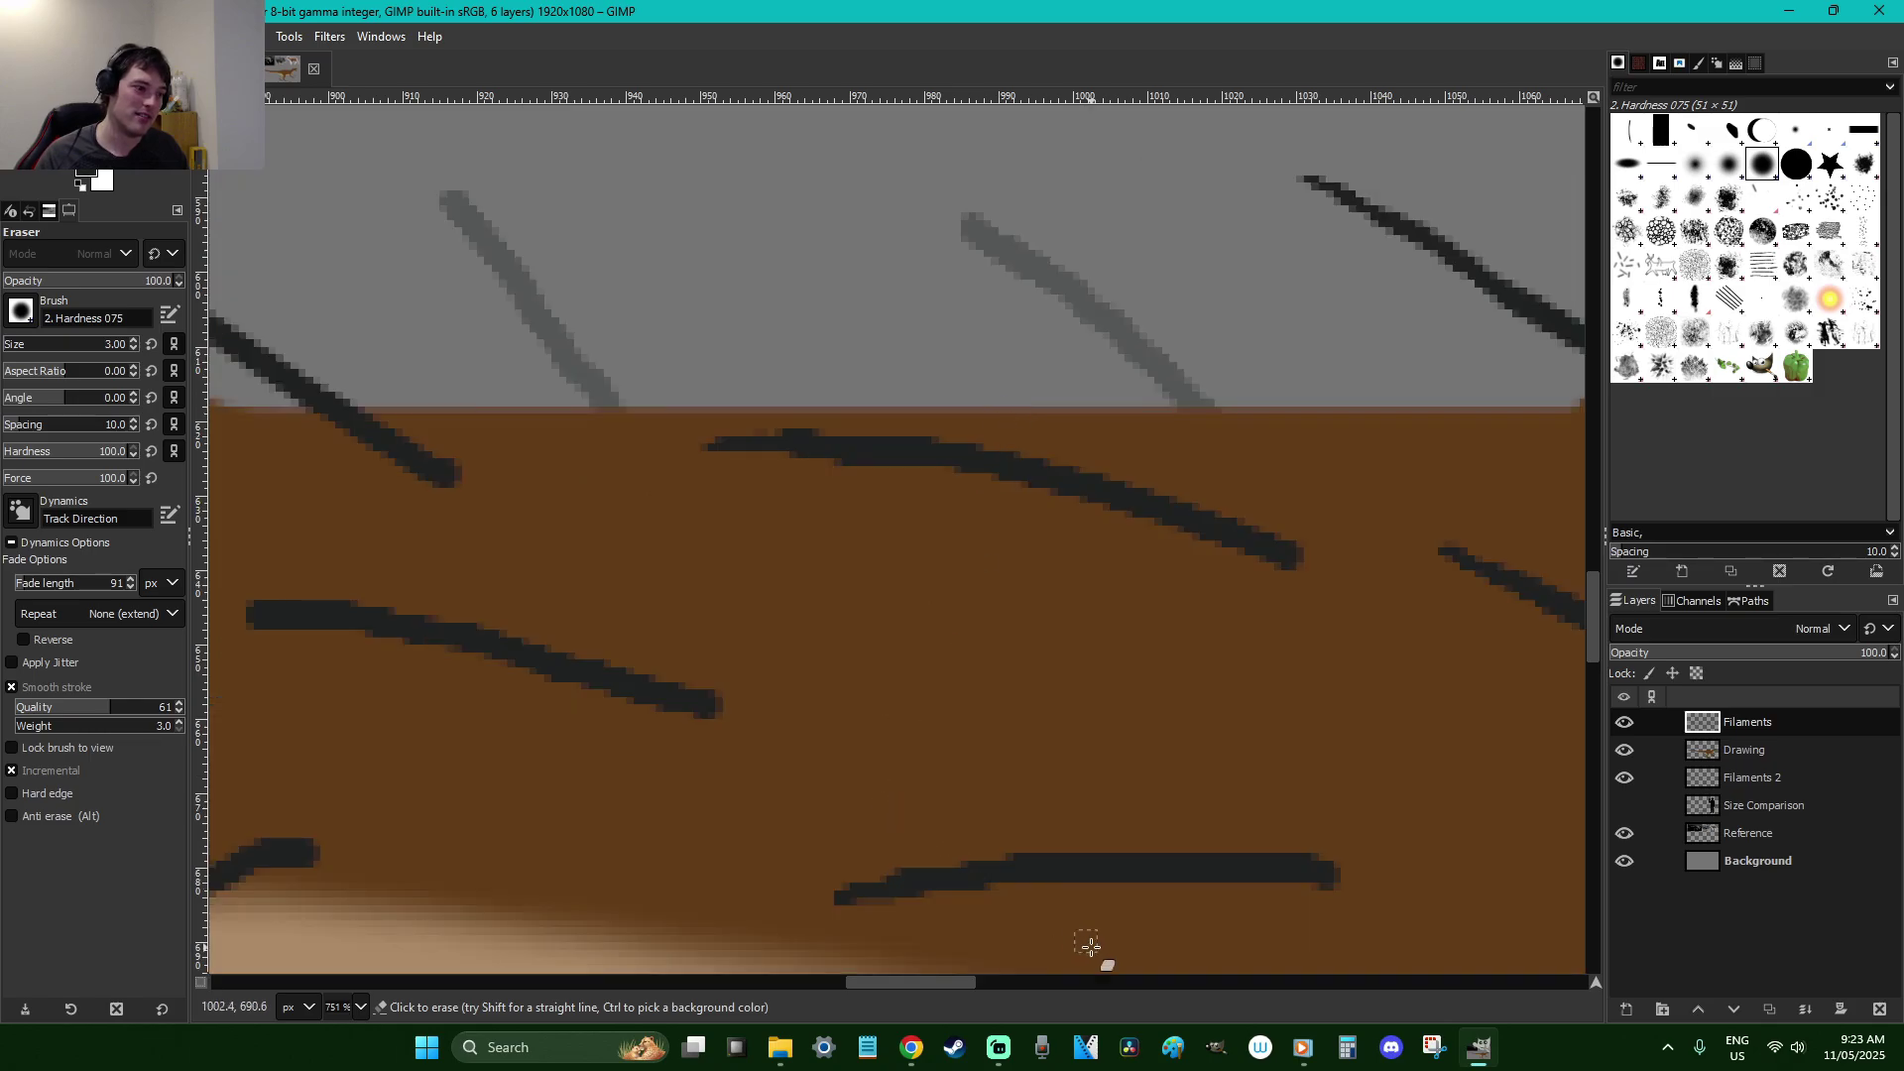
# Taper the tips of the next mid-tail filament and the slanted one crossing onto the pale underside
pyautogui.moveTo(974, 984); pyautogui.dragTo(914, 979)
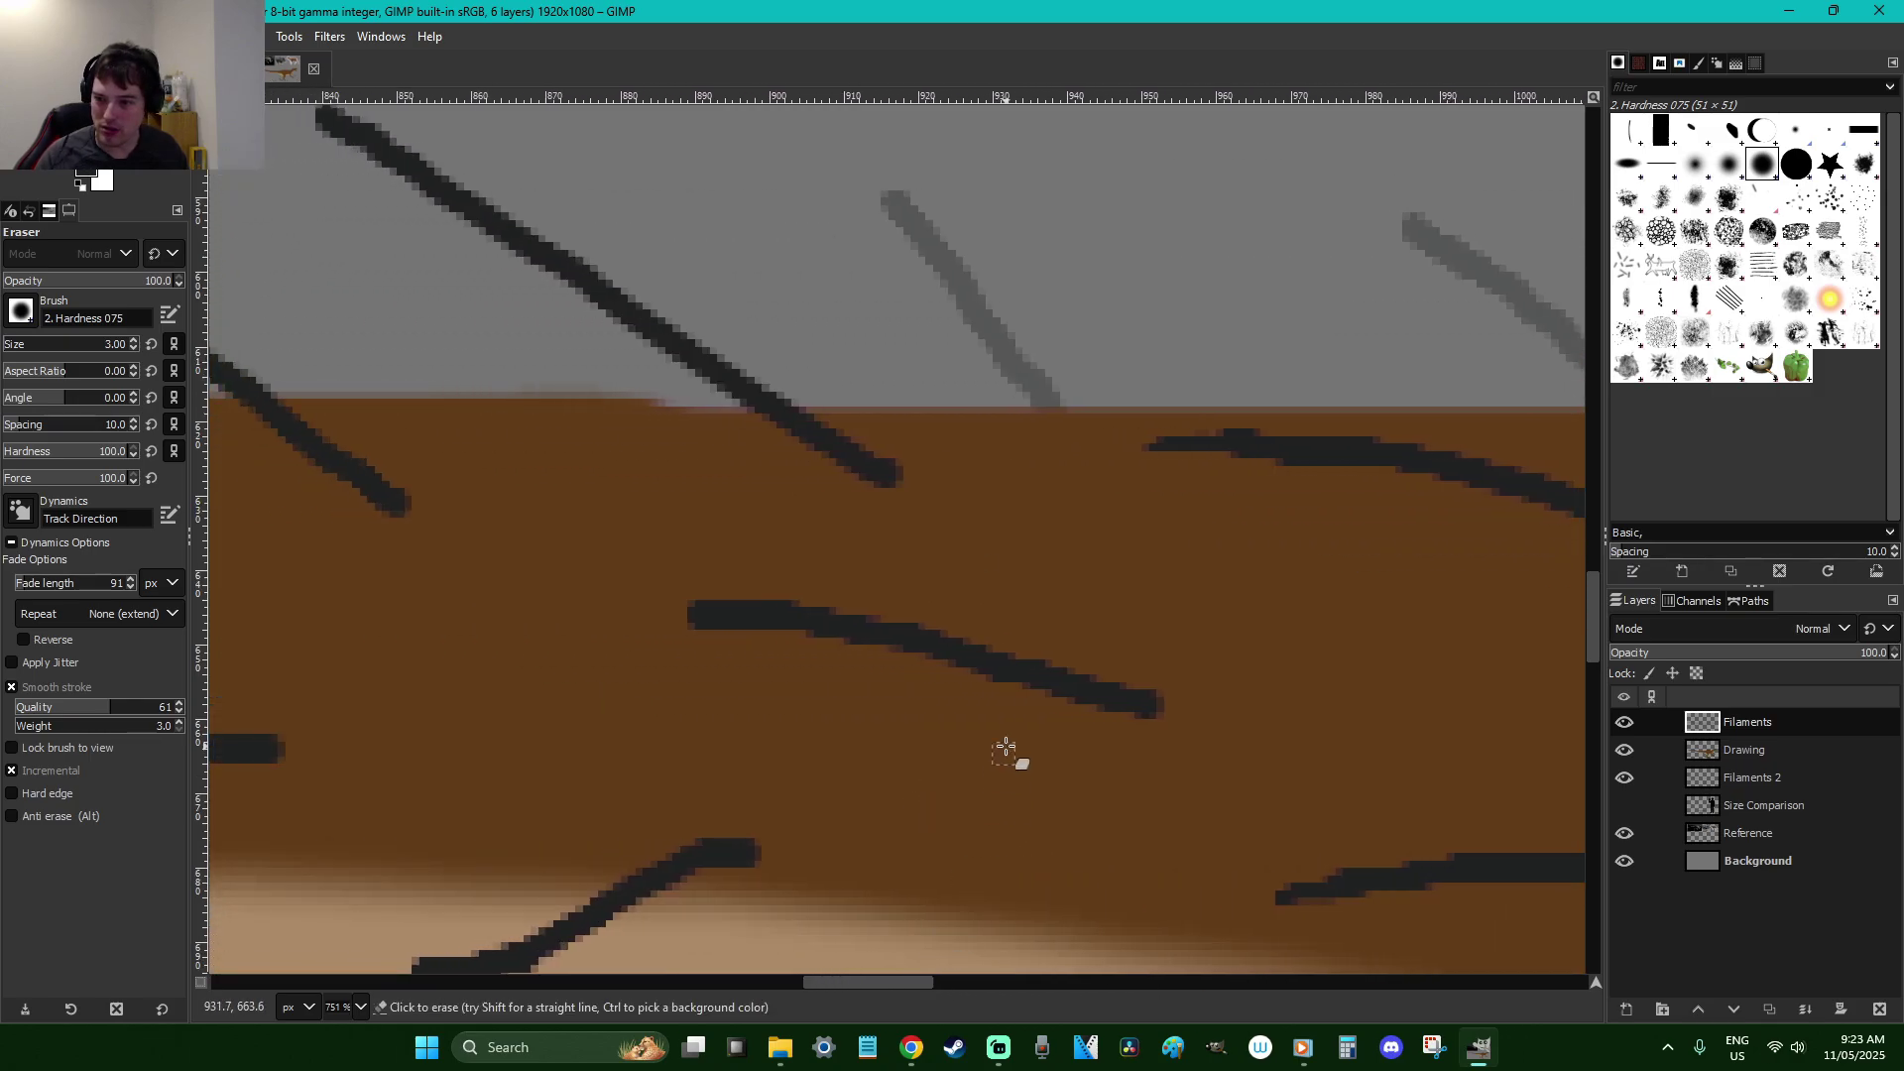
pyautogui.scroll(-3, 1042, 665)
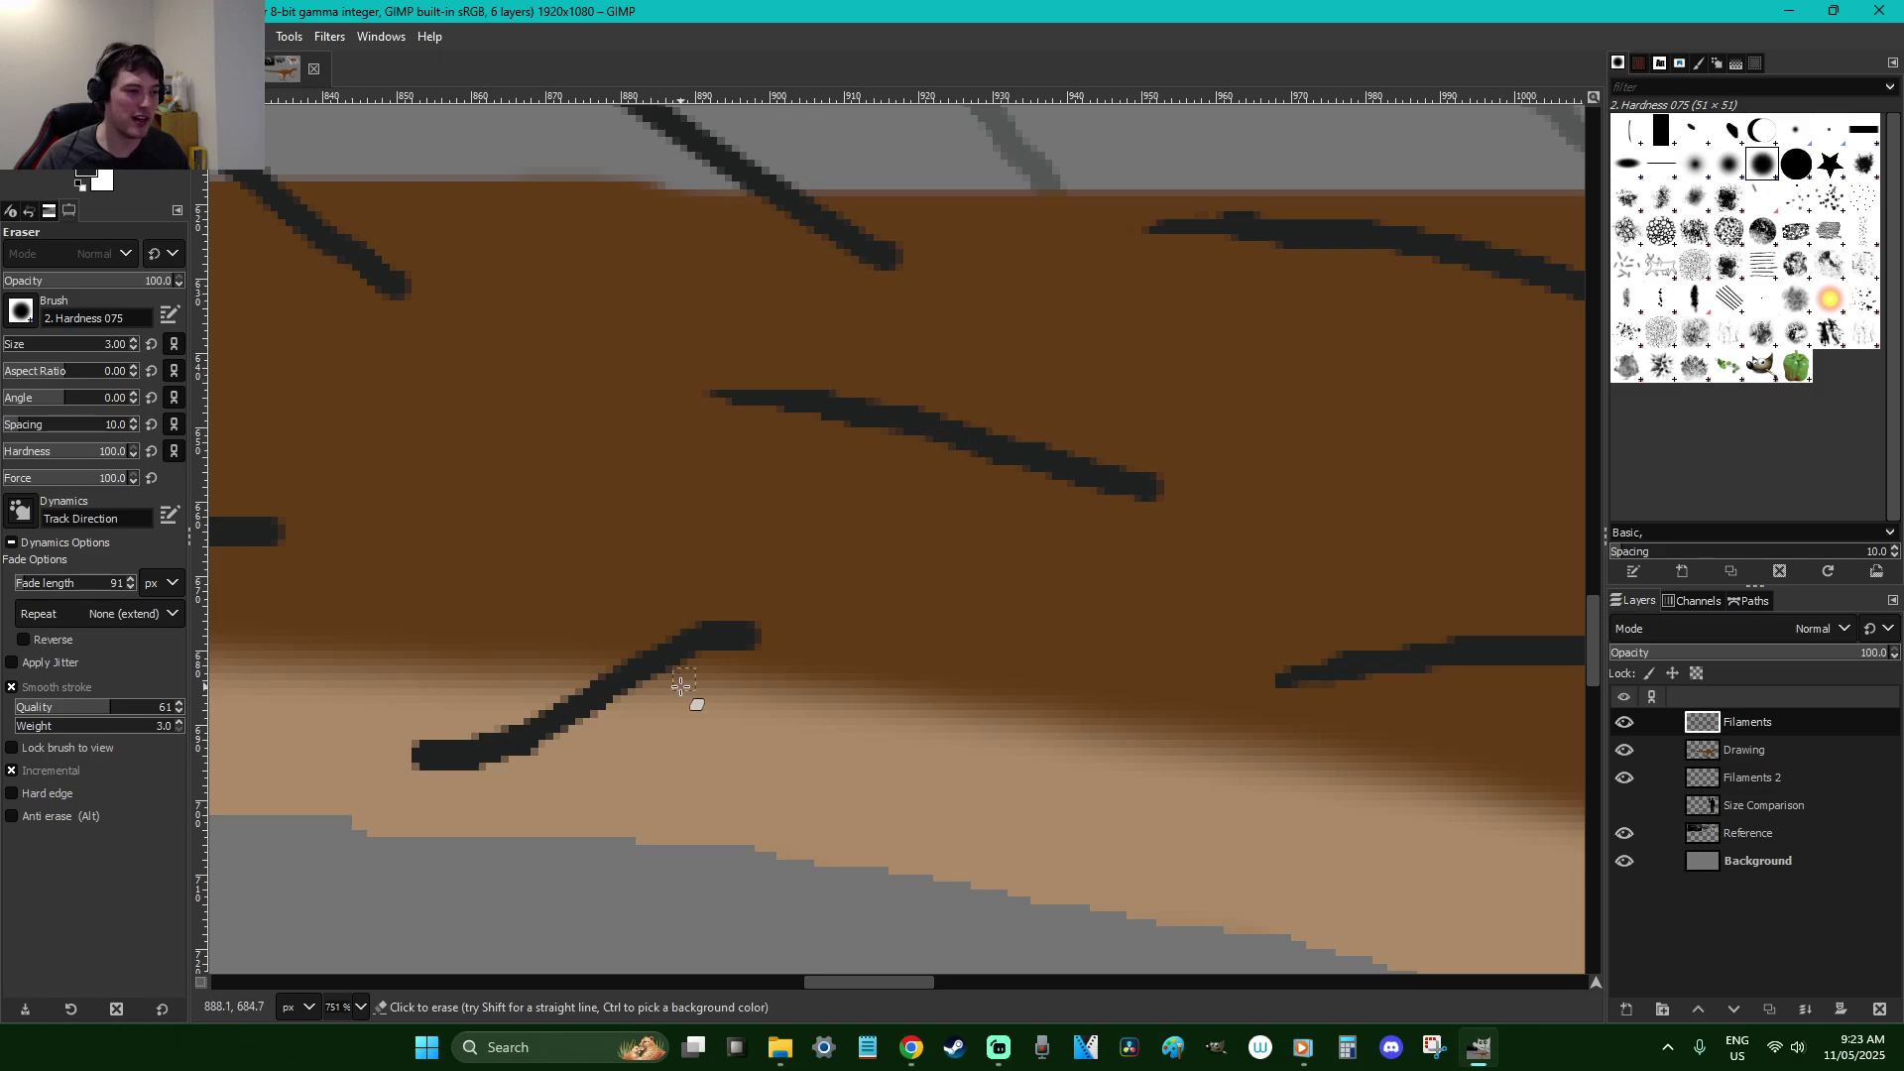
pyautogui.scroll(-3, 684, 685)
pyautogui.moveTo(501, 558)
pyautogui.mouseDown()
pyautogui.moveTo(493, 507)
pyautogui.moveTo(383, 554)
pyautogui.moveTo(467, 531)
pyautogui.mouseUp()
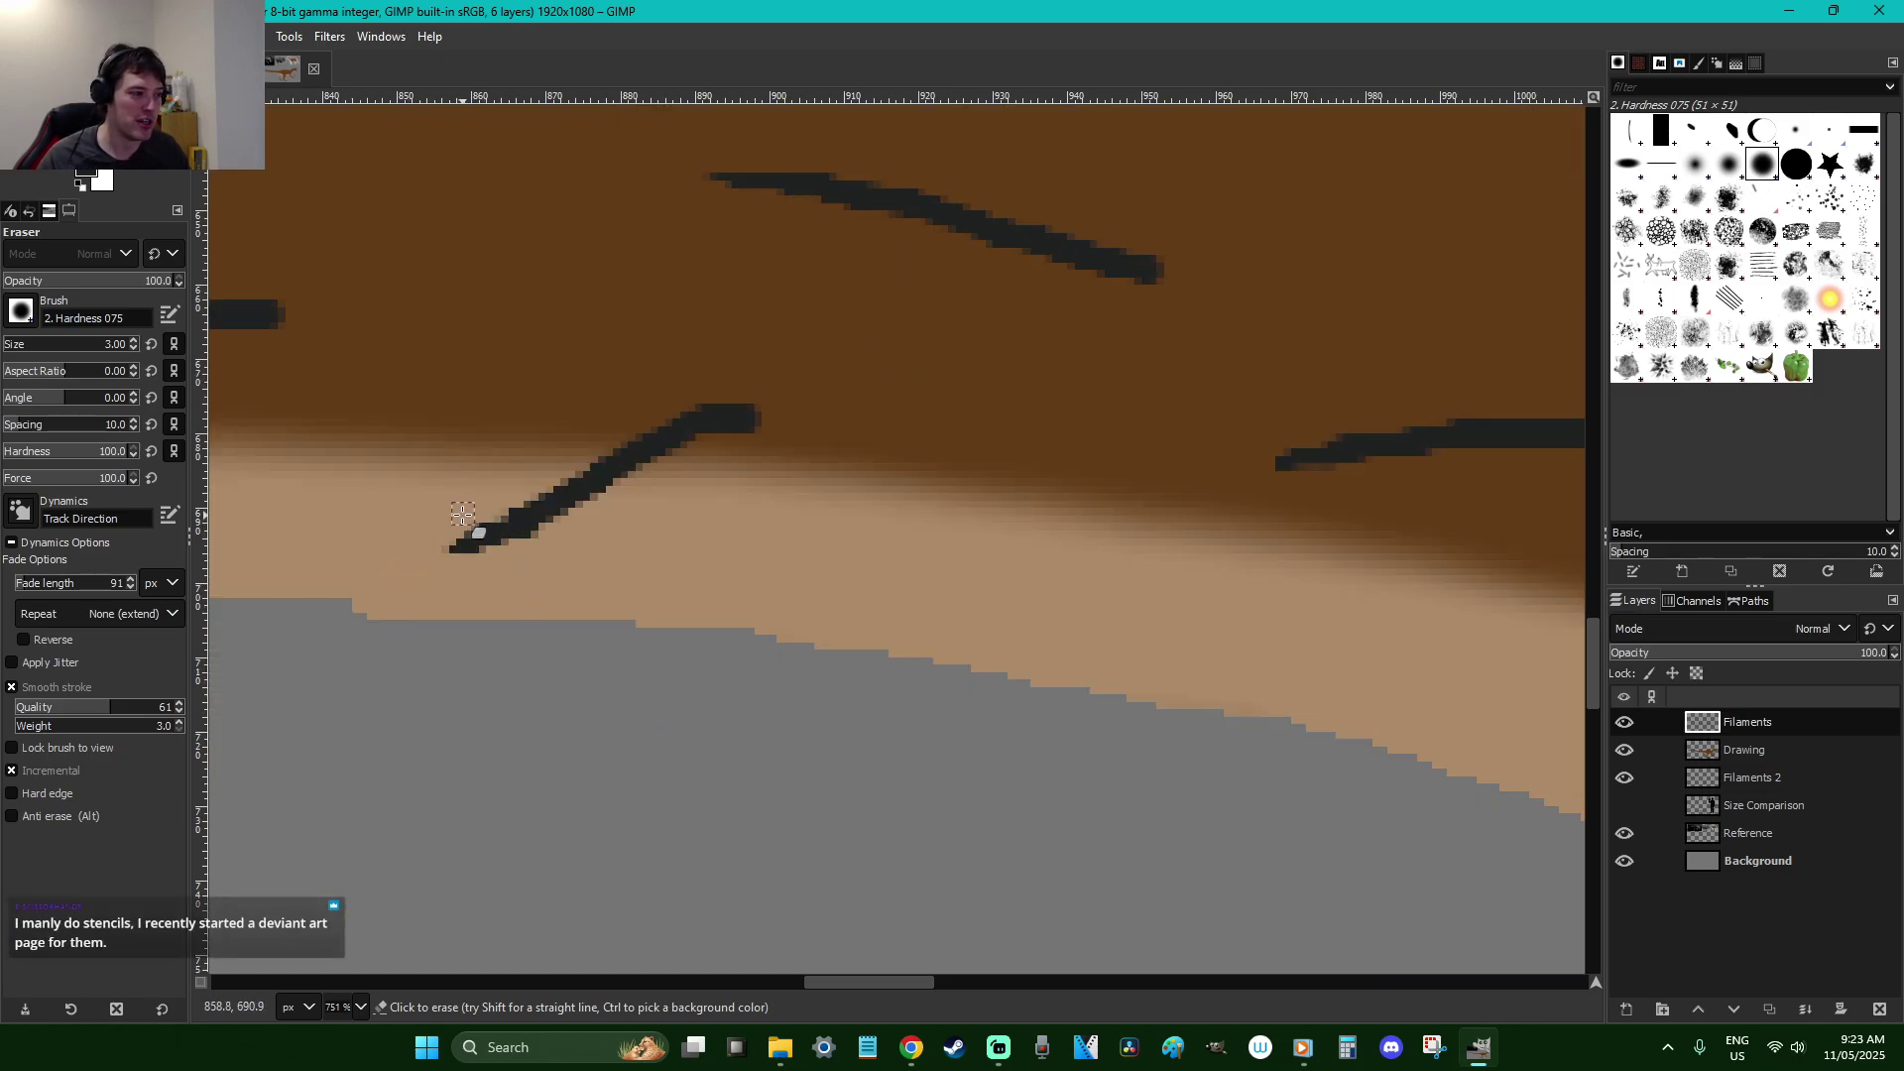
# Taper the tips of the three long filaments rising above the tail and the nearby filaments on its side and underside
pyautogui.scroll(6, 442, 560)
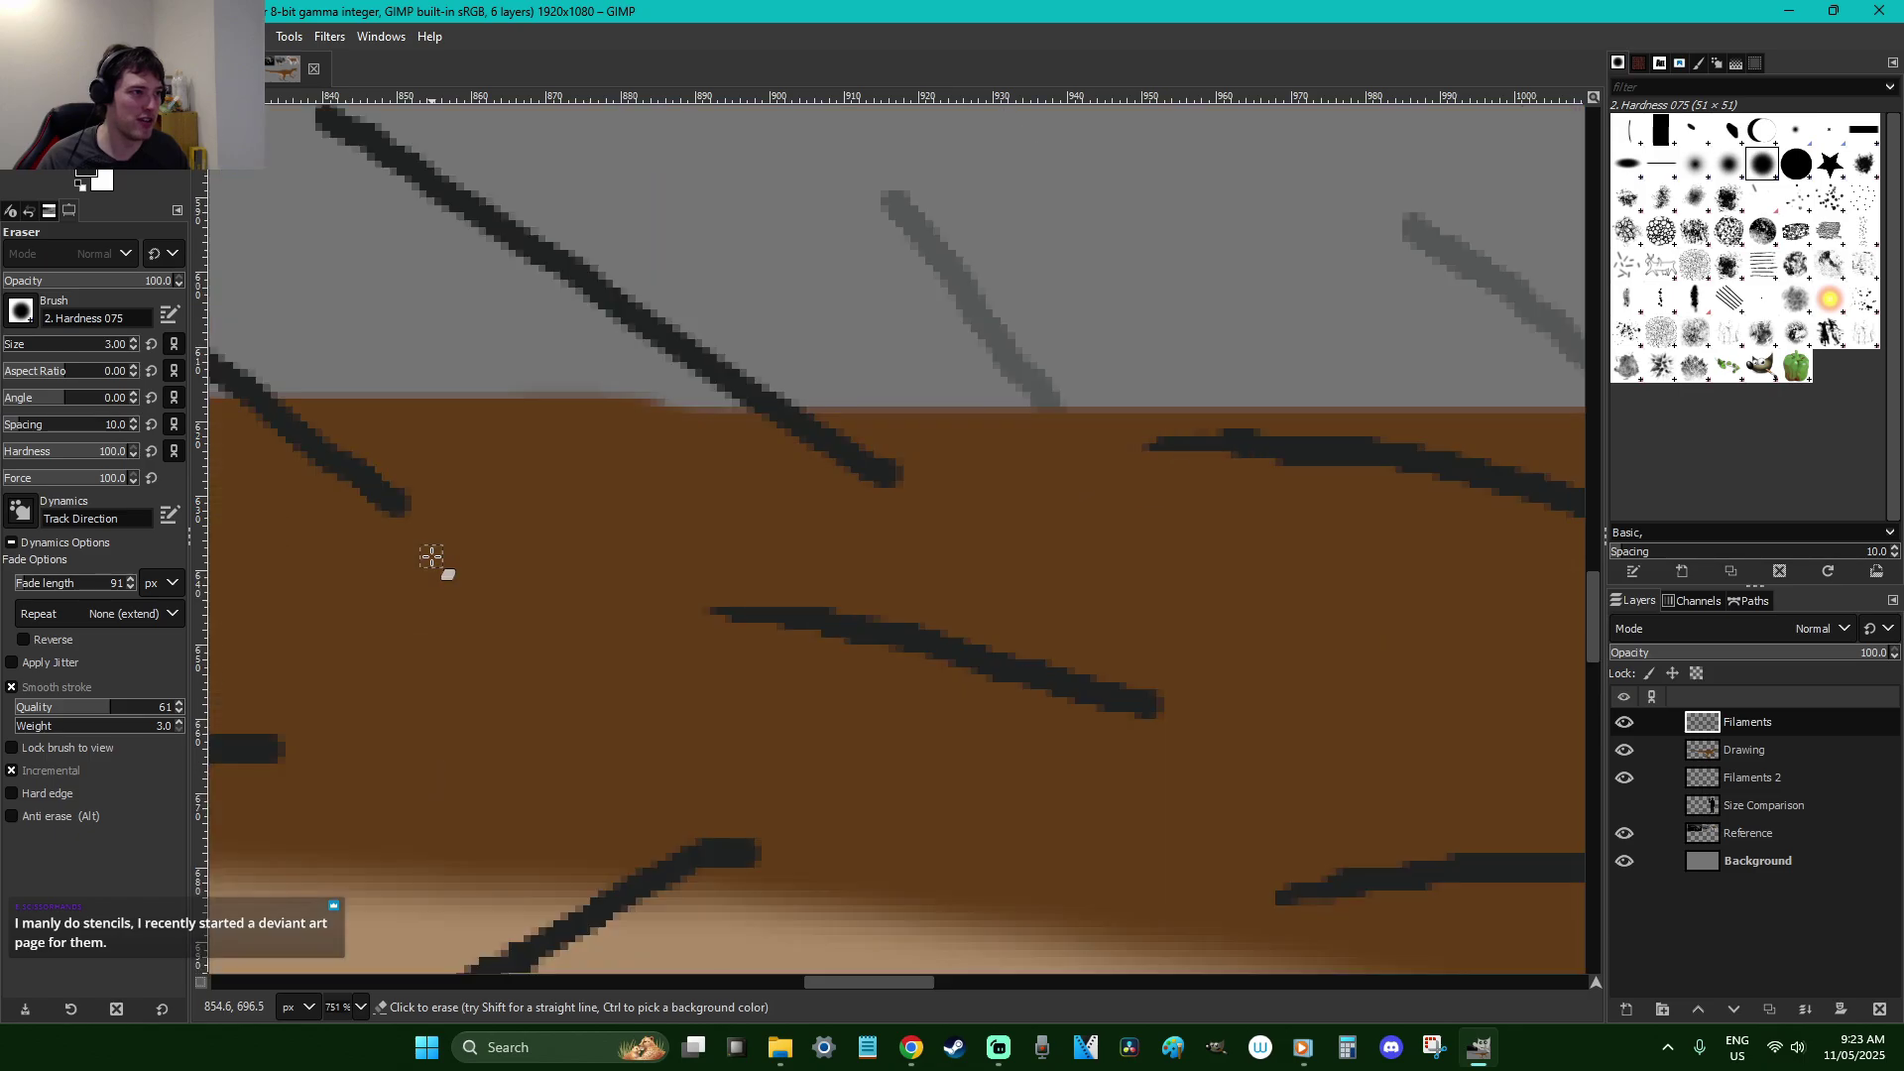
pyautogui.scroll(3, 501, 355)
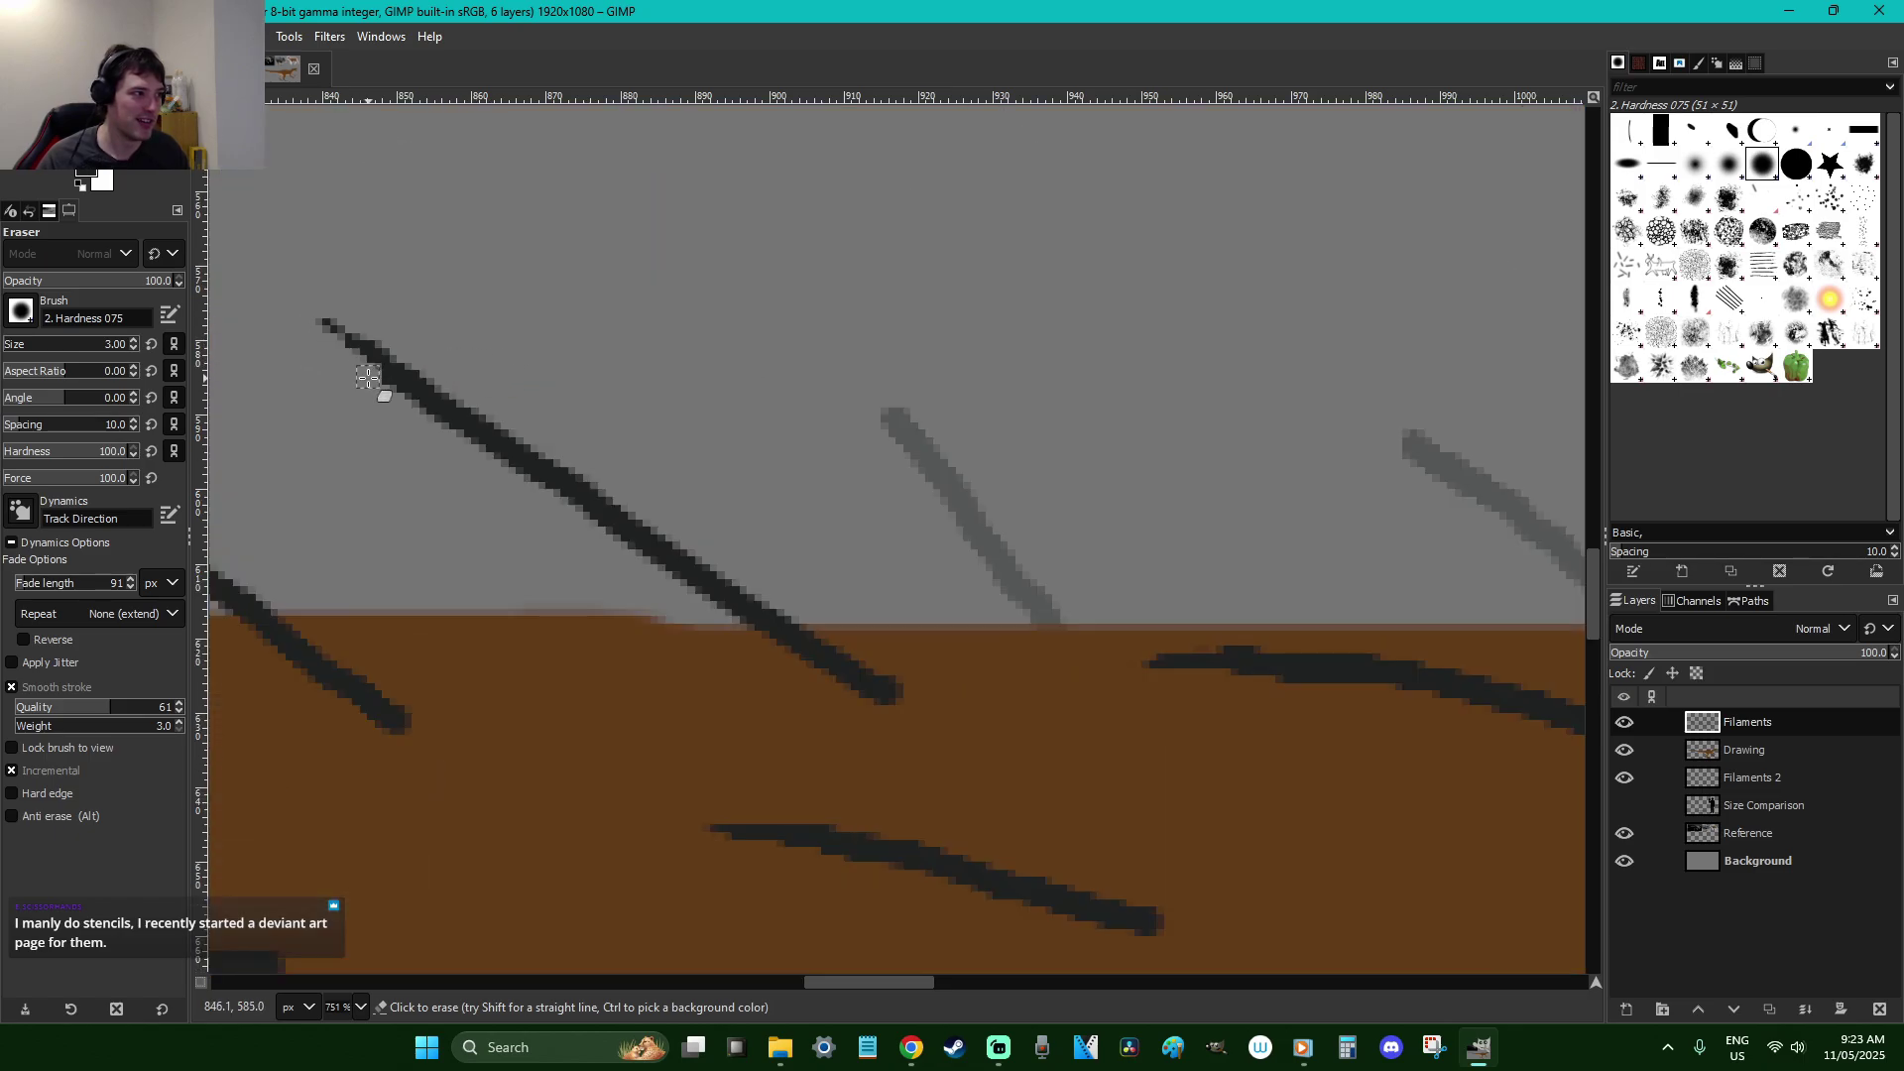
pyautogui.moveTo(912, 983); pyautogui.dragTo(817, 960)
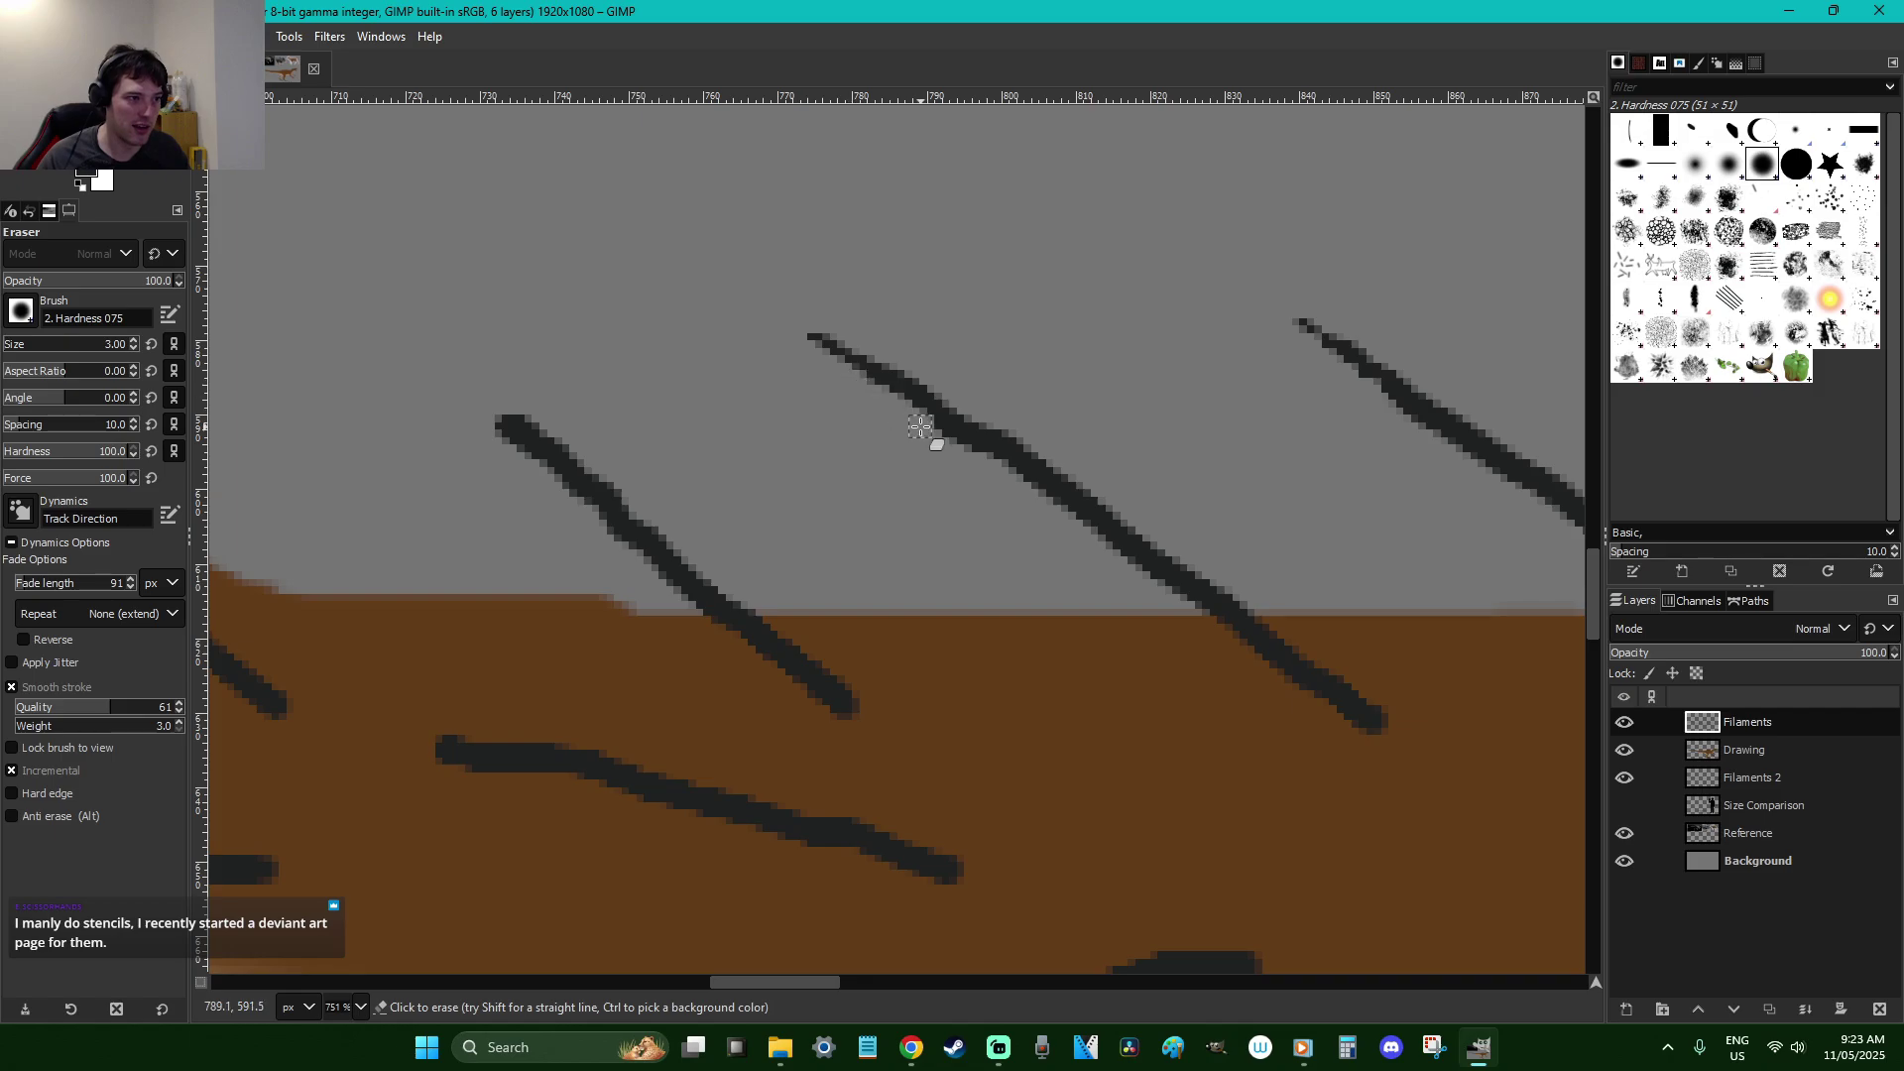
pyautogui.scroll(-6, 1031, 535)
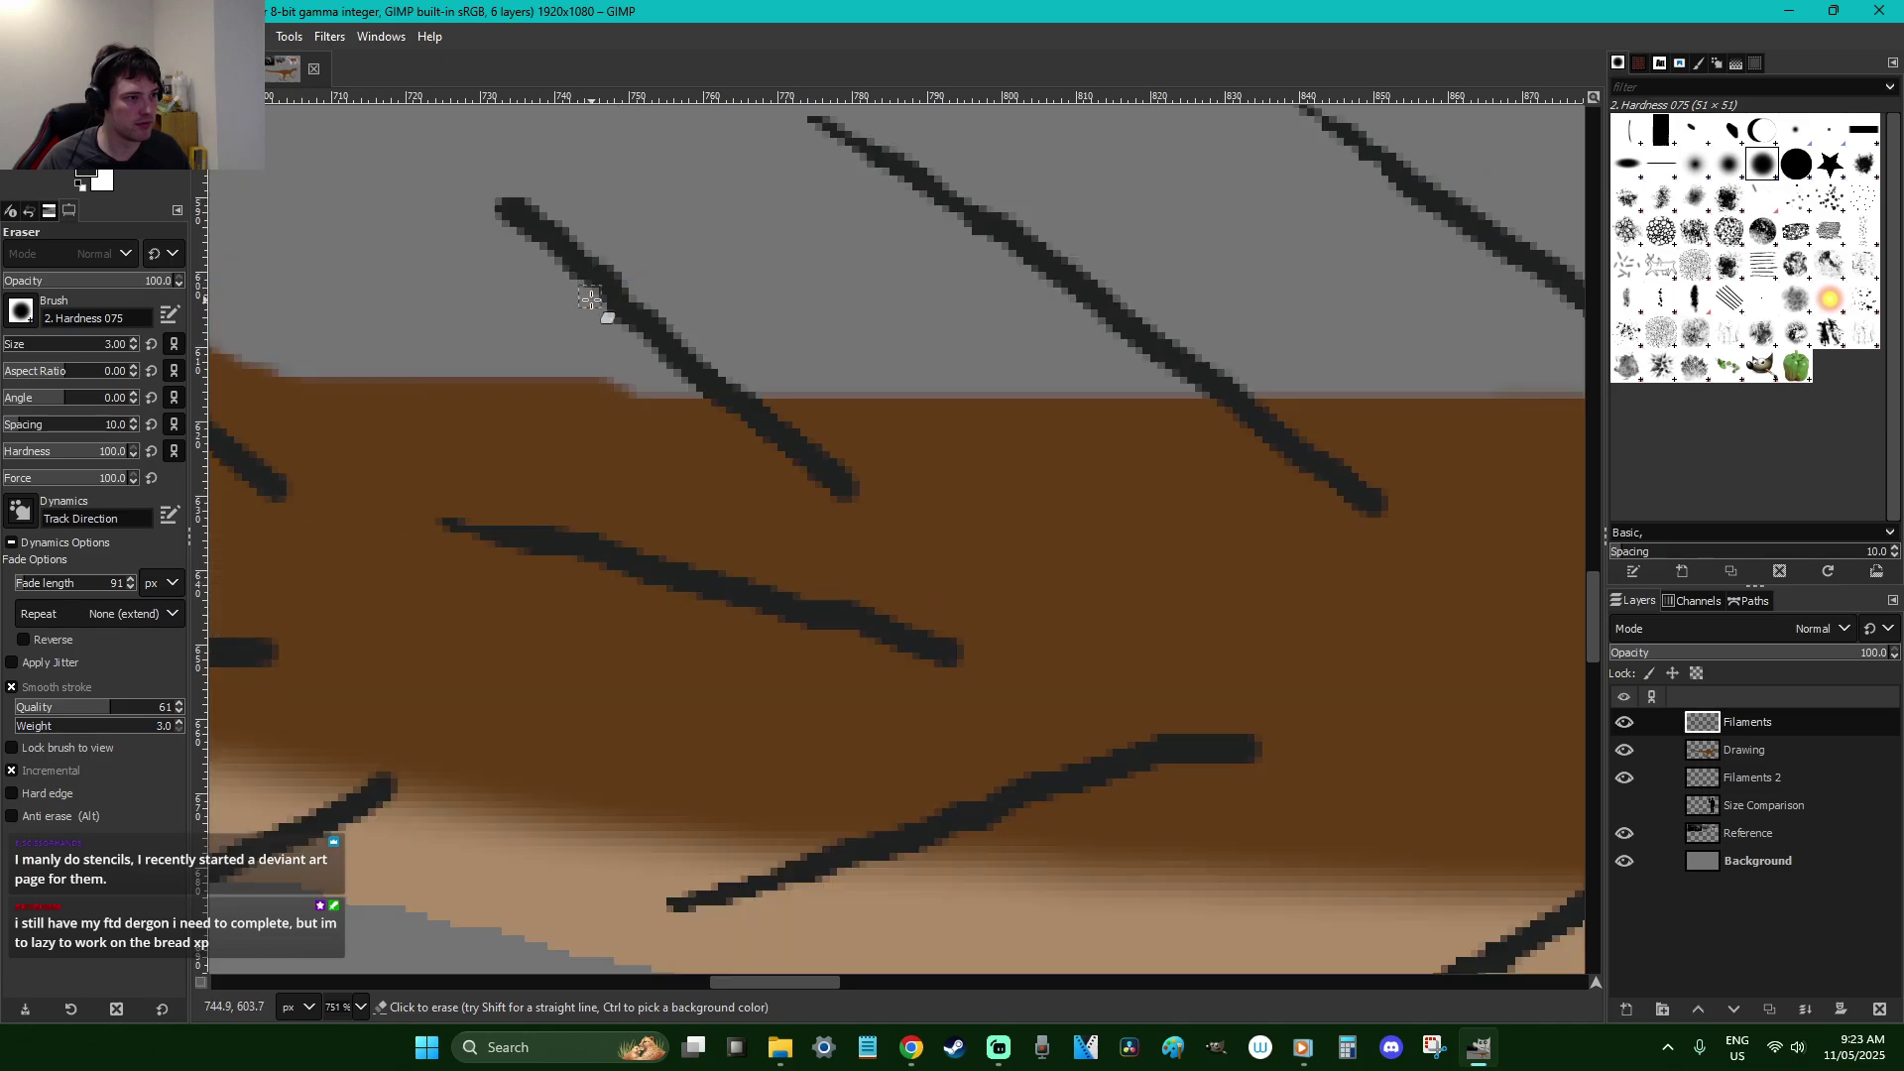
pyautogui.scroll(3, 562, 279)
pyautogui.moveTo(613, 247)
pyautogui.mouseDown()
pyautogui.moveTo(539, 204)
pyautogui.moveTo(530, 253)
pyautogui.mouseUp()
pyautogui.hscroll(-4, 829, 984)
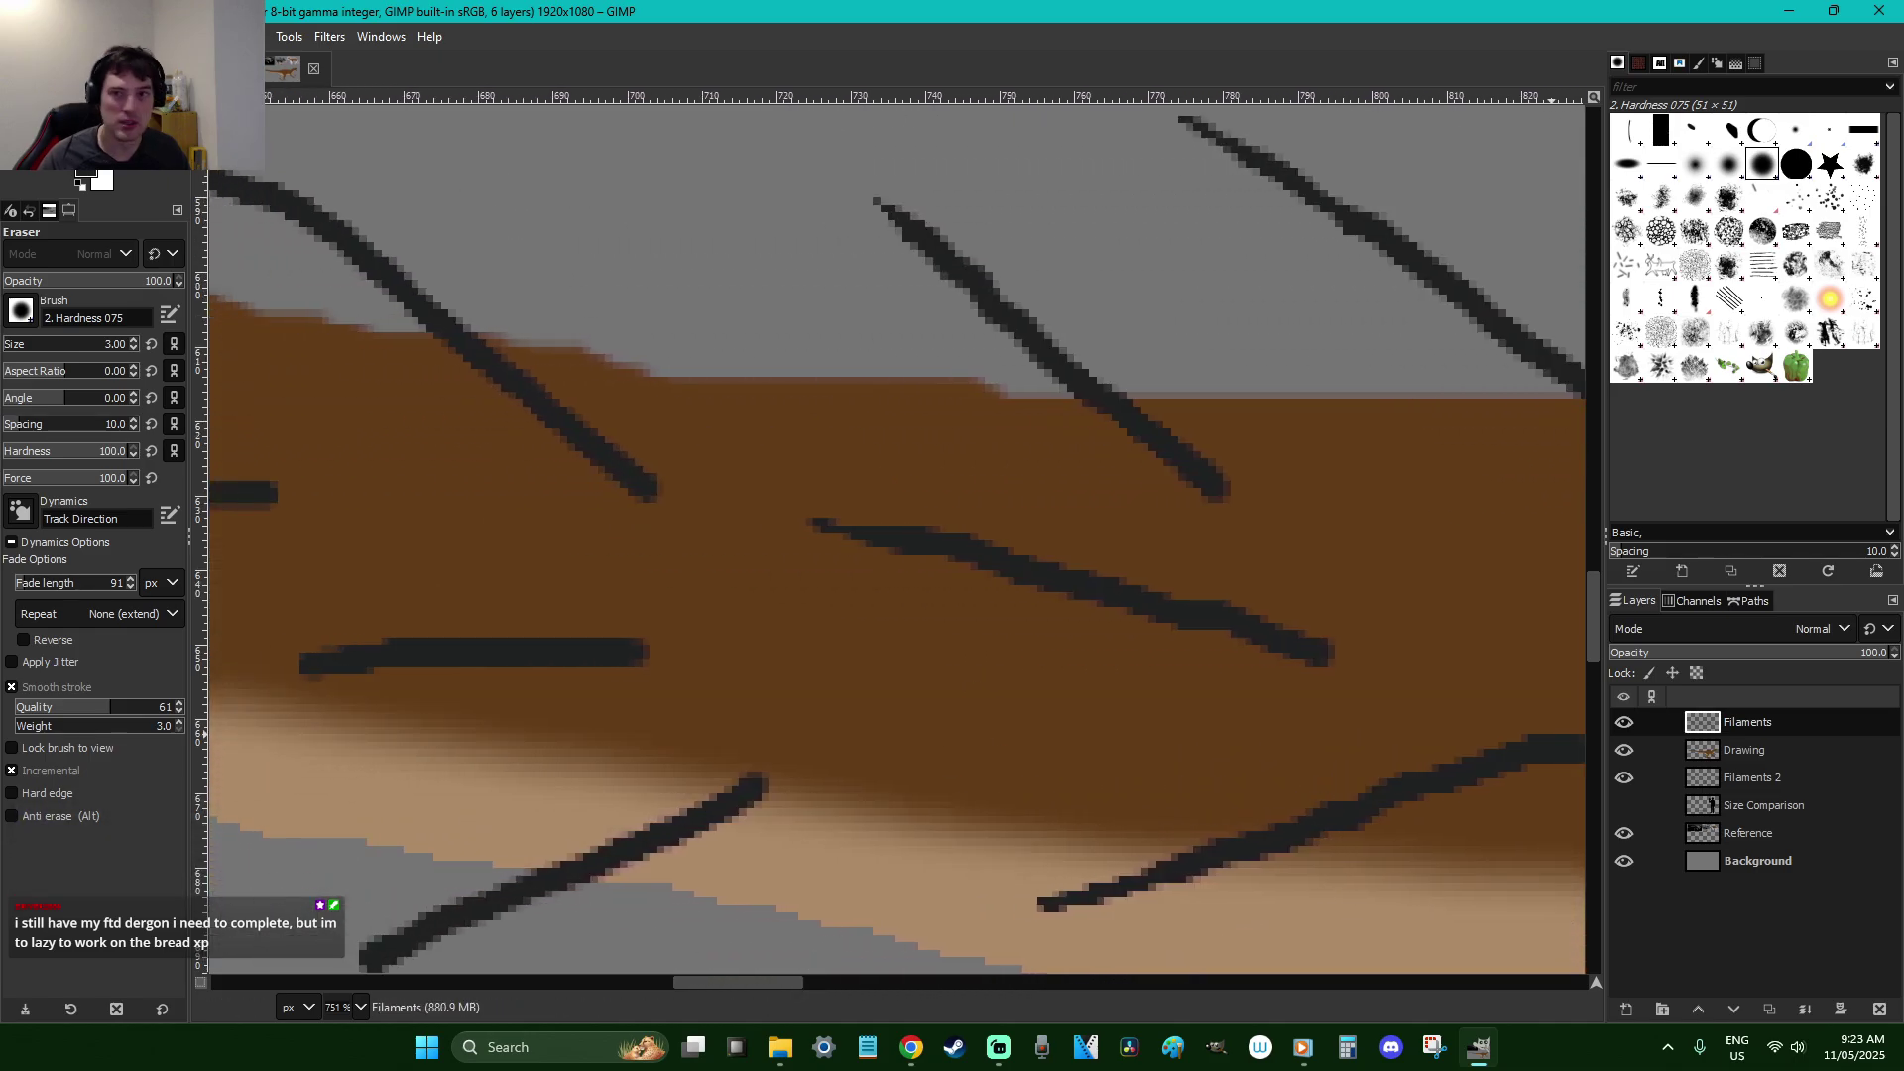
pyautogui.hotkey('alt', 'Tab')
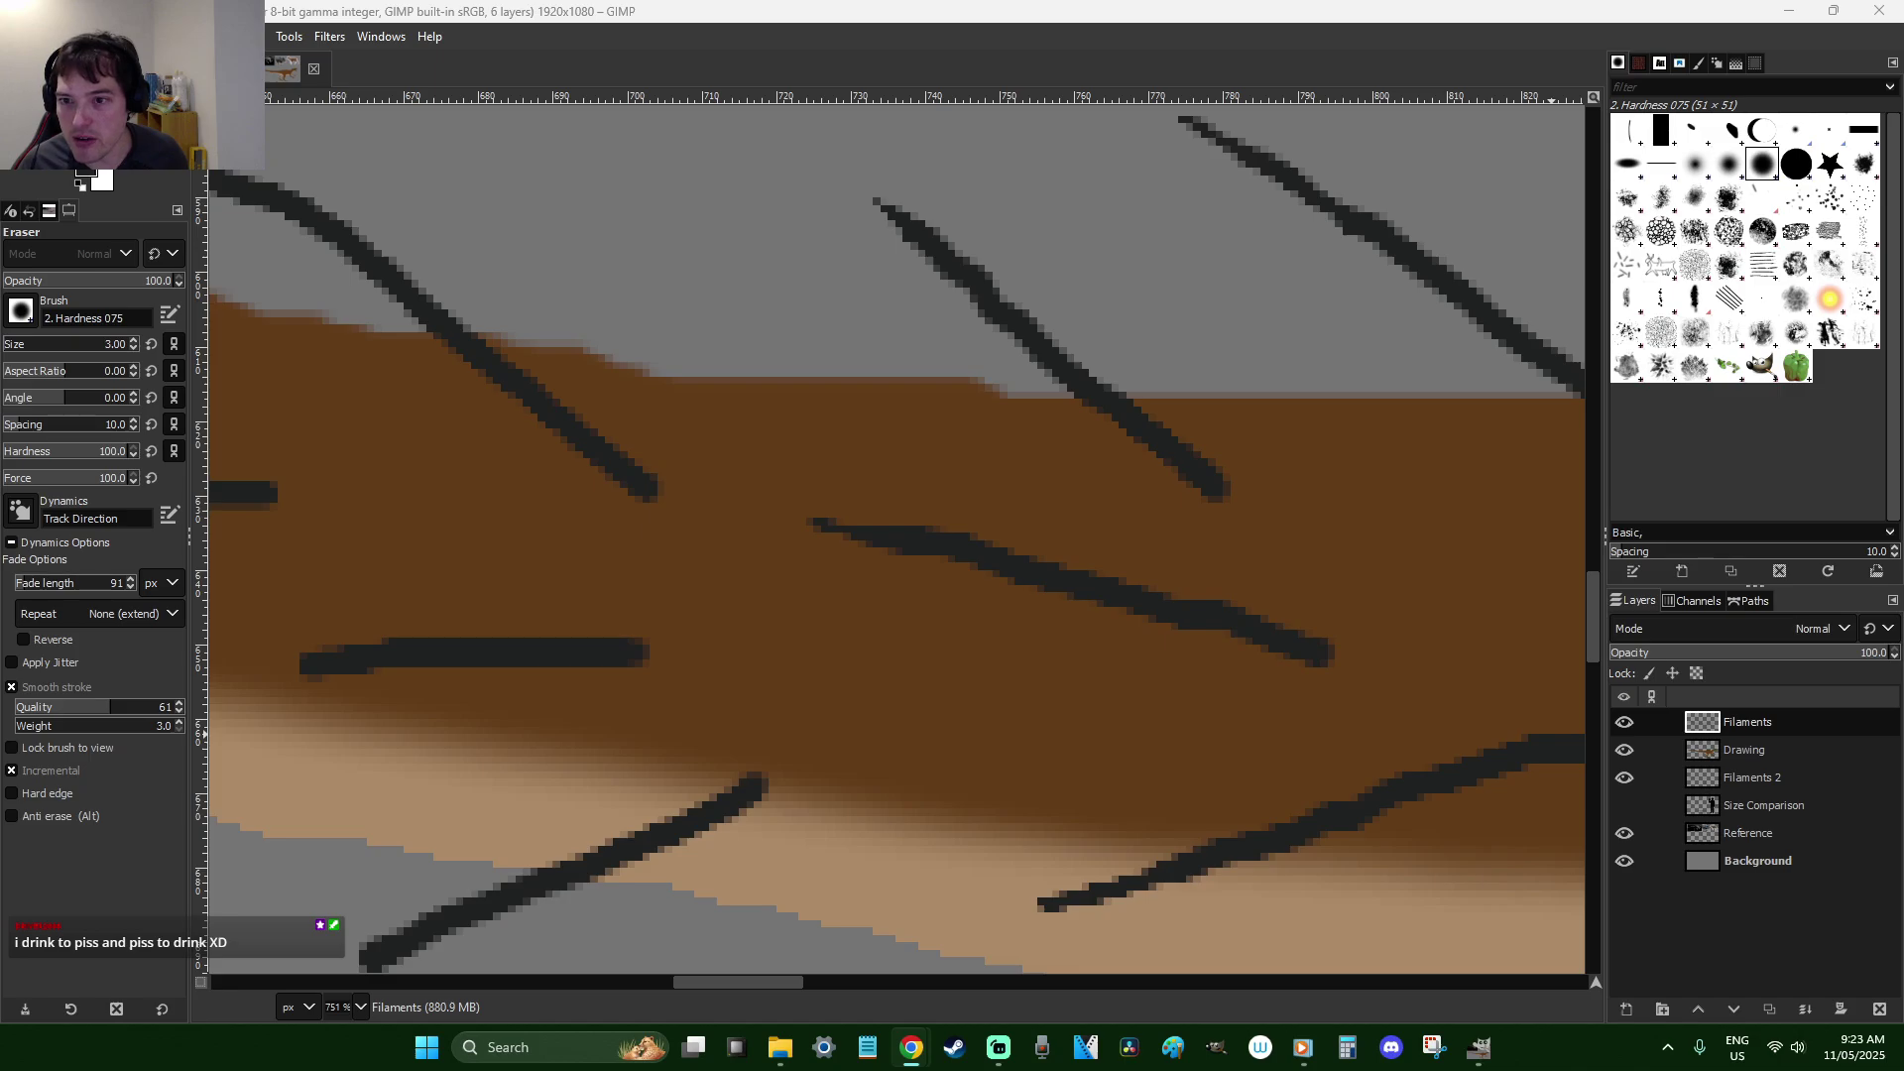
pyautogui.click(1254, 8)
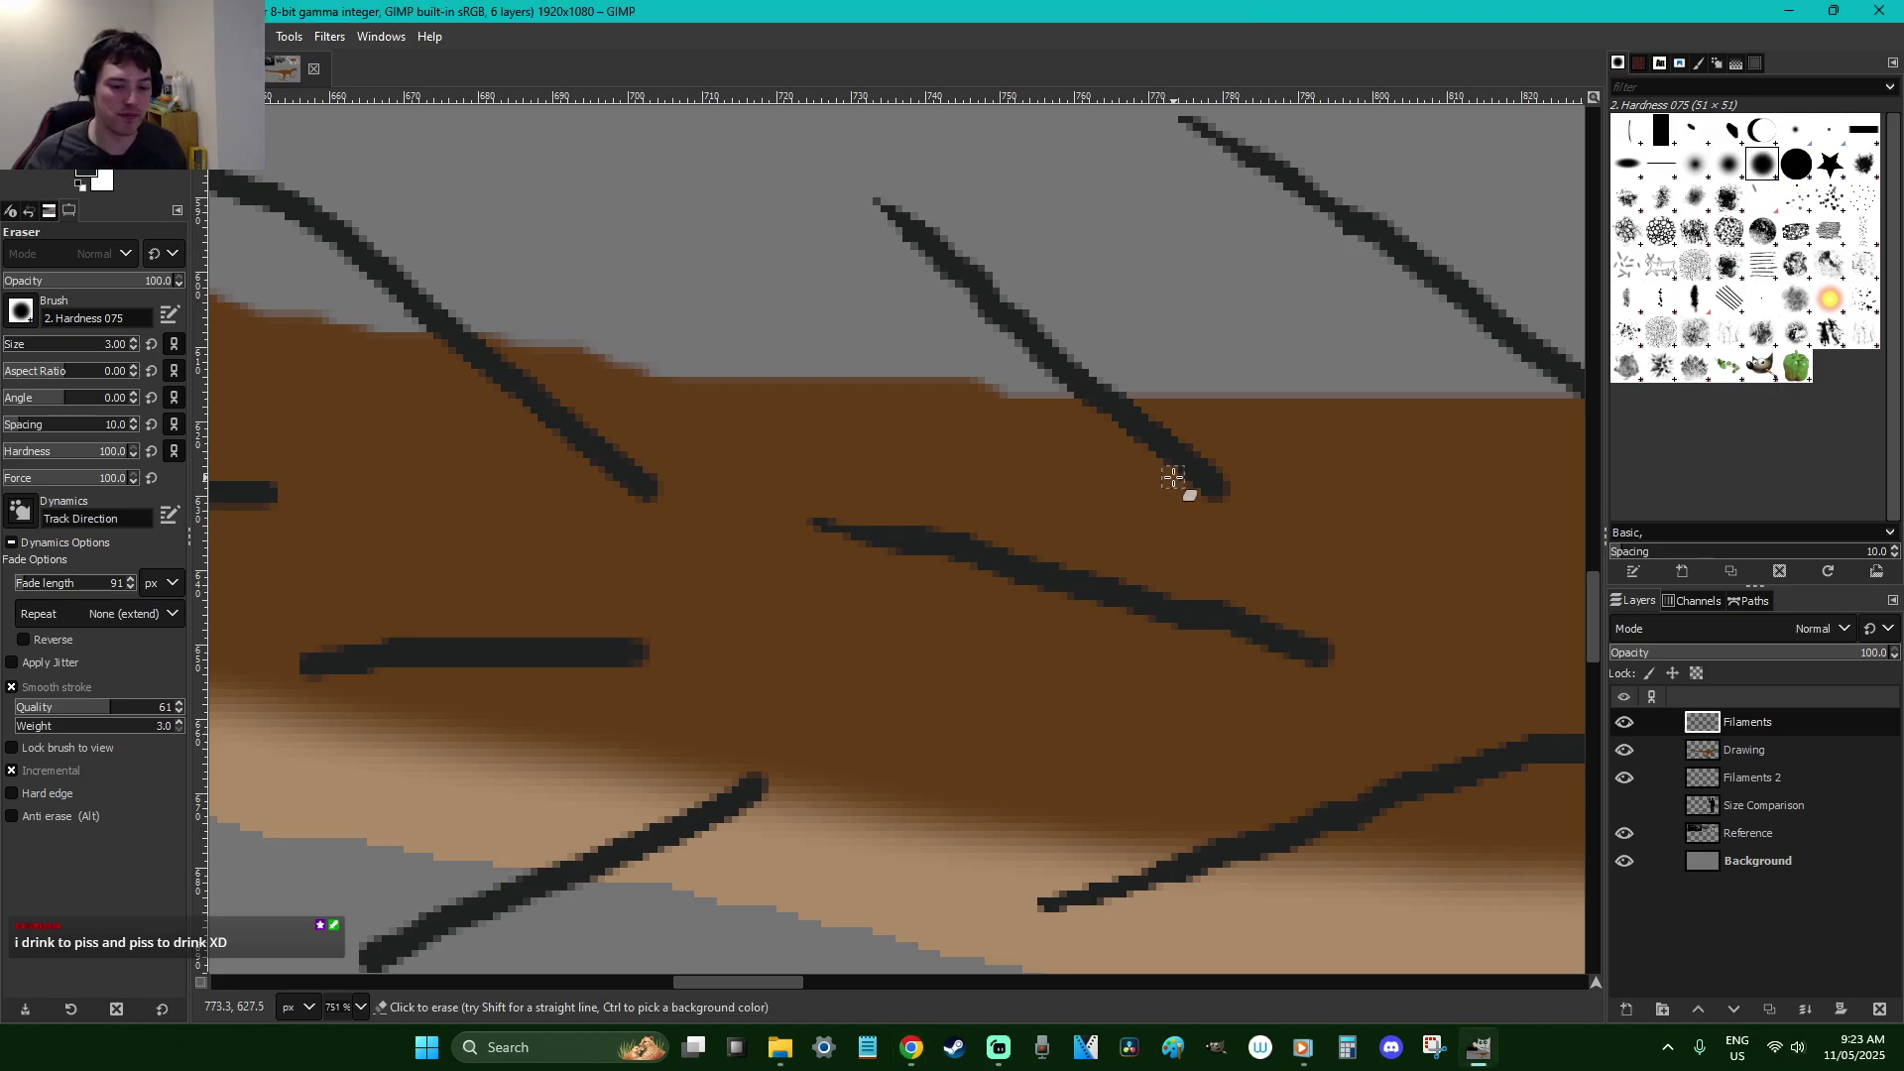
pyautogui.scroll(-6, 1175, 479)
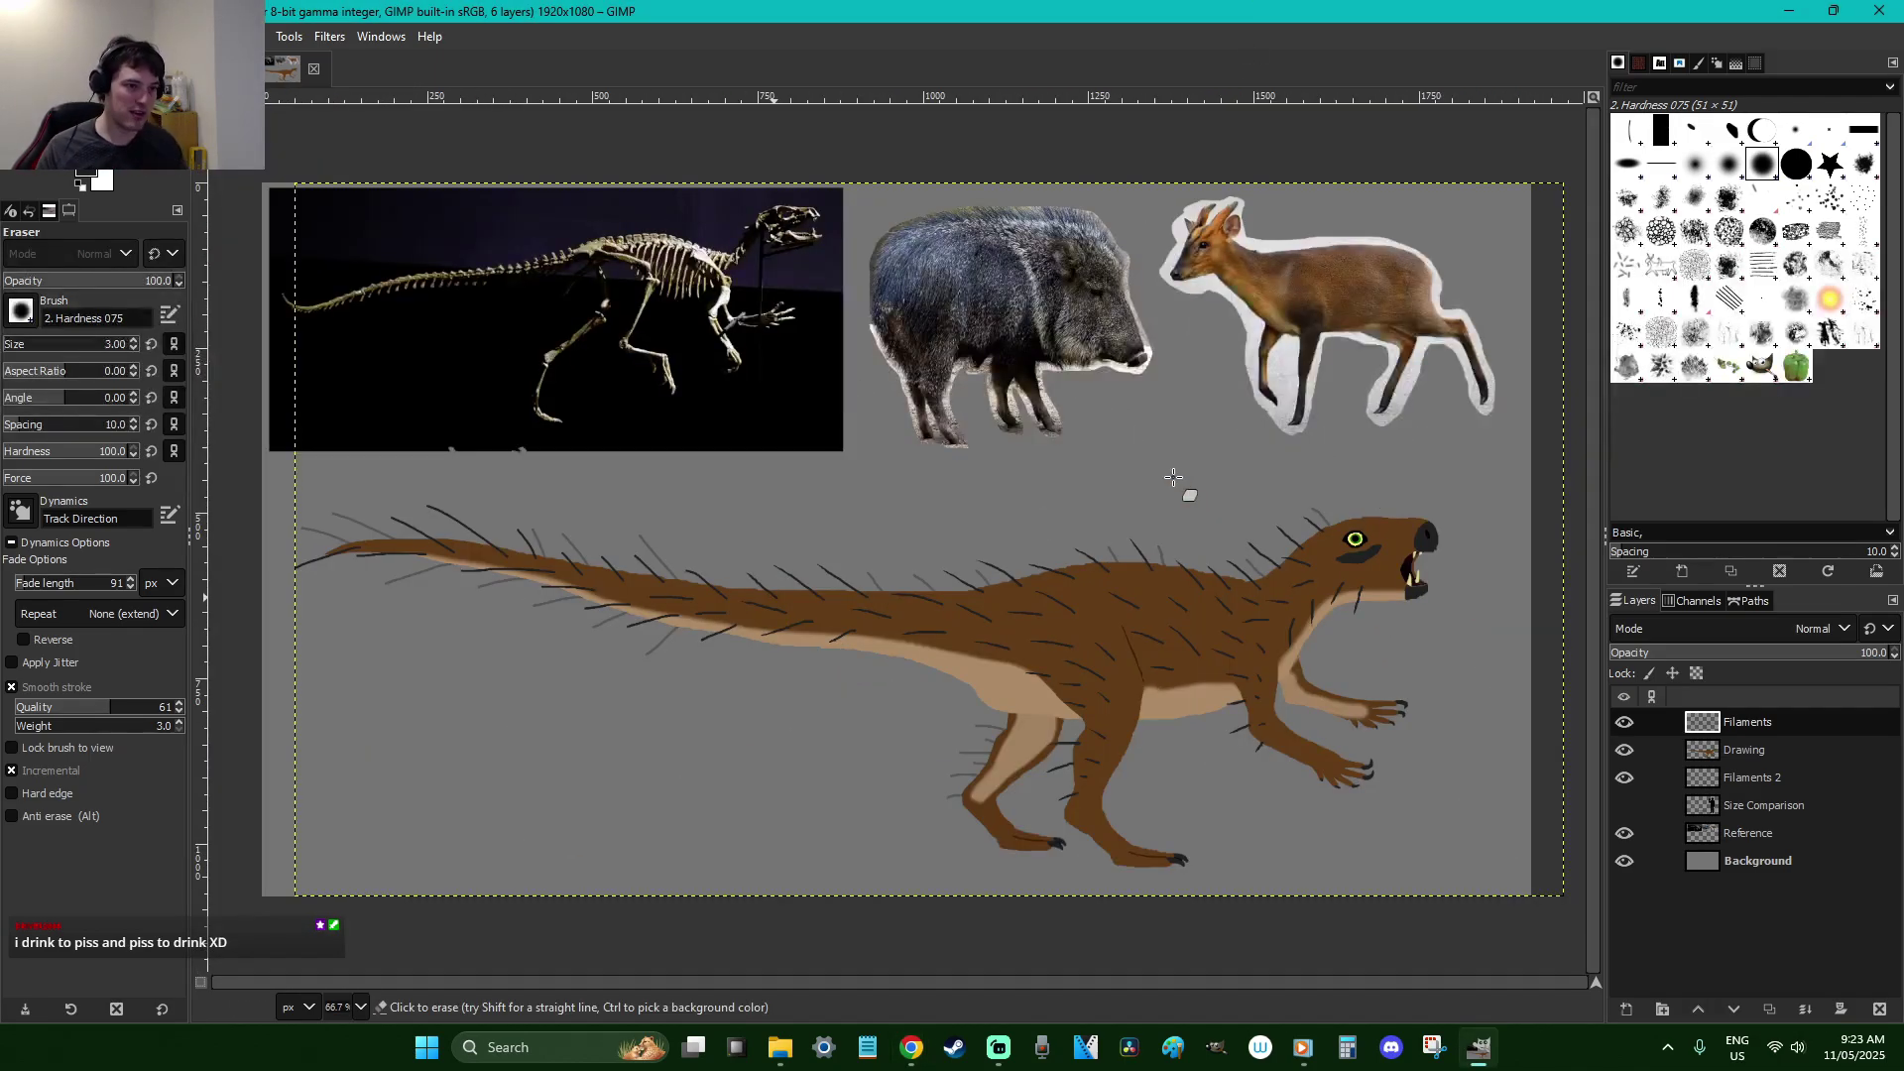
pyautogui.press('r')
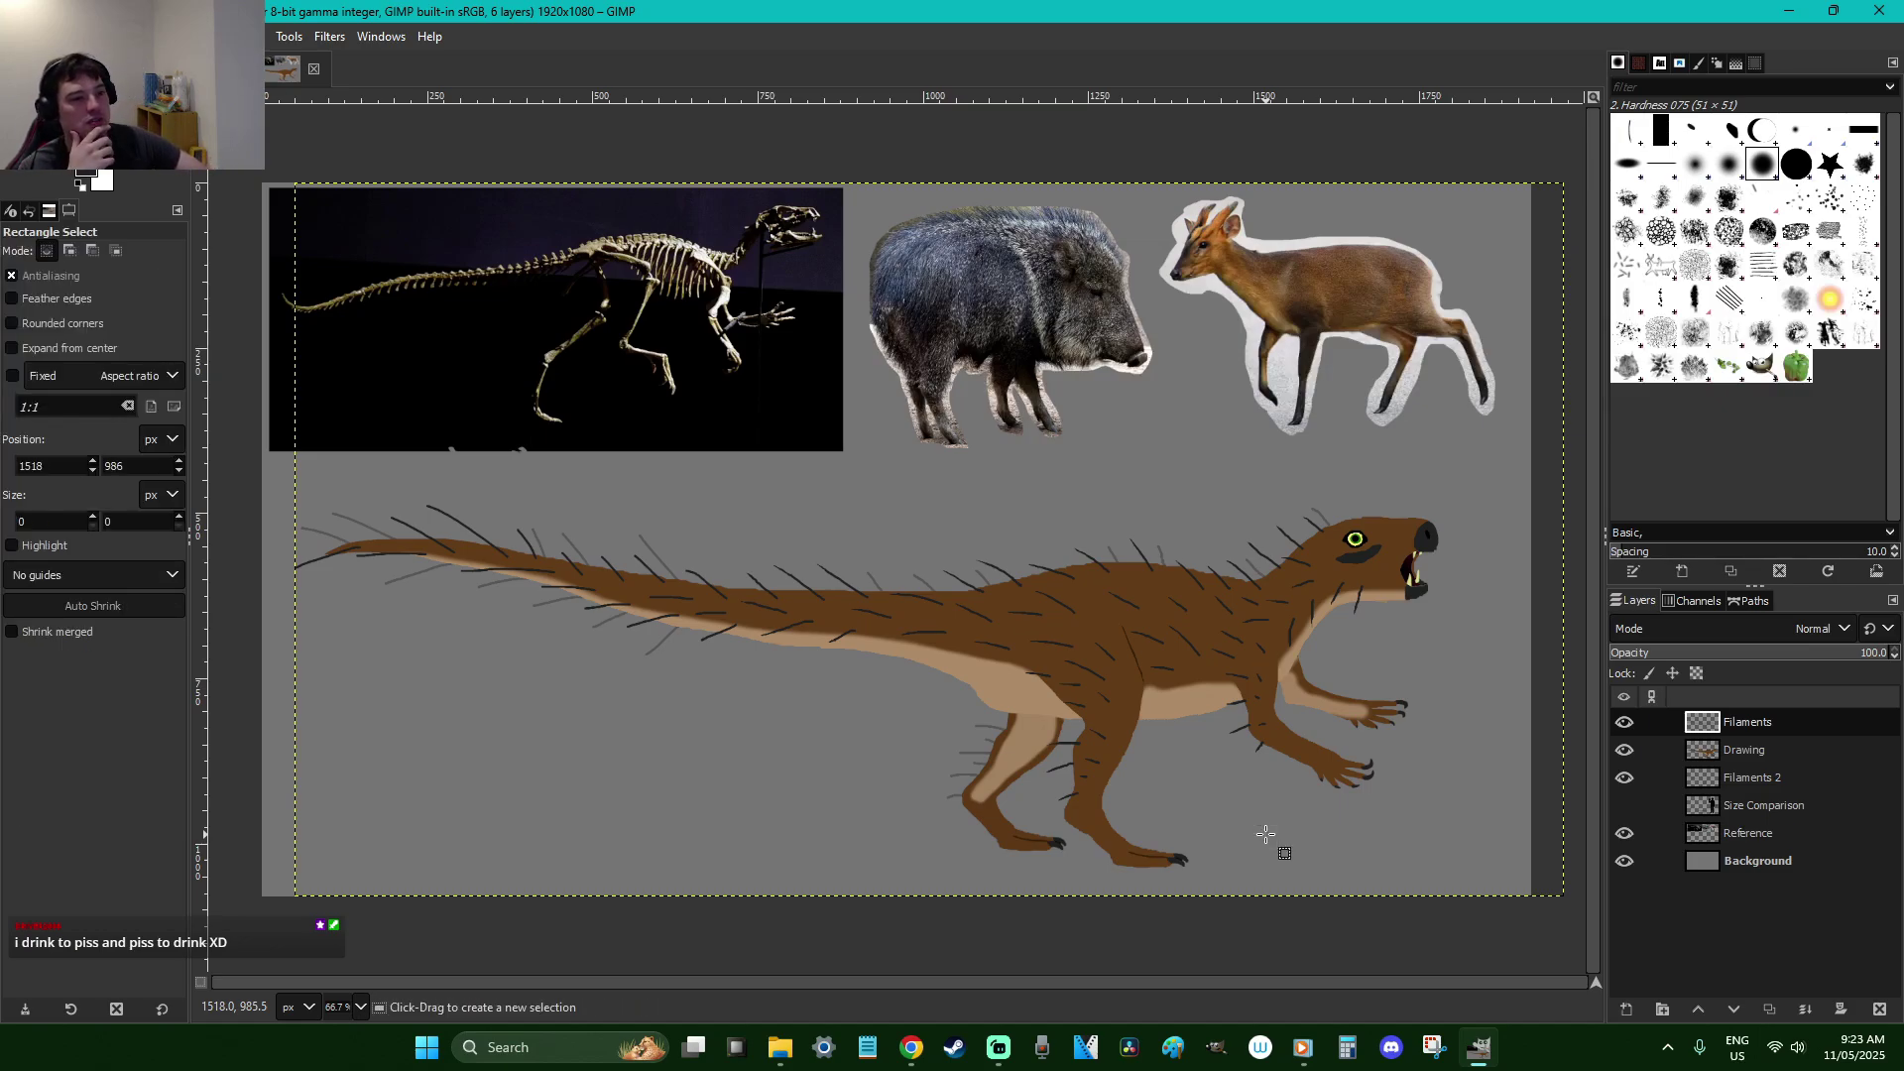
pyautogui.scroll(1, 1266, 834)
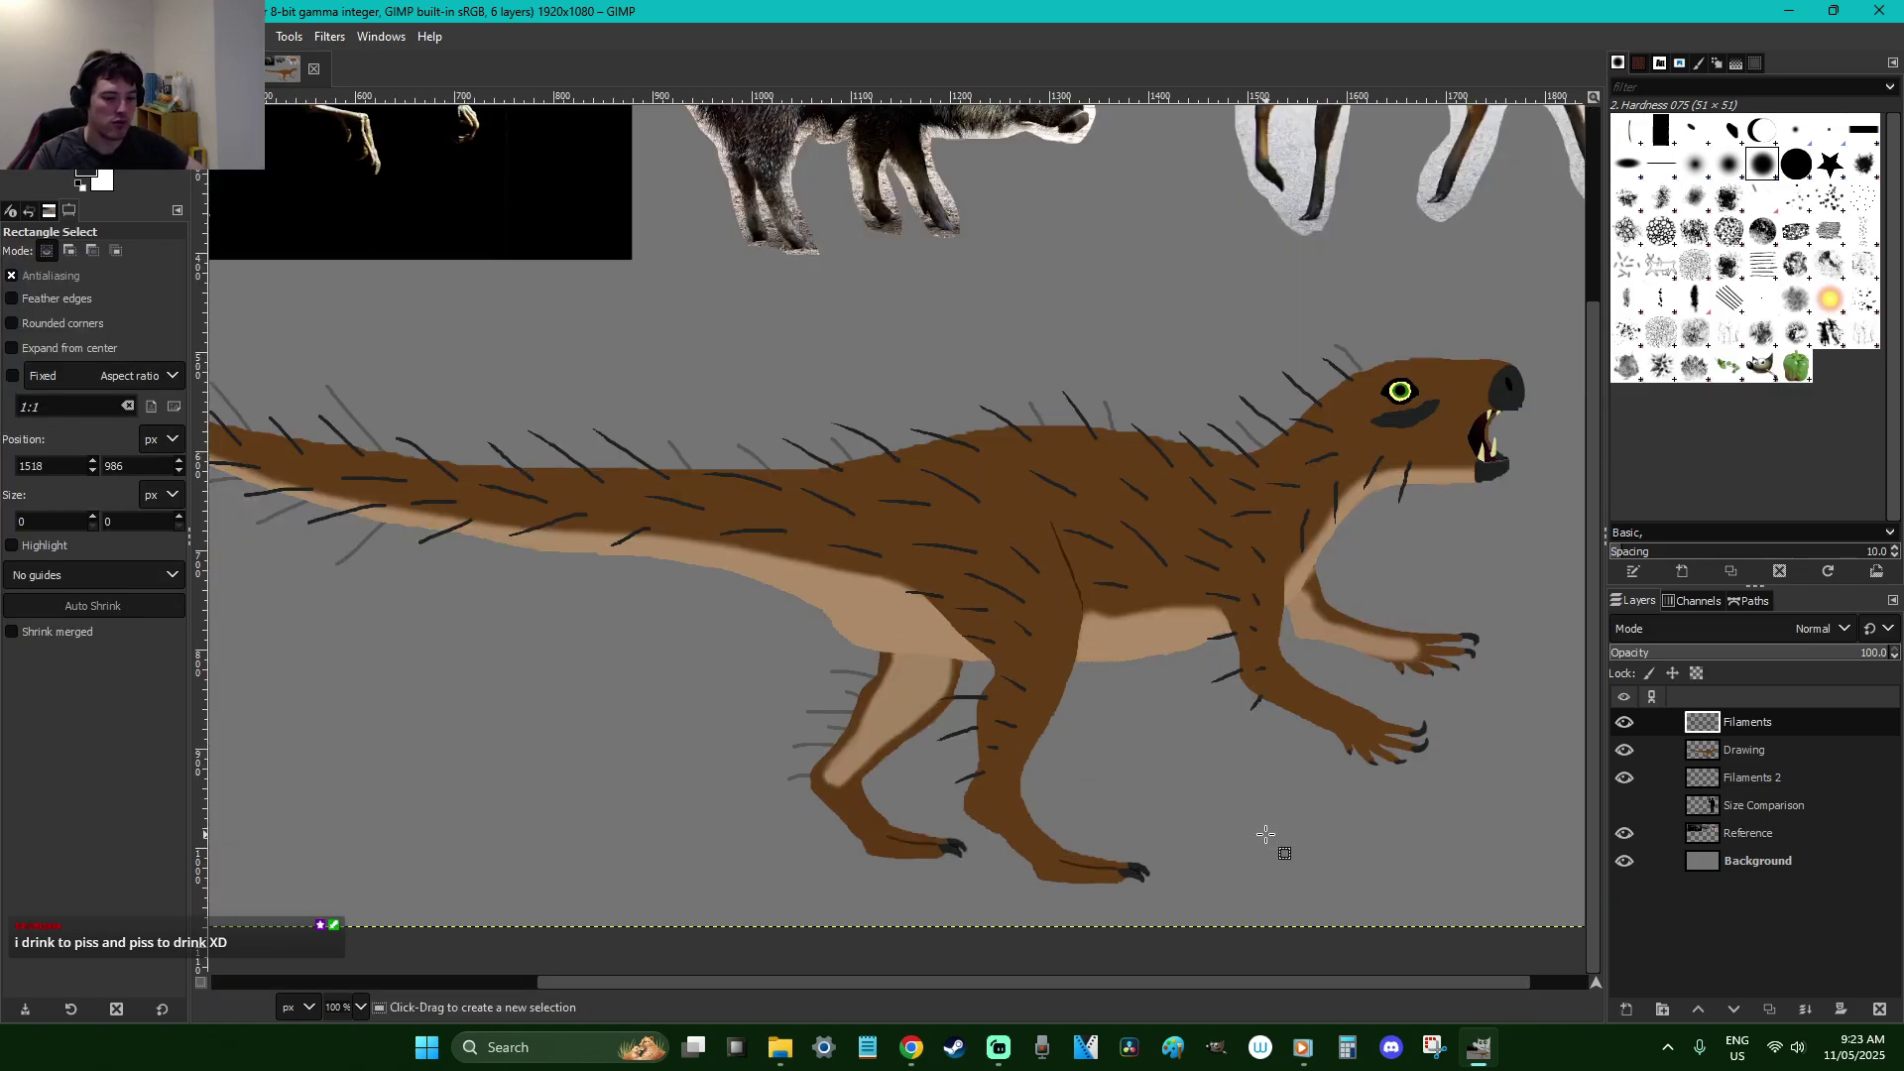
pyautogui.scroll(-1, 1266, 835)
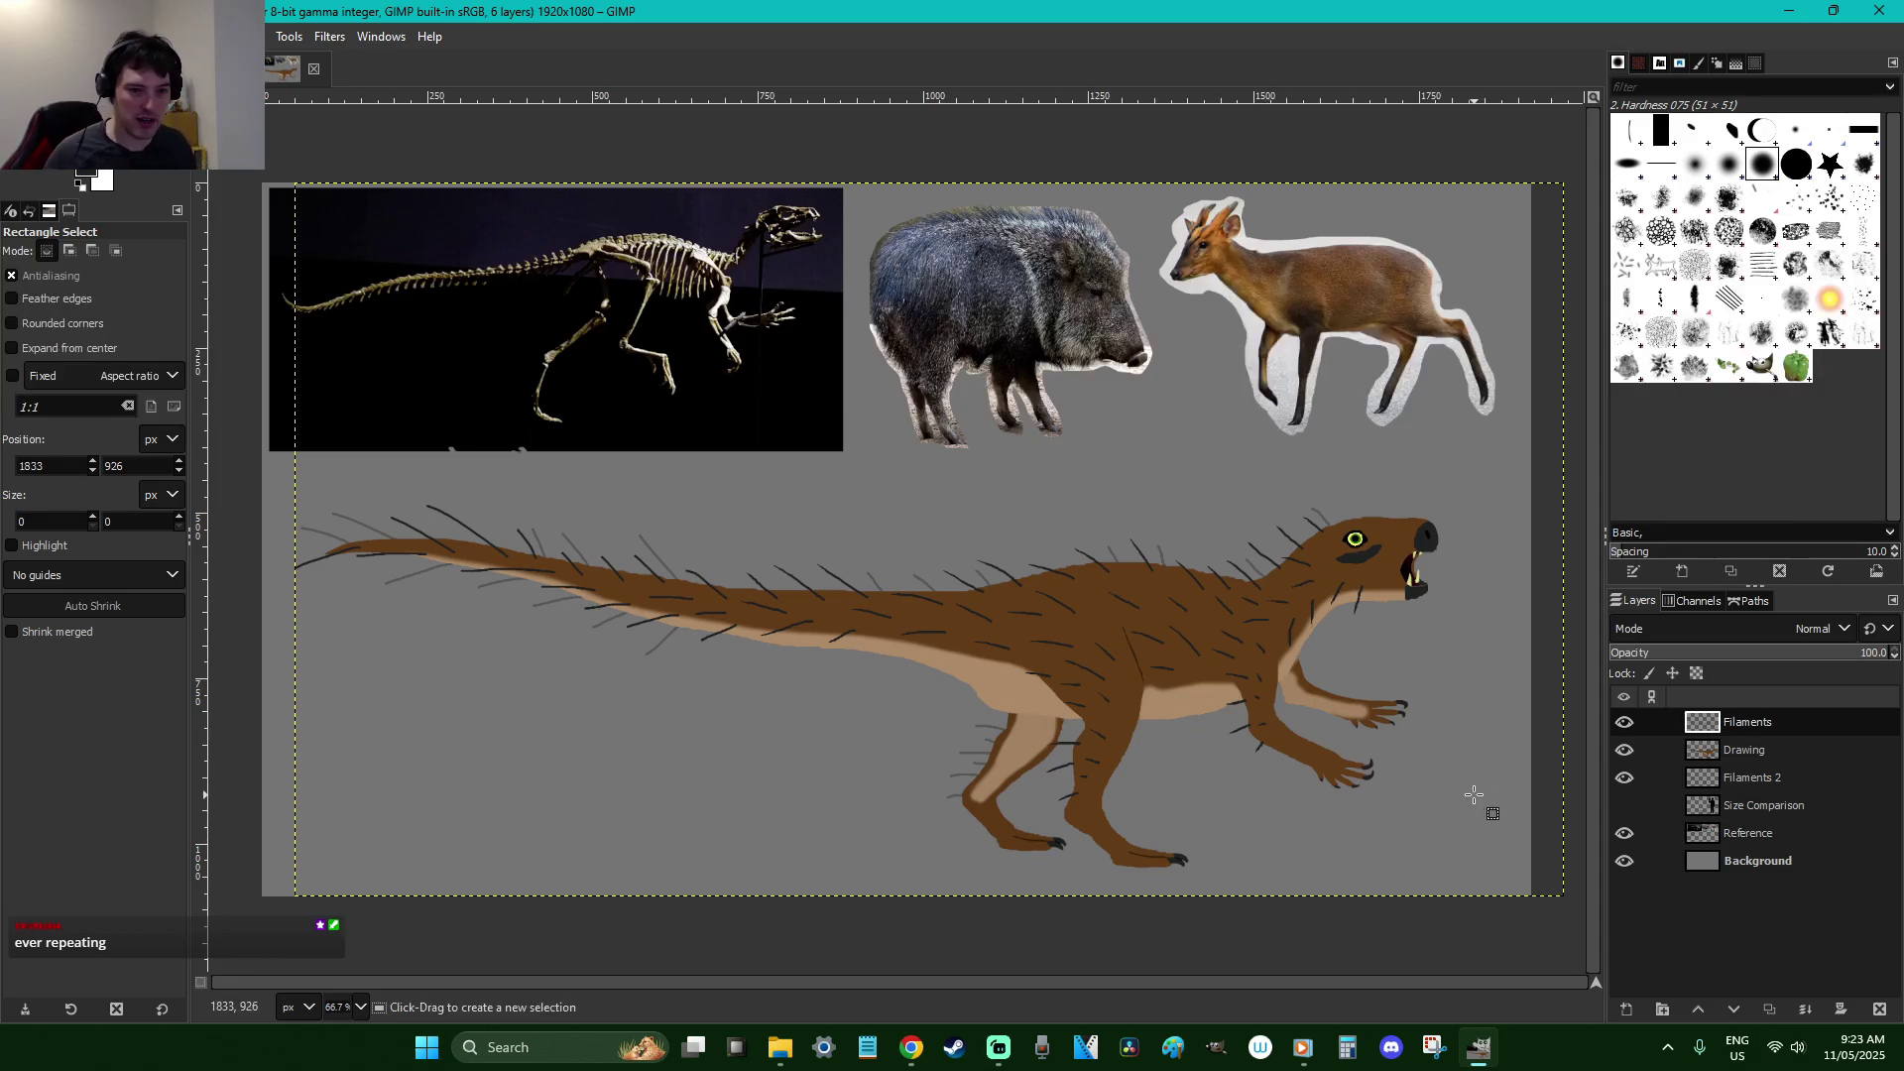
# Set the Filaments 2 layer's opacity to 87.9 and save the image
pyautogui.click(1752, 778)
pyautogui.click(1843, 657)
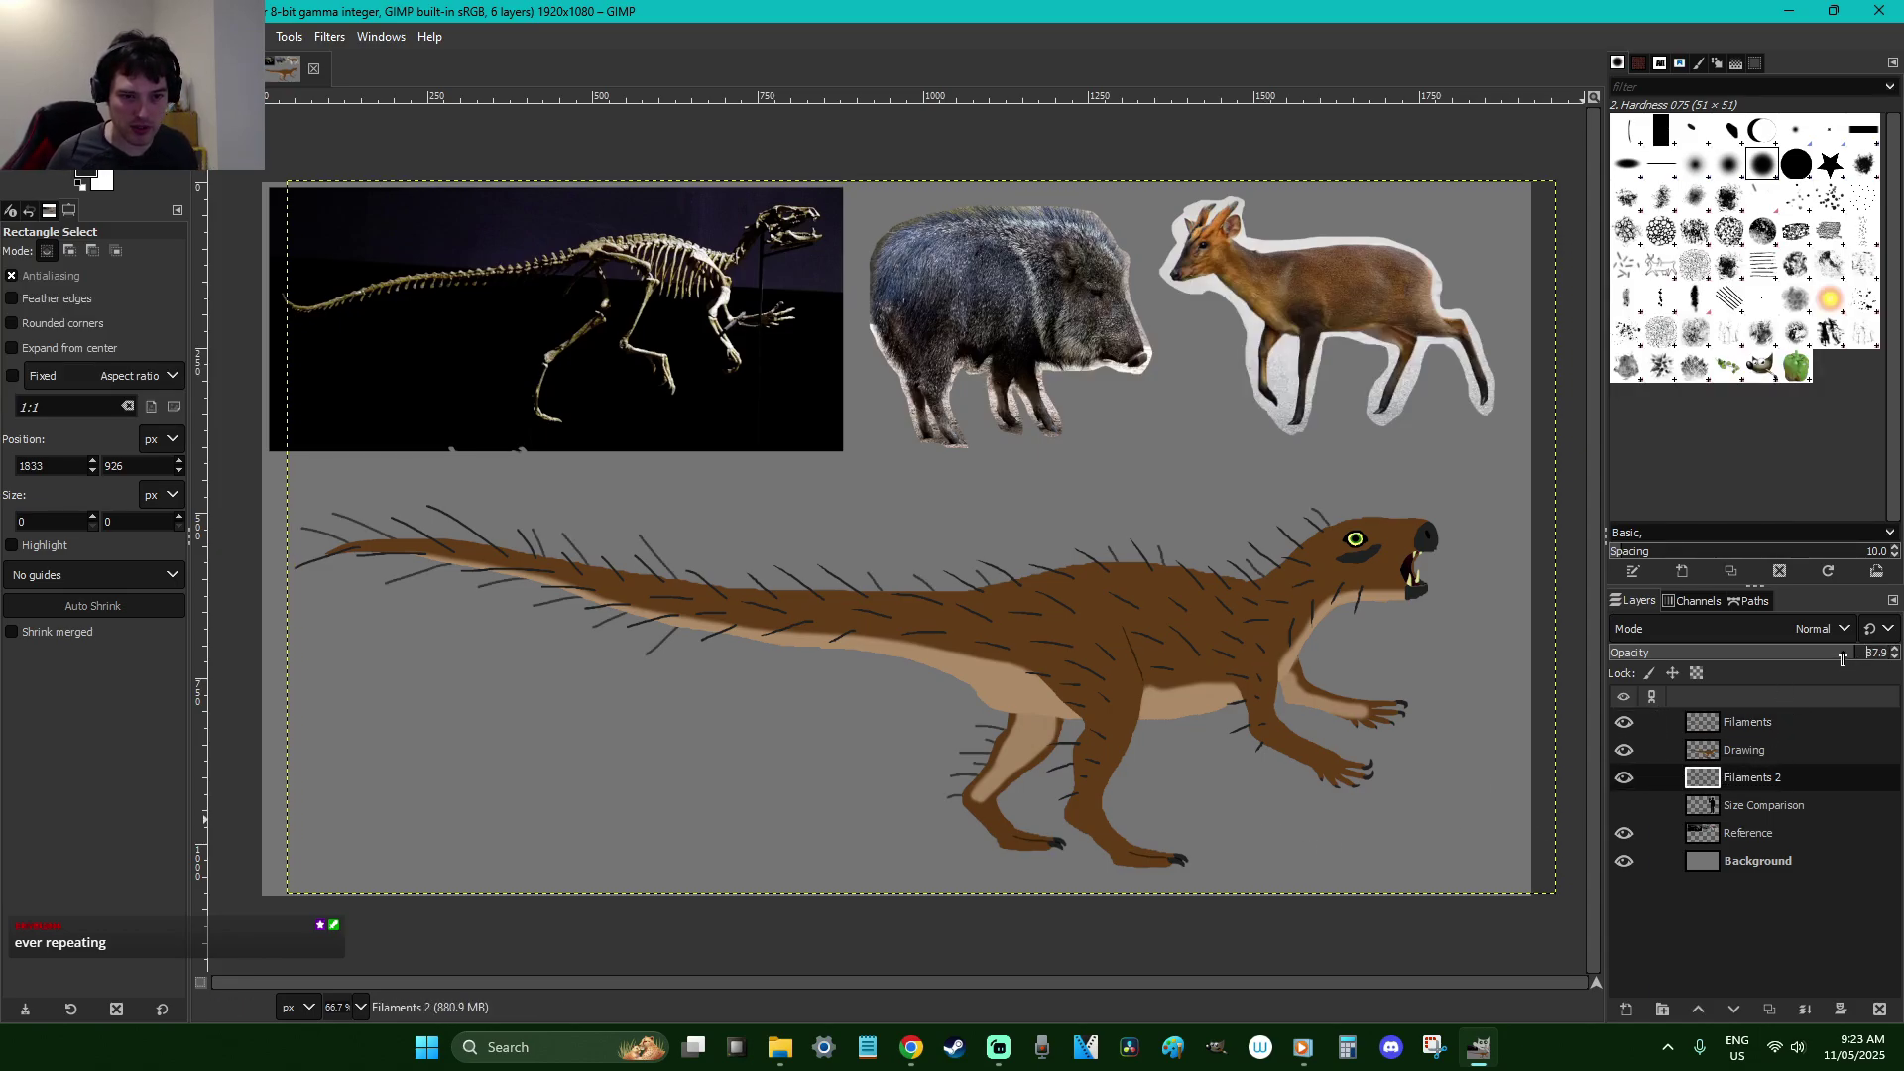
pyautogui.click(1101, 498)
pyautogui.hotkey('ctrl', 's')
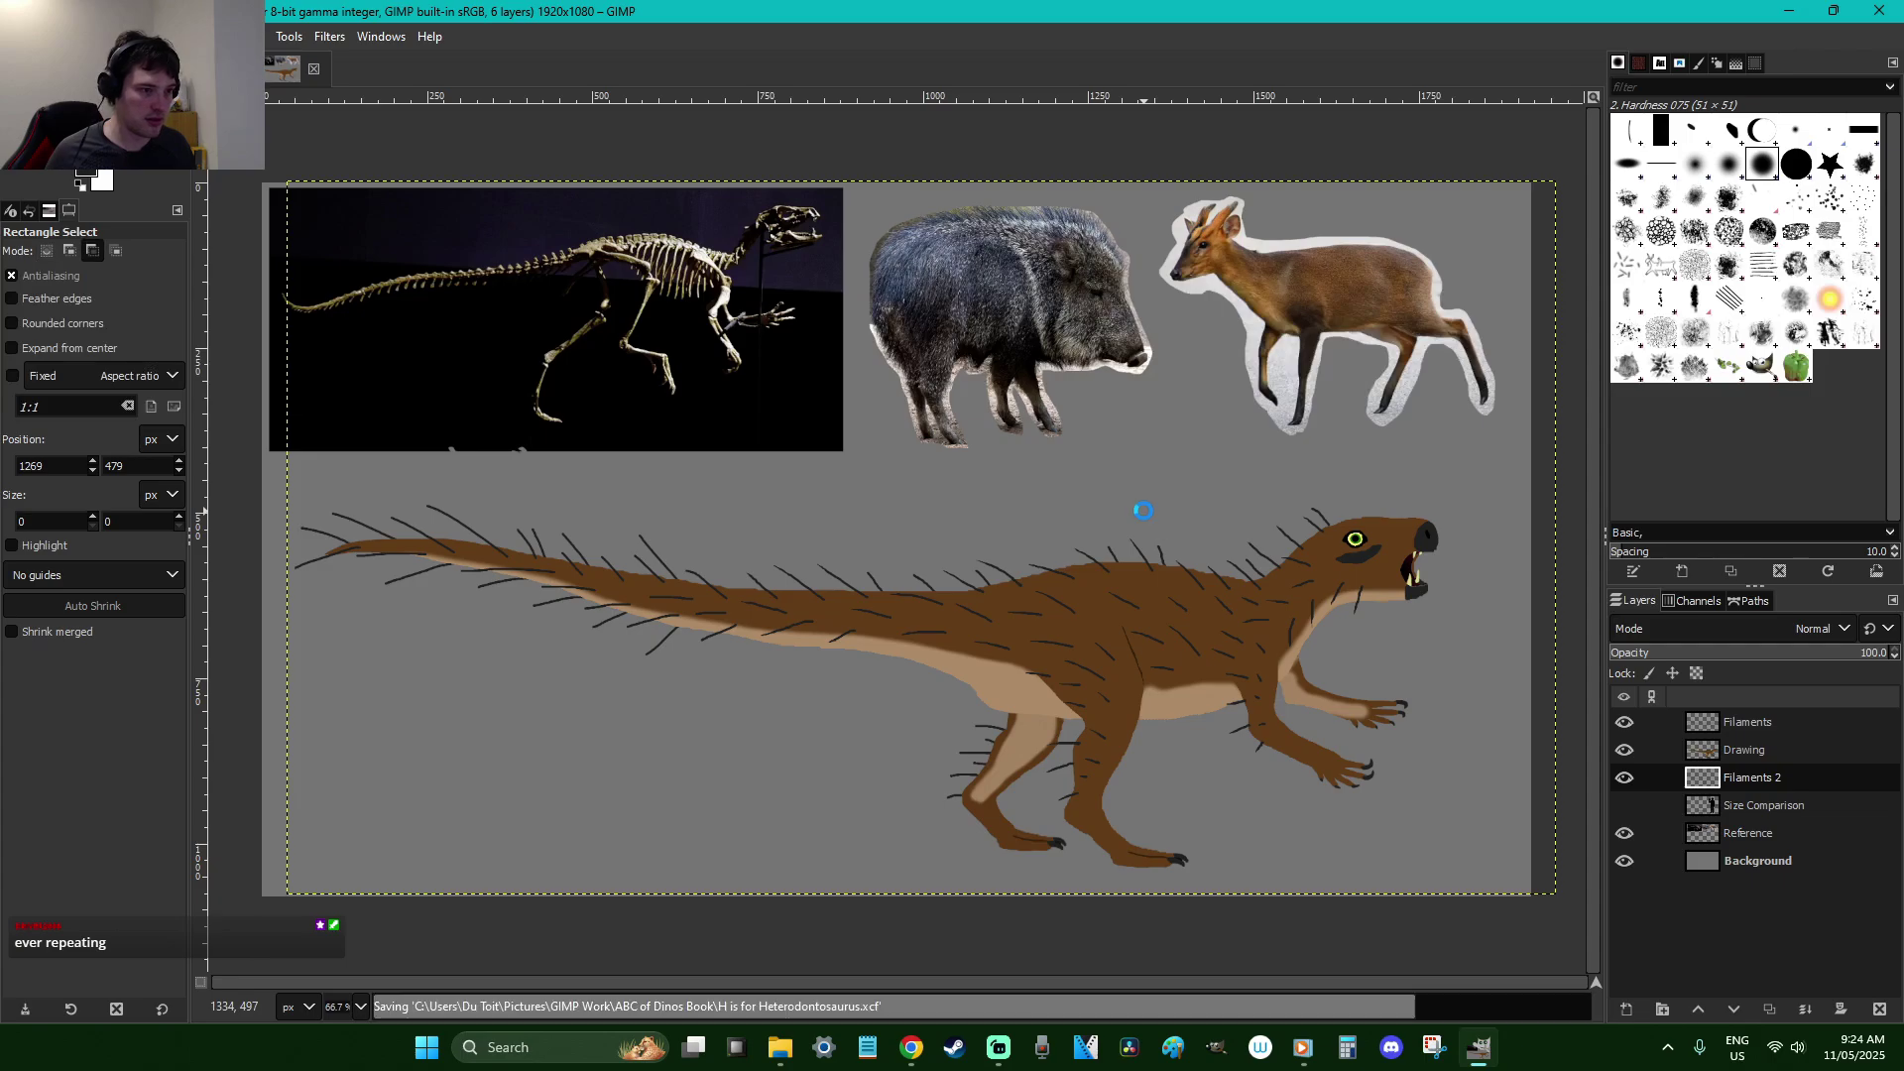
# Select the whole canvas and delete all strokes on the Filaments 2 and Filaments layers
pyautogui.hotkey('ctrl', 'a')
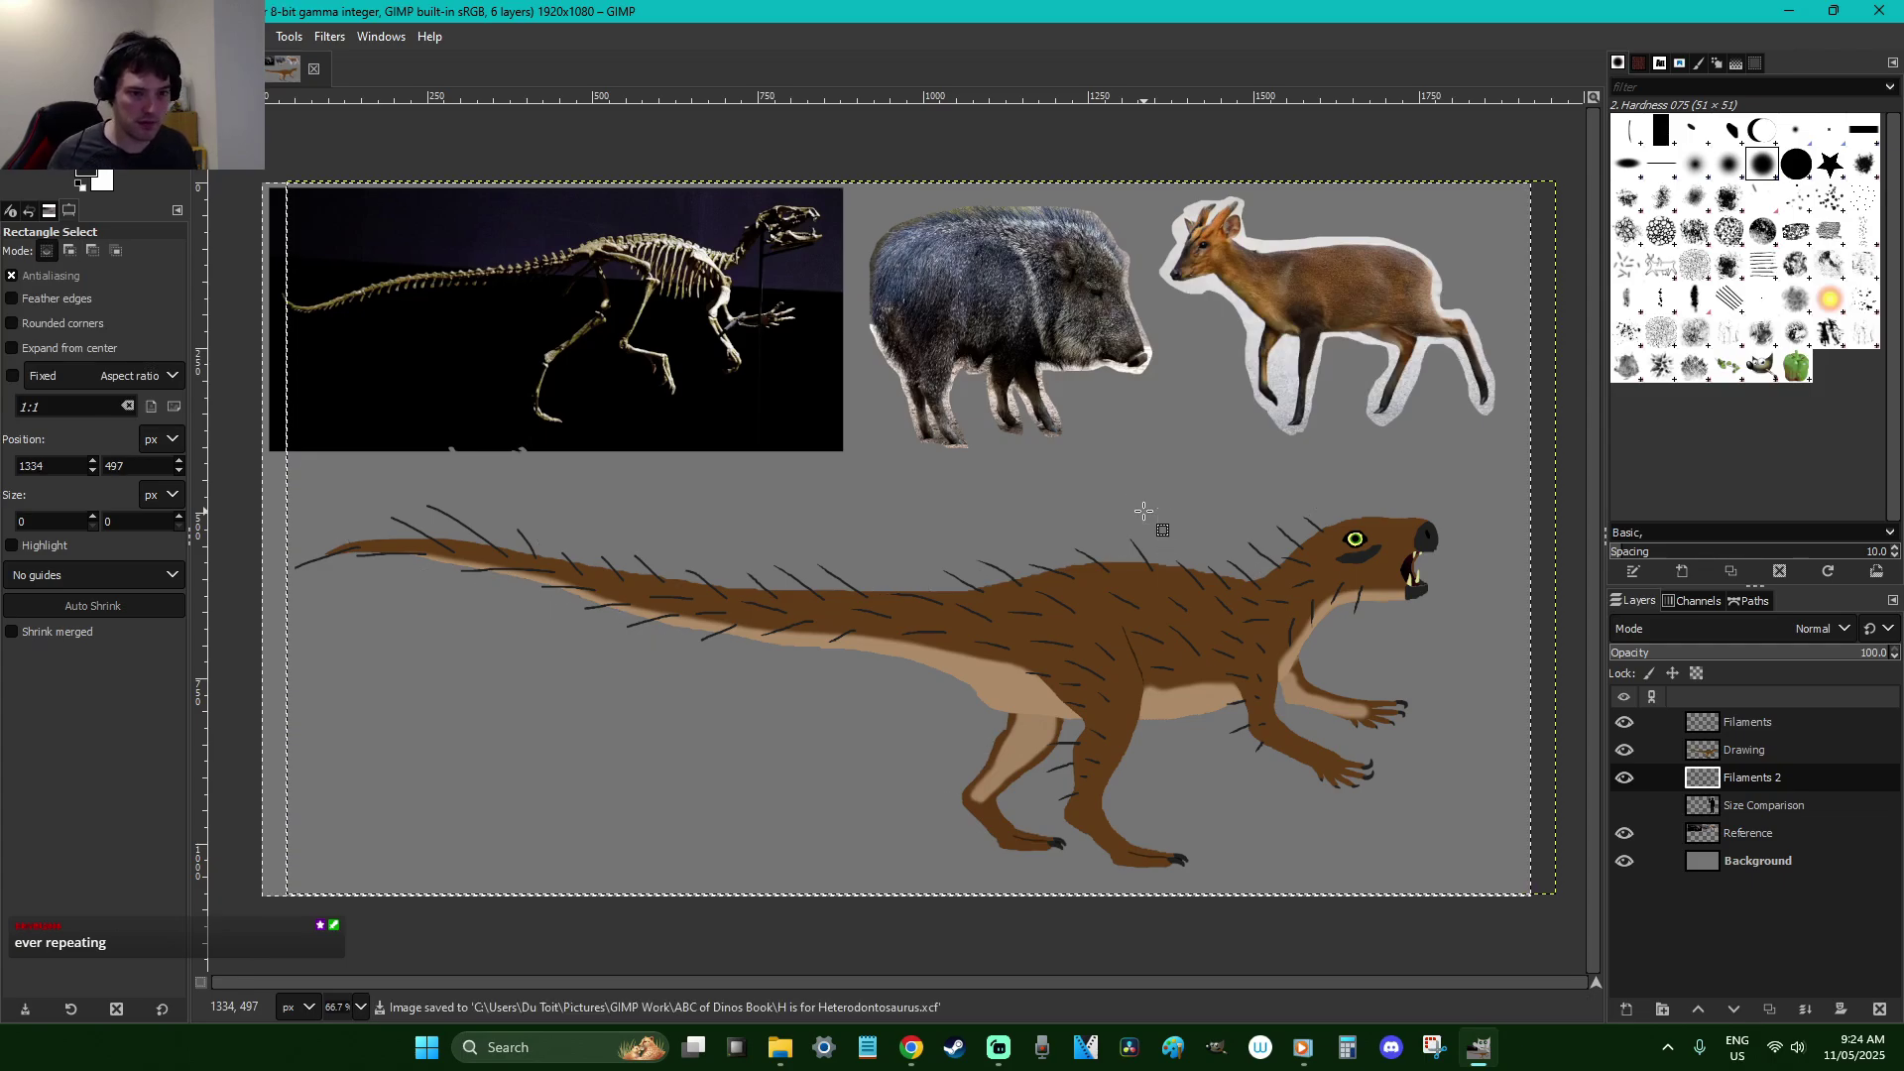
pyautogui.click(1813, 734)
pyautogui.press('Delete')
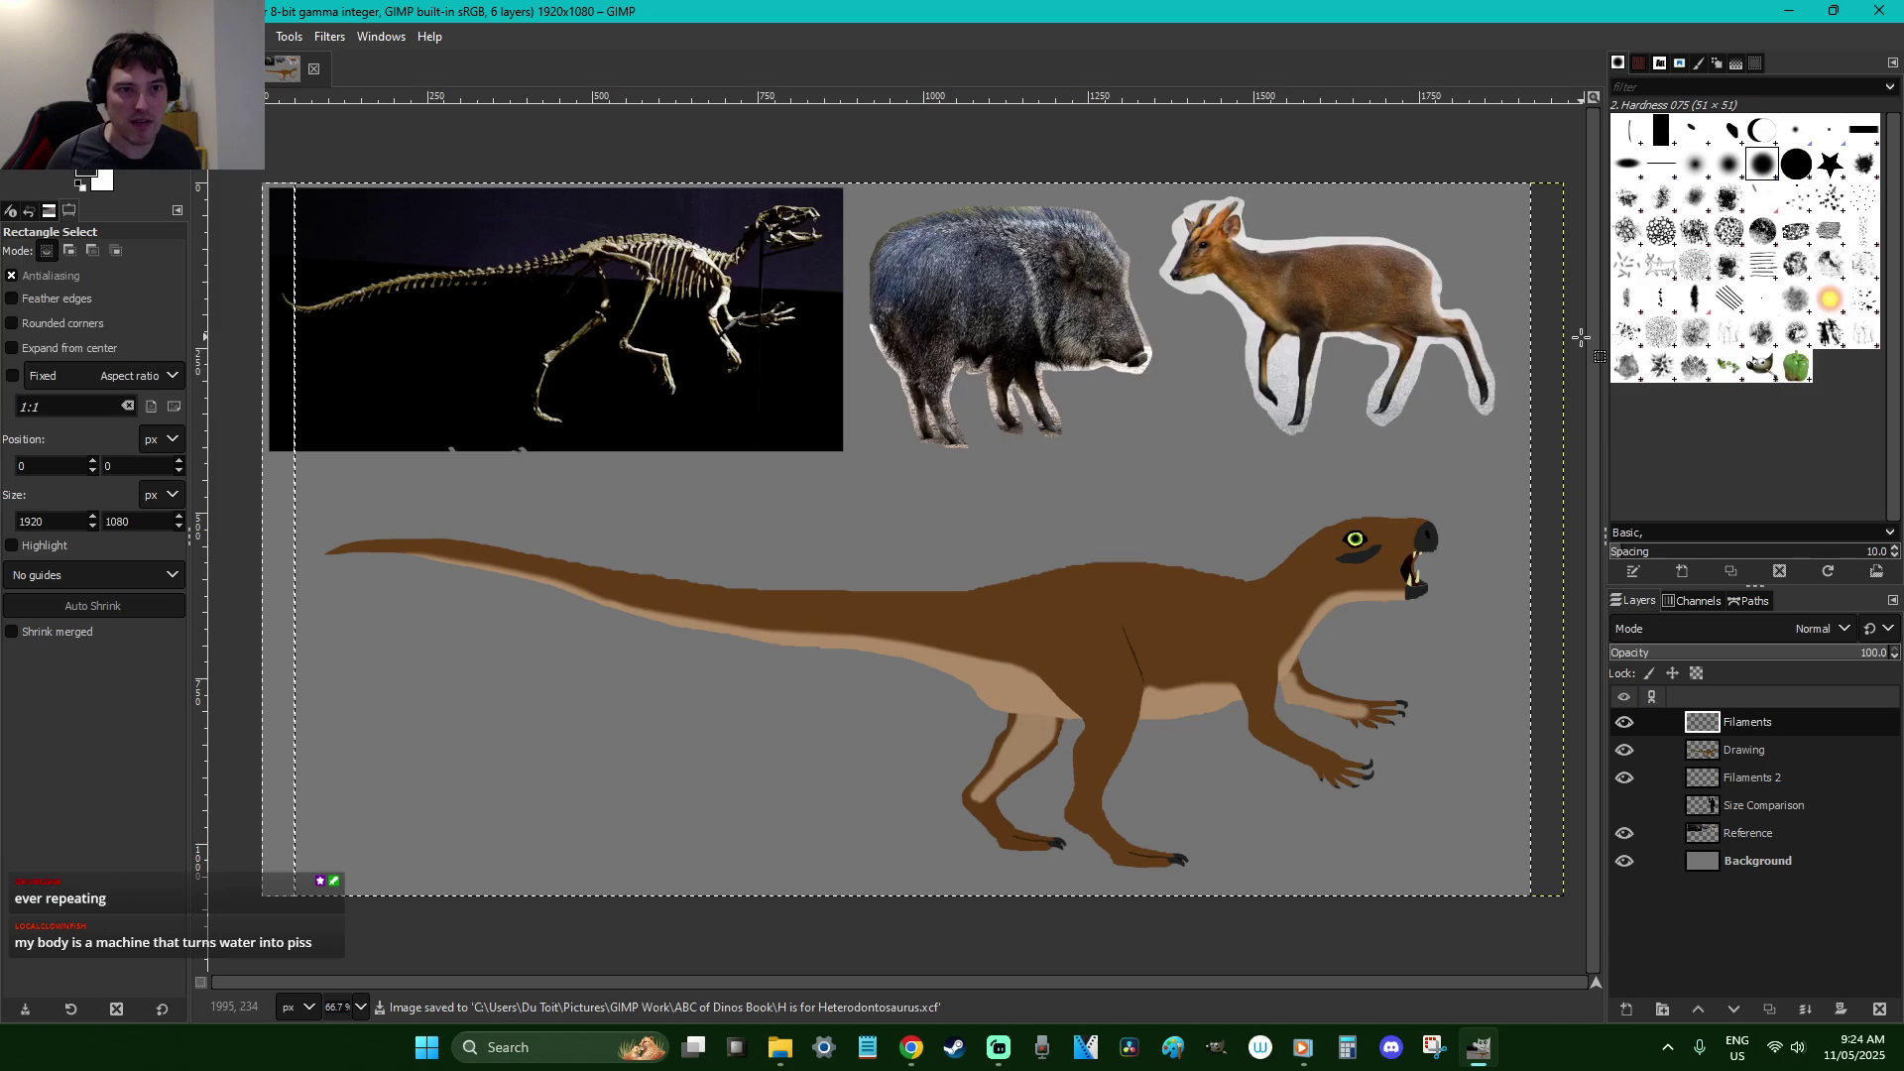
# Try painting filaments over the back with the Bristles 01 brush at size 64, and undo the test strokes
pyautogui.press('1')
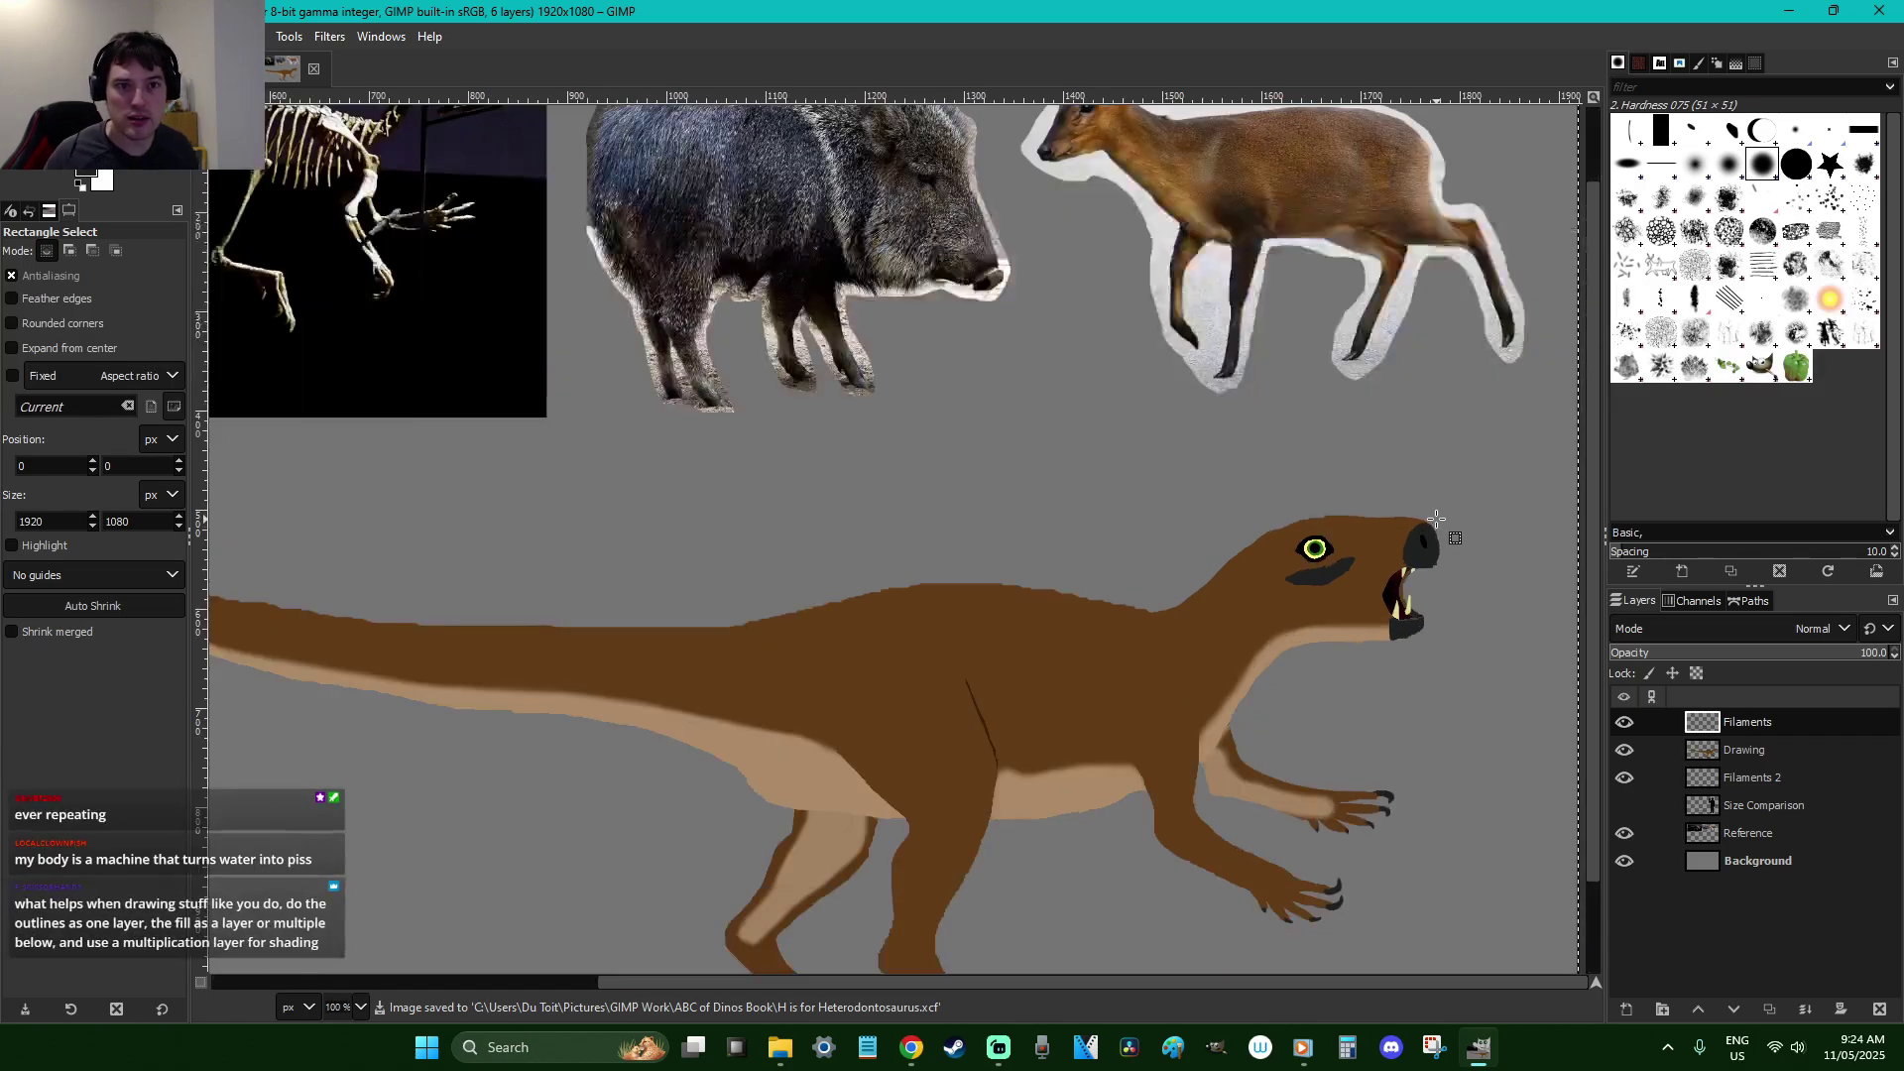
pyautogui.click(1795, 197)
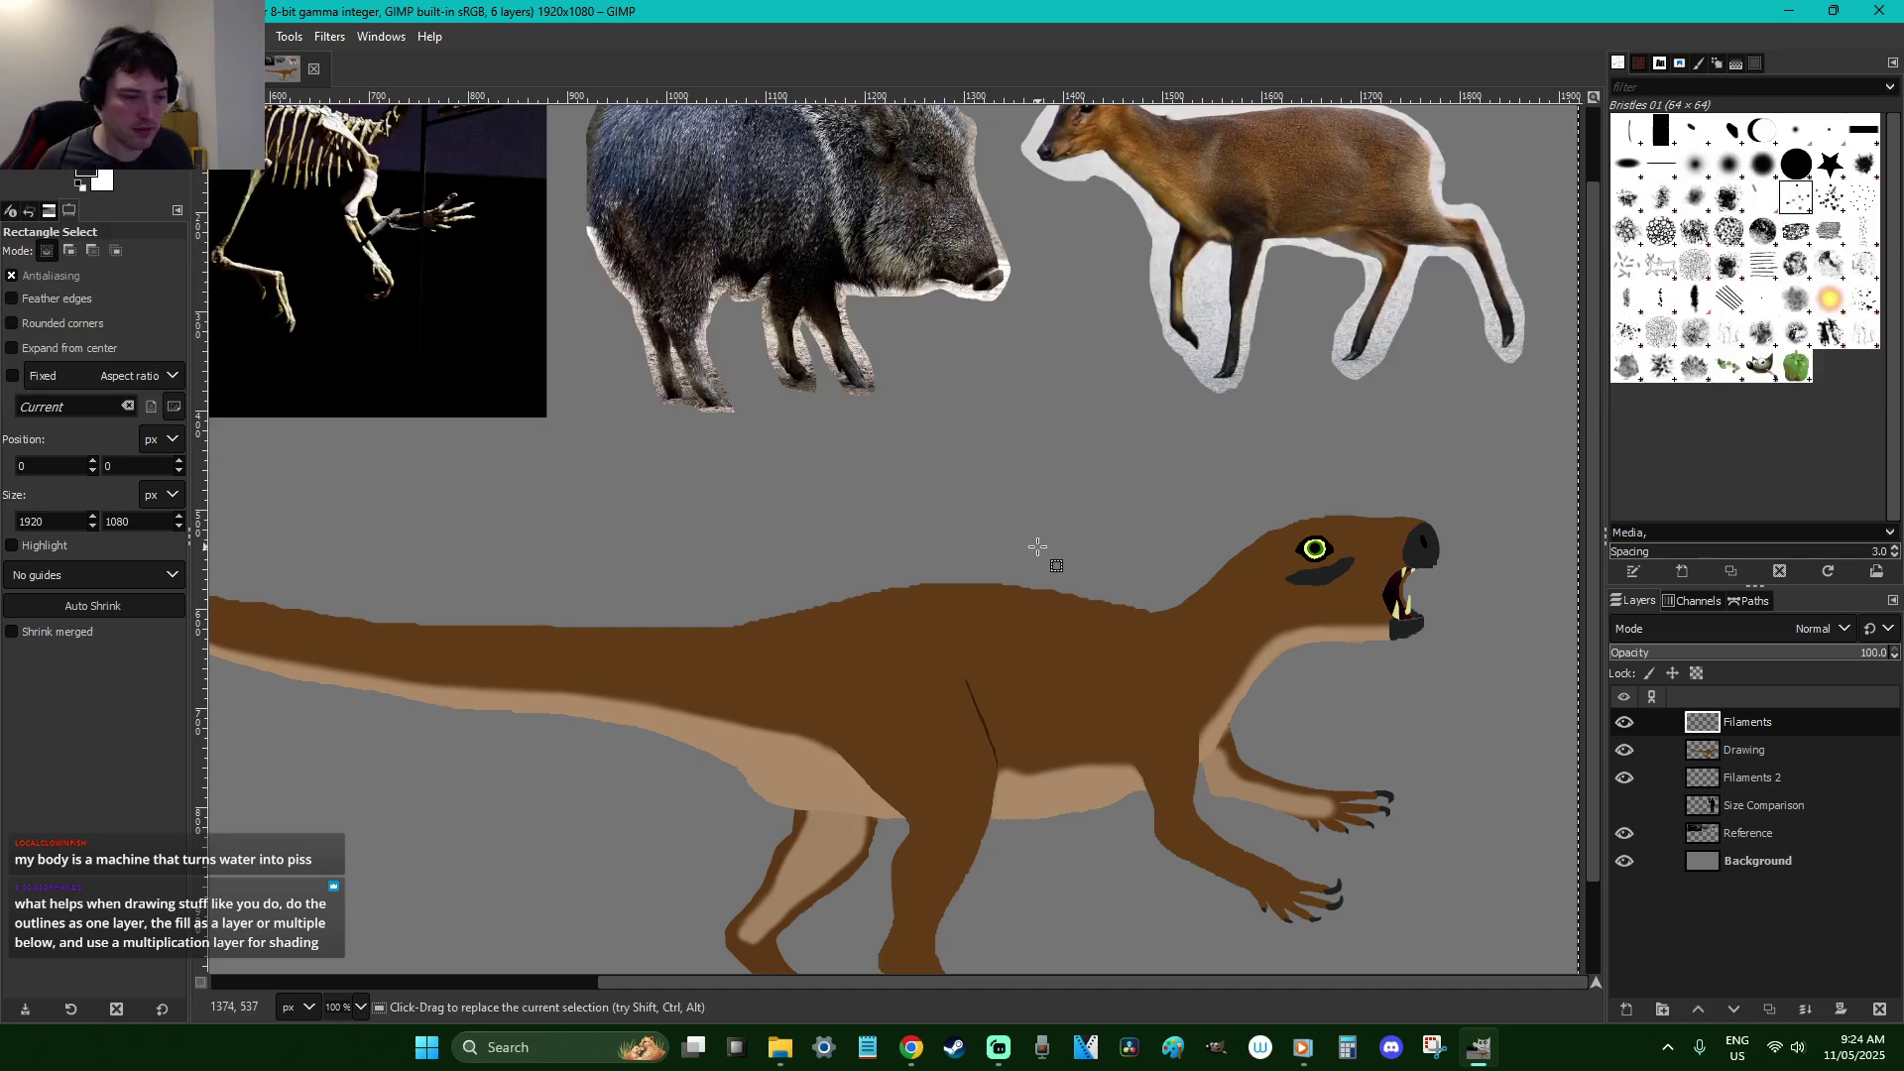
pyautogui.press('p')
pyautogui.click(1020, 512)
pyautogui.moveTo(1008, 561); pyautogui.dragTo(1031, 575)
pyautogui.hotkey('ctrl', 'z')
pyautogui.moveTo(1126, 657); pyautogui.dragTo(979, 556)
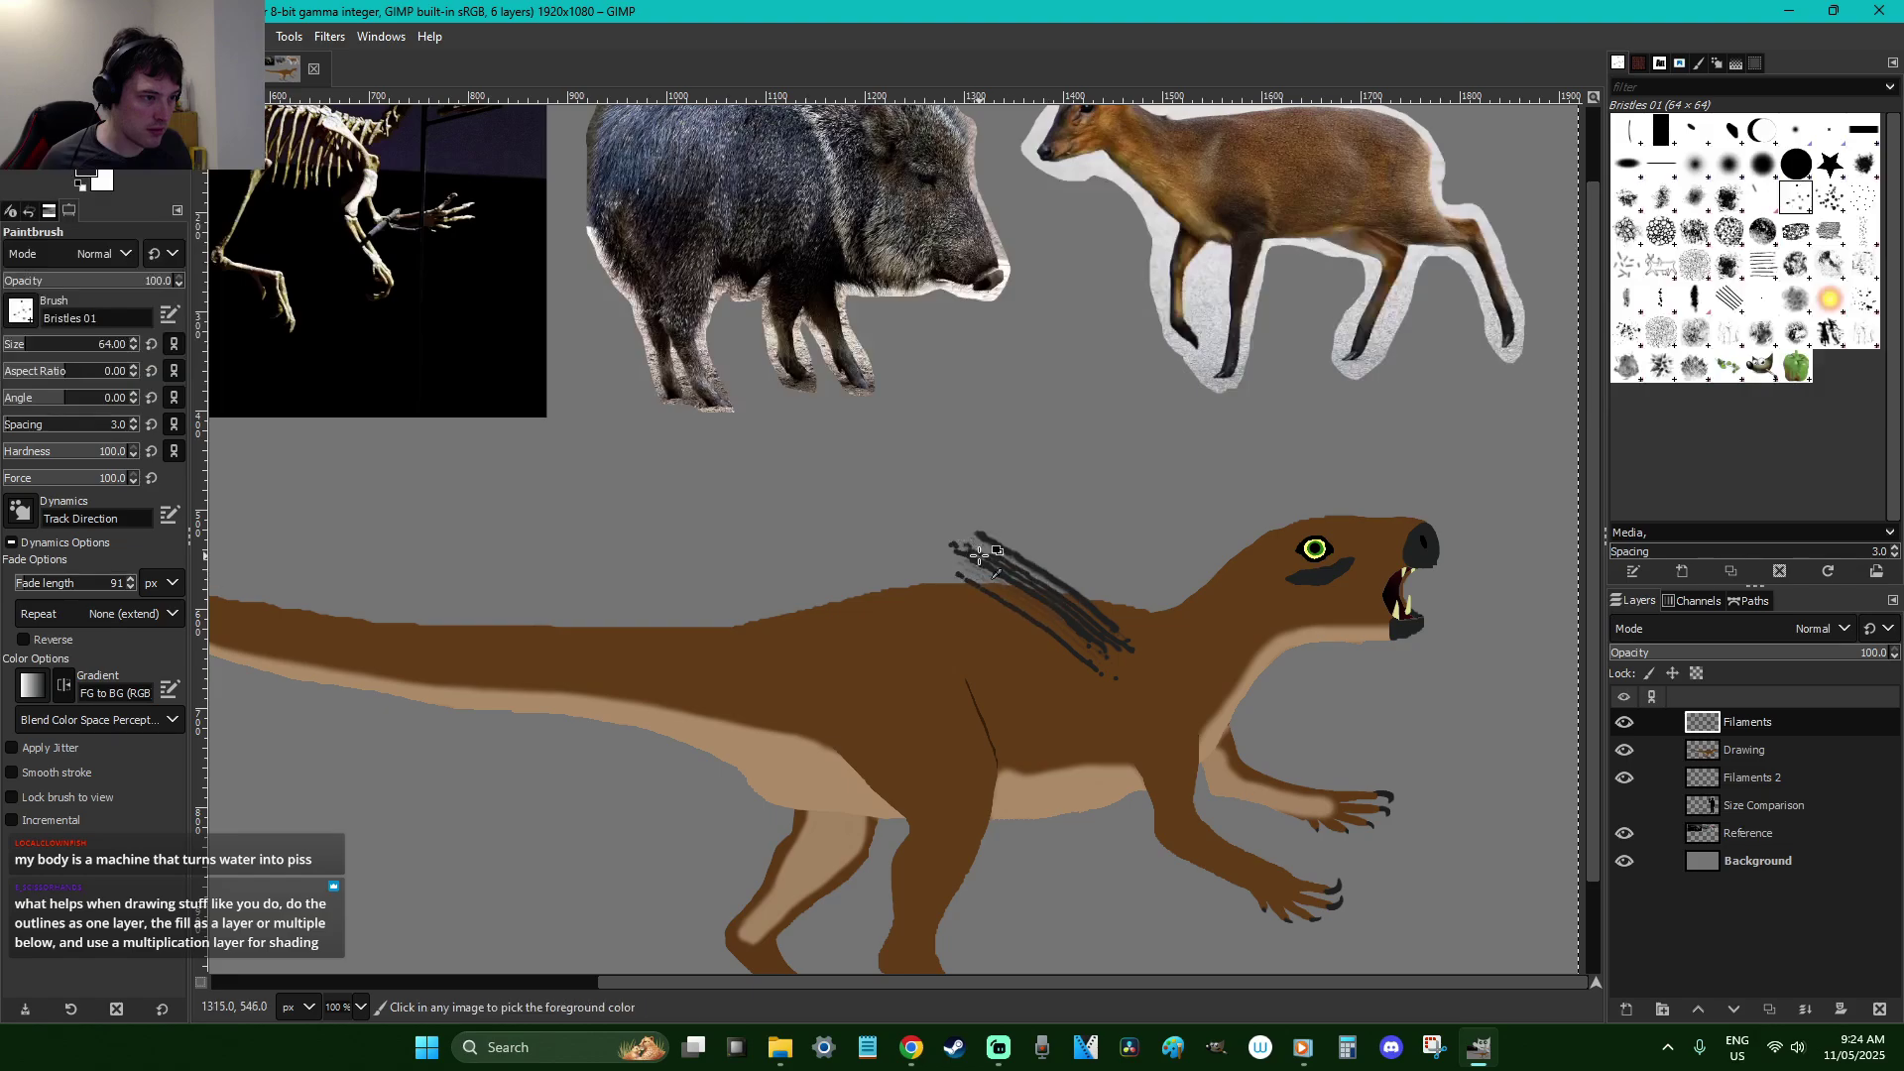
pyautogui.hotkey('ctrl', 'z')
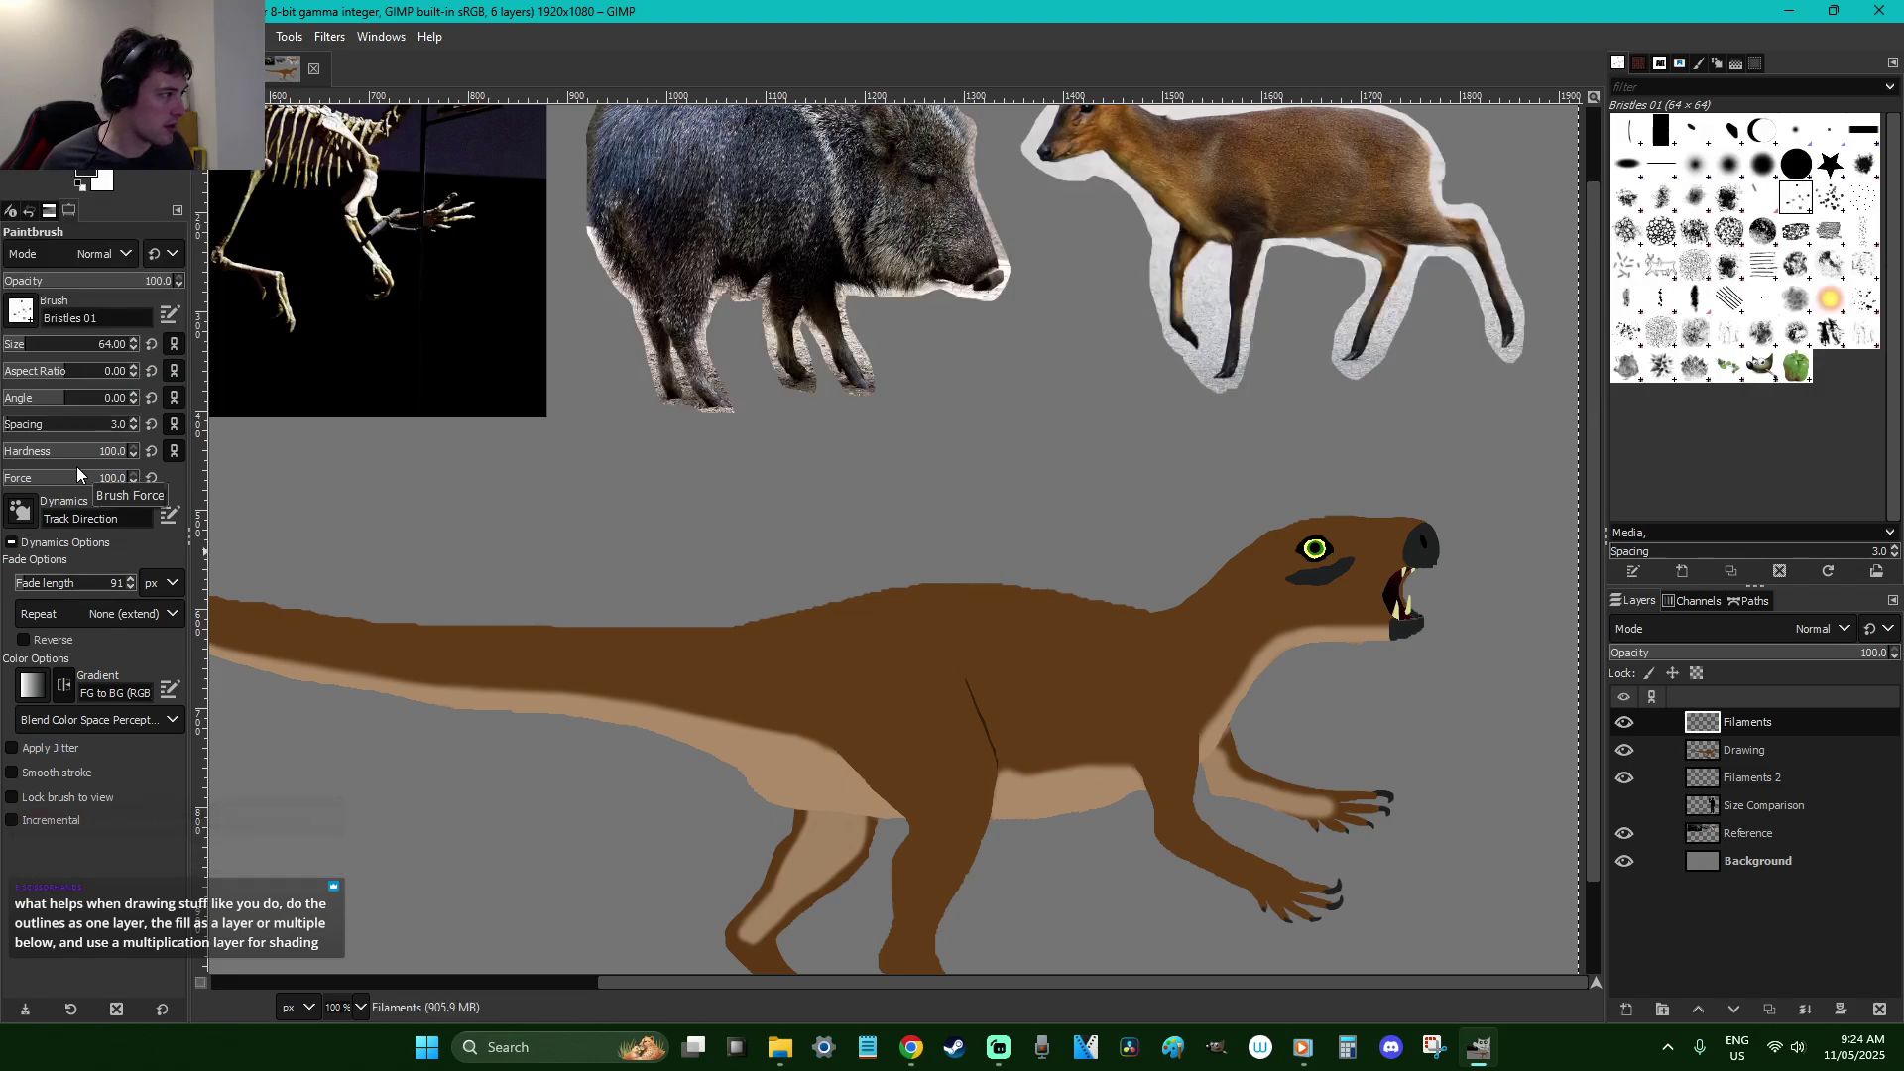
# Set the Bristles 01 brush size to 72, try strokes across the back, and undo them
pyautogui.click(13, 354)
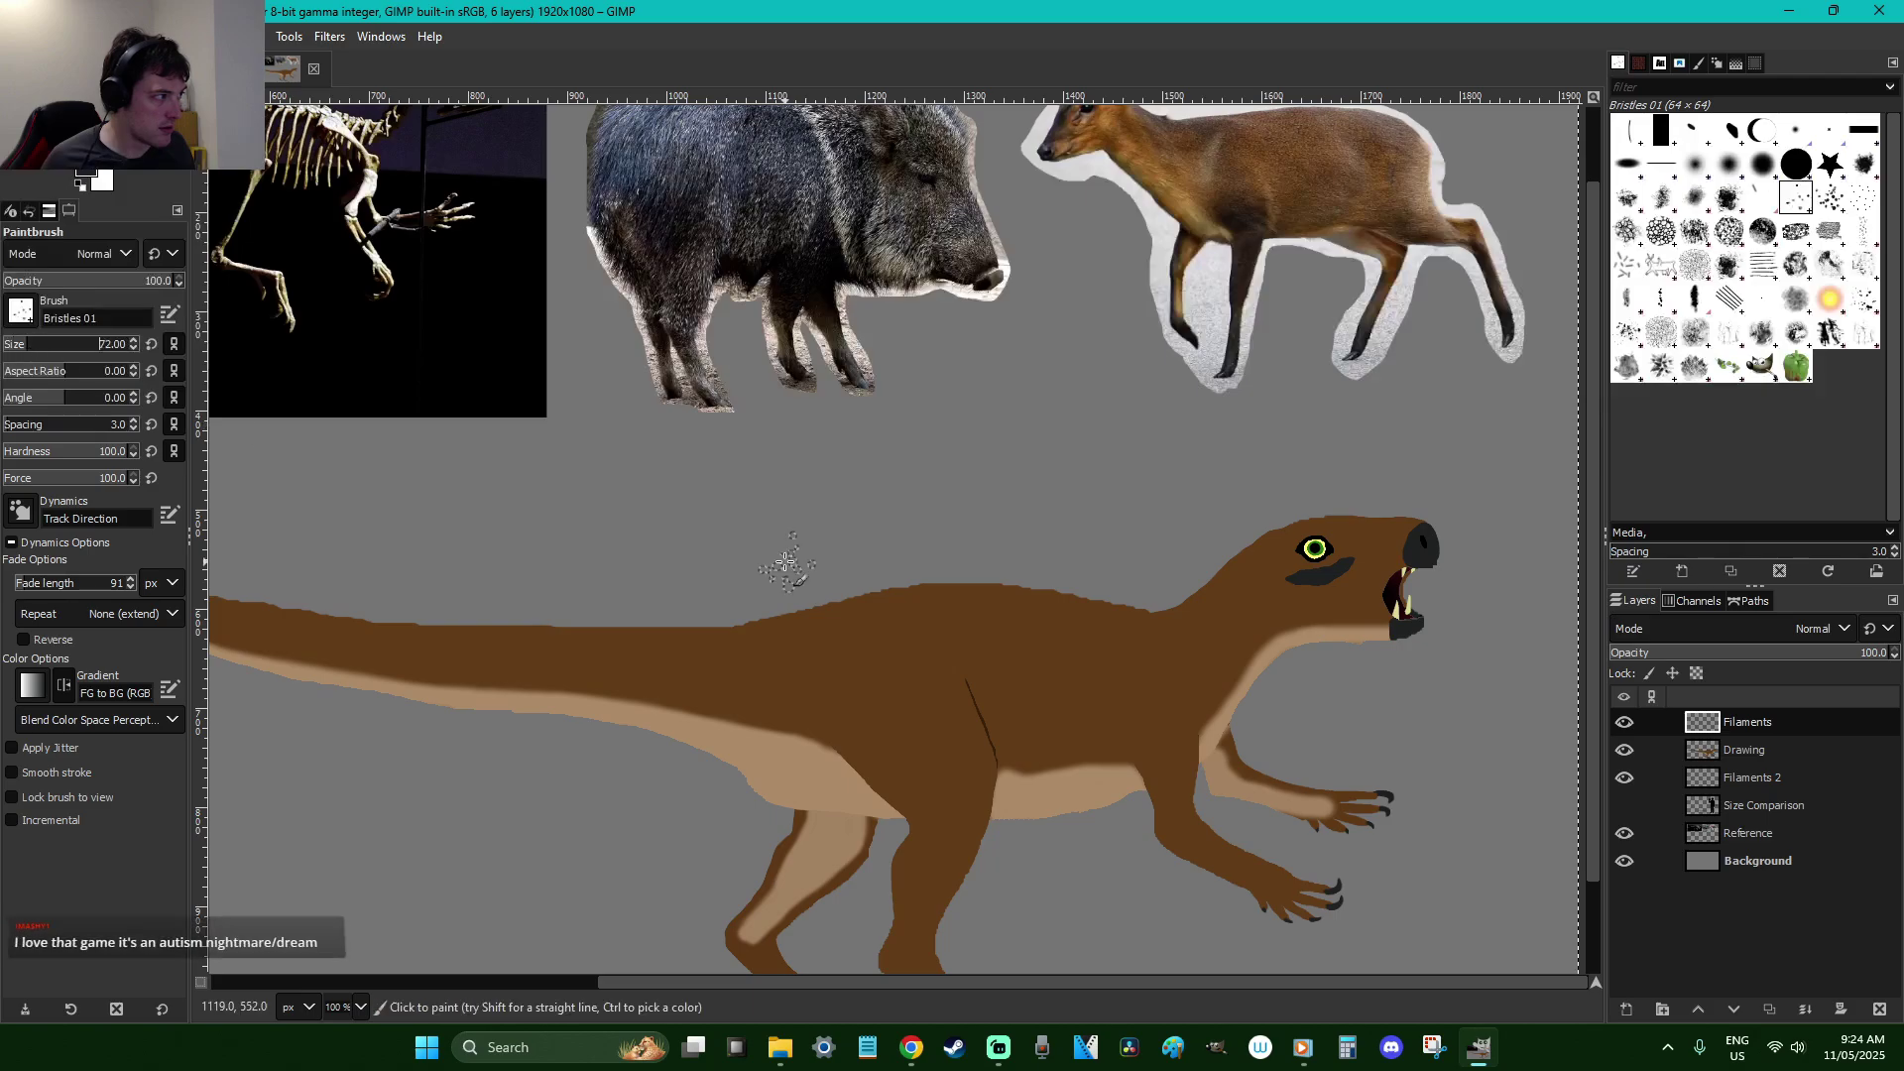
pyautogui.moveTo(1012, 607); pyautogui.dragTo(903, 535)
pyautogui.hotkey('ctrl', 'z')
pyautogui.moveTo(1126, 616)
pyautogui.mouseDown()
pyautogui.moveTo(1061, 540)
pyautogui.moveTo(934, 468)
pyautogui.mouseUp()
pyautogui.hotkey('ctrl', 'z')
# Try painting filaments over the back with the Bristles 02 brush at size 64, and undo all the test strokes
pyautogui.click(1829, 196)
pyautogui.hotkey('ctrl', 'z')
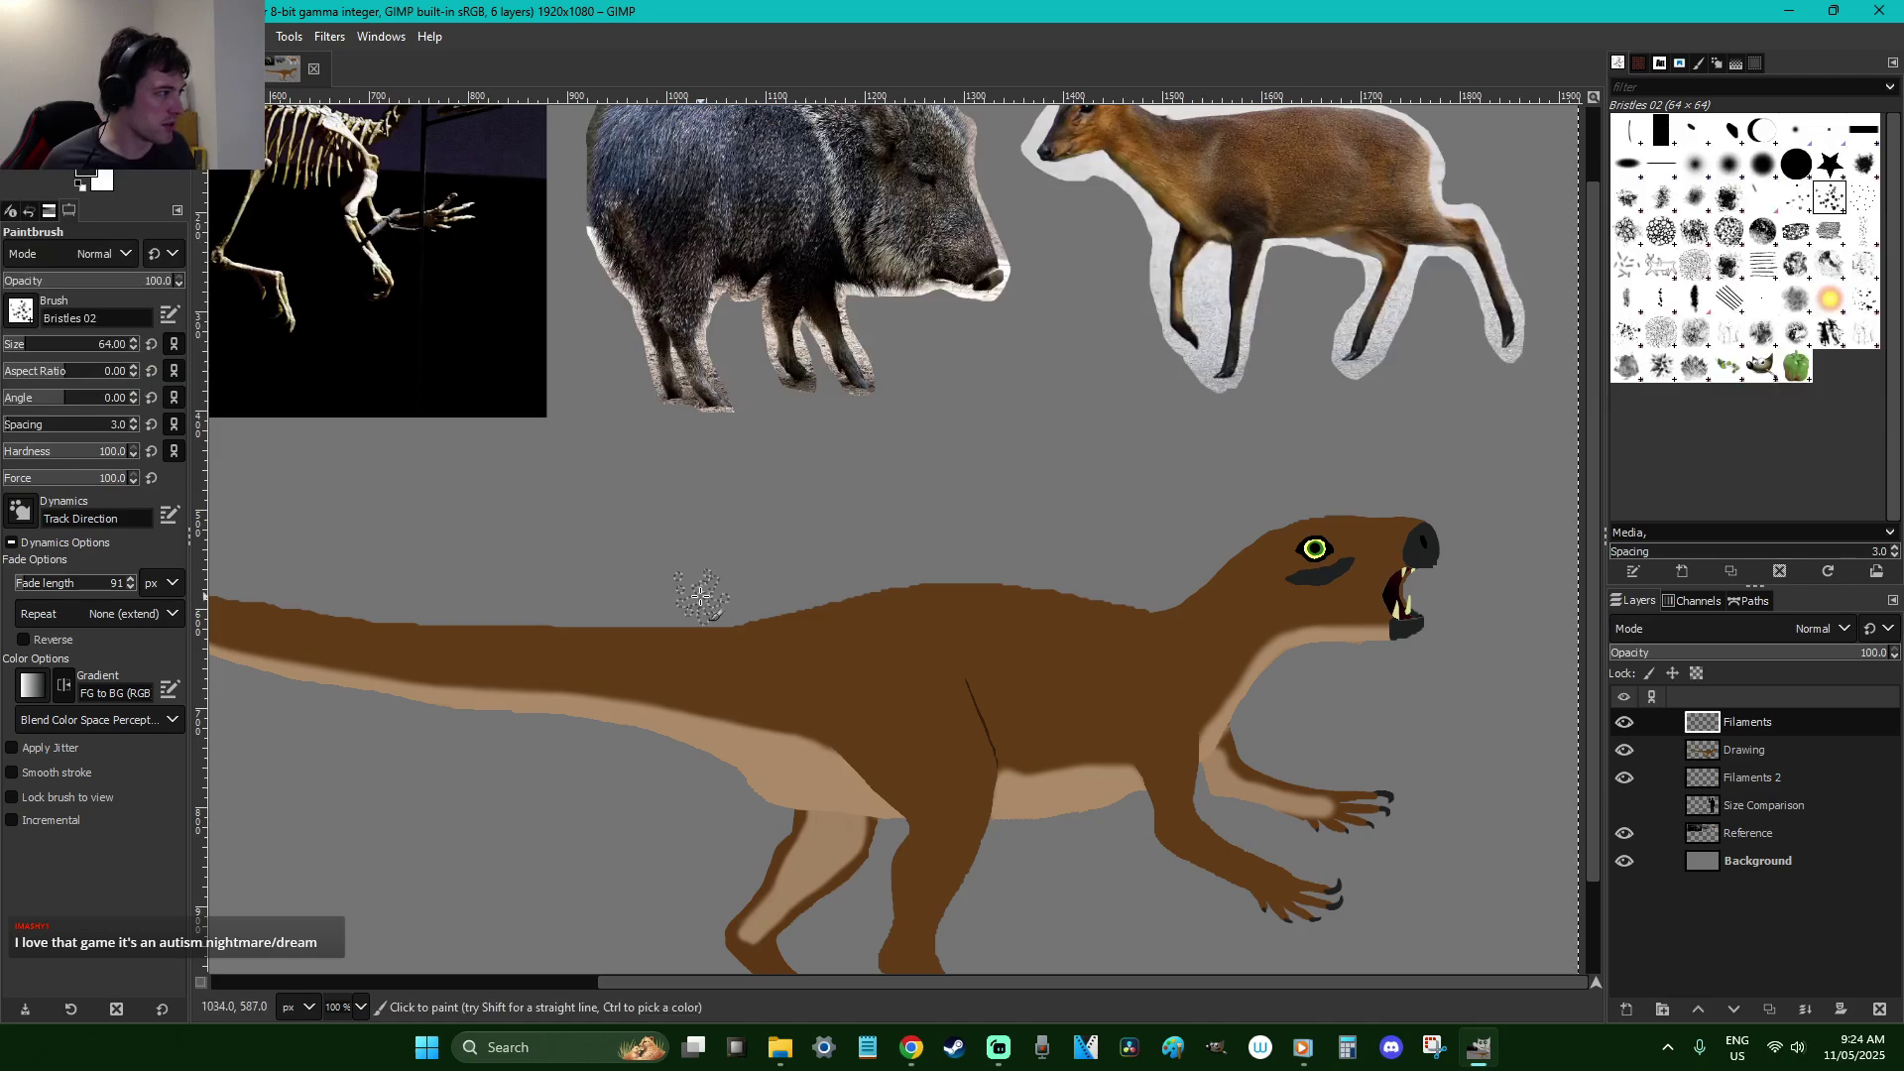
pyautogui.moveTo(907, 645); pyautogui.dragTo(798, 556)
pyautogui.hotkey('ctrl', 'z')
pyautogui.moveTo(1121, 629)
pyautogui.mouseDown()
pyautogui.moveTo(949, 567)
pyautogui.moveTo(868, 605)
pyautogui.mouseUp()
pyautogui.moveTo(1076, 670); pyautogui.dragTo(957, 635)
pyautogui.hotkey('ctrl', 'z')
pyautogui.hotkey('ctrl', 'z')
pyautogui.hotkey('ctrl', 'z')
pyautogui.hotkey('ctrl', 'z')
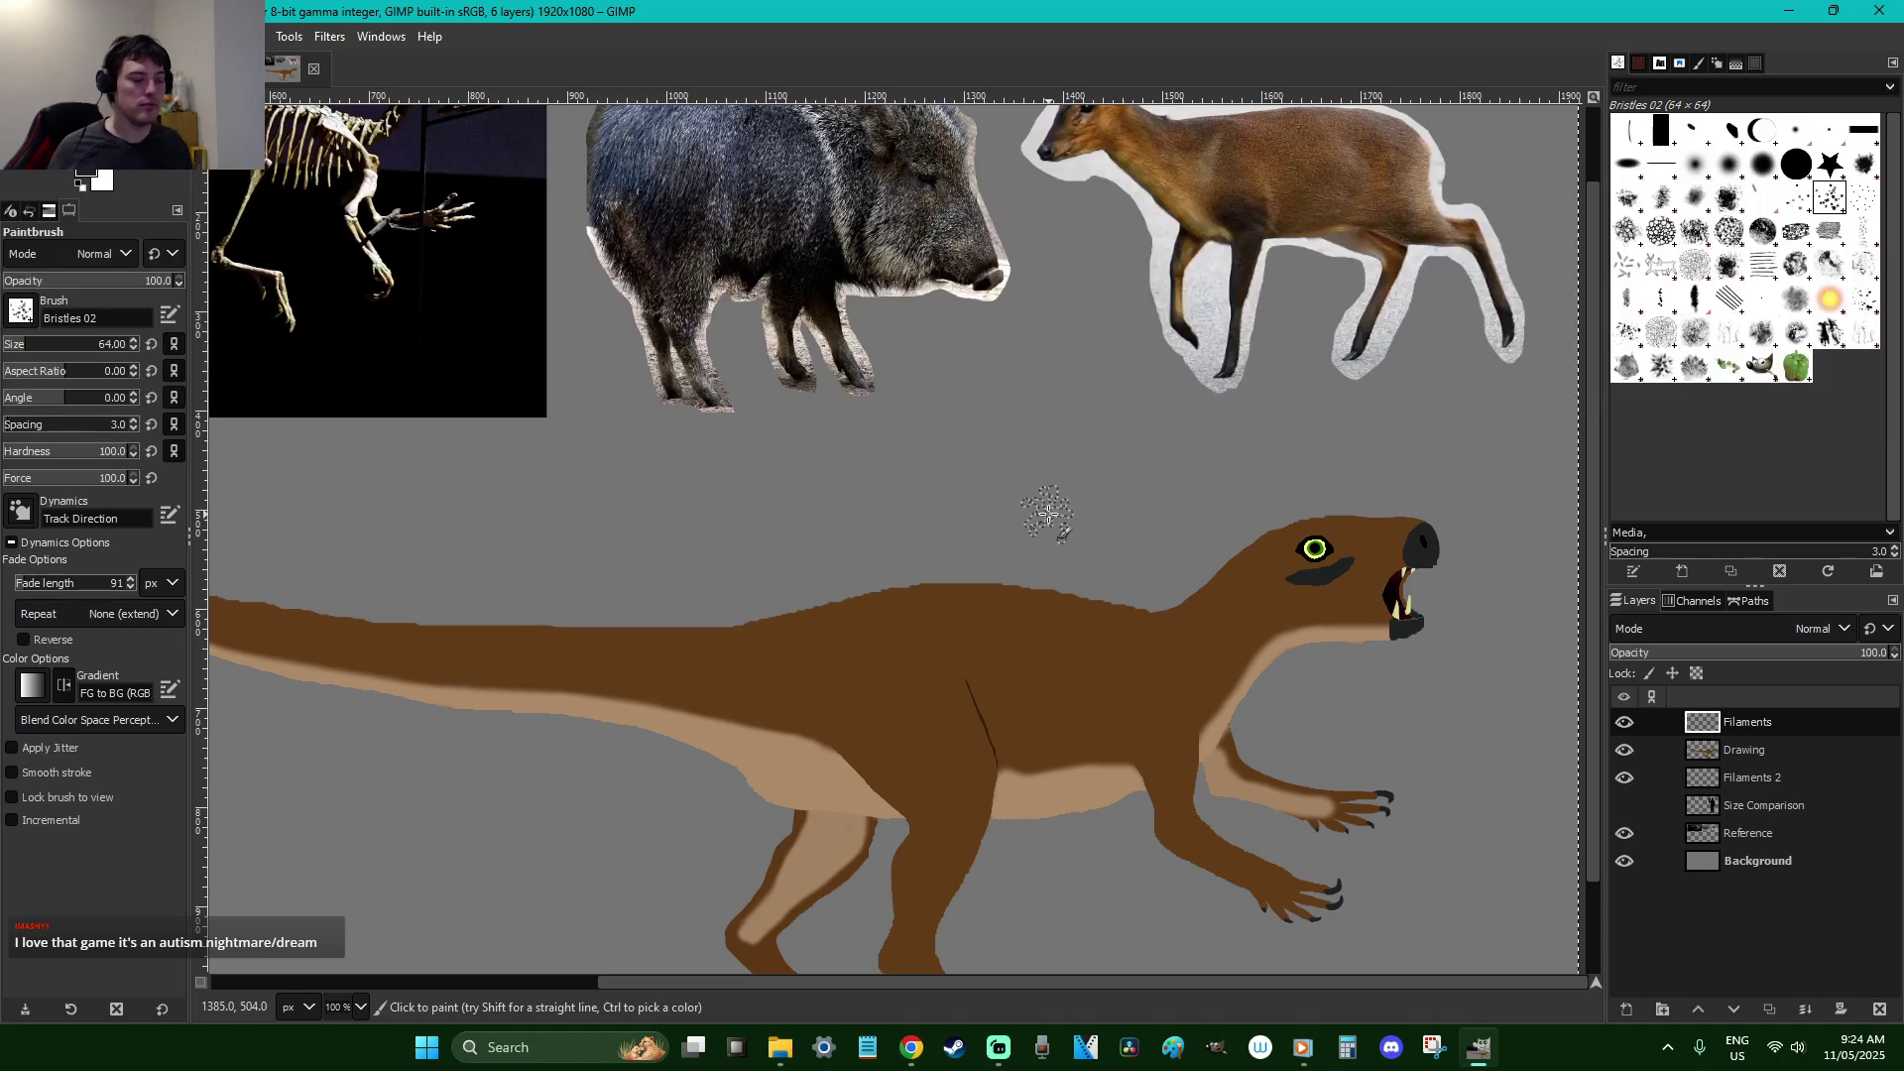
pyautogui.scroll(2, 1048, 513)
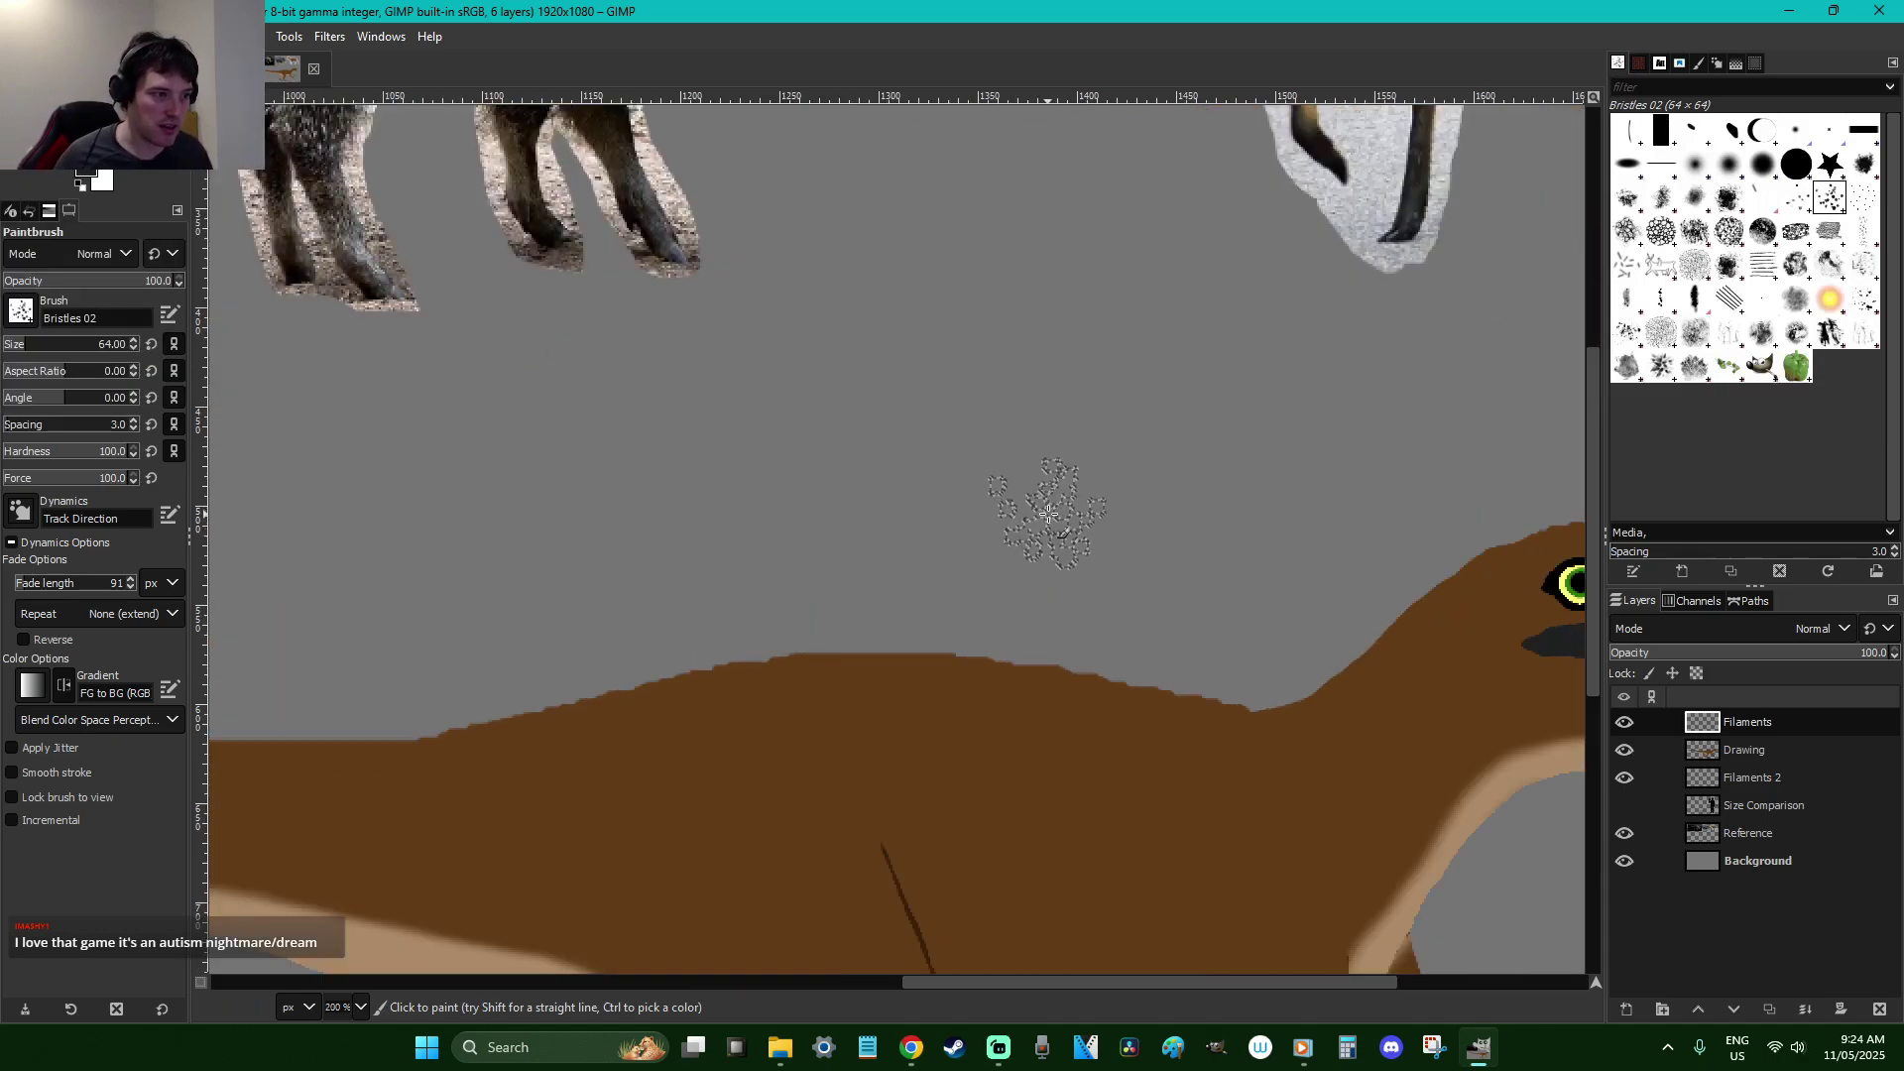
# Try a few dabs of the Bristles 02 brush in the empty area above the back, and undo them
pyautogui.click(1048, 512)
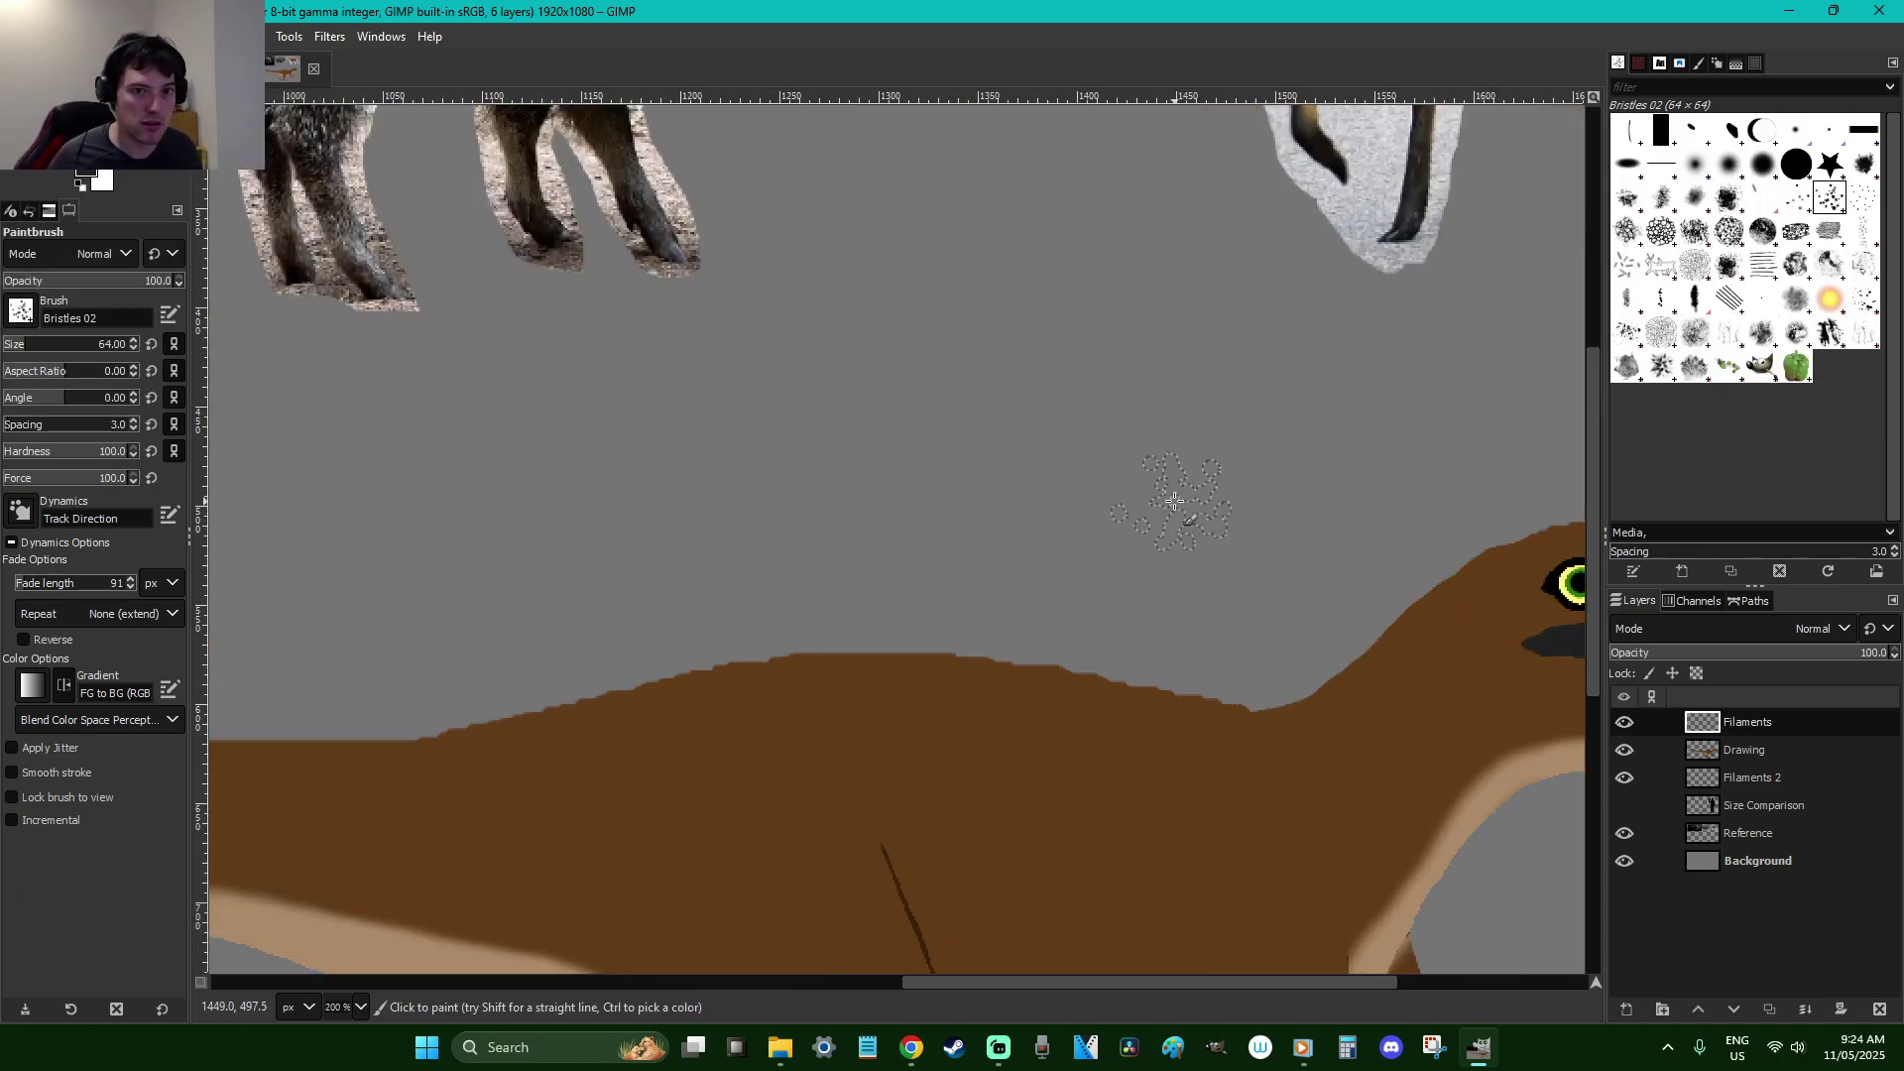
pyautogui.click(829, 413)
pyautogui.hotkey('ctrl', 'z')
pyautogui.press('z')
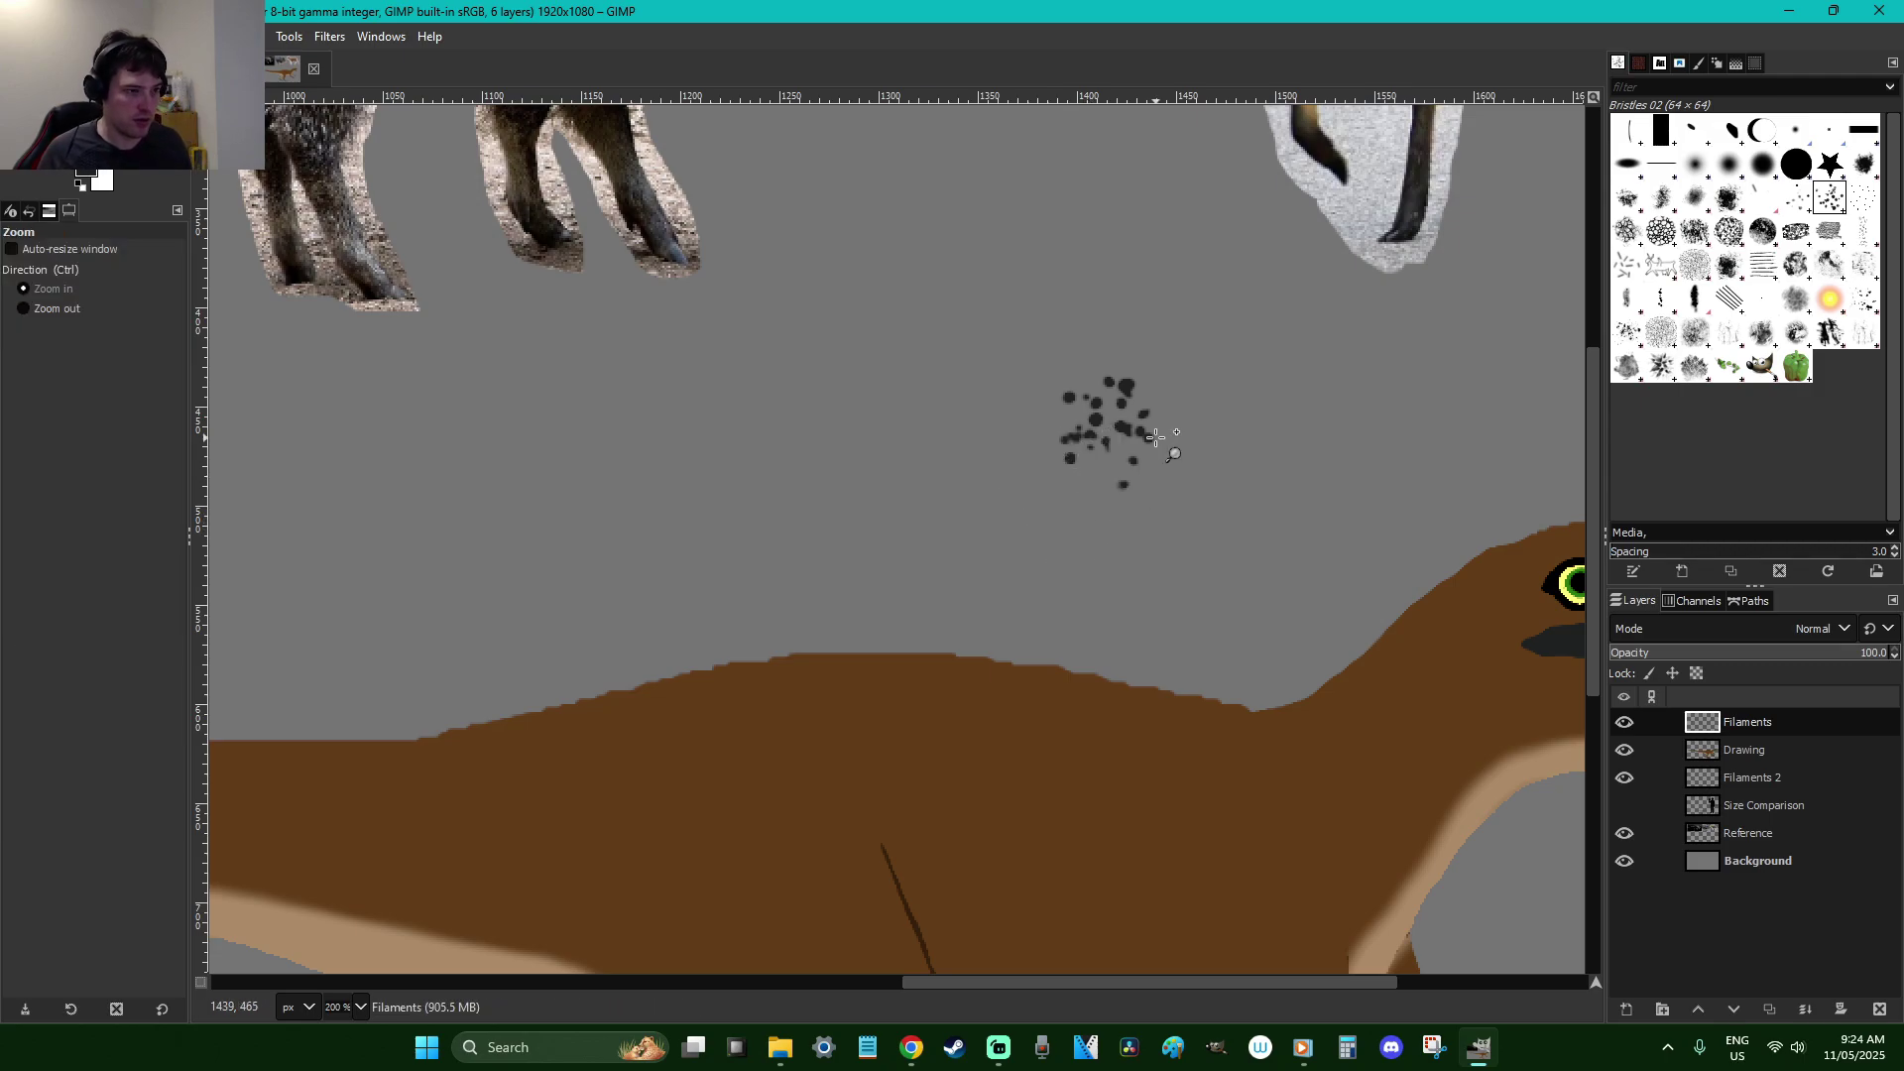
pyautogui.hotkey('ctrl', 'z')
pyautogui.press('p')
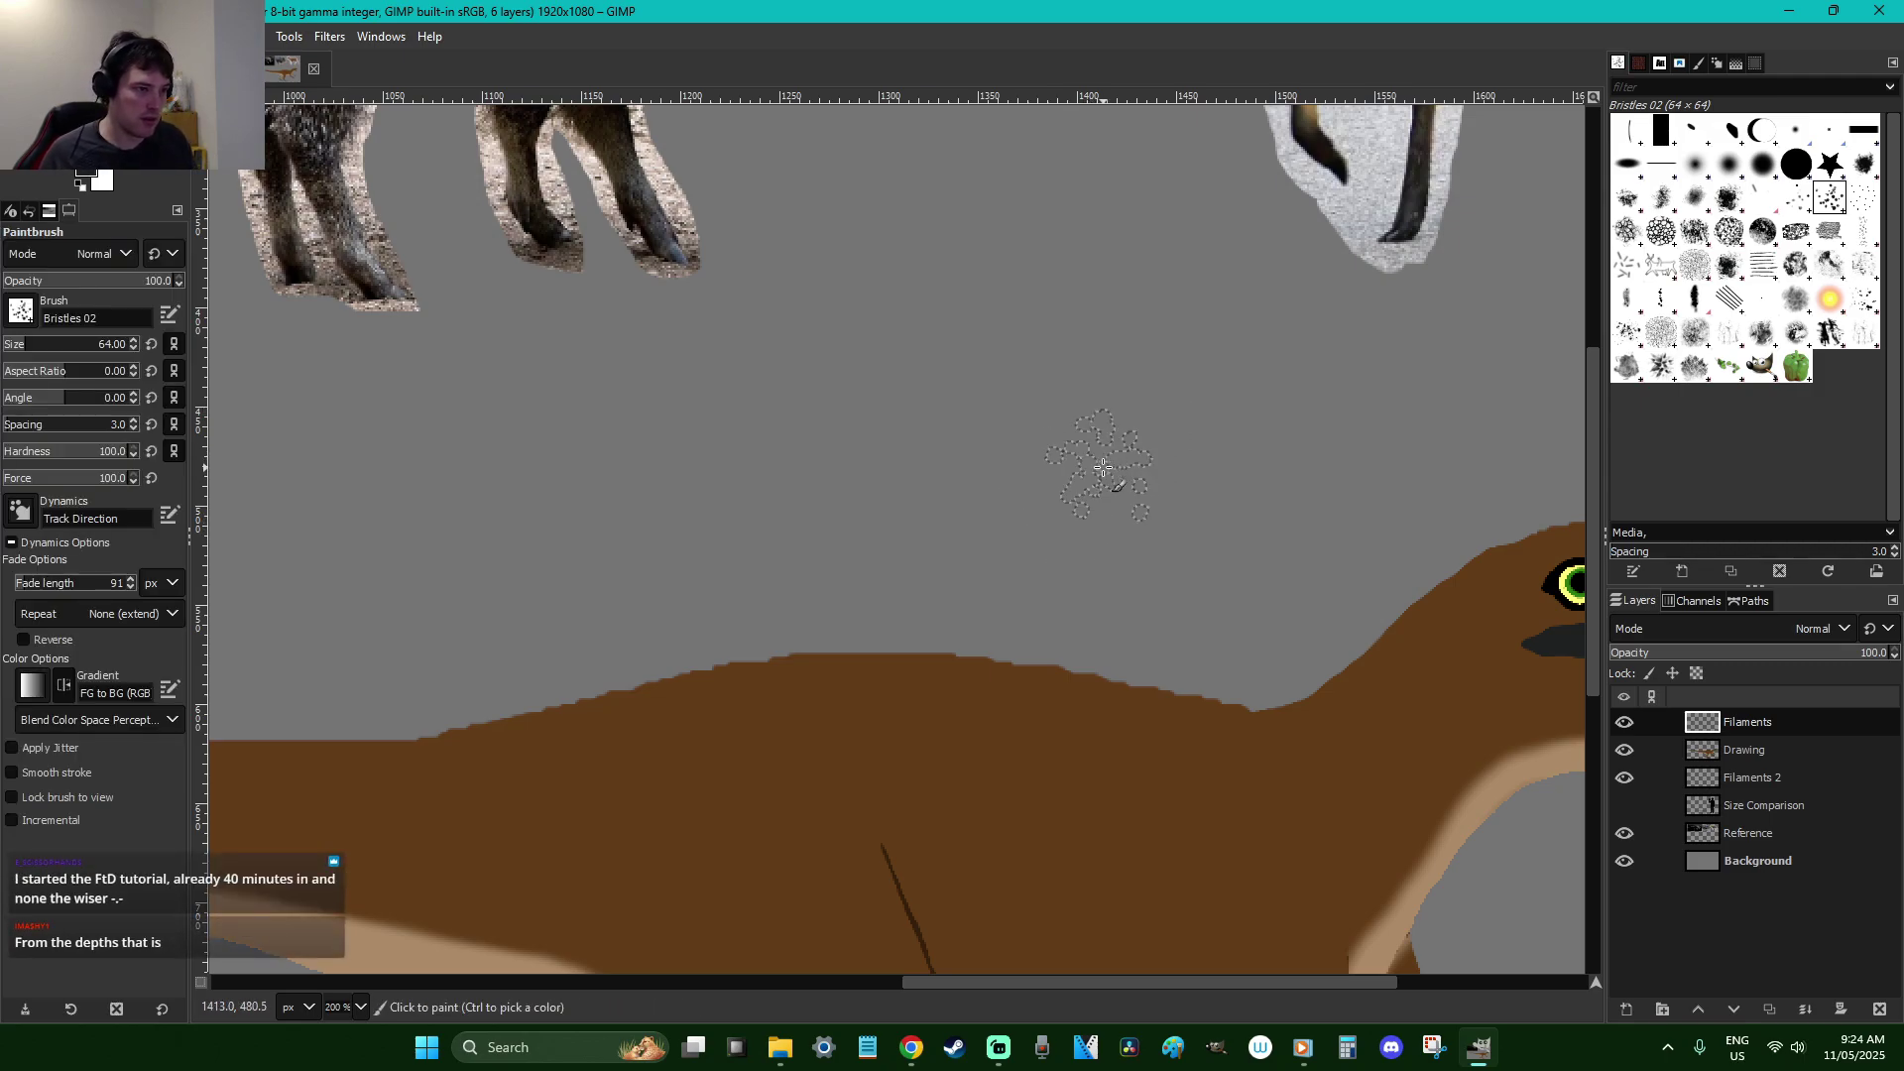
# Set the paintbrush dynamics to Dynamics Off and stamp a Bristles 02 dab above the back
pyautogui.click(28, 514)
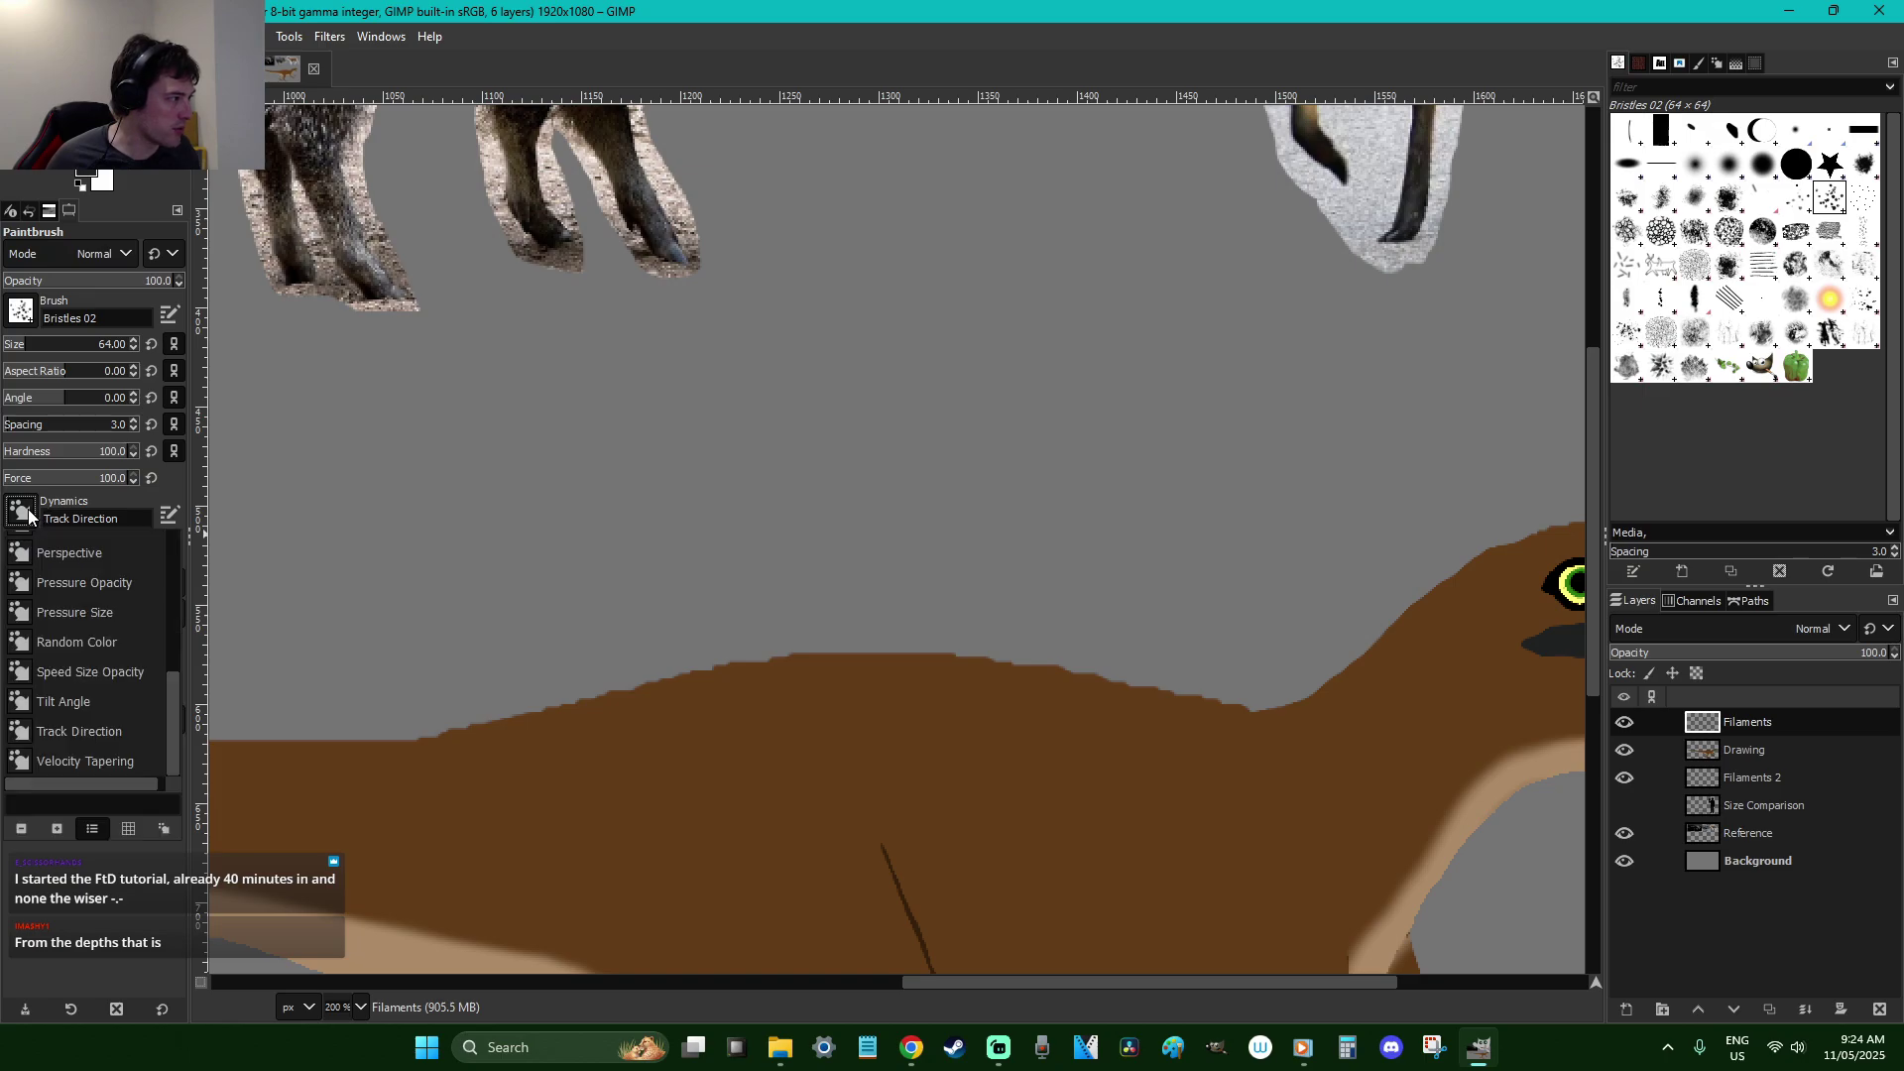
pyautogui.moveTo(166, 732); pyautogui.dragTo(180, 603)
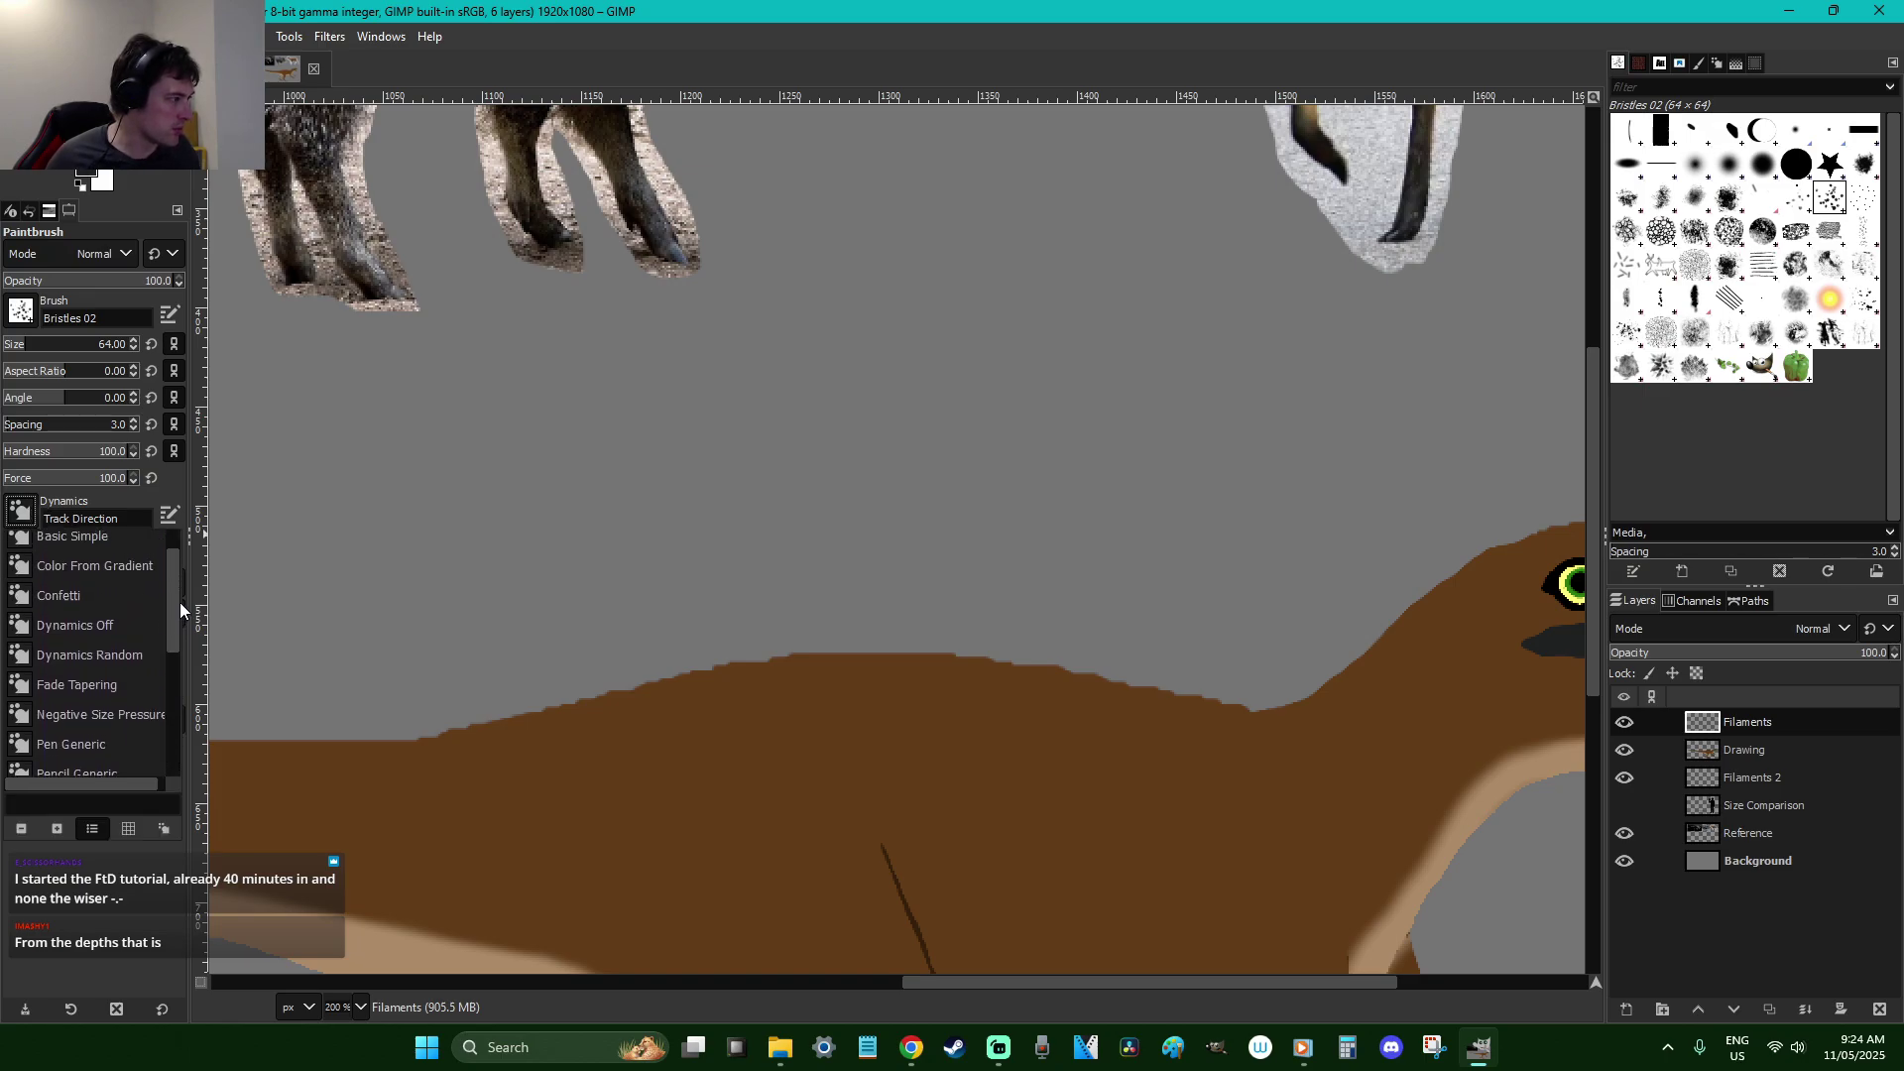
pyautogui.click(135, 623)
pyautogui.click(957, 452)
# Try the darker foreground colour 151617 with Bristles 02 dabs above the back, and undo all the test dabs
pyautogui.click(88, 174)
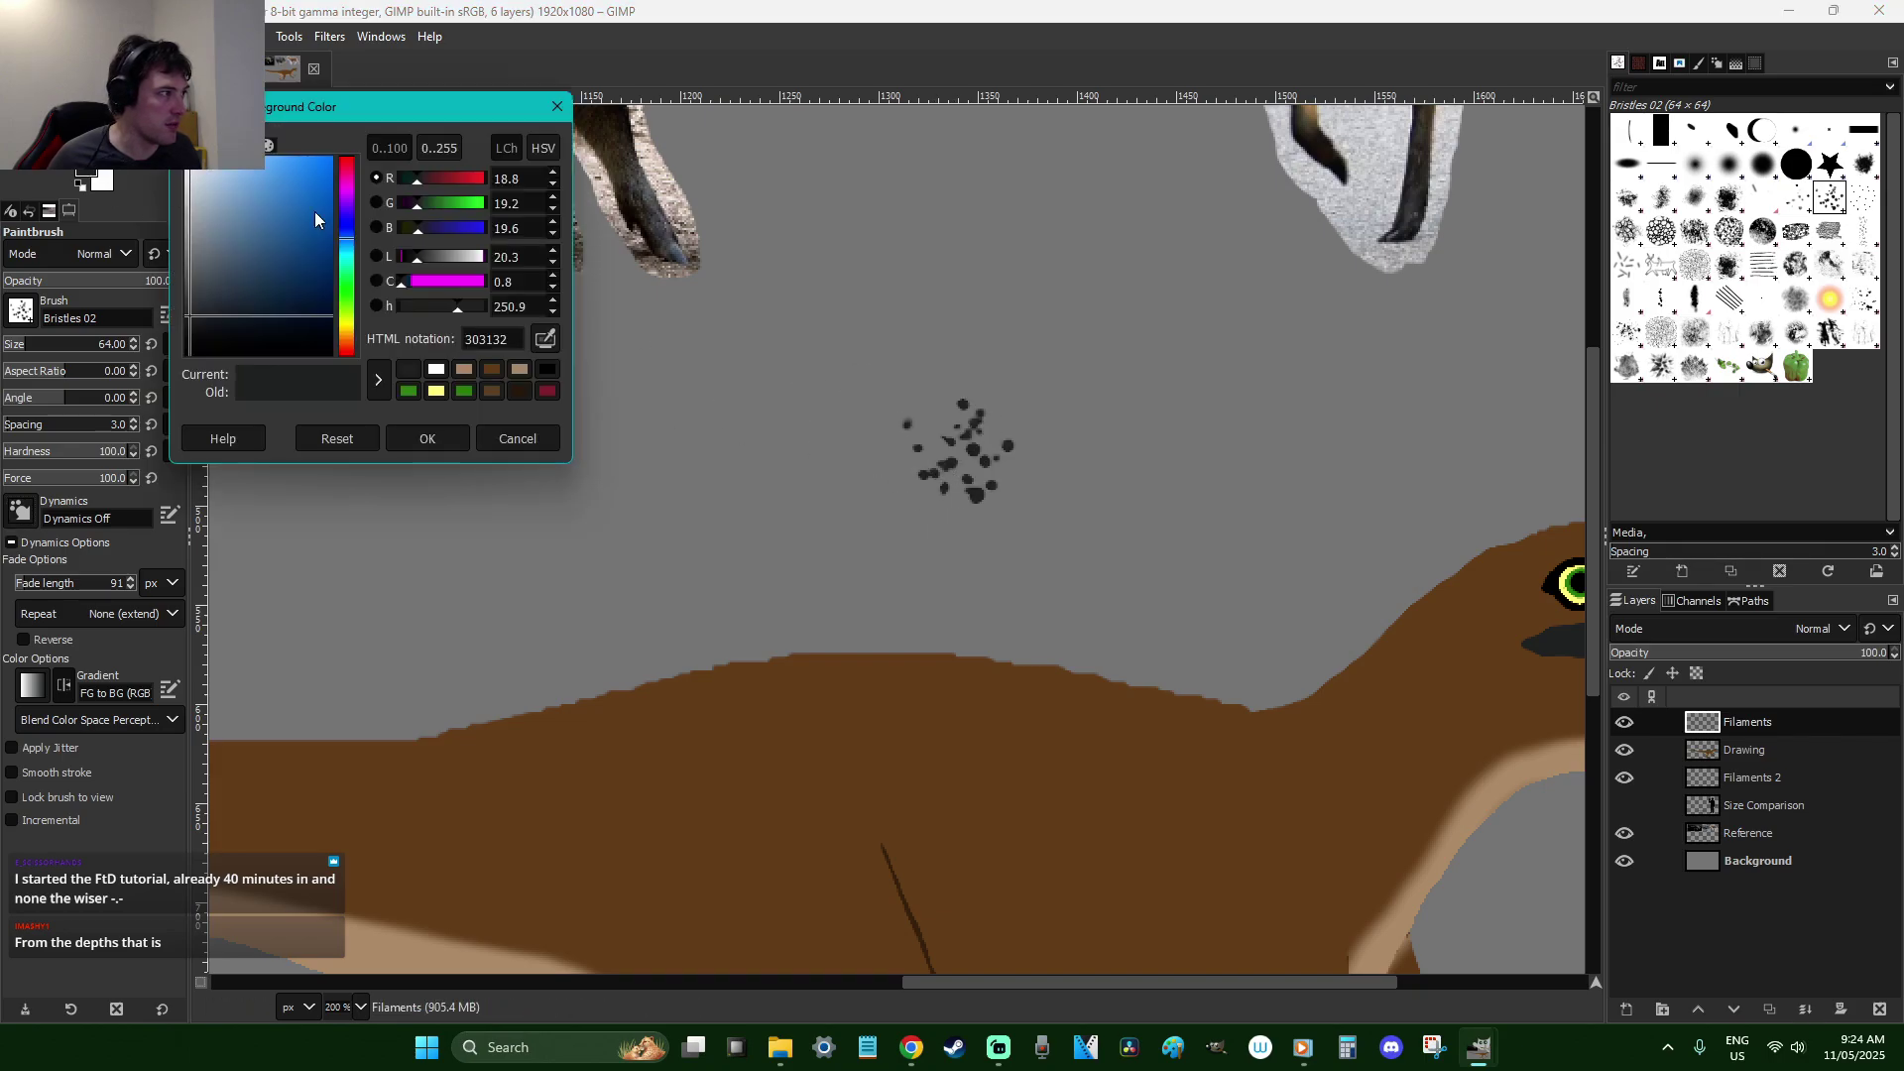
pyautogui.click(195, 341)
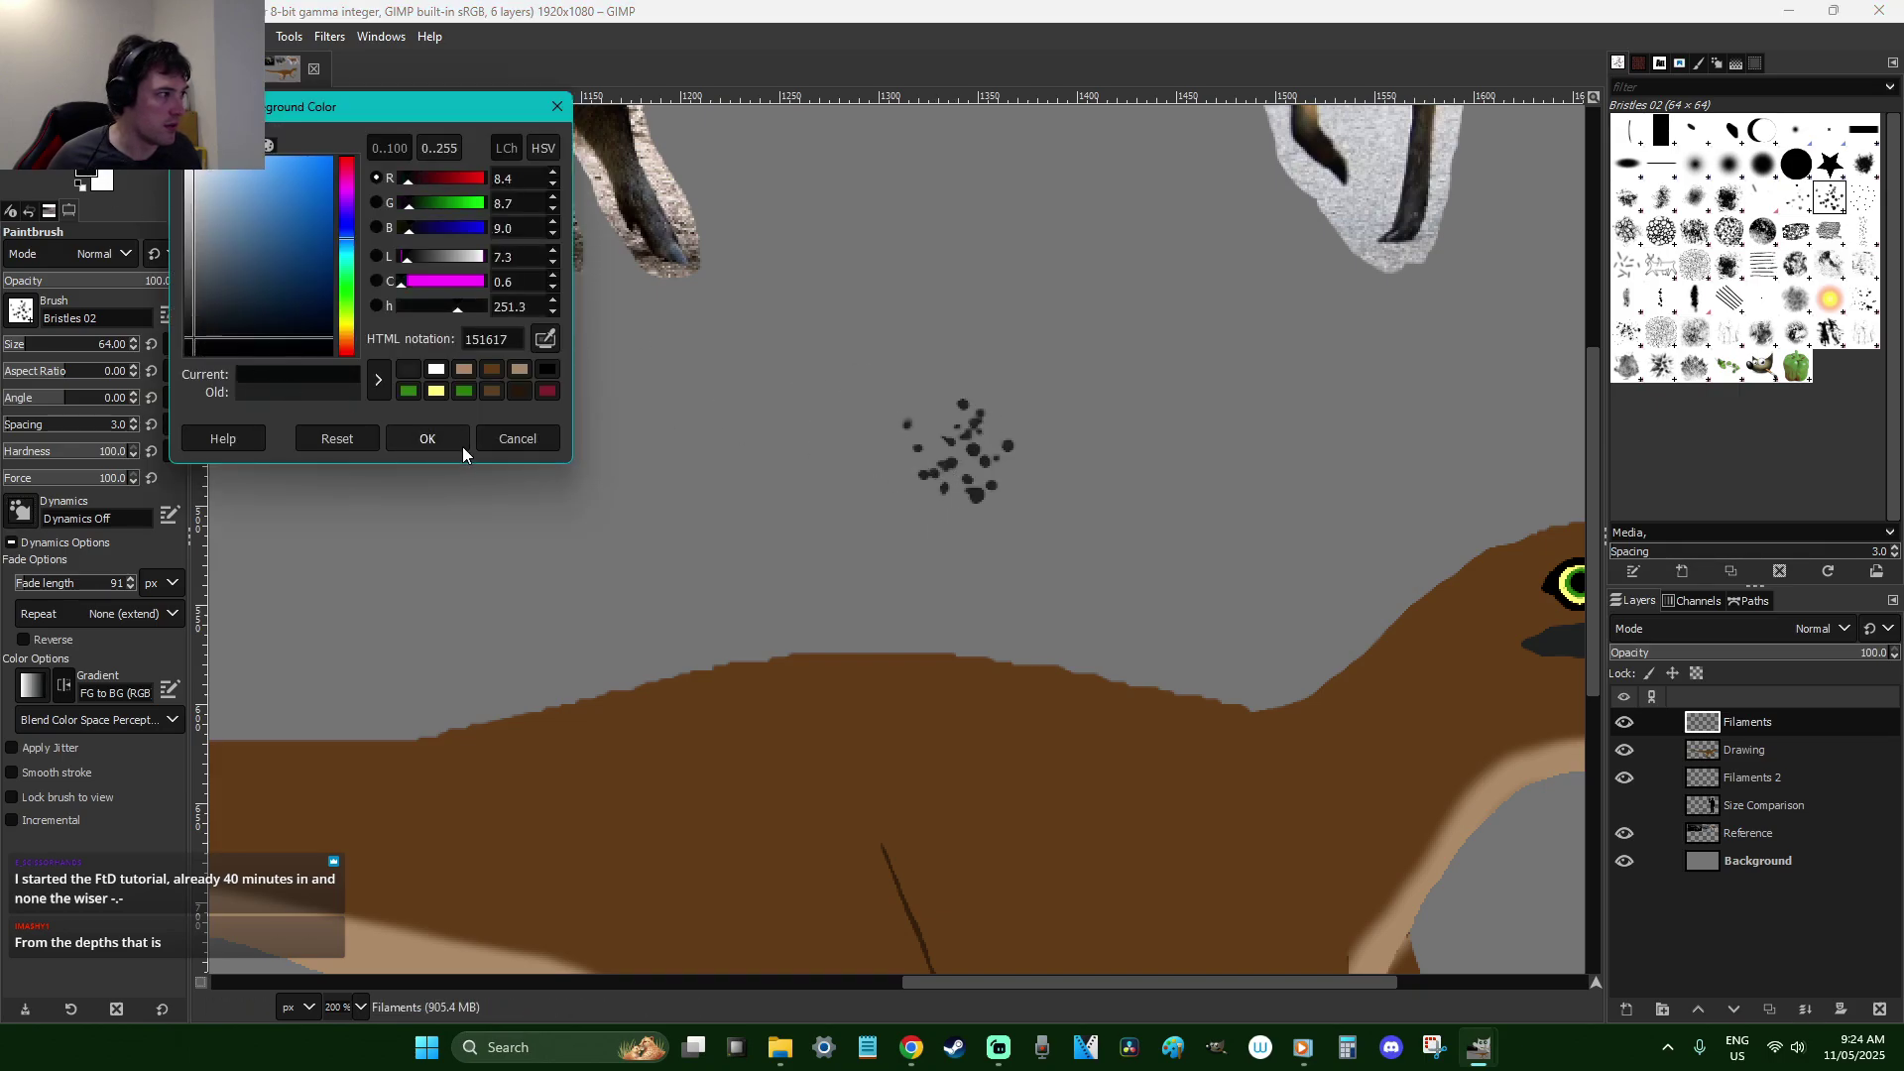
pyautogui.click(462, 445)
pyautogui.click(968, 461)
pyautogui.hotkey('ctrl', 'z')
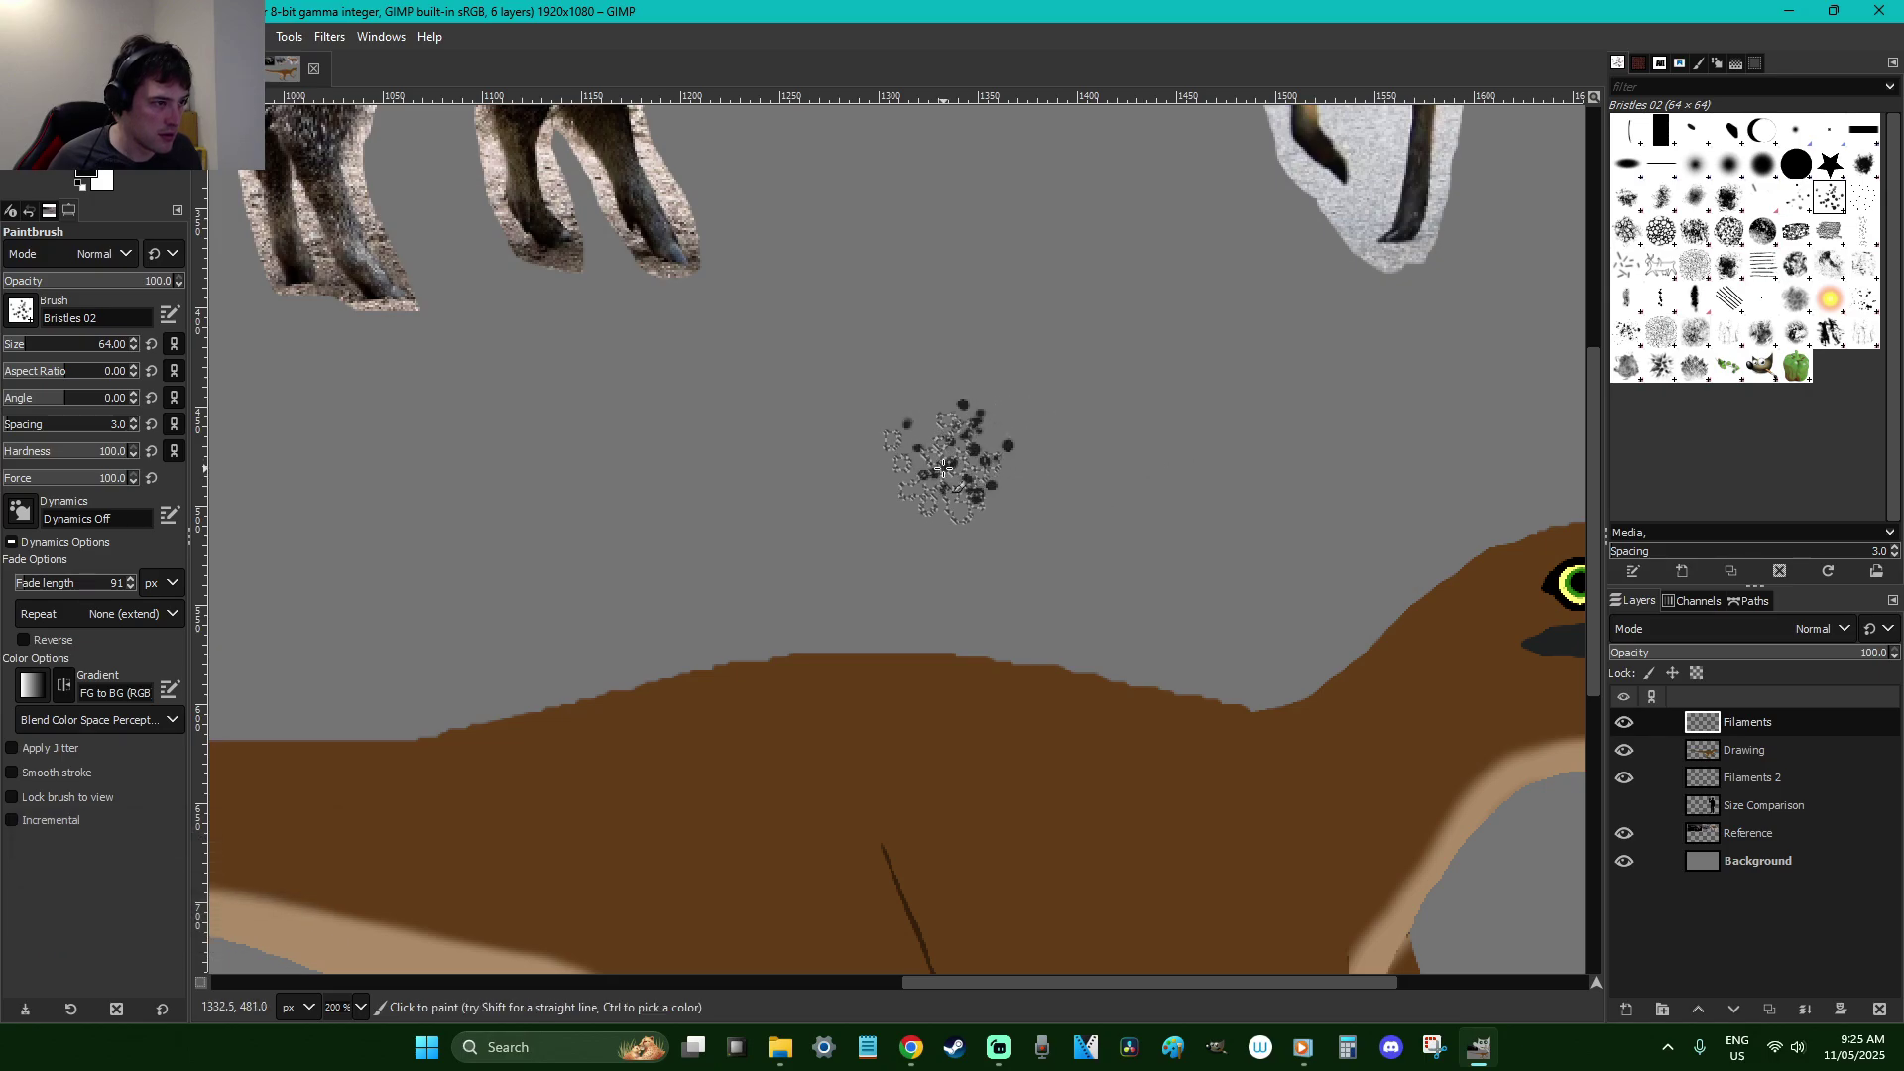
pyautogui.click(833, 485)
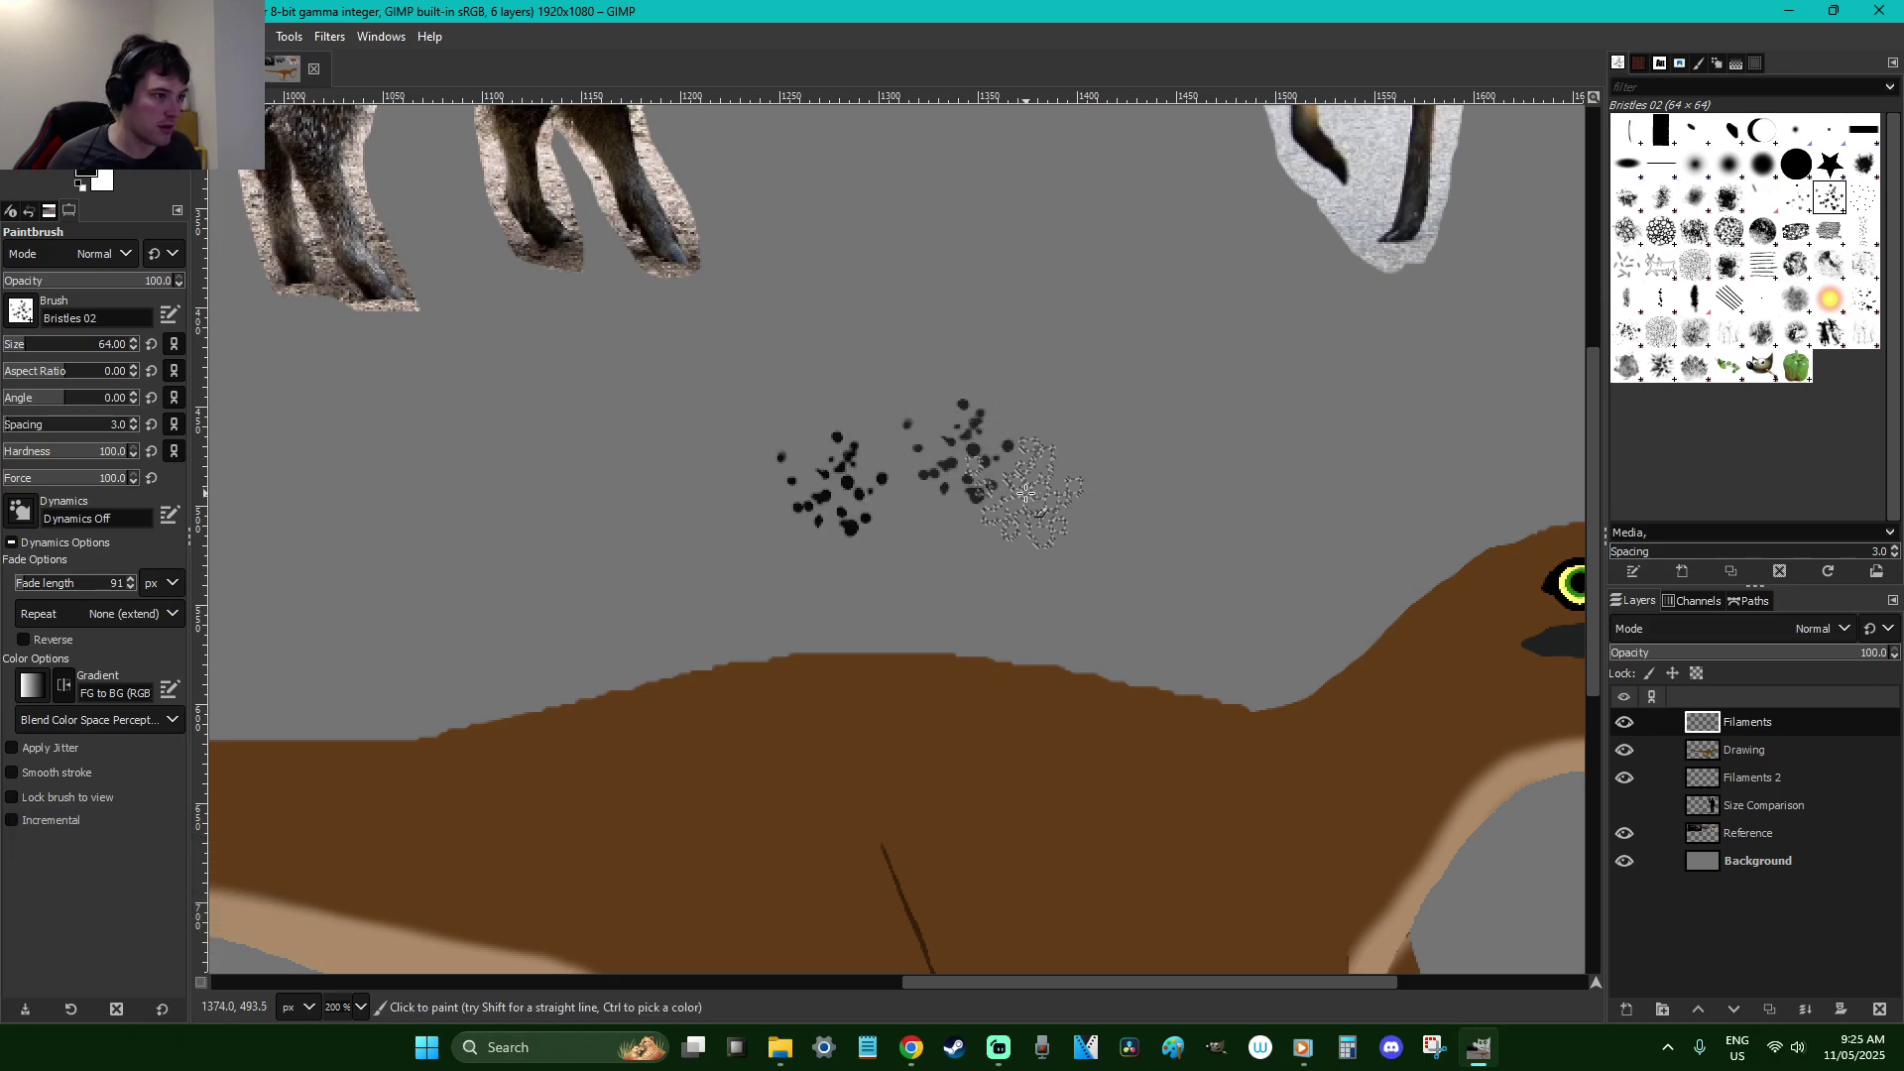
pyautogui.press('r')
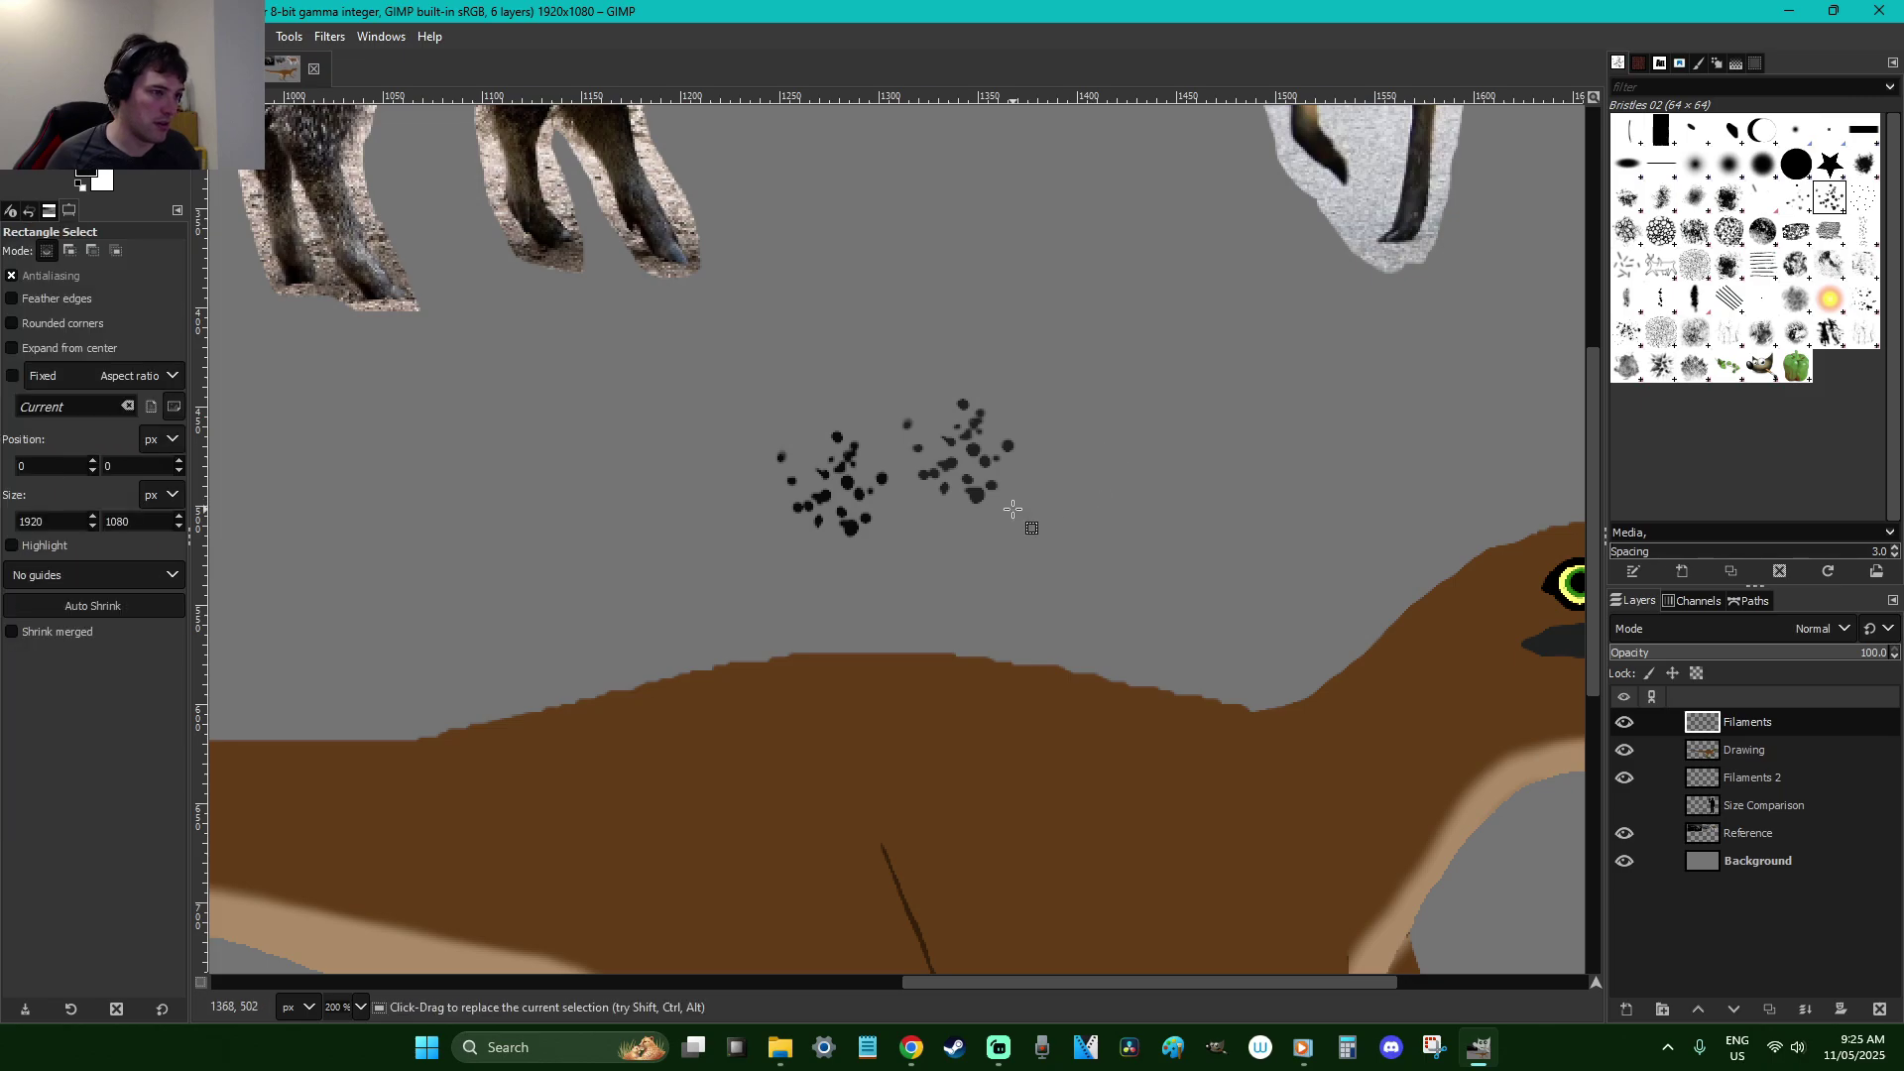
pyautogui.hotkey('ctrl', 'z')
pyautogui.hotkey('ctrl', 'z')
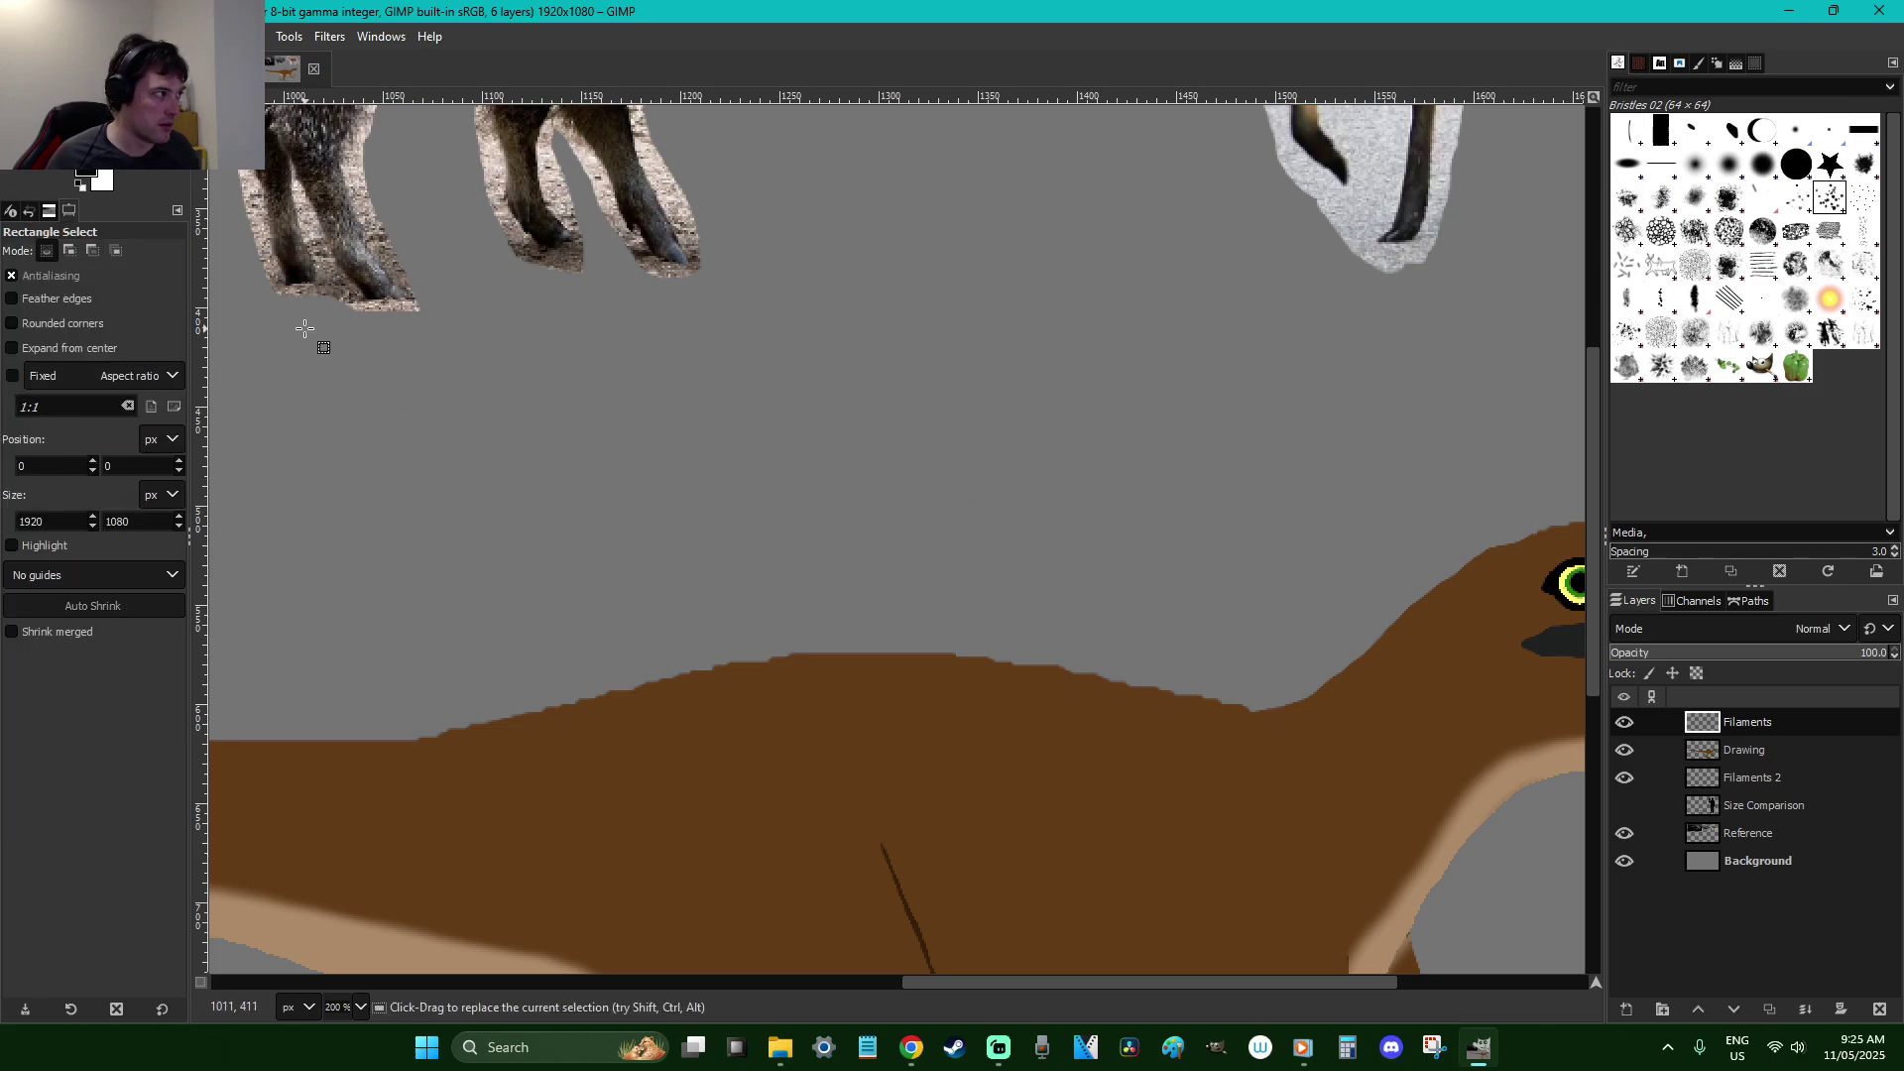
# Swap the foreground and background colours and sample the dark toe claw colour as the foreground
pyautogui.scroll(-5, 514, 378)
pyautogui.press('o')
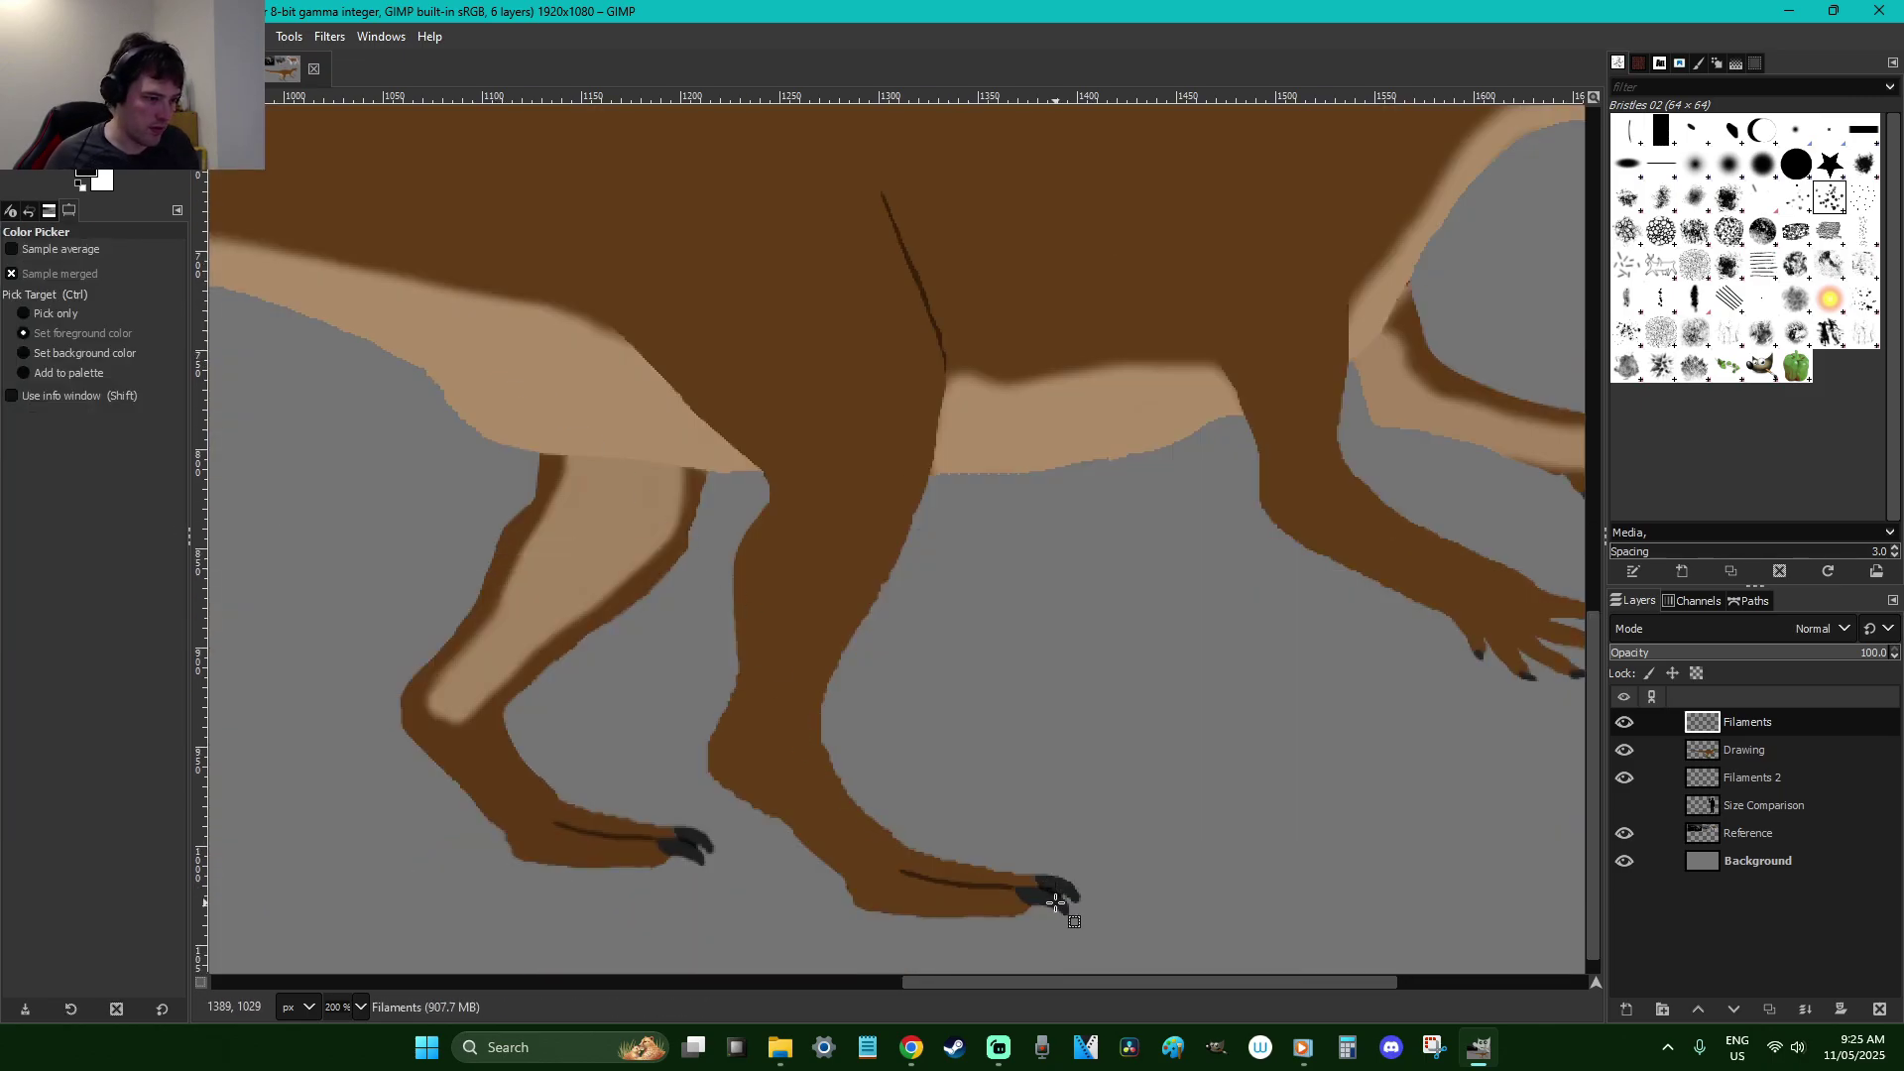
pyautogui.scroll(12, 1038, 552)
pyautogui.scroll(-3, 1024, 550)
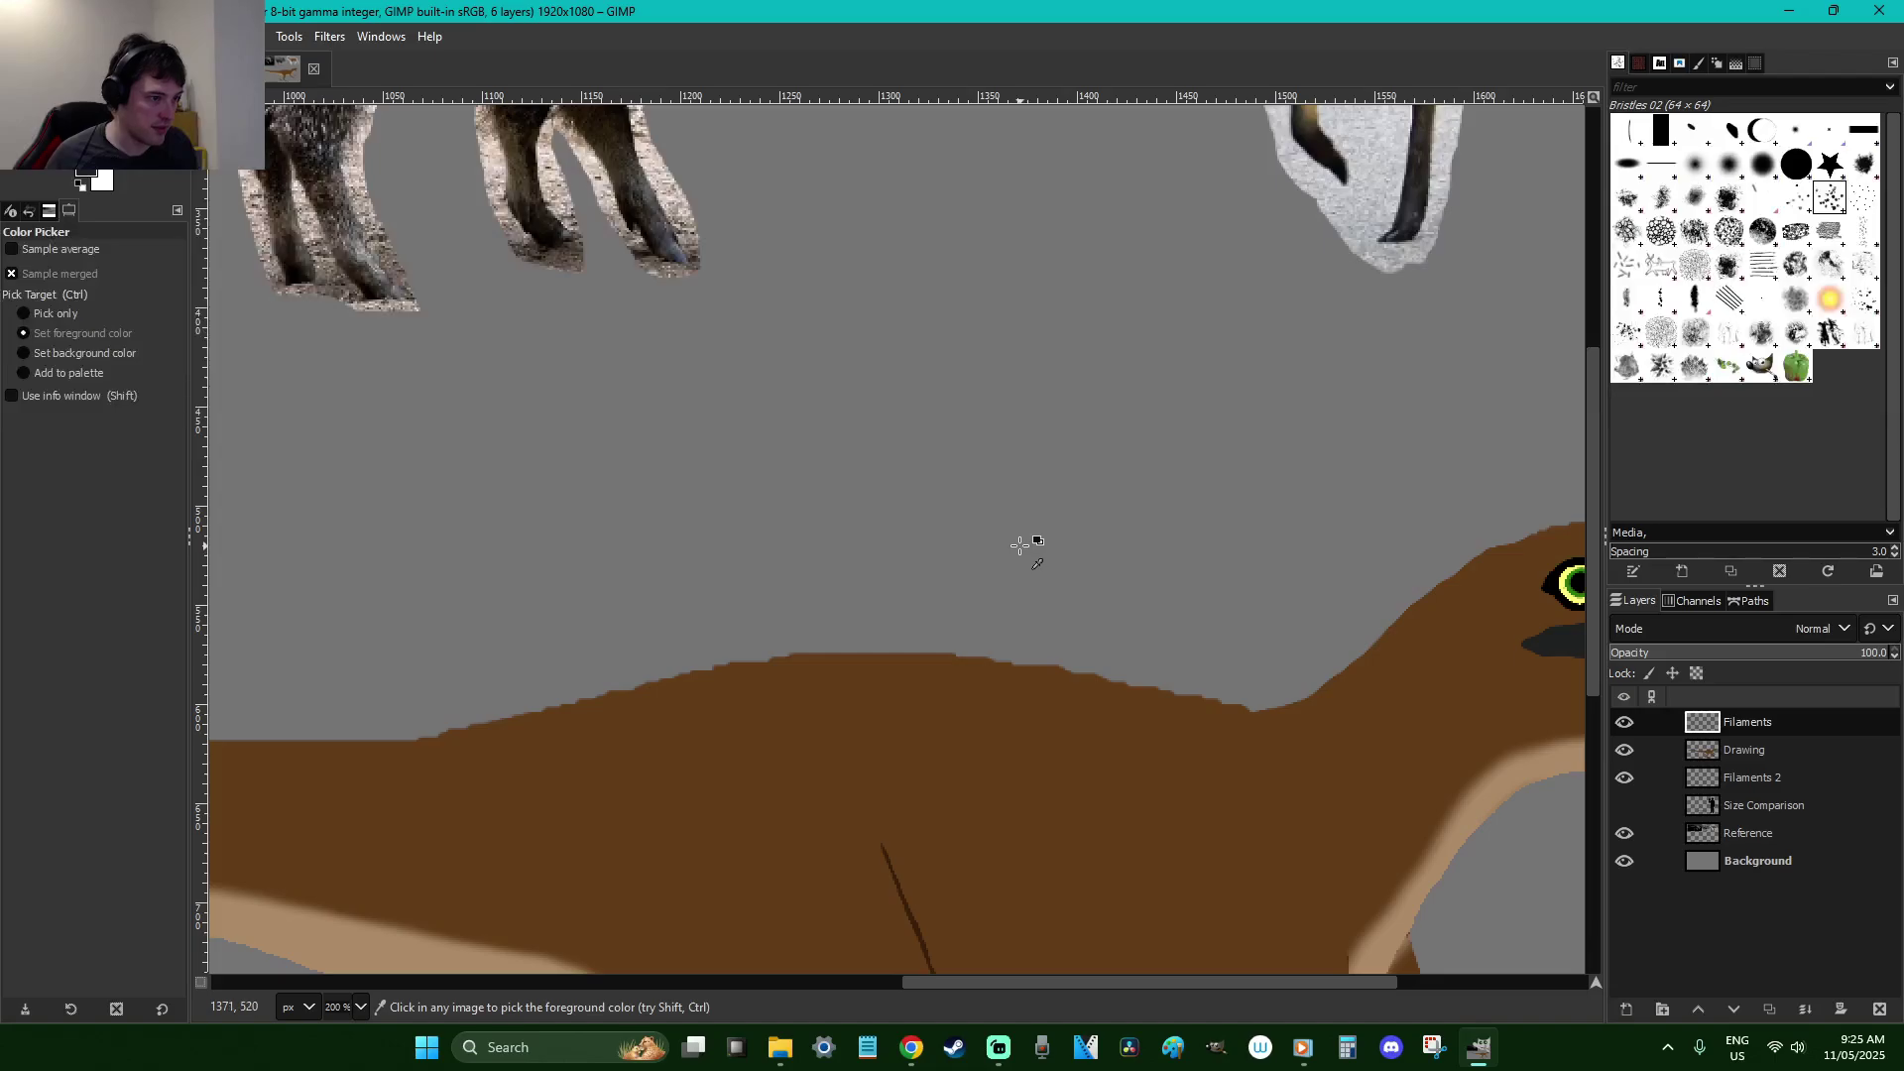
pyautogui.press('p')
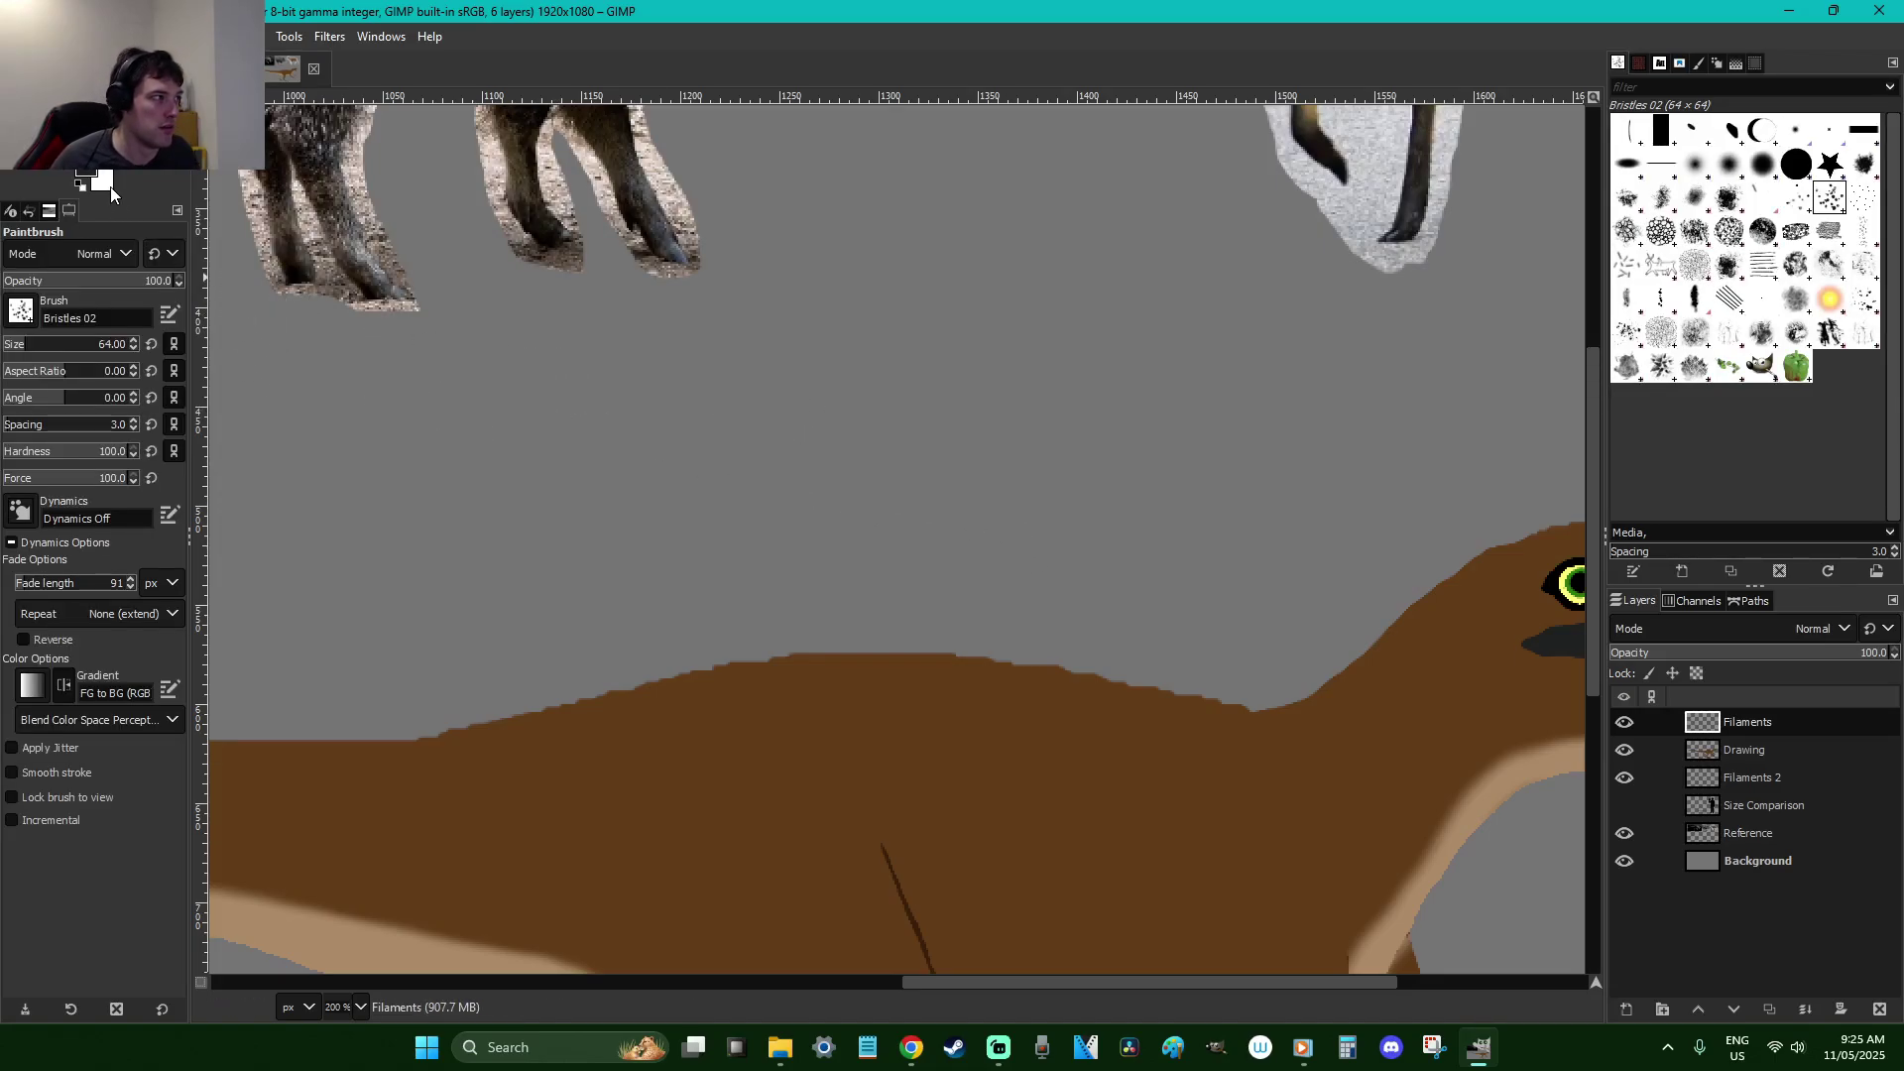
pyautogui.scroll(-9, 595, 447)
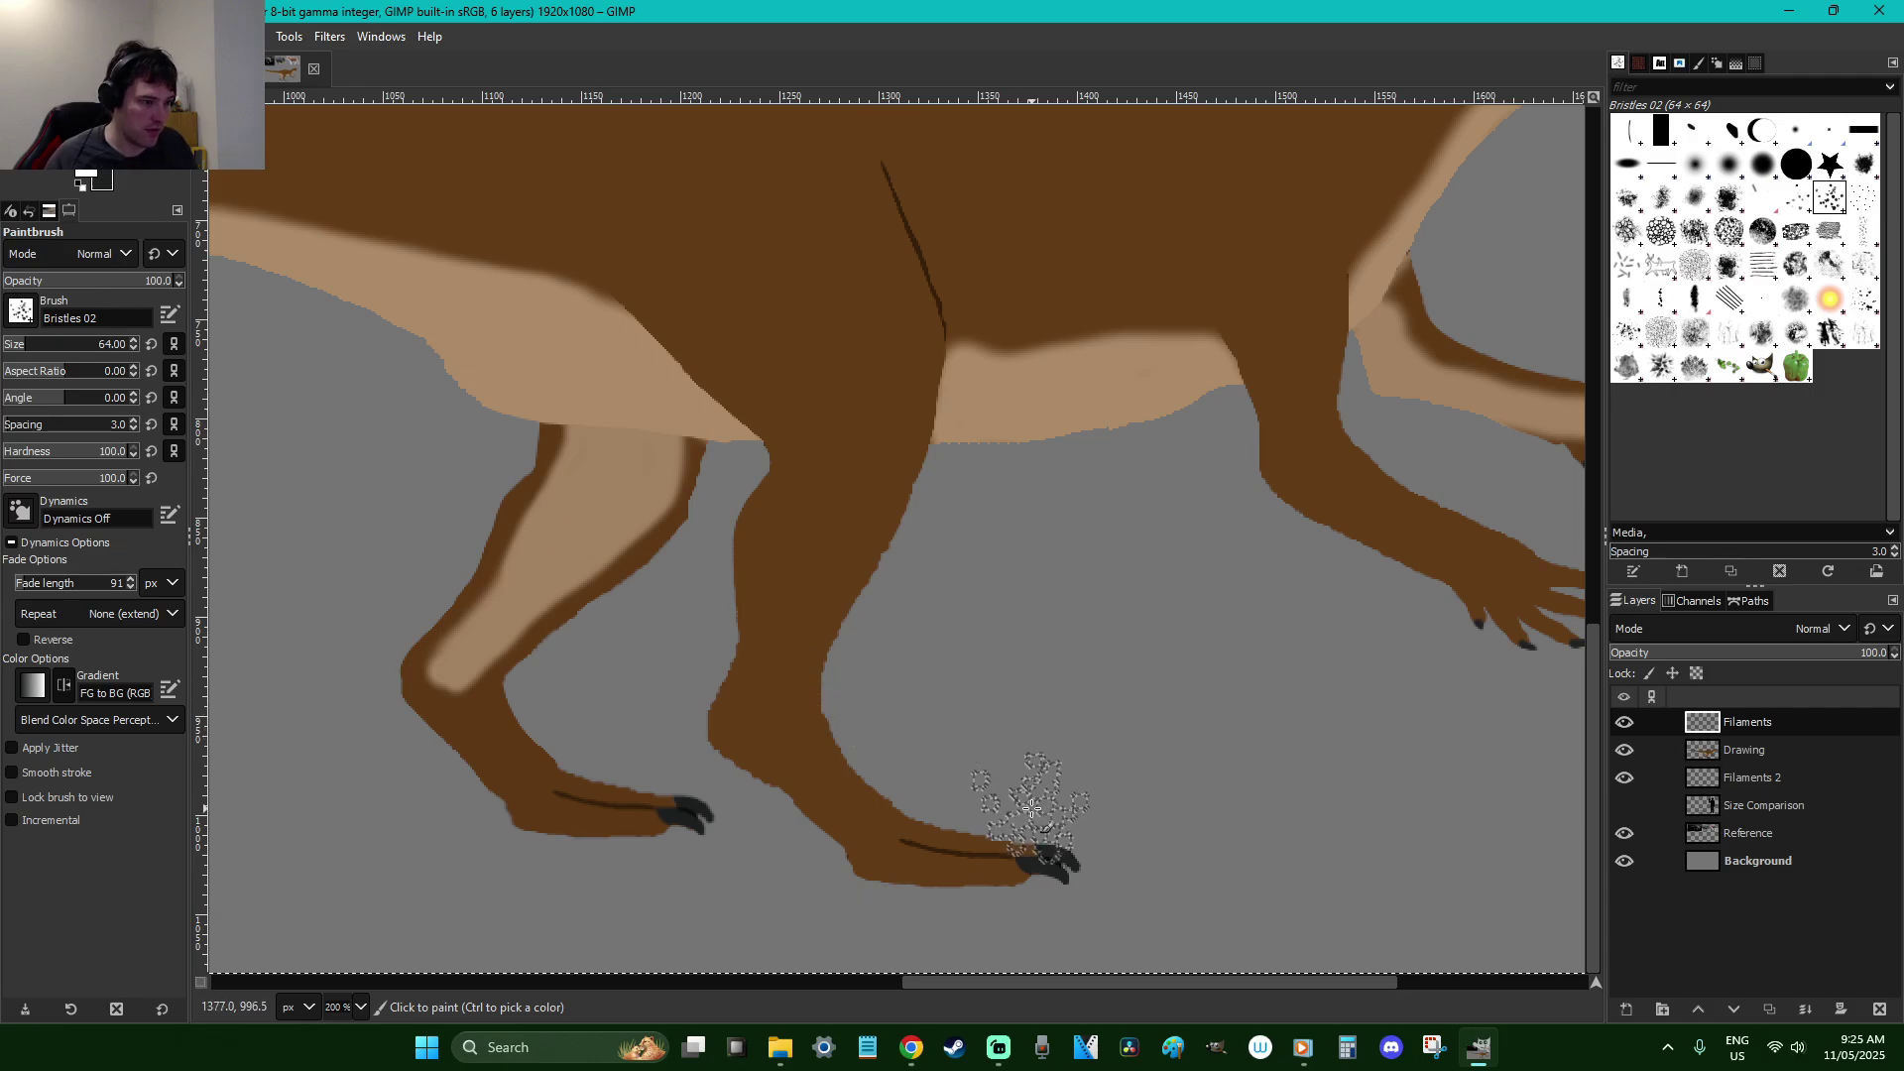
pyautogui.press('o')
pyautogui.scroll(8, 990, 616)
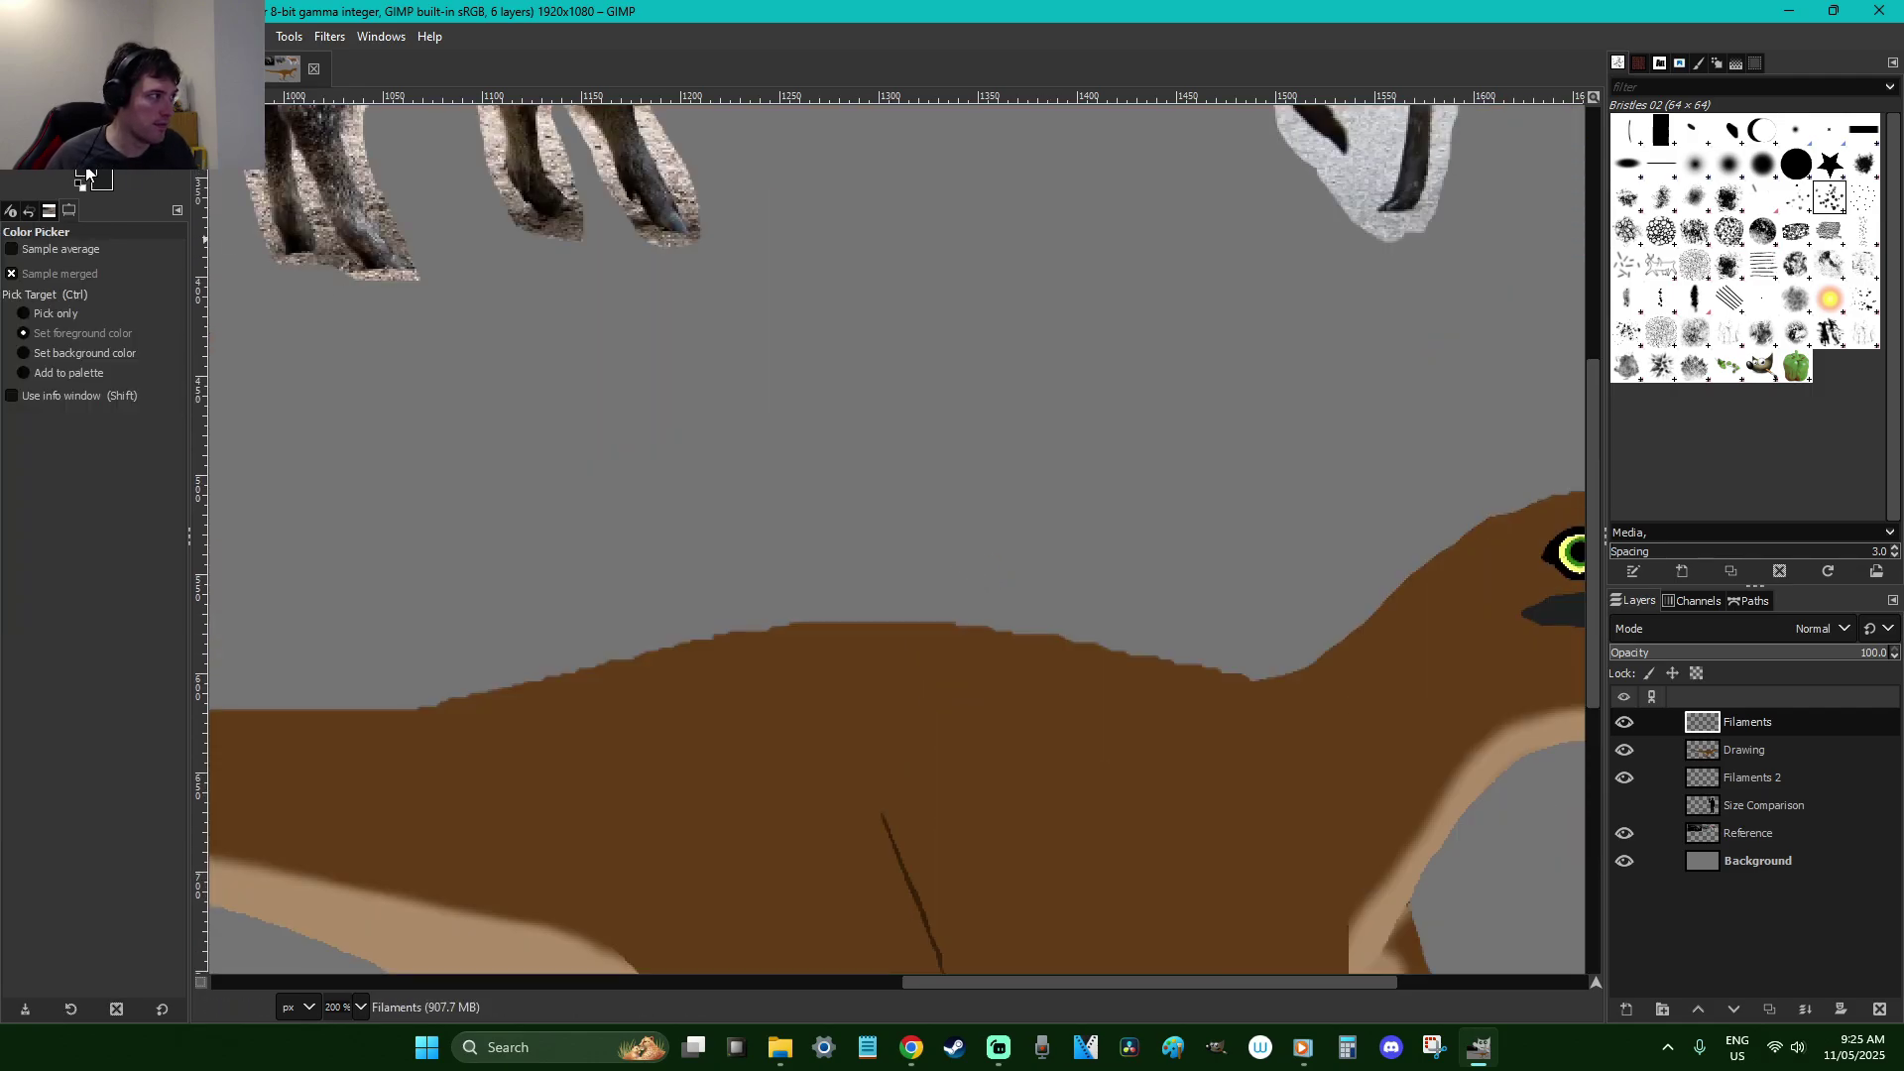
# Darken the foreground colour to 202021 and paint a small Bristles 02 cluster in the empty area above the back
pyautogui.click(86, 175)
pyautogui.click(187, 332)
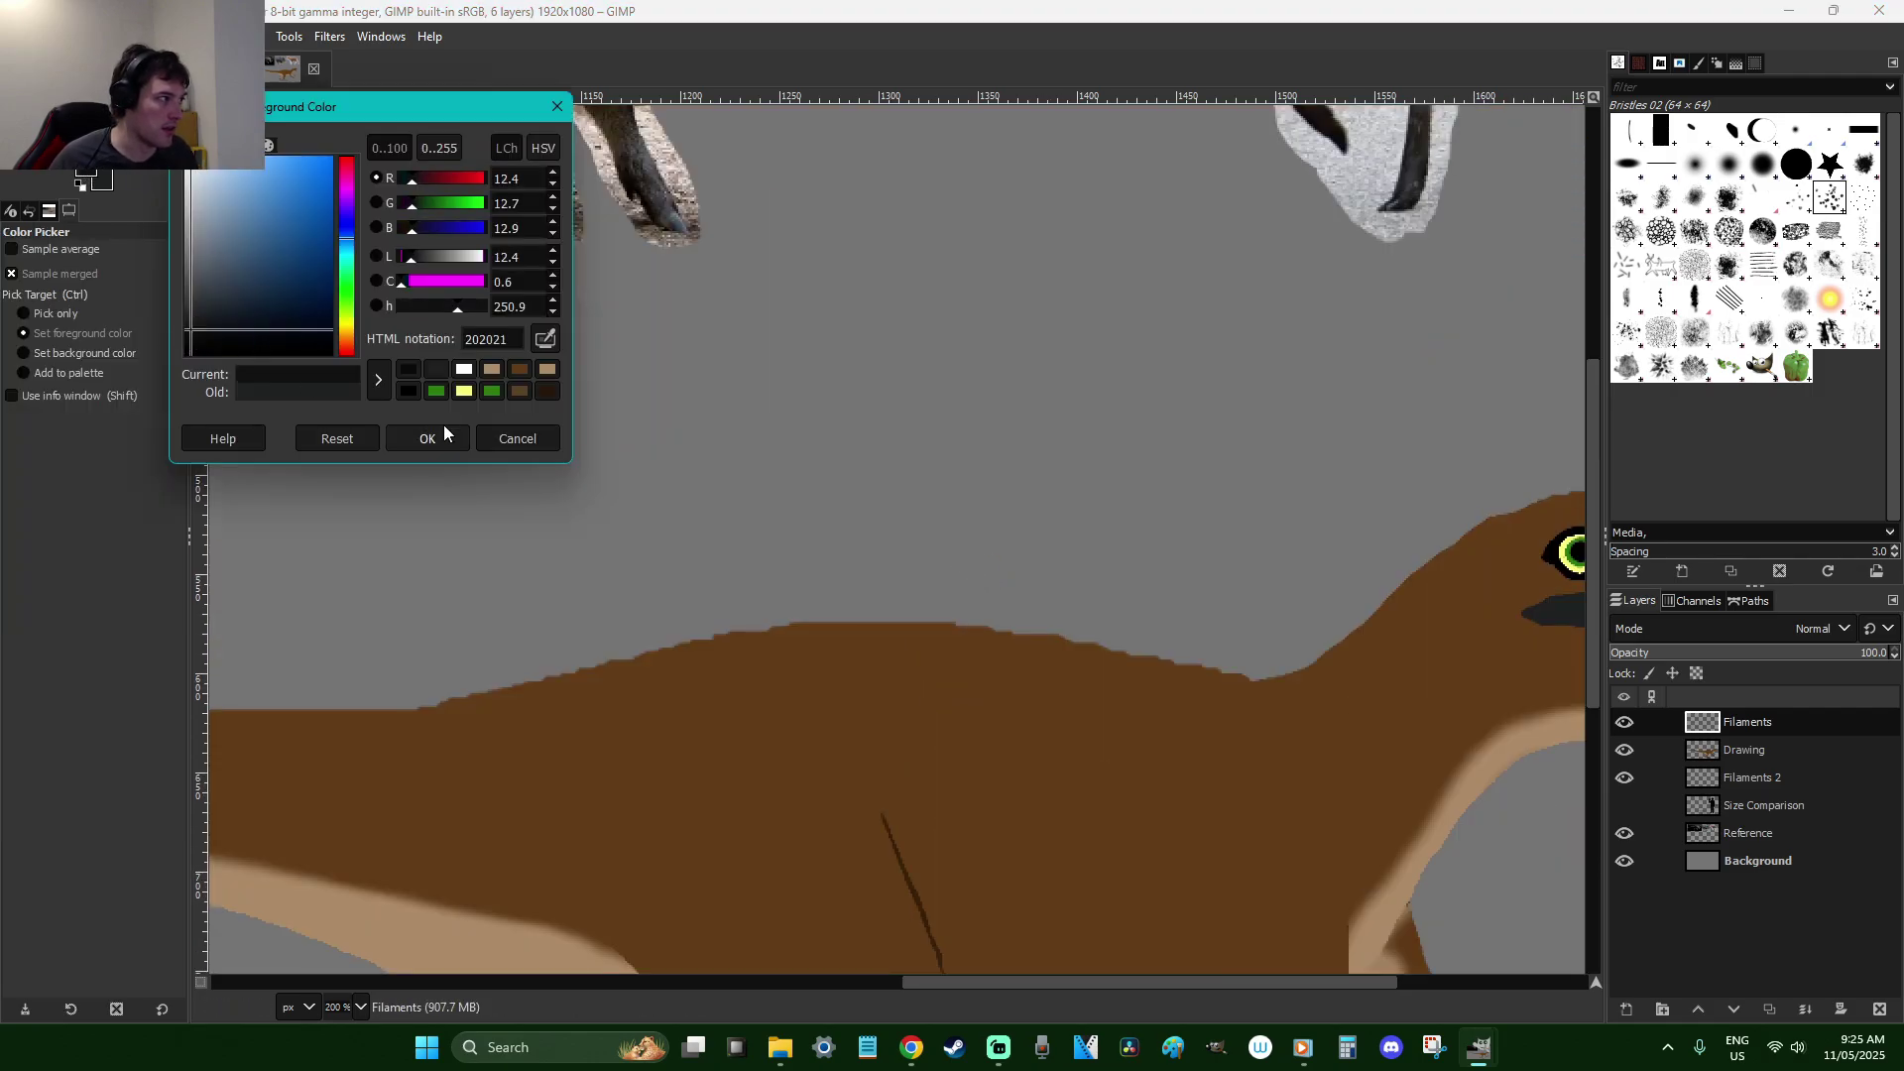
pyautogui.click(427, 437)
pyautogui.press('p')
pyautogui.click(907, 463)
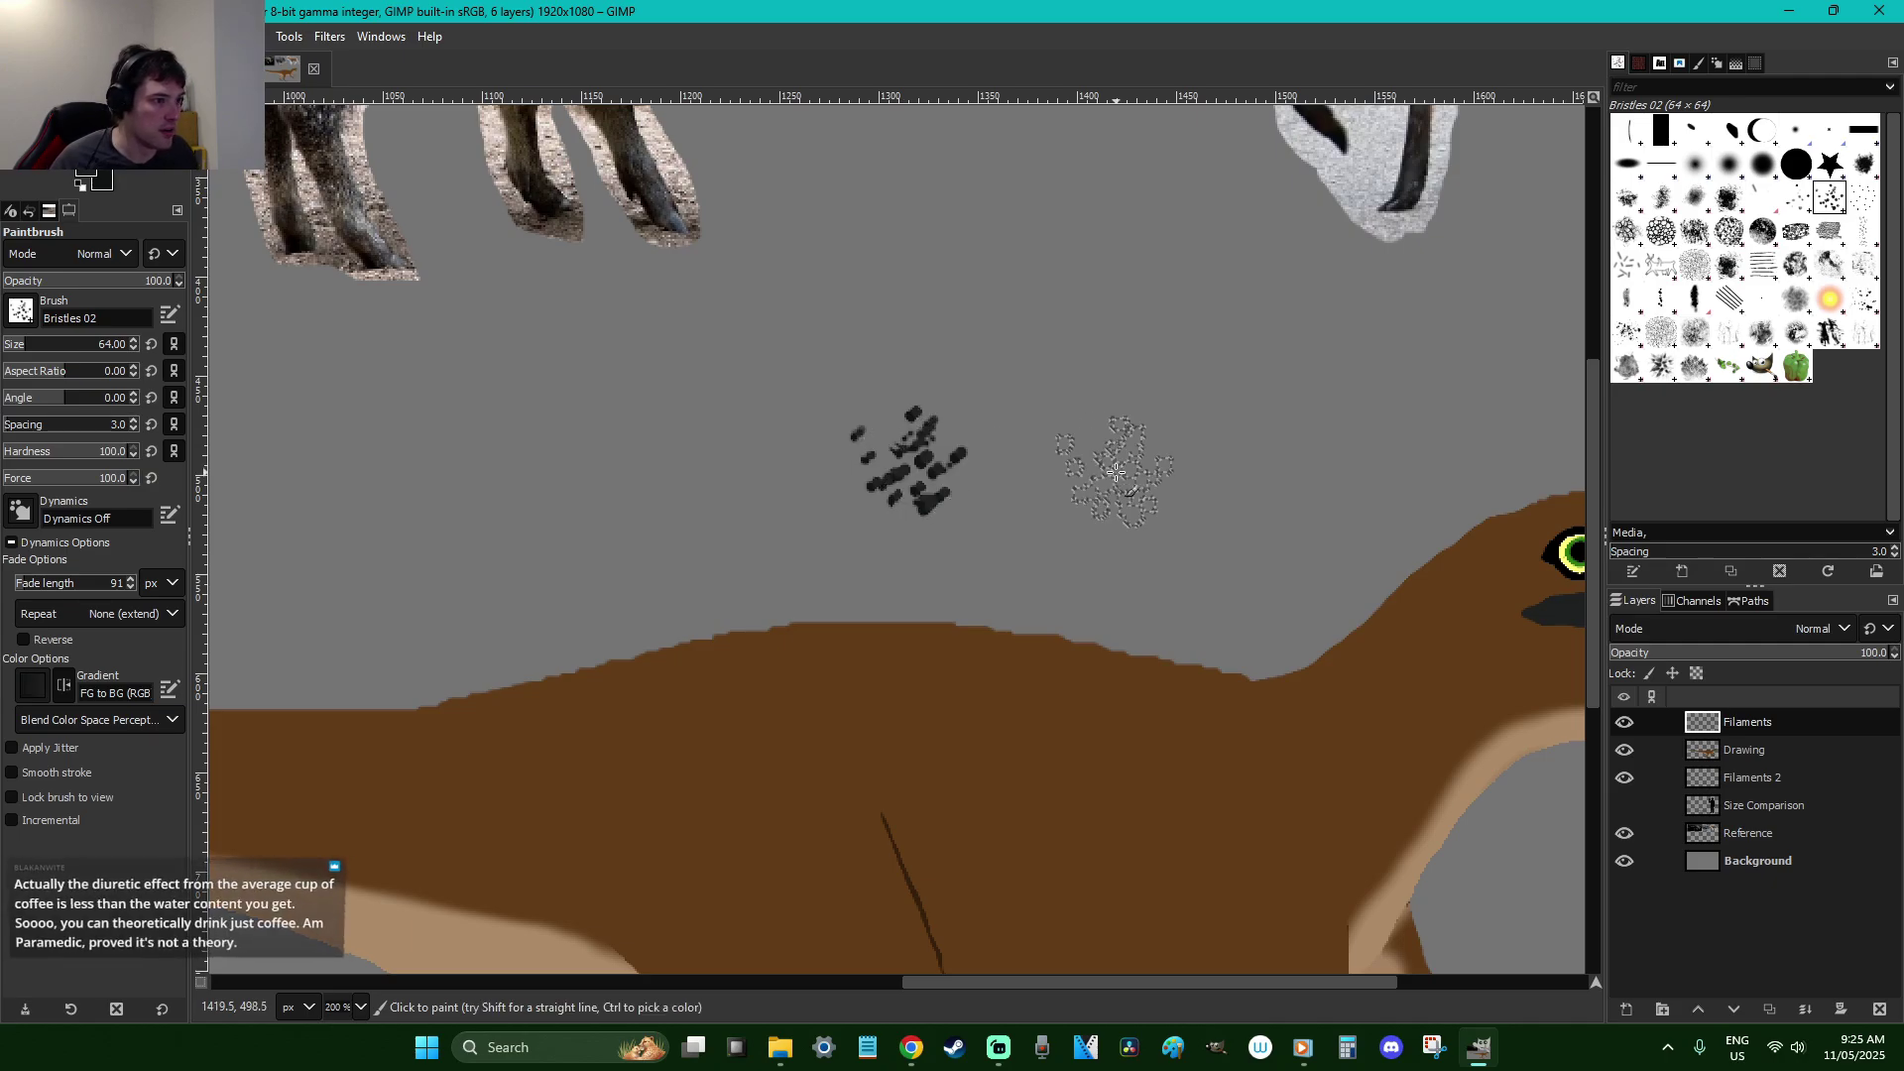
# Select and cut the bristle cluster so it can serve as the clipboard brush, paste it, and anchor it higher above the back
pyautogui.press('r')
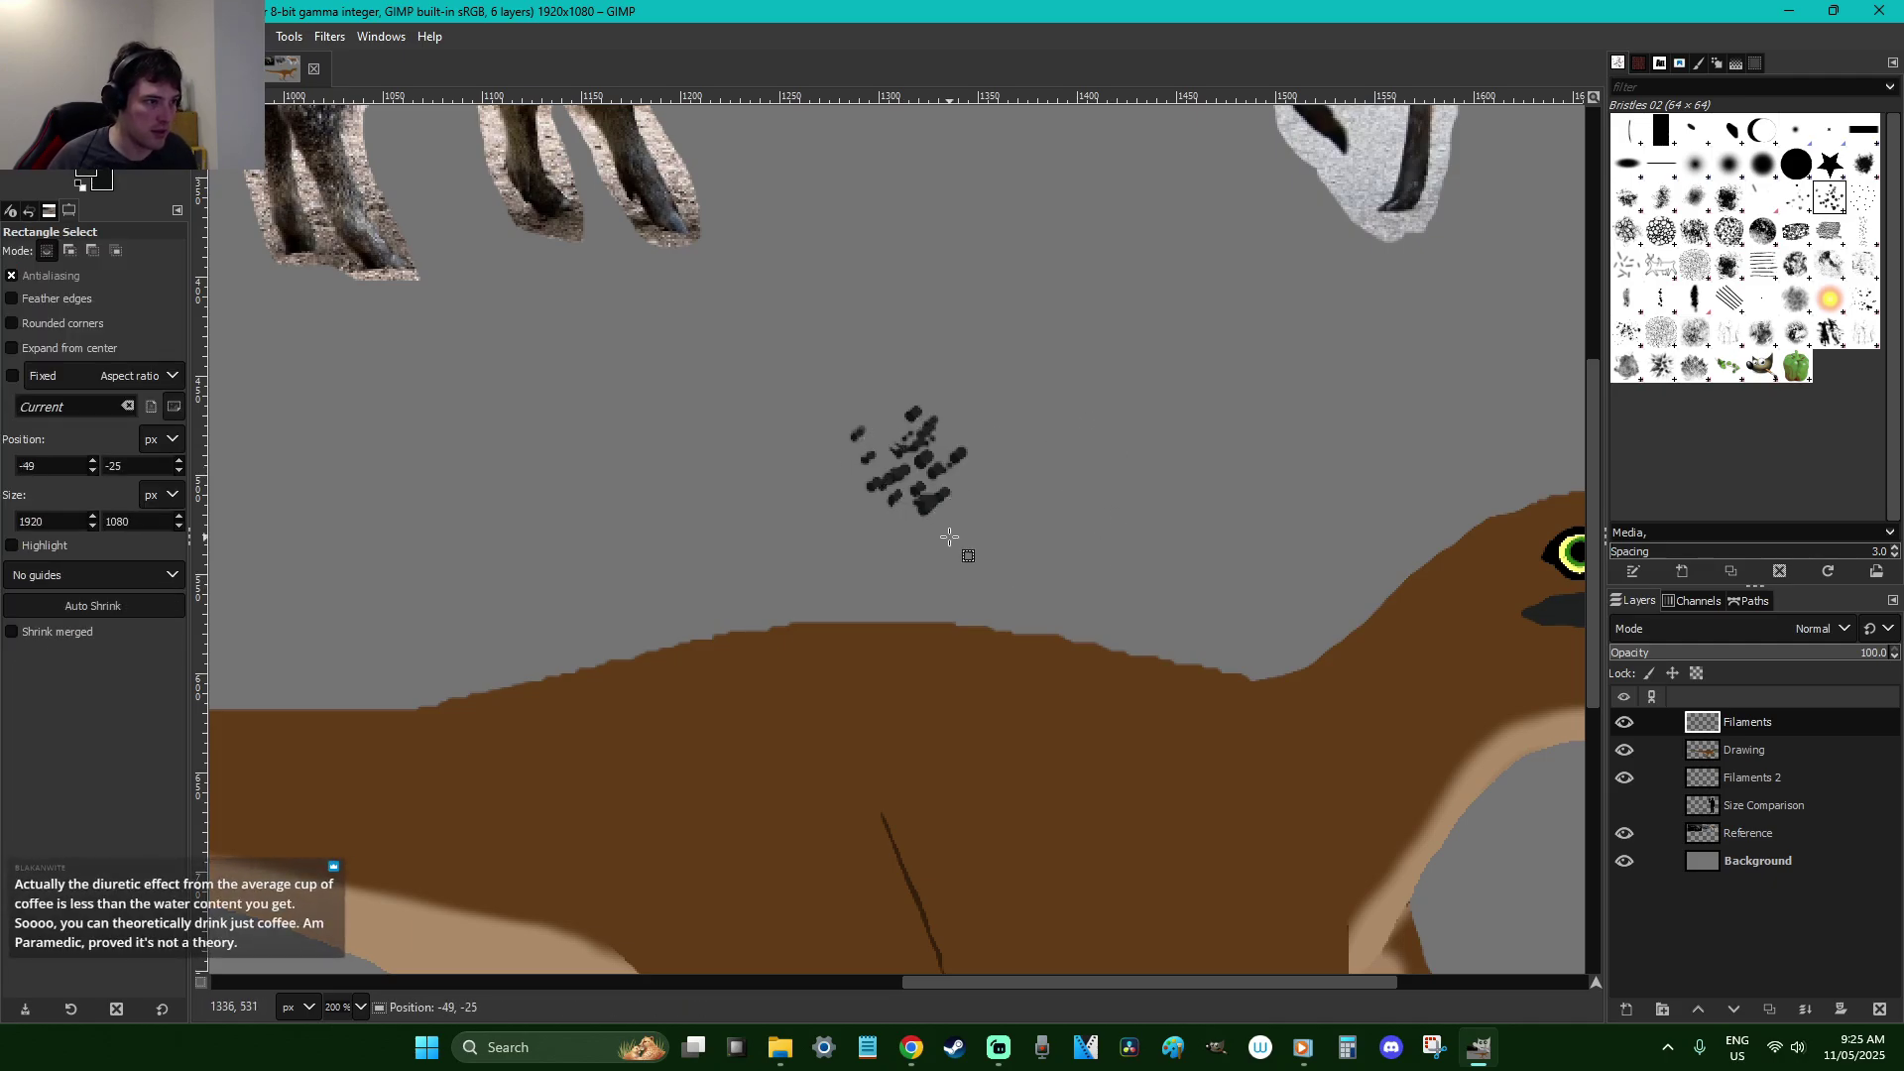
pyautogui.moveTo(1031, 540); pyautogui.dragTo(781, 372)
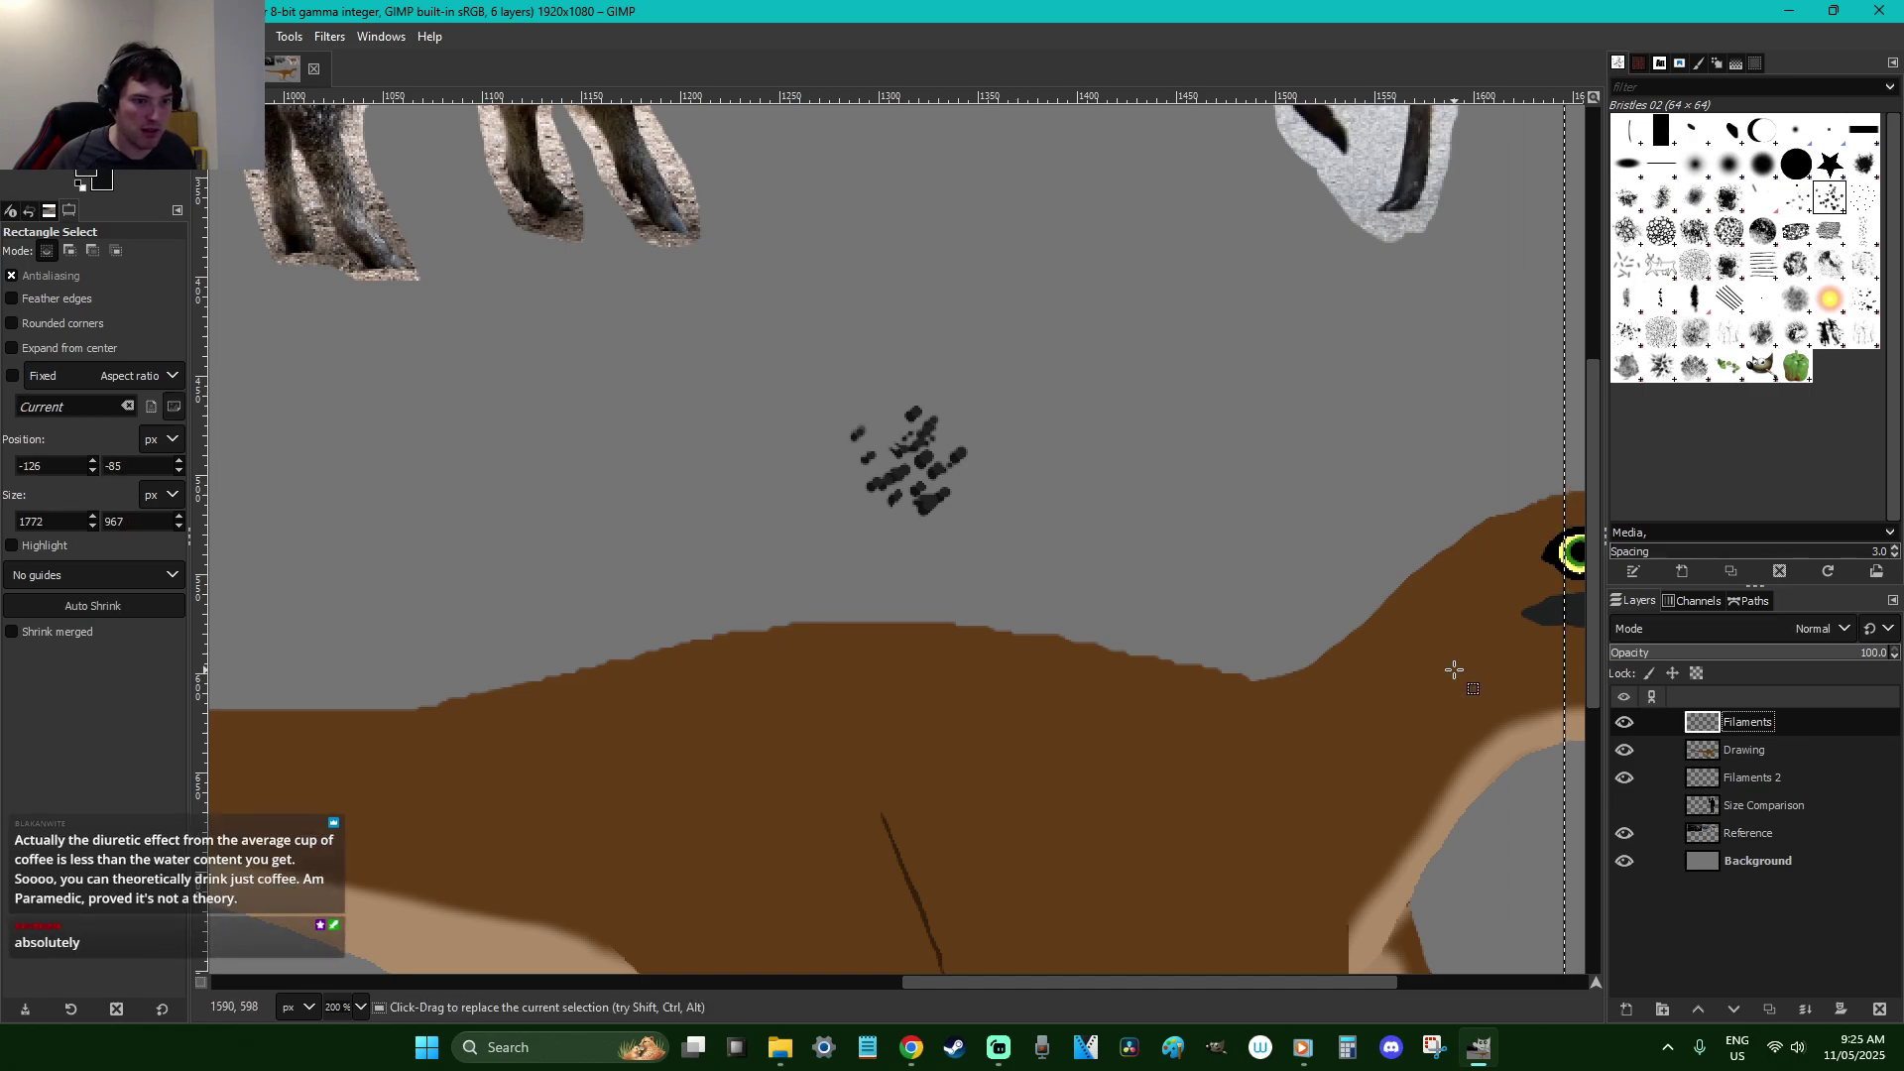
pyautogui.moveTo(1002, 541); pyautogui.dragTo(807, 396)
pyautogui.hotkey('ctrl', 'x')
pyautogui.hotkey('ctrl', 'v')
pyautogui.moveTo(952, 533); pyautogui.dragTo(987, 319)
pyautogui.click(1105, 357)
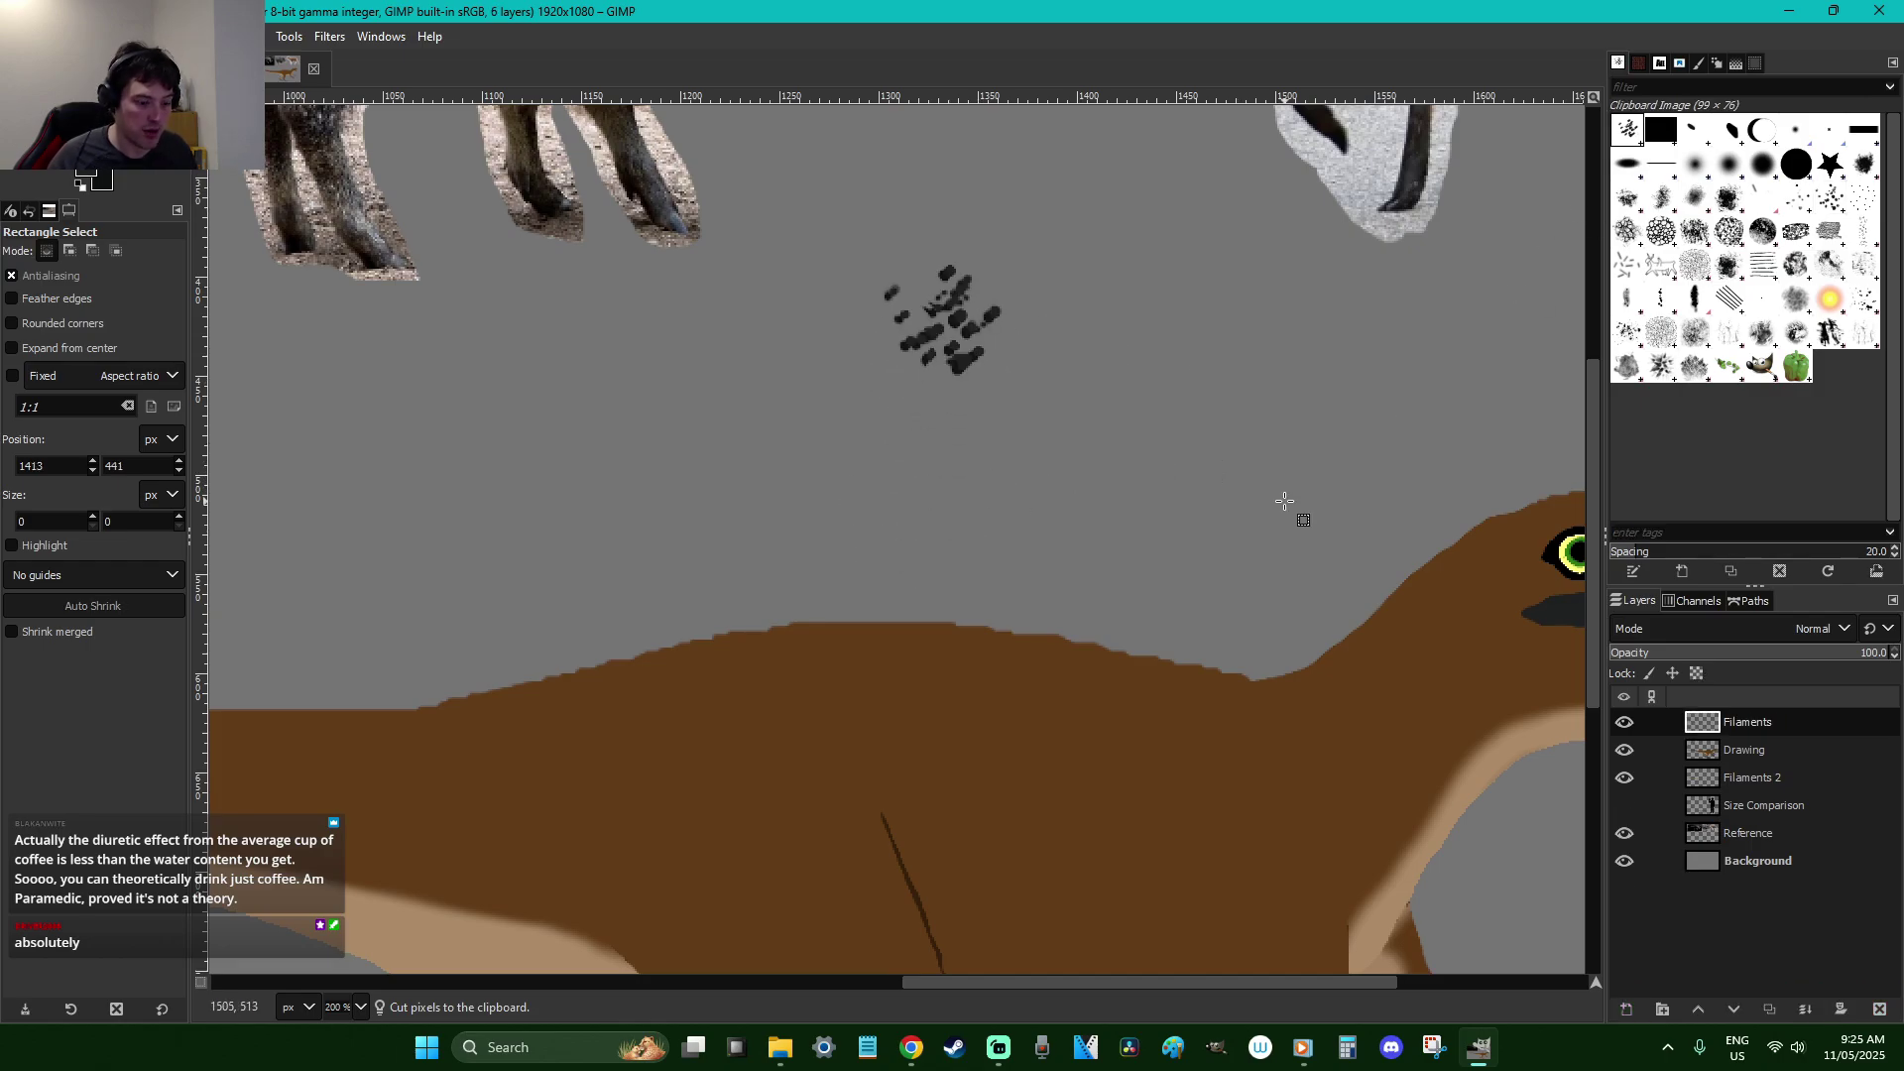
# Set the Clipboard Image brush spacing to 1.0, trying strokes over the back and undoing them
pyautogui.press('p')
pyautogui.moveTo(1239, 665); pyautogui.dragTo(1166, 600)
pyautogui.hotkey('ctrl', 'z')
pyautogui.moveTo(55, 425); pyautogui.dragTo(5, 424)
pyautogui.moveTo(897, 670); pyautogui.dragTo(716, 553)
pyautogui.hotkey('ctrl', 'z')
pyautogui.moveTo(888, 684); pyautogui.dragTo(689, 525)
pyautogui.hotkey('ctrl', 'z')
# Set the Clipboard Image brush size to 36, try a stroke over the back, and undo it
pyautogui.click(16, 352)
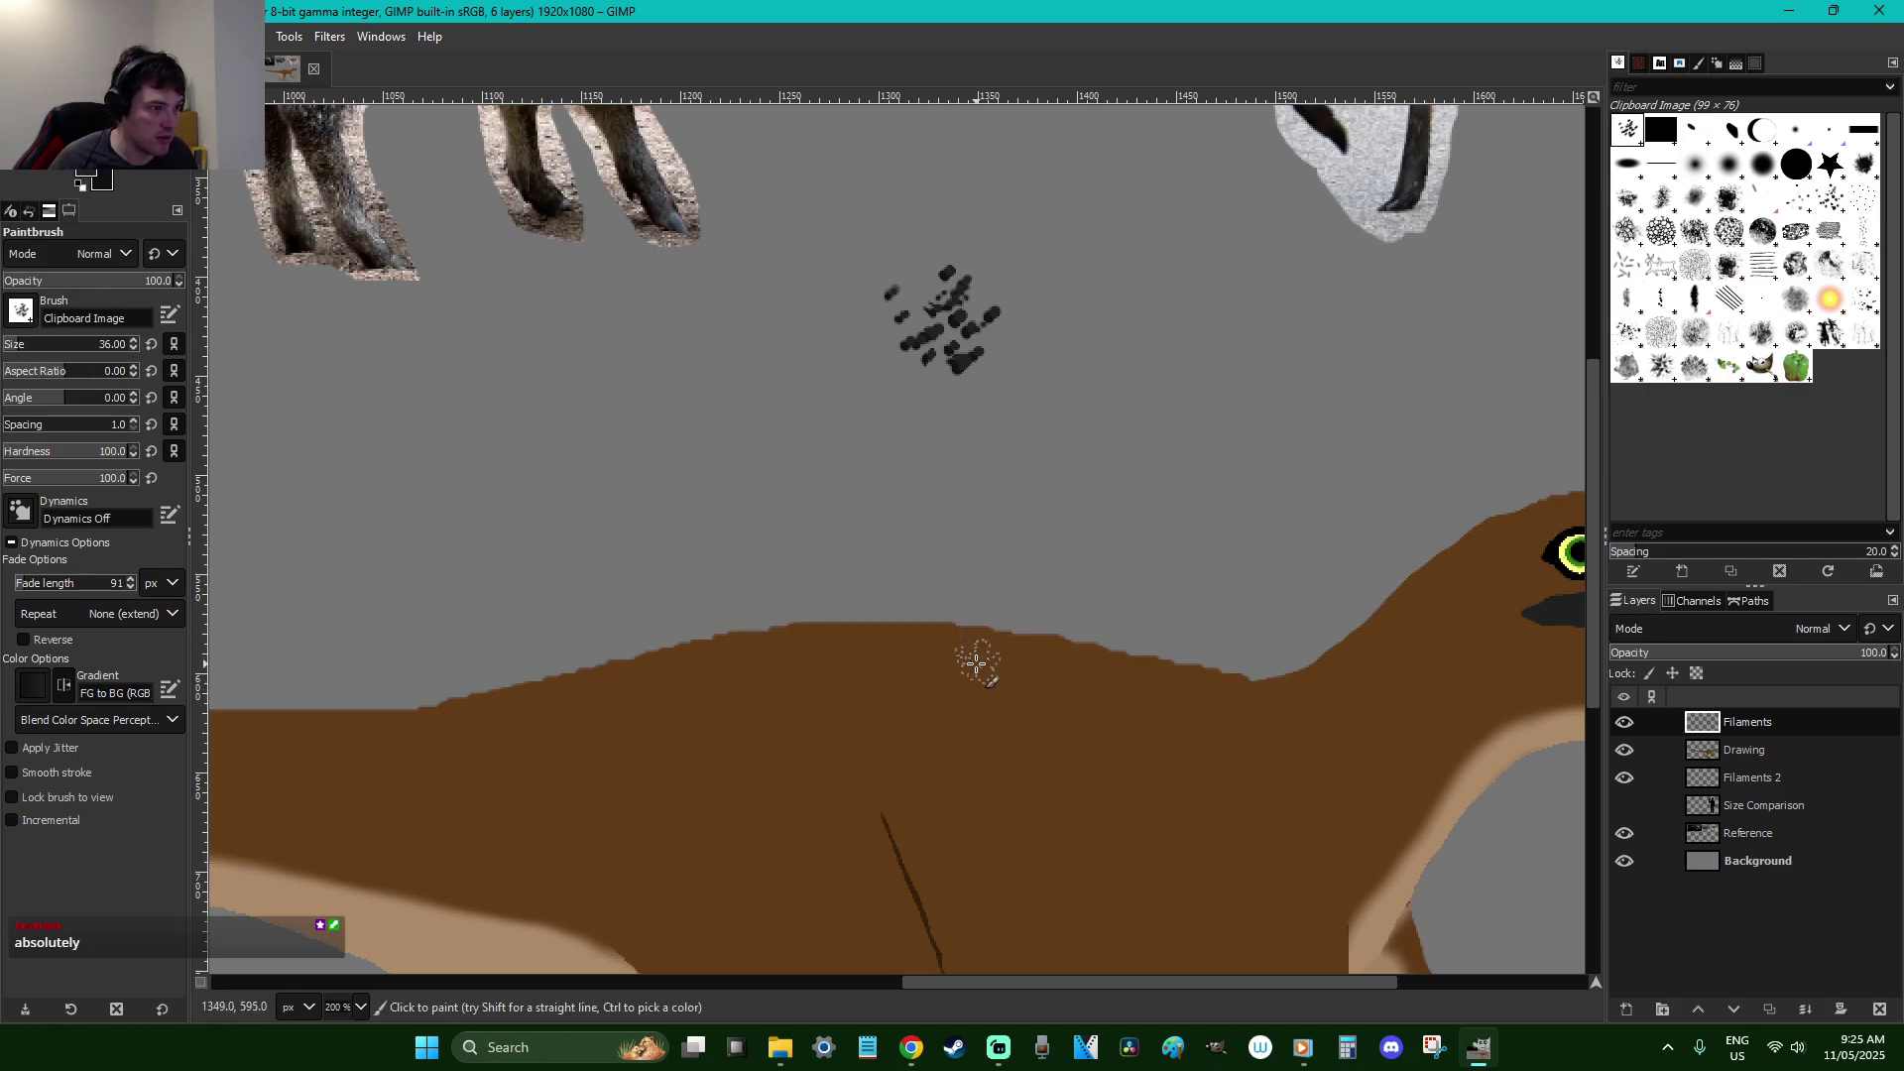
pyautogui.moveTo(977, 662); pyautogui.dragTo(892, 570)
pyautogui.hotkey('ctrl', 'z')
# Try painting dark filaments over the shoulders and the base of the neck, and undo the strokes
pyautogui.moveTo(1274, 610); pyautogui.dragTo(1363, 663)
pyautogui.moveTo(1190, 659)
pyautogui.mouseDown()
pyautogui.moveTo(1345, 714)
pyautogui.moveTo(1334, 748)
pyautogui.moveTo(1139, 680)
pyautogui.moveTo(1087, 625)
pyautogui.mouseUp()
pyautogui.moveTo(1152, 736); pyautogui.dragTo(1095, 722)
pyautogui.scroll(-3, 1264, 764)
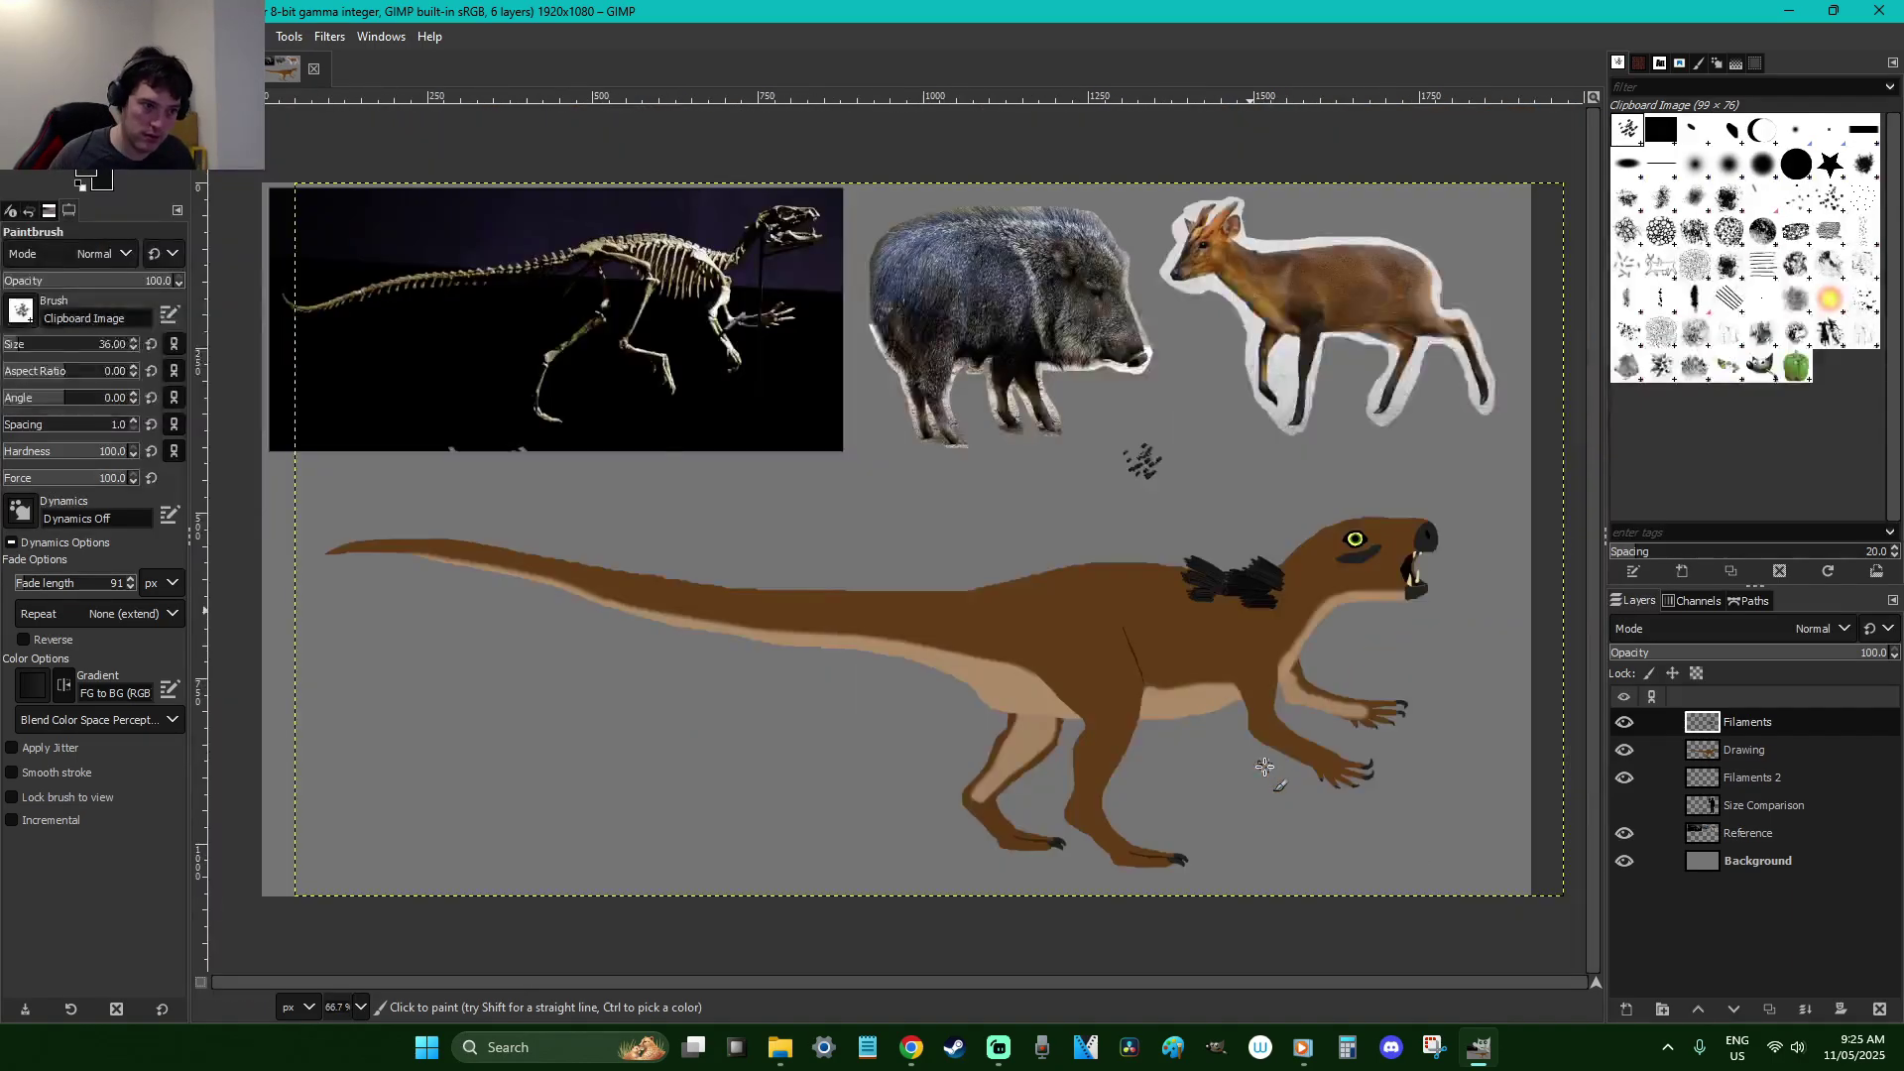
pyautogui.press('ctrl')
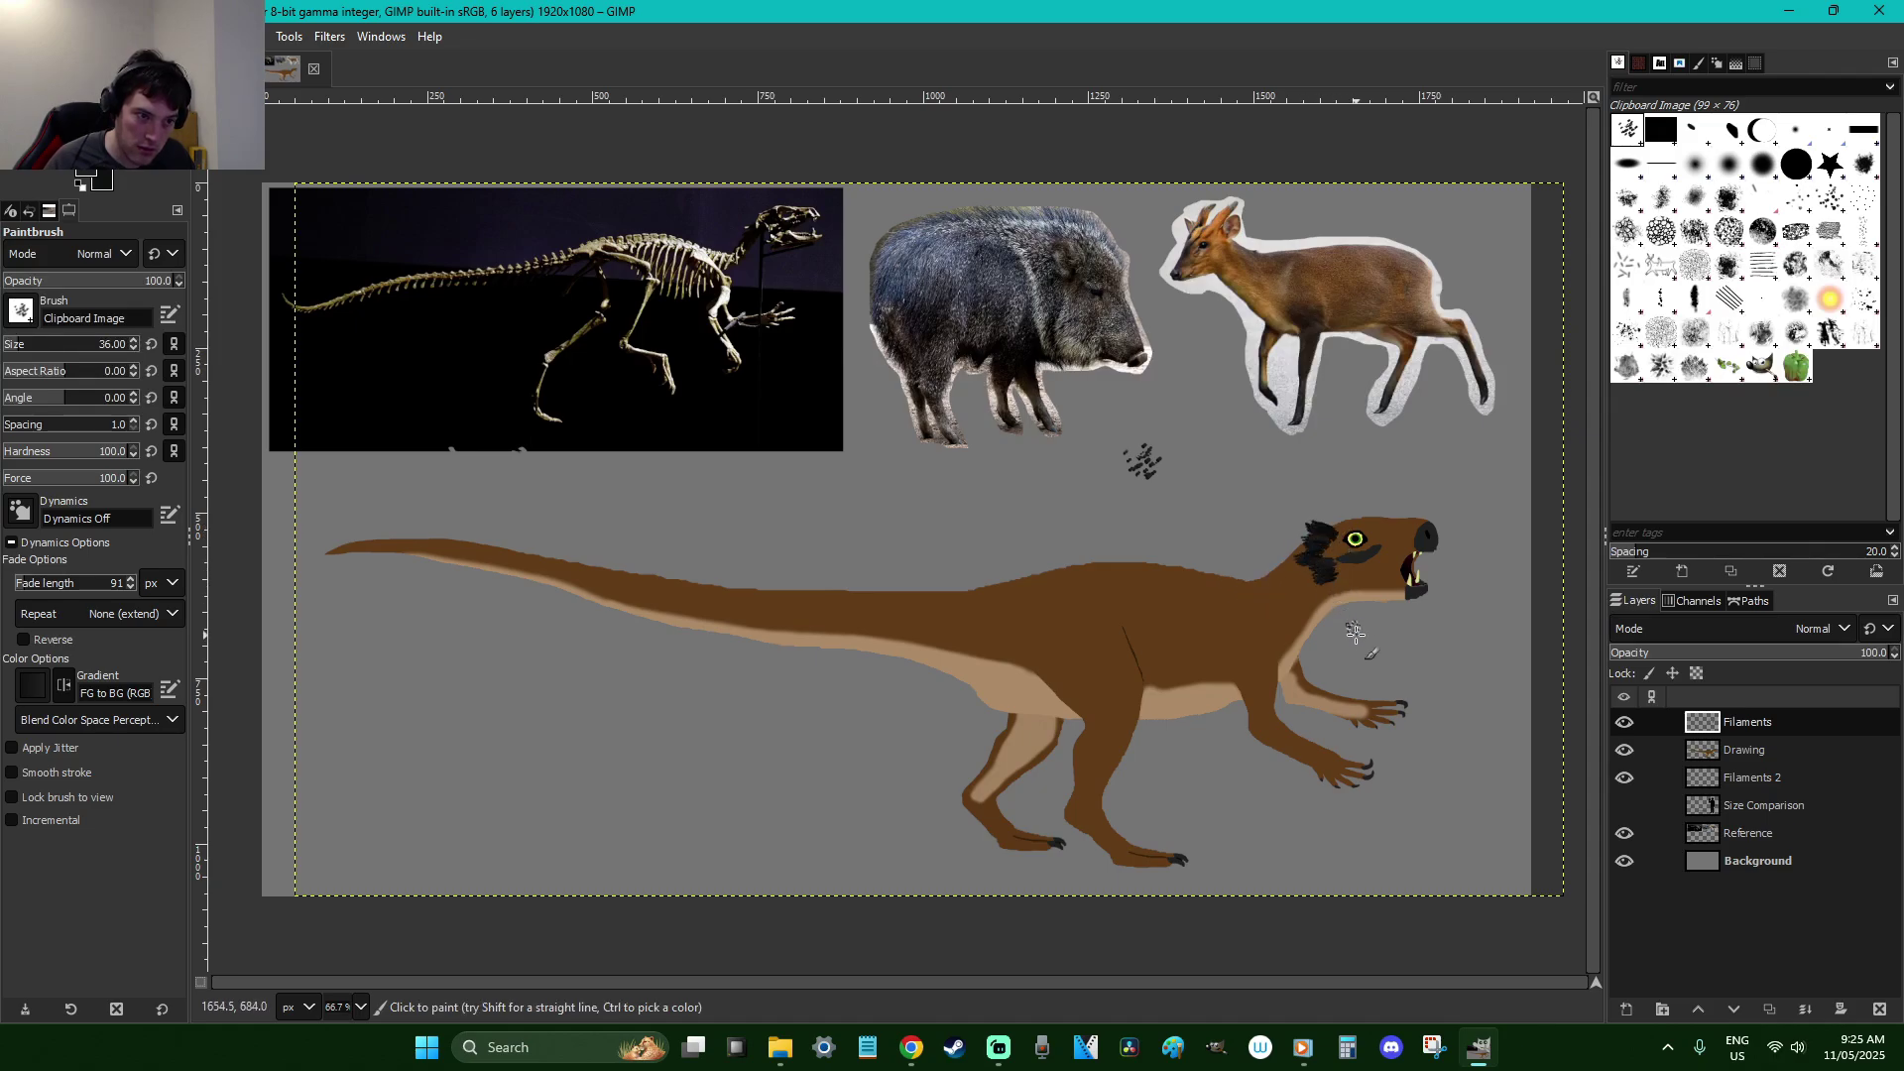
# Paint dark filaments from behind the eye down to the throat, and undo all but the tuft at the back of the head
pyautogui.scroll(3, 1398, 699)
pyautogui.scroll(5, 1398, 699)
pyautogui.moveTo(1212, 851)
pyautogui.mouseDown()
pyautogui.moveTo(1158, 821)
pyautogui.moveTo(1209, 828)
pyautogui.moveTo(1185, 873)
pyautogui.moveTo(1220, 857)
pyautogui.moveTo(1215, 896)
pyautogui.moveTo(1194, 823)
pyautogui.moveTo(1162, 922)
pyautogui.moveTo(1170, 849)
pyautogui.moveTo(1220, 902)
pyautogui.mouseUp()
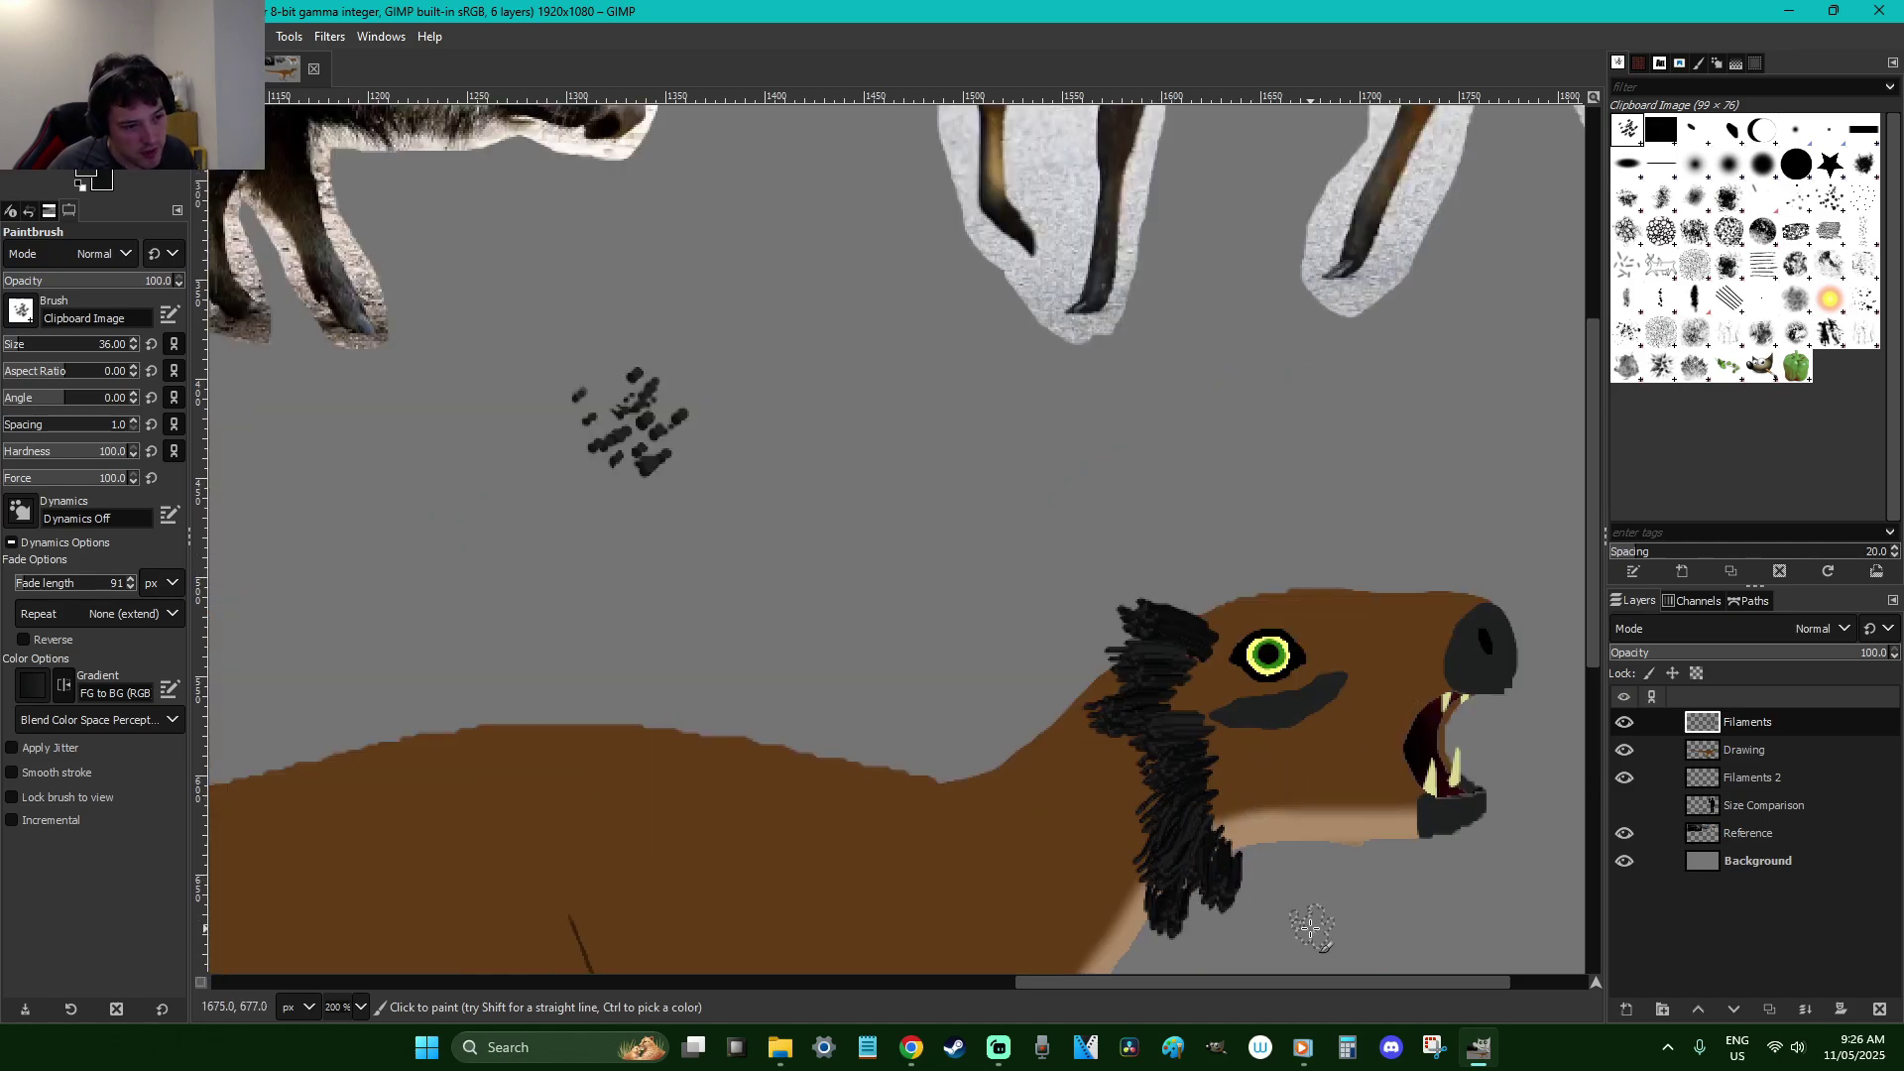
pyautogui.hotkey('ctrl', 'z')
pyautogui.hotkey('ctrl', 'z')
pyautogui.hotkey('ctrl', 'z')
pyautogui.hotkey('ctrl', 'z')
pyautogui.hotkey('ctrl', 'z')
pyautogui.hotkey('ctrl', 'z')
pyautogui.hotkey('ctrl', 'z')
pyautogui.hotkey('ctrl', 'z')
pyautogui.hotkey('ctrl', 'z')
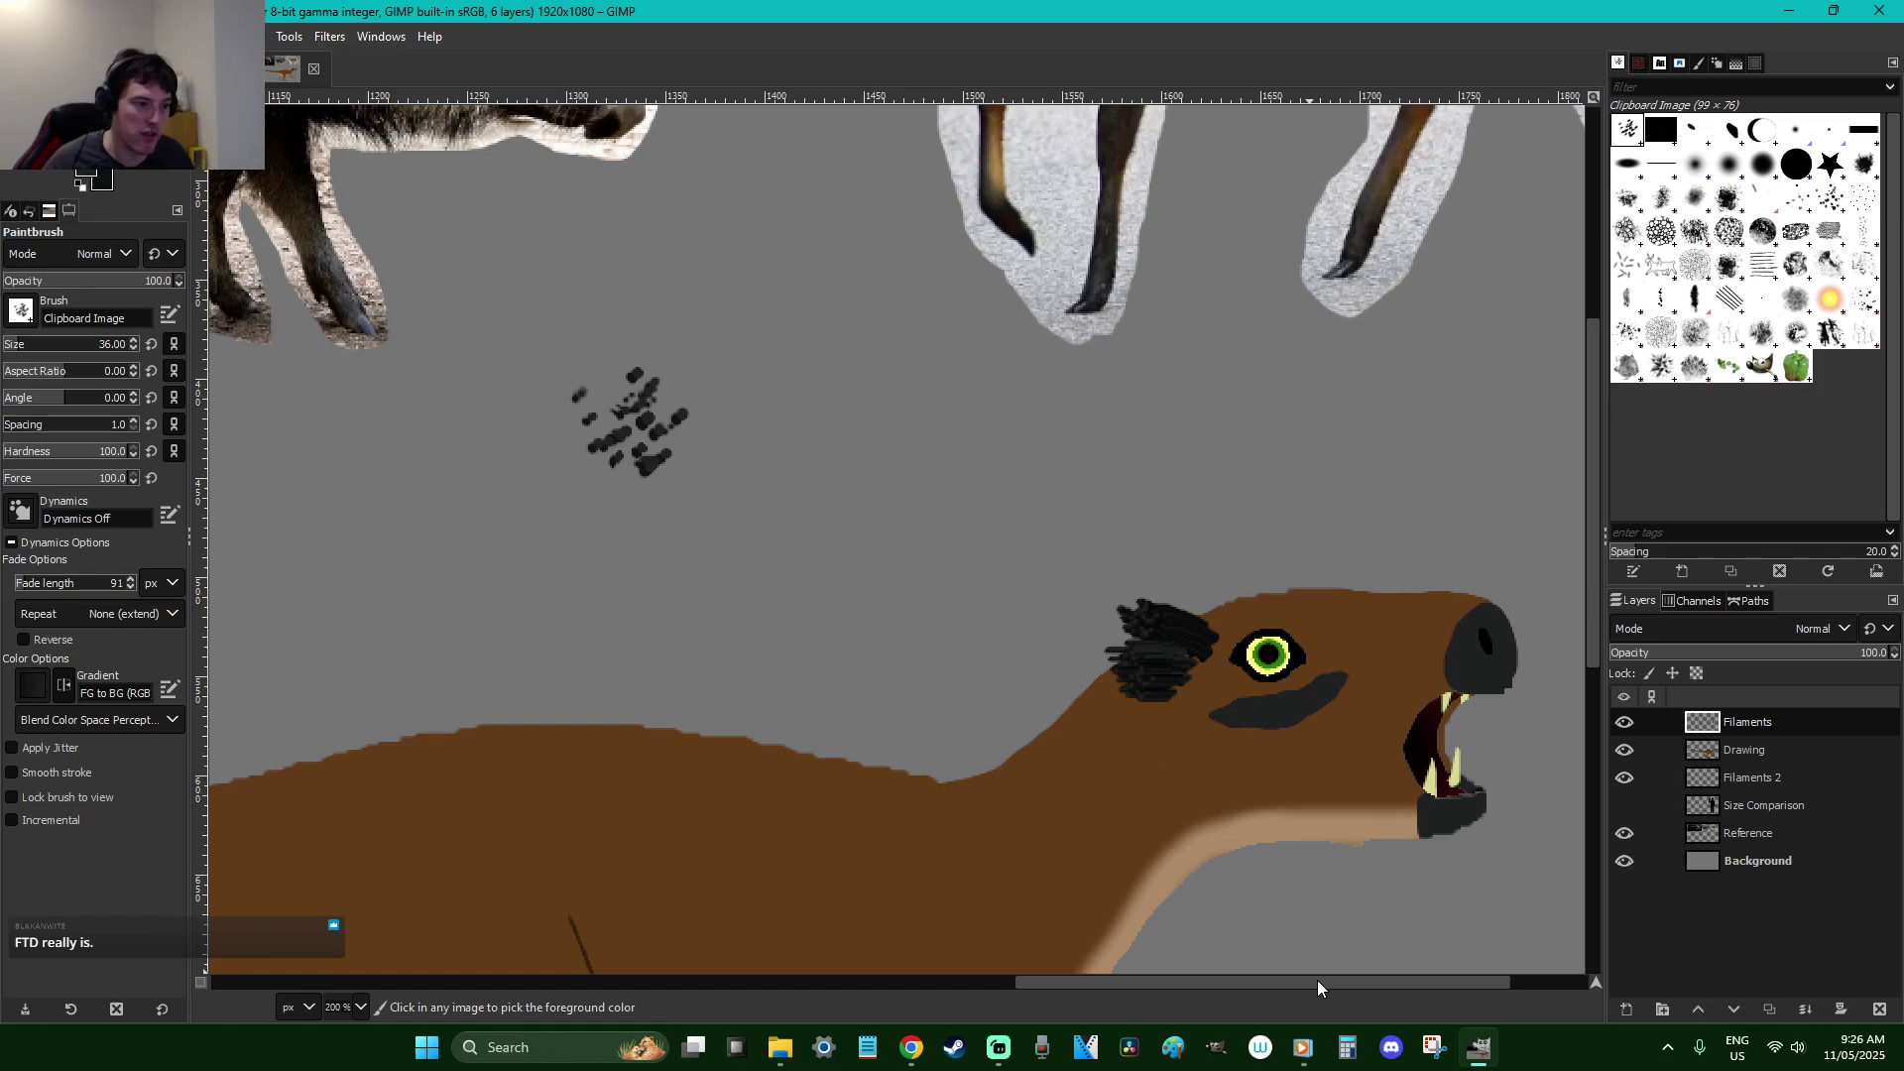
# Try the Fade Tapering dynamics with filament strokes along the upper edge of the tail, and undo them
pyautogui.moveTo(1317, 980)
pyautogui.mouseDown()
pyautogui.moveTo(628, 892)
pyautogui.moveTo(587, 739)
pyautogui.mouseUp()
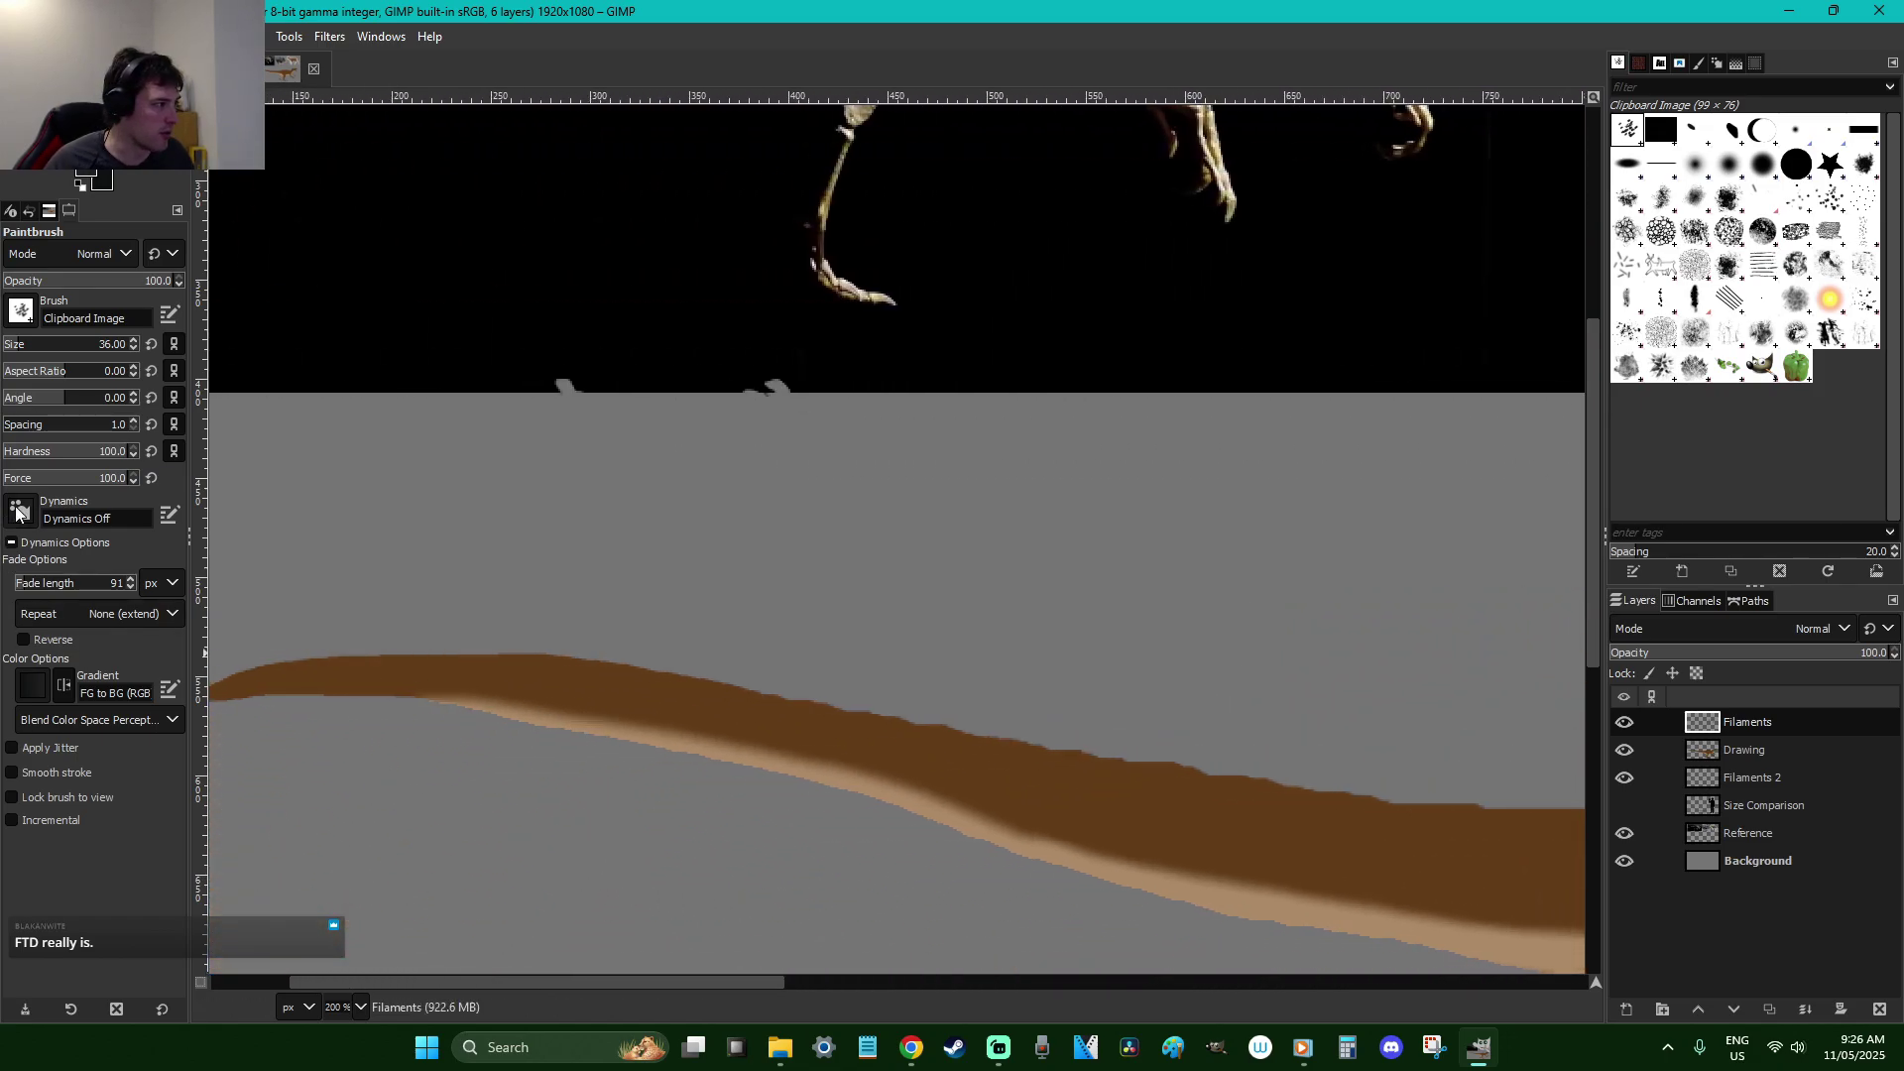
pyautogui.click(18, 508)
pyautogui.click(78, 725)
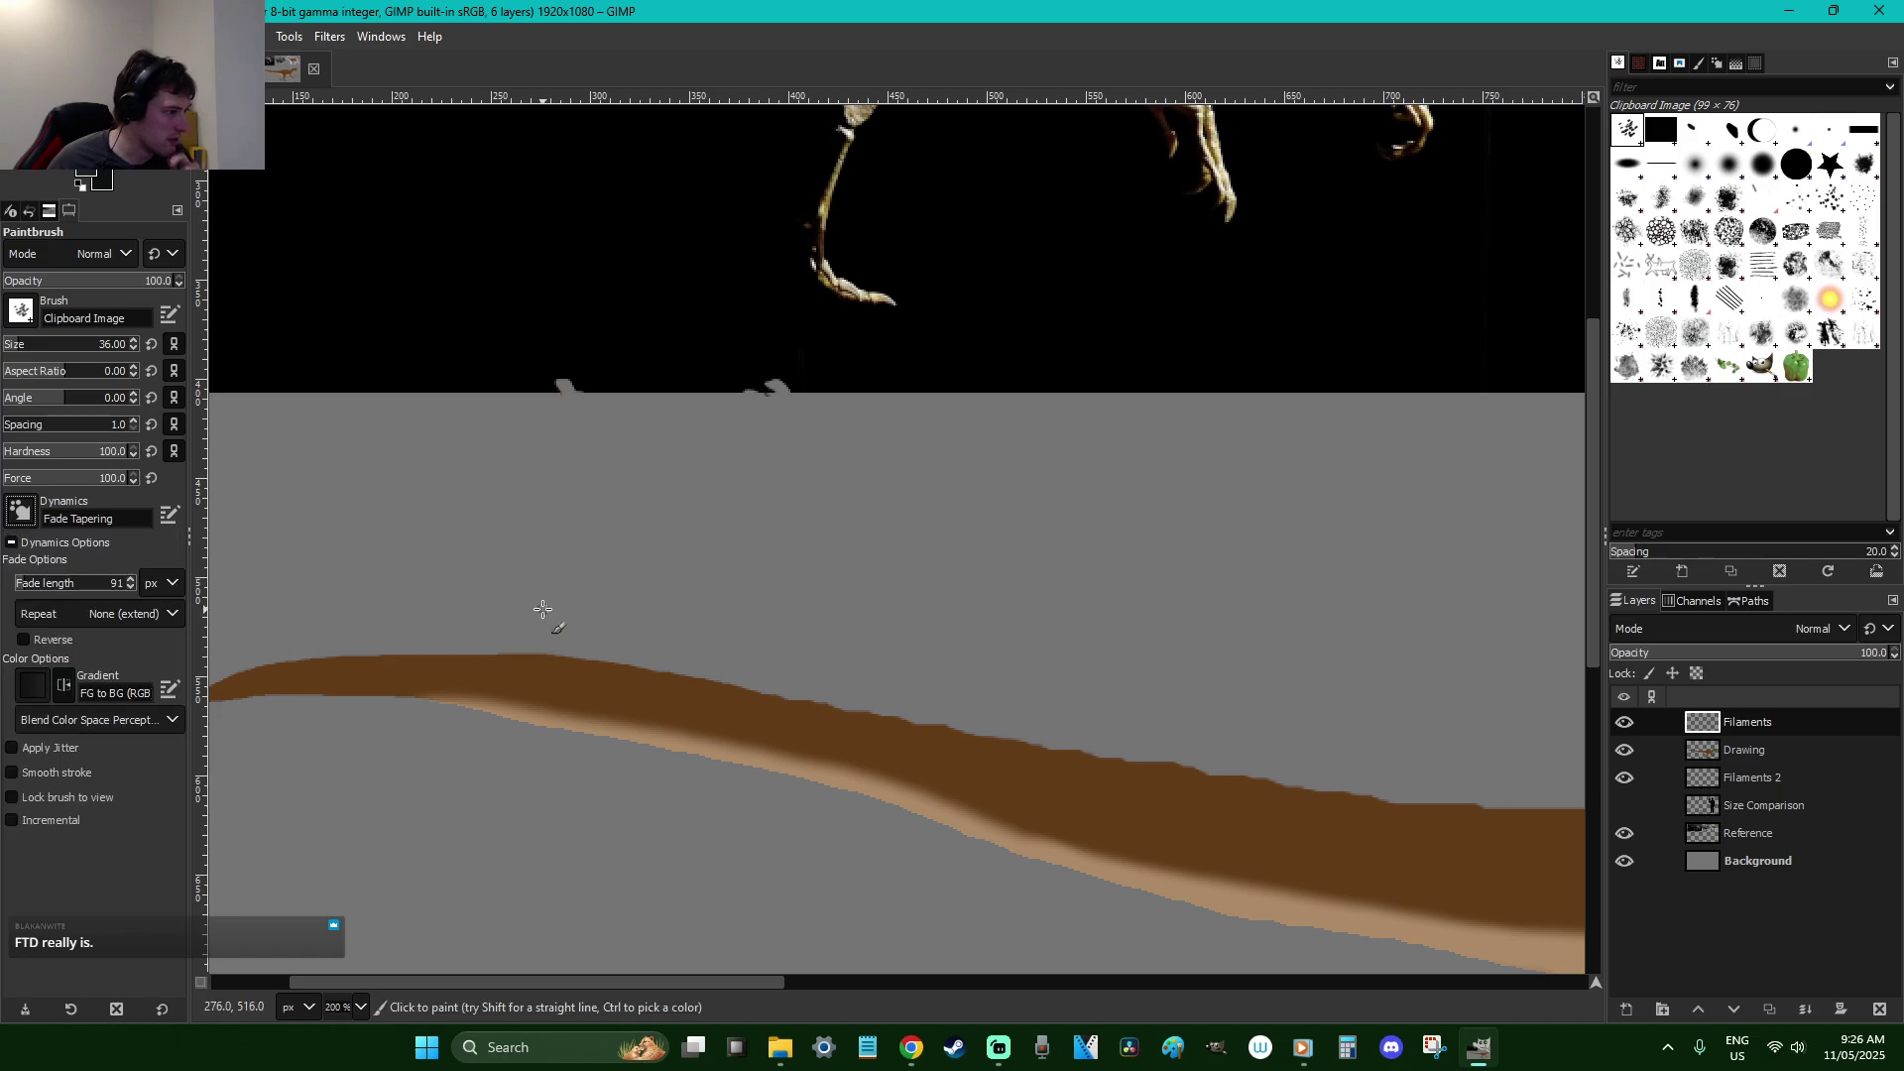
pyautogui.hotkey('ctrl', 'z')
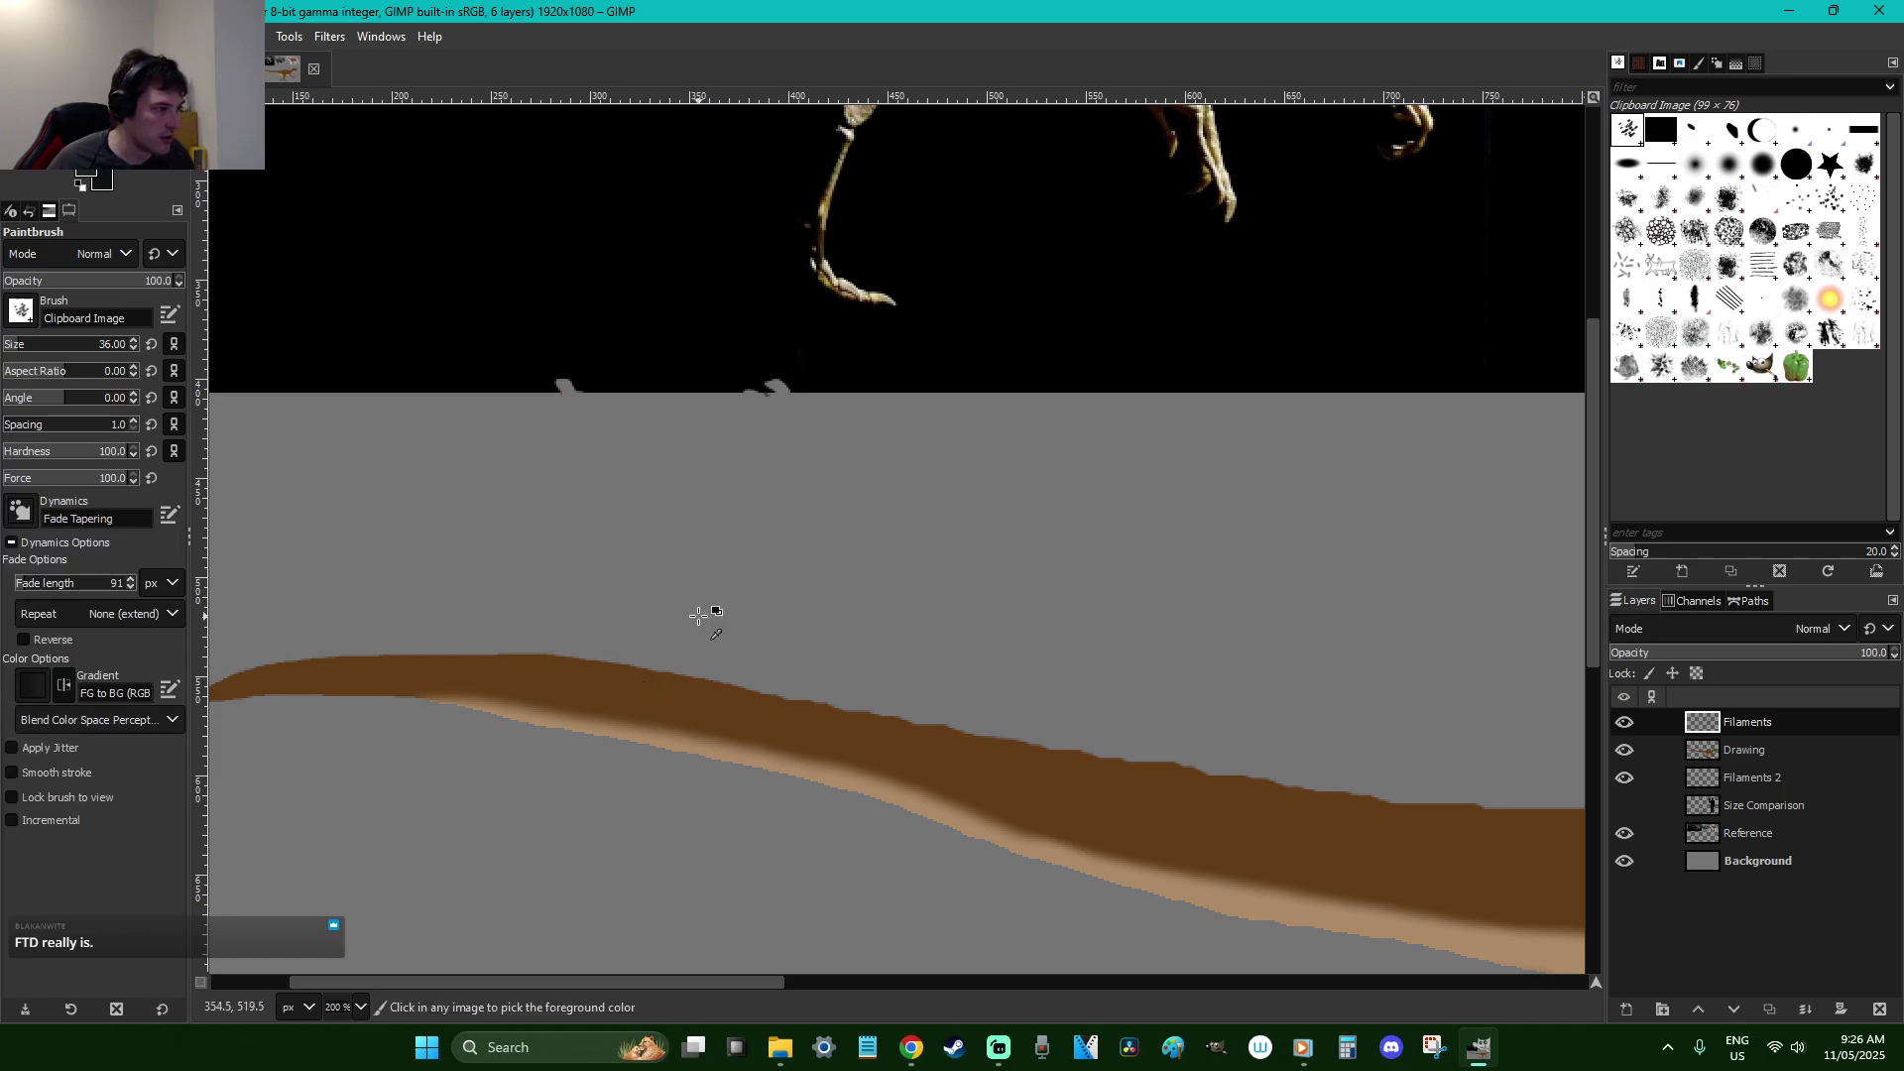
pyautogui.moveTo(431, 573); pyautogui.dragTo(540, 682)
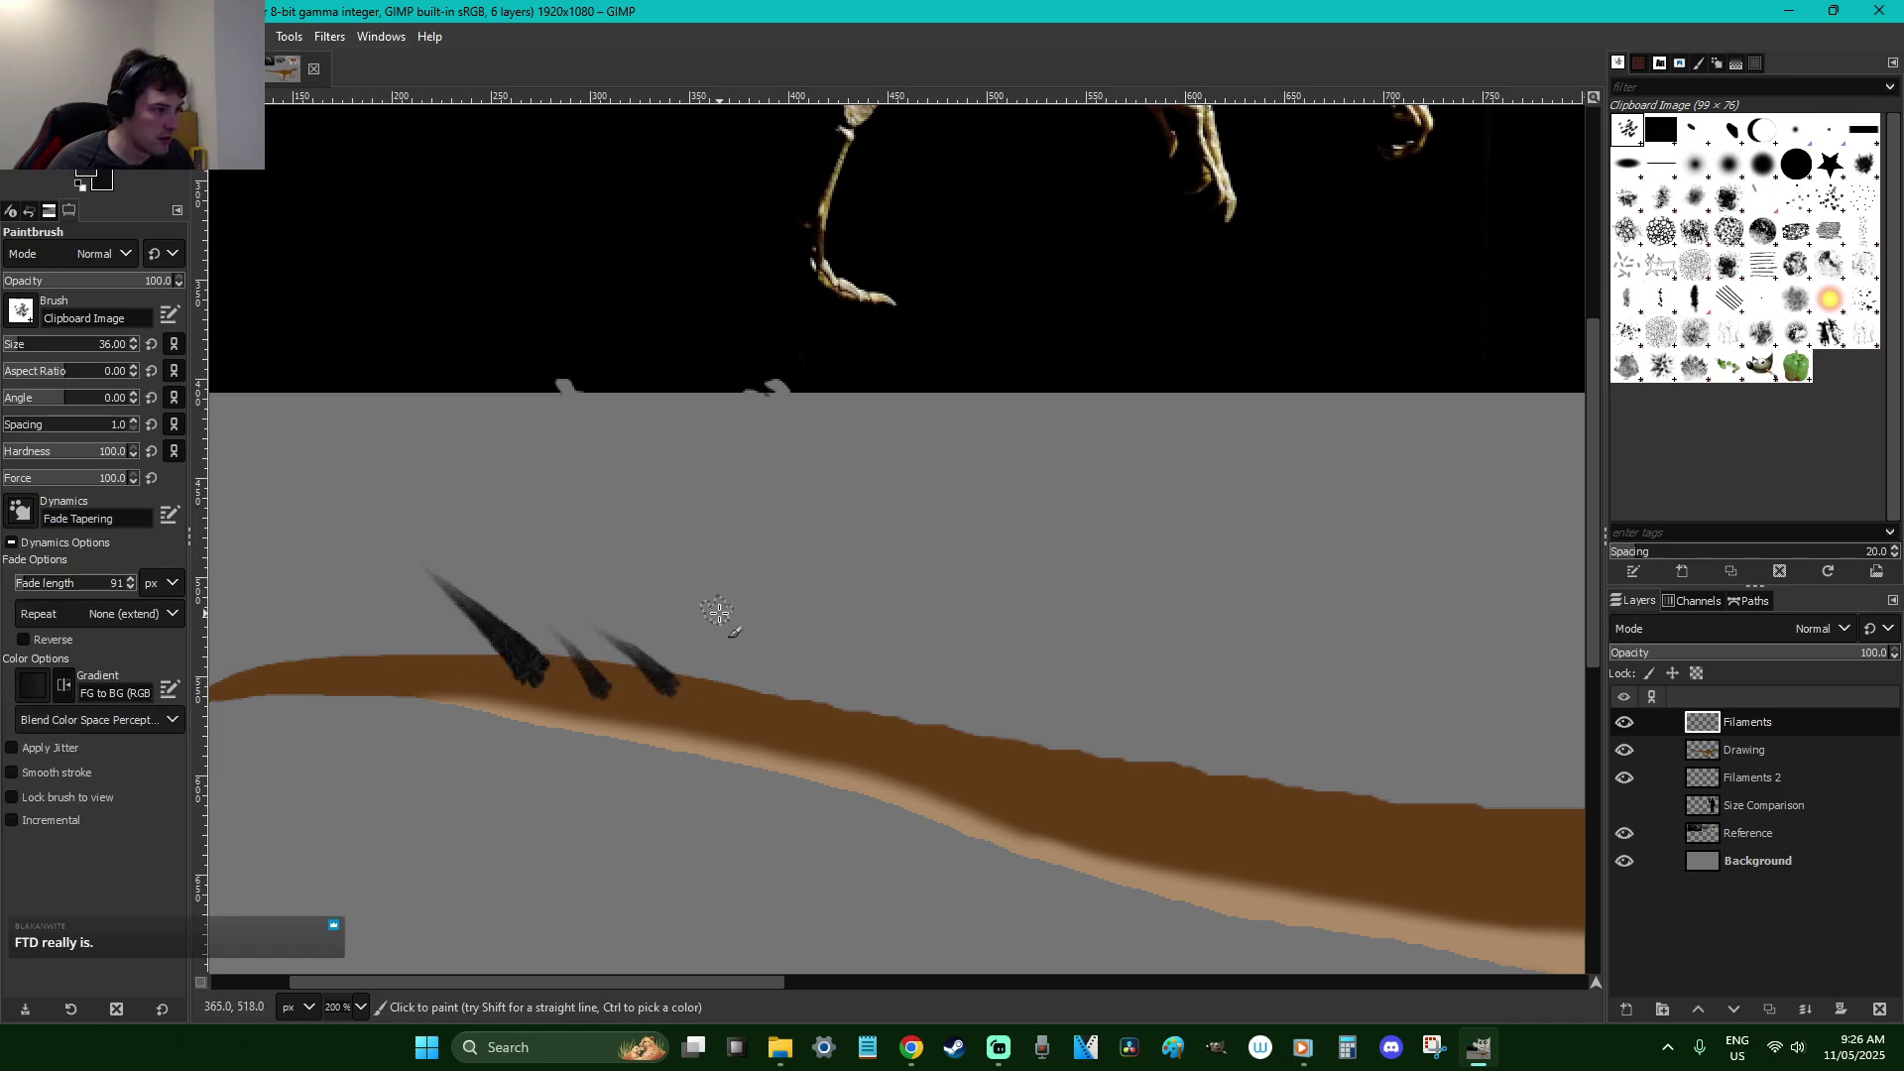
pyautogui.hotkey('ctrl', 'z')
pyautogui.hotkey('ctrl', 'z')
pyautogui.hotkey('ctrl', 'z')
# Switch the dynamics back to Dynamics Off, set the hardness to 57, try a stroke near the tail tip, and undo it
pyautogui.click(10, 517)
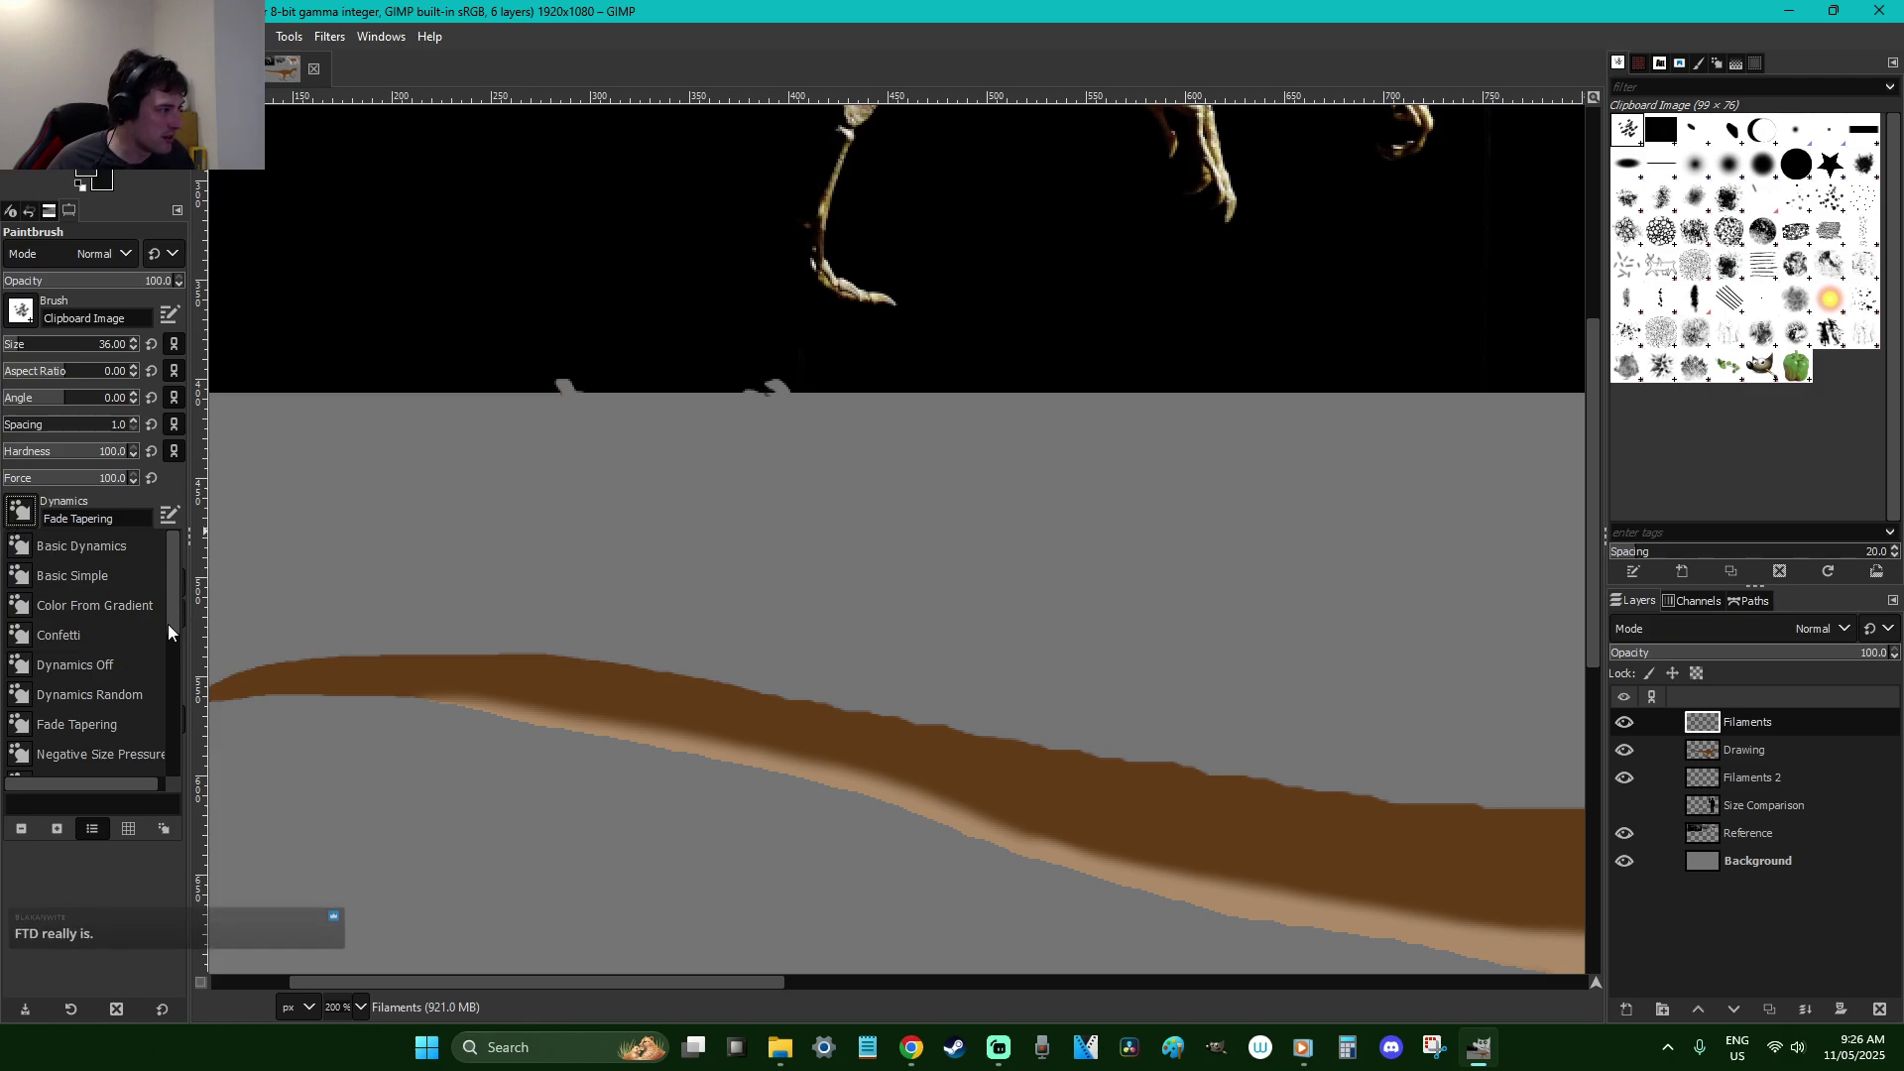
pyautogui.moveTo(173, 599); pyautogui.dragTo(170, 554)
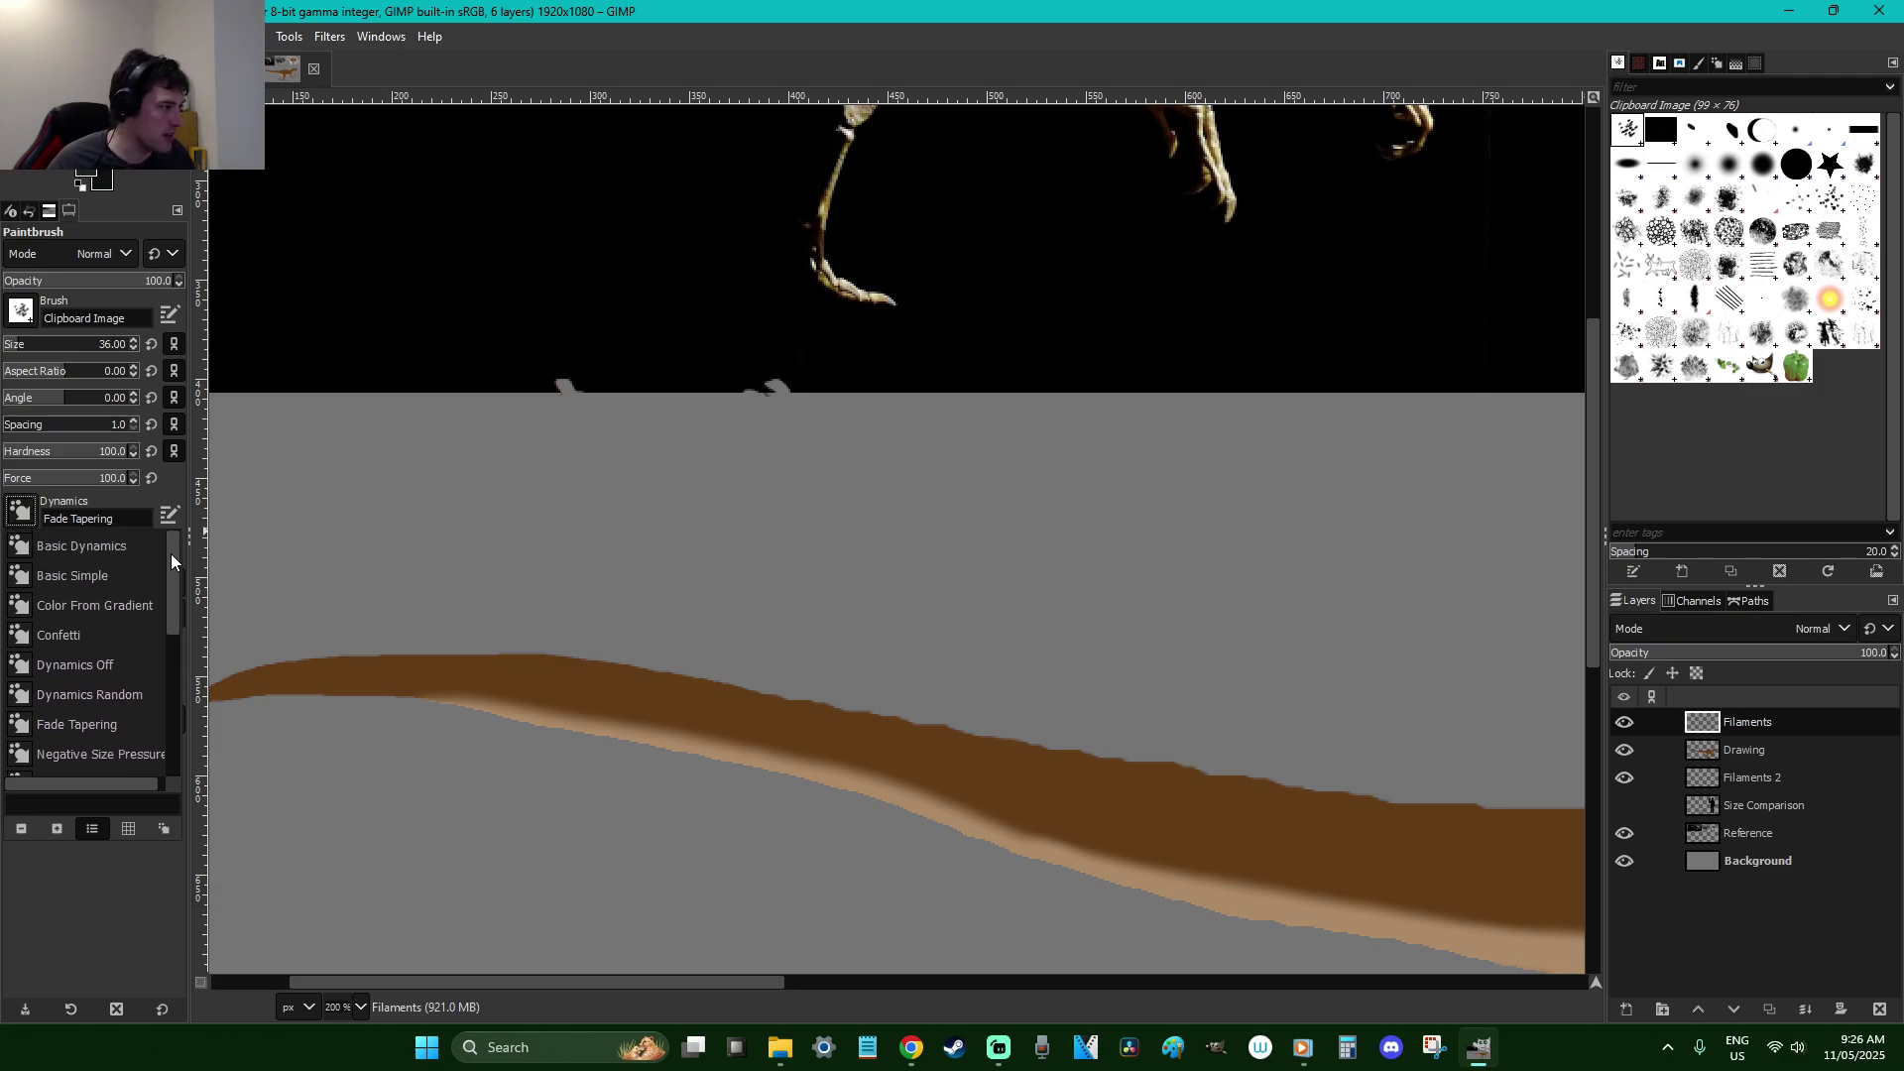
pyautogui.click(134, 662)
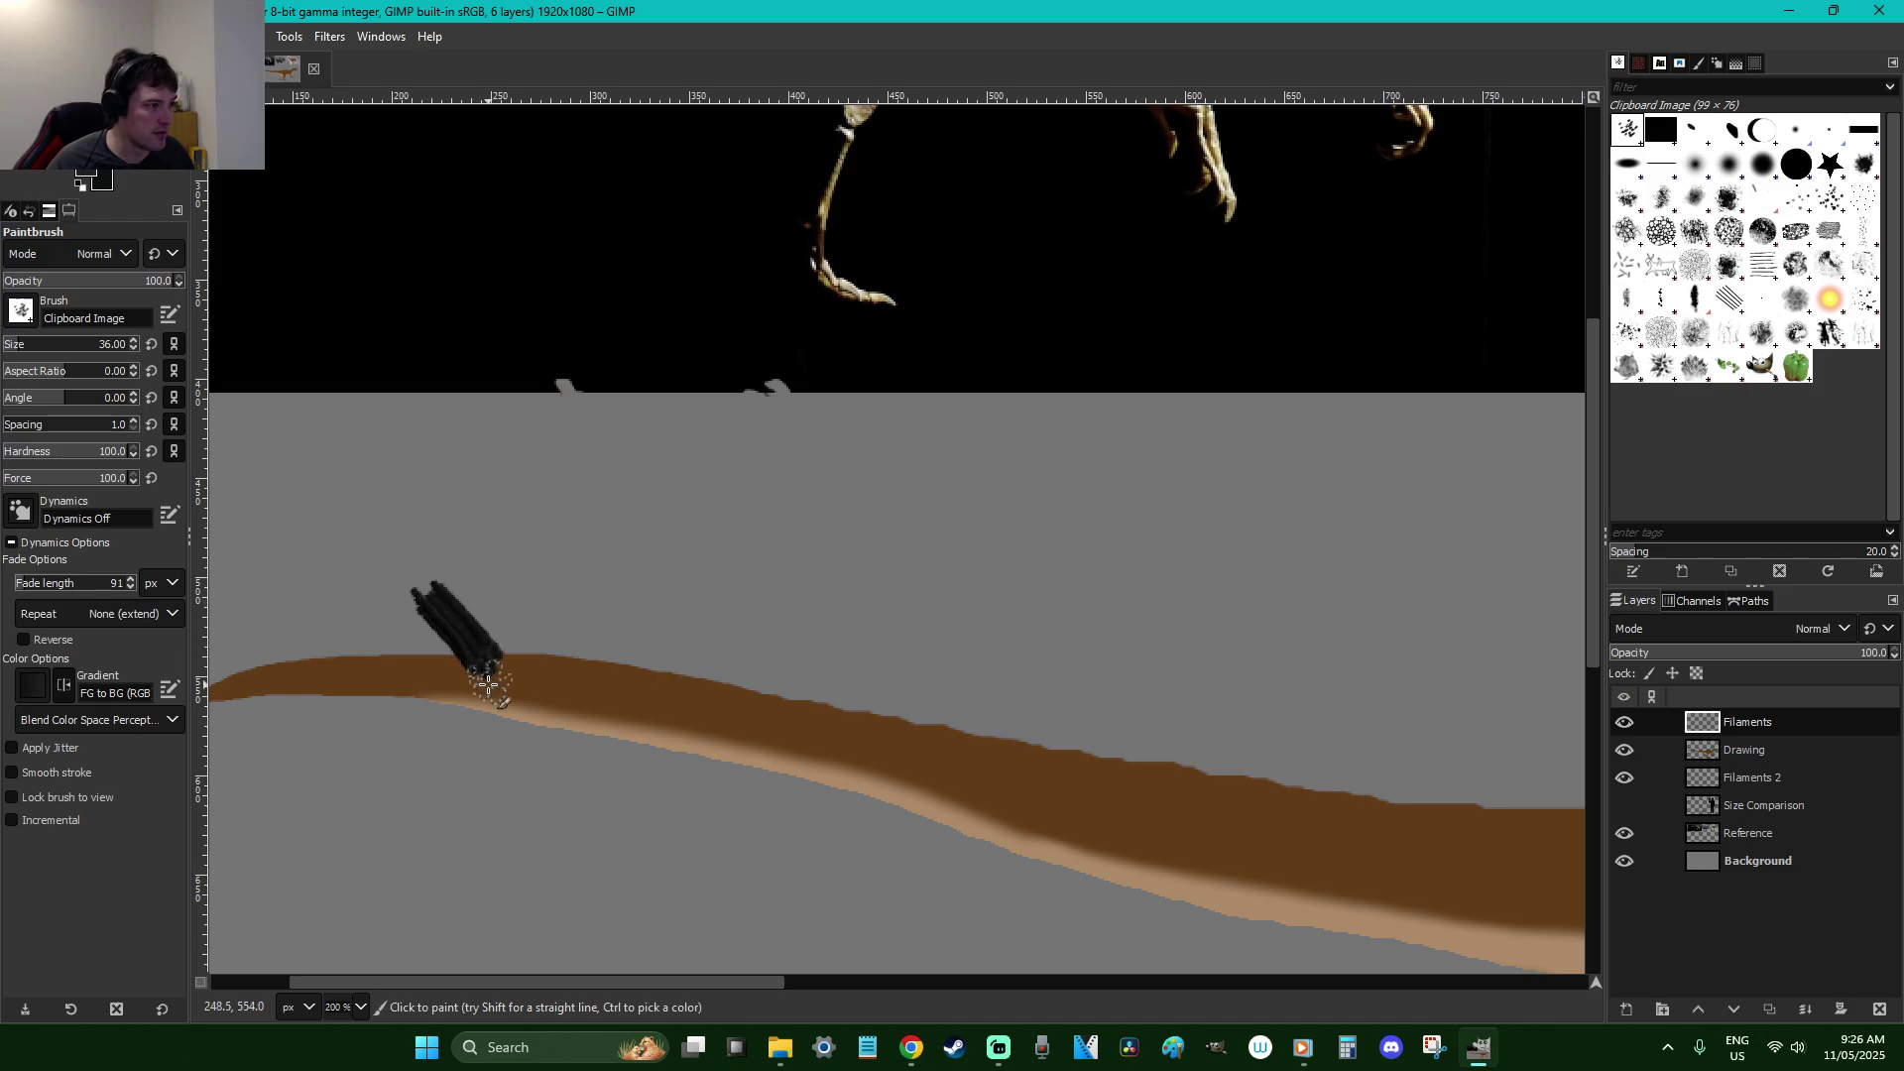
pyautogui.click(75, 454)
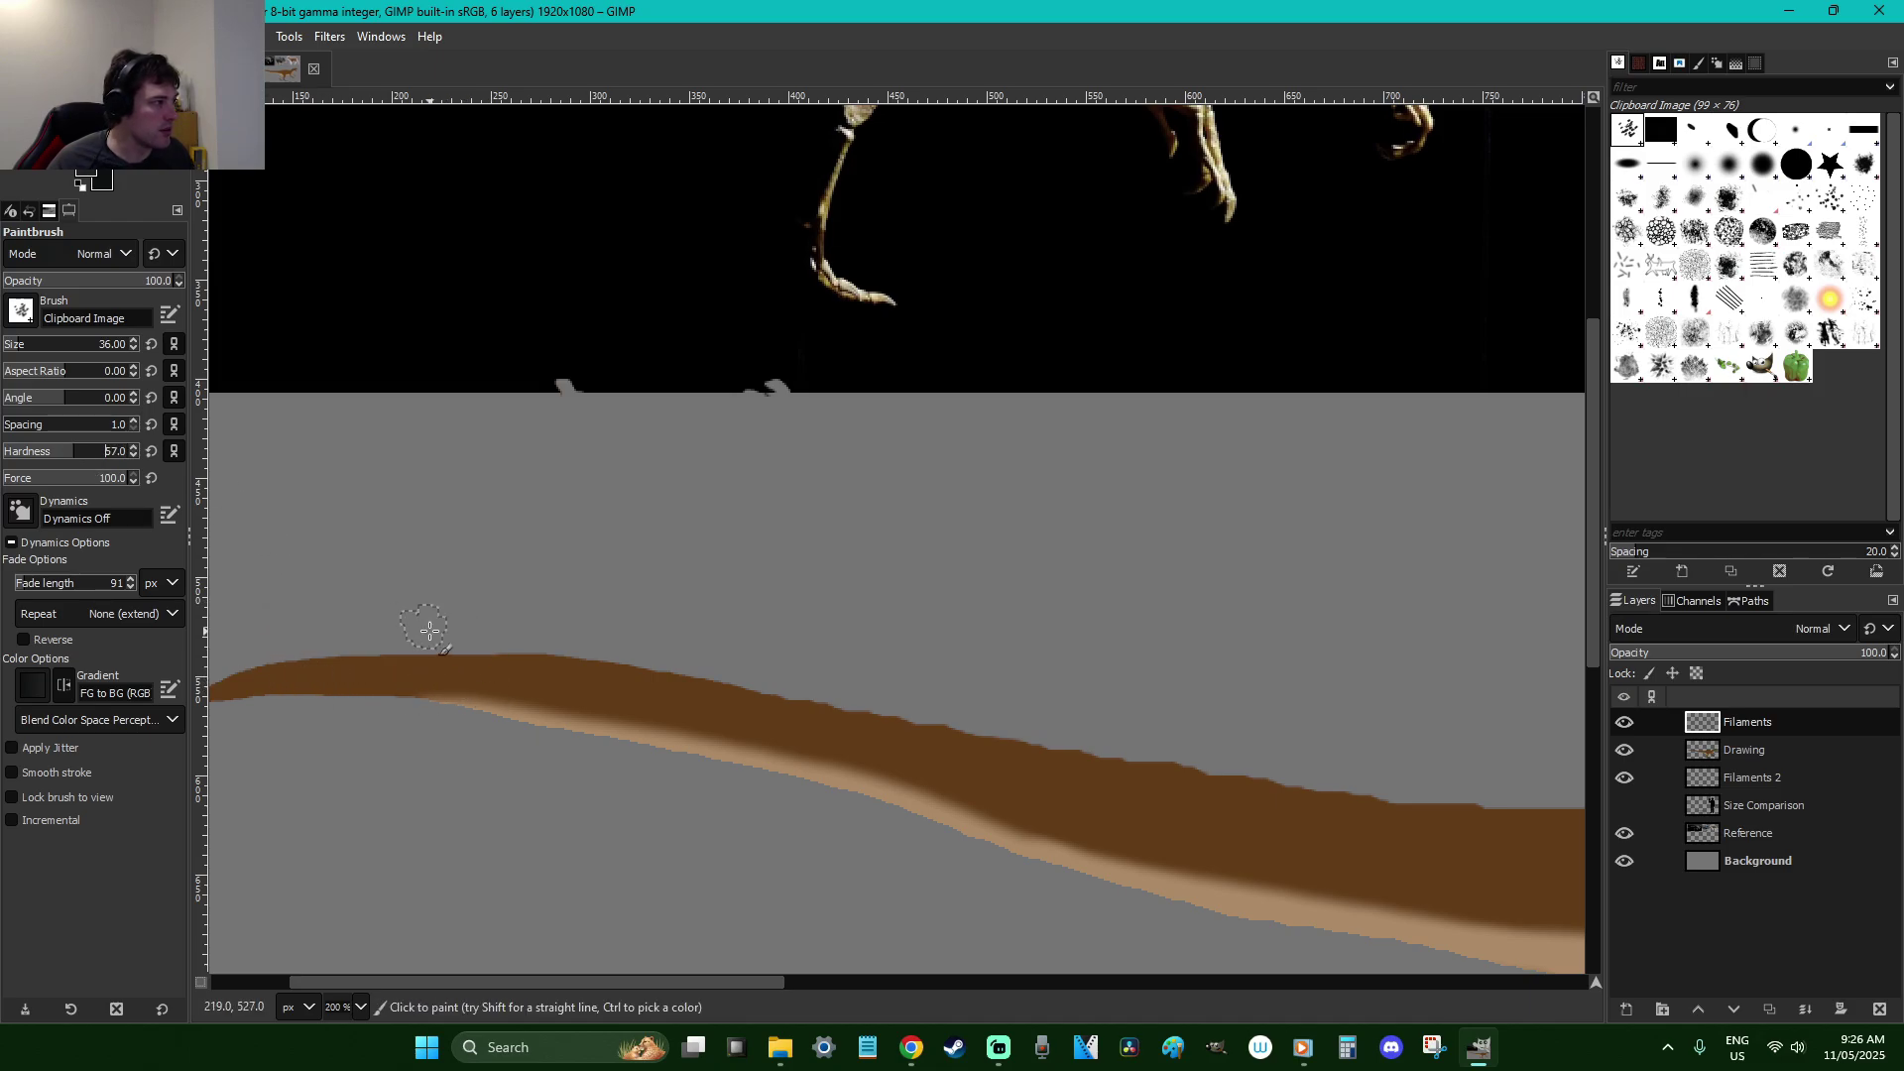
pyautogui.moveTo(389, 600); pyautogui.dragTo(481, 675)
pyautogui.hotkey('ctrl', 'z')
# Try a lower brush opacity on the tail, restore the opacity to 100, and undo the test strokes
pyautogui.click(77, 283)
pyautogui.moveTo(455, 611); pyautogui.dragTo(520, 656)
pyautogui.hotkey('ctrl', 'z')
pyautogui.moveTo(69, 286); pyautogui.dragTo(180, 282)
pyautogui.moveTo(480, 629)
pyautogui.mouseDown()
pyautogui.moveTo(496, 664)
pyautogui.moveTo(461, 650)
pyautogui.moveTo(493, 692)
pyautogui.mouseUp()
pyautogui.hotkey('ctrl', 'z')
pyautogui.hotkey('ctrl', 'z')
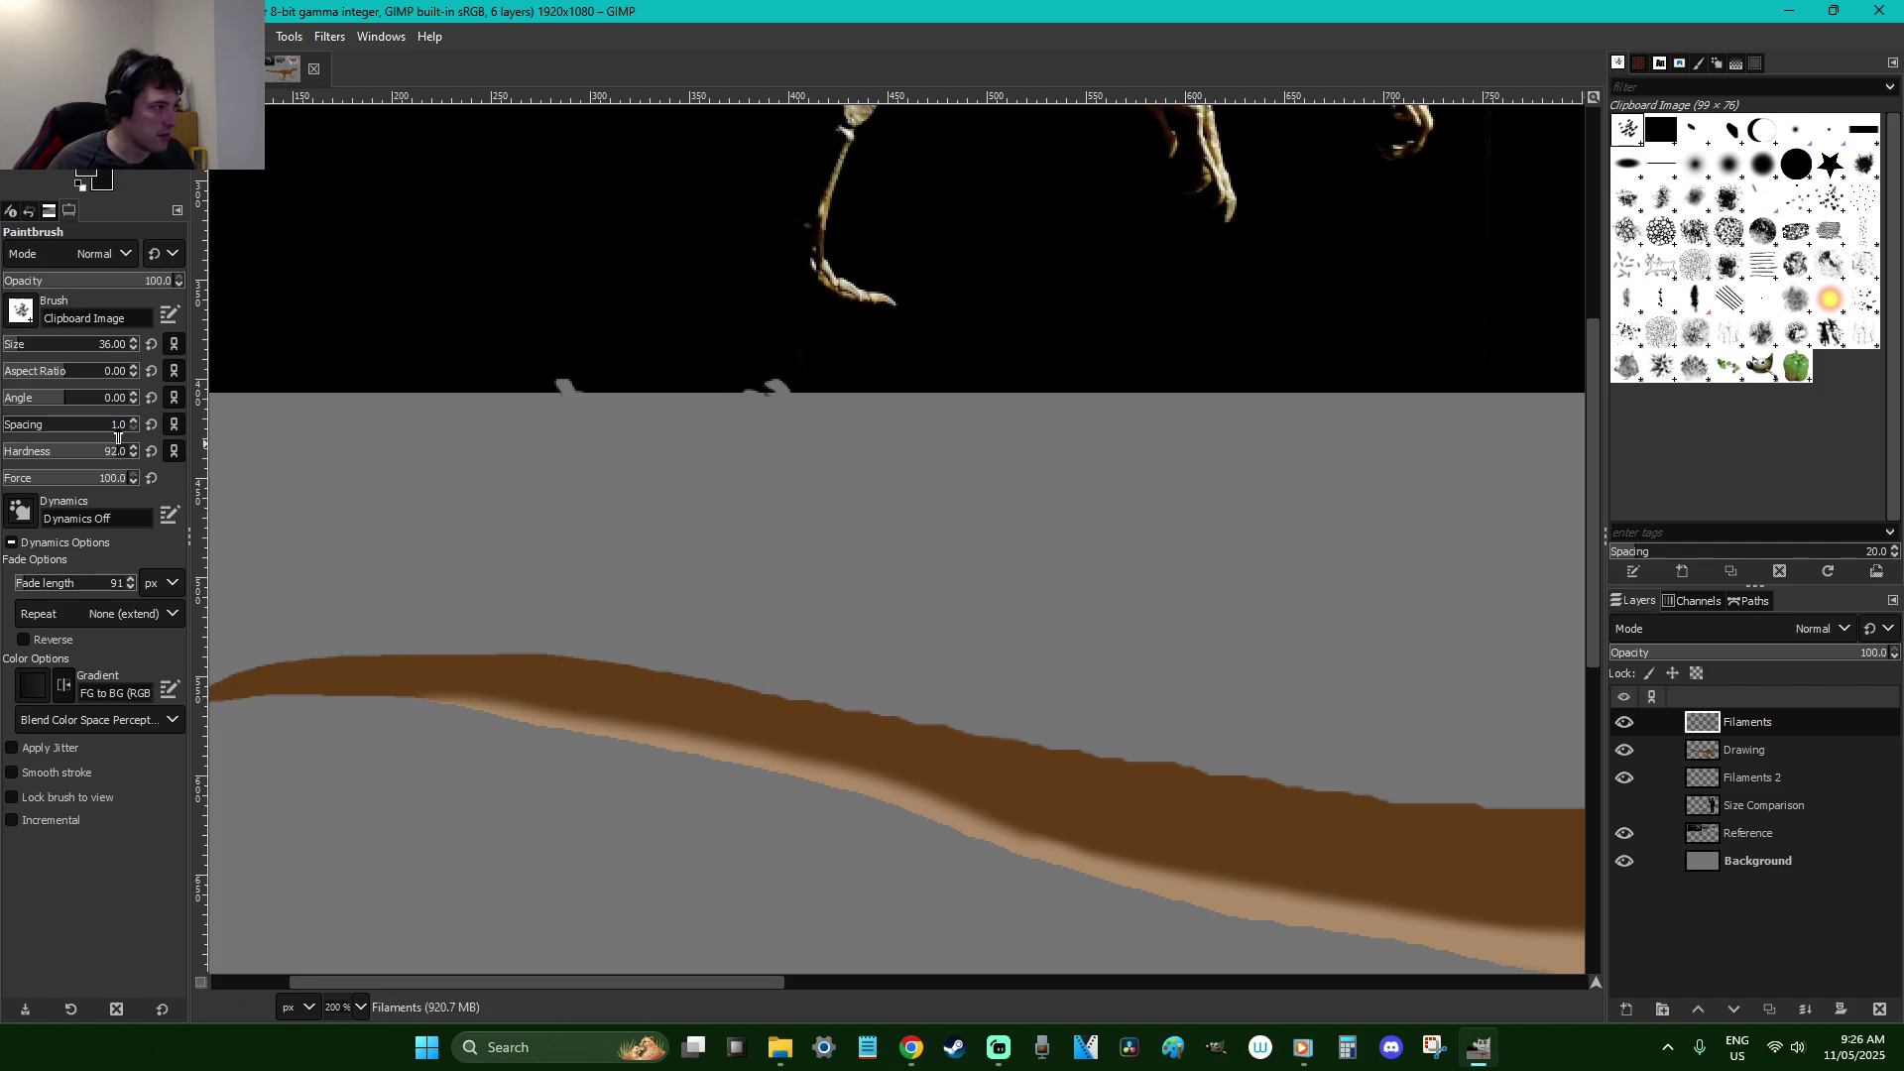
# Set the brush hardness to 72, try filament strokes around the tail tip, and undo them
pyautogui.moveTo(342, 593); pyautogui.dragTo(438, 690)
pyautogui.hotkey('ctrl', 'z')
pyautogui.click(98, 458)
pyautogui.moveTo(336, 638)
pyautogui.mouseDown()
pyautogui.moveTo(387, 664)
pyautogui.moveTo(241, 660)
pyautogui.mouseUp()
pyautogui.hotkey('ctrl', 'z')
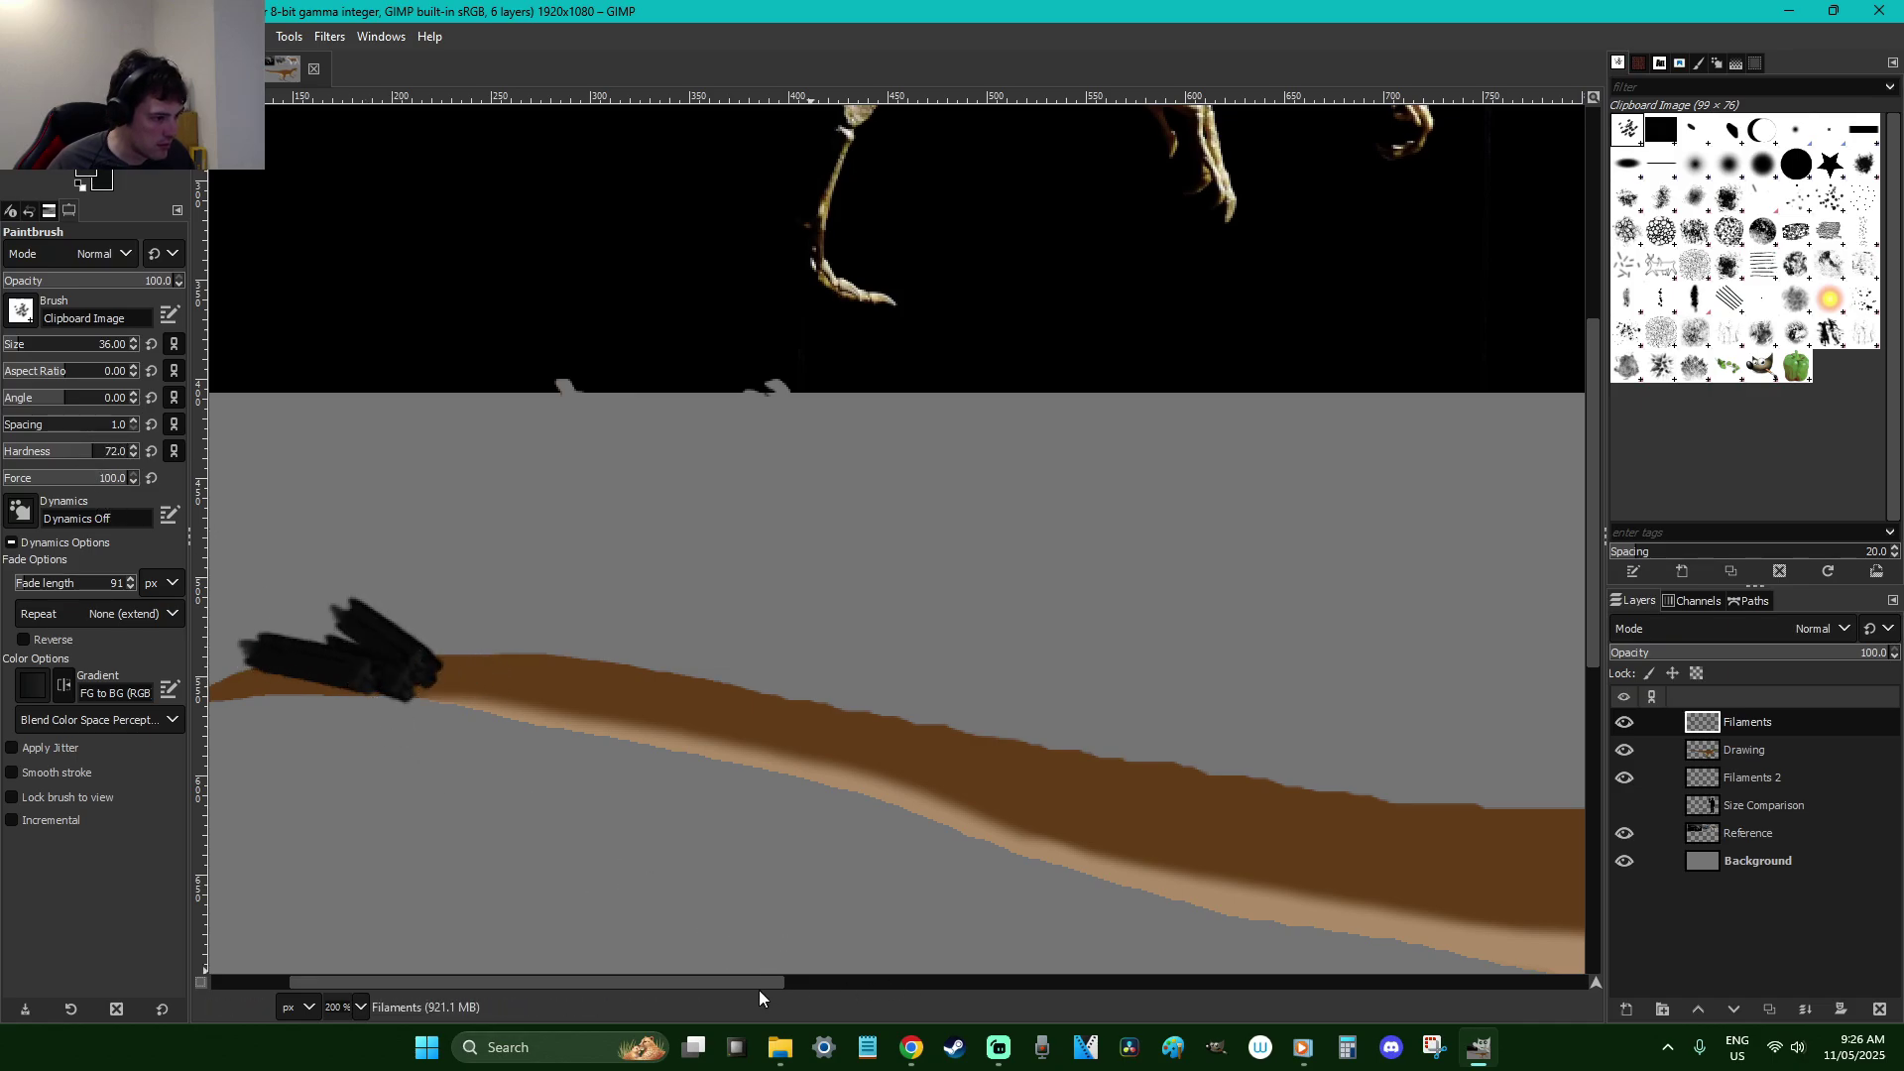
pyautogui.moveTo(680, 982); pyautogui.dragTo(603, 989)
pyautogui.hotkey('ctrl', 'z')
pyautogui.hotkey('ctrl', 'z')
pyautogui.hotkey('ctrl', 'z')
pyautogui.scroll(2, 489, 759)
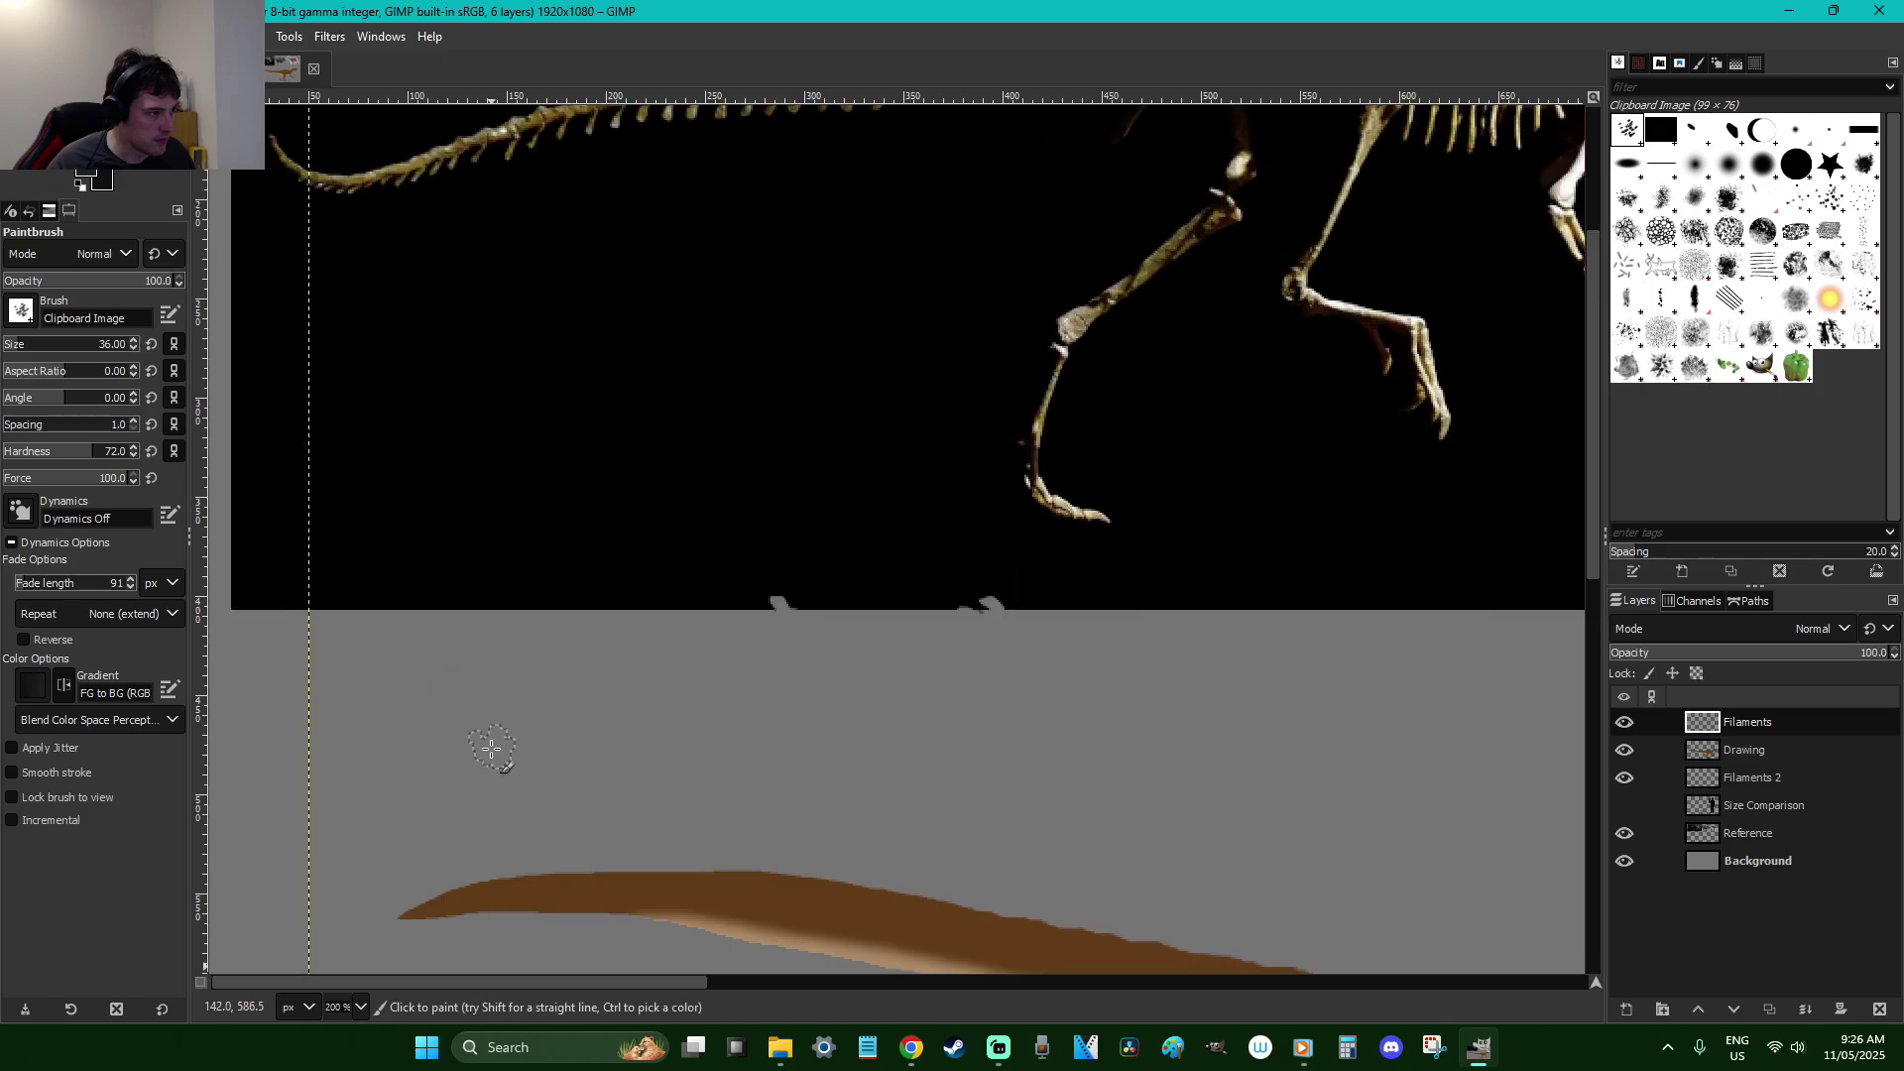
# Set the brush size to 24 and the hardness to 100, try short strokes at the tail tip, and undo them
pyautogui.scroll(-4, 486, 734)
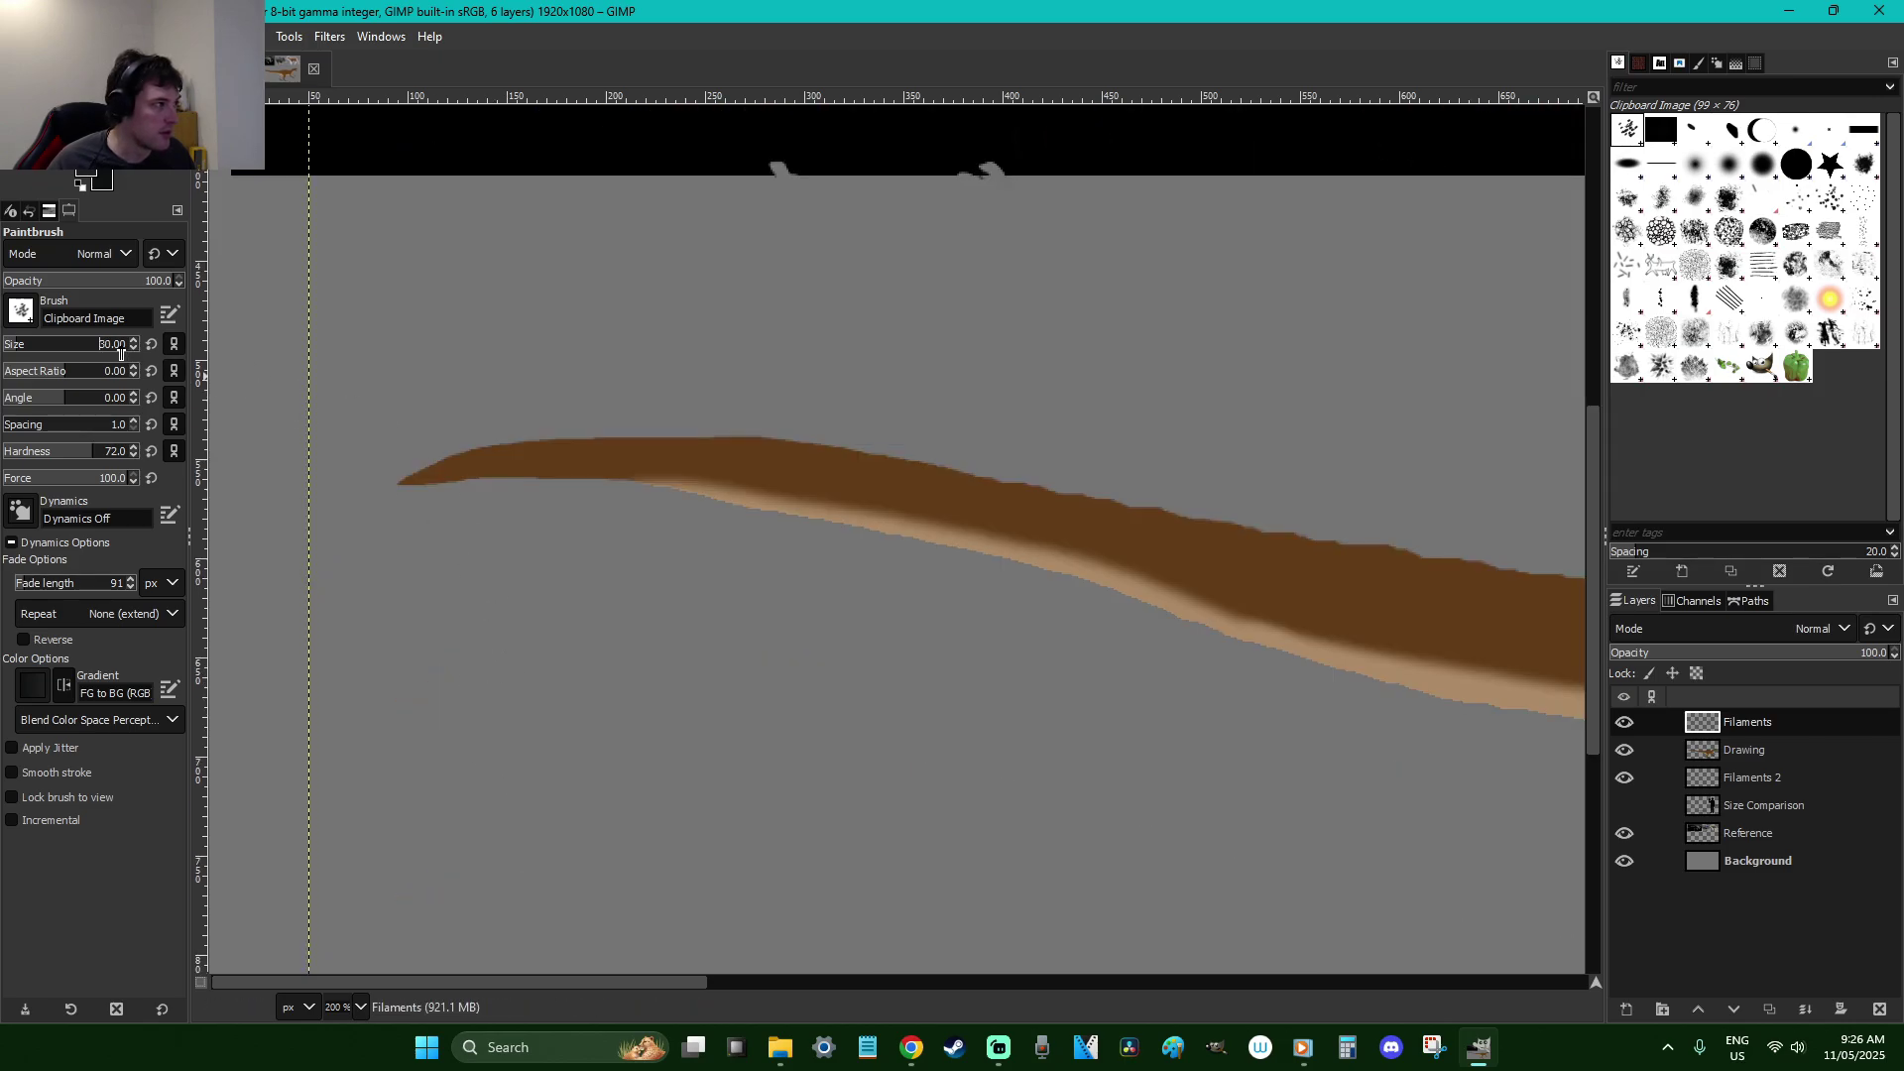
pyautogui.hotkey('ctrl', 'z')
pyautogui.hotkey('ctrl', 'z')
pyautogui.moveTo(499, 450); pyautogui.dragTo(435, 463)
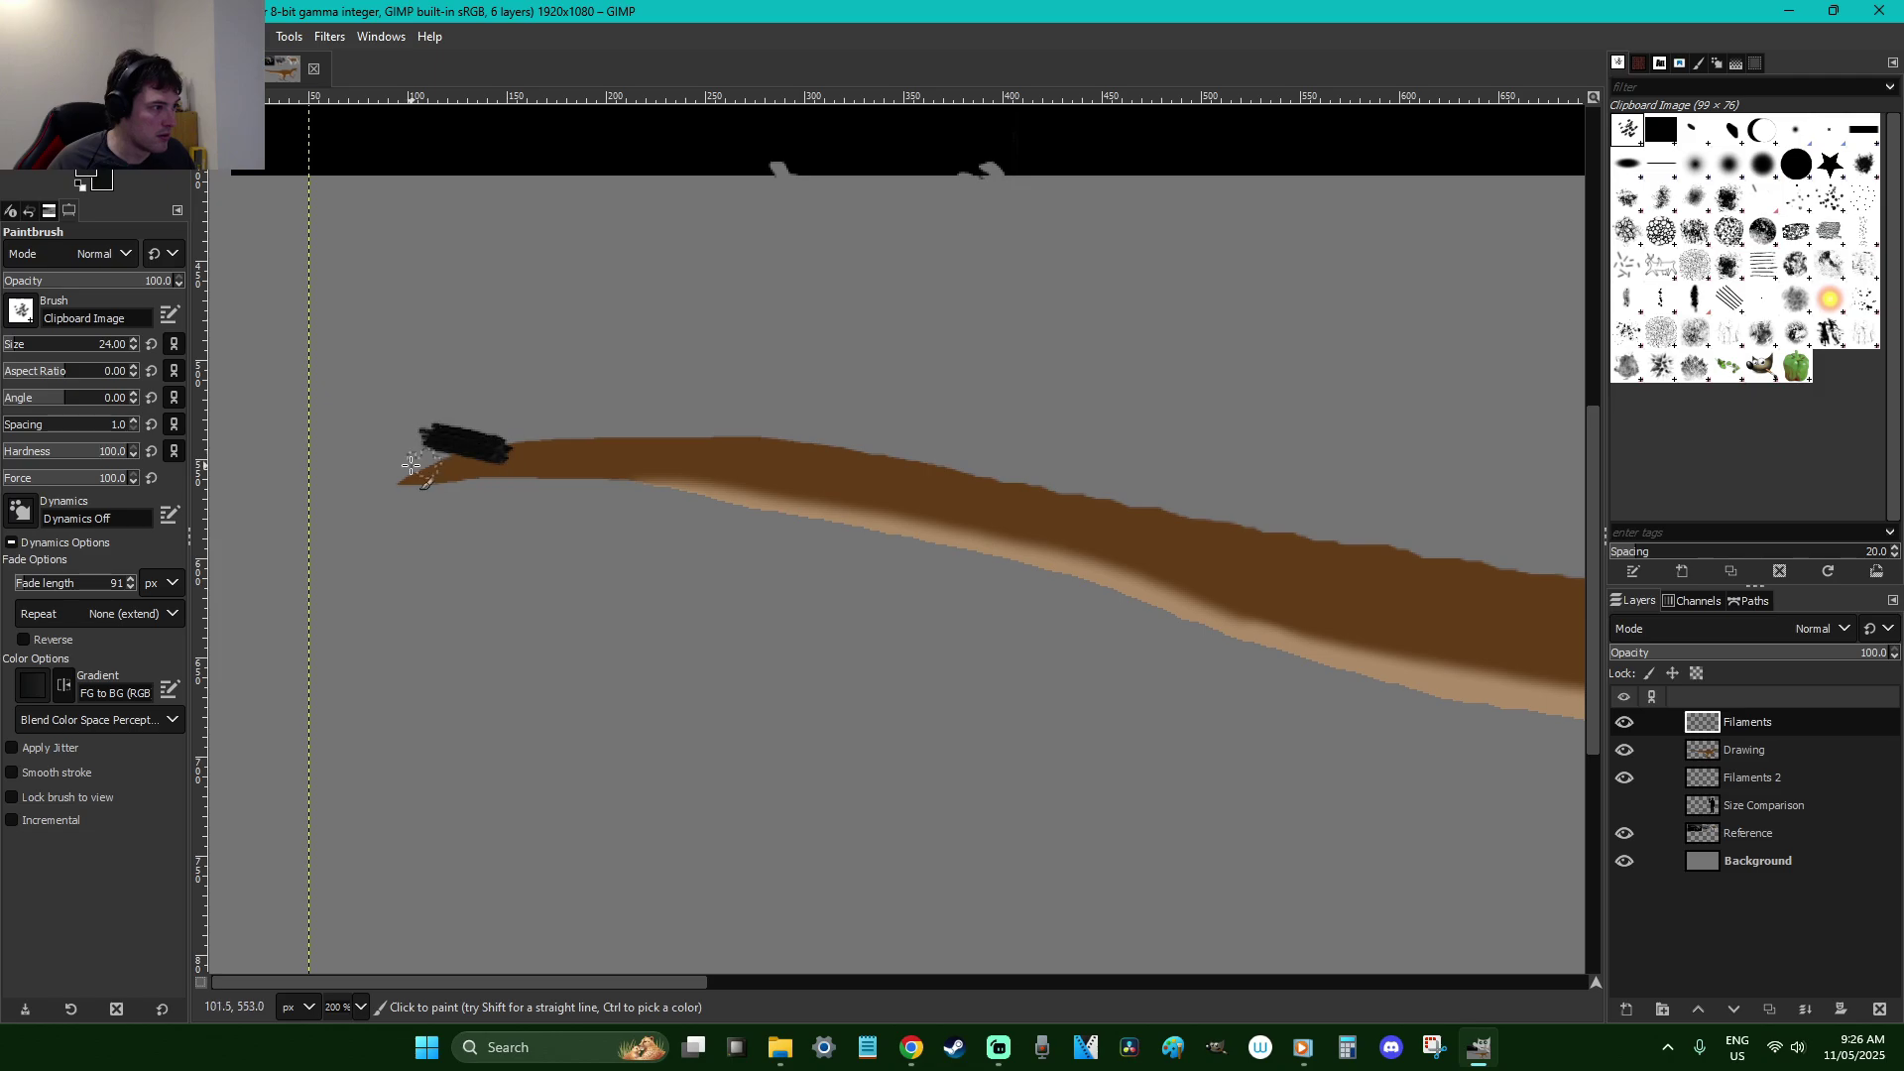
pyautogui.hotkey('ctrl', 'z')
pyautogui.hotkey('ctrl', 'z')
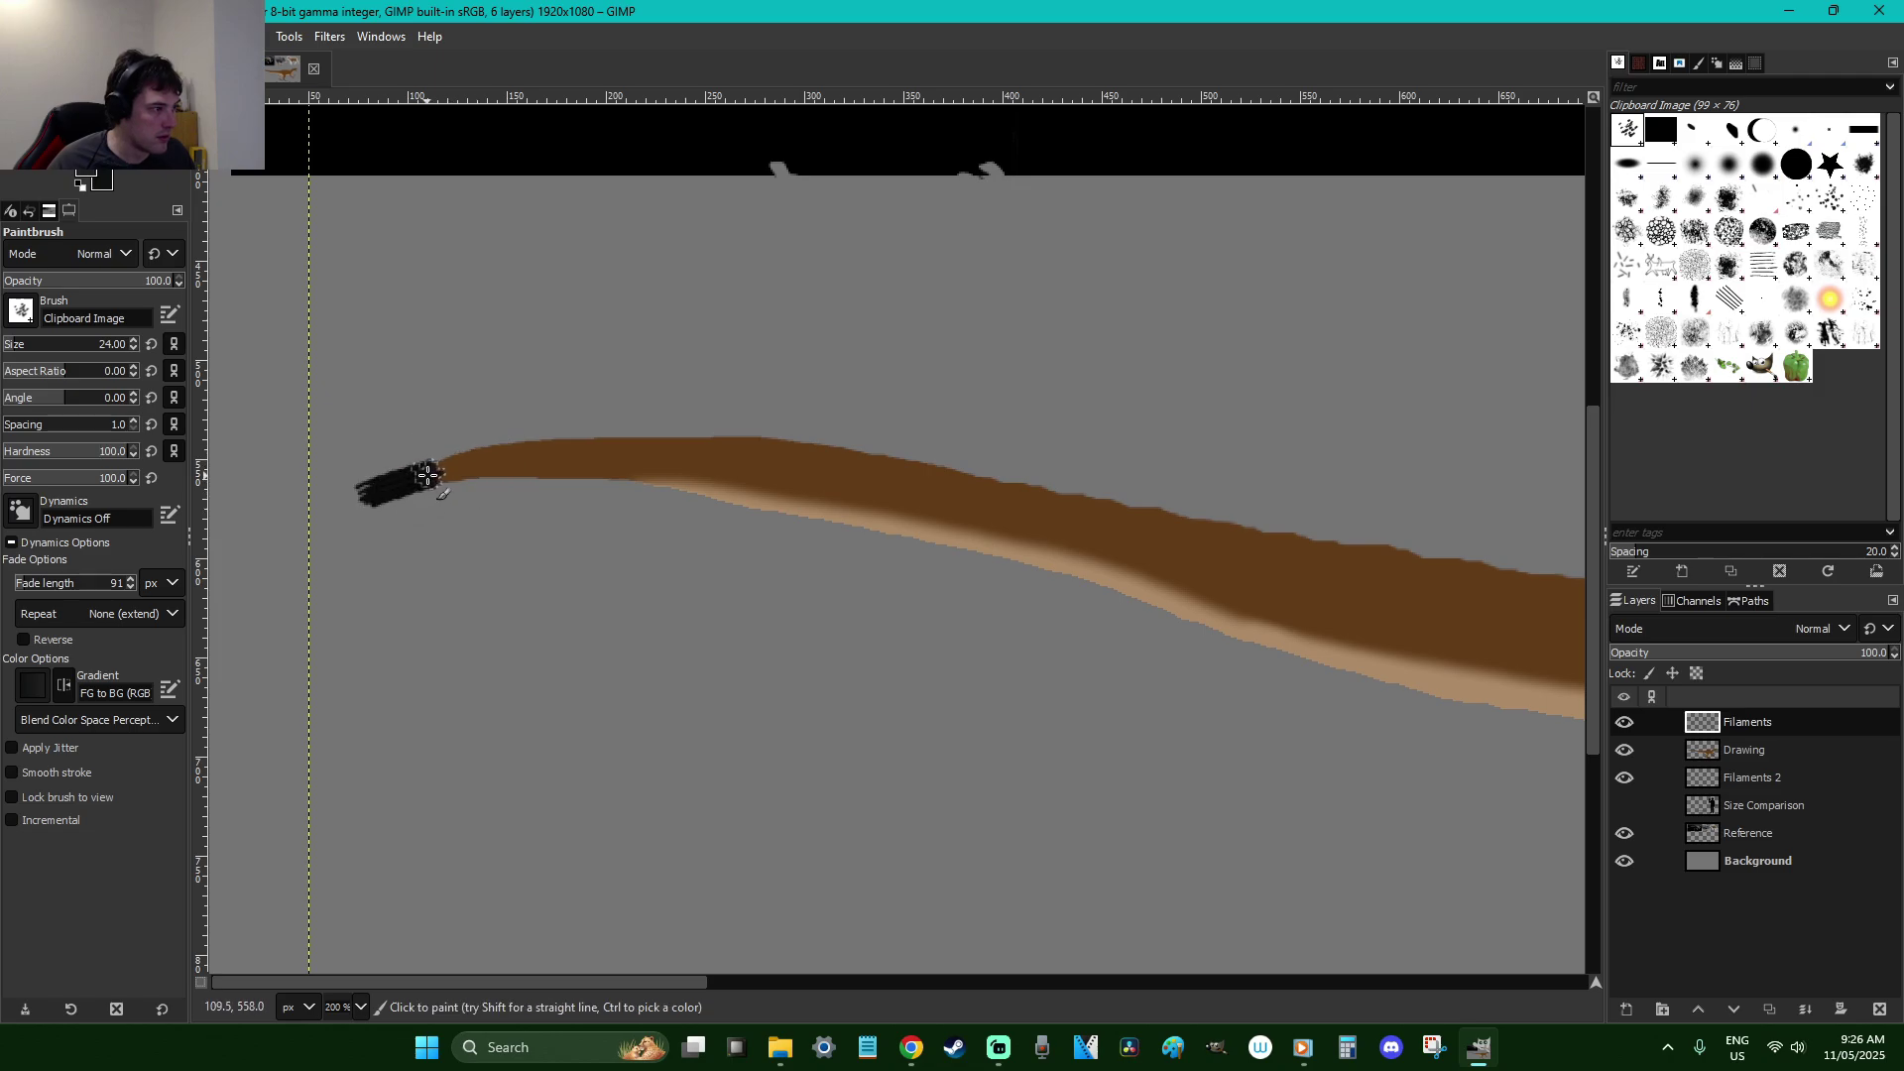
pyautogui.hotkey('ctrl', 'z')
pyautogui.click(486, 492)
pyautogui.hotkey('ctrl', 'z')
pyautogui.hotkey('ctrl', 'z')
# Try filament strokes trailing off the tail tip and hanging below the tail, and undo them
pyautogui.keyDown('shift'); pyautogui.click(362, 476); pyautogui.keyUp('shift')
pyautogui.moveTo(451, 466)
pyautogui.mouseDown()
pyautogui.moveTo(411, 447)
pyautogui.moveTo(441, 499)
pyautogui.moveTo(480, 471)
pyautogui.moveTo(436, 535)
pyautogui.mouseUp()
pyautogui.click(517, 470)
pyautogui.hotkey('ctrl', 'z')
pyautogui.hotkey('ctrl', 'z')
pyautogui.hotkey('ctrl', 'z')
pyautogui.hotkey('ctrl', 'z')
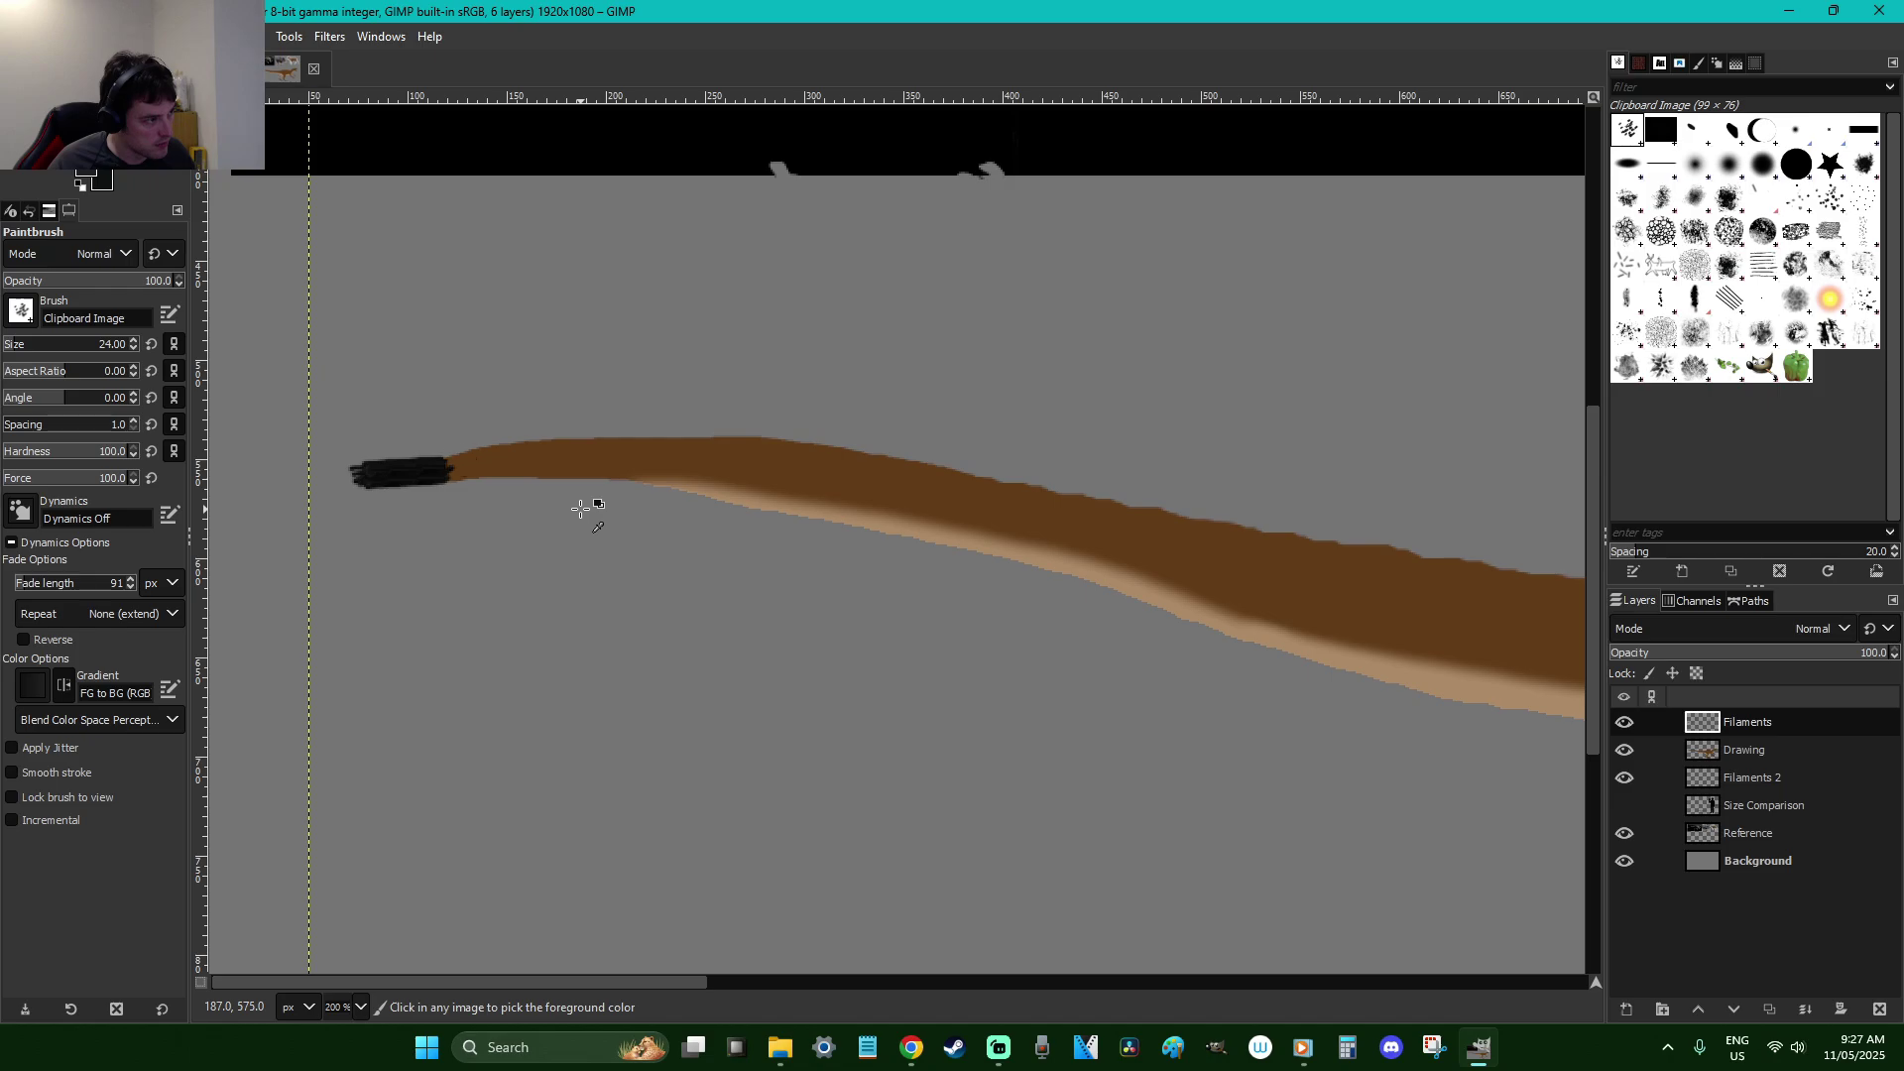
pyautogui.hotkey('ctrl', 'z')
pyautogui.hotkey('ctrl', 'z')
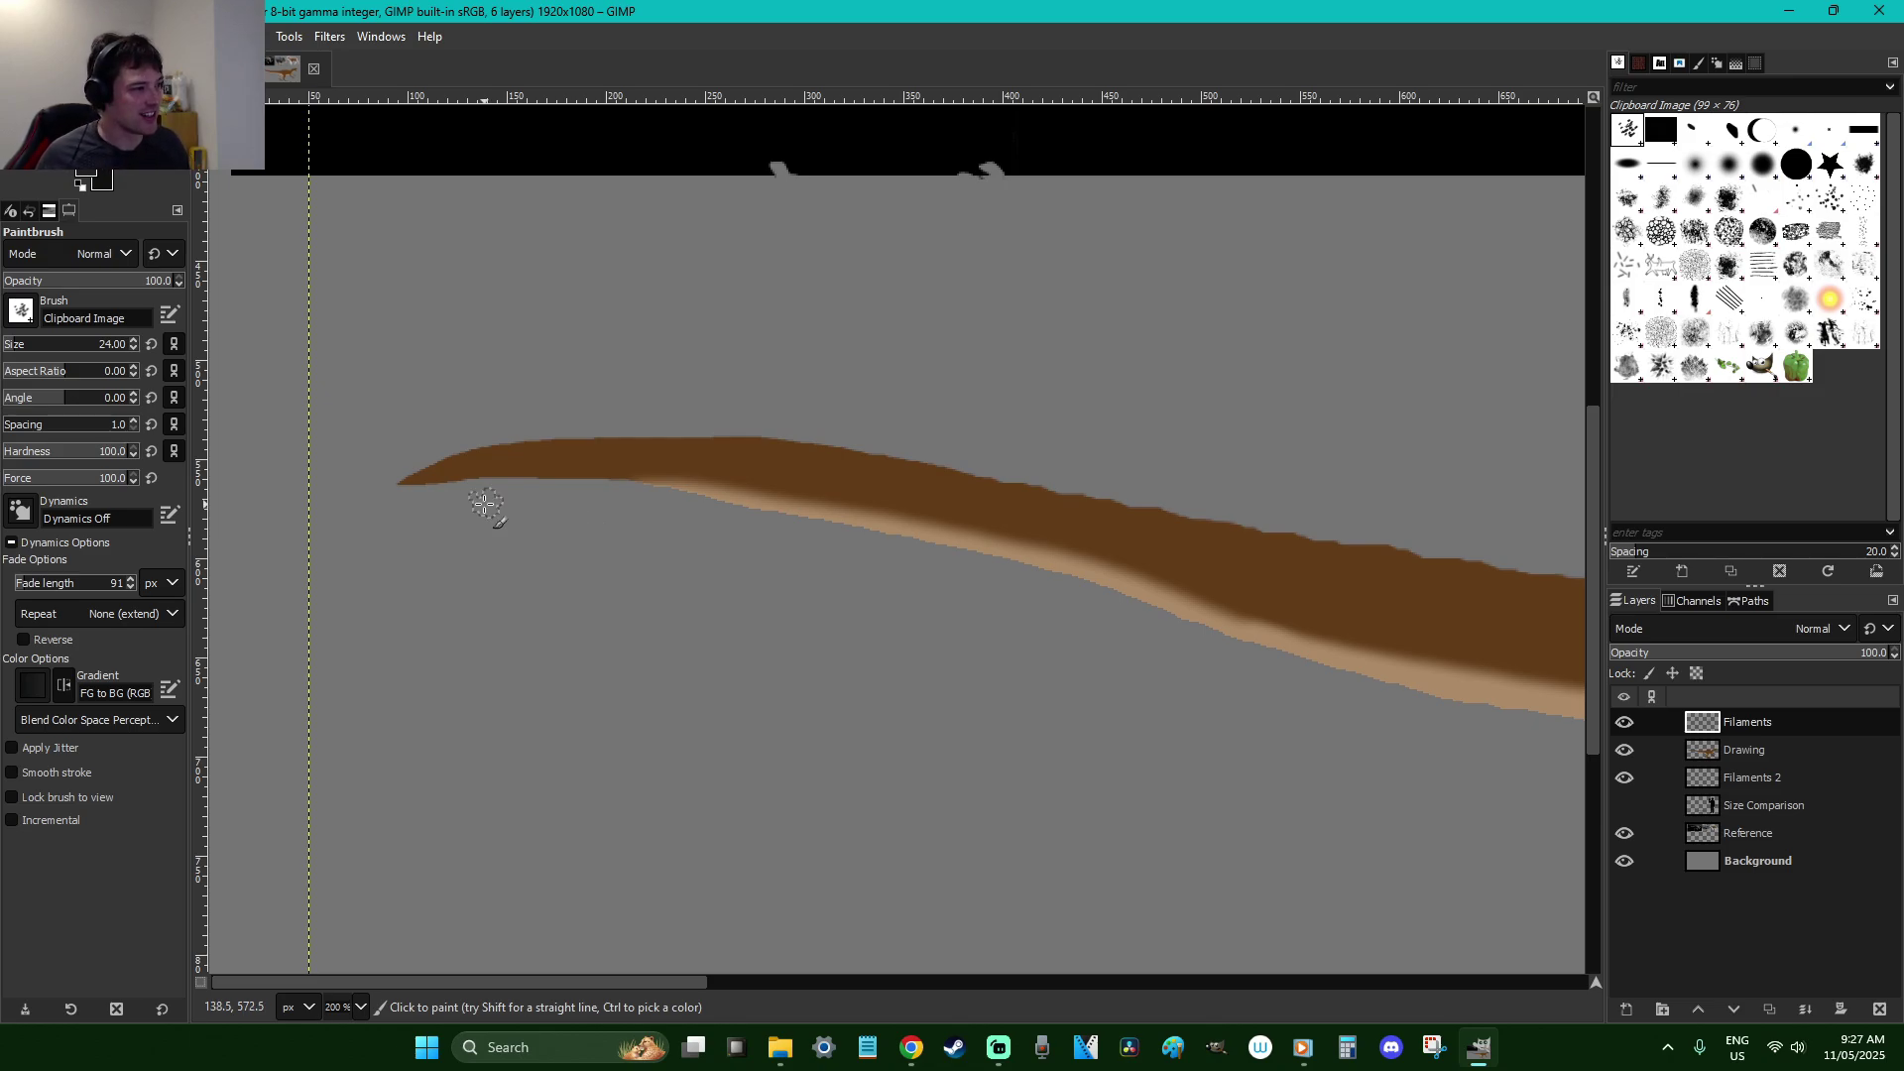
# Paint short overlapping filaments around the tail tip, first along the underside and then over the upper side
pyautogui.moveTo(469, 464)
pyautogui.mouseDown()
pyautogui.moveTo(357, 471)
pyautogui.moveTo(424, 479)
pyautogui.moveTo(352, 518)
pyautogui.moveTo(452, 523)
pyautogui.mouseUp()
pyautogui.hotkey('ctrl', 'z')
pyautogui.hotkey('ctrl', 'z')
pyautogui.moveTo(541, 466); pyautogui.dragTo(495, 527)
pyautogui.moveTo(600, 464); pyautogui.dragTo(556, 531)
pyautogui.hotkey('ctrl', 'z')
pyautogui.moveTo(571, 464); pyautogui.dragTo(524, 518)
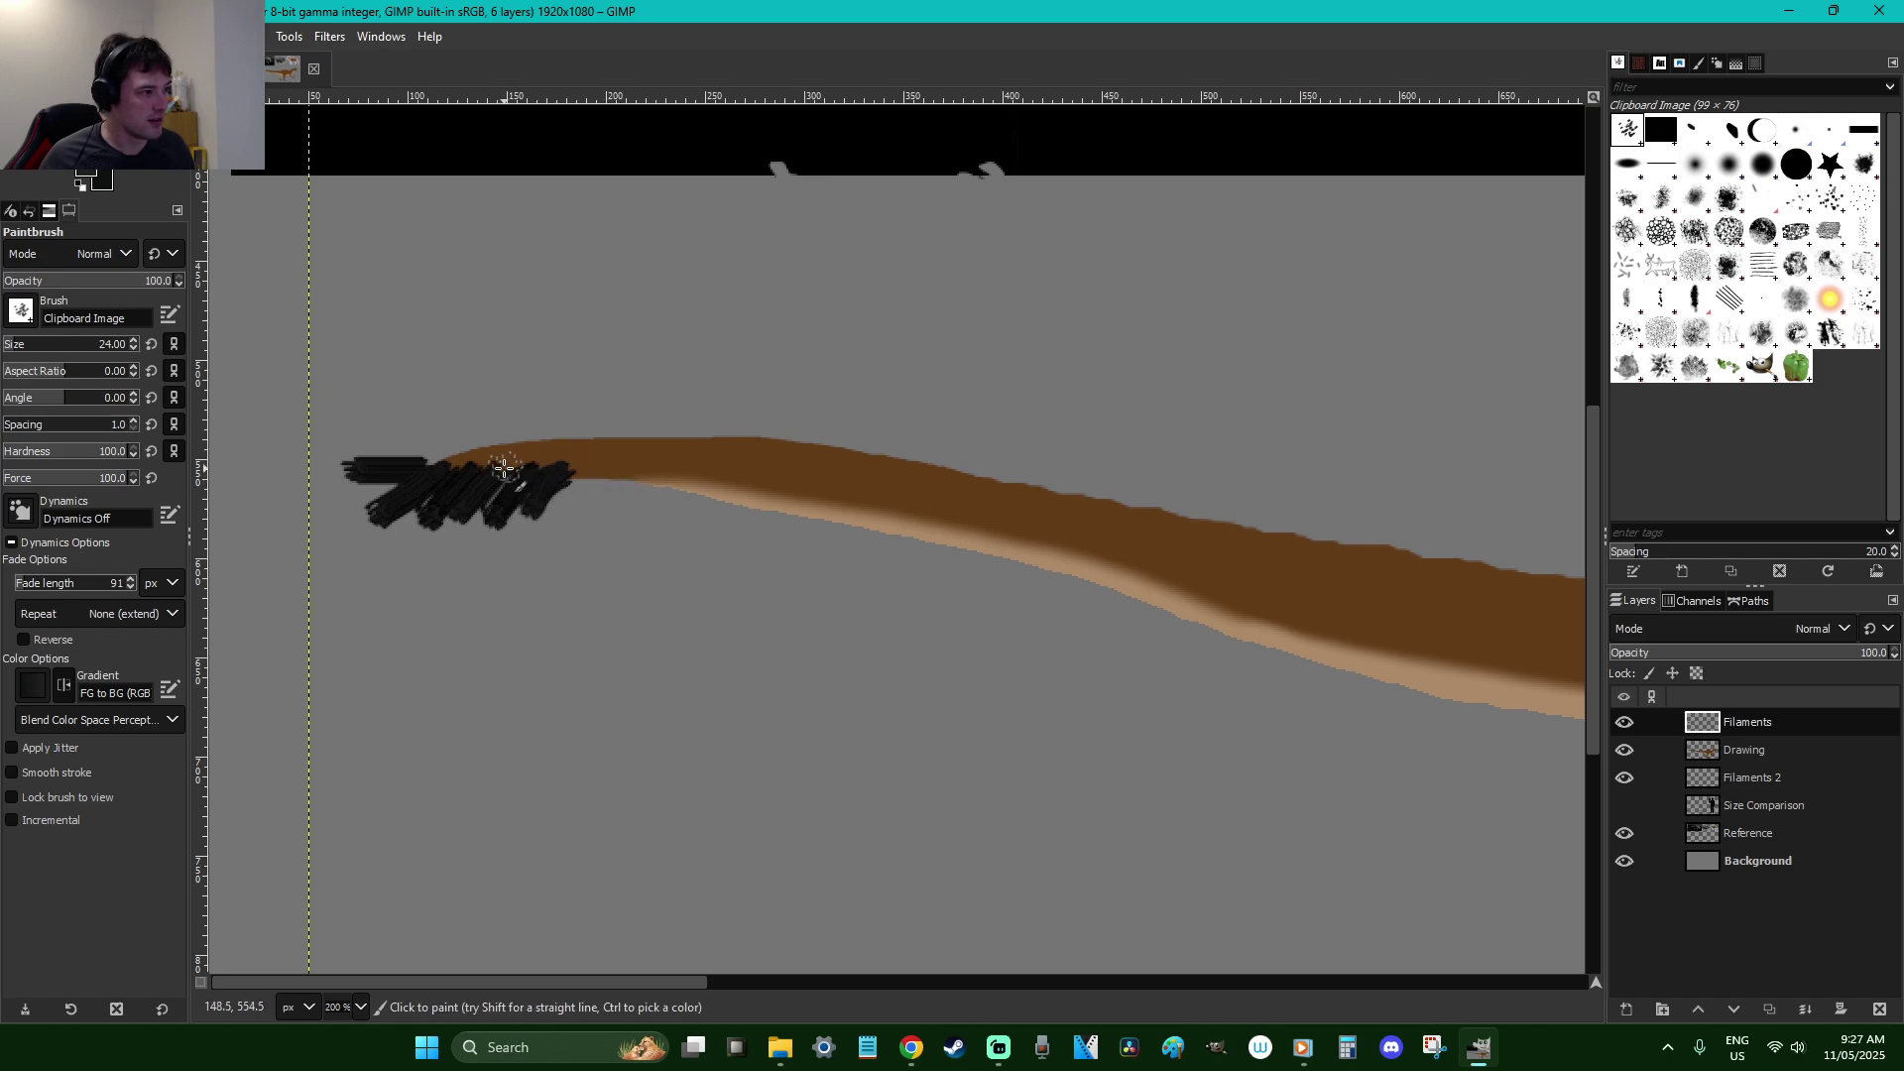
pyautogui.moveTo(424, 459)
pyautogui.mouseDown()
pyautogui.moveTo(473, 459)
pyautogui.moveTo(417, 476)
pyautogui.moveTo(520, 465)
pyautogui.moveTo(462, 482)
pyautogui.moveTo(568, 467)
pyautogui.moveTo(497, 494)
pyautogui.moveTo(489, 441)
pyautogui.moveTo(547, 451)
pyautogui.moveTo(486, 430)
pyautogui.moveTo(644, 480)
pyautogui.moveTo(585, 505)
pyautogui.moveTo(610, 472)
pyautogui.moveTo(554, 505)
pyautogui.moveTo(625, 493)
pyautogui.mouseUp()
pyautogui.hotkey('ctrl', 'z')
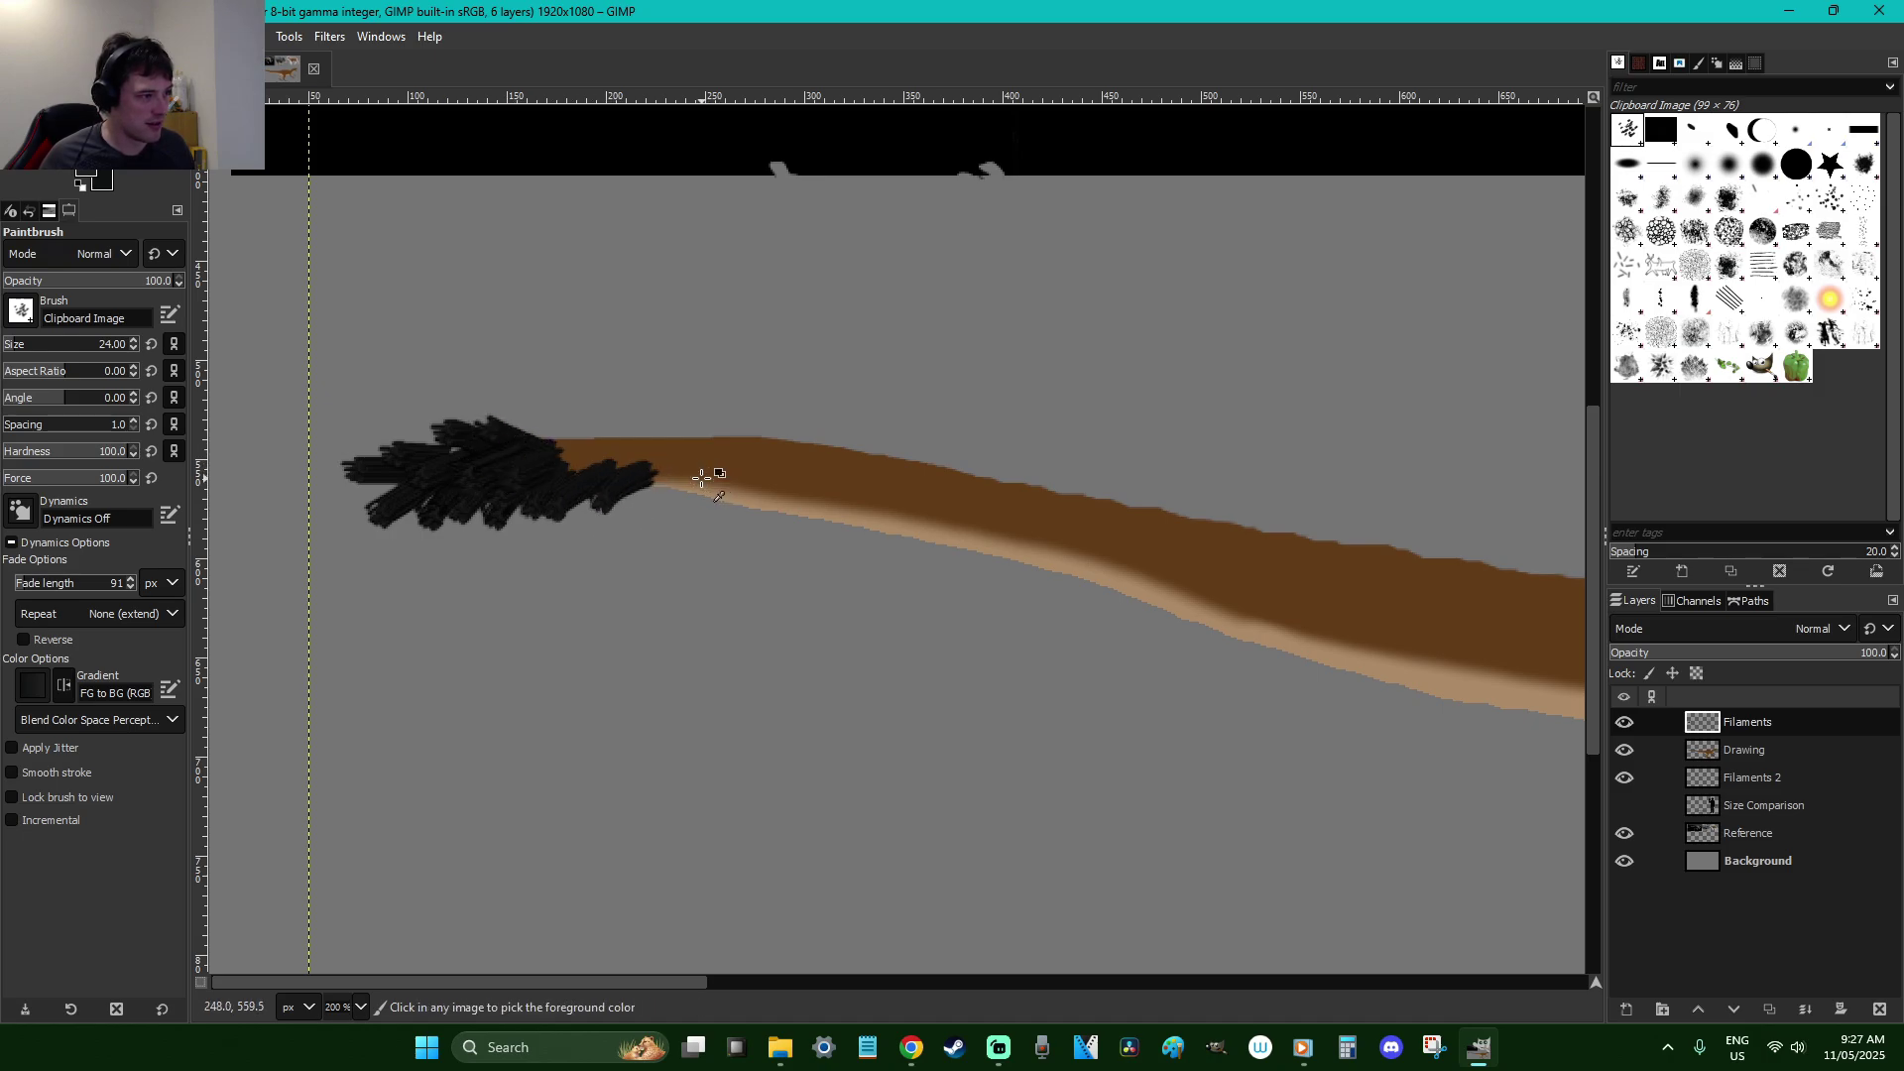
# Undo all the filaments painted around the tail tip
pyautogui.hotkey('ctrl', 'z')
pyautogui.hotkey('ctrl', 'z')
pyautogui.hotkey('ctrl', 'z')
pyautogui.hotkey('ctrl', 'z')
pyautogui.hotkey('ctrl', 'z')
pyautogui.hotkey('ctrl', 'z')
pyautogui.hotkey('ctrl', 'z')
pyautogui.hotkey('ctrl', 'z')
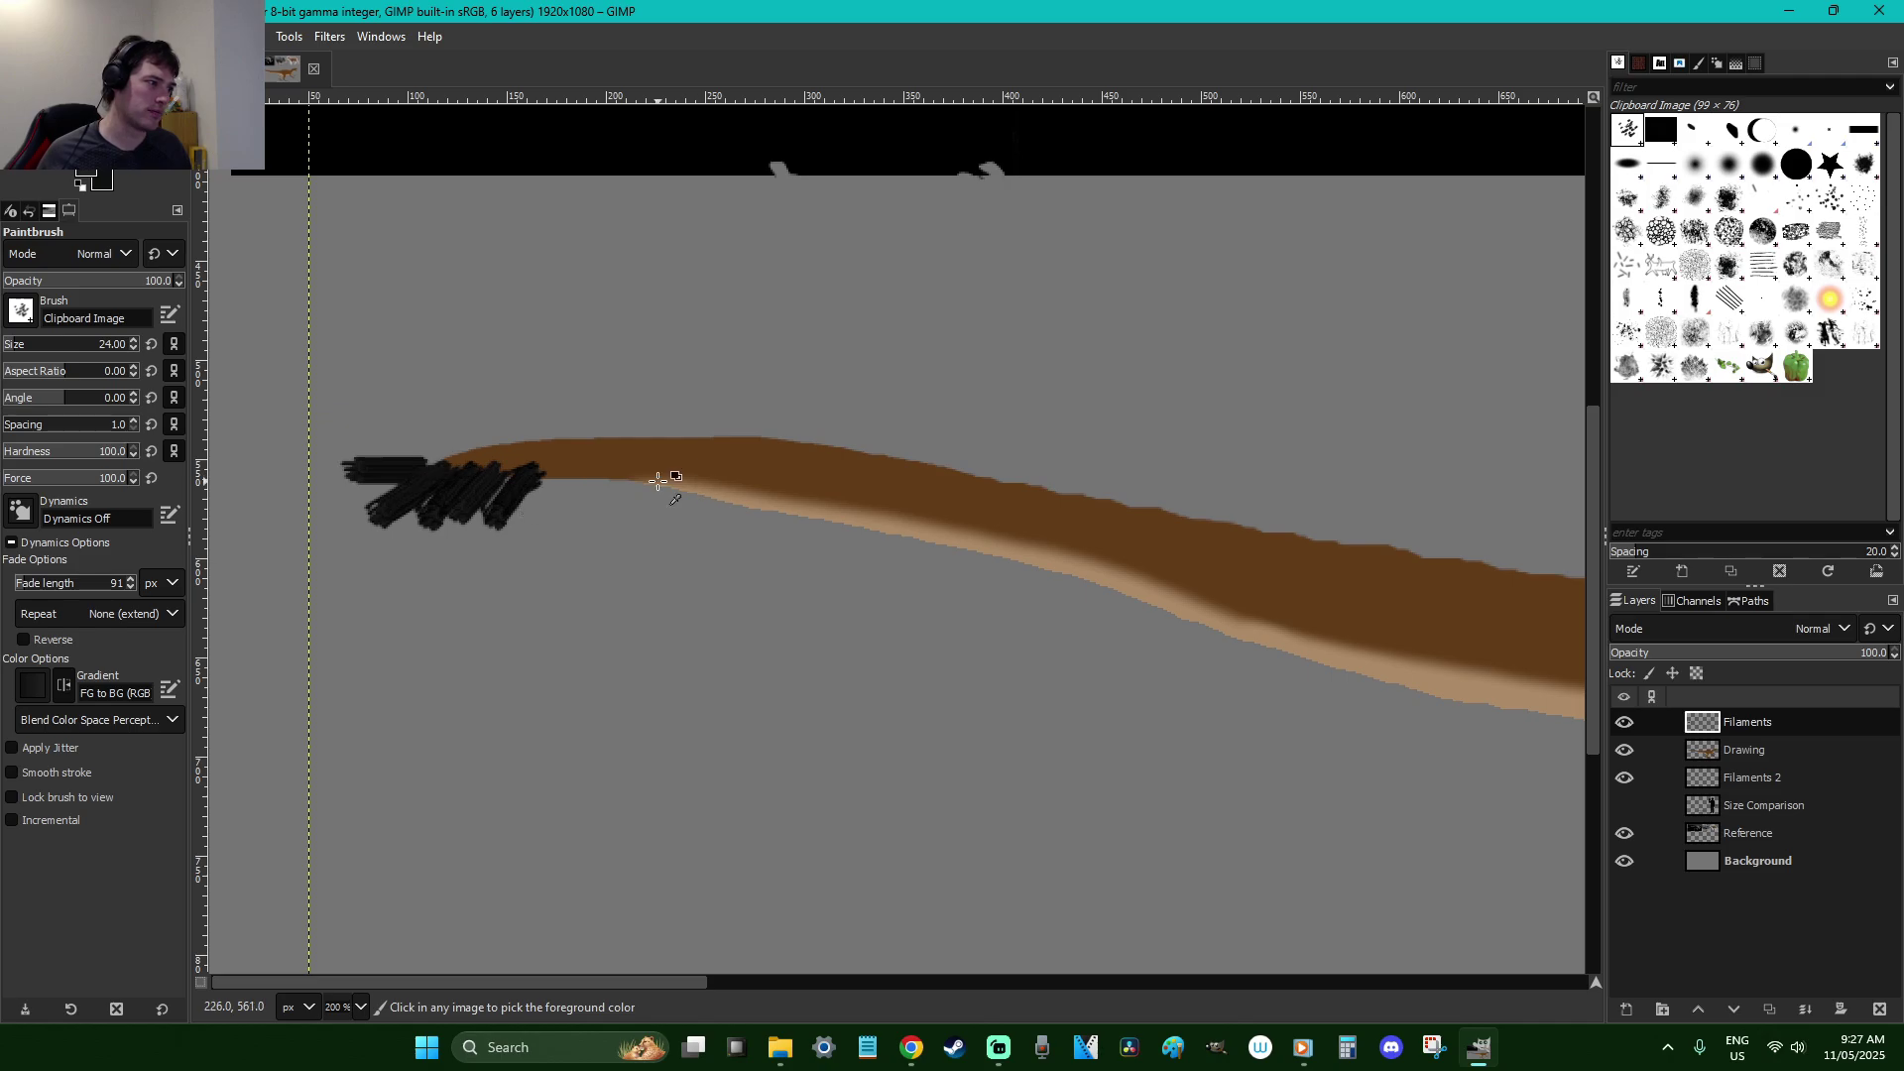
pyautogui.moveTo(507, 467)
pyautogui.mouseDown()
pyautogui.moveTo(494, 454)
pyautogui.moveTo(553, 454)
pyautogui.mouseUp()
pyautogui.hotkey('ctrl', 'z')
pyautogui.hotkey('ctrl', 'z')
pyautogui.hotkey('ctrl', 'z')
pyautogui.hotkey('ctrl', 'z')
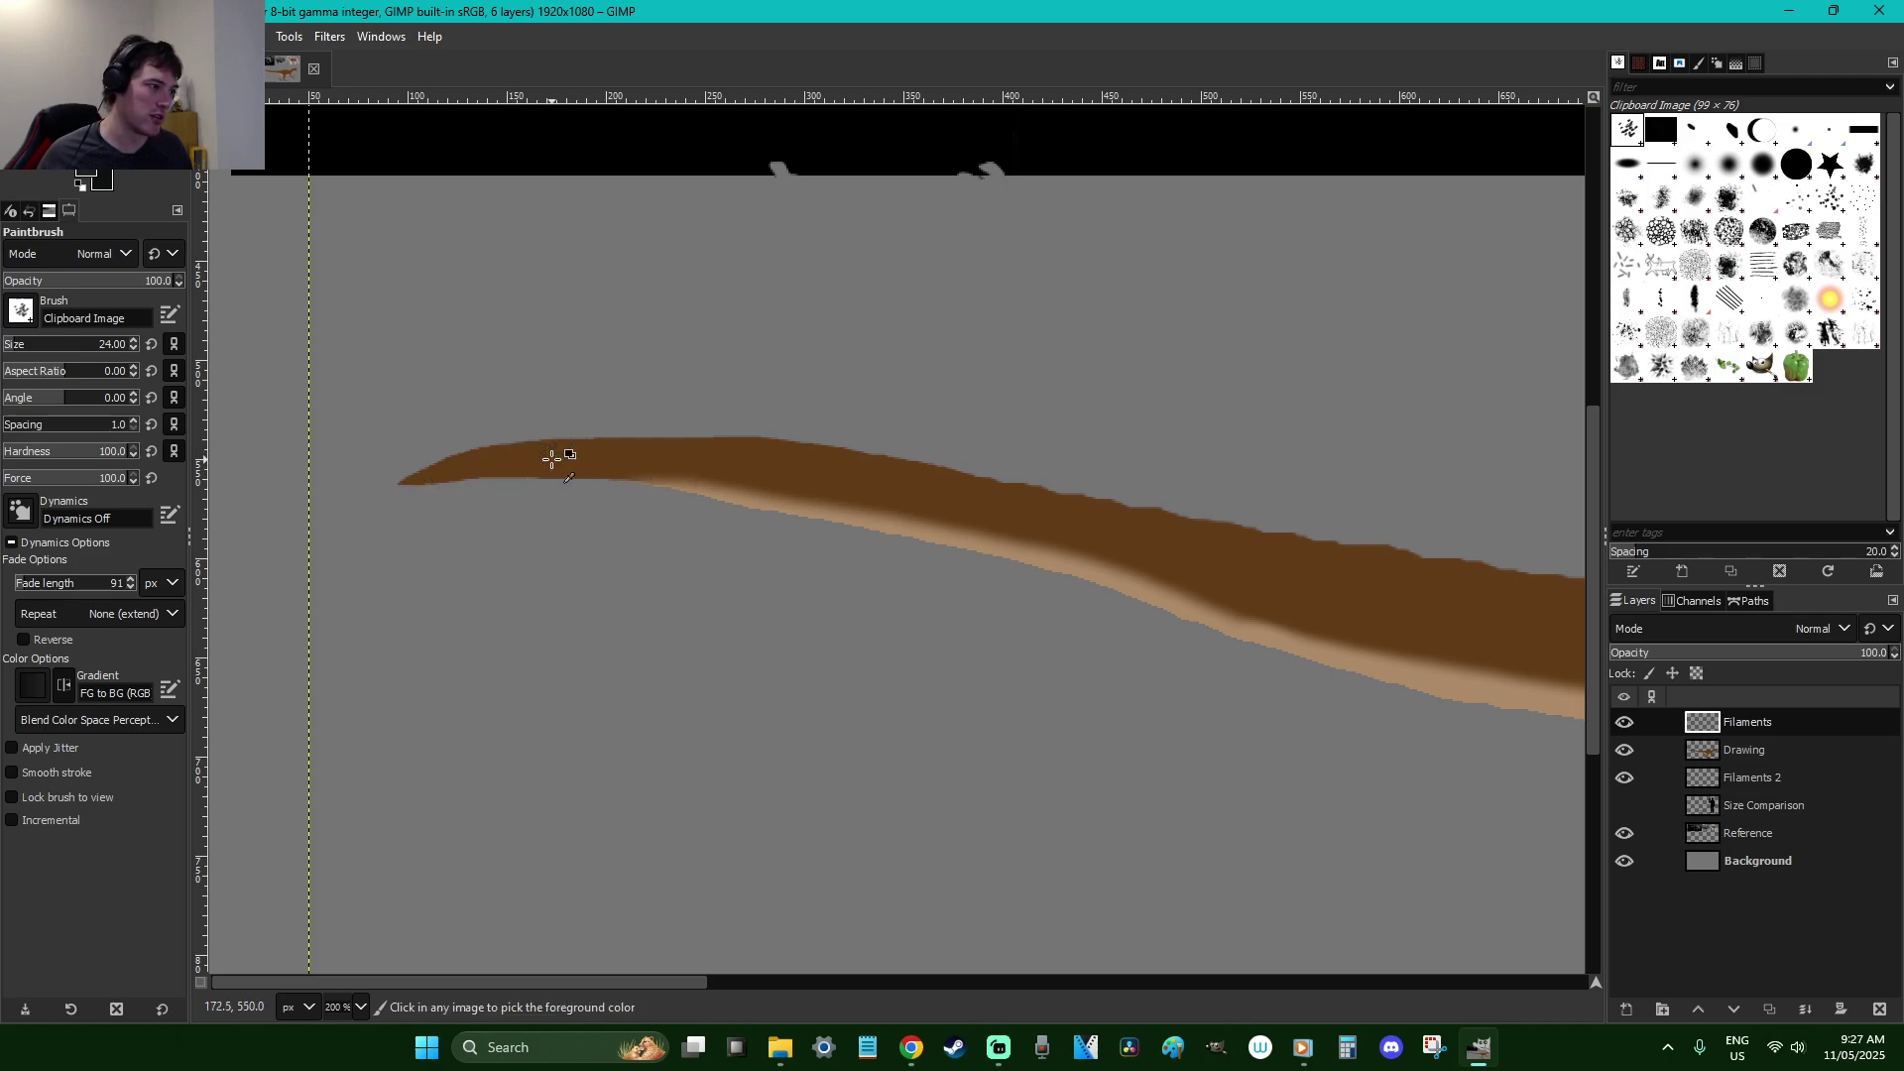
# Paint a row of backward-slanting filaments along the tail's upper edge, from the tip towards the middle of the tail
pyautogui.moveTo(389, 458)
pyautogui.mouseDown()
pyautogui.moveTo(386, 453)
pyautogui.moveTo(467, 458)
pyautogui.moveTo(386, 457)
pyautogui.moveTo(438, 468)
pyautogui.moveTo(525, 444)
pyautogui.moveTo(522, 415)
pyautogui.moveTo(623, 458)
pyautogui.mouseUp()
pyautogui.hotkey('ctrl', 'z')
pyautogui.hotkey('ctrl', 'z')
pyautogui.hotkey('ctrl', 'z')
pyautogui.moveTo(605, 389)
pyautogui.mouseDown()
pyautogui.moveTo(650, 450)
pyautogui.moveTo(739, 458)
pyautogui.mouseUp()
pyautogui.moveTo(734, 387)
pyautogui.mouseDown()
pyautogui.moveTo(793, 451)
pyautogui.moveTo(787, 406)
pyautogui.moveTo(821, 447)
pyautogui.moveTo(887, 433)
pyautogui.moveTo(924, 481)
pyautogui.mouseUp()
pyautogui.moveTo(907, 412)
pyautogui.mouseDown()
pyautogui.moveTo(960, 486)
pyautogui.moveTo(995, 484)
pyautogui.mouseUp()
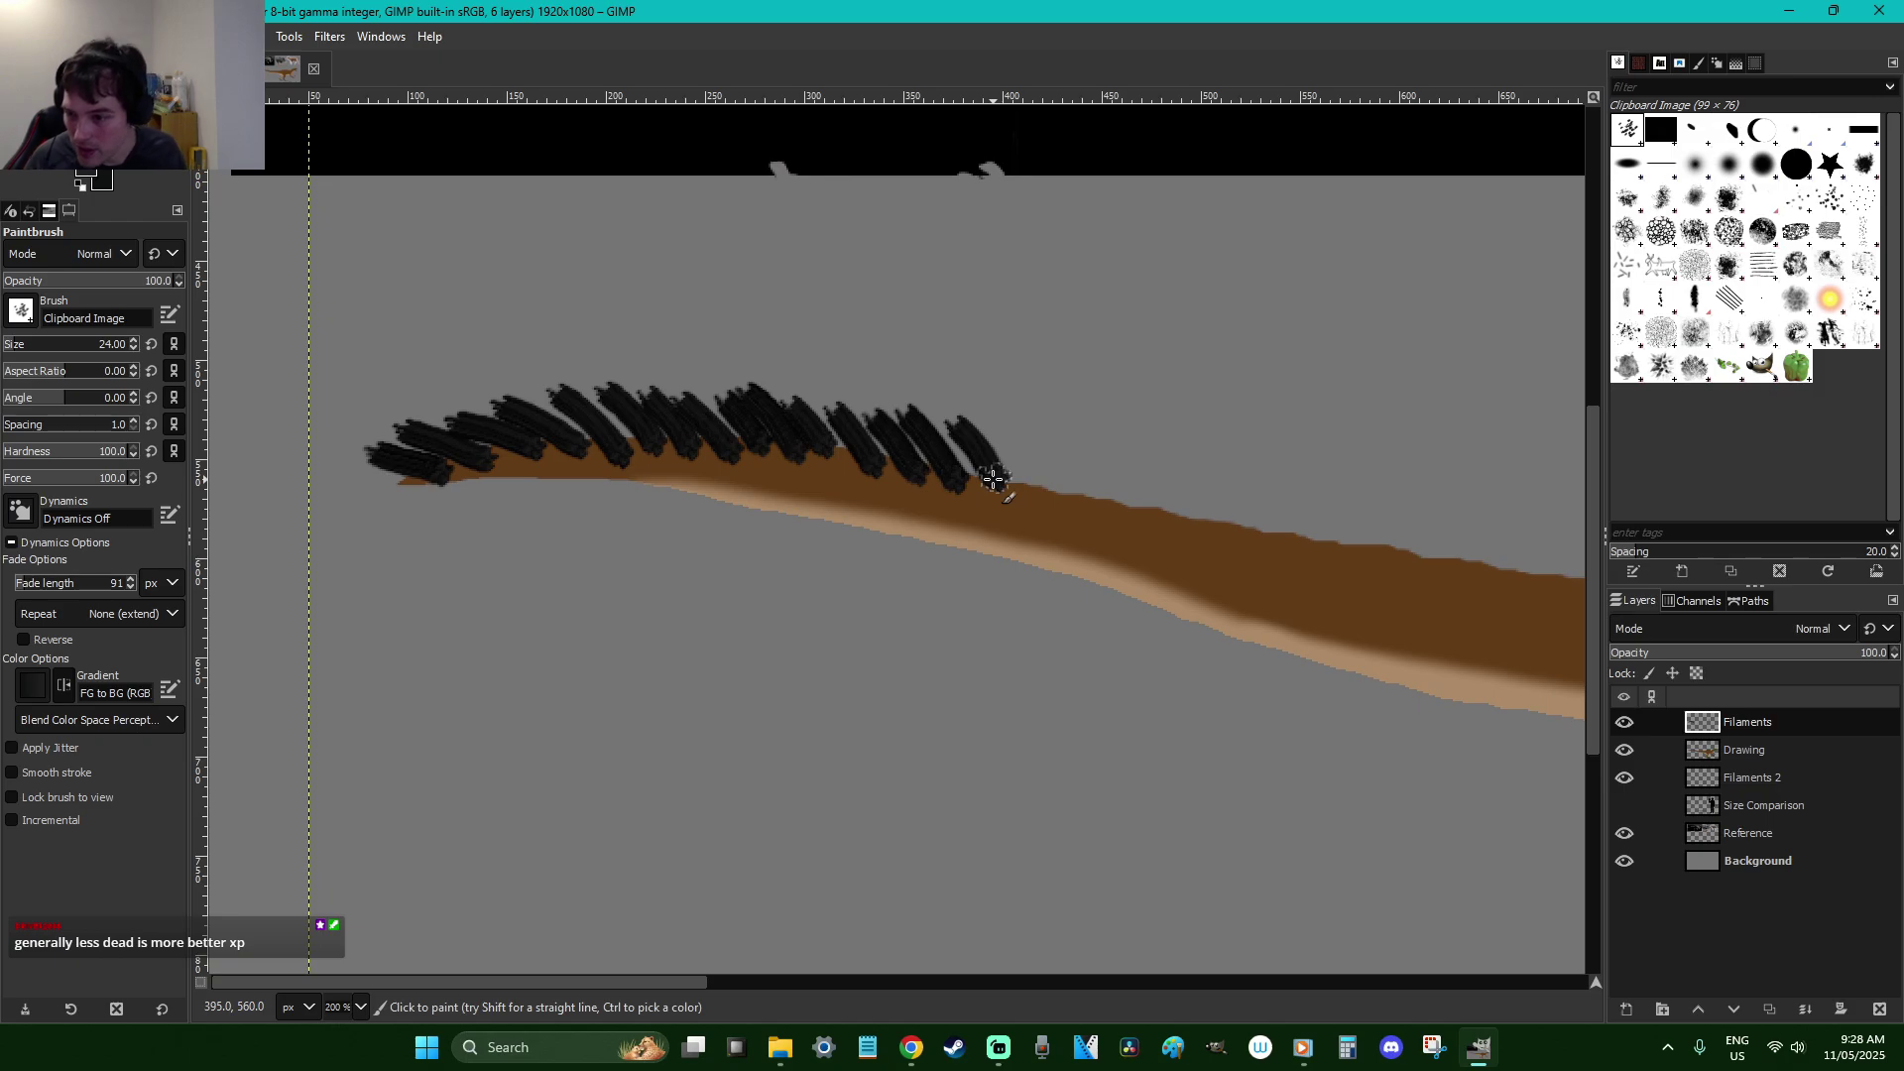
pyautogui.moveTo(1009, 446)
pyautogui.mouseDown()
pyautogui.moveTo(1053, 506)
pyautogui.moveTo(1141, 505)
pyautogui.moveTo(1176, 535)
pyautogui.mouseUp()
pyautogui.moveTo(1152, 461)
pyautogui.mouseDown()
pyautogui.moveTo(1194, 515)
pyautogui.moveTo(1130, 517)
pyautogui.moveTo(1203, 516)
pyautogui.moveTo(1206, 486)
pyautogui.moveTo(1269, 565)
pyautogui.mouseUp()
pyautogui.moveTo(1240, 484)
pyautogui.mouseDown()
pyautogui.moveTo(1283, 546)
pyautogui.moveTo(1334, 565)
pyautogui.mouseUp()
pyautogui.moveTo(1315, 490); pyautogui.dragTo(1374, 570)
# Add a second row of filaments overlapping the first one, slightly lower on the tail from the tip inwards
pyautogui.moveTo(496, 467)
pyautogui.mouseDown()
pyautogui.moveTo(372, 492)
pyautogui.moveTo(421, 531)
pyautogui.moveTo(436, 476)
pyautogui.mouseUp()
pyautogui.moveTo(541, 437)
pyautogui.mouseDown()
pyautogui.moveTo(470, 441)
pyautogui.moveTo(576, 467)
pyautogui.moveTo(501, 427)
pyautogui.mouseUp()
pyautogui.moveTo(620, 412)
pyautogui.mouseDown()
pyautogui.moveTo(541, 466)
pyautogui.moveTo(625, 446)
pyautogui.moveTo(662, 474)
pyautogui.moveTo(620, 445)
pyautogui.moveTo(689, 470)
pyautogui.mouseUp()
pyautogui.moveTo(769, 436)
pyautogui.mouseDown()
pyautogui.moveTo(846, 475)
pyautogui.moveTo(832, 450)
pyautogui.moveTo(888, 497)
pyautogui.moveTo(855, 436)
pyautogui.moveTo(910, 493)
pyautogui.moveTo(956, 502)
pyautogui.mouseUp()
pyautogui.moveTo(937, 429); pyautogui.dragTo(1033, 519)
pyautogui.moveTo(1041, 451)
pyautogui.mouseDown()
pyautogui.moveTo(1086, 512)
pyautogui.moveTo(1053, 467)
pyautogui.moveTo(1119, 541)
pyautogui.moveTo(1083, 483)
pyautogui.moveTo(1159, 558)
pyautogui.moveTo(1141, 512)
pyautogui.moveTo(1234, 580)
pyautogui.mouseUp()
pyautogui.moveTo(1225, 506)
pyautogui.mouseDown()
pyautogui.moveTo(1289, 585)
pyautogui.moveTo(1344, 595)
pyautogui.mouseUp()
pyautogui.moveTo(1307, 520)
pyautogui.mouseDown()
pyautogui.moveTo(1366, 575)
pyautogui.moveTo(1330, 604)
pyautogui.mouseUp()
pyautogui.scroll(-3, 1300, 533)
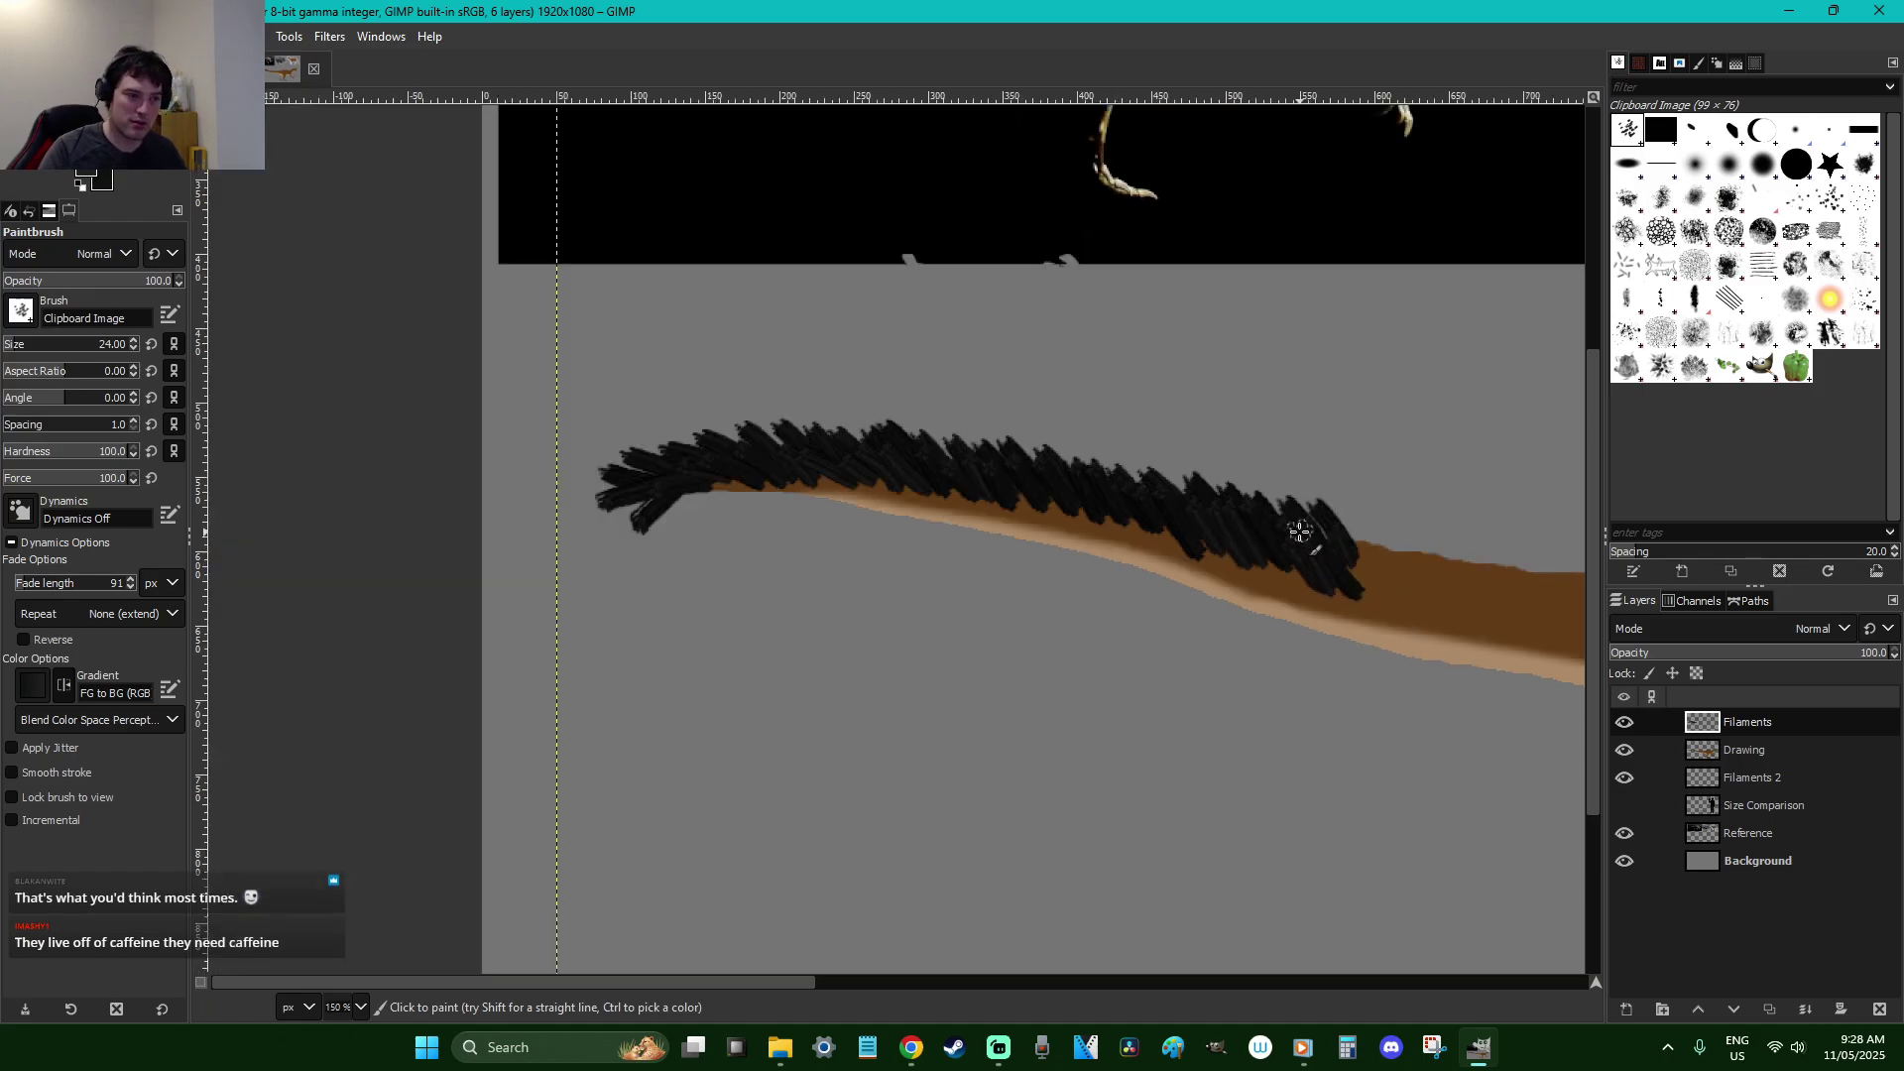
# Select the filament-covered part of the tail with a rectangle, delete the filaments, and clear the selection
pyautogui.press('z')
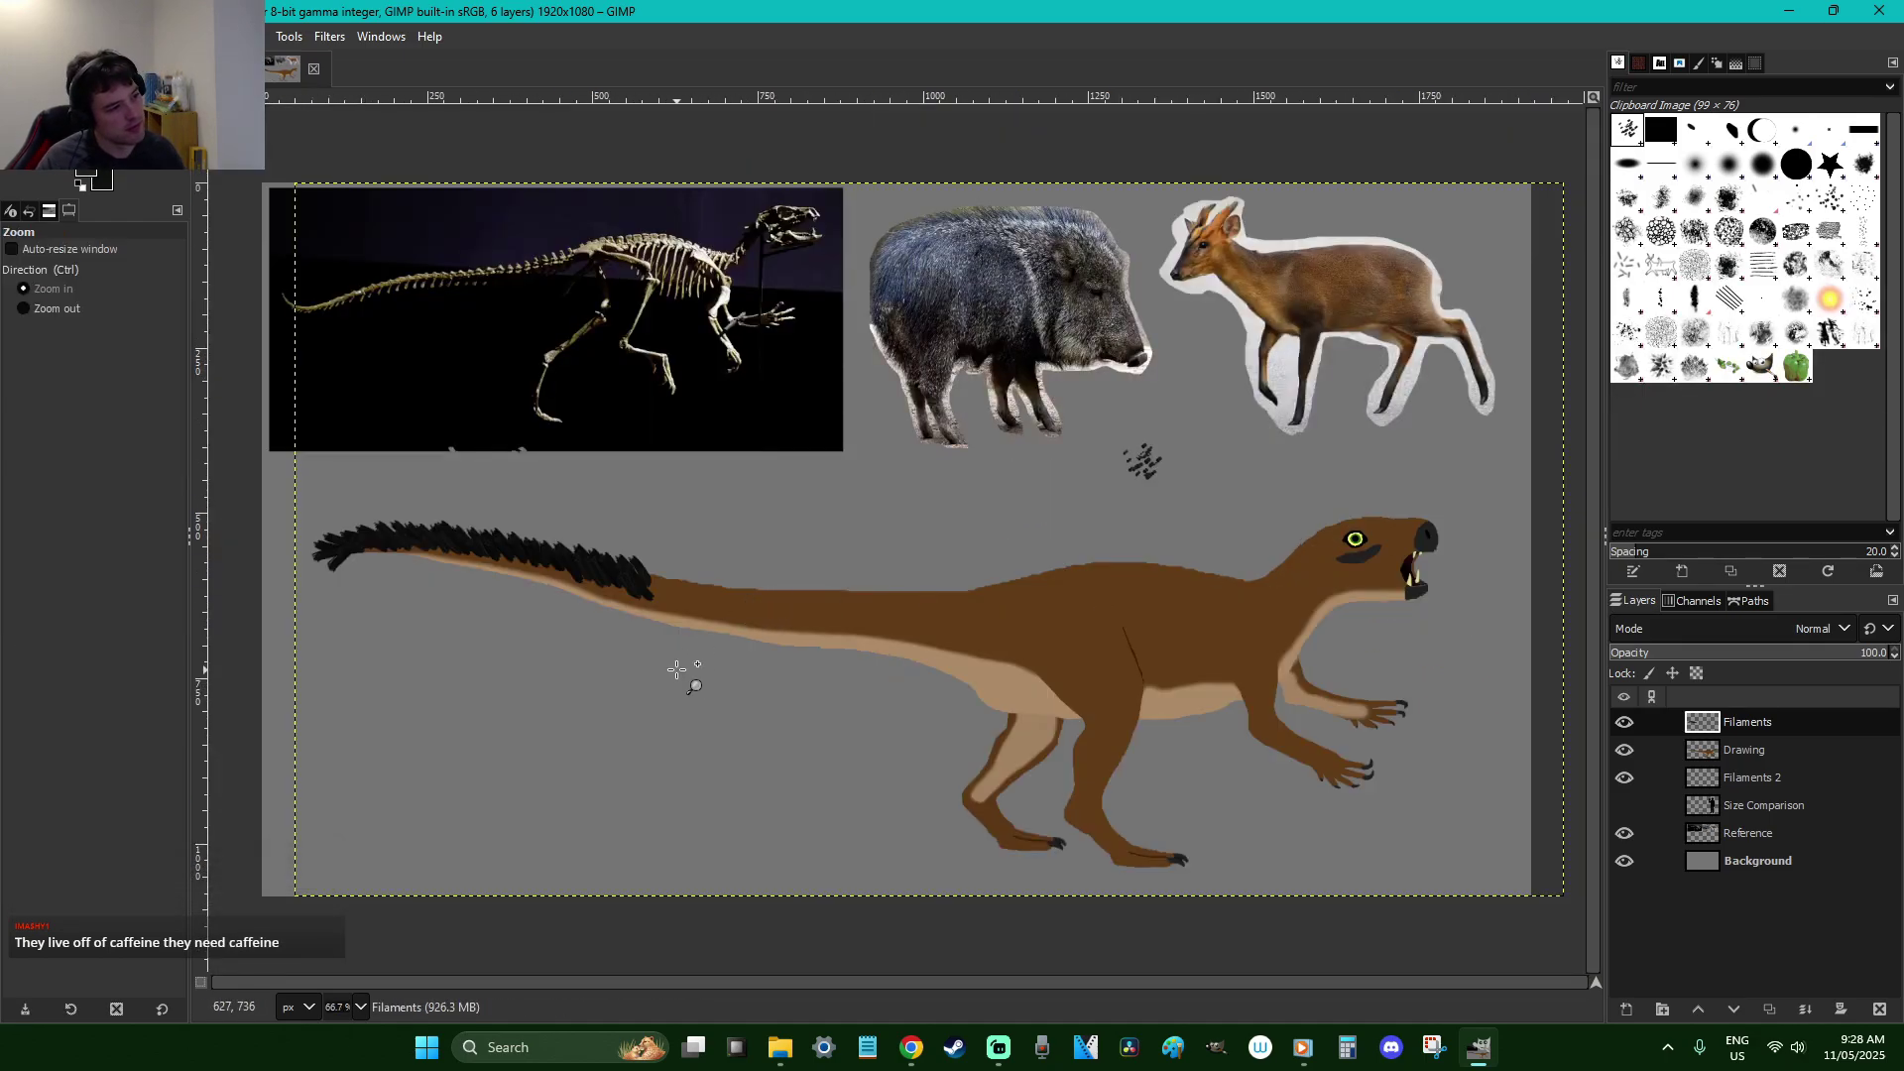
pyautogui.moveTo(680, 667); pyautogui.dragTo(264, 510)
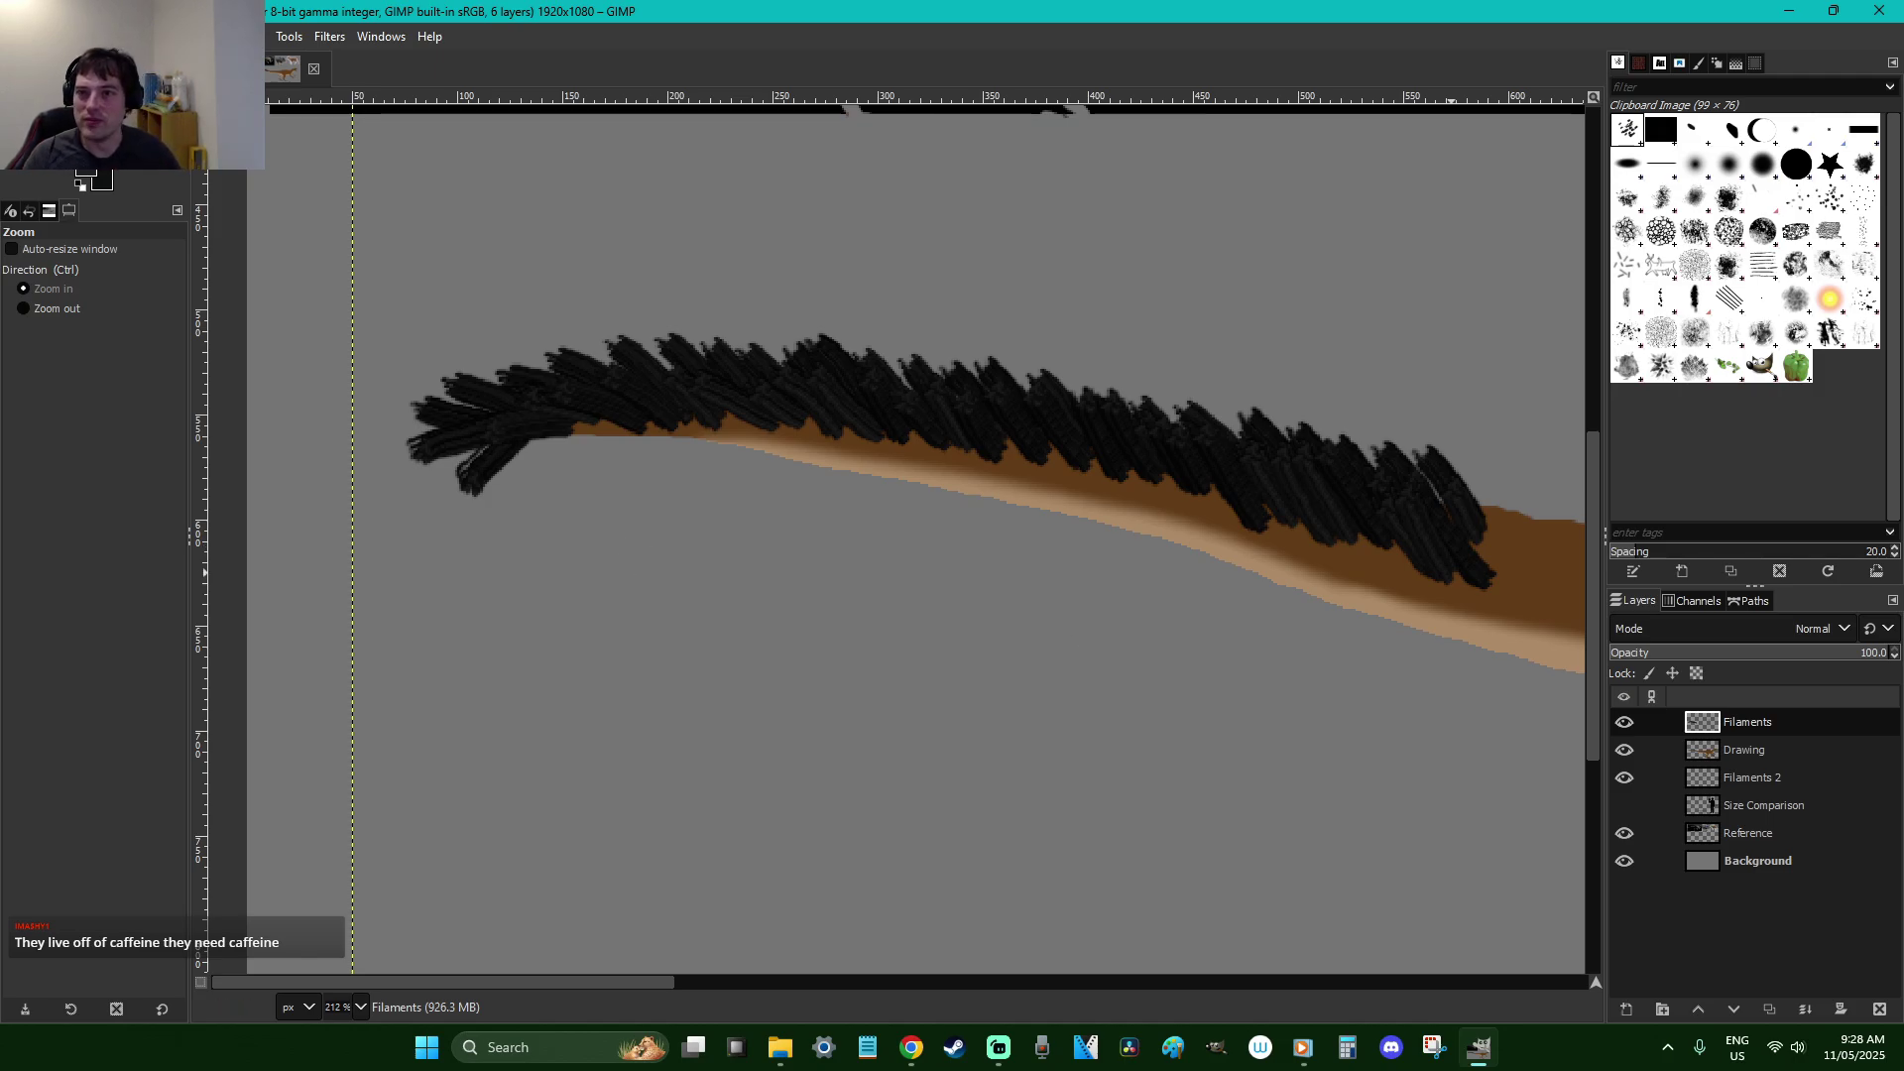
pyautogui.hotkey('alt', 'Tab')
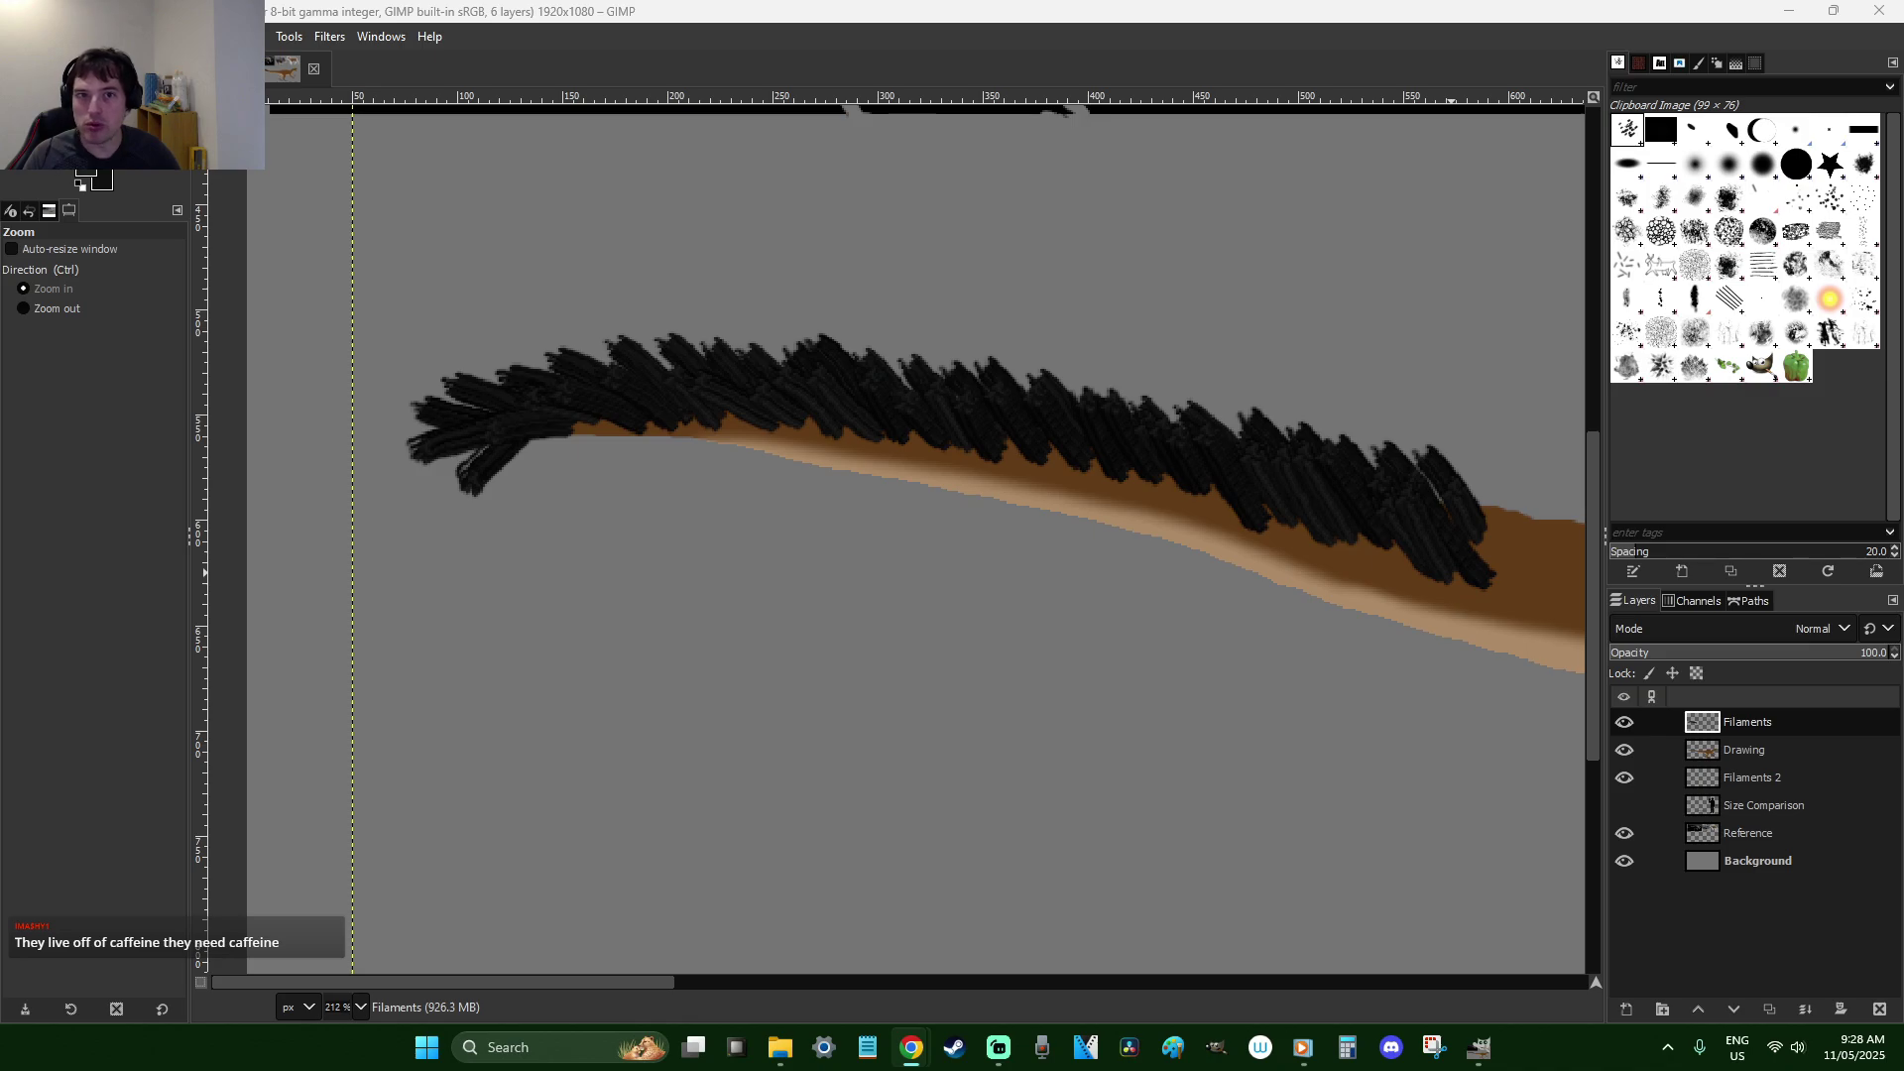
pyautogui.hotkey('alt', 'Tab')
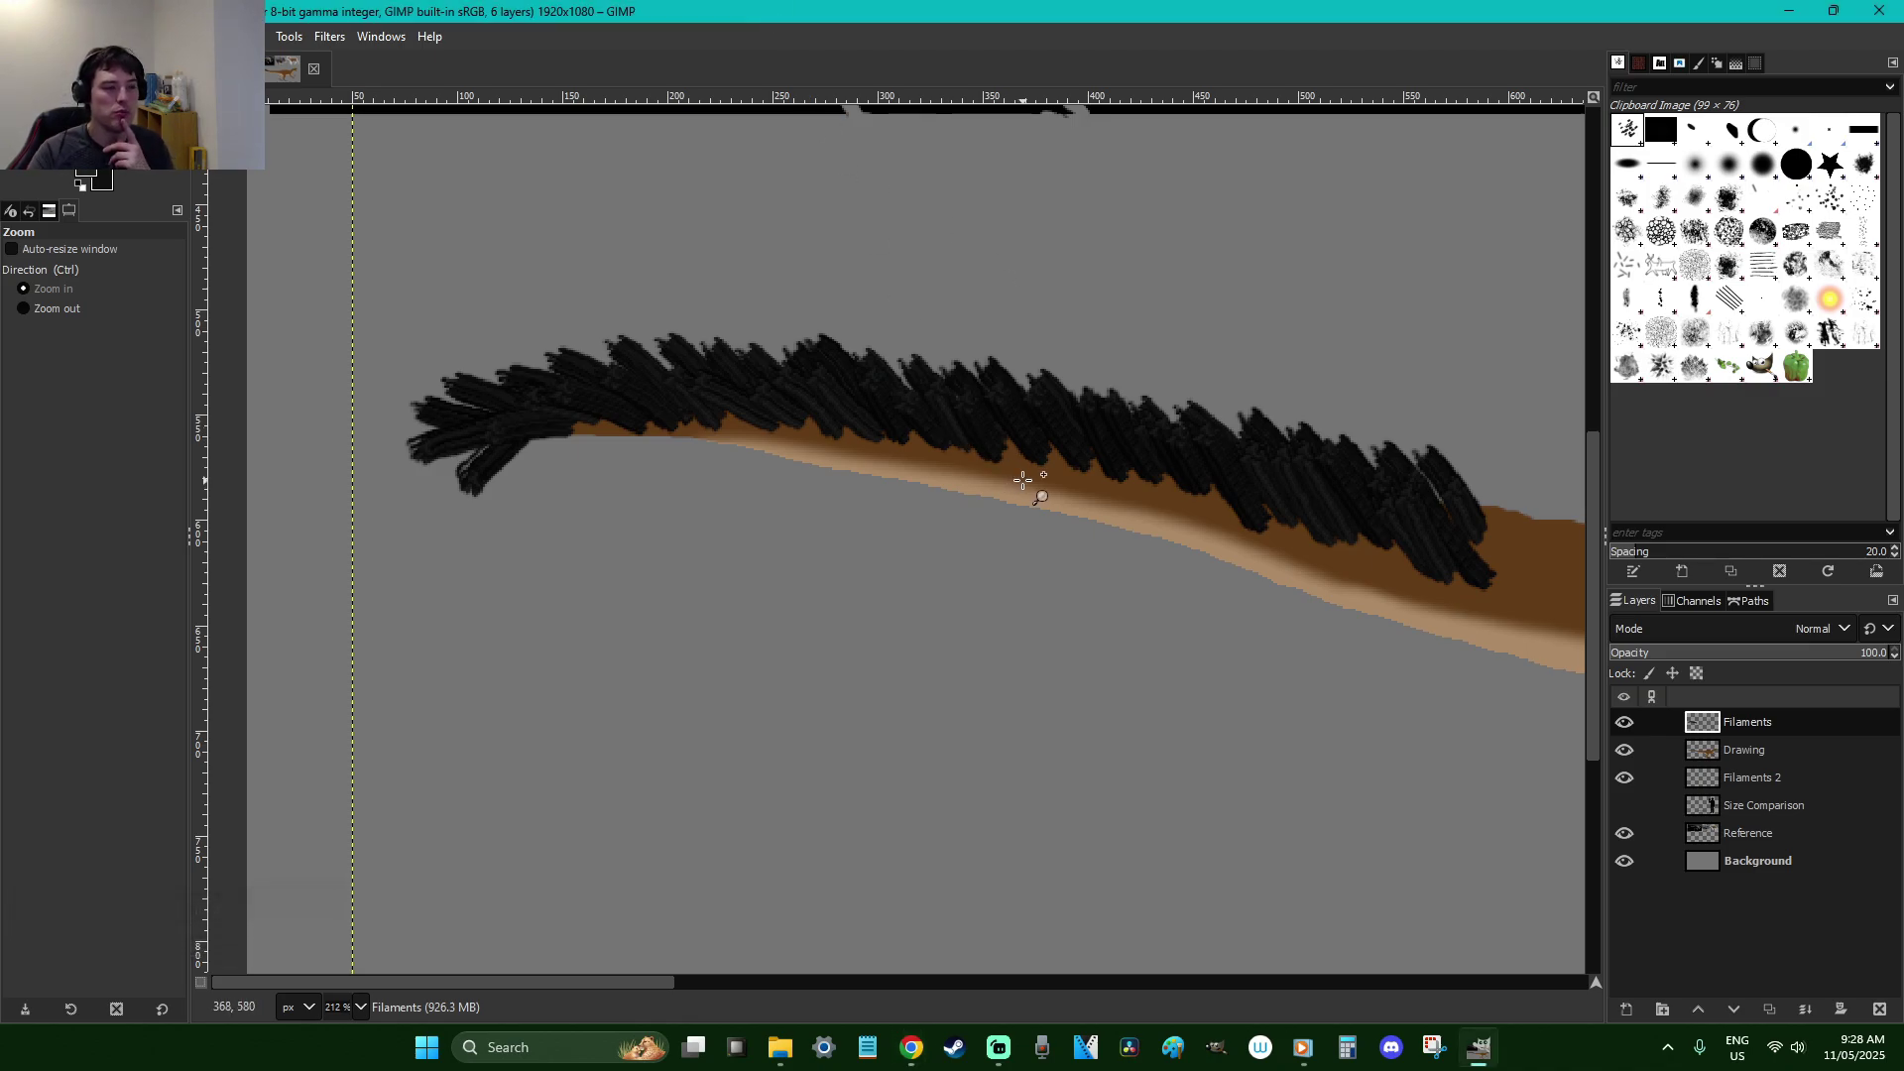
pyautogui.scroll(-2, 1023, 480)
pyautogui.press('r')
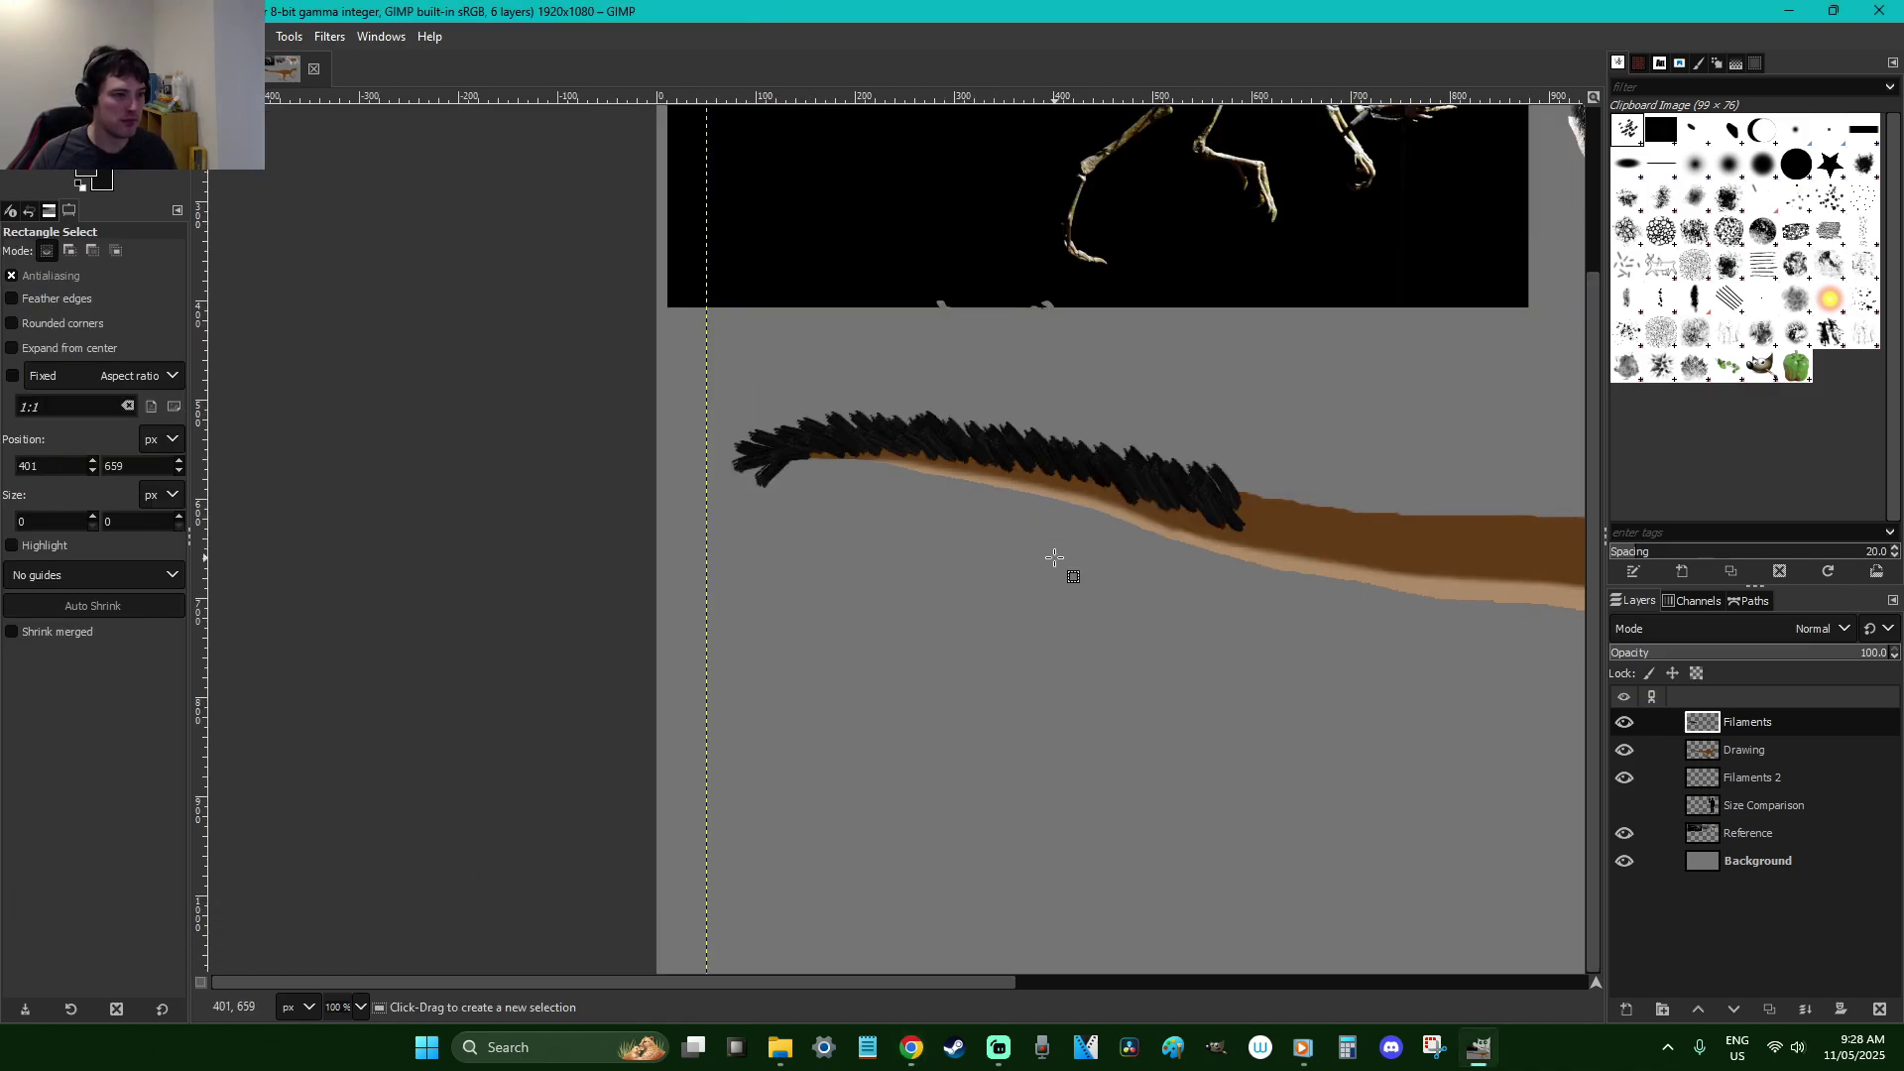
pyautogui.moveTo(1318, 595); pyautogui.dragTo(701, 370)
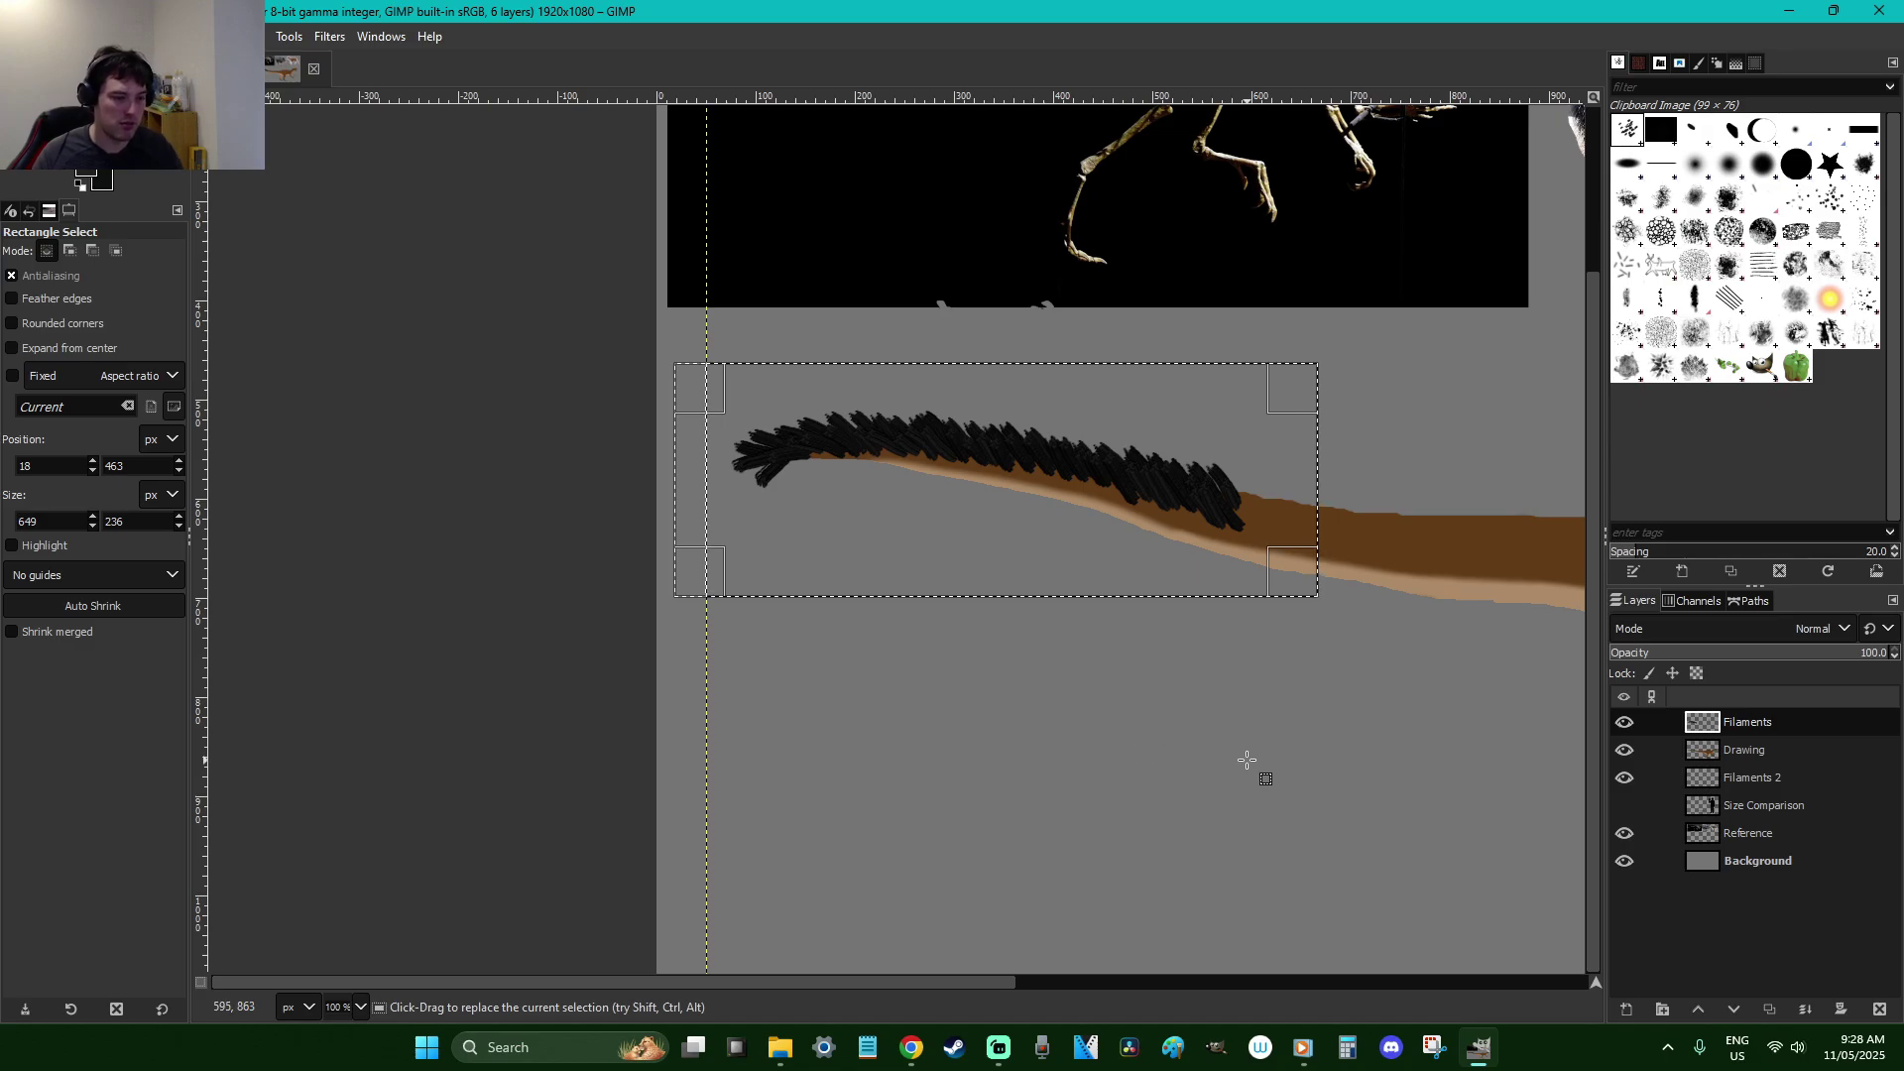
pyautogui.press('Delete')
pyautogui.hotkey('ctrl', 'shift', 'a')
# Set the brush size to 325, try a large stroke below the tail, and undo it
pyautogui.press('p')
pyautogui.click(66, 344)
pyautogui.moveTo(1275, 701); pyautogui.dragTo(1233, 901)
pyautogui.hotkey('ctrl', 'z')
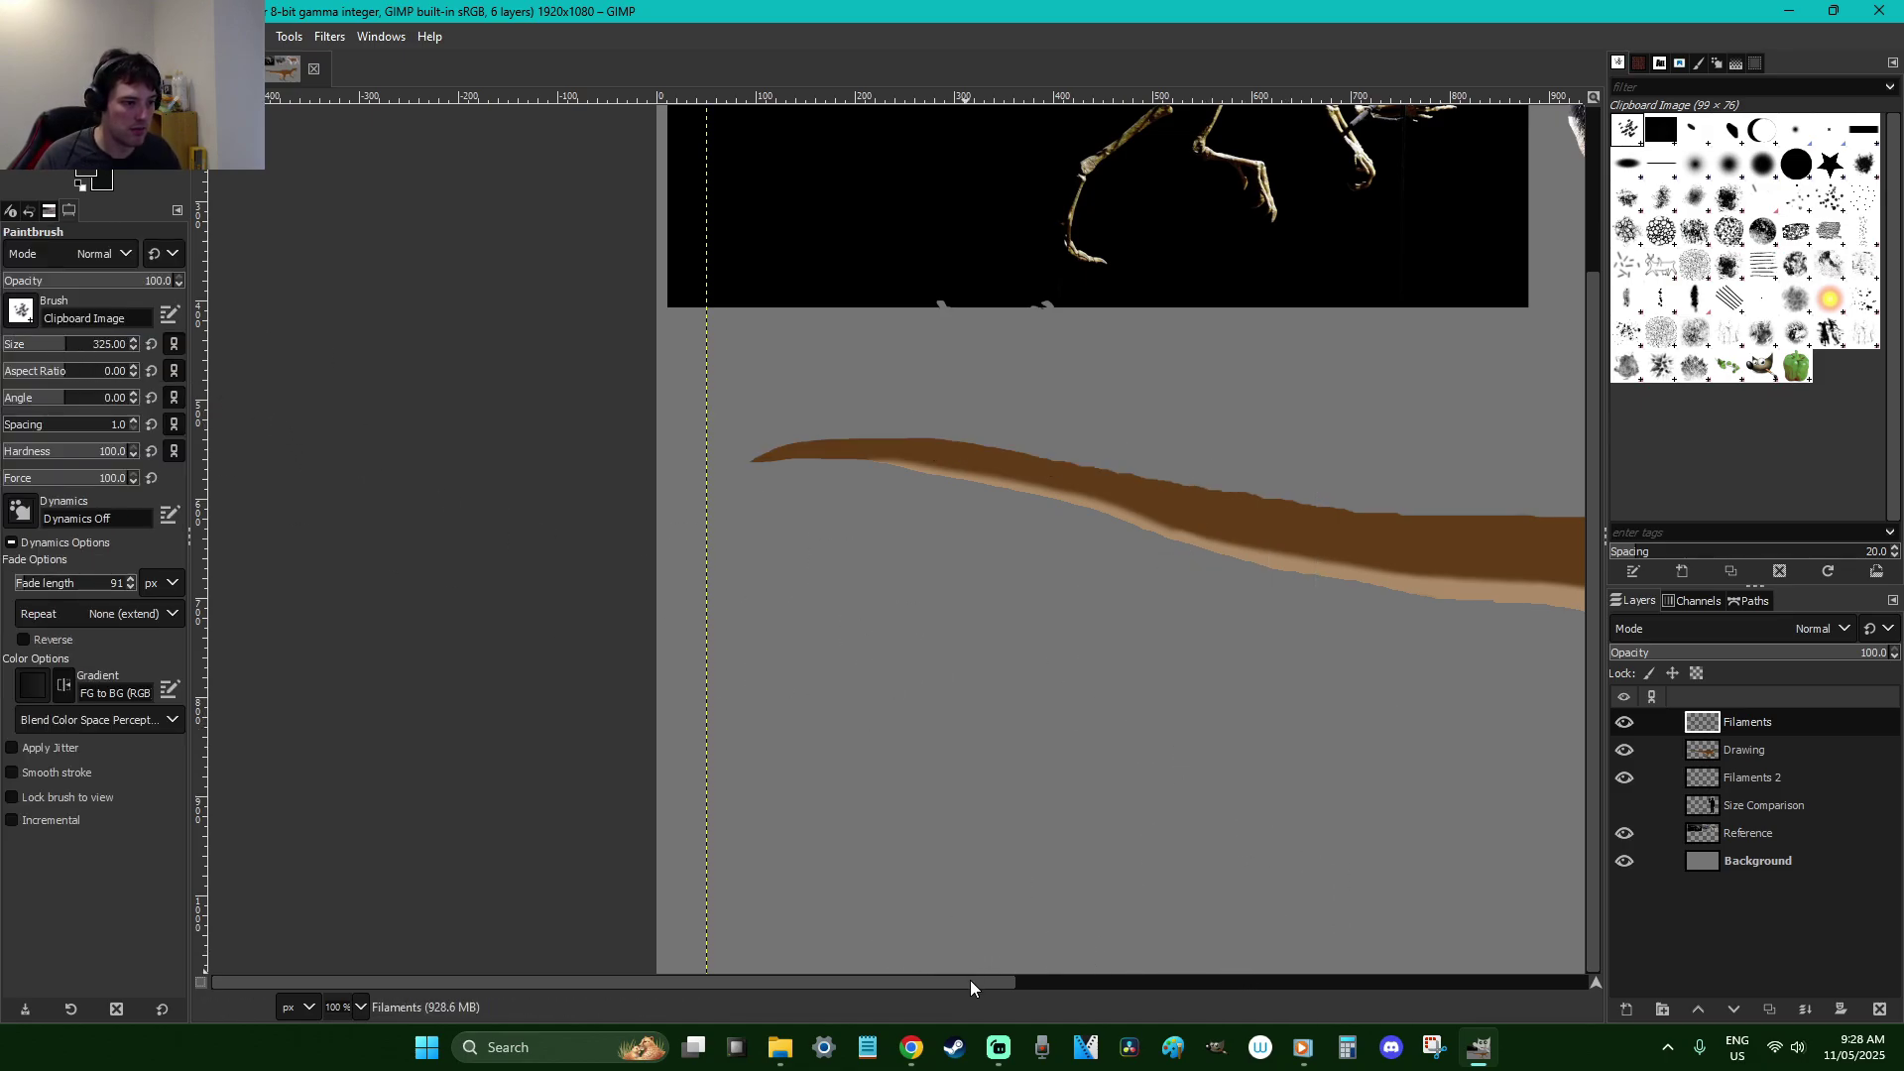
# Switch the paintbrush to the 2. Hardness 075 brush and set its size to 5
pyautogui.moveTo(970, 980); pyautogui.dragTo(1214, 978)
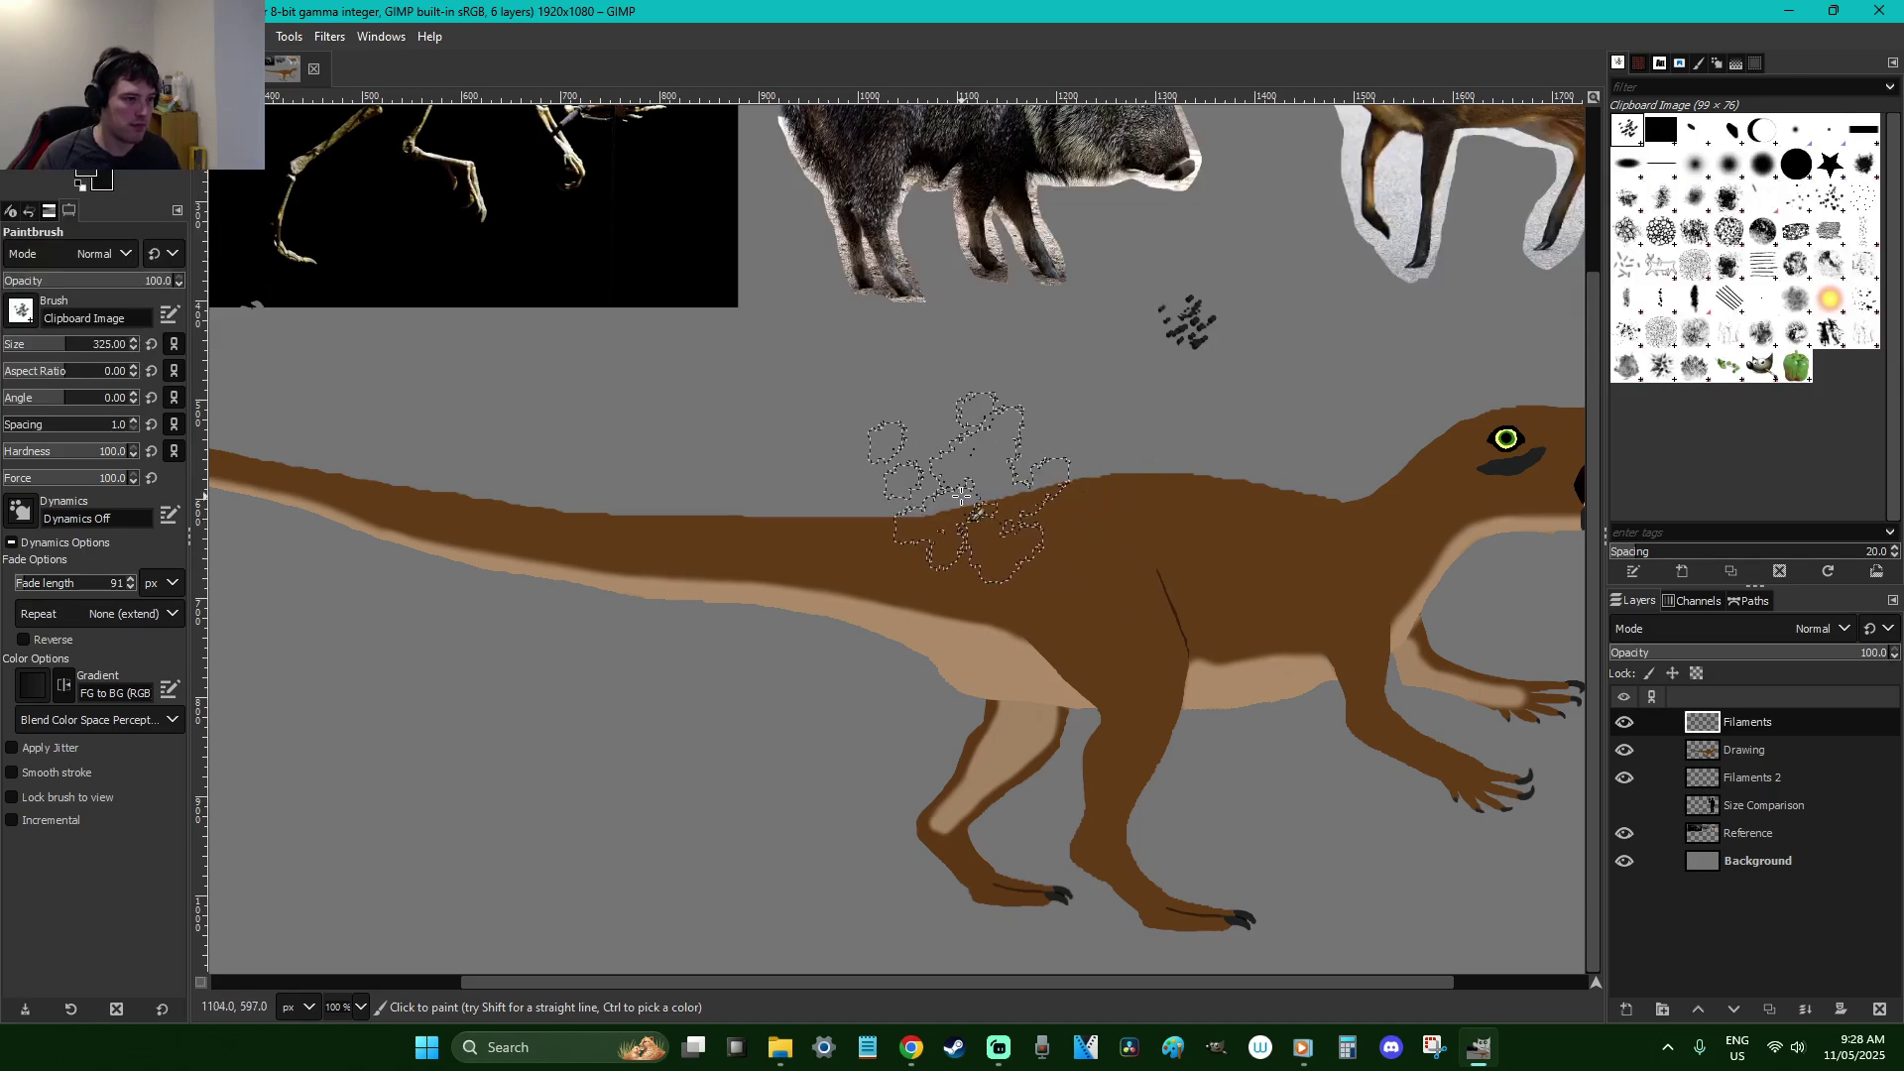
pyautogui.press('r')
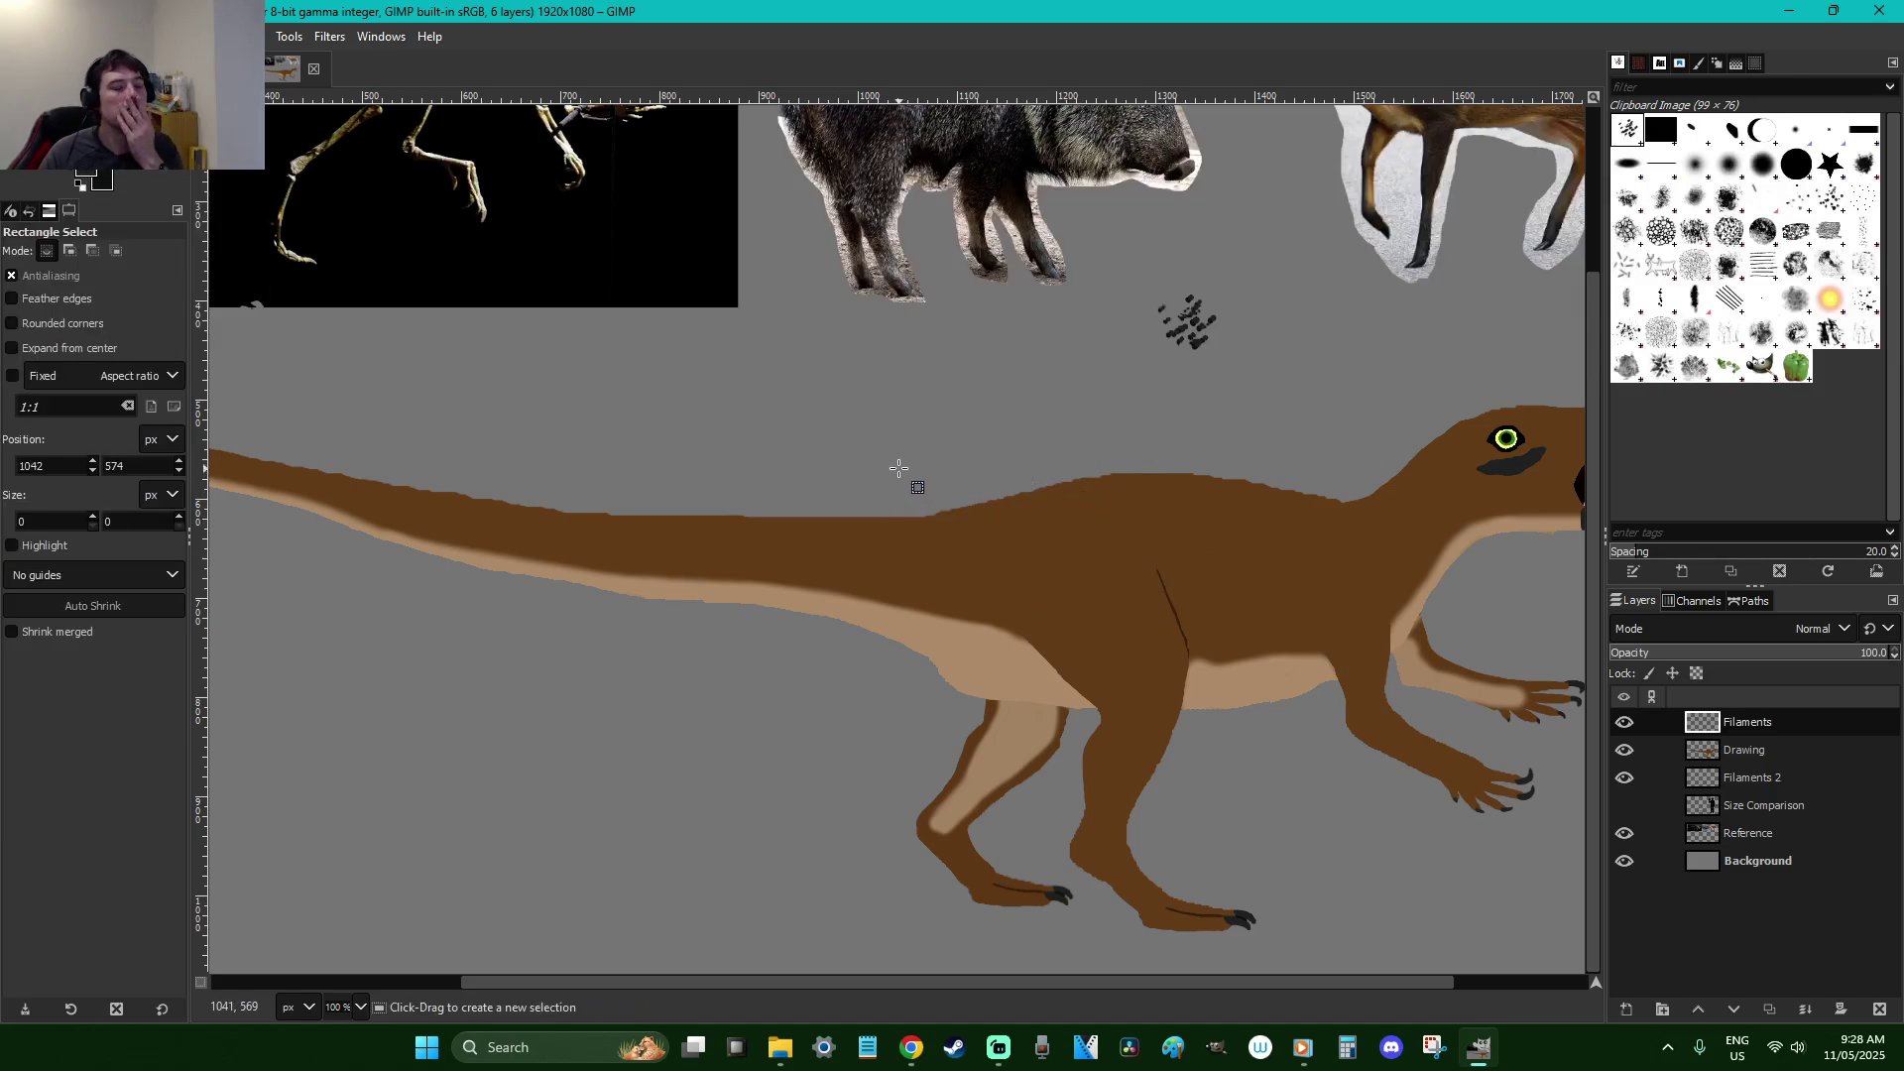
pyautogui.scroll(1, 899, 468)
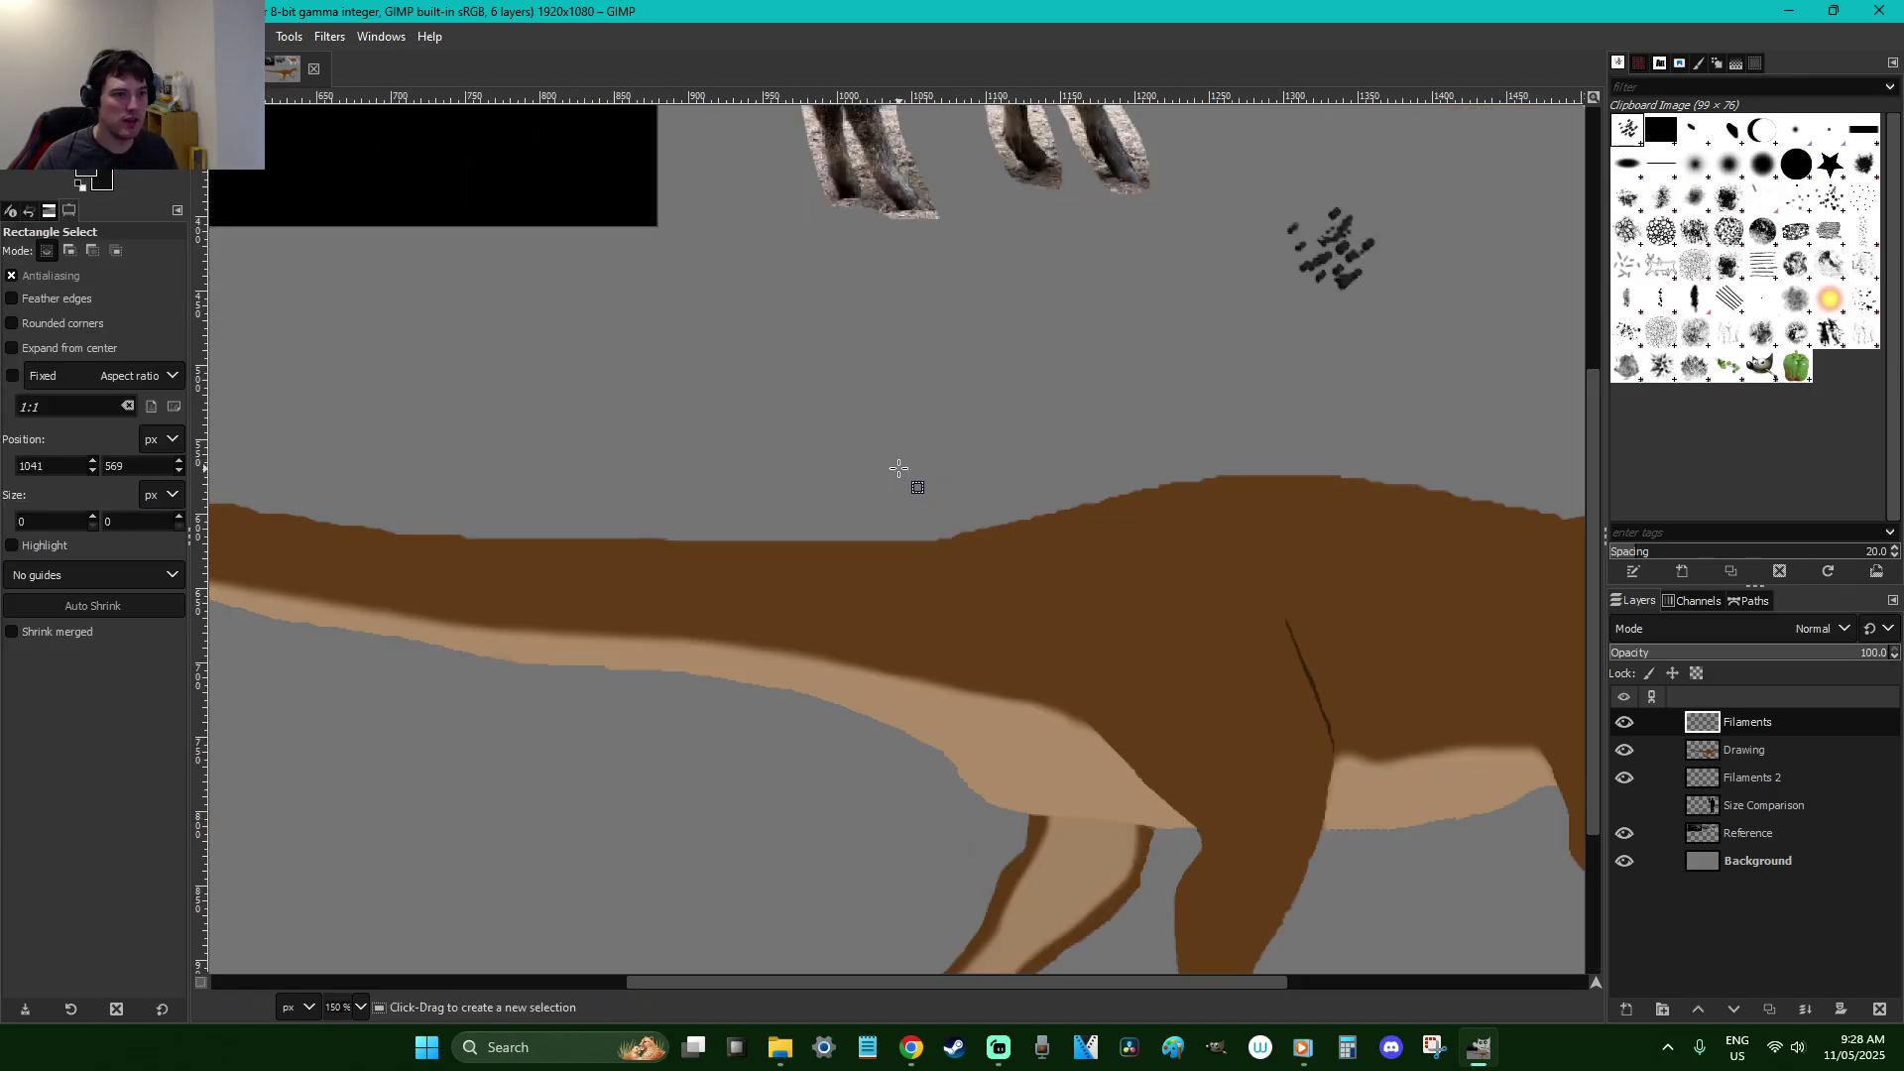
pyautogui.press('p')
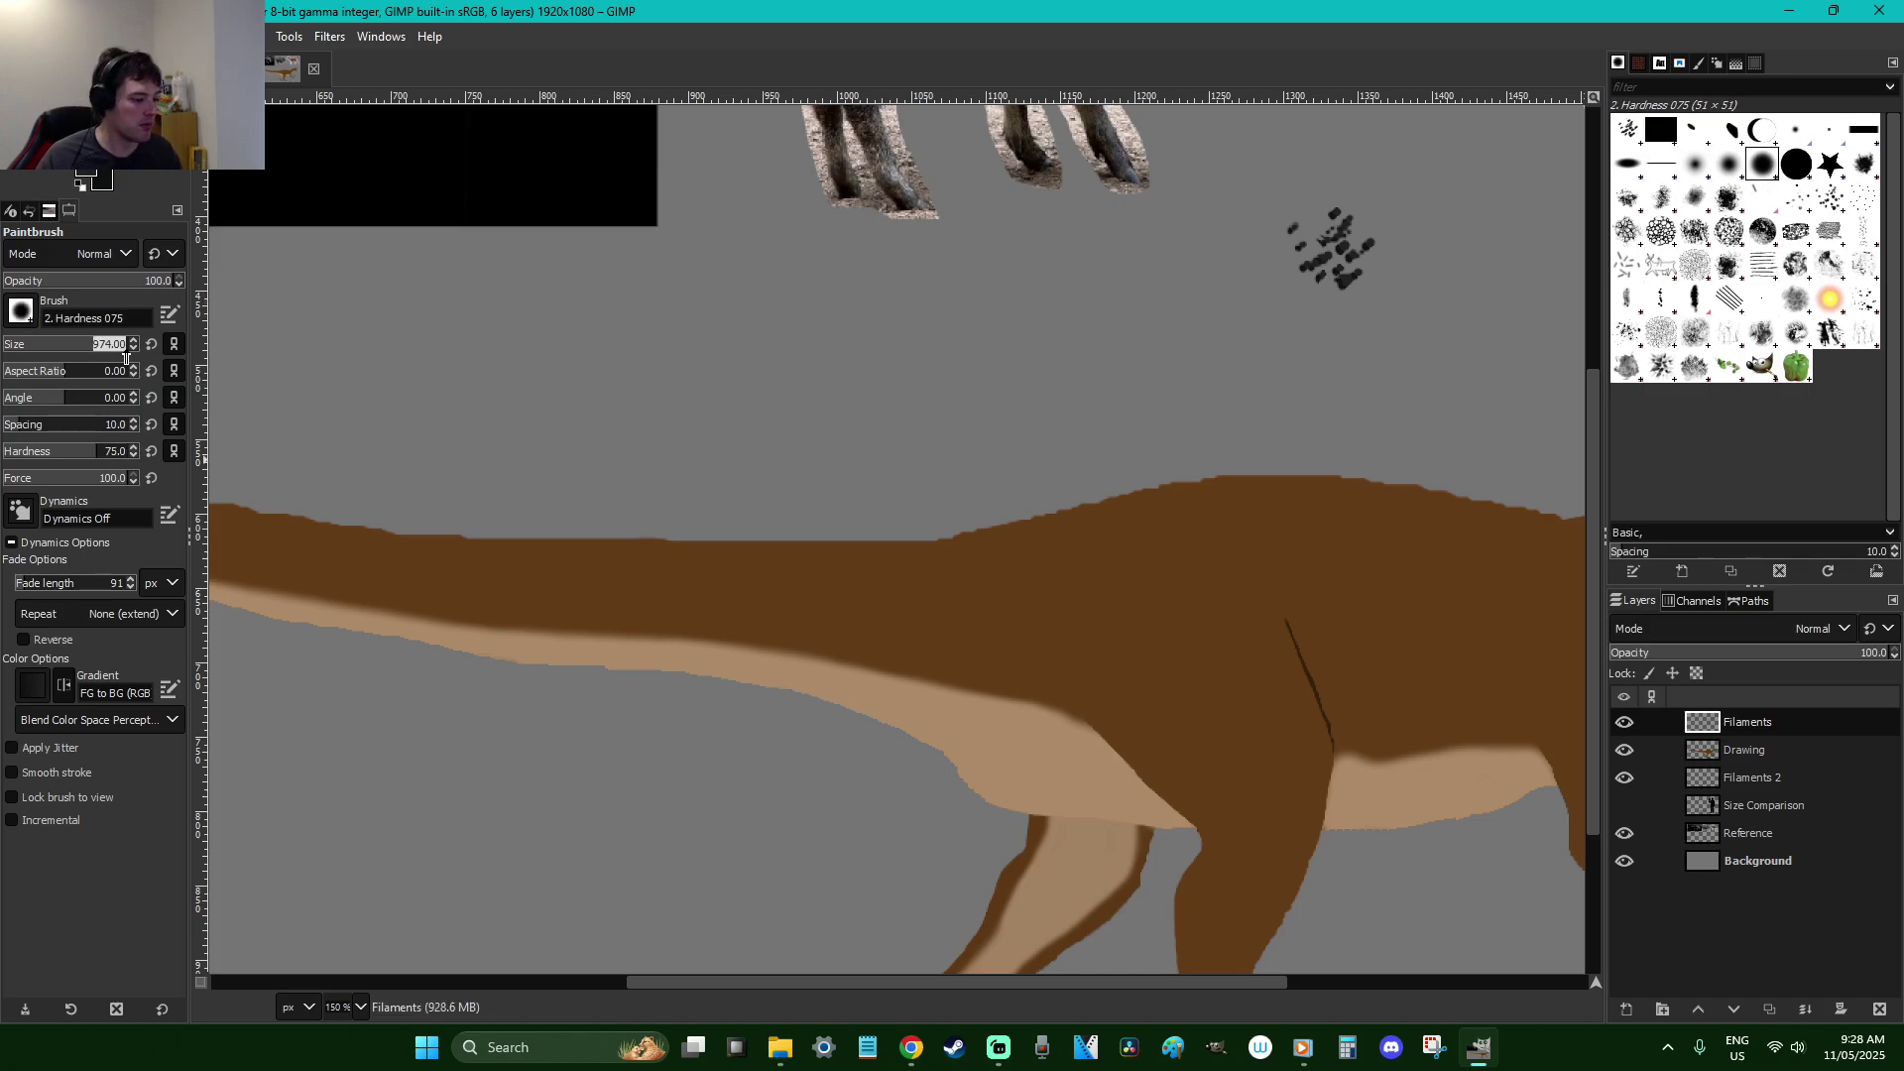
pyautogui.scroll(3, 788, 451)
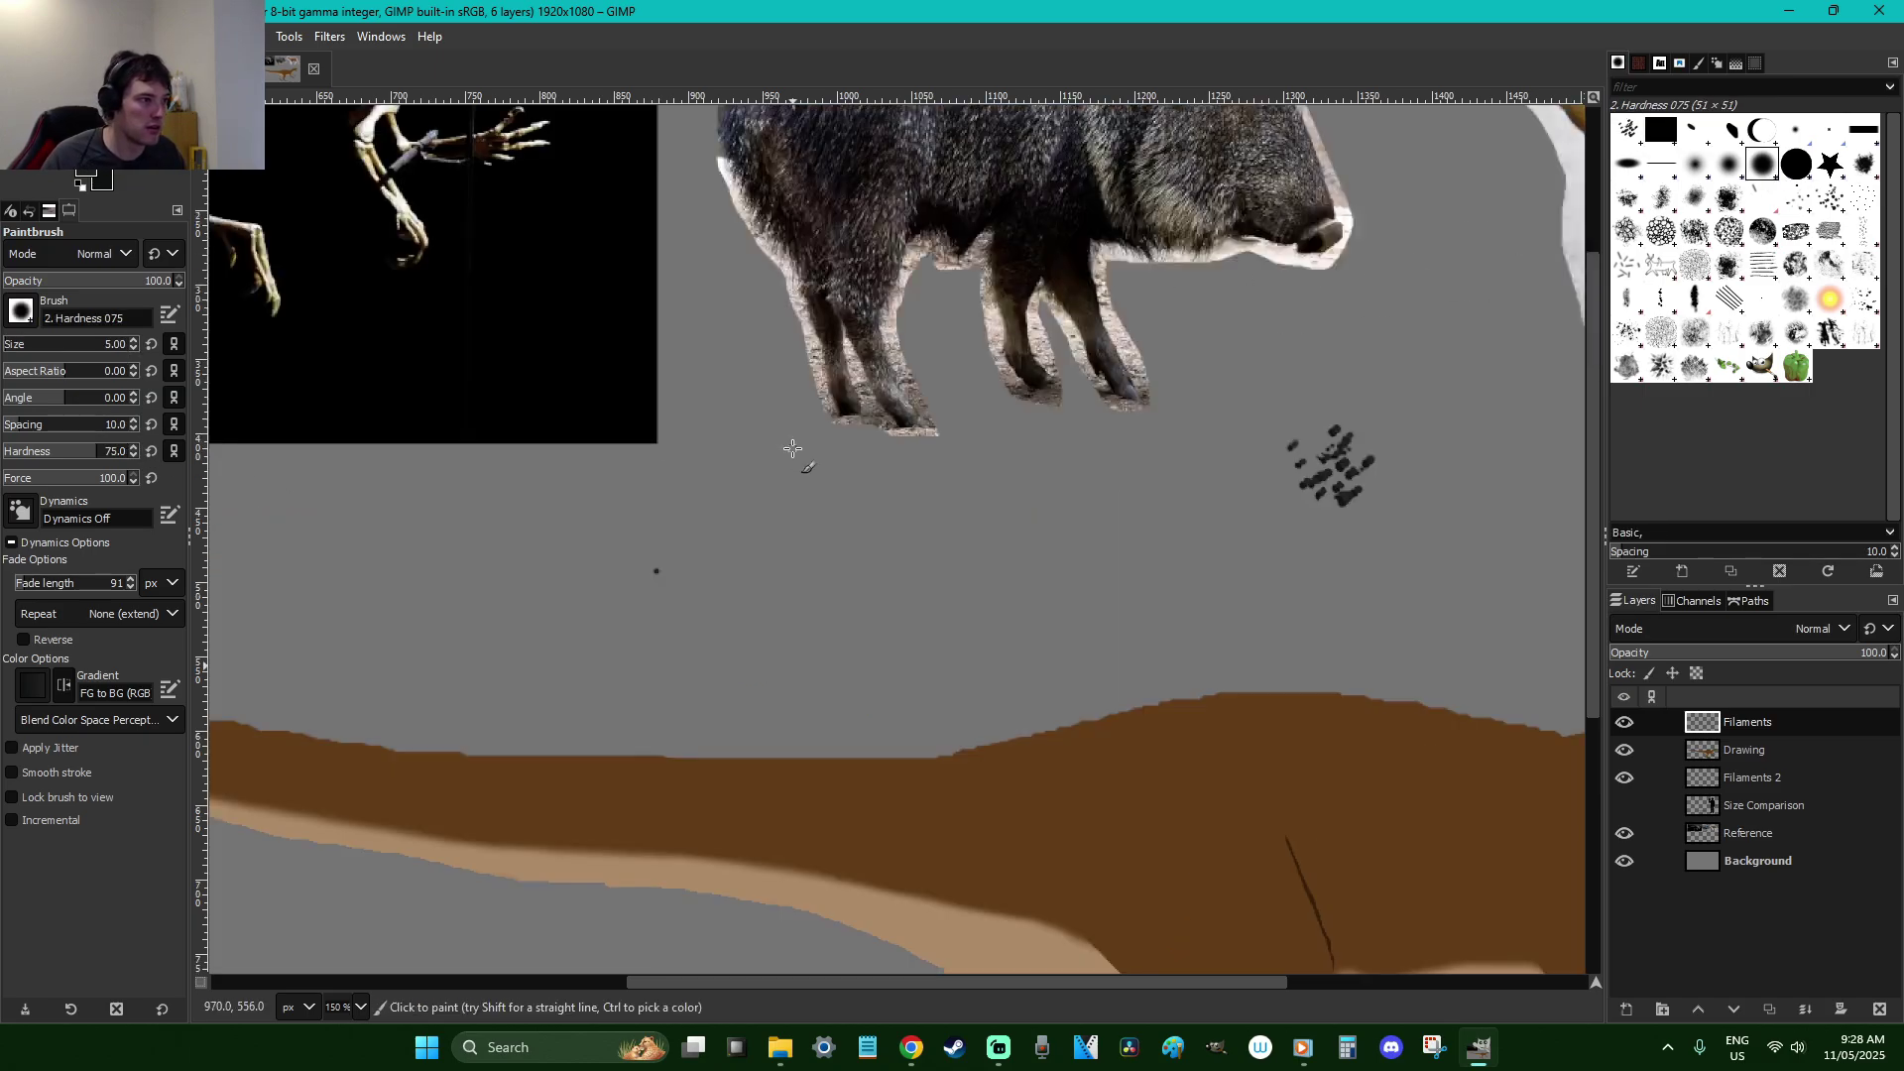
# Select the old bristle pattern above the dinosaur's back with a rectangle, delete it, and clear the selection
pyautogui.press('r')
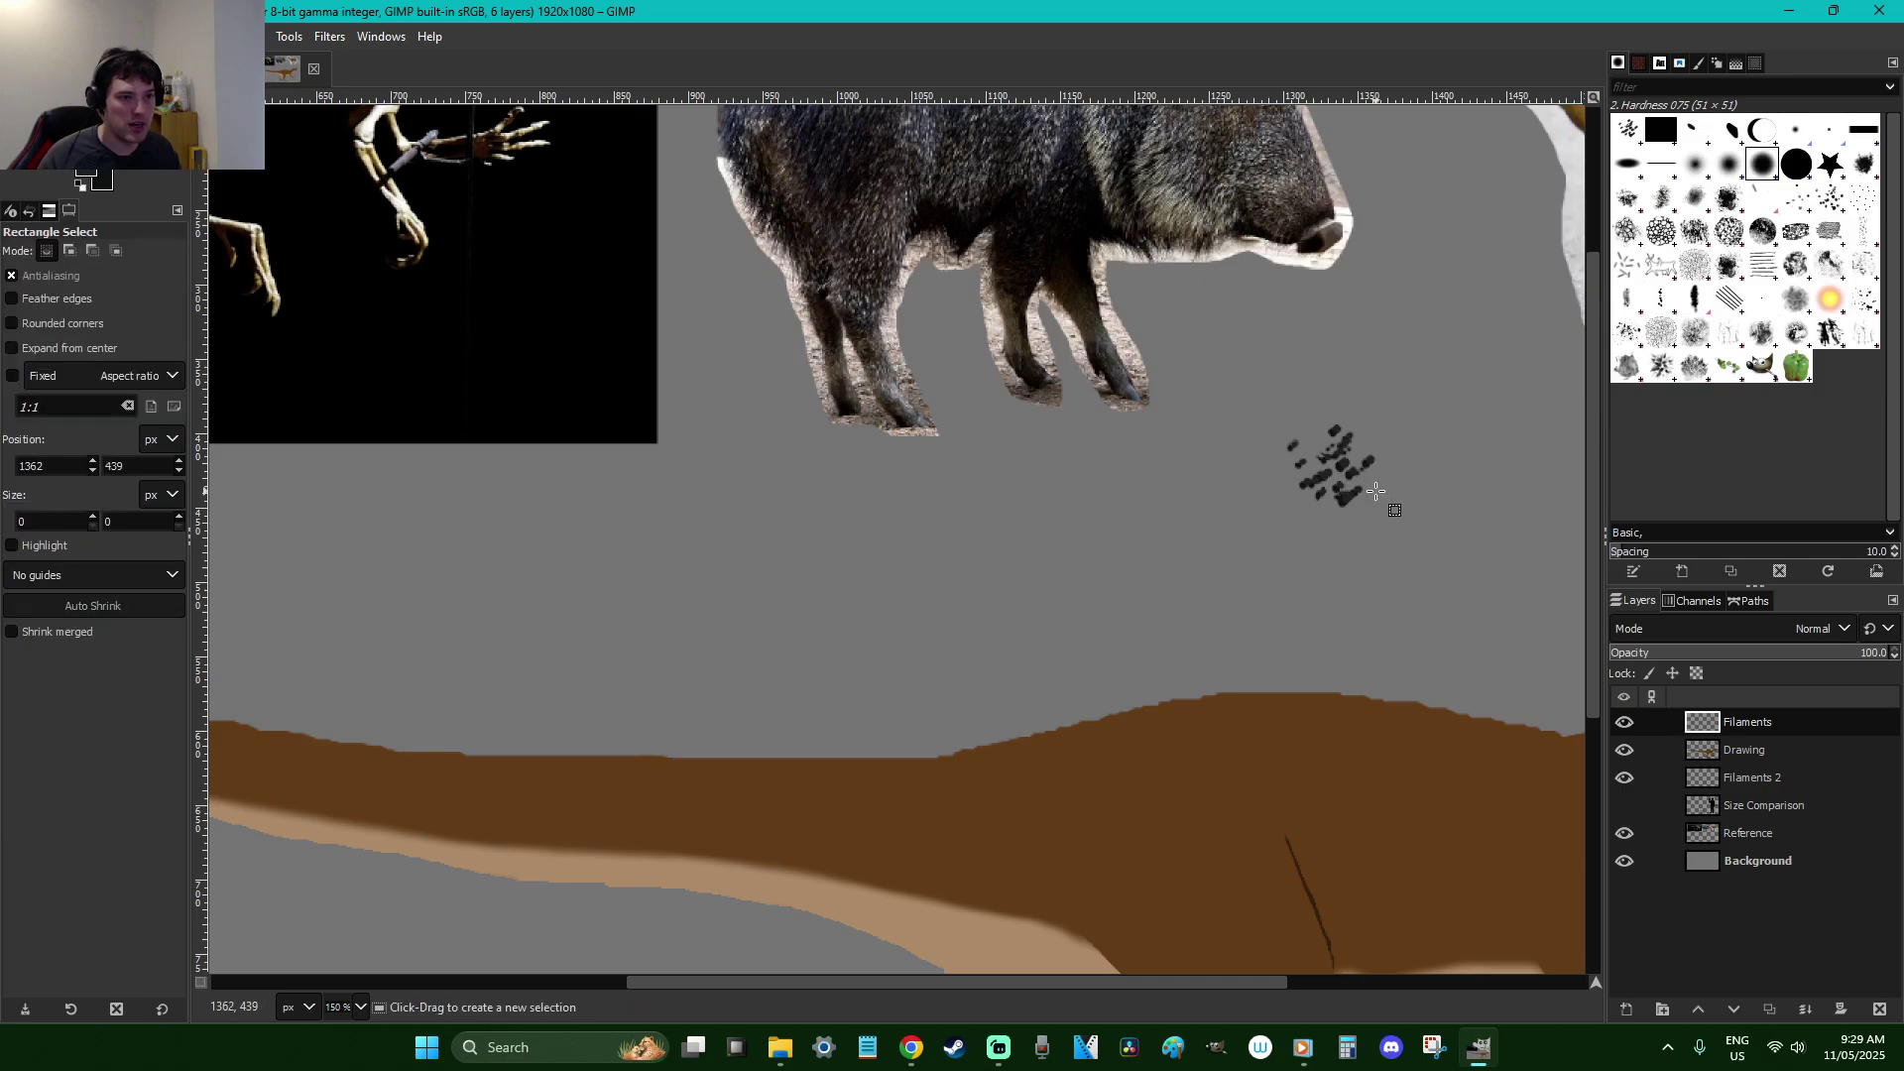
pyautogui.moveTo(1266, 407); pyautogui.dragTo(1410, 552)
pyautogui.press('Delete')
pyautogui.click(1392, 623)
# Set the brush size to 10 and the hardness to 100, undoing the test dots
pyautogui.scroll(1, 1392, 622)
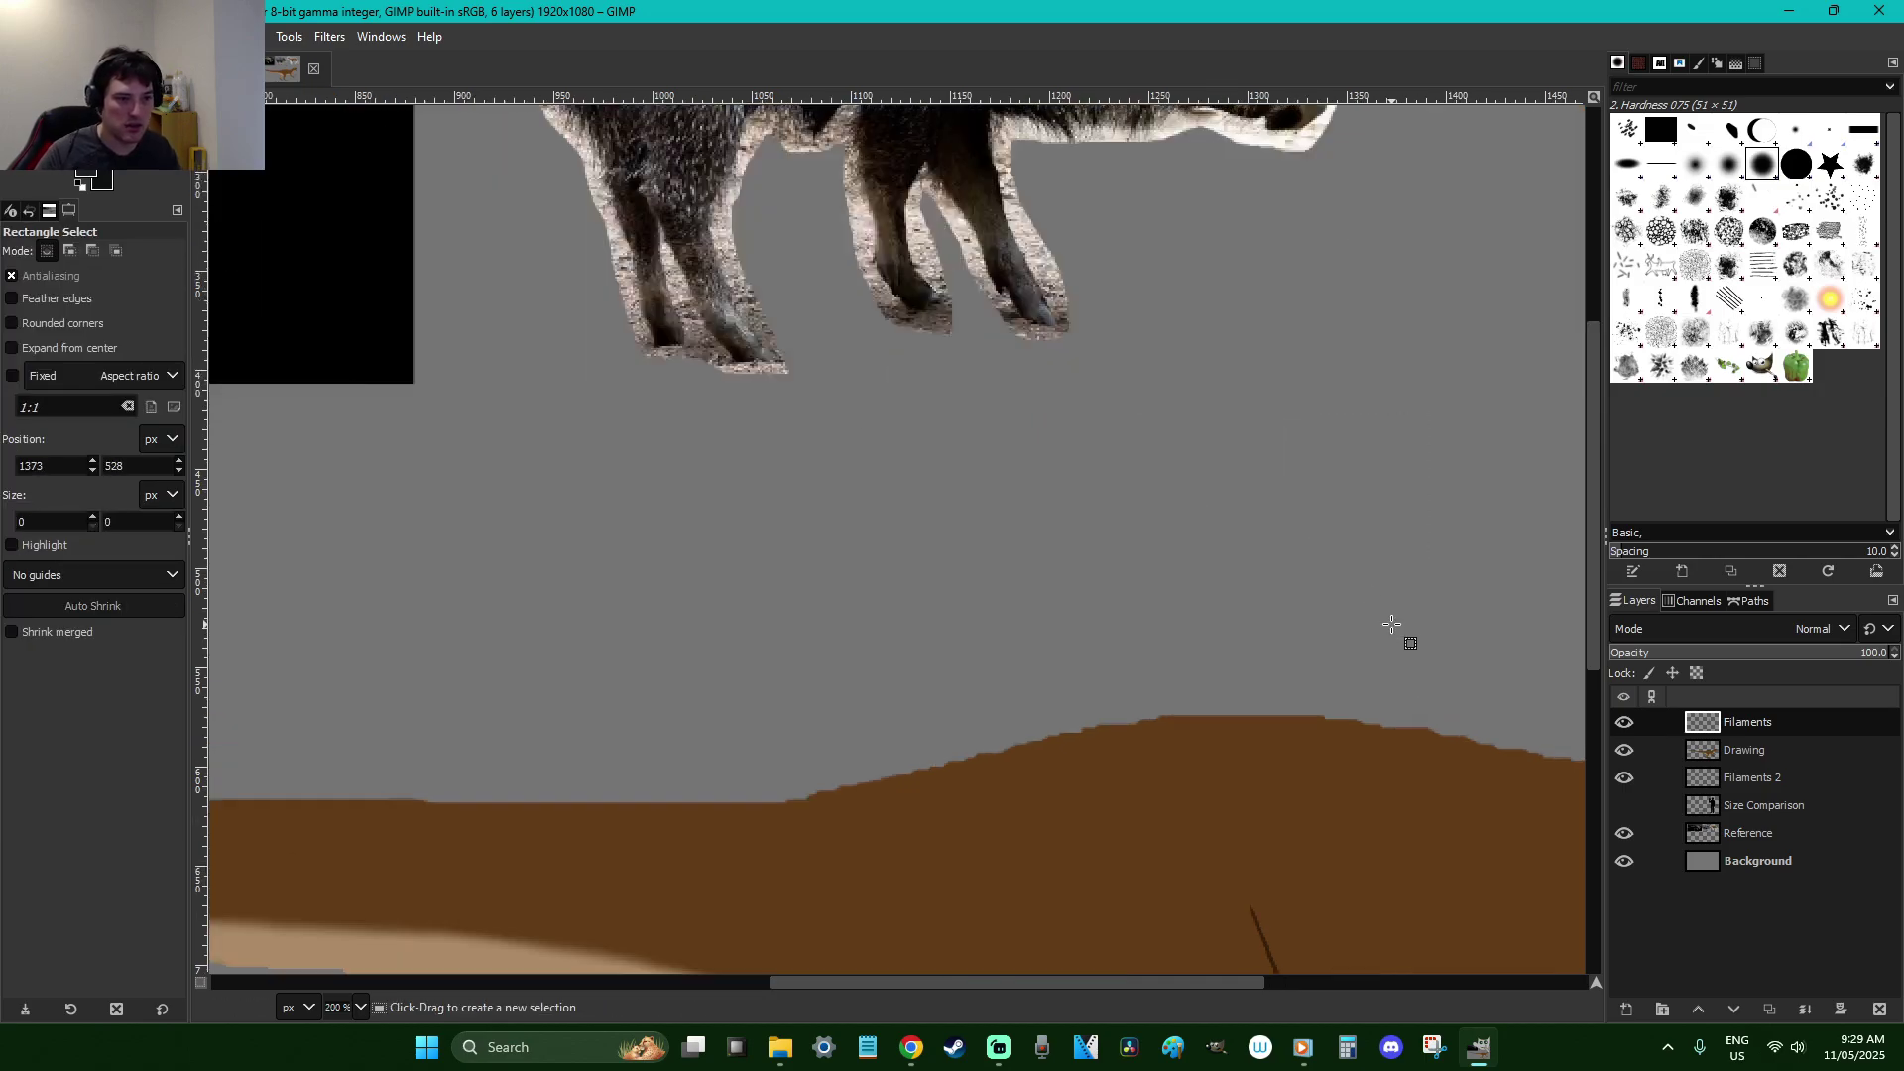
pyautogui.press('p')
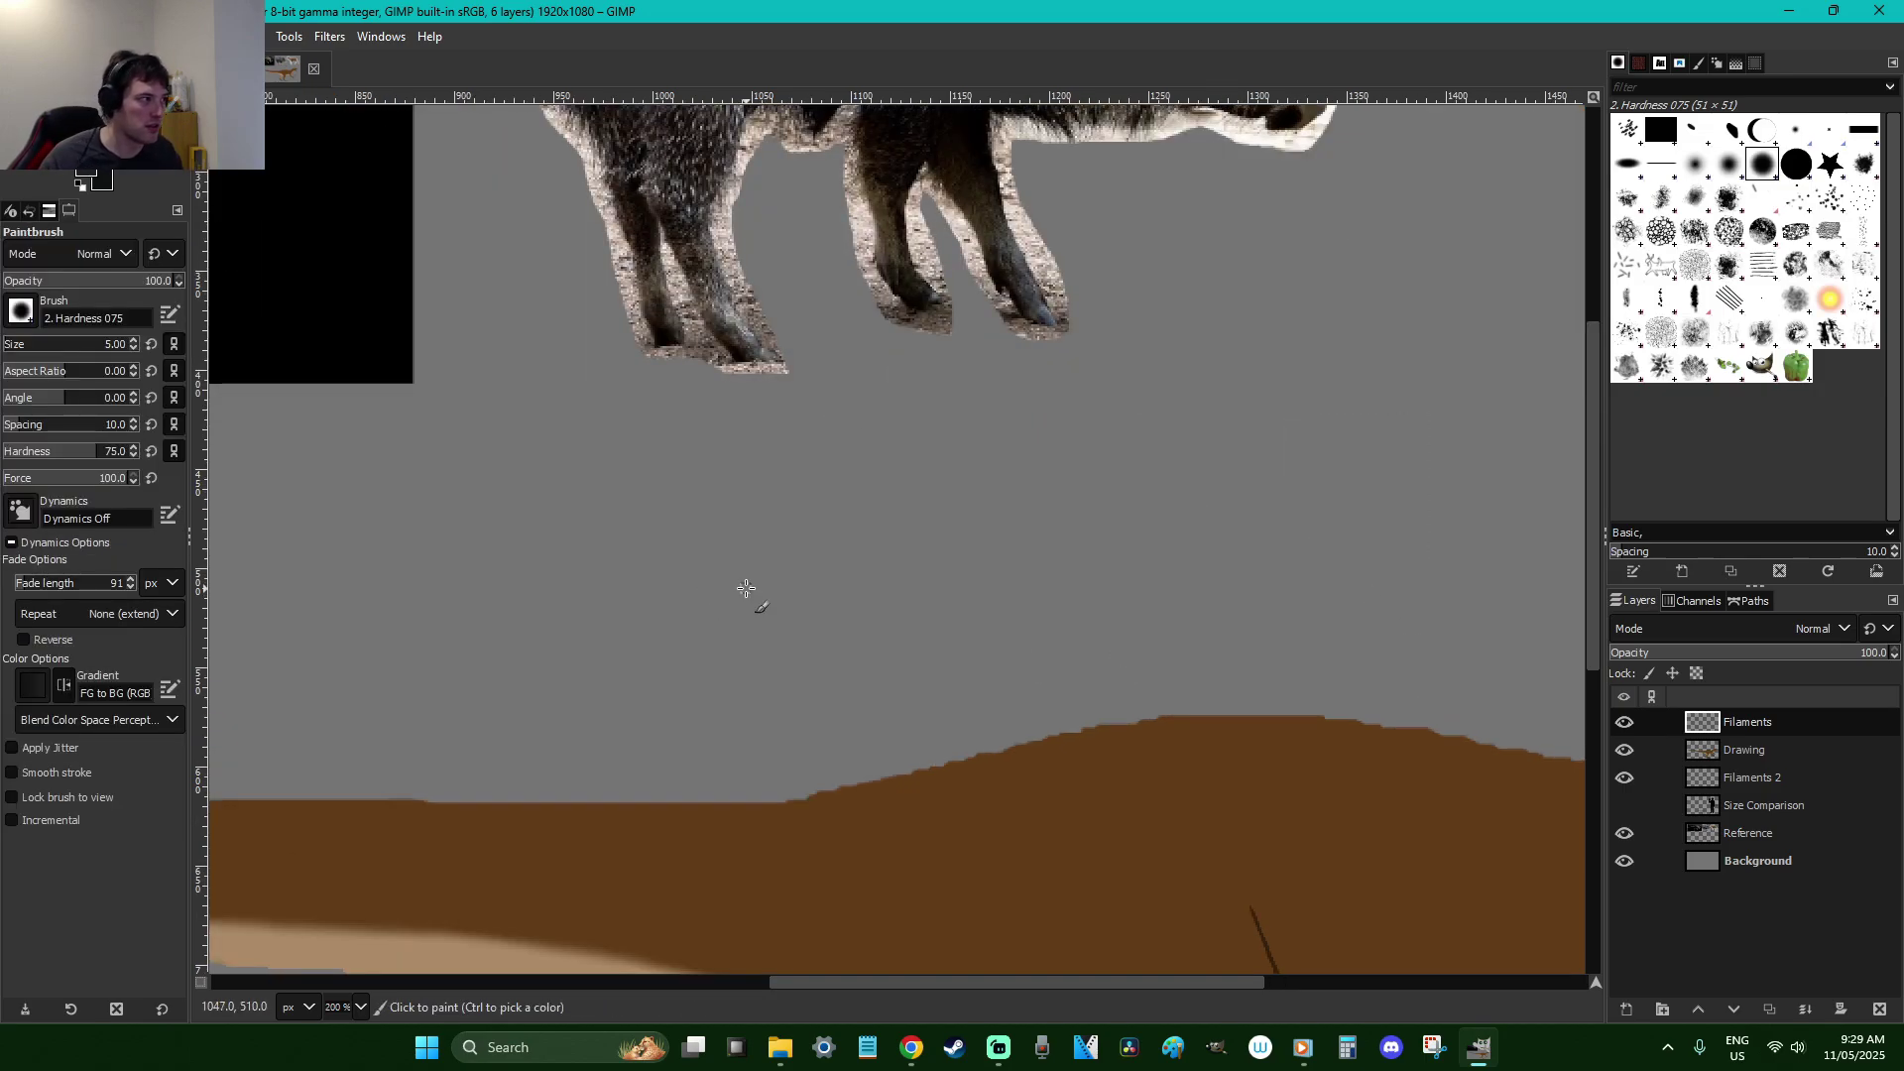
pyautogui.scroll(1, 746, 589)
pyautogui.click(115, 344)
pyautogui.write('10')
pyautogui.press('Return')
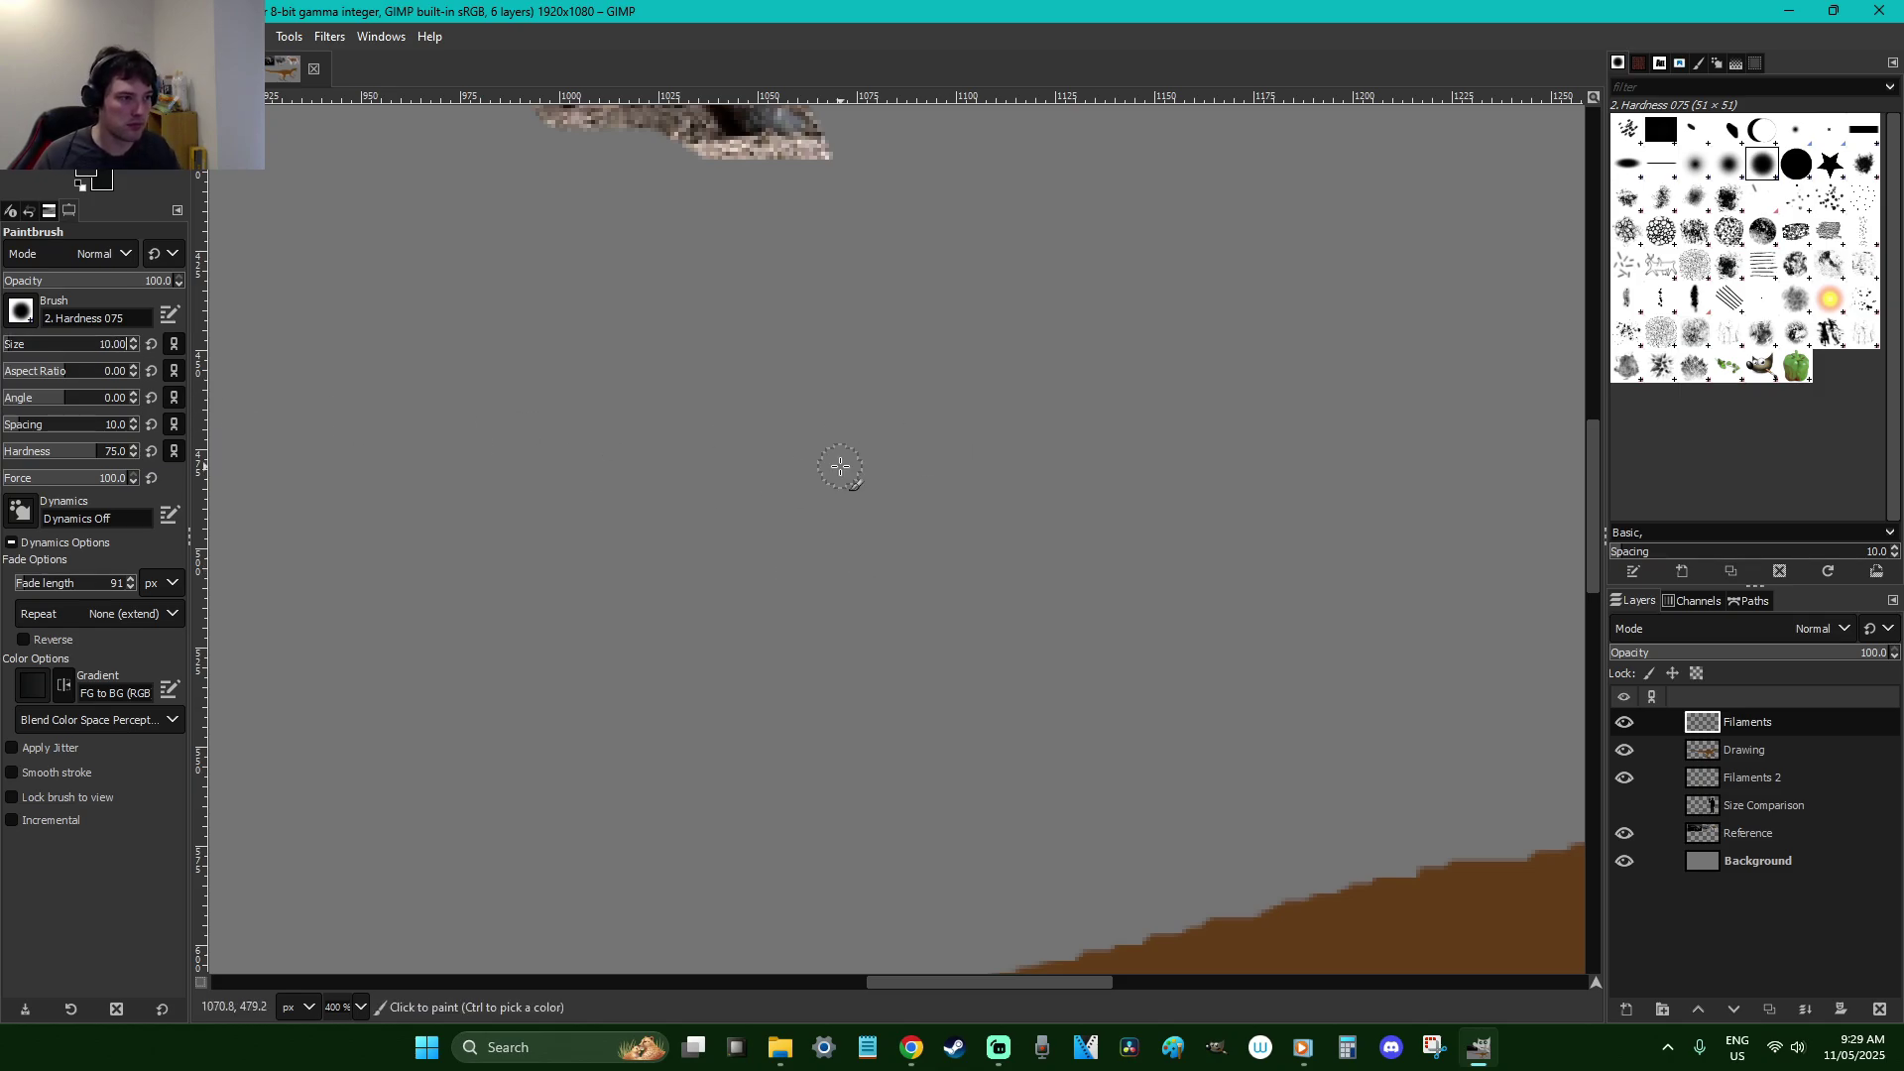
pyautogui.click(698, 458)
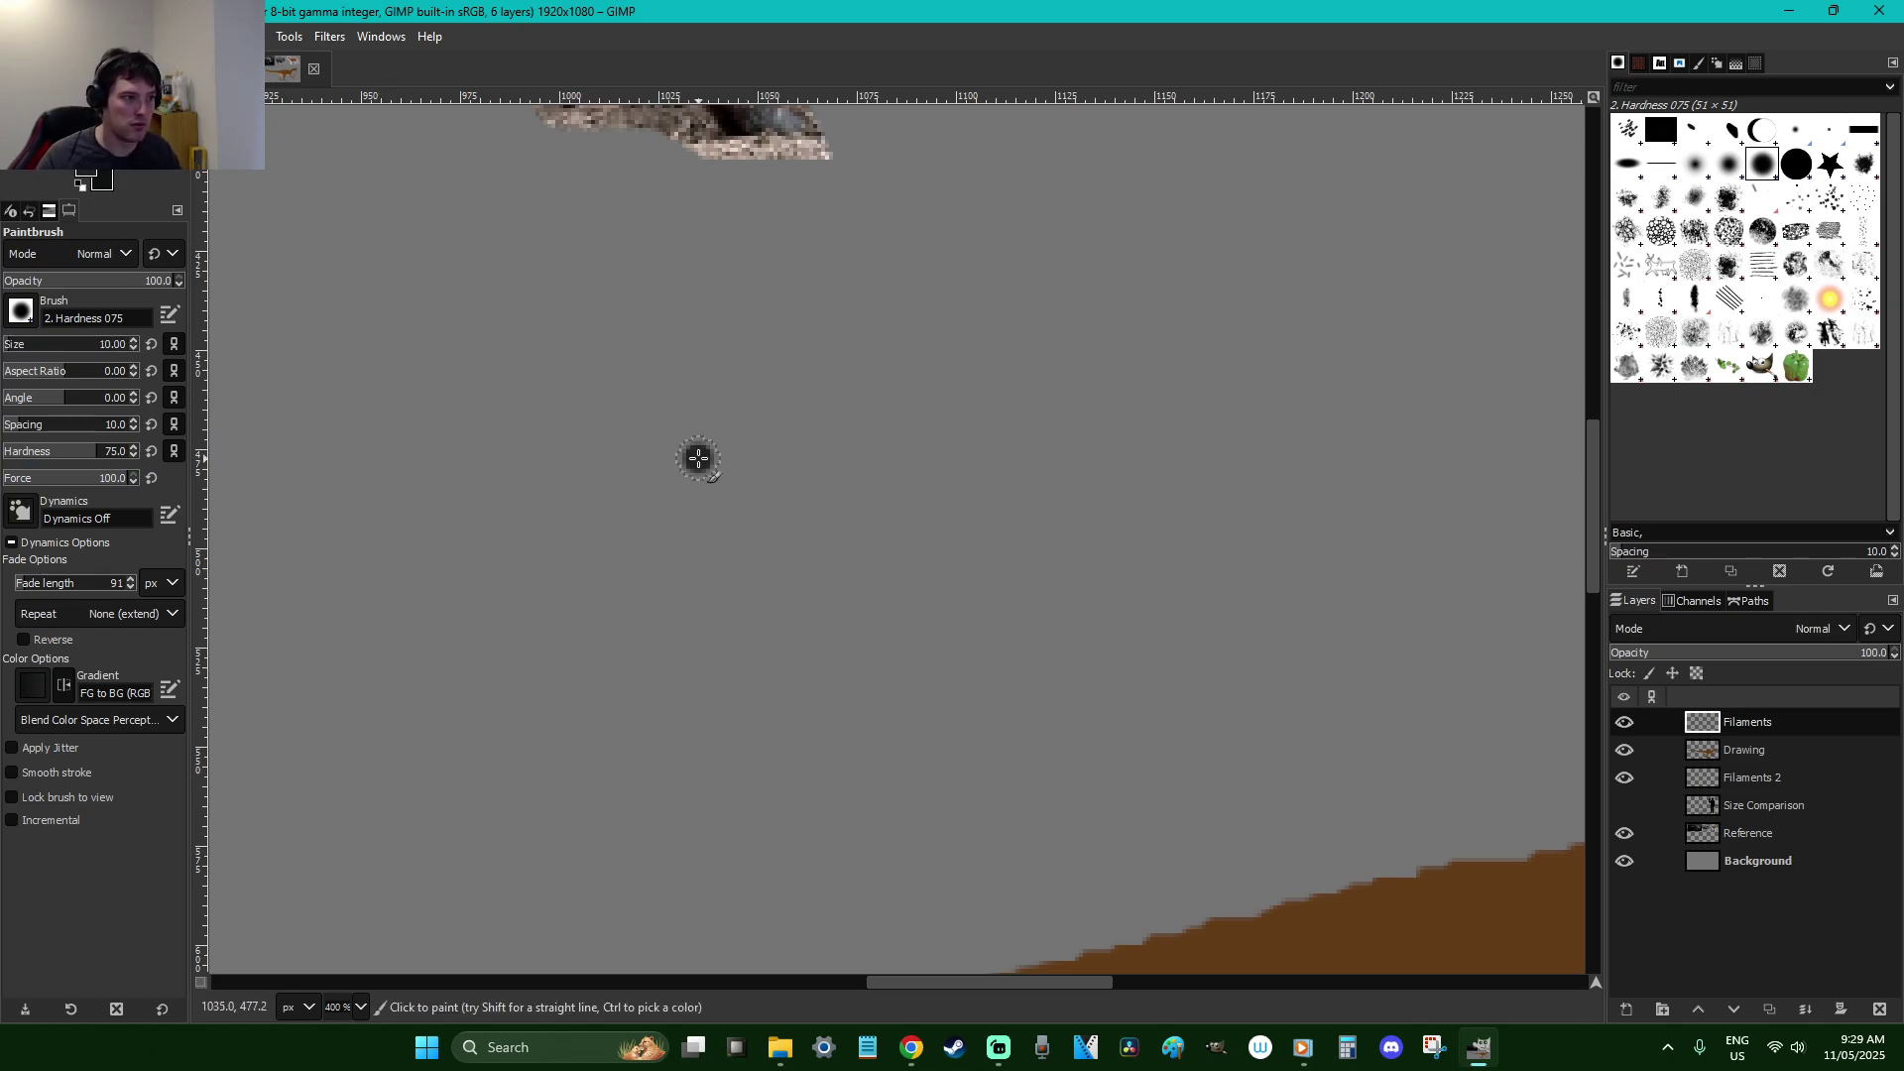
pyautogui.hotkey('ctrl', 'z')
pyautogui.click(124, 451)
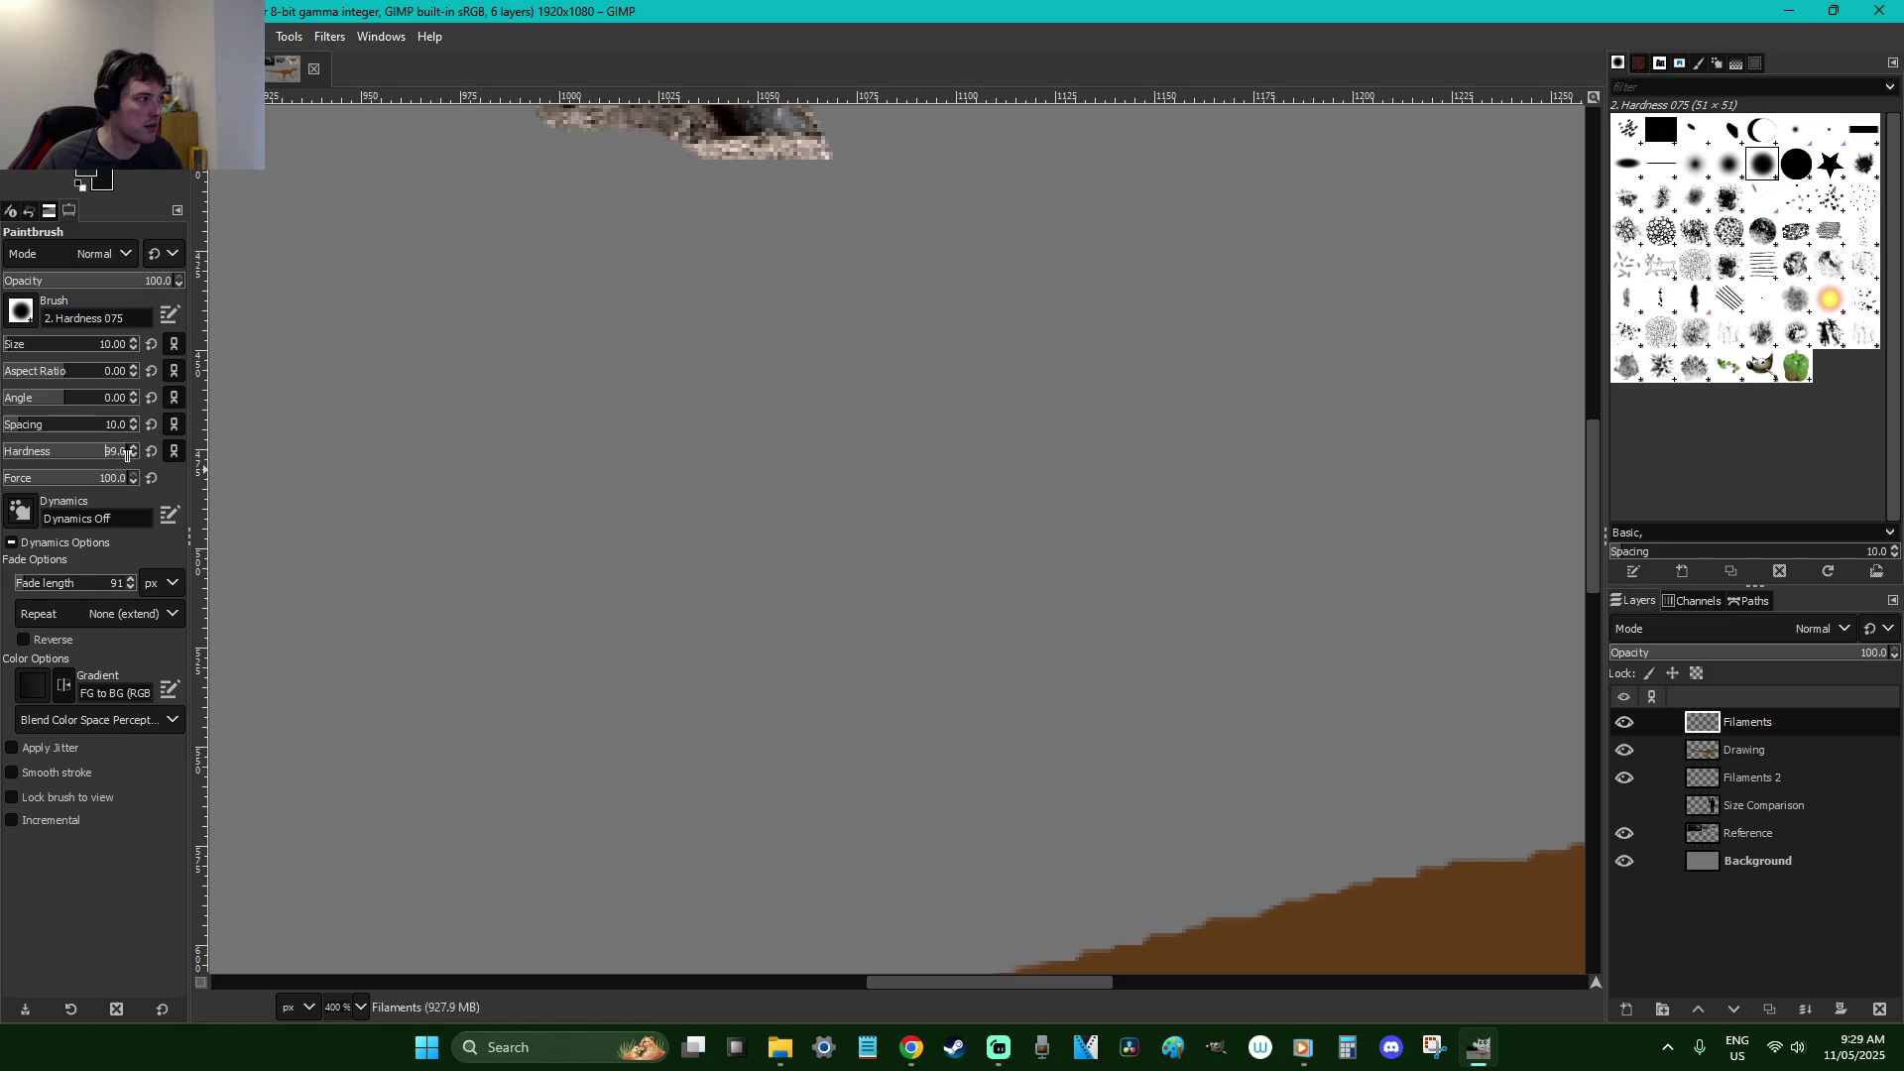
pyautogui.click(818, 458)
pyautogui.hotkey('ctrl', 'z')
# Paint five scattered black dots in the empty area above the dinosaur, undoing the misplaced ones
pyautogui.click(778, 483)
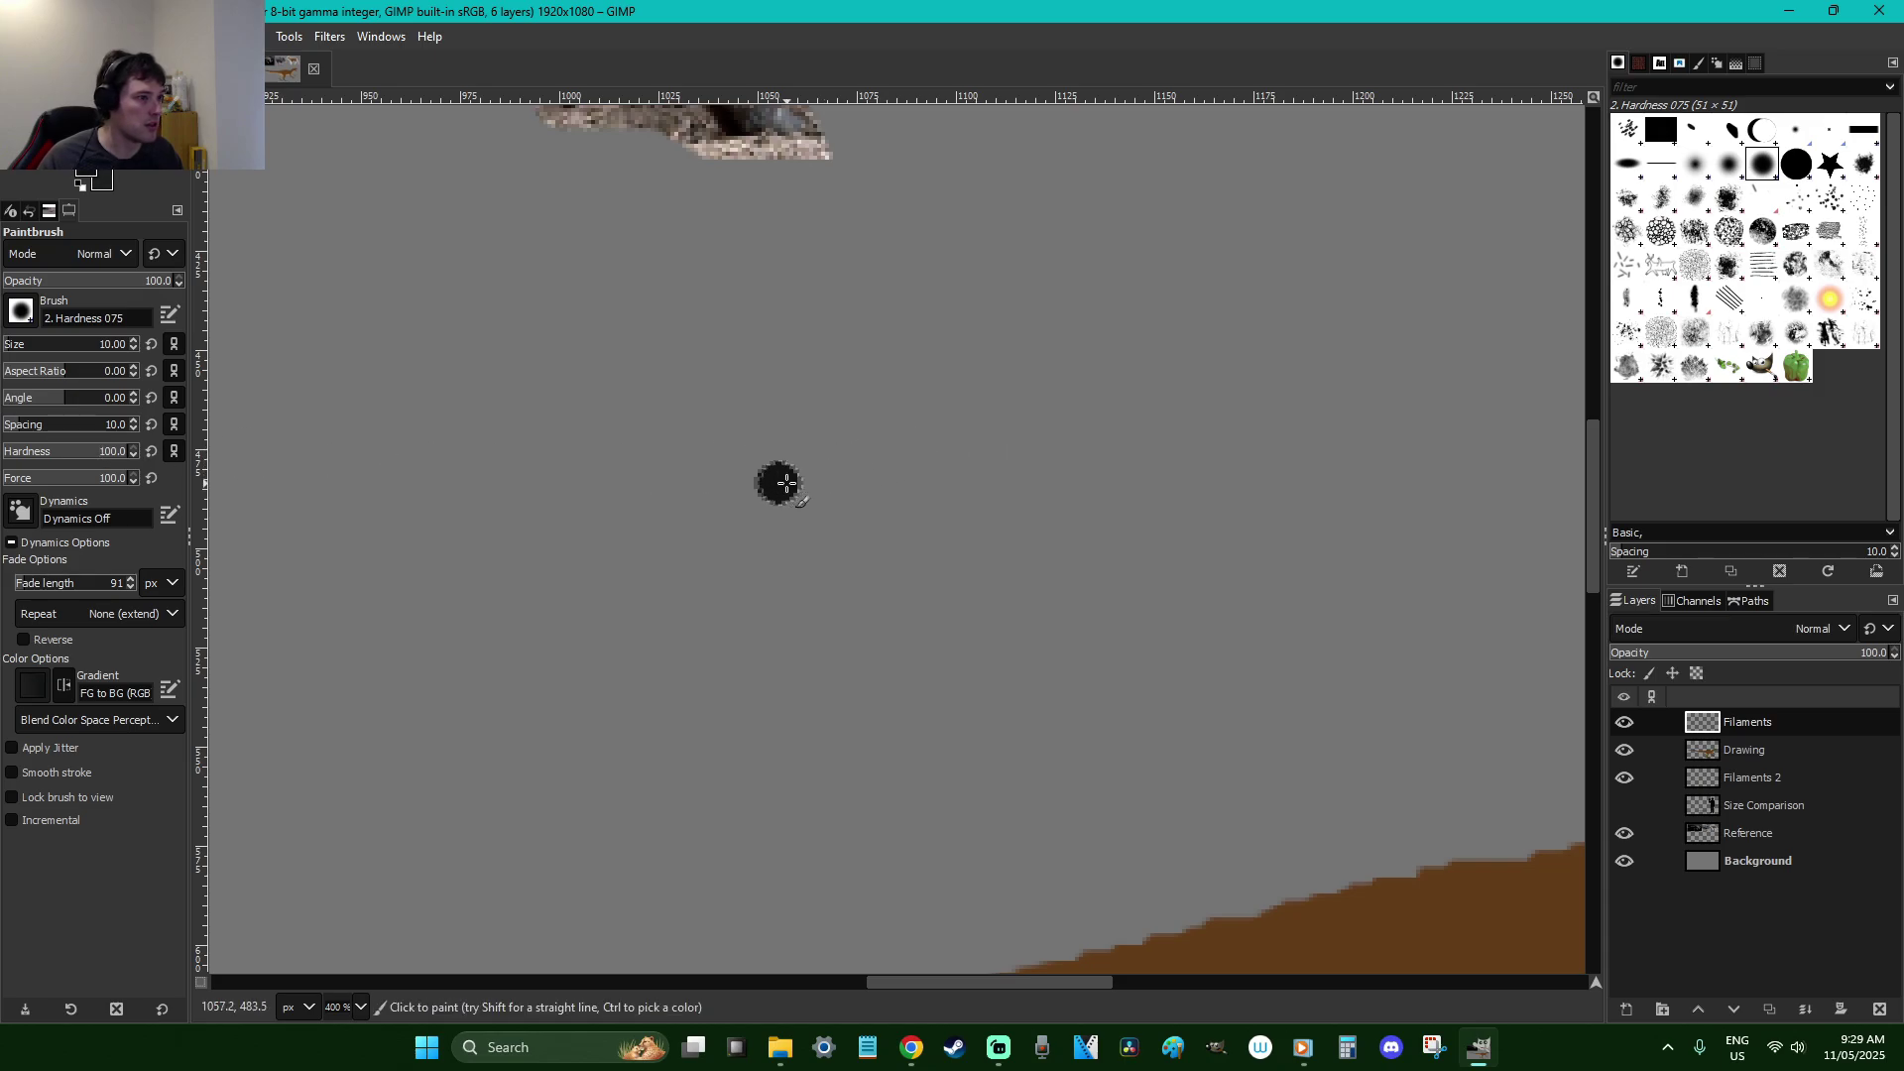
pyautogui.click(1021, 381)
pyautogui.click(1135, 492)
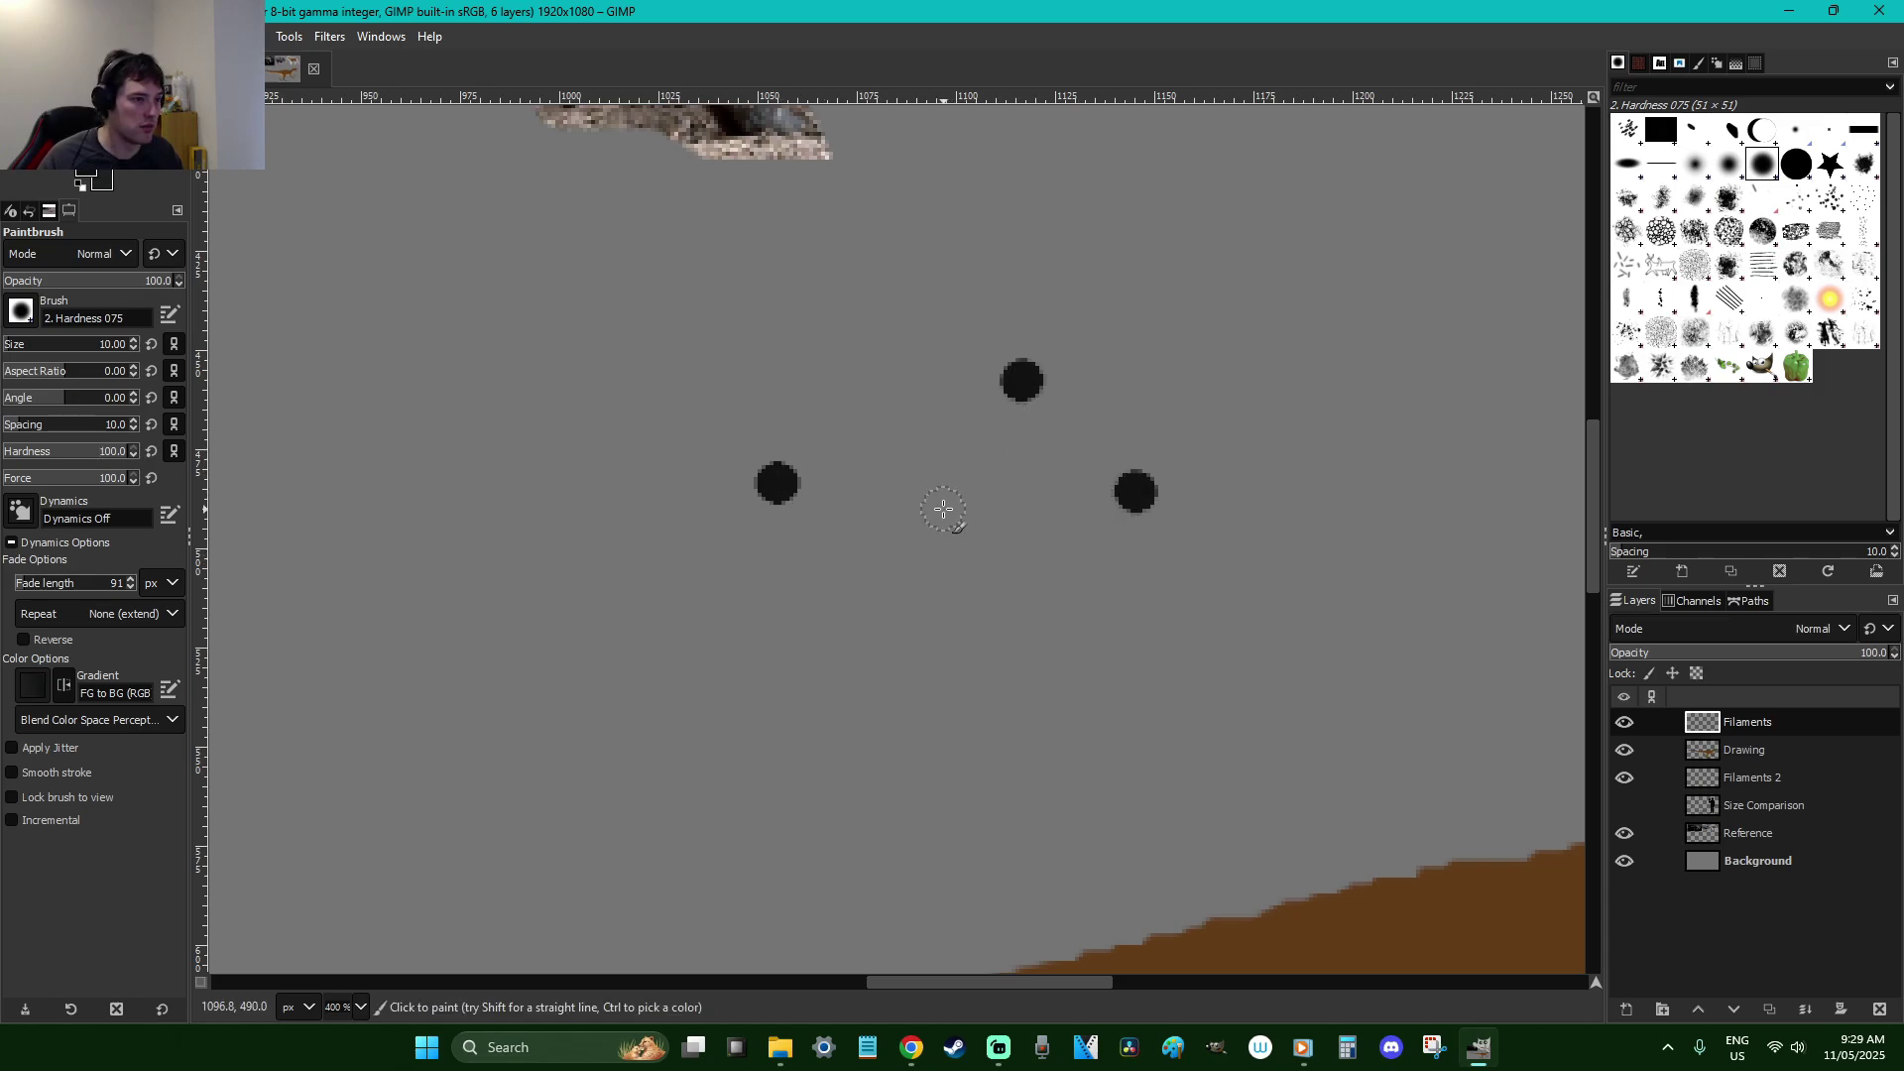
pyautogui.hotkey('ctrl', 'z')
pyautogui.hotkey('ctrl', 'z')
pyautogui.click(942, 398)
pyautogui.click(919, 570)
pyautogui.click(1048, 463)
pyautogui.click(1133, 563)
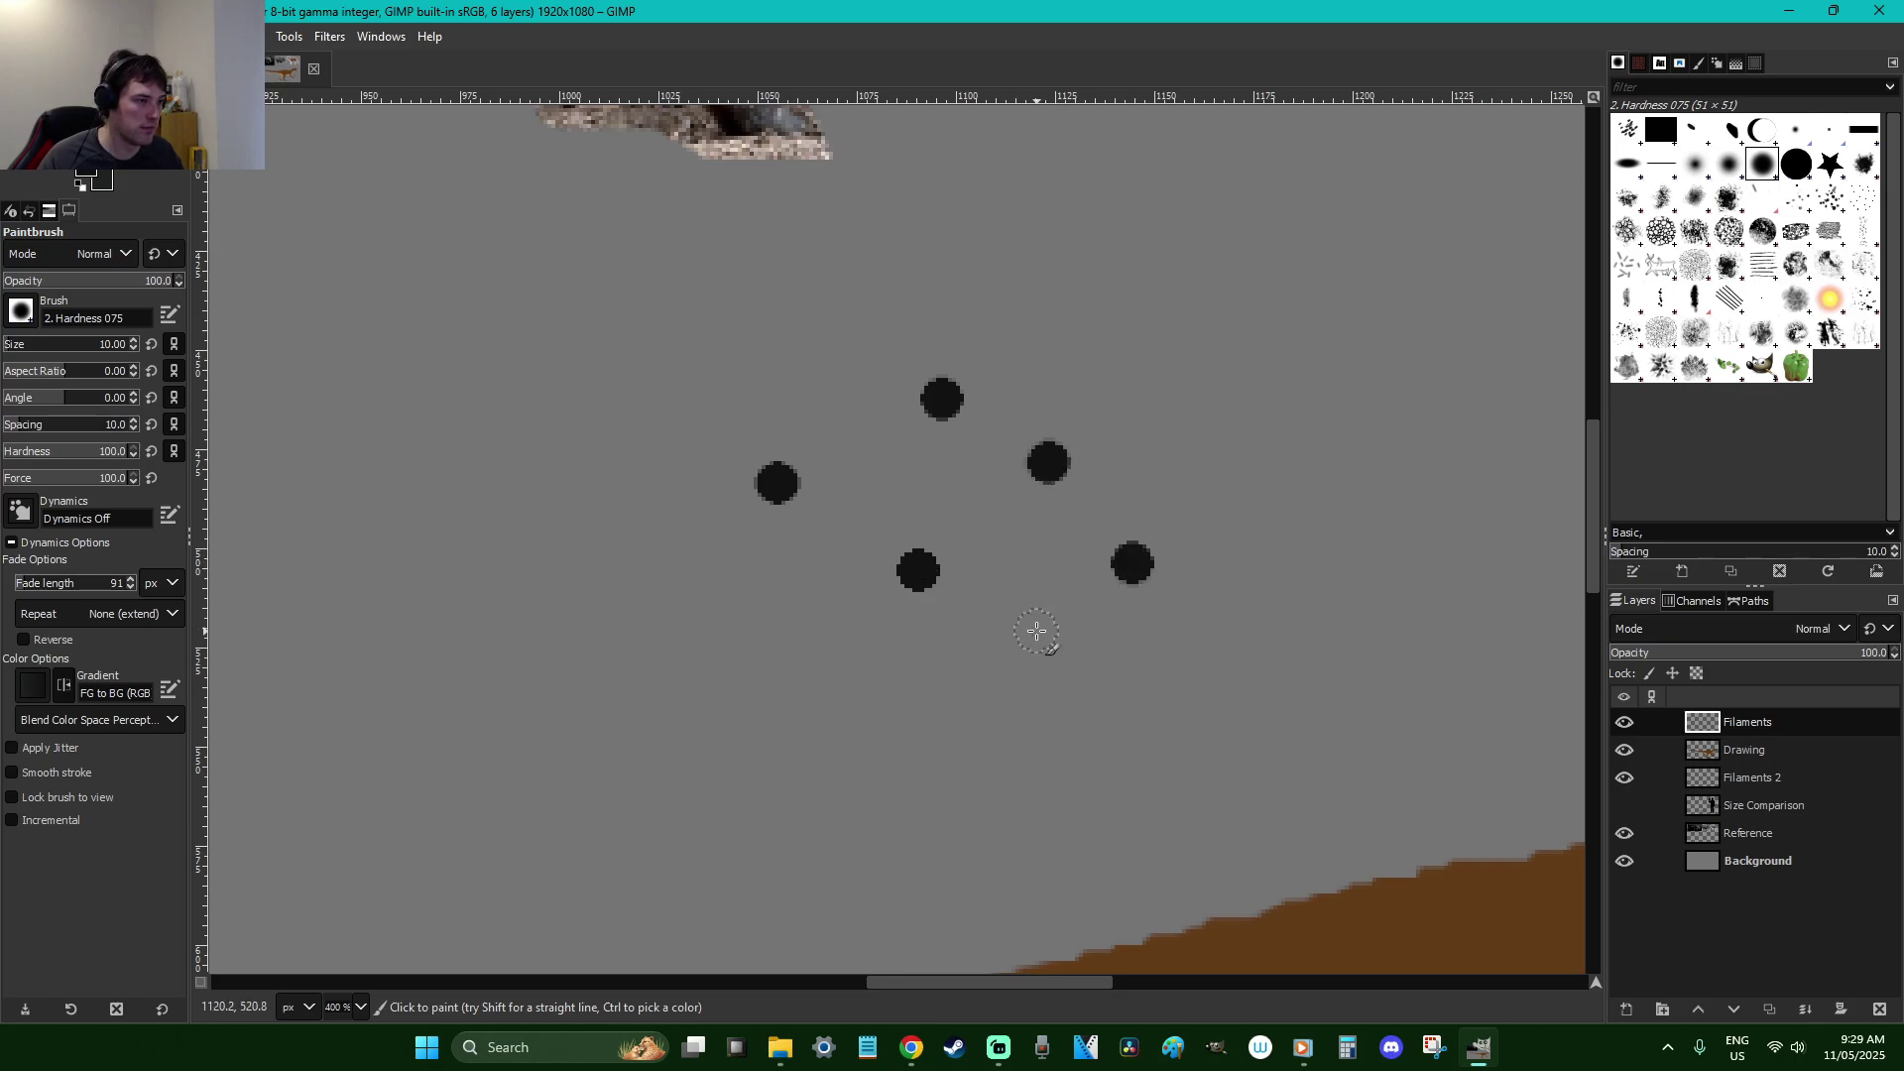
# Add a second dot overlapping the upper part of each of the five dots
pyautogui.click(778, 461)
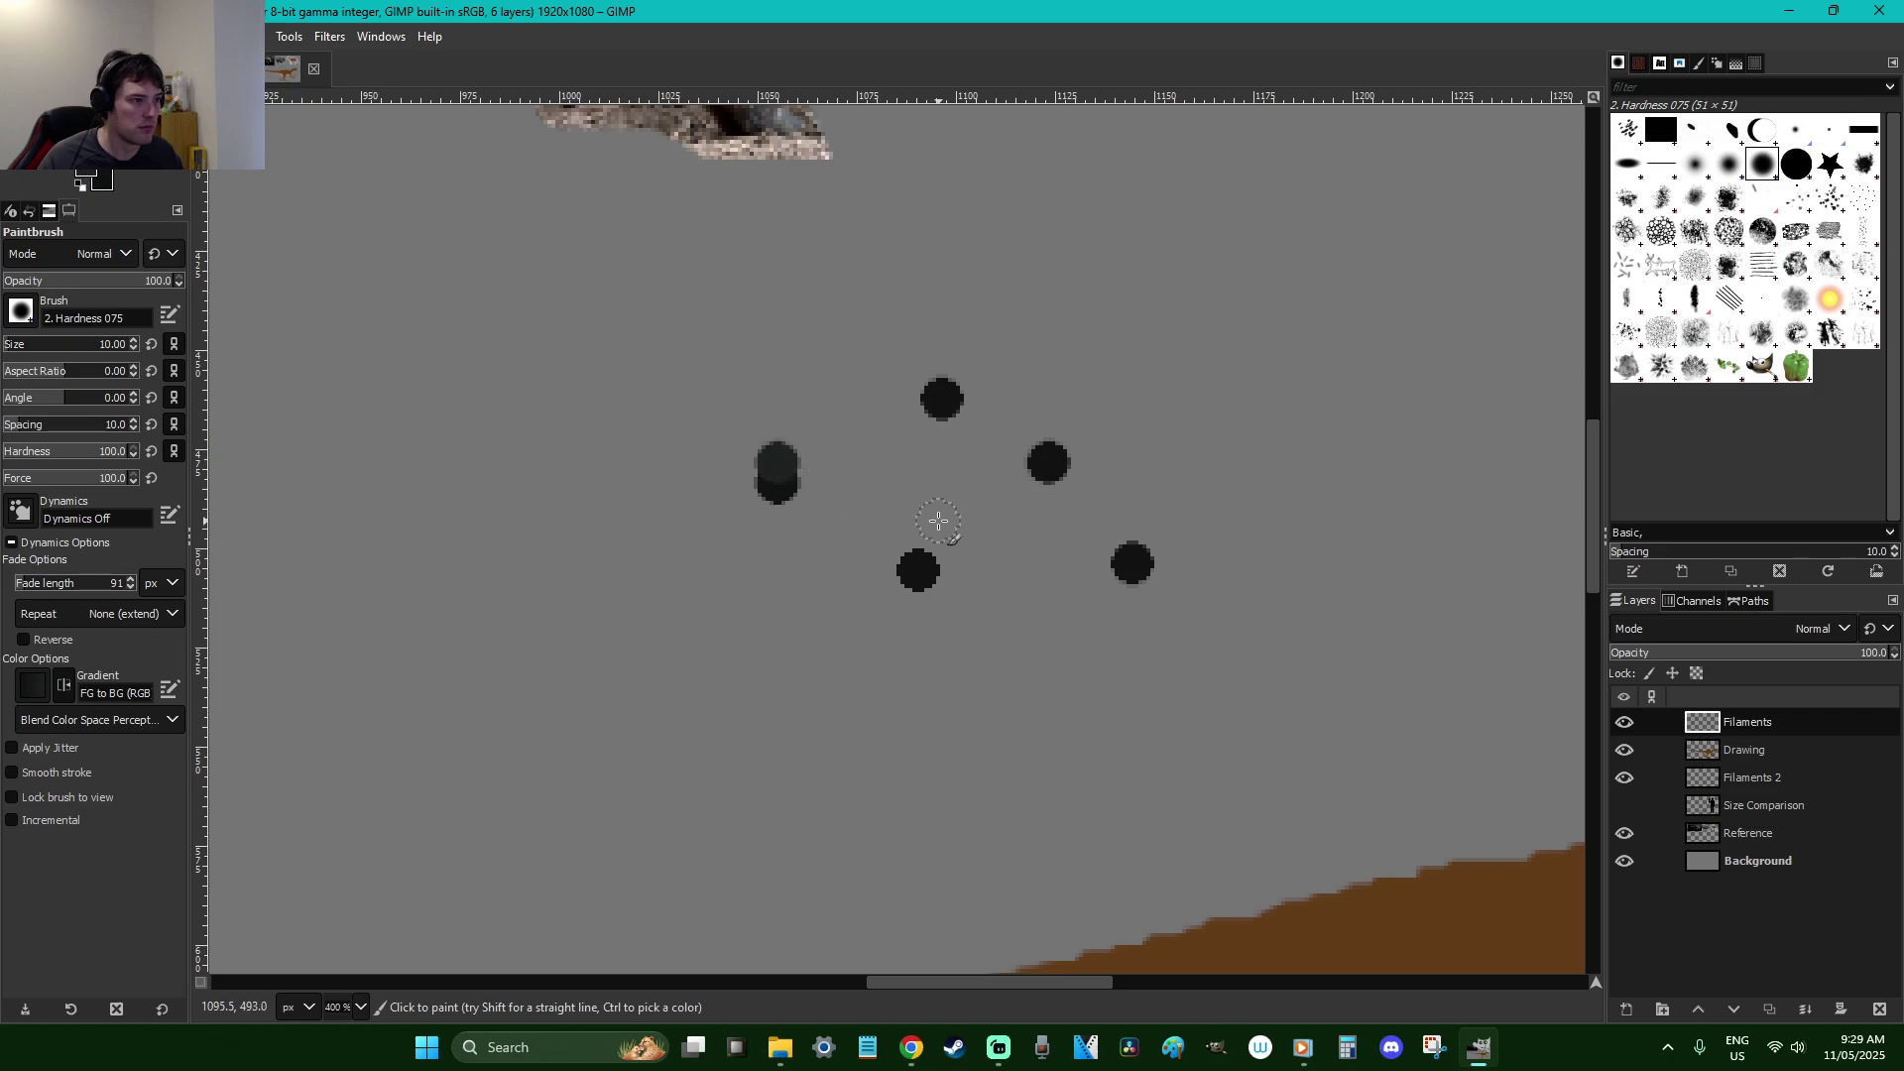
pyautogui.click(920, 549)
pyautogui.click(946, 377)
pyautogui.click(1055, 446)
pyautogui.click(1137, 539)
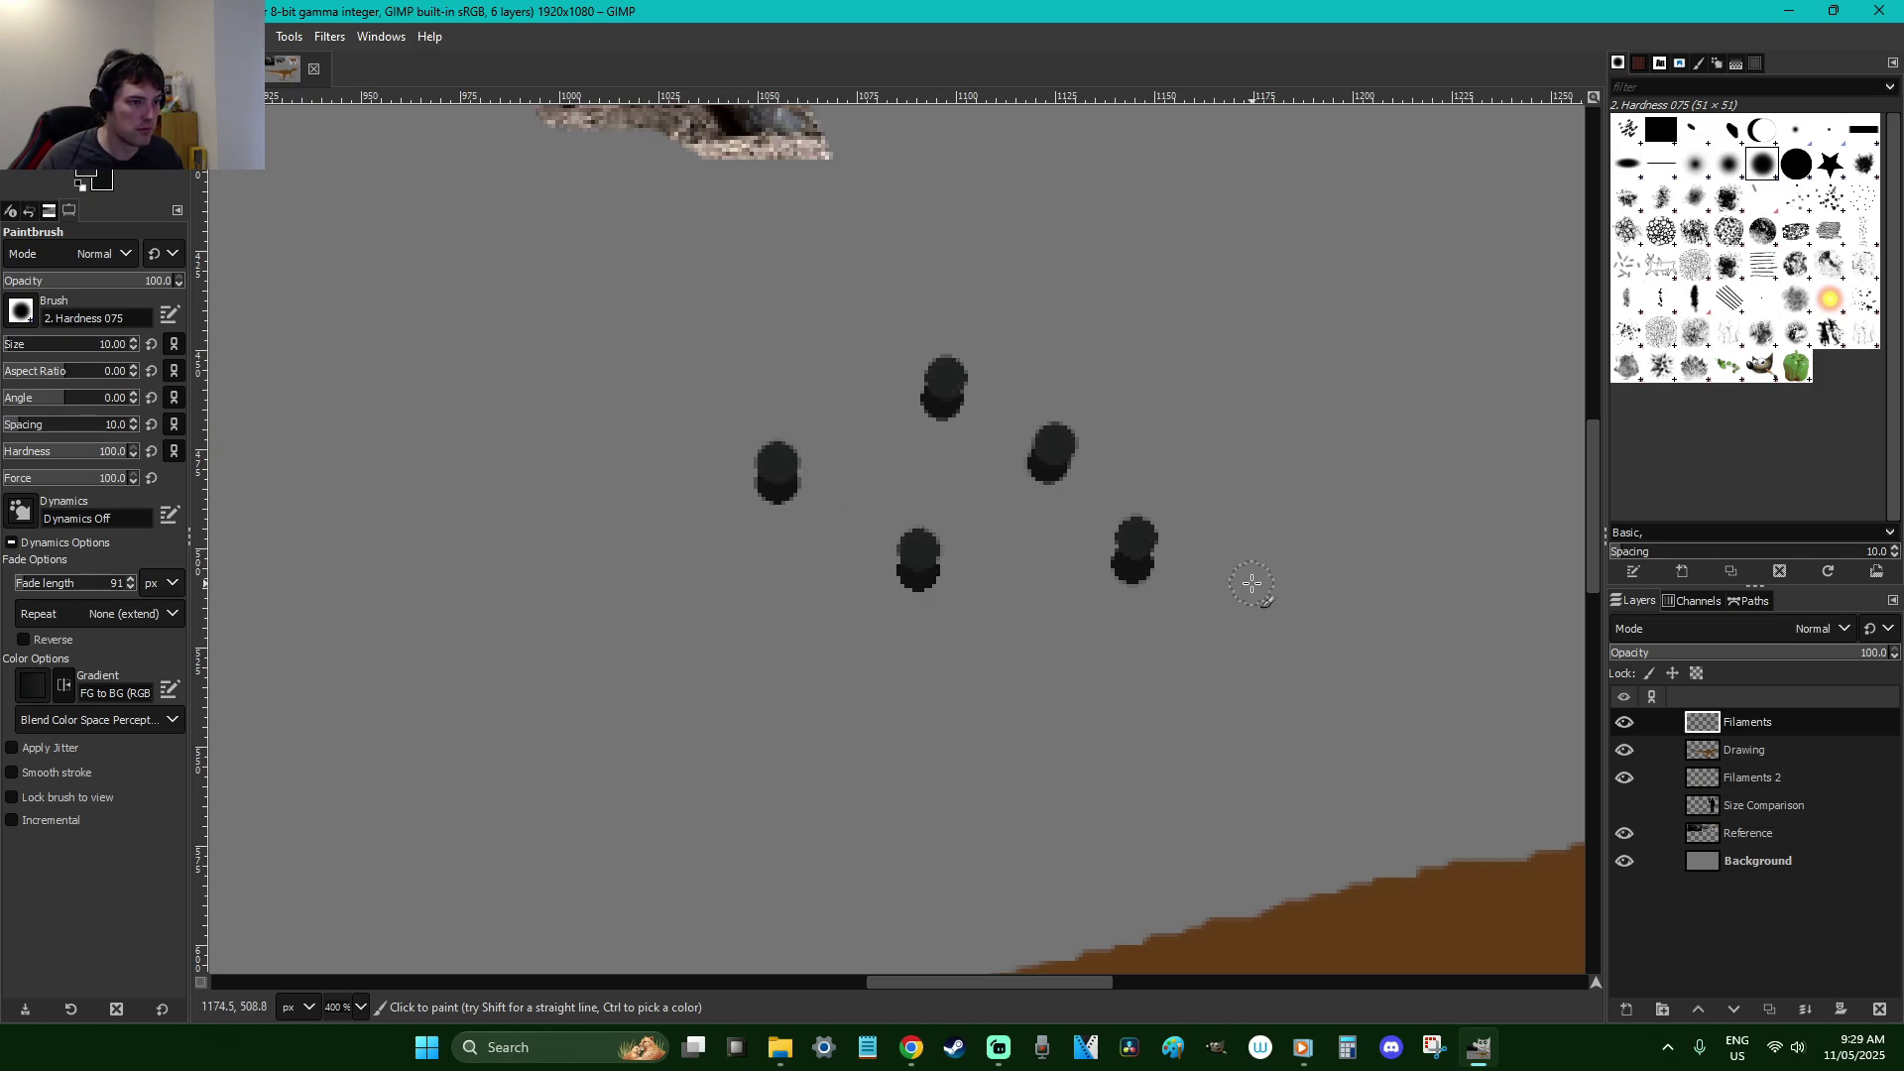
# Select the dot cluster with a rectangle, cut and paste it, move it to the empty area above the dinosaur's back, and anchor it
pyautogui.press('r')
pyautogui.moveTo(1285, 642); pyautogui.dragTo(592, 326)
pyautogui.hotkey('ctrl', 'x')
pyautogui.click(1286, 344)
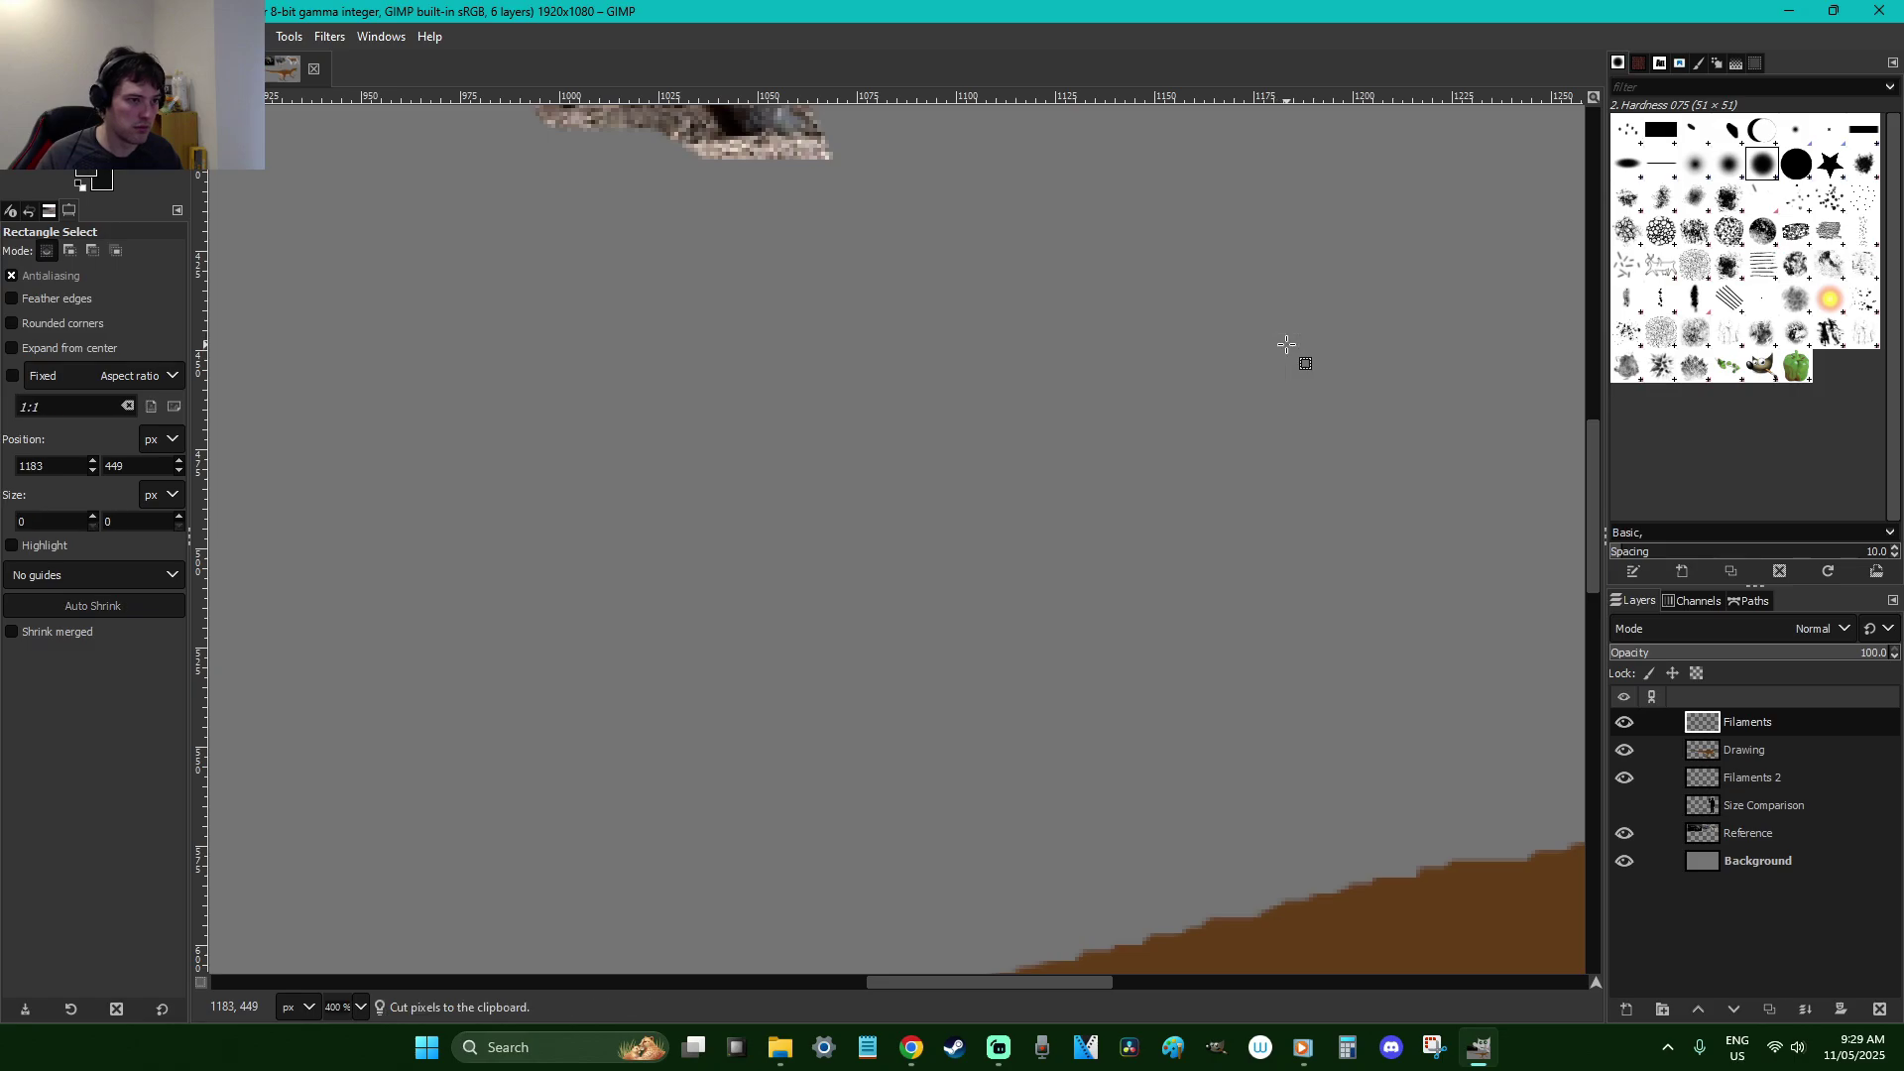
pyautogui.scroll(-3, 1286, 344)
pyautogui.hotkey('ctrl', 'v')
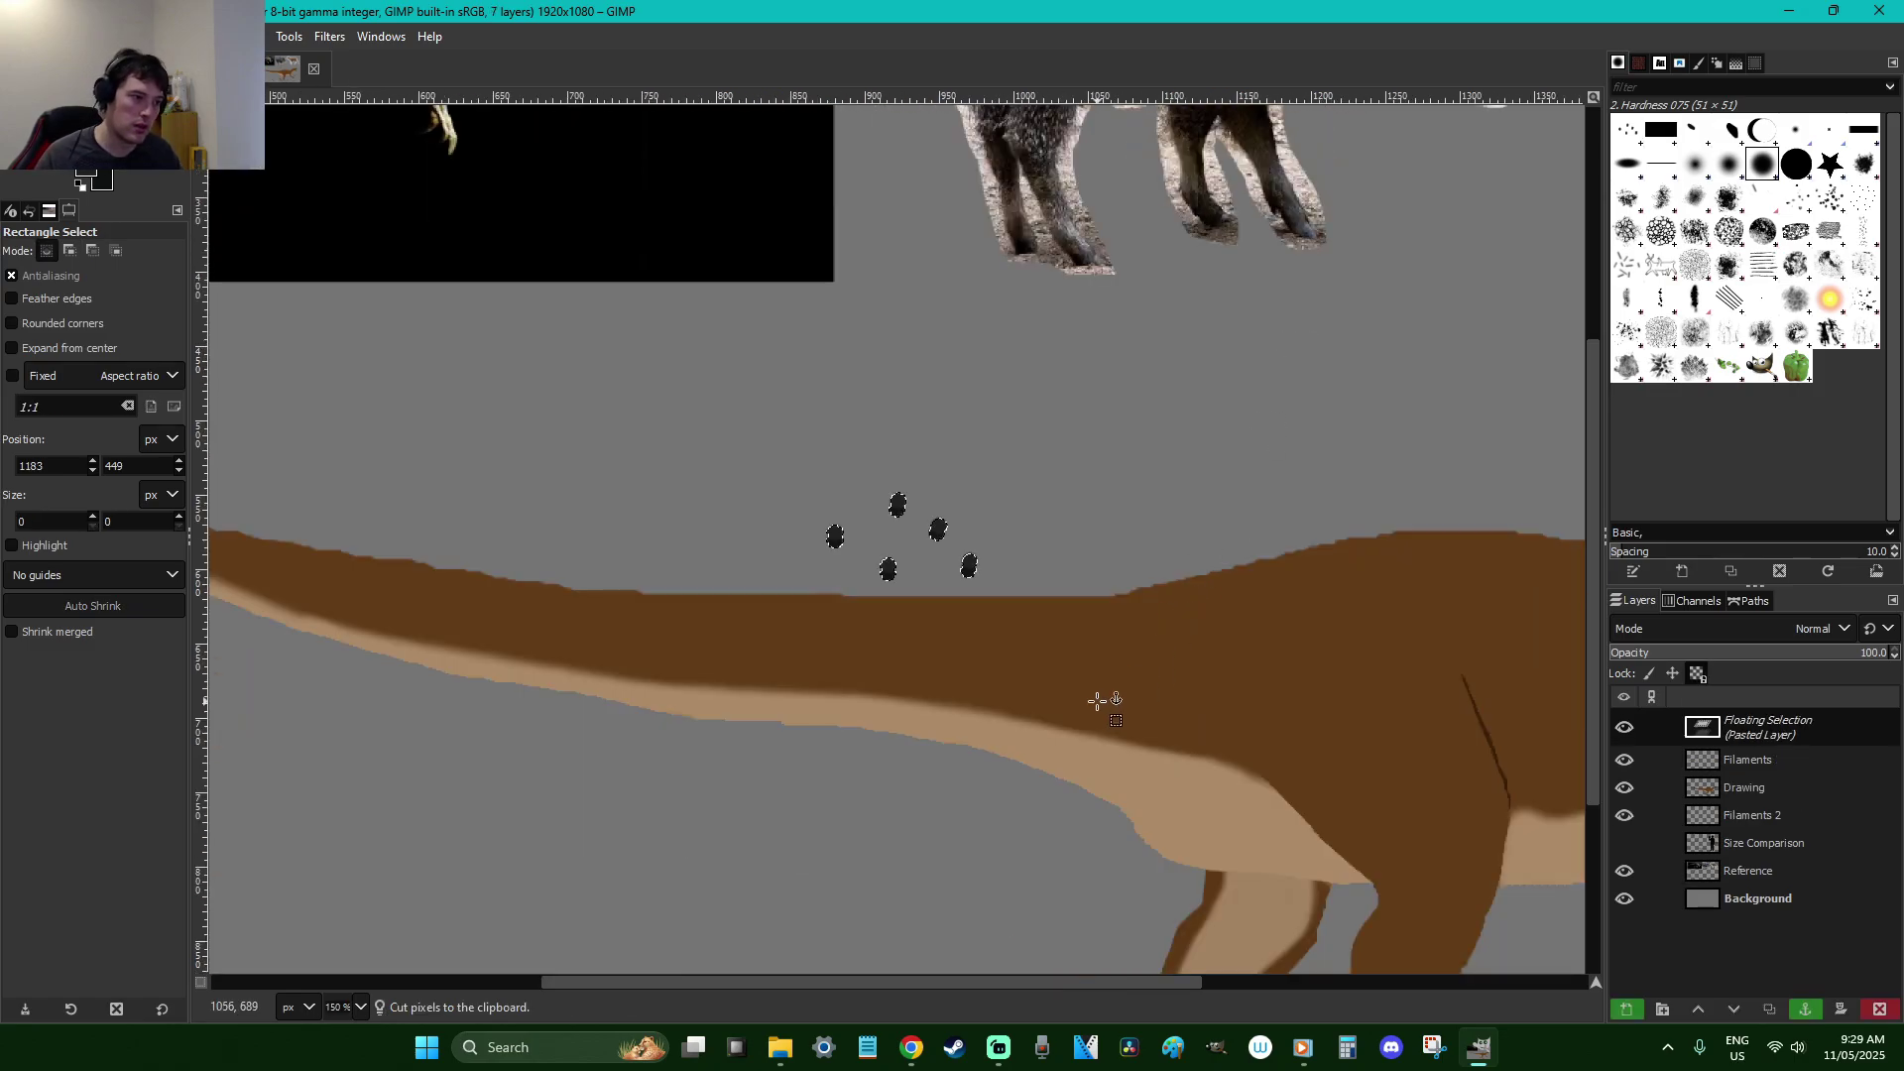
pyautogui.moveTo(989, 587)
pyautogui.mouseDown()
pyautogui.moveTo(1607, 297)
pyautogui.moveTo(1559, 301)
pyautogui.mouseUp()
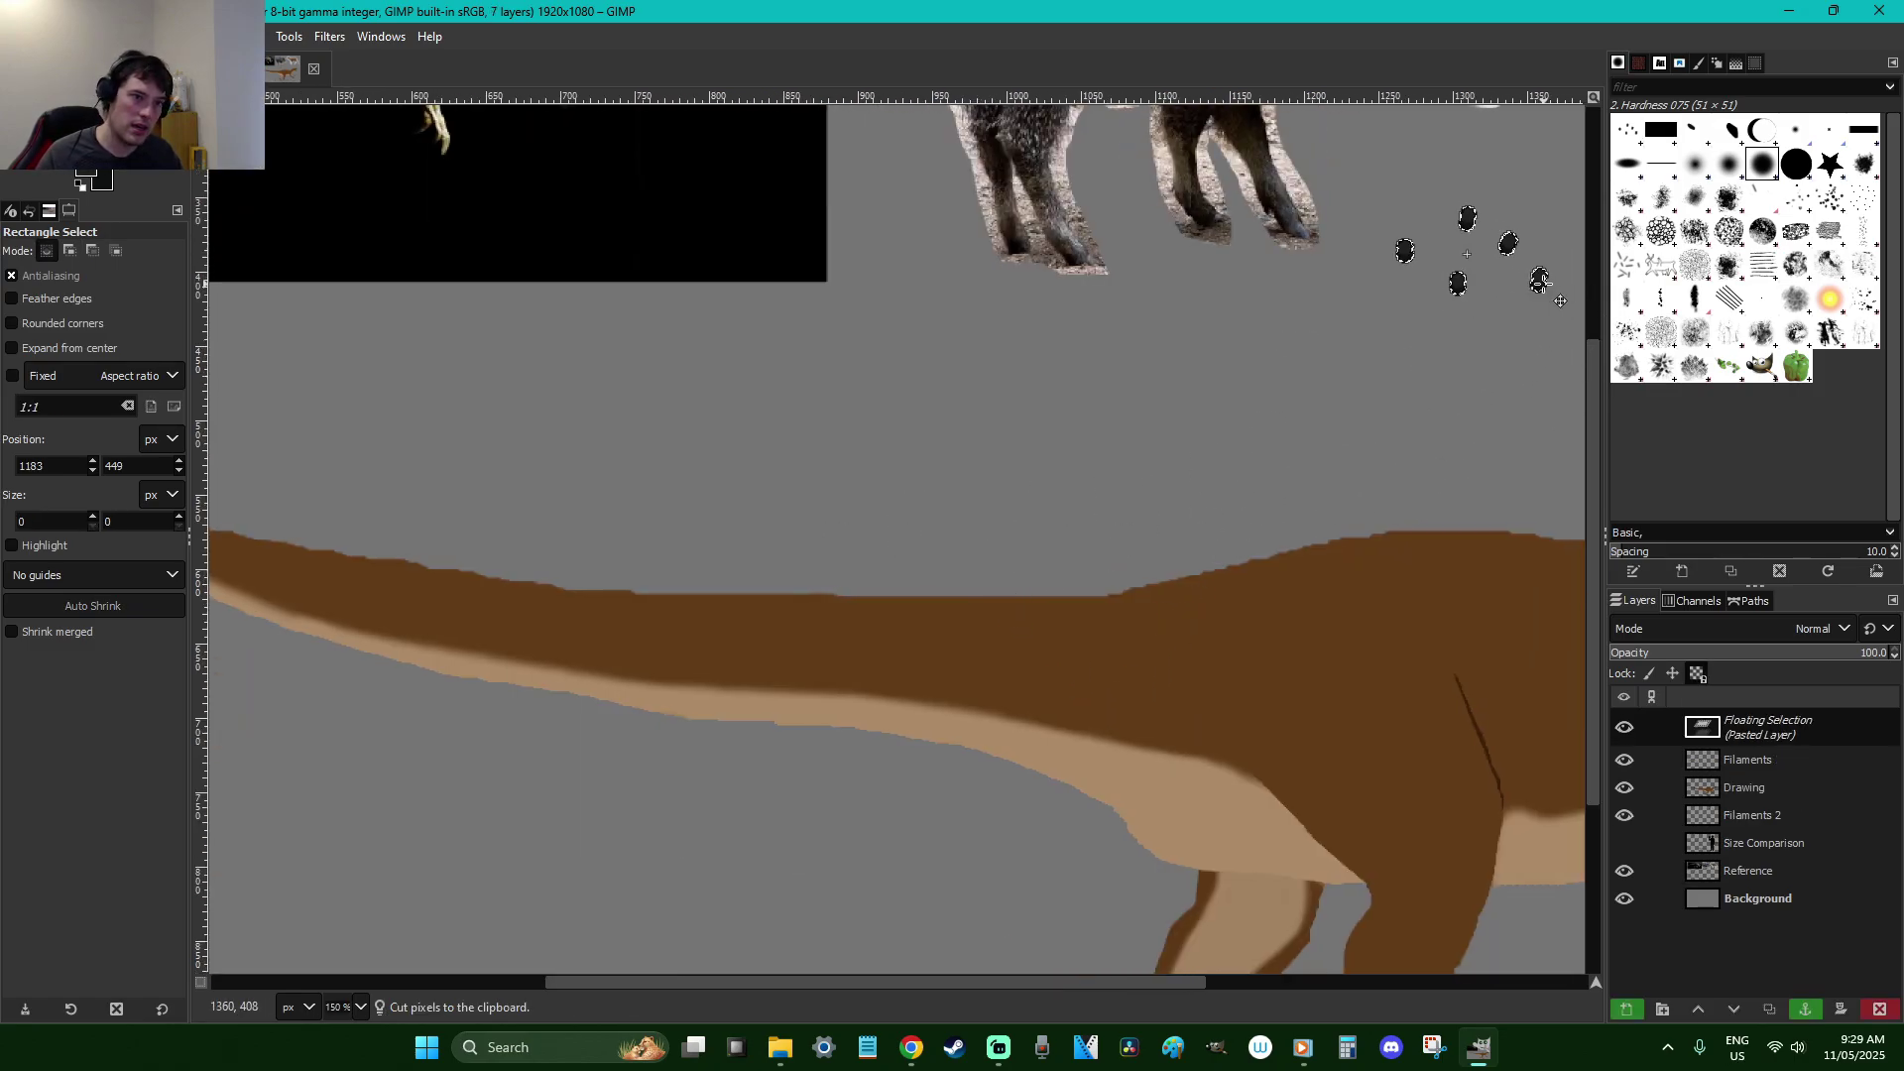
pyautogui.hotkey('ctrl', 'h')
# Switch the paintbrush to the Clipboard Image brush and set its spacing to 1, undoing the test strokes
pyautogui.click(1628, 134)
pyautogui.press('p')
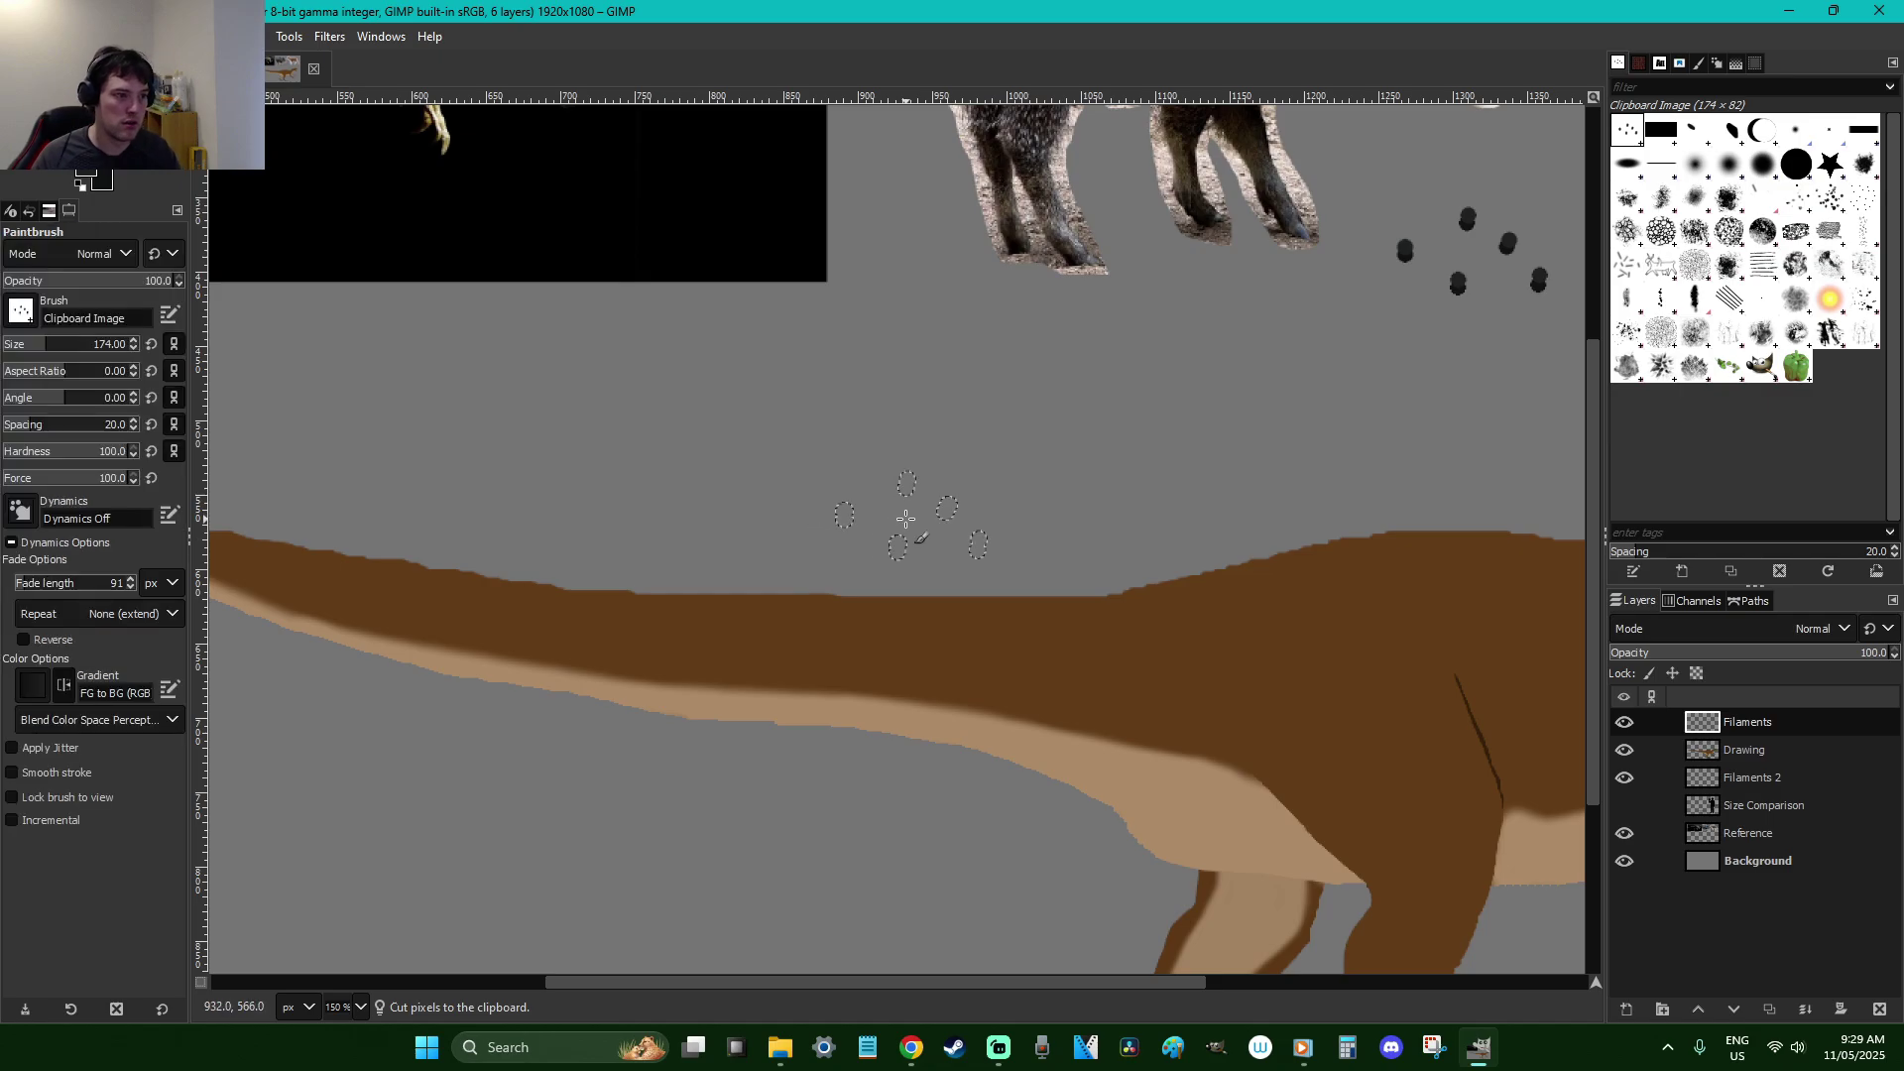
pyautogui.moveTo(32, 439); pyautogui.dragTo(5, 439)
pyautogui.moveTo(1011, 502); pyautogui.dragTo(853, 396)
pyautogui.hotkey('ctrl', 'z')
pyautogui.moveTo(900, 608); pyautogui.dragTo(772, 473)
pyautogui.hotkey('ctrl', 'z')
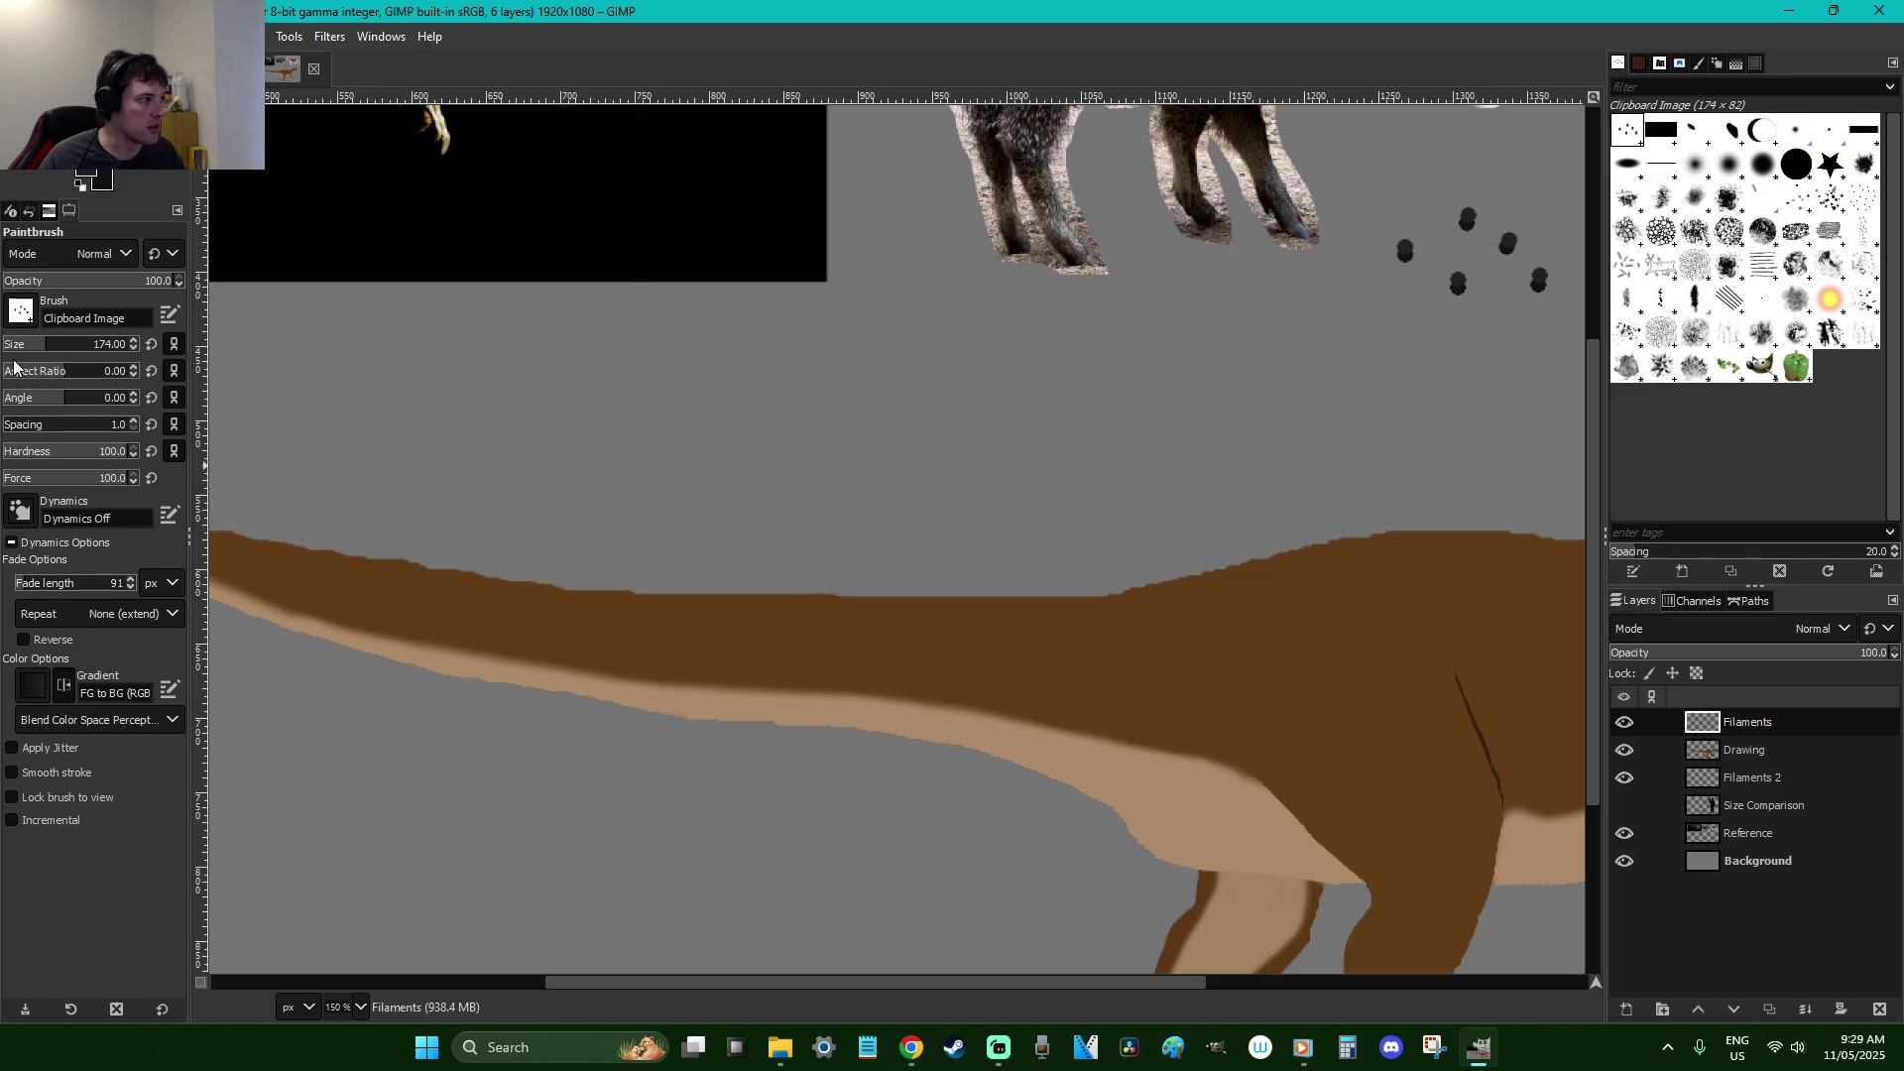
# Try filament strokes along the tail with the brush size reduced to 59, and undo them
pyautogui.moveTo(865, 603)
pyautogui.mouseDown()
pyautogui.moveTo(820, 561)
pyautogui.moveTo(724, 573)
pyautogui.mouseUp()
pyautogui.hotkey('ctrl', 'z')
pyautogui.hotkey('ctrl', 'z')
pyautogui.hotkey('ctrl', 'z')
pyautogui.moveTo(1021, 983); pyautogui.dragTo(753, 942)
pyautogui.moveTo(779, 567); pyautogui.dragTo(808, 493)
pyautogui.hotkey('ctrl', 'z')
pyautogui.moveTo(698, 983); pyautogui.dragTo(625, 960)
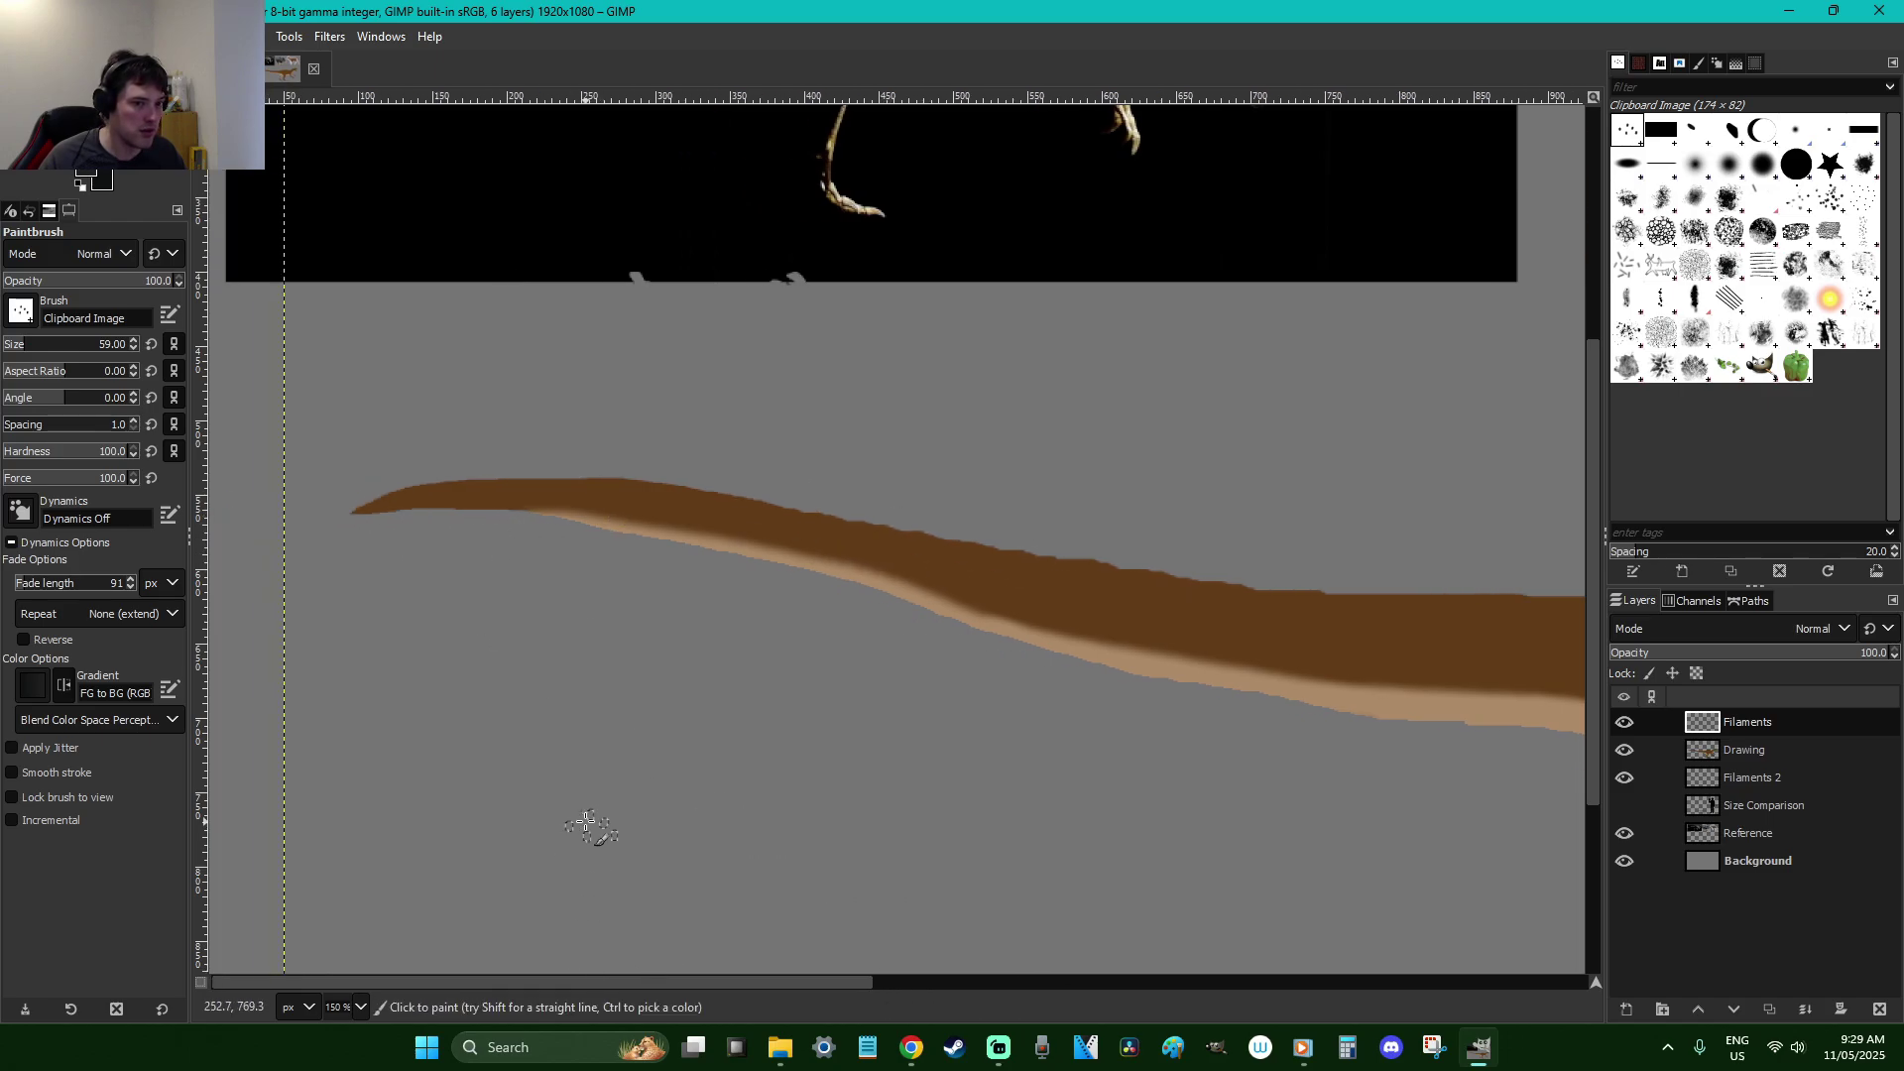
# Set the brush size to 33 and paint filaments along the tail's upper edge, starting from the tip
pyautogui.moveTo(394, 498)
pyautogui.mouseDown()
pyautogui.moveTo(368, 458)
pyautogui.moveTo(435, 485)
pyautogui.moveTo(439, 464)
pyautogui.moveTo(484, 497)
pyautogui.moveTo(494, 470)
pyautogui.moveTo(519, 489)
pyautogui.moveTo(569, 477)
pyautogui.moveTo(555, 484)
pyautogui.moveTo(602, 502)
pyautogui.moveTo(578, 449)
pyautogui.moveTo(679, 498)
pyautogui.moveTo(684, 481)
pyautogui.moveTo(744, 507)
pyautogui.moveTo(745, 479)
pyautogui.moveTo(810, 522)
pyautogui.moveTo(794, 451)
pyautogui.moveTo(835, 528)
pyautogui.moveTo(842, 494)
pyautogui.moveTo(870, 536)
pyautogui.moveTo(893, 481)
pyautogui.mouseUp()
pyautogui.hotkey('ctrl', 'z')
pyautogui.click(18, 349)
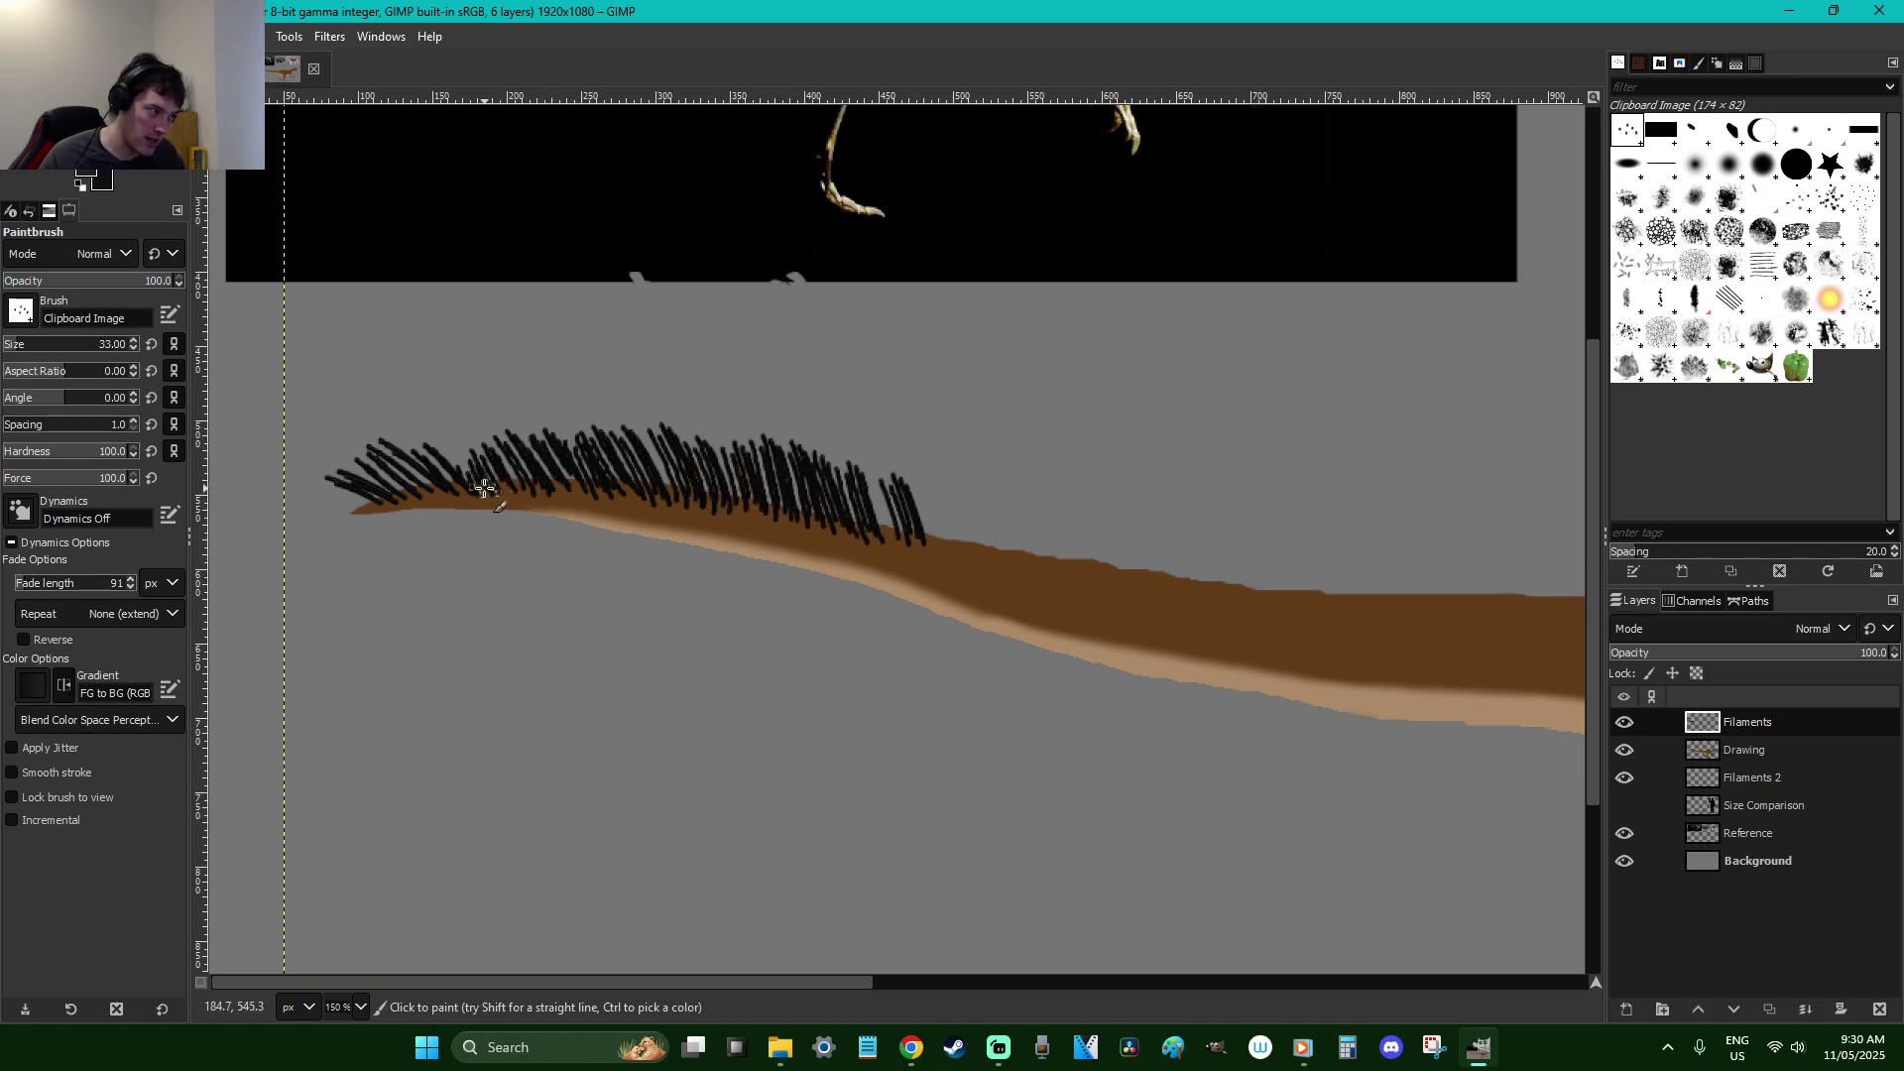
pyautogui.moveTo(920, 562)
pyautogui.mouseDown()
pyautogui.moveTo(864, 494)
pyautogui.moveTo(953, 563)
pyautogui.moveTo(934, 529)
pyautogui.moveTo(962, 550)
pyautogui.moveTo(952, 496)
pyautogui.mouseUp()
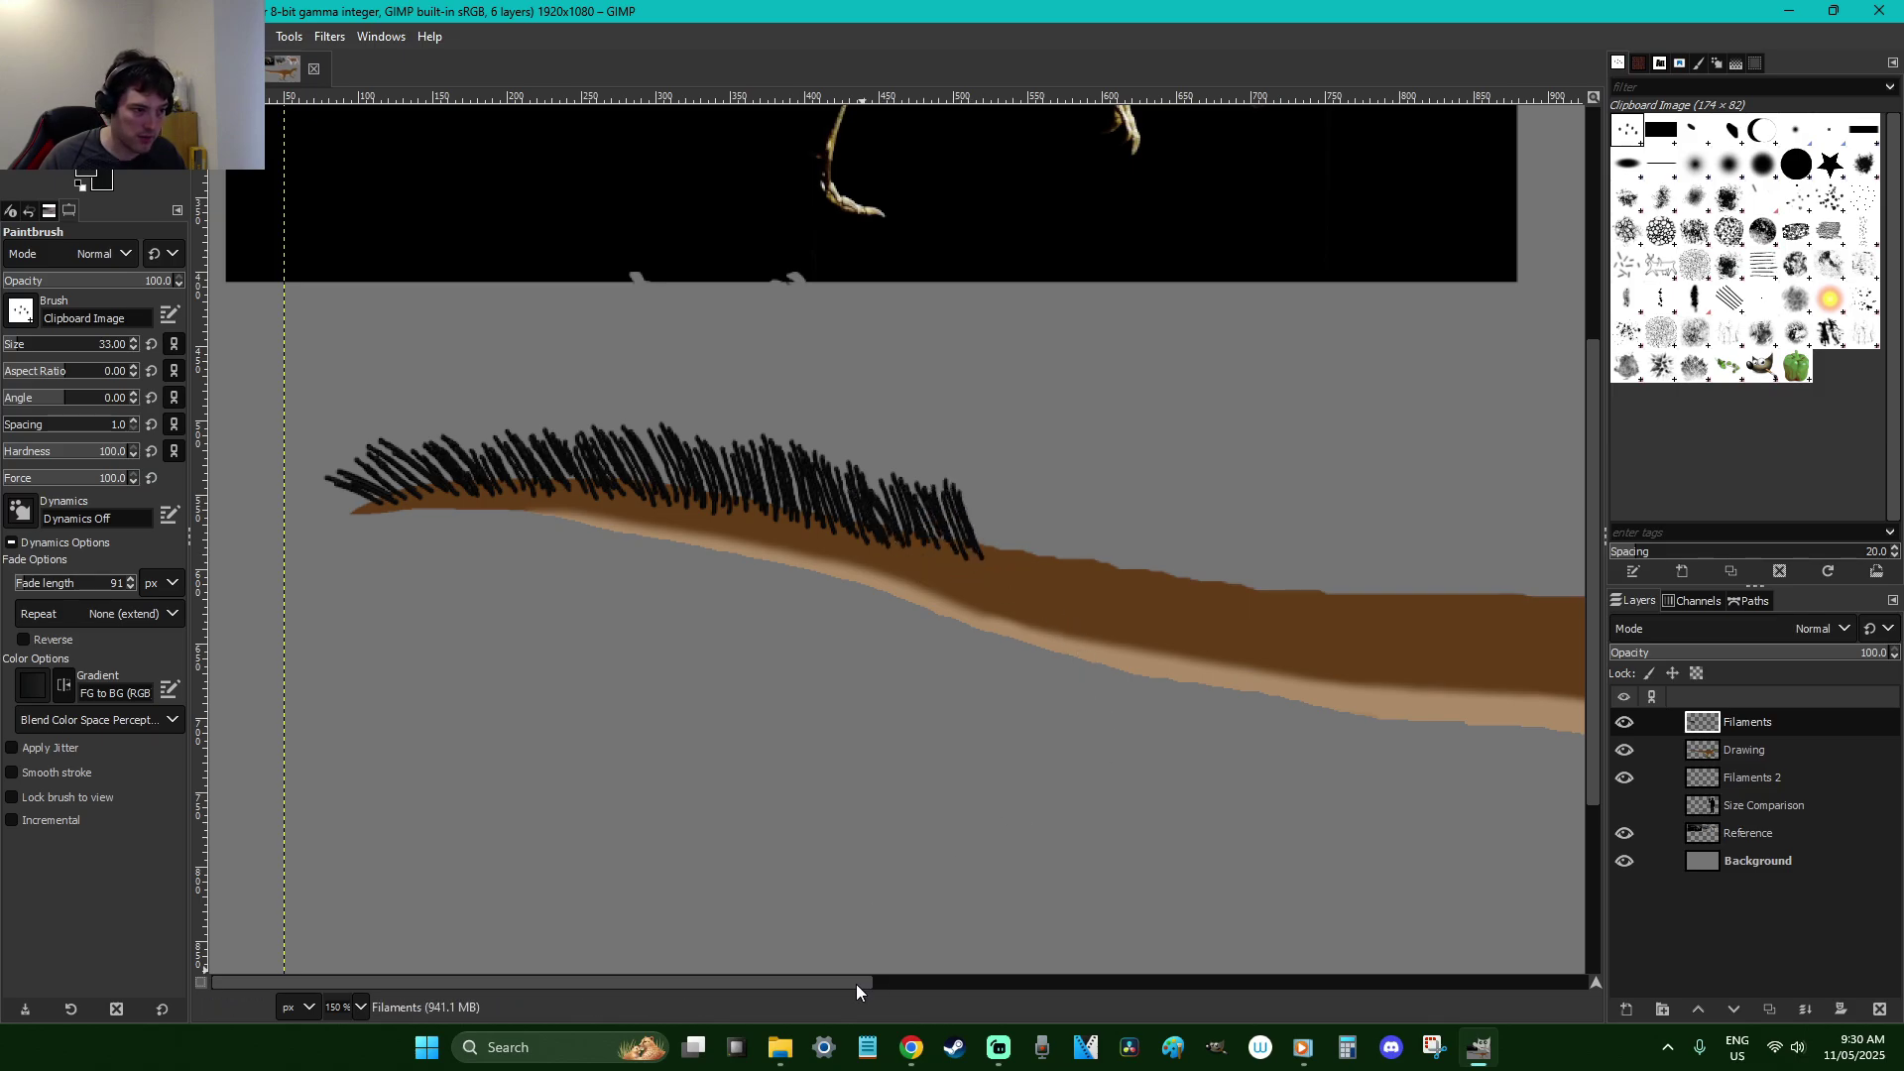
# Continue the filaments on the Filaments layer along the upper edge of the middle of the tail
pyautogui.moveTo(855, 984); pyautogui.dragTo(928, 984)
pyautogui.press('z')
pyautogui.moveTo(1252, 769); pyautogui.dragTo(688, 416)
pyautogui.press('p')
pyautogui.moveTo(595, 496)
pyautogui.mouseDown()
pyautogui.moveTo(539, 391)
pyautogui.moveTo(663, 408)
pyautogui.moveTo(774, 377)
pyautogui.moveTo(883, 442)
pyautogui.moveTo(1037, 474)
pyautogui.moveTo(1086, 437)
pyautogui.moveTo(1210, 595)
pyautogui.moveTo(1279, 441)
pyautogui.moveTo(1394, 590)
pyautogui.moveTo(1488, 590)
pyautogui.moveTo(1398, 595)
pyautogui.moveTo(1570, 607)
pyautogui.mouseUp()
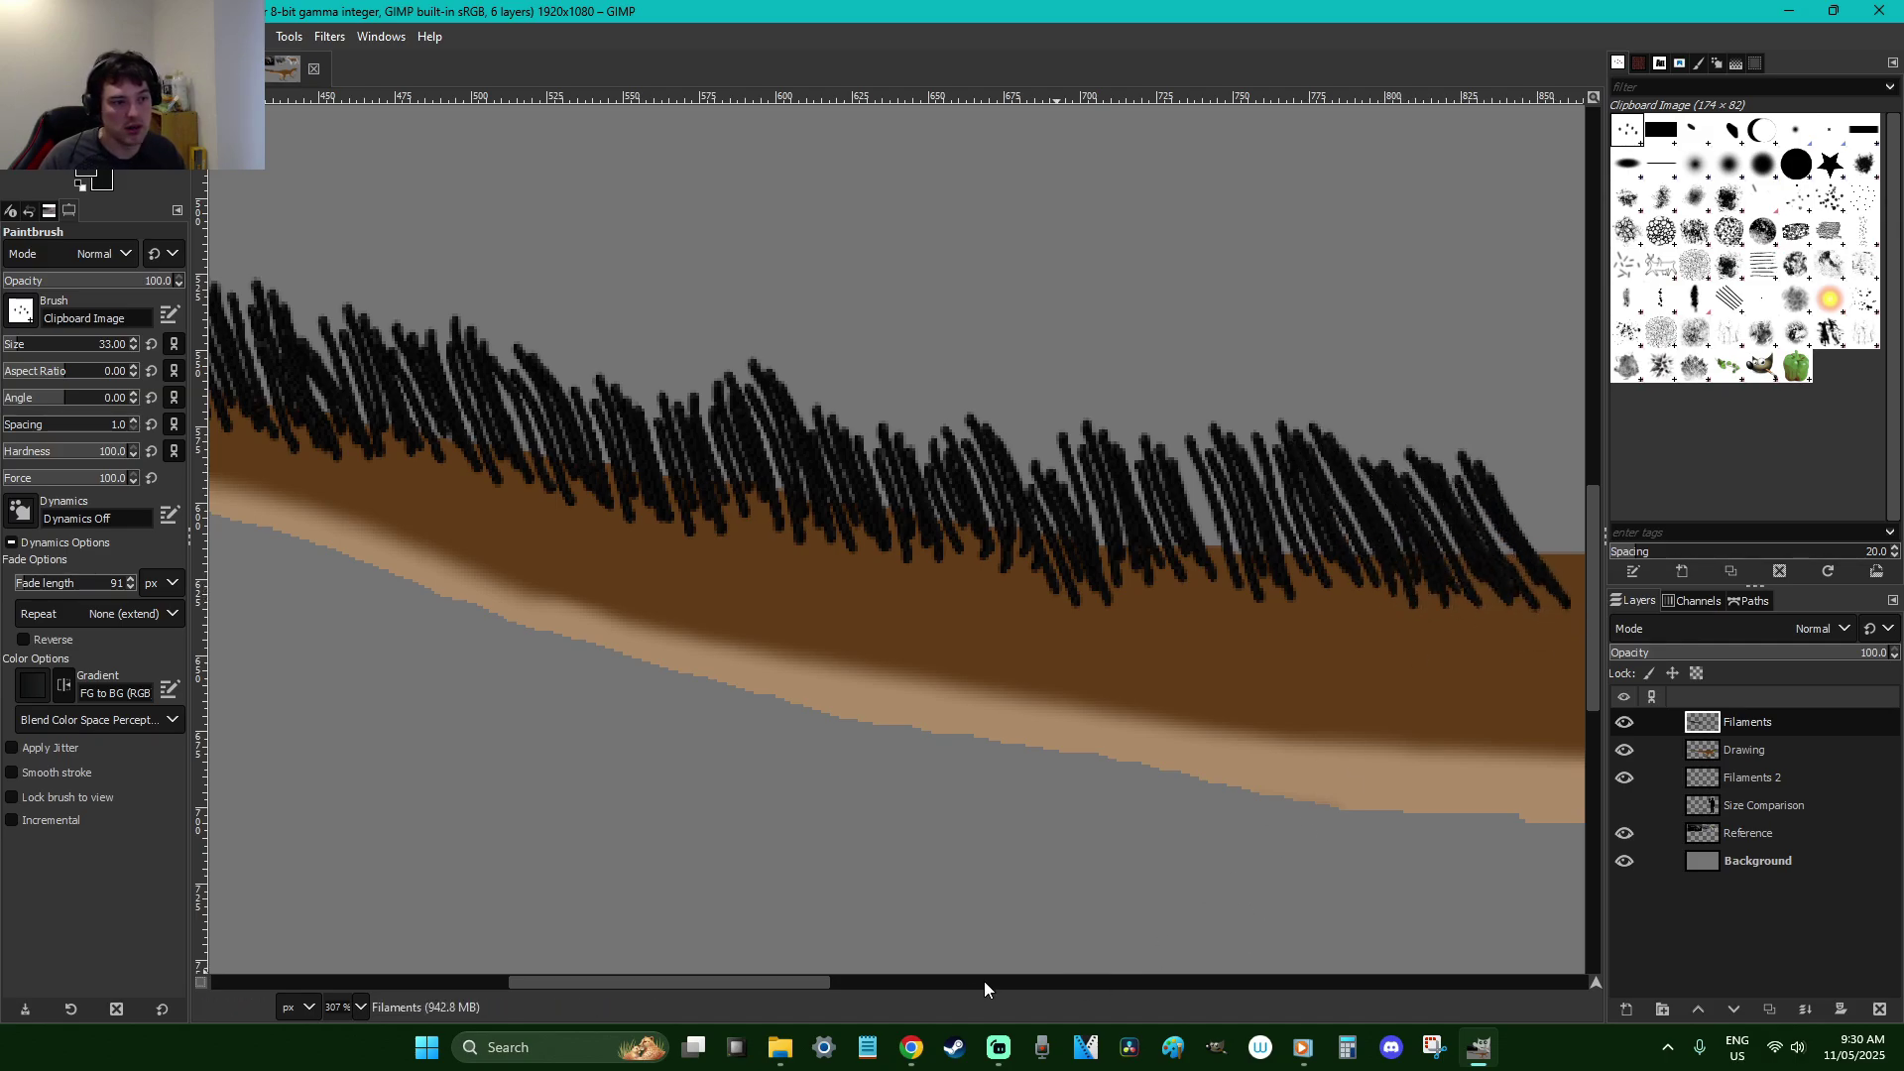
pyautogui.moveTo(820, 978); pyautogui.dragTo(956, 979)
pyautogui.moveTo(1041, 587)
pyautogui.mouseDown()
pyautogui.moveTo(932, 466)
pyautogui.moveTo(994, 480)
pyautogui.mouseUp()
pyautogui.moveTo(1156, 587); pyautogui.dragTo(1037, 468)
# Paint a second row of filaments behind the tail on the Filaments 2 layer, working back to the tip
pyautogui.click(1746, 778)
pyautogui.moveTo(1175, 547)
pyautogui.mouseDown()
pyautogui.moveTo(1119, 514)
pyautogui.moveTo(1071, 562)
pyautogui.moveTo(952, 565)
pyautogui.moveTo(722, 501)
pyautogui.moveTo(694, 572)
pyautogui.moveTo(430, 546)
pyautogui.moveTo(347, 456)
pyautogui.mouseUp()
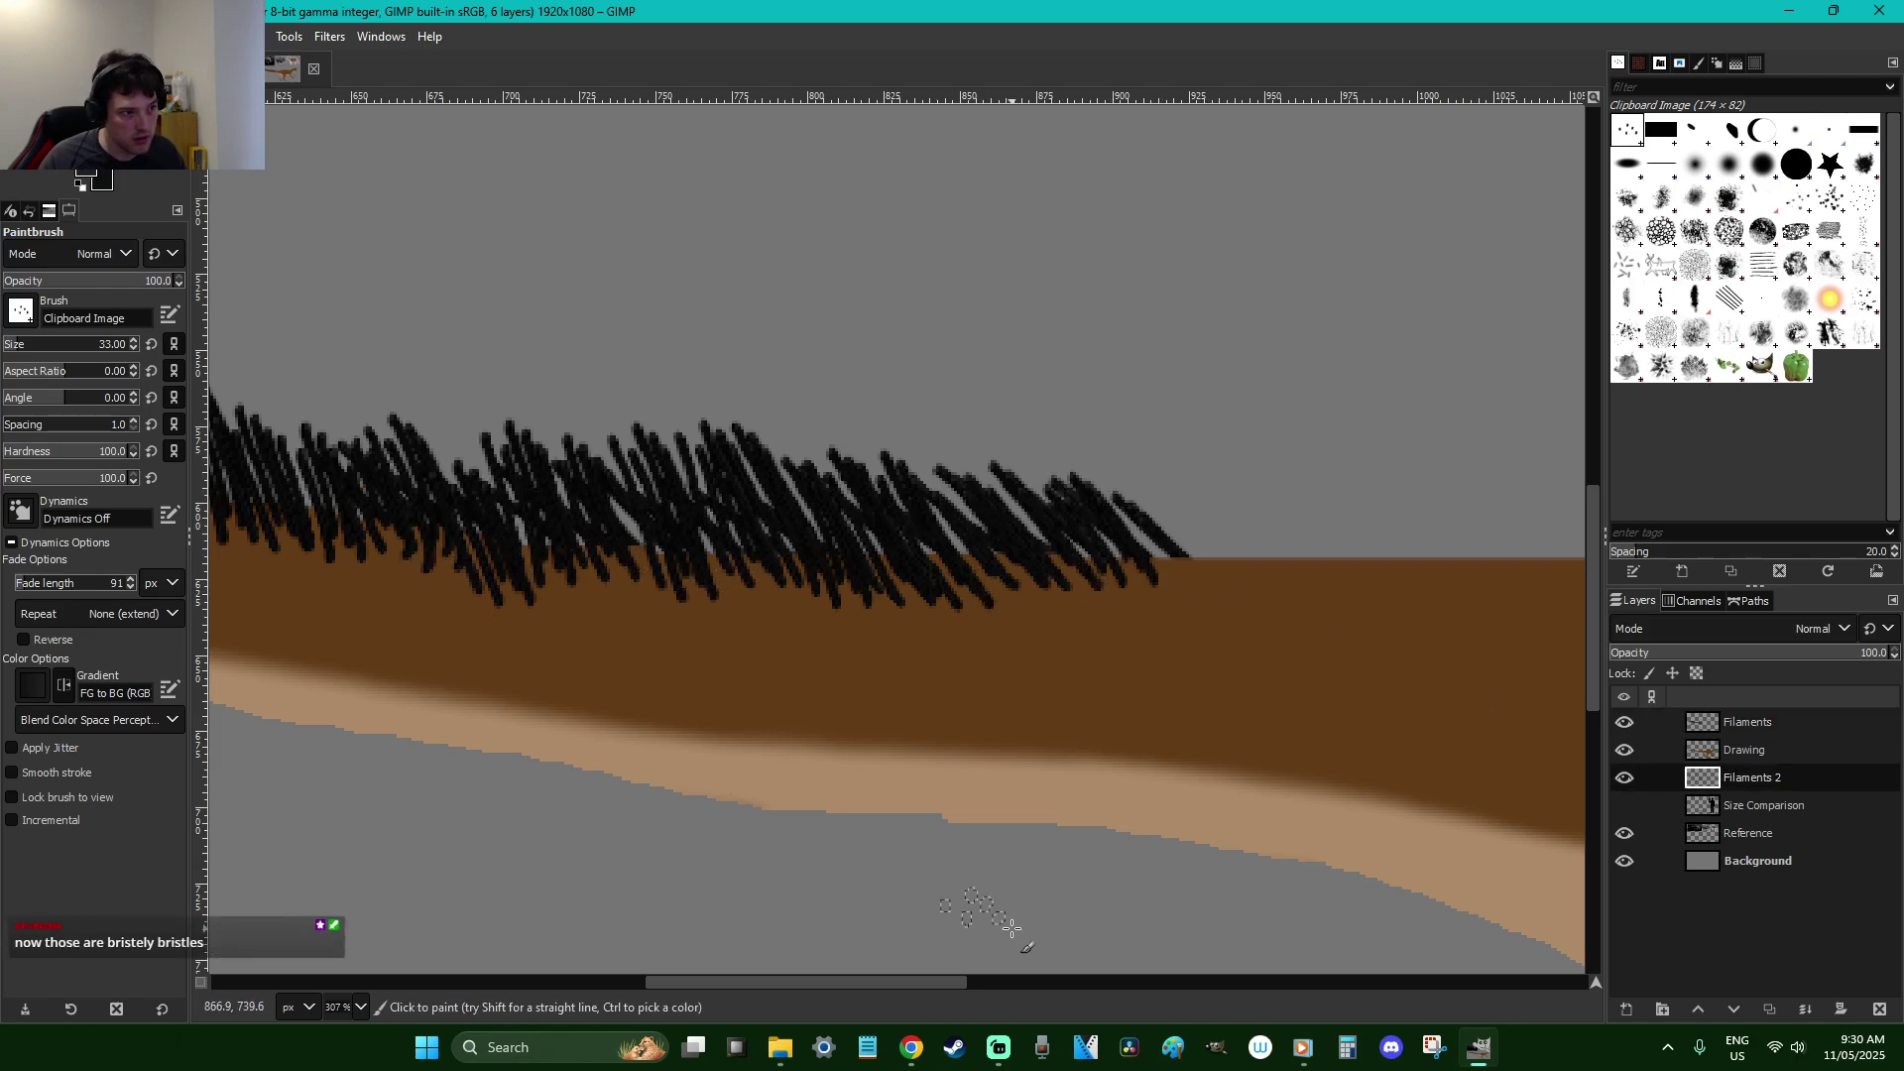
pyautogui.moveTo(889, 984); pyautogui.dragTo(764, 950)
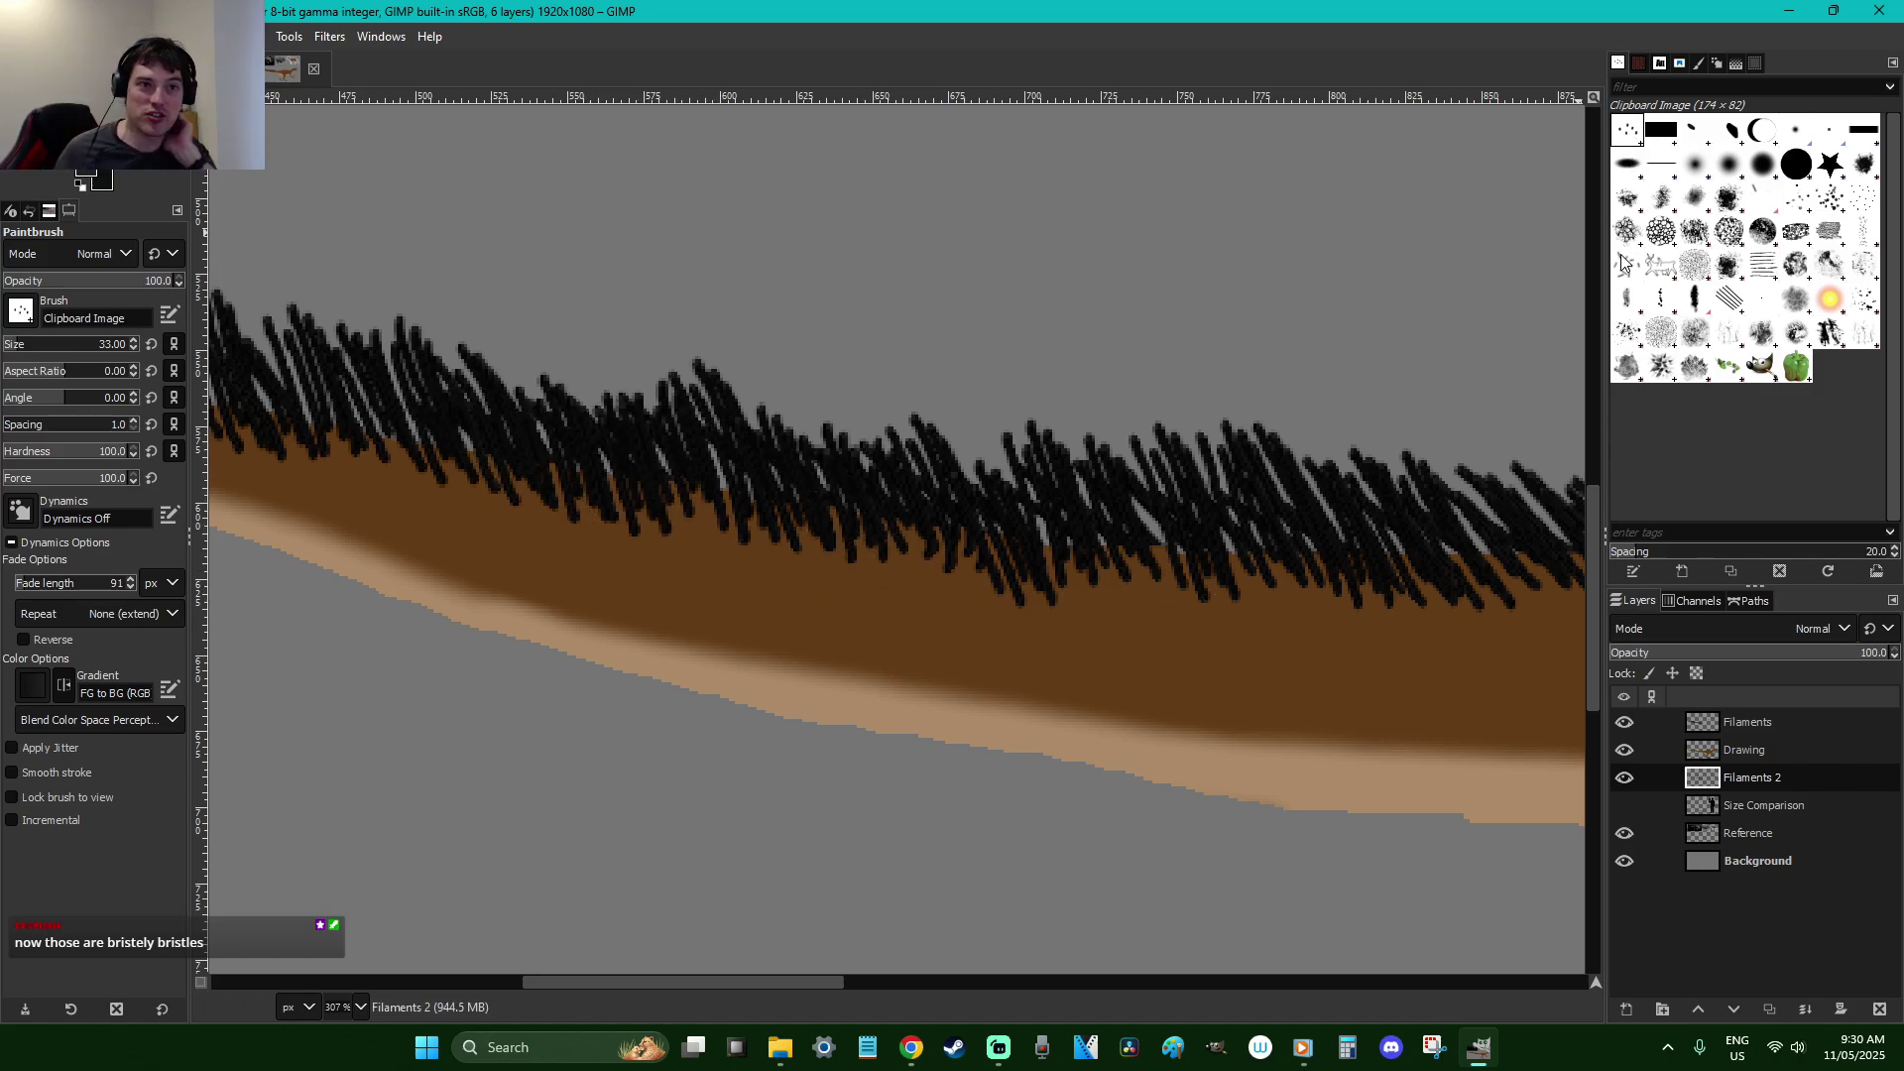
pyautogui.moveTo(783, 986); pyautogui.dragTo(671, 986)
pyautogui.moveTo(950, 481)
pyautogui.mouseDown()
pyautogui.moveTo(885, 375)
pyautogui.moveTo(885, 447)
pyautogui.moveTo(770, 400)
pyautogui.moveTo(742, 432)
pyautogui.moveTo(687, 334)
pyautogui.mouseUp()
pyautogui.moveTo(576, 396)
pyautogui.mouseDown()
pyautogui.moveTo(508, 302)
pyautogui.moveTo(474, 330)
pyautogui.moveTo(467, 384)
pyautogui.moveTo(348, 258)
pyautogui.moveTo(374, 358)
pyautogui.moveTo(263, 244)
pyautogui.mouseUp()
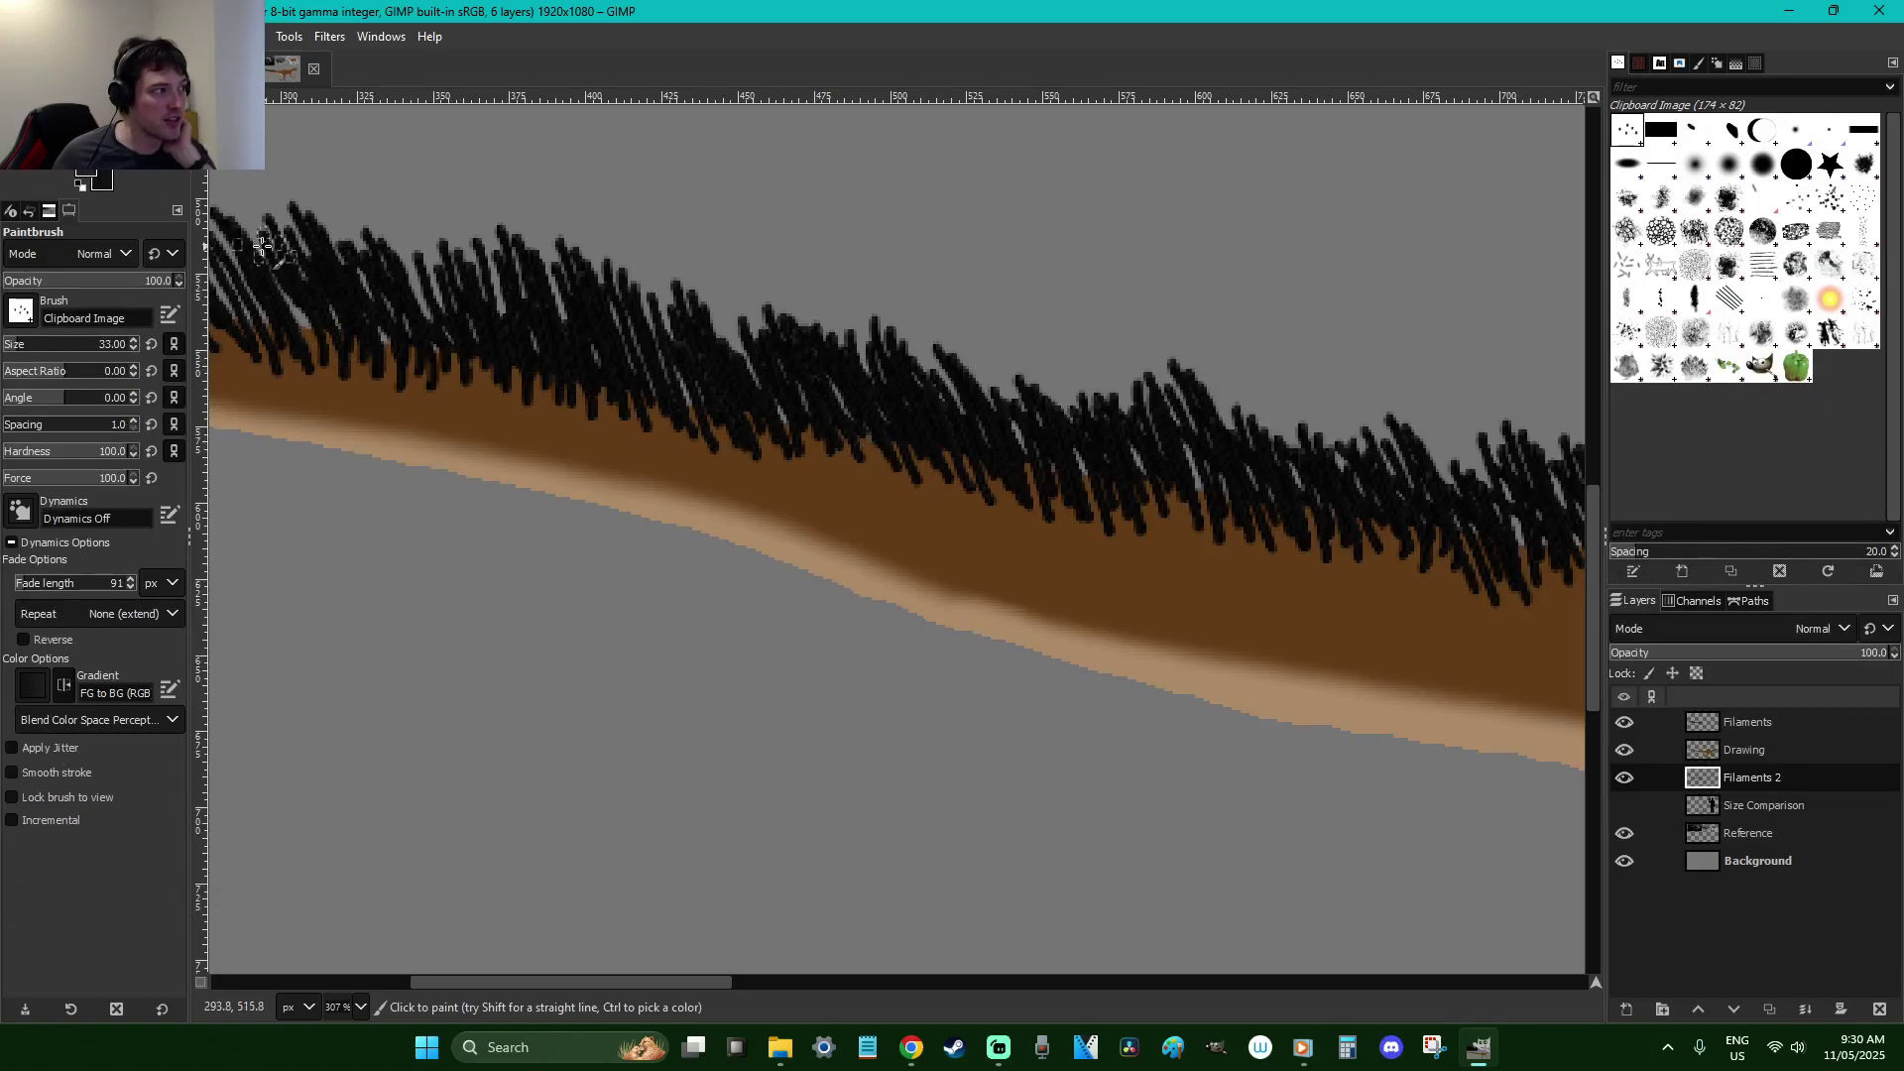
pyautogui.moveTo(707, 982); pyautogui.dragTo(527, 982)
pyautogui.moveTo(1063, 372)
pyautogui.mouseDown()
pyautogui.moveTo(929, 254)
pyautogui.moveTo(937, 320)
pyautogui.moveTo(865, 317)
pyautogui.moveTo(769, 260)
pyautogui.moveTo(807, 338)
pyautogui.moveTo(641, 264)
pyautogui.moveTo(658, 344)
pyautogui.moveTo(528, 288)
pyautogui.moveTo(699, 338)
pyautogui.moveTo(674, 321)
pyautogui.moveTo(580, 328)
pyautogui.moveTo(491, 293)
pyautogui.moveTo(505, 352)
pyautogui.moveTo(415, 295)
pyautogui.moveTo(529, 333)
pyautogui.moveTo(461, 306)
pyautogui.moveTo(450, 368)
pyautogui.moveTo(396, 331)
pyautogui.moveTo(592, 324)
pyautogui.moveTo(472, 368)
pyautogui.moveTo(382, 335)
pyautogui.moveTo(450, 368)
pyautogui.moveTo(352, 365)
pyautogui.mouseUp()
# Resize the Filaments layer to the image size
pyautogui.click(1702, 732)
pyautogui.scroll(-3, 750, 522)
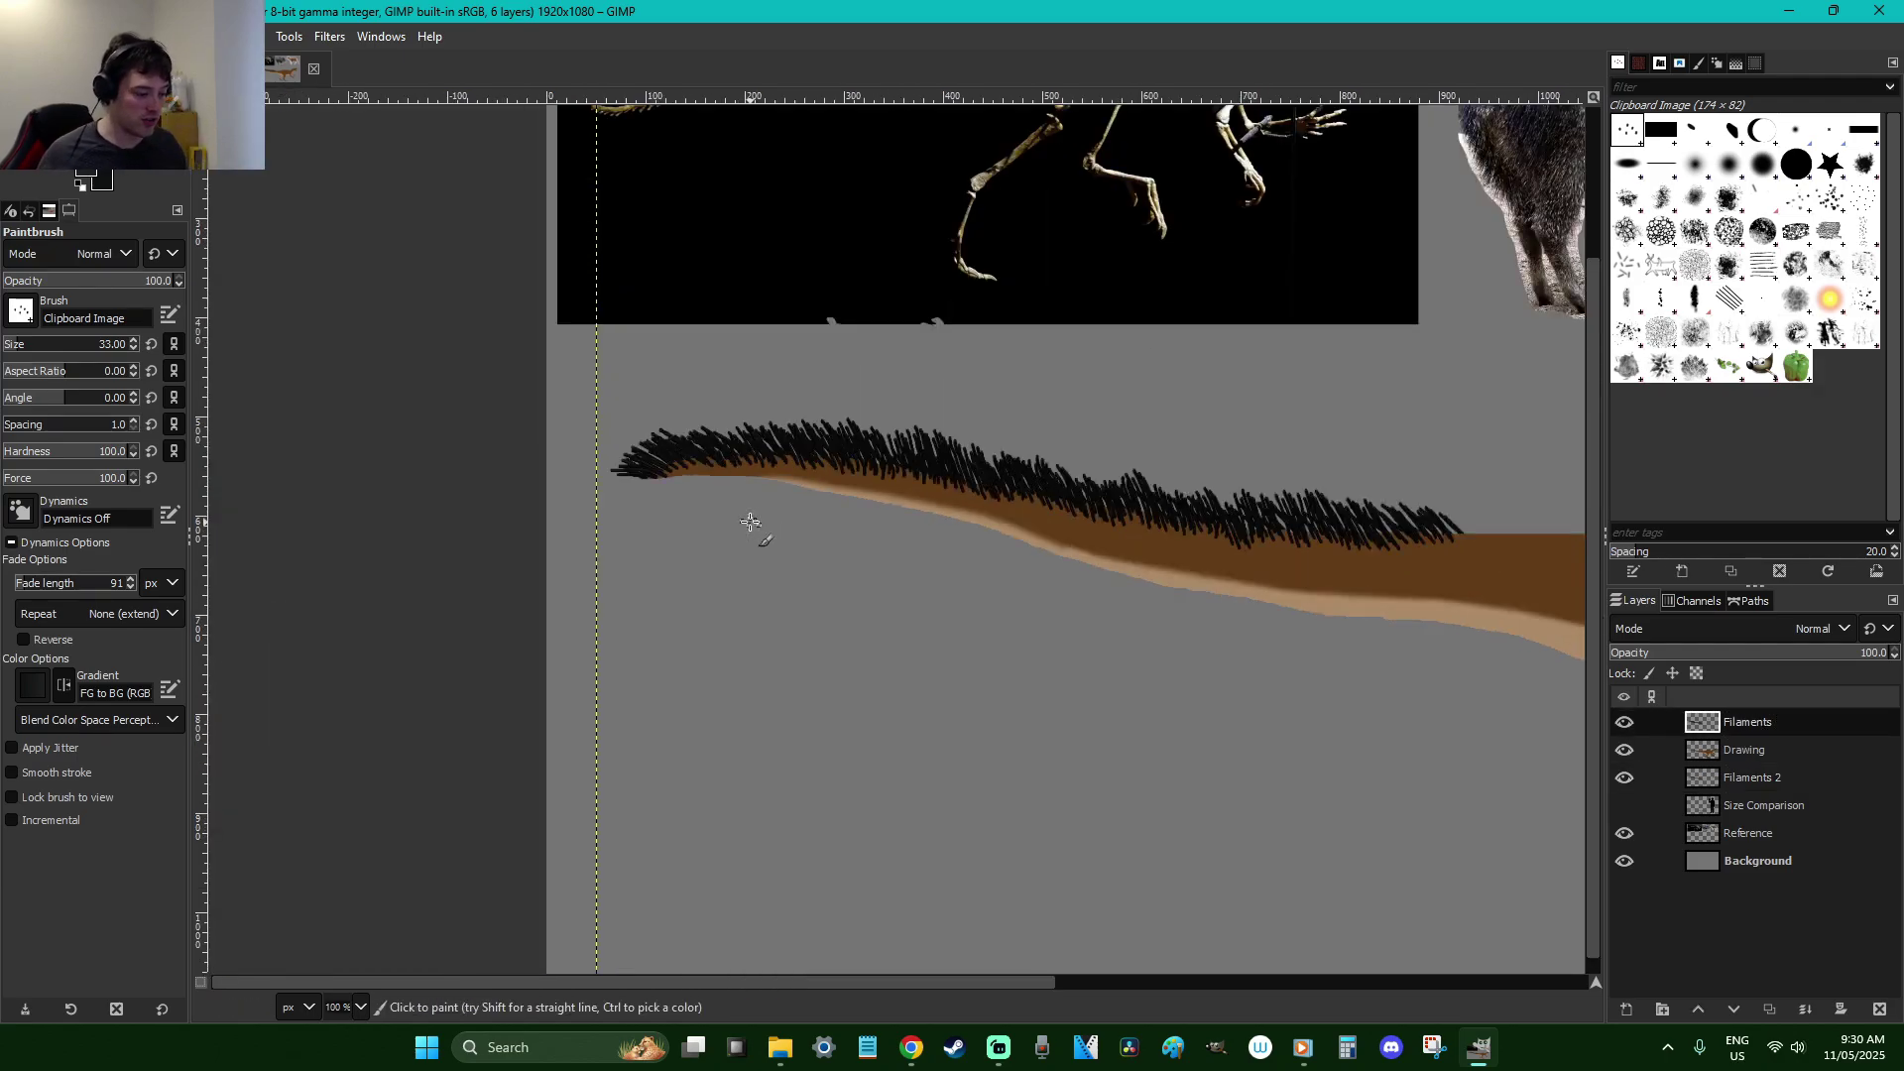
pyautogui.press('r')
pyautogui.rightClick(758, 524)
pyautogui.moveTo(835, 648)
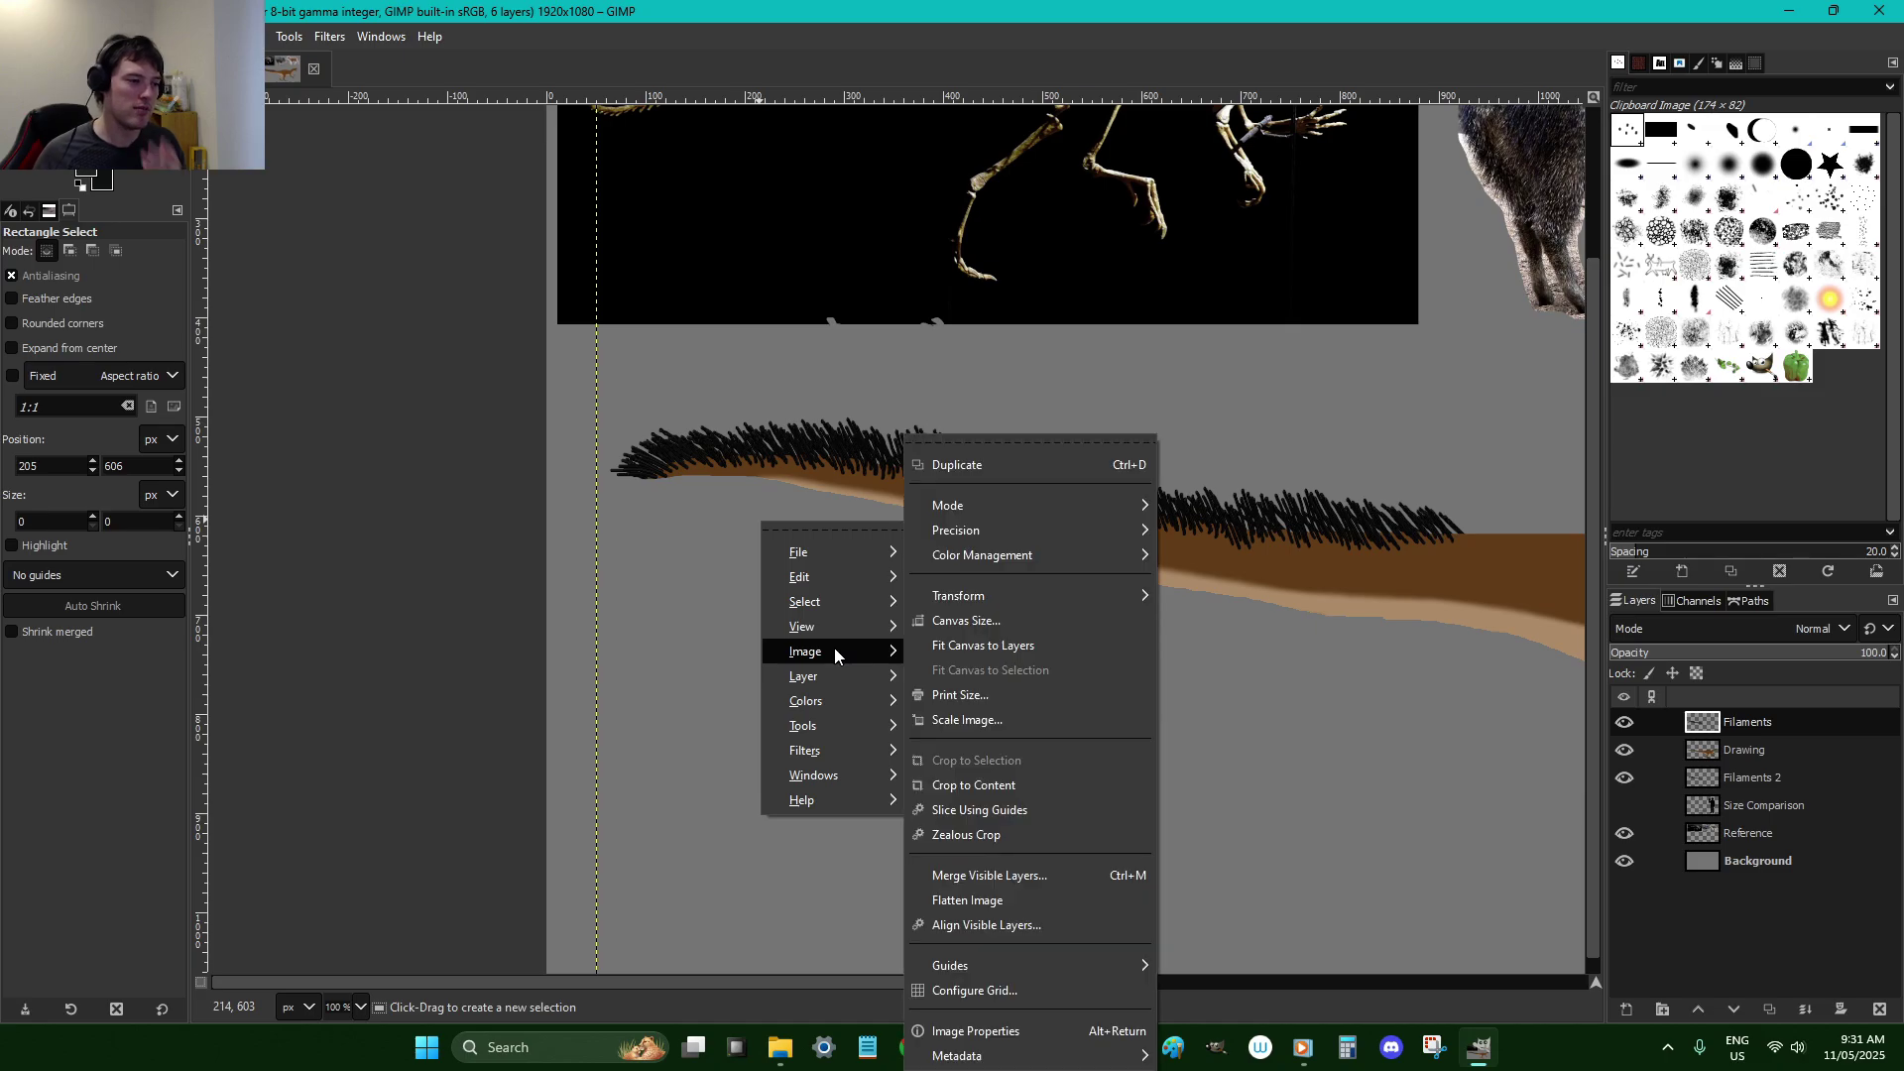
pyautogui.moveTo(841, 685)
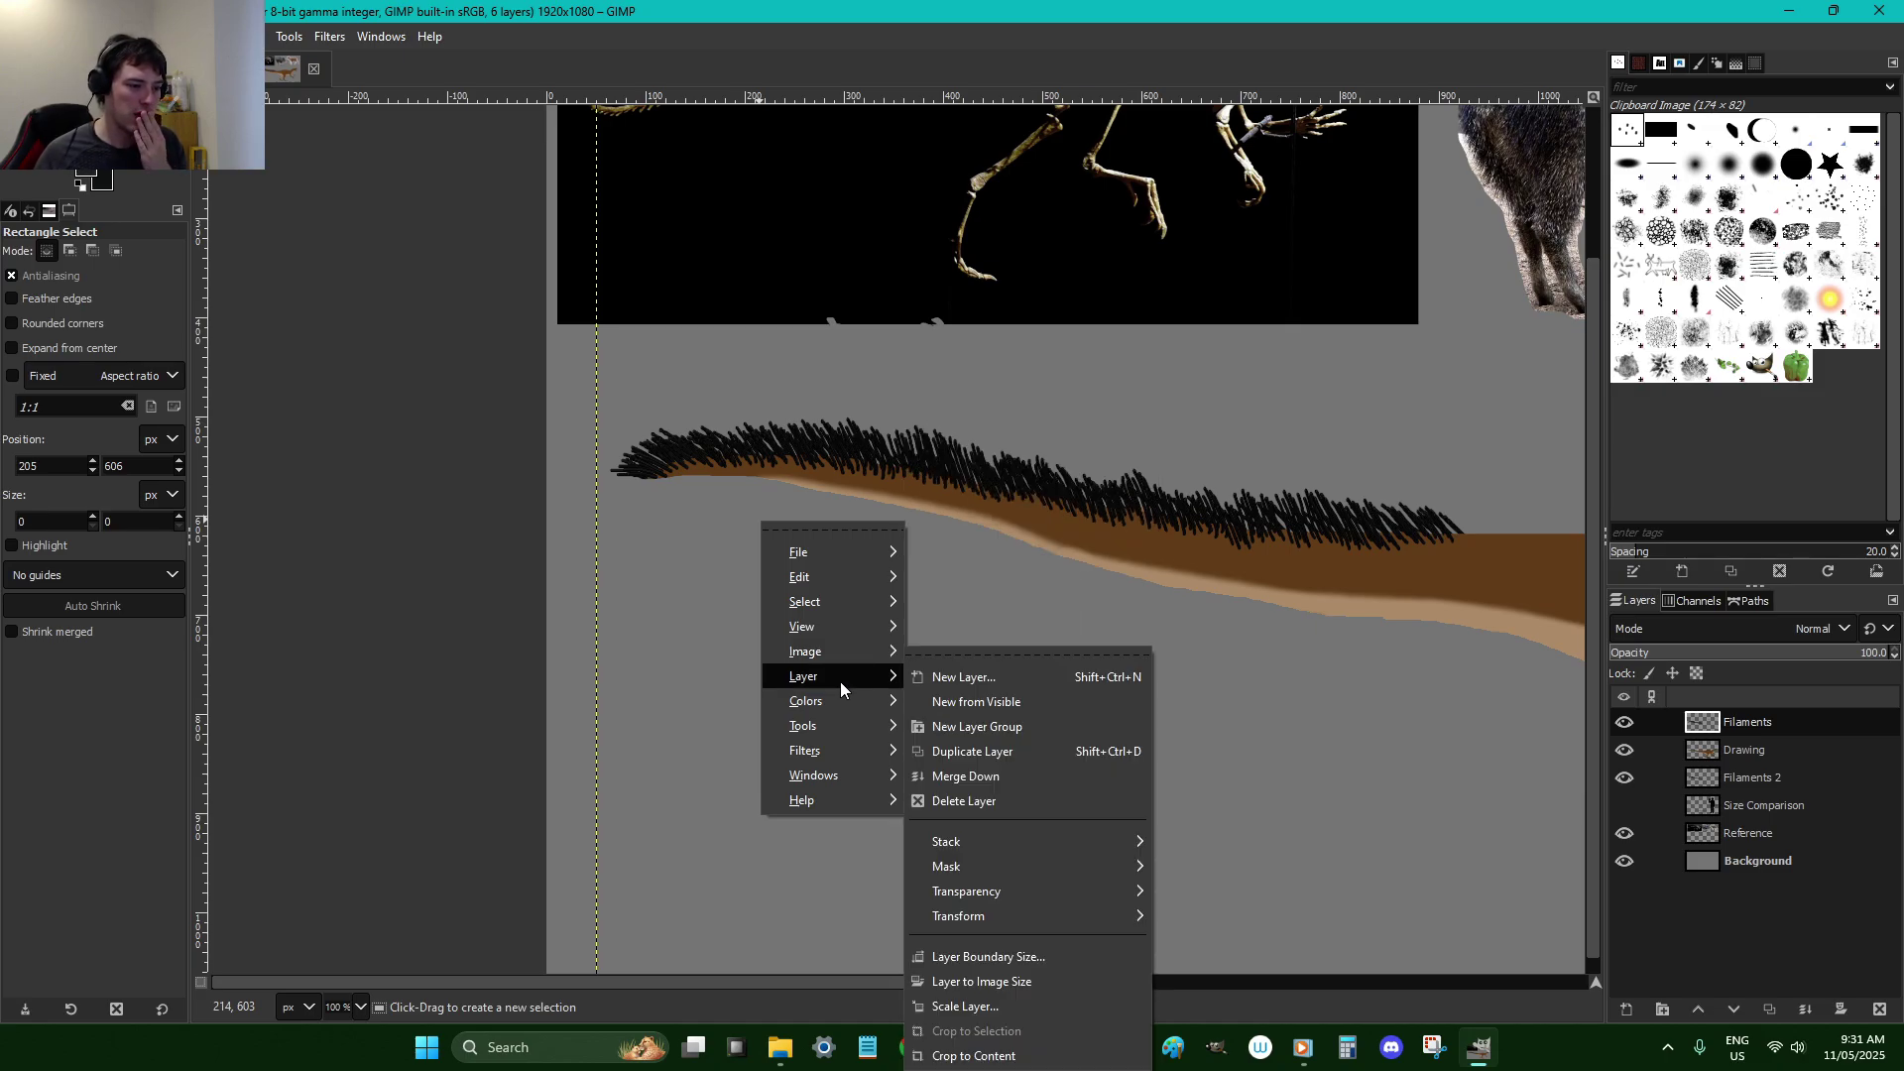
pyautogui.click(1023, 980)
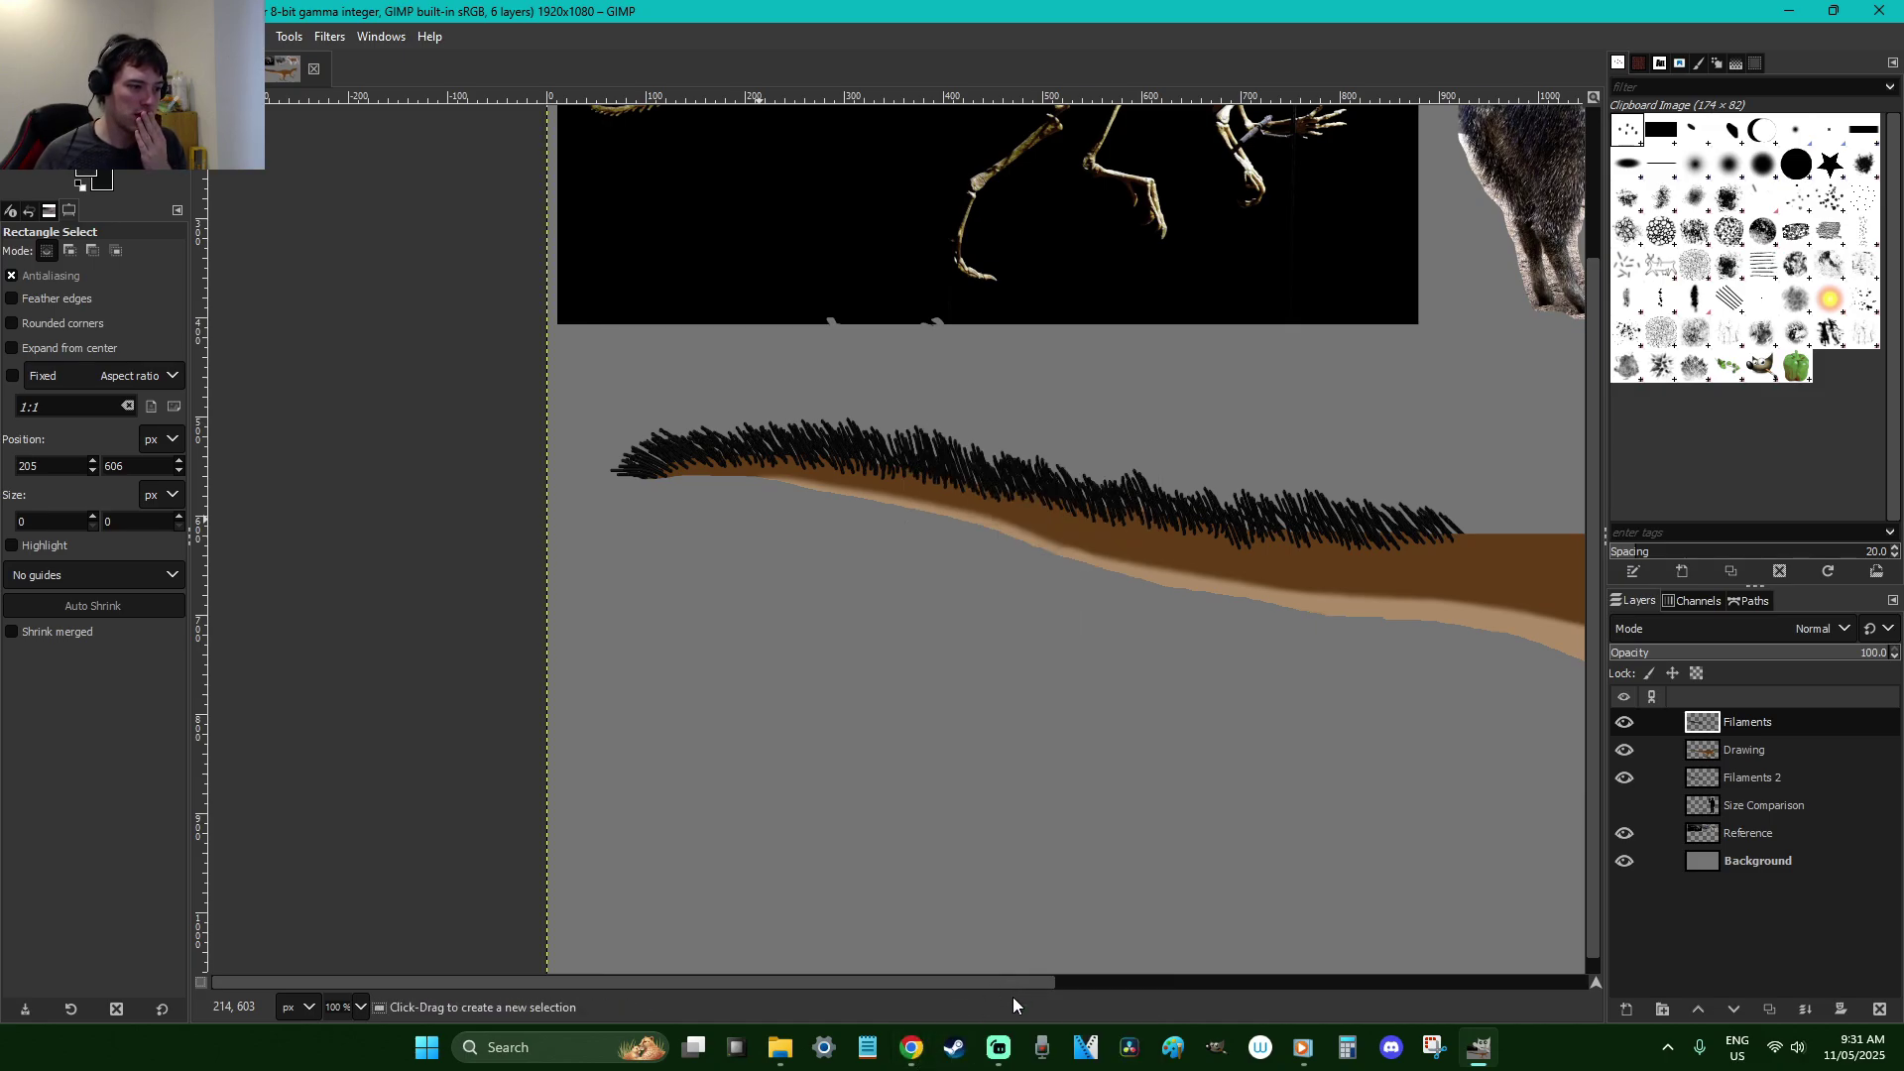
# Paint filaments on the Filaments 2 layer along the tail base and over the hips, undoing the unwanted strokes
pyautogui.hscroll(5, 1069, 978)
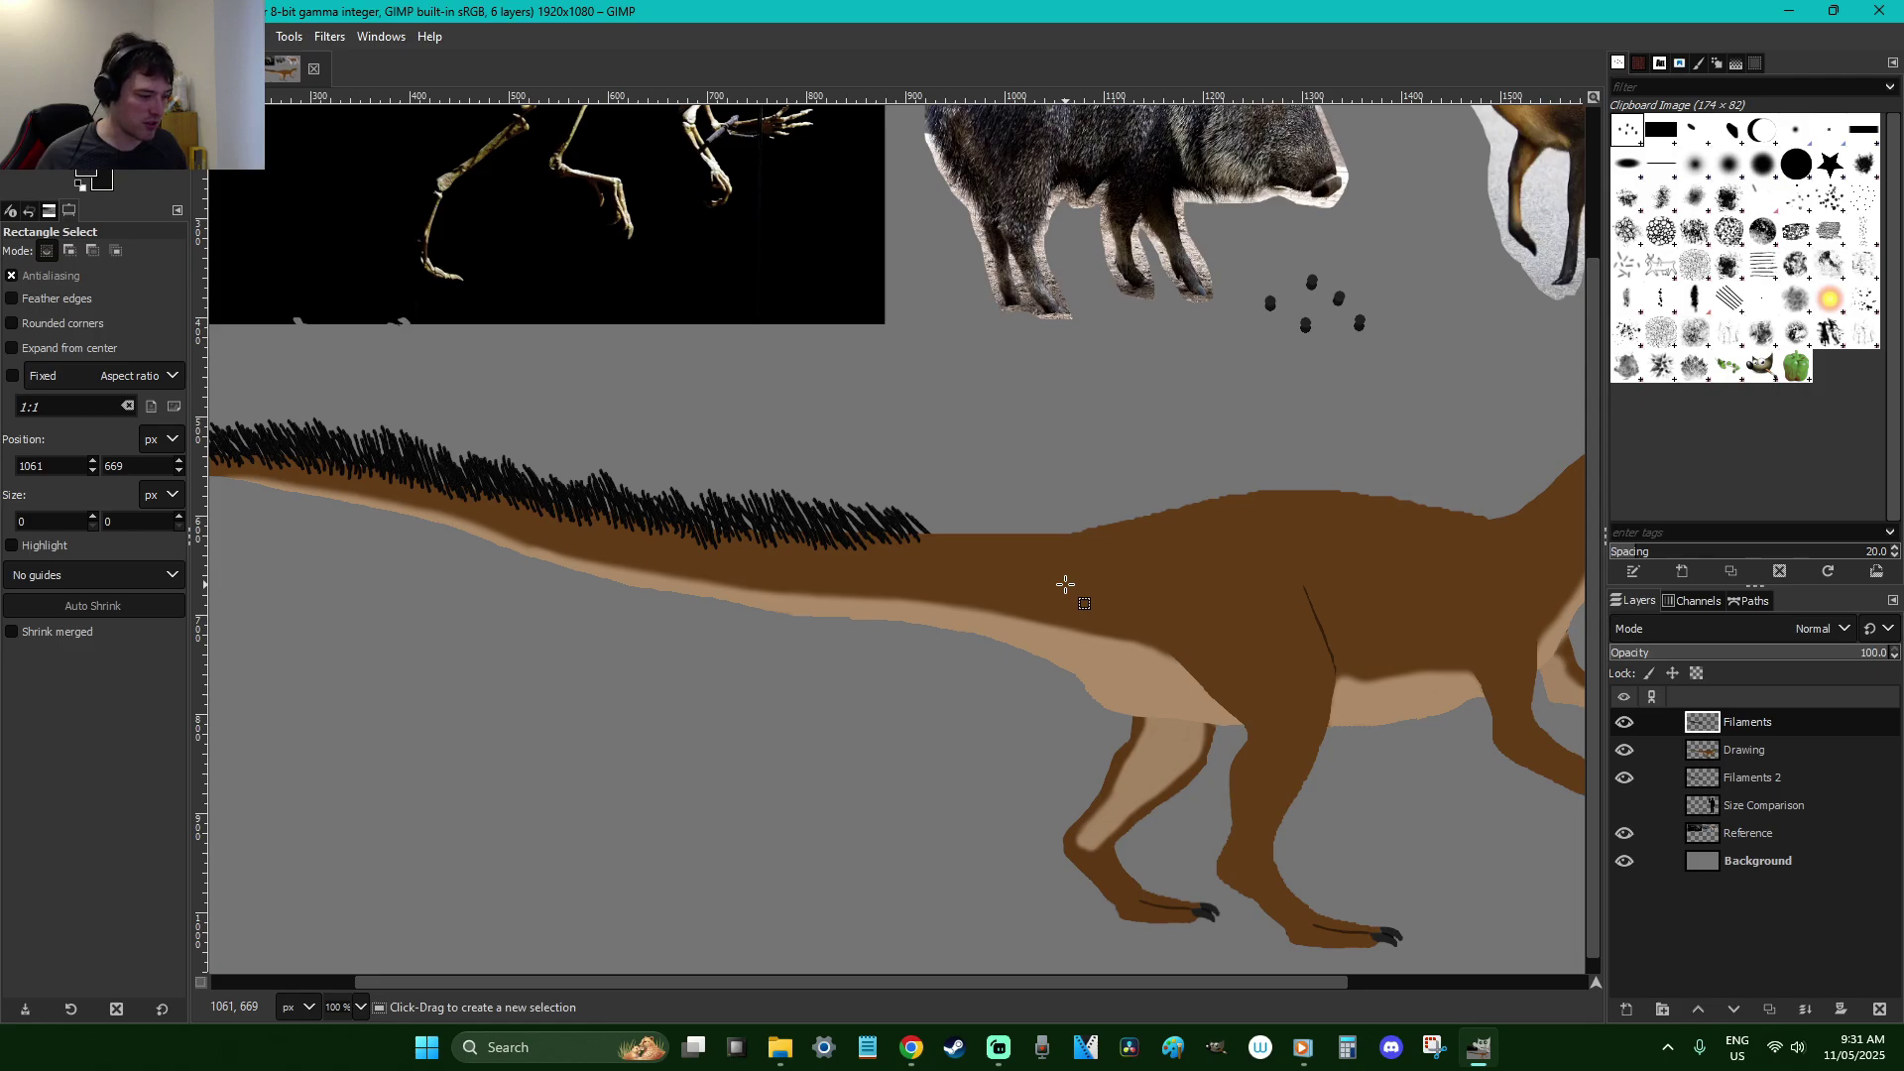
pyautogui.press('z')
pyautogui.moveTo(1091, 550); pyautogui.dragTo(746, 464)
pyautogui.press('p')
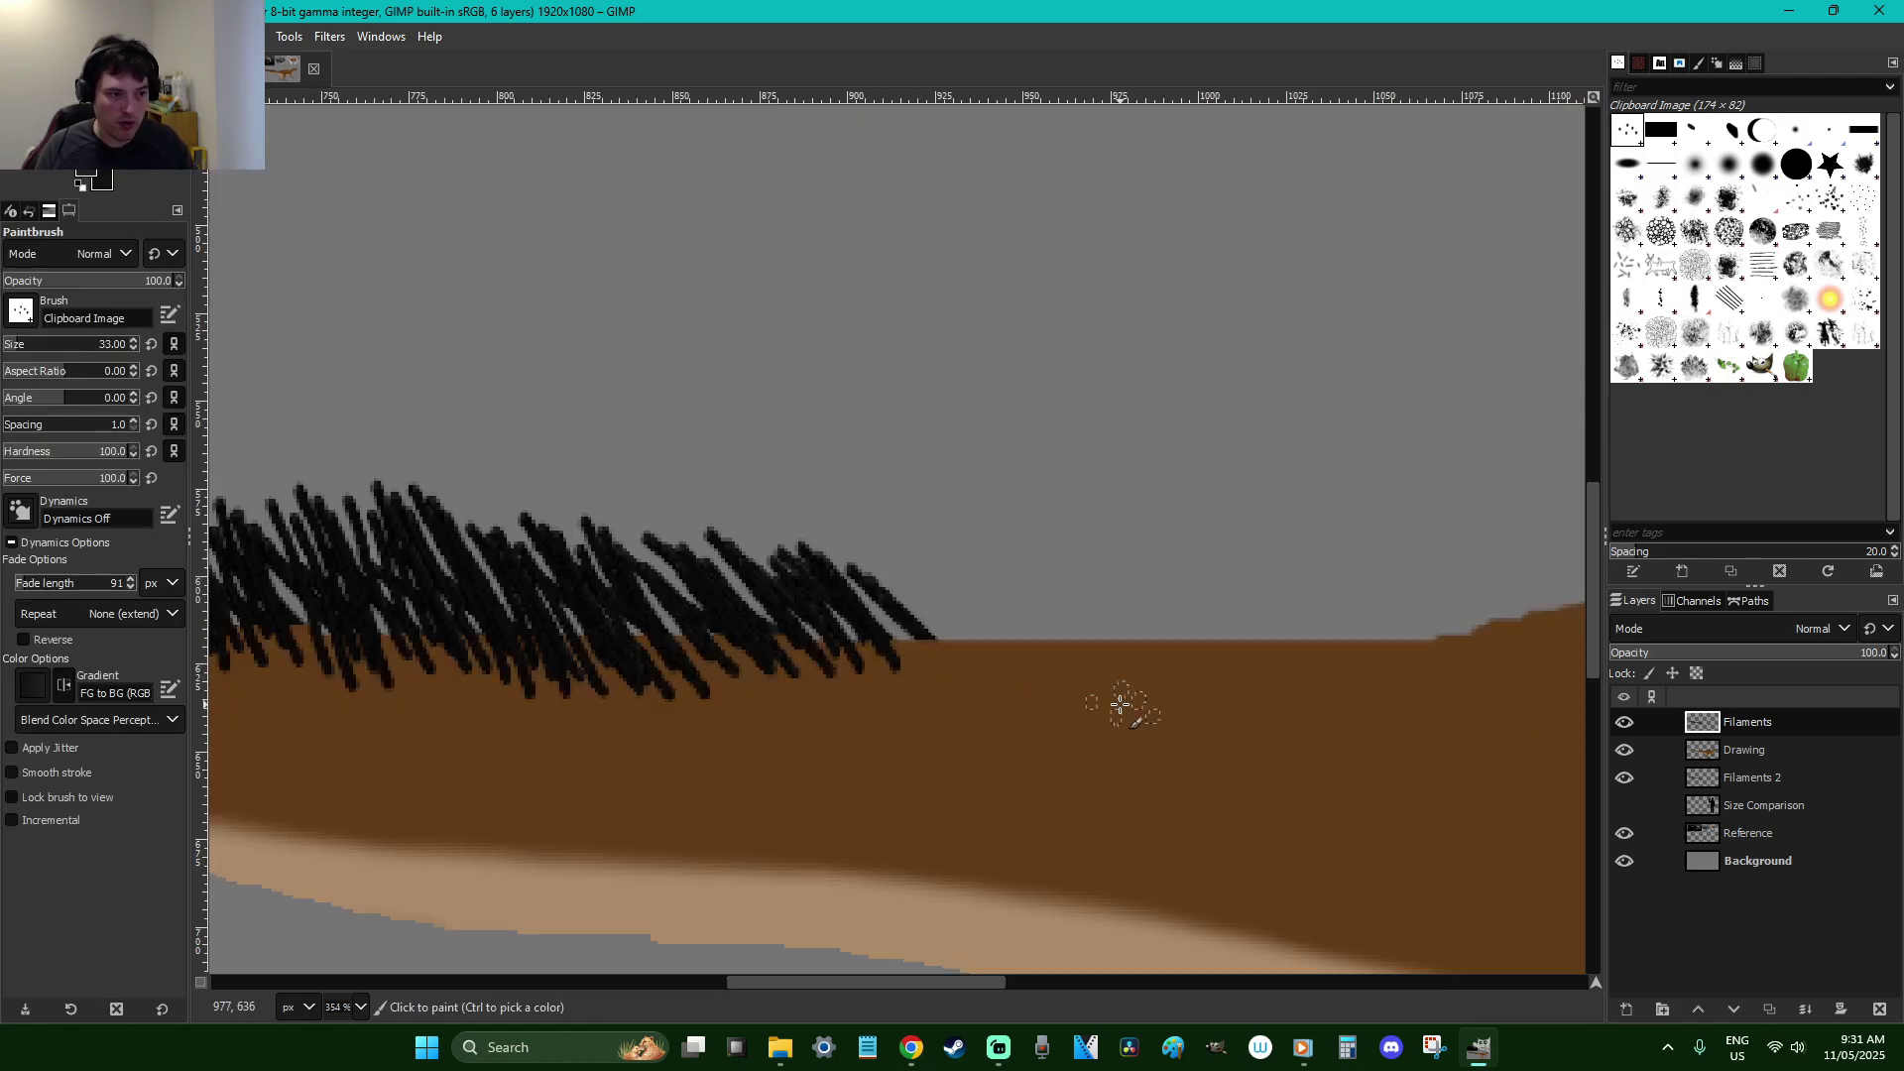
pyautogui.click(1743, 780)
pyautogui.moveTo(971, 672)
pyautogui.mouseDown()
pyautogui.moveTo(1020, 668)
pyautogui.moveTo(990, 539)
pyautogui.moveTo(1246, 702)
pyautogui.moveTo(1217, 598)
pyautogui.moveTo(1339, 635)
pyautogui.moveTo(1403, 701)
pyautogui.moveTo(1359, 668)
pyautogui.moveTo(1432, 667)
pyautogui.moveTo(1405, 521)
pyautogui.moveTo(1468, 638)
pyautogui.moveTo(1428, 595)
pyautogui.mouseUp()
pyautogui.hotkey('ctrl', 'z')
pyautogui.hotkey('ctrl', 'z')
pyautogui.hotkey('ctrl', 'z')
pyautogui.moveTo(991, 982); pyautogui.dragTo(1165, 982)
pyautogui.moveTo(742, 615)
pyautogui.mouseDown()
pyautogui.moveTo(780, 640)
pyautogui.moveTo(810, 621)
pyautogui.moveTo(850, 565)
pyautogui.moveTo(857, 479)
pyautogui.mouseUp()
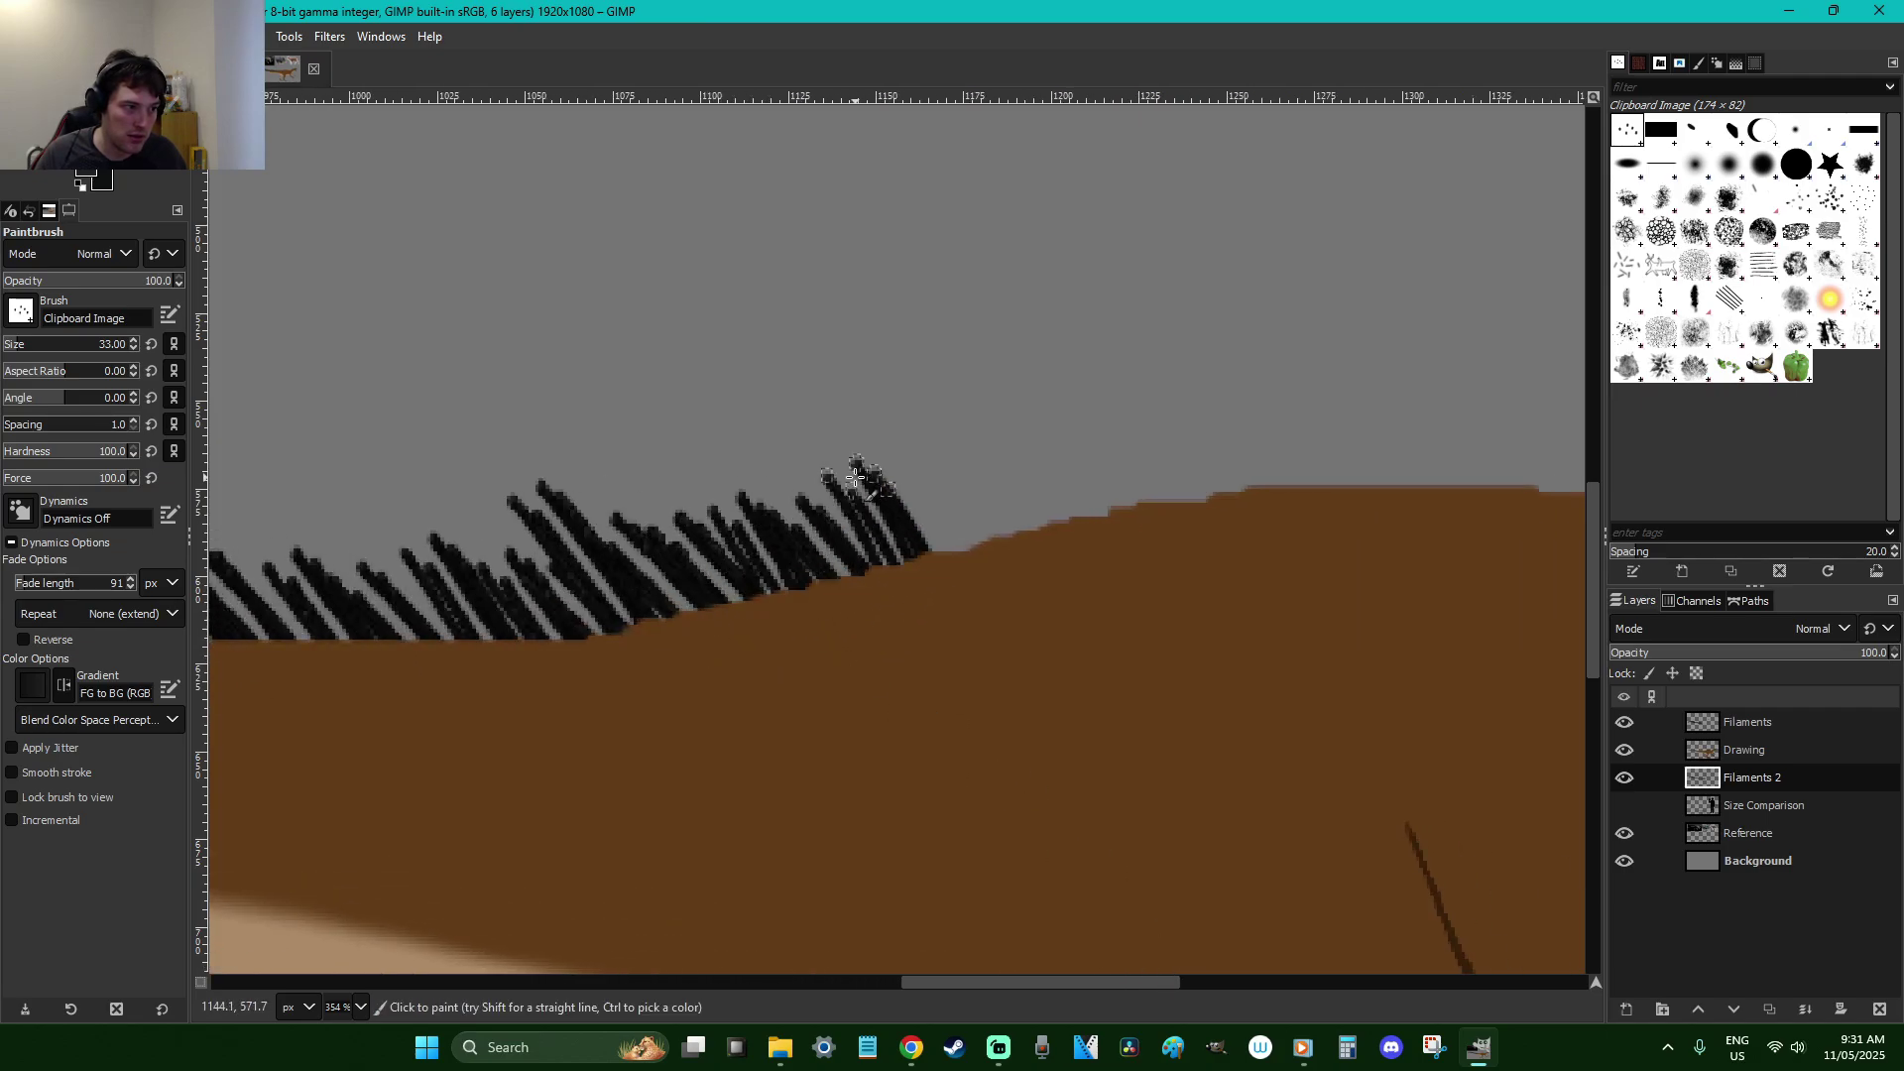
pyautogui.moveTo(1020, 585)
pyautogui.mouseDown()
pyautogui.moveTo(1021, 539)
pyautogui.moveTo(966, 468)
pyautogui.moveTo(1065, 546)
pyautogui.moveTo(1130, 569)
pyautogui.moveTo(1046, 445)
pyautogui.moveTo(1148, 527)
pyautogui.moveTo(1142, 489)
pyautogui.moveTo(1317, 578)
pyautogui.moveTo(1201, 420)
pyautogui.moveTo(1414, 550)
pyautogui.moveTo(1306, 417)
pyautogui.moveTo(1458, 554)
pyautogui.moveTo(1369, 422)
pyautogui.mouseUp()
# Extend the Filaments 2 fringe along the back and up the neck to the top of the head
pyautogui.moveTo(1166, 984); pyautogui.dragTo(1333, 984)
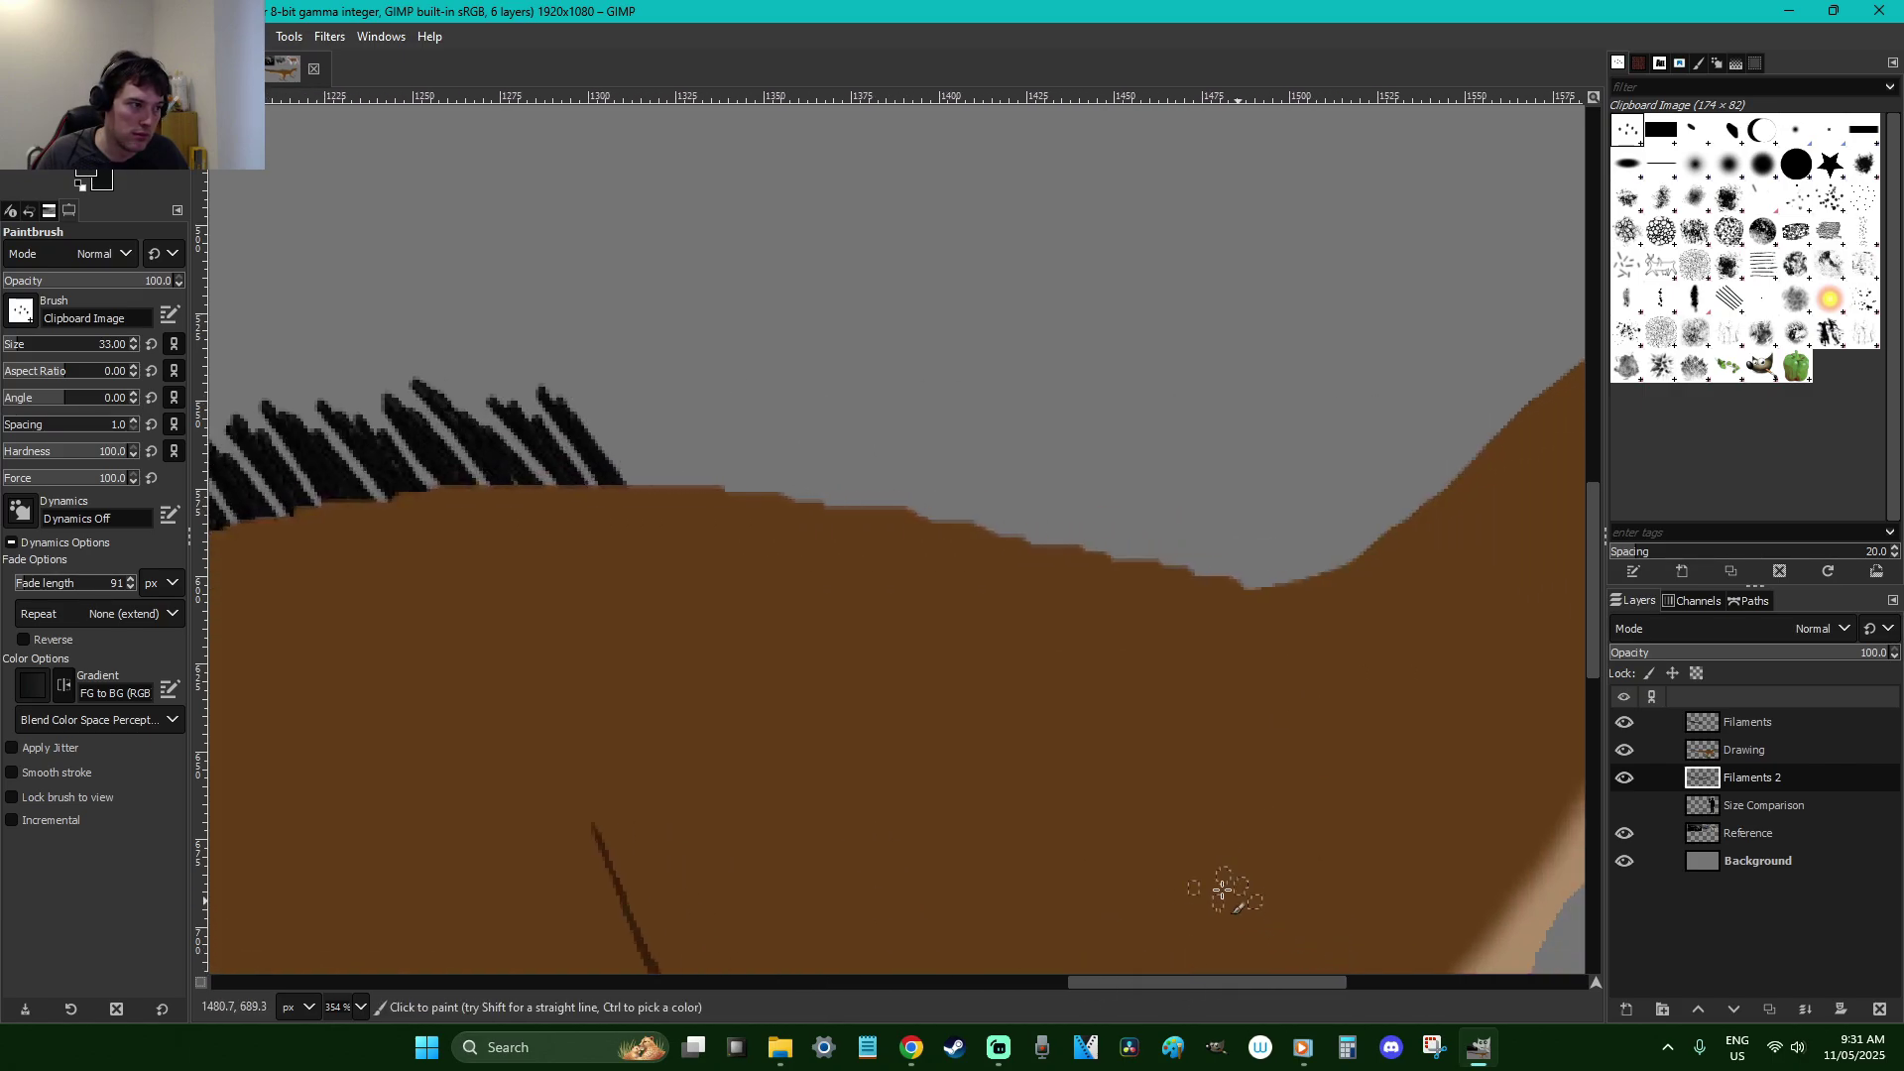
pyautogui.moveTo(685, 524)
pyautogui.mouseDown()
pyautogui.moveTo(650, 471)
pyautogui.moveTo(730, 453)
pyautogui.mouseUp()
pyautogui.moveTo(816, 524)
pyautogui.mouseDown()
pyautogui.moveTo(924, 579)
pyautogui.moveTo(867, 508)
pyautogui.moveTo(981, 585)
pyautogui.moveTo(906, 469)
pyautogui.moveTo(1041, 610)
pyautogui.moveTo(954, 450)
pyautogui.moveTo(1105, 614)
pyautogui.moveTo(1039, 489)
pyautogui.moveTo(1205, 622)
pyautogui.moveTo(1125, 475)
pyautogui.moveTo(1252, 587)
pyautogui.moveTo(1323, 607)
pyautogui.moveTo(1267, 532)
pyautogui.moveTo(1359, 566)
pyautogui.moveTo(1432, 556)
pyautogui.moveTo(1358, 476)
pyautogui.mouseUp()
pyautogui.moveTo(1150, 982); pyautogui.dragTo(1297, 982)
pyautogui.moveTo(796, 529)
pyautogui.mouseDown()
pyautogui.moveTo(849, 484)
pyautogui.moveTo(731, 424)
pyautogui.moveTo(868, 474)
pyautogui.moveTo(760, 367)
pyautogui.moveTo(862, 375)
pyautogui.moveTo(828, 353)
pyautogui.moveTo(924, 390)
pyautogui.moveTo(781, 214)
pyautogui.moveTo(962, 354)
pyautogui.moveTo(953, 318)
pyautogui.moveTo(1025, 289)
pyautogui.moveTo(1051, 309)
pyautogui.moveTo(954, 148)
pyautogui.moveTo(1010, 310)
pyautogui.moveTo(932, 214)
pyautogui.moveTo(1093, 280)
pyautogui.moveTo(1077, 212)
pyautogui.moveTo(1151, 277)
pyautogui.moveTo(1119, 186)
pyautogui.mouseUp()
pyautogui.moveTo(918, 428)
pyautogui.mouseDown()
pyautogui.moveTo(770, 302)
pyautogui.moveTo(833, 433)
pyautogui.moveTo(694, 407)
pyautogui.mouseUp()
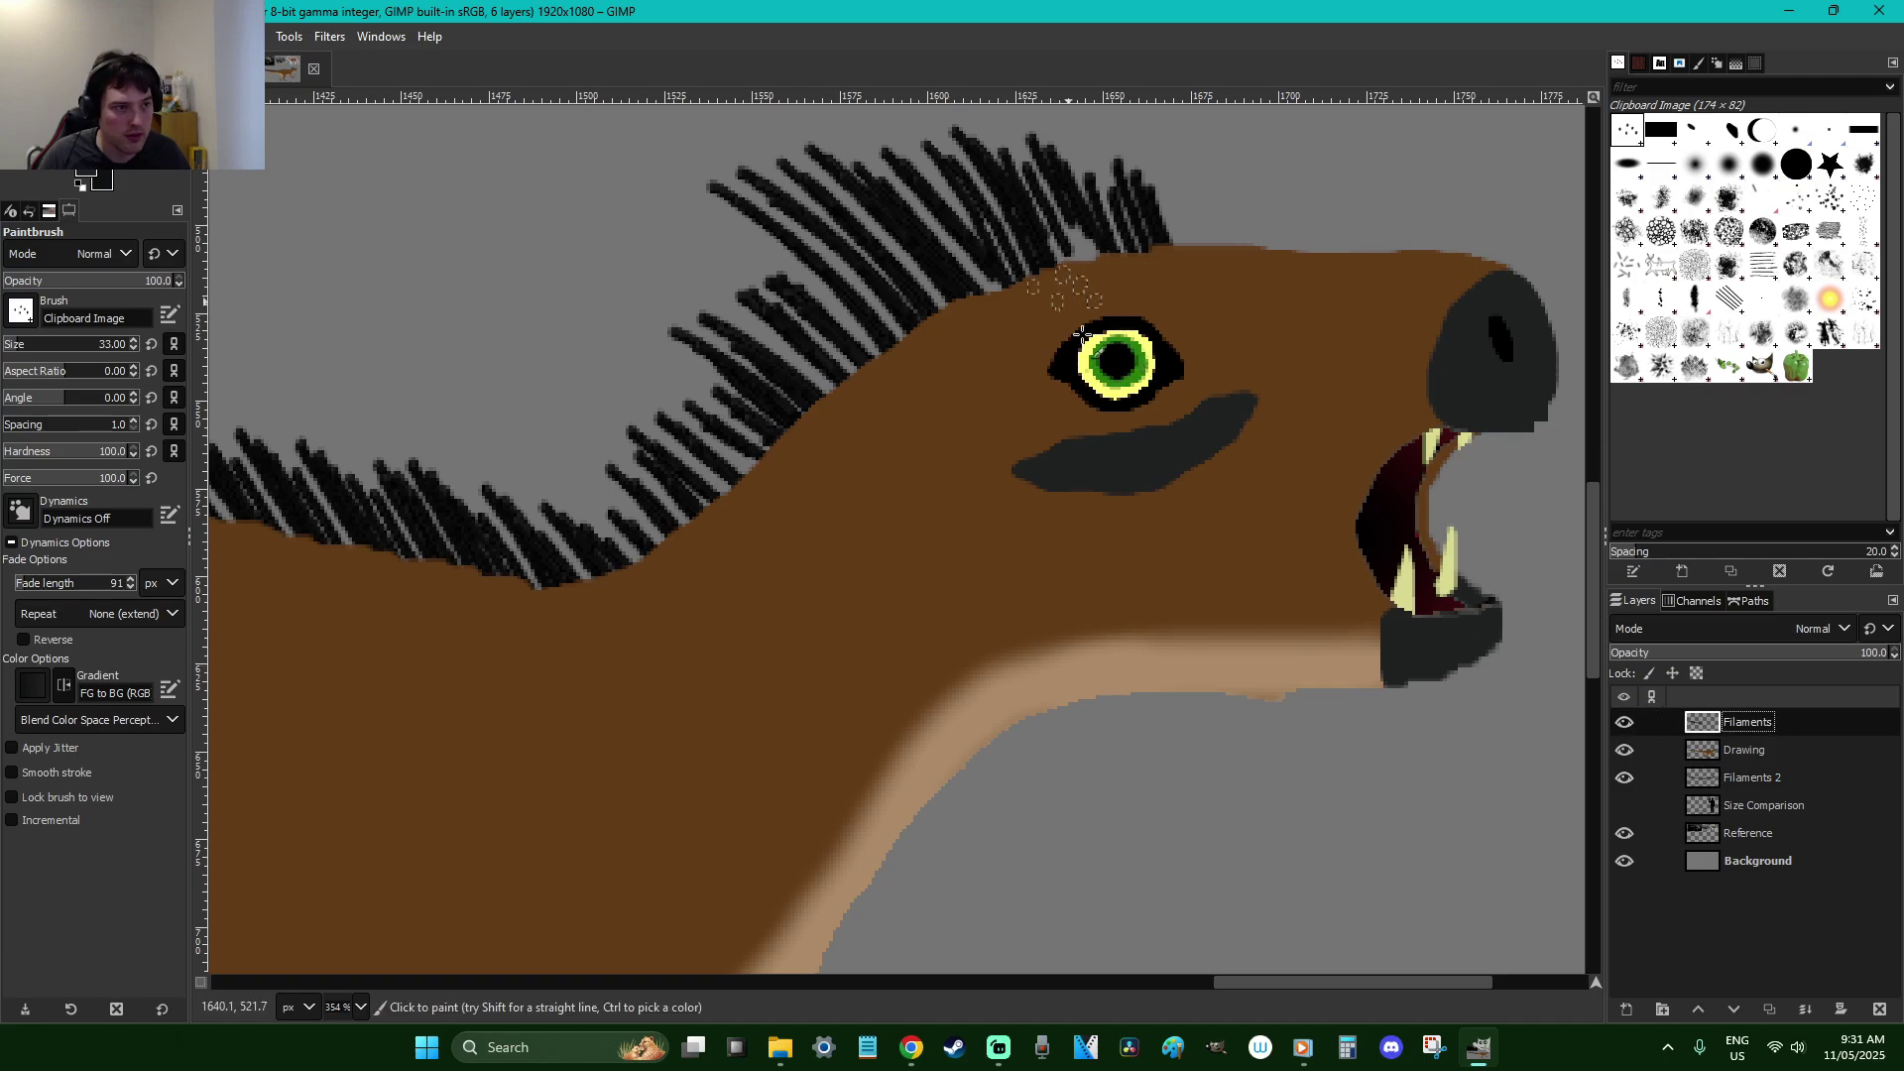
pyautogui.click(1818, 783)
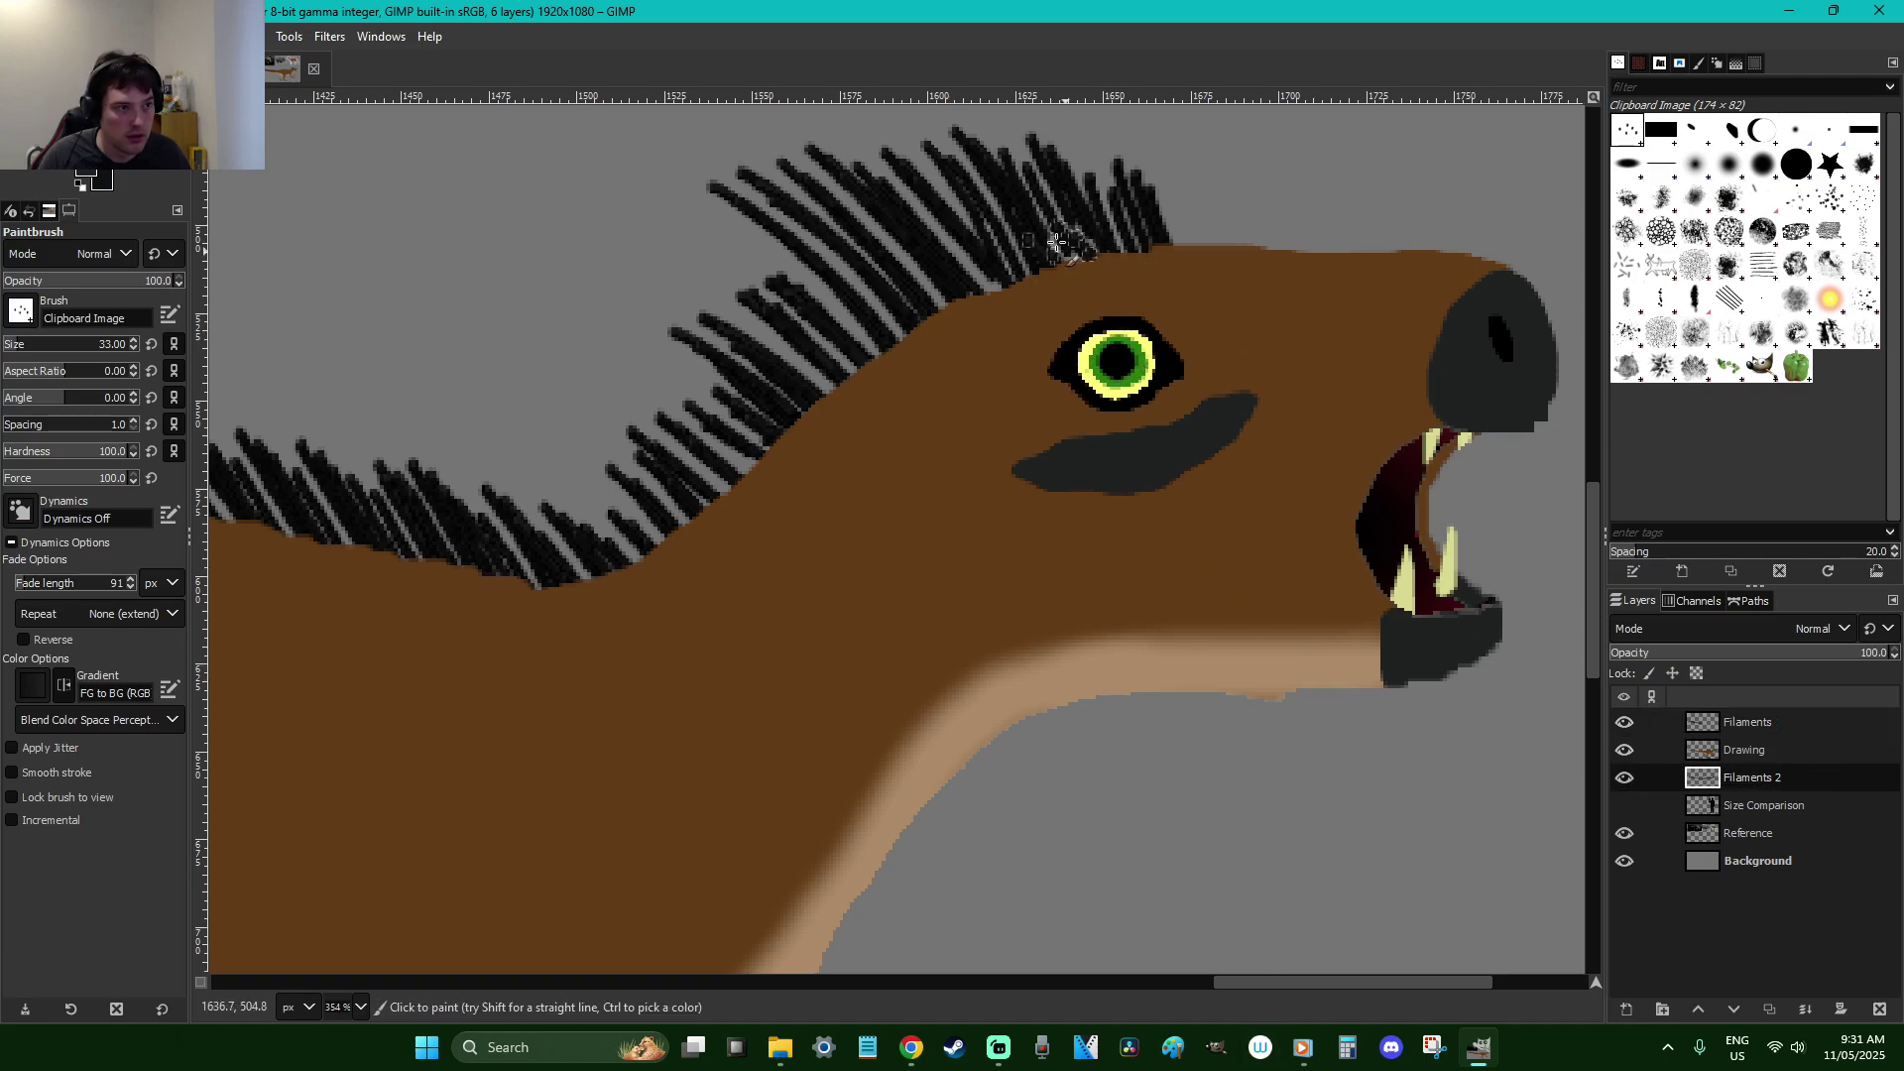
# Paint overlapping filaments on the Filaments layer along the tail base and over the hips
pyautogui.click(1737, 723)
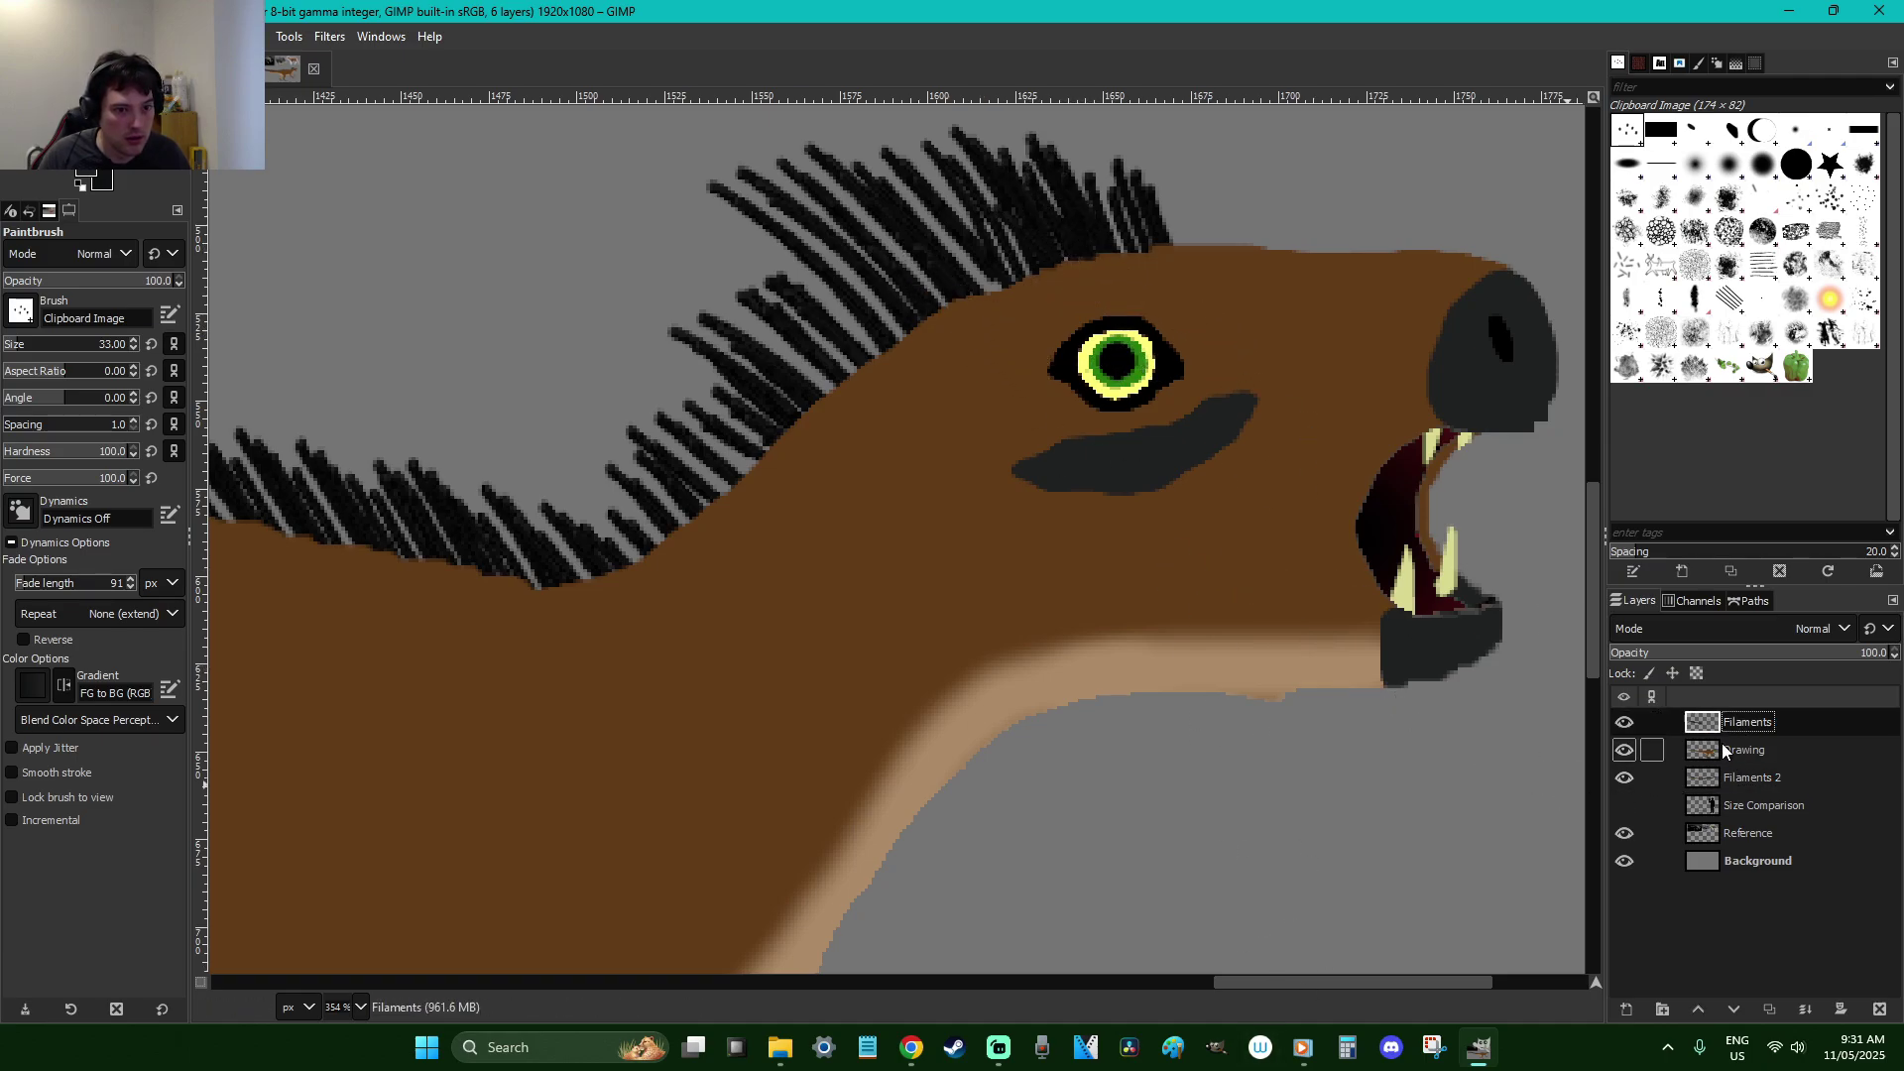
pyautogui.moveTo(1410, 986); pyautogui.dragTo(879, 921)
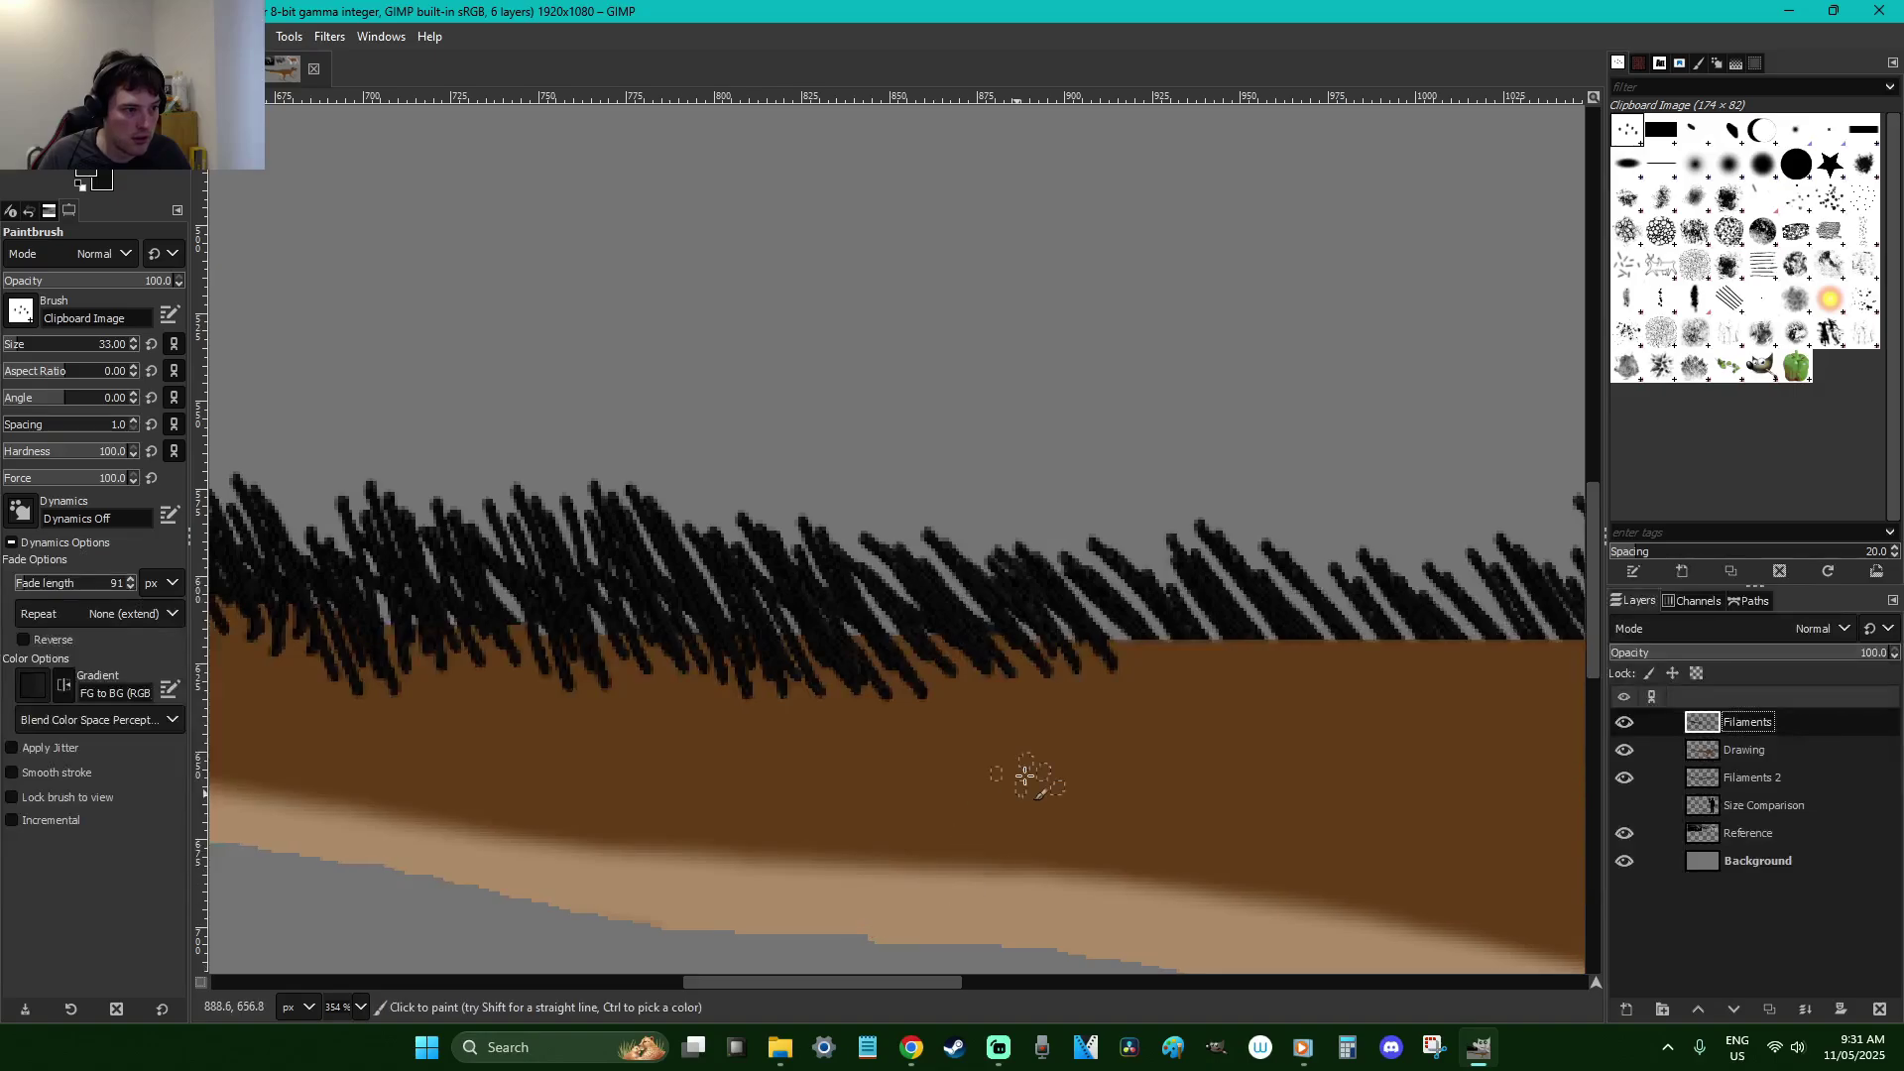
pyautogui.moveTo(1150, 672)
pyautogui.mouseDown()
pyautogui.moveTo(1194, 669)
pyautogui.moveTo(1148, 583)
pyautogui.moveTo(1252, 655)
pyautogui.moveTo(1185, 519)
pyautogui.moveTo(1290, 668)
pyautogui.moveTo(1269, 561)
pyautogui.moveTo(1373, 667)
pyautogui.moveTo(1457, 633)
pyautogui.moveTo(1484, 670)
pyautogui.moveTo(1424, 594)
pyautogui.moveTo(1409, 644)
pyautogui.mouseUp()
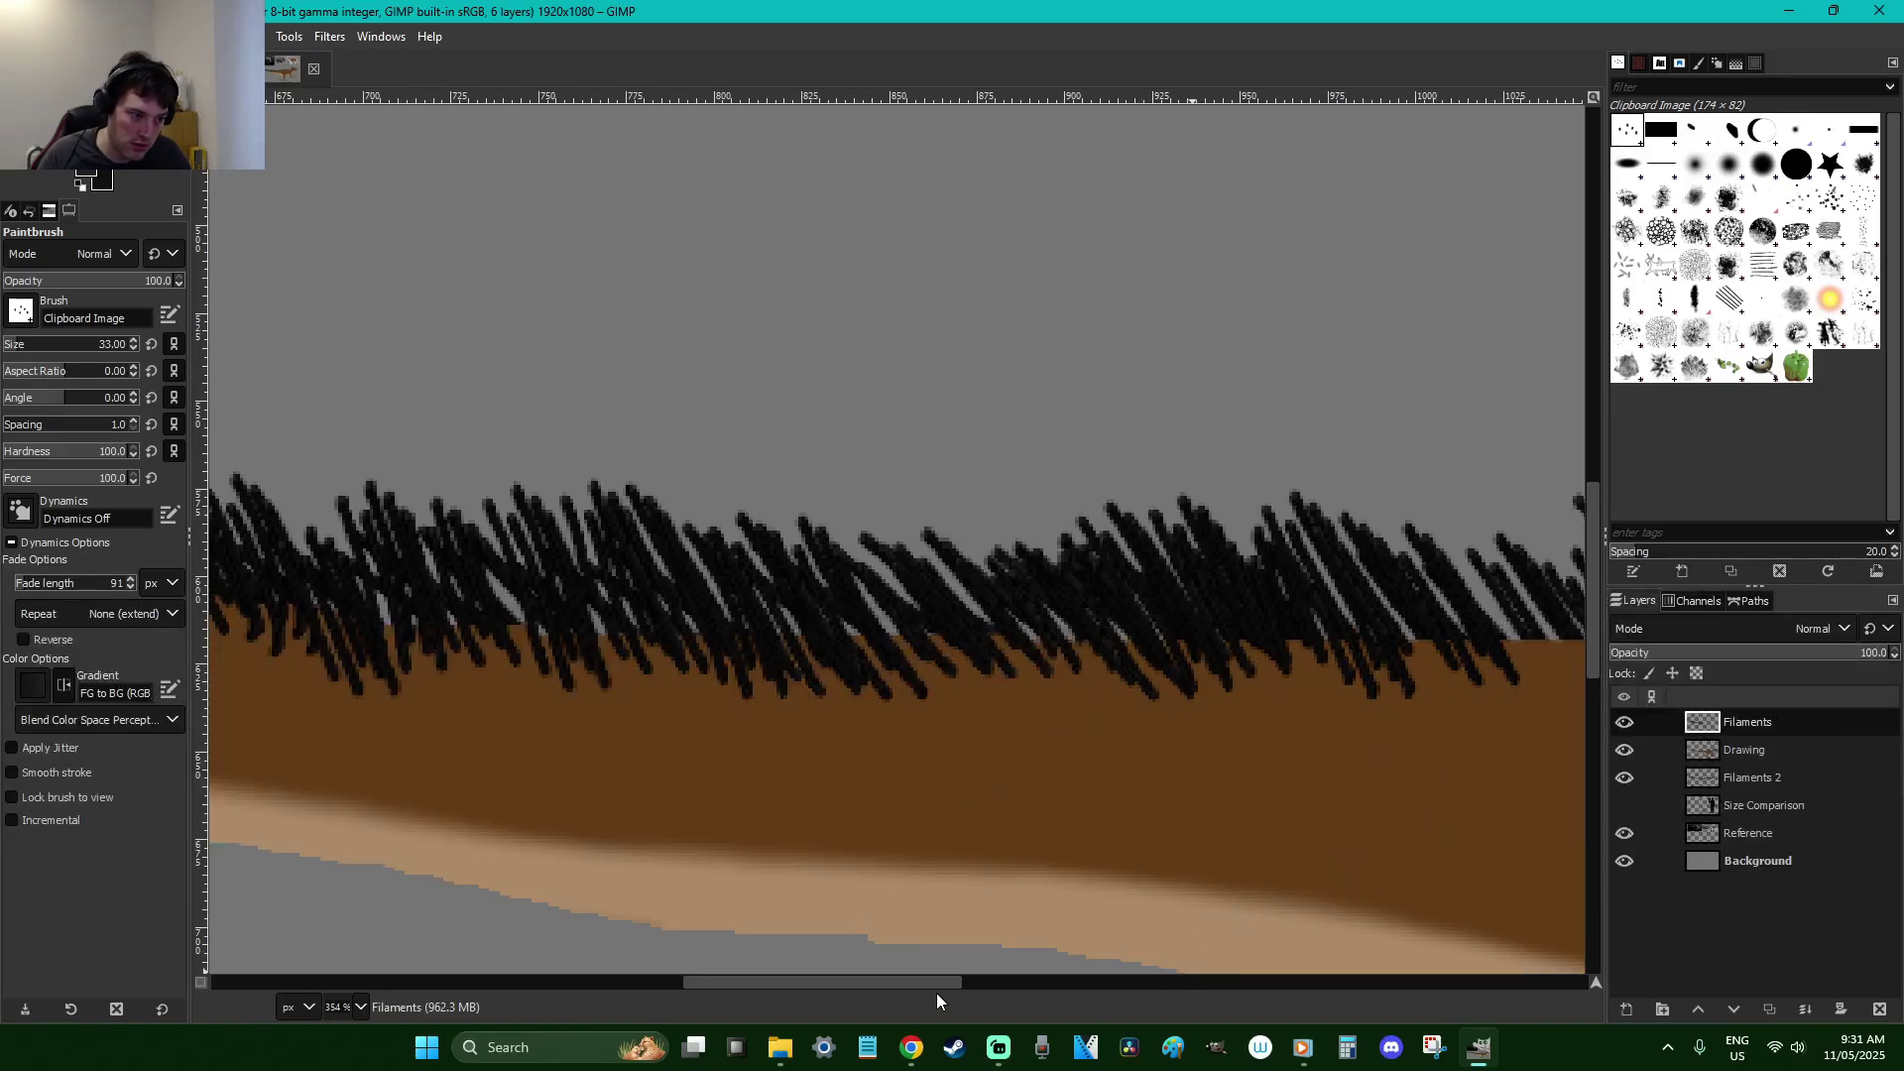
pyautogui.moveTo(939, 982); pyautogui.dragTo(1114, 985)
pyautogui.moveTo(814, 686)
pyautogui.mouseDown()
pyautogui.moveTo(656, 668)
pyautogui.moveTo(737, 678)
pyautogui.moveTo(751, 652)
pyautogui.moveTo(795, 686)
pyautogui.moveTo(716, 569)
pyautogui.moveTo(831, 624)
pyautogui.moveTo(792, 557)
pyautogui.moveTo(818, 631)
pyautogui.moveTo(885, 632)
pyautogui.moveTo(818, 498)
pyautogui.moveTo(942, 622)
pyautogui.moveTo(903, 529)
pyautogui.moveTo(998, 601)
pyautogui.moveTo(1038, 586)
pyautogui.moveTo(1012, 526)
pyautogui.moveTo(1114, 579)
pyautogui.moveTo(1062, 456)
pyautogui.moveTo(1171, 581)
pyautogui.moveTo(1124, 464)
pyautogui.moveTo(1250, 581)
pyautogui.moveTo(1241, 482)
pyautogui.moveTo(1289, 546)
pyautogui.moveTo(1292, 460)
pyautogui.moveTo(1358, 537)
pyautogui.moveTo(1380, 518)
pyautogui.moveTo(1341, 412)
pyautogui.moveTo(1453, 539)
pyautogui.moveTo(1418, 396)
pyautogui.mouseUp()
pyautogui.moveTo(1115, 982); pyautogui.dragTo(1312, 962)
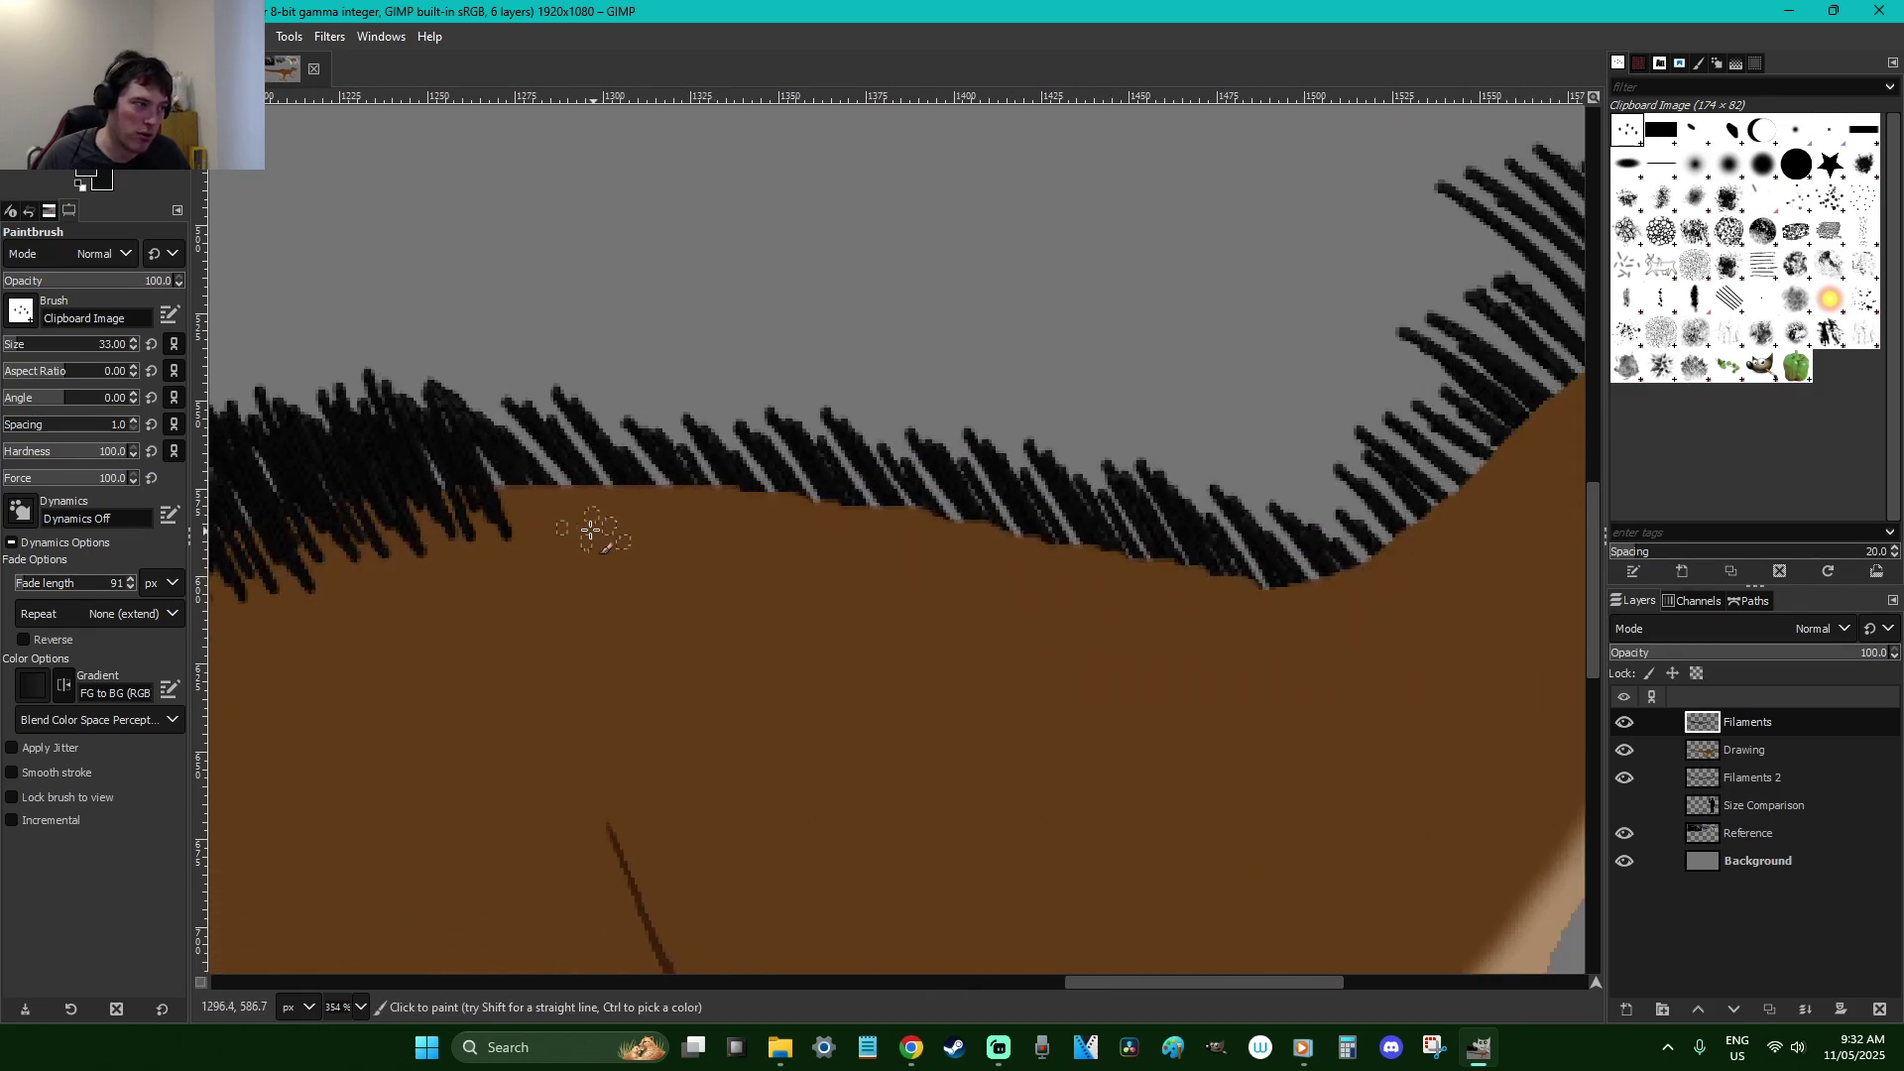
# Continue the front filaments along the back, neck and top of the head, and save the image
pyautogui.moveTo(477, 434)
pyautogui.mouseDown()
pyautogui.moveTo(598, 546)
pyautogui.moveTo(566, 393)
pyautogui.moveTo(677, 544)
pyautogui.moveTo(641, 427)
pyautogui.moveTo(746, 594)
pyautogui.moveTo(678, 433)
pyautogui.moveTo(759, 541)
pyautogui.moveTo(737, 409)
pyautogui.moveTo(836, 554)
pyautogui.moveTo(840, 487)
pyautogui.moveTo(947, 563)
pyautogui.moveTo(914, 462)
pyautogui.moveTo(1005, 606)
pyautogui.moveTo(974, 439)
pyautogui.moveTo(1041, 562)
pyautogui.moveTo(1041, 531)
pyautogui.moveTo(1096, 588)
pyautogui.moveTo(1081, 479)
pyautogui.moveTo(1137, 601)
pyautogui.moveTo(1175, 569)
pyautogui.moveTo(1261, 610)
pyautogui.moveTo(1218, 492)
pyautogui.moveTo(1336, 628)
pyautogui.moveTo(1276, 495)
pyautogui.moveTo(1376, 583)
pyautogui.moveTo(1345, 487)
pyautogui.moveTo(1428, 549)
pyautogui.moveTo(1451, 485)
pyautogui.moveTo(1493, 513)
pyautogui.moveTo(1400, 408)
pyautogui.moveTo(1469, 531)
pyautogui.moveTo(1439, 473)
pyautogui.moveTo(1520, 469)
pyautogui.moveTo(1498, 430)
pyautogui.moveTo(1541, 449)
pyautogui.moveTo(1355, 416)
pyautogui.moveTo(1408, 386)
pyautogui.mouseUp()
pyautogui.moveTo(1236, 982); pyautogui.dragTo(1313, 982)
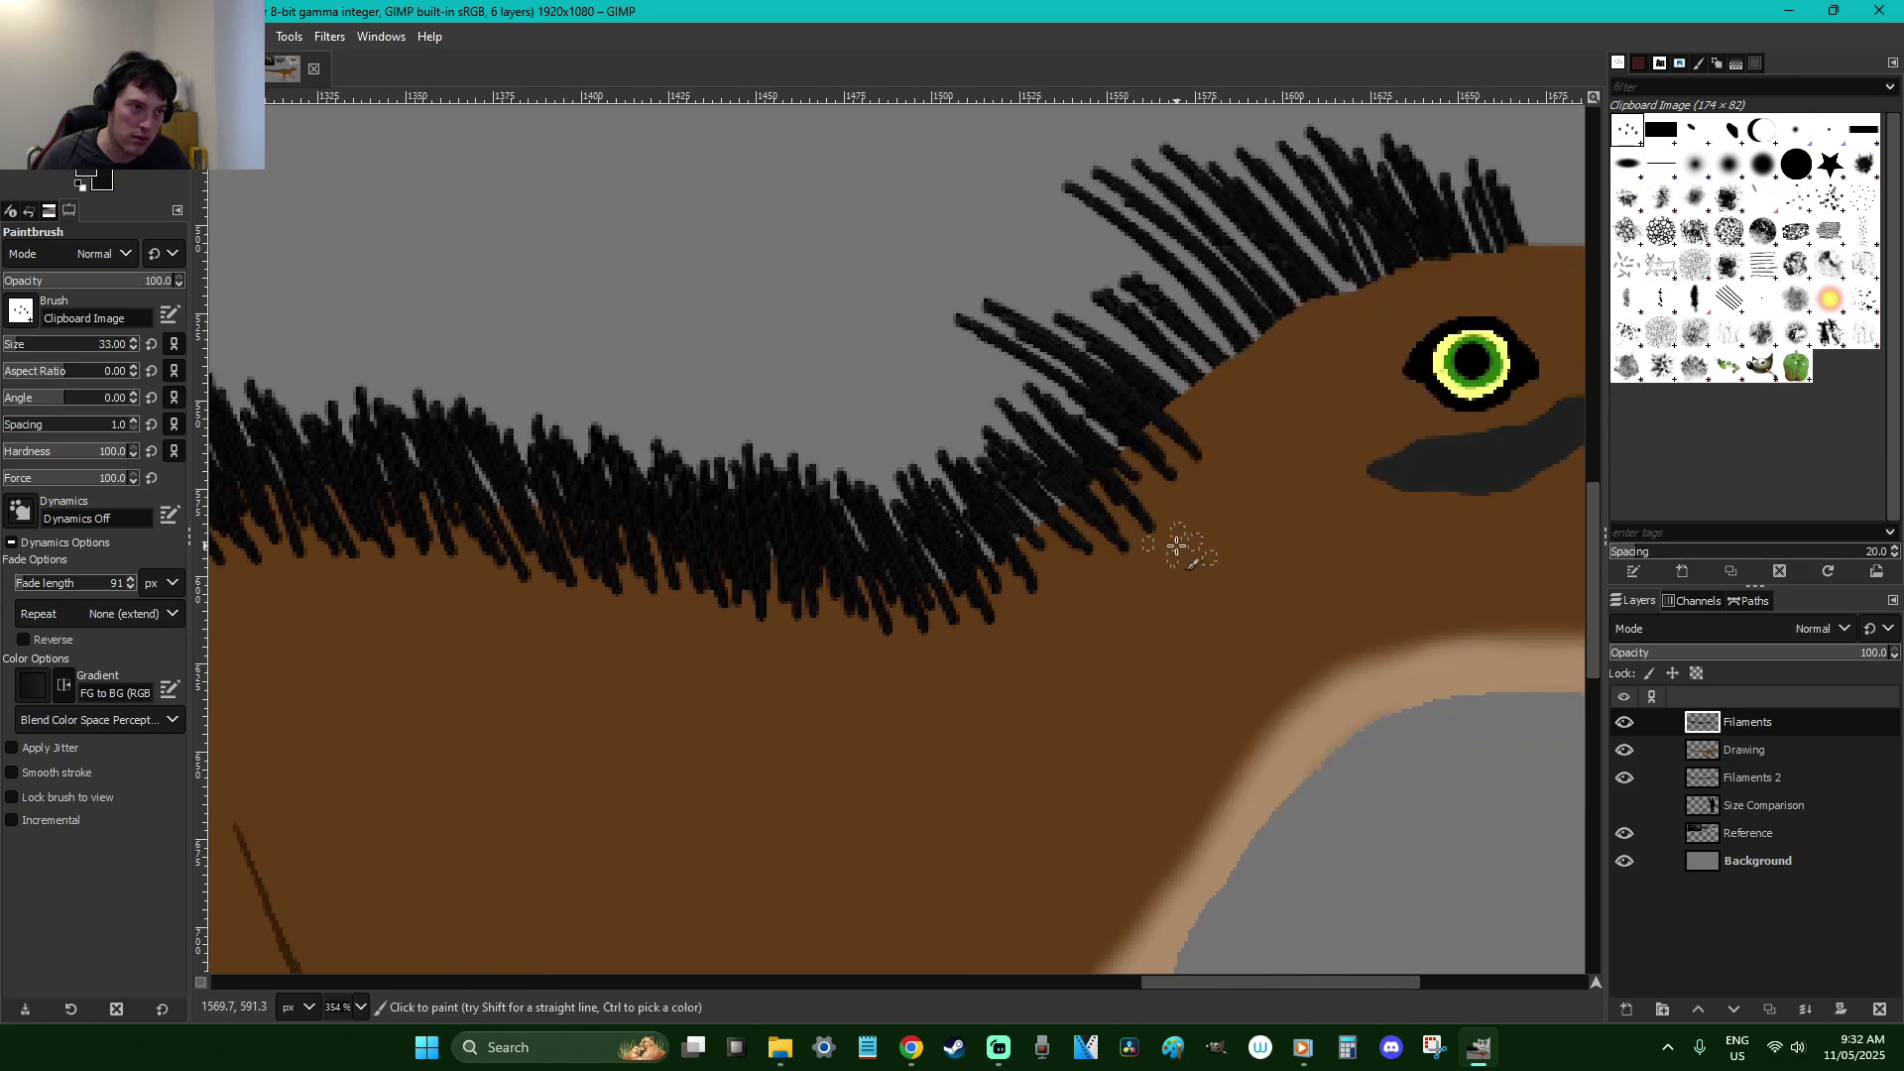
pyautogui.moveTo(1195, 396)
pyautogui.mouseDown()
pyautogui.moveTo(1280, 349)
pyautogui.moveTo(1235, 278)
pyautogui.moveTo(1375, 334)
pyautogui.moveTo(1326, 215)
pyautogui.moveTo(1417, 298)
pyautogui.moveTo(1394, 205)
pyautogui.moveTo(1461, 284)
pyautogui.moveTo(1493, 214)
pyautogui.moveTo(1513, 261)
pyautogui.moveTo(1486, 191)
pyautogui.moveTo(1524, 269)
pyautogui.moveTo(1491, 191)
pyautogui.mouseUp()
pyautogui.moveTo(1369, 381)
pyautogui.mouseDown()
pyautogui.moveTo(1259, 319)
pyautogui.moveTo(1337, 399)
pyautogui.moveTo(1298, 396)
pyautogui.moveTo(1263, 464)
pyautogui.moveTo(1157, 388)
pyautogui.moveTo(1230, 471)
pyautogui.moveTo(1127, 427)
pyautogui.moveTo(1157, 499)
pyautogui.moveTo(1135, 565)
pyautogui.moveTo(1031, 502)
pyautogui.moveTo(1063, 607)
pyautogui.moveTo(900, 543)
pyautogui.moveTo(959, 609)
pyautogui.moveTo(906, 637)
pyautogui.moveTo(837, 574)
pyautogui.moveTo(800, 625)
pyautogui.moveTo(717, 535)
pyautogui.moveTo(736, 613)
pyautogui.moveTo(697, 615)
pyautogui.moveTo(575, 518)
pyautogui.moveTo(585, 607)
pyautogui.moveTo(502, 540)
pyautogui.mouseUp()
pyautogui.keyDown('ctrl'); pyautogui.scroll(-3, 516, 550); pyautogui.keyUp('ctrl')
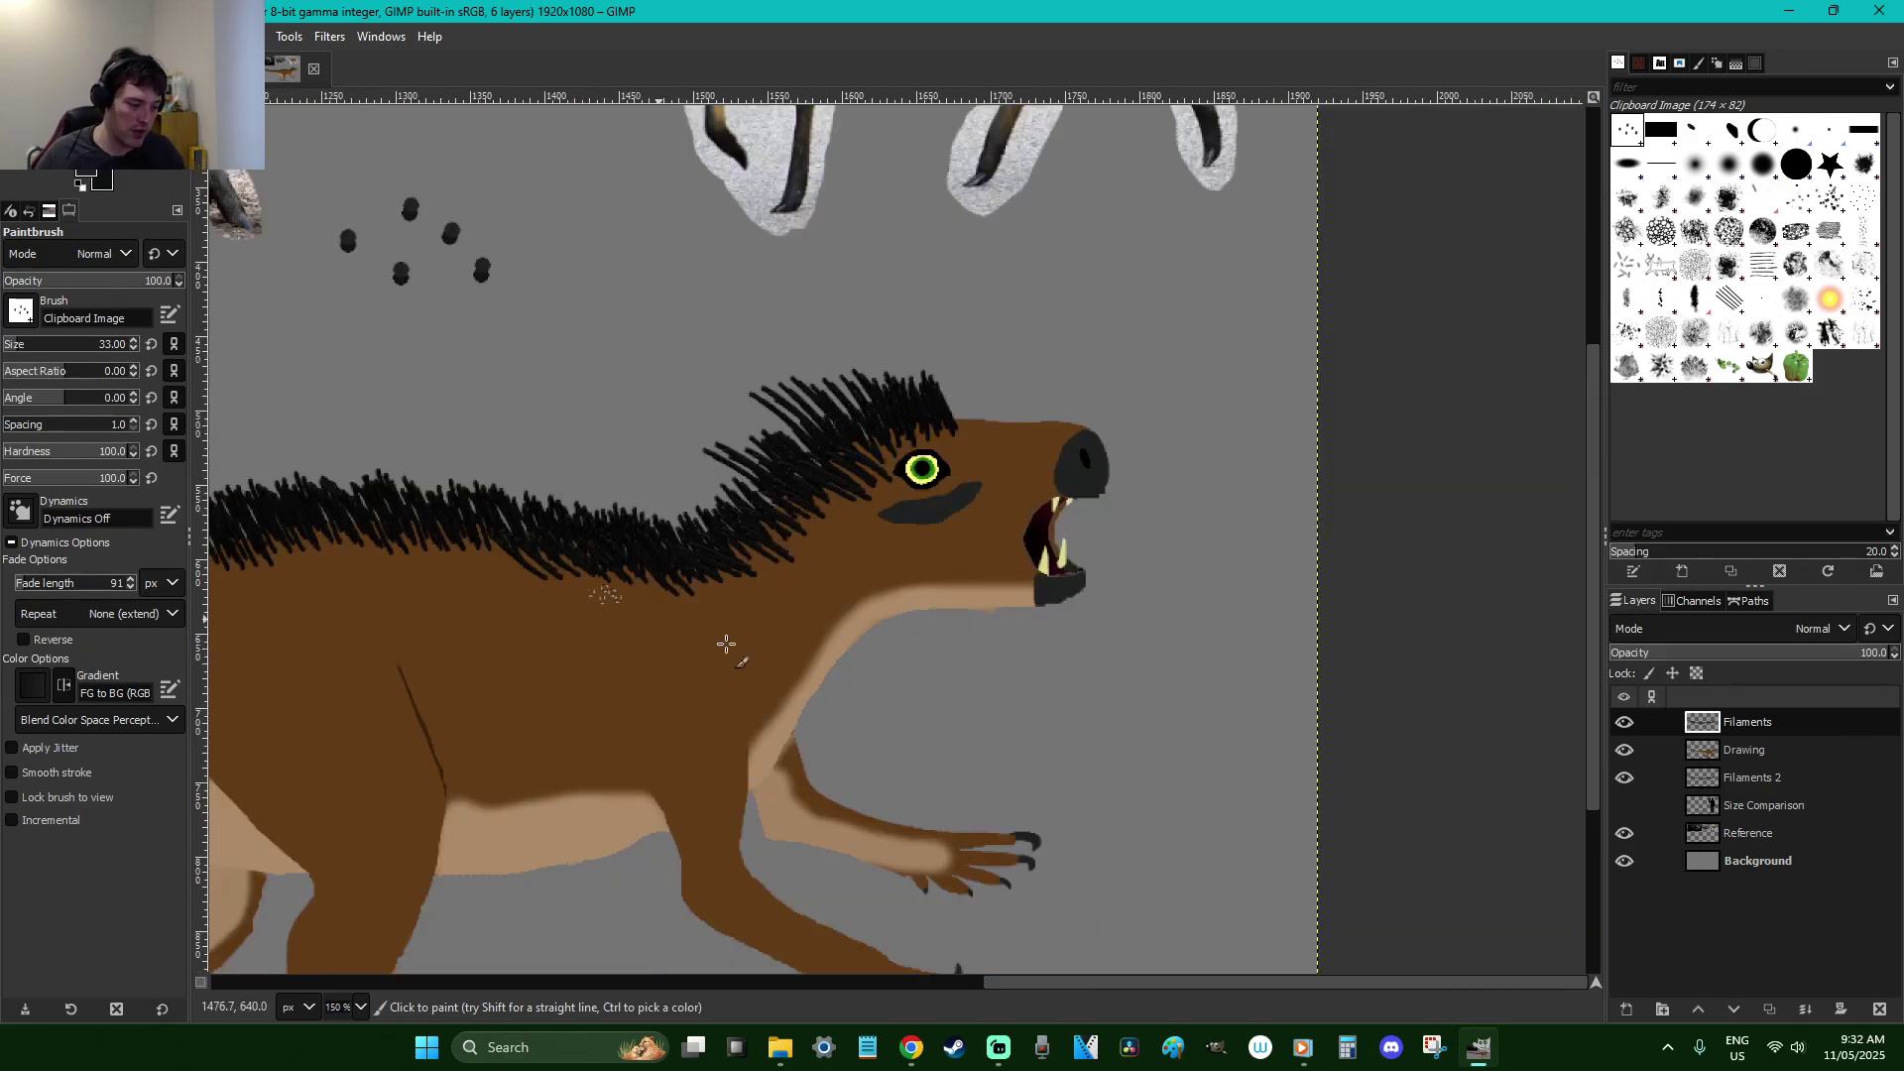
pyautogui.hotkey('ctrl', 's')
# Add more filament strokes along the lower edge of the fringe on the dinosaur's back
pyautogui.moveTo(1220, 982); pyautogui.dragTo(1032, 893)
pyautogui.press('z')
pyautogui.moveTo(1209, 683); pyautogui.dragTo(714, 383)
pyautogui.press('p')
pyautogui.moveTo(793, 540); pyautogui.dragTo(730, 504)
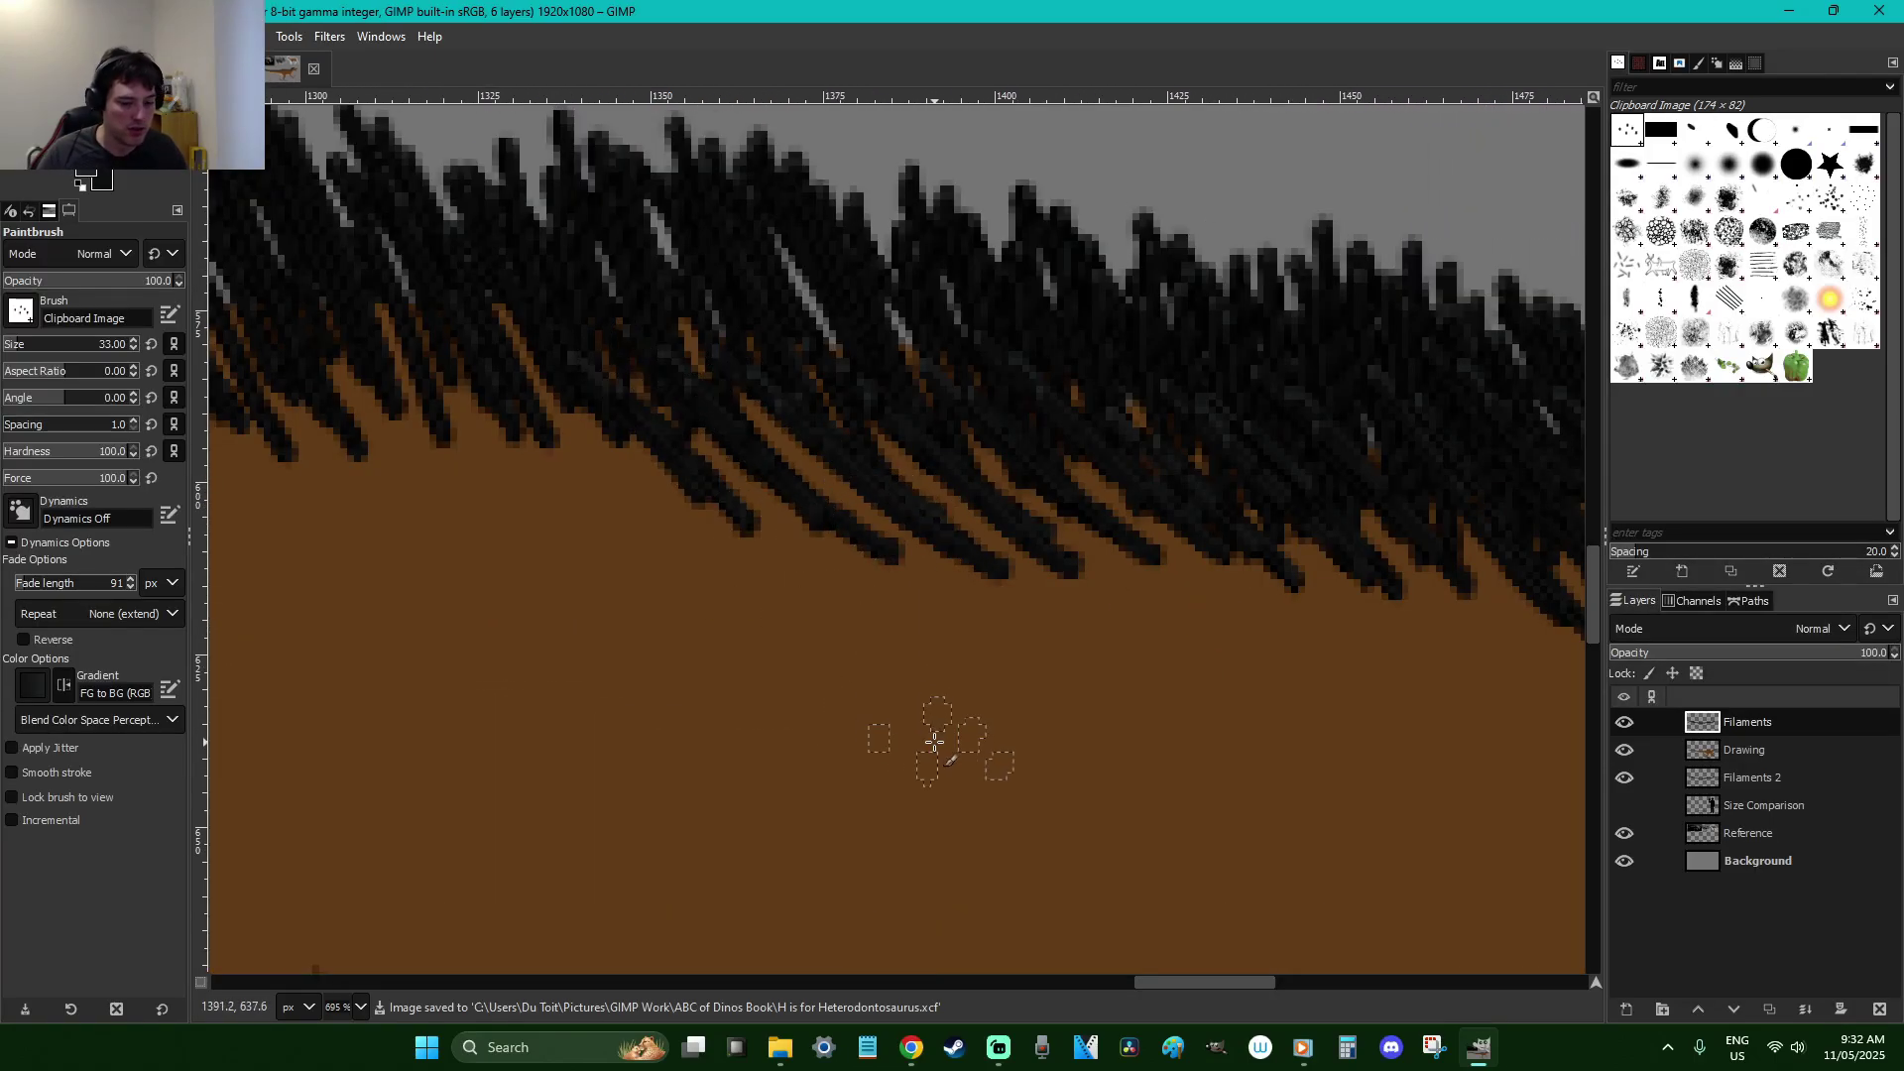
pyautogui.press('2')
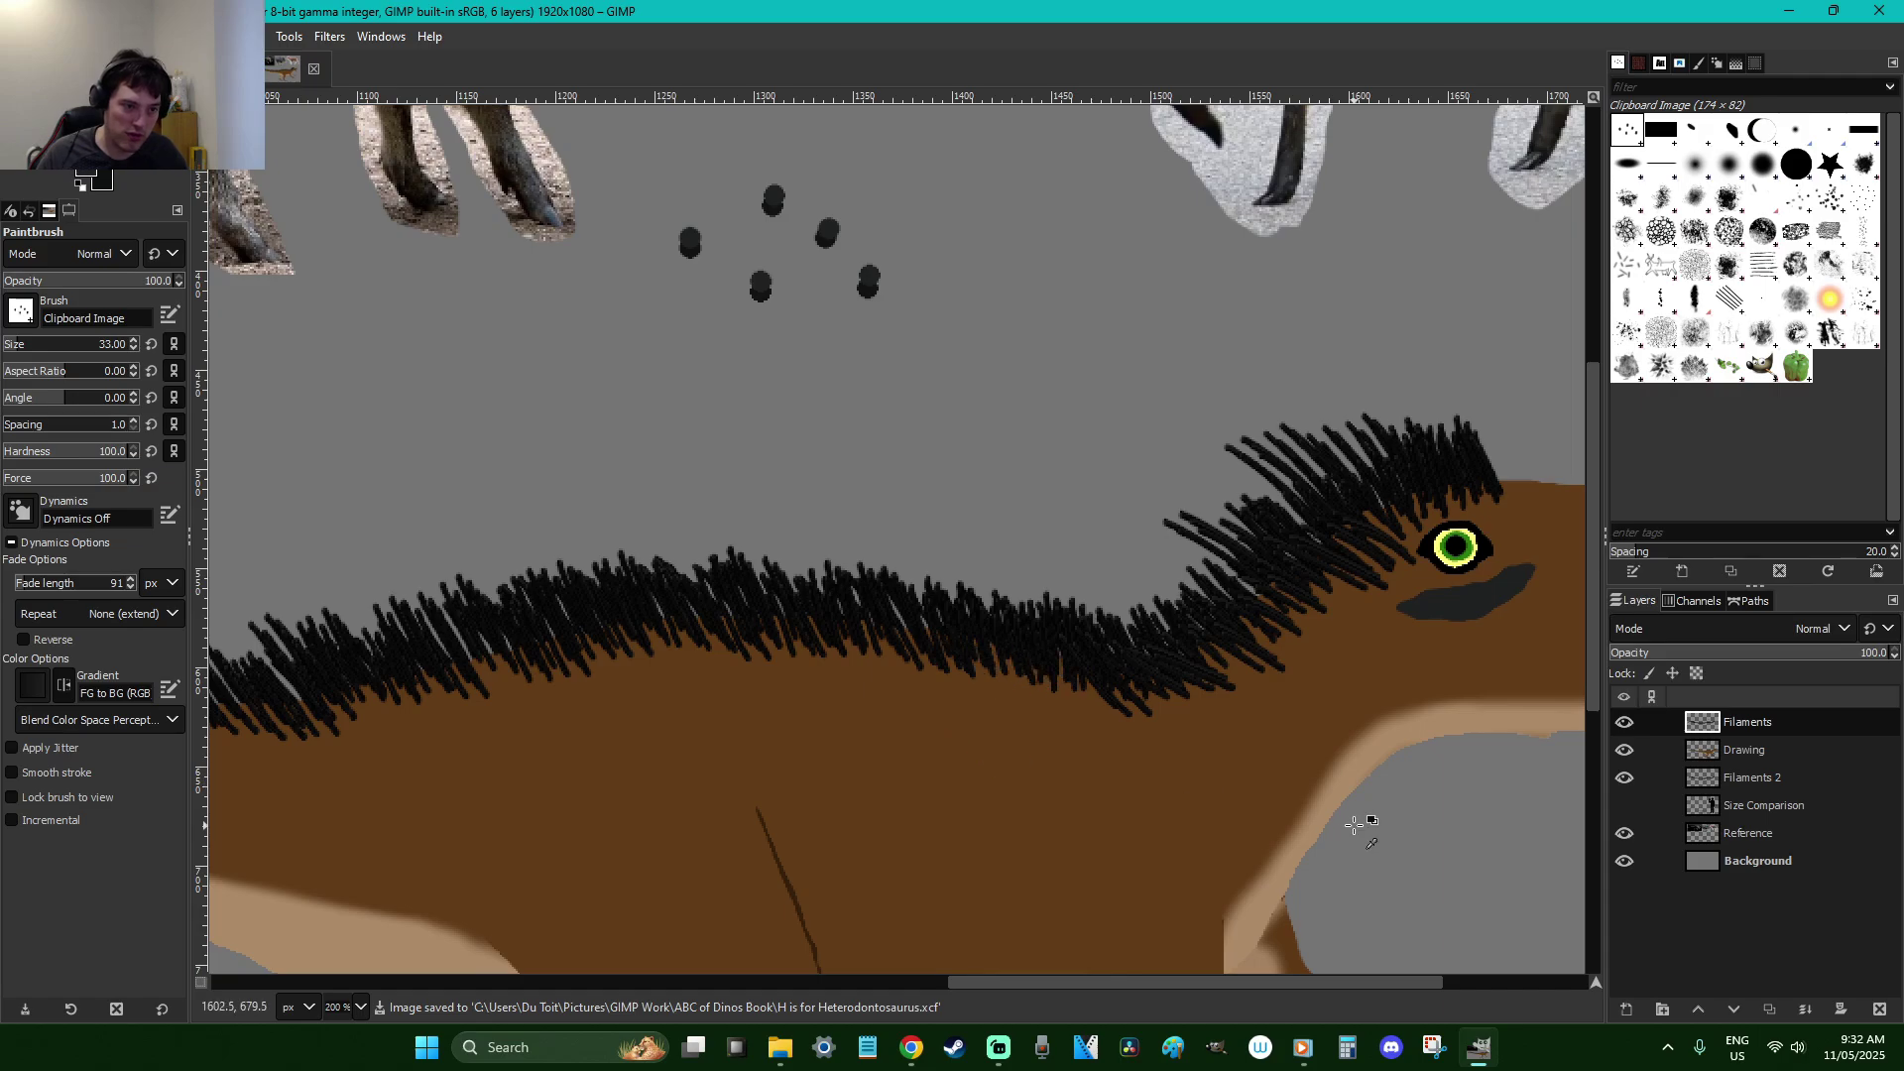
# Undo the latest filament strokes along the lower edge of the neck fringe
pyautogui.hotkey('ctrl', 'z')
pyautogui.hotkey('ctrl', 'z')
pyautogui.hotkey('ctrl', 'z')
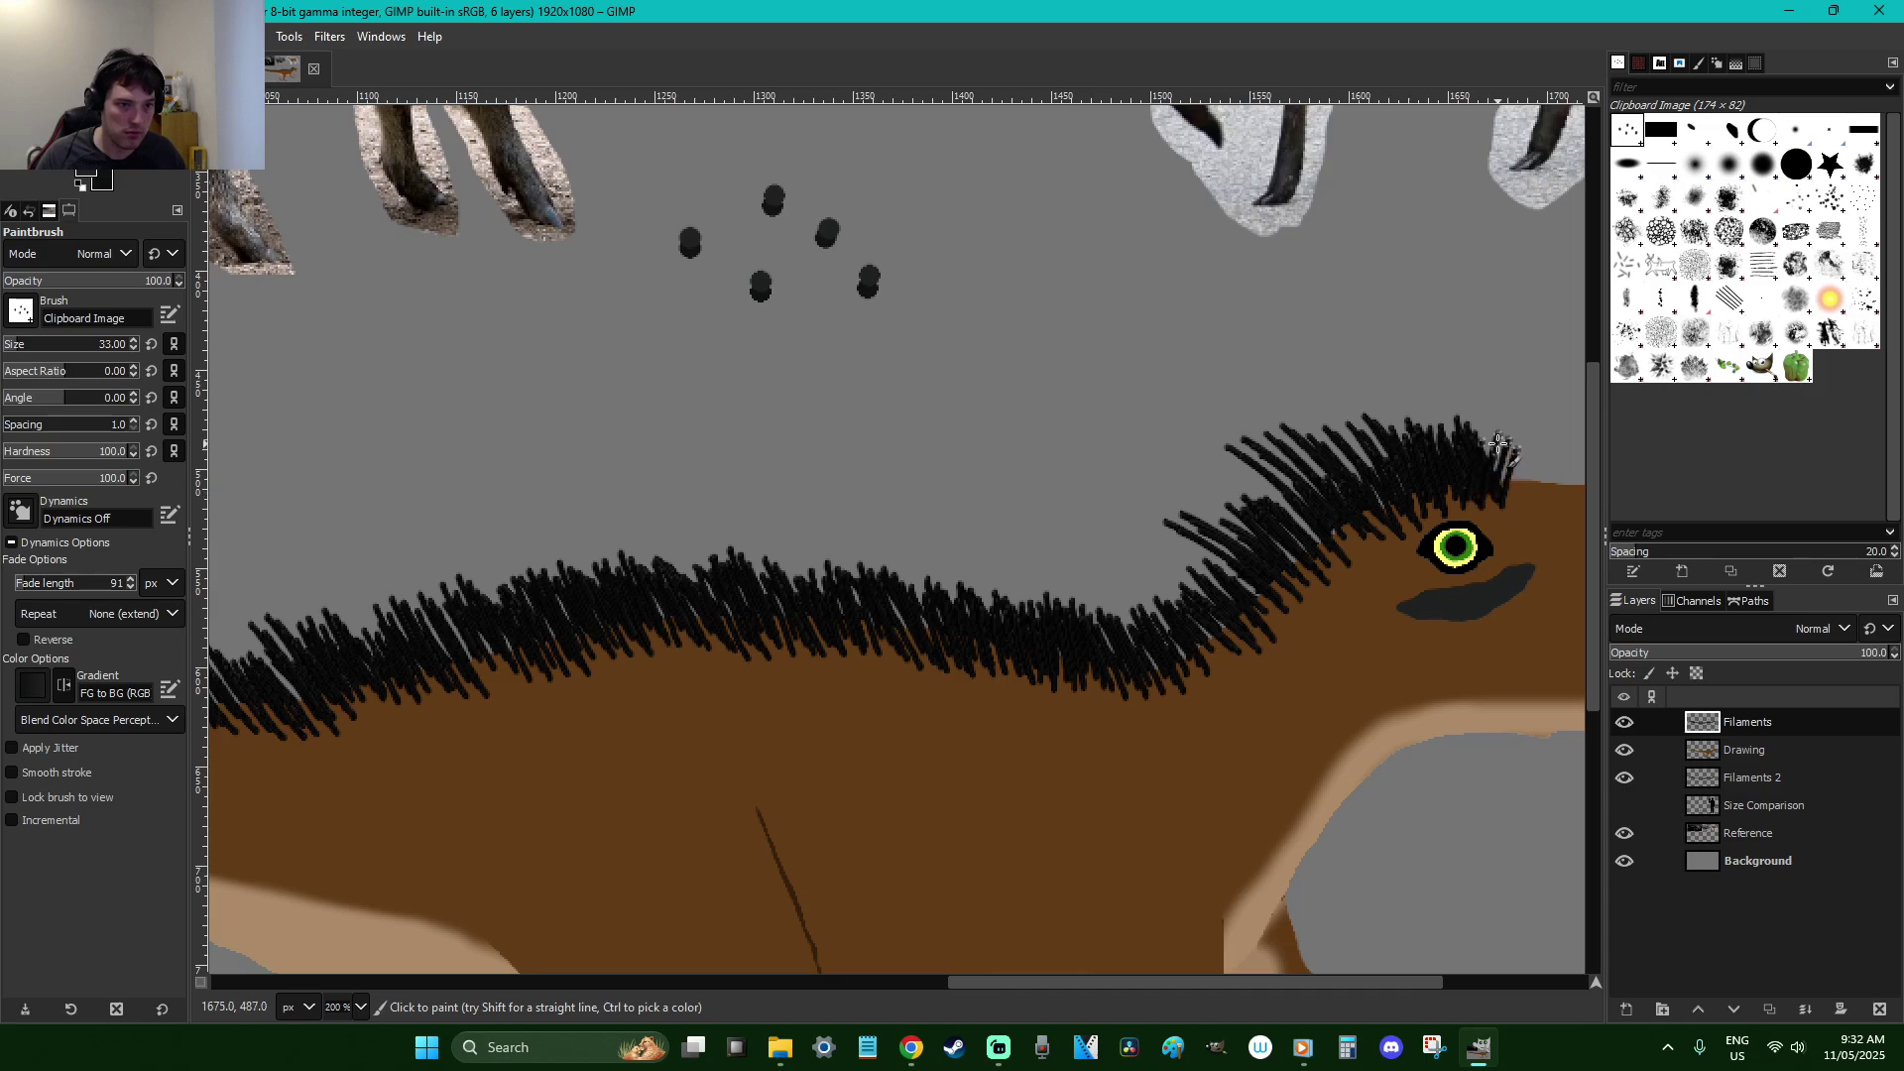
# Add a few filaments at the front end of the head fringe above the eye, undoing misplaced strokes
pyautogui.hotkey('ctrl', 'z')
pyautogui.moveTo(1503, 458); pyautogui.dragTo(1501, 452)
pyautogui.hotkey('ctrl', 'z')
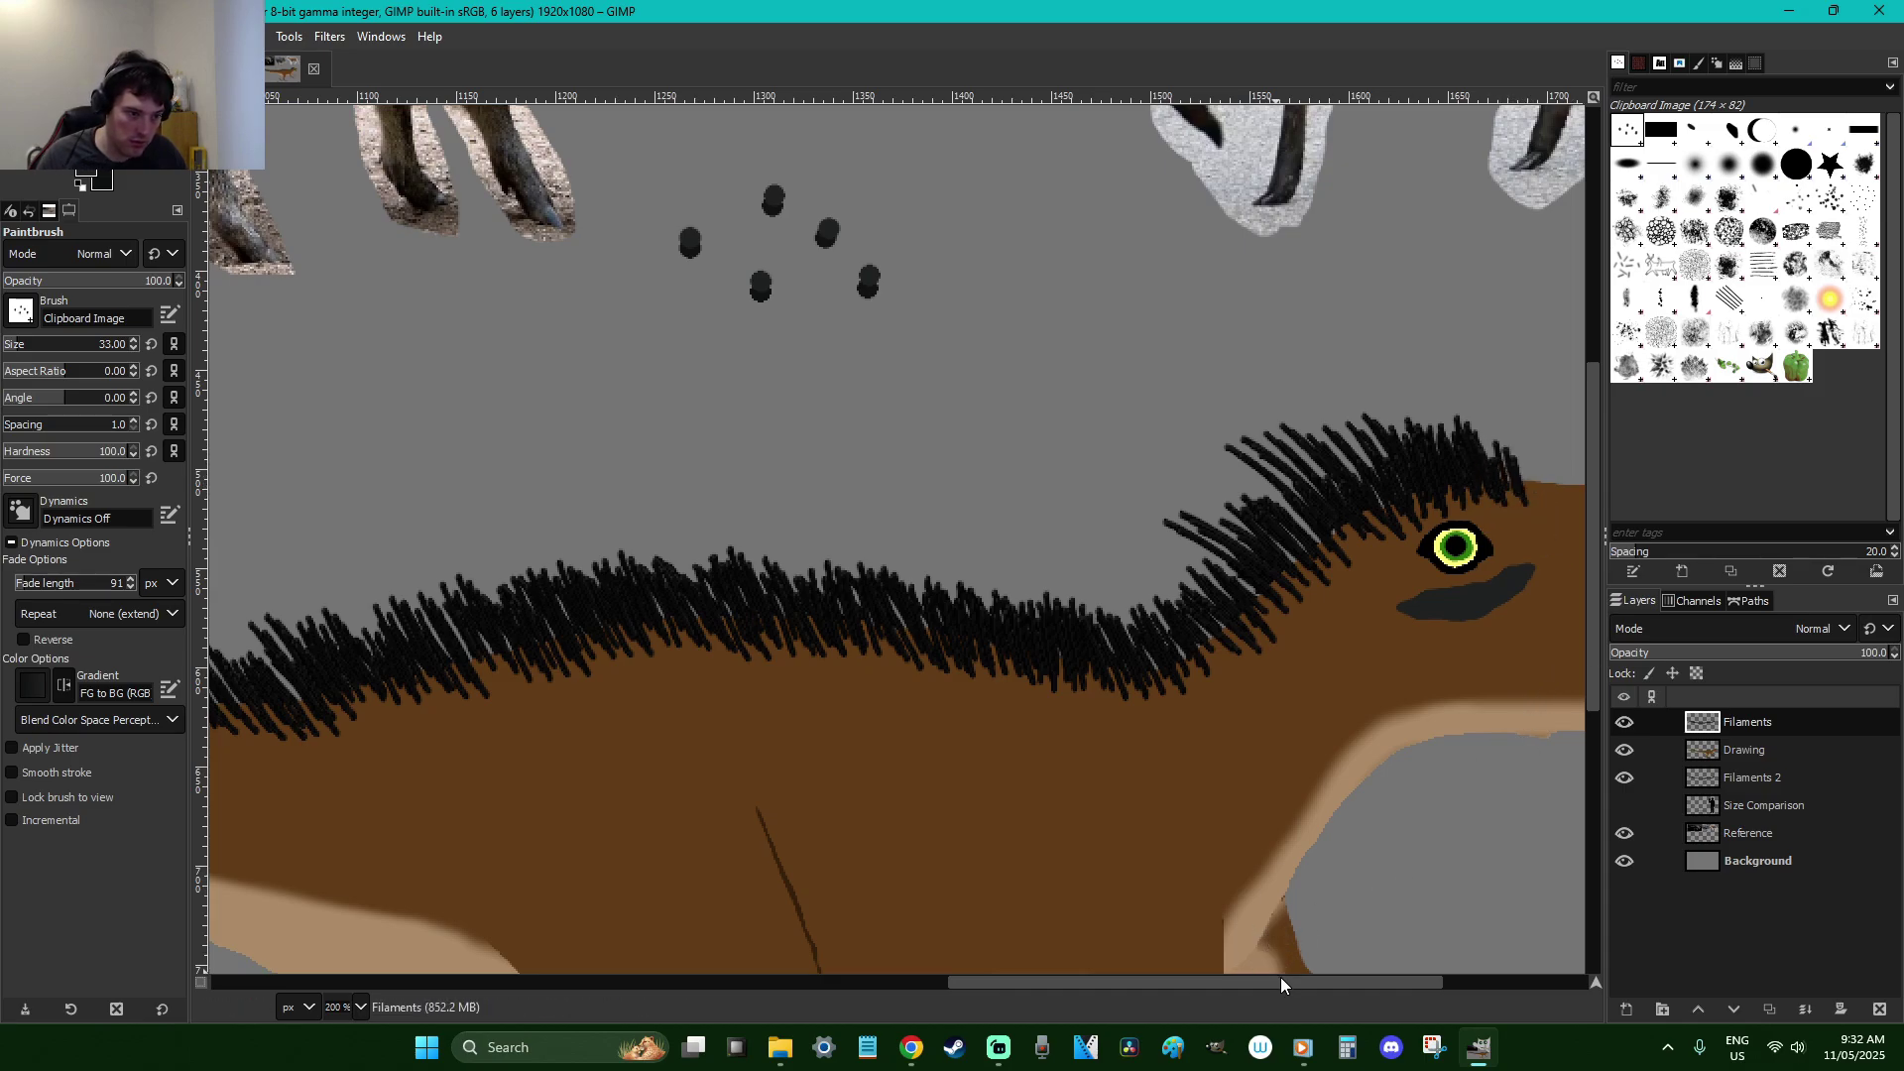
pyautogui.moveTo(1281, 978); pyautogui.dragTo(1479, 982)
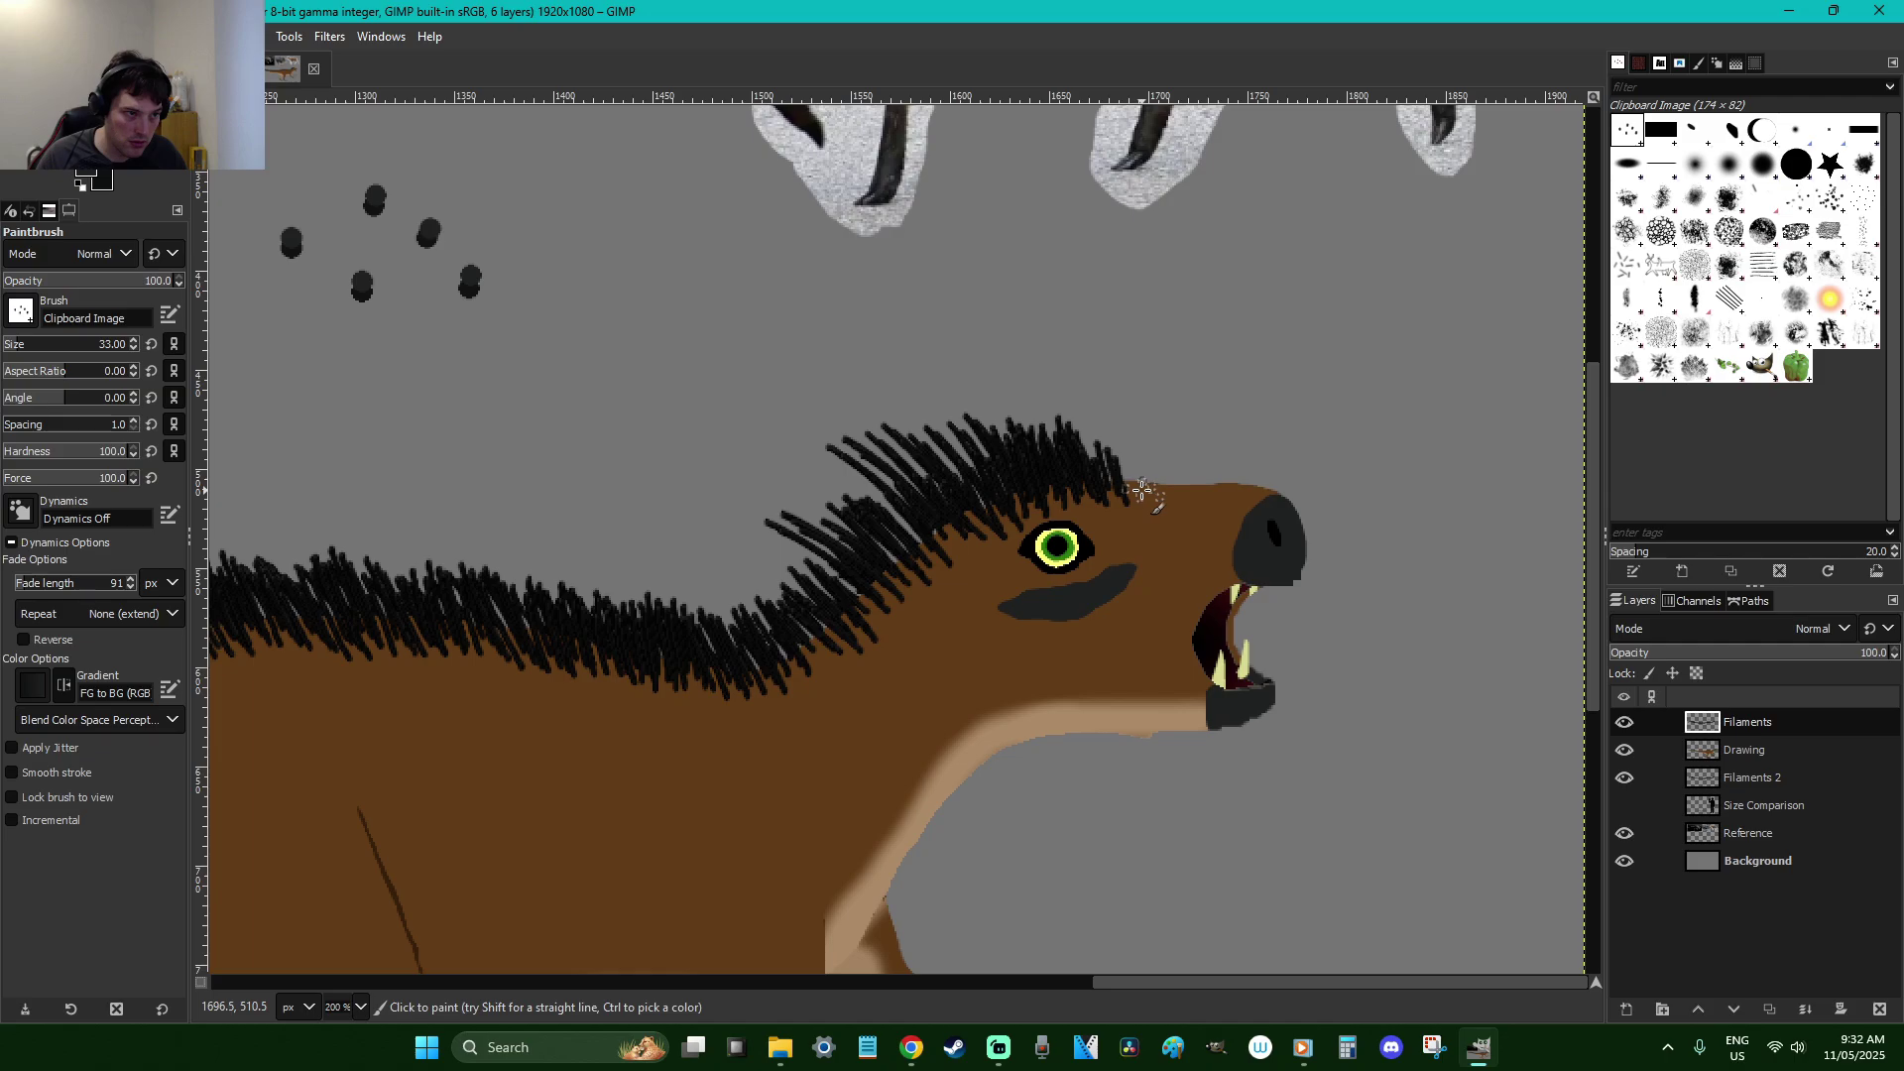
pyautogui.hotkey('ctrl', 'z')
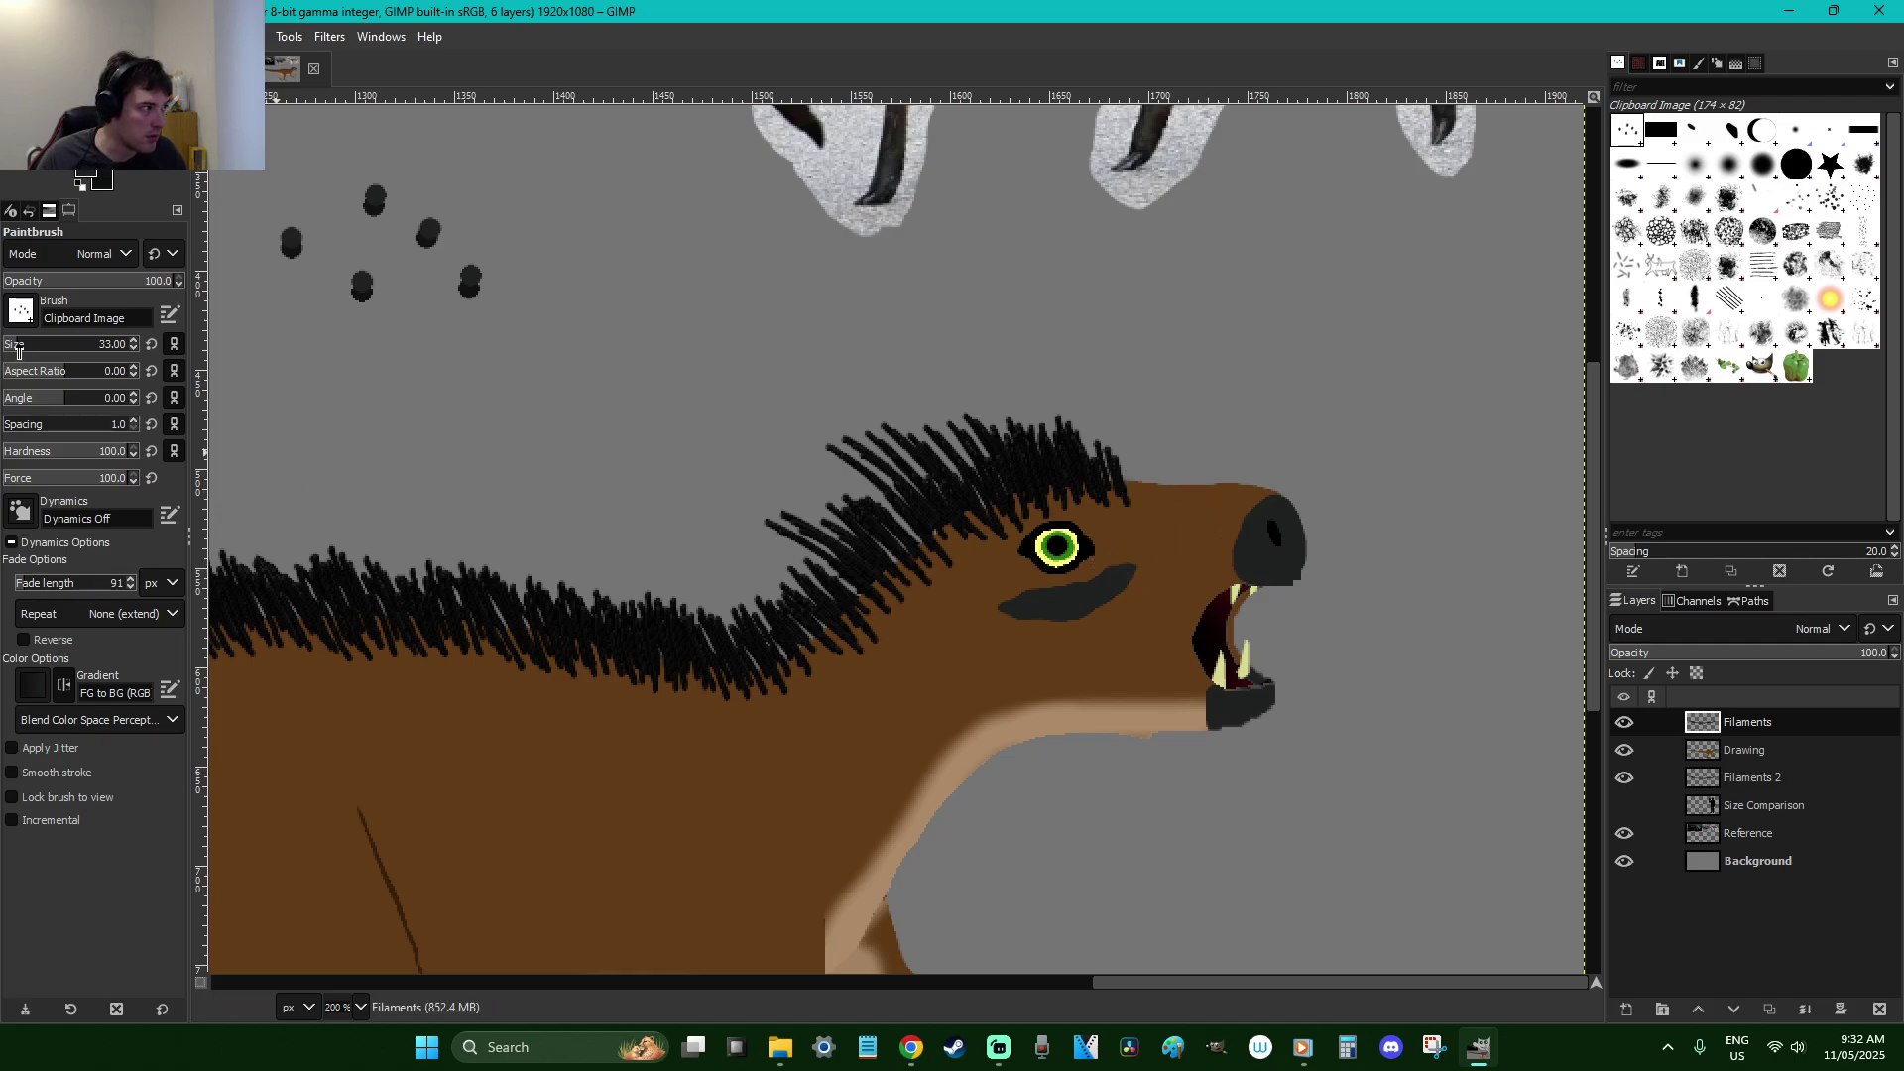
# Reduce the brush size to 14 and paint short, thin filaments on the forehead in front of the head fringe
pyautogui.scroll(-6, 18, 352)
pyautogui.hotkey('ctrl', 'z')
pyautogui.moveTo(1135, 475); pyautogui.dragTo(1147, 493)
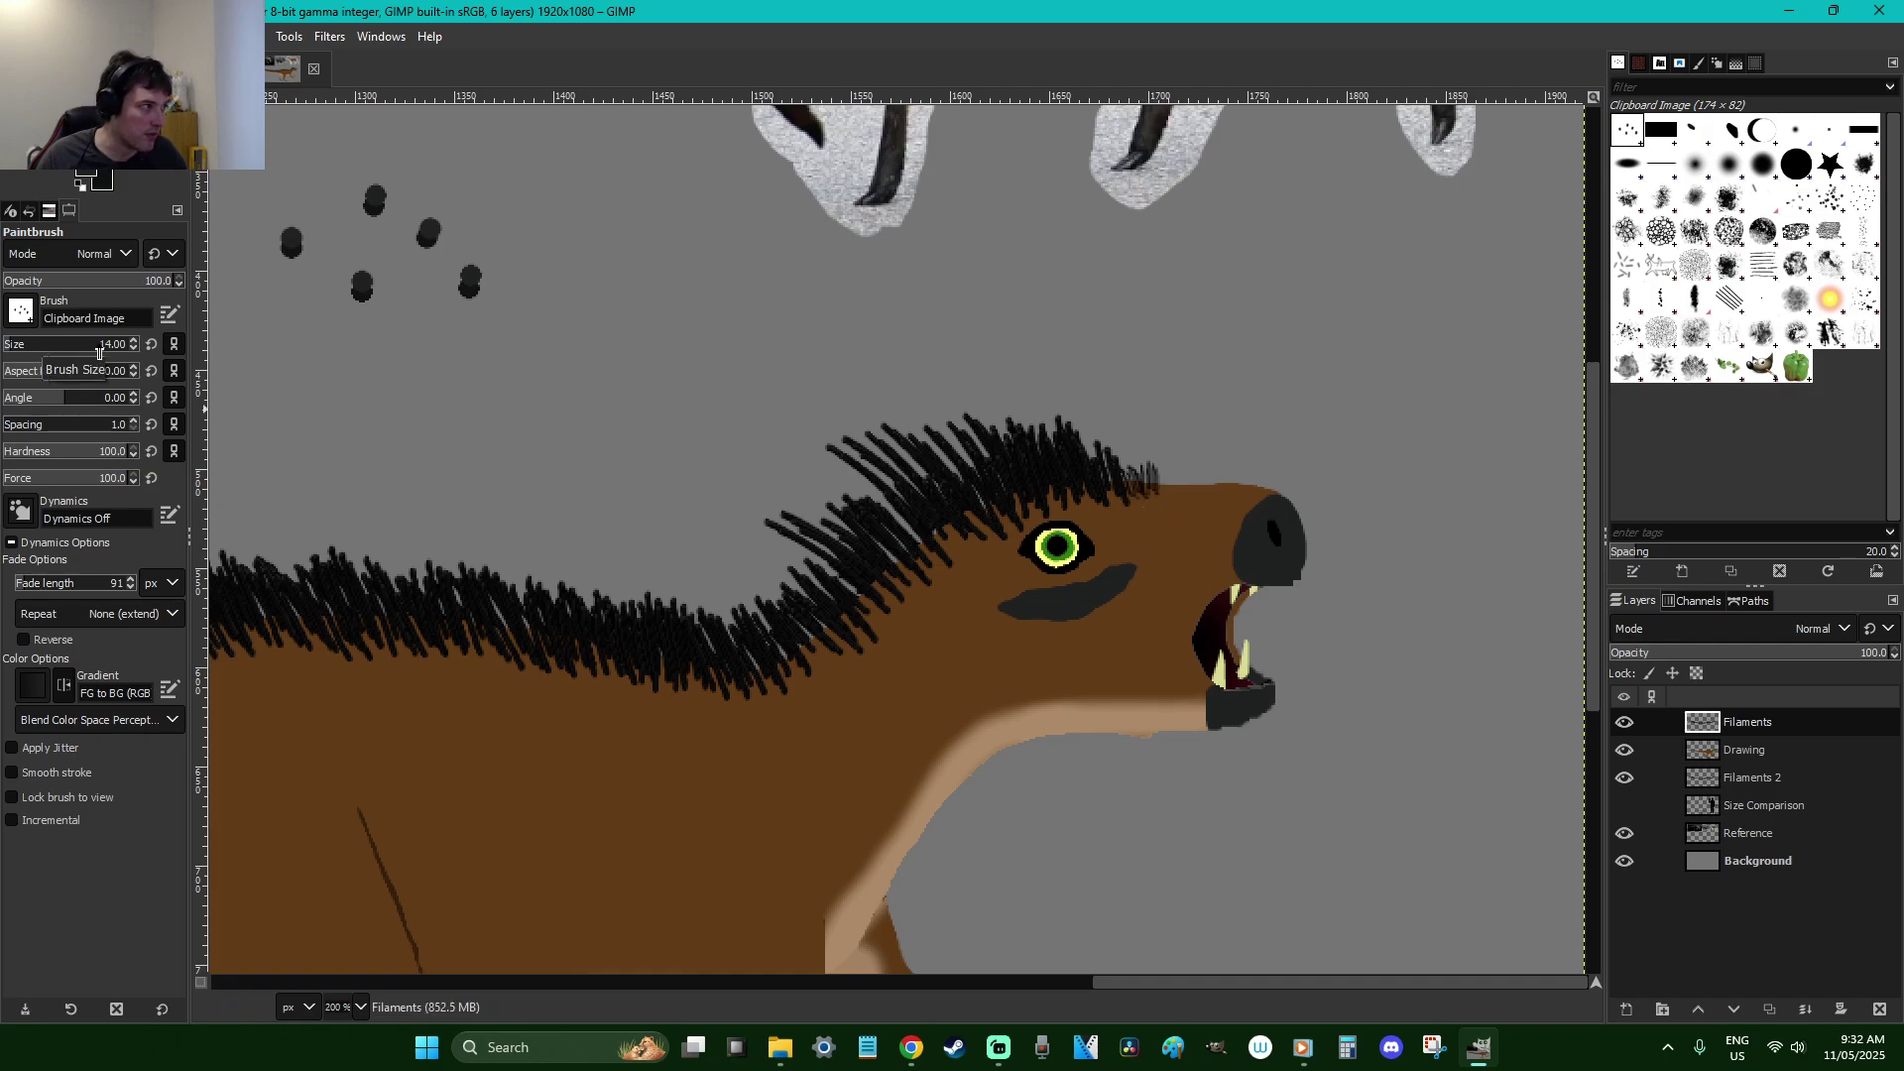
# Set the brush size to 33 and cover the side and underside of the tail's tip section with filaments
pyautogui.click(104, 348)
pyautogui.write('33')
pyautogui.press('Return')
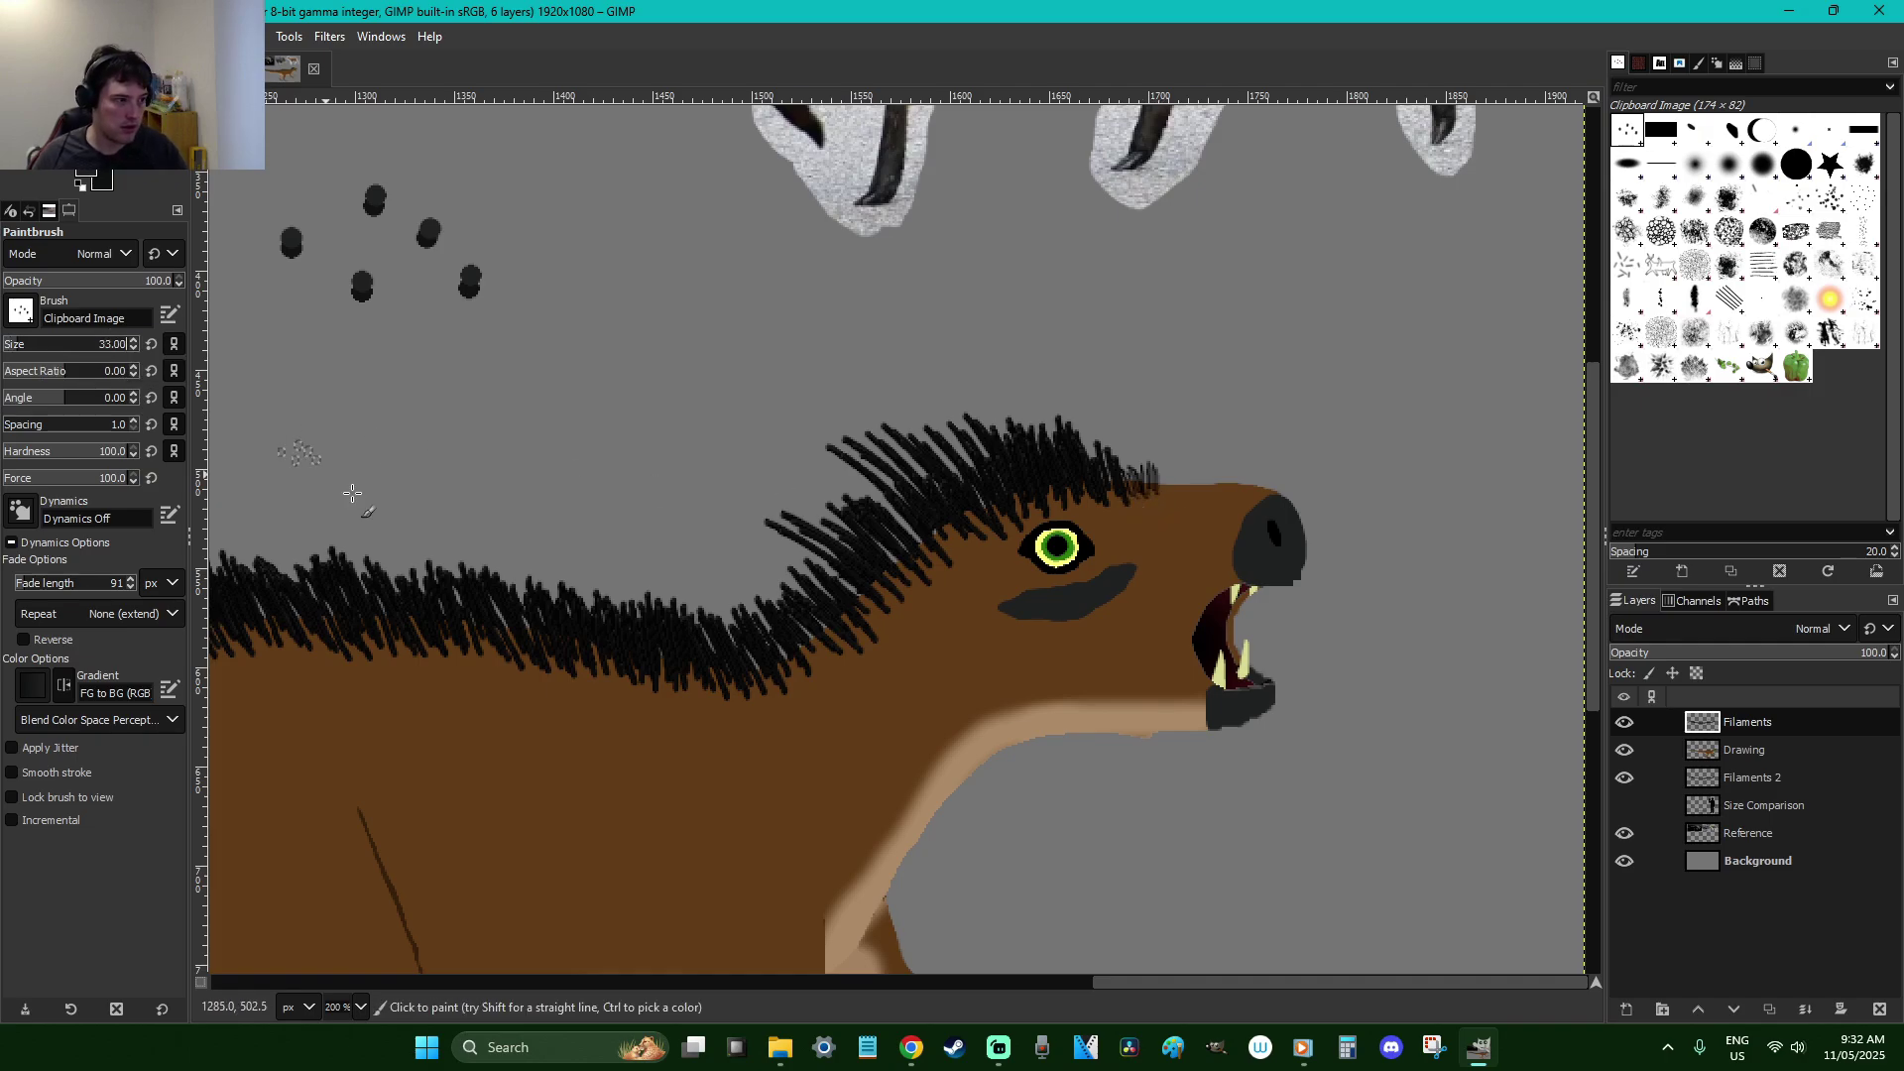
pyautogui.moveTo(1107, 983); pyautogui.dragTo(226, 983)
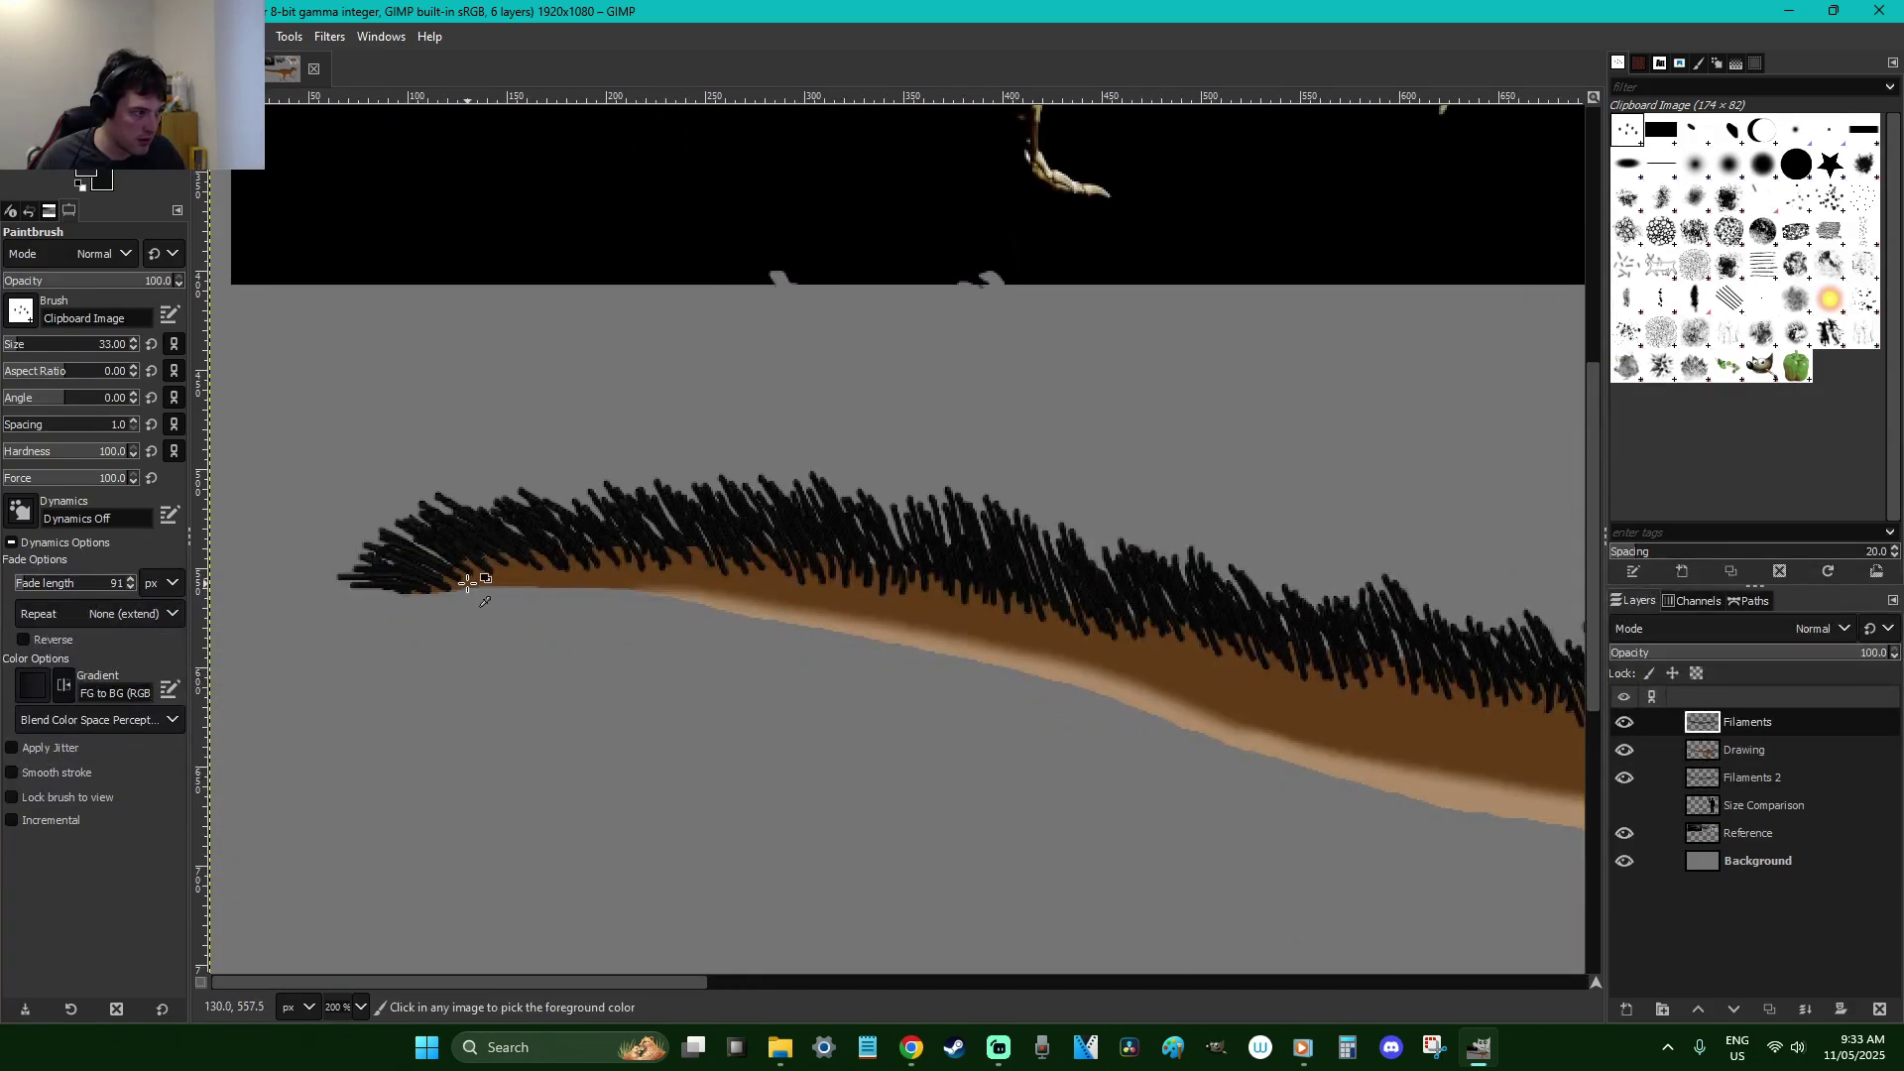
pyautogui.press('z')
pyautogui.moveTo(881, 675); pyautogui.dragTo(340, 486)
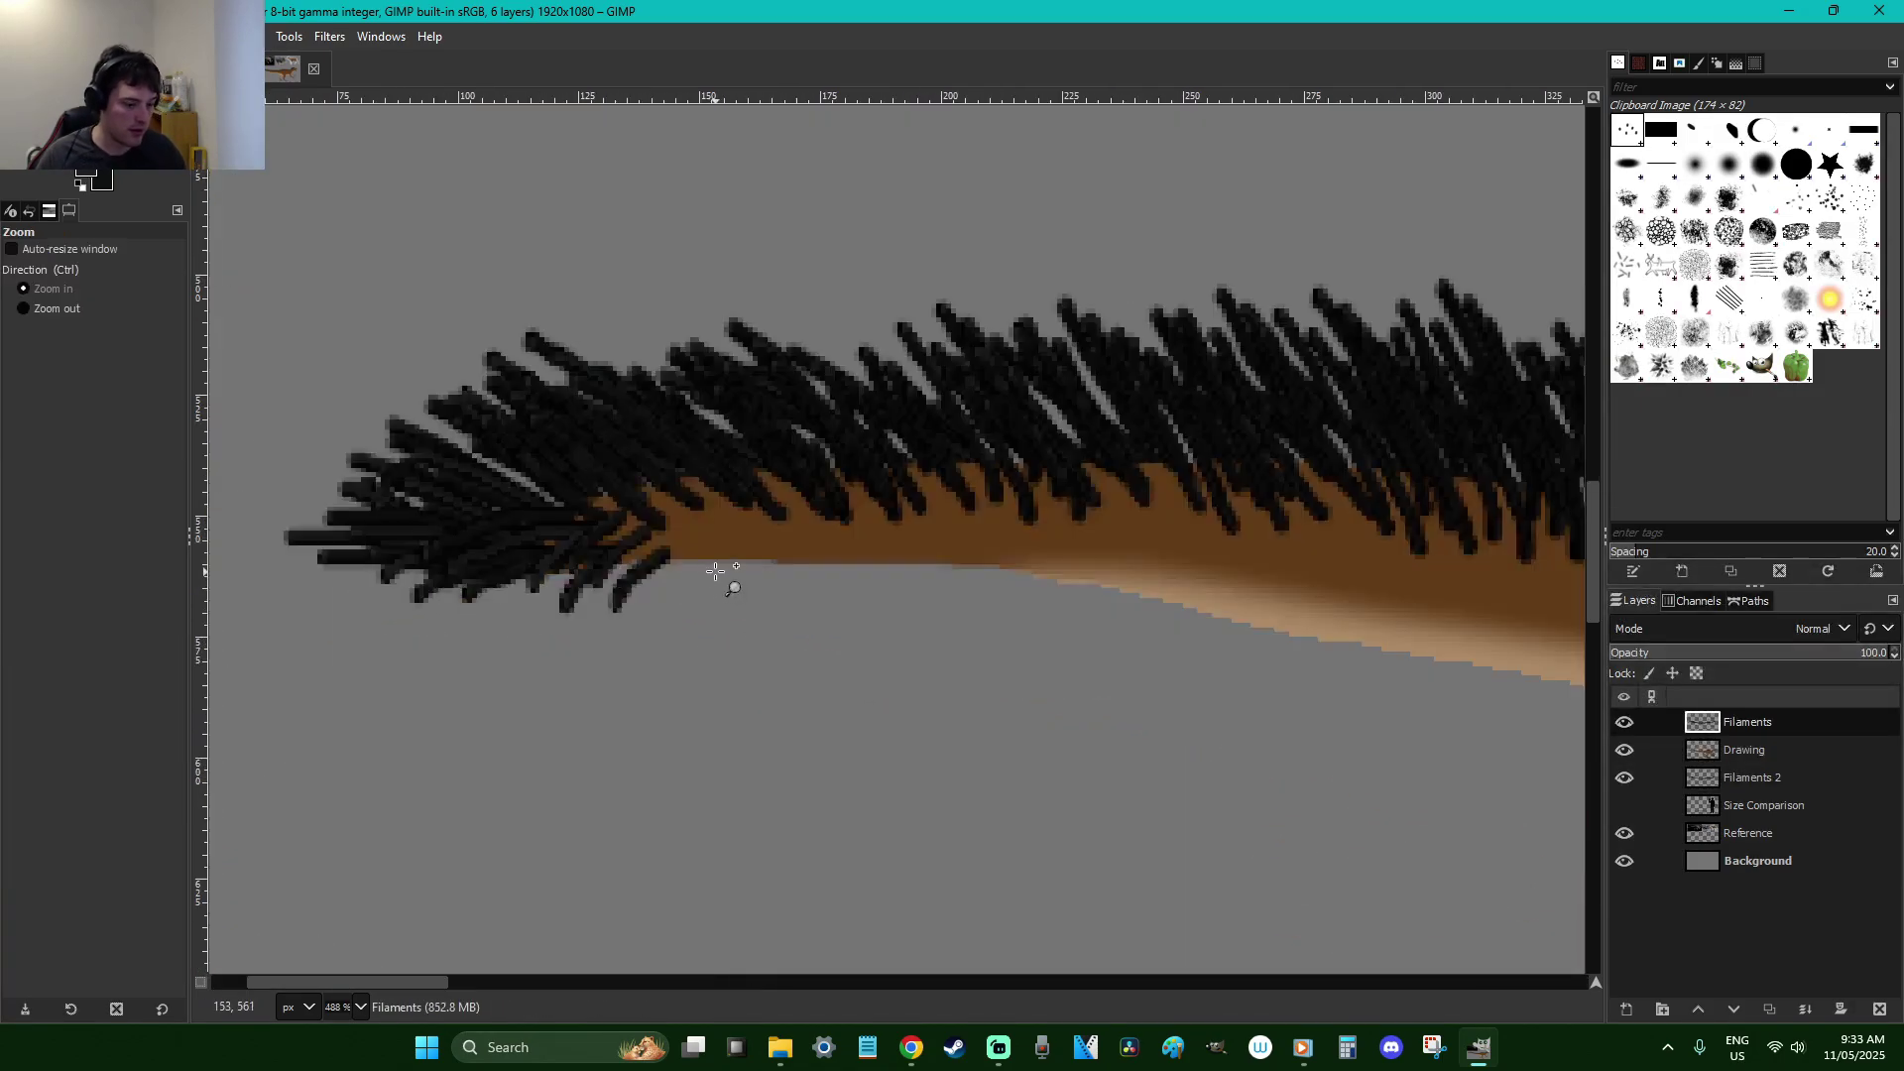
pyautogui.press('p')
pyautogui.moveTo(671, 527)
pyautogui.mouseDown()
pyautogui.moveTo(764, 544)
pyautogui.moveTo(638, 489)
pyautogui.moveTo(727, 454)
pyautogui.moveTo(710, 555)
pyautogui.moveTo(849, 595)
pyautogui.moveTo(956, 523)
pyautogui.moveTo(922, 476)
pyautogui.mouseUp()
pyautogui.hotkey('ctrl', 'z')
pyautogui.hotkey('ctrl', 'z')
pyautogui.moveTo(884, 545)
pyautogui.mouseDown()
pyautogui.moveTo(872, 510)
pyautogui.moveTo(968, 499)
pyautogui.moveTo(969, 545)
pyautogui.moveTo(1060, 558)
pyautogui.moveTo(1084, 510)
pyautogui.moveTo(1168, 549)
pyautogui.moveTo(1039, 601)
pyautogui.moveTo(1140, 635)
pyautogui.moveTo(1207, 510)
pyautogui.moveTo(1175, 514)
pyautogui.moveTo(1296, 565)
pyautogui.moveTo(1169, 455)
pyautogui.moveTo(1326, 523)
pyautogui.moveTo(1288, 455)
pyautogui.moveTo(1253, 595)
pyautogui.moveTo(1275, 671)
pyautogui.moveTo(1429, 659)
pyautogui.mouseUp()
pyautogui.hotkey('ctrl', 'z')
pyautogui.hotkey('ctrl', 'z')
pyautogui.hotkey('ctrl', 'z')
pyautogui.moveTo(1378, 569)
pyautogui.mouseDown()
pyautogui.moveTo(1211, 566)
pyautogui.moveTo(1246, 660)
pyautogui.moveTo(1428, 651)
pyautogui.moveTo(1471, 599)
pyautogui.moveTo(1448, 526)
pyautogui.moveTo(1460, 477)
pyautogui.moveTo(1402, 595)
pyautogui.moveTo(1369, 600)
pyautogui.mouseUp()
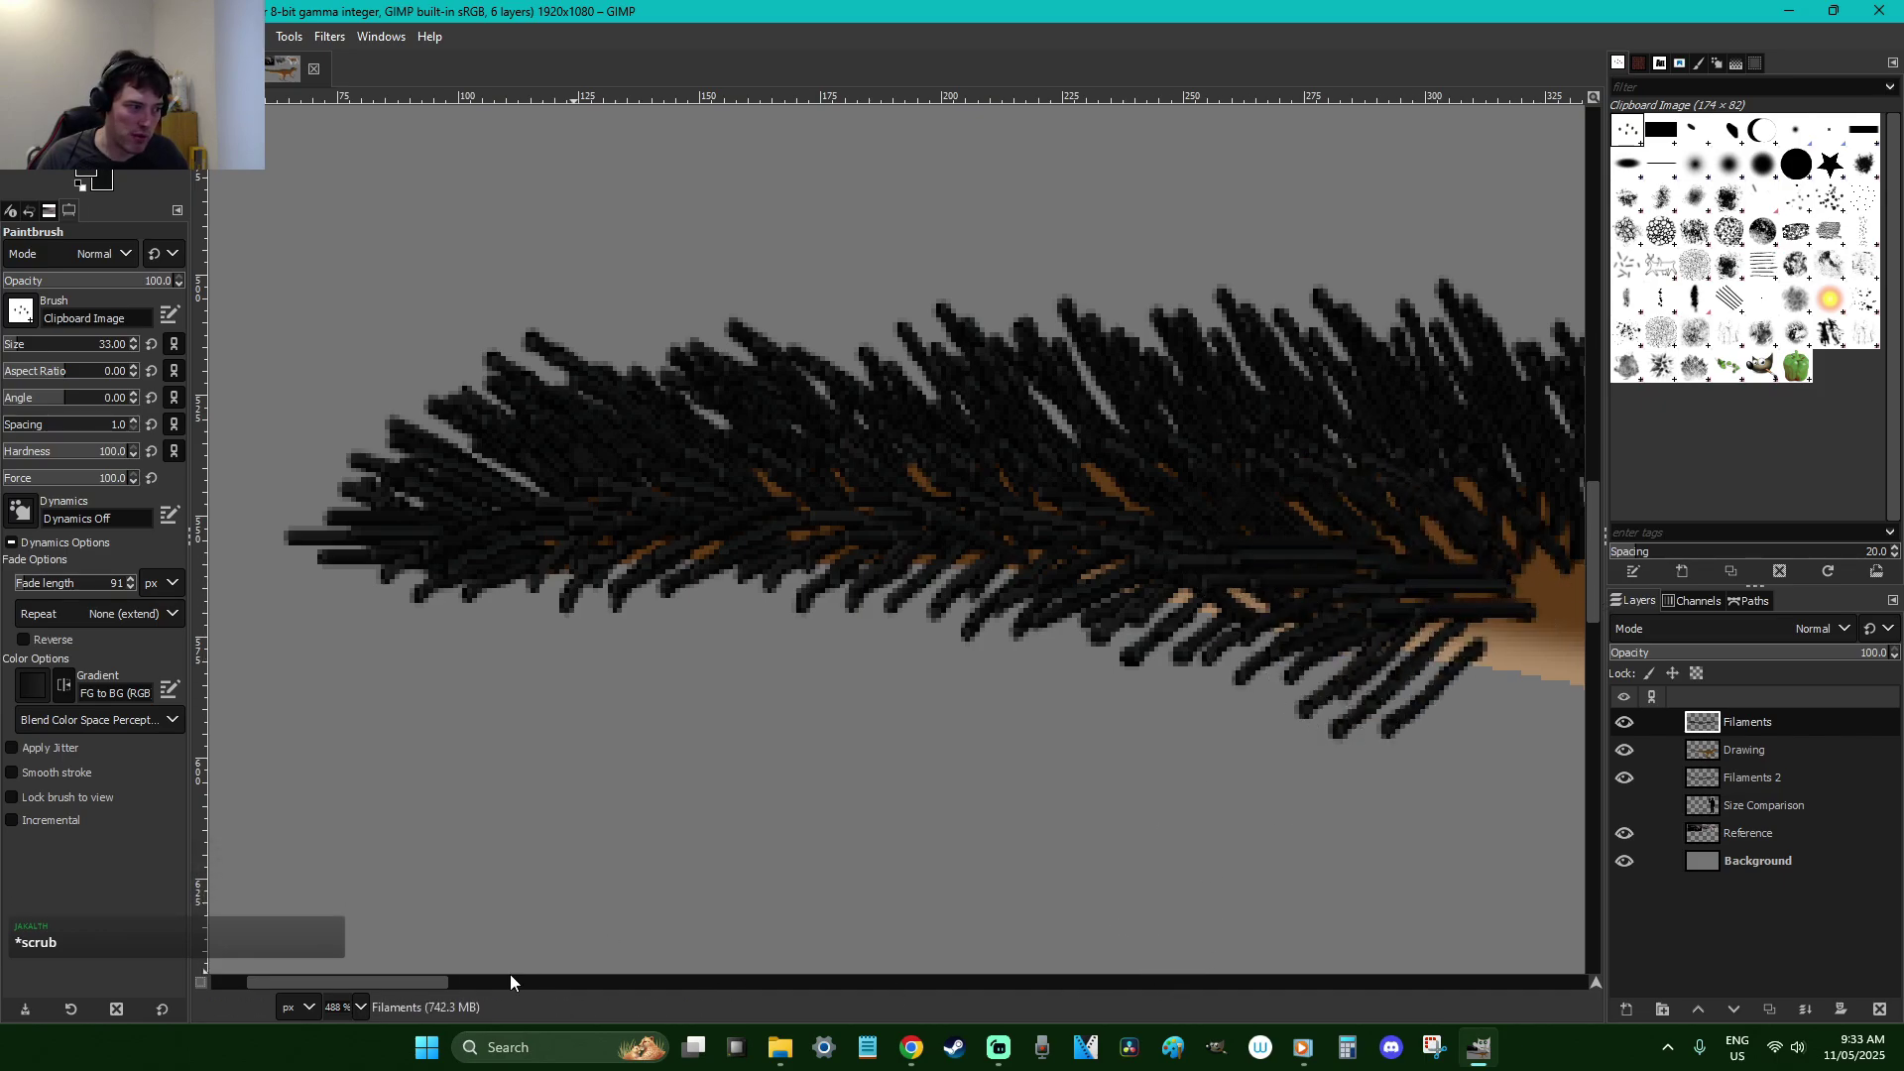
# Continue the filaments from the tip section along the outer tail, covering its brown side and pale lower edge
pyautogui.hscroll(2, 437, 986)
pyautogui.moveTo(437, 986); pyautogui.dragTo(544, 986)
pyautogui.moveTo(632, 659)
pyautogui.mouseDown()
pyautogui.moveTo(595, 649)
pyautogui.moveTo(583, 560)
pyautogui.moveTo(702, 583)
pyautogui.moveTo(745, 646)
pyautogui.moveTo(699, 644)
pyautogui.moveTo(615, 694)
pyautogui.moveTo(784, 694)
pyautogui.moveTo(736, 536)
pyautogui.moveTo(793, 515)
pyautogui.moveTo(720, 731)
pyautogui.mouseUp()
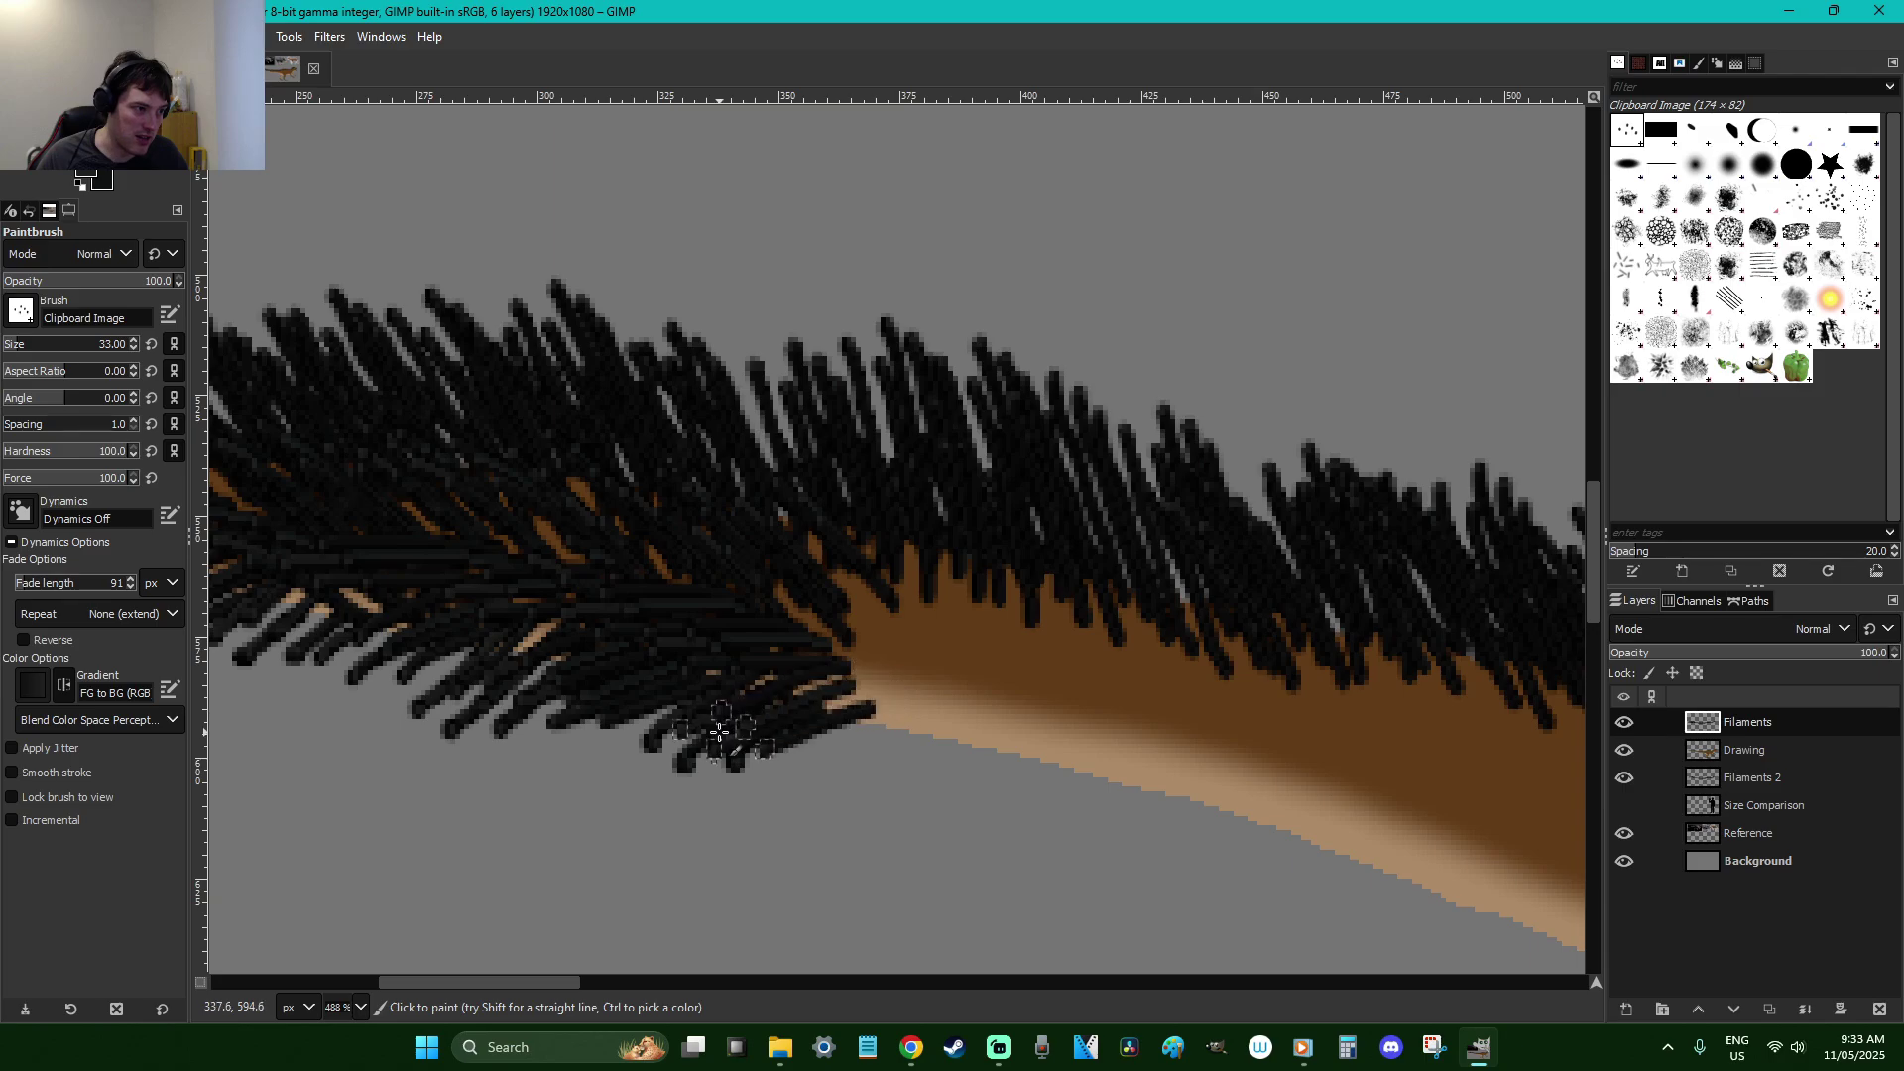
pyautogui.moveTo(944, 618)
pyautogui.mouseDown()
pyautogui.moveTo(880, 578)
pyautogui.moveTo(910, 678)
pyautogui.moveTo(845, 751)
pyautogui.moveTo(1059, 625)
pyautogui.moveTo(905, 672)
pyautogui.moveTo(930, 771)
pyautogui.moveTo(952, 786)
pyautogui.mouseUp()
pyautogui.moveTo(1147, 659)
pyautogui.mouseDown()
pyautogui.moveTo(1105, 692)
pyautogui.moveTo(1026, 543)
pyautogui.mouseUp()
pyautogui.hotkey('ctrl', 'z')
pyautogui.hotkey('ctrl', 'z')
pyautogui.moveTo(1074, 647)
pyautogui.mouseDown()
pyautogui.moveTo(928, 562)
pyautogui.moveTo(895, 655)
pyautogui.mouseUp()
pyautogui.moveTo(1027, 694); pyautogui.dragTo(943, 751)
pyautogui.moveTo(1081, 723); pyautogui.dragTo(986, 819)
pyautogui.moveTo(1210, 691); pyautogui.dragTo(1162, 555)
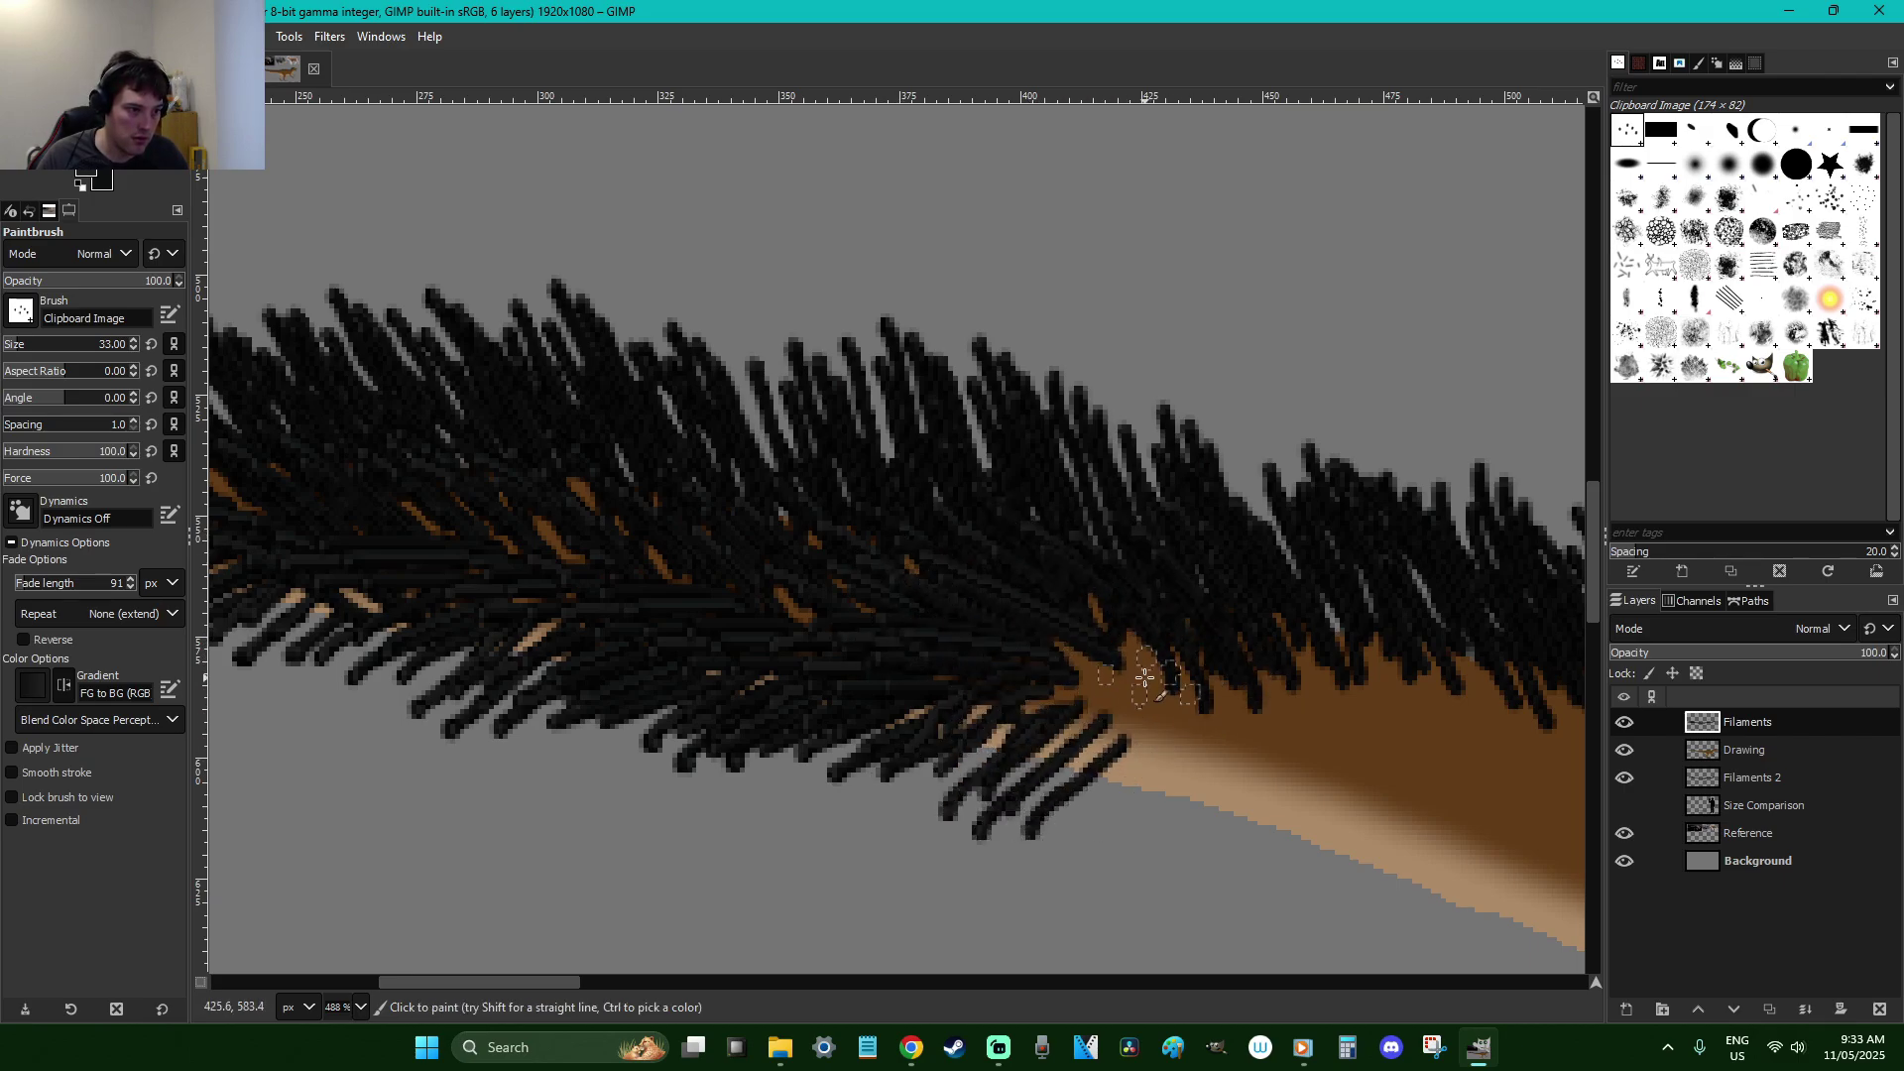
pyautogui.moveTo(1130, 674); pyautogui.dragTo(956, 564)
pyautogui.moveTo(1141, 706); pyautogui.dragTo(1014, 704)
pyautogui.moveTo(1172, 749); pyautogui.dragTo(1012, 834)
pyautogui.moveTo(1330, 709); pyautogui.dragTo(1262, 603)
pyautogui.moveTo(1223, 704)
pyautogui.mouseDown()
pyautogui.moveTo(1092, 595)
pyautogui.moveTo(1066, 690)
pyautogui.mouseUp()
pyautogui.moveTo(1213, 815); pyautogui.dragTo(1174, 875)
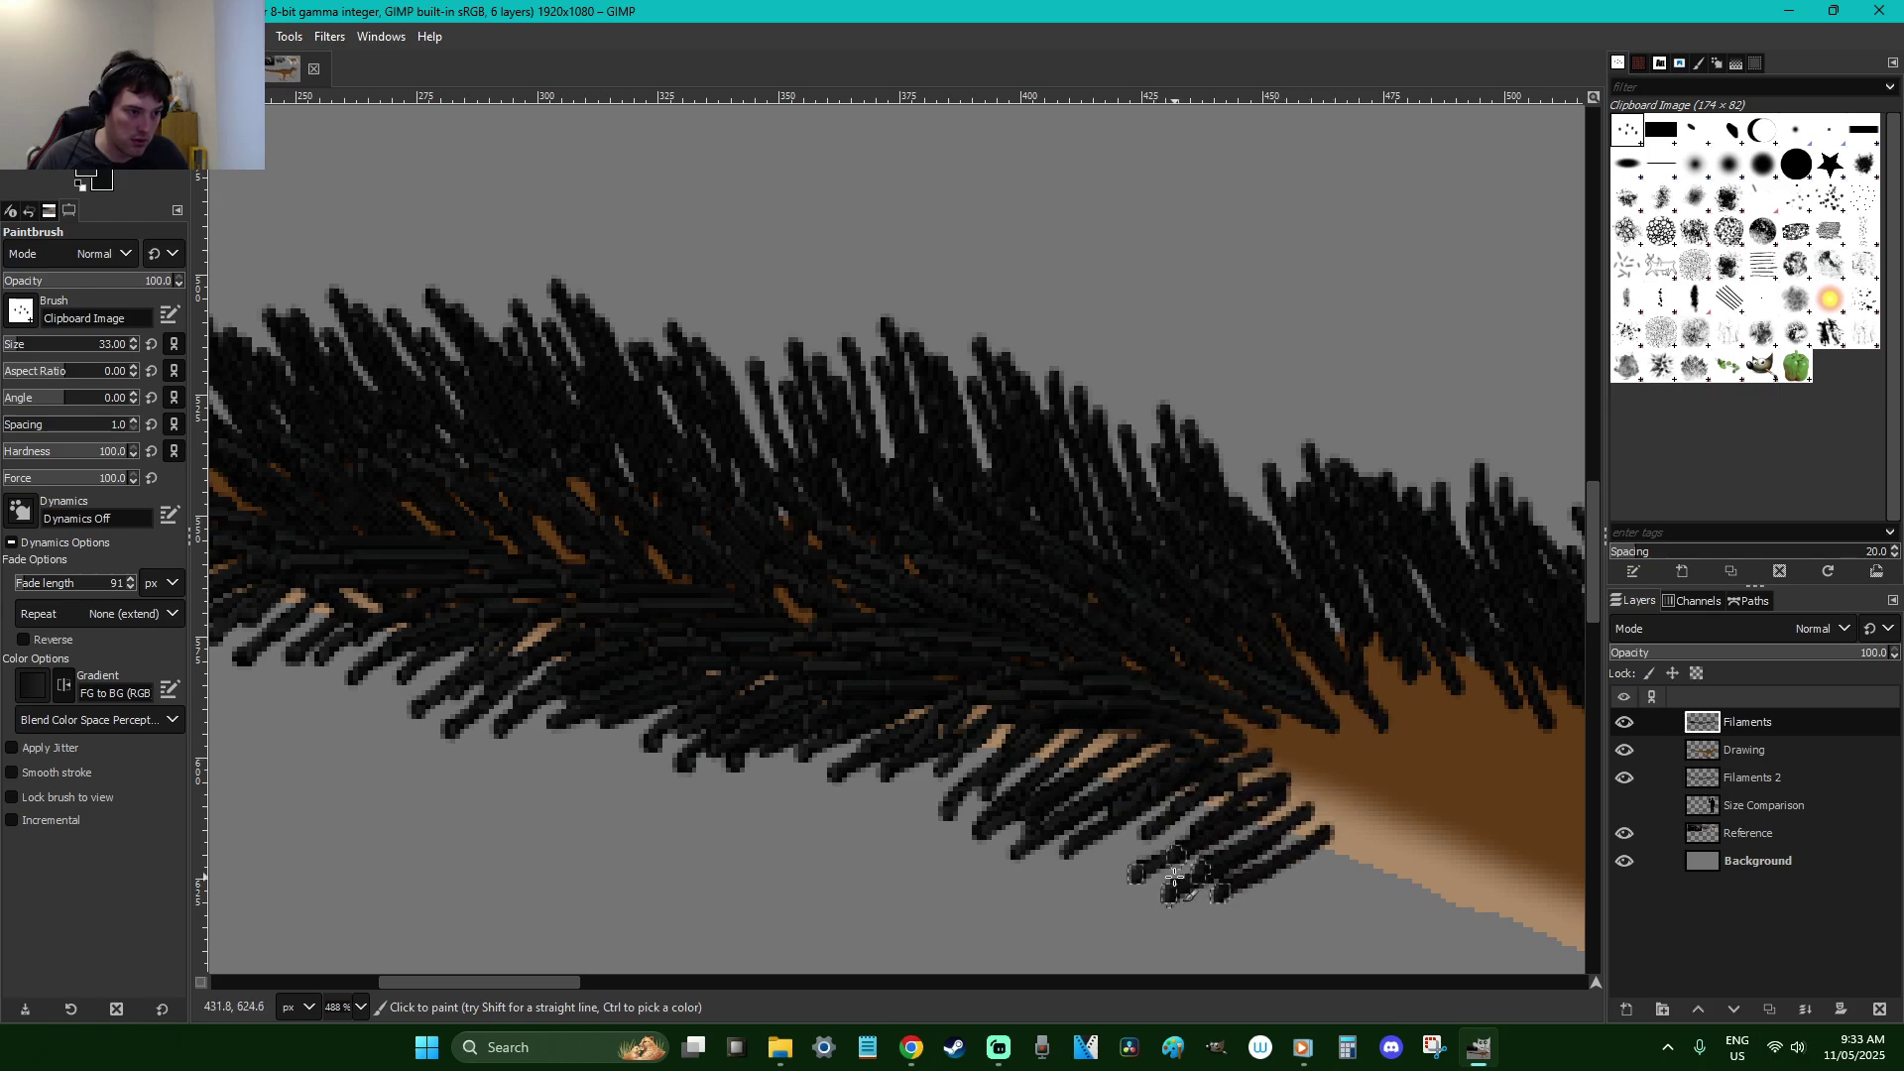
pyautogui.moveTo(1214, 737)
pyautogui.mouseDown()
pyautogui.moveTo(1423, 710)
pyautogui.moveTo(1324, 578)
pyautogui.moveTo(1394, 730)
pyautogui.moveTo(1237, 704)
pyautogui.moveTo(1351, 762)
pyautogui.moveTo(1185, 767)
pyautogui.moveTo(1368, 798)
pyautogui.moveTo(1257, 843)
pyautogui.moveTo(1391, 846)
pyautogui.moveTo(1243, 897)
pyautogui.mouseUp()
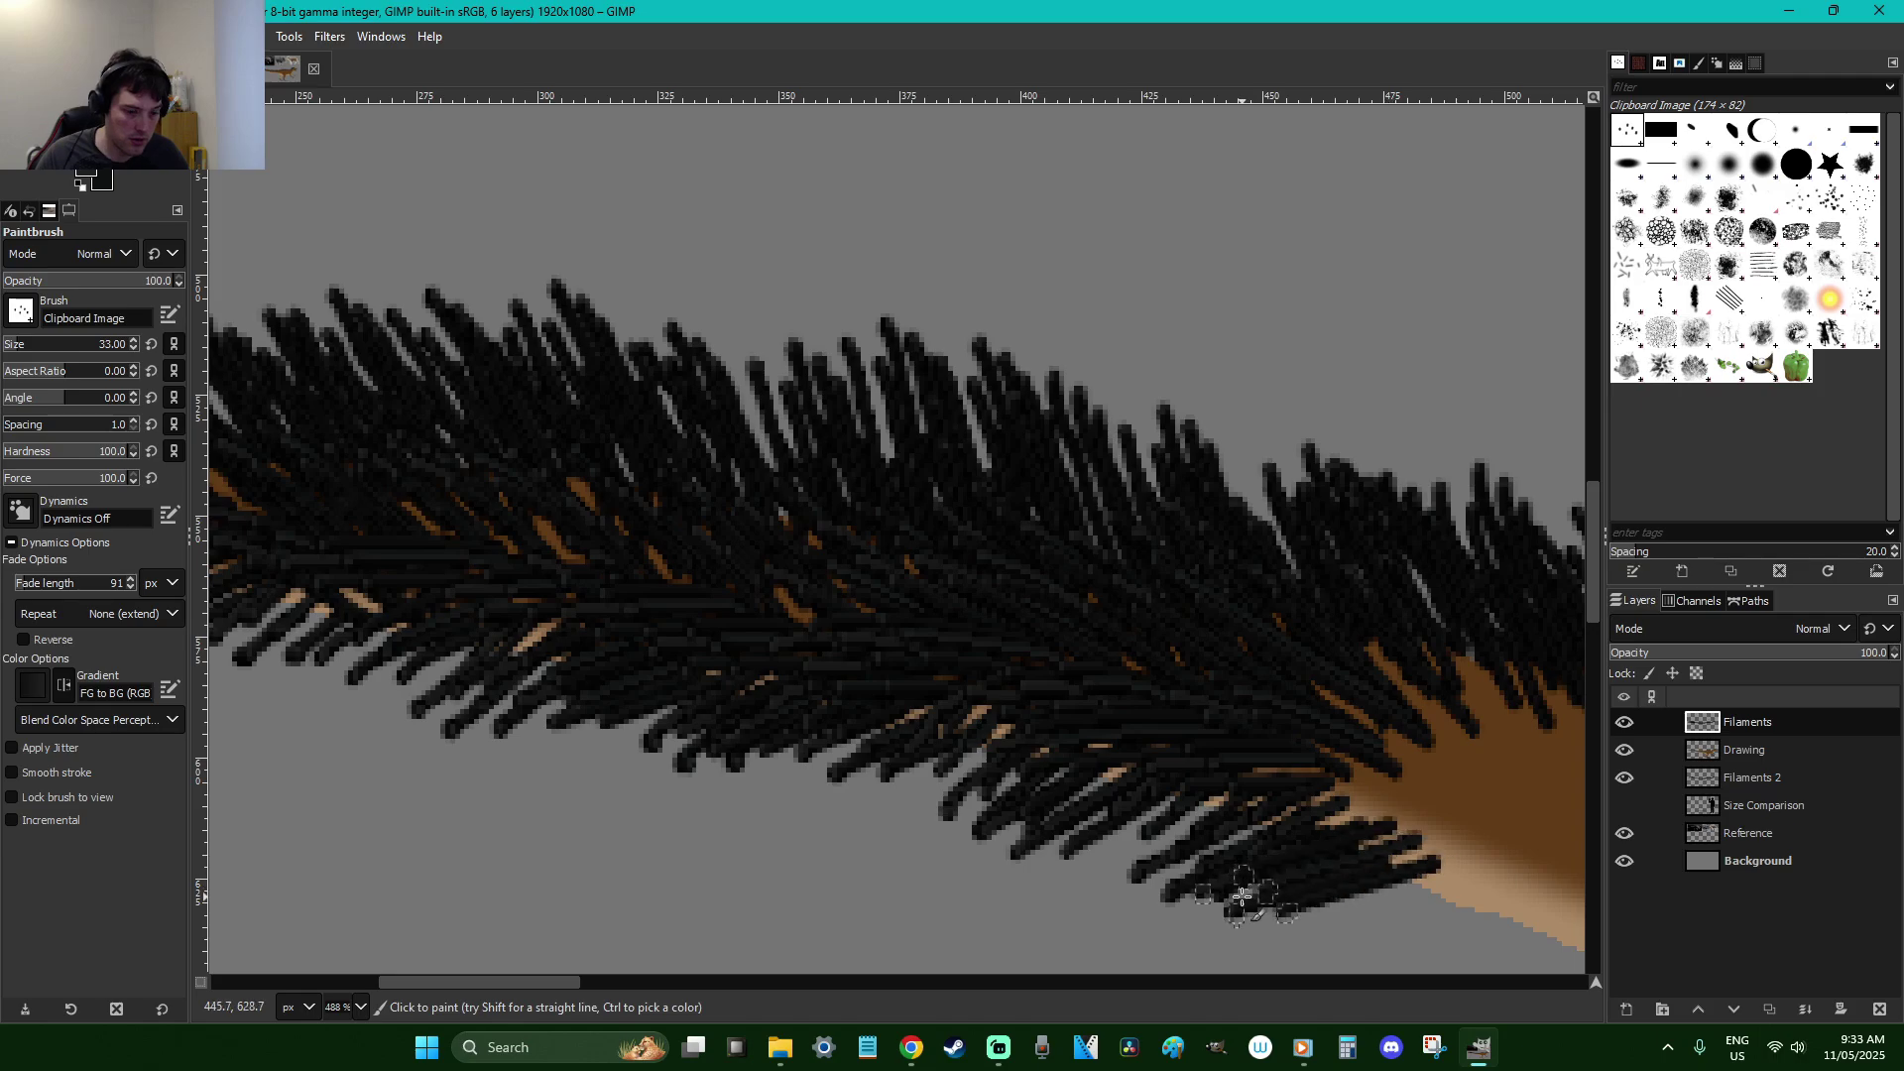
# Extend the filaments over the side and underside of the tail's next bare section towards the body, and save the image
pyautogui.keyDown('ctrl'); pyautogui.scroll(-2, 1242, 898); pyautogui.keyUp('ctrl')
pyautogui.keyDown('ctrl'); pyautogui.scroll(-3, 1243, 897); pyautogui.keyUp('ctrl')
pyautogui.scroll(-5, 1243, 898)
pyautogui.moveTo(684, 982)
pyautogui.mouseDown()
pyautogui.moveTo(1038, 982)
pyautogui.moveTo(952, 927)
pyautogui.mouseUp()
pyautogui.press('z')
pyautogui.moveTo(839, 595); pyautogui.dragTo(559, 402)
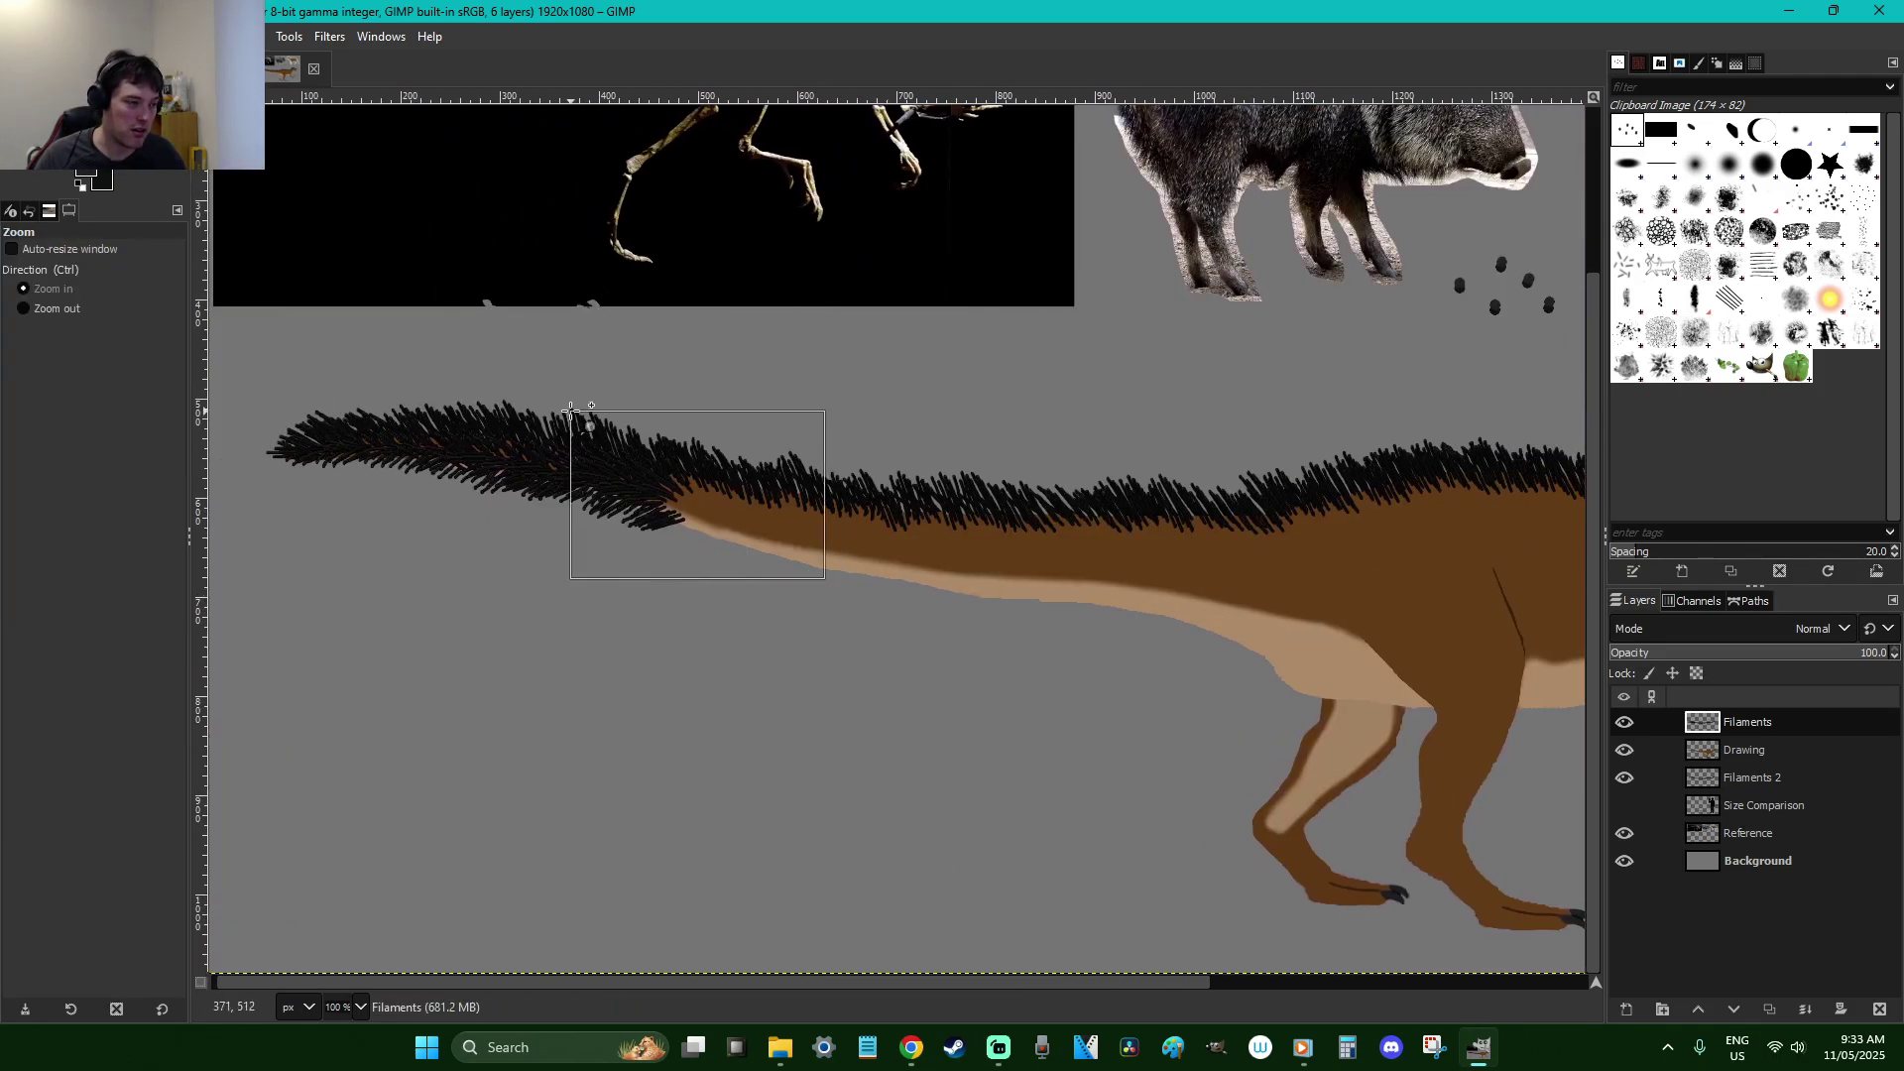
pyautogui.press('p')
pyautogui.moveTo(906, 545)
pyautogui.mouseDown()
pyautogui.moveTo(807, 437)
pyautogui.moveTo(821, 599)
pyautogui.moveTo(872, 644)
pyautogui.moveTo(1071, 553)
pyautogui.moveTo(978, 574)
pyautogui.moveTo(744, 518)
pyautogui.moveTo(845, 723)
pyautogui.moveTo(1012, 744)
pyautogui.moveTo(1032, 396)
pyautogui.moveTo(999, 518)
pyautogui.moveTo(1054, 680)
pyautogui.moveTo(956, 756)
pyautogui.moveTo(1190, 816)
pyautogui.moveTo(1140, 809)
pyautogui.mouseUp()
pyautogui.moveTo(1306, 623)
pyautogui.mouseDown()
pyautogui.moveTo(1222, 626)
pyautogui.moveTo(1107, 500)
pyautogui.moveTo(1087, 641)
pyautogui.moveTo(1026, 571)
pyautogui.moveTo(1081, 578)
pyautogui.moveTo(1163, 634)
pyautogui.moveTo(965, 491)
pyautogui.moveTo(1179, 682)
pyautogui.moveTo(1000, 697)
pyautogui.moveTo(1234, 763)
pyautogui.moveTo(1067, 742)
pyautogui.moveTo(1277, 795)
pyautogui.moveTo(1061, 841)
pyautogui.moveTo(1291, 833)
pyautogui.moveTo(1119, 905)
pyautogui.mouseUp()
pyautogui.moveTo(1477, 628)
pyautogui.mouseDown()
pyautogui.moveTo(1393, 569)
pyautogui.moveTo(1327, 575)
pyautogui.moveTo(1373, 668)
pyautogui.moveTo(1100, 528)
pyautogui.moveTo(1307, 696)
pyautogui.moveTo(1220, 713)
pyautogui.moveTo(1378, 761)
pyautogui.moveTo(1213, 743)
pyautogui.moveTo(1328, 811)
pyautogui.moveTo(1135, 804)
pyautogui.mouseUp()
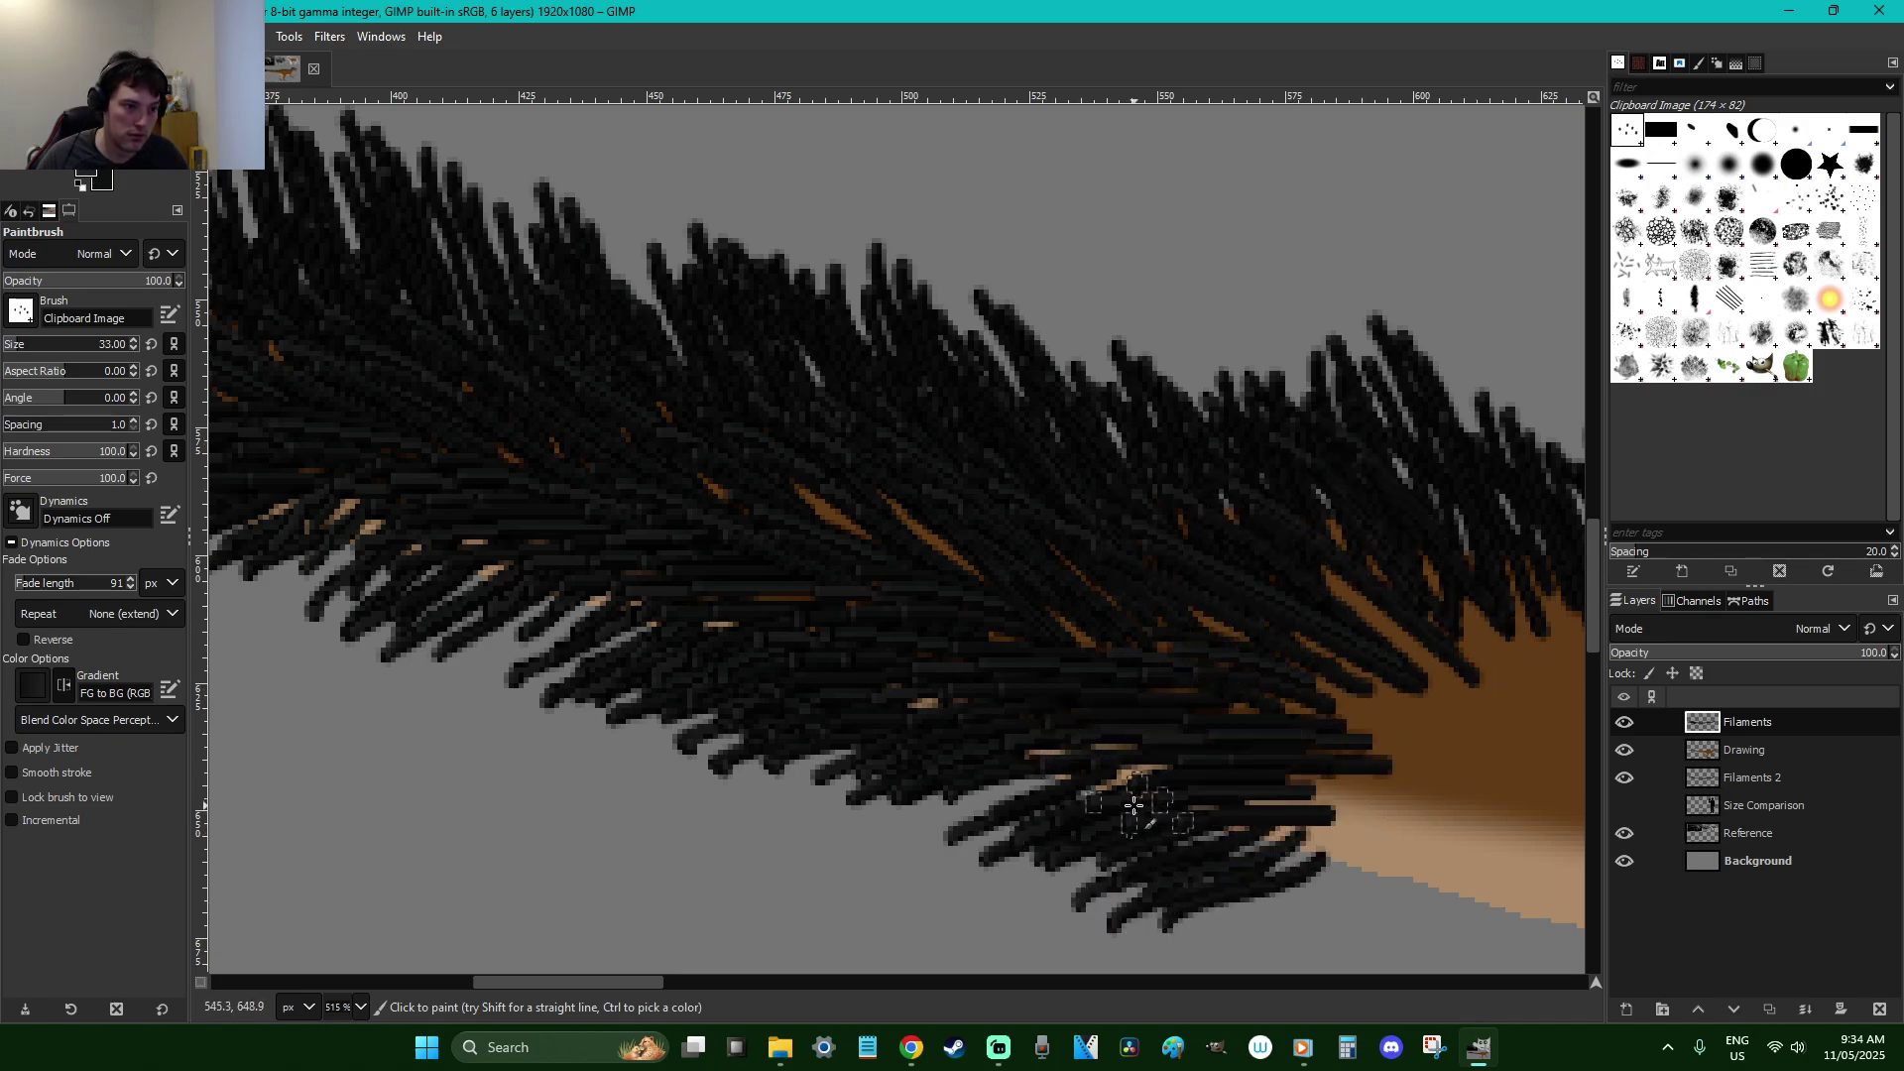
pyautogui.moveTo(1402, 815); pyautogui.dragTo(1285, 902)
pyautogui.scroll(-4, 1310, 764)
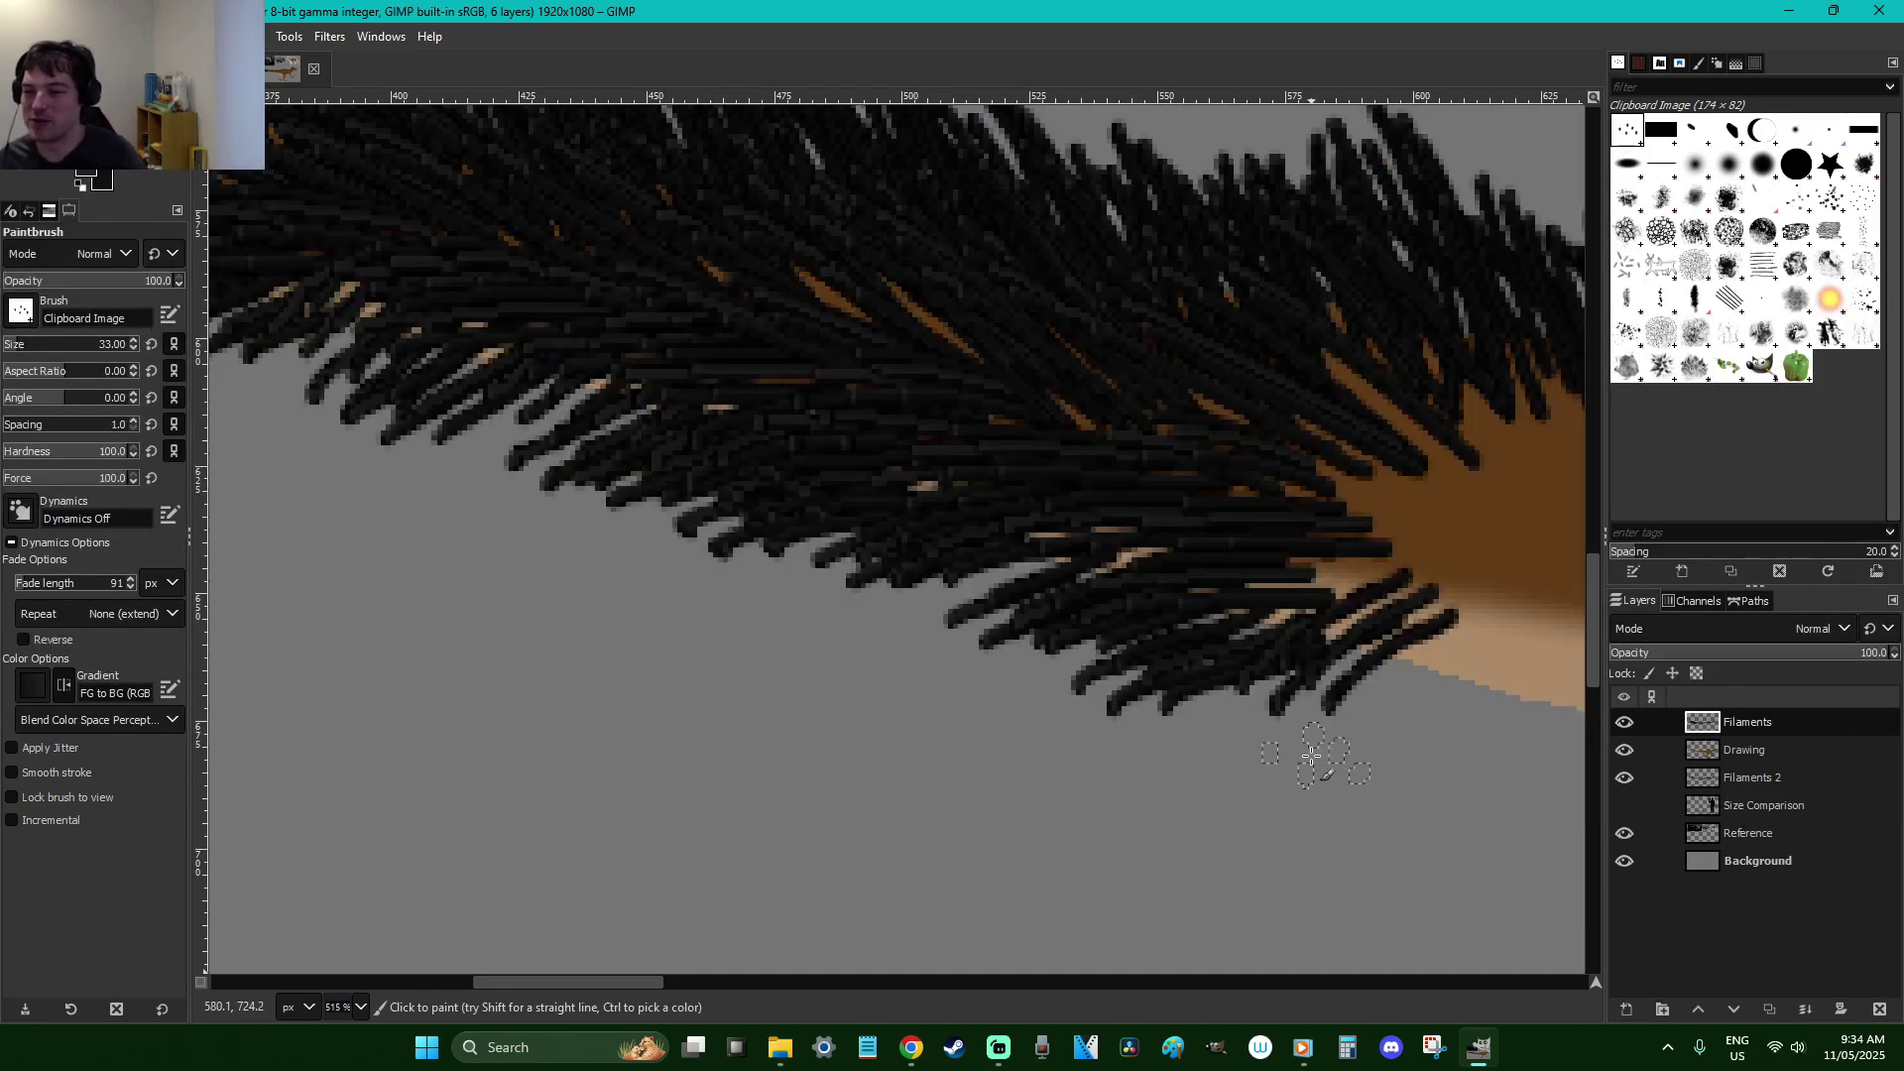
pyautogui.moveTo(646, 982); pyautogui.dragTo(741, 988)
pyautogui.hotkey('ctrl', 's')
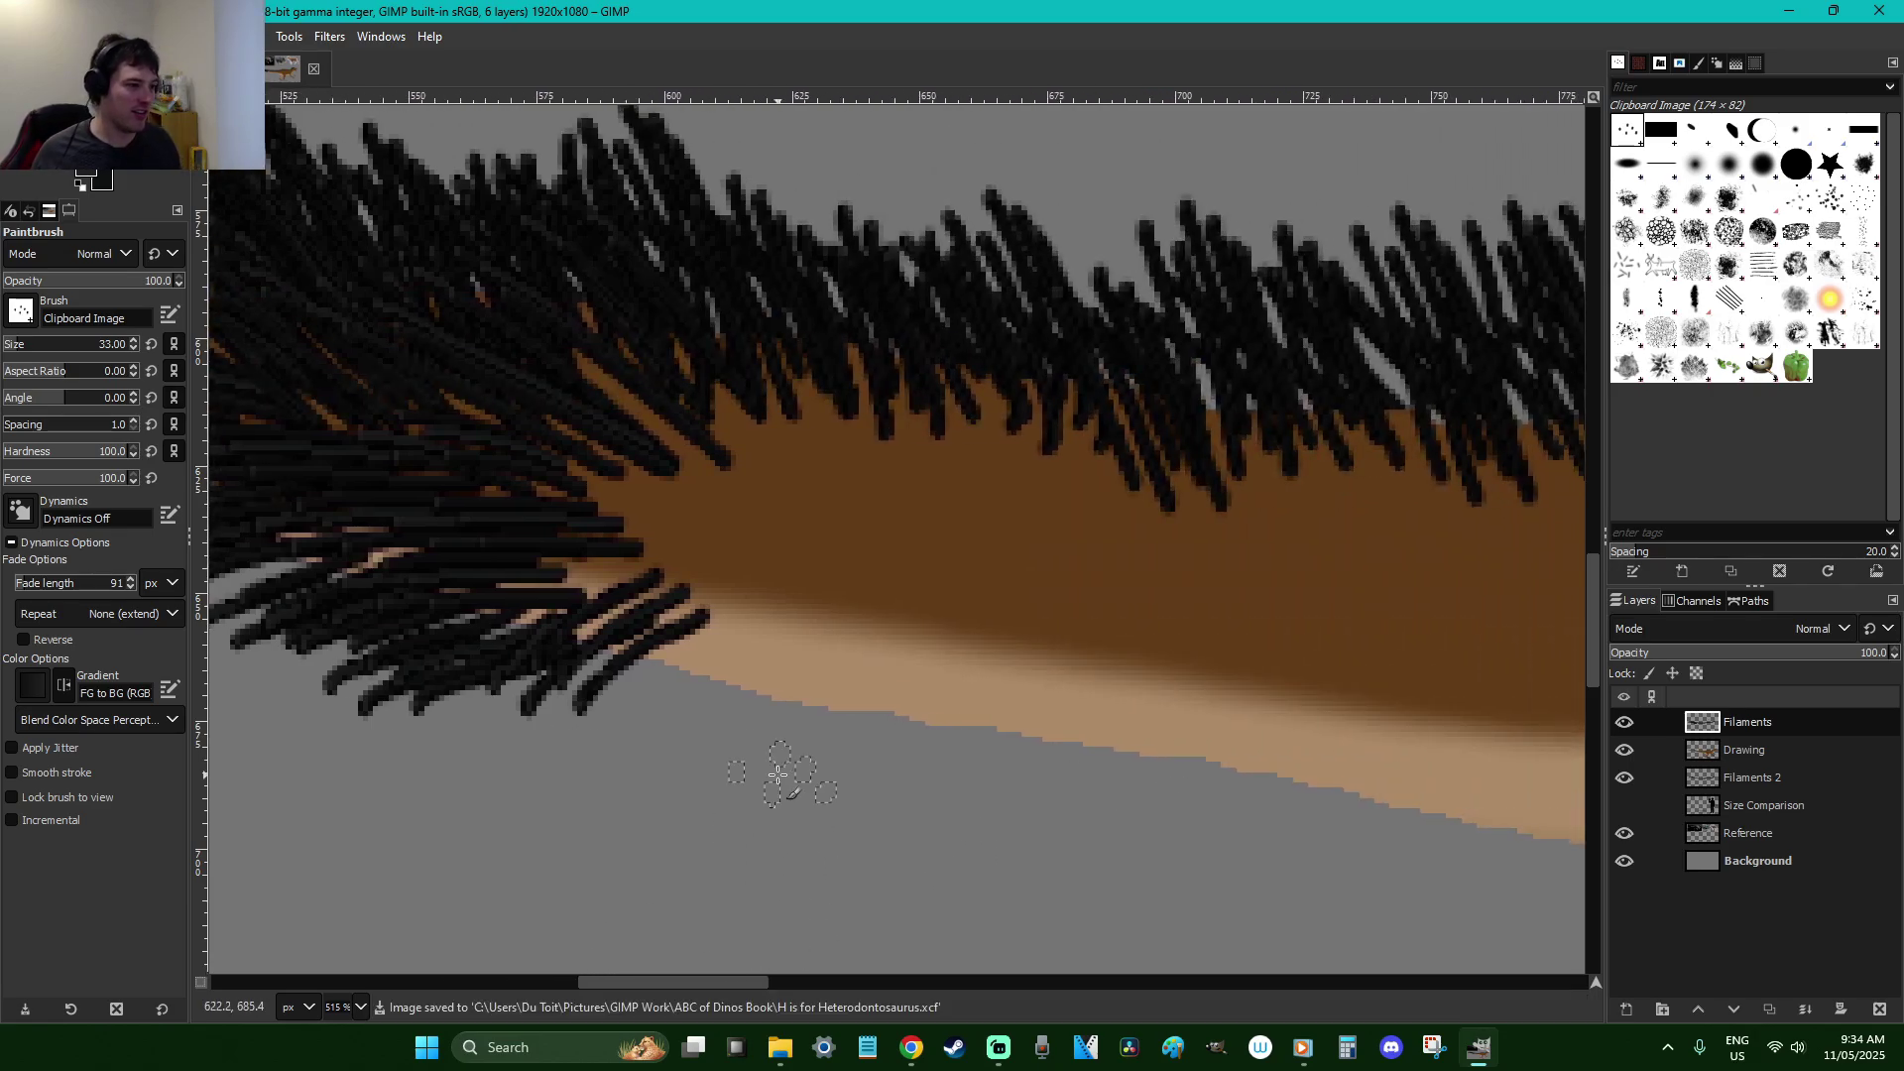
# Paint overlapping filaments across the middle of the tail, from the upper fringe down past the pale underside
pyautogui.moveTo(809, 486)
pyautogui.mouseDown()
pyautogui.moveTo(692, 323)
pyautogui.moveTo(754, 443)
pyautogui.moveTo(695, 469)
pyautogui.moveTo(577, 453)
pyautogui.moveTo(677, 528)
pyautogui.moveTo(592, 537)
pyautogui.moveTo(664, 548)
pyautogui.moveTo(567, 587)
pyautogui.moveTo(723, 589)
pyautogui.moveTo(631, 692)
pyautogui.moveTo(771, 629)
pyautogui.moveTo(648, 728)
pyautogui.moveTo(804, 662)
pyautogui.mouseUp()
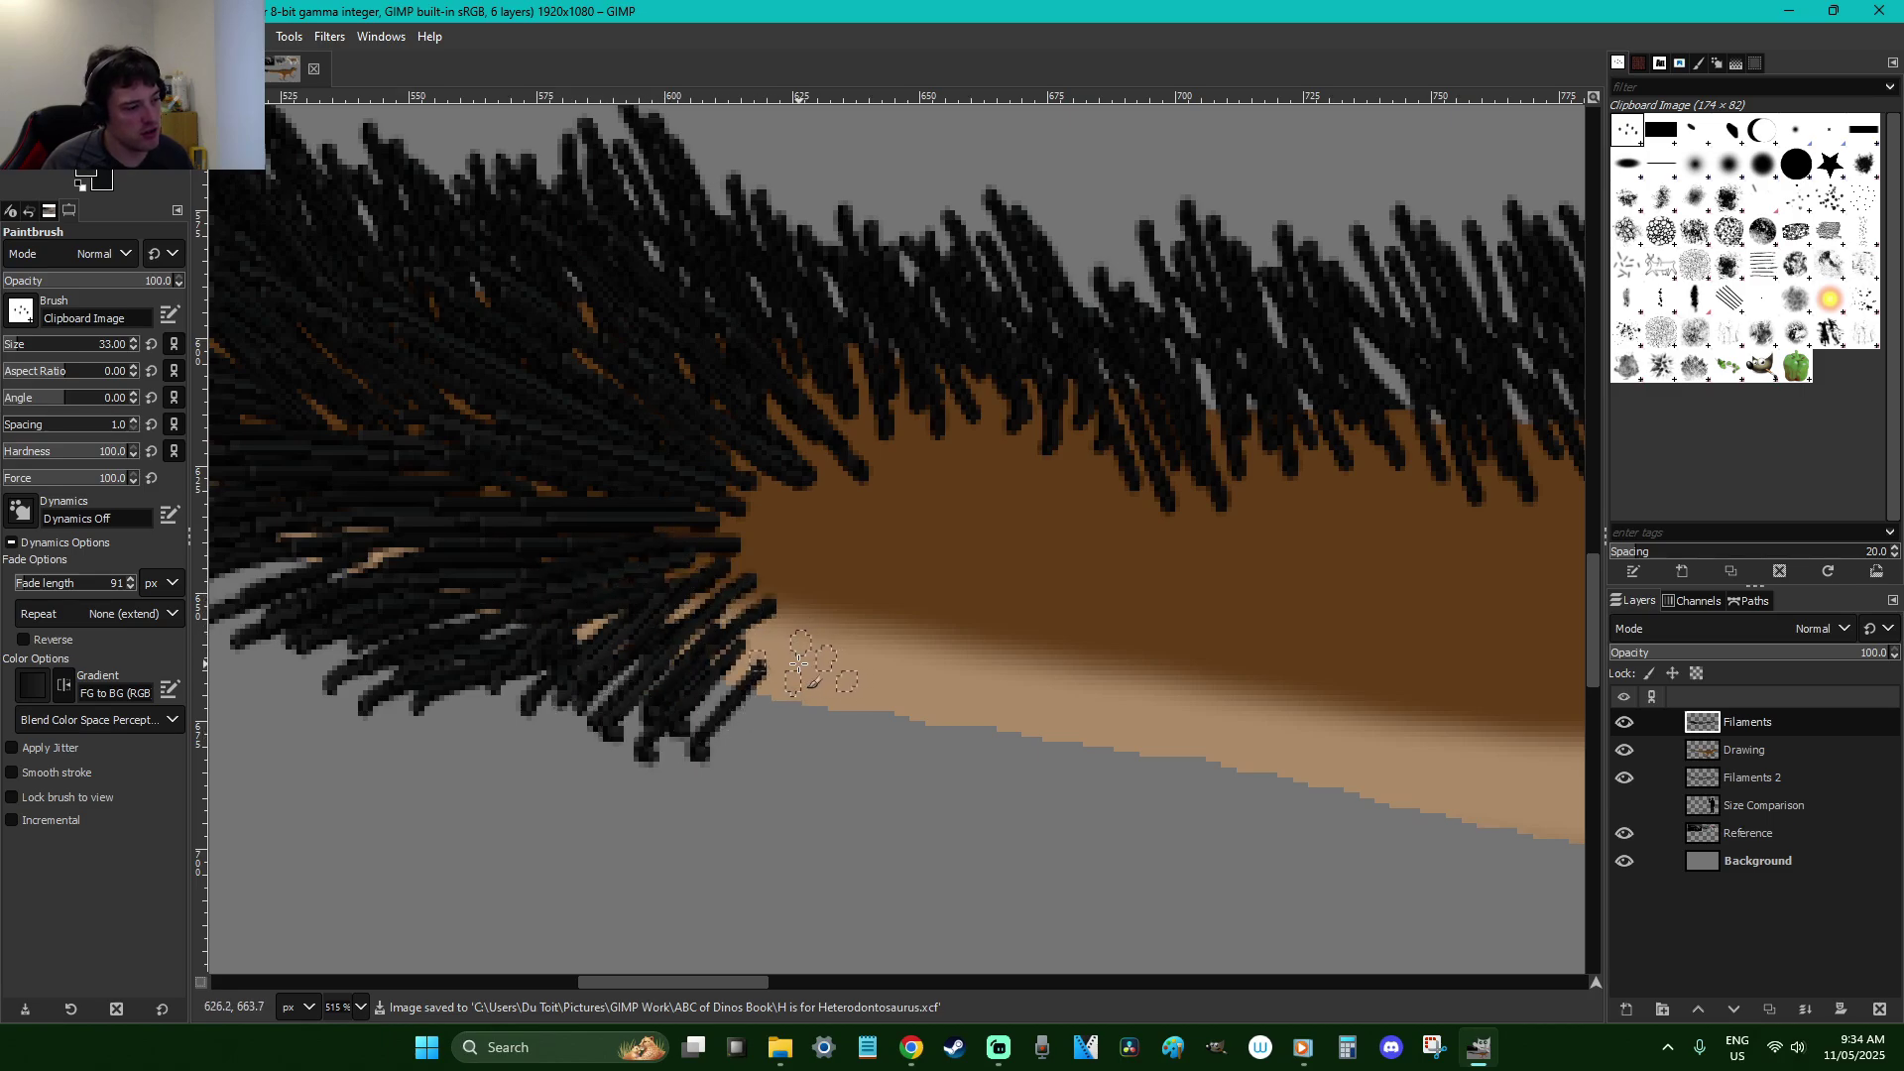
pyautogui.hotkey('ctrl', 'z')
pyautogui.moveTo(853, 549)
pyautogui.mouseDown()
pyautogui.moveTo(895, 441)
pyautogui.moveTo(778, 451)
pyautogui.moveTo(752, 496)
pyautogui.moveTo(789, 502)
pyautogui.moveTo(538, 476)
pyautogui.moveTo(806, 549)
pyautogui.moveTo(637, 561)
pyautogui.moveTo(768, 608)
pyautogui.moveTo(788, 597)
pyautogui.moveTo(642, 676)
pyautogui.moveTo(801, 632)
pyautogui.moveTo(684, 705)
pyautogui.moveTo(844, 692)
pyautogui.mouseUp()
pyautogui.moveTo(1036, 486)
pyautogui.mouseDown()
pyautogui.moveTo(969, 531)
pyautogui.moveTo(892, 527)
pyautogui.moveTo(883, 578)
pyautogui.moveTo(793, 674)
pyautogui.moveTo(1002, 695)
pyautogui.moveTo(1156, 506)
pyautogui.moveTo(1100, 510)
pyautogui.moveTo(1096, 545)
pyautogui.moveTo(991, 548)
pyautogui.moveTo(1000, 582)
pyautogui.moveTo(969, 645)
pyautogui.moveTo(1022, 667)
pyautogui.moveTo(981, 833)
pyautogui.mouseUp()
pyautogui.moveTo(1248, 468)
pyautogui.mouseDown()
pyautogui.moveTo(1232, 519)
pyautogui.moveTo(1008, 582)
pyautogui.moveTo(1234, 675)
pyautogui.moveTo(1259, 706)
pyautogui.moveTo(1237, 774)
pyautogui.moveTo(1164, 803)
pyautogui.moveTo(1190, 851)
pyautogui.mouseUp()
pyautogui.moveTo(1359, 510)
pyautogui.mouseDown()
pyautogui.moveTo(1206, 345)
pyautogui.moveTo(1376, 523)
pyautogui.moveTo(1180, 415)
pyautogui.moveTo(1342, 531)
pyautogui.moveTo(1204, 561)
pyautogui.moveTo(1265, 587)
pyautogui.moveTo(1225, 684)
pyautogui.moveTo(1362, 675)
pyautogui.moveTo(1229, 741)
pyautogui.moveTo(1440, 765)
pyautogui.moveTo(1339, 872)
pyautogui.mouseUp()
pyautogui.moveTo(1508, 730)
pyautogui.mouseDown()
pyautogui.moveTo(1415, 585)
pyautogui.moveTo(1445, 456)
pyautogui.moveTo(1369, 367)
pyautogui.mouseUp()
# Add filaments at the edge of the covered mid-tail area, filling the brown side and the lower fringe
pyautogui.moveTo(709, 980); pyautogui.dragTo(775, 974)
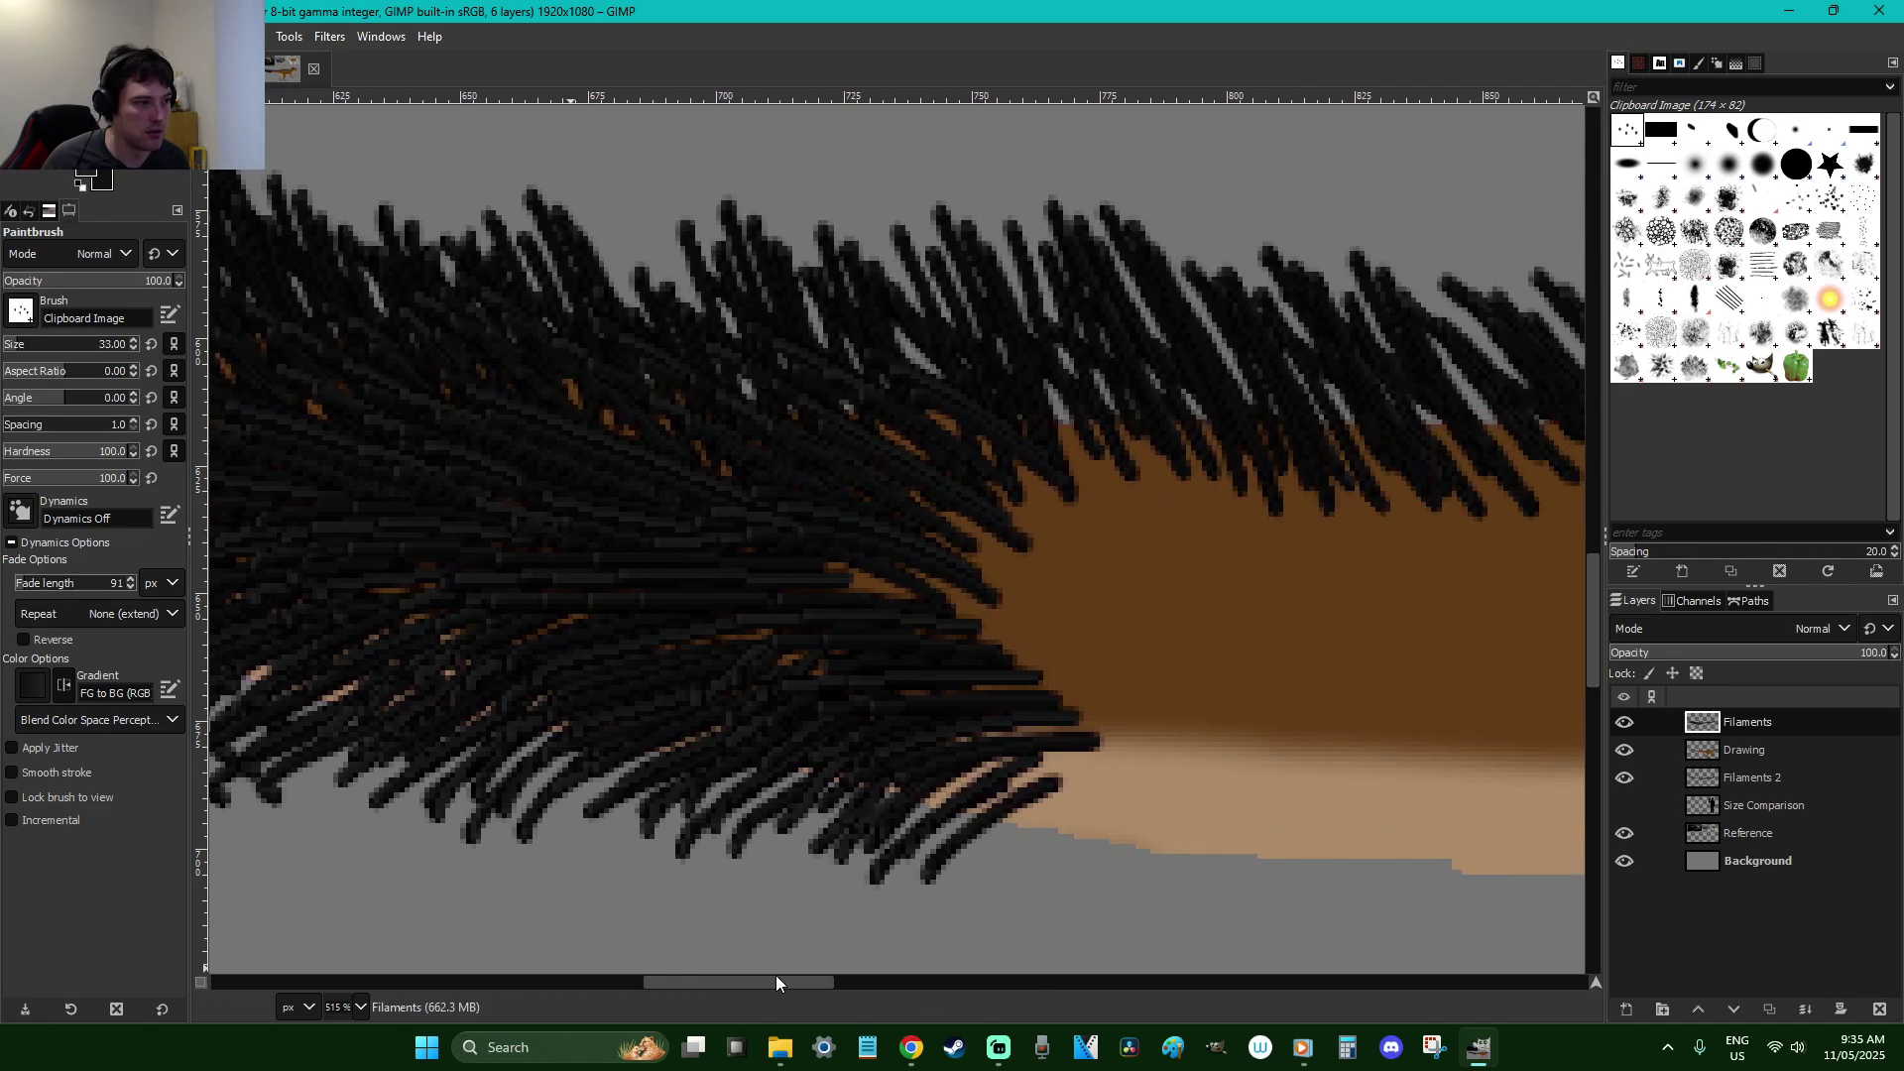
pyautogui.moveTo(1140, 560); pyautogui.dragTo(967, 451)
pyautogui.moveTo(1100, 607); pyautogui.dragTo(923, 501)
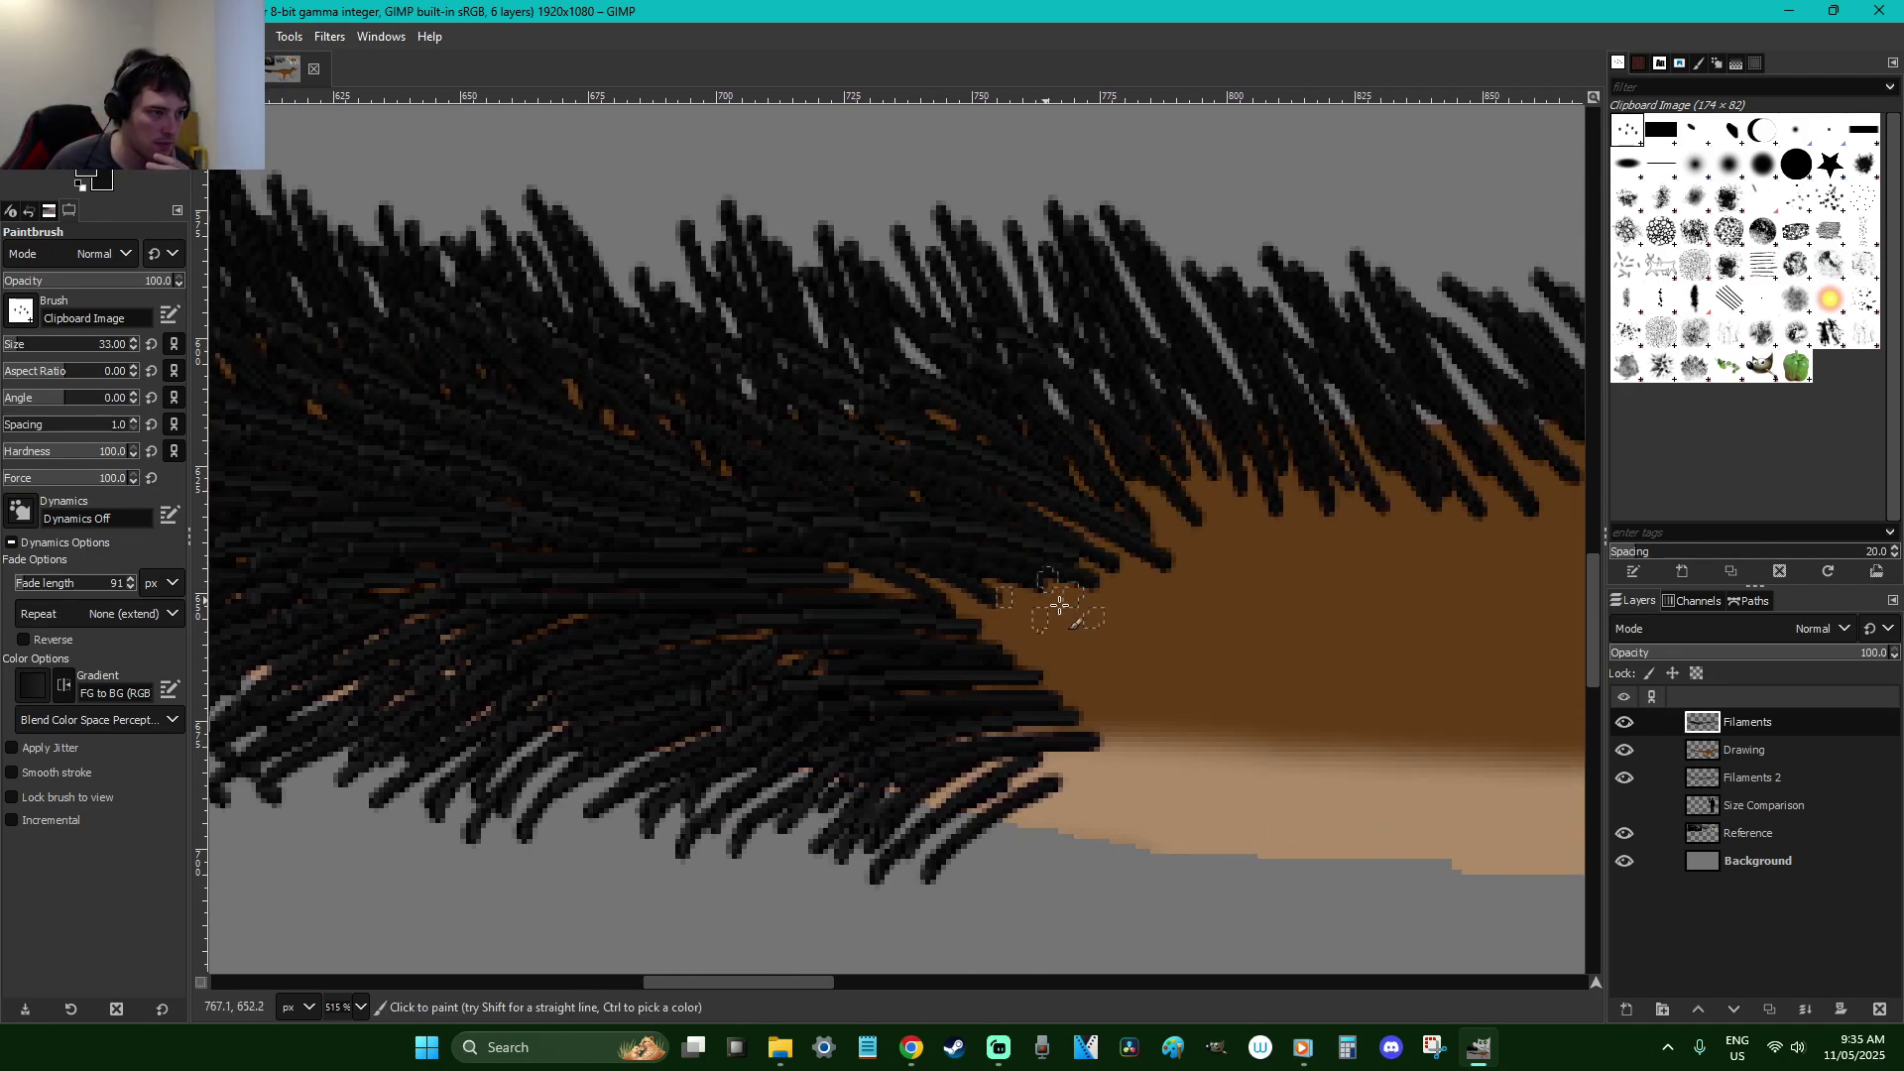
pyautogui.moveTo(1110, 639); pyautogui.dragTo(897, 591)
pyautogui.scroll(-2, 897, 590)
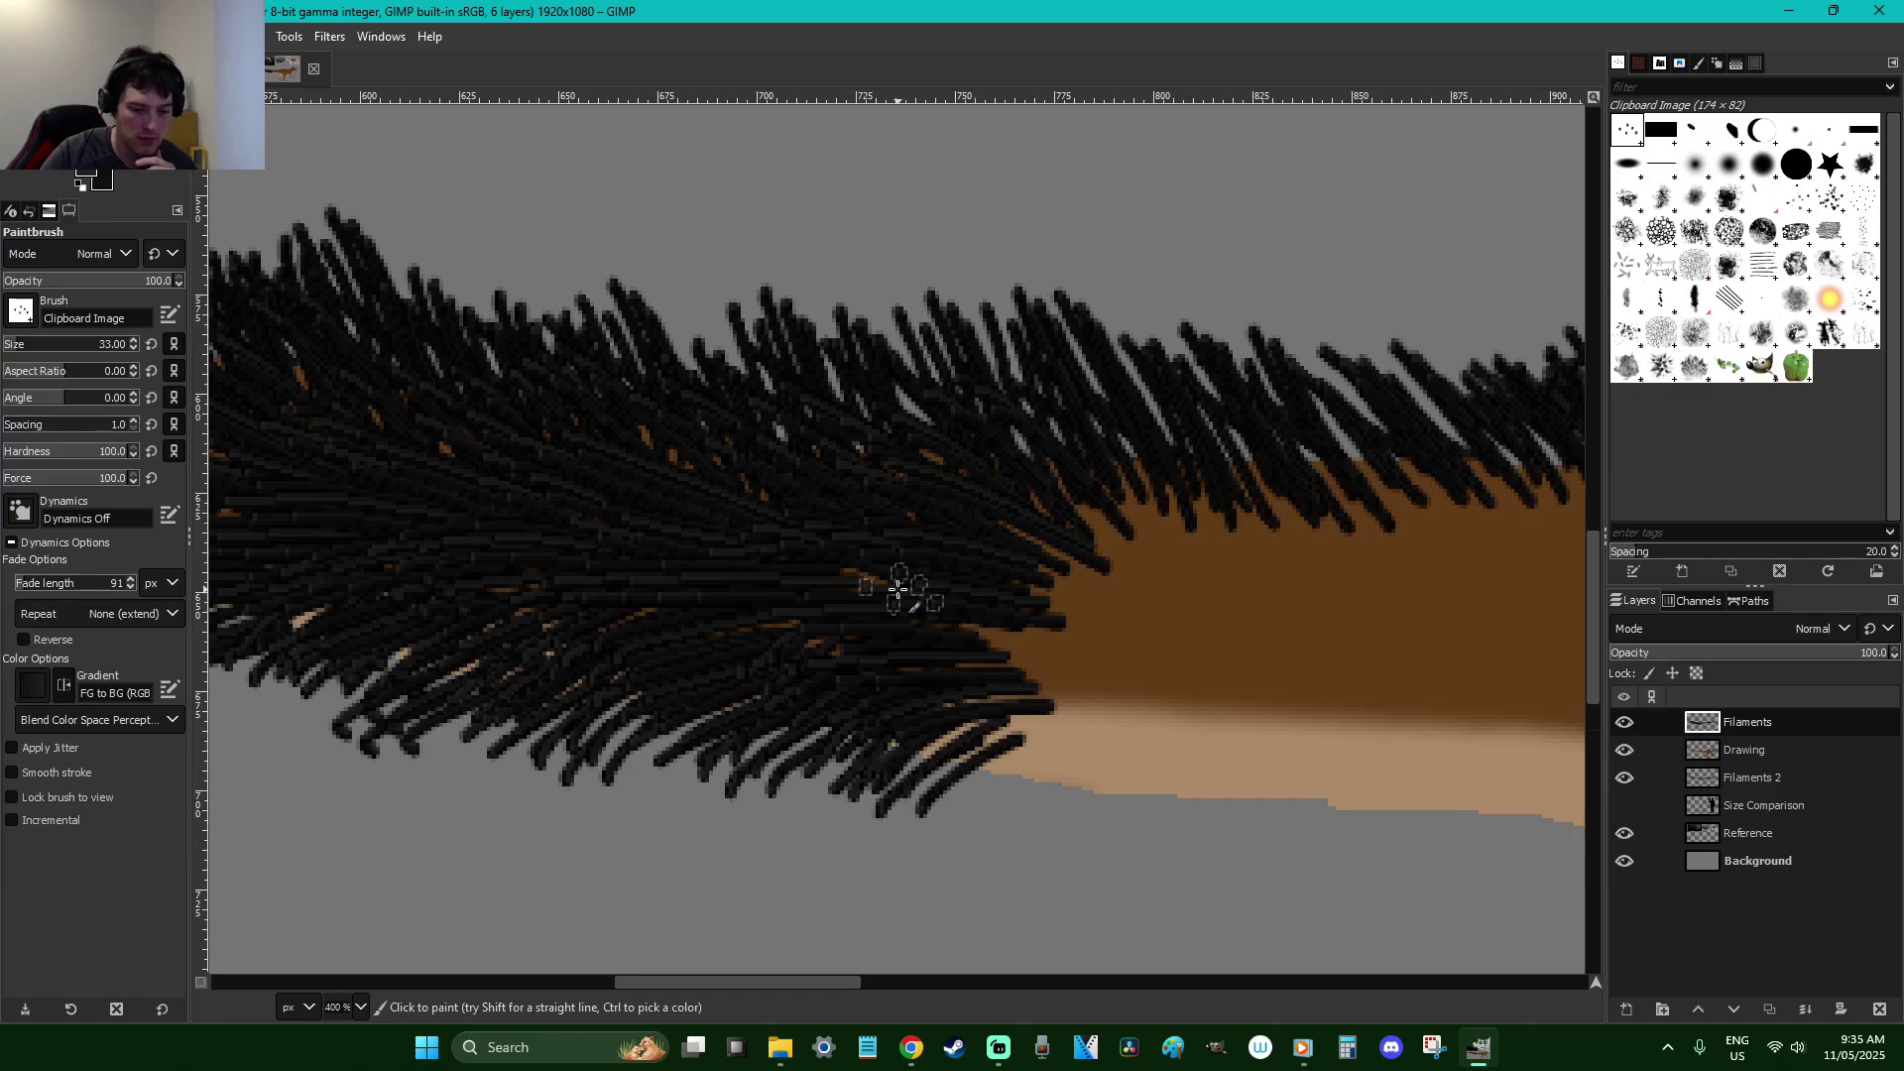
pyautogui.scroll(-1, 897, 590)
pyautogui.moveTo(1012, 617); pyautogui.dragTo(926, 667)
pyautogui.moveTo(1066, 635)
pyautogui.mouseDown()
pyautogui.moveTo(971, 688)
pyautogui.moveTo(1058, 668)
pyautogui.moveTo(960, 736)
pyautogui.mouseUp()
pyautogui.moveTo(1088, 684)
pyautogui.mouseDown()
pyautogui.moveTo(983, 765)
pyautogui.moveTo(1011, 804)
pyautogui.mouseUp()
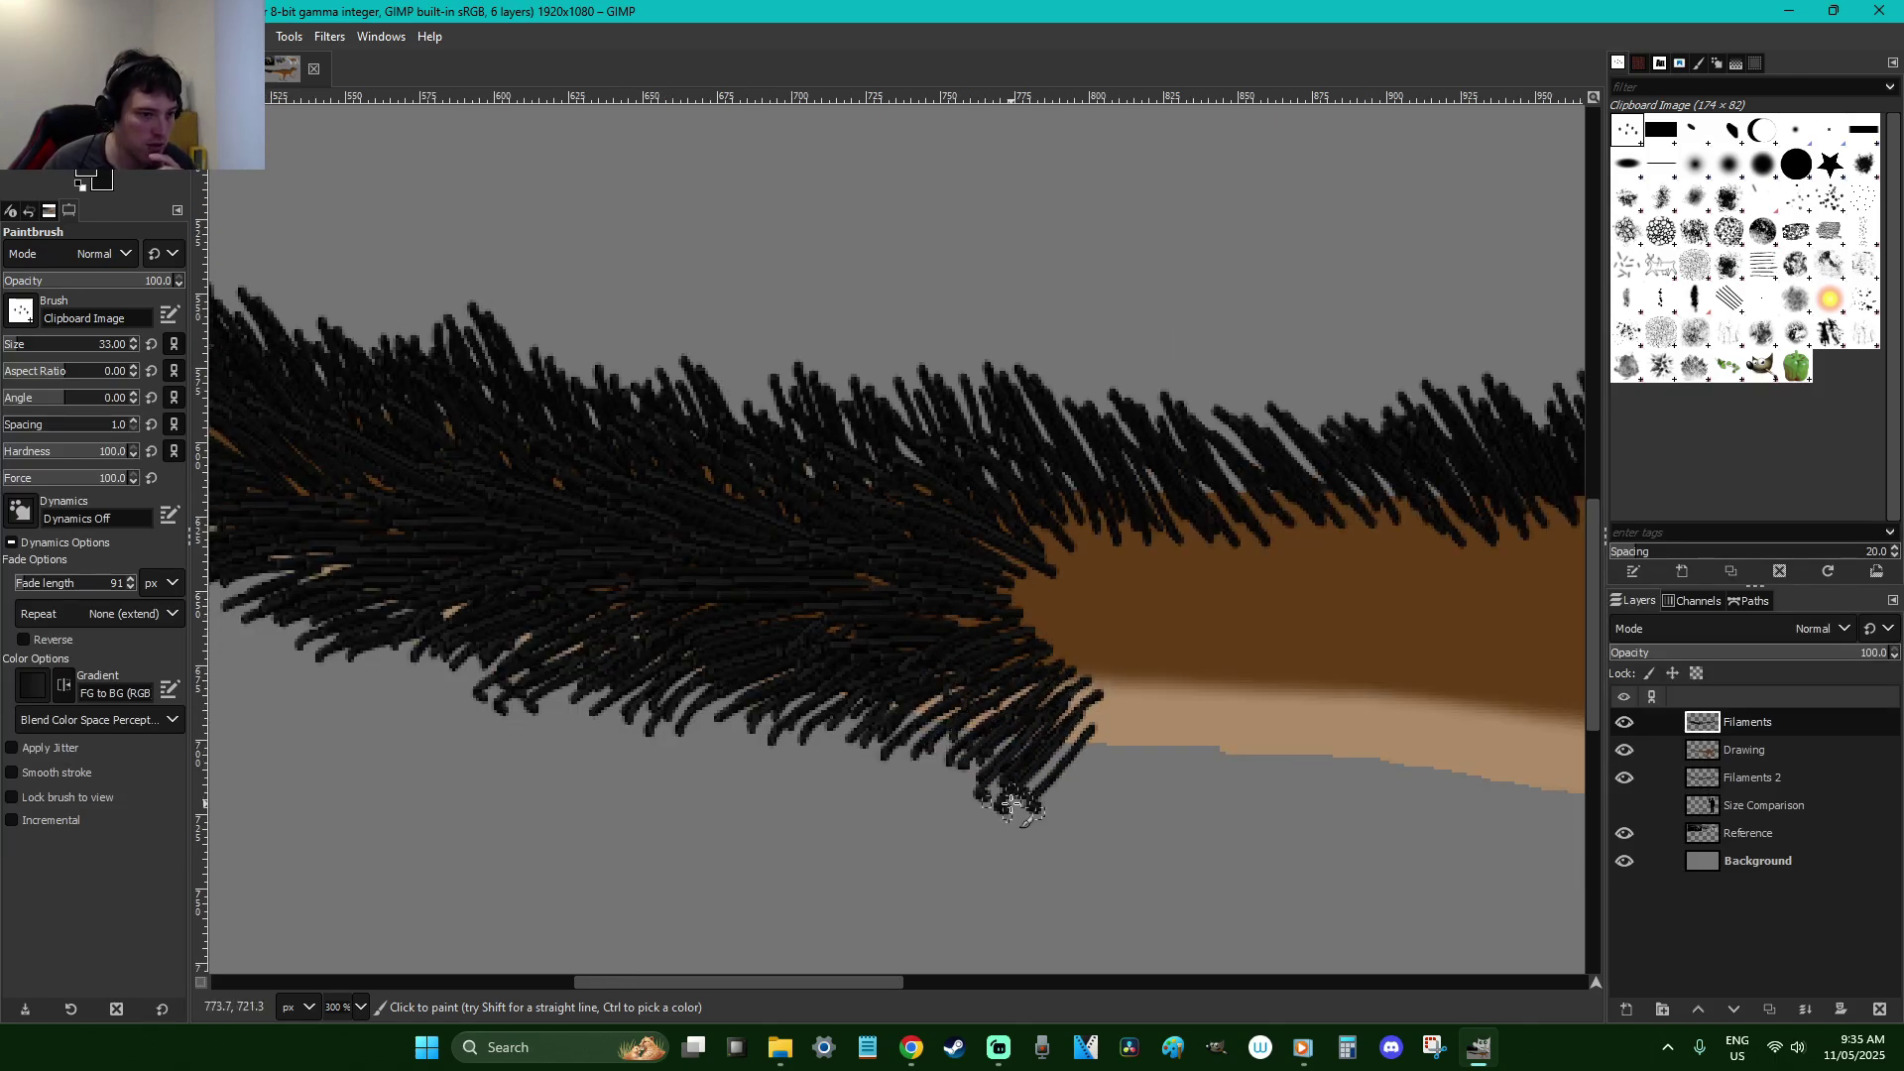
# Carry the filament coverage farther towards the tail base, layering strokes on the underside, side and upper fringe
pyautogui.moveTo(1148, 716)
pyautogui.mouseDown()
pyautogui.moveTo(1086, 746)
pyautogui.moveTo(1037, 723)
pyautogui.mouseUp()
pyautogui.moveTo(1131, 625); pyautogui.dragTo(1003, 672)
pyautogui.moveTo(1083, 595)
pyautogui.mouseDown()
pyautogui.moveTo(994, 561)
pyautogui.moveTo(1094, 577)
pyautogui.moveTo(987, 462)
pyautogui.mouseUp()
pyautogui.moveTo(1170, 568); pyautogui.dragTo(1059, 491)
pyautogui.moveTo(1172, 556); pyautogui.dragTo(1106, 434)
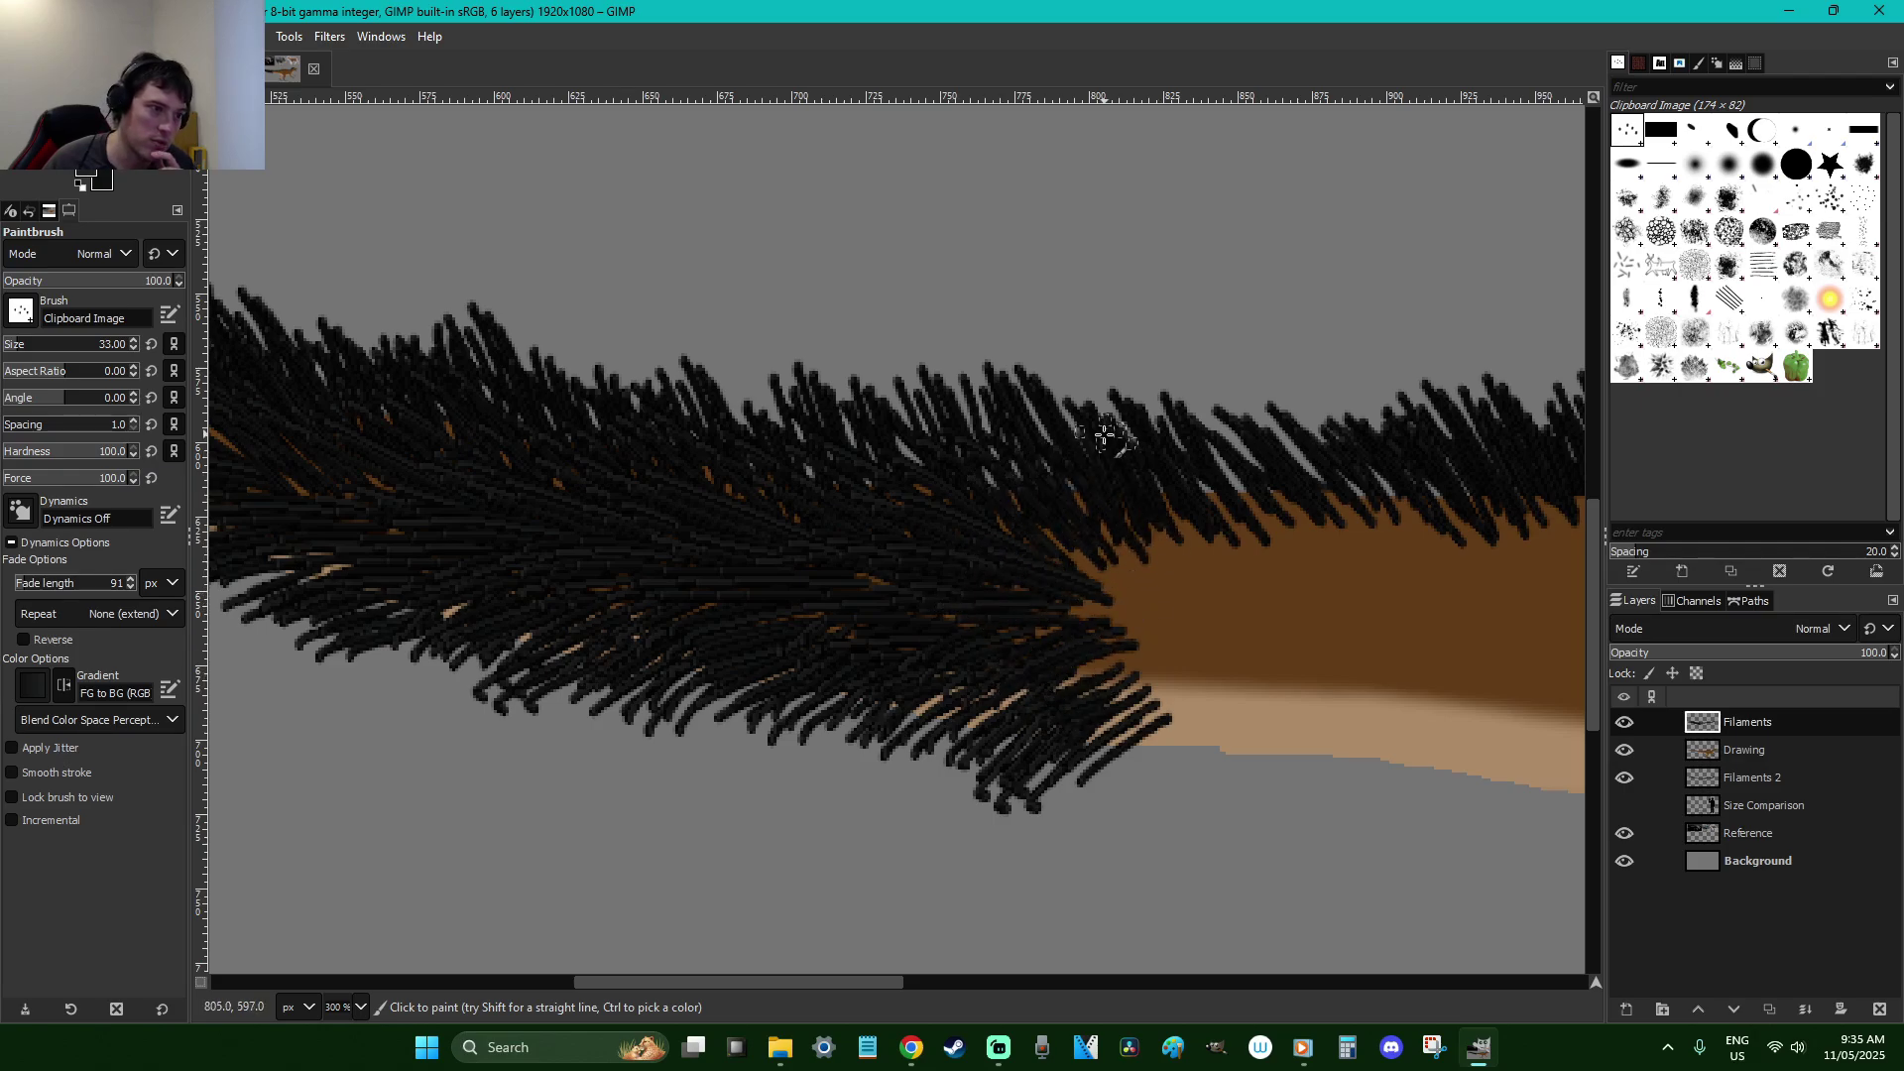
pyautogui.moveTo(1170, 538); pyautogui.dragTo(1033, 525)
pyautogui.moveTo(1185, 623)
pyautogui.mouseDown()
pyautogui.moveTo(1066, 645)
pyautogui.moveTo(1076, 699)
pyautogui.mouseUp()
pyautogui.moveTo(1234, 684)
pyautogui.mouseDown()
pyautogui.moveTo(1152, 717)
pyautogui.moveTo(1156, 815)
pyautogui.mouseUp()
pyautogui.moveTo(1327, 706)
pyautogui.mouseDown()
pyautogui.moveTo(1216, 801)
pyautogui.moveTo(1155, 756)
pyautogui.mouseUp()
pyautogui.moveTo(1301, 654); pyautogui.dragTo(1158, 701)
pyautogui.moveTo(1230, 642); pyautogui.dragTo(1131, 633)
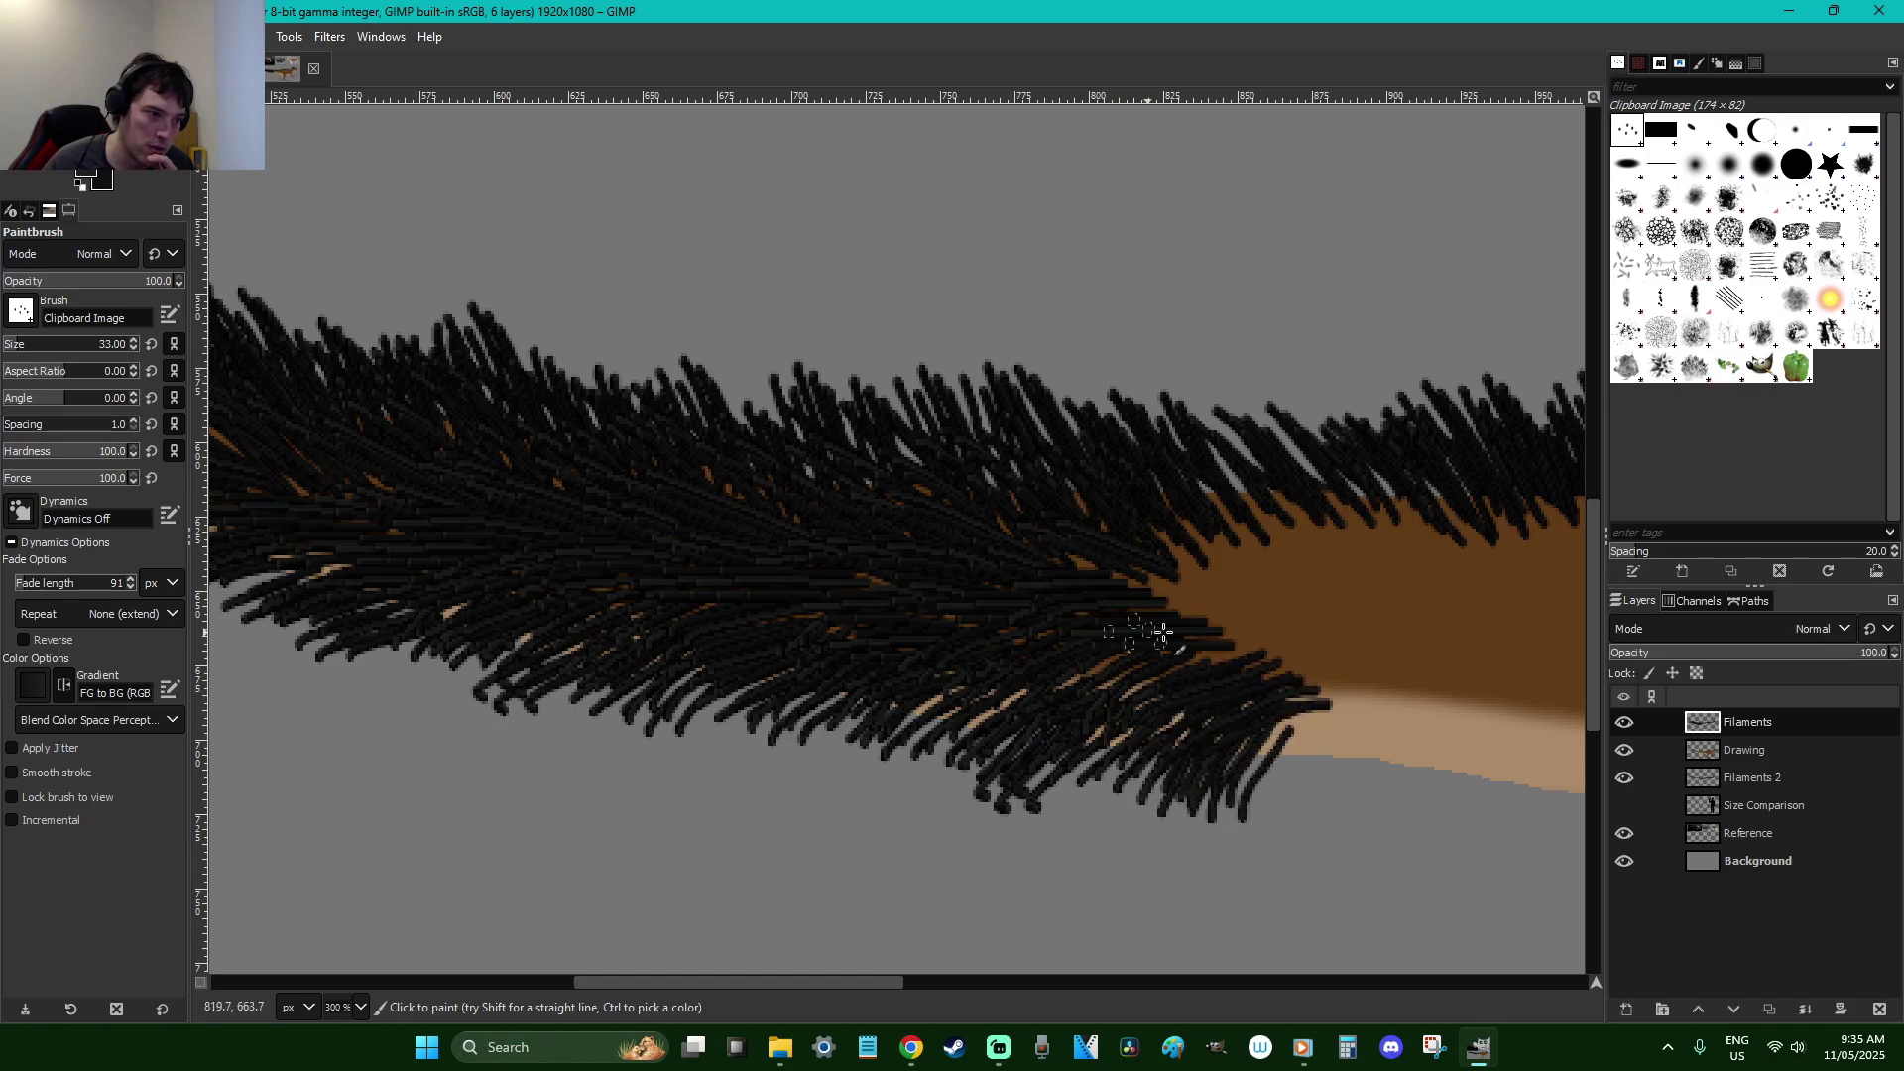
pyautogui.moveTo(1235, 581); pyautogui.dragTo(1116, 626)
pyautogui.moveTo(1277, 543); pyautogui.dragTo(1170, 600)
pyautogui.moveTo(1289, 496); pyautogui.dragTo(1180, 575)
pyautogui.moveTo(1294, 451); pyautogui.dragTo(1195, 511)
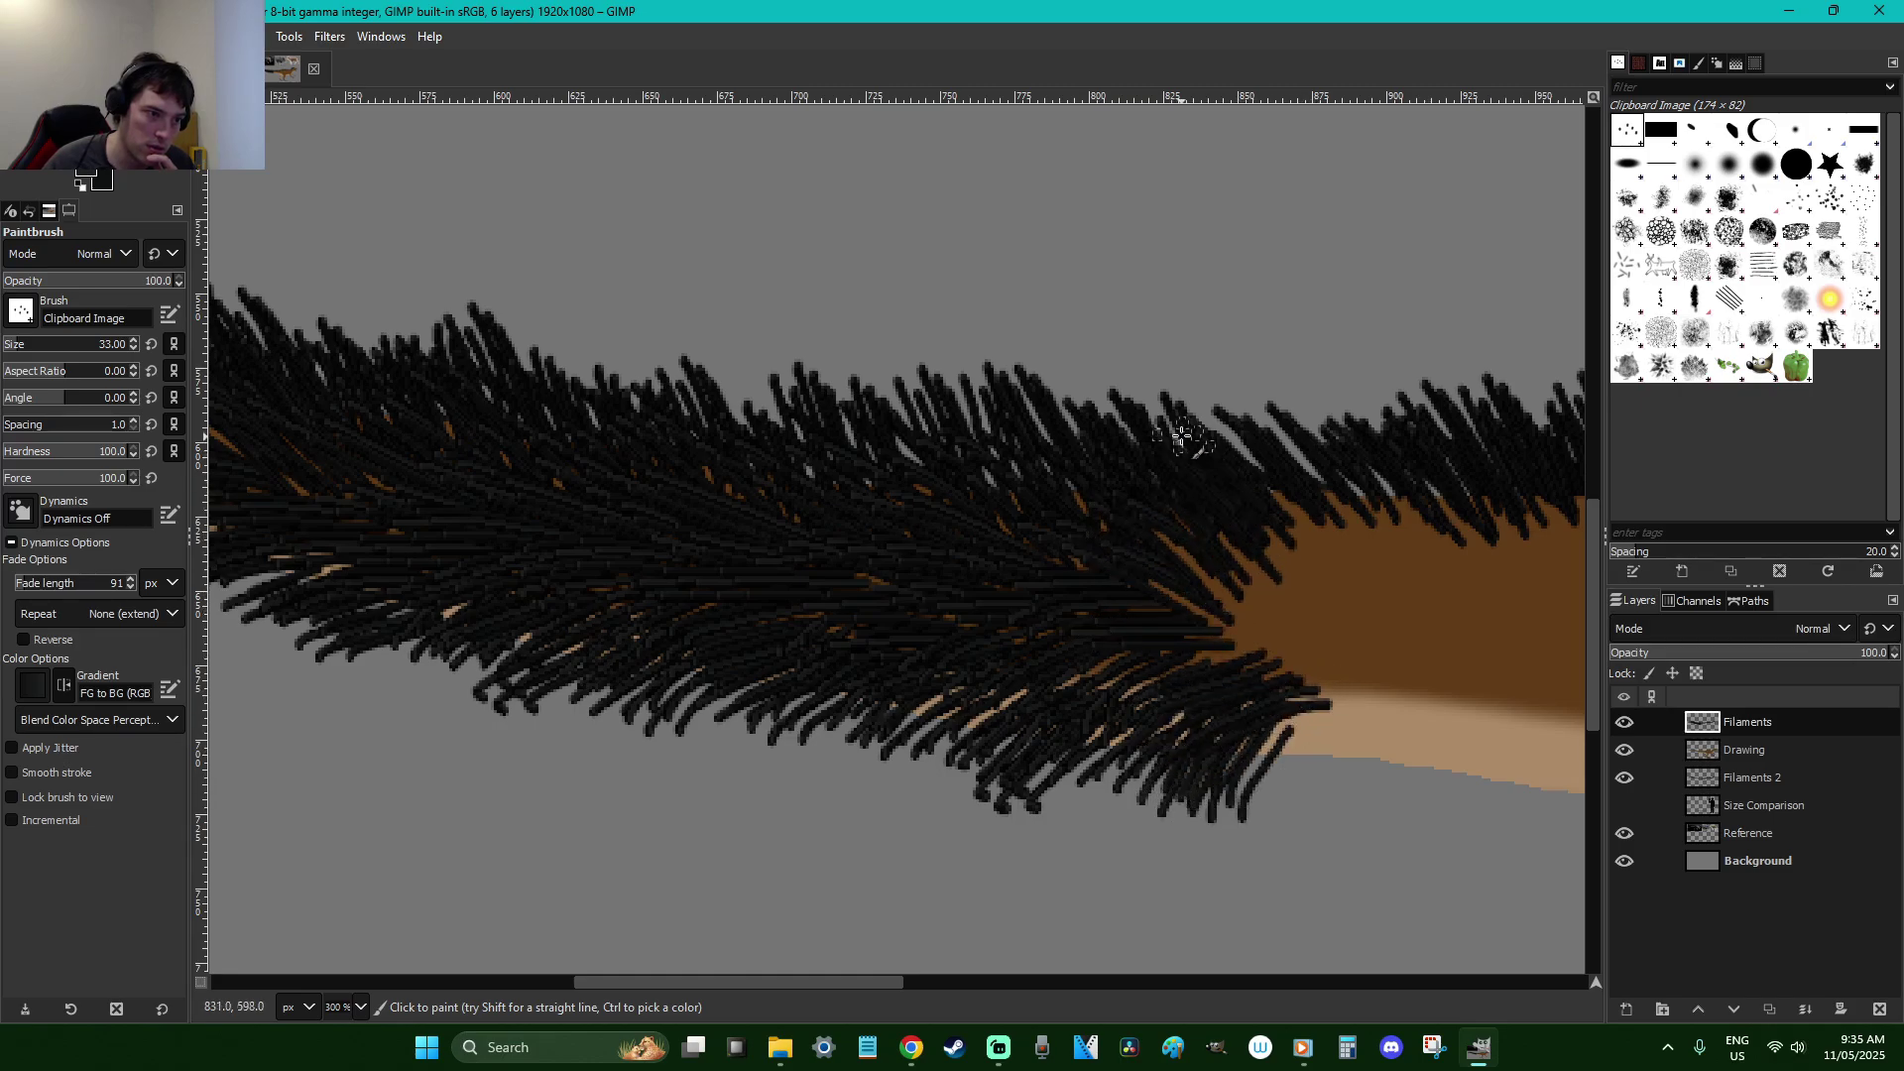
# Extend the black bristles along the tail toward the body, covering it from the lower edge up to the back fringe
pyautogui.moveTo(1329, 548); pyautogui.dragTo(1182, 513)
pyautogui.moveTo(1289, 595); pyautogui.dragTo(1156, 621)
pyautogui.moveTo(1324, 644)
pyautogui.mouseDown()
pyautogui.moveTo(1205, 675)
pyautogui.moveTo(1230, 684)
pyautogui.mouseUp()
pyautogui.moveTo(1379, 674)
pyautogui.mouseDown()
pyautogui.moveTo(1336, 693)
pyautogui.moveTo(1284, 781)
pyautogui.mouseUp()
pyautogui.moveTo(1394, 697)
pyautogui.mouseDown()
pyautogui.moveTo(1328, 739)
pyautogui.moveTo(1299, 818)
pyautogui.mouseUp()
pyautogui.moveTo(1393, 706); pyautogui.dragTo(1334, 815)
pyautogui.moveTo(1423, 716); pyautogui.dragTo(1374, 806)
pyautogui.moveTo(1408, 684); pyautogui.dragTo(1316, 716)
pyautogui.moveTo(1383, 640); pyautogui.dragTo(1224, 593)
pyautogui.moveTo(1398, 587)
pyautogui.mouseDown()
pyautogui.moveTo(1237, 530)
pyautogui.moveTo(1289, 510)
pyautogui.mouseUp()
pyautogui.moveTo(1407, 547); pyautogui.dragTo(1257, 422)
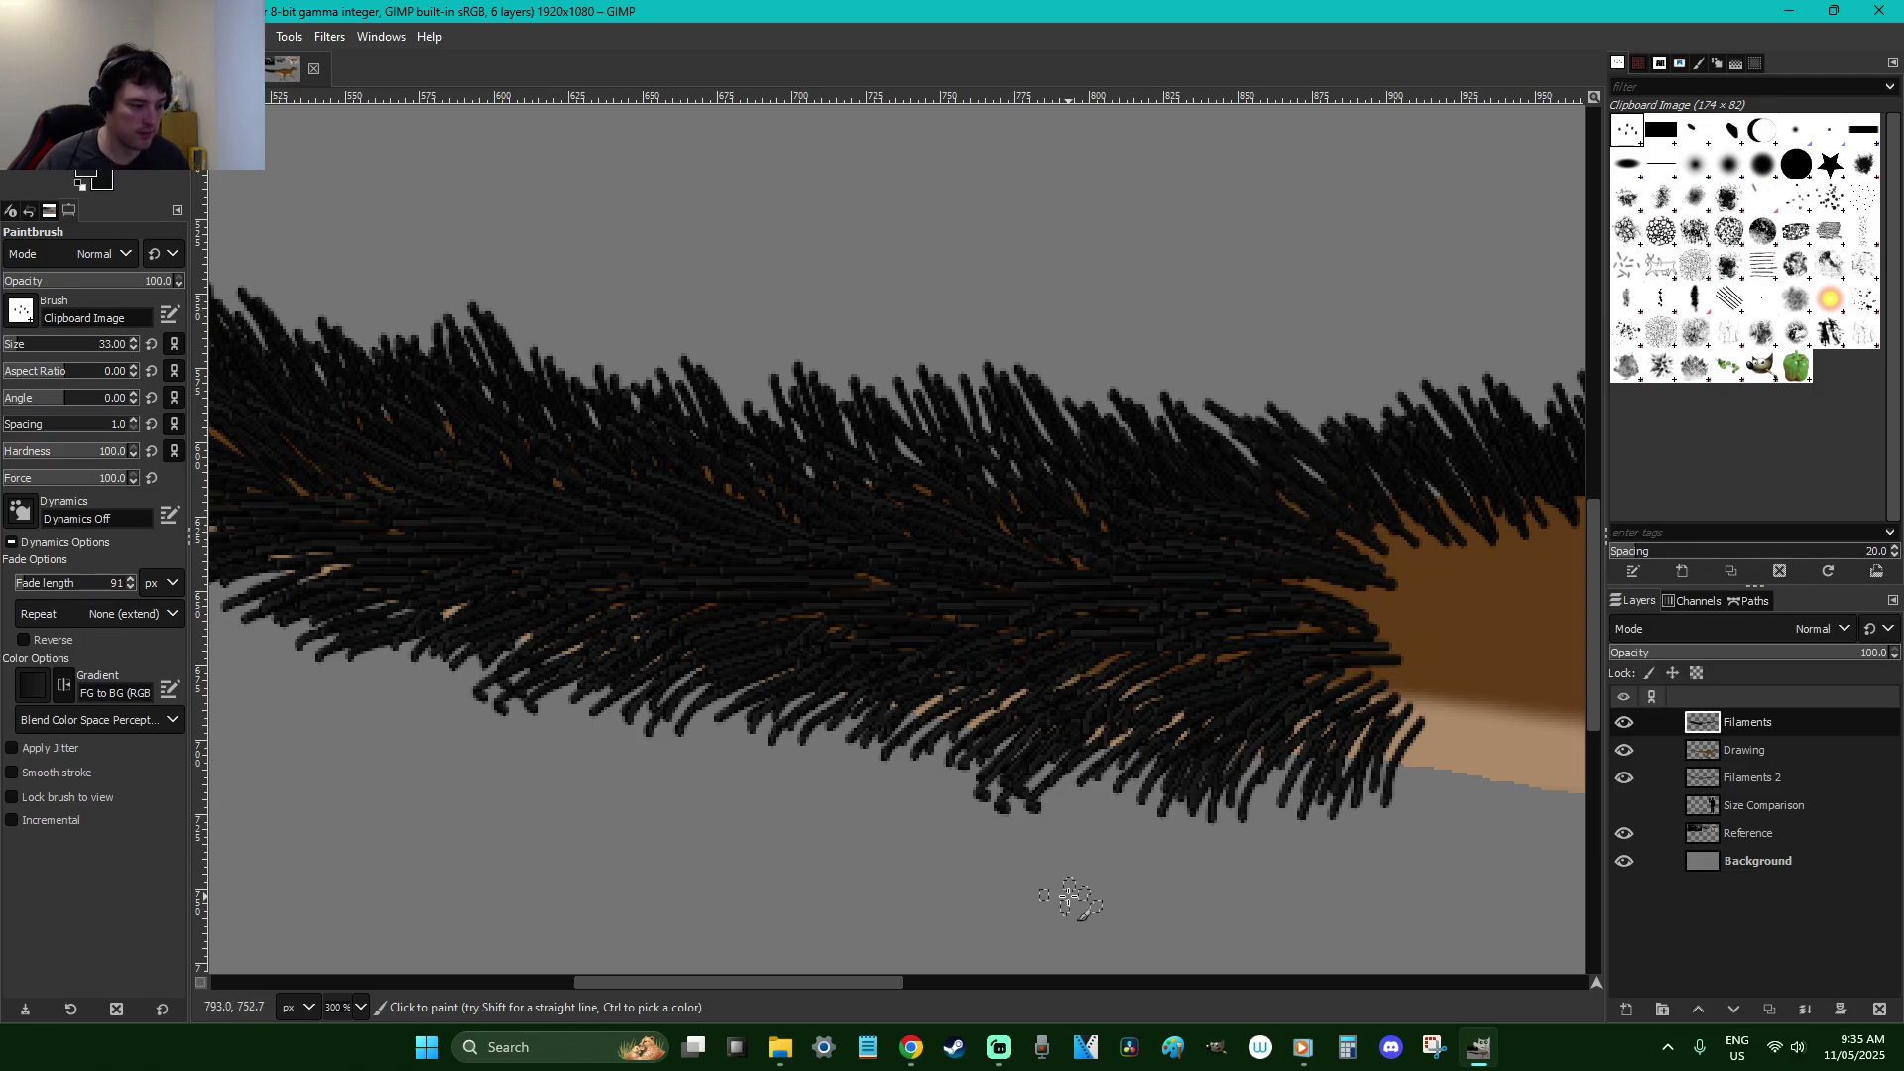
# Clean up the stray curled bristle ends along the tail's lower edge with the Eraser
pyautogui.press('z')
pyautogui.moveTo(1096, 856); pyautogui.dragTo(917, 735)
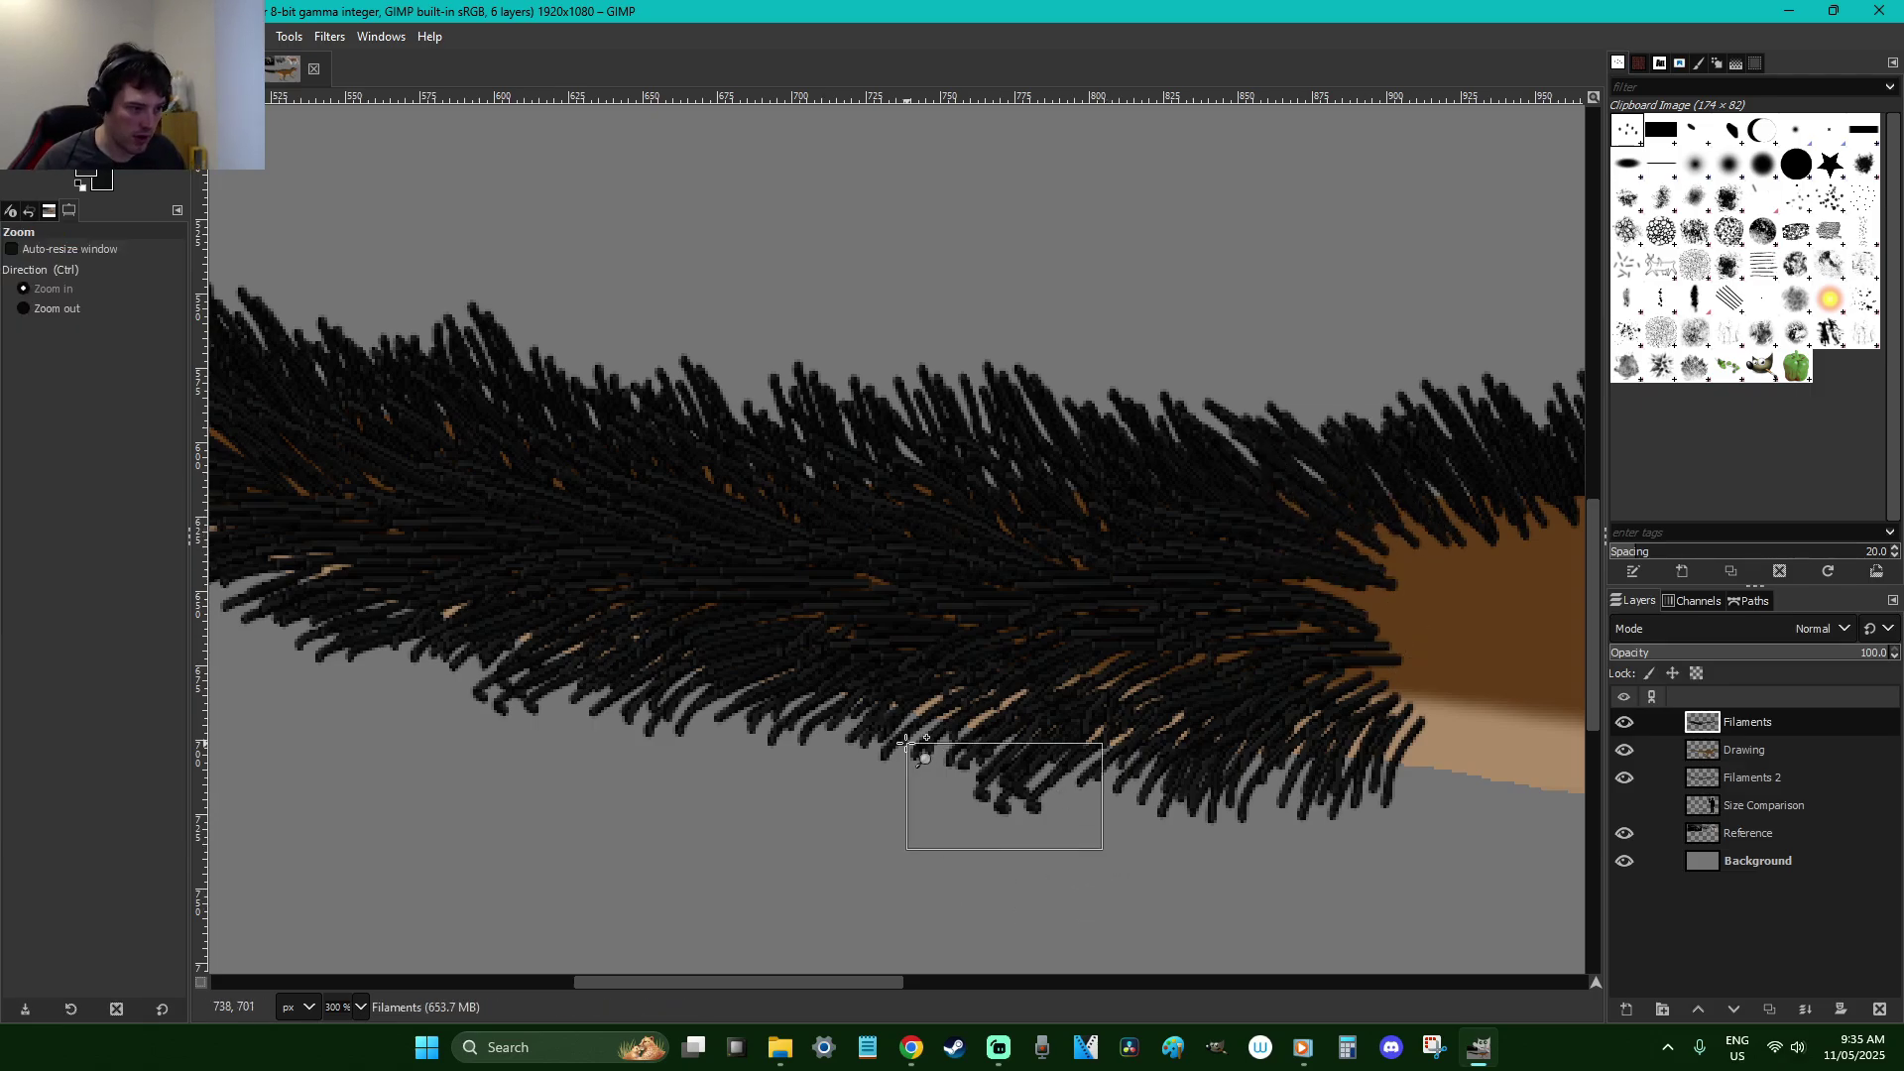
pyautogui.hotkey('shift', 'e')
pyautogui.moveTo(1098, 679)
pyautogui.mouseDown()
pyautogui.moveTo(898, 667)
pyautogui.moveTo(902, 701)
pyautogui.moveTo(961, 702)
pyautogui.moveTo(995, 640)
pyautogui.moveTo(799, 659)
pyautogui.moveTo(795, 637)
pyautogui.moveTo(872, 710)
pyautogui.mouseUp()
pyautogui.scroll(-1, 866, 699)
pyautogui.scroll(-6, 865, 699)
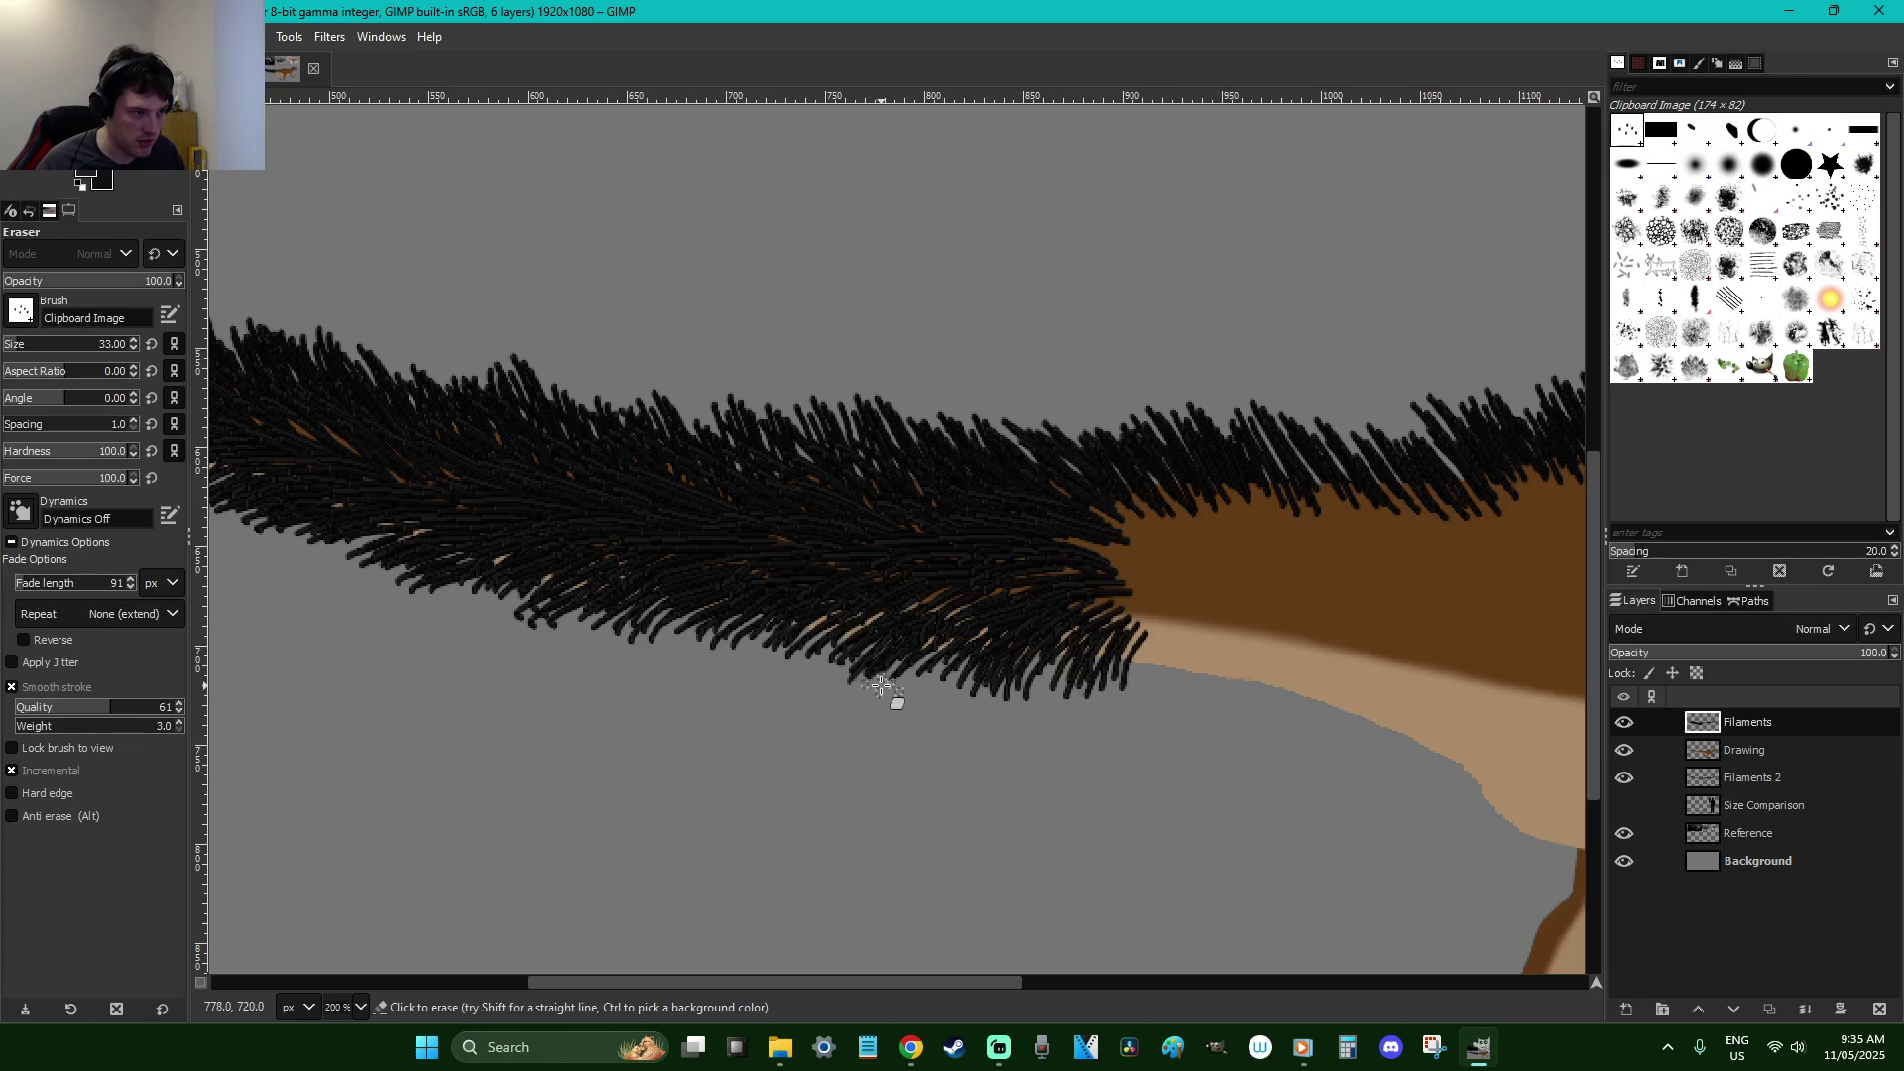
# Return to the Paintbrush and save the image
pyautogui.press('p')
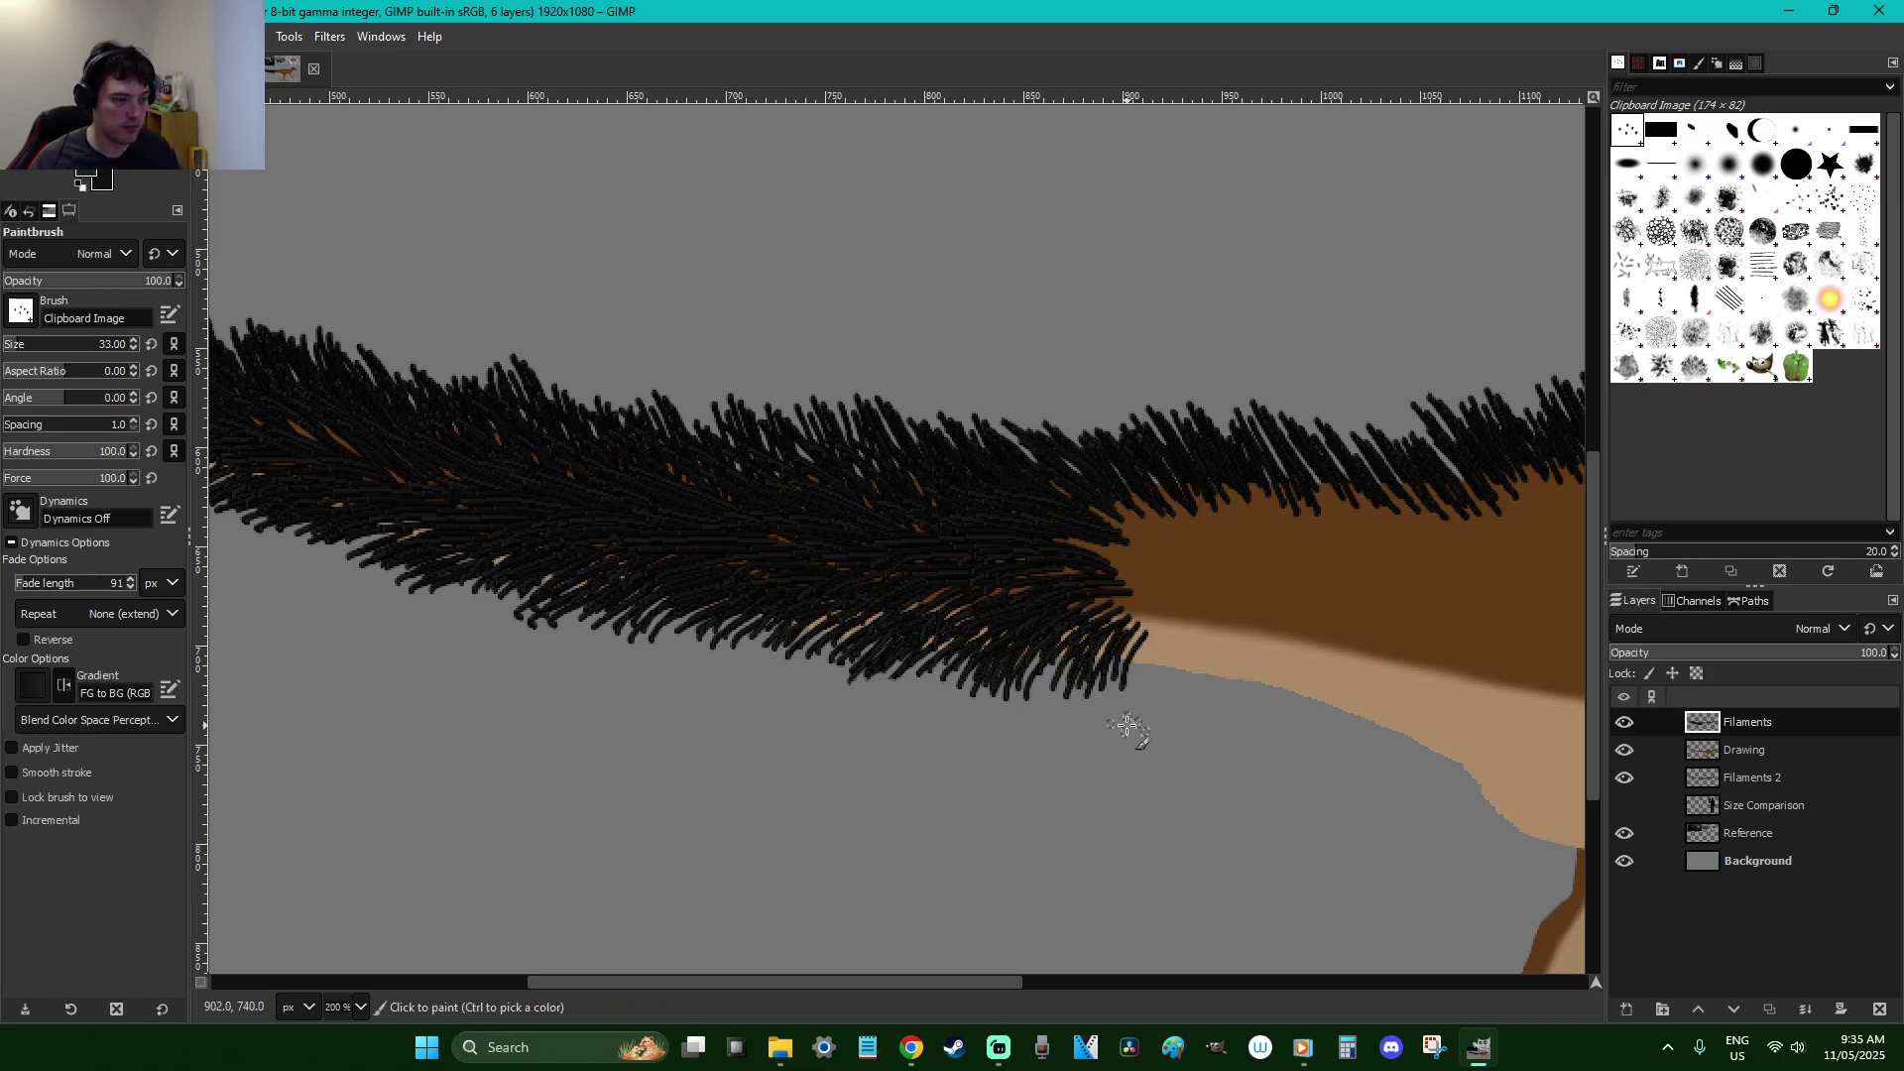
pyautogui.hotkey('ctrl', 's')
pyautogui.scroll(-3, 1128, 727)
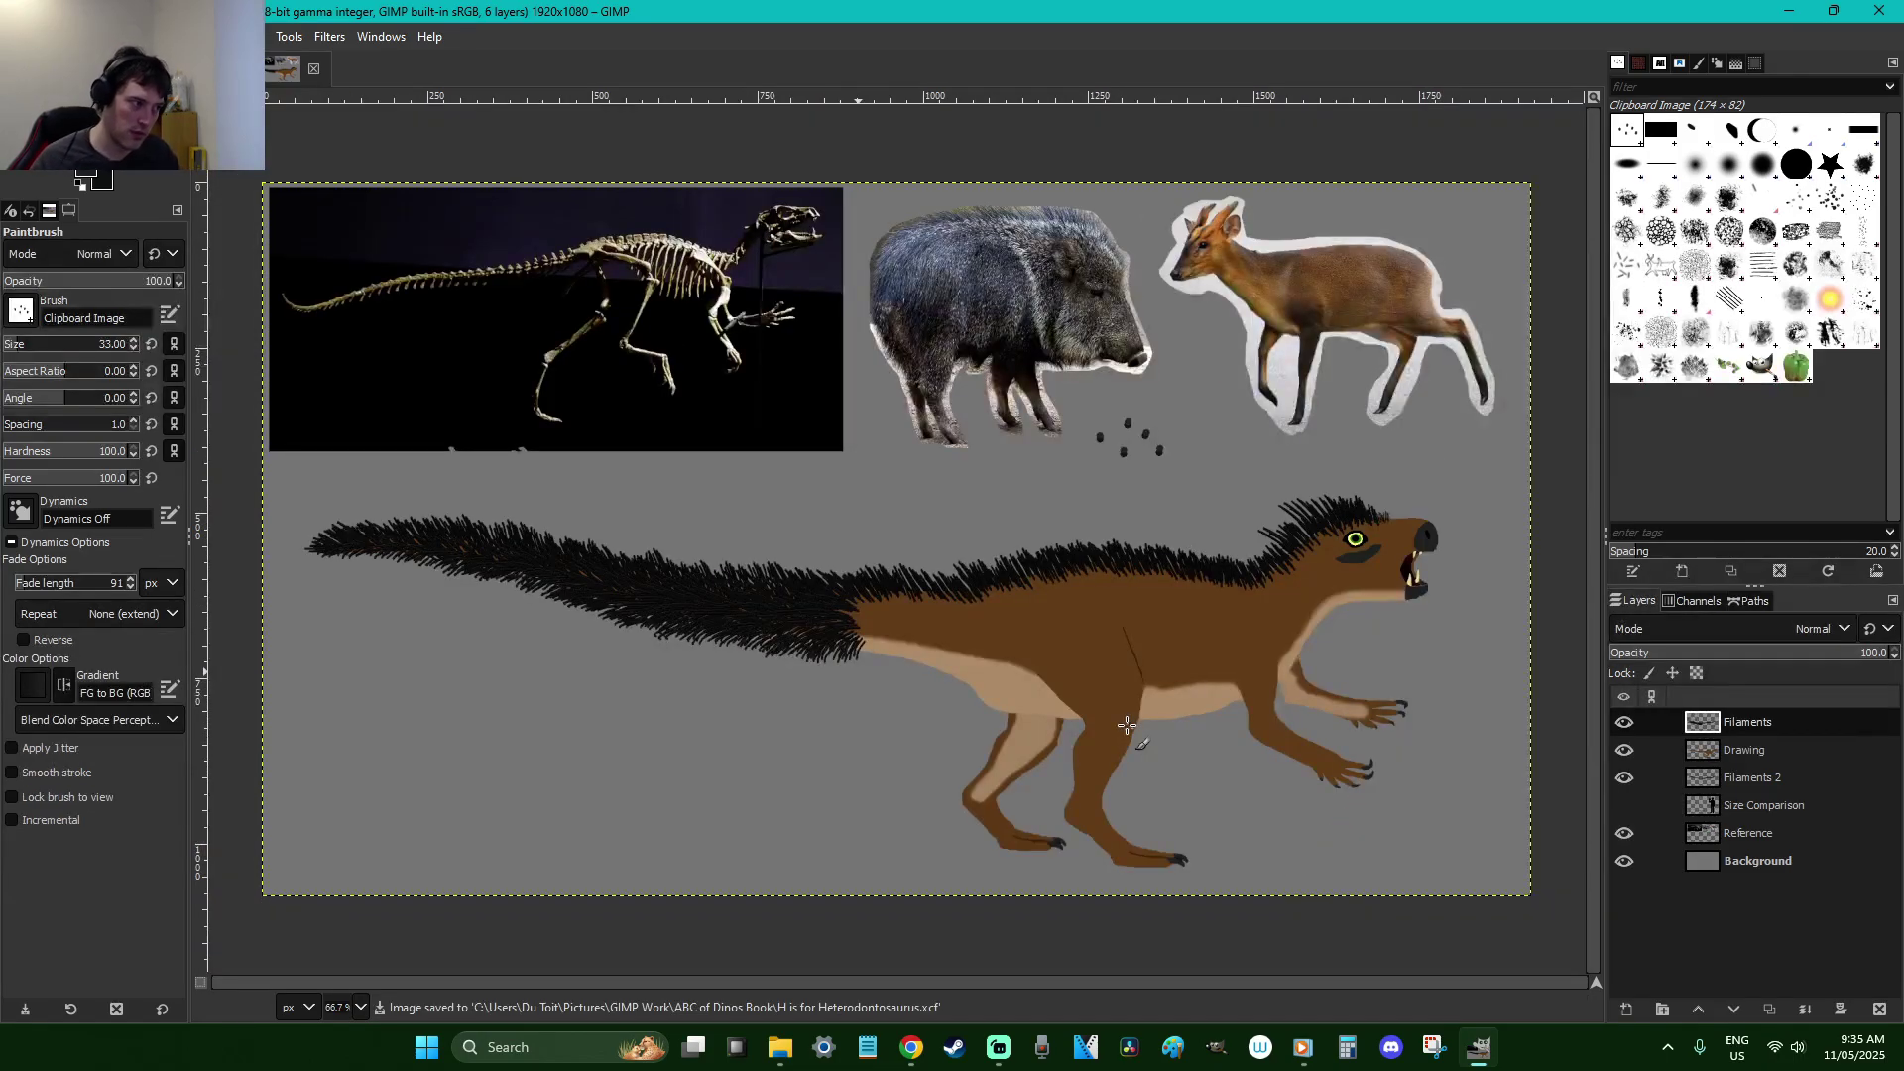
# Paint more black bristles at the front end of the tail's covering, from the back fringe down past the pale underside
pyautogui.press('r')
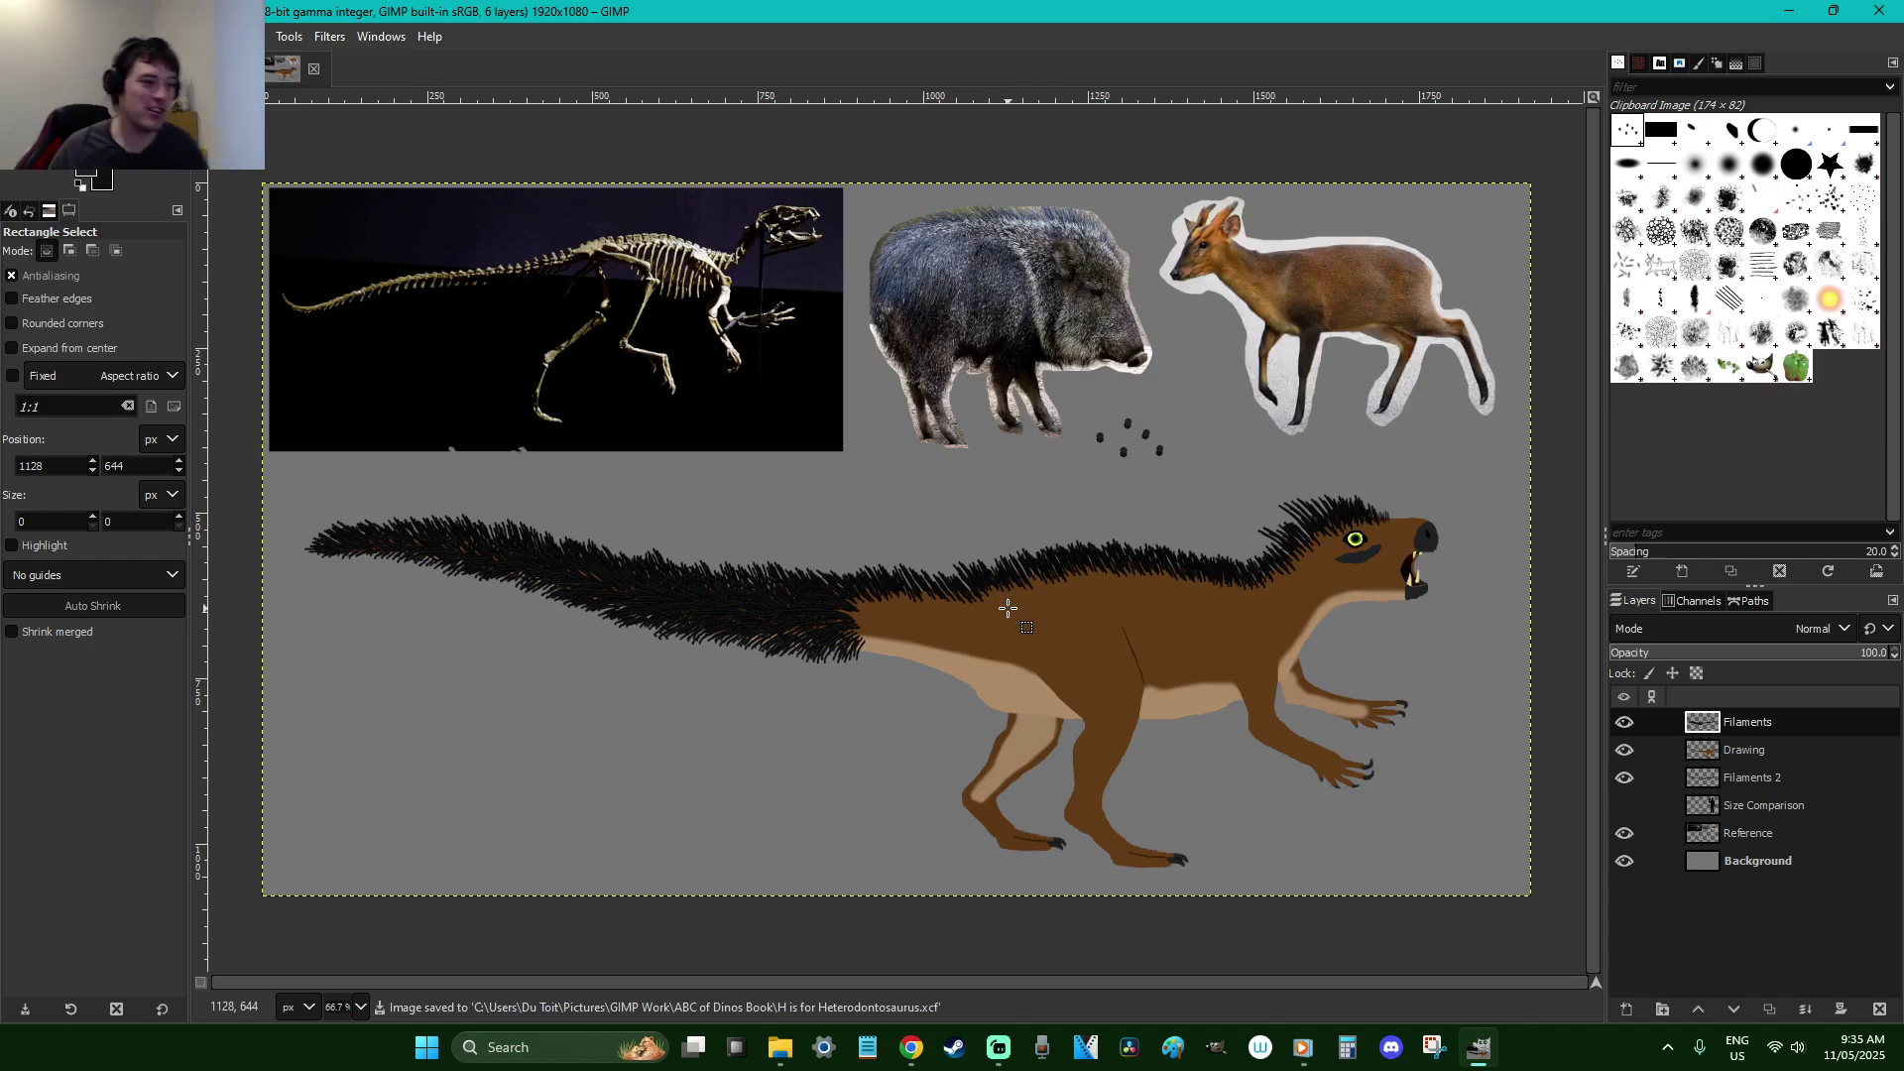
pyautogui.press('z')
pyautogui.moveTo(1021, 712); pyautogui.dragTo(778, 558)
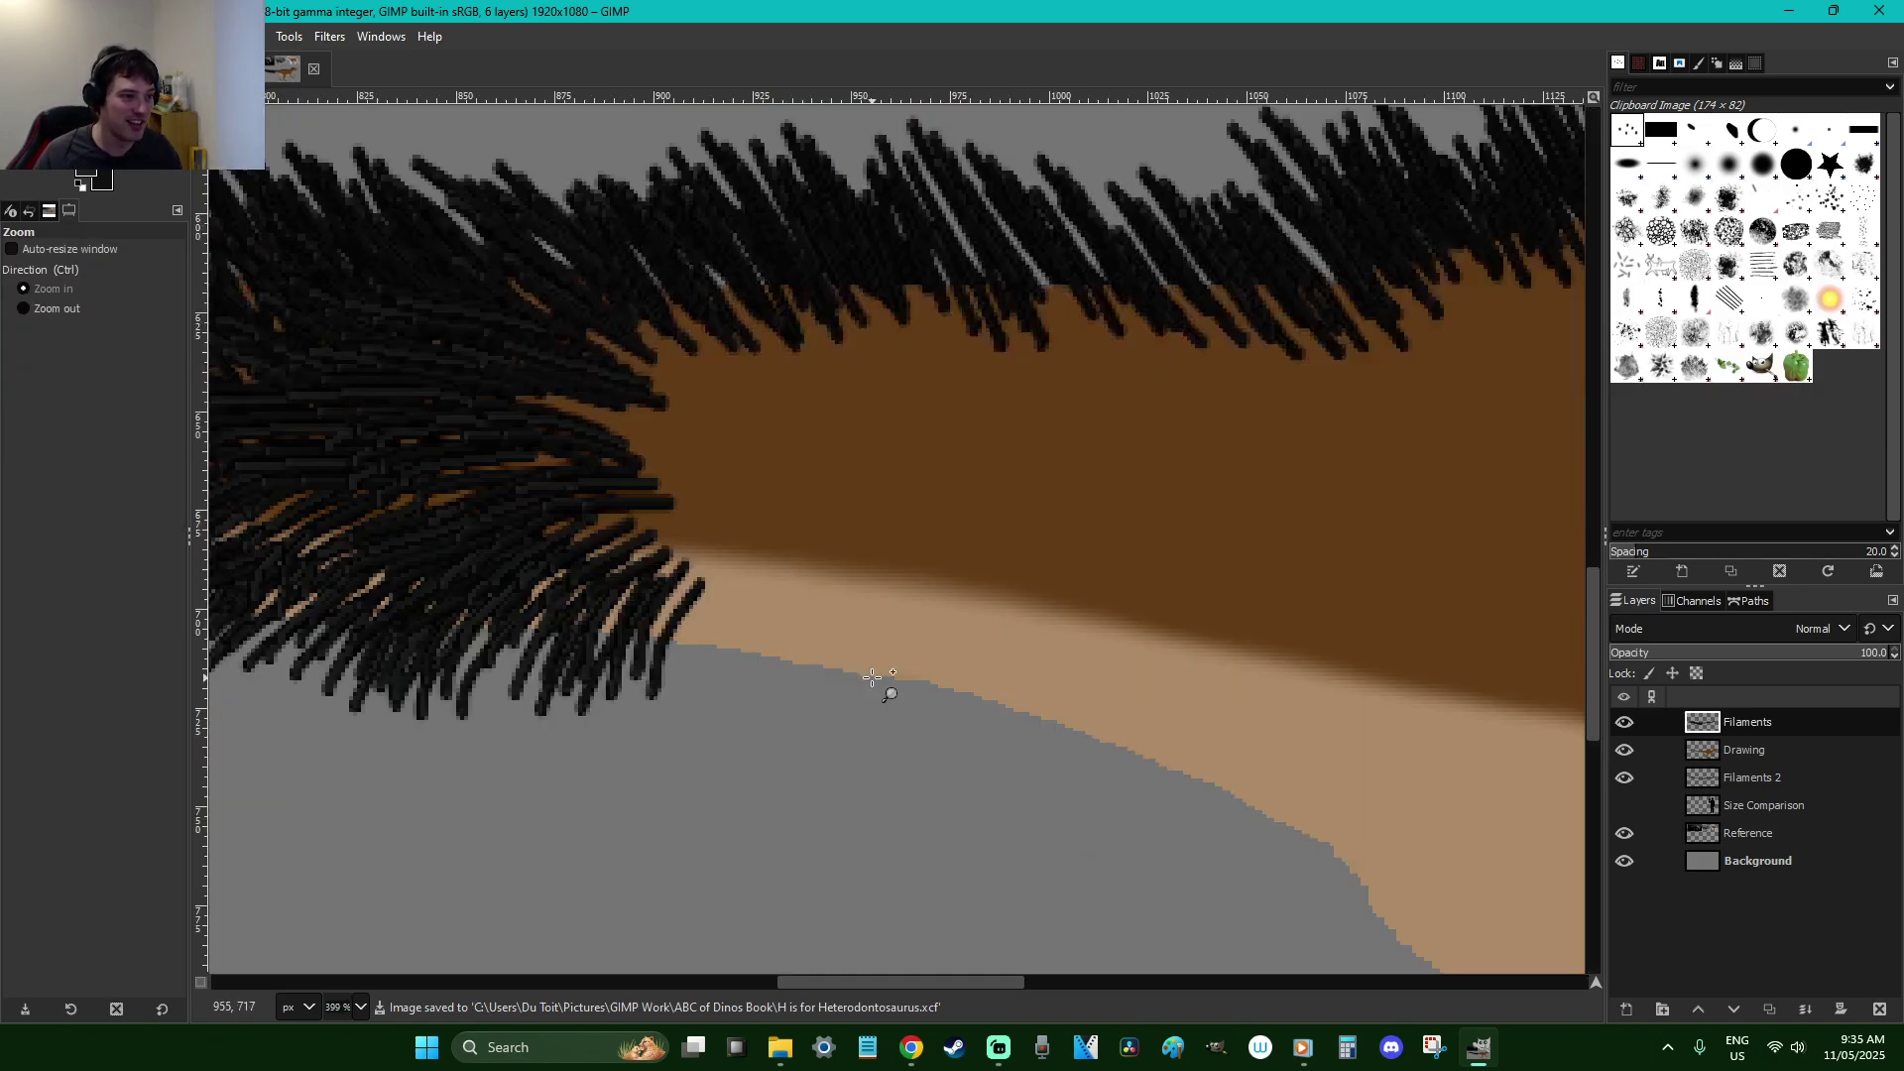
pyautogui.press('1')
pyautogui.press('-')
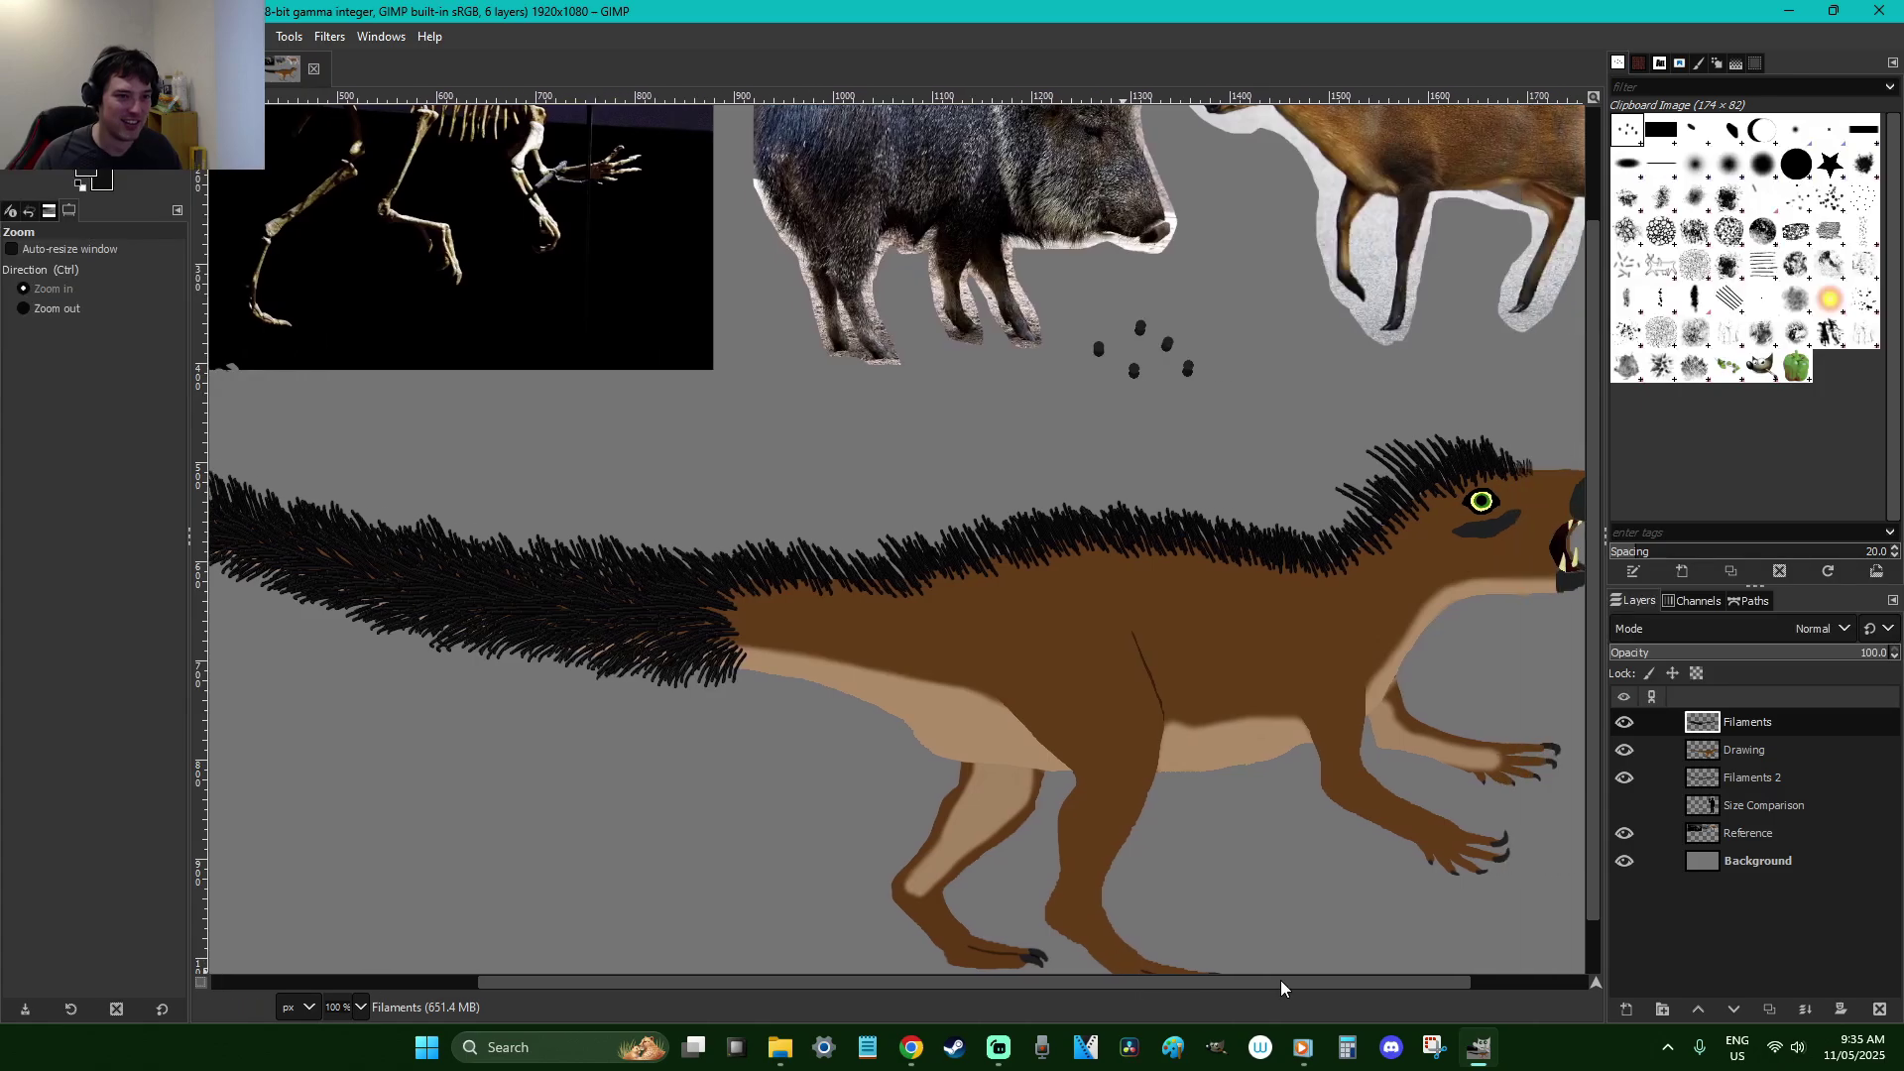
pyautogui.press('1')
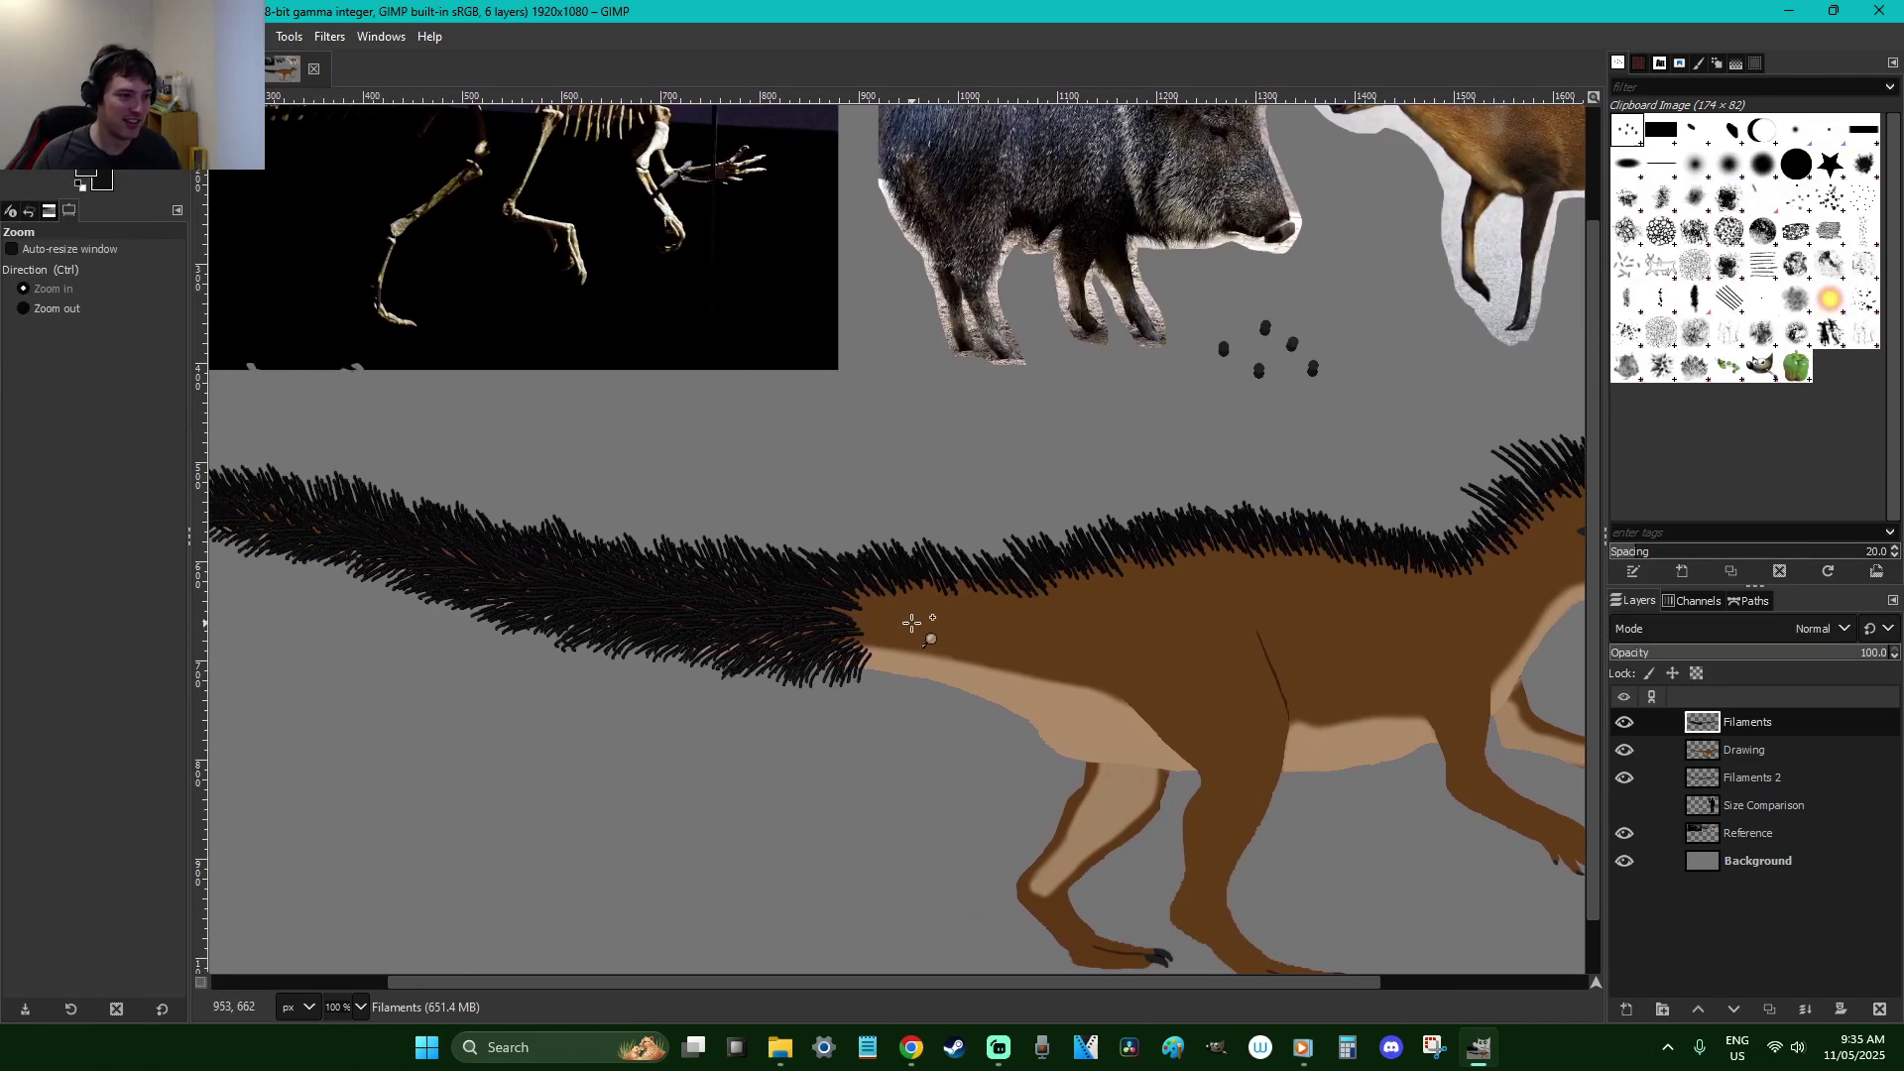
pyautogui.press('r')
pyautogui.press('z')
pyautogui.moveTo(1066, 752); pyautogui.dragTo(675, 510)
pyautogui.press('p')
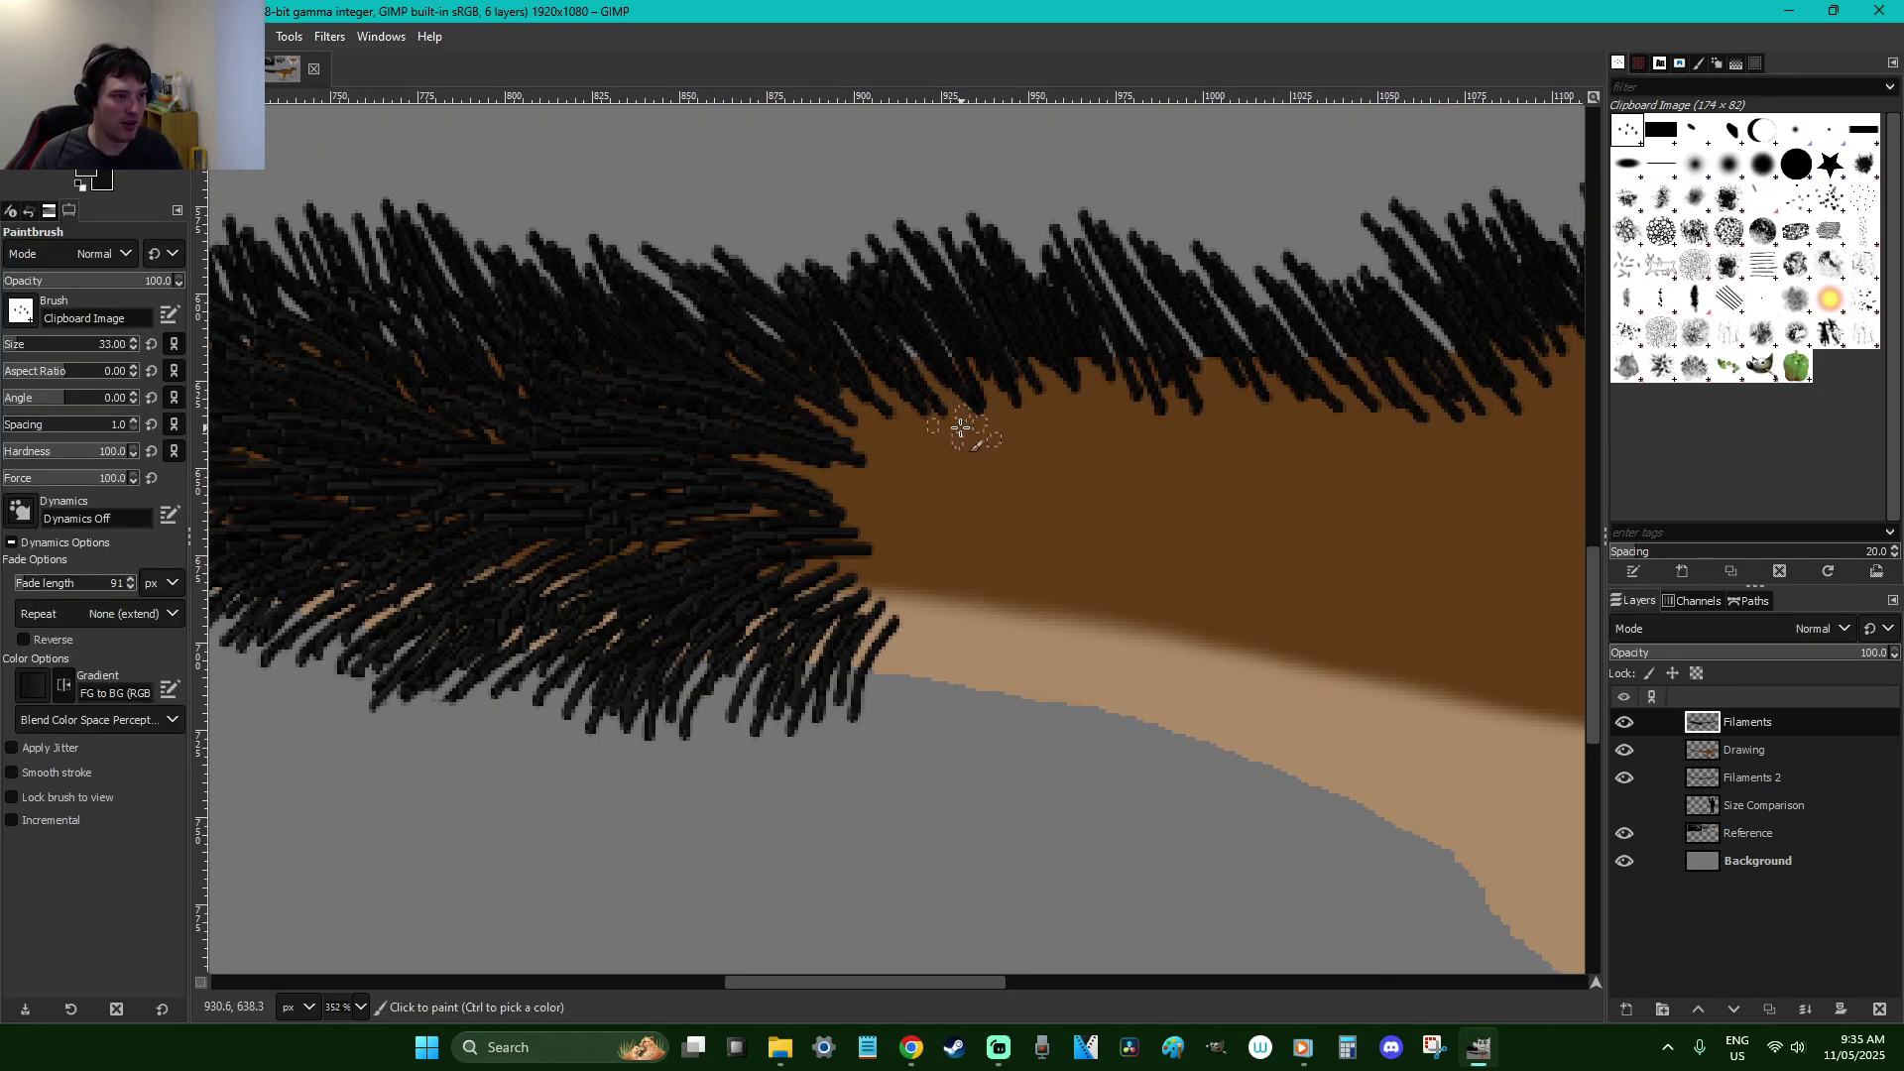
pyautogui.moveTo(987, 446); pyautogui.dragTo(847, 342)
pyautogui.moveTo(928, 471)
pyautogui.mouseDown()
pyautogui.moveTo(749, 369)
pyautogui.moveTo(734, 446)
pyautogui.mouseUp()
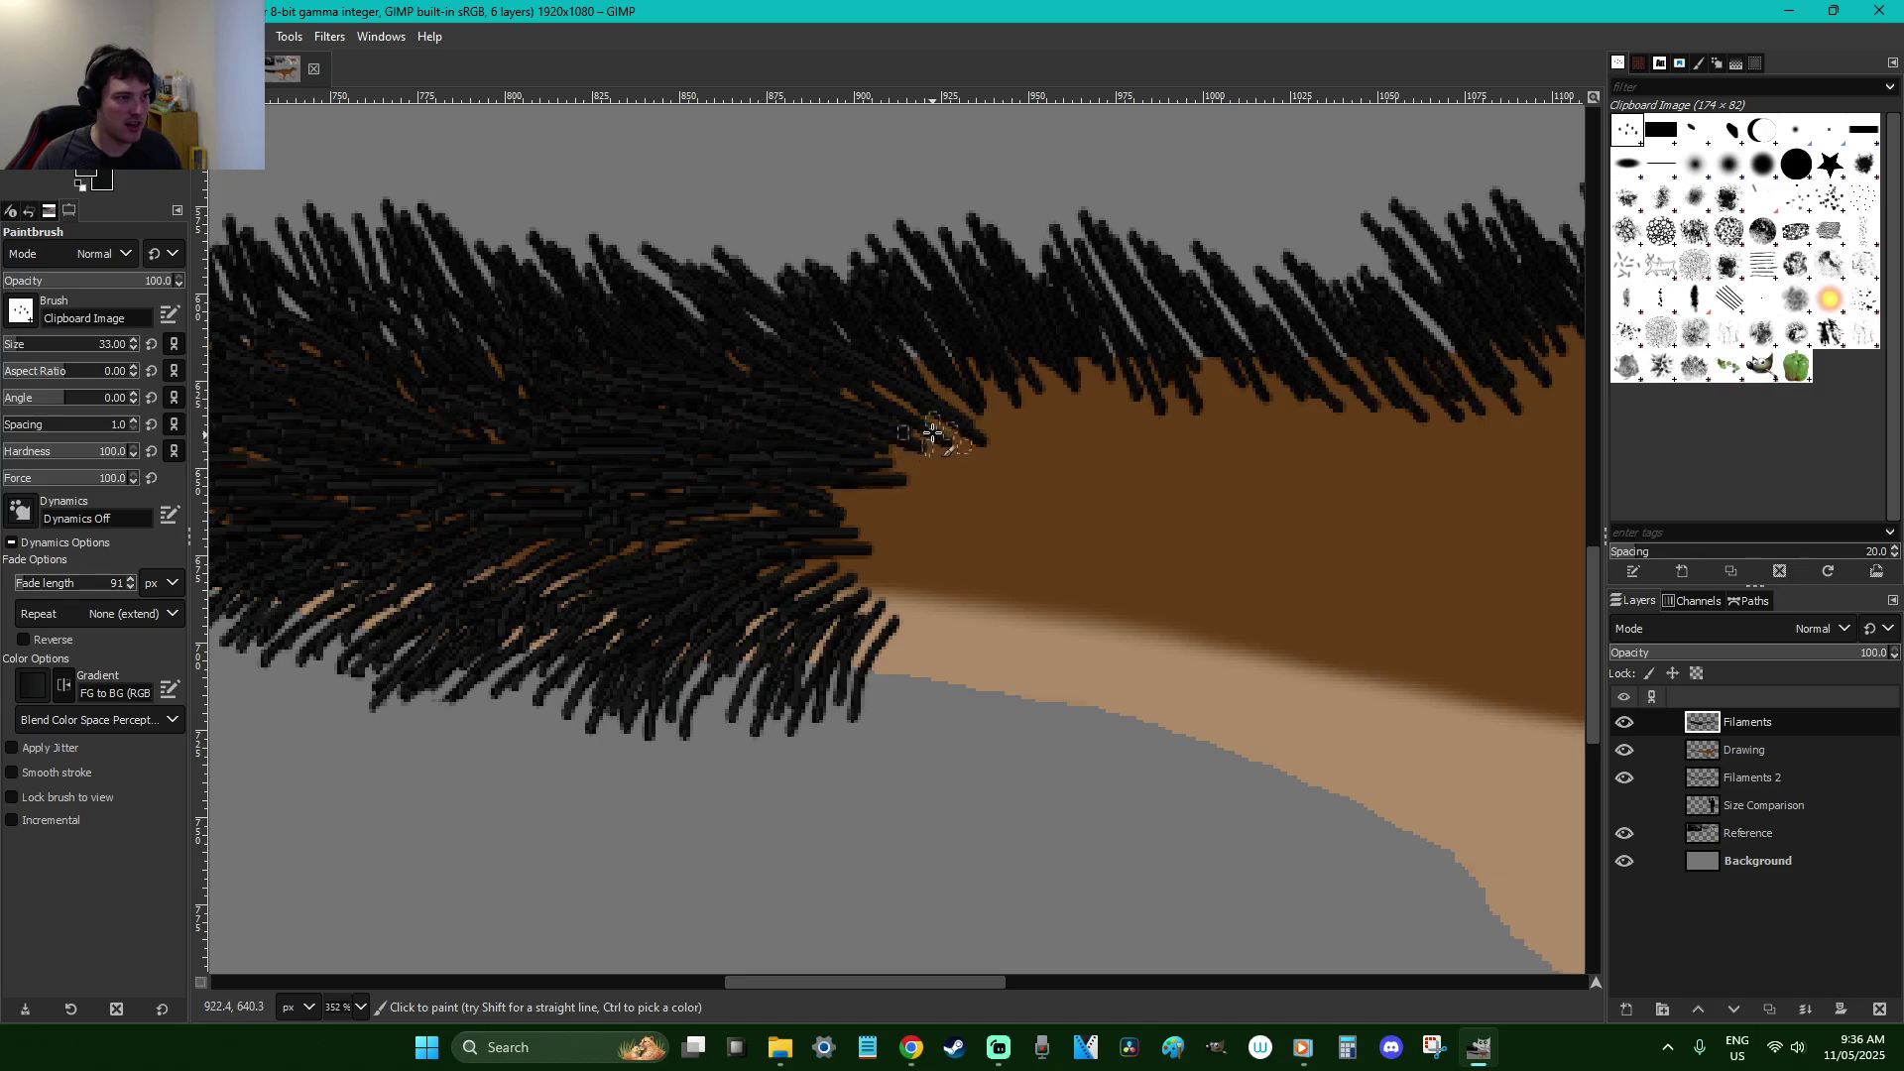
pyautogui.moveTo(962, 397); pyautogui.dragTo(863, 318)
pyautogui.moveTo(957, 466); pyautogui.dragTo(798, 441)
pyautogui.moveTo(922, 516); pyautogui.dragTo(774, 541)
pyautogui.moveTo(918, 595)
pyautogui.mouseDown()
pyautogui.moveTo(754, 635)
pyautogui.moveTo(814, 699)
pyautogui.mouseUp()
pyautogui.moveTo(972, 614); pyautogui.dragTo(833, 753)
pyautogui.moveTo(982, 674); pyautogui.dragTo(873, 760)
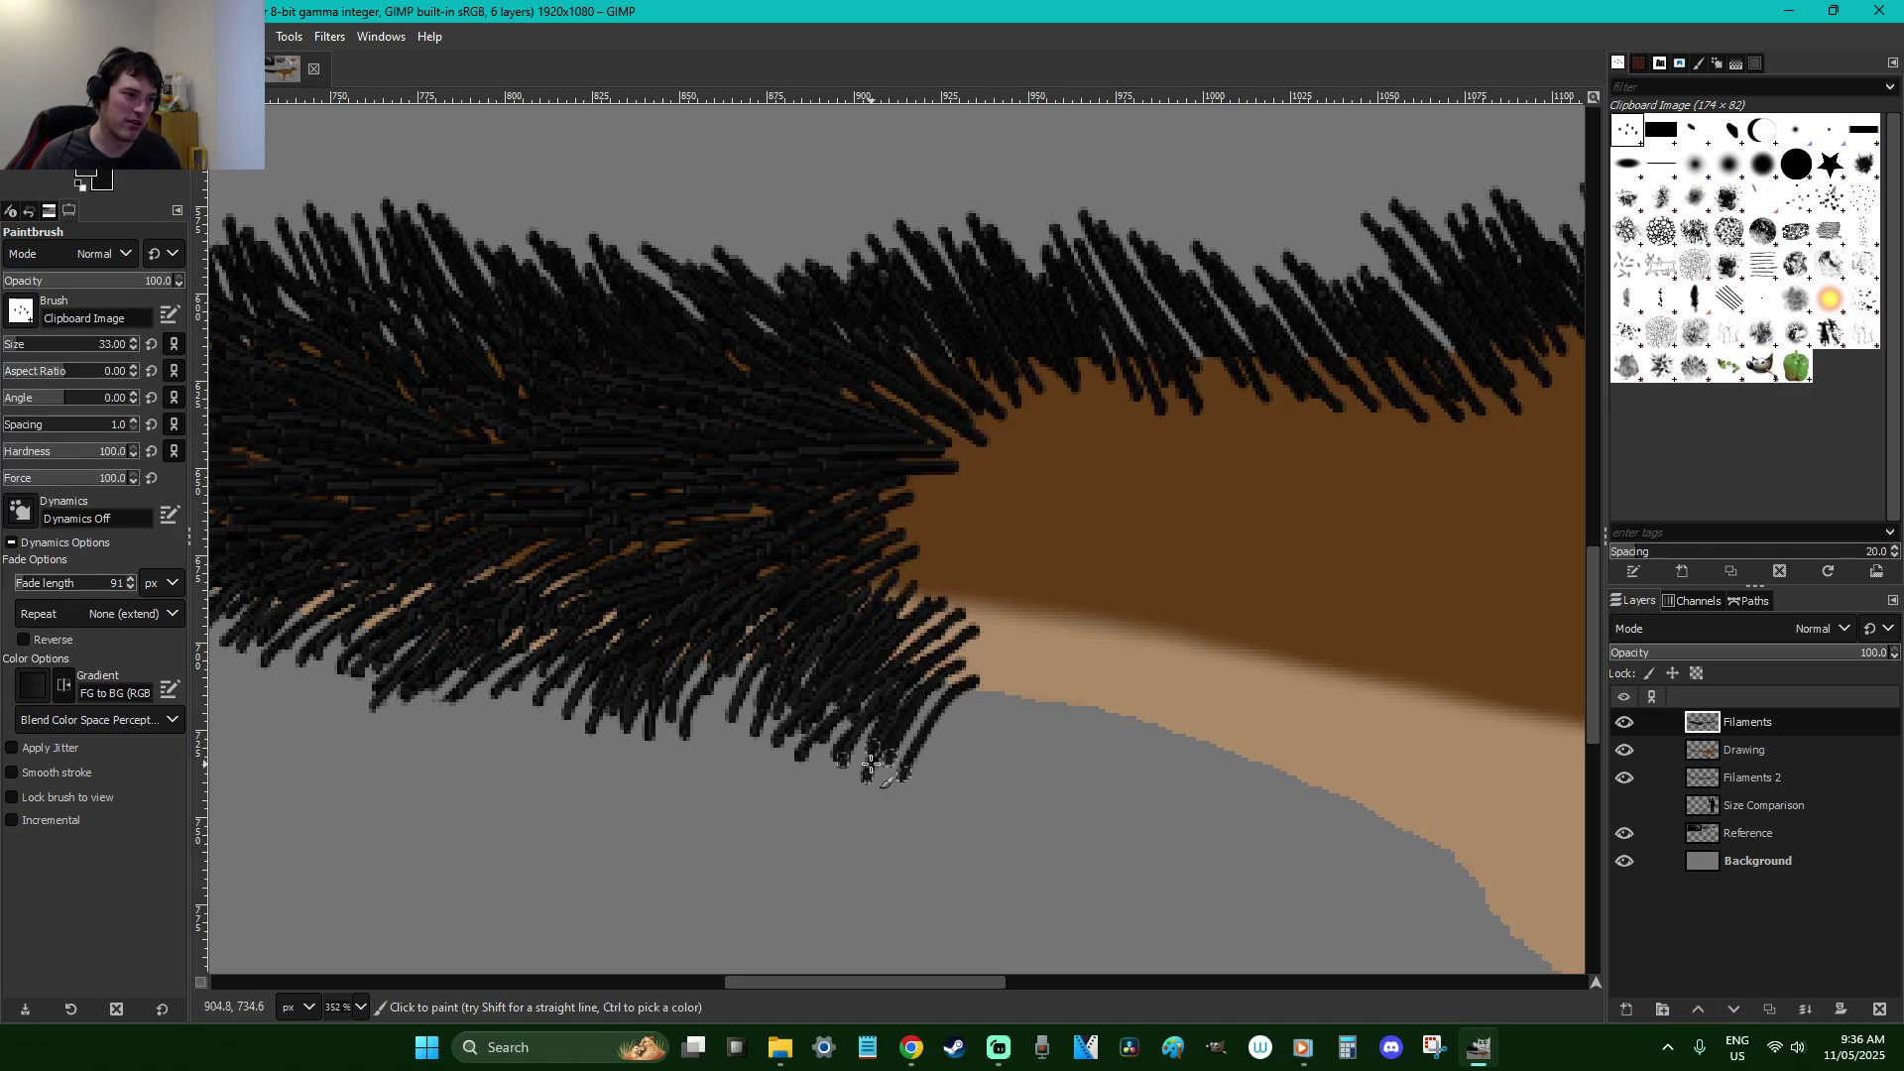
# Continue the bristle covering further toward the hips, working up from the pale underside and back down across the brown area
pyautogui.moveTo(1041, 660); pyautogui.dragTo(927, 793)
pyautogui.moveTo(1076, 625); pyautogui.dragTo(898, 724)
pyautogui.moveTo(1032, 585)
pyautogui.mouseDown()
pyautogui.moveTo(927, 705)
pyautogui.moveTo(867, 665)
pyautogui.mouseUp()
pyautogui.moveTo(1022, 560)
pyautogui.mouseDown()
pyautogui.moveTo(843, 600)
pyautogui.moveTo(823, 501)
pyautogui.mouseUp()
pyautogui.moveTo(986, 481); pyautogui.dragTo(853, 466)
pyautogui.moveTo(1017, 431); pyautogui.dragTo(912, 491)
pyautogui.moveTo(1041, 387)
pyautogui.mouseDown()
pyautogui.moveTo(897, 342)
pyautogui.moveTo(932, 293)
pyautogui.mouseUp()
pyautogui.moveTo(1116, 362); pyautogui.dragTo(1031, 436)
pyautogui.moveTo(1150, 461); pyautogui.dragTo(1041, 417)
pyautogui.moveTo(1091, 491)
pyautogui.mouseDown()
pyautogui.moveTo(943, 412)
pyautogui.moveTo(861, 484)
pyautogui.mouseUp()
pyautogui.moveTo(1067, 531); pyautogui.dragTo(926, 557)
pyautogui.moveTo(1101, 565)
pyautogui.mouseDown()
pyautogui.moveTo(908, 595)
pyautogui.moveTo(957, 665)
pyautogui.mouseUp()
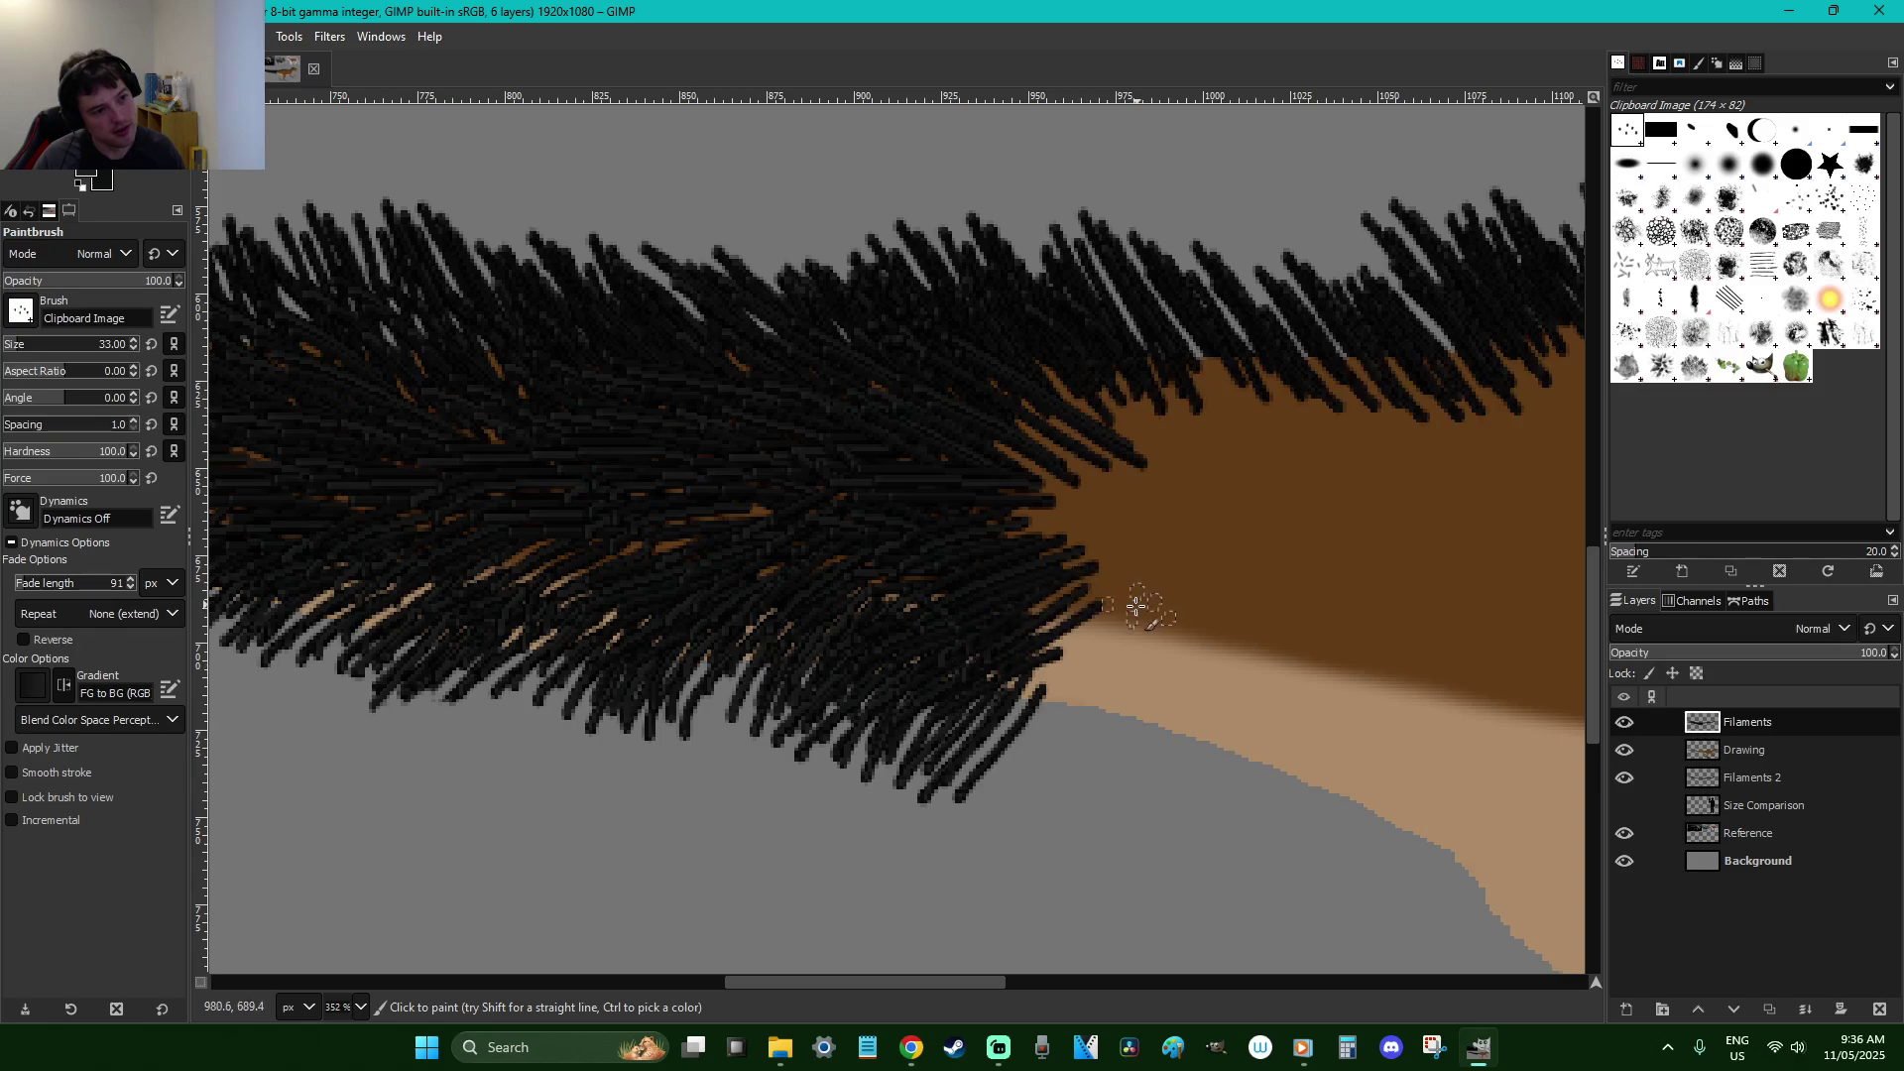
# Paint slanted bristles over the pale underside of the tail base, undoing the last two strokes and repainting them
pyautogui.moveTo(1140, 610); pyautogui.dragTo(1002, 744)
pyautogui.moveTo(1120, 643); pyautogui.dragTo(1007, 793)
pyautogui.moveTo(1150, 663); pyautogui.dragTo(1071, 769)
pyautogui.moveTo(1169, 699); pyautogui.dragTo(1130, 785)
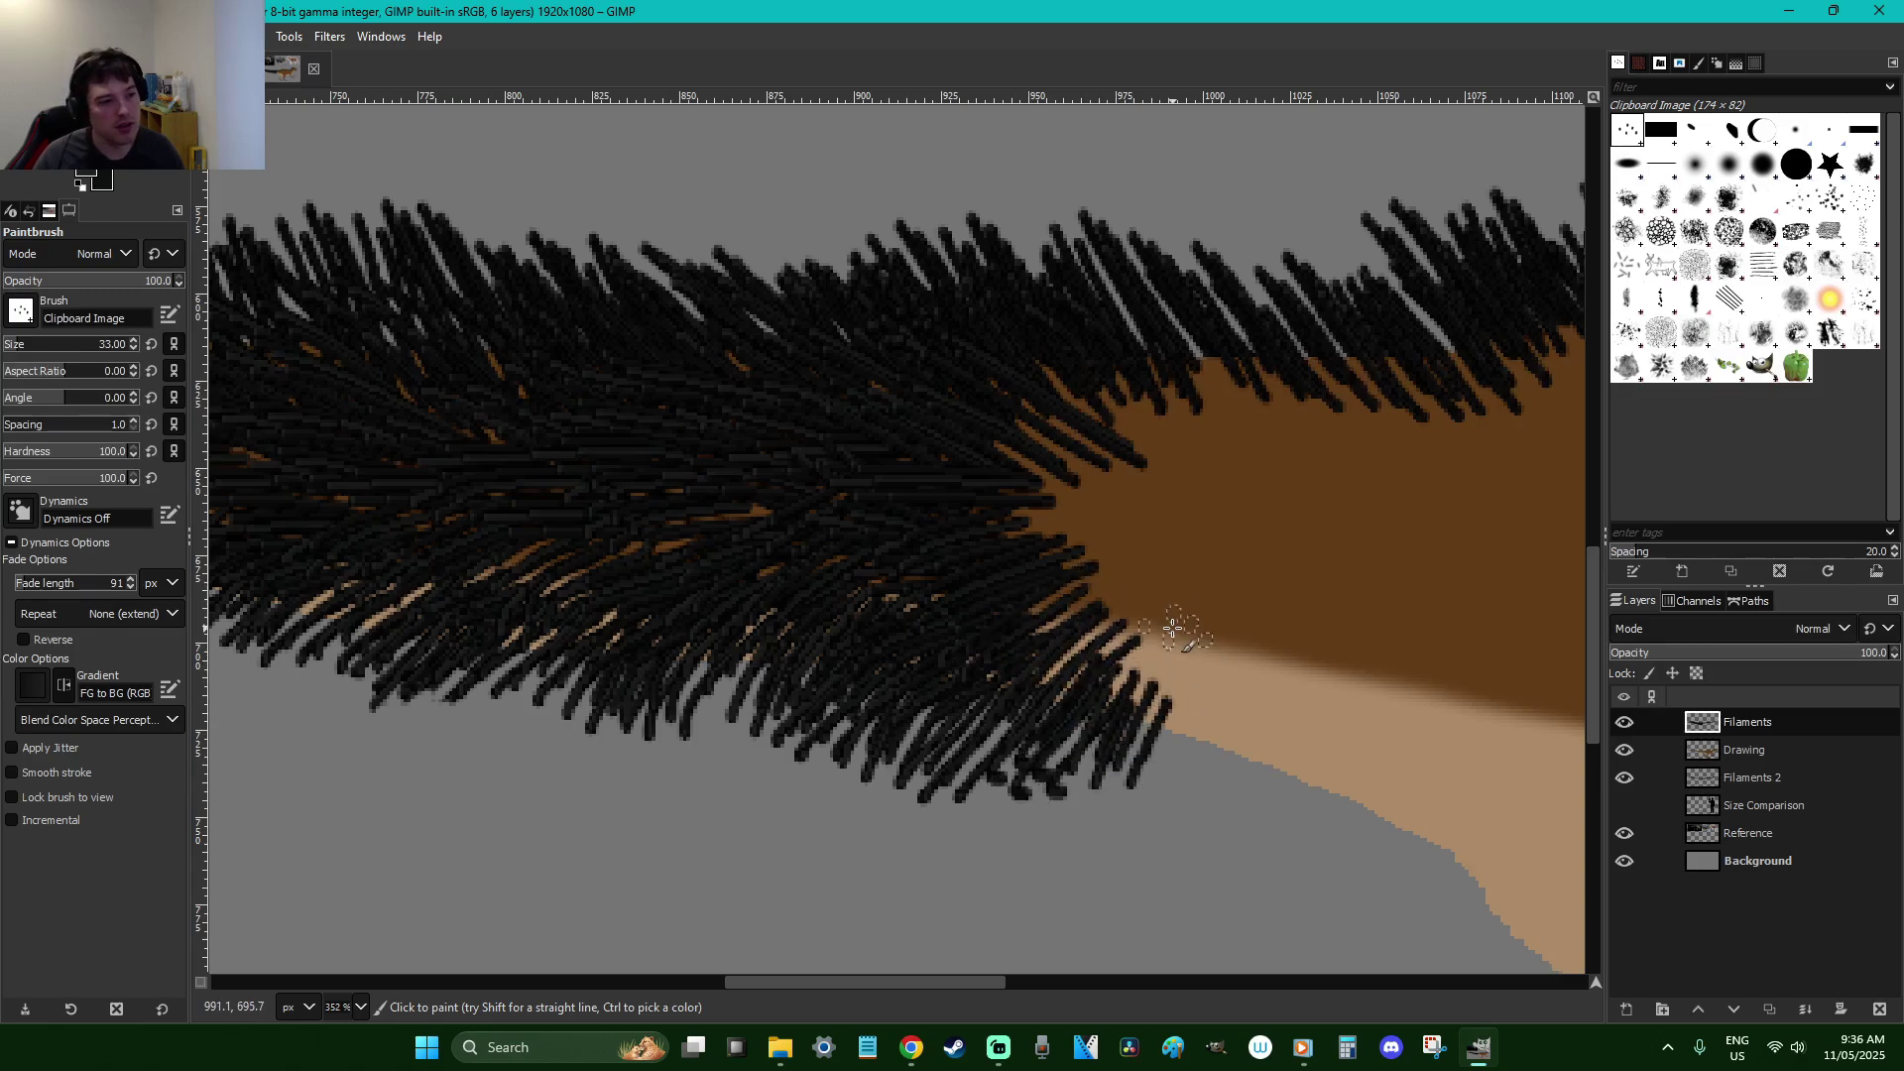
pyautogui.hotkey('ctrl', 'z')
pyautogui.hotkey('ctrl', 'z')
pyautogui.moveTo(1166, 650)
pyautogui.mouseDown()
pyautogui.moveTo(1027, 792)
pyautogui.moveTo(1061, 783)
pyautogui.mouseUp()
pyautogui.moveTo(1220, 623)
pyautogui.mouseDown()
pyautogui.moveTo(1063, 722)
pyautogui.moveTo(1030, 657)
pyautogui.mouseUp()
# Fill the brown upper part of the tail base with bristles reaching the fringe along the back
pyautogui.moveTo(1173, 563)
pyautogui.mouseDown()
pyautogui.moveTo(1030, 635)
pyautogui.moveTo(990, 507)
pyautogui.moveTo(997, 427)
pyautogui.mouseUp()
pyautogui.moveTo(1152, 504); pyautogui.dragTo(1023, 361)
pyautogui.moveTo(1208, 482); pyautogui.dragTo(1066, 338)
pyautogui.moveTo(1215, 441); pyautogui.dragTo(1125, 277)
pyautogui.moveTo(1267, 422); pyautogui.dragTo(1195, 330)
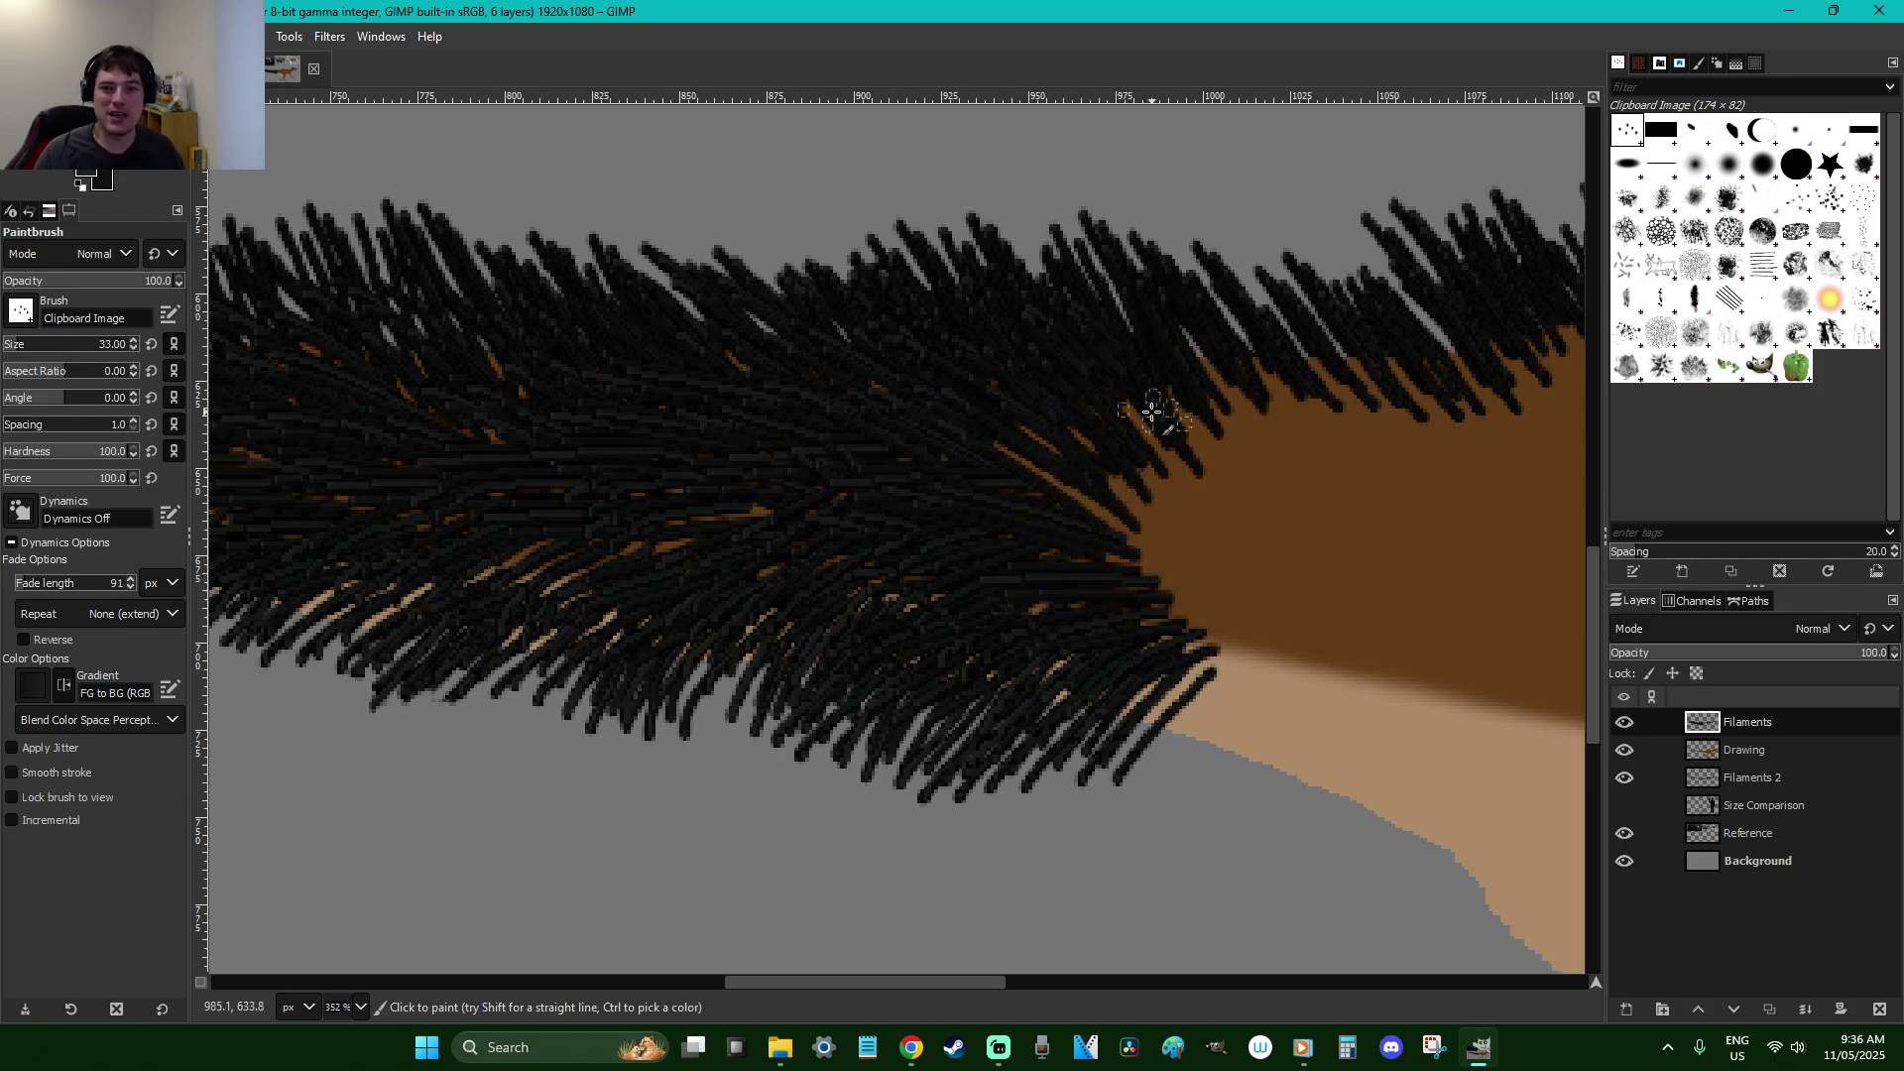
pyautogui.moveTo(1258, 458); pyautogui.dragTo(1105, 370)
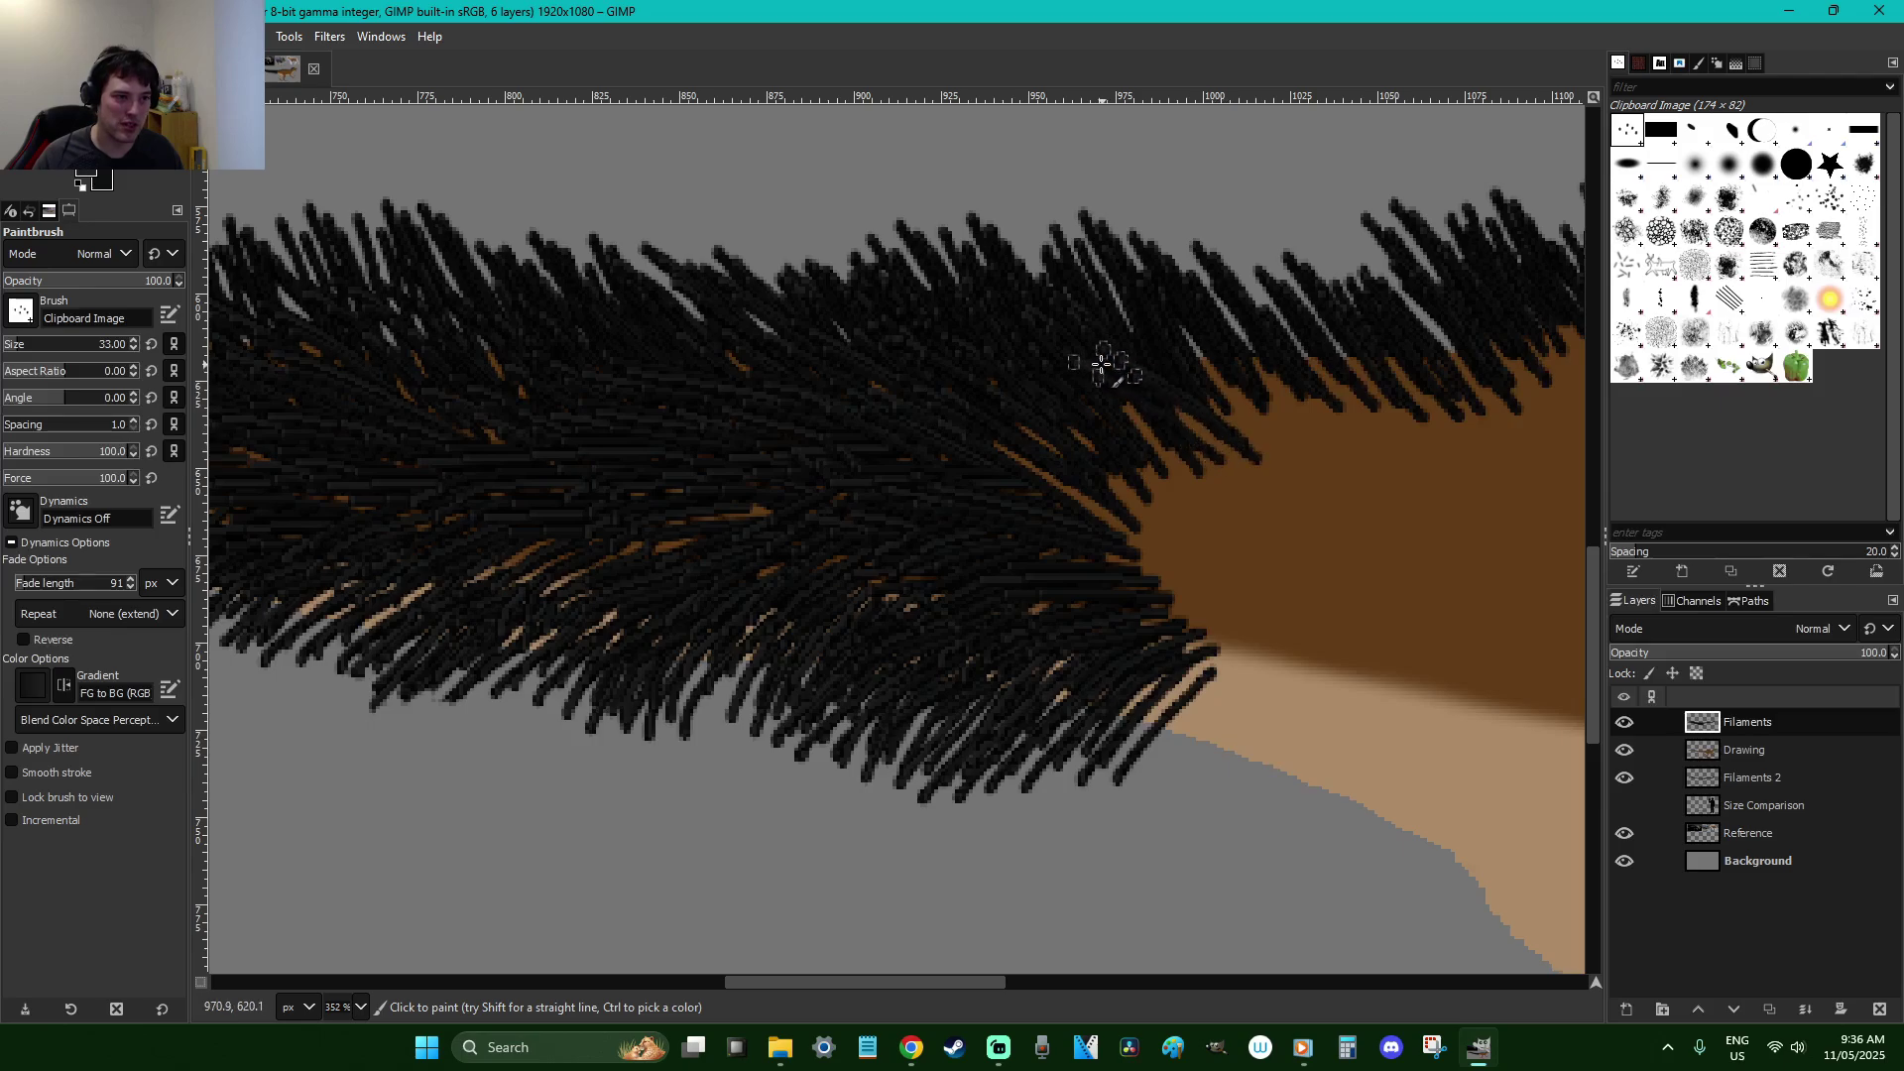
pyautogui.moveTo(1218, 497); pyautogui.dragTo(1062, 425)
pyautogui.moveTo(1147, 518); pyautogui.dragTo(1051, 478)
pyautogui.moveTo(1145, 543); pyautogui.dragTo(1086, 528)
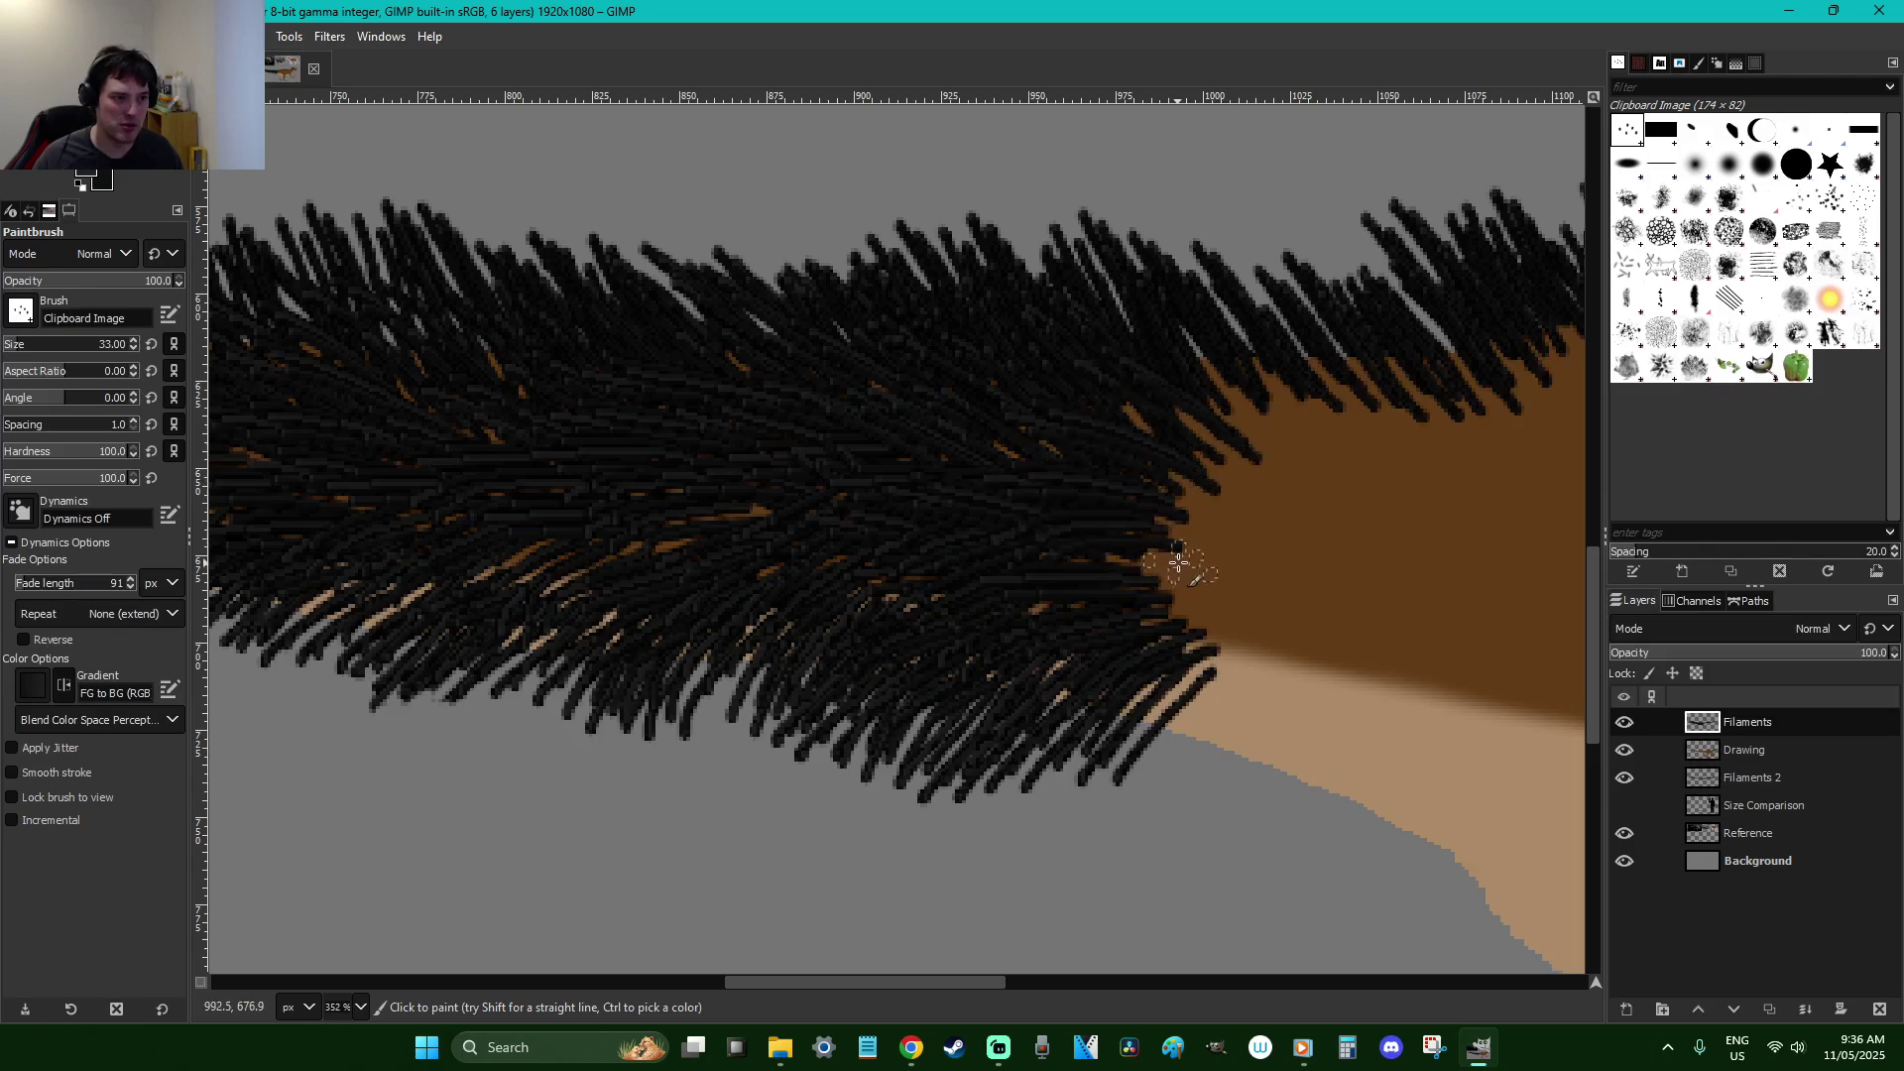
# Add another band of bristles across the tail base, from the brown middle around the pale underside and back up
pyautogui.moveTo(1218, 580); pyautogui.dragTo(1108, 555)
pyautogui.moveTo(1237, 620)
pyautogui.mouseDown()
pyautogui.moveTo(1130, 660)
pyautogui.moveTo(1101, 718)
pyautogui.mouseUp()
pyautogui.moveTo(1289, 674)
pyautogui.mouseDown()
pyautogui.moveTo(1150, 748)
pyautogui.moveTo(1135, 794)
pyautogui.mouseUp()
pyautogui.moveTo(1305, 709); pyautogui.dragTo(1180, 825)
pyautogui.moveTo(1344, 679); pyautogui.dragTo(1190, 793)
pyautogui.moveTo(1369, 639)
pyautogui.mouseDown()
pyautogui.moveTo(1251, 724)
pyautogui.moveTo(1155, 684)
pyautogui.mouseUp()
pyautogui.moveTo(1314, 585)
pyautogui.mouseDown()
pyautogui.moveTo(1121, 622)
pyautogui.moveTo(1131, 516)
pyautogui.mouseUp()
pyautogui.moveTo(1254, 536); pyautogui.dragTo(1135, 456)
pyautogui.moveTo(1275, 500); pyautogui.dragTo(1142, 401)
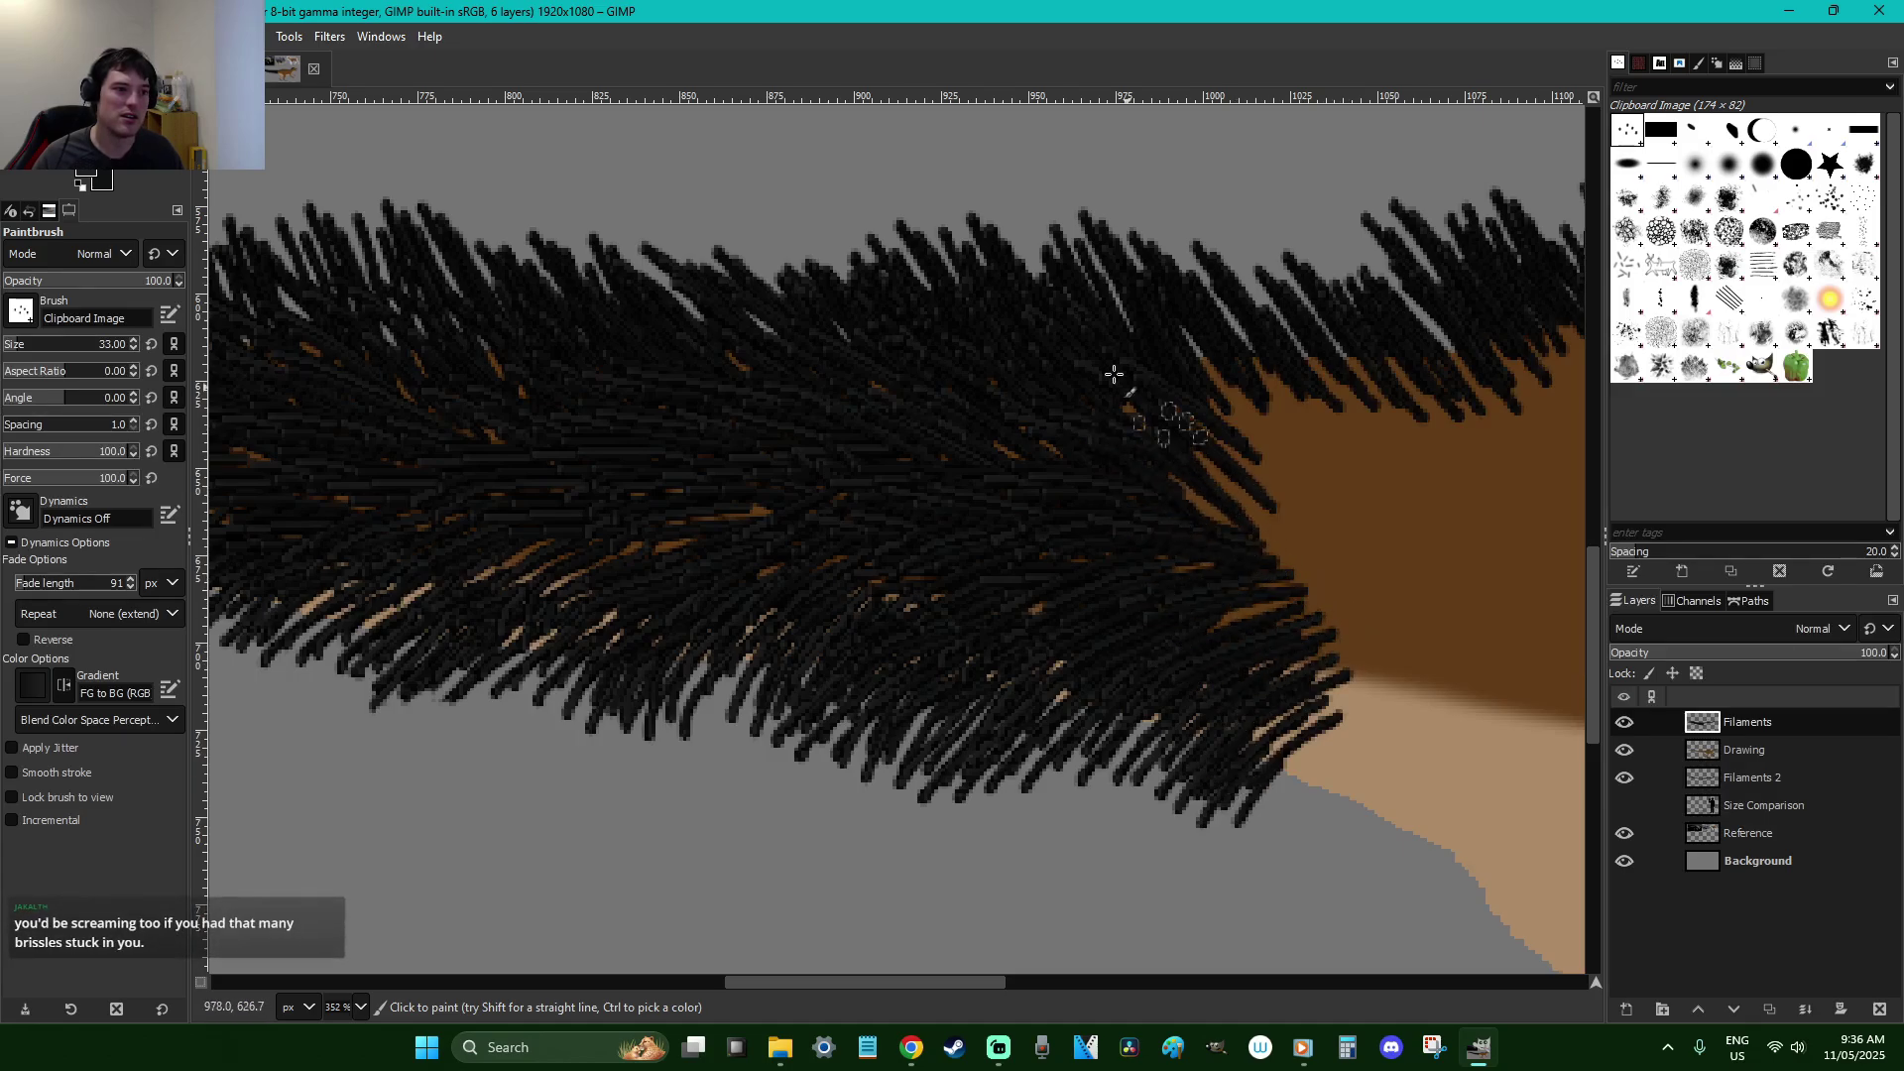
# Push the bristle covering forward to where the tail meets the hips, over both the brown side and pale underside
pyautogui.moveTo(1240, 515); pyautogui.dragTo(1160, 431)
pyautogui.moveTo(1279, 456); pyautogui.dragTo(1195, 377)
pyautogui.moveTo(1345, 424)
pyautogui.mouseDown()
pyautogui.moveTo(1257, 374)
pyautogui.moveTo(1203, 396)
pyautogui.mouseUp()
pyautogui.moveTo(1319, 491)
pyautogui.mouseDown()
pyautogui.moveTo(1203, 467)
pyautogui.moveTo(1330, 545)
pyautogui.moveTo(1237, 667)
pyautogui.moveTo(1388, 634)
pyautogui.moveTo(1341, 766)
pyautogui.moveTo(1215, 811)
pyautogui.mouseUp()
pyautogui.moveTo(1358, 736); pyautogui.dragTo(1255, 828)
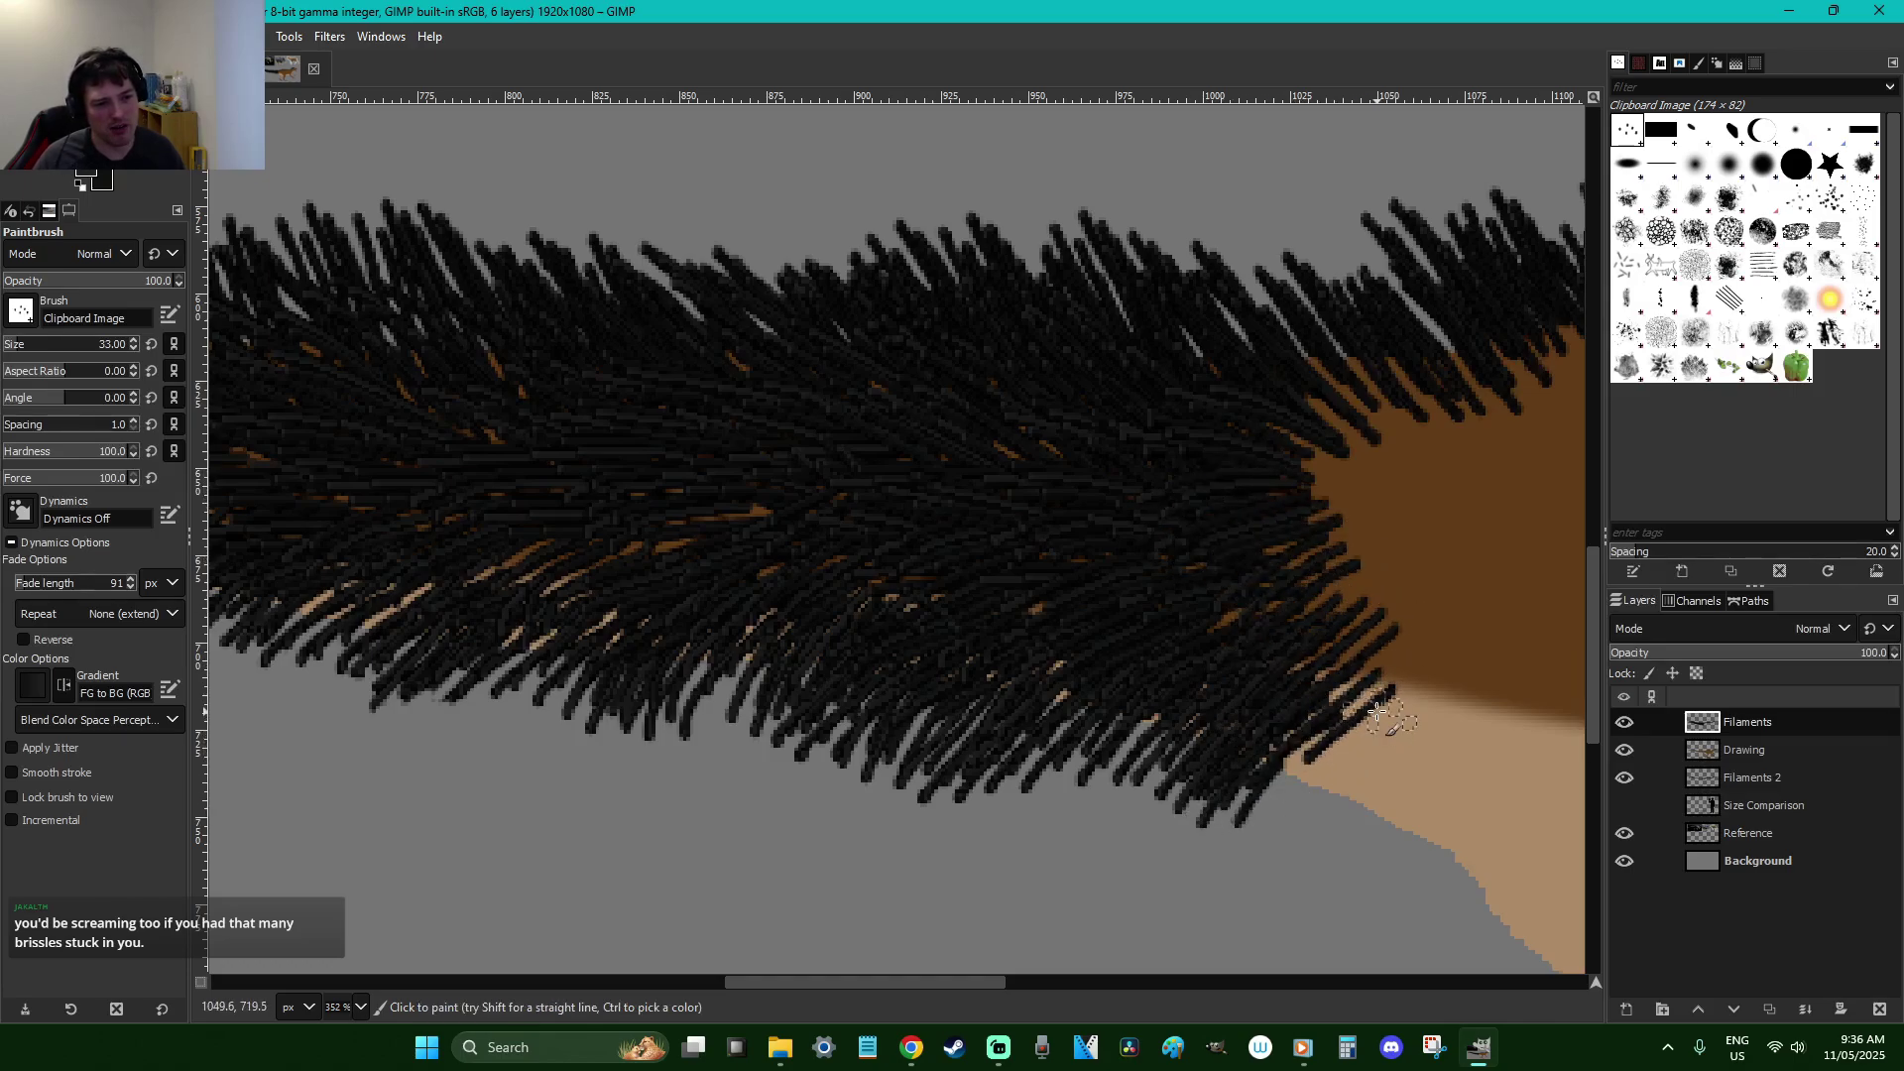
pyautogui.moveTo(1404, 706); pyautogui.dragTo(1270, 823)
pyautogui.moveTo(1438, 734)
pyautogui.mouseDown()
pyautogui.moveTo(1329, 853)
pyautogui.moveTo(1289, 823)
pyautogui.mouseUp()
pyautogui.moveTo(1410, 701)
pyautogui.mouseDown()
pyautogui.moveTo(1441, 667)
pyautogui.moveTo(1330, 645)
pyautogui.moveTo(1270, 607)
pyautogui.moveTo(1324, 538)
pyautogui.moveTo(1334, 436)
pyautogui.moveTo(1398, 417)
pyautogui.moveTo(1393, 433)
pyautogui.moveTo(1319, 397)
pyautogui.mouseUp()
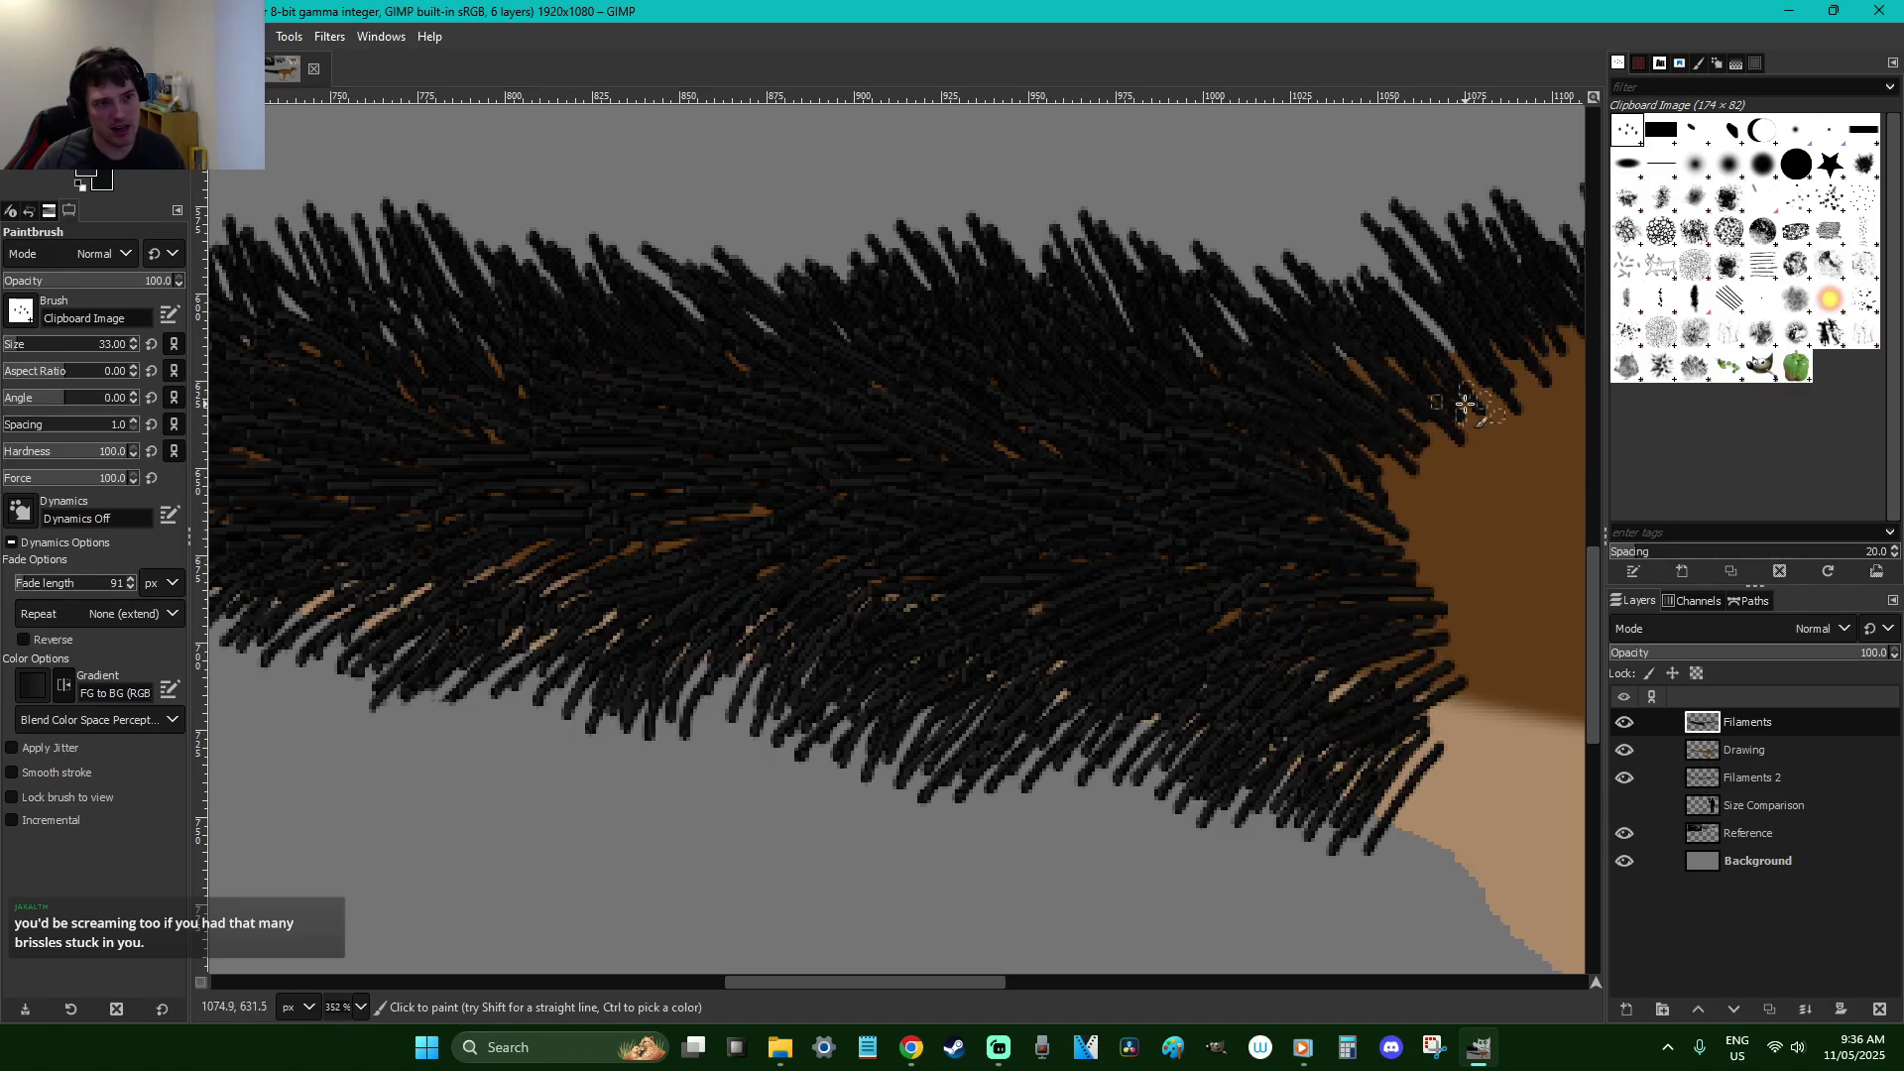
pyautogui.moveTo(992, 980); pyautogui.dragTo(1100, 980)
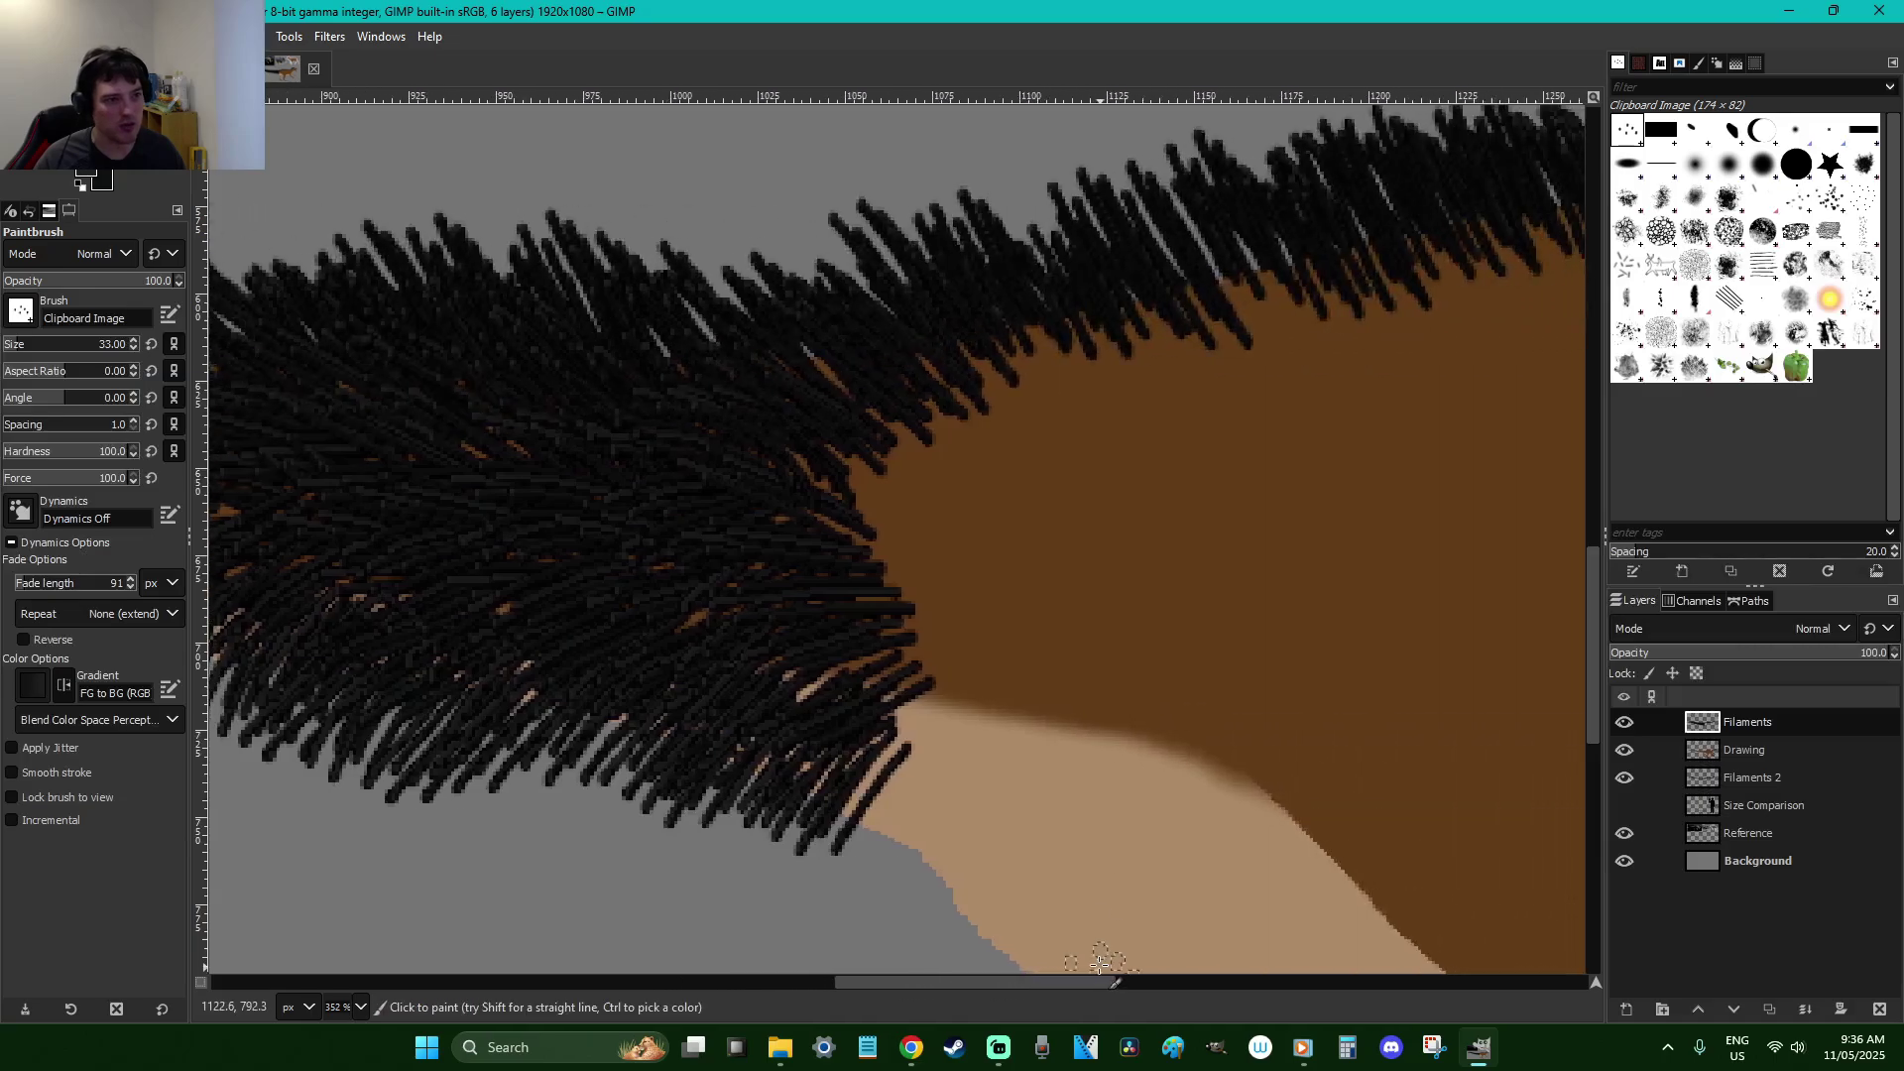
pyautogui.scroll(-3, 960, 764)
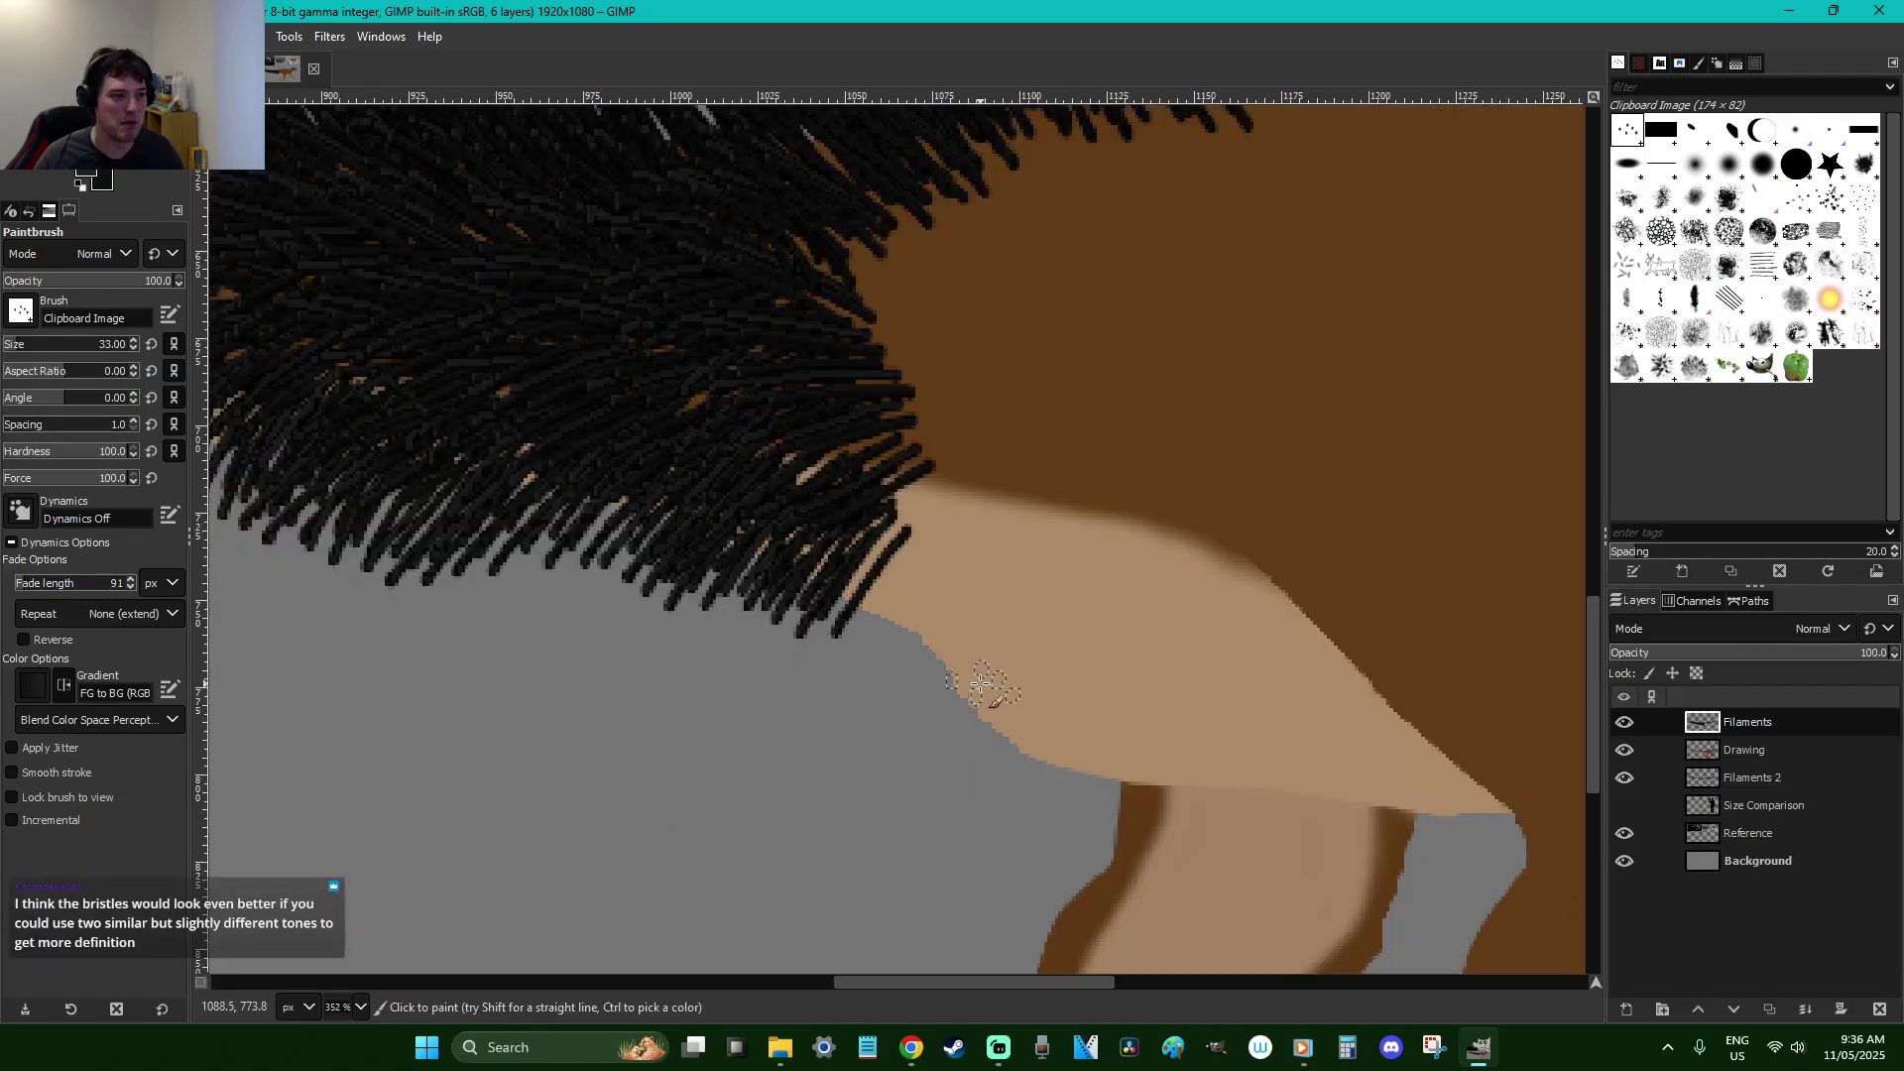
pyautogui.moveTo(906, 589)
pyautogui.mouseDown()
pyautogui.moveTo(977, 597)
pyautogui.moveTo(957, 665)
pyautogui.moveTo(881, 671)
pyautogui.mouseUp()
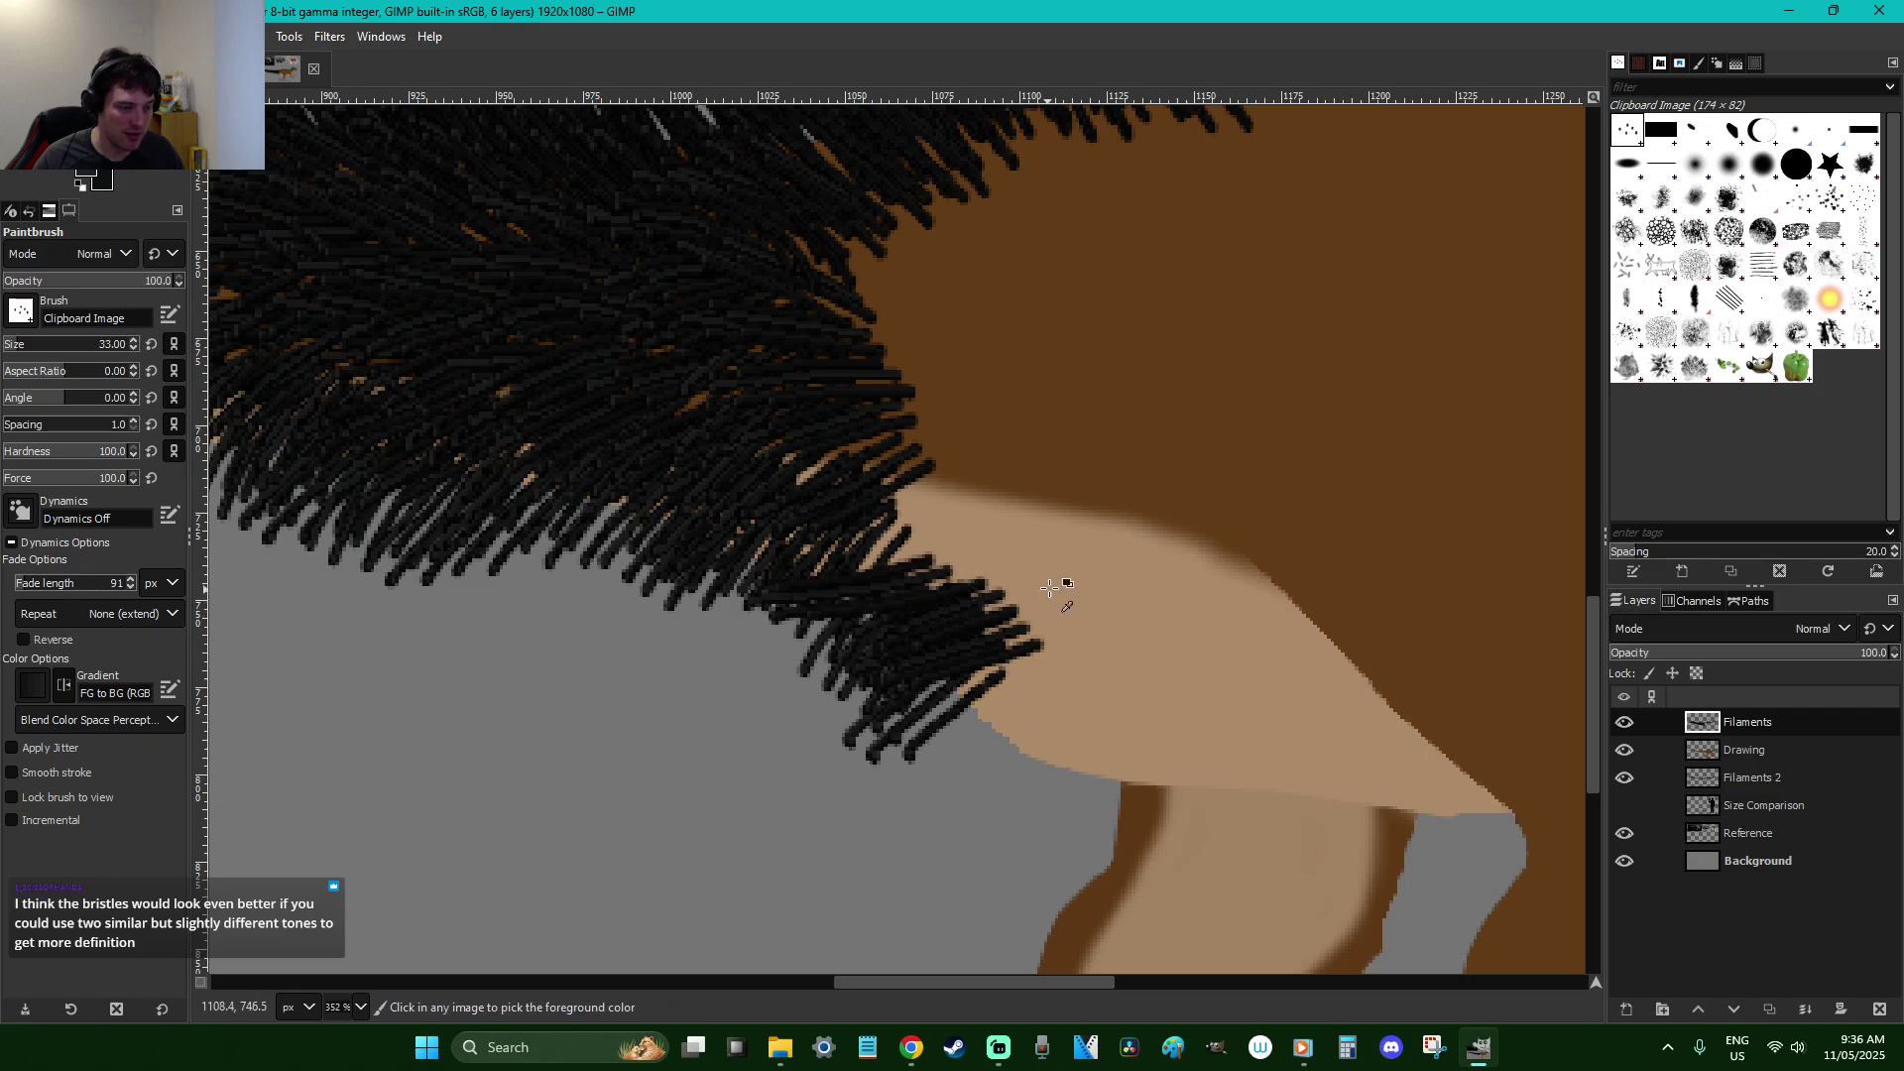
pyautogui.hotkey('ctrl', 'z')
pyautogui.hotkey('ctrl', 'z')
pyautogui.hotkey('ctrl', 'z')
pyautogui.hotkey('ctrl', 'z')
pyautogui.hotkey('ctrl', 'z')
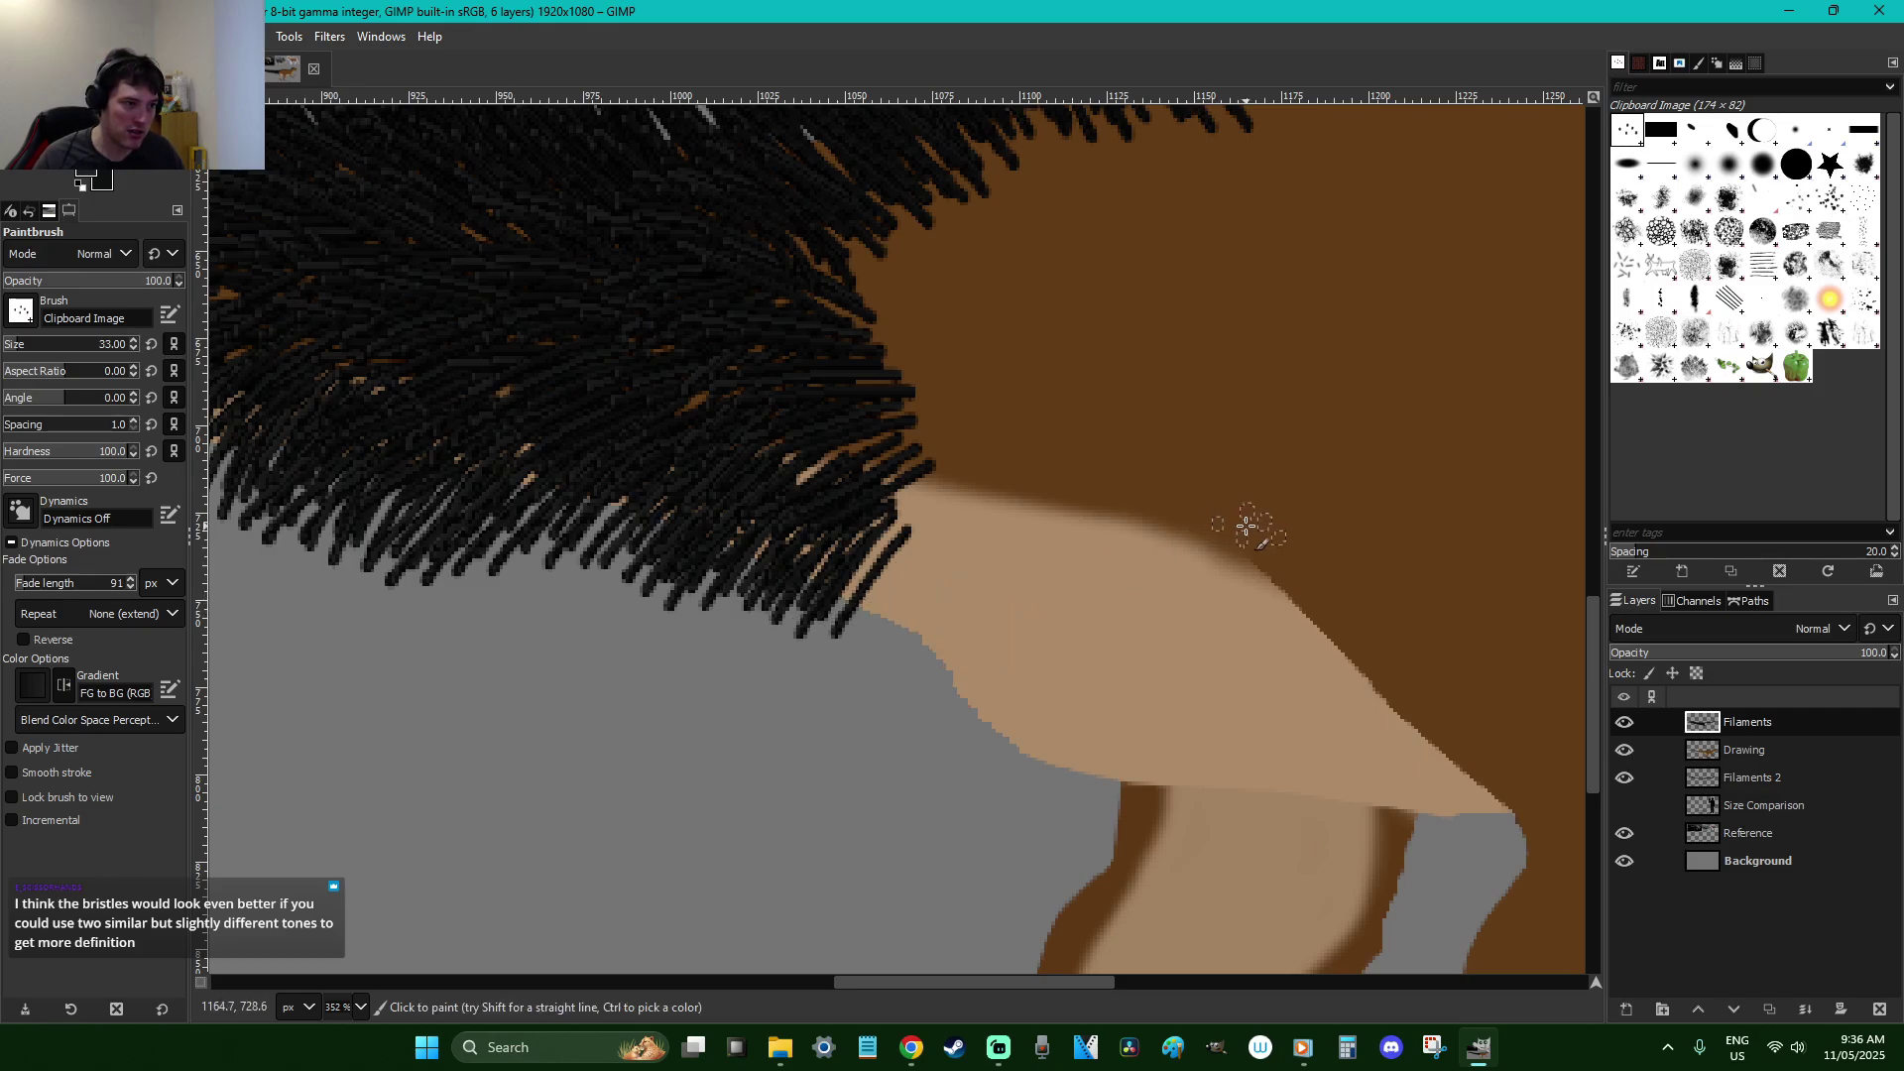
# Paint diagonal bristles across the top of the pale patch behind the thigh and join them to the tail bristles
pyautogui.click(1212, 502)
pyautogui.click(1163, 497)
pyautogui.click(1089, 496)
pyautogui.click(1054, 489)
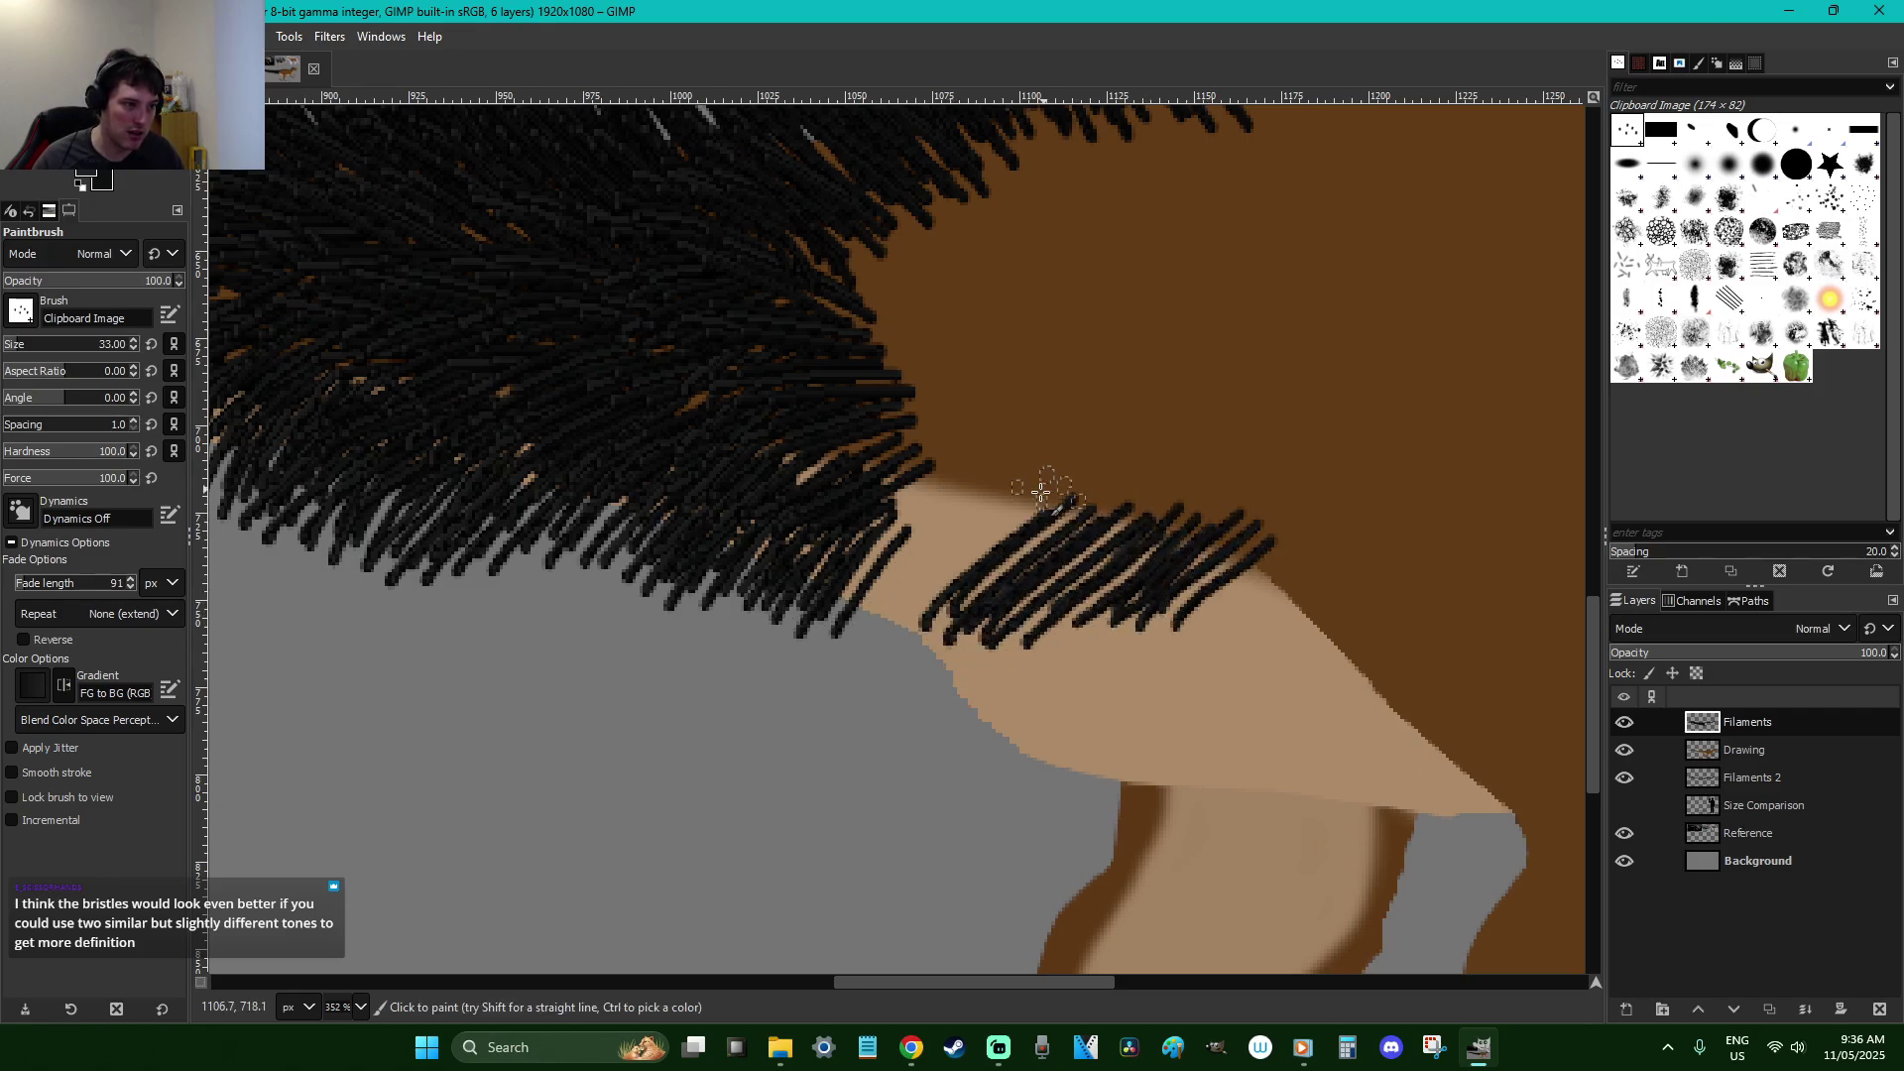
pyautogui.click(952, 511)
pyautogui.click(846, 557)
pyautogui.click(988, 455)
pyautogui.click(1205, 491)
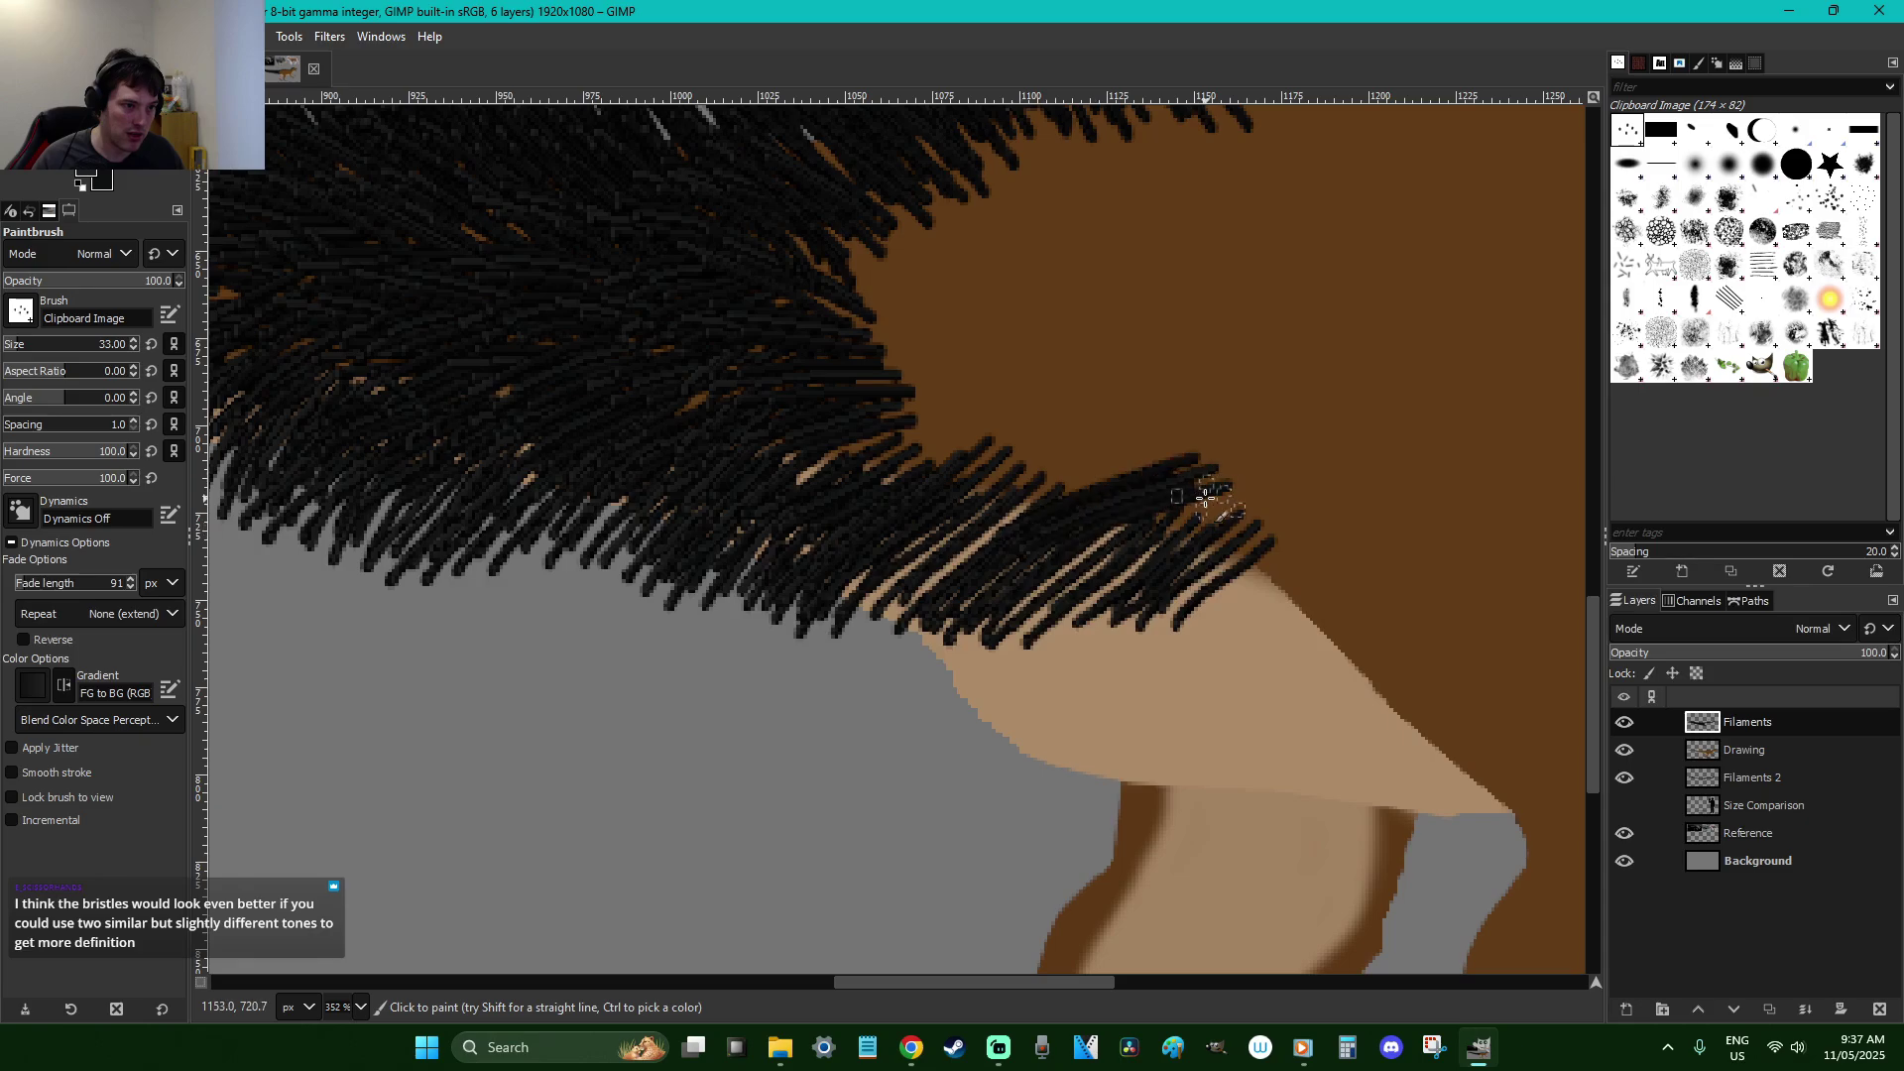
# Layer bristles over the brown hip area above the pale patch, blending them back into the tail covering
pyautogui.click(1200, 495)
pyautogui.click(1091, 438)
pyautogui.click(1054, 404)
pyautogui.click(1071, 437)
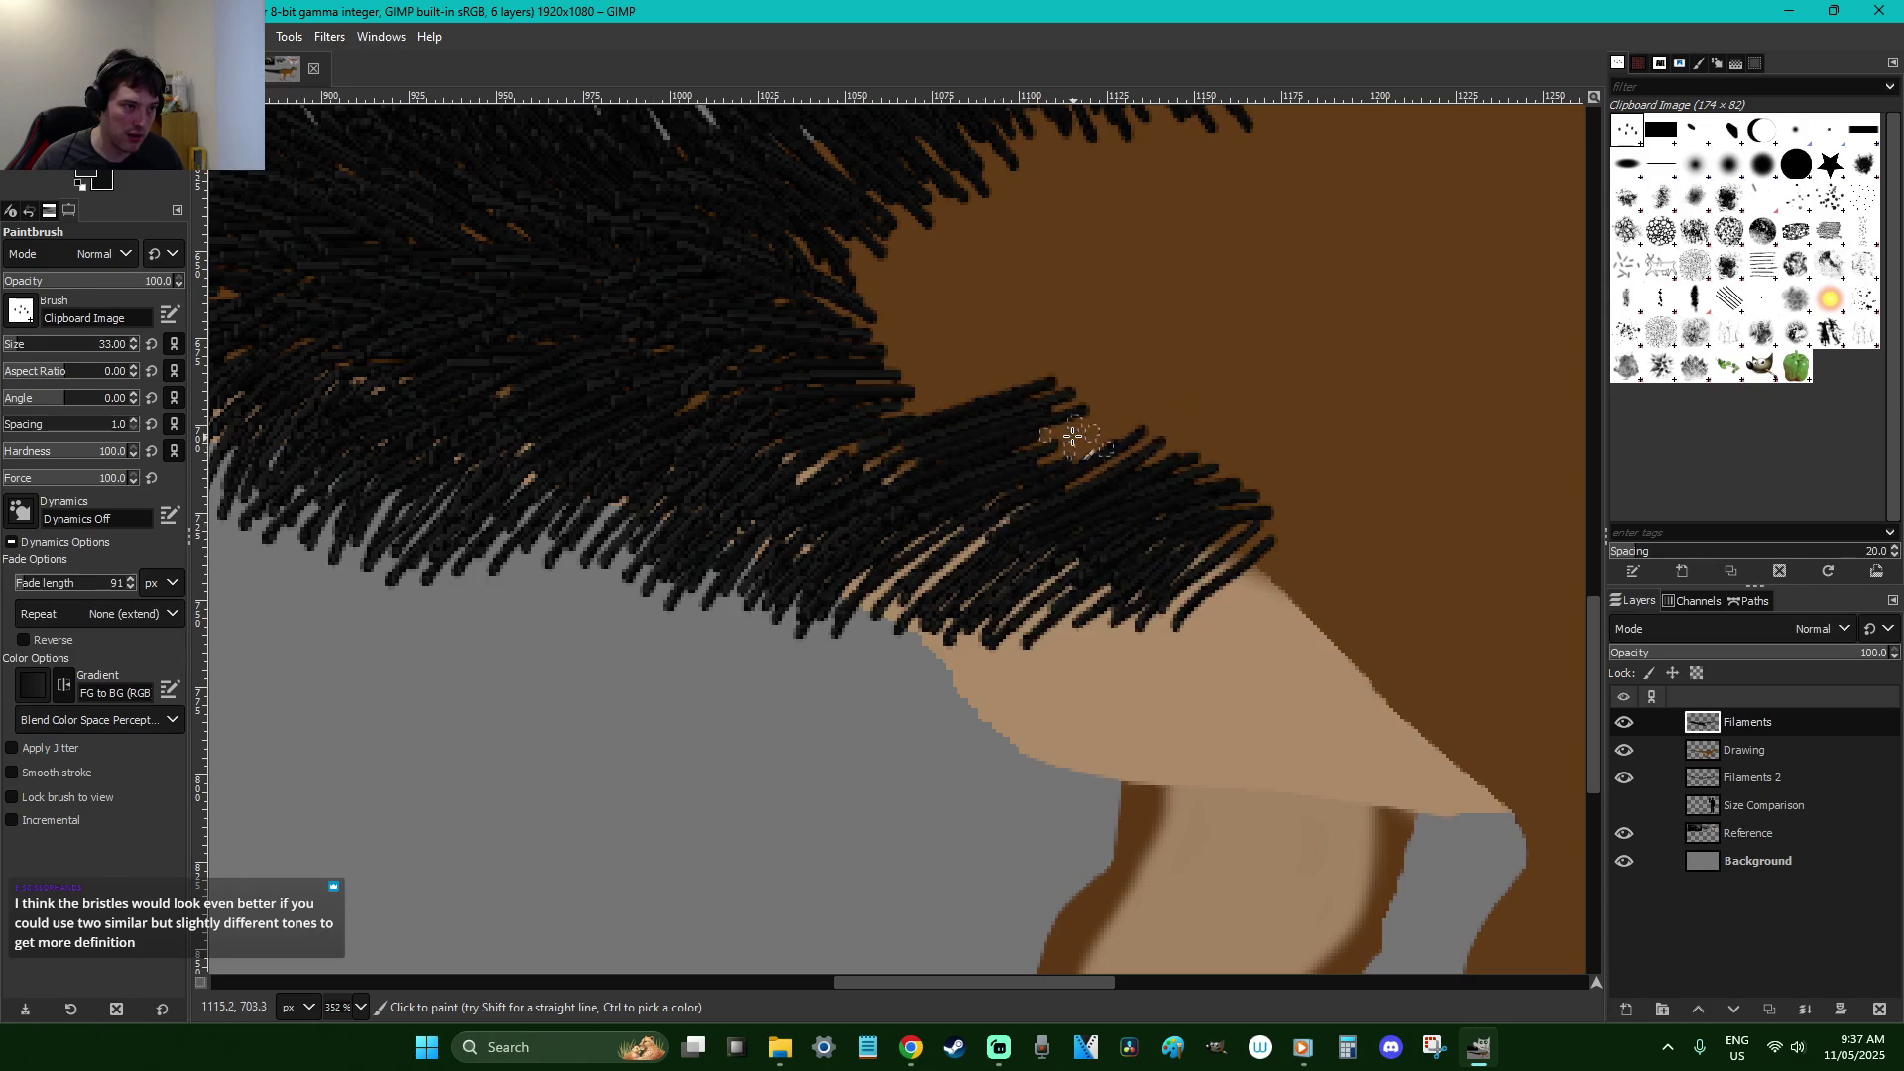
pyautogui.click(807, 396)
pyautogui.click(954, 337)
pyautogui.click(858, 298)
pyautogui.click(922, 283)
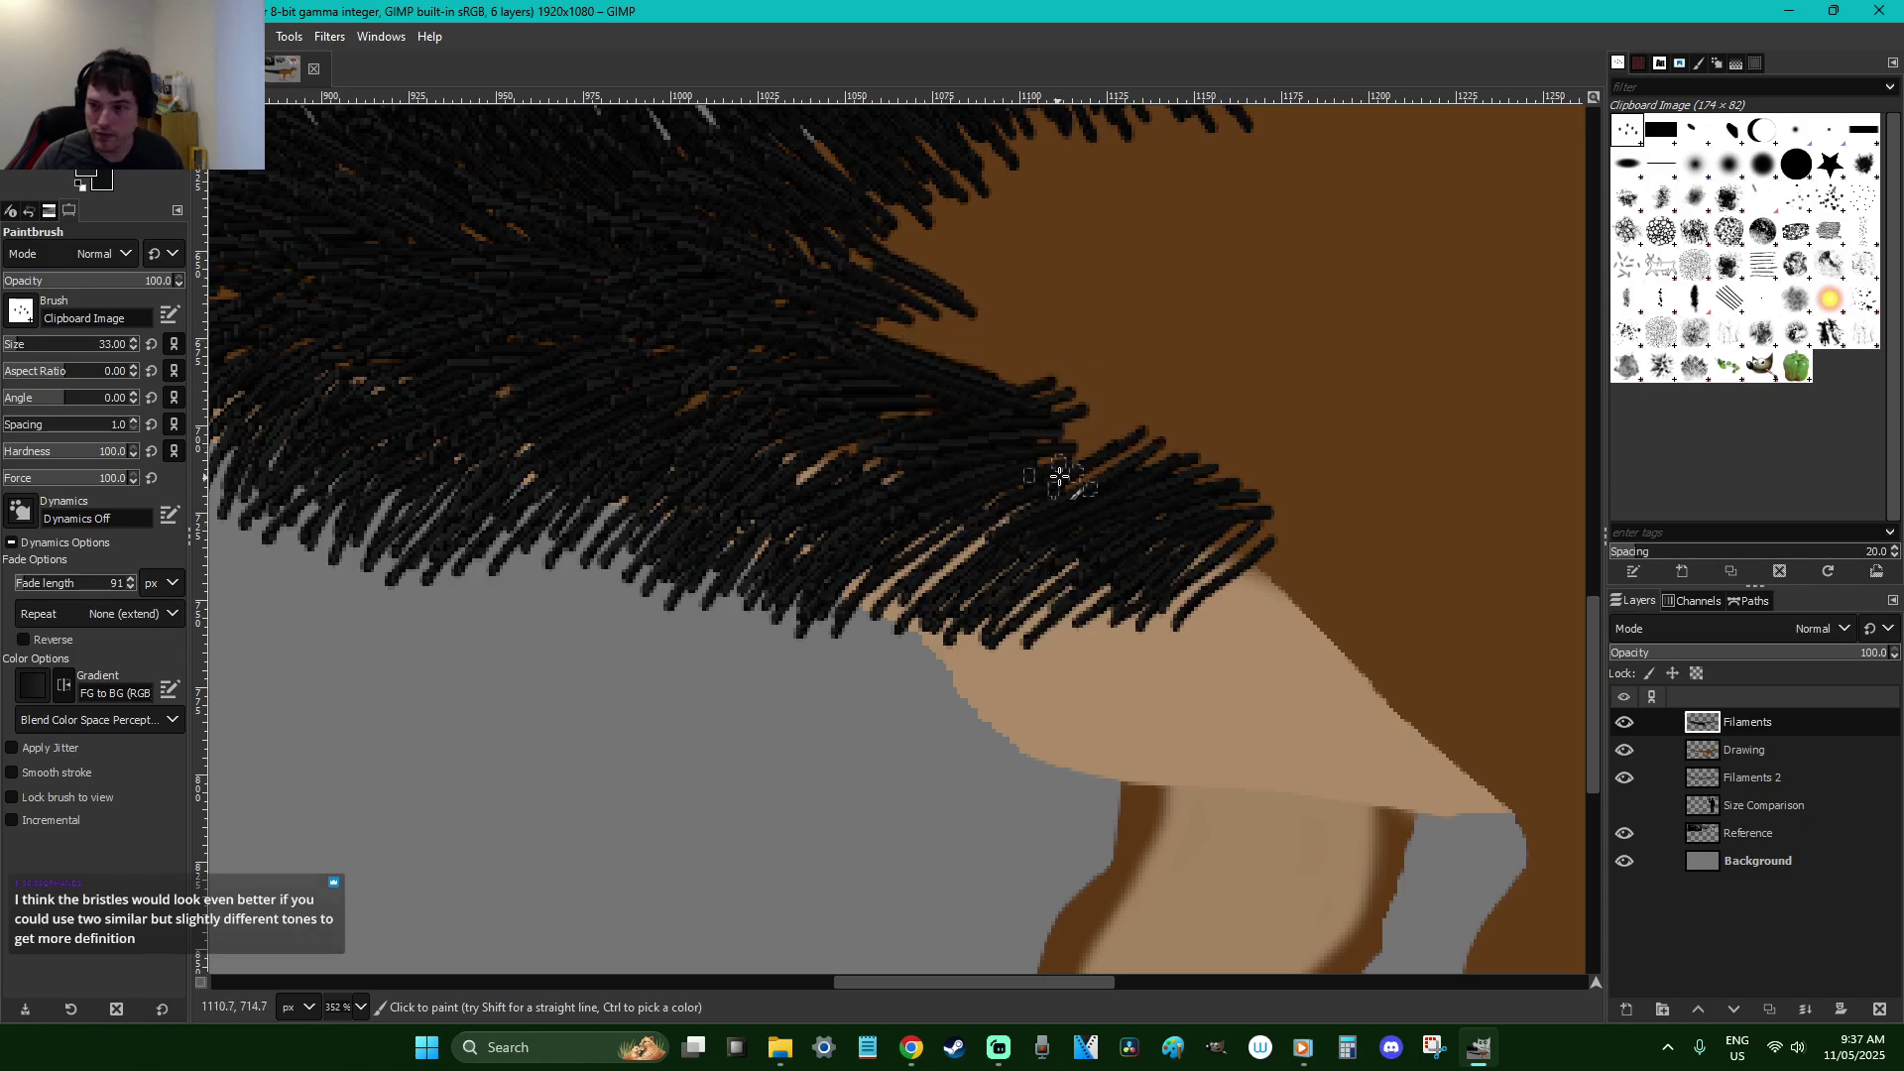
# Fill the notch in the bristle edge on the hip, between the back fringe and the lower bristles
pyautogui.scroll(3, 1066, 486)
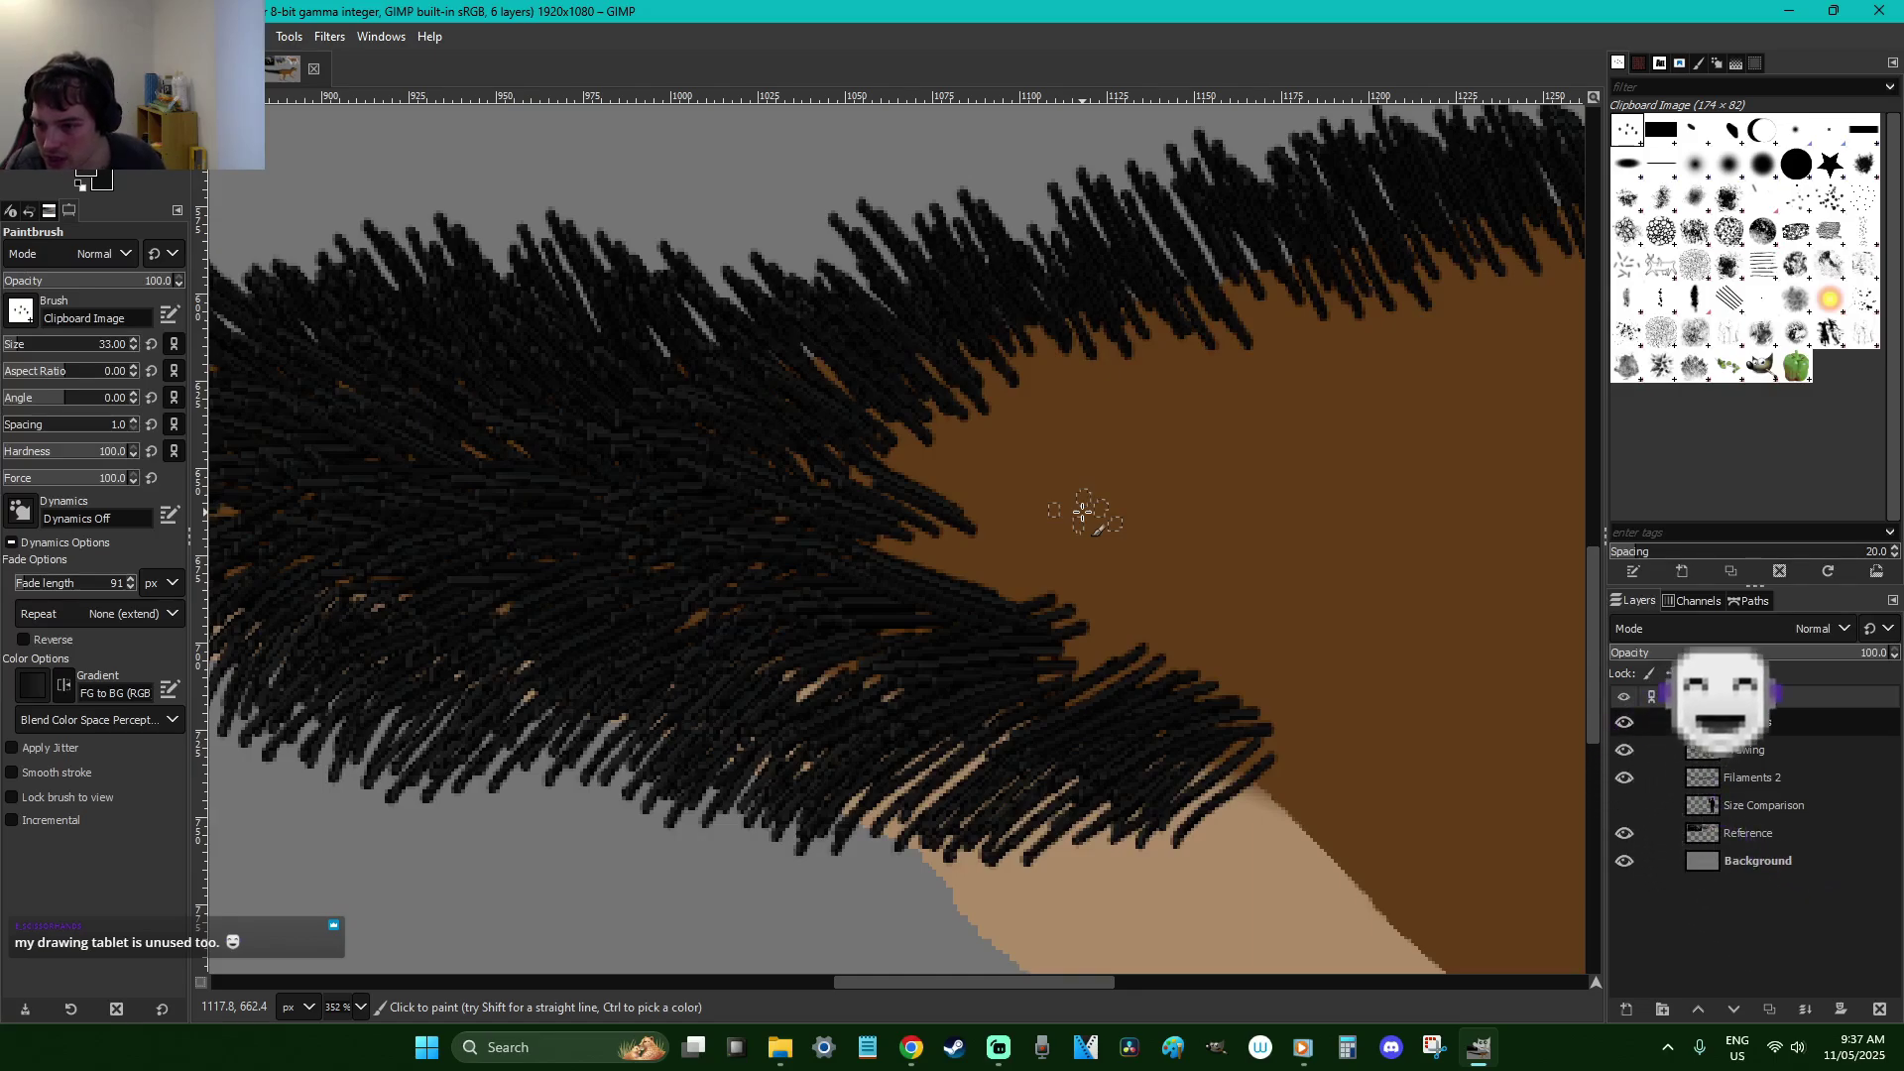
pyautogui.scroll(6, 1083, 512)
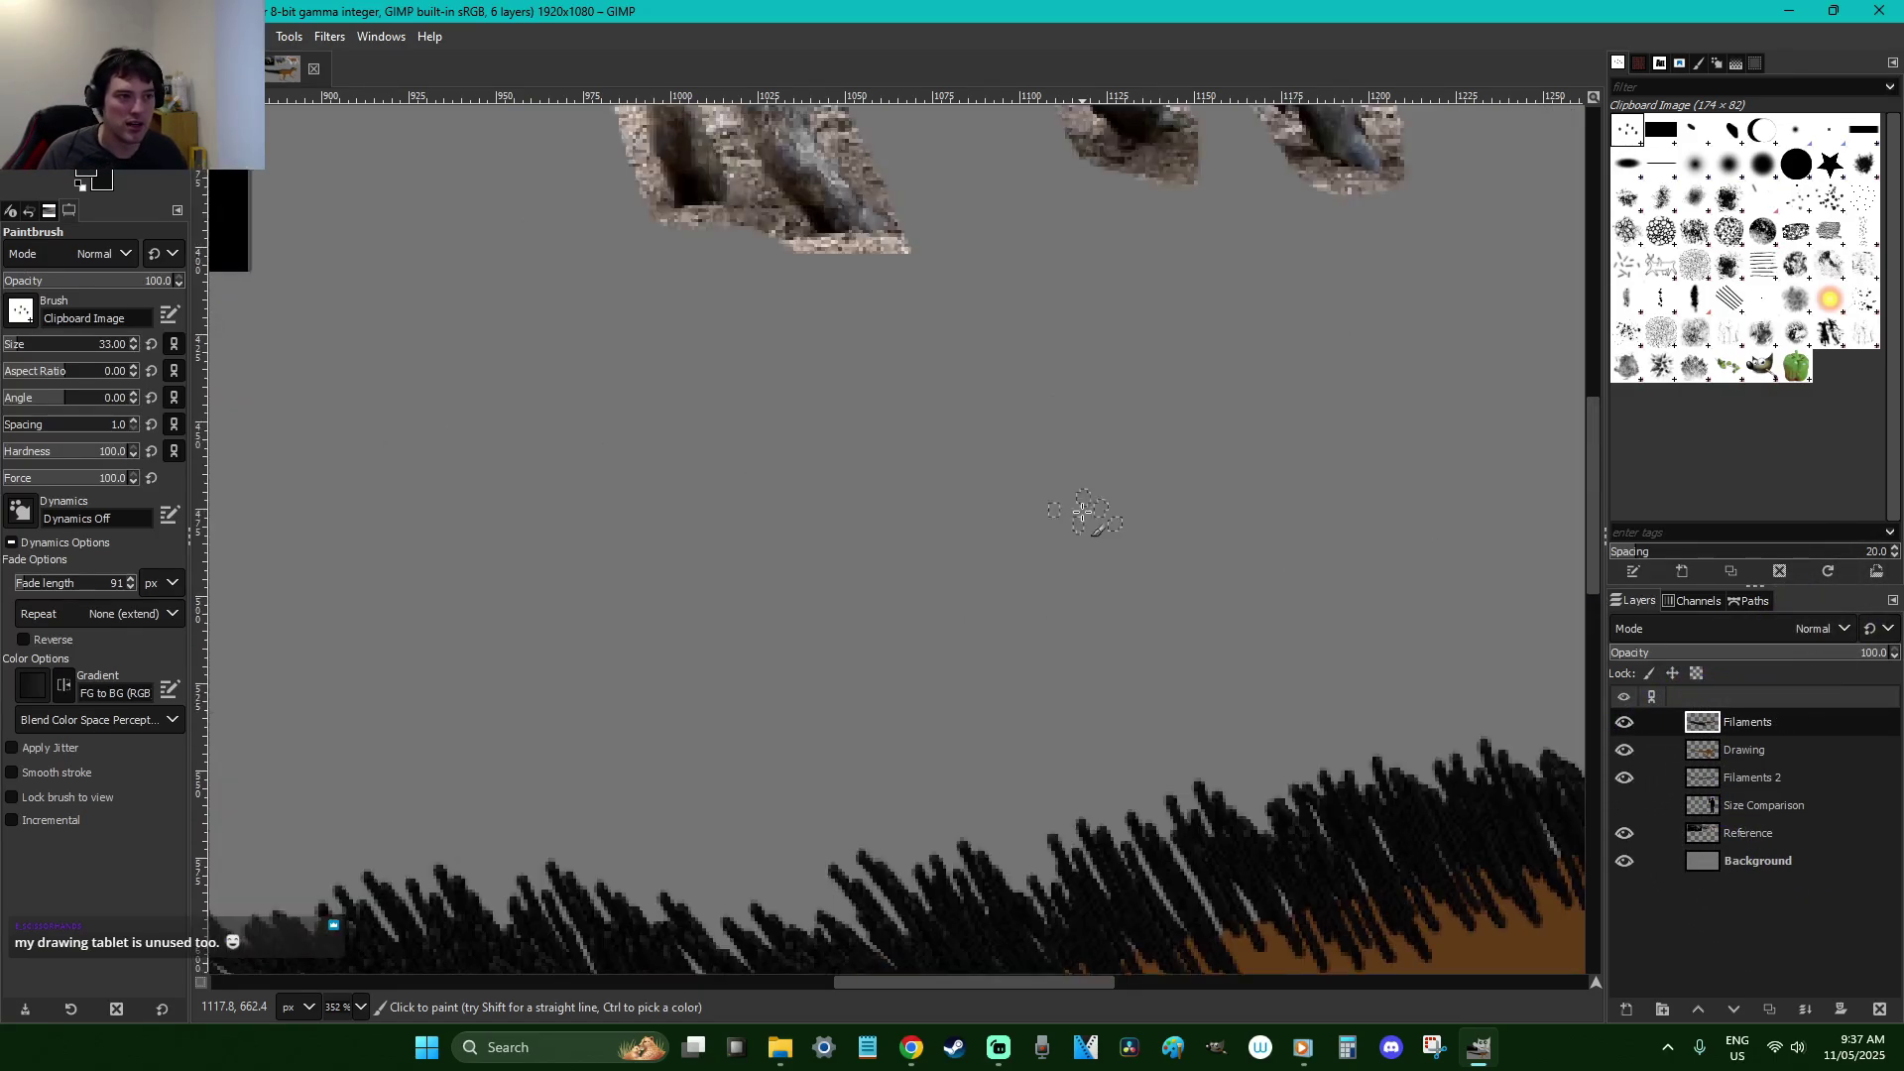
pyautogui.moveTo(945, 984); pyautogui.dragTo(1045, 982)
pyautogui.scroll(-5, 986, 568)
pyautogui.keyDown('ctrl'); pyautogui.scroll(-6, 985, 568); pyautogui.keyUp('ctrl')
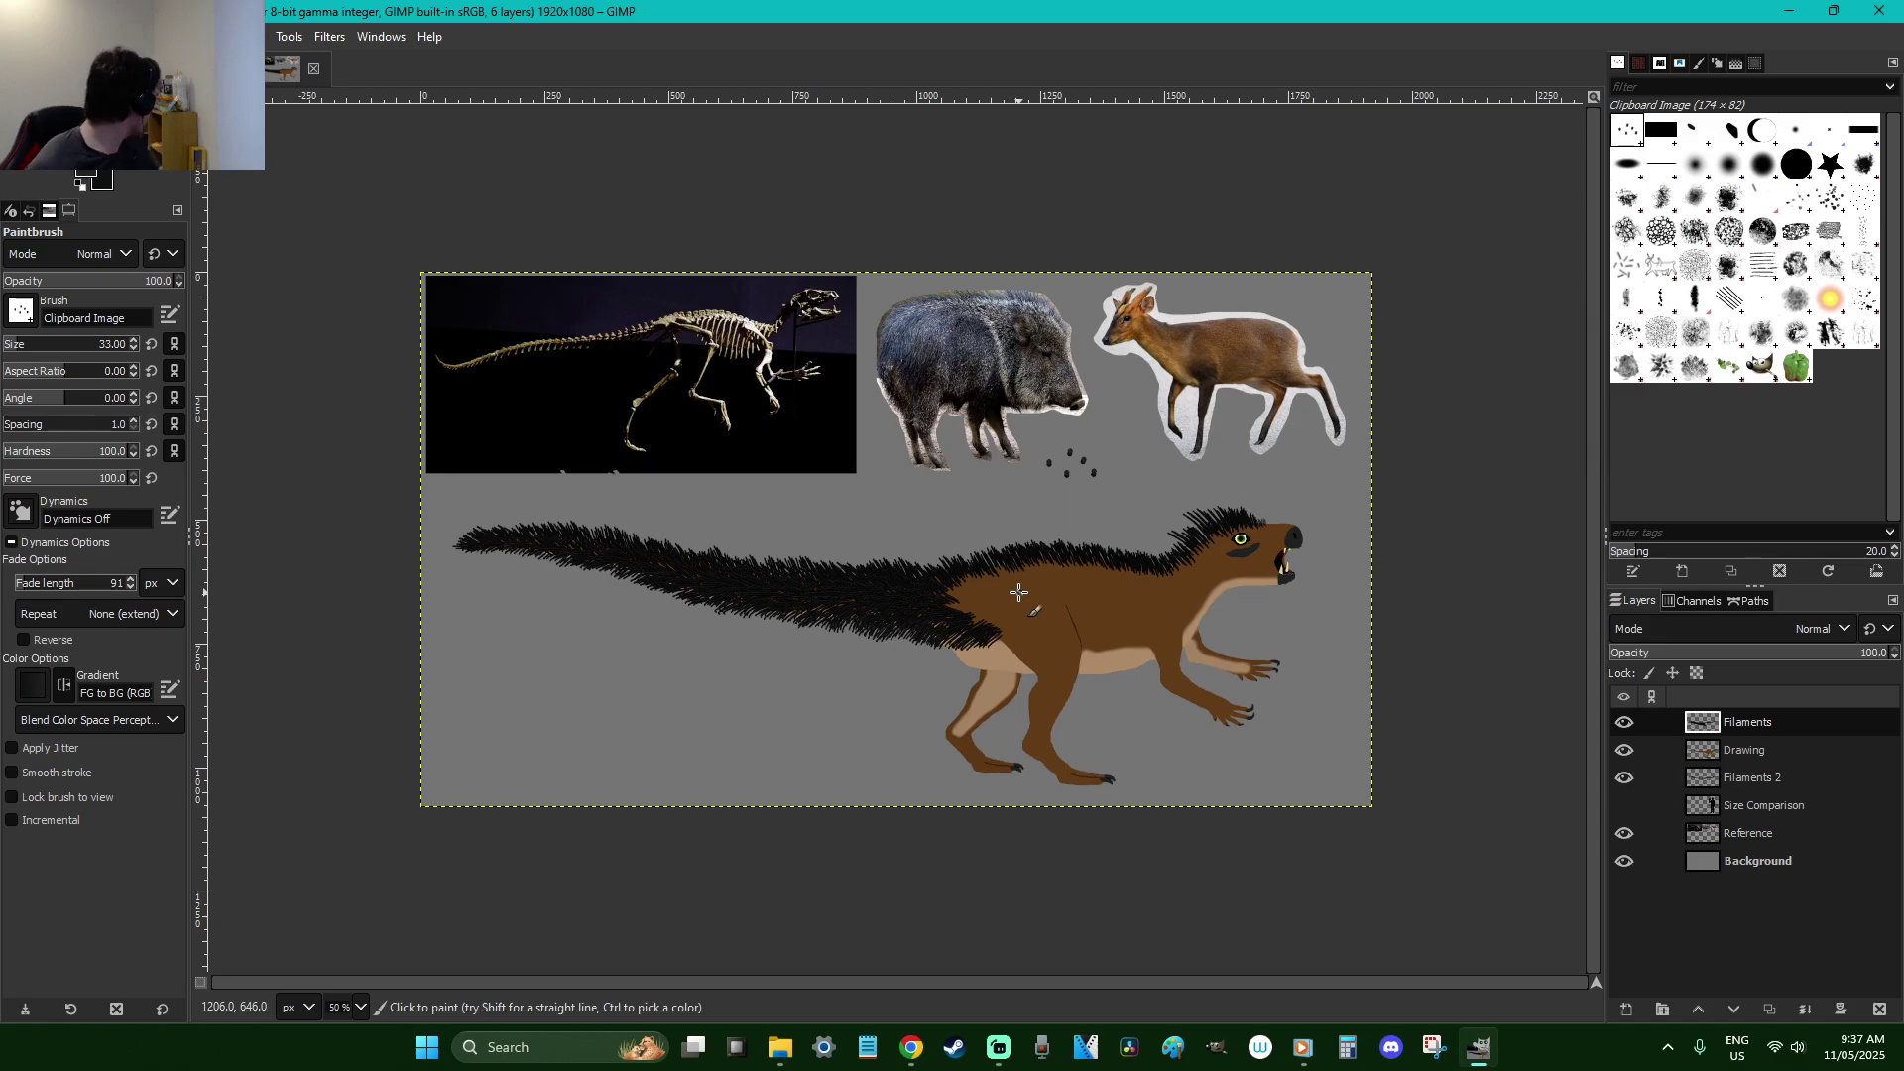
pyautogui.press('z')
pyautogui.moveTo(943, 580); pyautogui.dragTo(1056, 664)
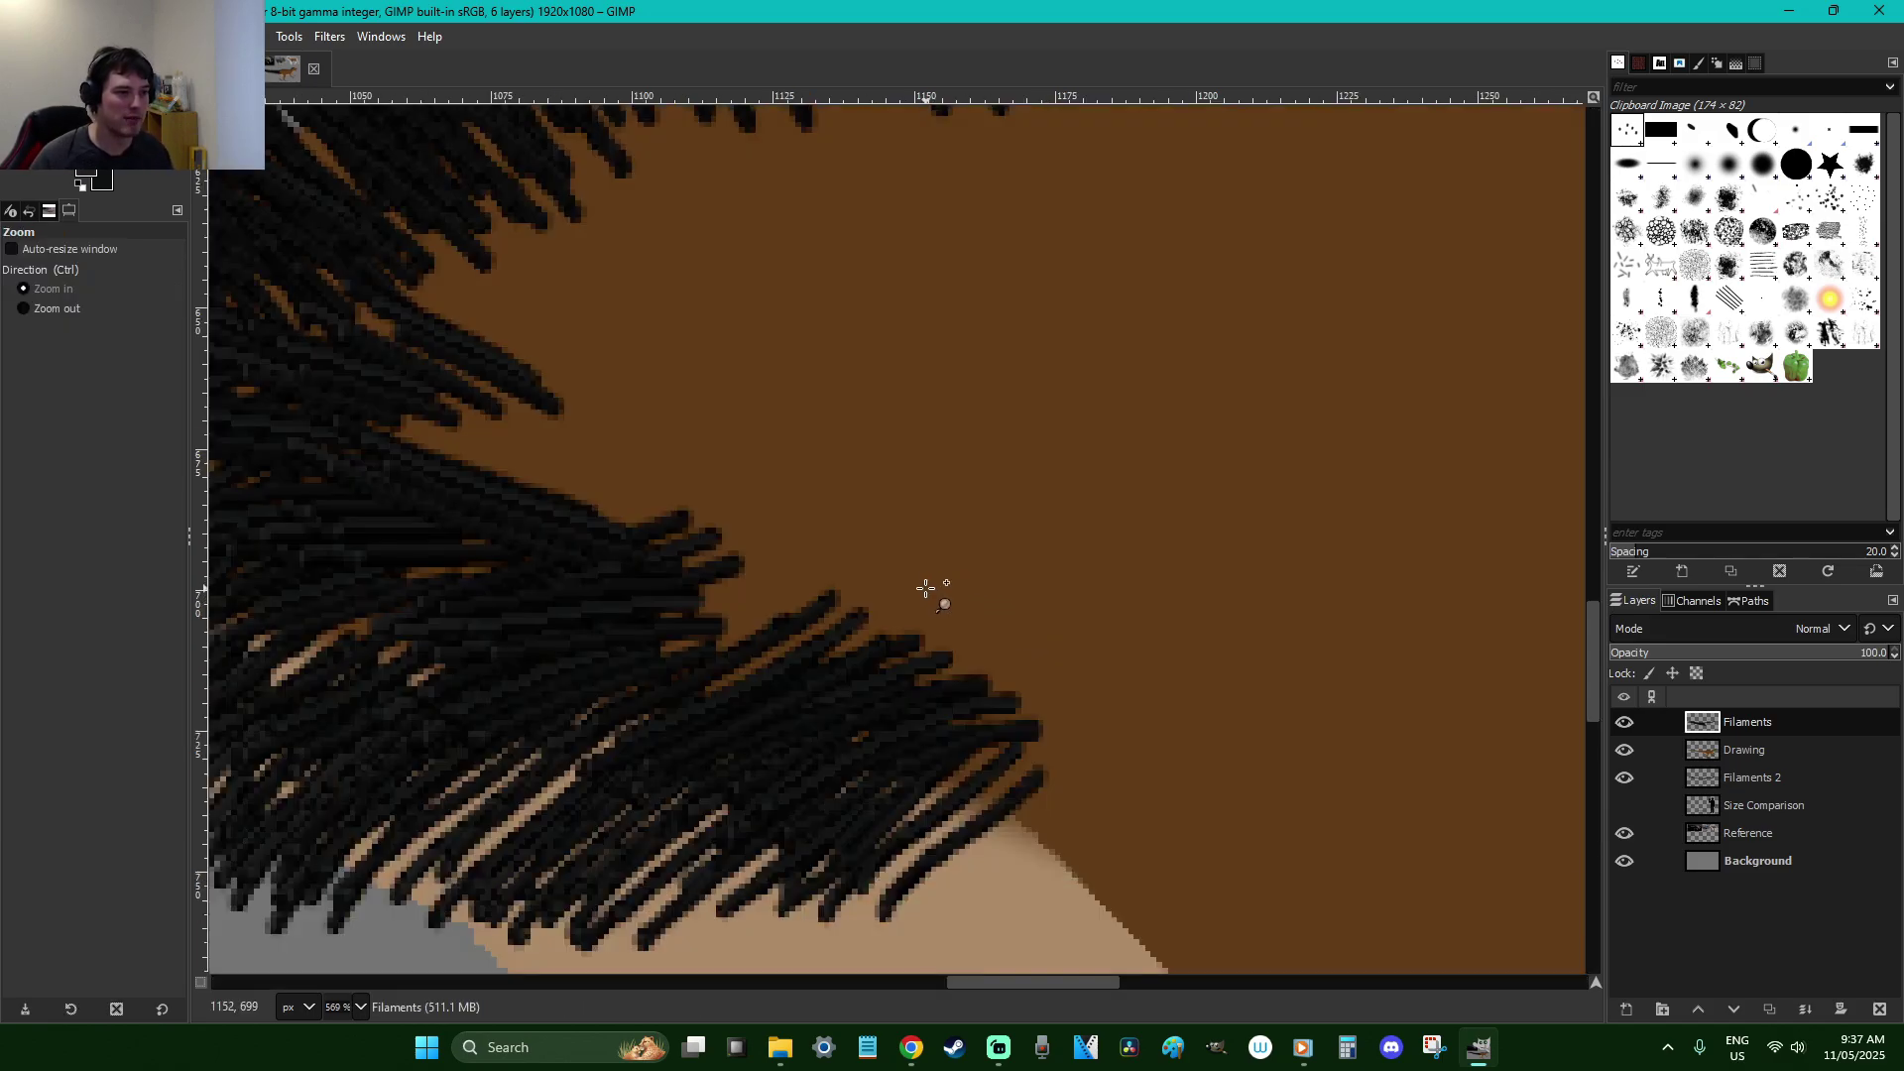
pyautogui.keyDown('ctrl'); pyautogui.scroll(-4, 933, 586); pyautogui.keyUp('ctrl')
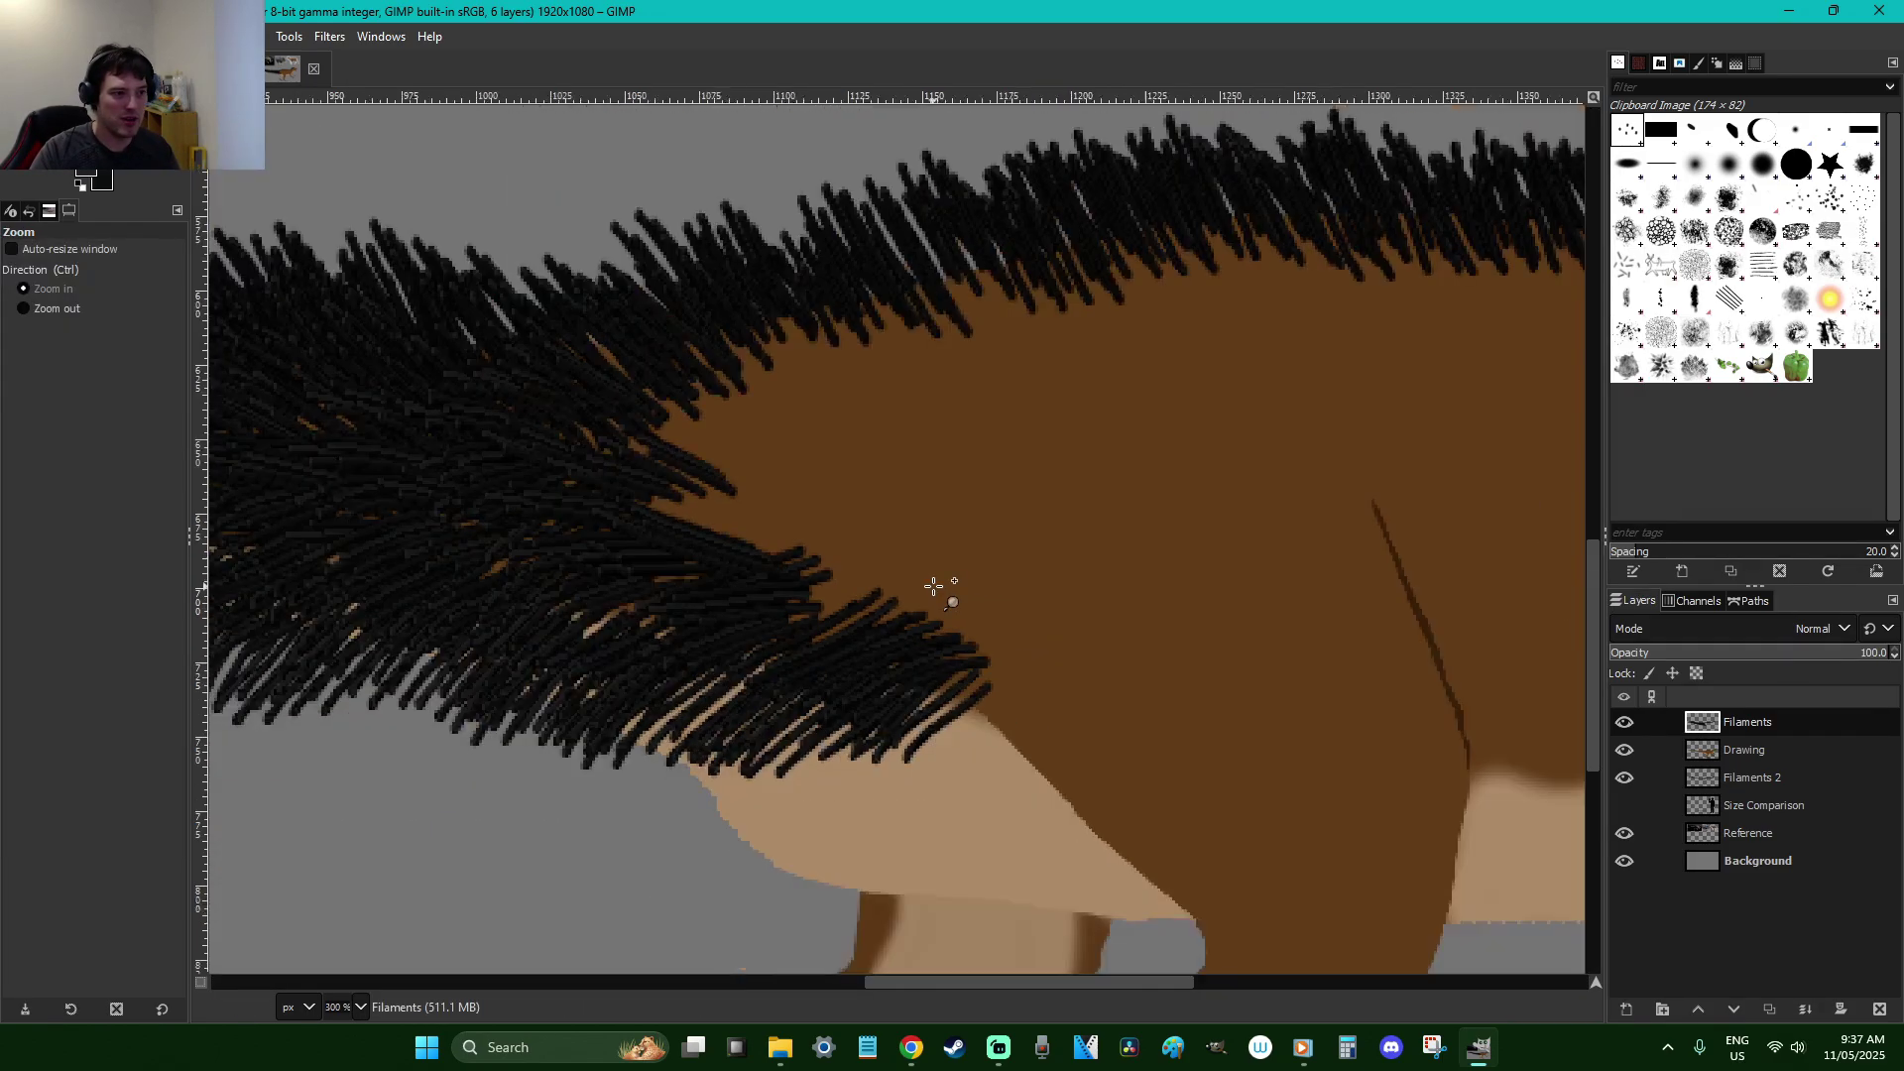
pyautogui.press('p')
pyautogui.moveTo(953, 595)
pyautogui.mouseDown()
pyautogui.moveTo(891, 620)
pyautogui.moveTo(932, 580)
pyautogui.moveTo(869, 607)
pyautogui.moveTo(883, 579)
pyautogui.moveTo(787, 582)
pyautogui.moveTo(829, 552)
pyautogui.moveTo(787, 564)
pyautogui.moveTo(805, 528)
pyautogui.moveTo(737, 503)
pyautogui.moveTo(797, 510)
pyautogui.moveTo(713, 476)
pyautogui.moveTo(792, 490)
pyautogui.moveTo(716, 456)
pyautogui.moveTo(823, 483)
pyautogui.moveTo(717, 442)
pyautogui.moveTo(821, 466)
pyautogui.moveTo(772, 426)
pyautogui.moveTo(847, 451)
pyautogui.moveTo(798, 425)
pyautogui.moveTo(840, 429)
pyautogui.moveTo(807, 393)
pyautogui.moveTo(850, 444)
pyautogui.moveTo(783, 416)
pyautogui.moveTo(890, 437)
pyautogui.moveTo(830, 393)
pyautogui.mouseUp()
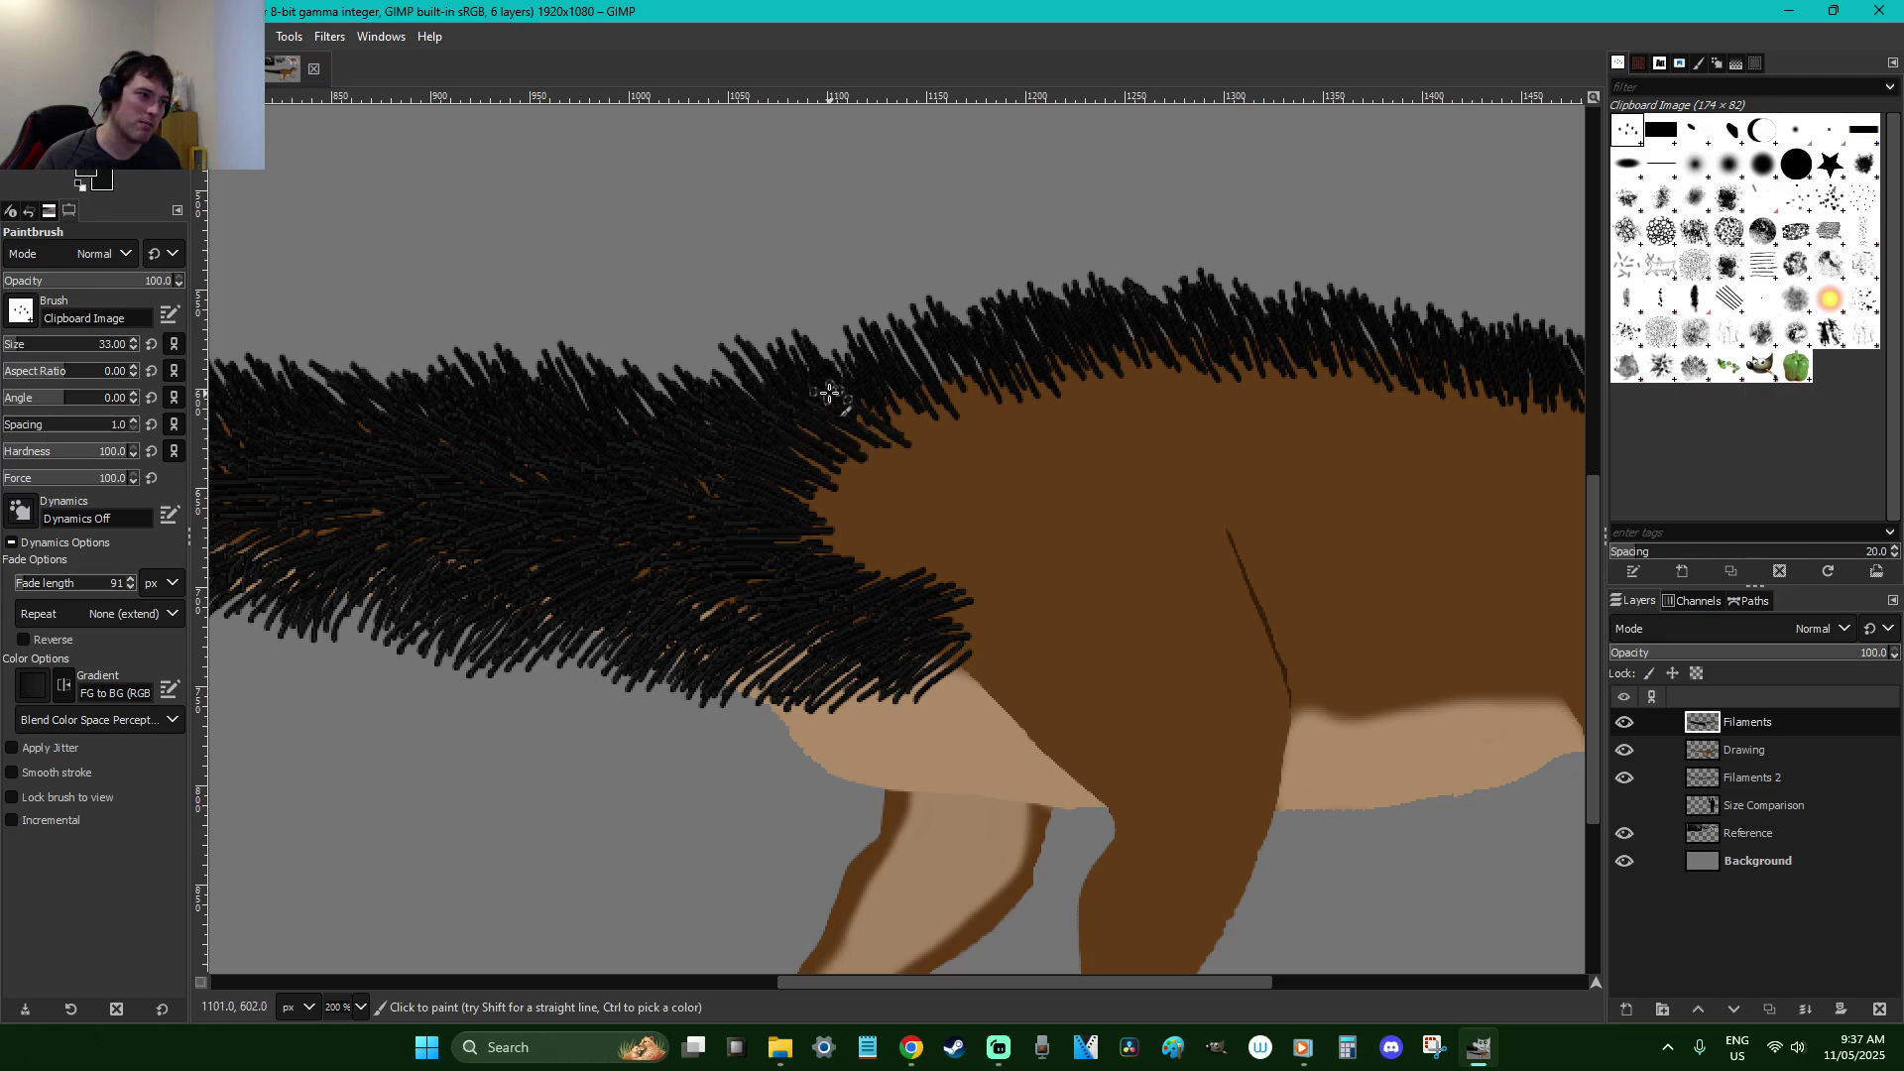
# Paint a diagonal band of bristles down the near thigh's rear edge from the hip covering, thickening its upper side
pyautogui.moveTo(958, 595)
pyautogui.mouseDown()
pyautogui.moveTo(980, 640)
pyautogui.moveTo(960, 677)
pyautogui.moveTo(1001, 659)
pyautogui.moveTo(971, 707)
pyautogui.moveTo(1005, 677)
pyautogui.moveTo(994, 728)
pyautogui.moveTo(1033, 694)
pyautogui.moveTo(1047, 724)
pyautogui.moveTo(1020, 778)
pyautogui.moveTo(1068, 735)
pyautogui.moveTo(1061, 779)
pyautogui.moveTo(1104, 772)
pyautogui.moveTo(1083, 817)
pyautogui.moveTo(1124, 790)
pyautogui.mouseUp()
pyautogui.scroll(-3, 1199, 756)
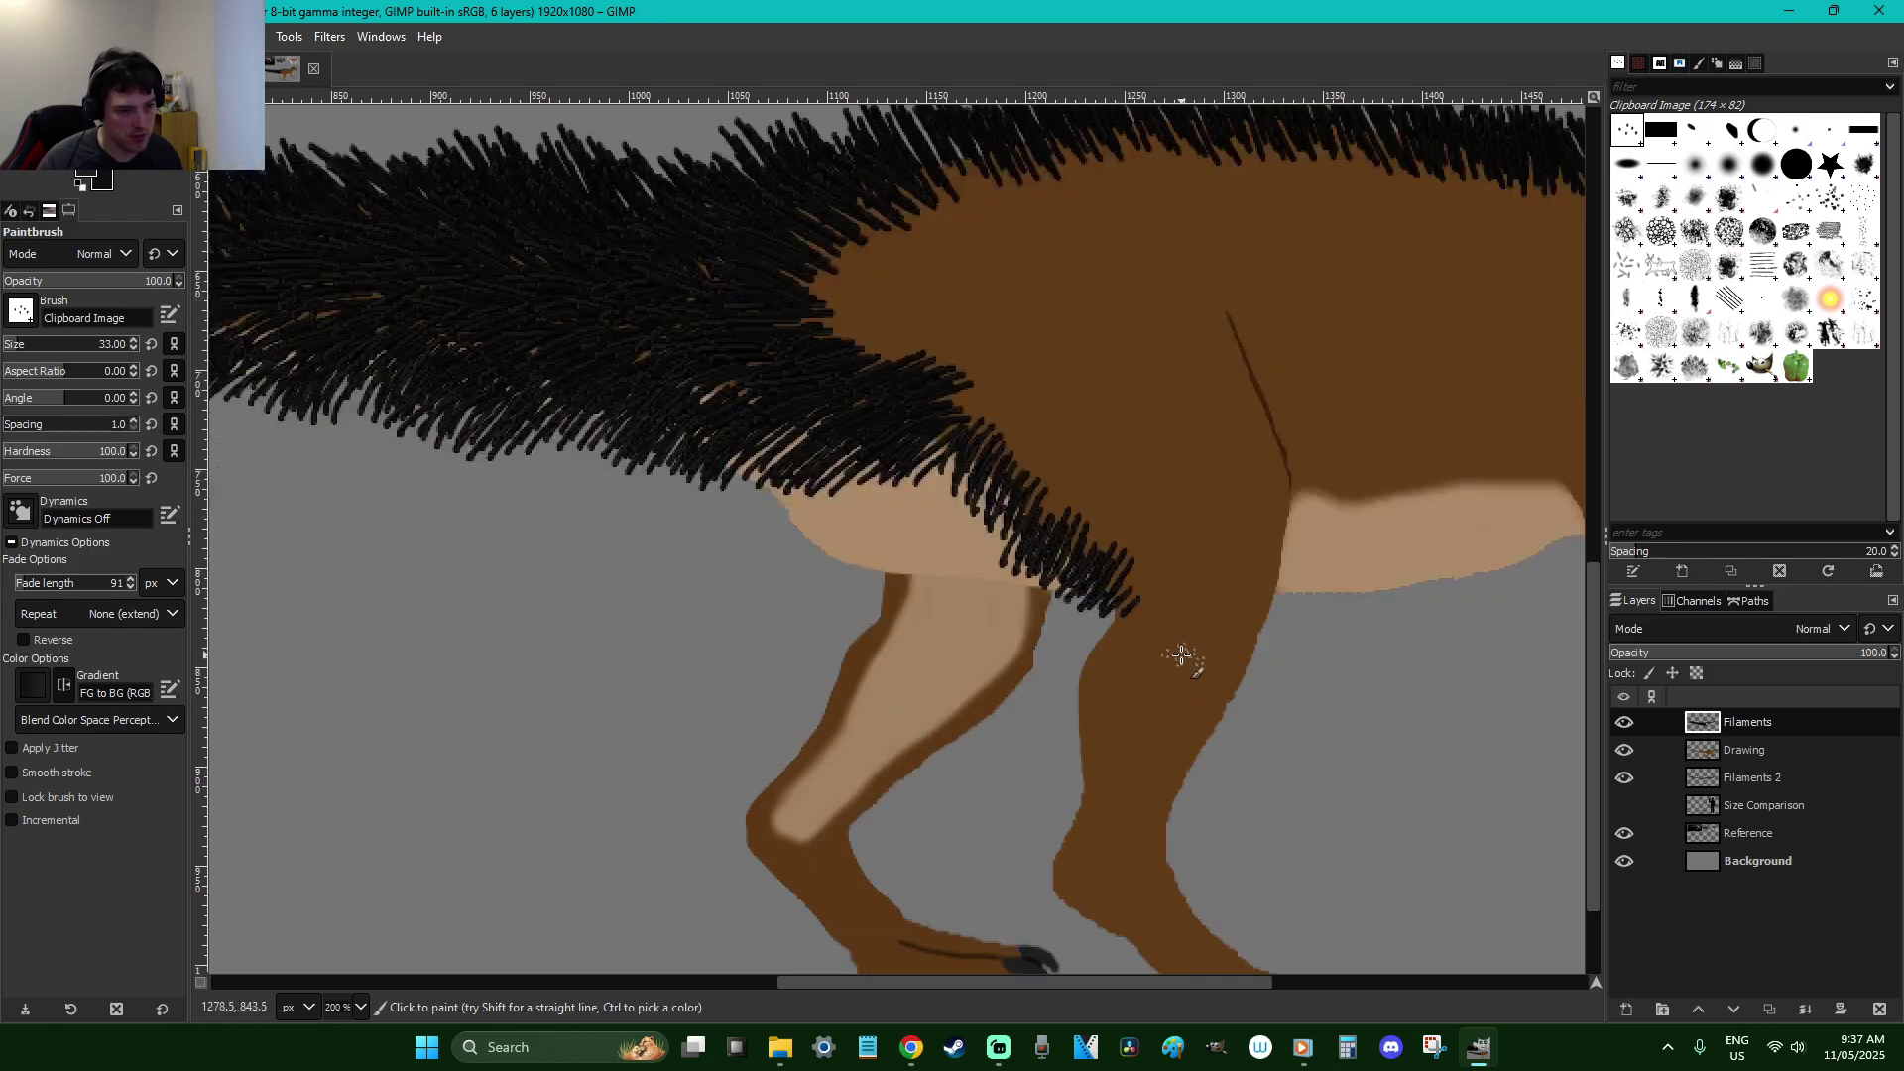
pyautogui.moveTo(1143, 619)
pyautogui.mouseDown()
pyautogui.moveTo(1084, 670)
pyautogui.moveTo(1061, 719)
pyautogui.mouseUp()
pyautogui.hotkey('ctrl', 'z')
pyautogui.moveTo(1131, 528)
pyautogui.mouseDown()
pyautogui.moveTo(1097, 555)
pyautogui.moveTo(1106, 501)
pyautogui.moveTo(1053, 521)
pyautogui.moveTo(1042, 448)
pyautogui.moveTo(999, 463)
pyautogui.moveTo(999, 413)
pyautogui.moveTo(1024, 402)
pyautogui.moveTo(1033, 421)
pyautogui.moveTo(995, 438)
pyautogui.moveTo(1024, 402)
pyautogui.moveTo(952, 401)
pyautogui.mouseUp()
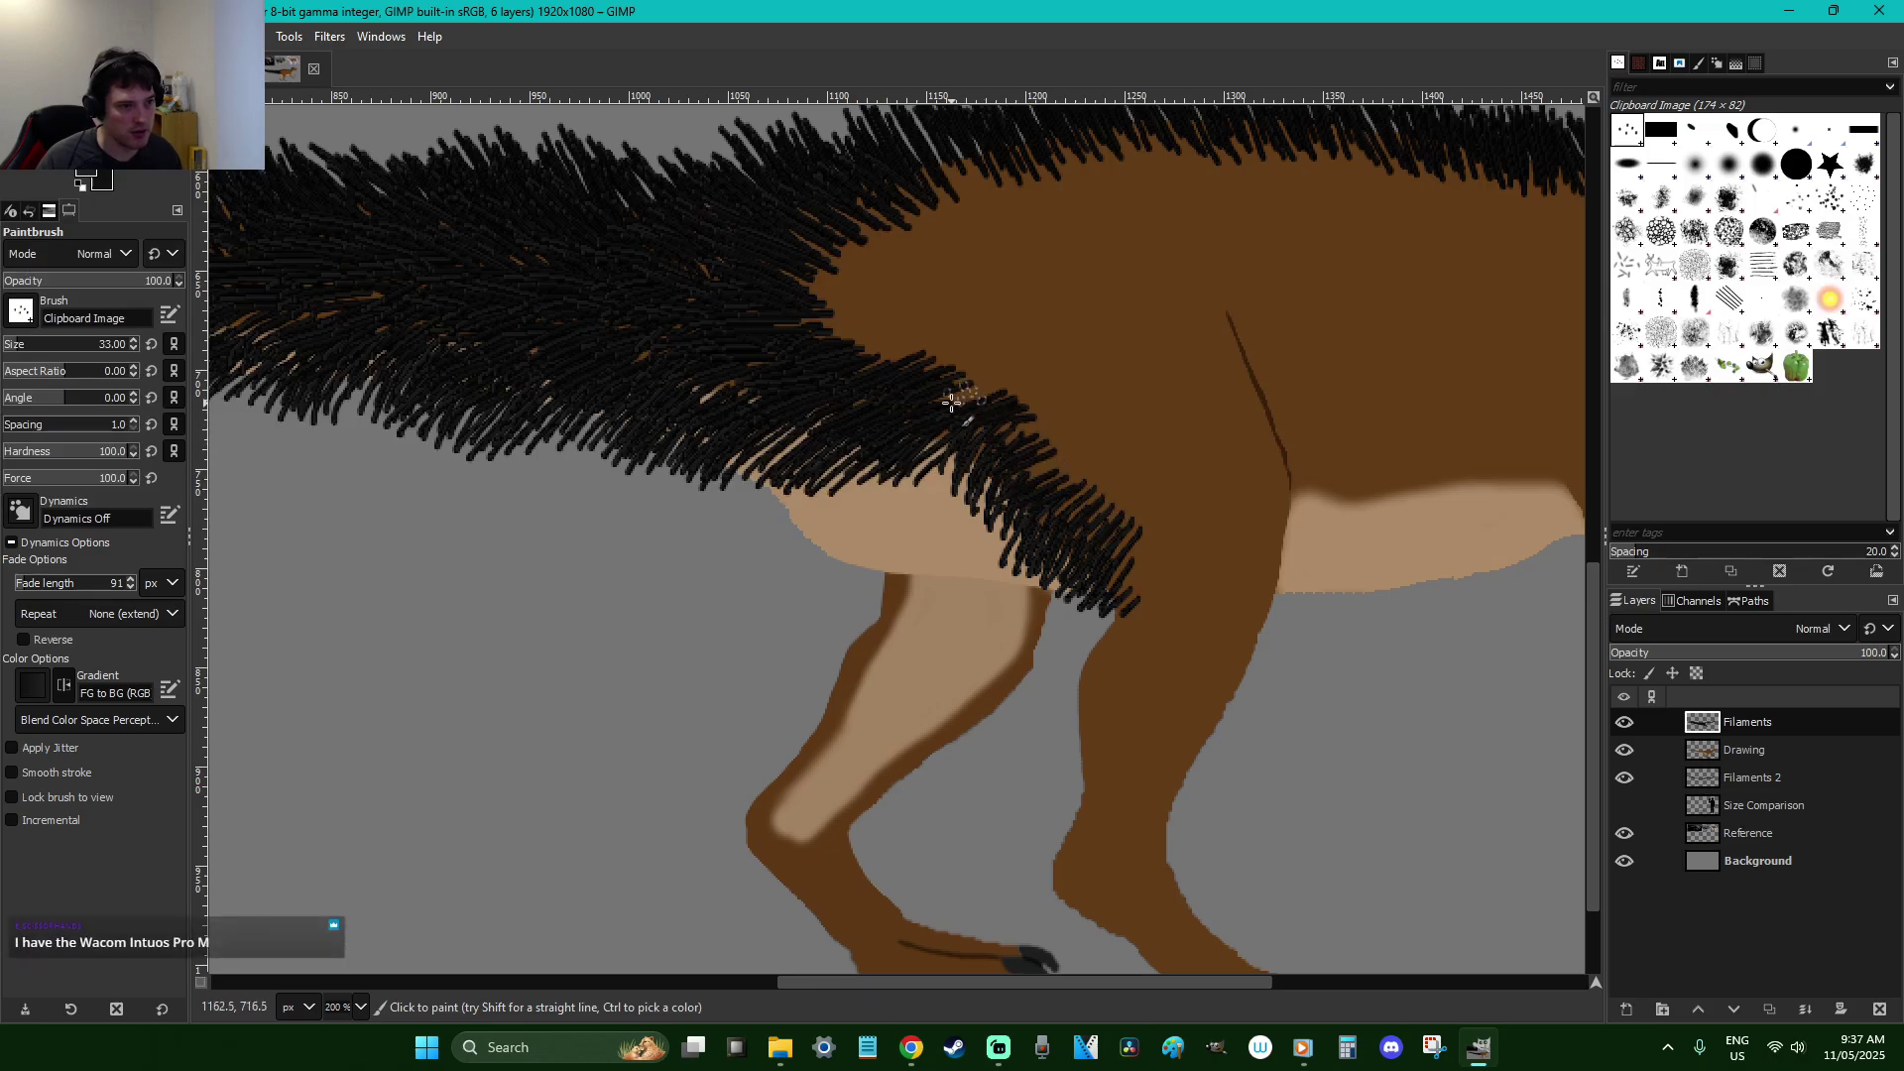
# On the Filaments 2 layer, paint a dense fringe of bristles along the far hind leg's rear edge, from the pale belly to above the heel
pyautogui.click(1734, 780)
pyautogui.moveTo(906, 591)
pyautogui.mouseDown()
pyautogui.moveTo(855, 618)
pyautogui.moveTo(876, 635)
pyautogui.moveTo(836, 643)
pyautogui.moveTo(828, 691)
pyautogui.mouseUp()
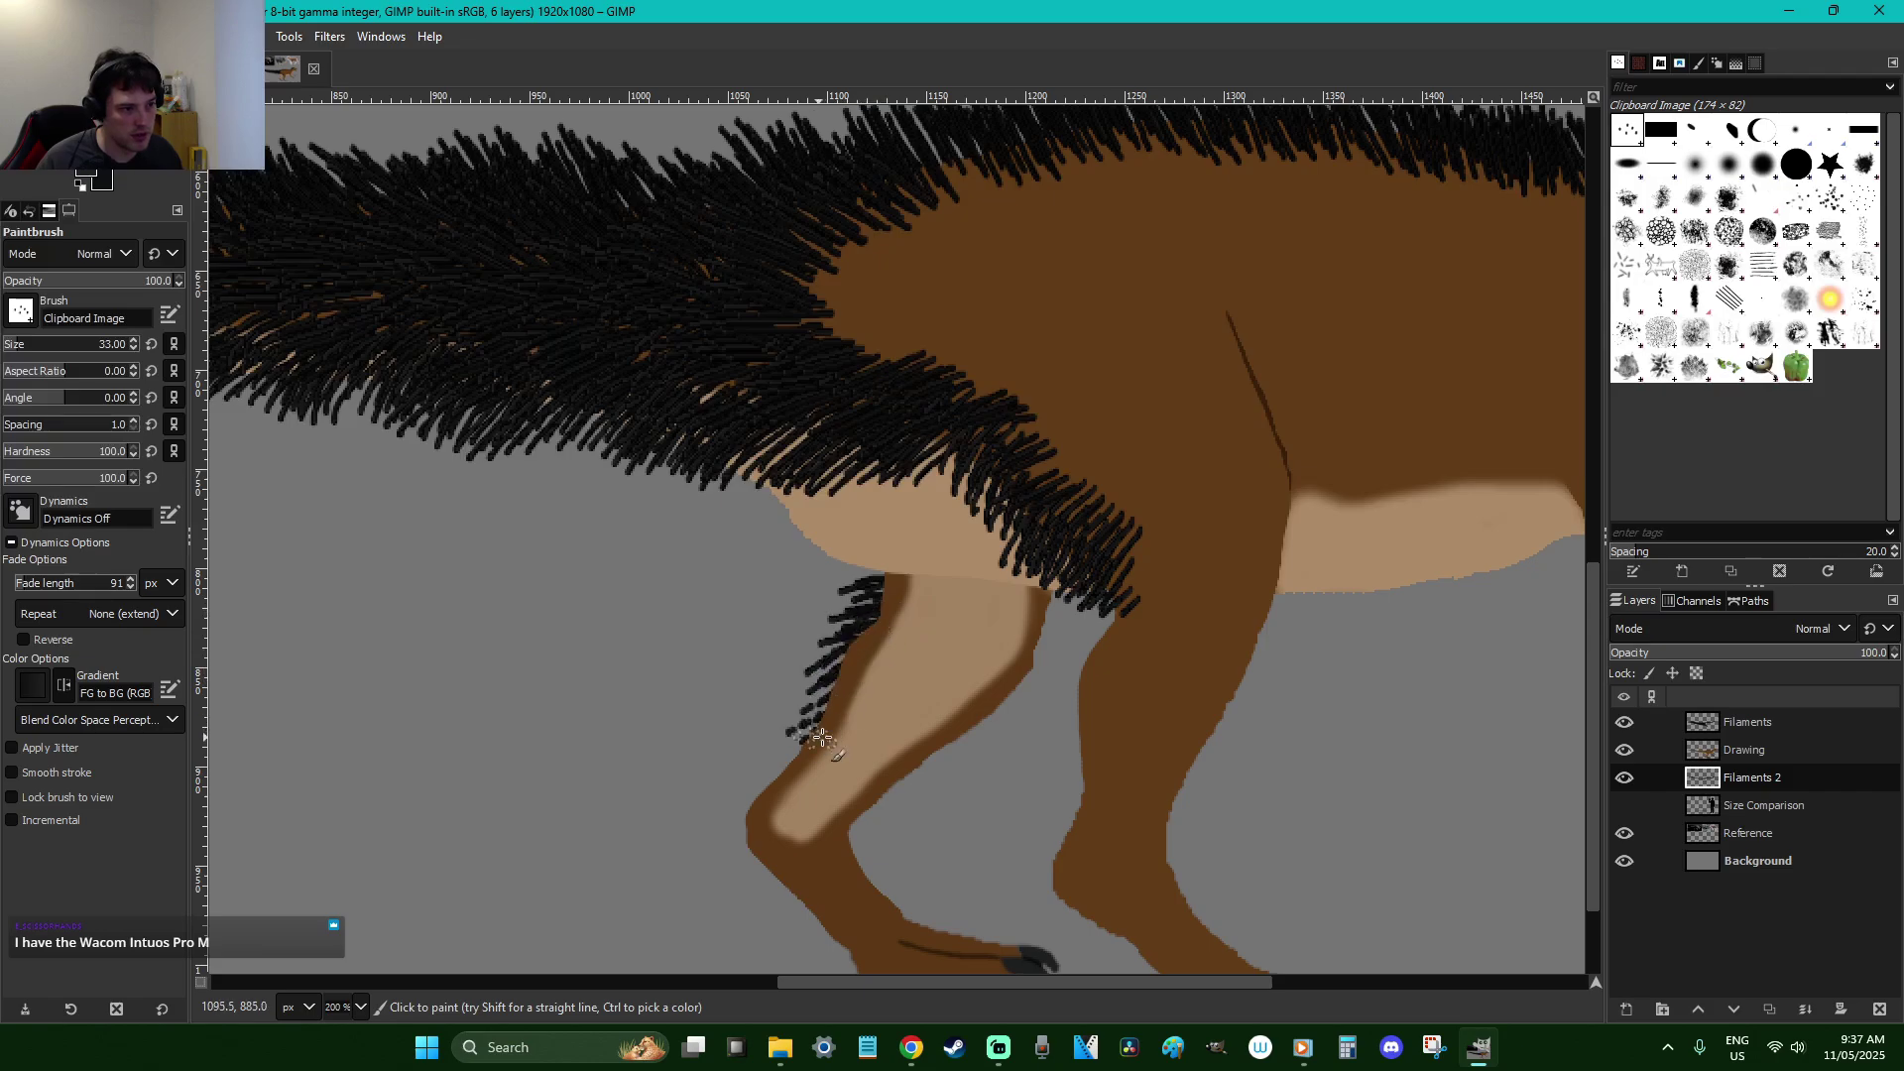
pyautogui.scroll(3, 980, 718)
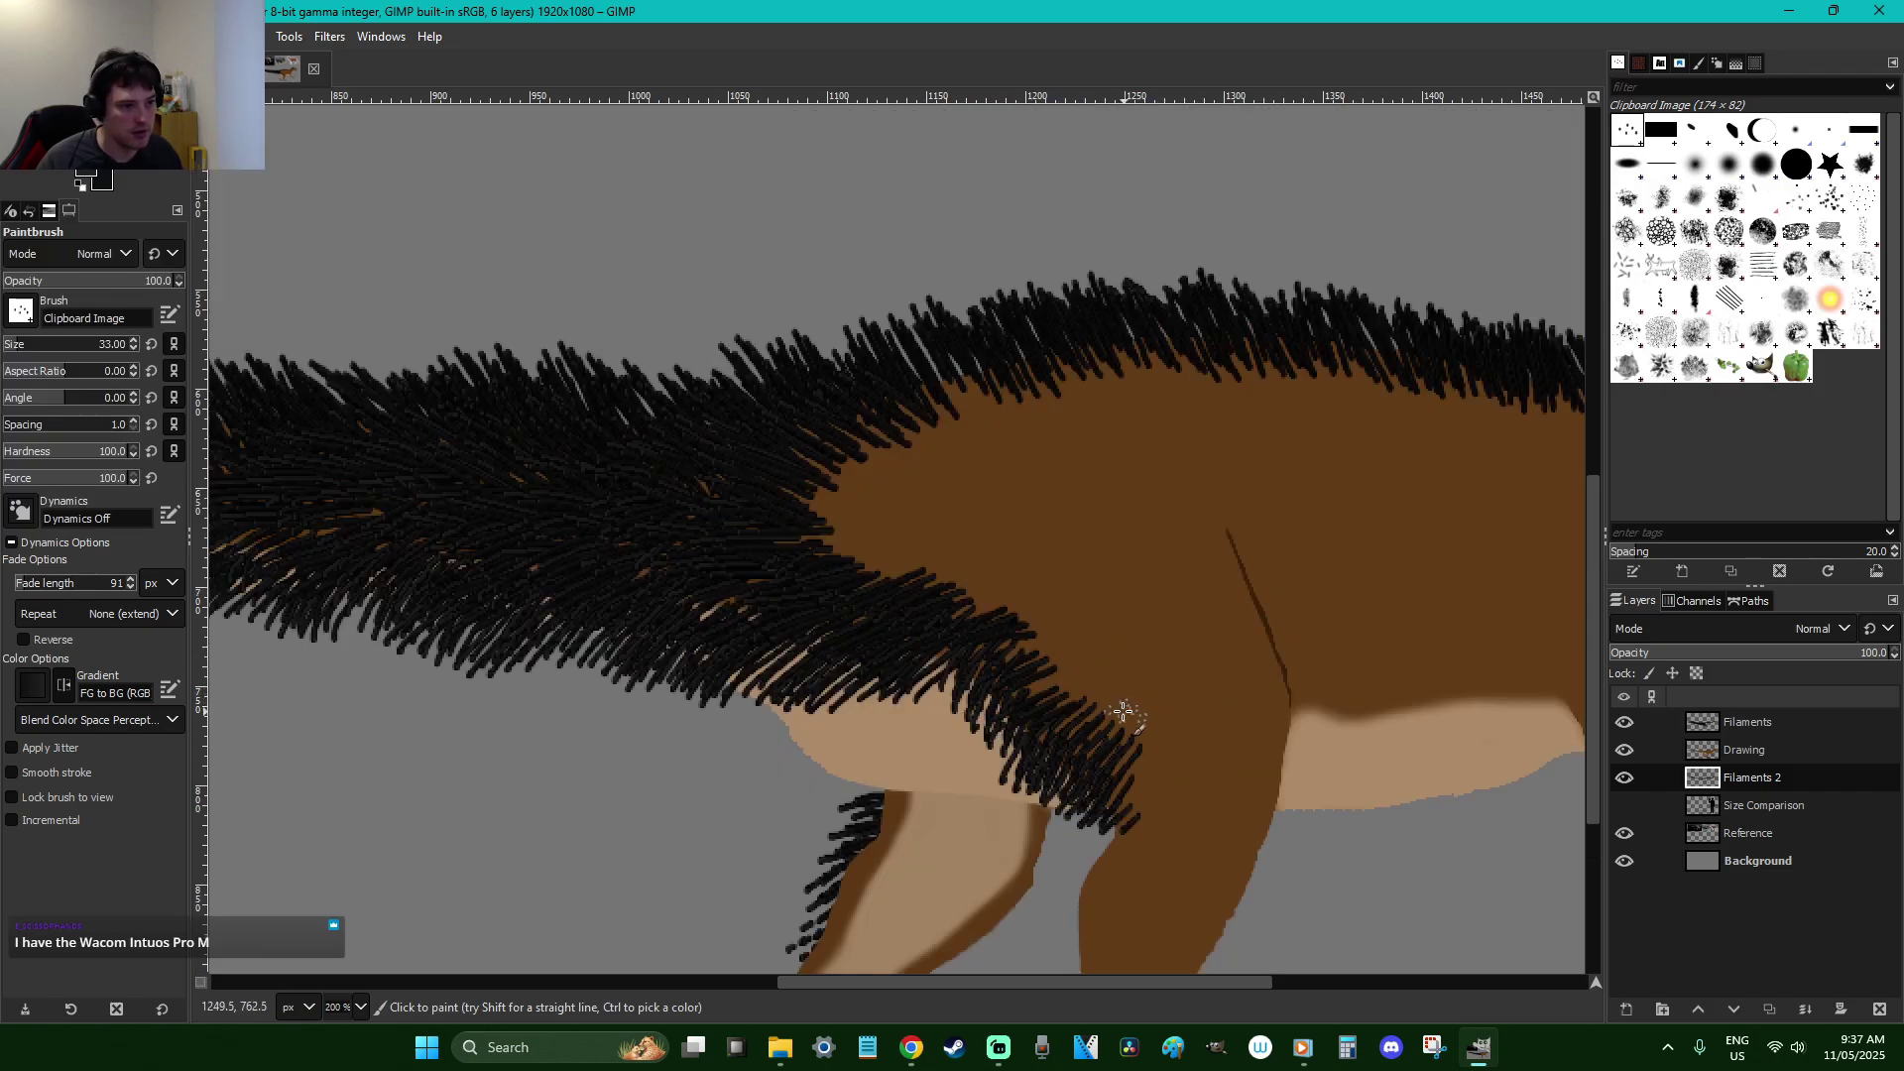
pyautogui.click(1777, 724)
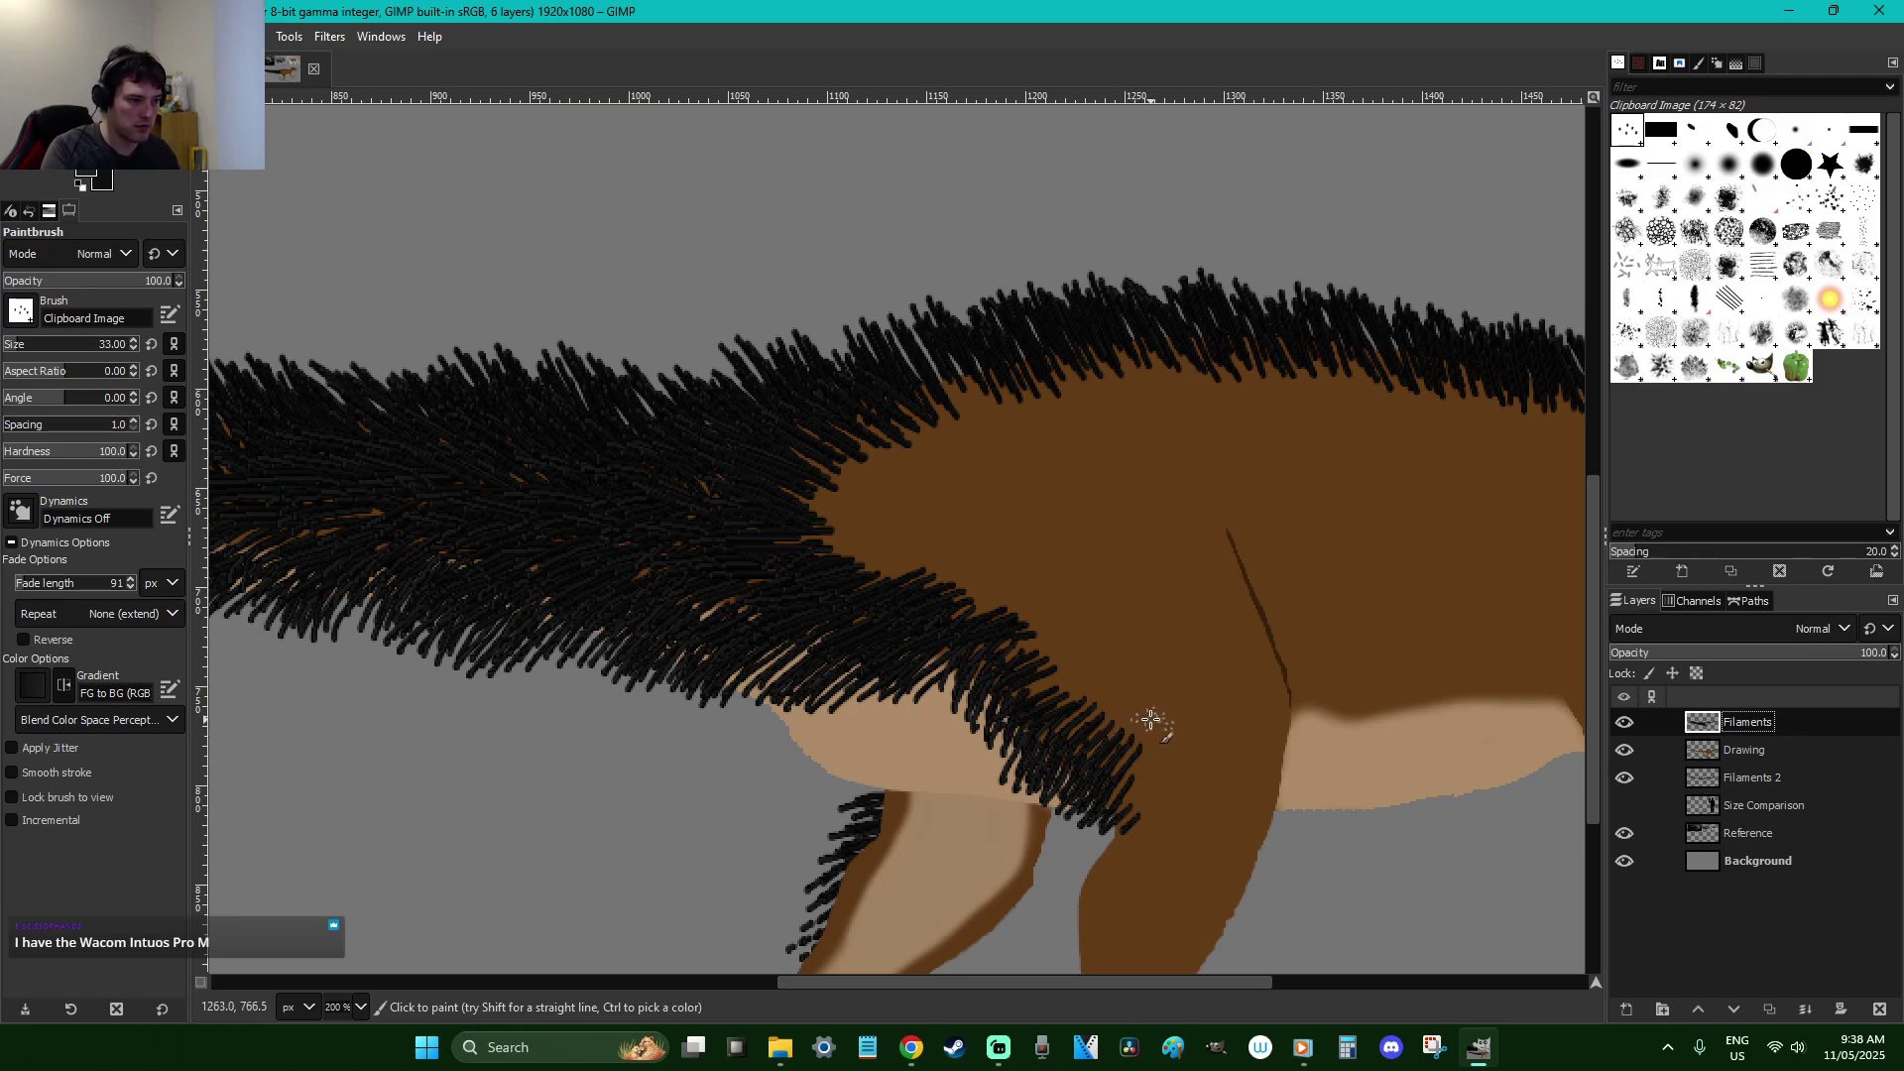
pyautogui.scroll(-3, 1131, 719)
pyautogui.click(1753, 777)
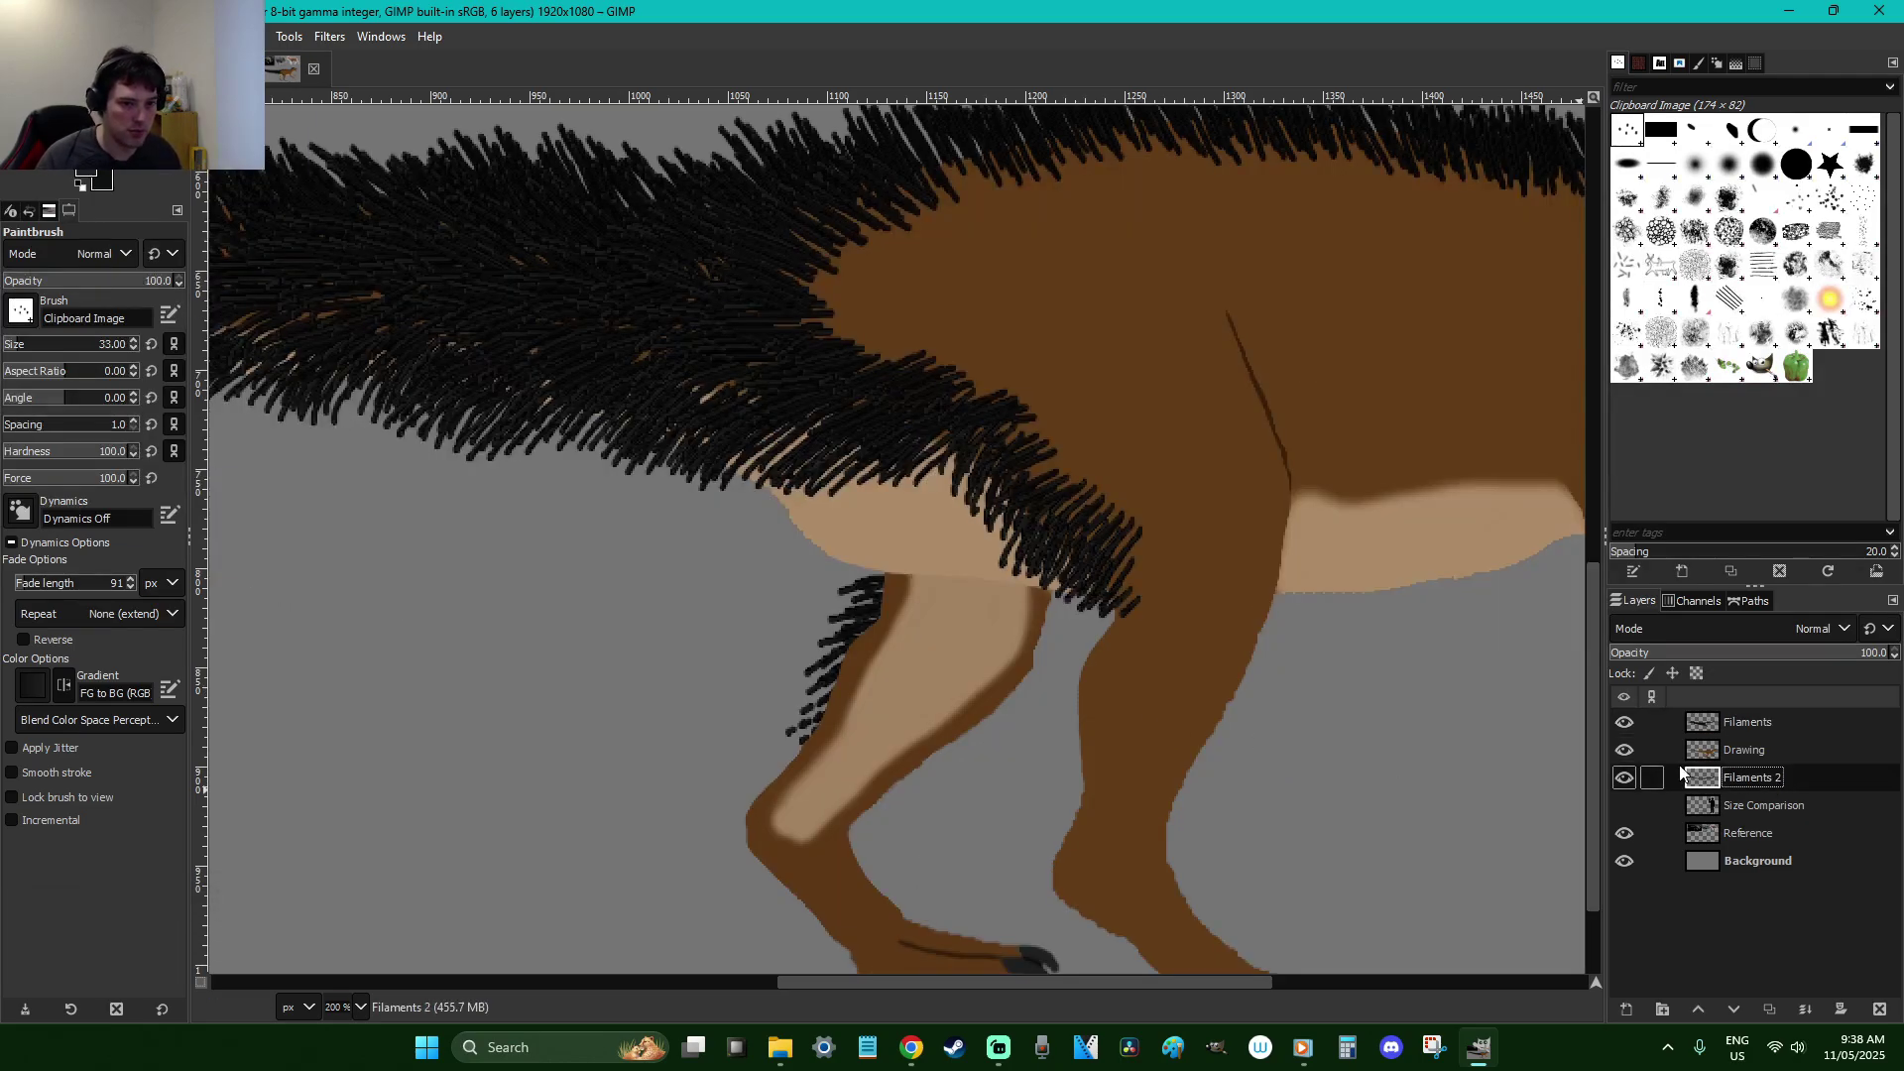
pyautogui.moveTo(836, 721)
pyautogui.mouseDown()
pyautogui.moveTo(799, 733)
pyautogui.moveTo(842, 678)
pyautogui.mouseUp()
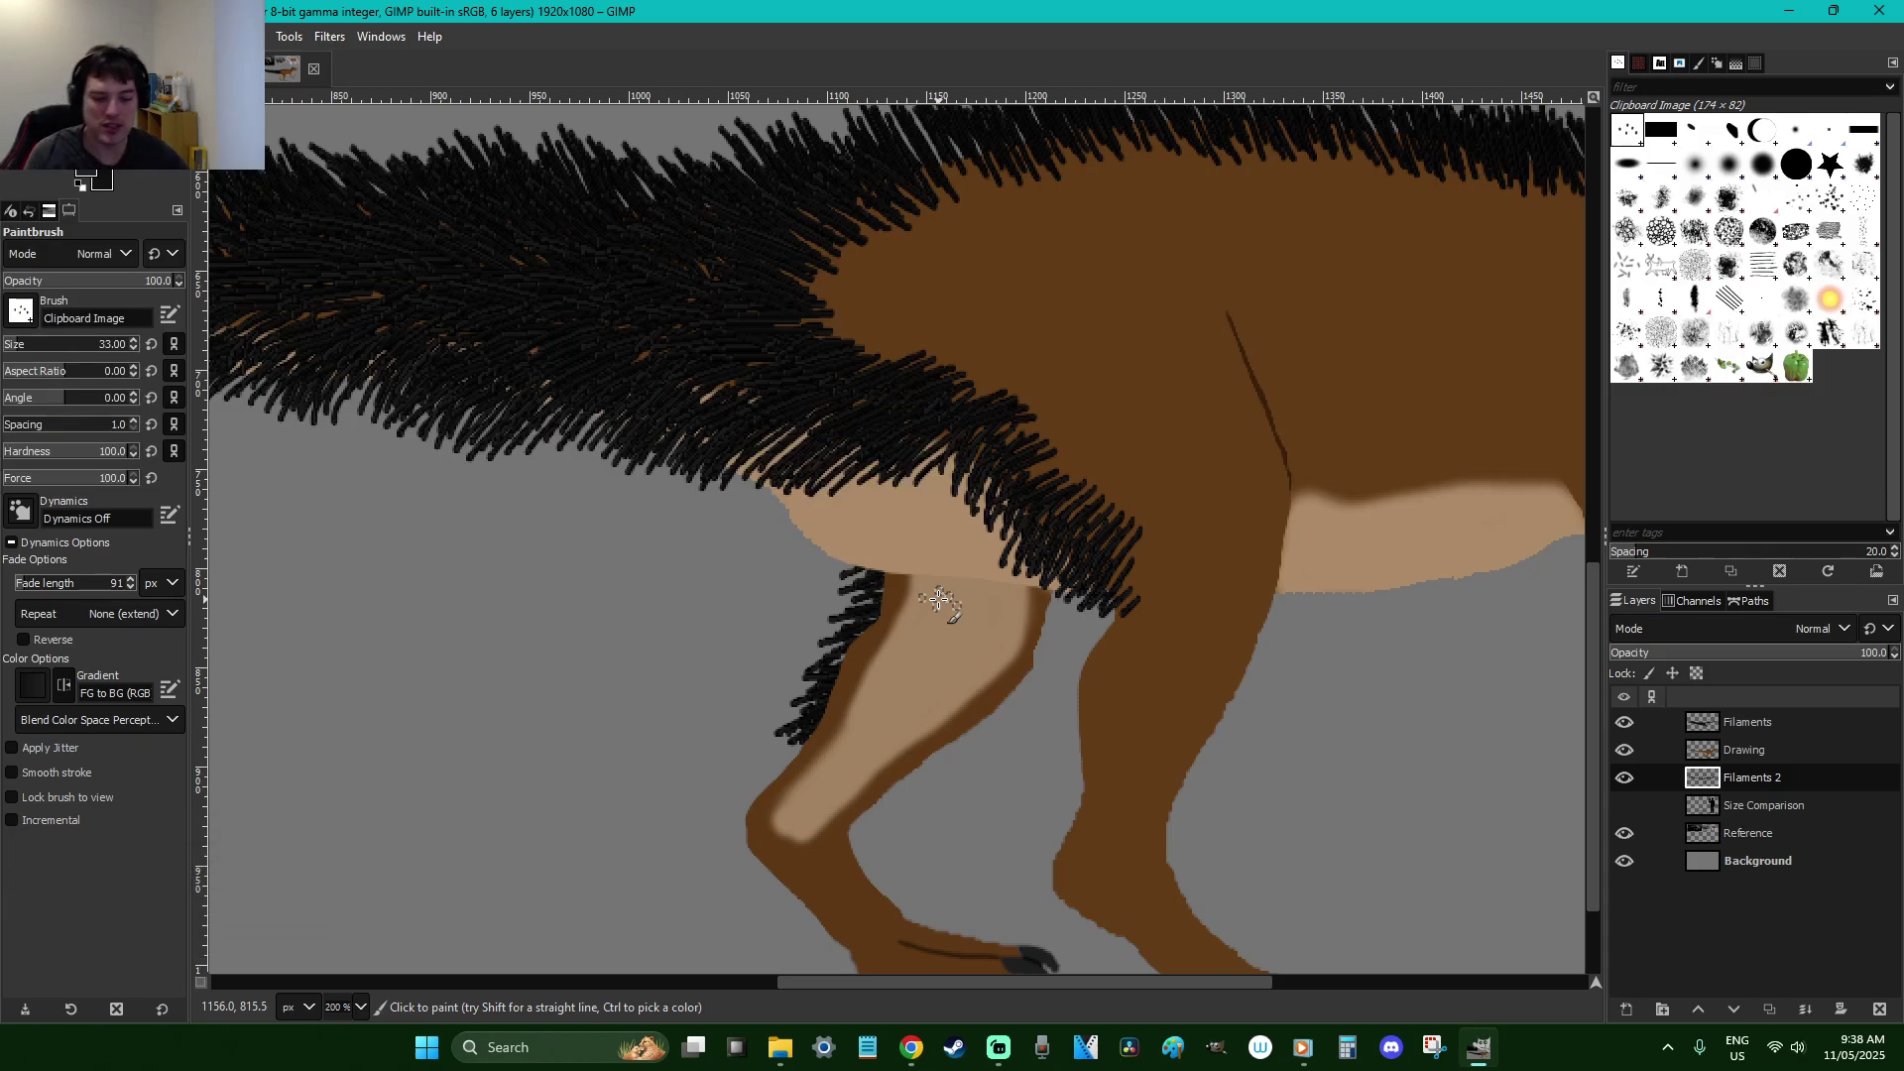
# On the Filaments layer, extend the bristles forward over the brown hip, joining the back fringe to the thigh band
pyautogui.scroll(-2, 938, 599)
pyautogui.scroll(3, 938, 599)
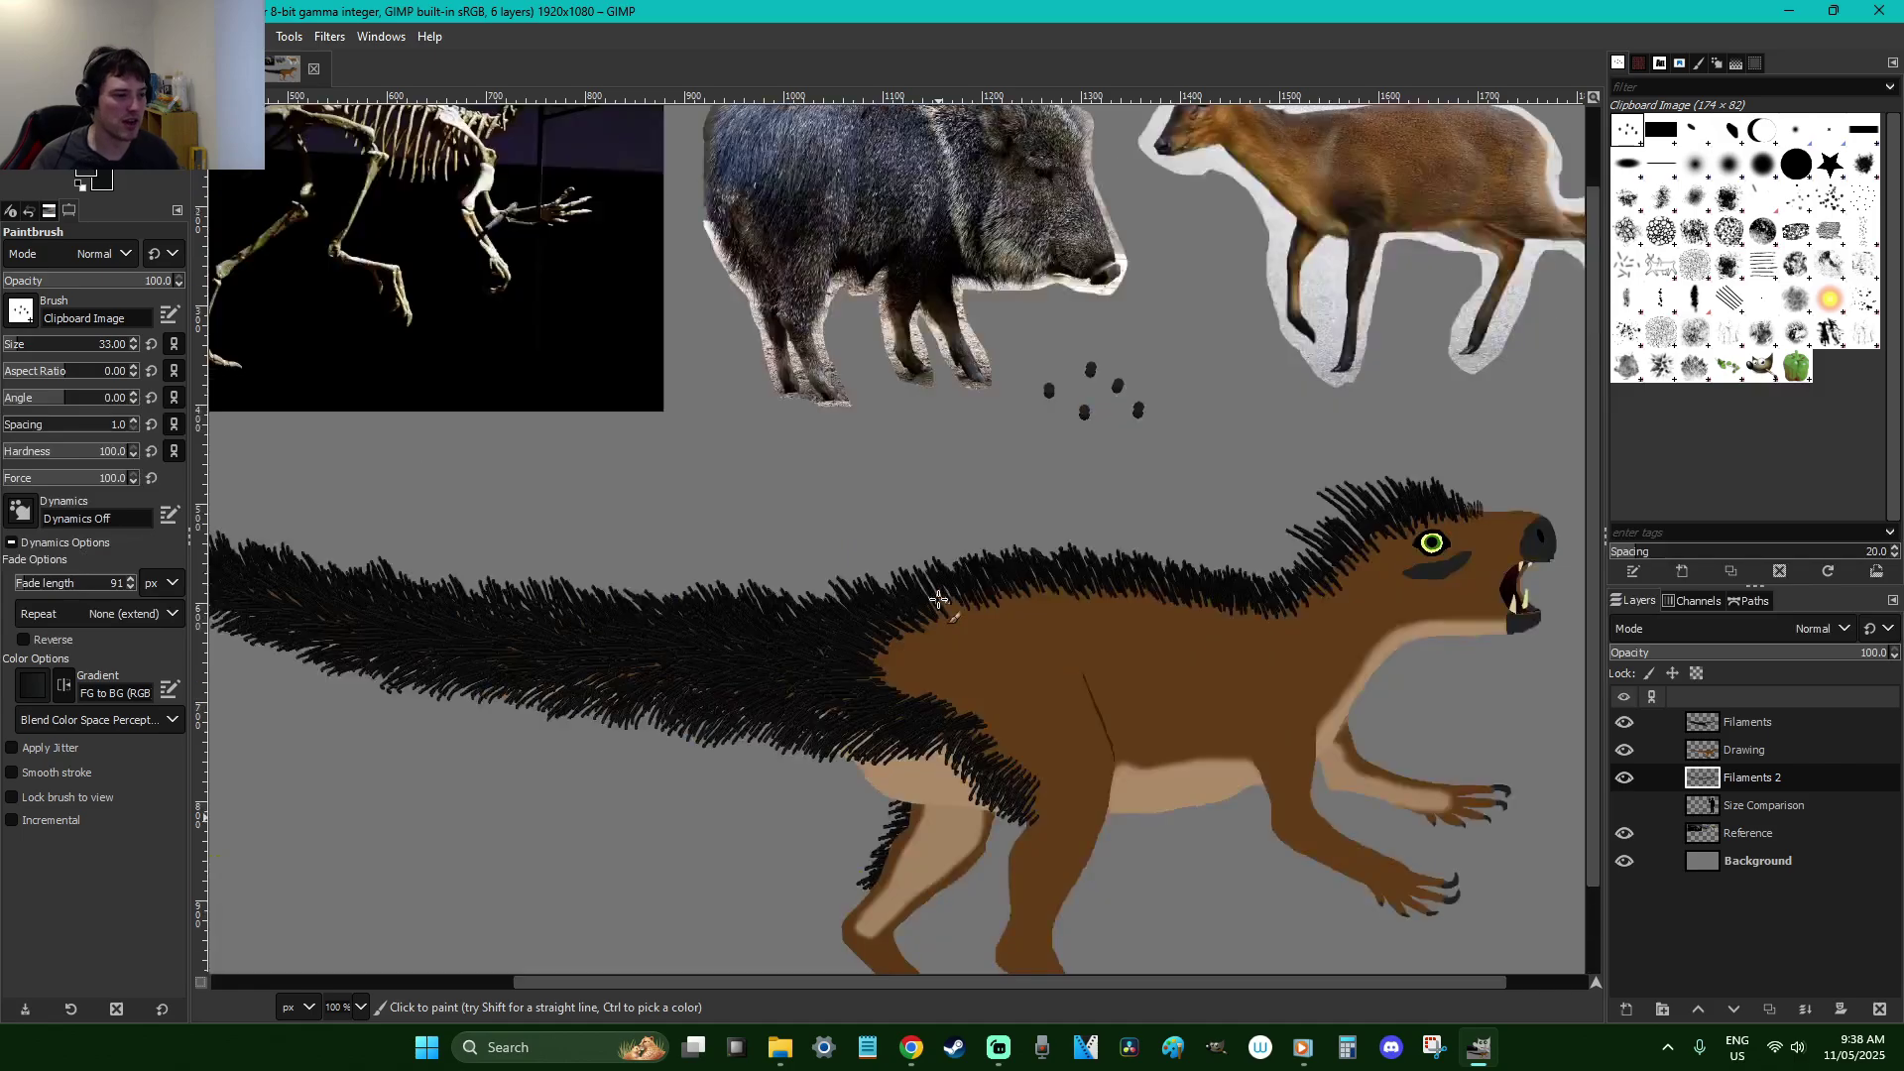
pyautogui.press('z')
pyautogui.moveTo(1144, 828); pyautogui.dragTo(712, 579)
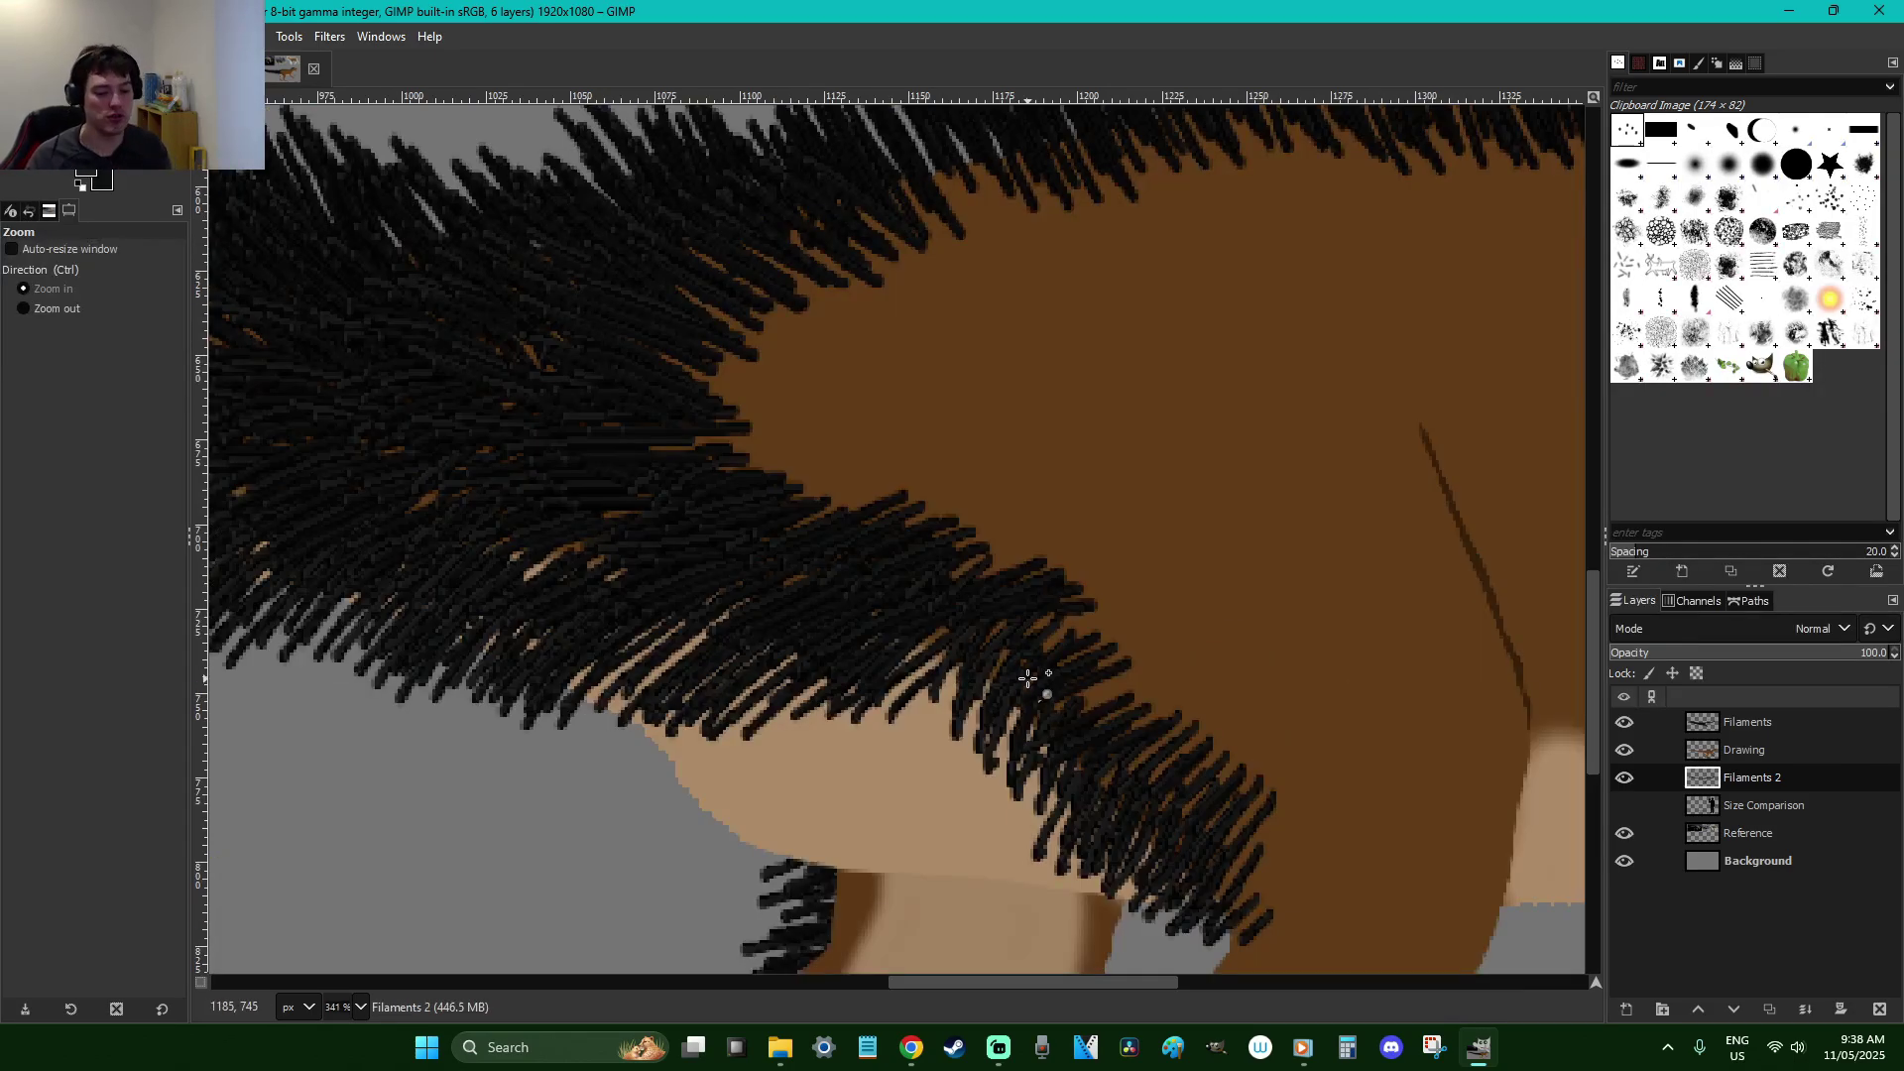
pyautogui.press('p')
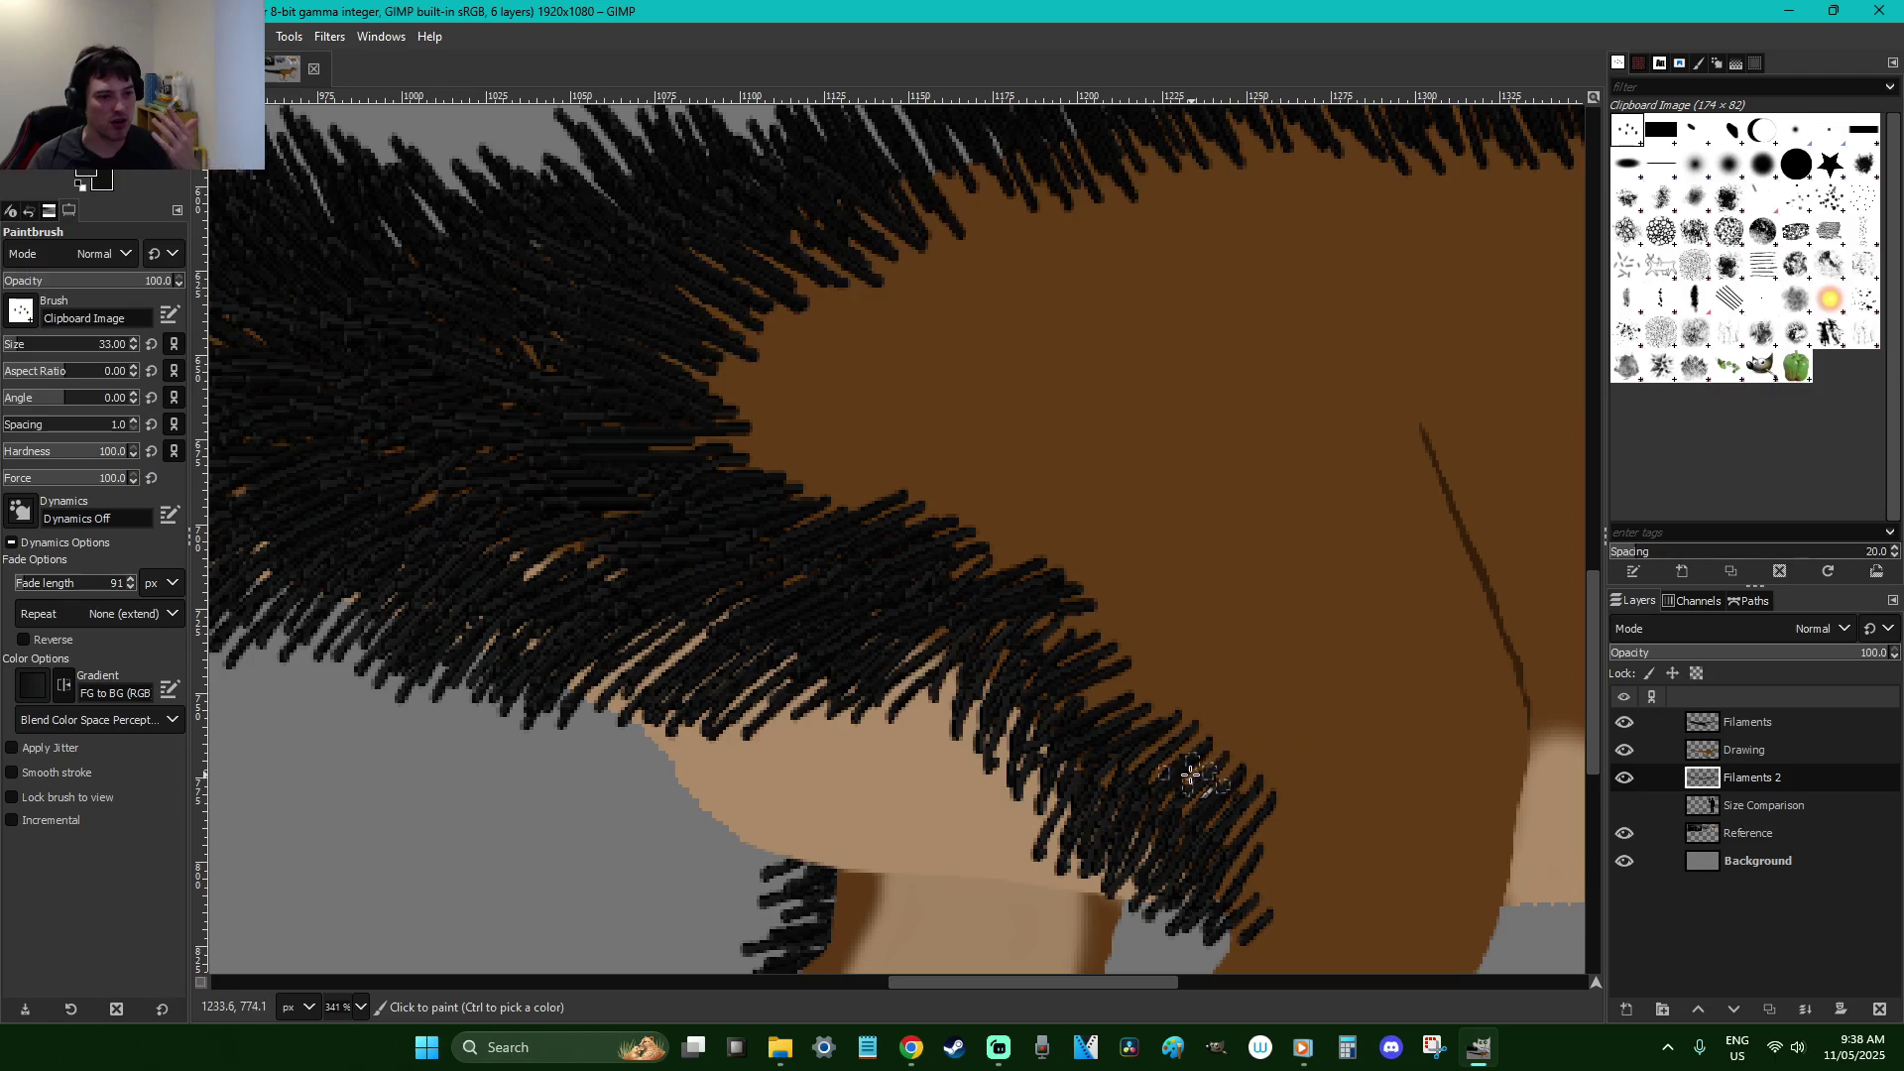
pyautogui.click(1769, 722)
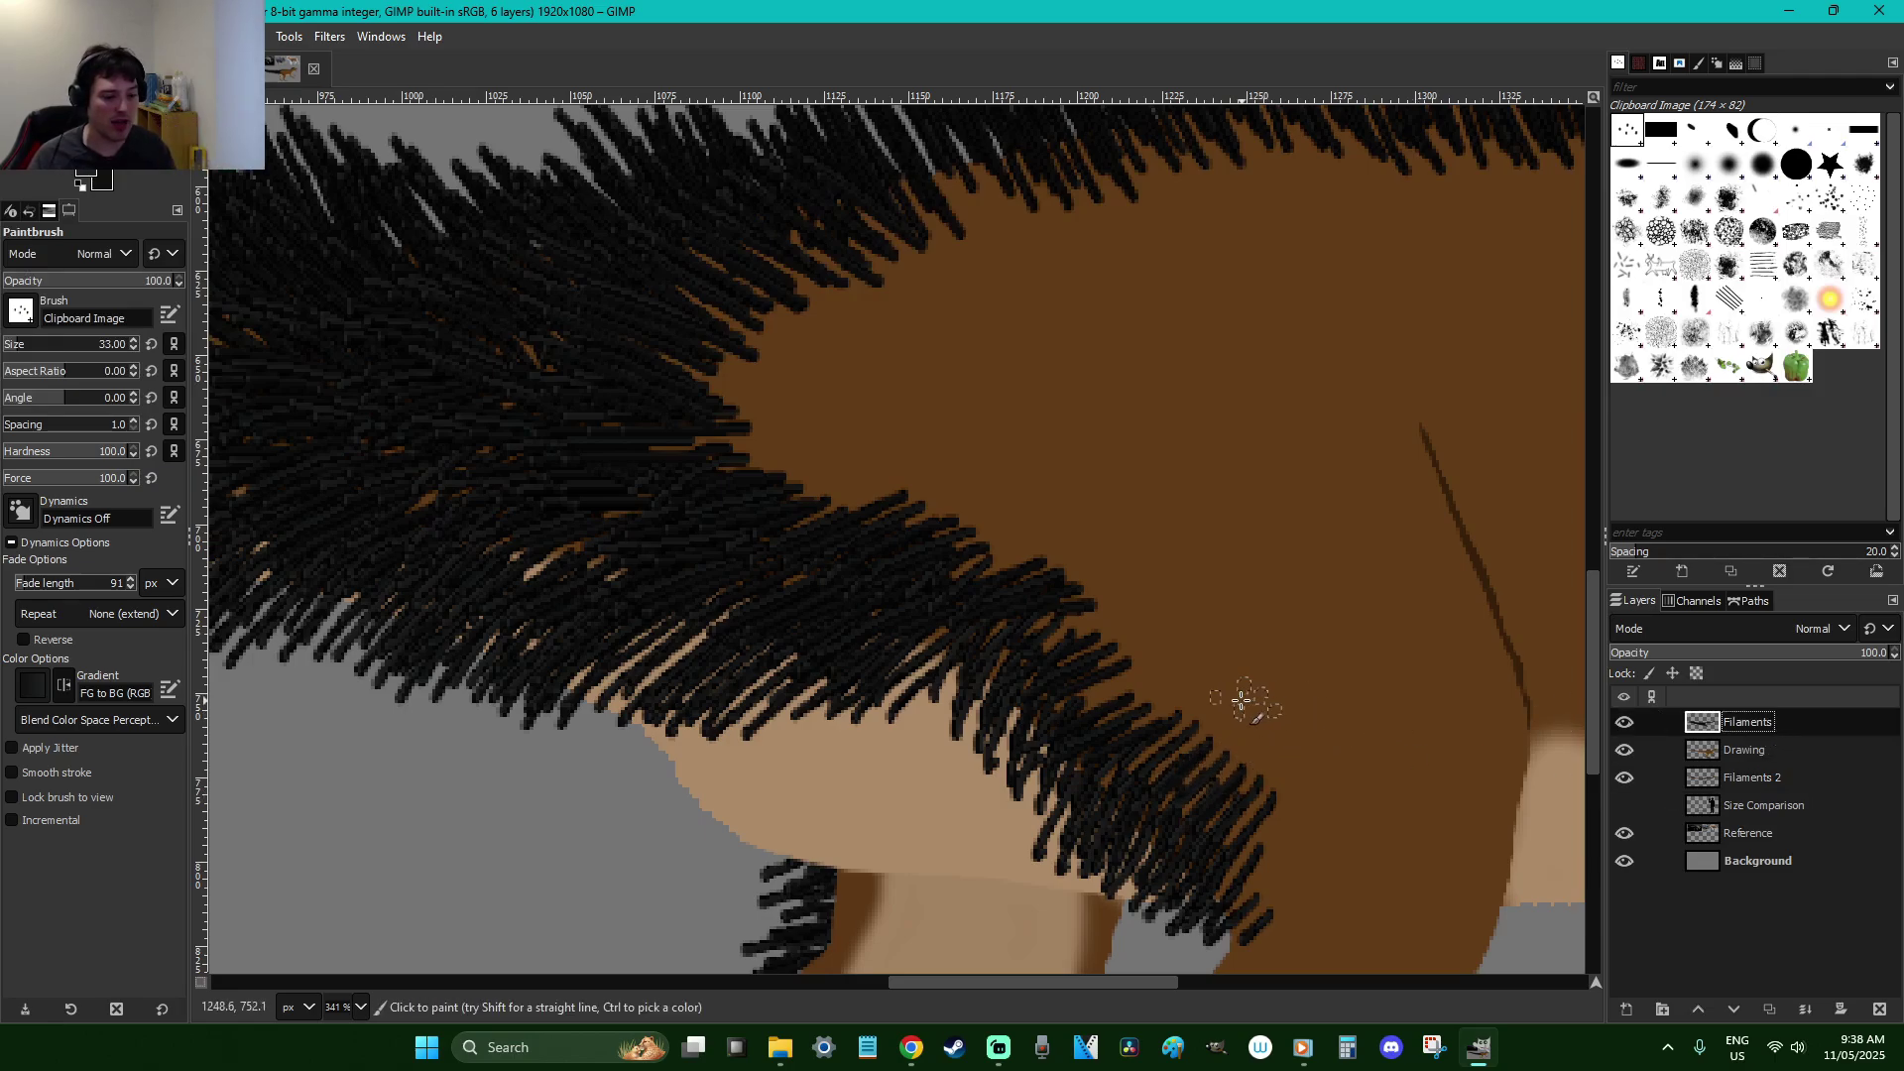
pyautogui.moveTo(1221, 756)
pyautogui.mouseDown()
pyautogui.moveTo(1228, 700)
pyautogui.moveTo(1177, 719)
pyautogui.moveTo(1185, 688)
pyautogui.moveTo(1055, 677)
pyautogui.moveTo(1141, 623)
pyautogui.moveTo(1032, 631)
pyautogui.moveTo(1122, 578)
pyautogui.moveTo(965, 534)
pyautogui.moveTo(1034, 514)
pyautogui.moveTo(741, 469)
pyautogui.moveTo(800, 478)
pyautogui.moveTo(794, 456)
pyautogui.moveTo(649, 410)
pyautogui.moveTo(753, 410)
pyautogui.moveTo(782, 388)
pyautogui.moveTo(691, 327)
pyautogui.moveTo(833, 328)
pyautogui.mouseUp()
pyautogui.scroll(3, 861, 483)
pyautogui.moveTo(861, 483)
pyautogui.mouseDown()
pyautogui.moveTo(842, 436)
pyautogui.moveTo(995, 465)
pyautogui.moveTo(899, 387)
pyautogui.moveTo(1002, 430)
pyautogui.moveTo(1001, 394)
pyautogui.moveTo(990, 475)
pyautogui.moveTo(899, 435)
pyautogui.moveTo(964, 484)
pyautogui.moveTo(811, 468)
pyautogui.moveTo(920, 538)
pyautogui.moveTo(765, 549)
pyautogui.moveTo(914, 575)
pyautogui.moveTo(782, 605)
pyautogui.moveTo(874, 626)
pyautogui.moveTo(779, 671)
pyautogui.moveTo(895, 649)
pyautogui.moveTo(883, 681)
pyautogui.moveTo(1053, 685)
pyautogui.moveTo(941, 702)
pyautogui.moveTo(1014, 655)
pyautogui.moveTo(845, 663)
pyautogui.moveTo(957, 628)
pyautogui.moveTo(901, 618)
pyautogui.moveTo(945, 571)
pyautogui.moveTo(822, 507)
pyautogui.moveTo(955, 543)
pyautogui.moveTo(913, 478)
pyautogui.moveTo(982, 488)
pyautogui.moveTo(892, 378)
pyautogui.moveTo(1027, 440)
pyautogui.moveTo(991, 405)
pyautogui.moveTo(1080, 388)
pyautogui.moveTo(1090, 456)
pyautogui.moveTo(969, 406)
pyautogui.moveTo(1034, 480)
pyautogui.moveTo(913, 460)
pyautogui.moveTo(1055, 526)
pyautogui.moveTo(867, 515)
pyautogui.moveTo(1048, 596)
pyautogui.moveTo(908, 601)
pyautogui.moveTo(1054, 606)
pyautogui.moveTo(940, 614)
pyautogui.moveTo(1067, 647)
pyautogui.moveTo(943, 671)
pyautogui.moveTo(1059, 668)
pyautogui.moveTo(1025, 777)
pyautogui.mouseUp()
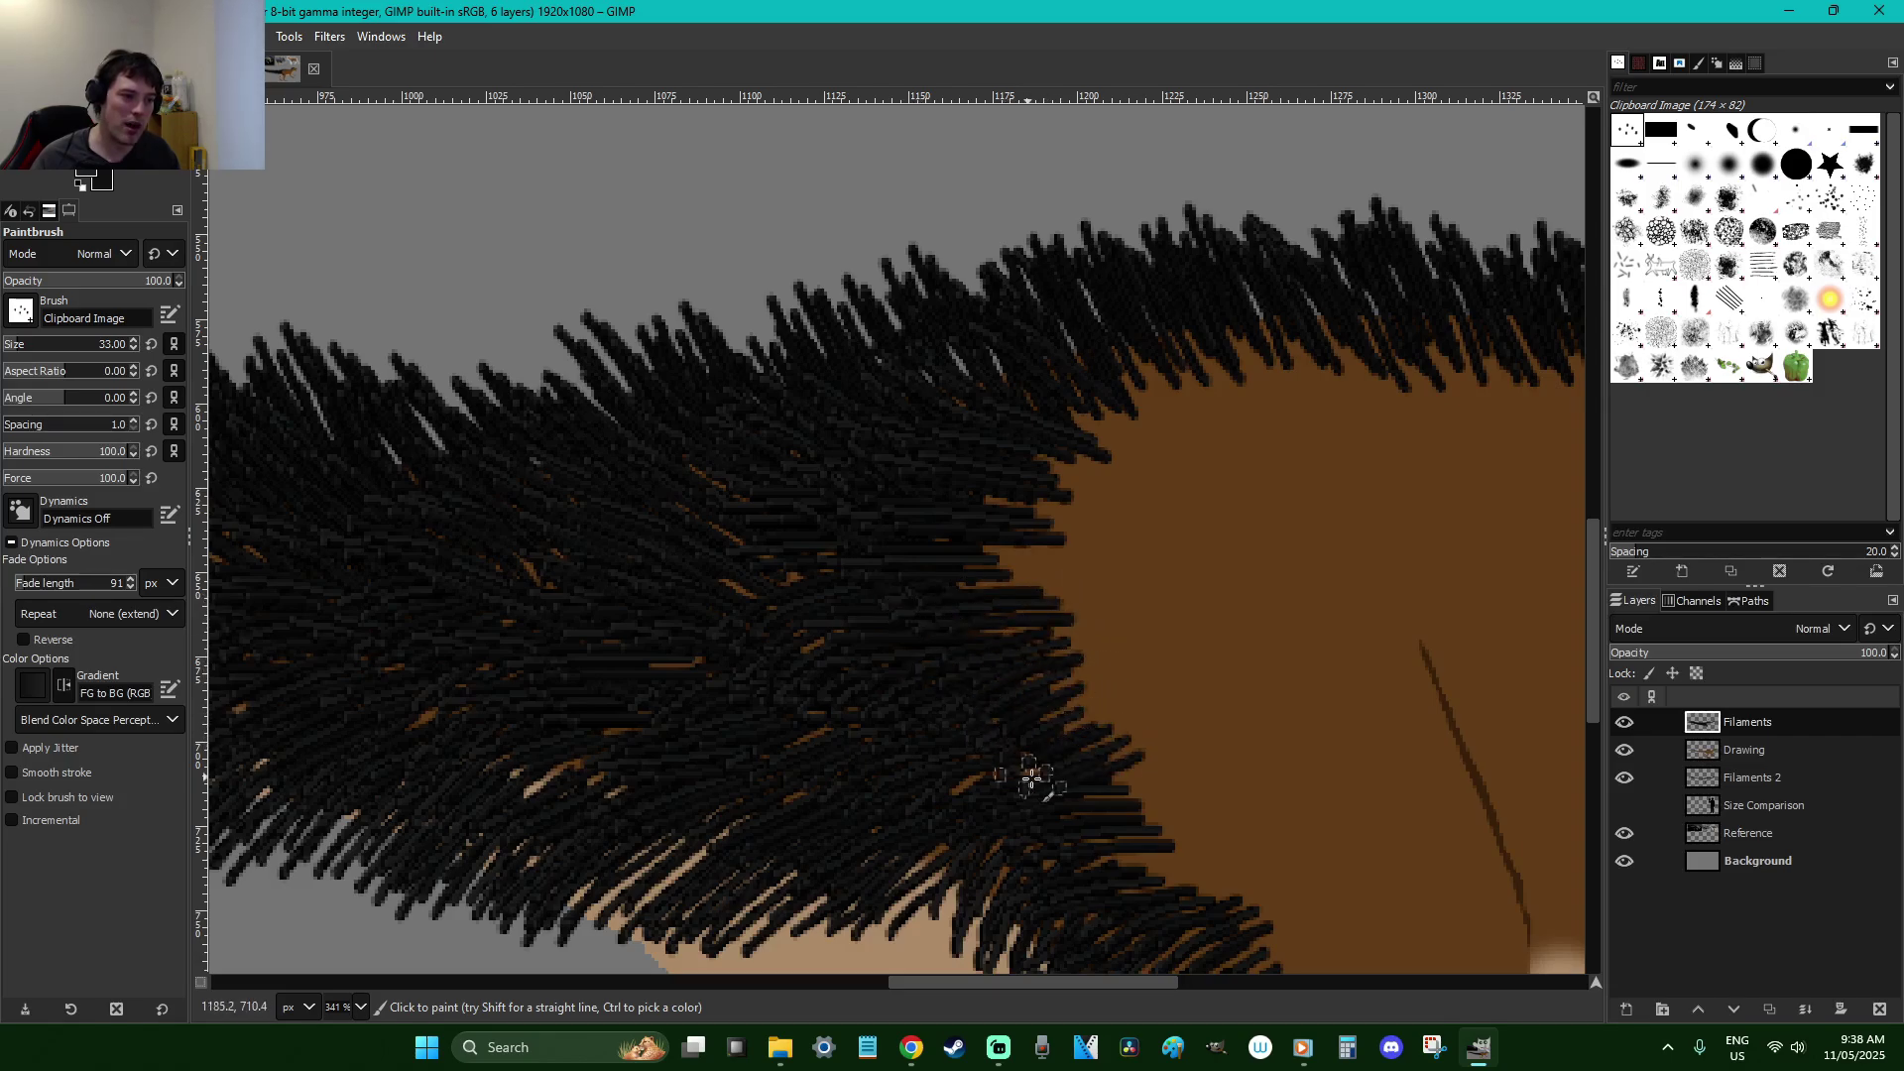
# Cover the near thigh with downward-pointing bristles from the hip to the lower leg, overlapping its front and rear outlines
pyautogui.scroll(-3, 1203, 667)
pyautogui.moveTo(1178, 621)
pyautogui.mouseDown()
pyautogui.moveTo(1232, 656)
pyautogui.moveTo(1183, 674)
pyautogui.moveTo(1265, 662)
pyautogui.moveTo(1131, 638)
pyautogui.moveTo(1206, 616)
pyautogui.moveTo(1104, 590)
pyautogui.moveTo(1170, 534)
pyautogui.moveTo(1007, 495)
pyautogui.moveTo(1185, 535)
pyautogui.moveTo(1116, 480)
pyautogui.moveTo(999, 440)
pyautogui.moveTo(1092, 440)
pyautogui.moveTo(952, 381)
pyautogui.moveTo(1073, 385)
pyautogui.moveTo(1050, 347)
pyautogui.moveTo(1115, 314)
pyautogui.moveTo(1019, 276)
pyautogui.moveTo(1194, 306)
pyautogui.moveTo(1002, 218)
pyautogui.moveTo(1111, 232)
pyautogui.moveTo(1029, 170)
pyautogui.moveTo(1144, 206)
pyautogui.moveTo(1068, 143)
pyautogui.moveTo(1170, 174)
pyautogui.moveTo(1130, 156)
pyautogui.moveTo(1203, 230)
pyautogui.moveTo(1058, 191)
pyautogui.moveTo(1157, 259)
pyautogui.moveTo(1041, 281)
pyautogui.moveTo(1191, 355)
pyautogui.moveTo(1031, 316)
pyautogui.moveTo(1138, 379)
pyautogui.moveTo(1003, 368)
pyautogui.moveTo(1128, 396)
pyautogui.moveTo(1129, 444)
pyautogui.moveTo(1161, 439)
pyautogui.moveTo(1053, 485)
pyautogui.moveTo(1173, 483)
pyautogui.moveTo(1180, 513)
pyautogui.moveTo(1080, 540)
pyautogui.moveTo(1231, 534)
pyautogui.moveTo(1161, 538)
pyautogui.moveTo(1264, 573)
pyautogui.moveTo(1142, 584)
pyautogui.moveTo(1275, 623)
pyautogui.moveTo(1148, 617)
pyautogui.moveTo(1305, 601)
pyautogui.moveTo(1255, 663)
pyautogui.moveTo(1282, 651)
pyautogui.moveTo(1205, 689)
pyautogui.moveTo(1292, 615)
pyautogui.moveTo(1241, 631)
pyautogui.moveTo(1280, 575)
pyautogui.moveTo(1337, 572)
pyautogui.moveTo(1250, 697)
pyautogui.mouseUp()
pyautogui.scroll(-3, 1289, 634)
pyautogui.scroll(-3, 1289, 654)
pyautogui.moveTo(1262, 515)
pyautogui.mouseDown()
pyautogui.moveTo(1142, 599)
pyautogui.moveTo(1216, 598)
pyautogui.moveTo(1139, 645)
pyautogui.moveTo(1223, 622)
pyautogui.moveTo(1184, 696)
pyautogui.moveTo(1213, 716)
pyautogui.moveTo(1153, 769)
pyautogui.moveTo(1280, 692)
pyautogui.moveTo(1247, 758)
pyautogui.moveTo(1306, 719)
pyautogui.moveTo(1294, 771)
pyautogui.moveTo(1367, 735)
pyautogui.moveTo(1352, 758)
pyautogui.moveTo(1358, 690)
pyautogui.moveTo(1370, 738)
pyautogui.moveTo(1372, 613)
pyautogui.moveTo(1333, 703)
pyautogui.moveTo(1317, 657)
pyautogui.moveTo(1267, 709)
pyautogui.moveTo(1264, 600)
pyautogui.moveTo(1225, 635)
pyautogui.moveTo(1199, 622)
pyautogui.moveTo(1263, 547)
pyautogui.moveTo(1220, 595)
pyautogui.moveTo(1249, 623)
pyautogui.moveTo(1322, 578)
pyautogui.moveTo(1385, 658)
pyautogui.moveTo(1418, 581)
pyautogui.moveTo(1424, 632)
pyautogui.moveTo(1392, 533)
pyautogui.moveTo(1292, 598)
pyautogui.moveTo(1279, 539)
pyautogui.moveTo(1306, 498)
pyautogui.moveTo(1243, 540)
pyautogui.moveTo(1304, 430)
pyautogui.moveTo(1258, 487)
pyautogui.moveTo(1332, 455)
pyautogui.moveTo(1340, 568)
pyautogui.moveTo(1365, 580)
pyautogui.moveTo(1394, 509)
pyautogui.moveTo(1441, 475)
pyautogui.moveTo(1464, 576)
pyautogui.moveTo(1466, 473)
pyautogui.moveTo(1468, 544)
pyautogui.moveTo(1401, 445)
pyautogui.moveTo(1379, 486)
pyautogui.moveTo(1342, 488)
pyautogui.moveTo(1348, 401)
pyautogui.moveTo(1286, 431)
pyautogui.moveTo(1358, 355)
pyautogui.moveTo(1389, 459)
pyautogui.moveTo(1445, 391)
pyautogui.moveTo(1497, 468)
pyautogui.mouseUp()
pyautogui.scroll(3, 1497, 468)
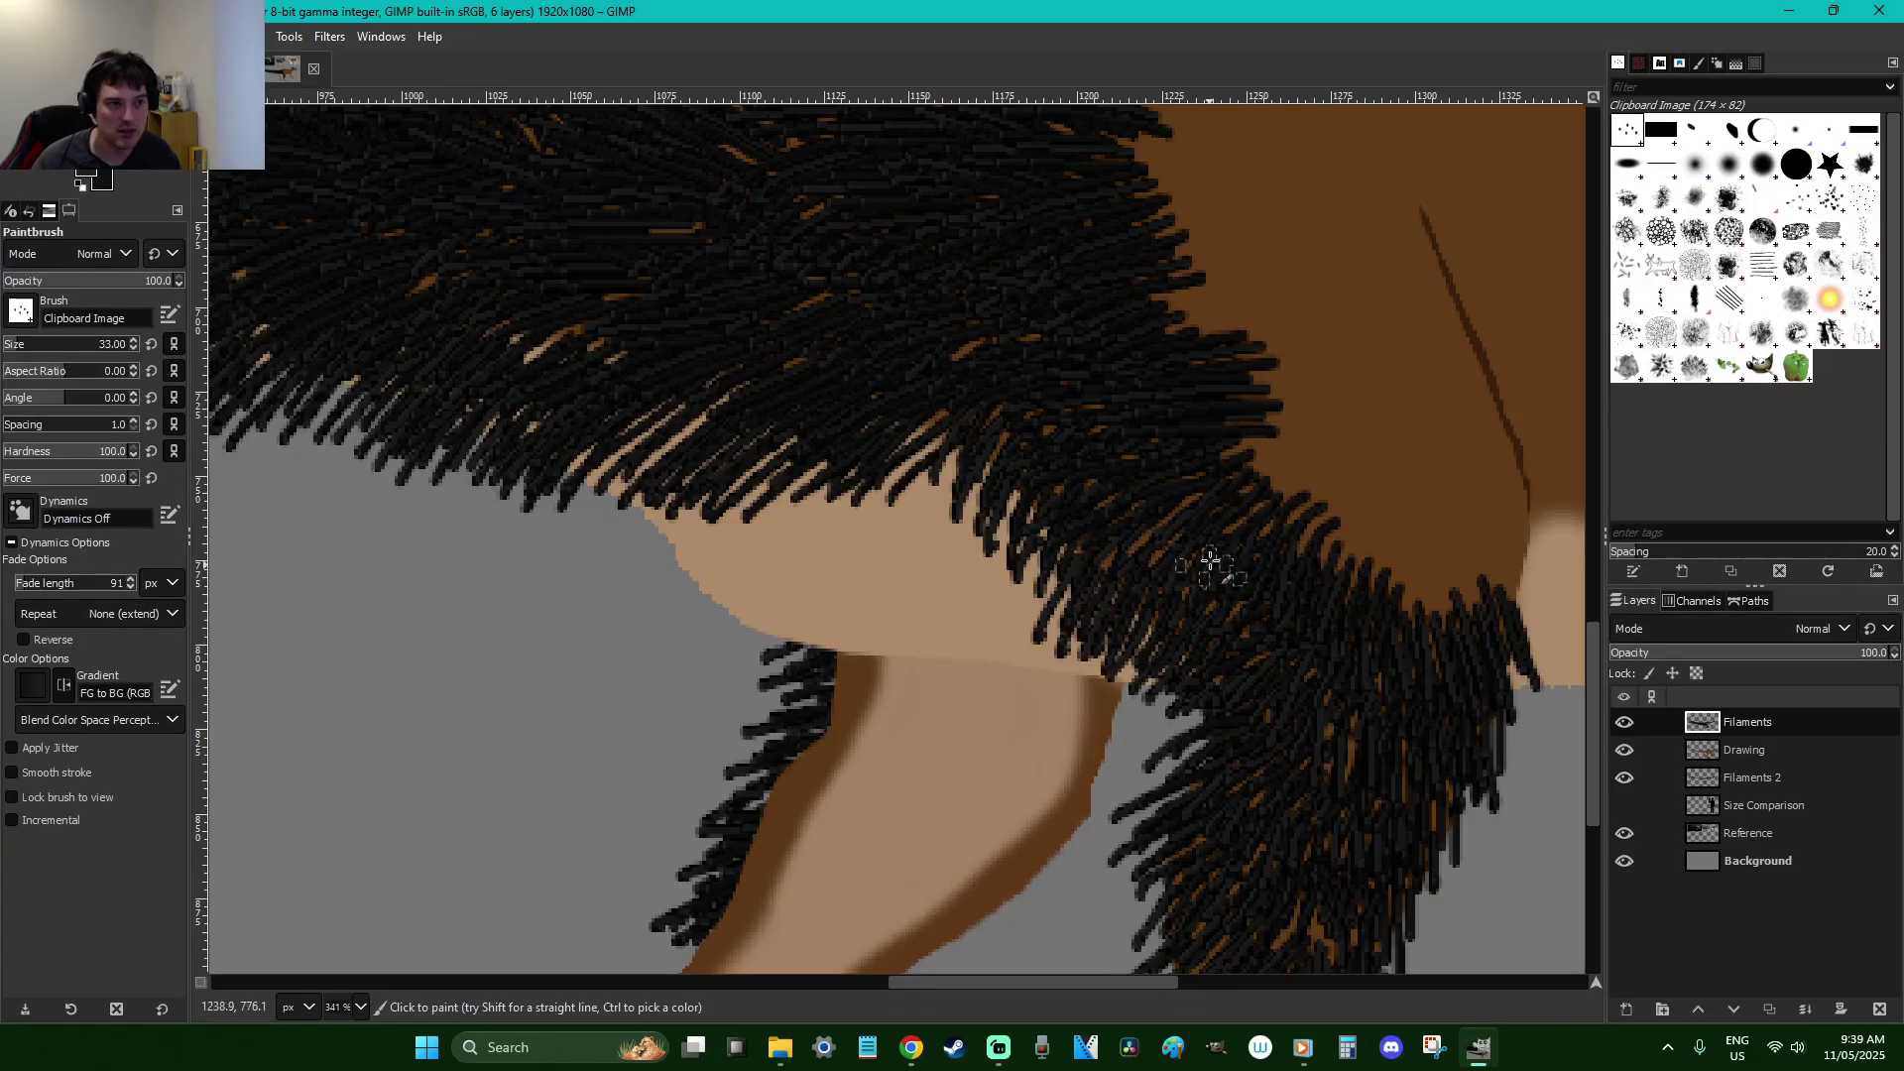
pyautogui.moveTo(1351, 532)
pyautogui.mouseDown()
pyautogui.moveTo(1404, 647)
pyautogui.moveTo(1413, 561)
pyautogui.moveTo(1440, 545)
pyautogui.moveTo(1499, 619)
pyautogui.moveTo(1489, 486)
pyautogui.moveTo(1511, 564)
pyautogui.moveTo(1459, 446)
pyautogui.moveTo(1470, 584)
pyautogui.moveTo(1385, 467)
pyautogui.moveTo(1369, 540)
pyautogui.moveTo(1332, 535)
pyautogui.moveTo(1316, 429)
pyautogui.moveTo(1282, 424)
pyautogui.moveTo(1238, 499)
pyautogui.moveTo(1282, 368)
pyautogui.moveTo(1234, 455)
pyautogui.moveTo(1283, 434)
pyautogui.moveTo(1316, 377)
pyautogui.moveTo(1421, 517)
pyautogui.moveTo(1408, 406)
pyautogui.moveTo(1480, 459)
pyautogui.moveTo(1455, 363)
pyautogui.moveTo(1500, 466)
pyautogui.moveTo(1484, 373)
pyautogui.mouseUp()
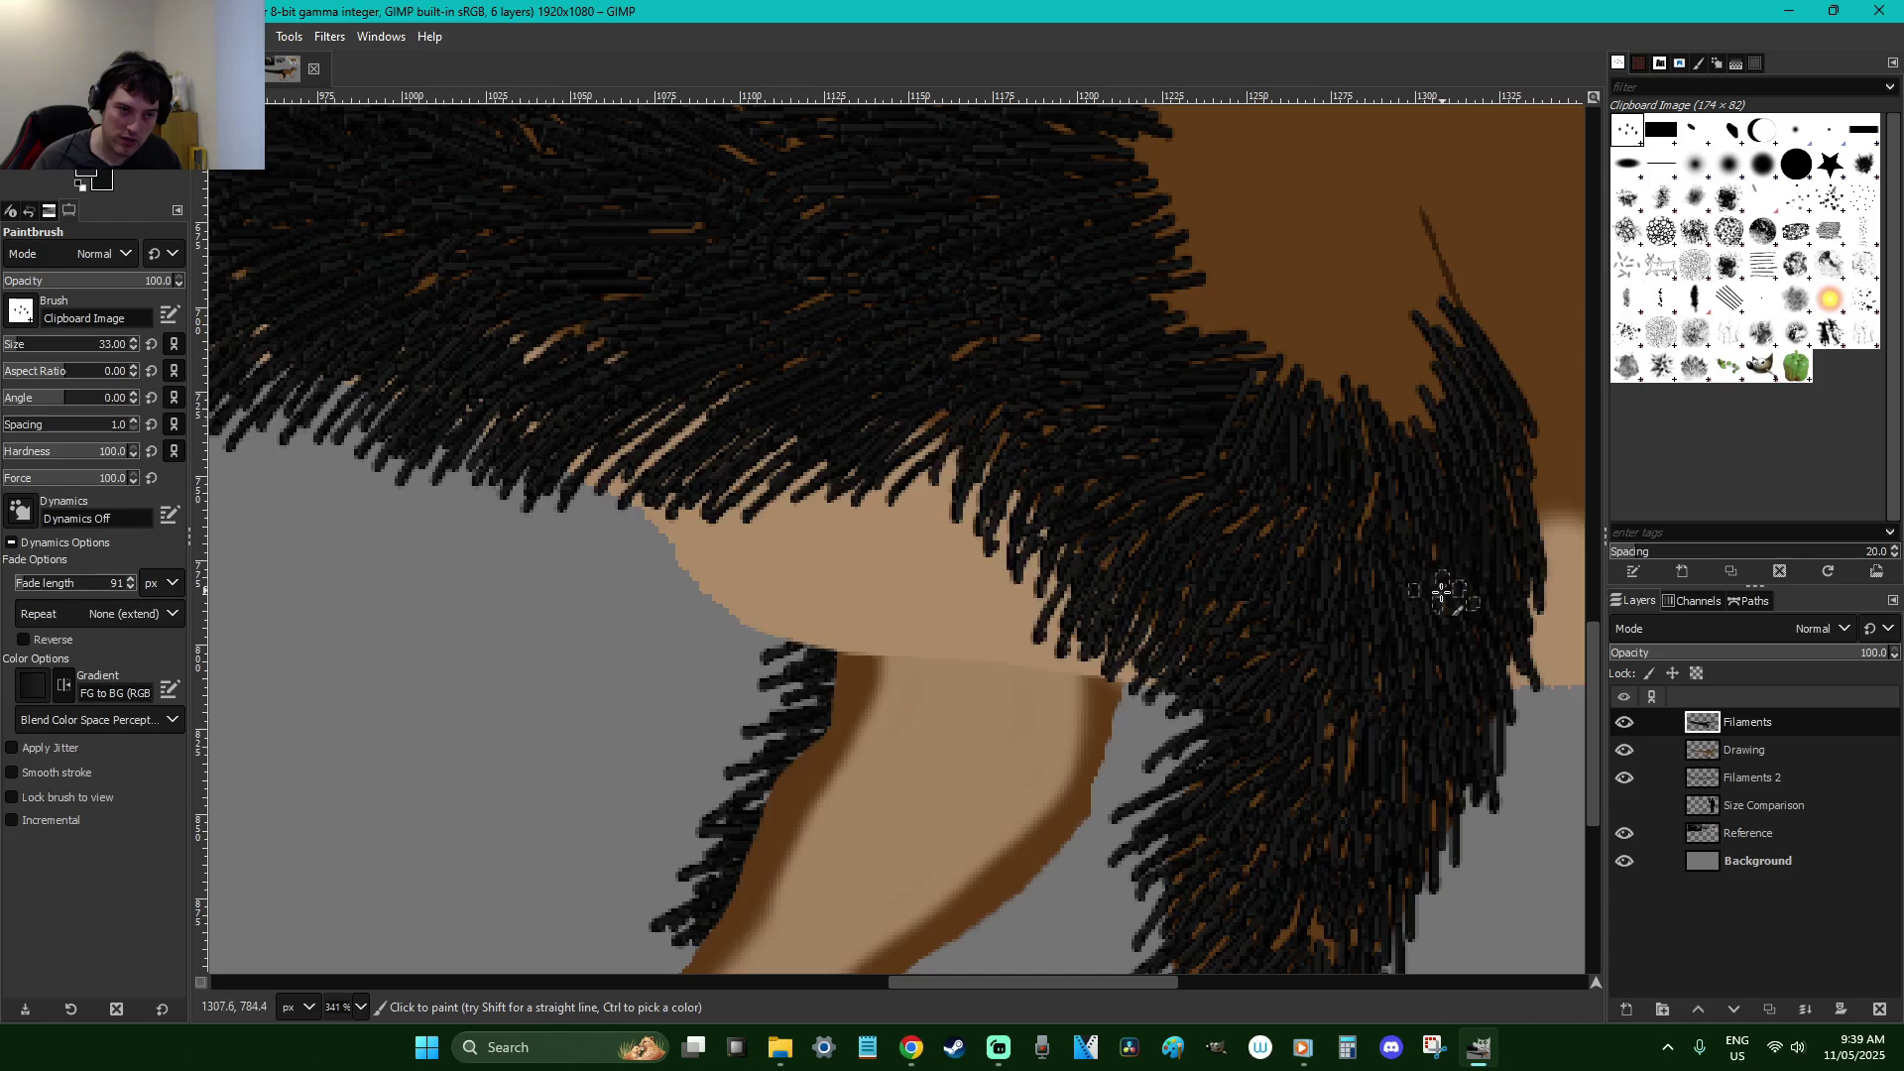
# Make a freehand selection of the flank in front of the near thigh, following the dark thigh contour line as its rear edge
pyautogui.moveTo(1152, 979); pyautogui.dragTo(1239, 980)
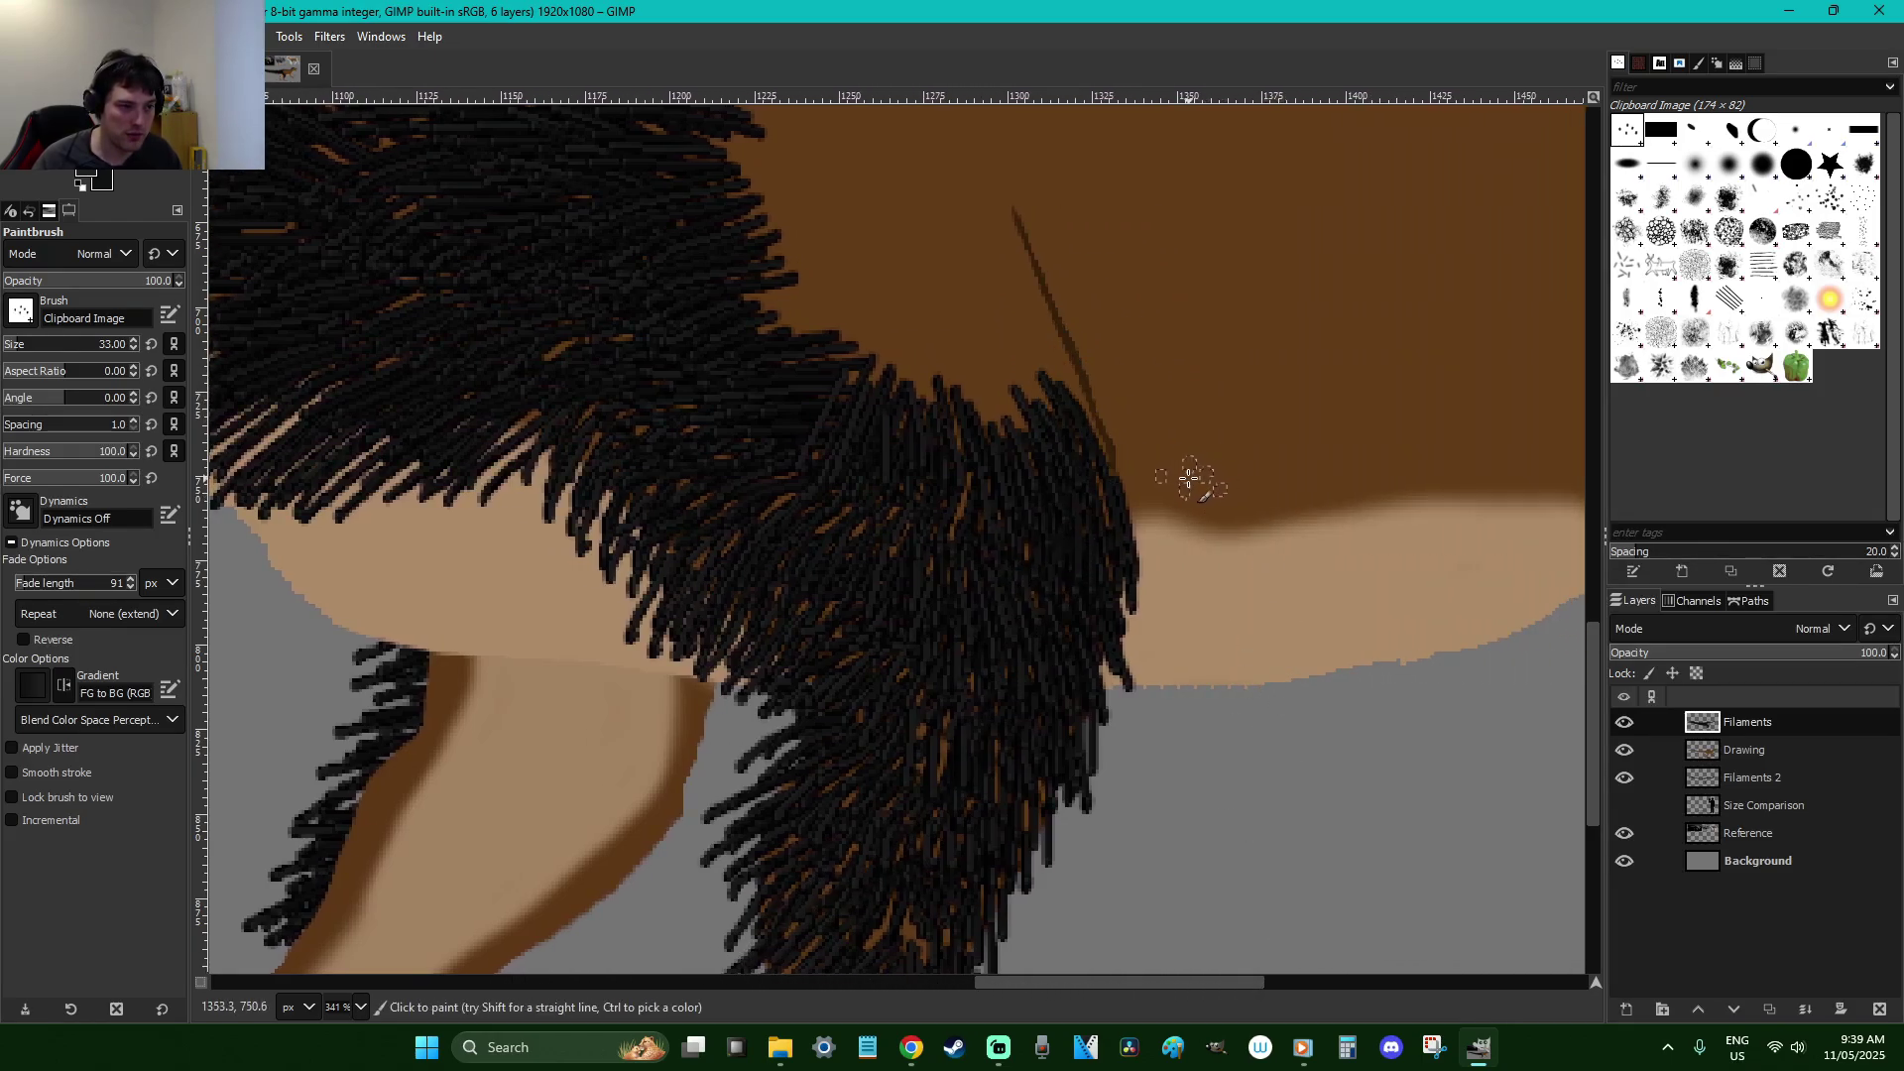
pyautogui.press('f')
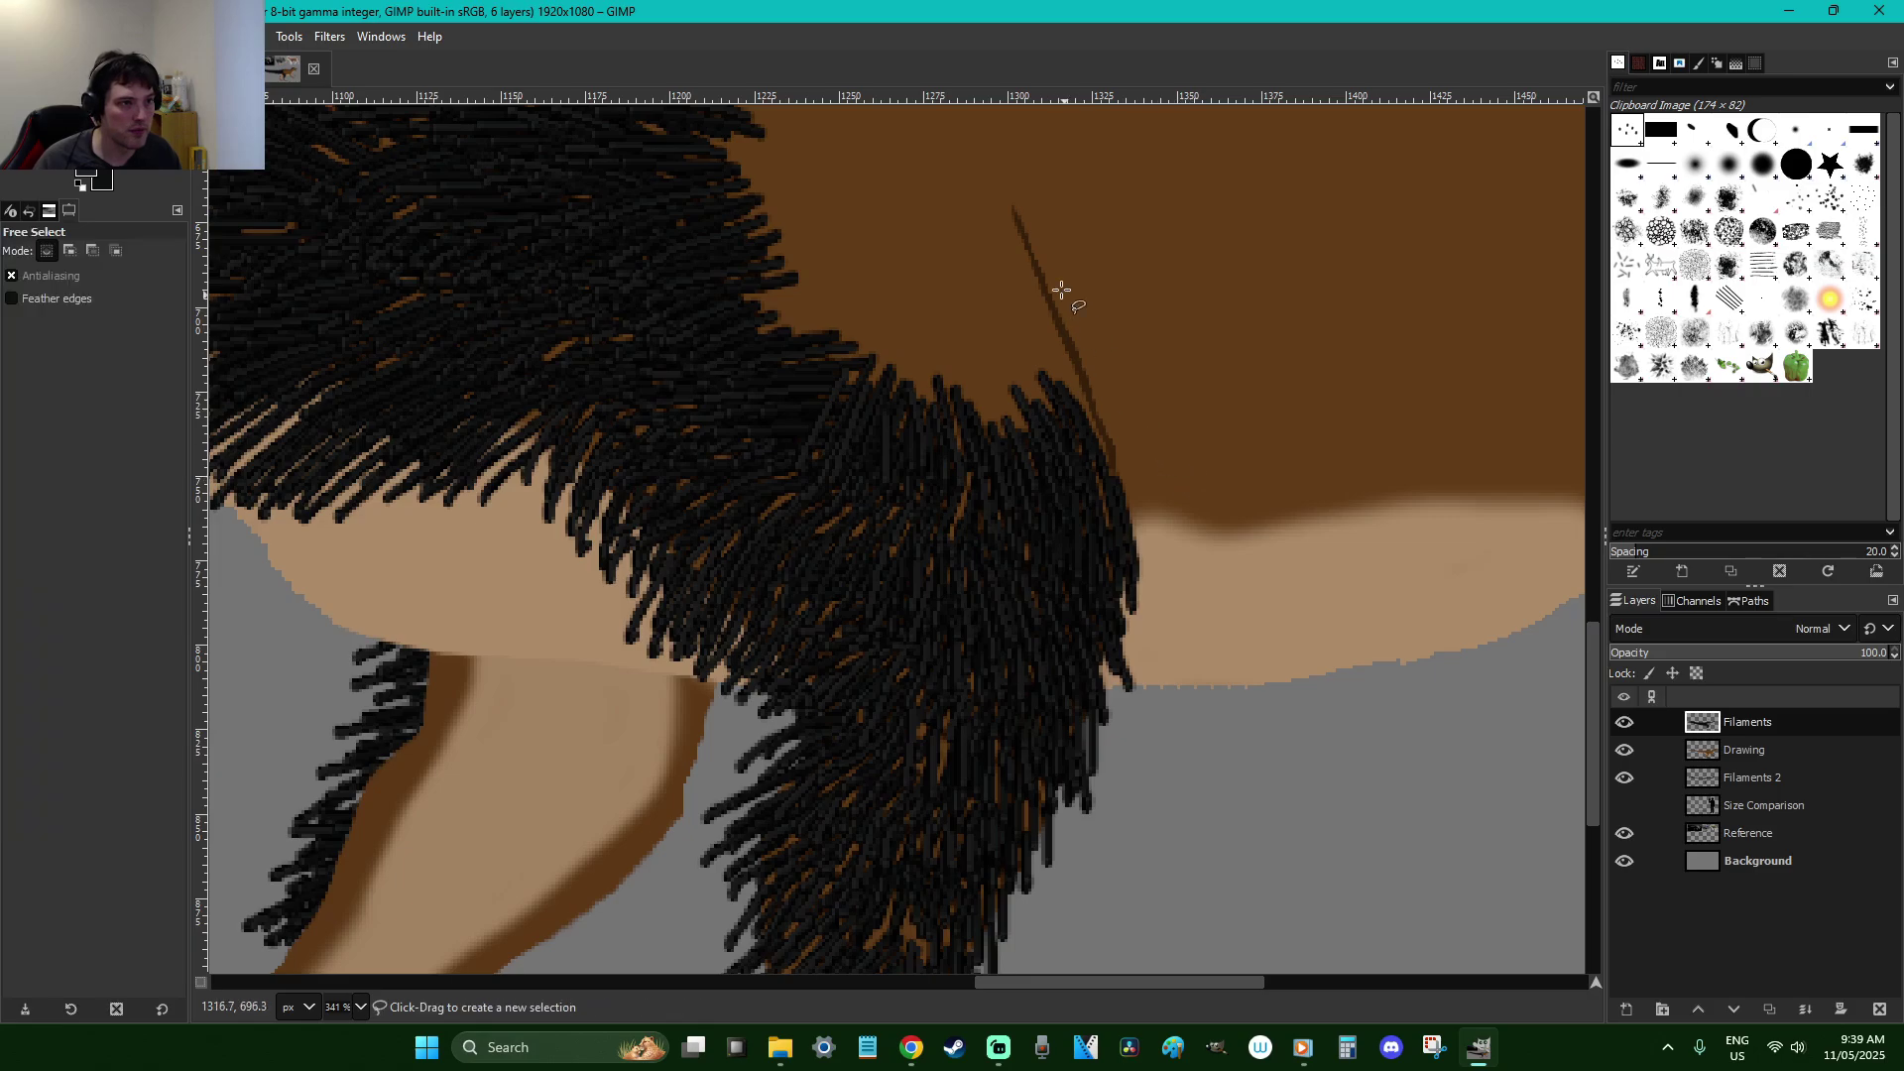
pyautogui.click(1009, 204)
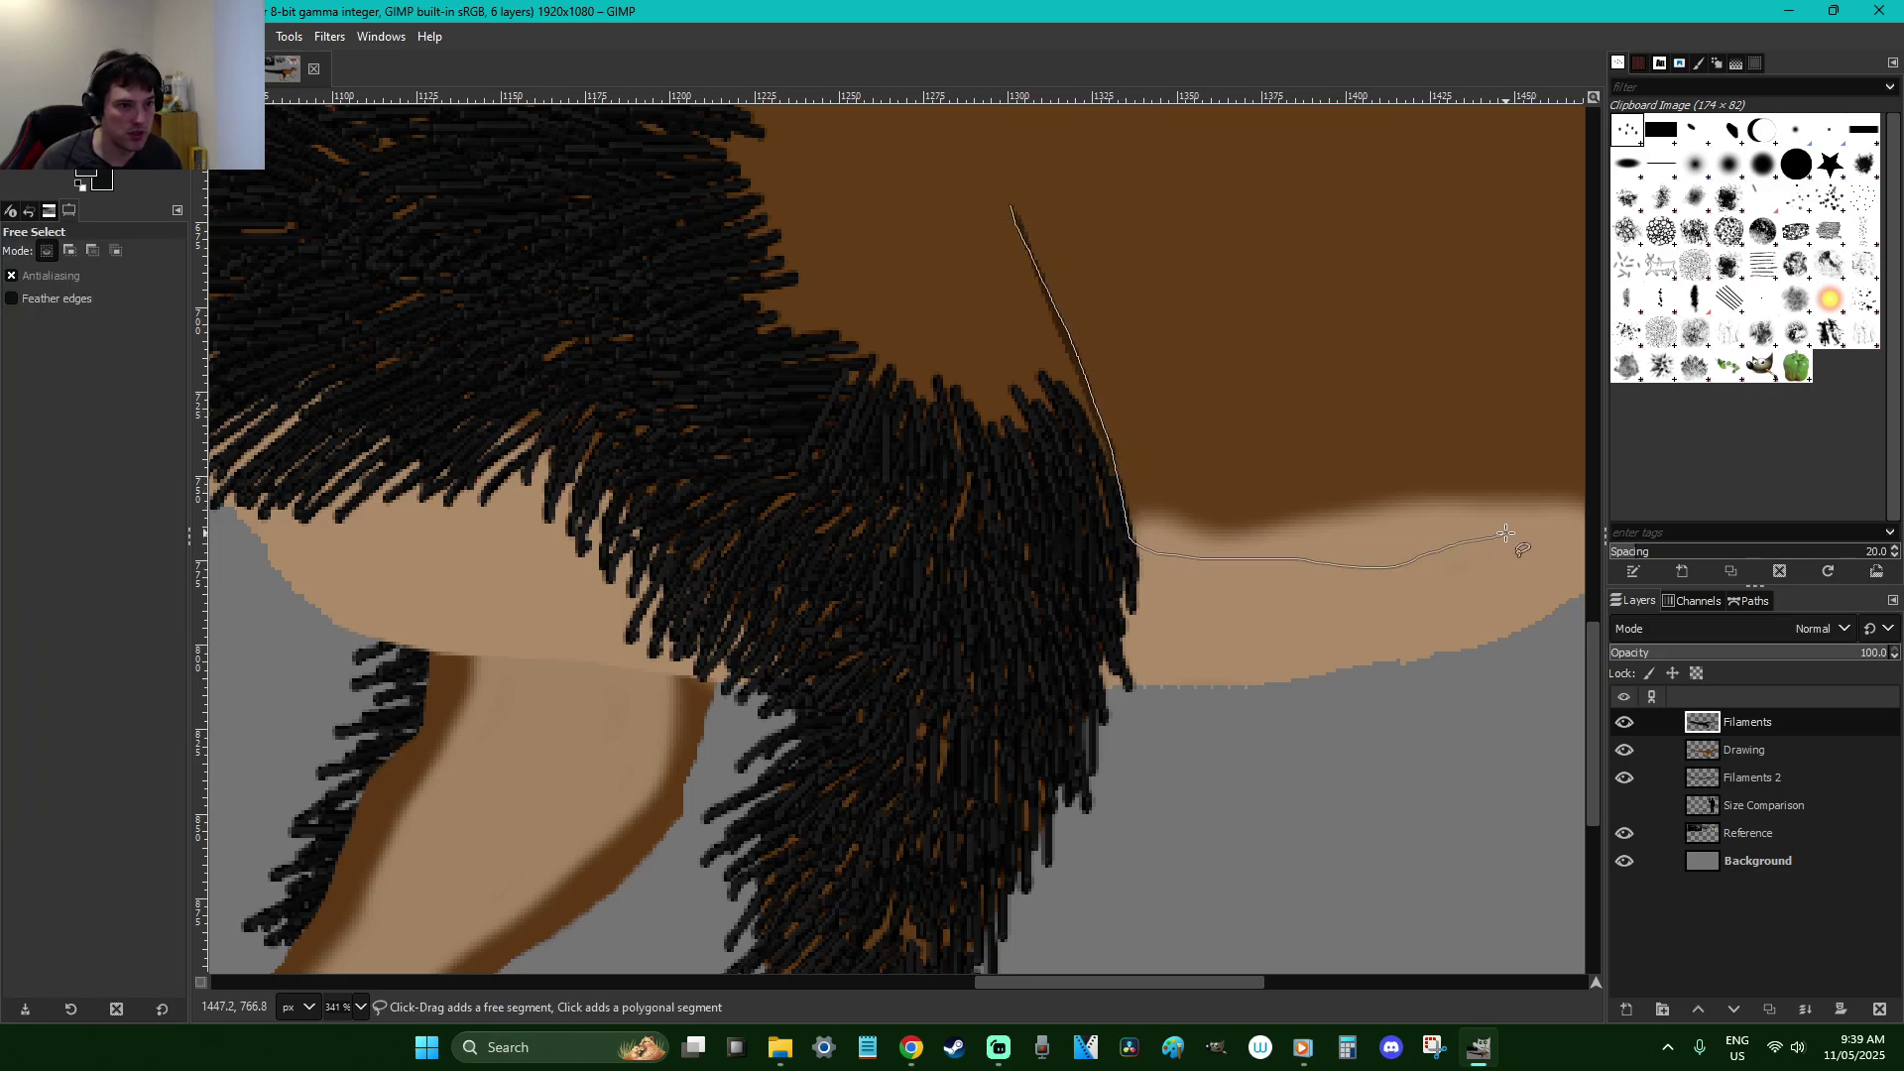
pyautogui.moveTo(1547, 527); pyautogui.dragTo(1544, 473)
pyautogui.moveTo(1443, 254)
pyautogui.mouseDown()
pyautogui.moveTo(1104, 177)
pyautogui.moveTo(1034, 184)
pyautogui.mouseUp()
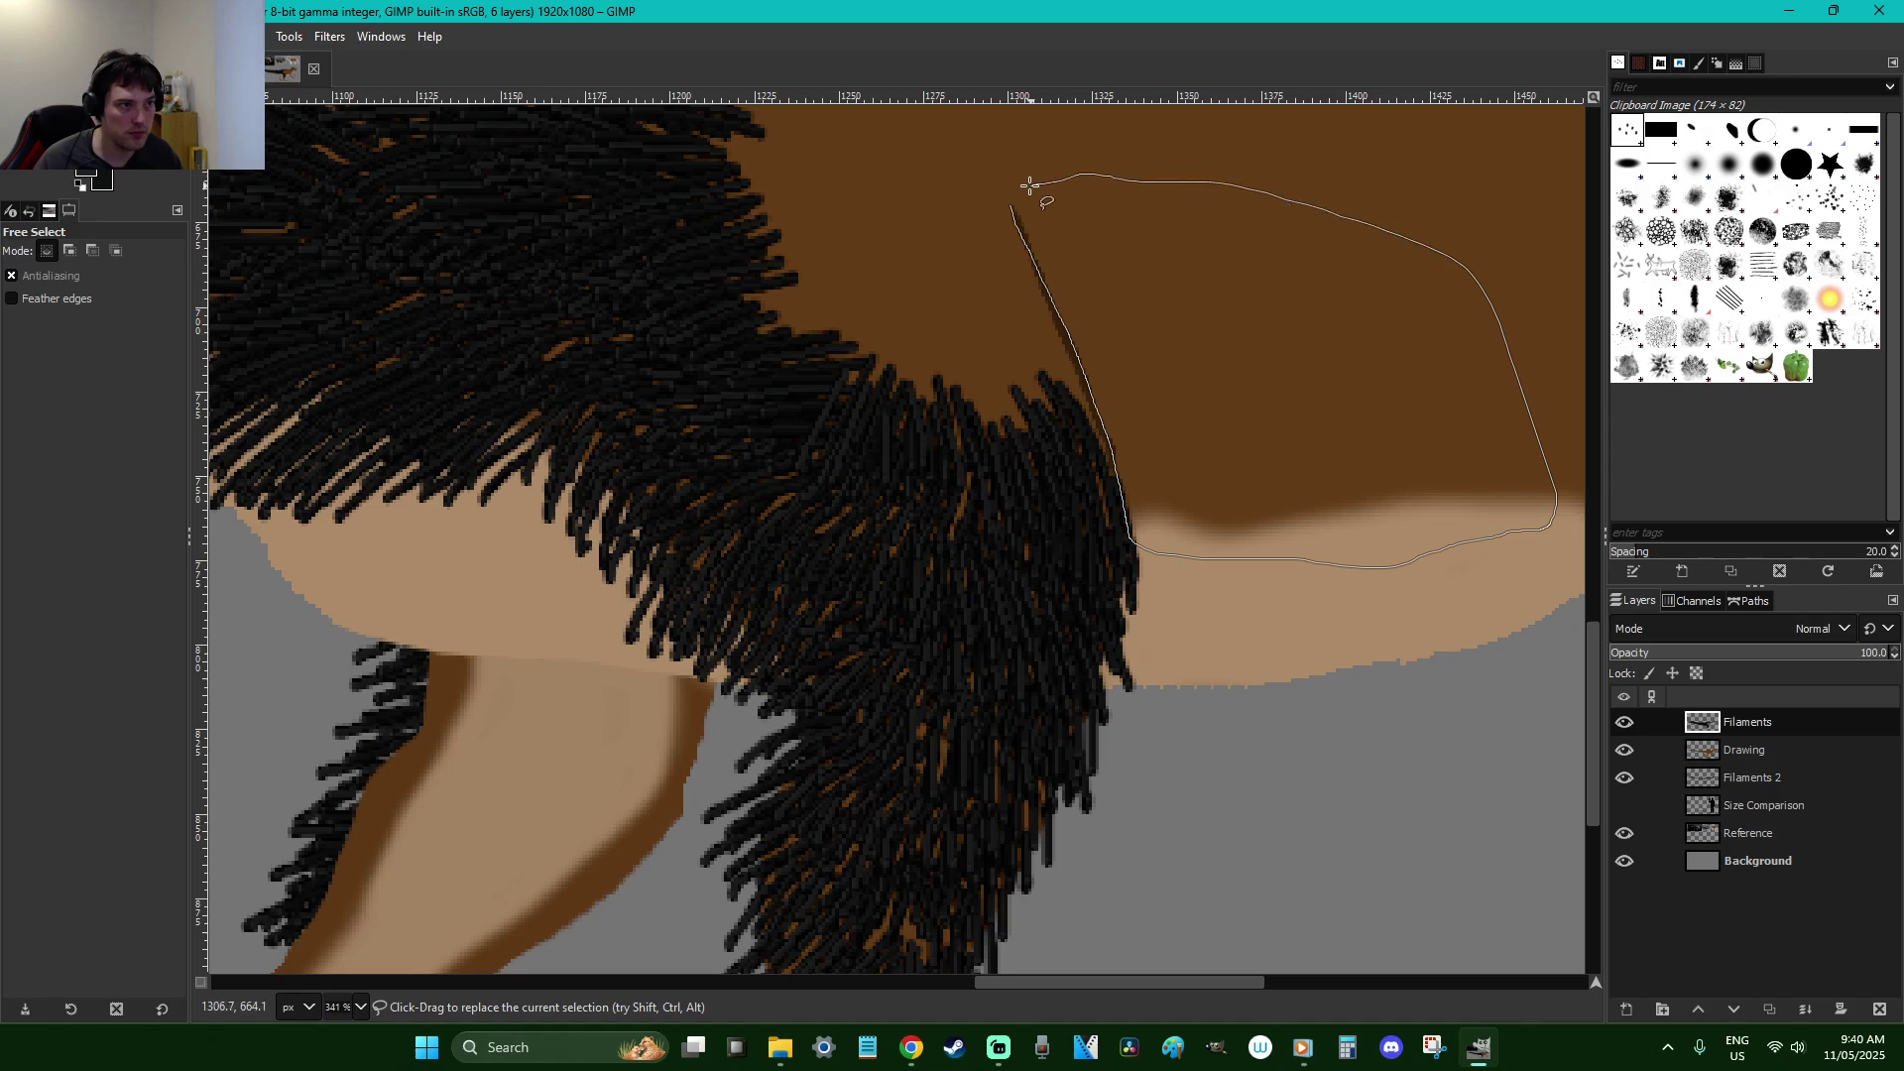
pyautogui.press('Return')
# Paint a narrow row of bristles inside the selection along the thigh contour line, and clear the selection
pyautogui.press('p')
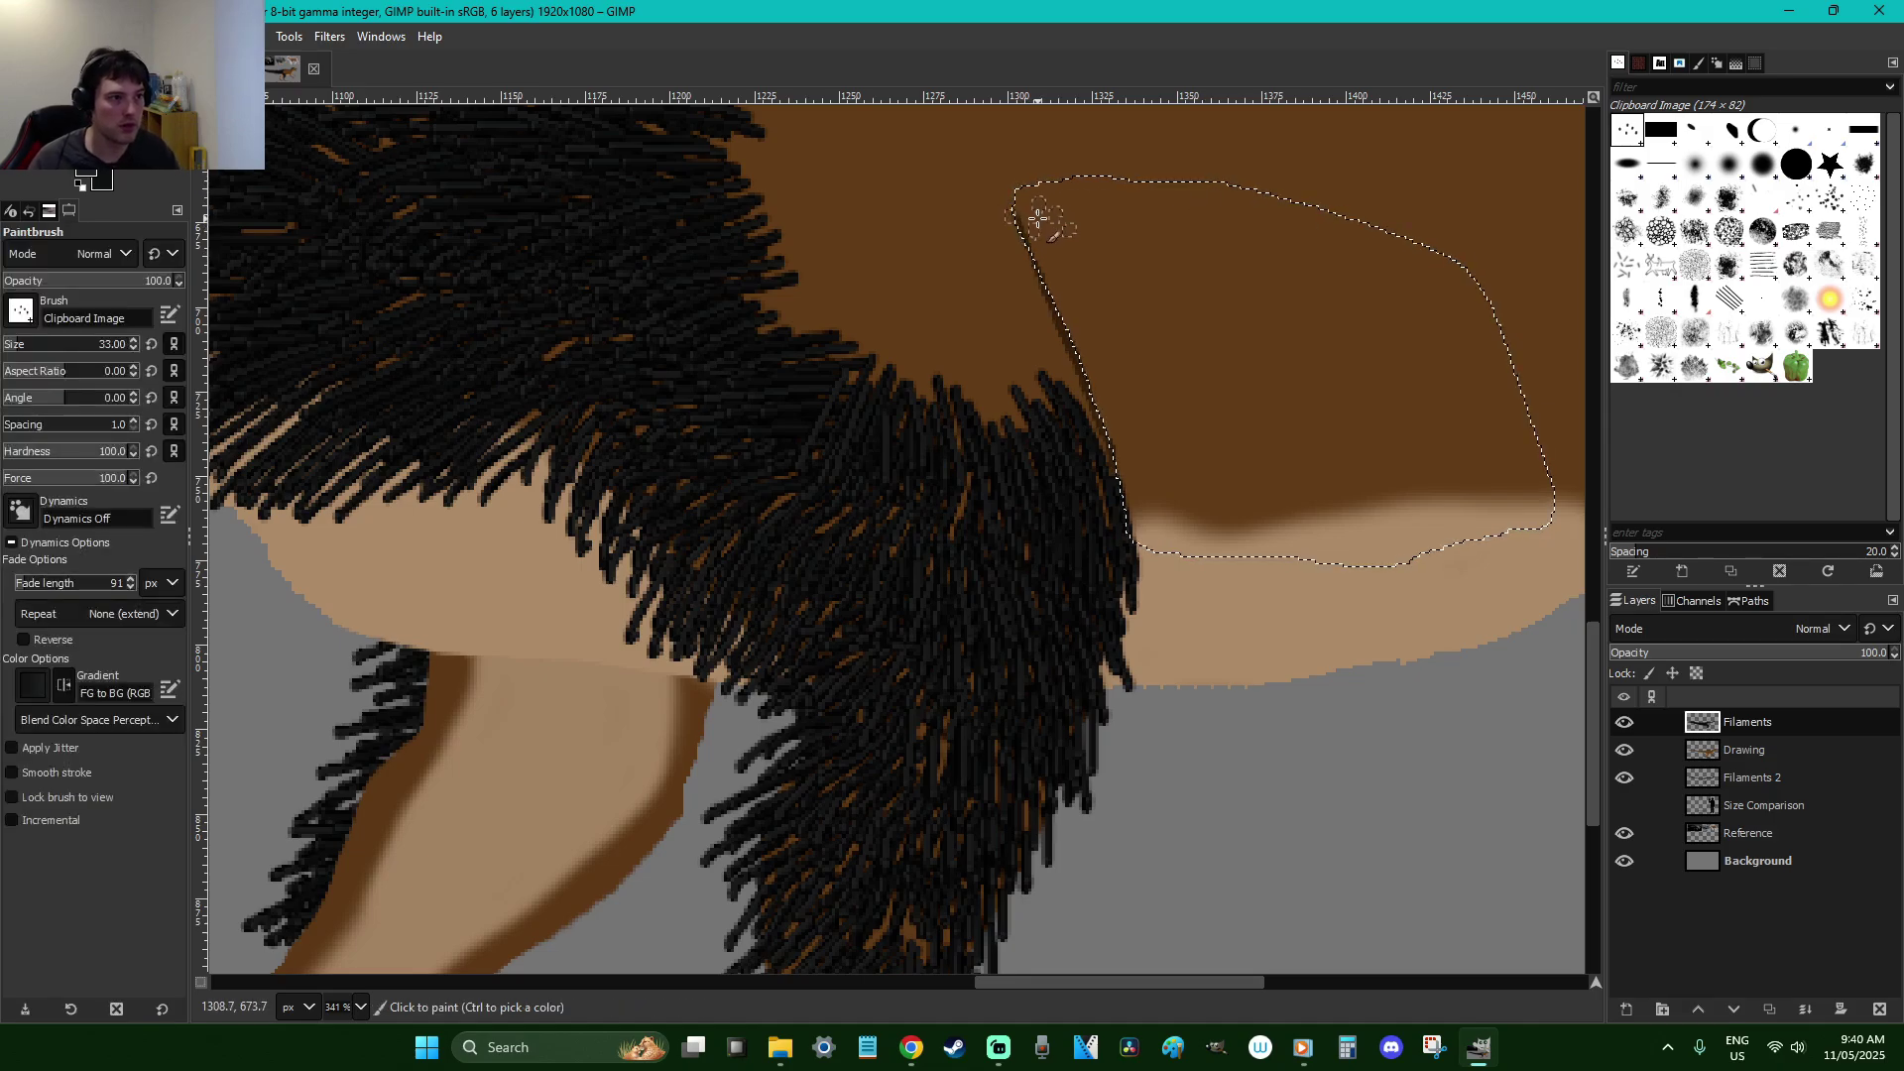
pyautogui.moveTo(1037, 216)
pyautogui.mouseDown()
pyautogui.moveTo(1034, 291)
pyautogui.moveTo(1053, 254)
pyautogui.moveTo(1068, 345)
pyautogui.moveTo(1082, 314)
pyautogui.moveTo(1088, 479)
pyautogui.moveTo(1122, 423)
pyautogui.moveTo(1127, 501)
pyautogui.mouseUp()
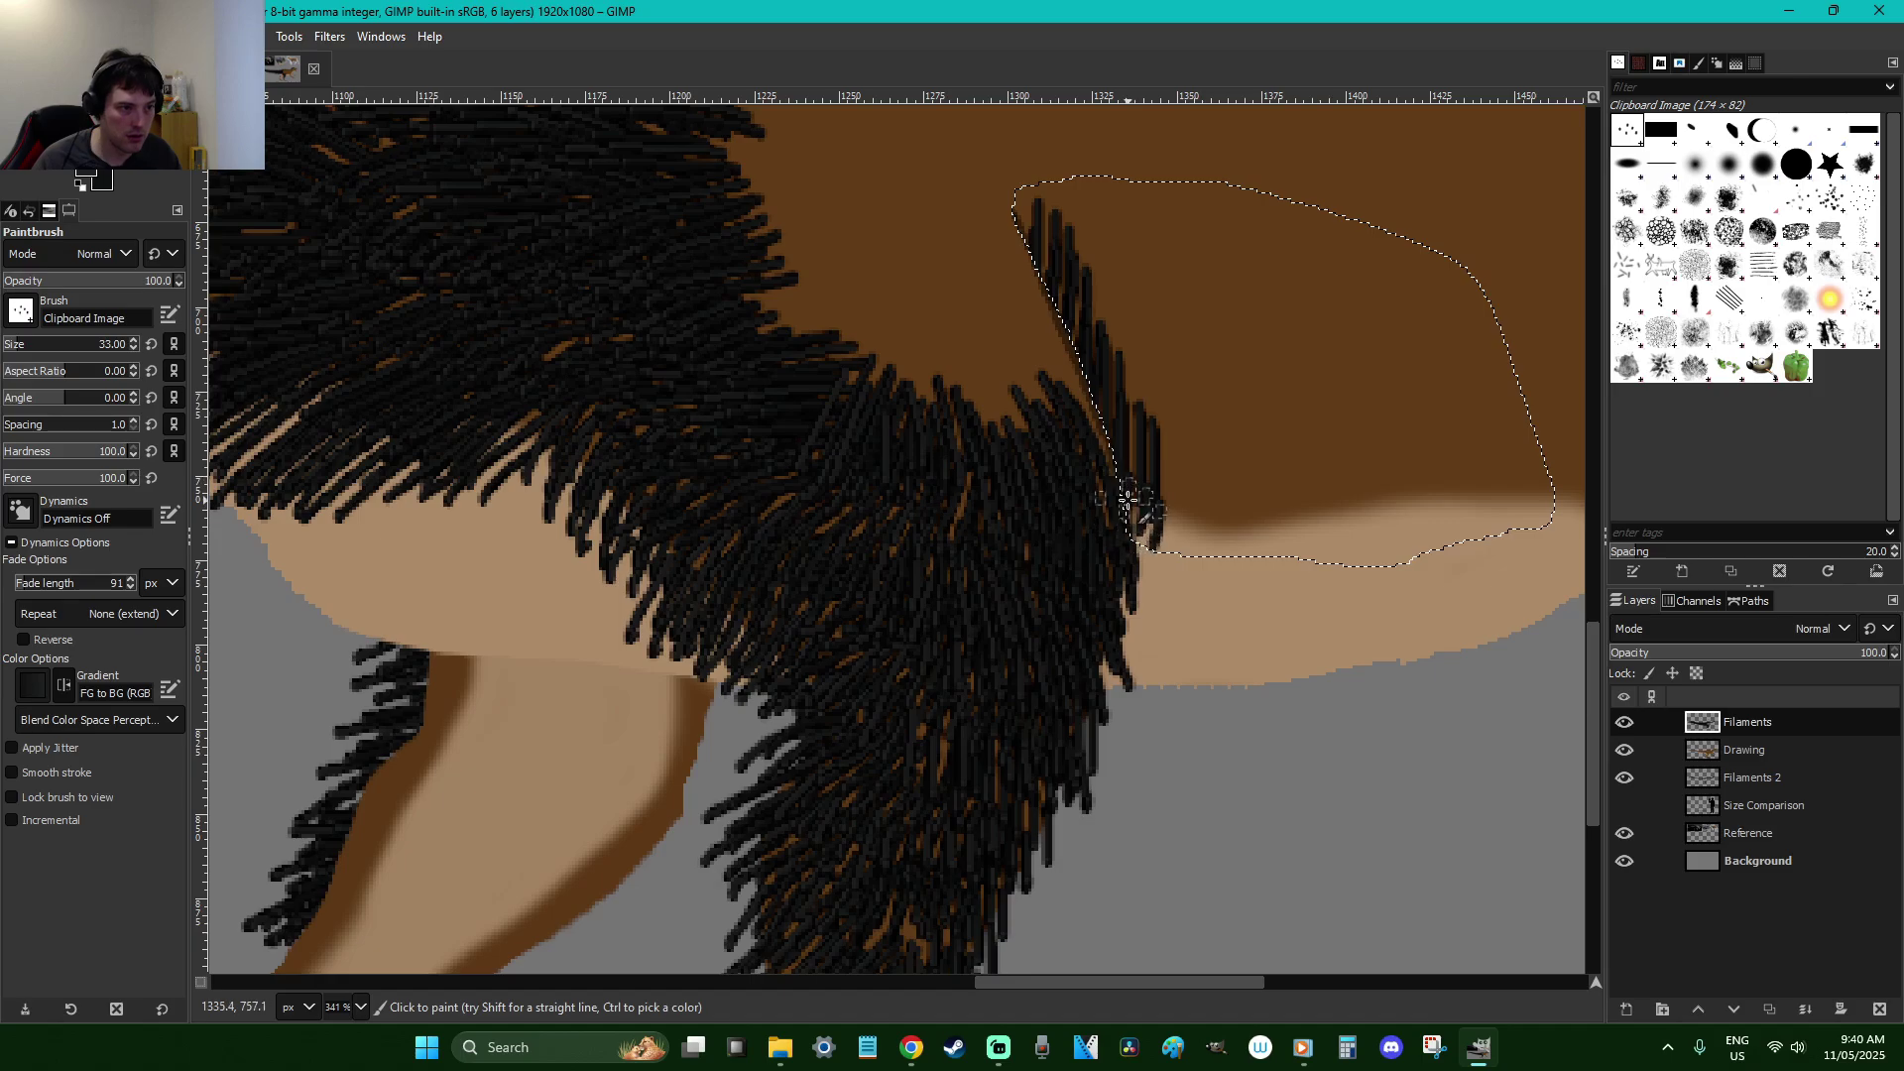
pyautogui.press('r')
pyautogui.click(1238, 664)
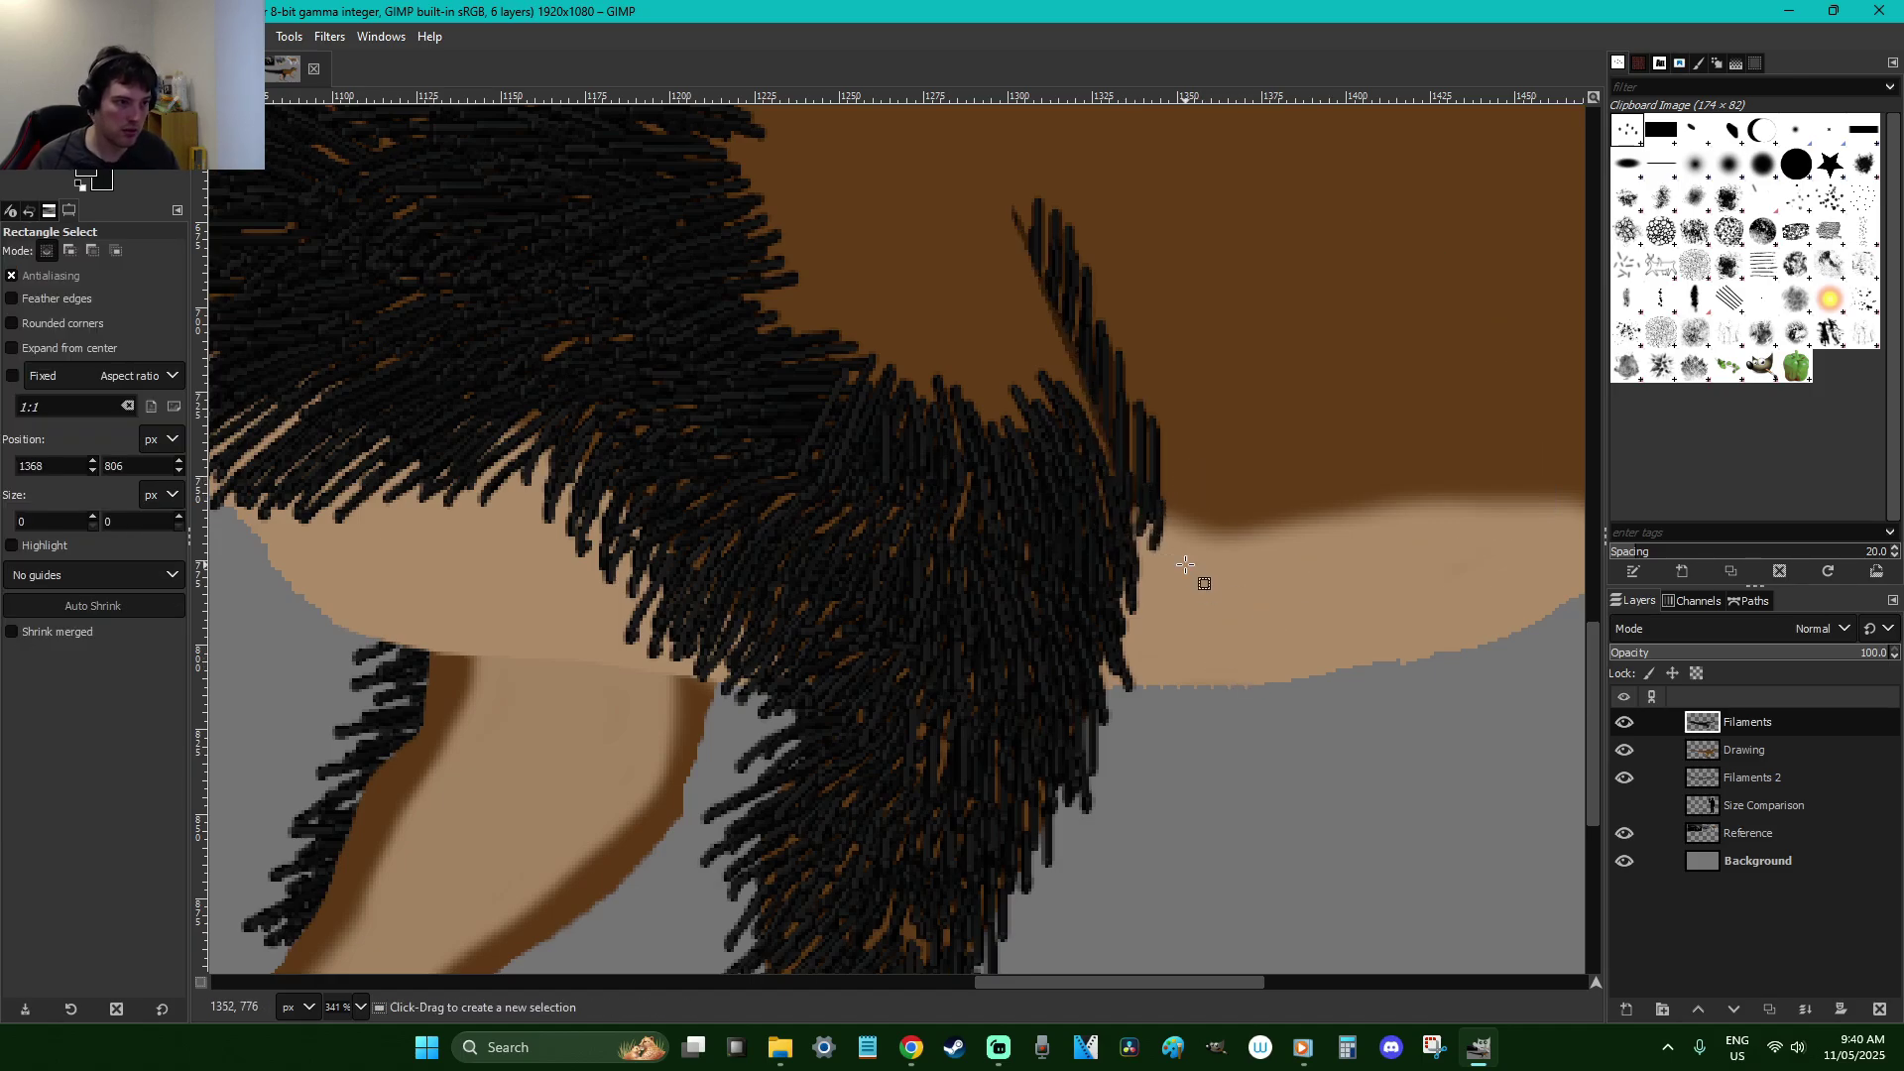
# Layer bristles over the upper thigh behind the contour line, blending them into the hip covering
pyautogui.press('p')
pyautogui.moveTo(1096, 437)
pyautogui.mouseDown()
pyautogui.moveTo(1025, 331)
pyautogui.moveTo(1021, 289)
pyautogui.moveTo(1020, 438)
pyautogui.moveTo(985, 342)
pyautogui.moveTo(952, 430)
pyautogui.moveTo(926, 284)
pyautogui.moveTo(859, 369)
pyautogui.moveTo(811, 330)
pyautogui.moveTo(793, 253)
pyautogui.moveTo(783, 287)
pyautogui.mouseUp()
pyautogui.scroll(3, 813, 376)
pyautogui.moveTo(824, 413)
pyautogui.mouseDown()
pyautogui.moveTo(946, 465)
pyautogui.moveTo(960, 519)
pyautogui.moveTo(951, 435)
pyautogui.moveTo(910, 494)
pyautogui.mouseUp()
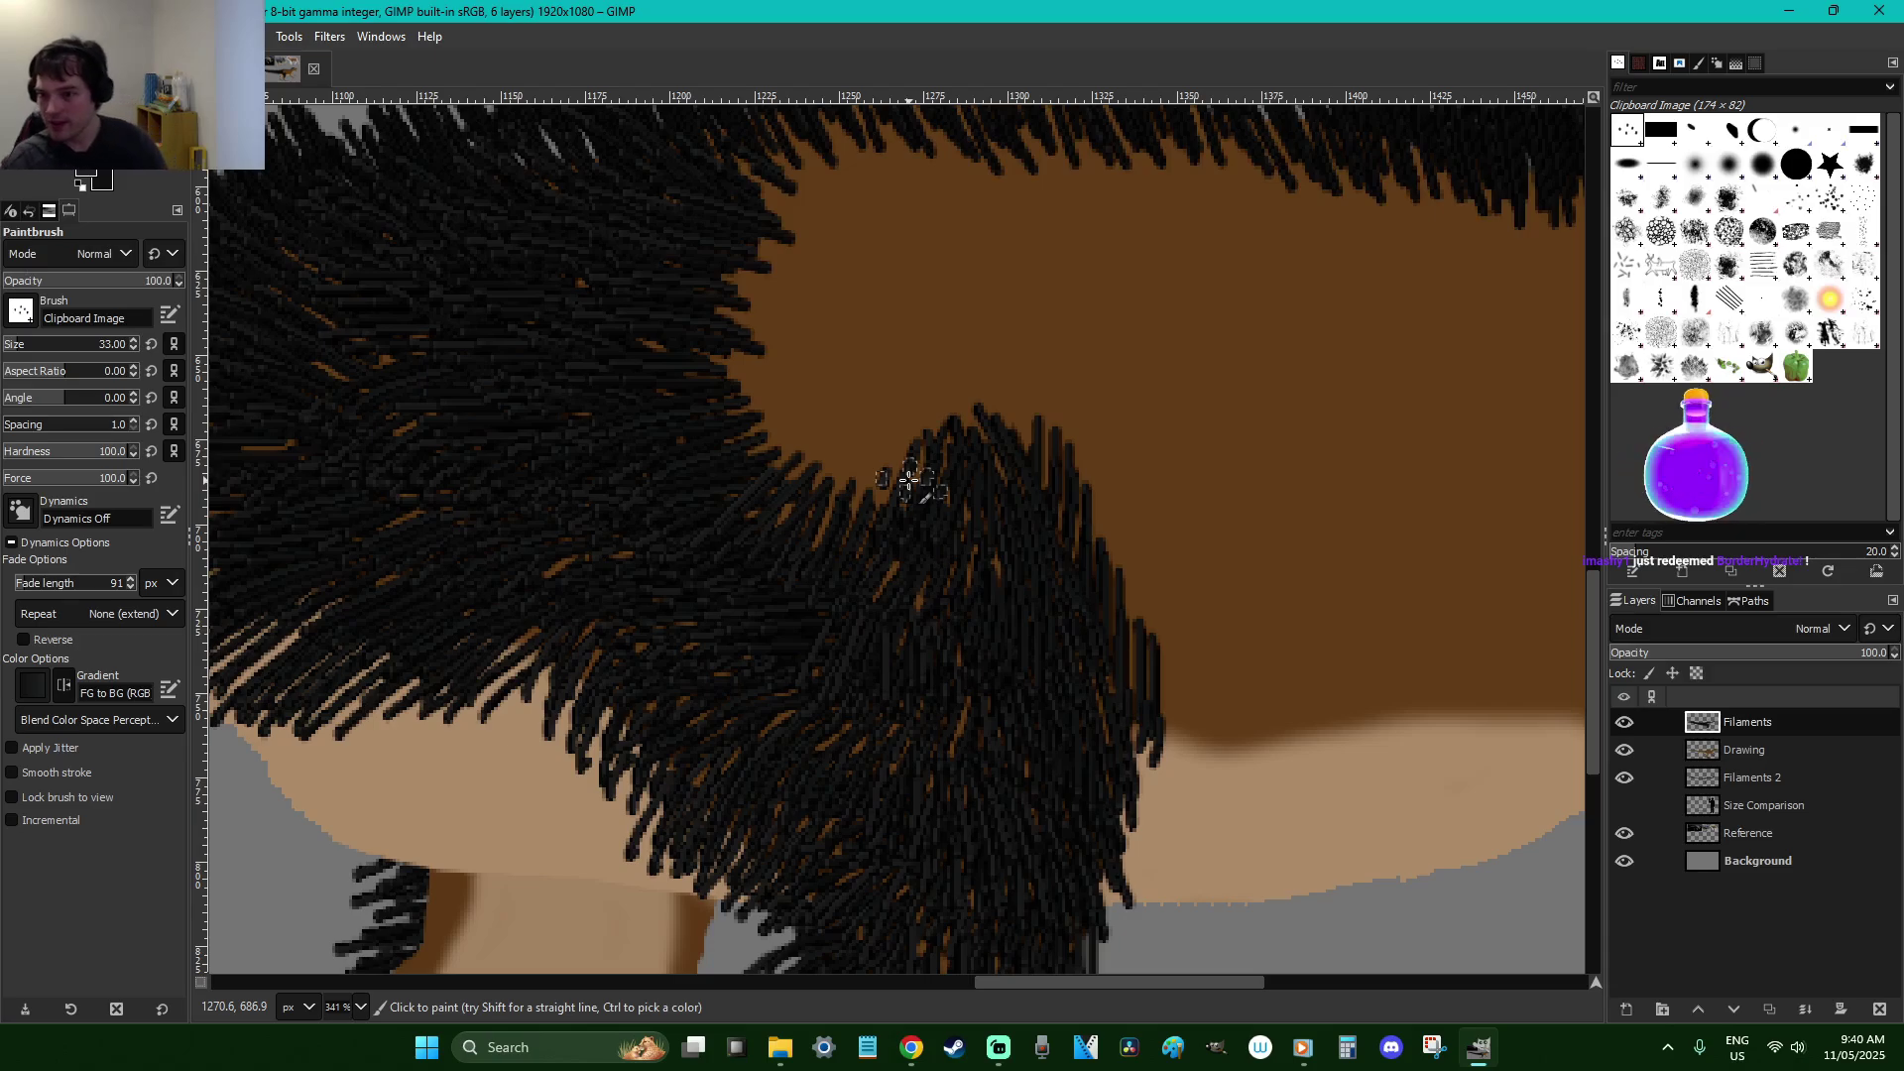
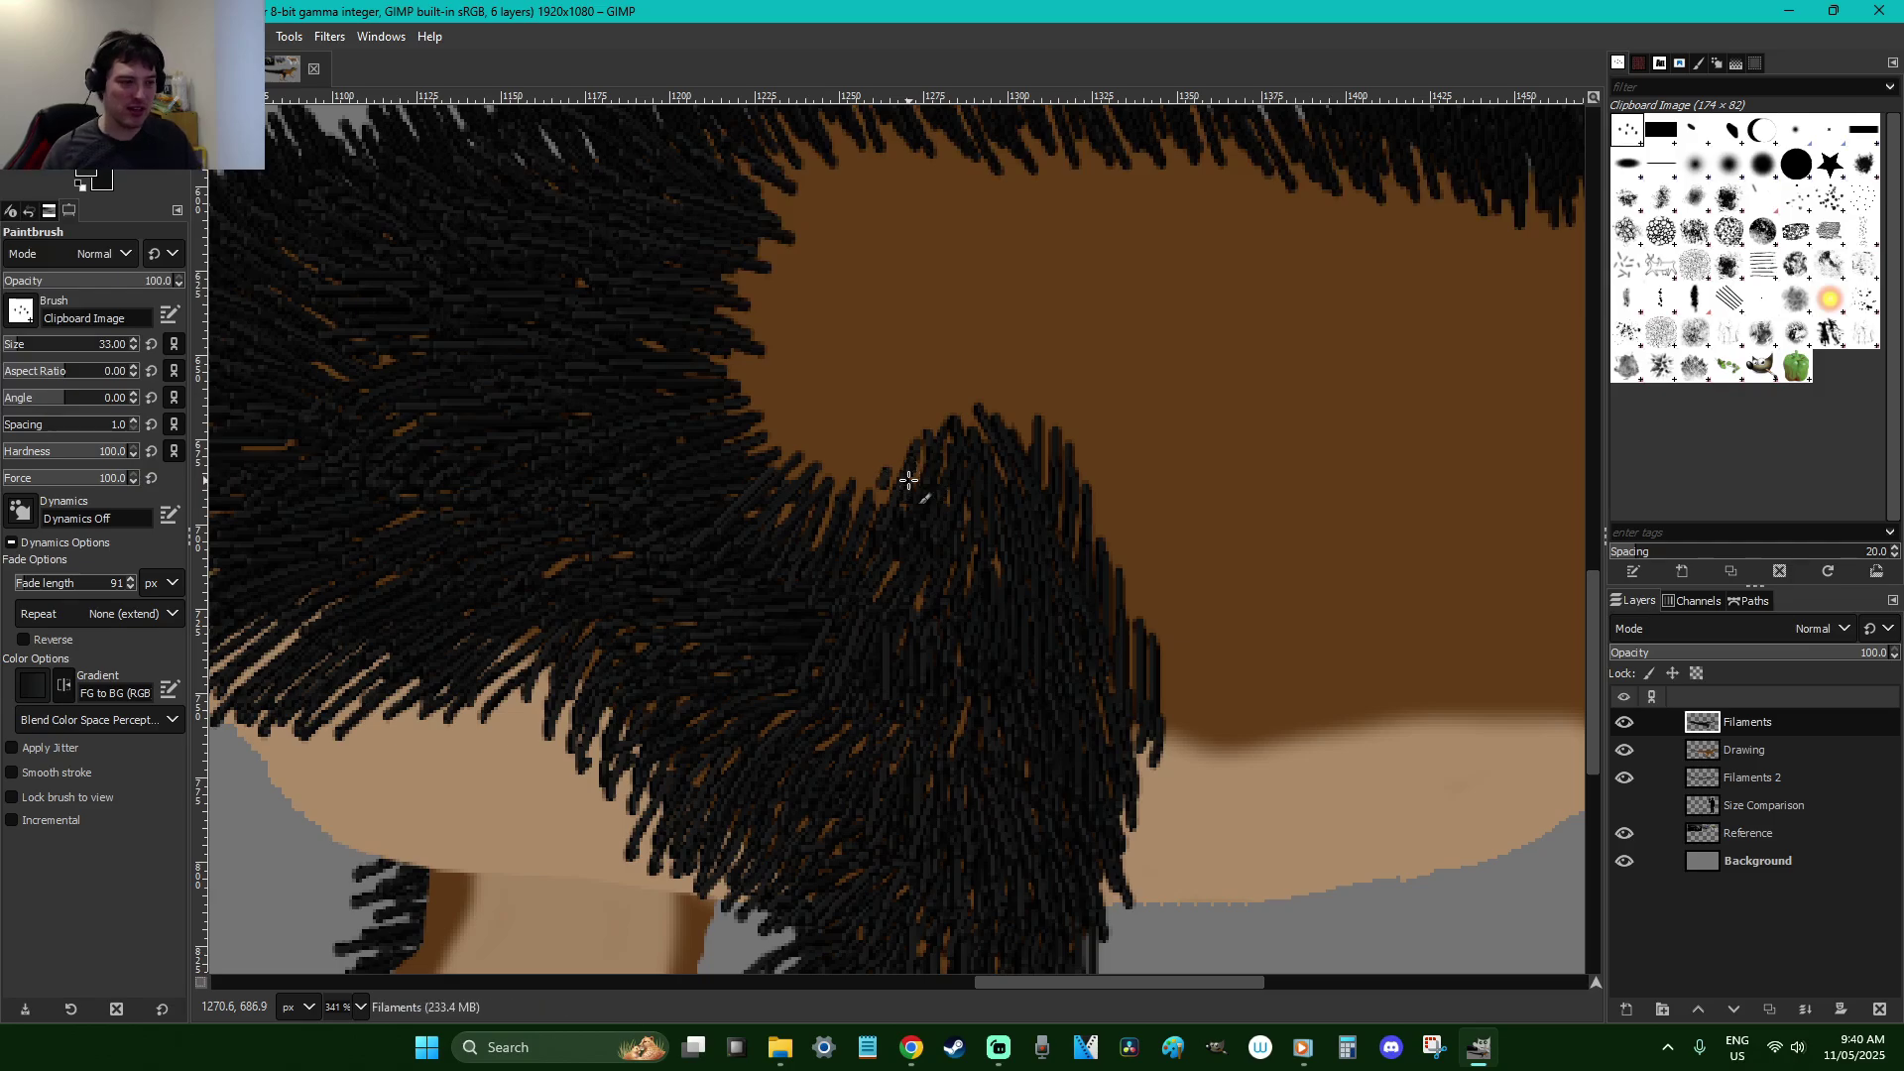
# Fill the remaining brown gap between the hip, upper thigh and back fringe with bristles, and save the image
pyautogui.moveTo(903, 440)
pyautogui.mouseDown()
pyautogui.moveTo(816, 565)
pyautogui.moveTo(869, 408)
pyautogui.moveTo(799, 521)
pyautogui.moveTo(848, 394)
pyautogui.moveTo(779, 458)
pyautogui.moveTo(753, 434)
pyautogui.moveTo(801, 359)
pyautogui.moveTo(703, 394)
pyautogui.moveTo(742, 382)
pyautogui.mouseUp()
pyautogui.scroll(5, 763, 650)
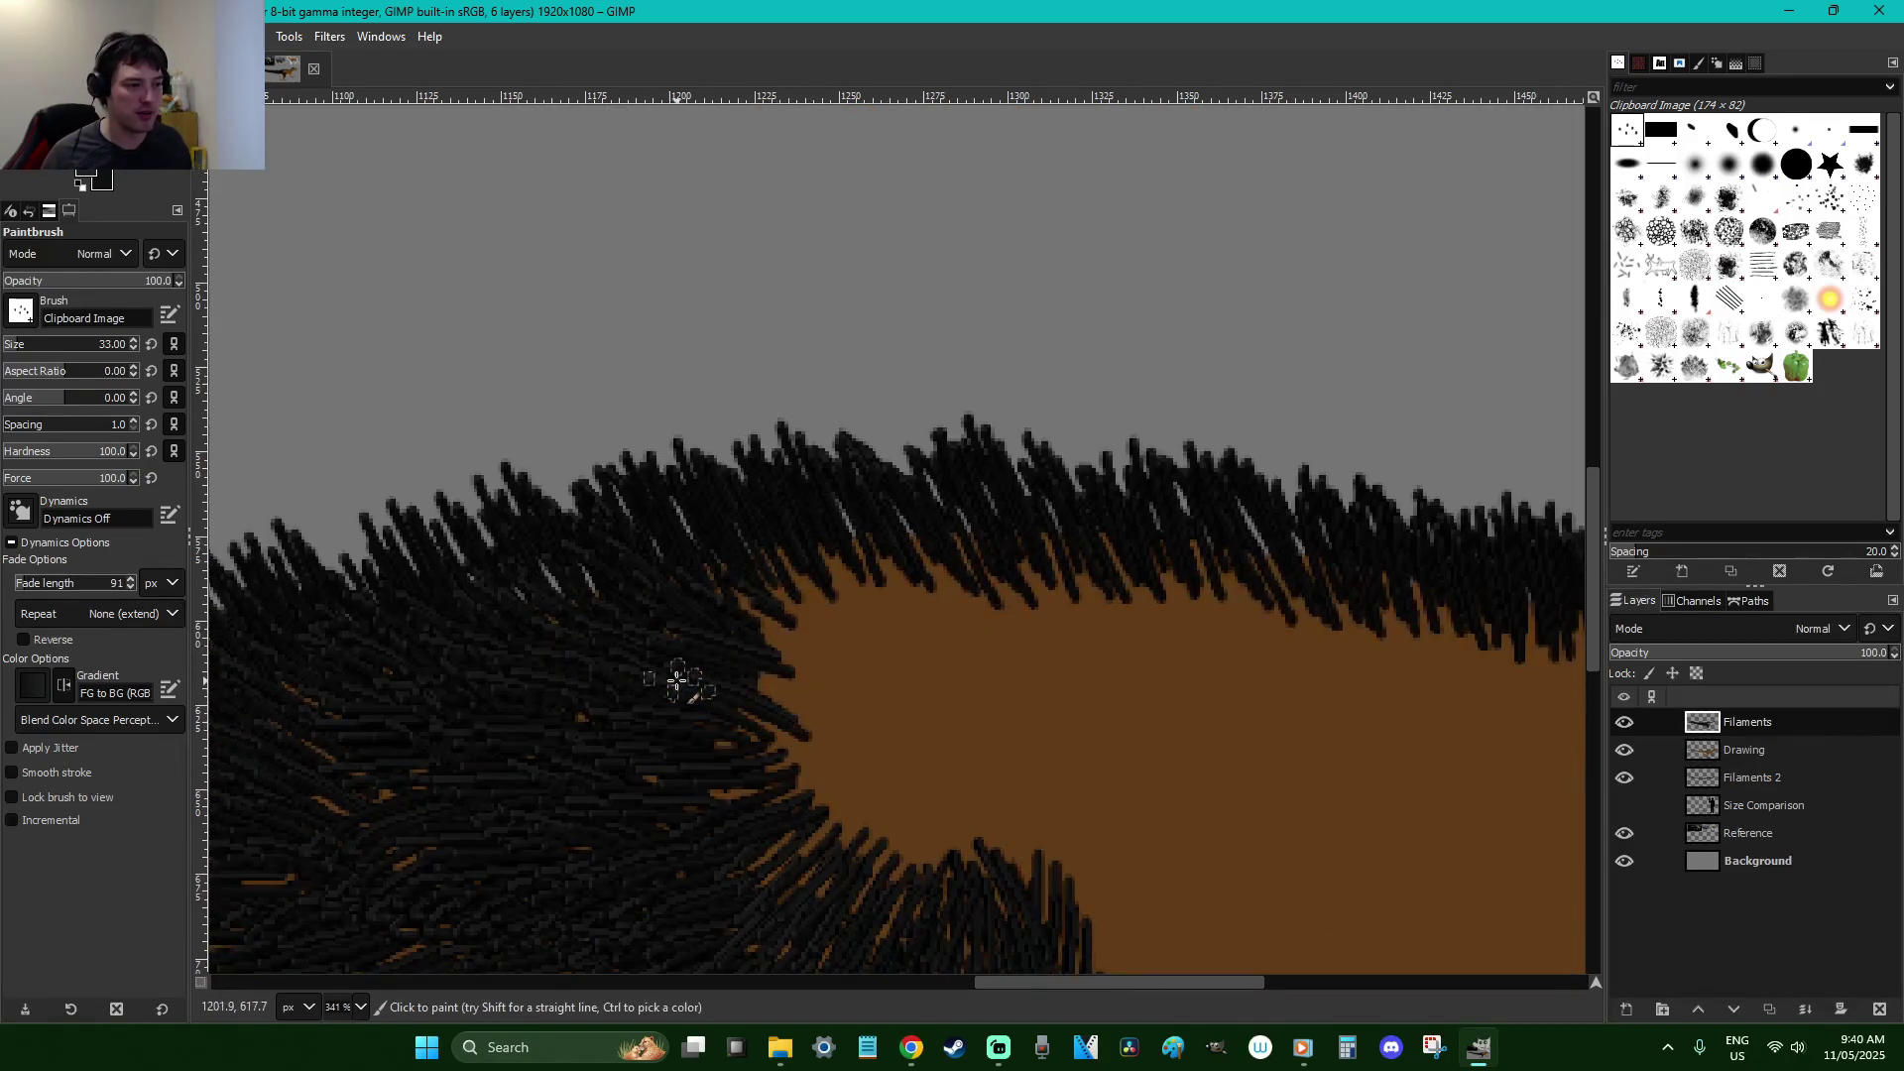
pyautogui.moveTo(792, 693)
pyautogui.mouseDown()
pyautogui.moveTo(792, 648)
pyautogui.moveTo(707, 590)
pyautogui.moveTo(798, 610)
pyautogui.moveTo(784, 551)
pyautogui.moveTo(874, 621)
pyautogui.moveTo(810, 512)
pyautogui.moveTo(917, 626)
pyautogui.moveTo(848, 480)
pyautogui.moveTo(945, 599)
pyautogui.moveTo(962, 594)
pyautogui.moveTo(940, 619)
pyautogui.moveTo(864, 618)
pyautogui.moveTo(746, 584)
pyautogui.moveTo(874, 646)
pyautogui.moveTo(760, 647)
pyautogui.moveTo(854, 672)
pyautogui.moveTo(720, 667)
pyautogui.moveTo(734, 715)
pyautogui.moveTo(828, 717)
pyautogui.moveTo(719, 766)
pyautogui.moveTo(847, 732)
pyautogui.mouseUp()
pyautogui.scroll(-3, 761, 553)
pyautogui.moveTo(842, 561)
pyautogui.mouseDown()
pyautogui.moveTo(833, 650)
pyautogui.moveTo(927, 646)
pyautogui.moveTo(956, 689)
pyautogui.moveTo(902, 616)
pyautogui.moveTo(912, 528)
pyautogui.moveTo(786, 489)
pyautogui.moveTo(842, 420)
pyautogui.moveTo(1002, 453)
pyautogui.moveTo(918, 327)
pyautogui.moveTo(1022, 337)
pyautogui.moveTo(1075, 390)
pyautogui.moveTo(883, 426)
pyautogui.moveTo(850, 469)
pyautogui.moveTo(973, 432)
pyautogui.moveTo(953, 517)
pyautogui.moveTo(969, 539)
pyautogui.moveTo(897, 620)
pyautogui.moveTo(1002, 622)
pyautogui.mouseUp()
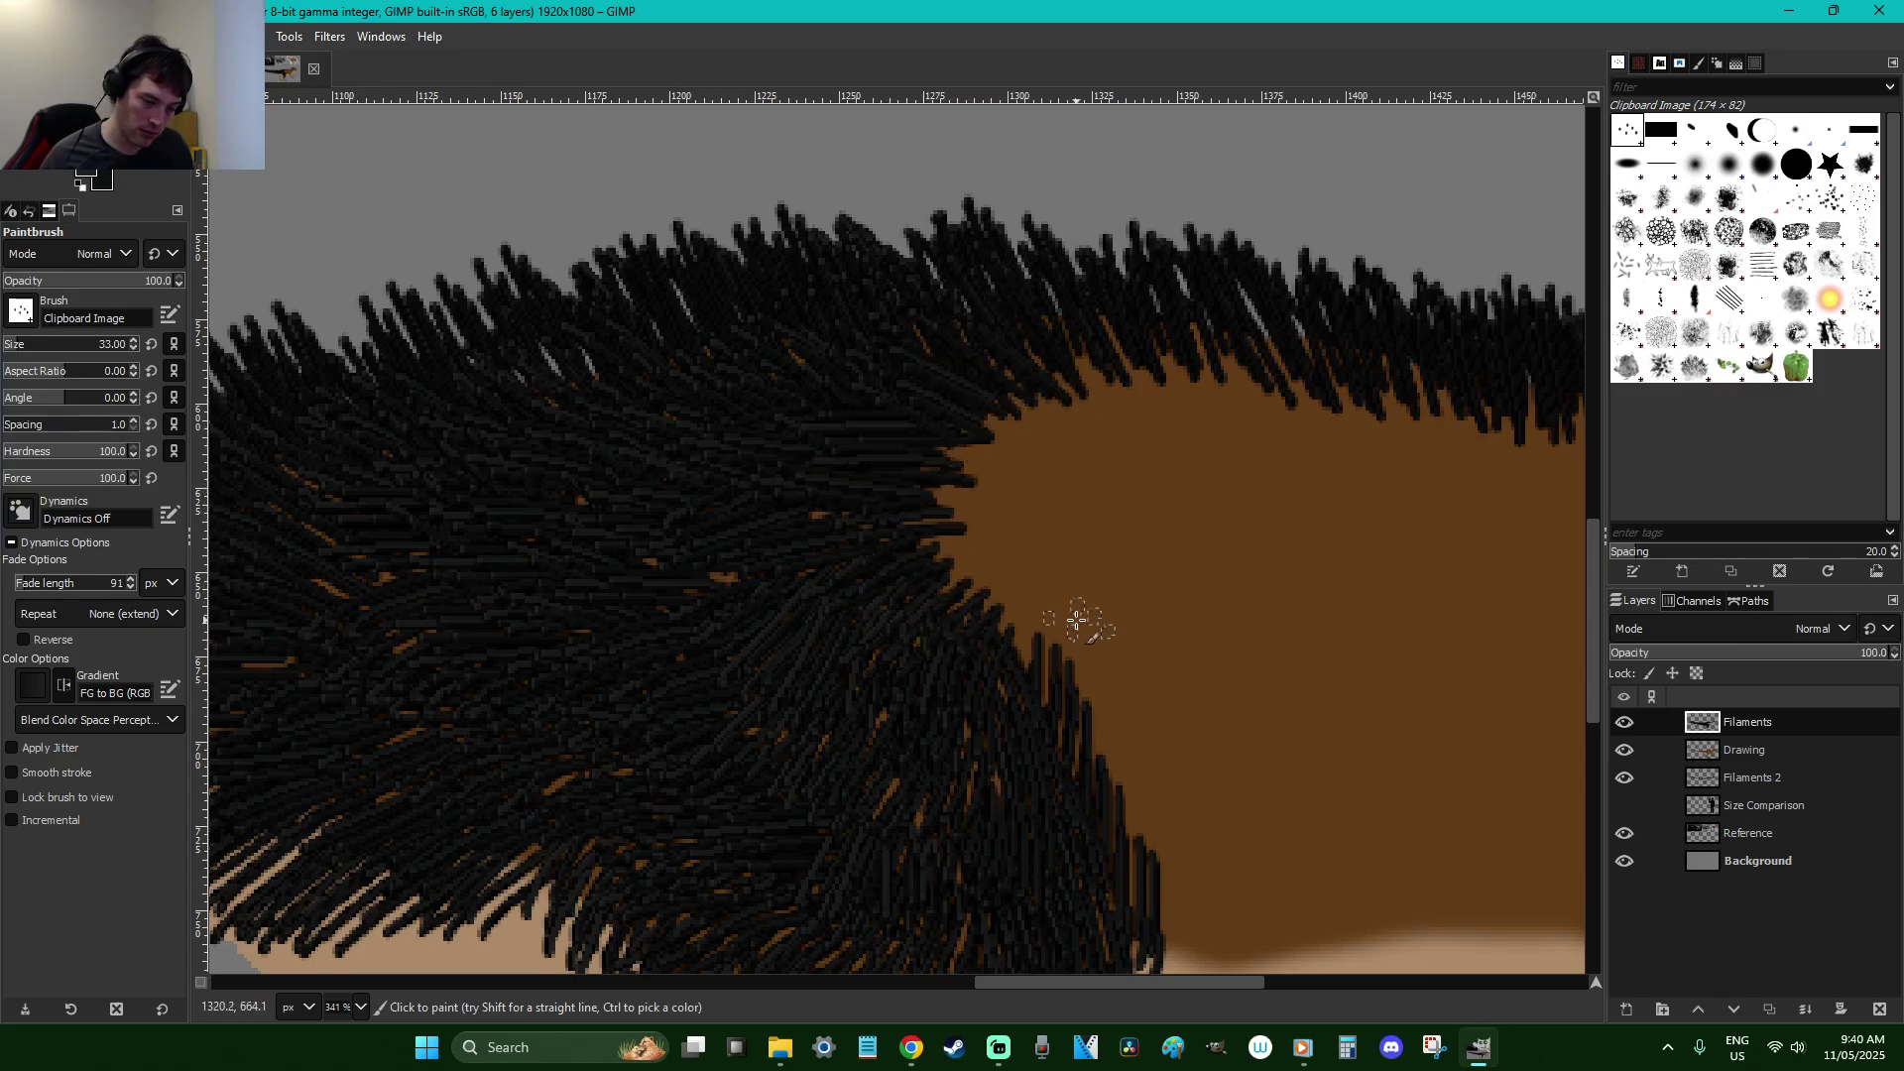
pyautogui.hotkey('shift', 'ctrl', 'j')
pyautogui.hotkey('ctrl', 's')
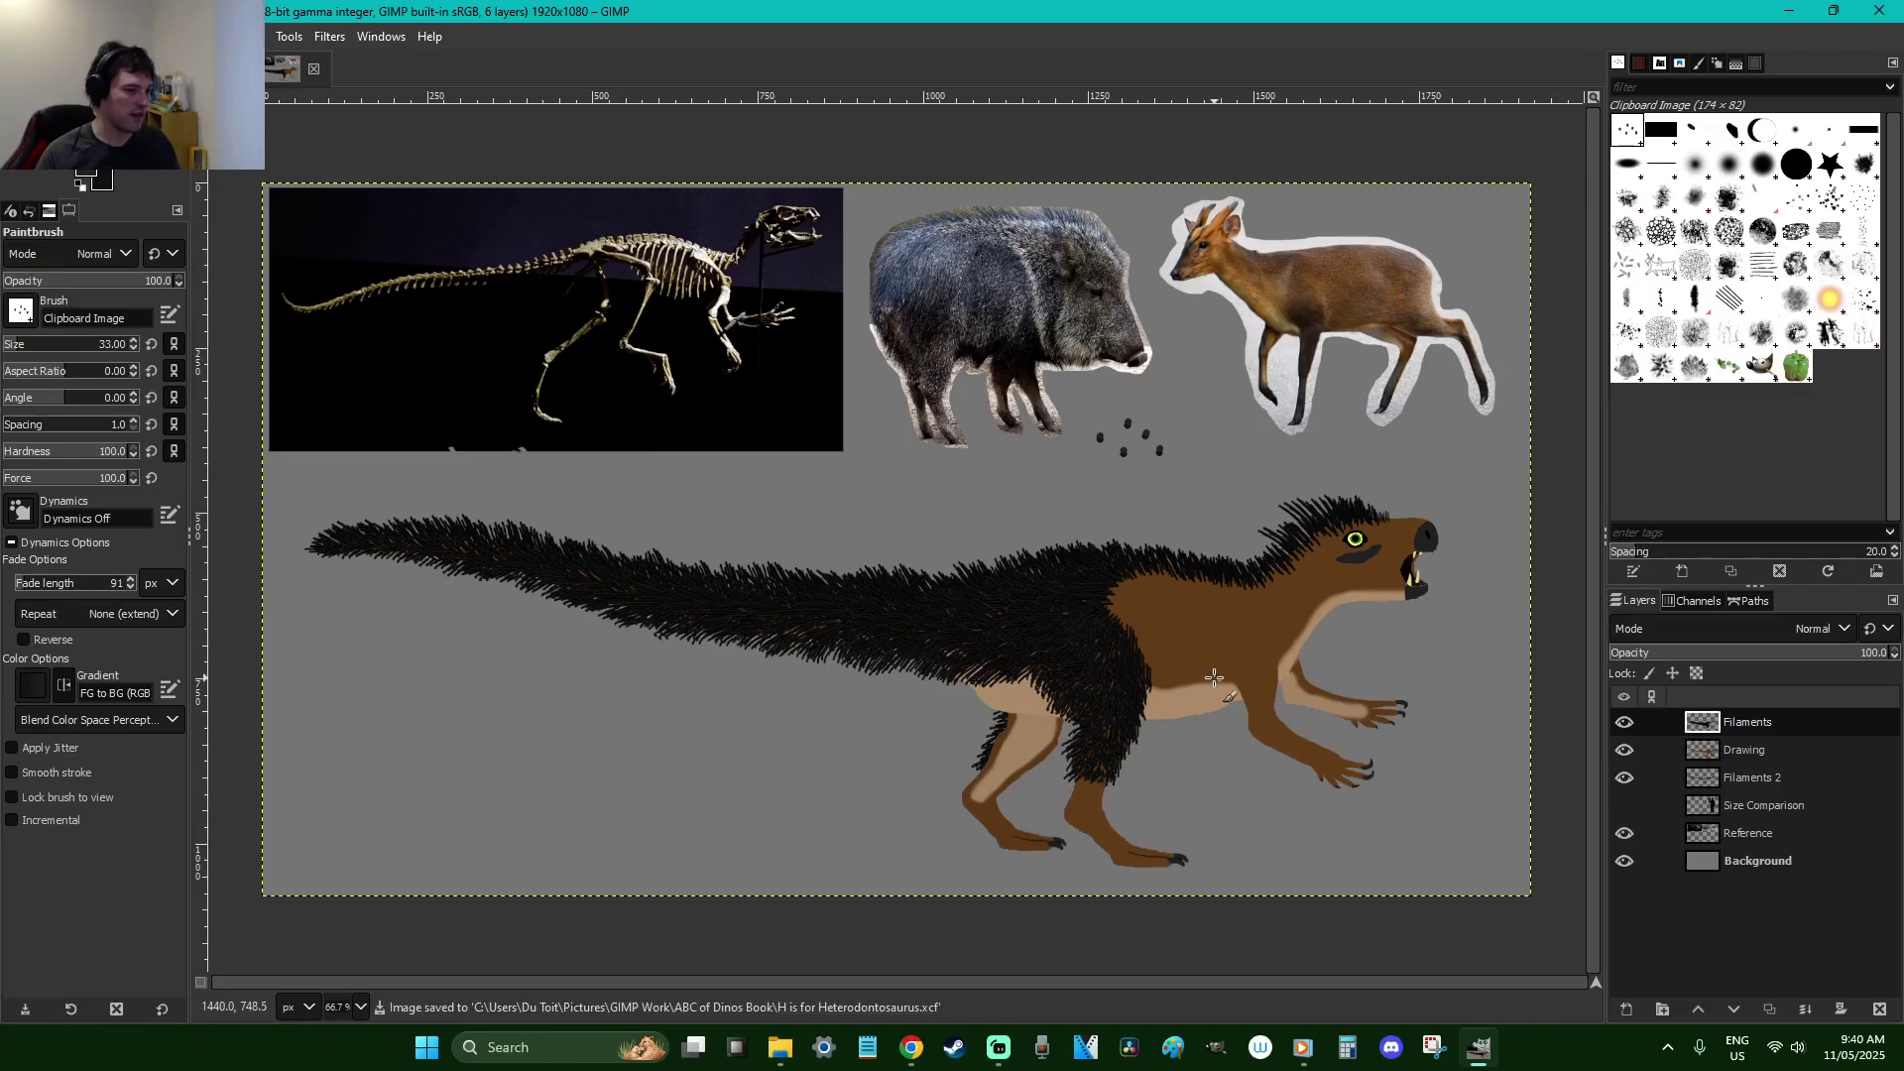
# Try a row of finer bristles with brush size 16 just below the thigh covering on the near lower leg, and undo it
pyautogui.press('z')
pyautogui.moveTo(1203, 850); pyautogui.dragTo(952, 722)
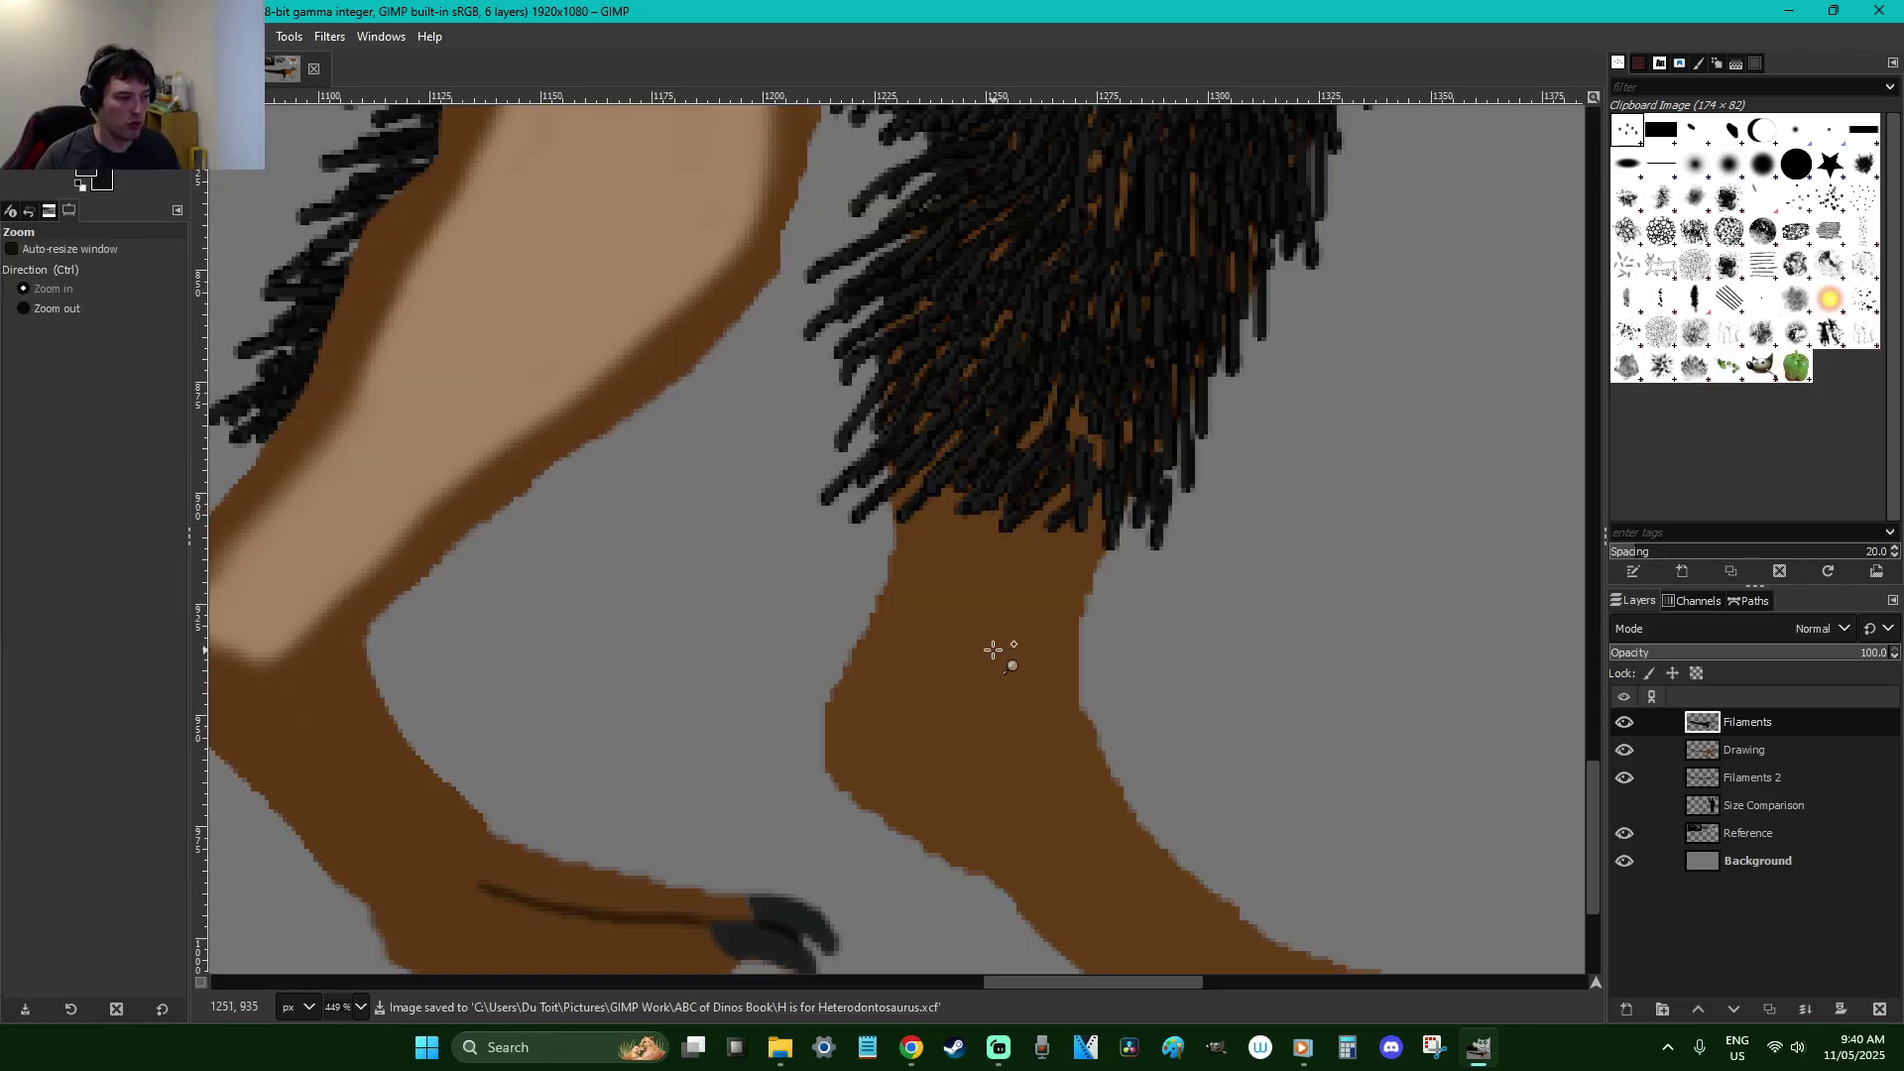
pyautogui.press('p')
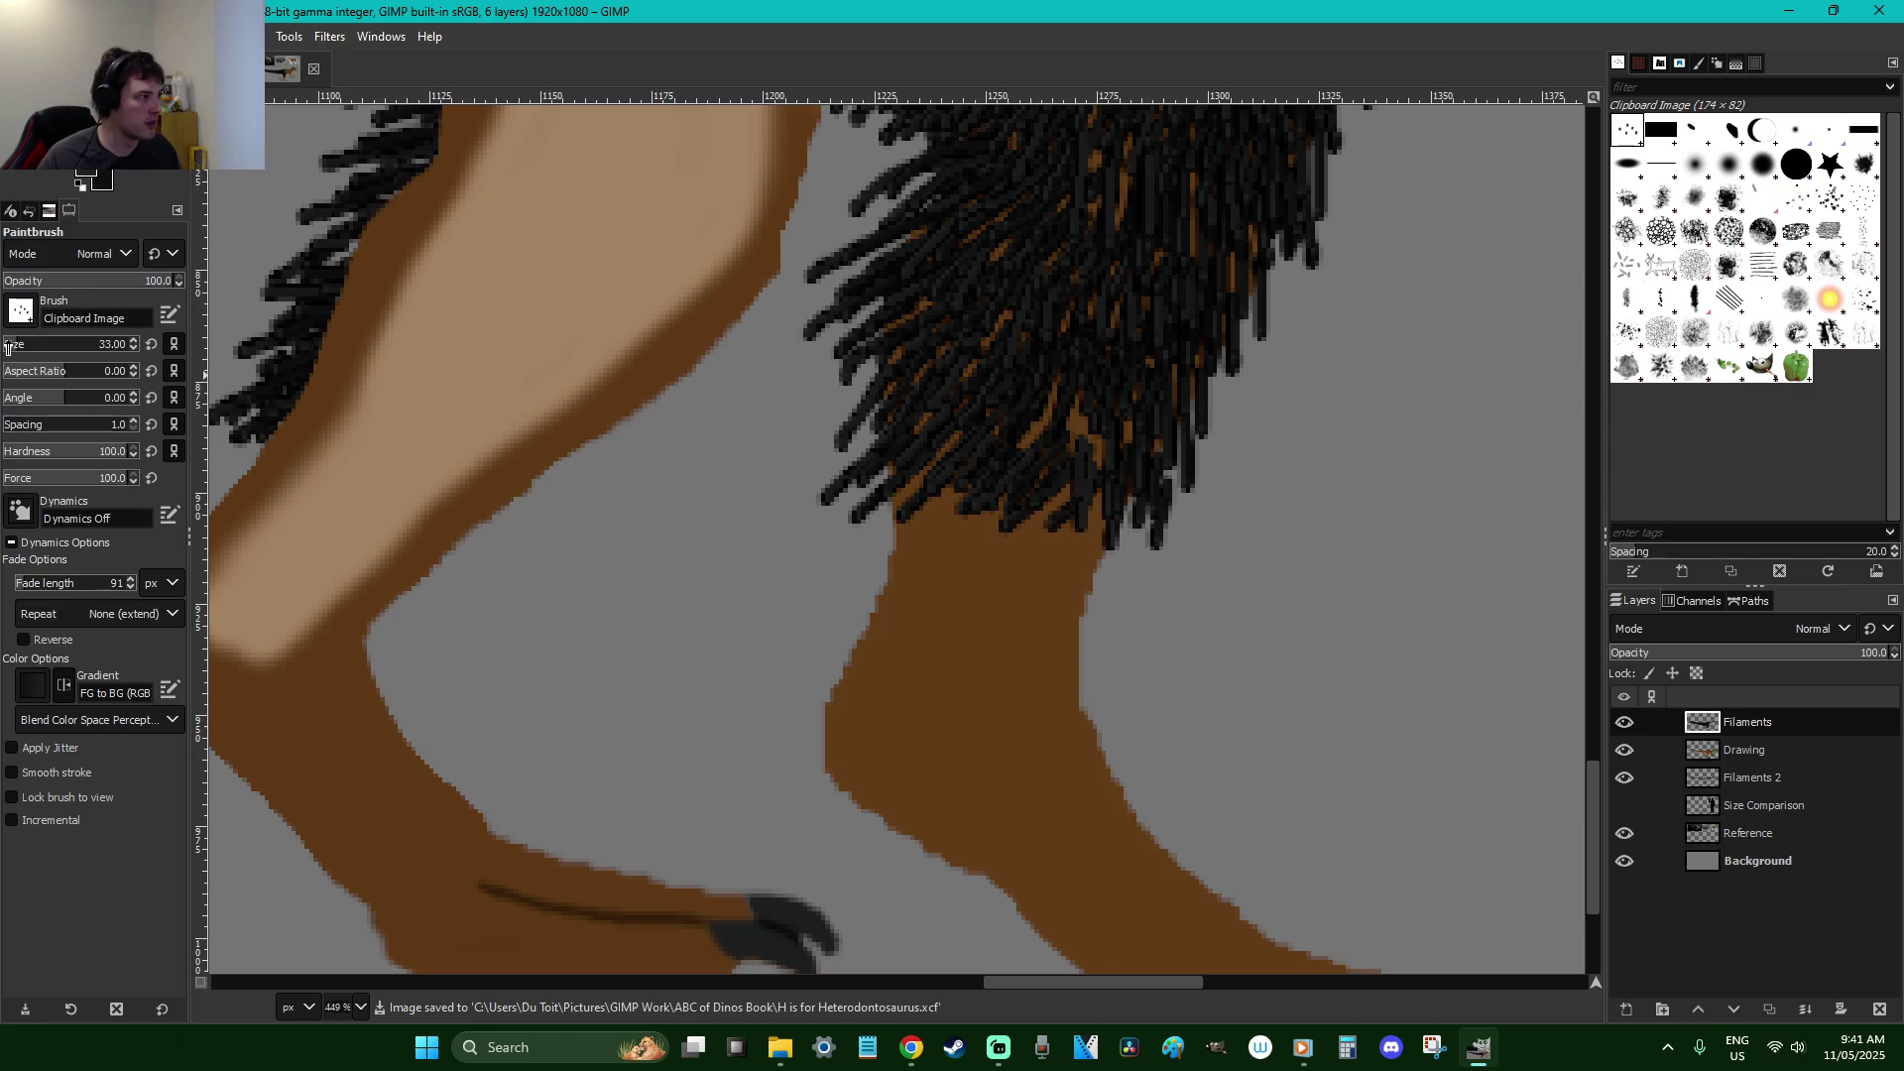
pyautogui.moveTo(942, 574); pyautogui.dragTo(937, 640)
pyautogui.hotkey('ctrl', 'z')
pyautogui.moveTo(1089, 507)
pyautogui.mouseDown()
pyautogui.moveTo(1078, 560)
pyautogui.moveTo(1074, 505)
pyautogui.moveTo(990, 571)
pyautogui.moveTo(956, 570)
pyautogui.moveTo(953, 521)
pyautogui.moveTo(910, 488)
pyautogui.moveTo(889, 555)
pyautogui.moveTo(925, 573)
pyautogui.moveTo(888, 618)
pyautogui.mouseUp()
pyautogui.hotkey('ctrl', 'z')
pyautogui.hotkey('ctrl', 'z')
pyautogui.hotkey('ctrl', 'z')
pyautogui.hotkey('ctrl', 'z')
pyautogui.hotkey('ctrl', 'z')
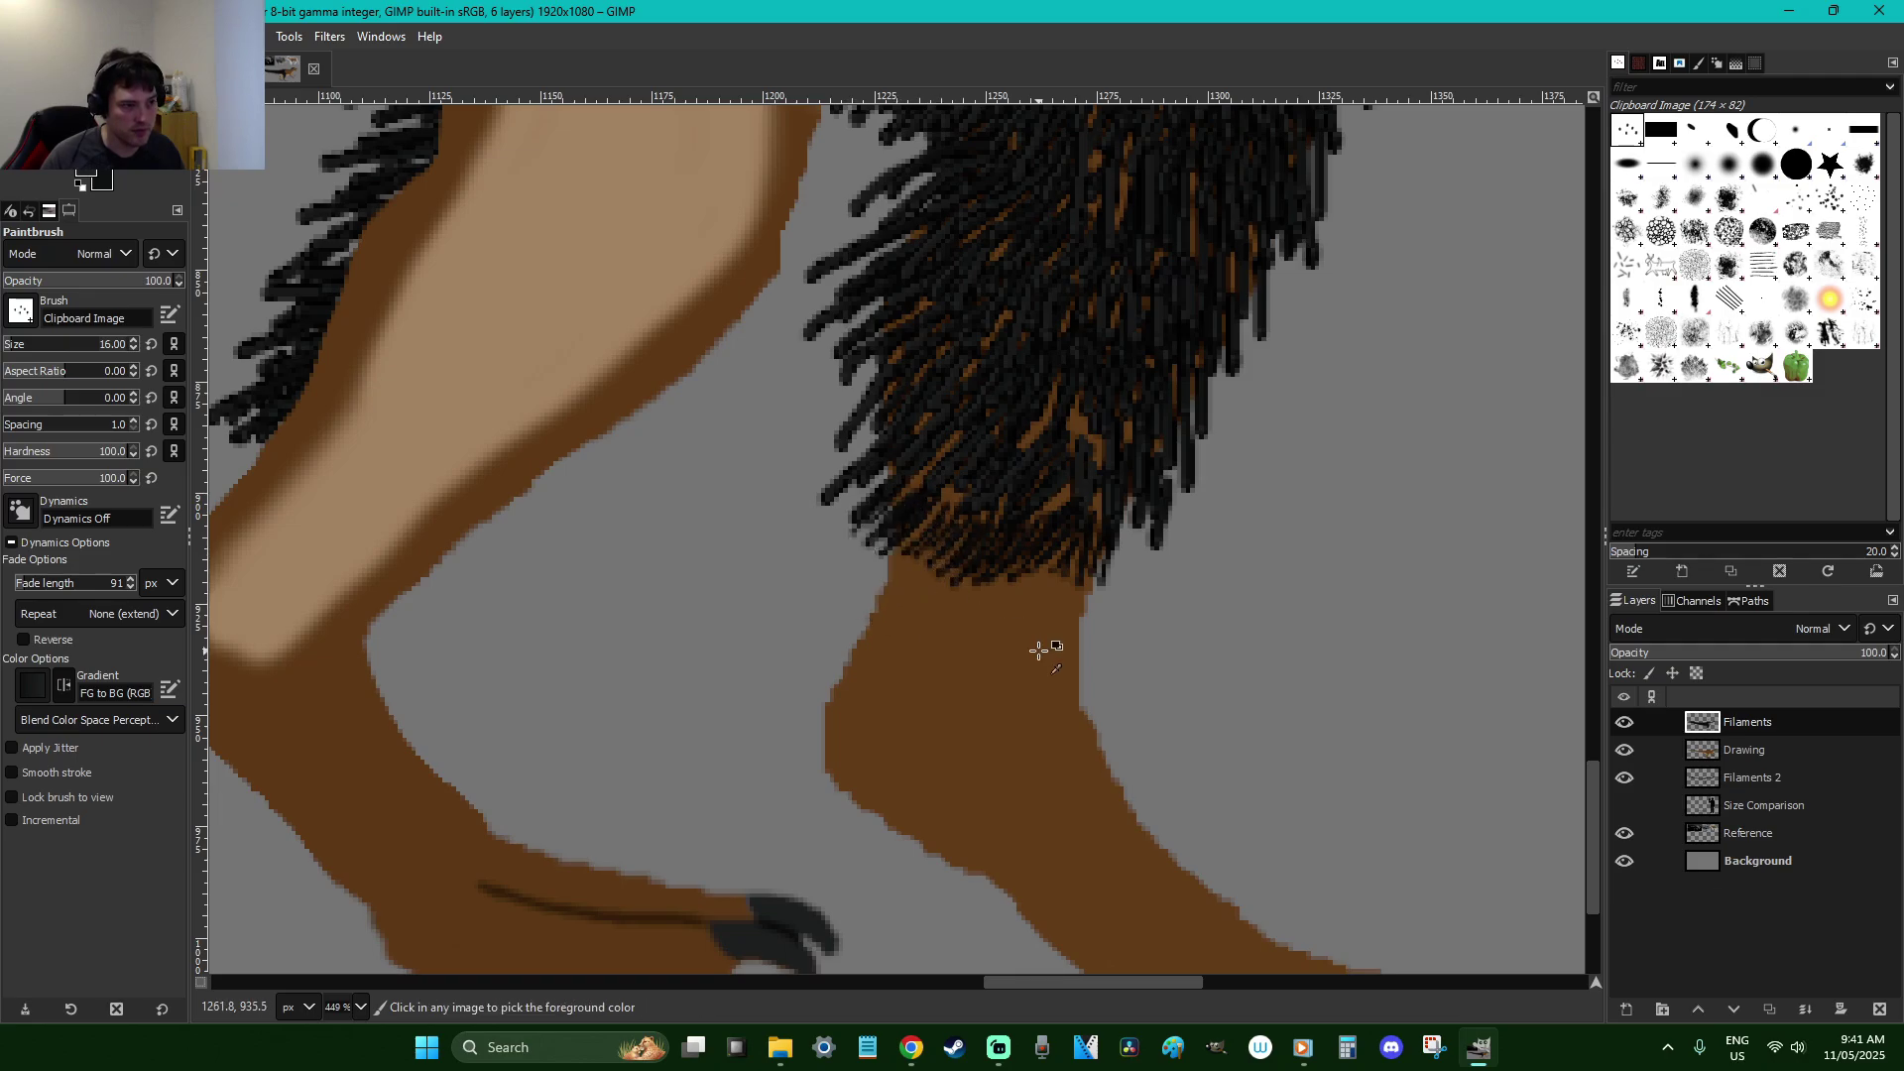
pyautogui.scroll(-3, 1073, 670)
pyautogui.hotkey('ctrl', 'z')
pyautogui.hotkey('ctrl', 'z')
pyautogui.hotkey('ctrl', 'z')
pyautogui.hotkey('ctrl', 'z')
# Try two rows of size 16 bristles across the near leg's ankle, and undo them
pyautogui.moveTo(1050, 488)
pyautogui.mouseDown()
pyautogui.moveTo(1082, 536)
pyautogui.moveTo(1051, 487)
pyautogui.moveTo(1037, 556)
pyautogui.moveTo(1007, 501)
pyautogui.moveTo(958, 502)
pyautogui.moveTo(931, 558)
pyautogui.moveTo(912, 485)
pyautogui.moveTo(857, 487)
pyautogui.moveTo(811, 524)
pyautogui.mouseUp()
pyautogui.moveTo(885, 411)
pyautogui.mouseDown()
pyautogui.moveTo(898, 465)
pyautogui.moveTo(932, 470)
pyautogui.moveTo(982, 417)
pyautogui.moveTo(1059, 466)
pyautogui.mouseUp()
pyautogui.hotkey('ctrl', 'z')
pyautogui.hotkey('ctrl', 'z')
pyautogui.hotkey('ctrl', 'z')
pyautogui.hotkey('ctrl', 'z')
pyautogui.hotkey('ctrl', 'z')
pyautogui.hotkey('ctrl', 'z')
pyautogui.hotkey('ctrl', 'z')
pyautogui.hotkey('ctrl', 'z')
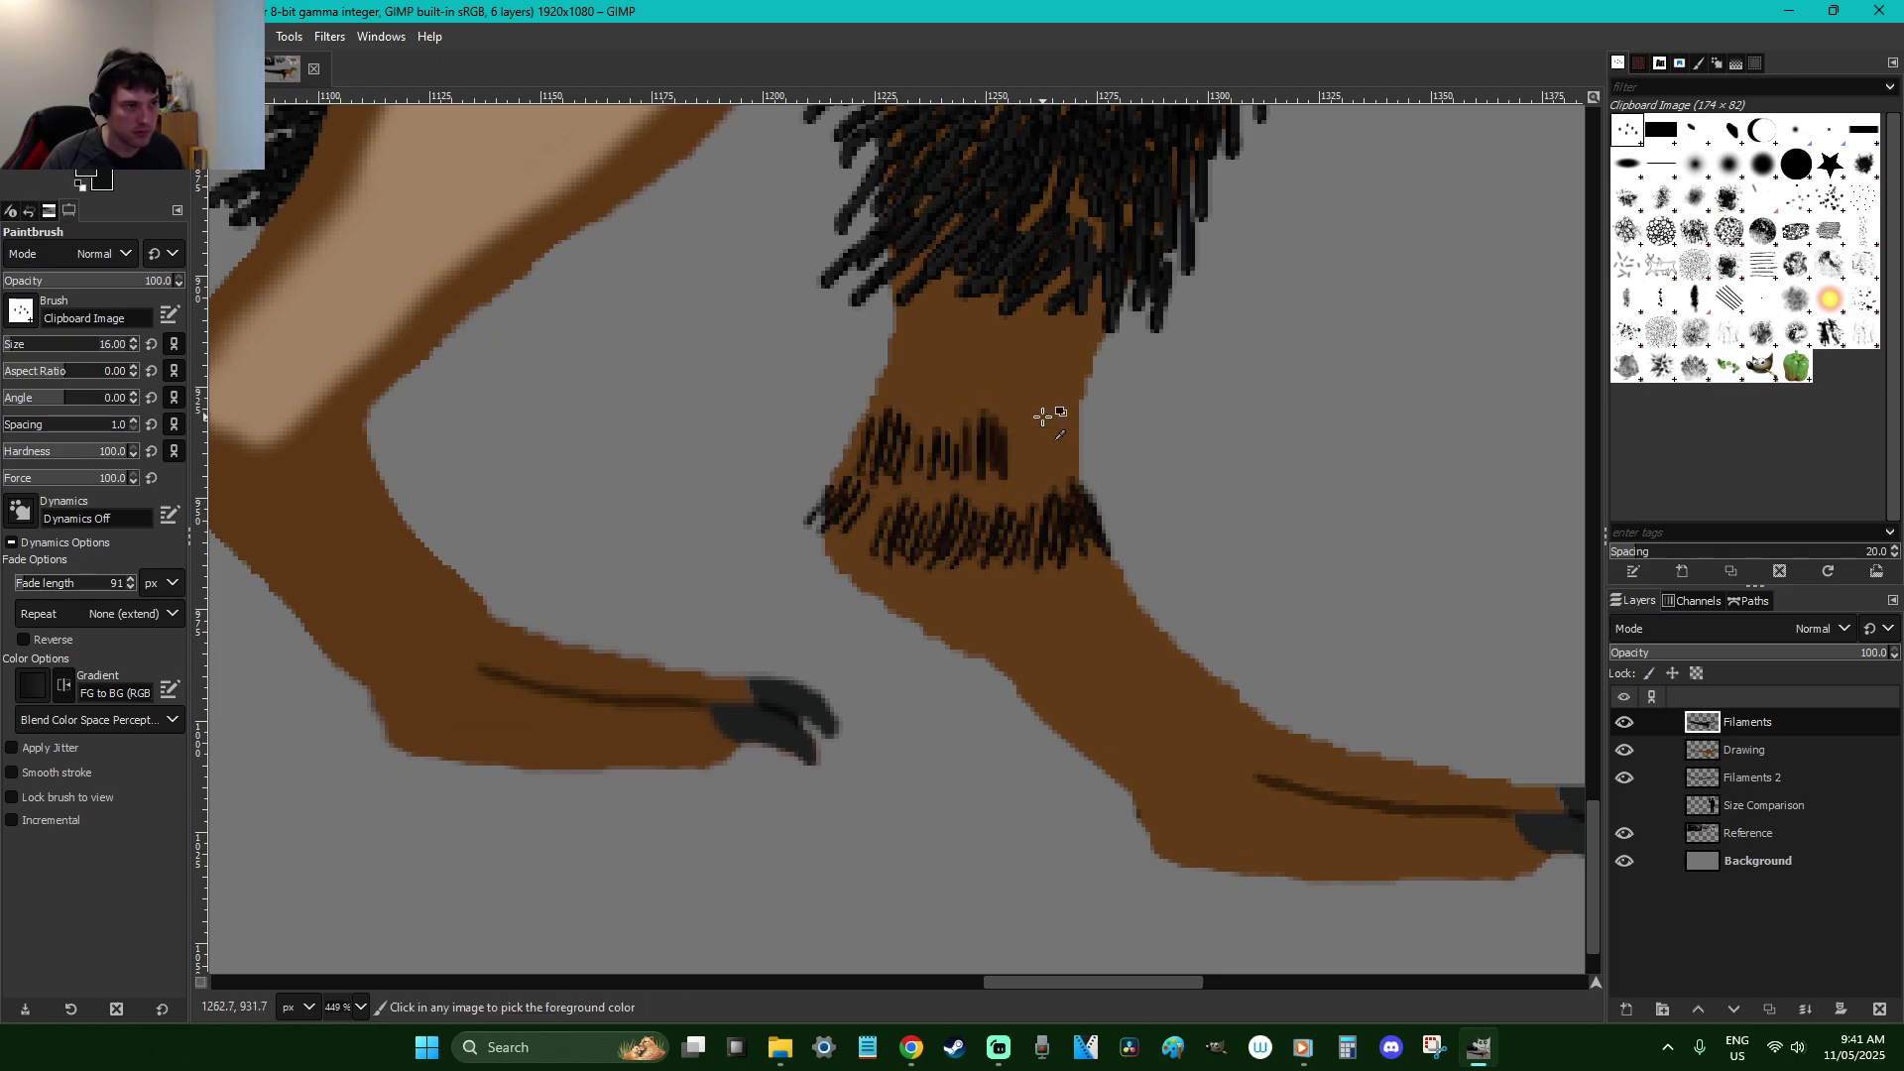
pyautogui.hotkey('ctrl', 'z')
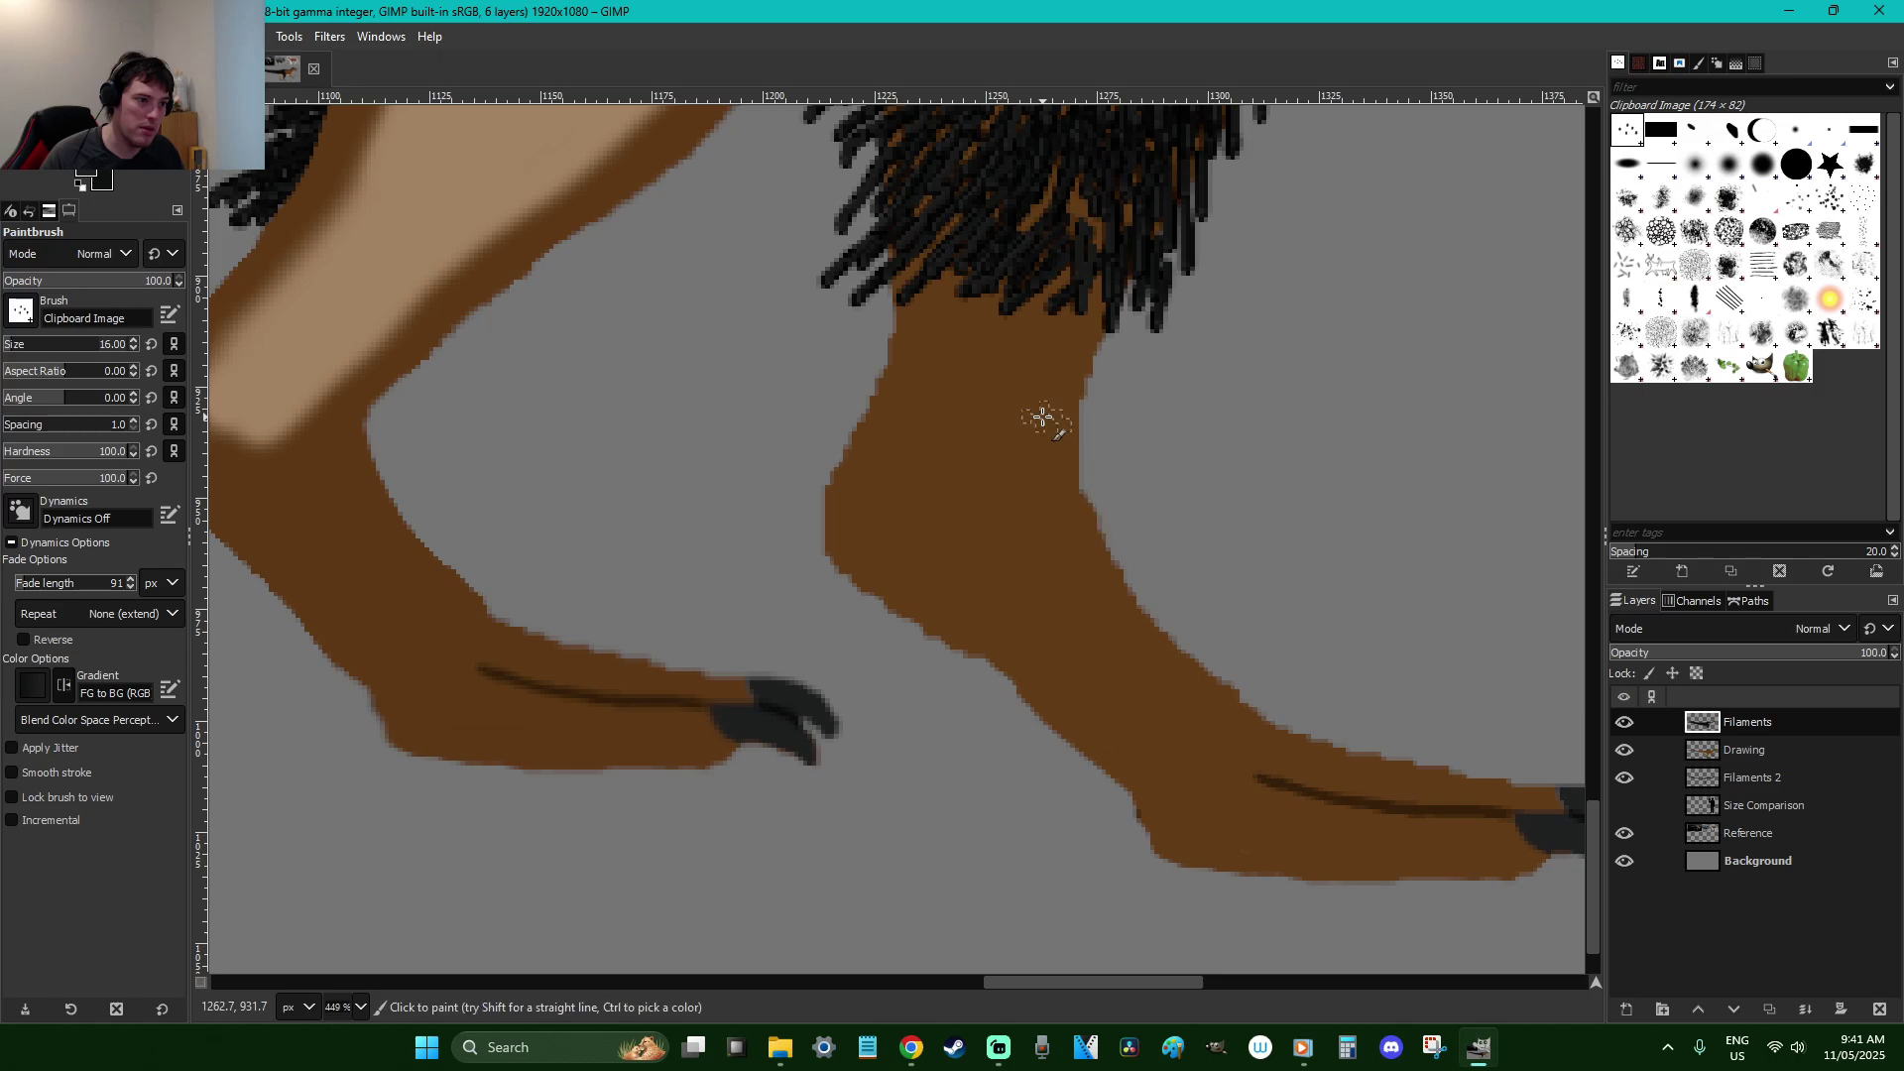
# Try a row of bristles with brush size 20 below the near thigh's covering, and undo it
pyautogui.scroll(5, 1044, 416)
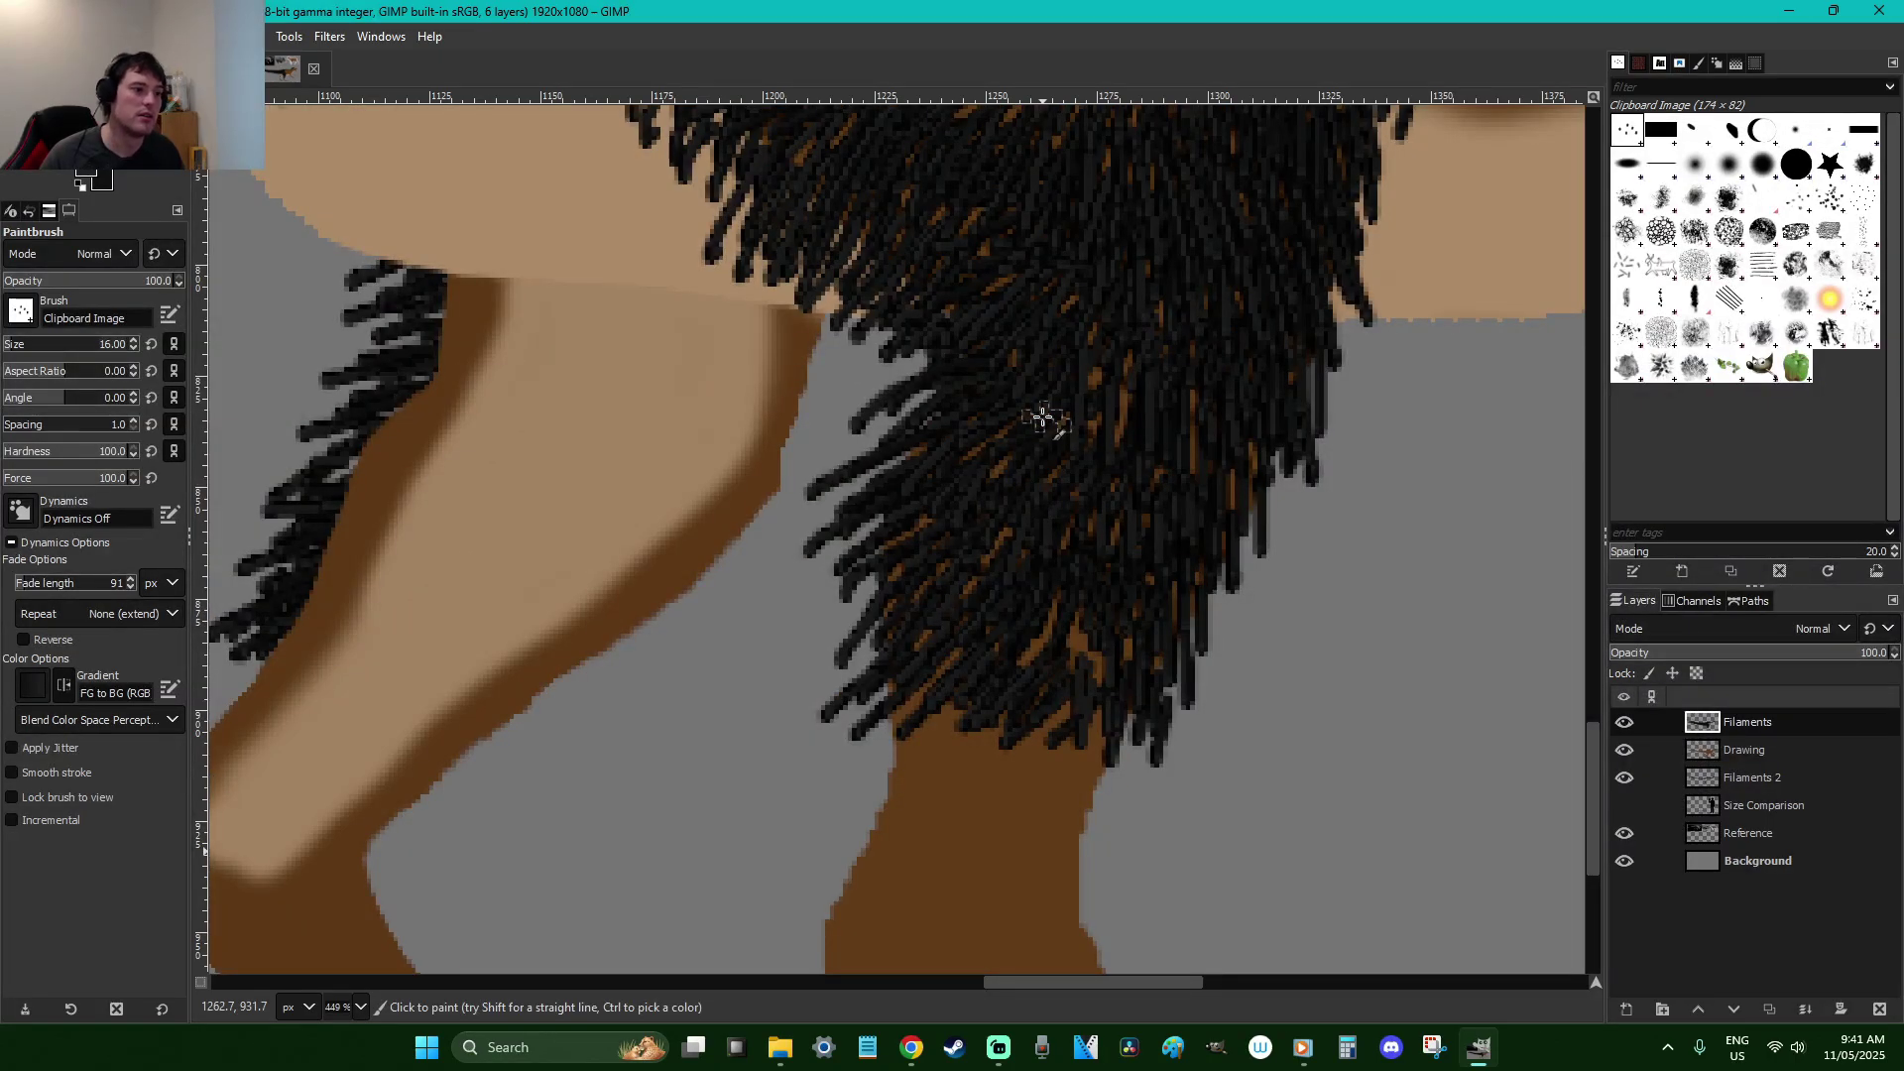
pyautogui.scroll(-5, 1044, 417)
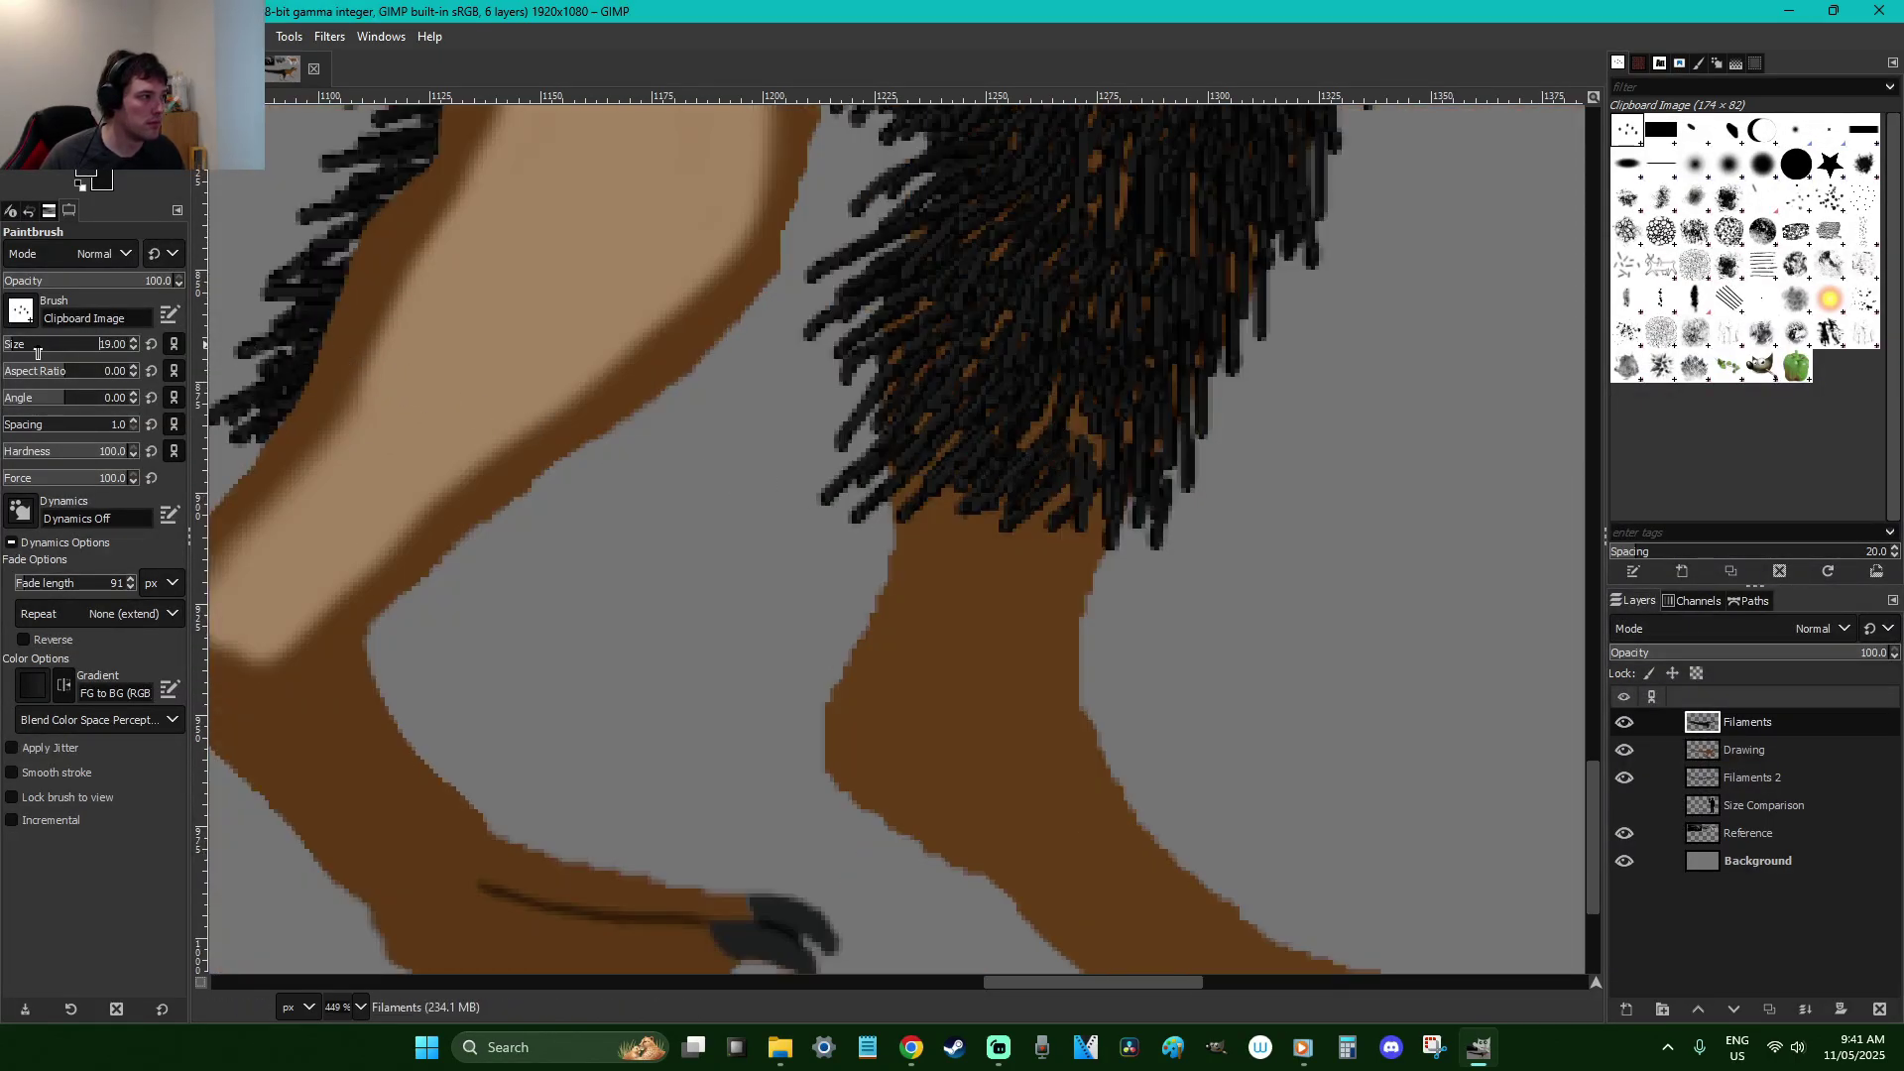
pyautogui.moveTo(1106, 540)
pyautogui.mouseDown()
pyautogui.moveTo(1028, 600)
pyautogui.moveTo(978, 526)
pyautogui.moveTo(906, 586)
pyautogui.moveTo(973, 545)
pyautogui.moveTo(957, 508)
pyautogui.moveTo(944, 535)
pyautogui.moveTo(1001, 523)
pyautogui.moveTo(911, 577)
pyautogui.moveTo(888, 569)
pyautogui.moveTo(851, 621)
pyautogui.moveTo(944, 606)
pyautogui.moveTo(933, 651)
pyautogui.mouseUp()
pyautogui.hotkey('ctrl', 'z')
pyautogui.hotkey('ctrl', 'z')
pyautogui.hotkey('ctrl', 'z')
pyautogui.hotkey('ctrl', 'z')
pyautogui.hotkey('ctrl', 'z')
pyautogui.hotkey('ctrl', 'z')
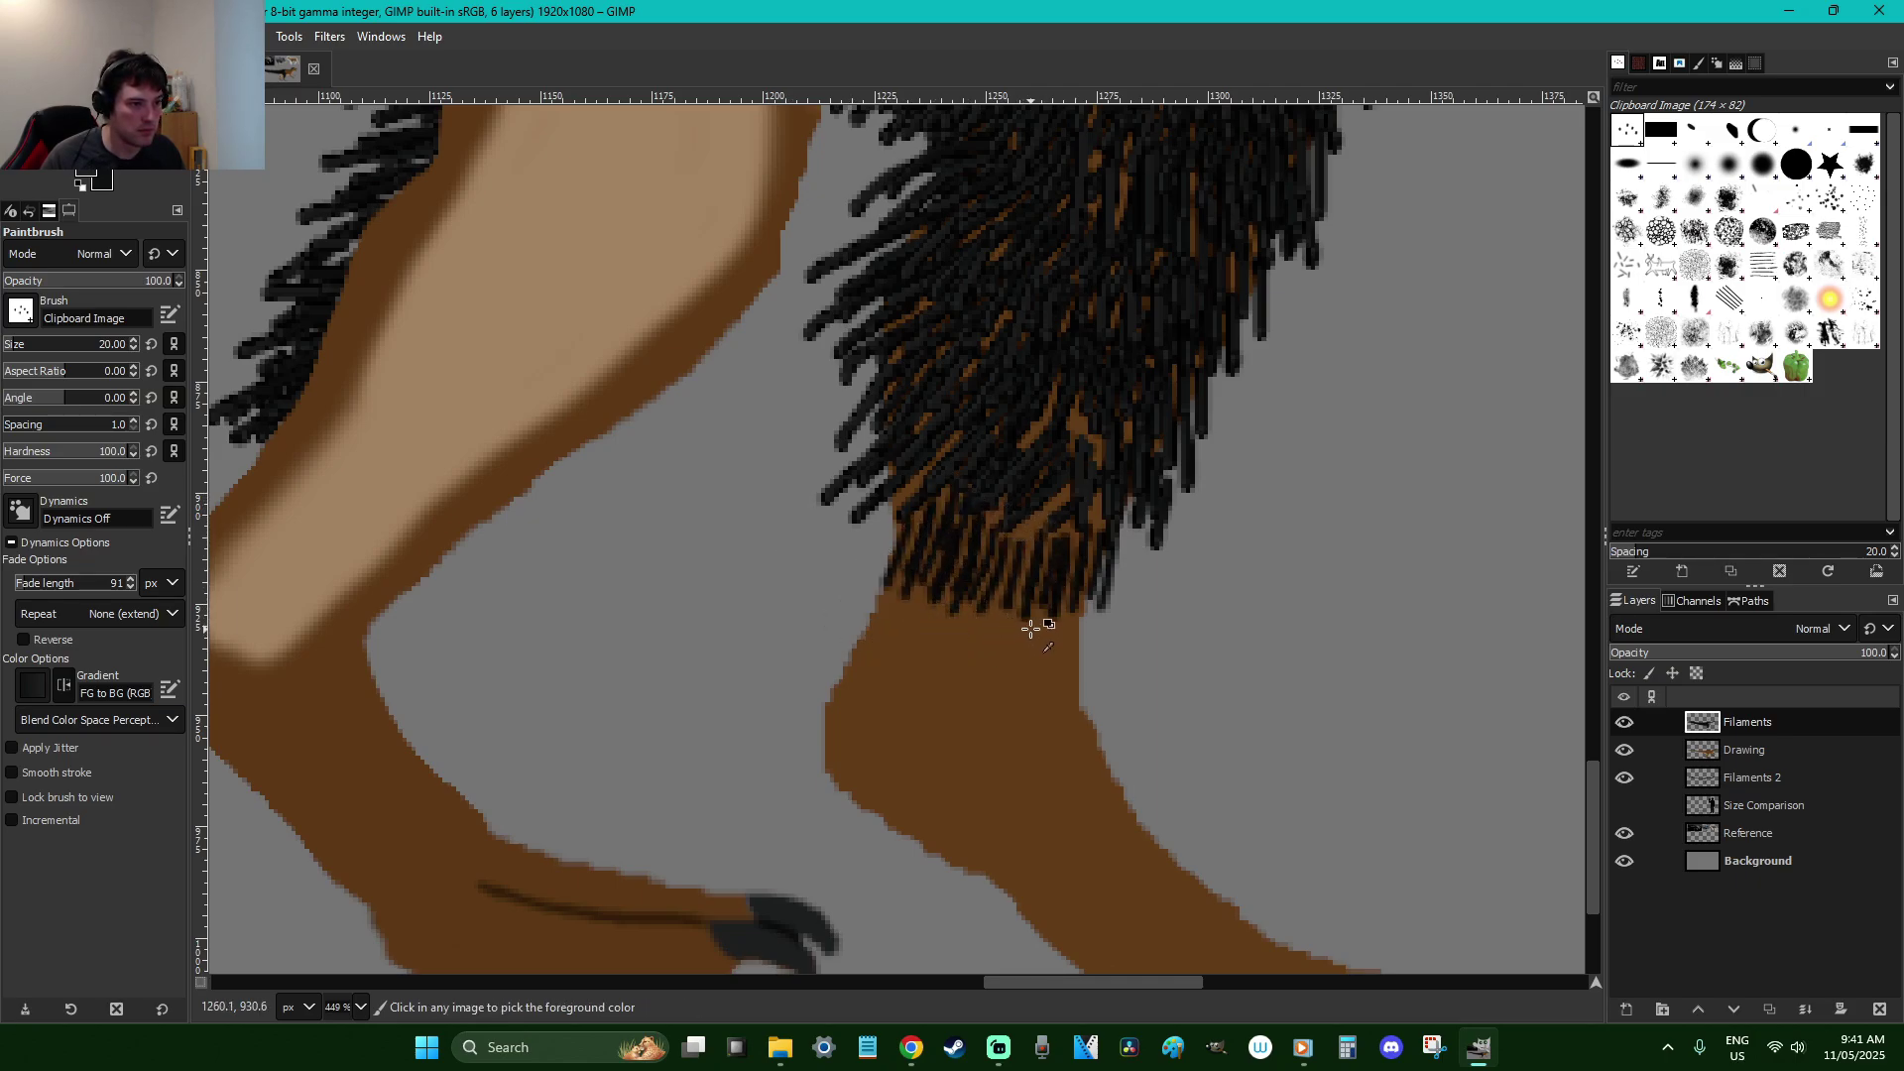
pyautogui.scroll(5, 1197, 598)
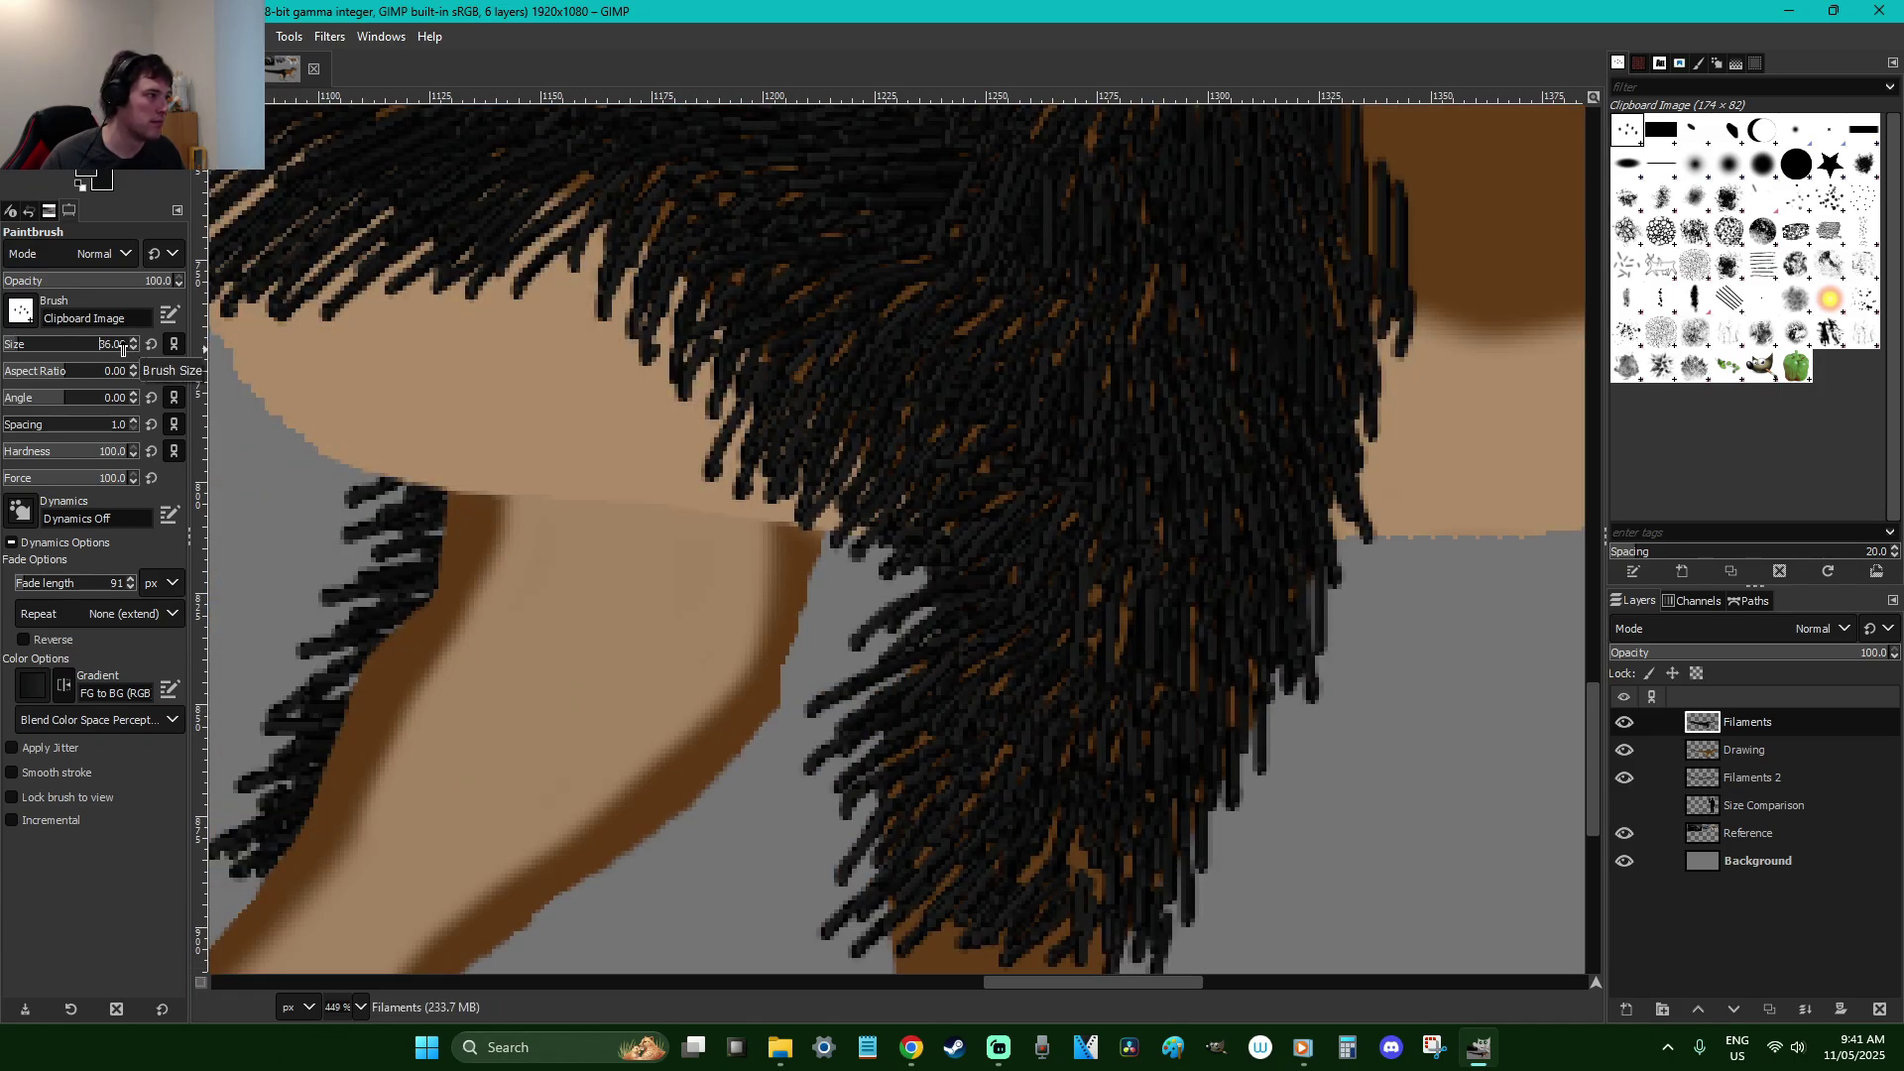
# Set the bristle brush size to 33, extend the bristles along the hip covering's front edge, and save the image
pyautogui.scroll(-1, 122, 350)
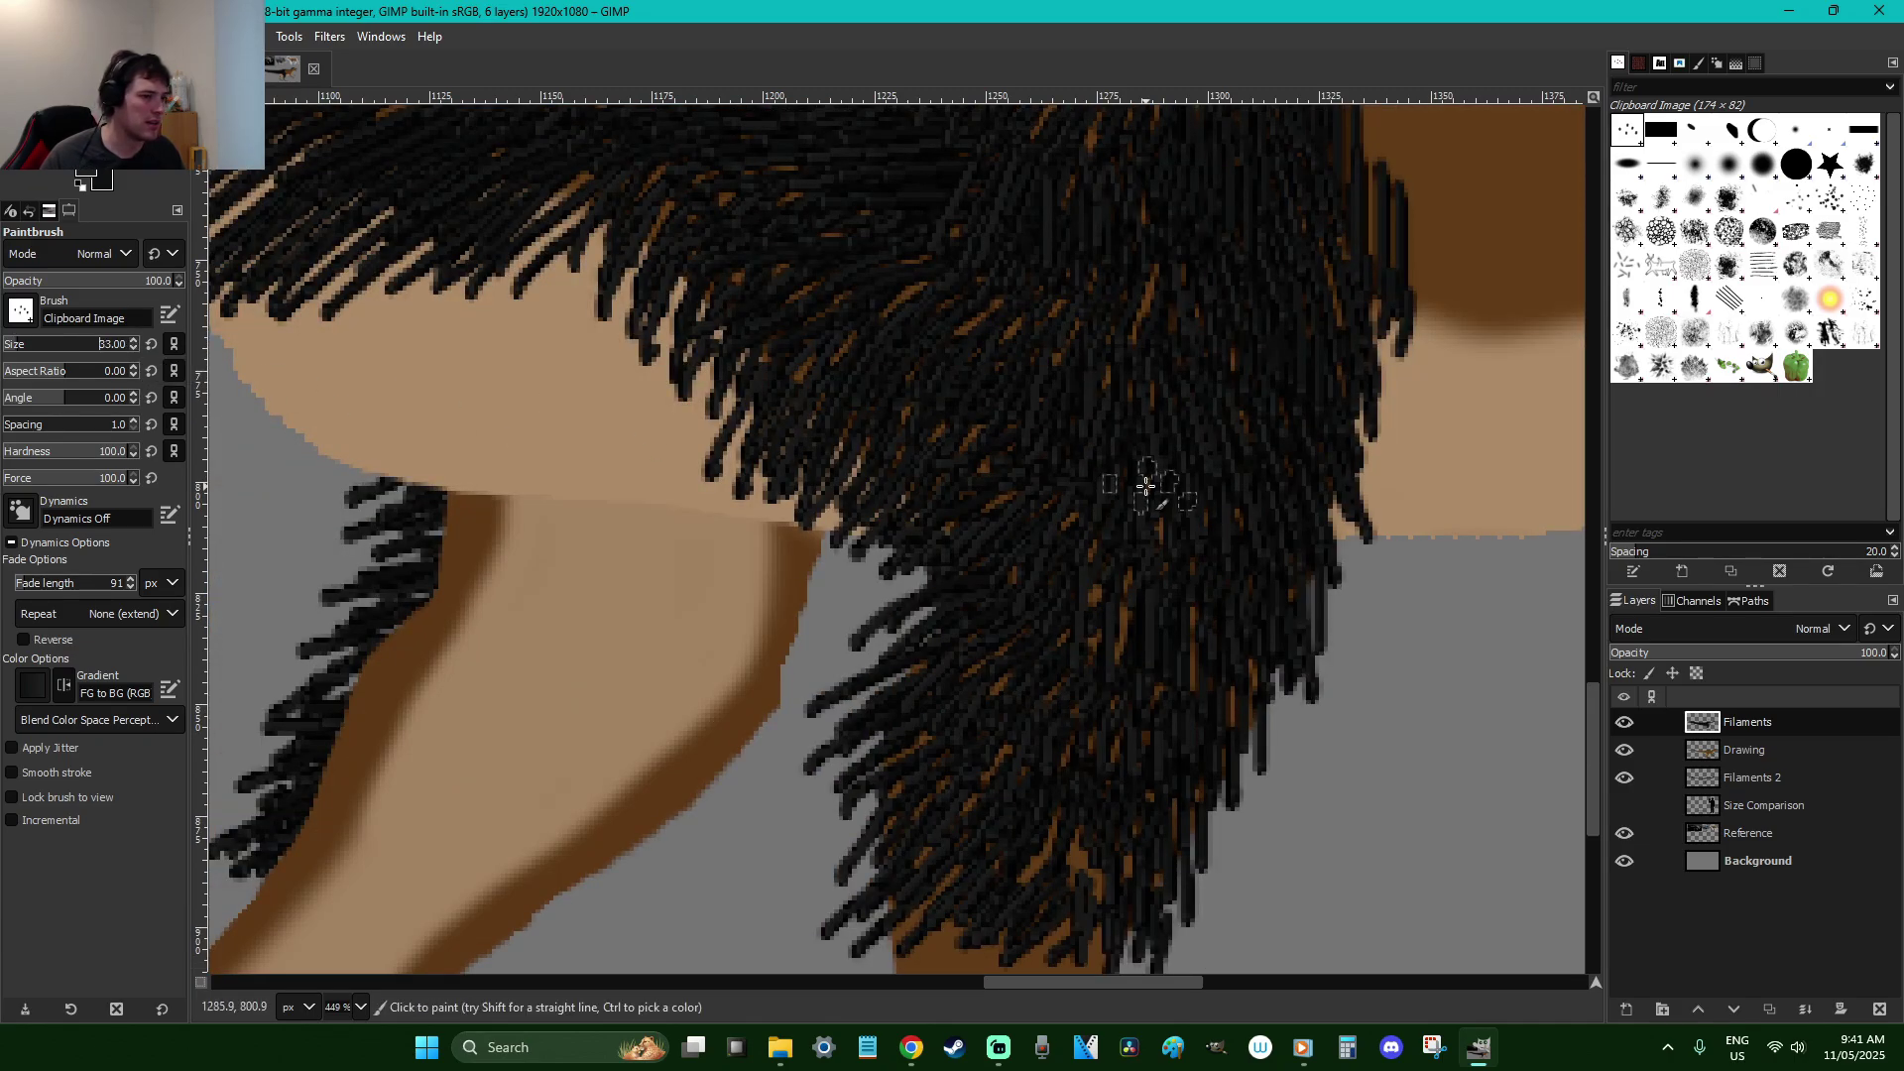
pyautogui.scroll(7, 1170, 595)
pyautogui.moveTo(1132, 980); pyautogui.dragTo(1211, 982)
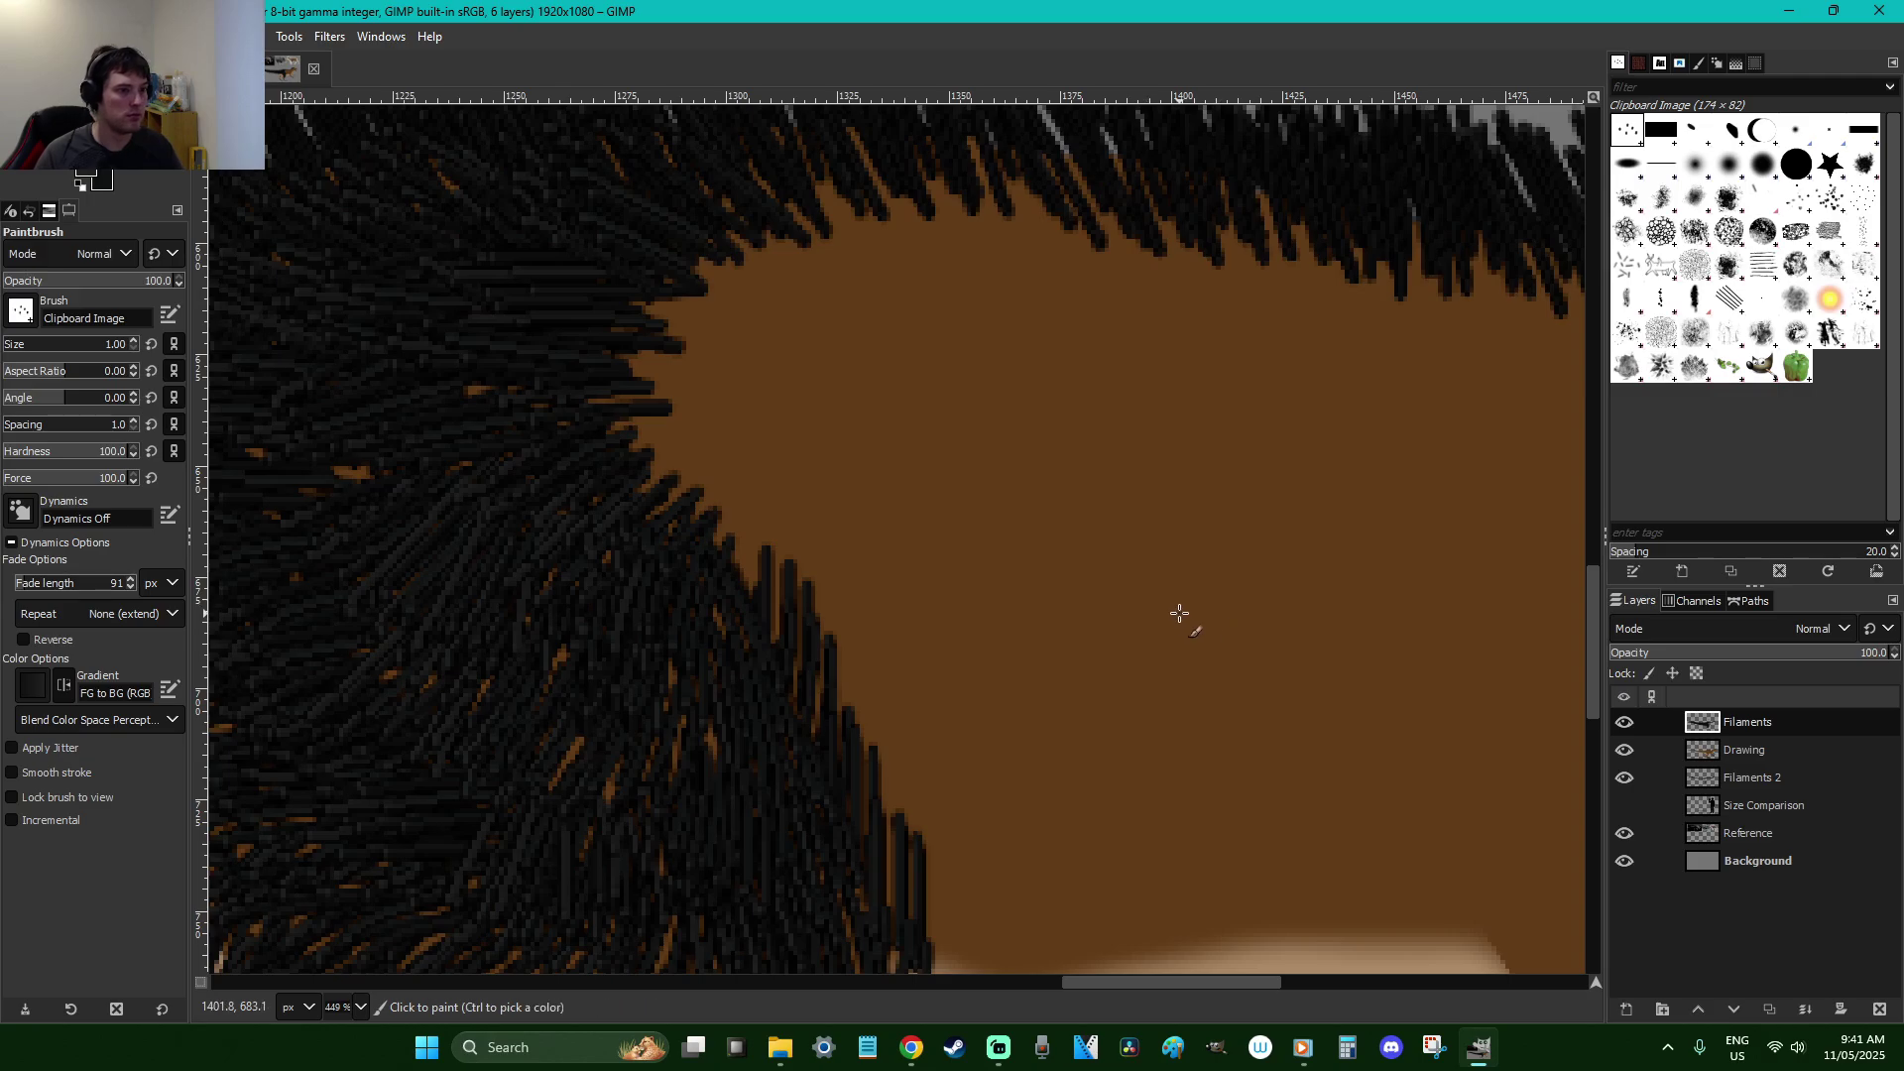
pyautogui.click(1668, 896)
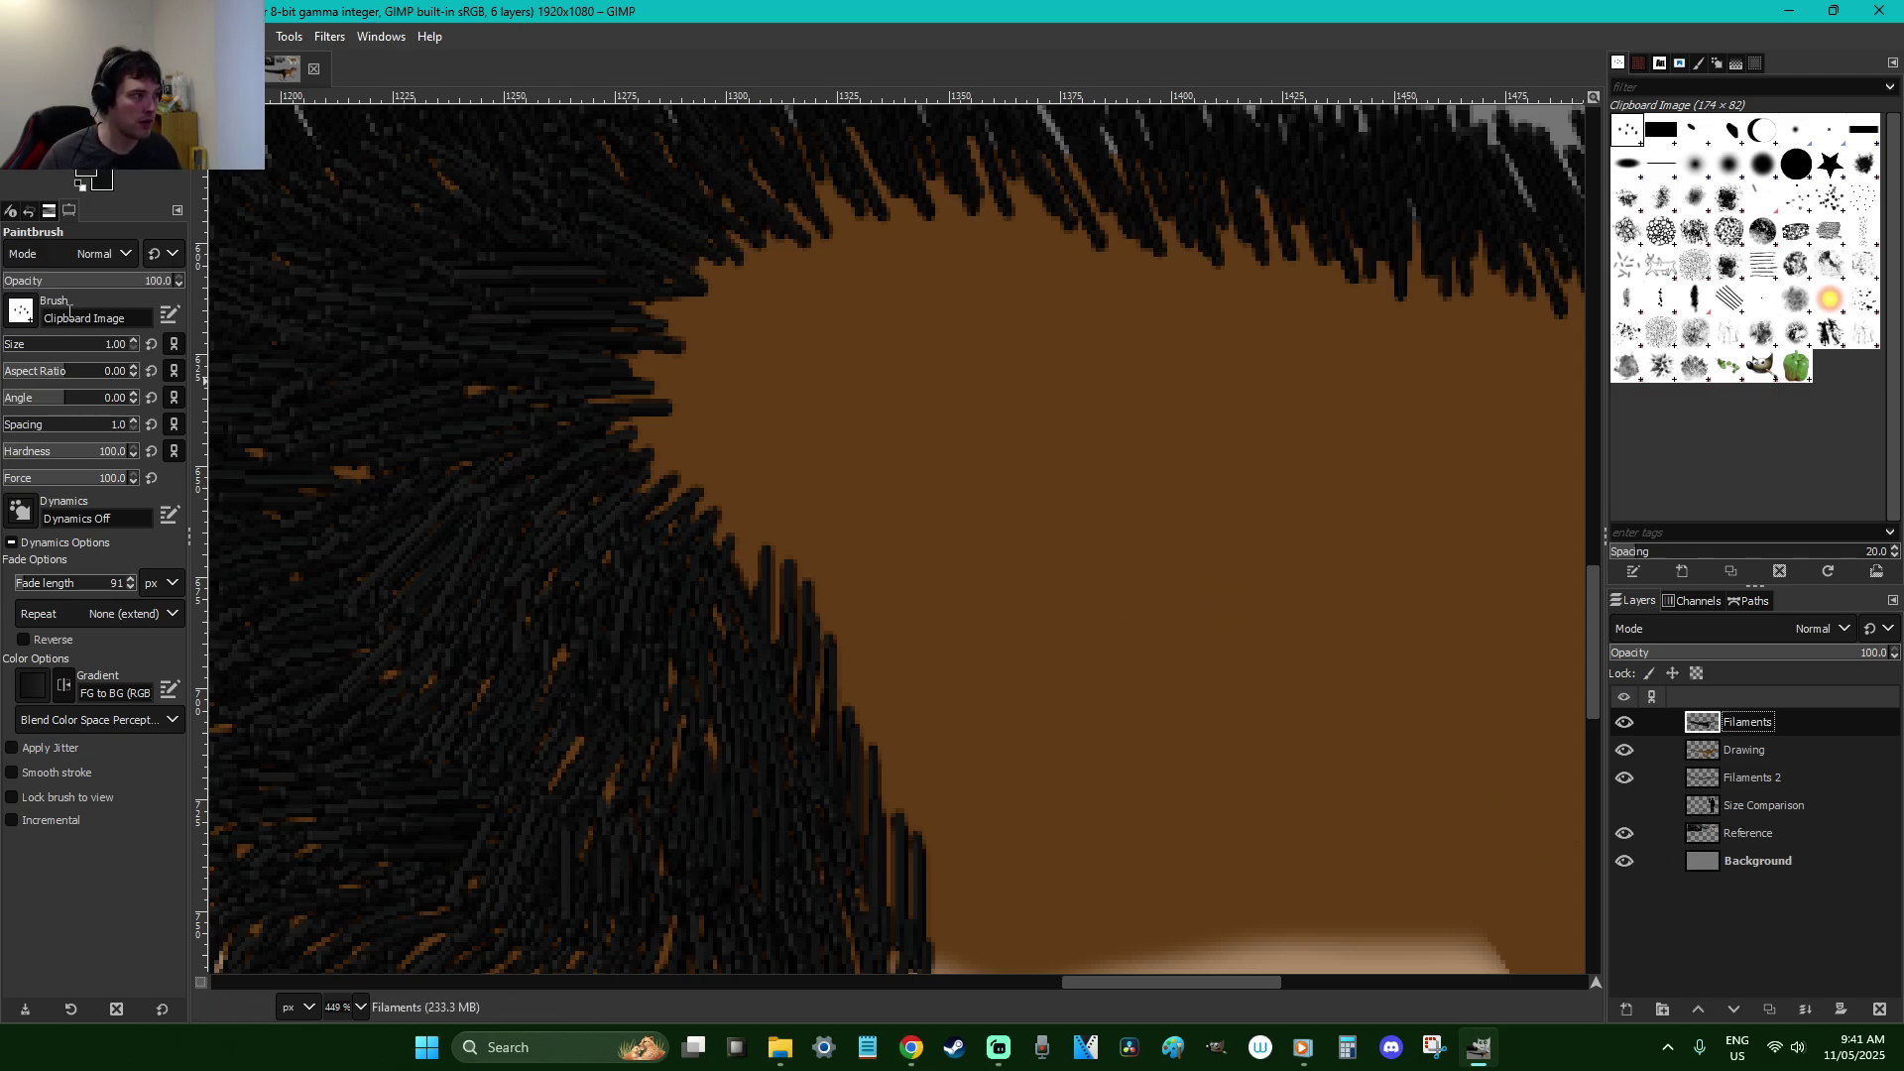
pyautogui.click(108, 356)
pyautogui.write('33')
pyautogui.press('Return')
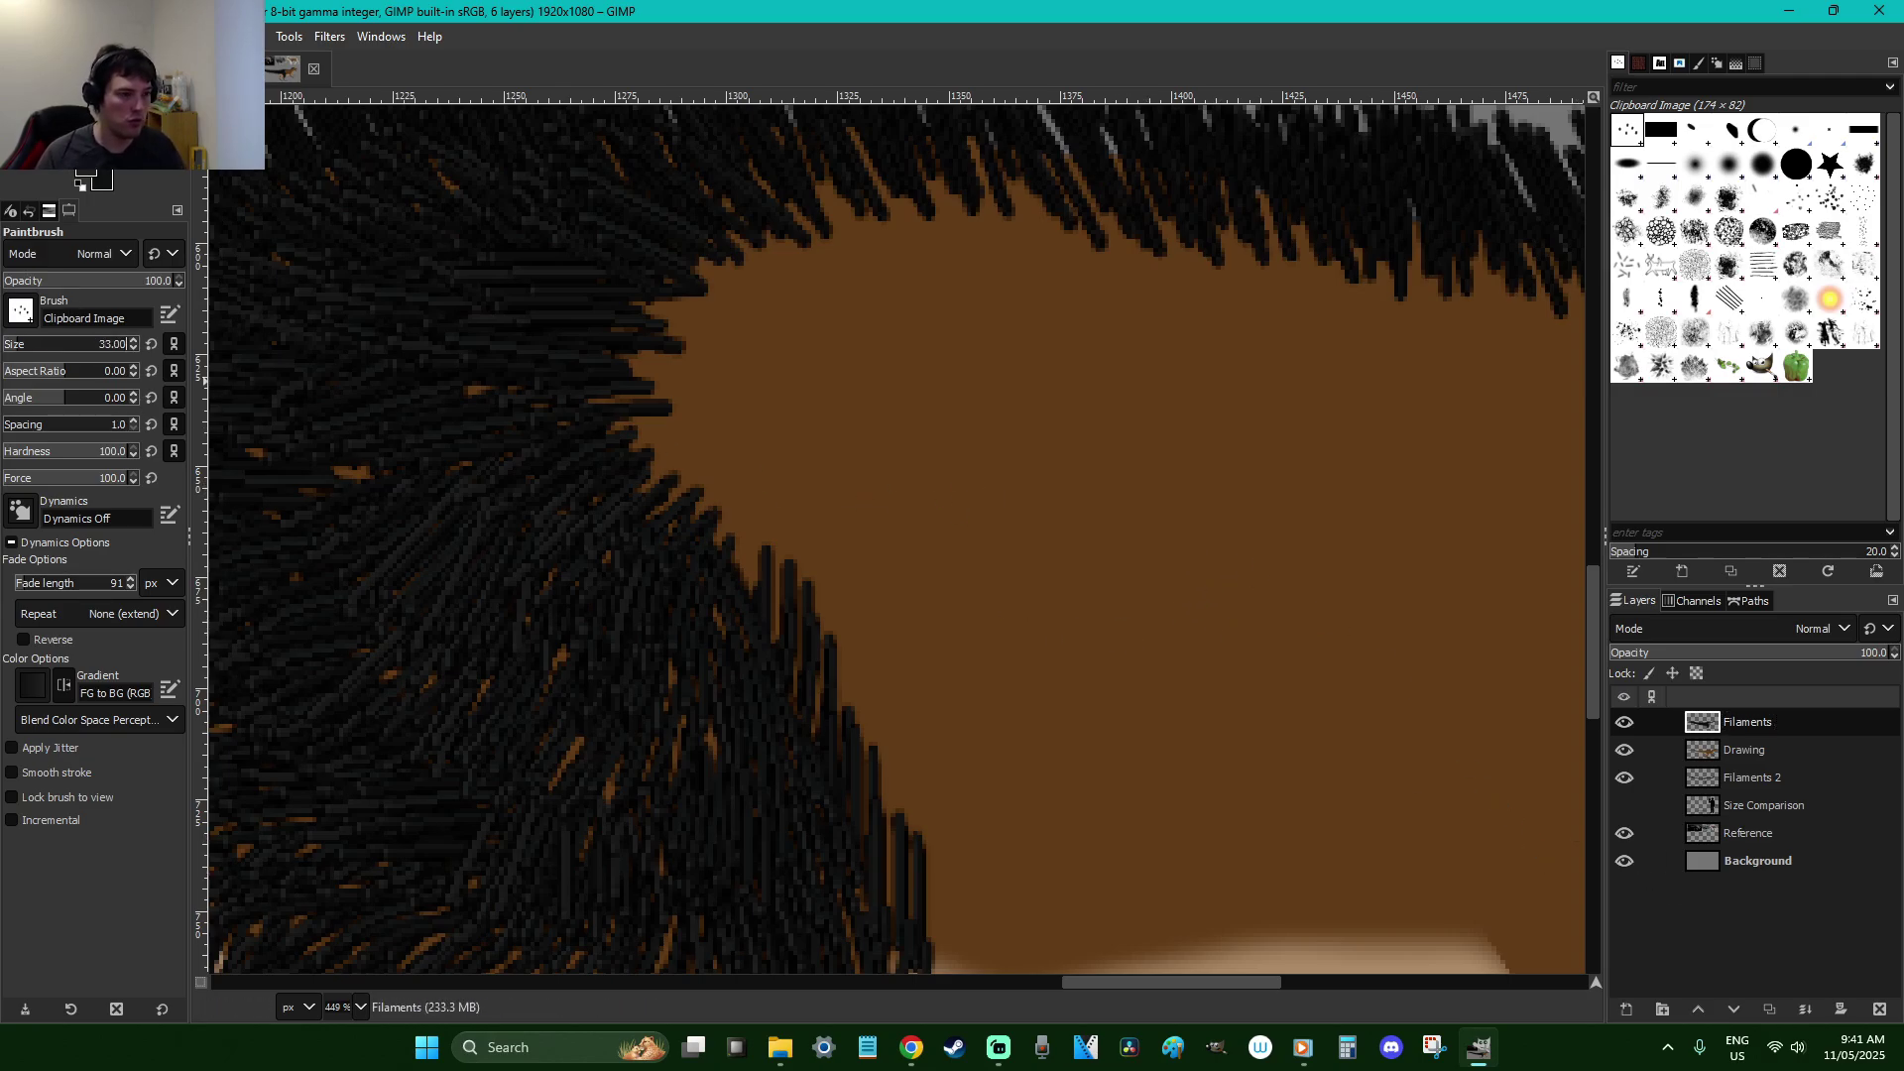
pyautogui.scroll(3, 1087, 628)
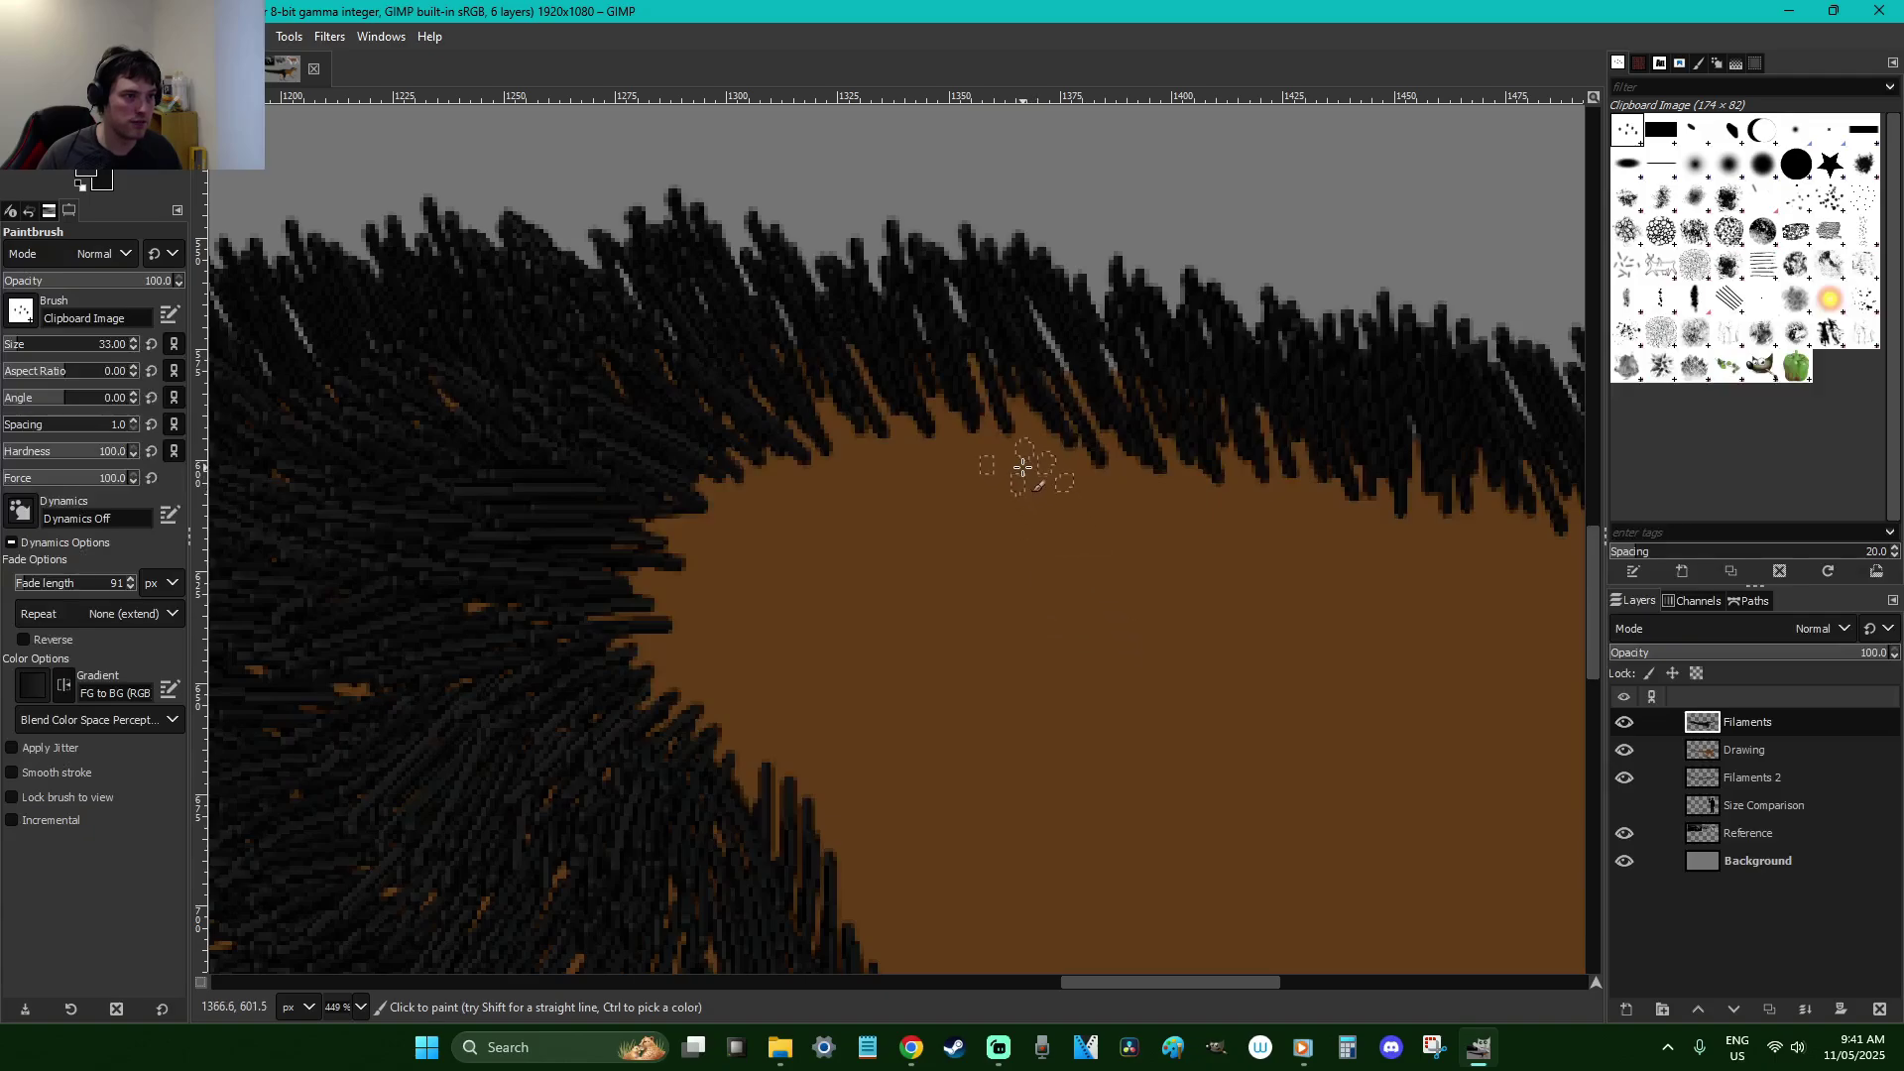
pyautogui.moveTo(833, 471)
pyautogui.mouseDown()
pyautogui.moveTo(730, 447)
pyautogui.moveTo(784, 482)
pyautogui.moveTo(686, 477)
pyautogui.moveTo(640, 501)
pyautogui.moveTo(718, 530)
pyautogui.moveTo(617, 559)
pyautogui.moveTo(683, 581)
pyautogui.moveTo(694, 641)
pyautogui.moveTo(629, 698)
pyautogui.moveTo(724, 679)
pyautogui.moveTo(659, 787)
pyautogui.moveTo(742, 746)
pyautogui.mouseUp()
pyautogui.moveTo(800, 565)
pyautogui.mouseDown()
pyautogui.moveTo(662, 556)
pyautogui.moveTo(743, 613)
pyautogui.moveTo(630, 632)
pyautogui.moveTo(755, 639)
pyautogui.moveTo(784, 689)
pyautogui.moveTo(684, 743)
pyautogui.moveTo(747, 761)
pyautogui.moveTo(817, 734)
pyautogui.moveTo(777, 824)
pyautogui.mouseUp()
pyautogui.scroll(-5, 964, 697)
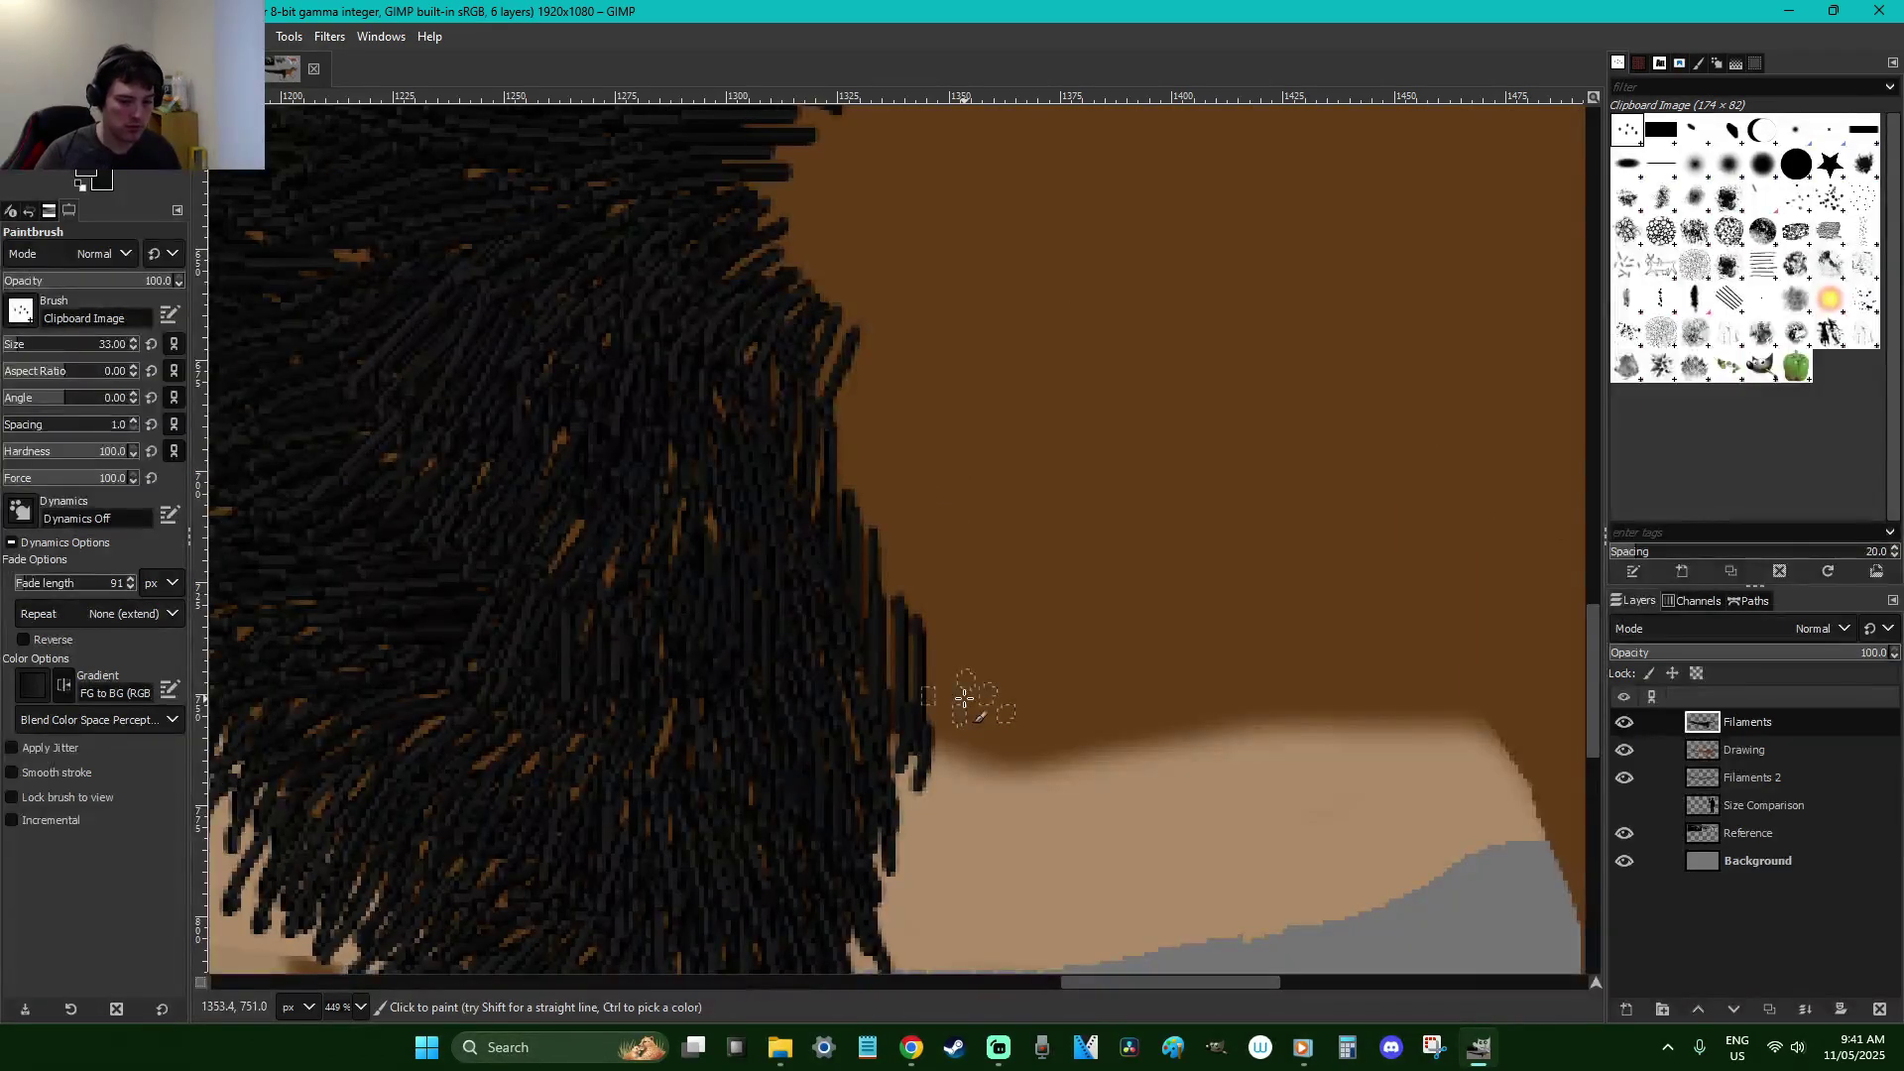
pyautogui.keyDown('ctrl'); pyautogui.scroll(-6, 964, 697); pyautogui.keyUp('ctrl')
pyautogui.hotkey('ctrl', 's')
# Paint bristles across the rear flank, from the back fringe down to the pale belly edge in front of the near thigh
pyautogui.press('z')
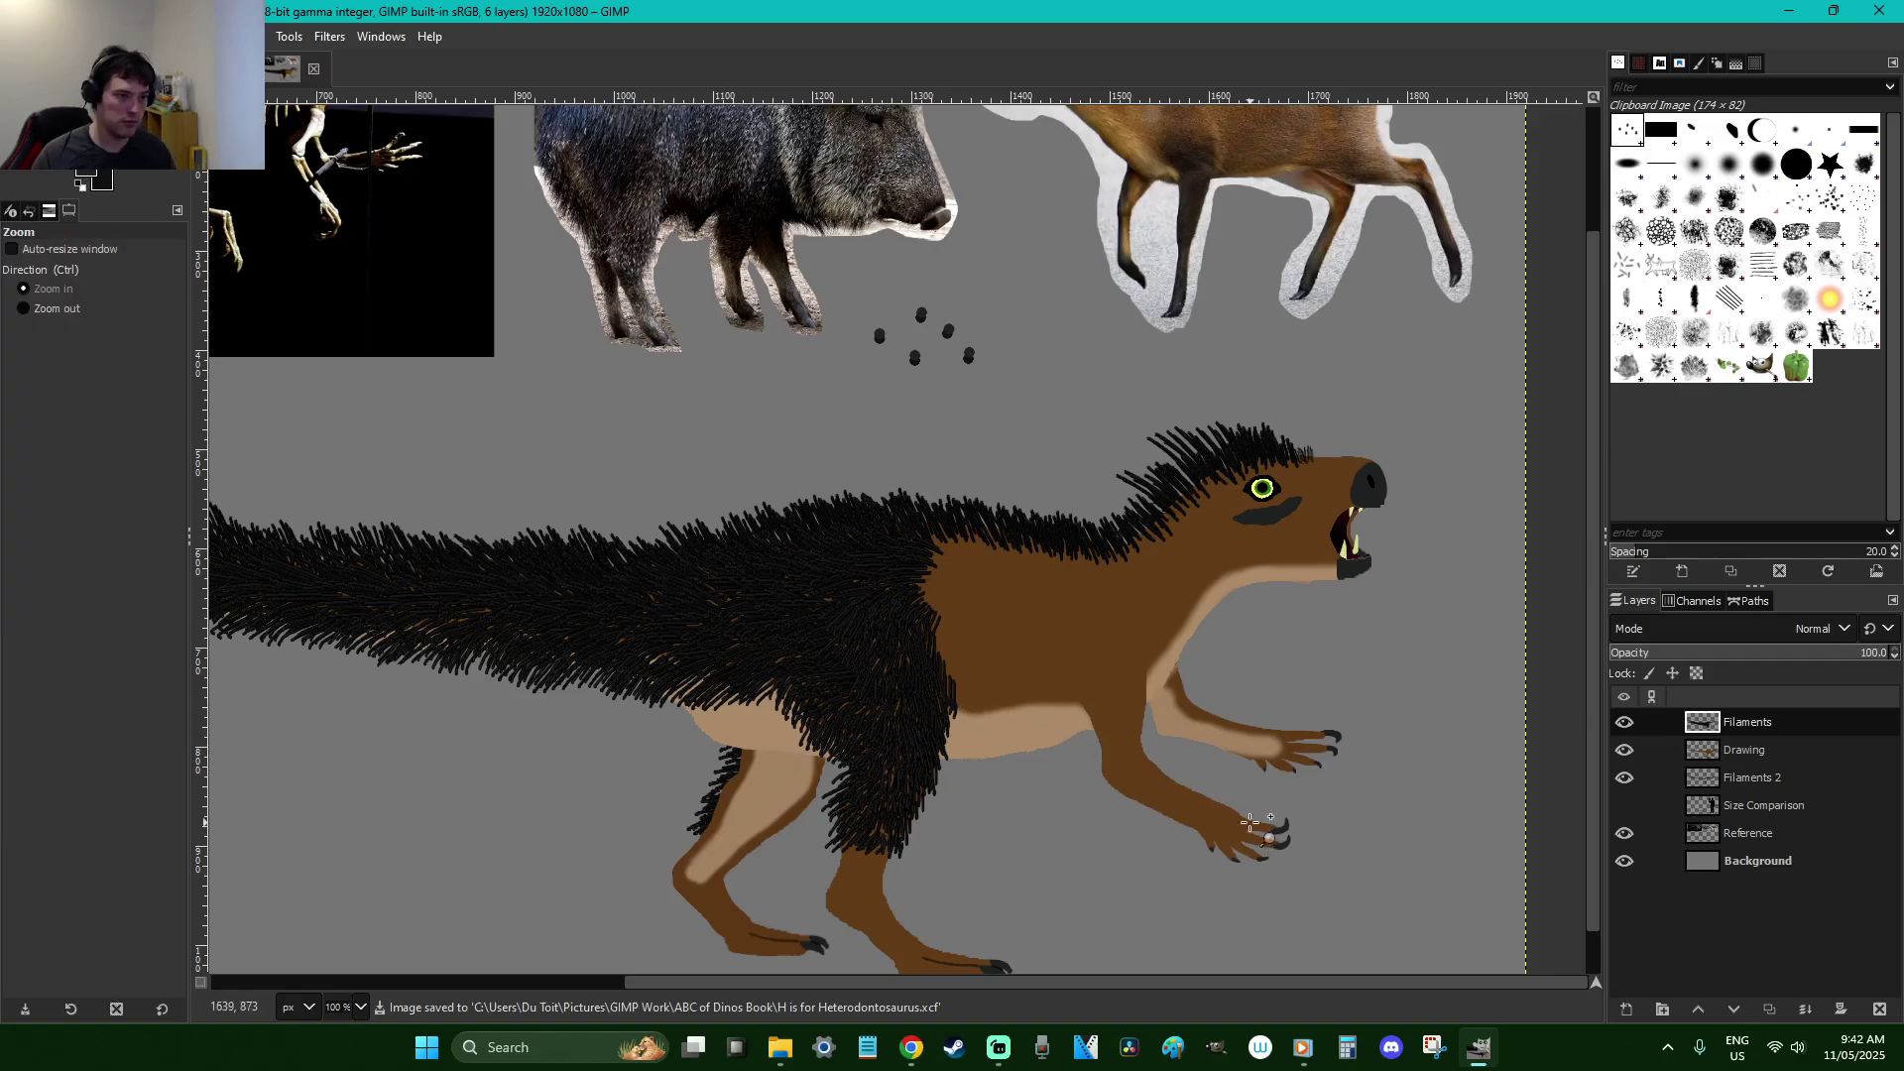
pyautogui.keyDown('ctrl'); pyautogui.scroll(5, 769, 565); pyautogui.keyUp('ctrl')
pyautogui.press('p')
pyautogui.moveTo(893, 486)
pyautogui.mouseDown()
pyautogui.moveTo(831, 484)
pyautogui.moveTo(867, 524)
pyautogui.moveTo(793, 512)
pyautogui.moveTo(864, 557)
pyautogui.moveTo(797, 573)
pyautogui.moveTo(865, 602)
pyautogui.moveTo(838, 628)
pyautogui.moveTo(878, 649)
pyautogui.moveTo(866, 694)
pyautogui.moveTo(889, 678)
pyautogui.moveTo(865, 724)
pyautogui.moveTo(890, 703)
pyautogui.moveTo(883, 758)
pyautogui.moveTo(898, 731)
pyautogui.moveTo(906, 807)
pyautogui.mouseUp()
pyautogui.scroll(-3, 971, 724)
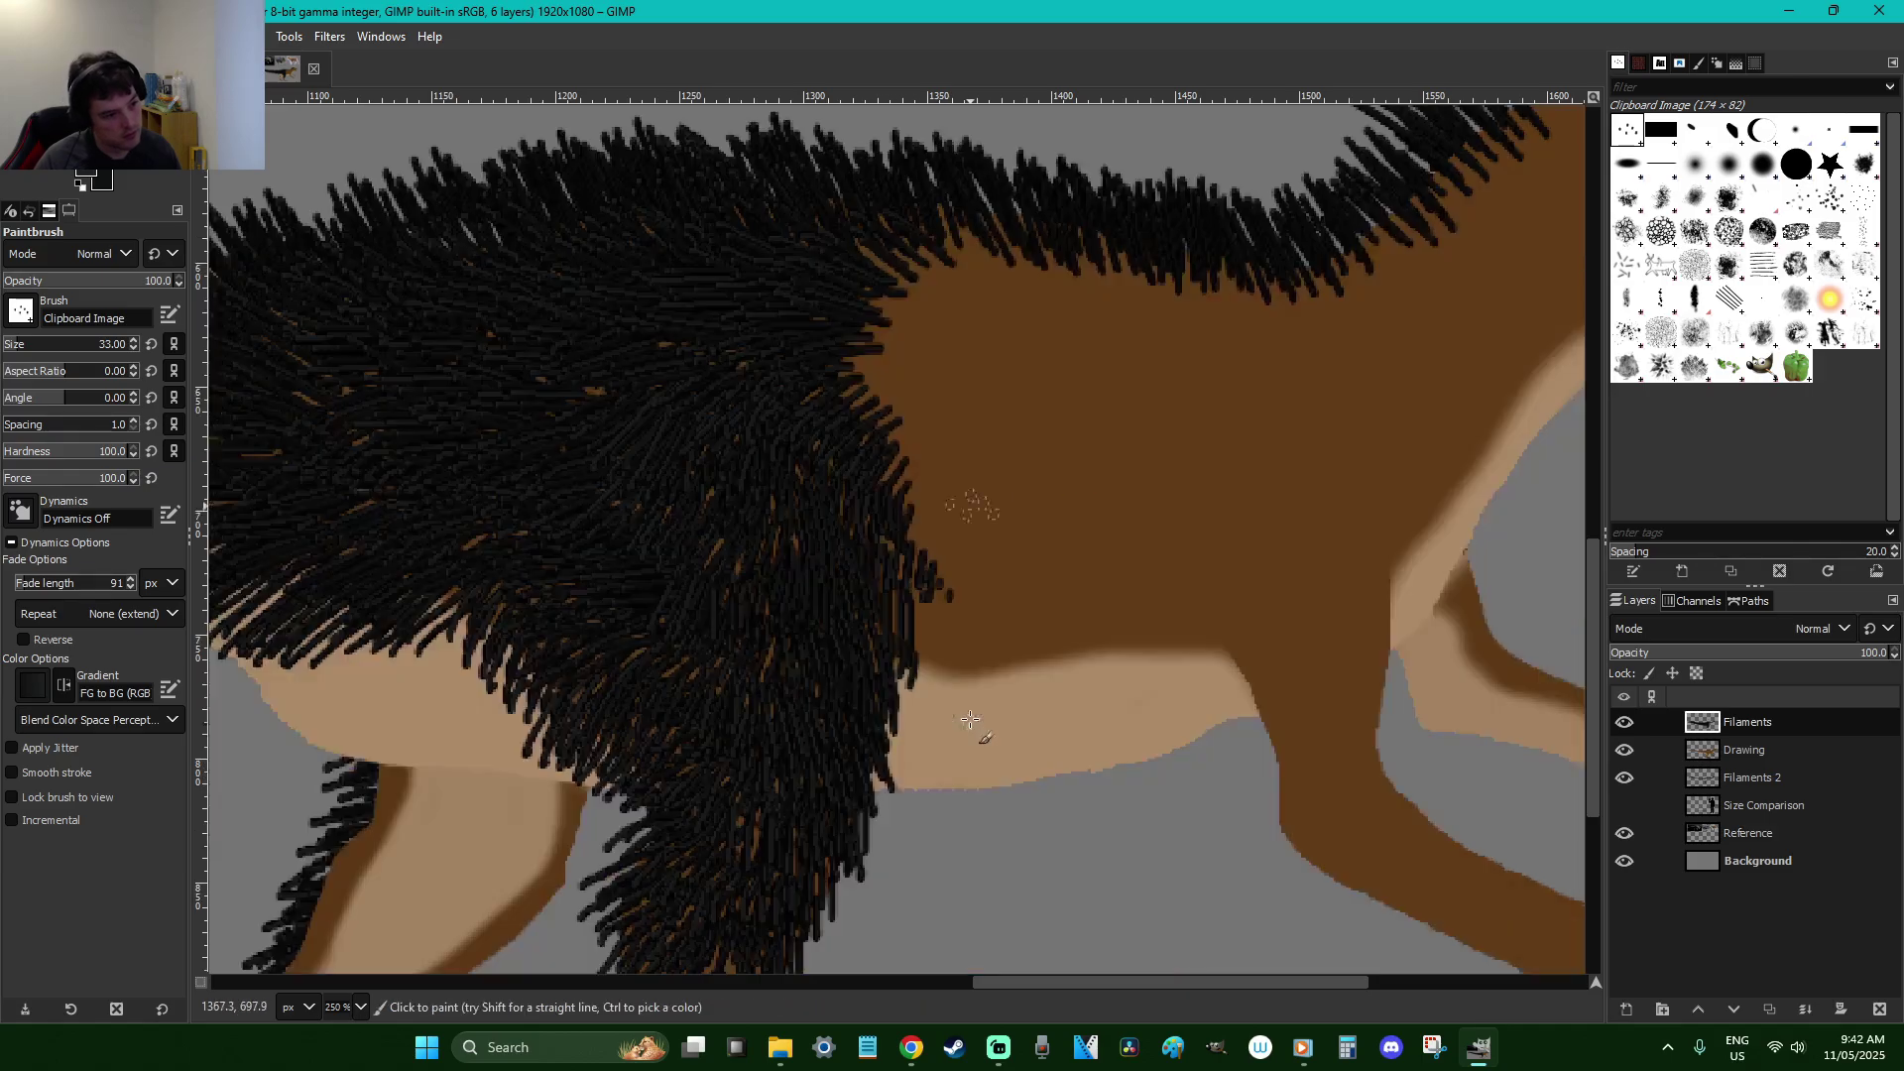
pyautogui.moveTo(926, 586)
pyautogui.mouseDown()
pyautogui.moveTo(945, 663)
pyautogui.moveTo(1000, 615)
pyautogui.moveTo(959, 623)
pyautogui.moveTo(965, 548)
pyautogui.moveTo(944, 581)
pyautogui.moveTo(910, 531)
pyautogui.moveTo(933, 464)
pyautogui.moveTo(871, 454)
pyautogui.moveTo(894, 382)
pyautogui.moveTo(830, 395)
pyautogui.moveTo(847, 363)
pyautogui.moveTo(903, 351)
pyautogui.moveTo(860, 327)
pyautogui.moveTo(904, 332)
pyautogui.moveTo(859, 281)
pyautogui.moveTo(916, 273)
pyautogui.moveTo(887, 221)
pyautogui.moveTo(995, 249)
pyautogui.moveTo(977, 269)
pyautogui.moveTo(913, 254)
pyautogui.moveTo(939, 312)
pyautogui.moveTo(926, 335)
pyautogui.moveTo(884, 308)
pyautogui.moveTo(934, 370)
pyautogui.moveTo(890, 374)
pyautogui.moveTo(927, 358)
pyautogui.moveTo(893, 317)
pyautogui.mouseUp()
pyautogui.moveTo(947, 404)
pyautogui.mouseDown()
pyautogui.moveTo(918, 433)
pyautogui.moveTo(963, 438)
pyautogui.moveTo(918, 470)
pyautogui.moveTo(963, 460)
pyautogui.moveTo(942, 563)
pyautogui.moveTo(979, 535)
pyautogui.moveTo(1015, 548)
pyautogui.moveTo(1031, 592)
pyautogui.moveTo(1013, 660)
pyautogui.moveTo(1061, 652)
pyautogui.moveTo(1069, 617)
pyautogui.moveTo(1039, 650)
pyautogui.moveTo(1012, 520)
pyautogui.moveTo(977, 530)
pyautogui.moveTo(974, 463)
pyautogui.moveTo(943, 457)
pyautogui.moveTo(980, 399)
pyautogui.moveTo(930, 406)
pyautogui.moveTo(899, 380)
pyautogui.moveTo(950, 355)
pyautogui.moveTo(925, 375)
pyautogui.moveTo(944, 328)
pyautogui.moveTo(887, 268)
pyautogui.moveTo(945, 307)
pyautogui.moveTo(945, 271)
pyautogui.moveTo(960, 290)
pyautogui.moveTo(934, 218)
pyautogui.moveTo(985, 281)
pyautogui.moveTo(1039, 271)
pyautogui.moveTo(1010, 204)
pyautogui.moveTo(1043, 273)
pyautogui.moveTo(989, 227)
pyautogui.moveTo(1005, 291)
pyautogui.moveTo(942, 267)
pyautogui.moveTo(994, 382)
pyautogui.moveTo(943, 379)
pyautogui.moveTo(994, 397)
pyautogui.moveTo(976, 435)
pyautogui.moveTo(1023, 426)
pyautogui.moveTo(979, 489)
pyautogui.moveTo(1053, 479)
pyautogui.moveTo(1021, 520)
pyautogui.moveTo(1034, 502)
pyautogui.moveTo(1029, 578)
pyautogui.moveTo(1094, 572)
pyautogui.moveTo(1077, 674)
pyautogui.moveTo(1138, 626)
pyautogui.moveTo(1125, 671)
pyautogui.mouseUp()
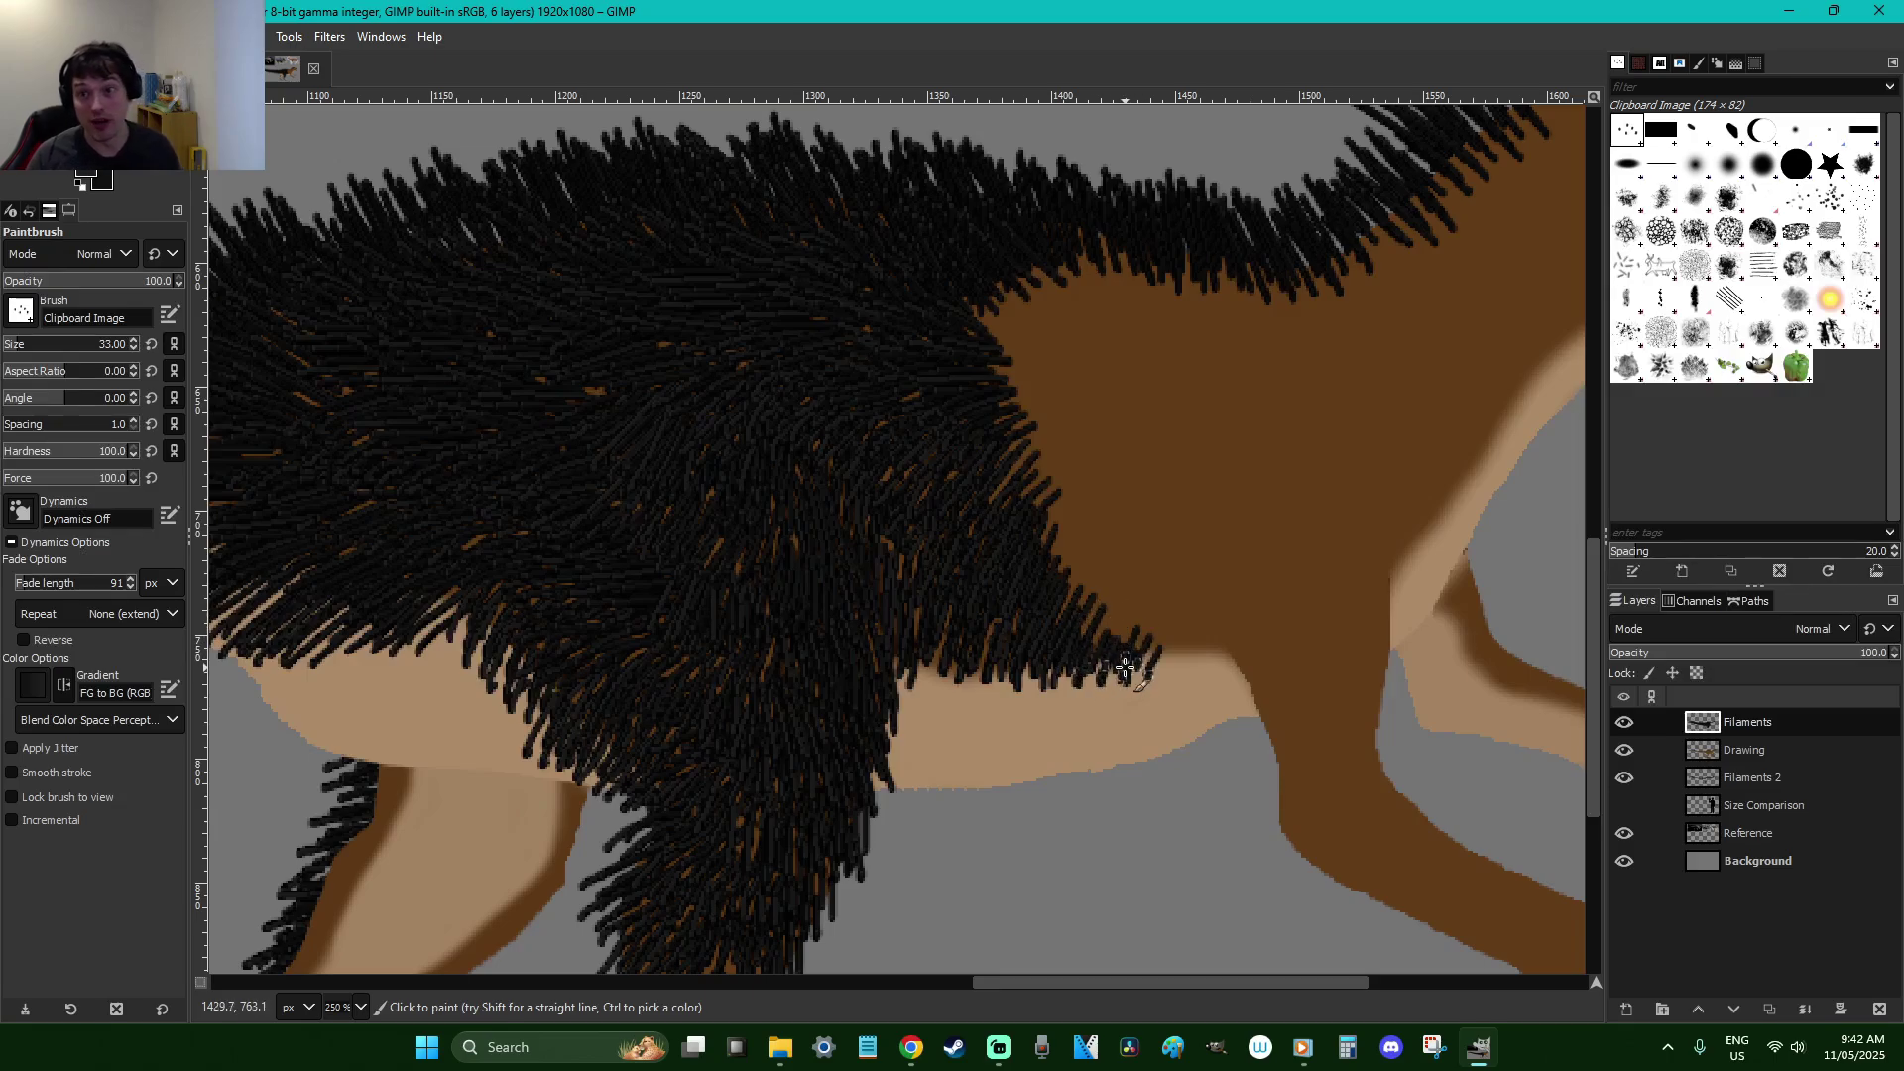
# Extend the flank's bristle covering forward below the back fringe until it reaches the shoulder and the near arm
pyautogui.moveTo(1118, 646)
pyautogui.mouseDown()
pyautogui.moveTo(1142, 586)
pyautogui.moveTo(1120, 625)
pyautogui.moveTo(1066, 636)
pyautogui.moveTo(1099, 532)
pyautogui.moveTo(1060, 568)
pyautogui.moveTo(1040, 545)
pyautogui.moveTo(1075, 488)
pyautogui.moveTo(1004, 497)
pyautogui.moveTo(1053, 438)
pyautogui.moveTo(1008, 421)
pyautogui.moveTo(1045, 400)
pyautogui.moveTo(960, 382)
pyautogui.moveTo(1010, 353)
pyautogui.moveTo(960, 298)
pyautogui.mouseUp()
pyautogui.moveTo(1011, 355)
pyautogui.mouseDown()
pyautogui.moveTo(949, 324)
pyautogui.moveTo(1008, 337)
pyautogui.moveTo(1022, 313)
pyautogui.moveTo(953, 250)
pyautogui.mouseUp()
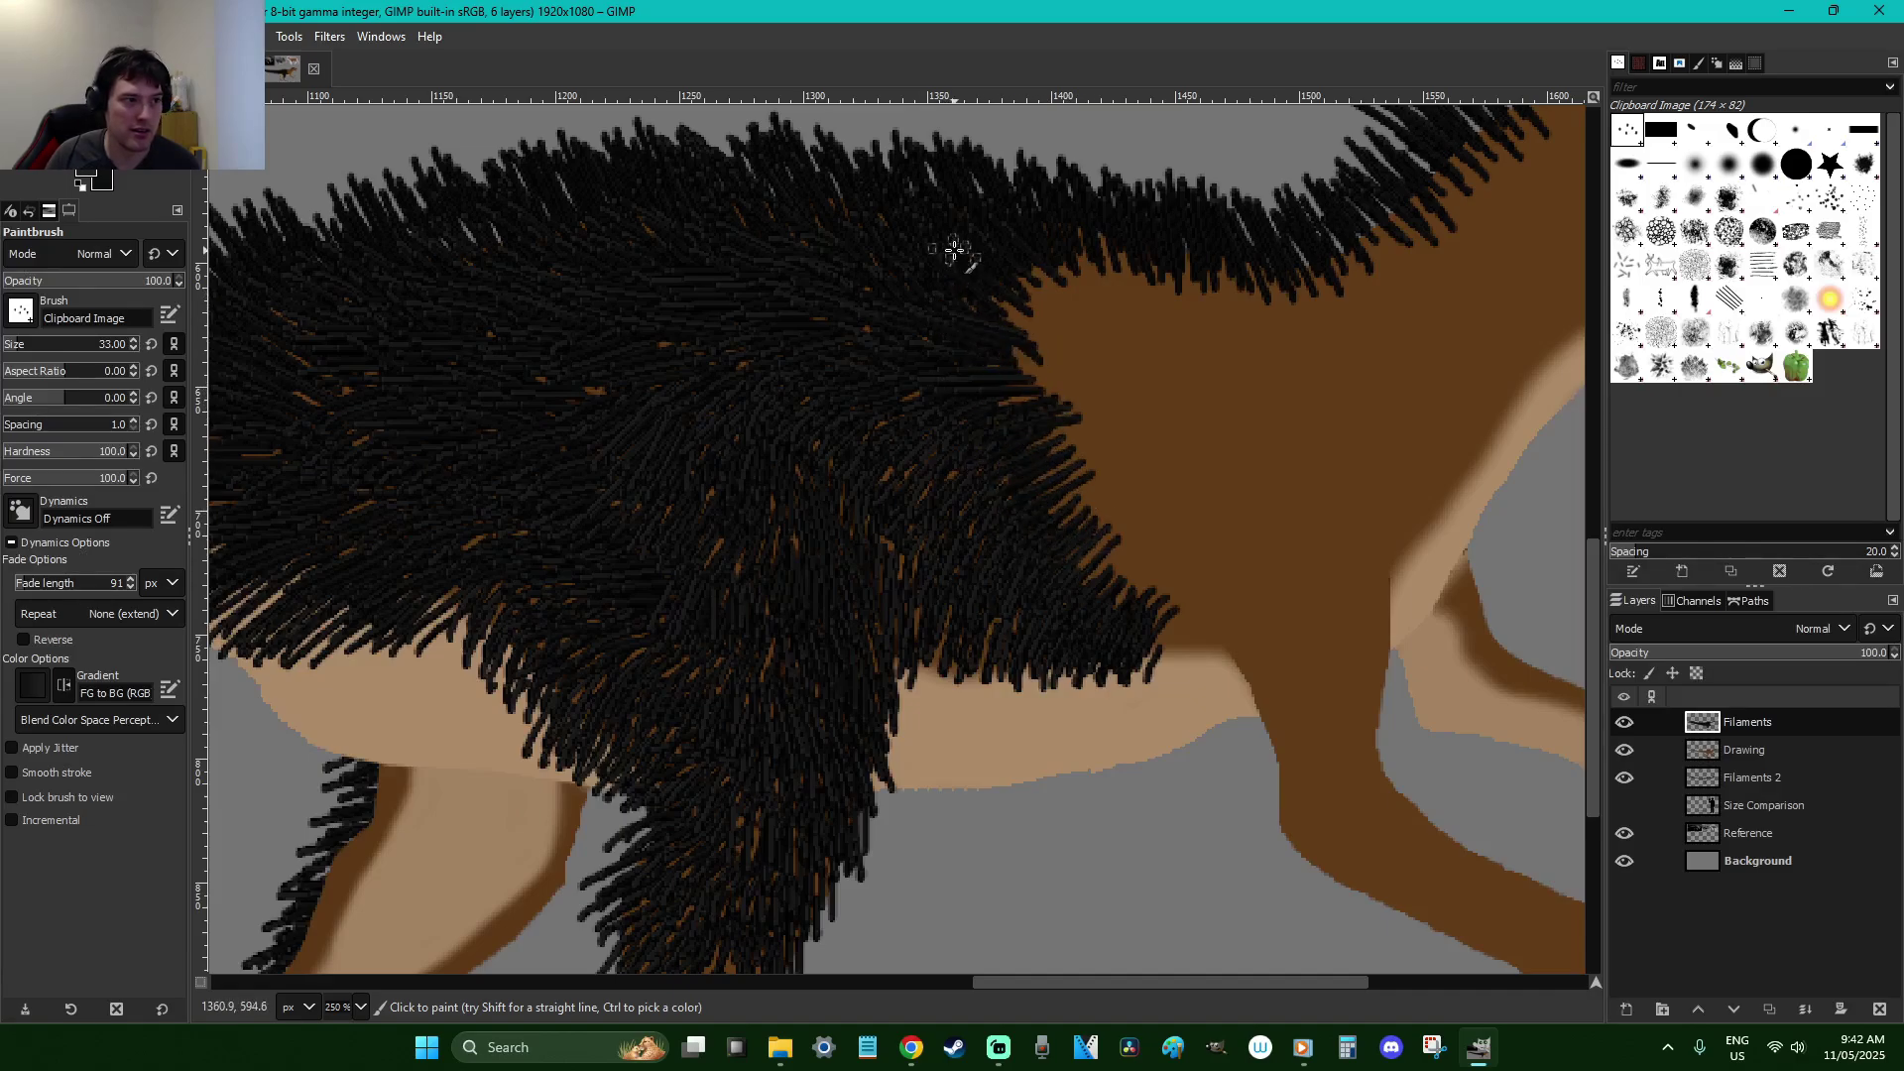
pyautogui.moveTo(1055, 311); pyautogui.dragTo(1027, 245)
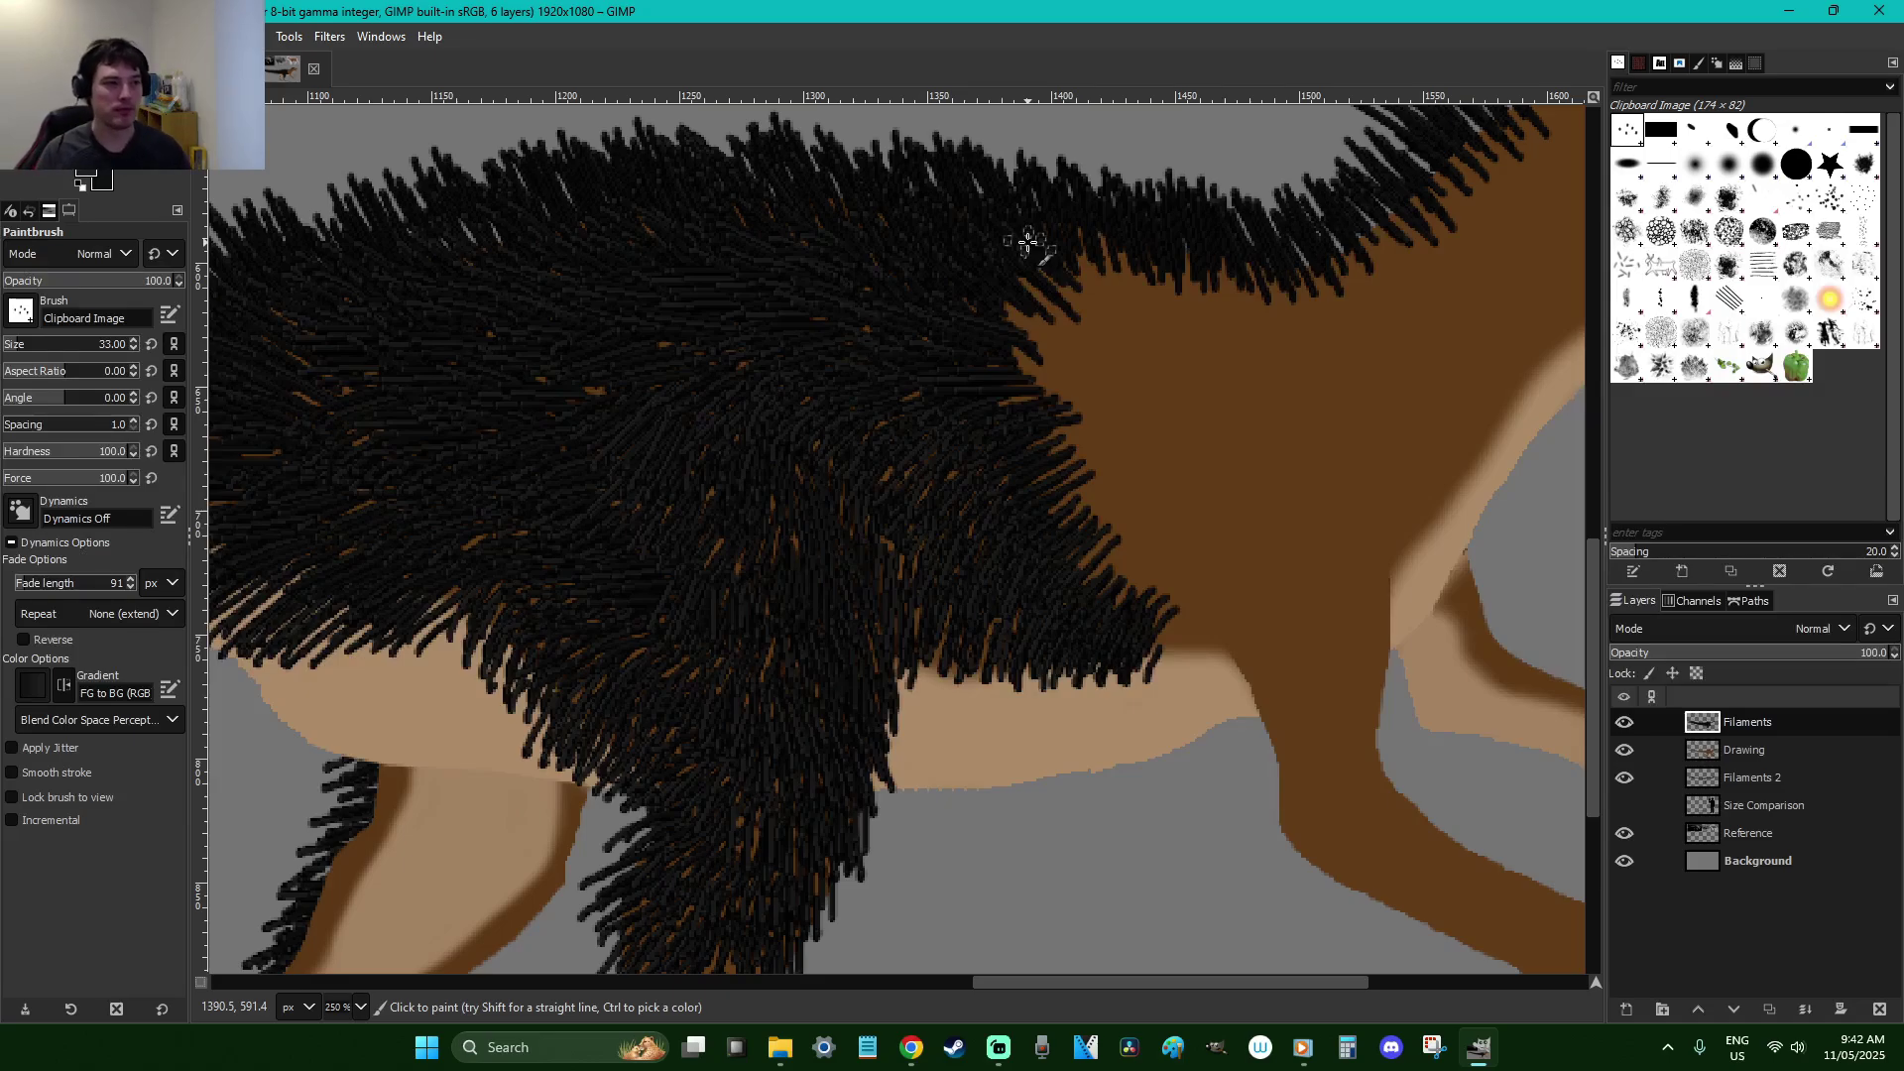
pyautogui.moveTo(1104, 286)
pyautogui.mouseDown()
pyautogui.moveTo(1039, 252)
pyautogui.moveTo(1075, 315)
pyautogui.moveTo(1012, 297)
pyautogui.moveTo(1046, 367)
pyautogui.moveTo(999, 367)
pyautogui.moveTo(1073, 377)
pyautogui.moveTo(1087, 404)
pyautogui.moveTo(1055, 454)
pyautogui.moveTo(1084, 446)
pyautogui.moveTo(1098, 479)
pyautogui.moveTo(1045, 546)
pyautogui.moveTo(1126, 537)
pyautogui.moveTo(1095, 599)
pyautogui.moveTo(1138, 558)
pyautogui.moveTo(1126, 592)
pyautogui.moveTo(1147, 588)
pyautogui.moveTo(1154, 628)
pyautogui.moveTo(1210, 612)
pyautogui.moveTo(1177, 668)
pyautogui.moveTo(1203, 601)
pyautogui.moveTo(1175, 609)
pyautogui.moveTo(1190, 558)
pyautogui.moveTo(1165, 598)
pyautogui.moveTo(1142, 563)
pyautogui.moveTo(1201, 500)
pyautogui.moveTo(1137, 545)
pyautogui.moveTo(1157, 505)
pyautogui.moveTo(1080, 540)
pyautogui.moveTo(1127, 458)
pyautogui.moveTo(1055, 479)
pyautogui.moveTo(1112, 433)
pyautogui.moveTo(1067, 437)
pyautogui.moveTo(1113, 411)
pyautogui.moveTo(1052, 403)
pyautogui.moveTo(1086, 376)
pyautogui.moveTo(1029, 350)
pyautogui.moveTo(1079, 350)
pyautogui.moveTo(1044, 287)
pyautogui.moveTo(1090, 319)
pyautogui.moveTo(1075, 256)
pyautogui.moveTo(1136, 308)
pyautogui.moveTo(1124, 236)
pyautogui.moveTo(1168, 284)
pyautogui.moveTo(1206, 289)
pyautogui.moveTo(1197, 260)
pyautogui.moveTo(1266, 309)
pyautogui.moveTo(1223, 257)
pyautogui.moveTo(1183, 270)
pyautogui.moveTo(1193, 319)
pyautogui.moveTo(1140, 276)
pyautogui.moveTo(1170, 333)
pyautogui.moveTo(1152, 341)
pyautogui.moveTo(1085, 300)
pyautogui.moveTo(1145, 326)
pyautogui.moveTo(1111, 305)
pyautogui.moveTo(1118, 362)
pyautogui.moveTo(1063, 353)
pyautogui.moveTo(1128, 375)
pyautogui.moveTo(1124, 513)
pyautogui.moveTo(1184, 497)
pyautogui.mouseUp()
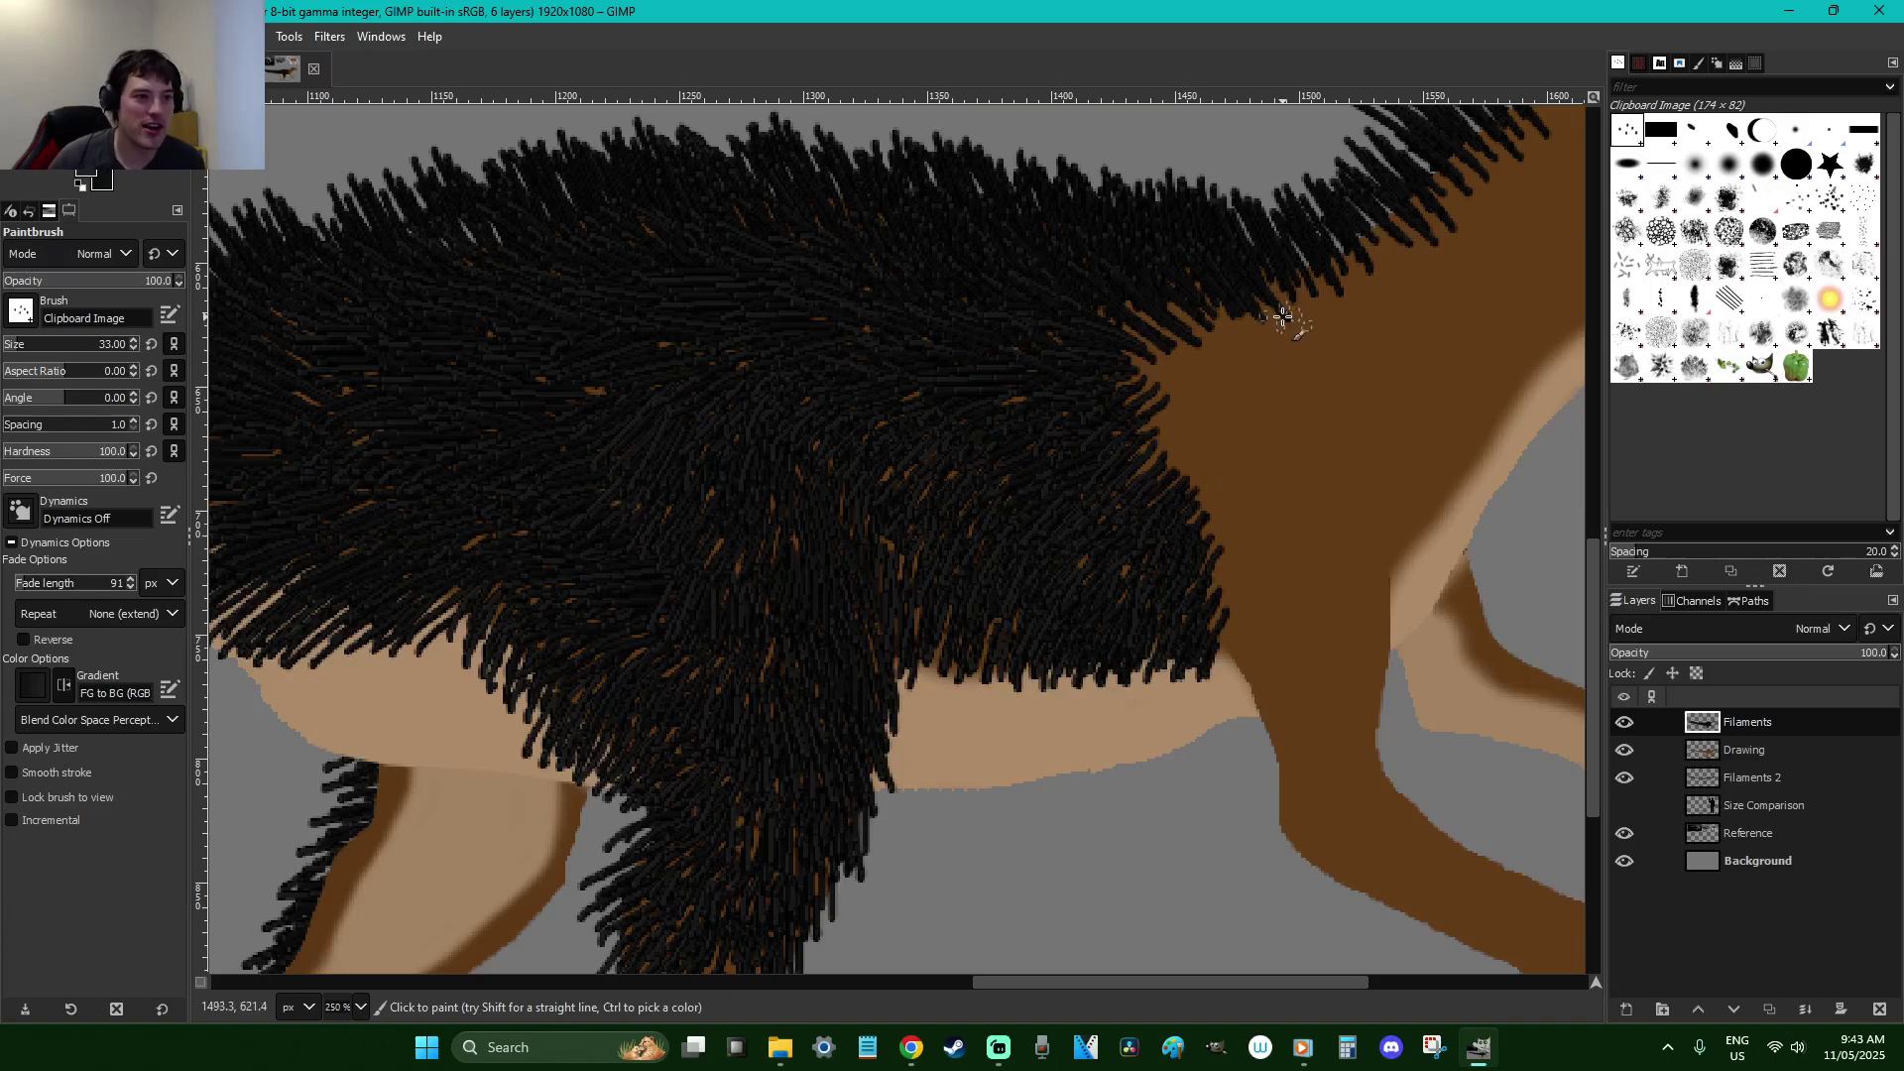
pyautogui.moveTo(1226, 335)
pyautogui.mouseDown()
pyautogui.moveTo(1164, 328)
pyautogui.moveTo(1160, 368)
pyautogui.moveTo(1079, 324)
pyautogui.moveTo(1173, 381)
pyautogui.moveTo(1120, 408)
pyautogui.moveTo(1187, 421)
pyautogui.moveTo(1114, 443)
pyautogui.moveTo(1183, 440)
pyautogui.moveTo(1127, 501)
pyautogui.moveTo(1228, 497)
pyautogui.moveTo(1142, 477)
pyautogui.moveTo(1190, 374)
pyautogui.moveTo(1091, 361)
pyautogui.moveTo(1201, 337)
pyautogui.moveTo(1097, 350)
pyautogui.mouseUp()
pyautogui.moveTo(1222, 515); pyautogui.dragTo(1208, 581)
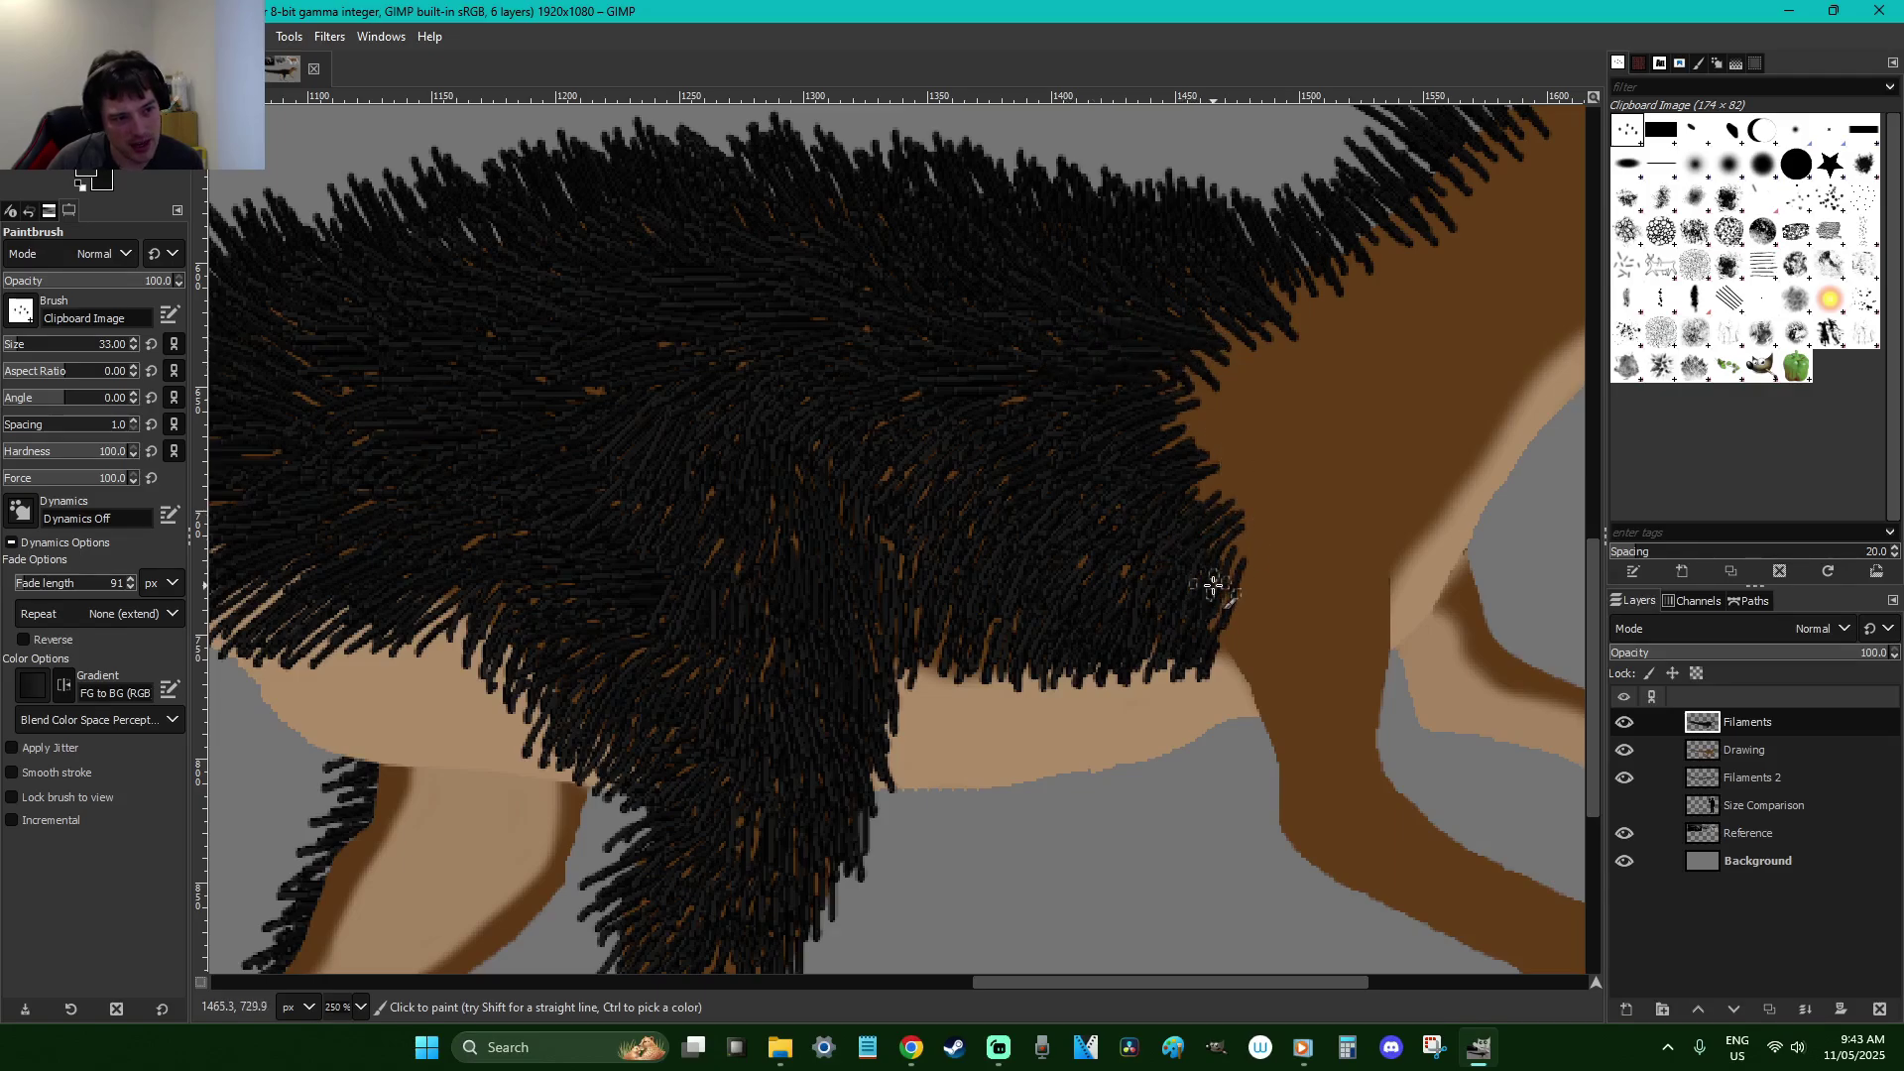
# Cover the near arm with rows of bristles from just above the wrist up past the elbow
pyautogui.scroll(-3, 1131, 882)
pyautogui.hscroll(4, 1190, 793)
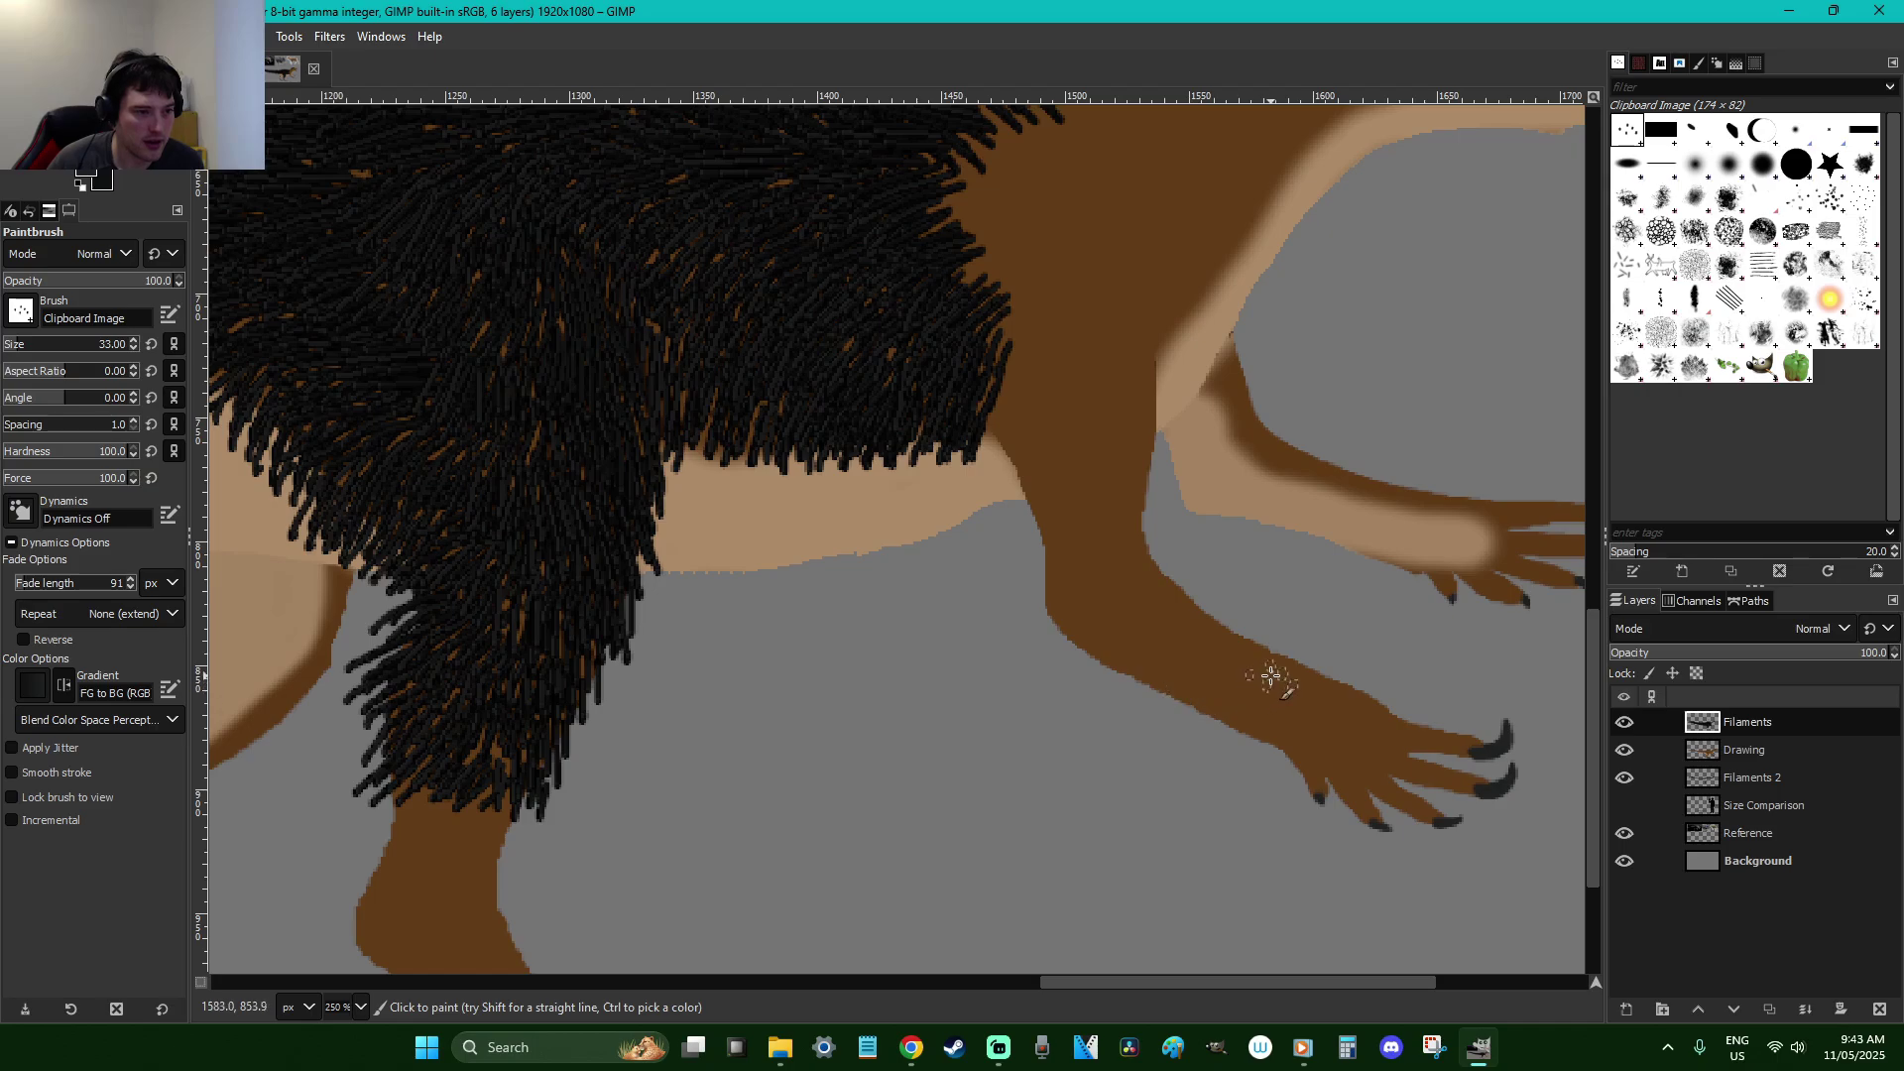
pyautogui.moveTo(1264, 659)
pyautogui.mouseDown()
pyautogui.moveTo(1257, 717)
pyautogui.moveTo(1245, 727)
pyautogui.moveTo(1225, 689)
pyautogui.moveTo(1228, 738)
pyautogui.moveTo(1195, 714)
pyautogui.mouseUp()
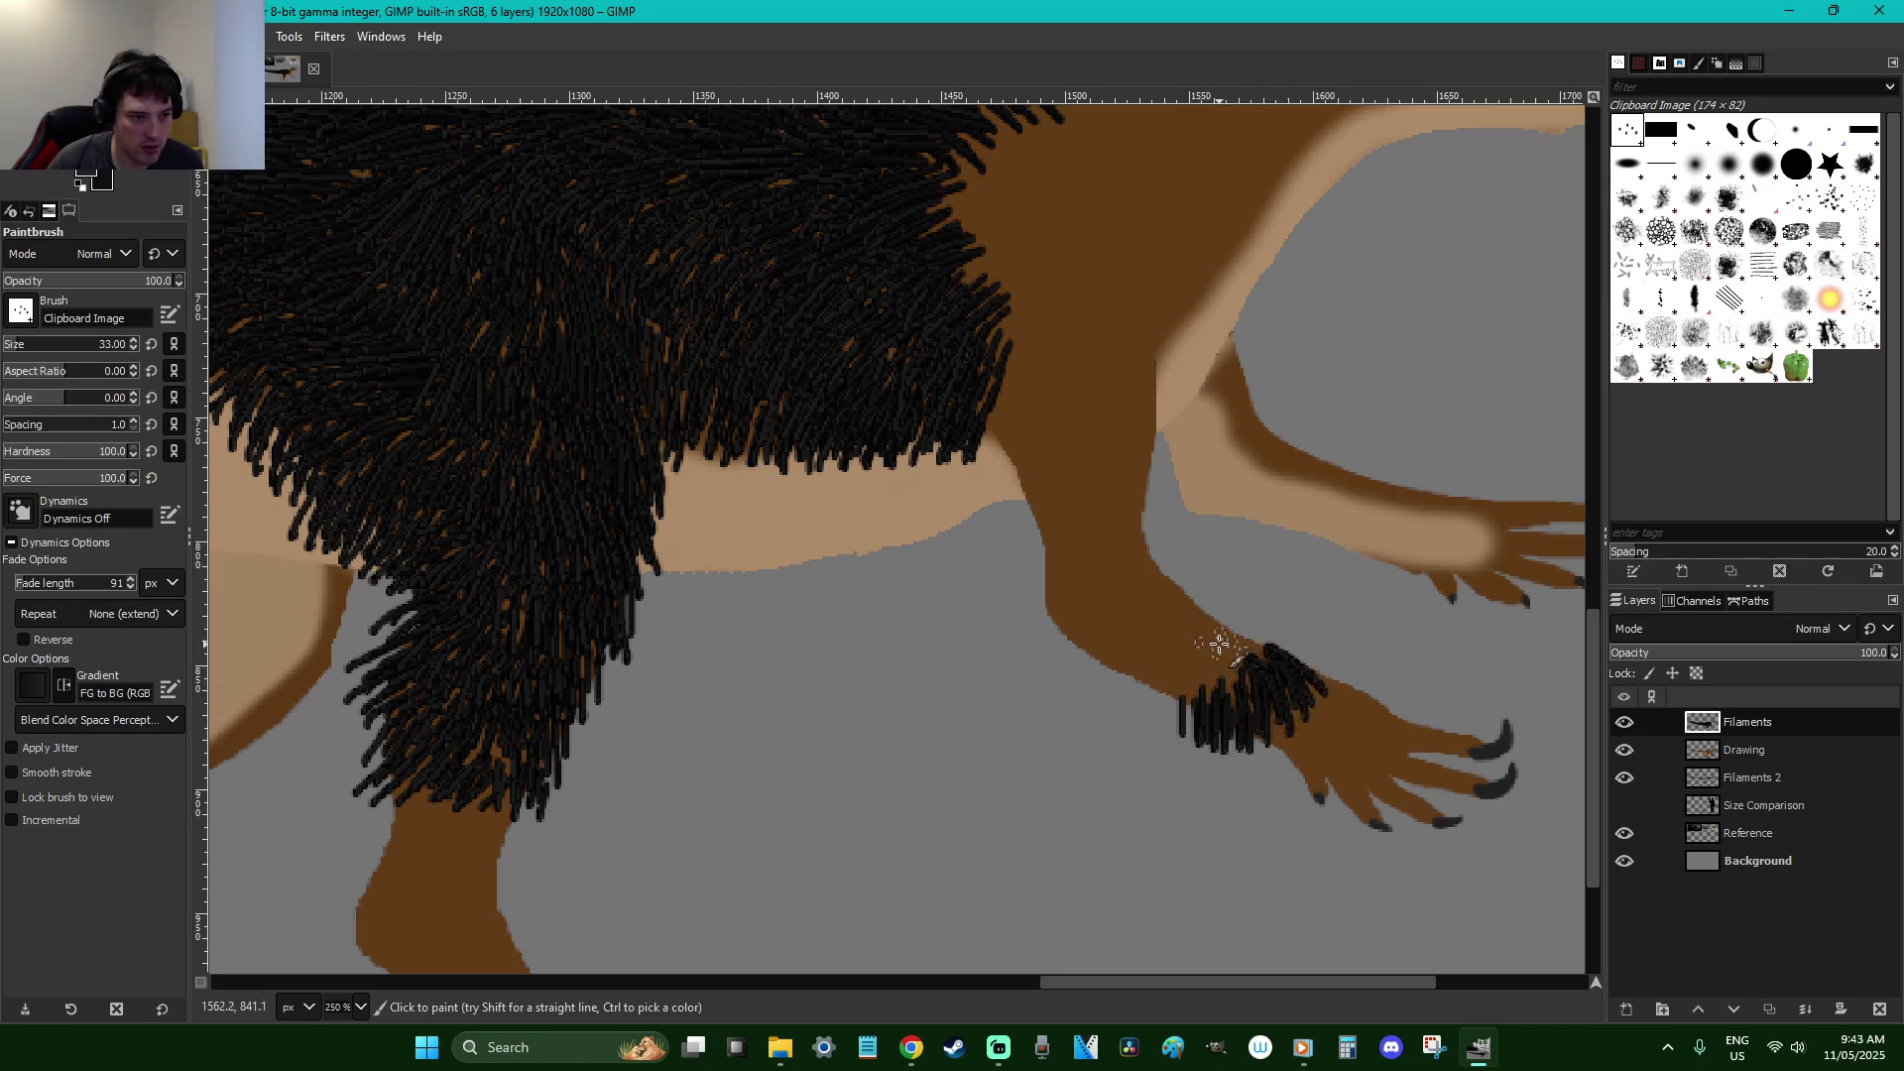
pyautogui.moveTo(1231, 652)
pyautogui.mouseDown()
pyautogui.moveTo(1214, 711)
pyautogui.moveTo(1146, 673)
pyautogui.mouseUp()
pyautogui.moveTo(1202, 638)
pyautogui.mouseDown()
pyautogui.moveTo(1153, 592)
pyautogui.moveTo(1166, 687)
pyautogui.moveTo(1104, 616)
pyautogui.moveTo(1090, 670)
pyautogui.moveTo(1074, 625)
pyautogui.moveTo(1136, 585)
pyautogui.moveTo(1135, 557)
pyautogui.moveTo(1173, 608)
pyautogui.moveTo(1112, 551)
pyautogui.moveTo(1113, 642)
pyautogui.moveTo(1055, 562)
pyautogui.moveTo(1055, 643)
pyautogui.moveTo(1054, 581)
pyautogui.moveTo(1094, 573)
pyautogui.moveTo(1113, 533)
pyautogui.moveTo(1135, 586)
pyautogui.moveTo(1086, 539)
pyautogui.moveTo(1083, 588)
pyautogui.moveTo(1037, 592)
pyautogui.mouseUp()
pyautogui.moveTo(1140, 515); pyautogui.dragTo(1116, 585)
# Check the arm outline with the Filaments layer hidden and shown again, and cover the near upper arm and lower shoulder with bristles
pyautogui.click(1624, 722)
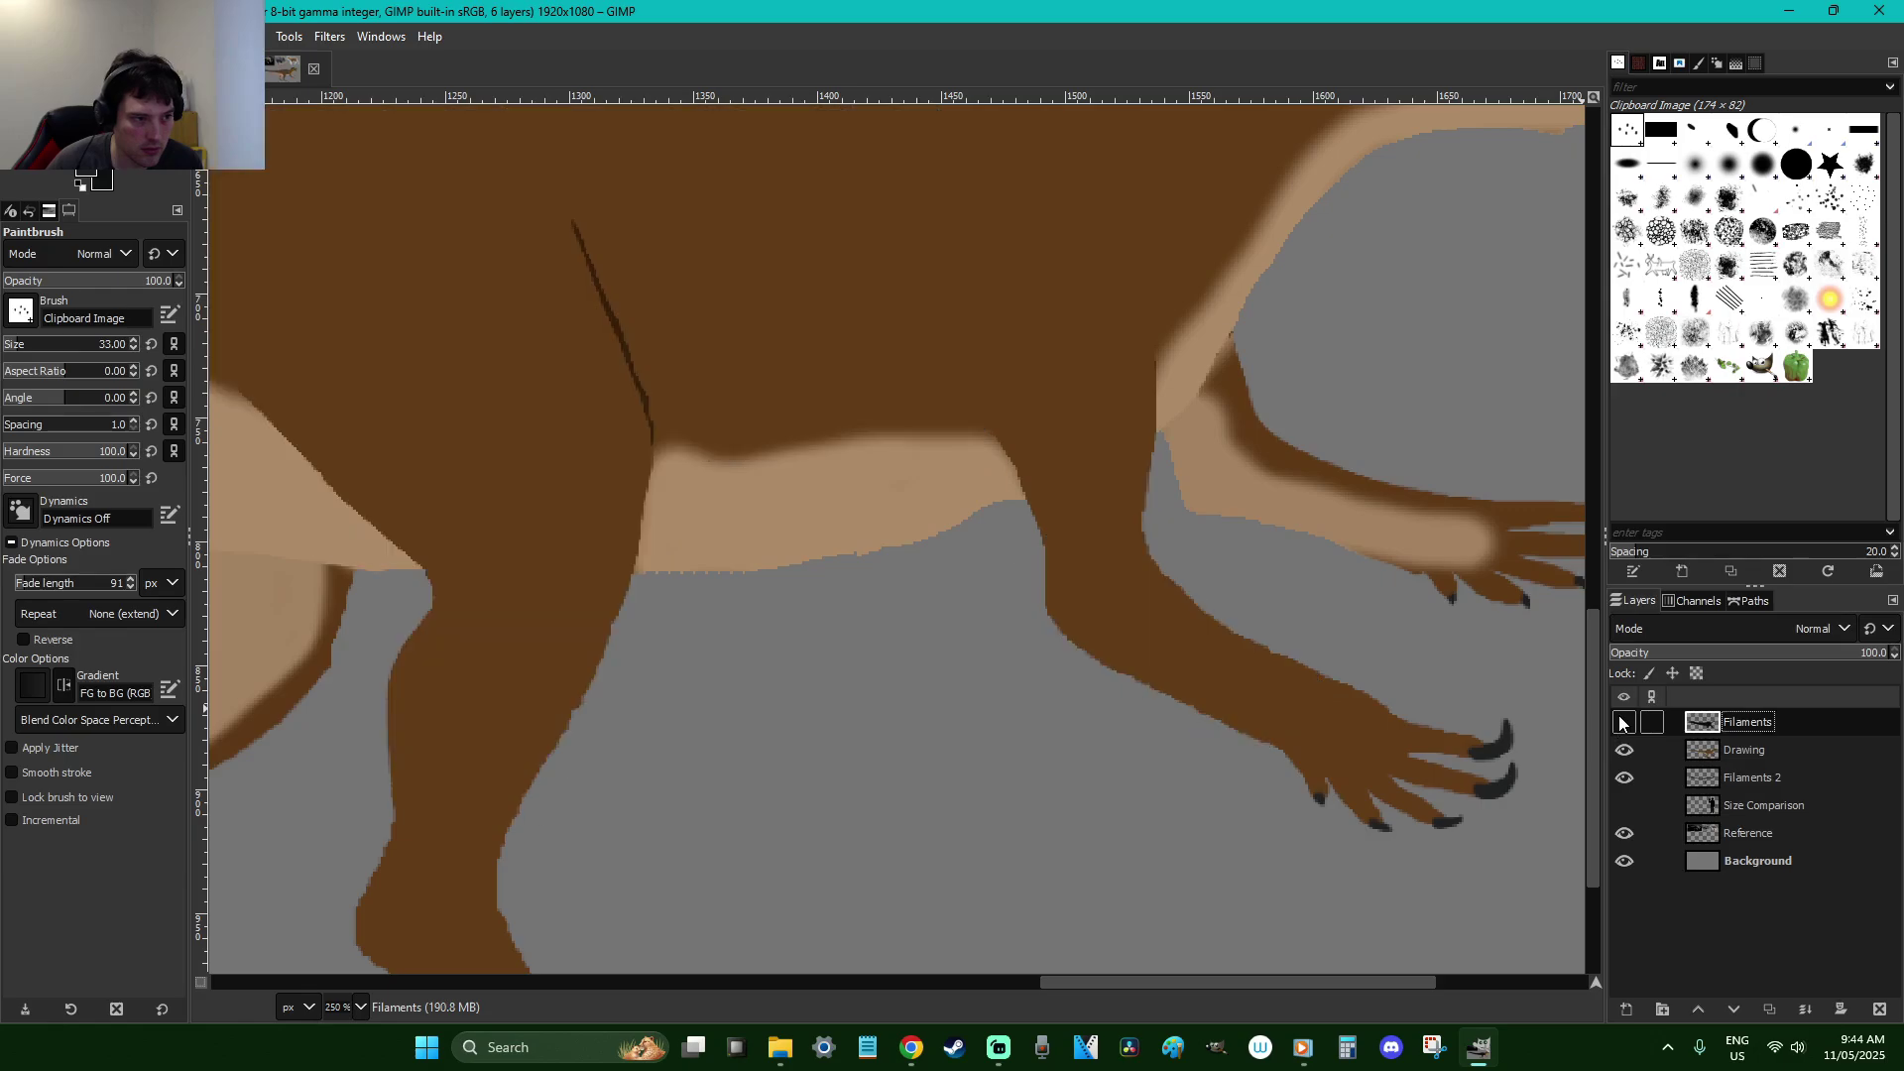
pyautogui.click(1622, 721)
pyautogui.moveTo(1106, 479)
pyautogui.mouseDown()
pyautogui.moveTo(1137, 518)
pyautogui.moveTo(1112, 466)
pyautogui.moveTo(1107, 535)
pyautogui.moveTo(1069, 454)
pyautogui.moveTo(1035, 532)
pyautogui.moveTo(1040, 453)
pyautogui.moveTo(1027, 540)
pyautogui.mouseUp()
pyautogui.scroll(3, 1131, 645)
pyautogui.moveTo(1121, 635)
pyautogui.mouseDown()
pyautogui.moveTo(1138, 692)
pyautogui.moveTo(1085, 640)
pyautogui.moveTo(1056, 694)
pyautogui.moveTo(1016, 579)
pyautogui.mouseUp()
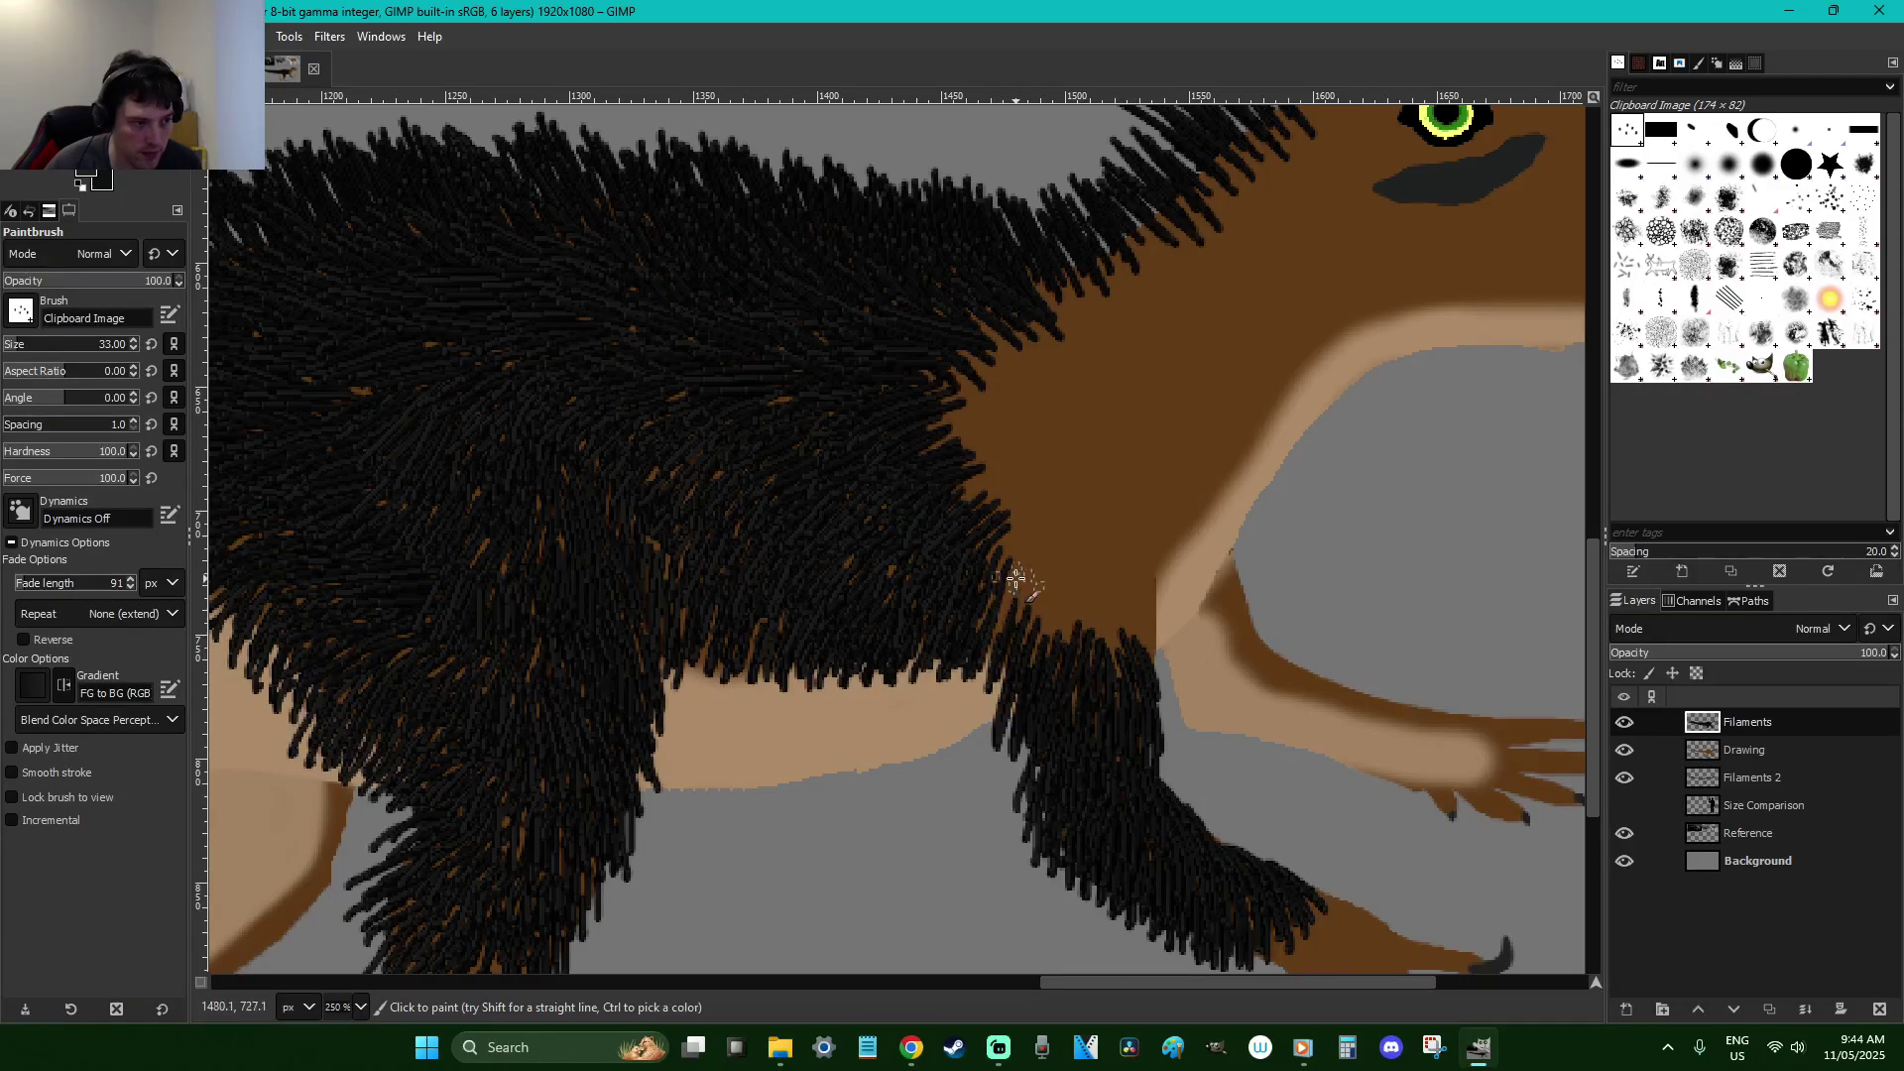
pyautogui.hotkey('alt', 'Tab')
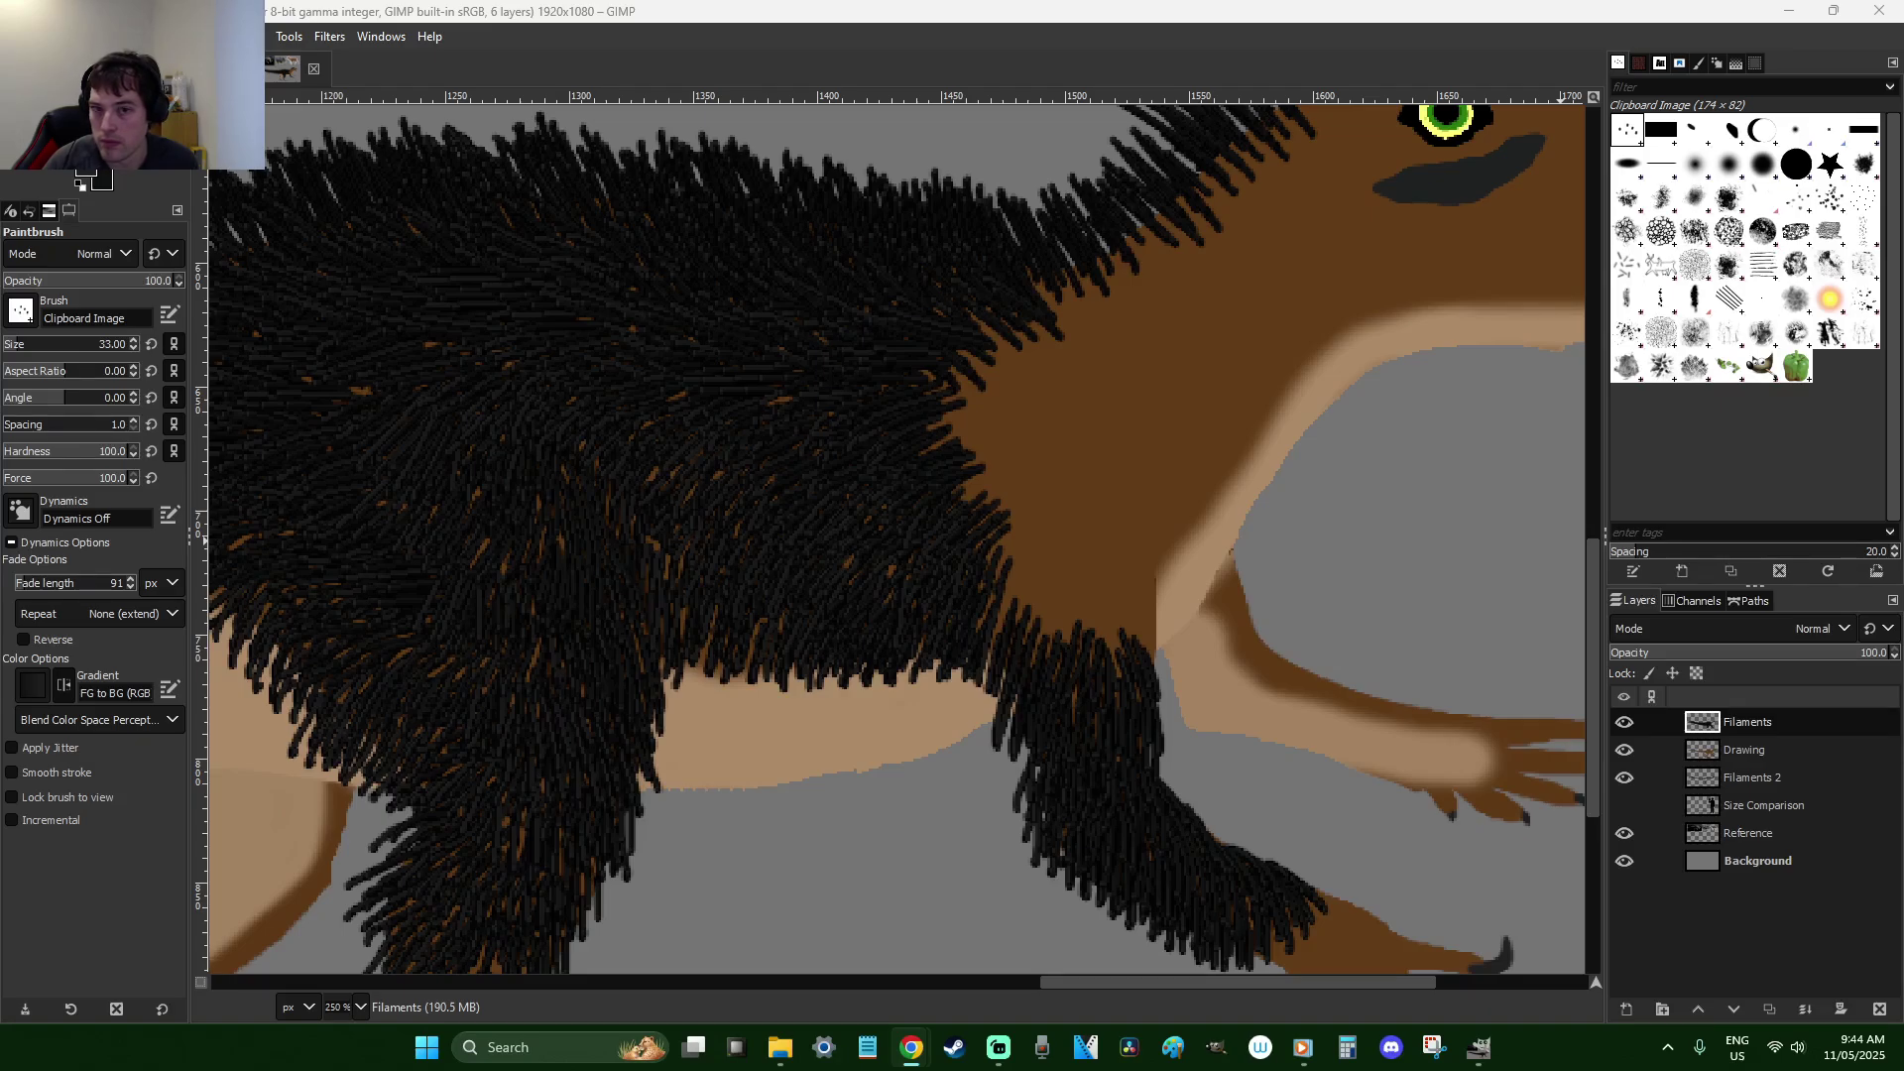
pyautogui.moveTo(1114, 566)
pyautogui.mouseDown()
pyautogui.moveTo(1142, 631)
pyautogui.moveTo(1100, 574)
pyautogui.moveTo(1112, 658)
pyautogui.moveTo(1092, 667)
pyautogui.moveTo(1072, 564)
pyautogui.moveTo(1062, 634)
pyautogui.moveTo(1017, 637)
pyautogui.moveTo(1022, 527)
pyautogui.moveTo(1043, 598)
pyautogui.moveTo(1086, 590)
pyautogui.moveTo(1105, 529)
pyautogui.moveTo(1136, 606)
pyautogui.moveTo(1068, 520)
pyautogui.moveTo(1043, 585)
pyautogui.moveTo(1019, 486)
pyautogui.moveTo(994, 553)
pyautogui.moveTo(991, 473)
pyautogui.moveTo(965, 486)
pyautogui.moveTo(985, 422)
pyautogui.moveTo(922, 449)
pyautogui.mouseUp()
# Paint a row of short bristles along the underside of the far forearm on the Filaments 2 layer
pyautogui.click(1748, 778)
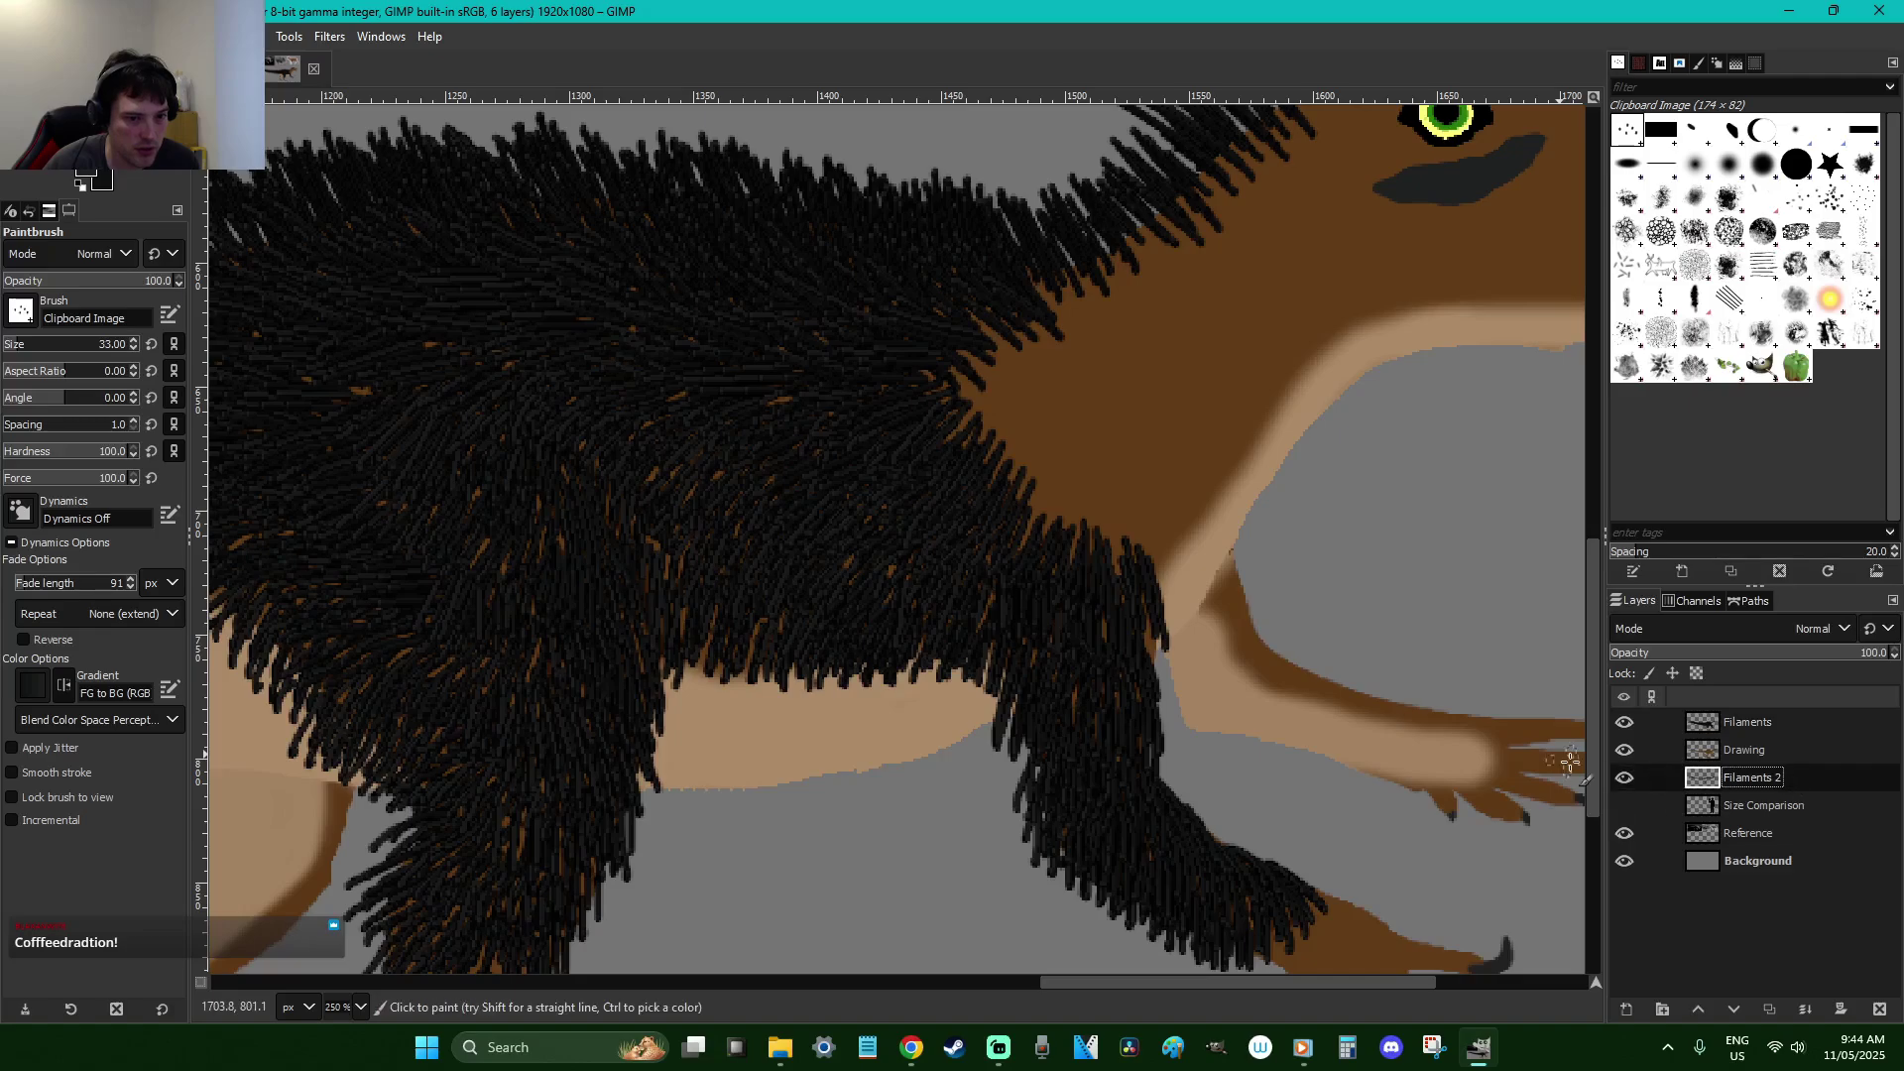
pyautogui.scroll(-3, 1393, 744)
pyautogui.moveTo(1373, 537); pyautogui.dragTo(1370, 560)
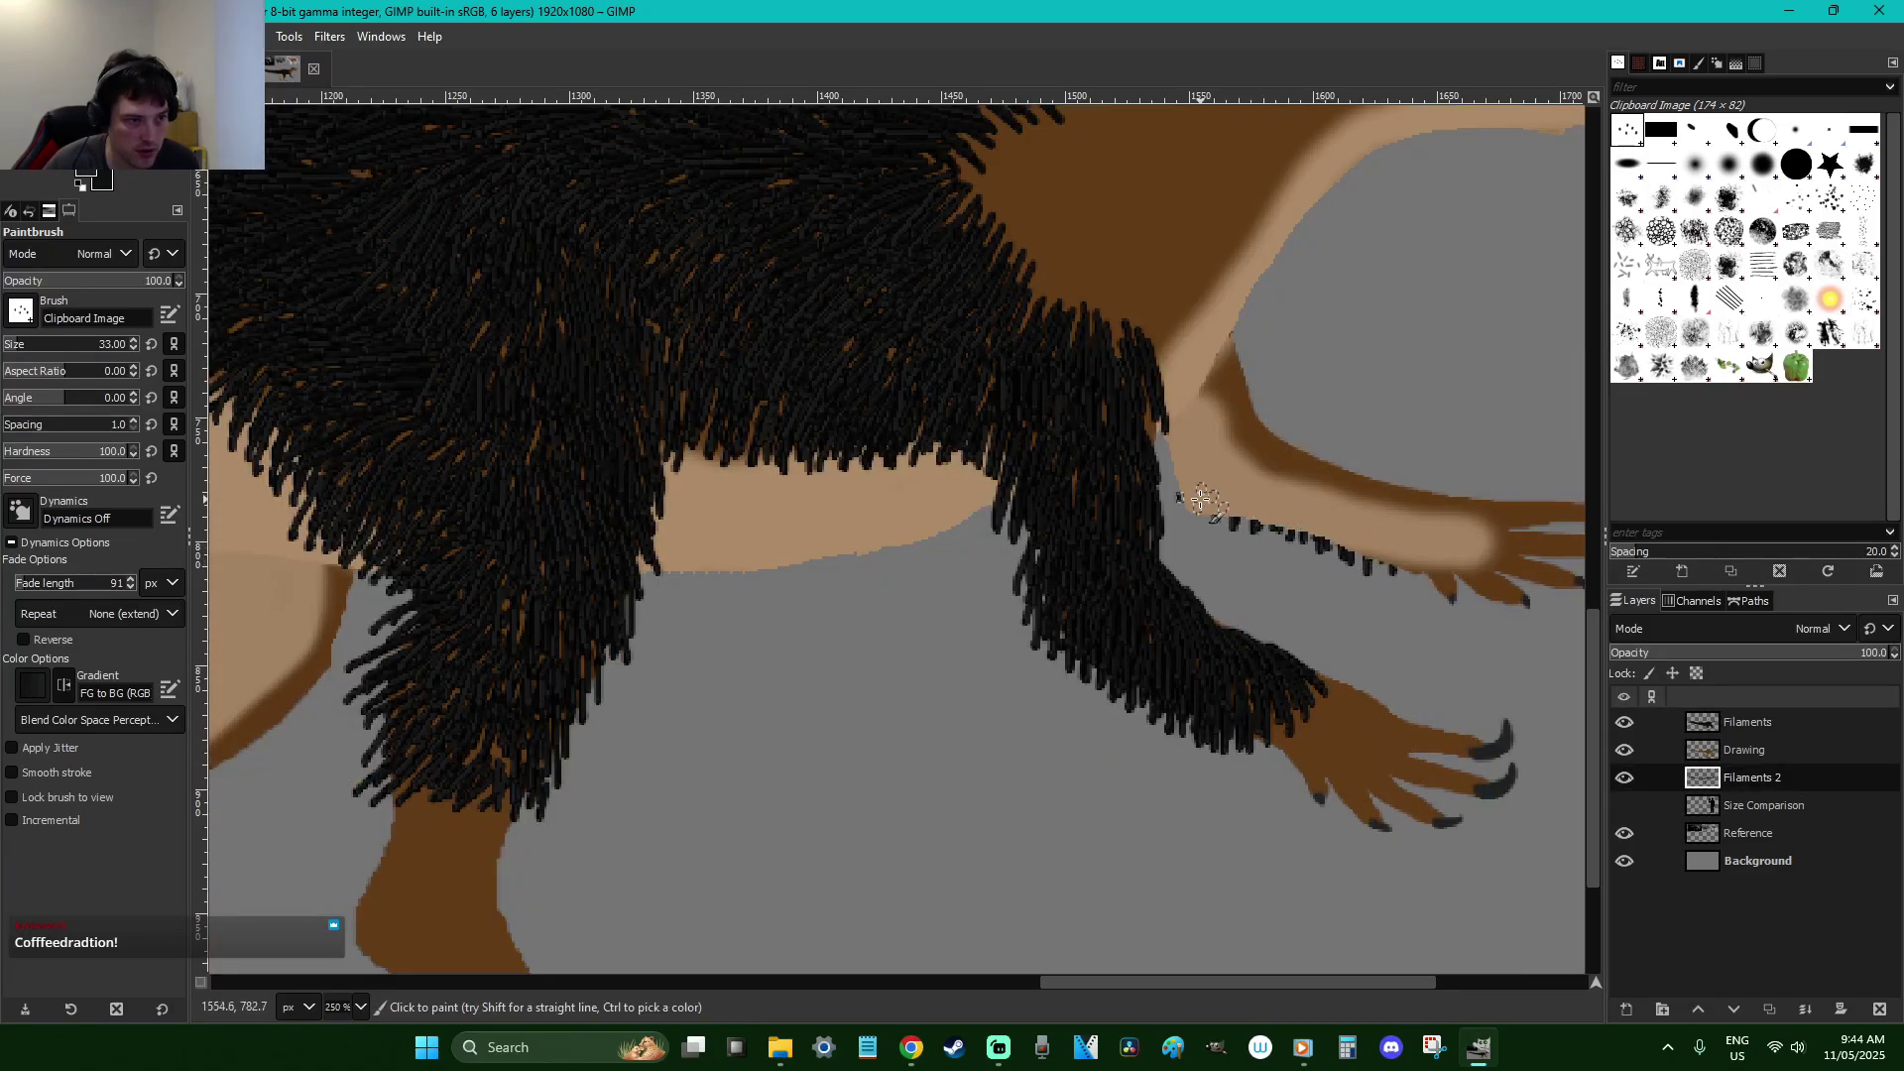
# Return to the Filaments layer and paint overlapping bristles along the upper edge of the far arm
pyautogui.press('Home')
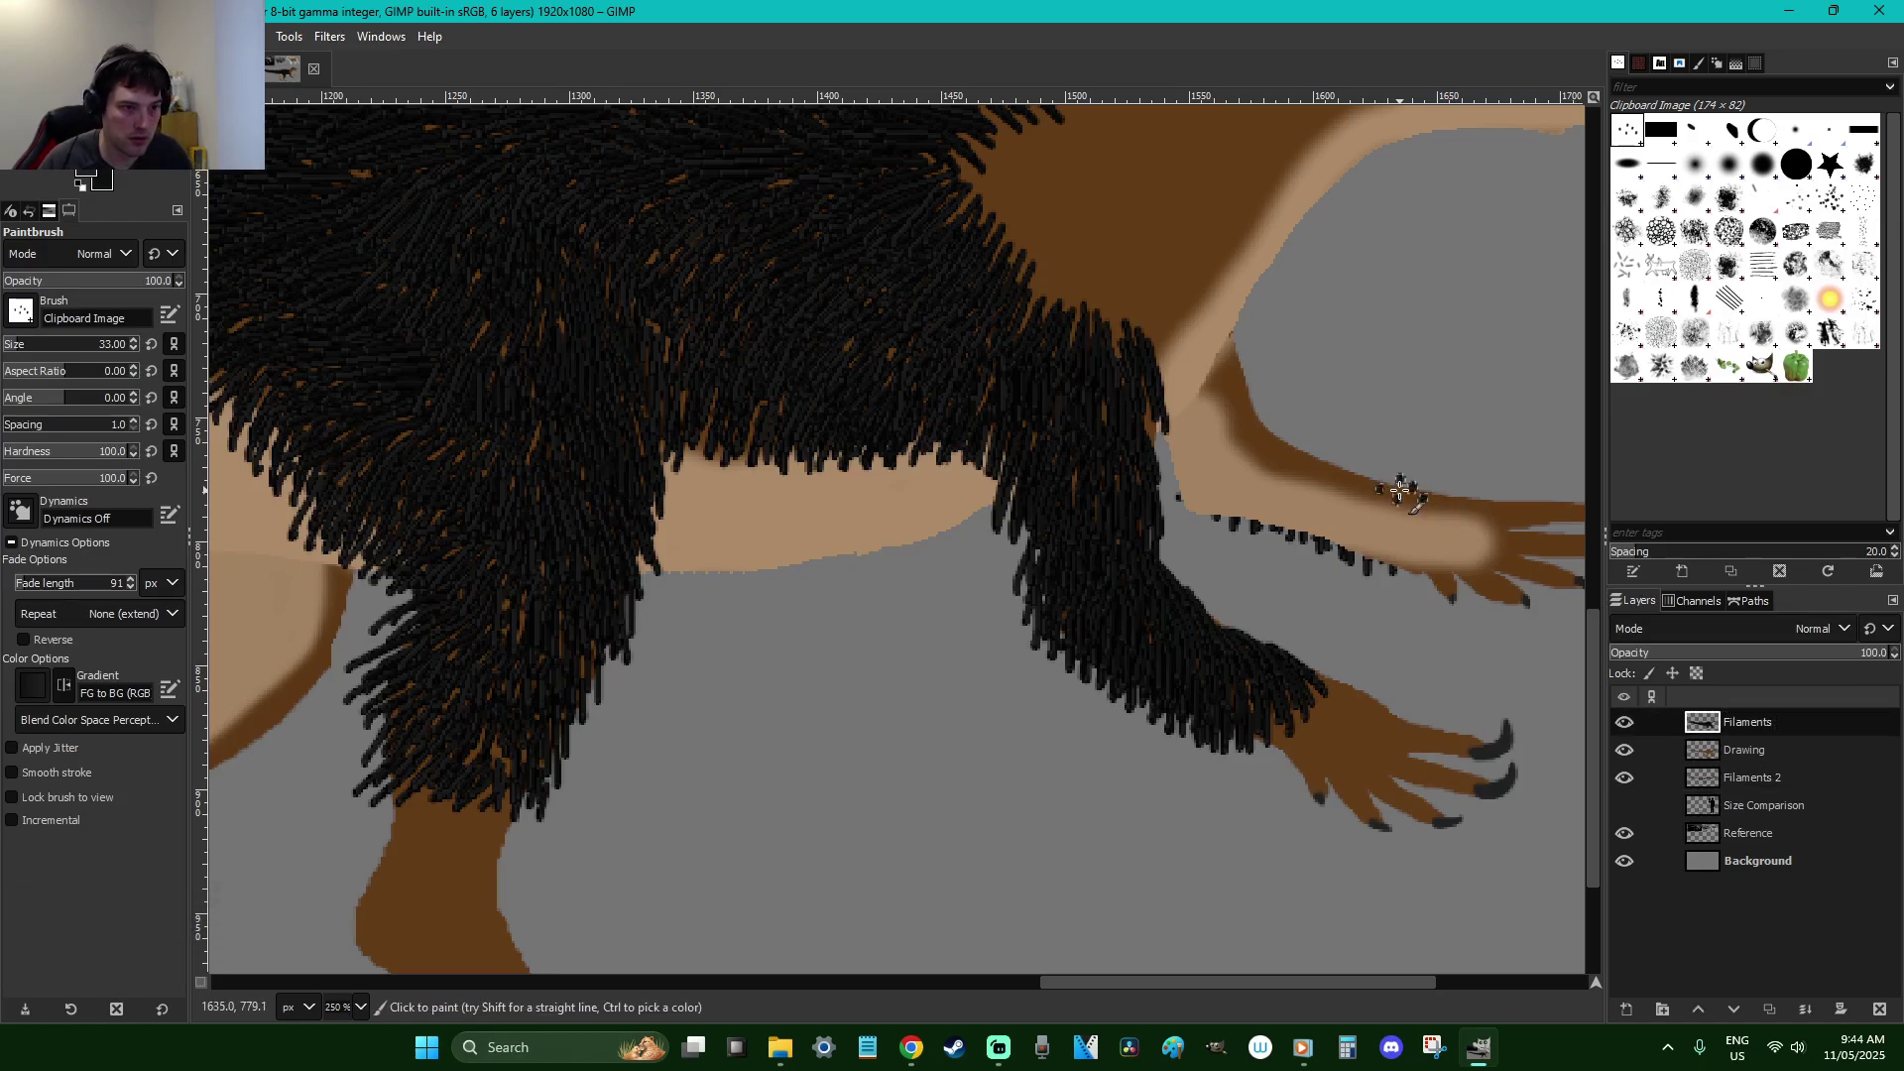
pyautogui.hotkey('ctrl', 'z')
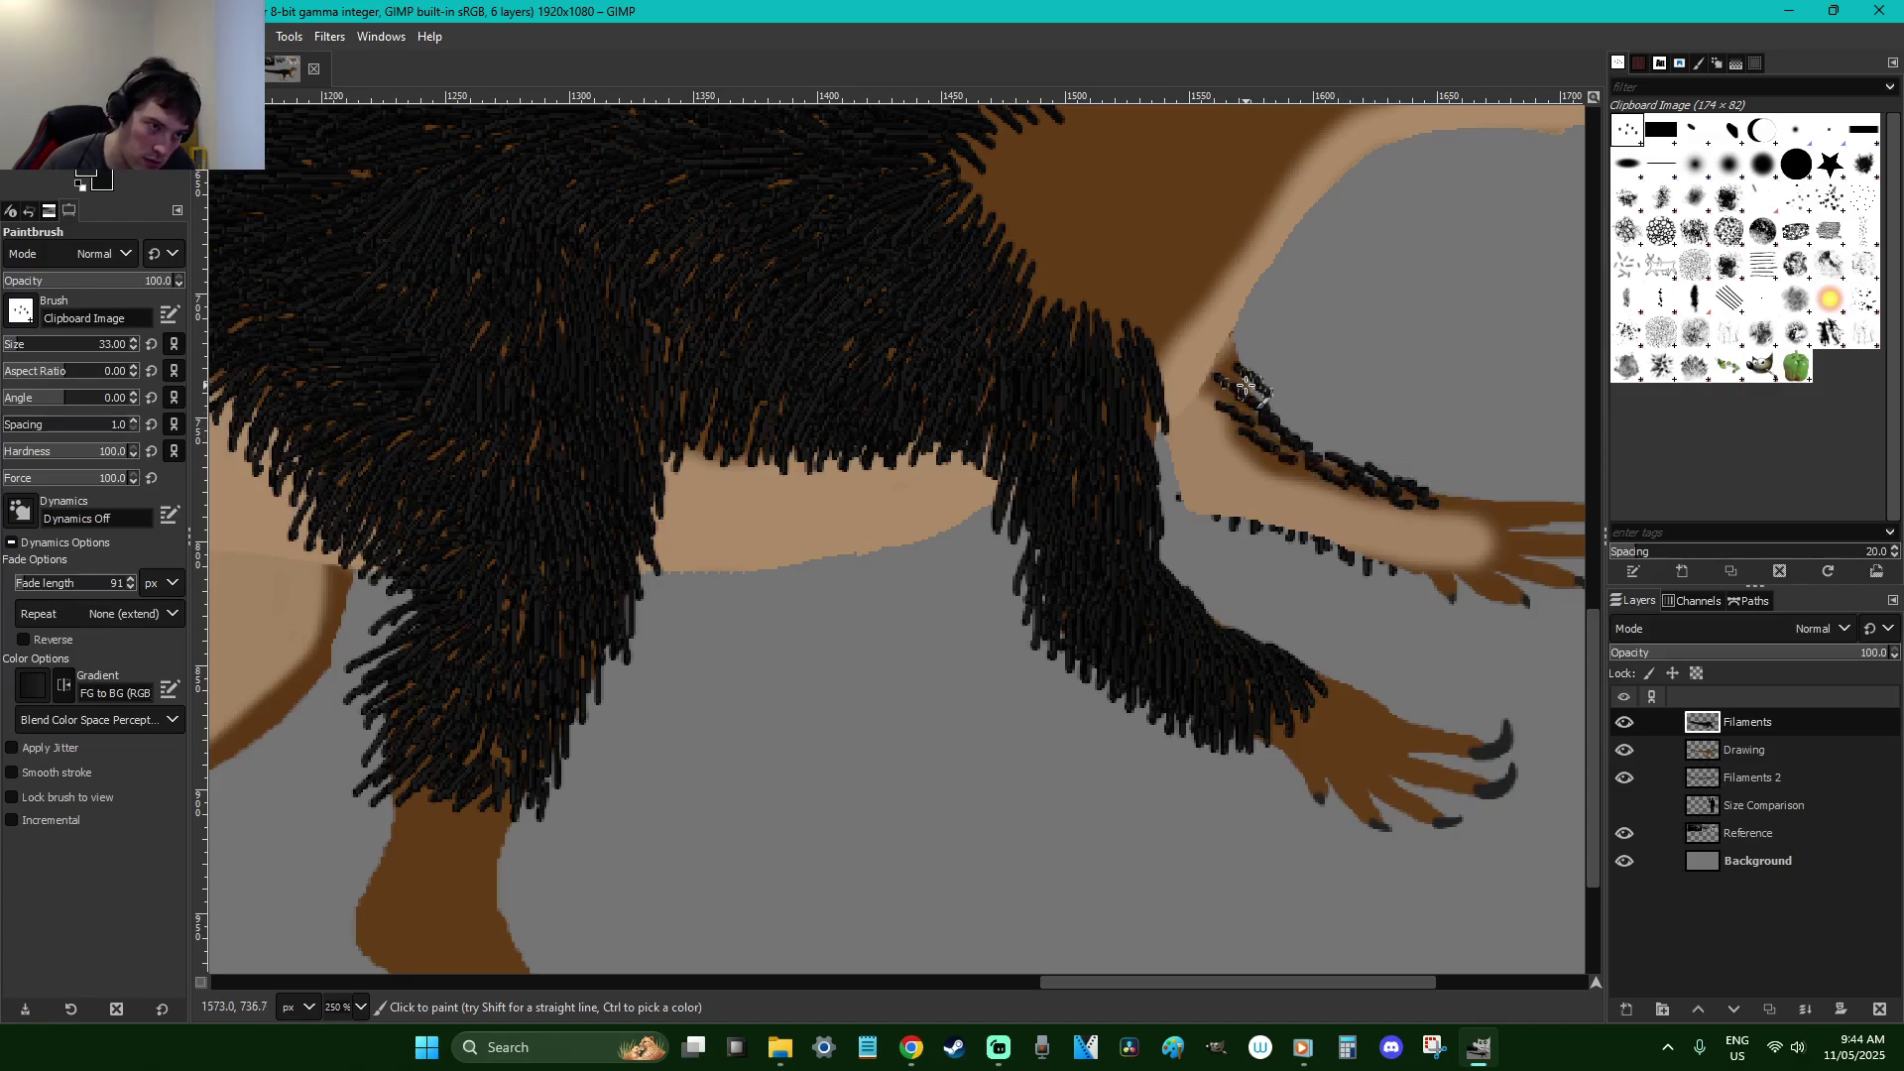
pyautogui.moveTo(1229, 365)
pyautogui.mouseDown()
pyautogui.moveTo(1257, 432)
pyautogui.moveTo(1345, 465)
pyautogui.mouseUp()
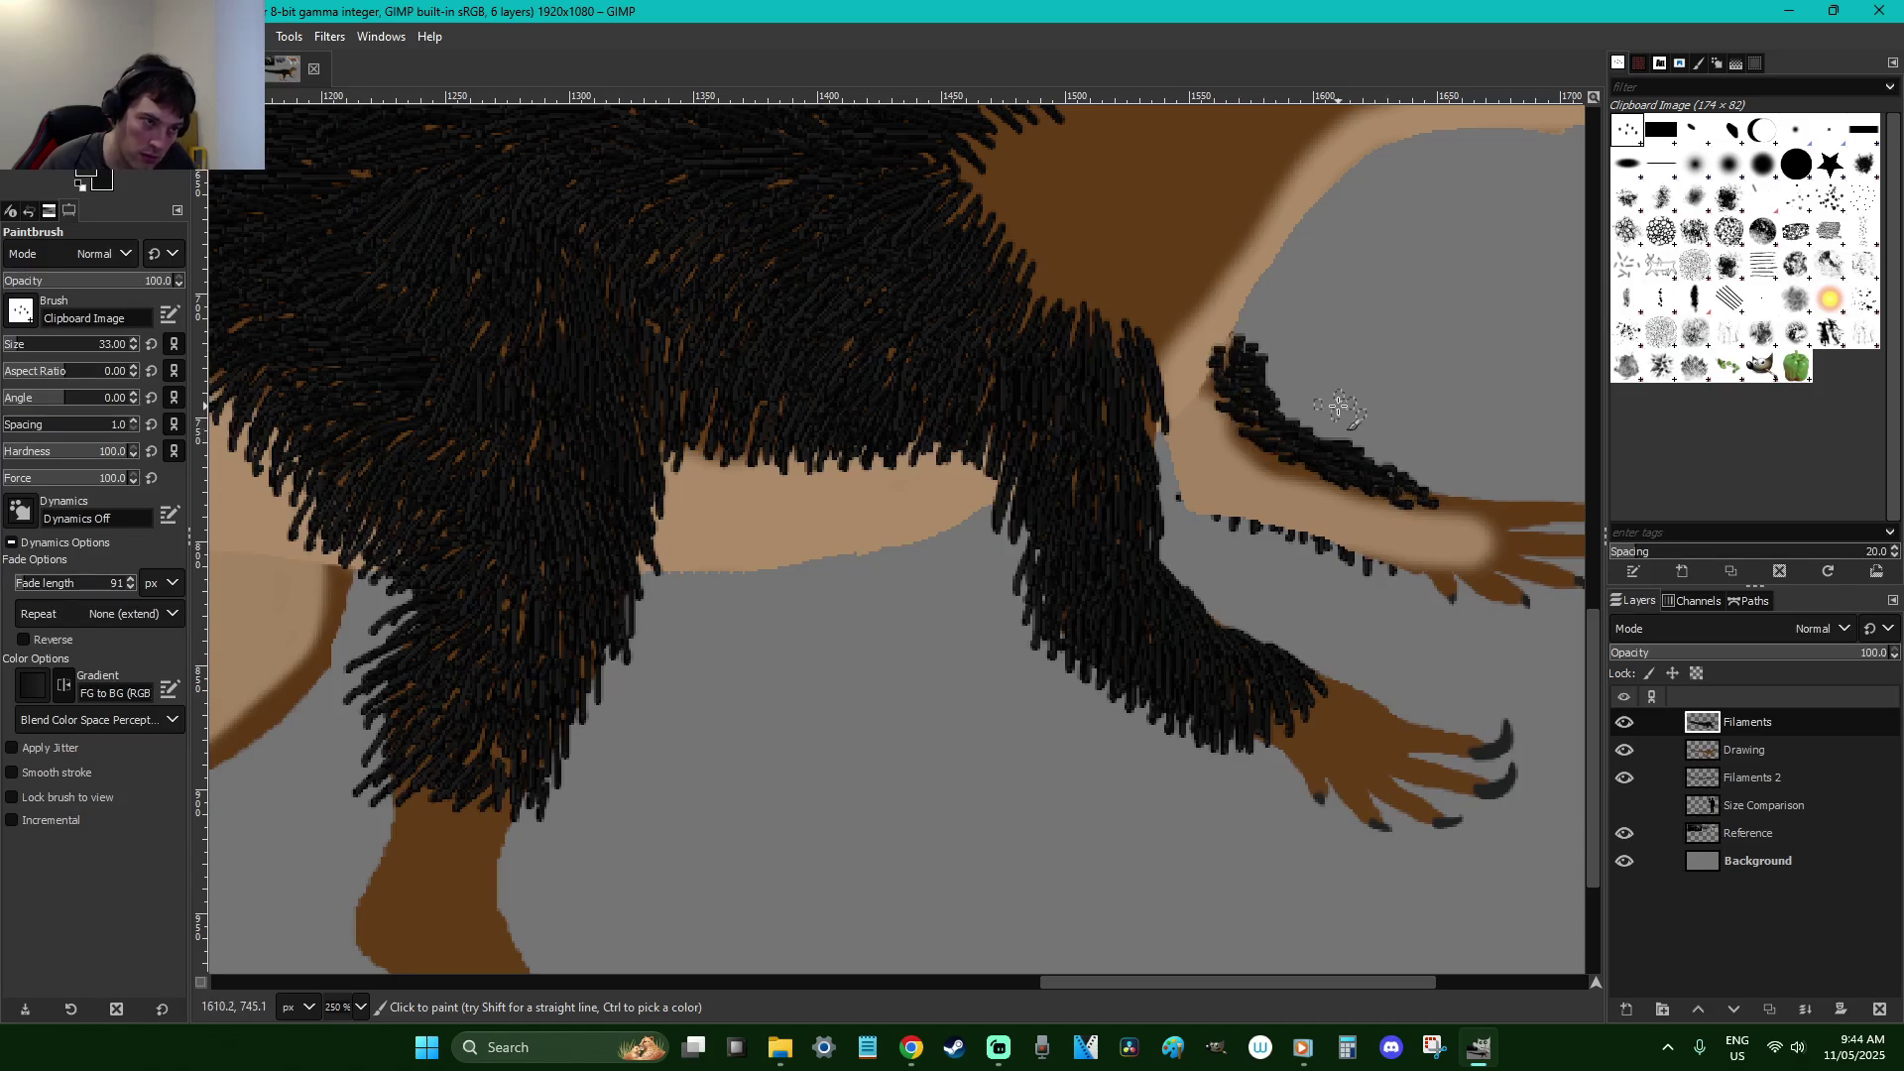
# Try the round 2. Hardness 075 brush at size 18 beside the far arm's upper bristles, and undo the stroke
pyautogui.hotkey('shift', 'e')
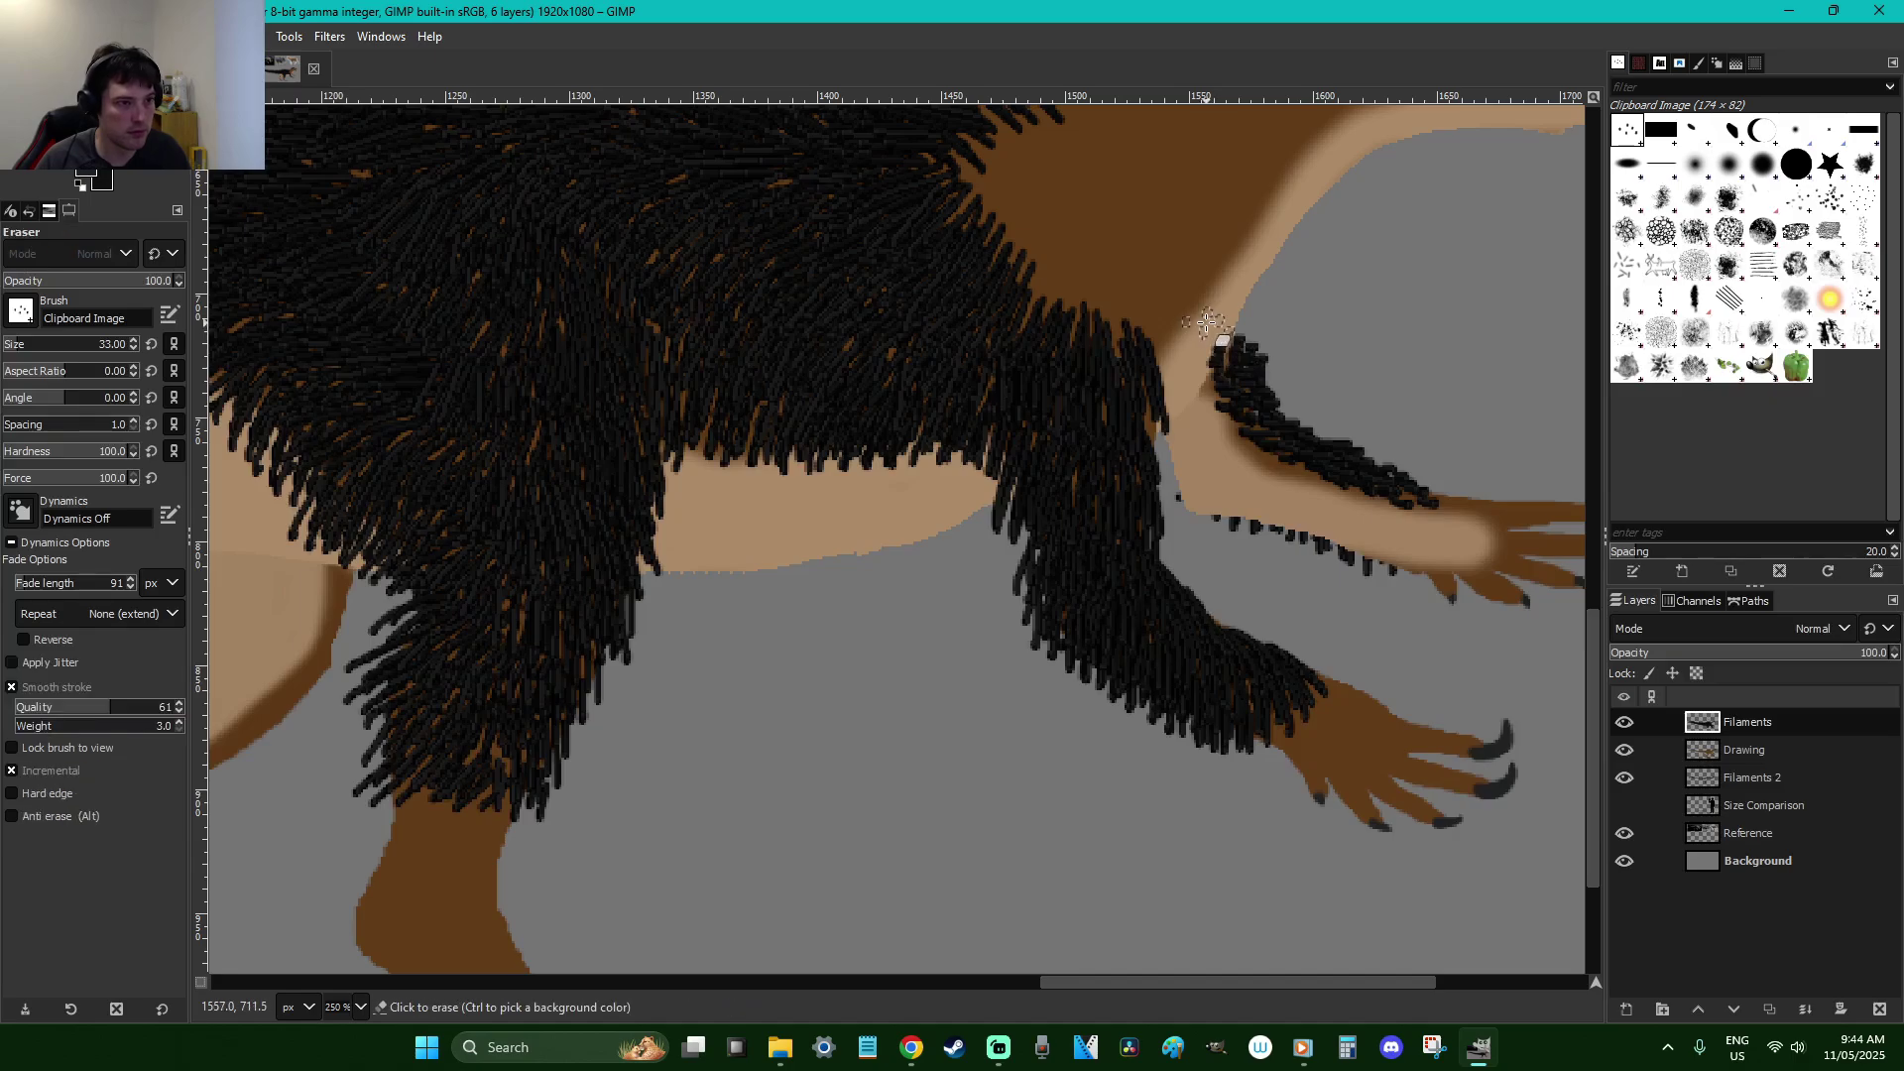
pyautogui.press('z')
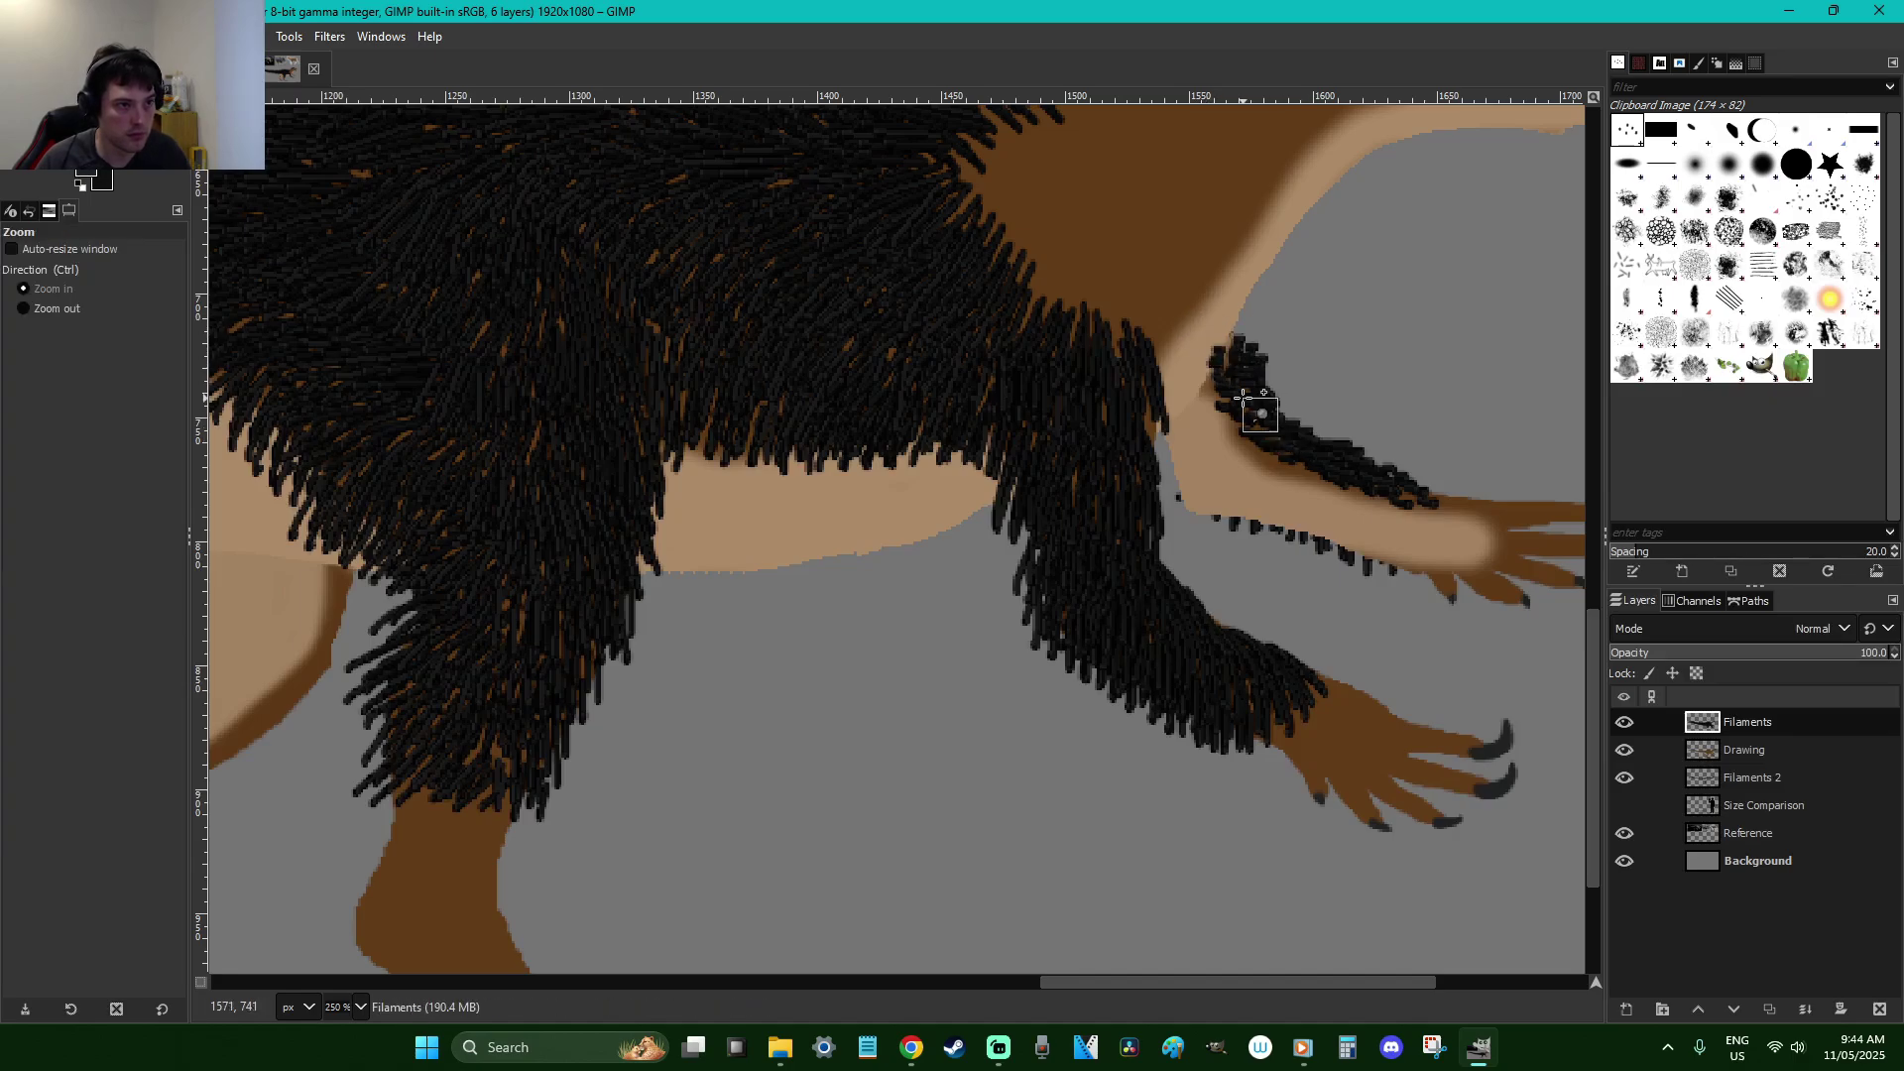
pyautogui.moveTo(1151, 323); pyautogui.dragTo(1324, 436)
pyautogui.click(1757, 165)
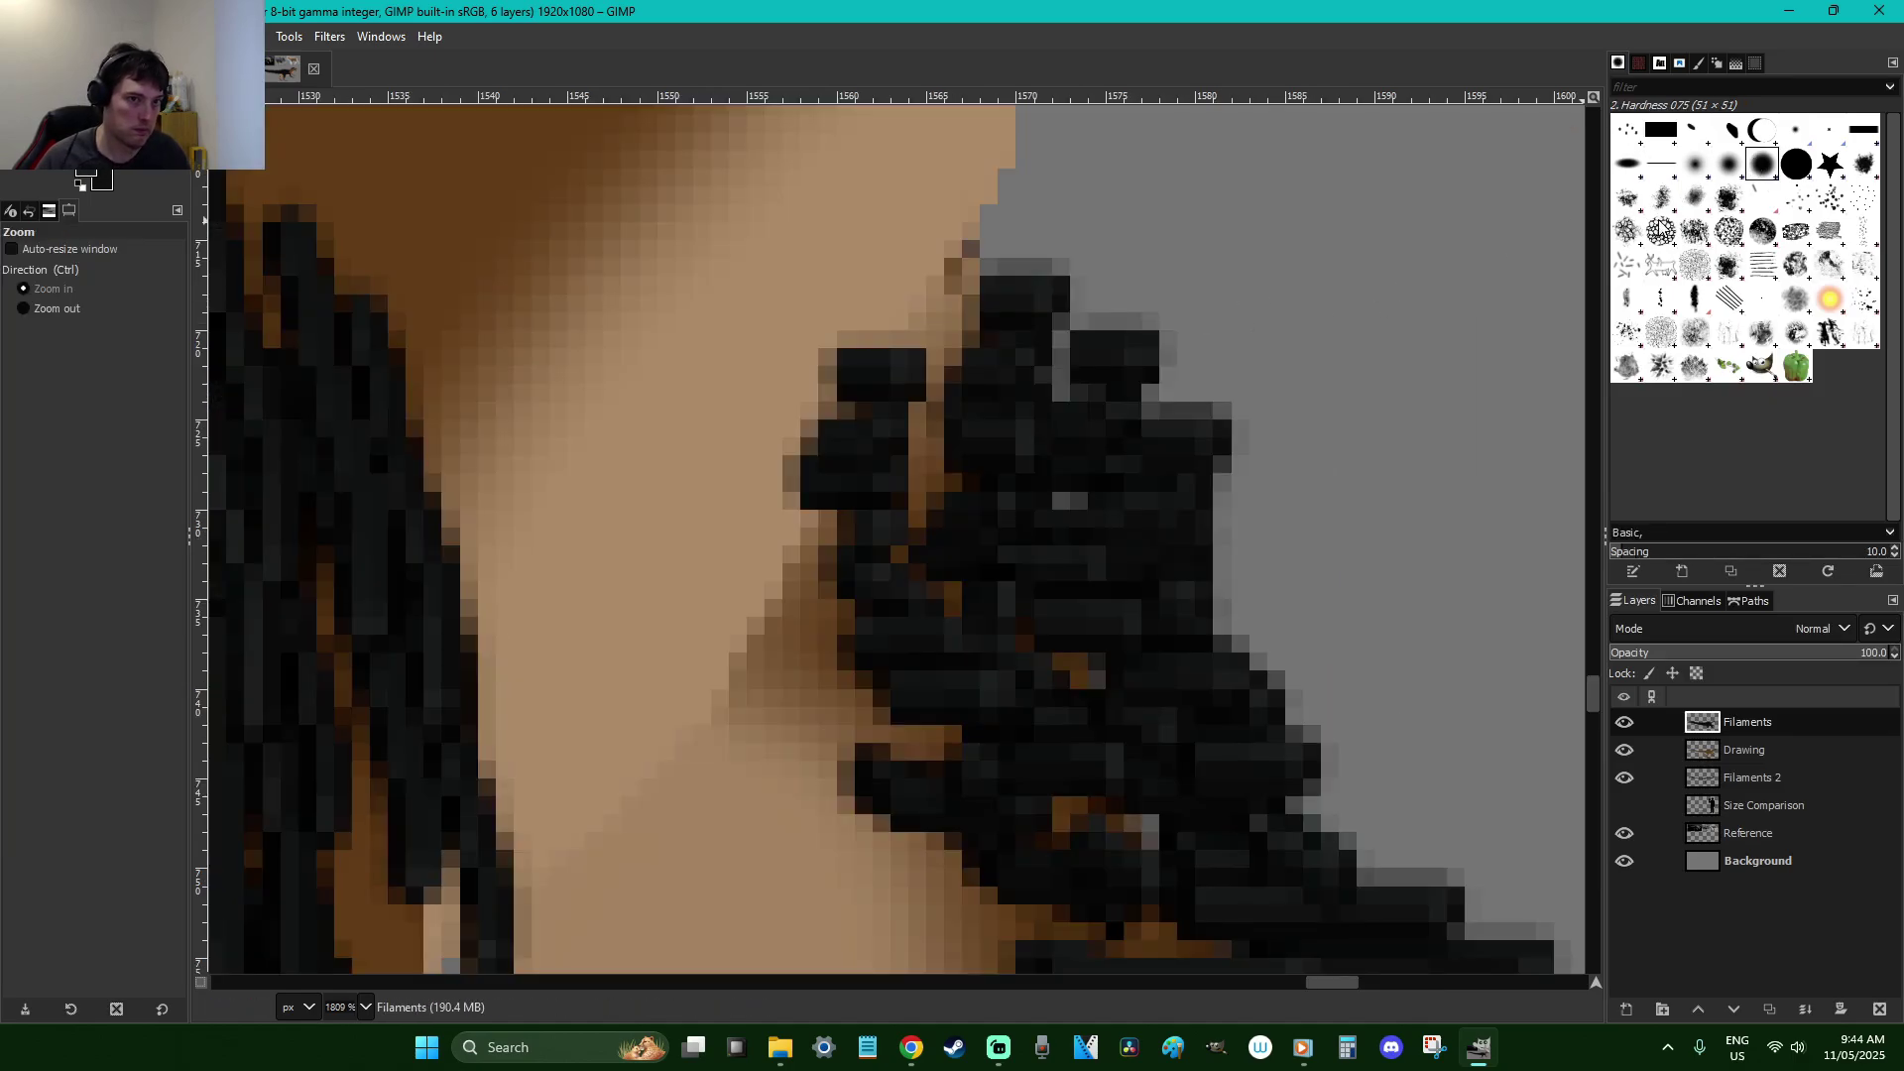
pyautogui.press('p')
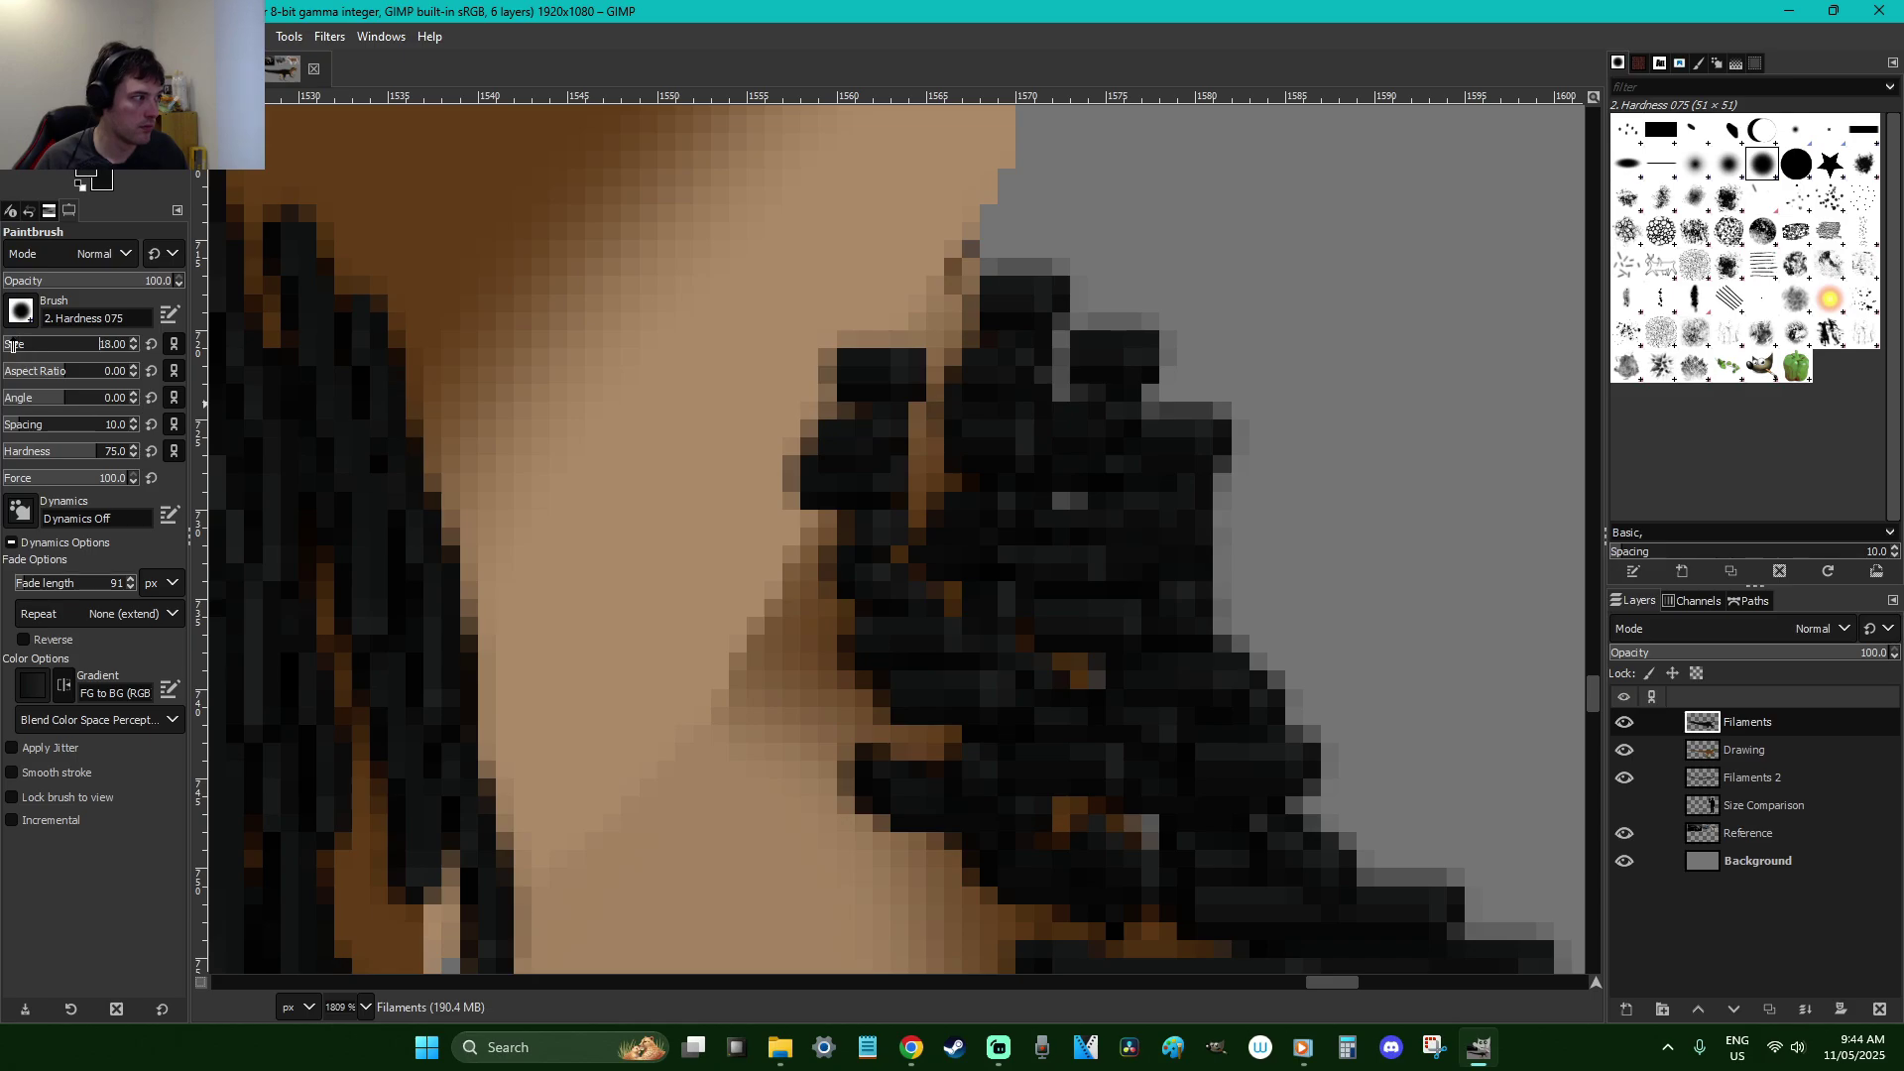
pyautogui.moveTo(774, 223); pyautogui.dragTo(766, 307)
pyautogui.hotkey('ctrl', 'z')
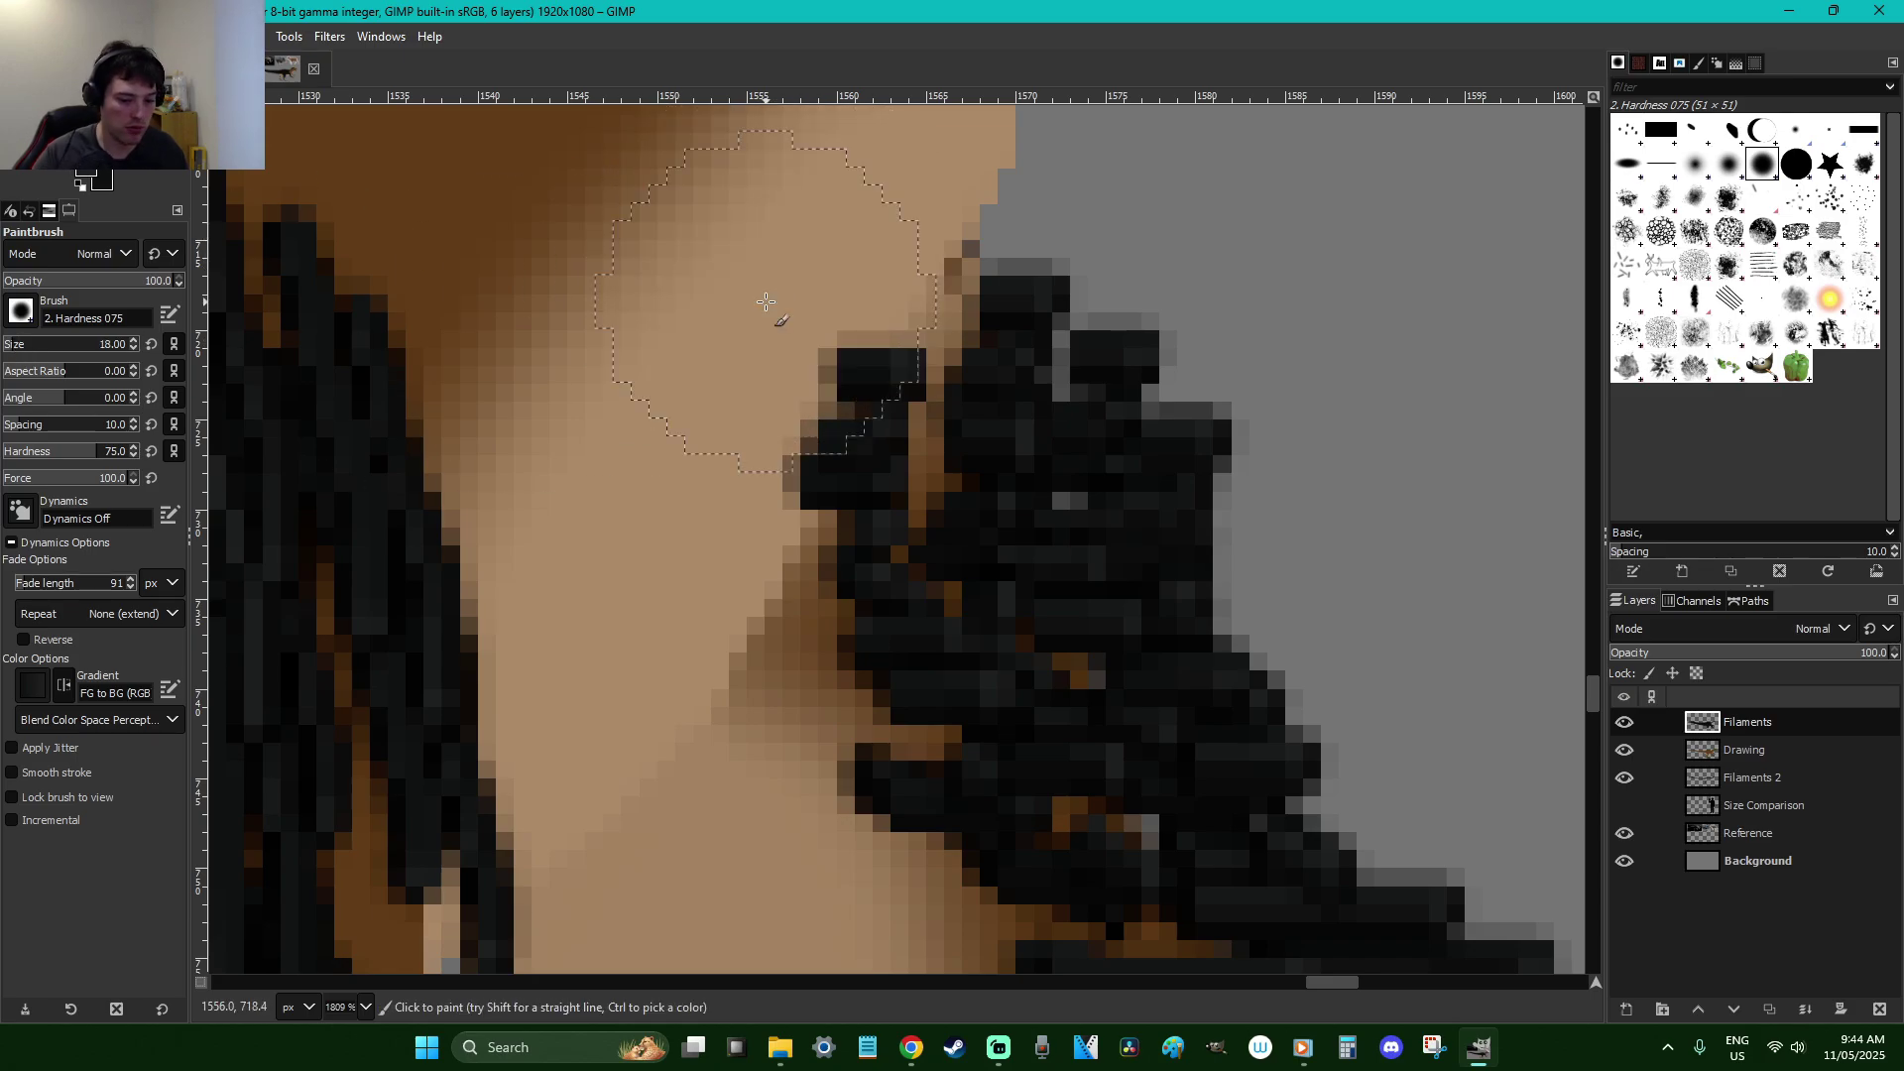
pyautogui.press('4')
pyautogui.press('-')
pyautogui.press('-')
pyautogui.press('-')
pyautogui.hotkey('shift', 'e')
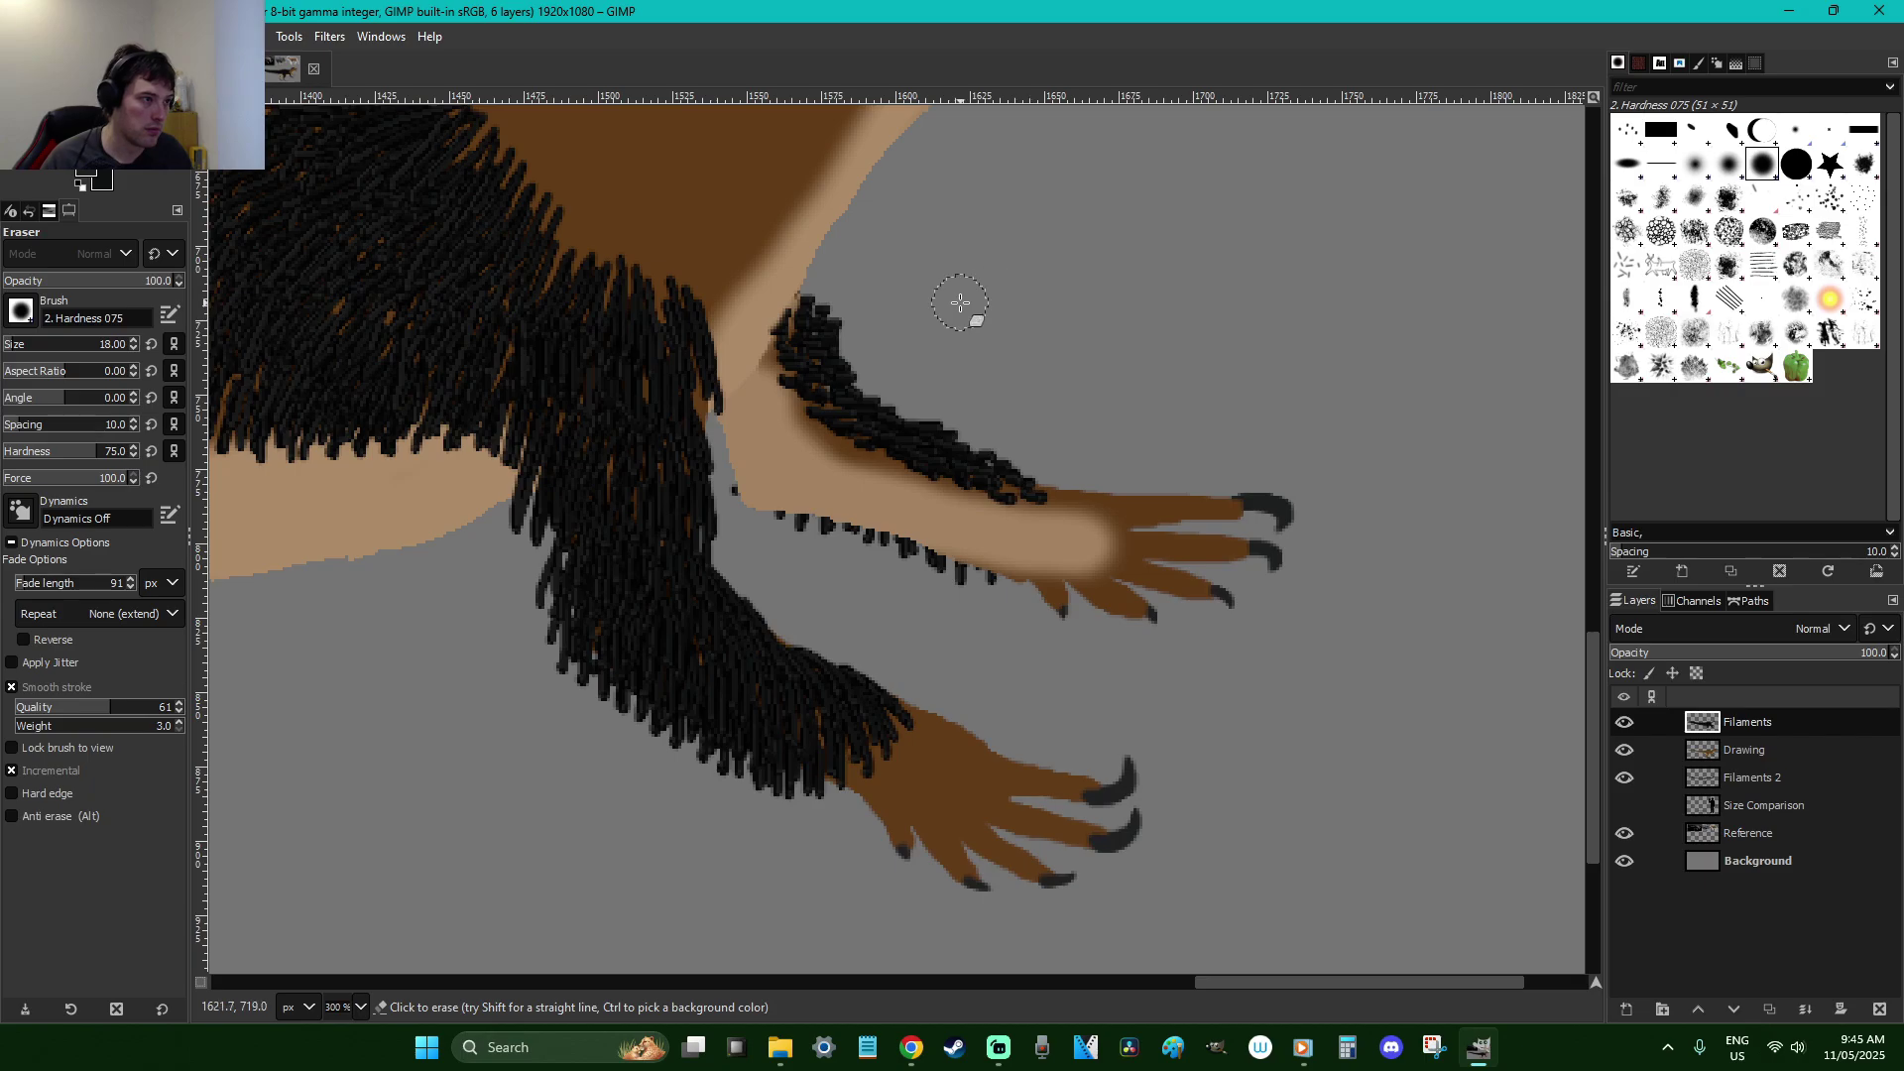
pyautogui.scroll(4, 952, 303)
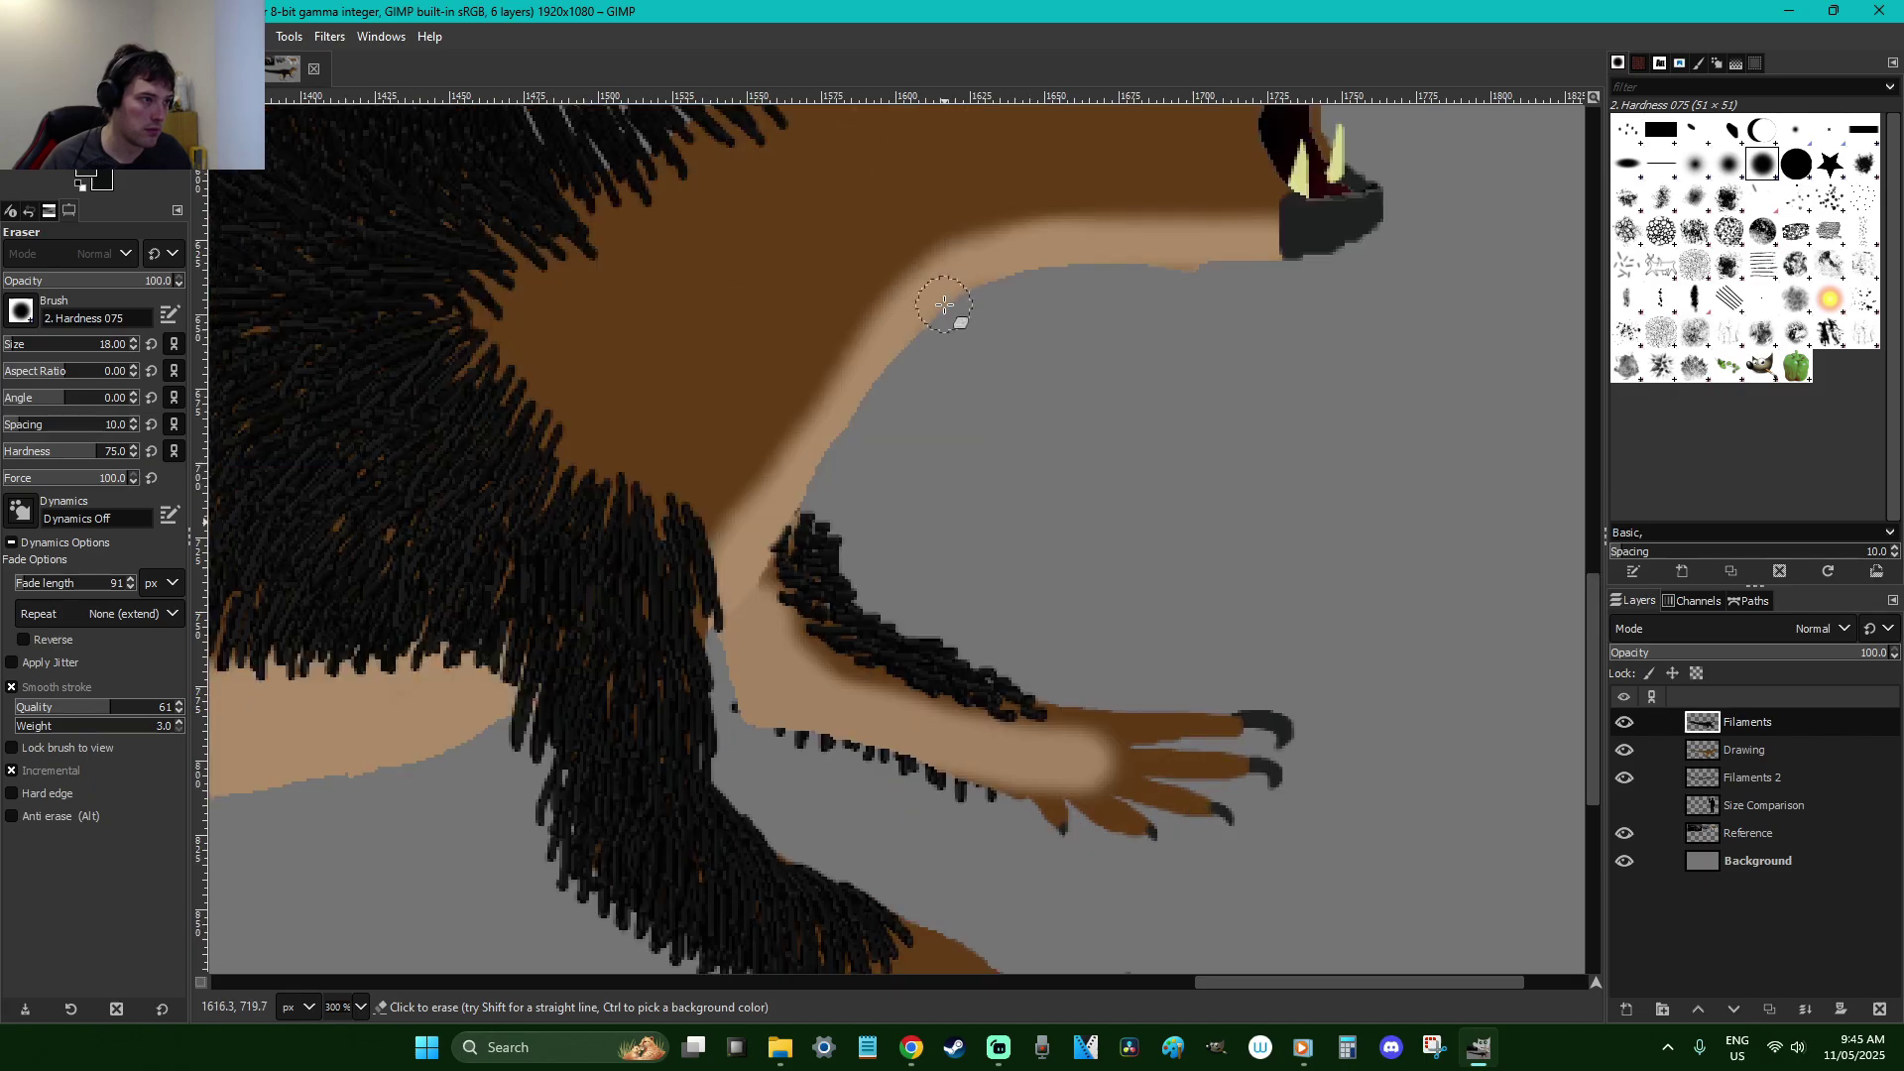
# Reselect the Clipboard Image brush, set its size to 33 and spacing to 1, and undo the test strokes
pyautogui.click(1627, 129)
pyautogui.press('p')
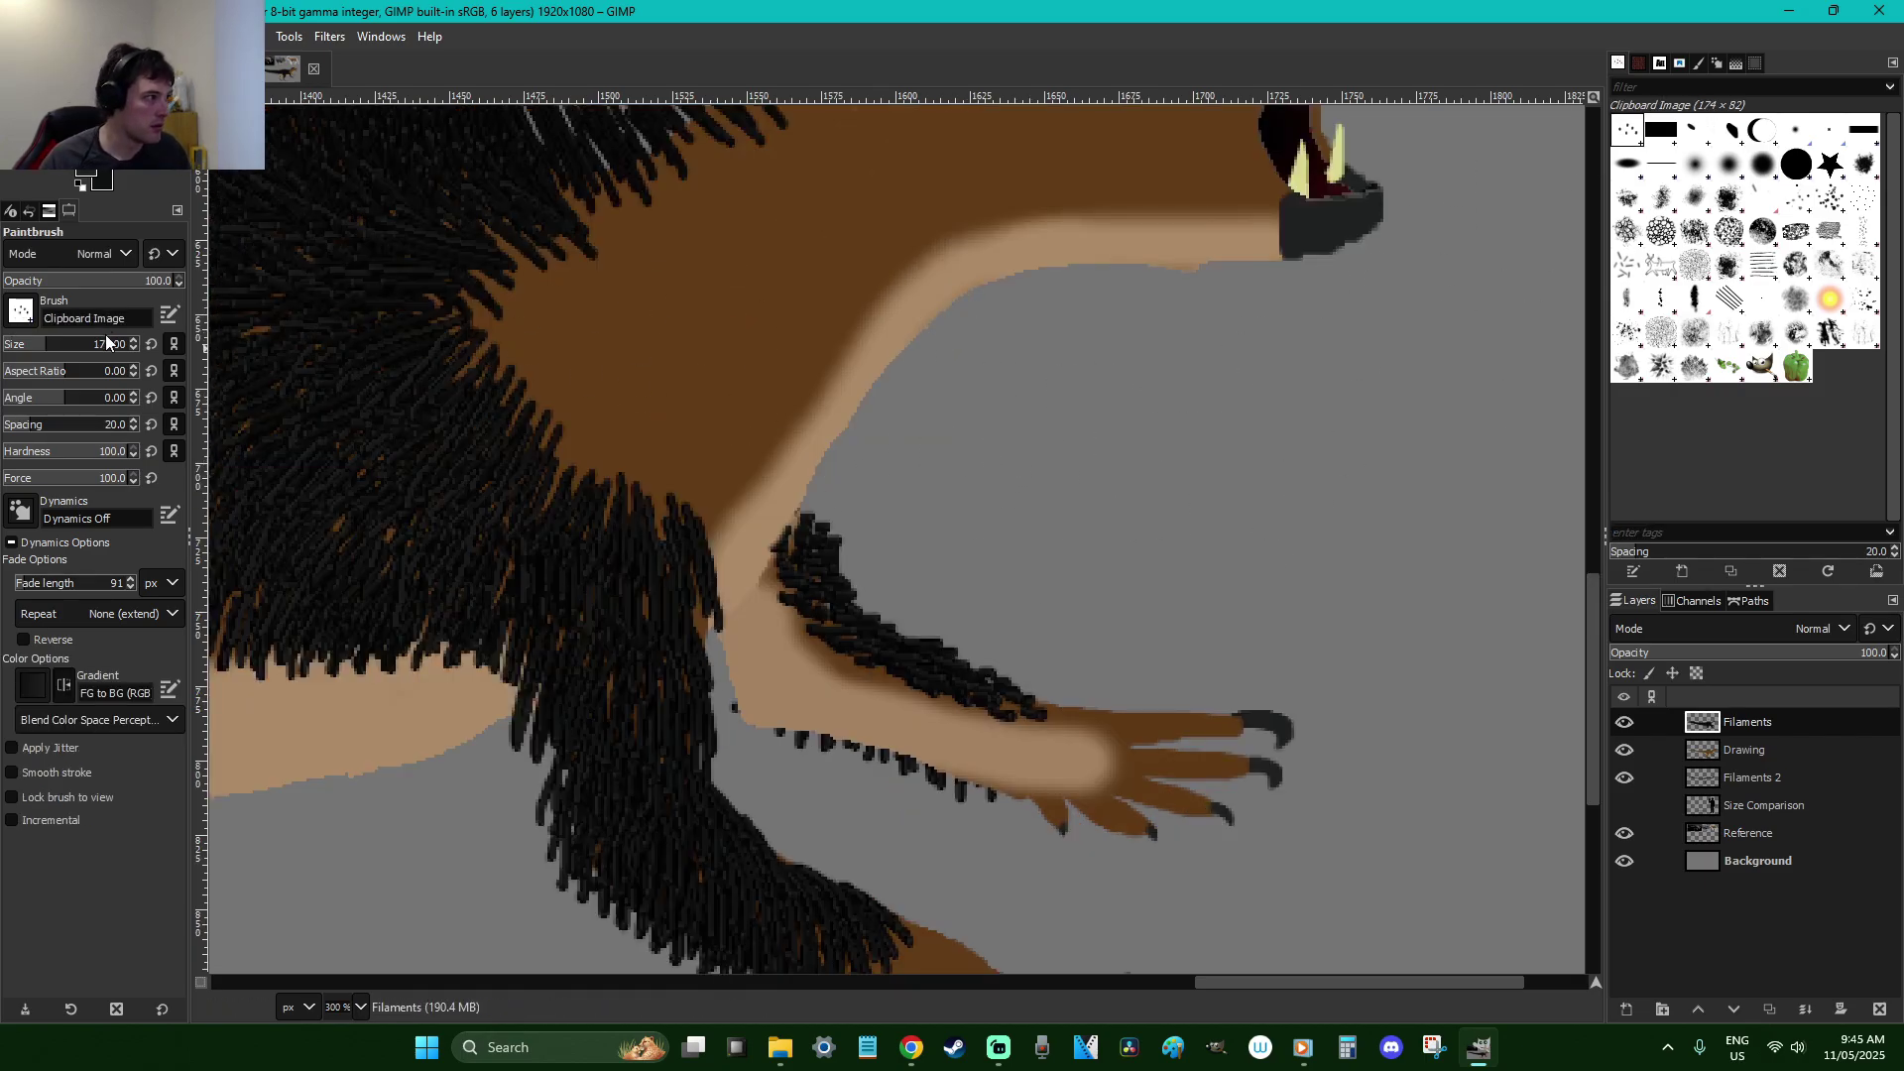
pyautogui.moveTo(729, 339); pyautogui.dragTo(859, 369)
pyautogui.moveTo(1032, 396); pyautogui.dragTo(1162, 478)
pyautogui.hotkey('ctrl', 'z')
pyautogui.moveTo(20, 424); pyautogui.dragTo(2, 425)
pyautogui.hotkey('ctrl', 'z')
pyautogui.moveTo(789, 348); pyautogui.dragTo(888, 402)
pyautogui.hotkey('ctrl', 'z')
# Cover the shoulder, chest and base of the neck with bristles
pyautogui.moveTo(723, 496); pyautogui.dragTo(734, 540)
pyautogui.moveTo(699, 464)
pyautogui.mouseDown()
pyautogui.moveTo(674, 513)
pyautogui.moveTo(637, 455)
pyautogui.moveTo(587, 492)
pyautogui.moveTo(610, 426)
pyautogui.moveTo(570, 455)
pyautogui.moveTo(554, 379)
pyautogui.moveTo(503, 412)
pyautogui.moveTo(551, 346)
pyautogui.moveTo(517, 373)
pyautogui.moveTo(478, 347)
pyautogui.moveTo(498, 297)
pyautogui.mouseUp()
pyautogui.scroll(3, 612, 387)
pyautogui.moveTo(568, 497)
pyautogui.mouseDown()
pyautogui.moveTo(583, 444)
pyautogui.moveTo(548, 389)
pyautogui.moveTo(638, 440)
pyautogui.moveTo(628, 401)
pyautogui.moveTo(654, 404)
pyautogui.moveTo(649, 372)
pyautogui.moveTo(616, 475)
pyautogui.moveTo(567, 453)
pyautogui.moveTo(602, 484)
pyautogui.moveTo(538, 504)
pyautogui.moveTo(529, 542)
pyautogui.moveTo(543, 535)
pyautogui.moveTo(514, 547)
pyautogui.moveTo(546, 542)
pyautogui.moveTo(521, 562)
pyautogui.moveTo(604, 591)
pyautogui.moveTo(571, 630)
pyautogui.moveTo(633, 626)
pyautogui.moveTo(634, 681)
pyautogui.moveTo(696, 646)
pyautogui.moveTo(731, 676)
pyautogui.moveTo(714, 655)
pyautogui.moveTo(697, 668)
pyautogui.moveTo(687, 603)
pyautogui.moveTo(649, 650)
pyautogui.moveTo(631, 573)
pyautogui.moveTo(605, 574)
pyautogui.moveTo(631, 562)
pyautogui.moveTo(555, 544)
pyautogui.moveTo(629, 534)
pyautogui.moveTo(547, 468)
pyautogui.moveTo(630, 483)
pyautogui.moveTo(594, 431)
pyautogui.moveTo(639, 457)
pyautogui.moveTo(627, 393)
pyautogui.moveTo(695, 415)
pyautogui.moveTo(670, 373)
pyautogui.moveTo(704, 362)
pyautogui.moveTo(719, 372)
pyautogui.moveTo(658, 373)
pyautogui.moveTo(704, 409)
pyautogui.moveTo(652, 438)
pyautogui.moveTo(659, 468)
pyautogui.moveTo(607, 470)
pyautogui.moveTo(660, 490)
pyautogui.moveTo(626, 519)
pyautogui.moveTo(638, 547)
pyautogui.moveTo(527, 589)
pyautogui.mouseUp()
# Continue the bristles up the neck and throat to the back of the head, stopping behind the eye and jaw
pyautogui.moveTo(651, 564)
pyautogui.mouseDown()
pyautogui.moveTo(698, 584)
pyautogui.moveTo(687, 646)
pyautogui.moveTo(749, 615)
pyautogui.moveTo(766, 657)
pyautogui.moveTo(786, 612)
pyautogui.moveTo(781, 655)
pyautogui.moveTo(750, 582)
pyautogui.moveTo(724, 609)
pyautogui.moveTo(721, 549)
pyautogui.moveTo(694, 556)
pyautogui.moveTo(690, 532)
pyautogui.moveTo(672, 549)
pyautogui.moveTo(695, 489)
pyautogui.moveTo(648, 468)
pyautogui.moveTo(709, 460)
pyautogui.moveTo(668, 438)
pyautogui.moveTo(658, 463)
pyautogui.moveTo(697, 451)
pyautogui.moveTo(672, 420)
pyautogui.moveTo(724, 421)
pyautogui.moveTo(692, 375)
pyautogui.moveTo(749, 354)
pyautogui.moveTo(730, 313)
pyautogui.moveTo(803, 292)
pyautogui.moveTo(780, 256)
pyautogui.moveTo(793, 234)
pyautogui.moveTo(844, 249)
pyautogui.moveTo(871, 224)
pyautogui.moveTo(858, 195)
pyautogui.moveTo(895, 200)
pyautogui.moveTo(910, 157)
pyautogui.mouseUp()
pyautogui.moveTo(829, 595)
pyautogui.mouseDown()
pyautogui.moveTo(786, 627)
pyautogui.moveTo(791, 535)
pyautogui.moveTo(742, 570)
pyautogui.moveTo(748, 466)
pyautogui.moveTo(683, 443)
pyautogui.moveTo(754, 407)
pyautogui.mouseUp()
pyautogui.moveTo(806, 498)
pyautogui.mouseDown()
pyautogui.moveTo(817, 574)
pyautogui.moveTo(792, 478)
pyautogui.moveTo(723, 488)
pyautogui.moveTo(781, 435)
pyautogui.moveTo(723, 430)
pyautogui.moveTo(797, 373)
pyautogui.moveTo(771, 318)
pyautogui.moveTo(815, 337)
pyautogui.moveTo(800, 377)
pyautogui.moveTo(764, 350)
pyautogui.moveTo(771, 403)
pyautogui.moveTo(818, 435)
pyautogui.moveTo(780, 451)
pyautogui.moveTo(805, 465)
pyautogui.moveTo(774, 497)
pyautogui.moveTo(817, 523)
pyautogui.moveTo(862, 506)
pyautogui.moveTo(872, 539)
pyautogui.moveTo(845, 455)
pyautogui.moveTo(816, 486)
pyautogui.moveTo(825, 407)
pyautogui.moveTo(799, 437)
pyautogui.moveTo(837, 430)
pyautogui.moveTo(857, 489)
pyautogui.moveTo(912, 472)
pyautogui.moveTo(898, 514)
pyautogui.moveTo(944, 550)
pyautogui.moveTo(901, 641)
pyautogui.moveTo(873, 622)
pyautogui.moveTo(835, 654)
pyautogui.moveTo(857, 579)
pyautogui.moveTo(836, 596)
pyautogui.moveTo(914, 640)
pyautogui.moveTo(896, 698)
pyautogui.moveTo(947, 680)
pyautogui.moveTo(904, 606)
pyautogui.moveTo(873, 654)
pyautogui.moveTo(854, 538)
pyautogui.moveTo(793, 575)
pyautogui.moveTo(928, 614)
pyautogui.moveTo(967, 691)
pyautogui.moveTo(936, 626)
pyautogui.mouseUp()
pyautogui.scroll(5, 942, 536)
pyautogui.moveTo(909, 562)
pyautogui.mouseDown()
pyautogui.moveTo(825, 548)
pyautogui.moveTo(868, 523)
pyautogui.moveTo(789, 494)
pyautogui.moveTo(870, 500)
pyautogui.moveTo(817, 435)
pyautogui.moveTo(923, 462)
pyautogui.moveTo(912, 421)
pyautogui.moveTo(952, 428)
pyautogui.moveTo(927, 405)
pyautogui.moveTo(970, 409)
pyautogui.moveTo(958, 372)
pyautogui.moveTo(949, 454)
pyautogui.moveTo(886, 470)
pyautogui.moveTo(890, 493)
pyautogui.moveTo(838, 520)
pyautogui.moveTo(907, 515)
pyautogui.moveTo(903, 551)
pyautogui.moveTo(943, 565)
pyautogui.moveTo(941, 637)
pyautogui.moveTo(974, 643)
pyautogui.moveTo(939, 574)
pyautogui.moveTo(923, 593)
pyautogui.moveTo(942, 520)
pyautogui.moveTo(918, 500)
pyautogui.moveTo(937, 533)
pyautogui.moveTo(911, 578)
pyautogui.moveTo(936, 618)
pyautogui.moveTo(1031, 632)
pyautogui.moveTo(1046, 672)
pyautogui.mouseUp()
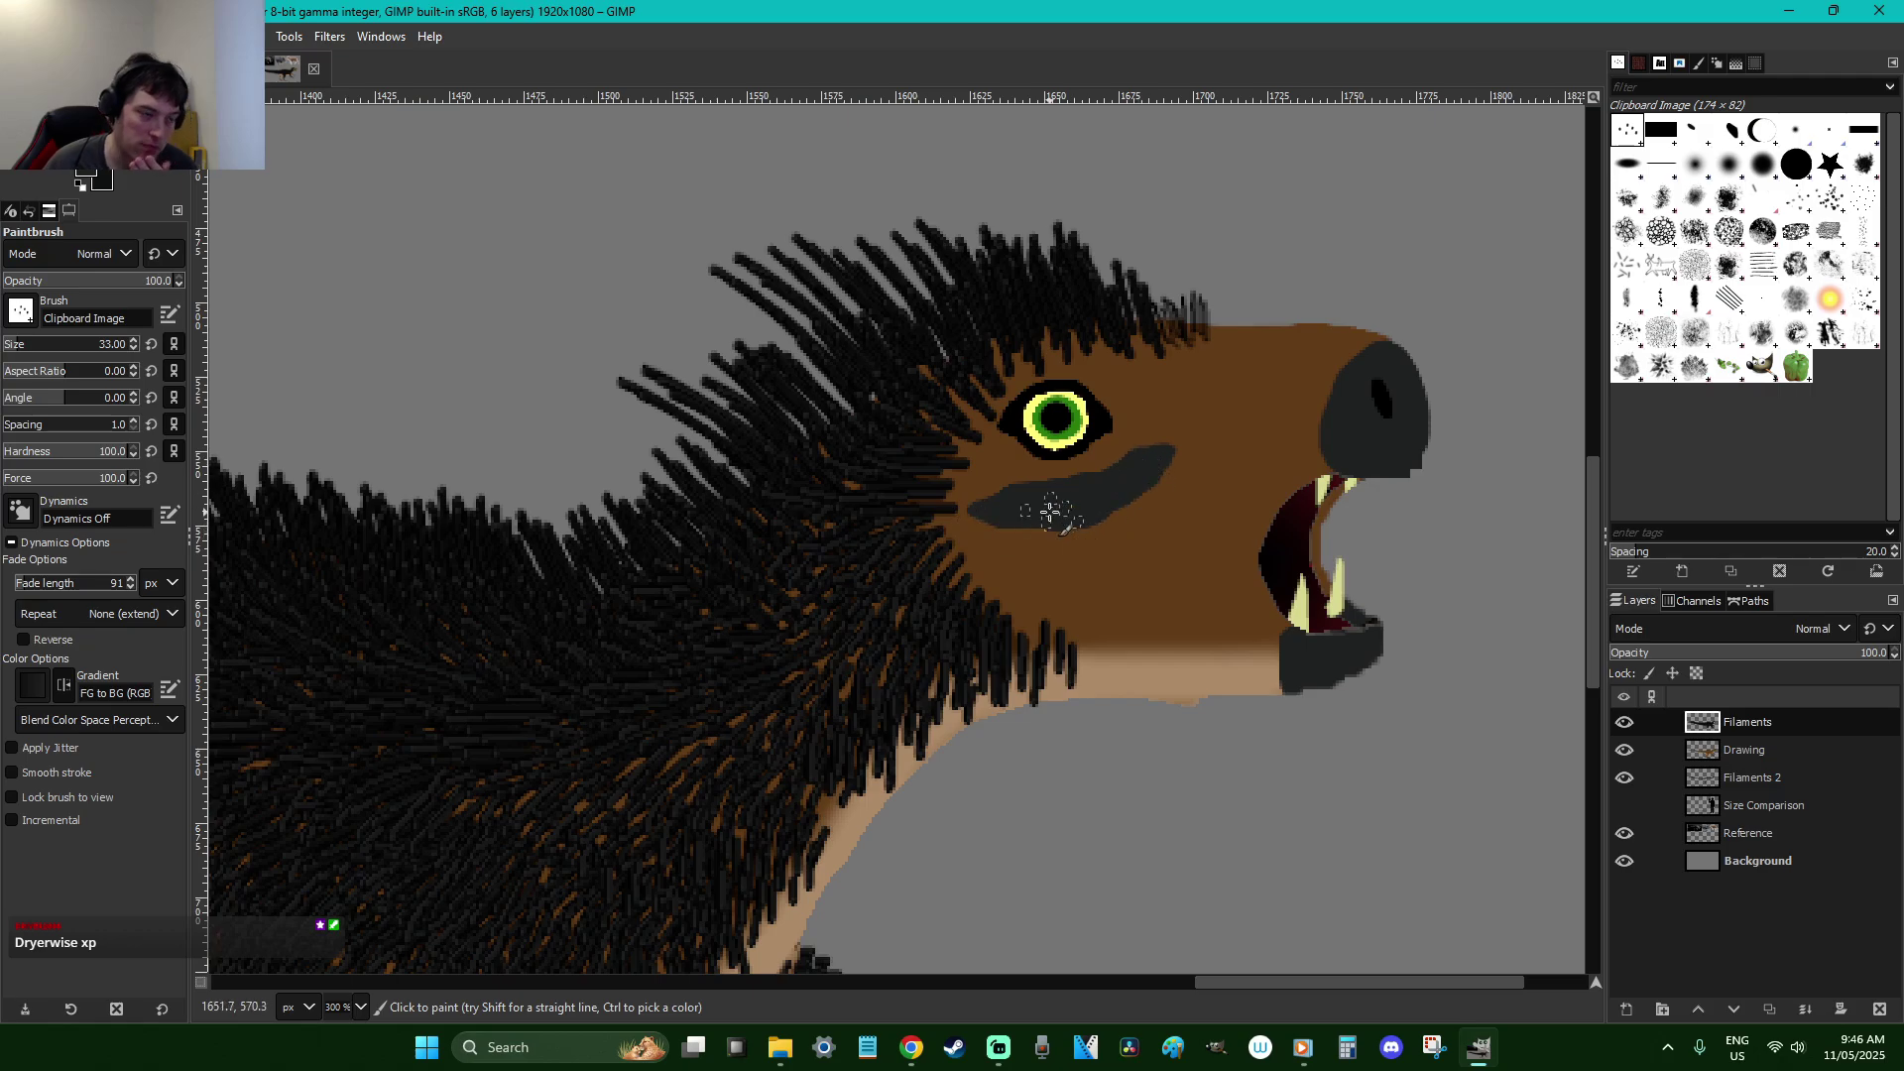
# Select the dark patch below the eye on the Drawing layer by colour with Fuzzy Select
pyautogui.press('r')
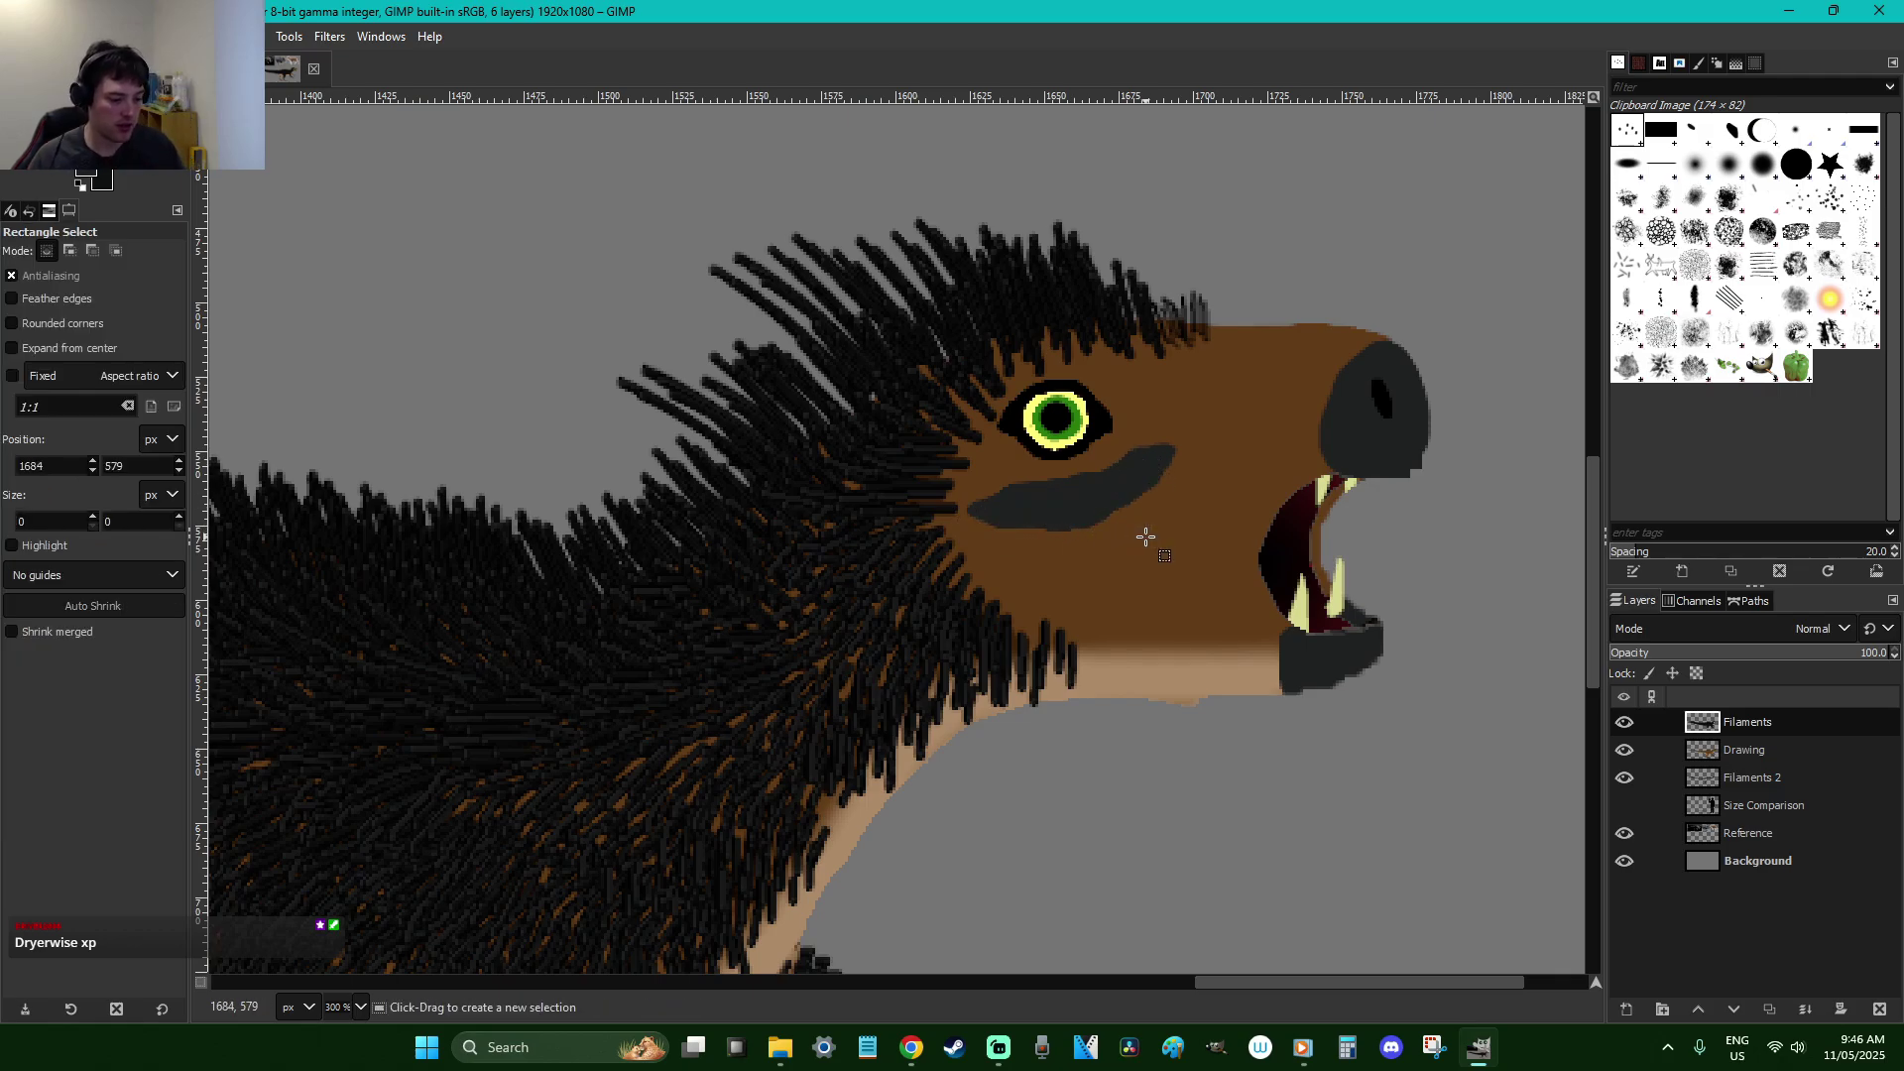
pyautogui.press('u')
pyautogui.click(1101, 510)
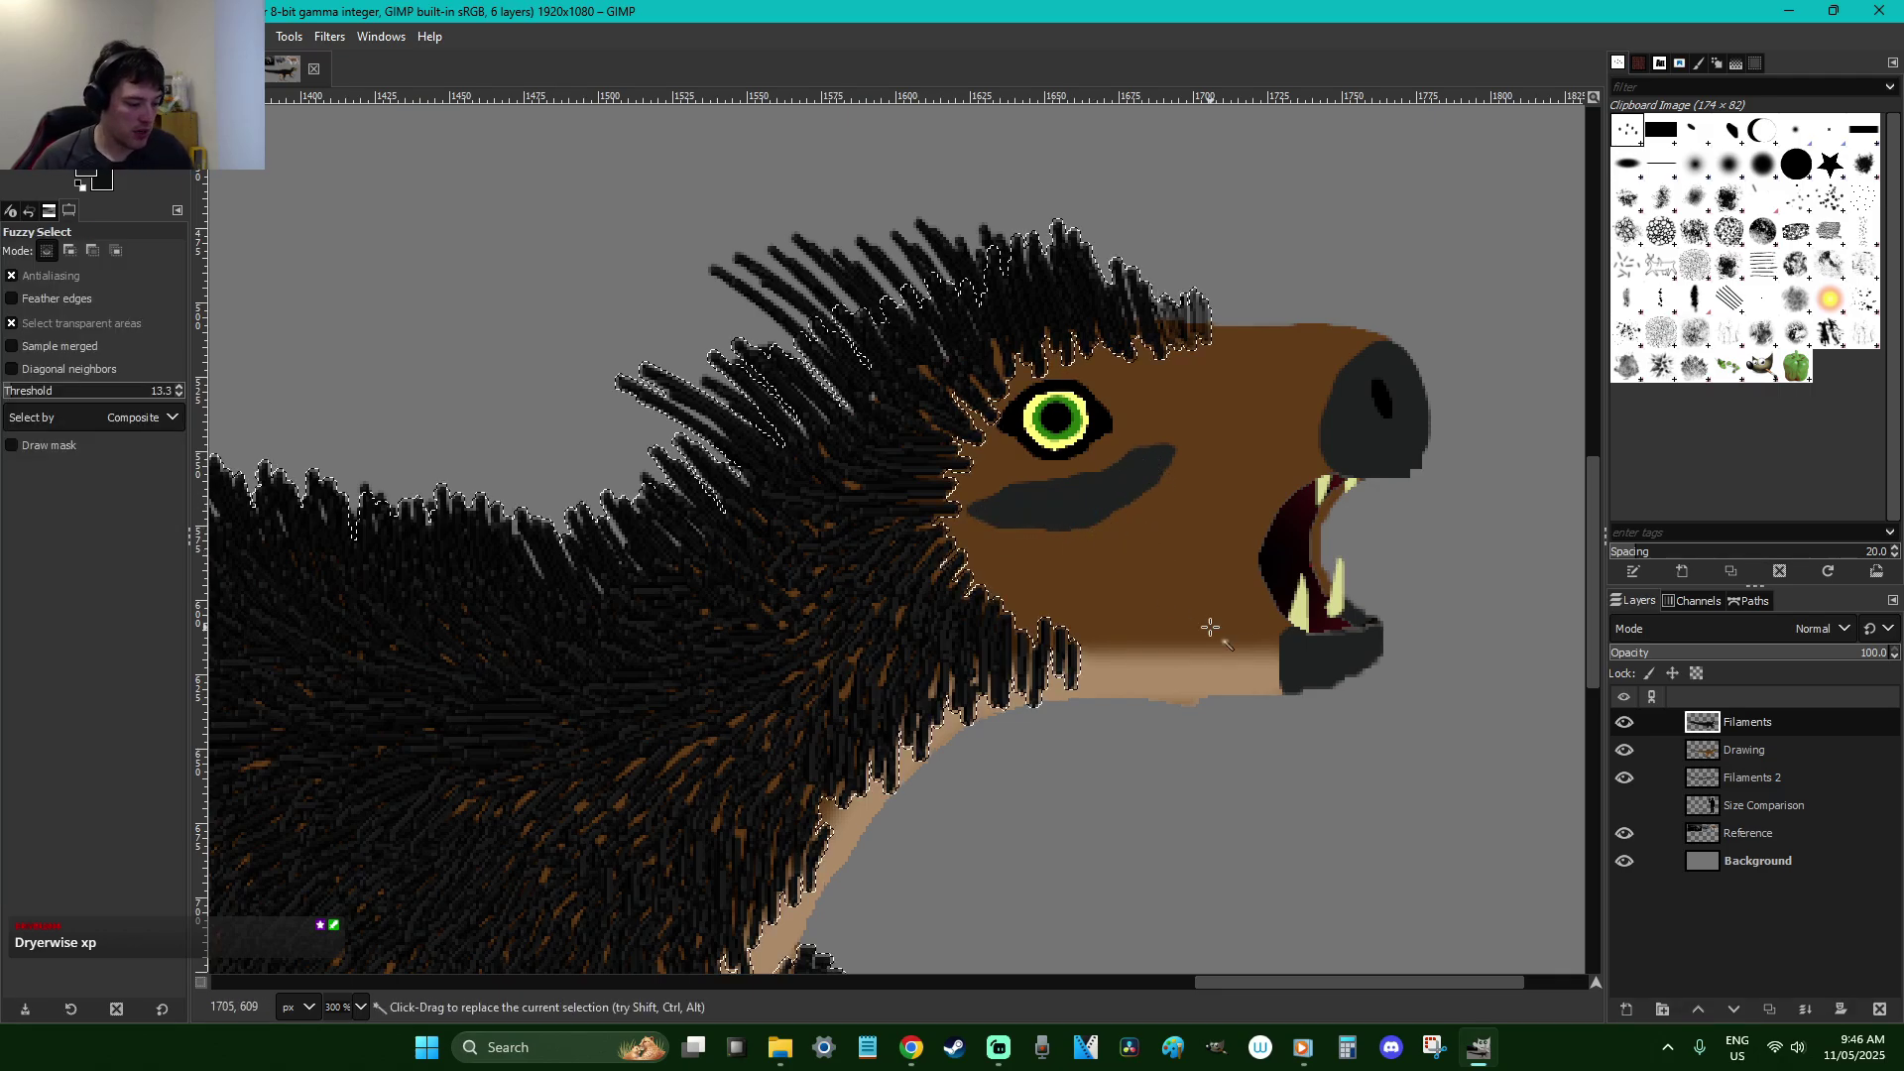
pyautogui.click(1745, 750)
pyautogui.click(1045, 491)
# Shade the selected patch below the eye with an FG to BG (RGB) gradient, and clear the selection
pyautogui.press('g')
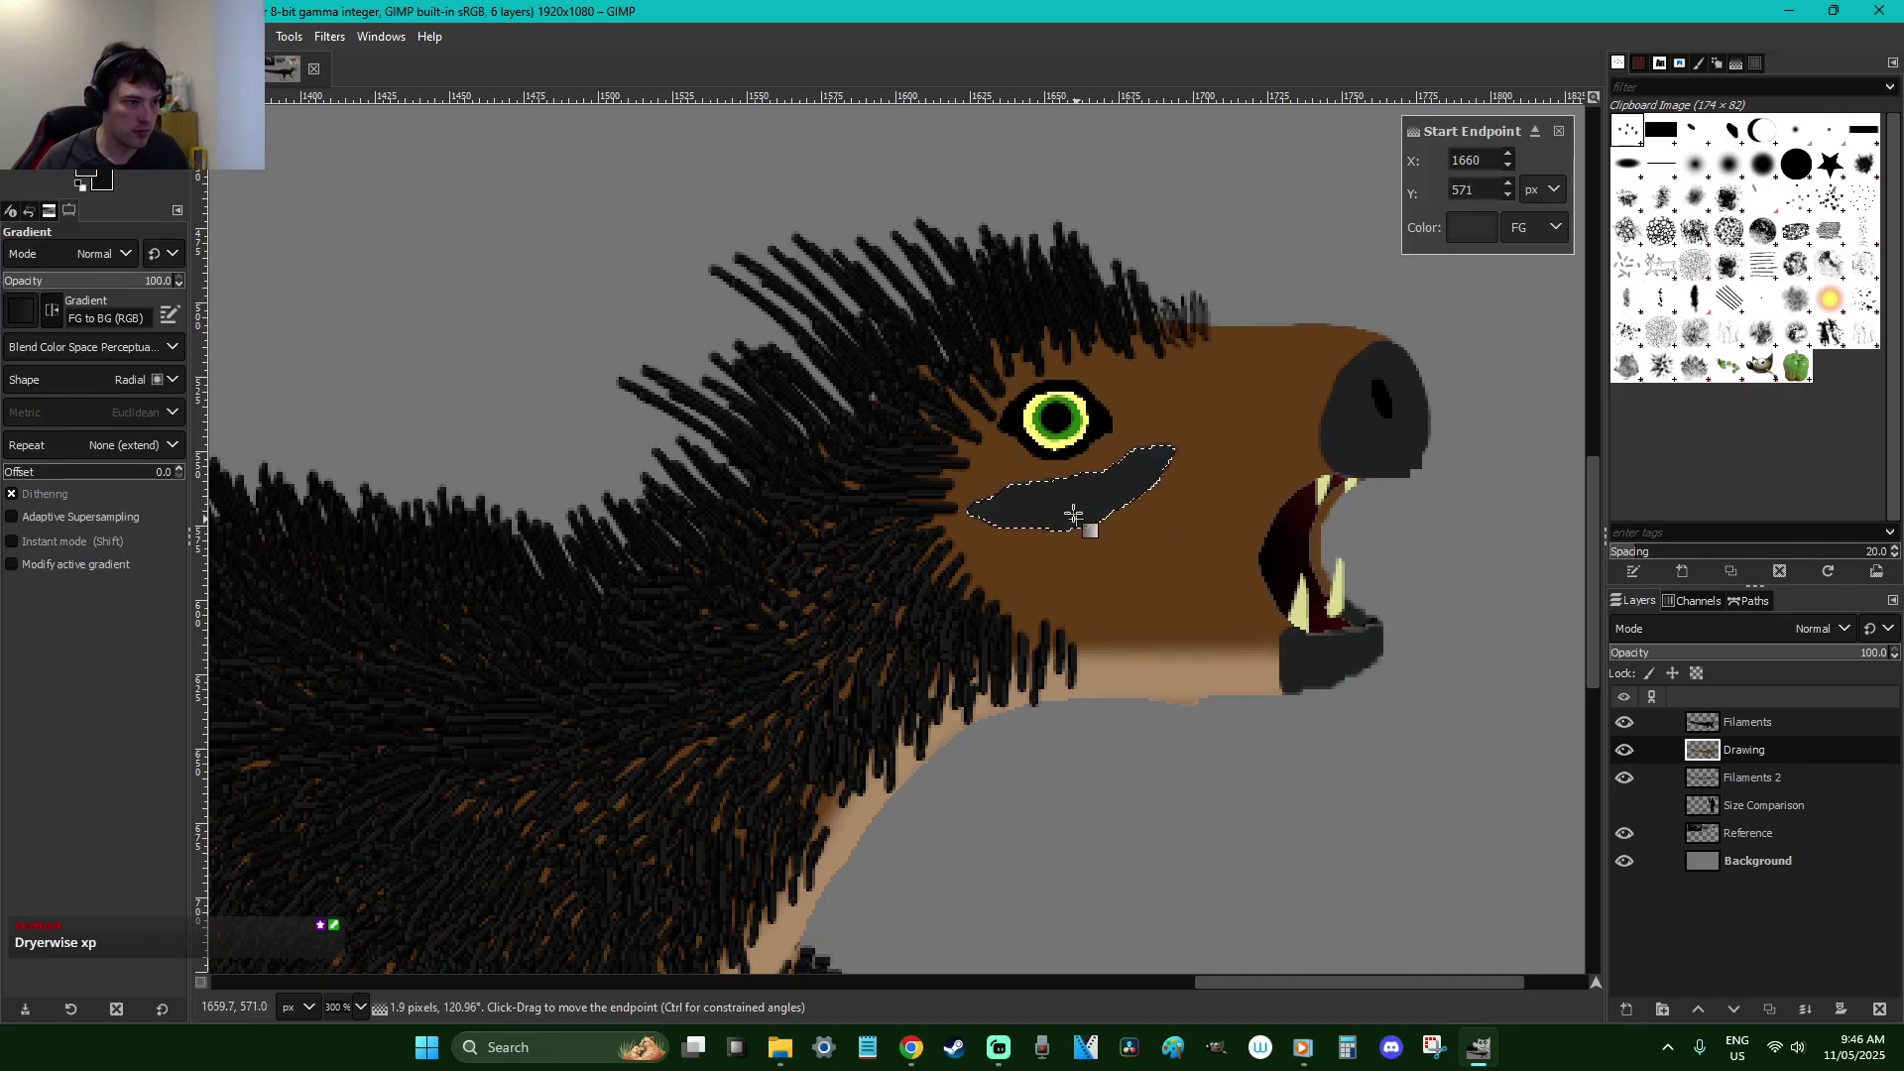
pyautogui.click(147, 381)
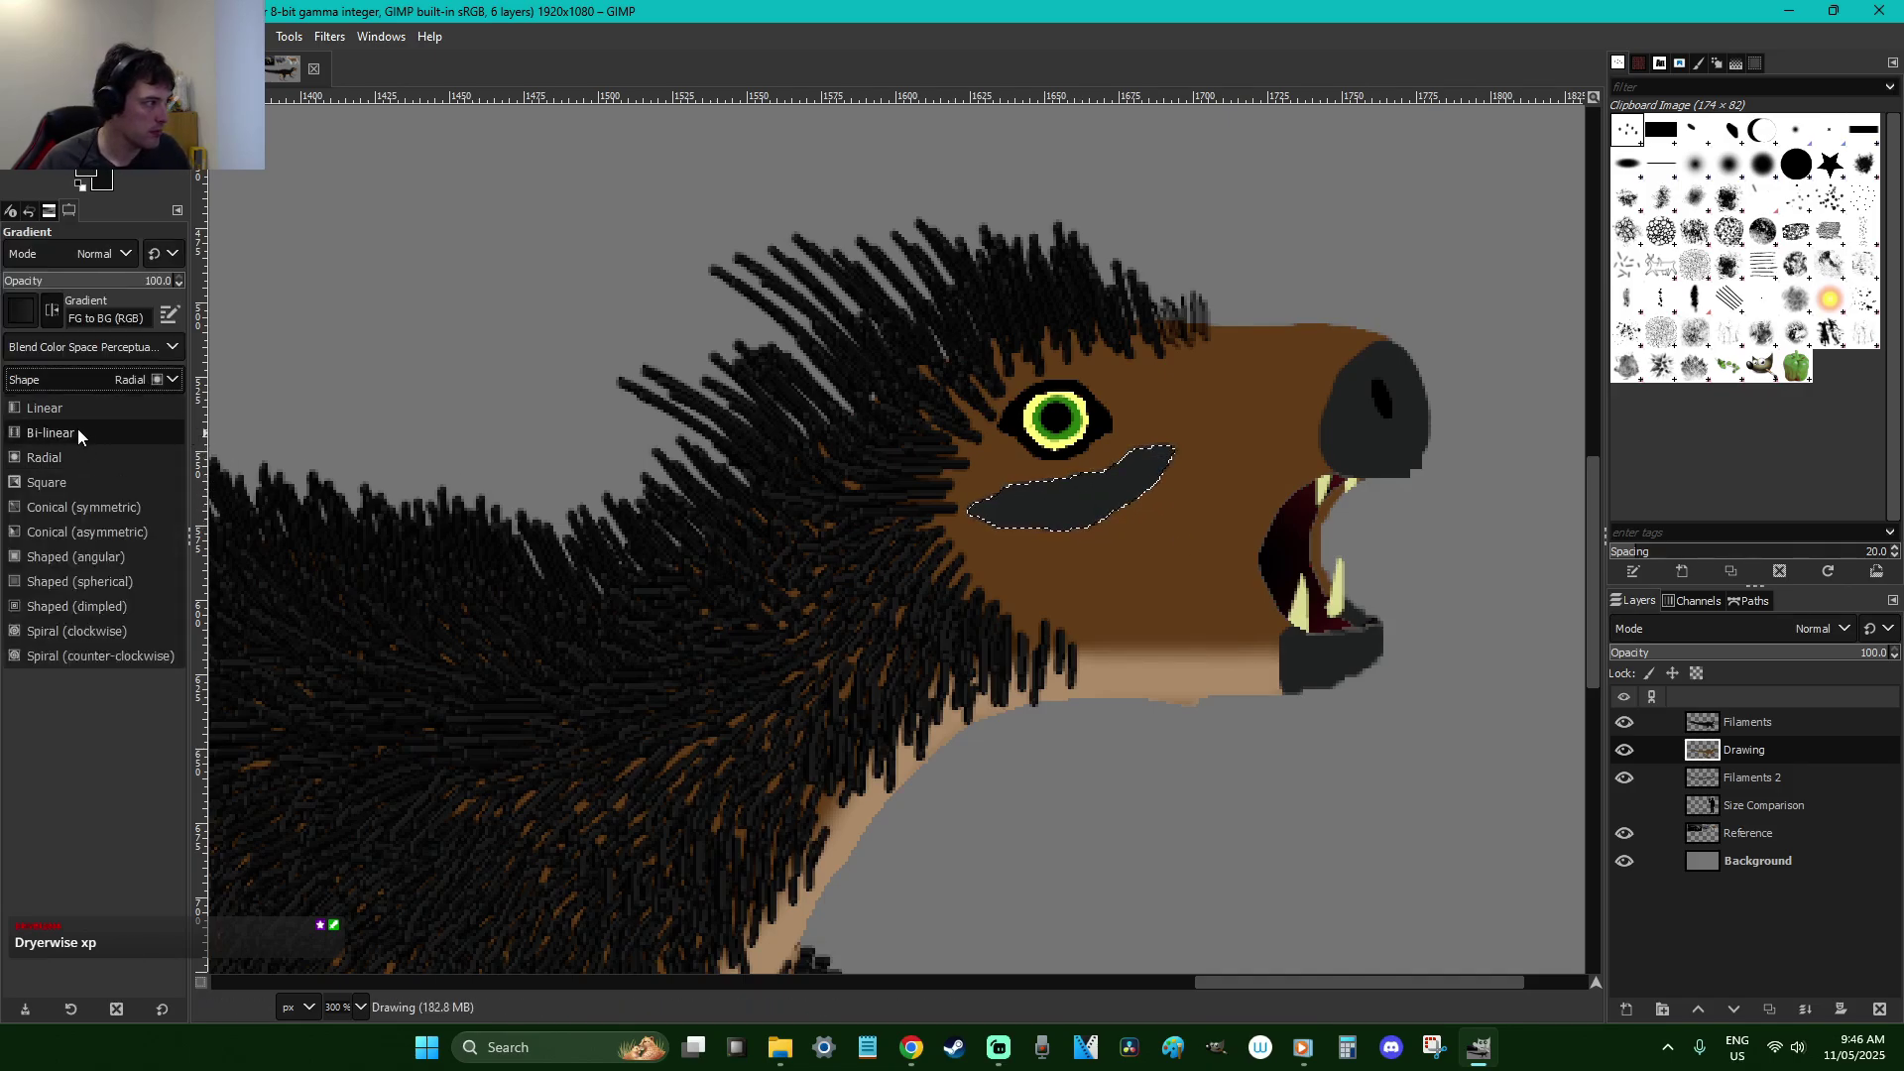
pyautogui.click(79, 457)
pyautogui.moveTo(1062, 516)
pyautogui.mouseDown()
pyautogui.moveTo(1046, 414)
pyautogui.moveTo(1043, 474)
pyautogui.moveTo(1066, 506)
pyautogui.mouseUp()
pyautogui.click(1043, 473)
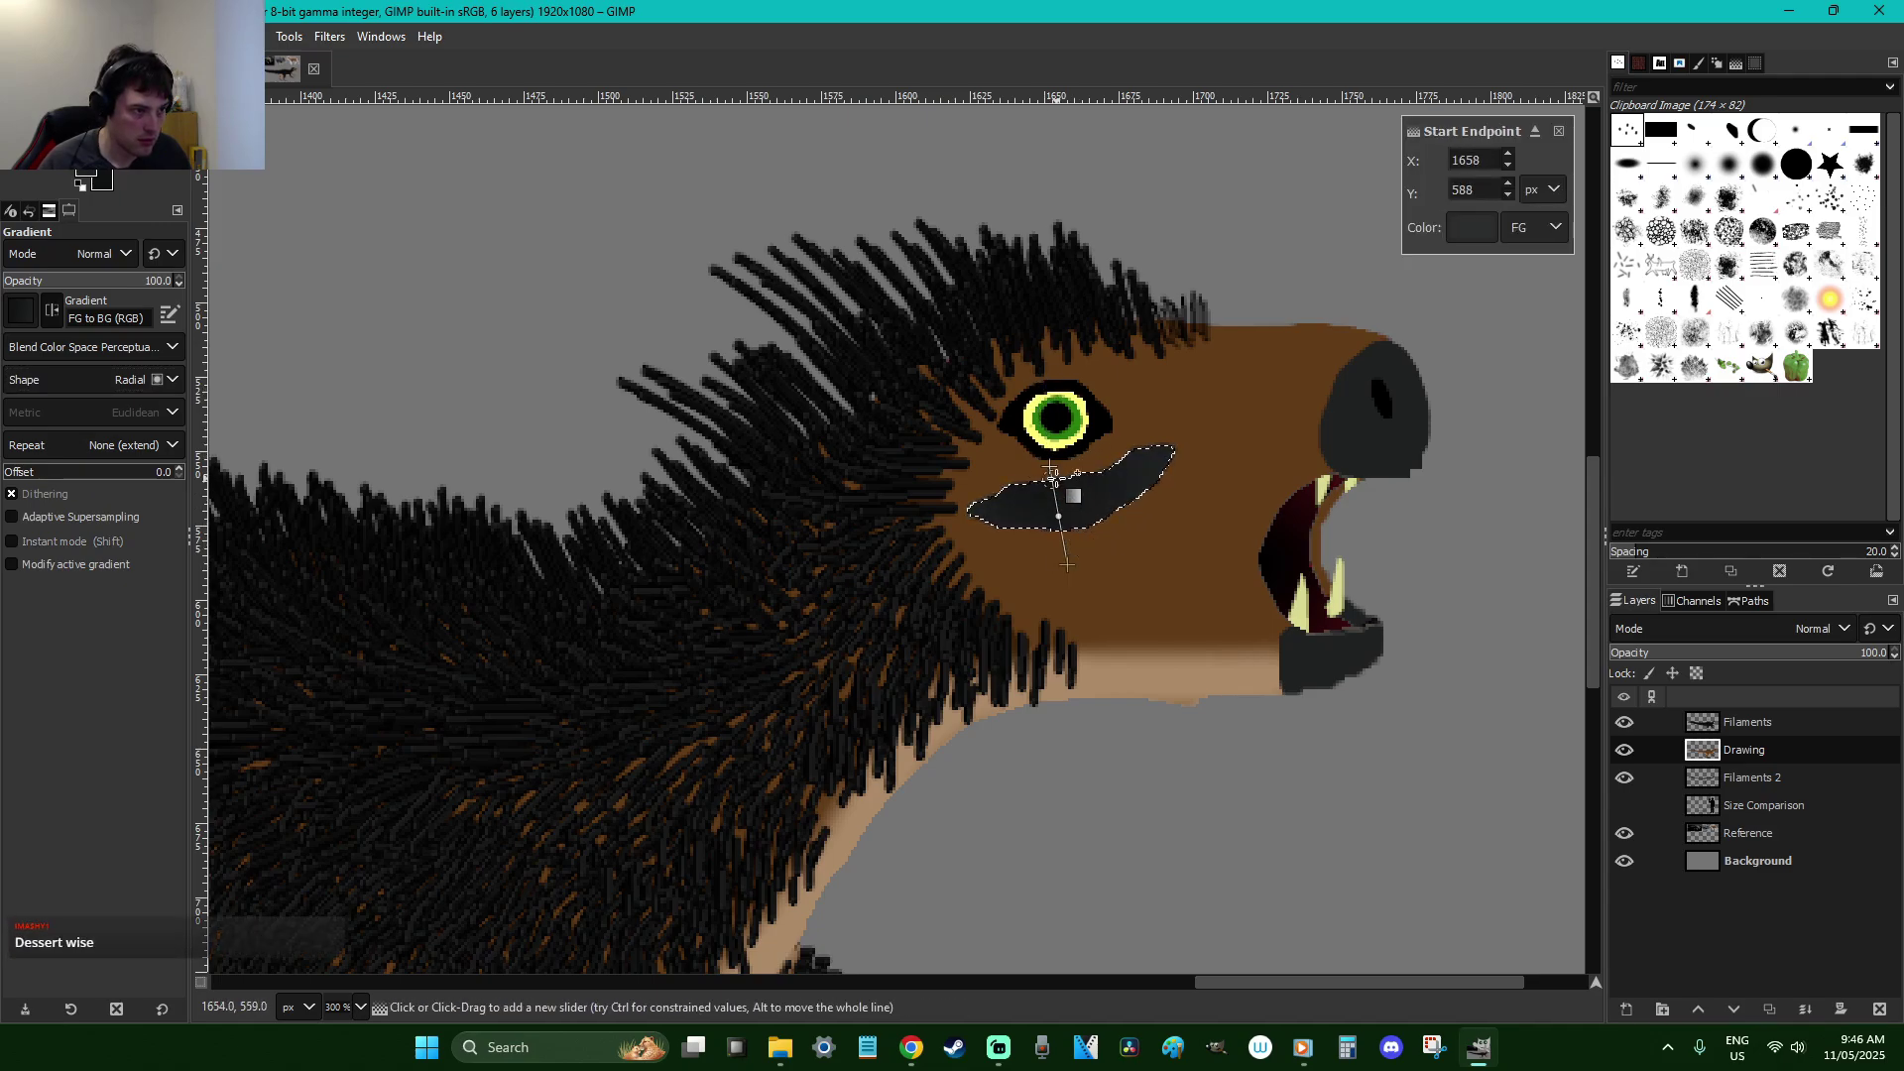
pyautogui.click(129, 380)
pyautogui.click(50, 381)
pyautogui.moveTo(1067, 476); pyautogui.dragTo(1072, 517)
pyautogui.press('Return')
pyautogui.press('r')
pyautogui.click(1150, 582)
# Extend the bristles over the cheek and lower jaw on the Filaments layer, reducing the Clipboard Image brush to size 20
pyautogui.click(1751, 721)
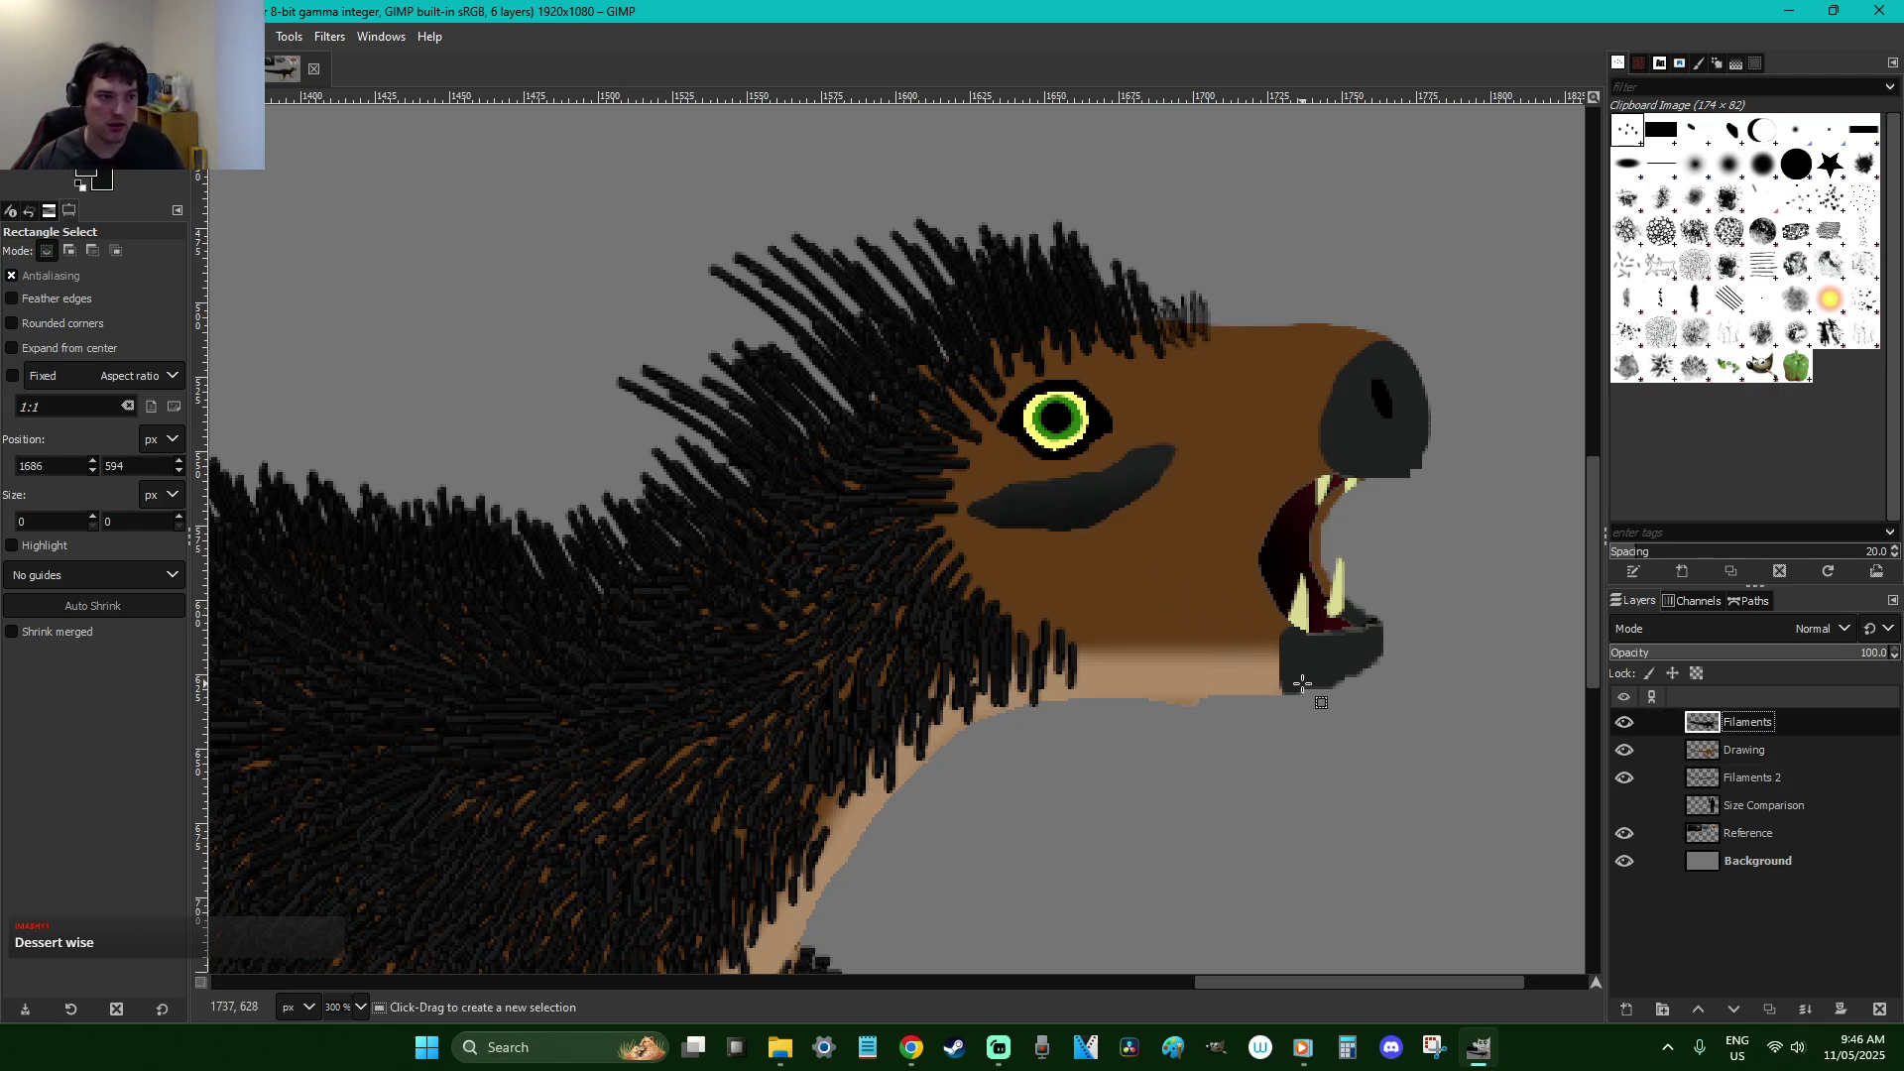
pyautogui.press('p')
pyautogui.moveTo(1033, 582)
pyautogui.mouseDown()
pyautogui.moveTo(1019, 632)
pyautogui.moveTo(1120, 637)
pyautogui.moveTo(1113, 685)
pyautogui.moveTo(1083, 627)
pyautogui.mouseUp()
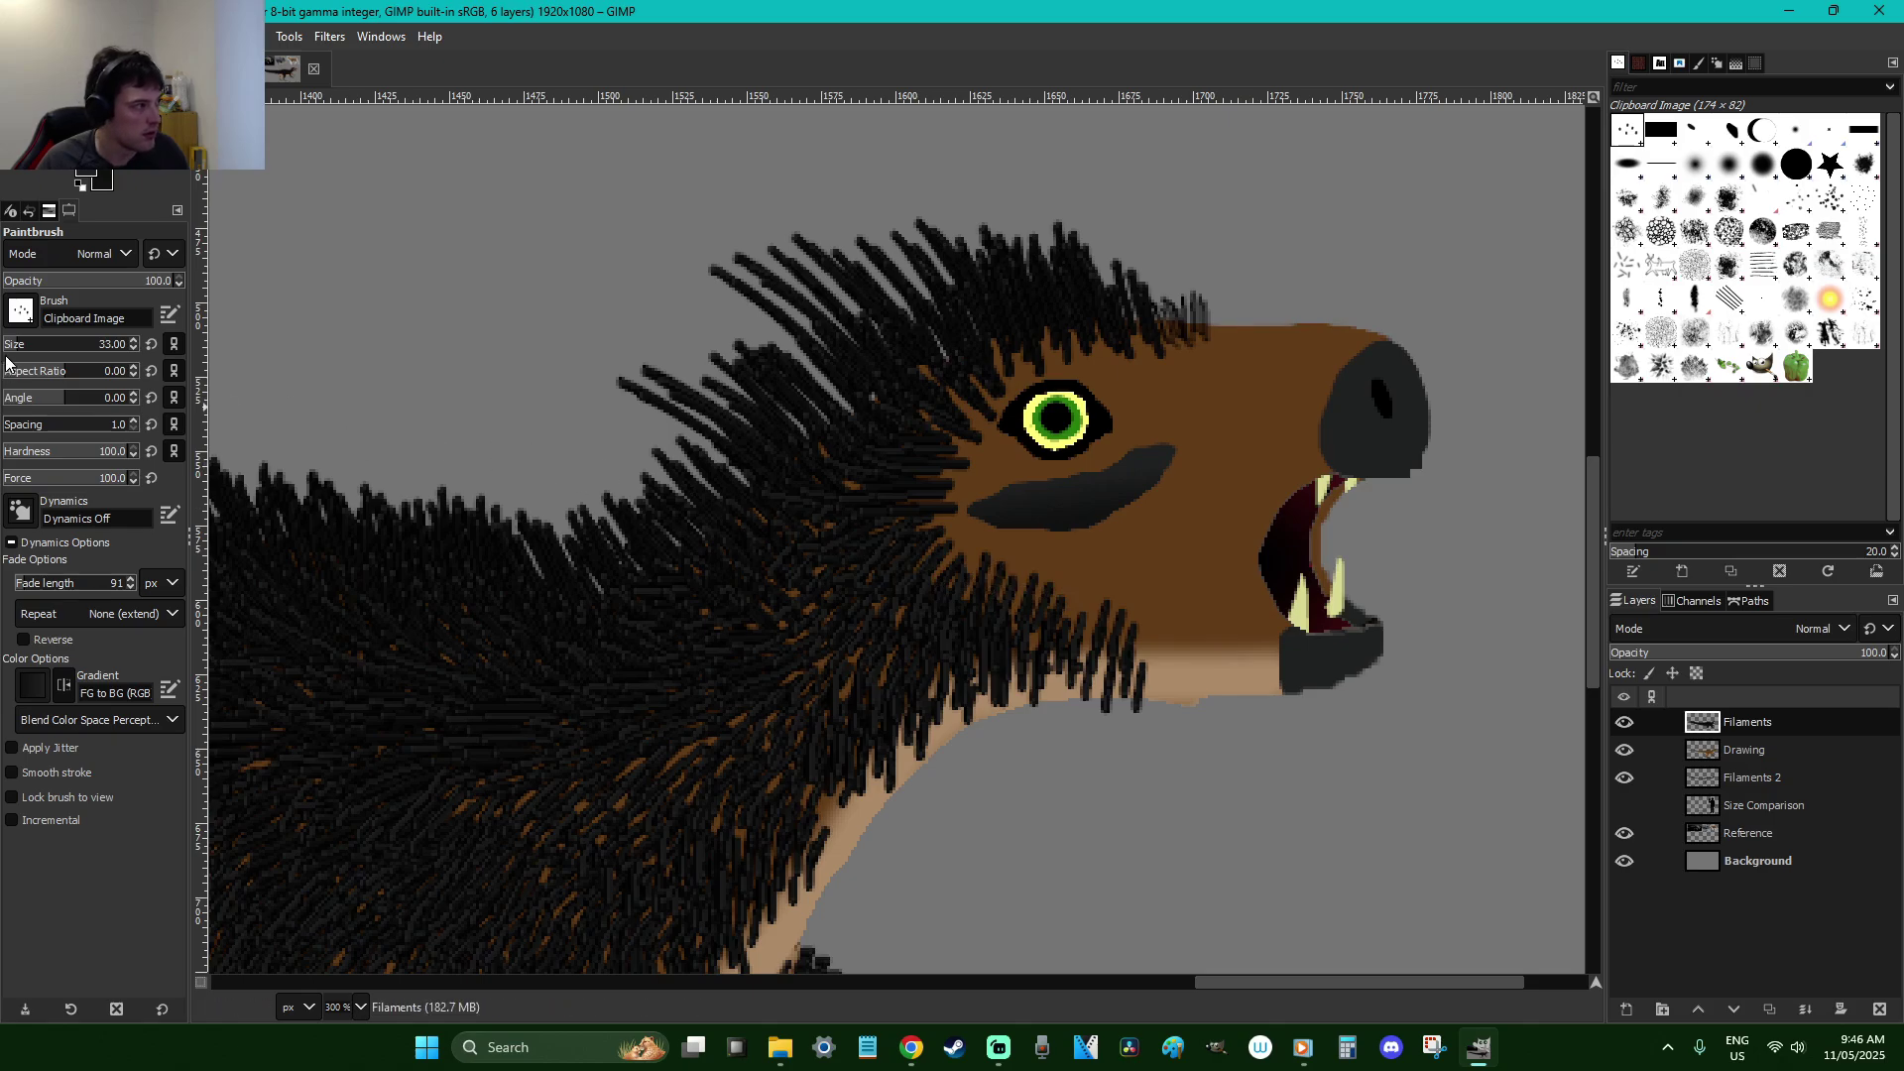
pyautogui.press('Return')
pyautogui.moveTo(1088, 584); pyautogui.dragTo(1114, 626)
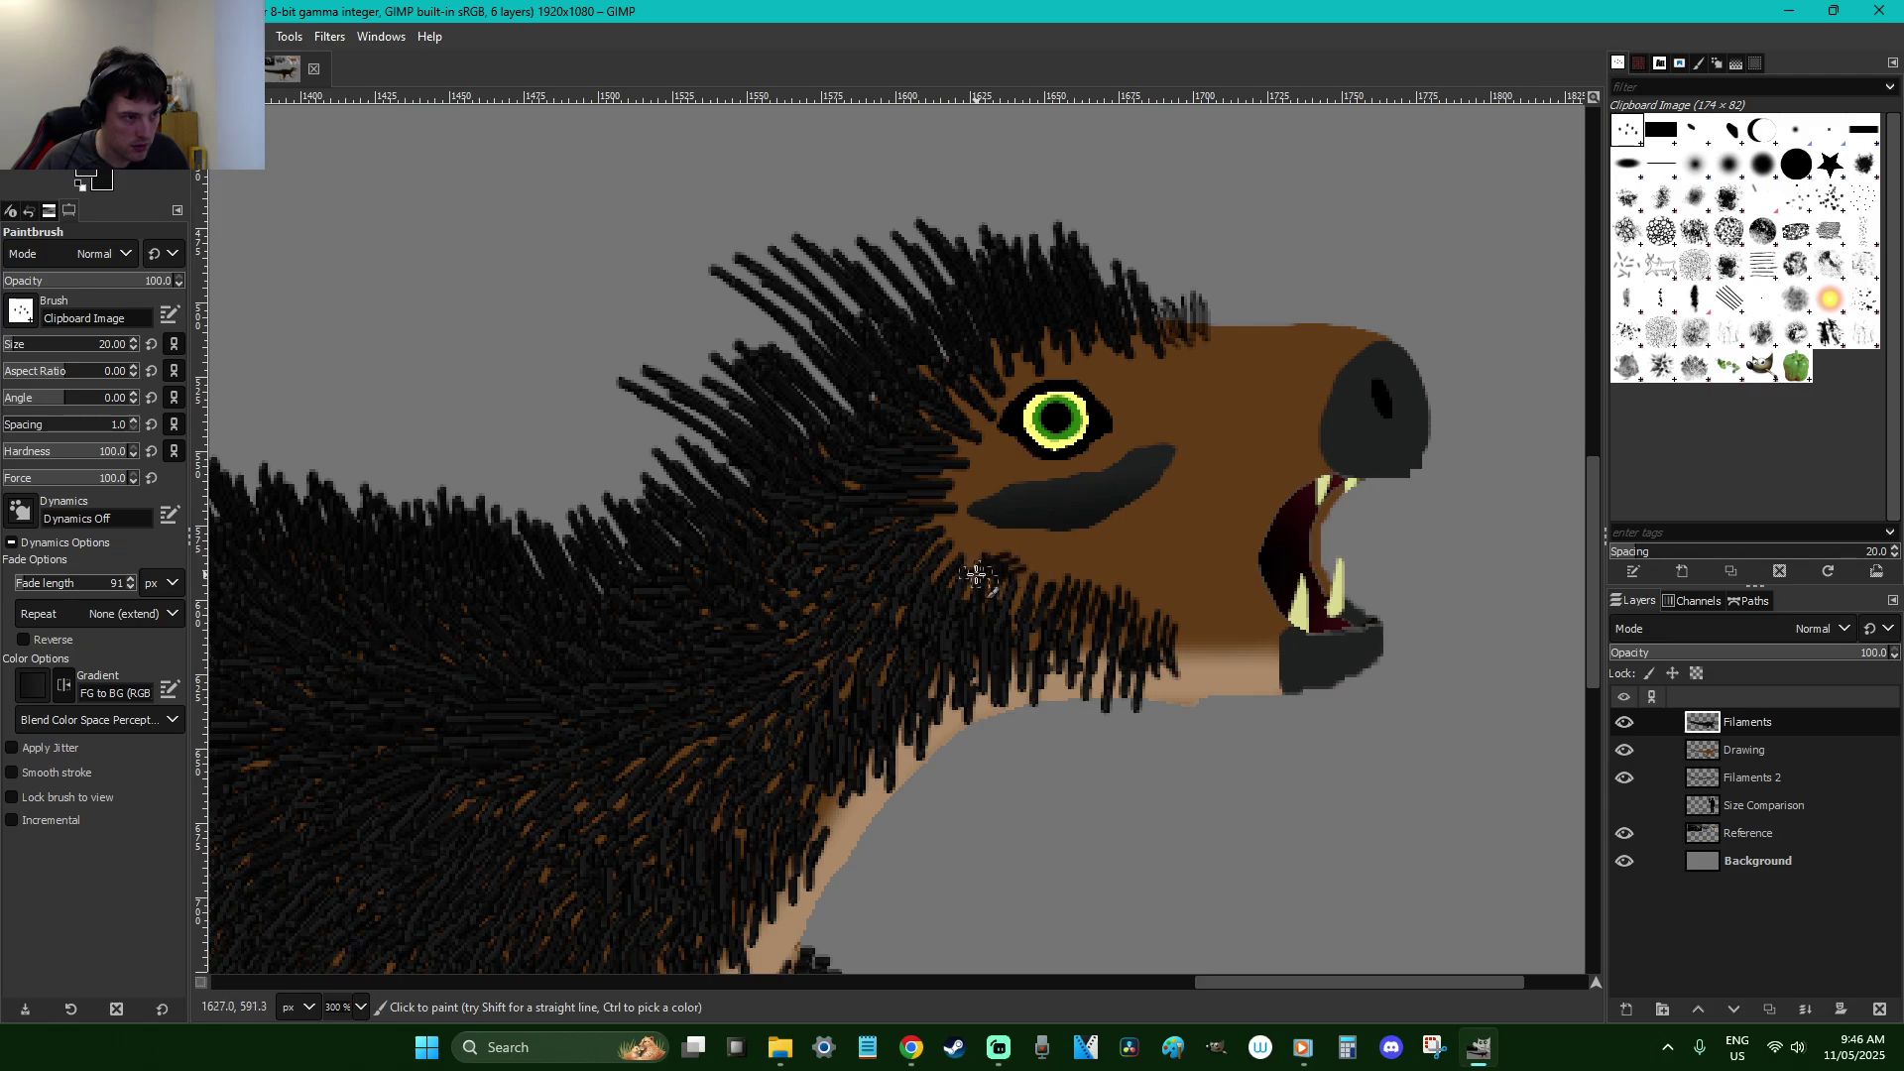
pyautogui.moveTo(1103, 574)
pyautogui.mouseDown()
pyautogui.moveTo(1139, 613)
pyautogui.moveTo(1165, 592)
pyautogui.moveTo(1174, 612)
pyautogui.moveTo(1160, 559)
pyautogui.moveTo(1150, 594)
pyautogui.moveTo(1055, 572)
pyautogui.mouseUp()
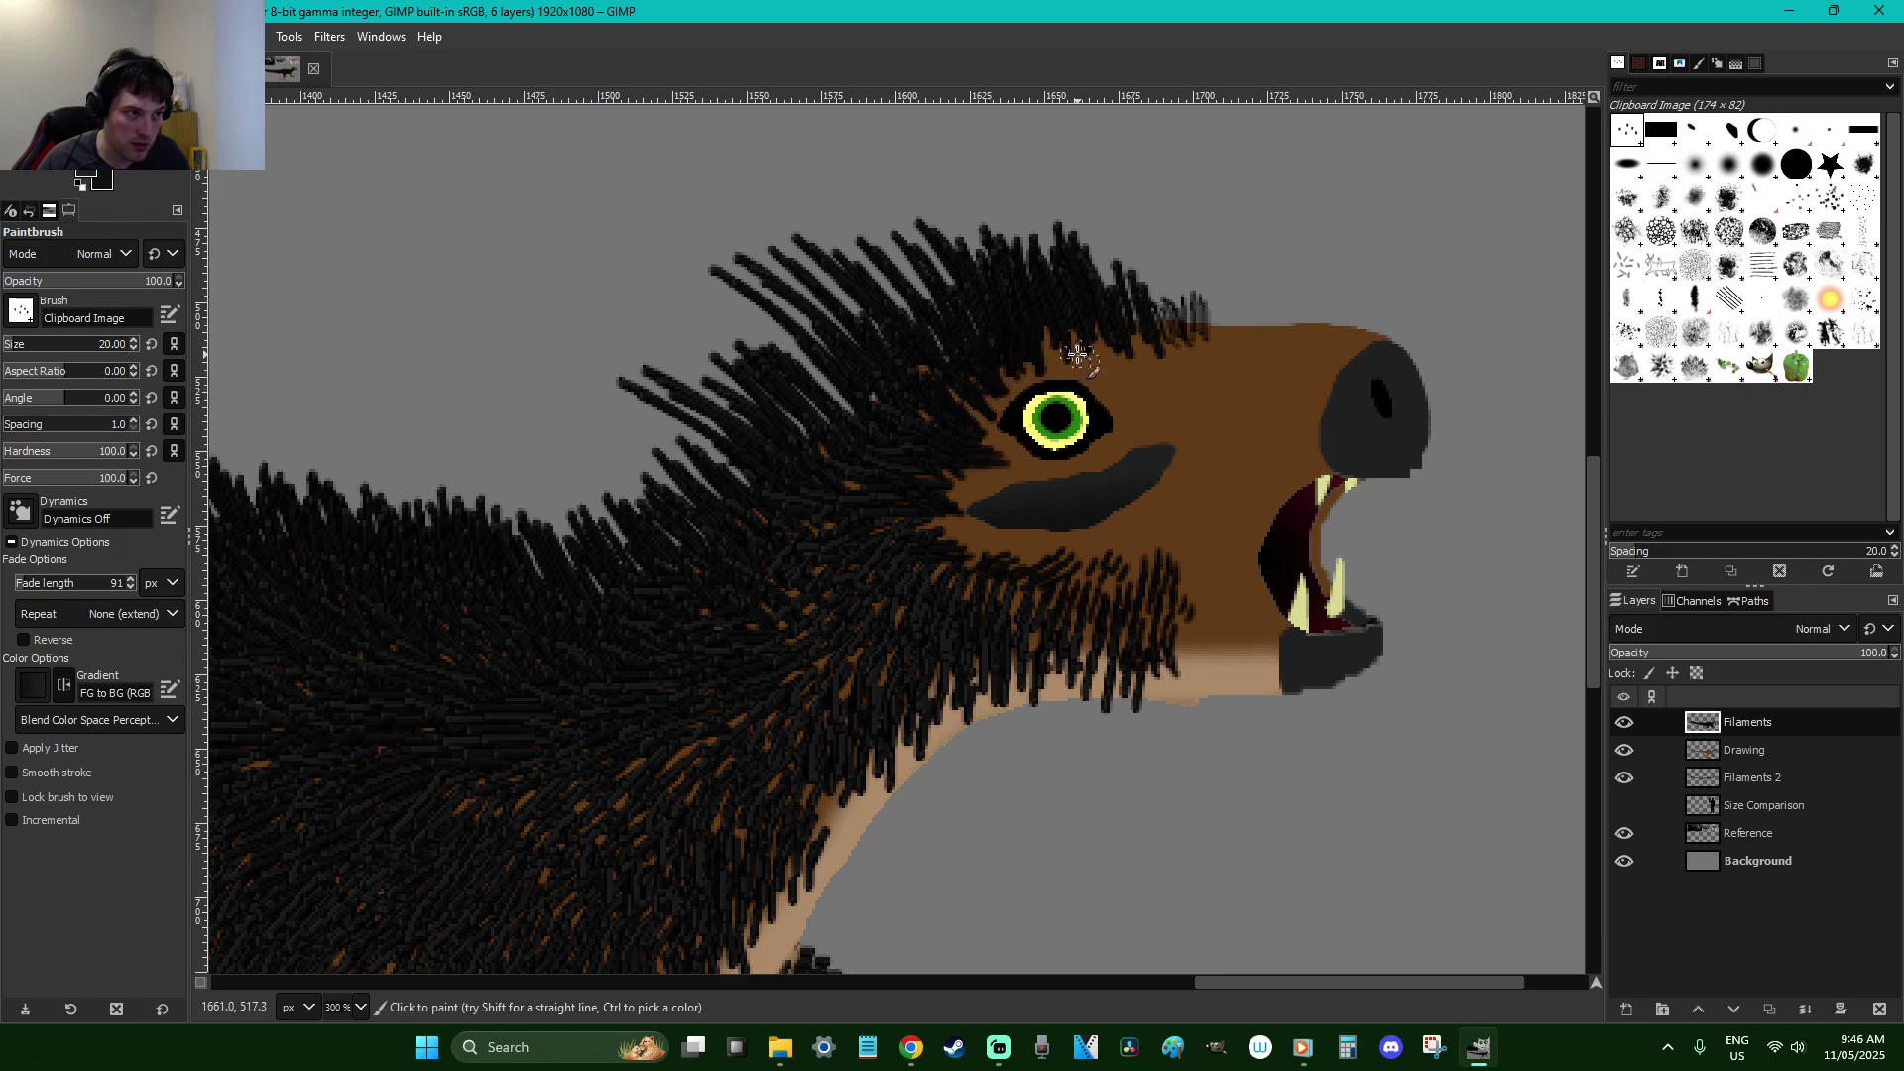
# Add short bristles along the top of the snout and save the image
pyautogui.moveTo(1166, 336)
pyautogui.mouseDown()
pyautogui.moveTo(1220, 344)
pyautogui.moveTo(1212, 316)
pyautogui.moveTo(1249, 307)
pyautogui.mouseUp()
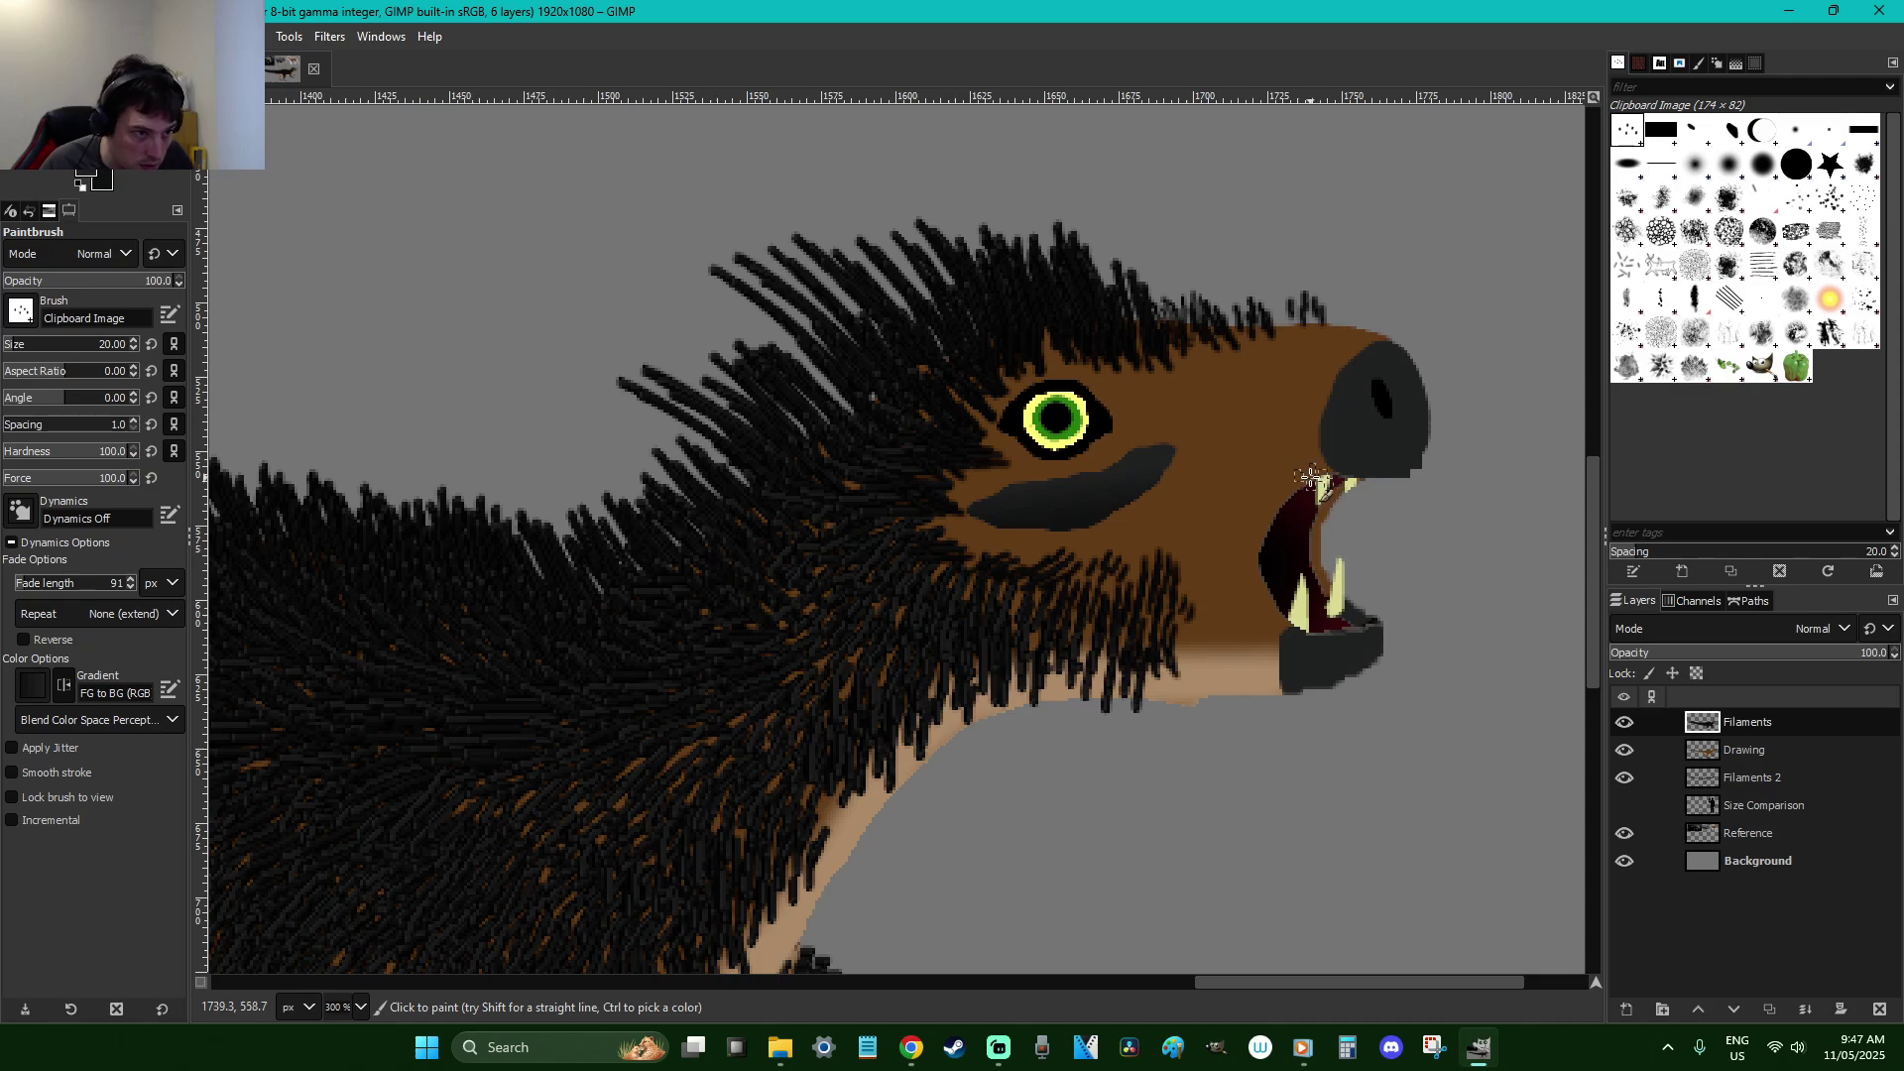
pyautogui.press('r')
pyautogui.scroll(-3, 1216, 698)
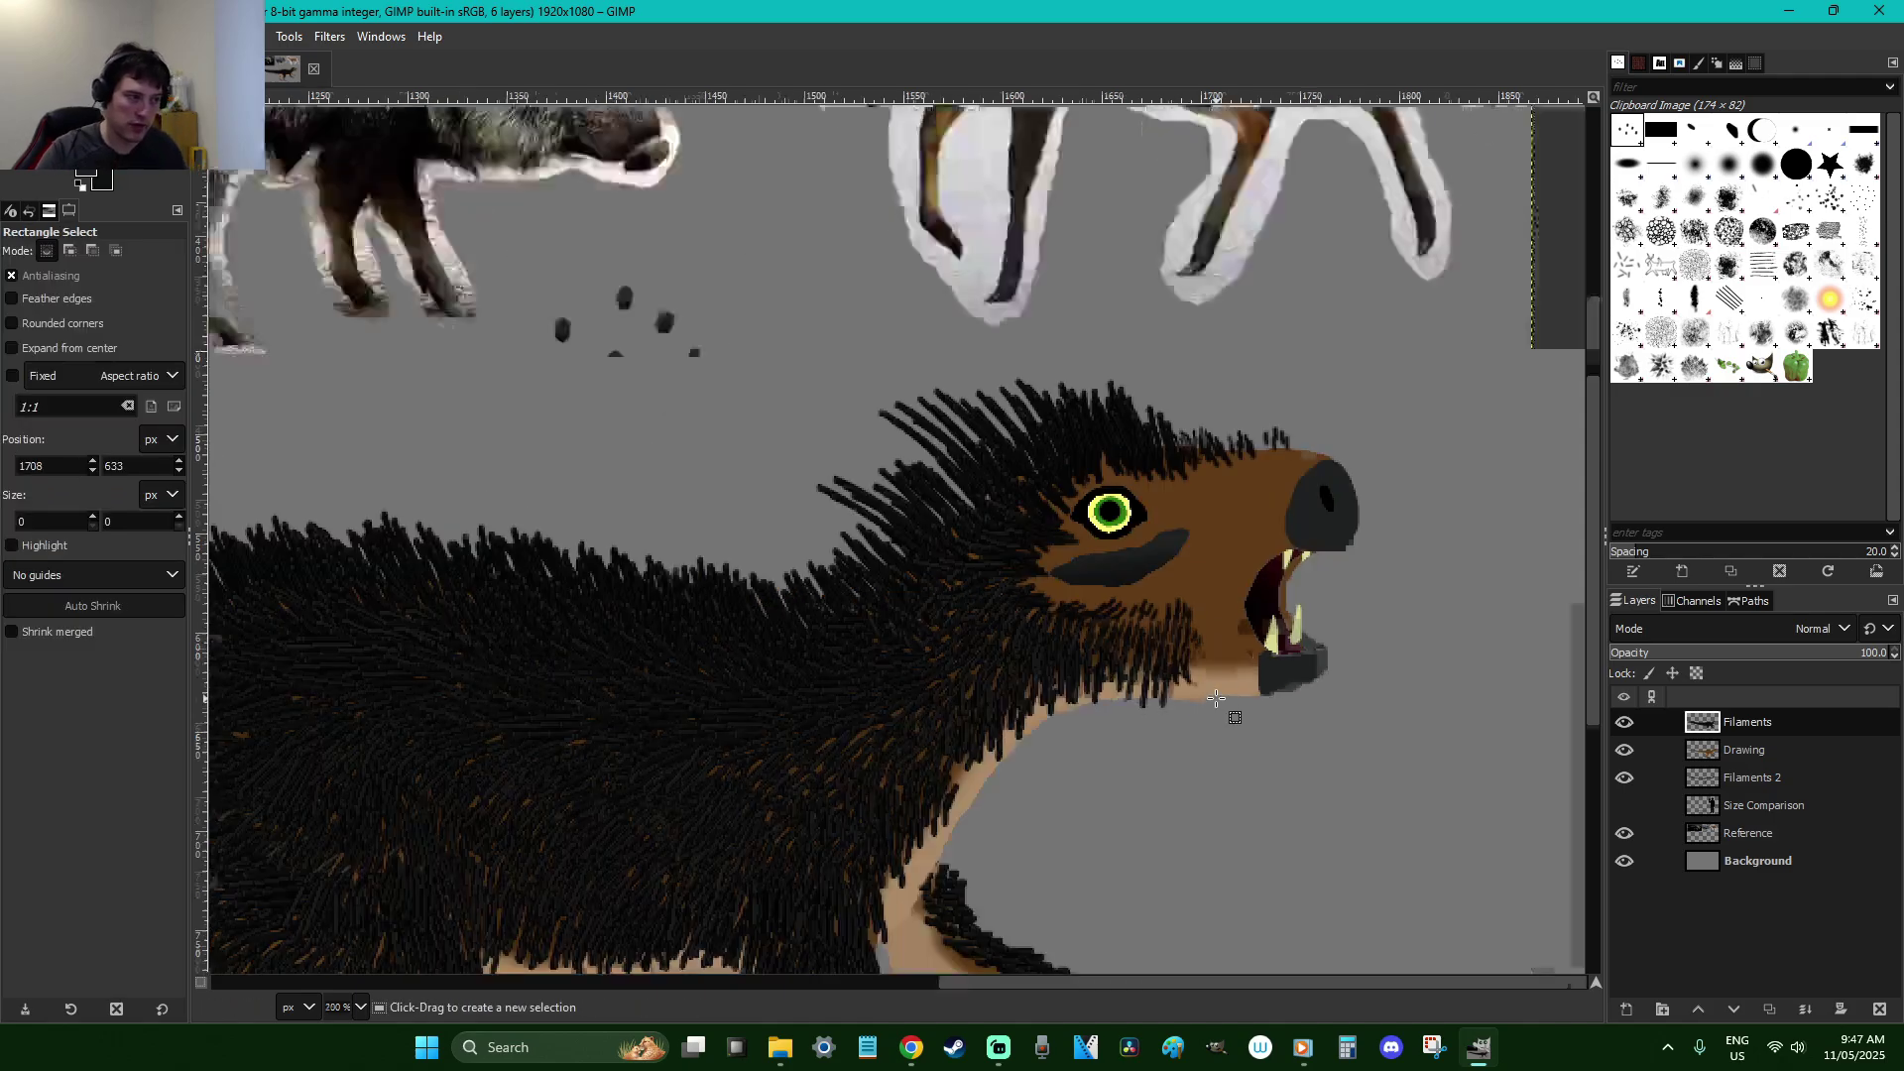
pyautogui.hotkey('ctrl', 's')
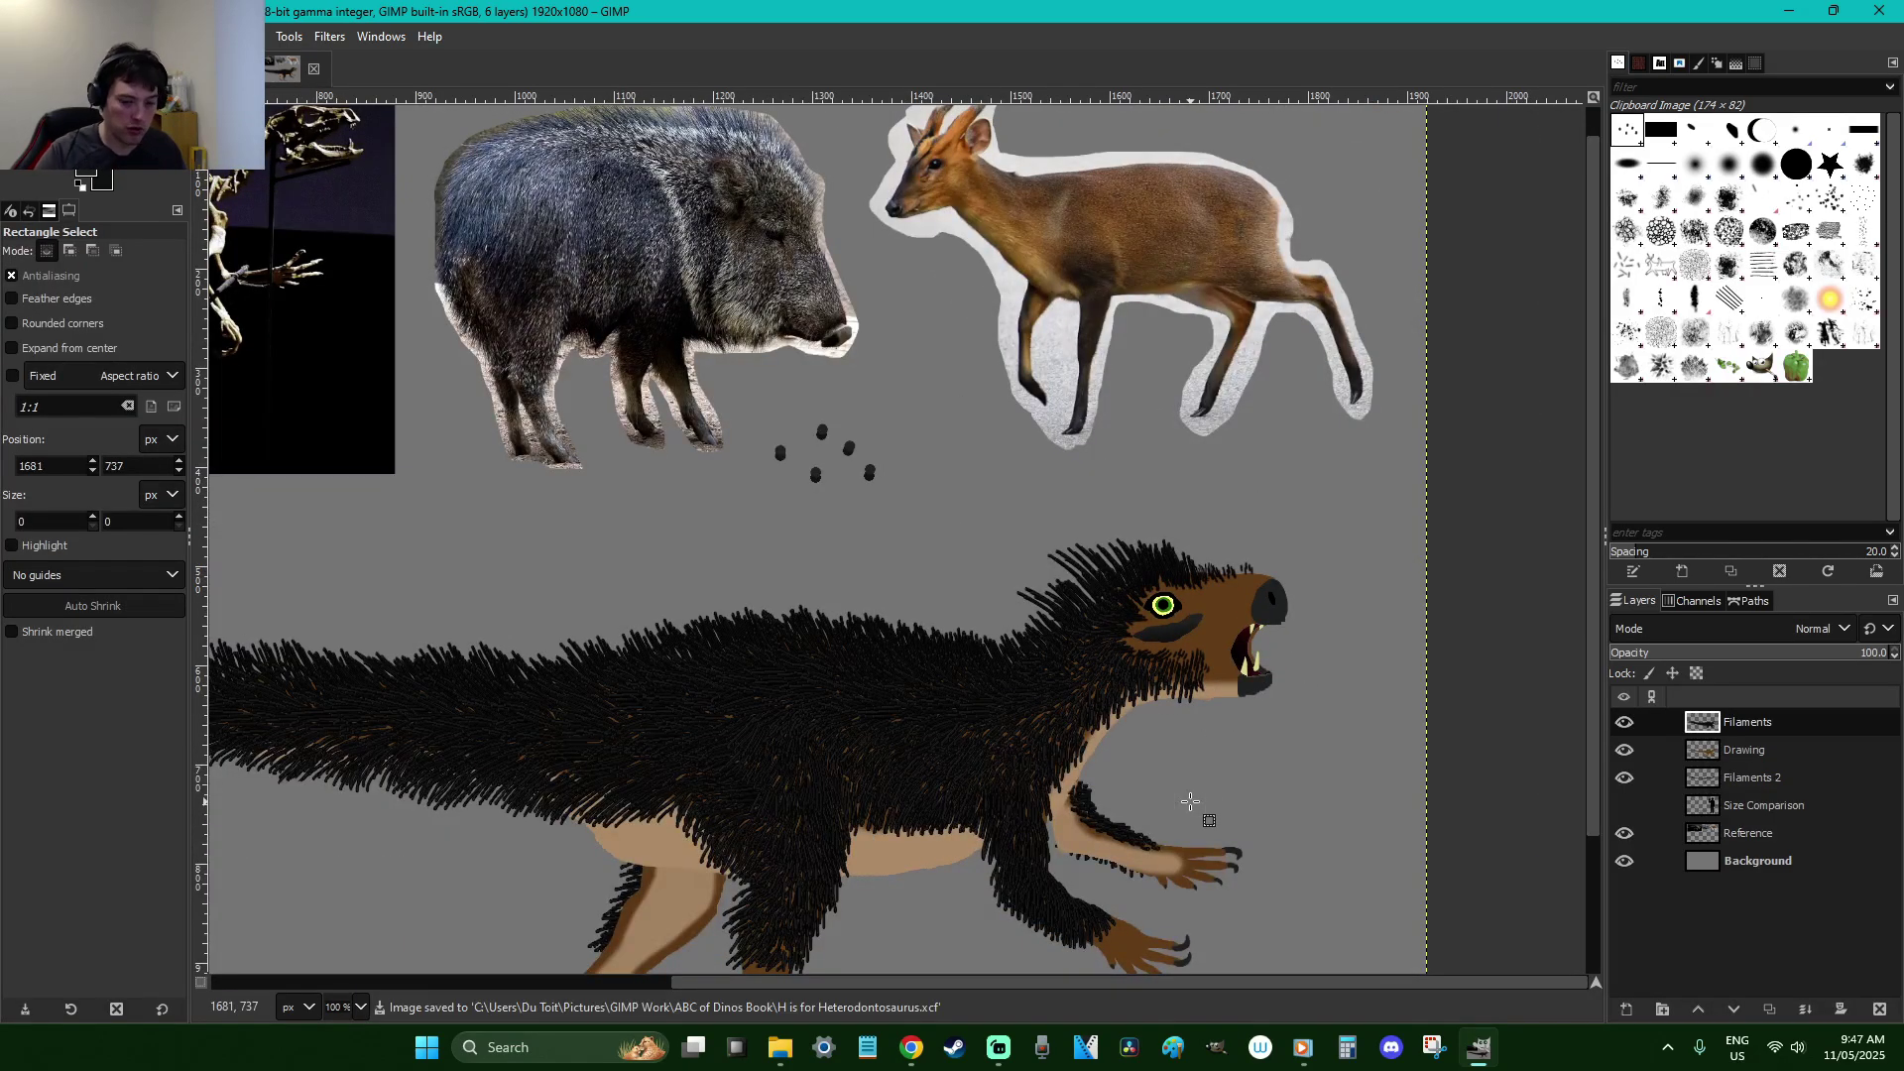
# Add very short bristles in front of the cheek fringe, around the eye and dark patch, and along the brow and snout top
pyautogui.press('z')
pyautogui.moveTo(1317, 757); pyautogui.dragTo(1048, 616)
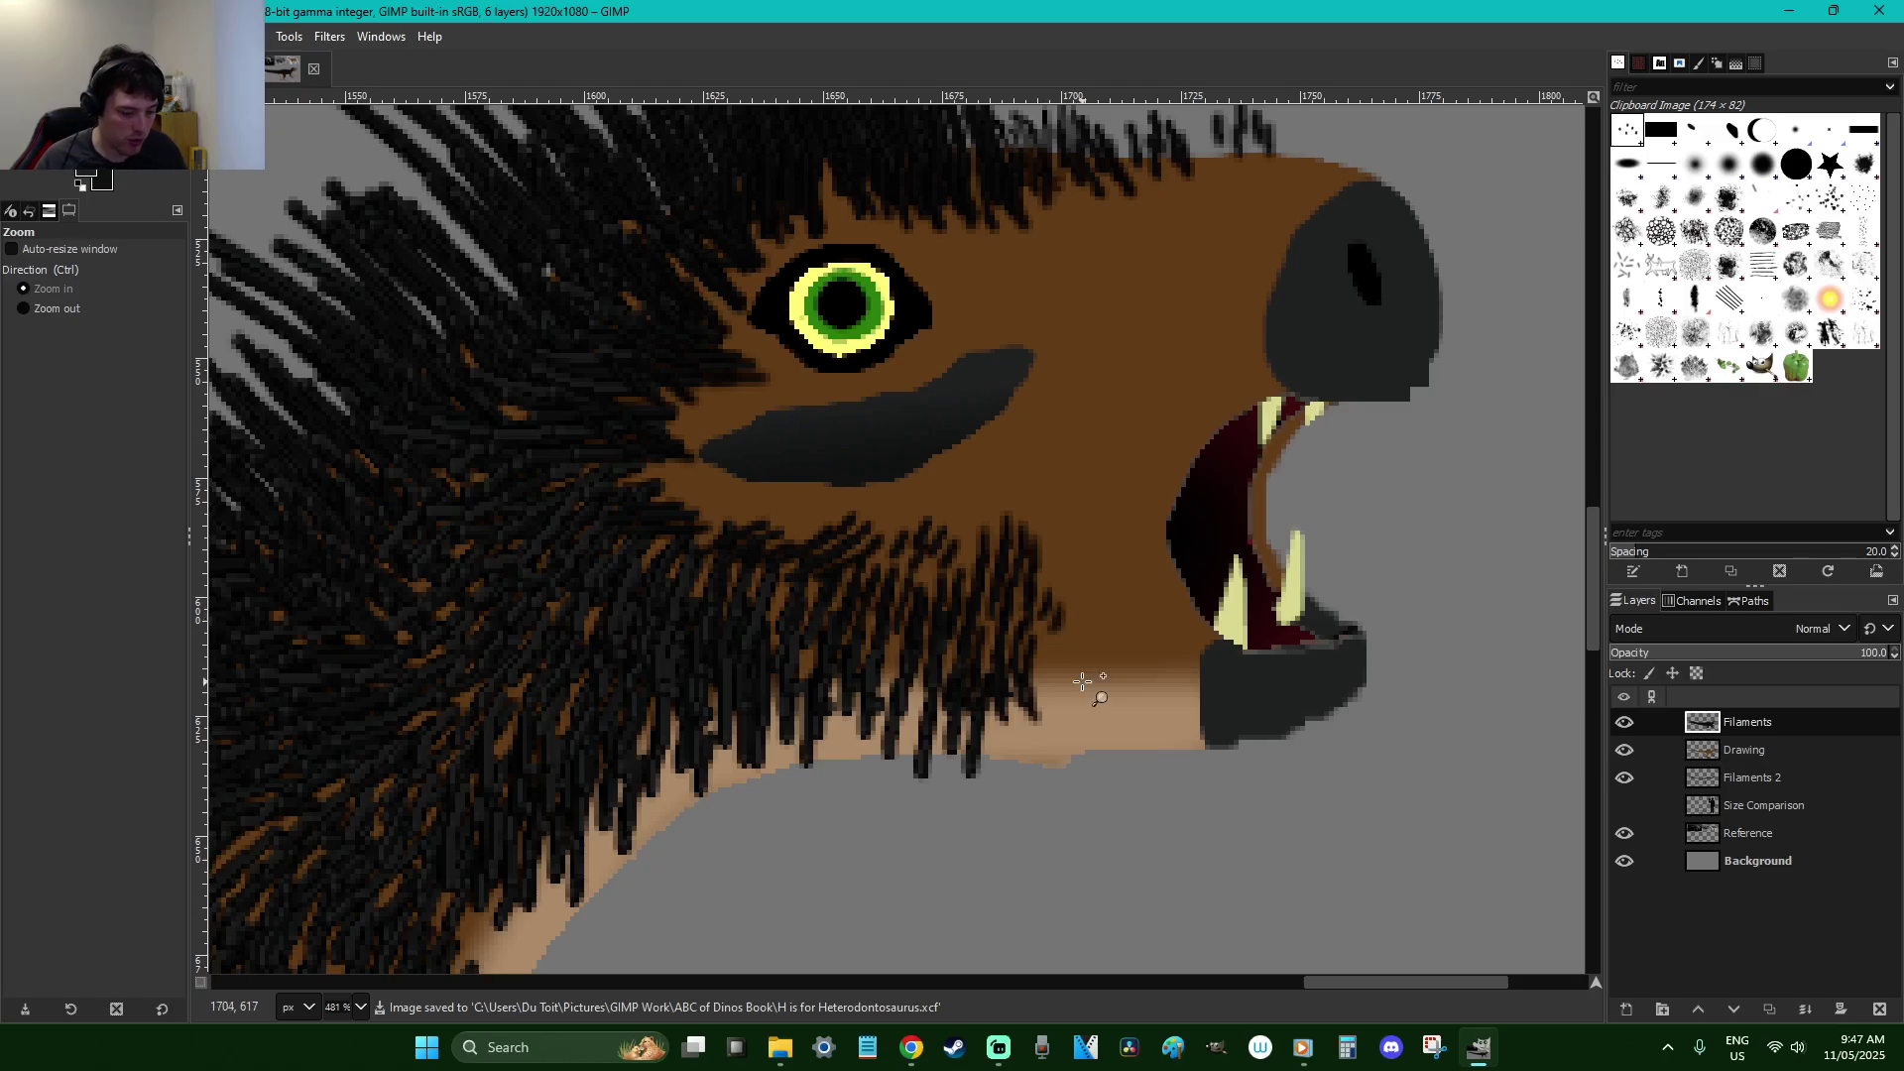
pyautogui.press('p')
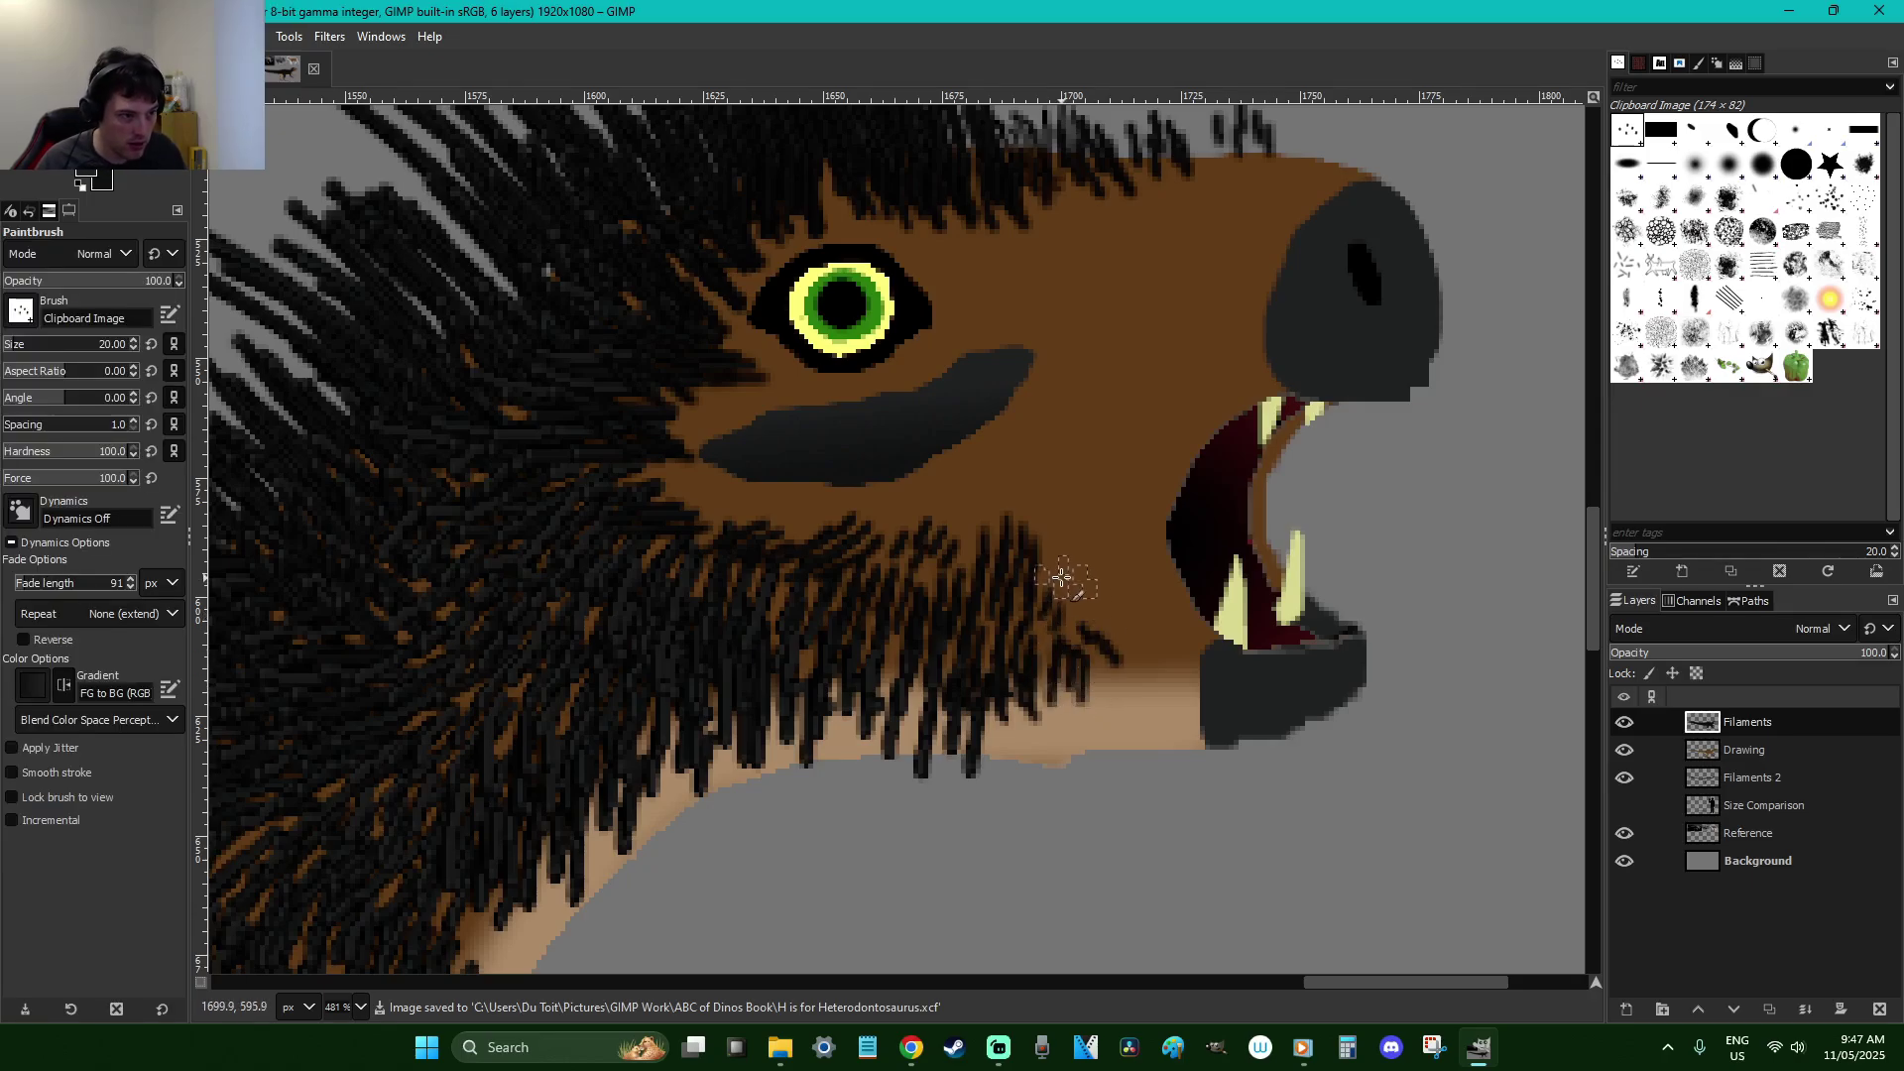
pyautogui.moveTo(1100, 594); pyautogui.dragTo(1073, 578)
pyautogui.moveTo(1061, 533)
pyautogui.mouseDown()
pyautogui.moveTo(1081, 531)
pyautogui.moveTo(990, 510)
pyautogui.moveTo(969, 527)
pyautogui.moveTo(1076, 425)
pyautogui.mouseUp()
pyautogui.moveTo(968, 255)
pyautogui.mouseDown()
pyautogui.moveTo(1046, 234)
pyautogui.moveTo(1053, 198)
pyautogui.moveTo(1152, 201)
pyautogui.moveTo(1178, 172)
pyautogui.moveTo(1282, 161)
pyautogui.moveTo(1216, 161)
pyautogui.mouseUp()
pyautogui.moveTo(699, 407)
pyautogui.mouseDown()
pyautogui.moveTo(683, 442)
pyautogui.moveTo(705, 476)
pyautogui.moveTo(686, 496)
pyautogui.moveTo(722, 507)
pyautogui.moveTo(868, 513)
pyautogui.moveTo(1086, 464)
pyautogui.mouseUp()
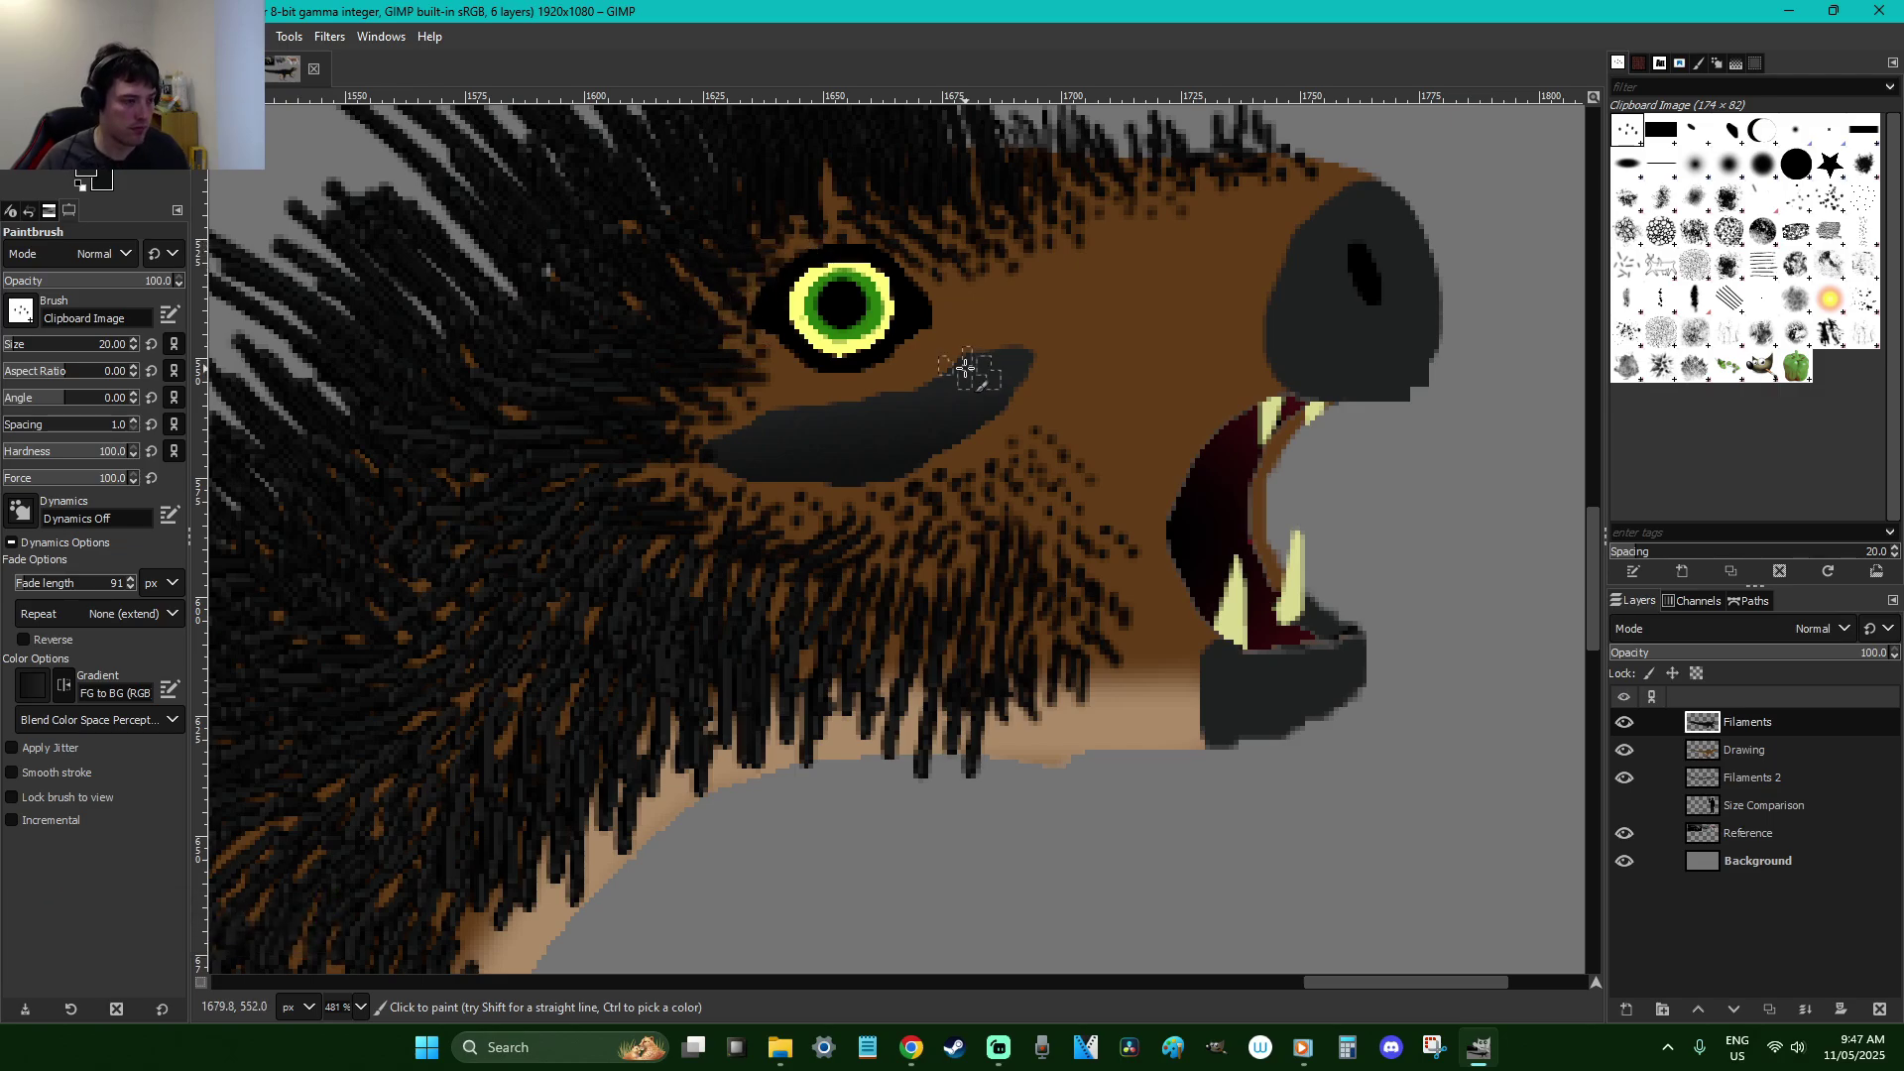
# Save the illustration with the finished head bristles
pyautogui.press('r')
pyautogui.scroll(-5, 965, 368)
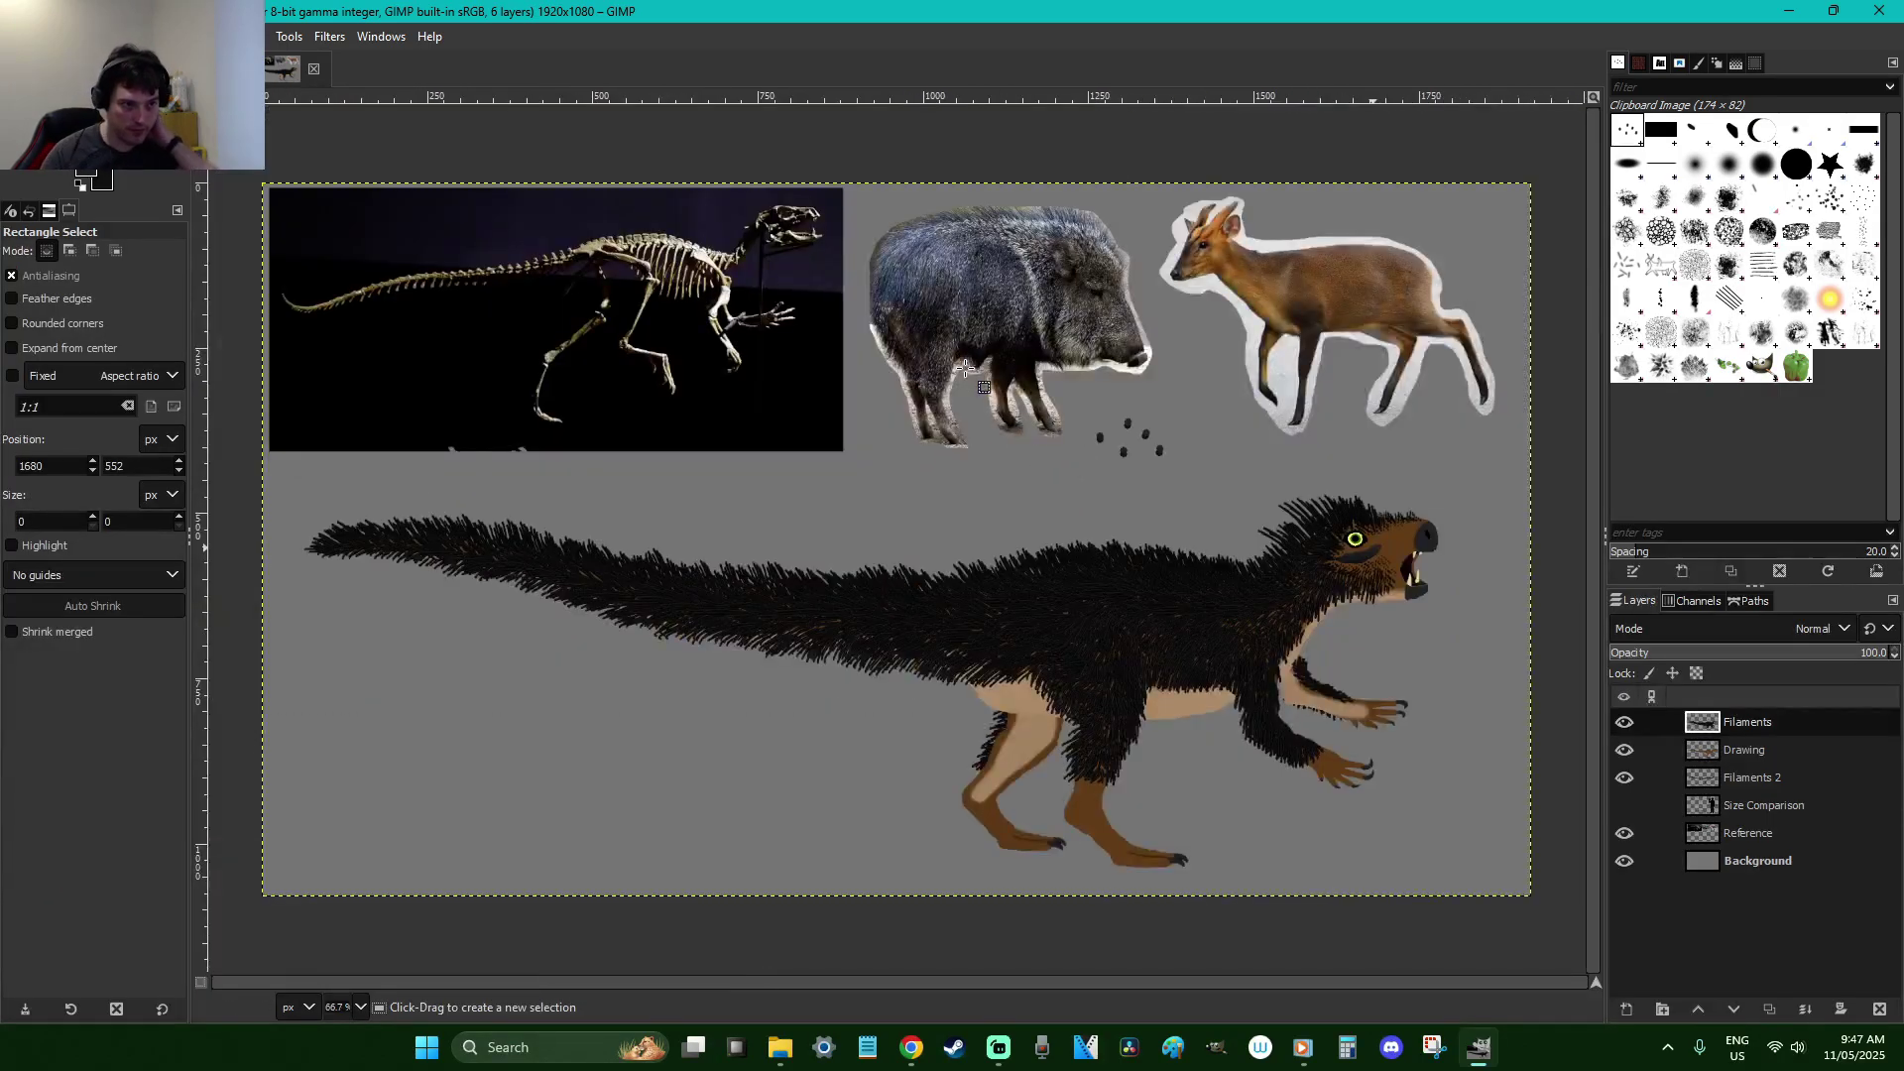
pyautogui.hotkey('ctrl', 's')
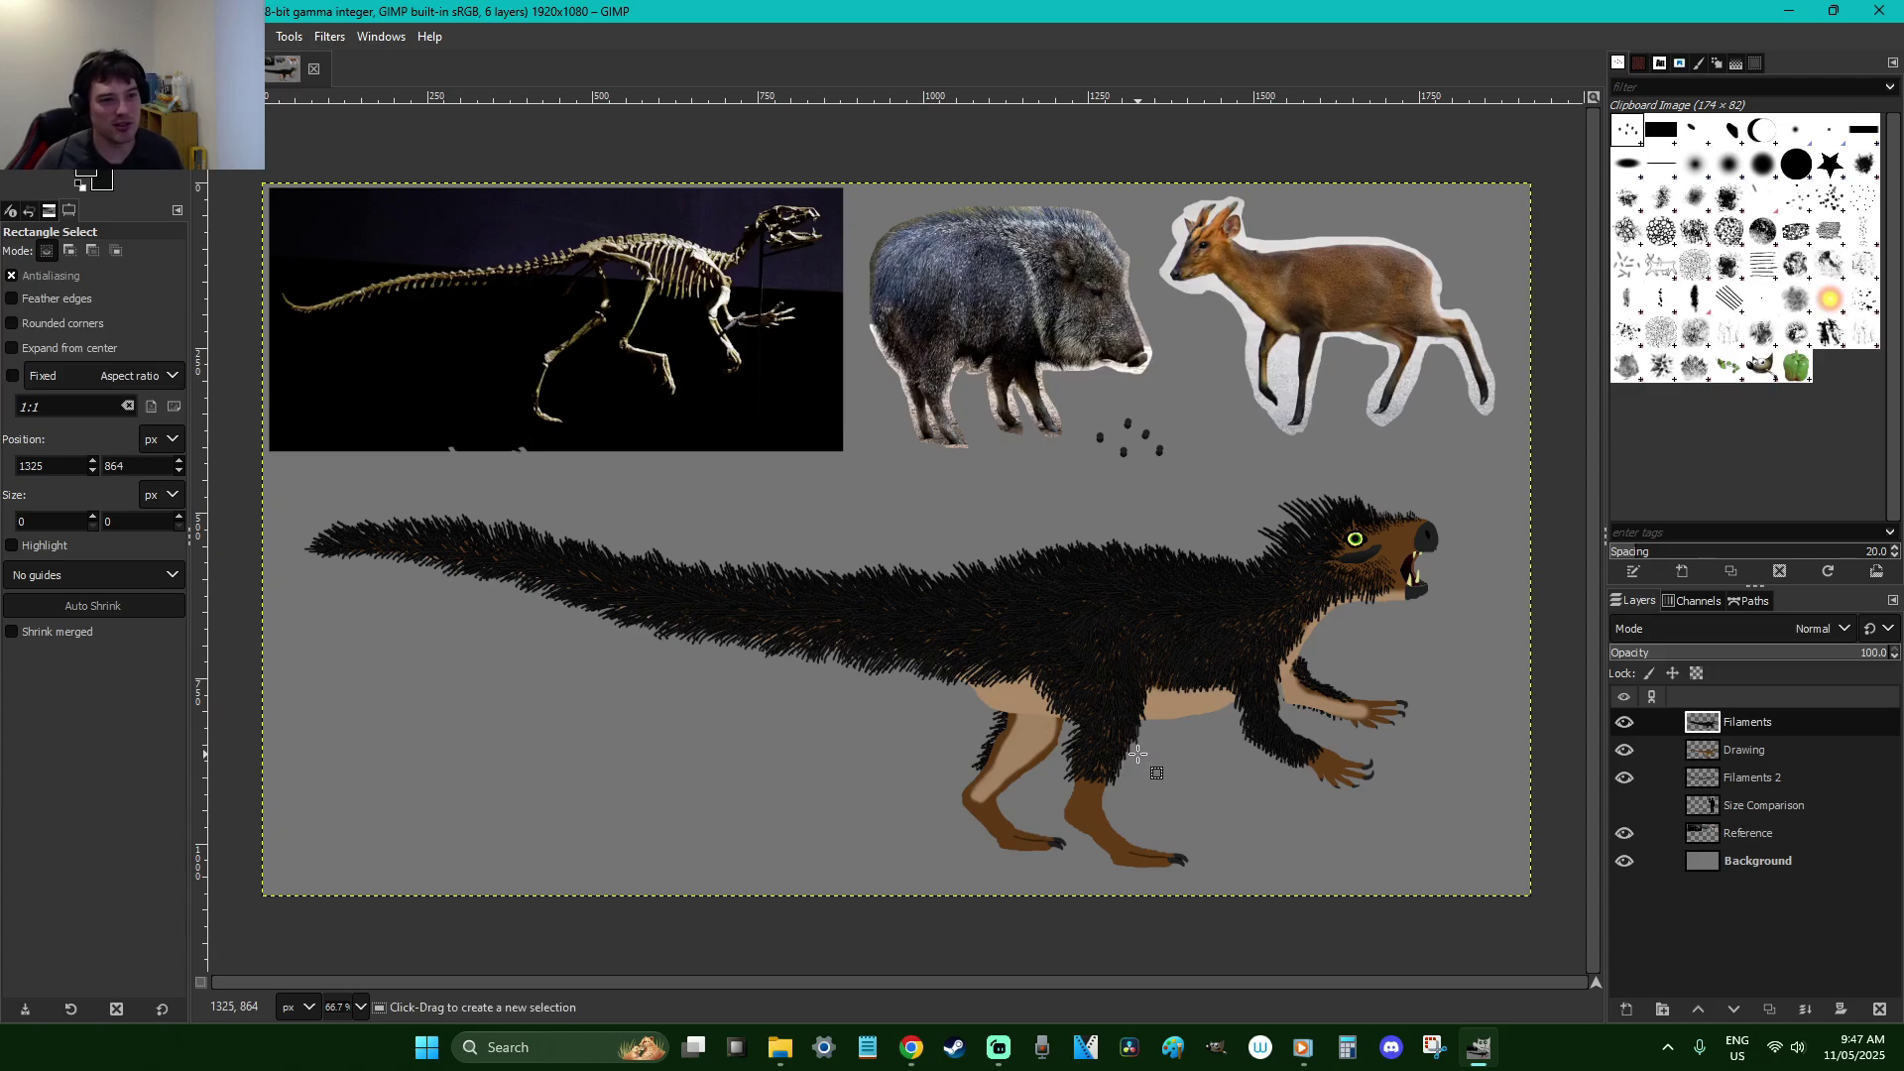
pyautogui.scroll(2, 1137, 754)
pyautogui.scroll(-2, 1138, 754)
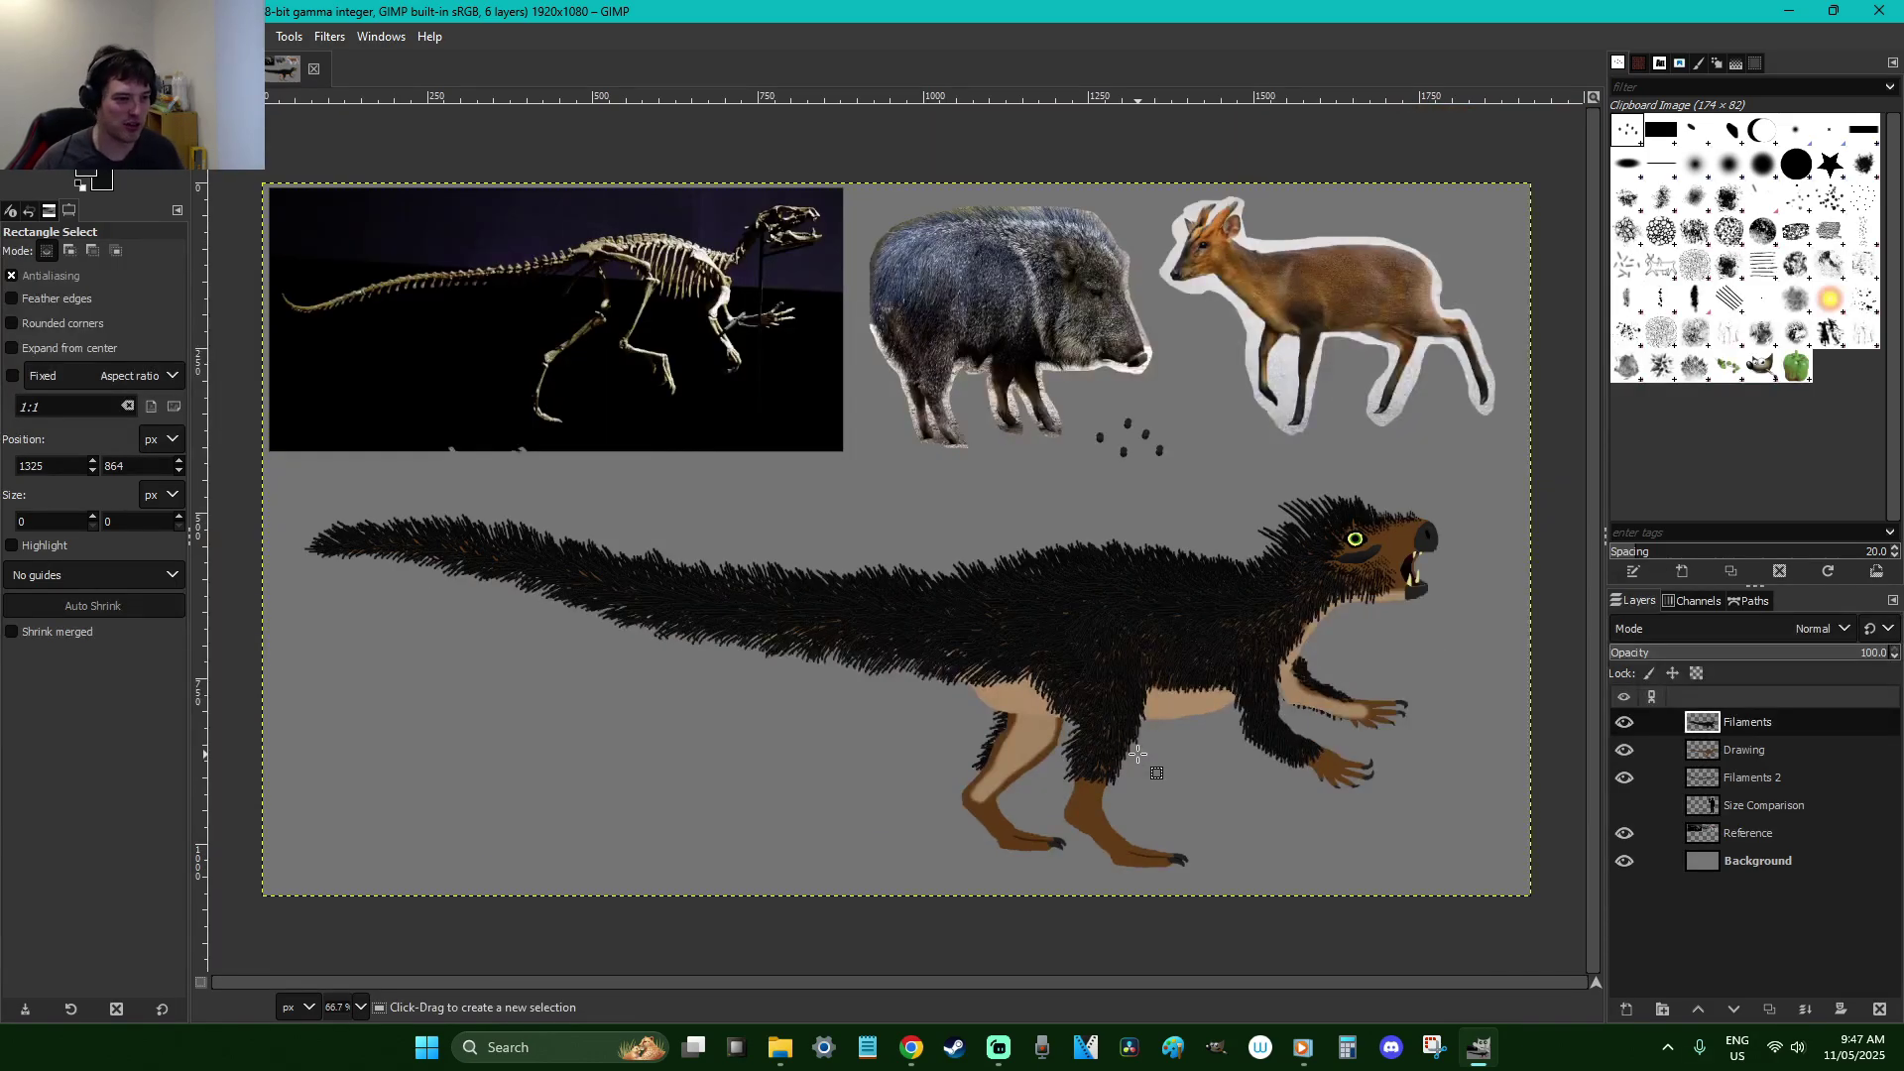
pyautogui.hotkey('ctrl', 's')
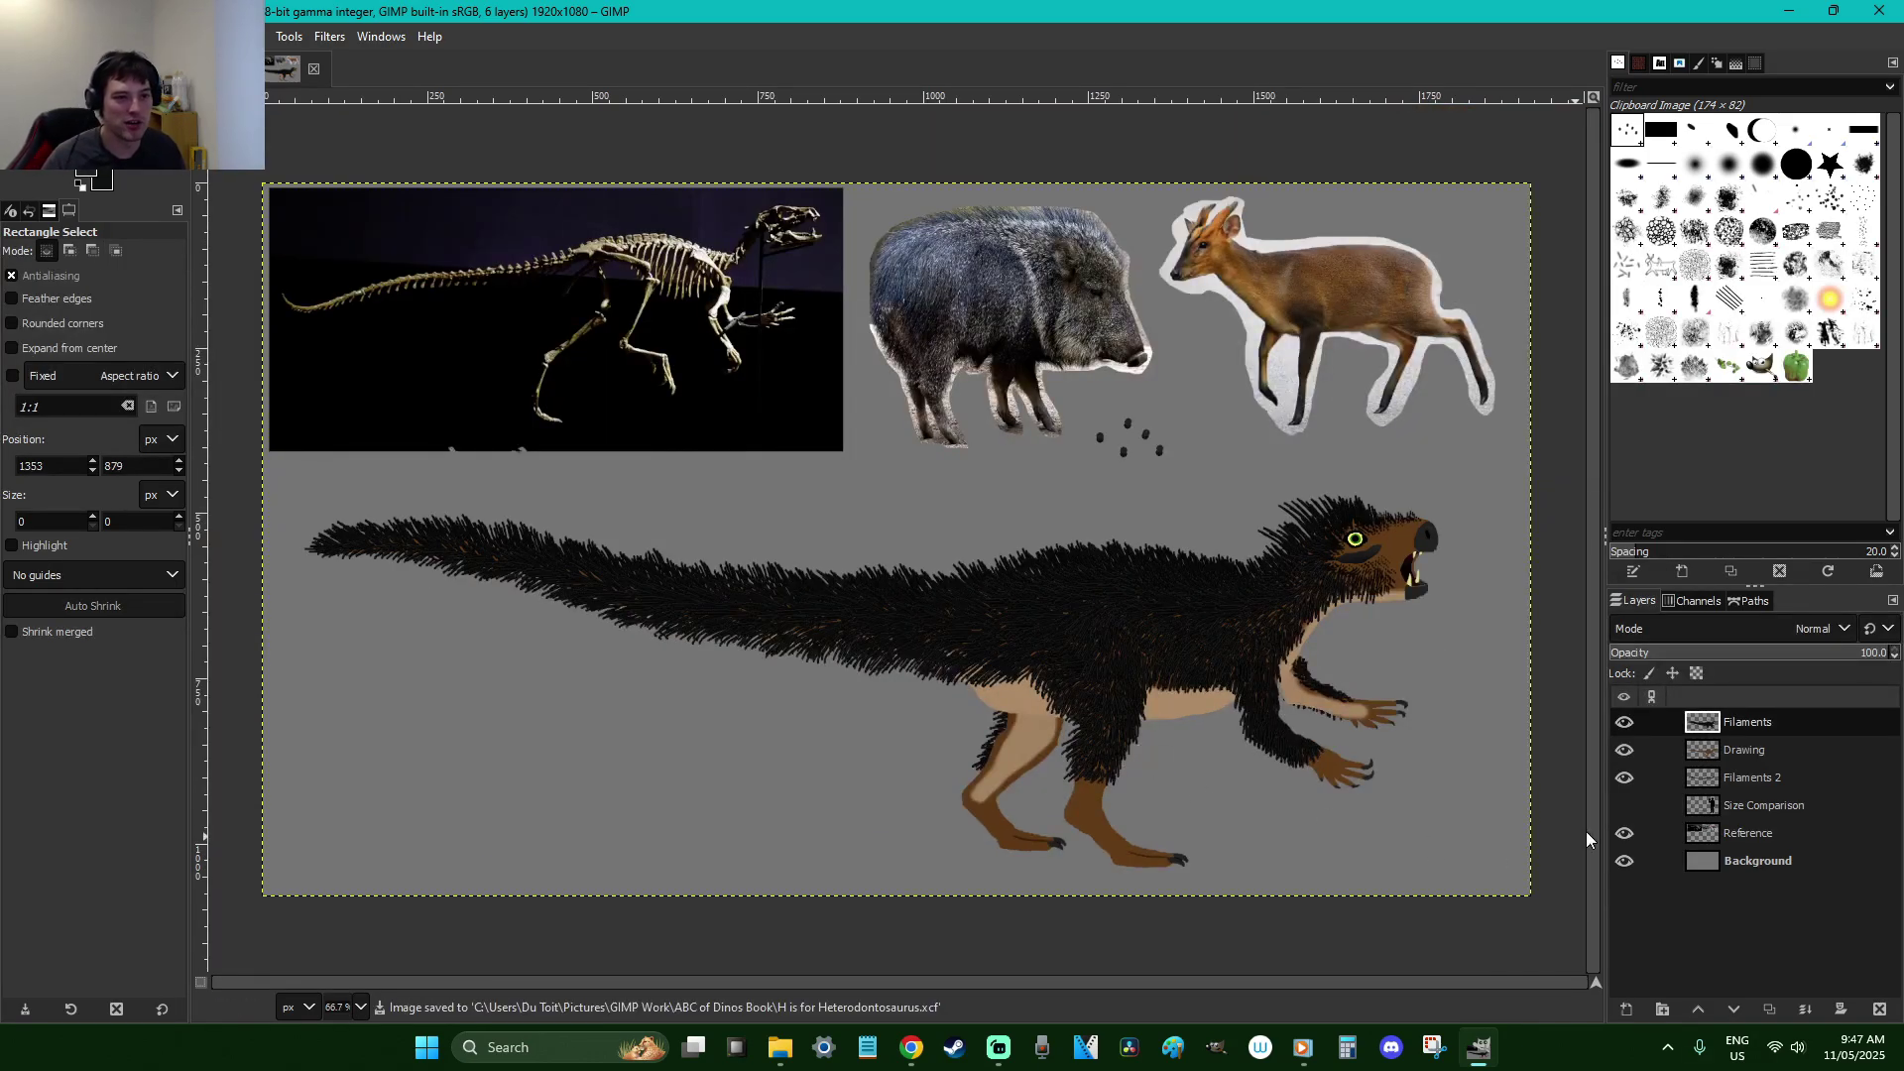
# Extend the near leg's bristles lower on the Filaments layer and the far leg's rear bristles toward the ankle on Filaments 2
pyautogui.press('z')
pyautogui.moveTo(1156, 879); pyautogui.dragTo(997, 714)
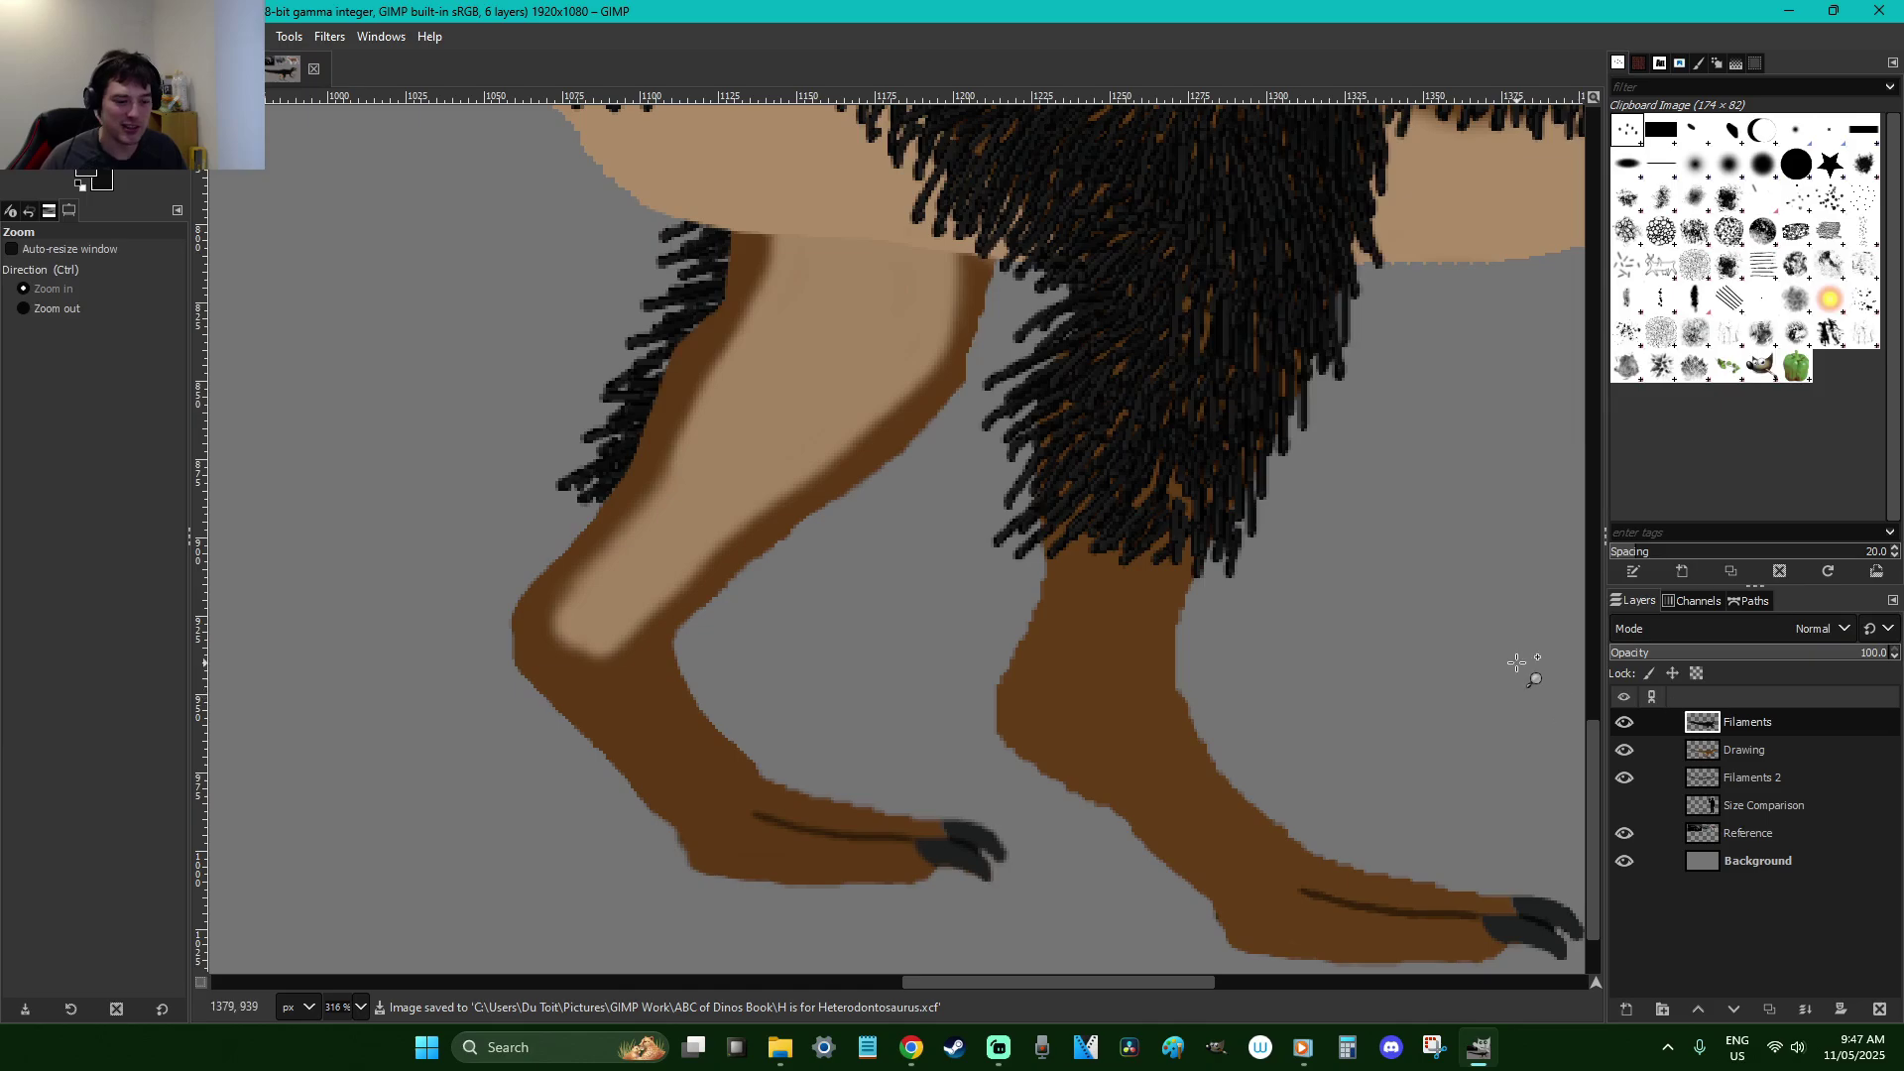
pyautogui.press('p')
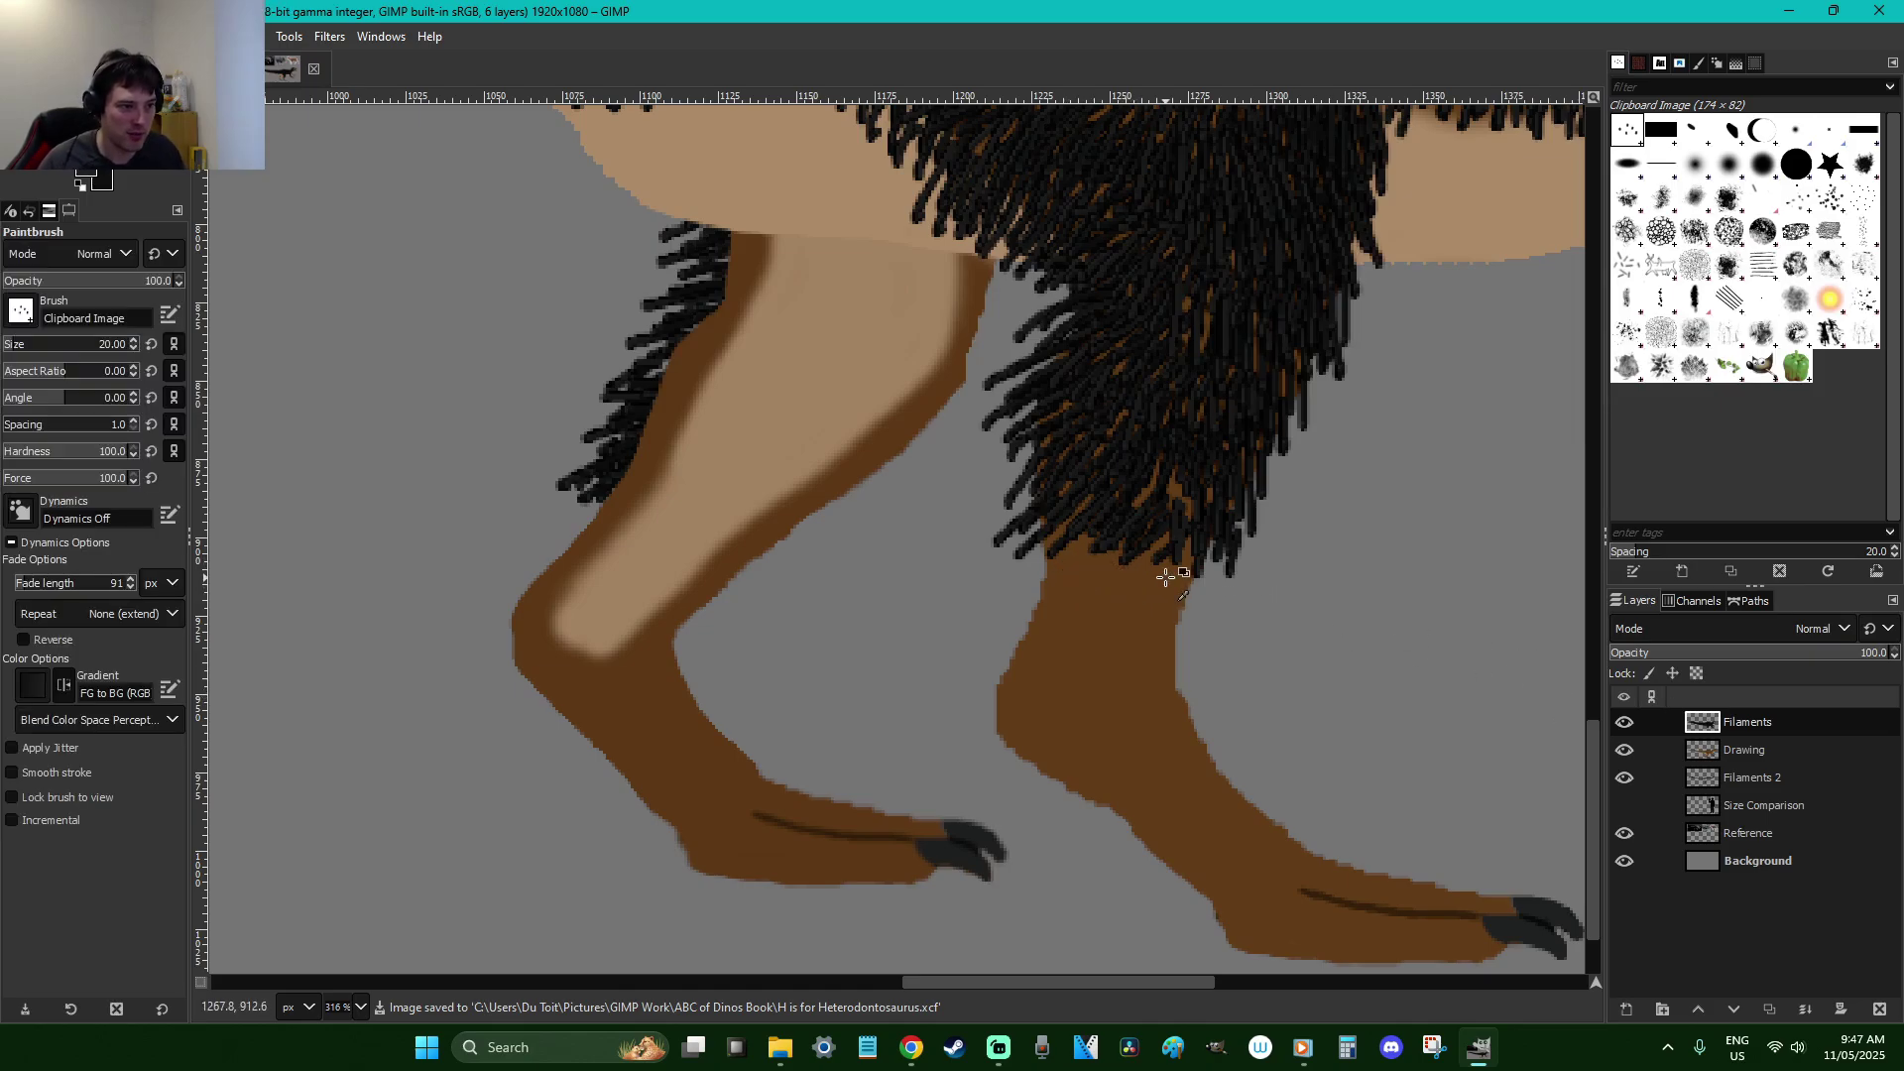
pyautogui.moveTo(1153, 590)
pyautogui.mouseDown()
pyautogui.moveTo(1084, 585)
pyautogui.moveTo(1089, 556)
pyautogui.moveTo(1044, 582)
pyautogui.mouseUp()
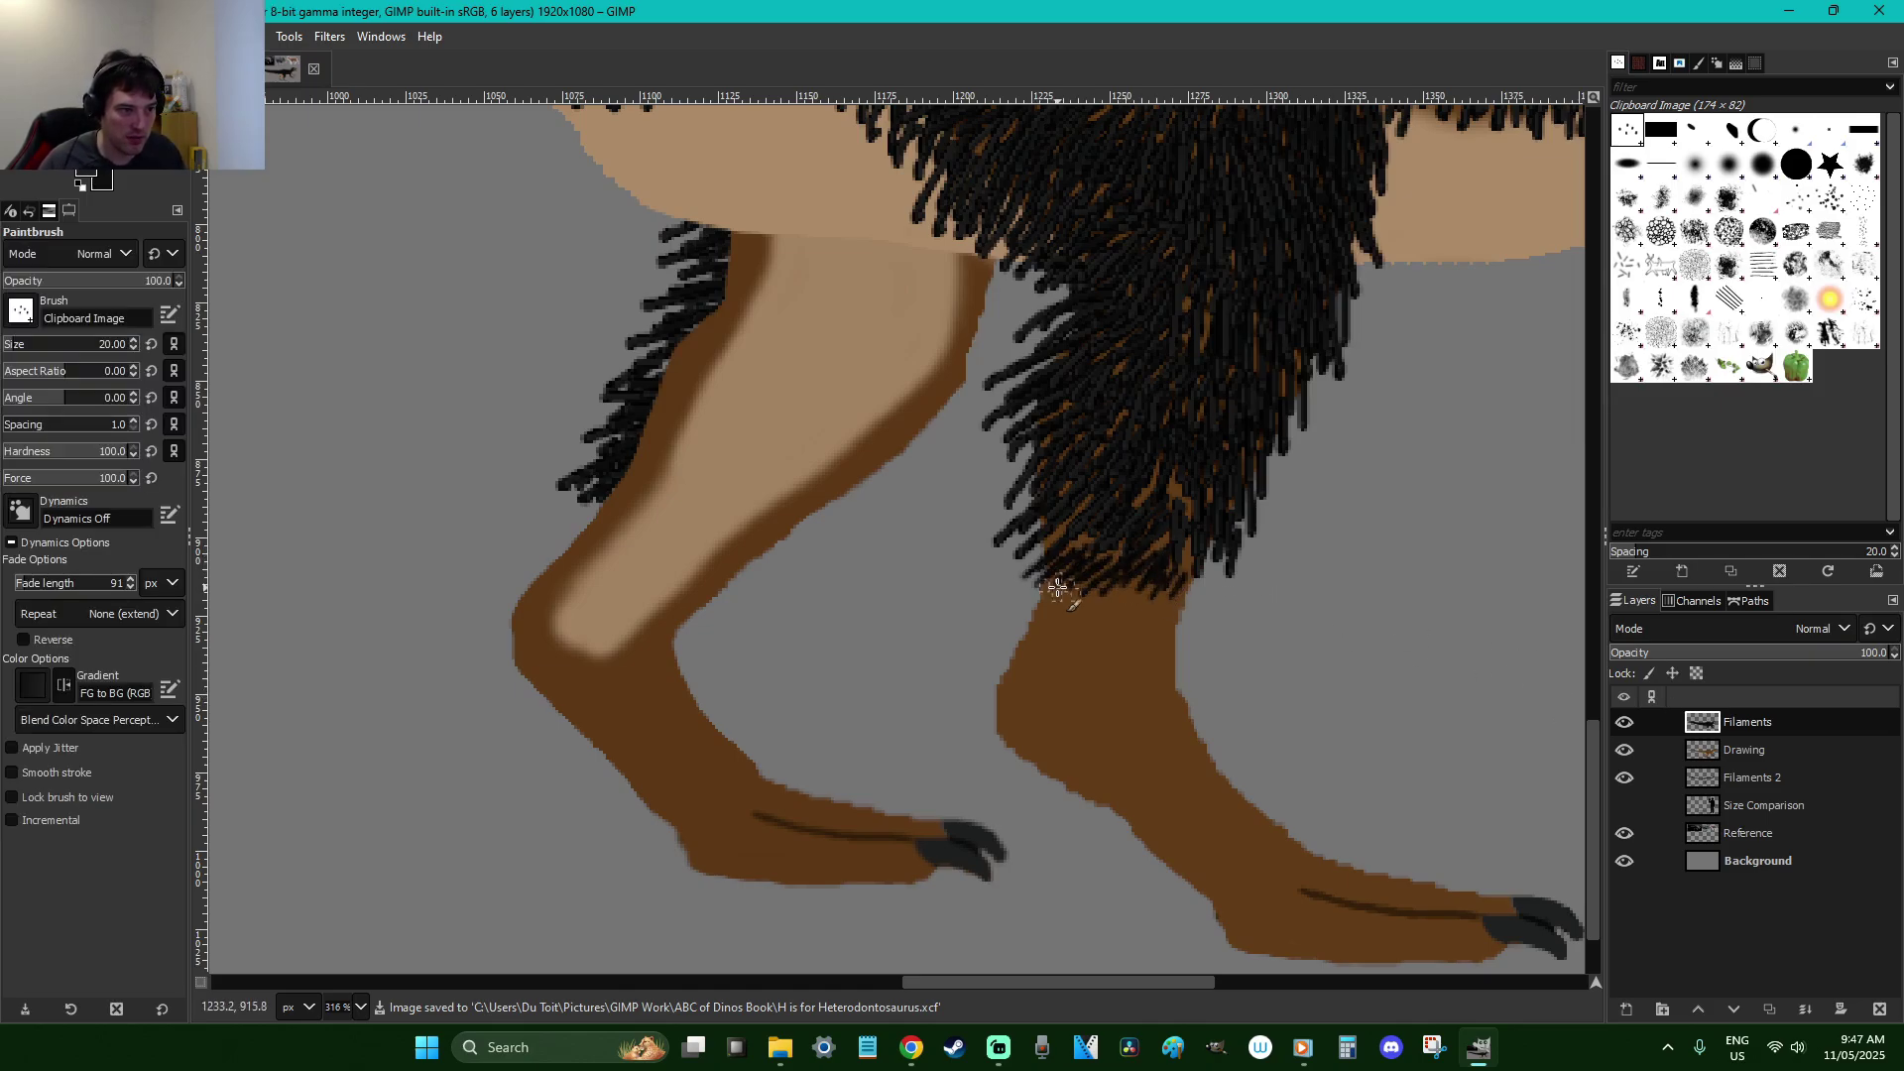
pyautogui.moveTo(1186, 572)
pyautogui.mouseDown()
pyautogui.moveTo(1210, 596)
pyautogui.moveTo(981, 575)
pyautogui.mouseUp()
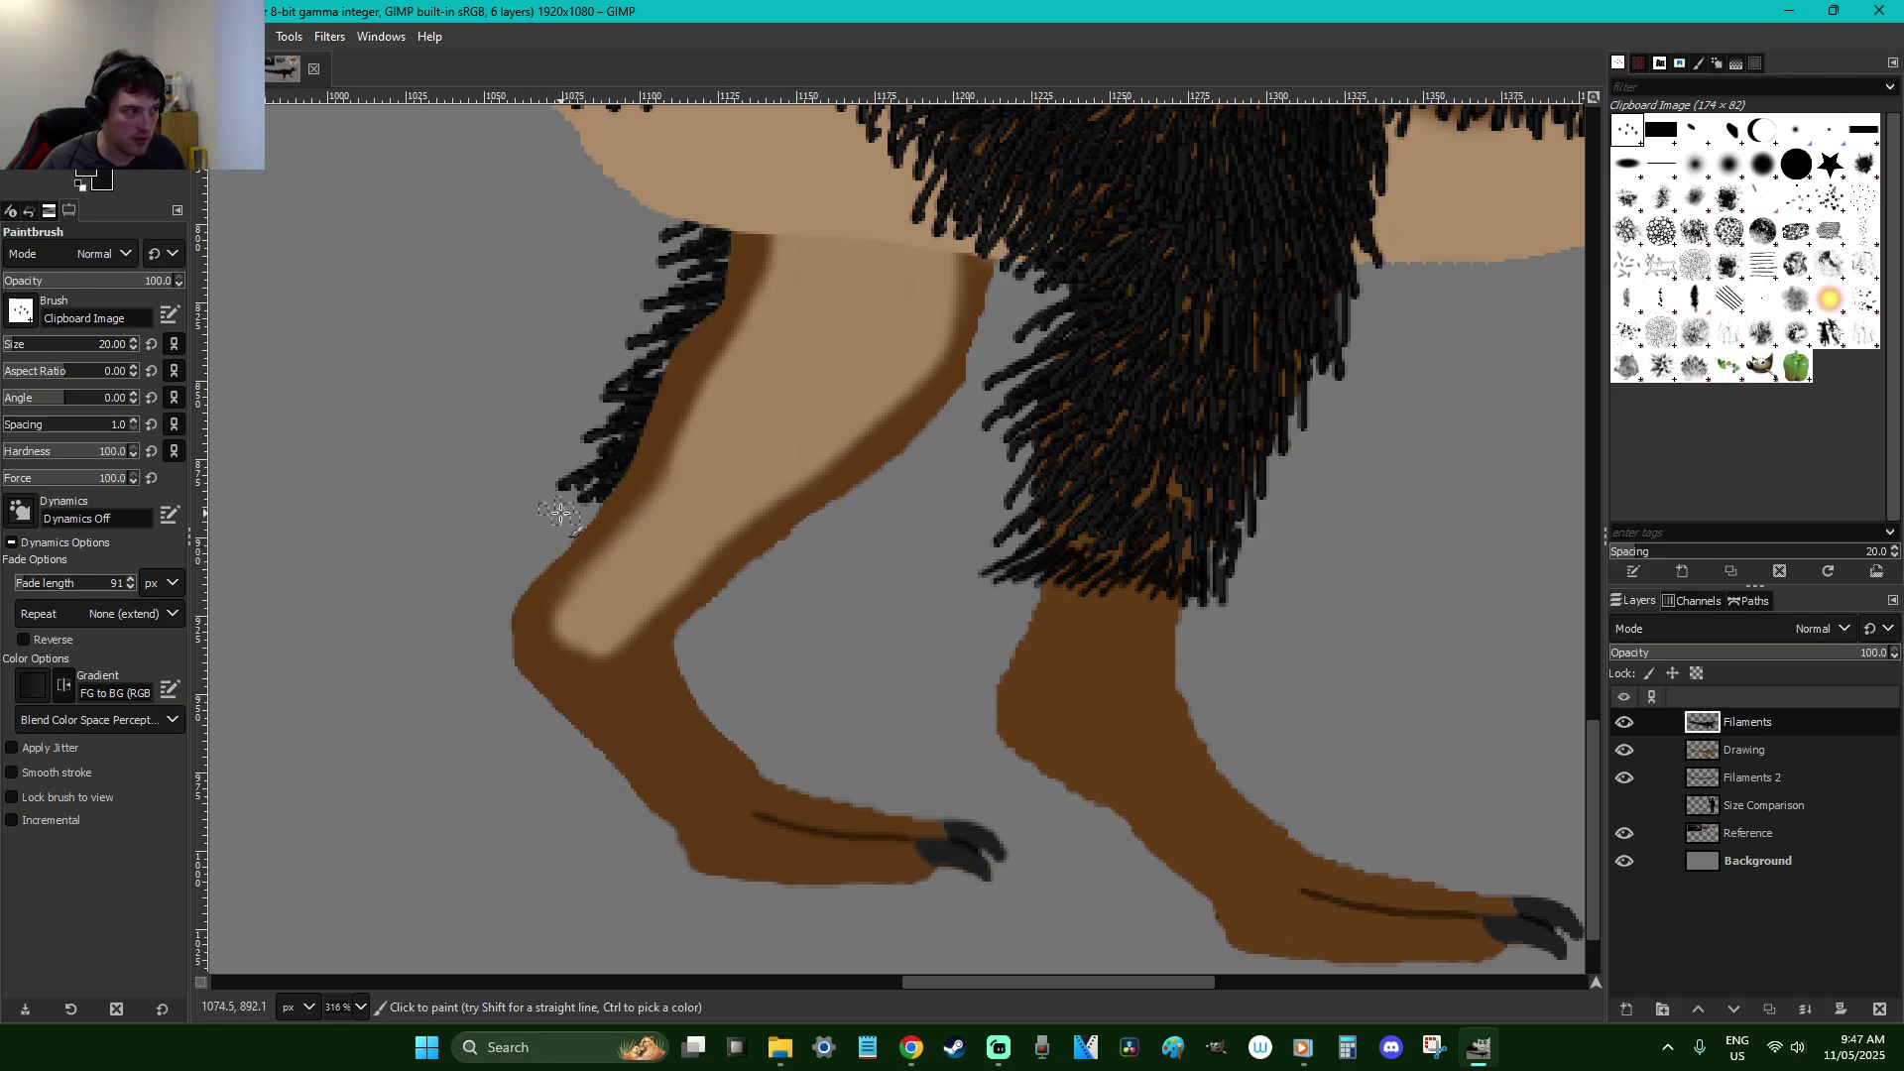
pyautogui.click(1767, 777)
pyautogui.moveTo(591, 544)
pyautogui.mouseDown()
pyautogui.moveTo(583, 510)
pyautogui.moveTo(679, 561)
pyautogui.mouseUp()
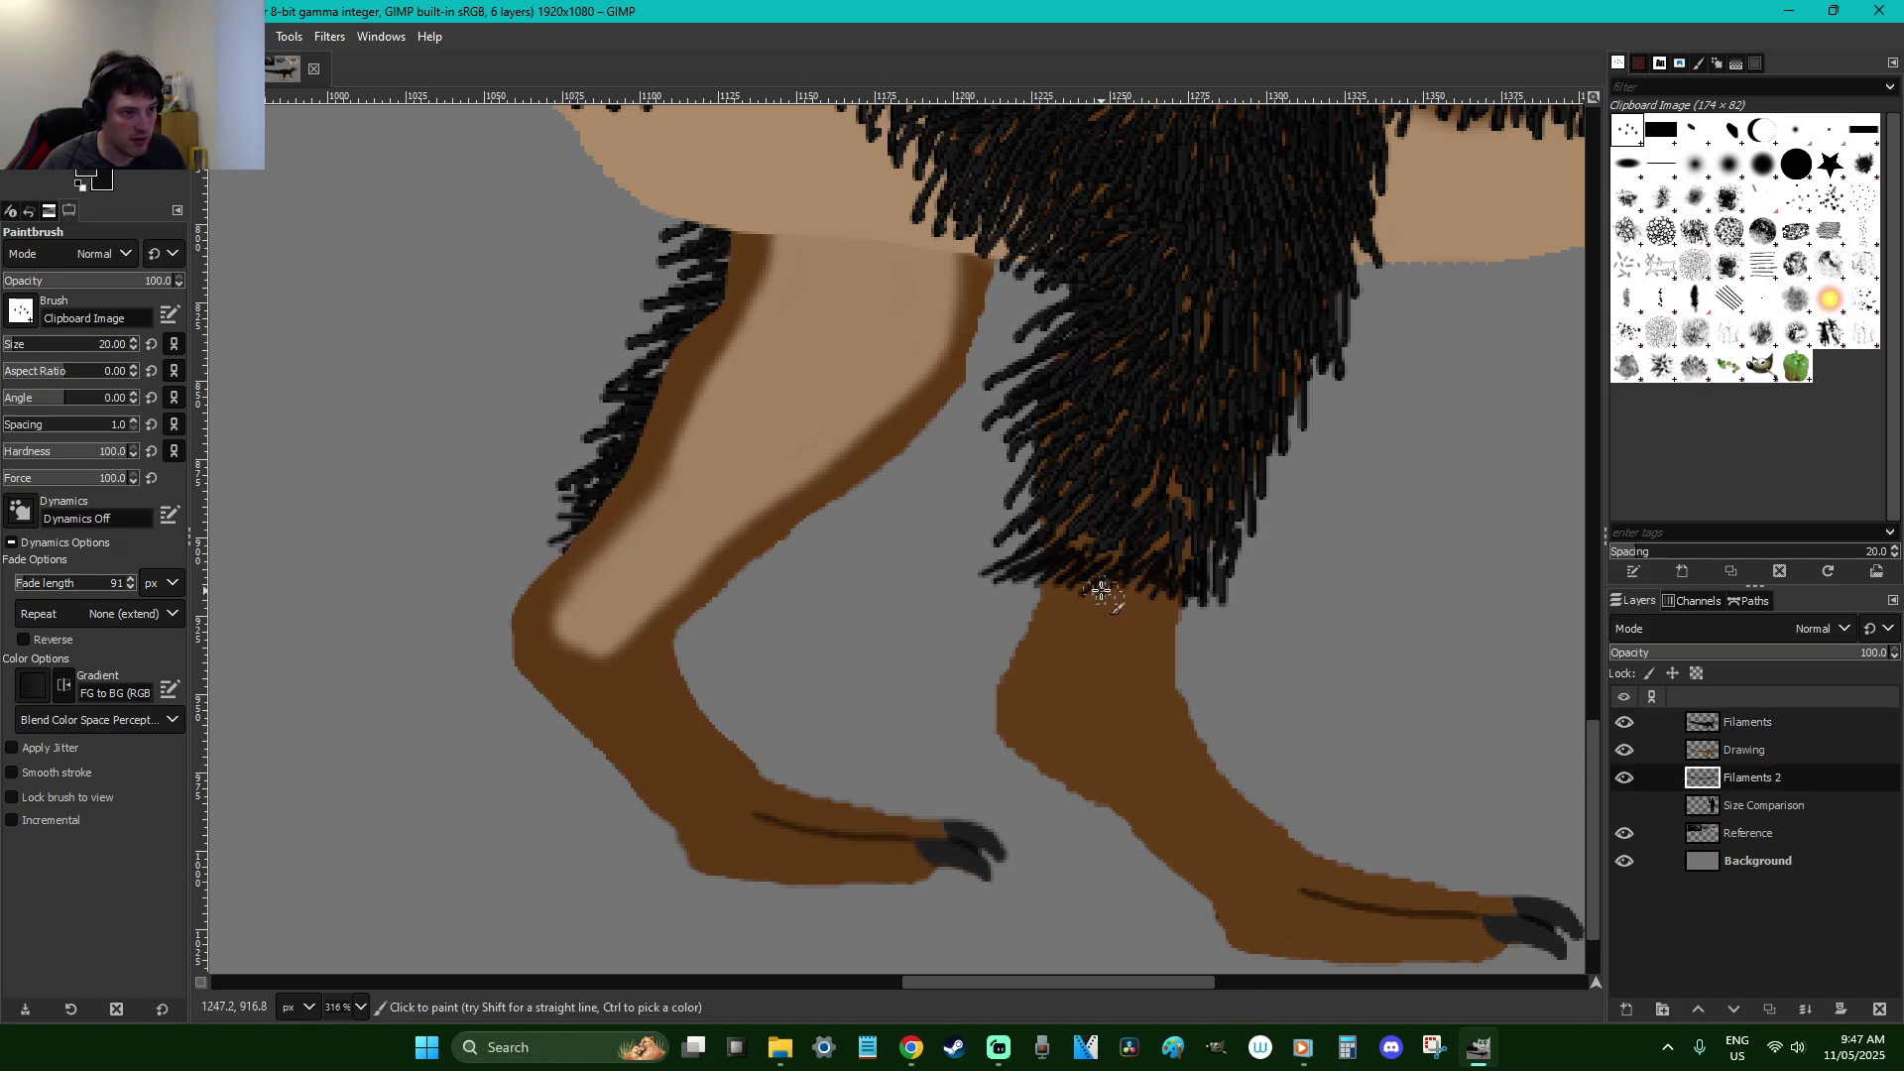
# Fade the near leg's fringe toward the ankle with short, sparse bristles on the Filaments layer
pyautogui.click(1767, 727)
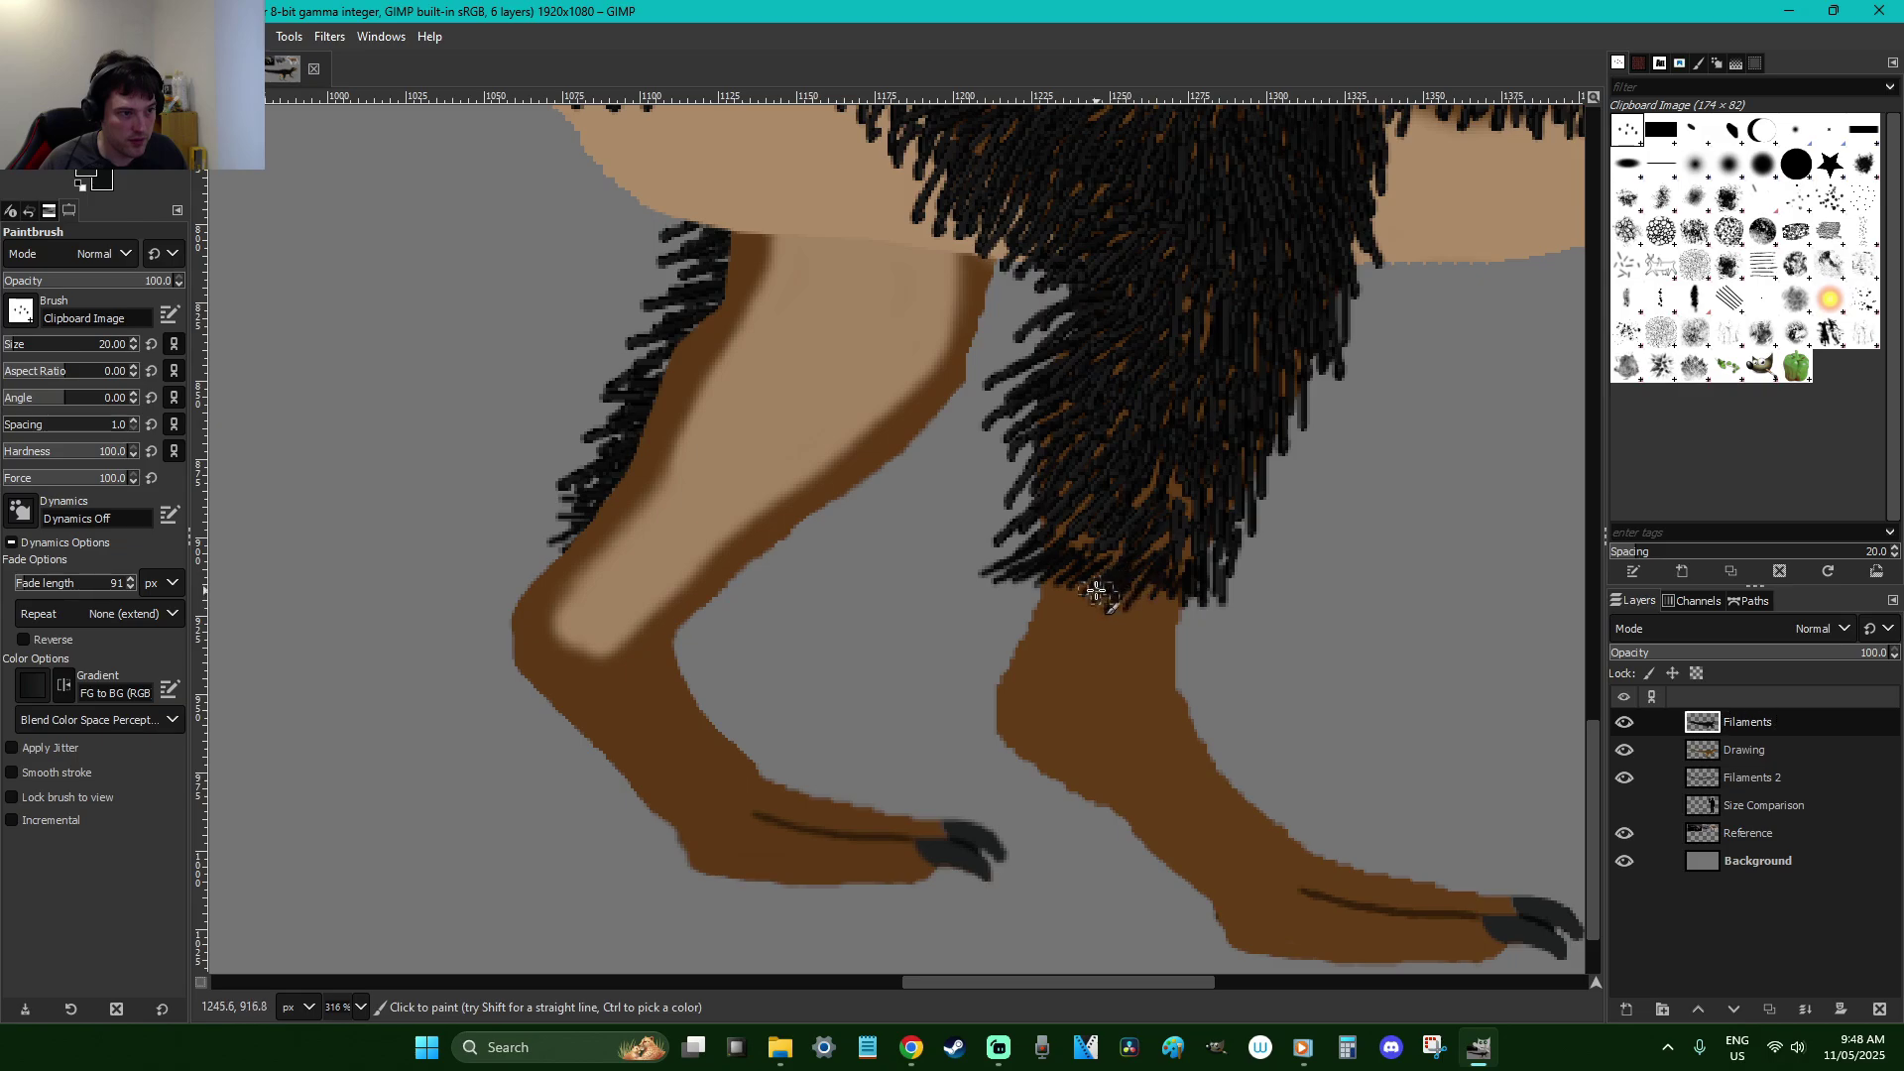
pyautogui.moveTo(1138, 599); pyautogui.dragTo(1034, 599)
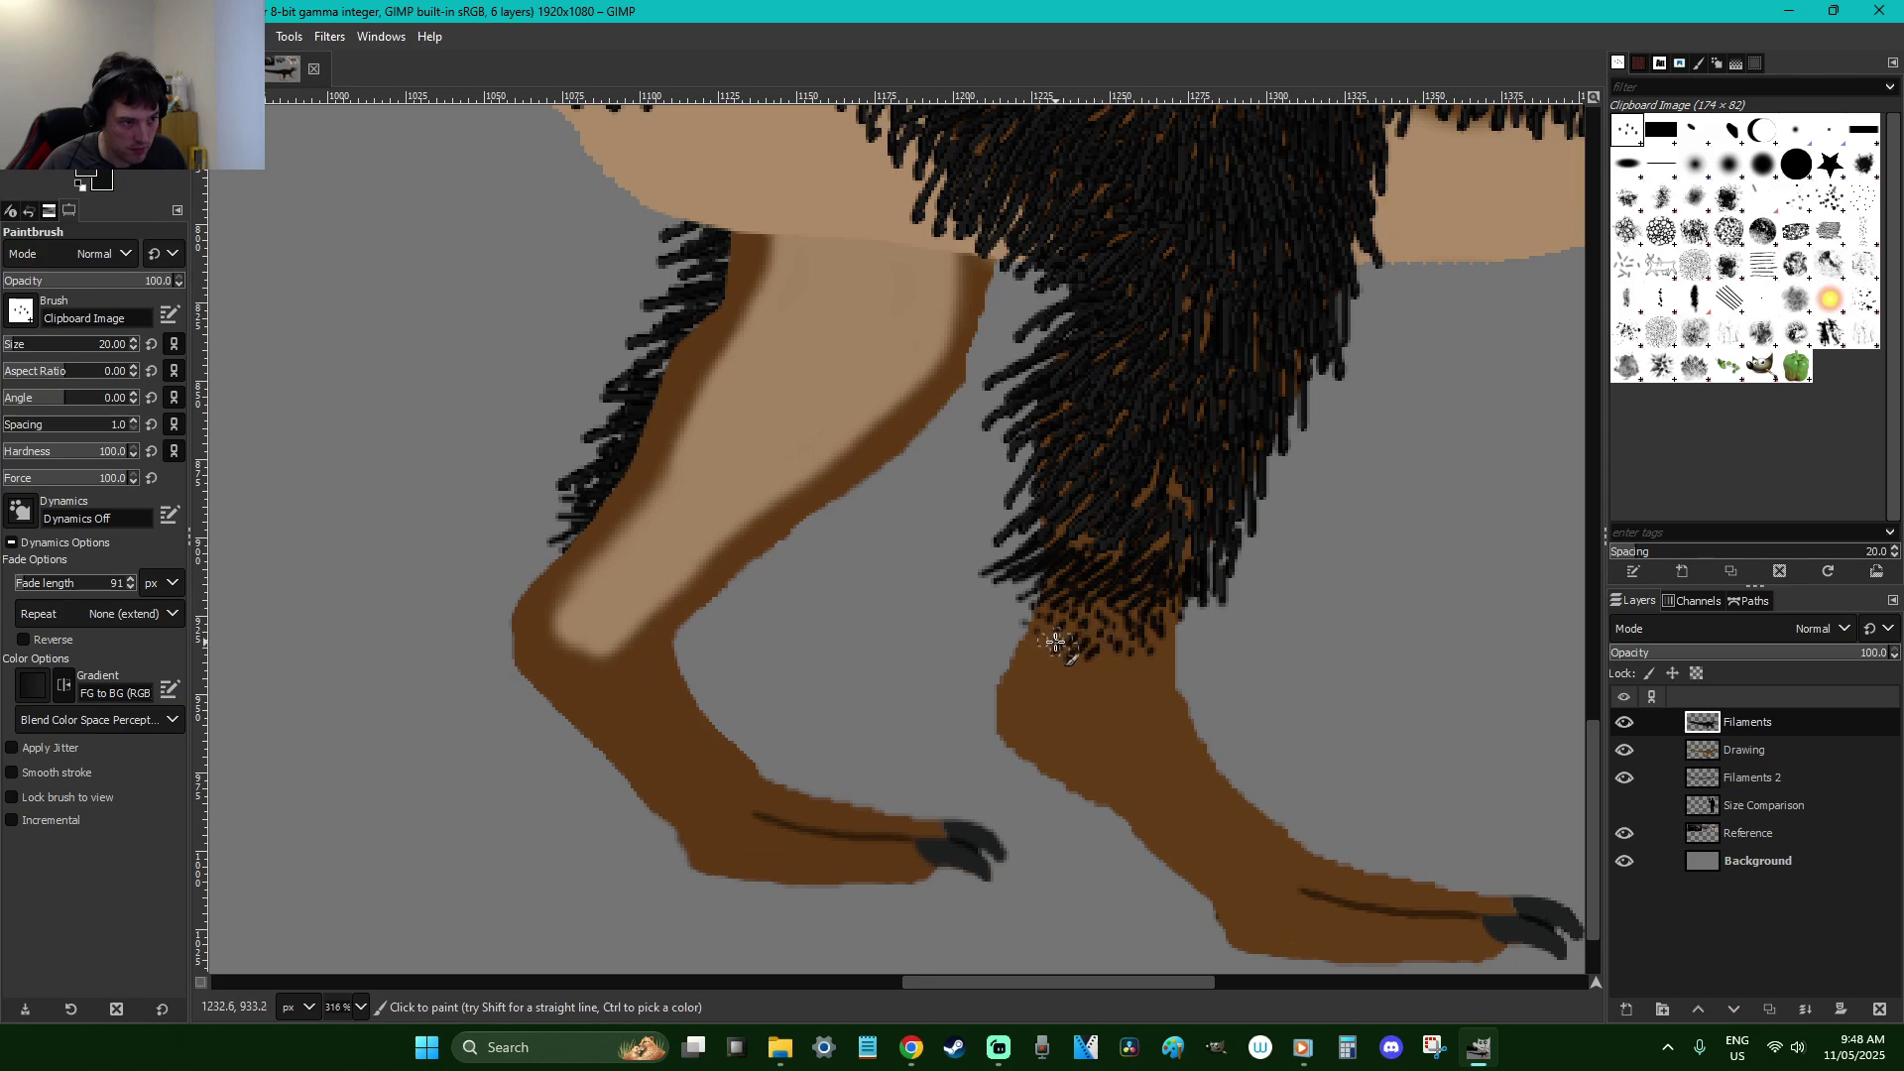
pyautogui.press('ctrl')
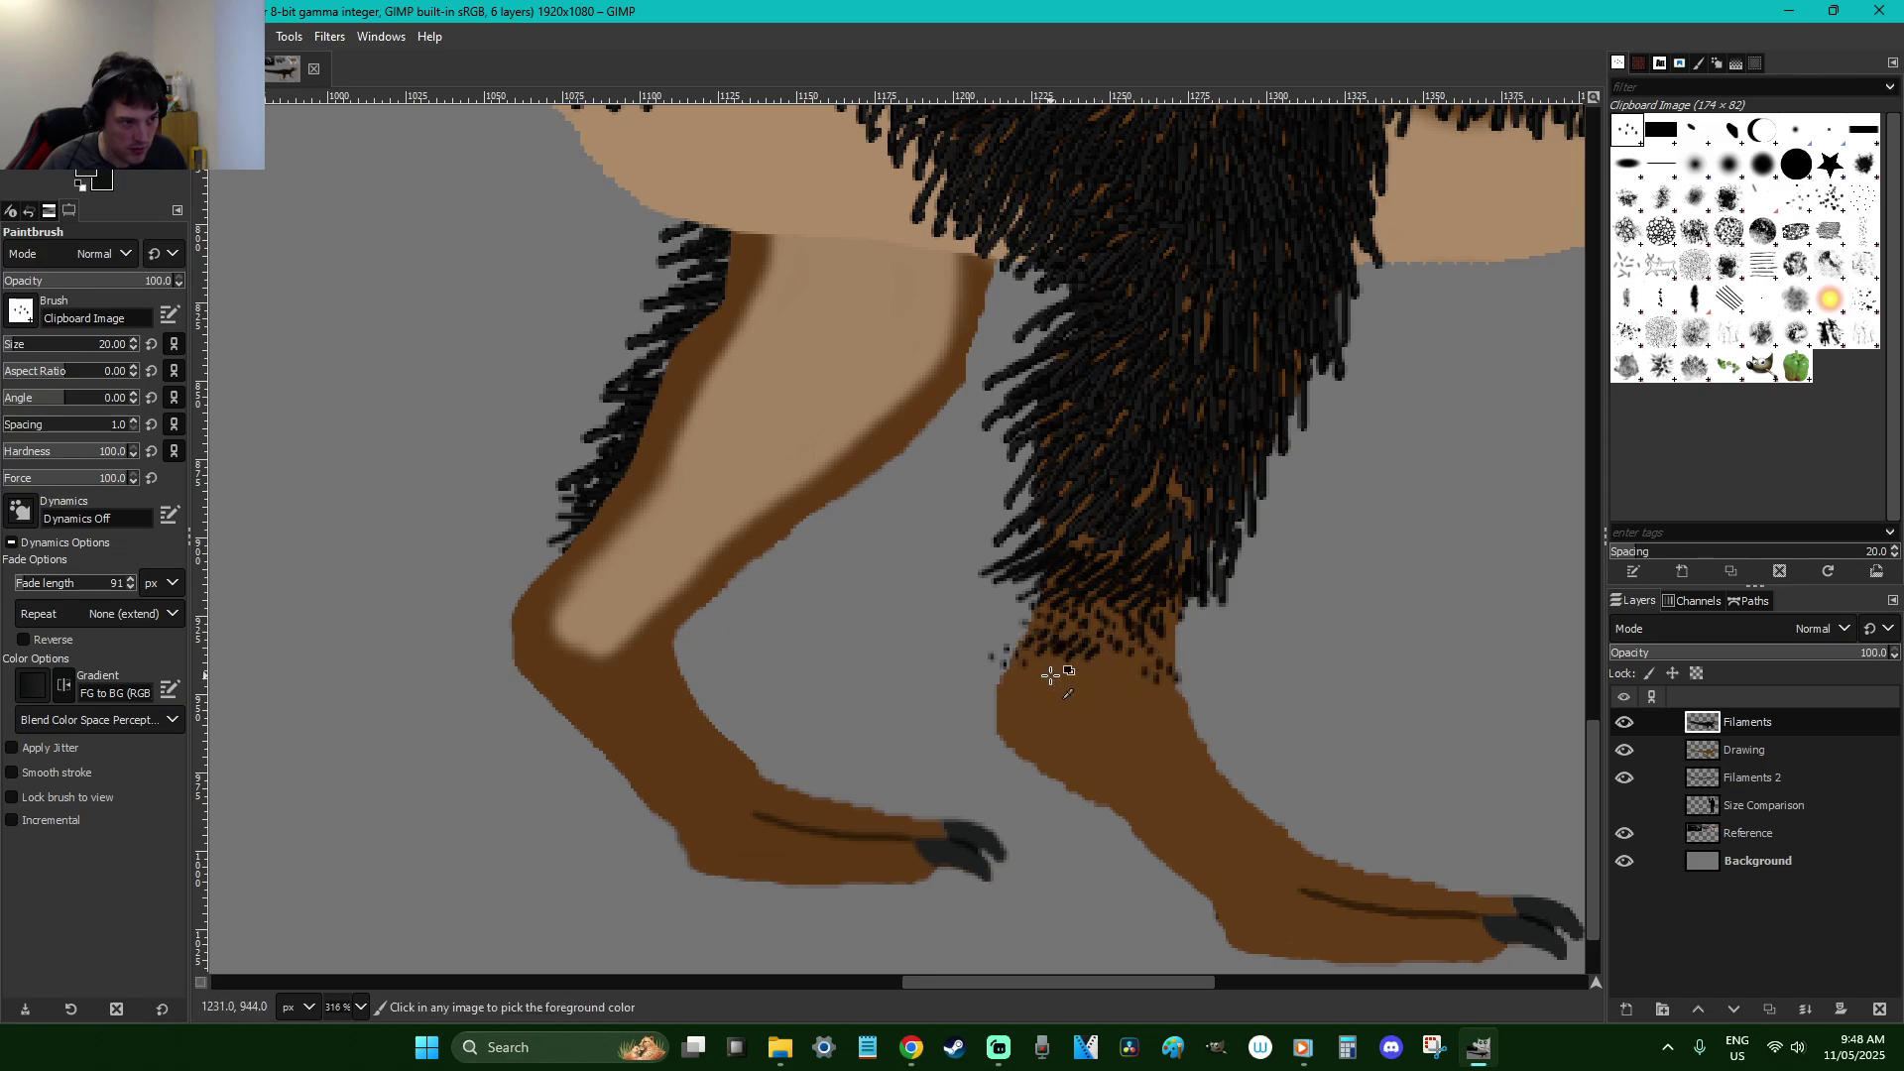
pyautogui.moveTo(1019, 661)
pyautogui.mouseDown()
pyautogui.moveTo(1080, 666)
pyautogui.moveTo(1159, 611)
pyautogui.mouseUp()
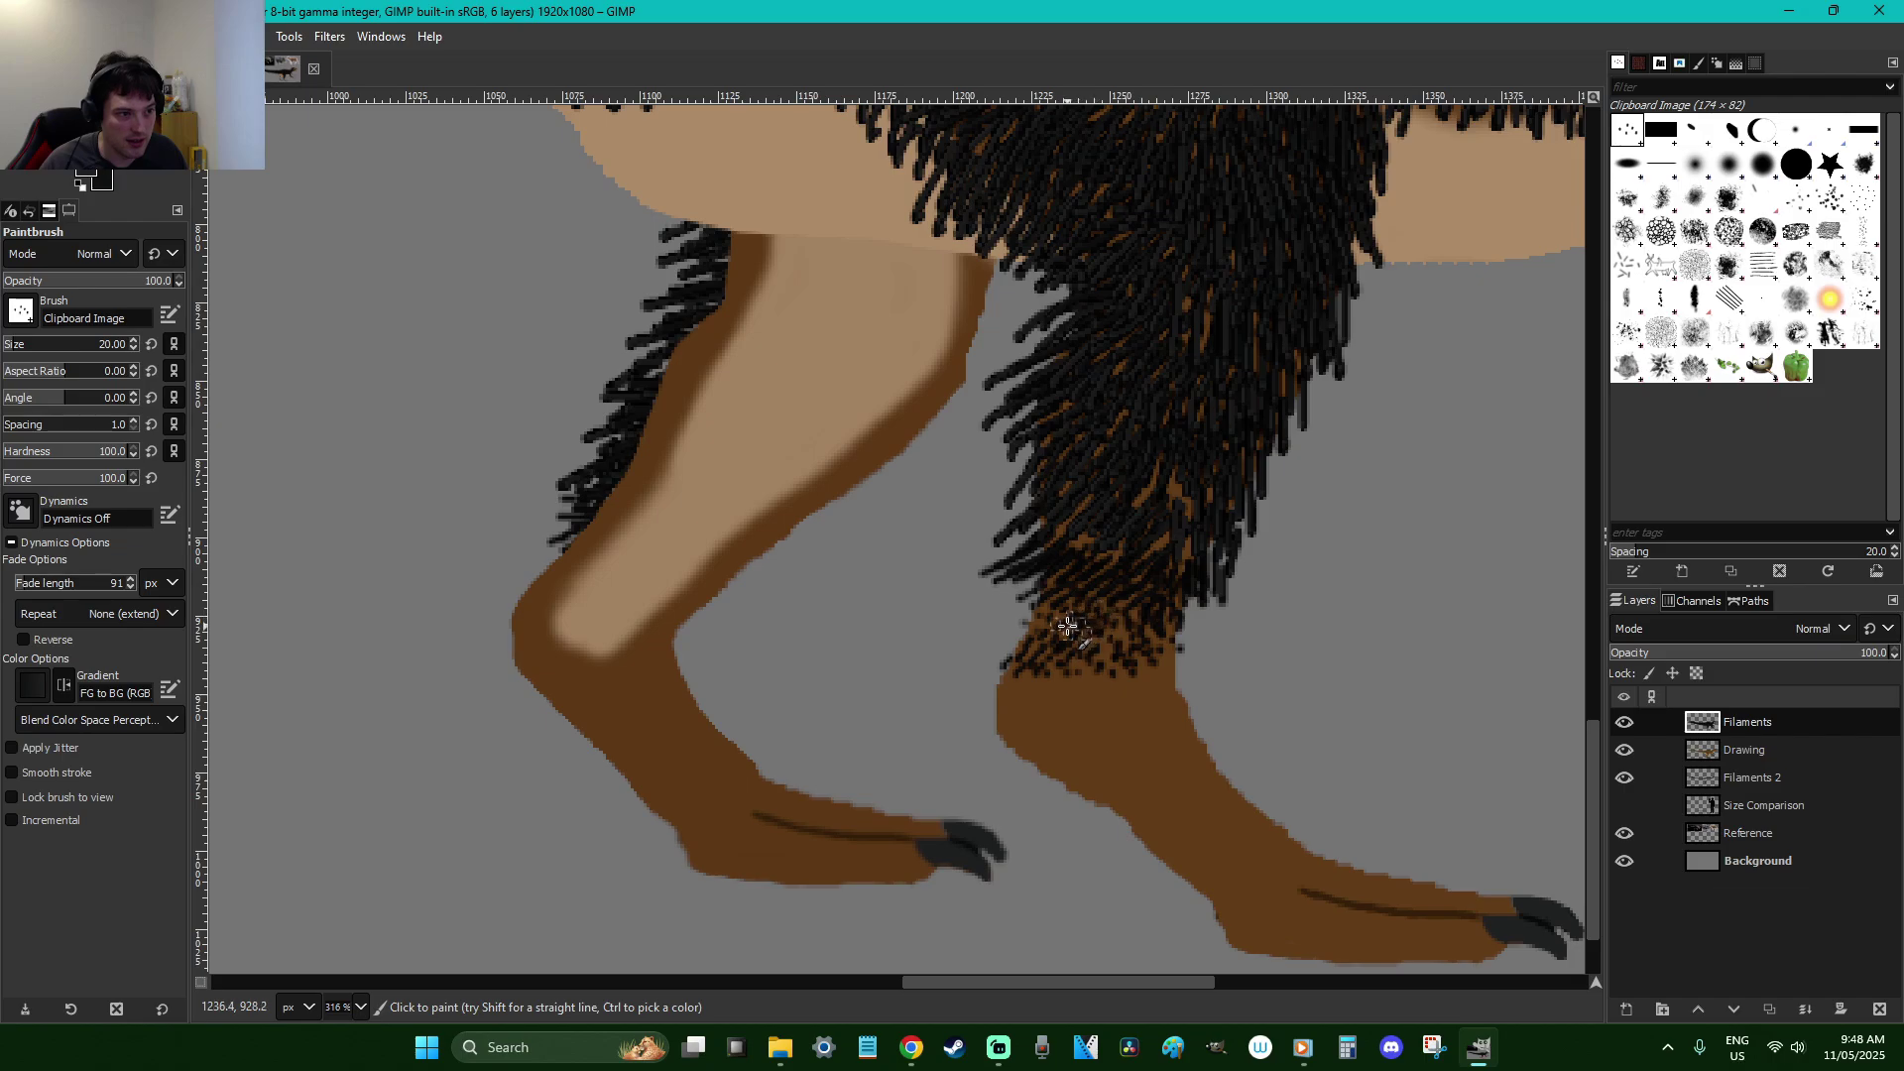
pyautogui.scroll(-4, 1140, 625)
pyautogui.press('r')
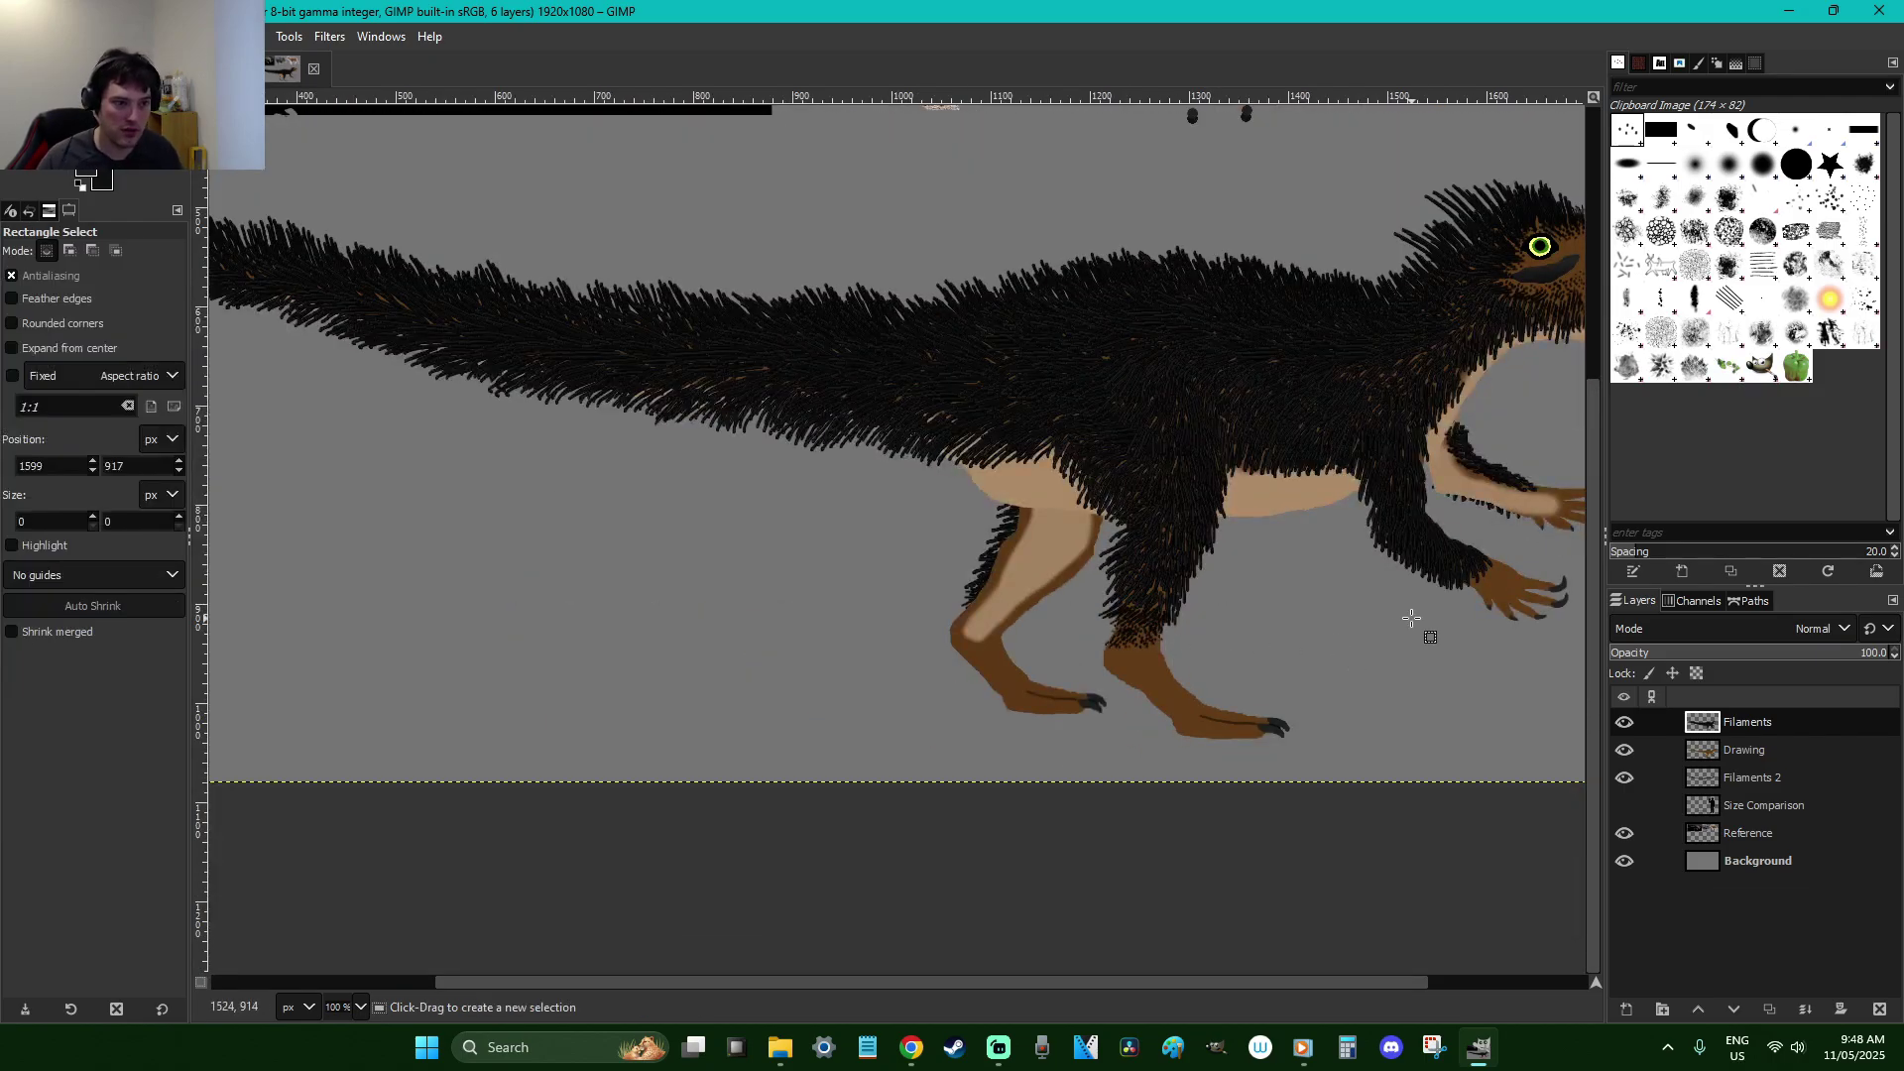
# Add short bristles at the near arm's wrist where the fringe meets the bare hand
pyautogui.press('z')
pyautogui.moveTo(1181, 684); pyautogui.dragTo(942, 575)
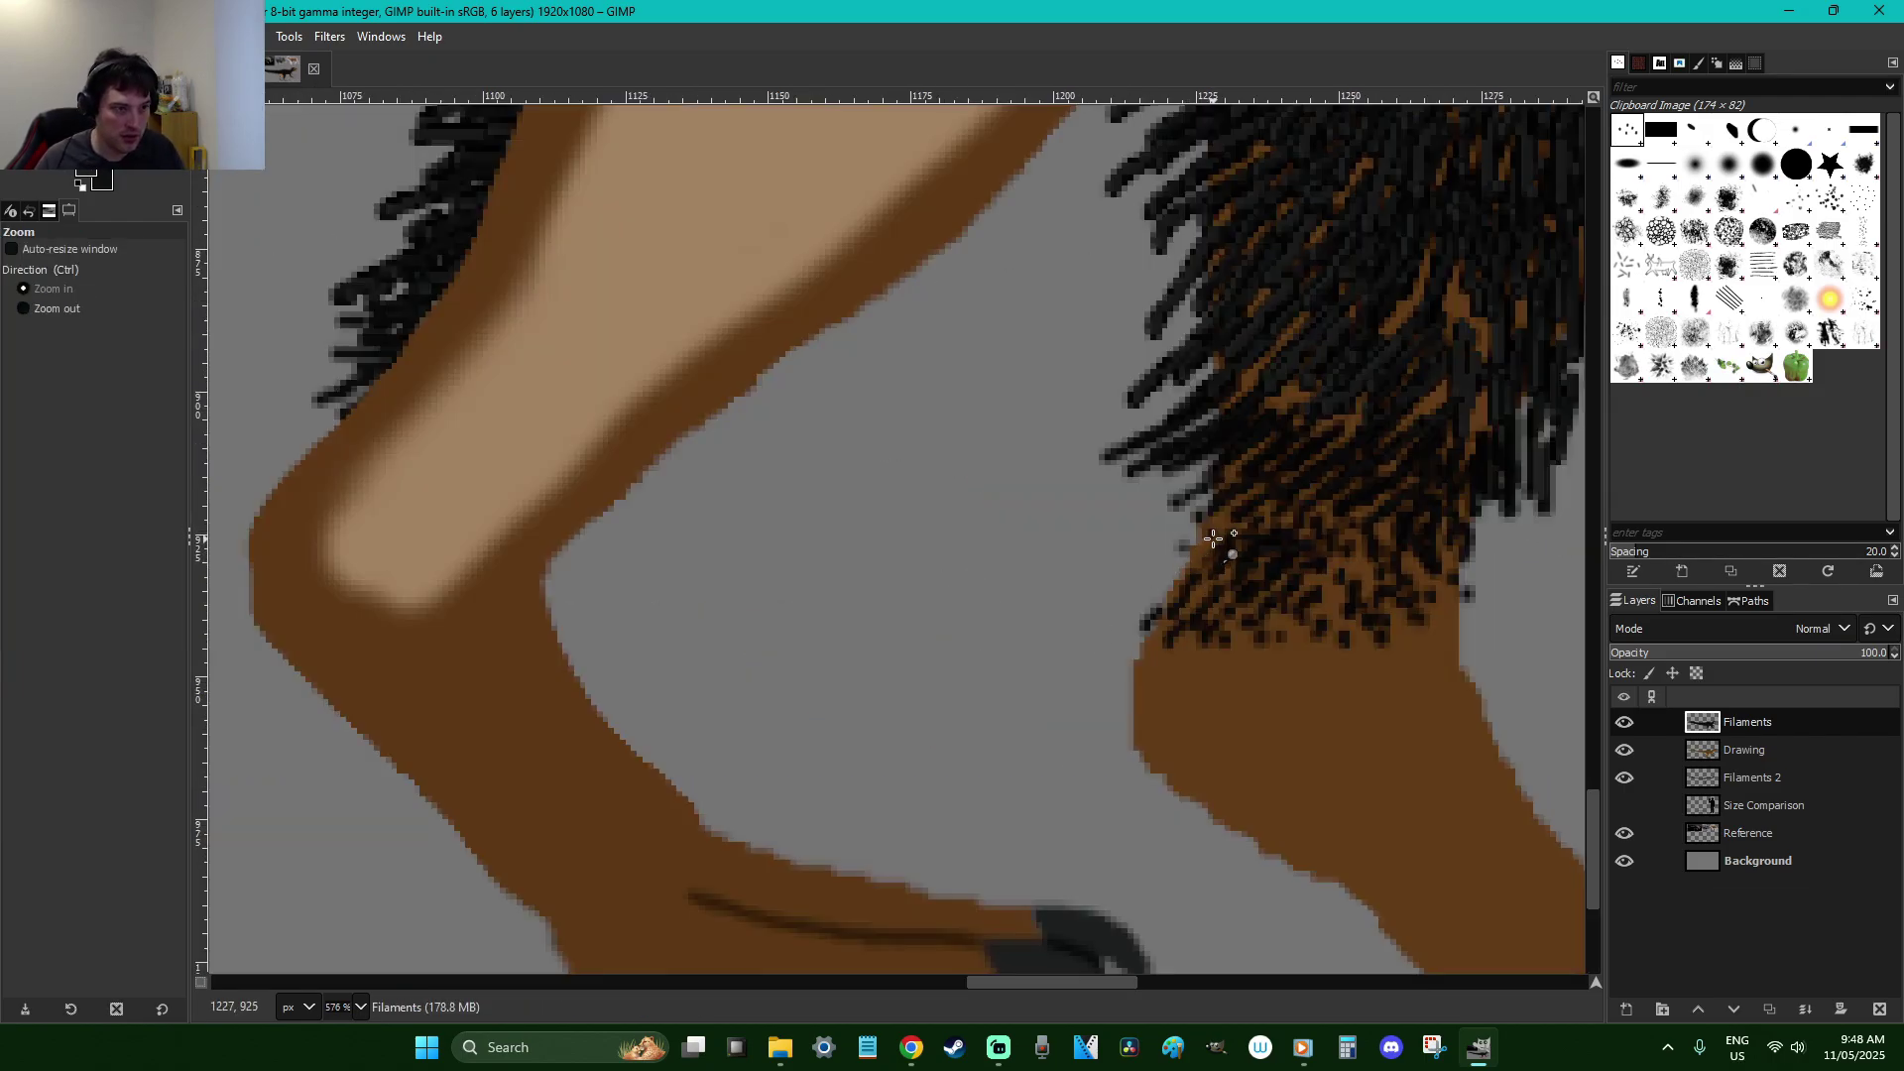
pyautogui.press('p')
pyautogui.moveTo(1050, 981); pyautogui.dragTo(1367, 948)
pyautogui.scroll(3, 873, 555)
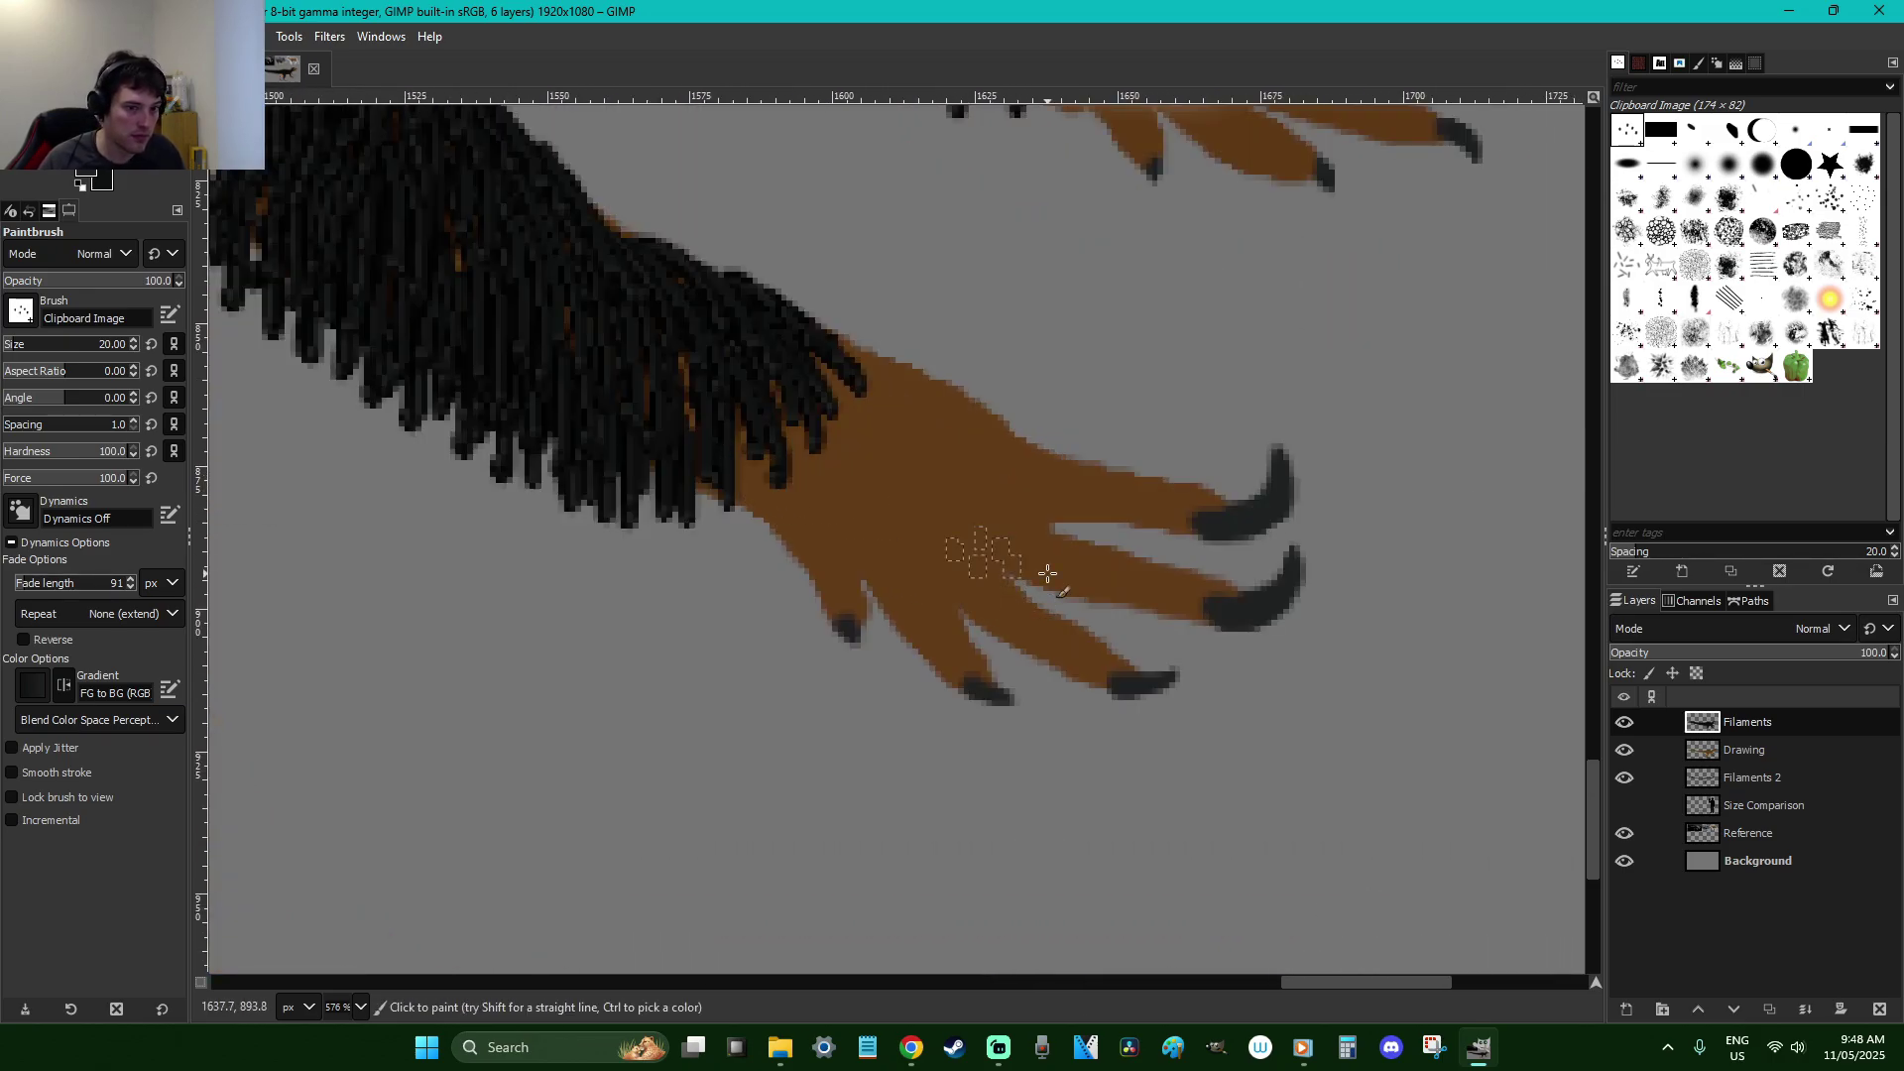
pyautogui.moveTo(784, 489)
pyautogui.mouseDown()
pyautogui.moveTo(756, 476)
pyautogui.moveTo(839, 409)
pyautogui.moveTo(850, 374)
pyautogui.moveTo(837, 425)
pyautogui.moveTo(877, 402)
pyautogui.mouseUp()
# Add short bristles along the upper edge and underside of the far forearm, and undo the last stroke
pyautogui.scroll(5, 1097, 462)
pyautogui.scroll(3, 1097, 462)
pyautogui.moveTo(1097, 586)
pyautogui.mouseDown()
pyautogui.moveTo(988, 611)
pyautogui.moveTo(730, 504)
pyautogui.moveTo(577, 352)
pyautogui.mouseUp()
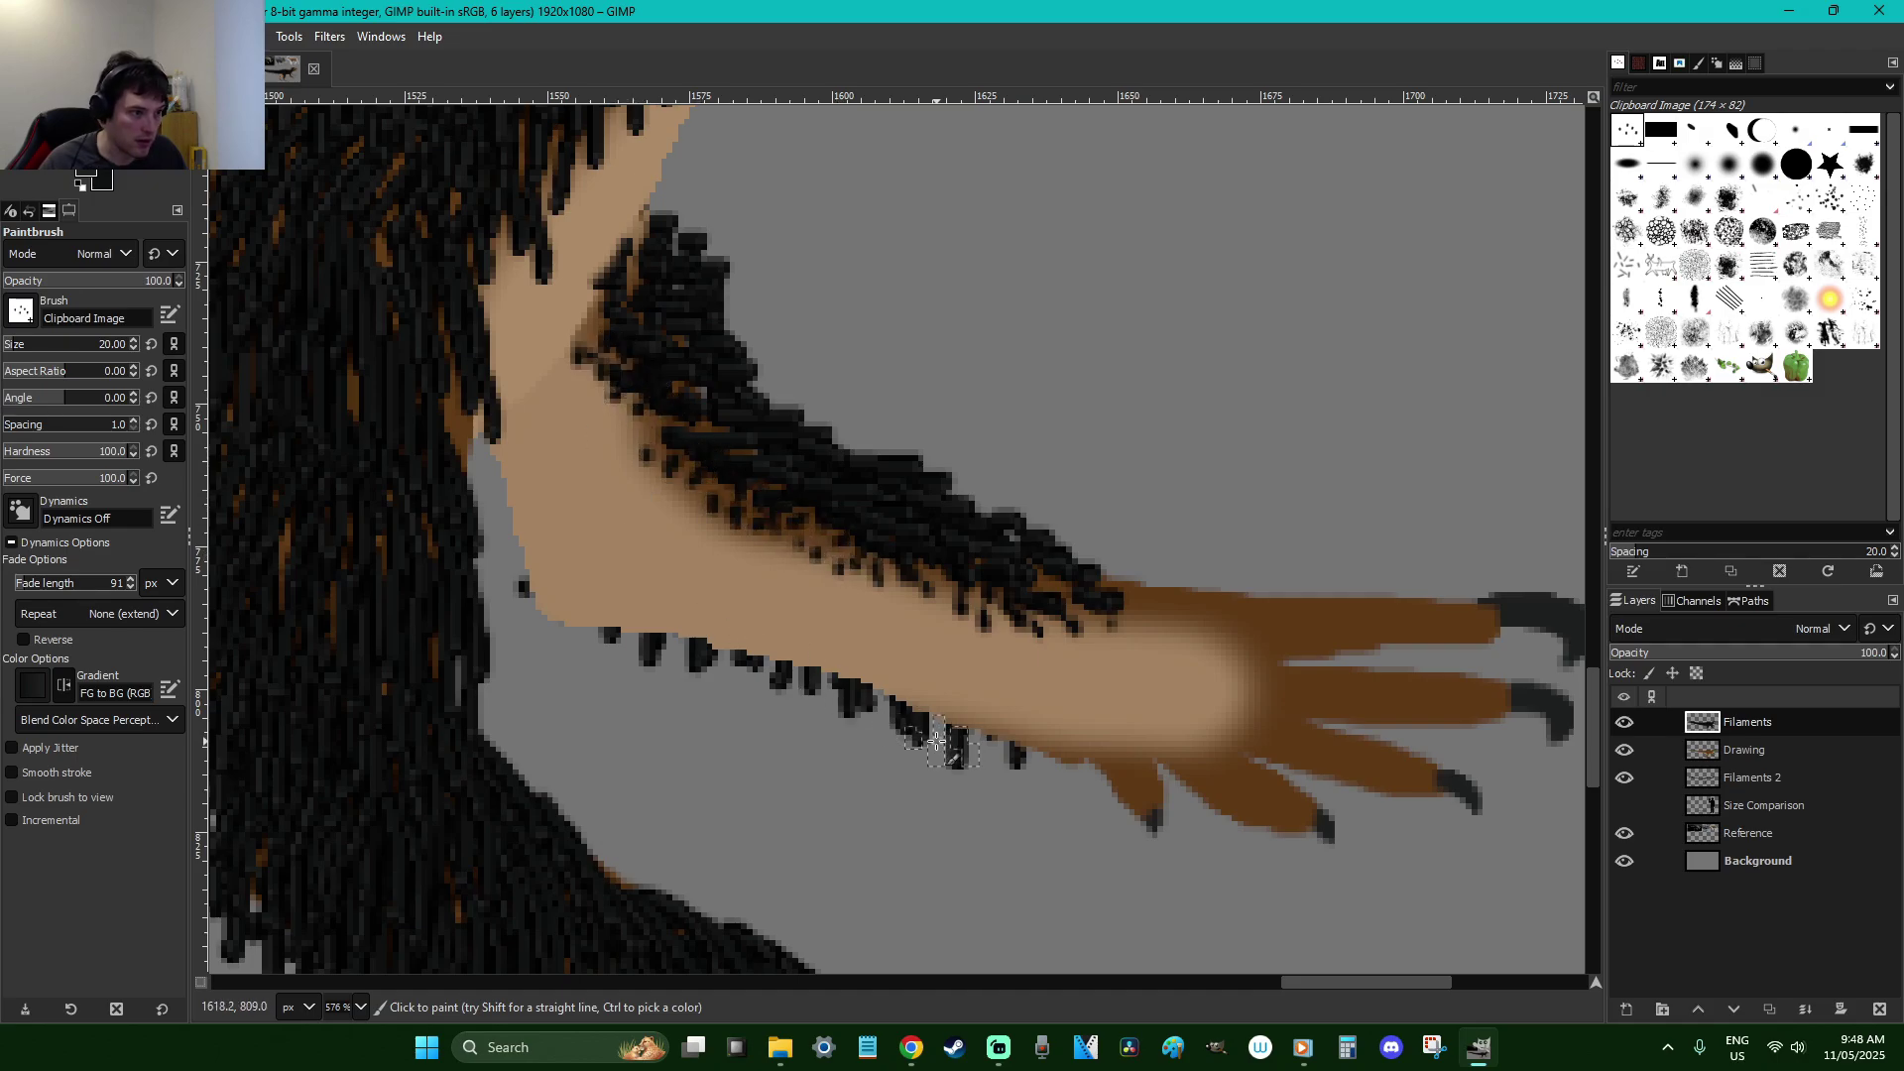
pyautogui.moveTo(969, 724)
pyautogui.mouseDown()
pyautogui.moveTo(785, 649)
pyautogui.moveTo(575, 615)
pyautogui.moveTo(519, 482)
pyautogui.mouseUp()
pyautogui.moveTo(536, 563)
pyautogui.mouseDown()
pyautogui.moveTo(561, 391)
pyautogui.moveTo(510, 477)
pyautogui.moveTo(566, 405)
pyautogui.moveTo(692, 340)
pyautogui.moveTo(713, 363)
pyautogui.moveTo(765, 344)
pyautogui.mouseUp()
pyautogui.hotkey('ctrl', 'z')
# Soften the bristle edge along the front of the neck and throat with short strokes up to the jaw
pyautogui.scroll(3, 554, 539)
pyautogui.scroll(3, 586, 411)
pyautogui.scroll(3, 774, 342)
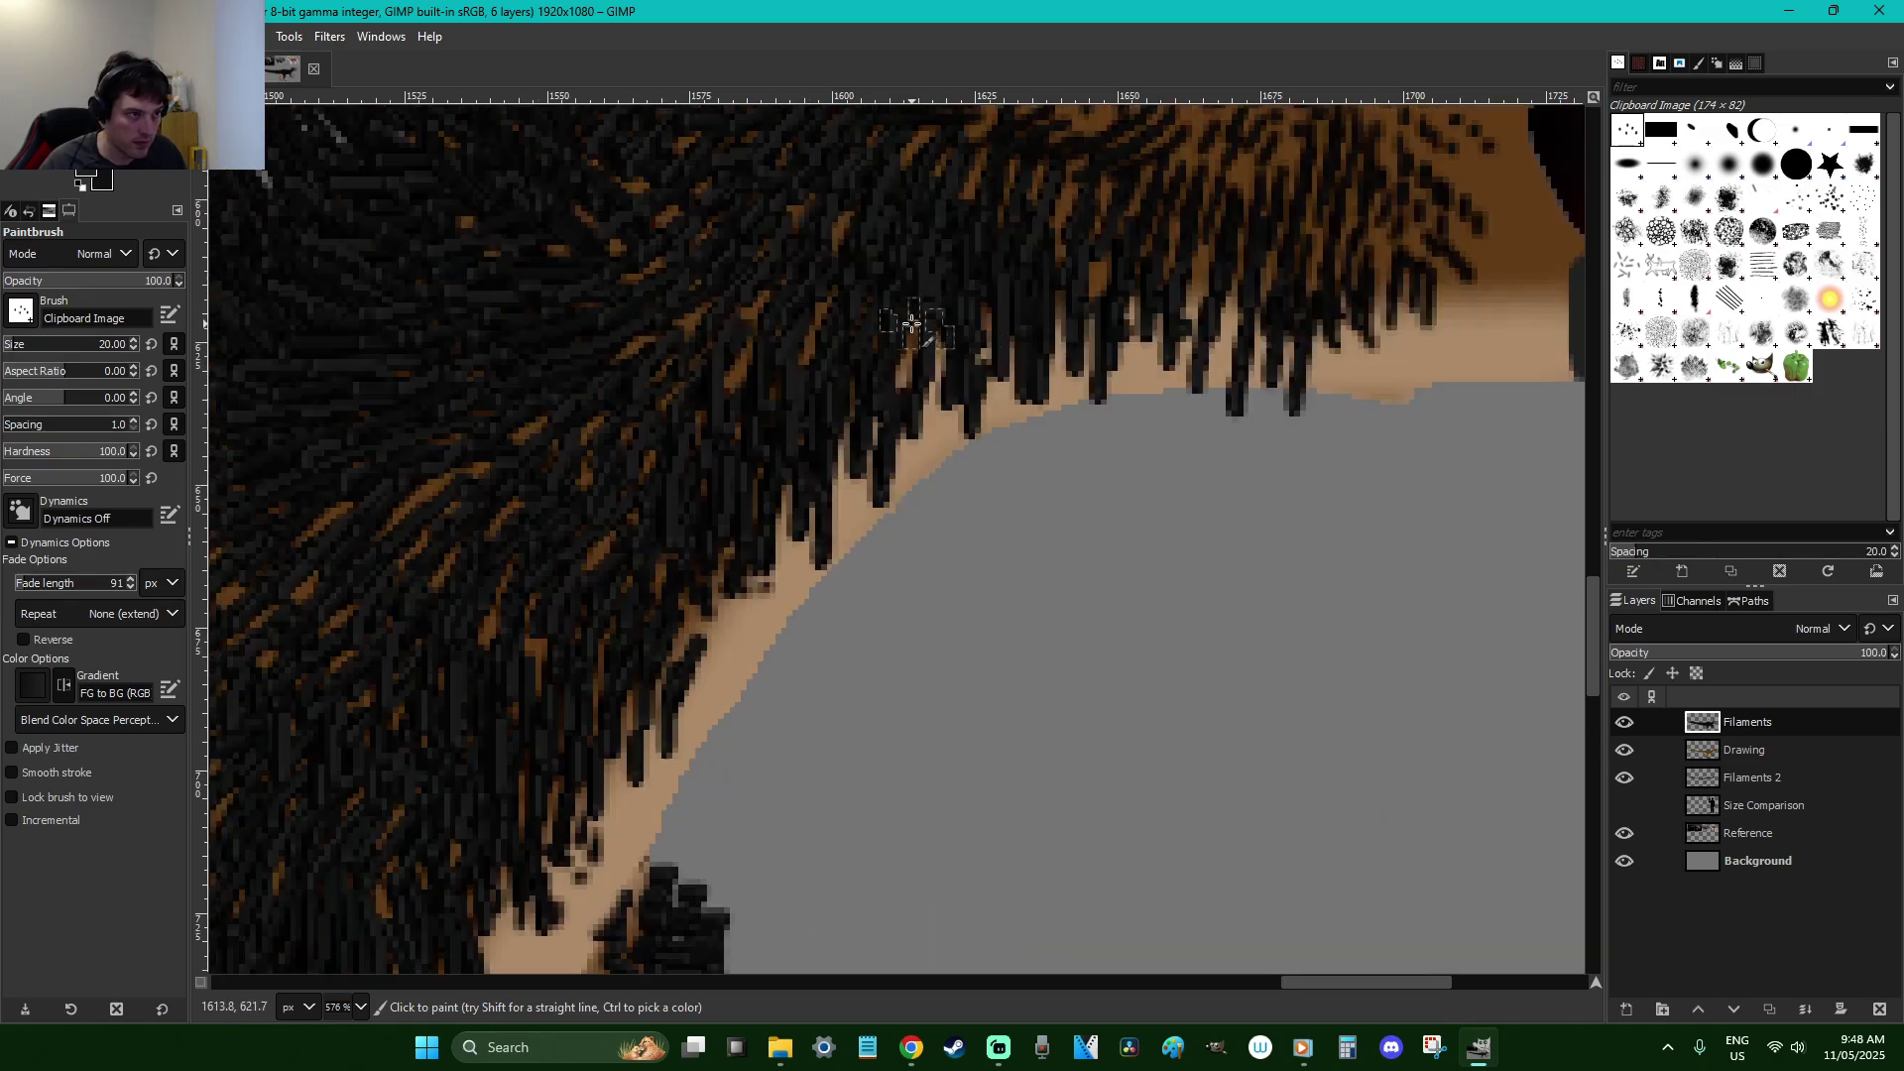
pyautogui.moveTo(1428, 297); pyautogui.dragTo(1382, 311)
# Add short bristles along the lower edge of the body's fringe above the bare belly
pyautogui.scroll(-3, 1379, 320)
pyautogui.hotkey('shift', 'ctrl', 'j')
pyautogui.press('z')
pyautogui.moveTo(1279, 620); pyautogui.dragTo(1150, 543)
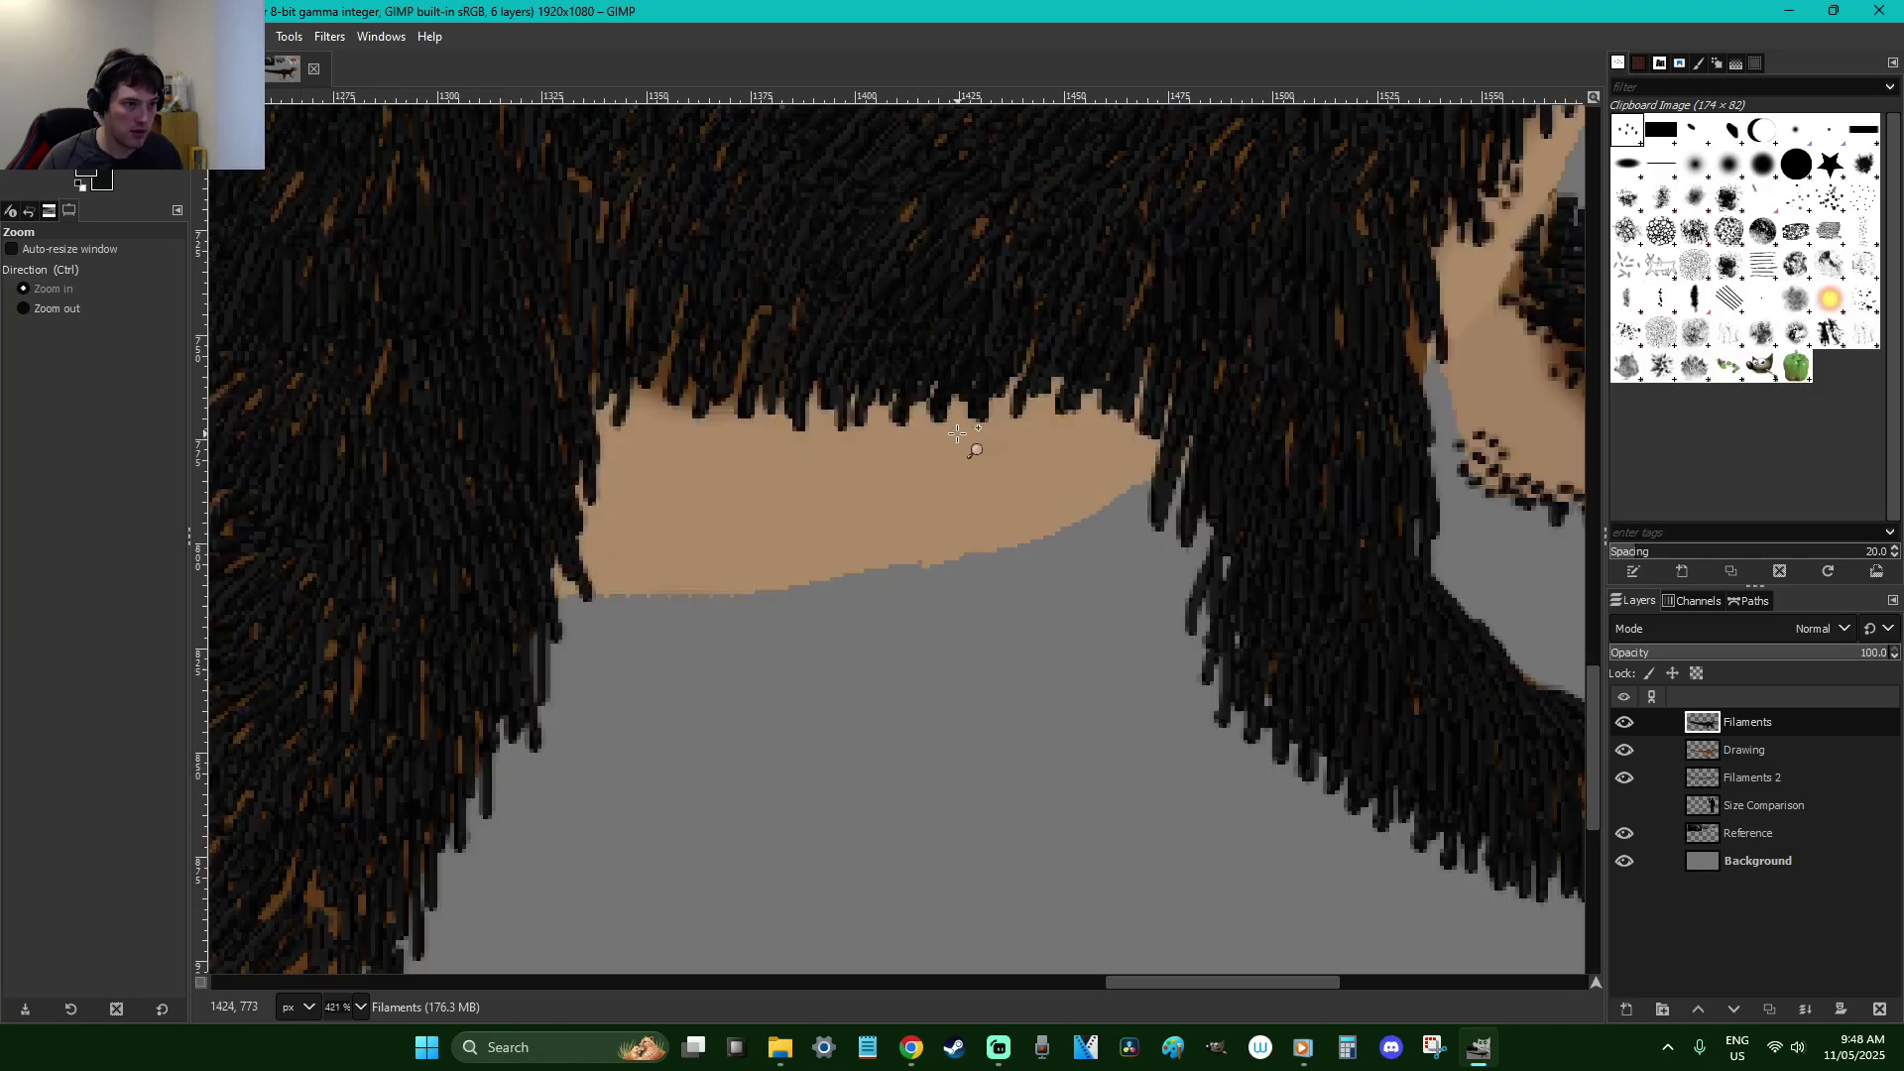
pyautogui.press('p')
pyautogui.moveTo(1120, 426)
pyautogui.mouseDown()
pyautogui.moveTo(1035, 396)
pyautogui.moveTo(885, 436)
pyautogui.moveTo(917, 405)
pyautogui.moveTo(828, 412)
pyautogui.moveTo(878, 434)
pyautogui.moveTo(769, 434)
pyautogui.moveTo(661, 414)
pyautogui.moveTo(618, 383)
pyautogui.moveTo(642, 431)
pyautogui.moveTo(714, 440)
pyautogui.moveTo(673, 379)
pyautogui.moveTo(614, 431)
pyautogui.moveTo(724, 405)
pyautogui.moveTo(954, 410)
pyautogui.moveTo(843, 441)
pyautogui.mouseUp()
pyautogui.scroll(-3, 1113, 935)
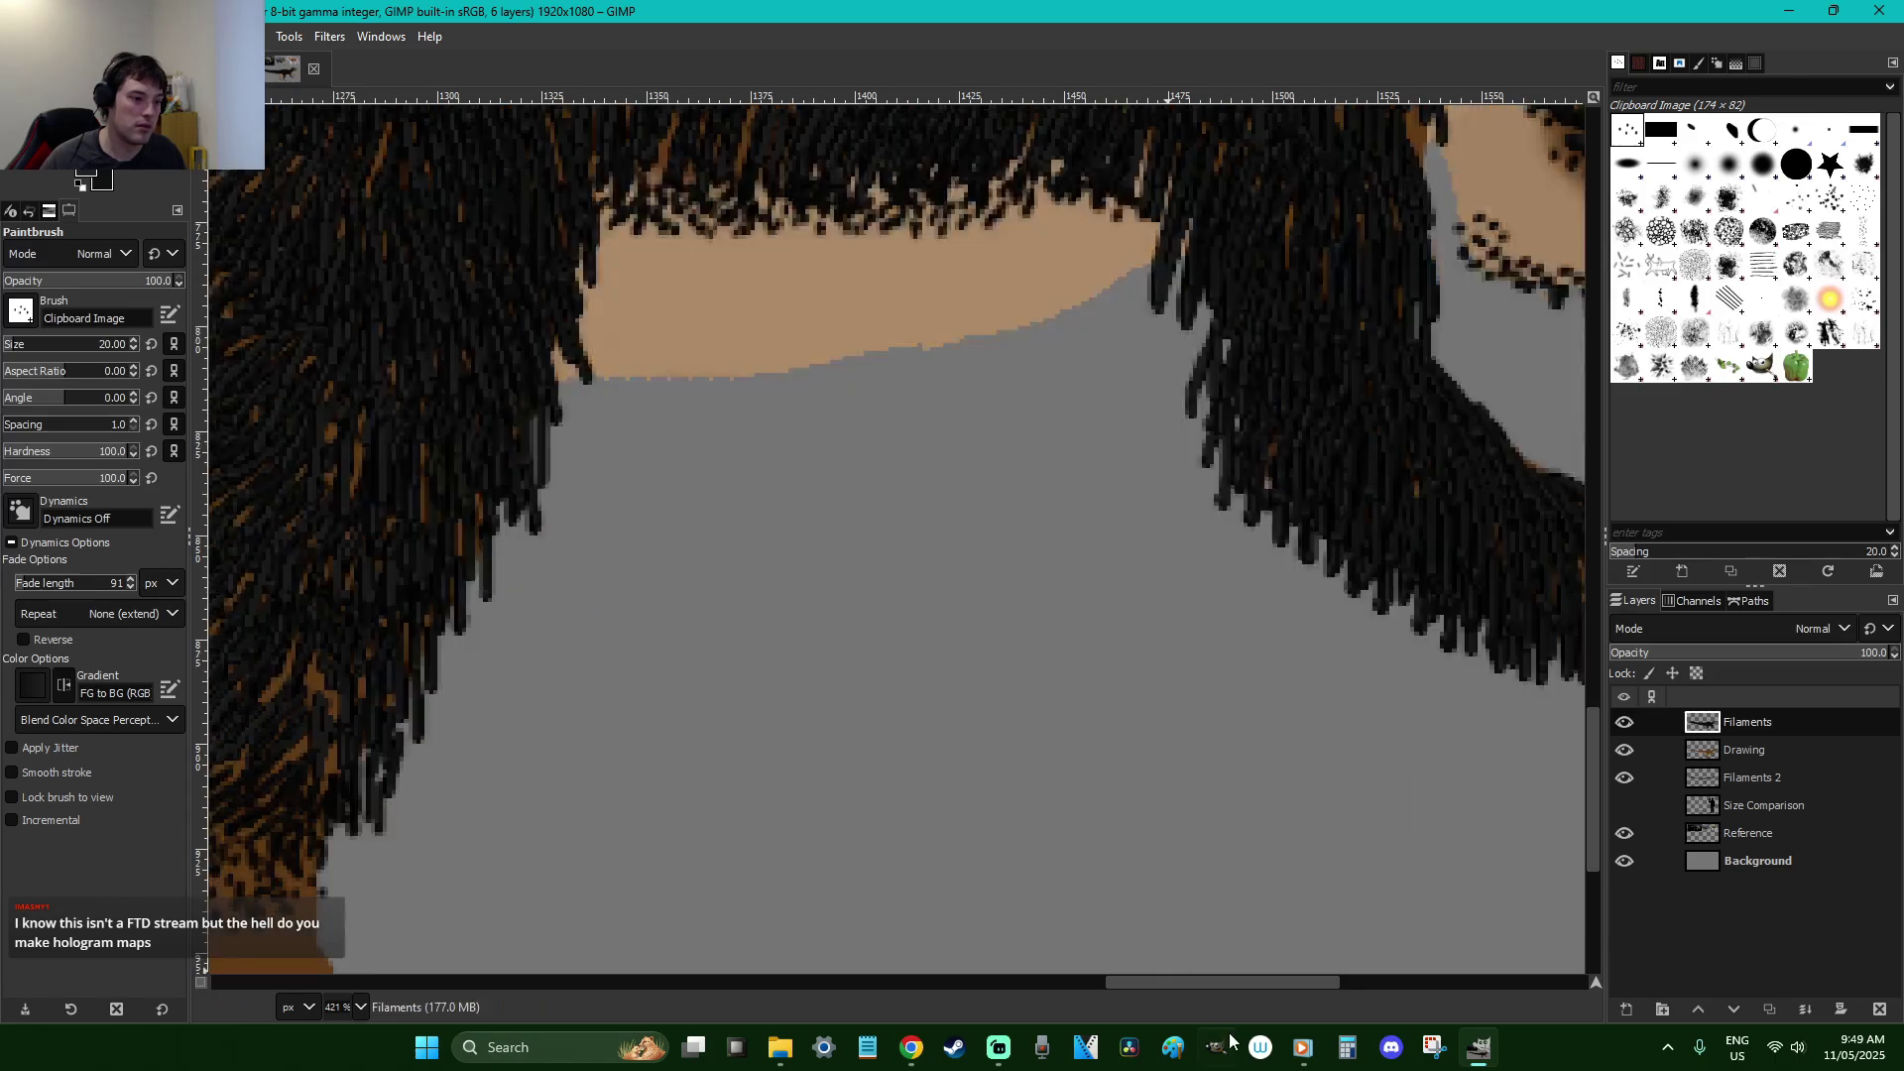
# Add short bristles over the brown rear edge of the far hind leg's shin, from the belly down to the ankle
pyautogui.moveTo(1218, 984); pyautogui.dragTo(986, 944)
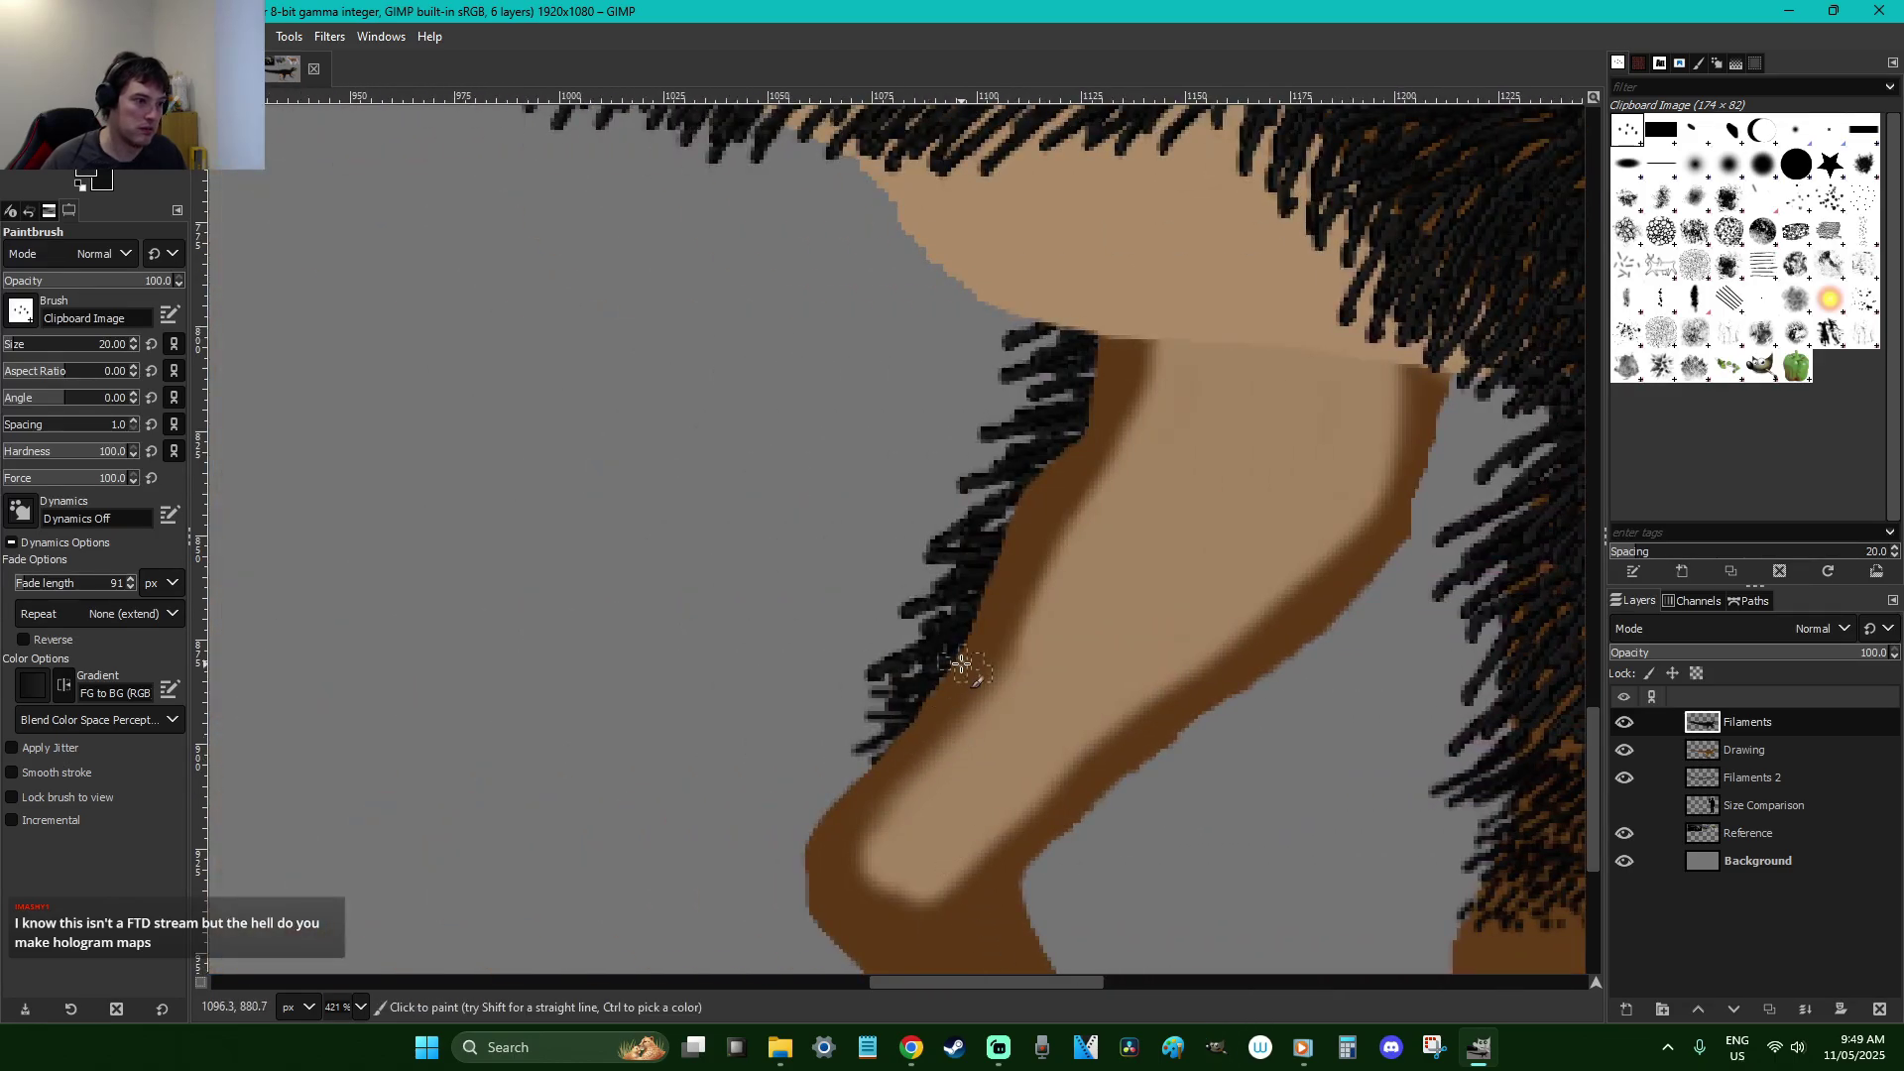
pyautogui.hotkey('ctrl', 'z')
pyautogui.moveTo(1014, 516)
pyautogui.mouseDown()
pyautogui.moveTo(993, 573)
pyautogui.moveTo(1068, 456)
pyautogui.moveTo(1108, 350)
pyautogui.mouseUp()
pyautogui.moveTo(999, 607); pyautogui.dragTo(940, 702)
pyautogui.moveTo(1024, 506); pyautogui.dragTo(994, 557)
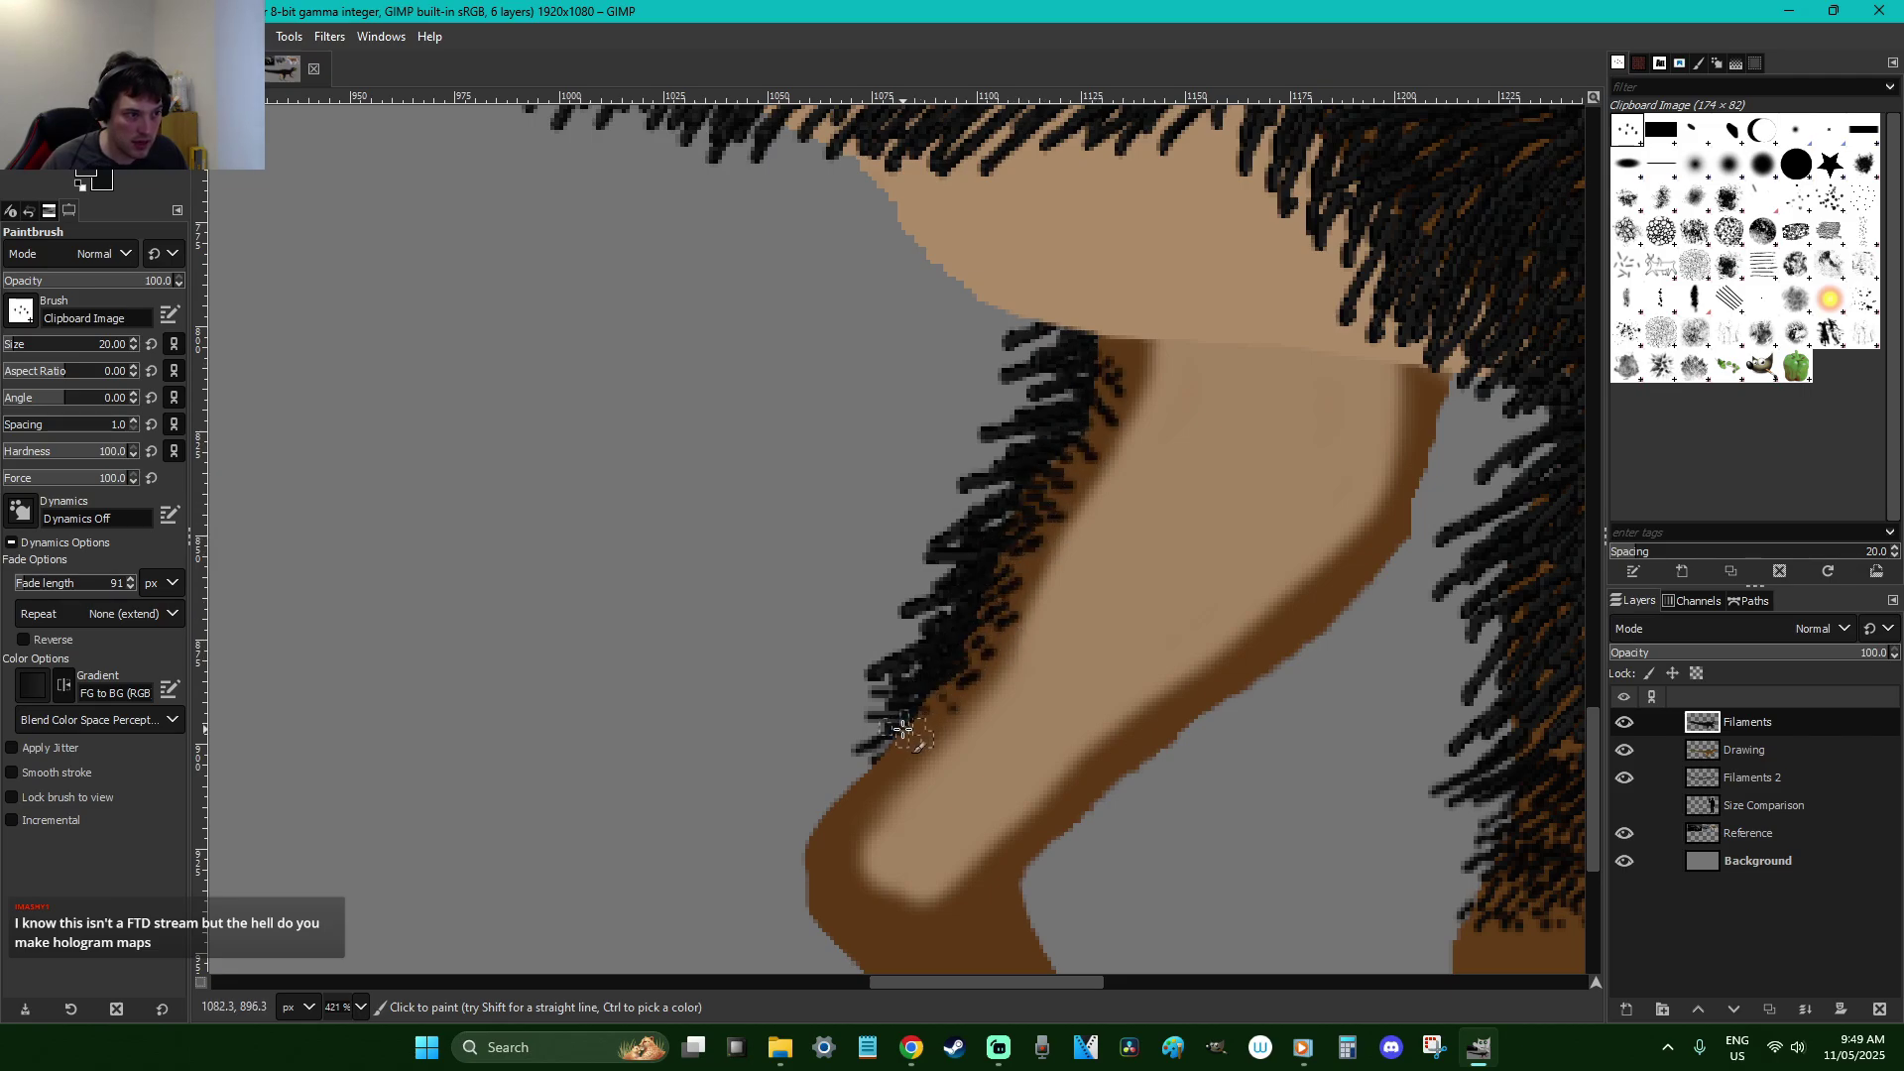
pyautogui.moveTo(904, 729); pyautogui.dragTo(871, 778)
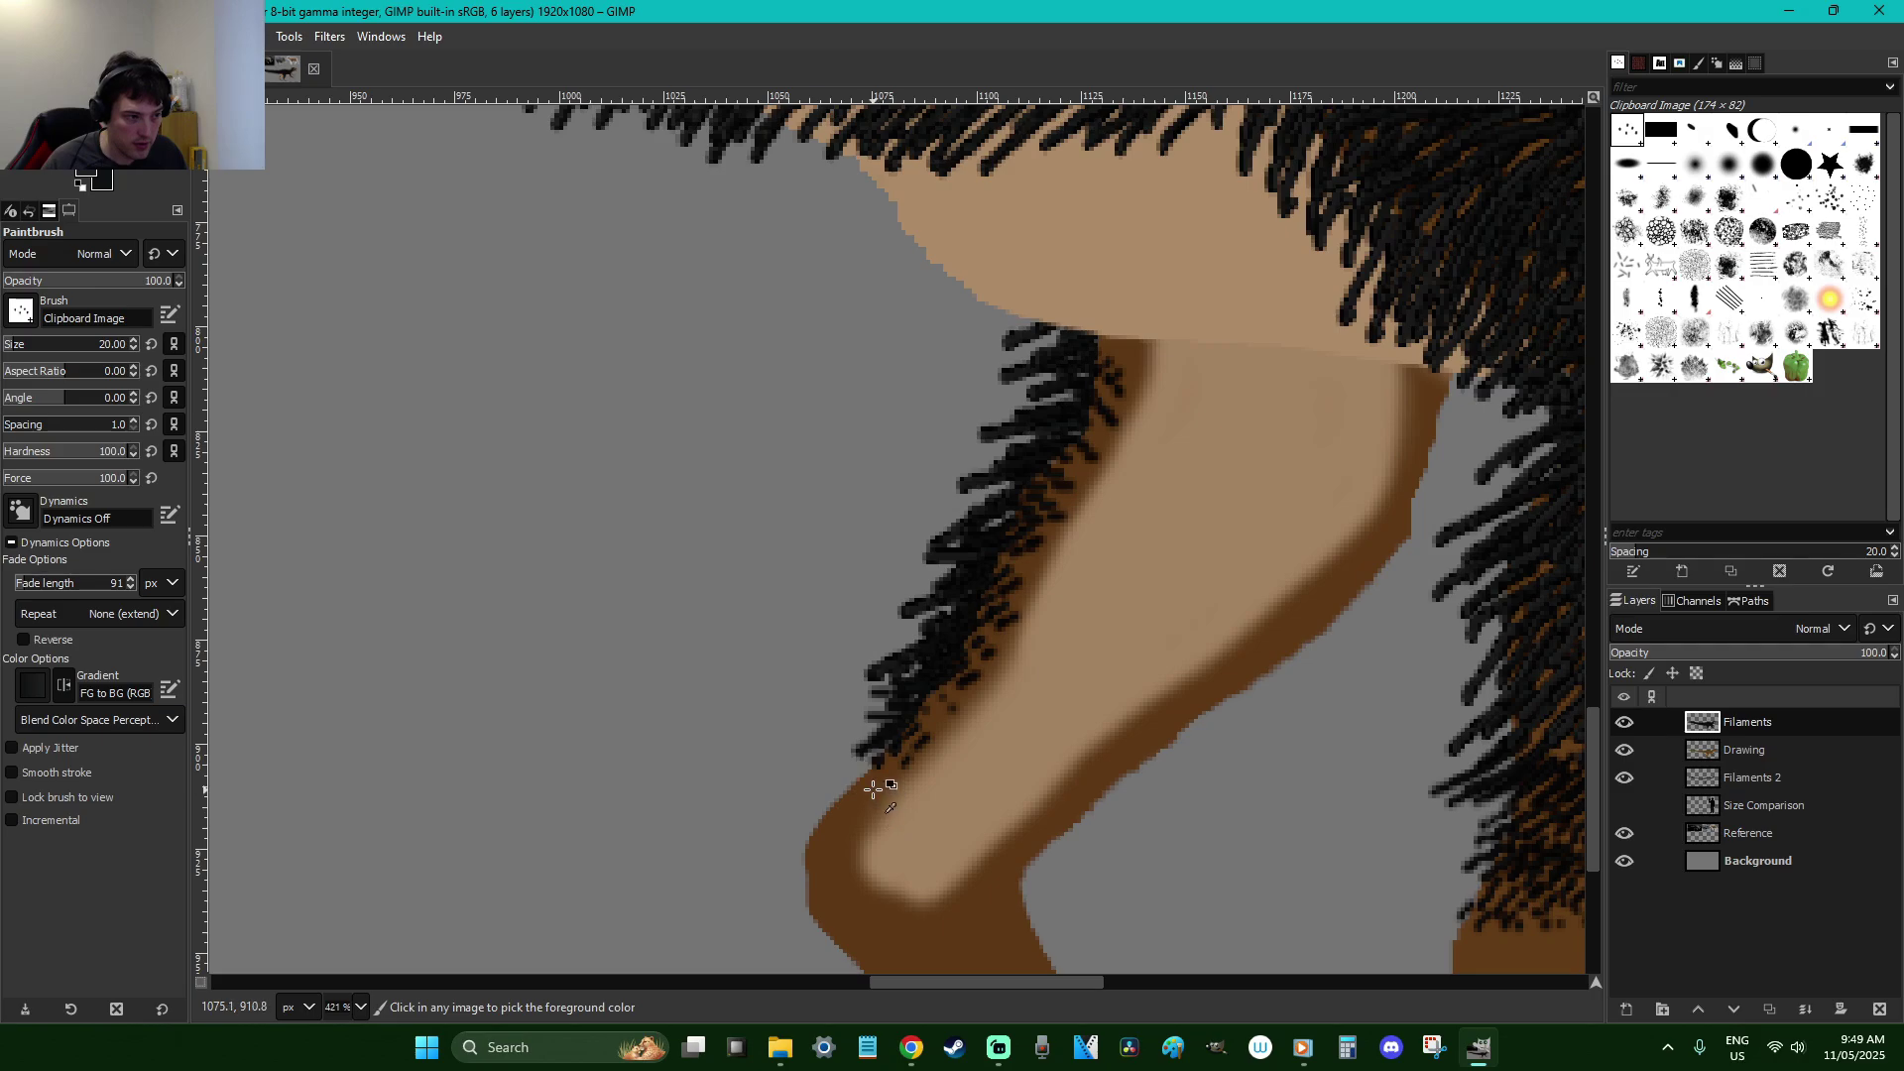
pyautogui.moveTo(865, 788)
pyautogui.mouseDown()
pyautogui.moveTo(837, 799)
pyautogui.moveTo(952, 704)
pyautogui.mouseUp()
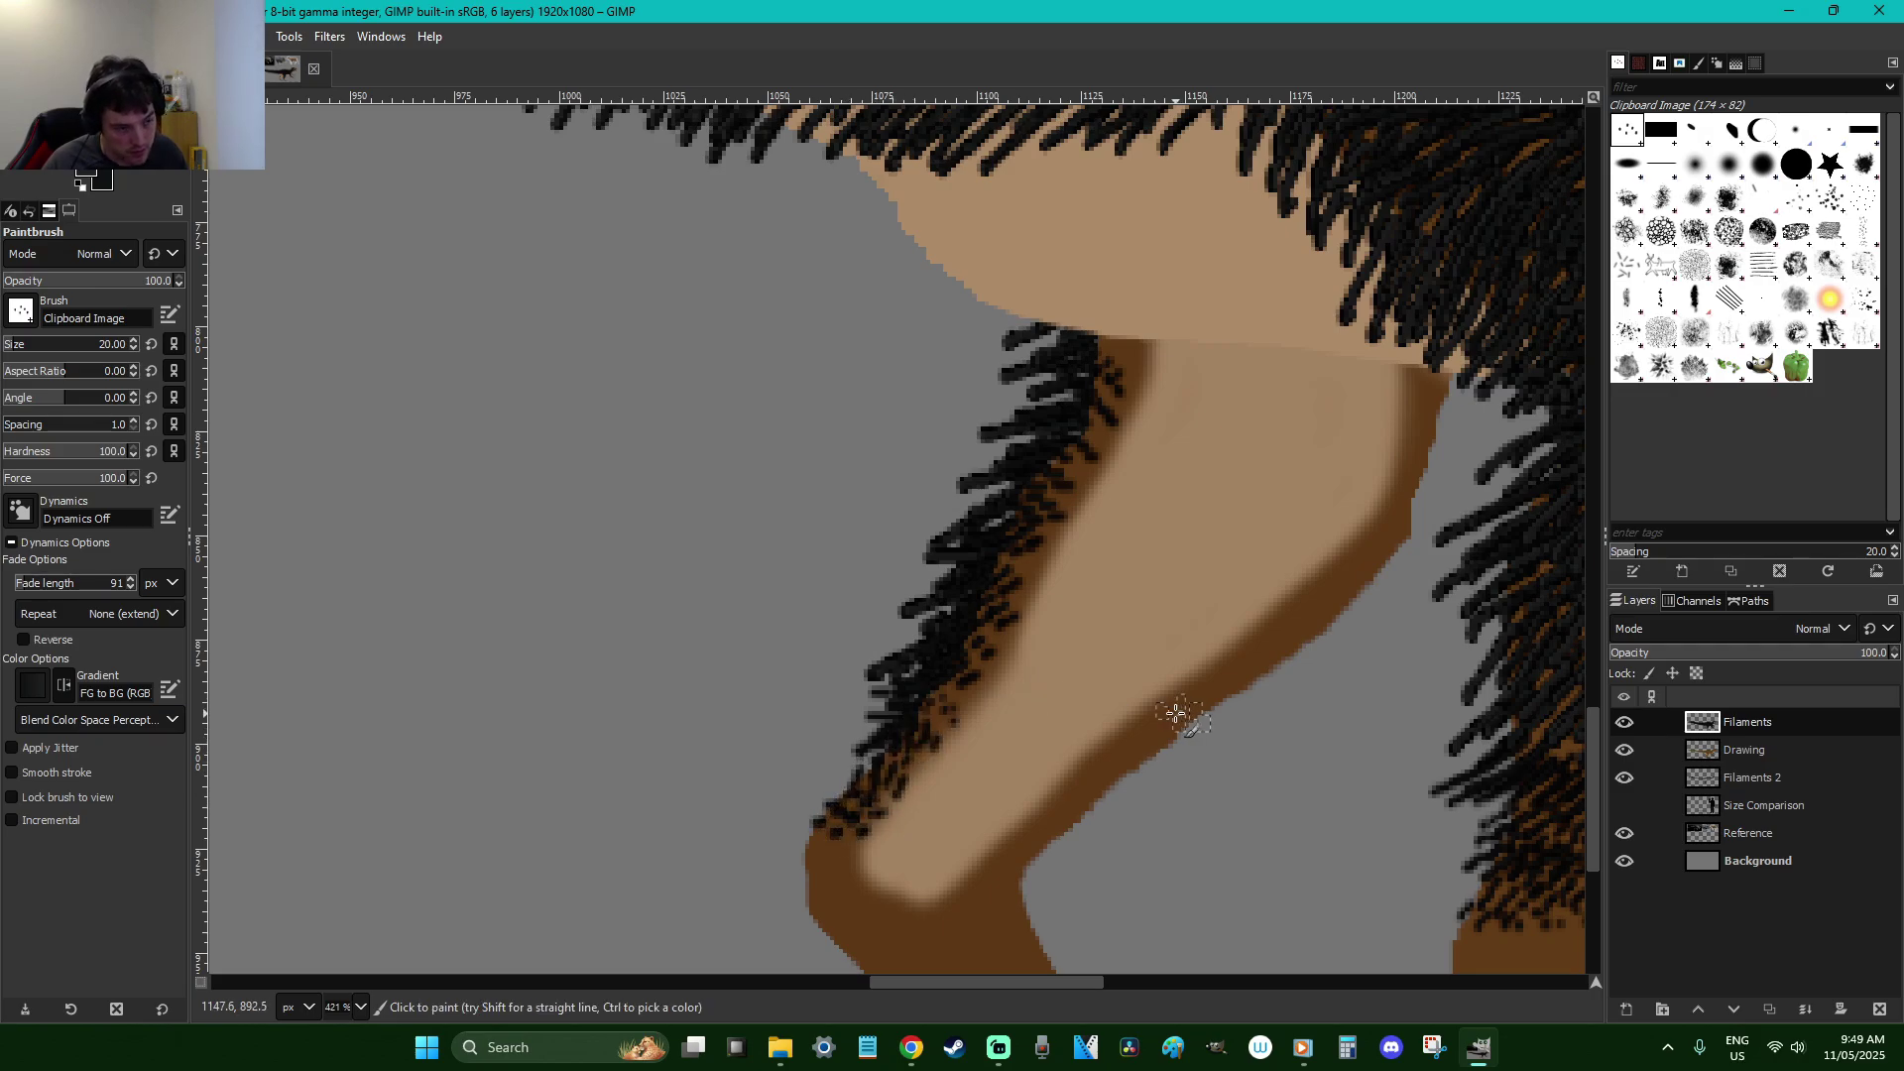
# Set the brush angle to -26 and add short bristles along the front edge of the far shin down to the ankle
pyautogui.click(56, 402)
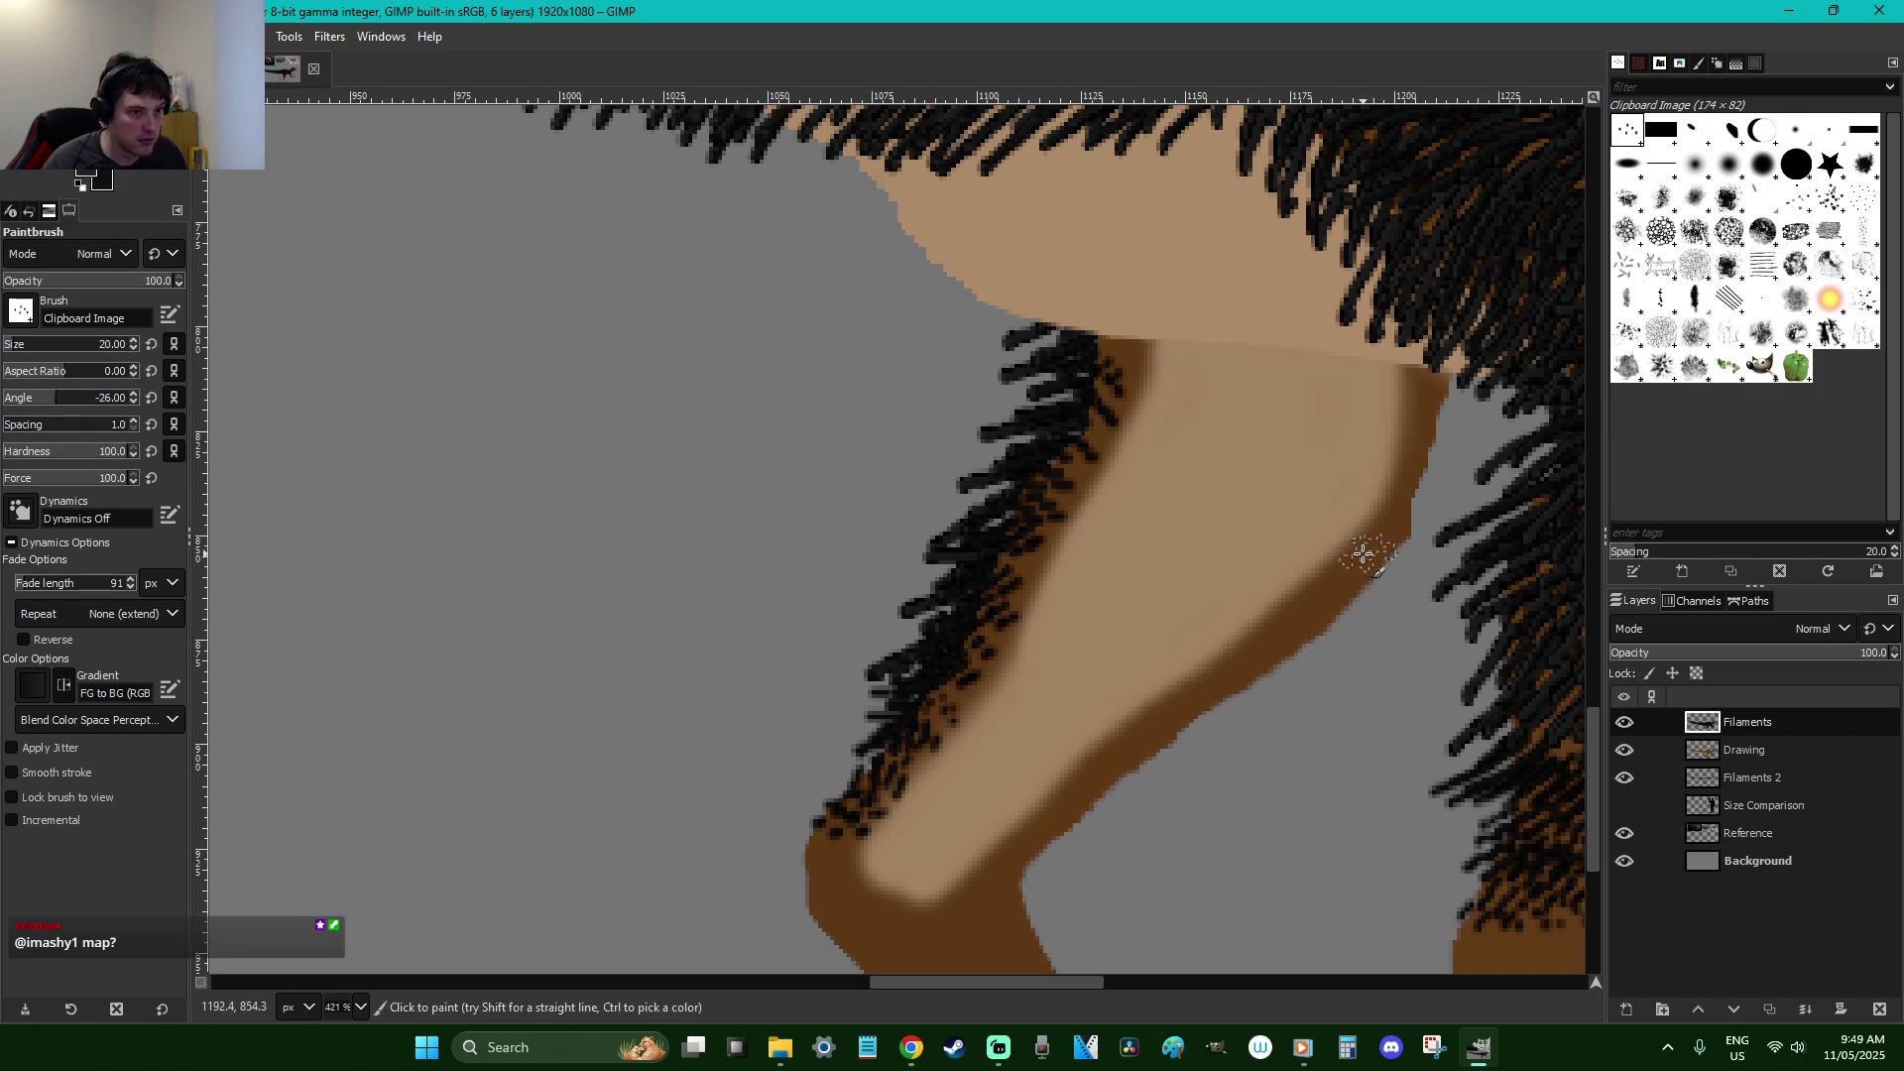
pyautogui.moveTo(1340, 583)
pyautogui.mouseDown()
pyautogui.moveTo(1302, 622)
pyautogui.moveTo(1386, 545)
pyautogui.mouseUp()
pyautogui.moveTo(1276, 632)
pyautogui.mouseDown()
pyautogui.moveTo(1109, 759)
pyautogui.moveTo(1019, 865)
pyautogui.mouseUp()
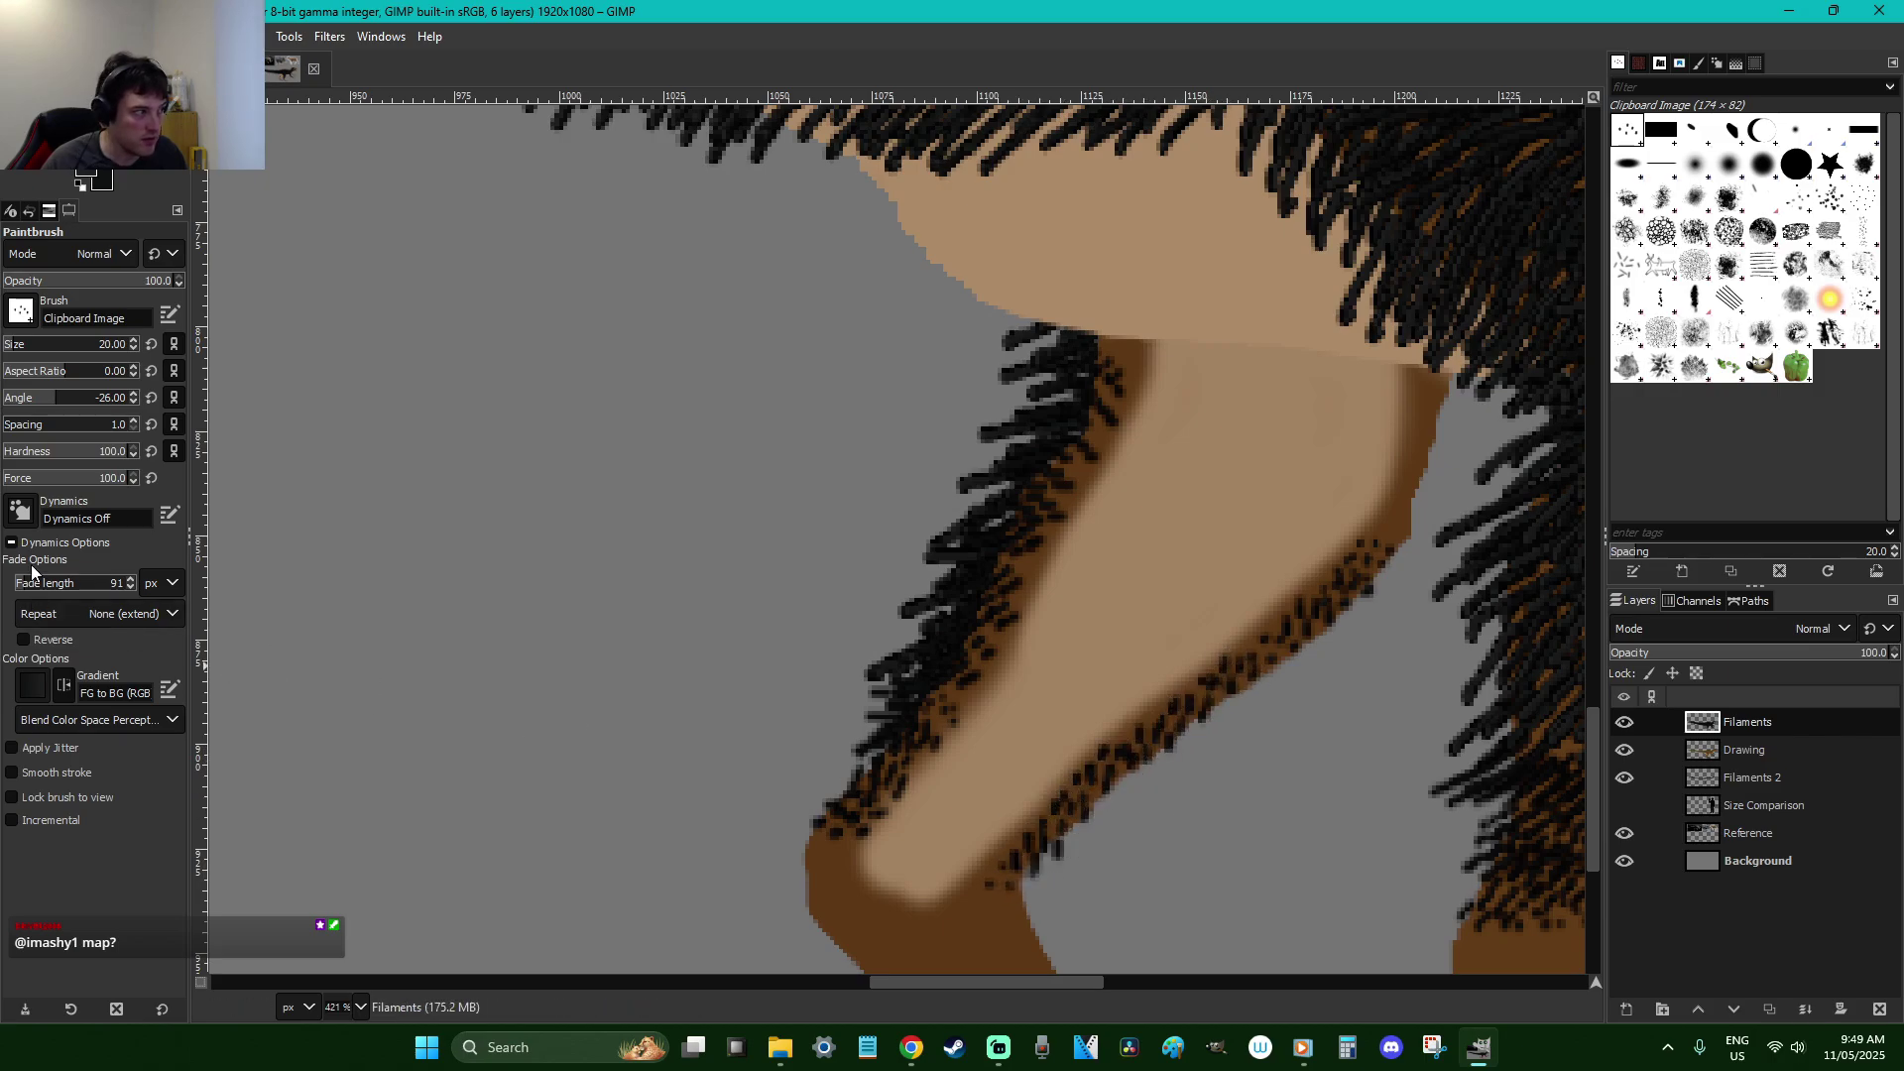
# Set the brush angle to 63 and add short bristles around the far hind leg's knee
pyautogui.write('0')
pyautogui.press('Return')
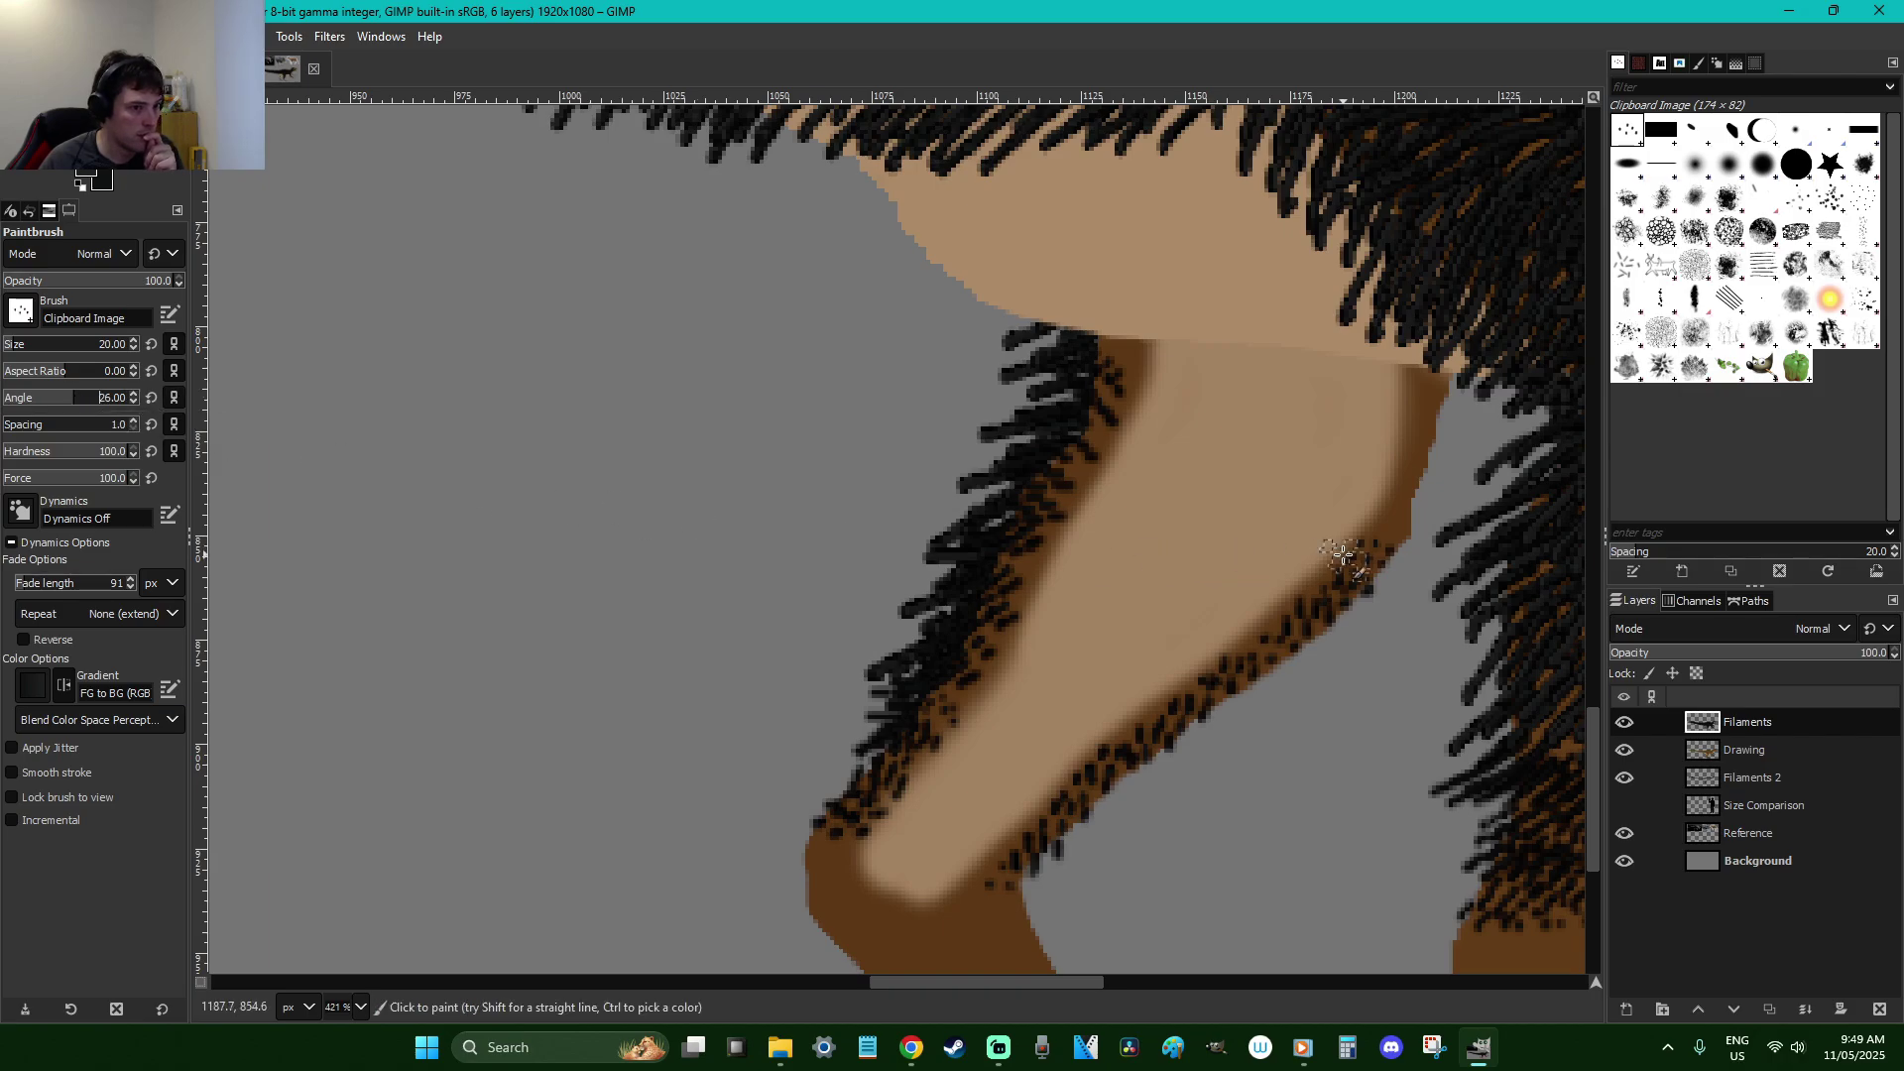
pyautogui.moveTo(76, 411); pyautogui.dragTo(92, 408)
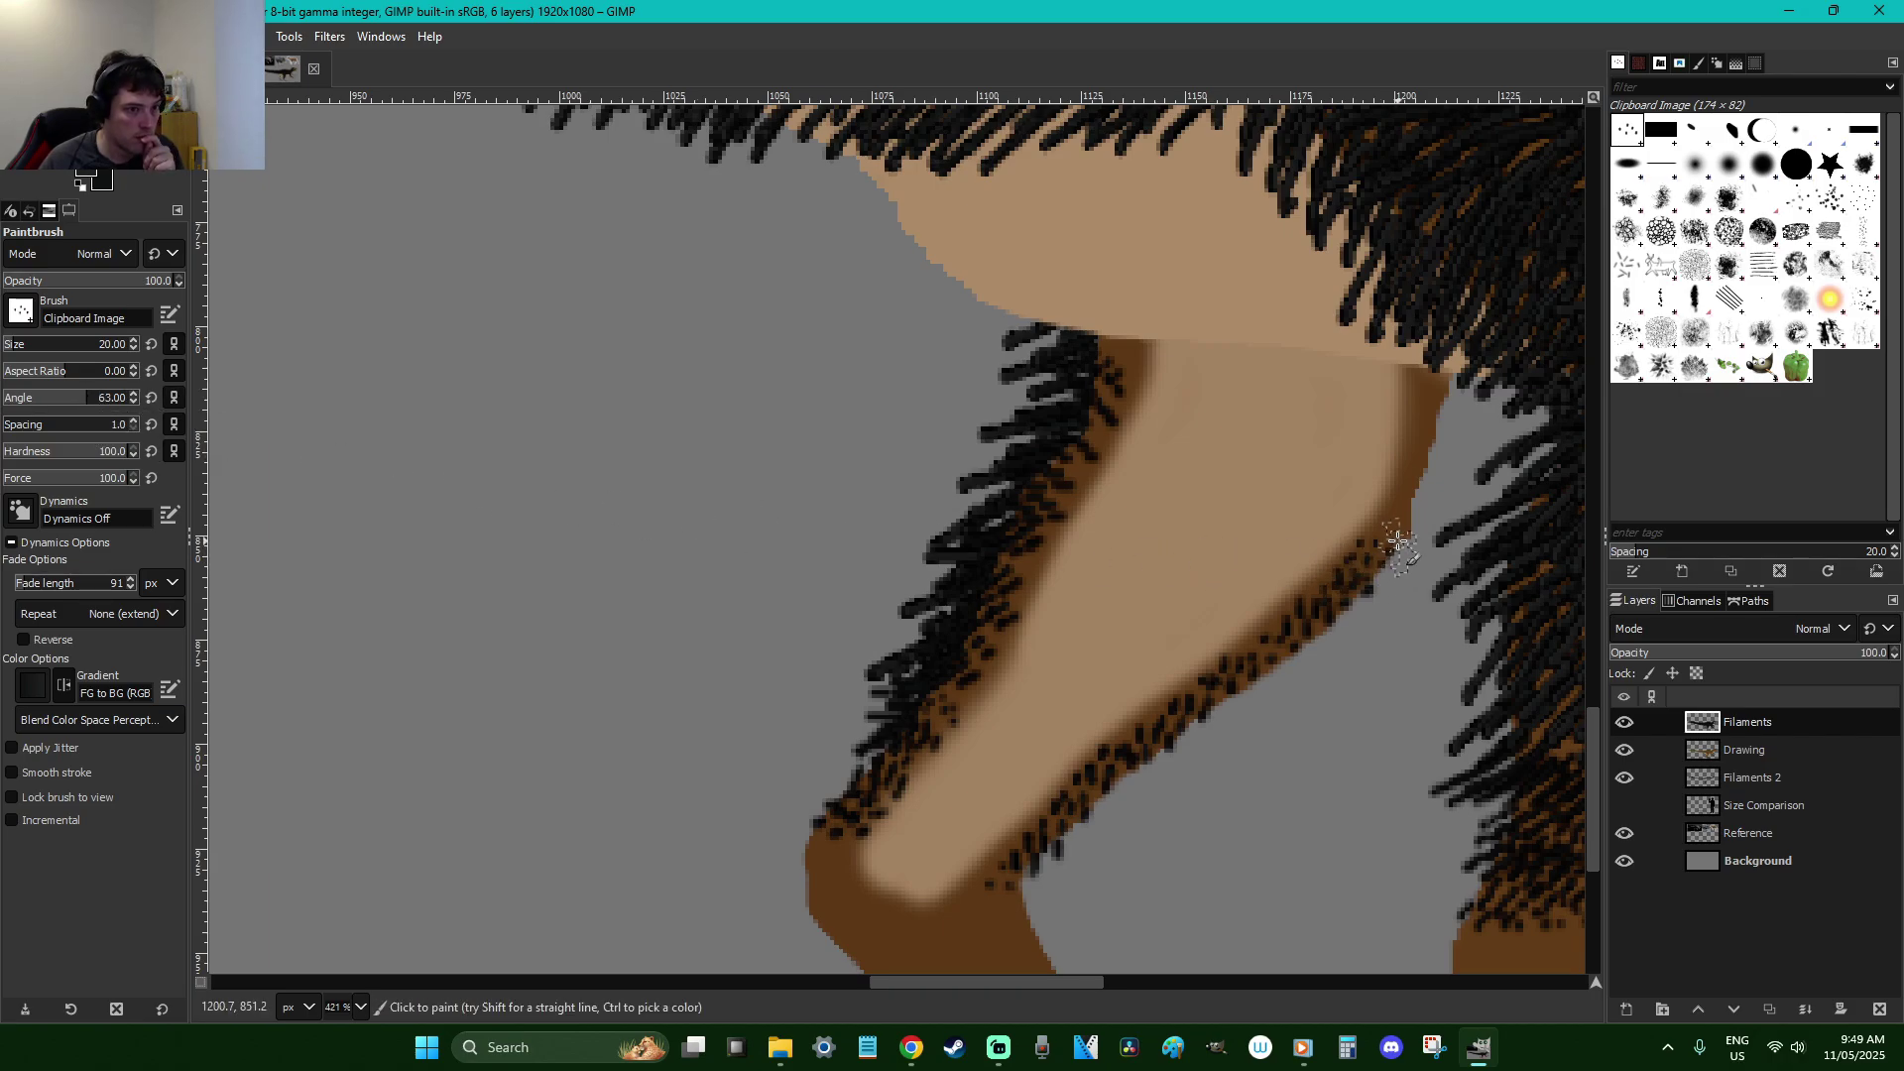
pyautogui.moveTo(1415, 476)
pyautogui.mouseDown()
pyautogui.moveTo(1424, 397)
pyautogui.moveTo(1388, 570)
pyautogui.mouseUp()
pyautogui.scroll(-5, 1378, 501)
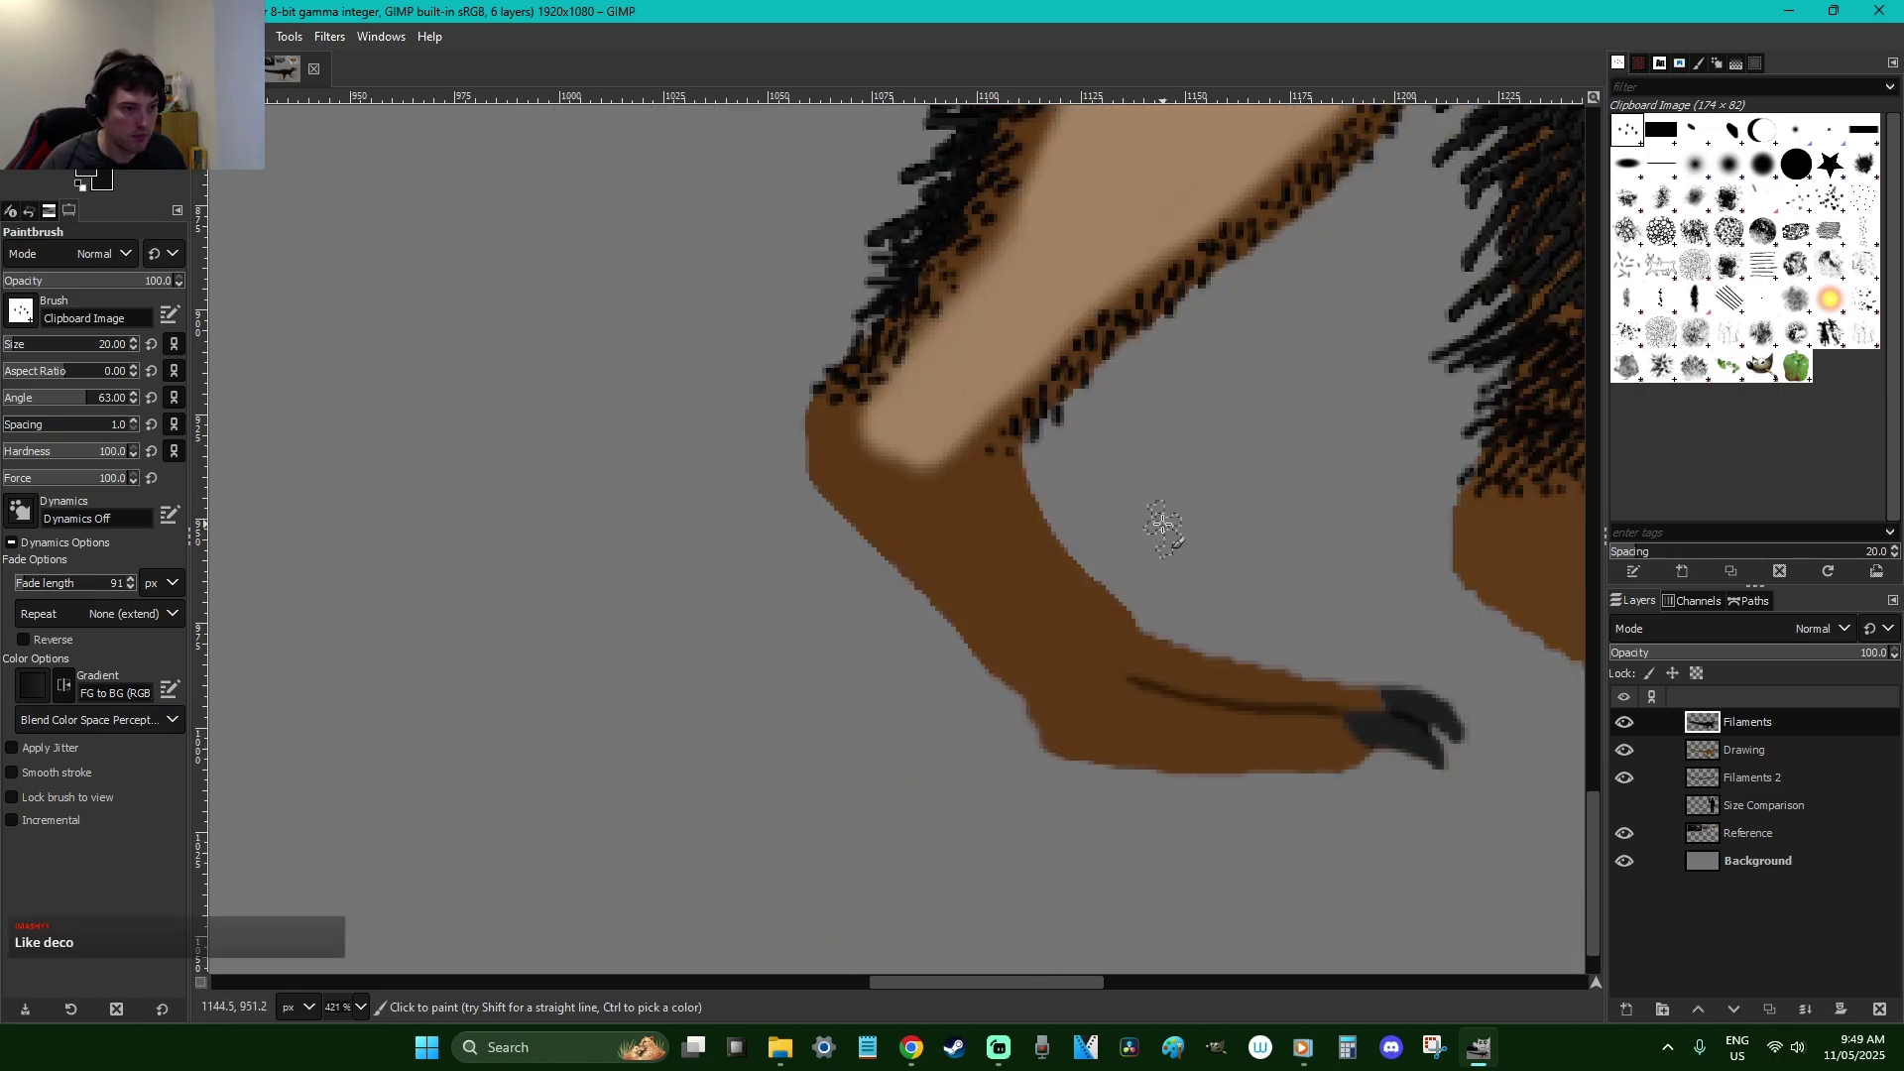
# On the Drawing layer, outline a small clawed hind toe at the back of the far foot with Free Select
pyautogui.scroll(-5, 1162, 524)
pyautogui.press('r')
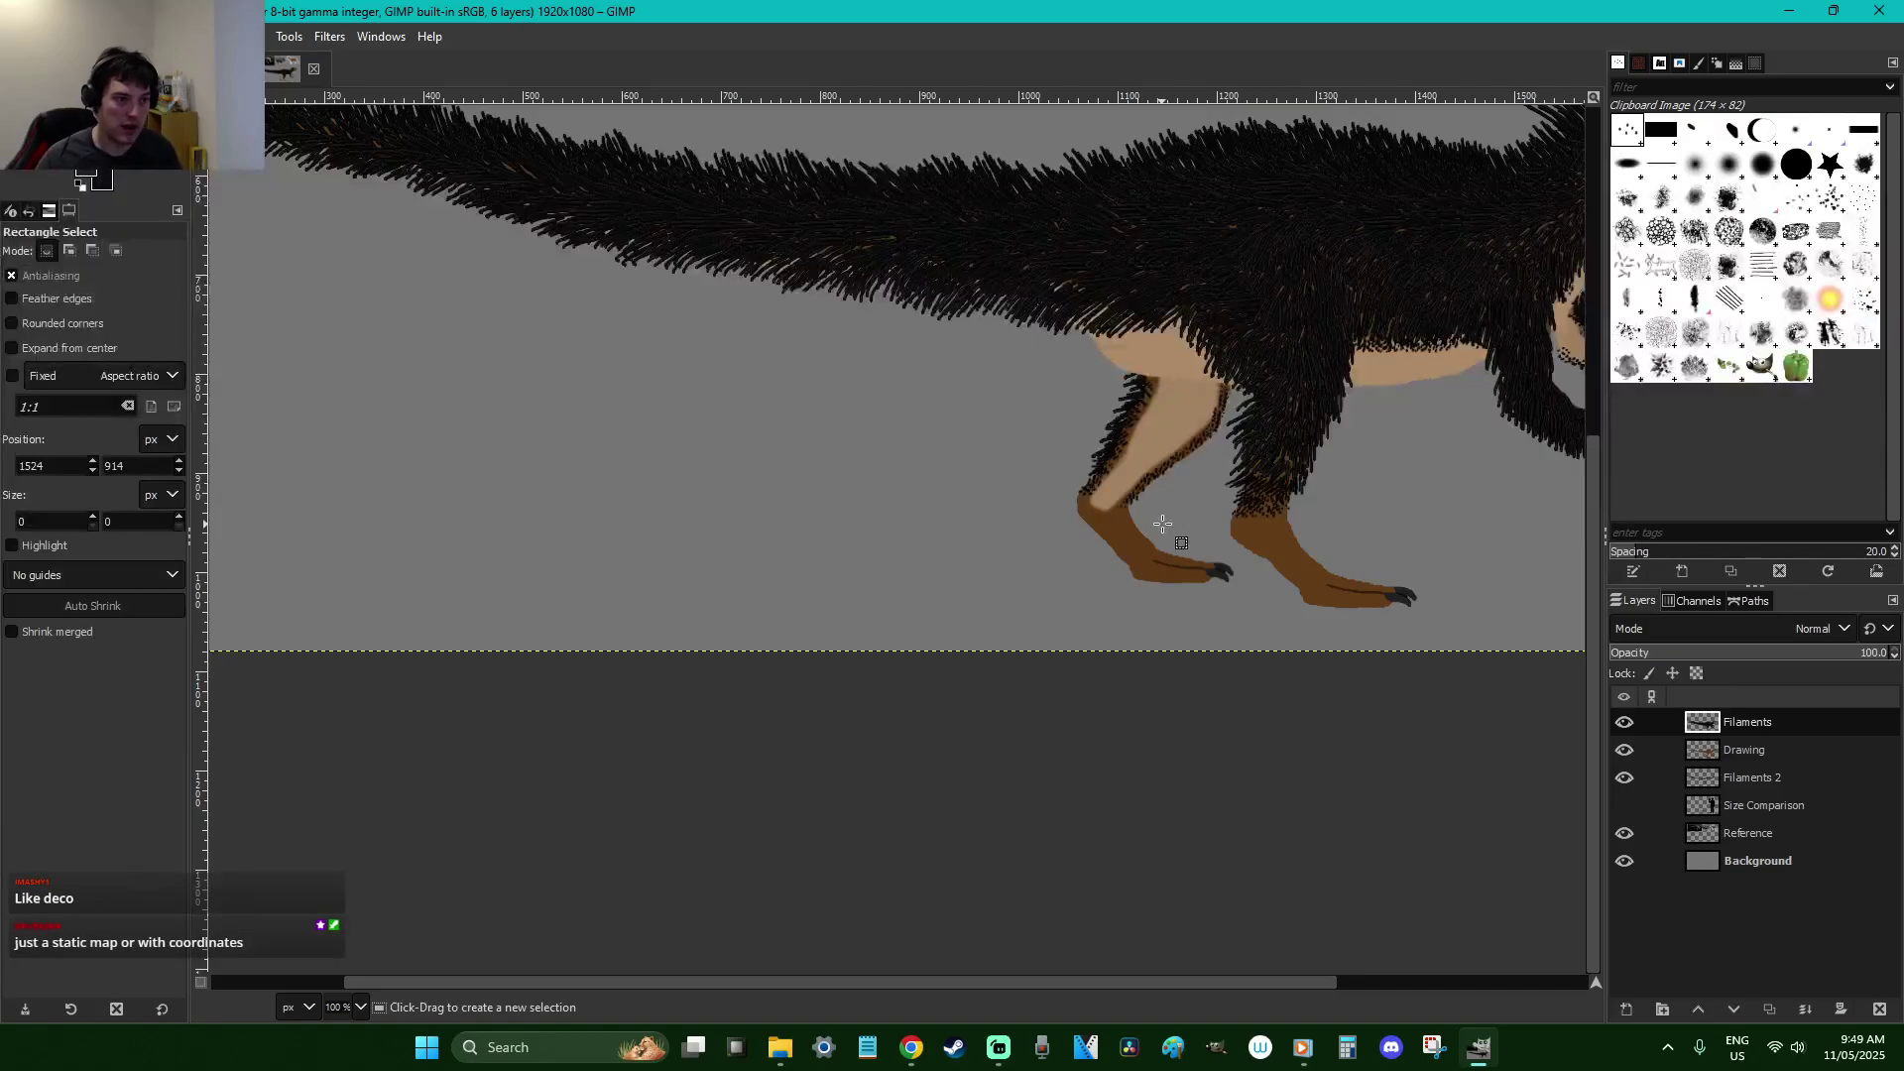
pyautogui.scroll(5, 1162, 523)
pyautogui.scroll(-2, 972, 510)
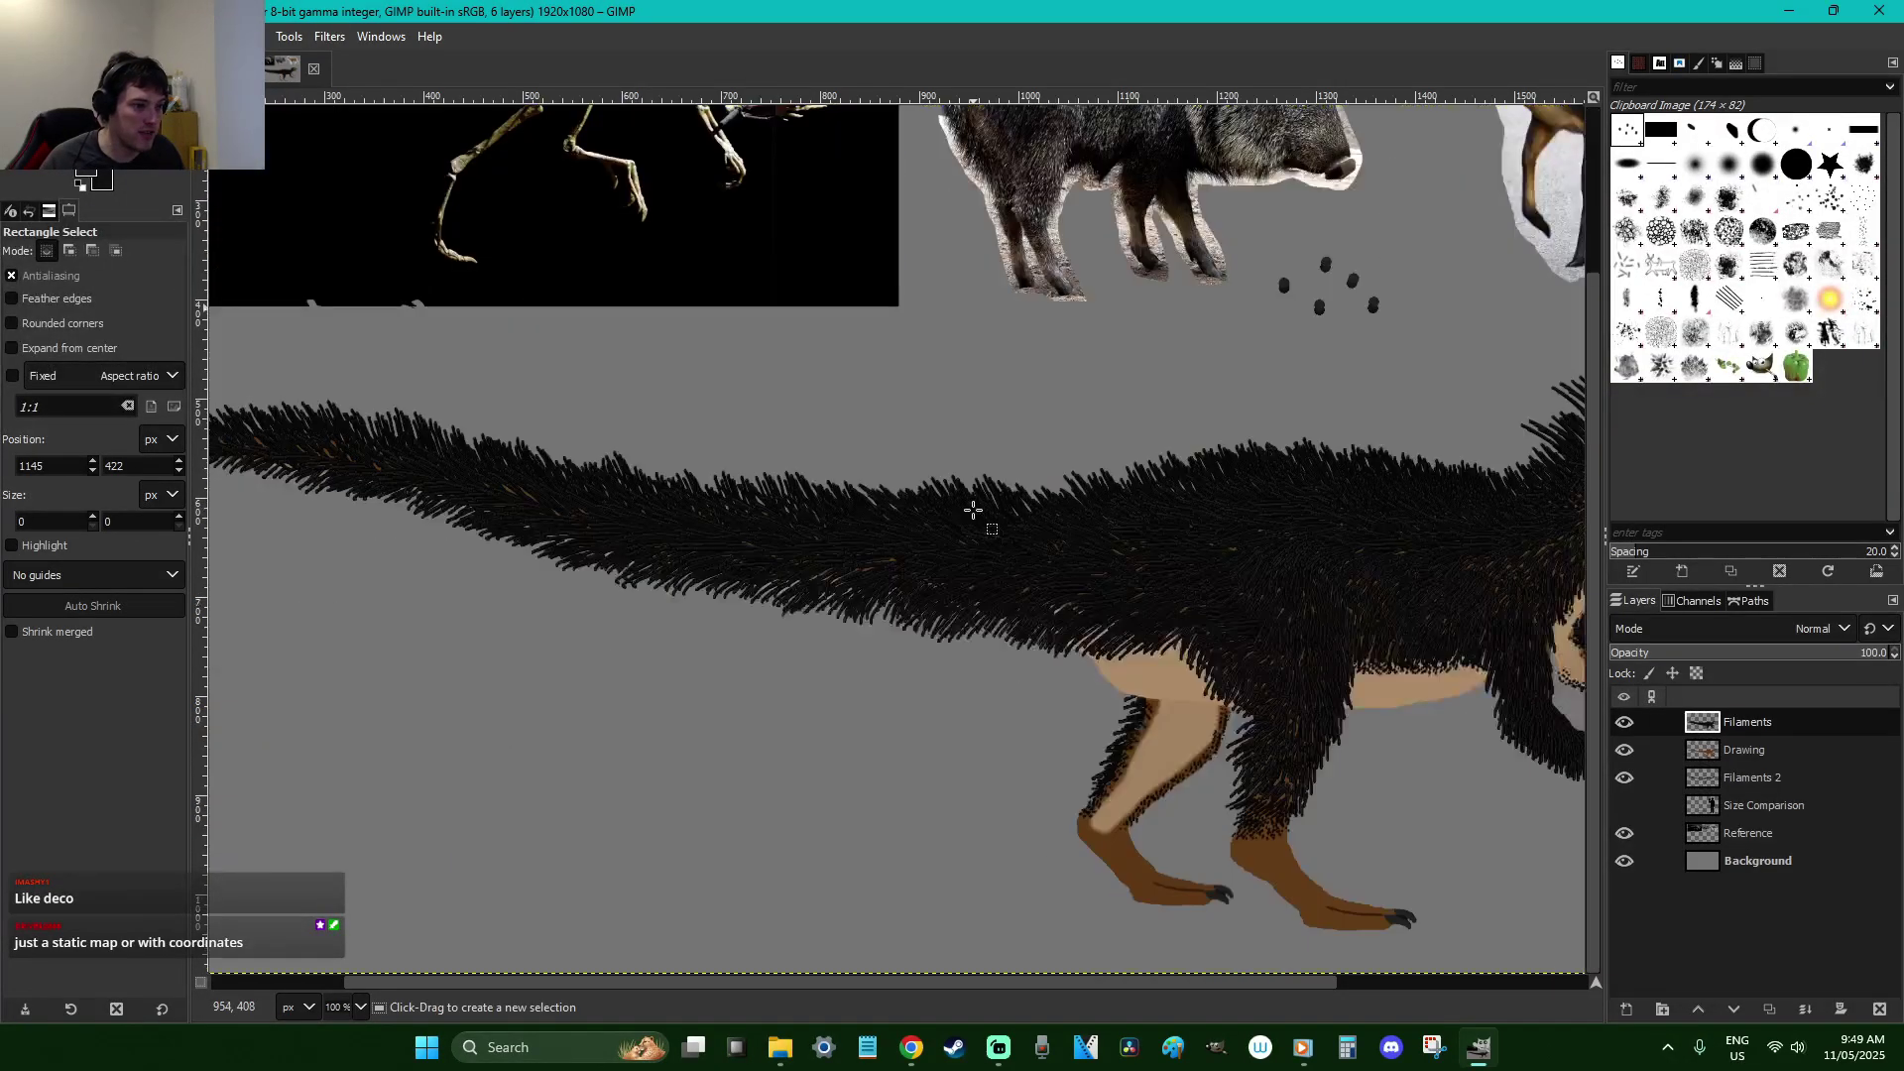
pyautogui.press('pagedown')
pyautogui.press('z')
pyautogui.moveTo(1290, 913); pyautogui.dragTo(1066, 831)
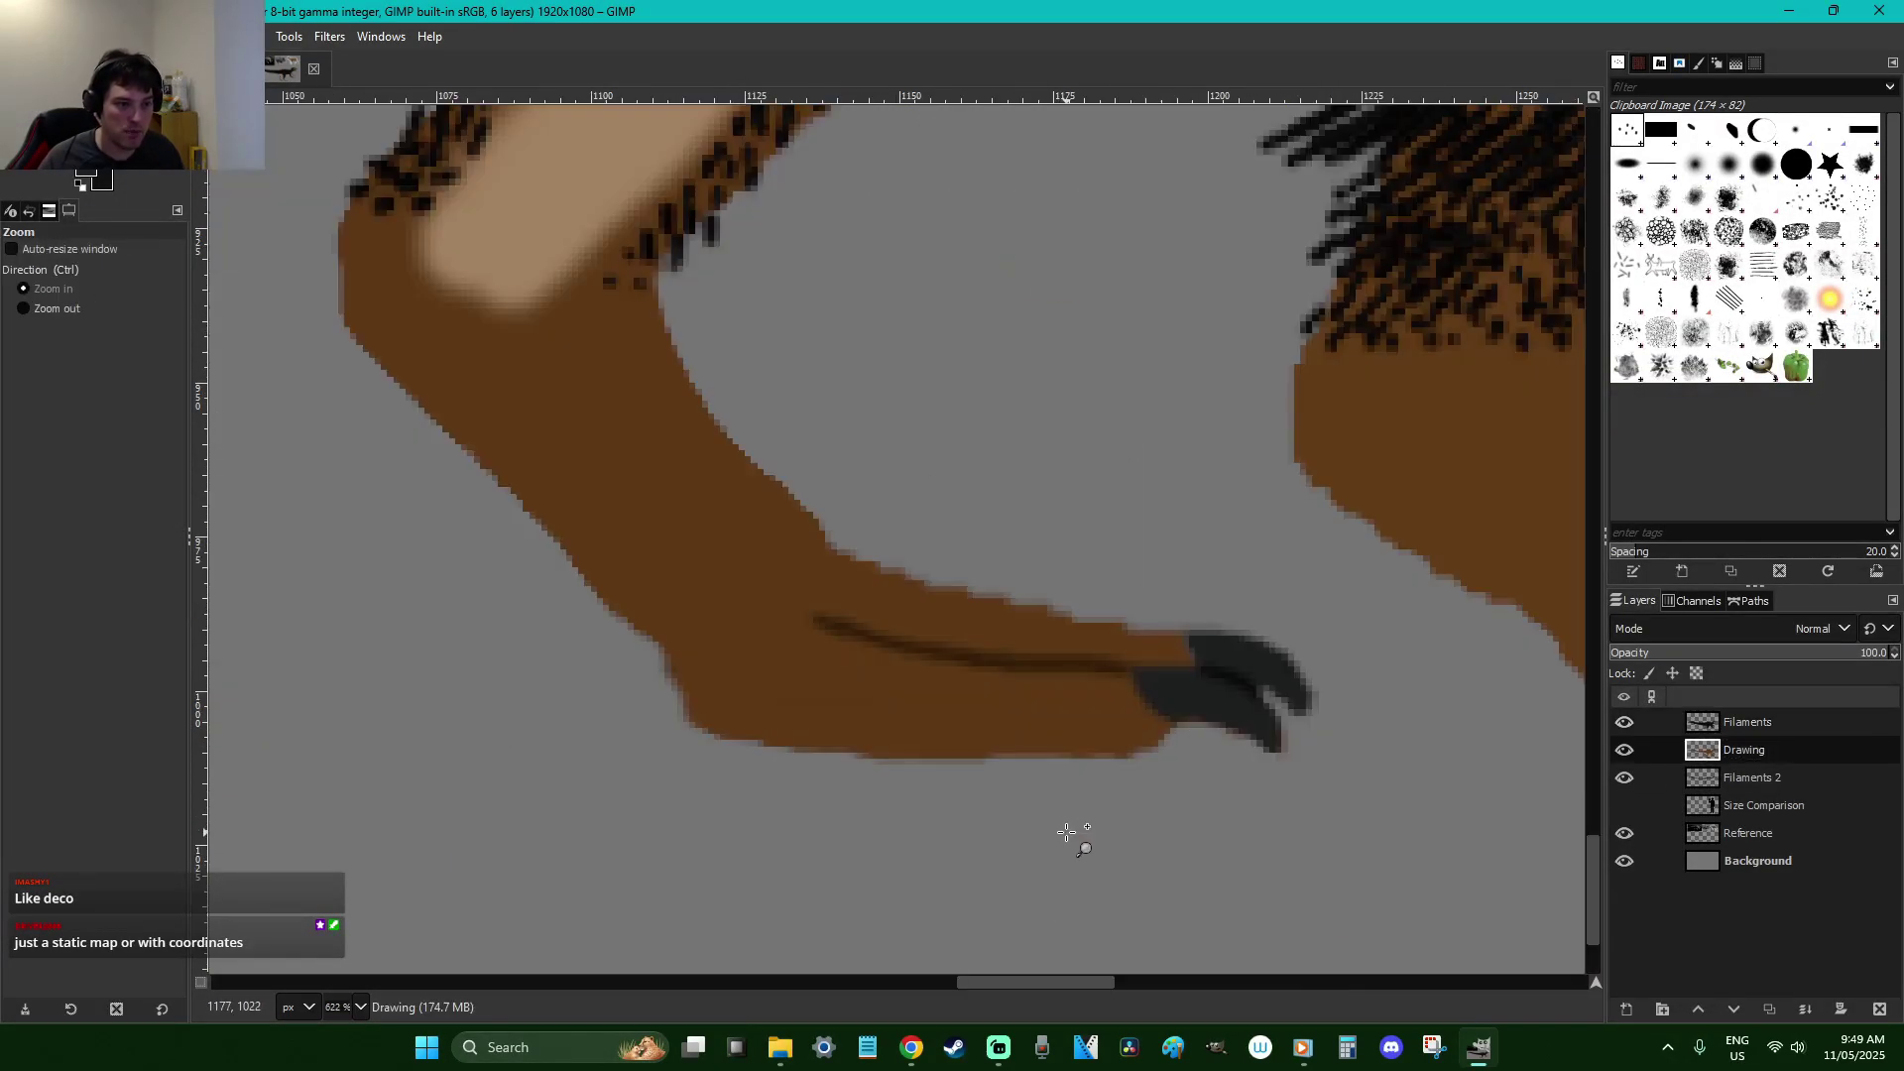
pyautogui.press('o')
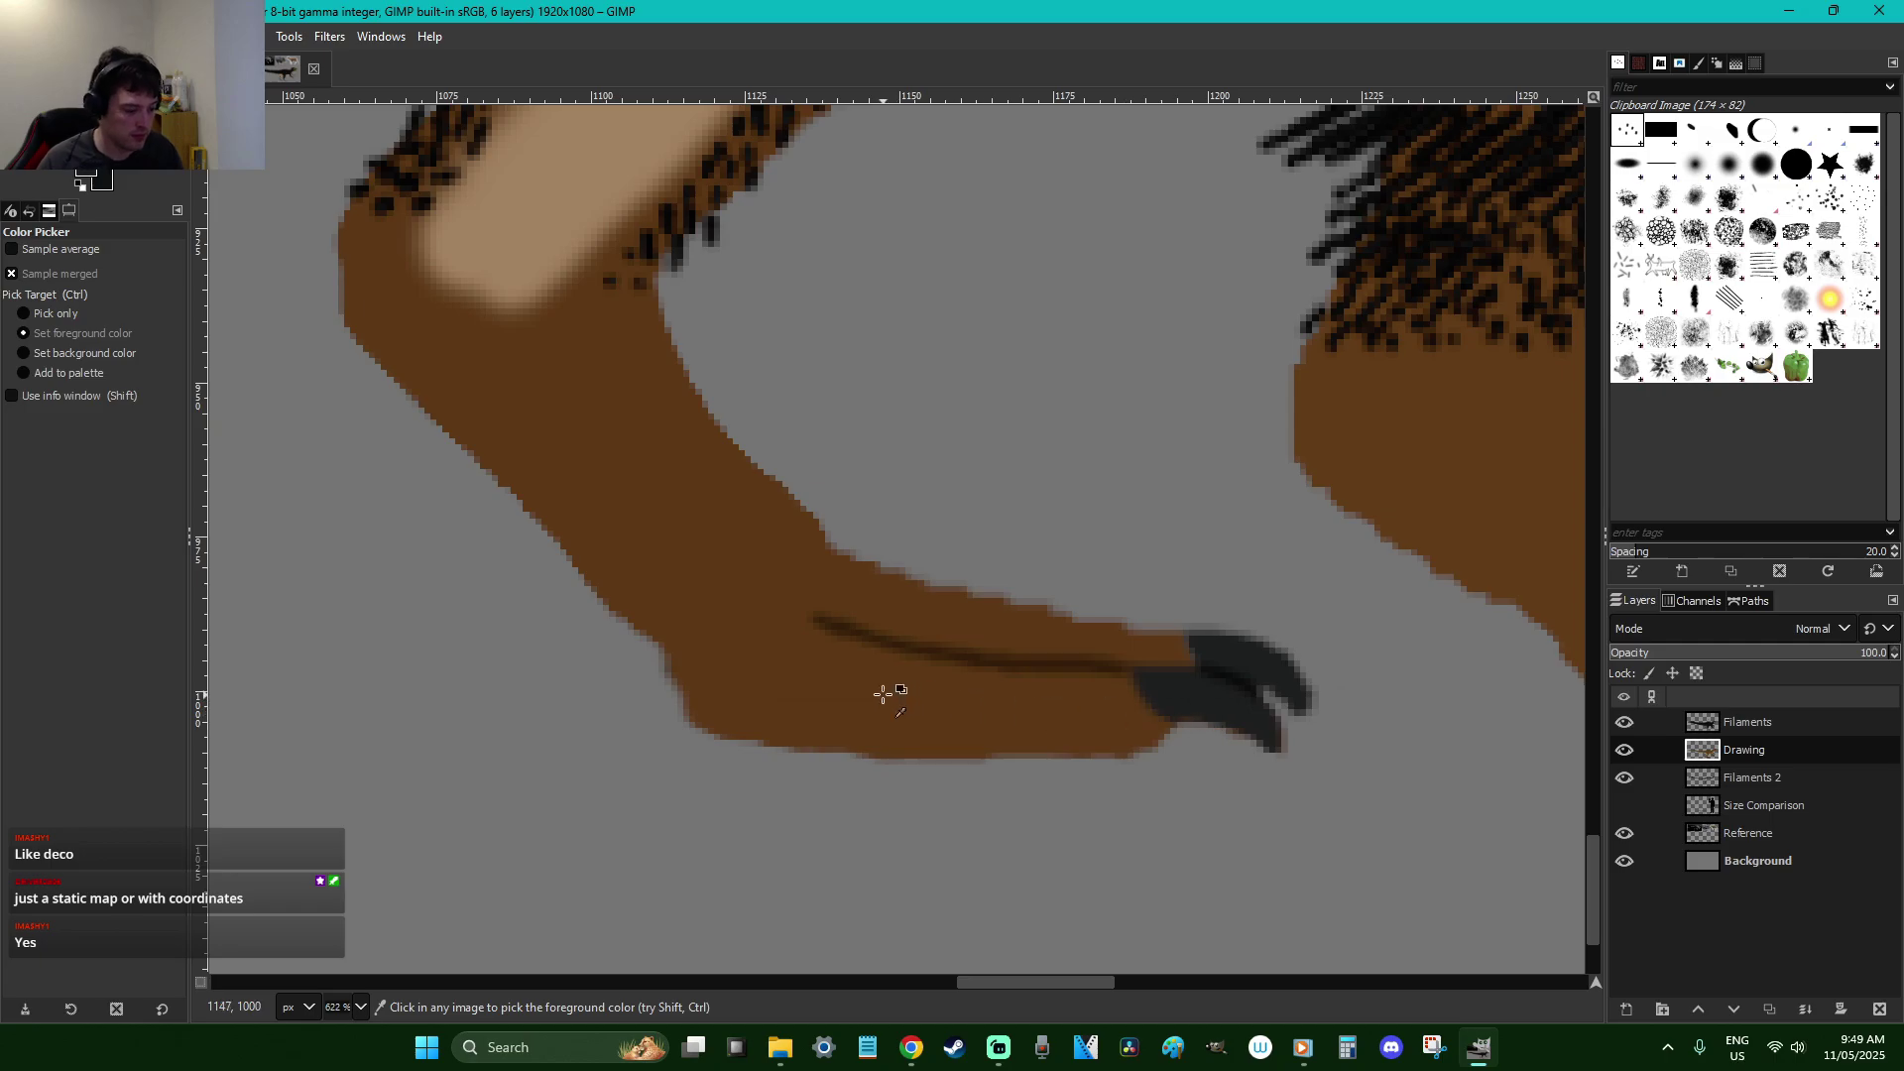
pyautogui.press('f')
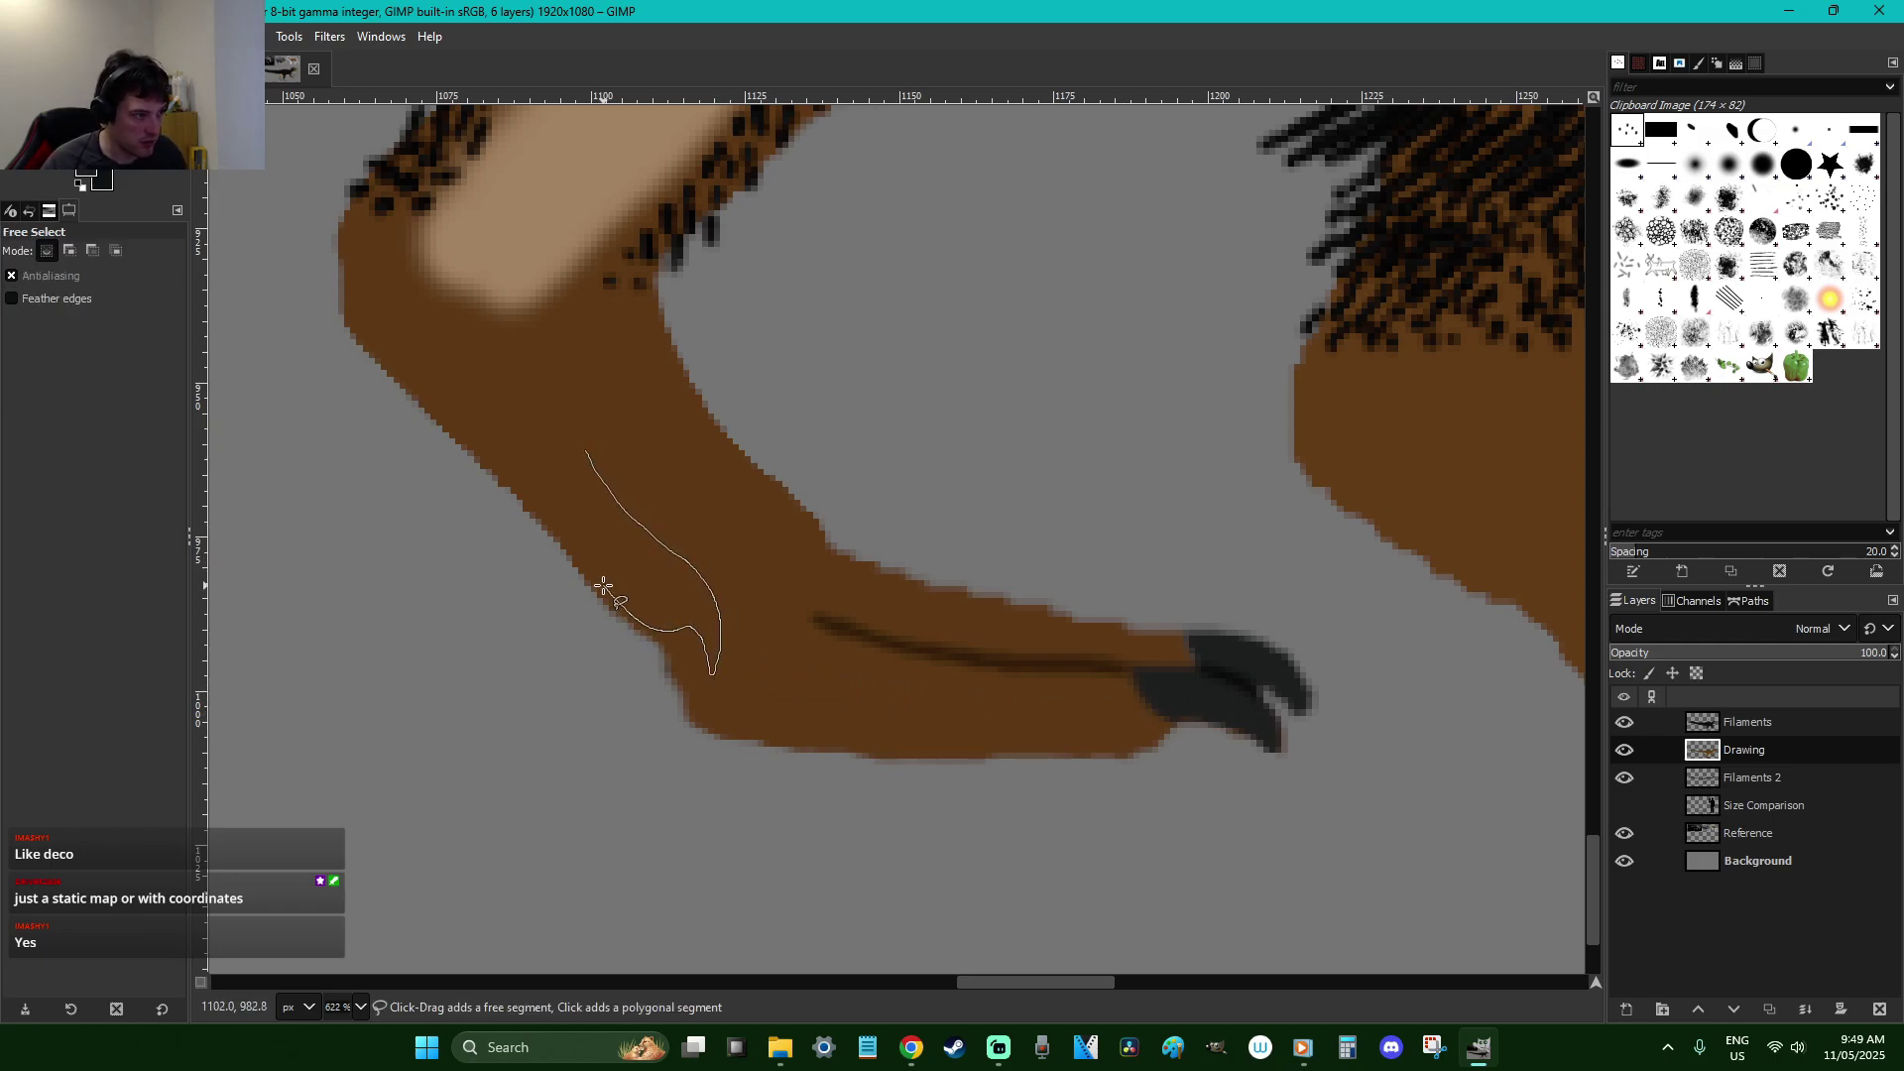
pyautogui.click(565, 445)
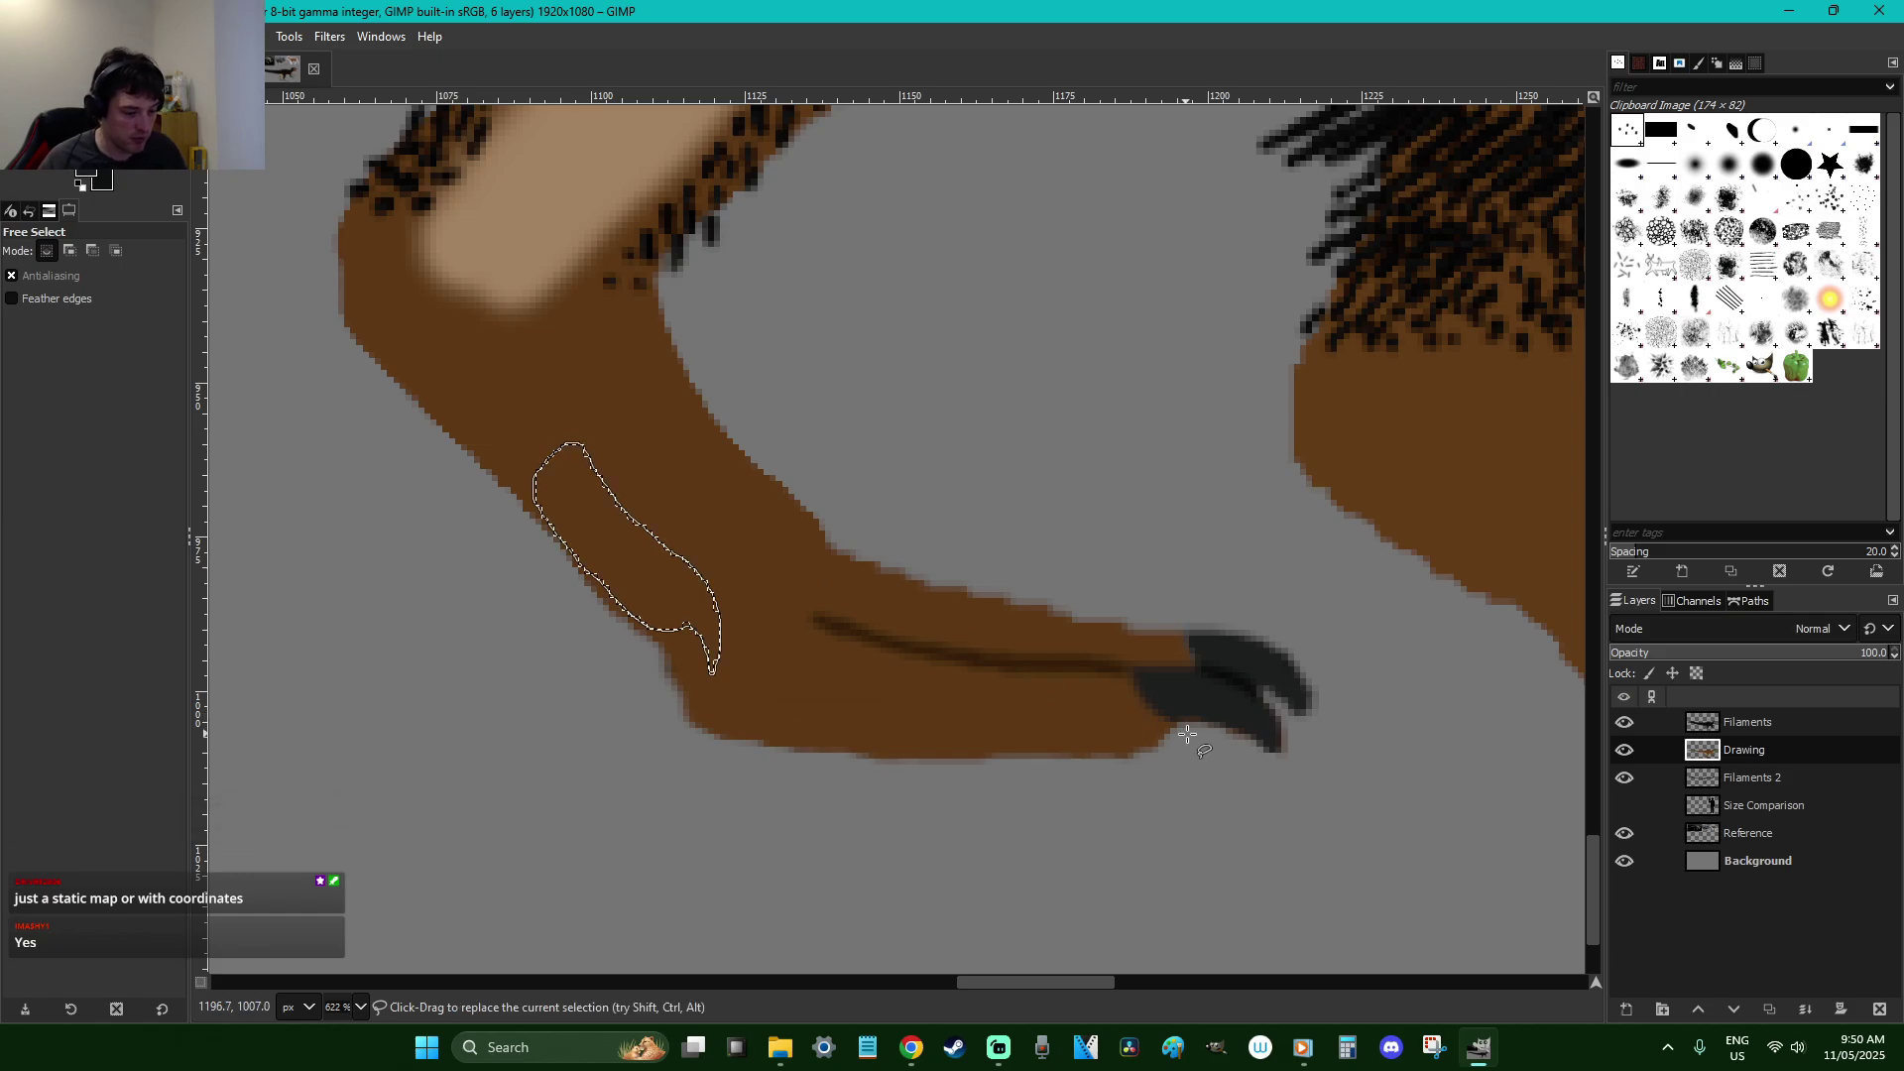
# Paint the hind toe's claw dark inside the selection using the 2. Hardness 075 brush at size 13 and hardness 100
pyautogui.press('o')
pyautogui.press('p')
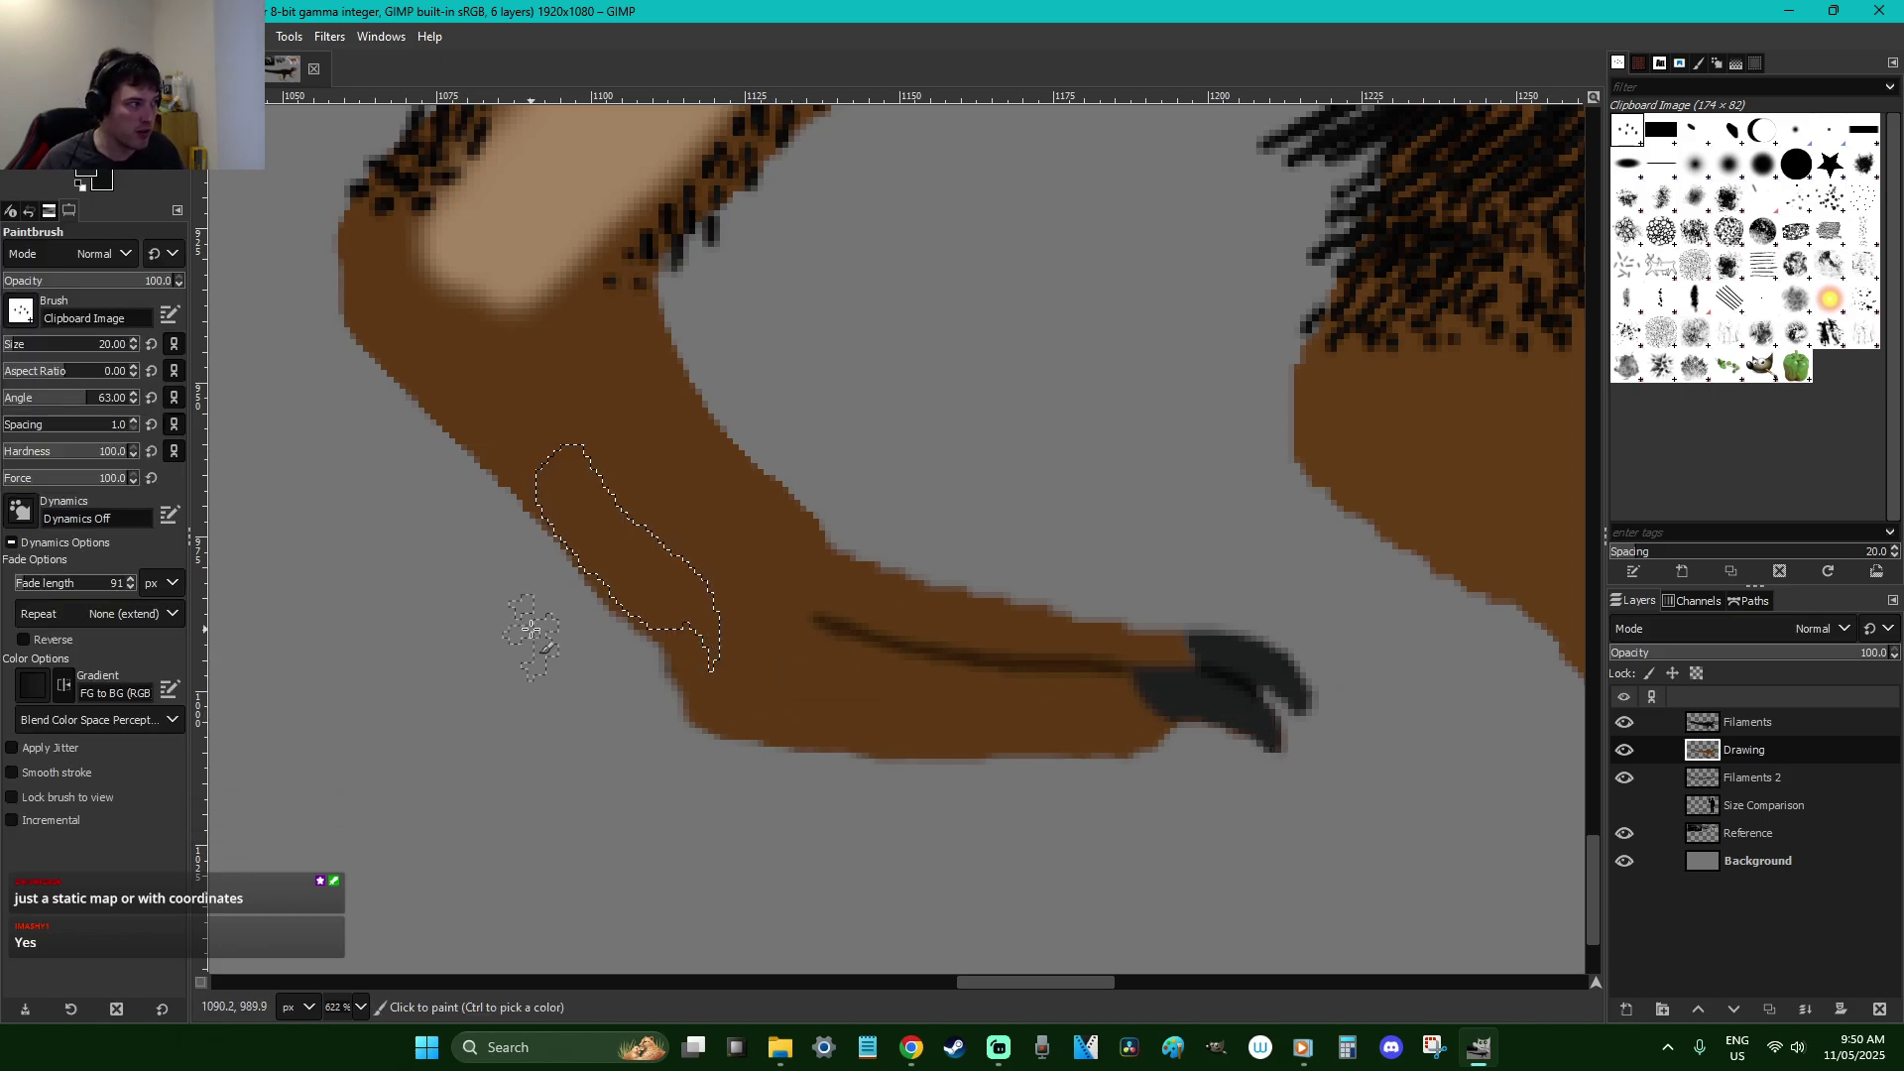
pyautogui.click(1773, 167)
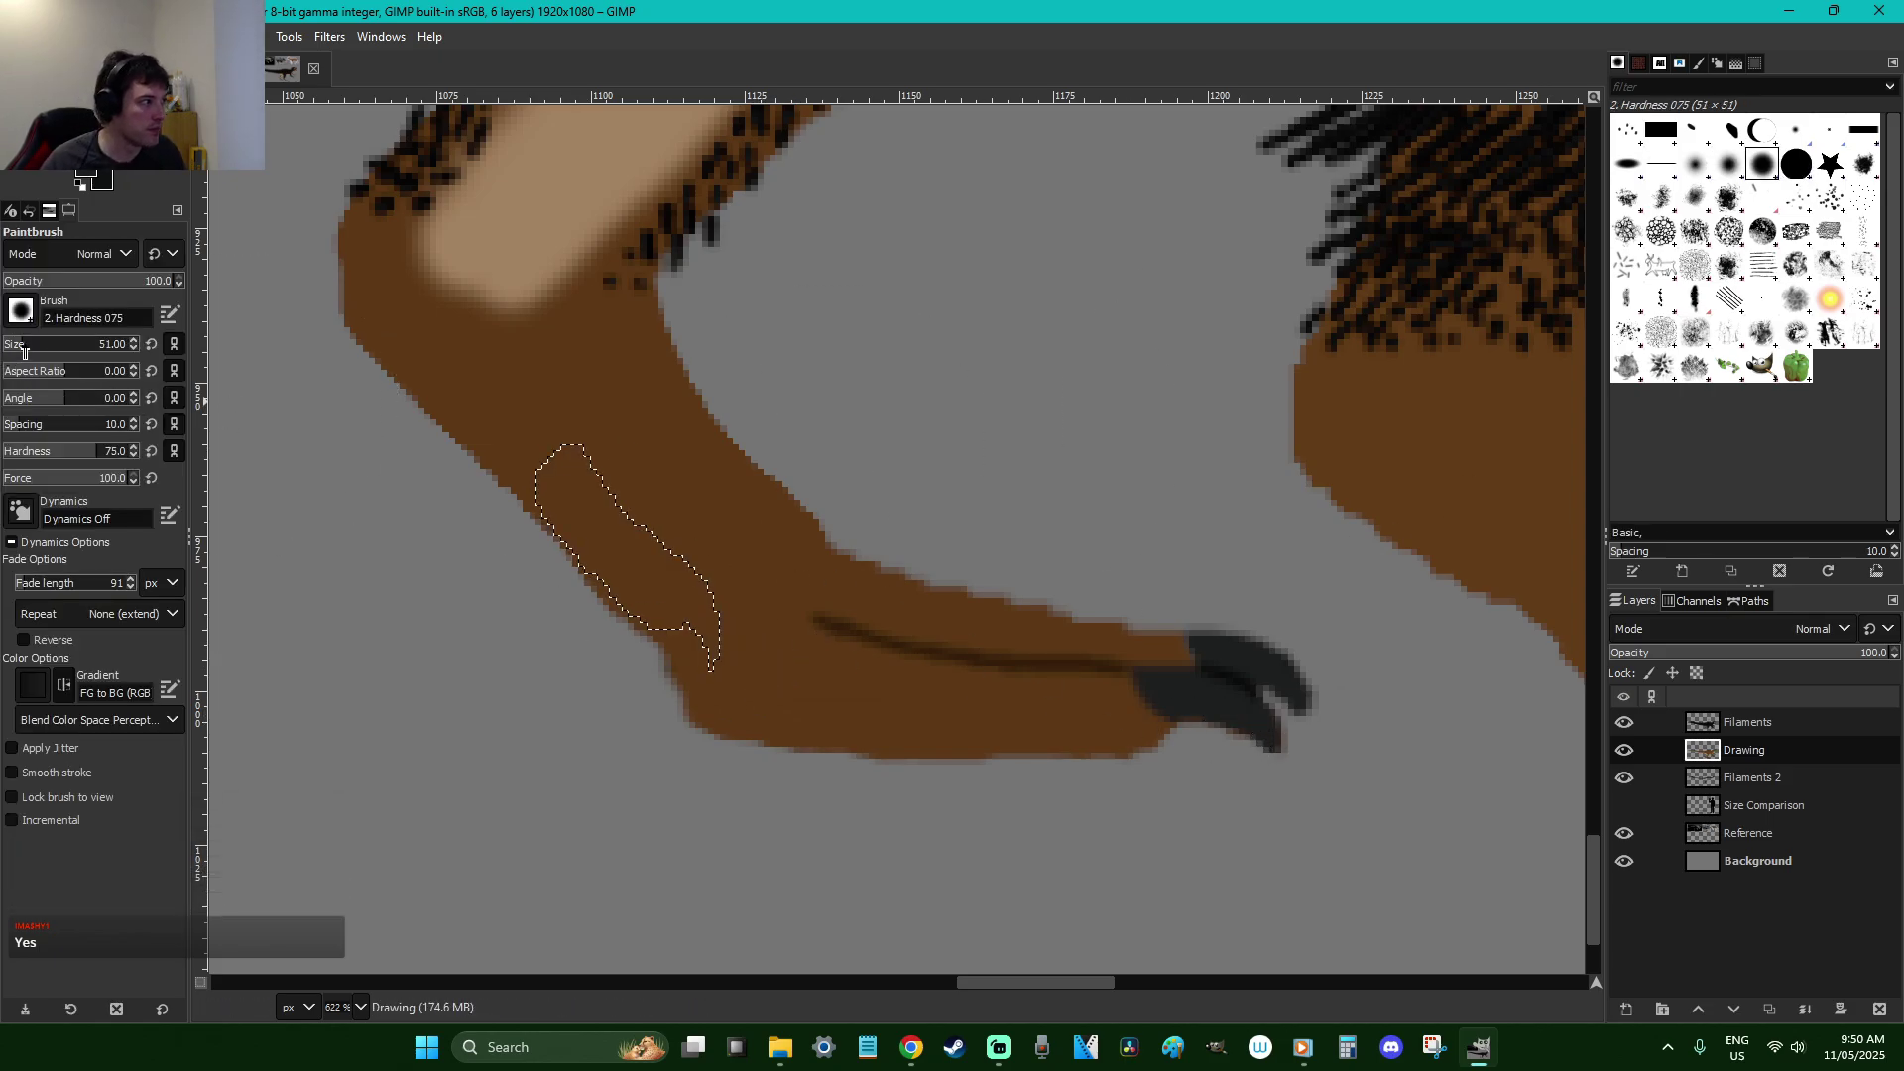
pyautogui.moveTo(92, 448); pyautogui.dragTo(331, 511)
pyautogui.press('[')
pyautogui.press('[')
pyautogui.press('[')
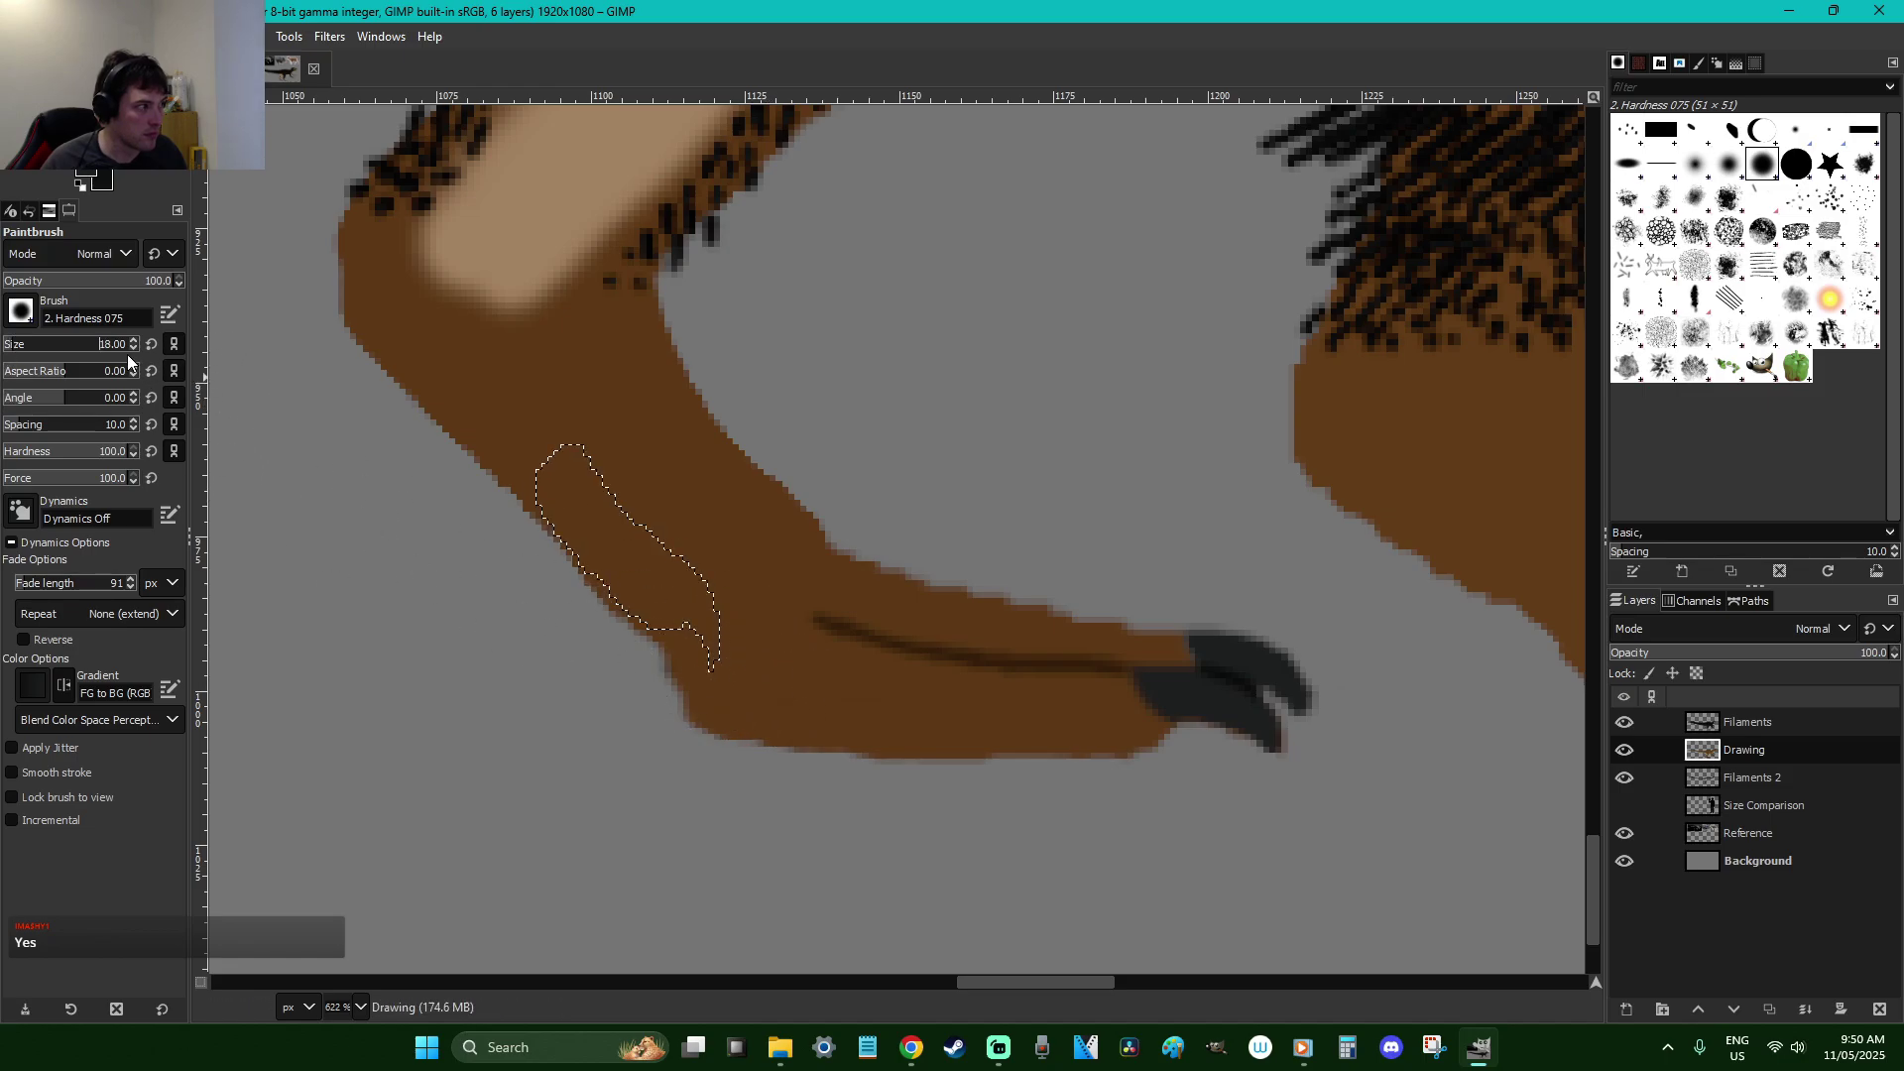
pyautogui.scroll(-5, 127, 347)
pyautogui.click(731, 652)
pyautogui.moveTo(731, 651); pyautogui.dragTo(732, 632)
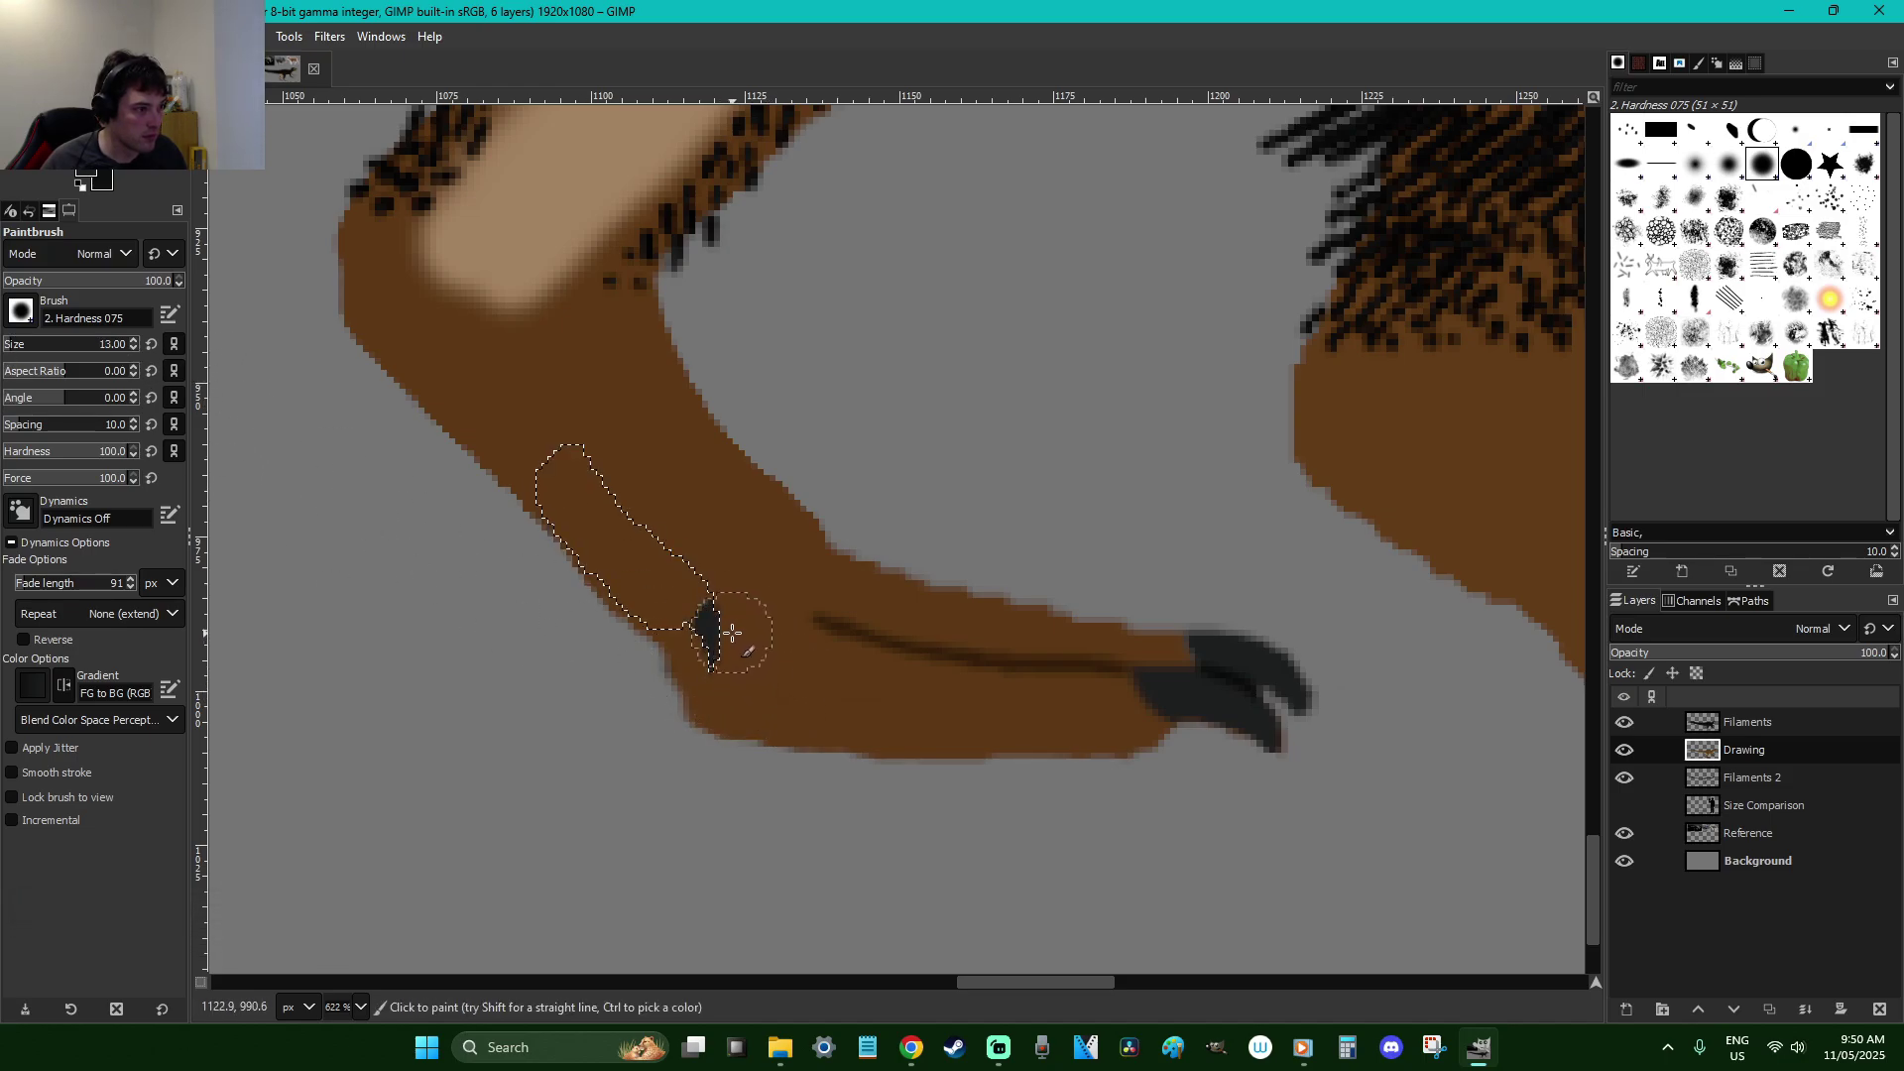
# Pick the dark brown toe-line colour, paint the hind toe's upper contour at brush size 4, and clear the selection
pyautogui.keyDown('ctrl'); pyautogui.click(1113, 669); pyautogui.keyUp('ctrl')
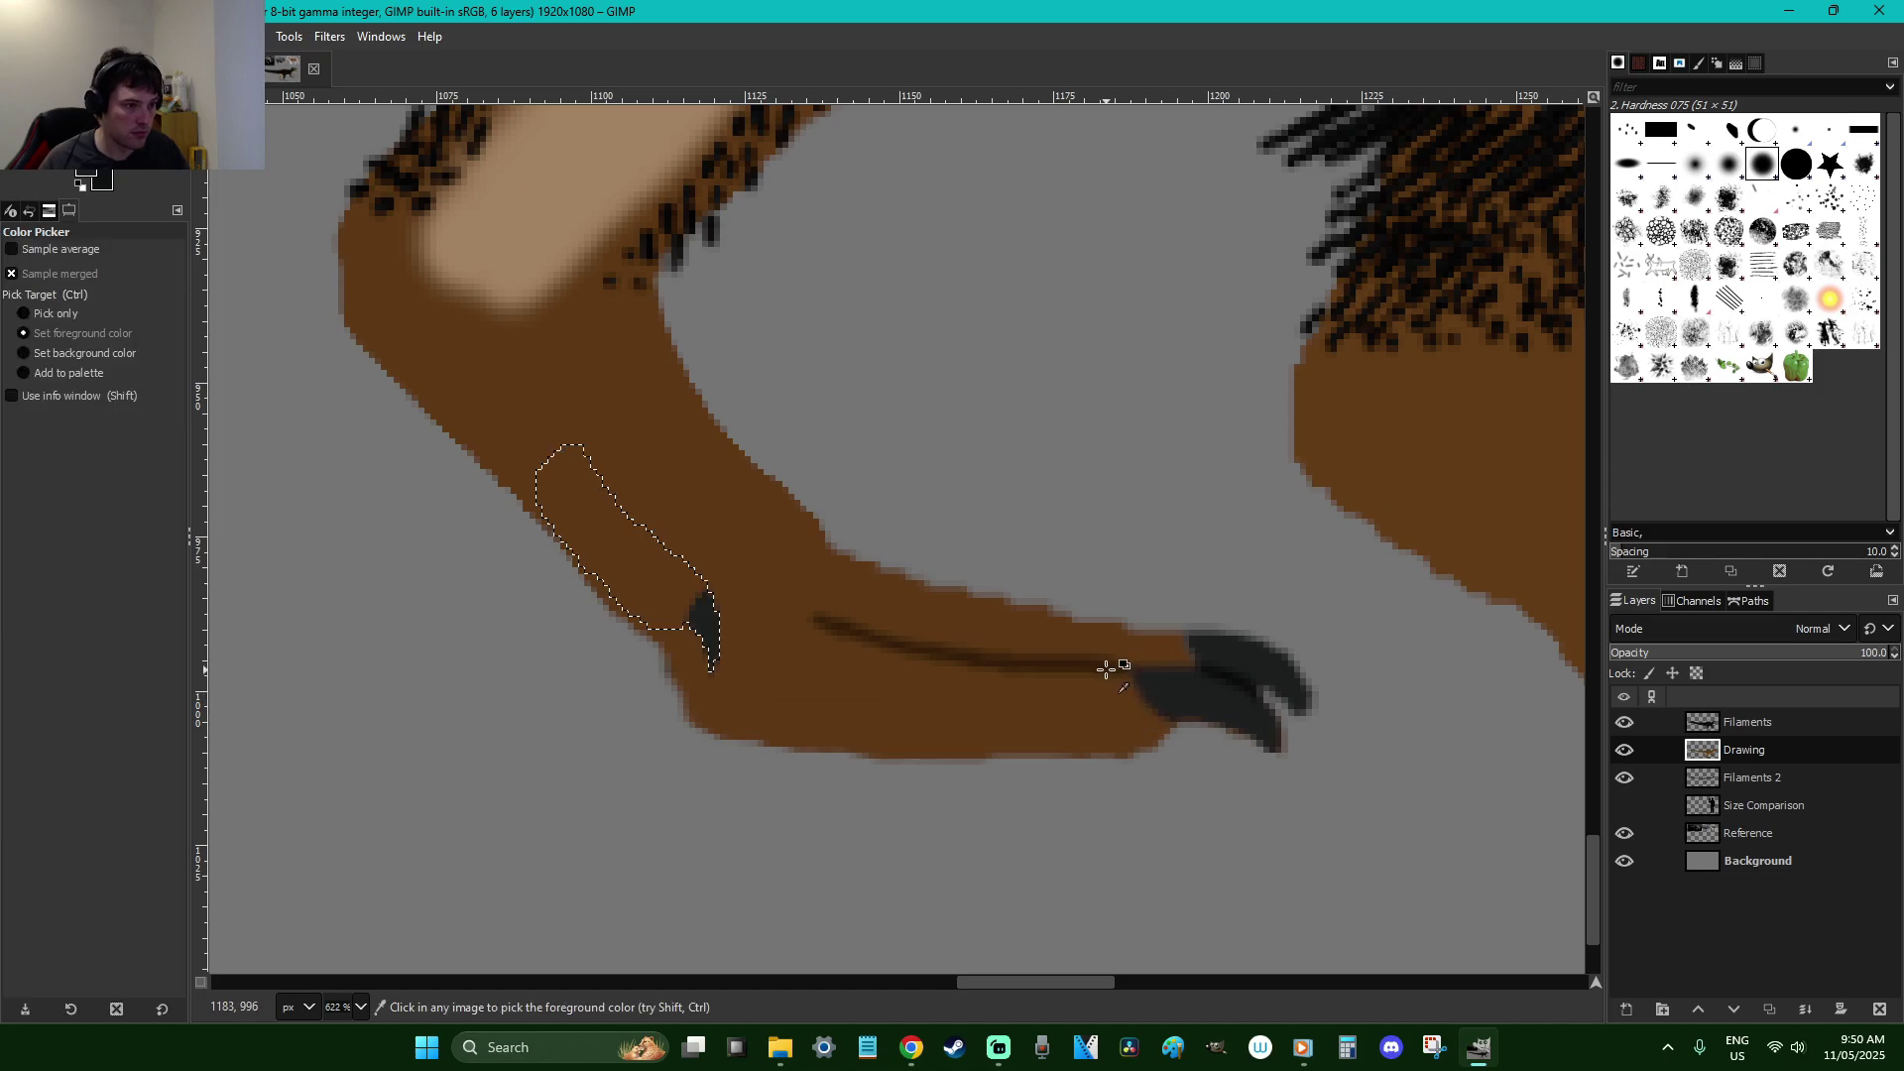
pyautogui.click(118, 352)
pyautogui.write('4')
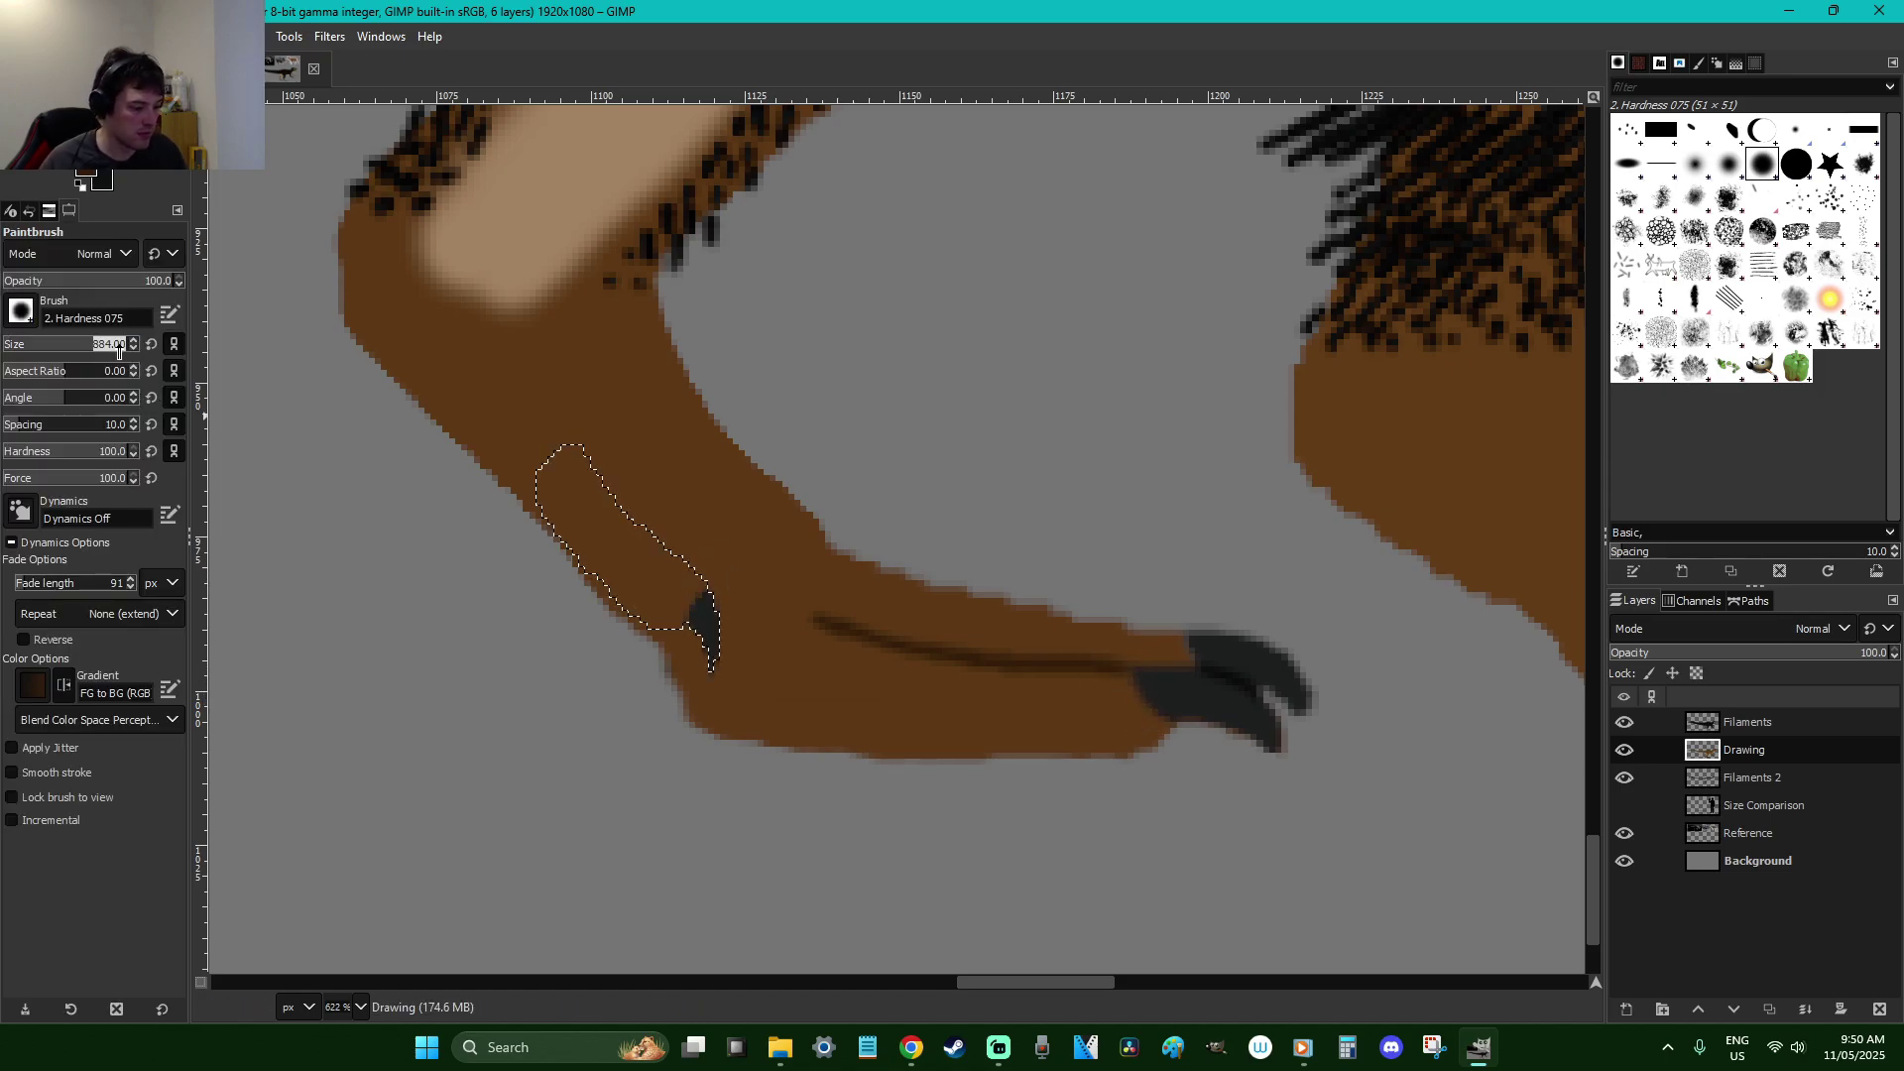
pyautogui.press('Return')
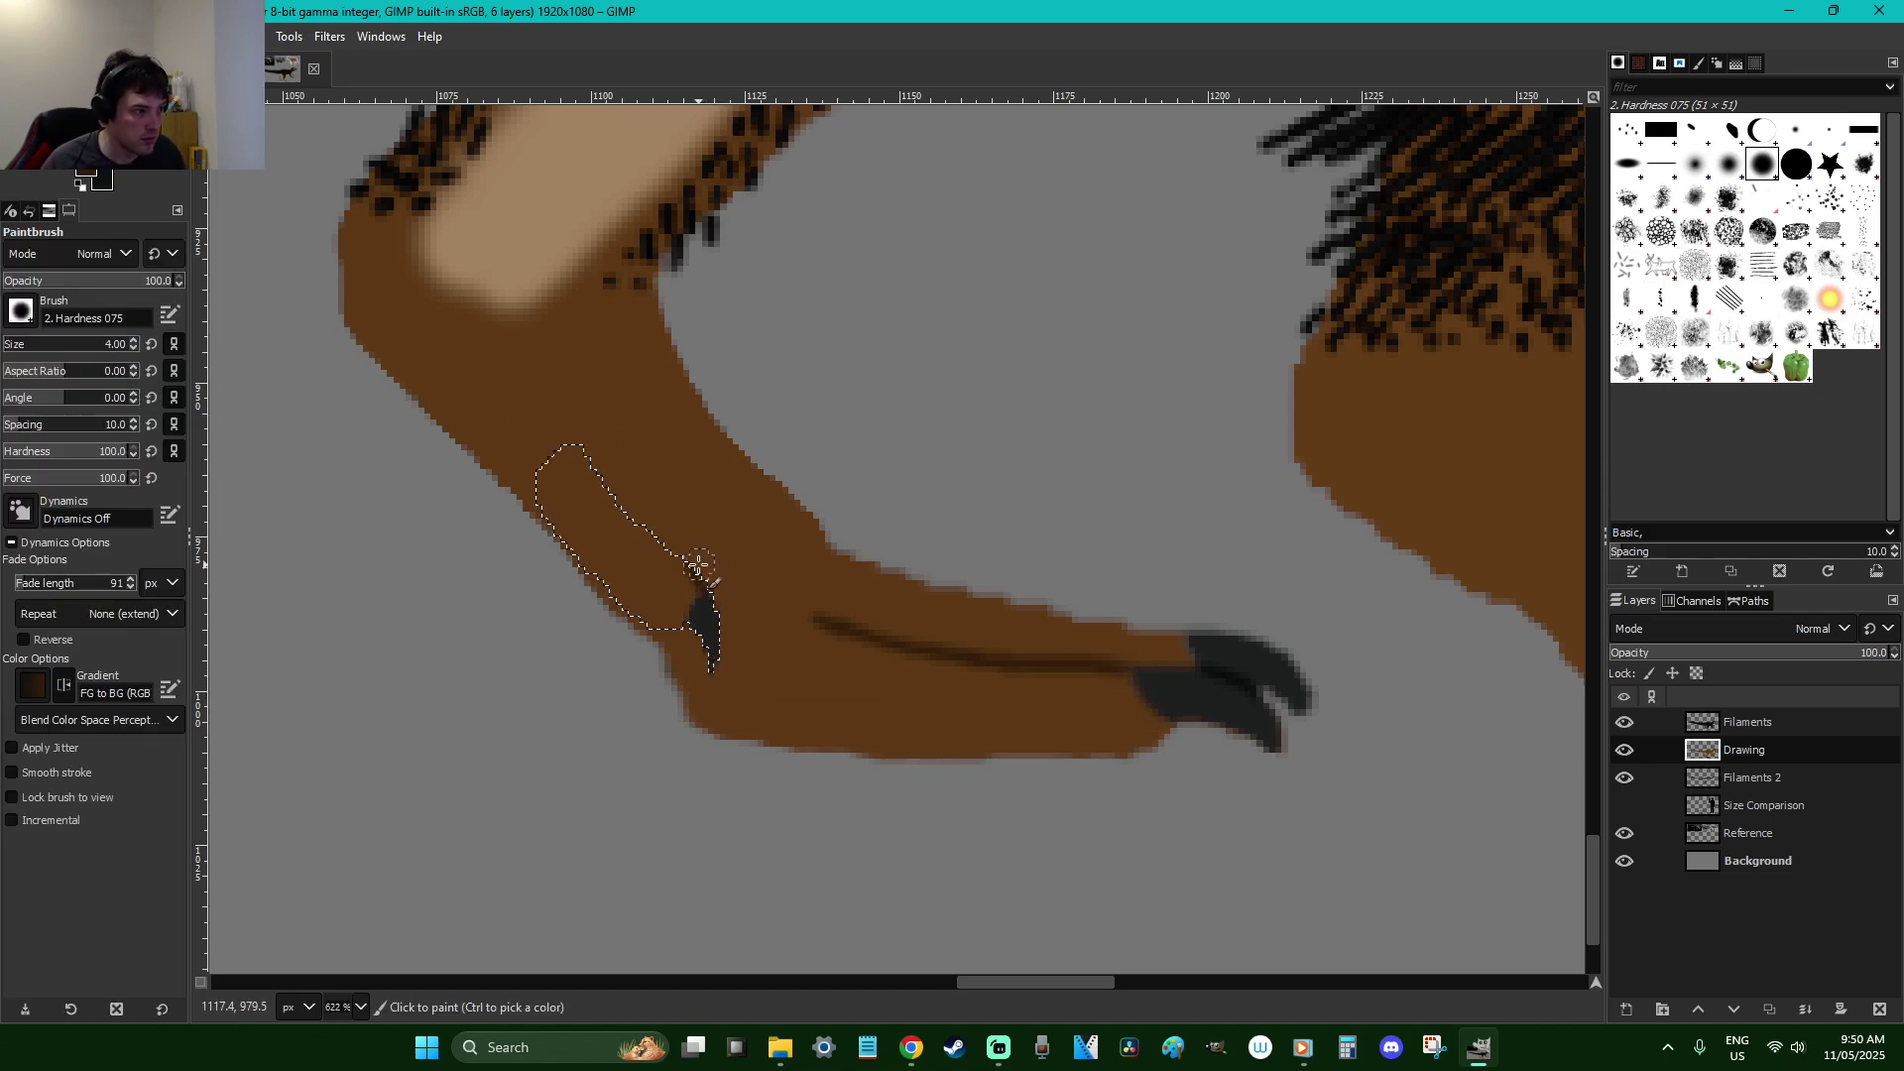
pyautogui.click(794, 709)
pyautogui.hotkey('ctrl', 'shift', 'a')
# Select the area around the hind toe with Free Select, paint its short dark lower contour beside the claw, and deselect
pyautogui.press('z')
pyautogui.moveTo(833, 729); pyautogui.dragTo(397, 416)
pyautogui.press('f')
pyautogui.click(1152, 711)
pyautogui.moveTo(700, 249)
pyautogui.mouseDown()
pyautogui.moveTo(926, 229)
pyautogui.moveTo(1080, 324)
pyautogui.moveTo(1241, 577)
pyautogui.moveTo(1069, 774)
pyautogui.mouseUp()
pyautogui.press('Return')
pyautogui.press('p')
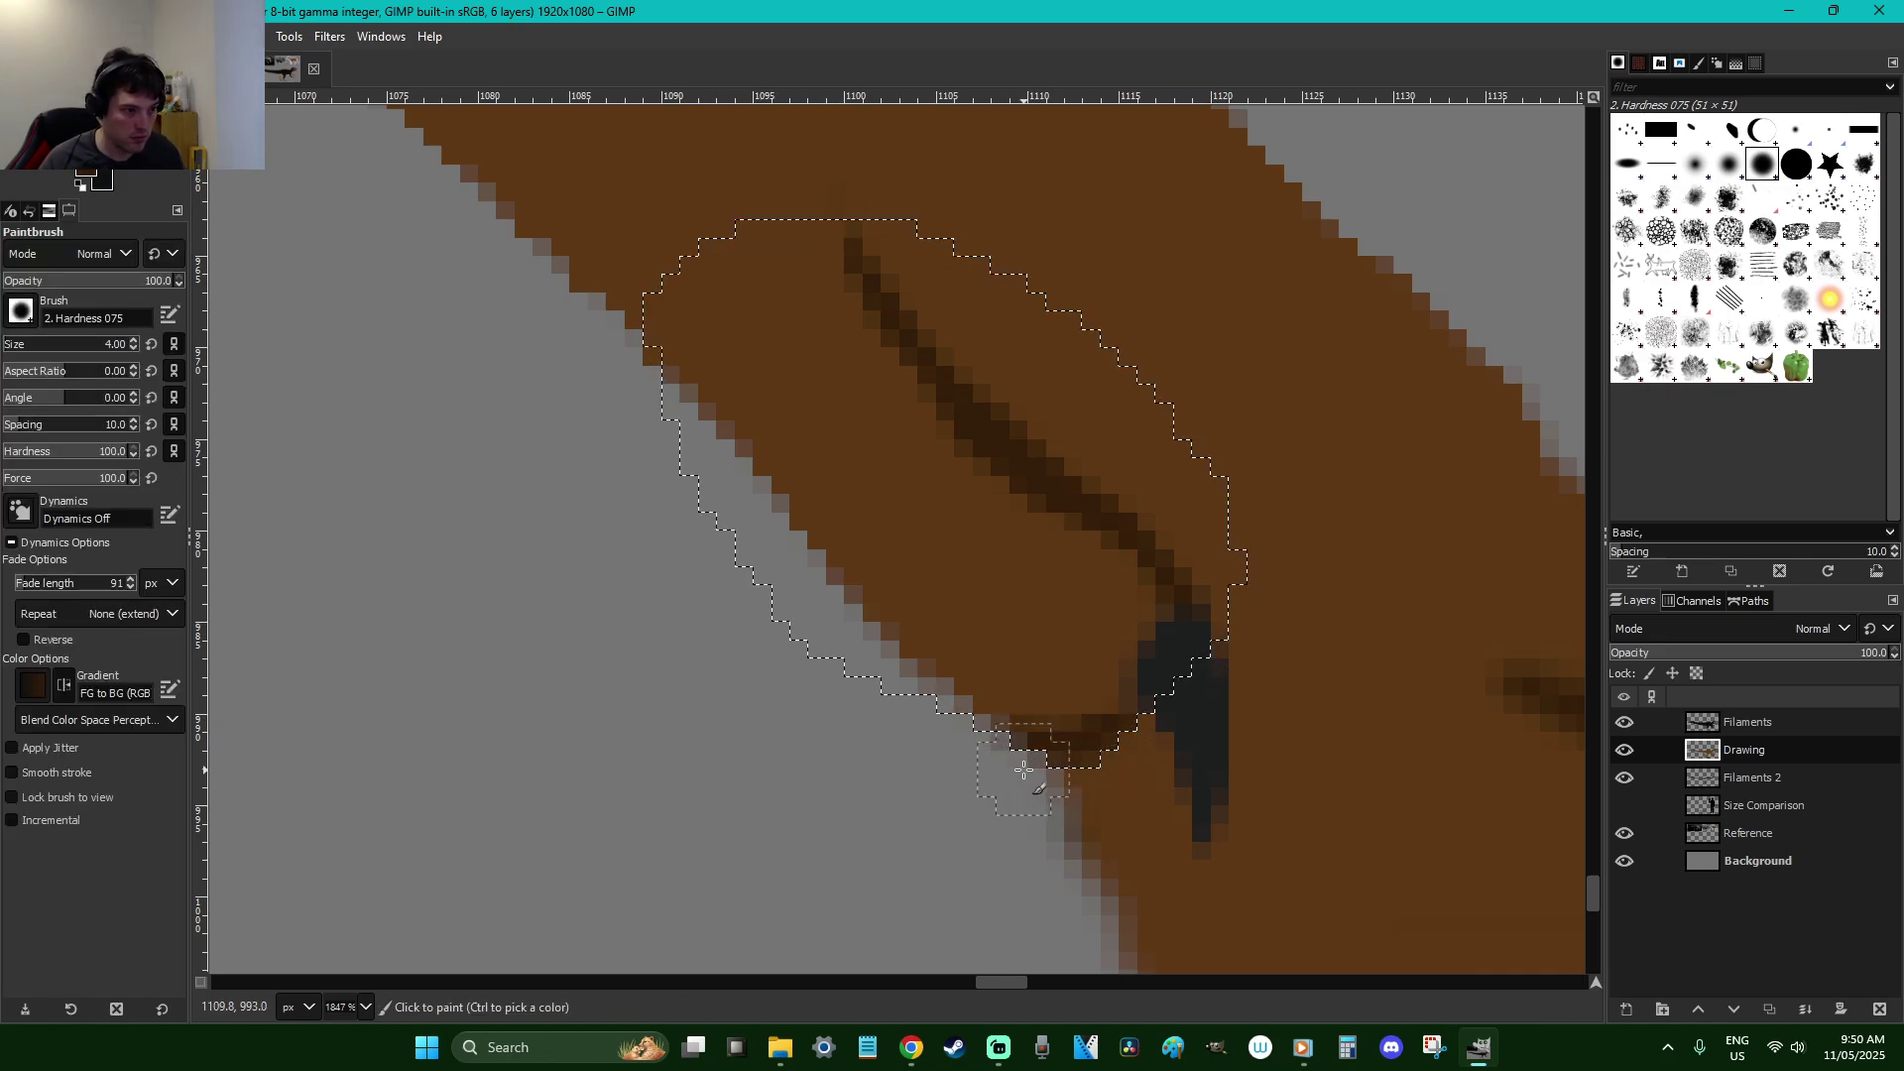
pyautogui.press('r')
pyautogui.click(1340, 559)
# Check the whole illustration and save the image
pyautogui.scroll(-8, 1340, 558)
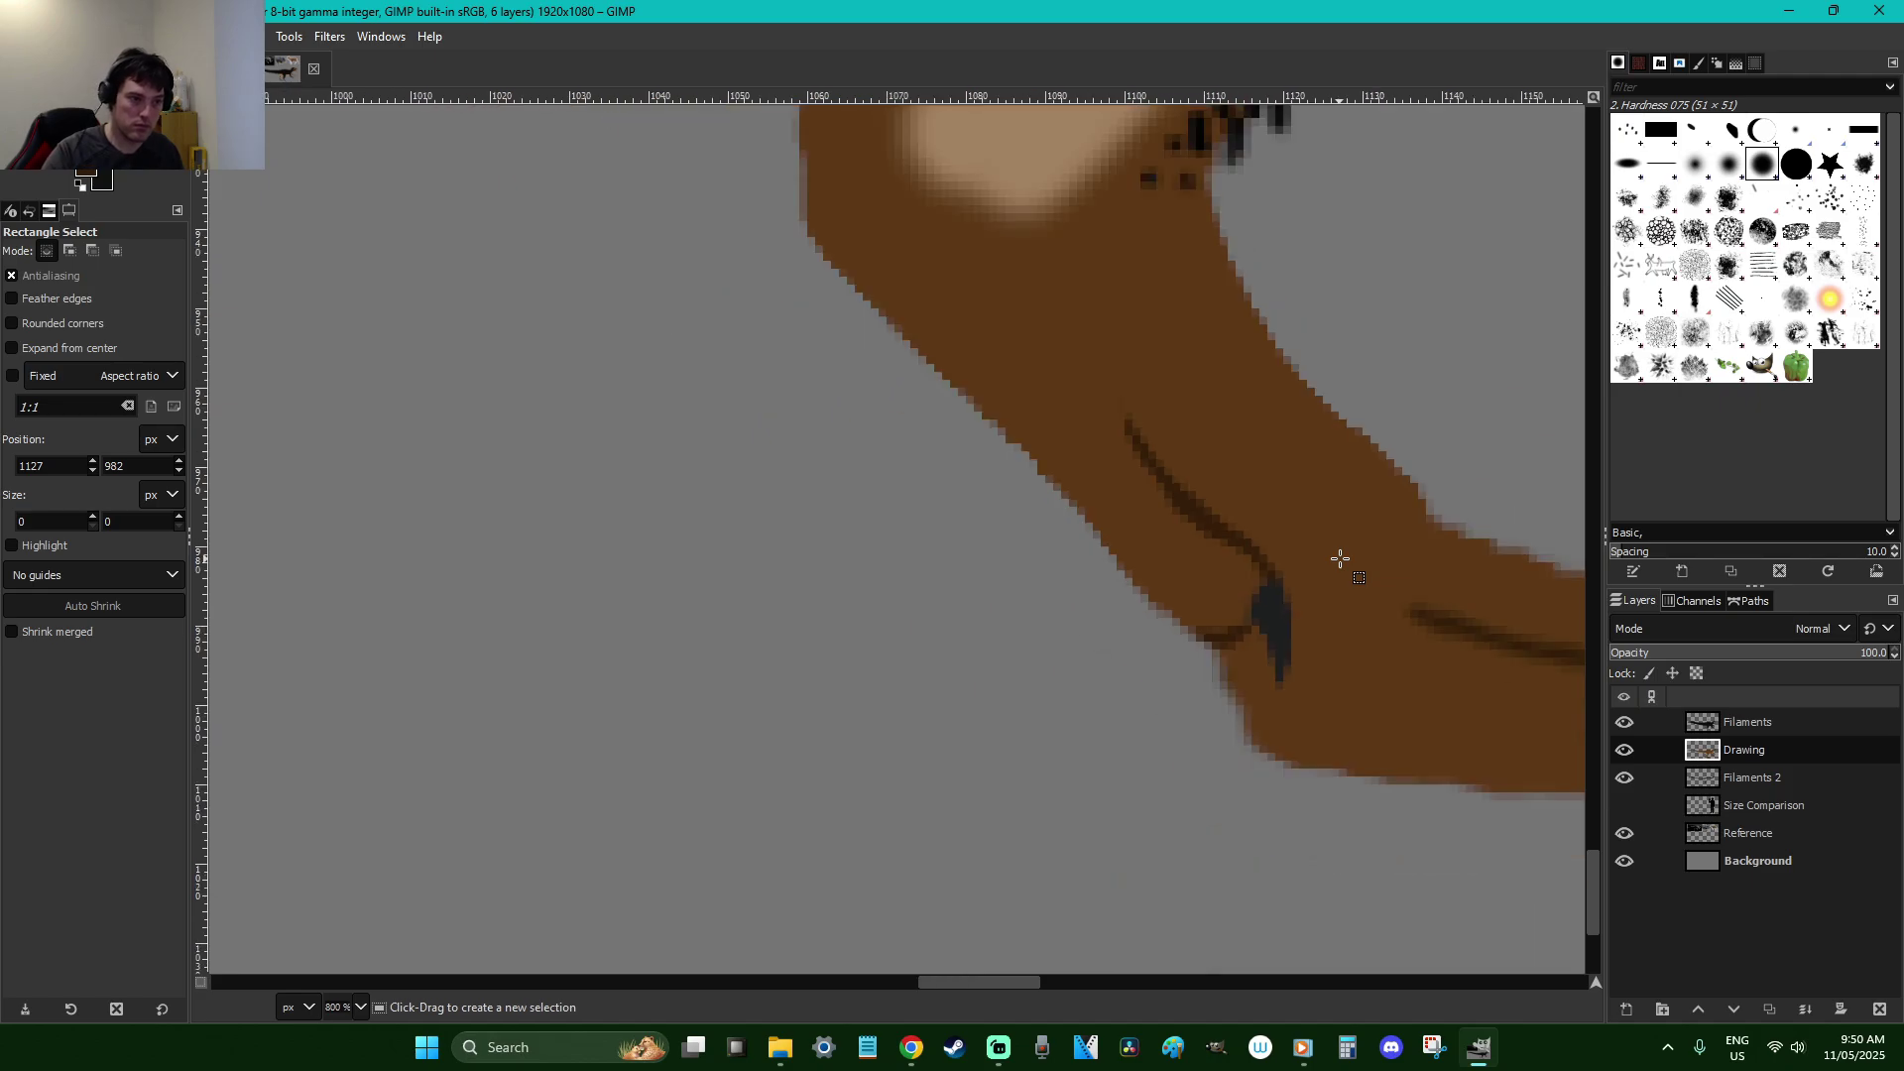
pyautogui.click(1340, 558)
pyautogui.hotkey('ctrl', 's')
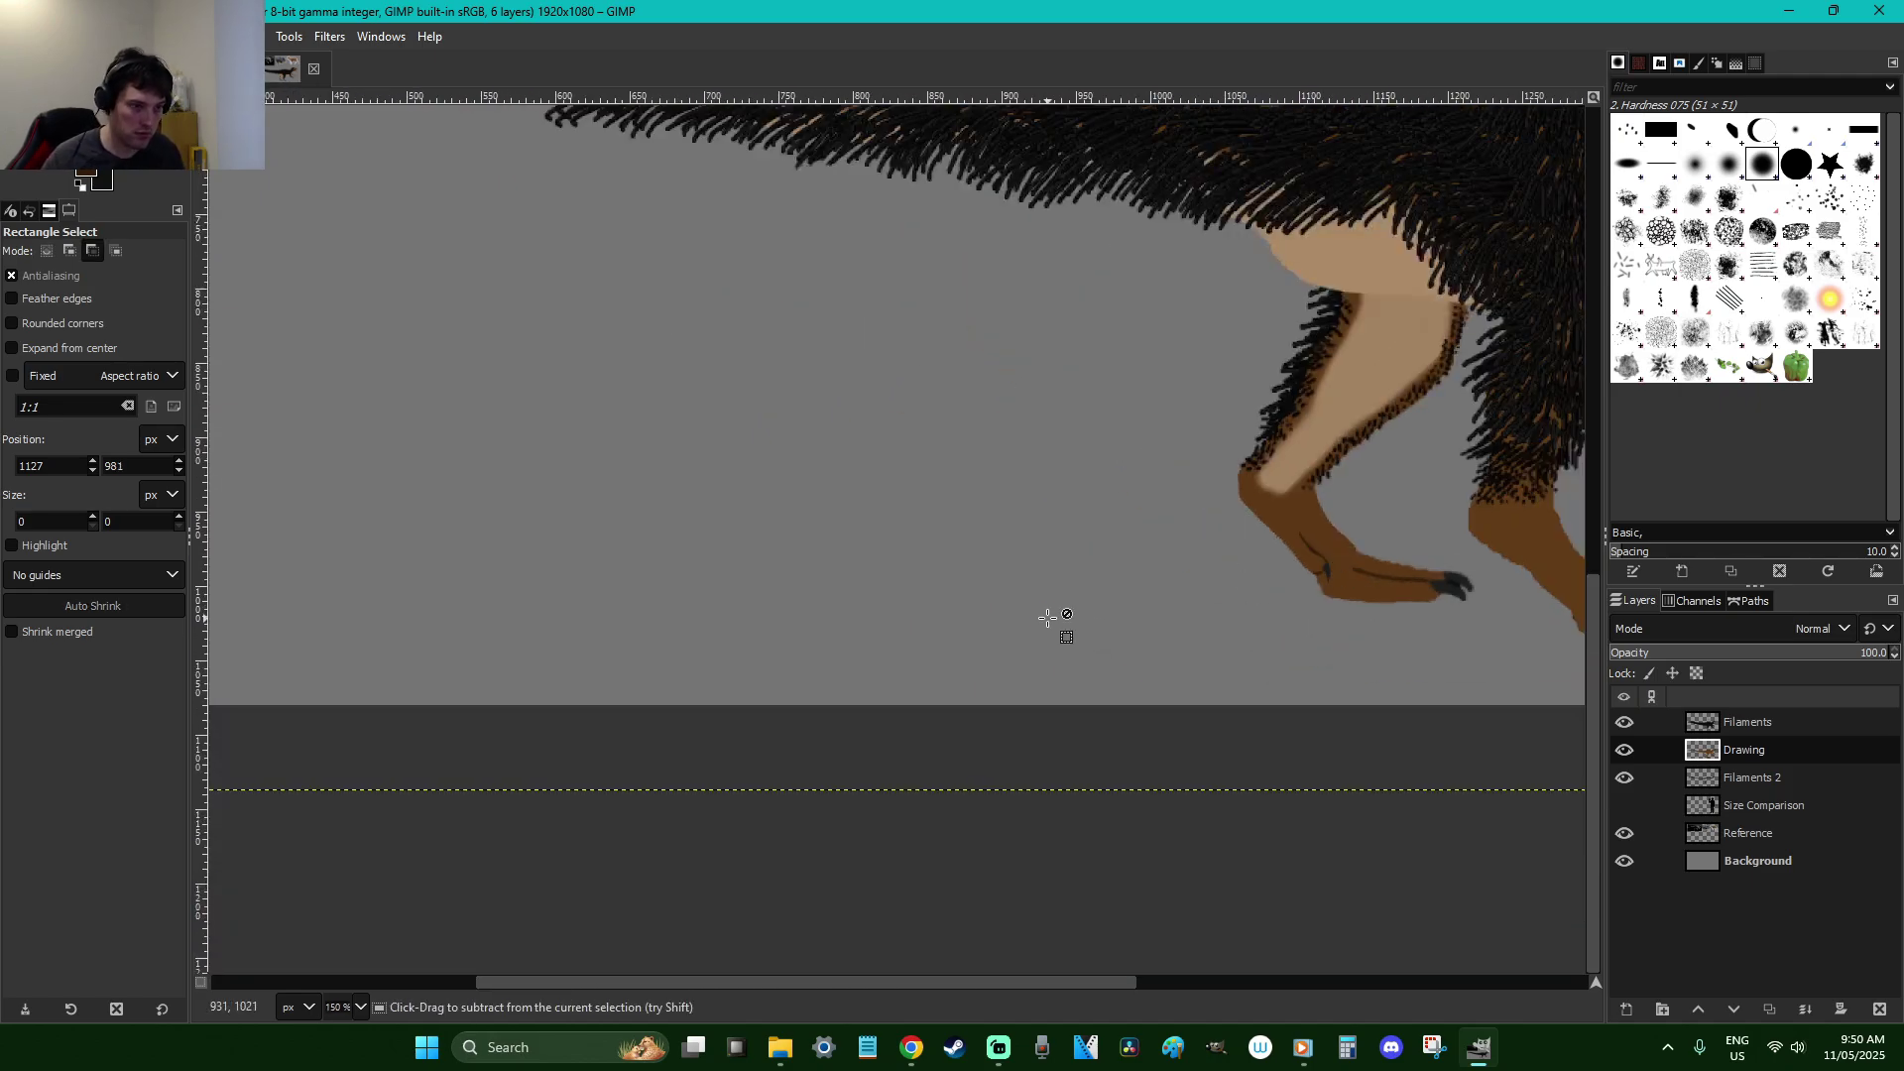
pyautogui.scroll(-2, 1047, 617)
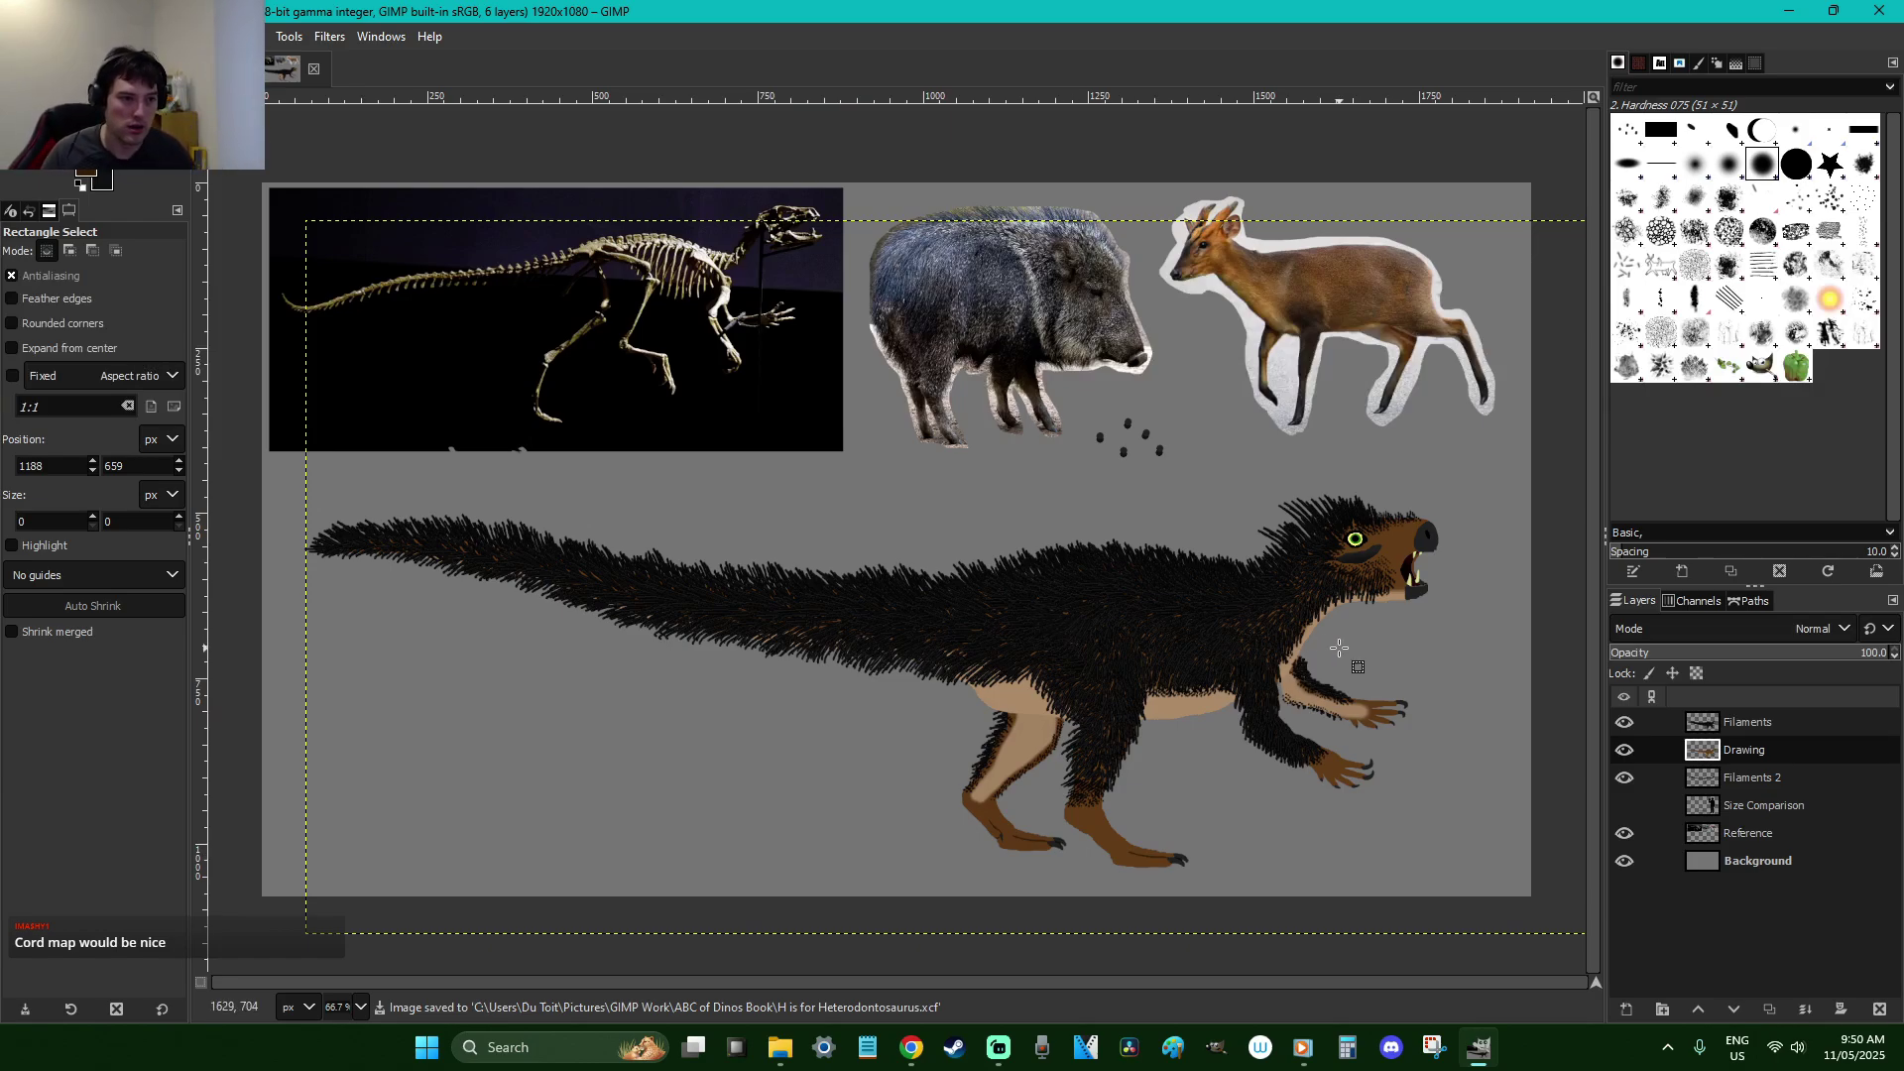
pyautogui.scroll(1, 1339, 648)
pyautogui.scroll(-1, 1339, 647)
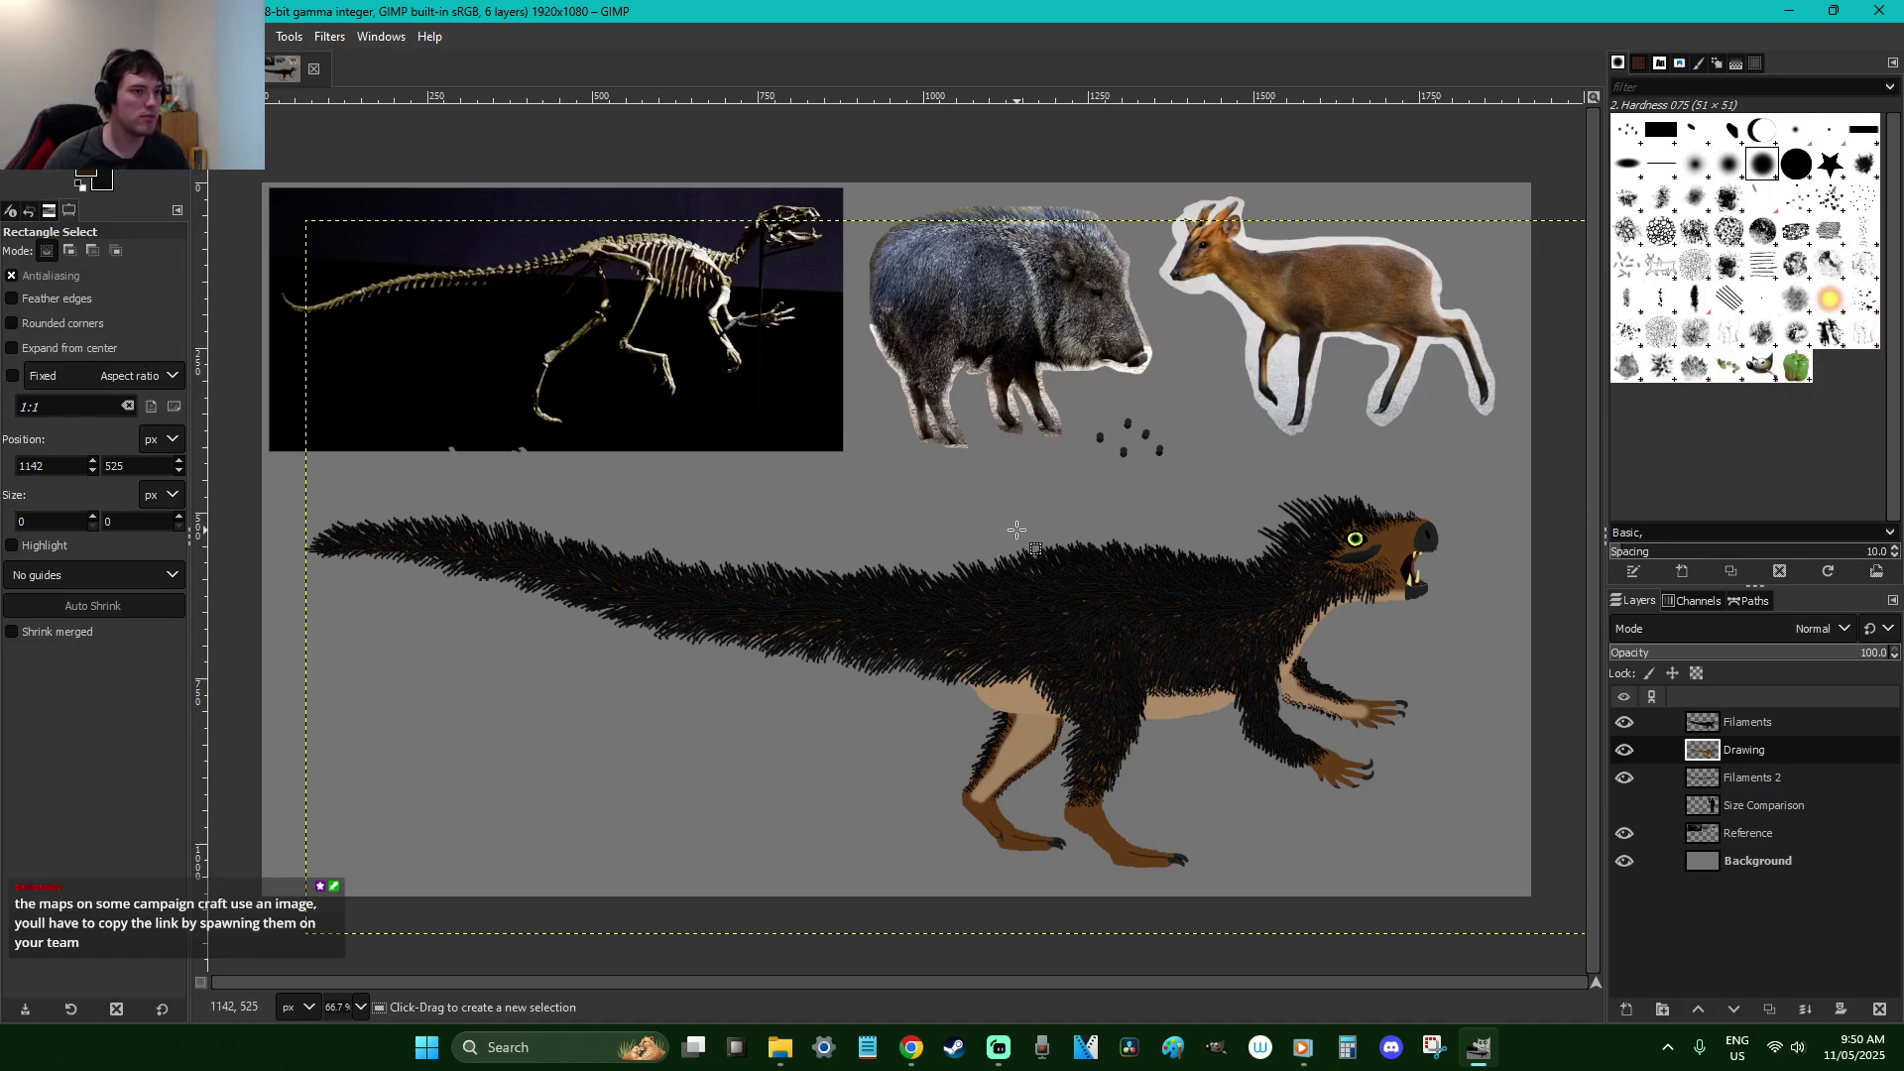
pyautogui.hotkey('ctrl', 's')
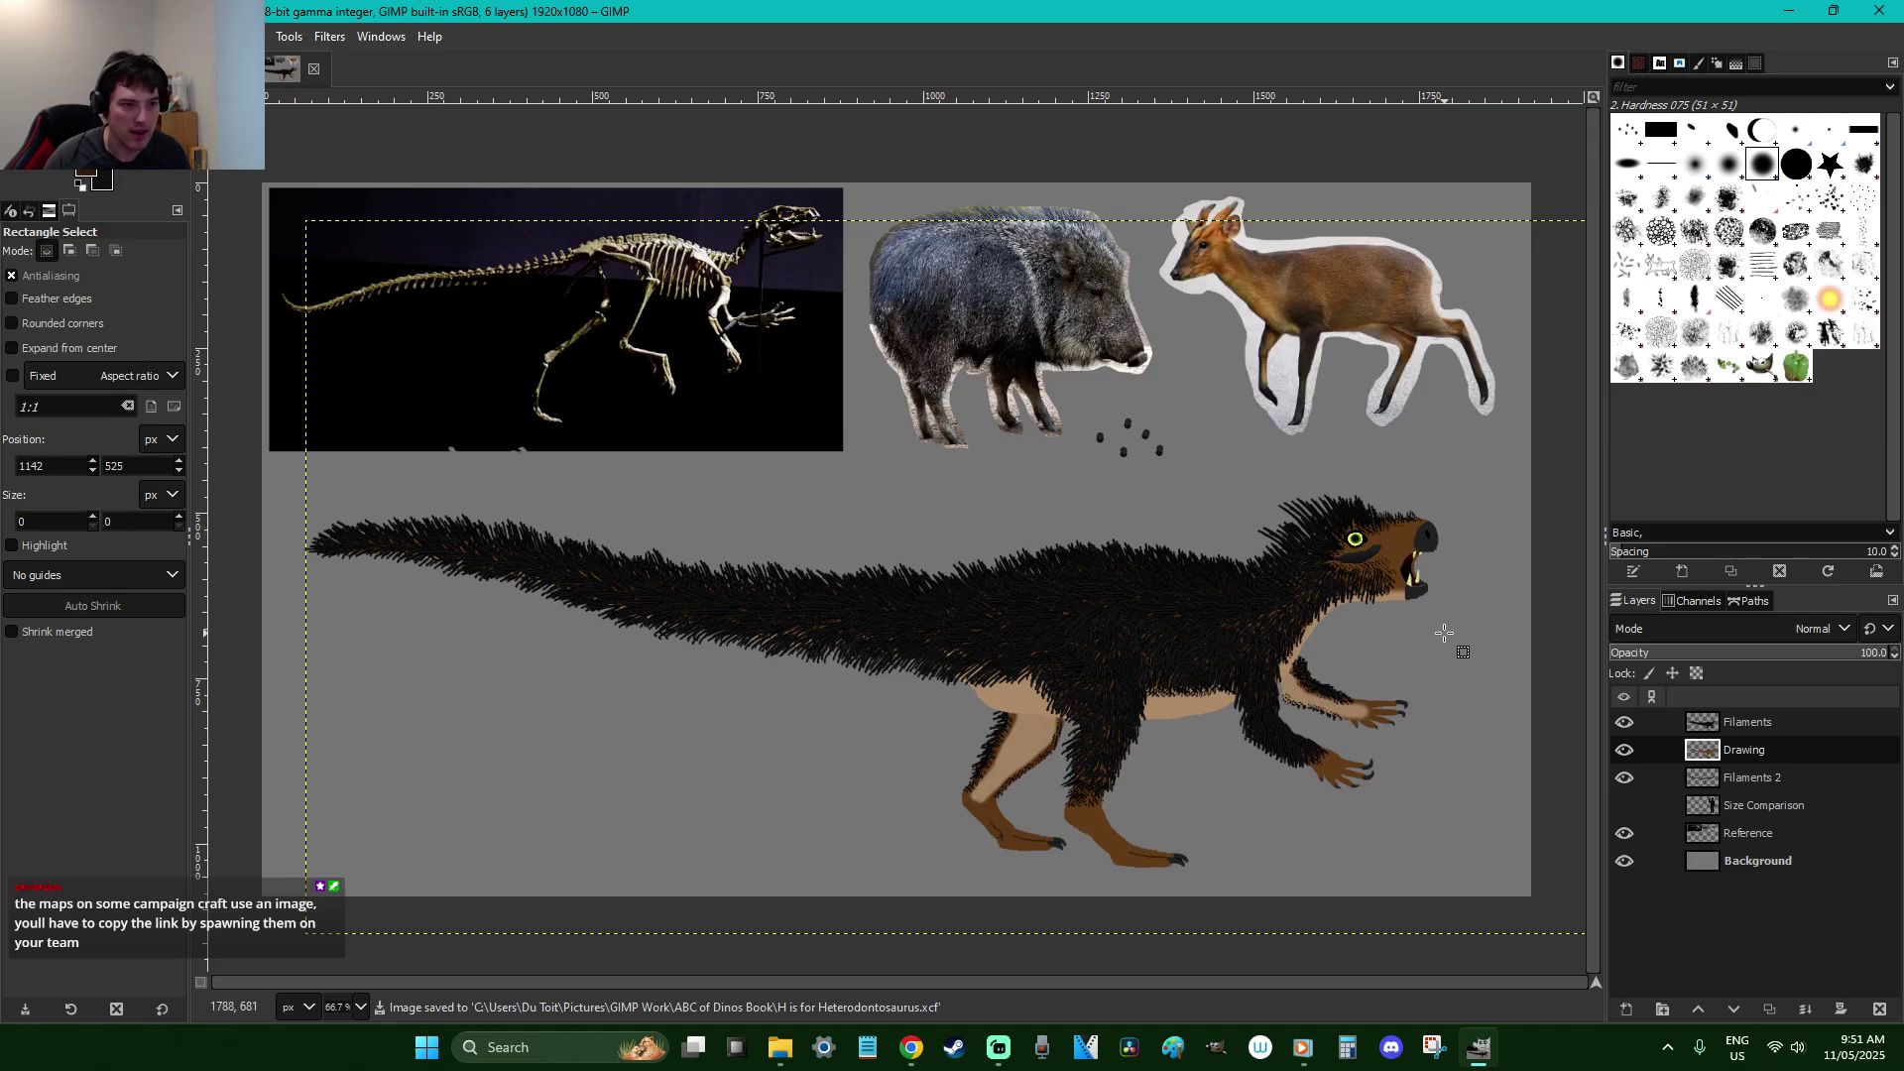
# Cut the bristles from the Filaments layer and paste them back as a floating selection
pyautogui.scroll(1, 1443, 632)
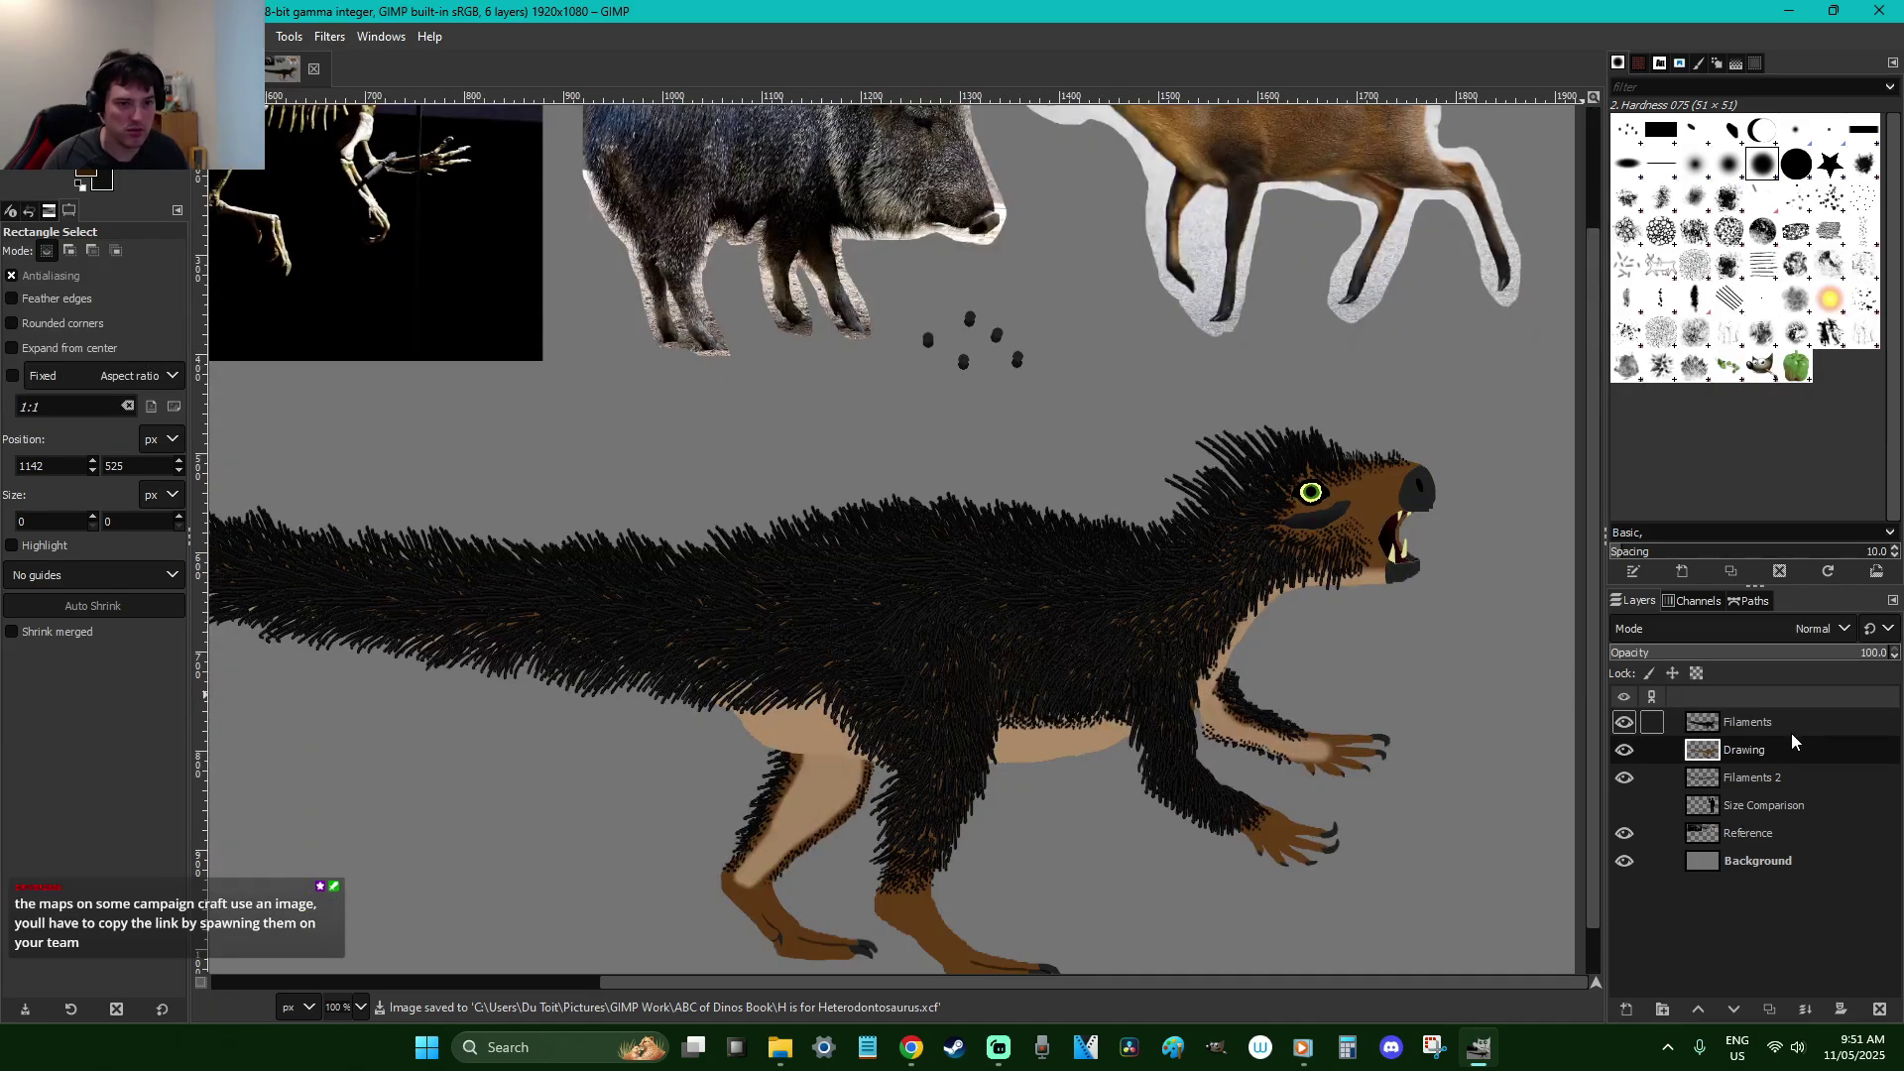
pyautogui.click(1748, 722)
pyautogui.click(1343, 670)
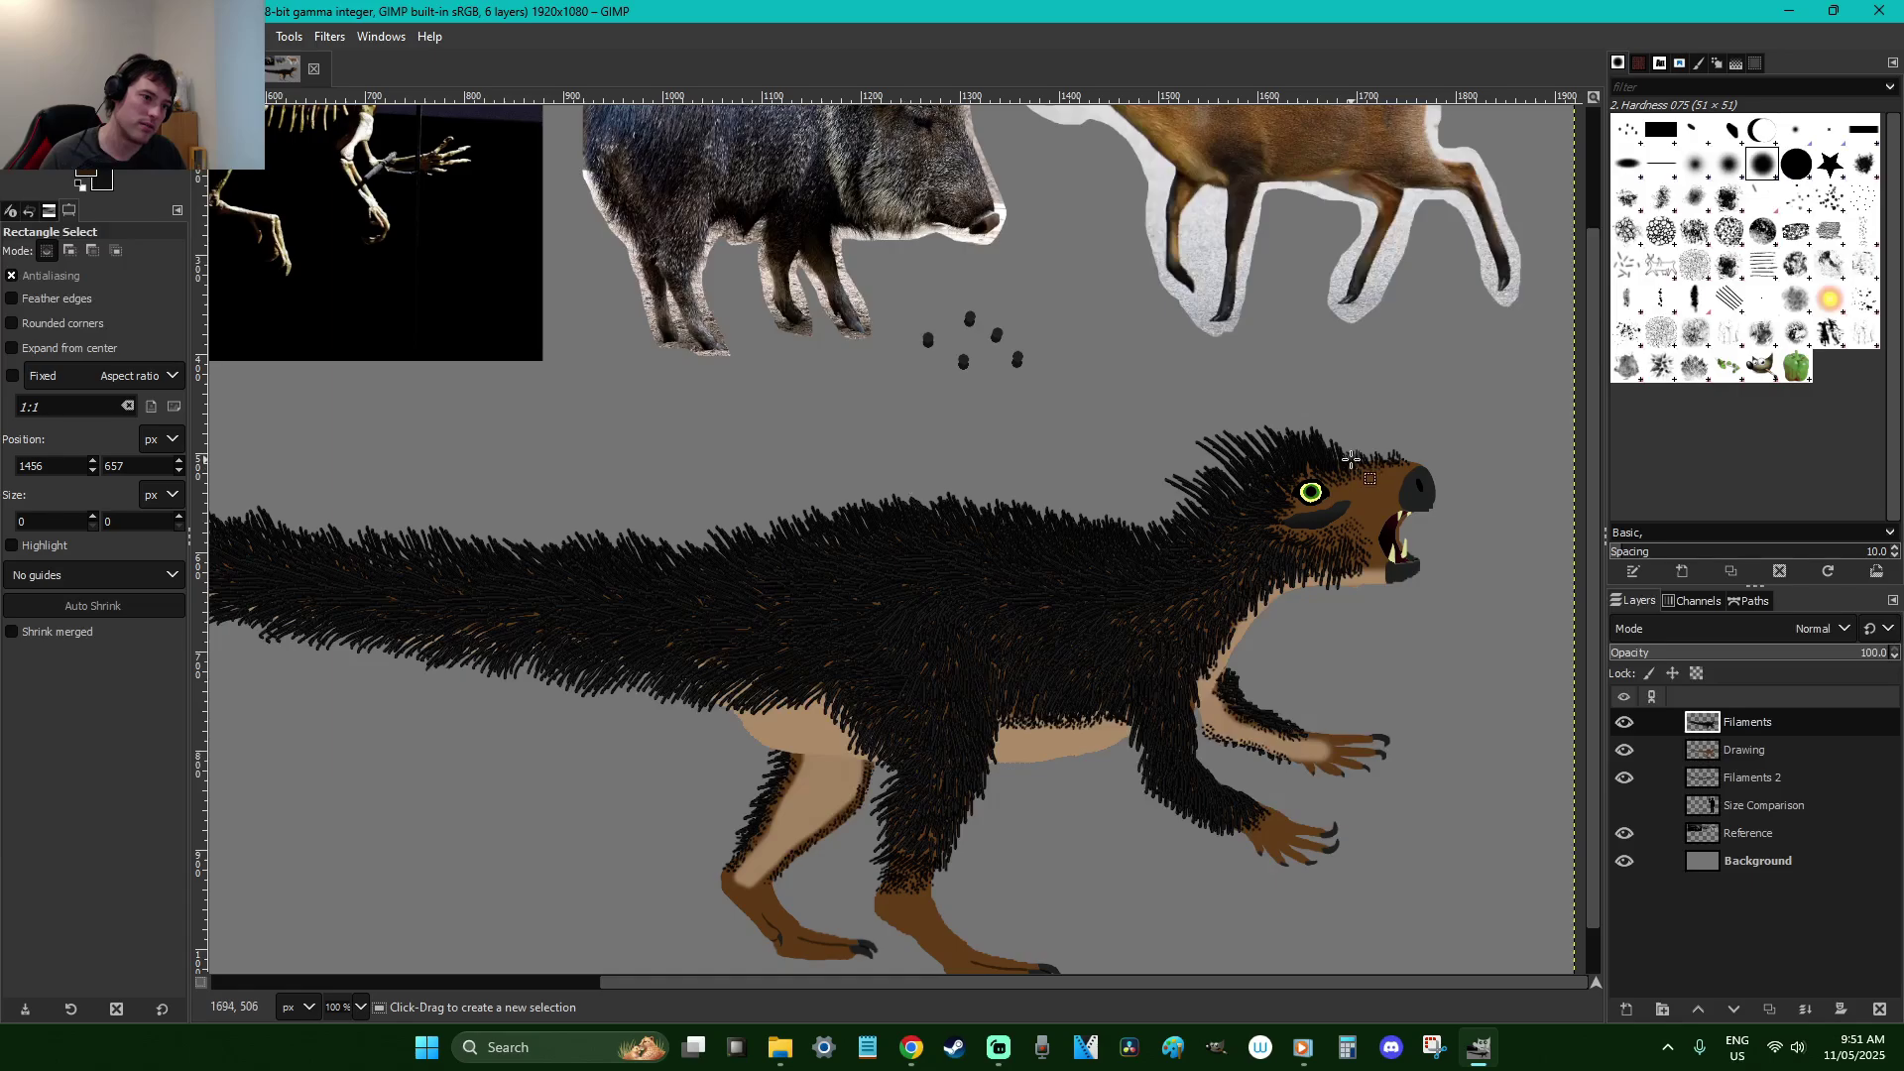
pyautogui.click(1179, 472)
pyautogui.click(1189, 461)
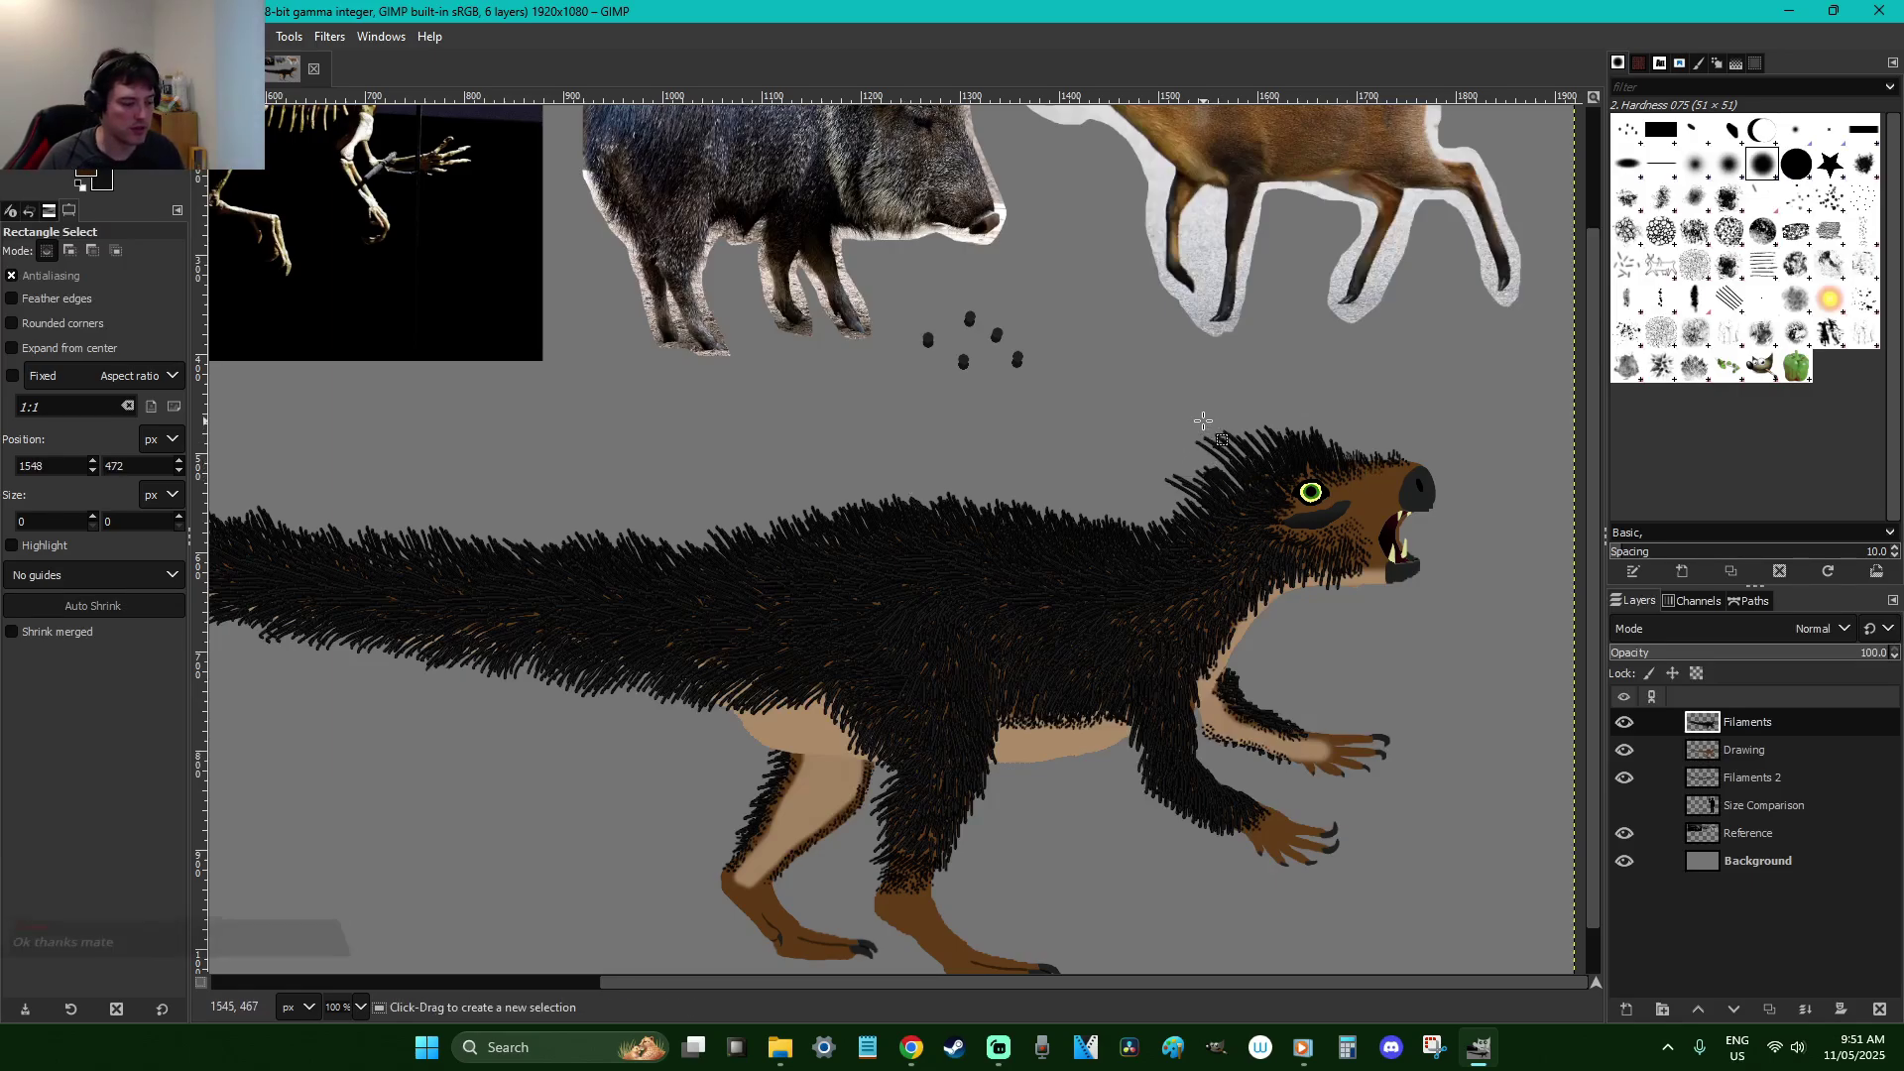
pyautogui.hotkey('ctrl', 'x')
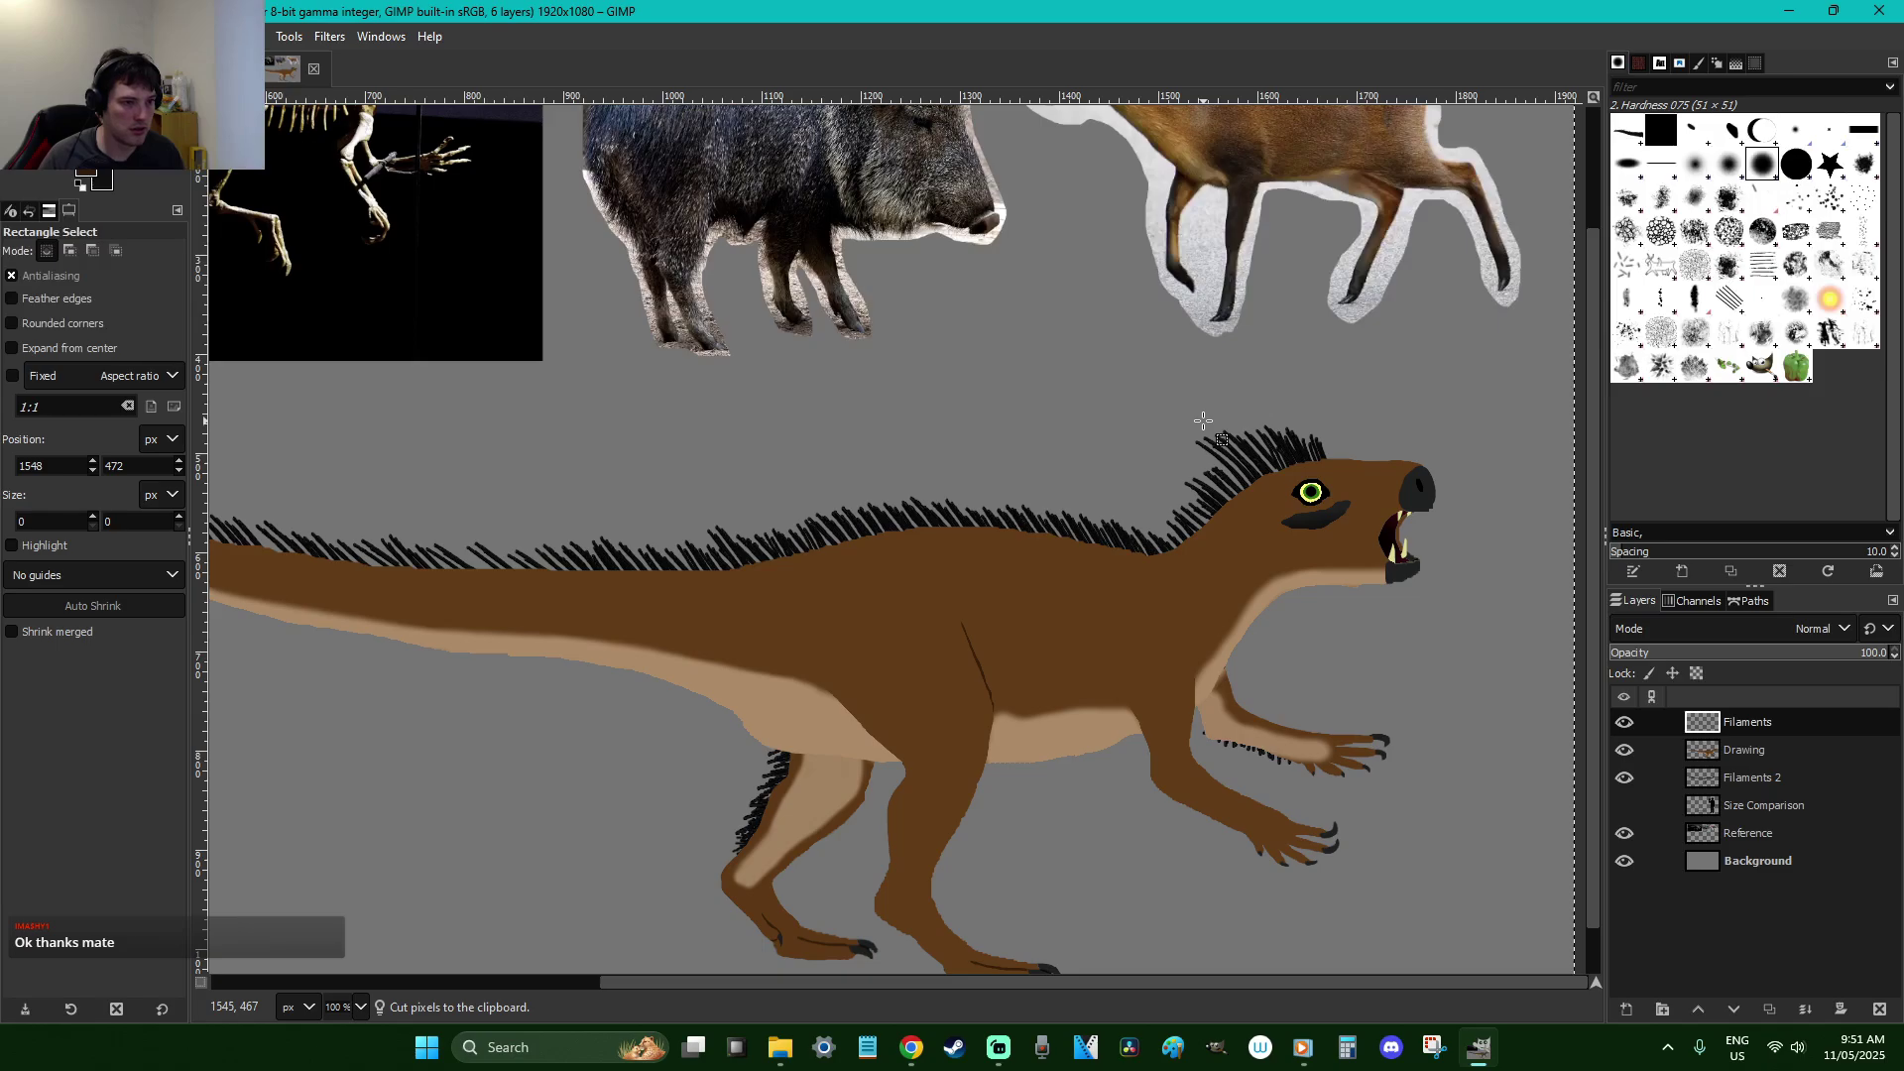
pyautogui.hotkey('ctrl', 'v')
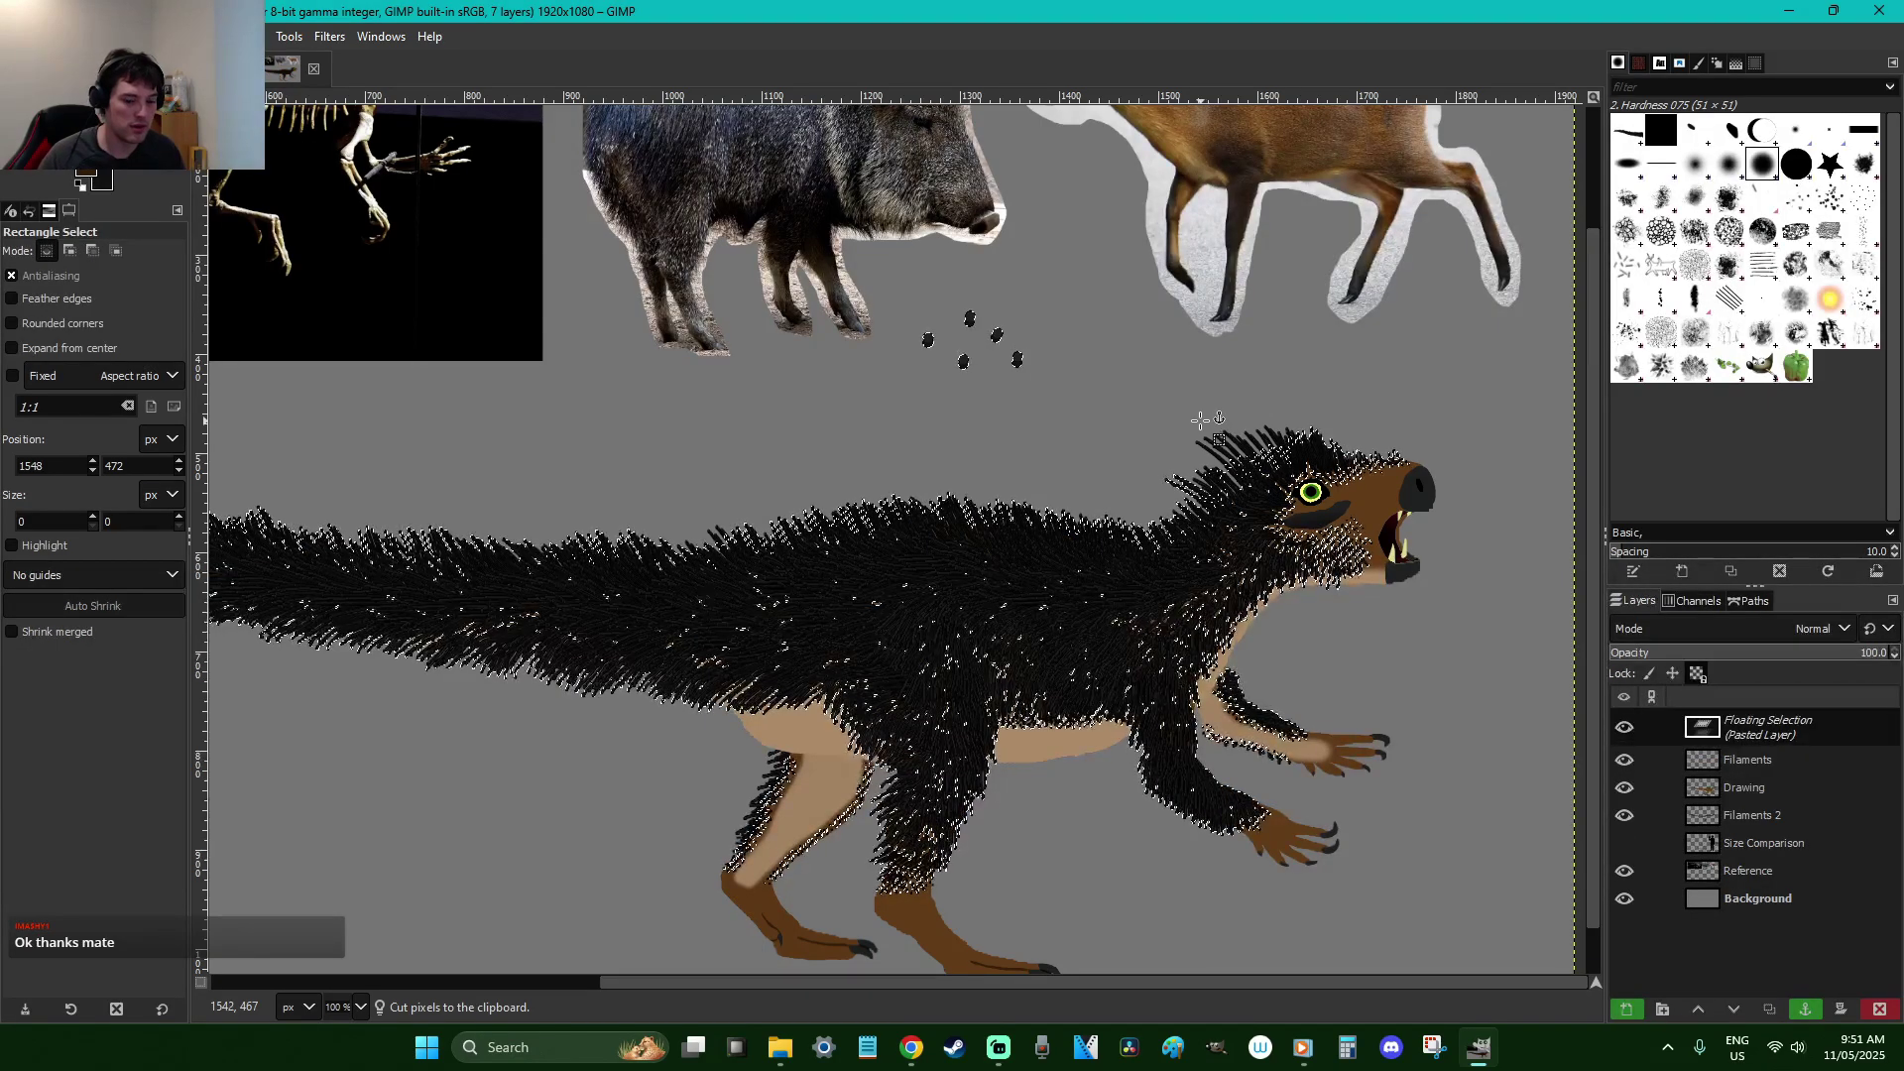
# Try airbrushing white onto the neck bristles with the Airbrush at opacity 44.8 and size 117
pyautogui.scroll(2, 1200, 421)
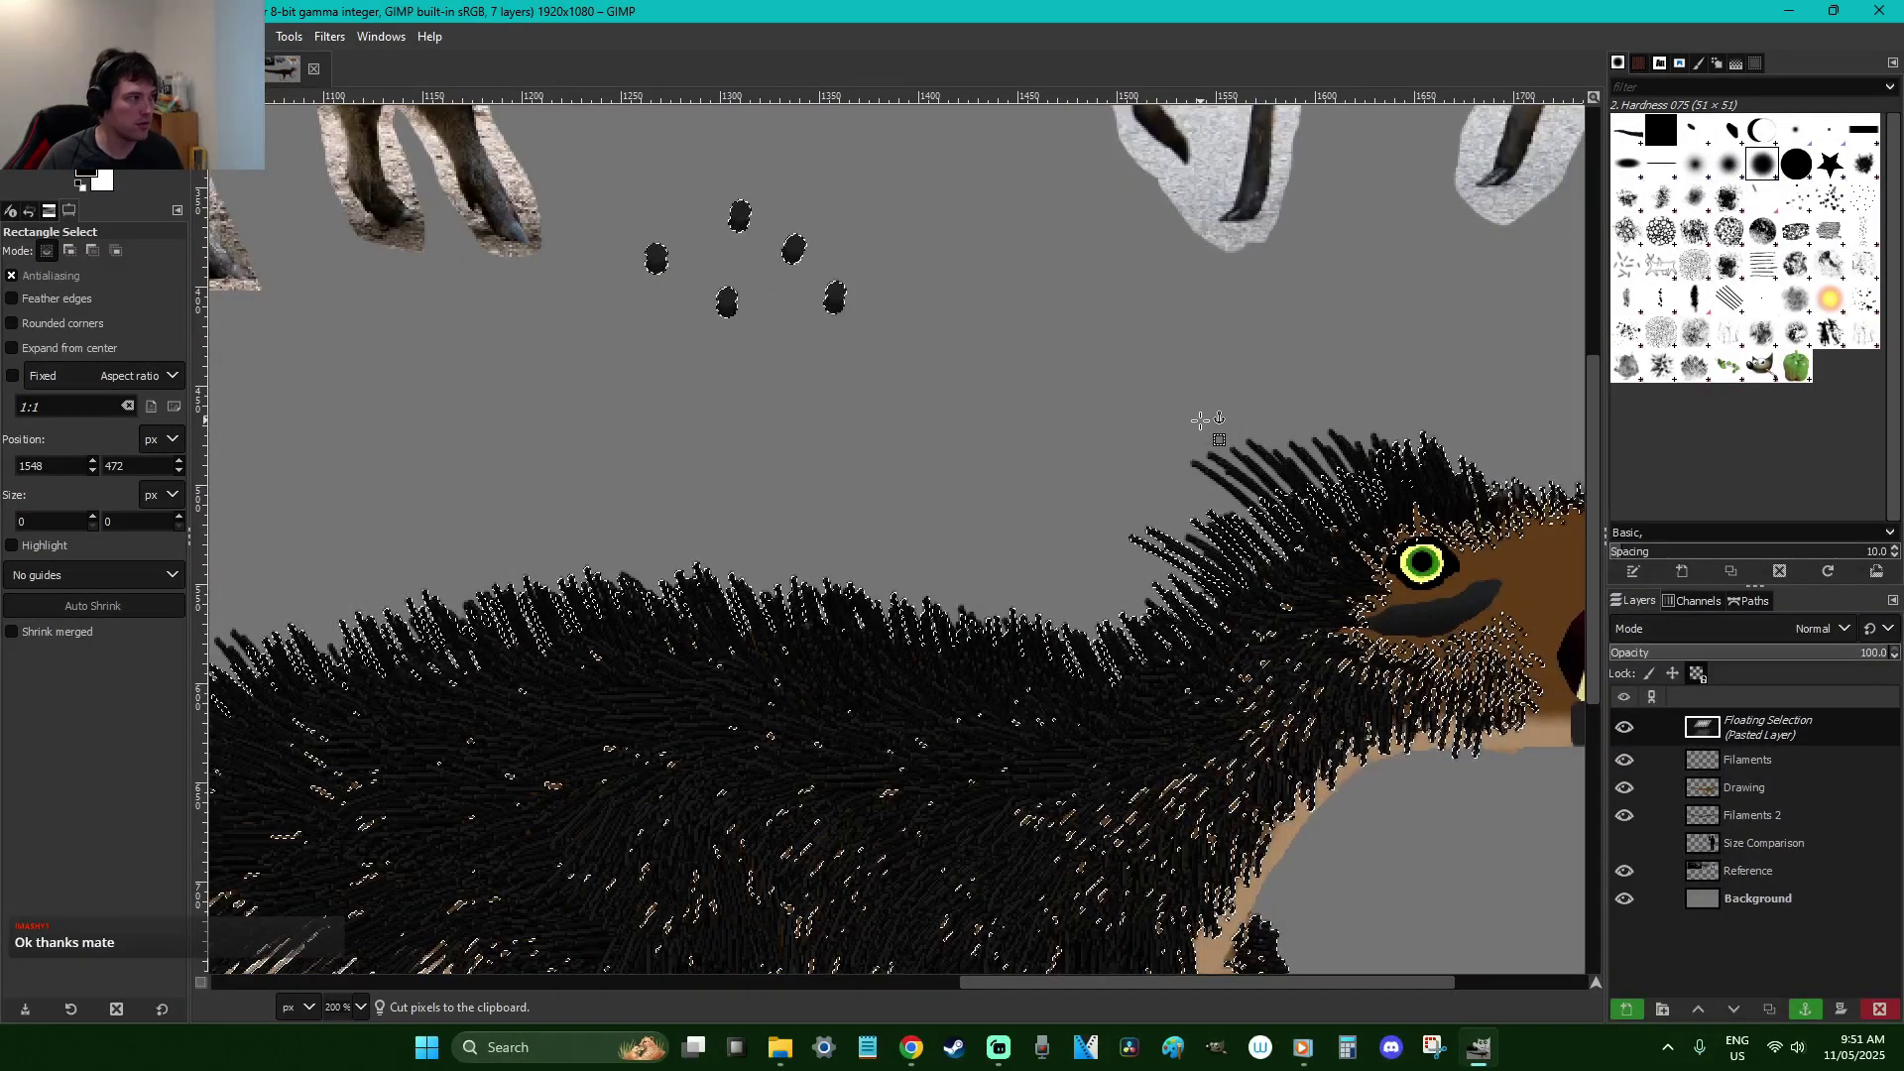
pyautogui.press('a')
pyautogui.press('x')
pyautogui.click(80, 280)
pyautogui.click(36, 344)
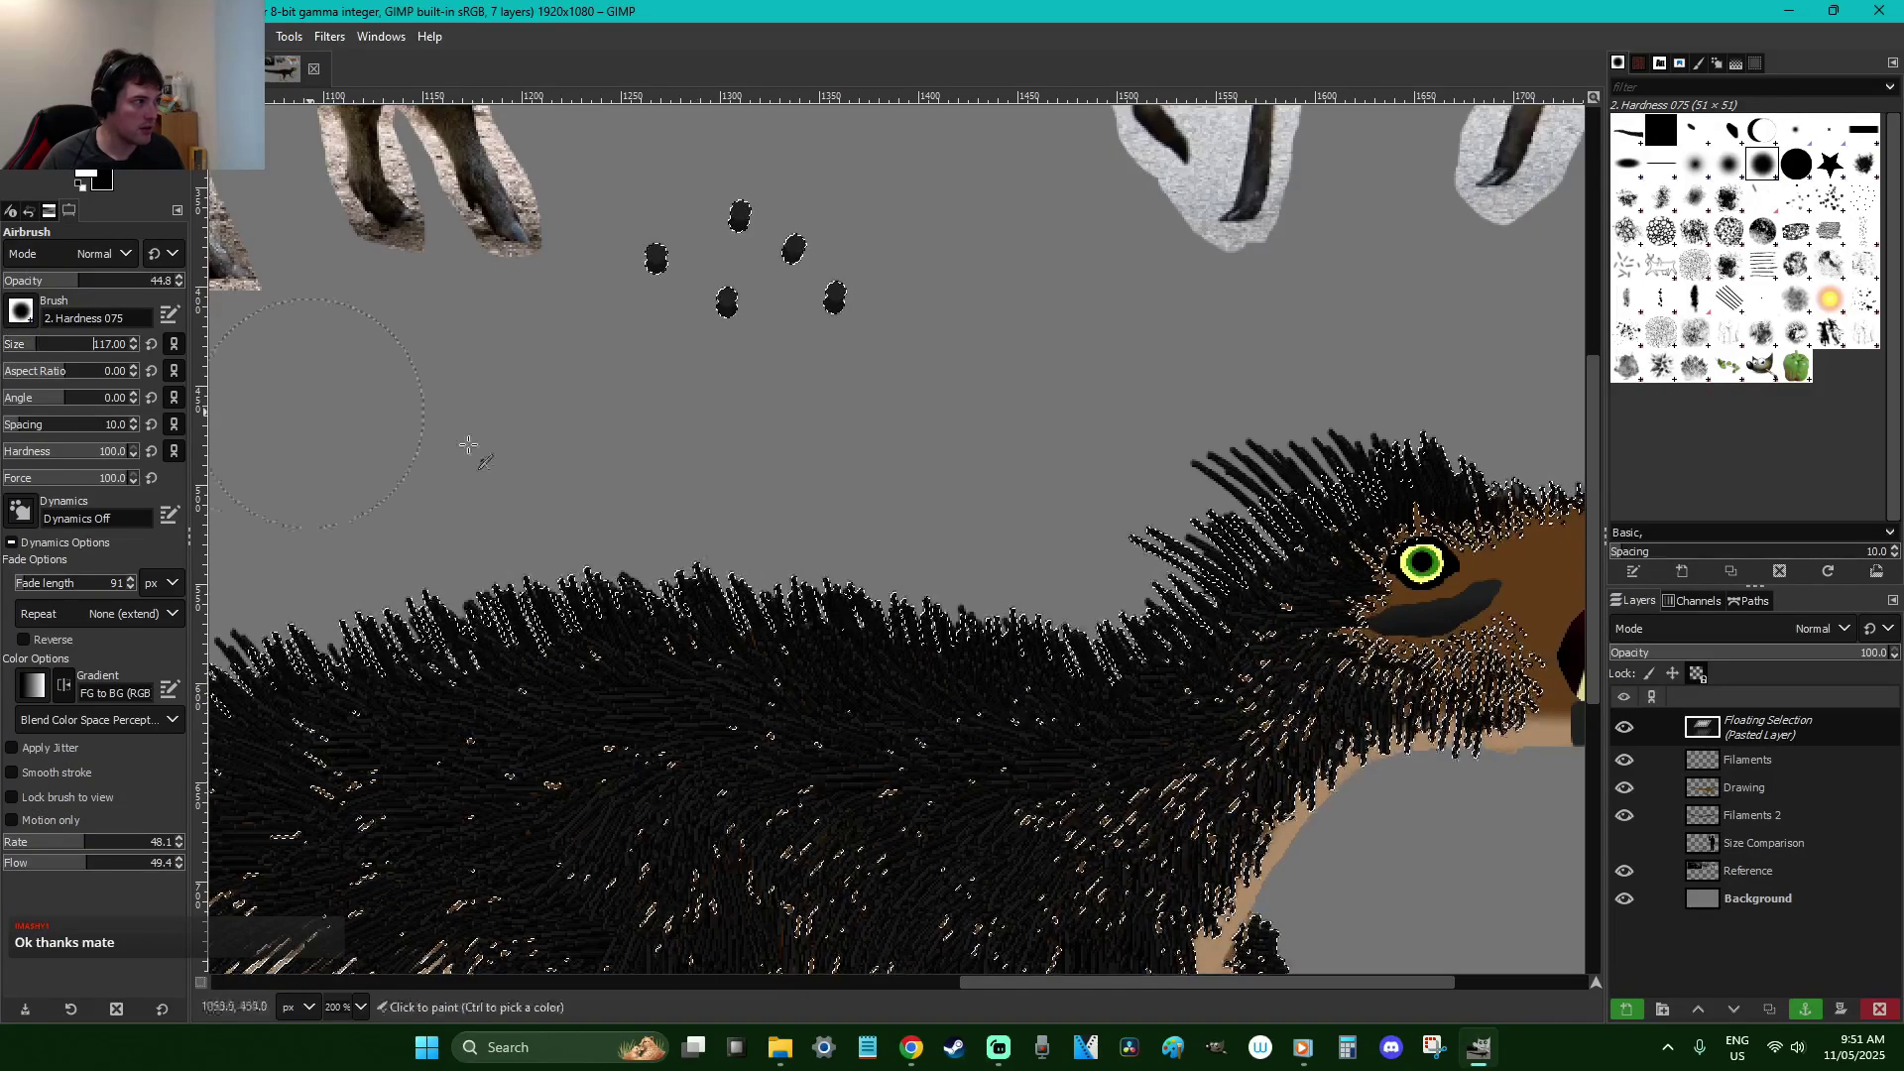
pyautogui.moveTo(1211, 480); pyautogui.dragTo(1220, 441)
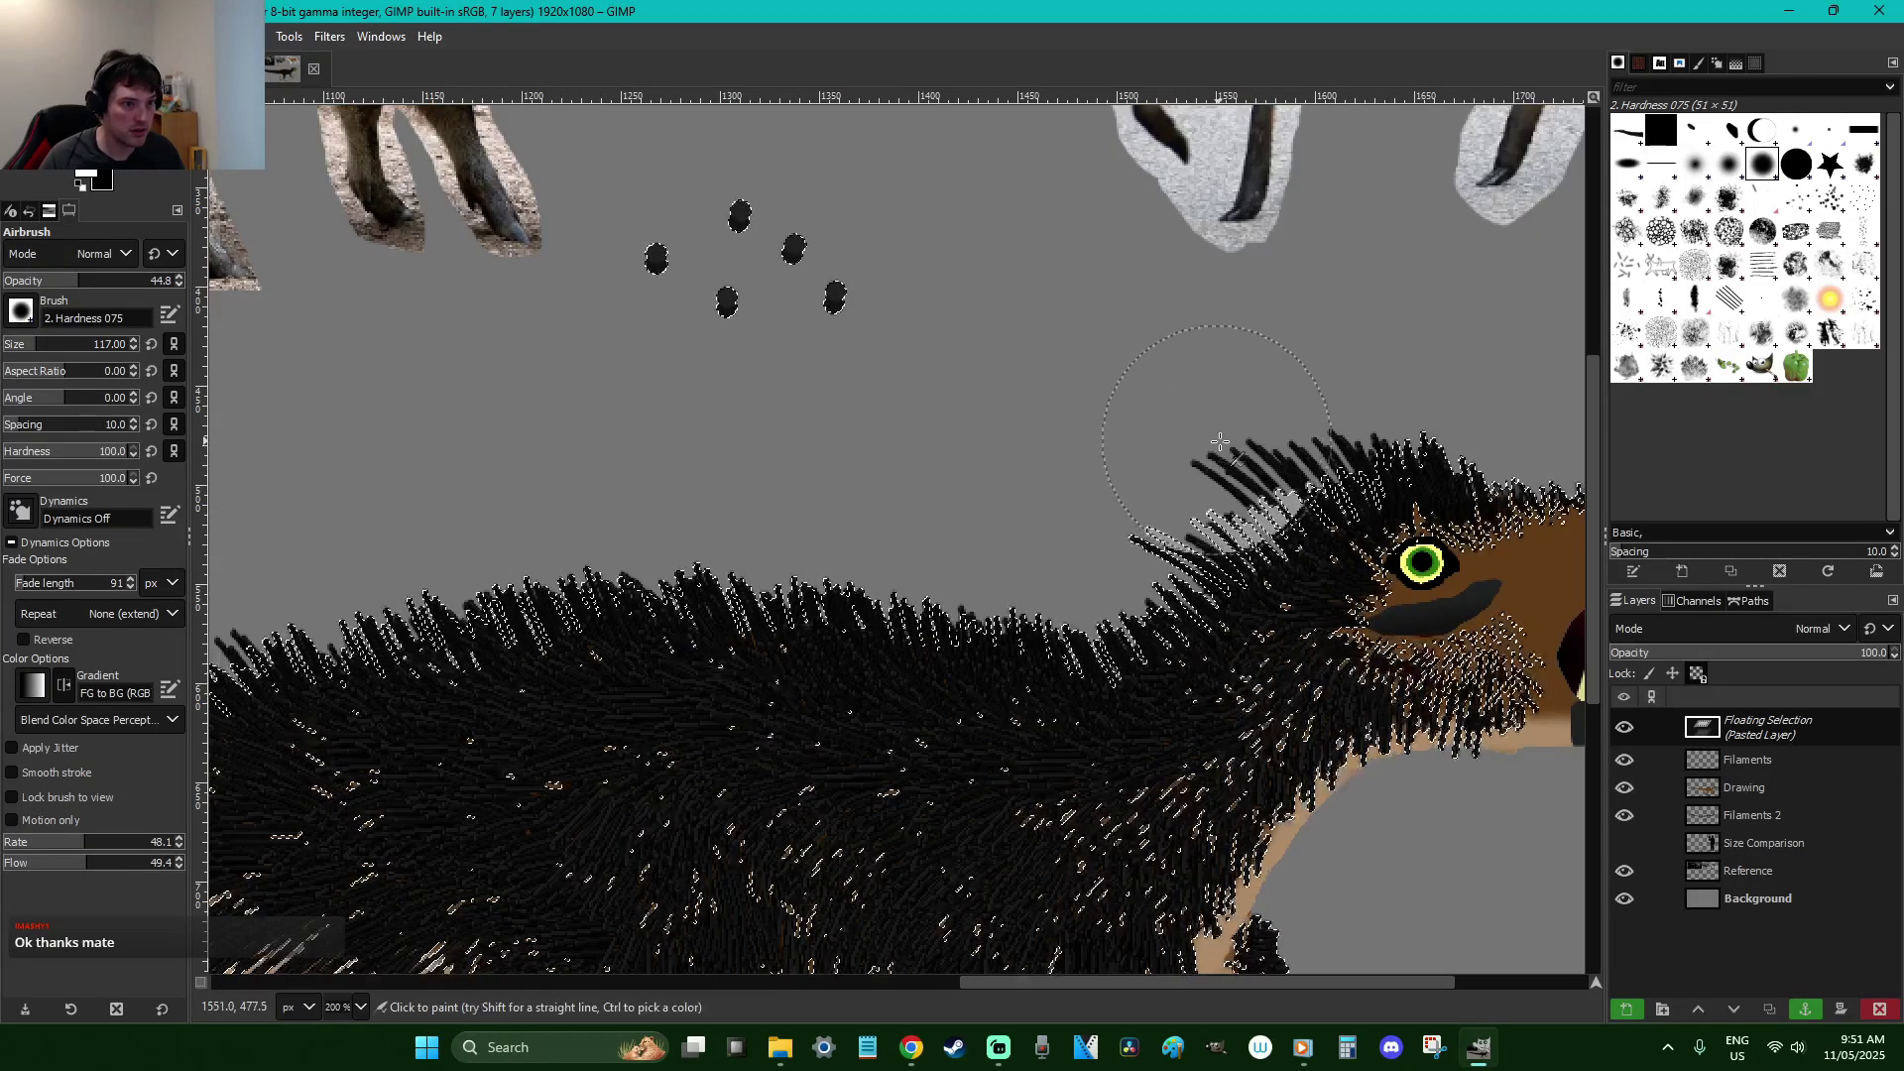
# Airbrush soft white highlights along the head, back and tail bristles at hardness 0, reducing opacity to 22.7 and size to 47
pyautogui.click(7, 455)
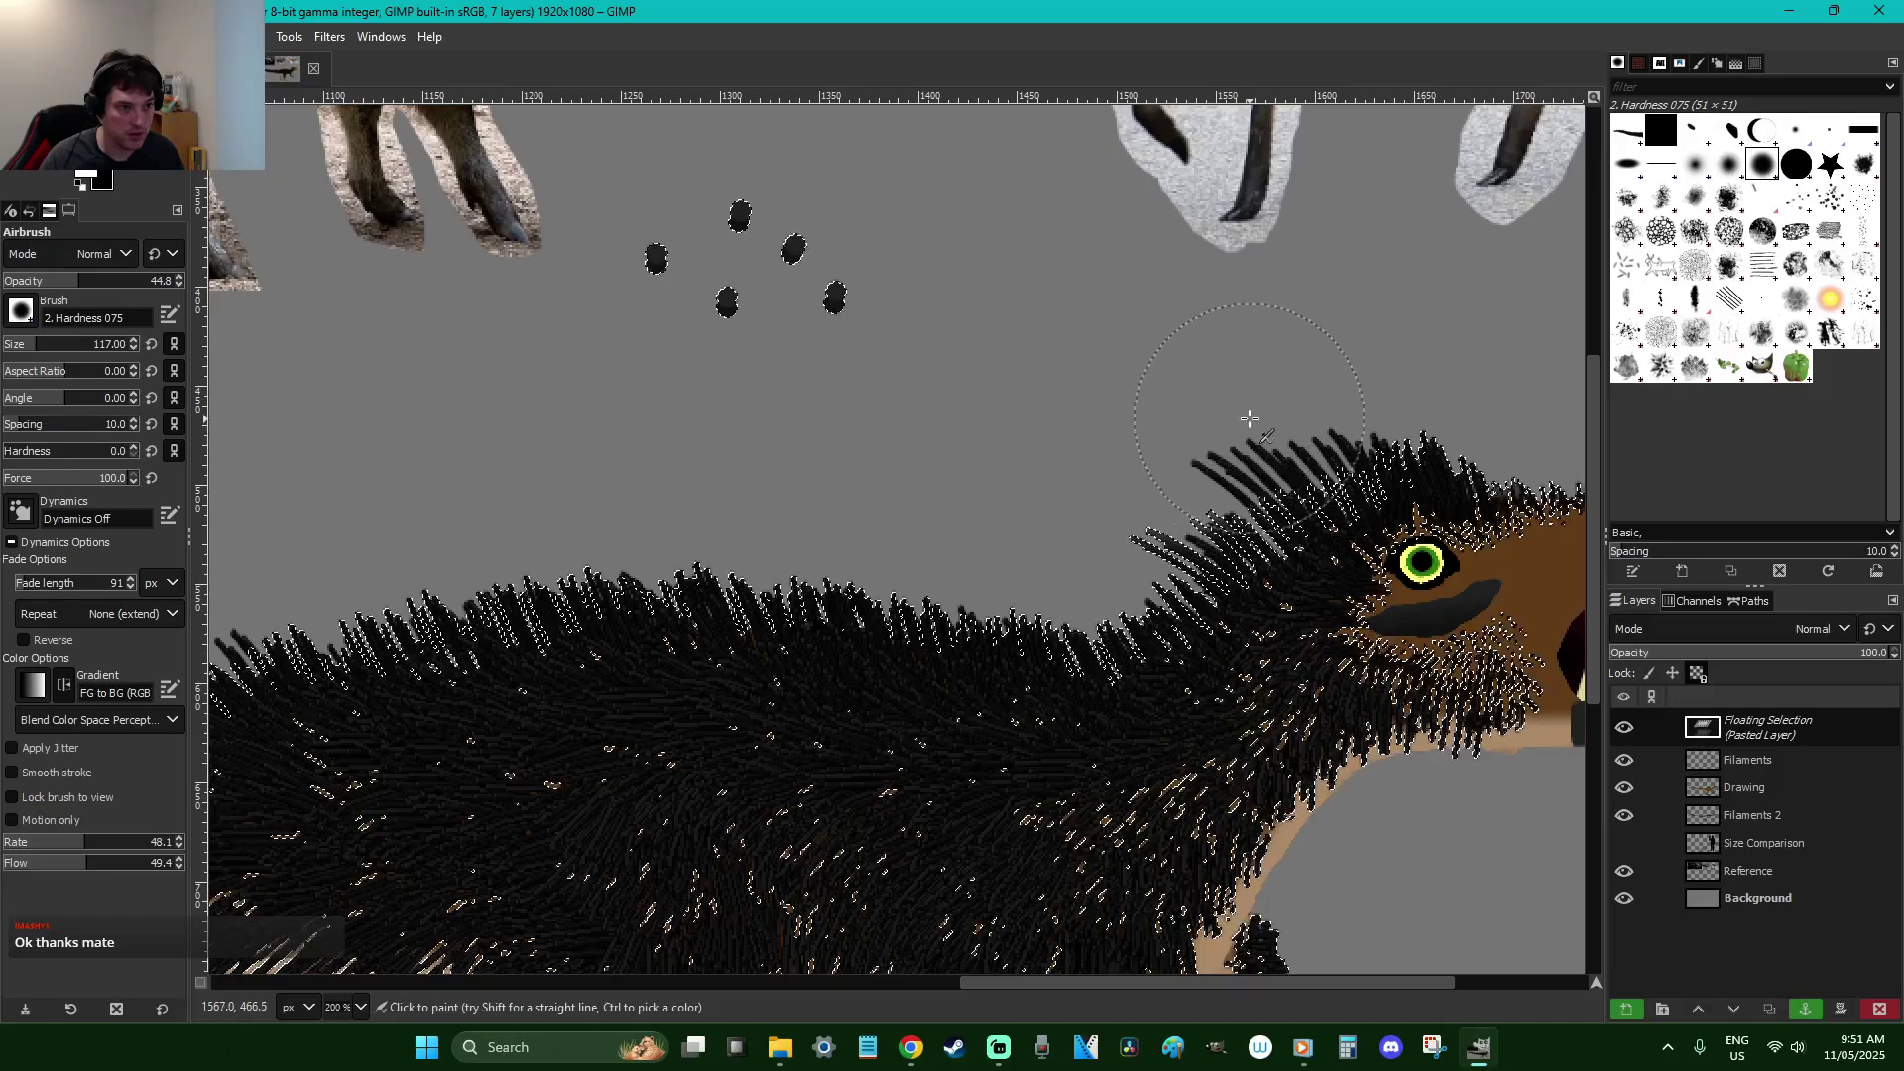
pyautogui.moveTo(1432, 391); pyautogui.dragTo(1427, 384)
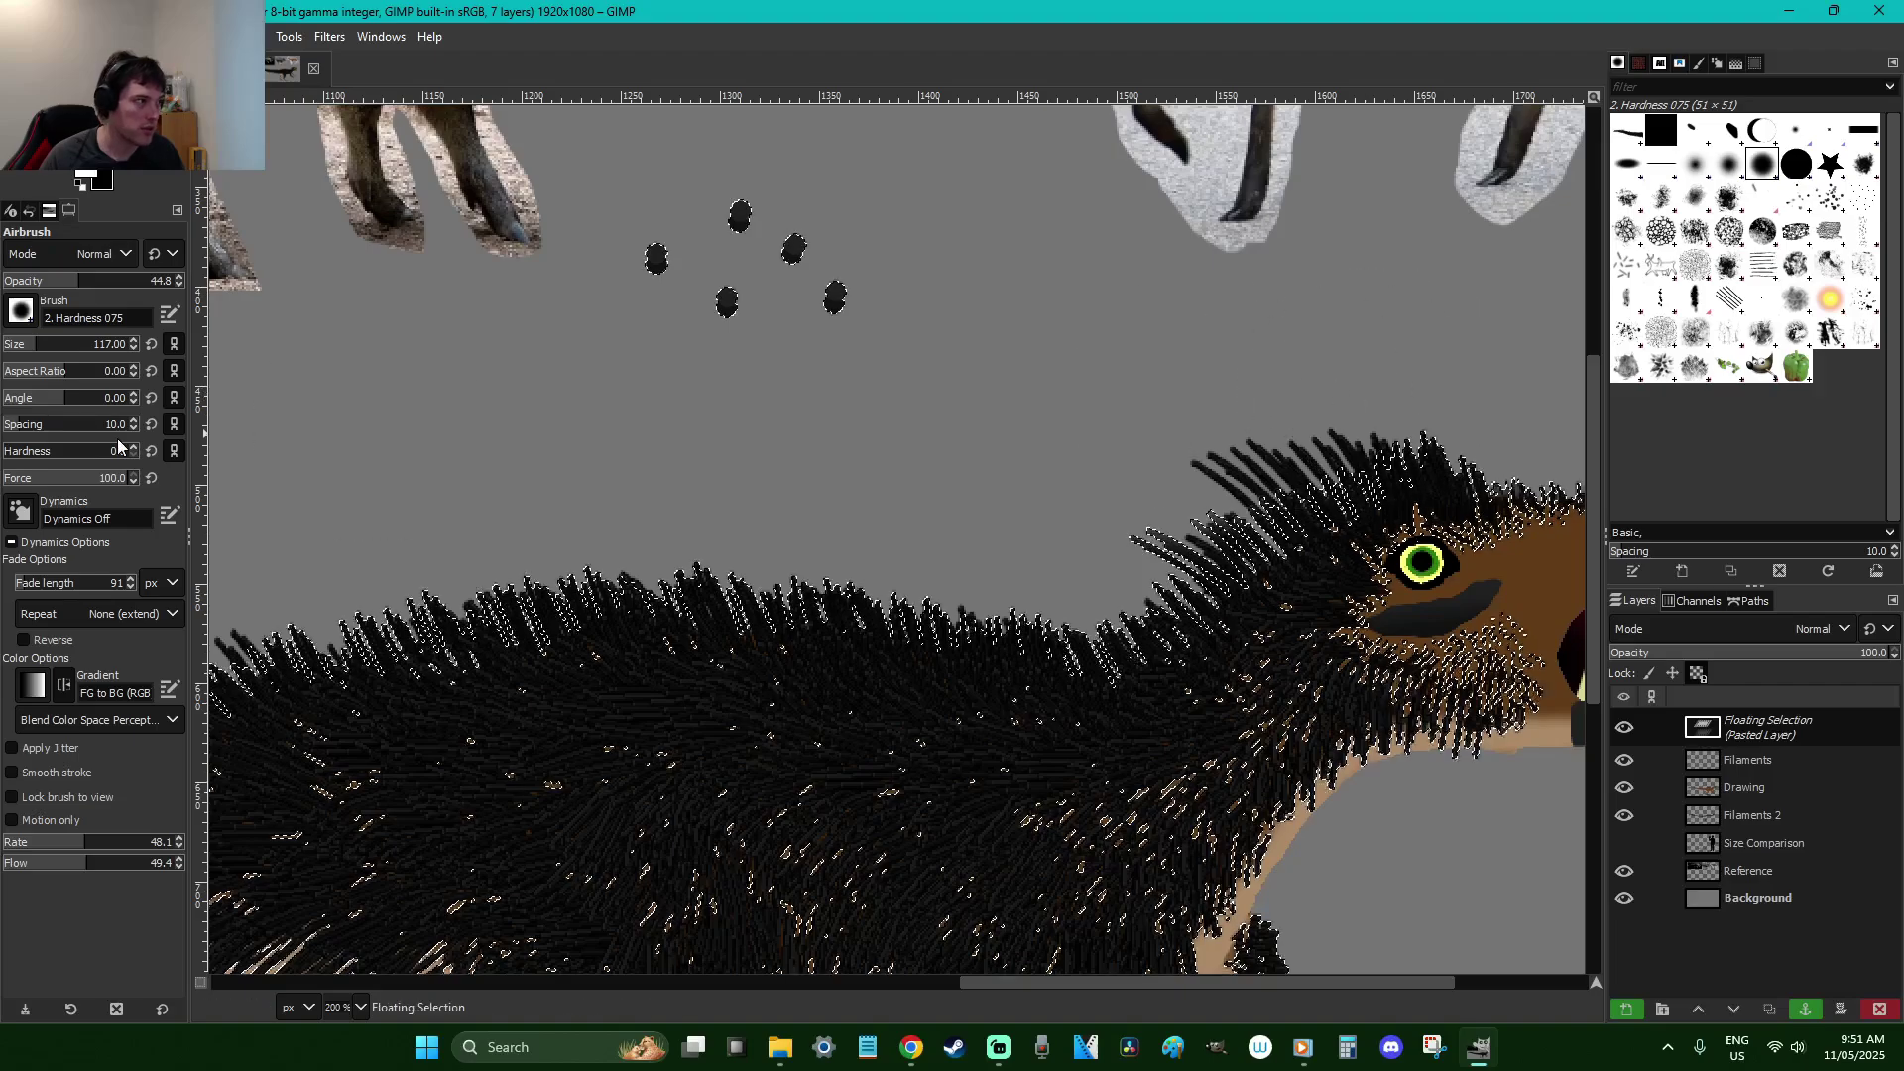
pyautogui.click(44, 278)
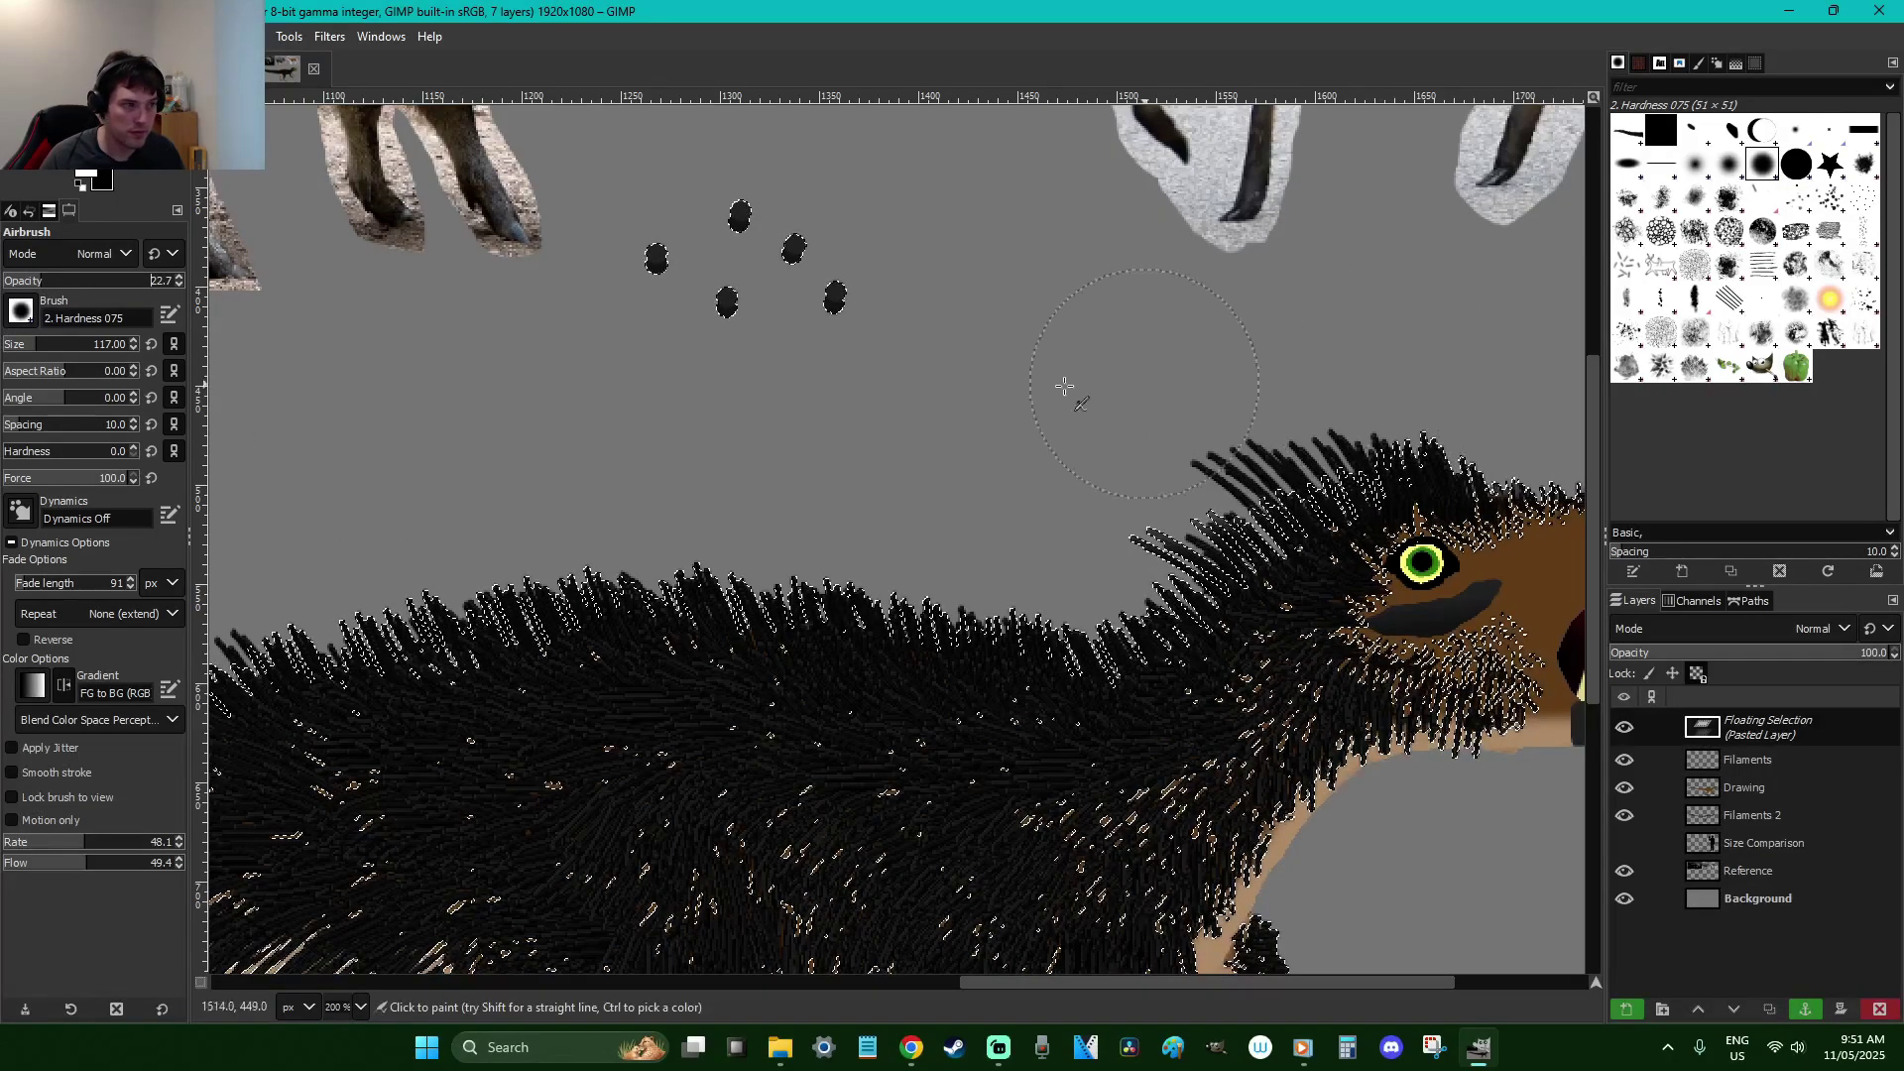
pyautogui.click(25, 344)
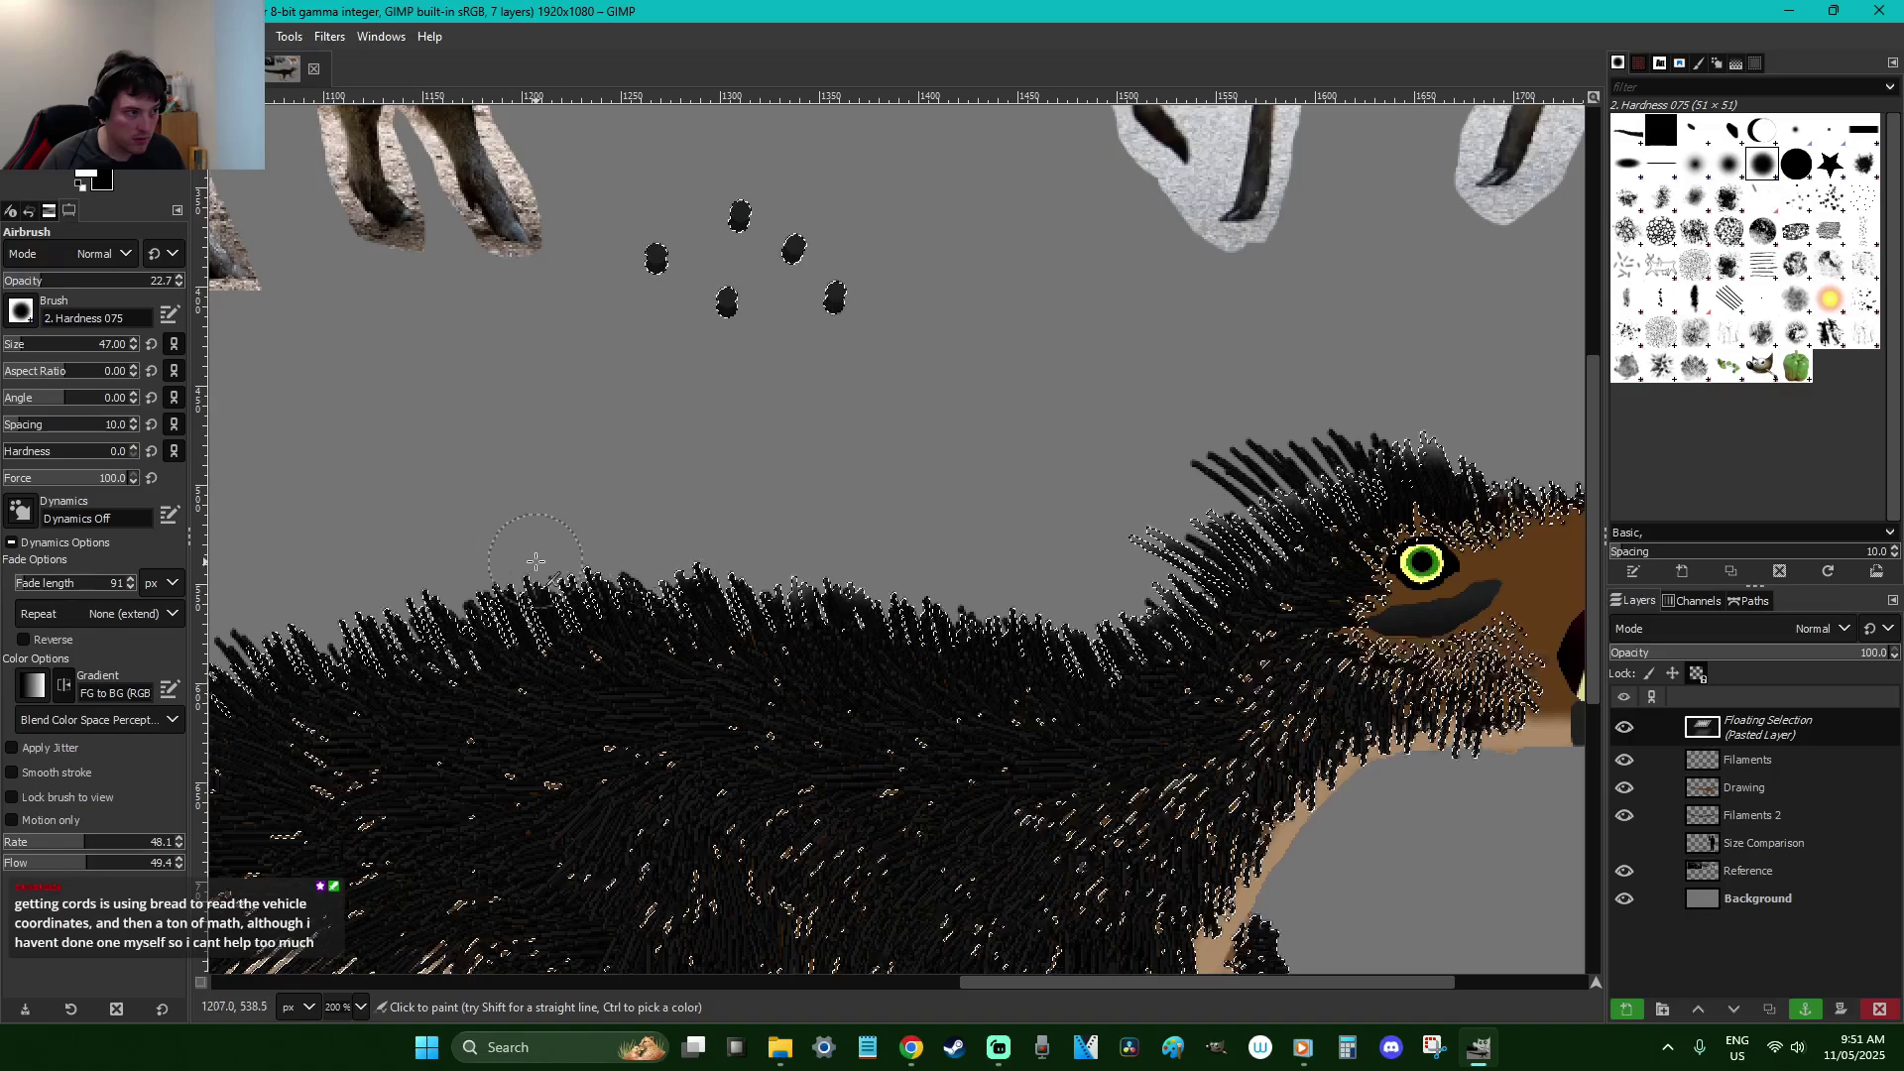
pyautogui.moveTo(1027, 984); pyautogui.dragTo(757, 985)
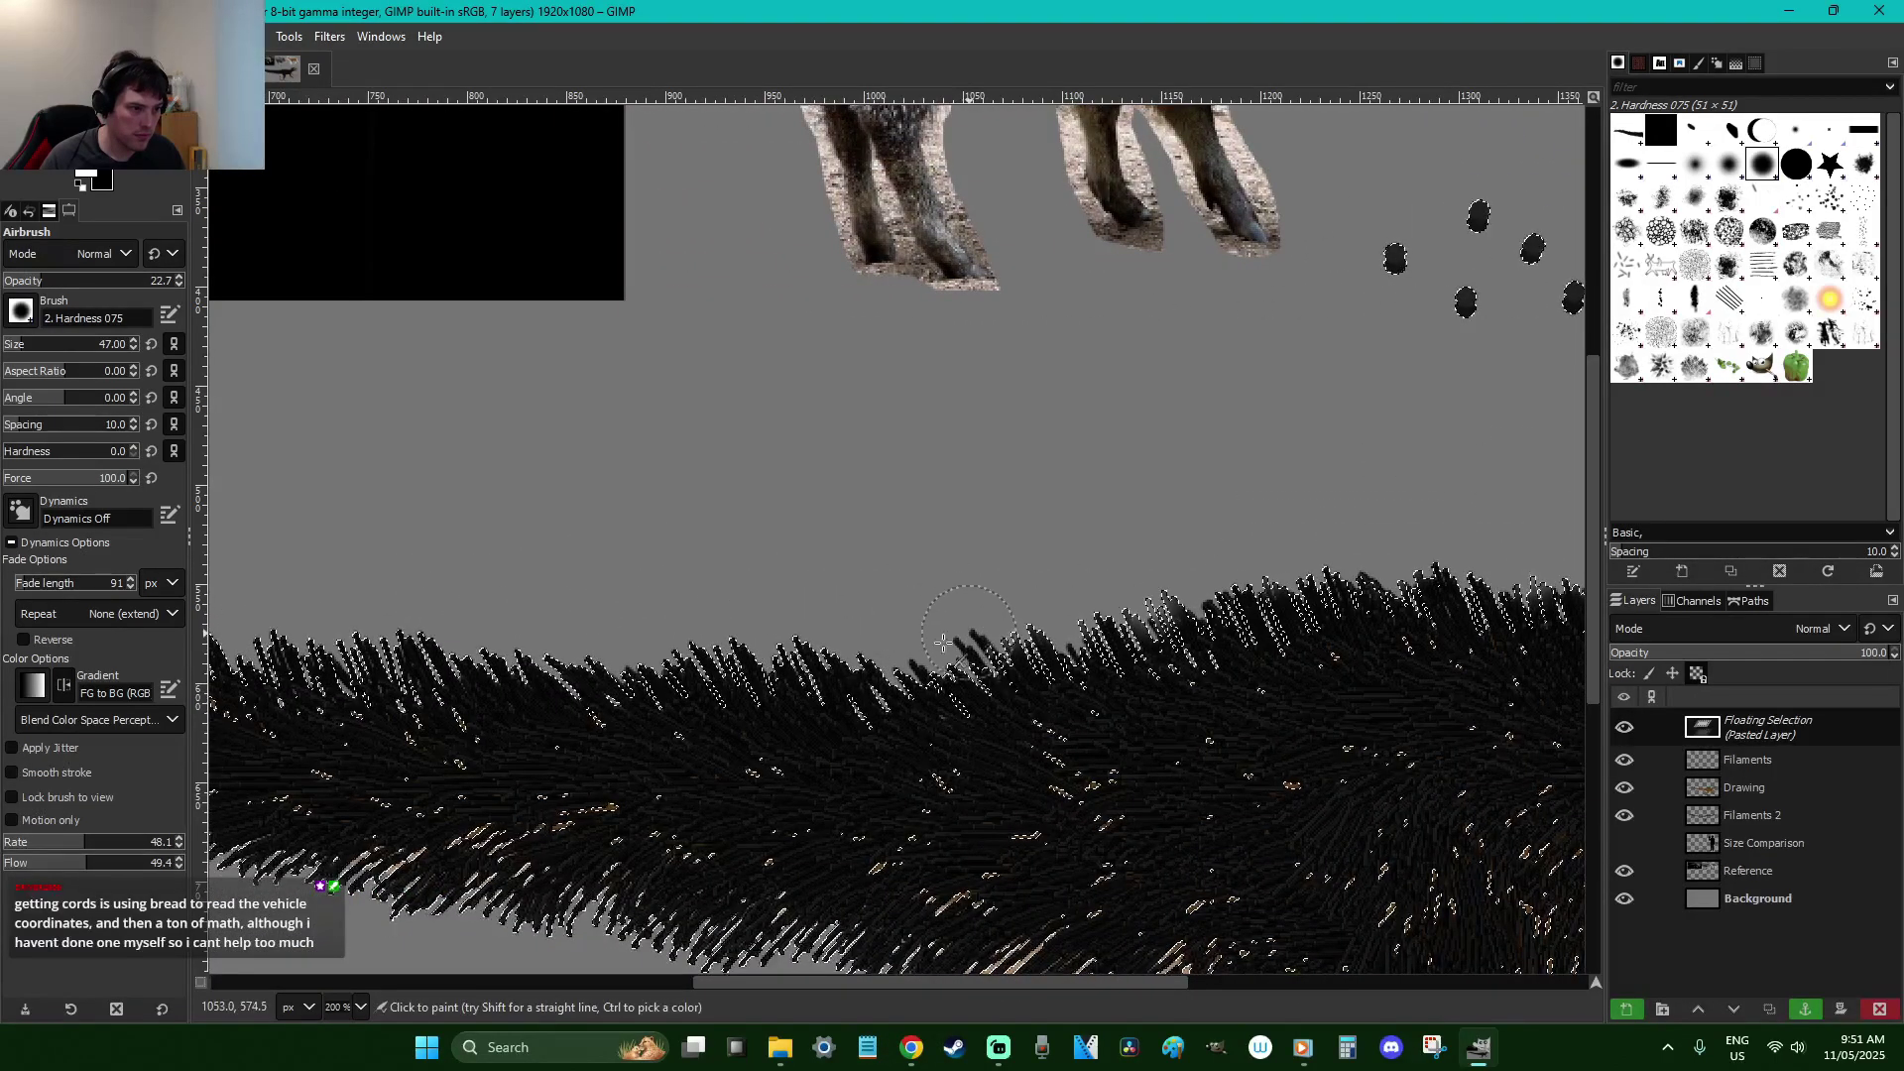
pyautogui.moveTo(843, 669); pyautogui.dragTo(754, 654)
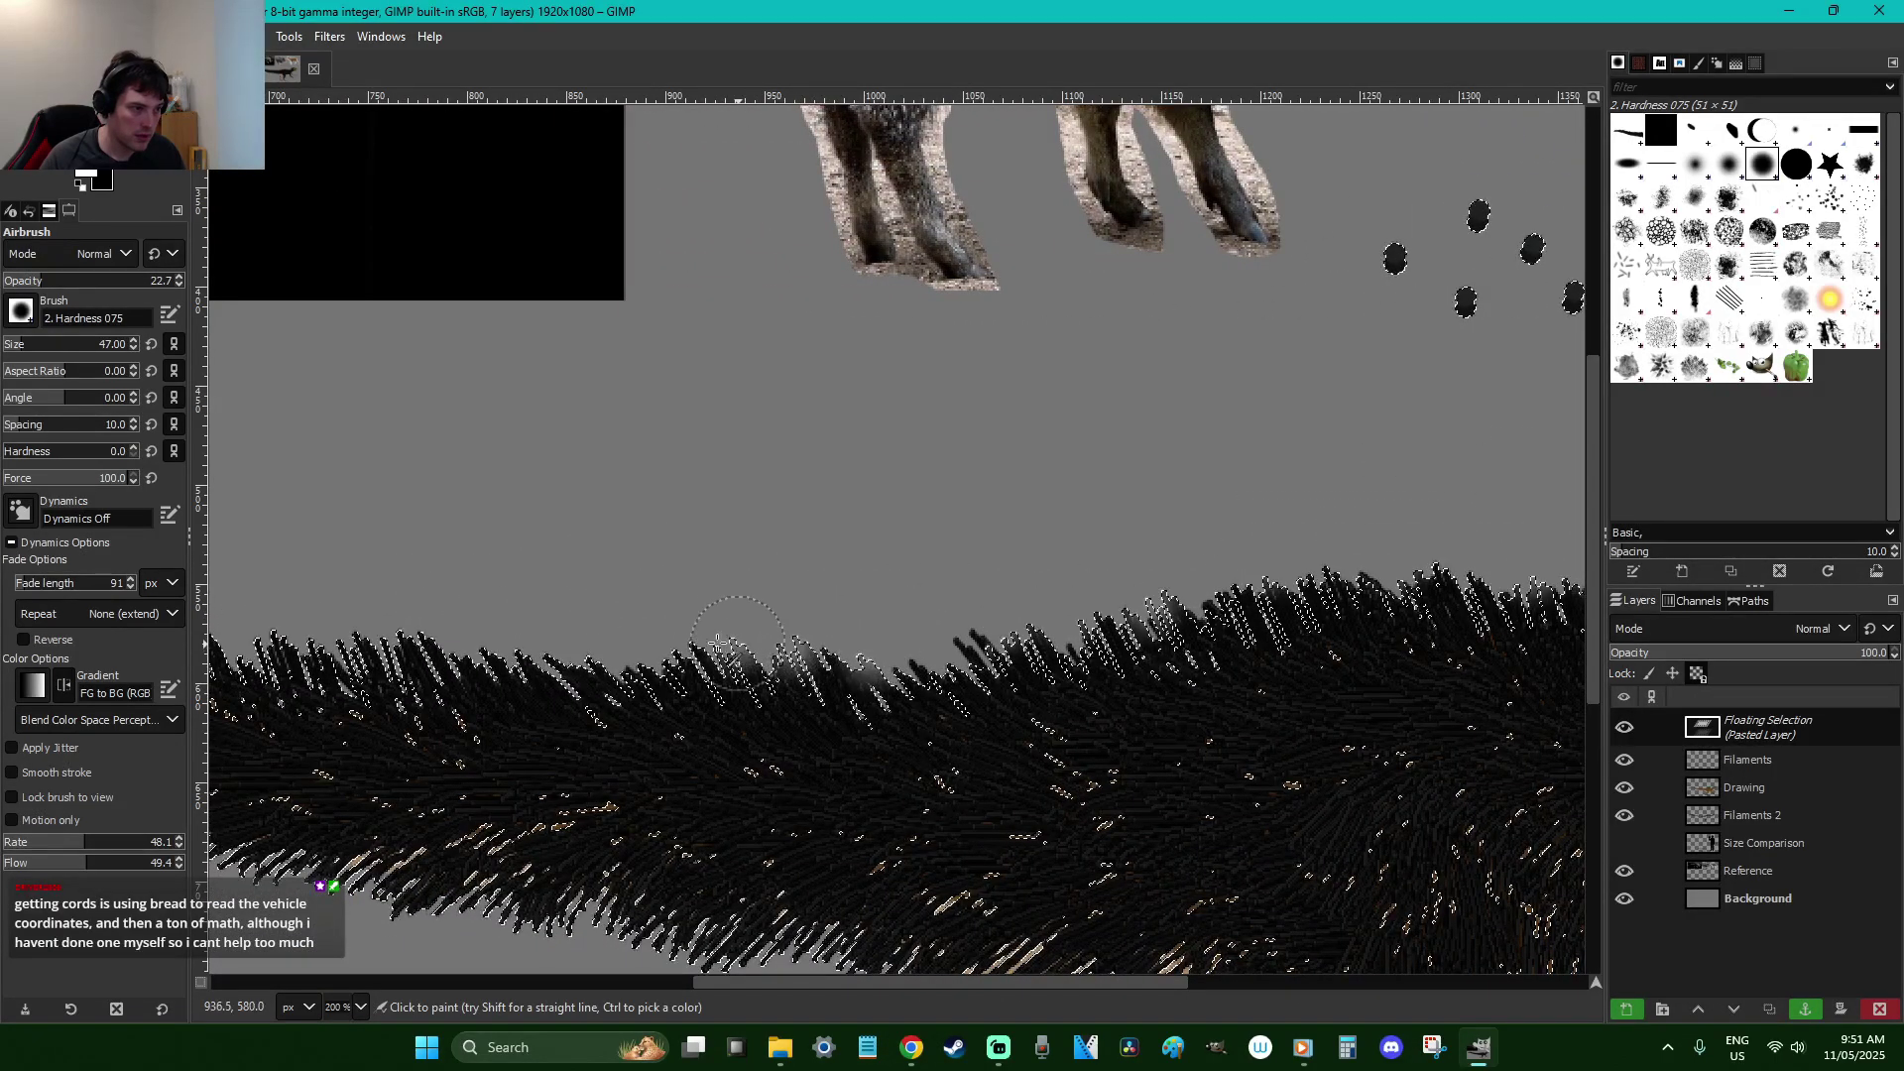
# Discard the airbrushed highlights and return the floating bristles to the Filaments layer
pyautogui.press('r')
pyautogui.click(971, 521)
pyautogui.scroll(-3, 971, 520)
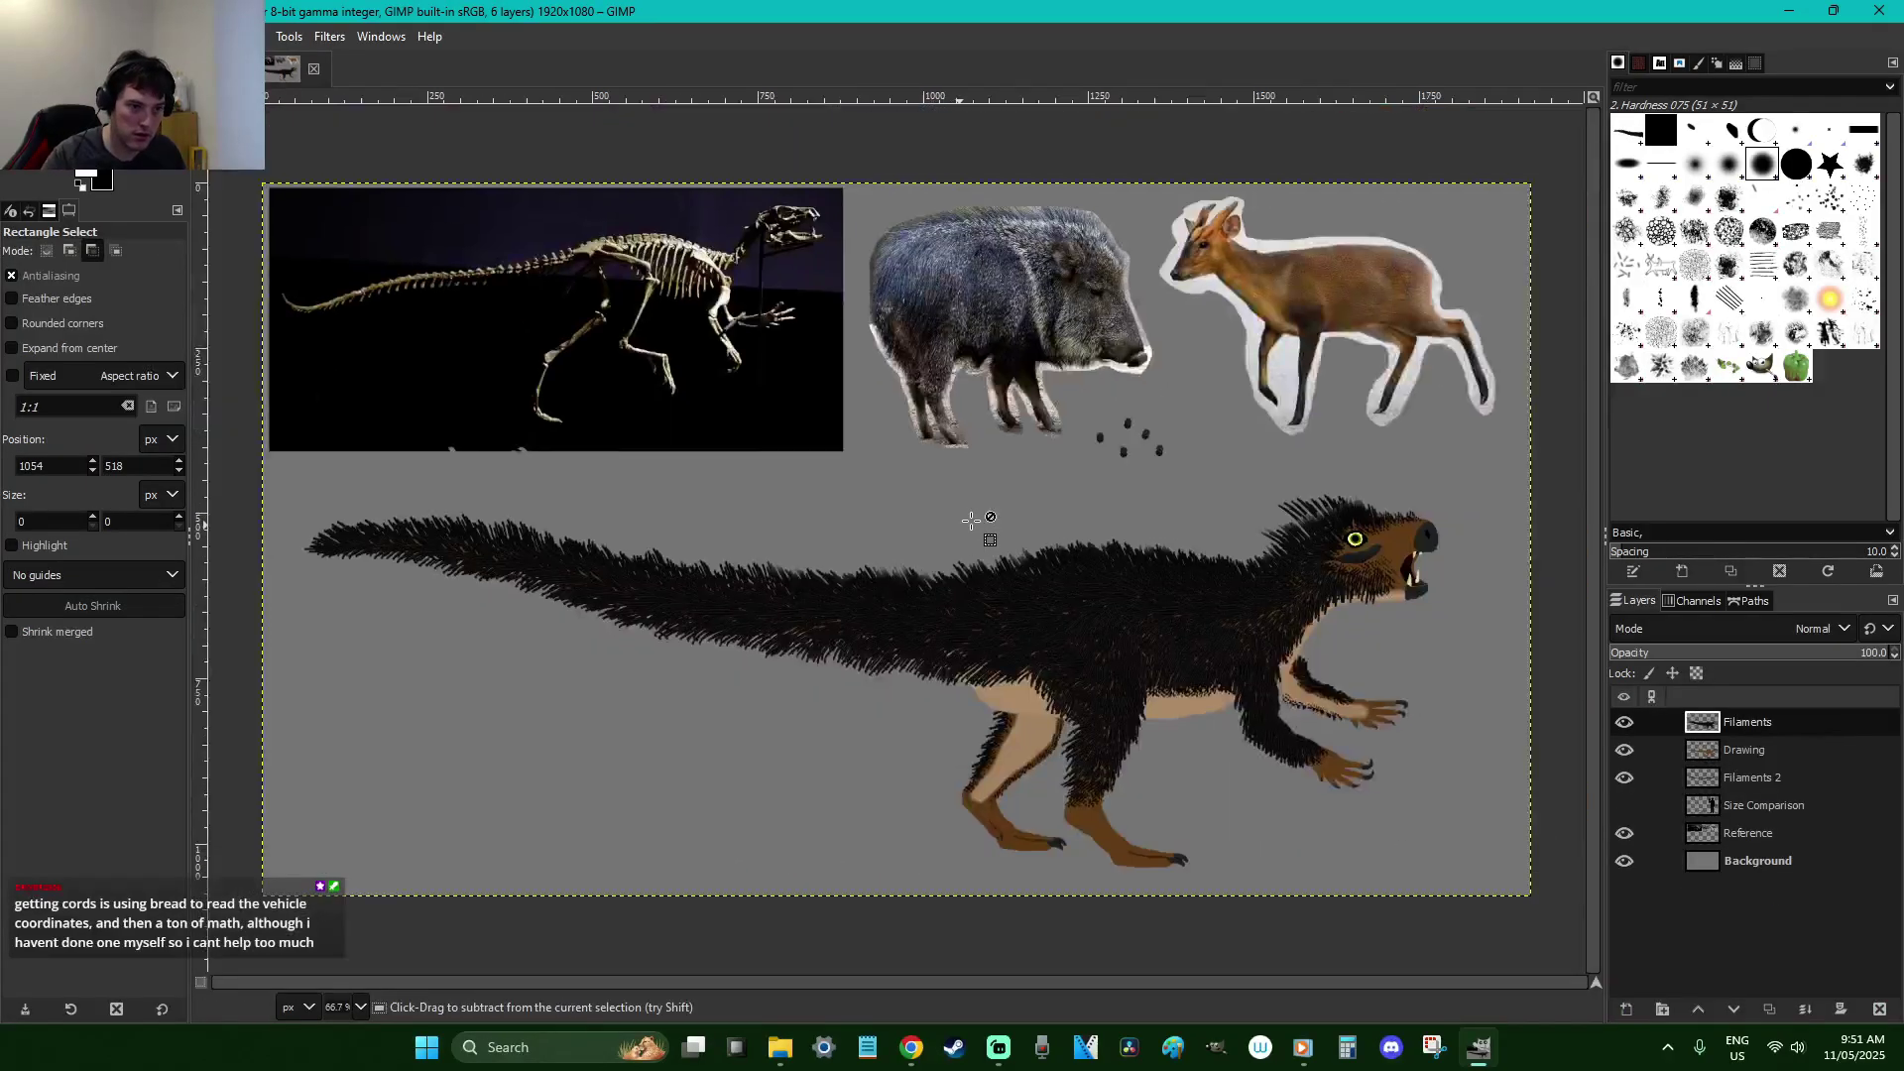
# Paste the bristles as a floating selection again and try a rectangular selection around the head and front back
pyautogui.hotkey('ctrl', 'v')
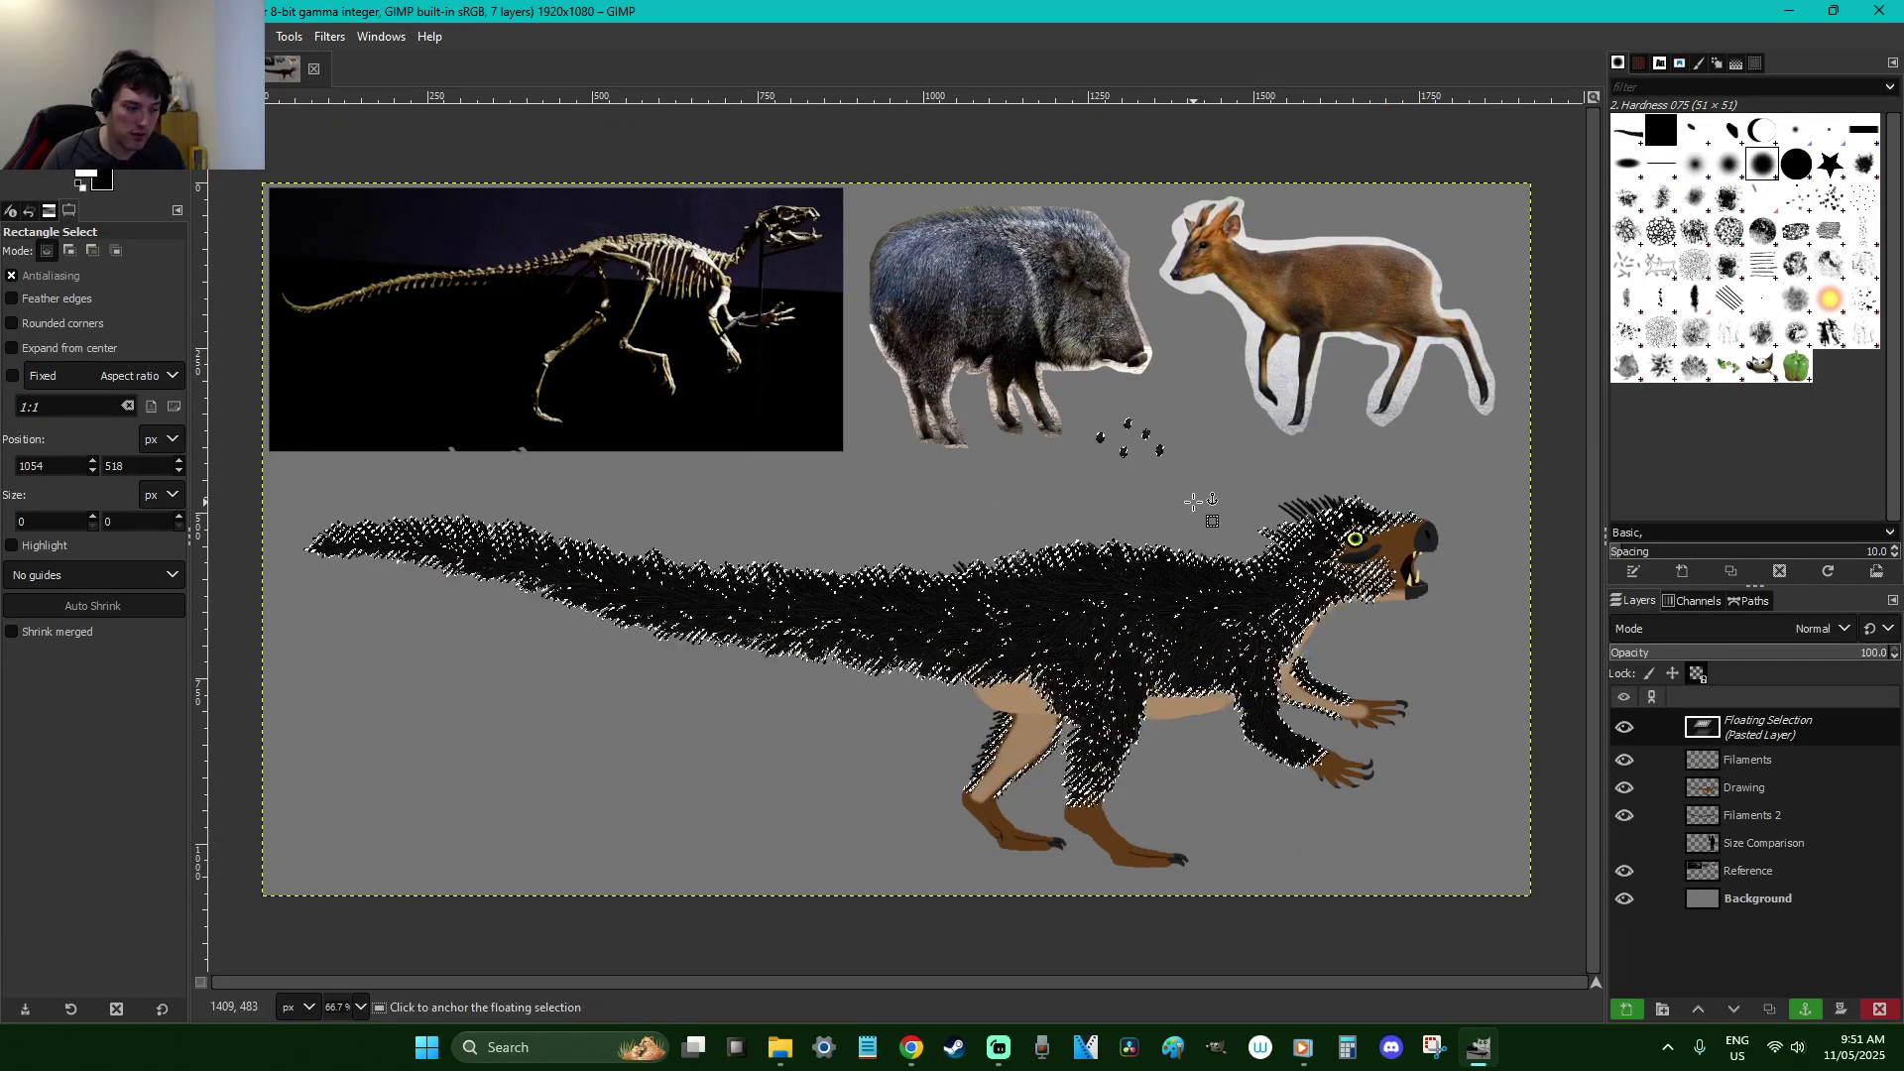
pyautogui.moveTo(1029, 425); pyautogui.dragTo(1429, 622)
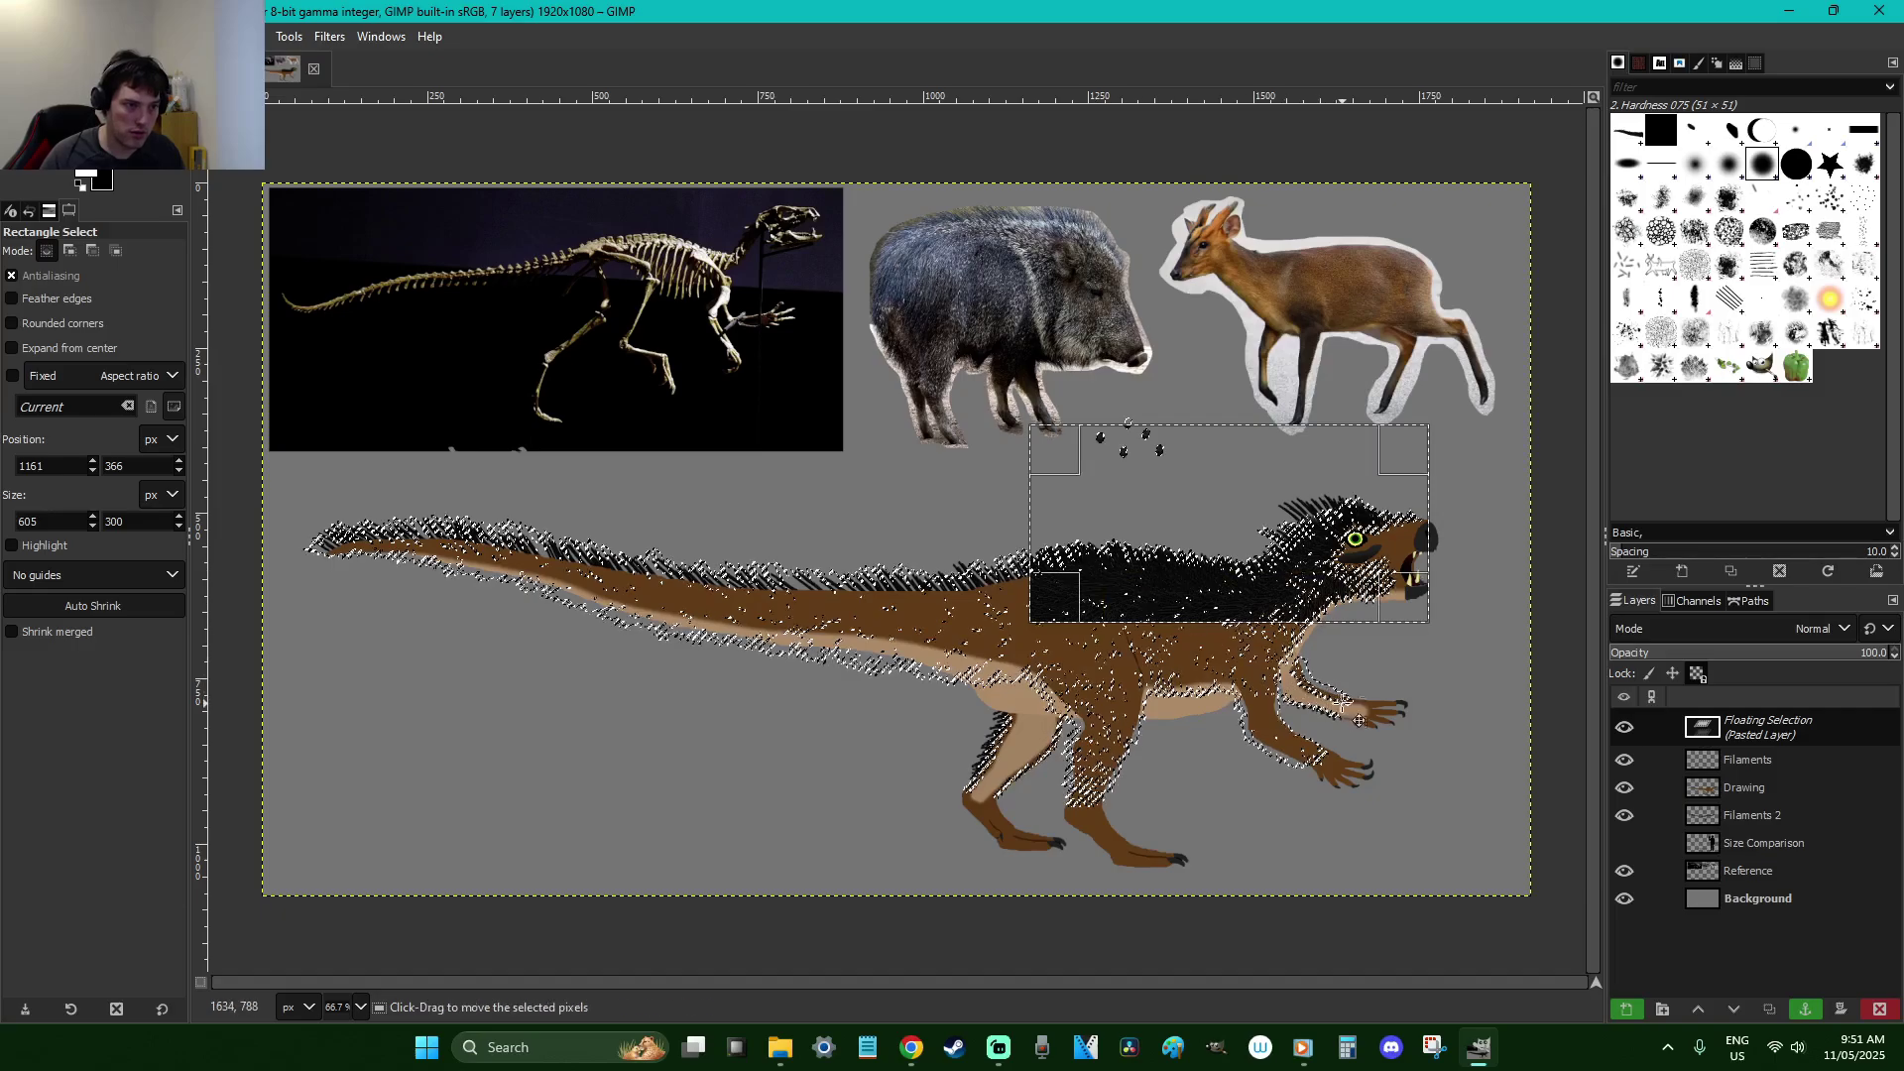
pyautogui.hotkey('ctrl', 'z')
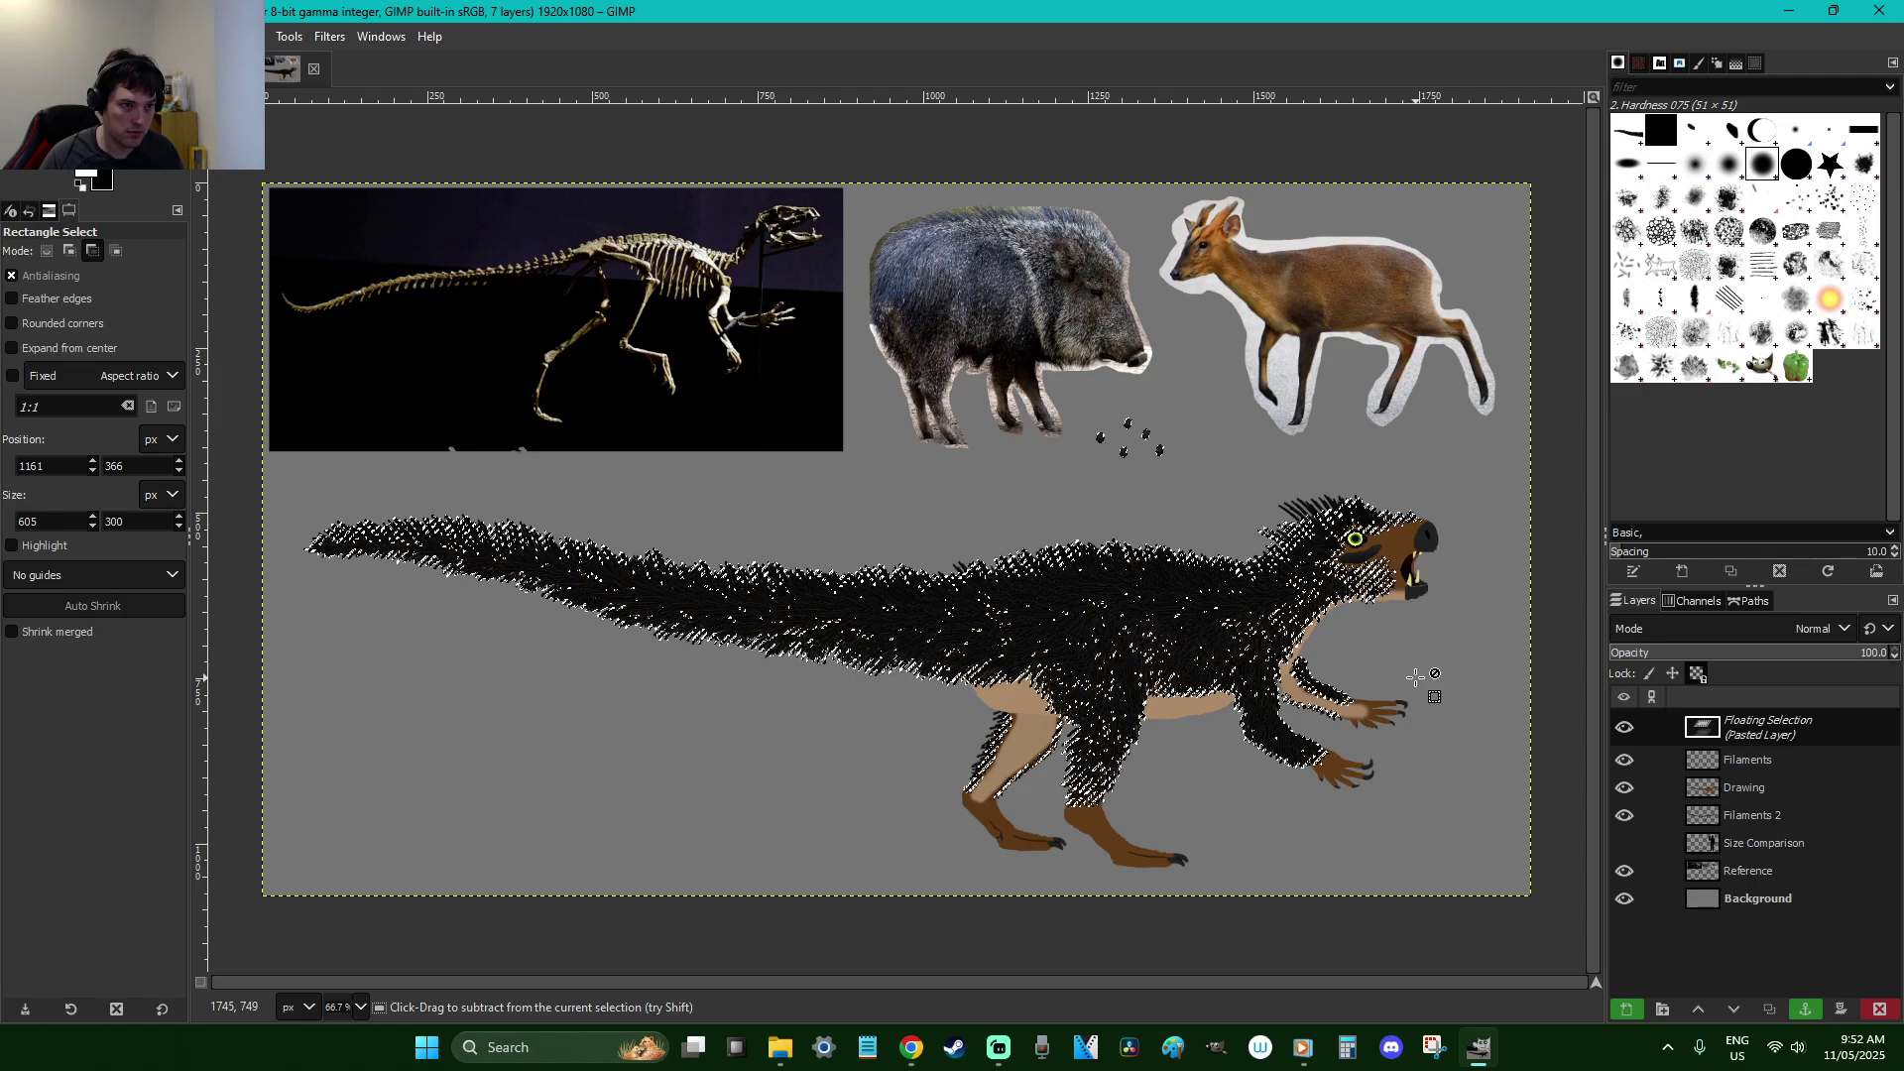
# Anchor the floating bristles to the Filaments layer, select the entire canvas and save the image
pyautogui.hotkey('ctrl', 'h')
pyautogui.hotkey('ctrl', 'z')
pyautogui.hotkey('ctrl', 'y')
pyautogui.hotkey('ctrl', 'a')
pyautogui.hotkey('ctrl', 's')
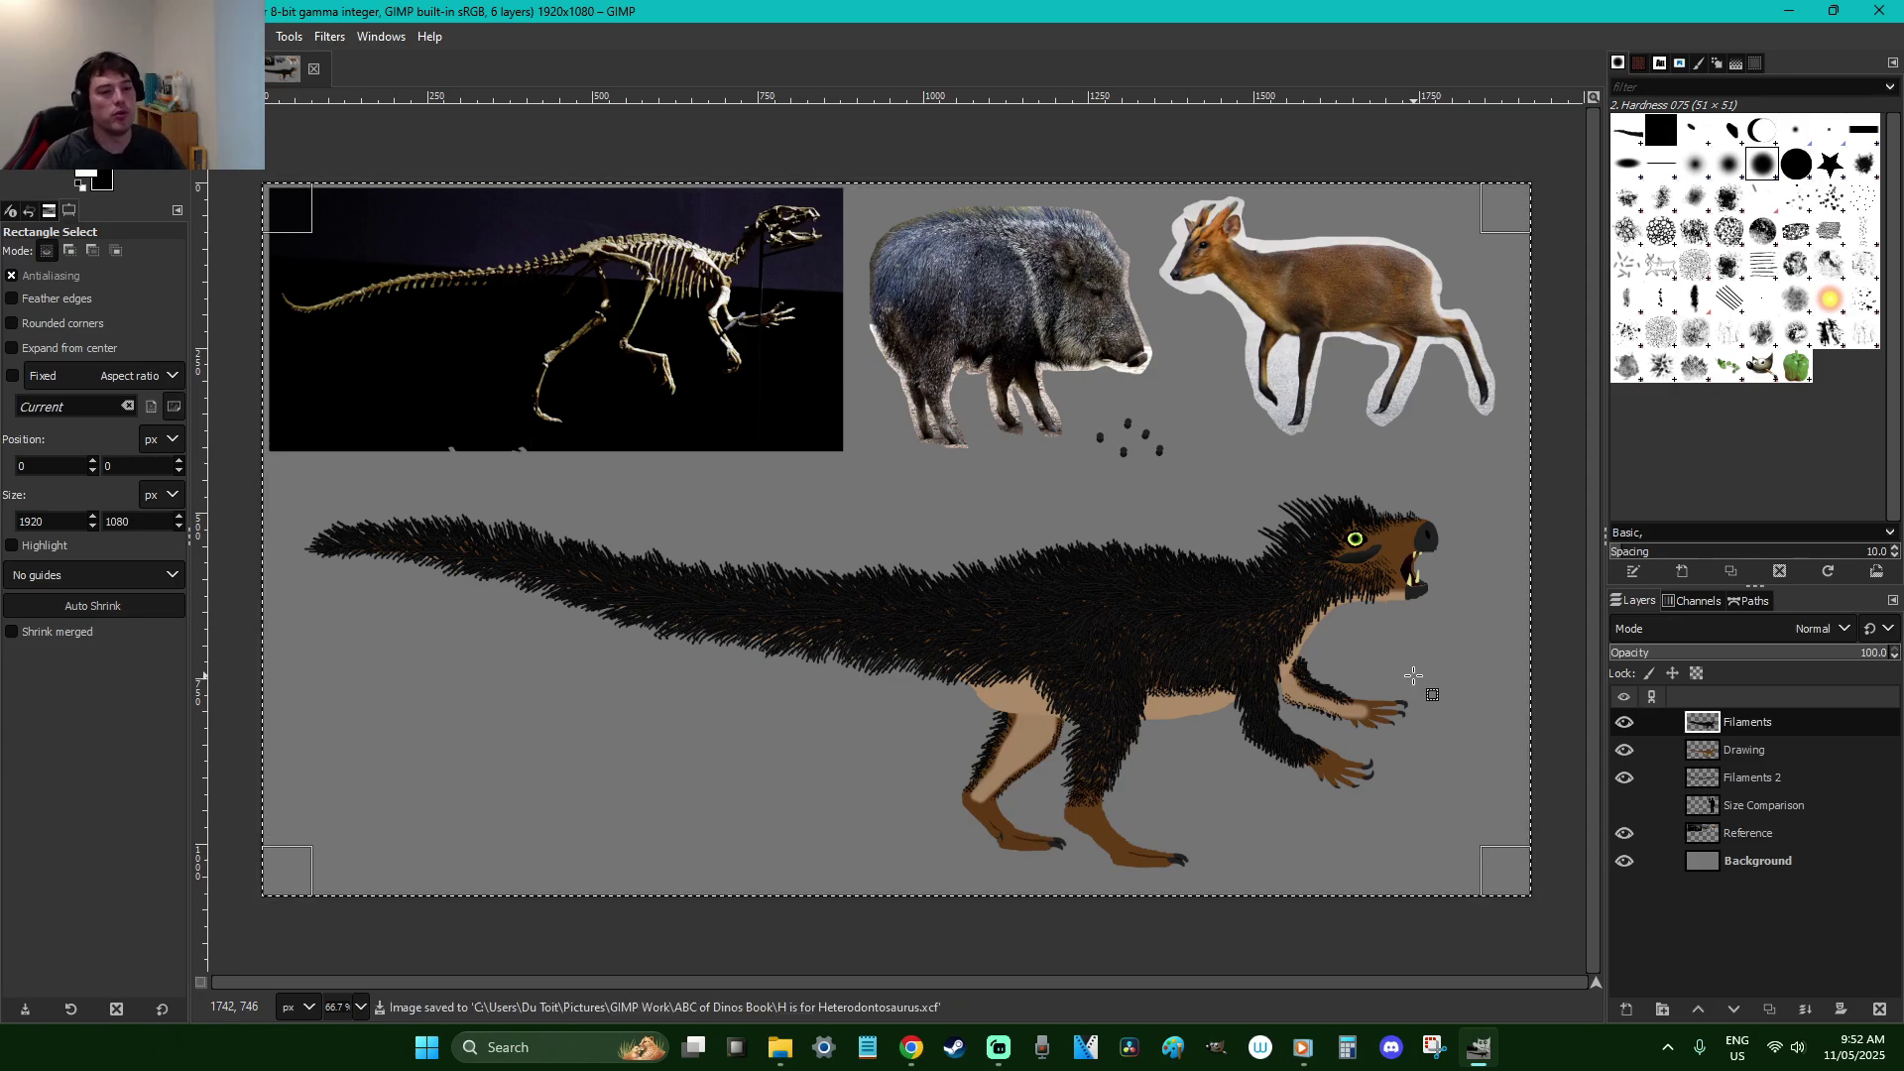
# Make the Drawing layer active and hide the Filaments layer to expose the body colours
pyautogui.scroll(1, 1414, 675)
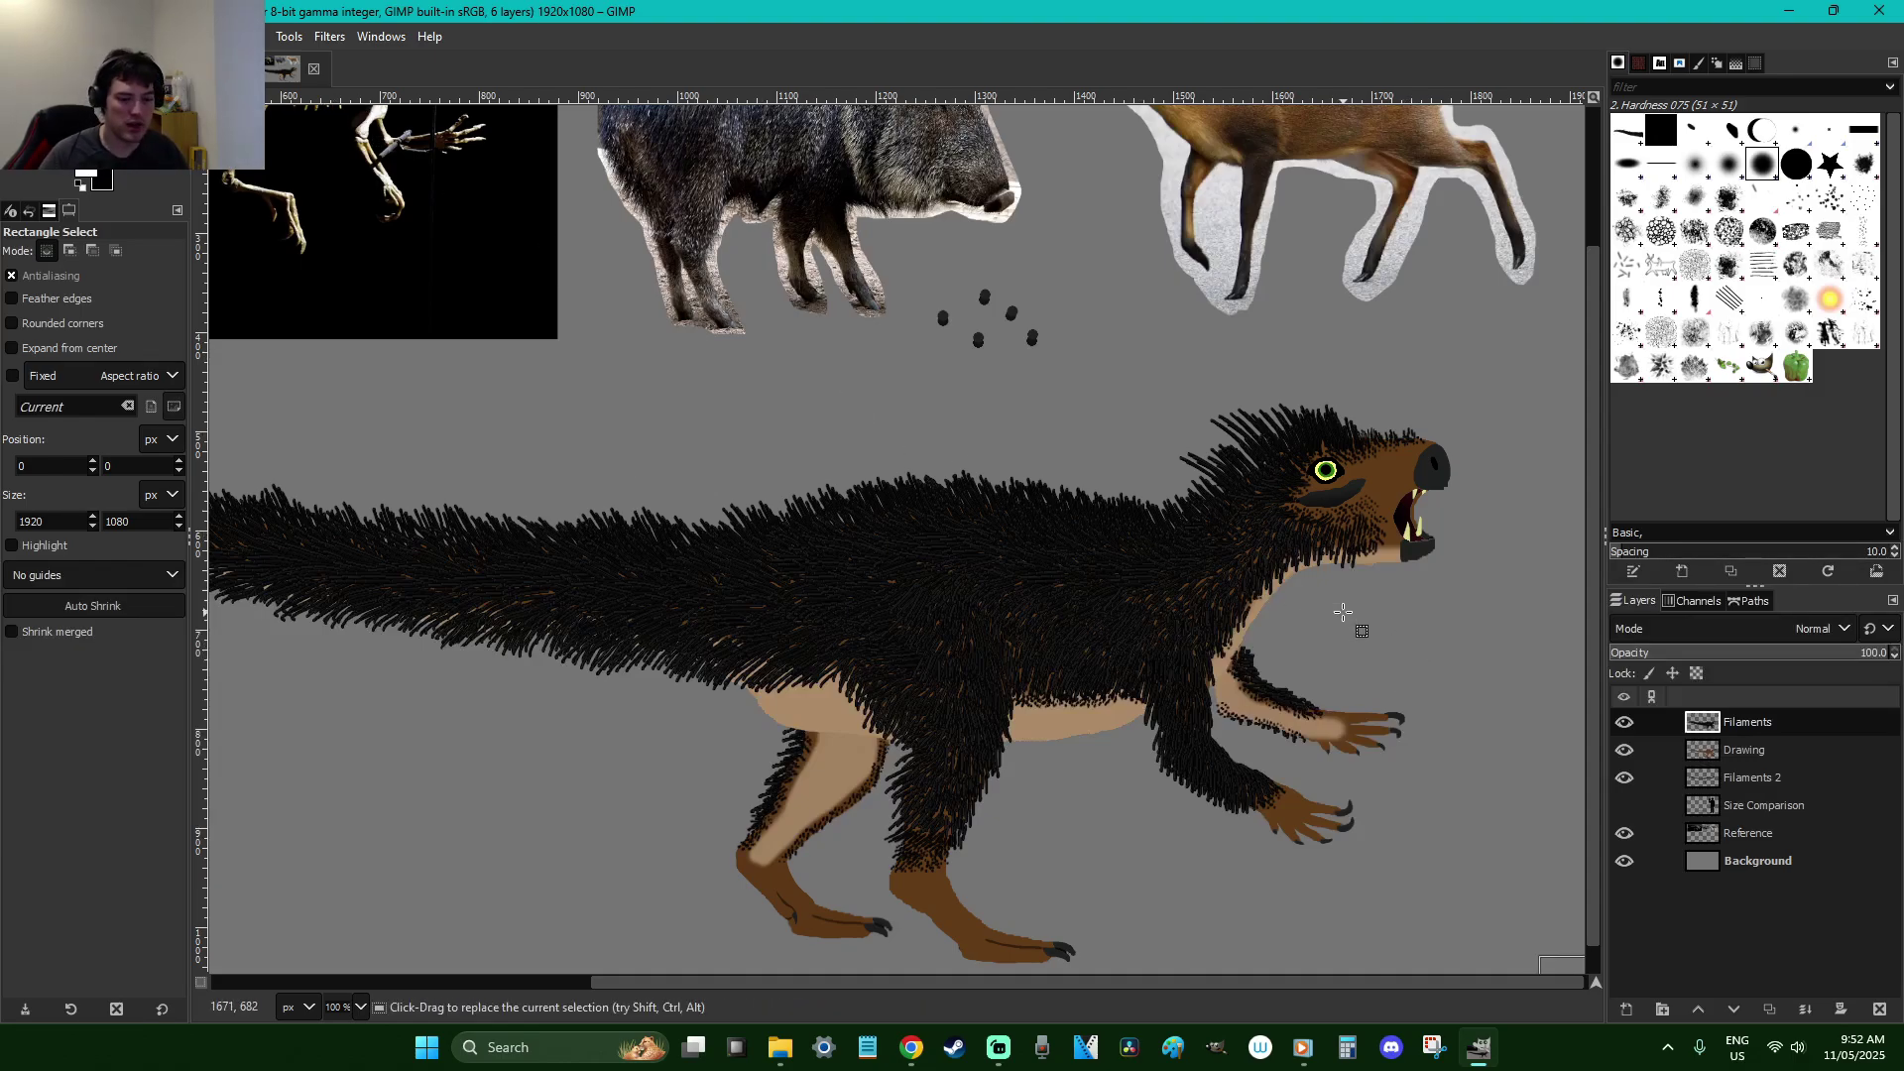
pyautogui.scroll(-1, 1343, 612)
pyautogui.click(1834, 753)
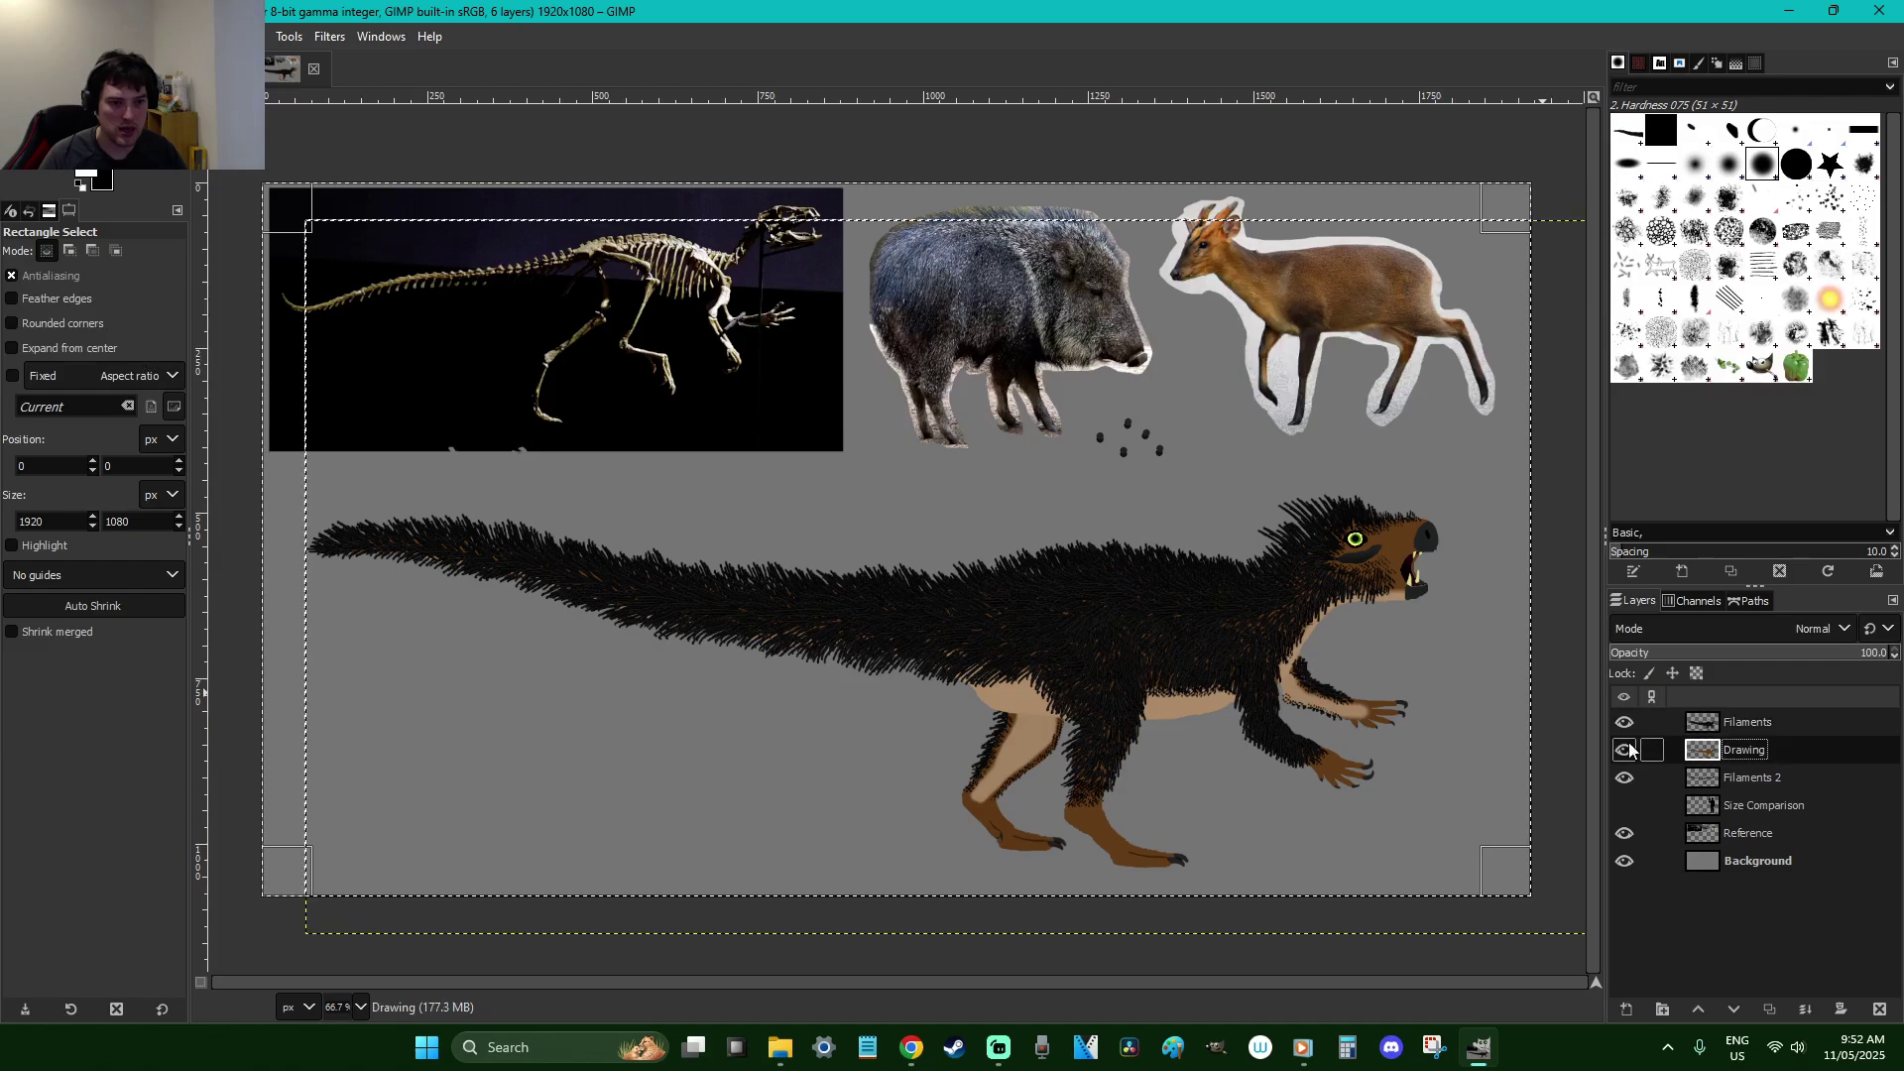
pyautogui.click(1623, 722)
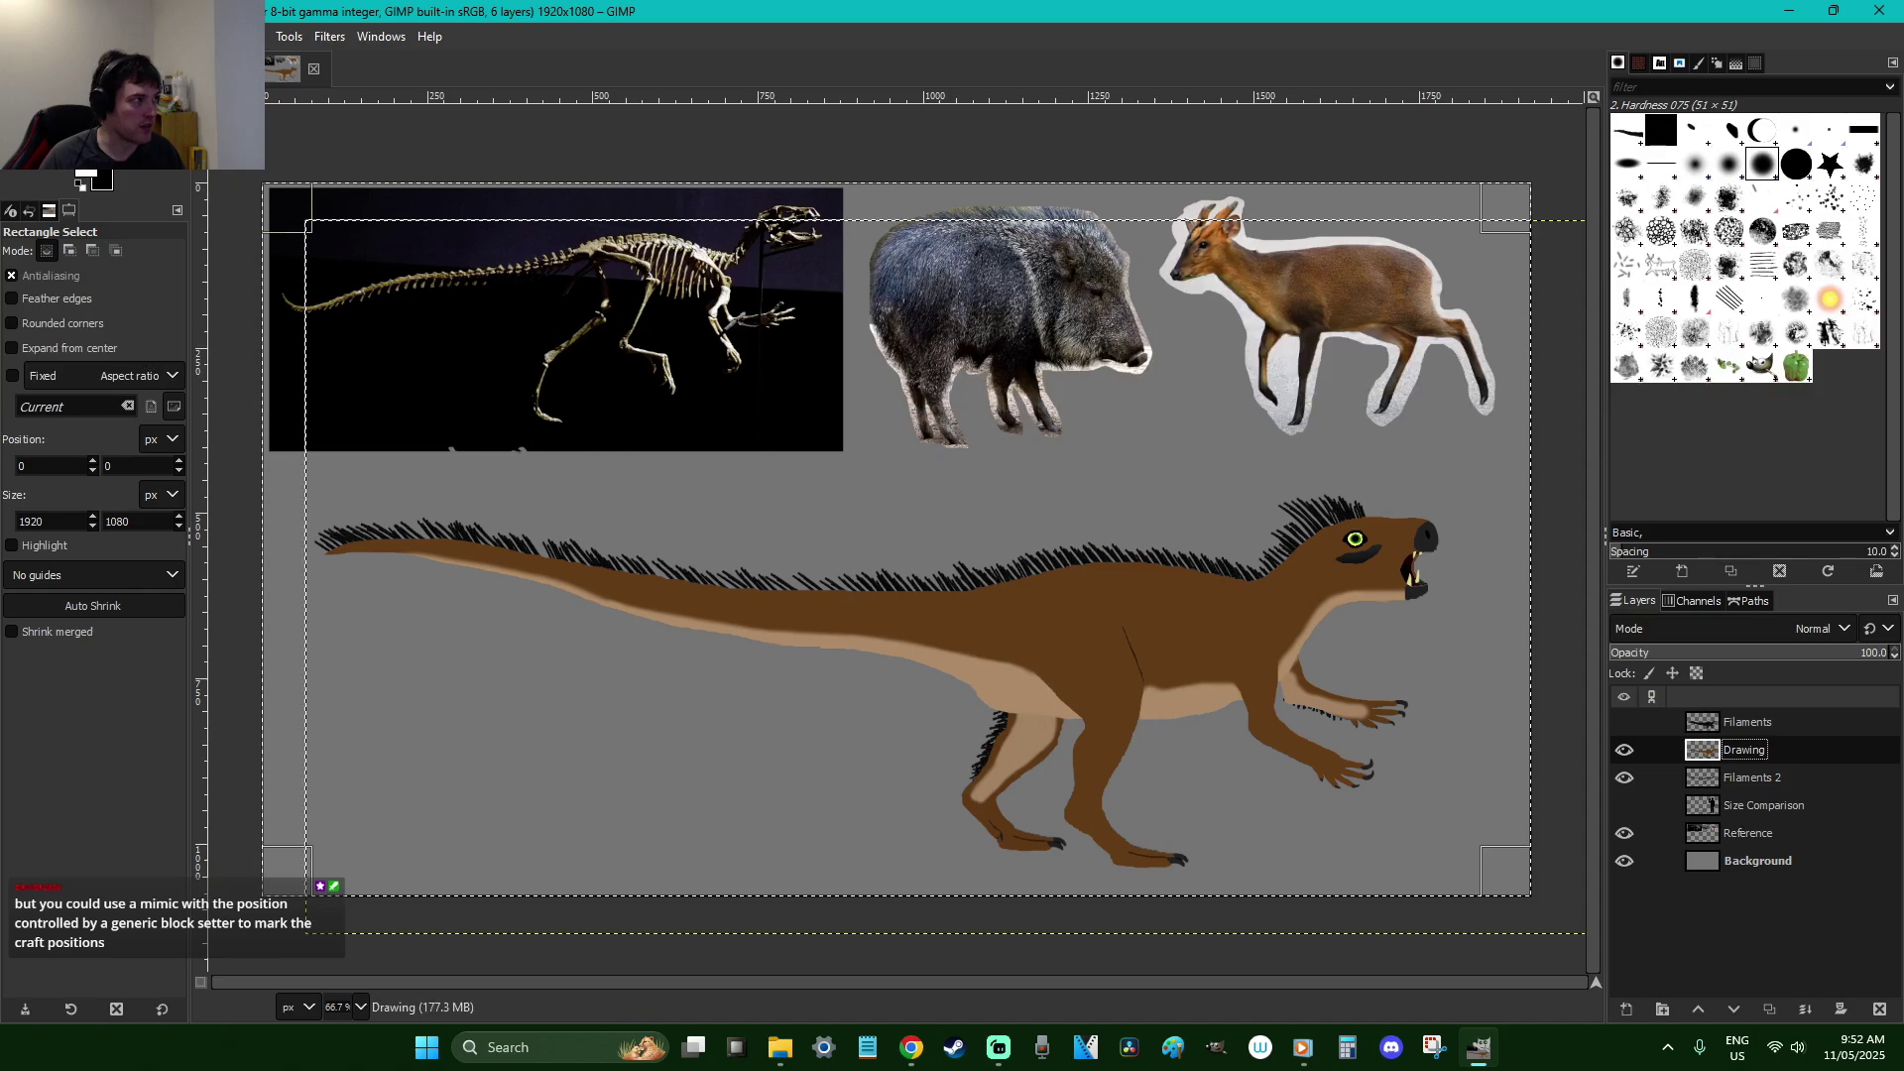
# Try shifting only the red hue of the Drawing layer to 142.7 with Hue-Saturation
pyautogui.click(243, 36)
pyautogui.click(315, 145)
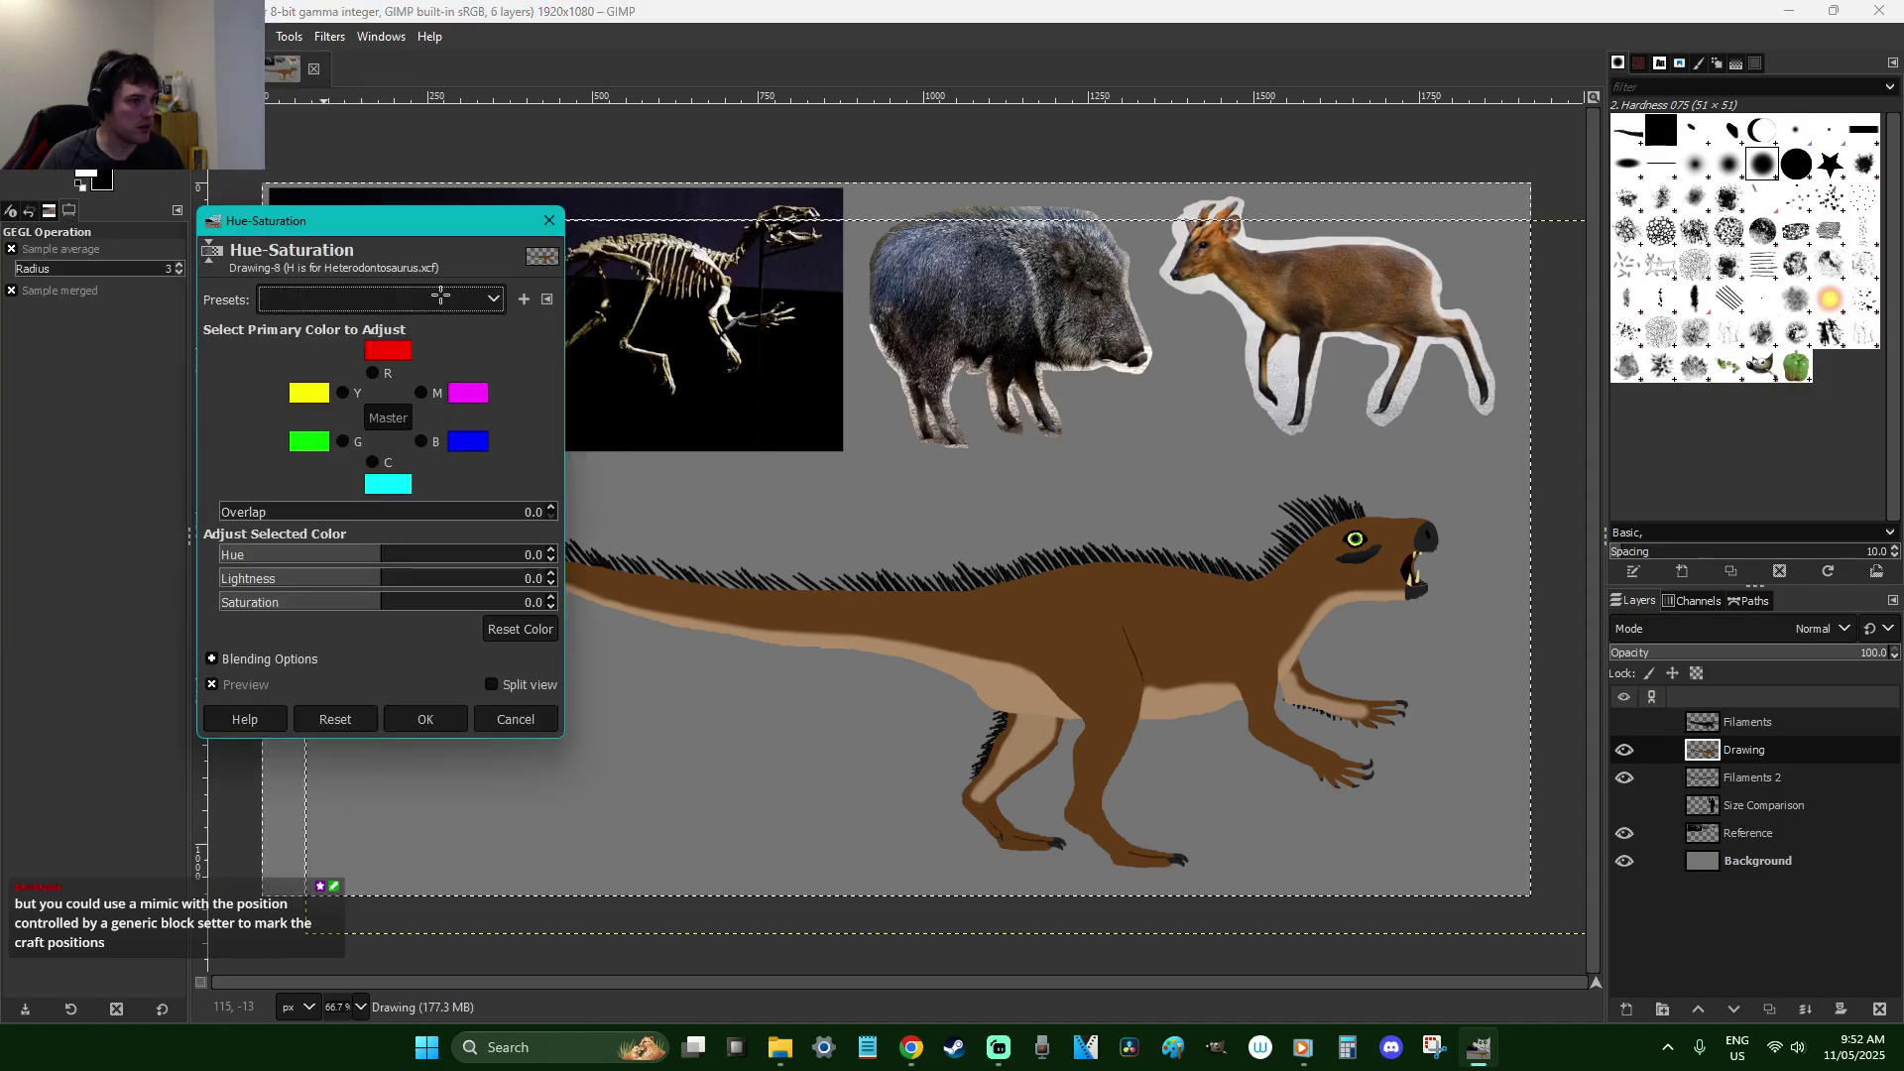
pyautogui.click(372, 373)
pyautogui.moveTo(379, 557); pyautogui.dragTo(510, 557)
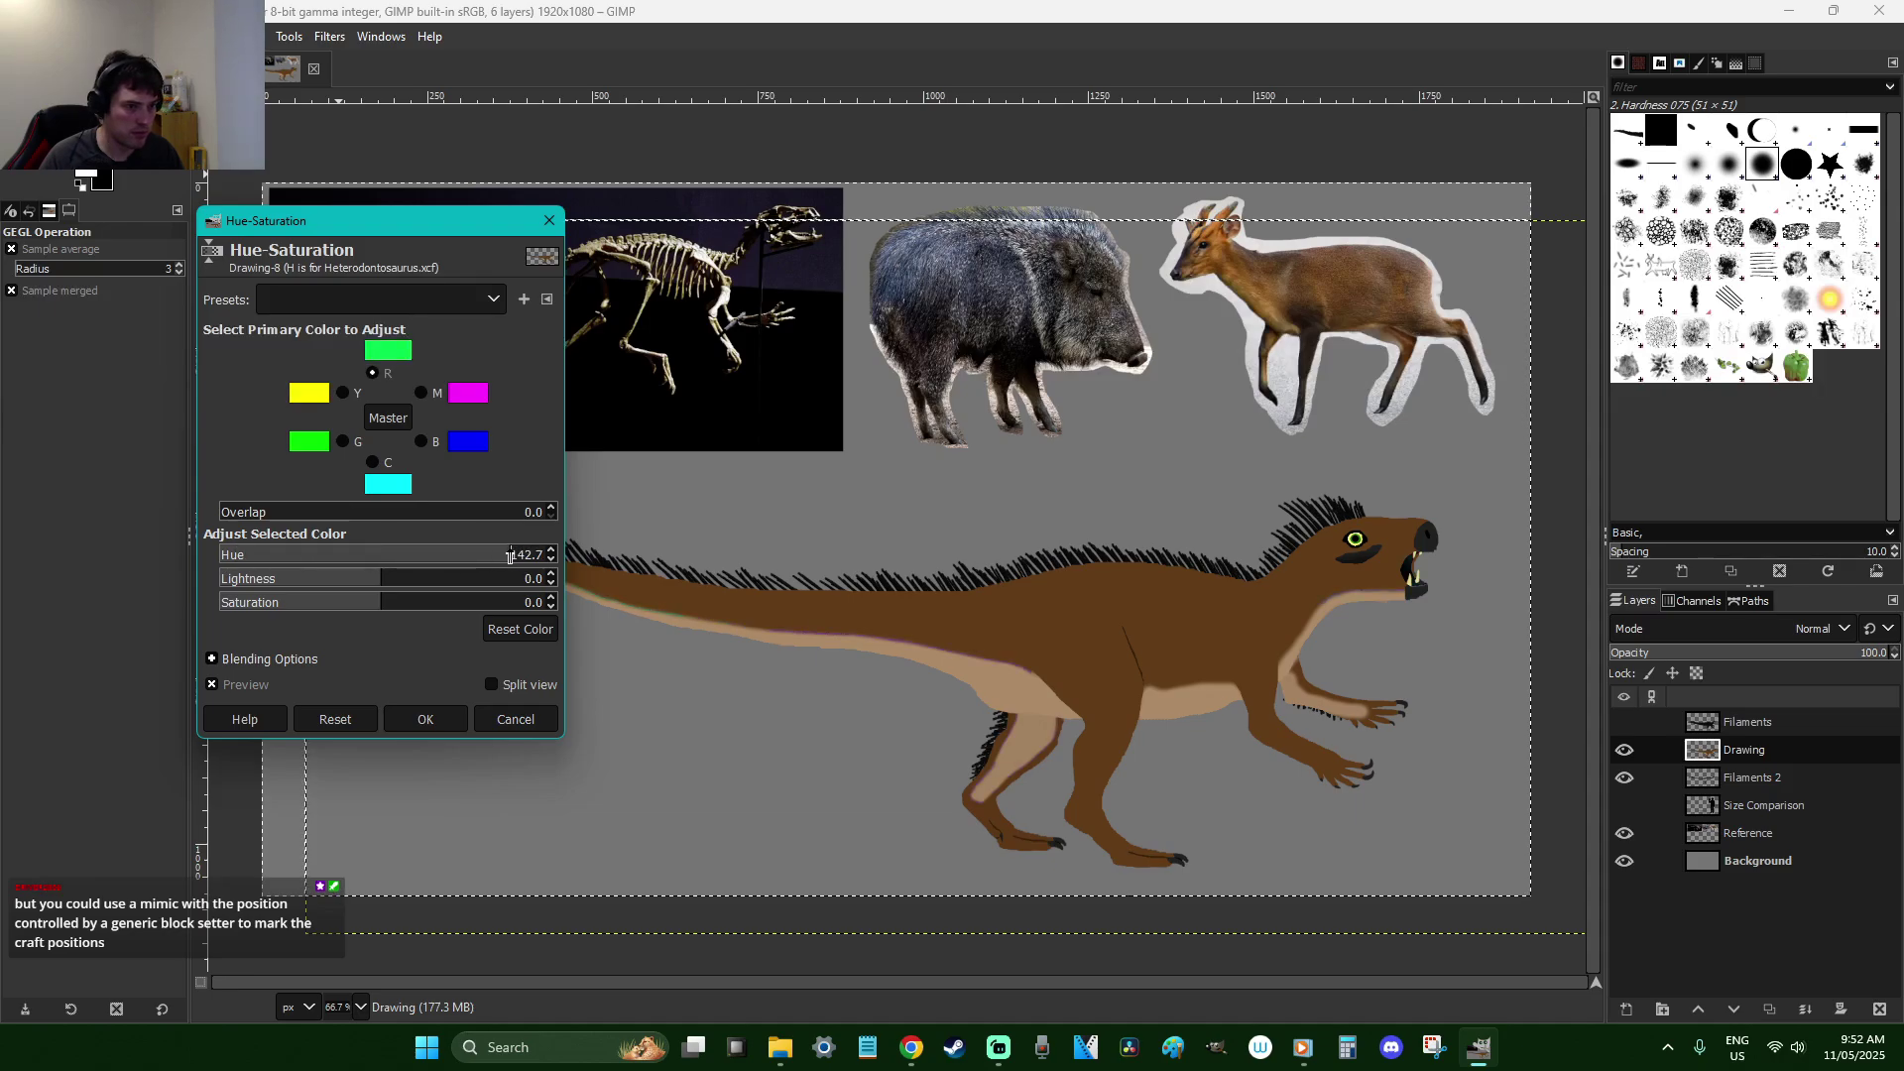
pyautogui.click(484, 724)
# Try shifting the Drawing layer's overall hue to 180 with Hue-Saturation
pyautogui.hotkey('ctrl', 'shift', 'f')
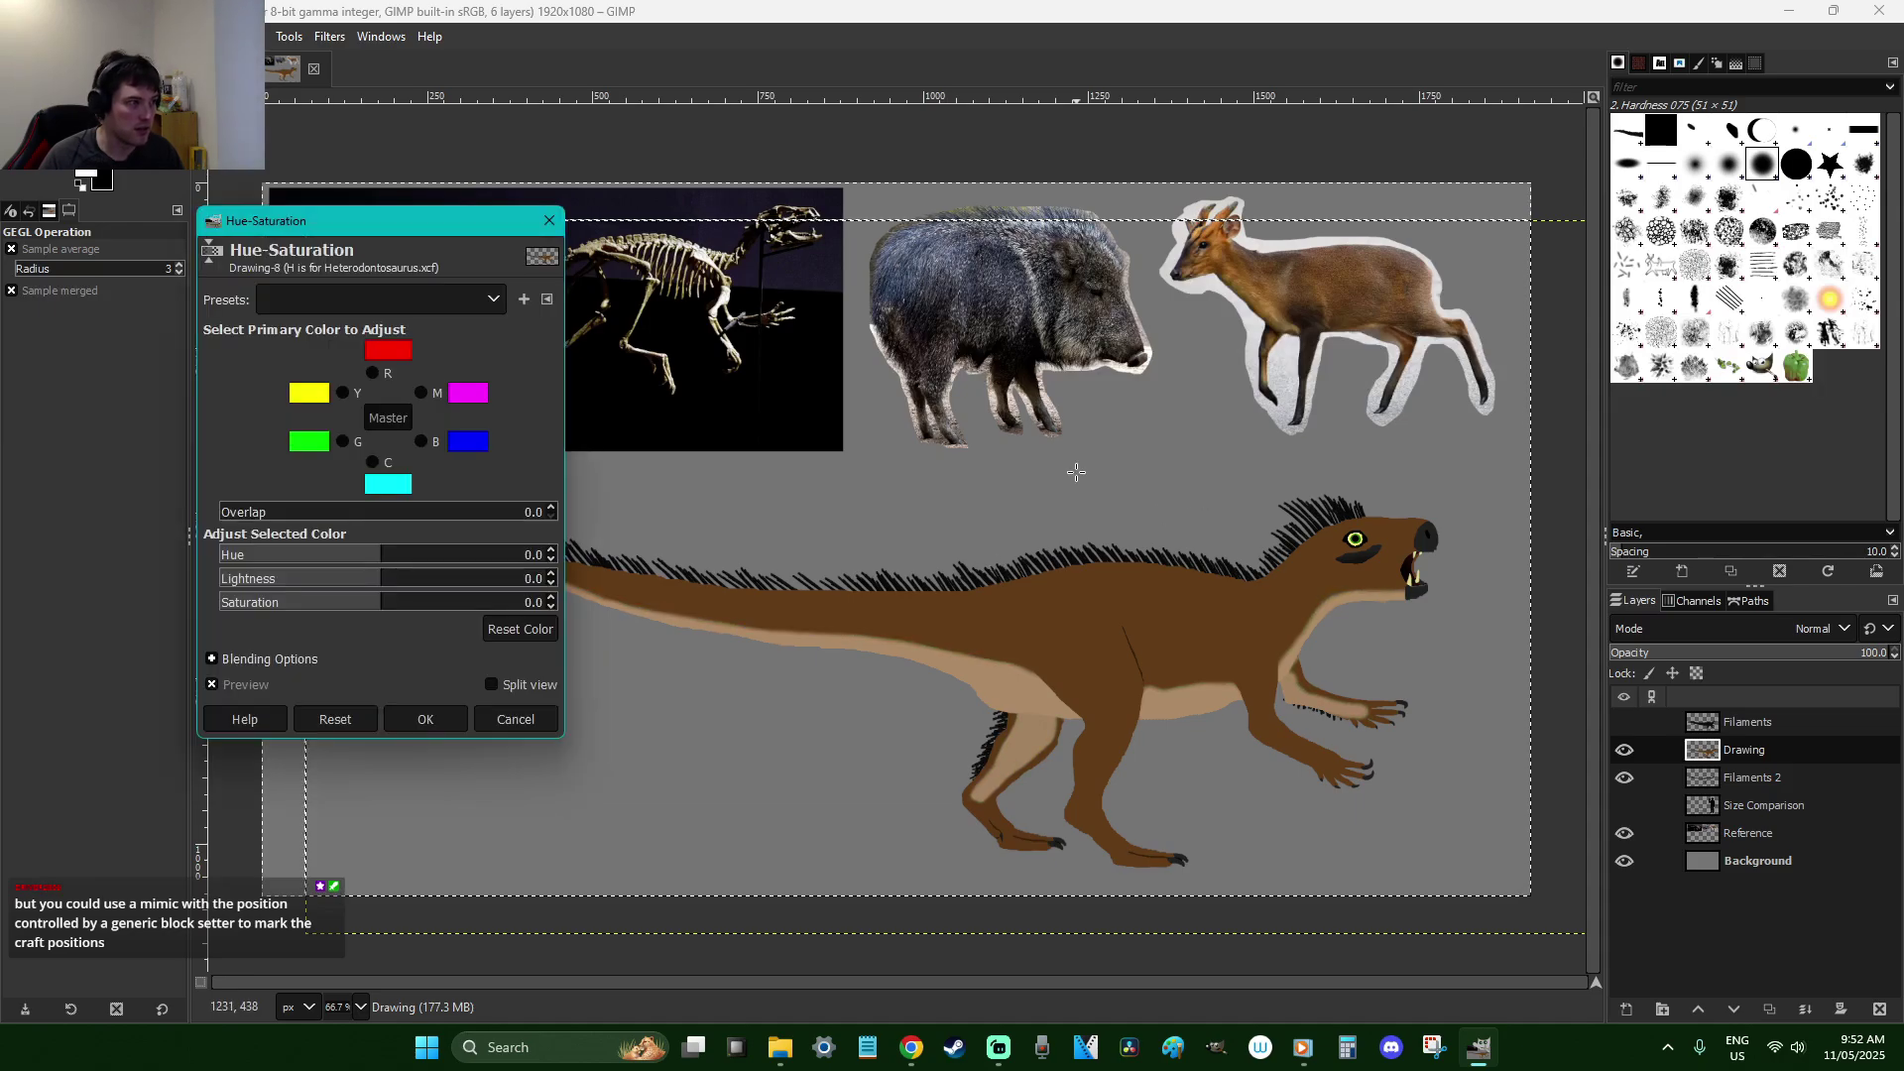
pyautogui.moveTo(377, 562); pyautogui.dragTo(550, 567)
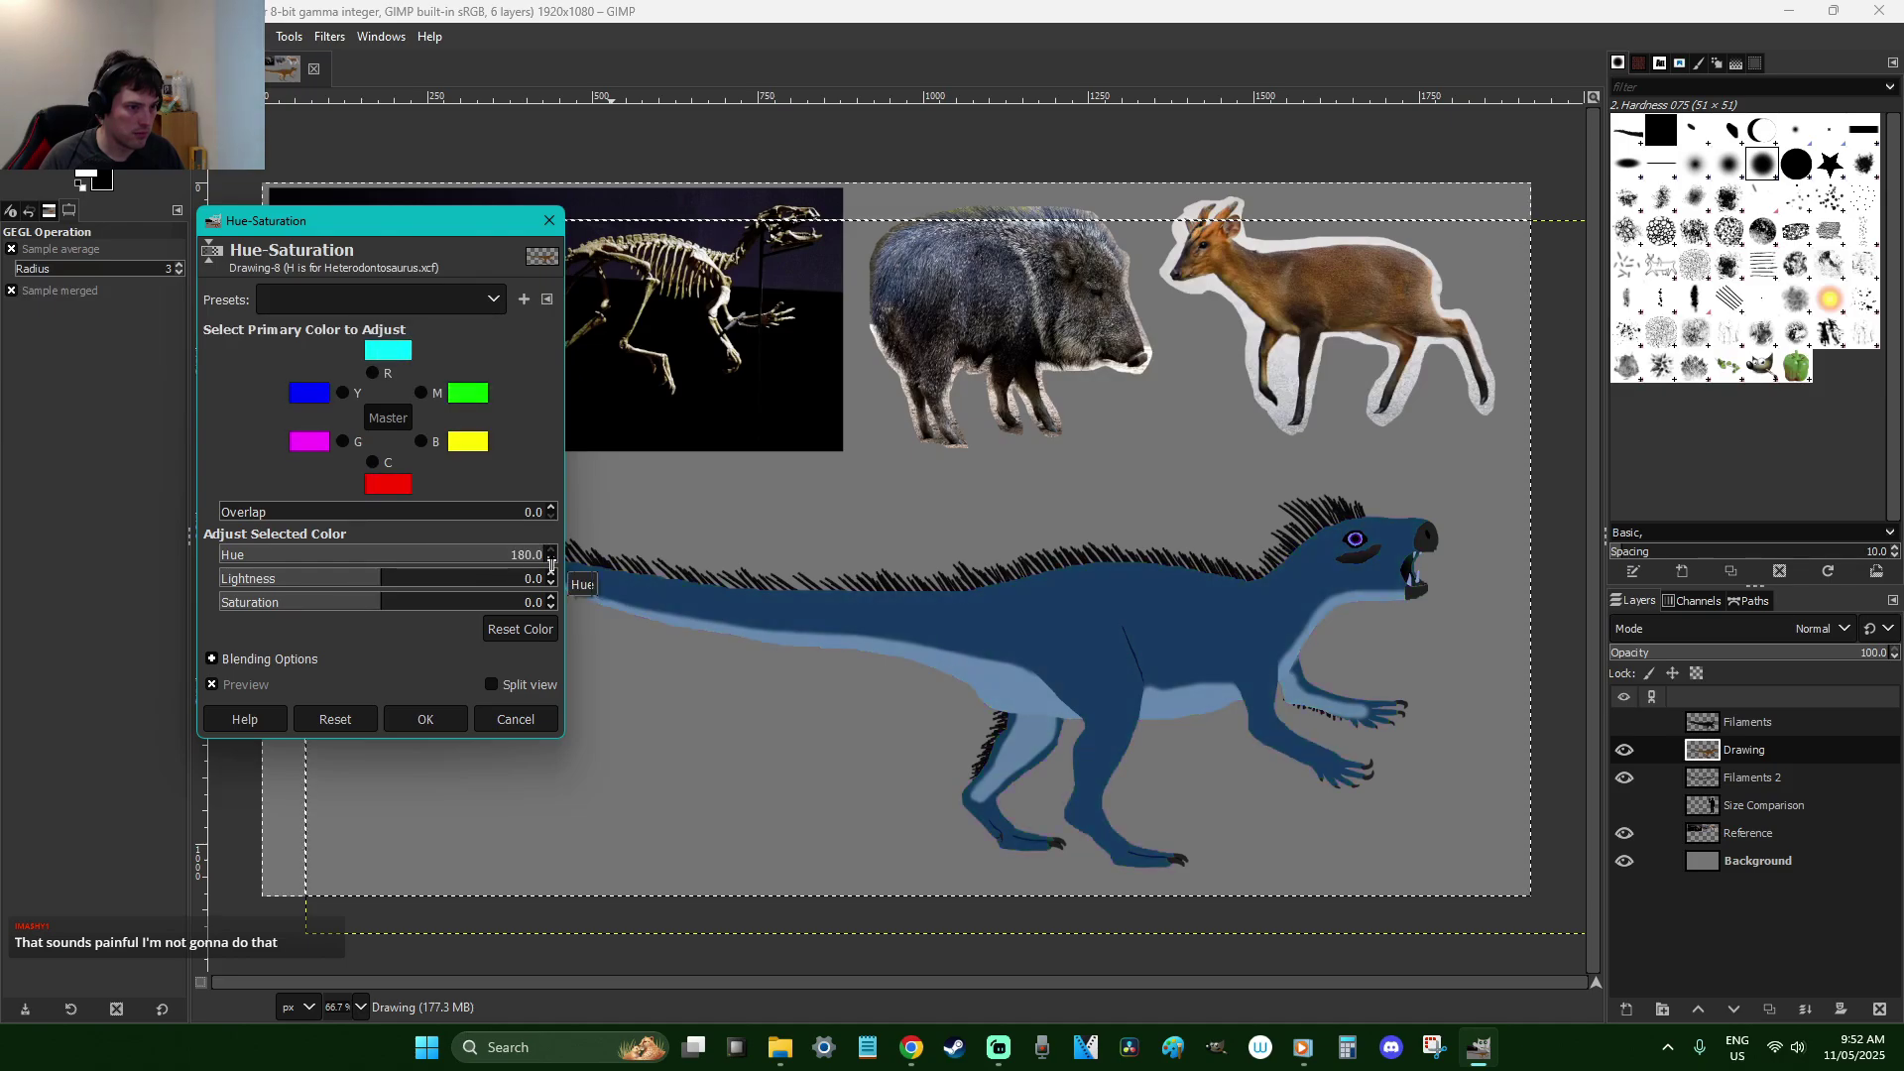
pyautogui.click(532, 717)
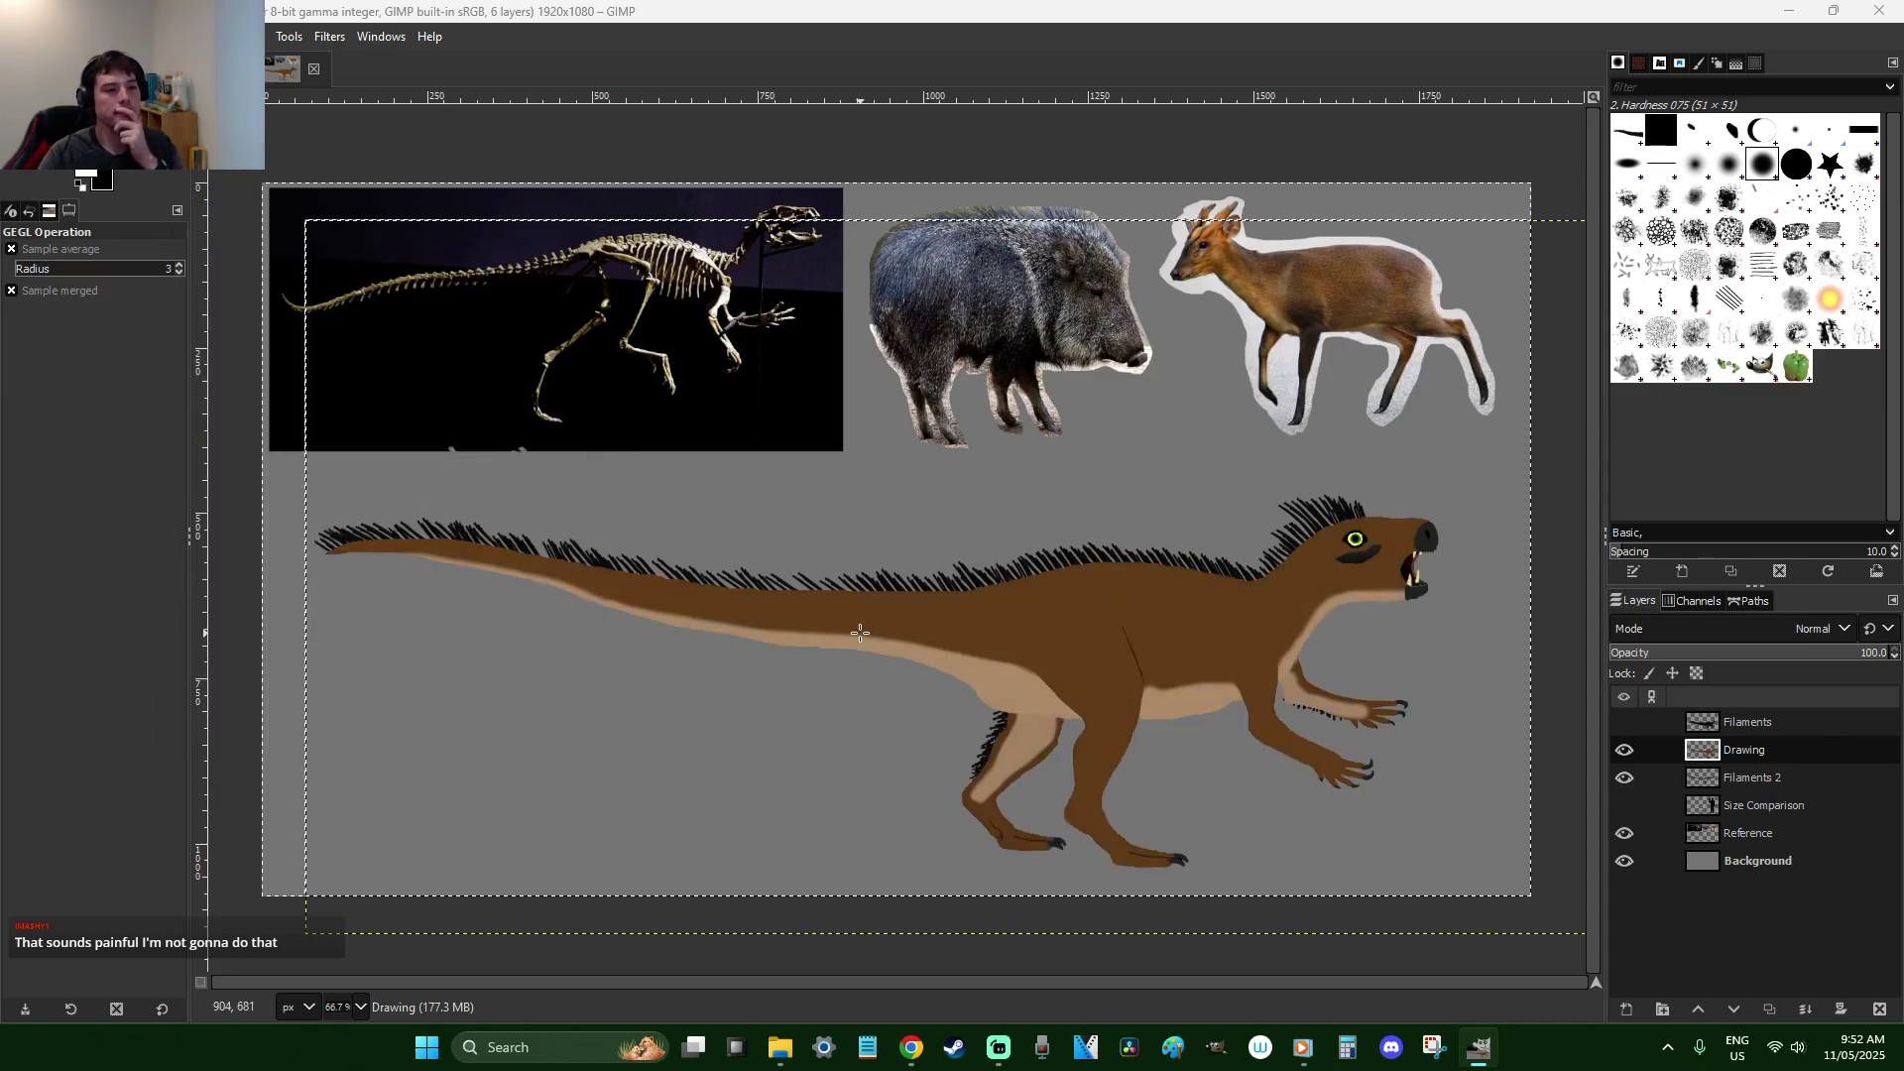
# Show the Filaments layer again and pick the dark claw colour from the near hand as the foreground colour
pyautogui.click(1621, 734)
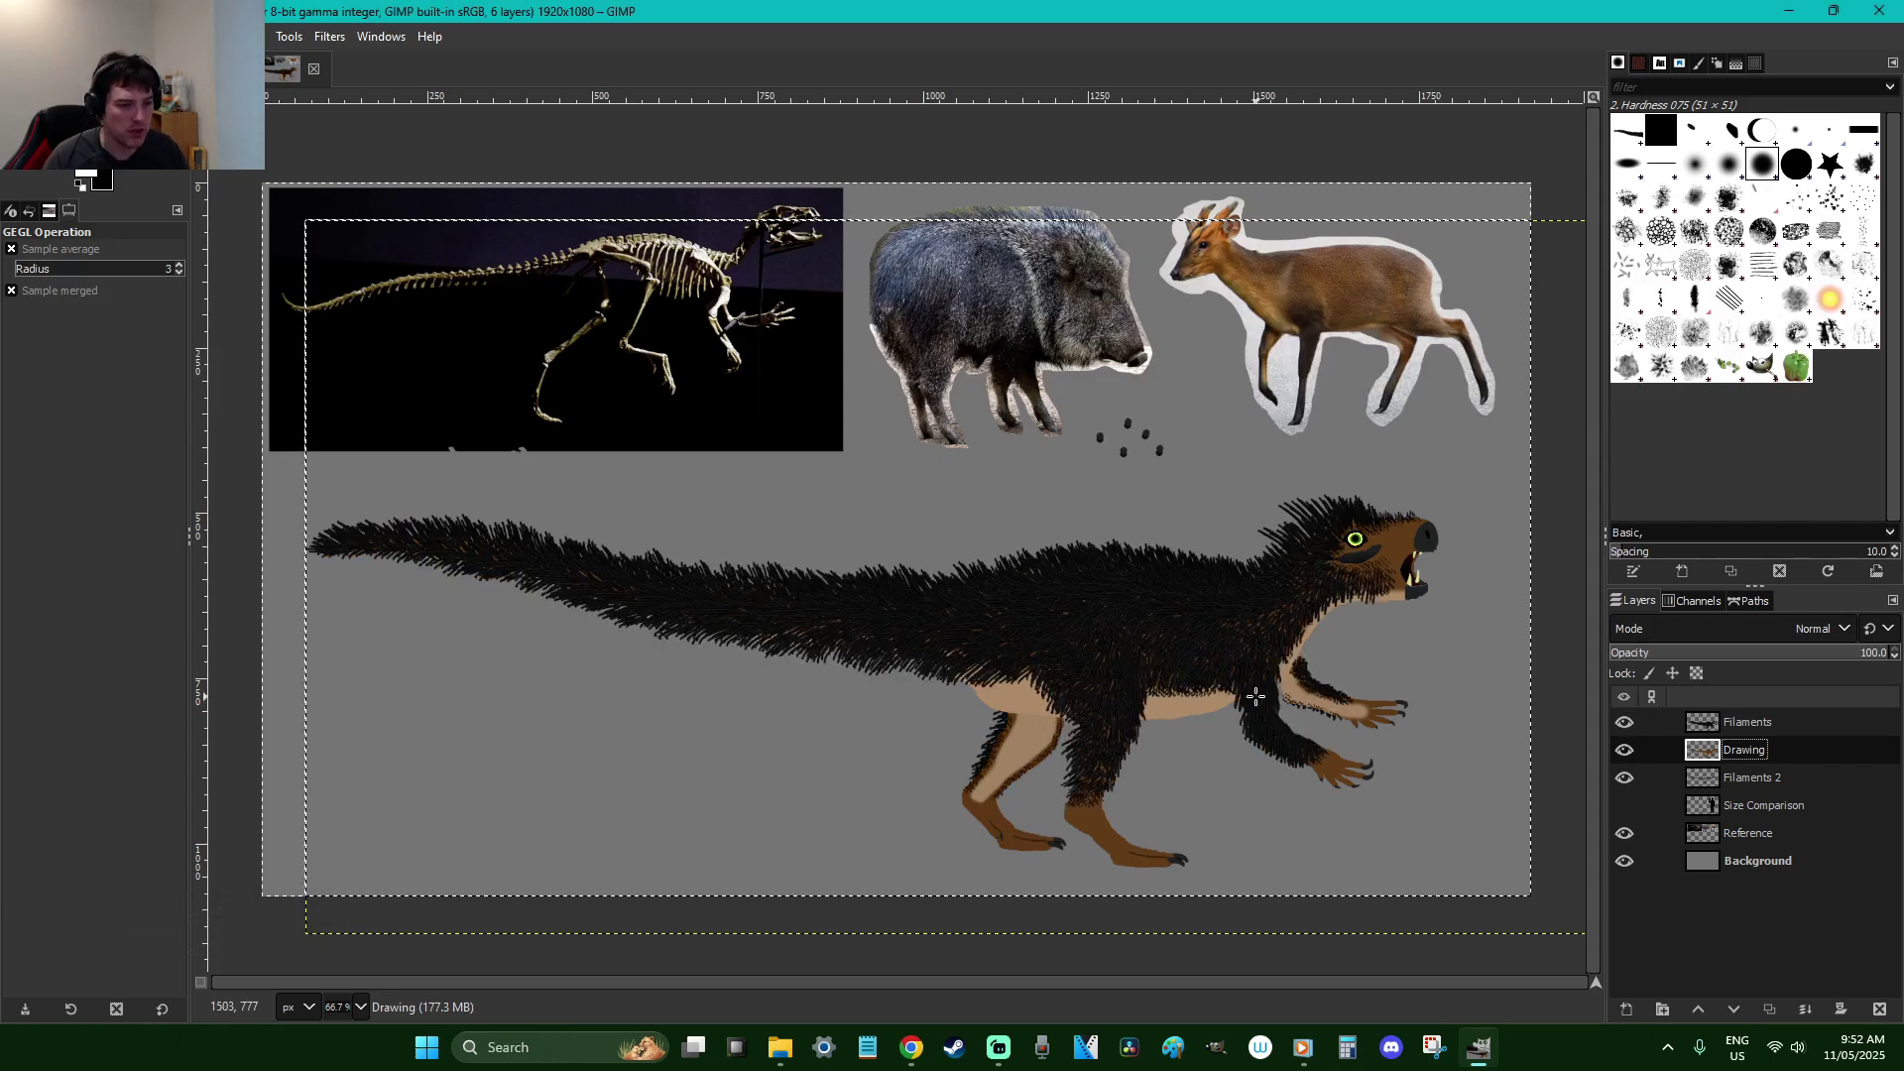
pyautogui.press('o')
pyautogui.click(1371, 768)
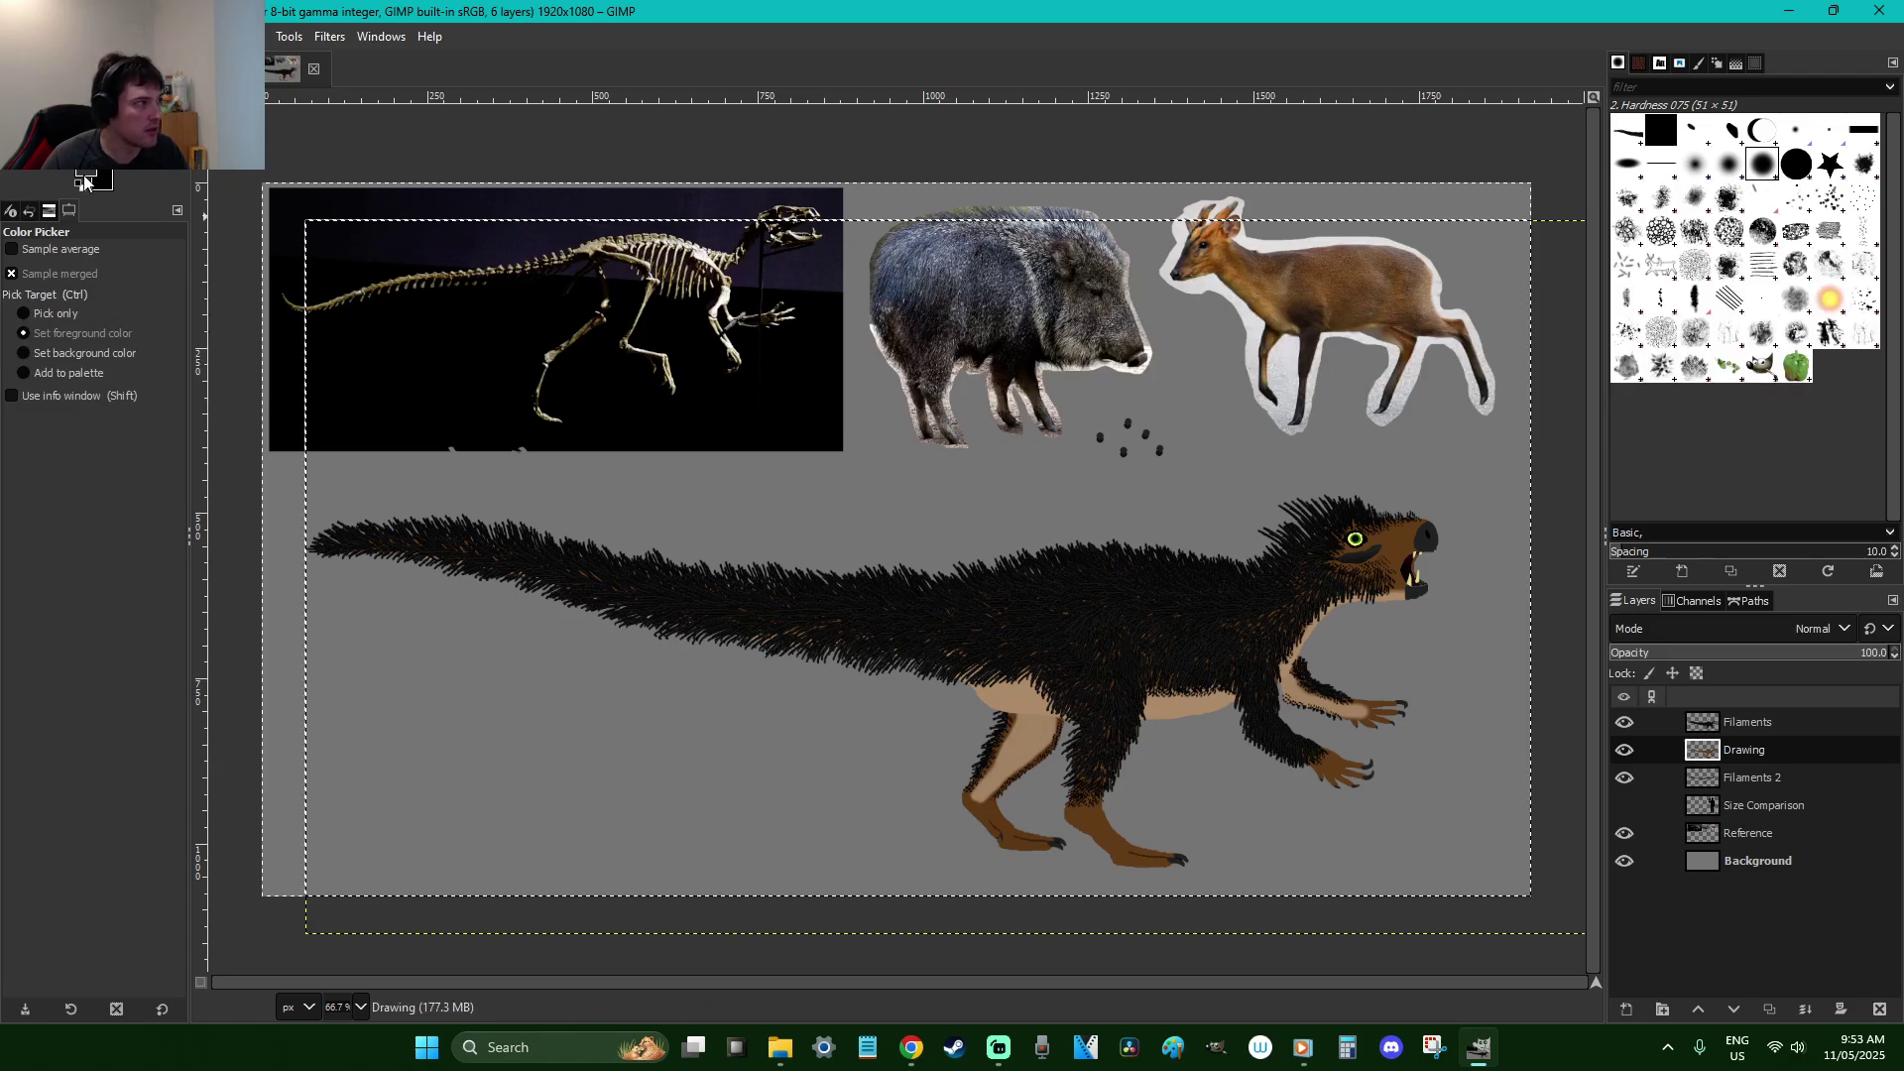
pyautogui.click(83, 176)
pyautogui.click(482, 440)
pyautogui.press('r')
pyautogui.click(1244, 550)
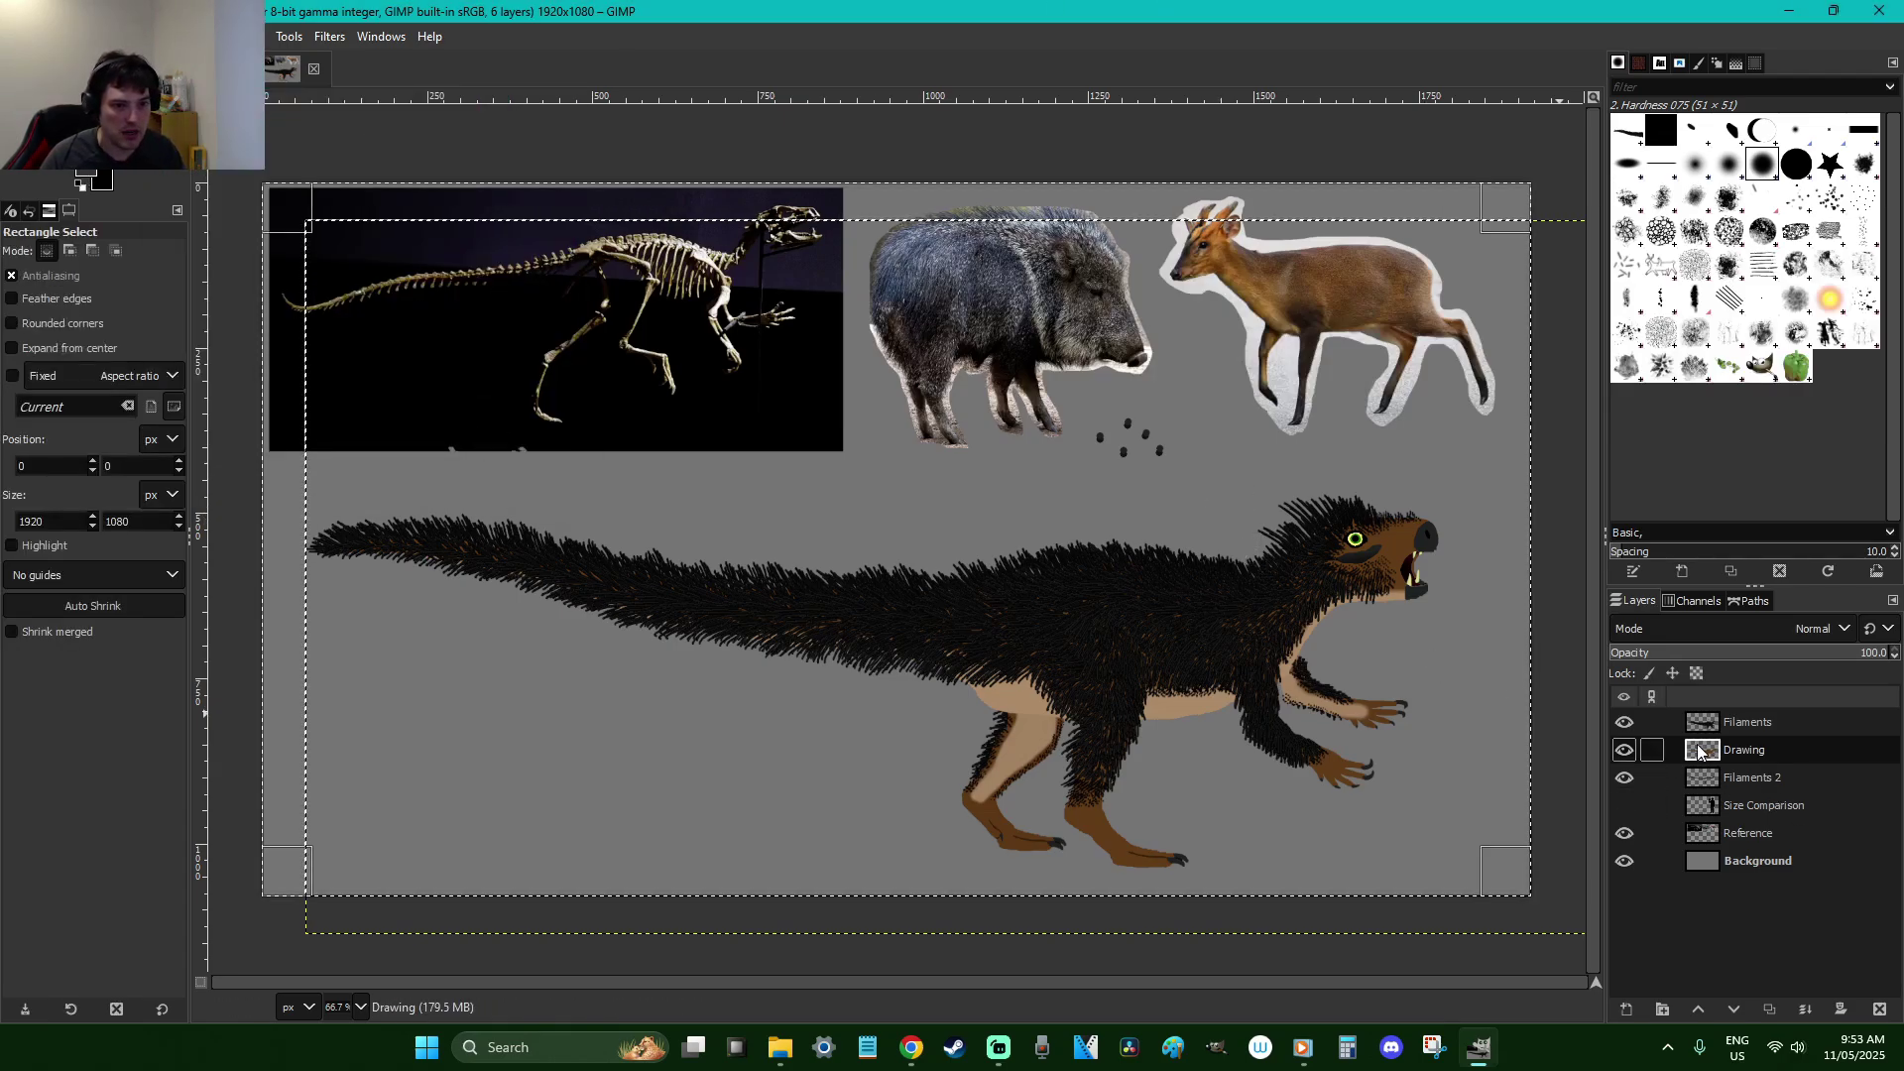
# Compare the drawing without the Filaments layer, and try Brightness-Contrast on the Drawing layer with brightness -111 and contrast 127
pyautogui.click(1627, 718)
pyautogui.click(1627, 717)
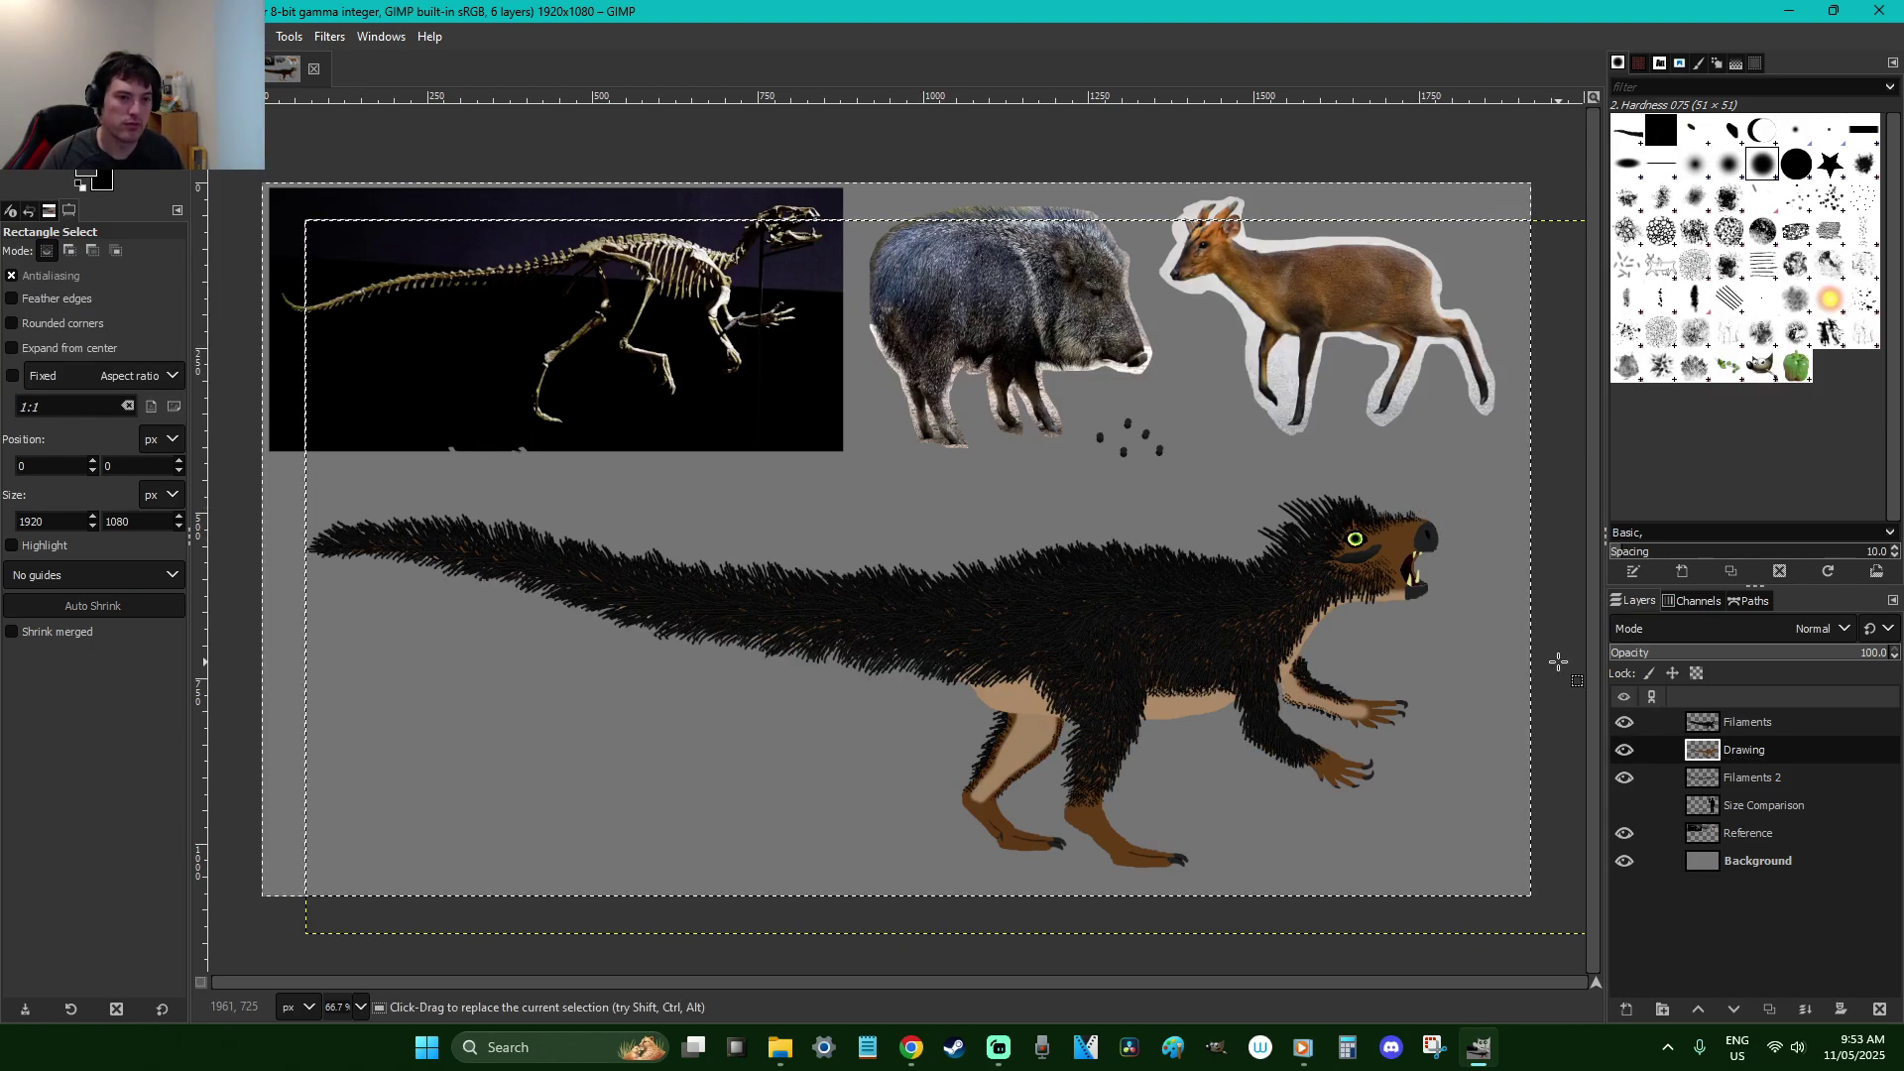
pyautogui.click(244, 36)
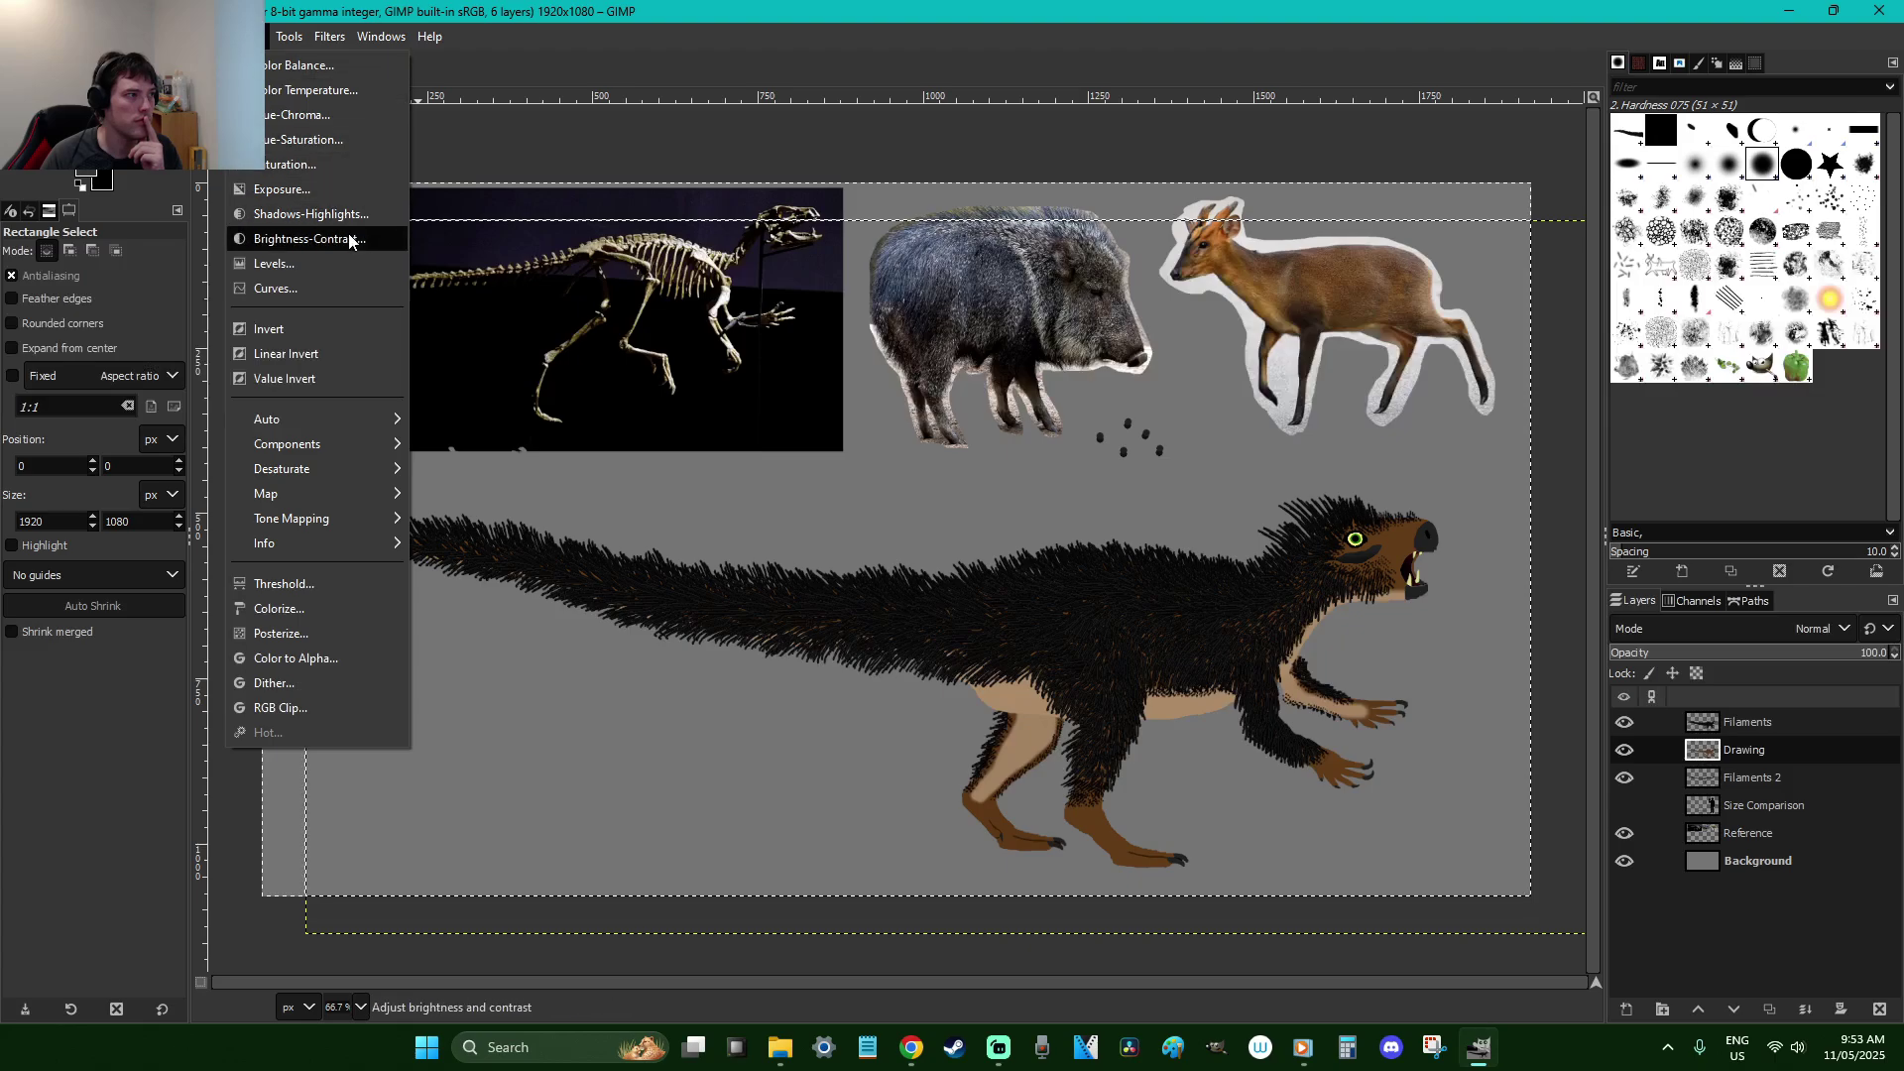
pyautogui.click(308, 240)
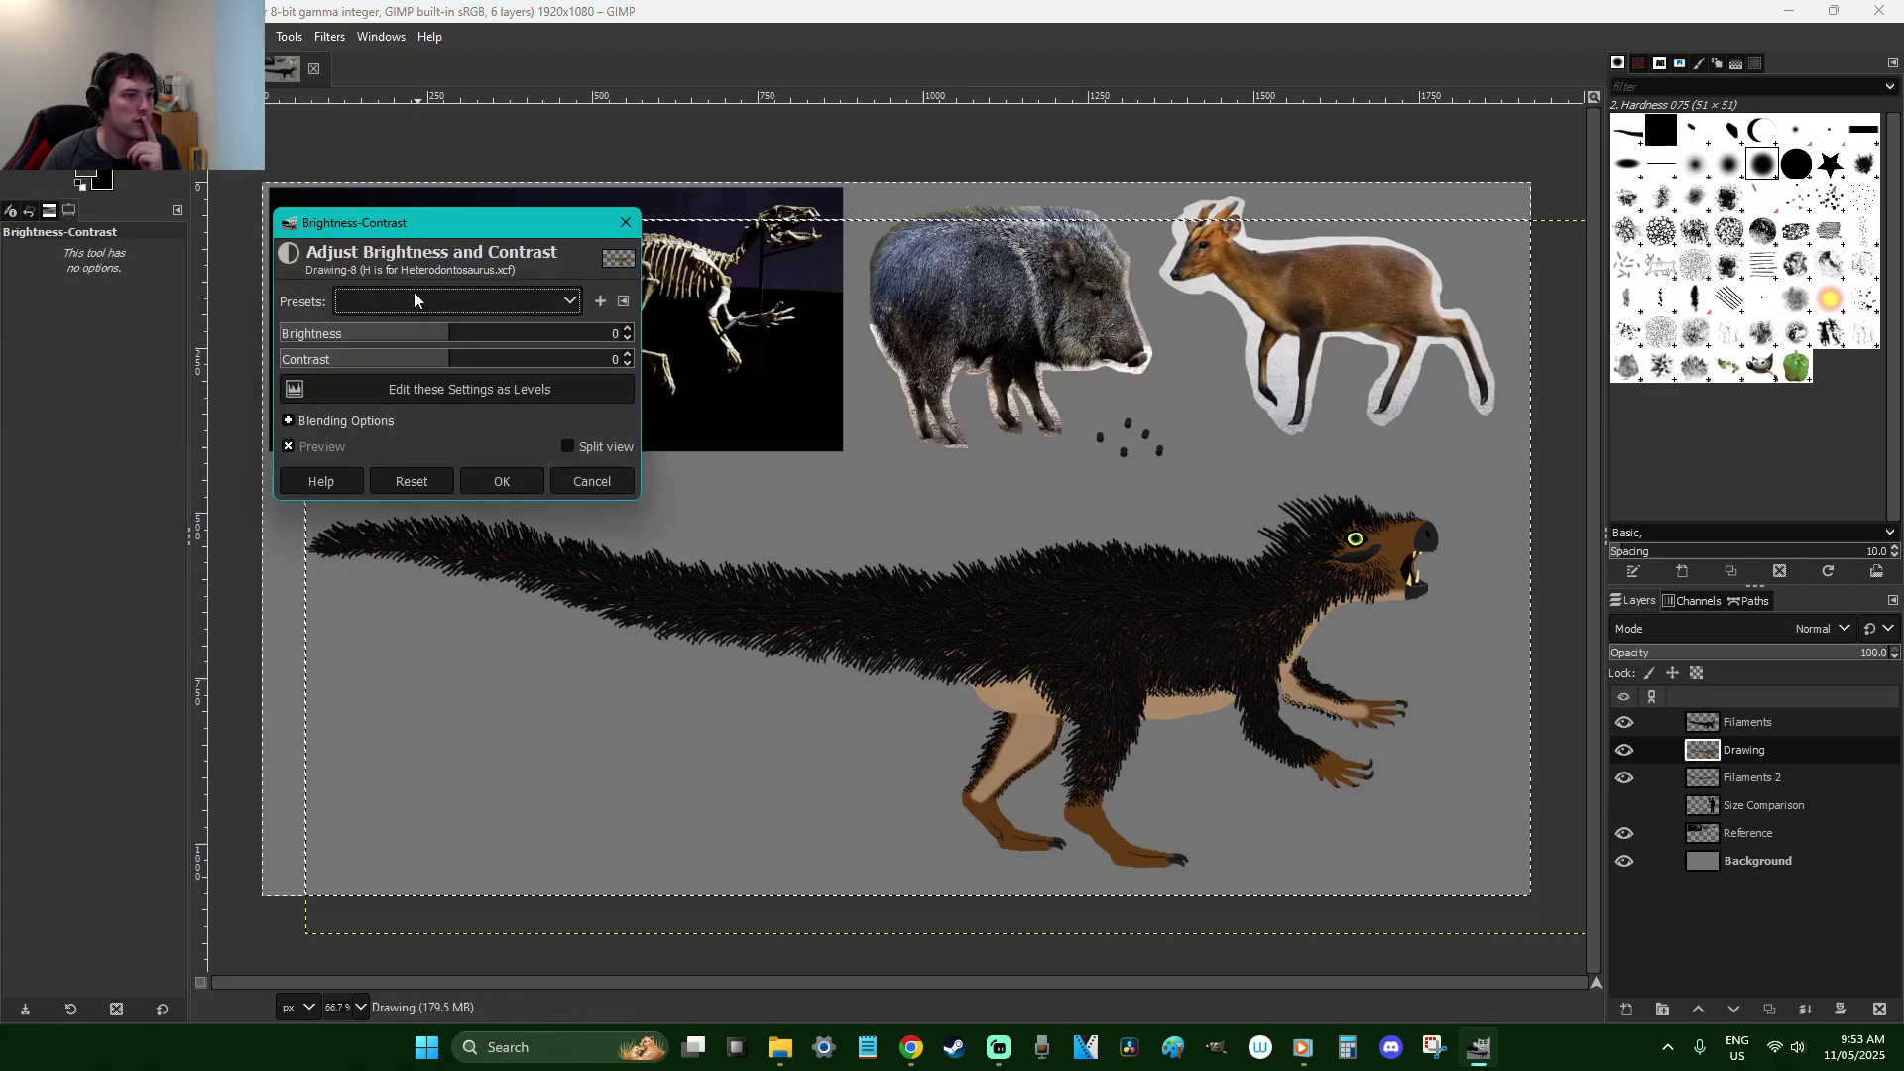
pyautogui.click(342, 336)
pyautogui.click(303, 335)
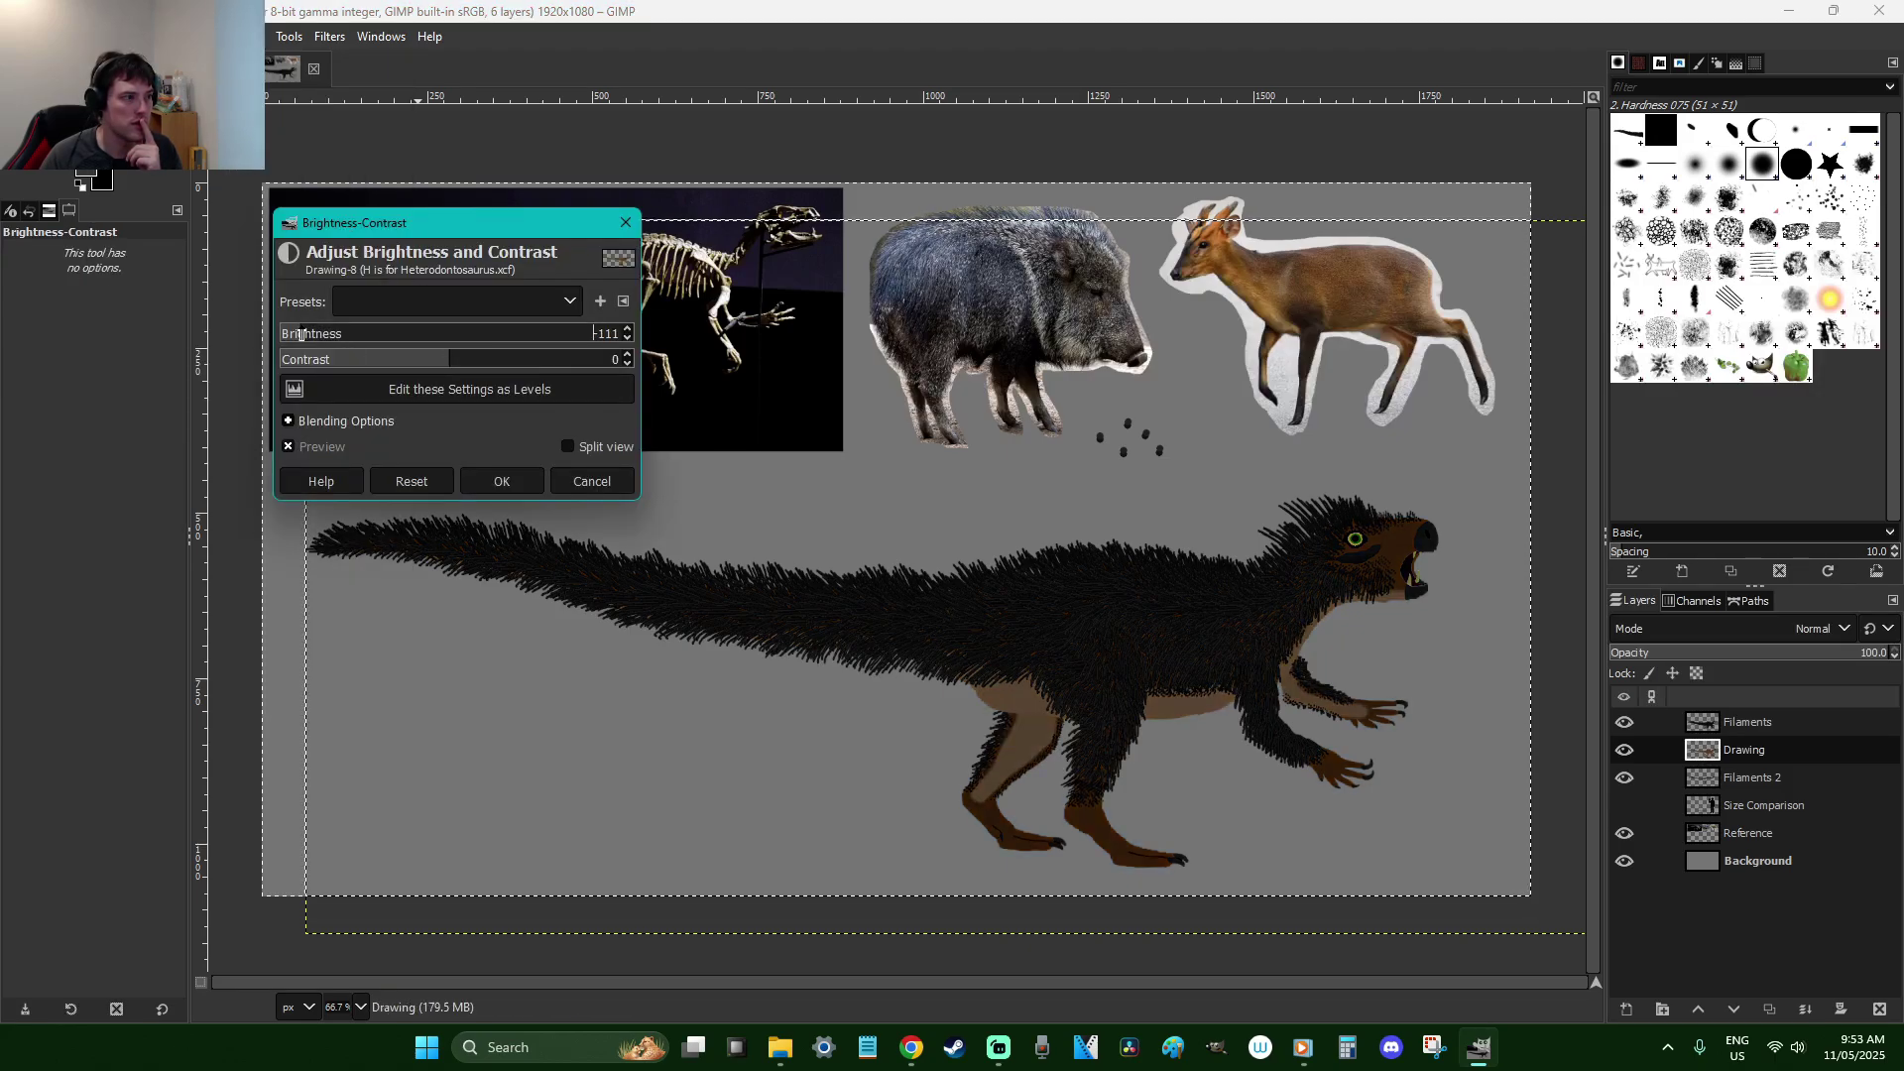
pyautogui.click(517, 361)
pyautogui.moveTo(498, 361); pyautogui.dragTo(799, 373)
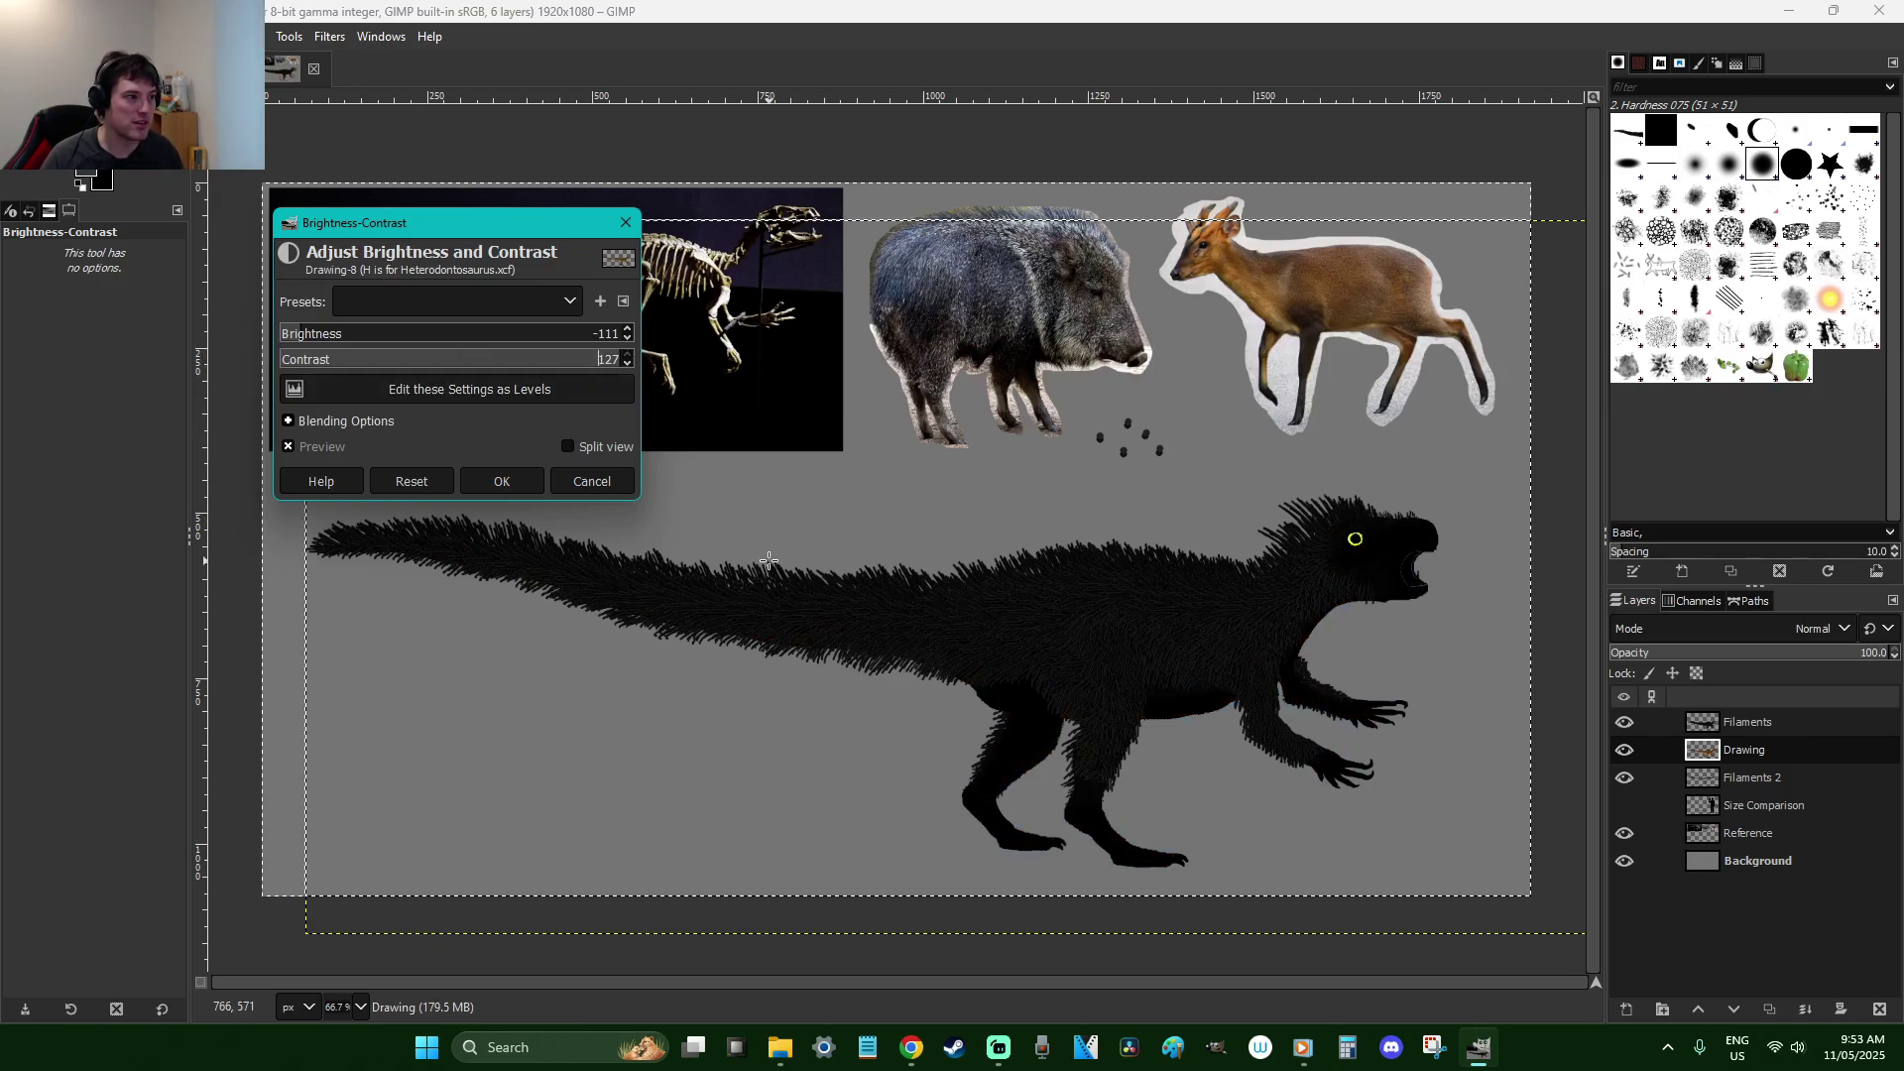
pyautogui.click(592, 481)
# Try a milder Brightness-Contrast adjustment on the Drawing layer with brightness -63 and contrast 41, and return to Rectangle Select
pyautogui.hotkey('ctrl', 'shift', 'f')
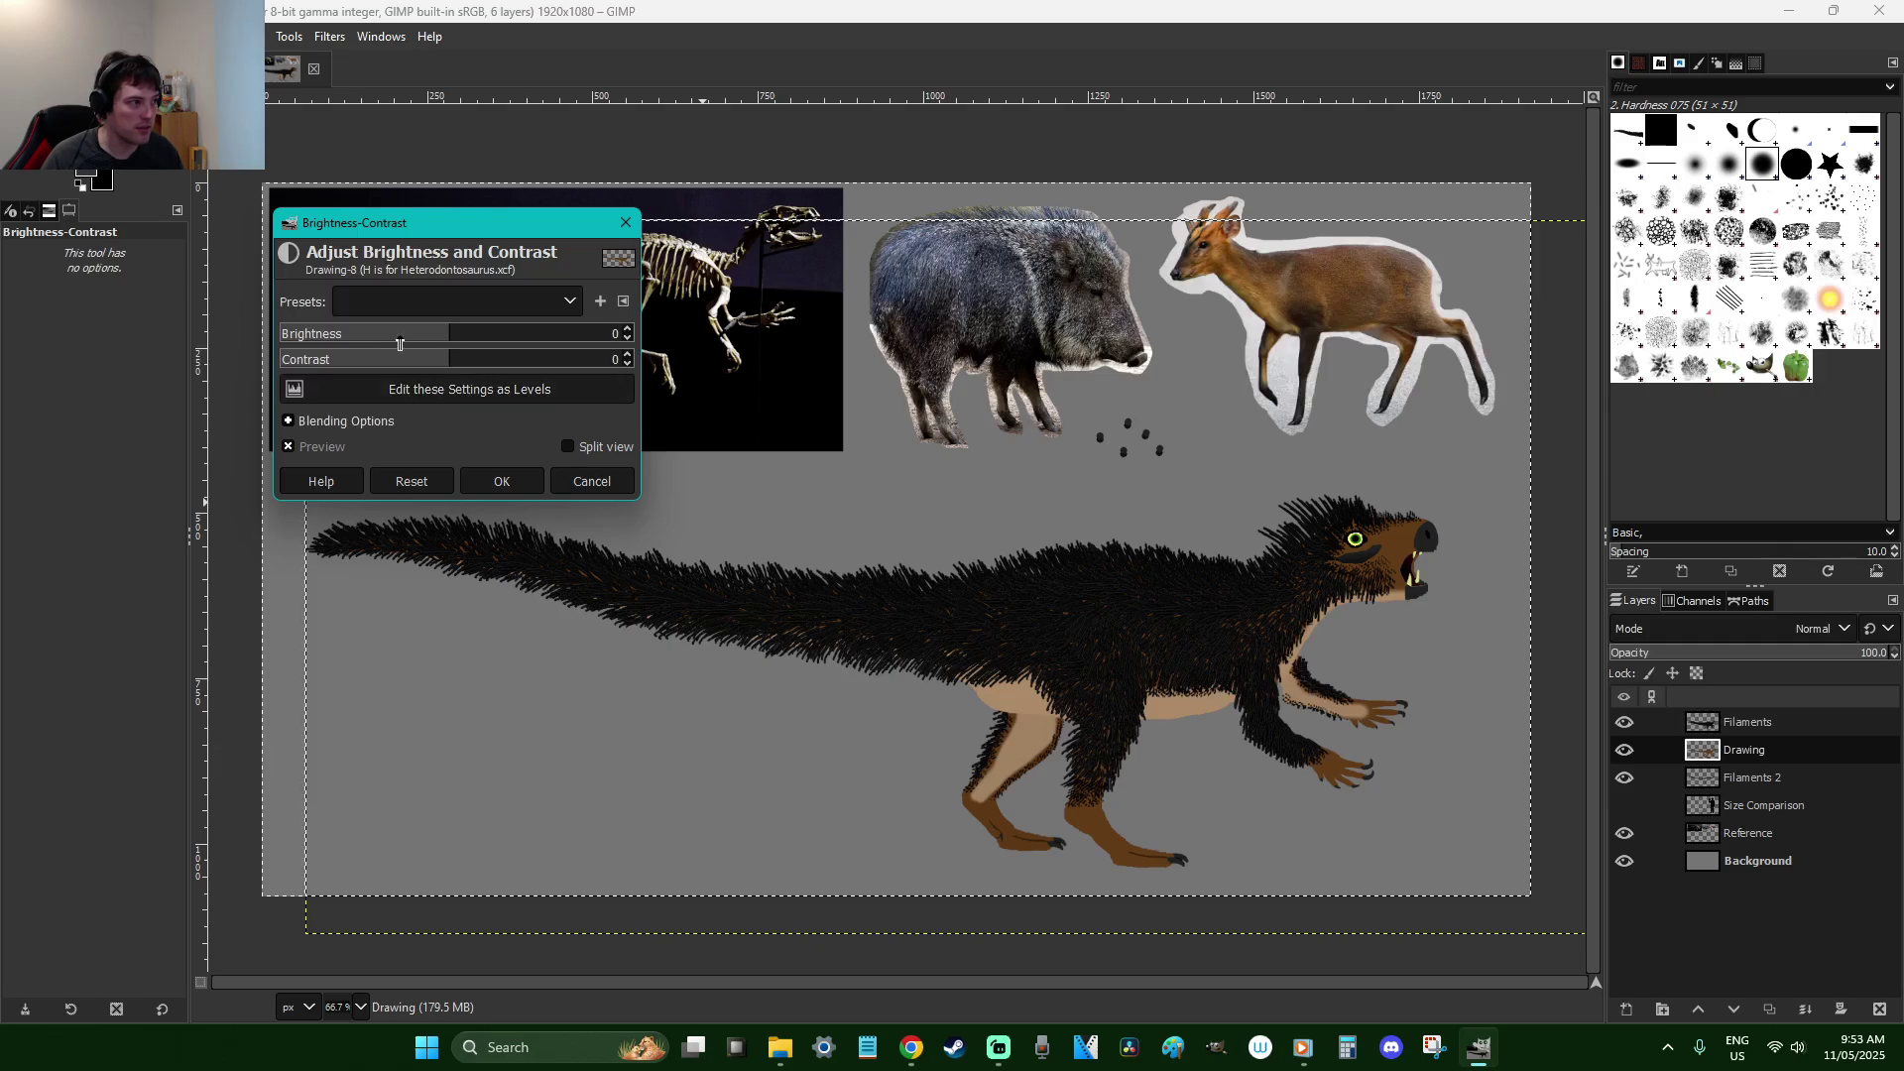
pyautogui.click(365, 341)
pyautogui.click(542, 367)
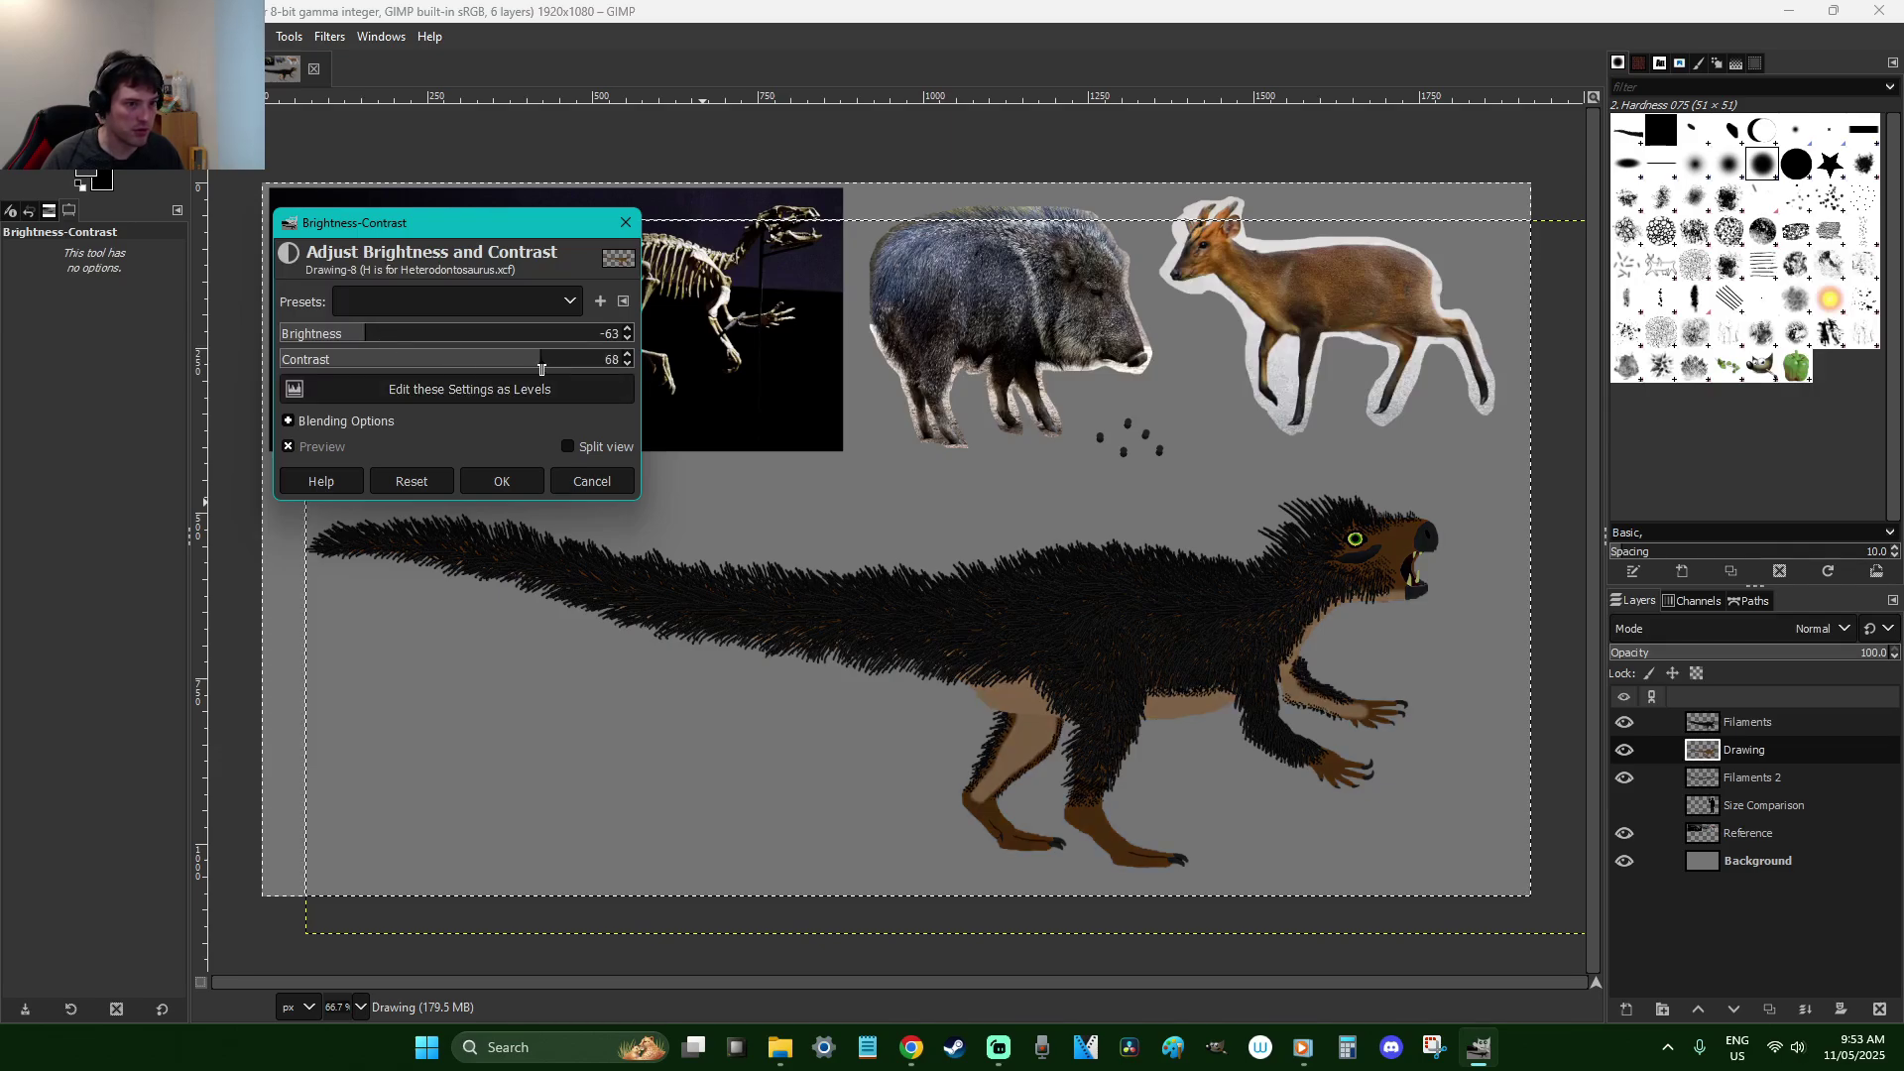
pyautogui.click(506, 363)
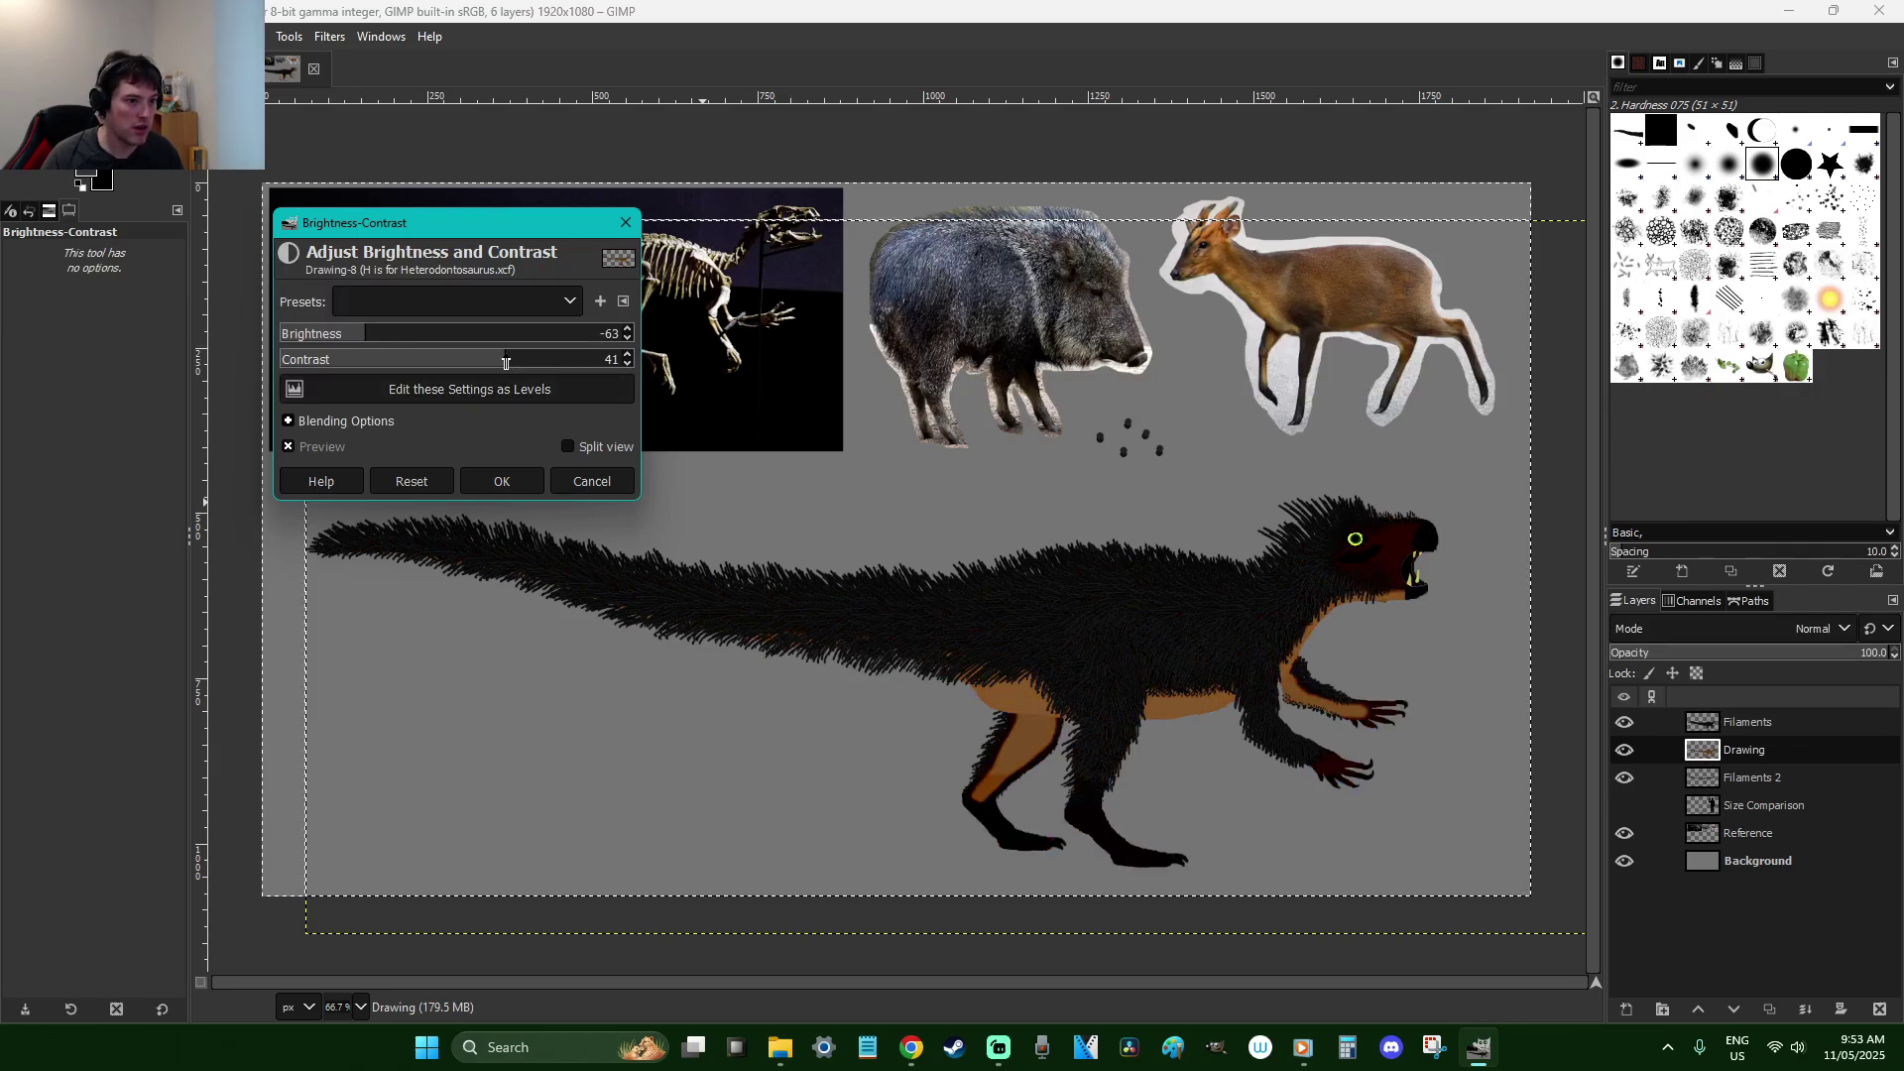
pyautogui.click(597, 480)
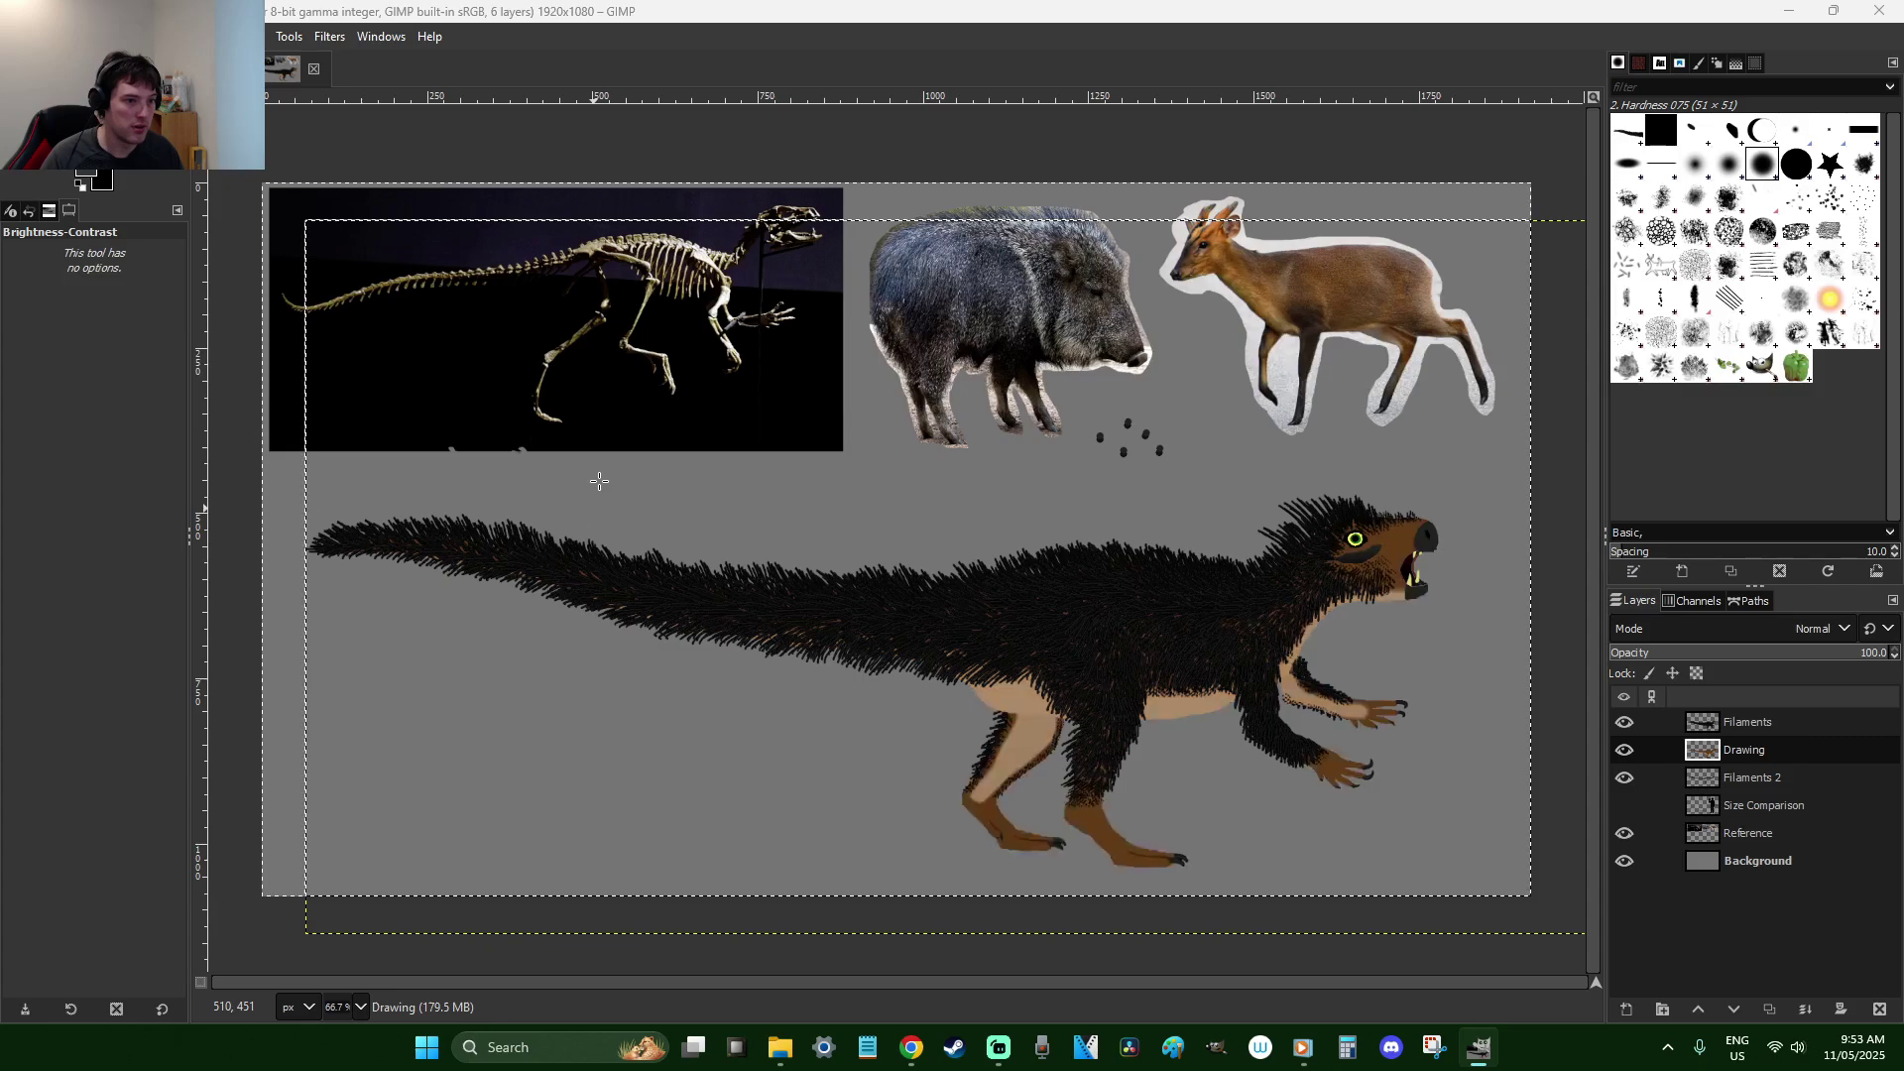
pyautogui.click(1183, 8)
pyautogui.press('r')
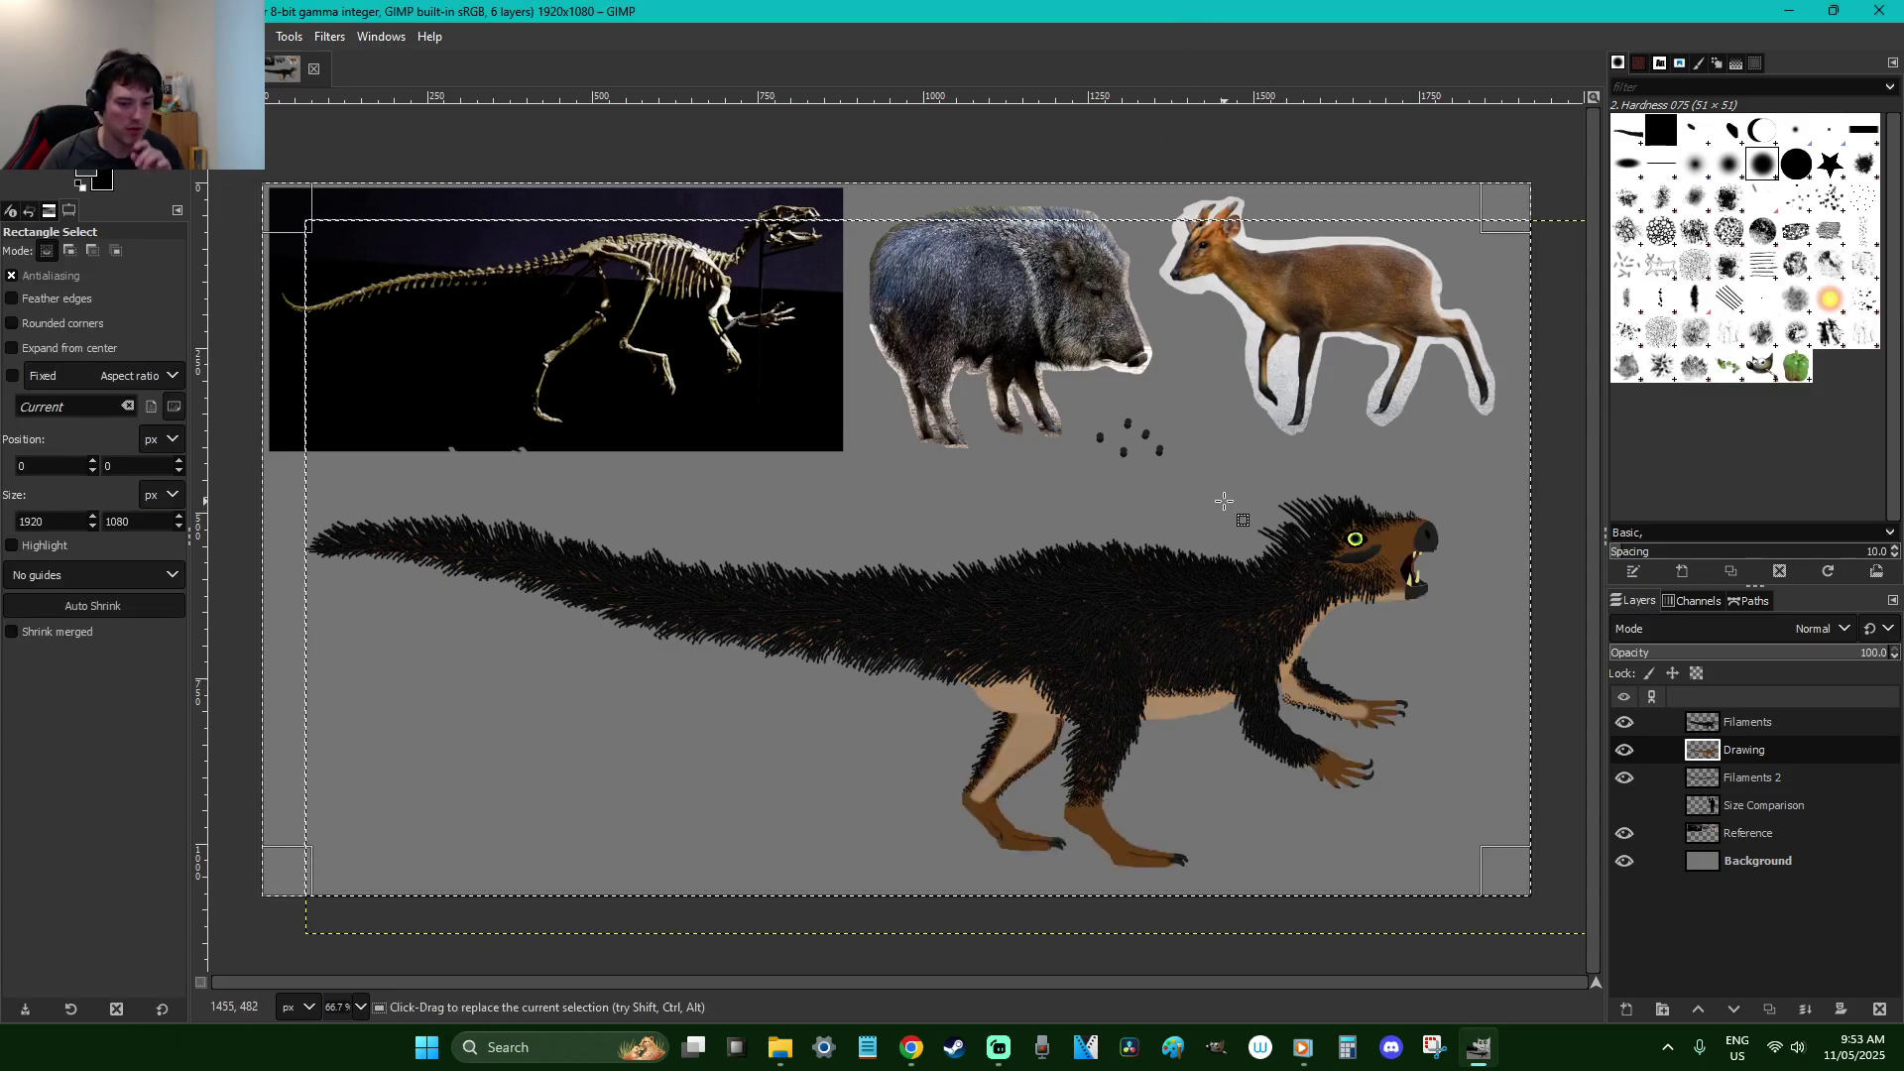
# Hide the Filaments layer to expose the plain brown body of the Drawing layer
pyautogui.scroll(2, 1224, 500)
pyautogui.scroll(-5, 1225, 501)
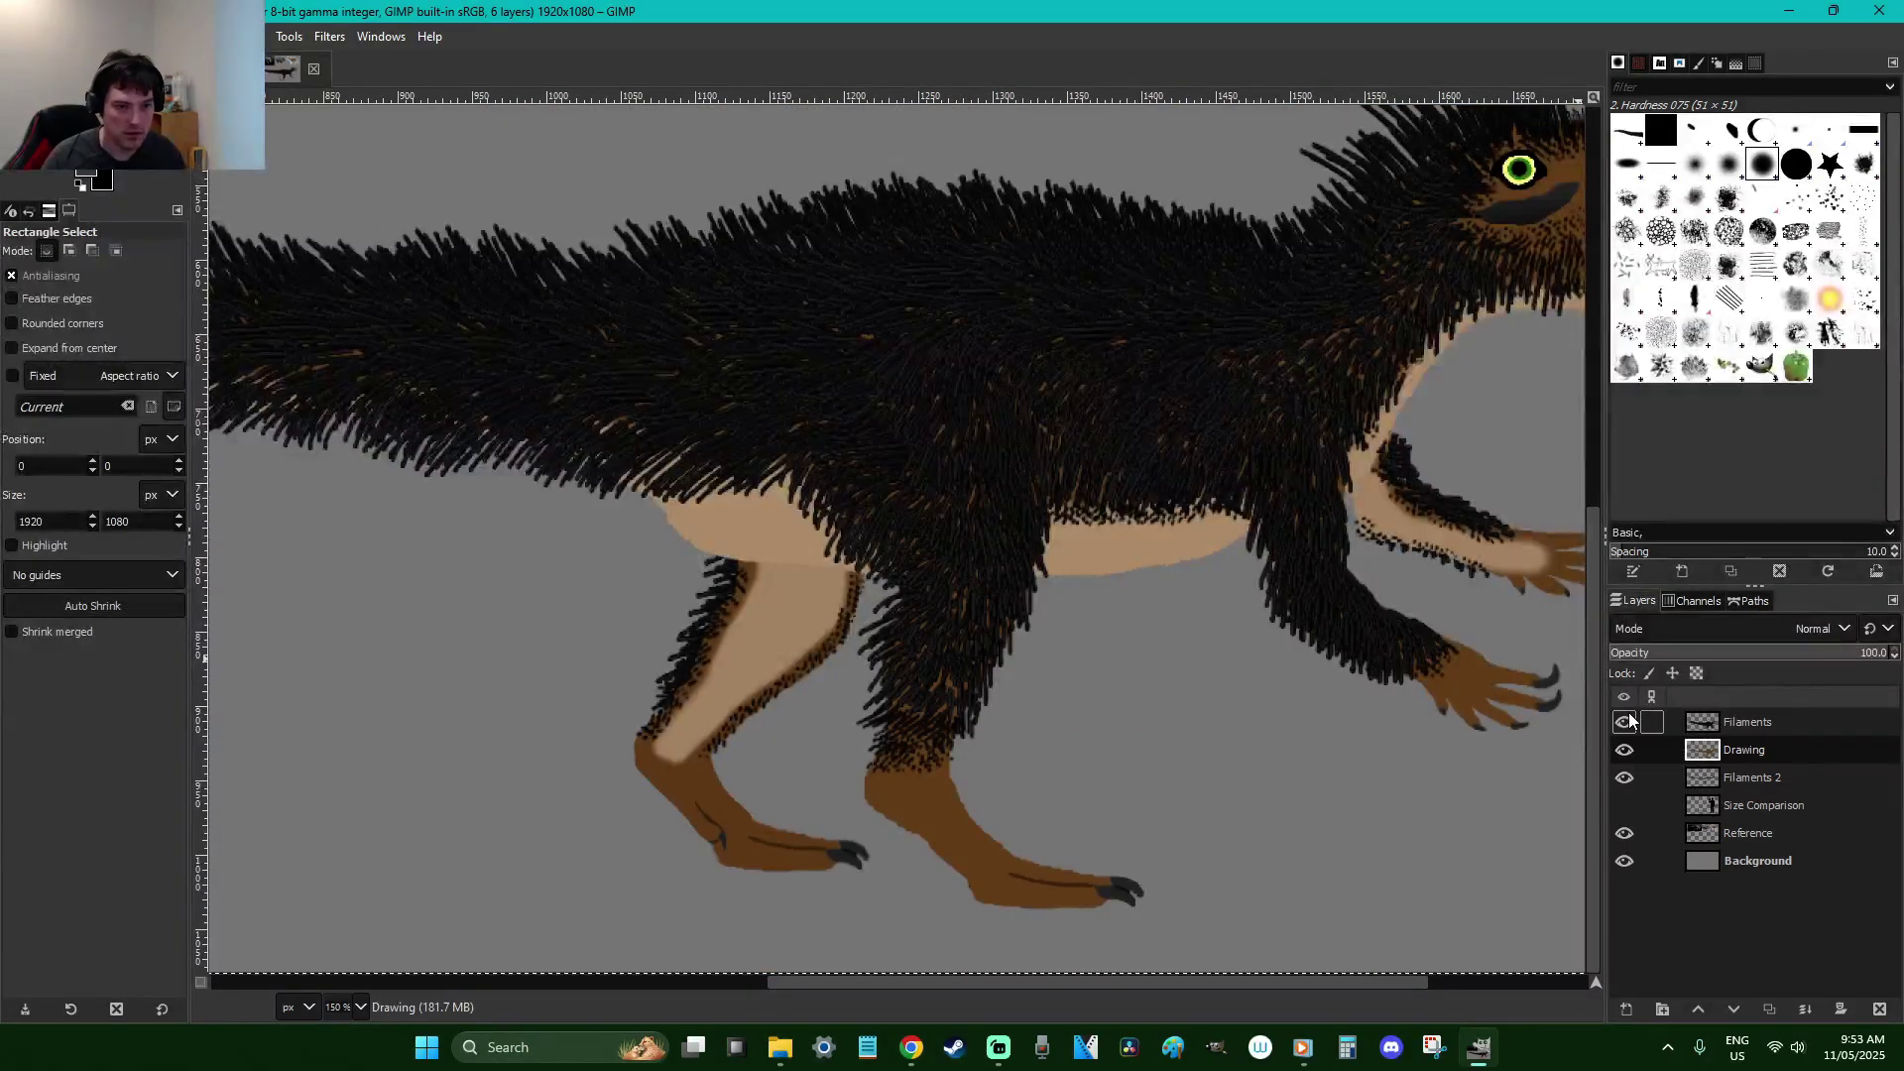
pyautogui.click(1623, 722)
pyautogui.scroll(3, 1471, 714)
# Try selecting the brown body by colour on the Drawing layer, raising the threshold to 65.2, and discard the selection
pyautogui.hotkey('shift', 'o')
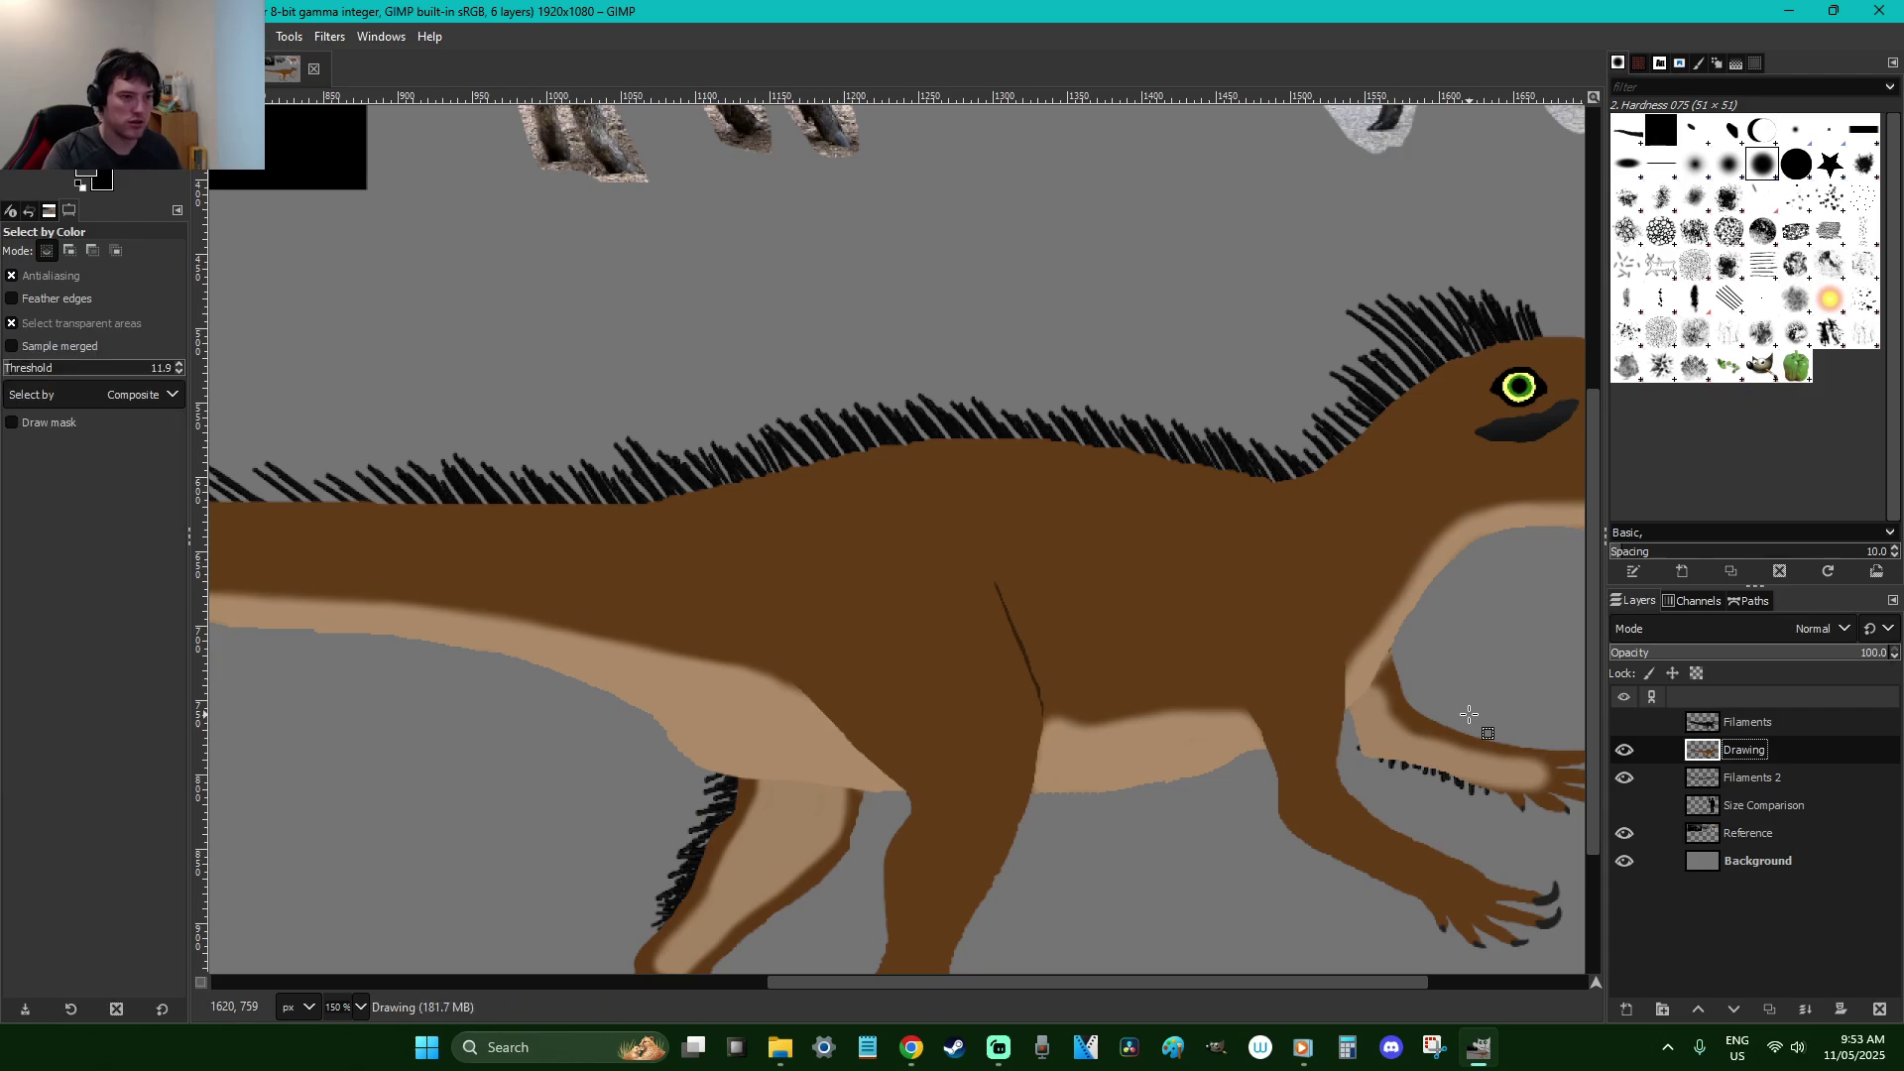
pyautogui.click(1203, 646)
pyautogui.moveTo(1157, 981); pyautogui.dragTo(1333, 980)
pyautogui.moveTo(645, 595)
pyautogui.mouseDown()
pyautogui.moveTo(573, 571)
pyautogui.moveTo(748, 620)
pyautogui.mouseUp()
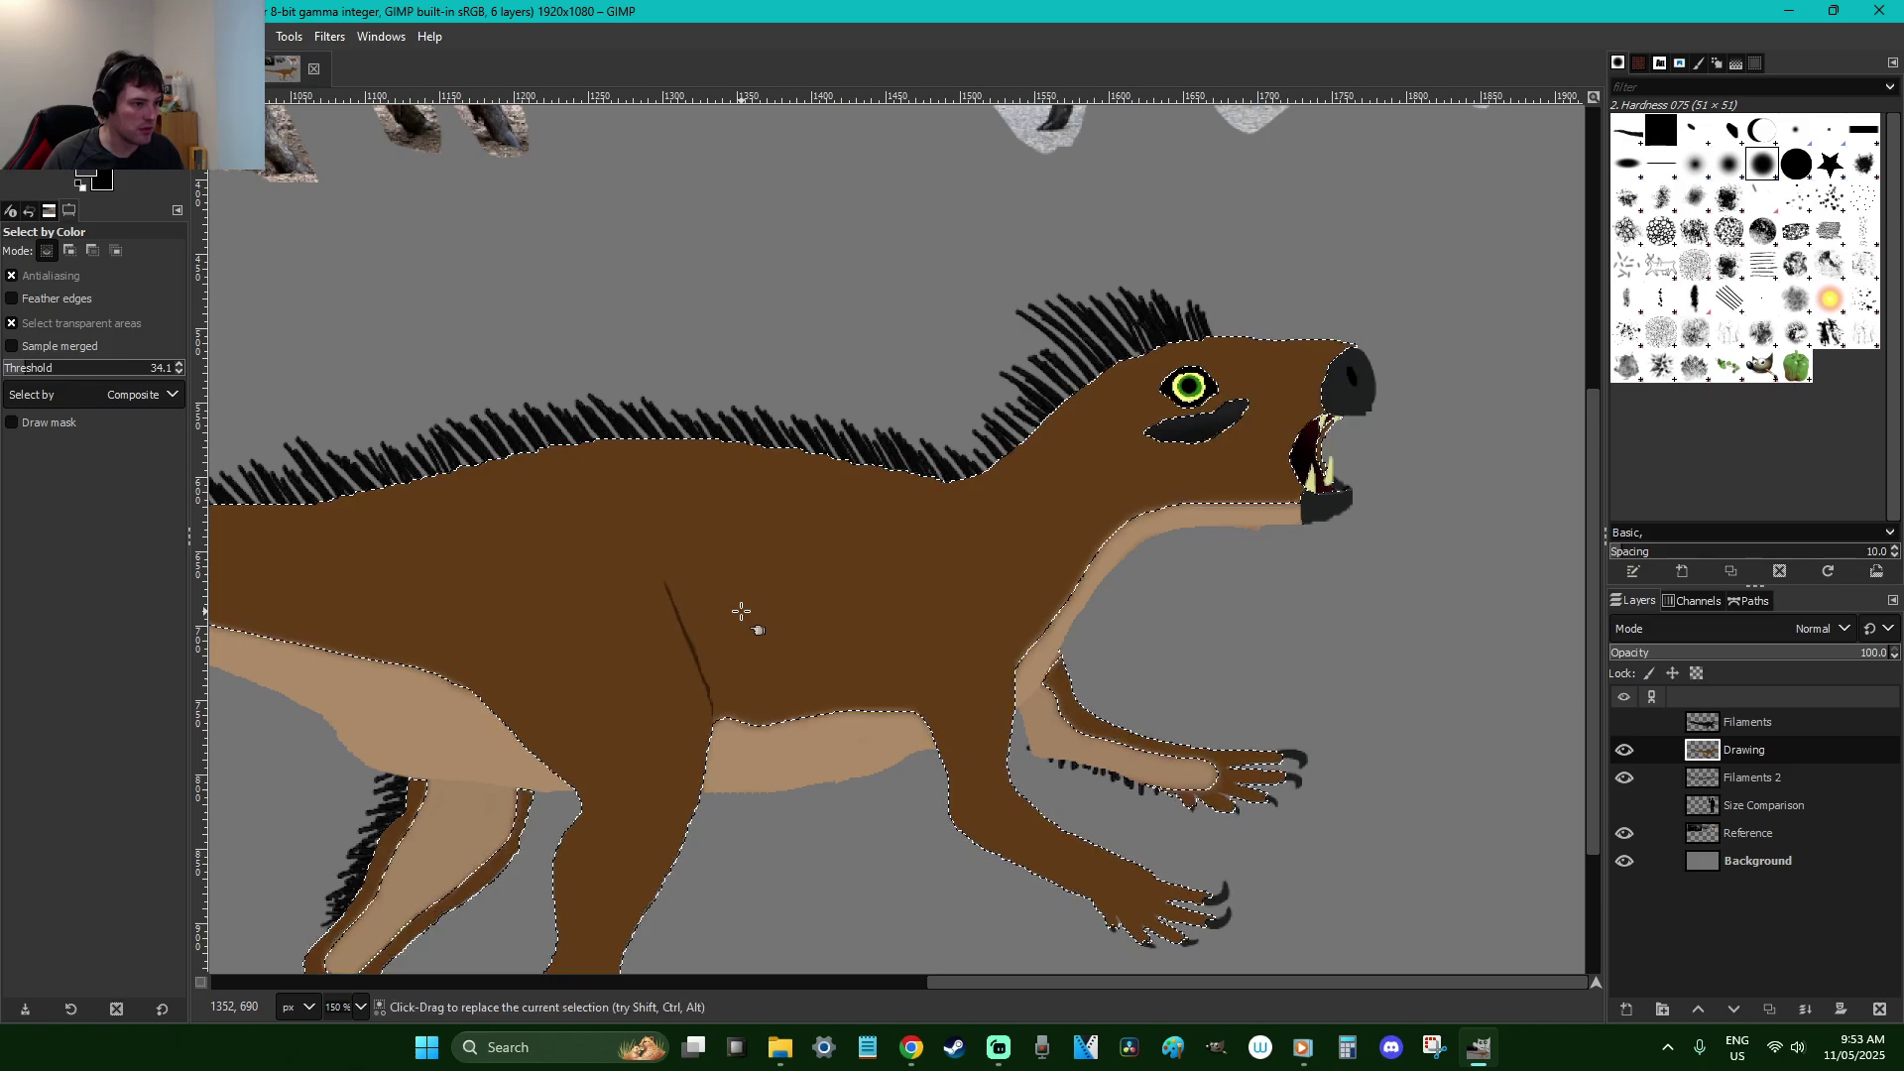
pyautogui.scroll(10, 46, 370)
pyautogui.click(762, 560)
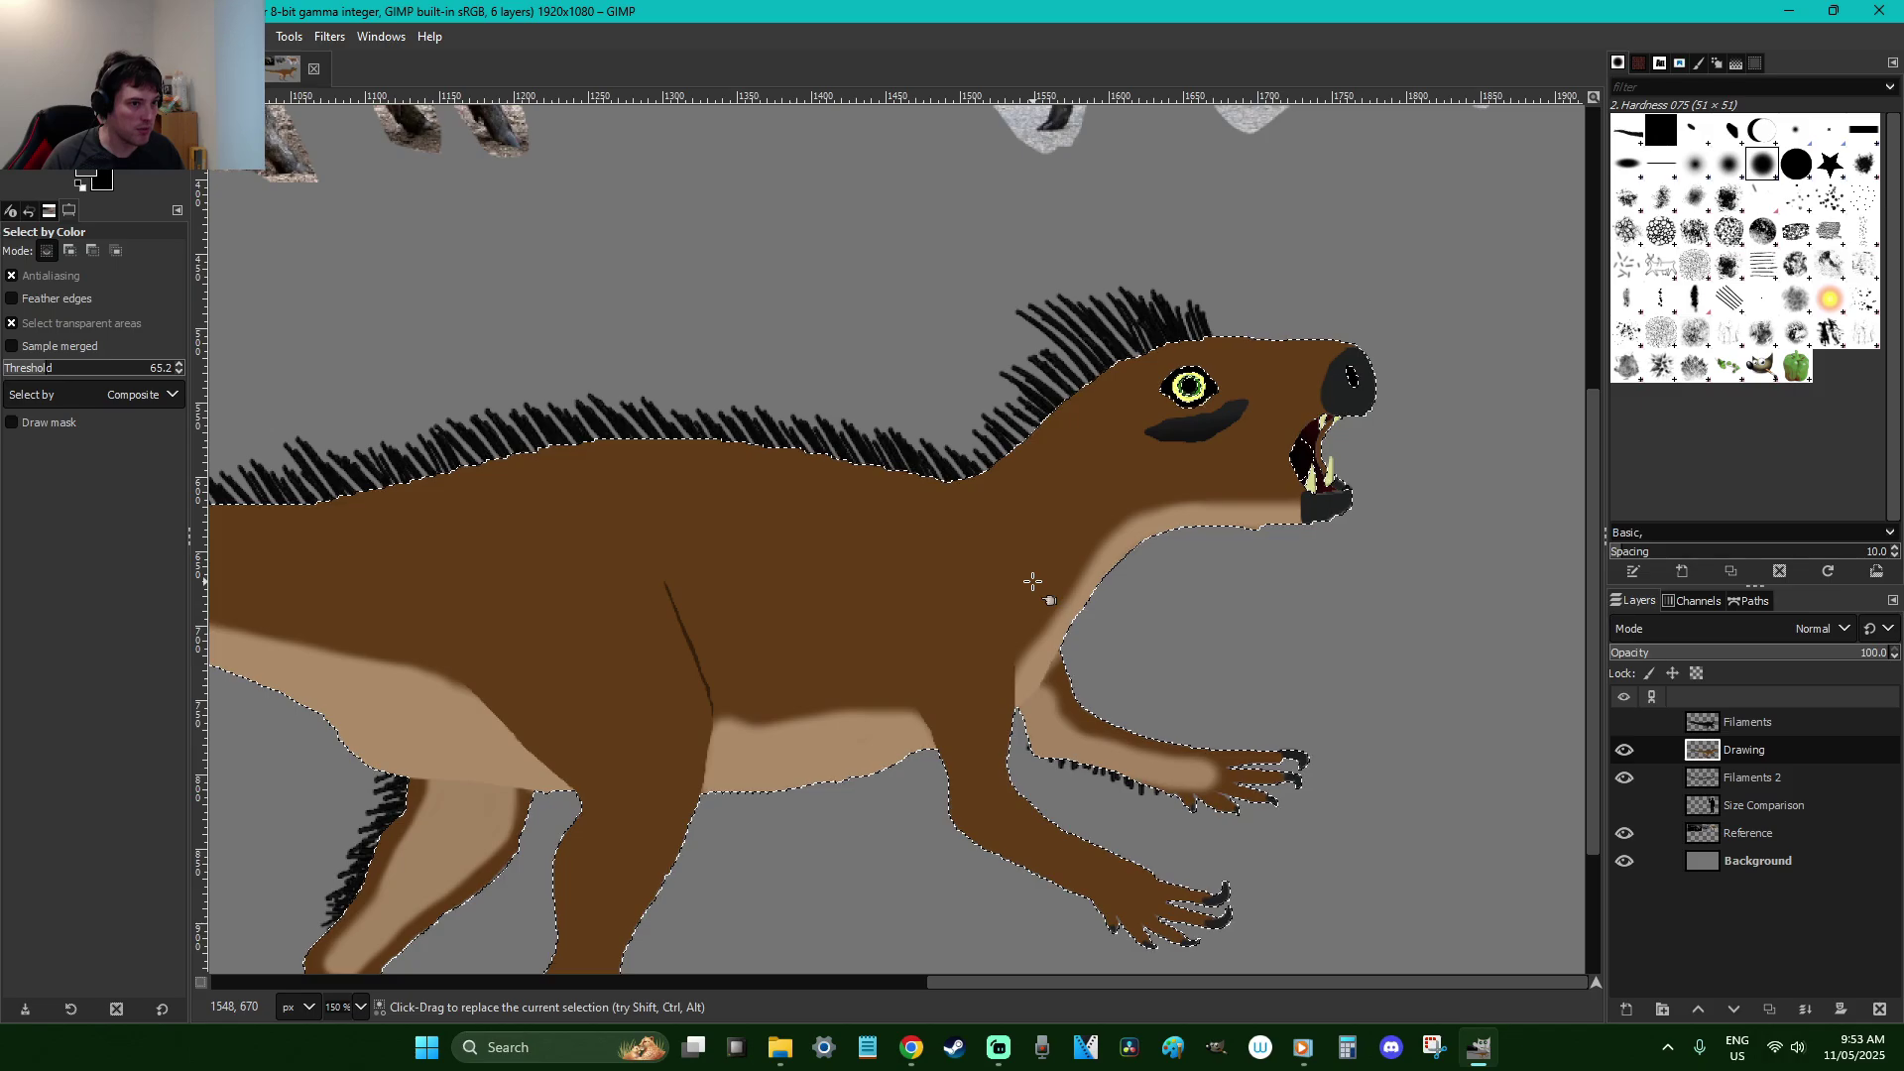
pyautogui.click(266, 38)
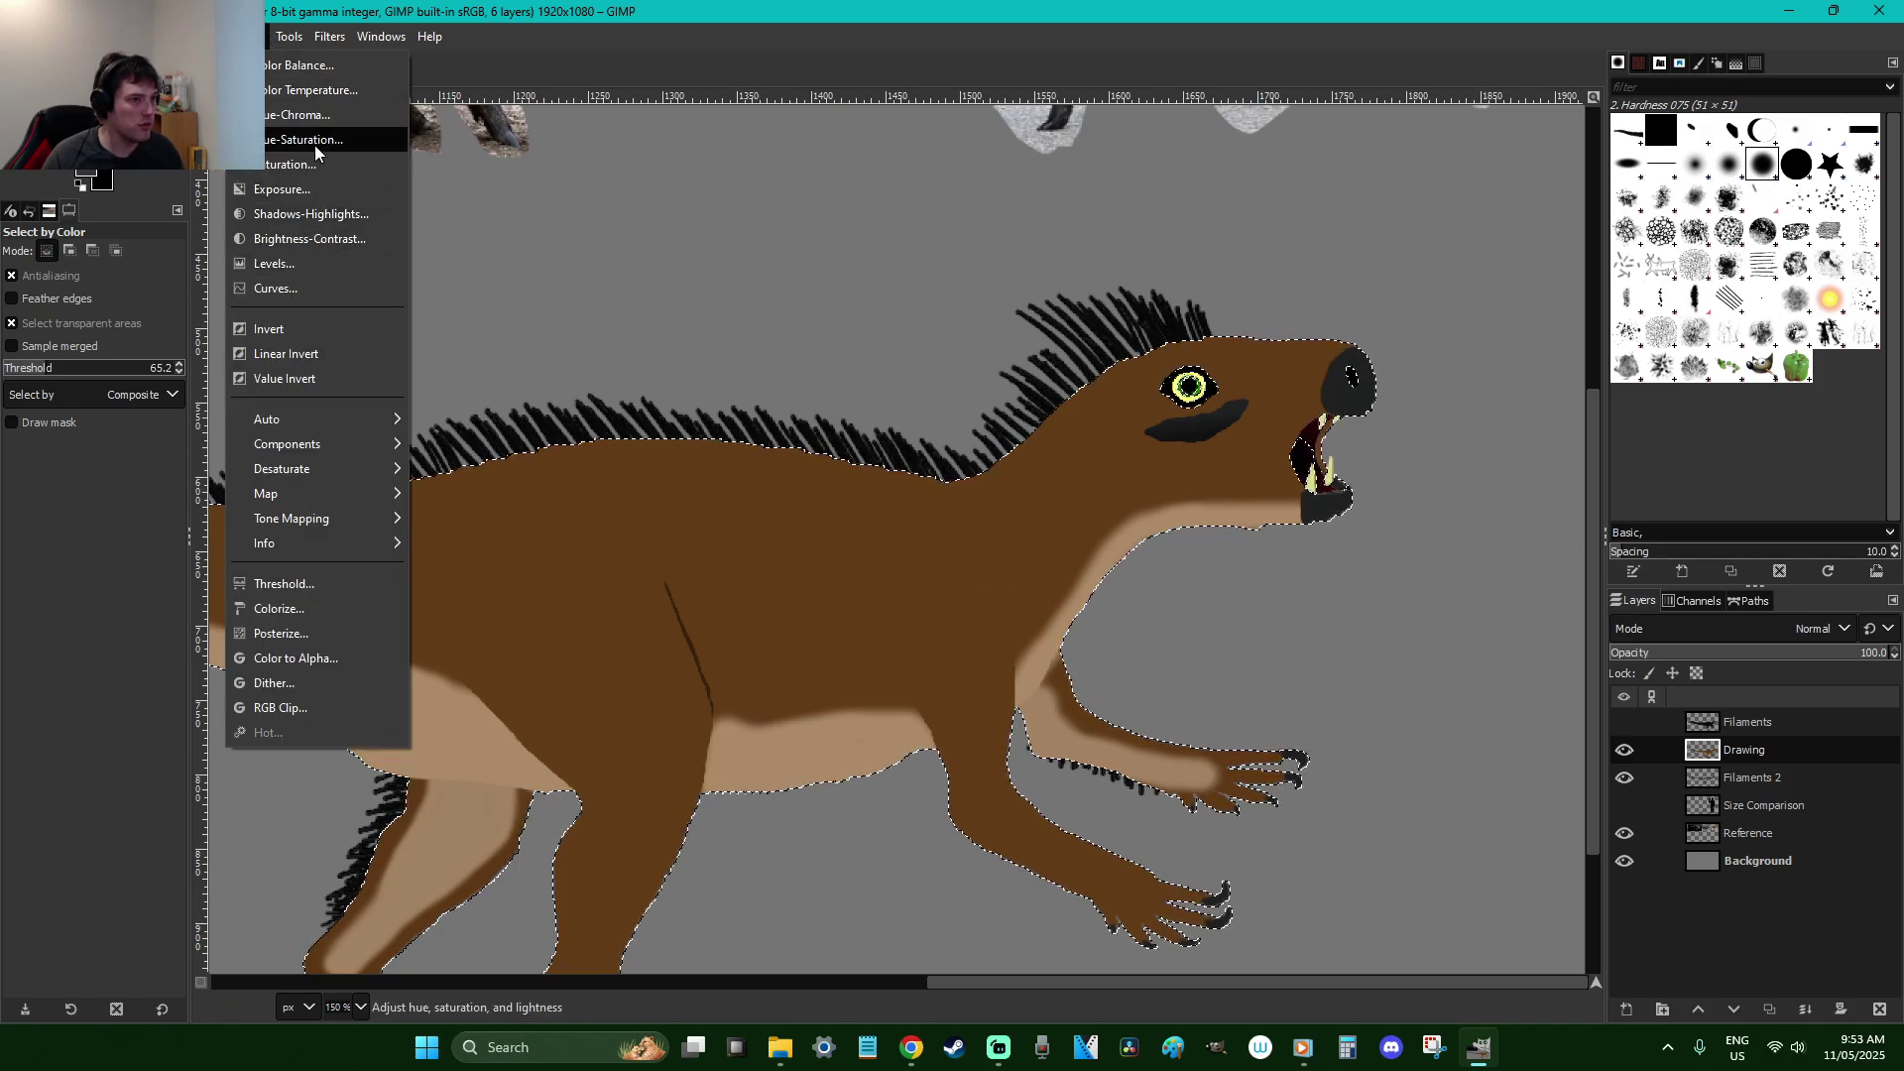
pyautogui.click(736, 8)
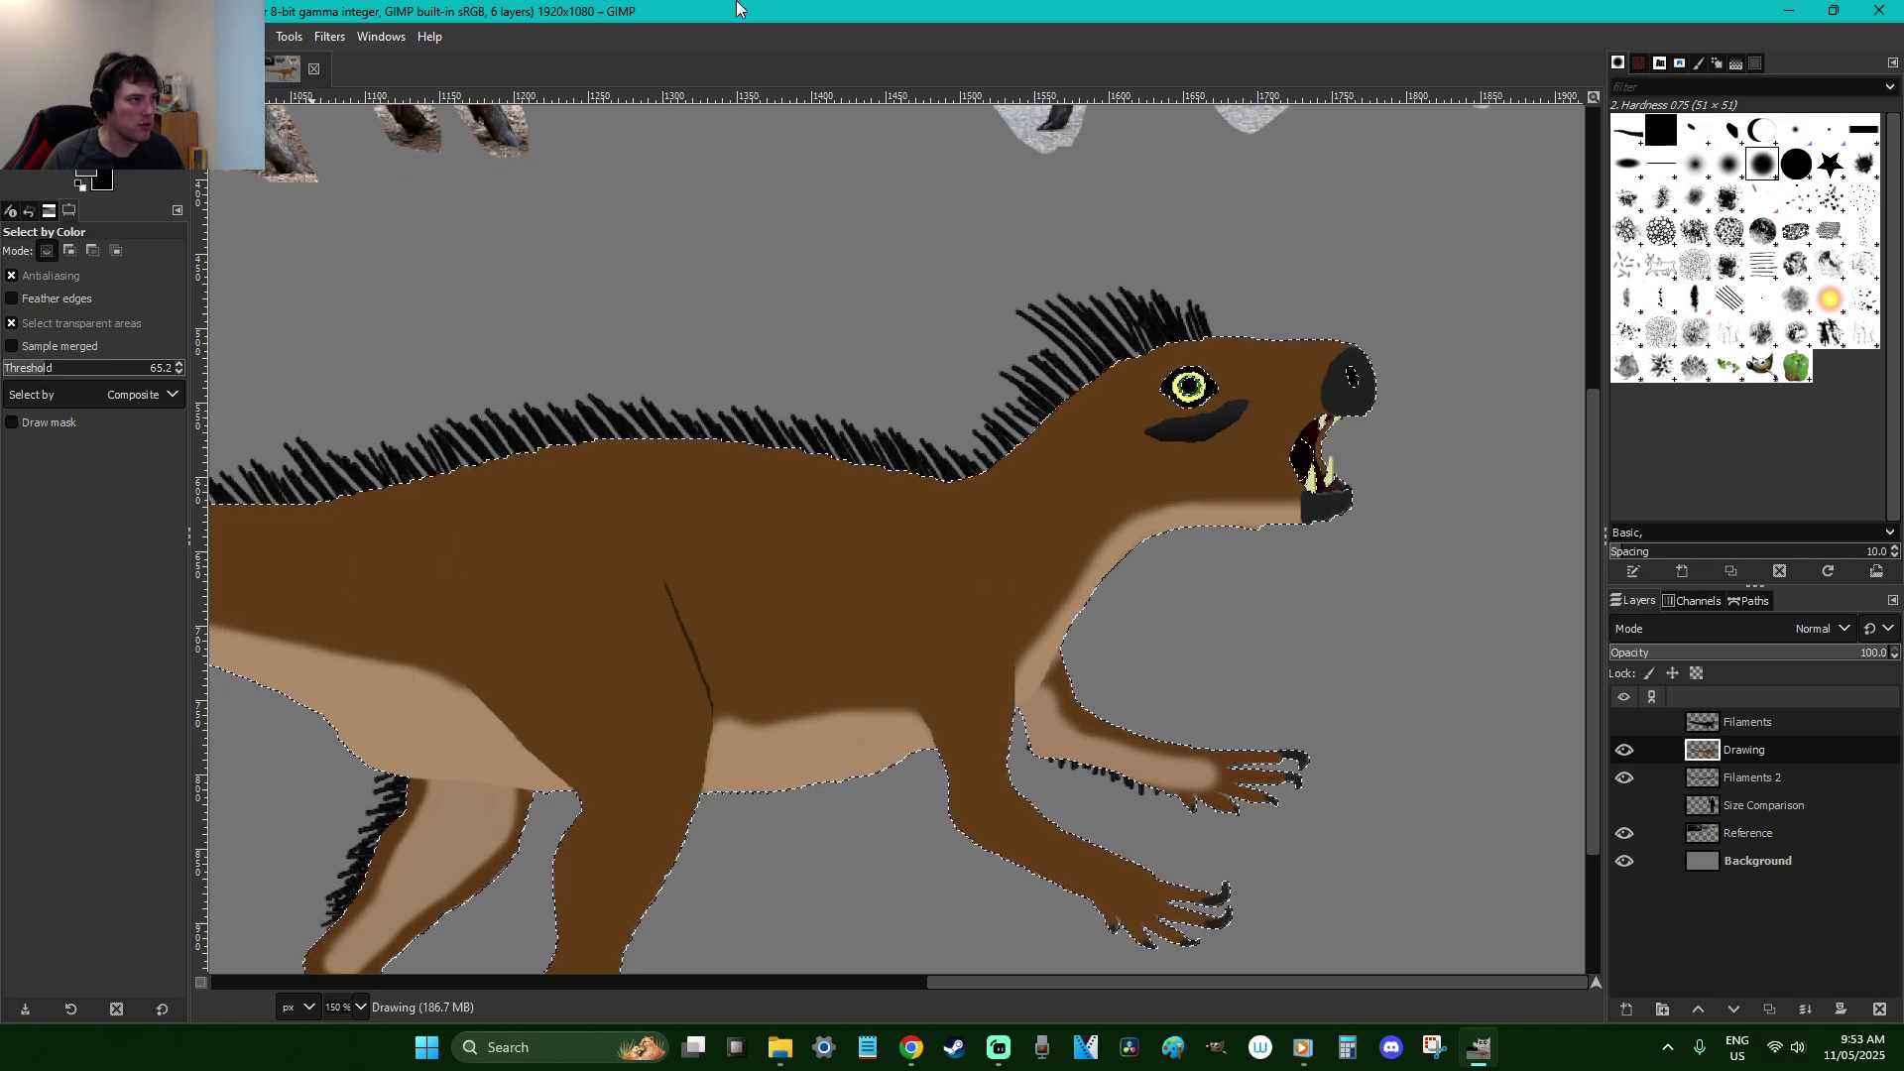
pyautogui.press('r')
pyautogui.click(827, 359)
# Try bucket-filling the brown body with a dark blue-grey picked from the peccary's fur, and undo the fill
pyautogui.scroll(5, 823, 352)
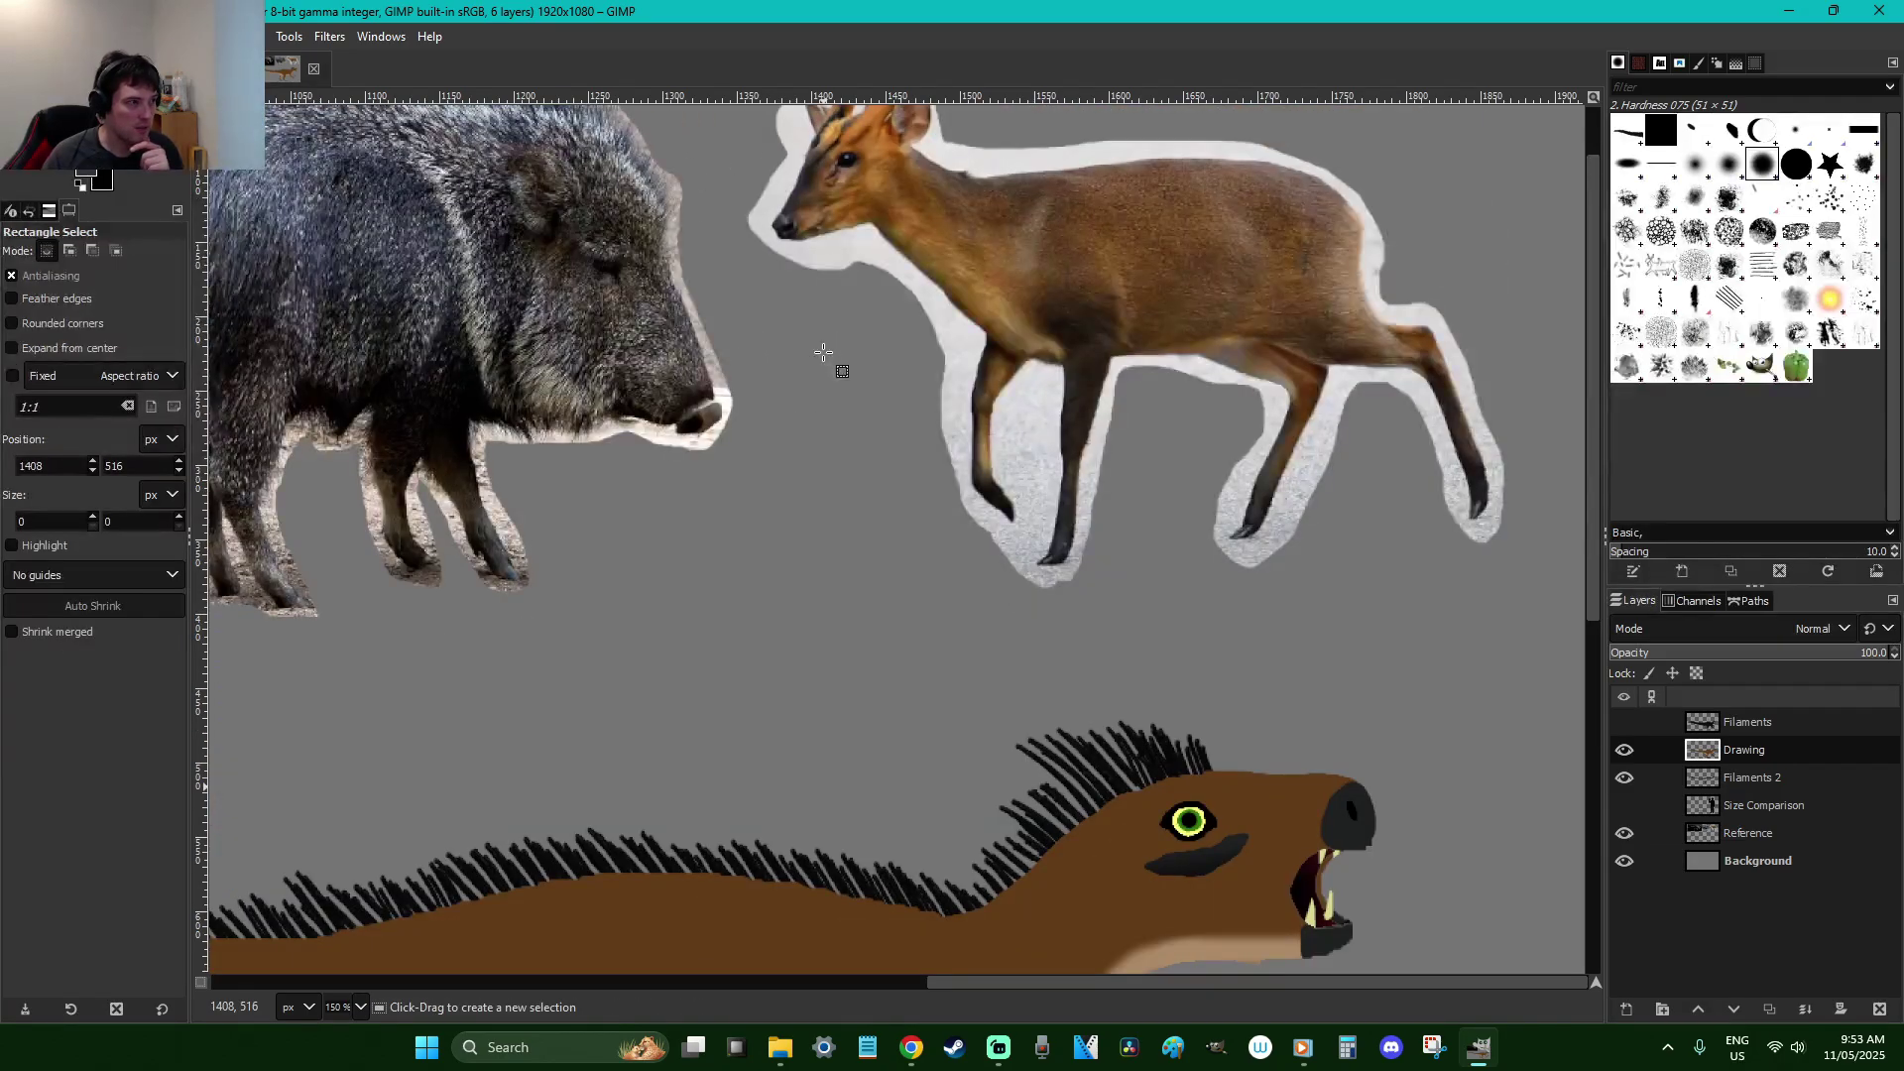
pyautogui.press('o')
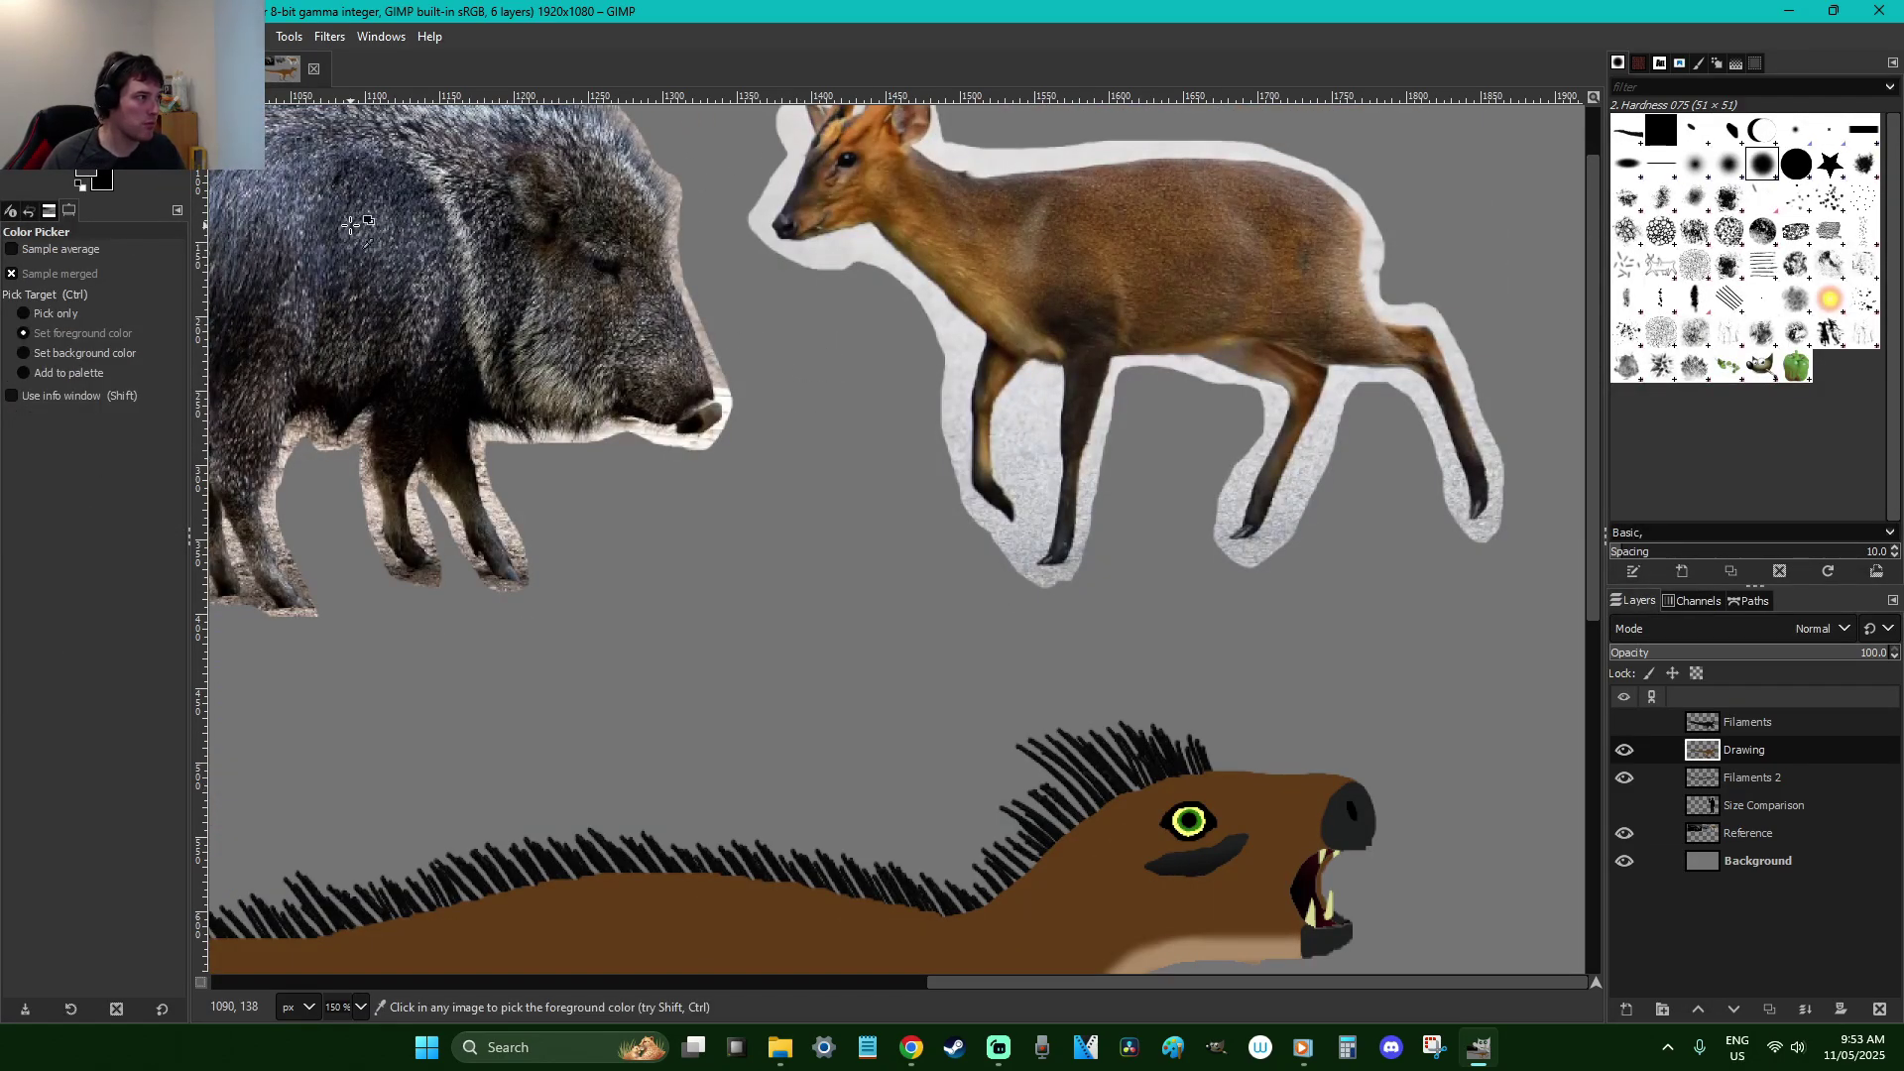
pyautogui.scroll(-6, 566, 331)
pyautogui.scroll(2, 765, 357)
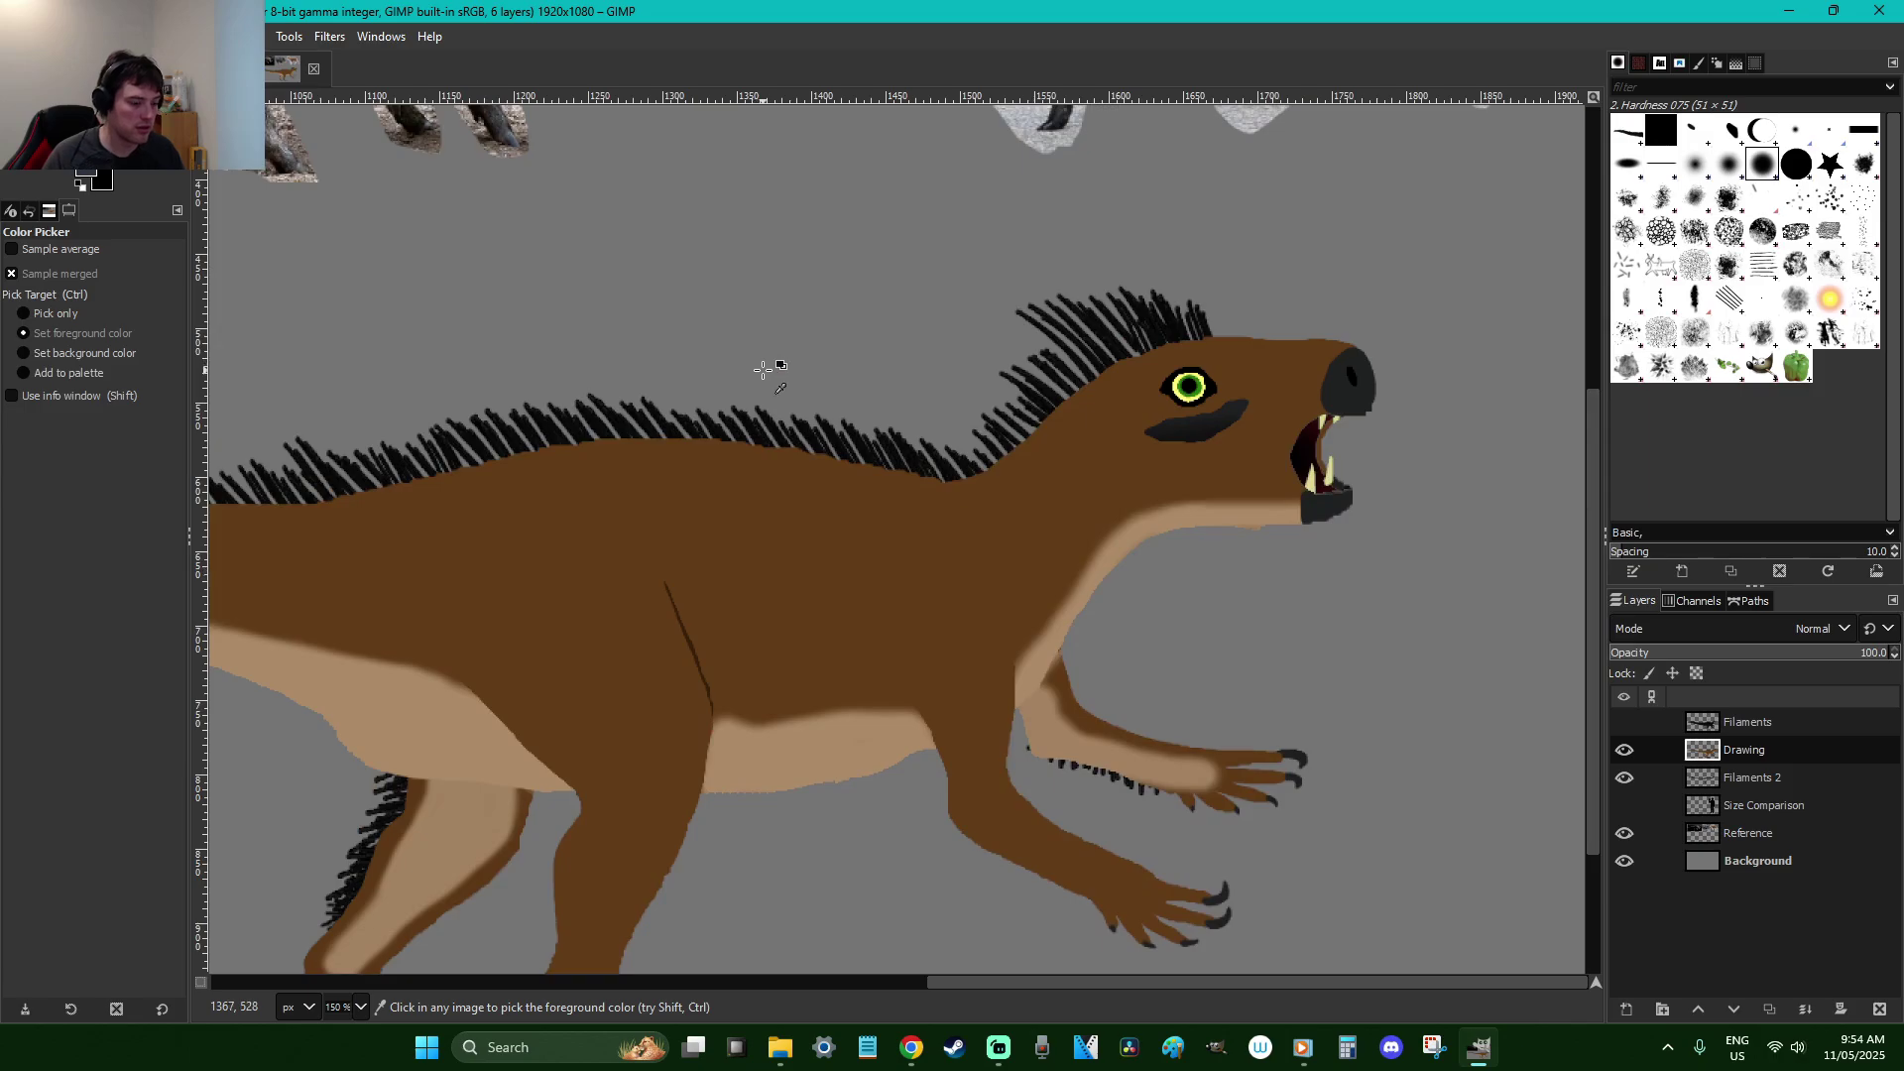
pyautogui.hotkey('shift', 'b')
pyautogui.click(812, 491)
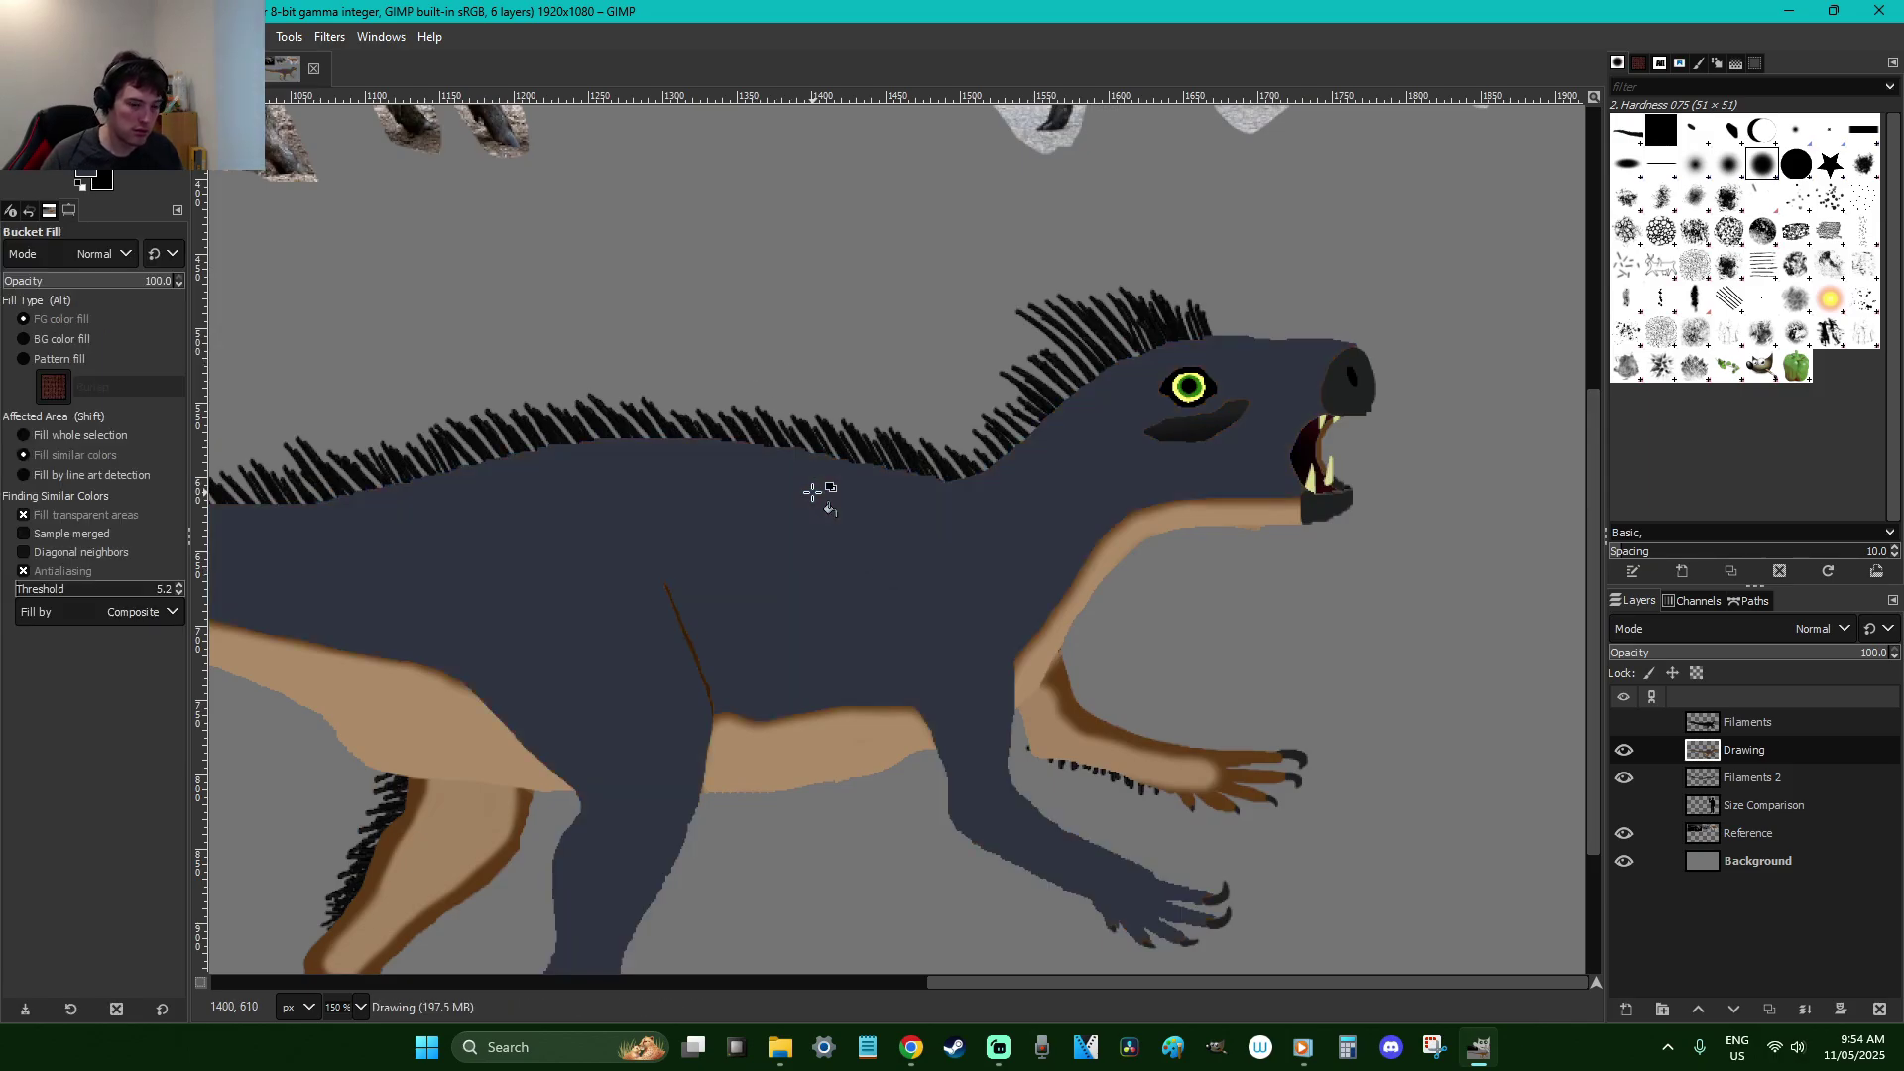
pyautogui.press('-')
pyautogui.press('-')
pyautogui.hotkey('ctrl', 'z')
# Try fuzzy-selecting the brown body at threshold 29.7 with a test brush stroke inside it, and undo the stroke and deselect
pyautogui.press('u')
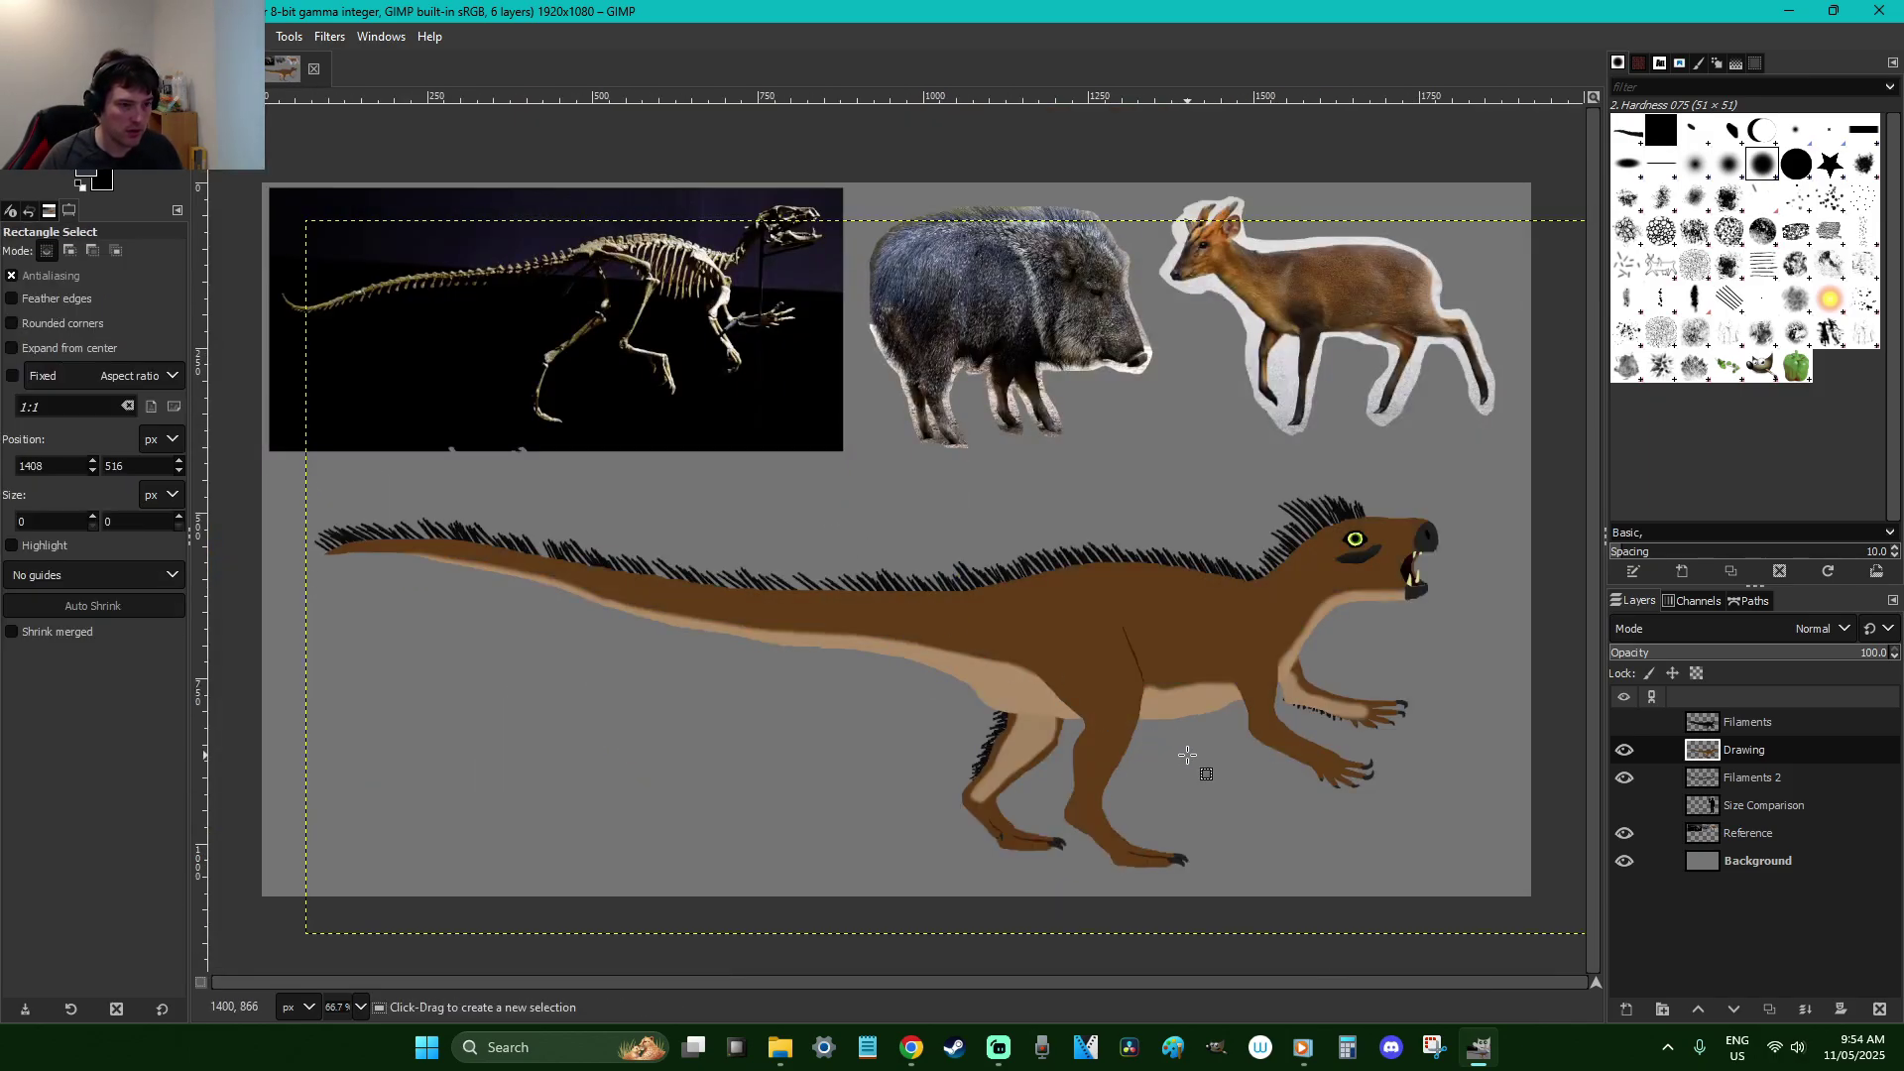
pyautogui.press('+')
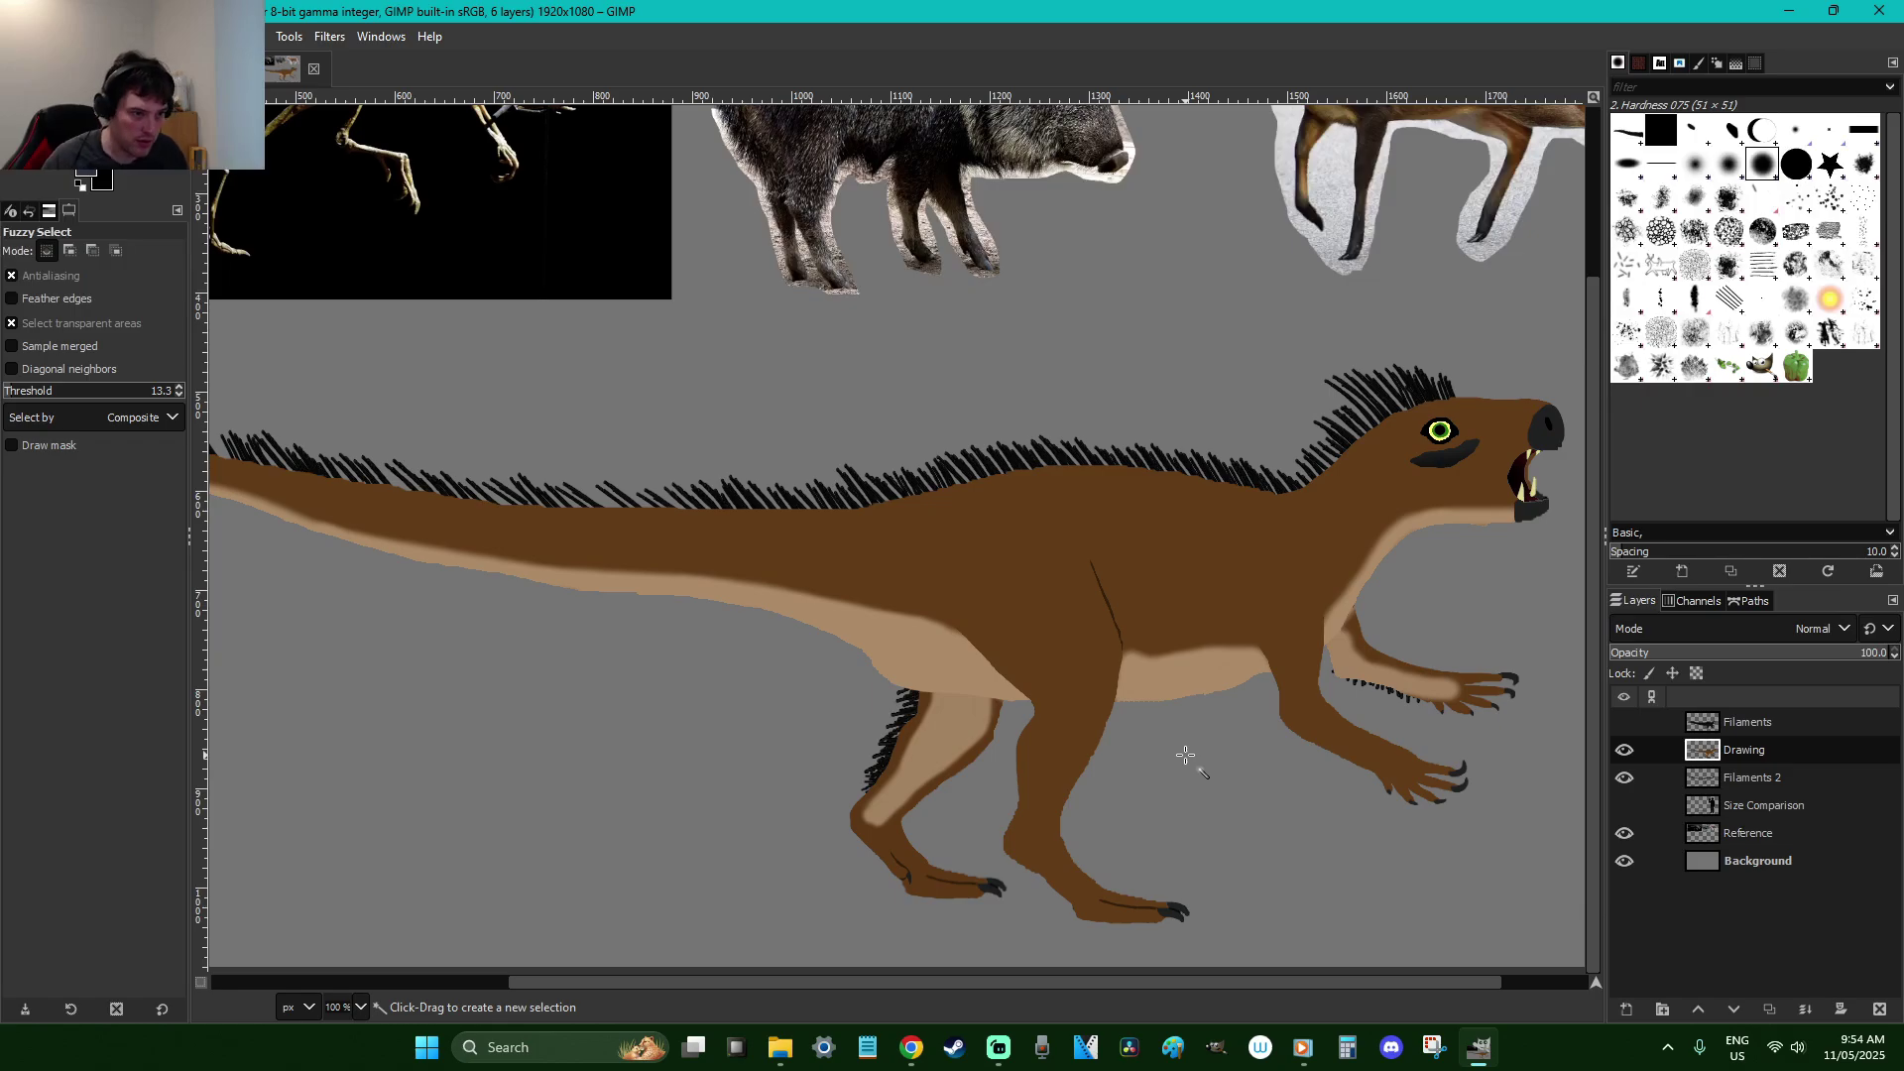
pyautogui.click(1180, 591)
pyautogui.press('+')
pyautogui.press('+')
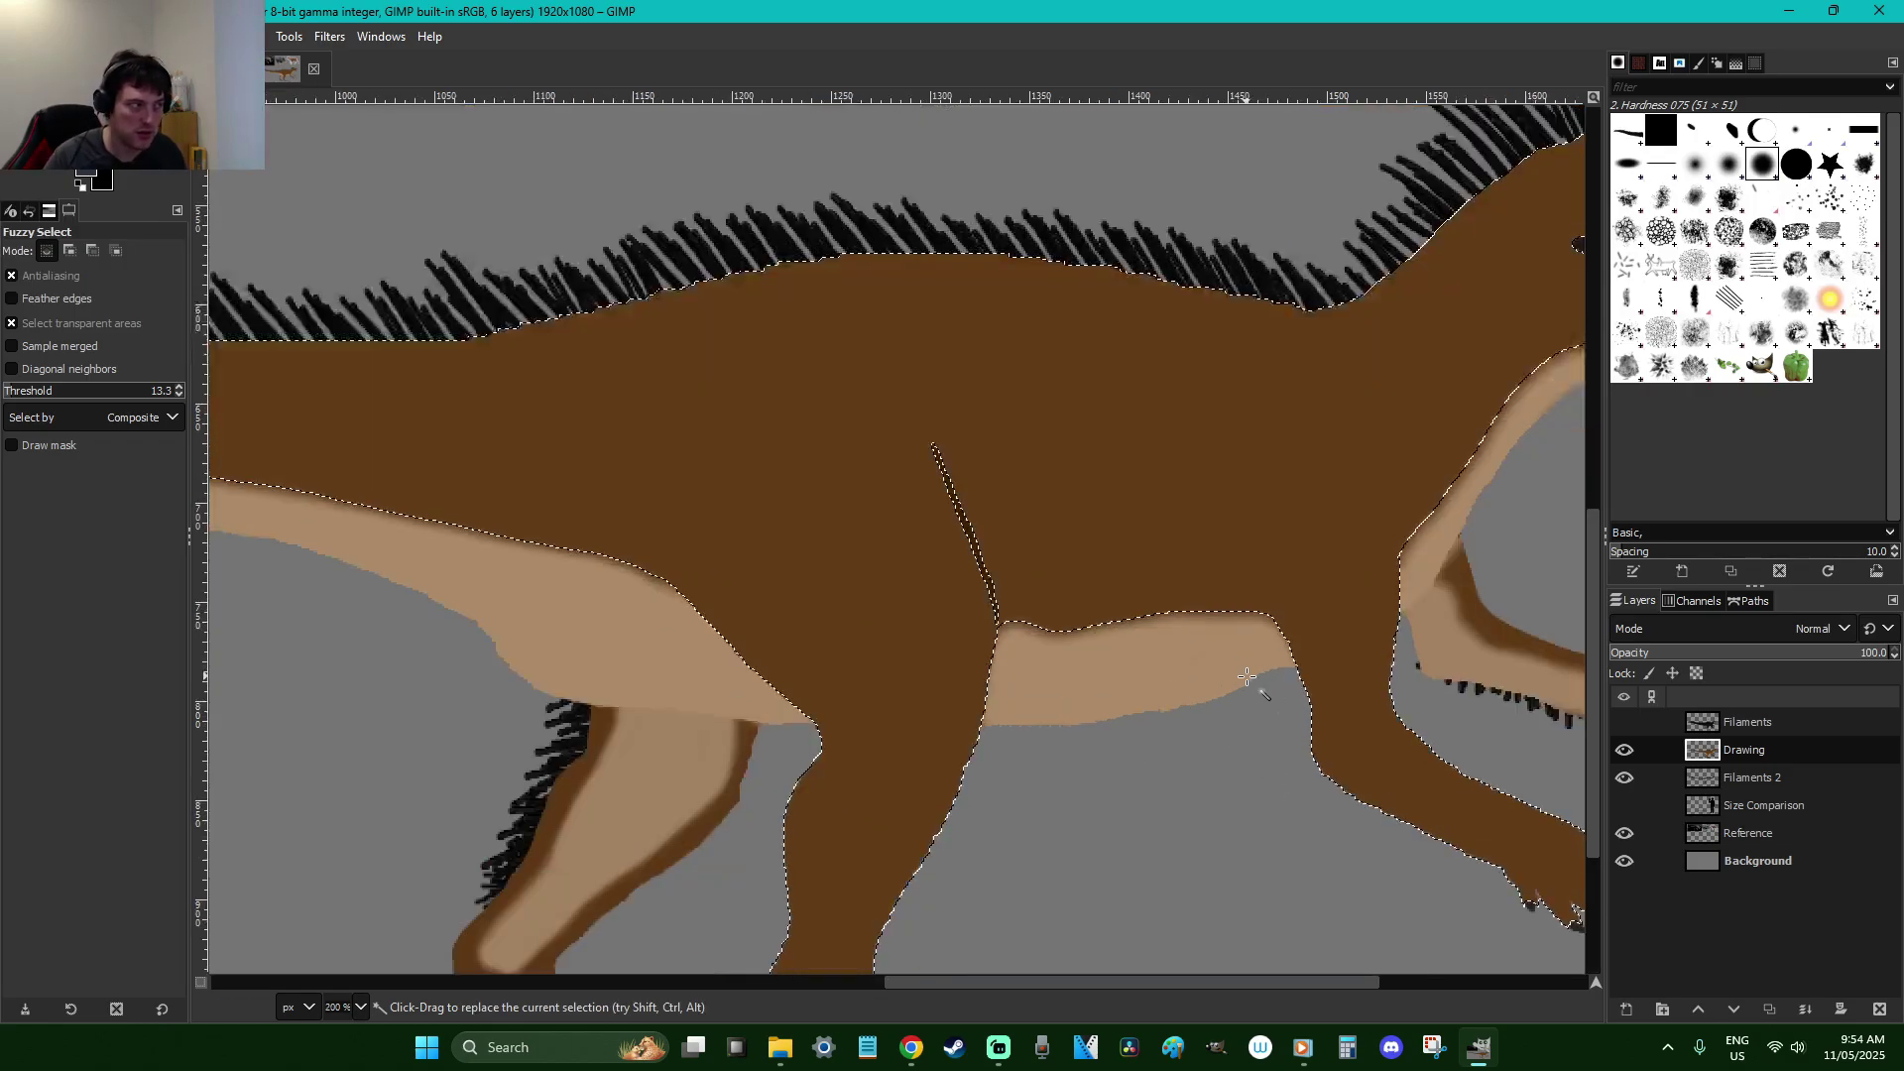
pyautogui.click(23, 392)
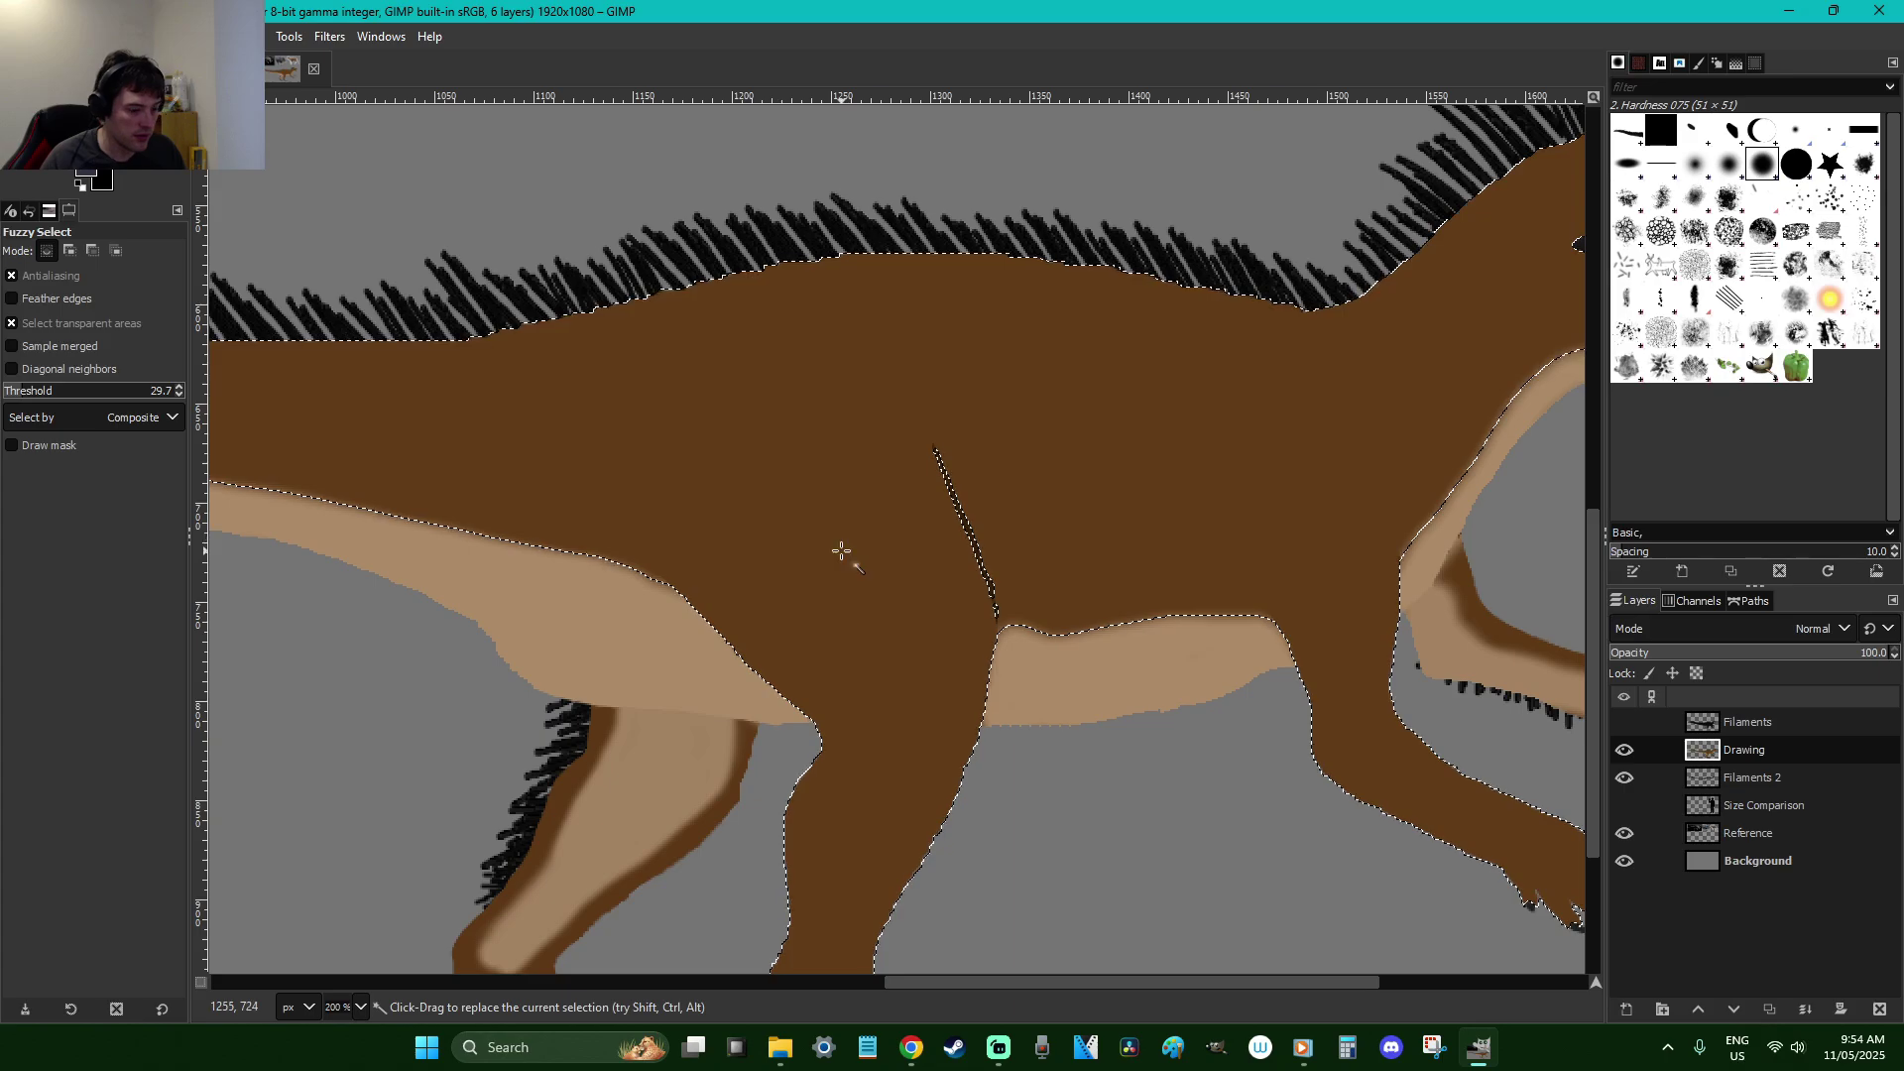
pyautogui.press('p')
pyautogui.moveTo(1220, 608)
pyautogui.mouseDown()
pyautogui.moveTo(1062, 574)
pyautogui.moveTo(1220, 599)
pyautogui.moveTo(1341, 674)
pyautogui.moveTo(1032, 621)
pyautogui.moveTo(977, 635)
pyautogui.mouseUp()
pyautogui.hotkey('ctrl', 'z')
pyautogui.press('r')
pyautogui.click(1140, 747)
pyautogui.scroll(-3, 1139, 754)
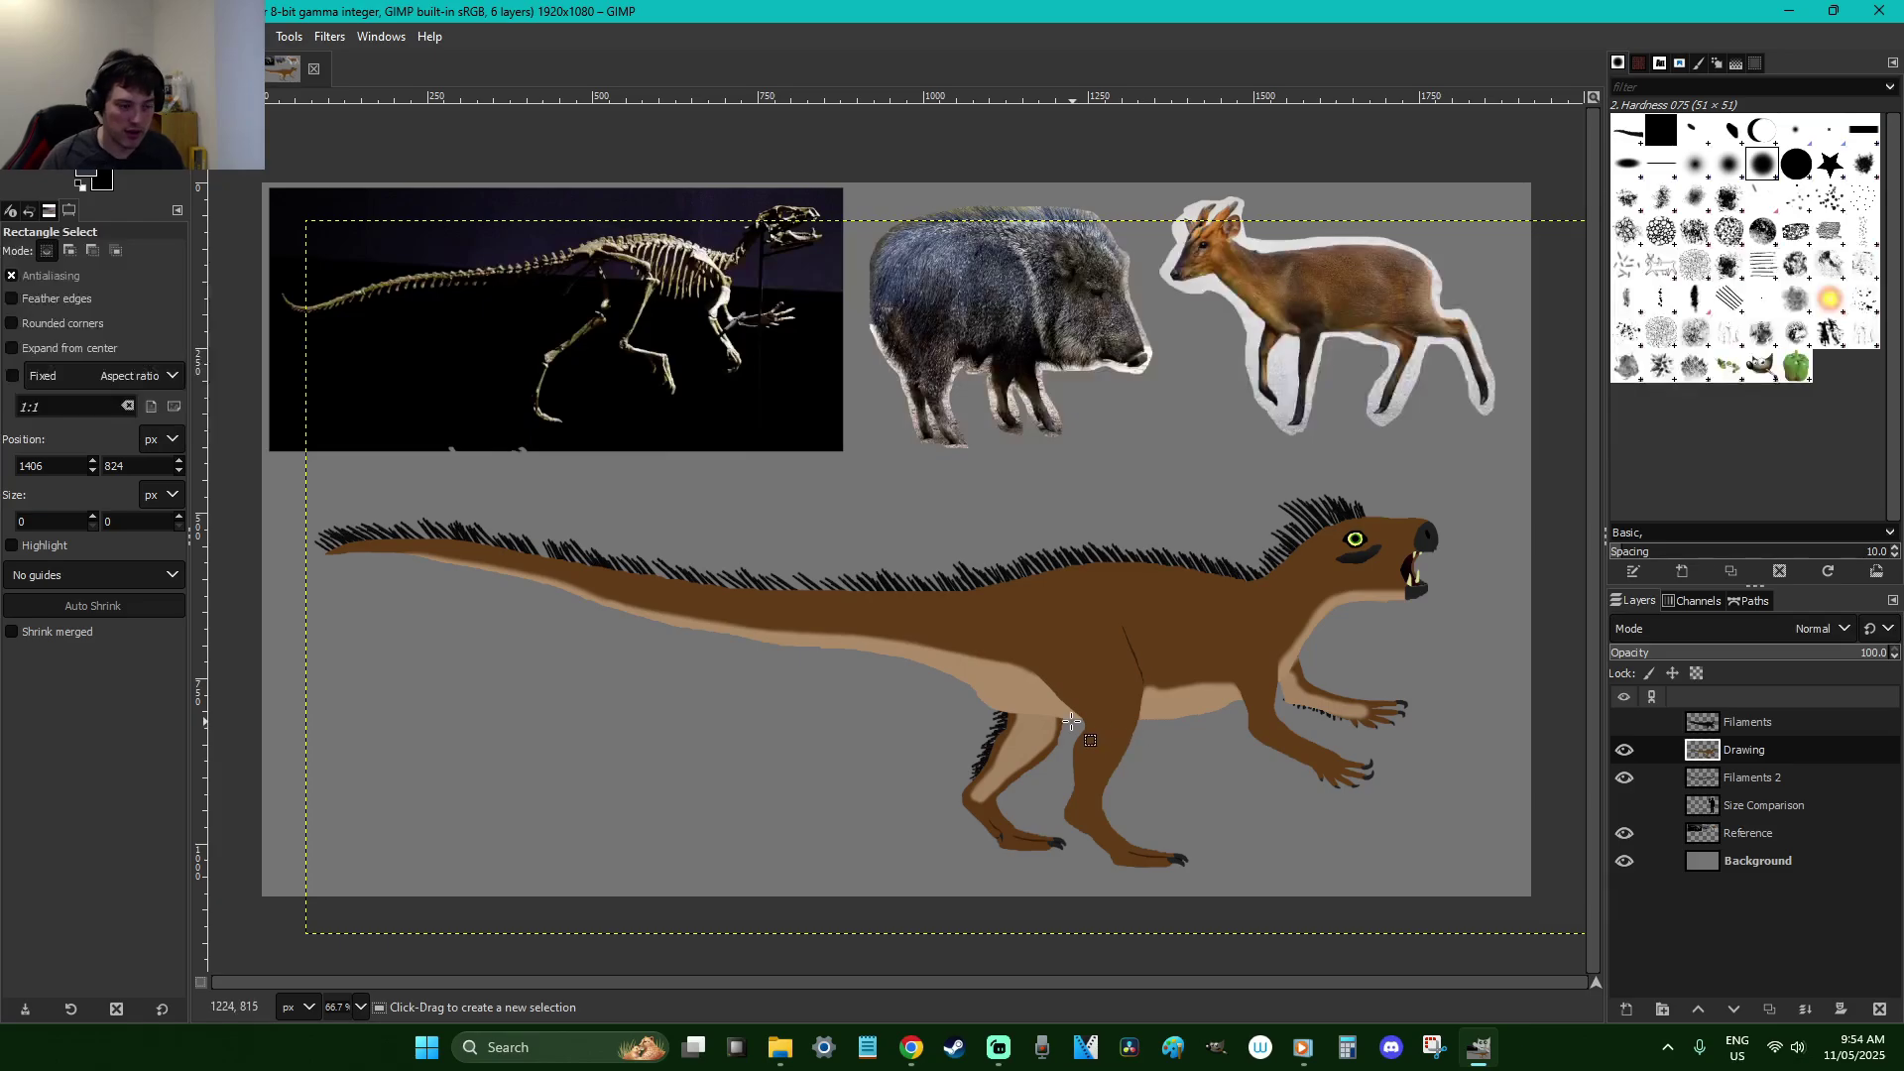
pyautogui.click(1180, 750)
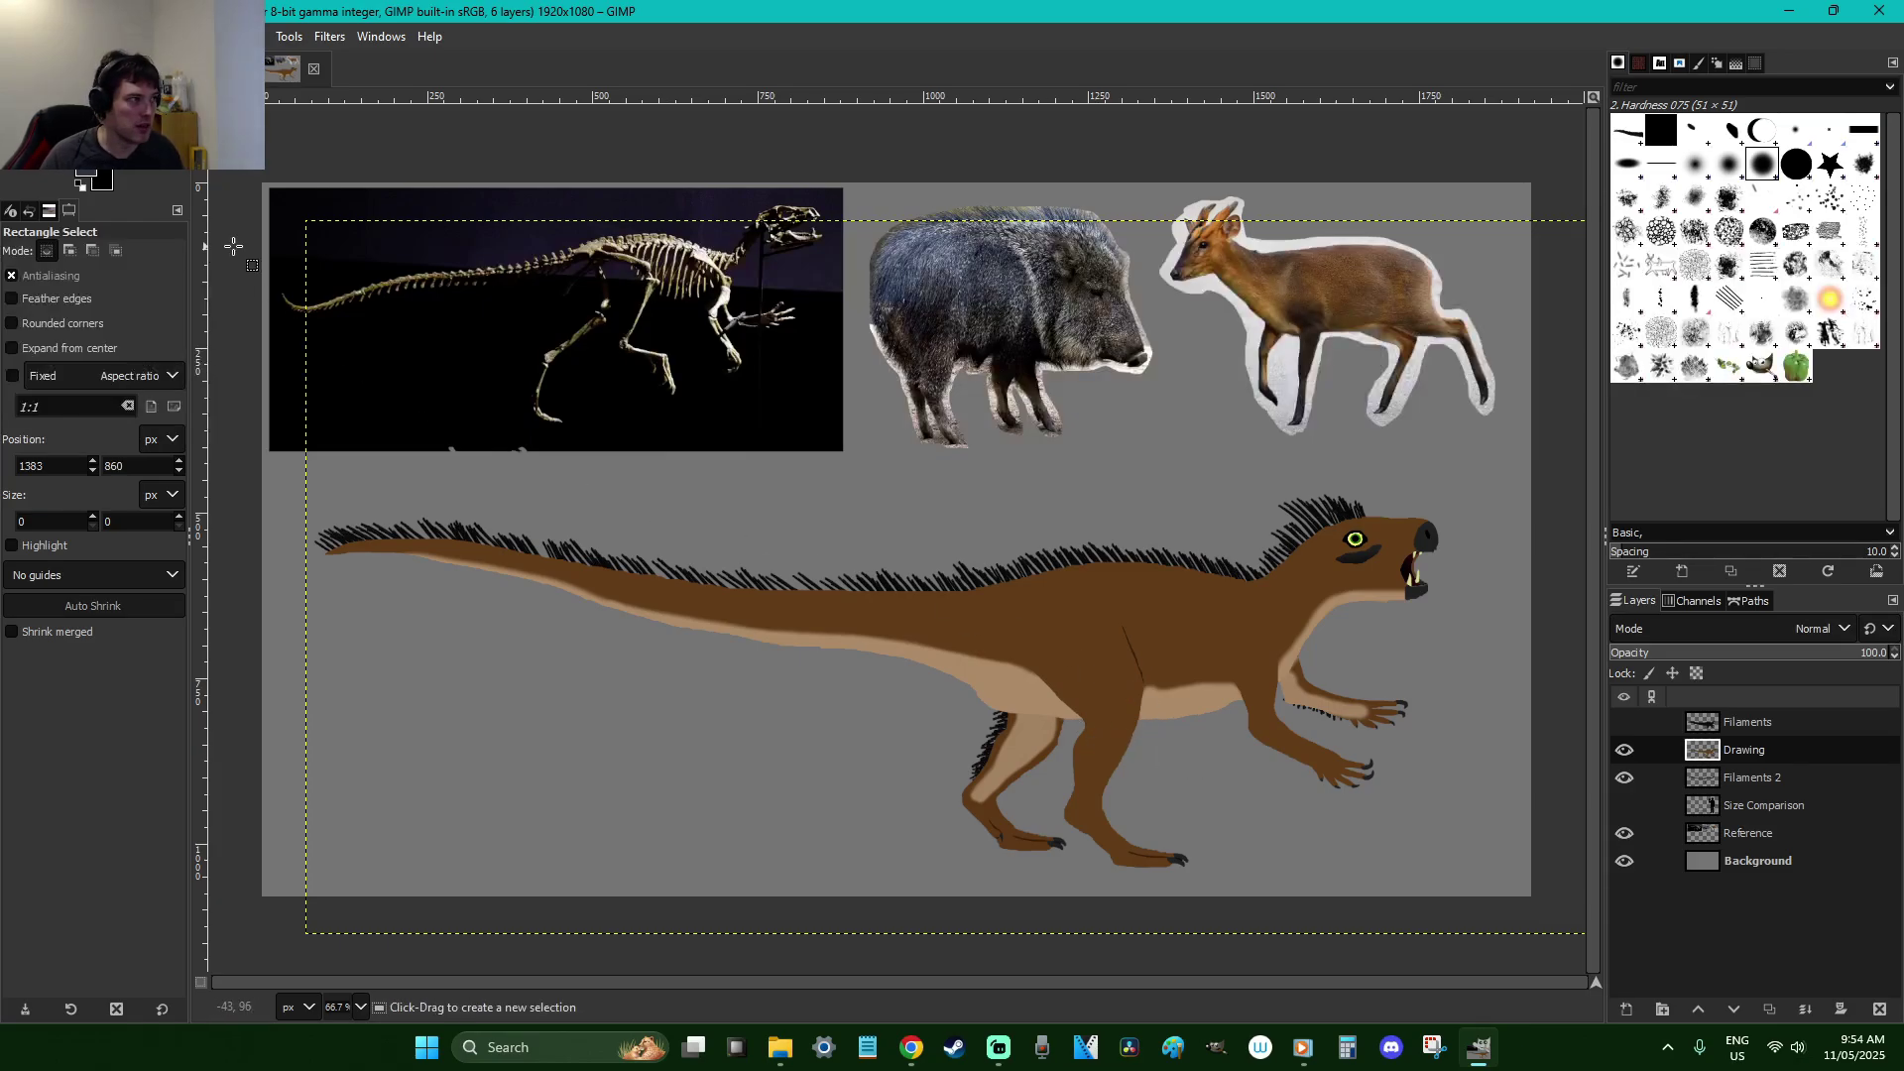
pyautogui.click(958, 500)
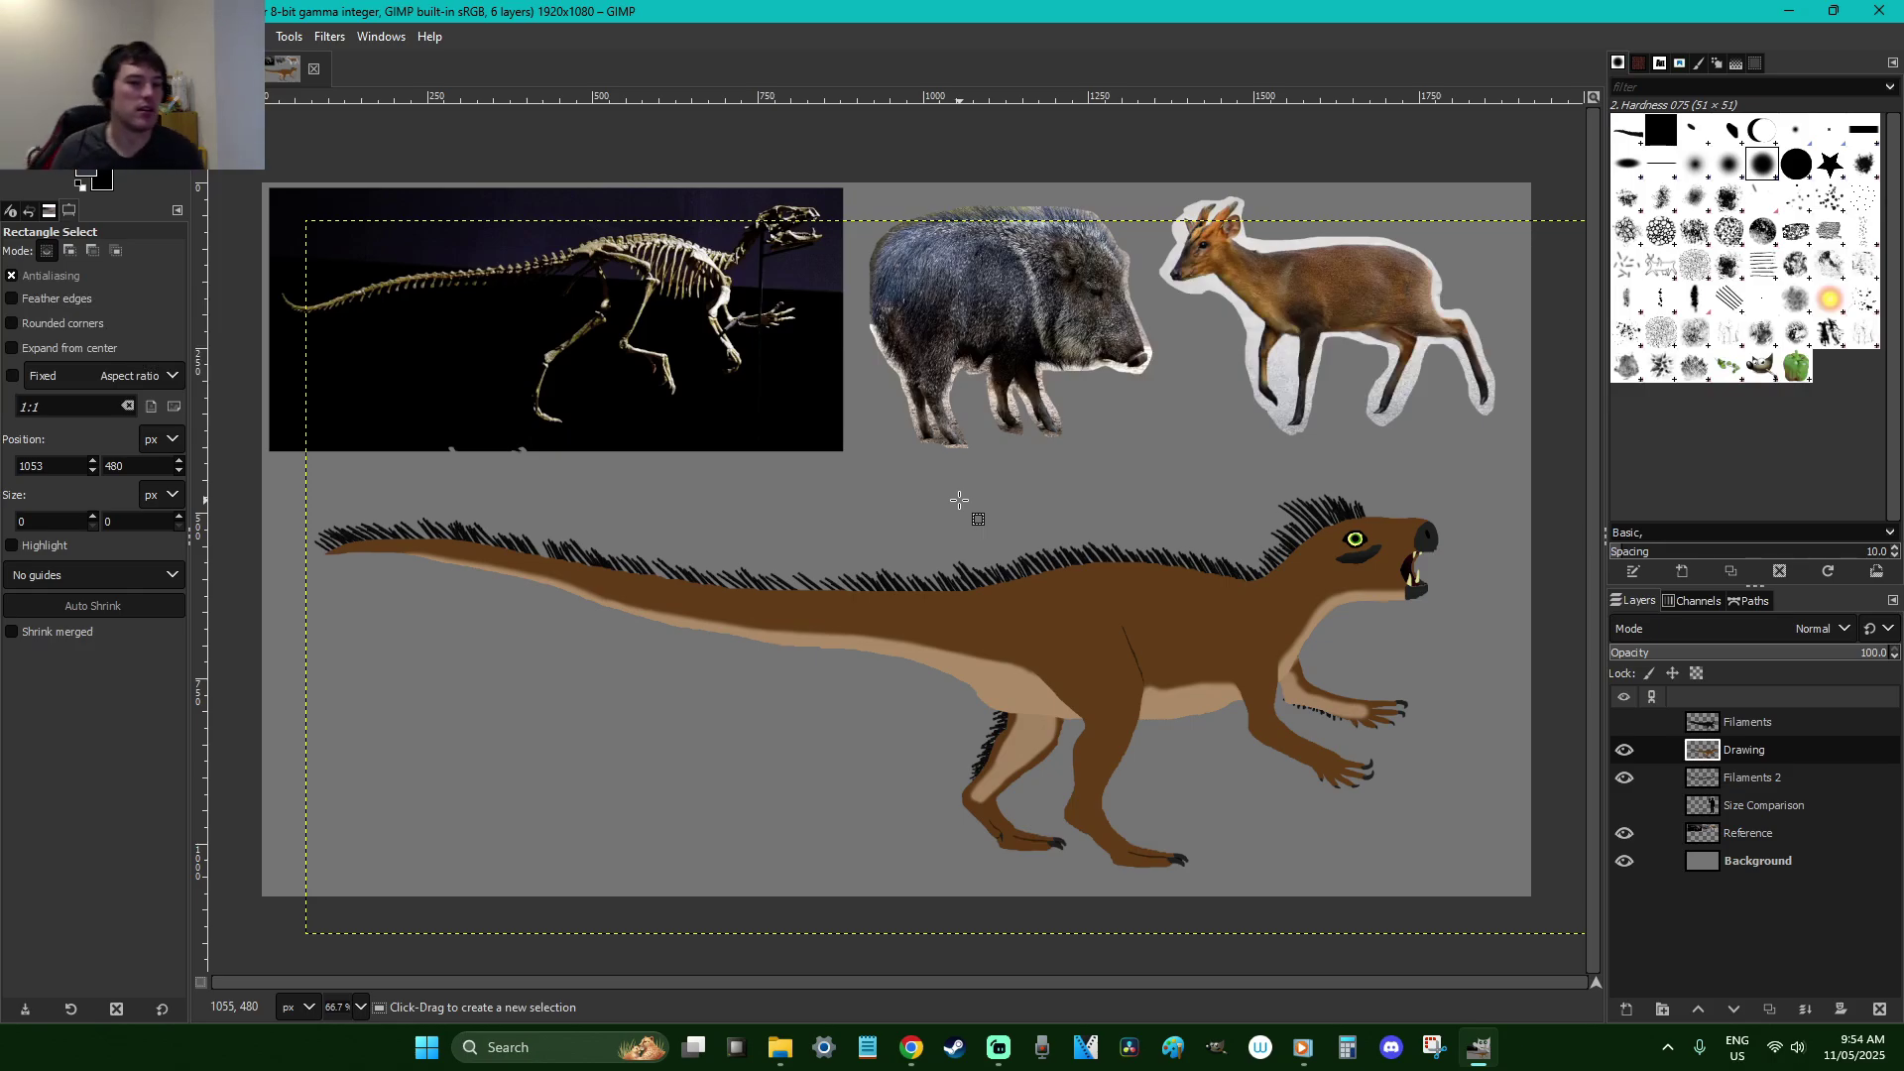
# Try Hue-Saturation on the Drawing layer with saturation -47.6, and compare the result with and without the Filaments layer
pyautogui.click(243, 35)
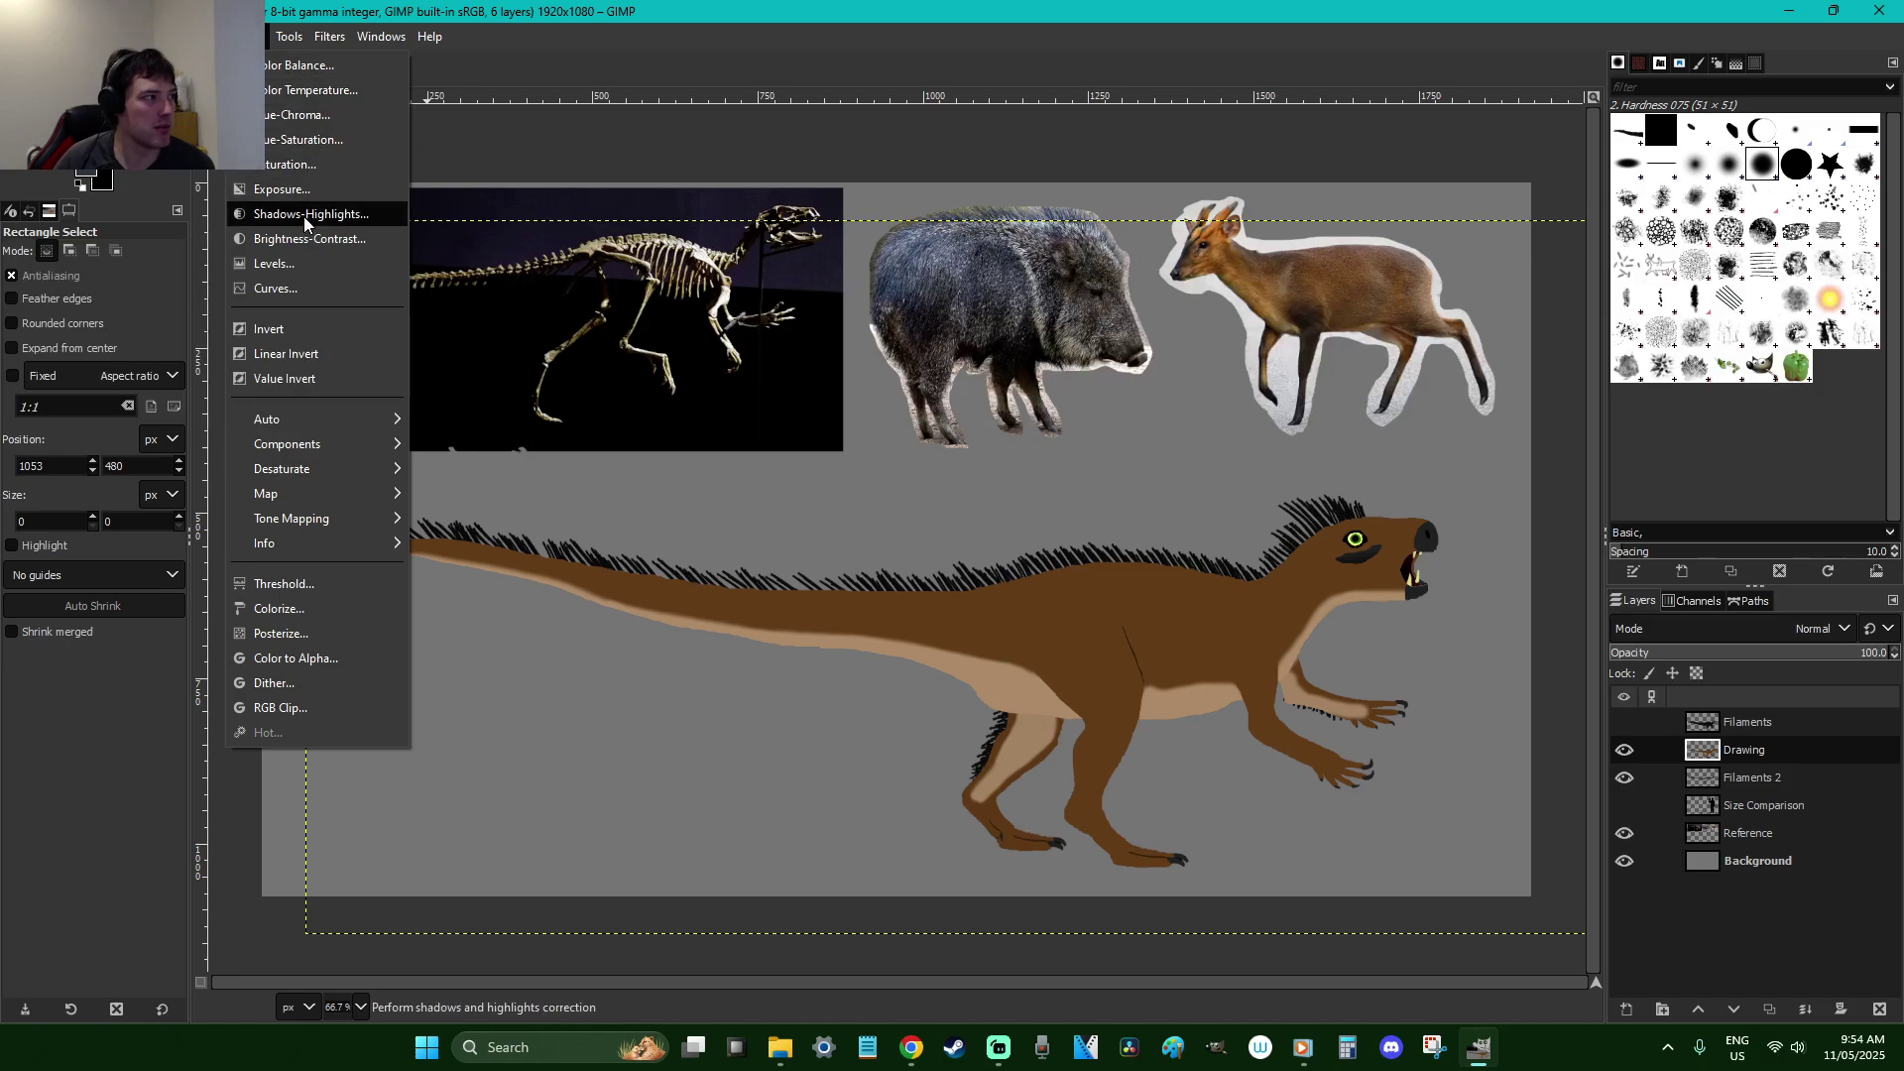
pyautogui.click(312, 145)
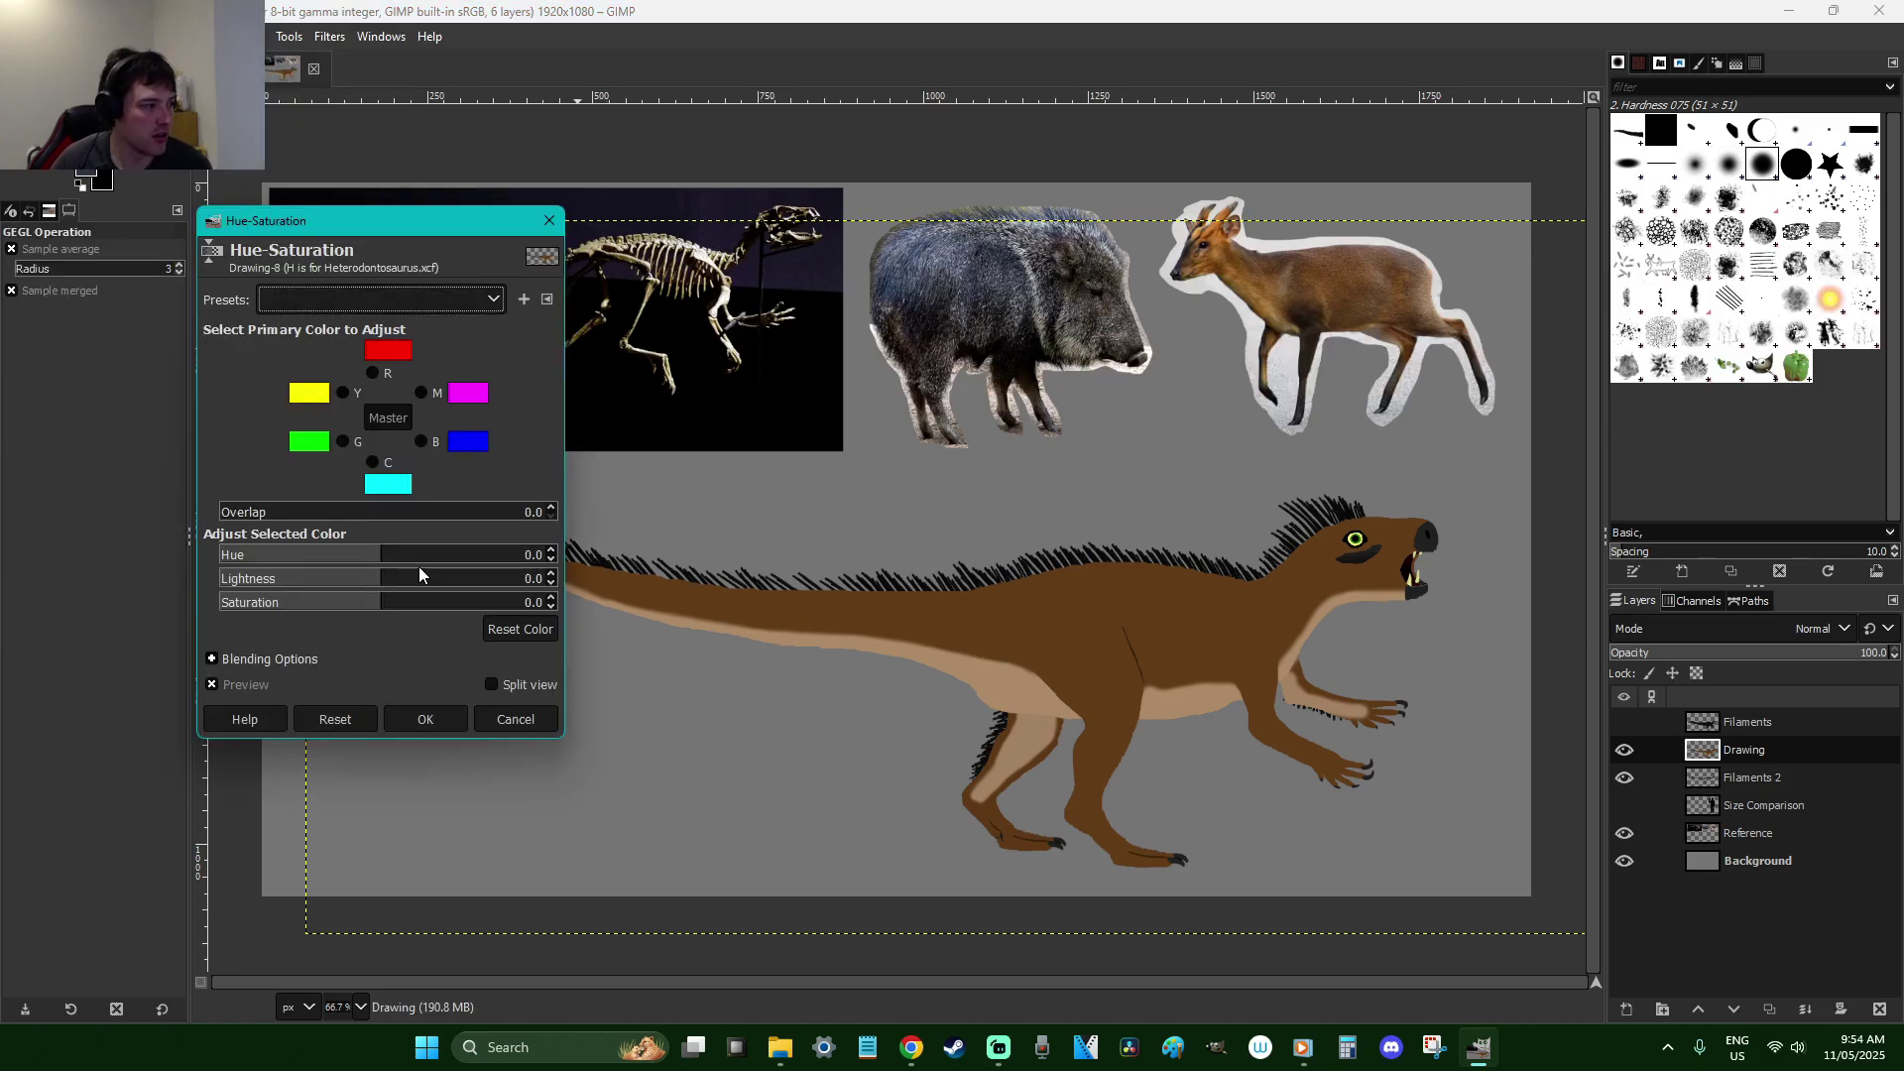
pyautogui.click(448, 606)
pyautogui.moveTo(448, 606); pyautogui.dragTo(310, 602)
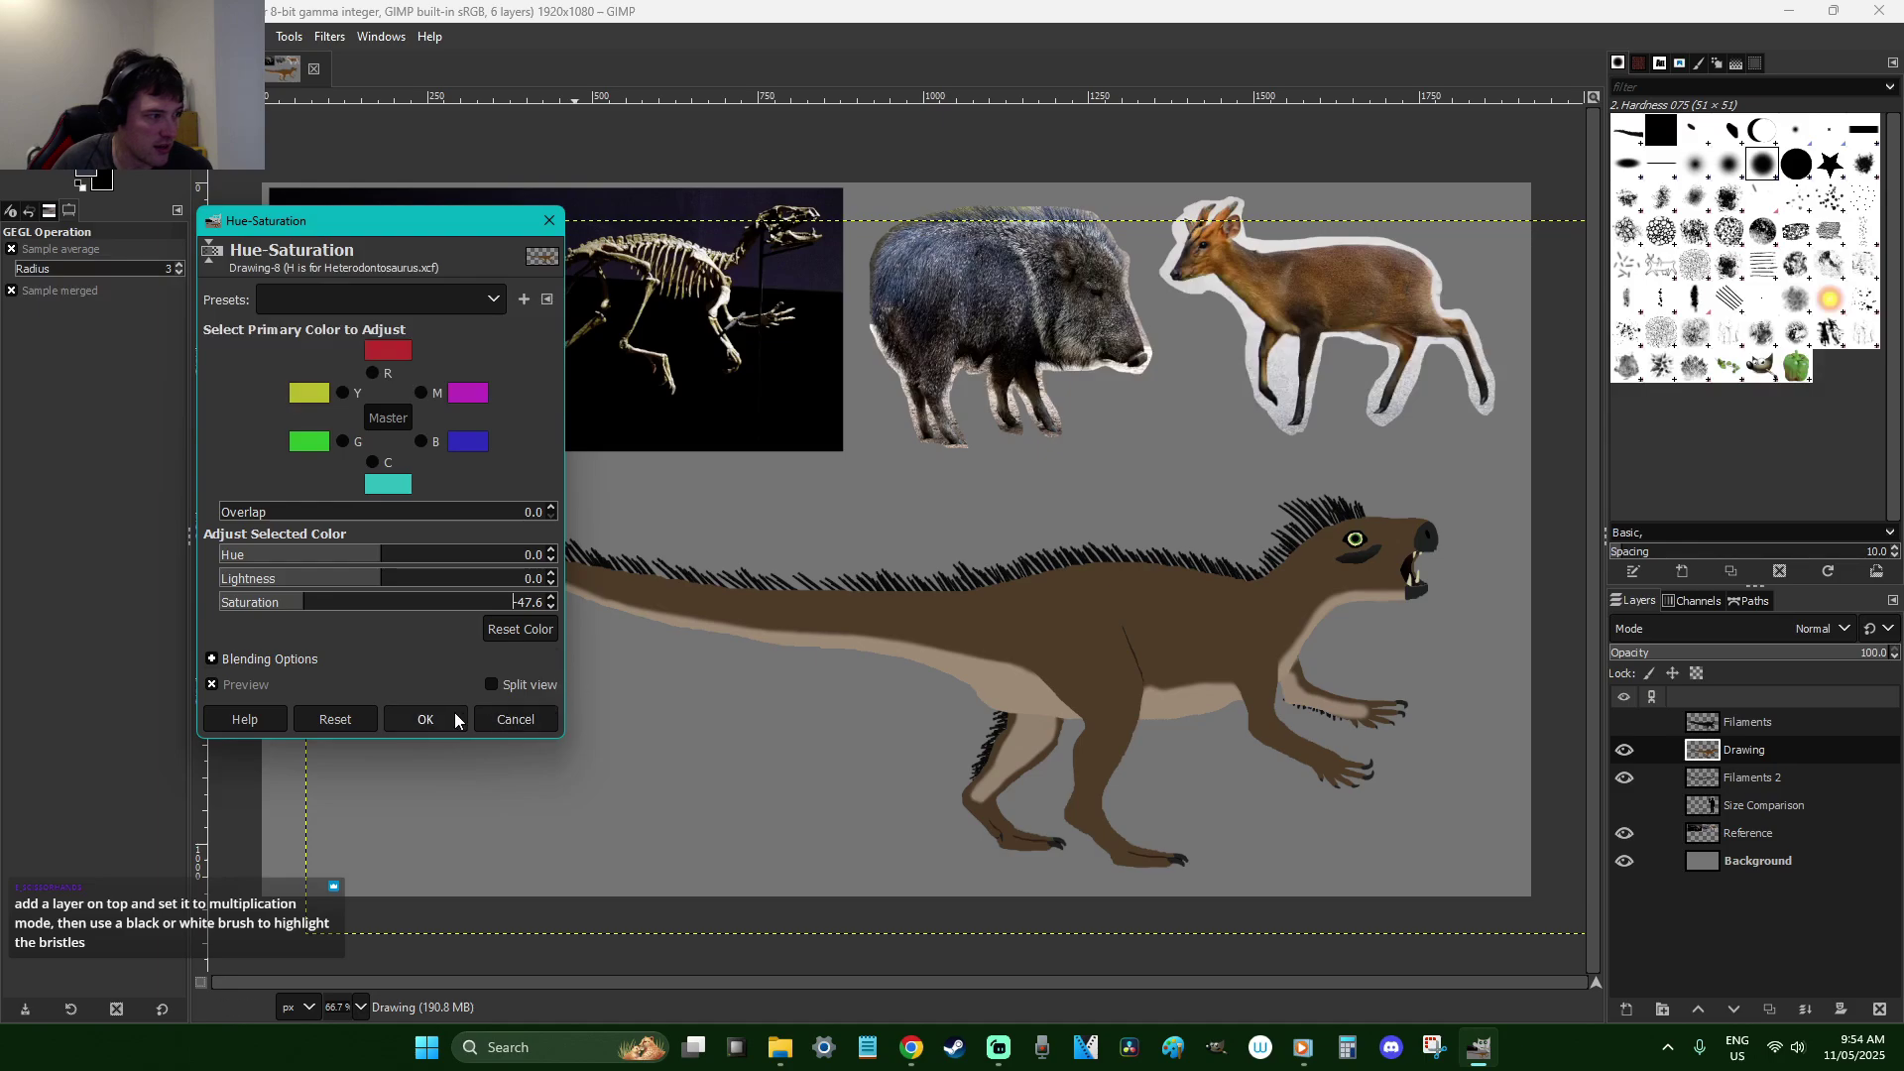
pyautogui.click(454, 716)
pyautogui.click(1626, 724)
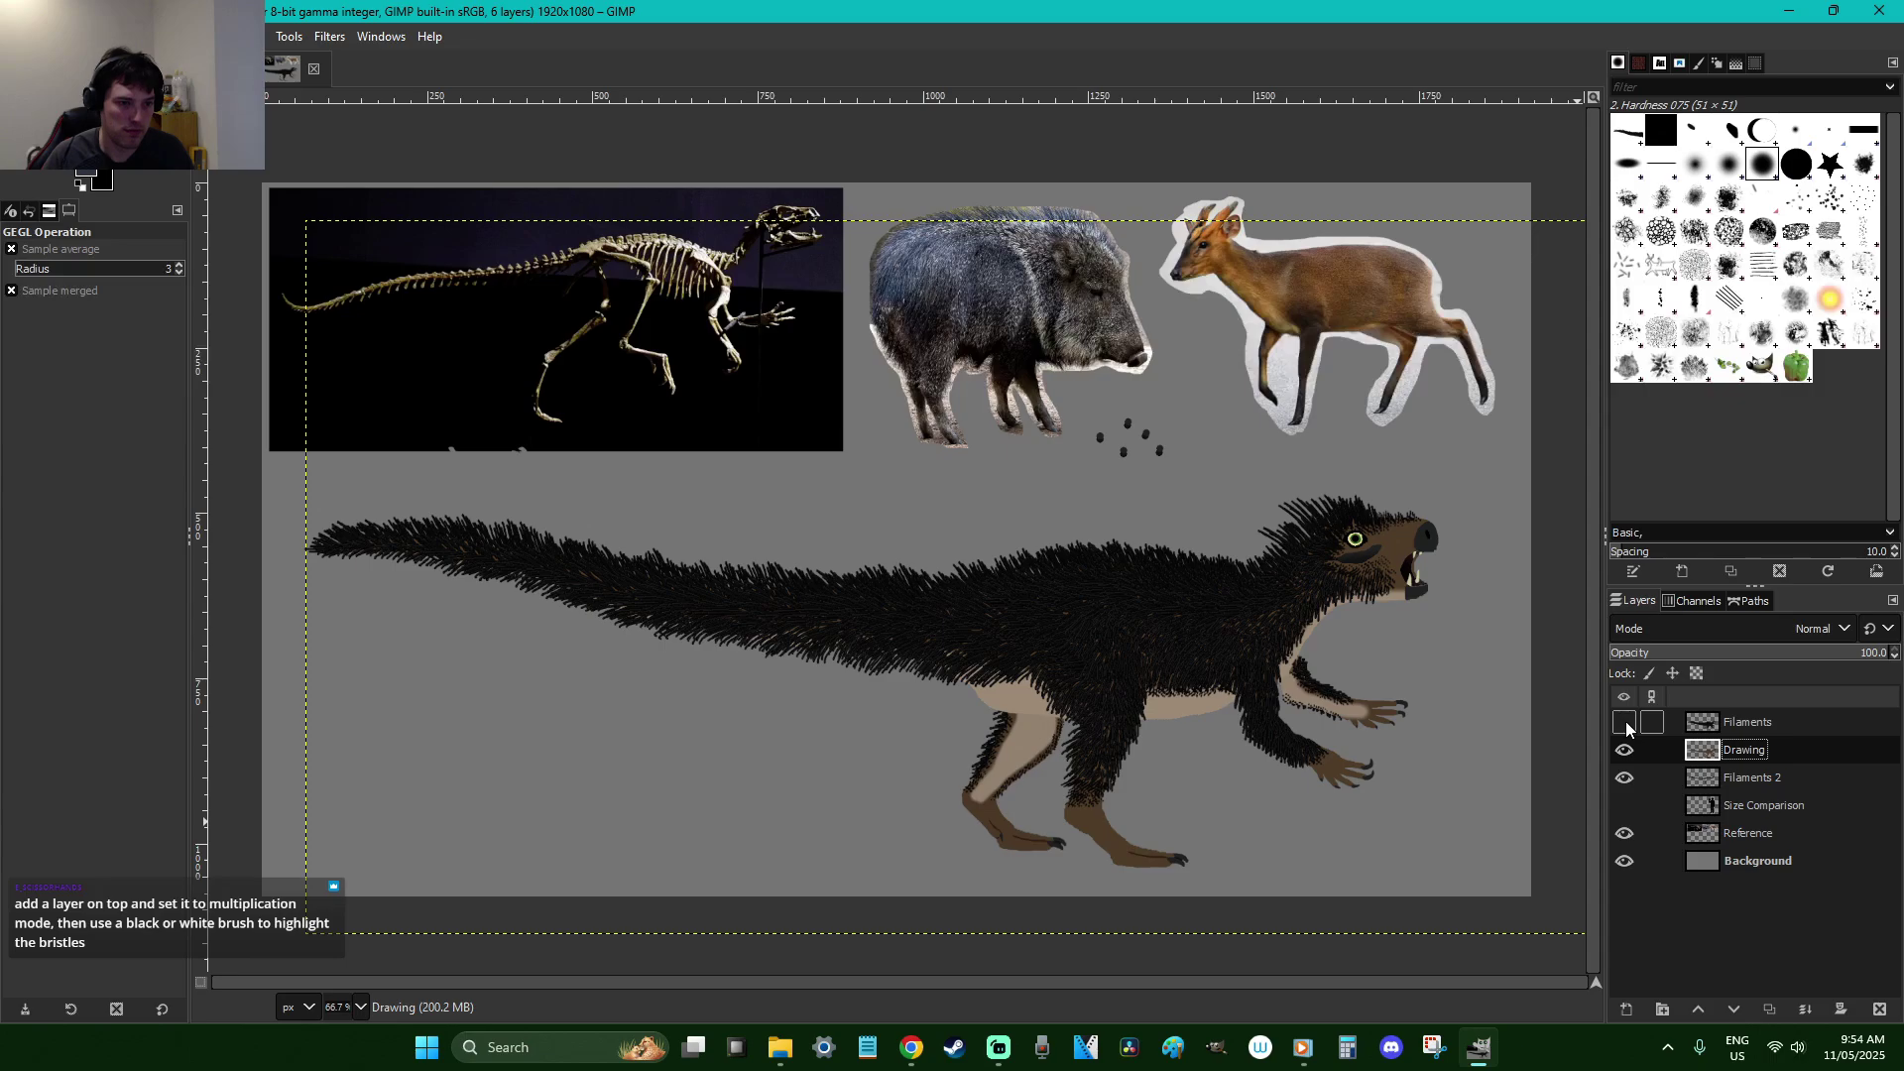
pyautogui.click(1626, 722)
# Try Hue-Saturation with hue -150.4 and saturation -51.8, compare it under the Filaments layer, and undo it
pyautogui.hotkey('ctrl', 'u')
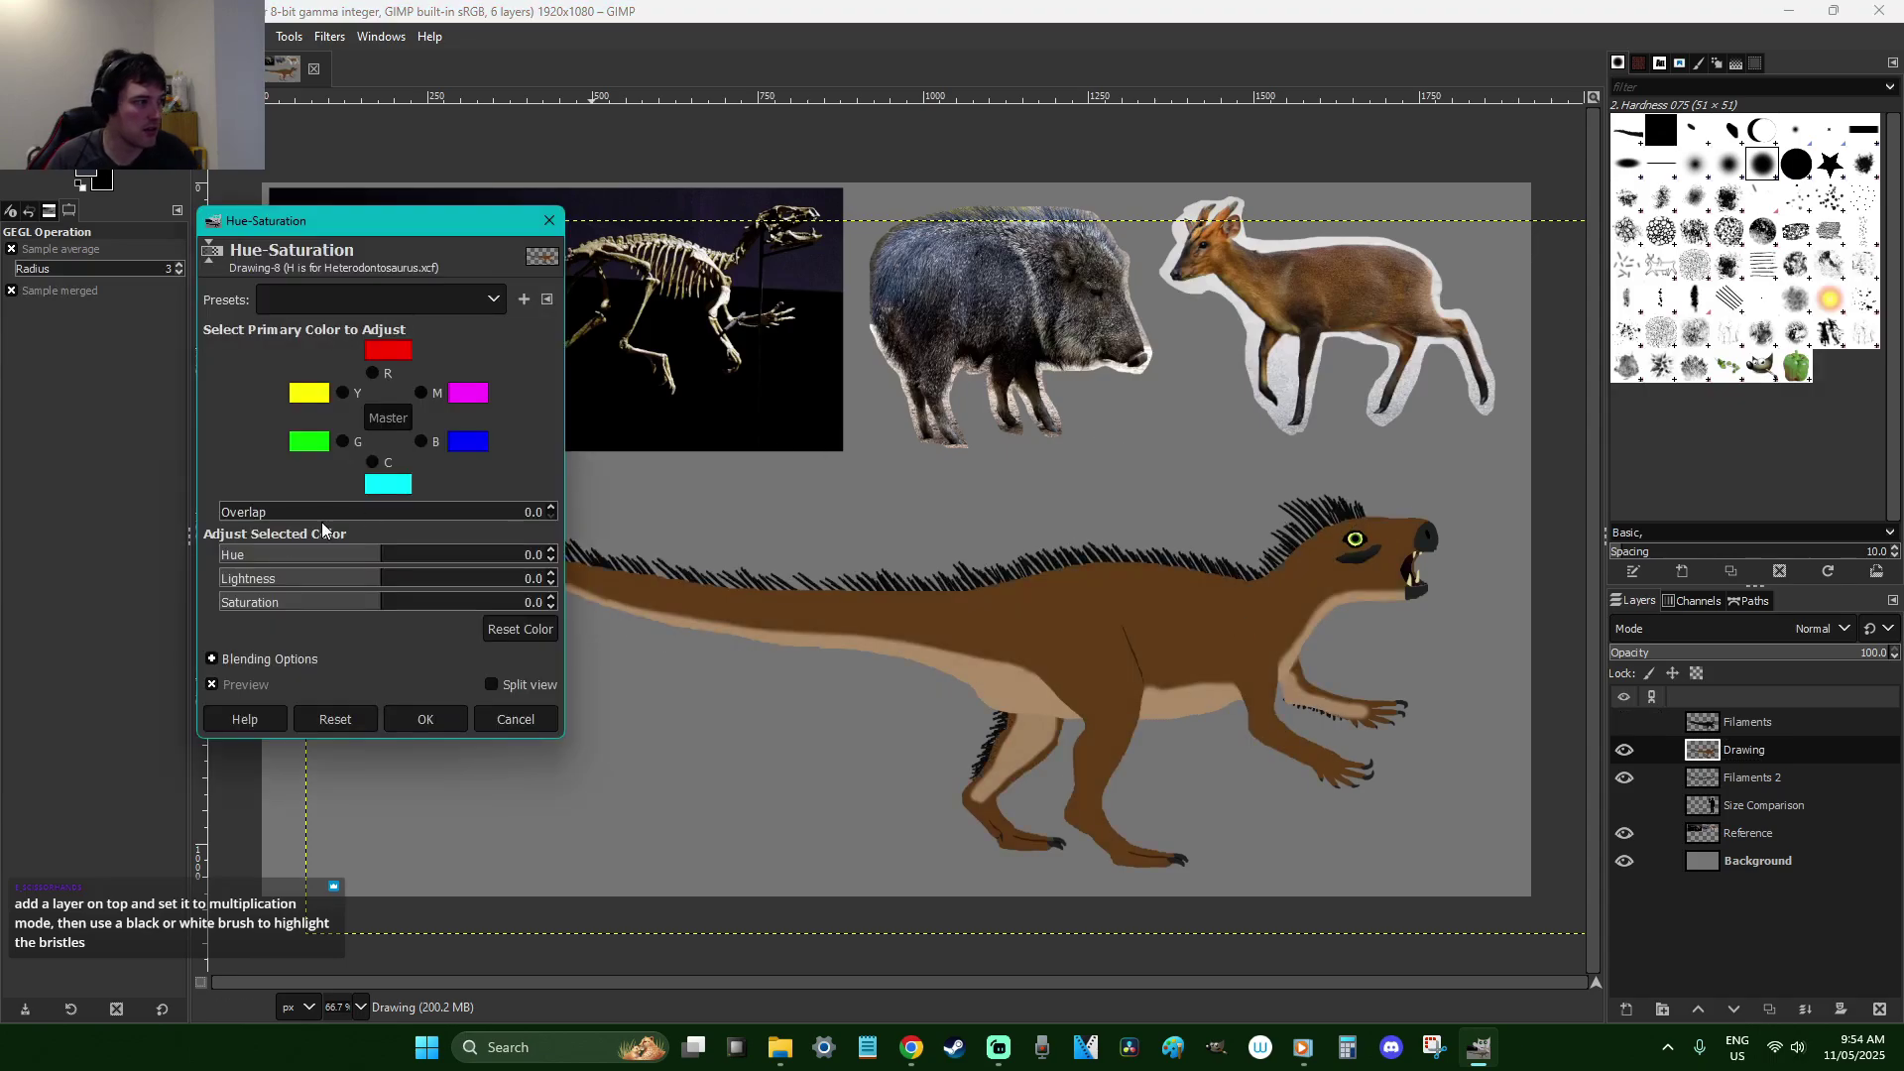
pyautogui.click(342, 560)
pyautogui.moveTo(342, 560)
pyautogui.mouseDown()
pyautogui.moveTo(238, 556)
pyautogui.moveTo(513, 569)
pyautogui.moveTo(244, 557)
pyautogui.mouseUp()
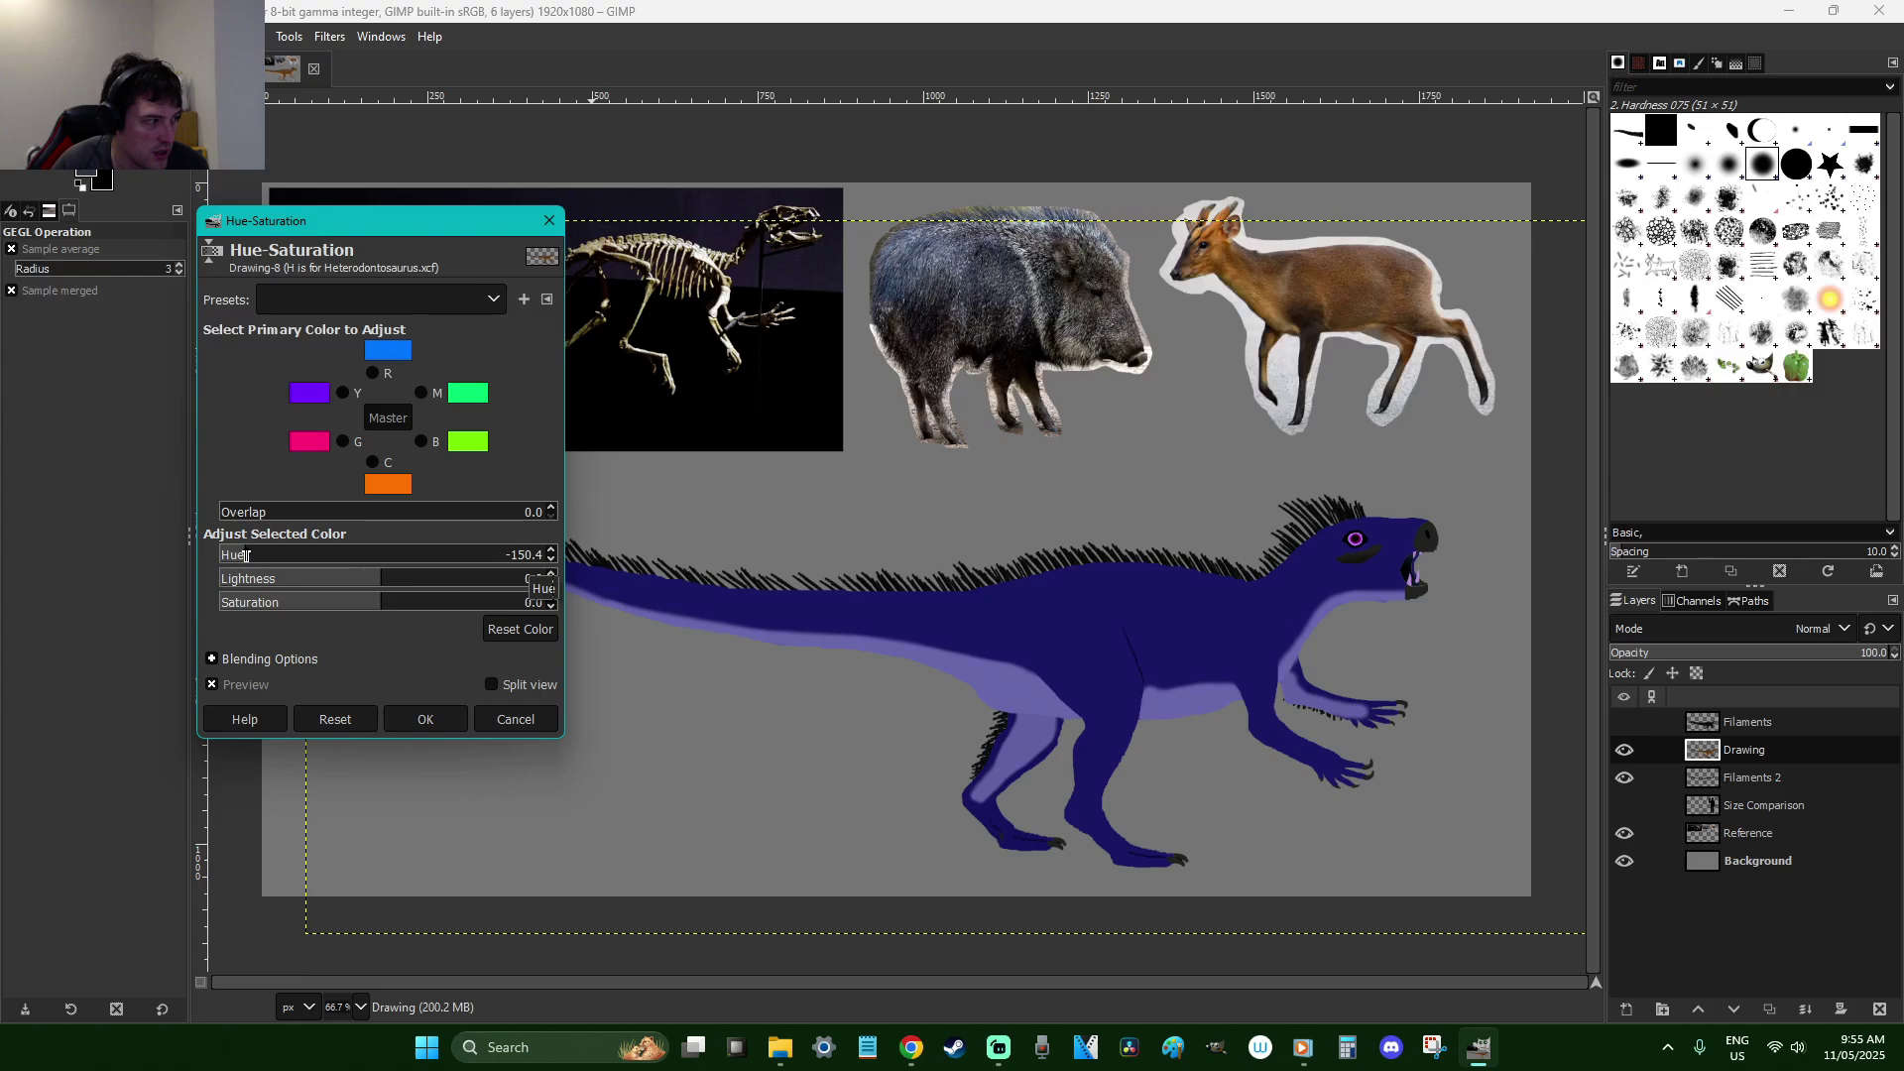
pyautogui.click(297, 602)
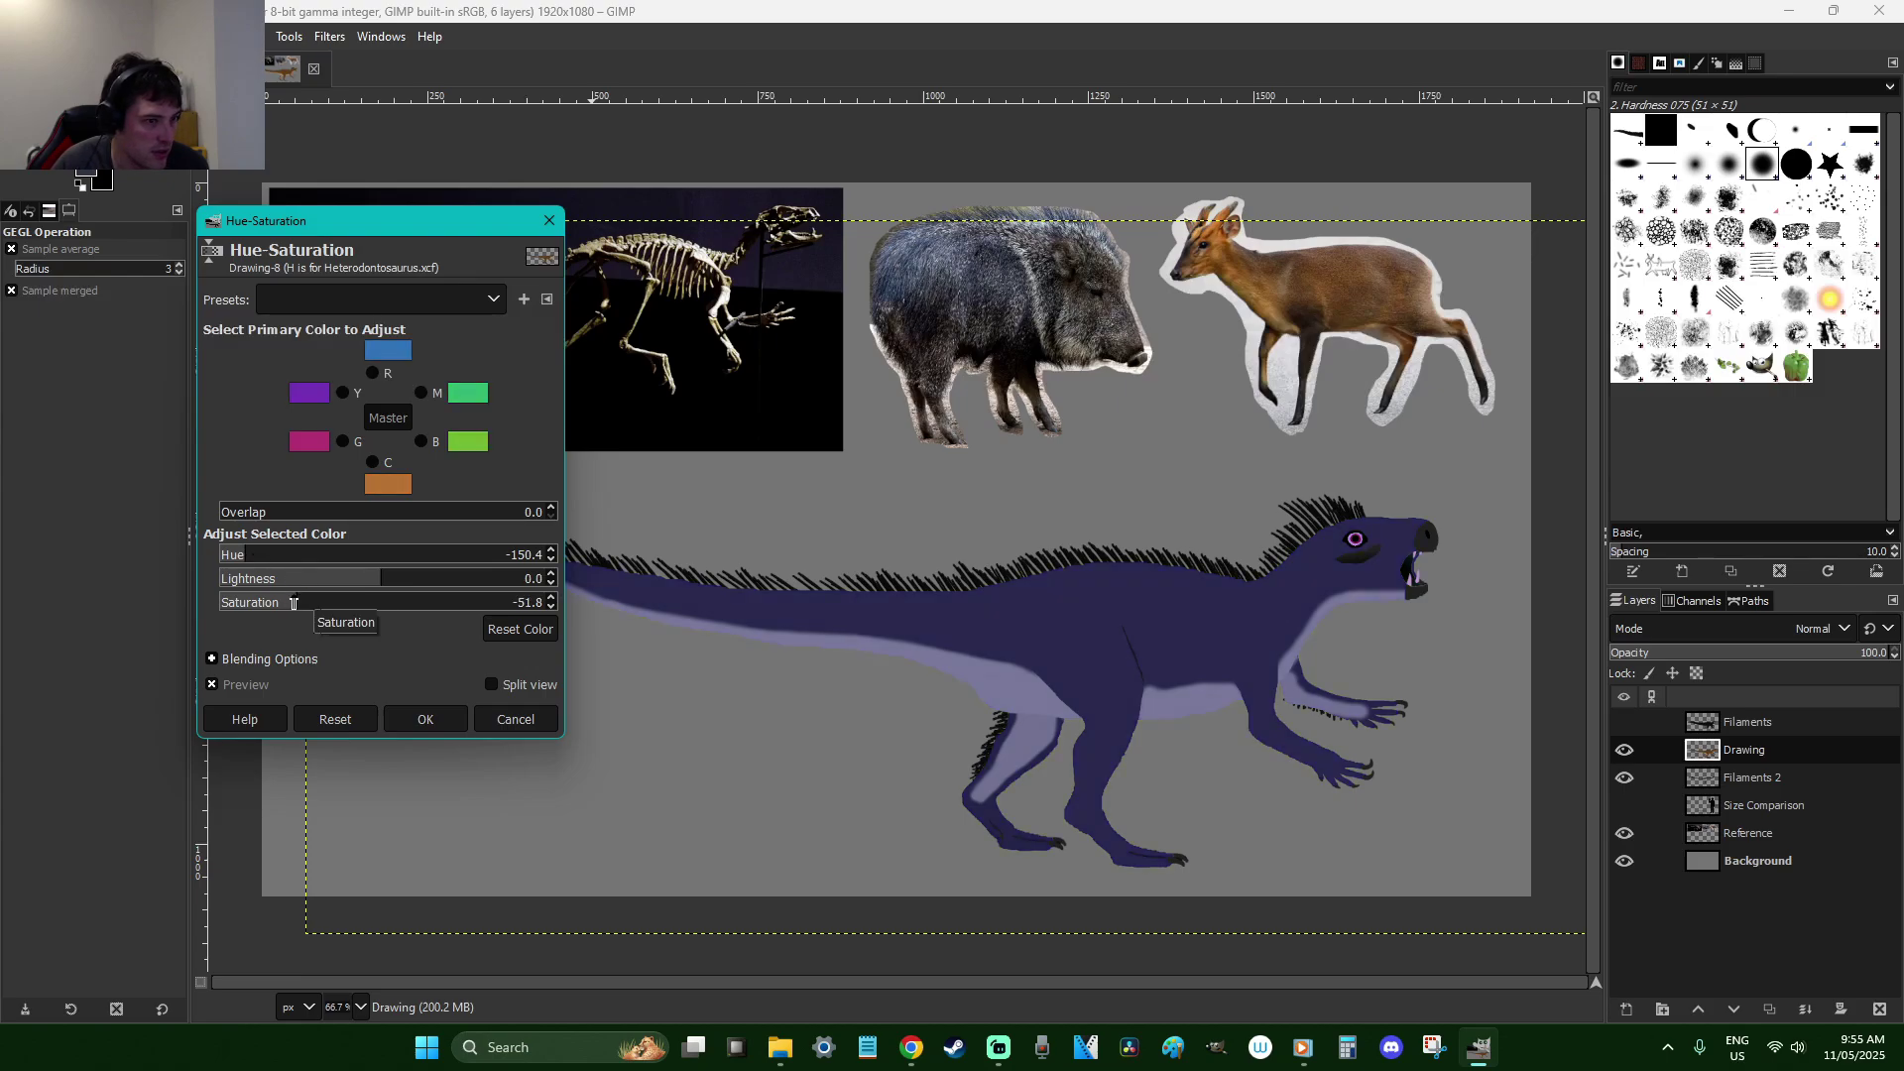
pyautogui.click(424, 718)
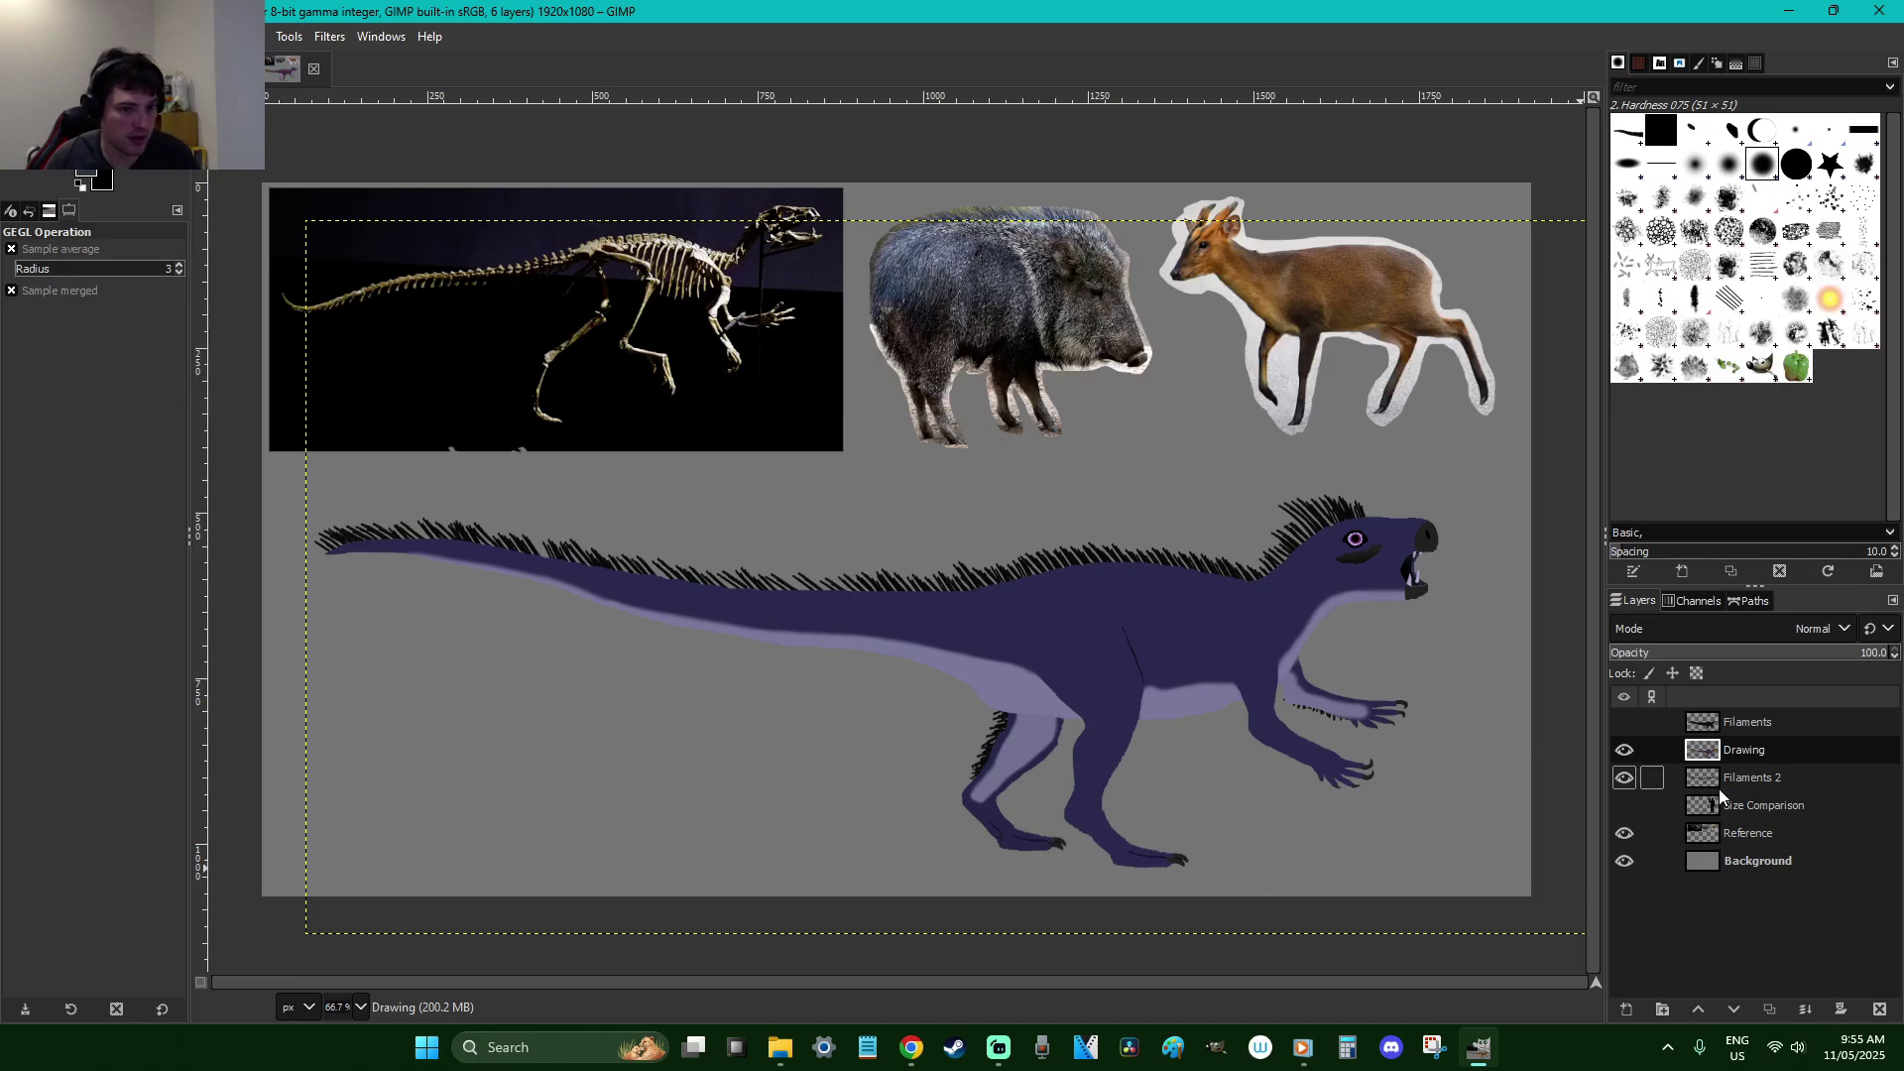
pyautogui.click(1623, 722)
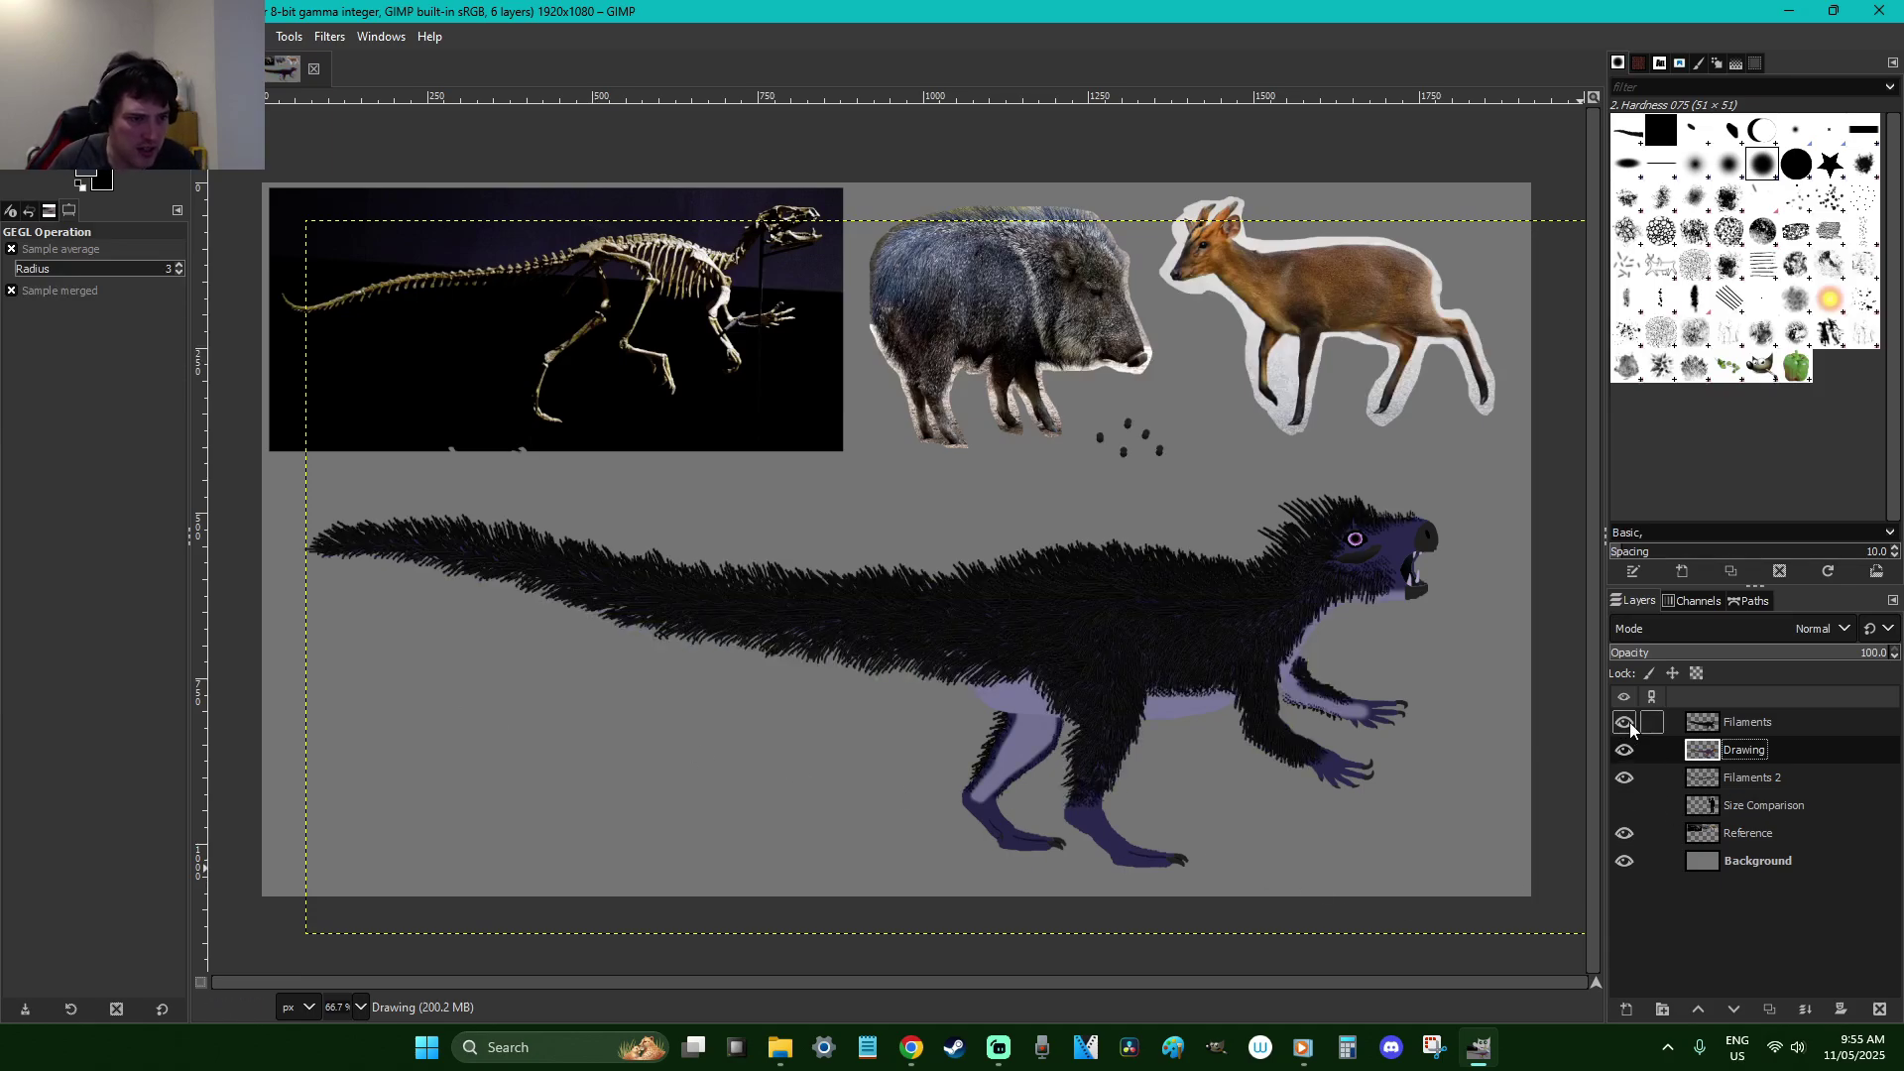
pyautogui.click(1624, 723)
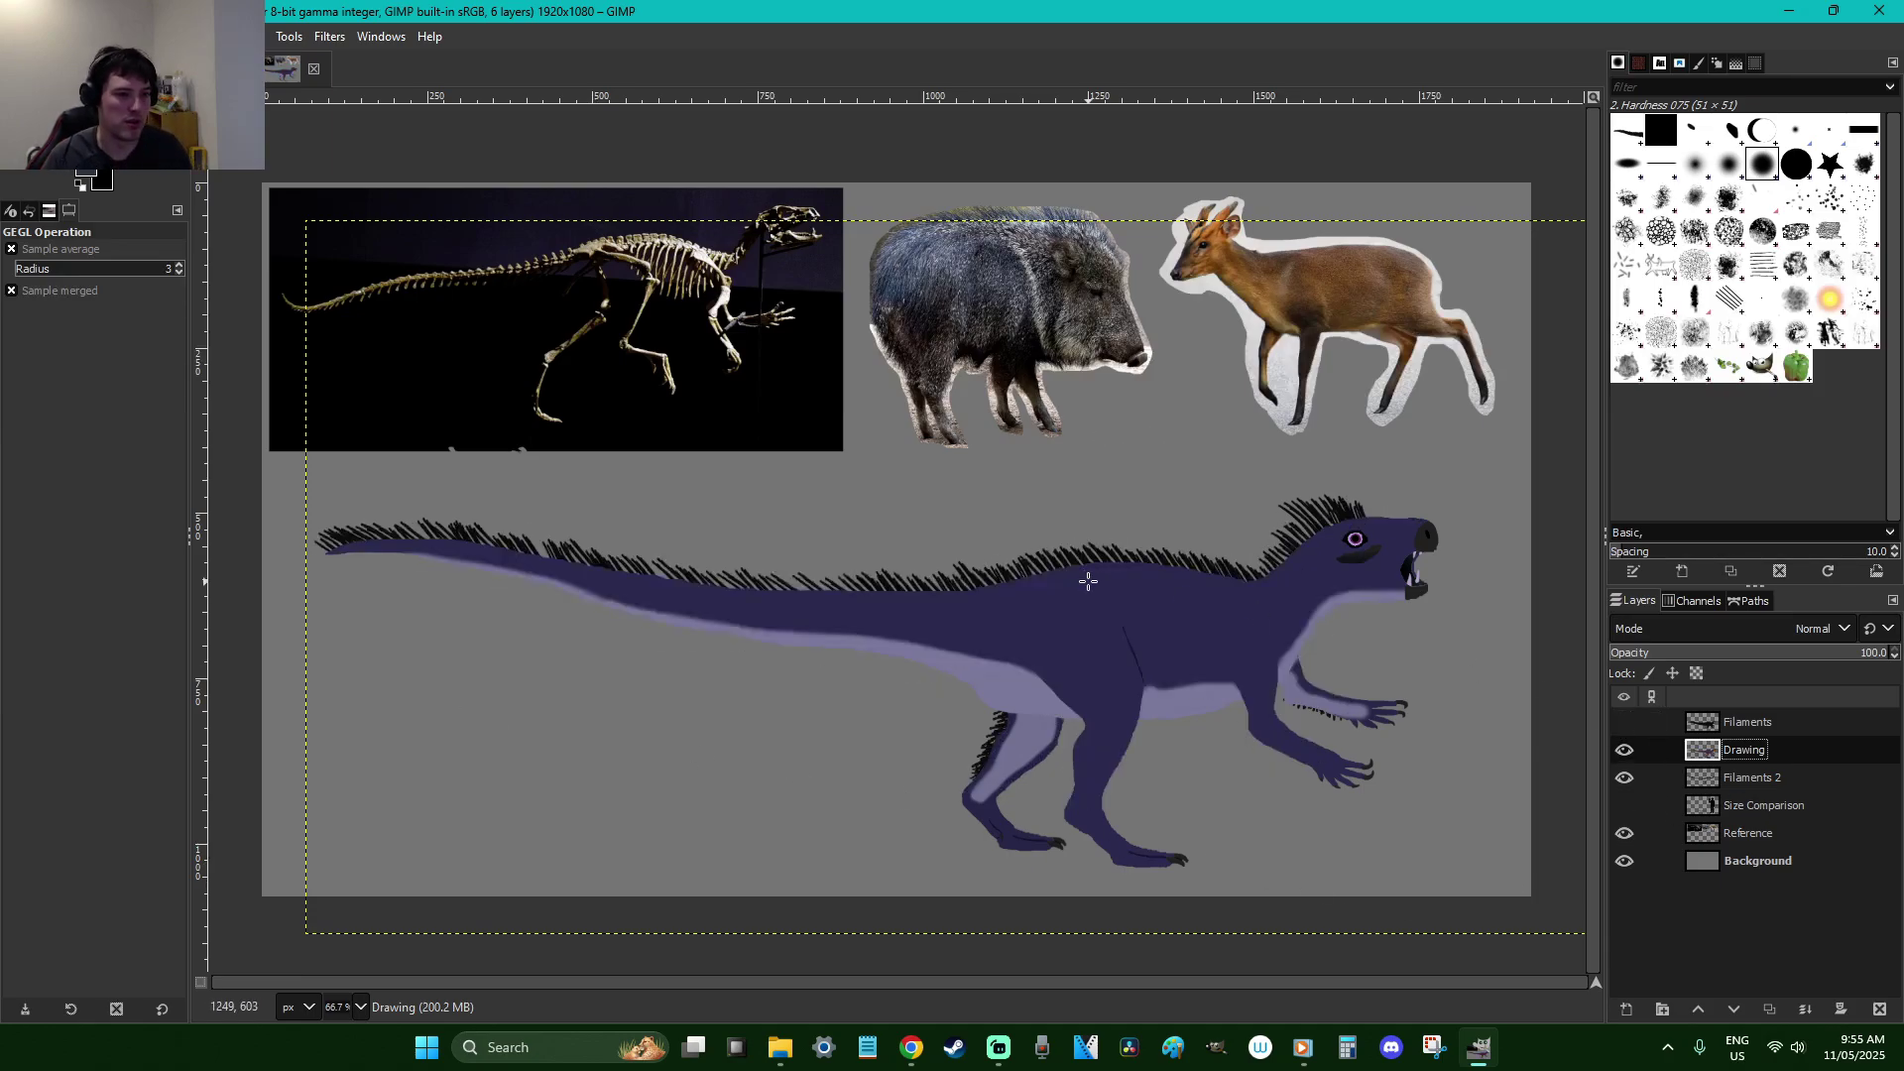
pyautogui.hotkey('ctrl', 'z')
# Try Hue-Saturation with hue -180, lightness -50.6 and saturation -50.6, check it under the Filaments layer, and undo it
pyautogui.hotkey('shift', 'ctrl', 'f')
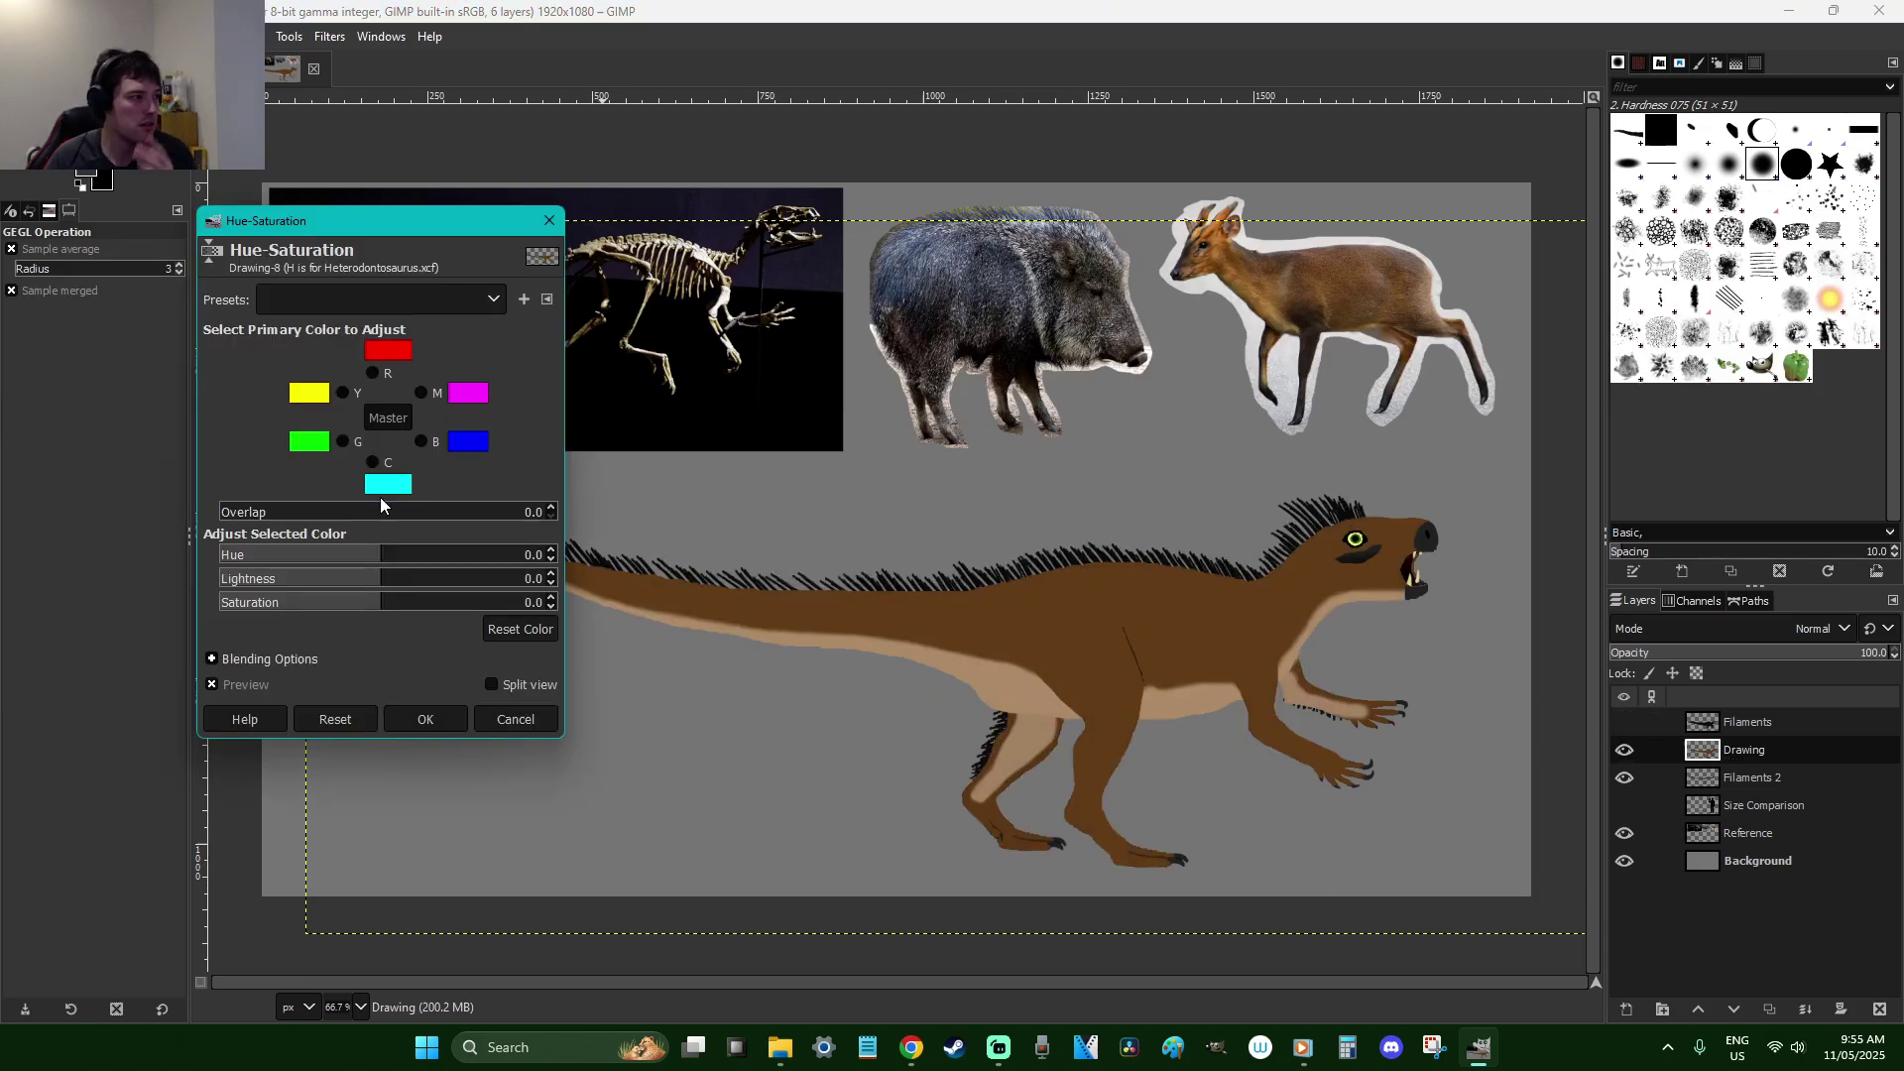
pyautogui.click(260, 557)
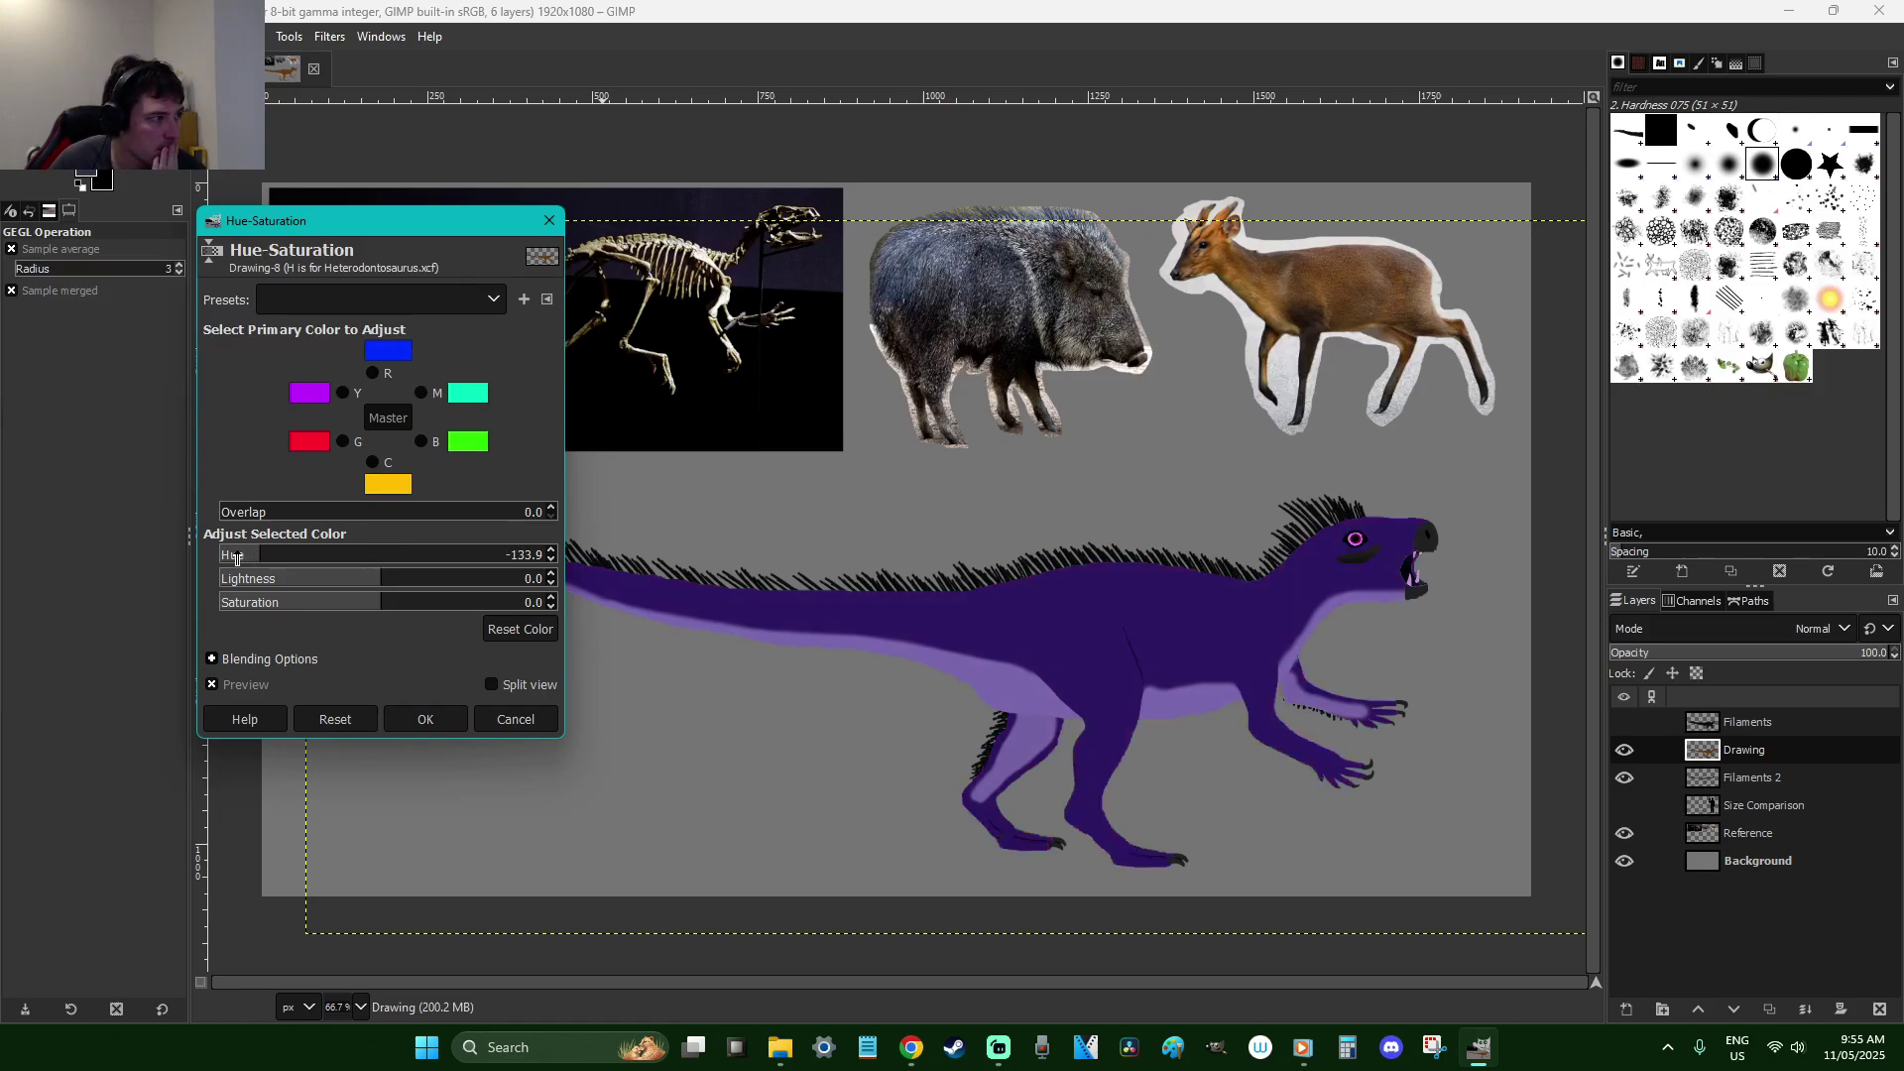
pyautogui.moveTo(237, 558); pyautogui.dragTo(191, 557)
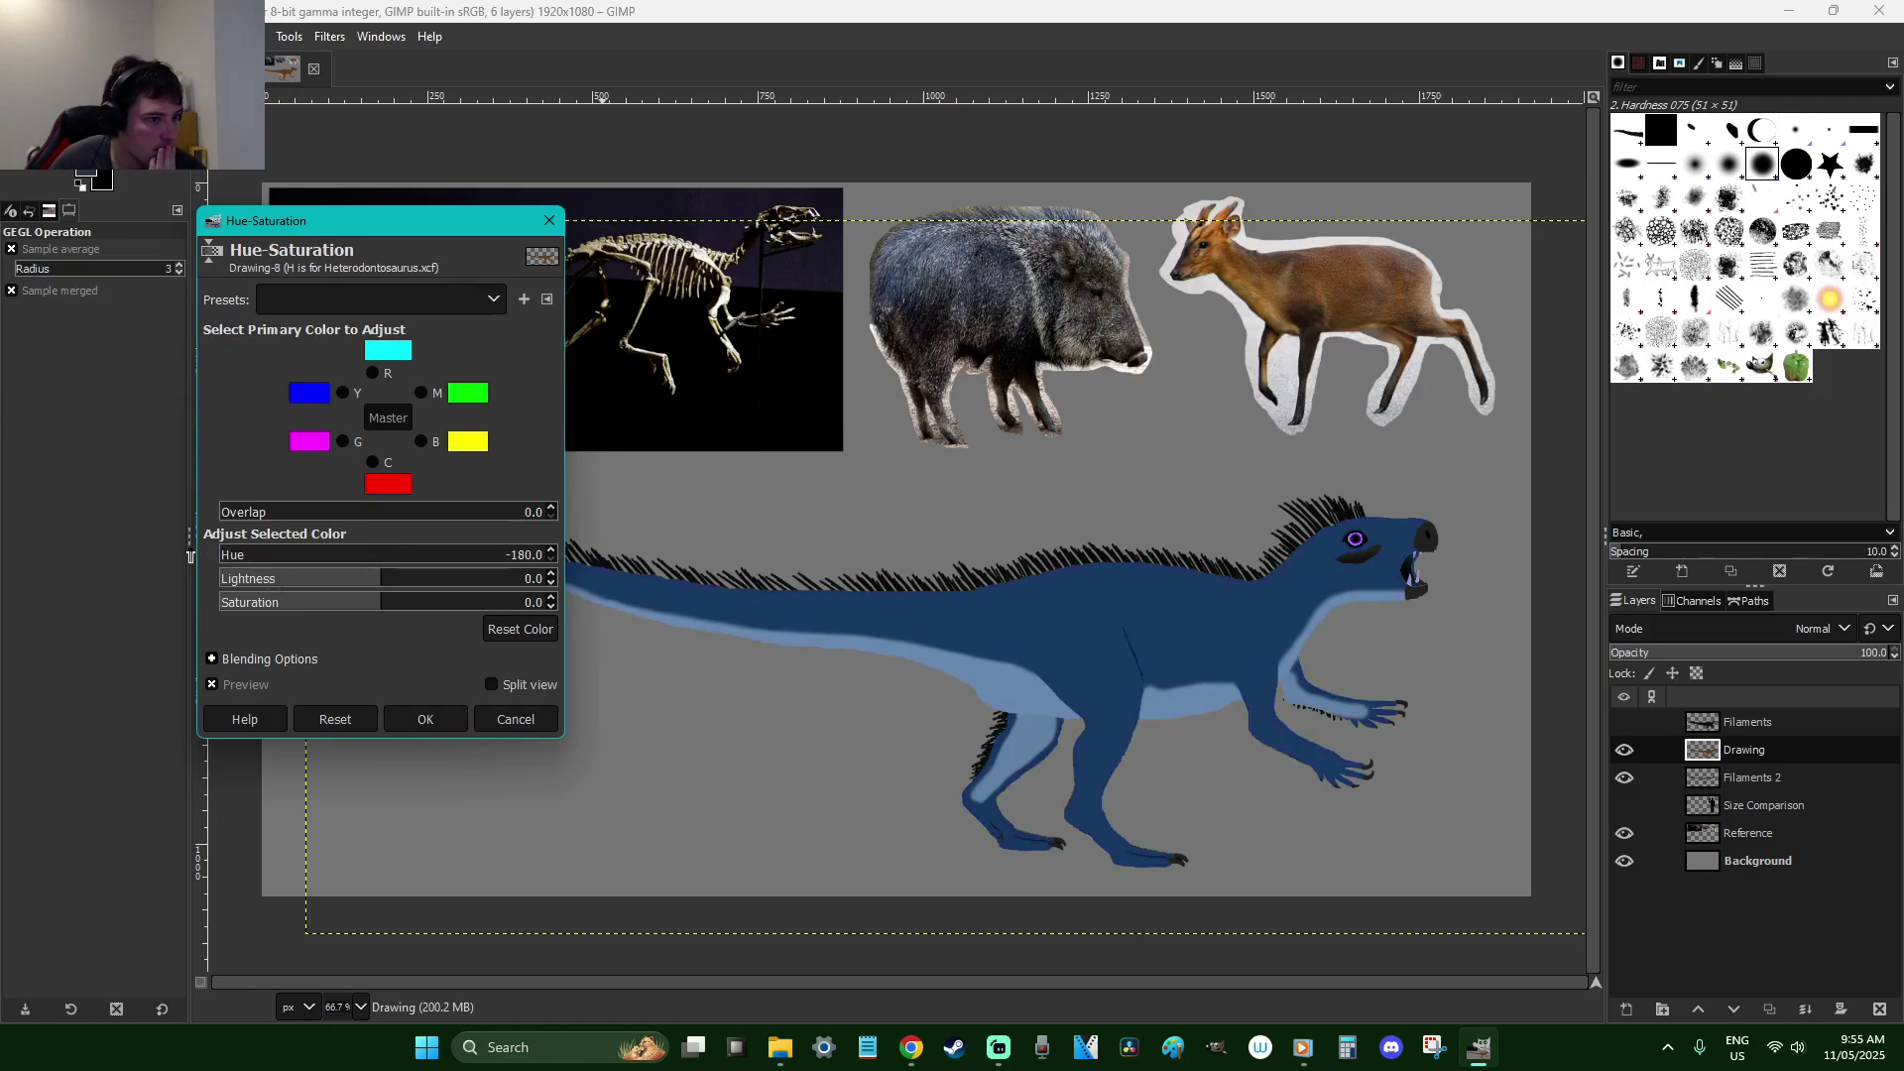
pyautogui.moveTo(360, 605)
pyautogui.mouseDown()
pyautogui.moveTo(255, 603)
pyautogui.moveTo(315, 604)
pyautogui.mouseUp()
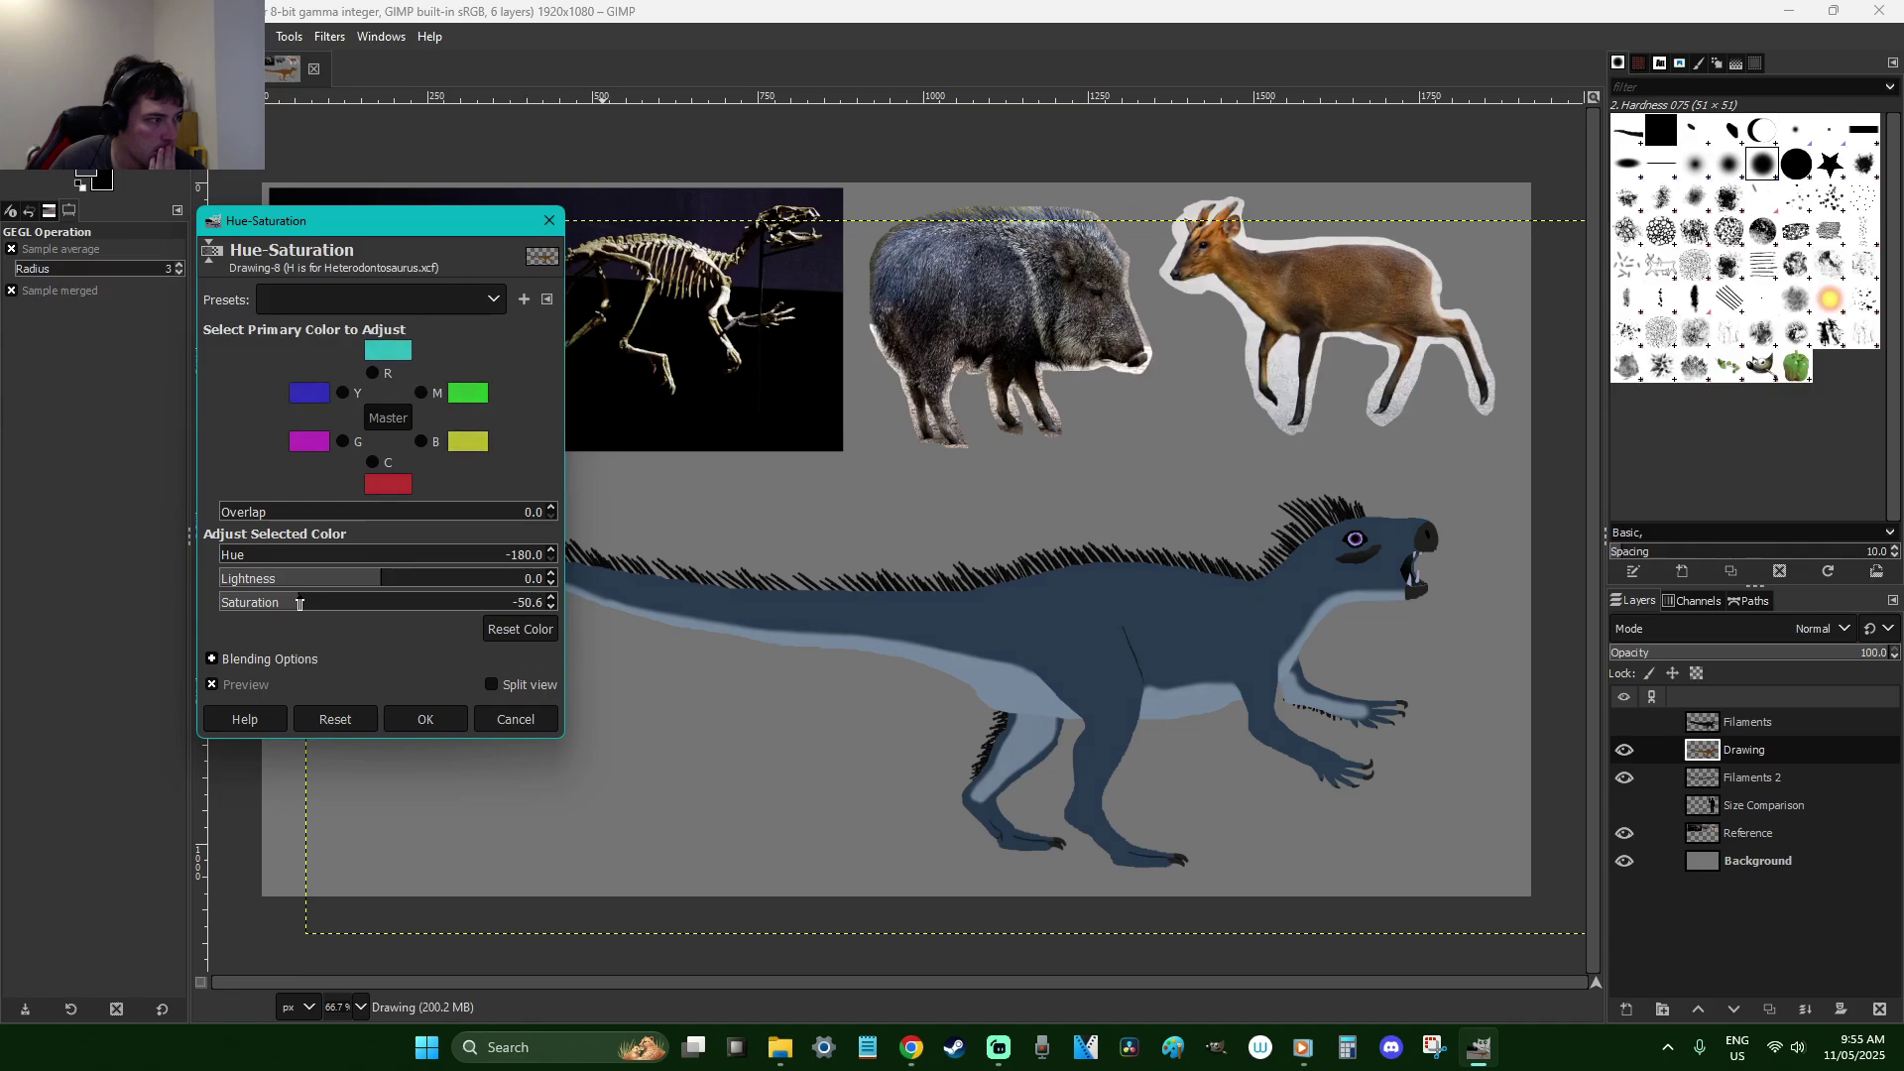
pyautogui.click(347, 585)
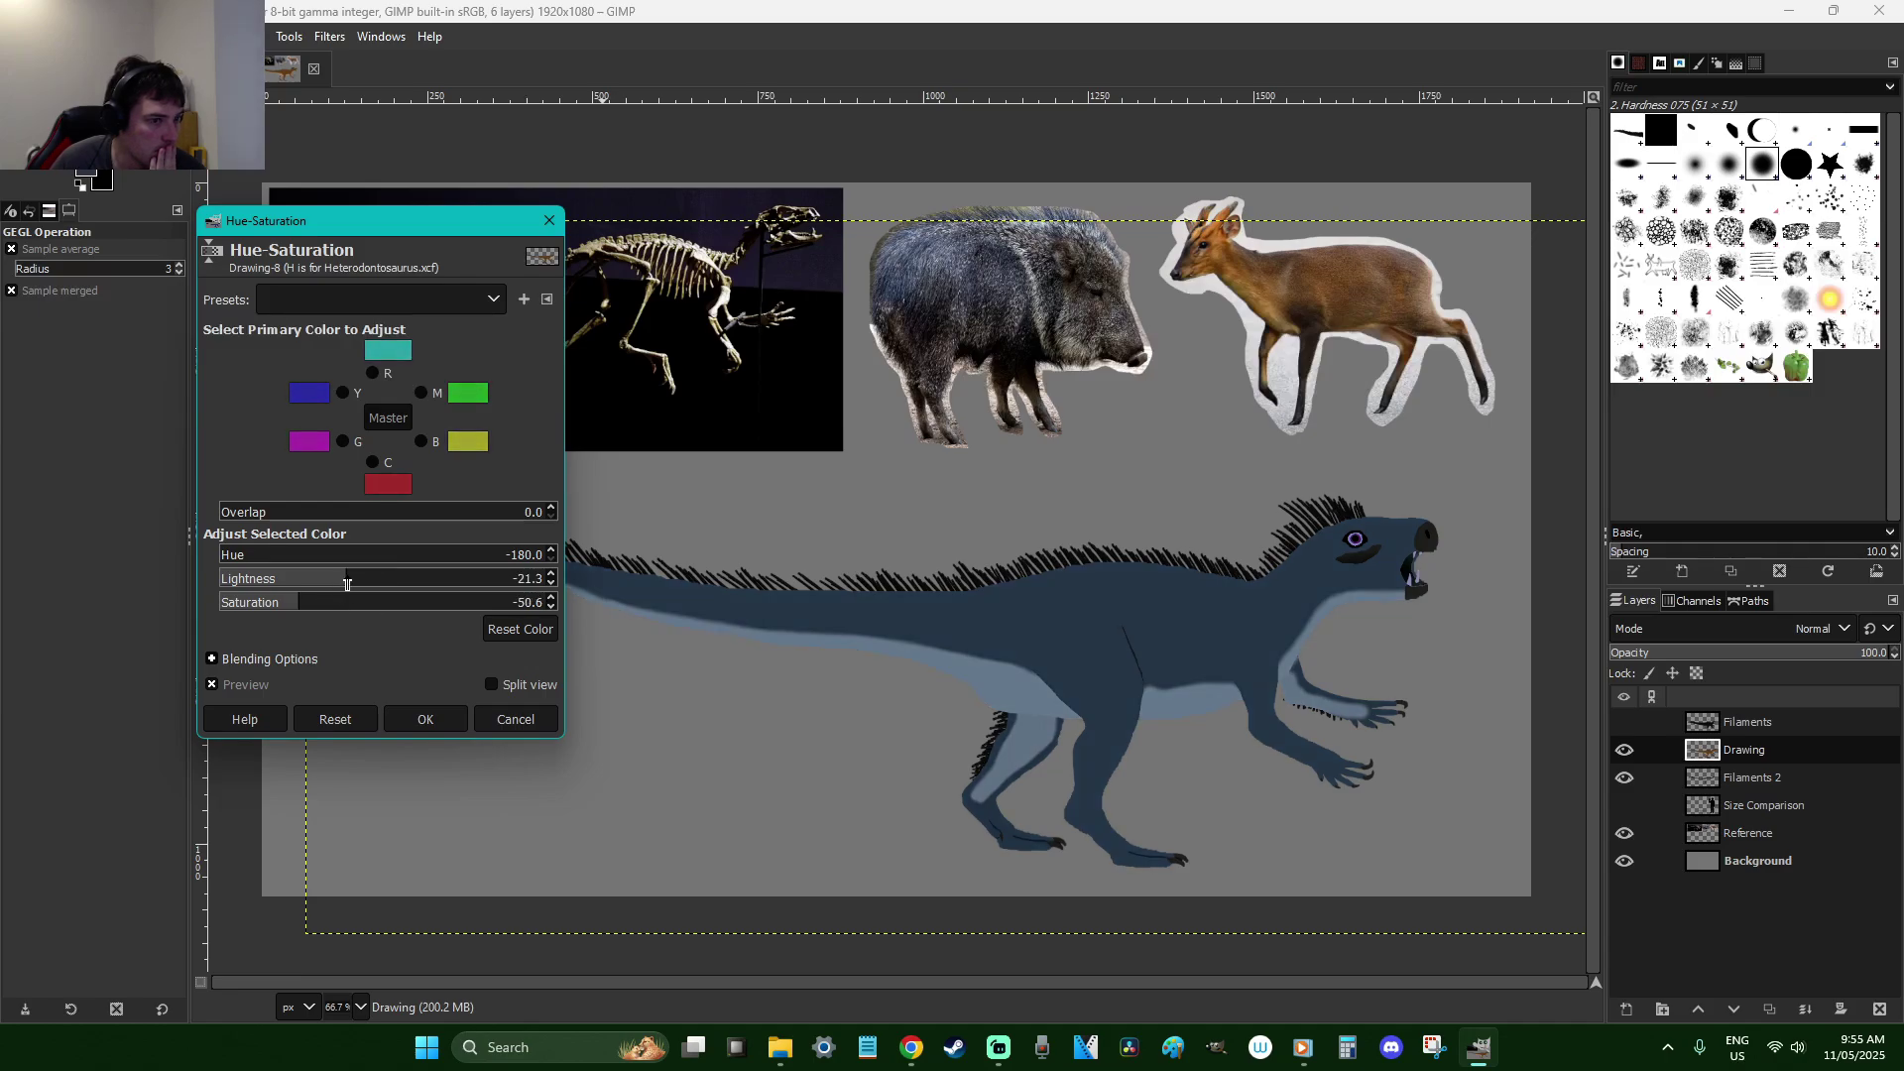
pyautogui.moveTo(344, 584); pyautogui.dragTo(300, 583)
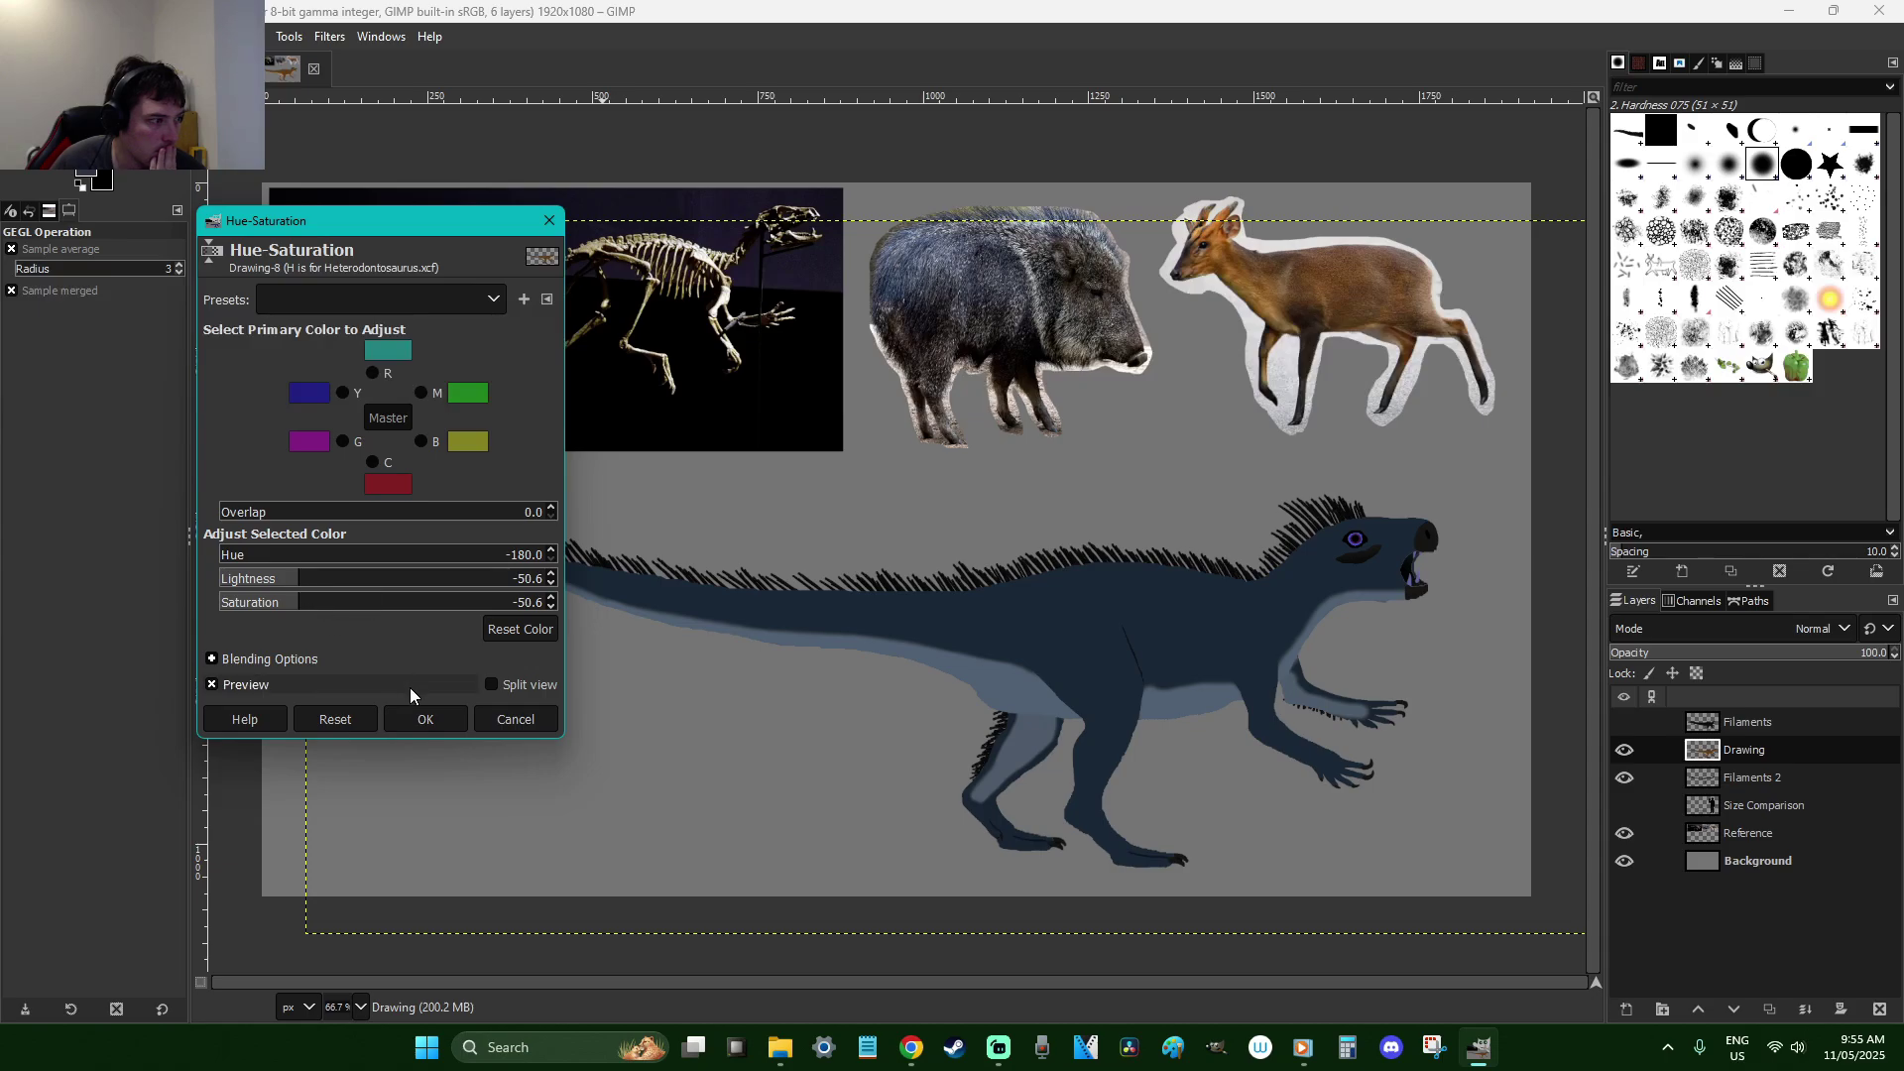
pyautogui.click(423, 718)
pyautogui.click(1624, 722)
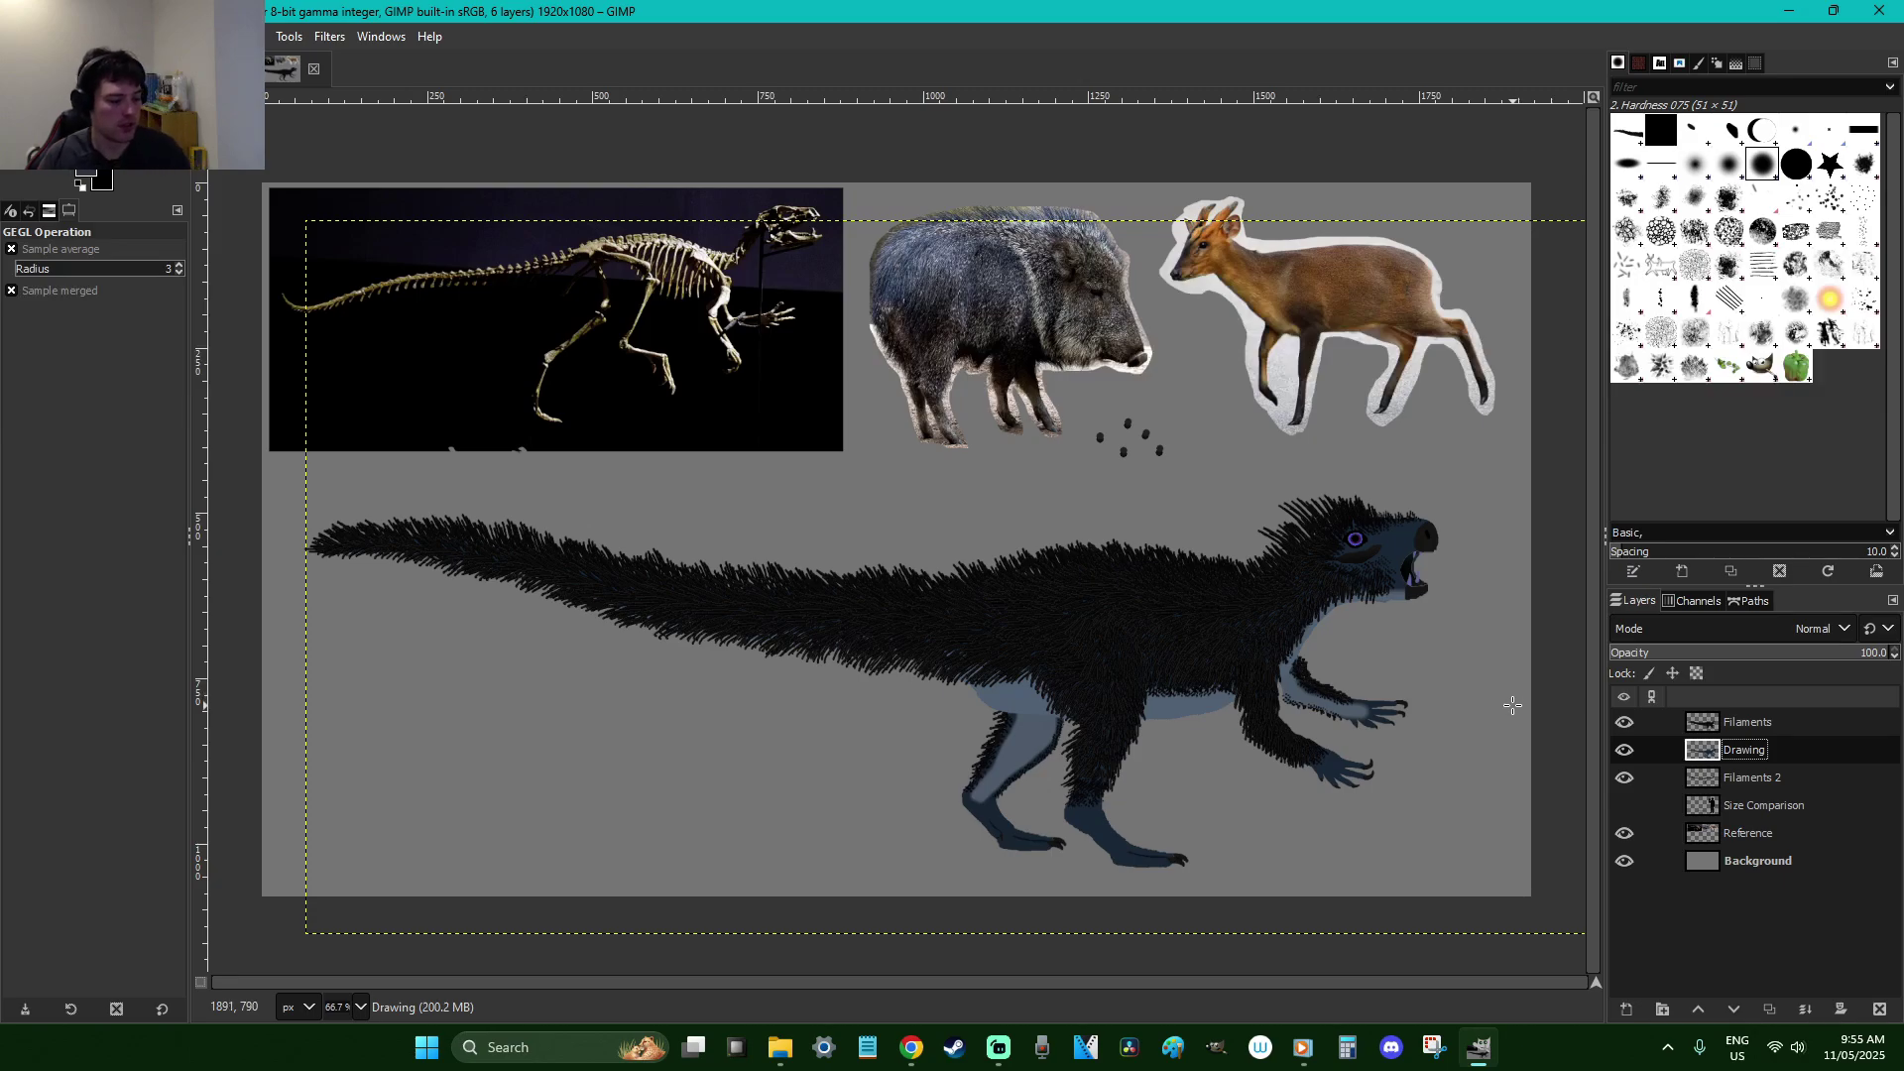
pyautogui.hotkey('ctrl', 'z')
pyautogui.hotkey('ctrl', 'z')
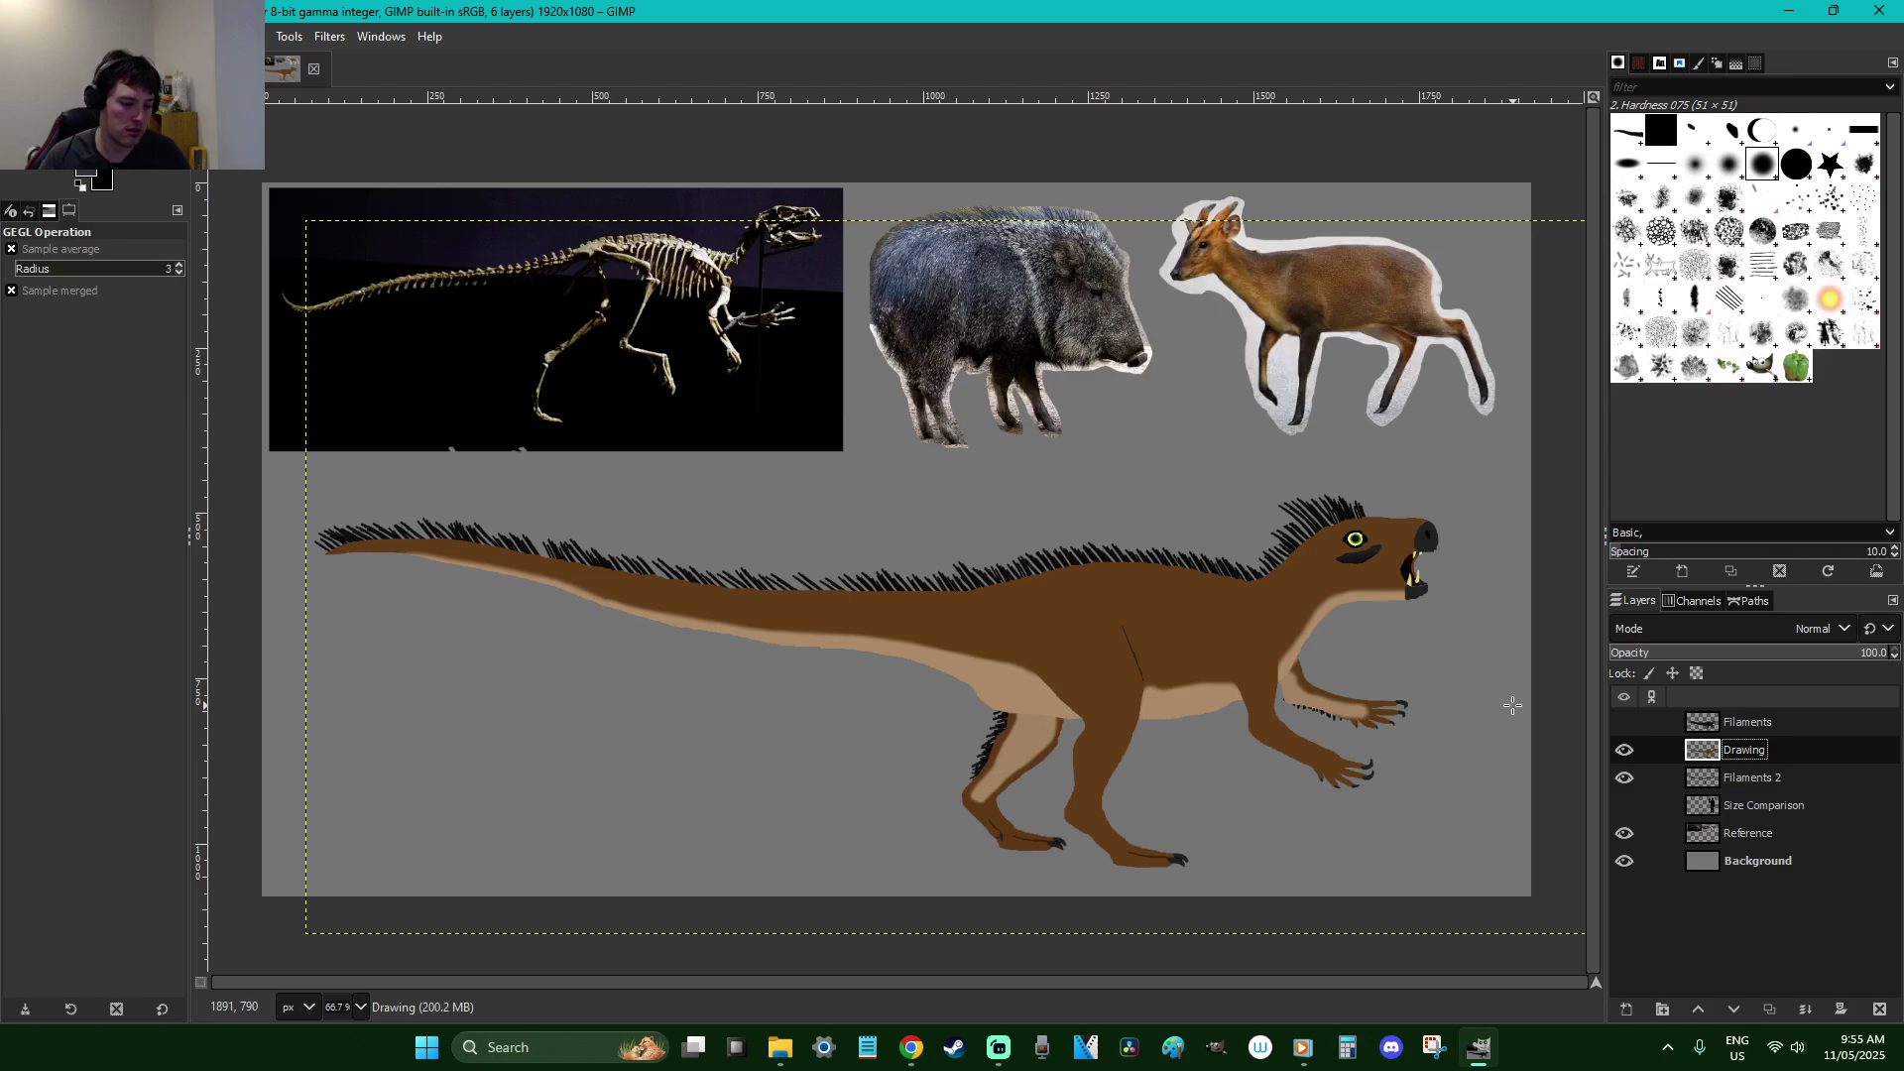
# Try Hue-Saturation with hue -72.4 and saturation -26.8 on the fuzzy-selected brown body, cancel it and deselect
pyautogui.scroll(2, 1512, 704)
pyautogui.press('u')
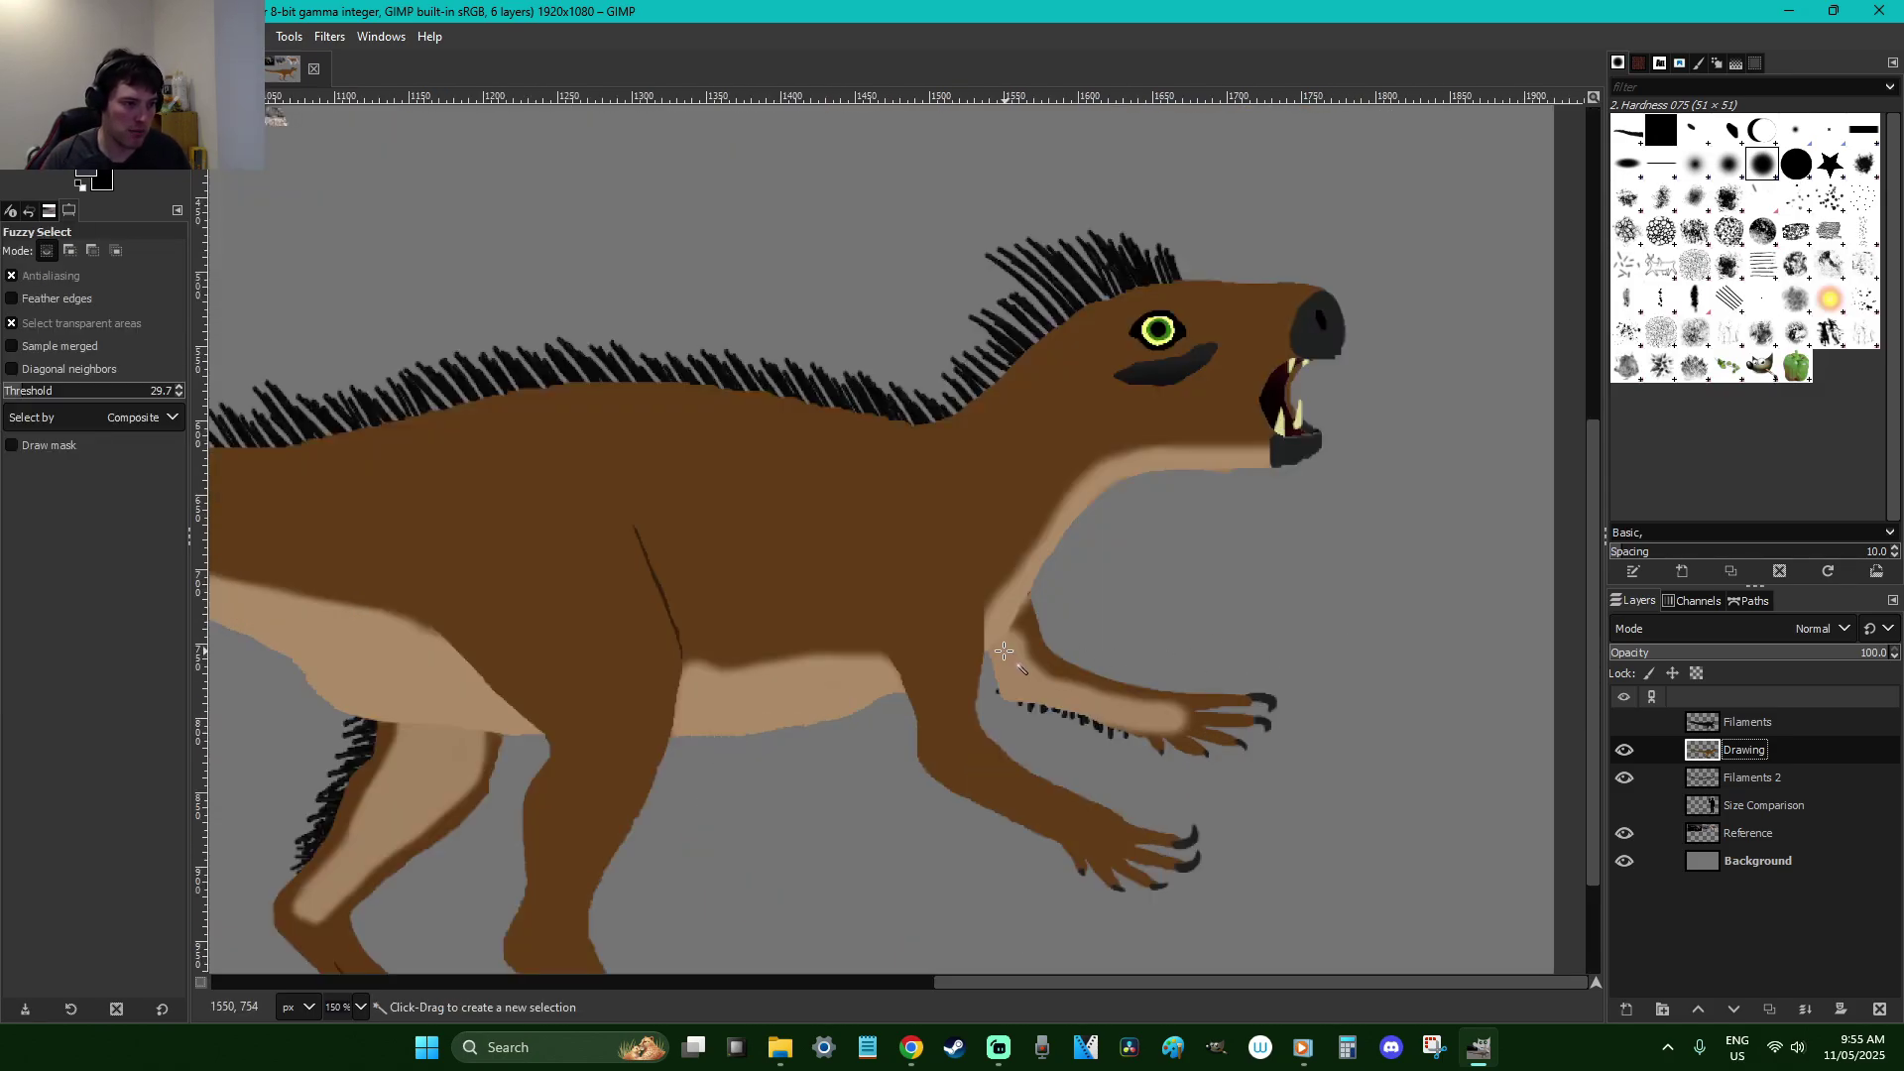
pyautogui.click(816, 565)
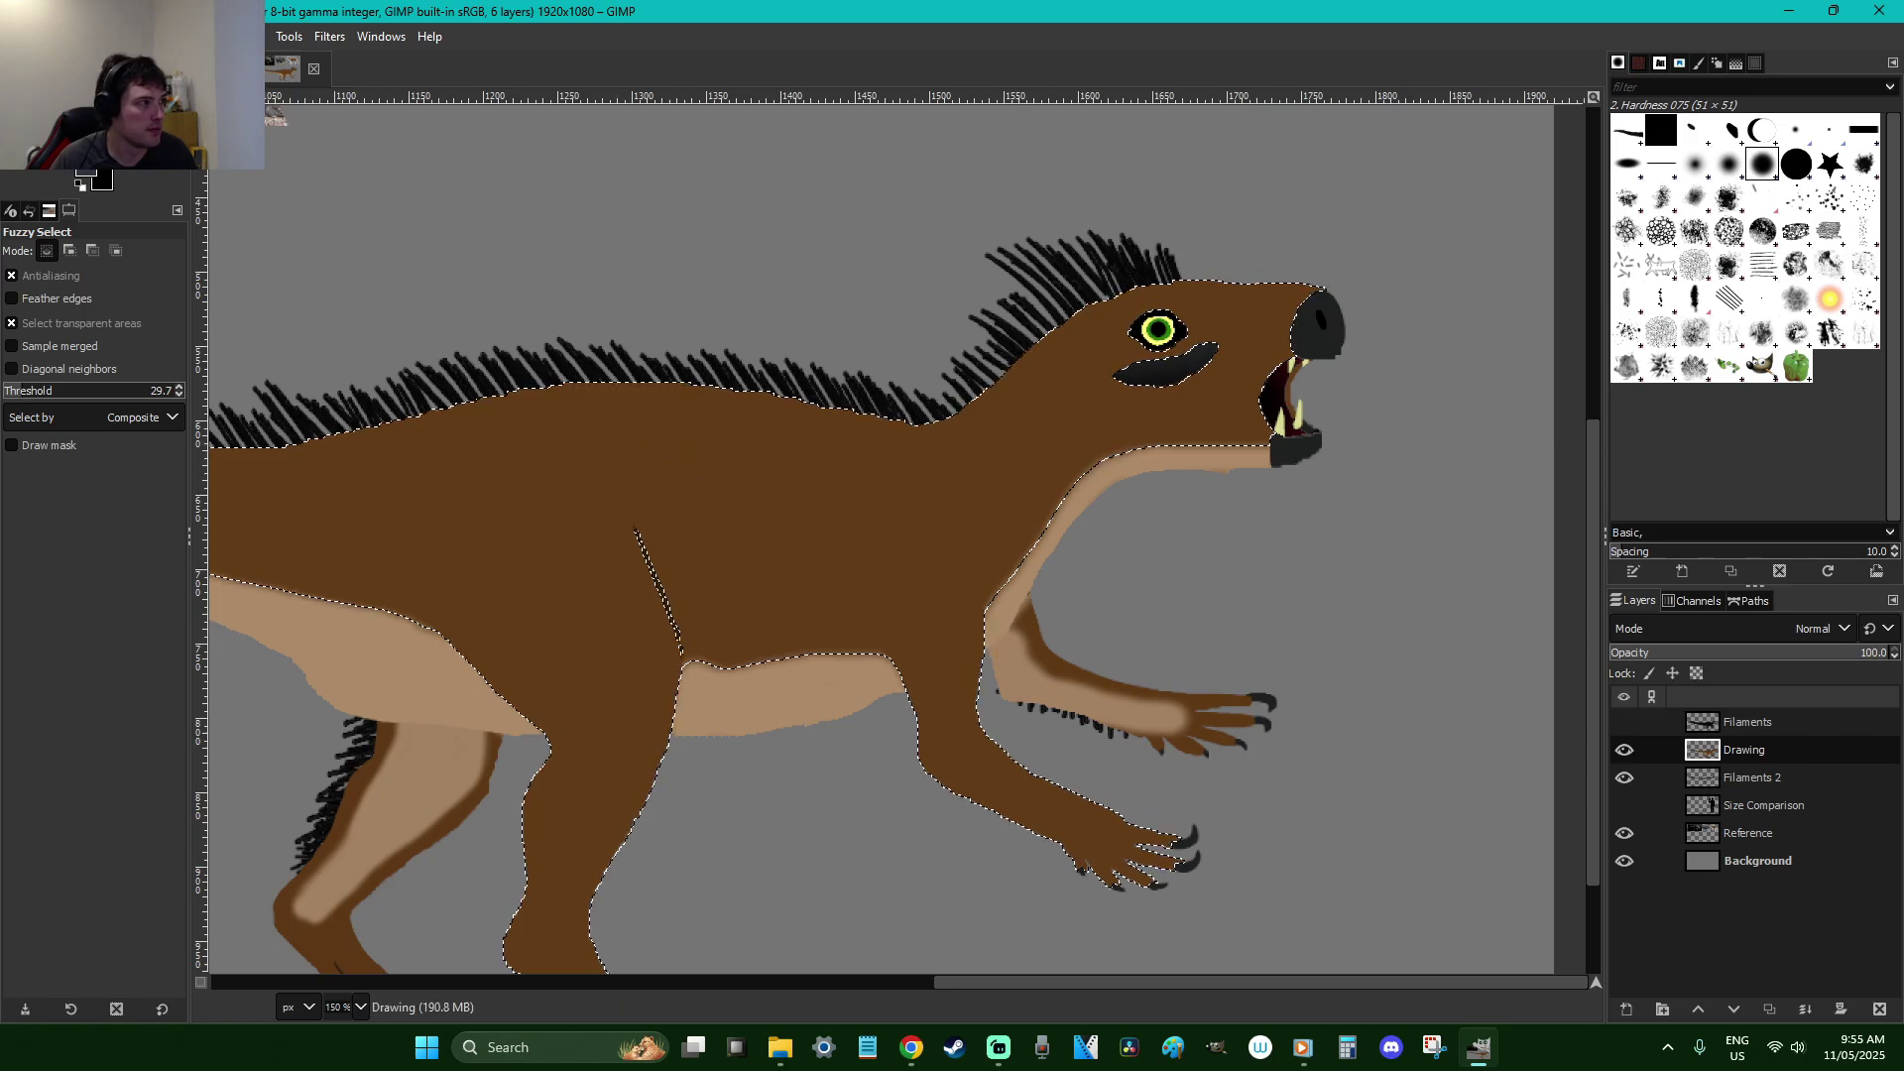
pyautogui.click(244, 35)
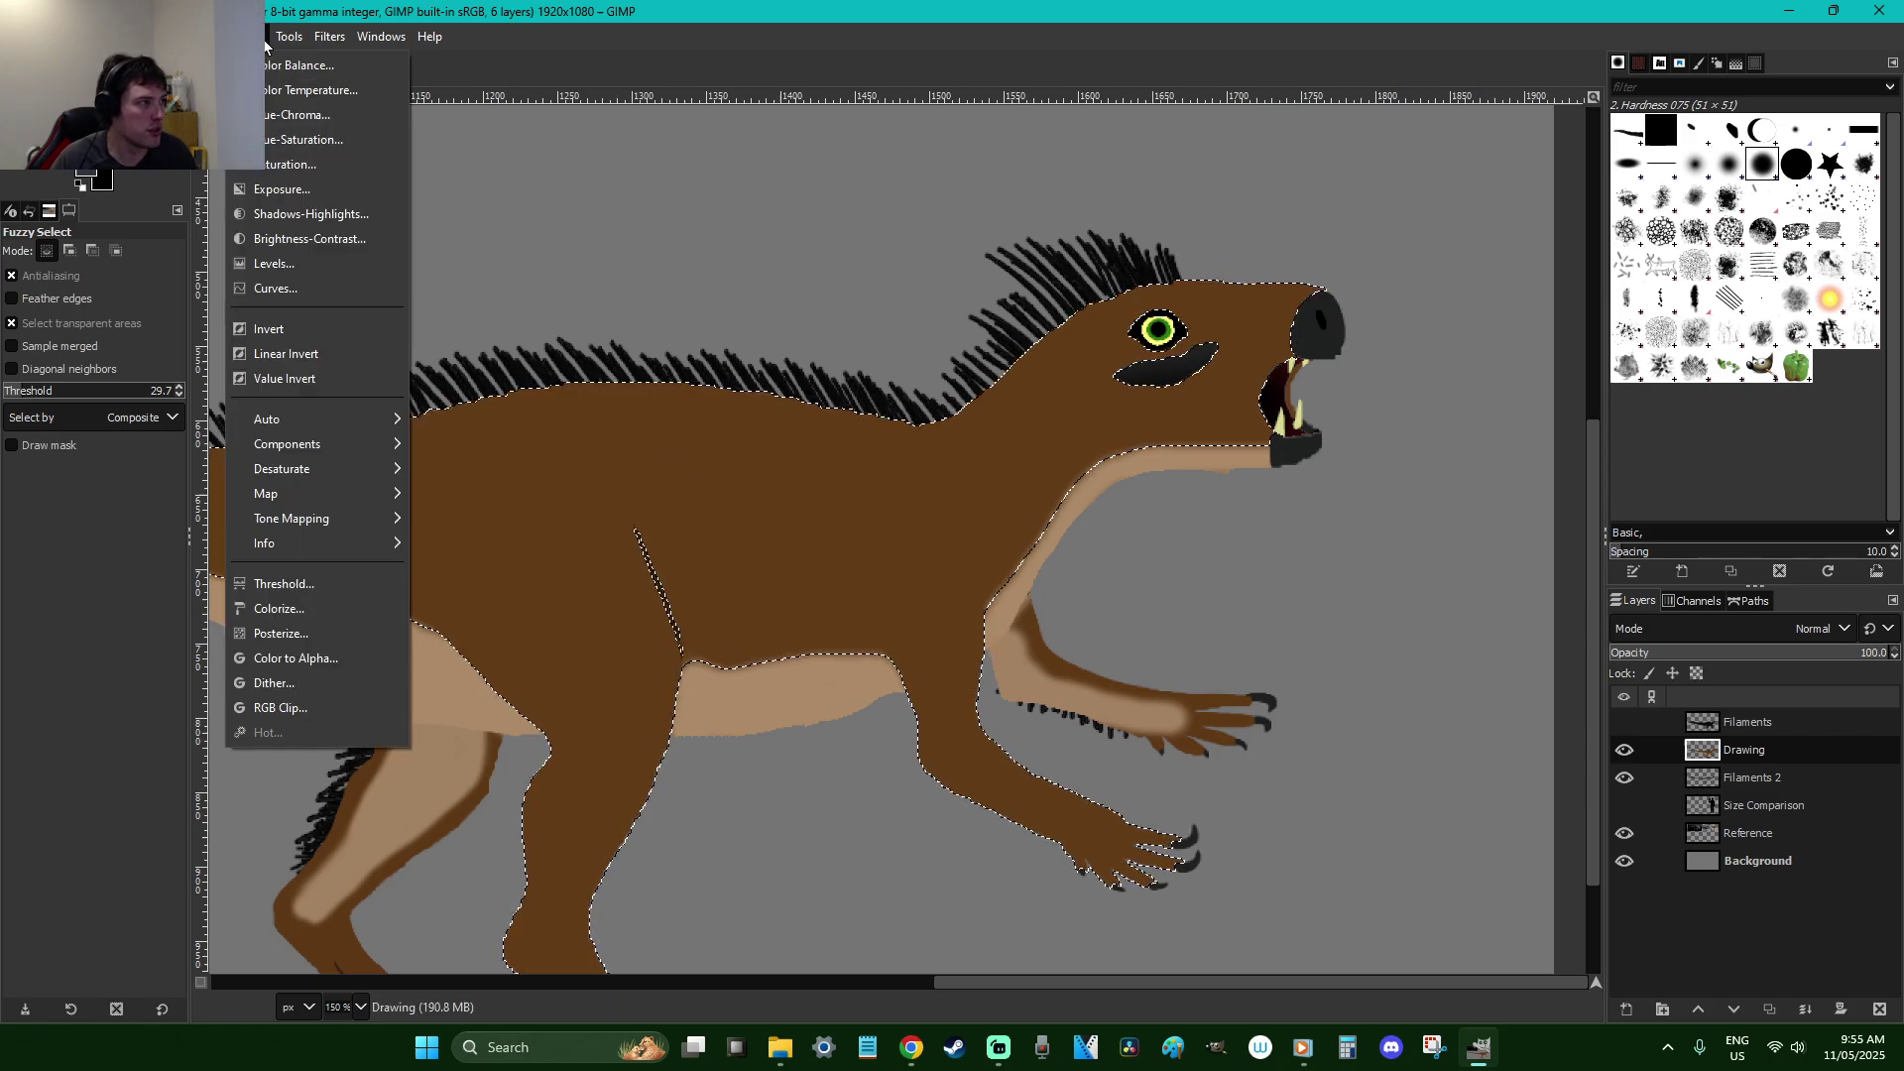
pyautogui.click(339, 144)
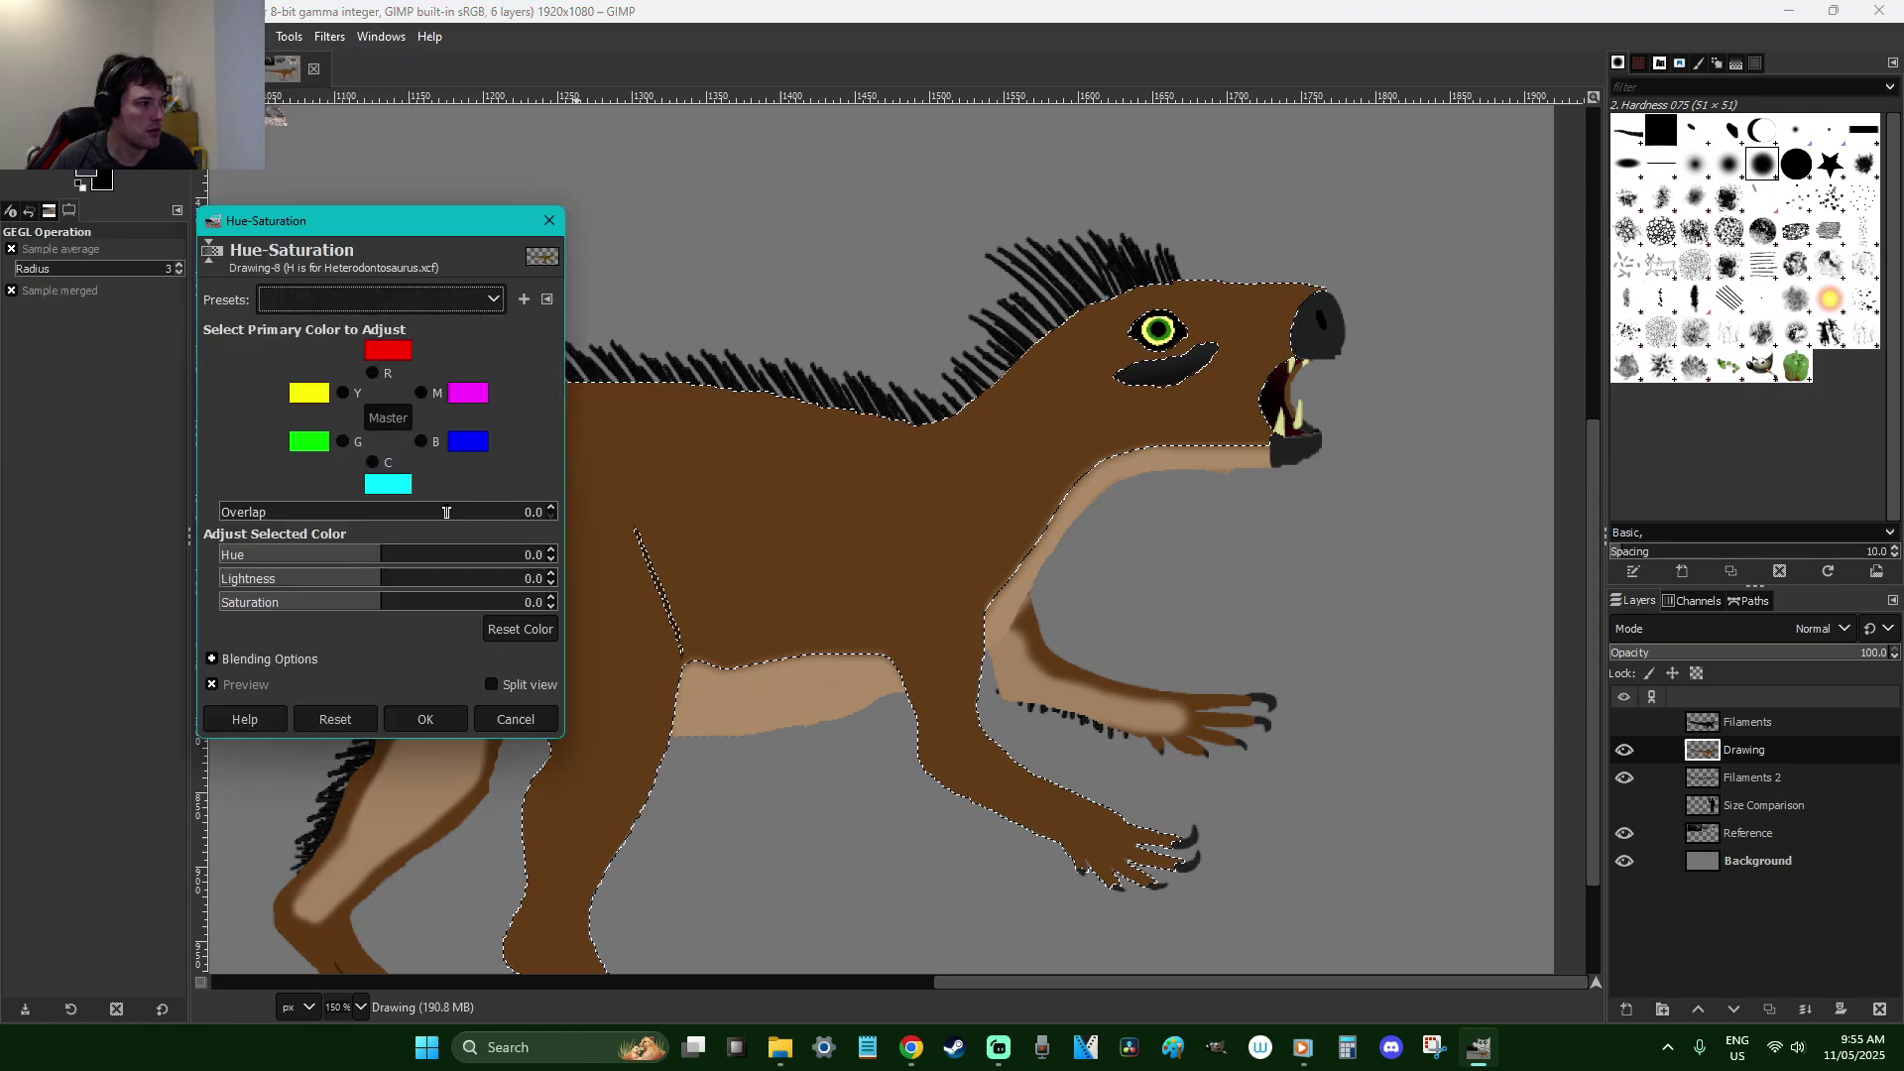
pyautogui.click(339, 606)
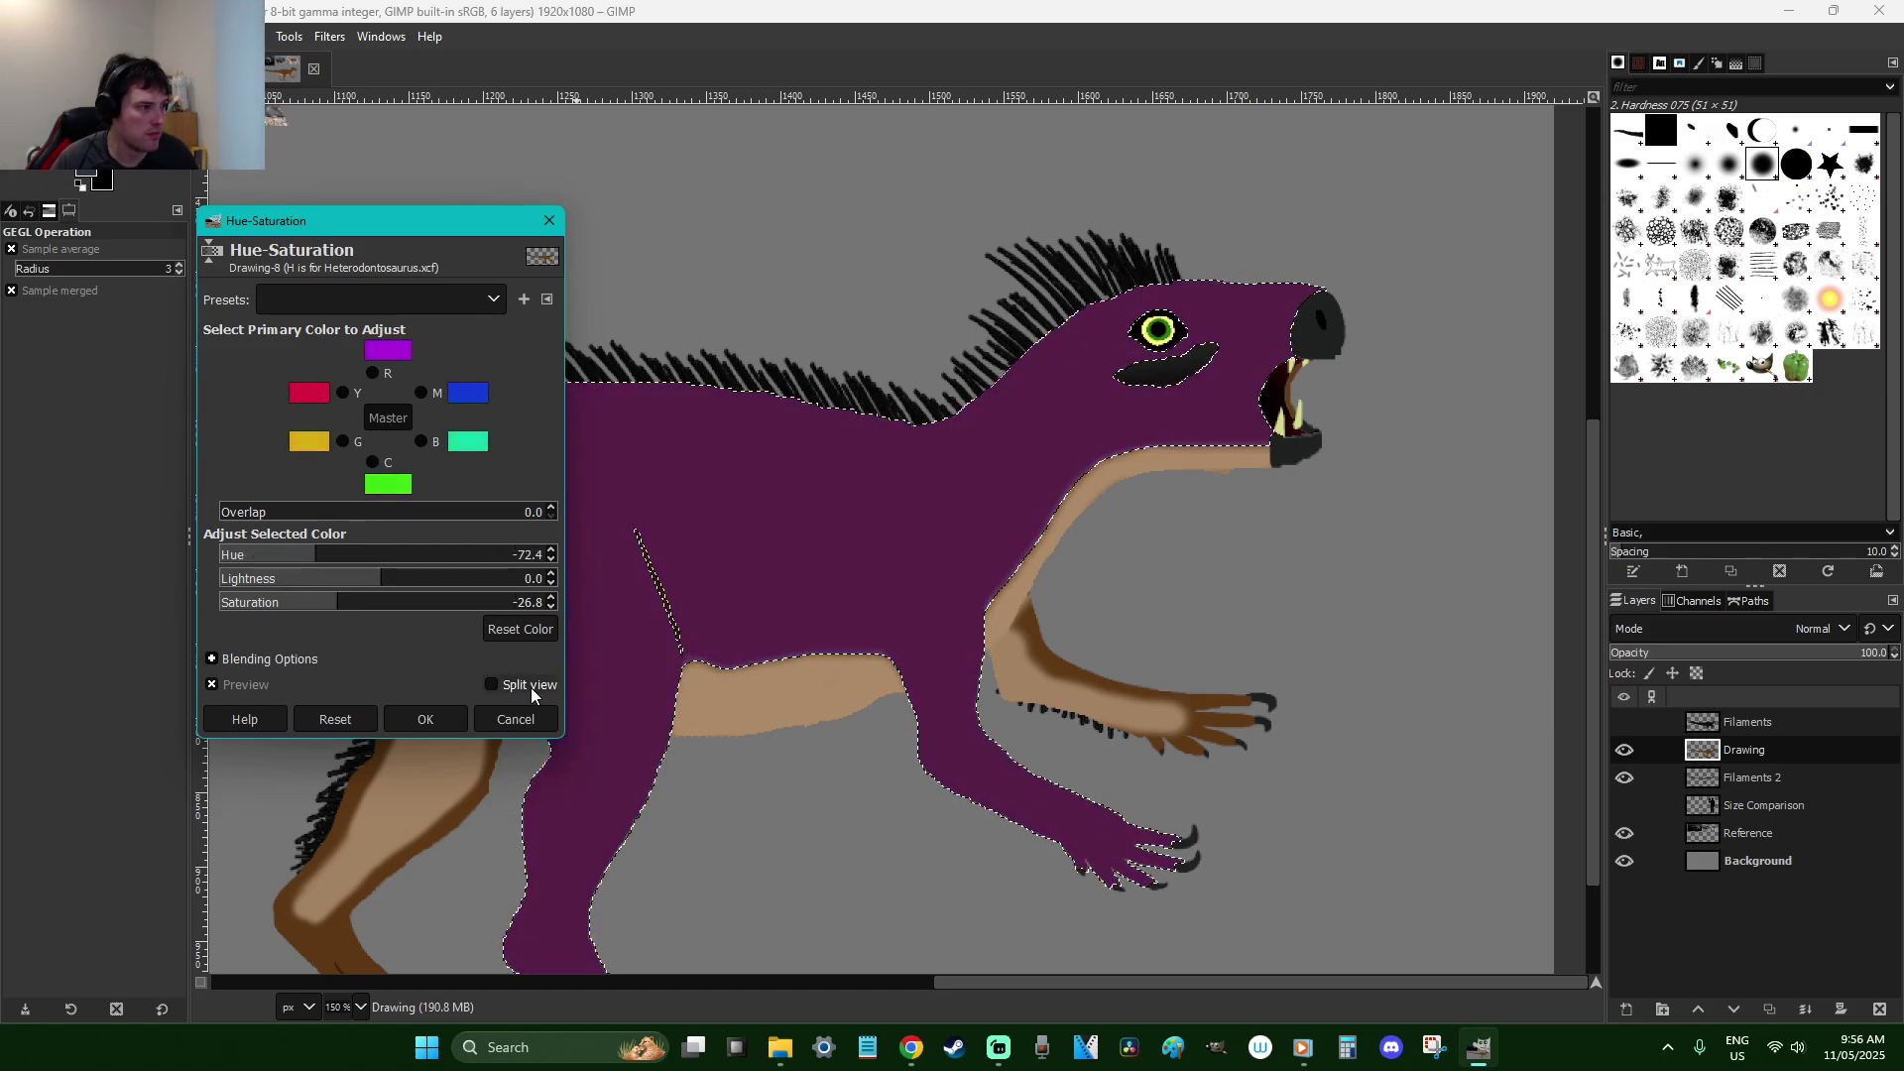
pyautogui.click(535, 716)
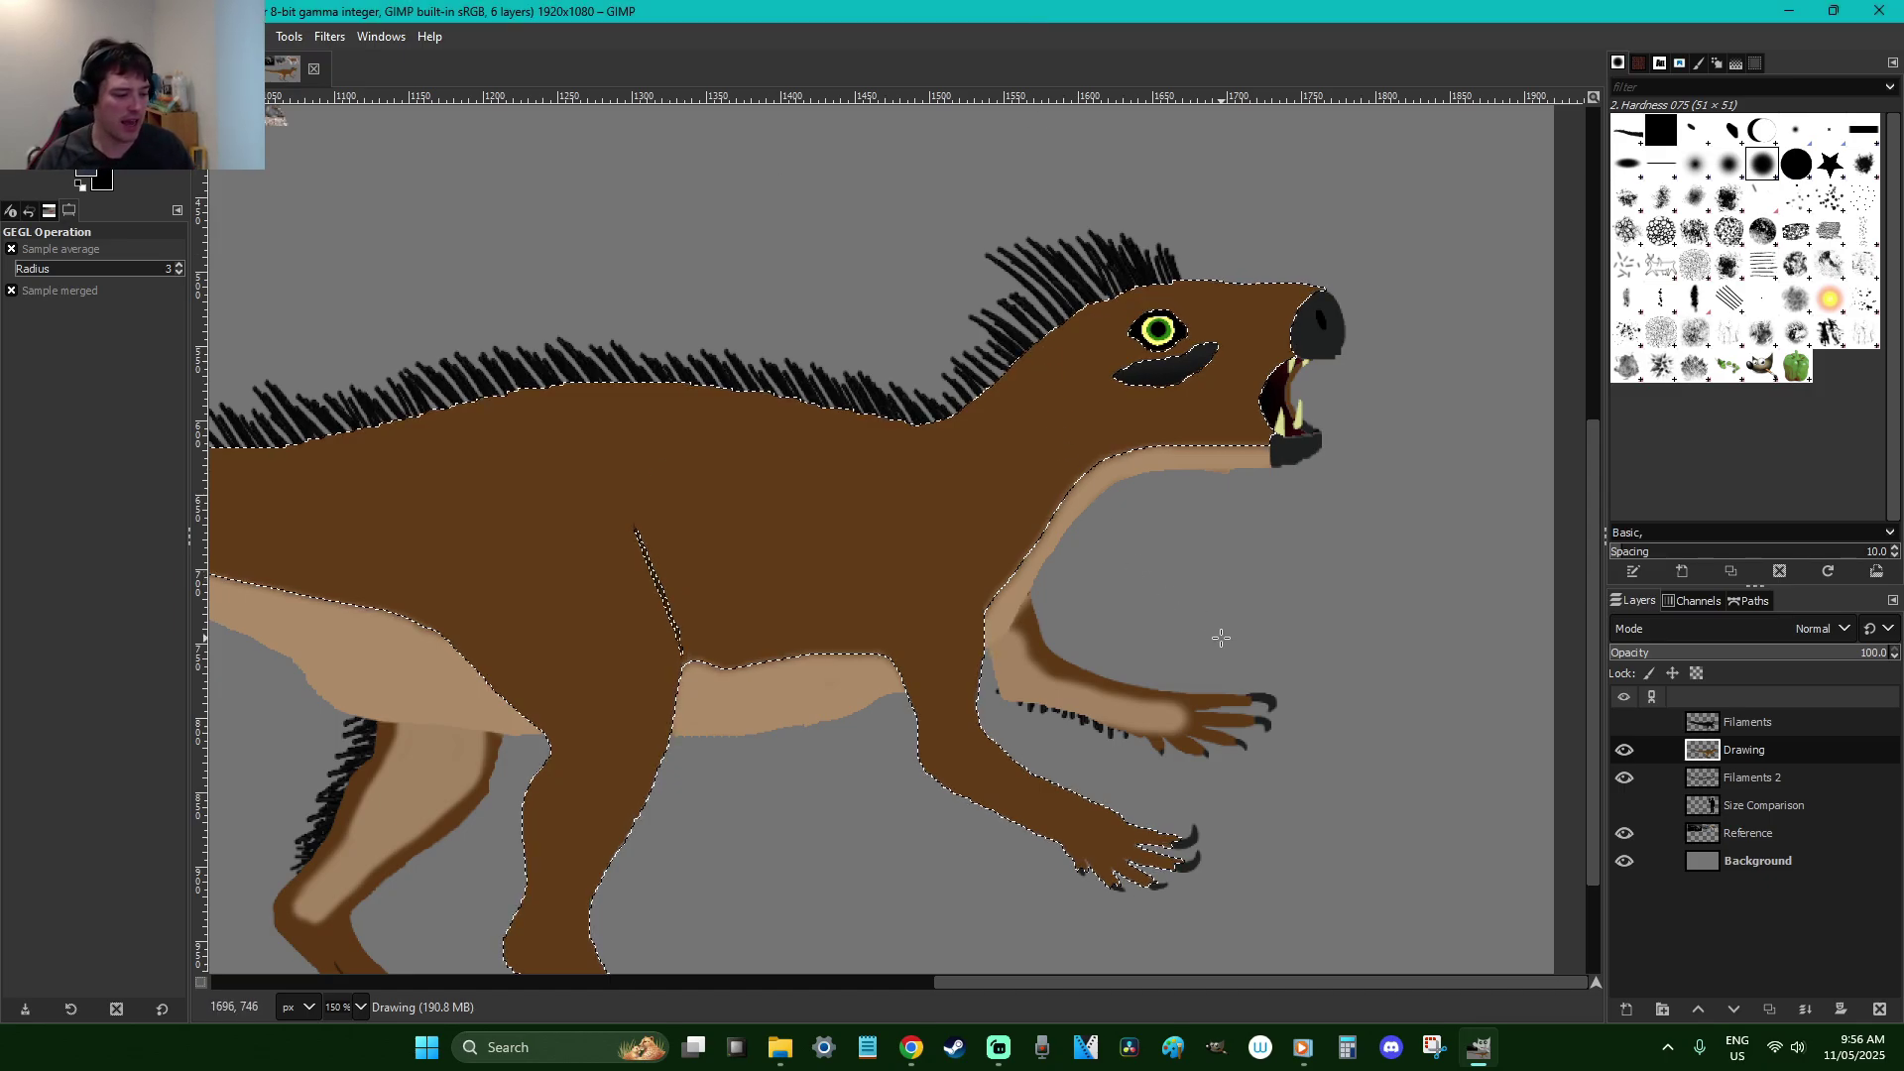
pyautogui.press('r')
pyautogui.click(1289, 643)
pyautogui.keyDown('ctrl'); pyautogui.scroll(-2, 1289, 643); pyautogui.keyUp('ctrl')
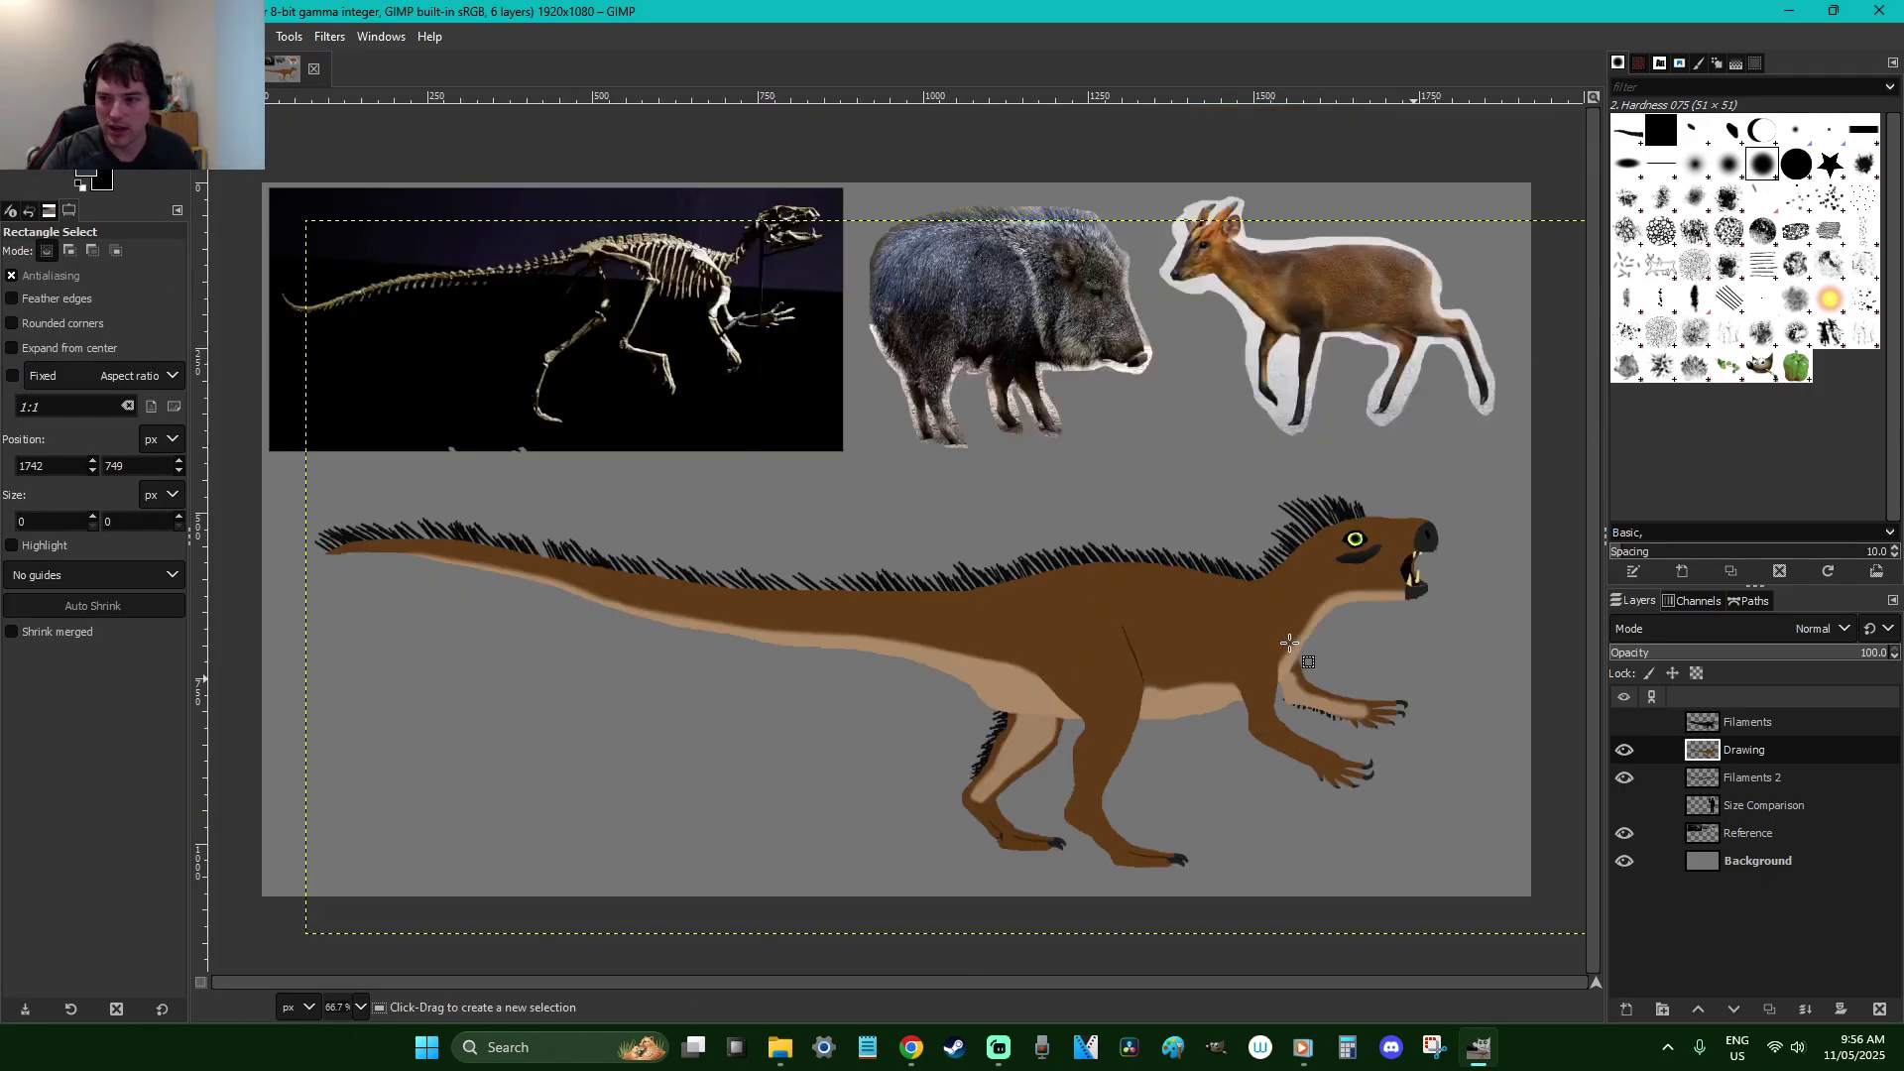
# Show the Filaments layer and add a new empty layer, moving it above Filaments in the layer stack
pyautogui.click(1624, 722)
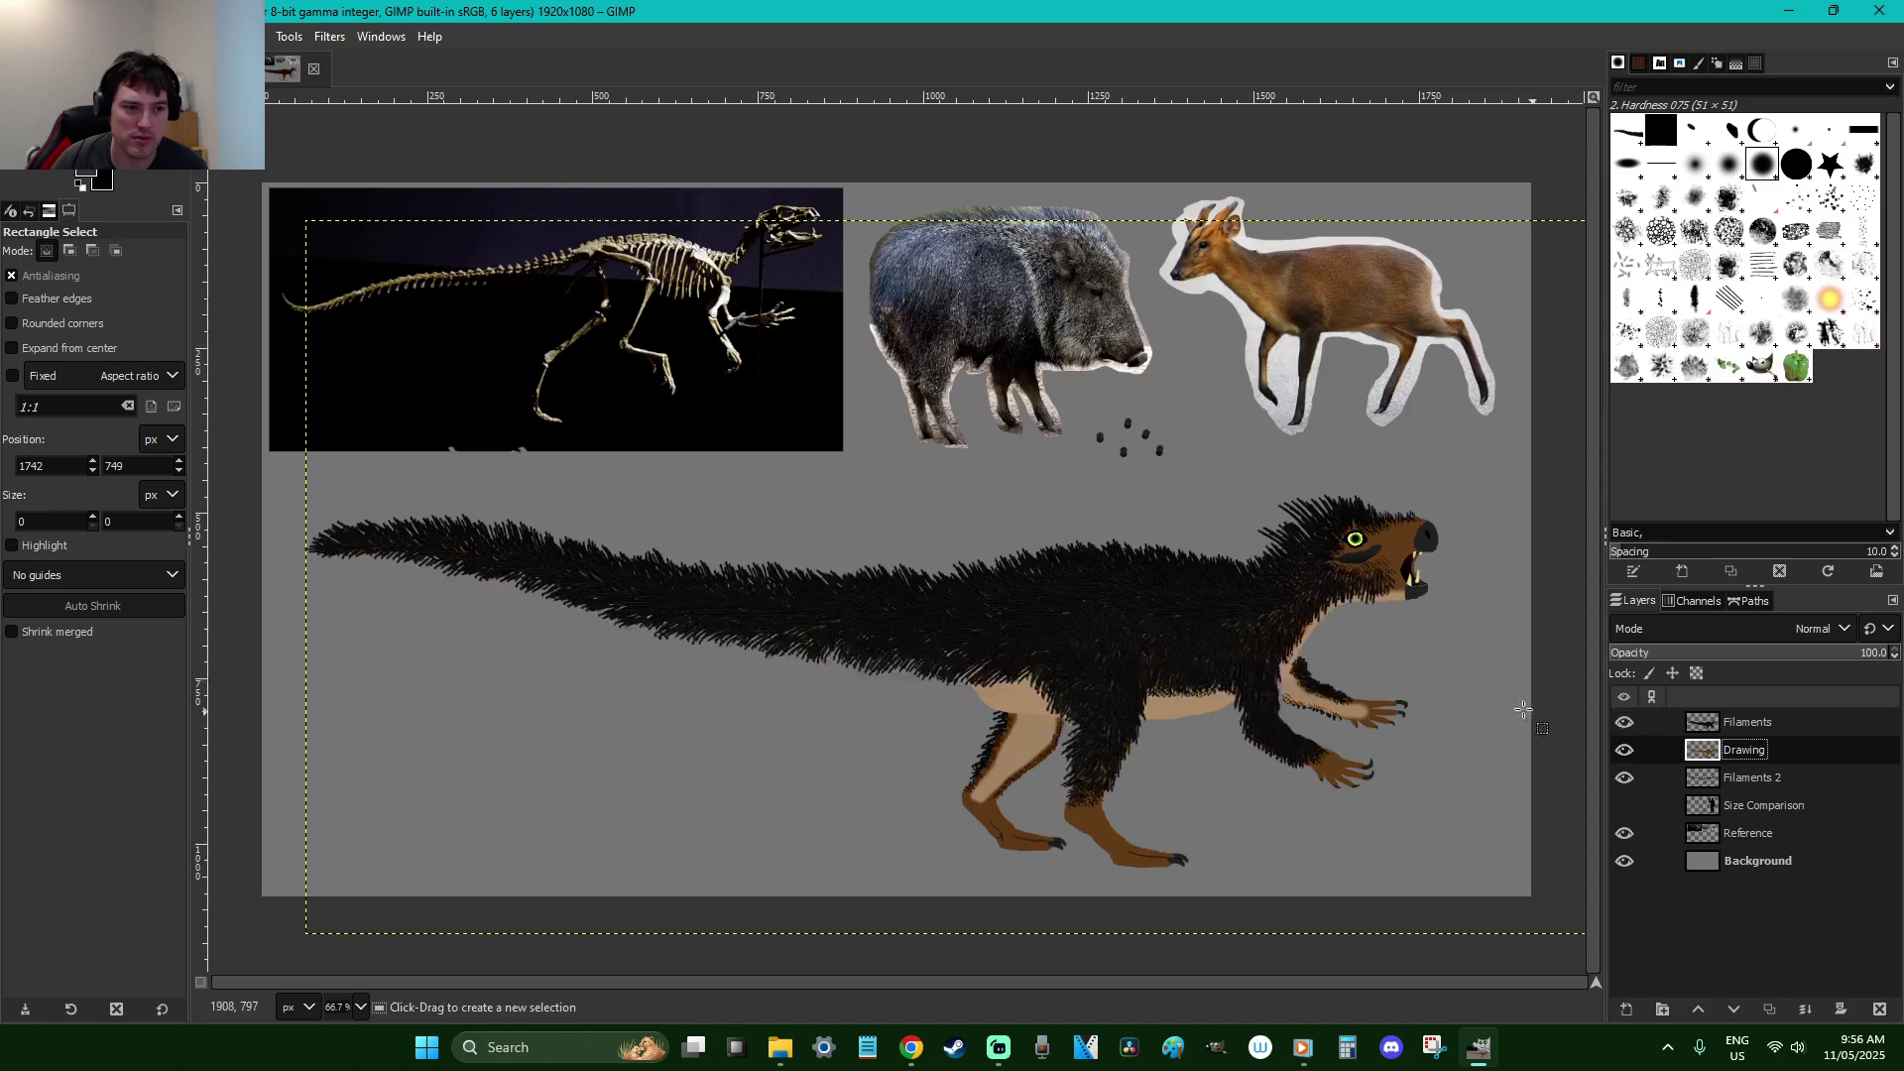
pyautogui.keyDown('ctrl'); pyautogui.scroll(1, 1500, 702); pyautogui.keyUp('ctrl')
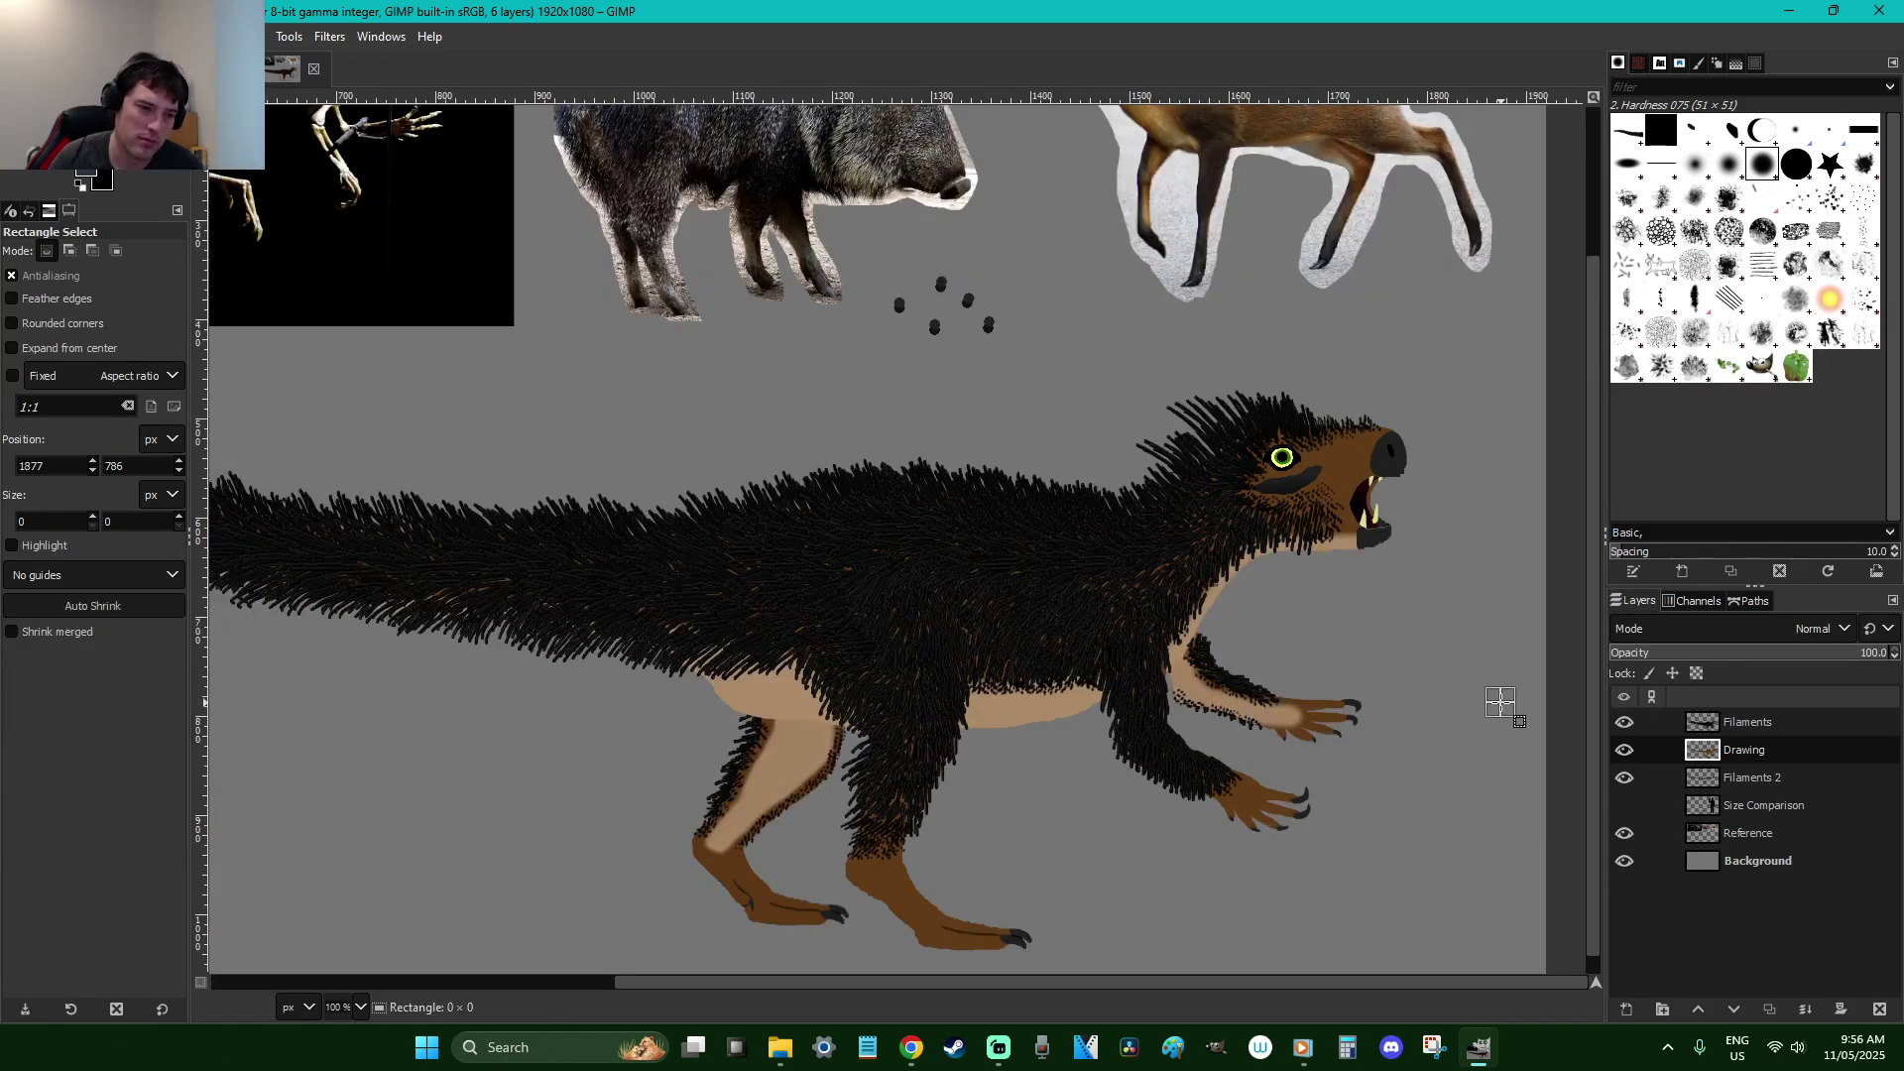
pyautogui.click(1746, 723)
pyautogui.click(1750, 782)
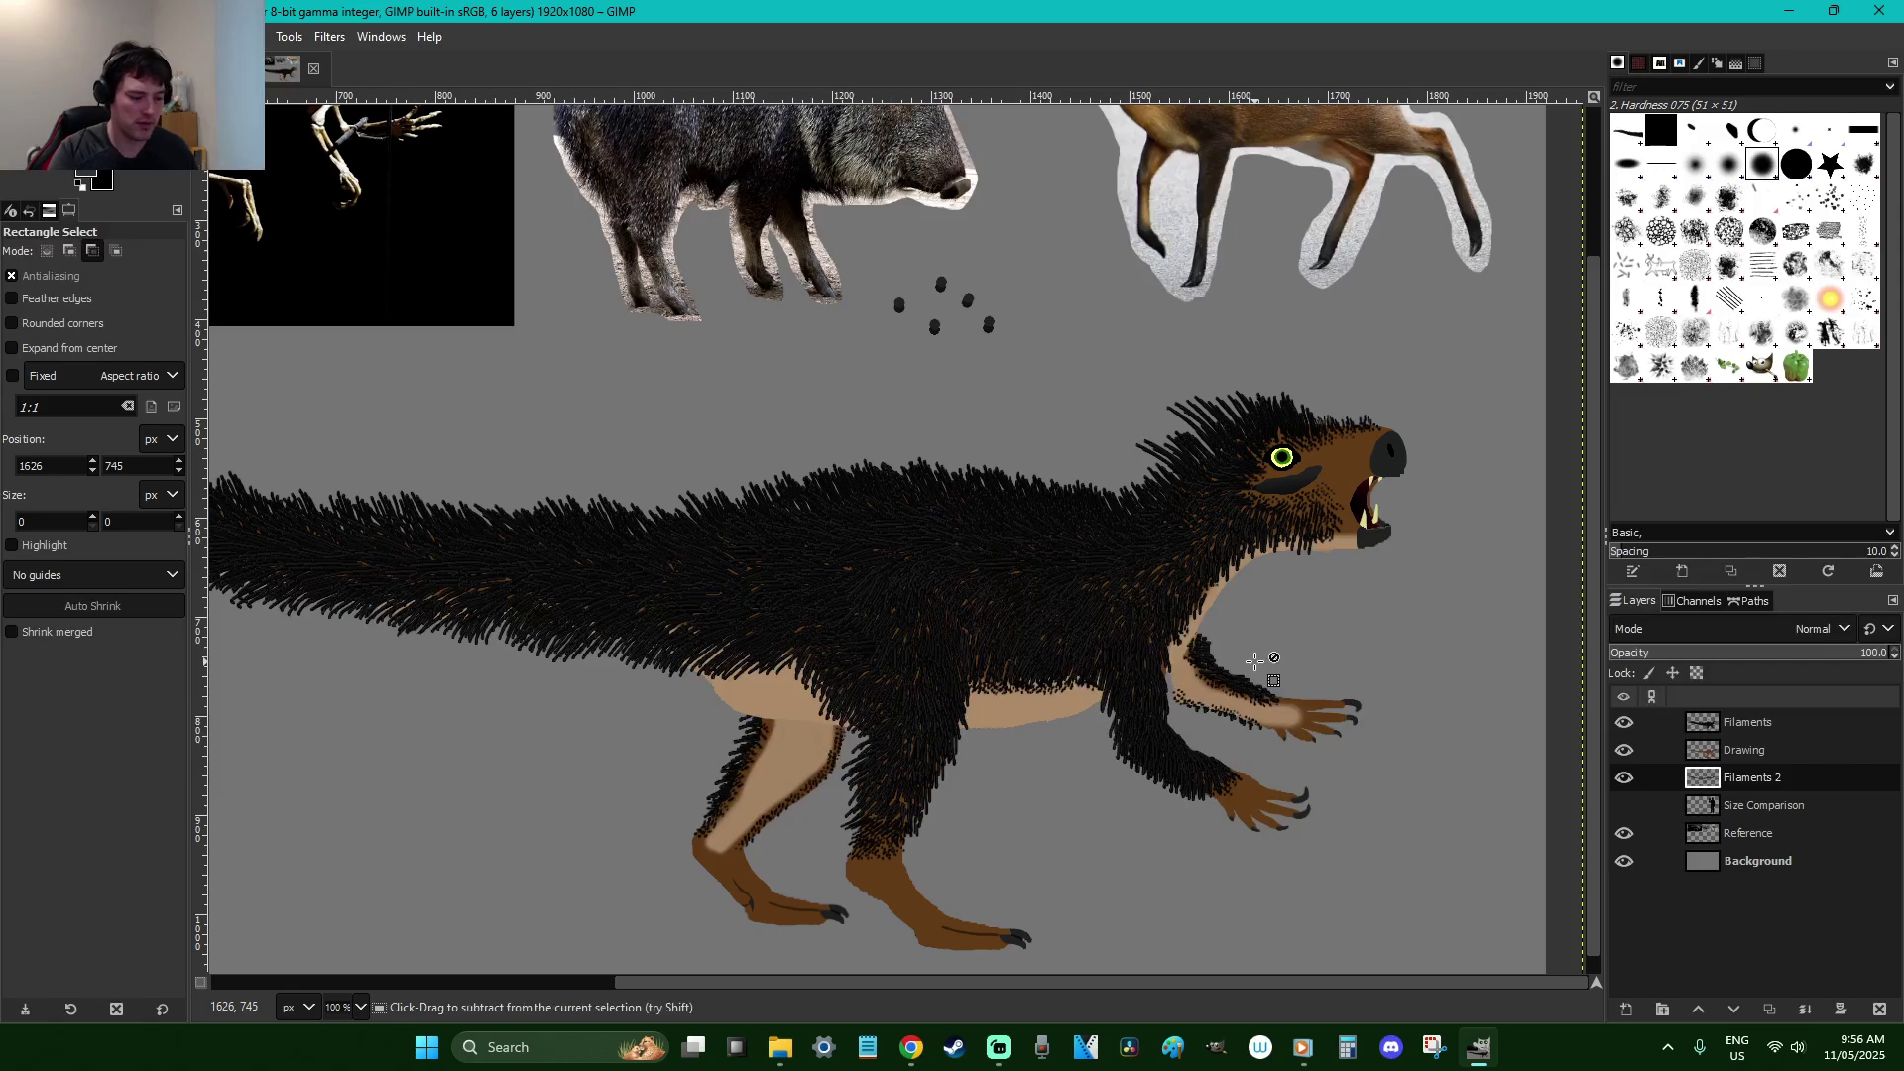
pyautogui.hotkey('shift', 'ctrl', 'n')
pyautogui.press('Return')
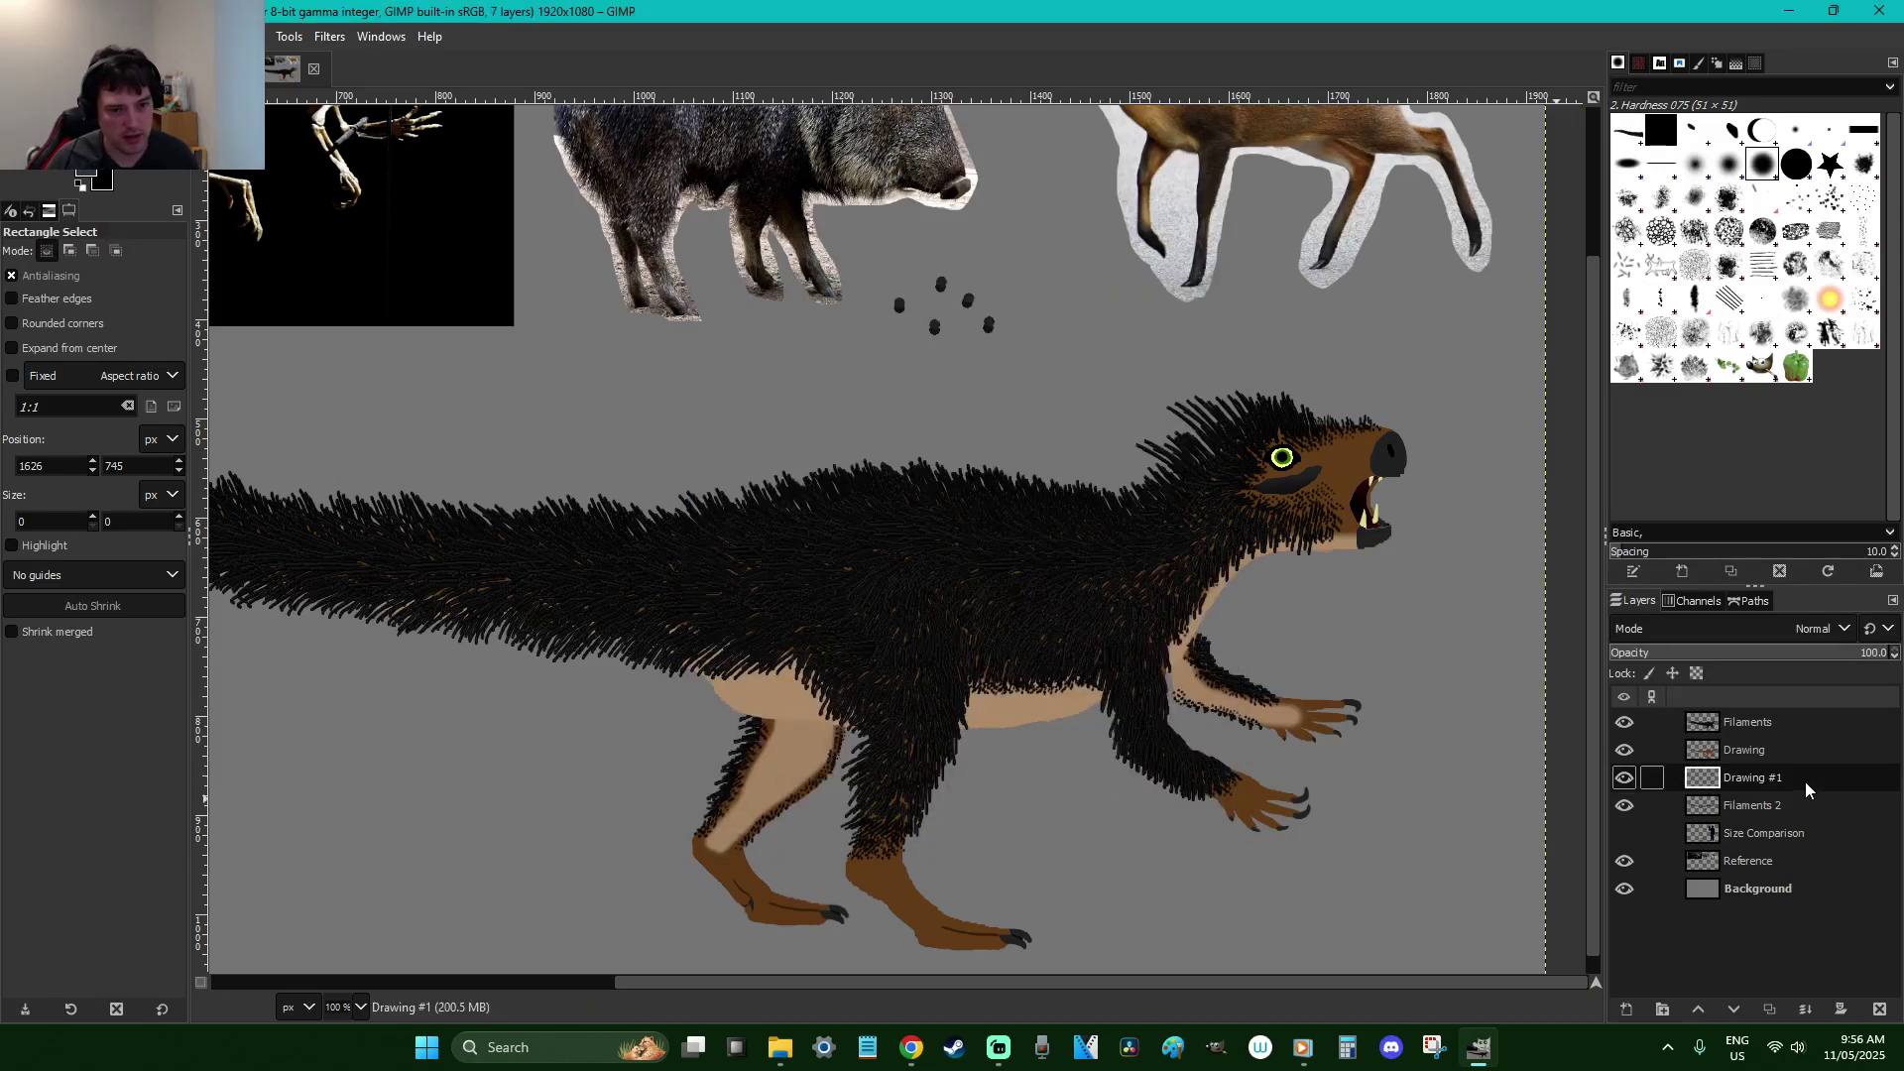
pyautogui.moveTo(1750, 777); pyautogui.dragTo(1750, 718)
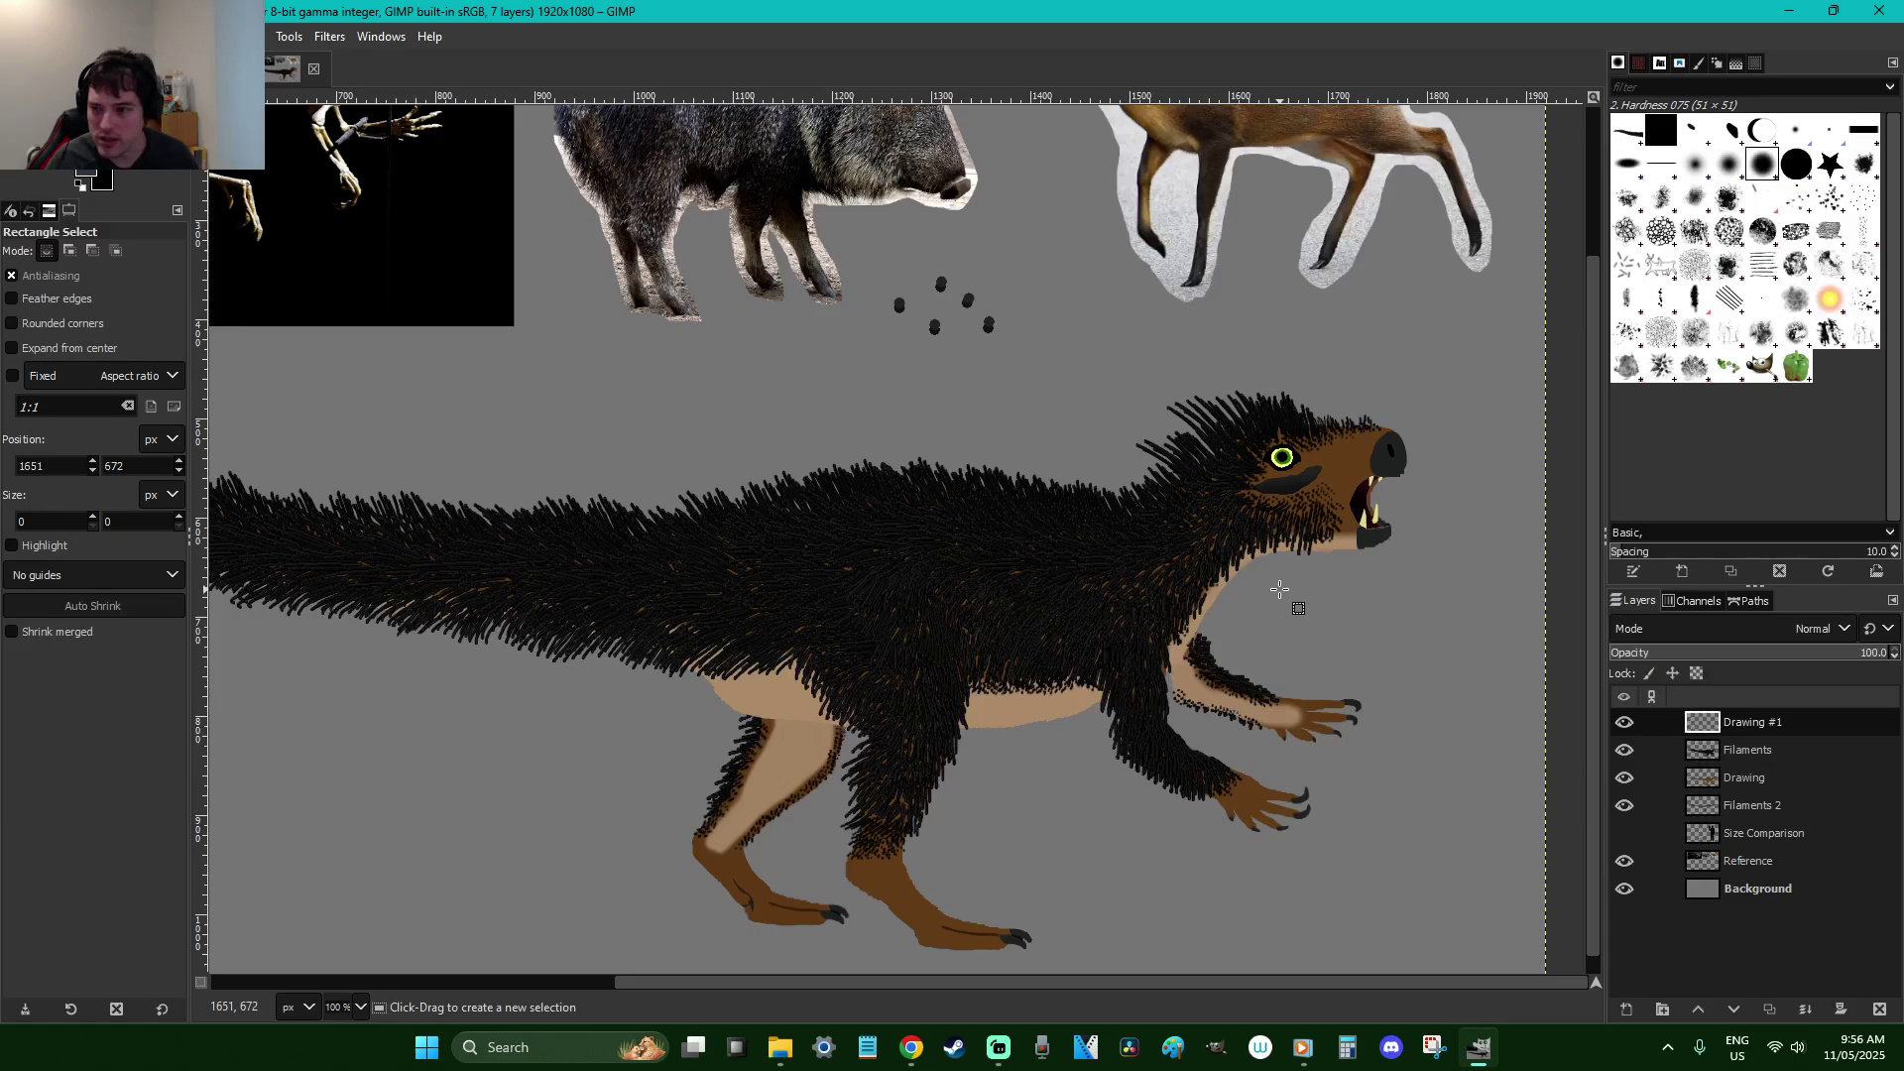
# Try a size 47 paintbrush stroke over the back's filaments on the new layer, and undo it
pyautogui.press('p')
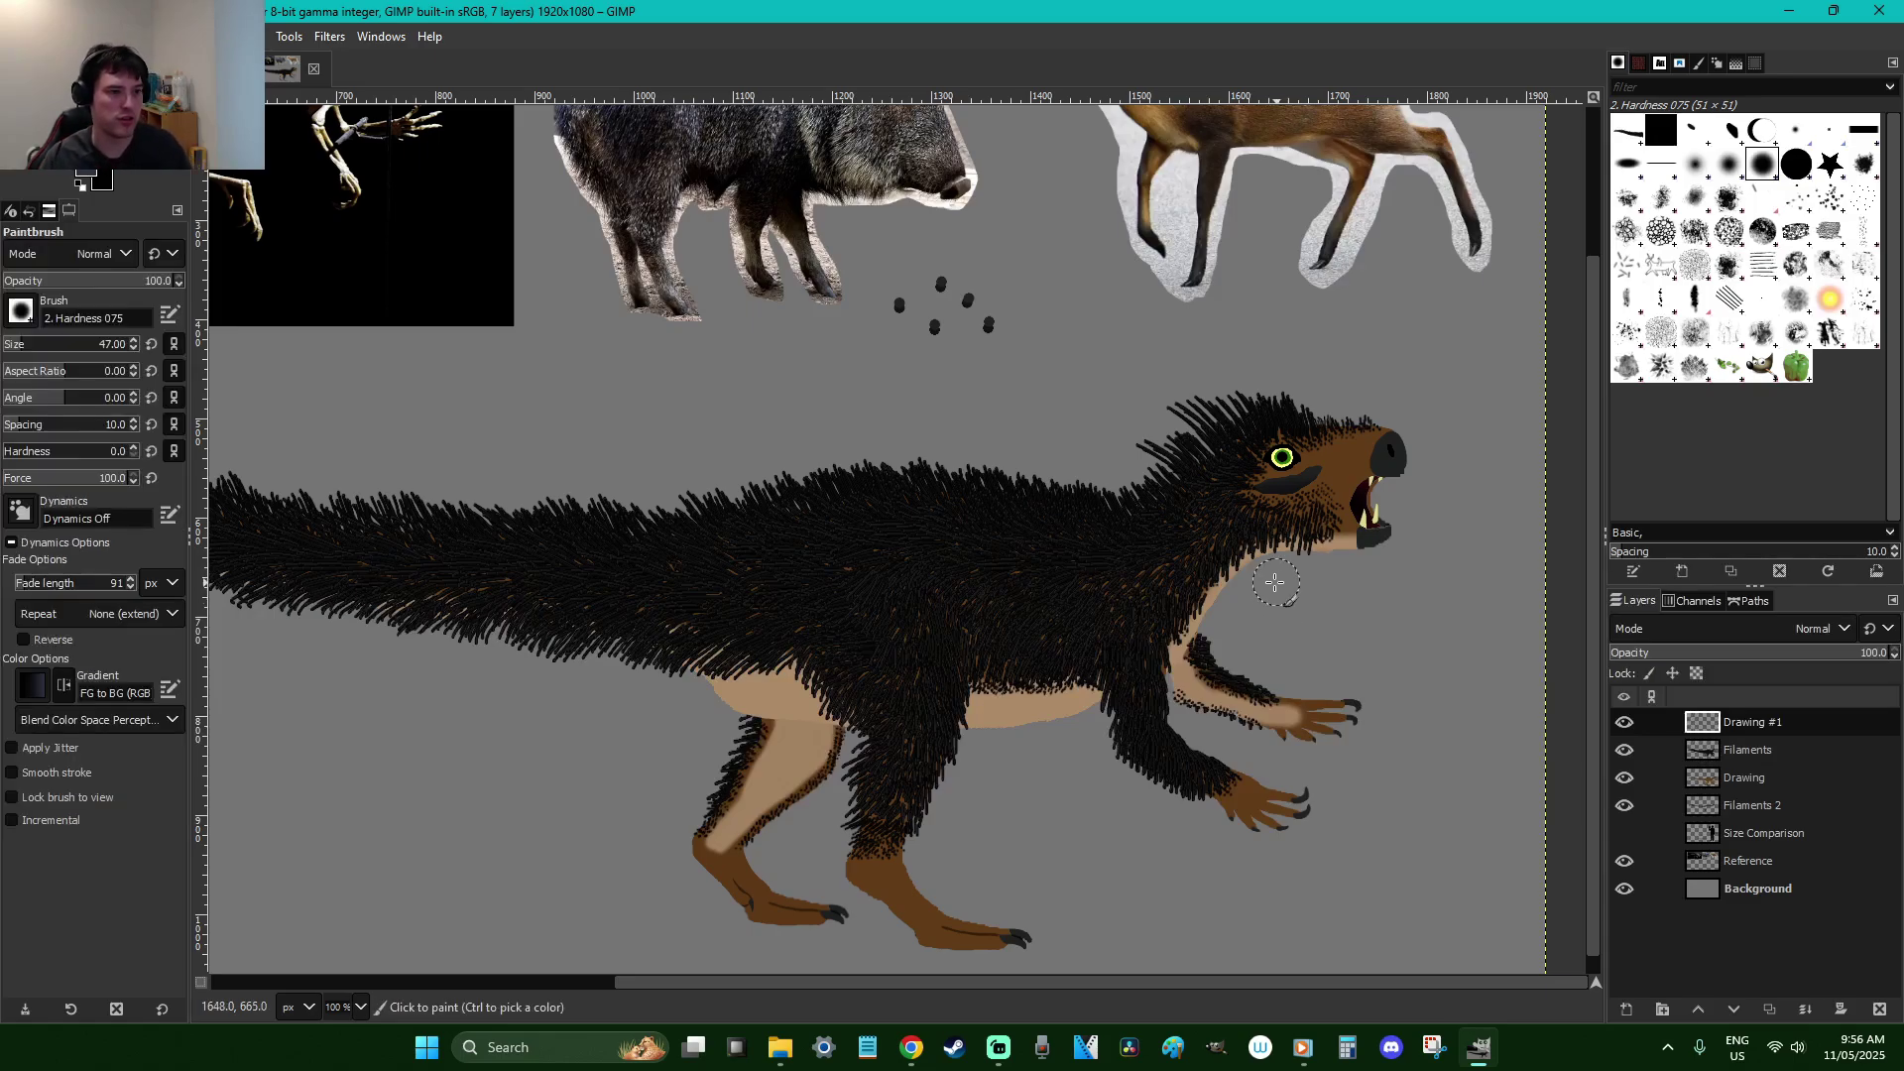
pyautogui.moveTo(858, 521); pyautogui.dragTo(769, 416)
pyautogui.hotkey('ctrl', 'z')
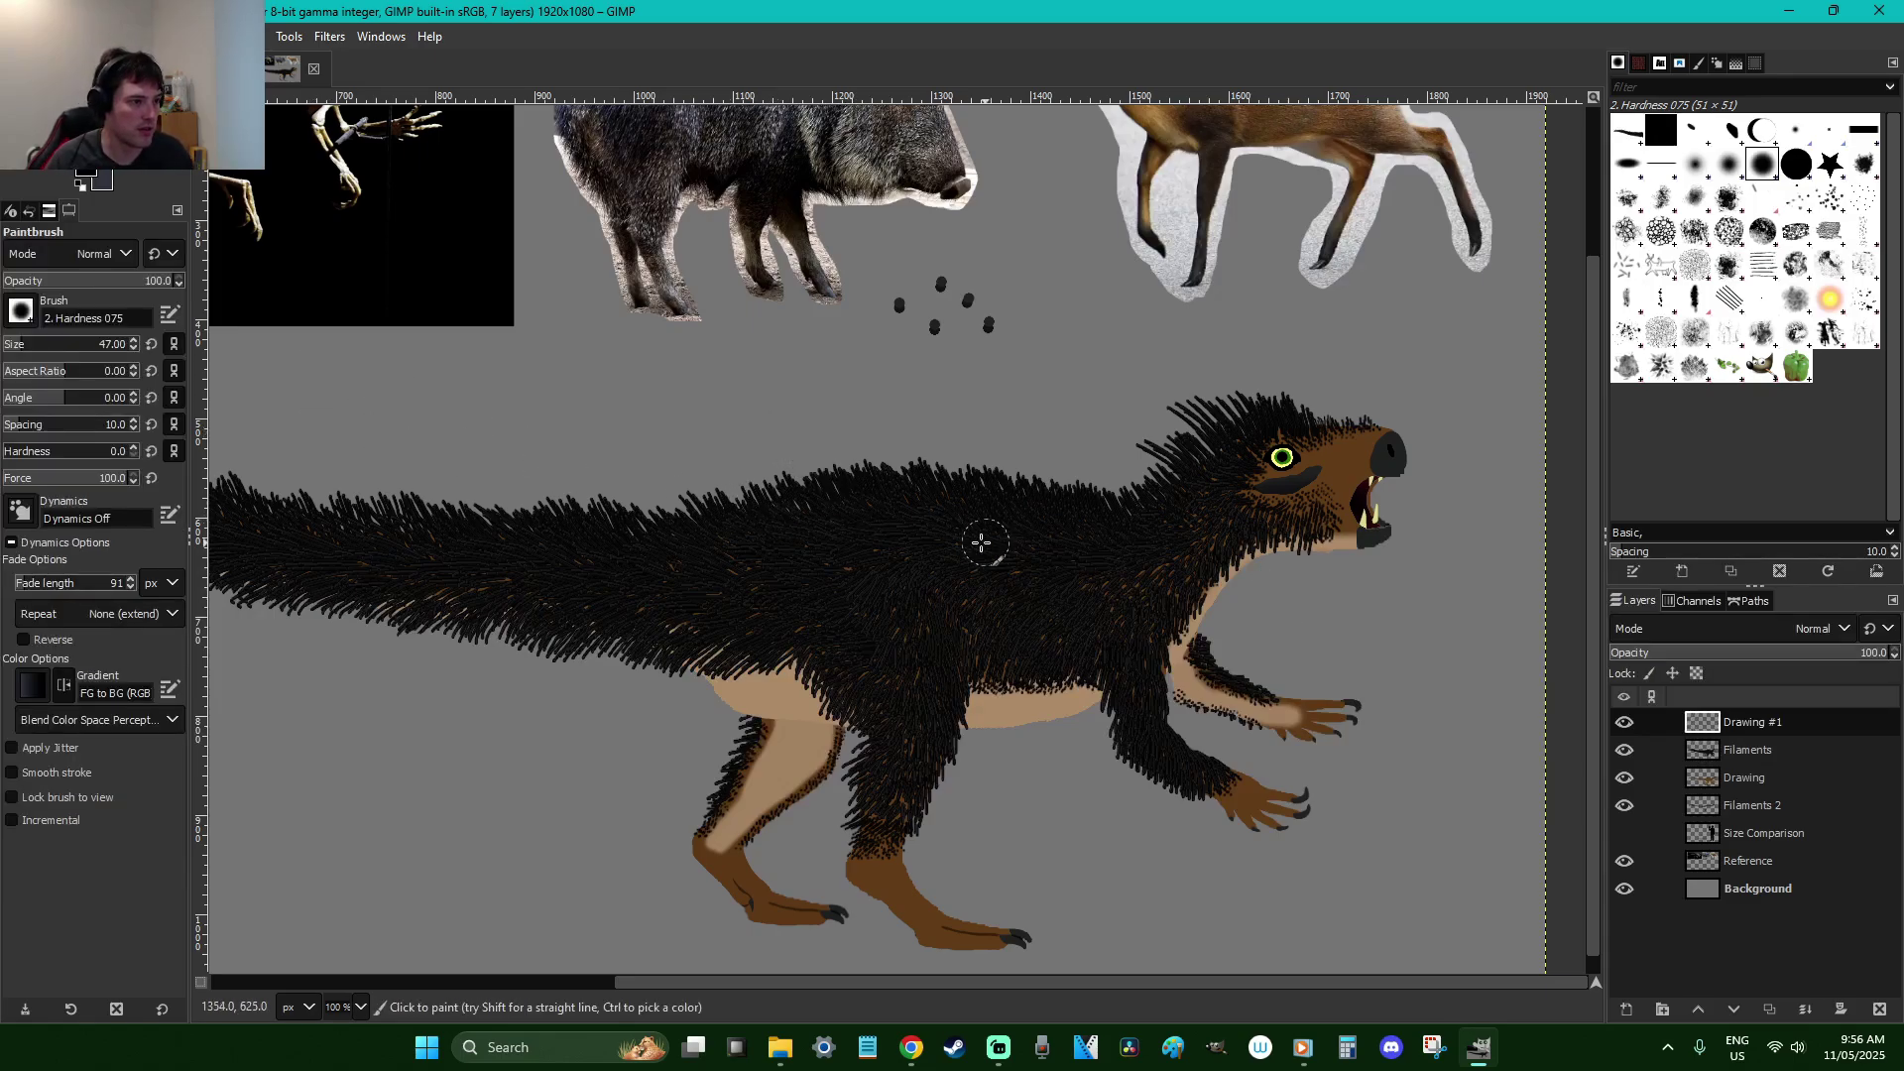
pyautogui.rightClick(950, 484)
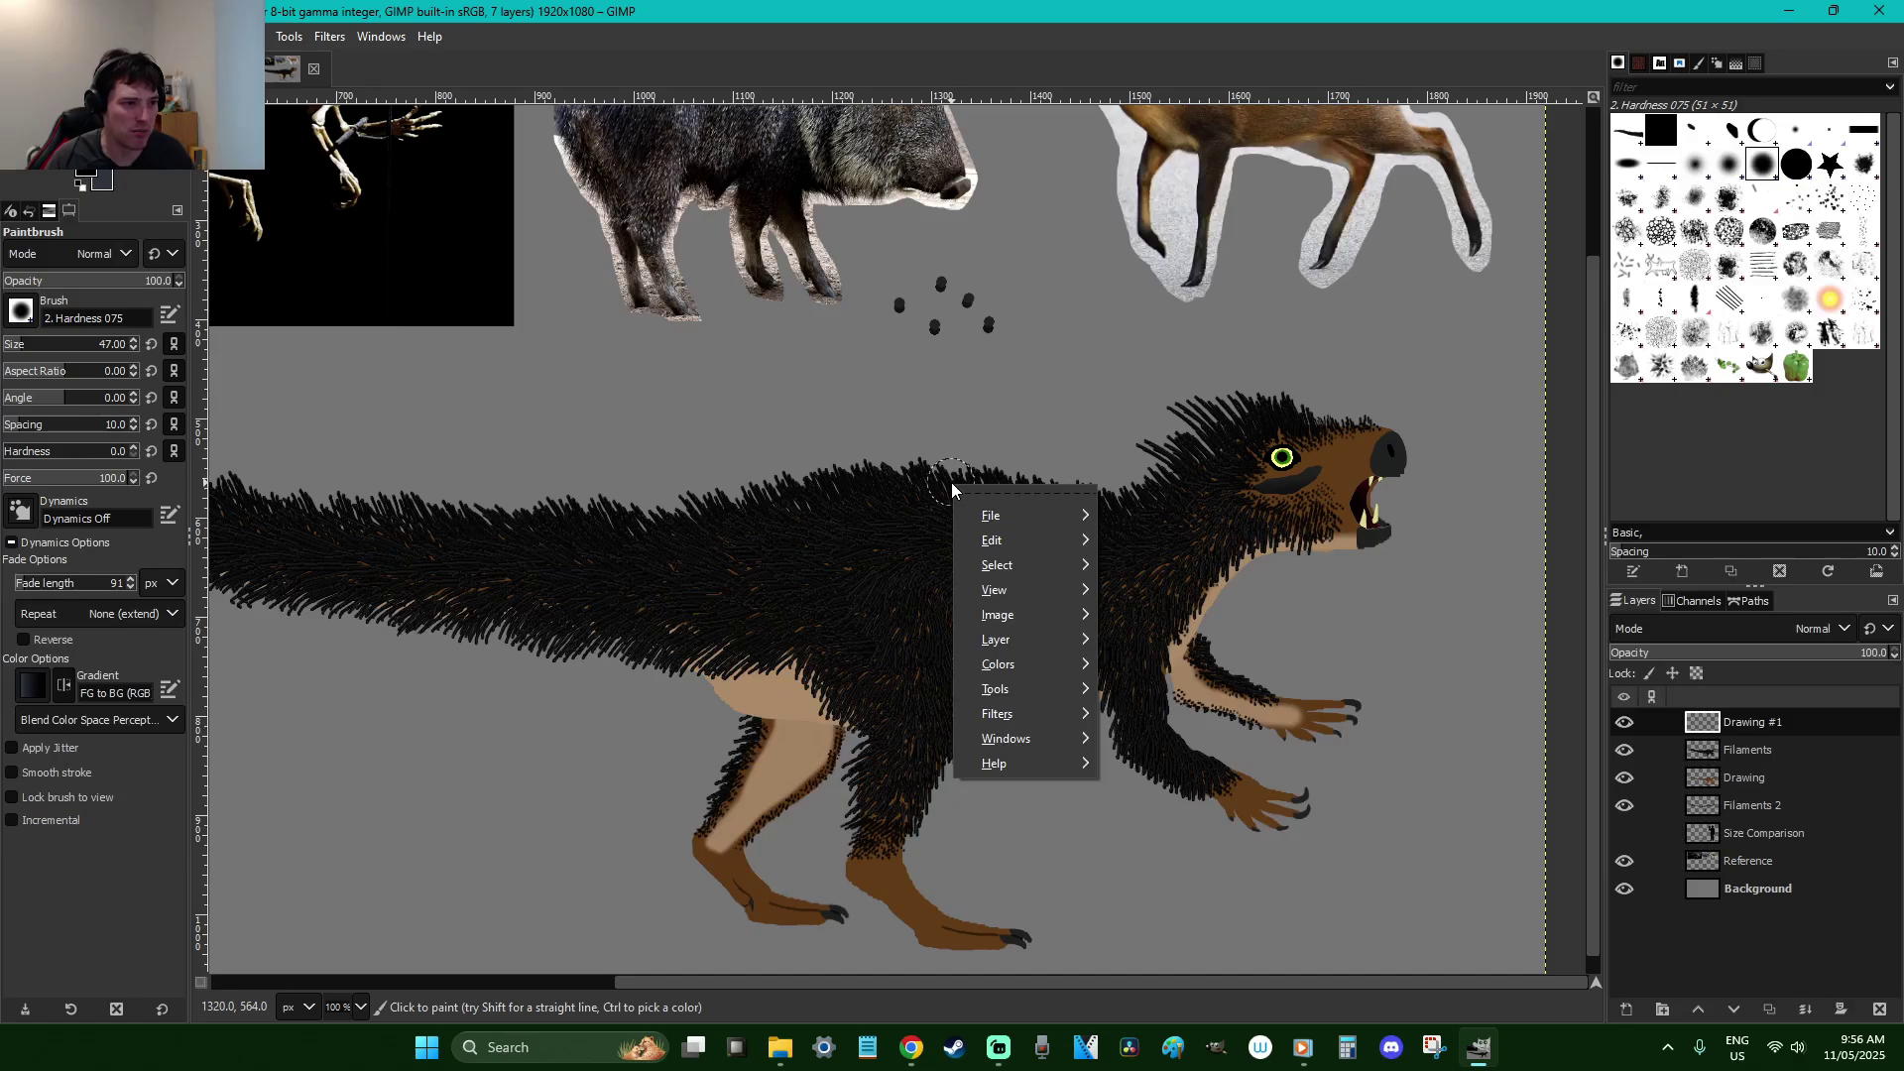
pyautogui.press('Escape')
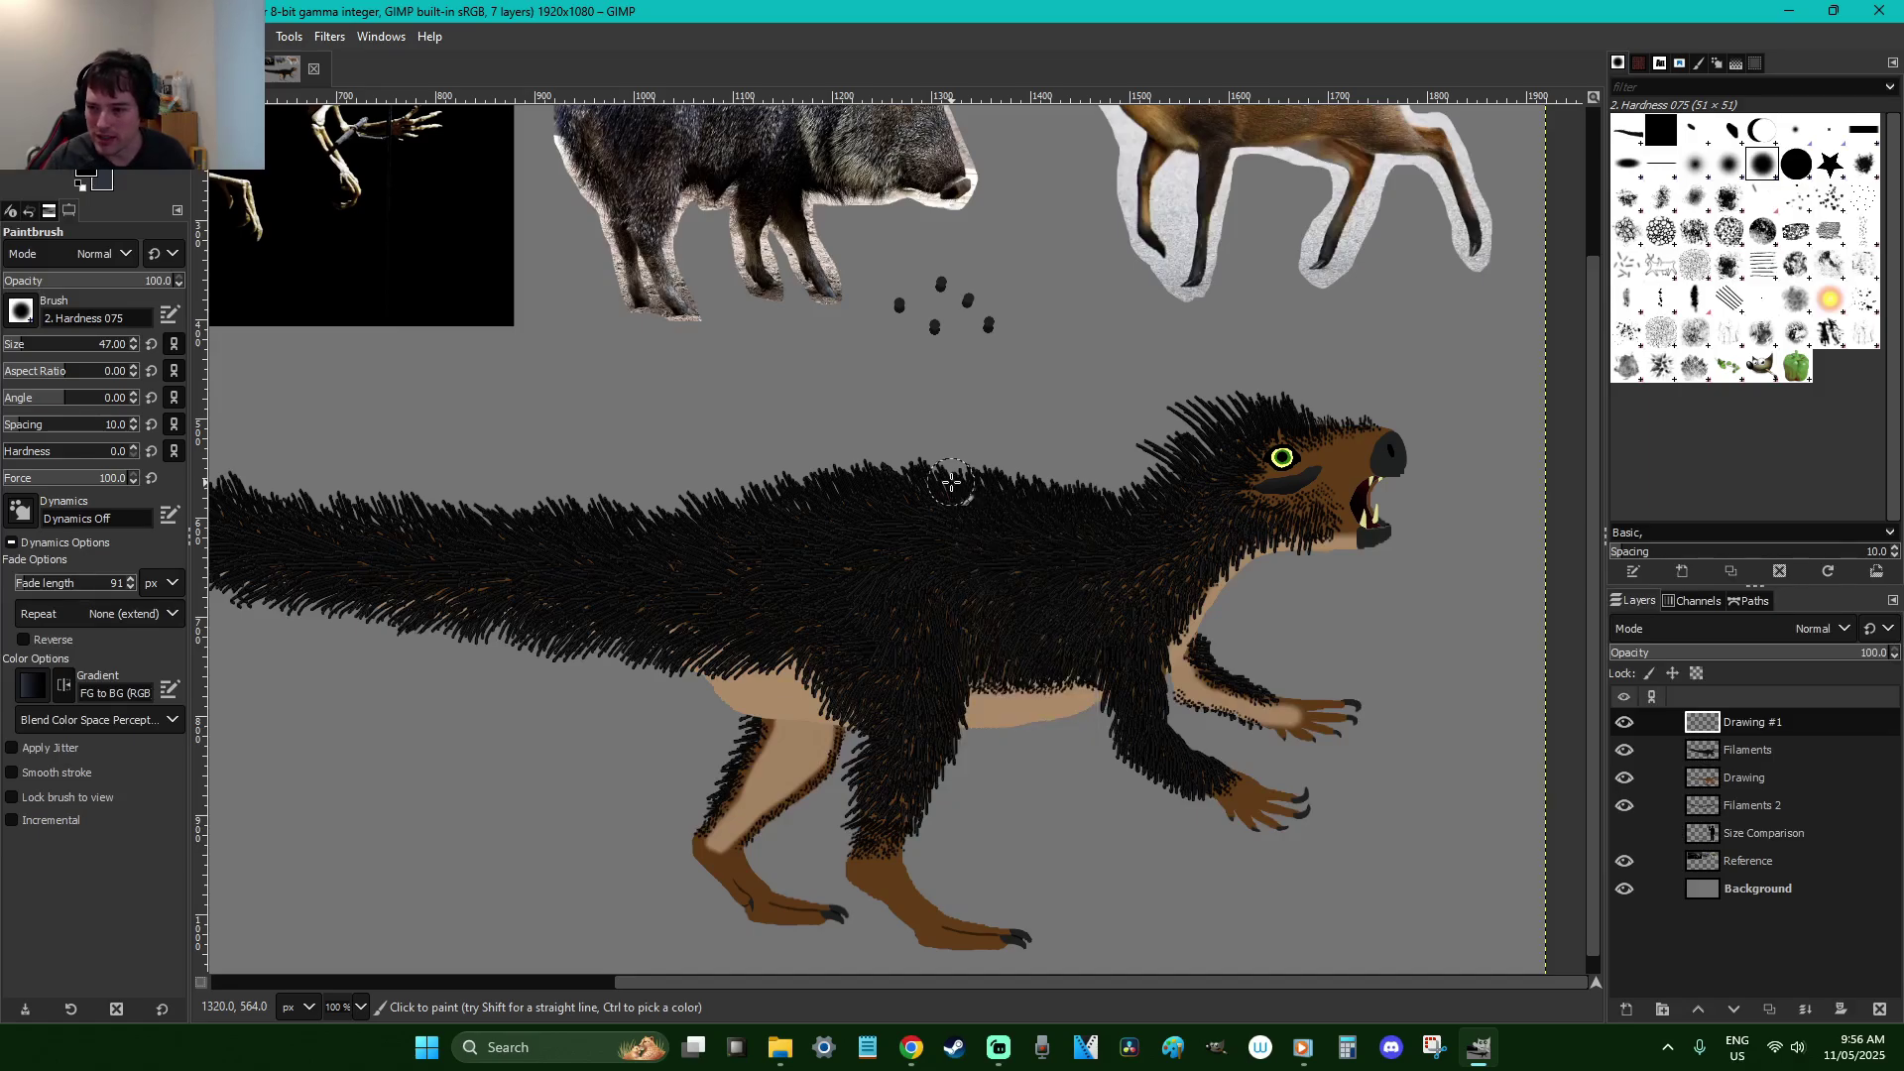
pyautogui.rightClick(1765, 721)
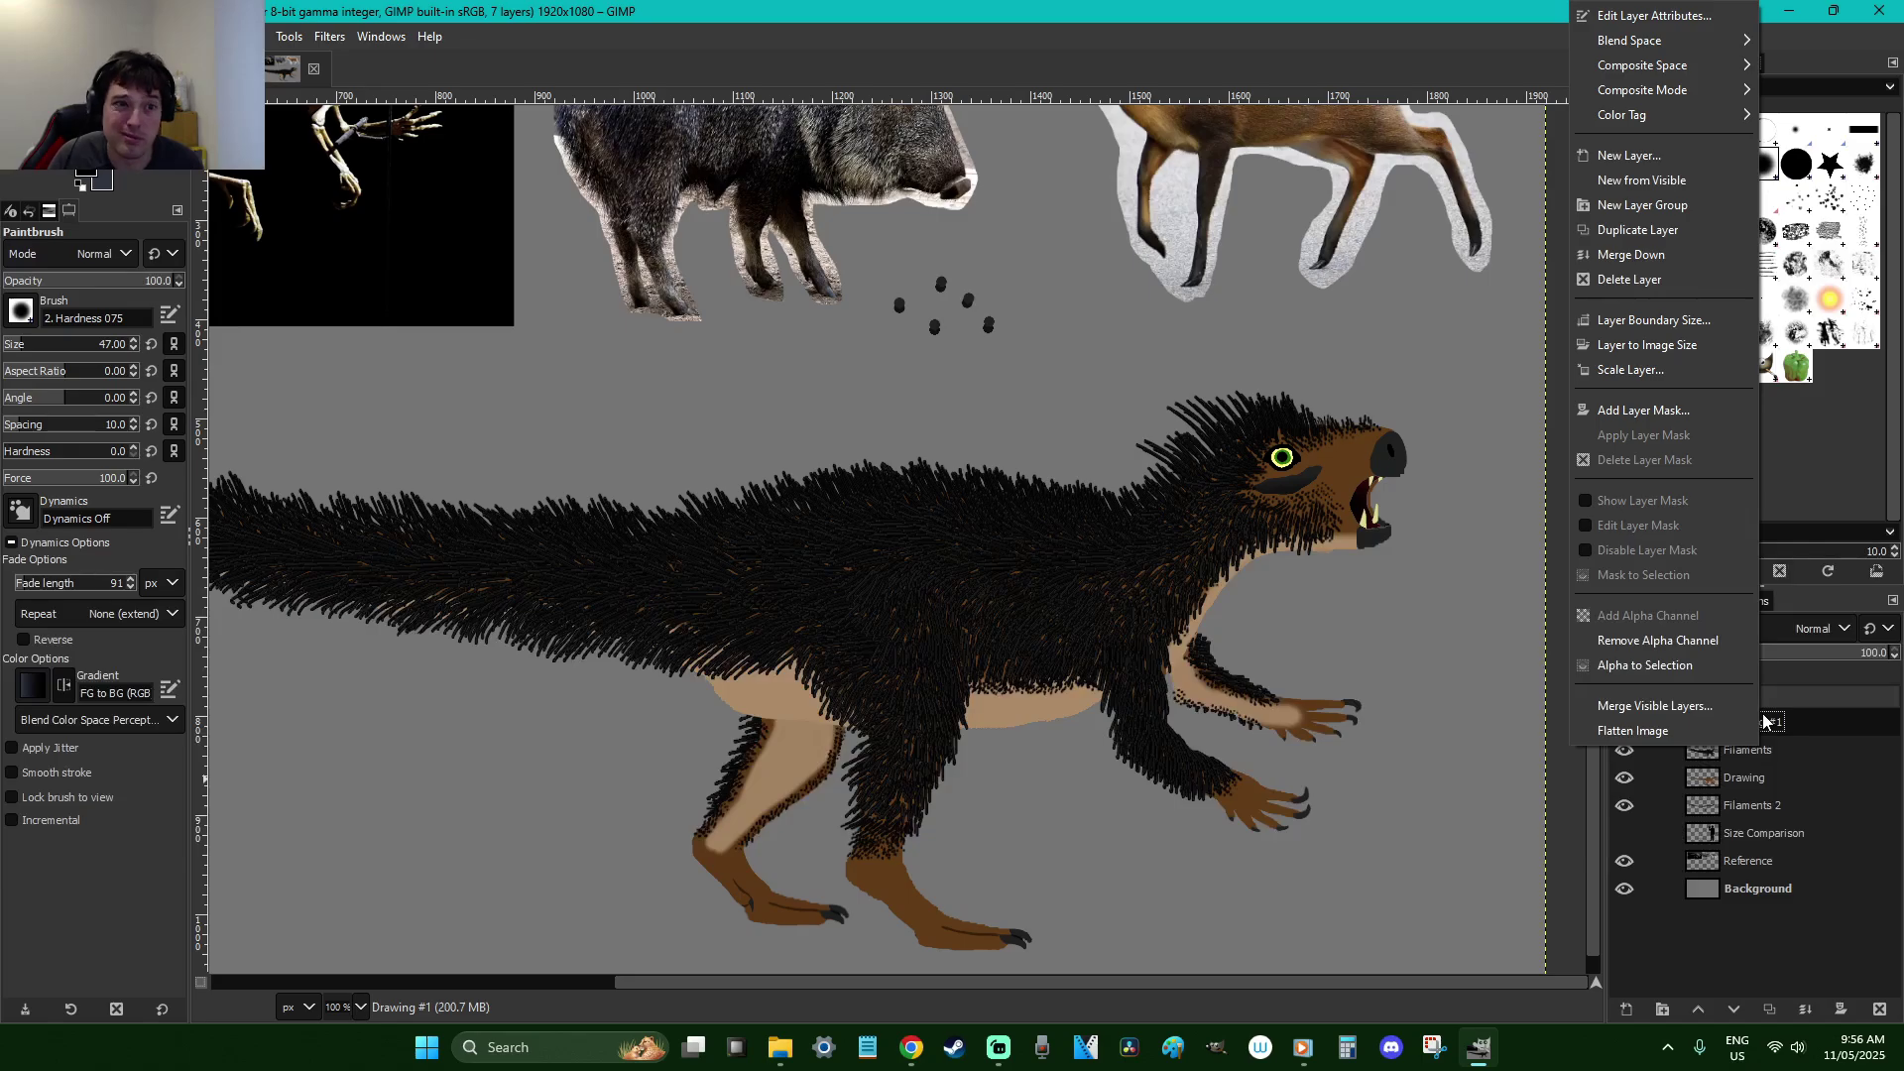
pyautogui.click(1440, 646)
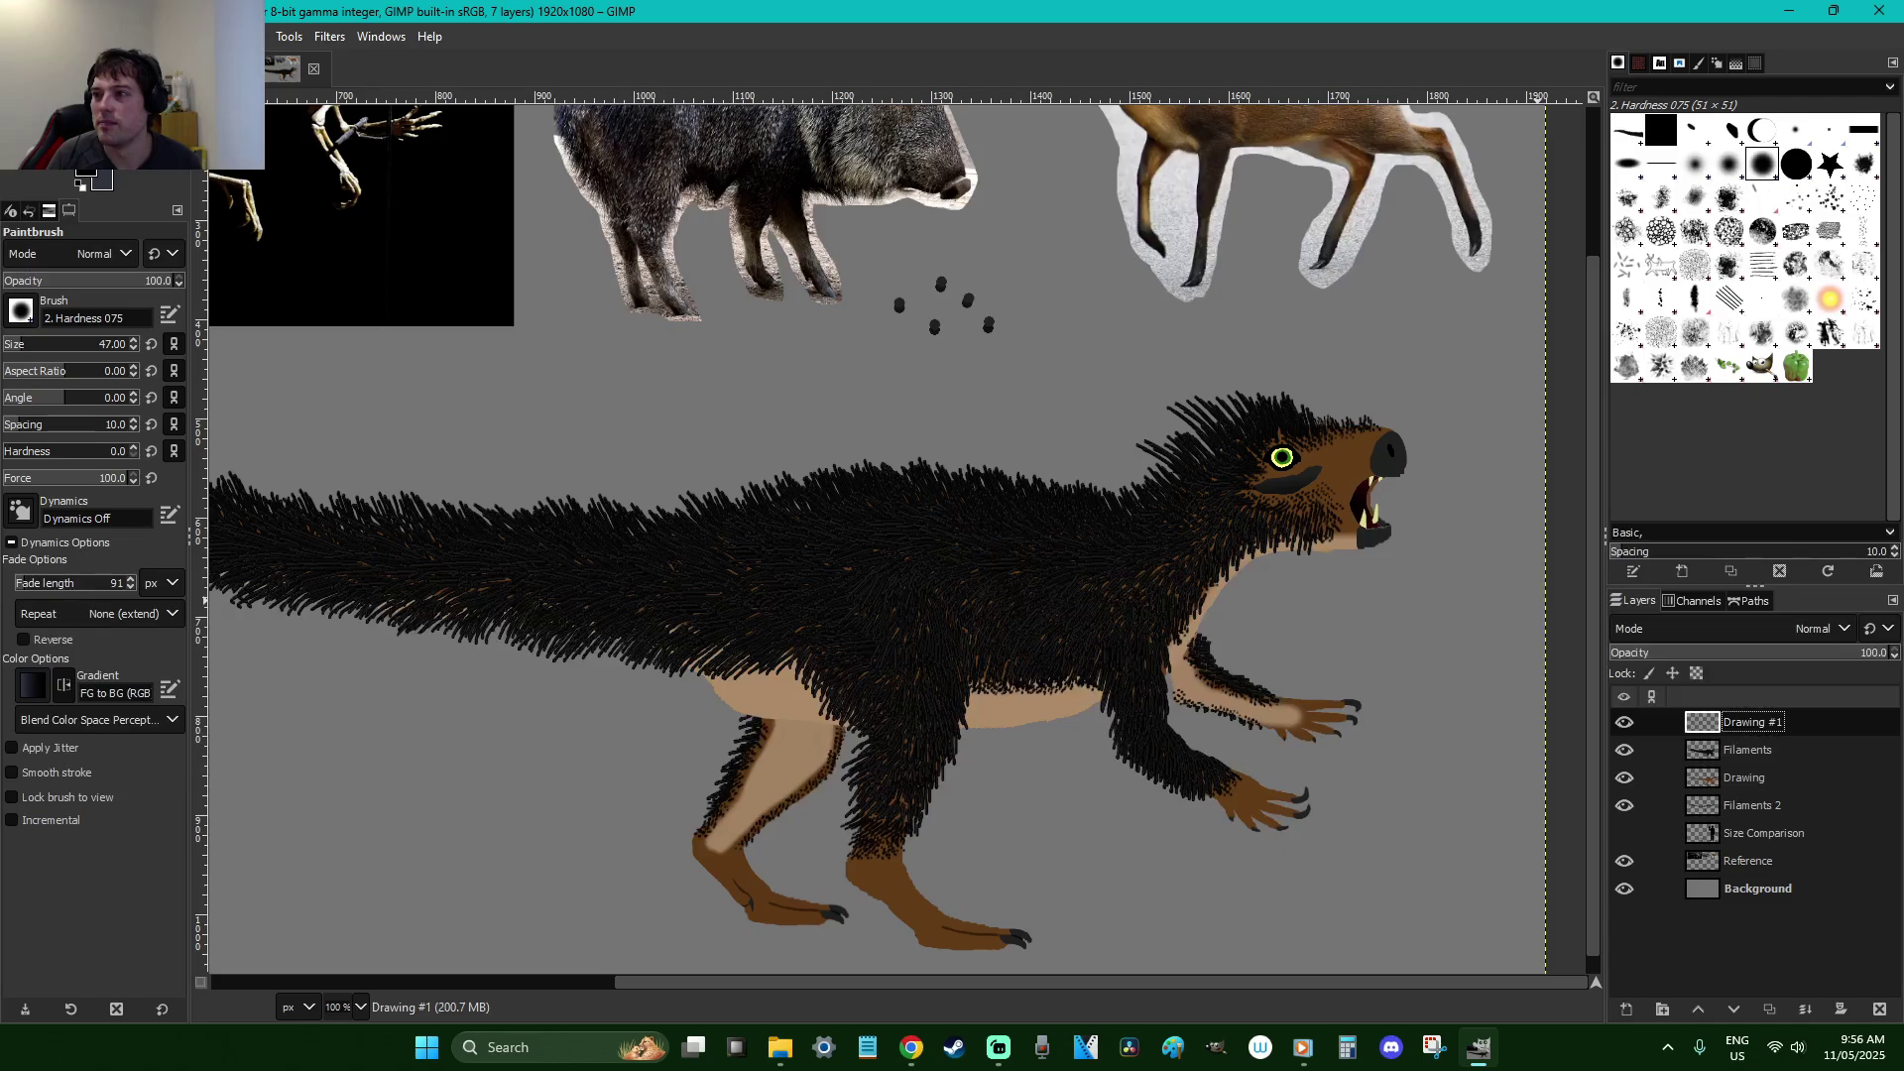
pyautogui.hotkey('alt', 'Tab')
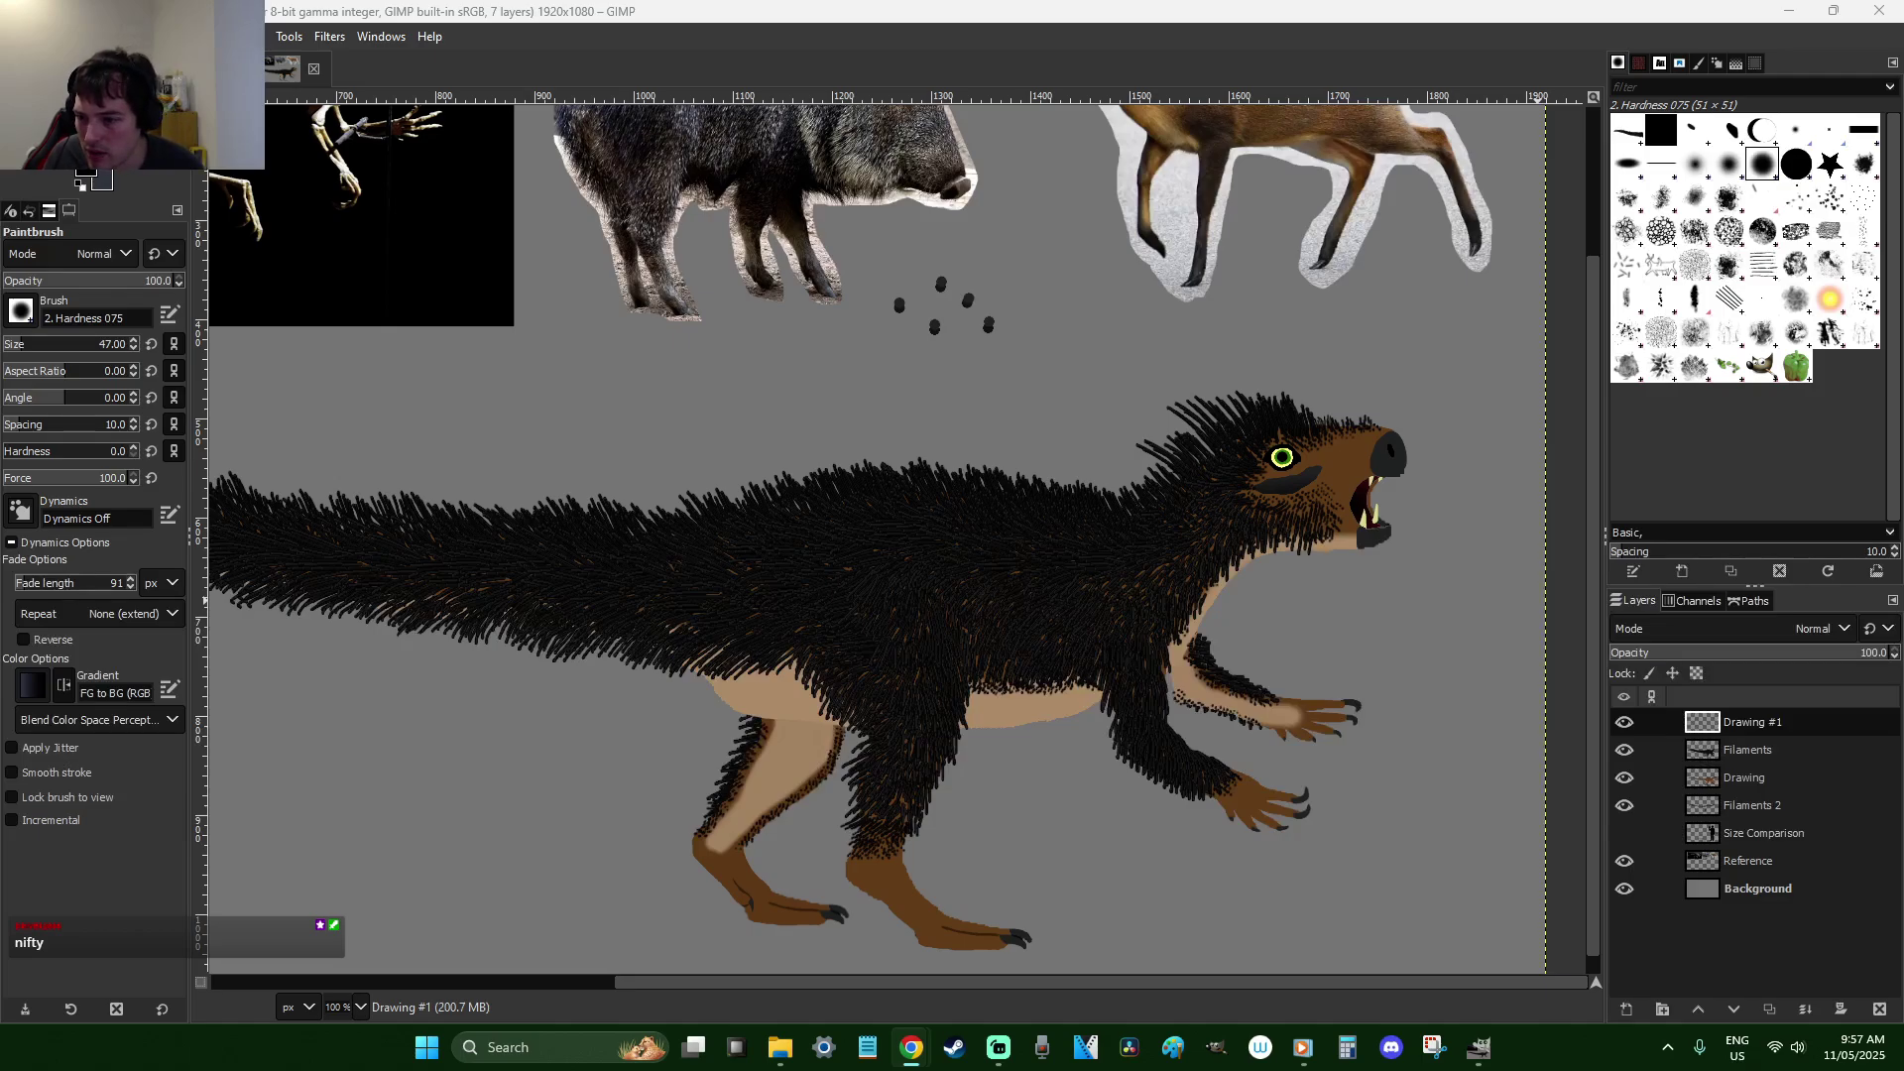
# Set the new top layer's blending mode to Multiply in its layer attributes
pyautogui.rightClick(1770, 722)
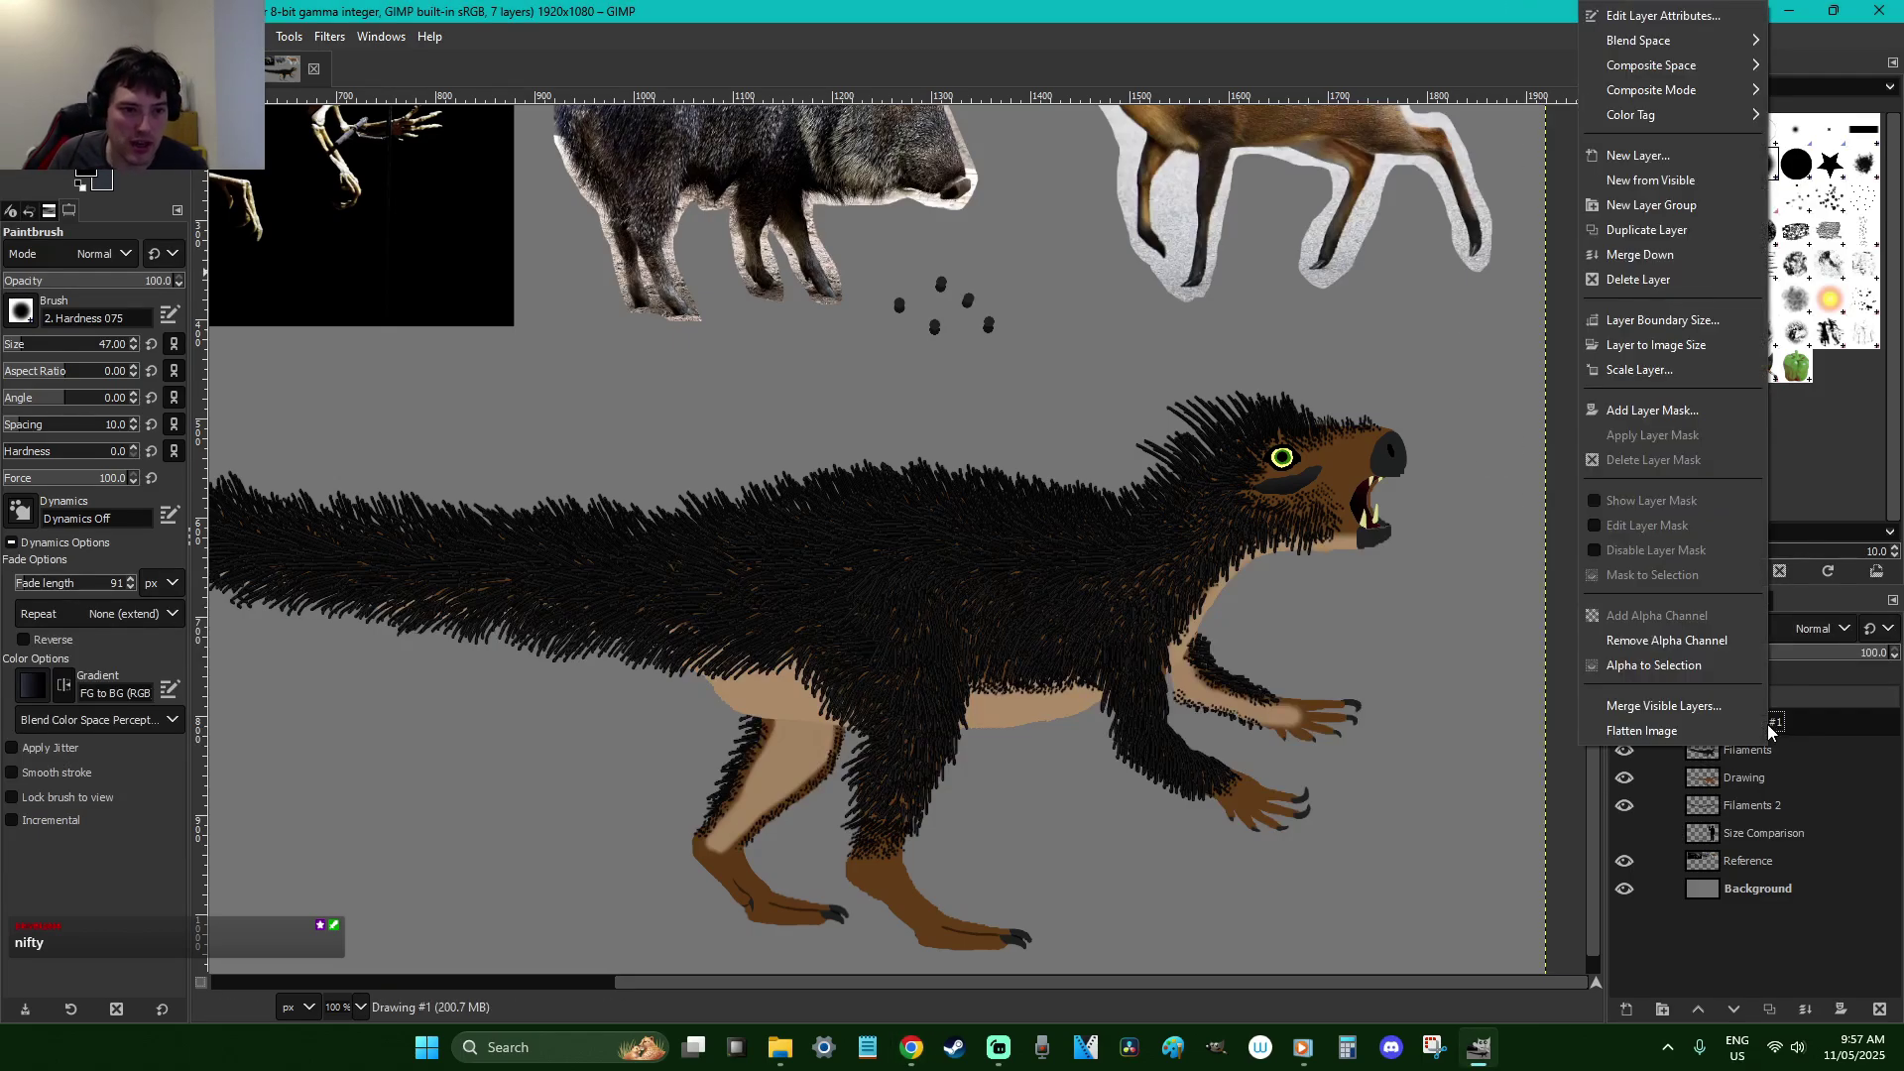
pyautogui.click(1640, 24)
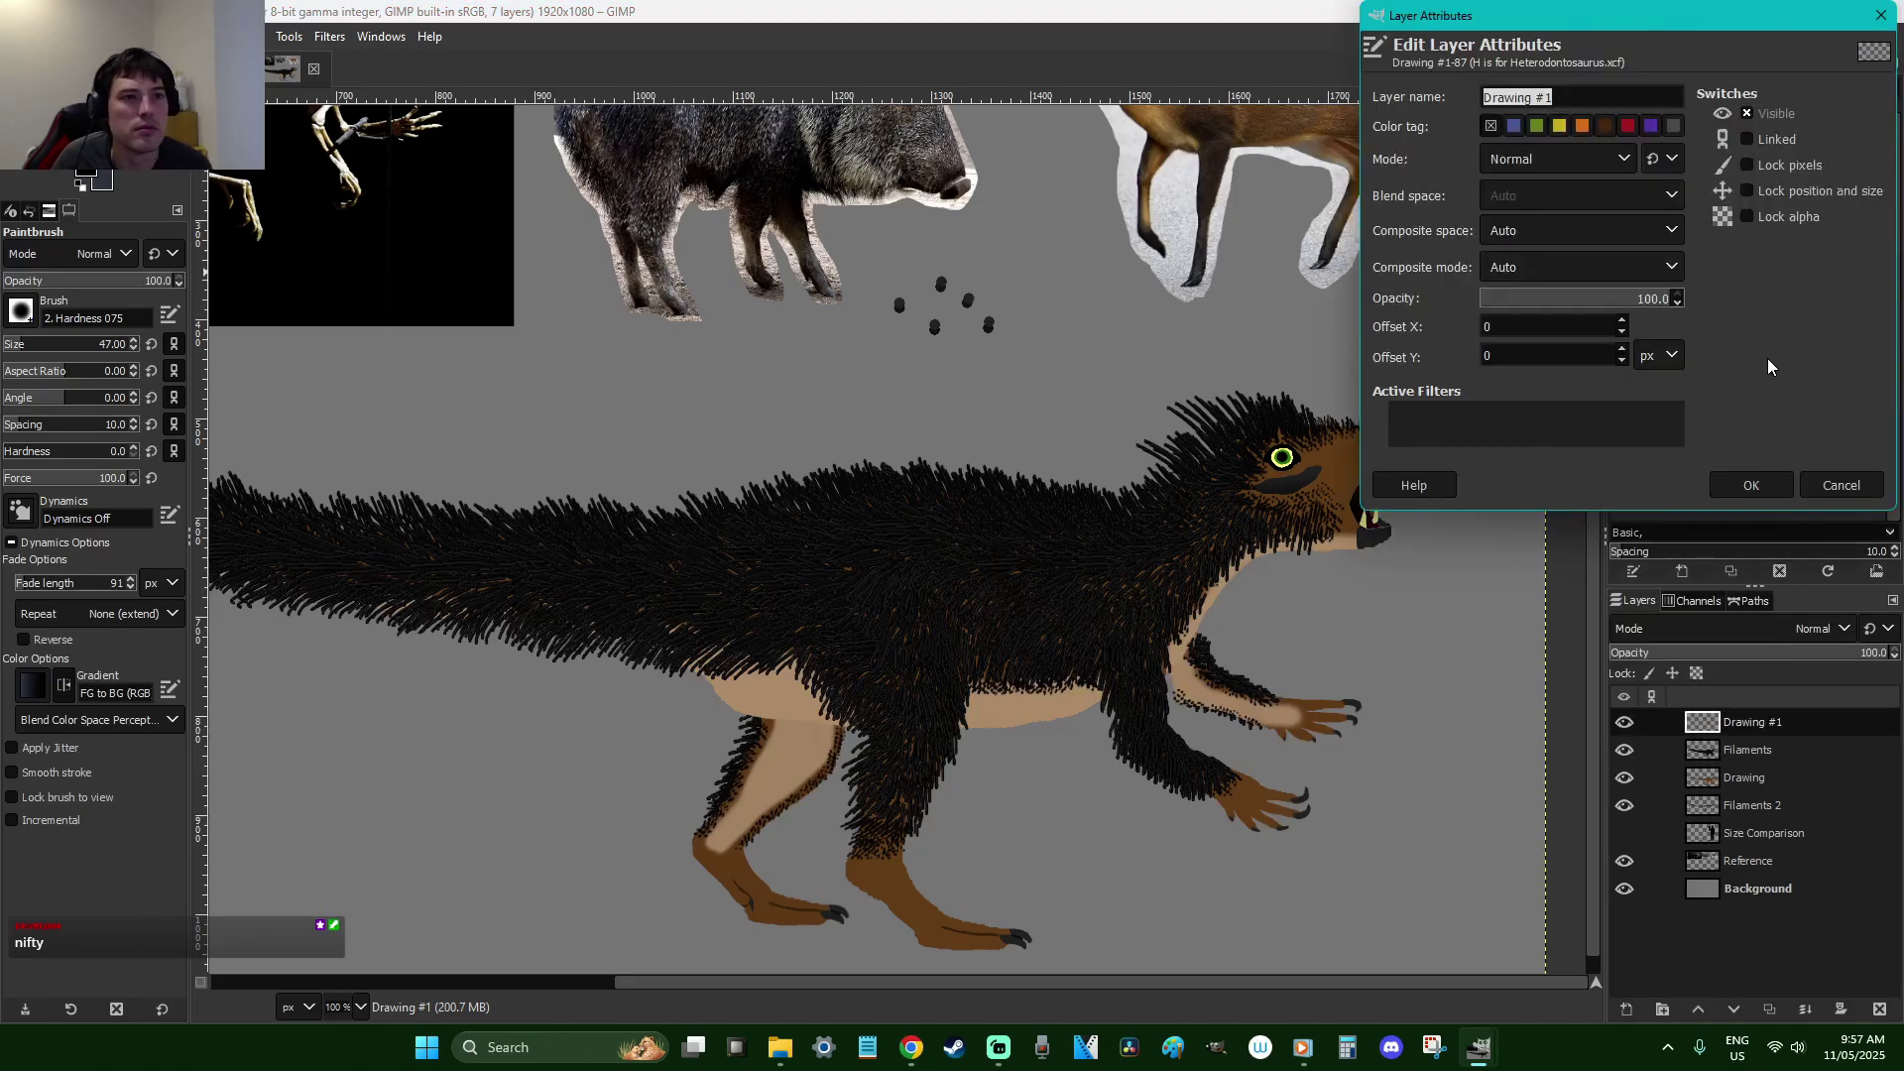
pyautogui.click(1673, 233)
pyautogui.click(1666, 260)
pyautogui.click(1666, 266)
pyautogui.click(1666, 265)
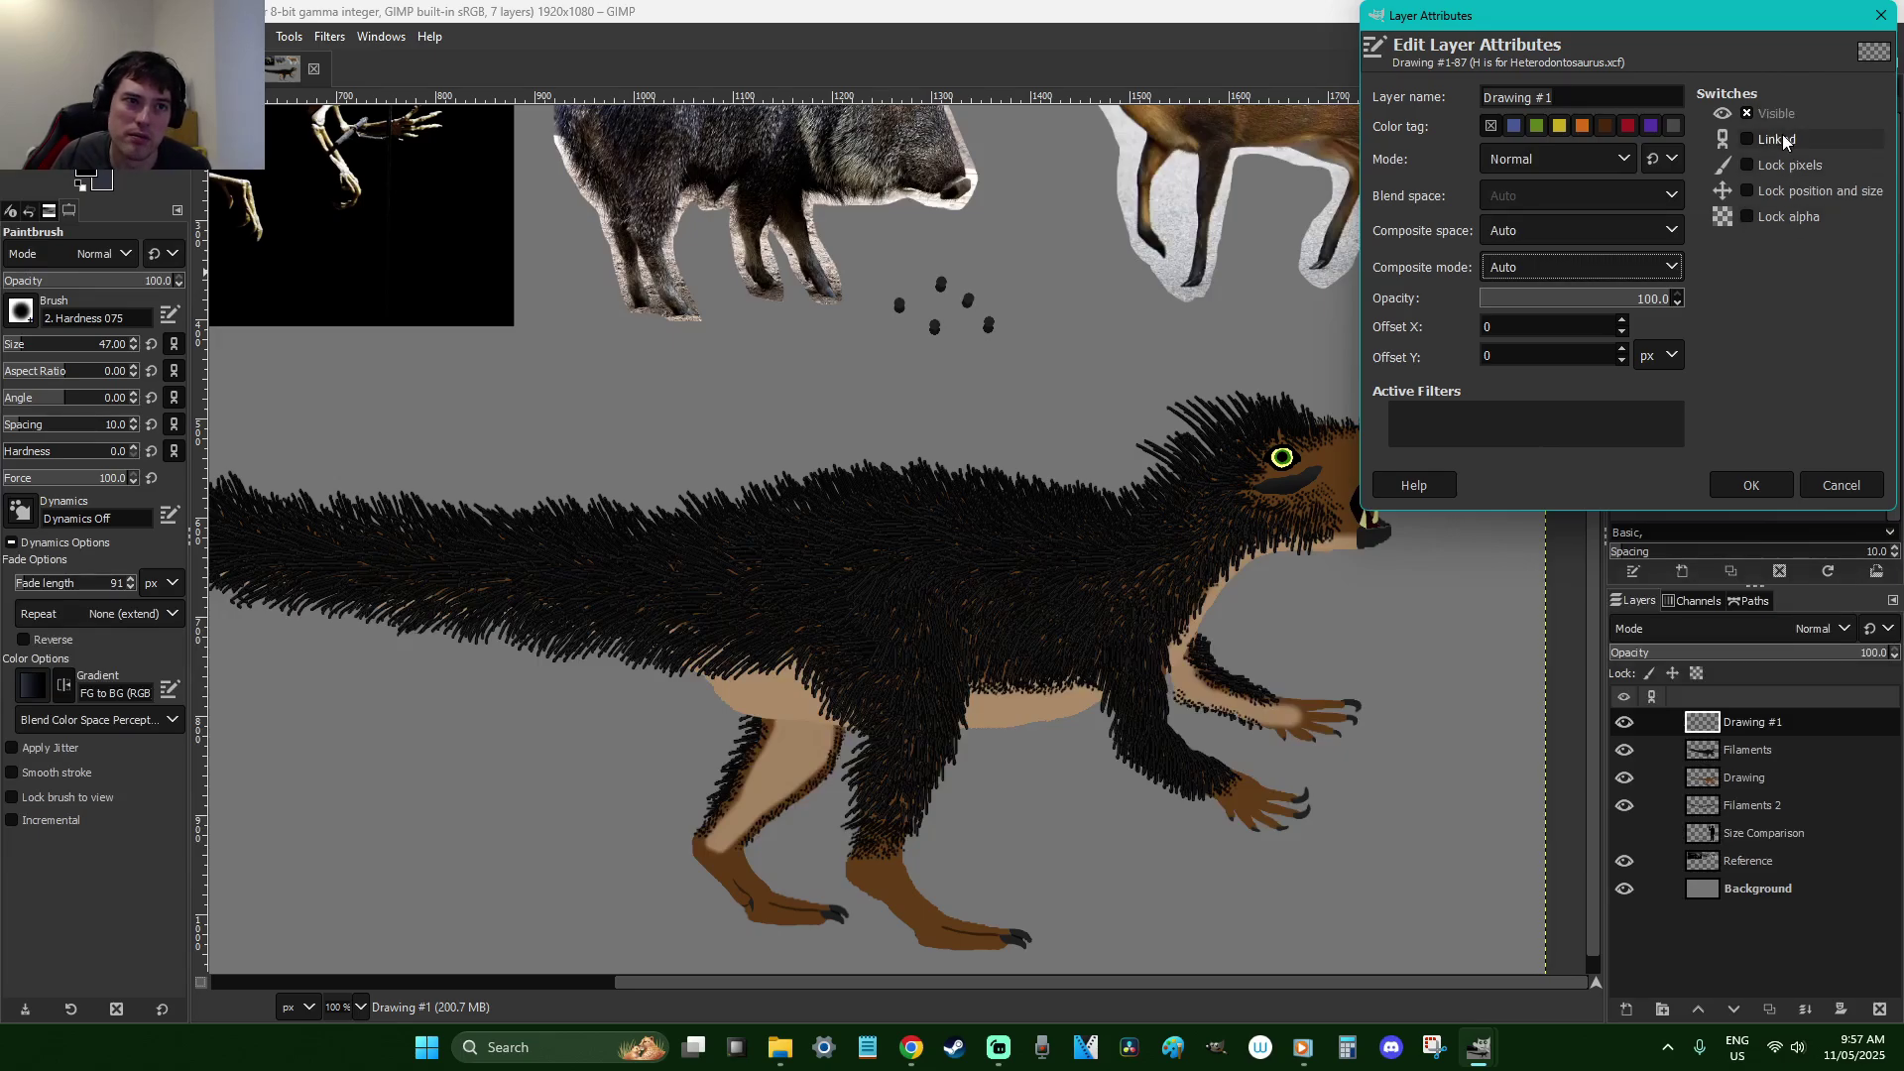
pyautogui.click(1587, 150)
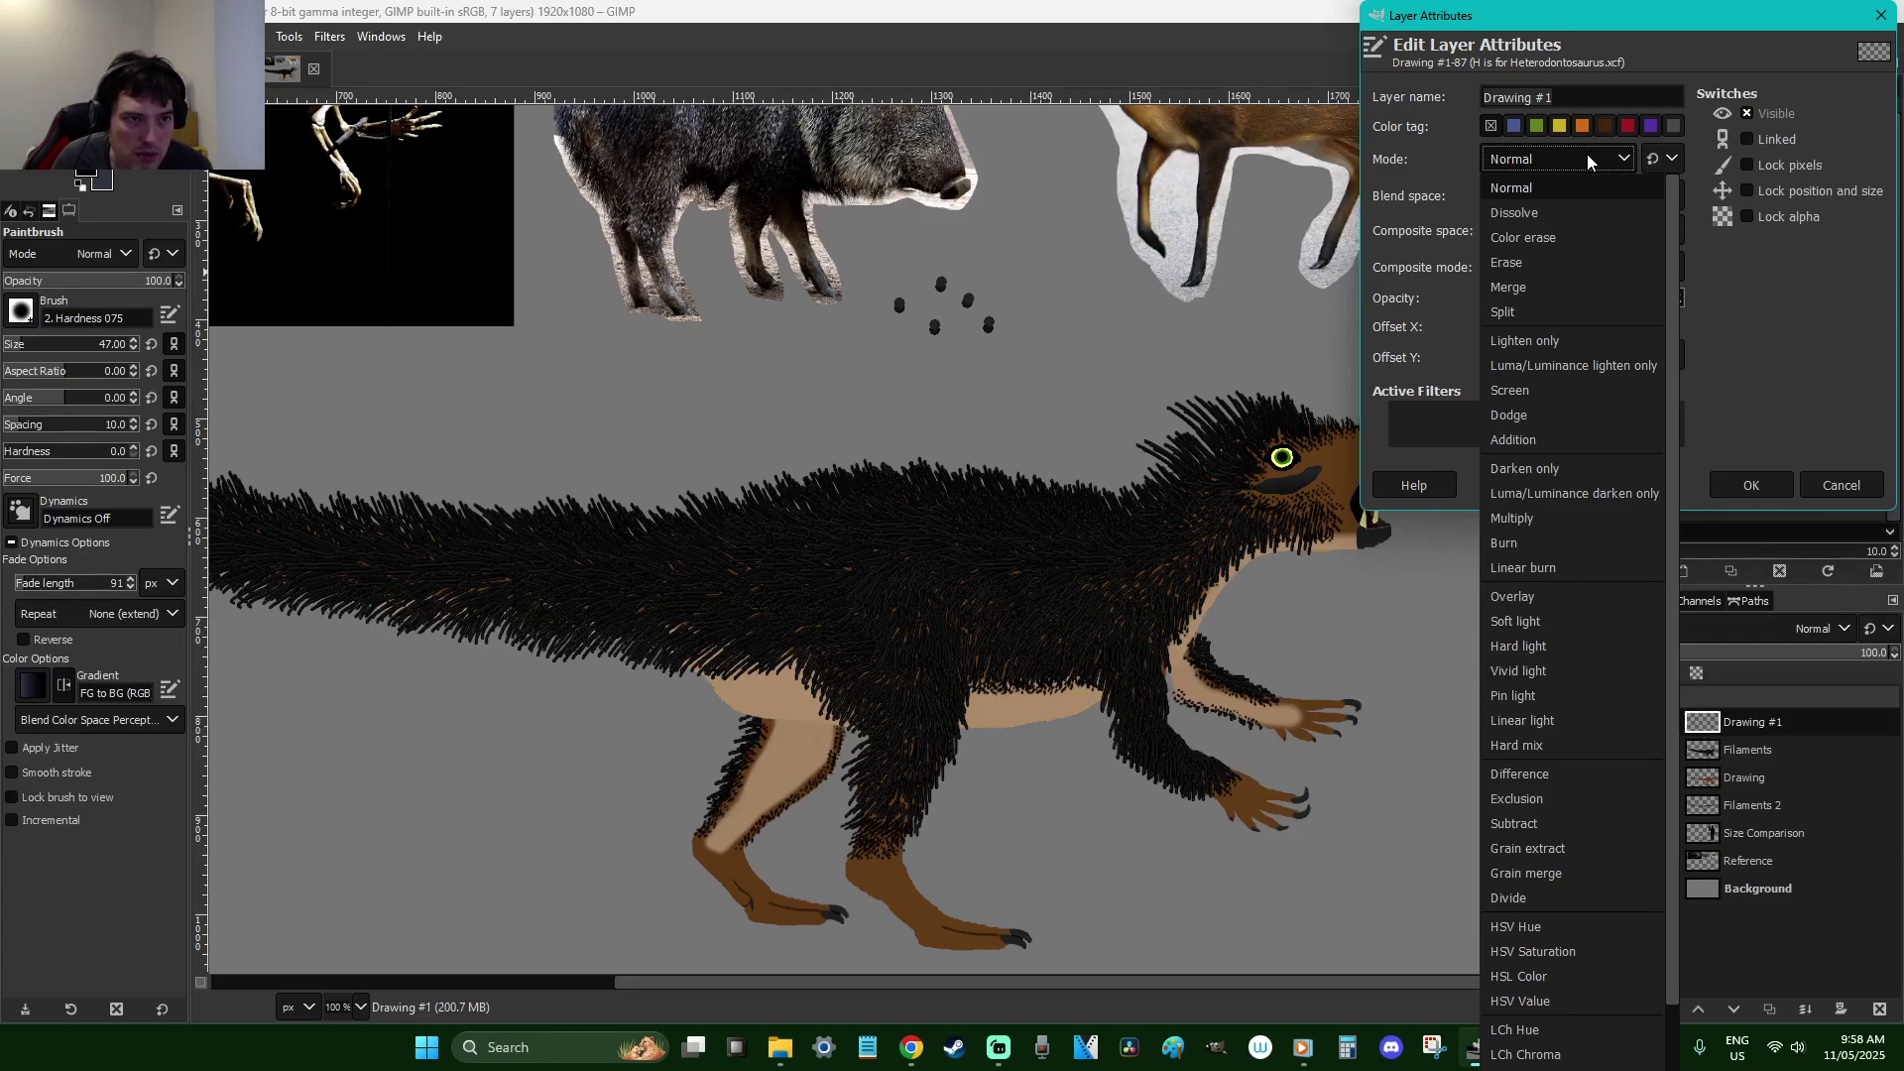
pyautogui.scroll(-1, 1577, 383)
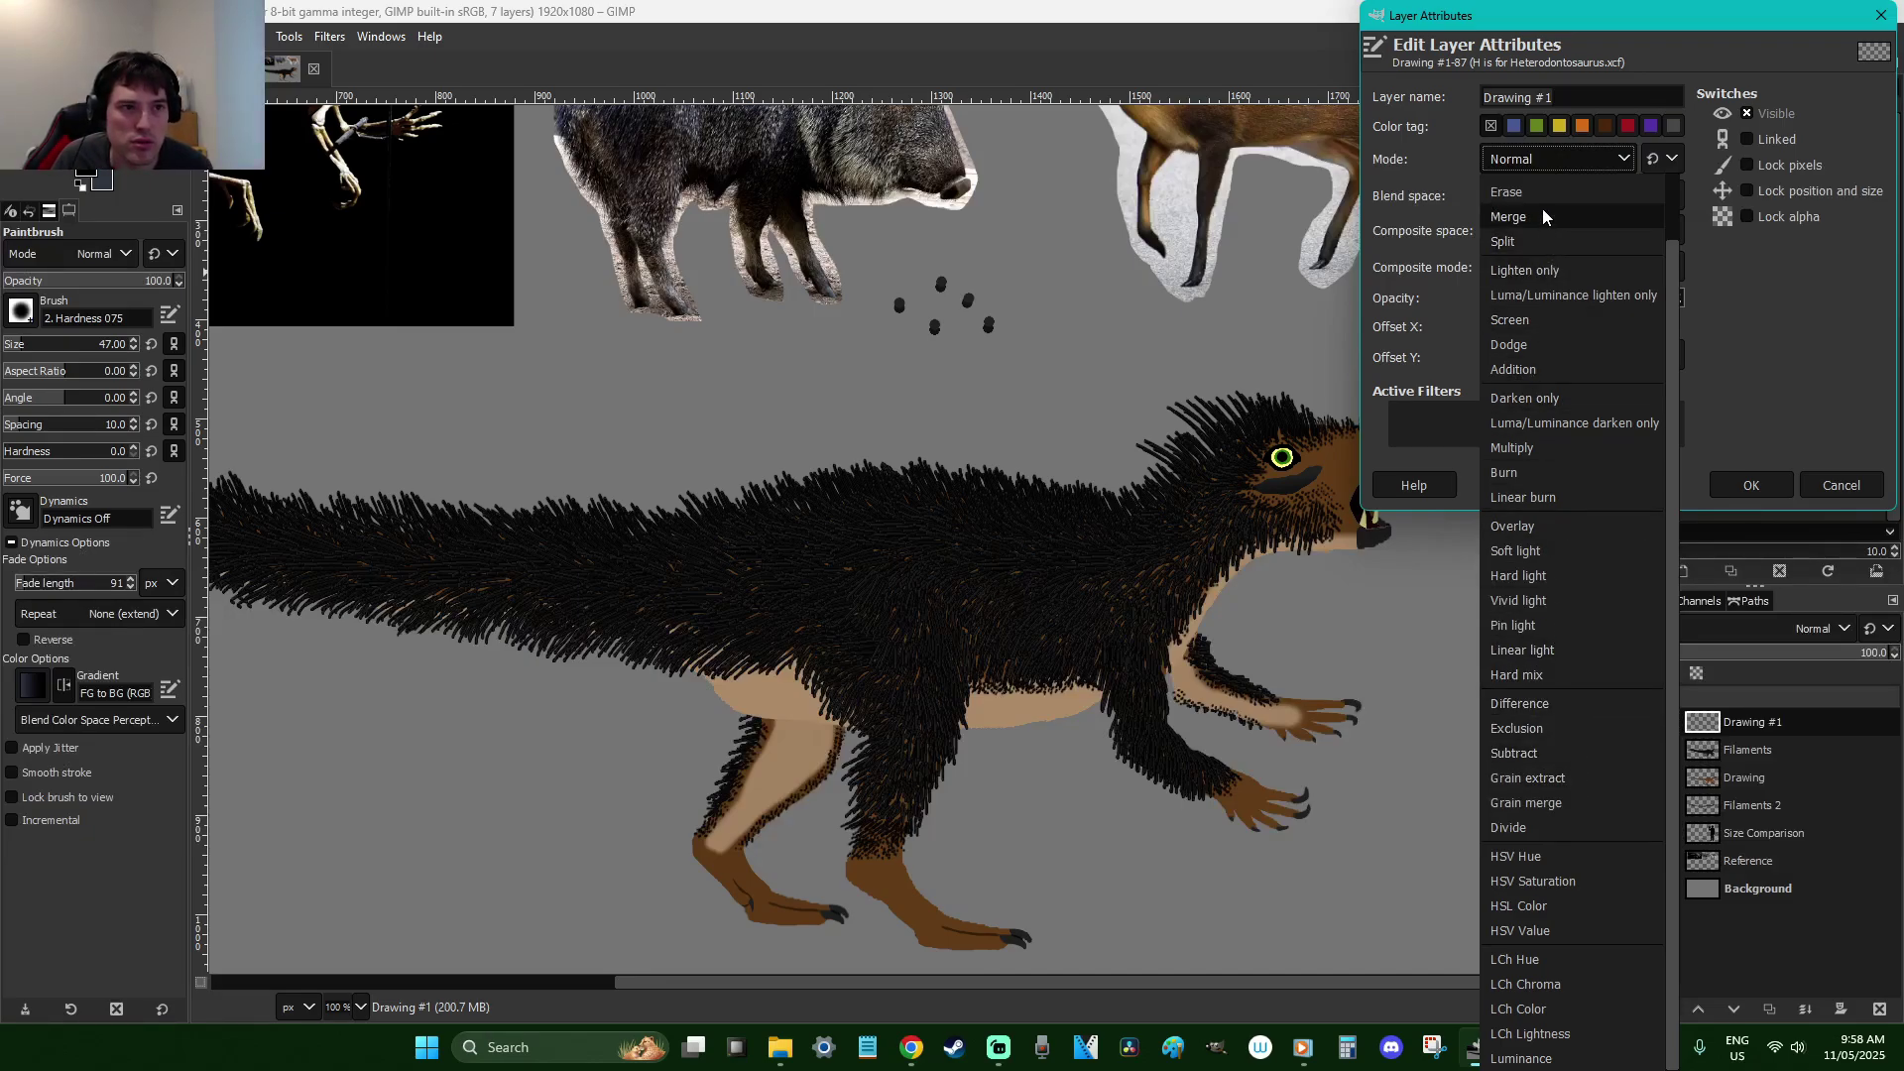
pyautogui.click(1579, 445)
pyautogui.click(1751, 485)
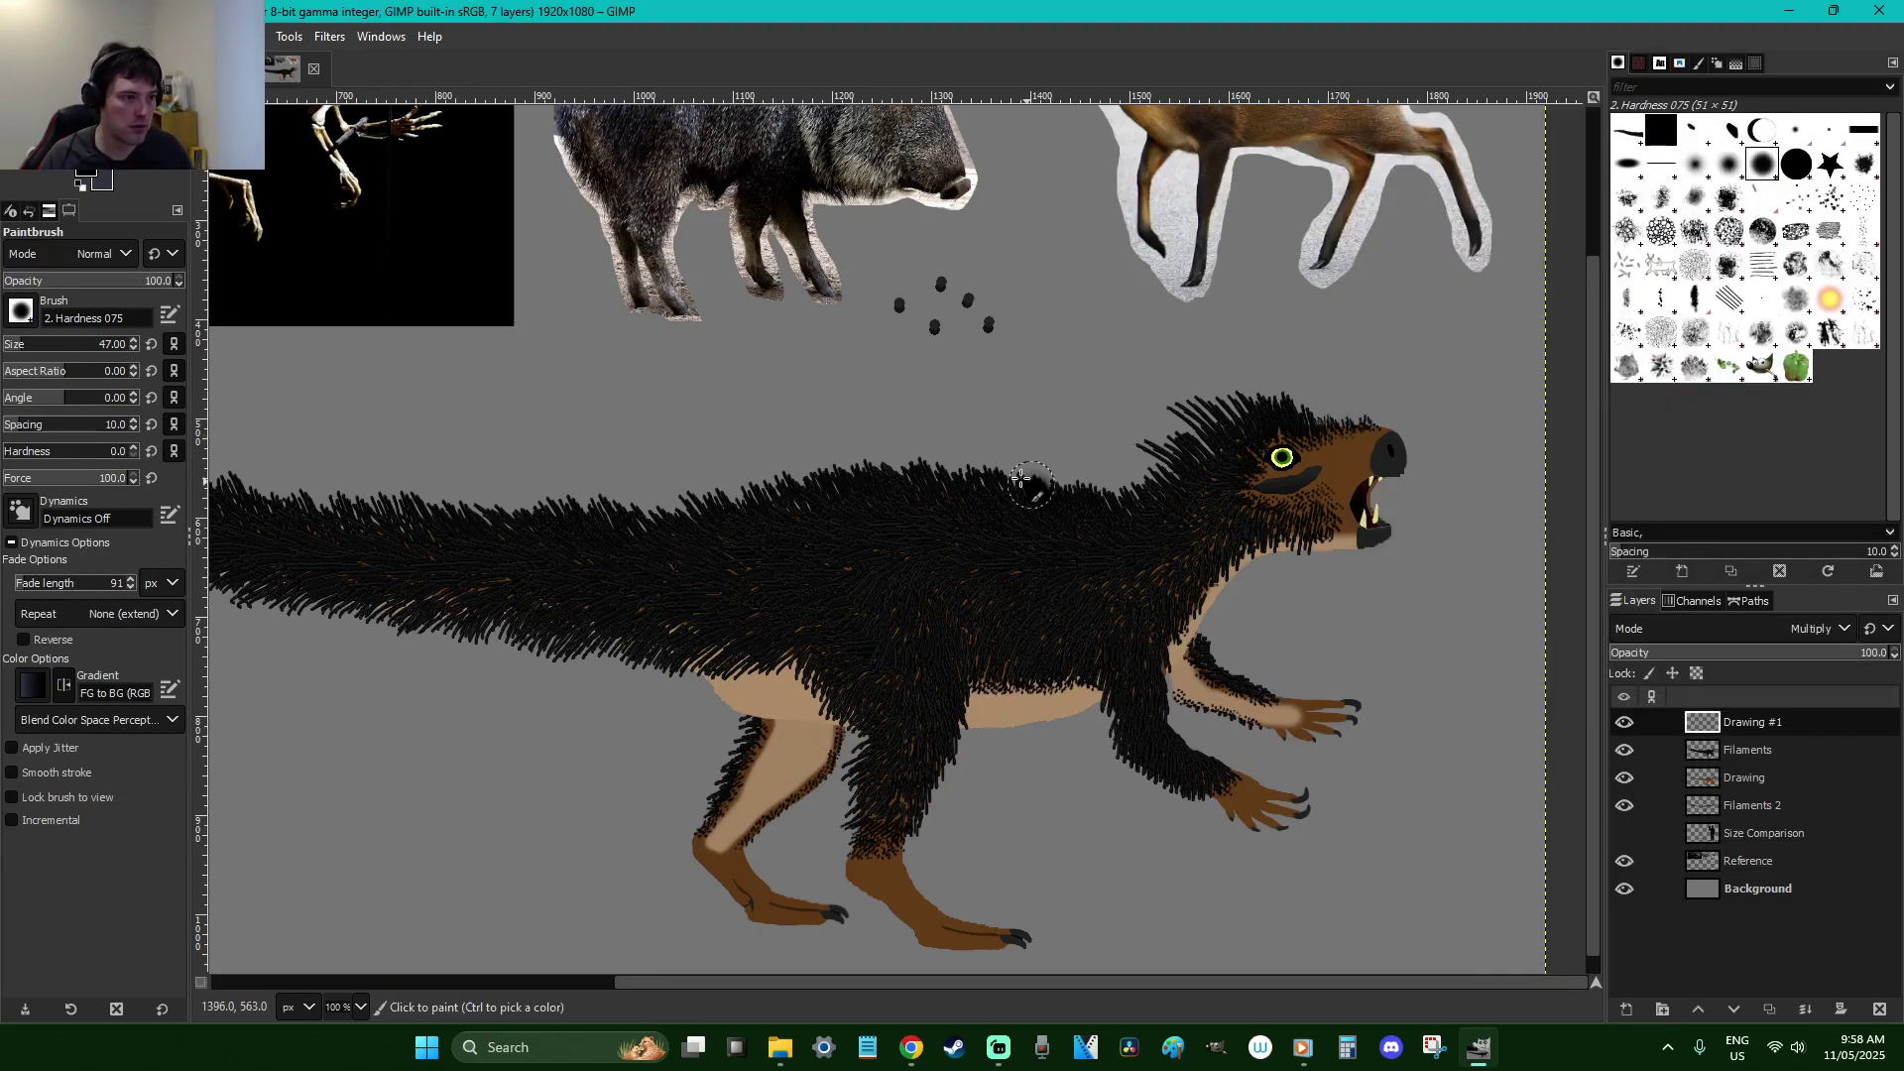
# Try dark paintbrush strokes over the back's filaments on the Multiply layer, undoing the test paint
pyautogui.moveTo(1021, 503); pyautogui.dragTo(926, 510)
pyautogui.hotkey('ctrl', 'z')
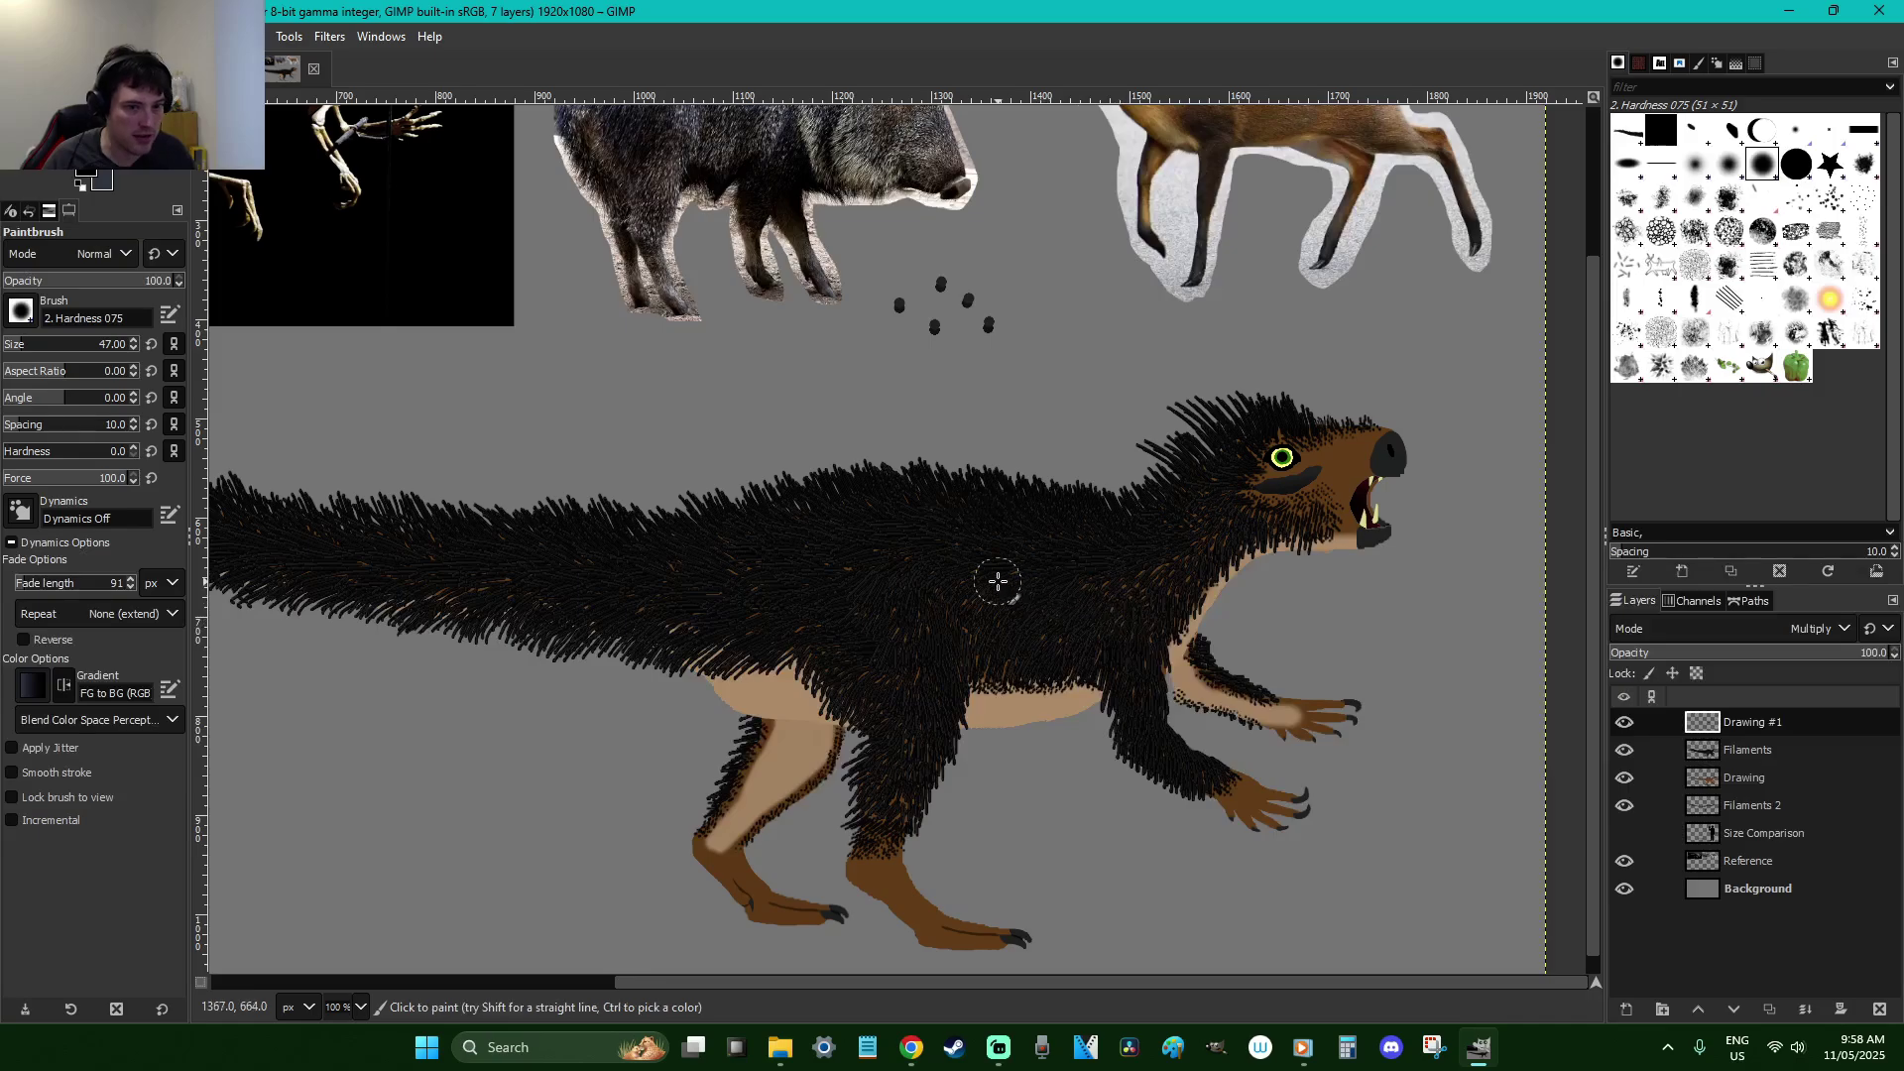
pyautogui.click(1751, 724)
pyautogui.moveTo(950, 502); pyautogui.dragTo(1021, 508)
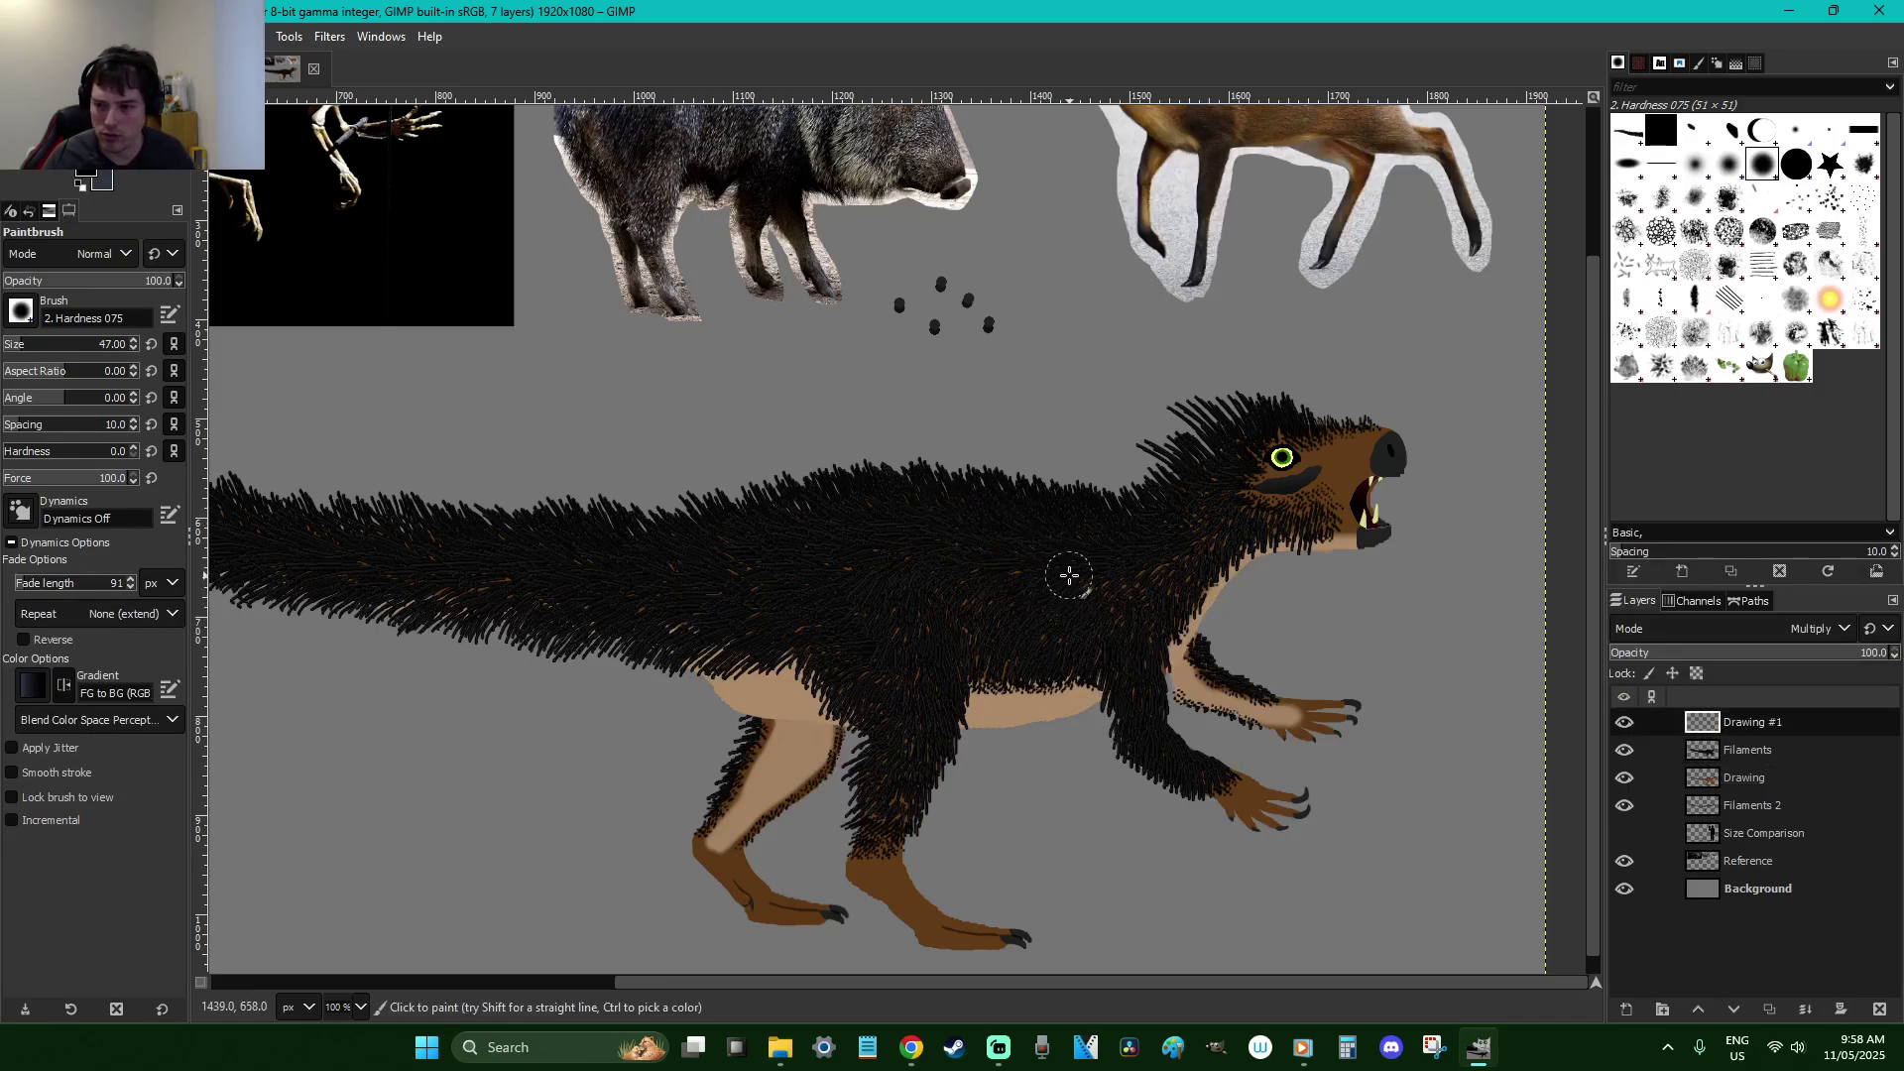
# Switch the top layer's Multiply mode to its legacy version, Multiply (l), in the layer attributes
pyautogui.rightClick(1747, 724)
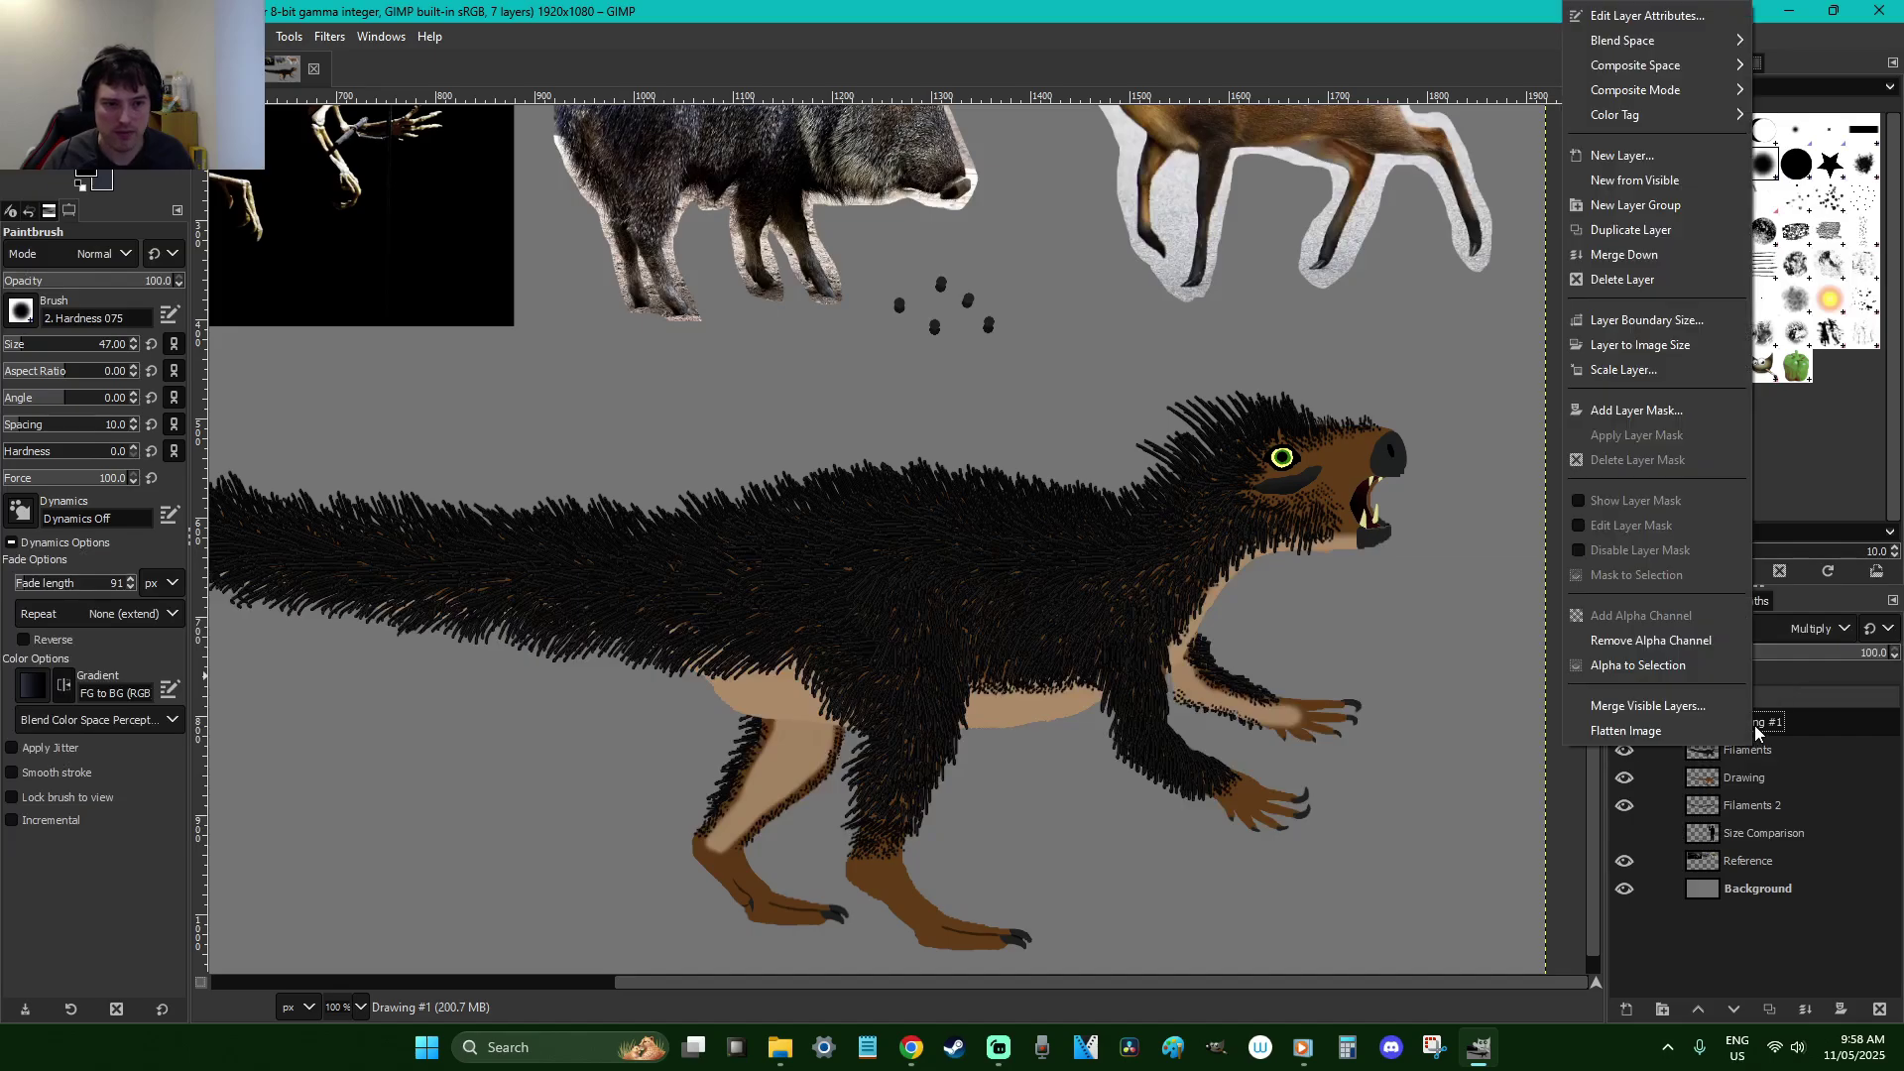
pyautogui.click(1647, 15)
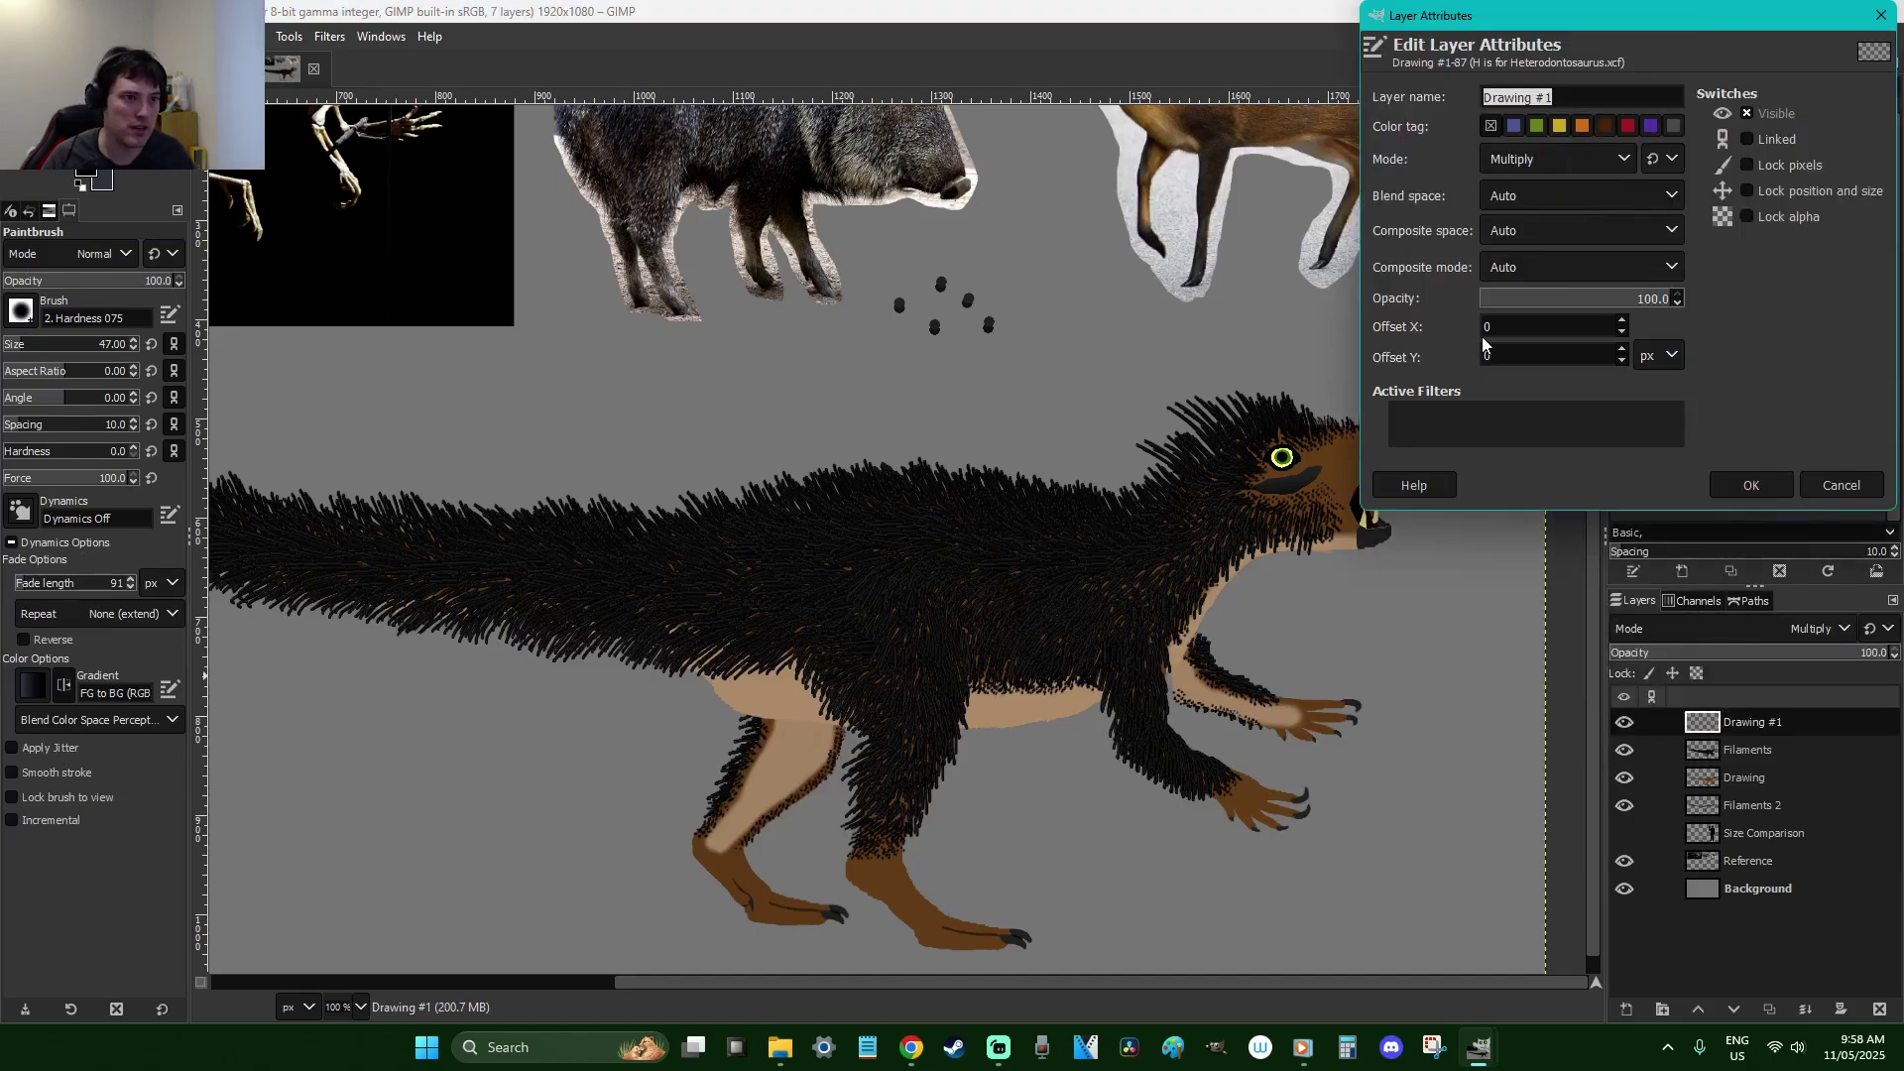
pyautogui.click(1678, 157)
pyautogui.click(1678, 157)
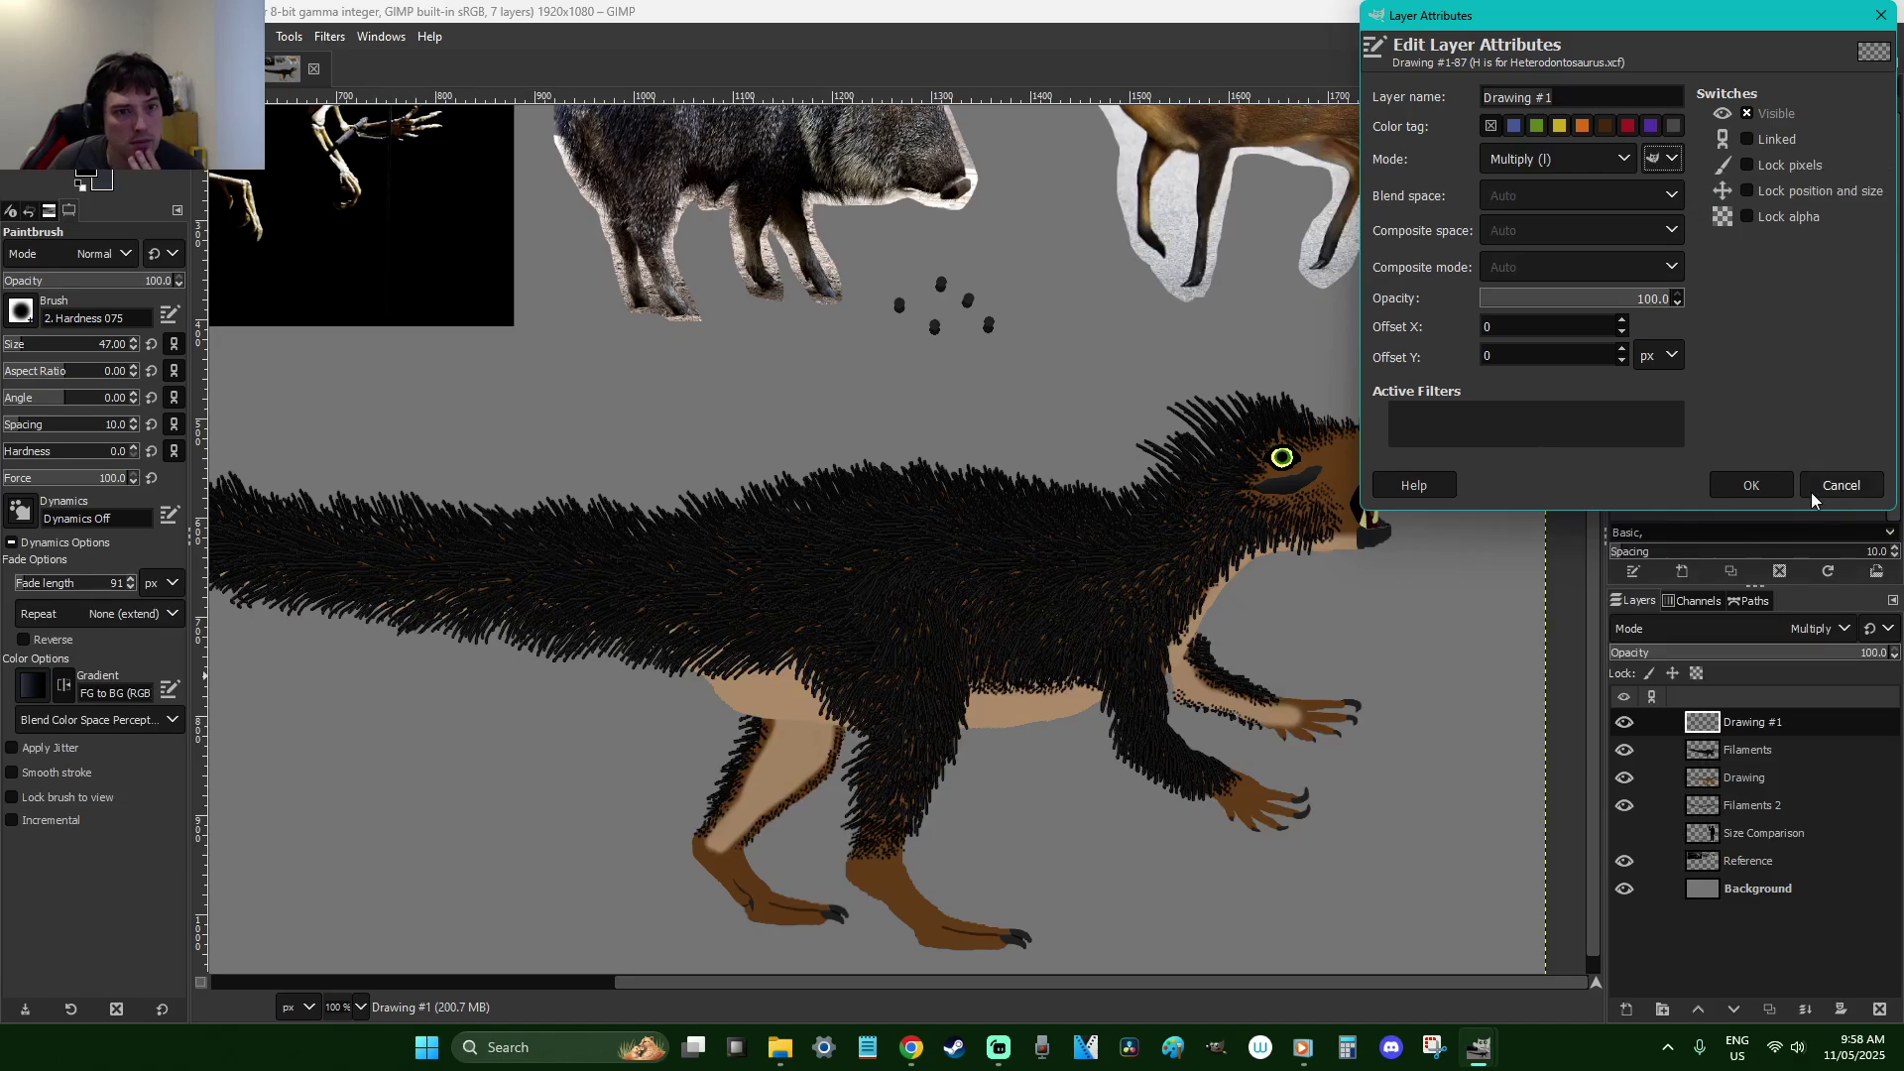
pyautogui.press('Return')
# Try two dark brush strokes across the back's filaments on the Multiply (l) layer, and undo both
pyautogui.moveTo(1054, 506); pyautogui.dragTo(932, 497)
pyautogui.moveTo(1017, 562); pyautogui.dragTo(1082, 445)
pyautogui.hotkey('ctrl', 'z')
pyautogui.hotkey('ctrl', 'z')
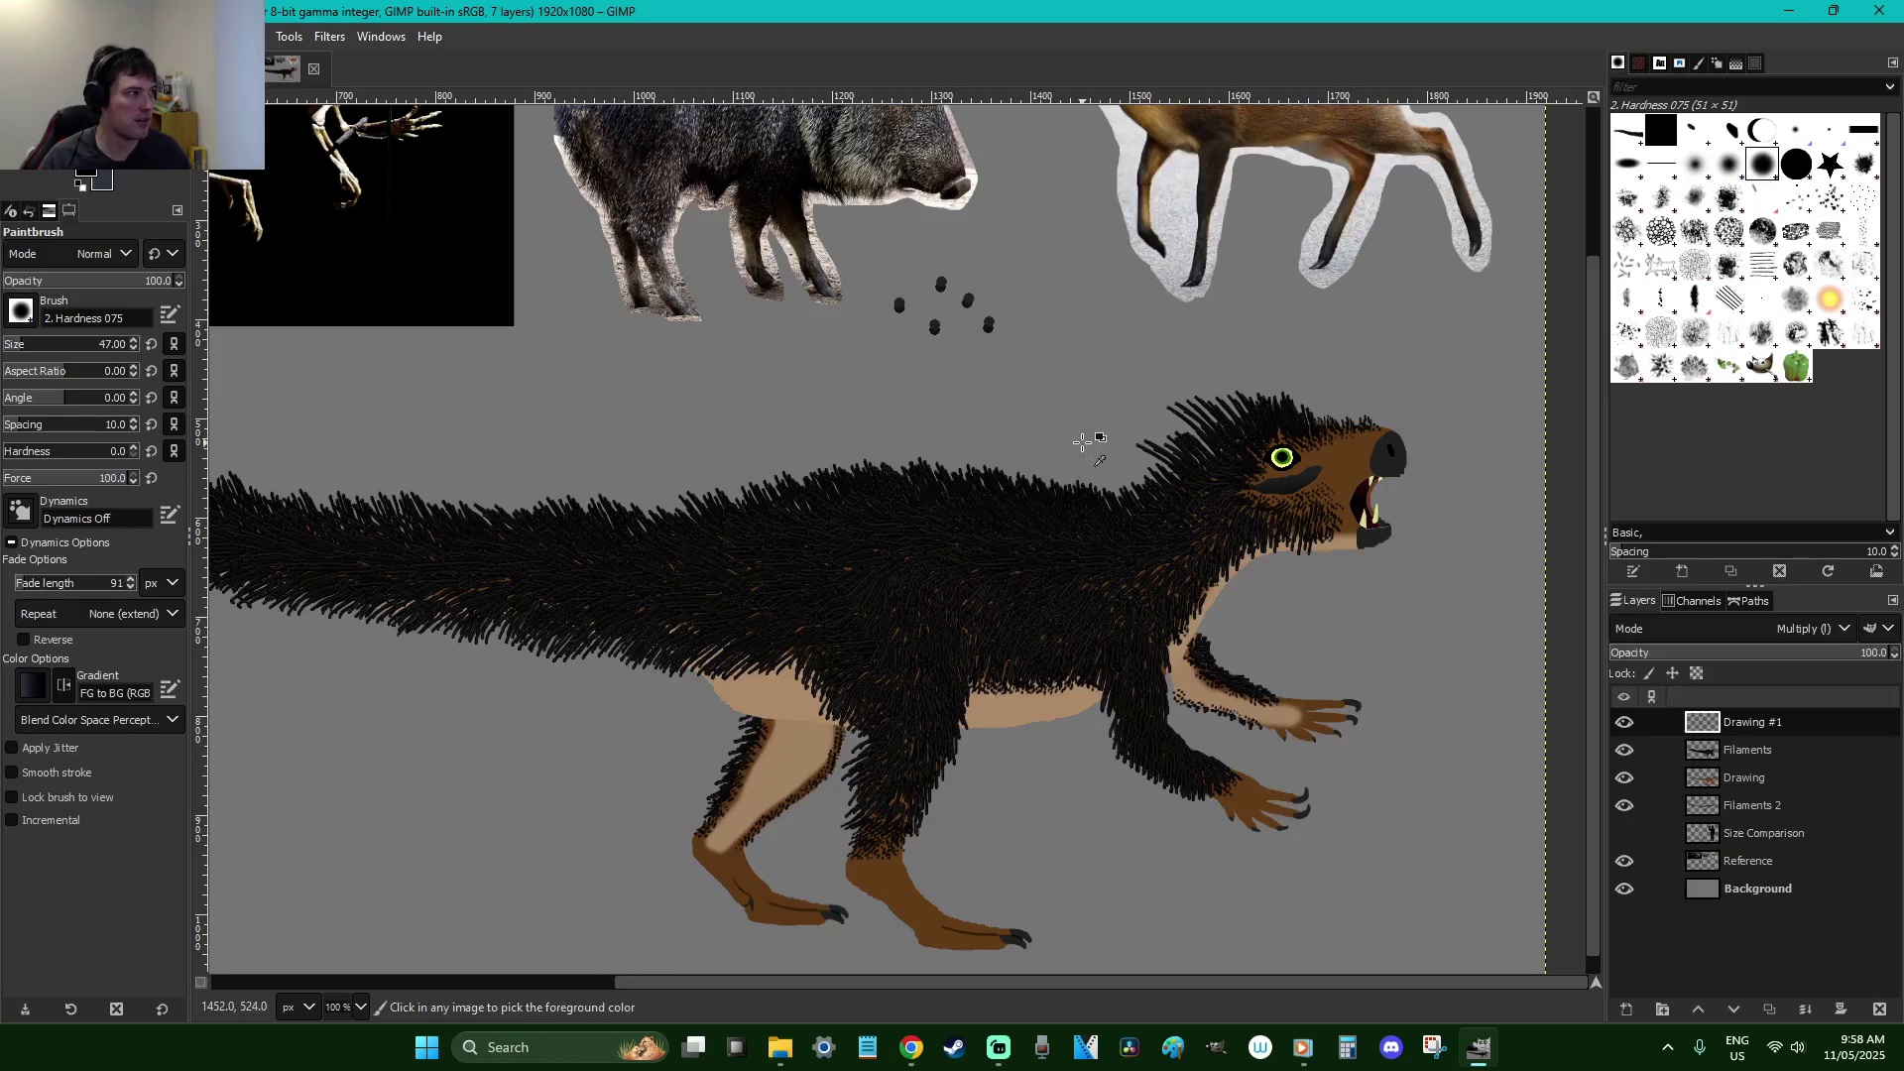
# Reset the colours with white as foreground and dab the brush on the back's filaments on the Multiply (l) layer
pyautogui.press('d')
pyautogui.press('x')
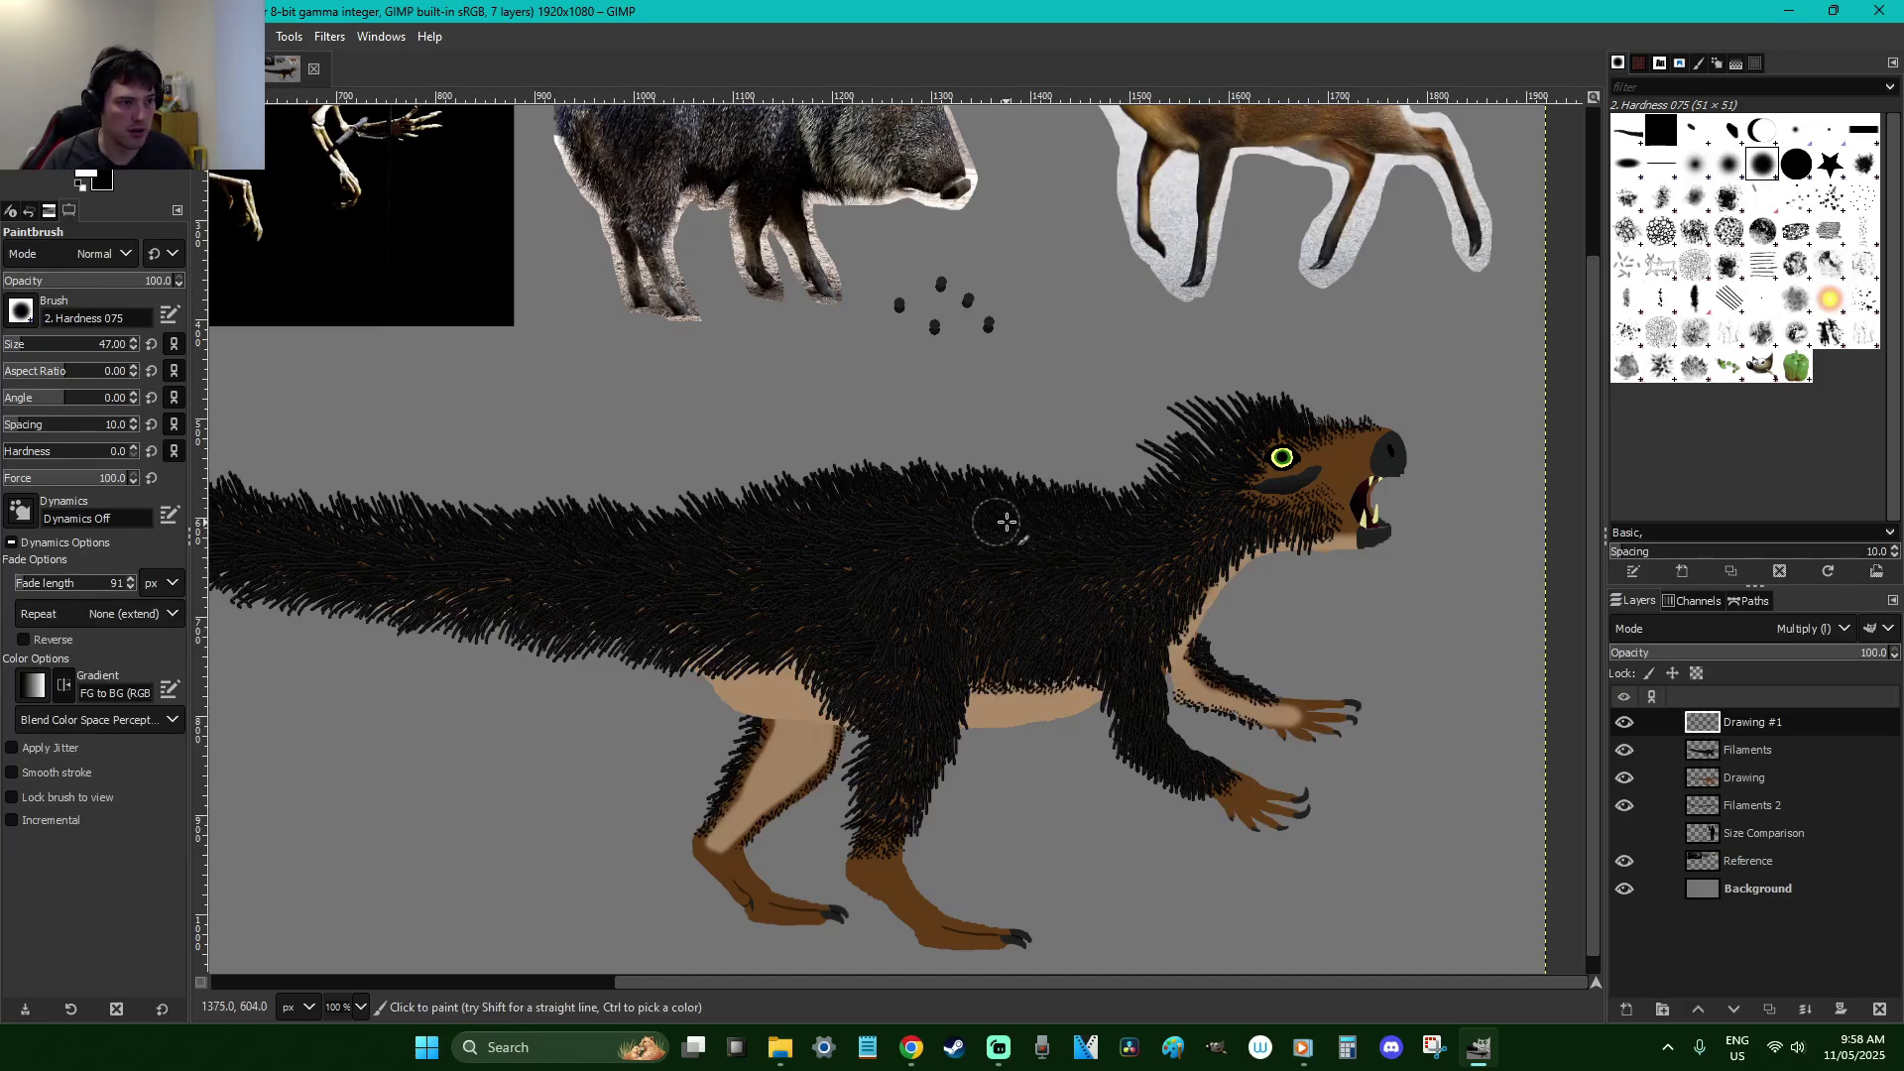
pyautogui.click(1753, 724)
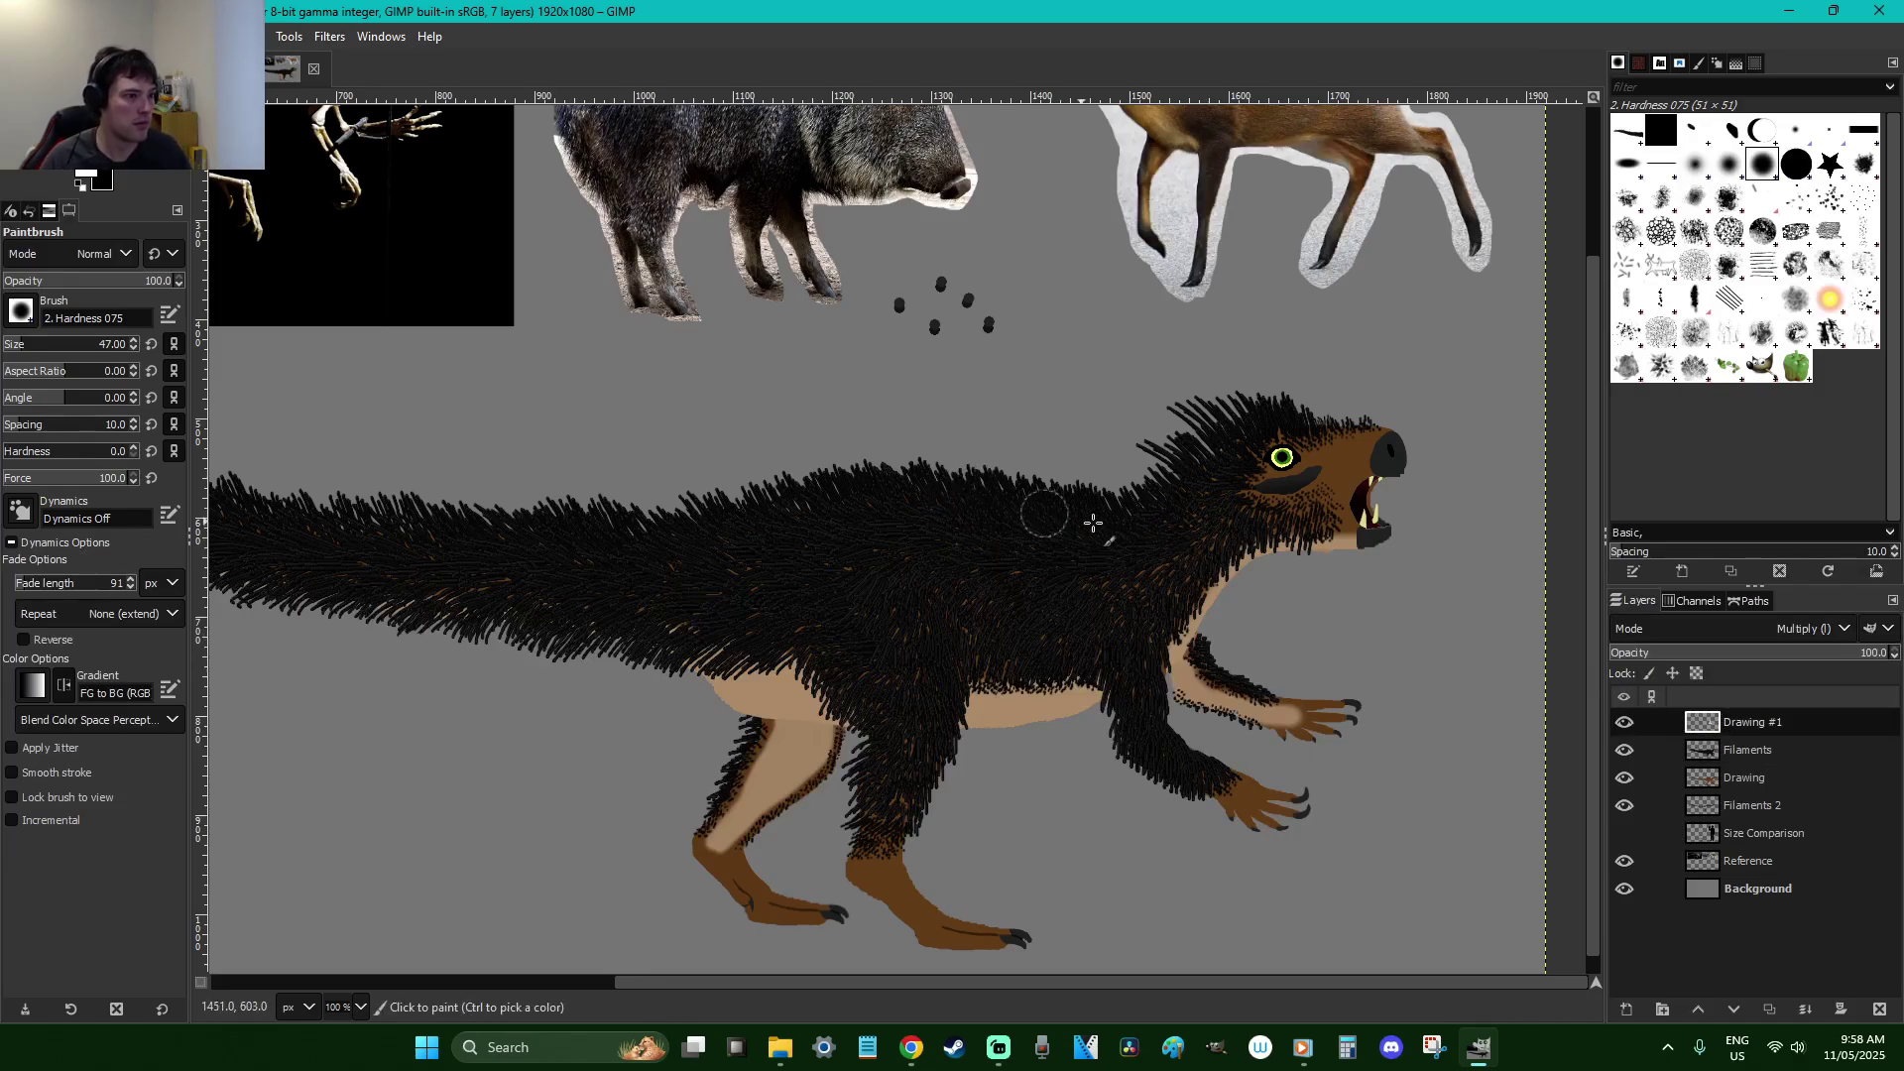
pyautogui.click(1026, 486)
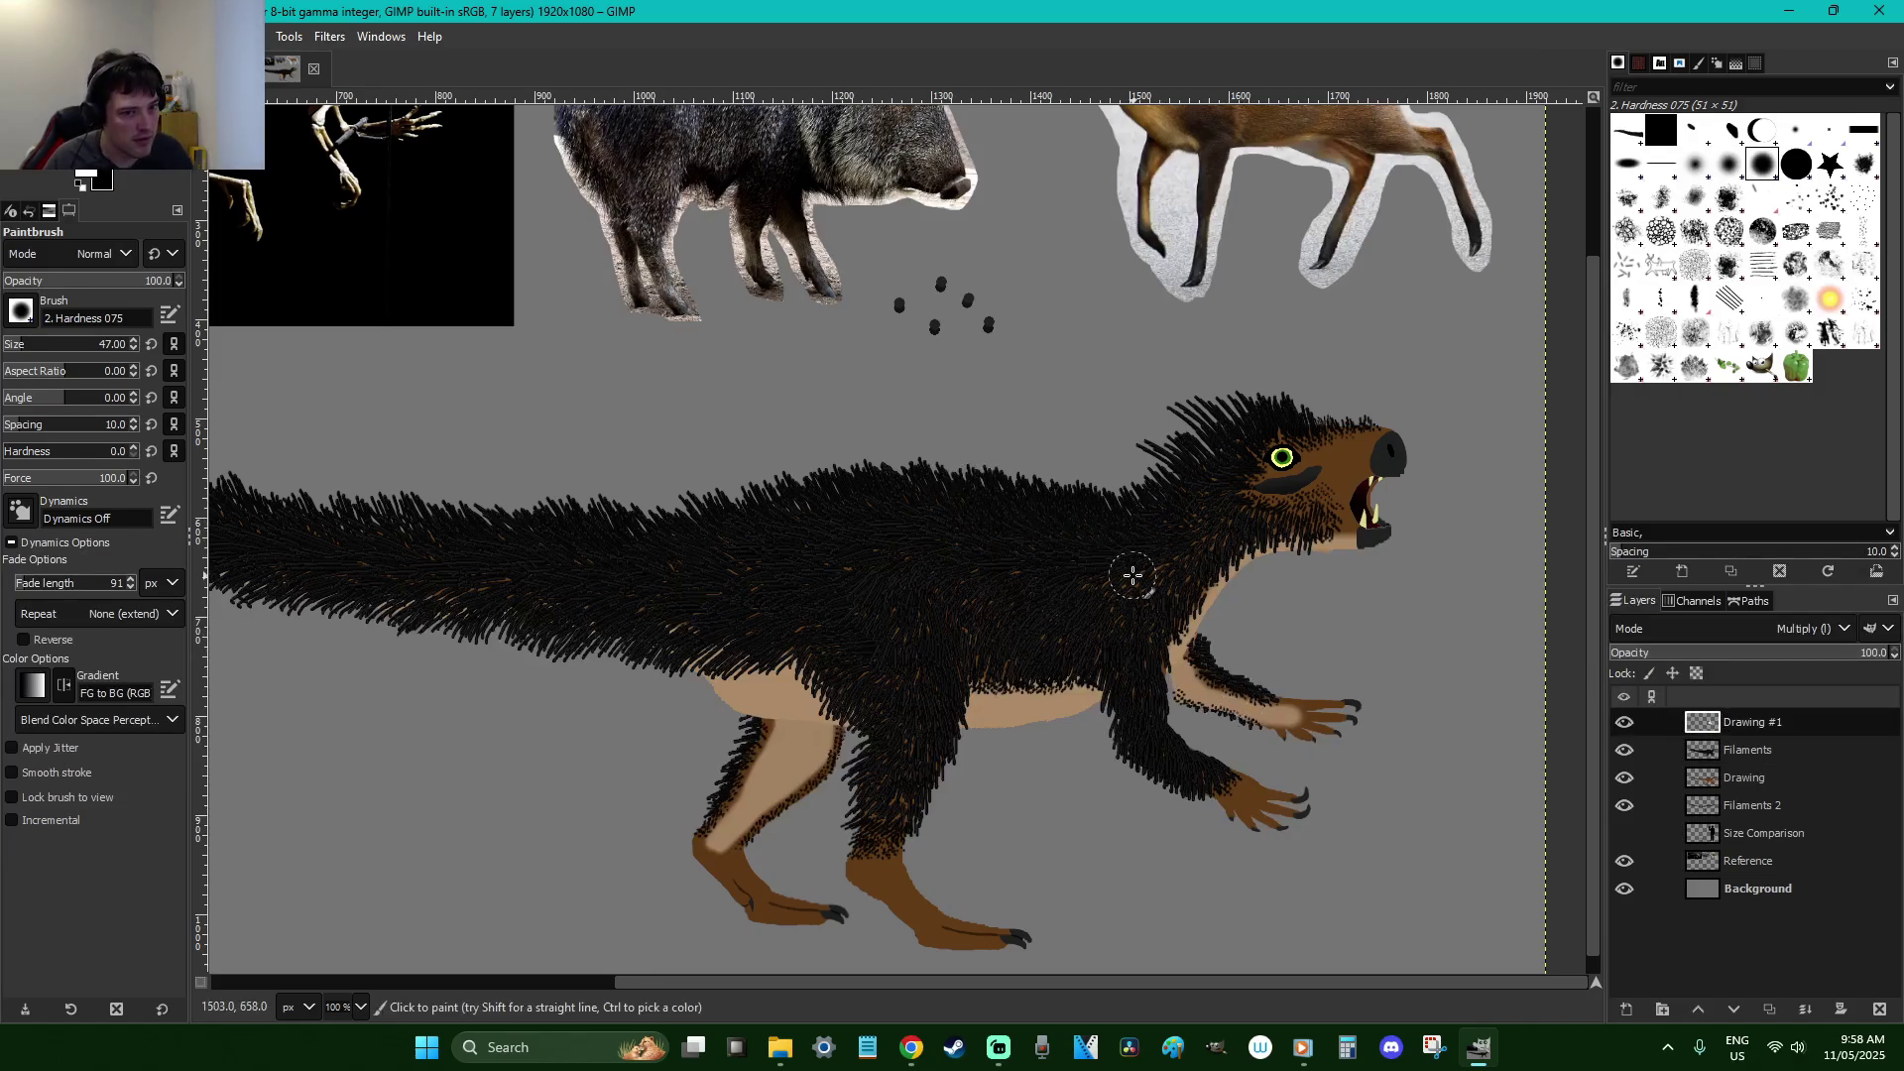
# Change the top layer's blend mode from Multiply (legacy) to the default Multiply in its attributes, keeping blend space and composite settings on Auto
pyautogui.rightClick(1716, 720)
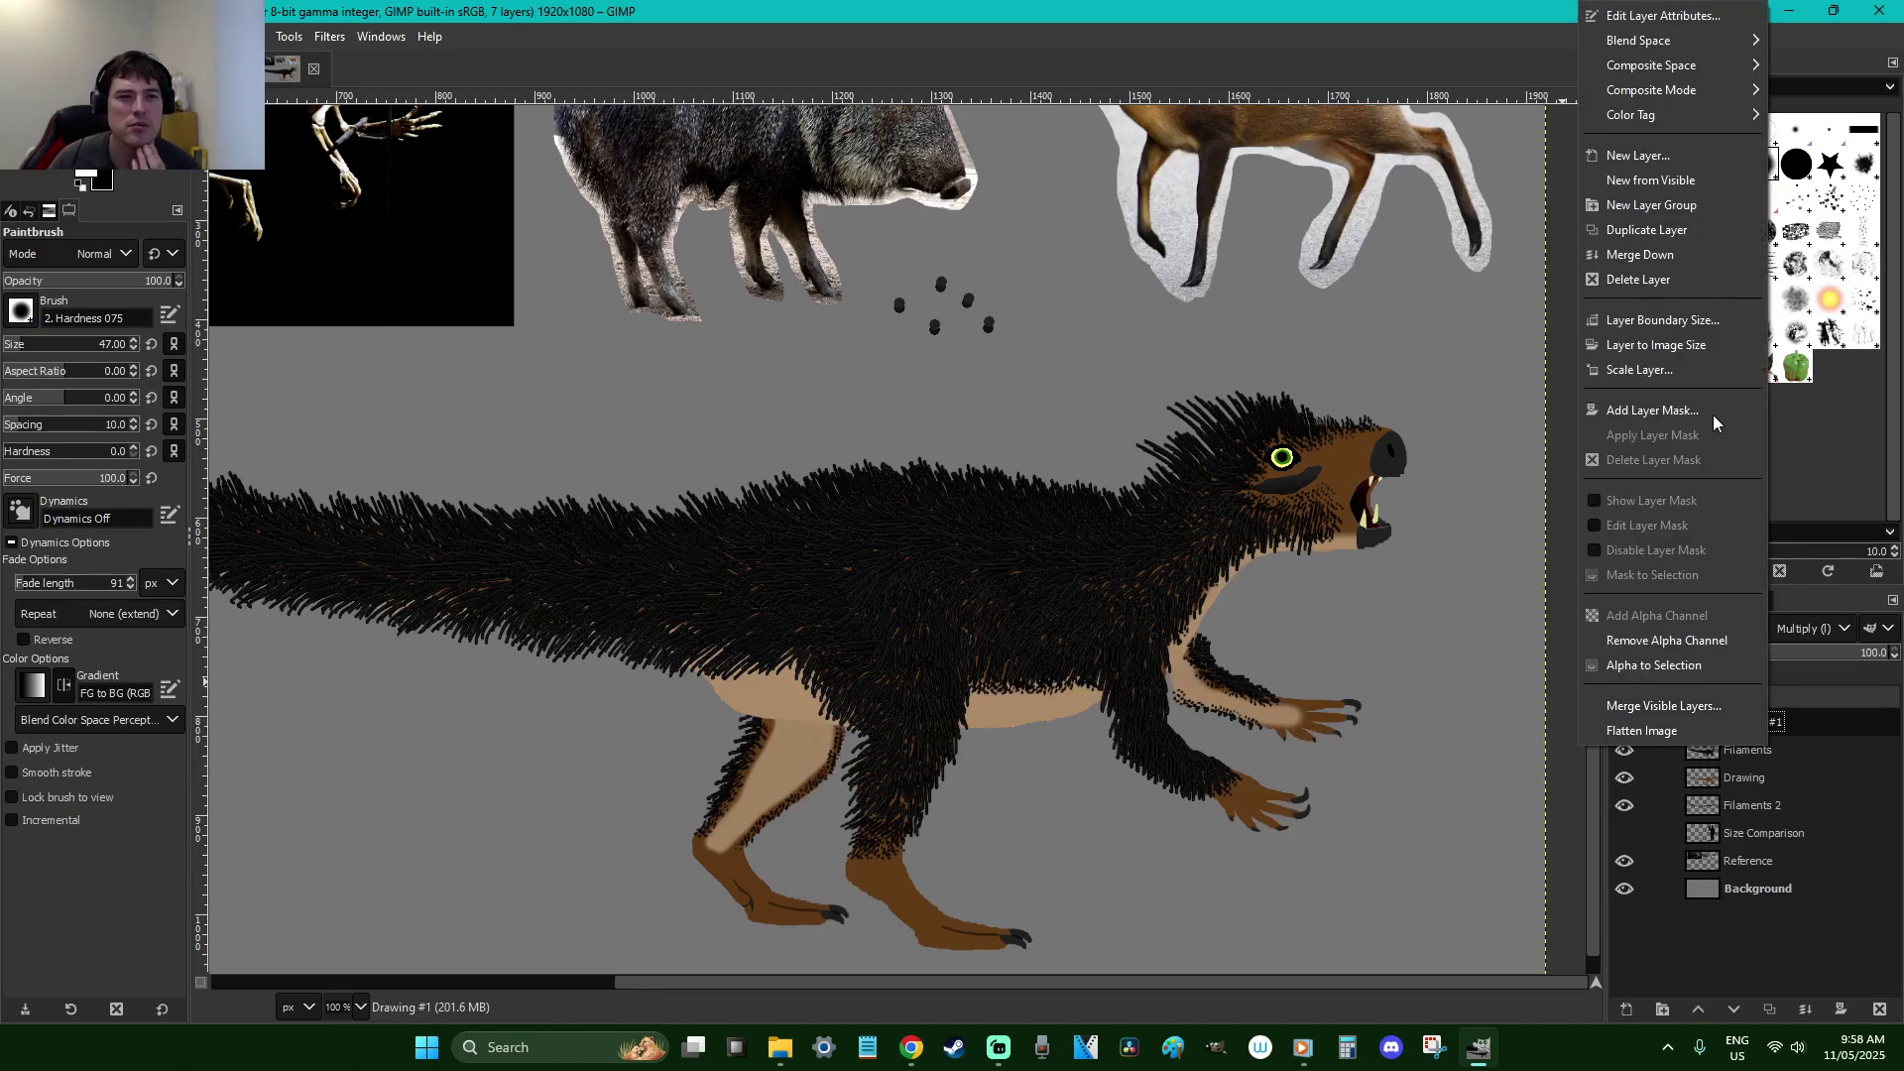
pyautogui.click(1693, 22)
pyautogui.click(1595, 156)
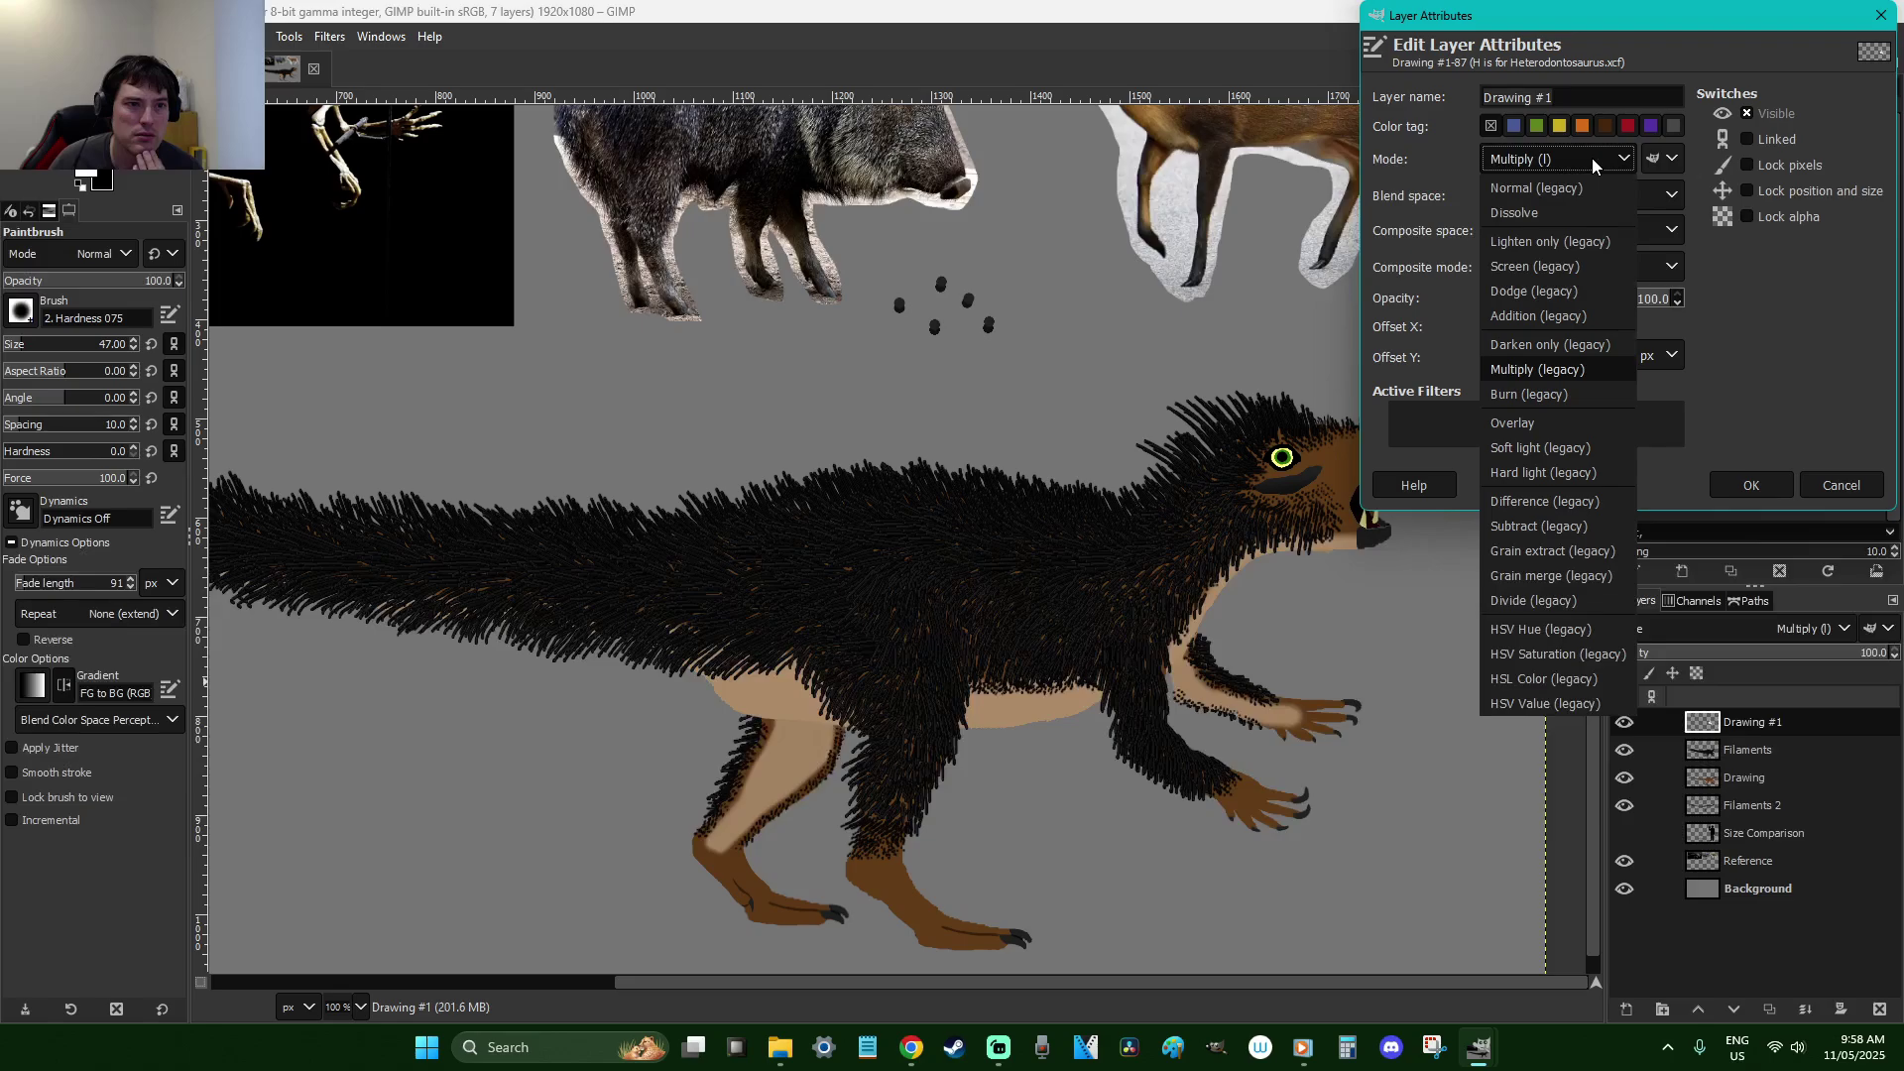
pyautogui.click(1666, 158)
pyautogui.click(1668, 198)
pyautogui.click(1668, 198)
pyautogui.click(1656, 230)
pyautogui.click(1638, 258)
pyautogui.click(1638, 266)
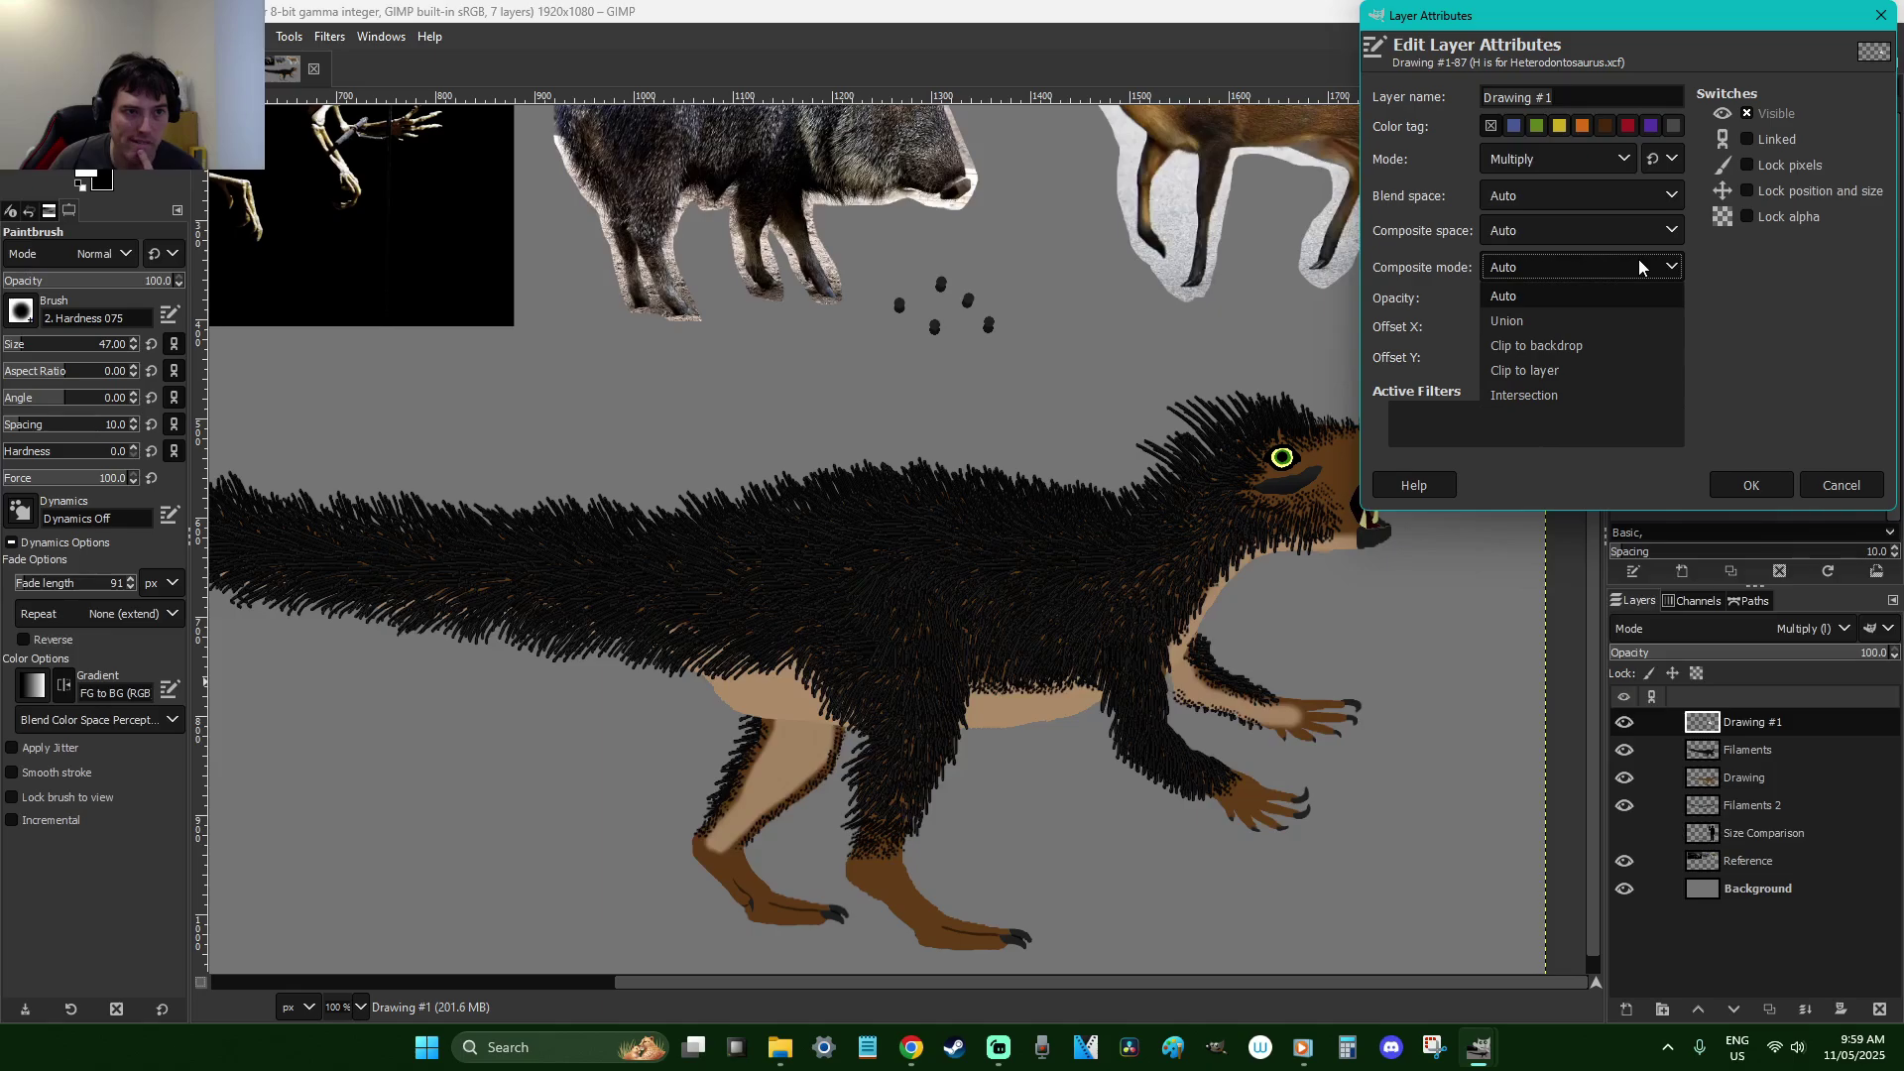
pyautogui.click(1639, 259)
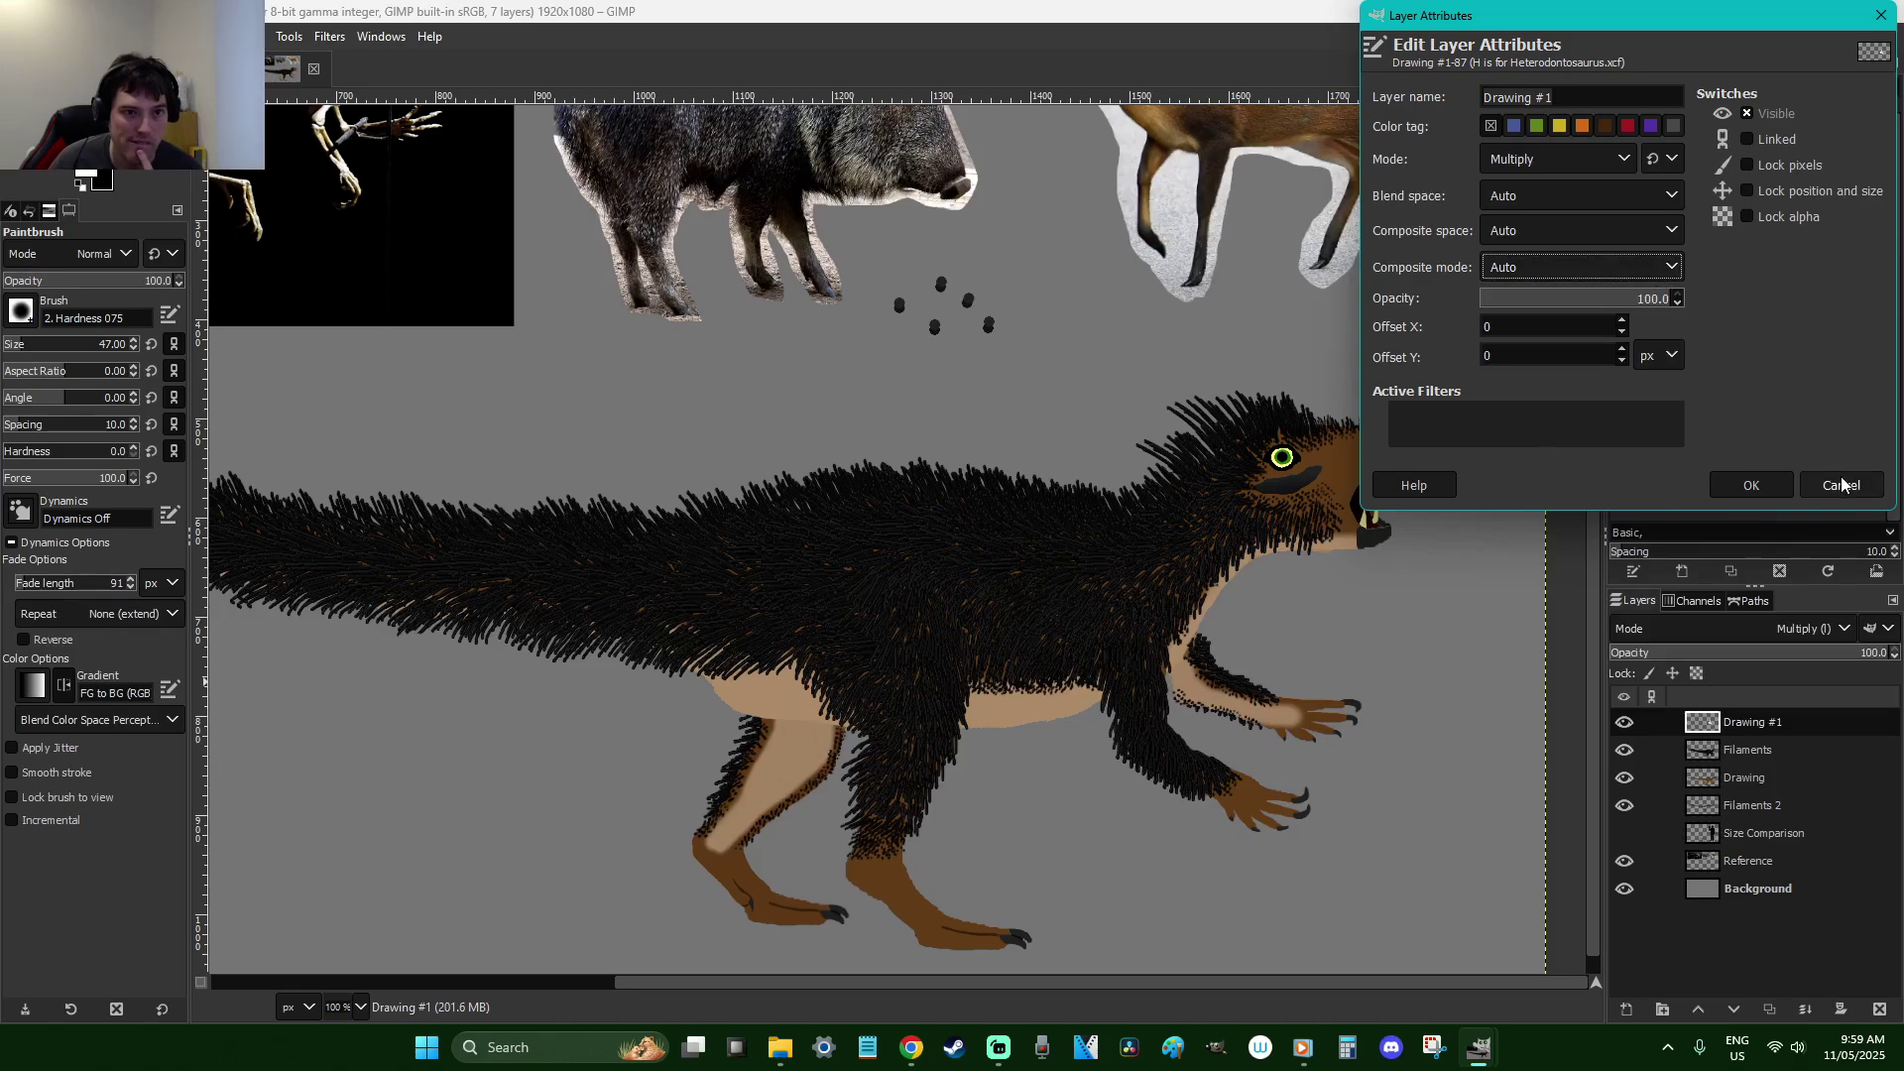
pyautogui.click(1762, 484)
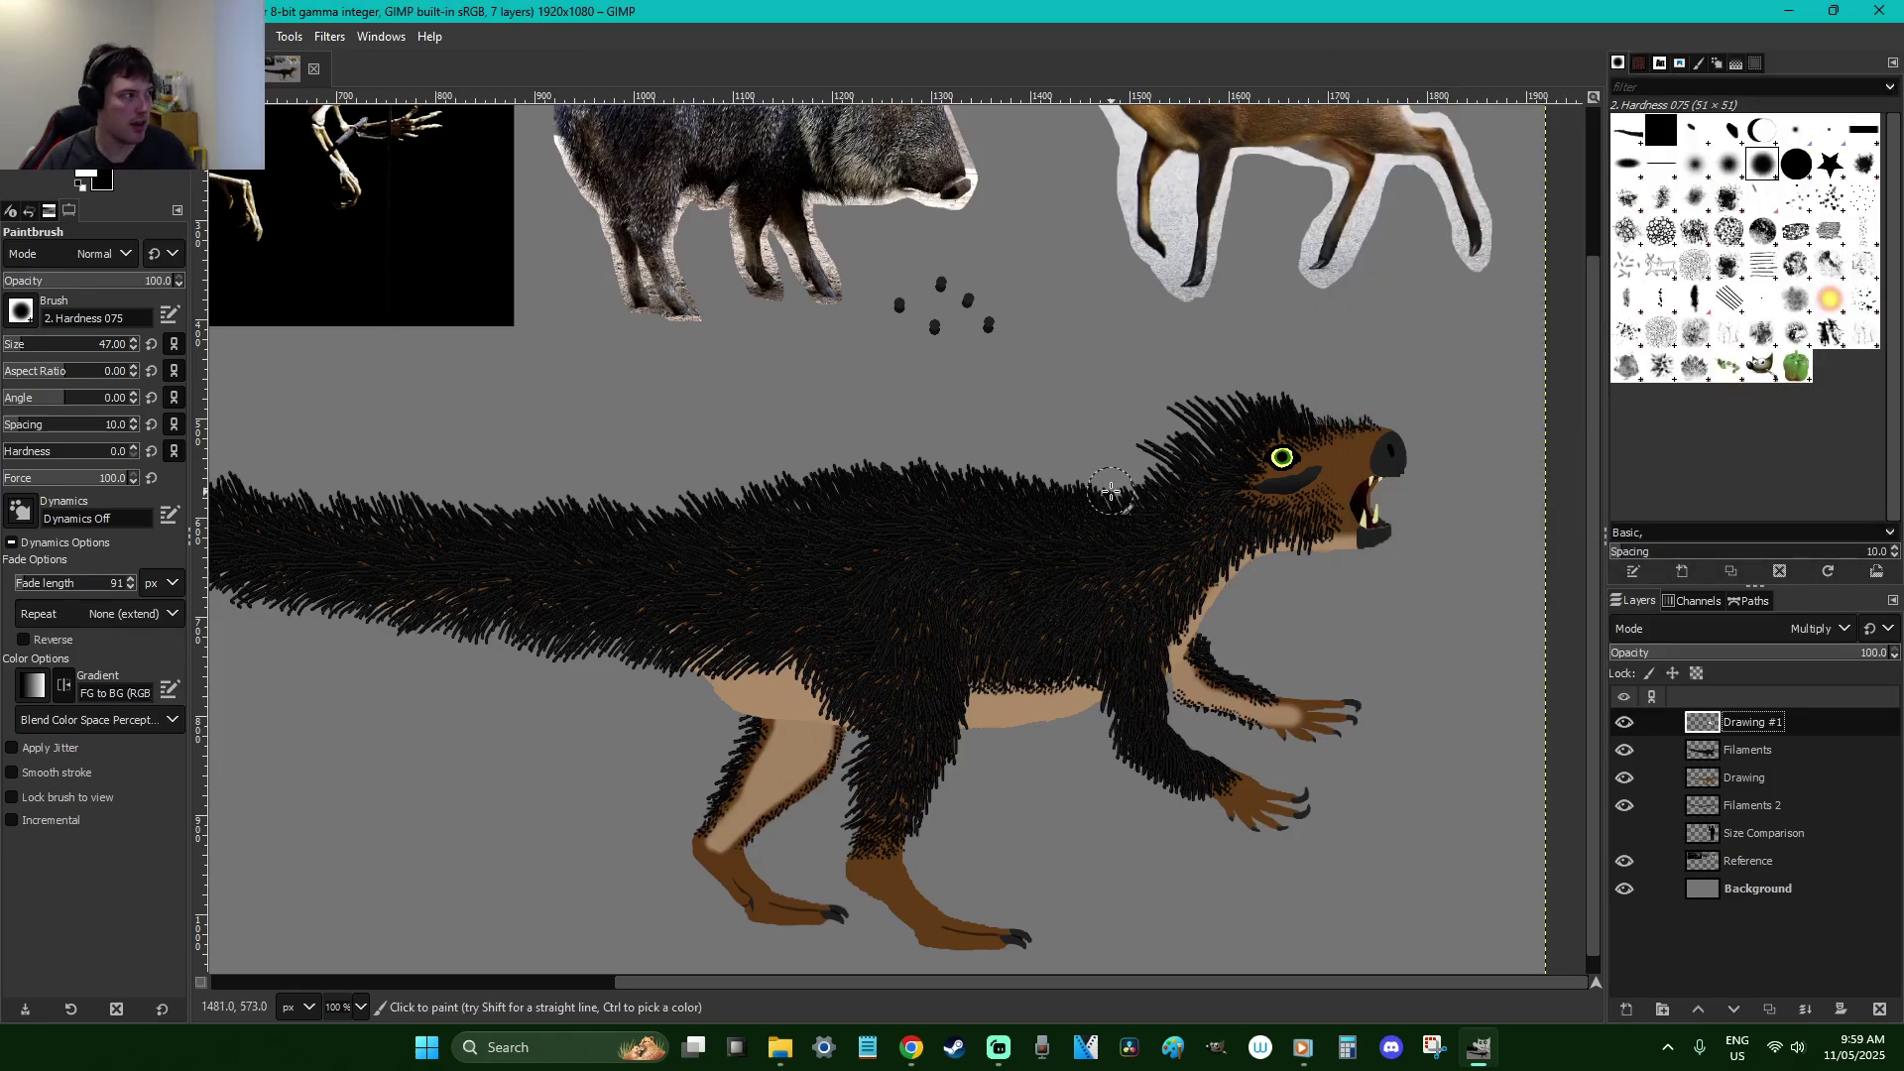
# Make black the foreground colour and try a dark paintbrush stroke over the back's filaments on the Multiply layer, undoing it
pyautogui.press('x')
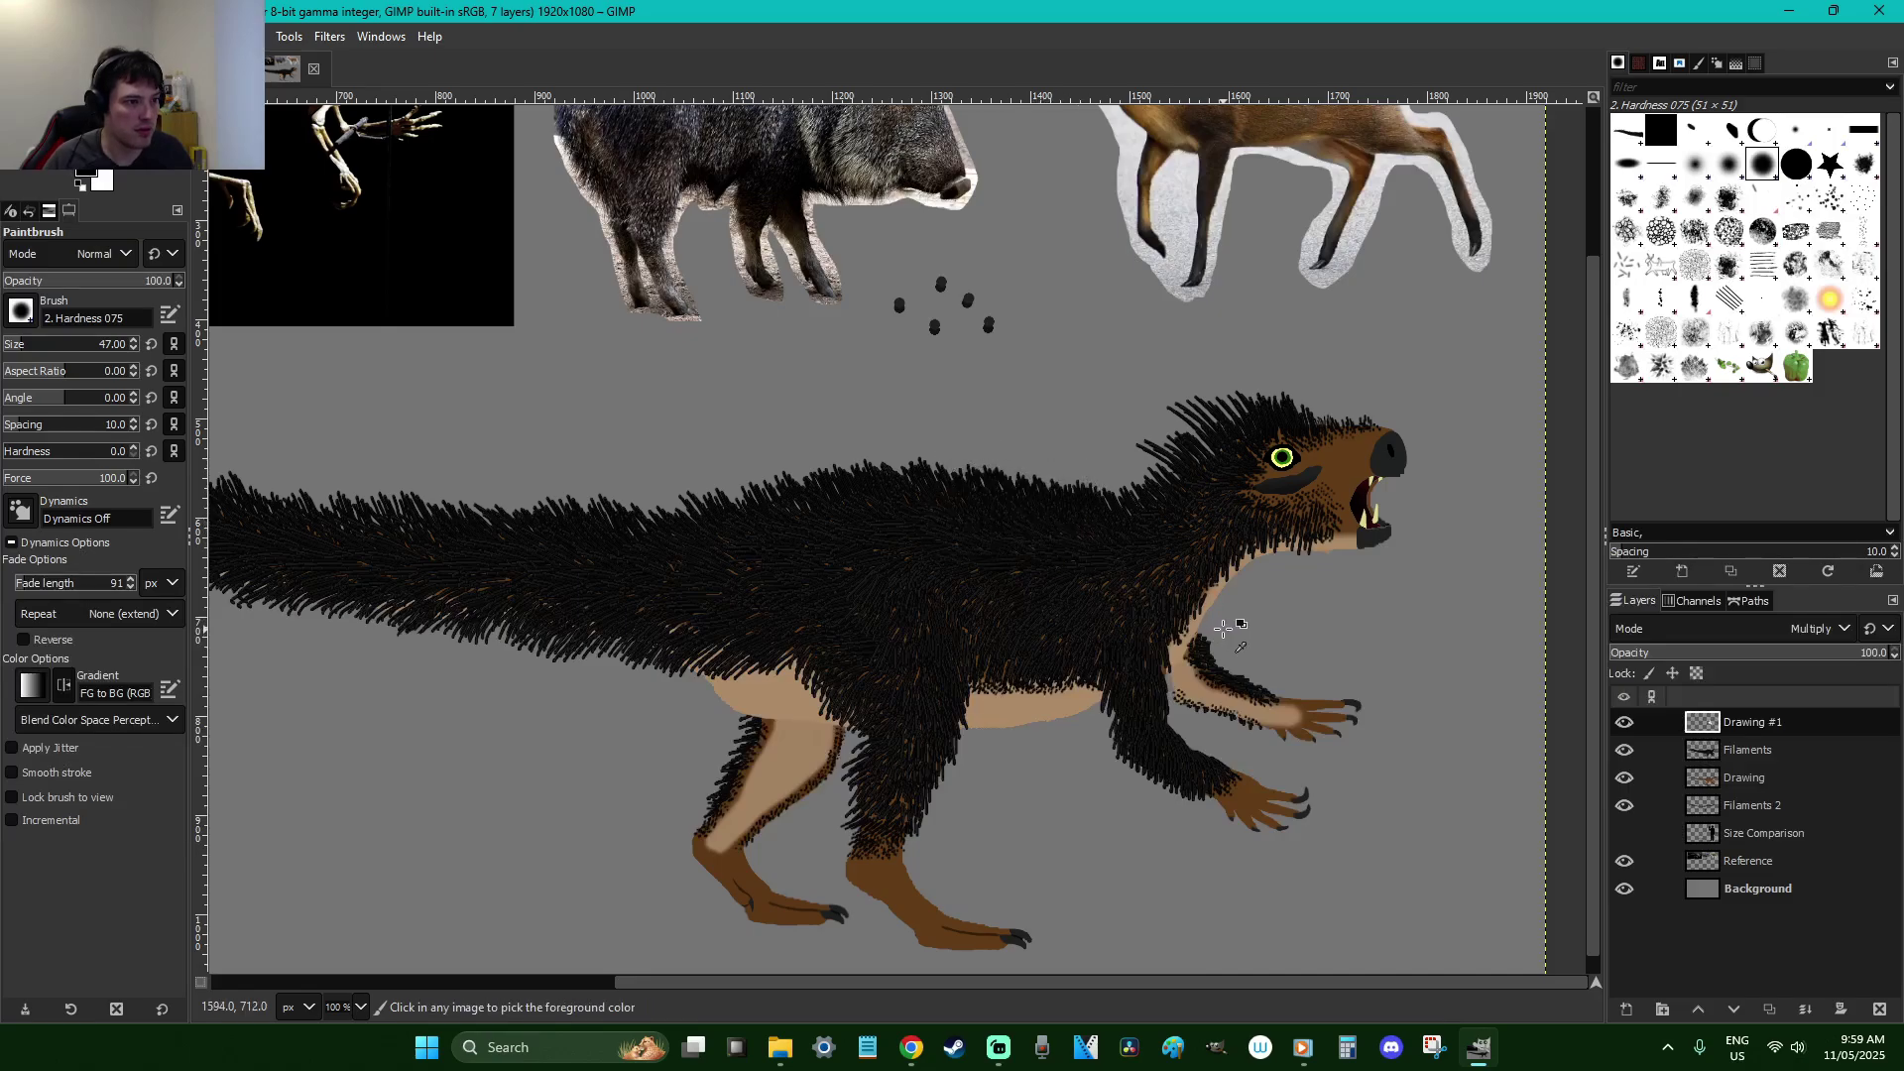
pyautogui.click(1625, 723)
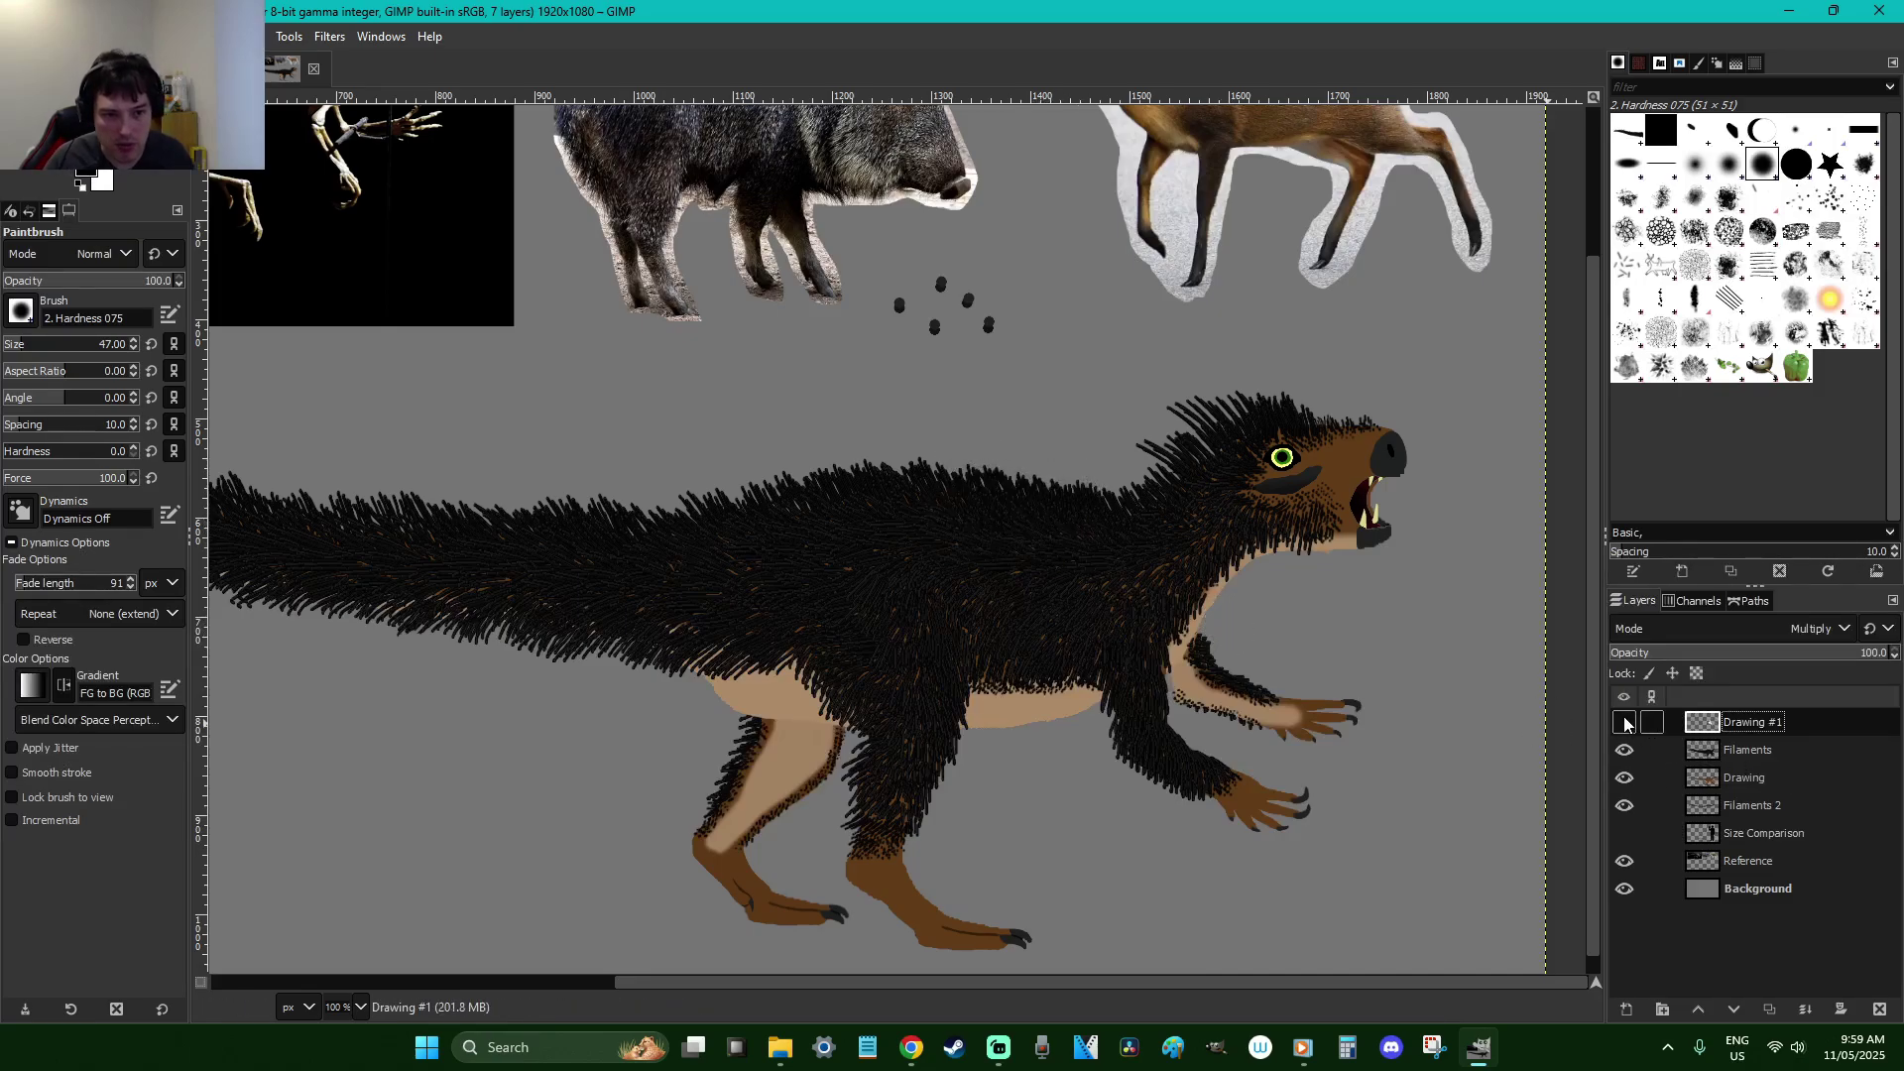
pyautogui.click(1625, 751)
pyautogui.click(1626, 750)
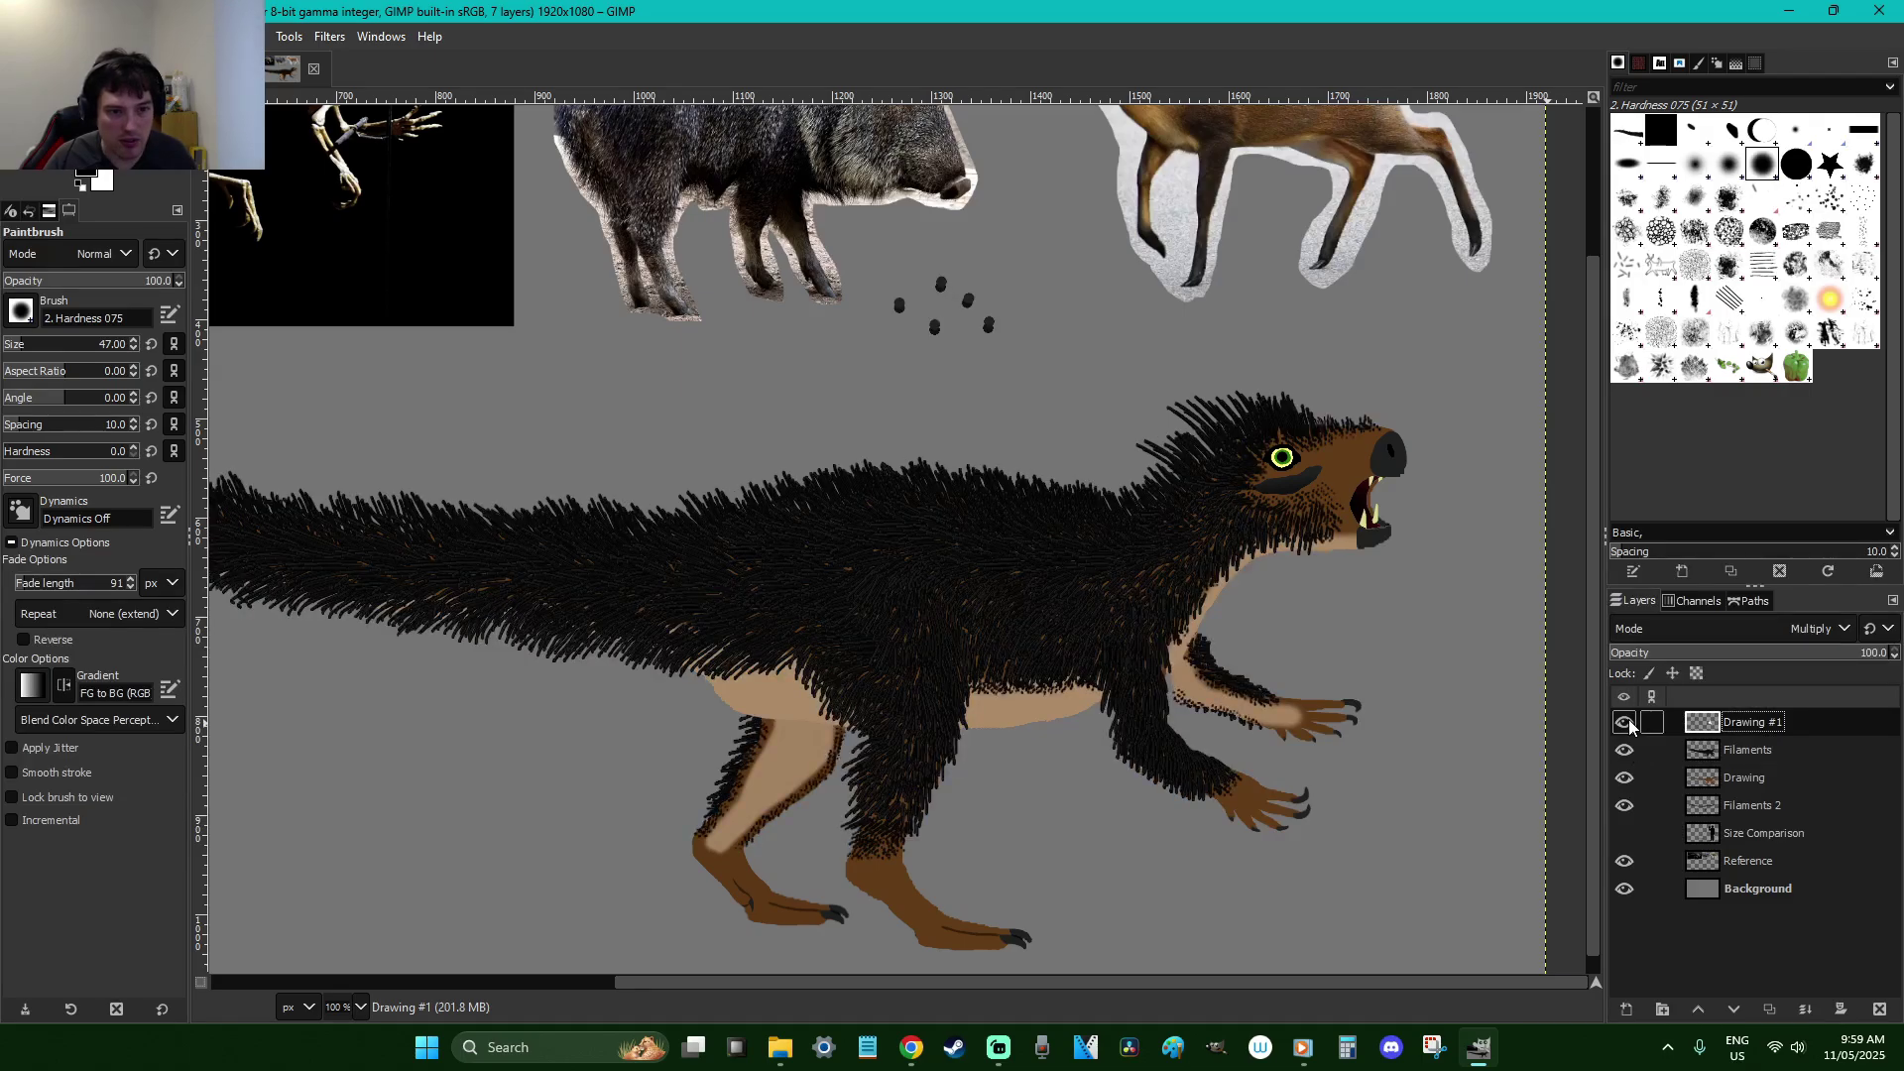
pyautogui.press('r')
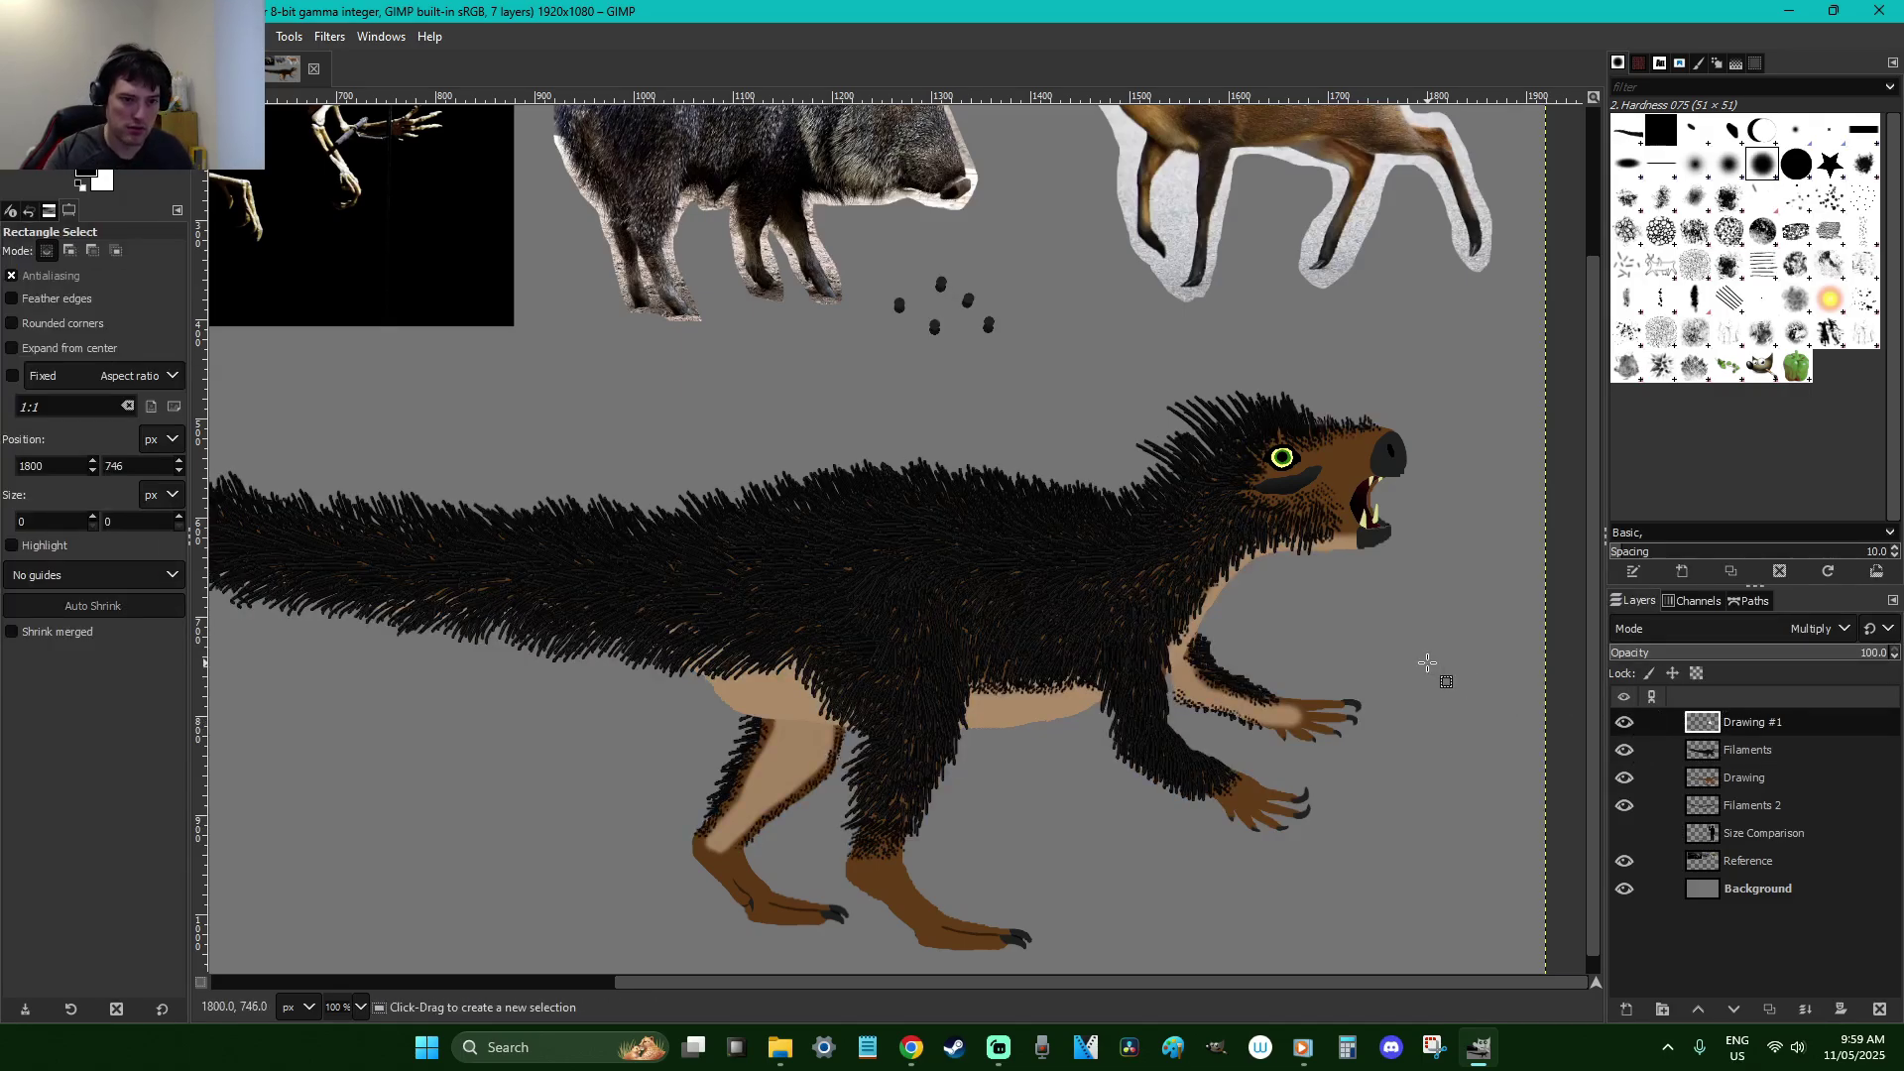
pyautogui.press('p')
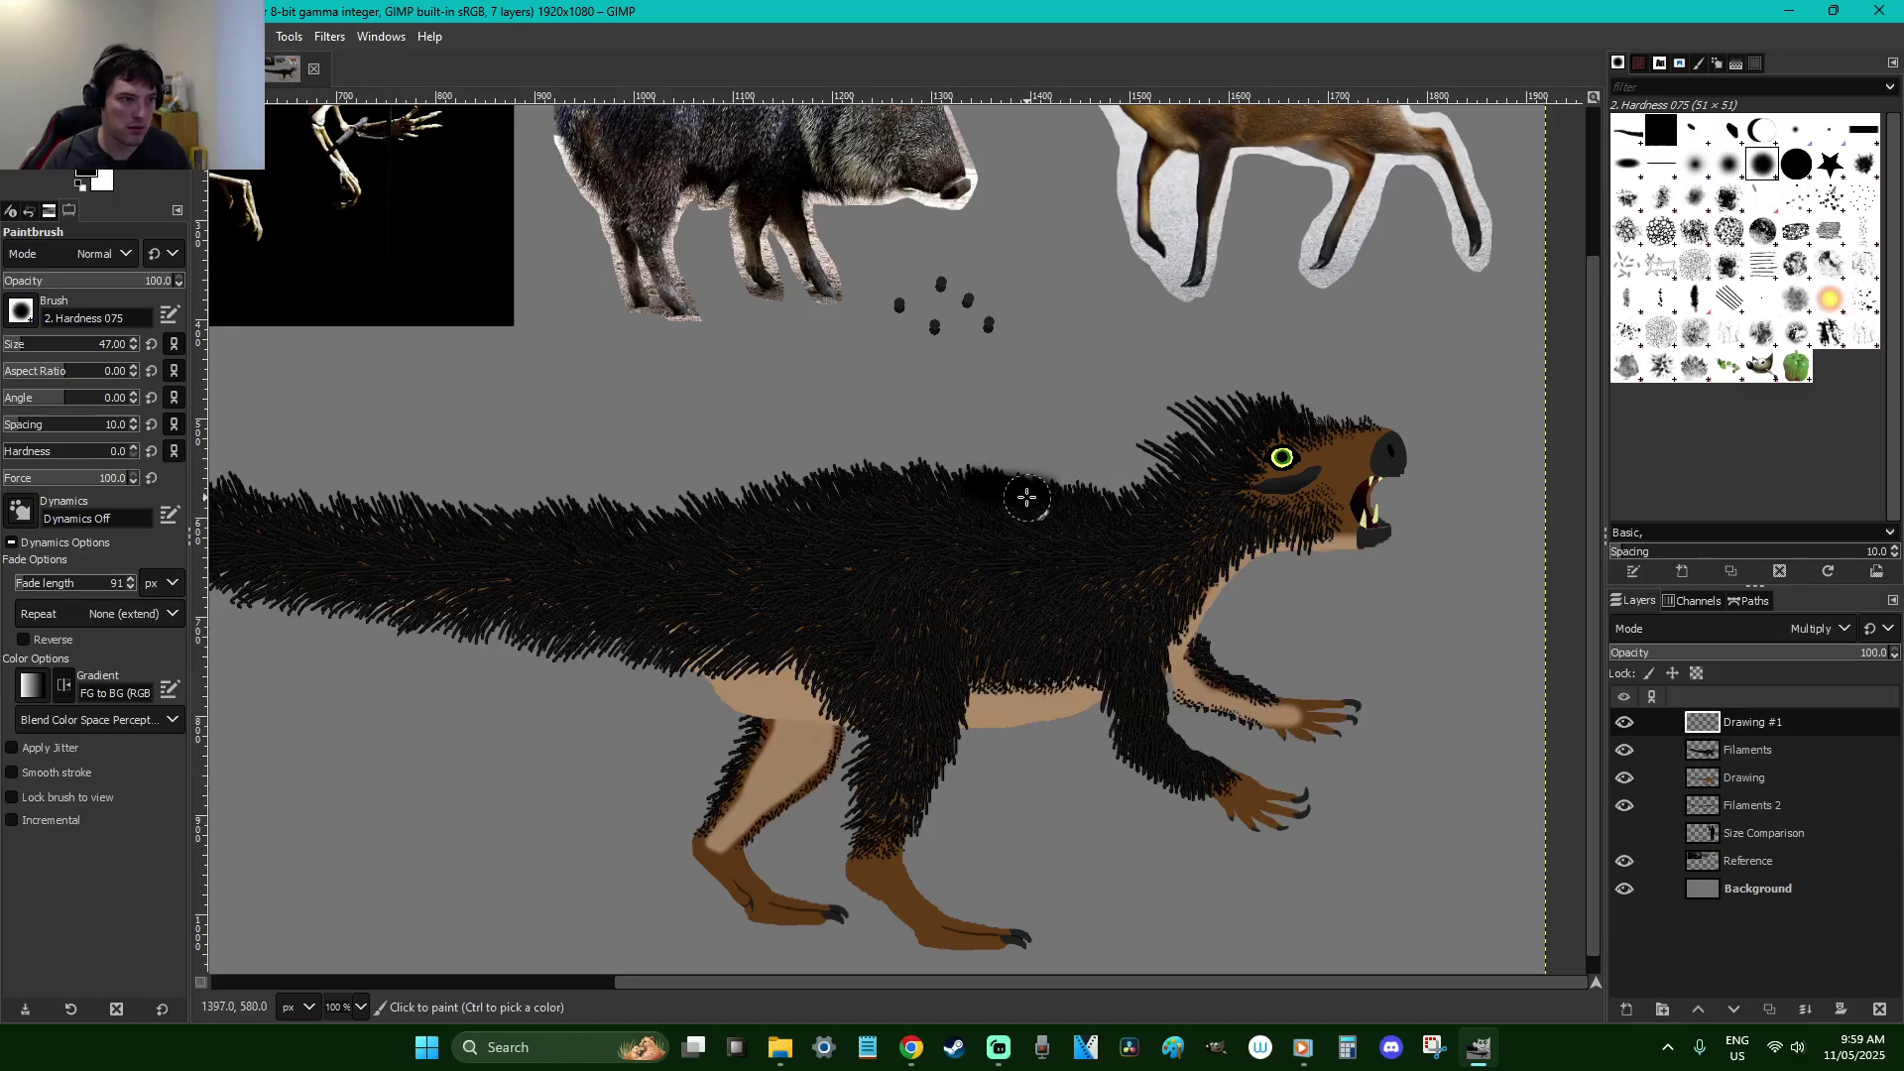
pyautogui.moveTo(1022, 514)
pyautogui.mouseDown()
pyautogui.moveTo(951, 528)
pyautogui.moveTo(958, 624)
pyautogui.moveTo(957, 519)
pyautogui.mouseUp()
pyautogui.hotkey('ctrl', 'z')
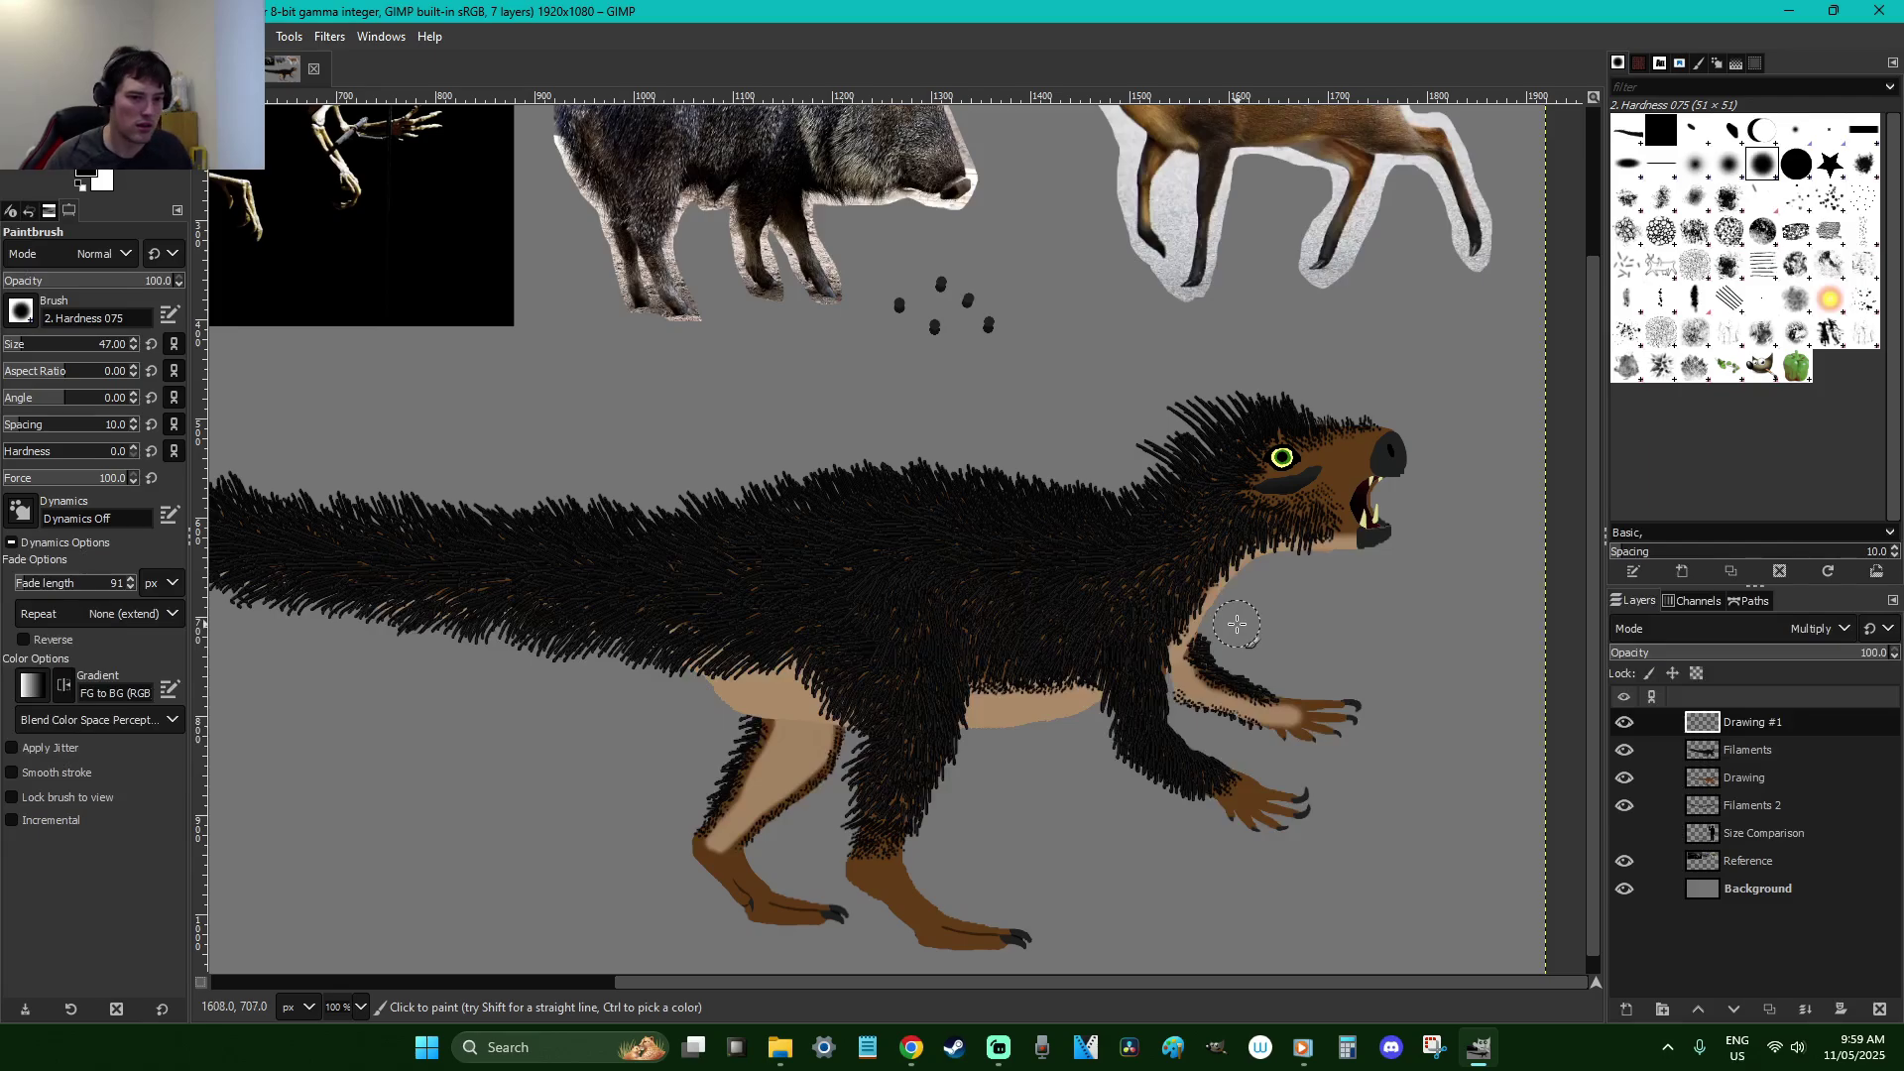
pyautogui.click(20, 510)
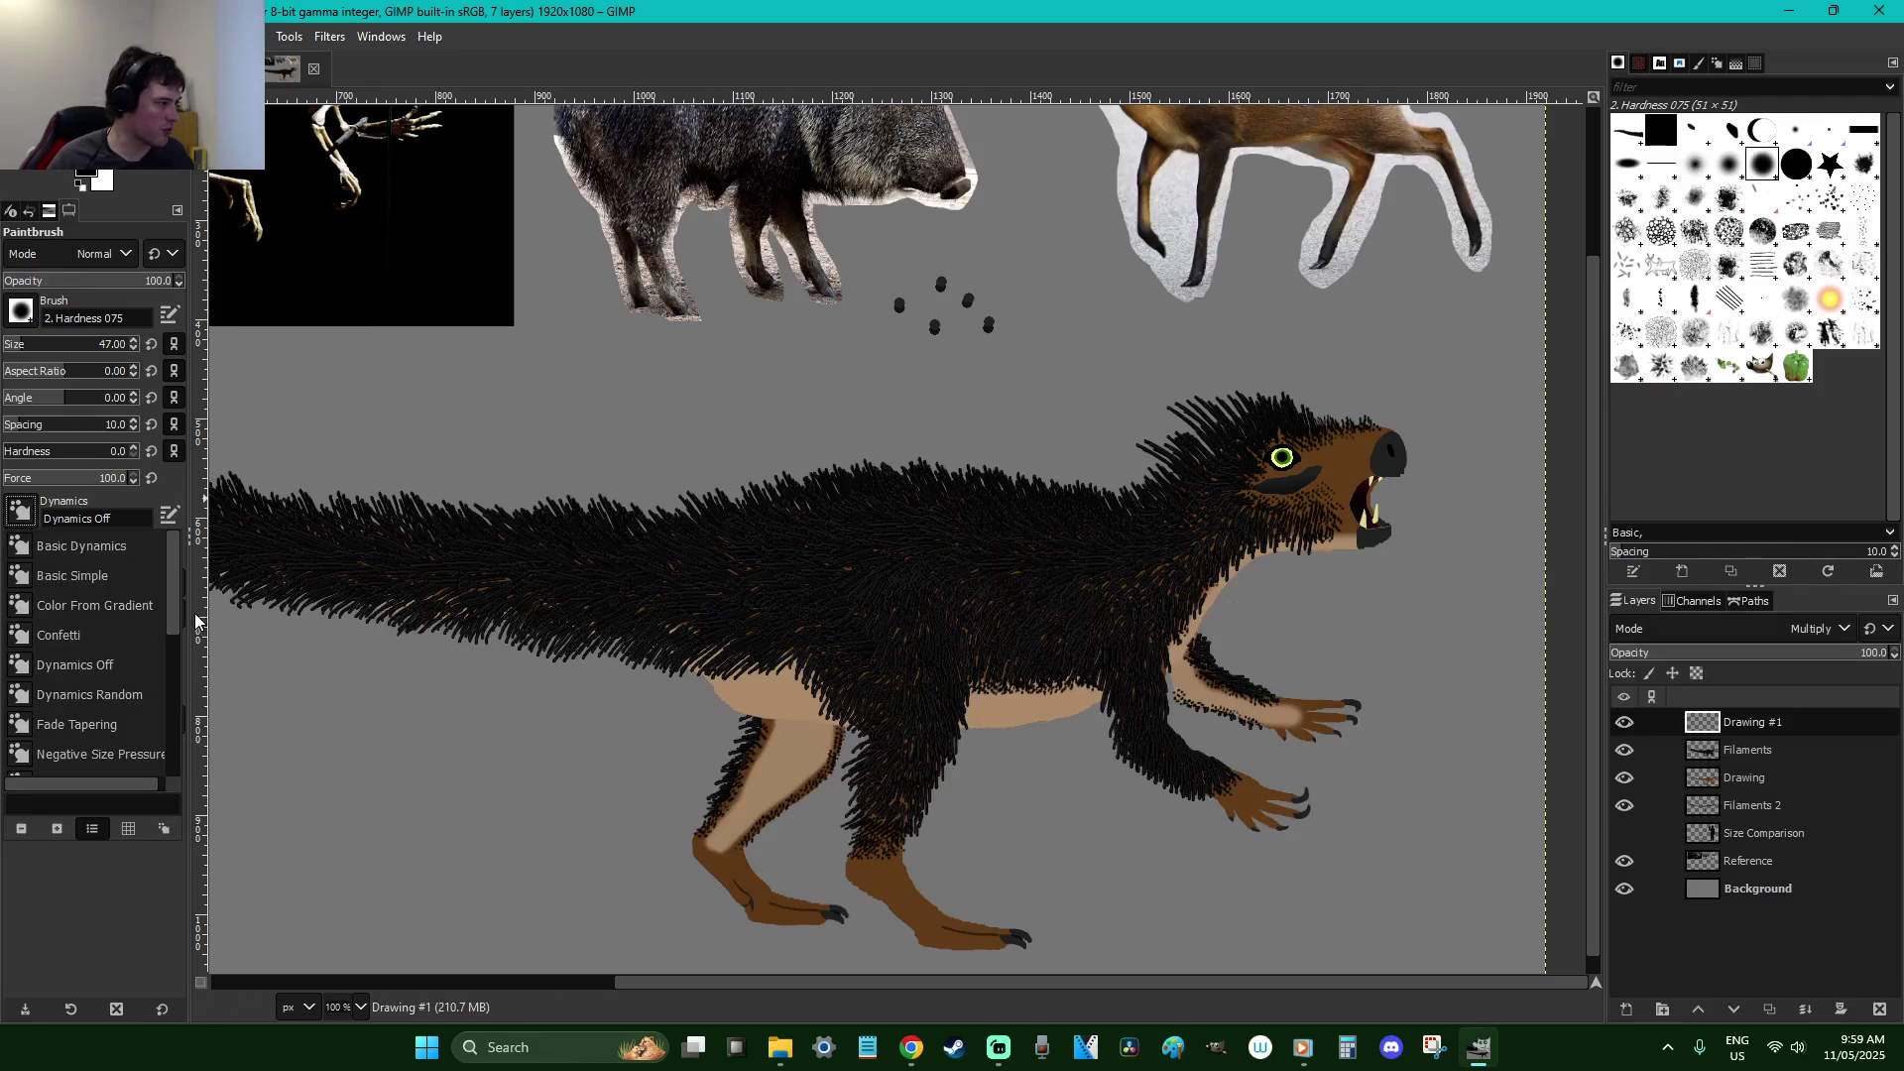
pyautogui.moveTo(179, 592)
pyautogui.mouseDown()
pyautogui.moveTo(175, 748)
pyautogui.moveTo(175, 561)
pyautogui.mouseUp()
pyautogui.click(955, 387)
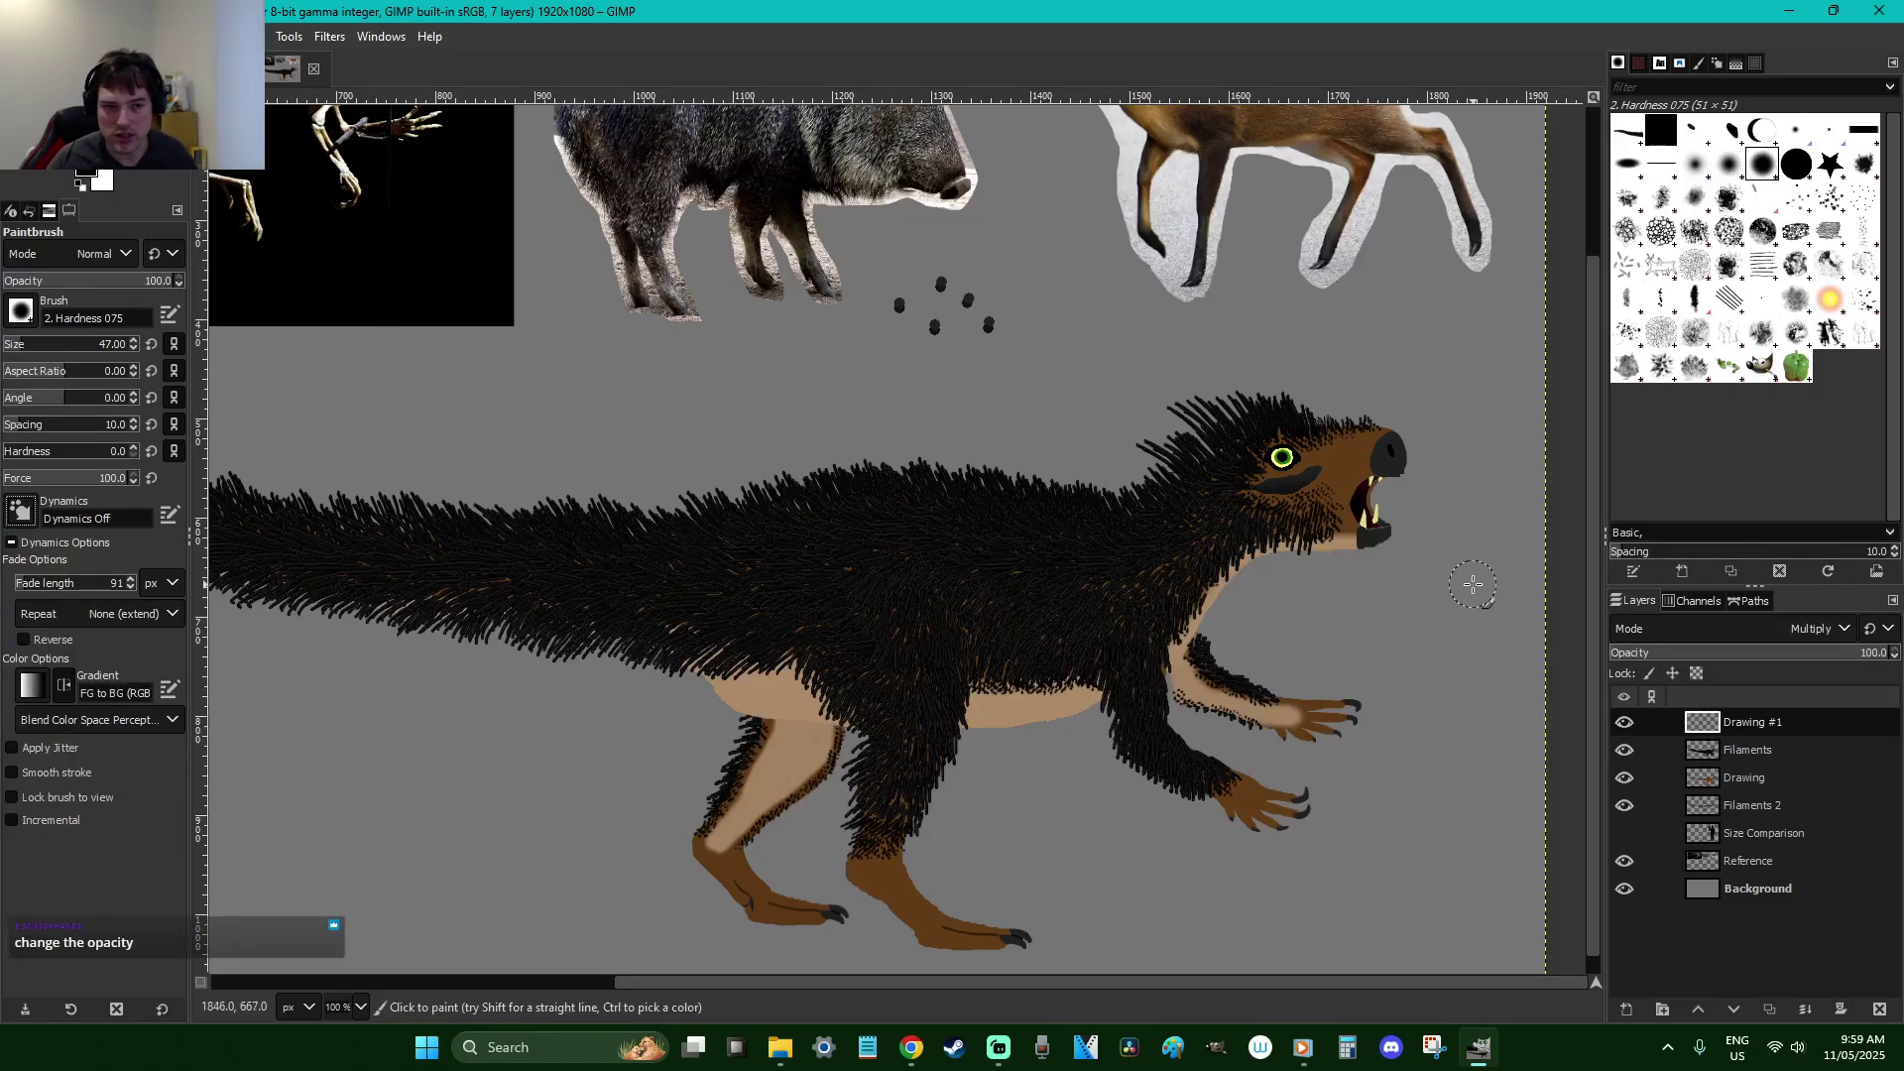
# Try paintbrush strokes over the back with the Multiply layer at 51.8 opacity, undo them and restore the layer to 100
pyautogui.click(1755, 652)
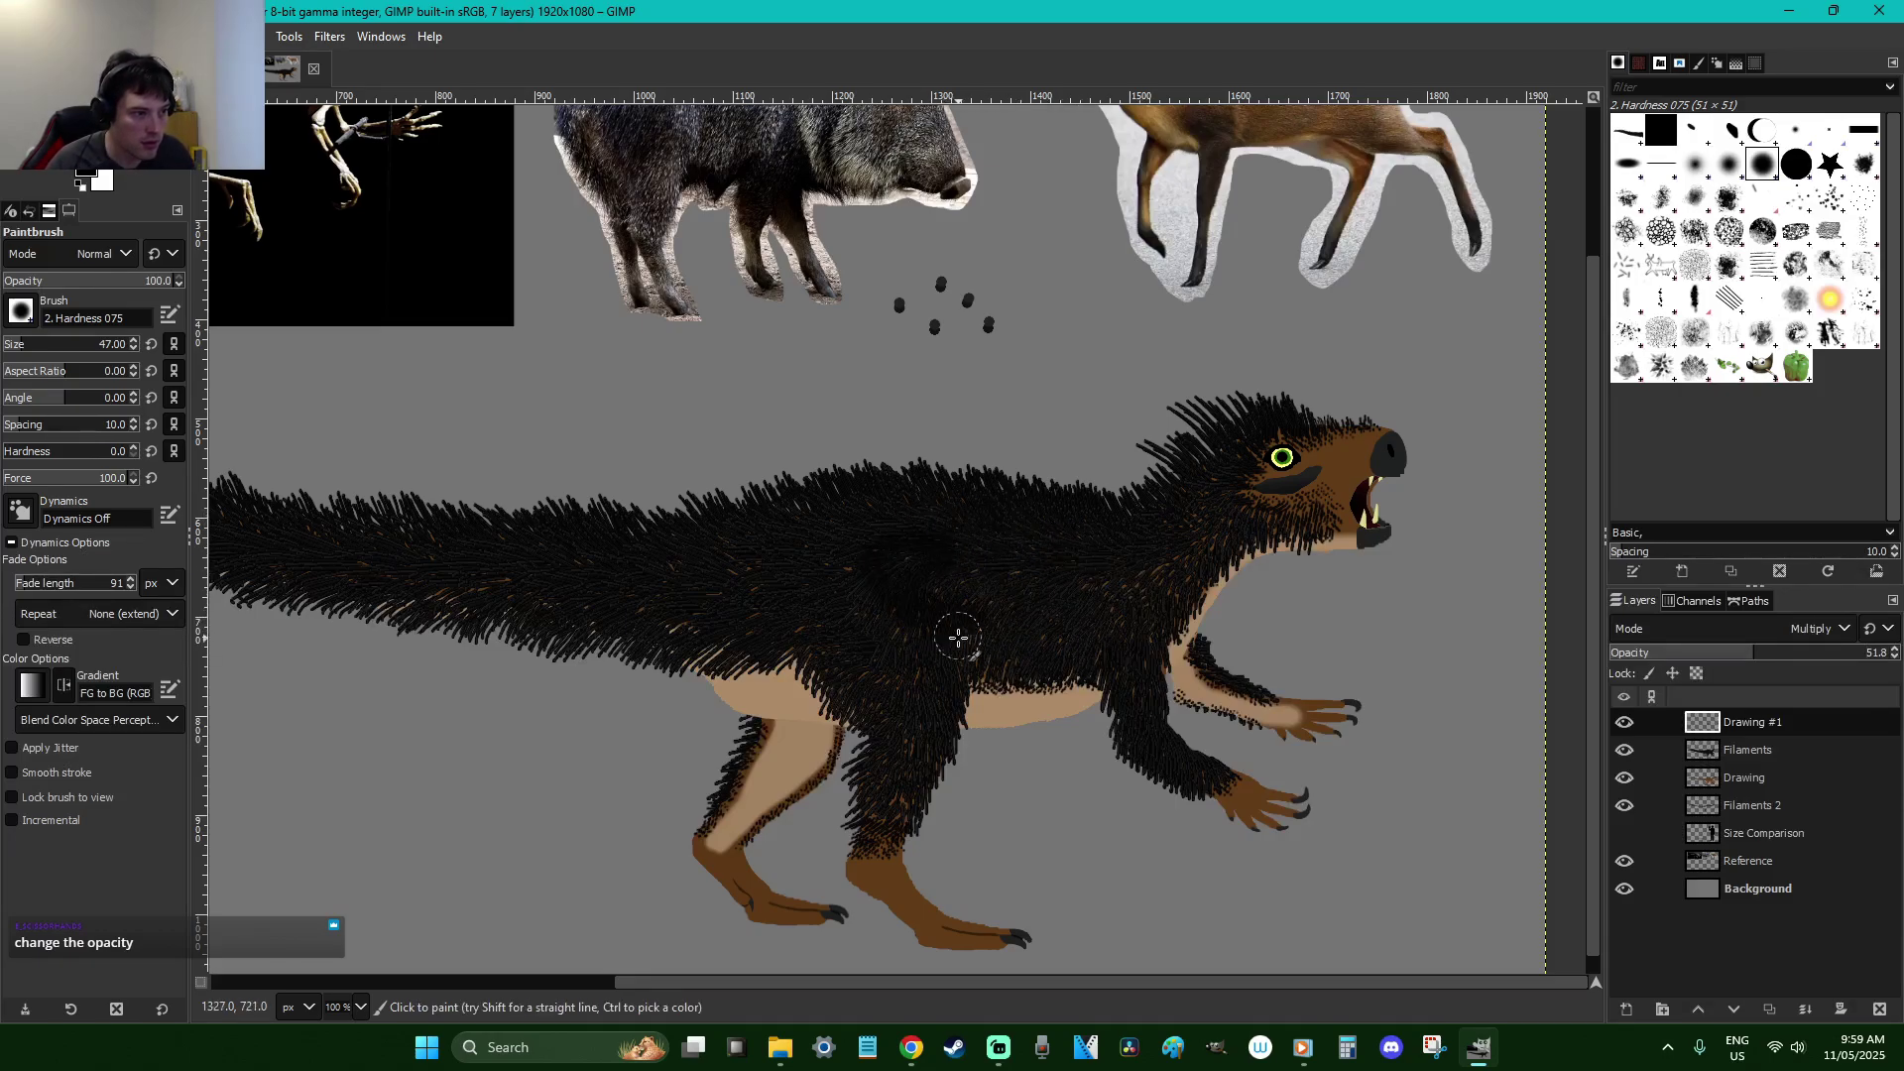
pyautogui.press('x')
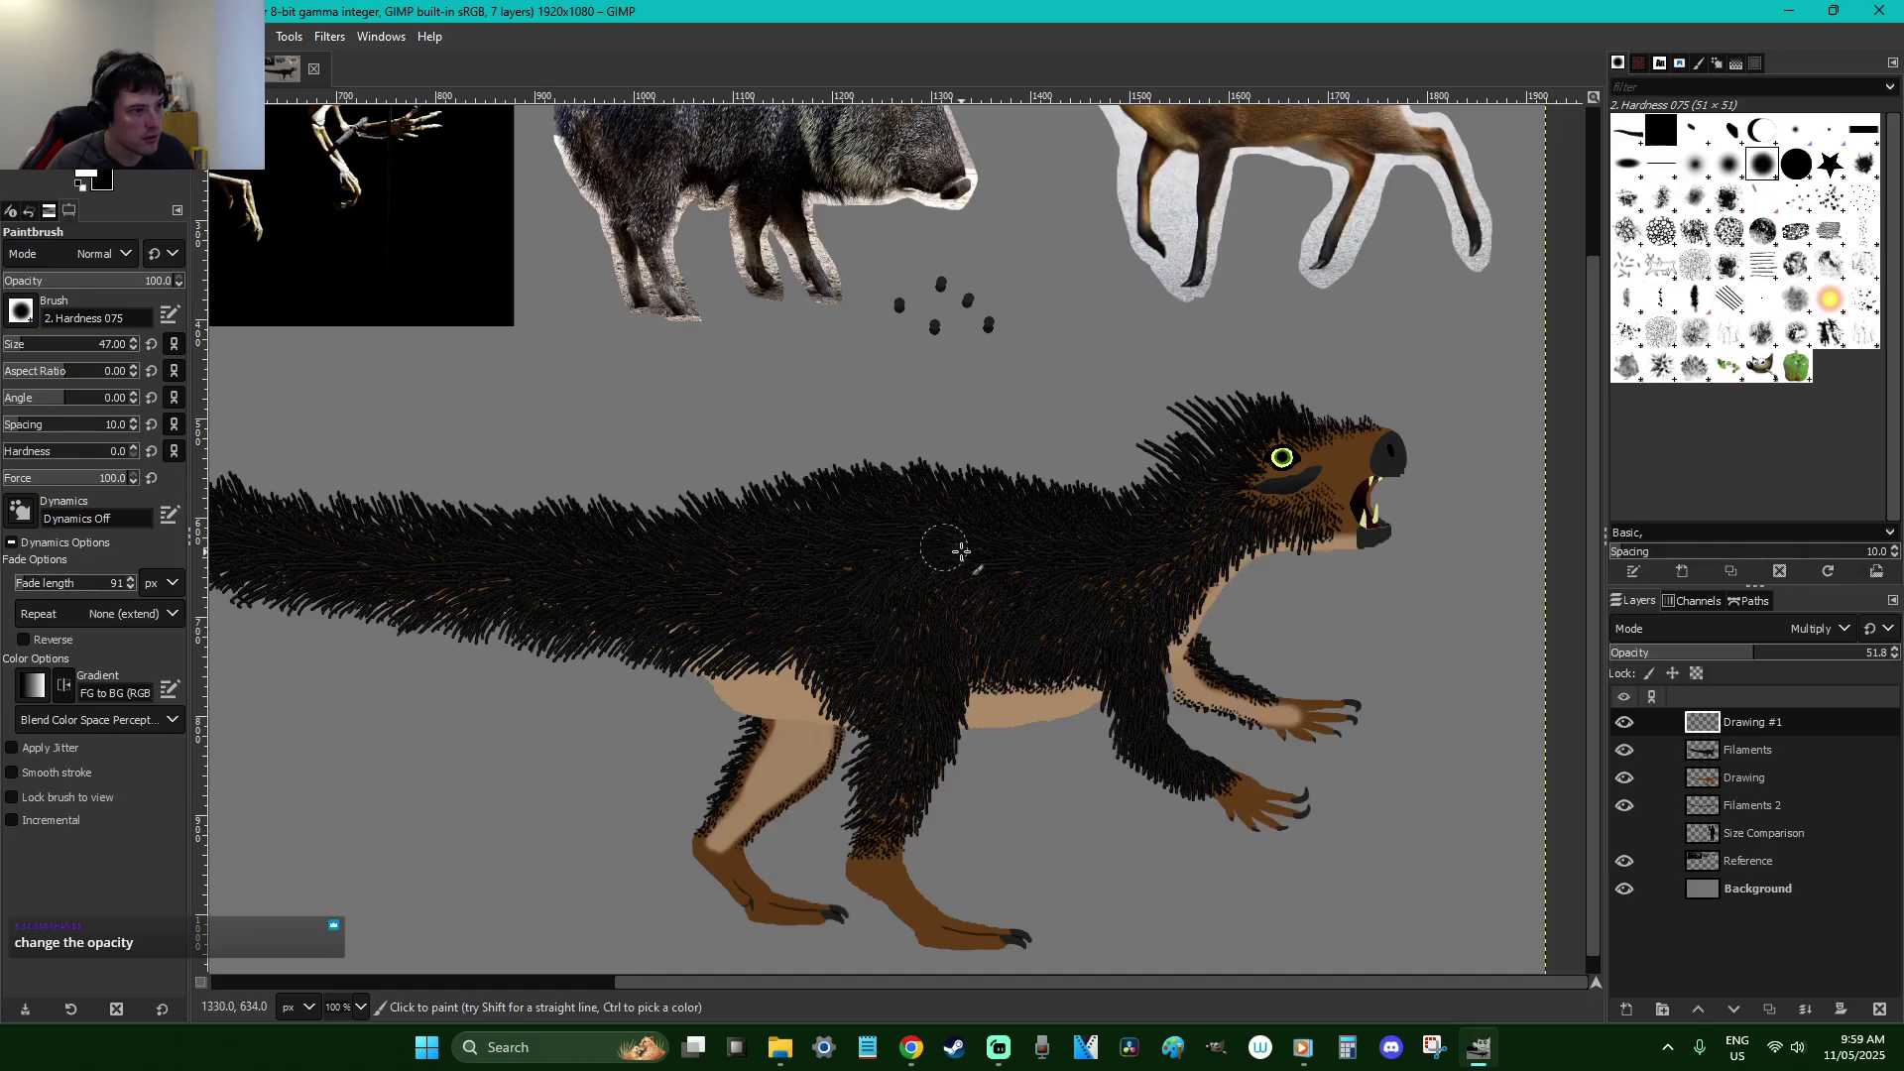
pyautogui.press('x')
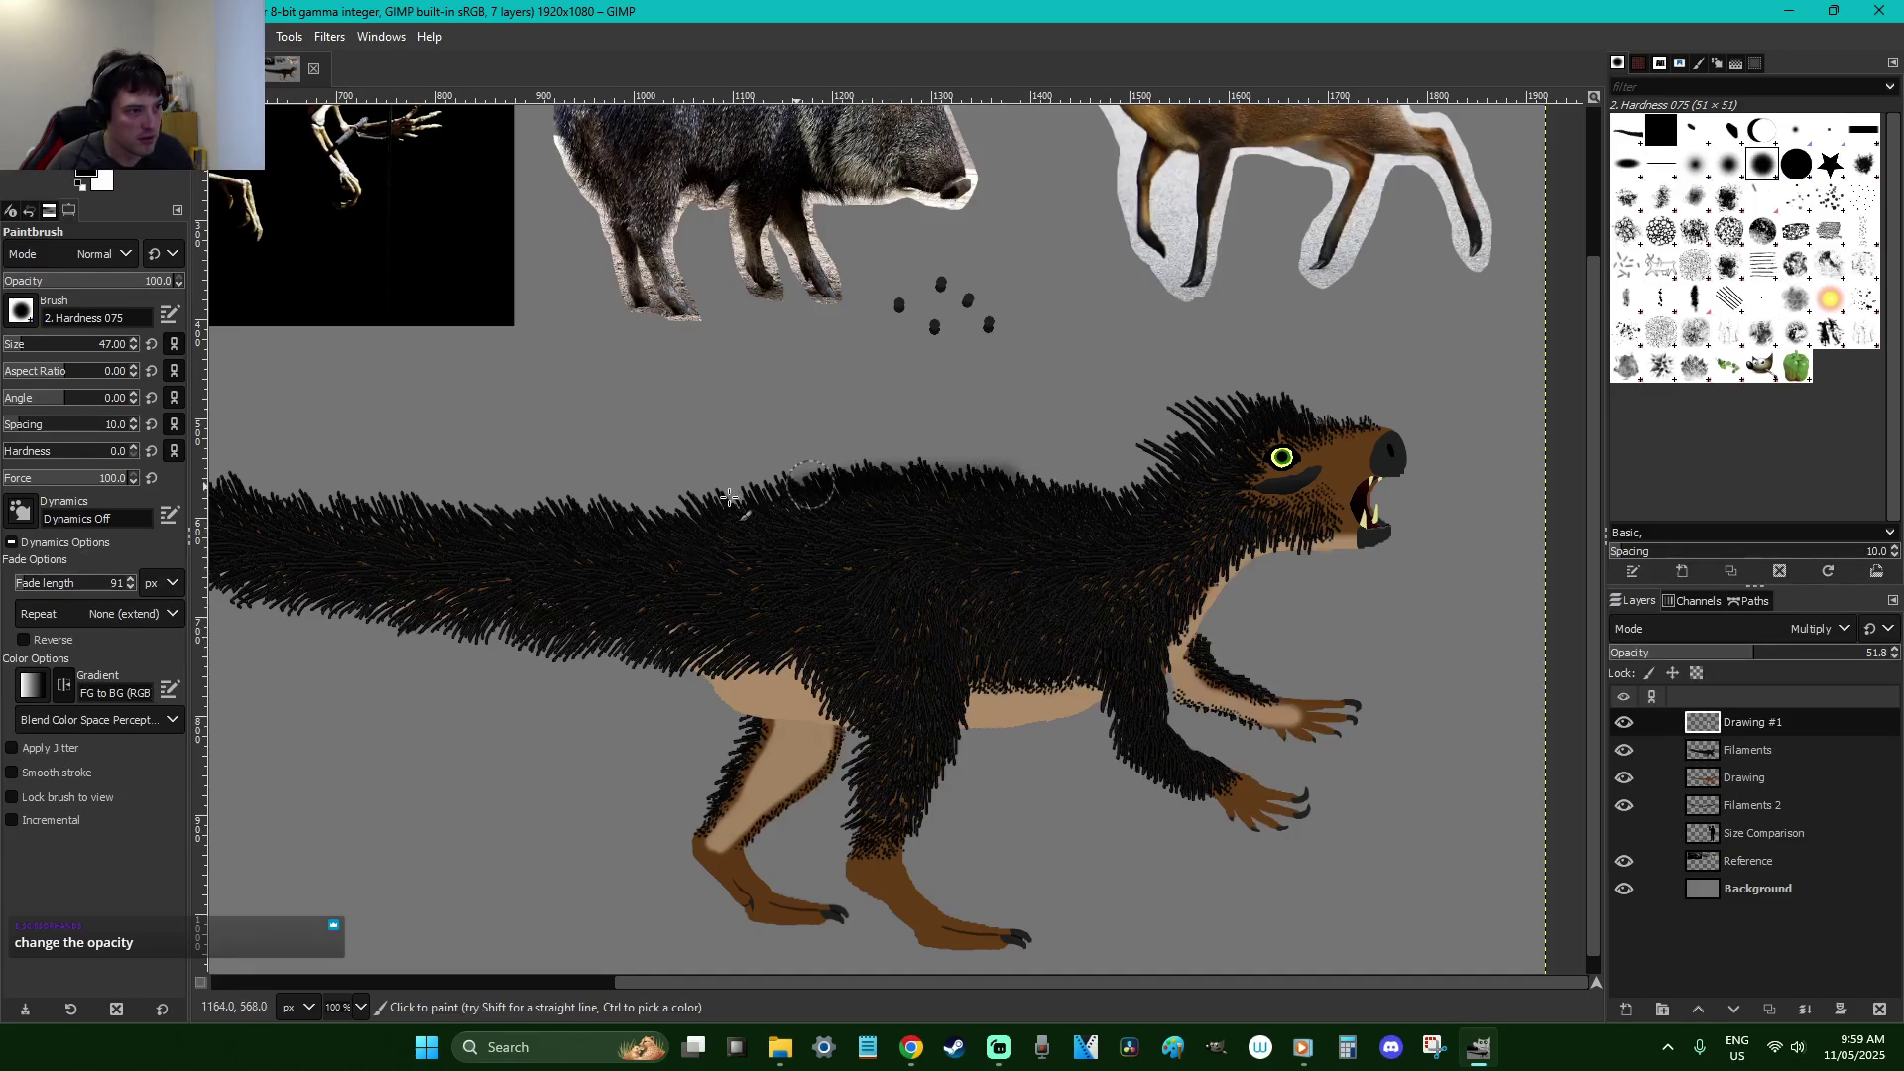
pyautogui.moveTo(1019, 497)
pyautogui.mouseDown()
pyautogui.moveTo(749, 476)
pyautogui.moveTo(616, 531)
pyautogui.mouseUp()
pyautogui.hotkey('ctrl', 'z')
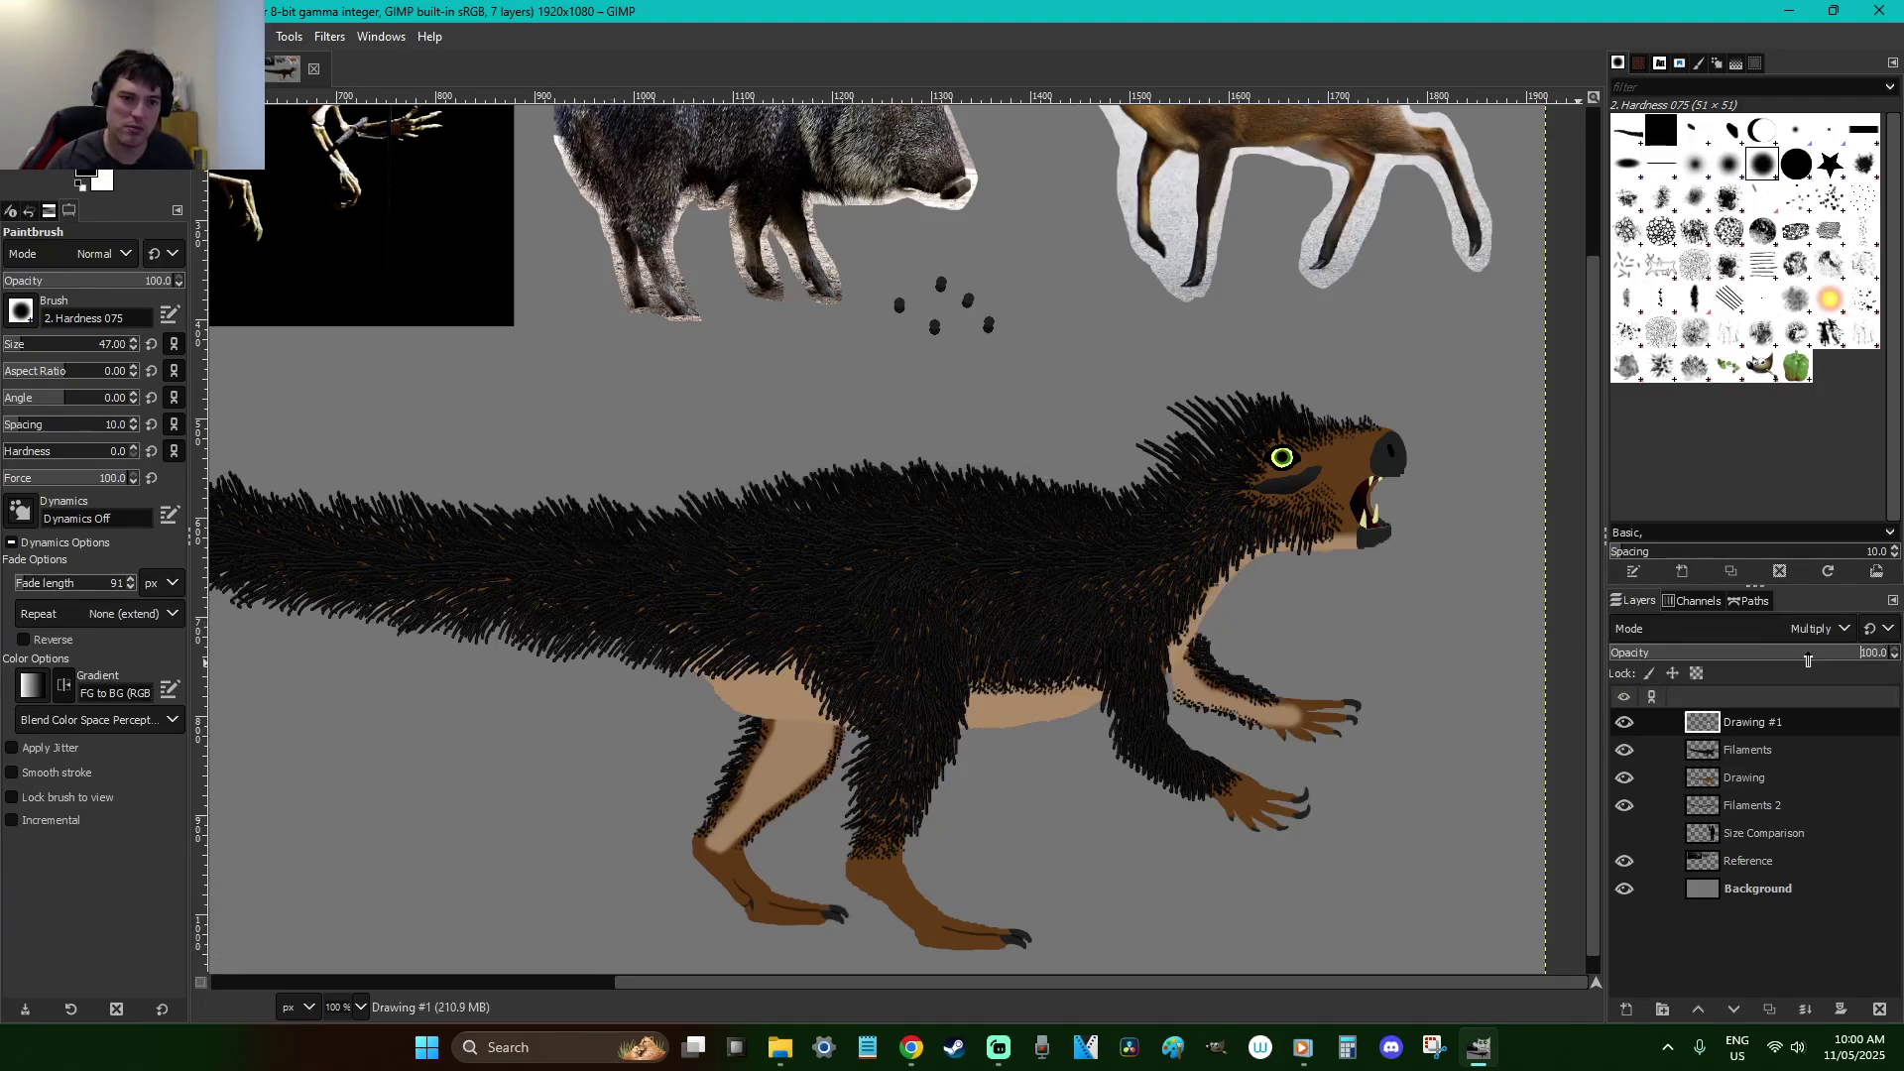
# Set the paintbrush opacity to 45.9 and test a dark stroke along the top of the back, undoing it
pyautogui.click(82, 277)
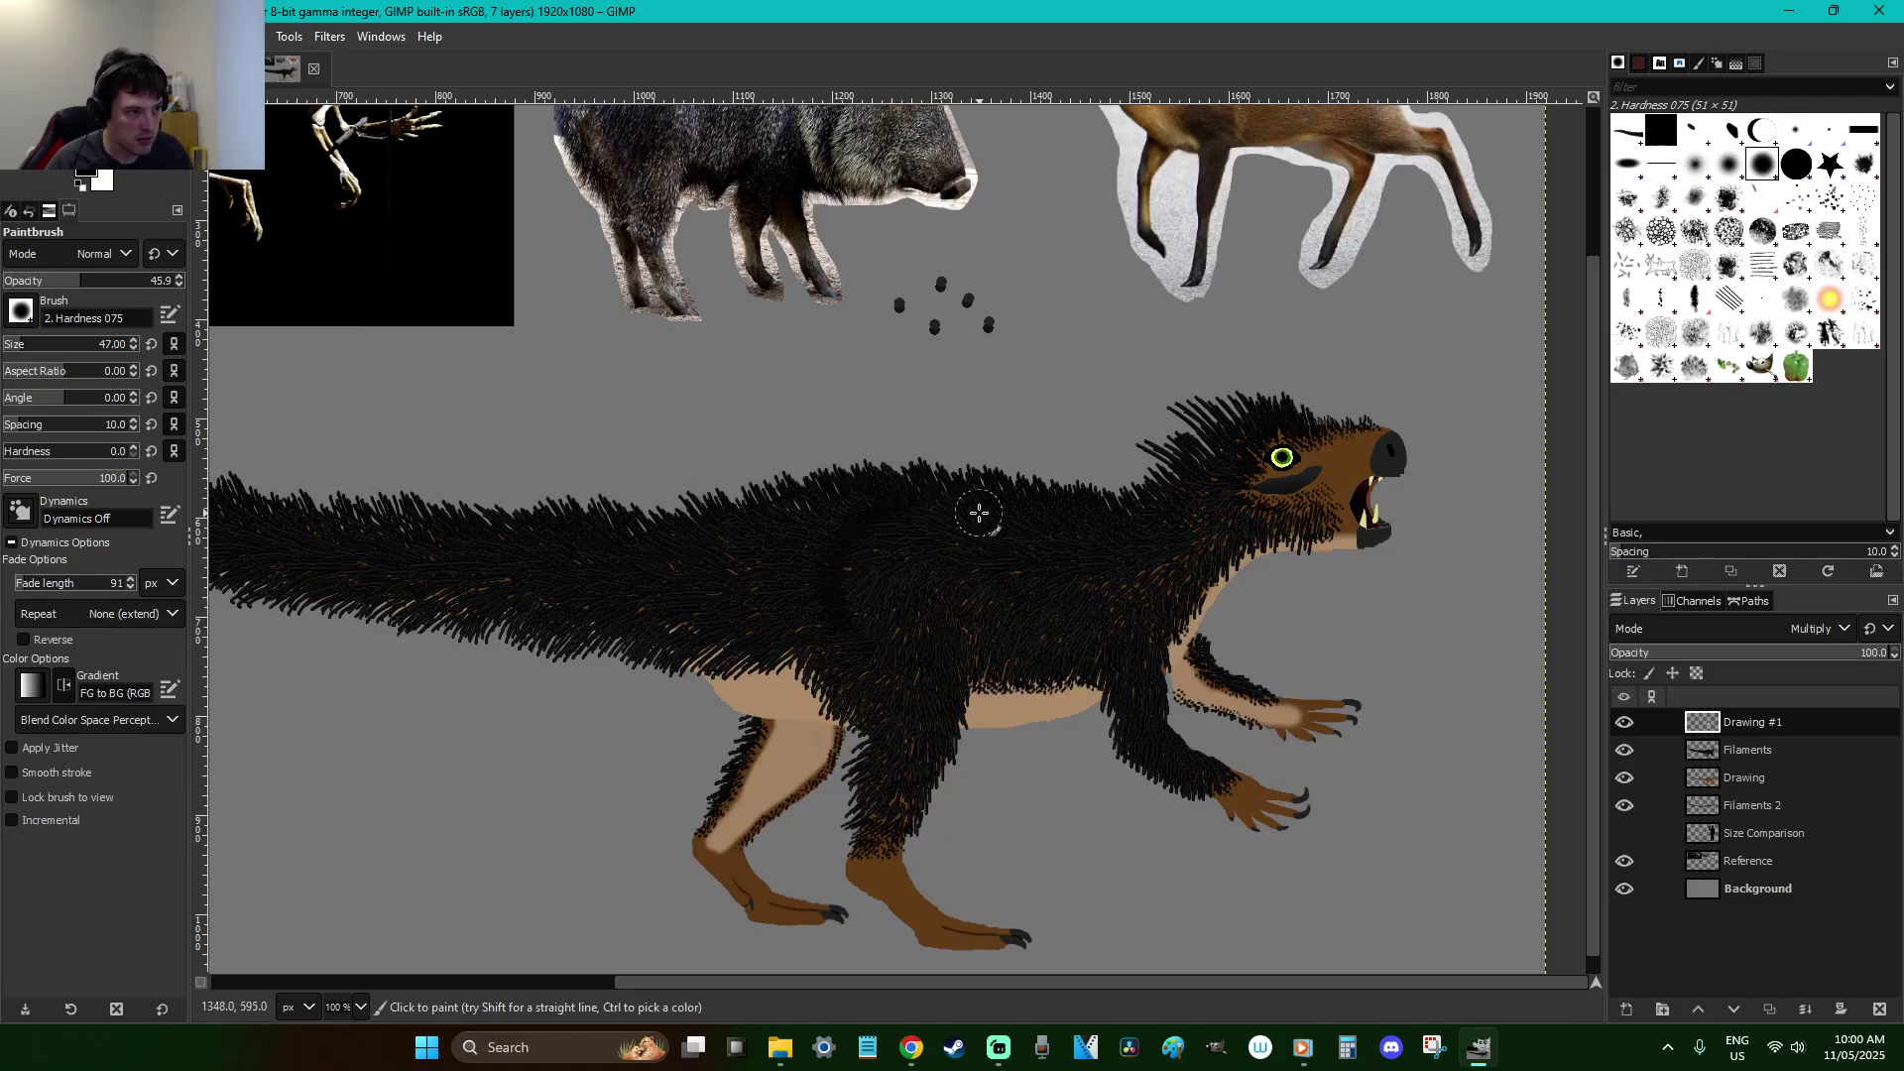
pyautogui.press('z')
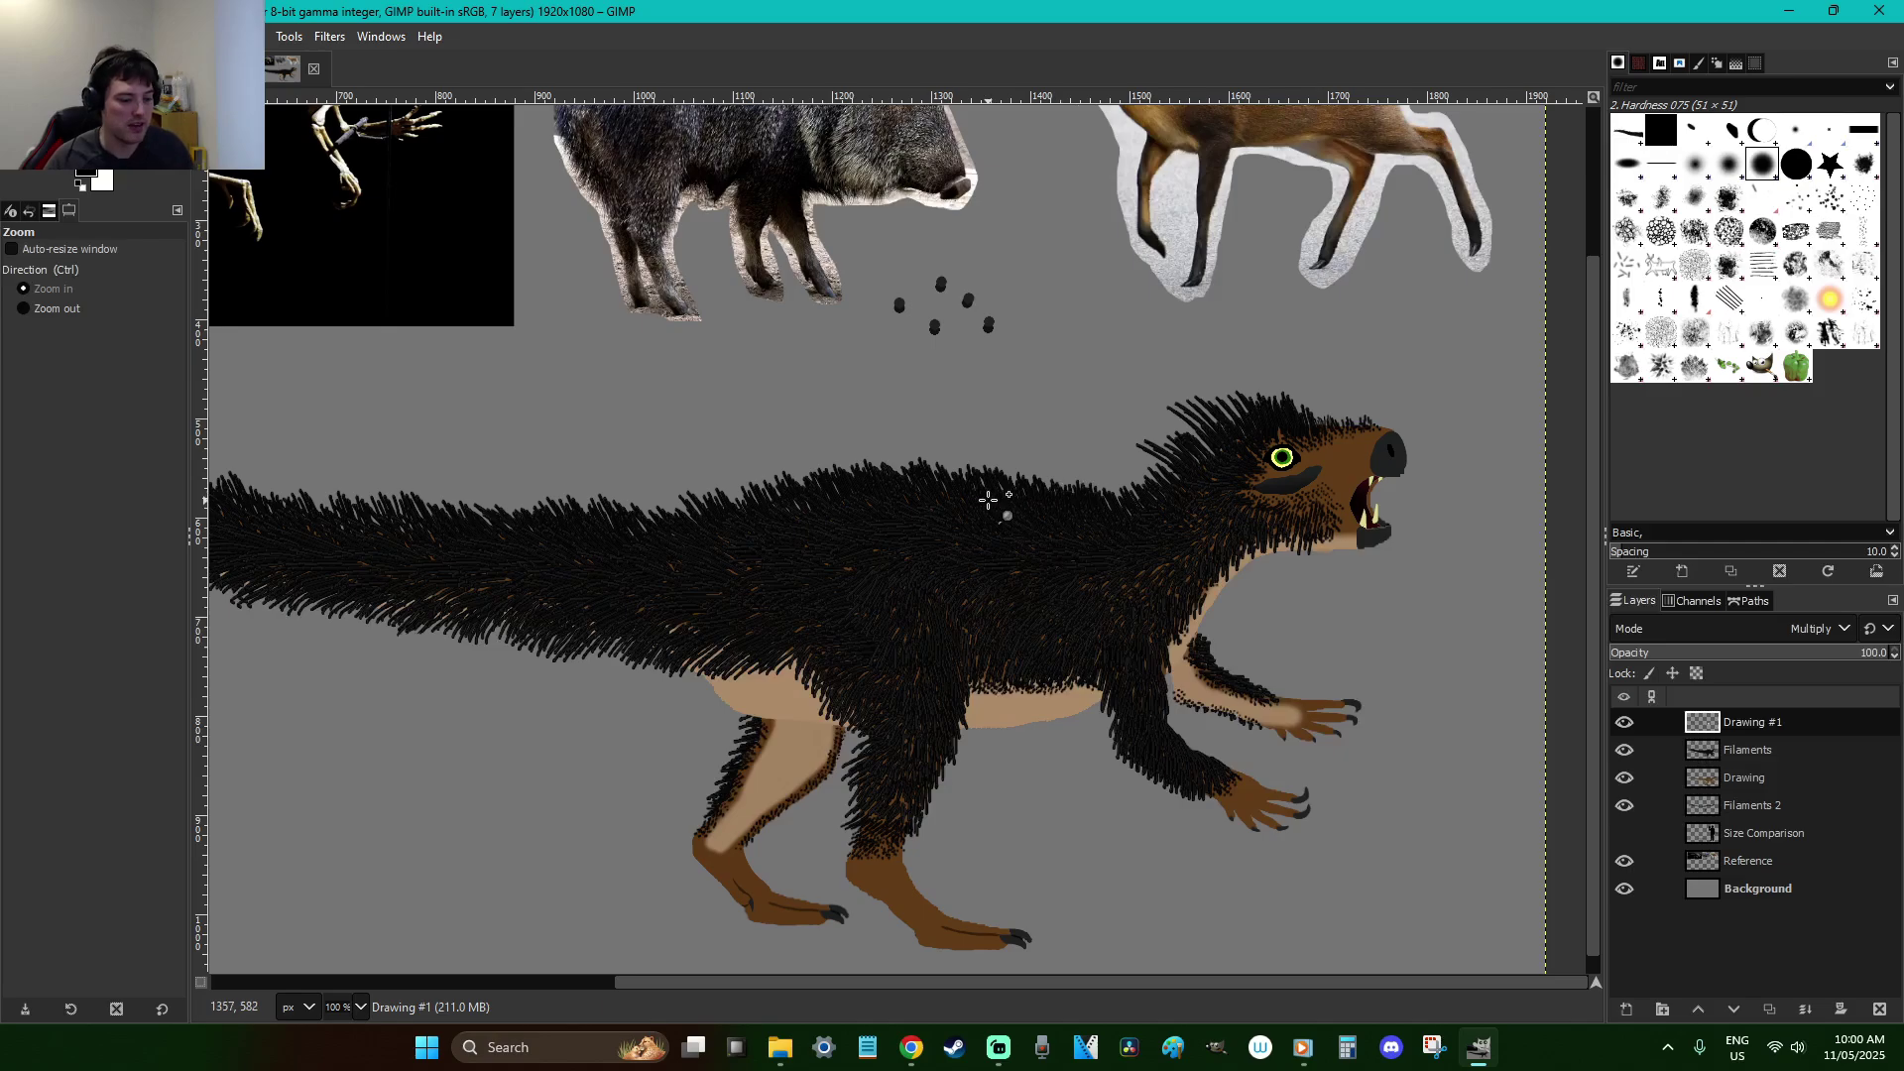
pyautogui.press('p')
pyautogui.moveTo(957, 474); pyautogui.dragTo(784, 467)
pyautogui.hotkey('ctrl', 'z')
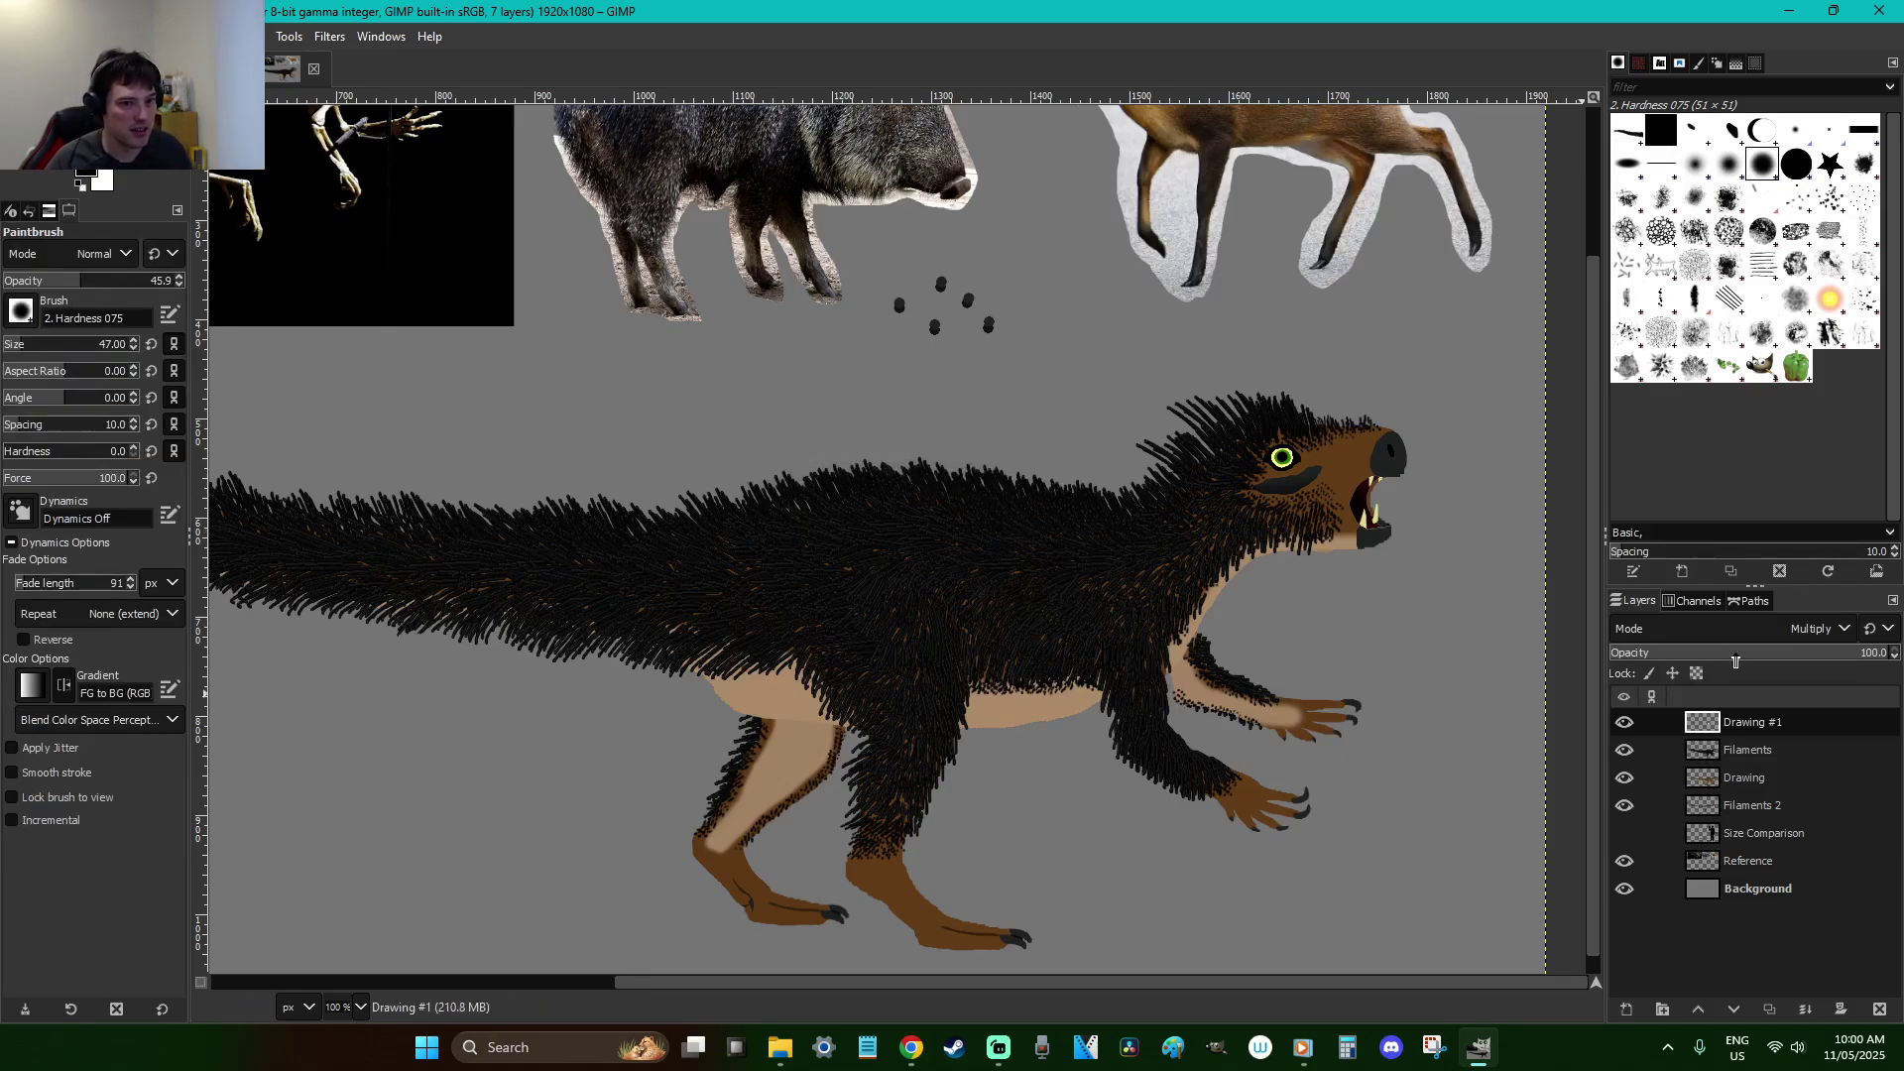
# Brush soft dark shading over the back's filaments, and try a stroke down the back of the head and neck, undoing that one
pyautogui.moveTo(952, 496)
pyautogui.mouseDown()
pyautogui.moveTo(915, 539)
pyautogui.moveTo(997, 570)
pyautogui.mouseUp()
pyautogui.moveTo(1216, 676); pyautogui.dragTo(1202, 647)
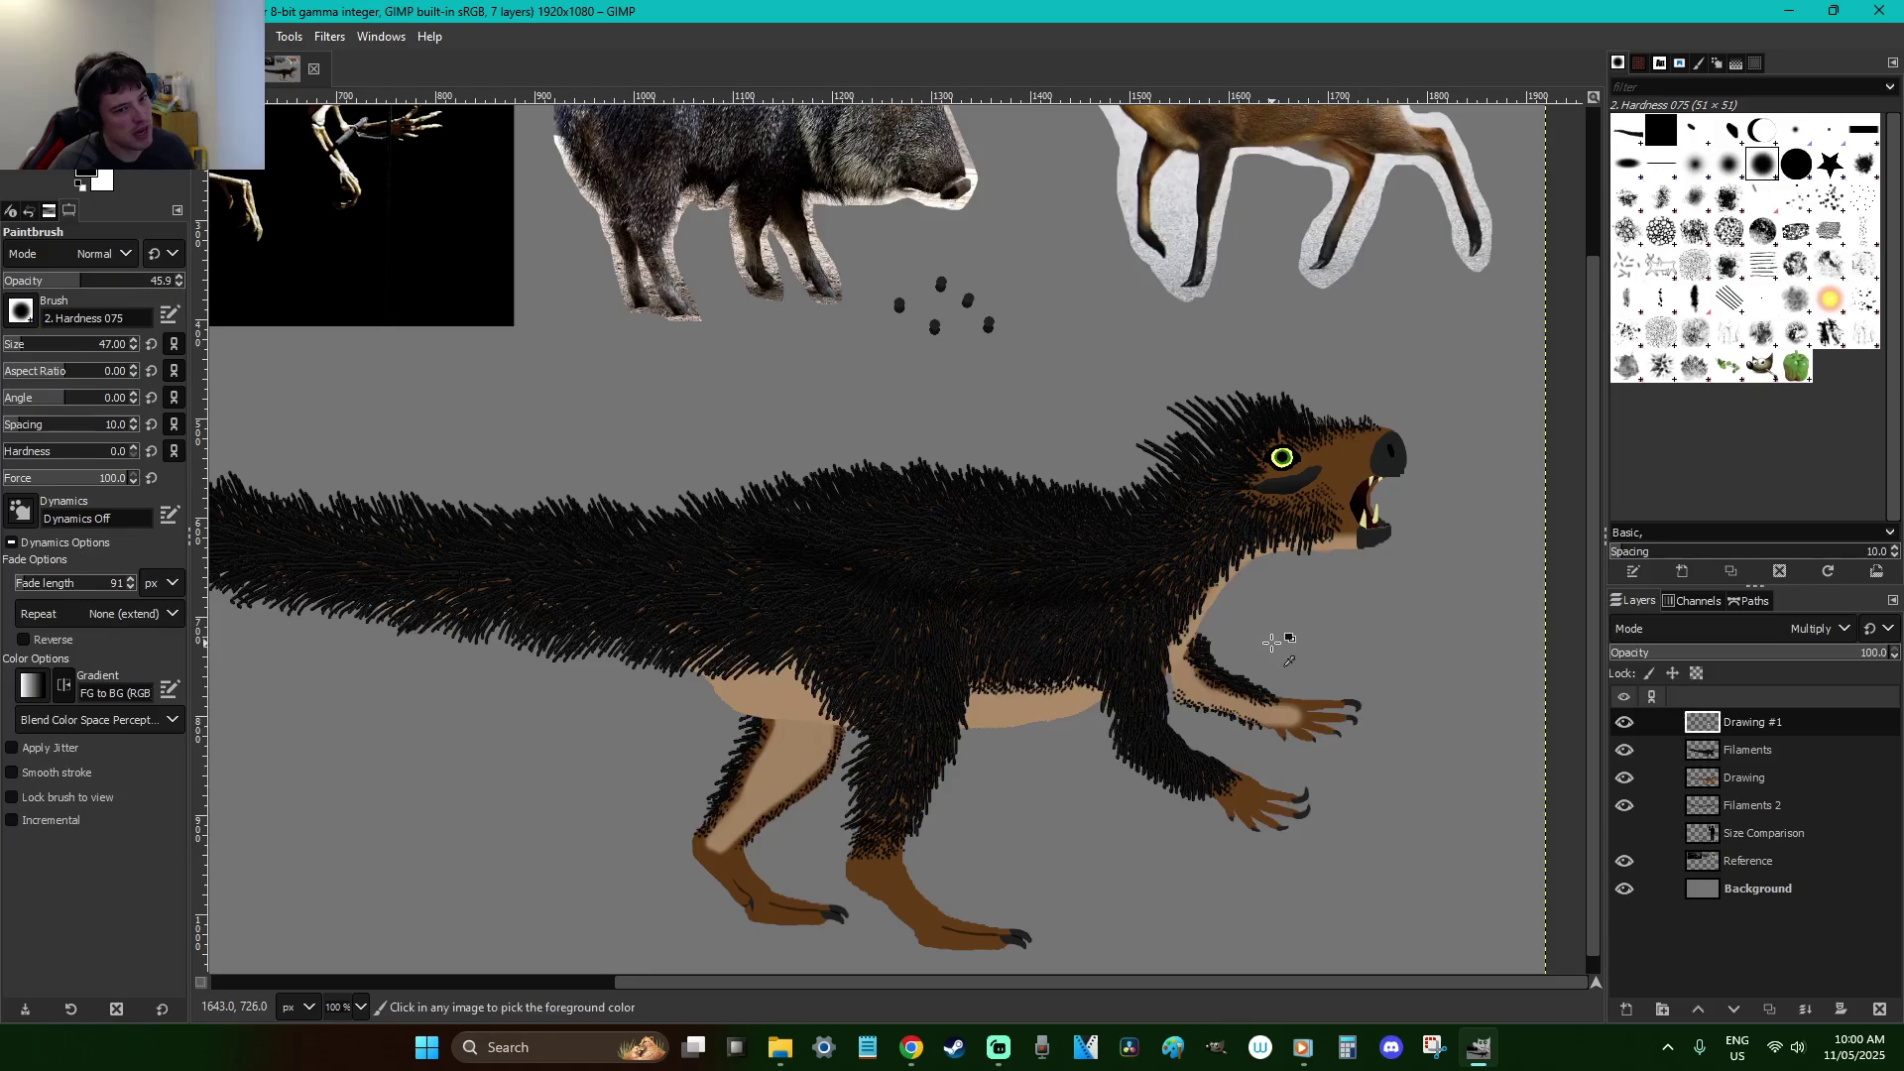
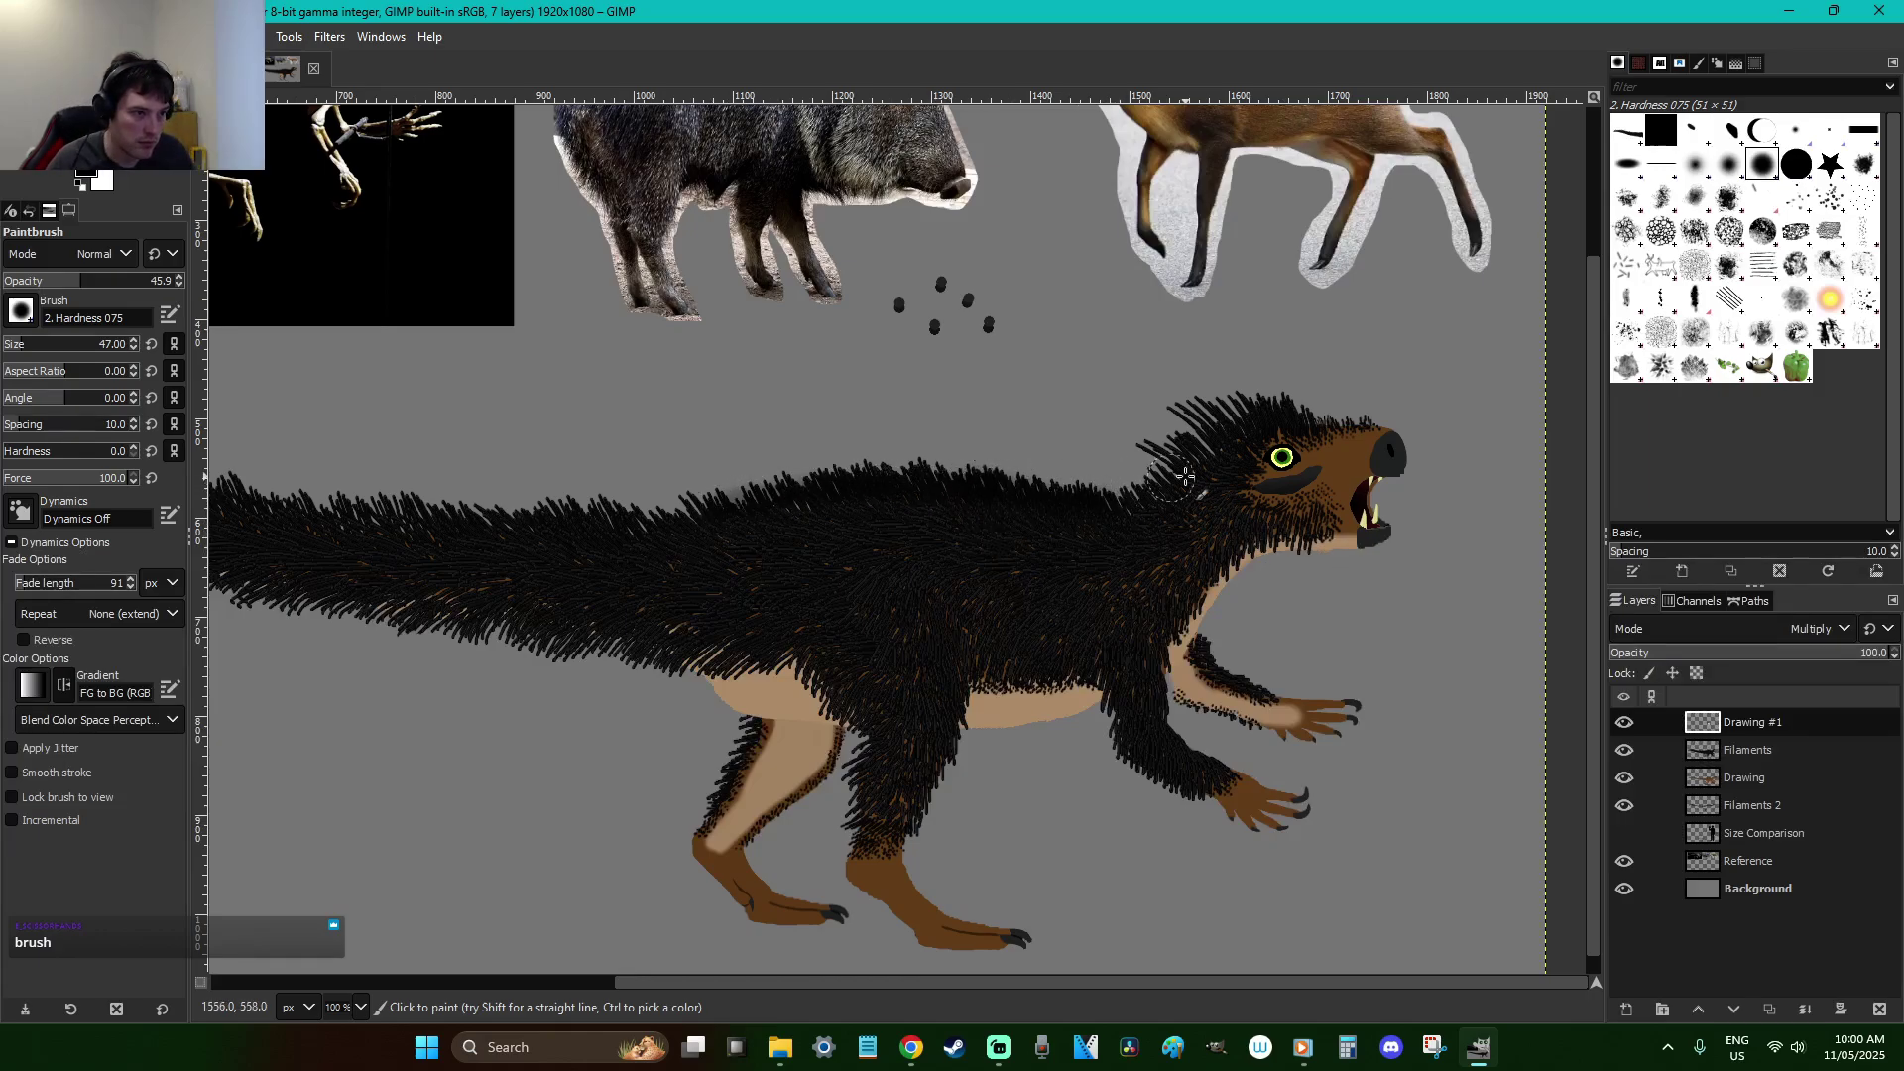
pyautogui.moveTo(1240, 388)
pyautogui.mouseDown()
pyautogui.moveTo(1172, 415)
pyautogui.moveTo(1141, 488)
pyautogui.mouseUp()
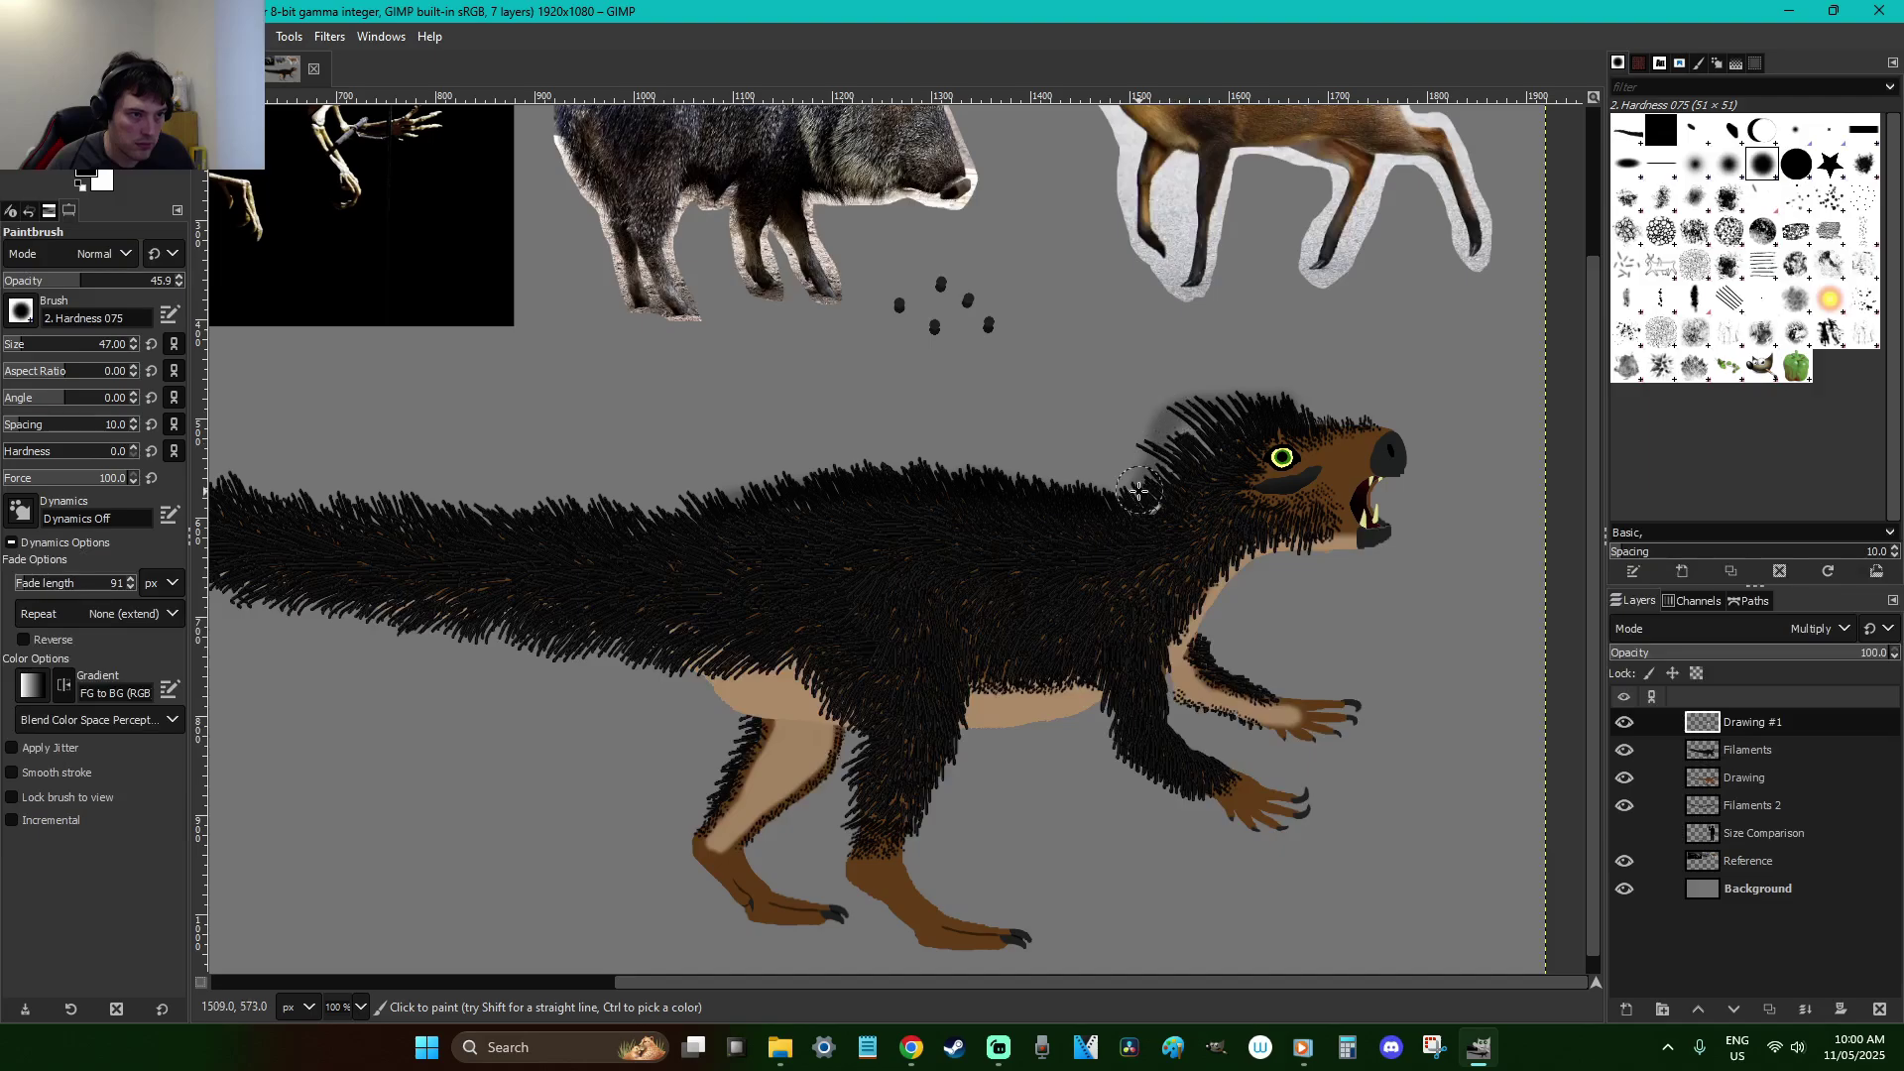
pyautogui.hotkey('ctrl', 'z')
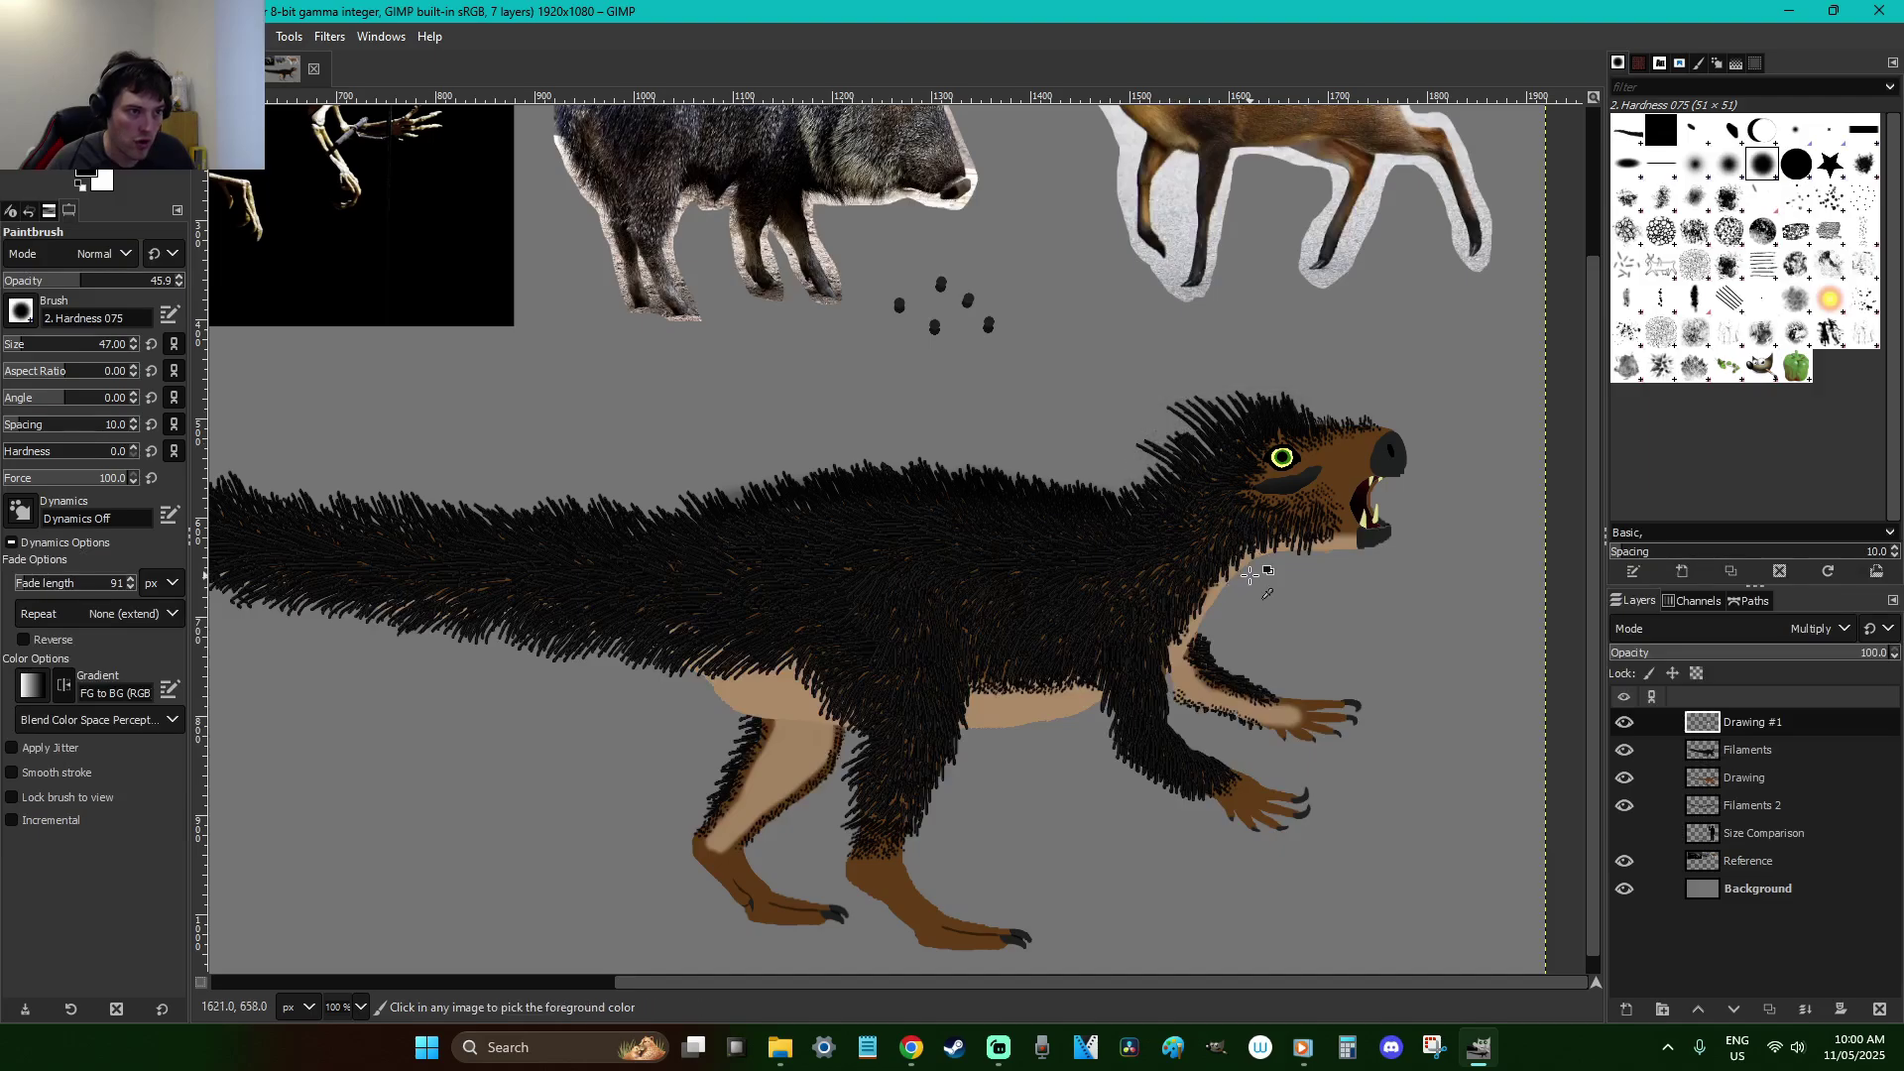
# Hide and reshow the Background layer to check the shaded filaments against transparency
pyautogui.click(1623, 889)
pyautogui.hotkey('ctrl', 'z')
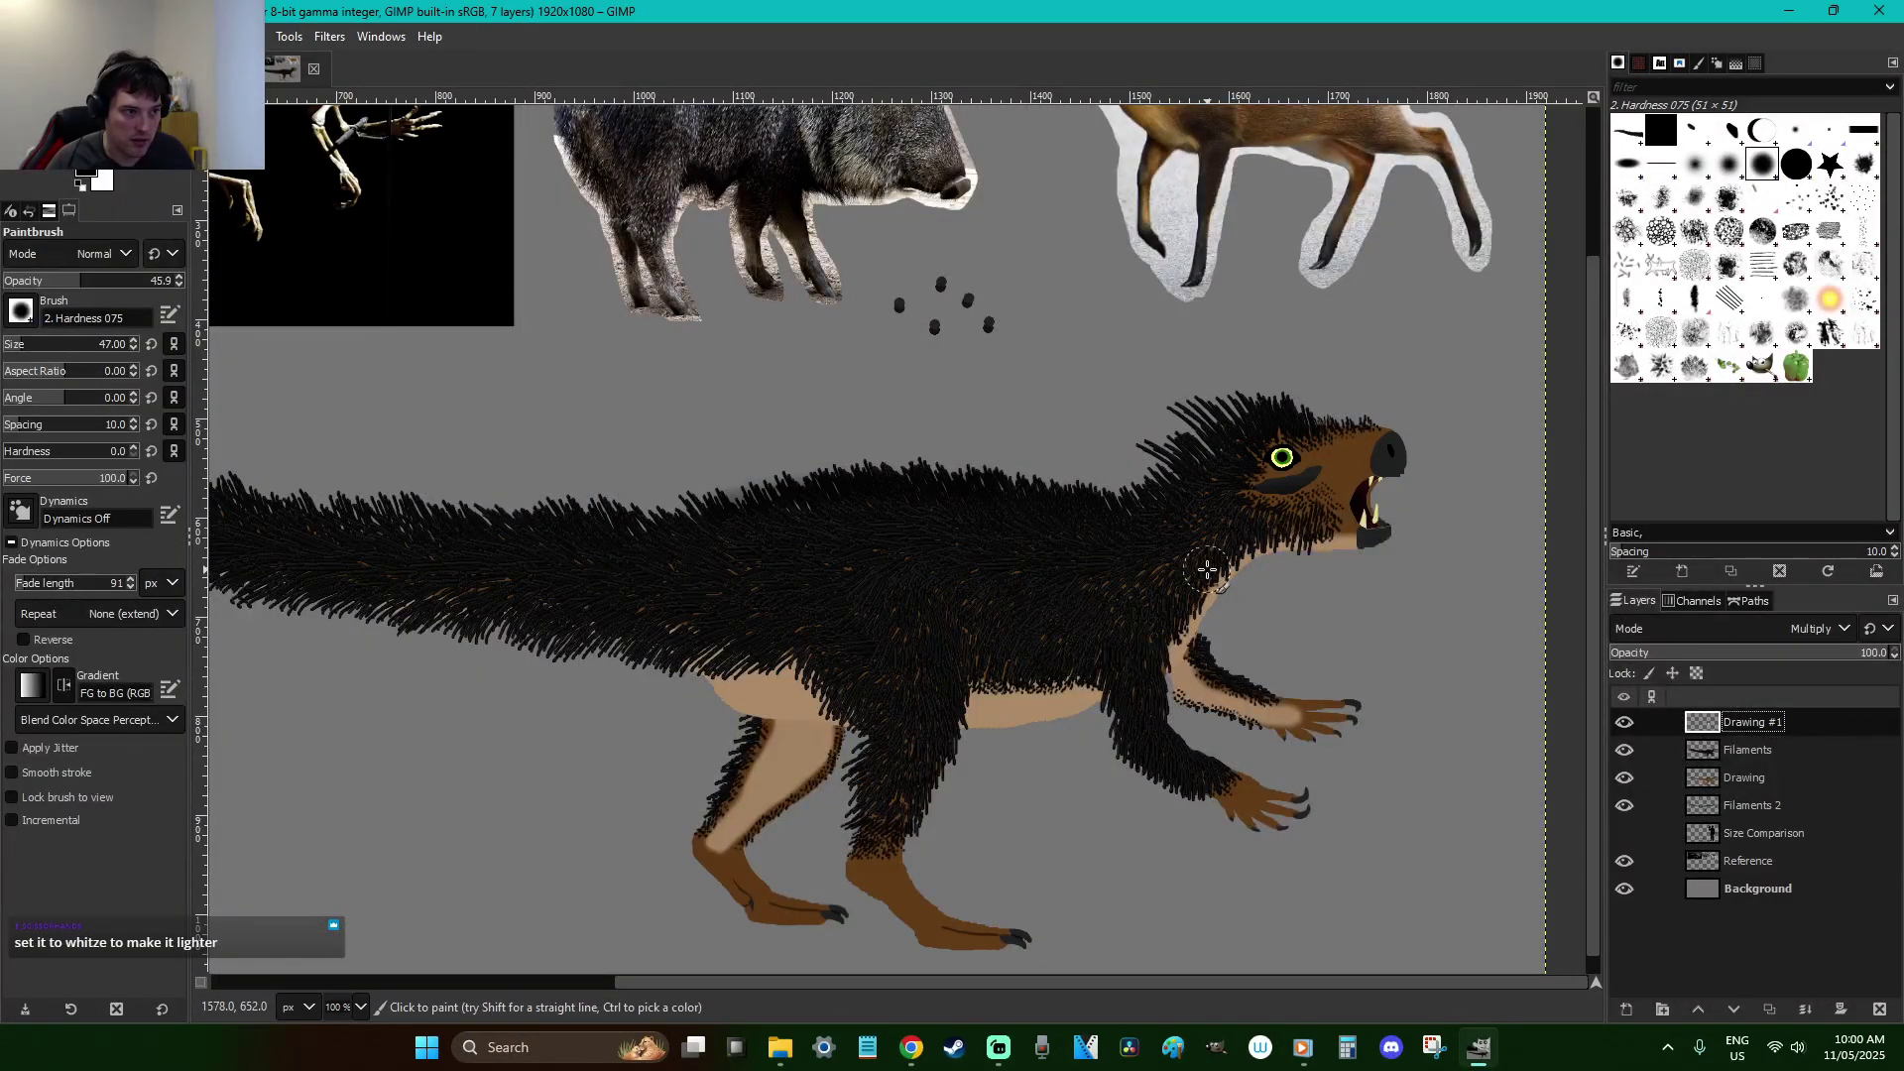
pyautogui.click(1624, 889)
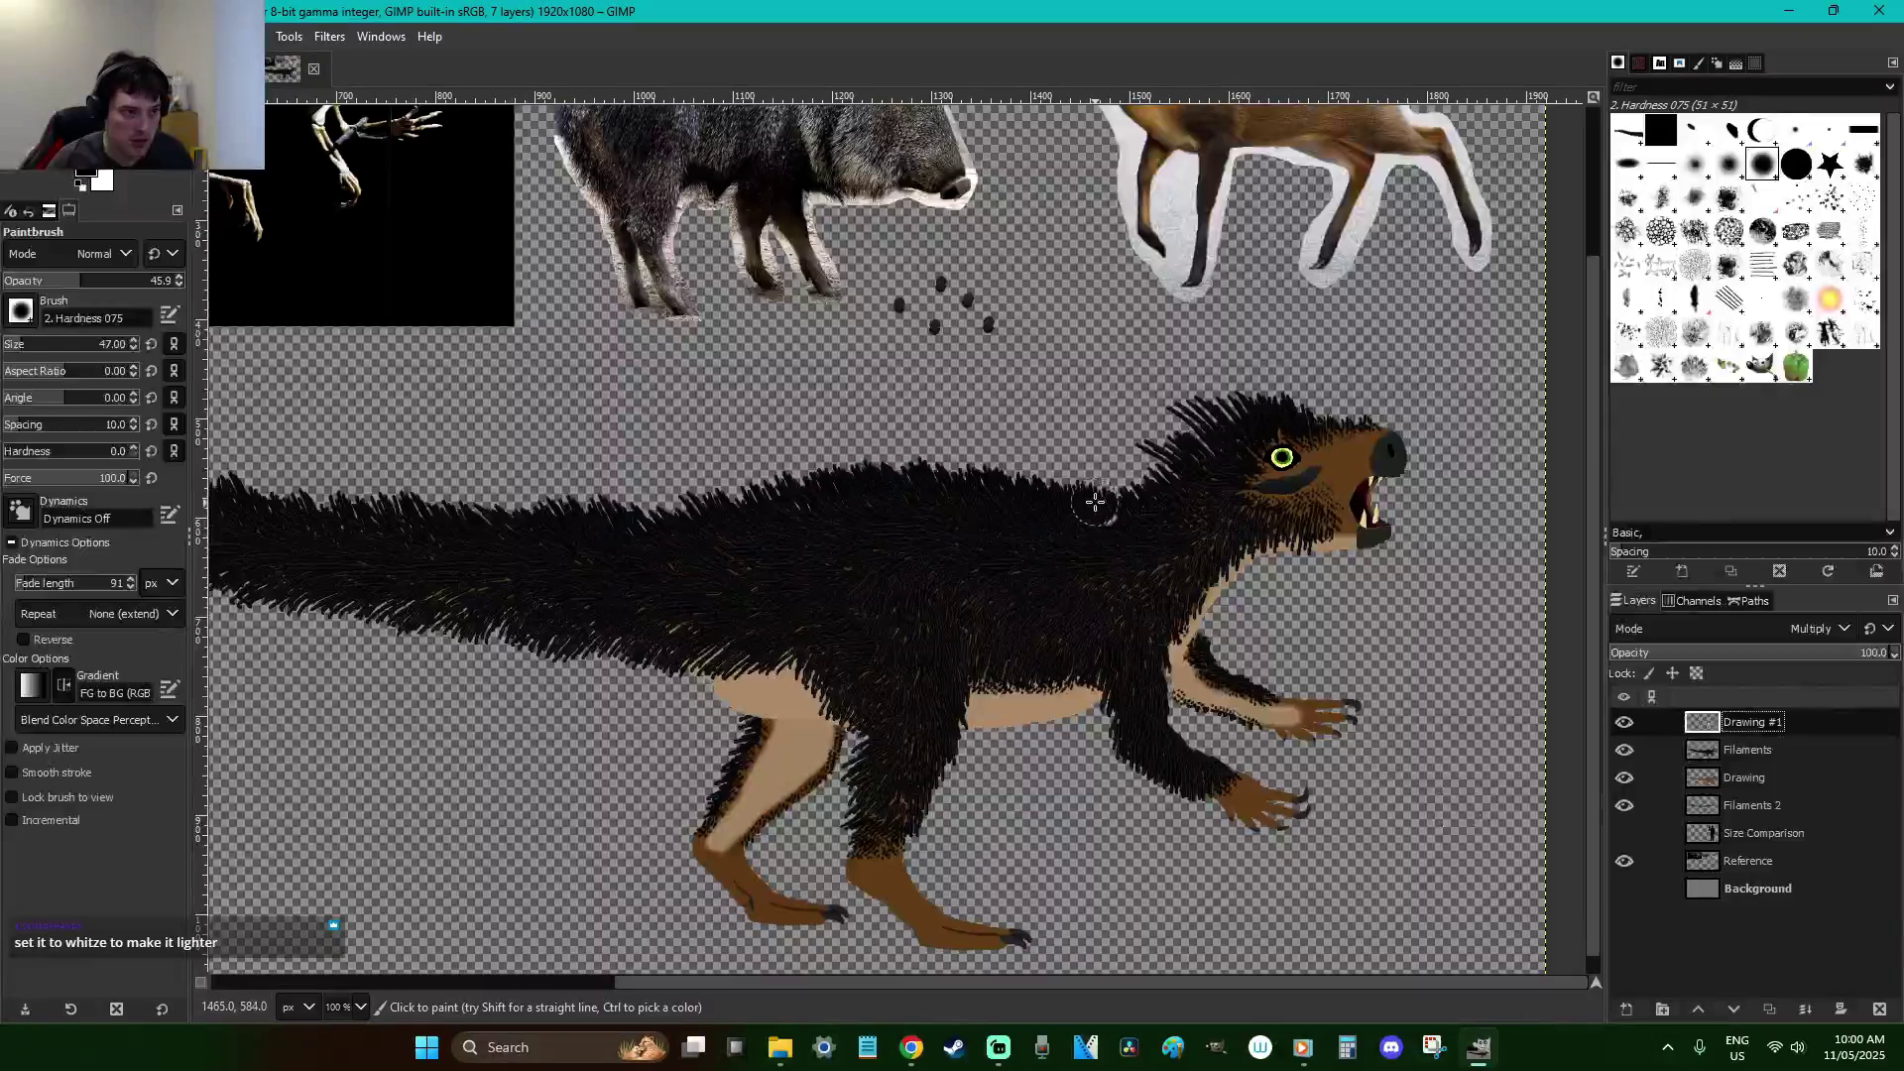
pyautogui.click(1624, 889)
pyautogui.click(1625, 889)
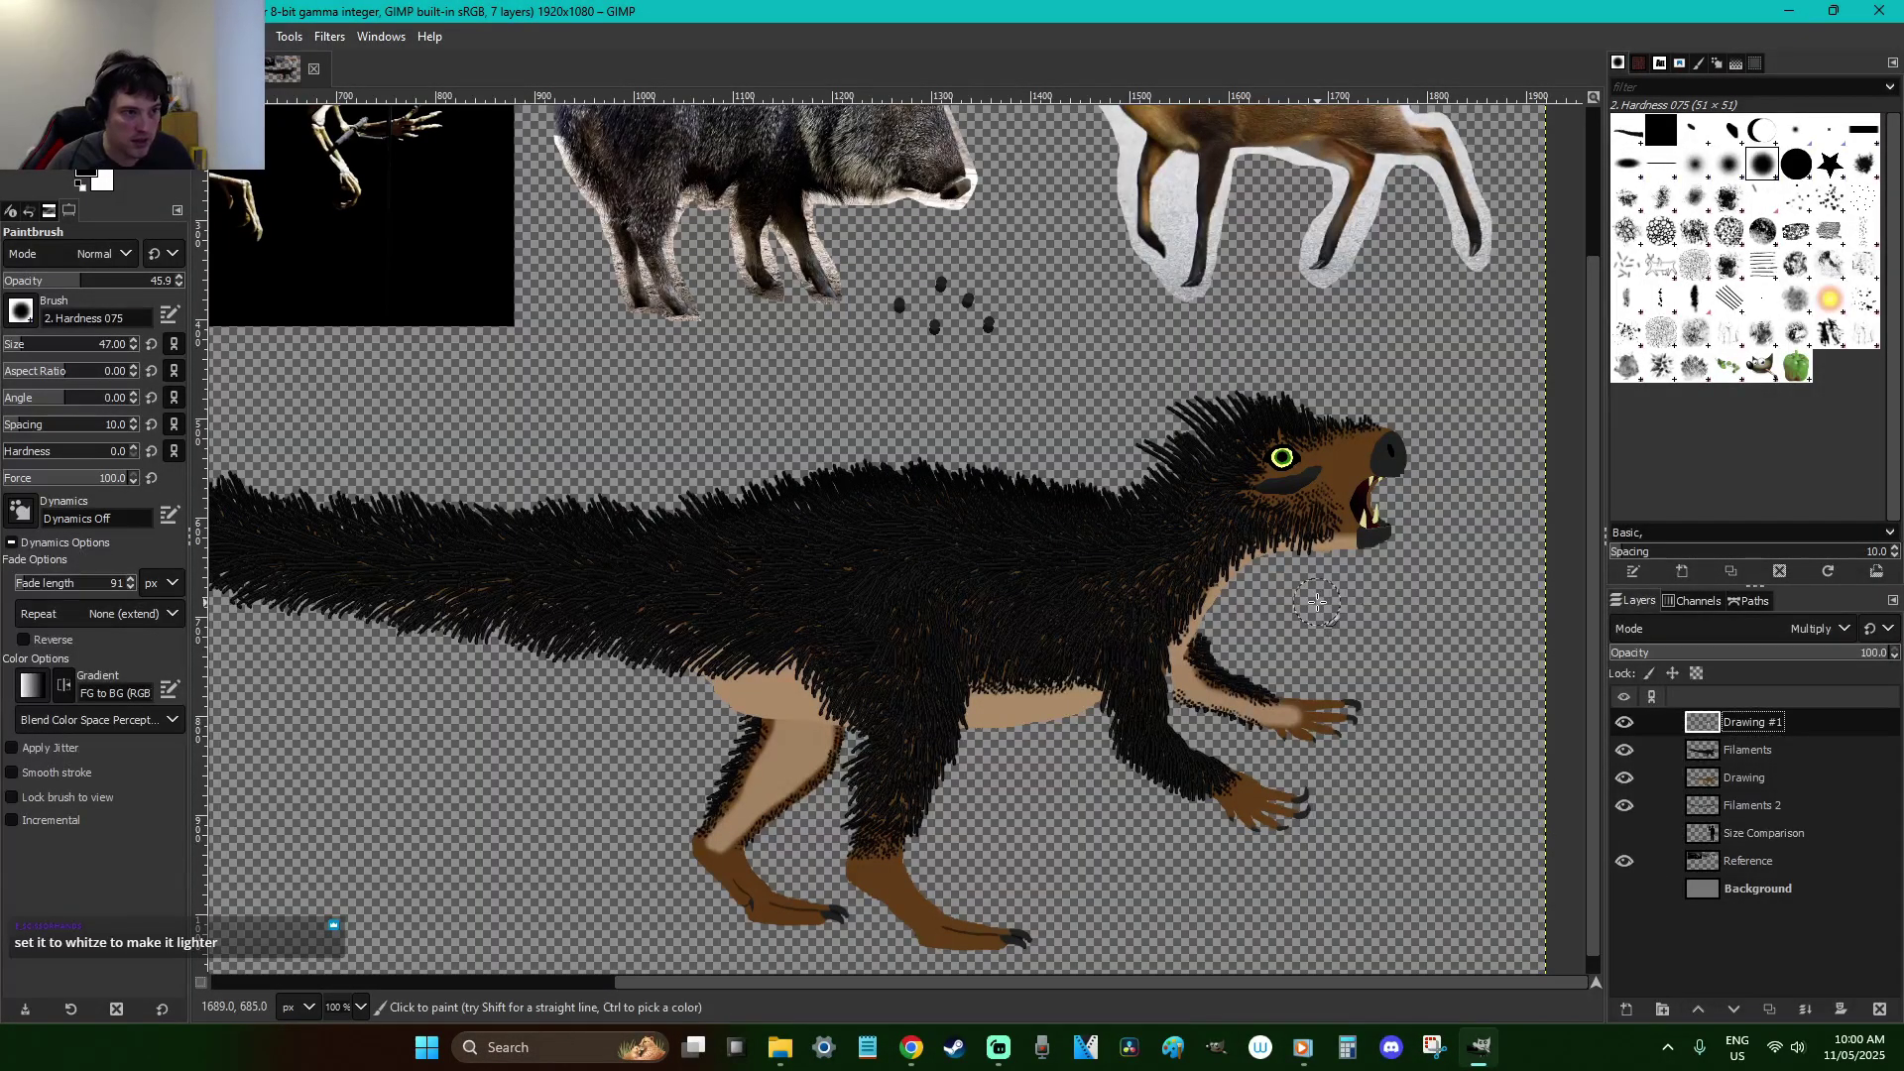
pyautogui.click(1624, 890)
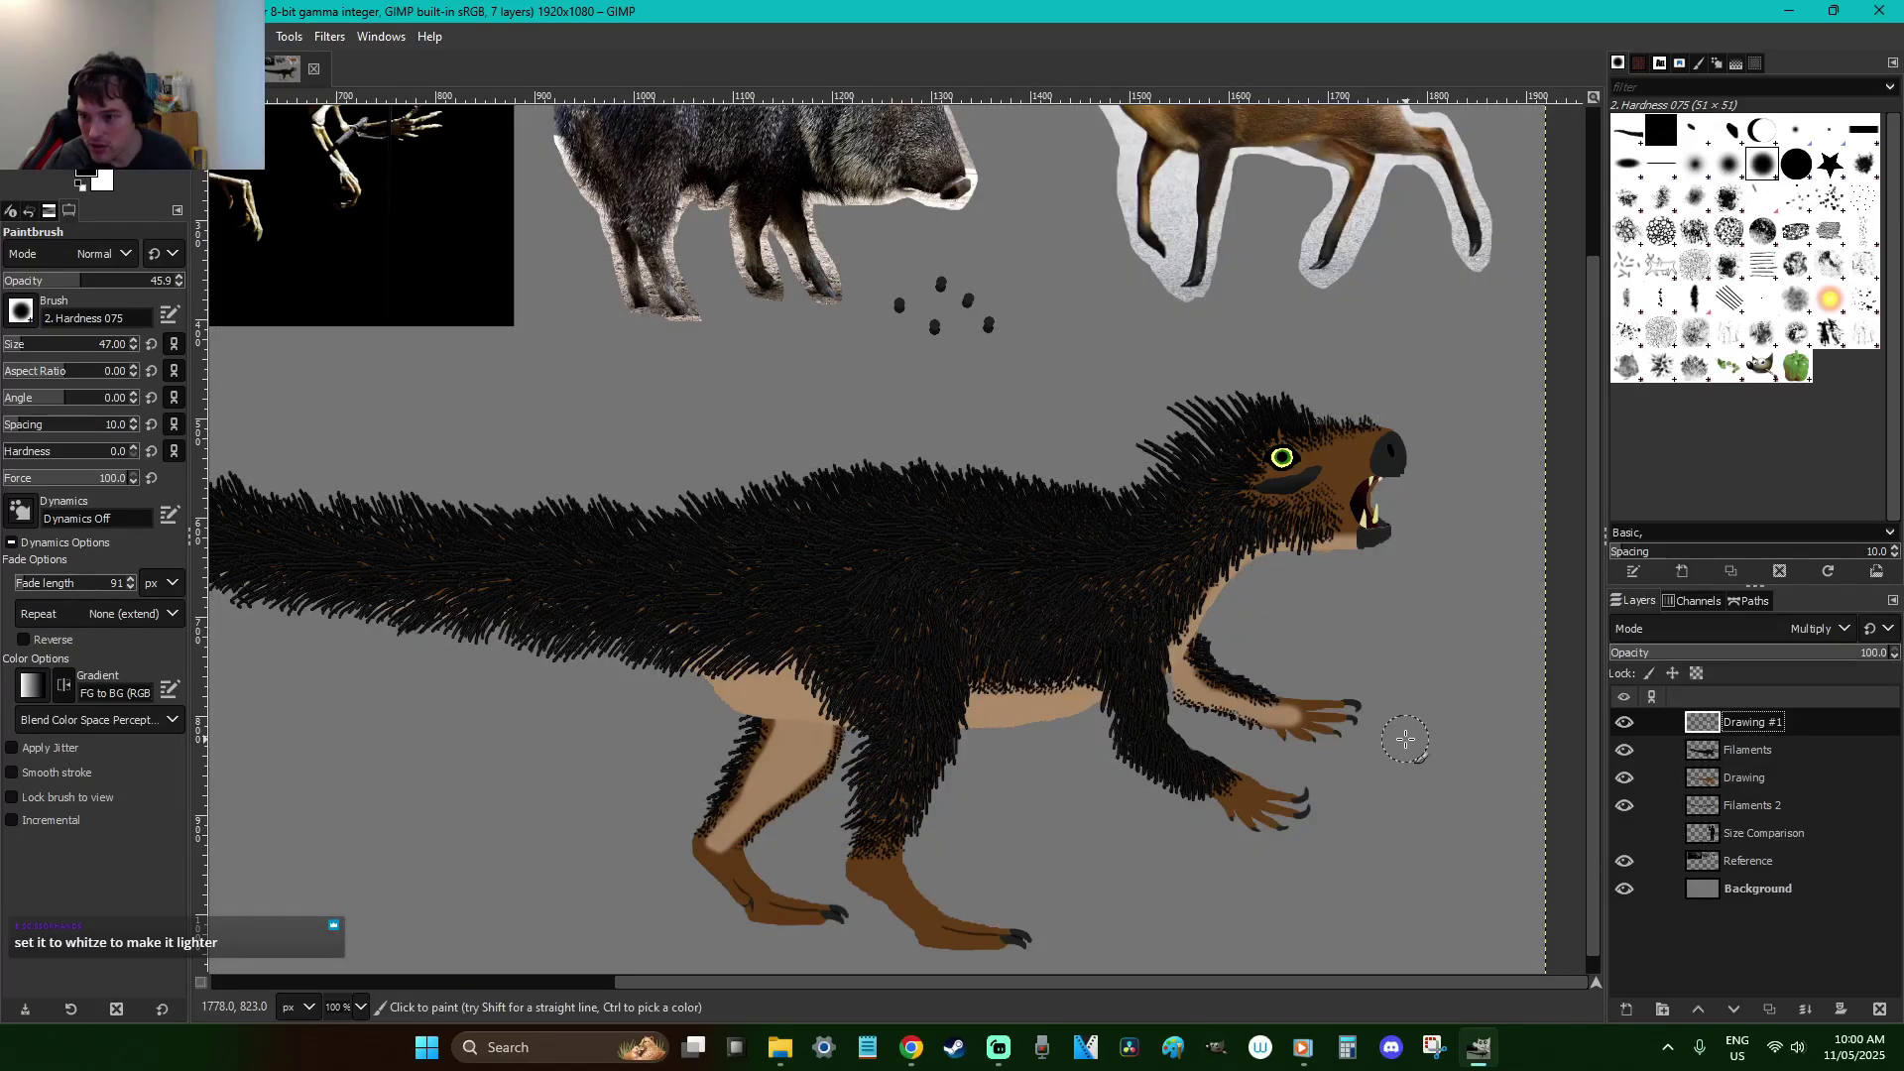
# Swap white to the foreground colour and examine the back's filaments up close
pyautogui.press('x')
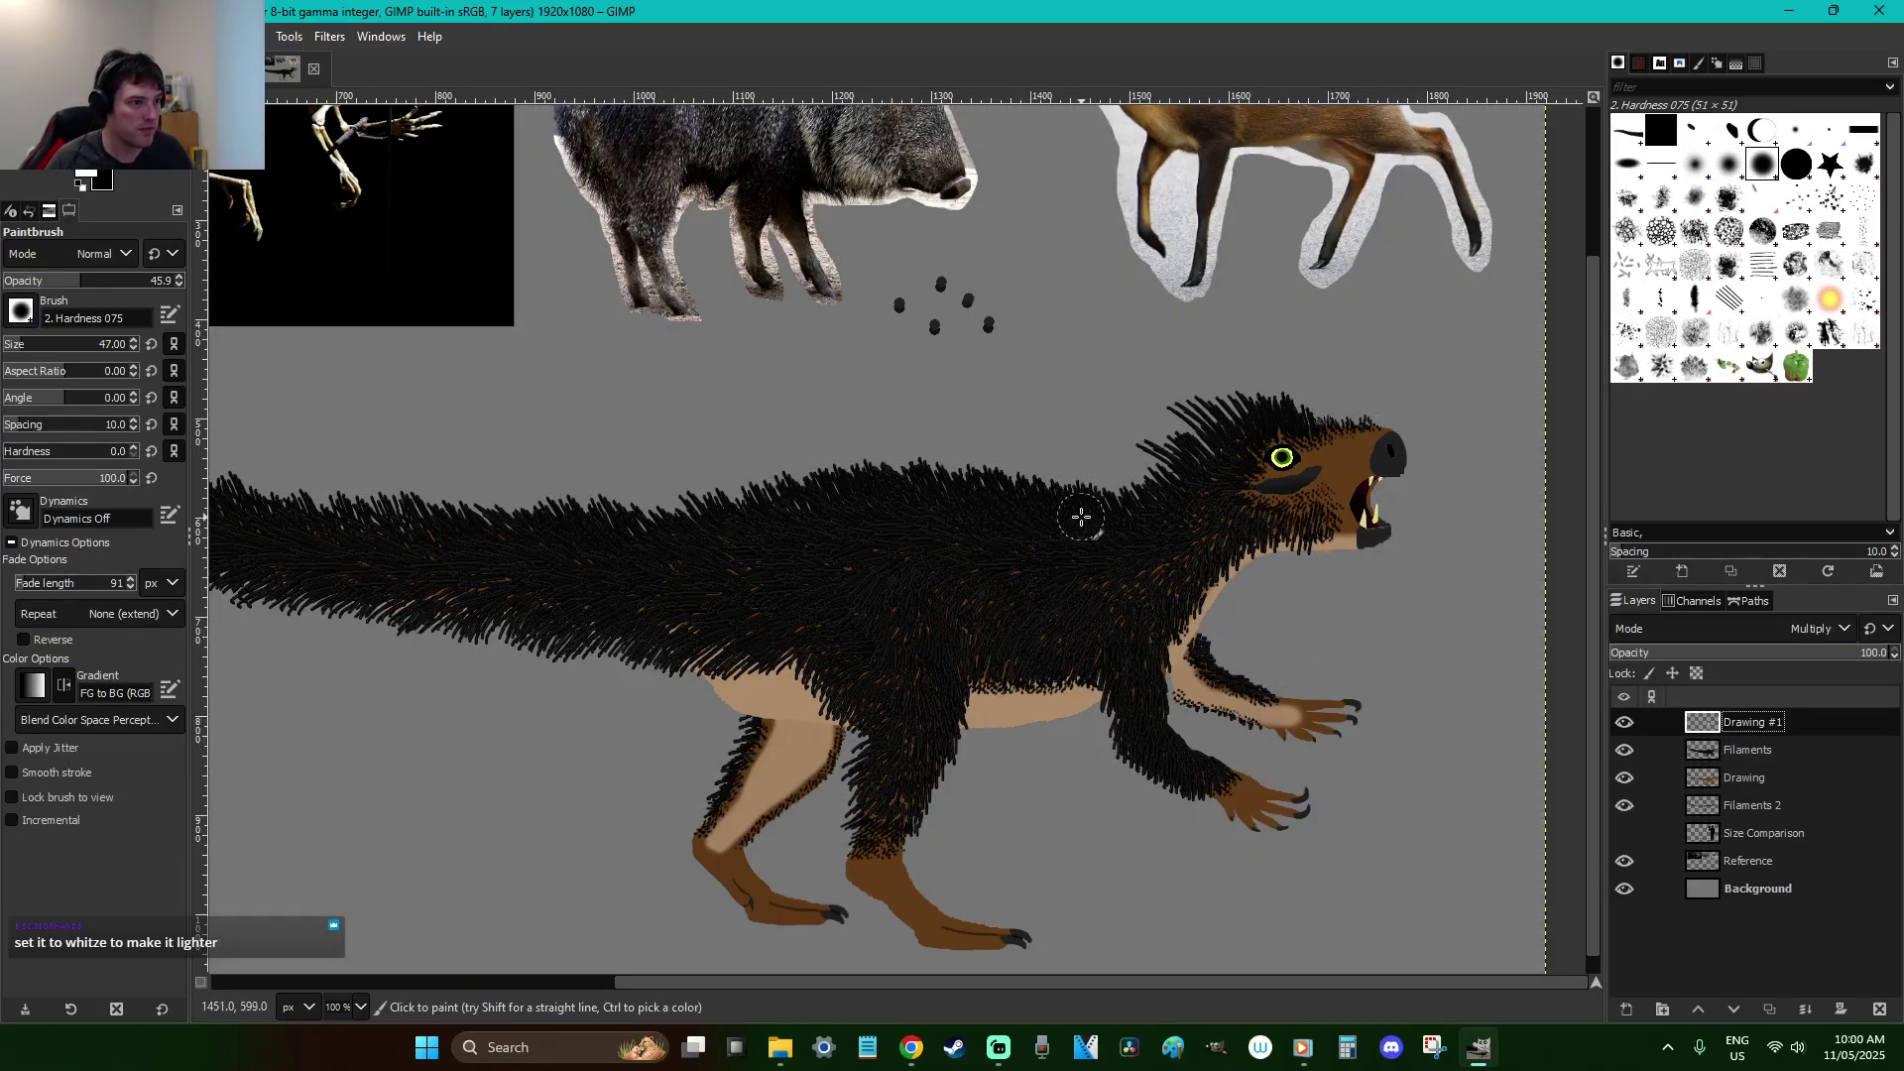
pyautogui.press('z')
pyautogui.moveTo(868, 461); pyautogui.dragTo(1145, 650)
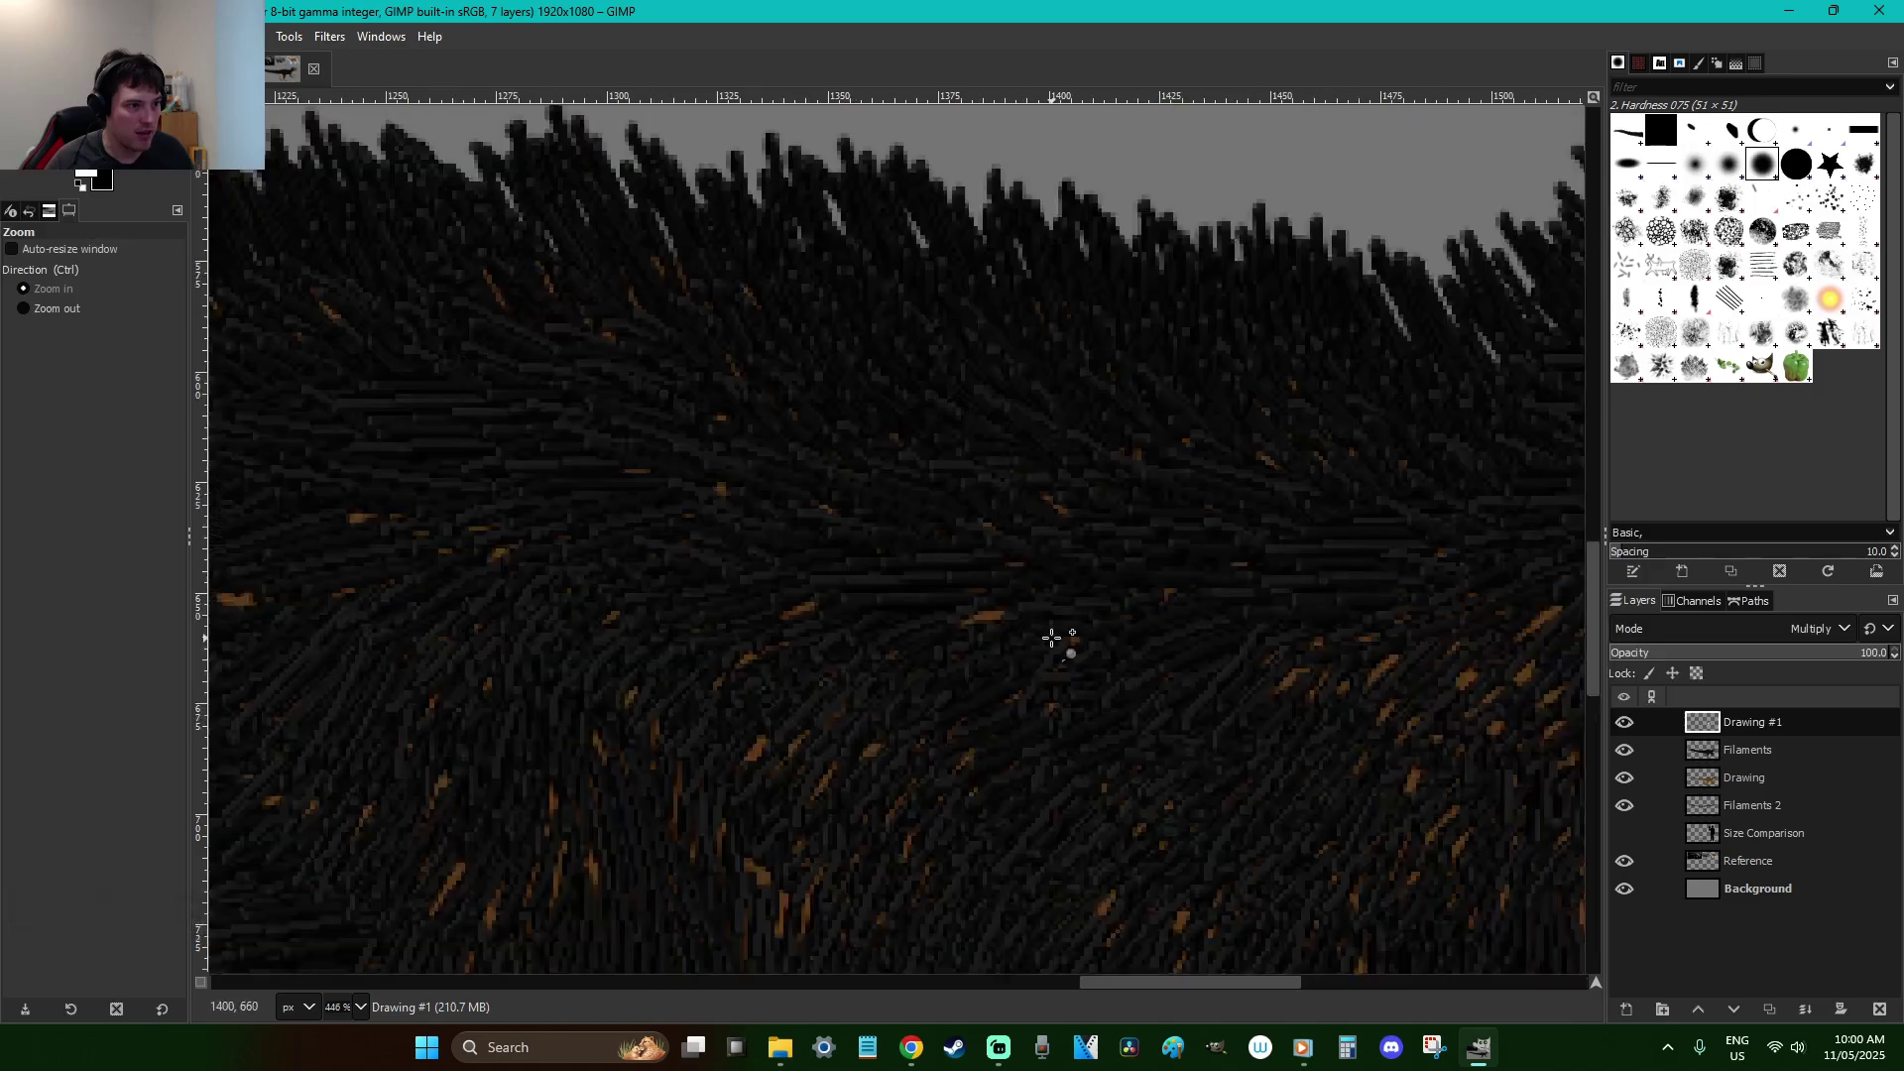
pyautogui.press('p')
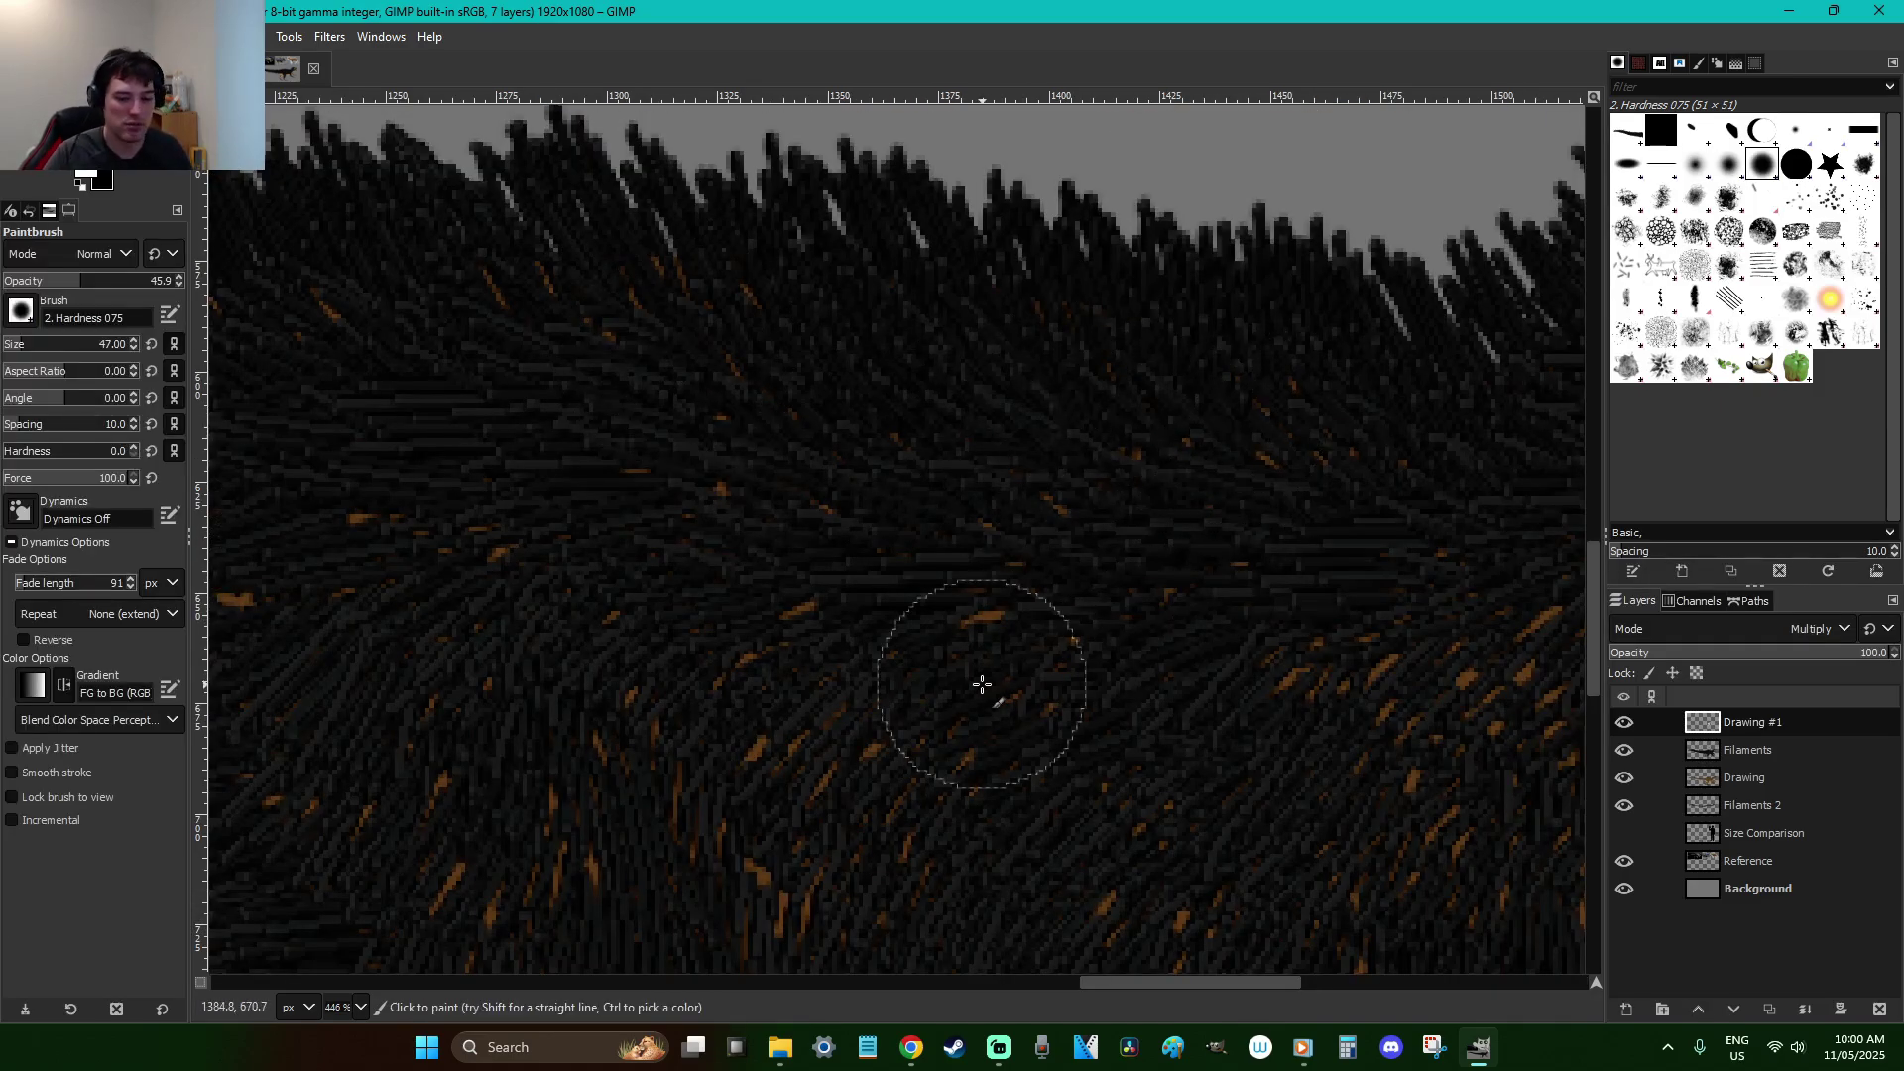
pyautogui.hotkey('shift', 'ctrl', 'j')
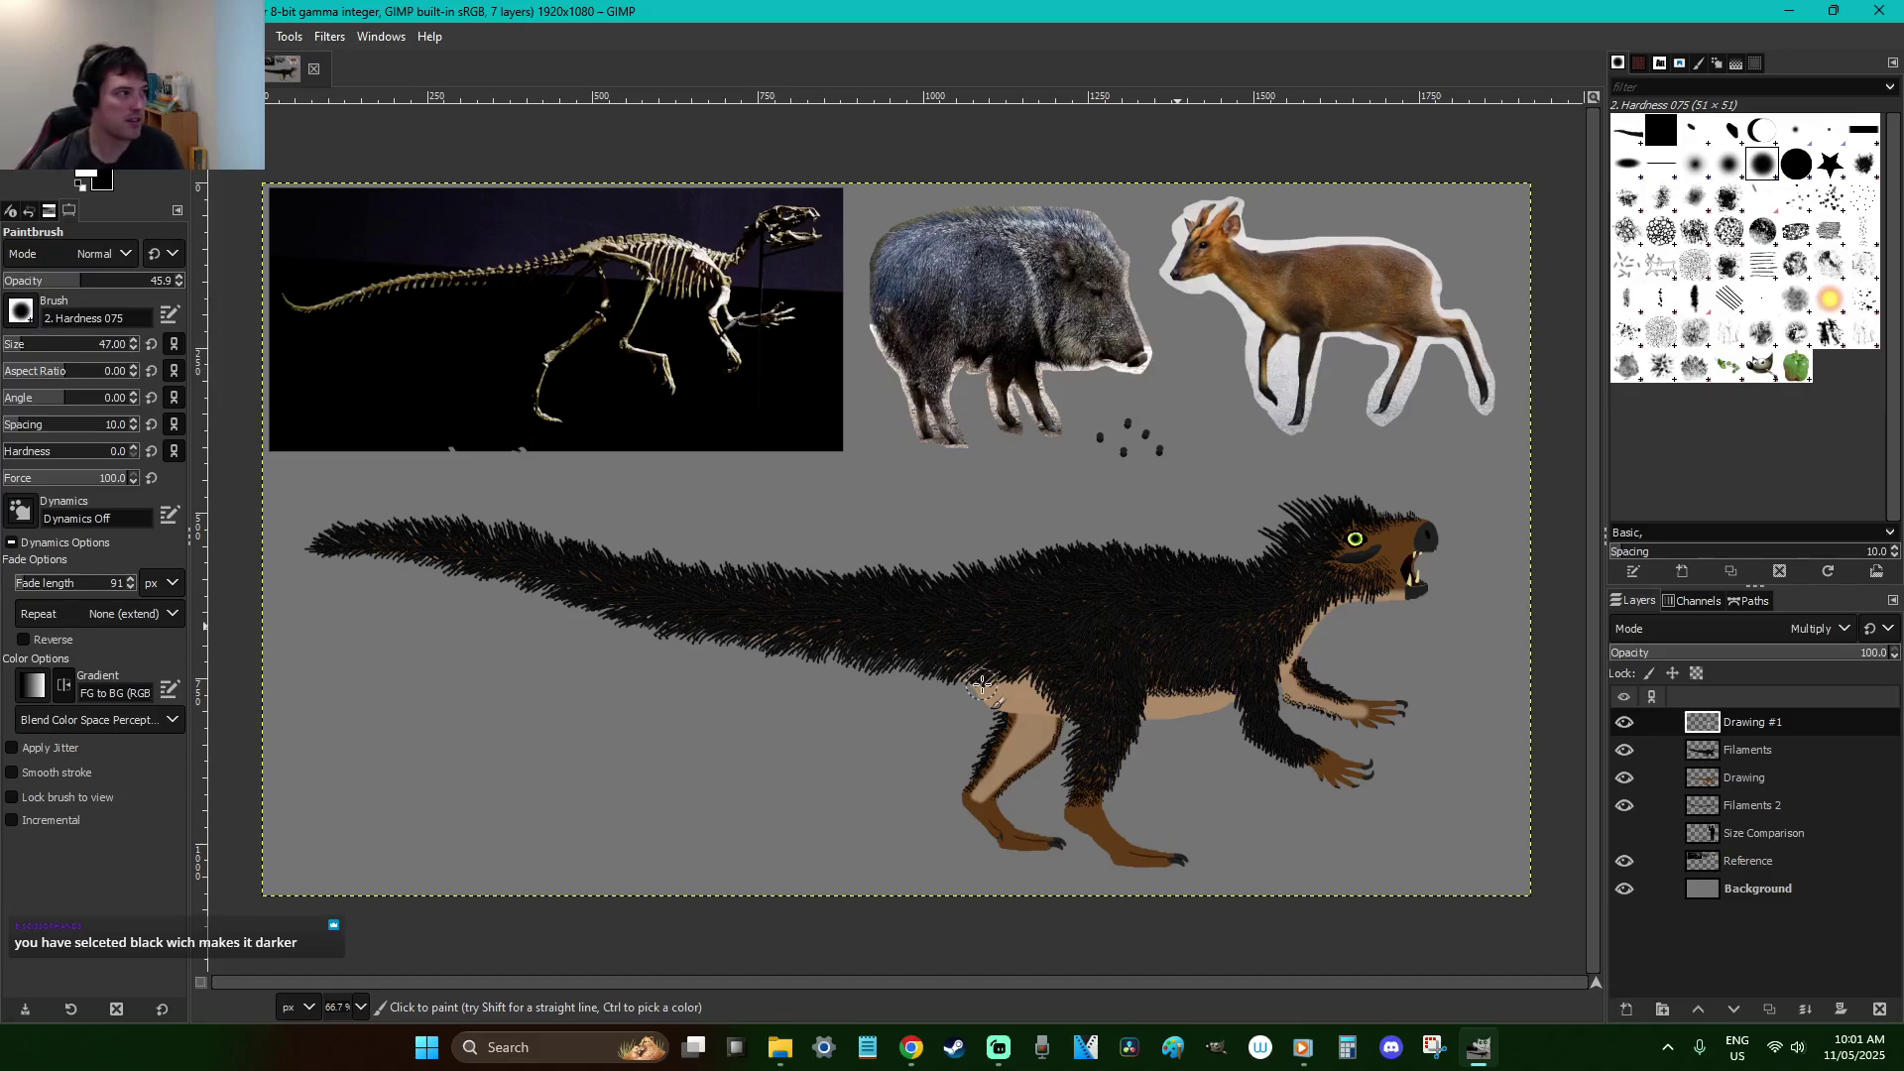
# Set the background colour to white as well and examine the torso's filaments up close
pyautogui.click(94, 180)
pyautogui.click(184, 159)
pyautogui.click(451, 433)
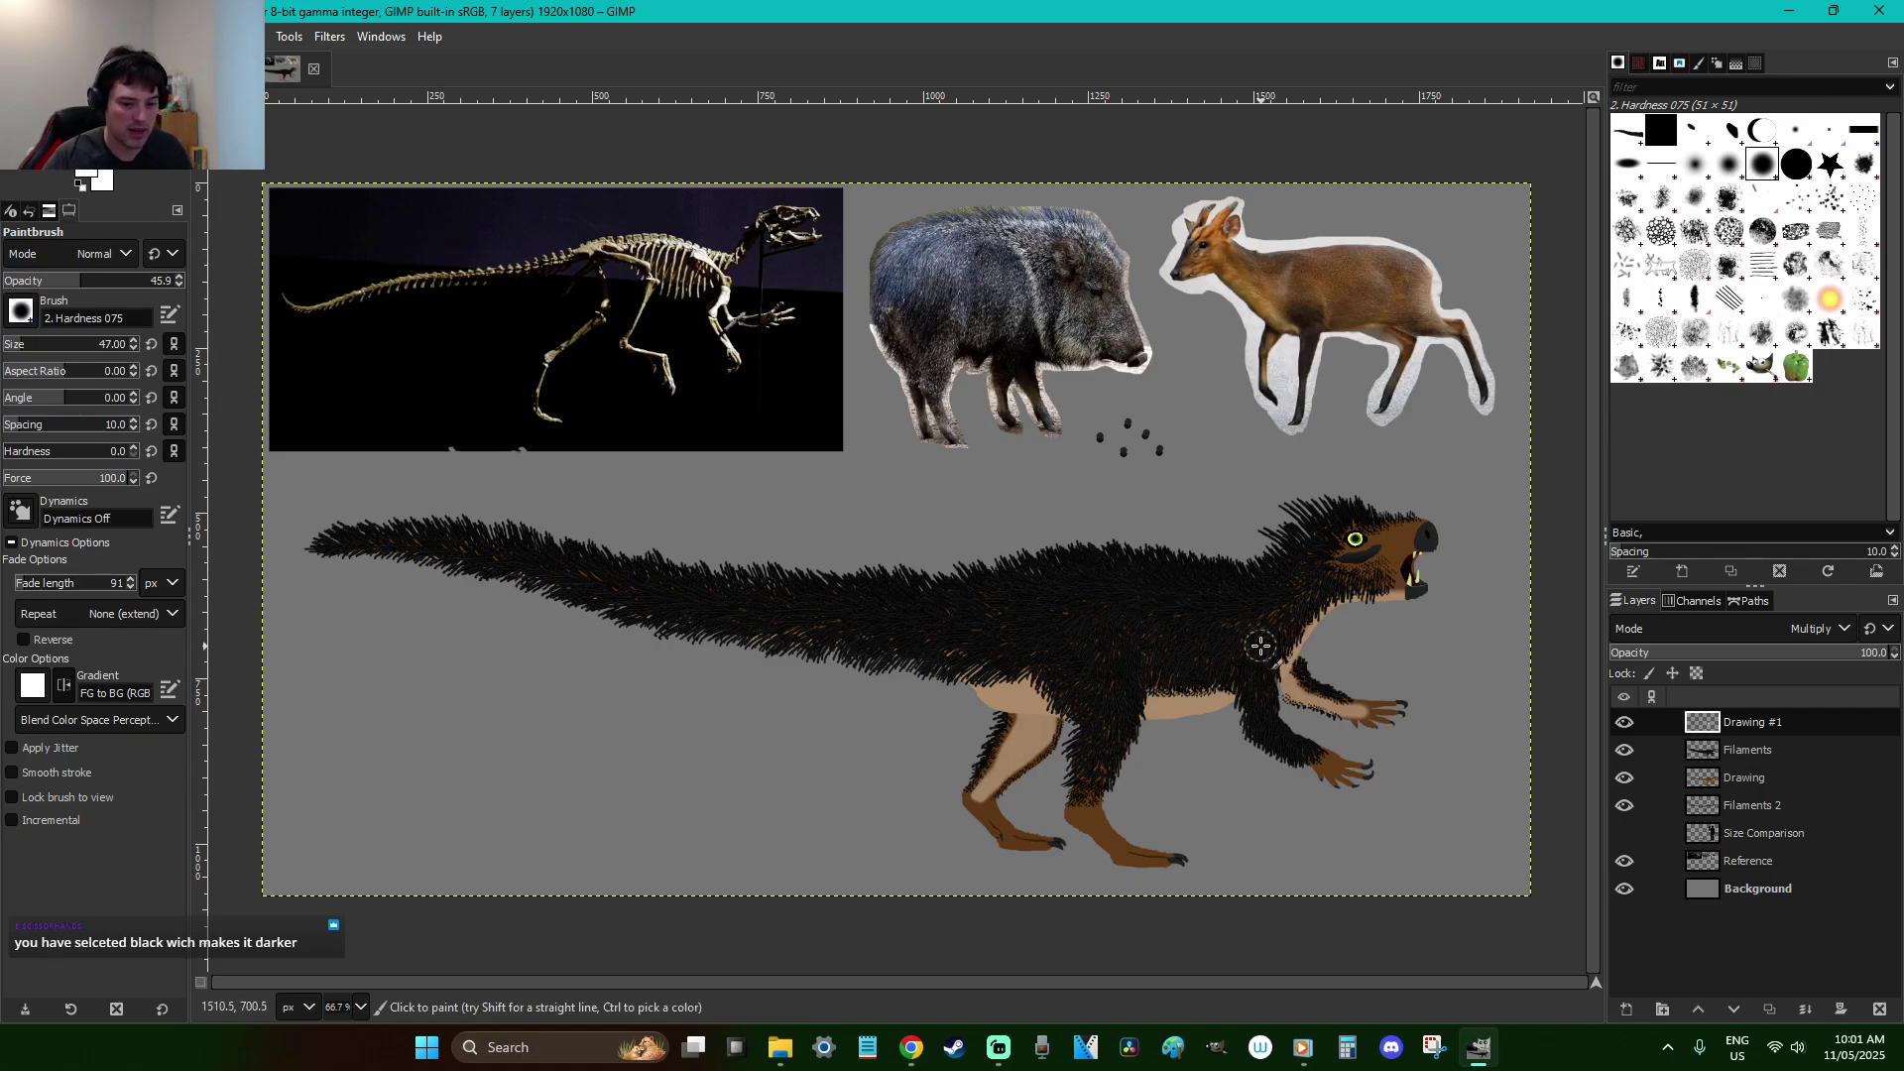
pyautogui.press('2')
pyautogui.scroll(1, 1261, 646)
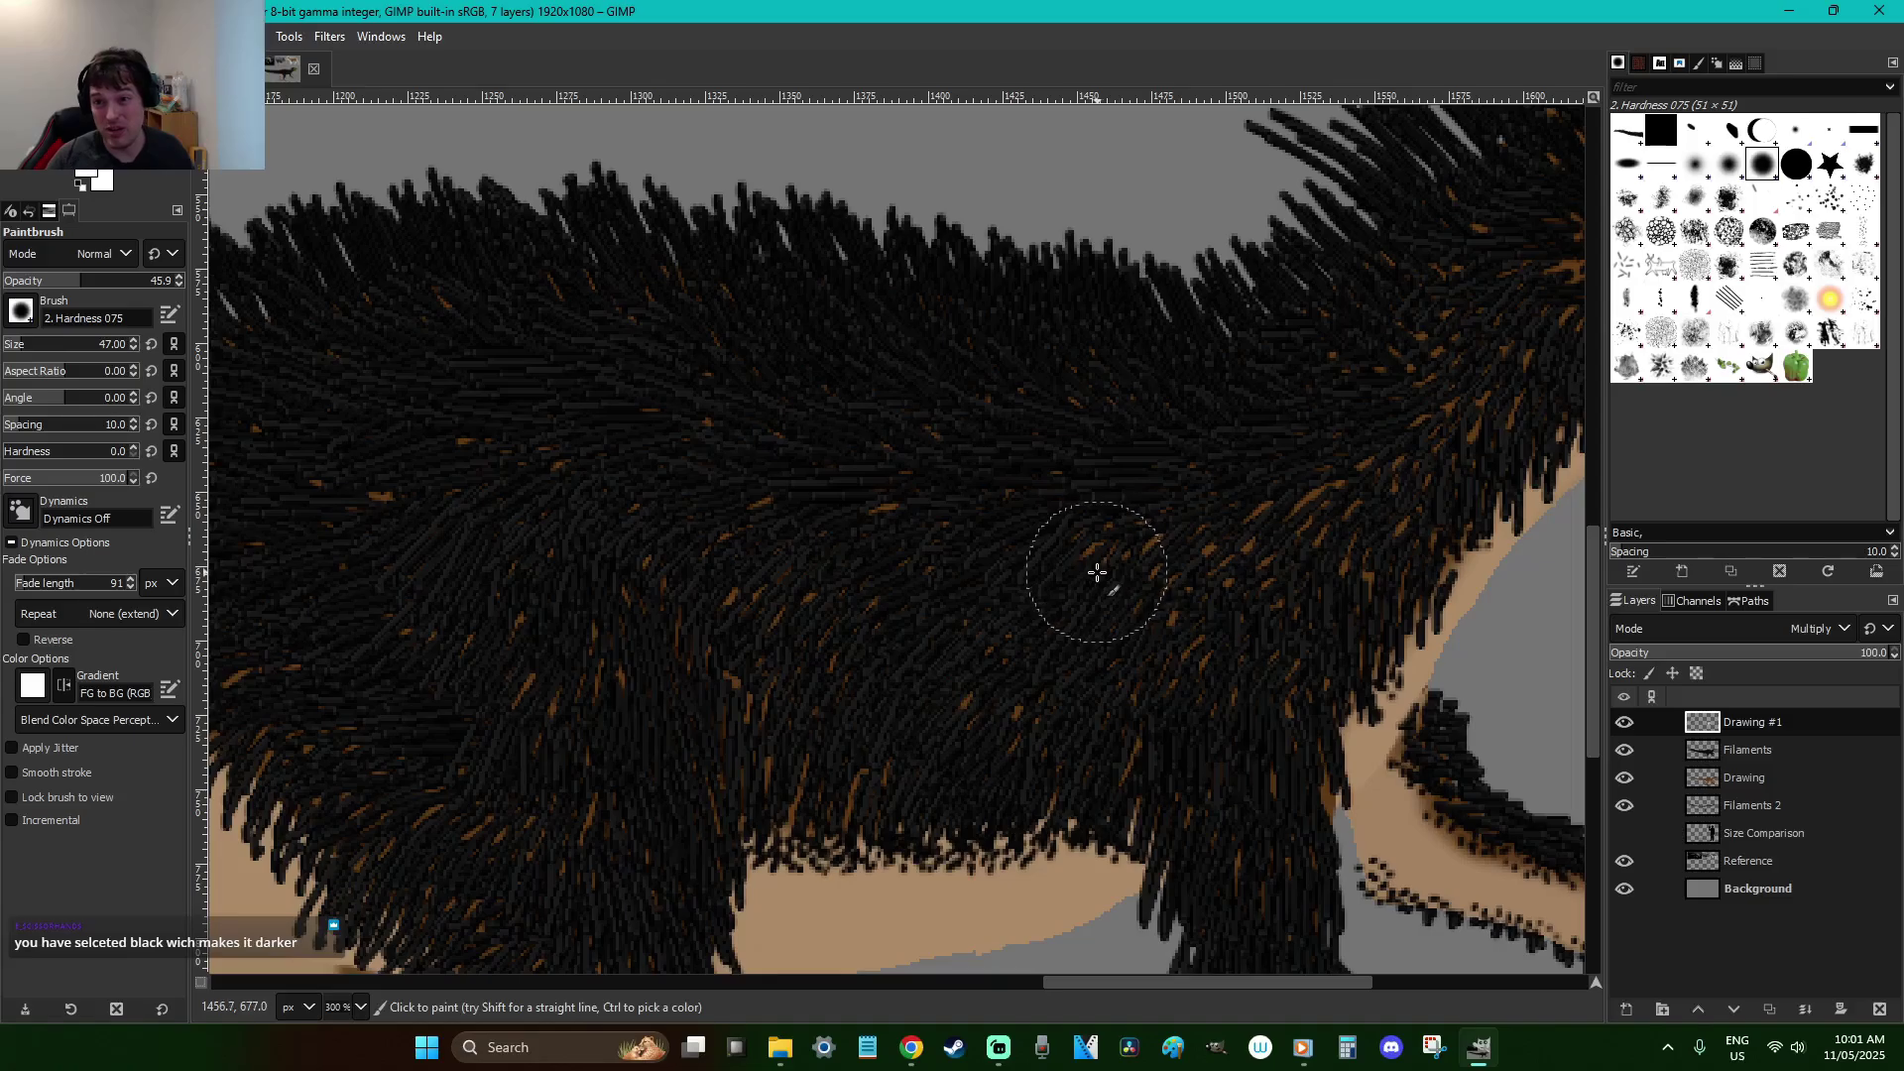
pyautogui.scroll(-4, 1097, 572)
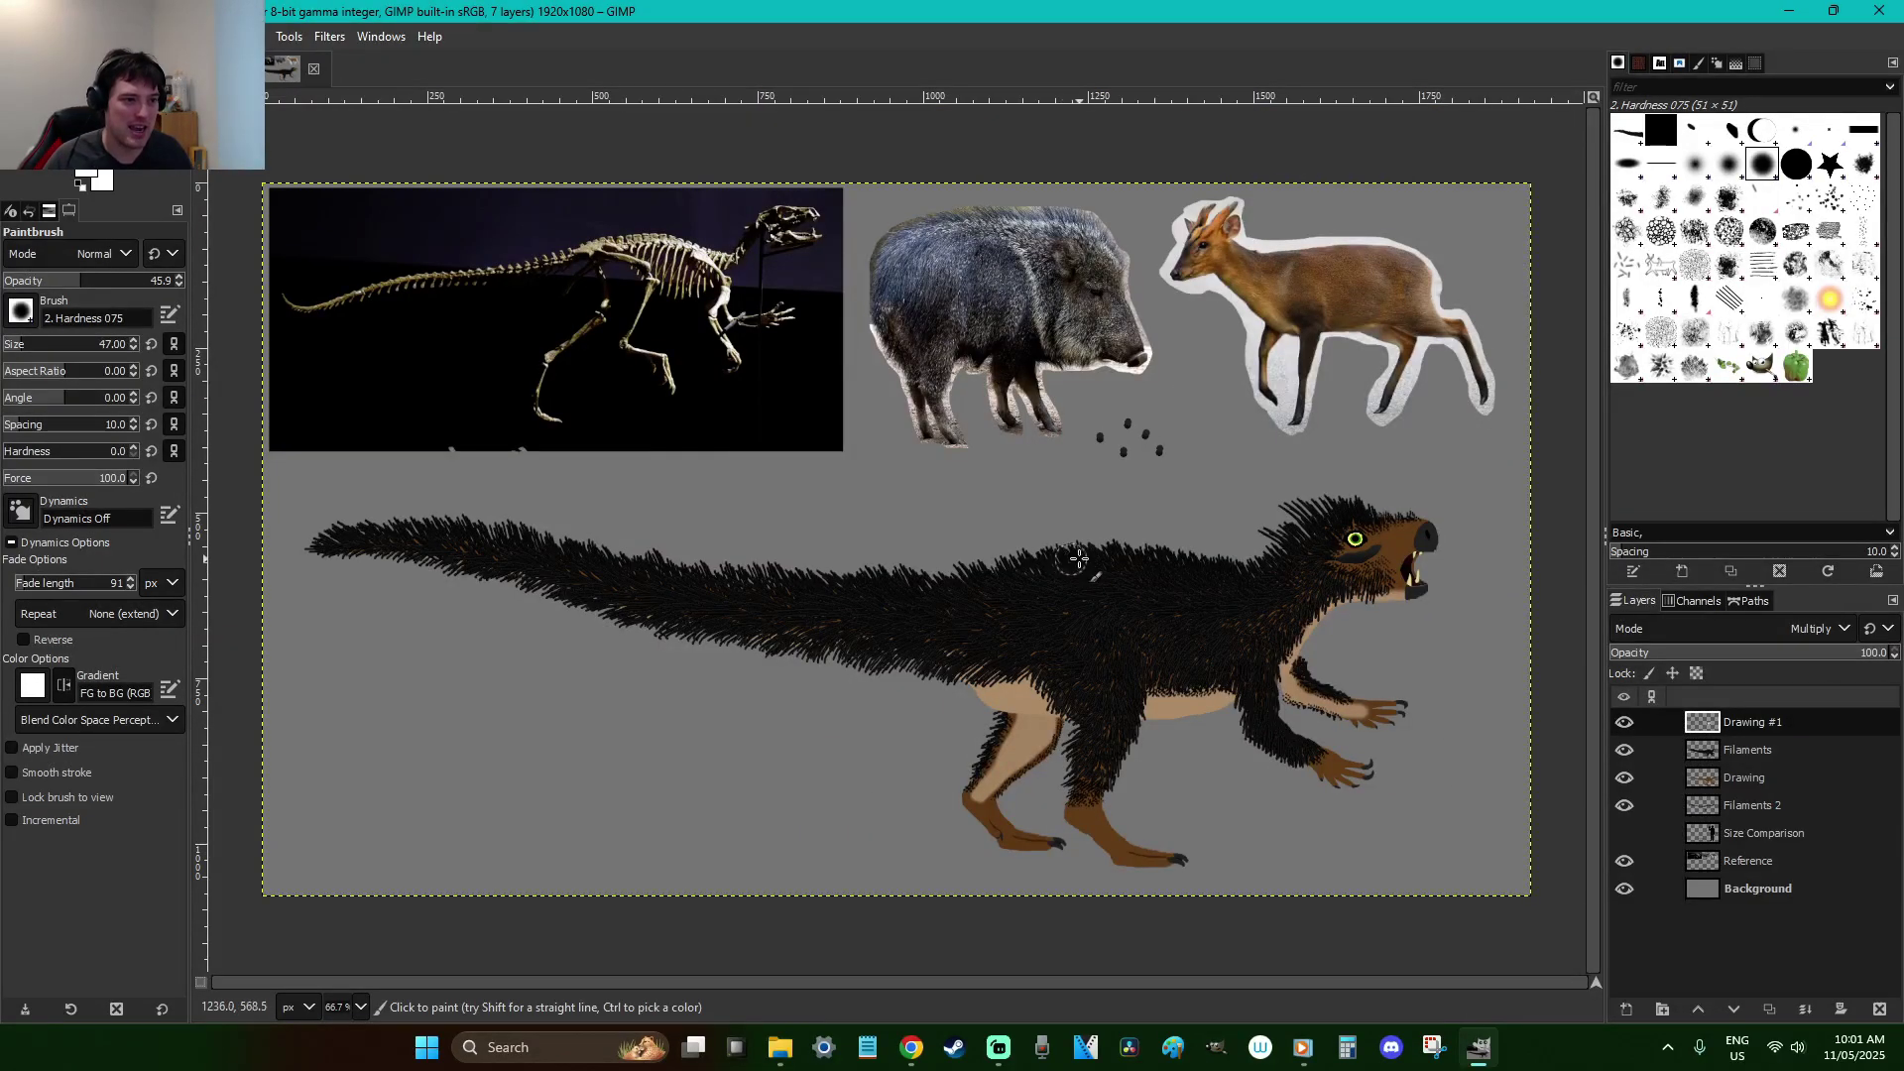
# Save the illustration
pyautogui.press('r')
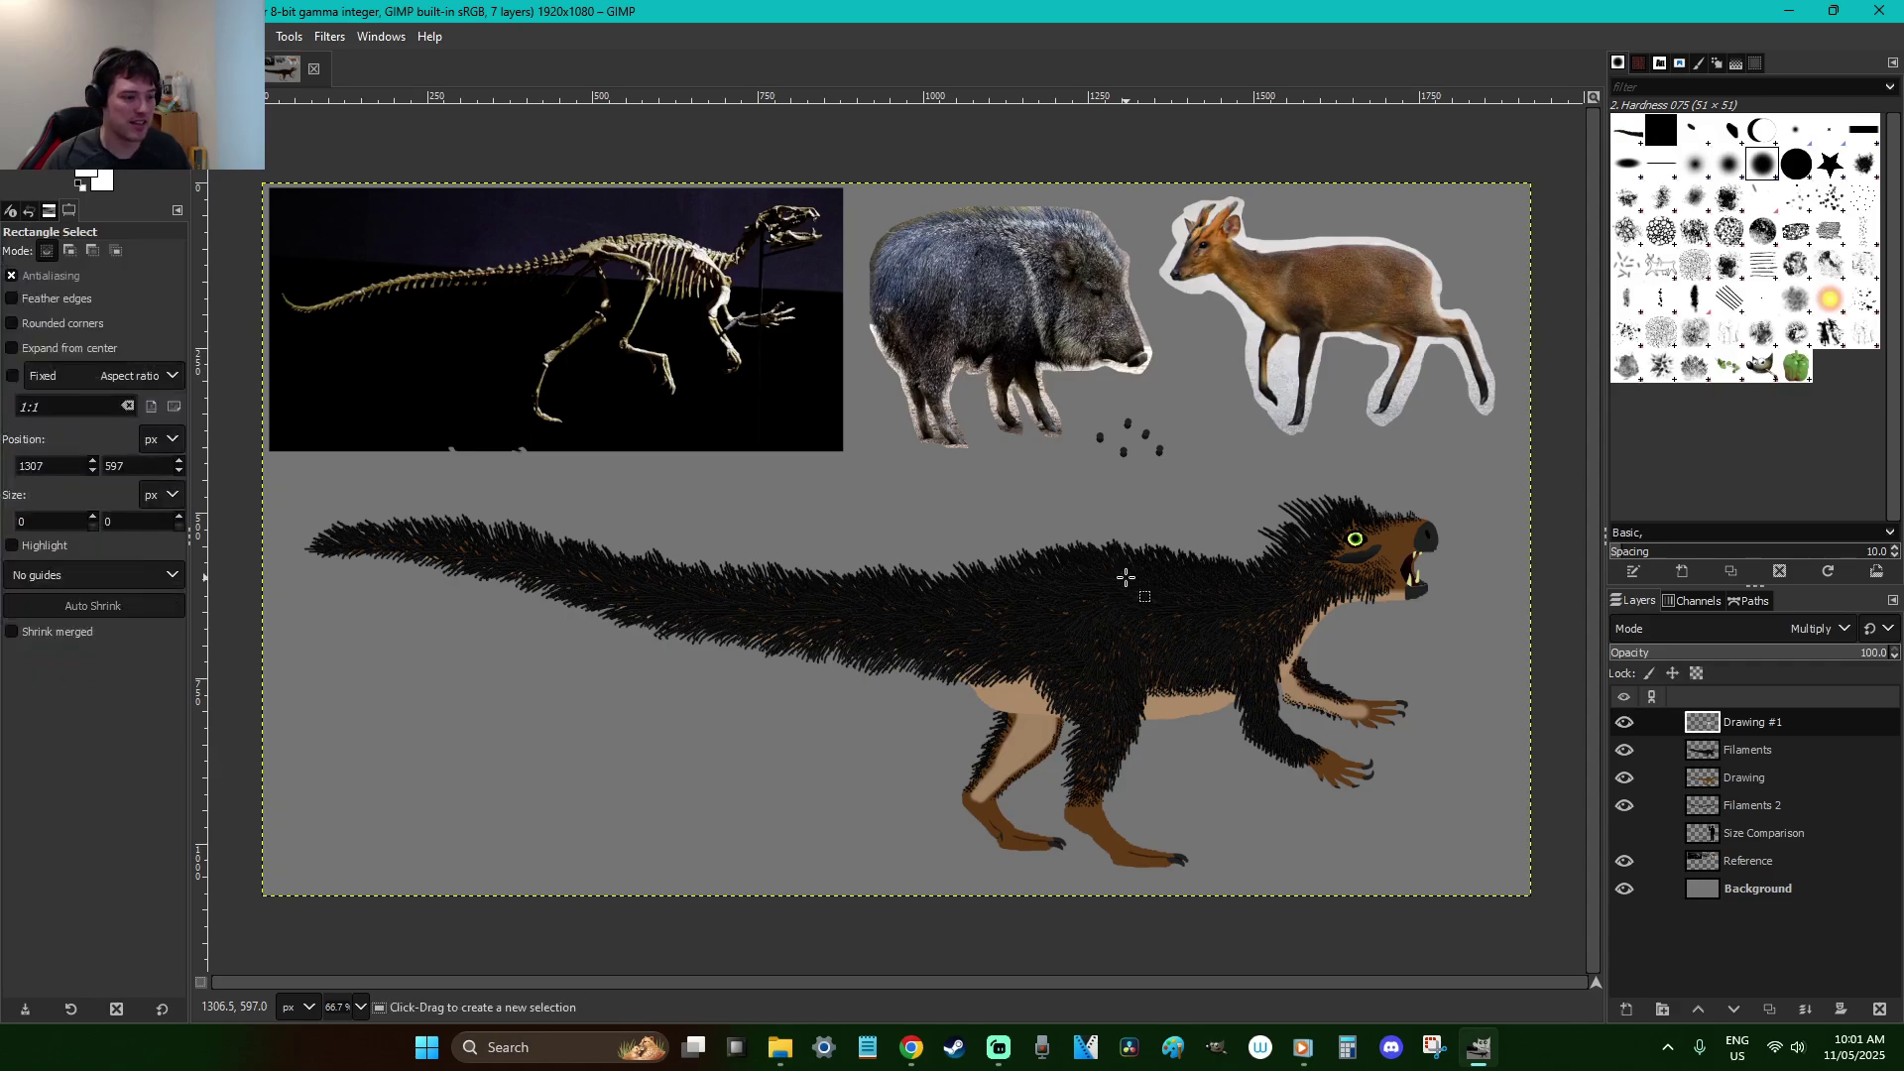
pyautogui.scroll(1, 1125, 577)
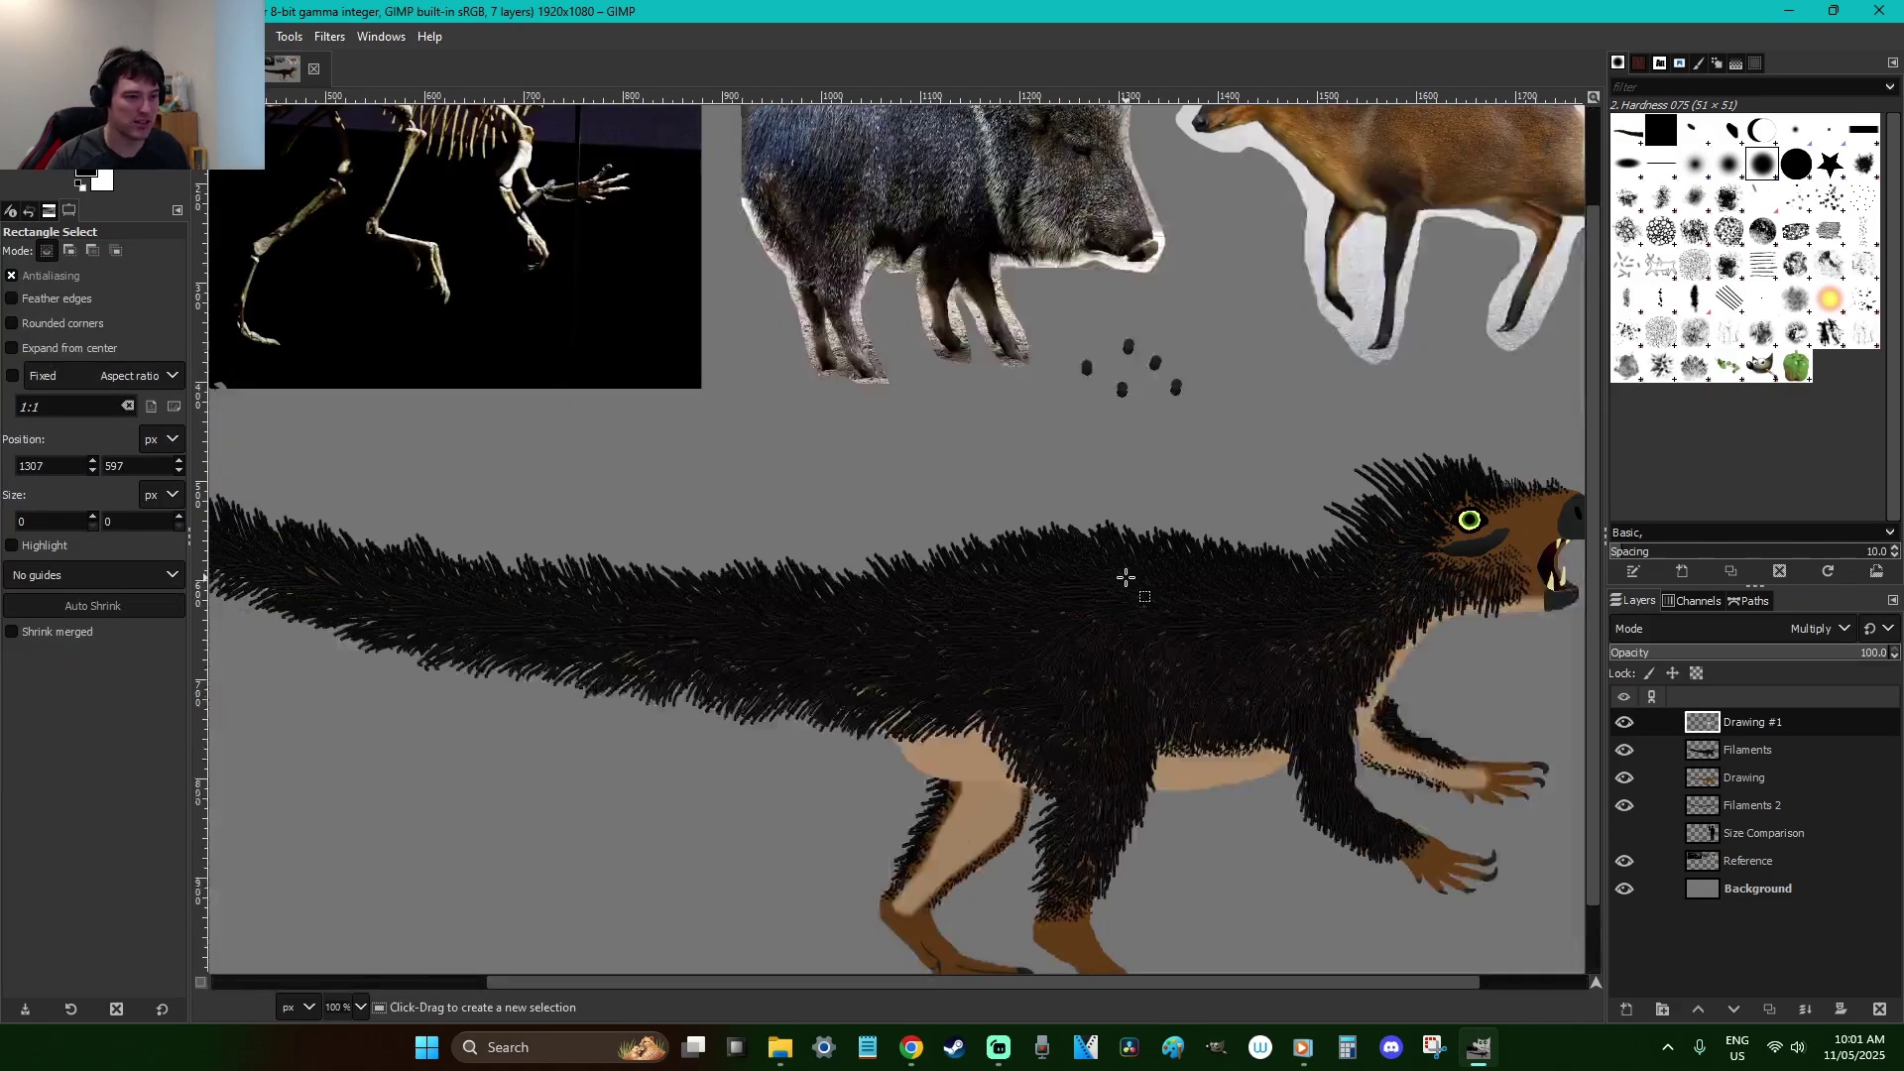
pyautogui.scroll(-1, 1126, 577)
pyautogui.hotkey('ctrl', 's')
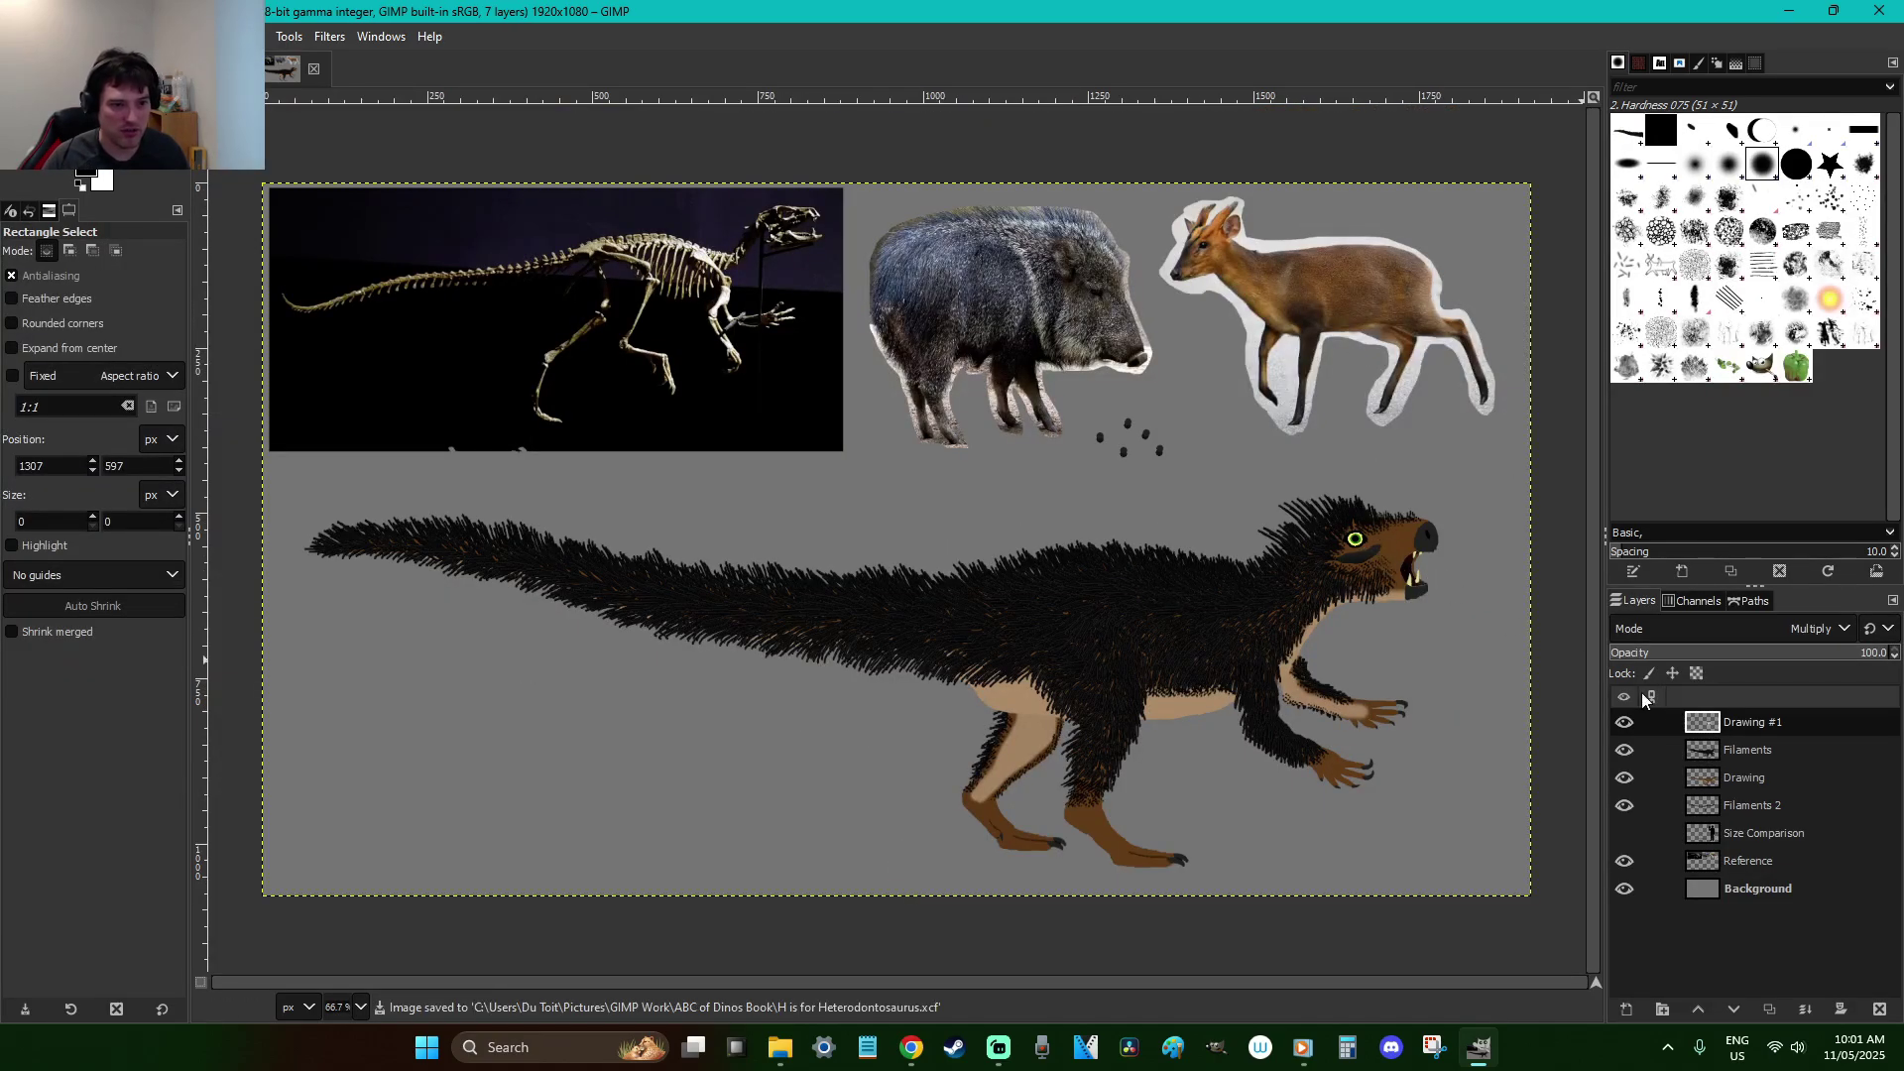
# Make the Drawing layer active and lighten the foreground colour to a medium grey with a slight blue tint
pyautogui.click(1744, 777)
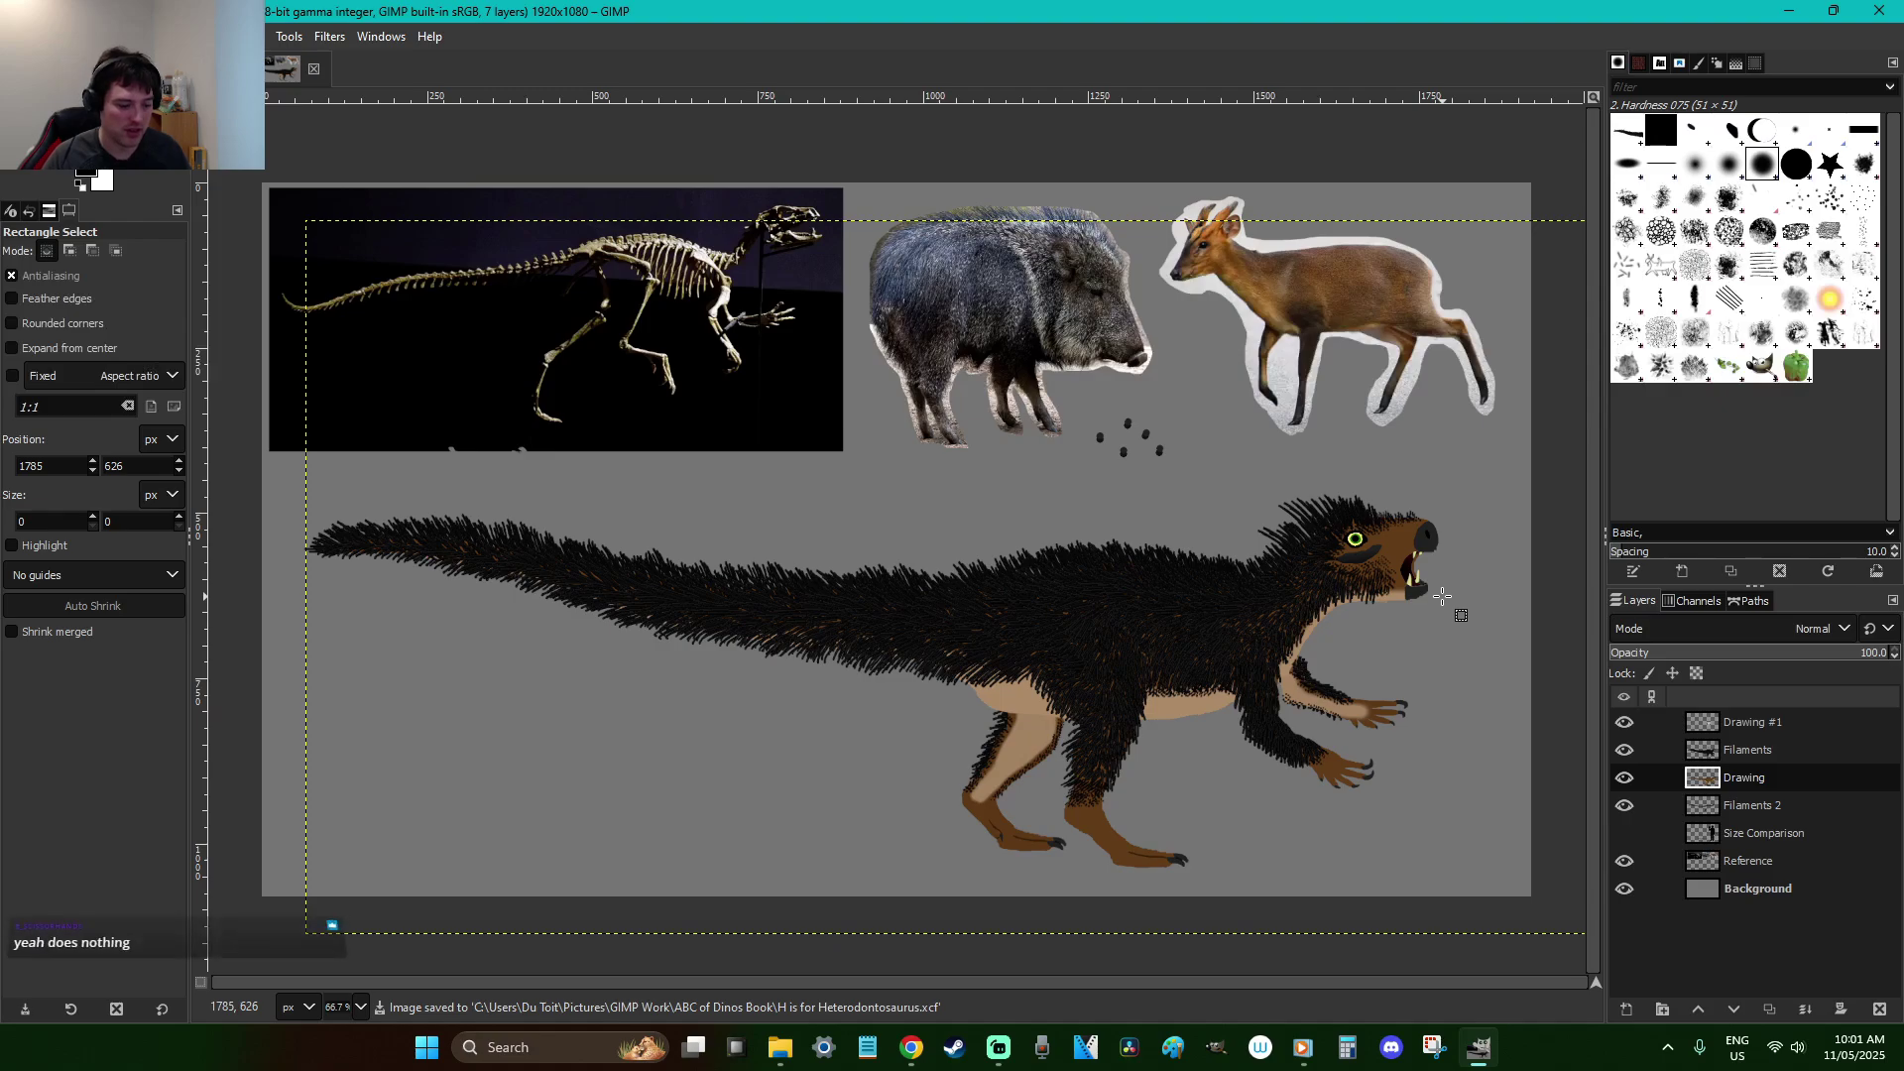
pyautogui.press('o')
pyautogui.click(98, 174)
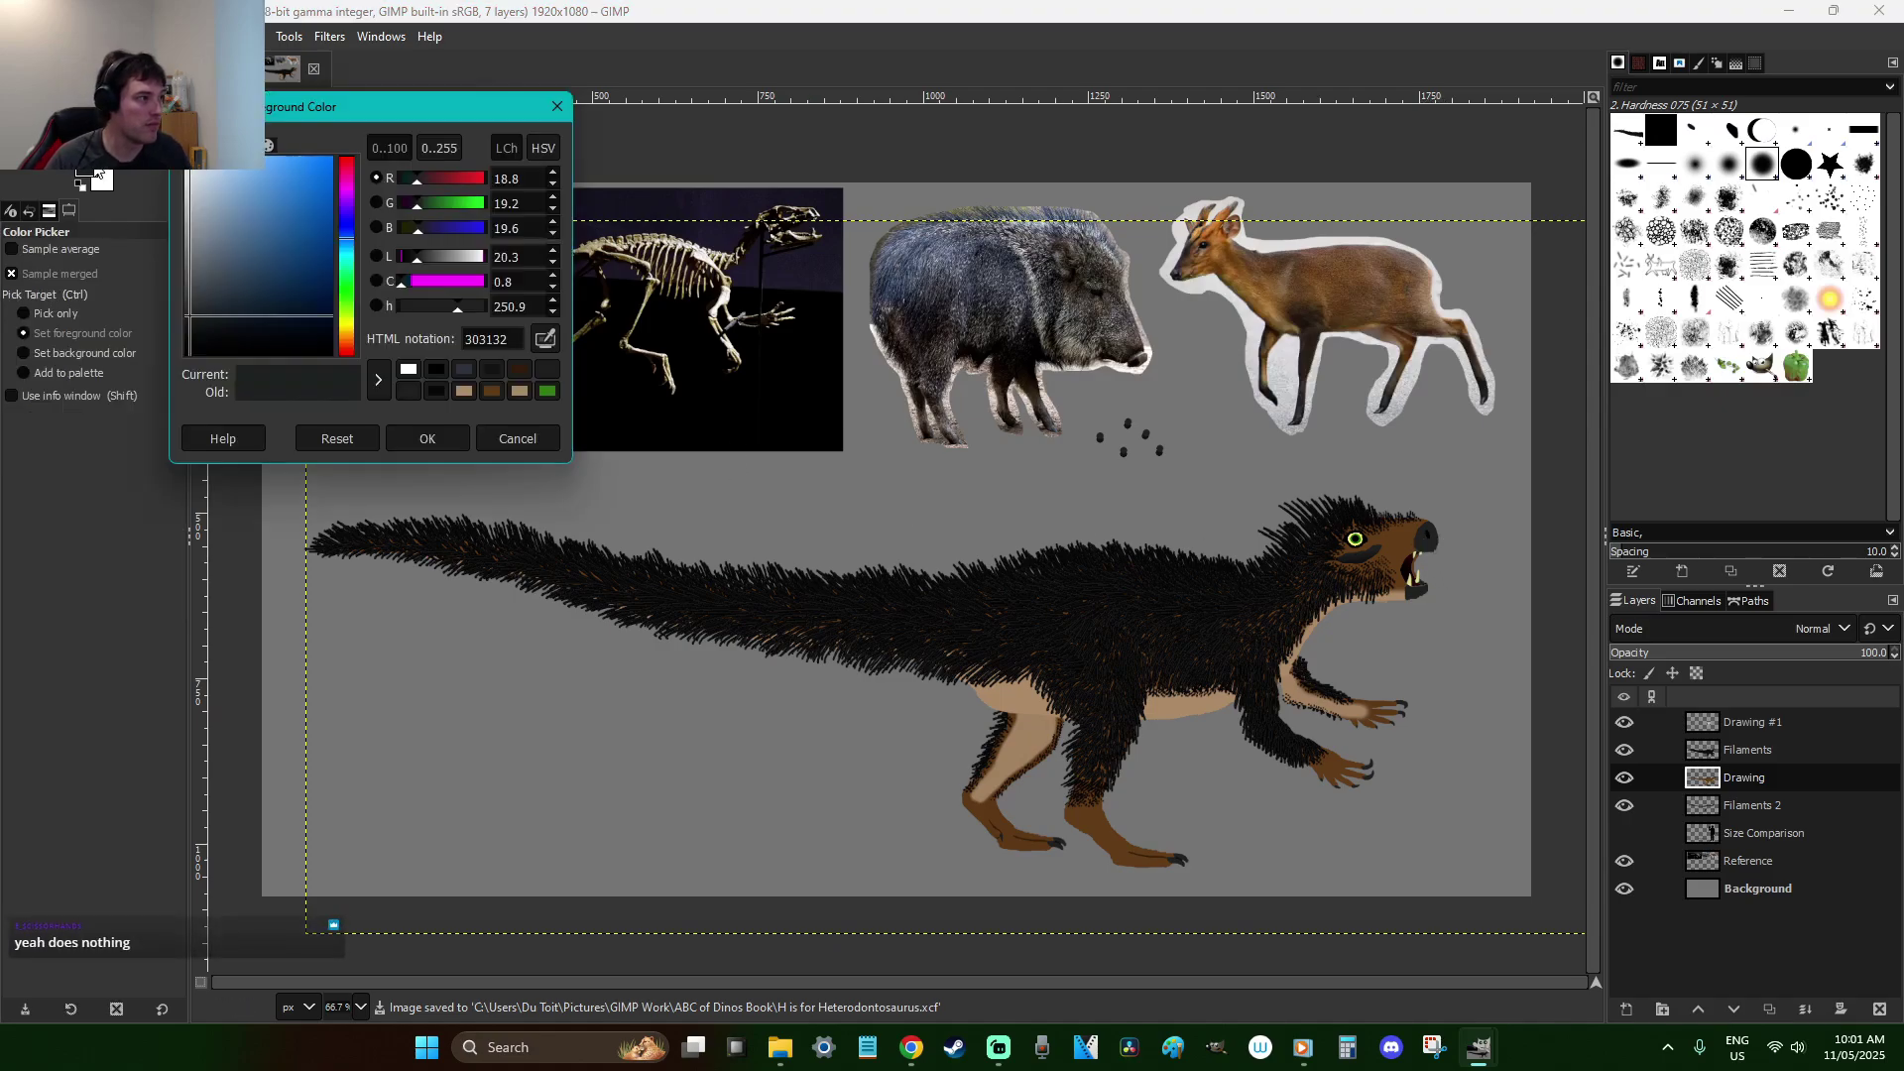
pyautogui.click(192, 287)
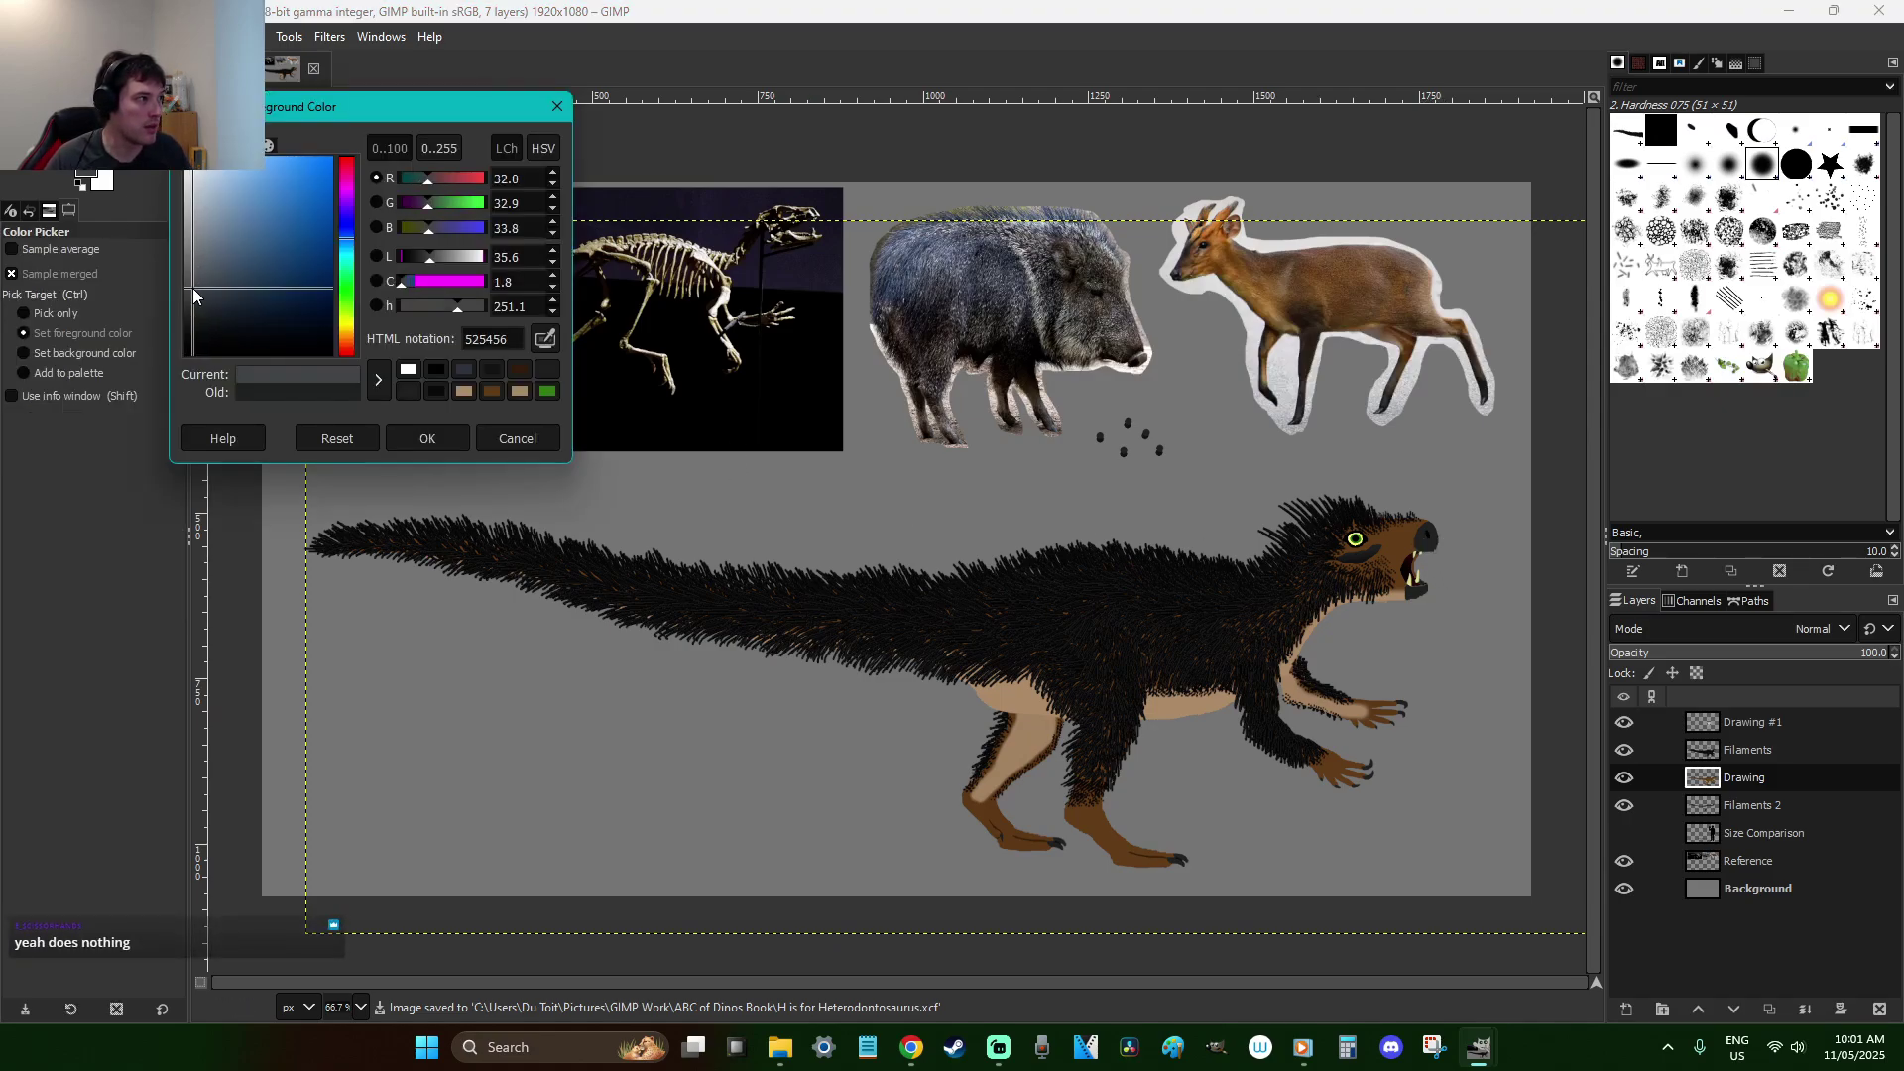
pyautogui.click(203, 289)
pyautogui.click(417, 437)
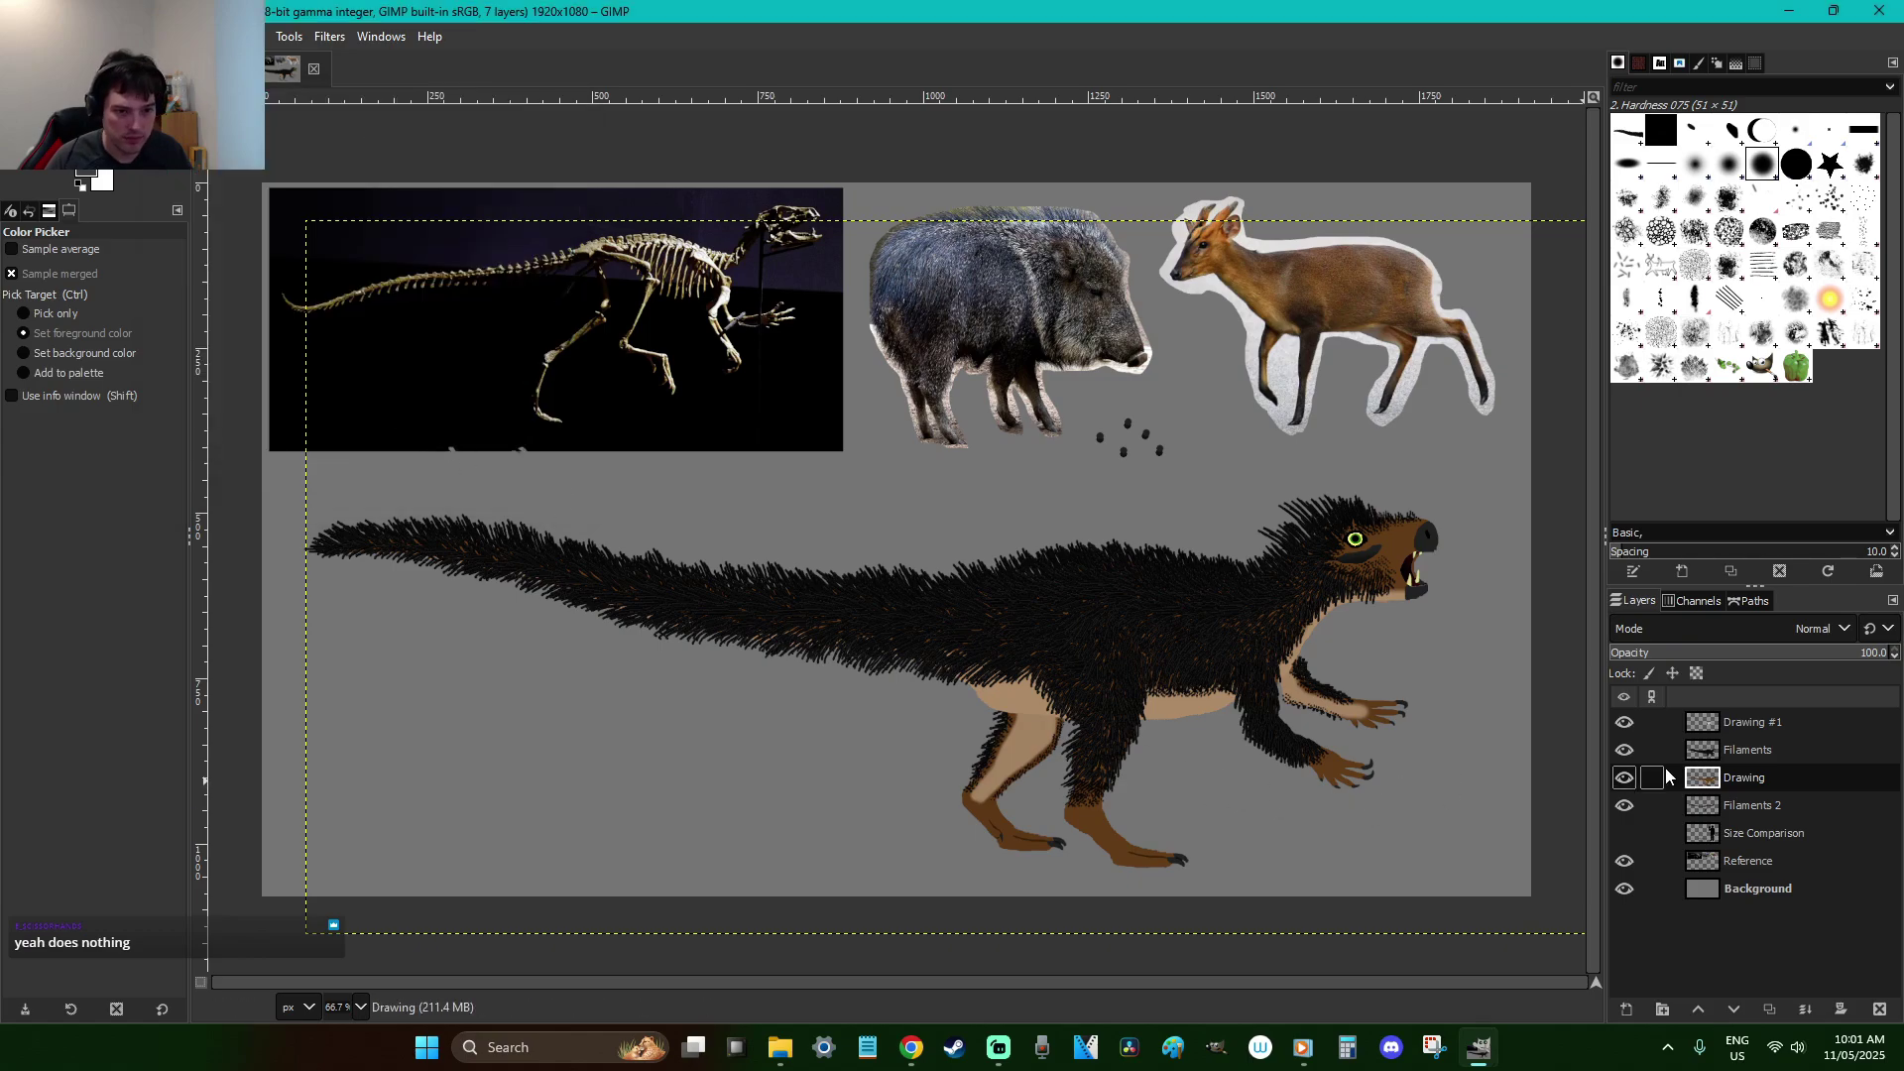
# Hide the Filaments and Drawing #1 layers and fuzzy-select the dinosaur's brown skin on the Drawing layer
pyautogui.click(1625, 751)
pyautogui.click(1624, 722)
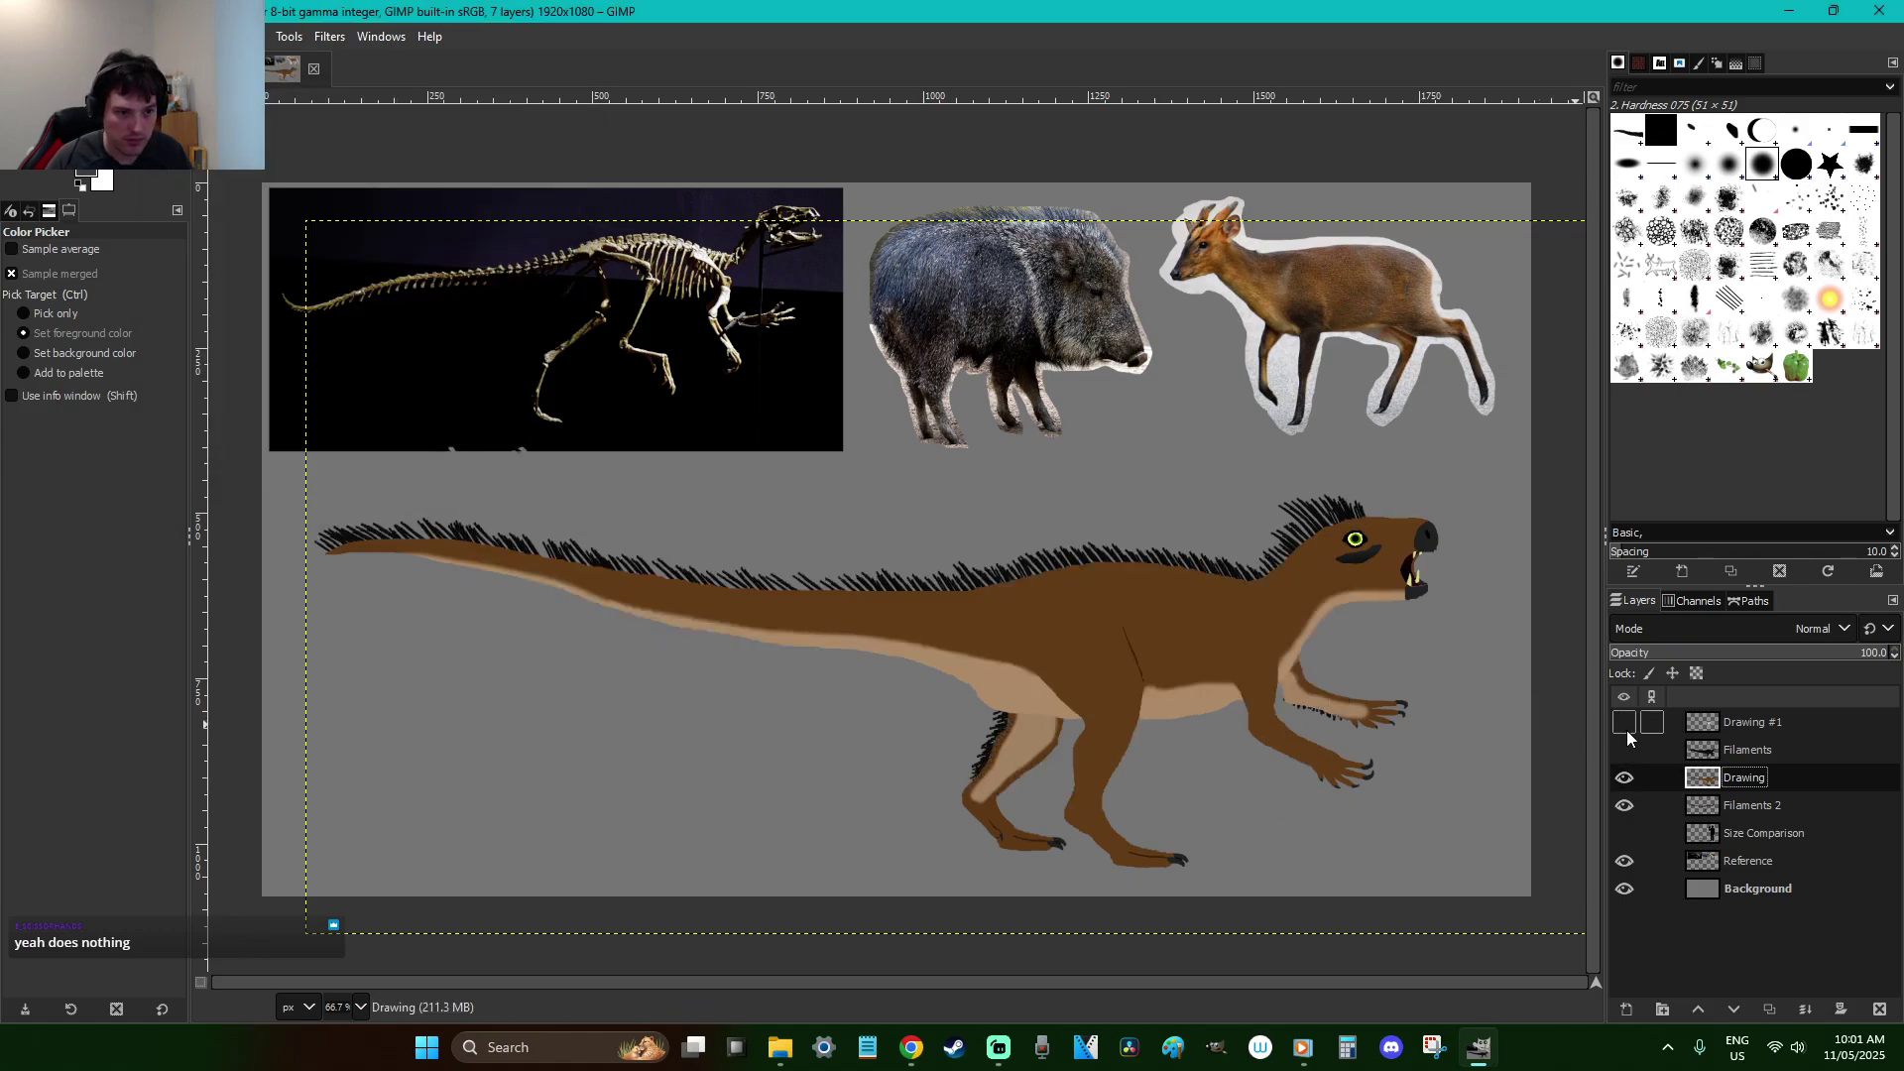
pyautogui.press('u')
pyautogui.click(1218, 689)
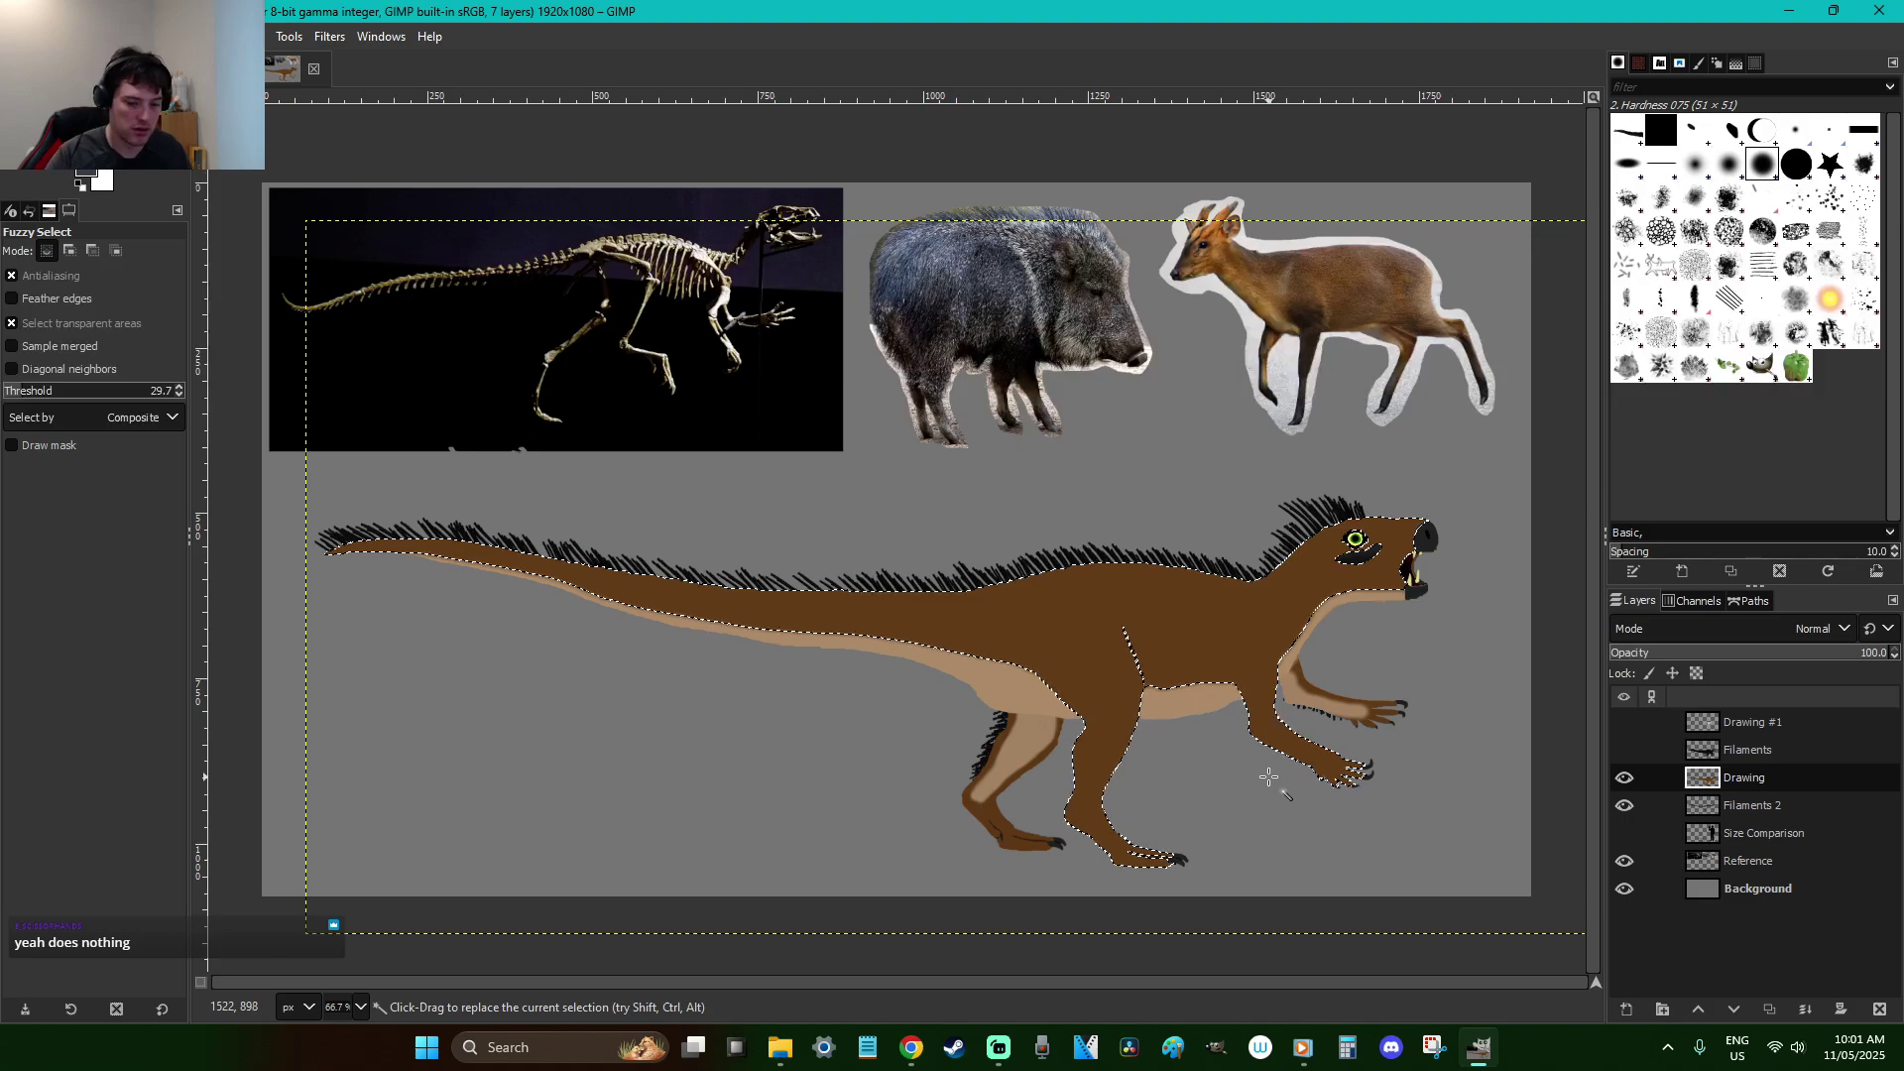
# Lower the Select by Color threshold to 32.6 and select the brown skin without the tan underside
pyautogui.scroll(2, 1267, 777)
pyautogui.hotkey('shift', 'o')
pyautogui.click(1266, 779)
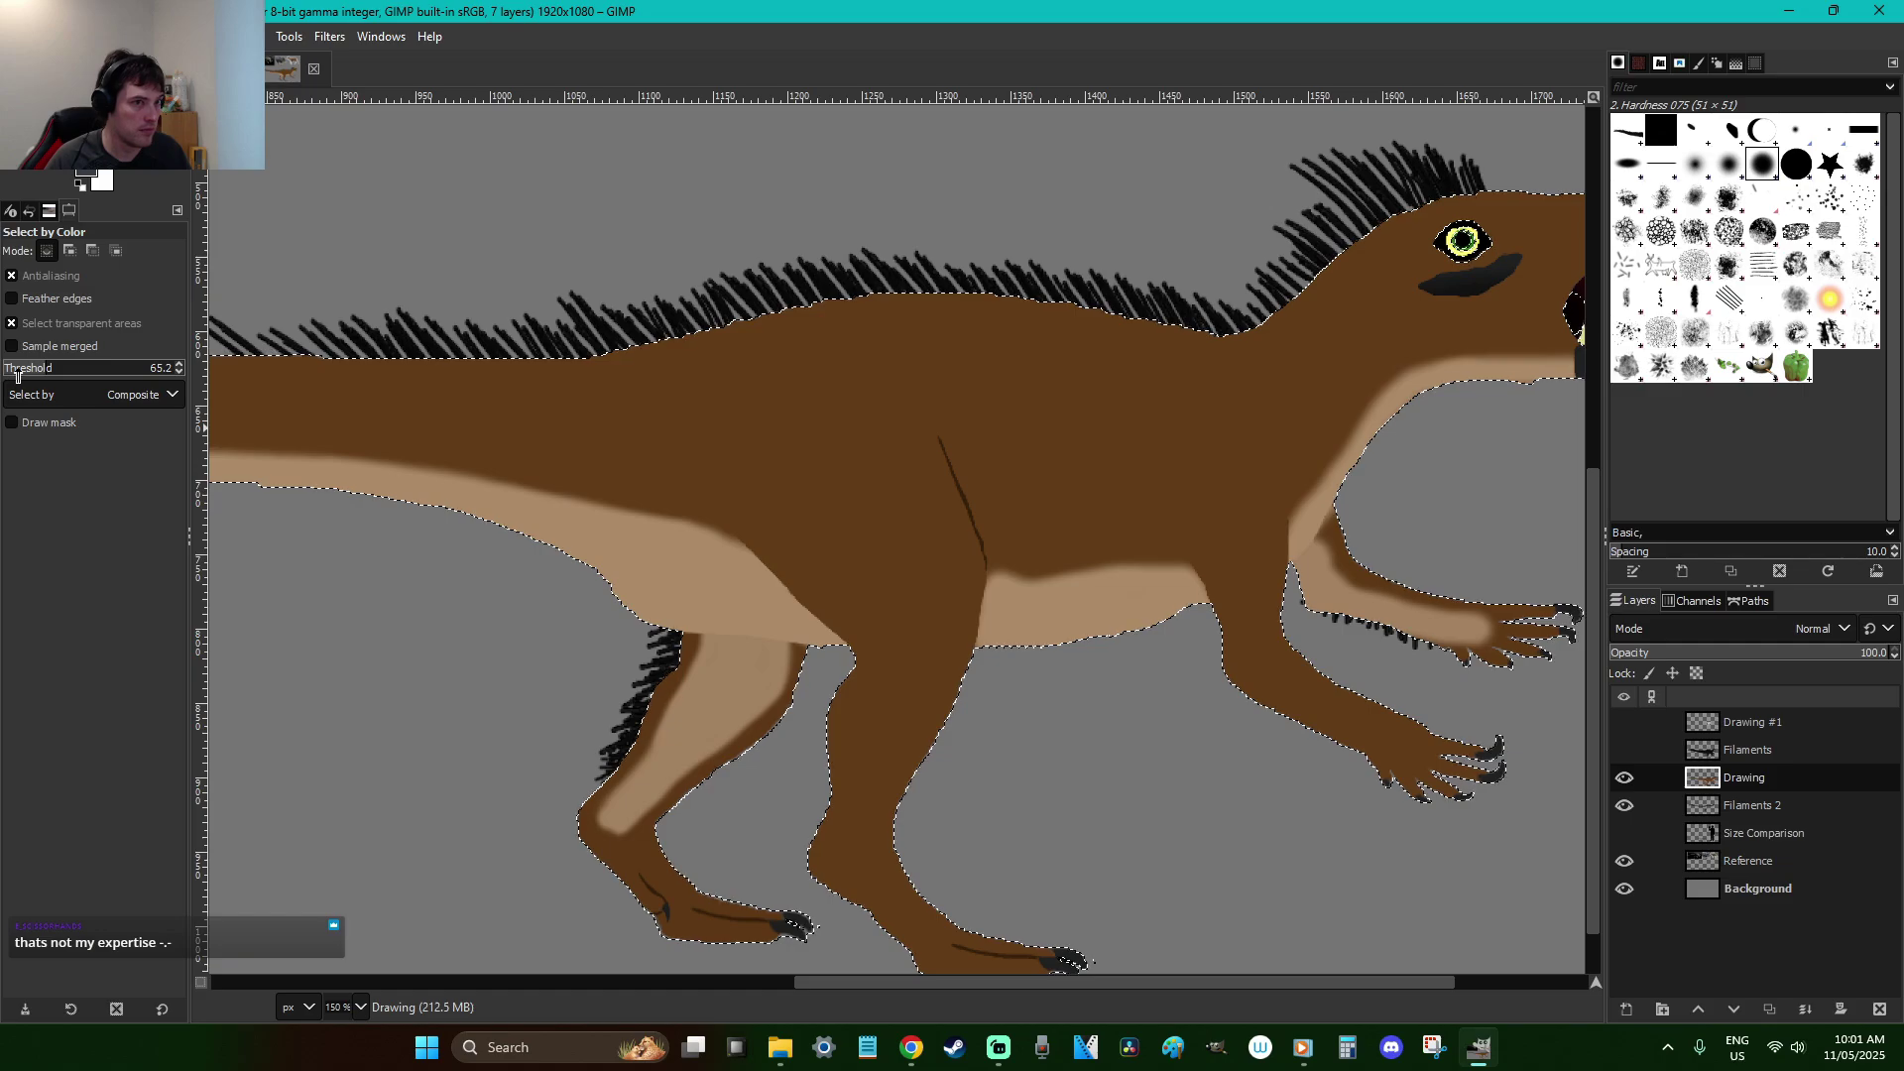
pyautogui.moveTo(17, 375); pyautogui.dragTo(12, 375)
pyautogui.click(1093, 498)
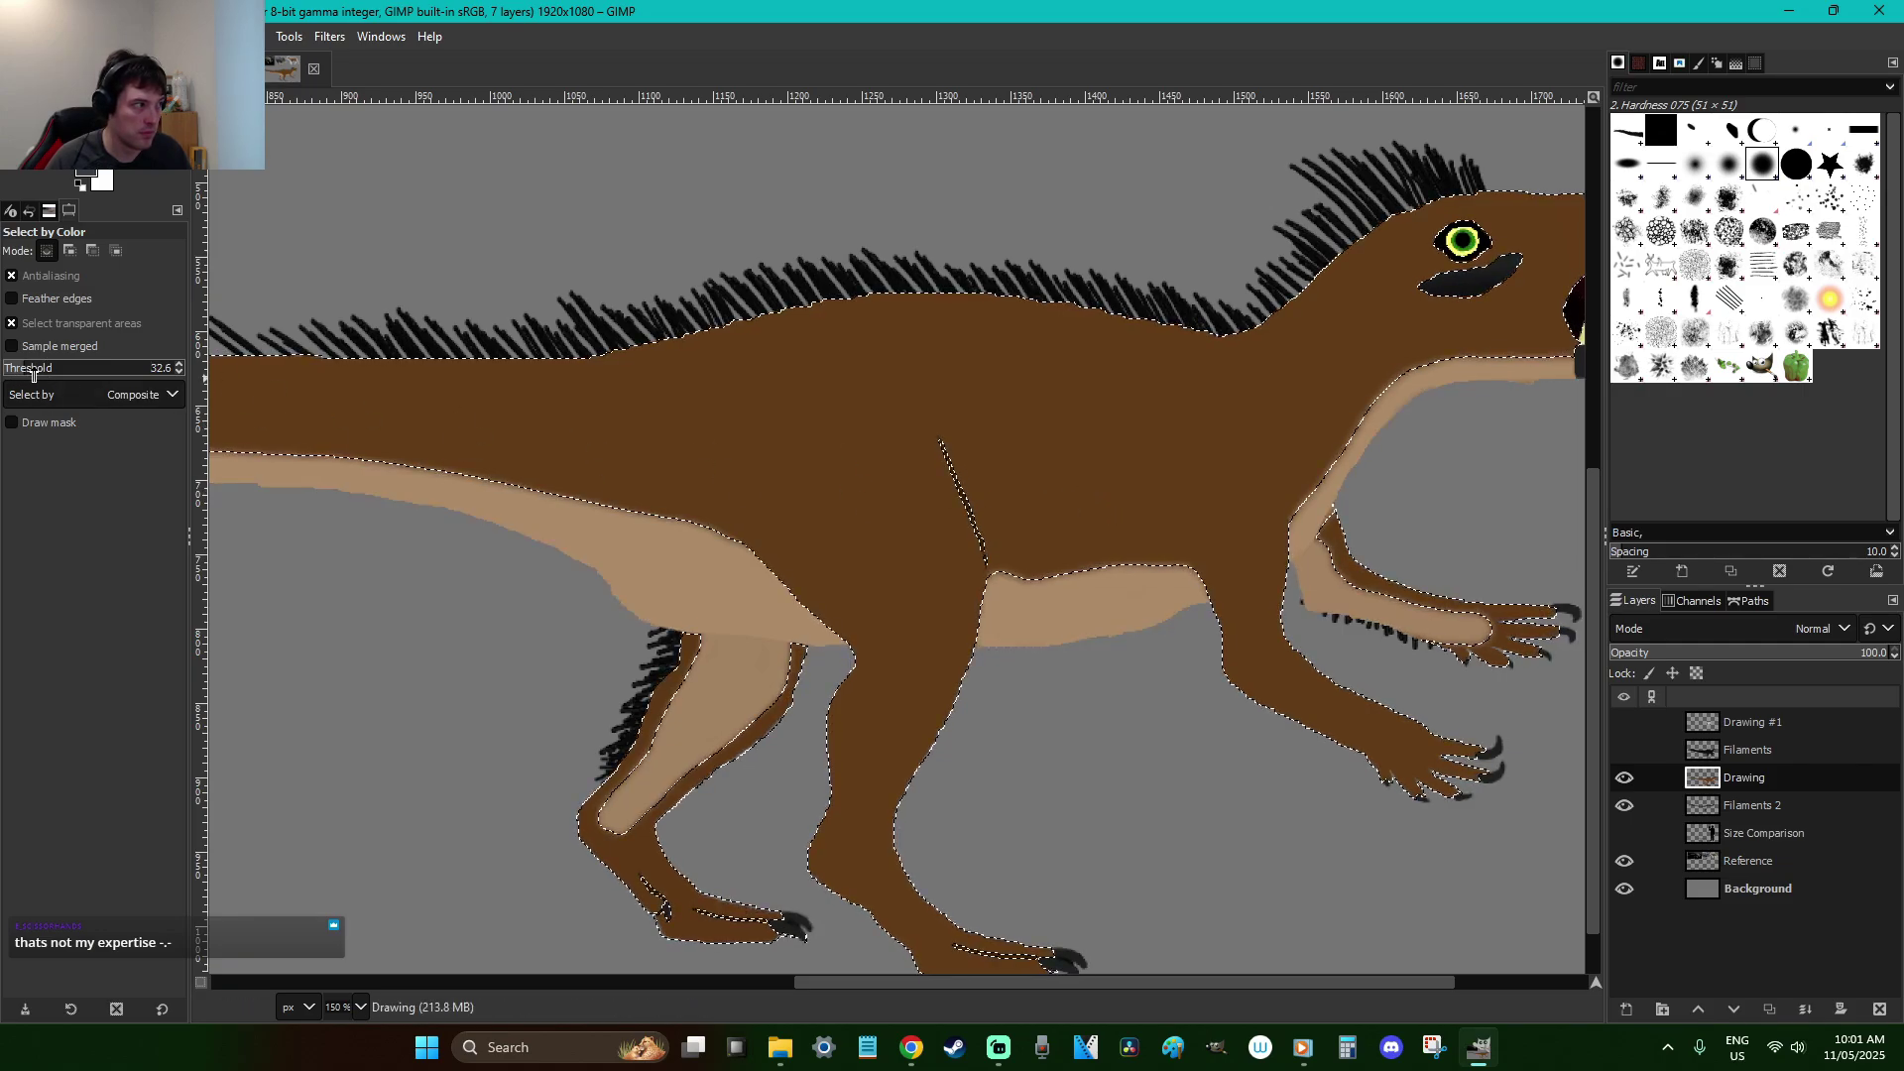
# Go back to the whole-body selection, cut and paste it as a floating selection, and try a grey flank stroke, undoing it
pyautogui.press('r')
pyautogui.click(1087, 785)
pyautogui.hotkey('ctrl', 'z')
pyautogui.hotkey('ctrl', 'x')
pyautogui.hotkey('ctrl', 'v')
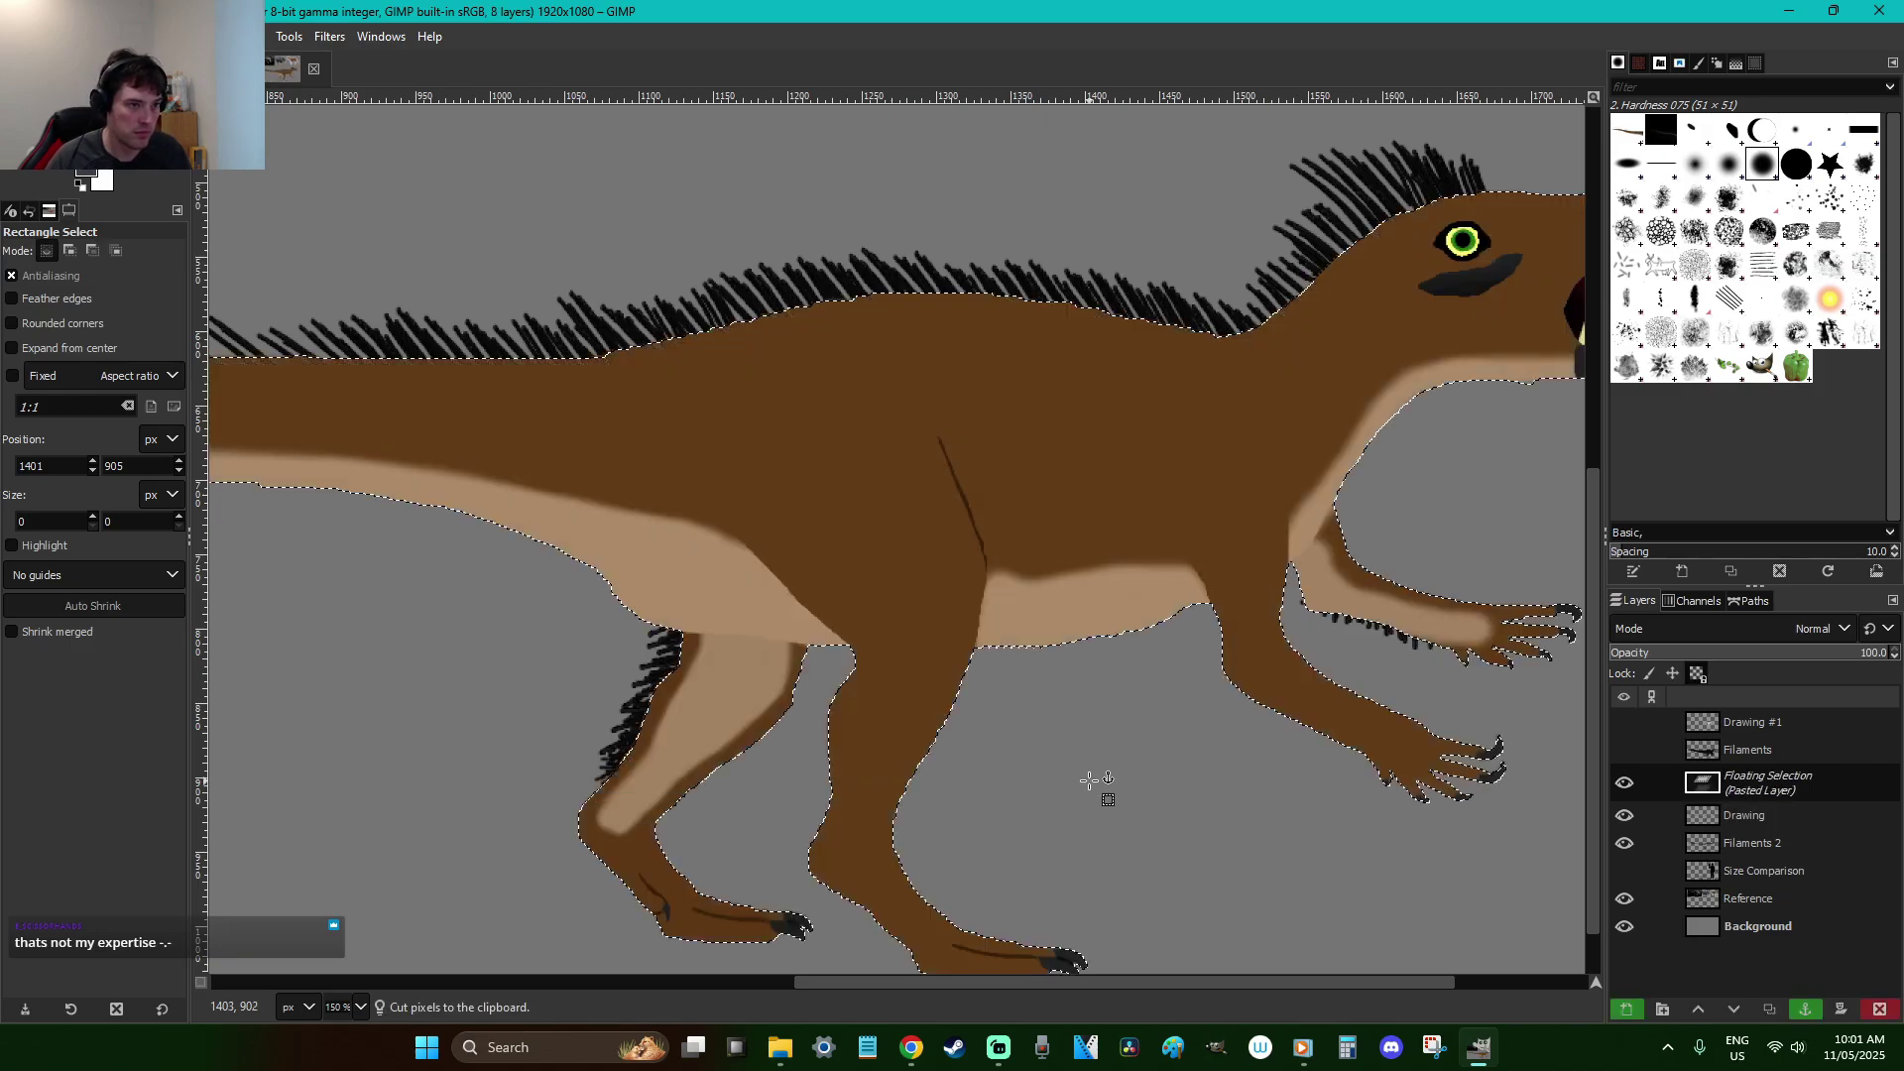
pyautogui.press('p')
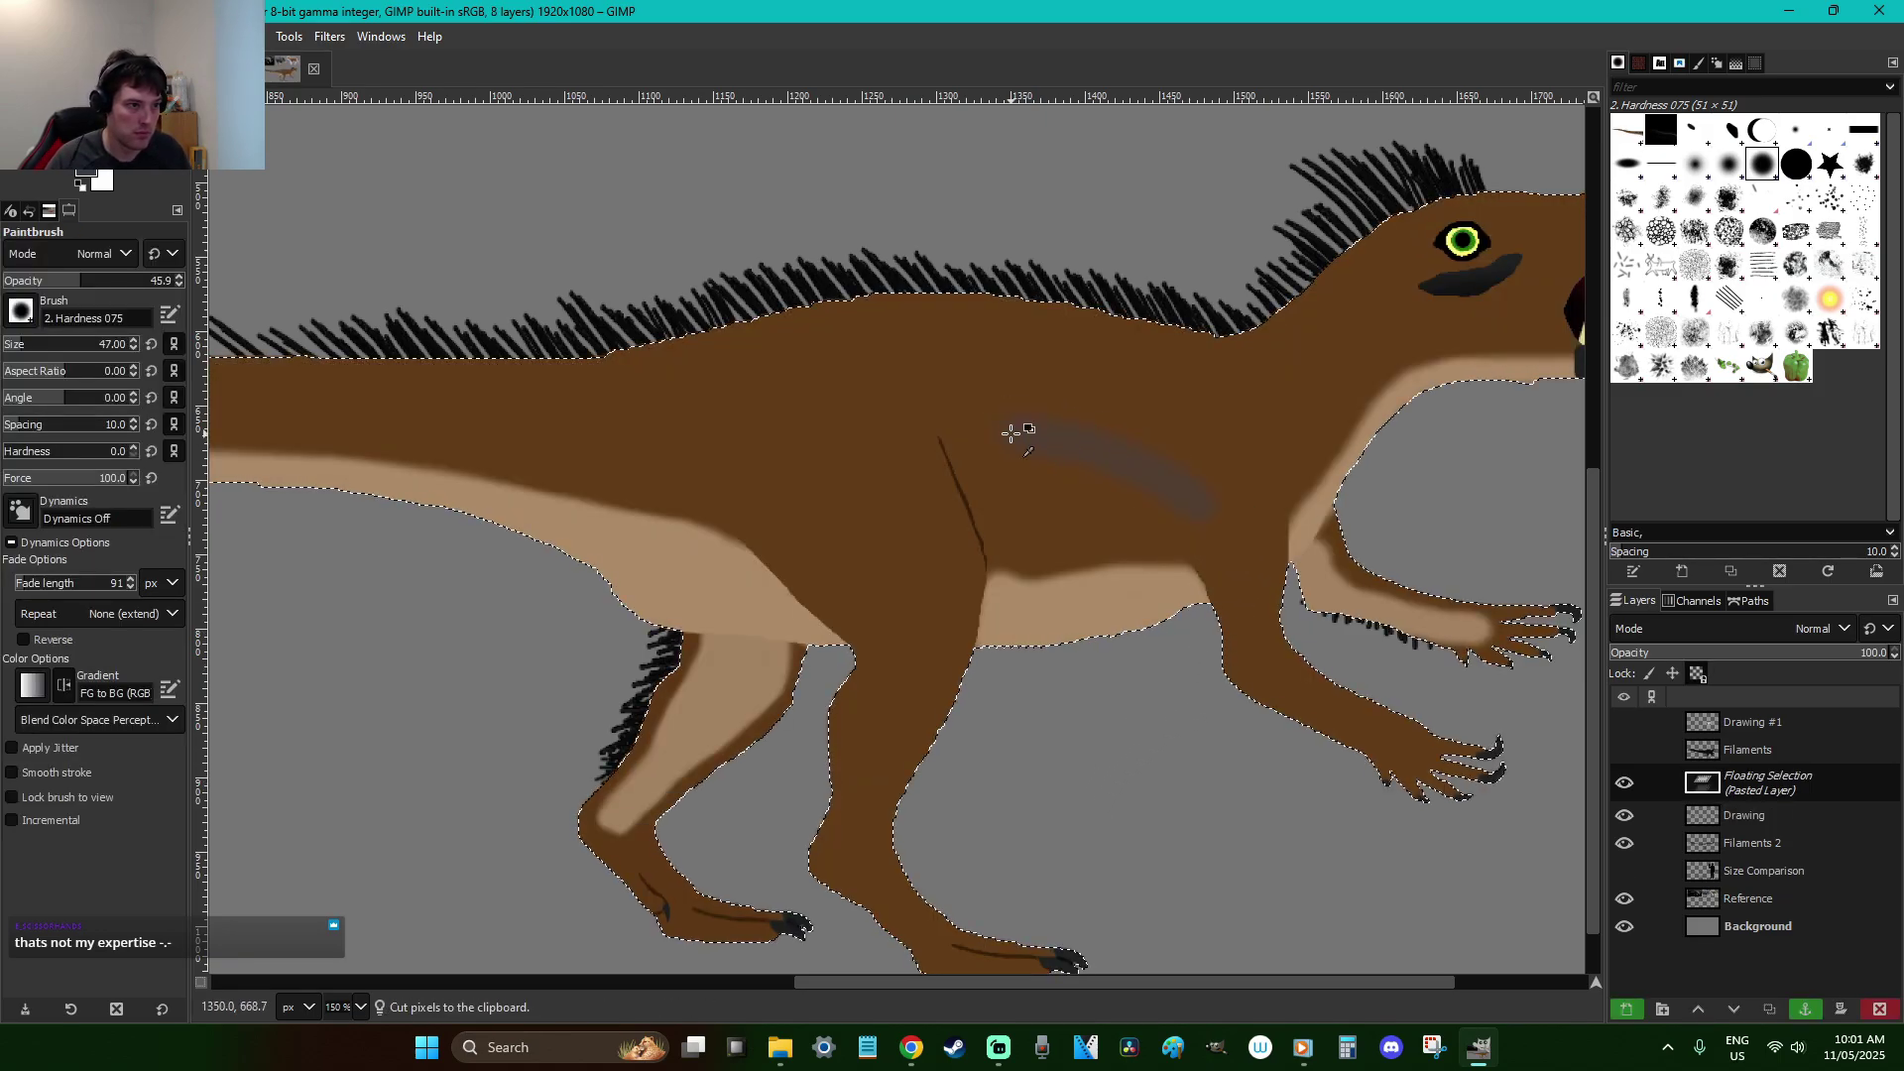
pyautogui.hotkey('ctrl', 'z')
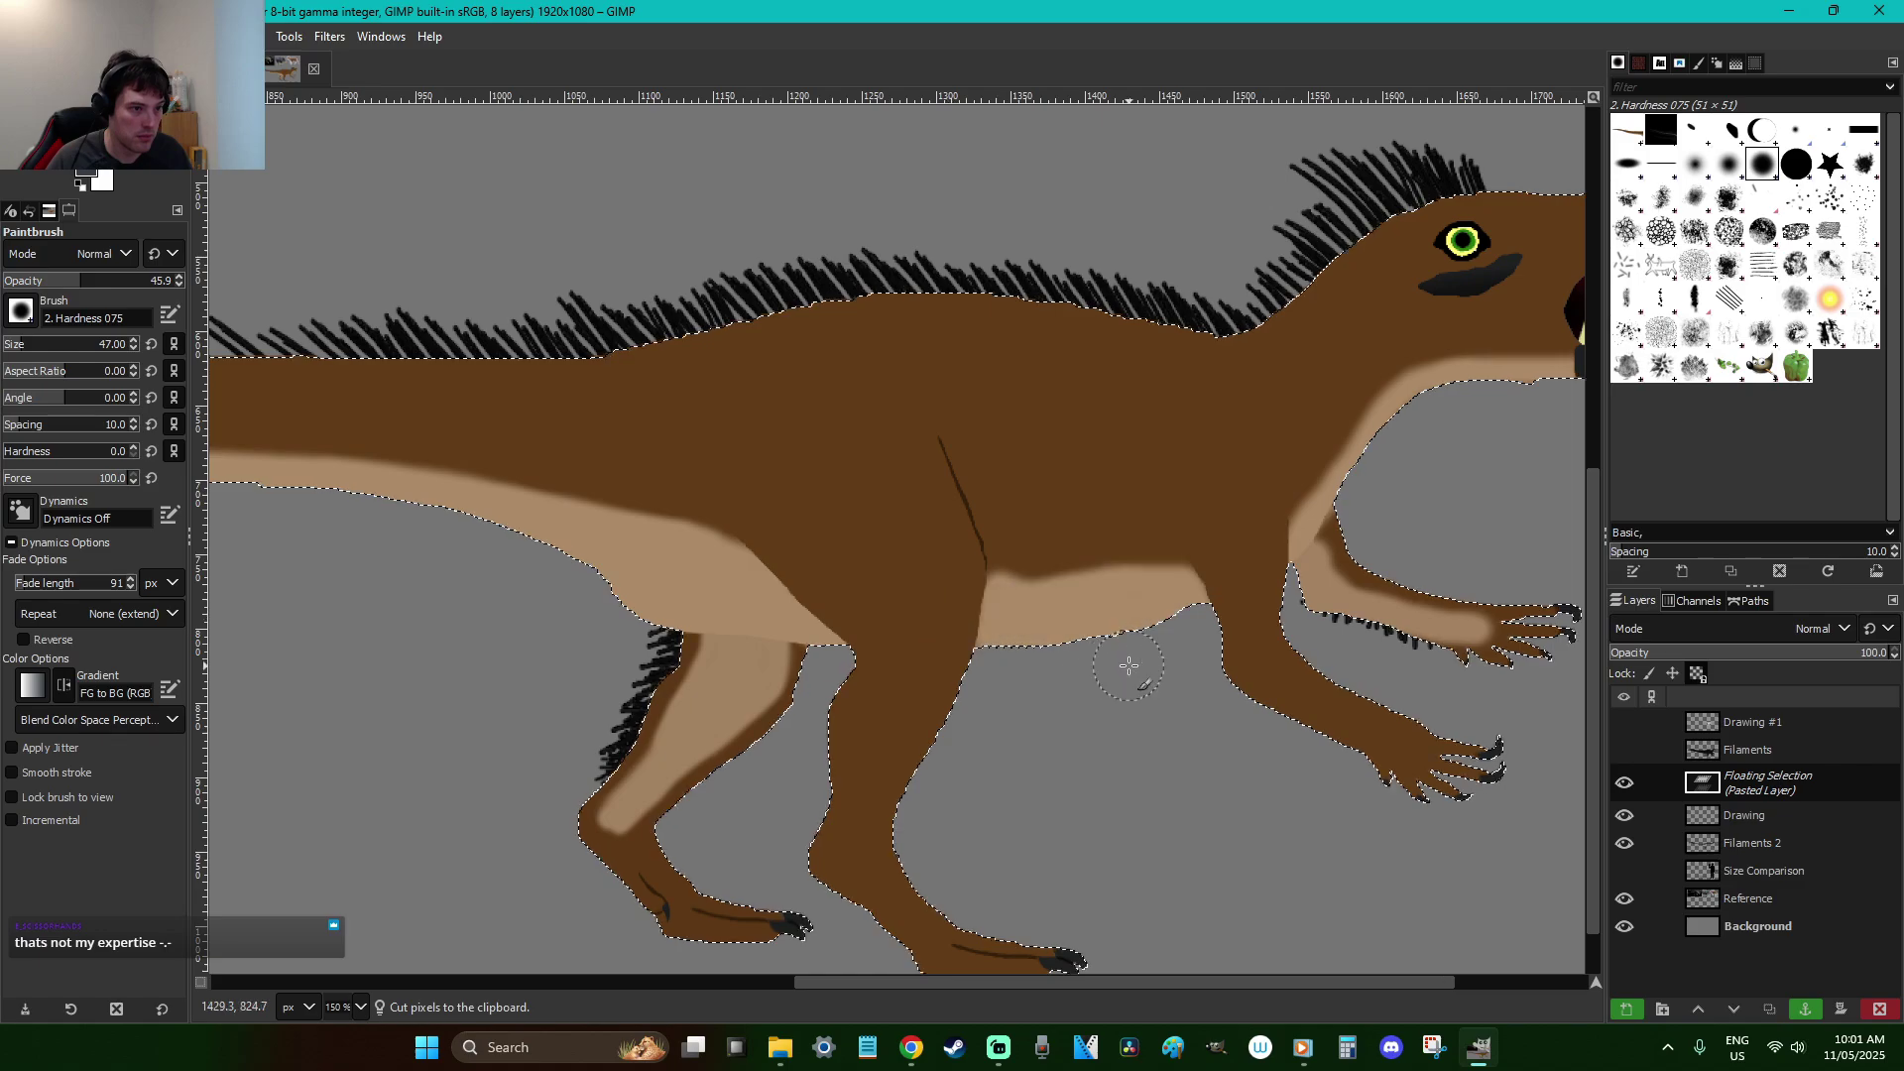
# Enlarge the paintbrush to 822 and try grey strokes along the tail and torso, undoing them
pyautogui.scroll(-2, 1129, 665)
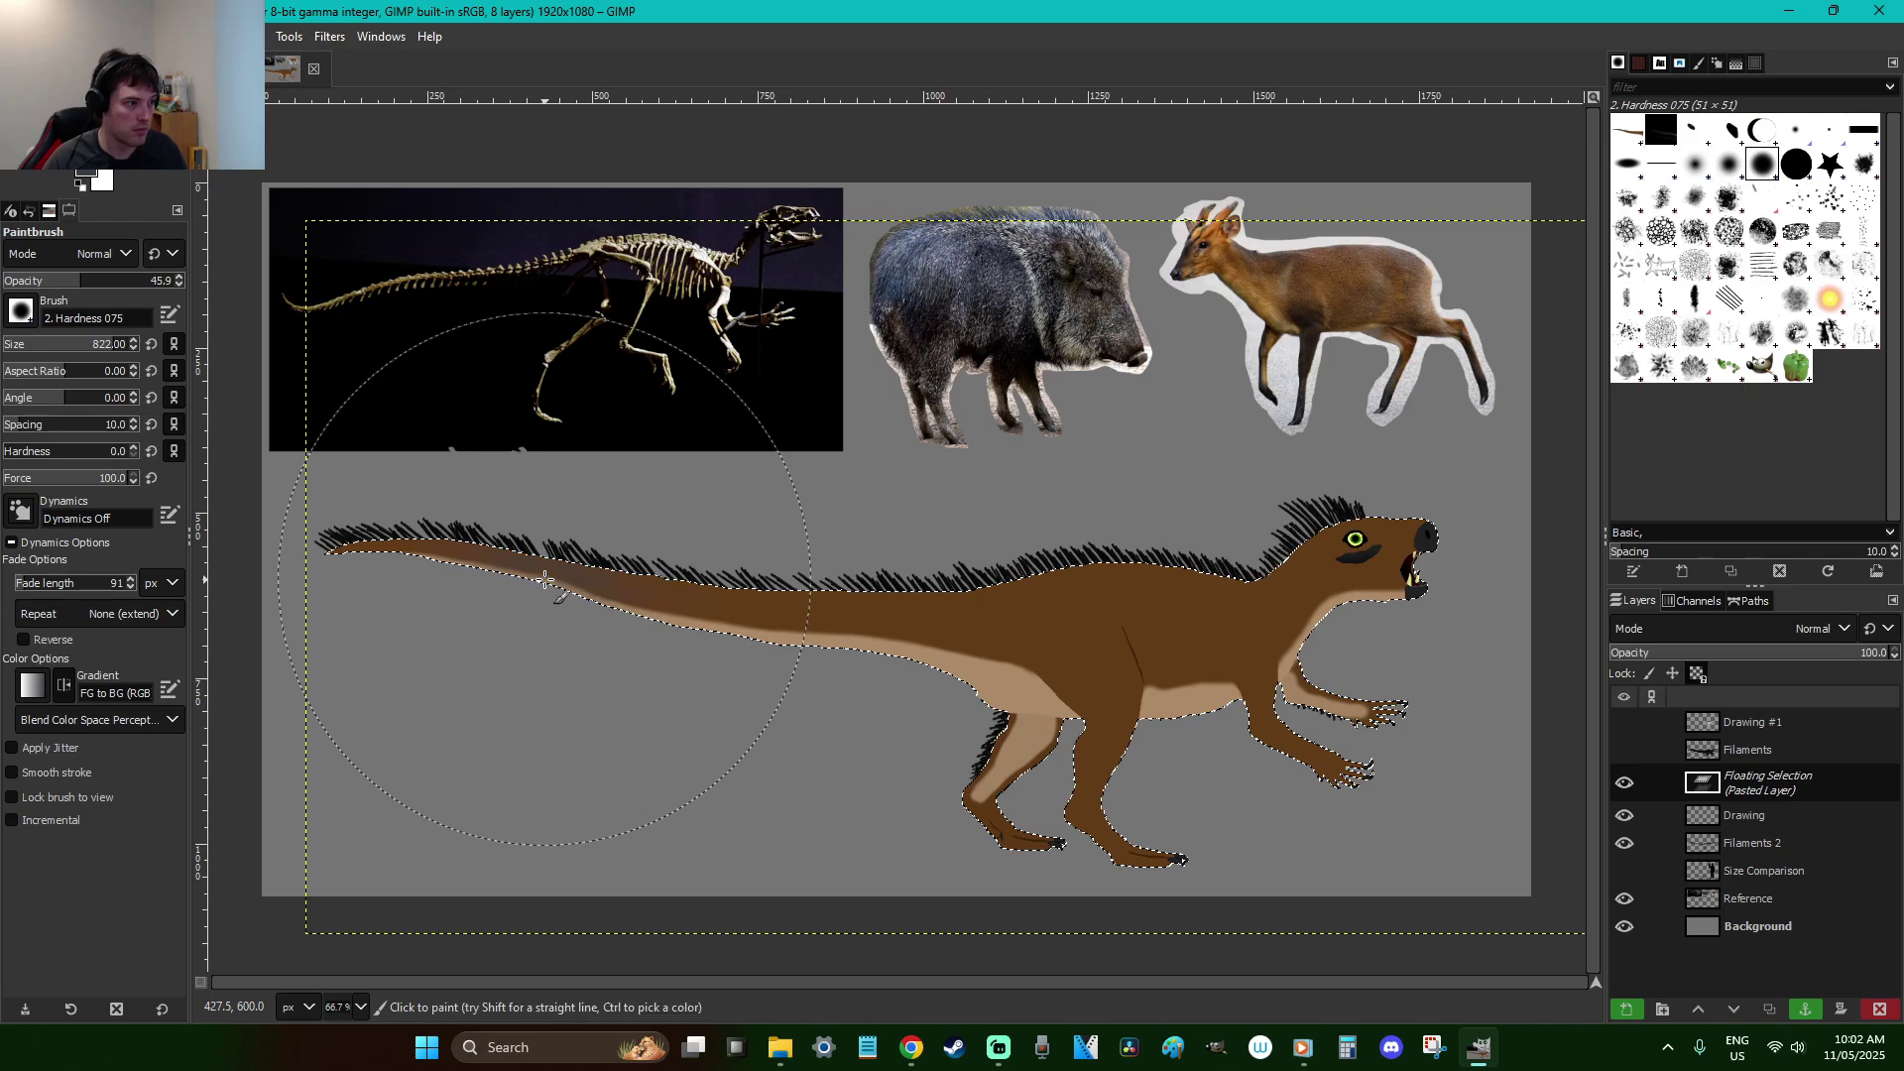
pyautogui.moveTo(956, 637); pyautogui.dragTo(1110, 656)
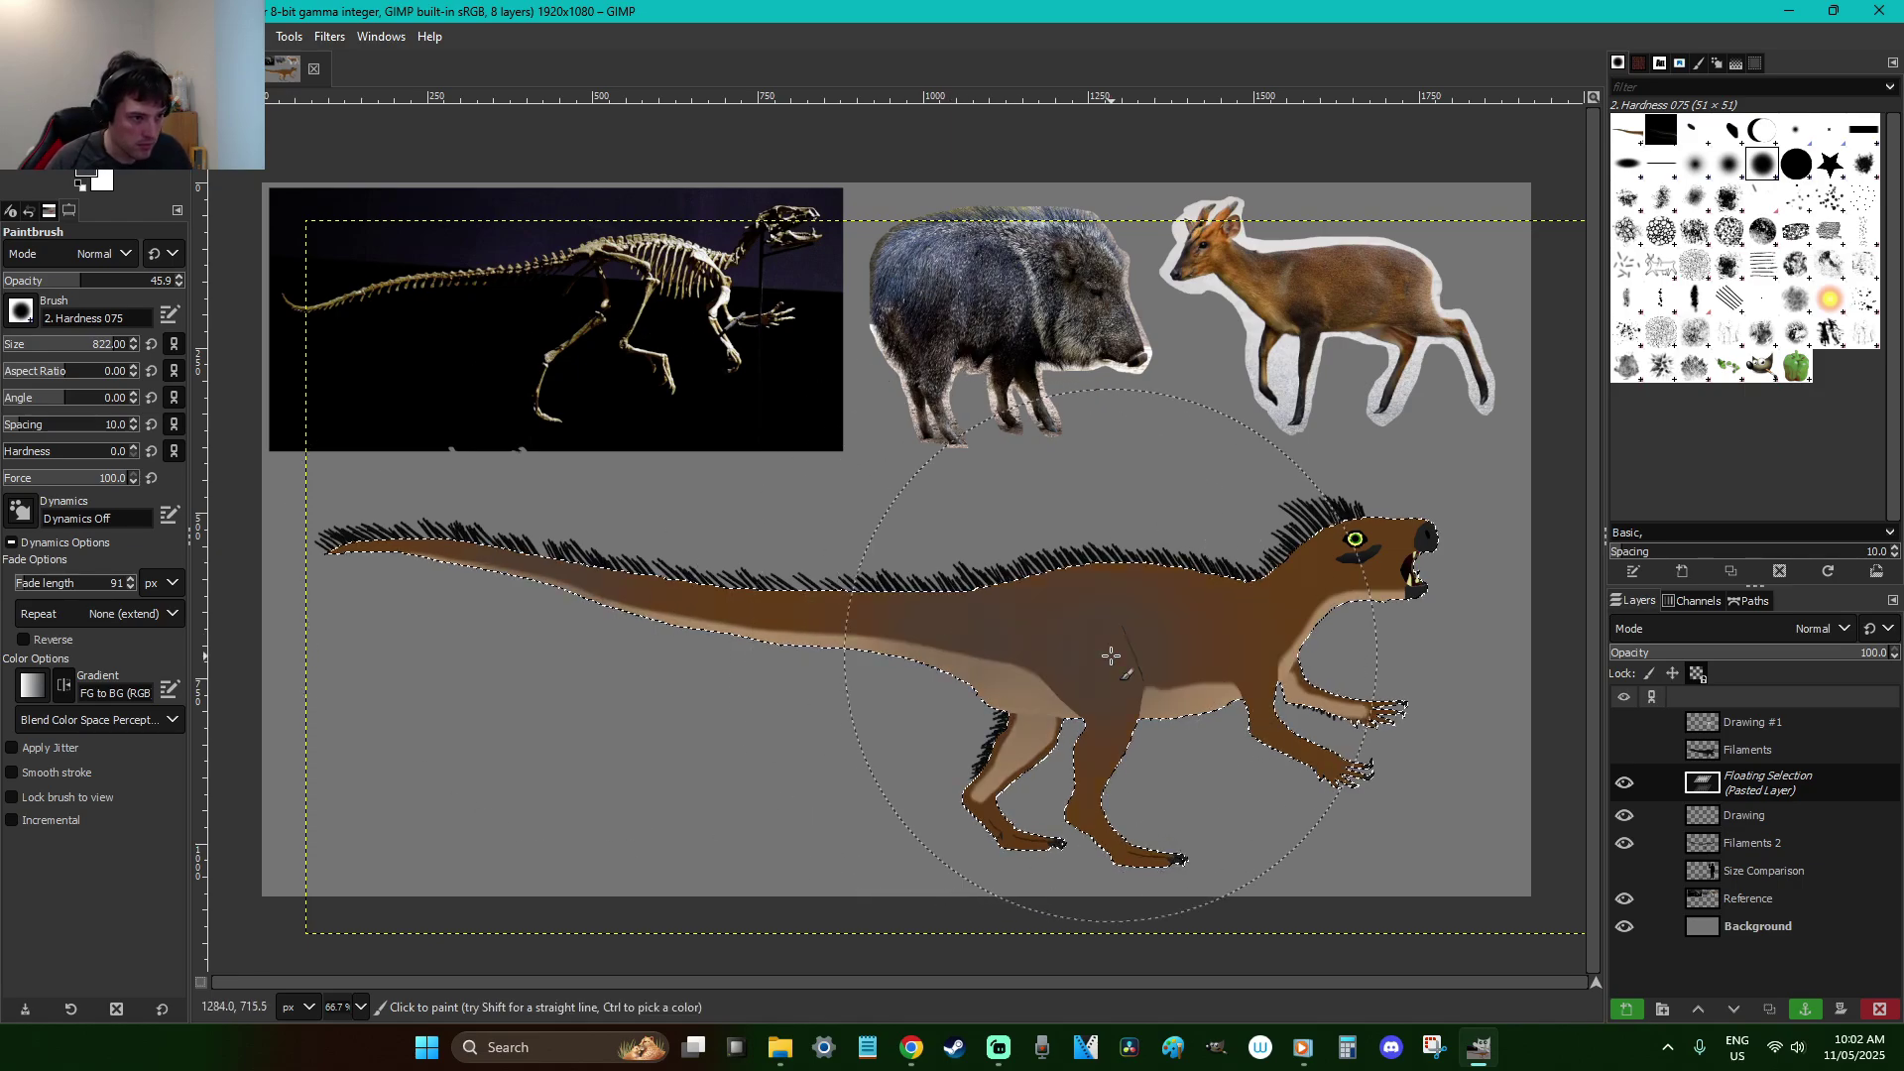
pyautogui.press('ctrl')
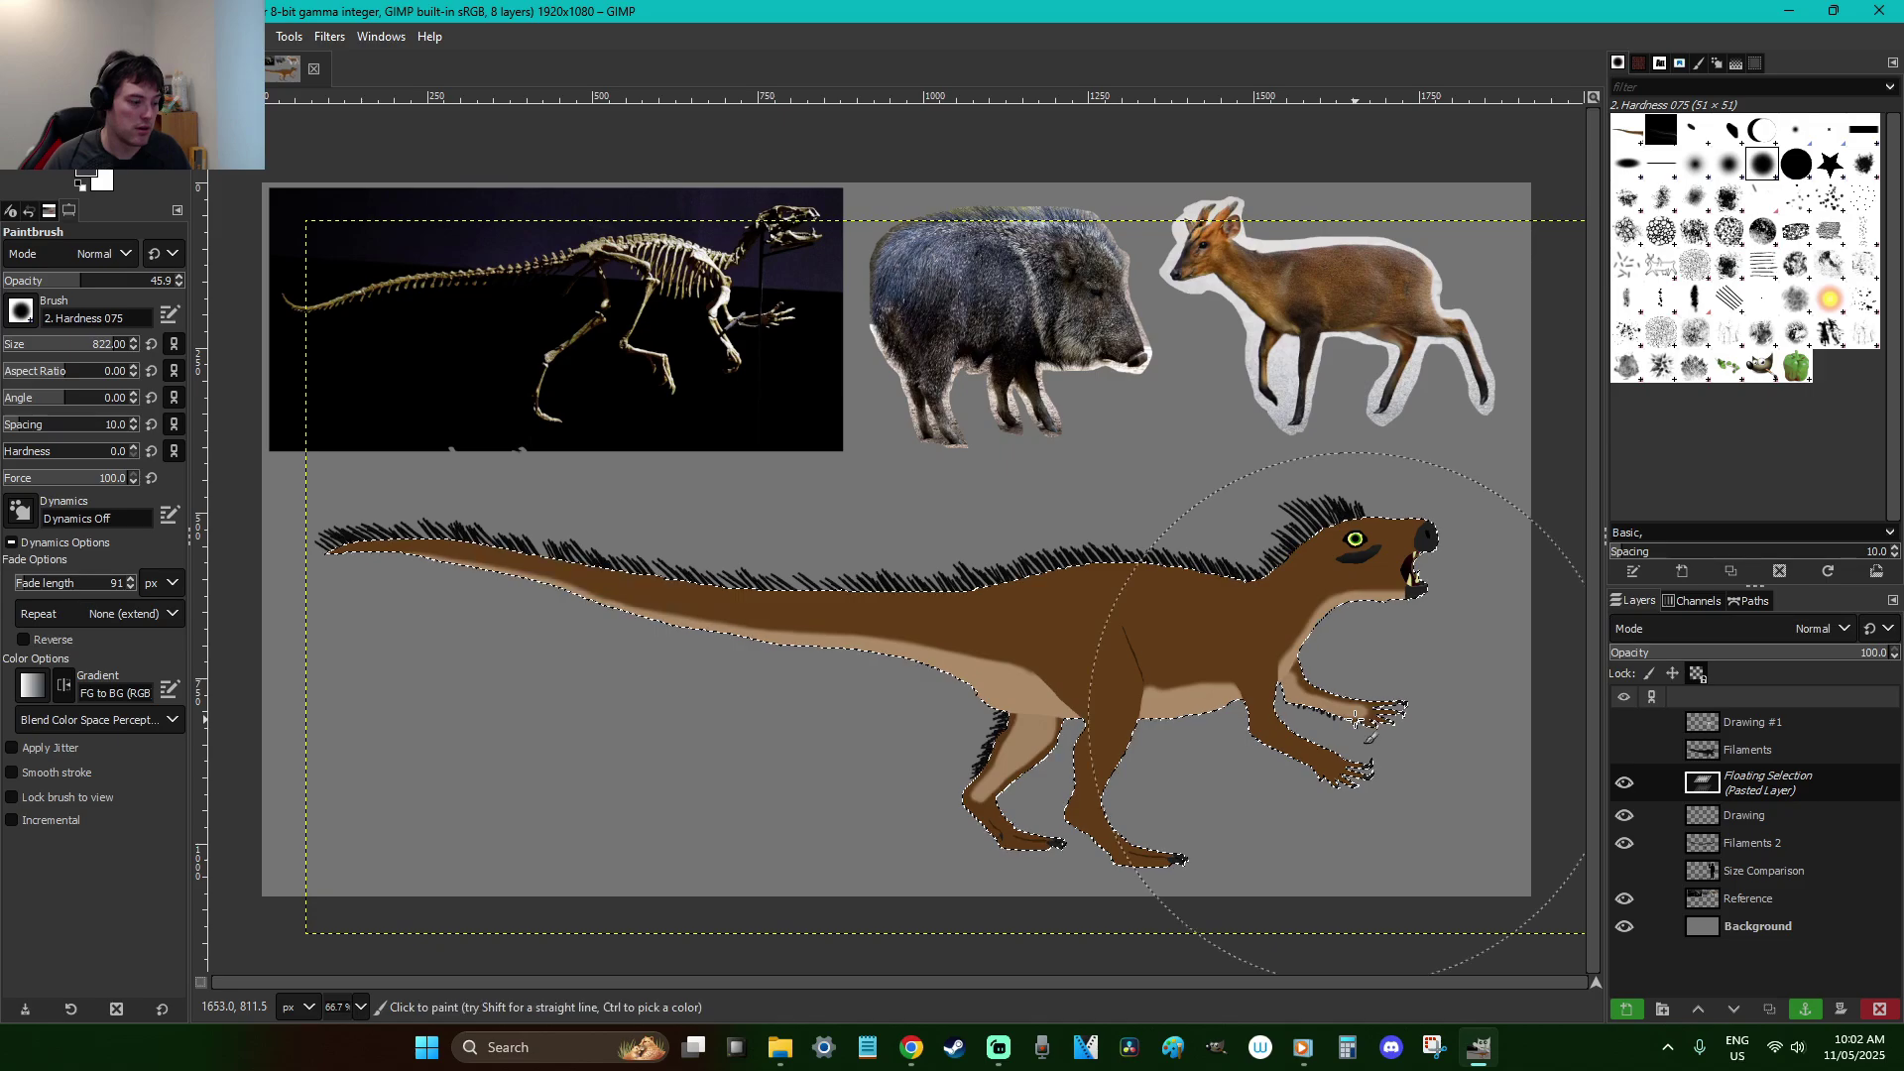
# Anchor the floating selection back onto the Drawing layer
pyautogui.press('r')
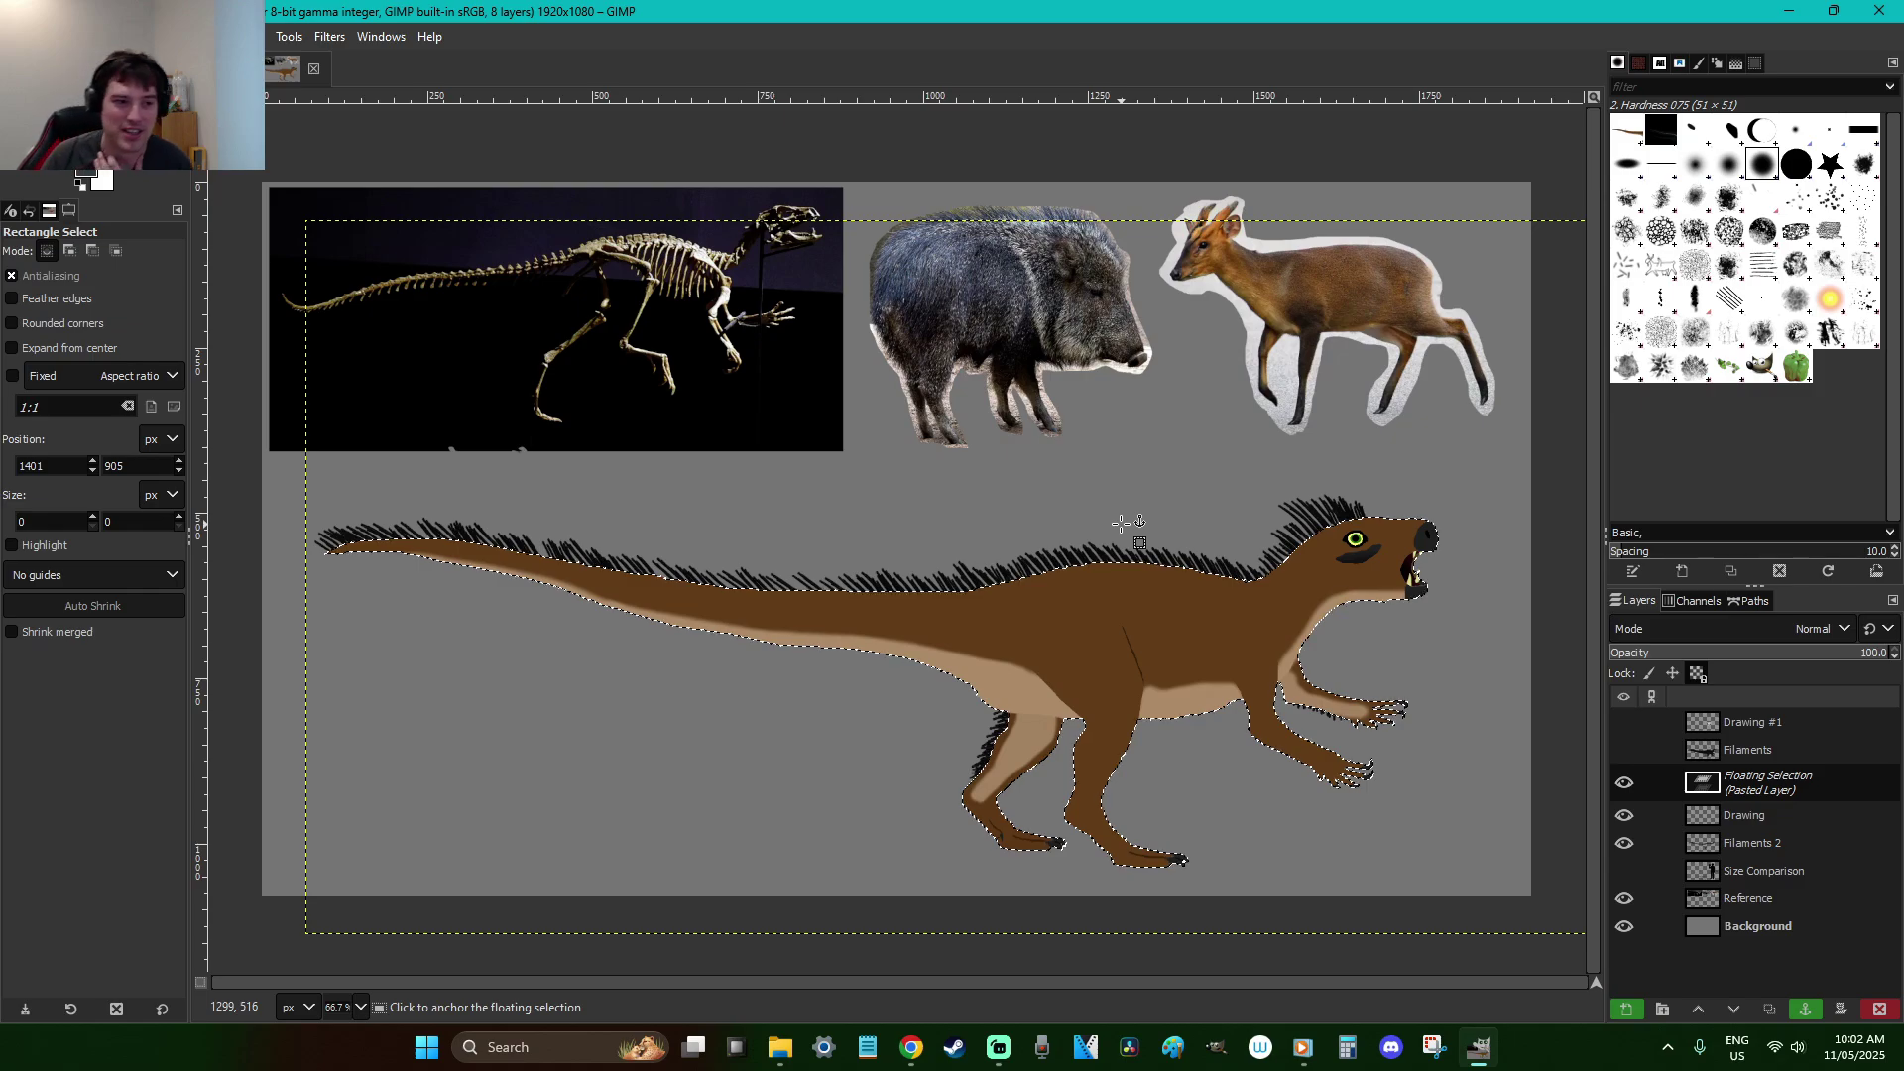
pyautogui.scroll(1, 1121, 522)
pyautogui.scroll(-1, 1121, 523)
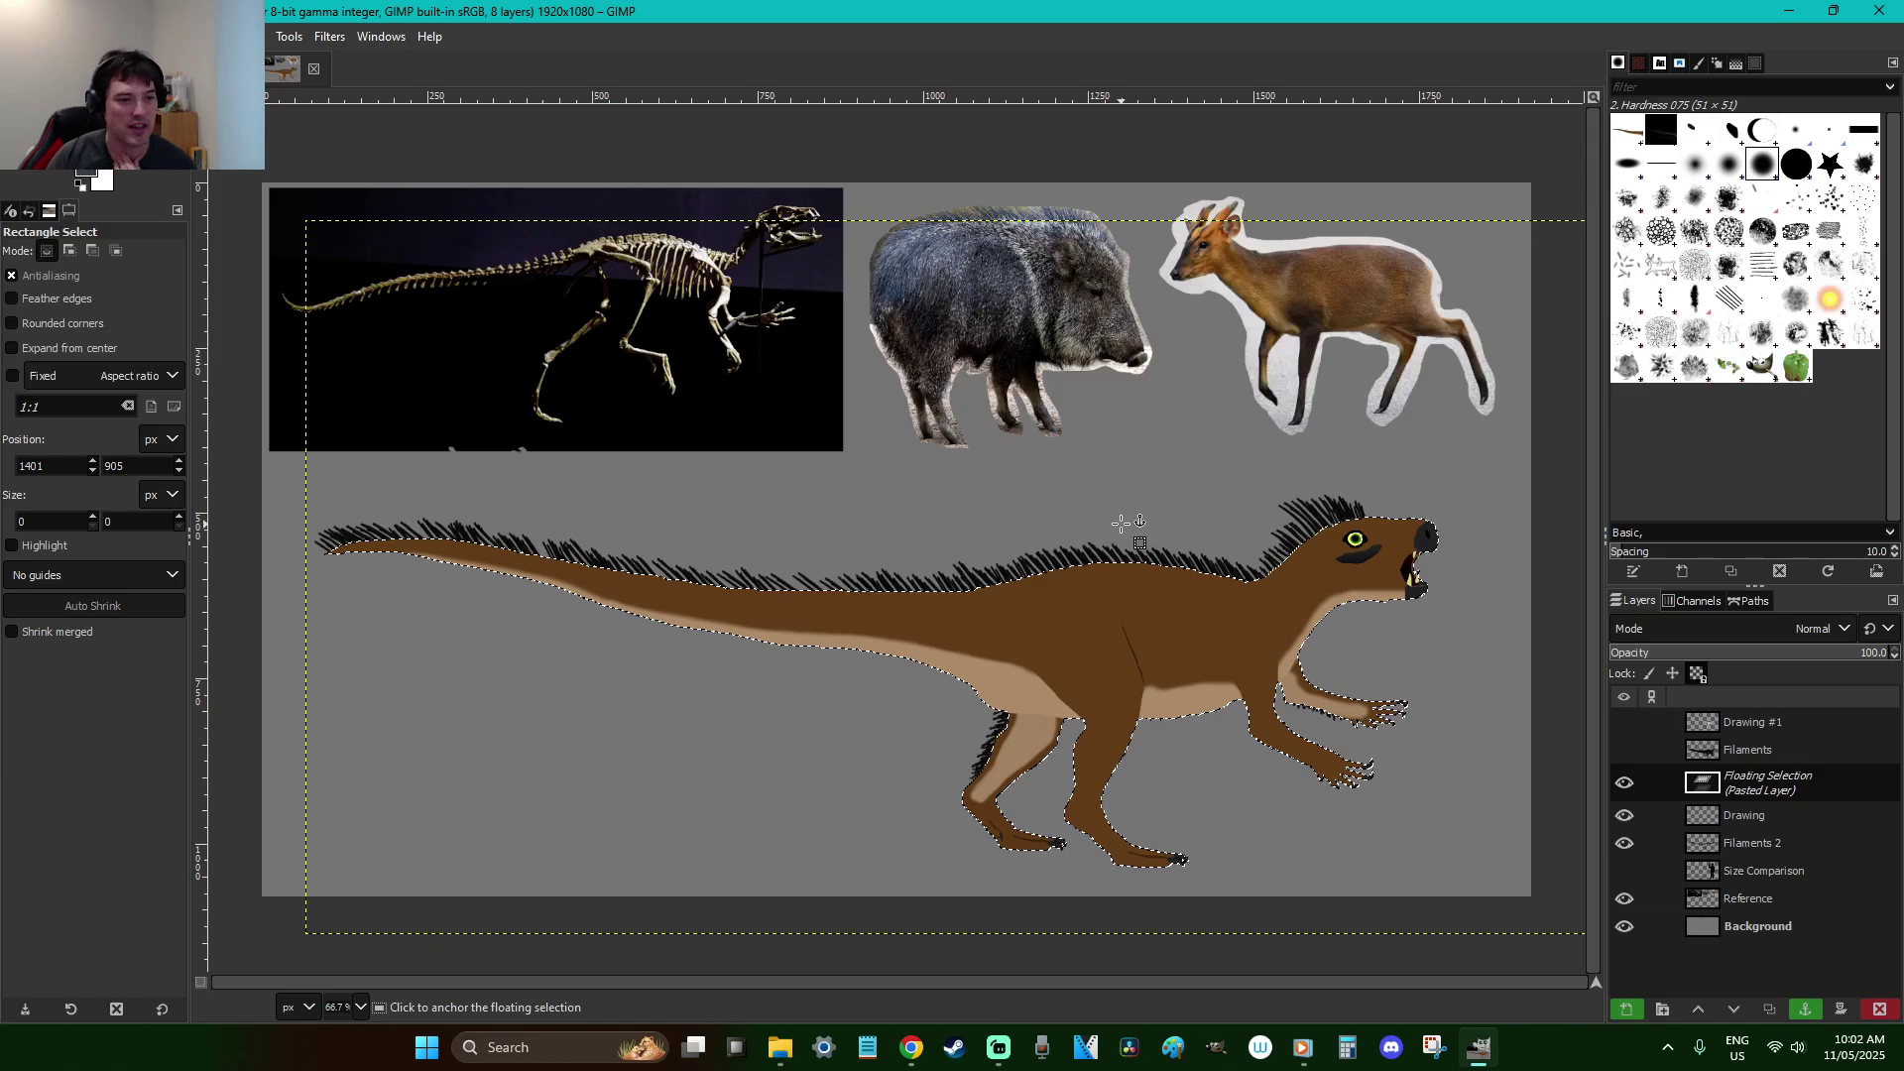
pyautogui.scroll(1, 1121, 523)
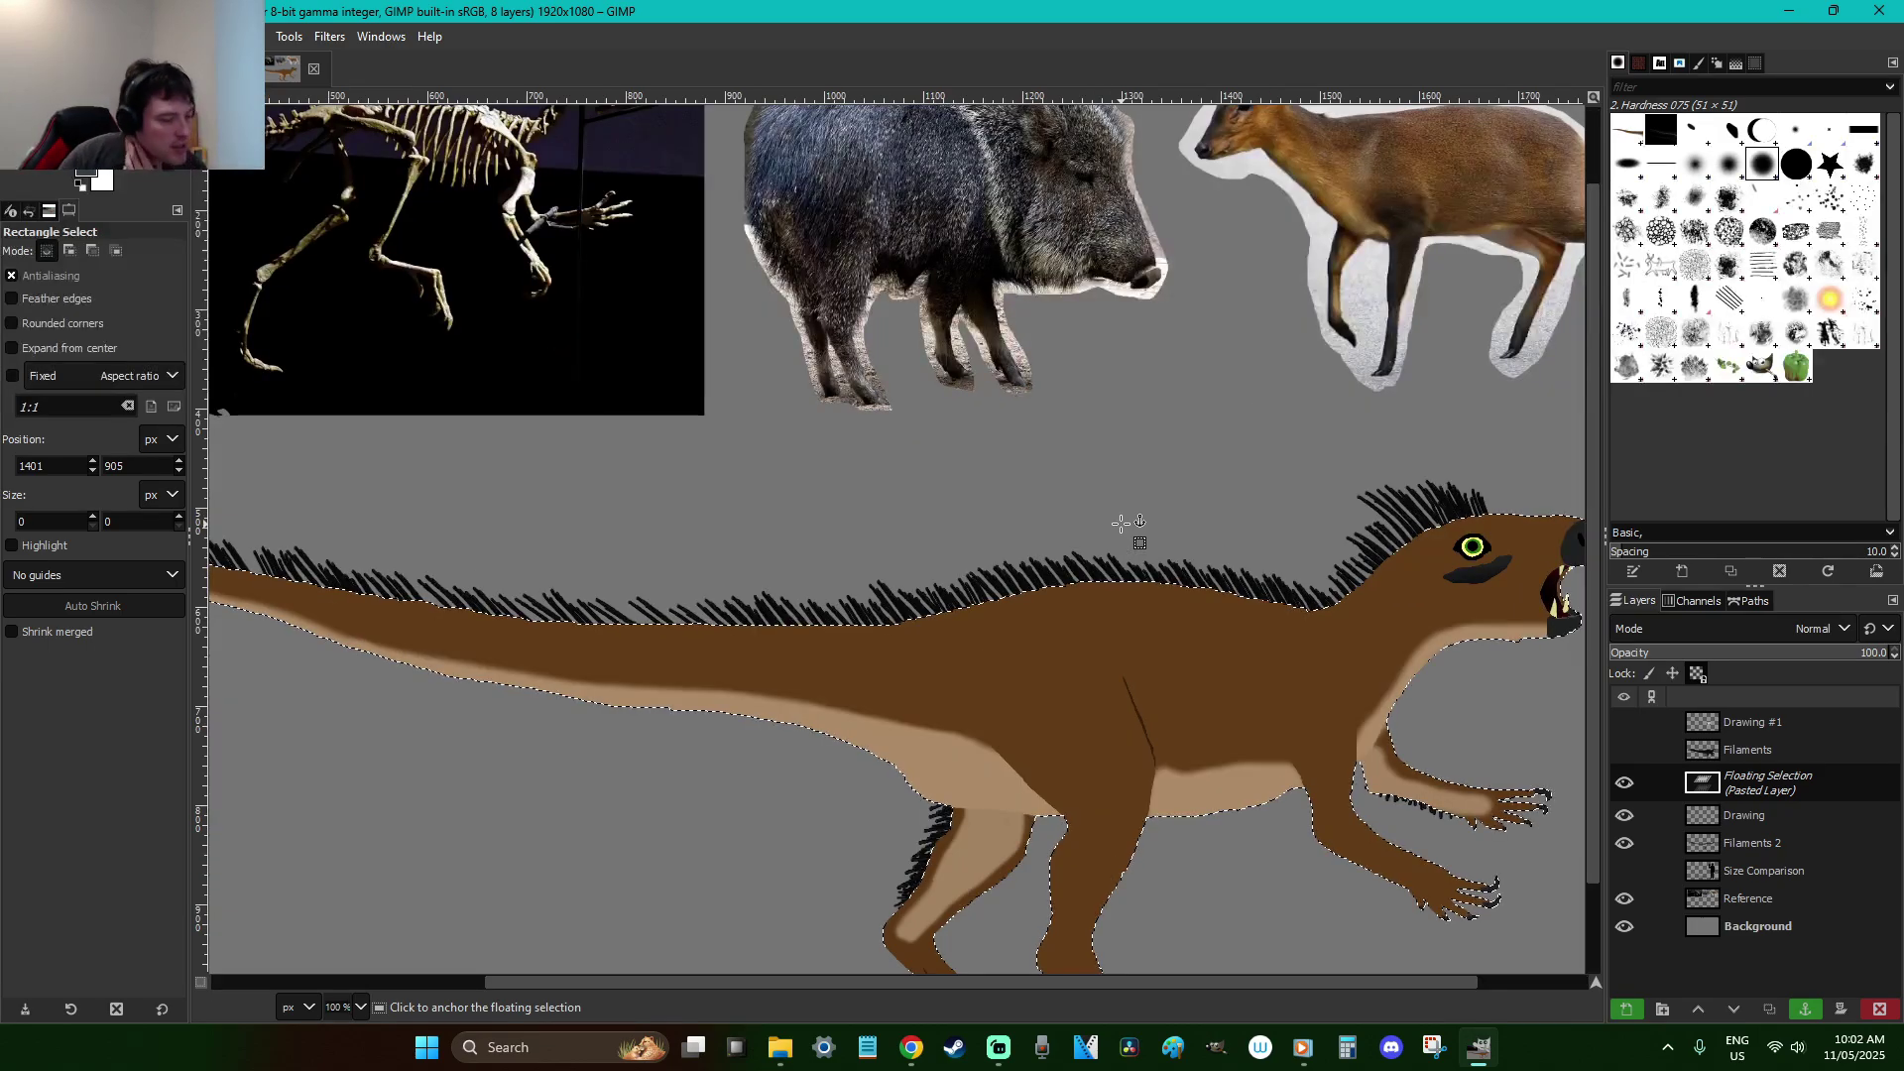
pyautogui.scroll(-2, 1121, 523)
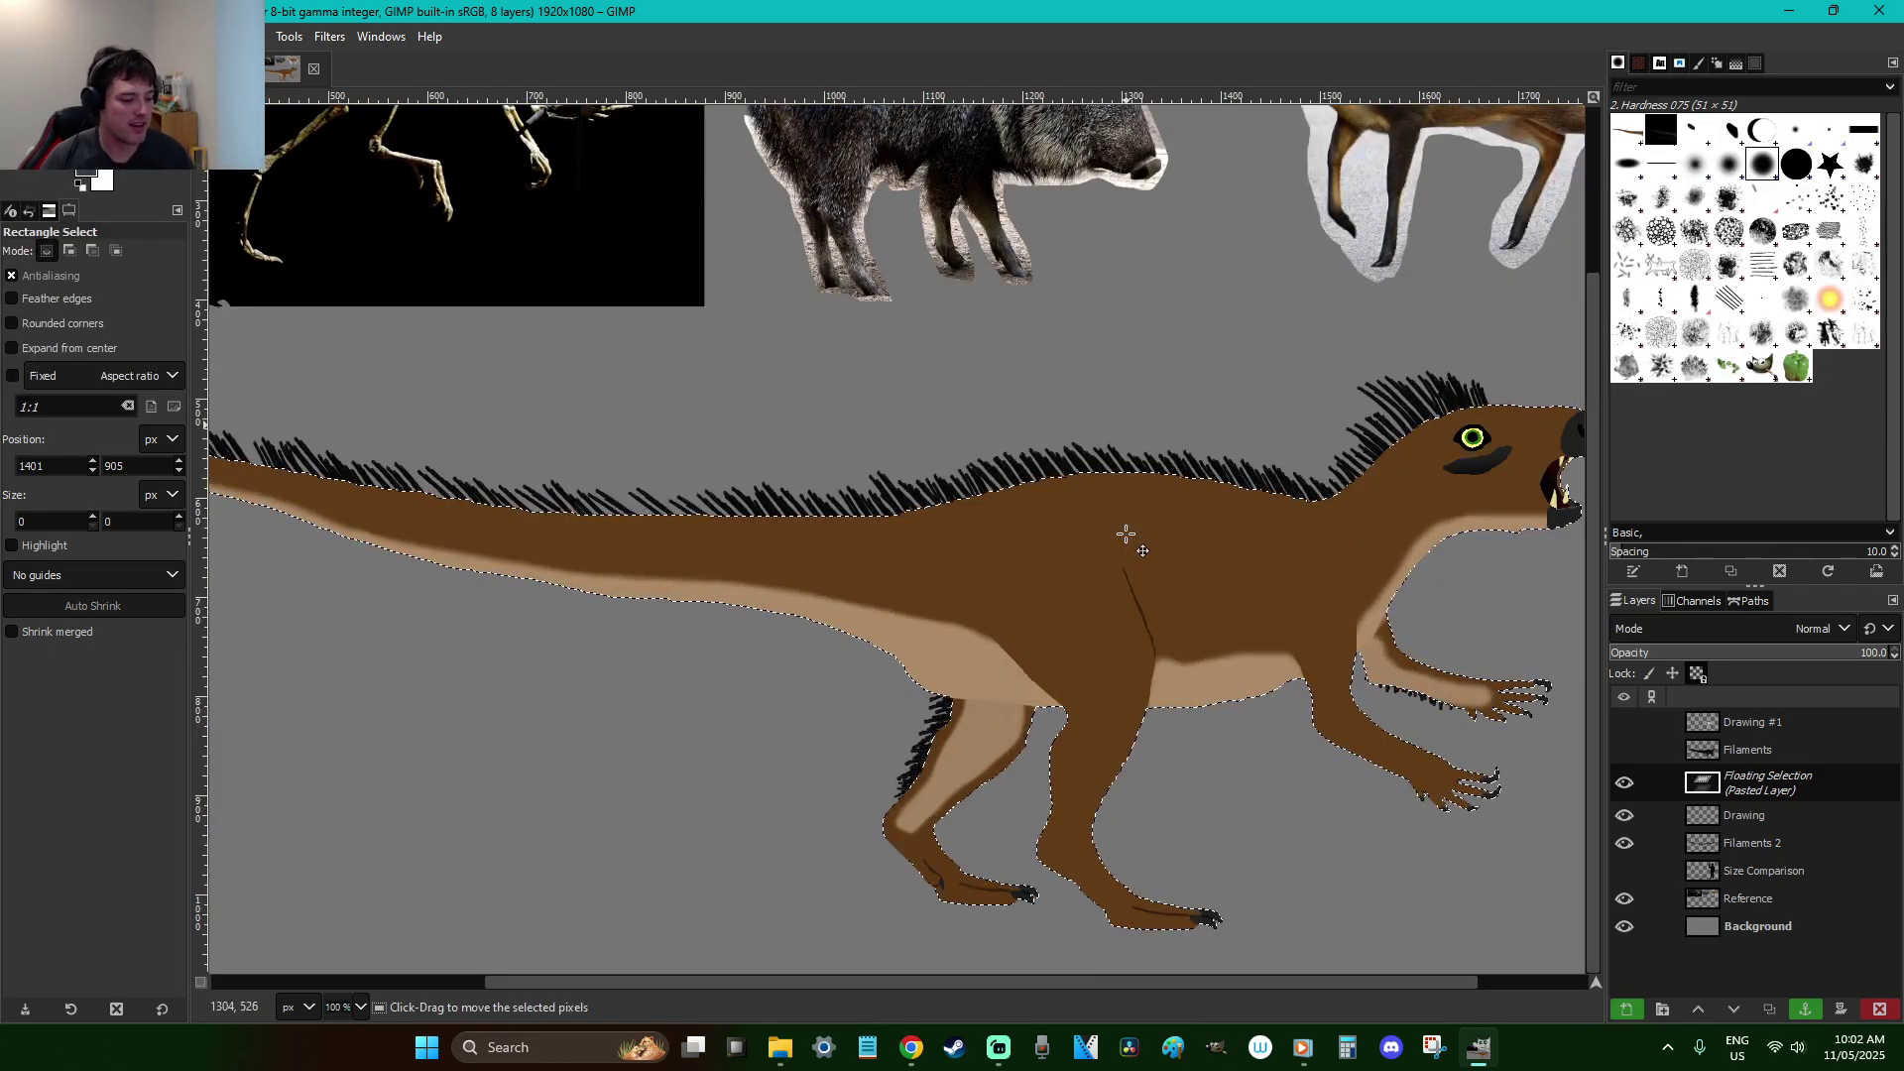
pyautogui.click(1115, 384)
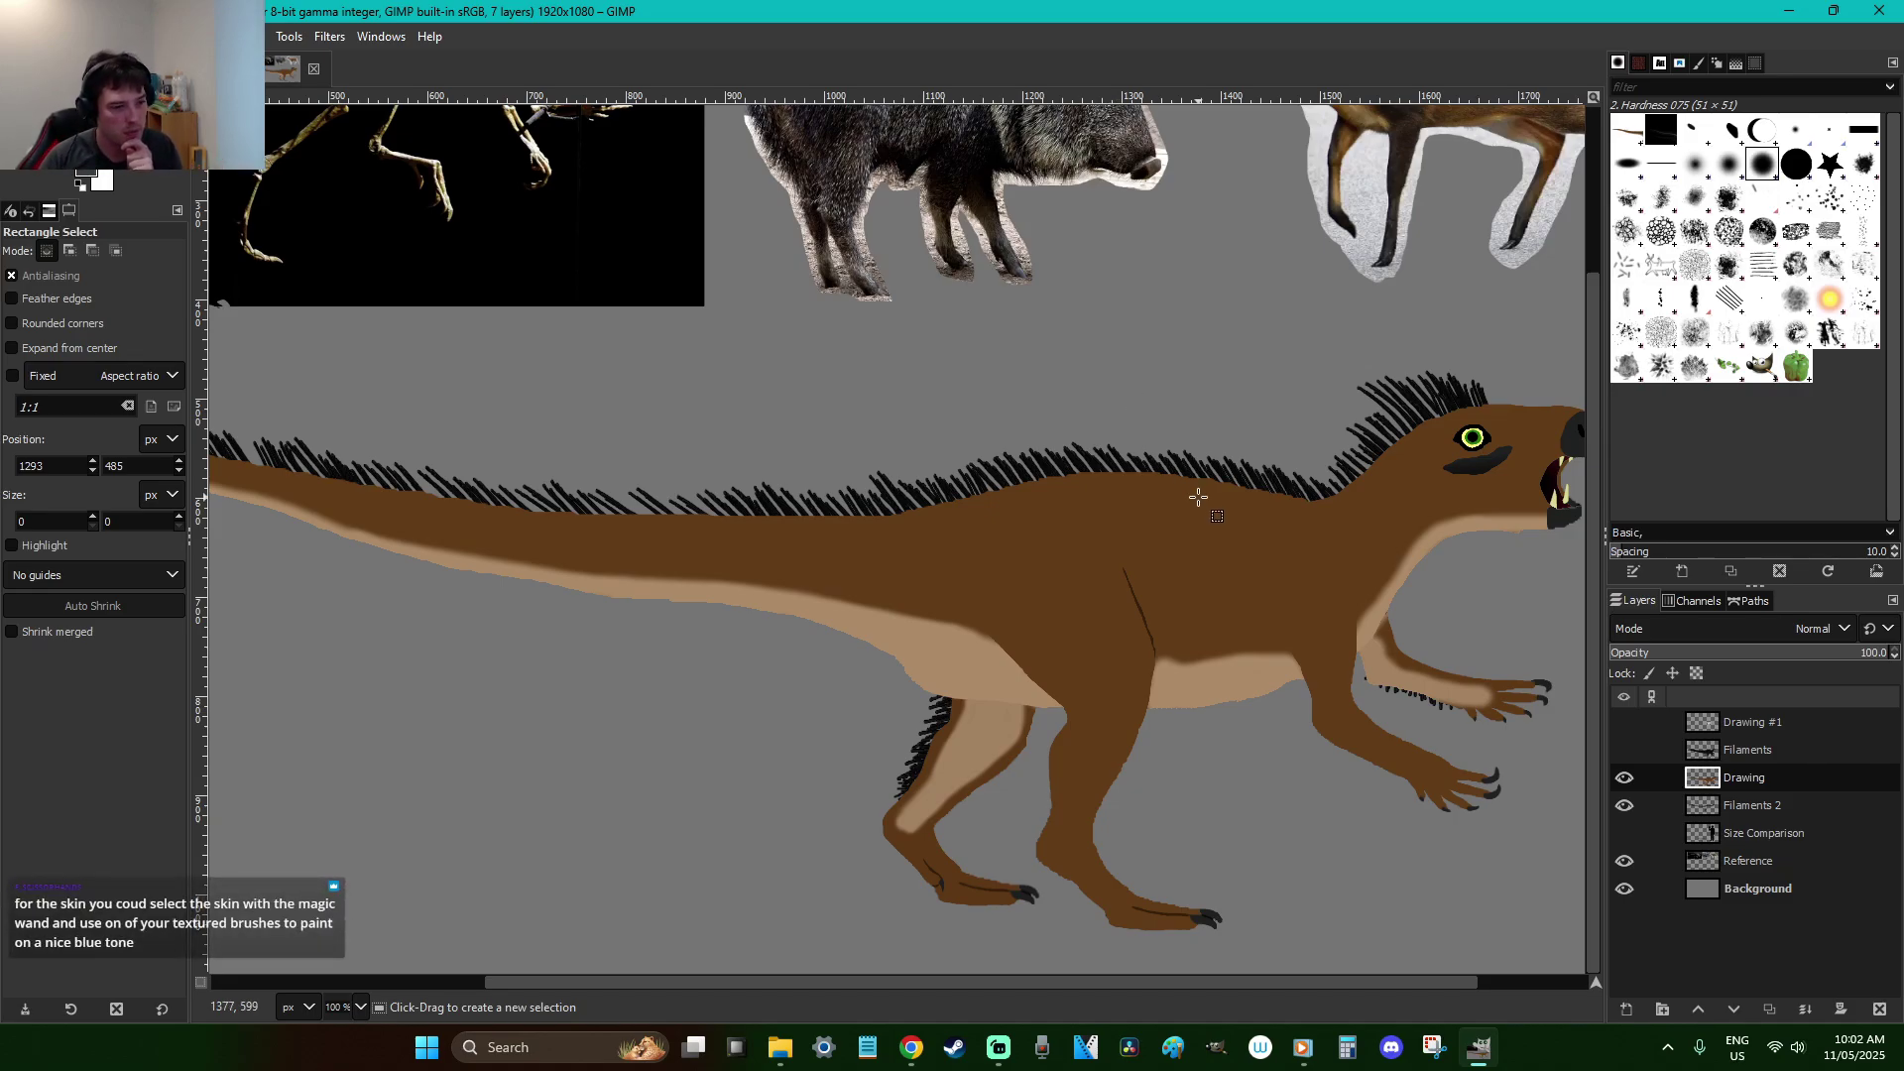
# Fuzzy-select the connected brown skin and try painting it grey with the large brush, undoing the paint
pyautogui.press('u')
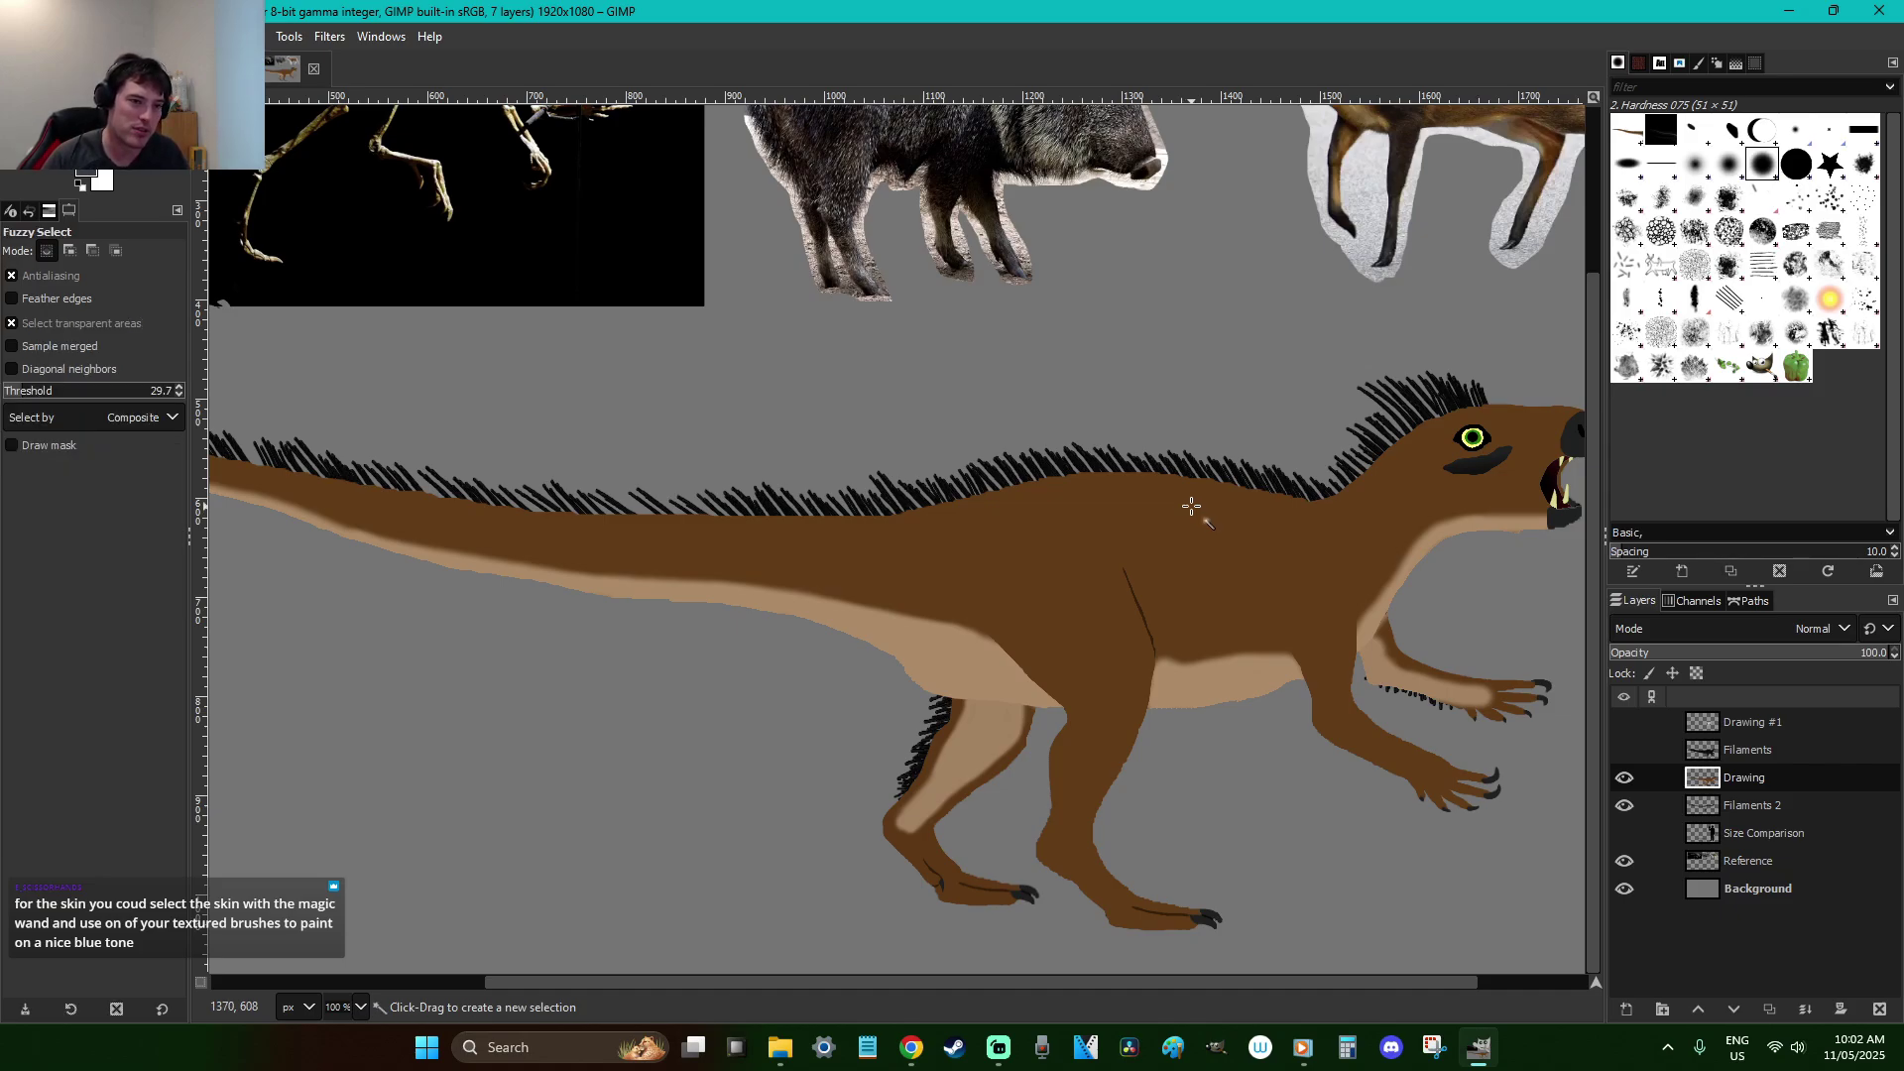
pyautogui.click(1191, 506)
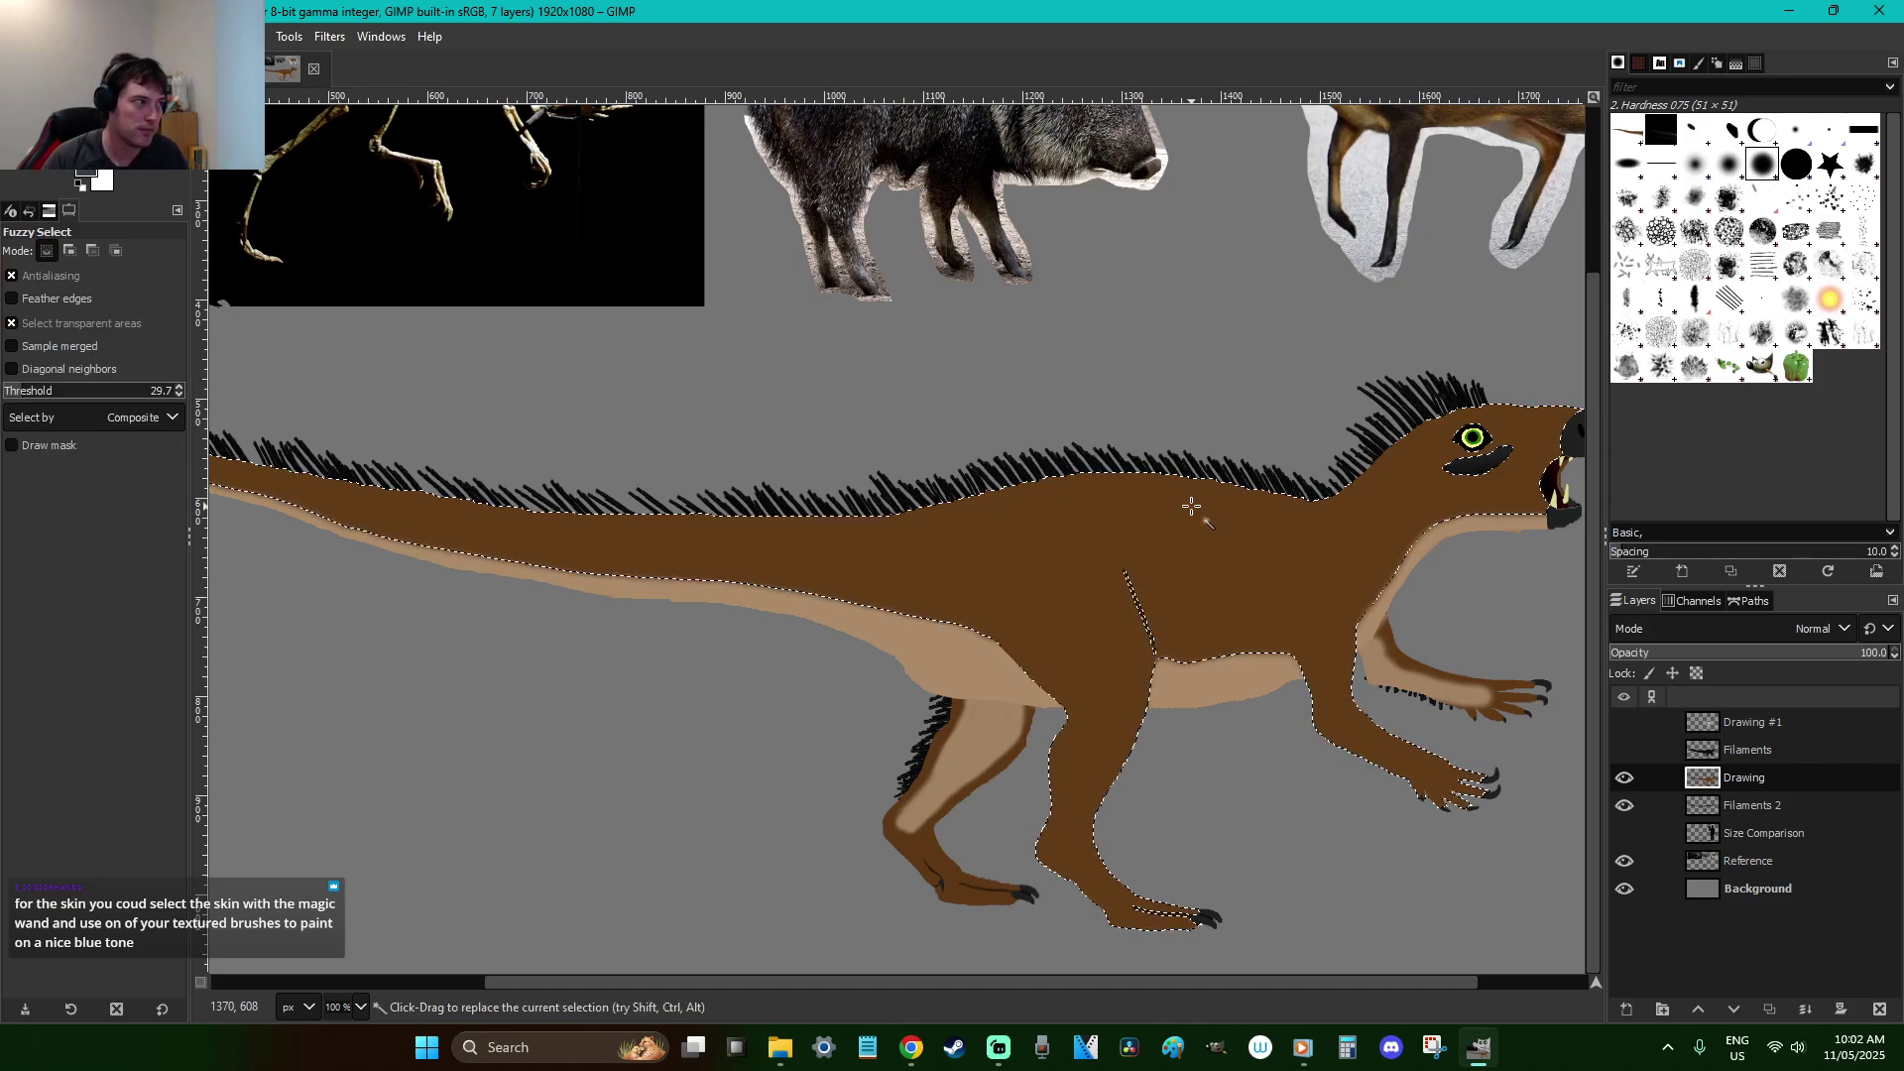
pyautogui.press('p')
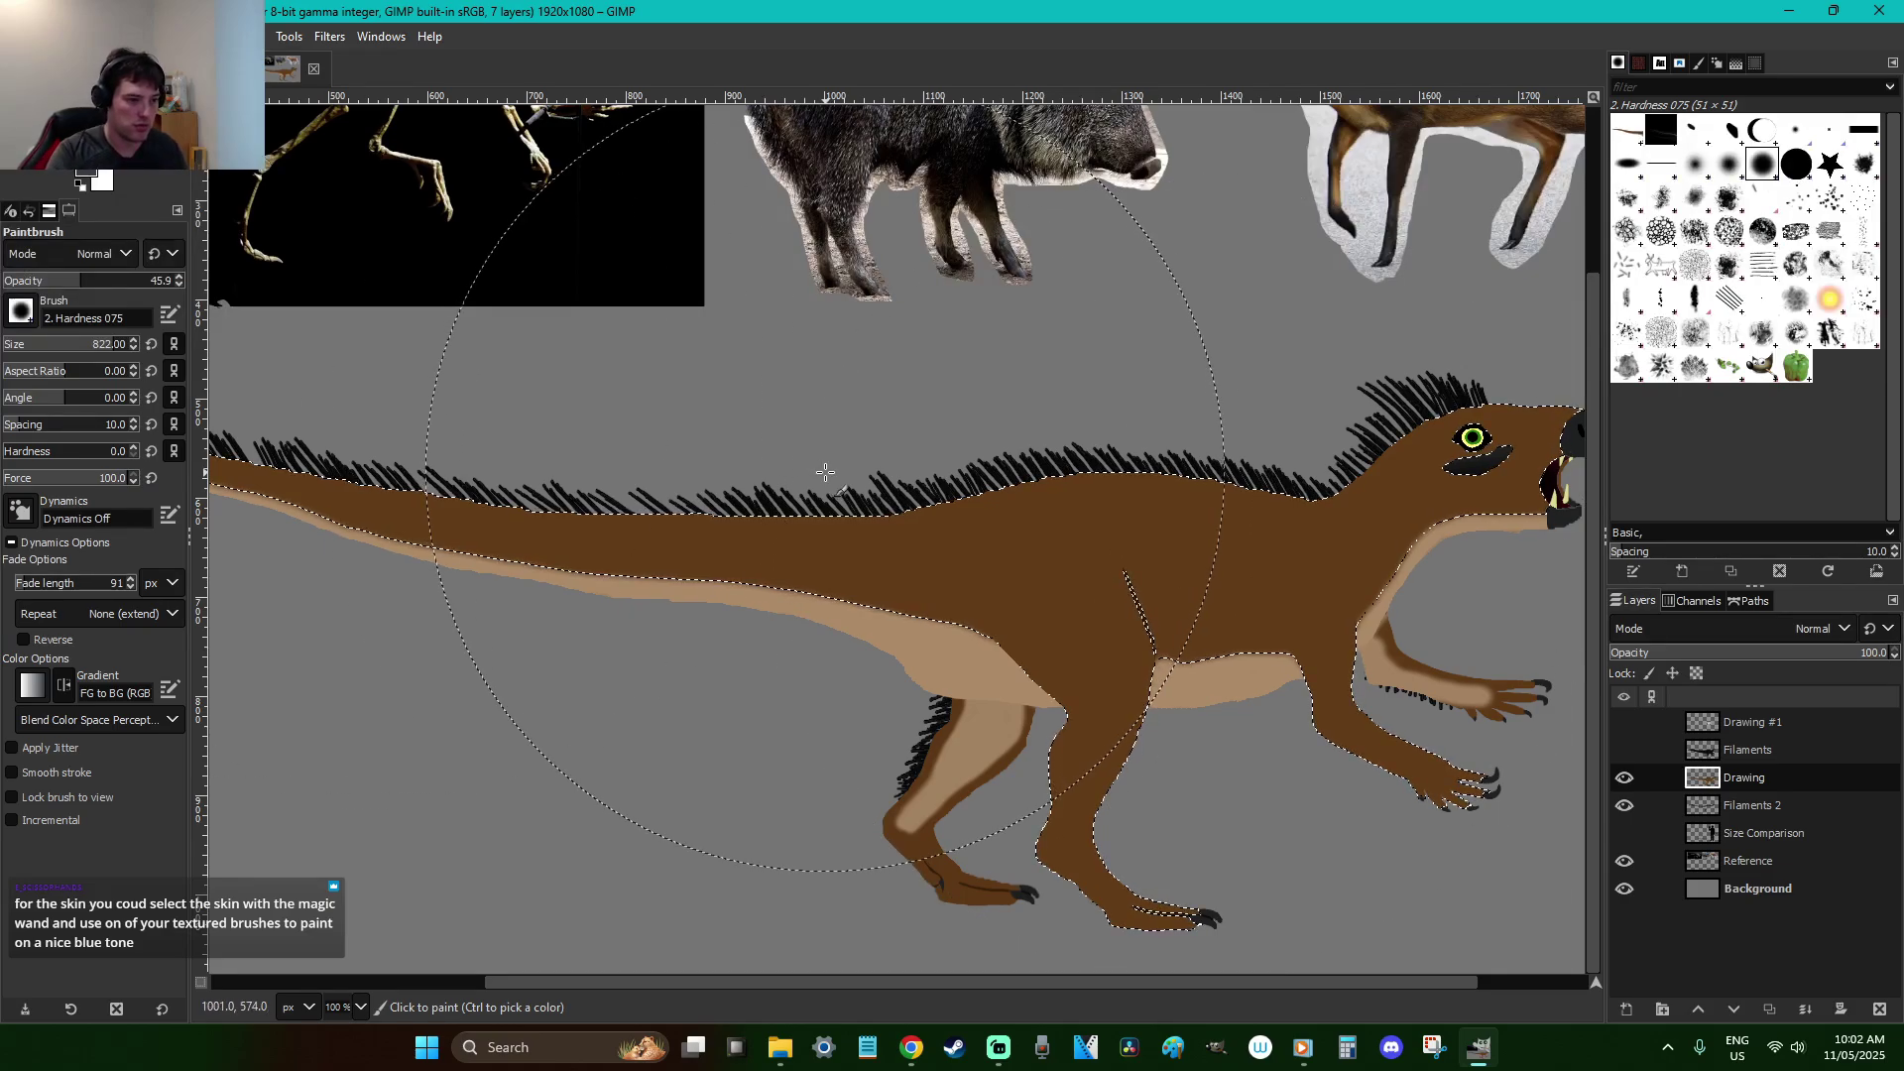
pyautogui.hotkey('shift', 'o')
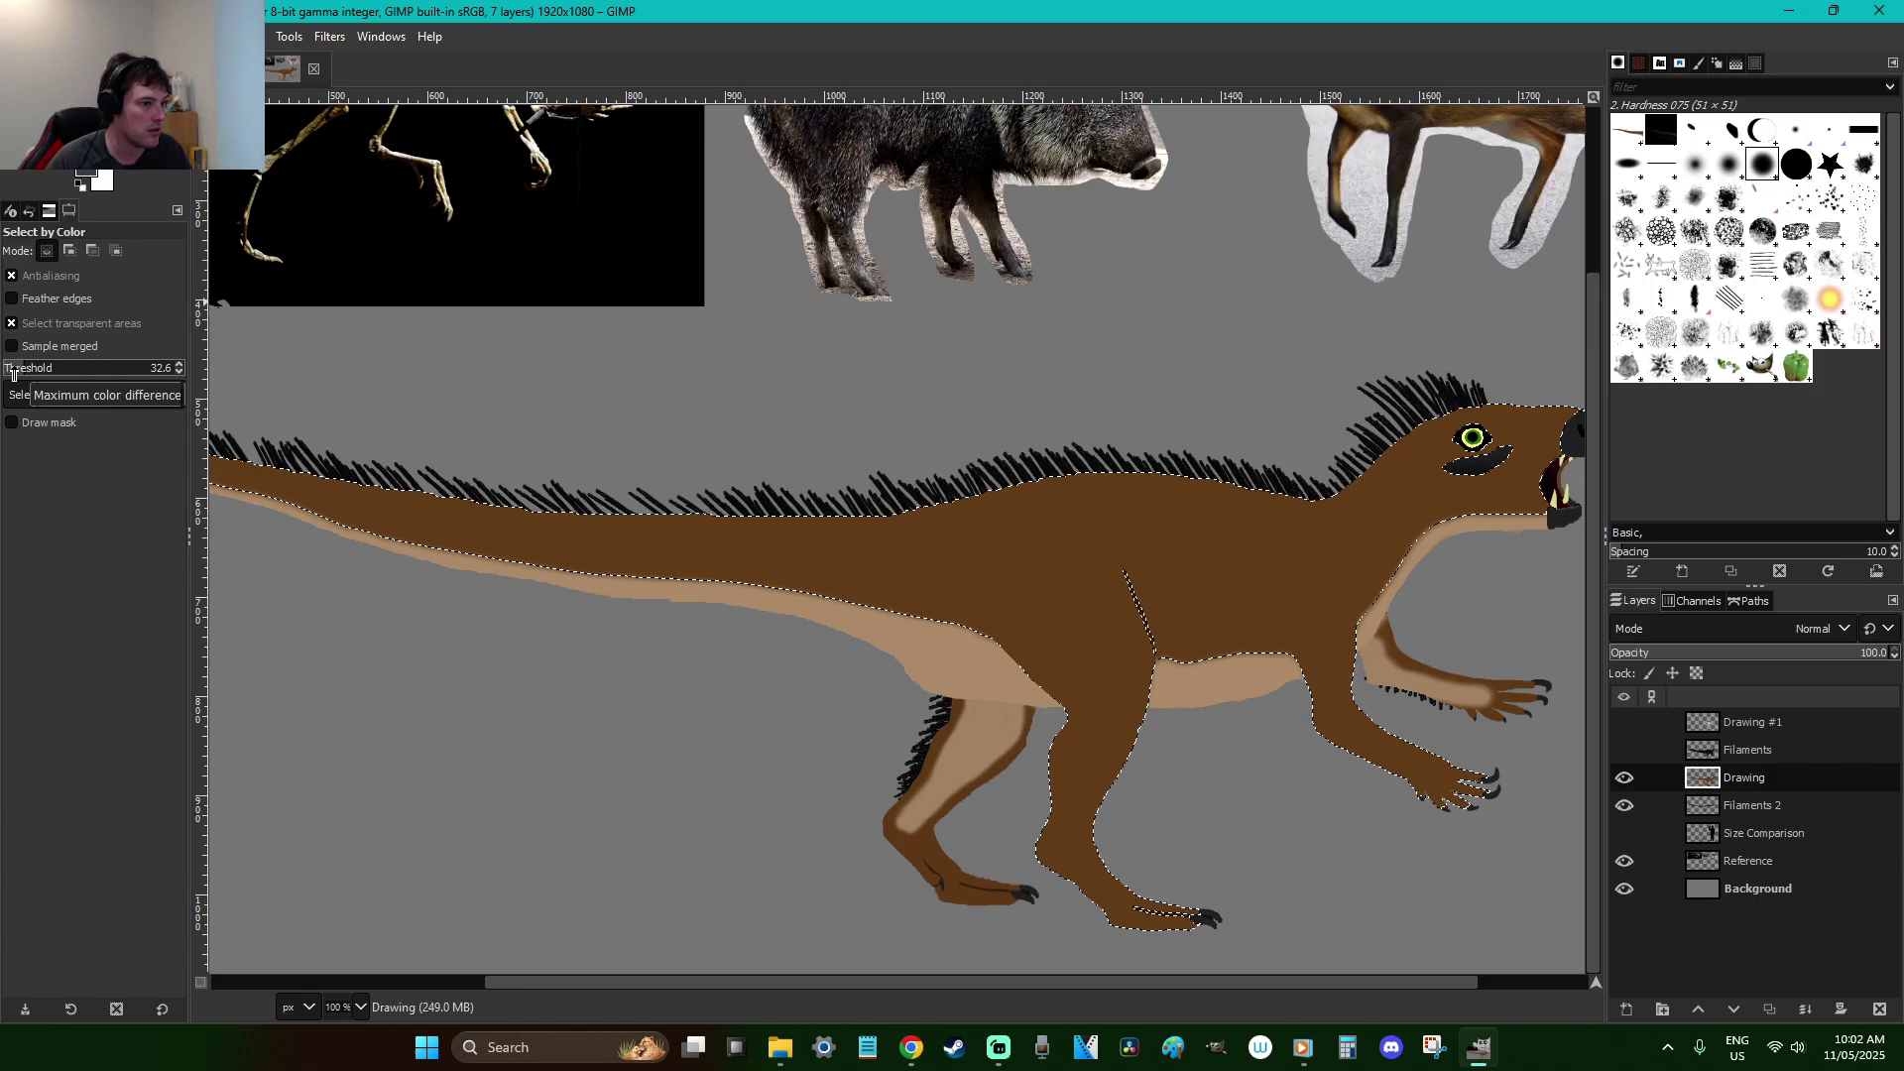
pyautogui.press('p')
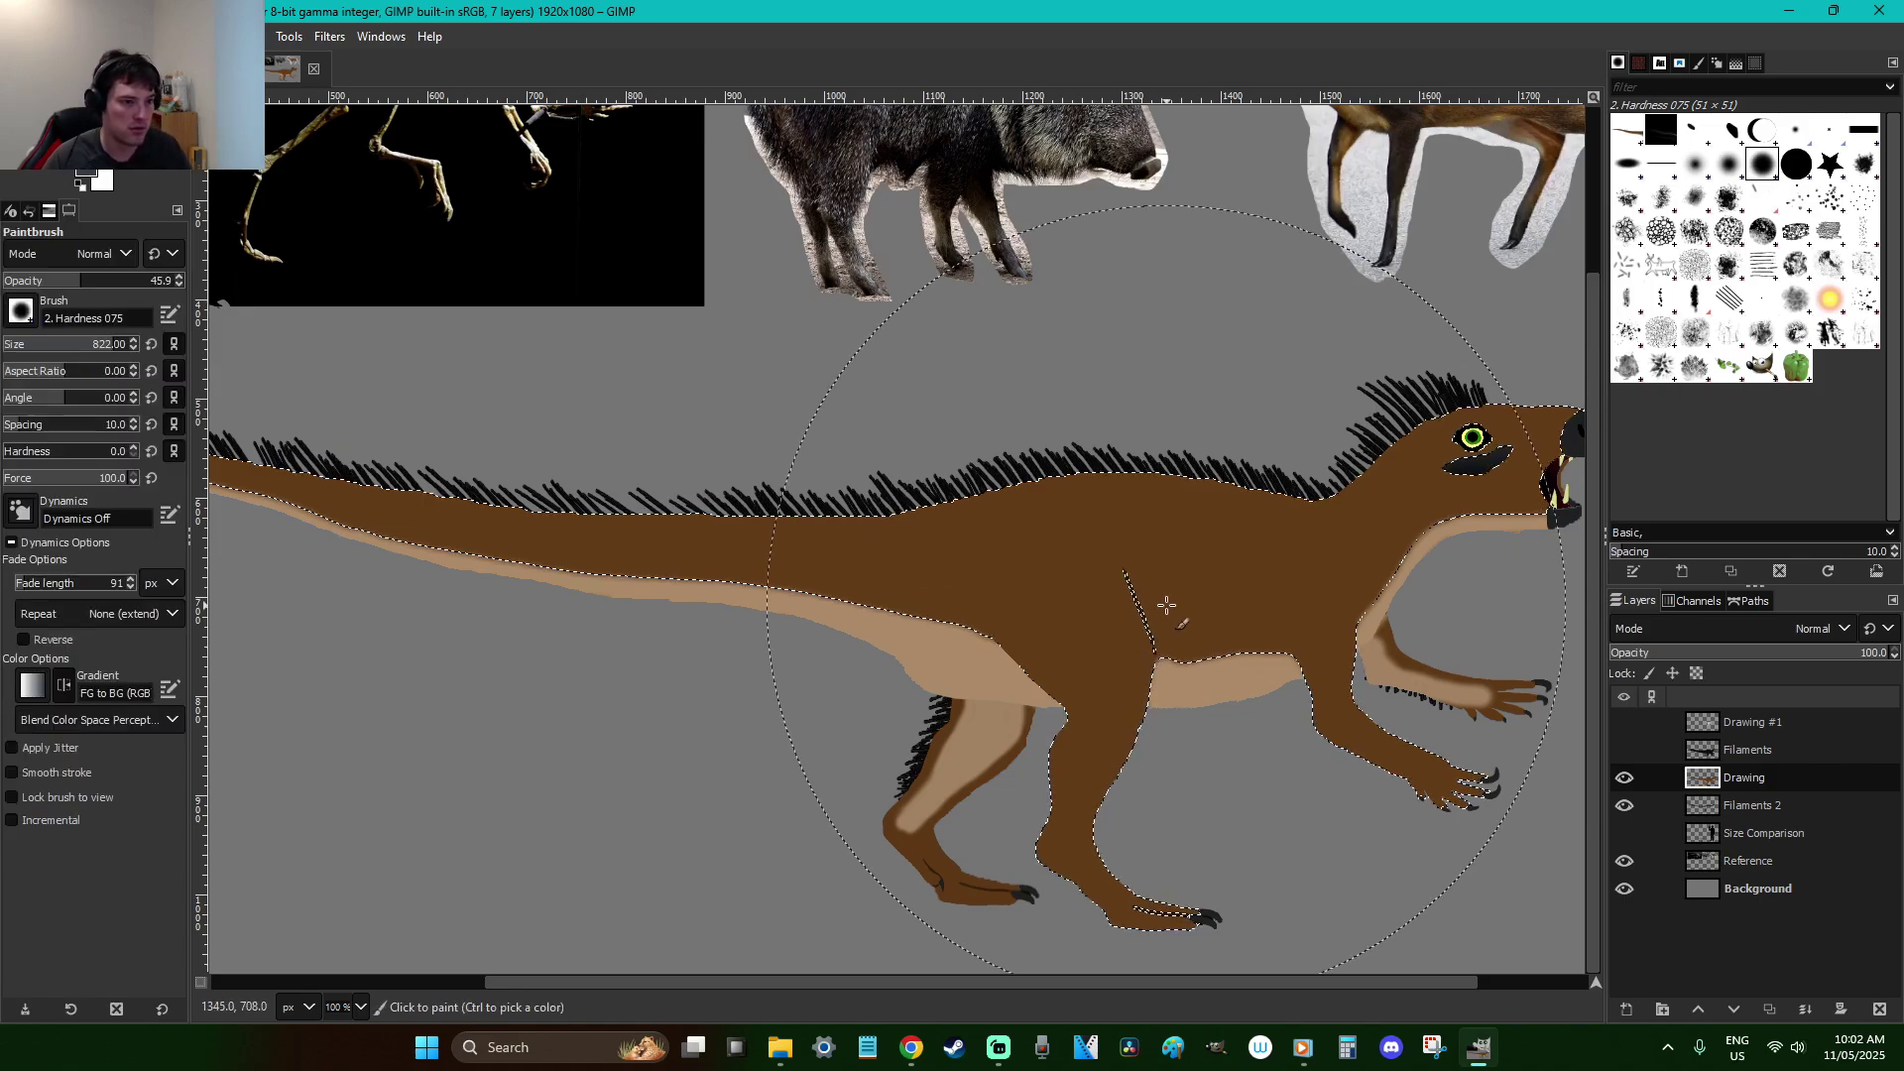
pyautogui.click(1466, 481)
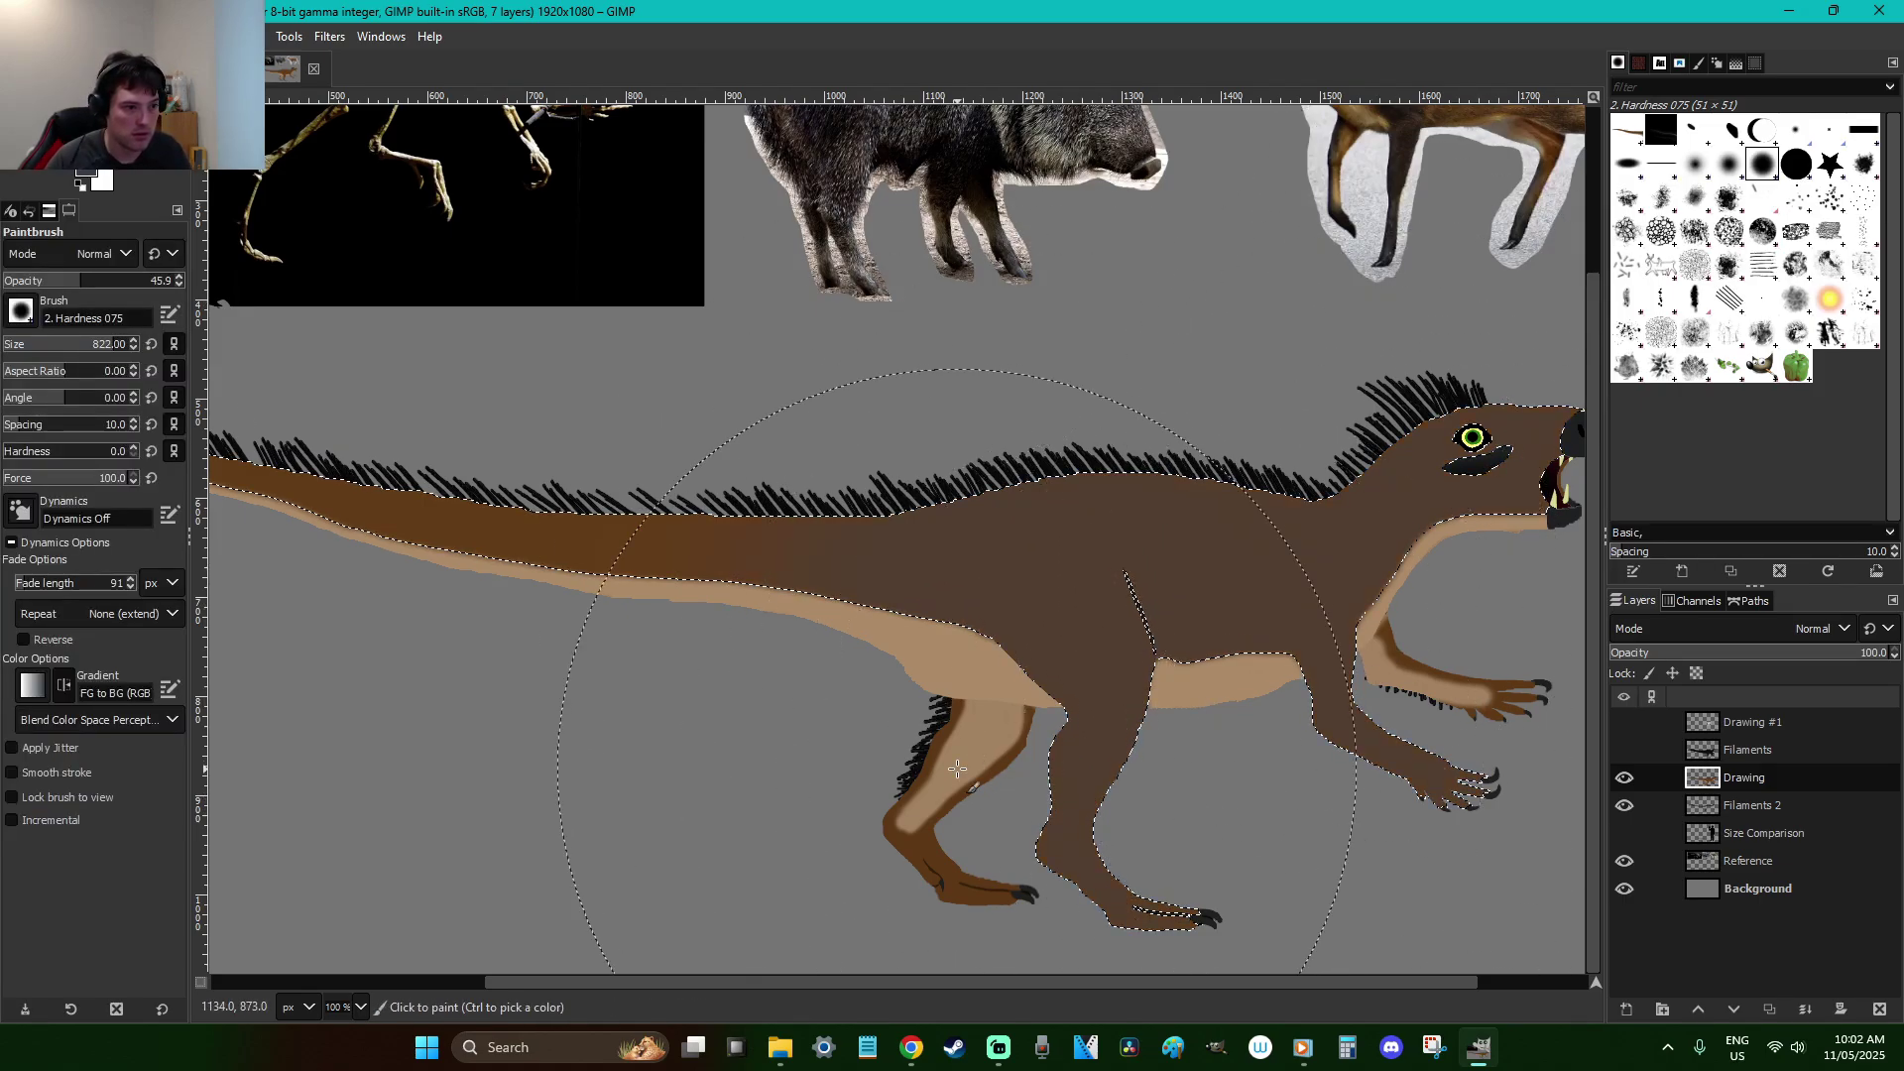
pyautogui.hotkey('ctrl', 'z')
# Select all the brown skin by colour, including the far limbs, and paint it grey from tail to head with the large semi-transparent brush
pyautogui.hotkey('shift', 'o')
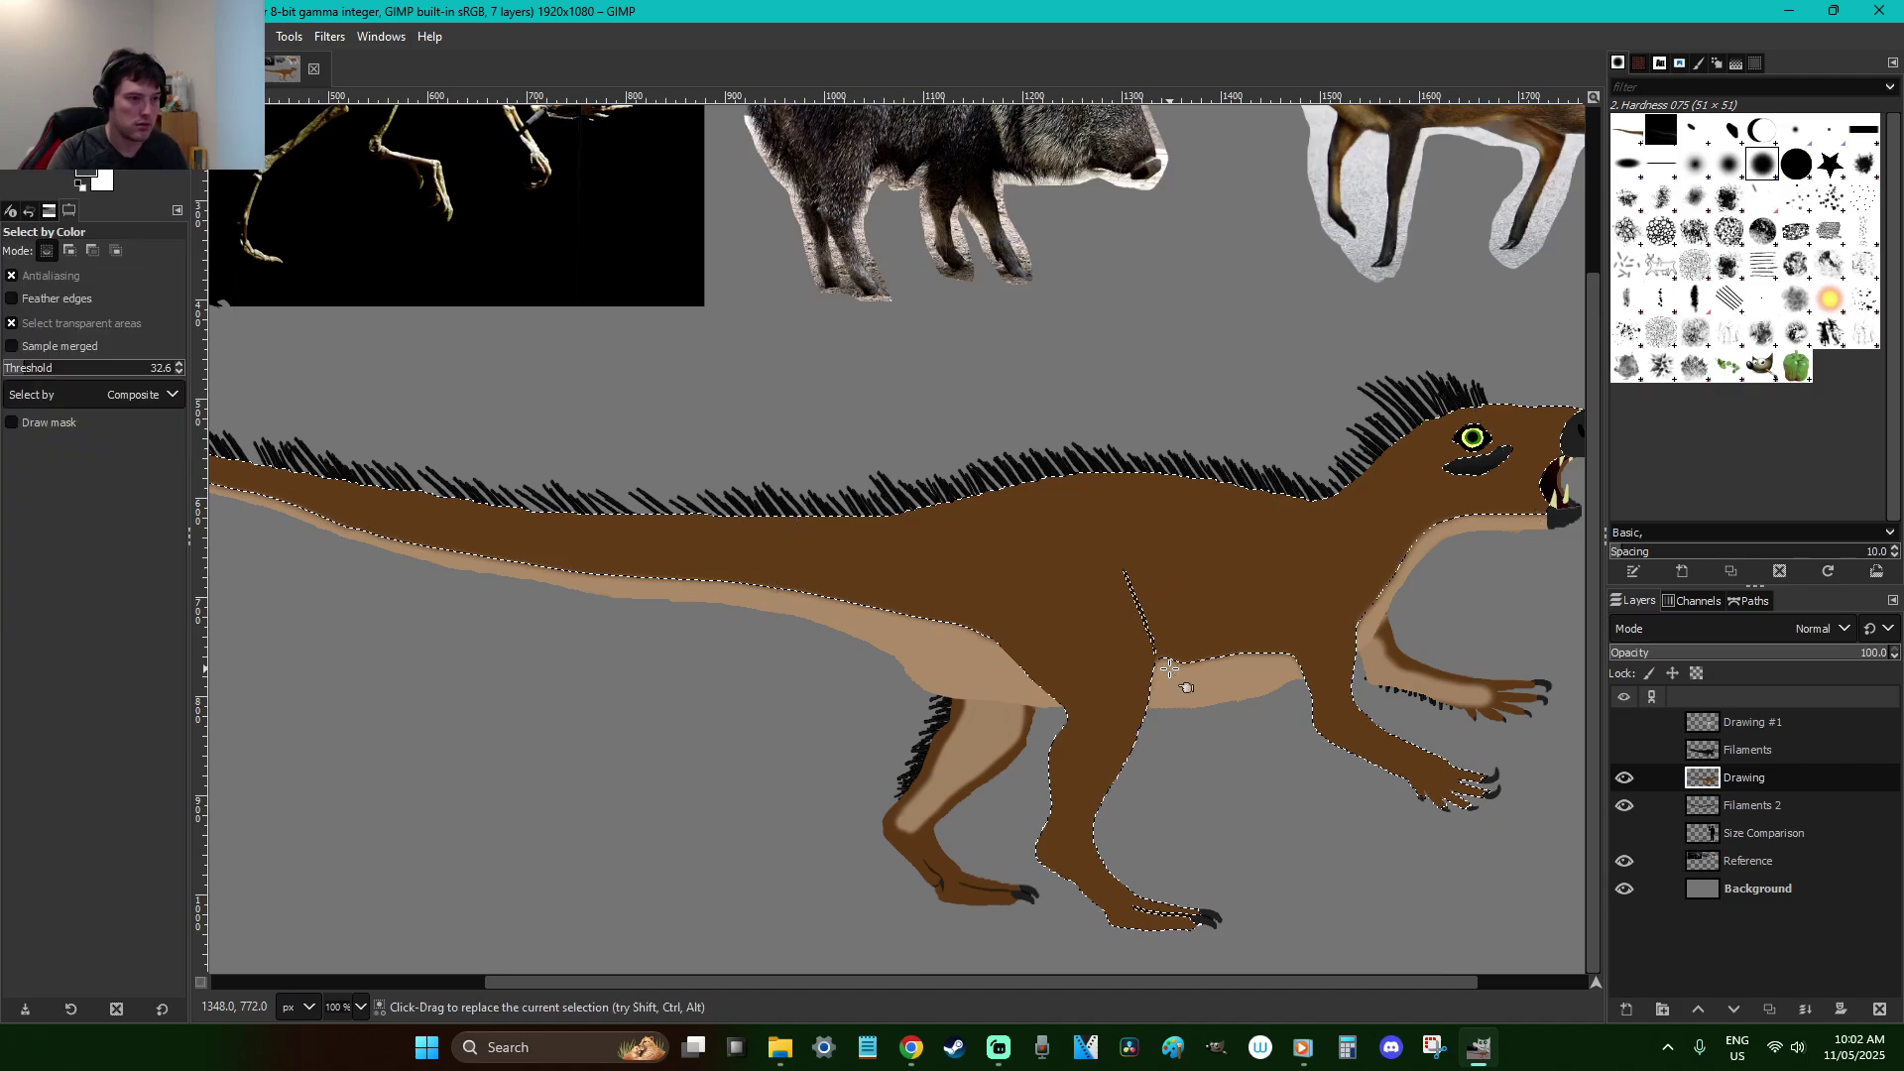
pyautogui.click(1210, 591)
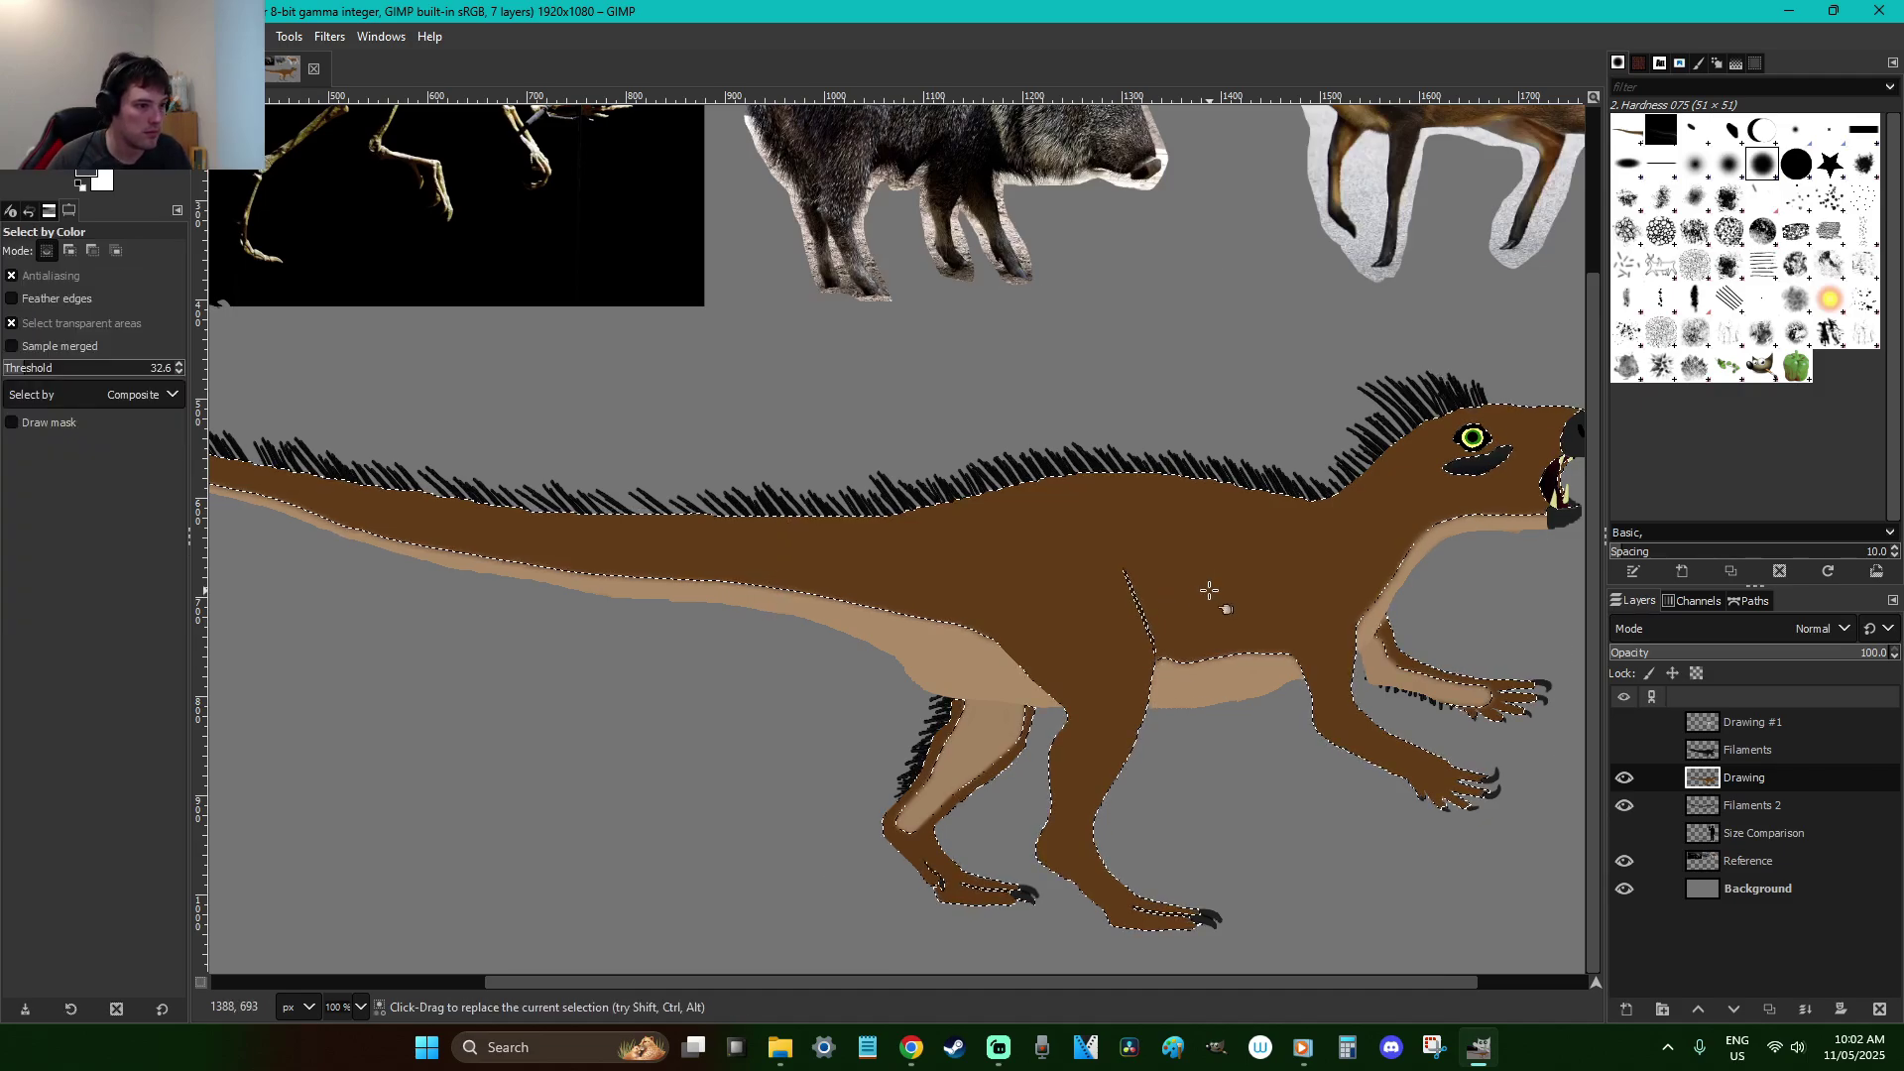
pyautogui.press('p')
pyautogui.moveTo(1409, 545)
pyautogui.mouseDown()
pyautogui.moveTo(1523, 577)
pyautogui.moveTo(1315, 727)
pyautogui.moveTo(1099, 811)
pyautogui.moveTo(1126, 604)
pyautogui.moveTo(367, 554)
pyautogui.mouseUp()
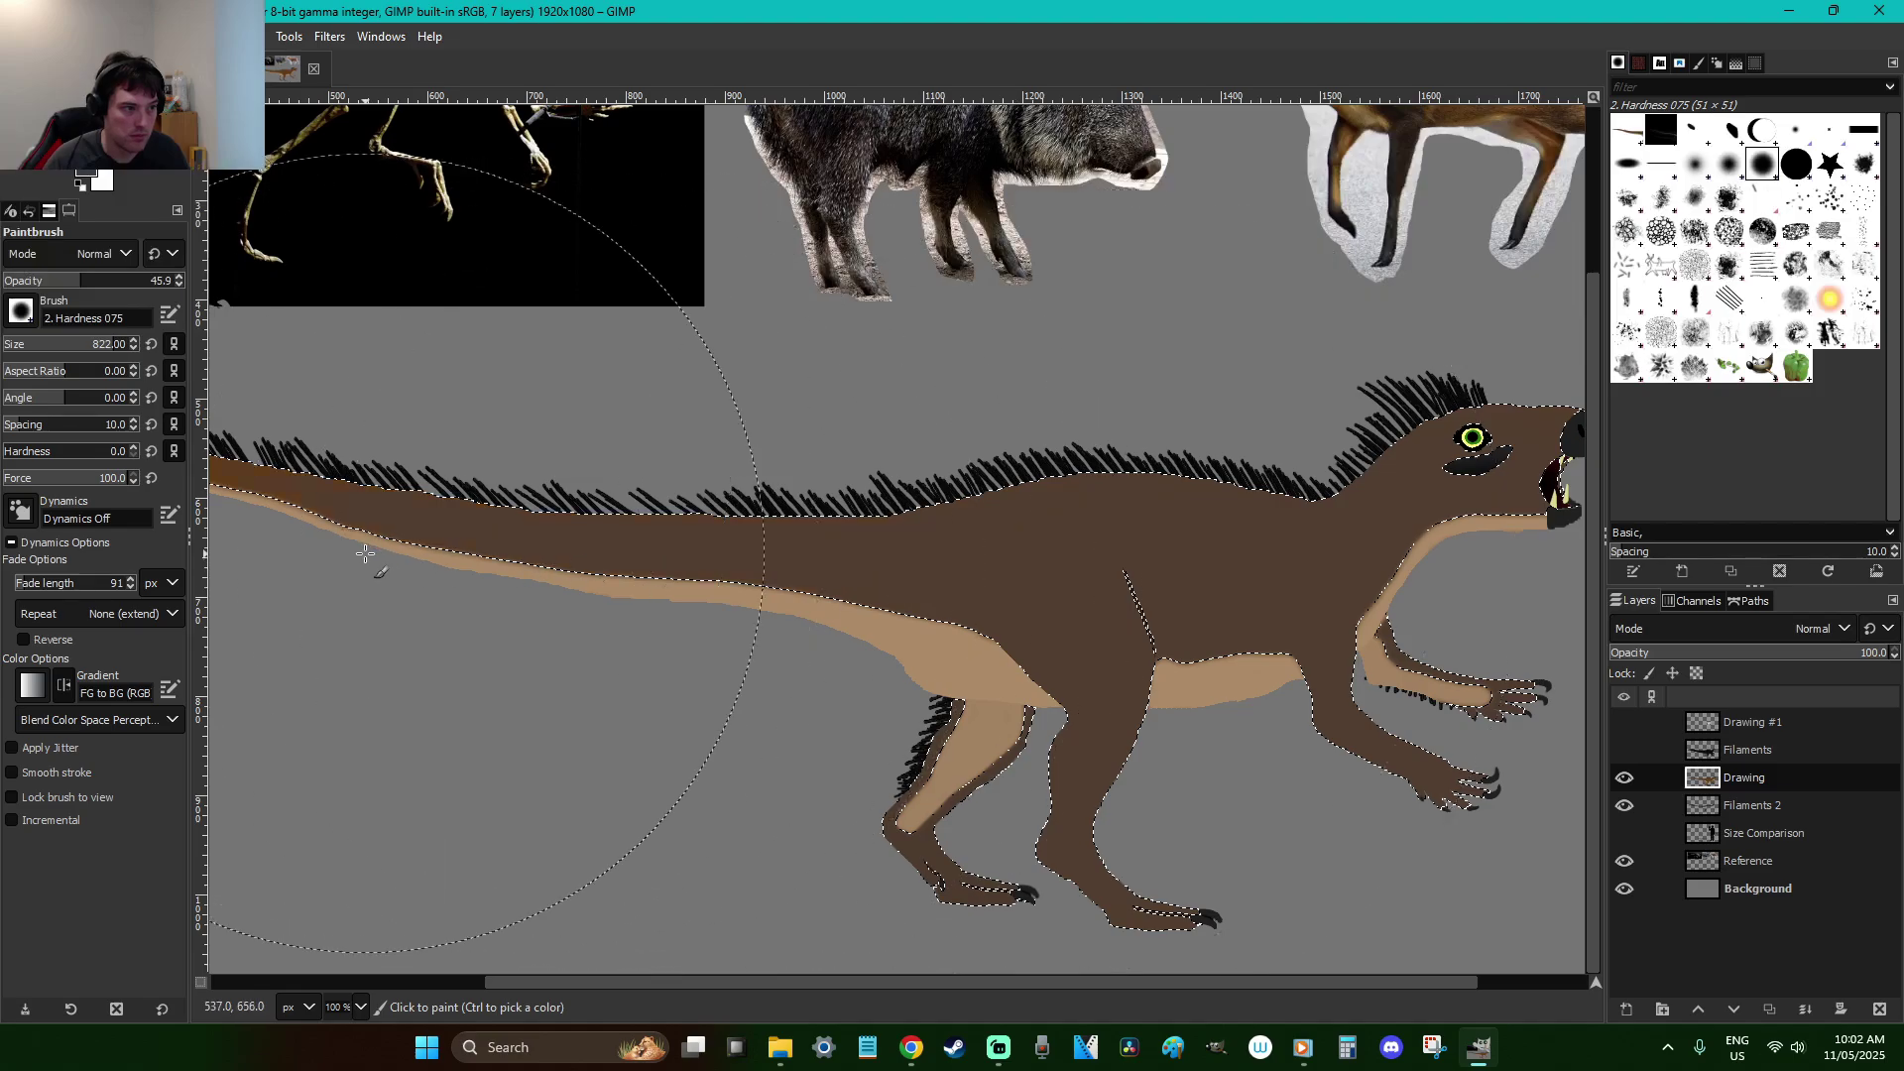
pyautogui.hscroll(-6, 367, 554)
pyautogui.moveTo(394, 481)
pyautogui.mouseDown()
pyautogui.moveTo(1148, 574)
pyautogui.moveTo(1776, 833)
pyautogui.mouseUp()
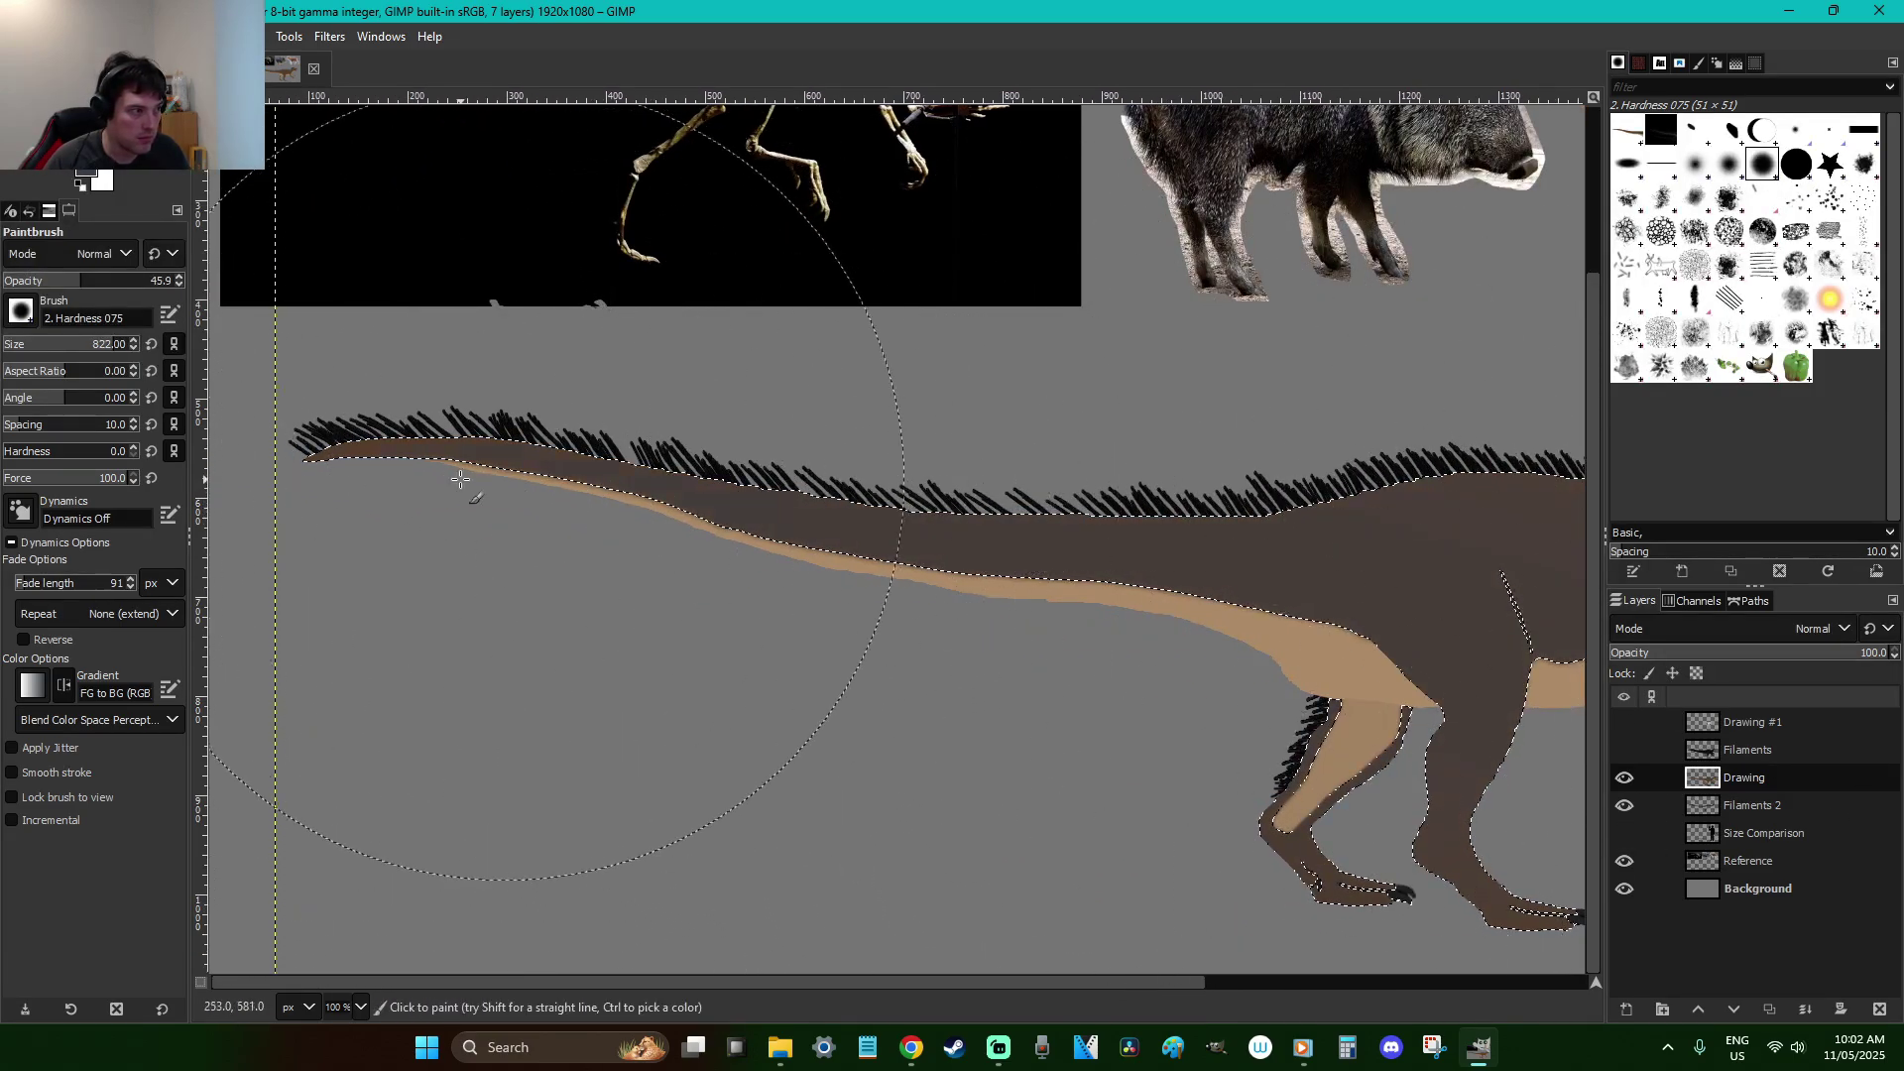
pyautogui.moveTo(954, 982); pyautogui.dragTo(1341, 982)
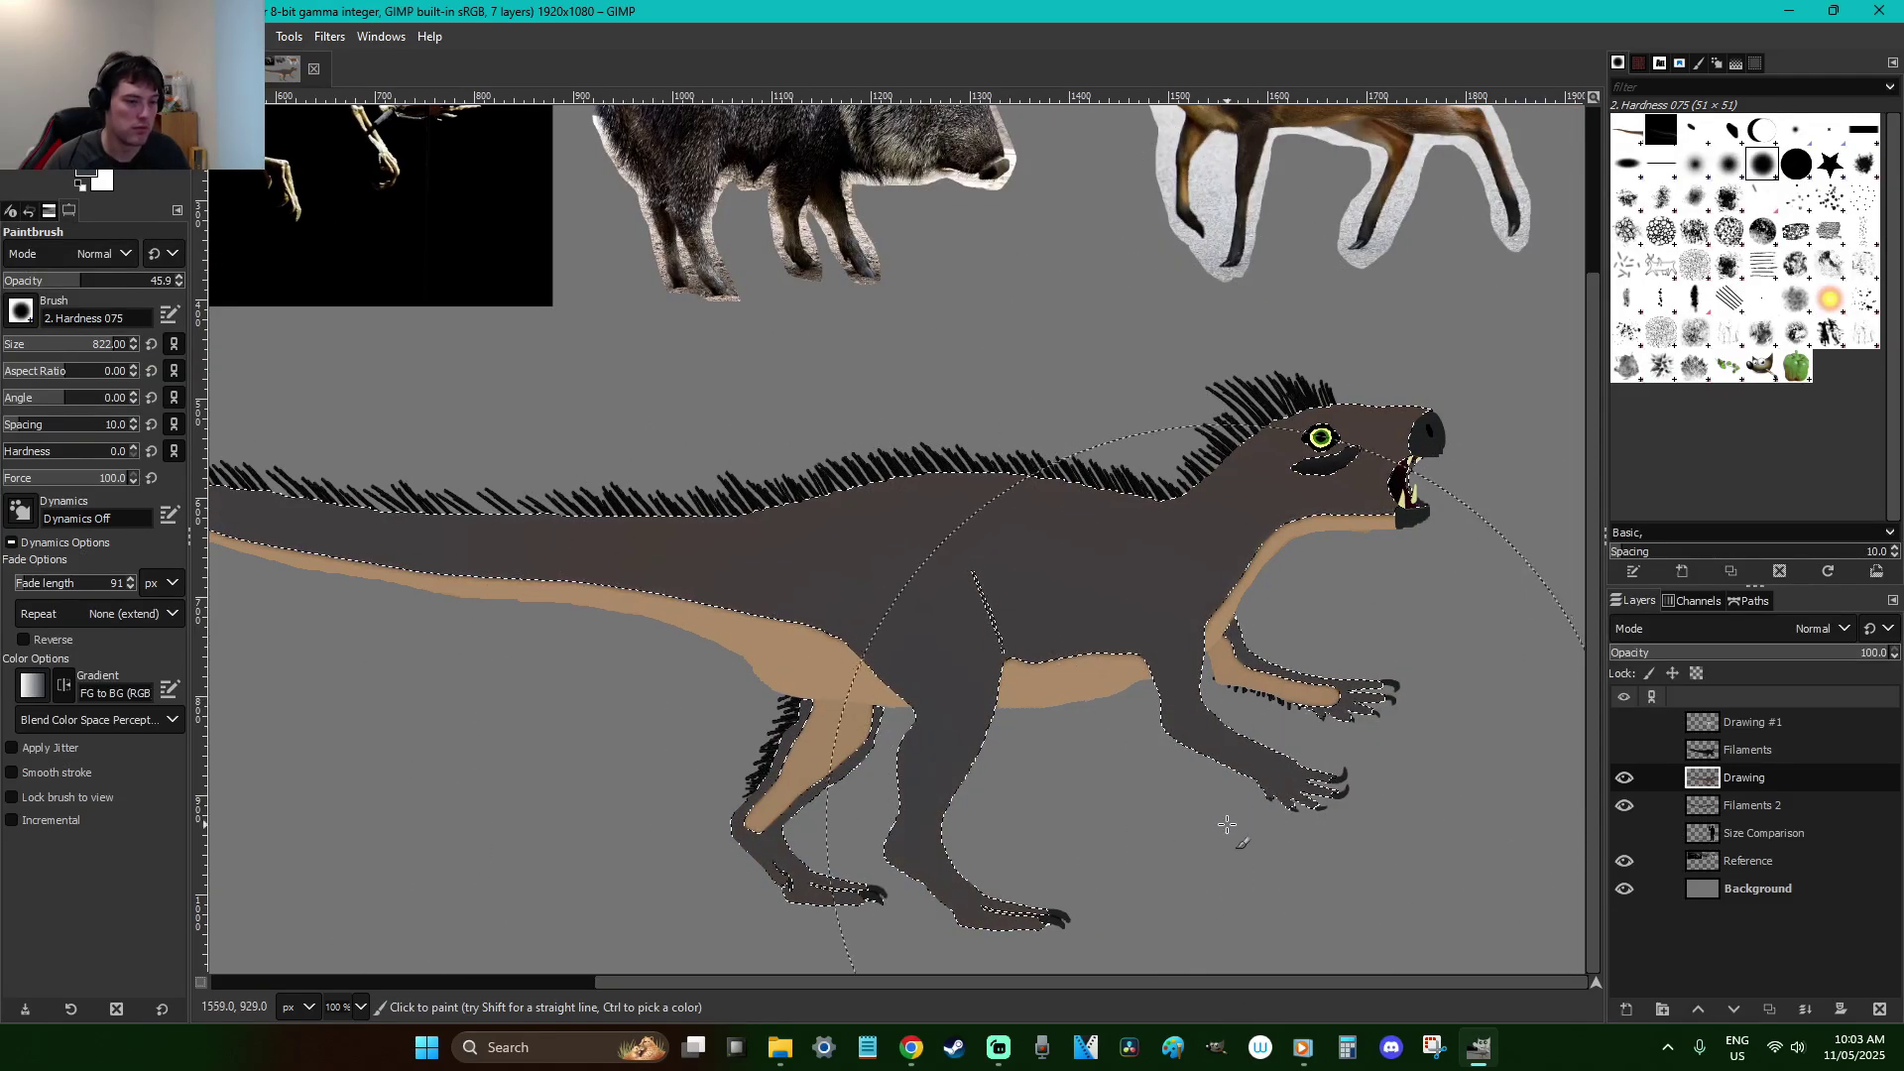
# Clear the selection and show the Filaments layer over the grey skin
pyautogui.press('r')
pyautogui.click(1085, 330)
pyautogui.scroll(-2, 1085, 330)
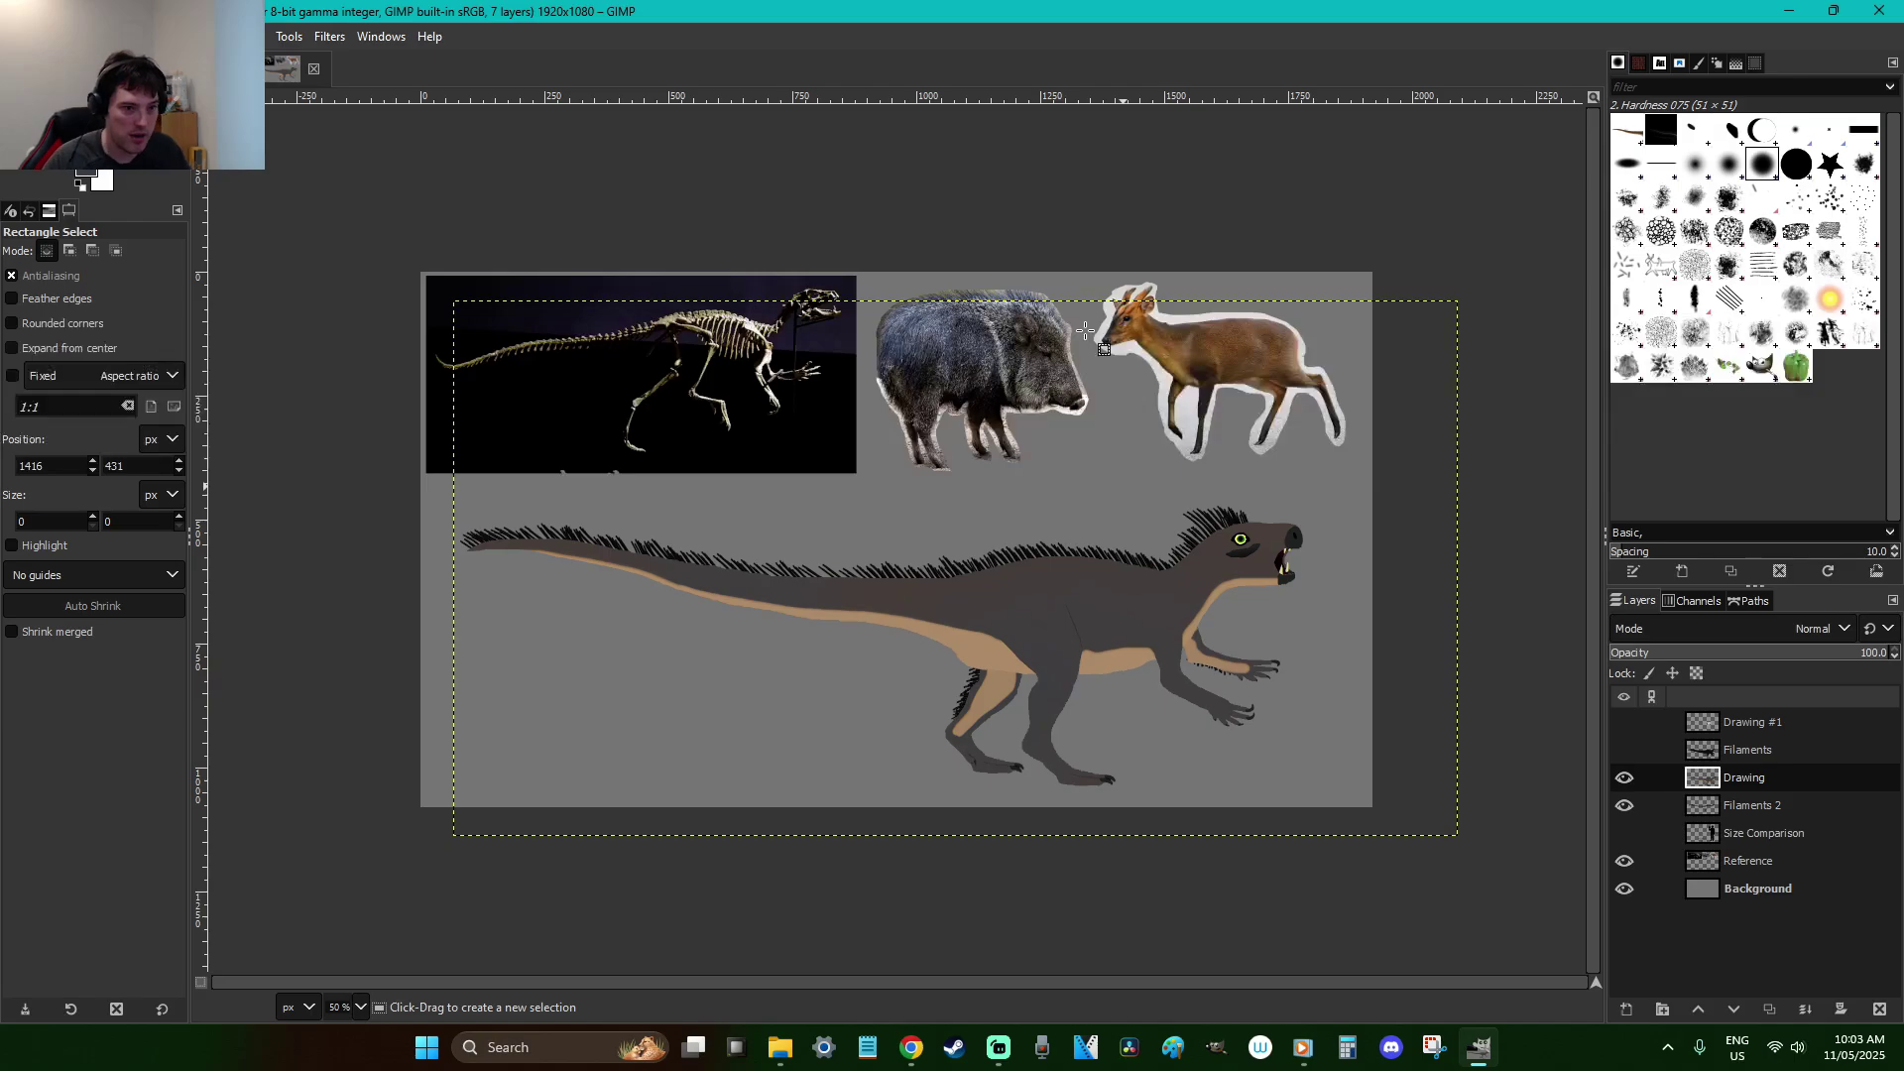
pyautogui.click(1623, 749)
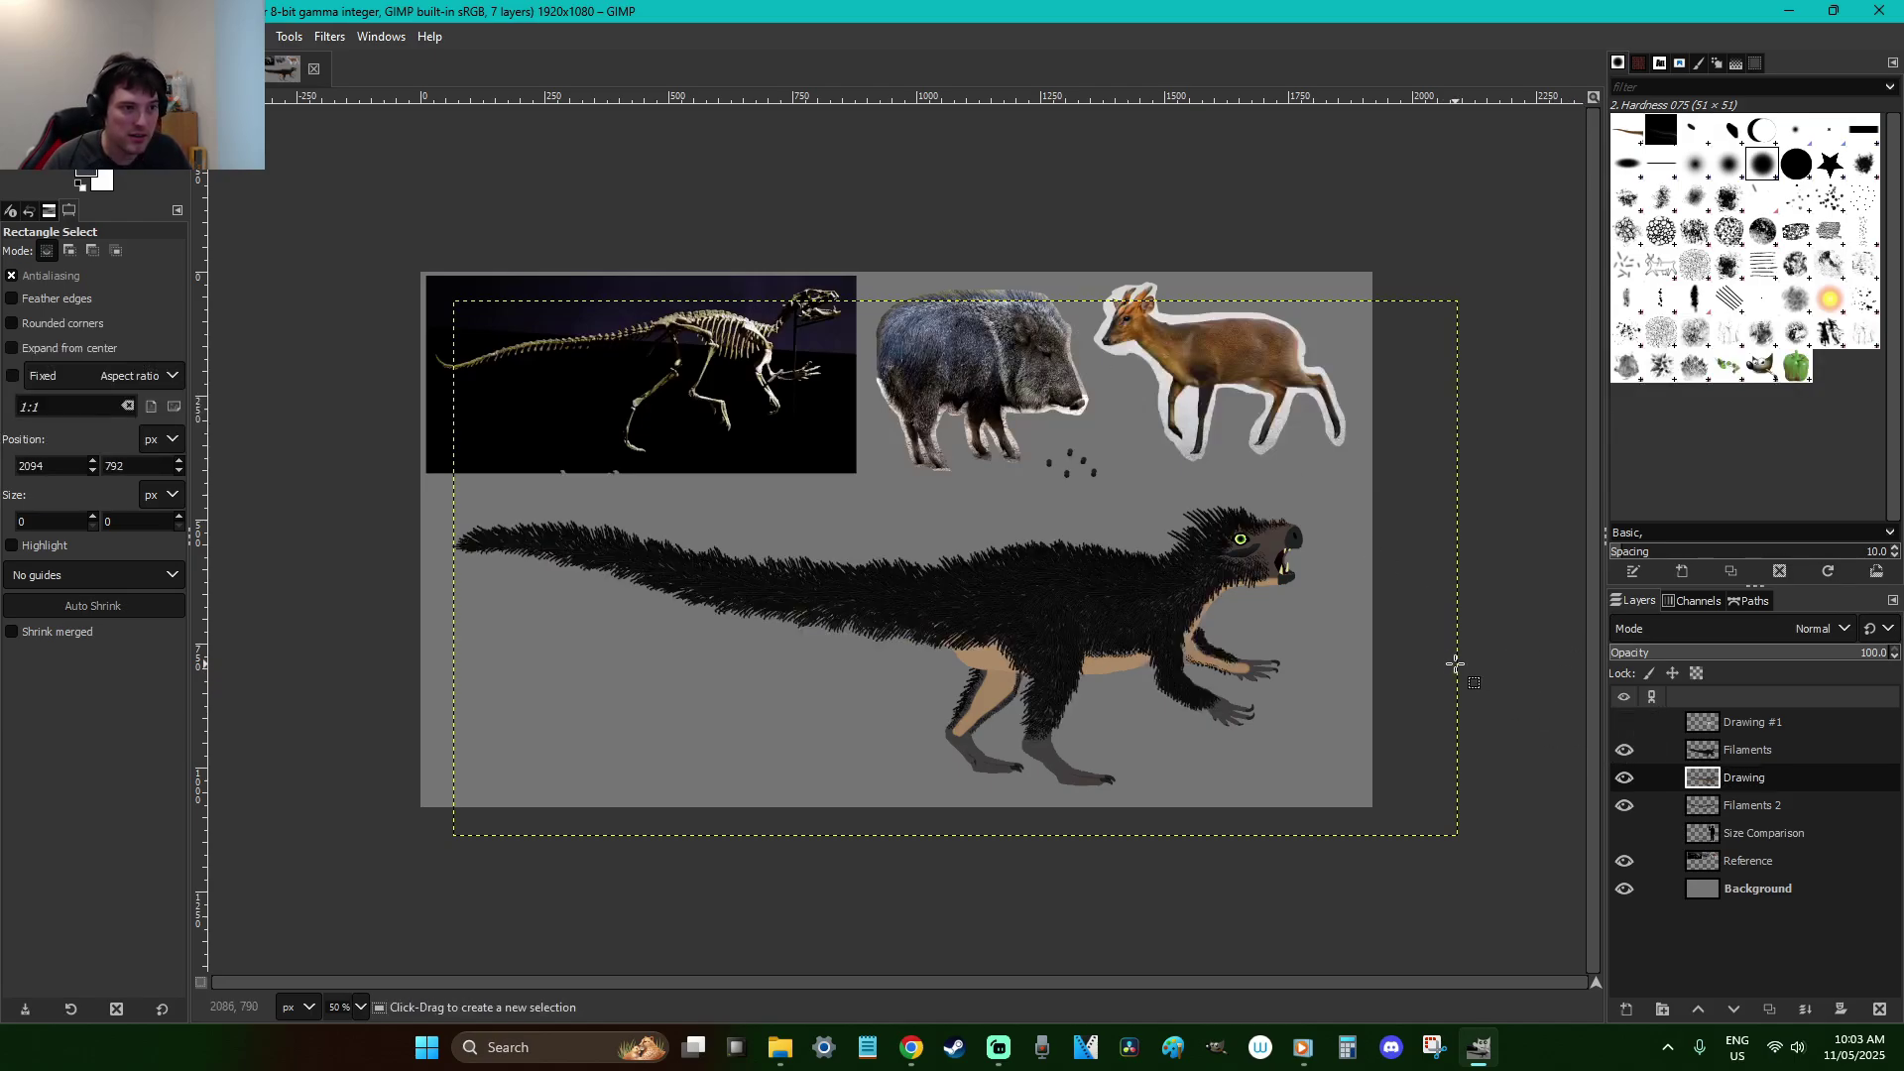
# Hide the Filaments layer and select all the tan underside skin by colour on the Drawing layer
pyautogui.press('z')
pyautogui.moveTo(1150, 476); pyautogui.dragTo(1293, 551)
pyautogui.press('r')
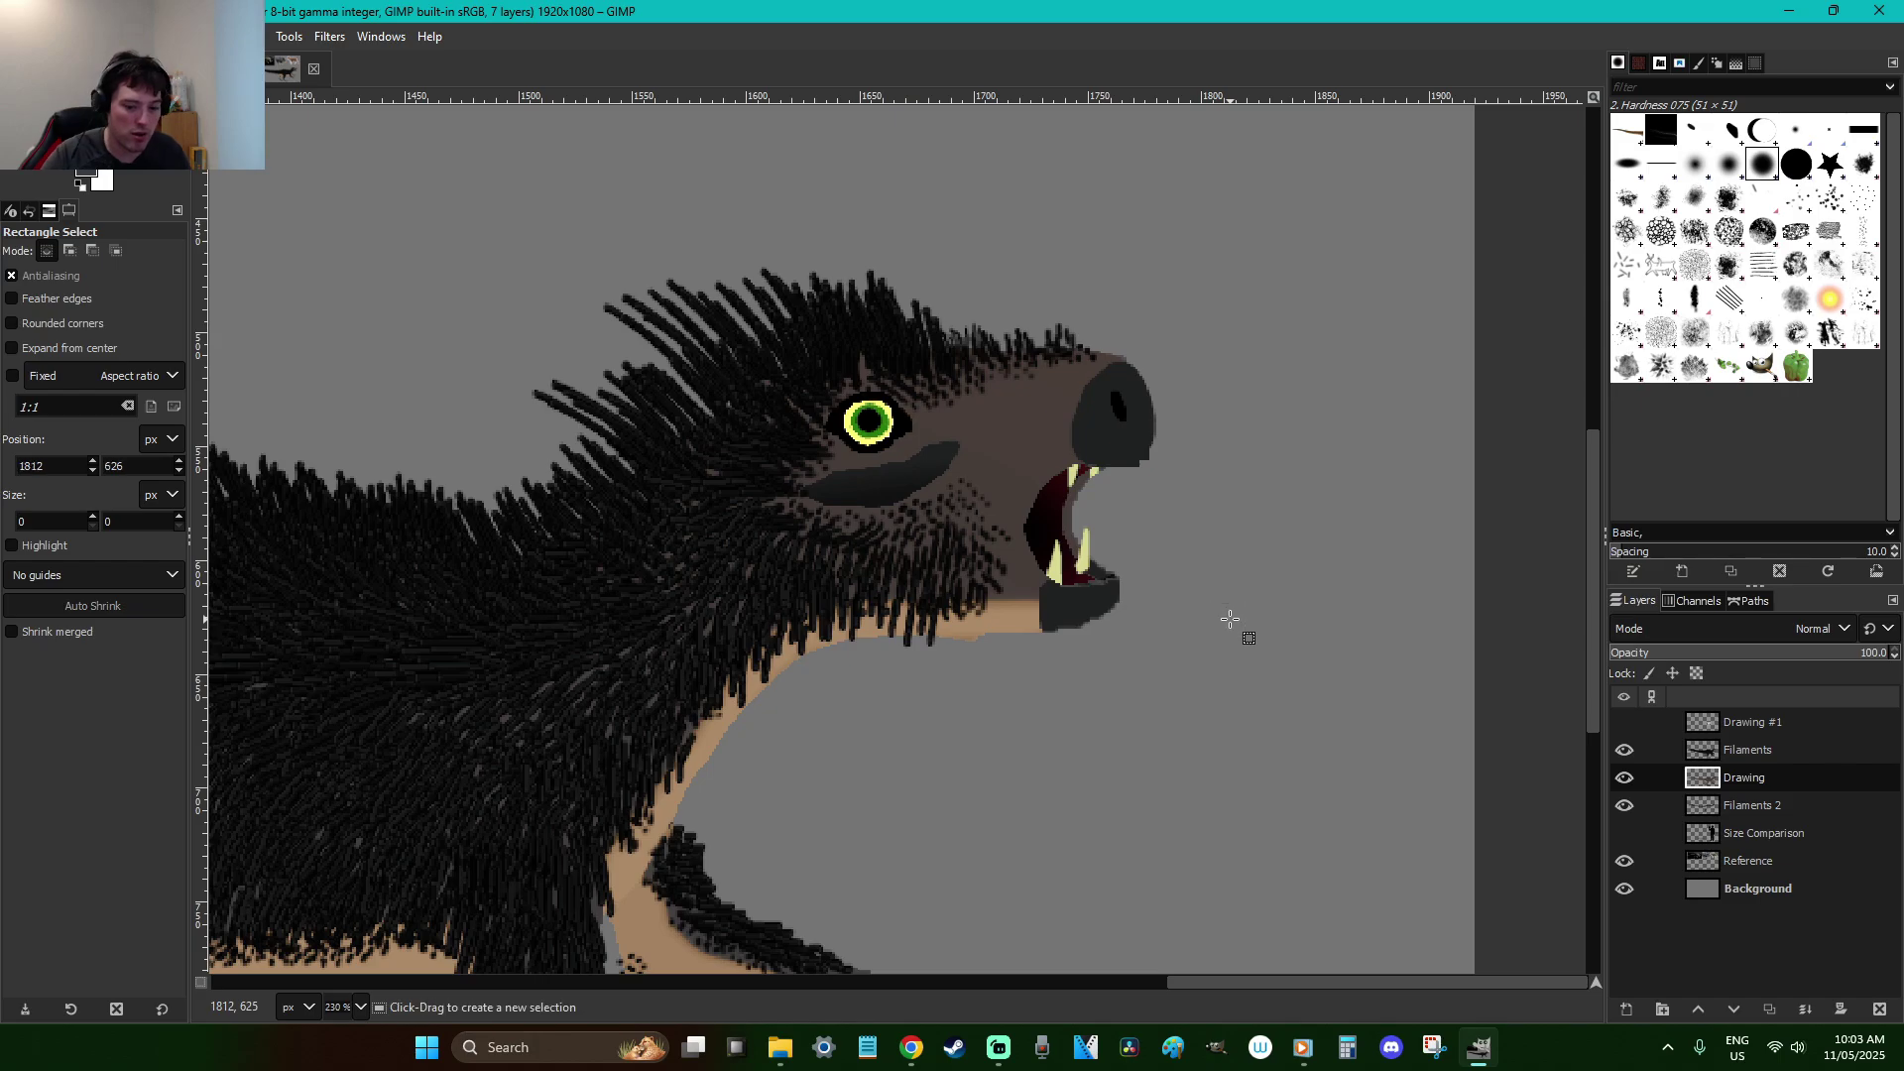
pyautogui.scroll(-5, 1230, 620)
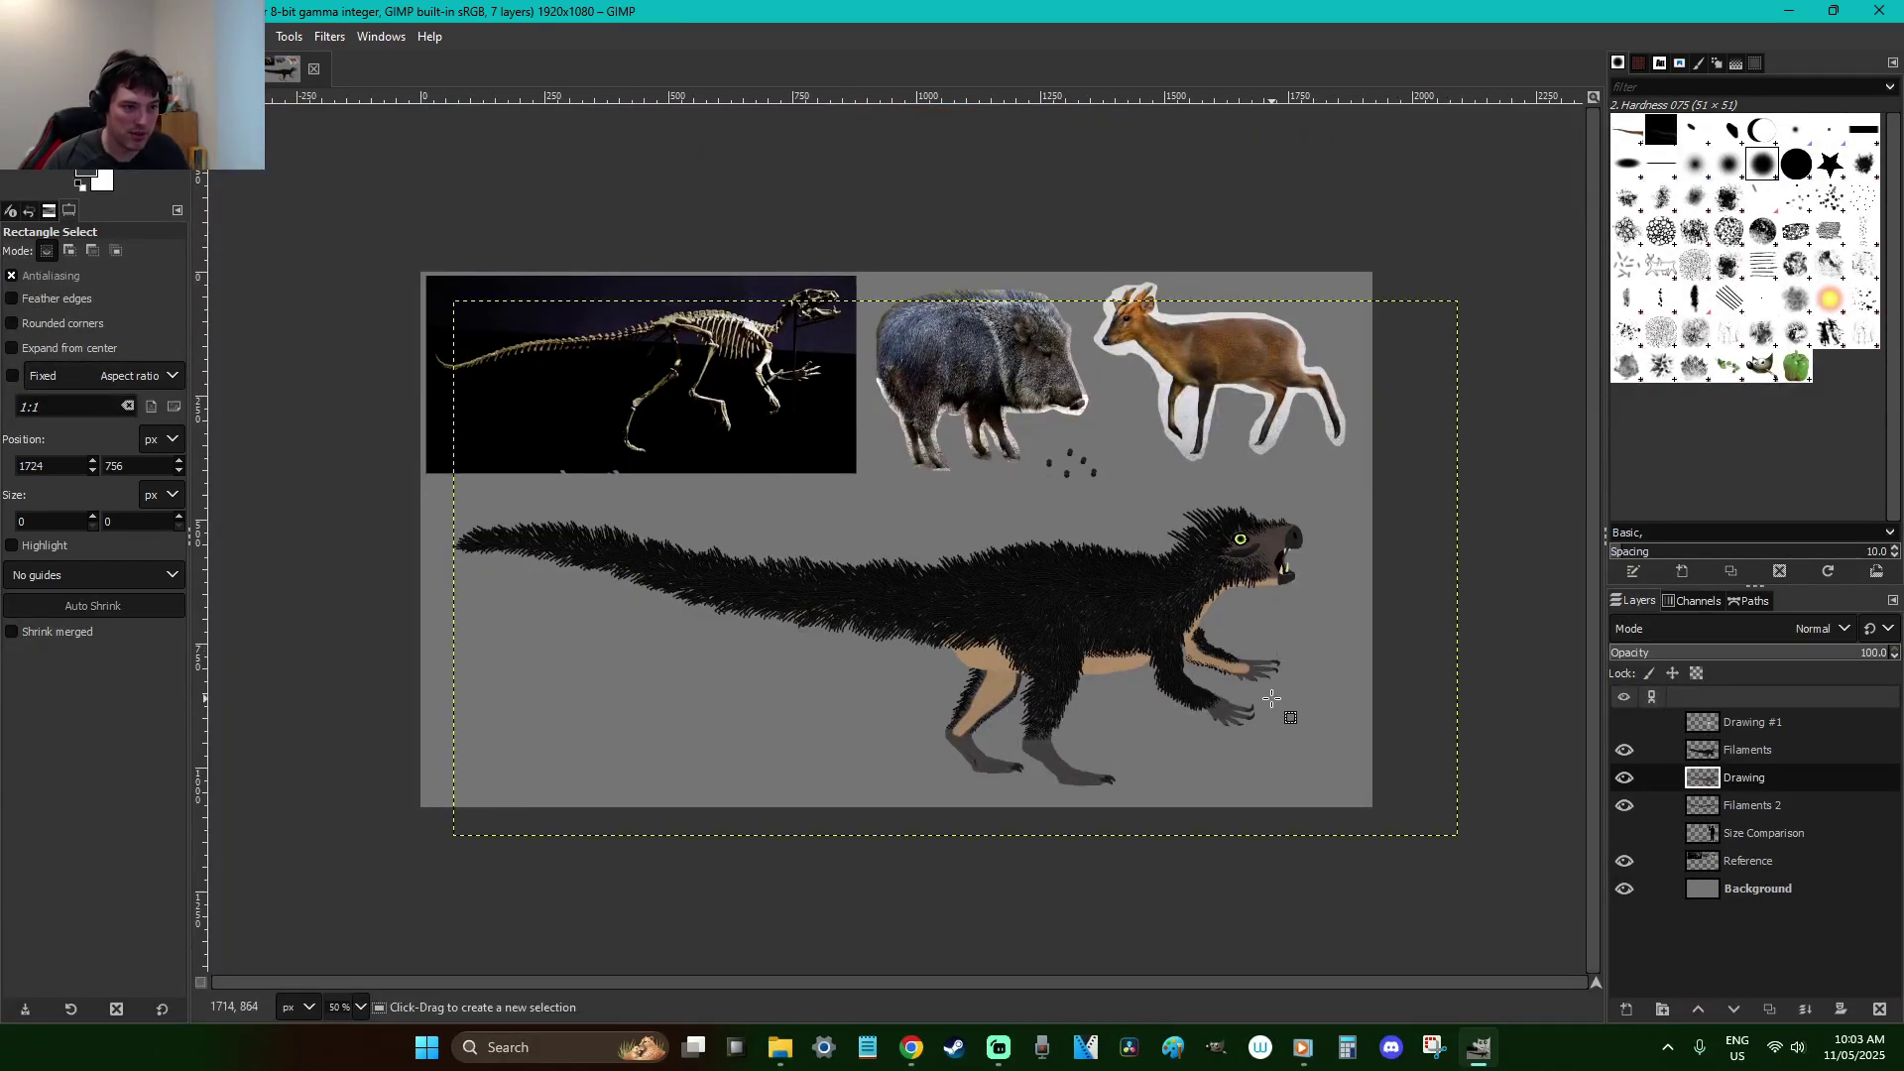
pyautogui.click(1624, 749)
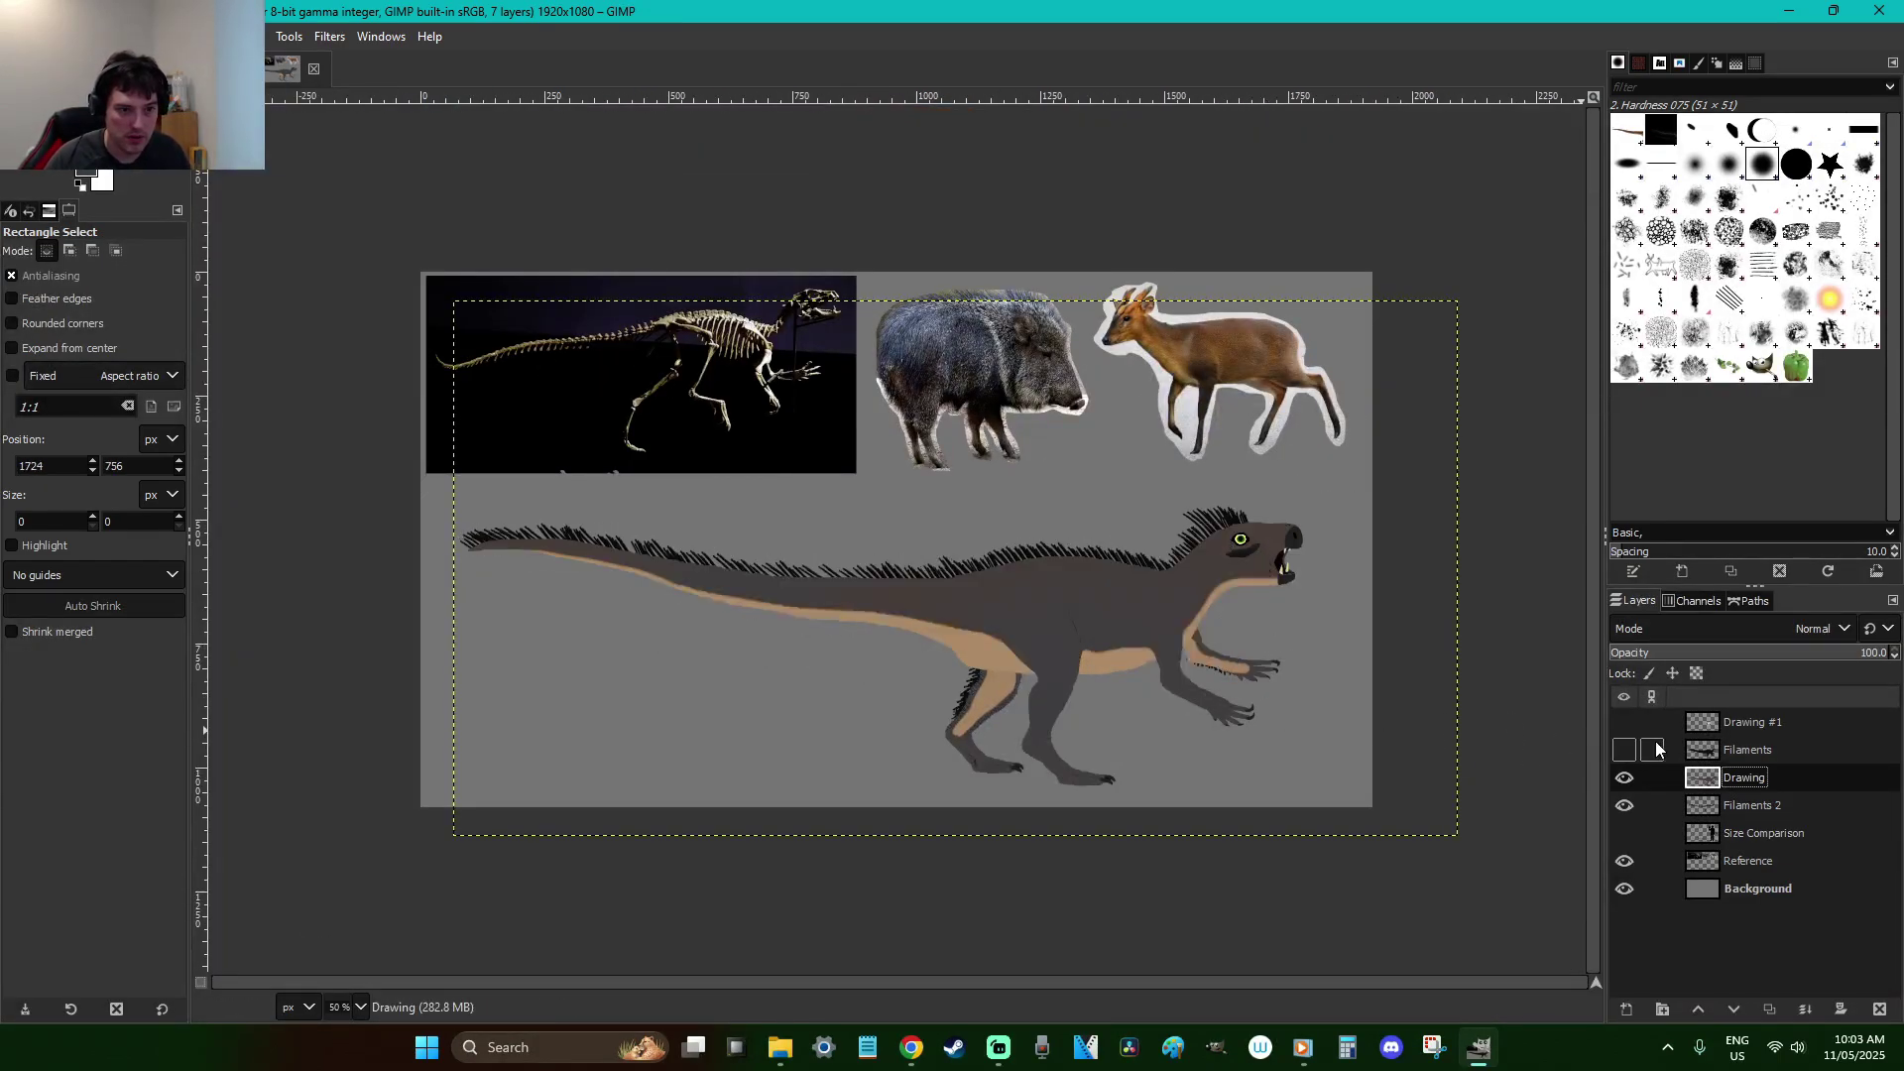
pyautogui.press('1')
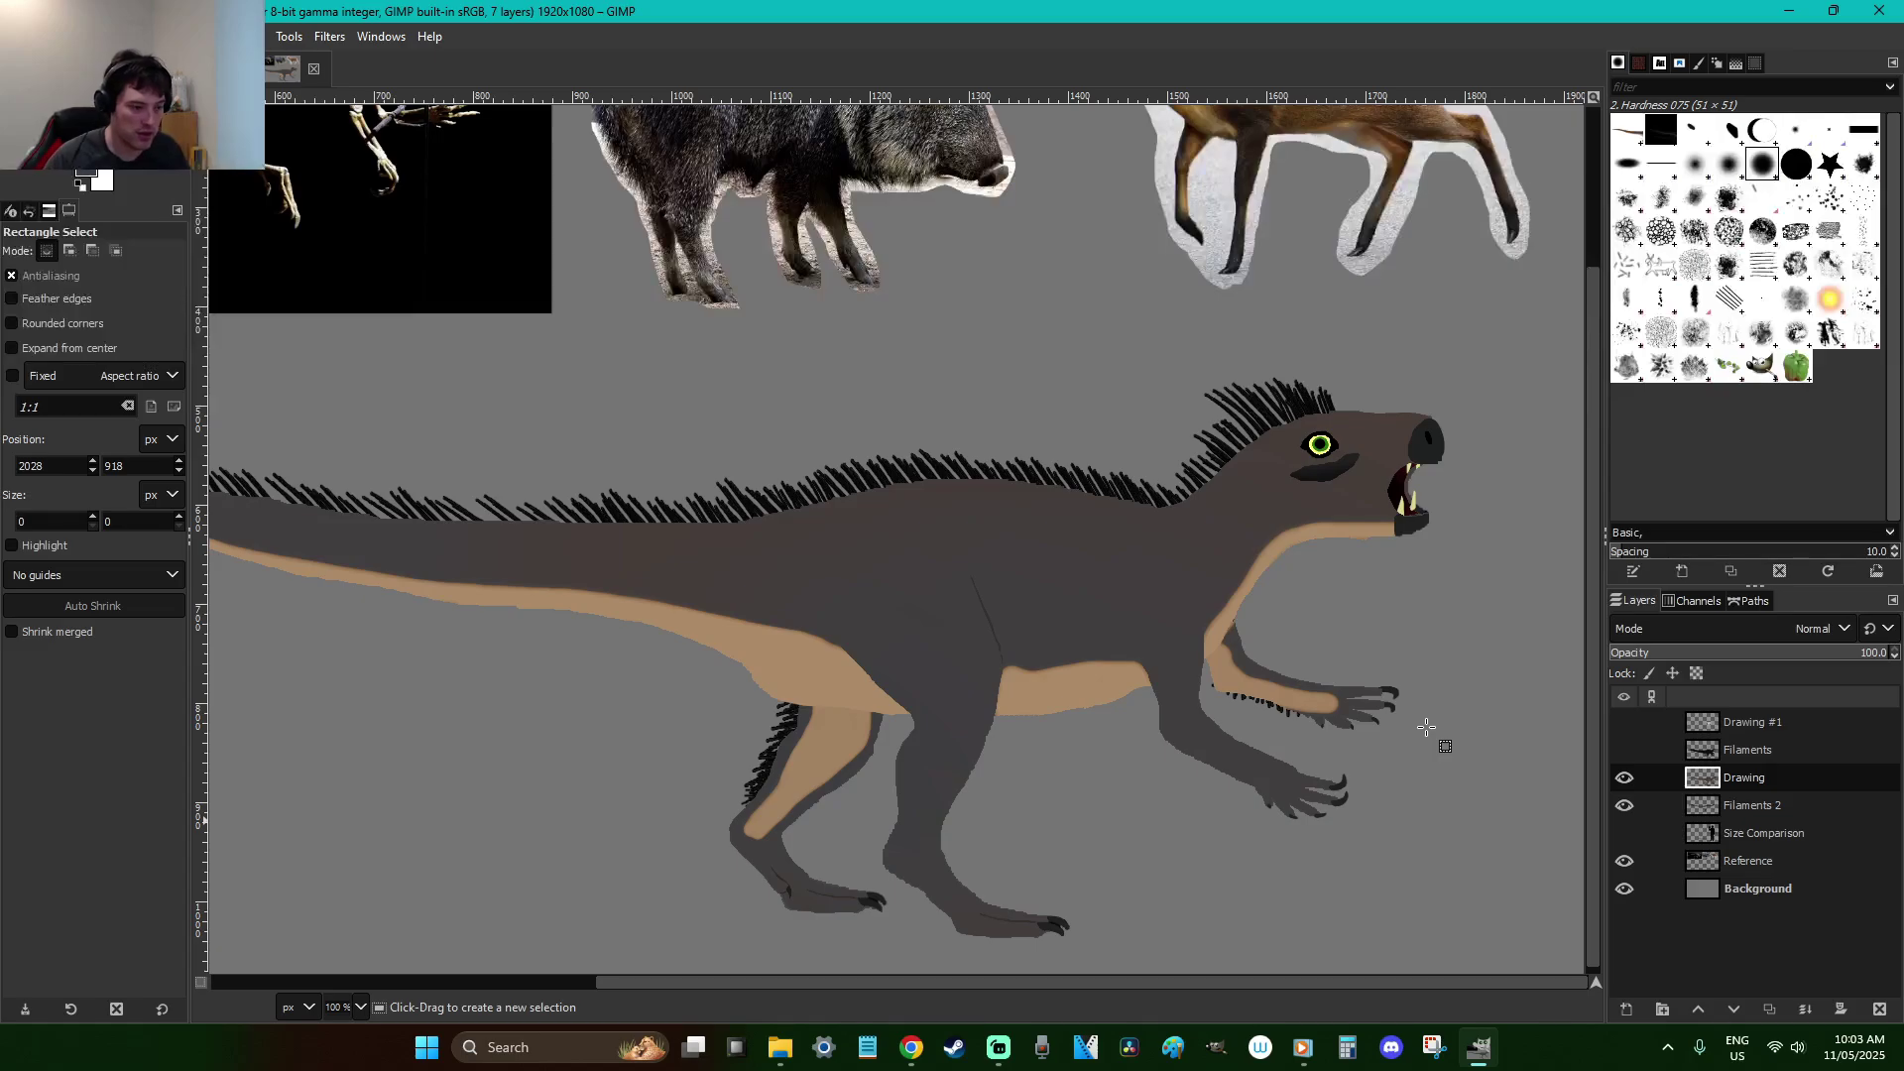
pyautogui.hotkey('shift', 'o')
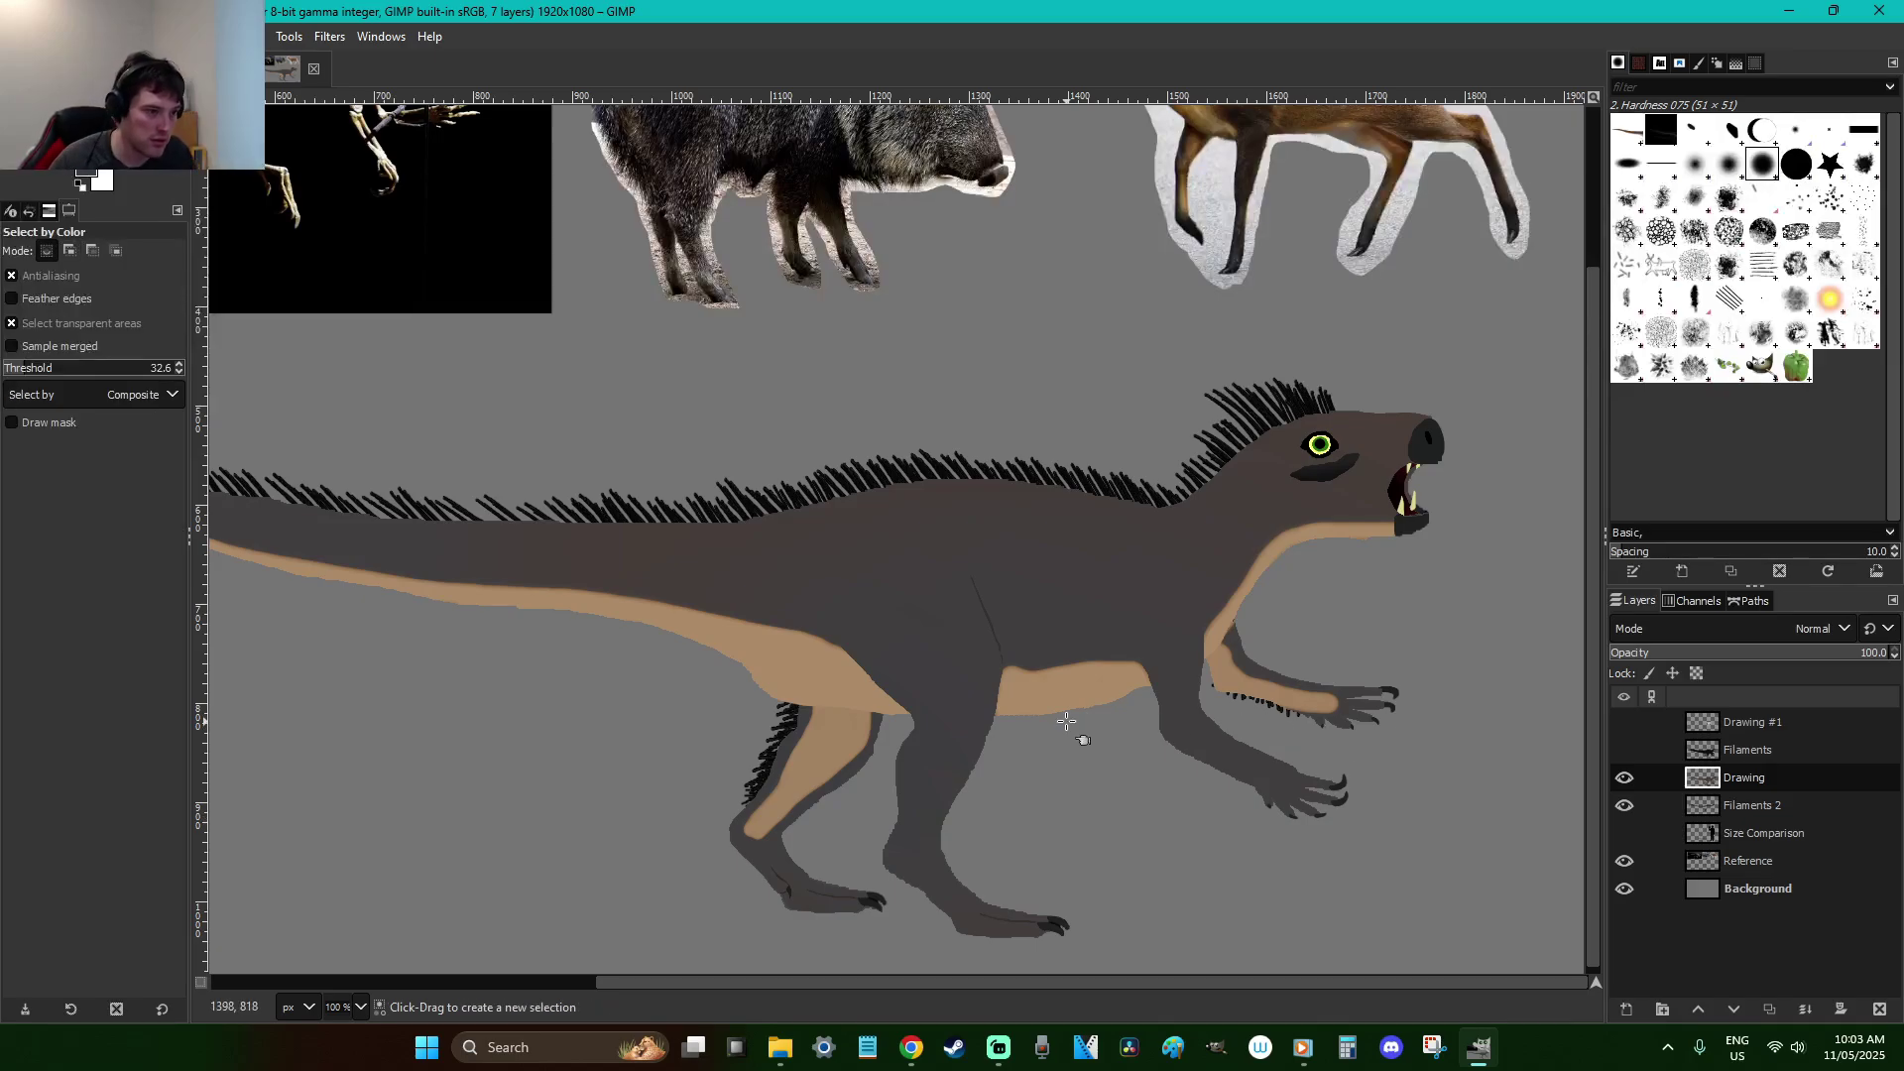
pyautogui.click(1096, 690)
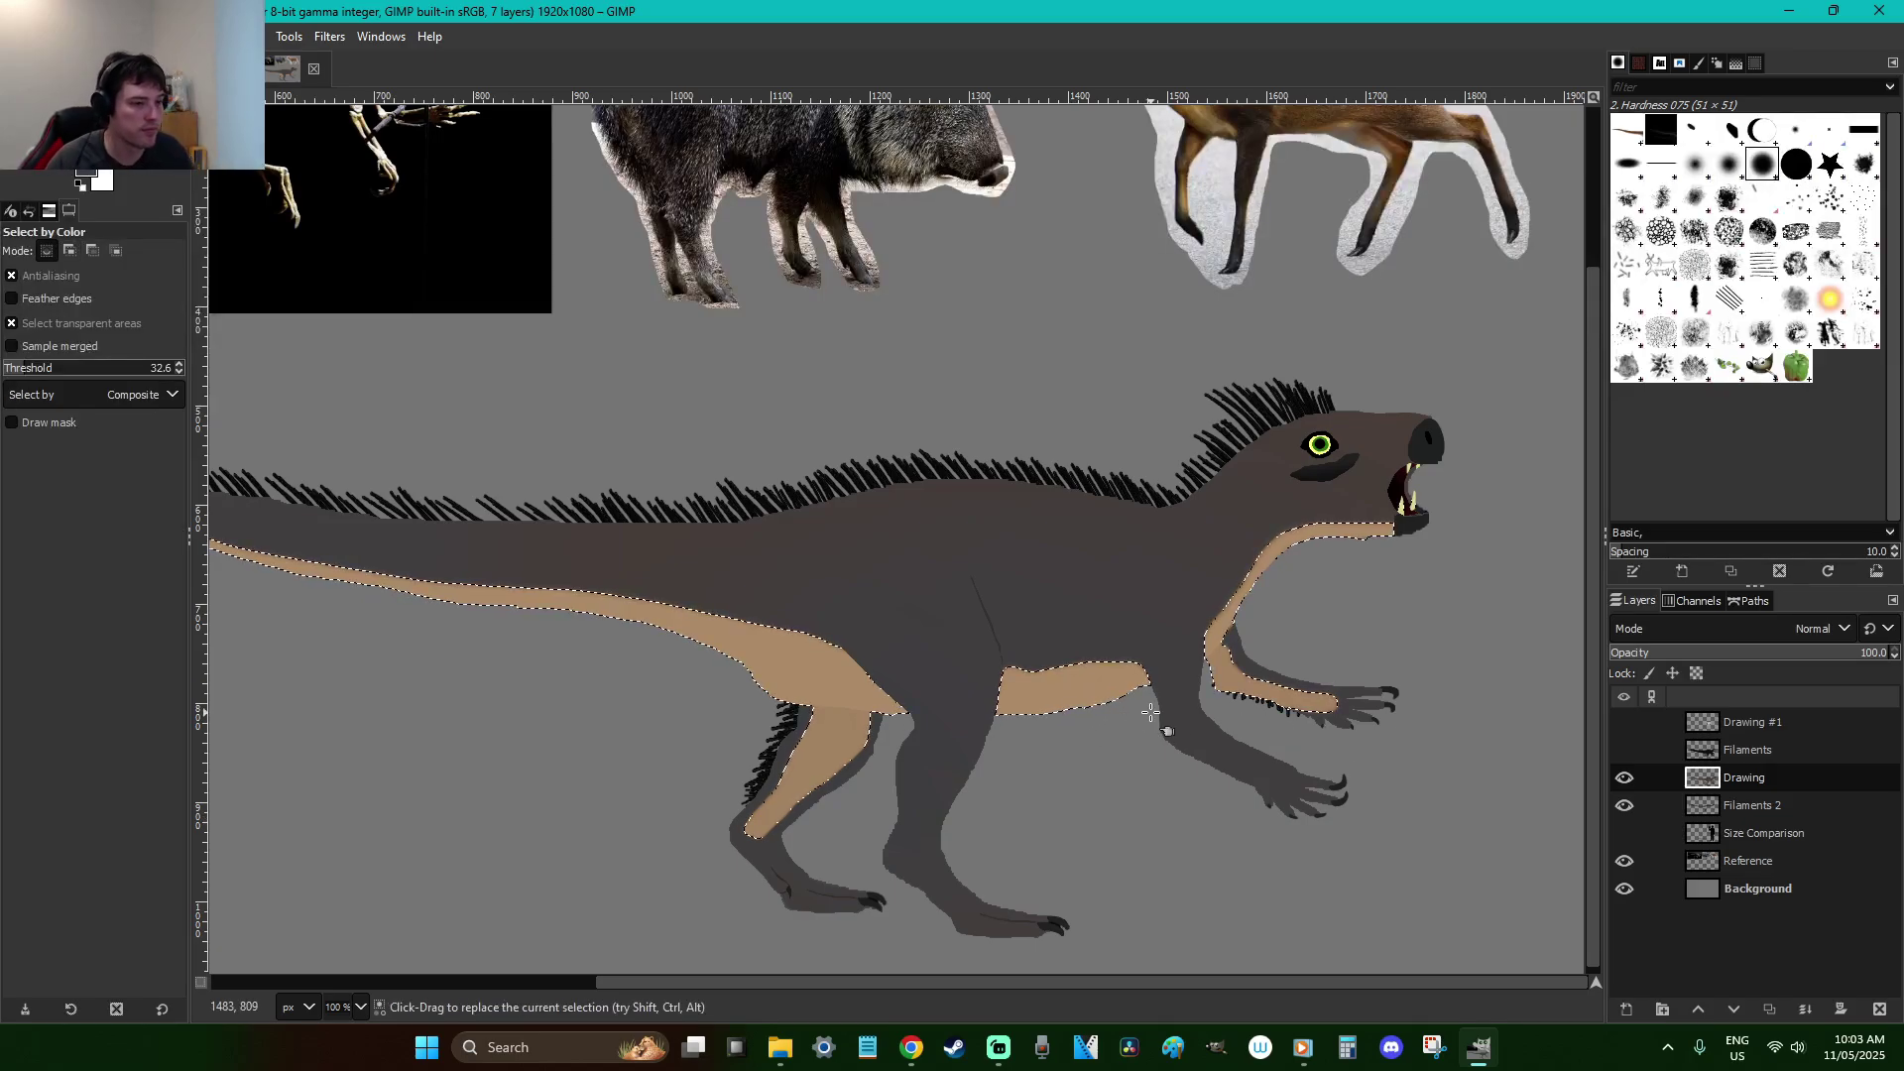
# Sample the tan belly colour and set the foreground to the darker, greyer brown 847566
pyautogui.press('o')
pyautogui.click(810, 680)
pyautogui.click(87, 176)
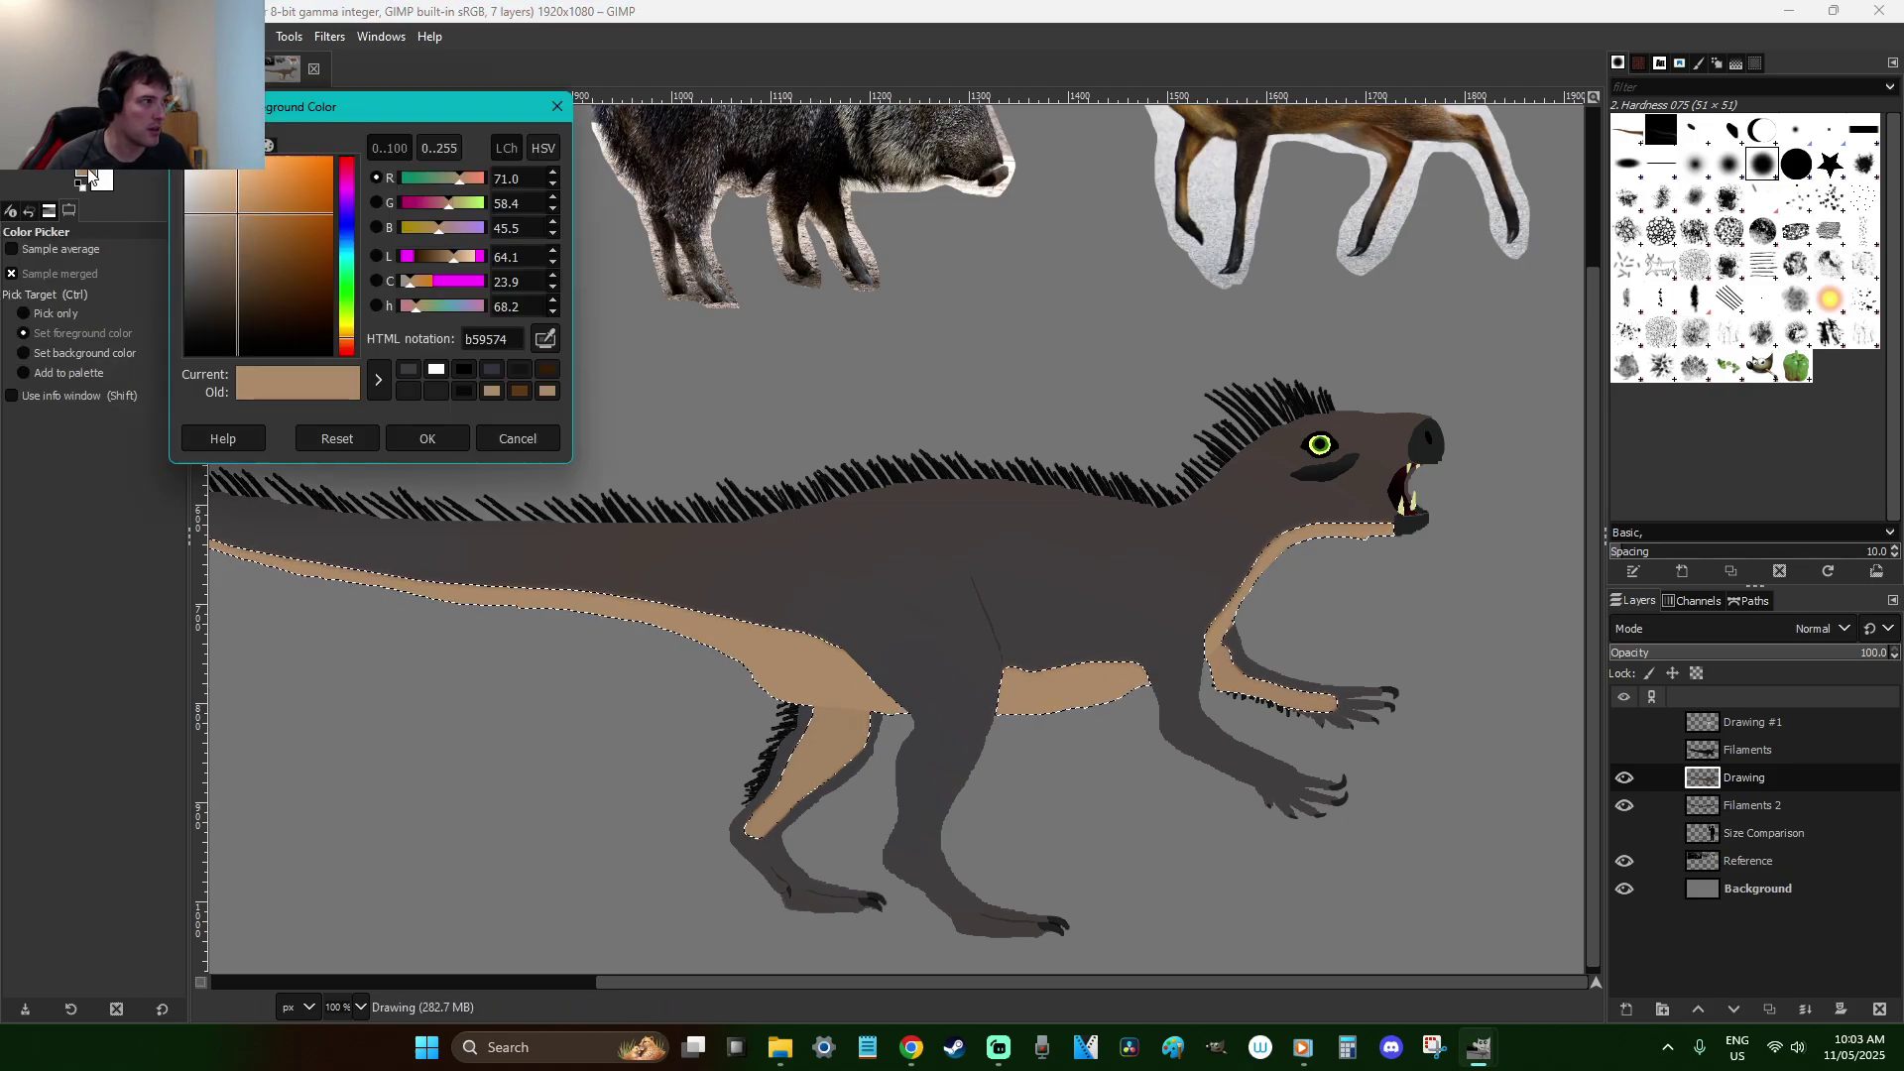
pyautogui.click(229, 227)
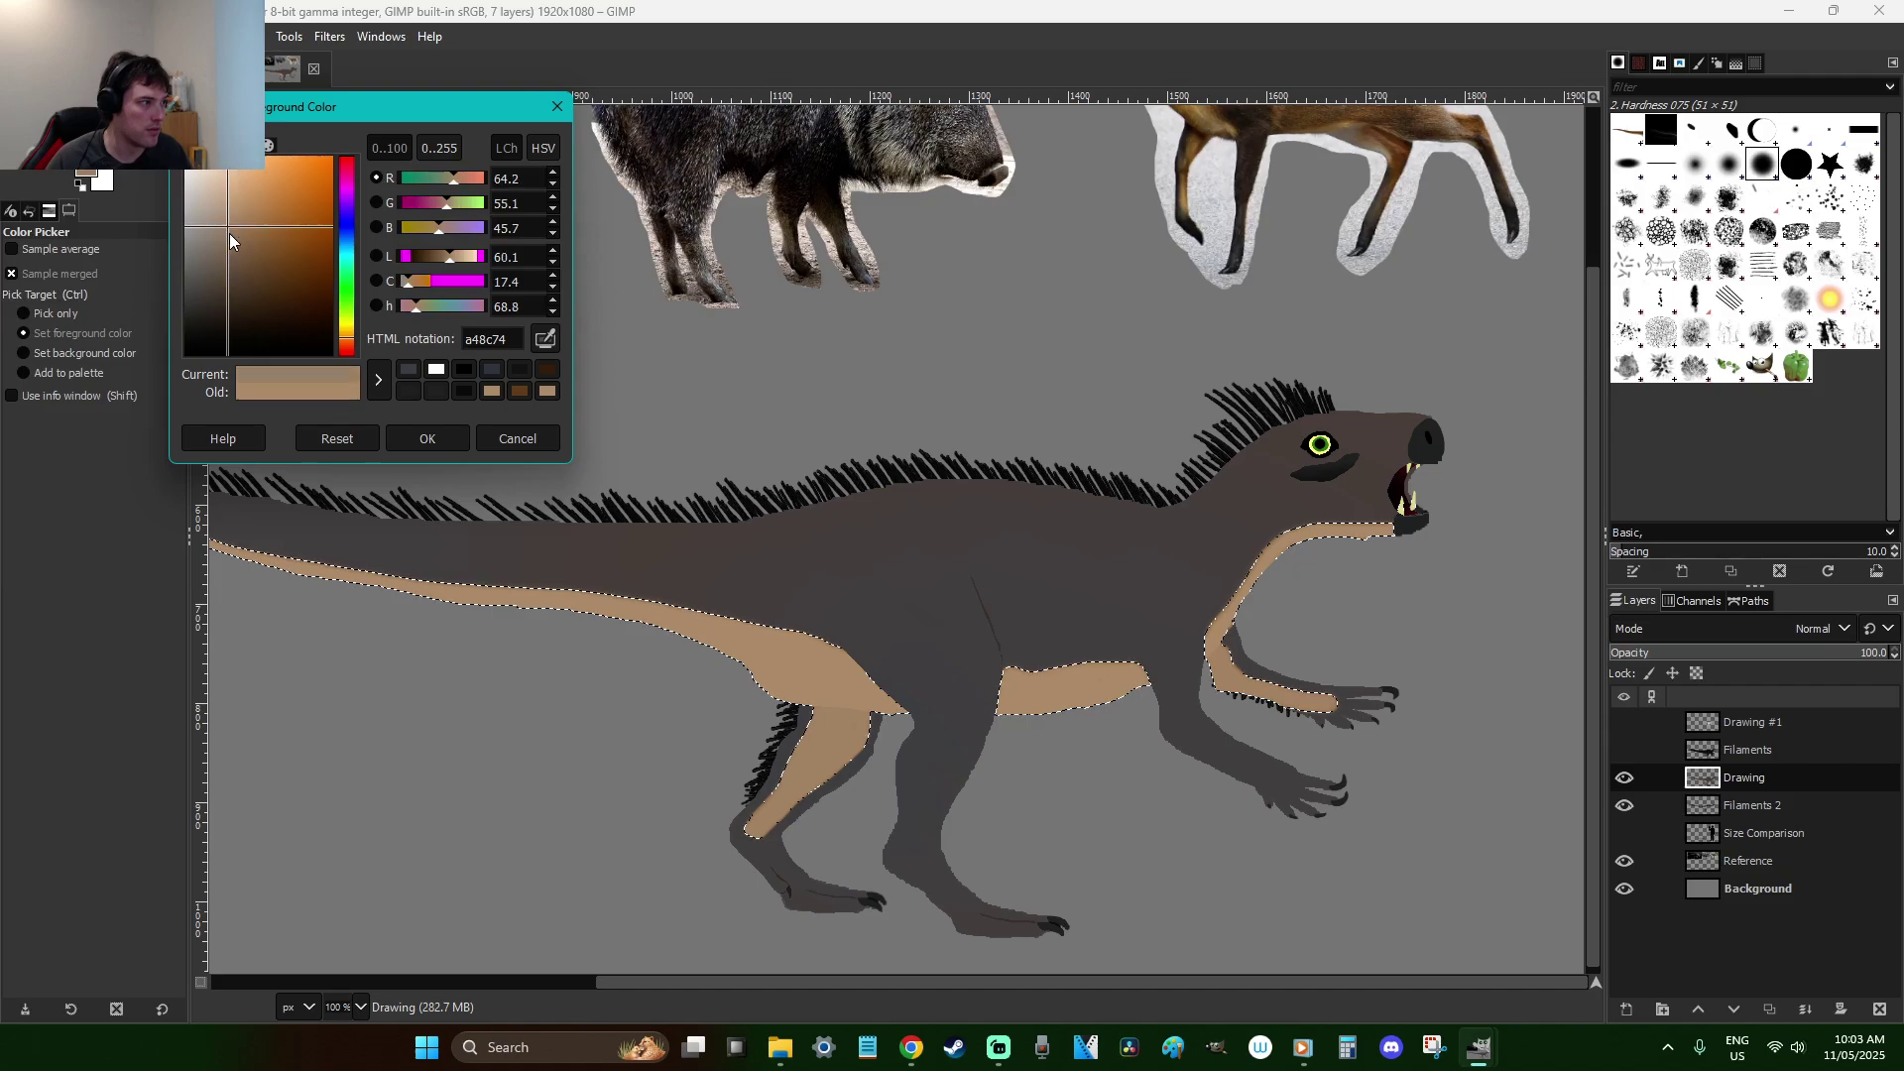
pyautogui.click(218, 252)
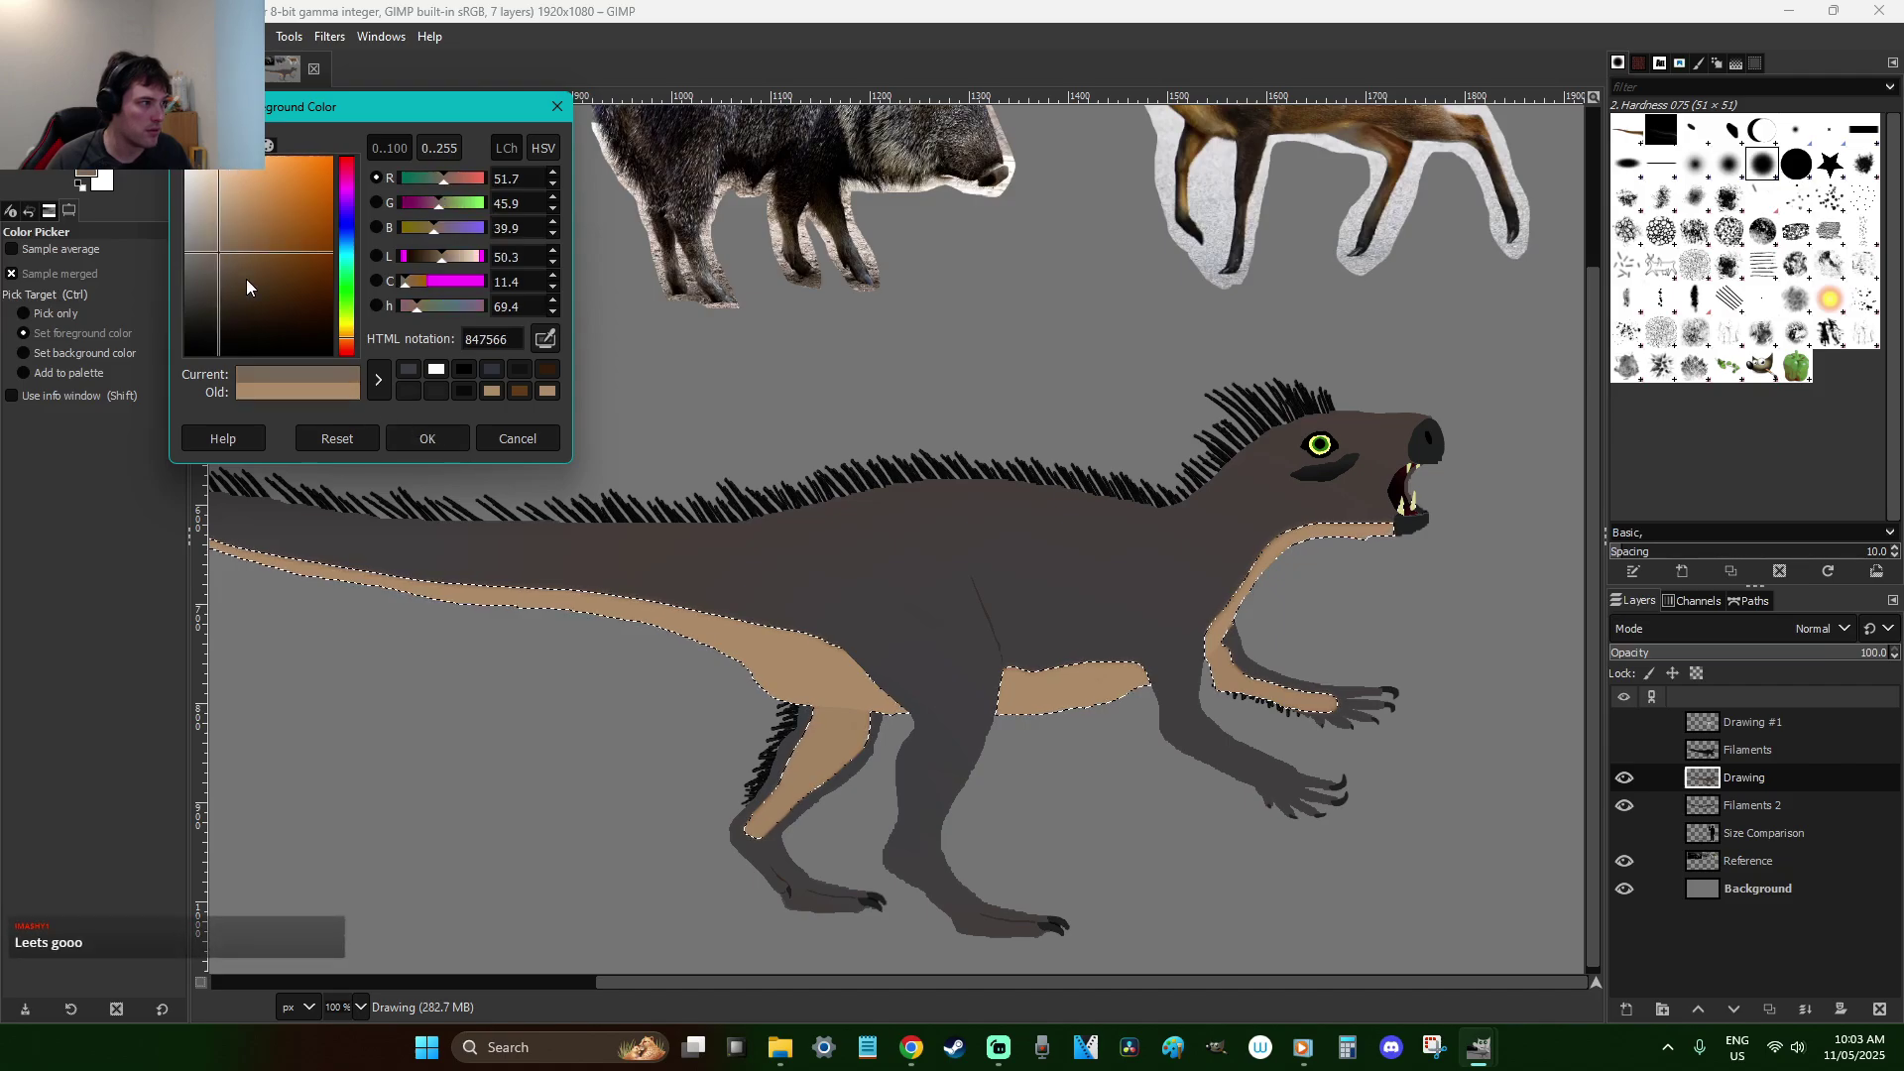
pyautogui.click(416, 437)
# Tint the selected tan underside from belly to tail with the large semi-transparent brush and clear the selection
pyautogui.press('p')
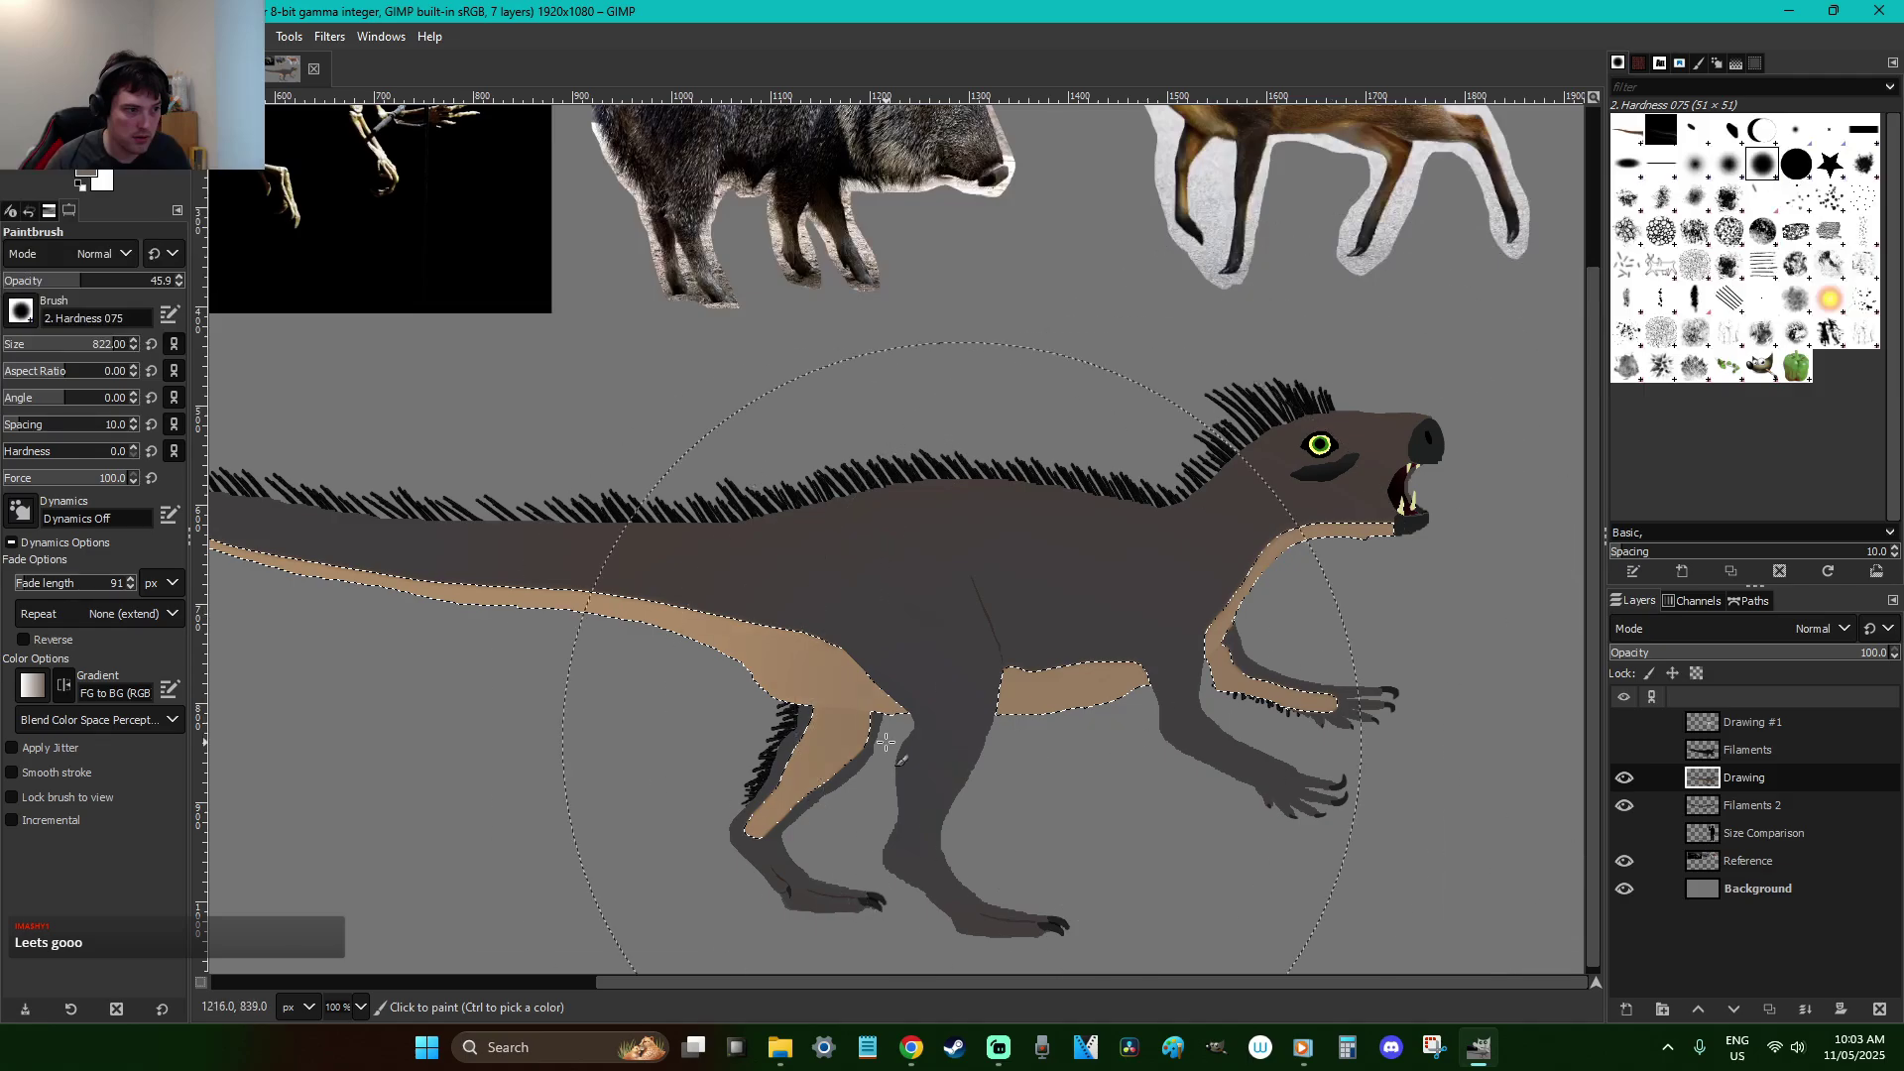
pyautogui.hscroll(-5, 726, 924)
pyautogui.hotkey('ctrl', 'shift', 'a')
pyautogui.press('r')
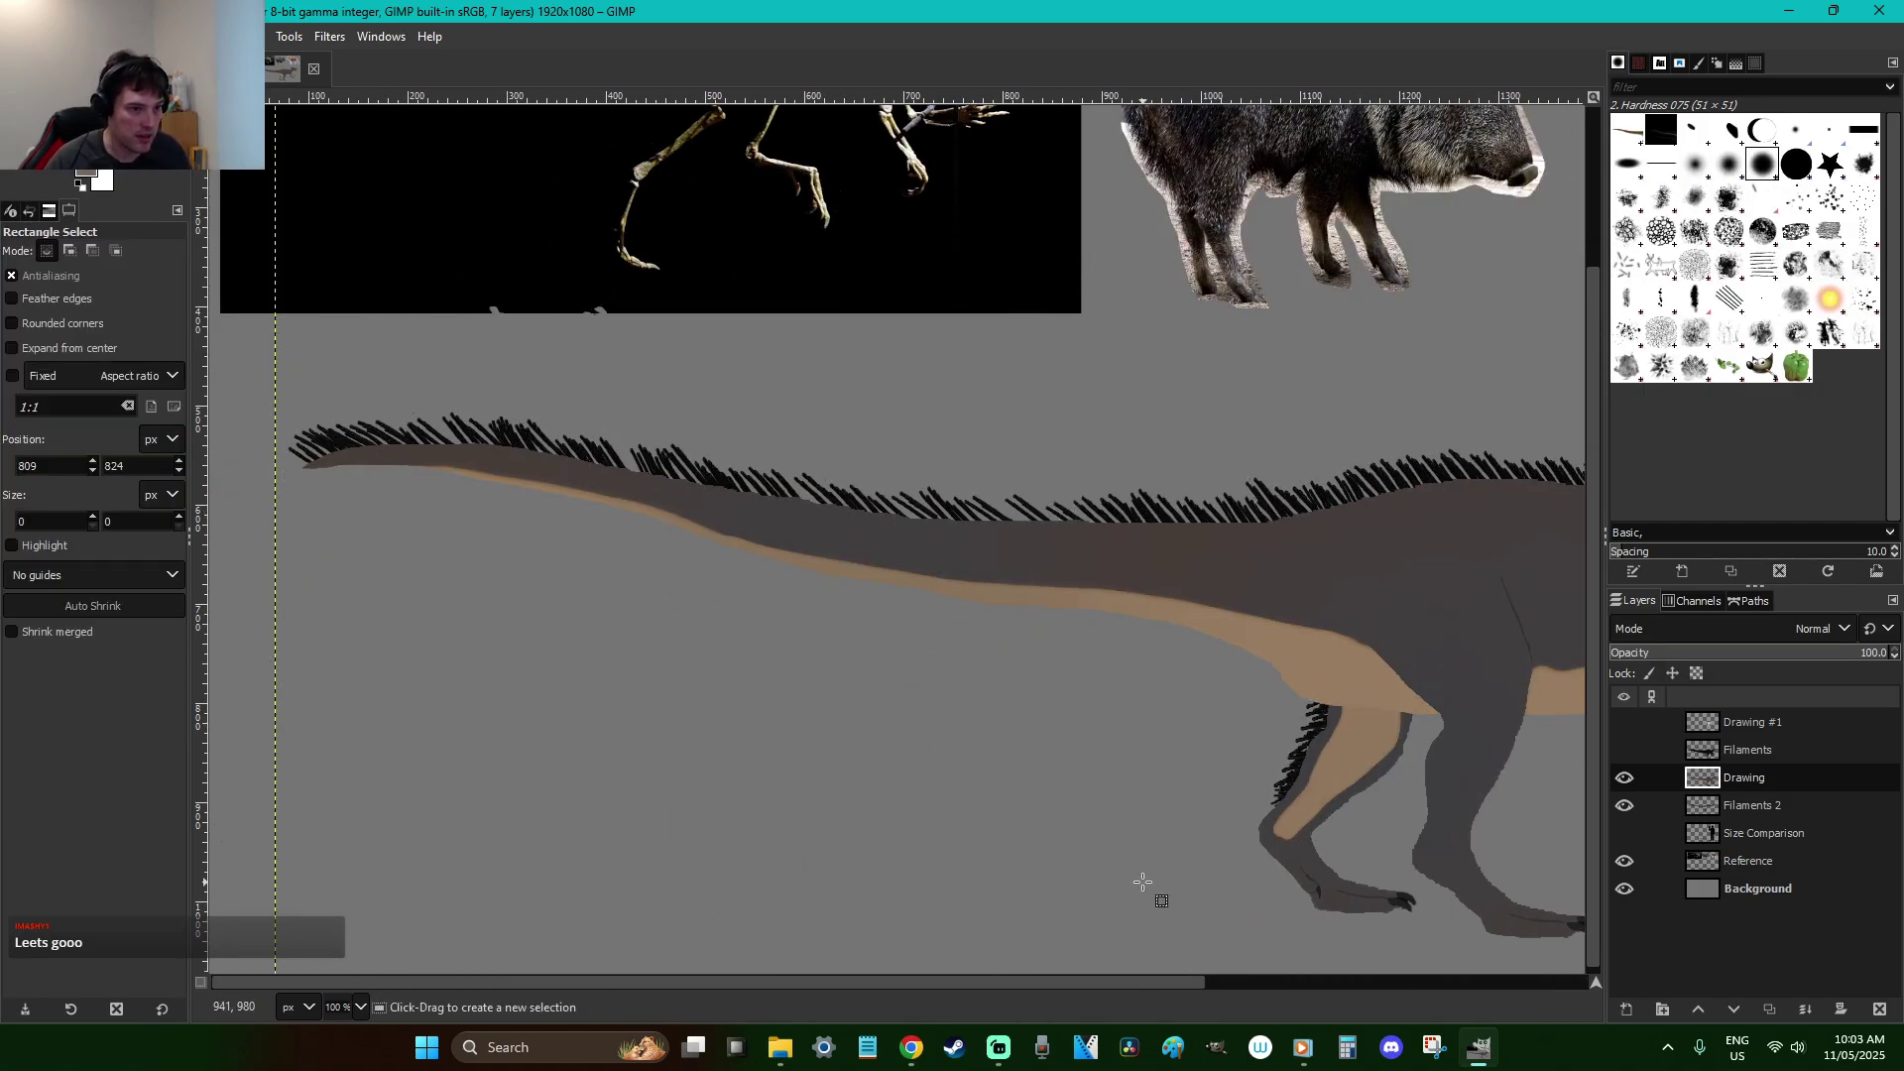
# Set the Smudge brush to size 16 and smudge the belly's upper colour edge into short fur-like strokes
pyautogui.moveTo(1164, 984); pyautogui.dragTo(1532, 980)
pyautogui.press('z')
pyautogui.moveTo(1377, 752); pyautogui.dragTo(833, 571)
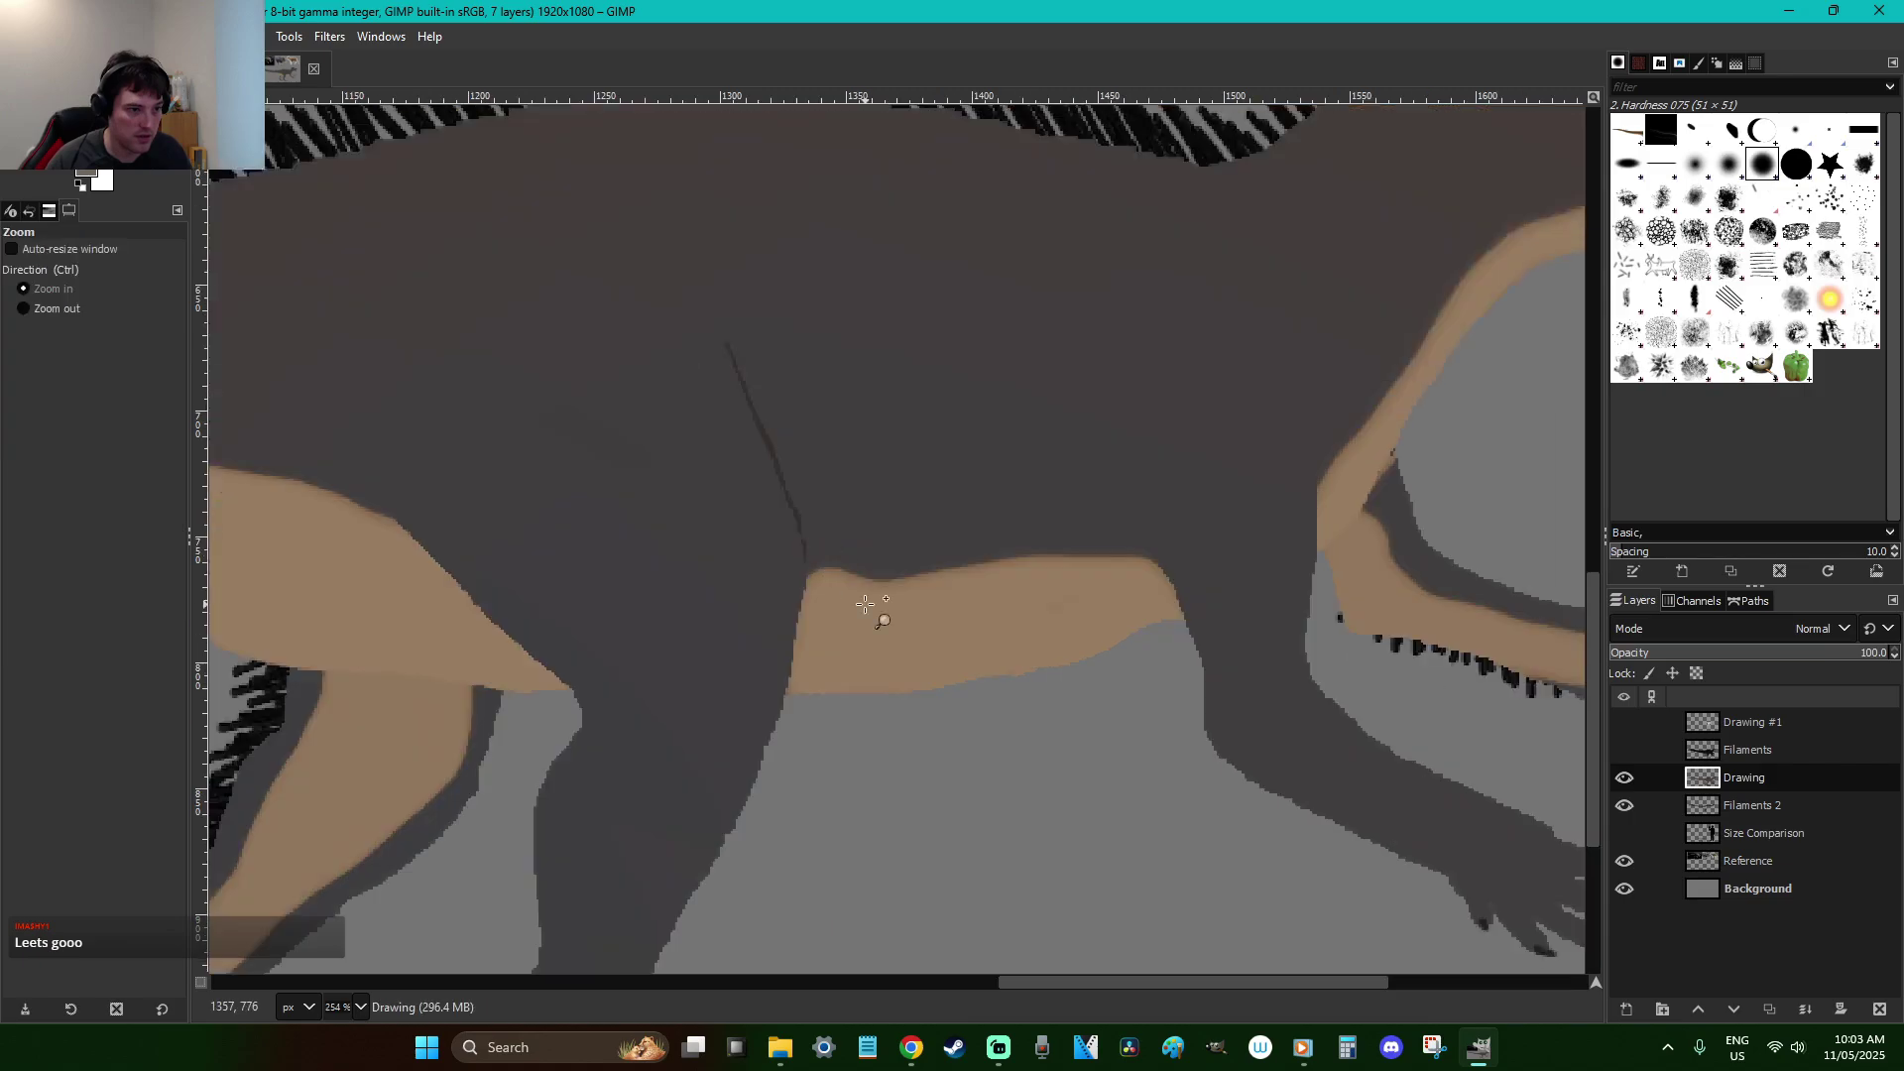
pyautogui.press('s')
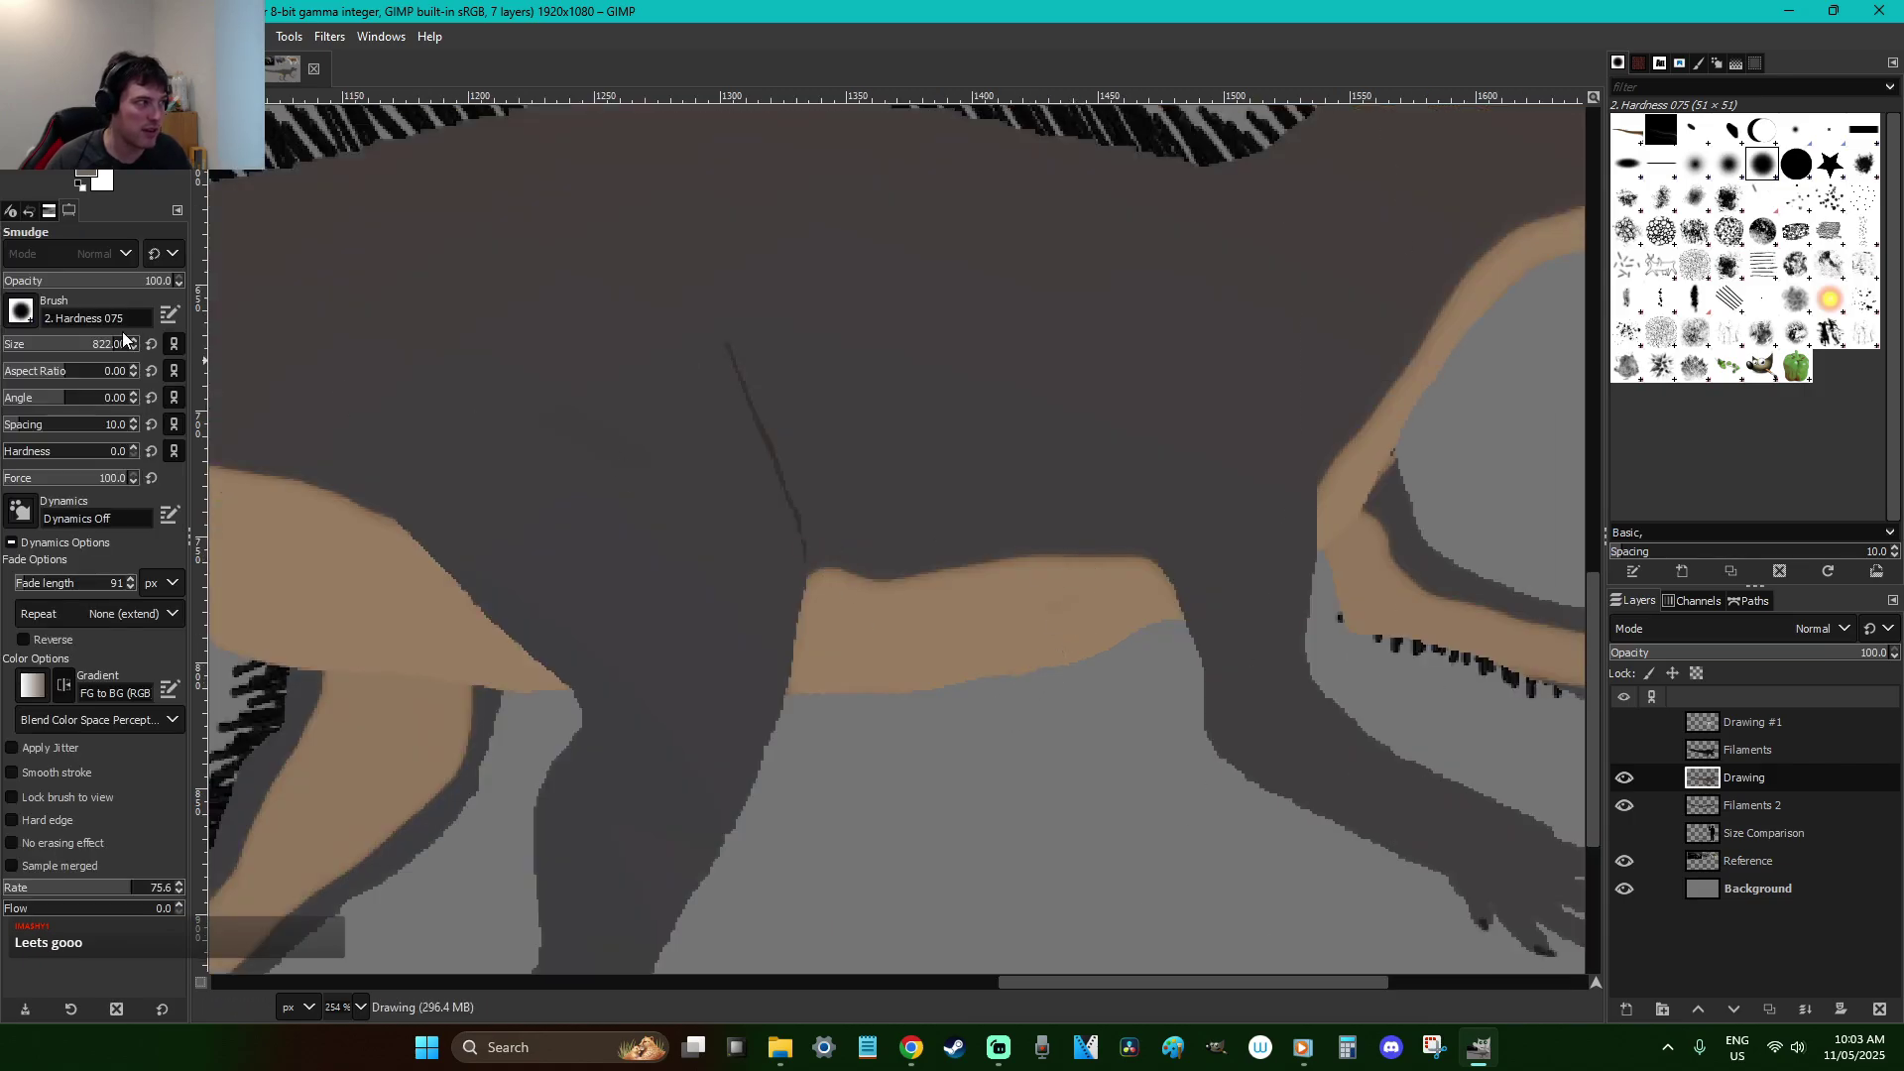
pyautogui.click(22, 351)
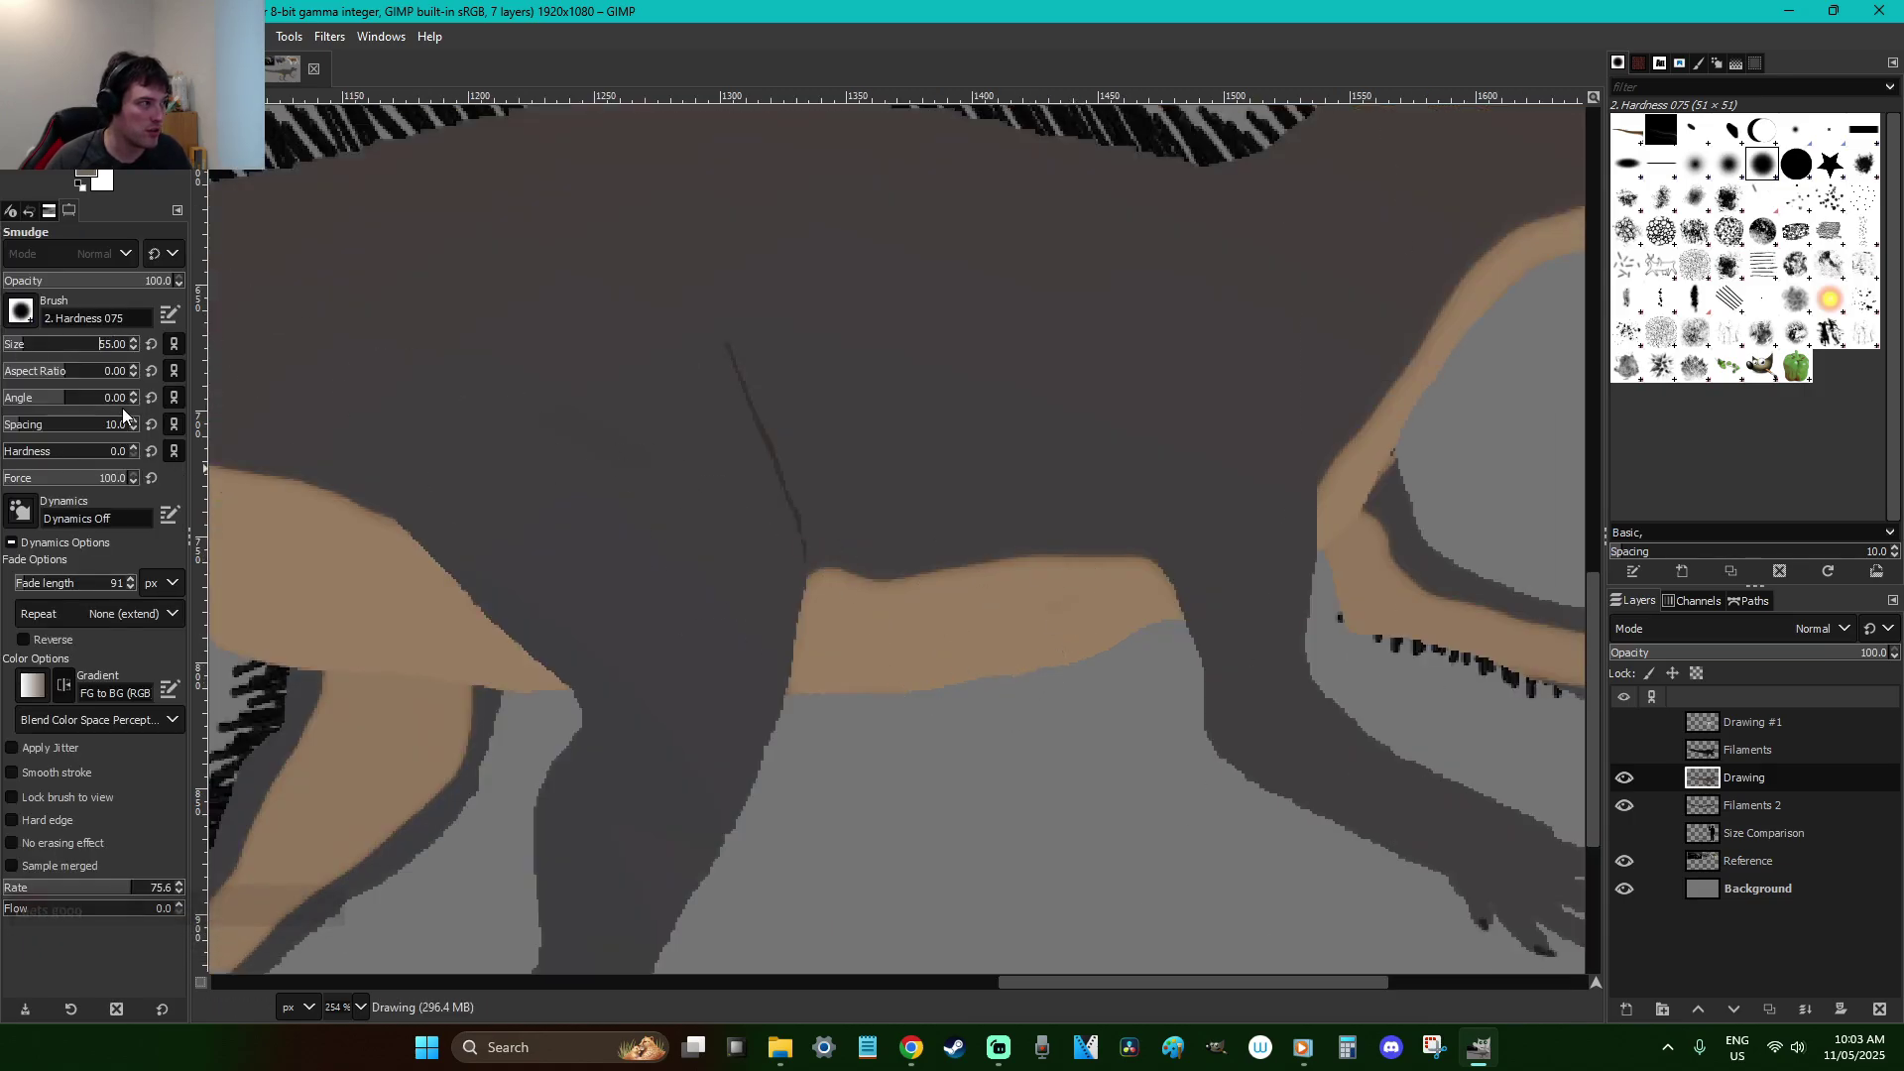
pyautogui.moveTo(12, 349); pyautogui.dragTo(6, 350)
pyautogui.moveTo(840, 557)
pyautogui.mouseDown()
pyautogui.moveTo(893, 600)
pyautogui.moveTo(972, 566)
pyautogui.mouseUp()
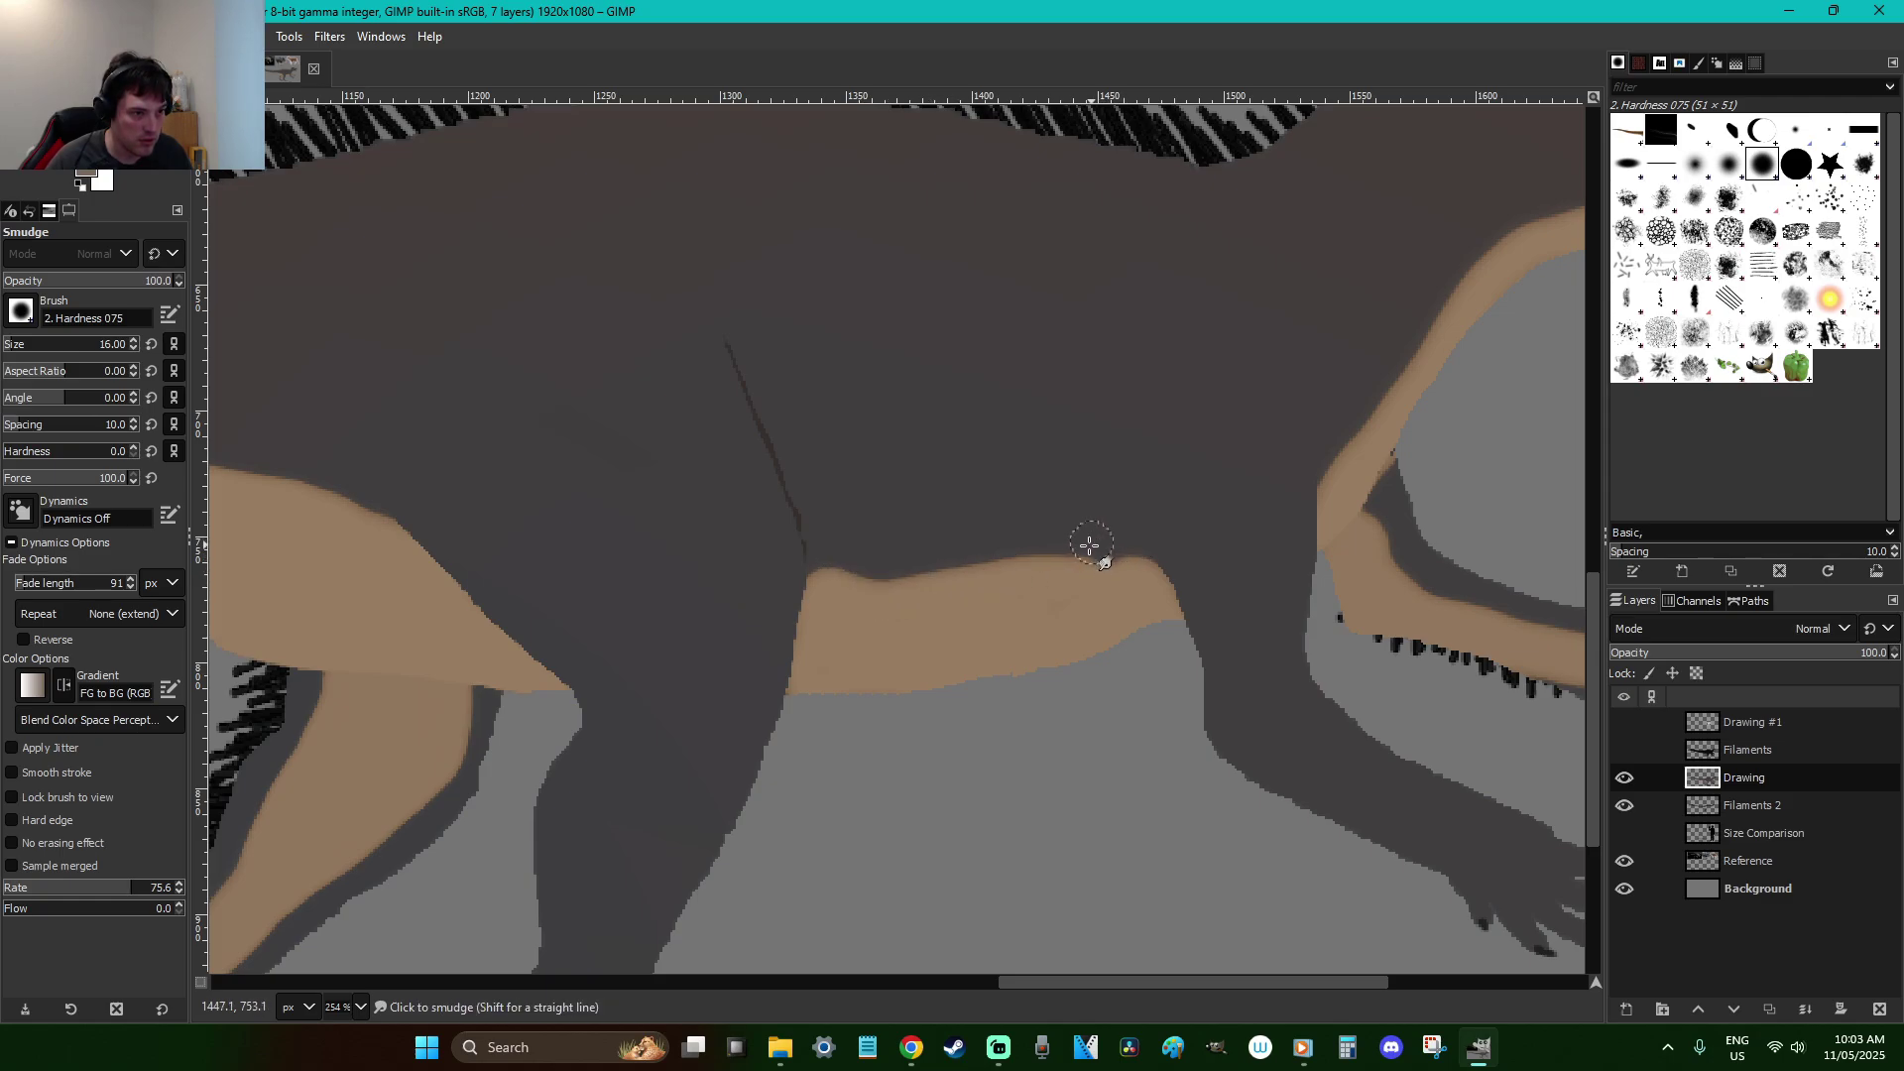
pyautogui.moveTo(1064, 542); pyautogui.dragTo(1016, 555)
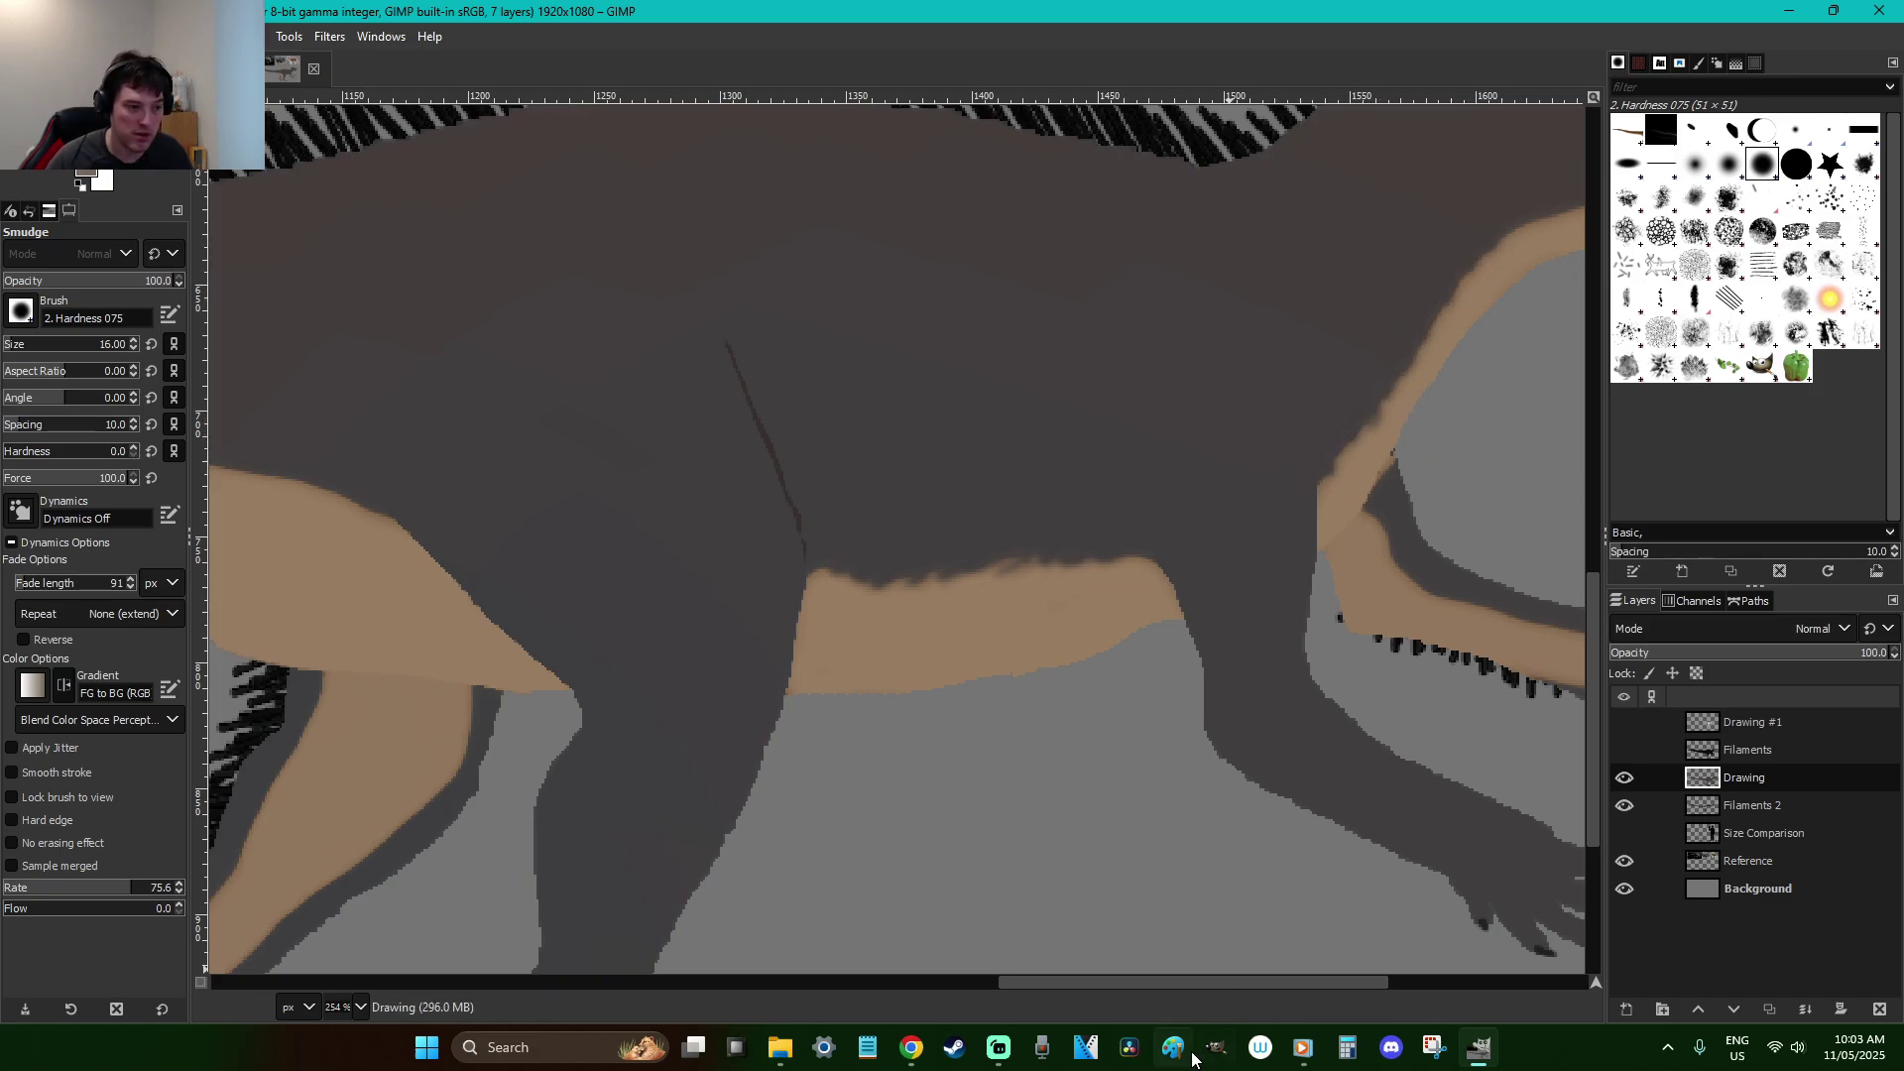
# Smudge the tan-to-grey edges along the throat and around the far hind leg's tan patch
pyautogui.moveTo(1180, 984); pyautogui.dragTo(1309, 914)
pyautogui.scroll(3, 1203, 362)
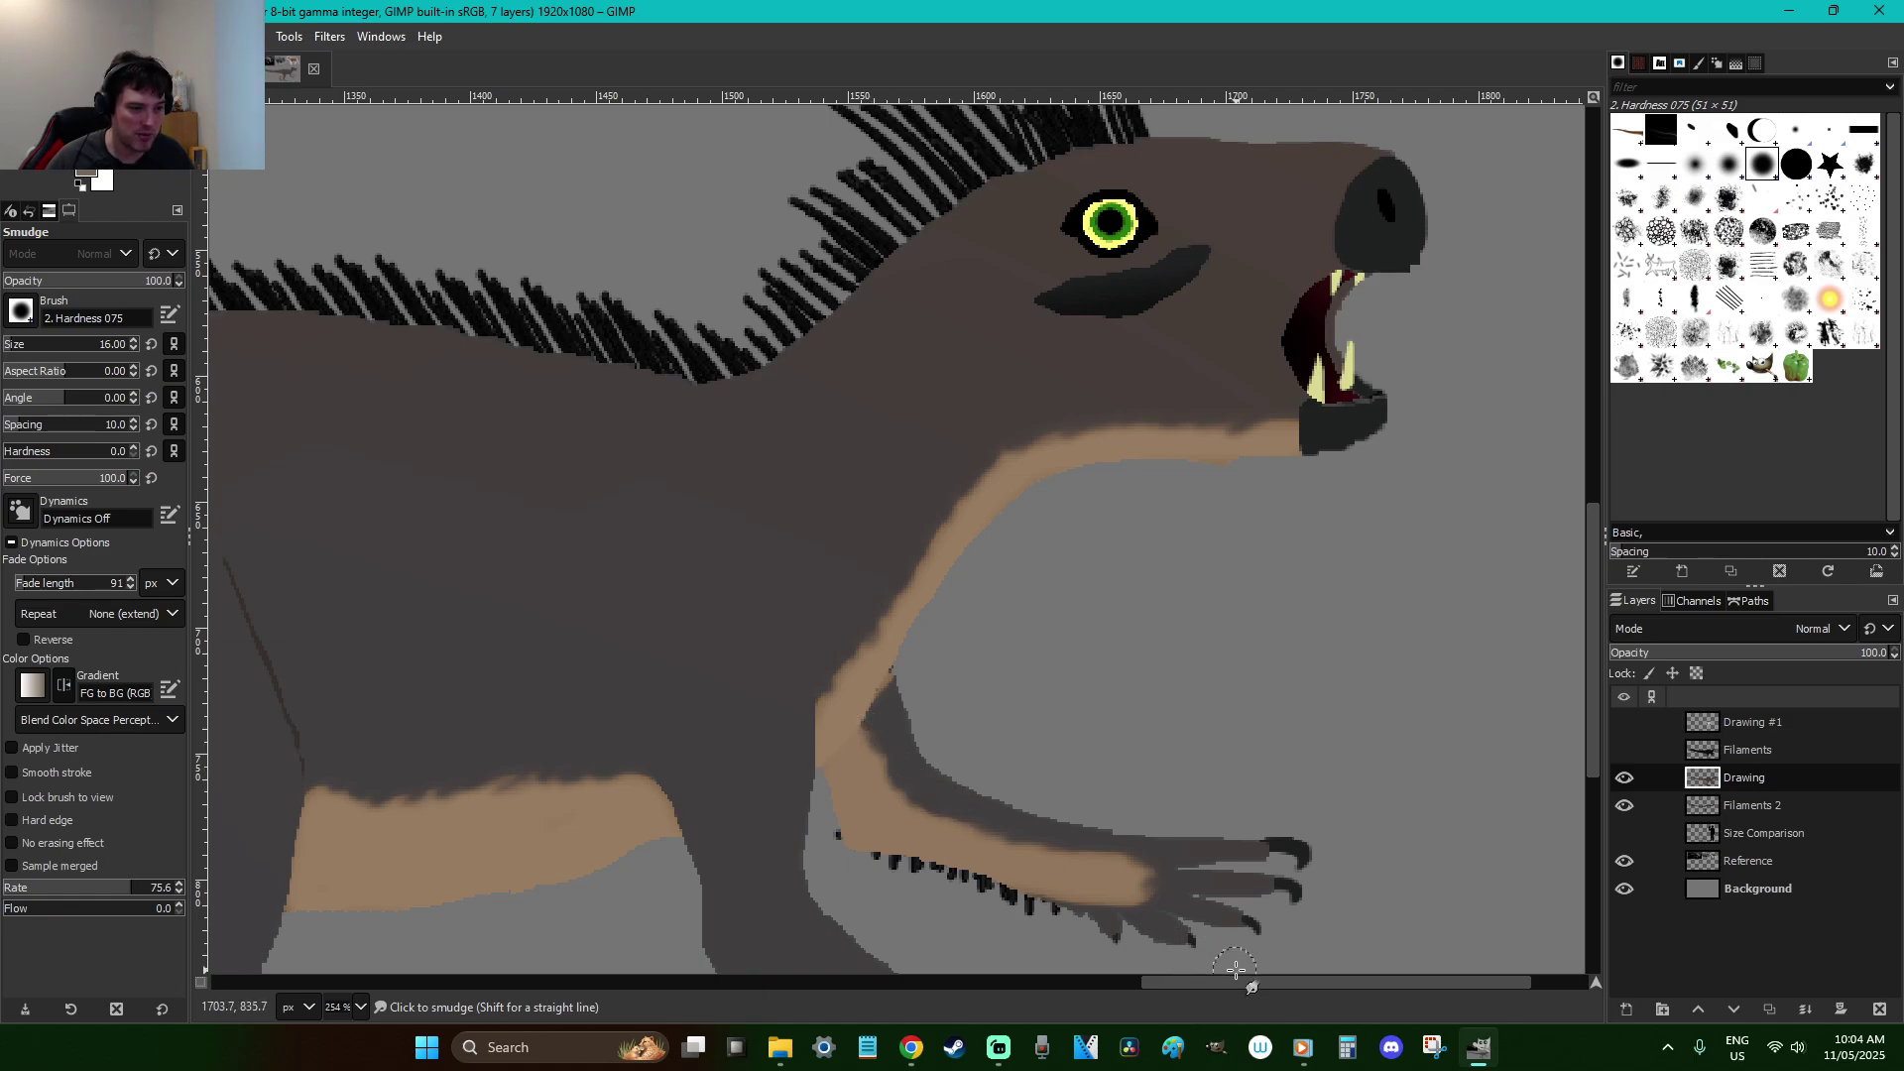
pyautogui.scroll(-3, 1249, 981)
pyautogui.hscroll(-10, 1127, 982)
pyautogui.moveTo(811, 518); pyautogui.dragTo(804, 478)
pyautogui.scroll(-4, 752, 464)
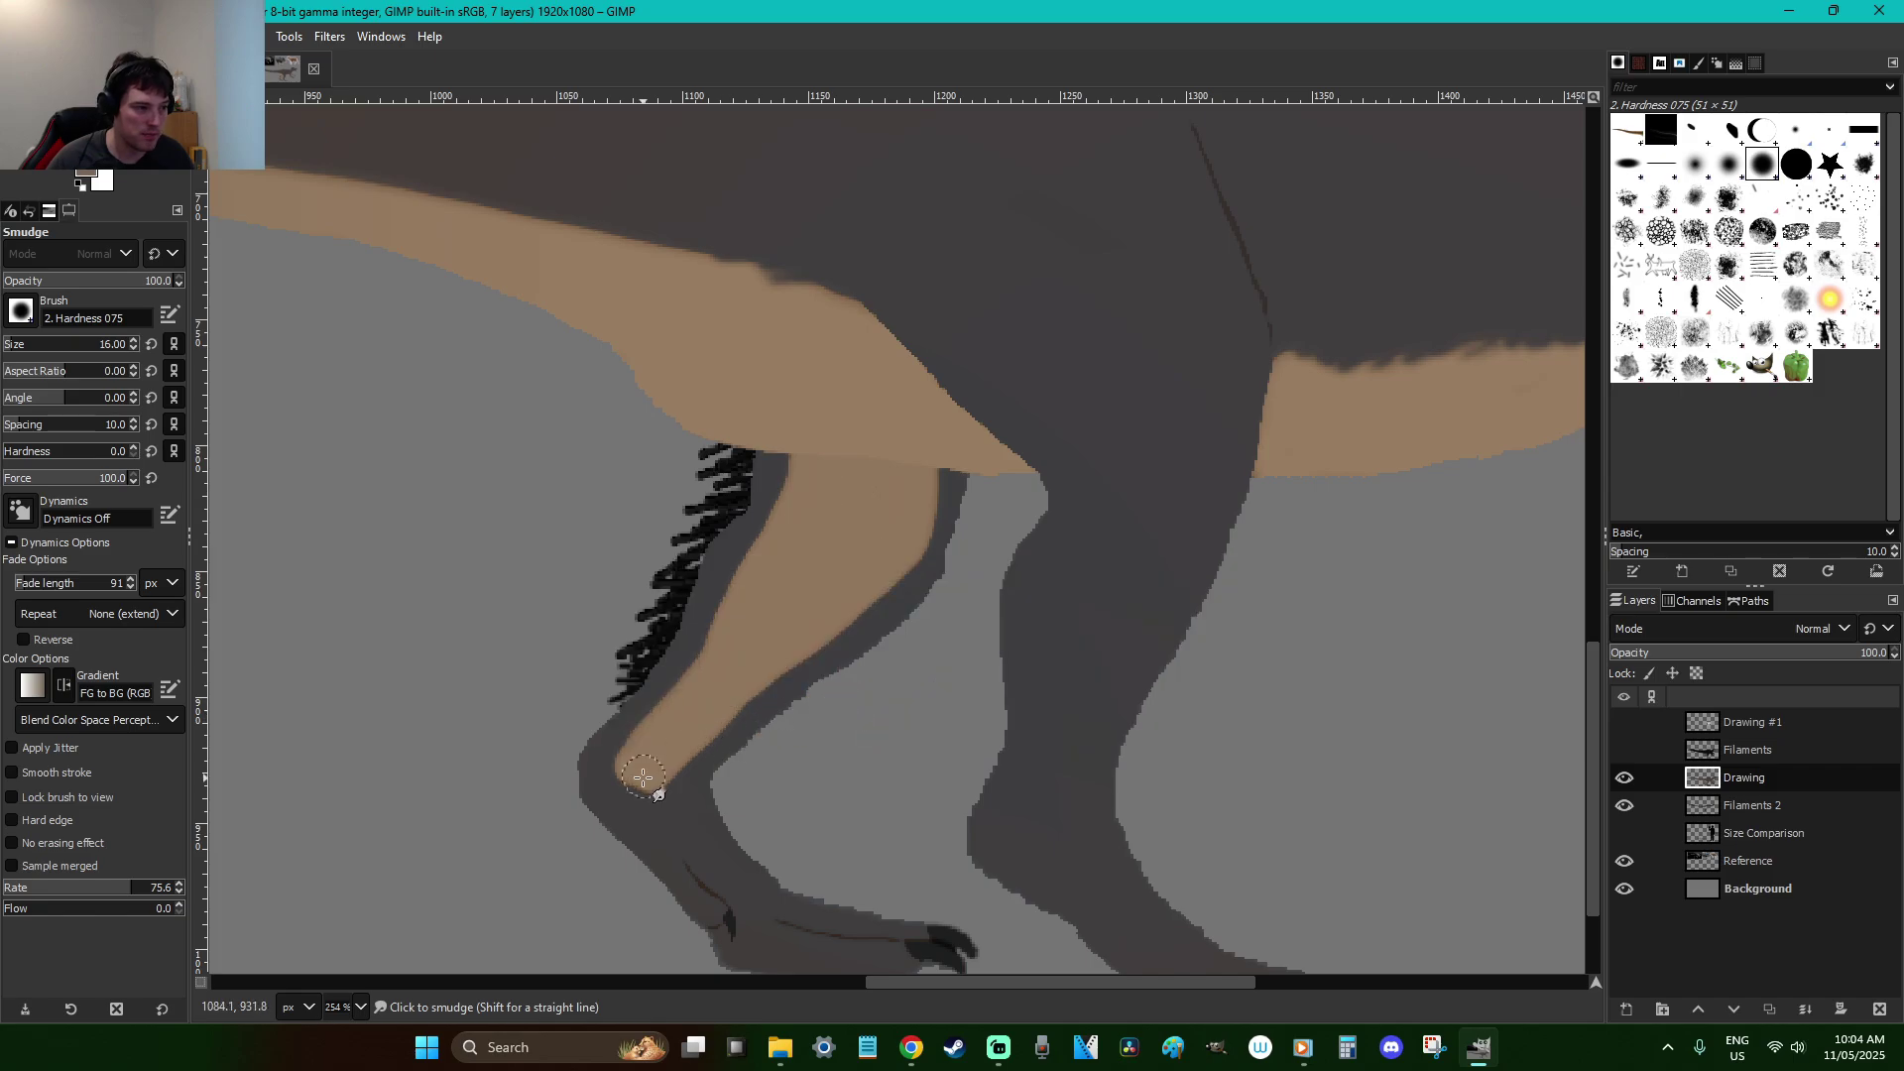
pyautogui.moveTo(688, 761); pyautogui.dragTo(744, 710)
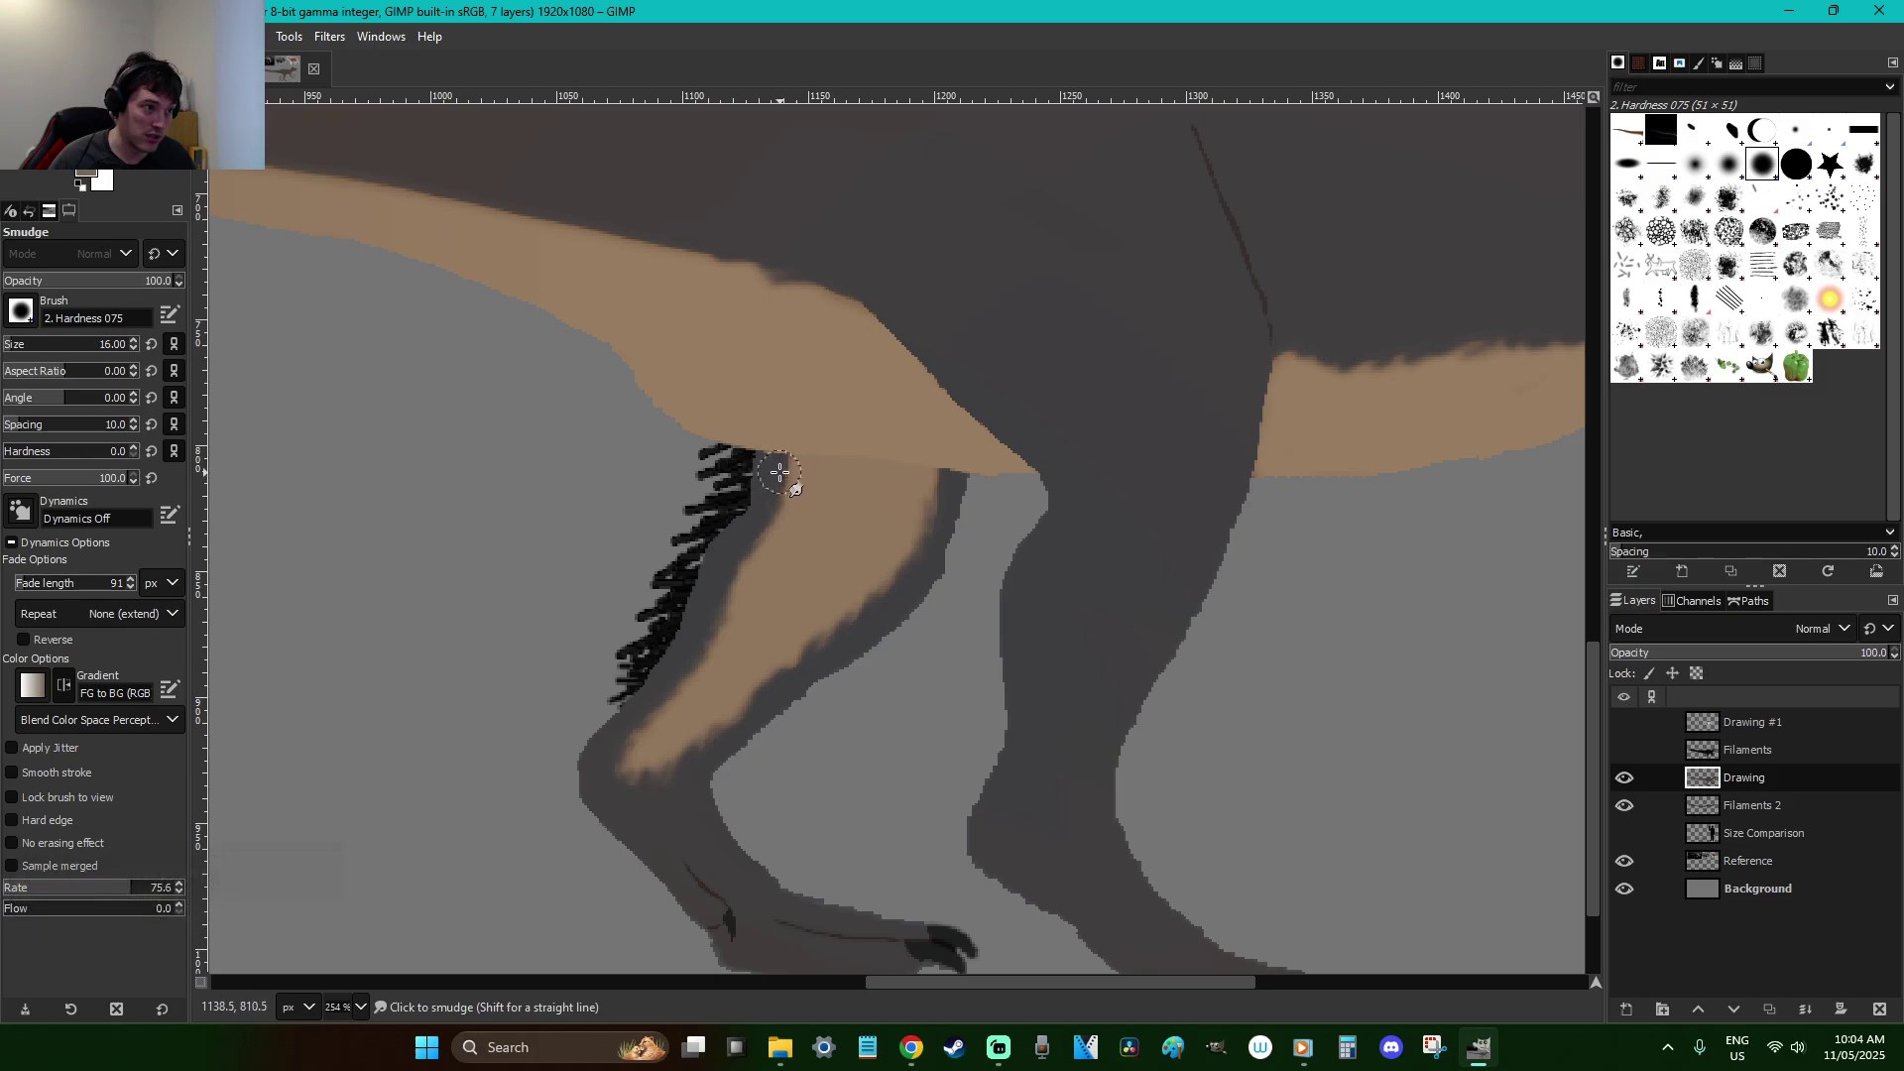
# Smudge the border between the tan underside and grey skin from the hip along the tail towards its tip
pyautogui.scroll(4, 743, 506)
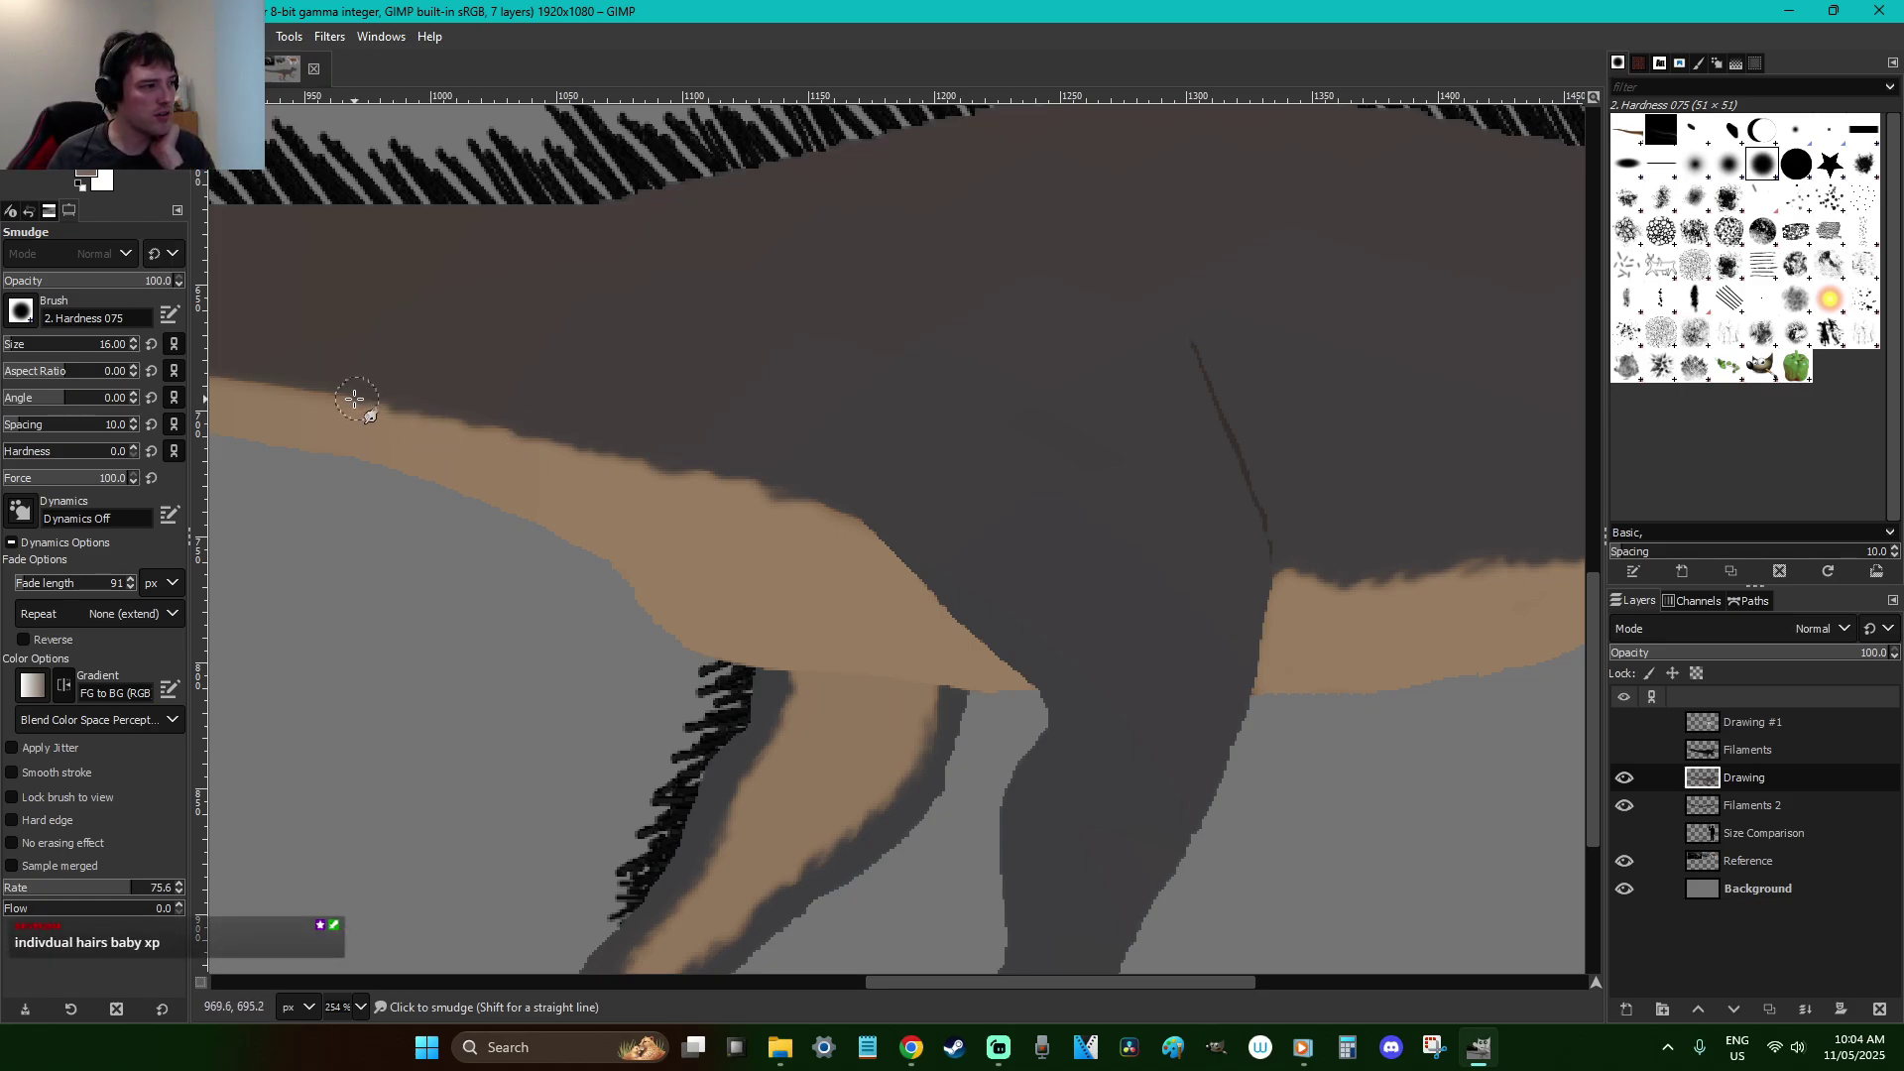
pyautogui.moveTo(928, 978); pyautogui.dragTo(688, 977)
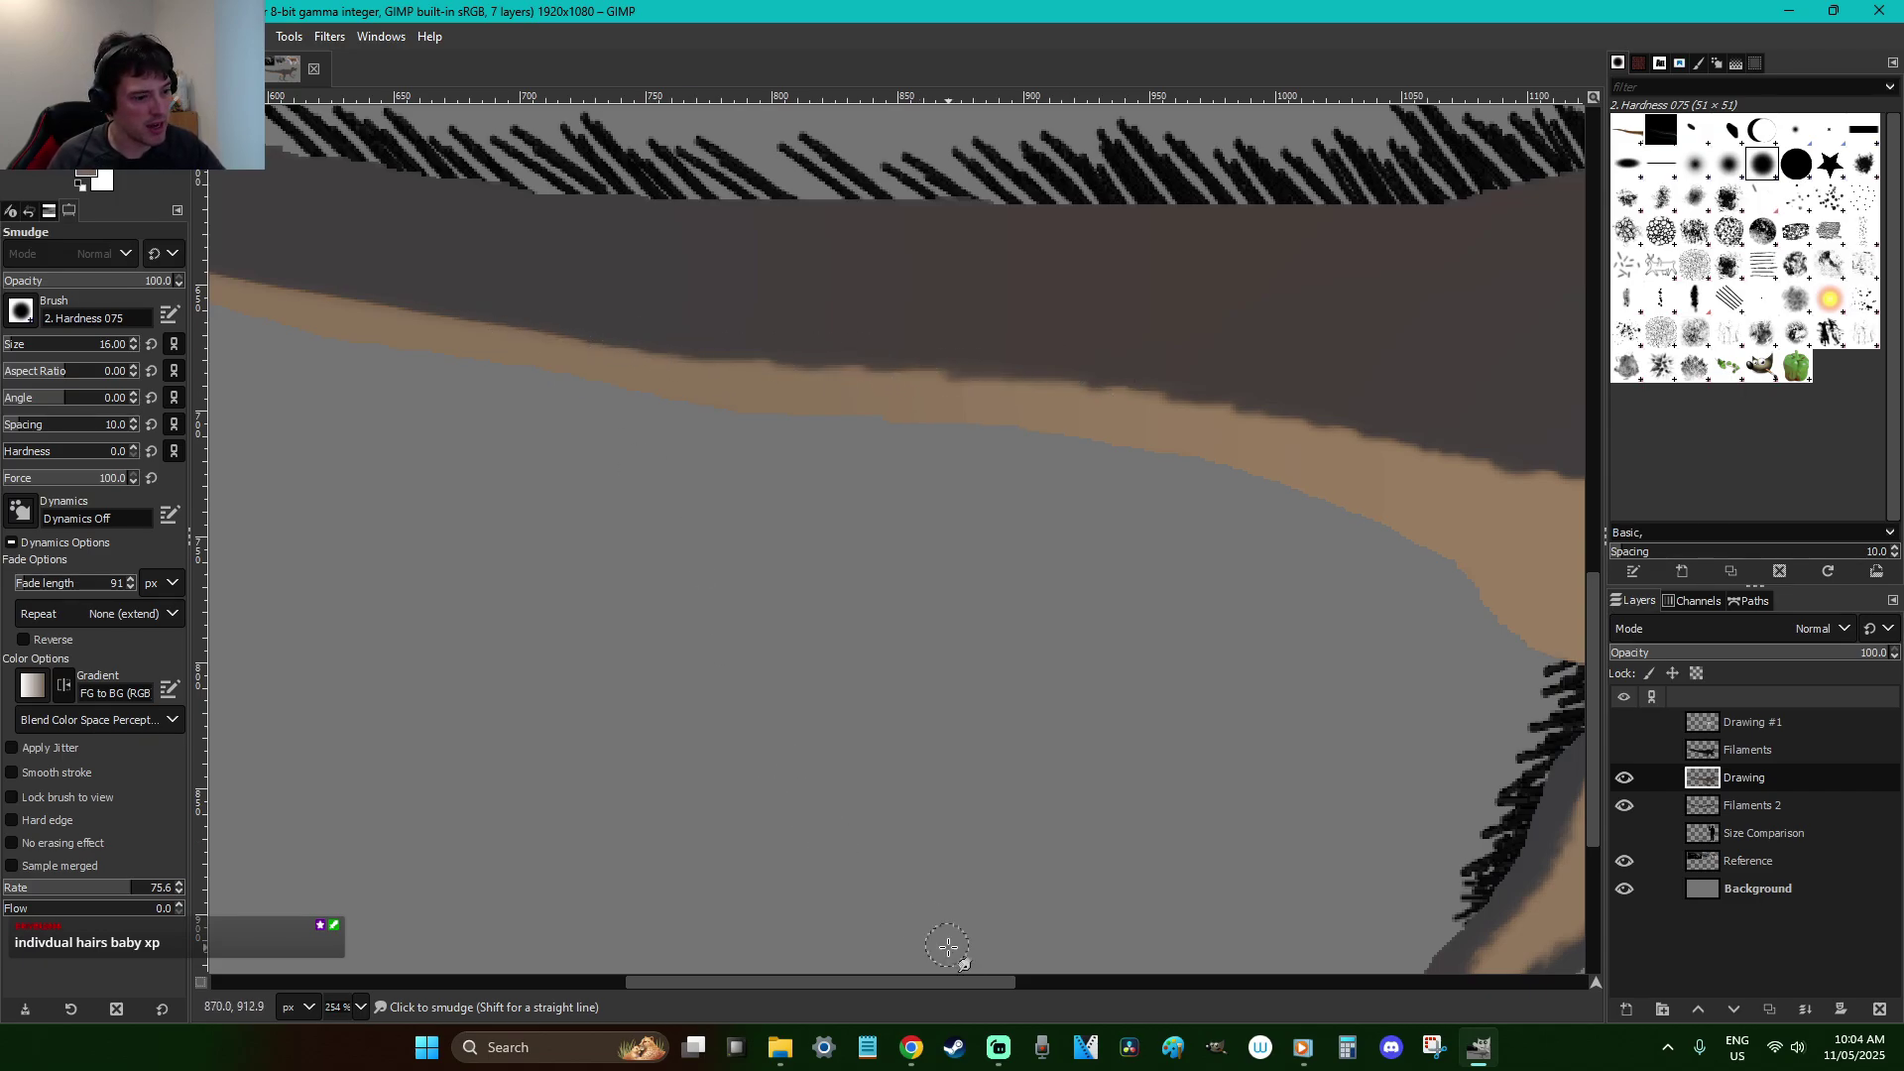
pyautogui.hscroll(-5, 952, 952)
pyautogui.scroll(4, 893, 947)
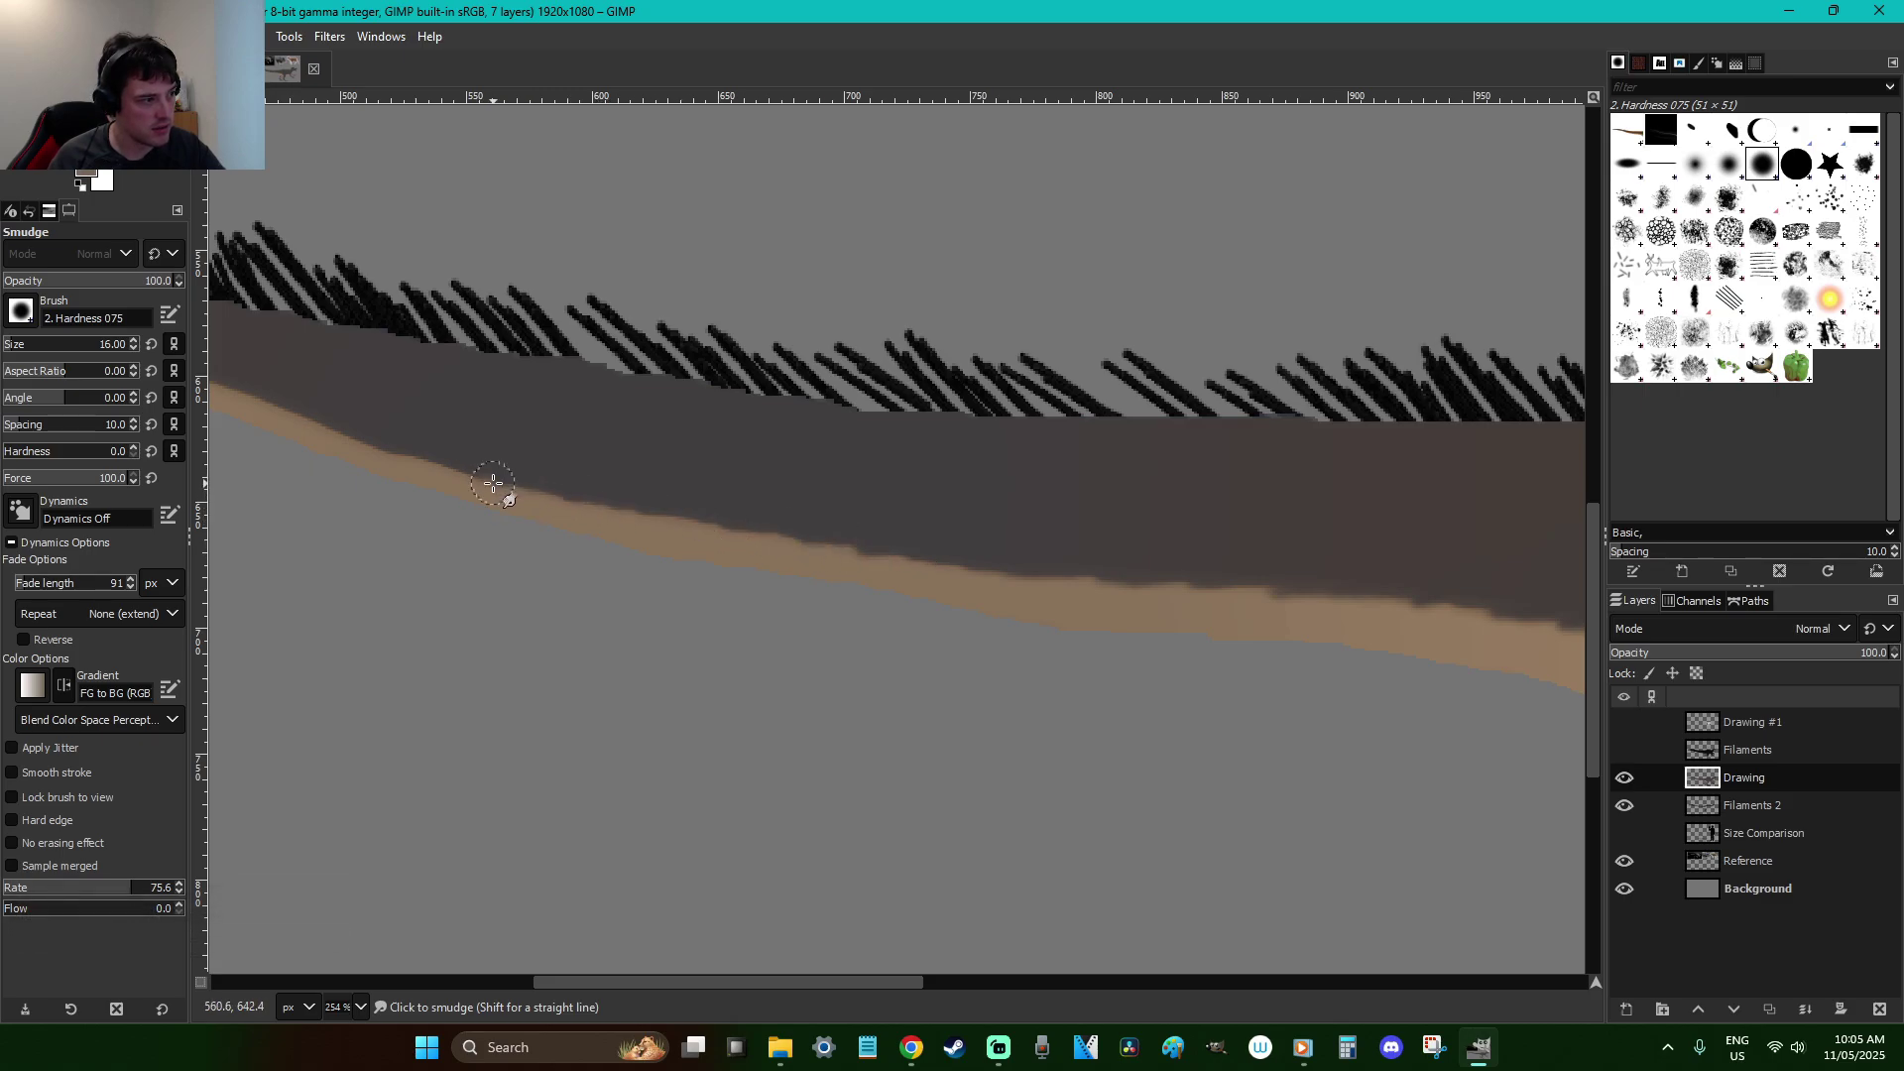
pyautogui.scroll(3, 787, 661)
pyautogui.moveTo(884, 982); pyautogui.dragTo(714, 980)
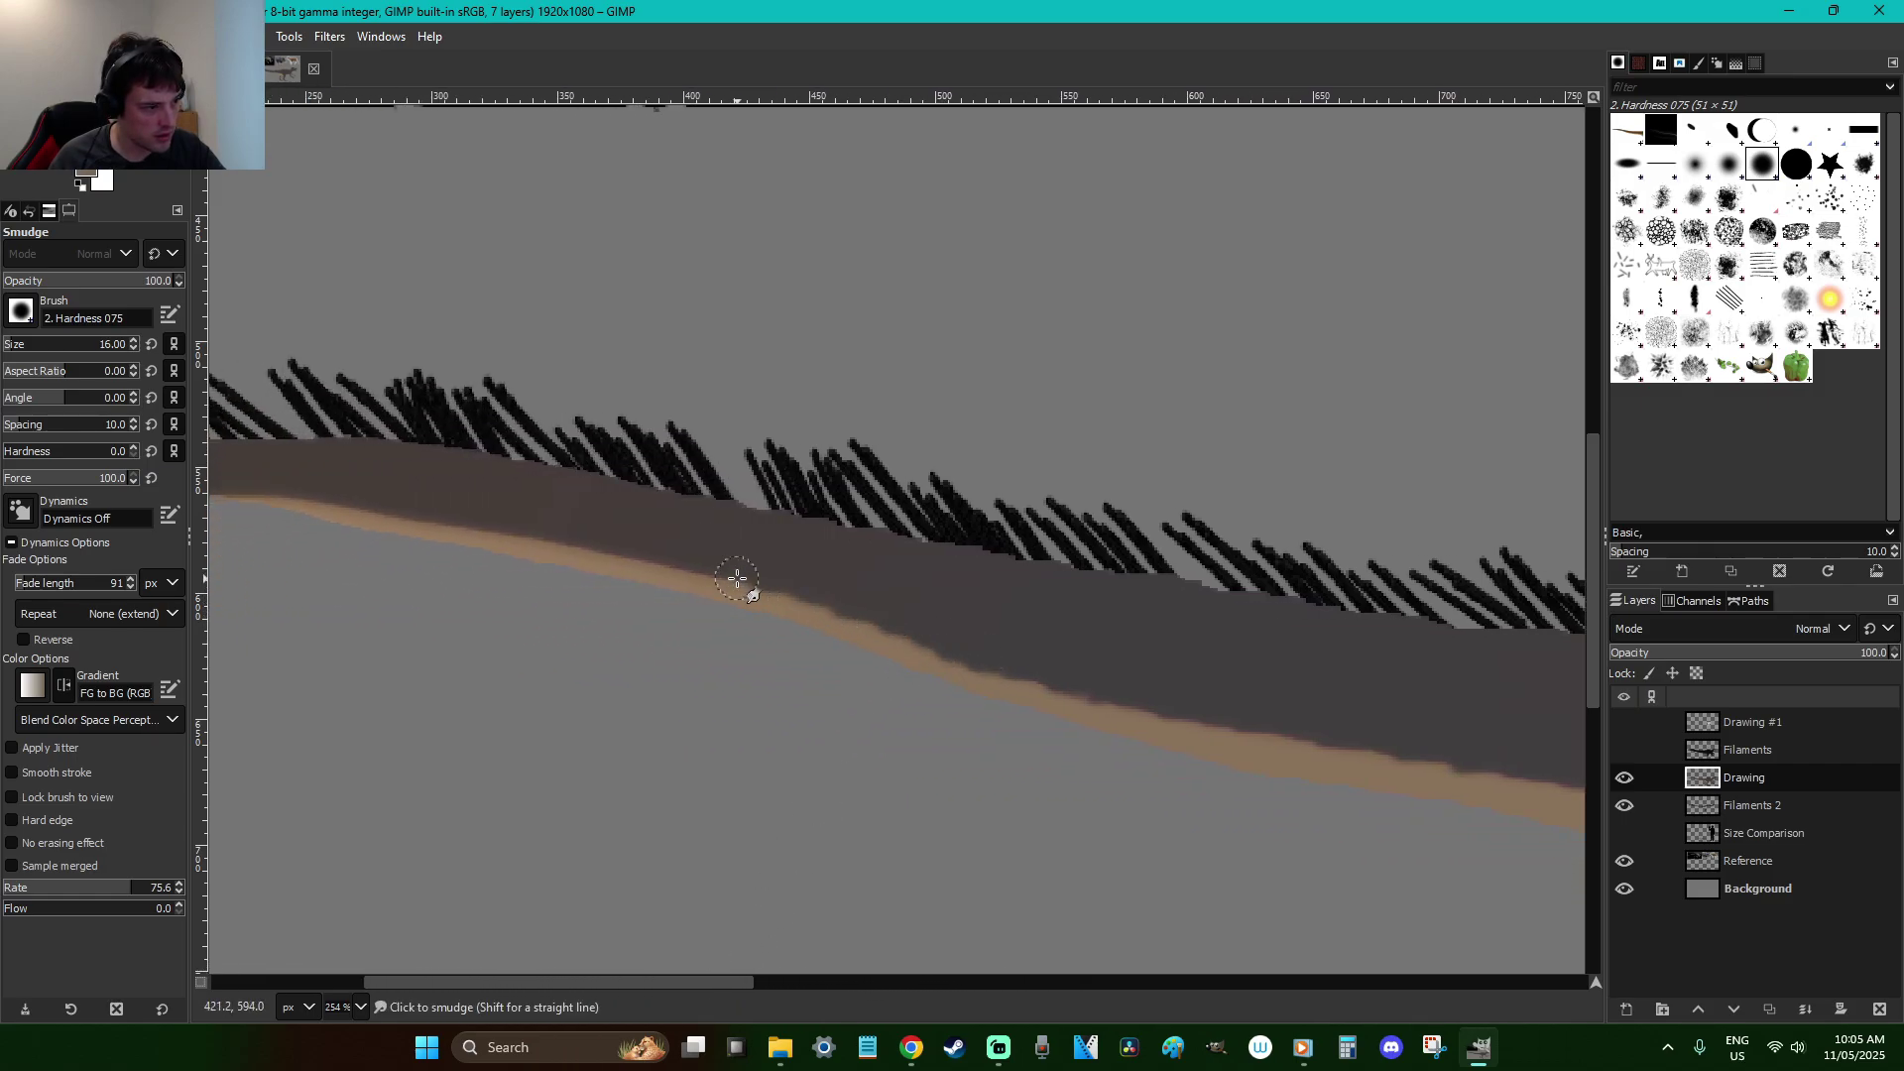
pyautogui.moveTo(595, 550); pyautogui.dragTo(489, 533)
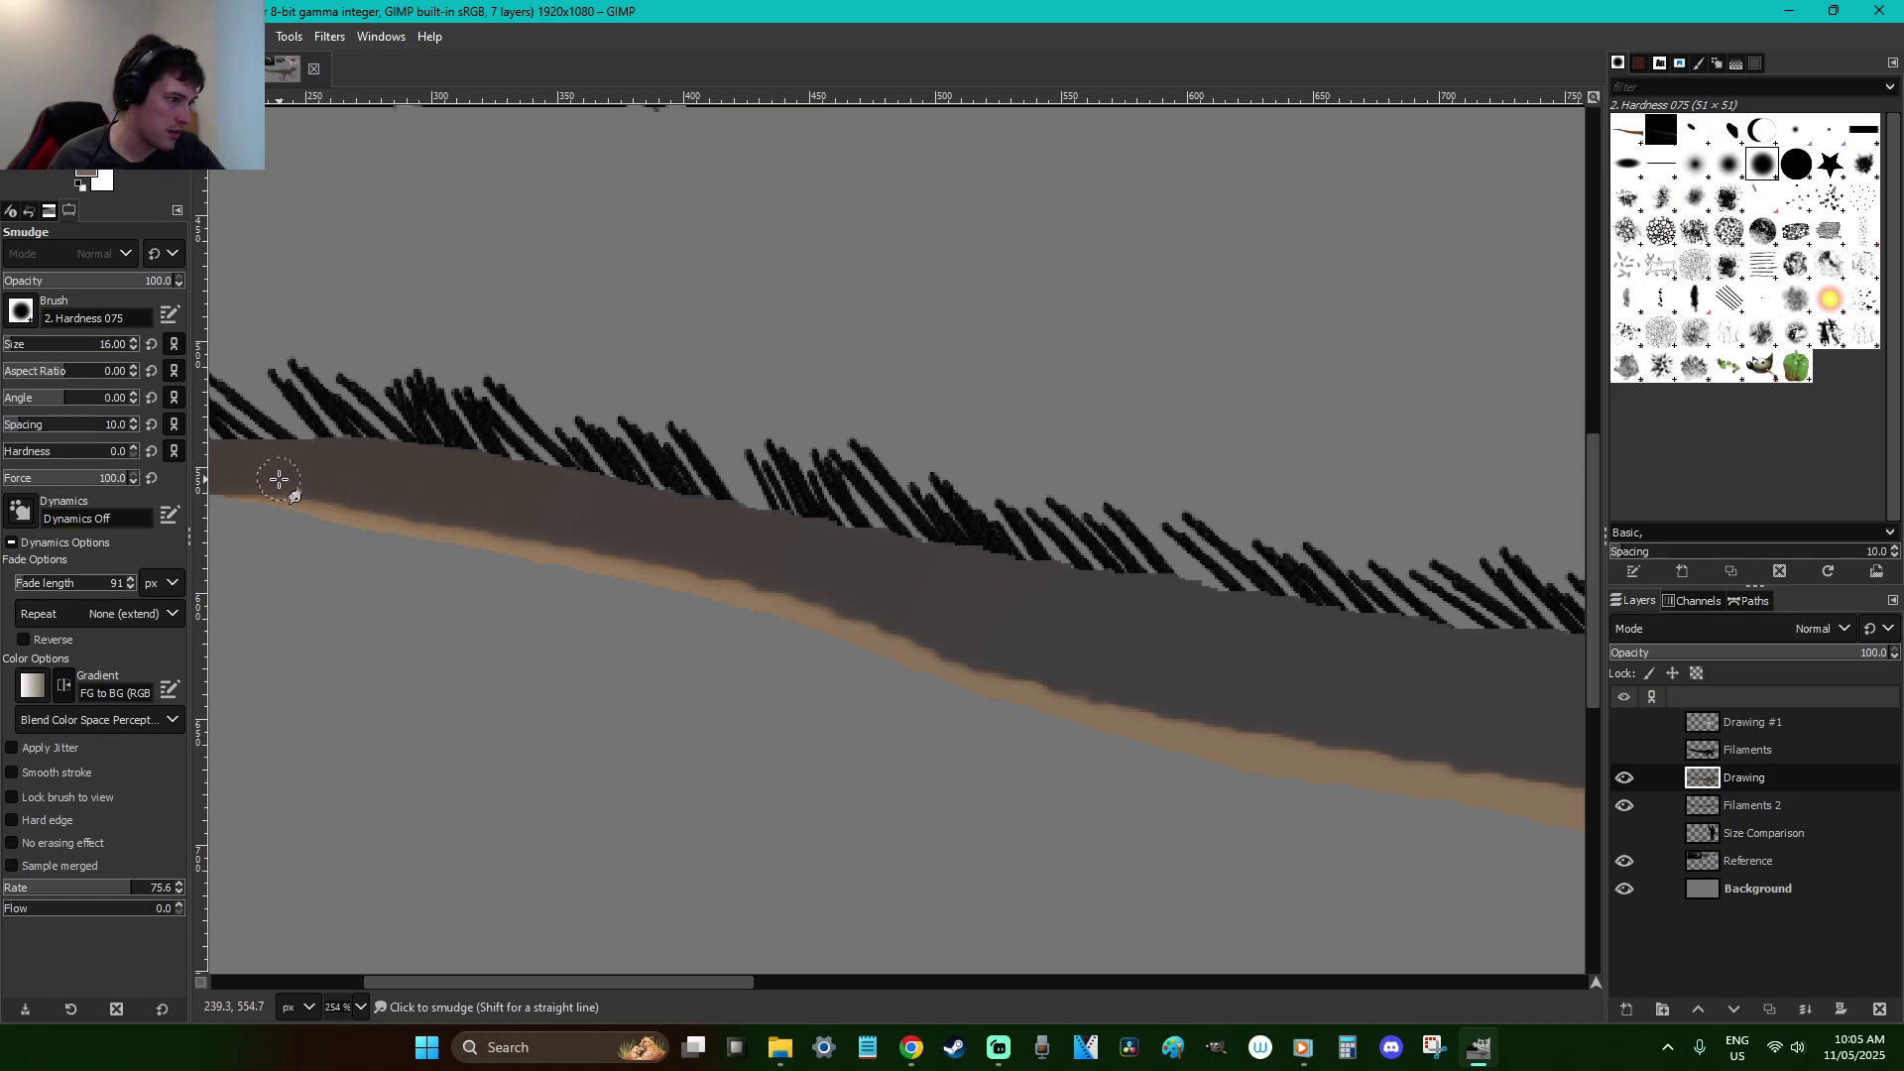
# Save the image and show the Filaments layer over the smudged skin
pyautogui.press('-')
pyautogui.press('-')
pyautogui.press('-')
pyautogui.press('-')
pyautogui.press('-')
pyautogui.press('-')
pyautogui.press('r')
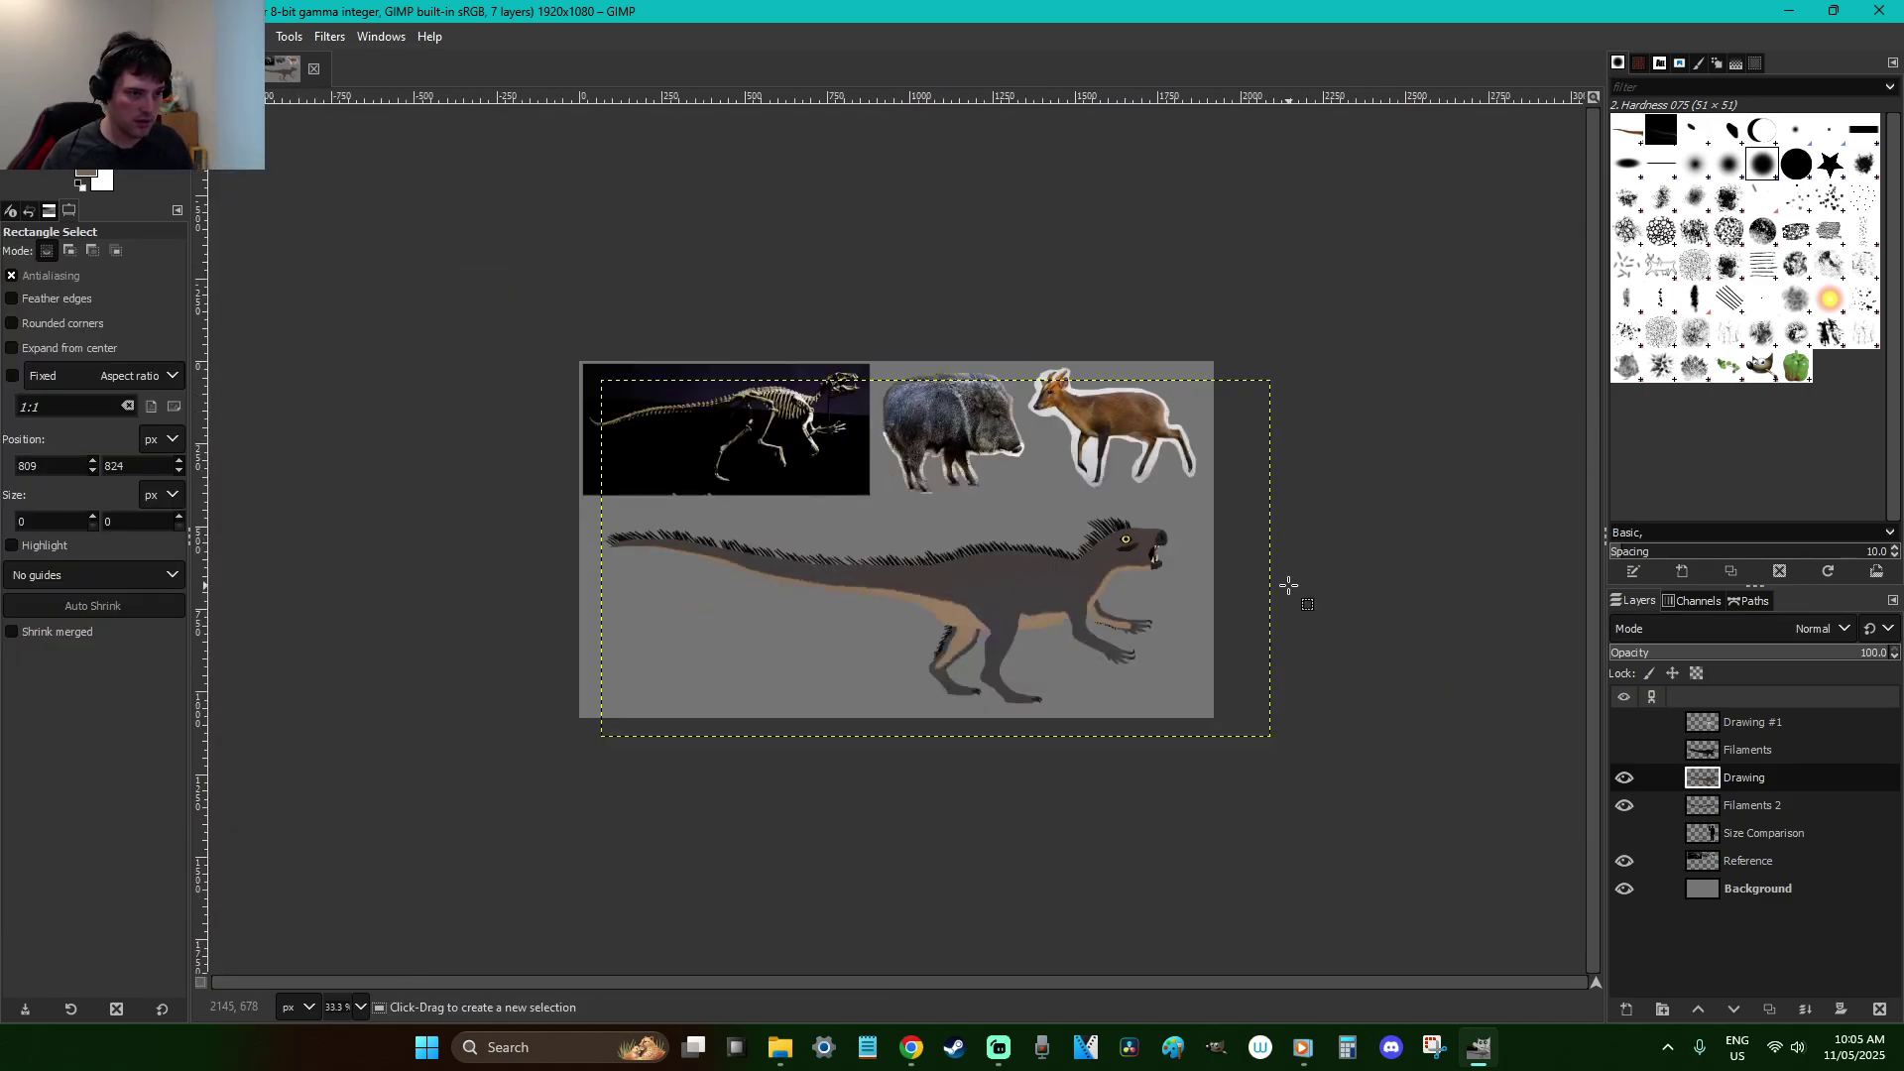
pyautogui.press('+')
pyautogui.press('+')
pyautogui.hotkey('ctrl', 's')
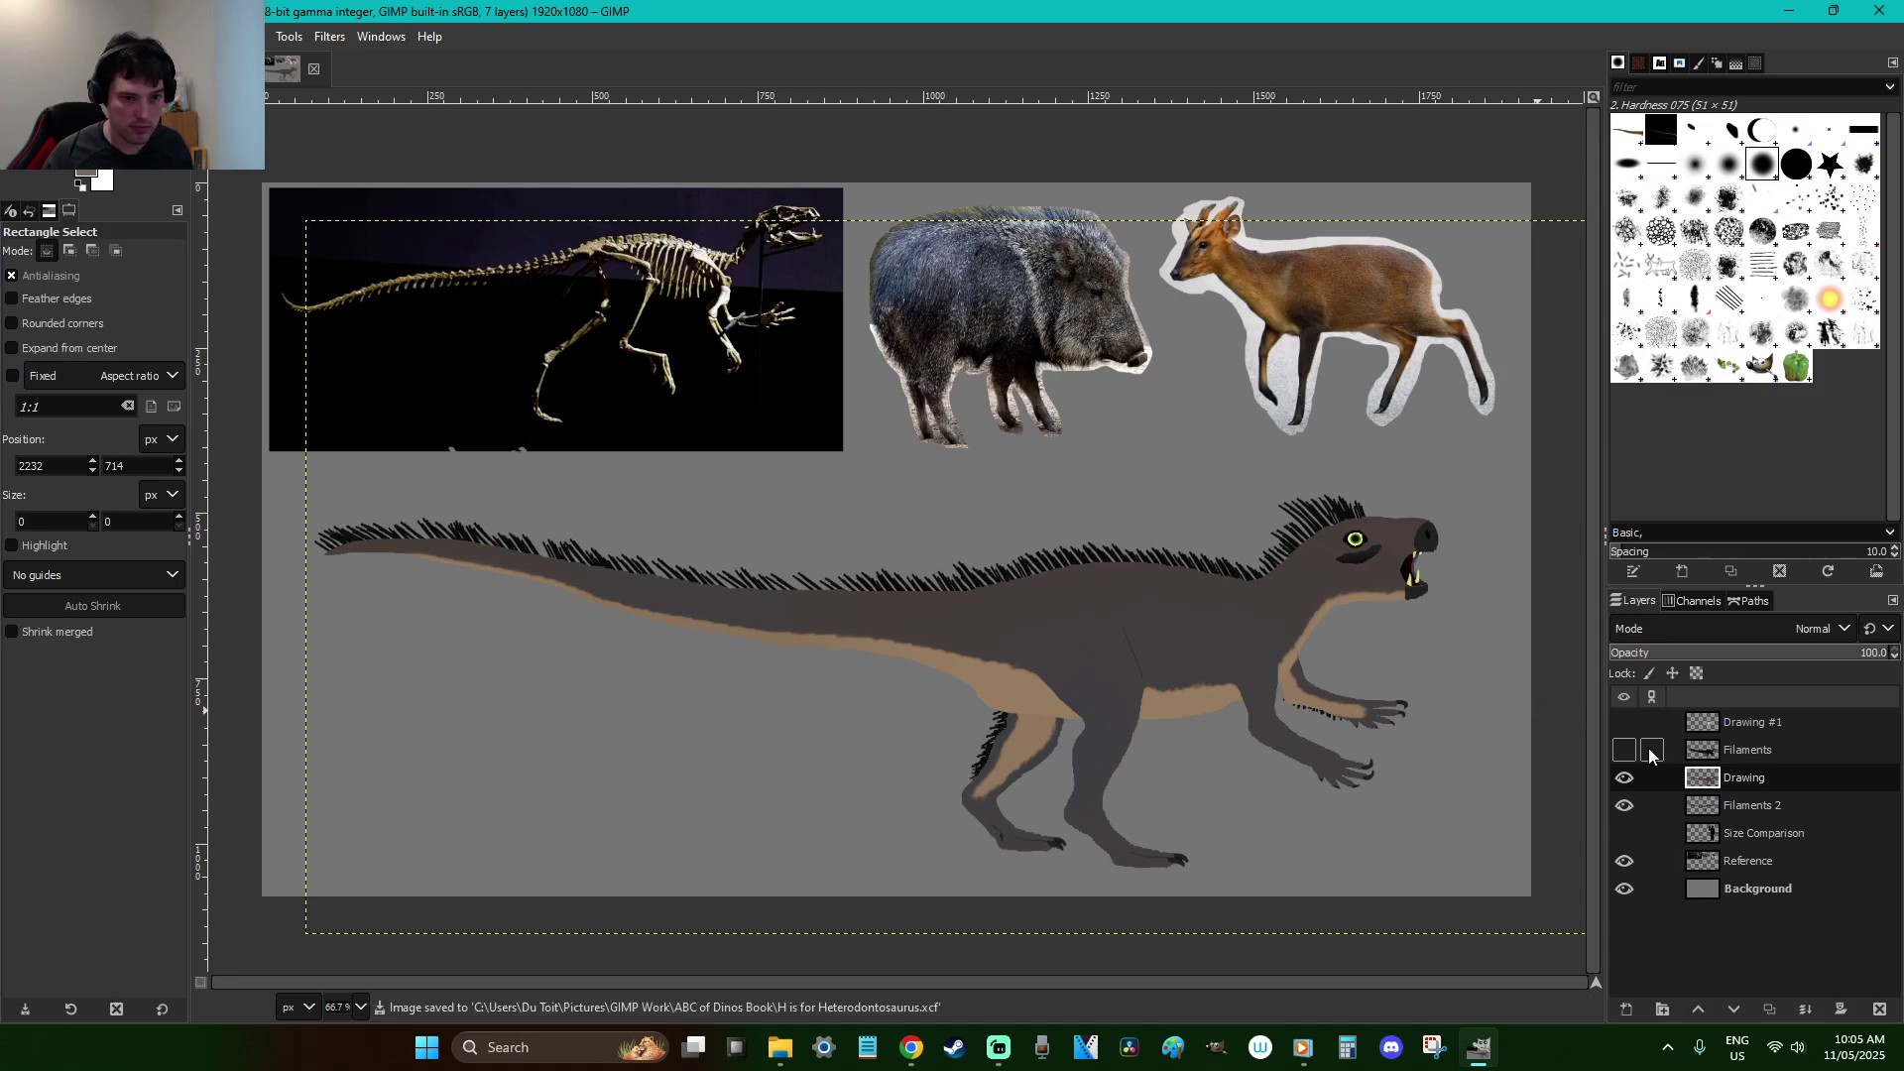
pyautogui.click(1626, 751)
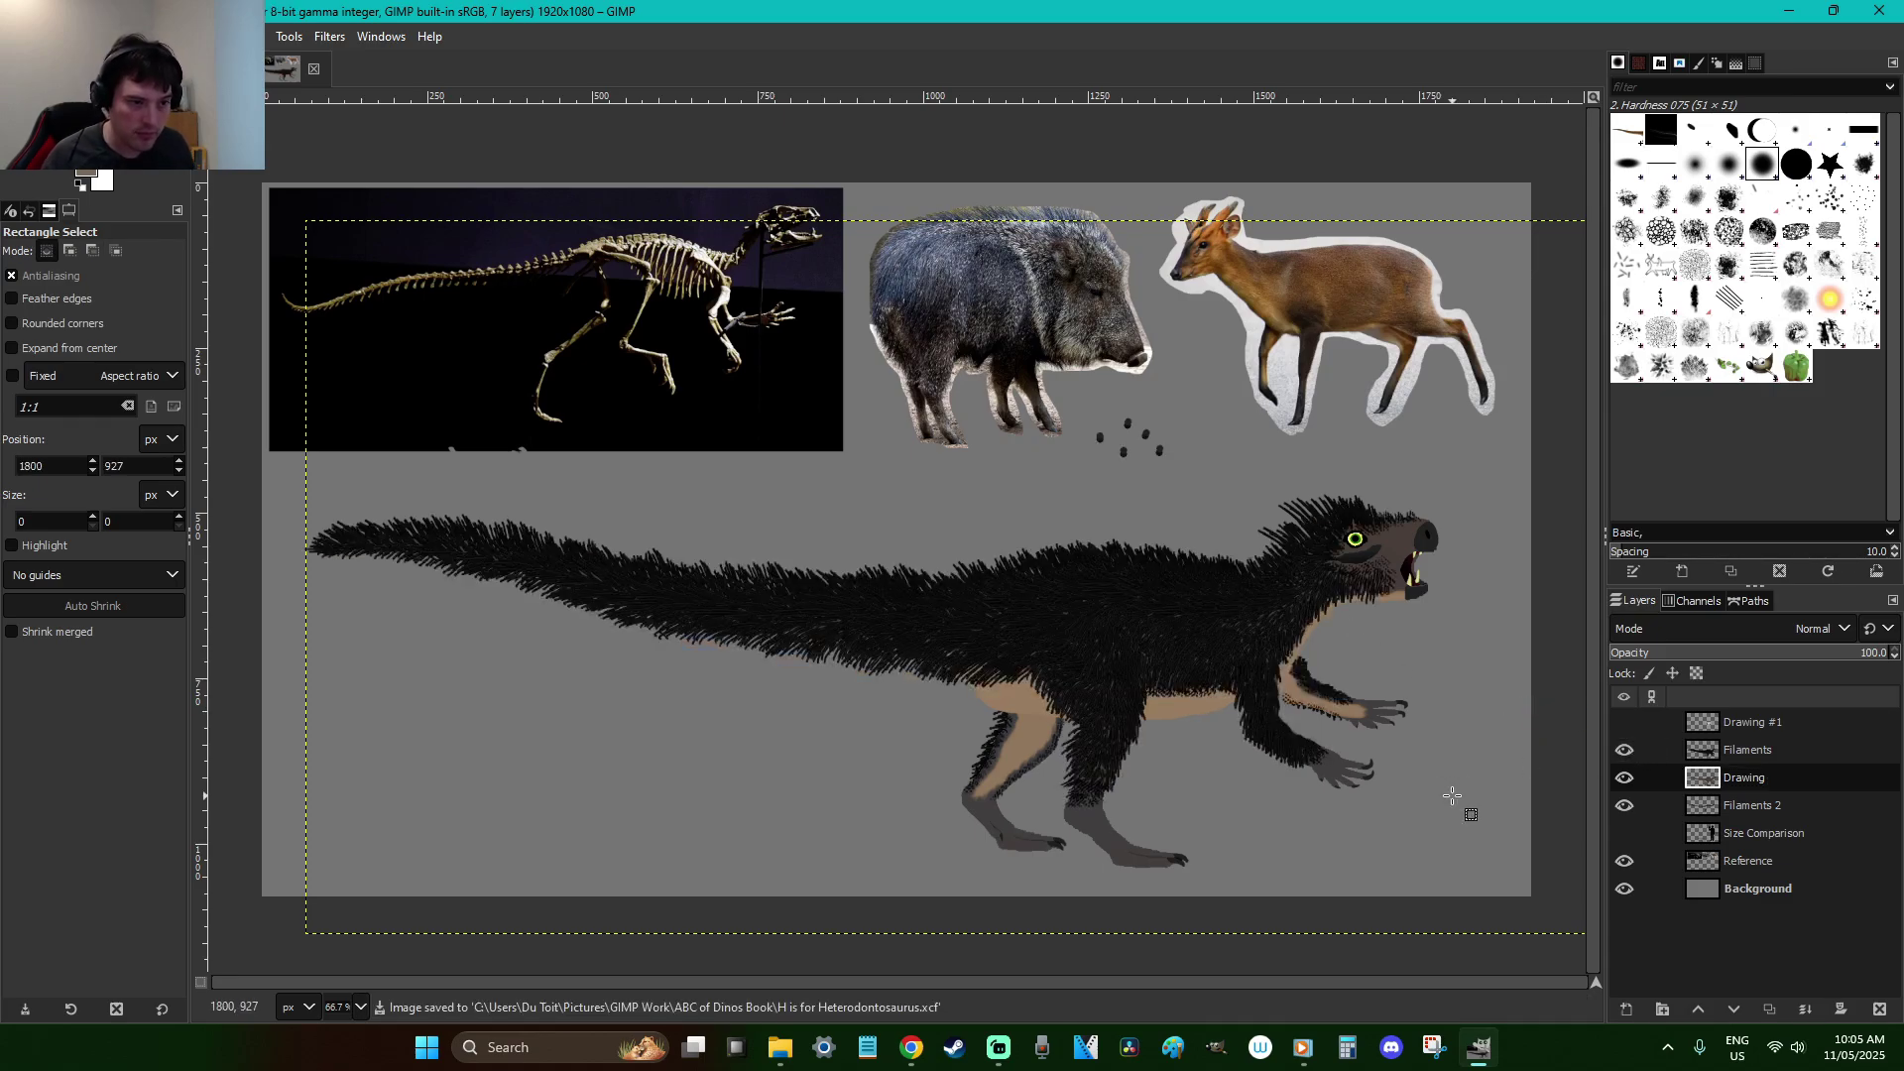
# Choose the Cell 02 texture brush for the Paintbrush at size 27 to work on the forelimbs
pyautogui.click(1661, 231)
pyautogui.press('p')
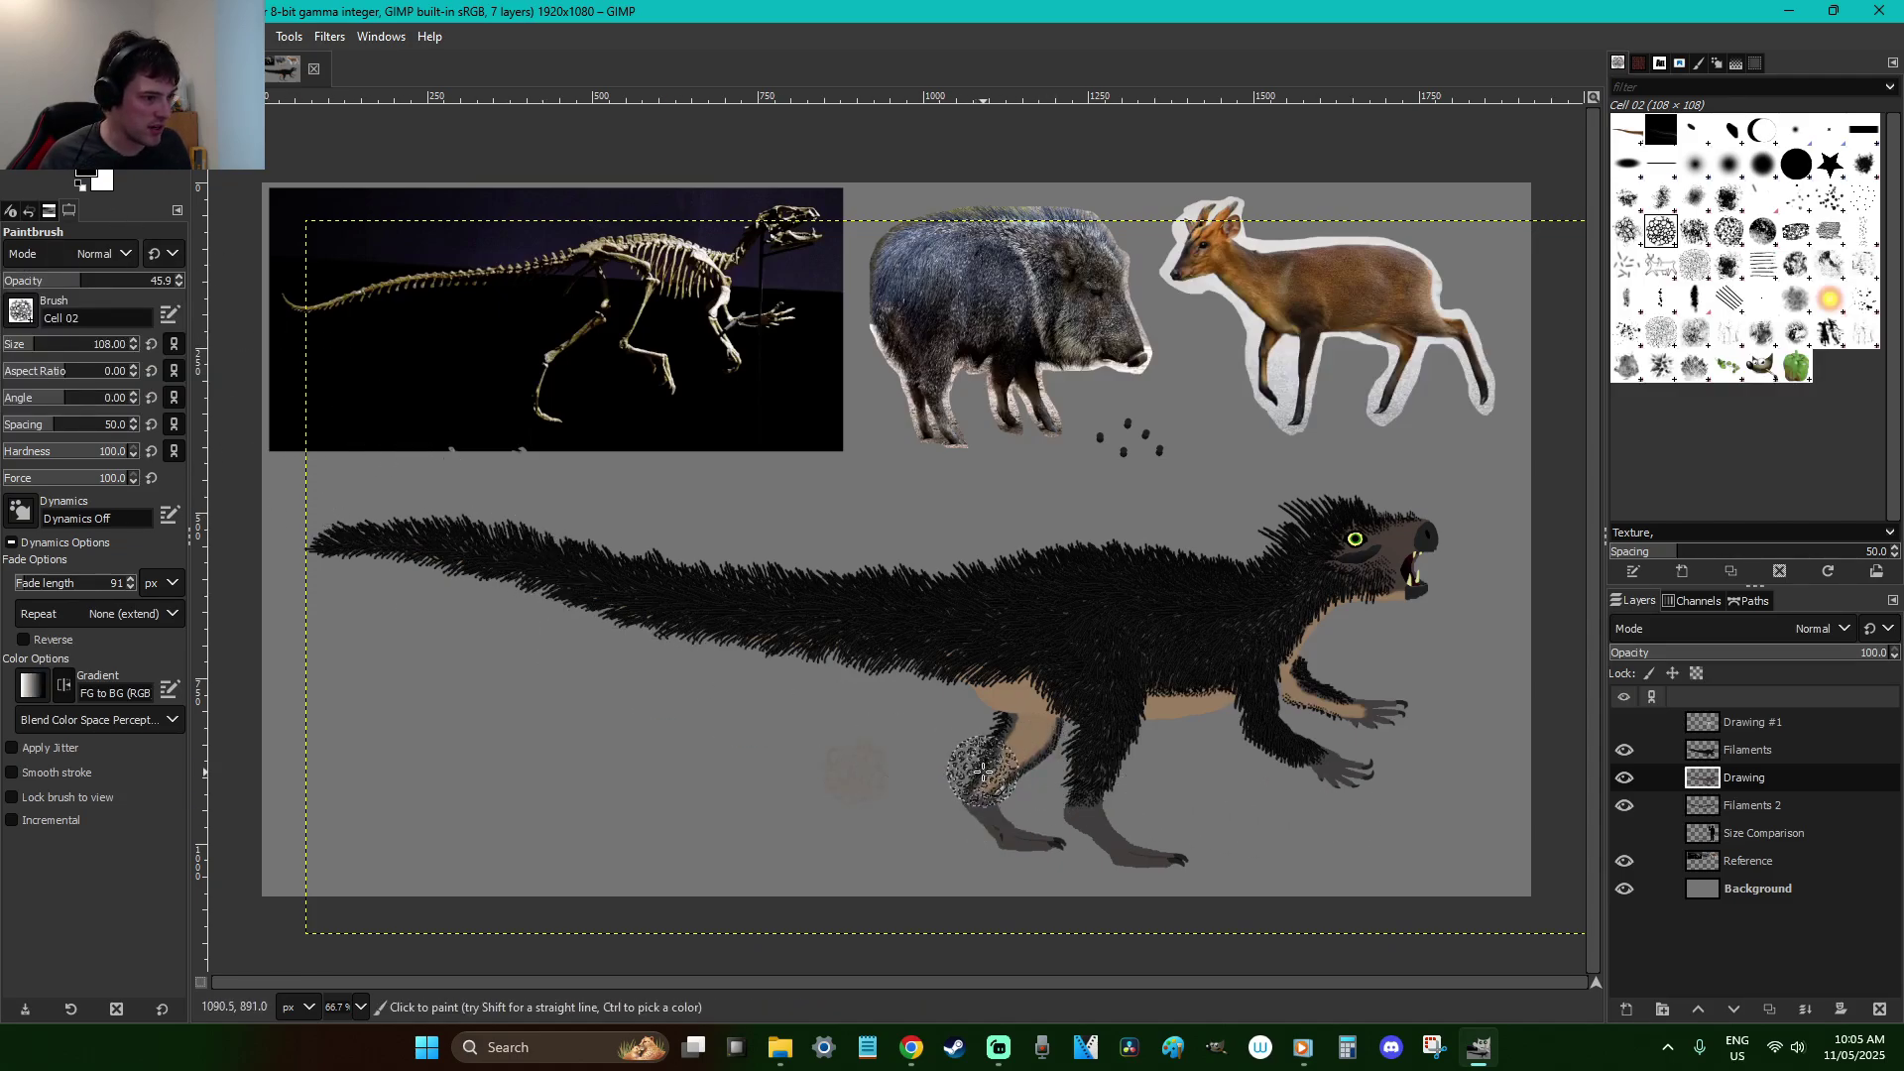
pyautogui.press('z')
pyautogui.moveTo(1369, 841); pyautogui.dragTo(1091, 585)
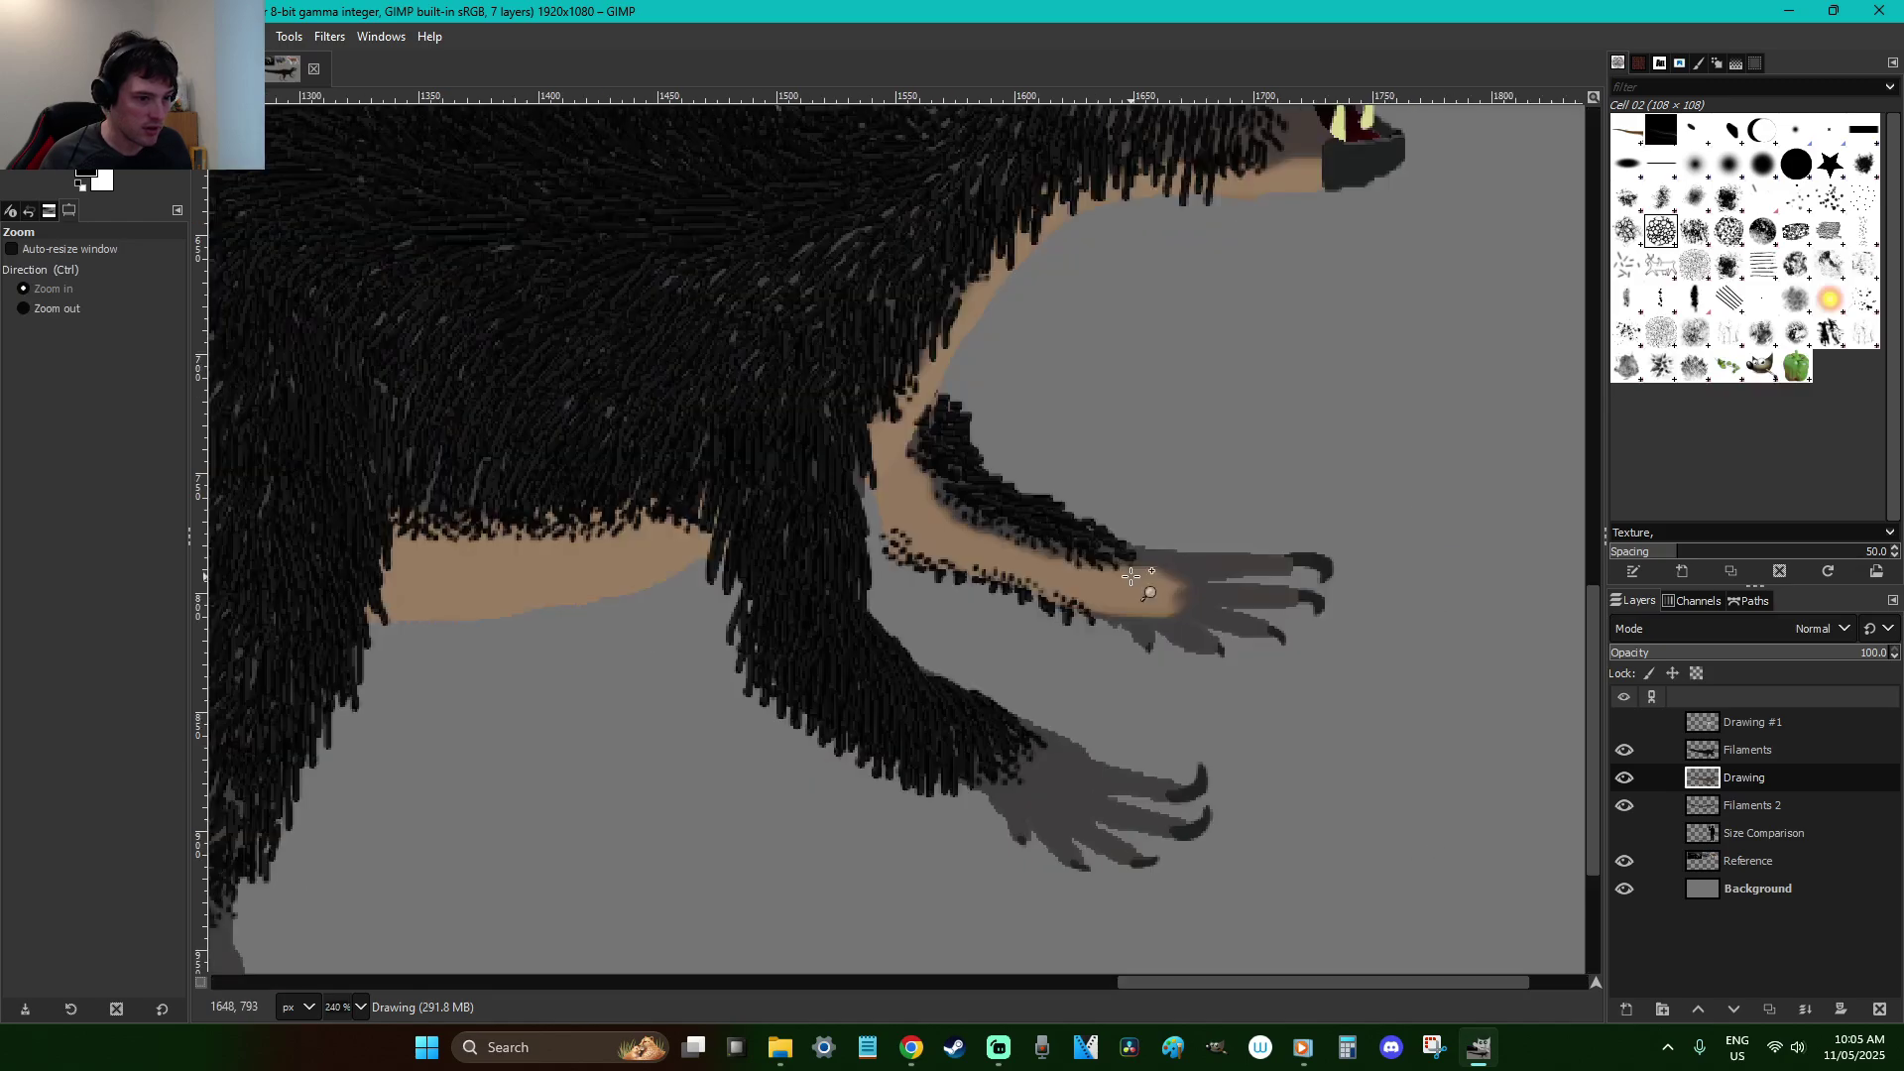
pyautogui.press('p')
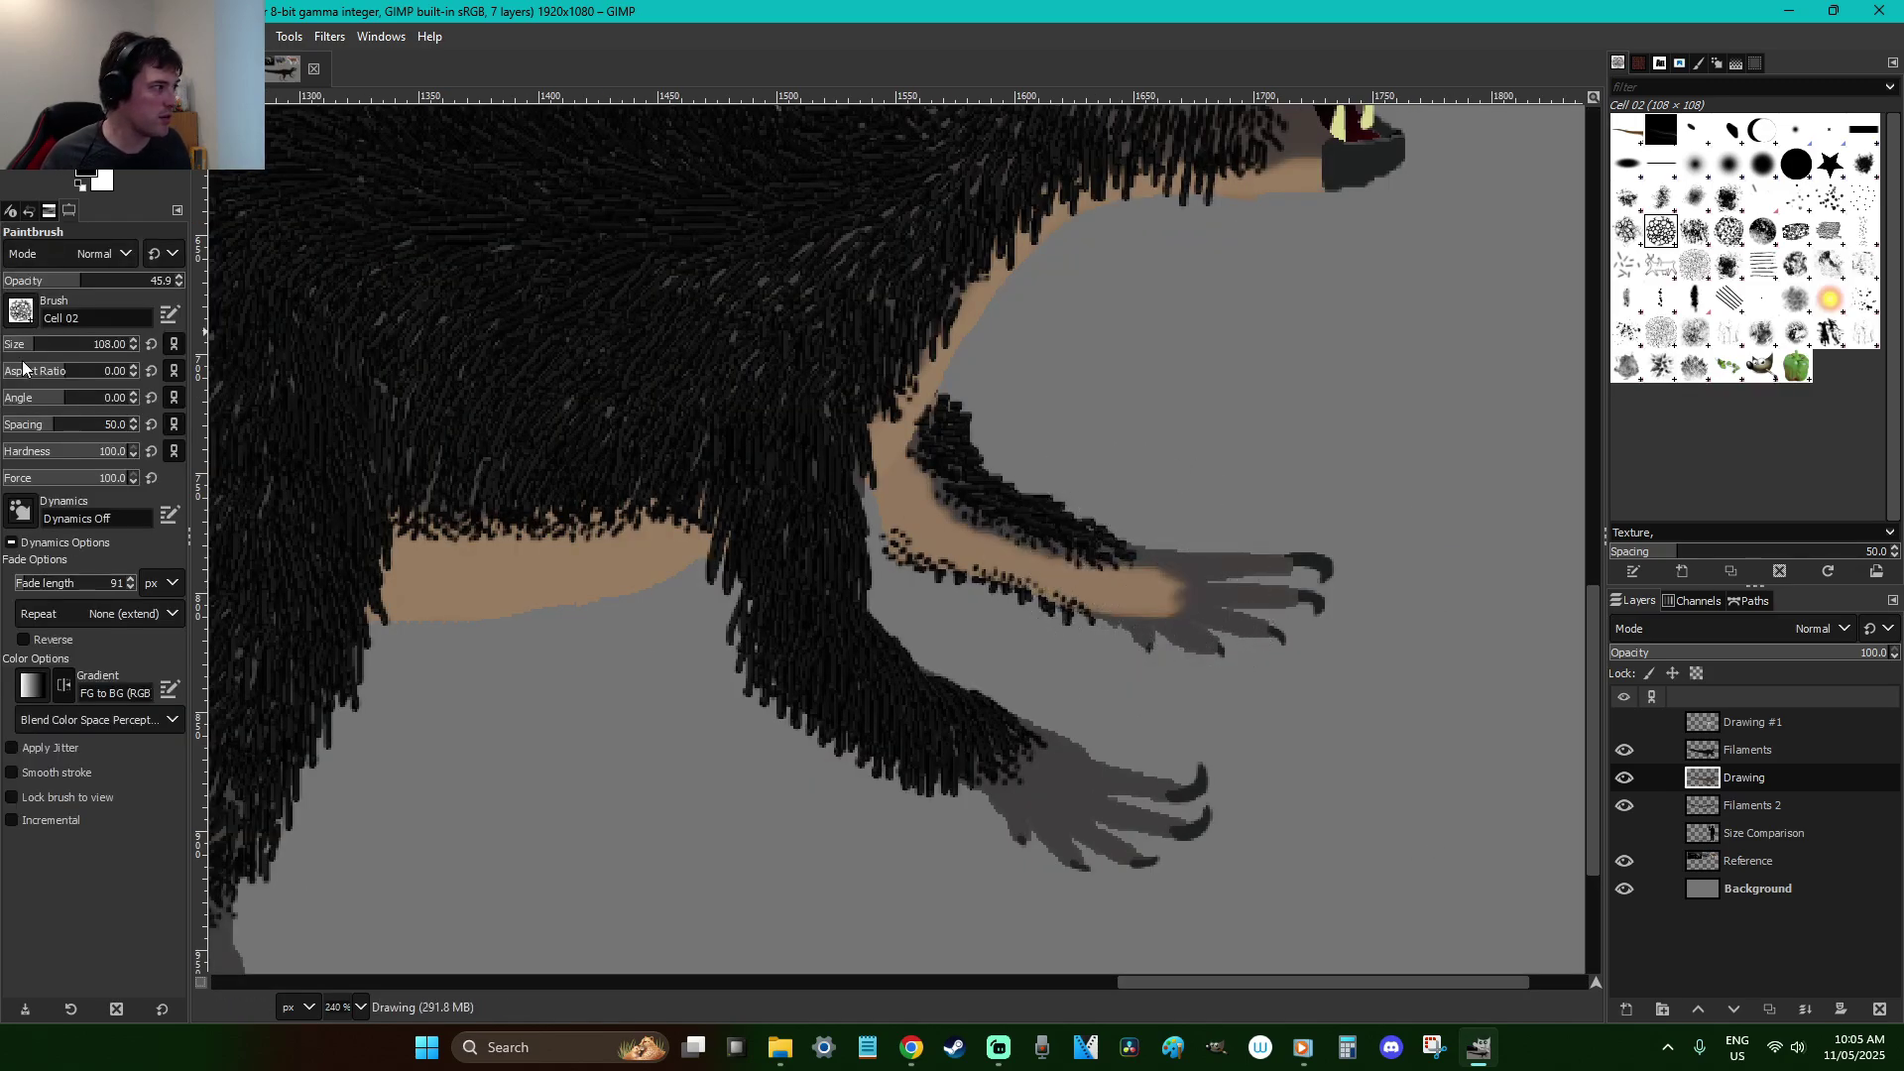
# Try a dab of Cell 02 texture in blue 000fff on the far forearm and undo it
pyautogui.click(85, 178)
pyautogui.click(351, 231)
pyautogui.click(331, 158)
pyautogui.click(427, 438)
pyautogui.click(1135, 589)
pyautogui.hotkey('ctrl', 'z')
# Change the foreground colour to a very dark navy blue, save the image and check the Drawing layer's visibility
pyautogui.click(87, 178)
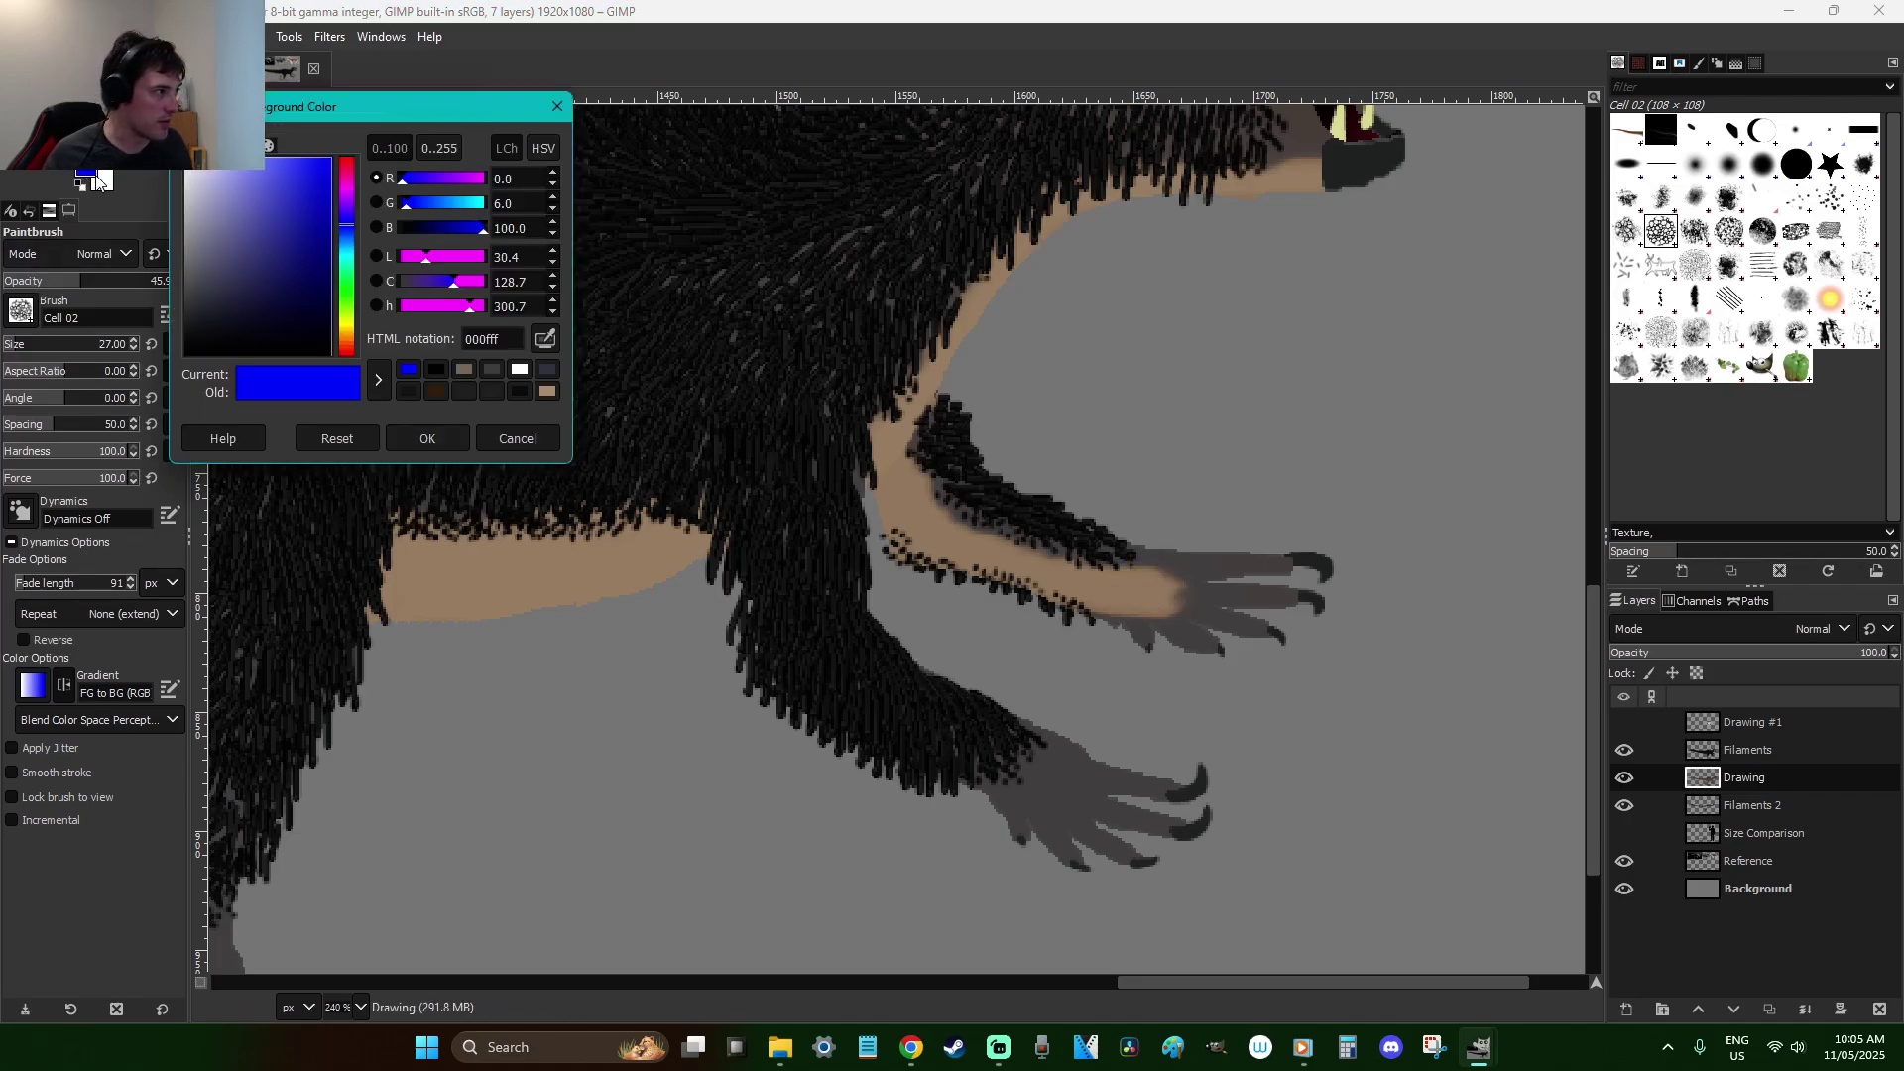
pyautogui.click(313, 324)
pyautogui.click(428, 438)
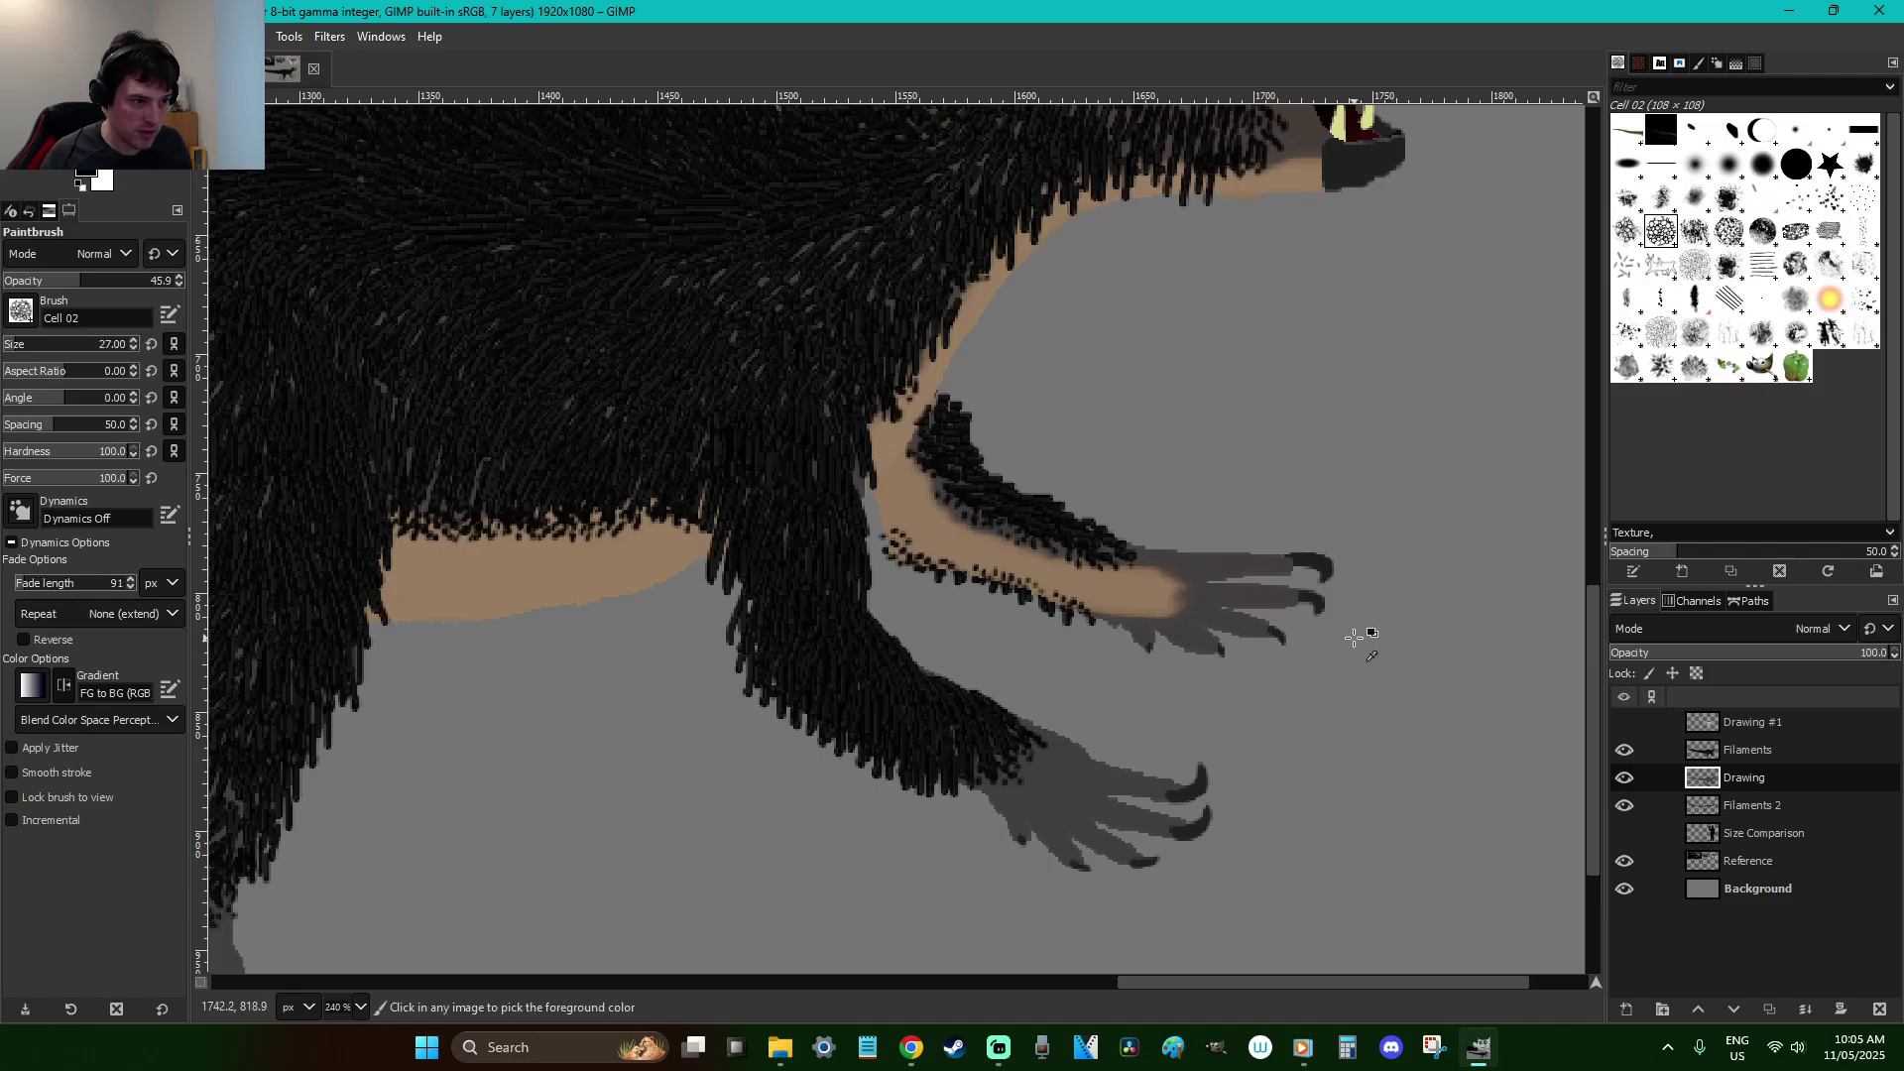
pyautogui.scroll(5, 1279, 580)
pyautogui.press('r')
pyautogui.hotkey('ctrl', 's')
pyautogui.click(1626, 779)
pyautogui.click(1627, 777)
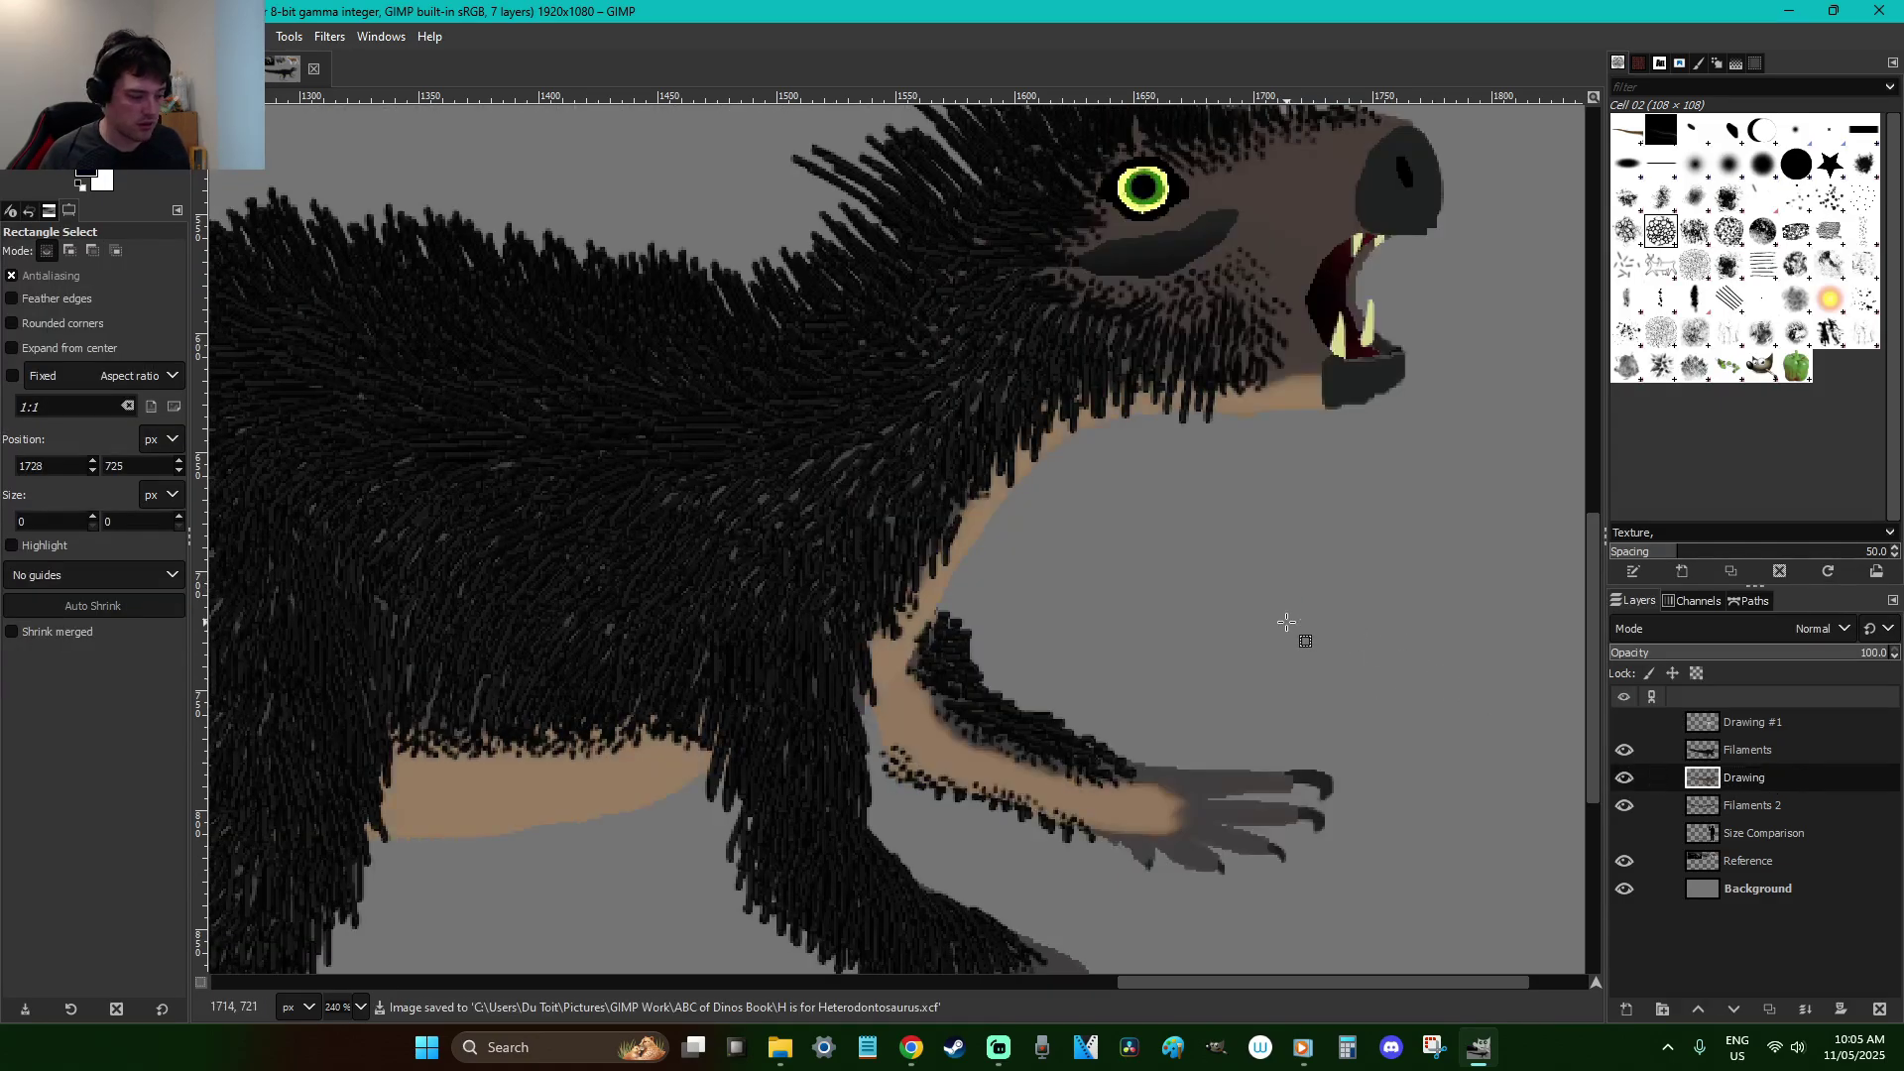
# Cut the Drawing layer's artwork, paste it back as a floating selection and switch to the Paintbrush
pyautogui.hotkey('ctrl', 'x')
pyautogui.hotkey('ctrl', 'v')
pyautogui.scroll(-5, 1289, 625)
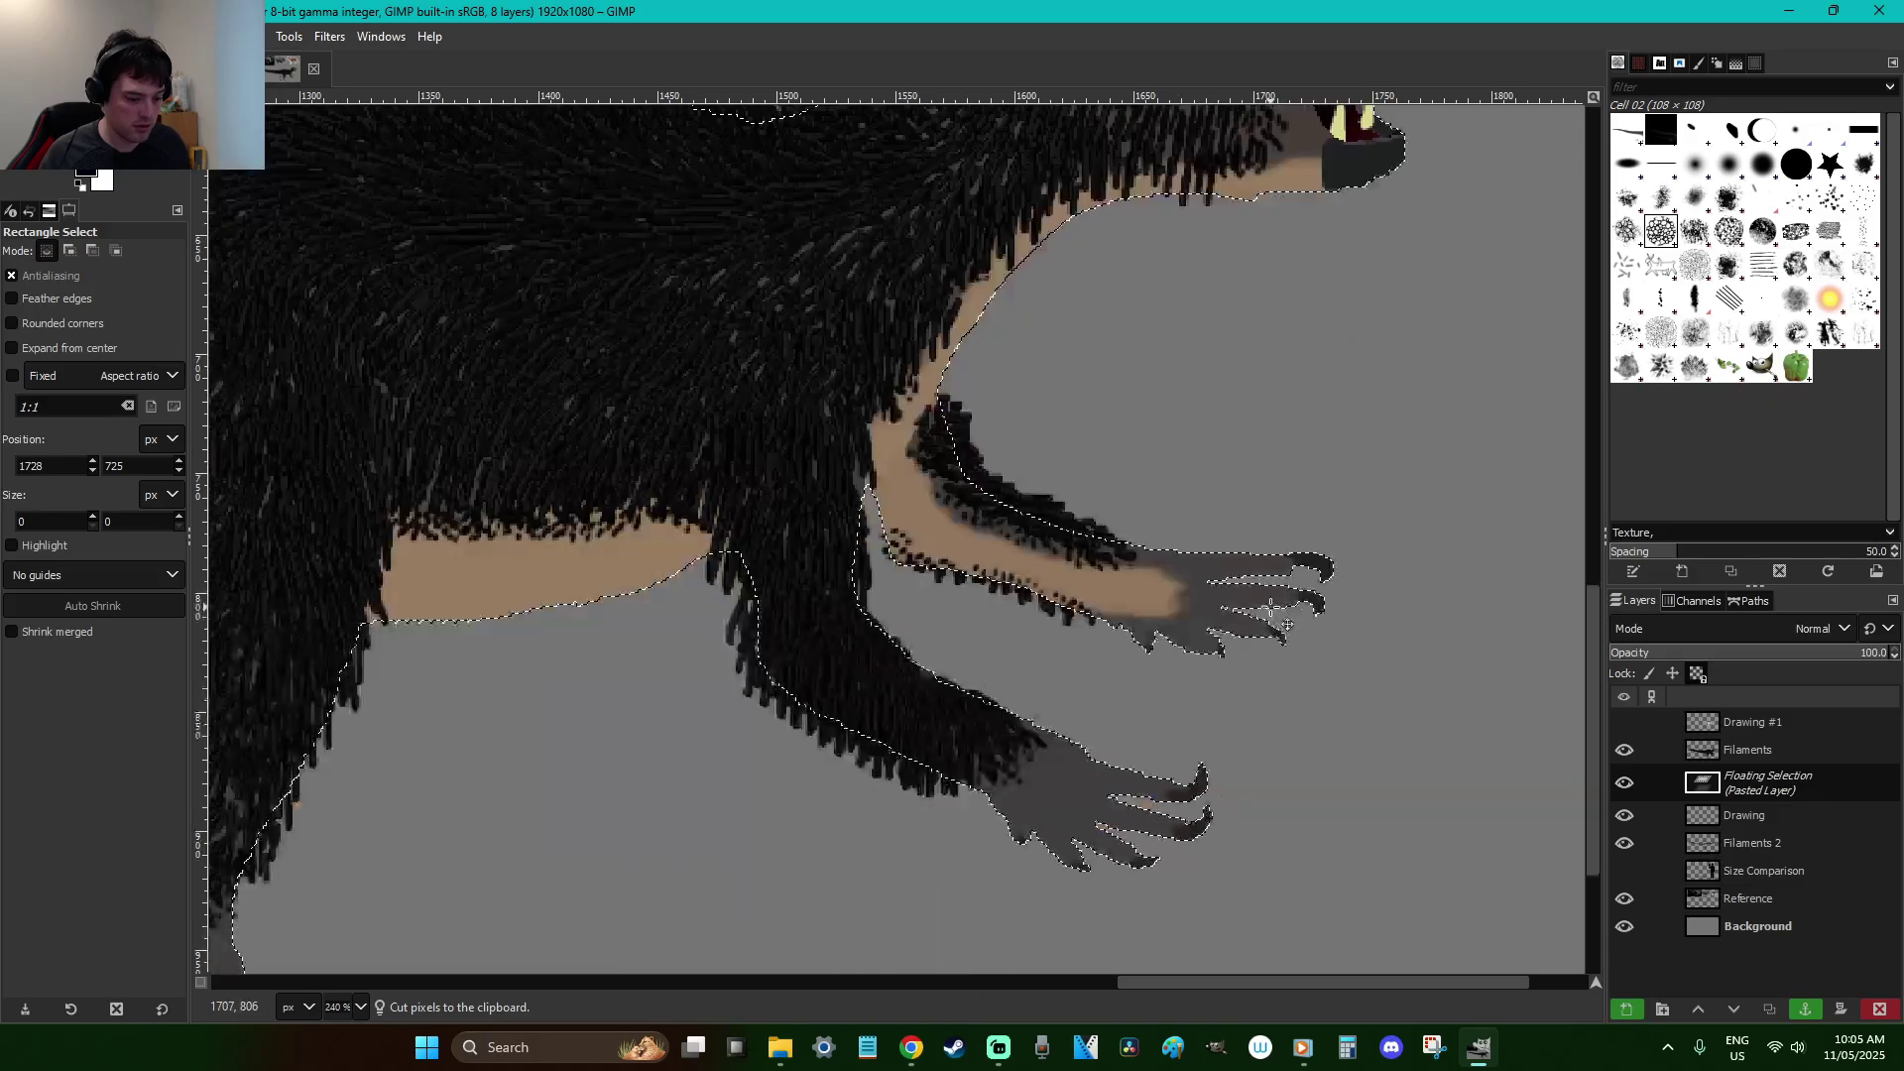
pyautogui.press('p')
# Try Cell 02 texture strokes on the throat, head and neck with the Filaments layer hidden, and undo them together with the paste
pyautogui.moveTo(1289, 586)
pyautogui.mouseDown()
pyautogui.moveTo(1068, 546)
pyautogui.moveTo(948, 480)
pyautogui.moveTo(925, 422)
pyautogui.moveTo(945, 339)
pyautogui.moveTo(1063, 236)
pyautogui.moveTo(1270, 199)
pyautogui.mouseUp()
pyautogui.scroll(5, 1294, 327)
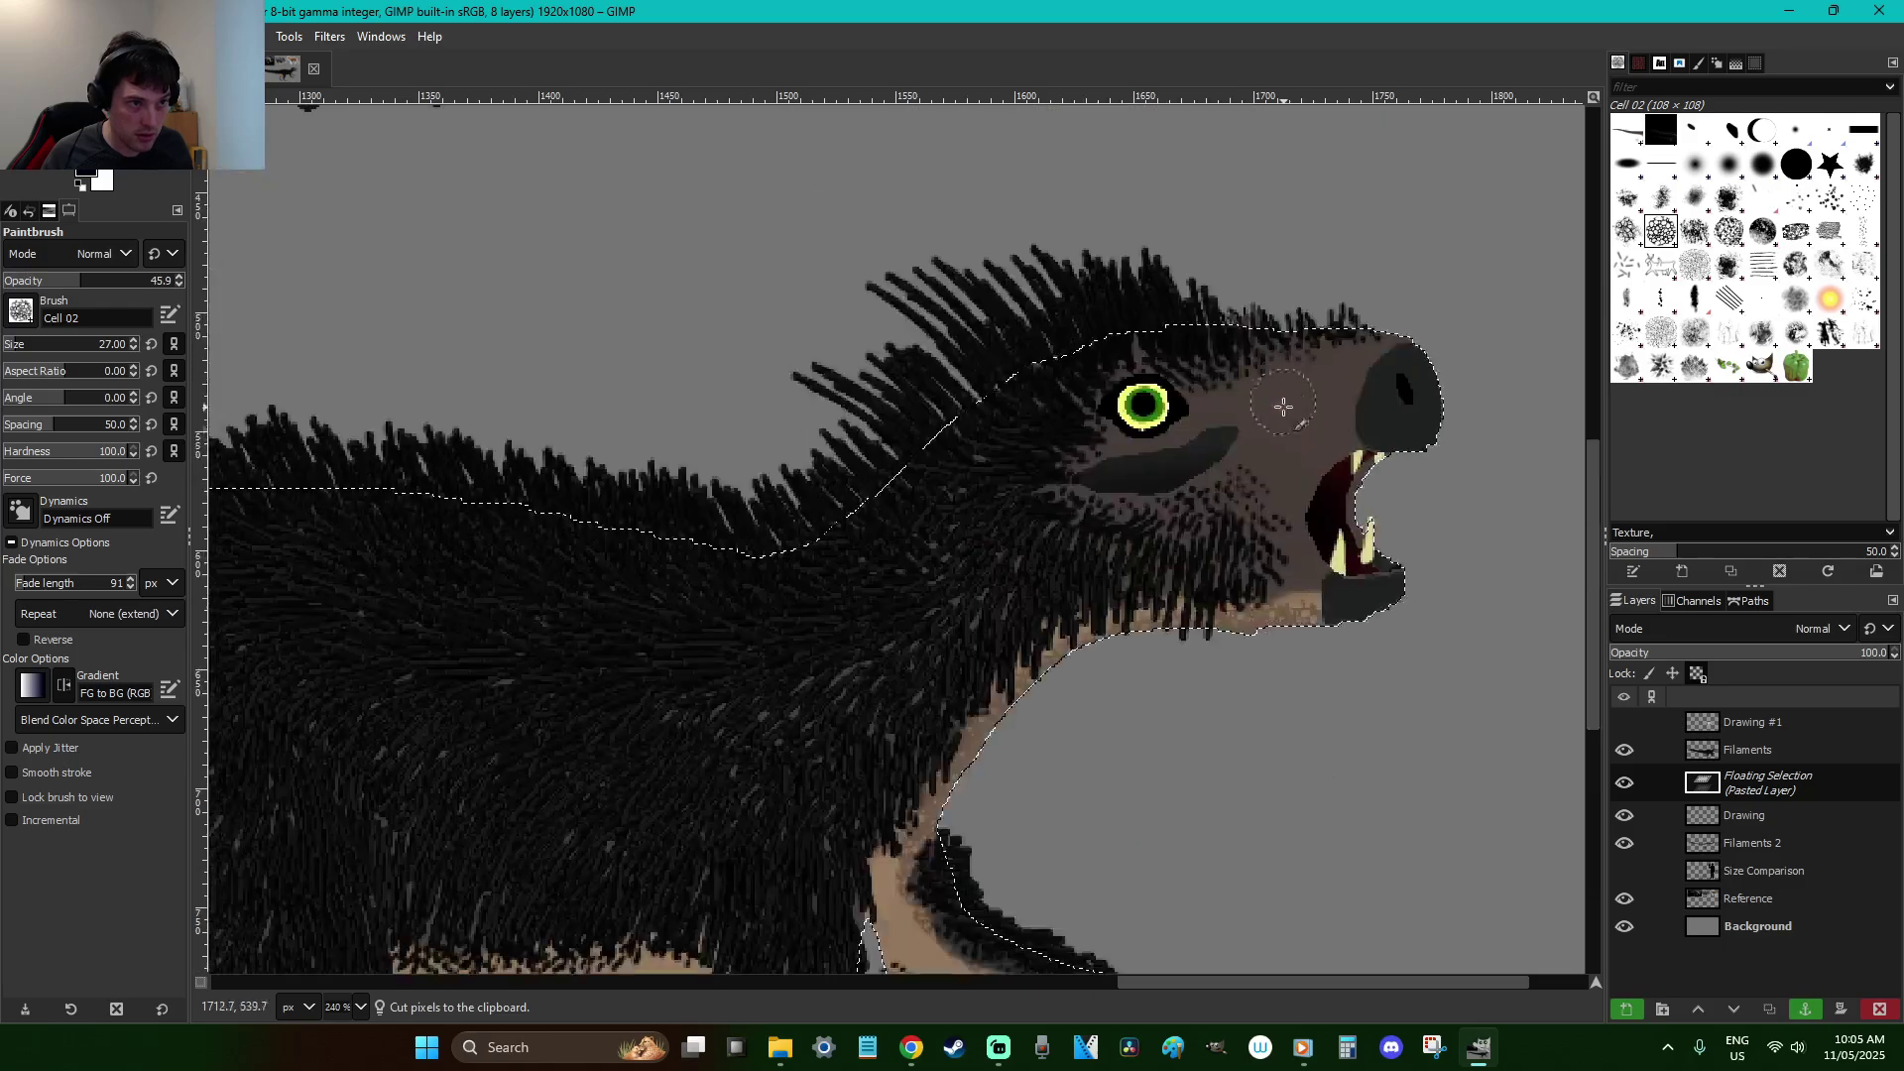
pyautogui.click(1624, 750)
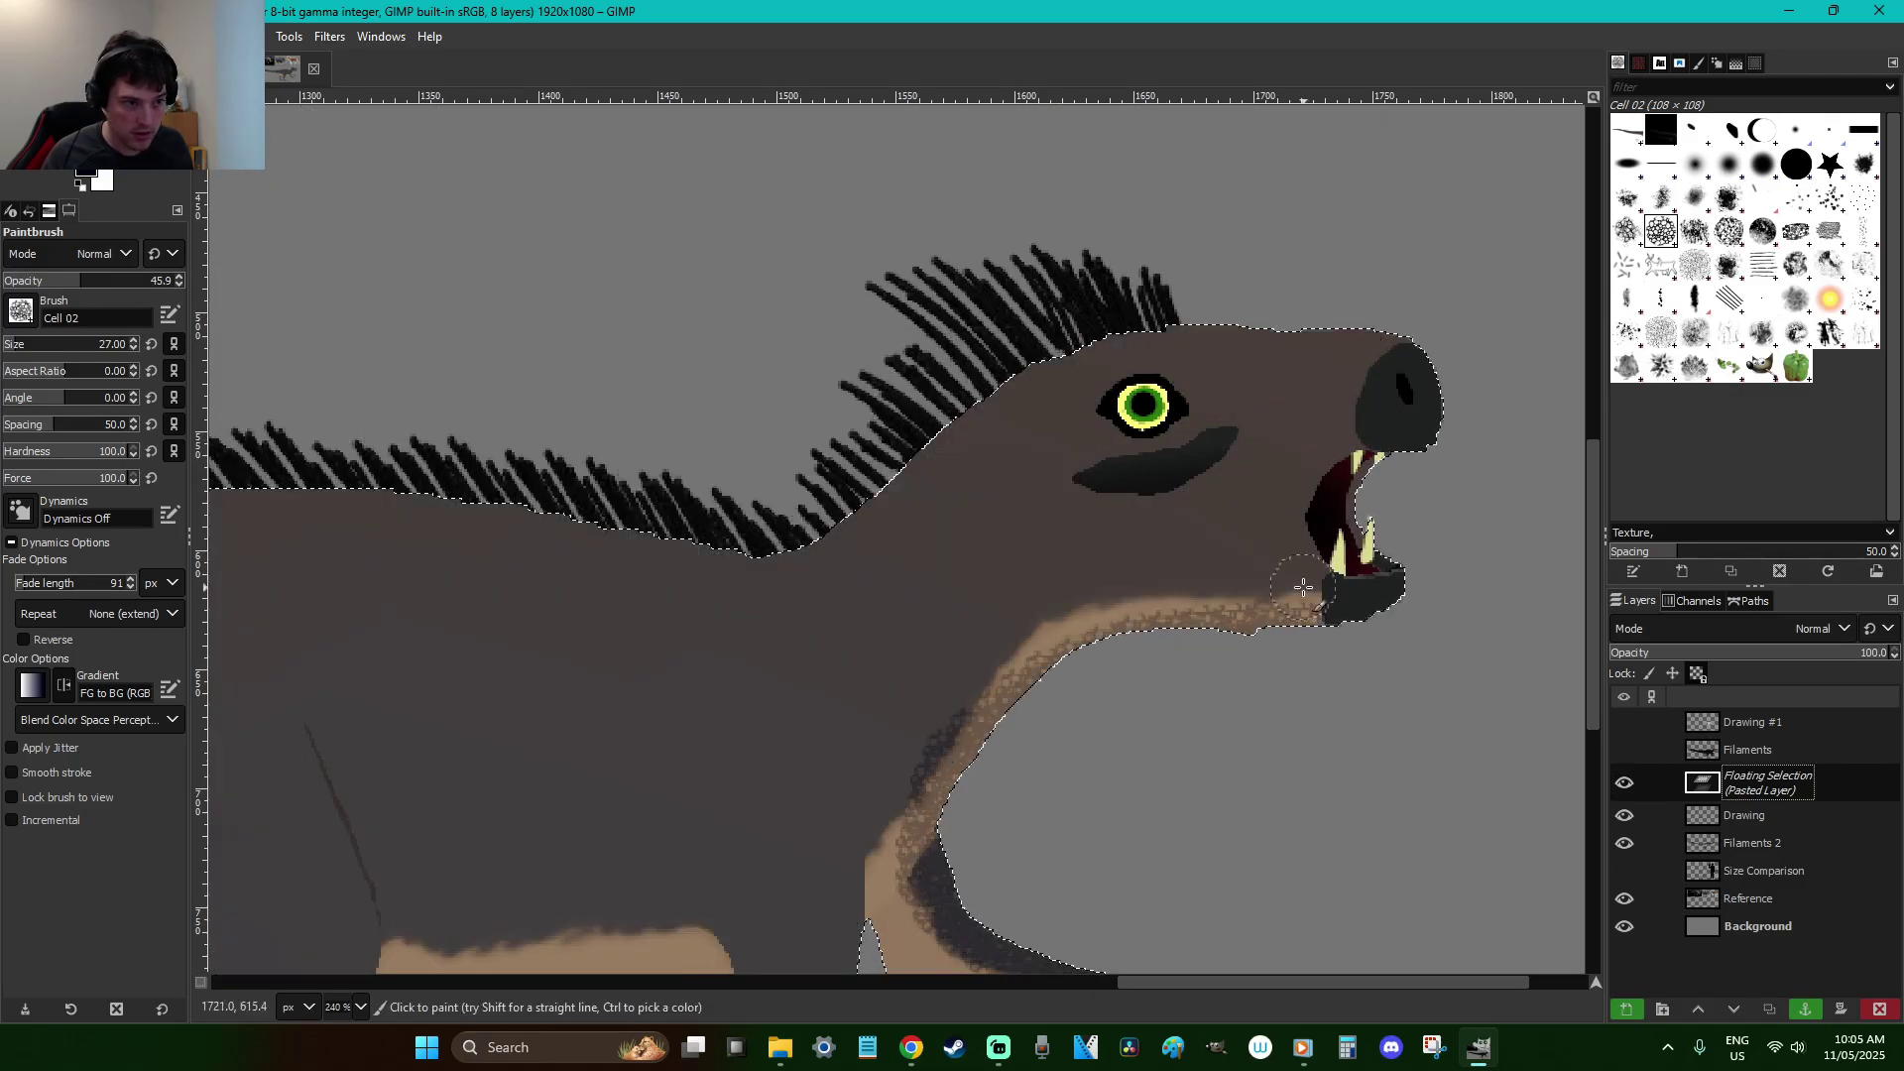
pyautogui.moveTo(1294, 590)
pyautogui.mouseDown()
pyautogui.moveTo(1278, 474)
pyautogui.moveTo(1329, 429)
pyautogui.moveTo(1368, 337)
pyautogui.moveTo(1051, 362)
pyautogui.moveTo(770, 608)
pyautogui.moveTo(674, 655)
pyautogui.mouseUp()
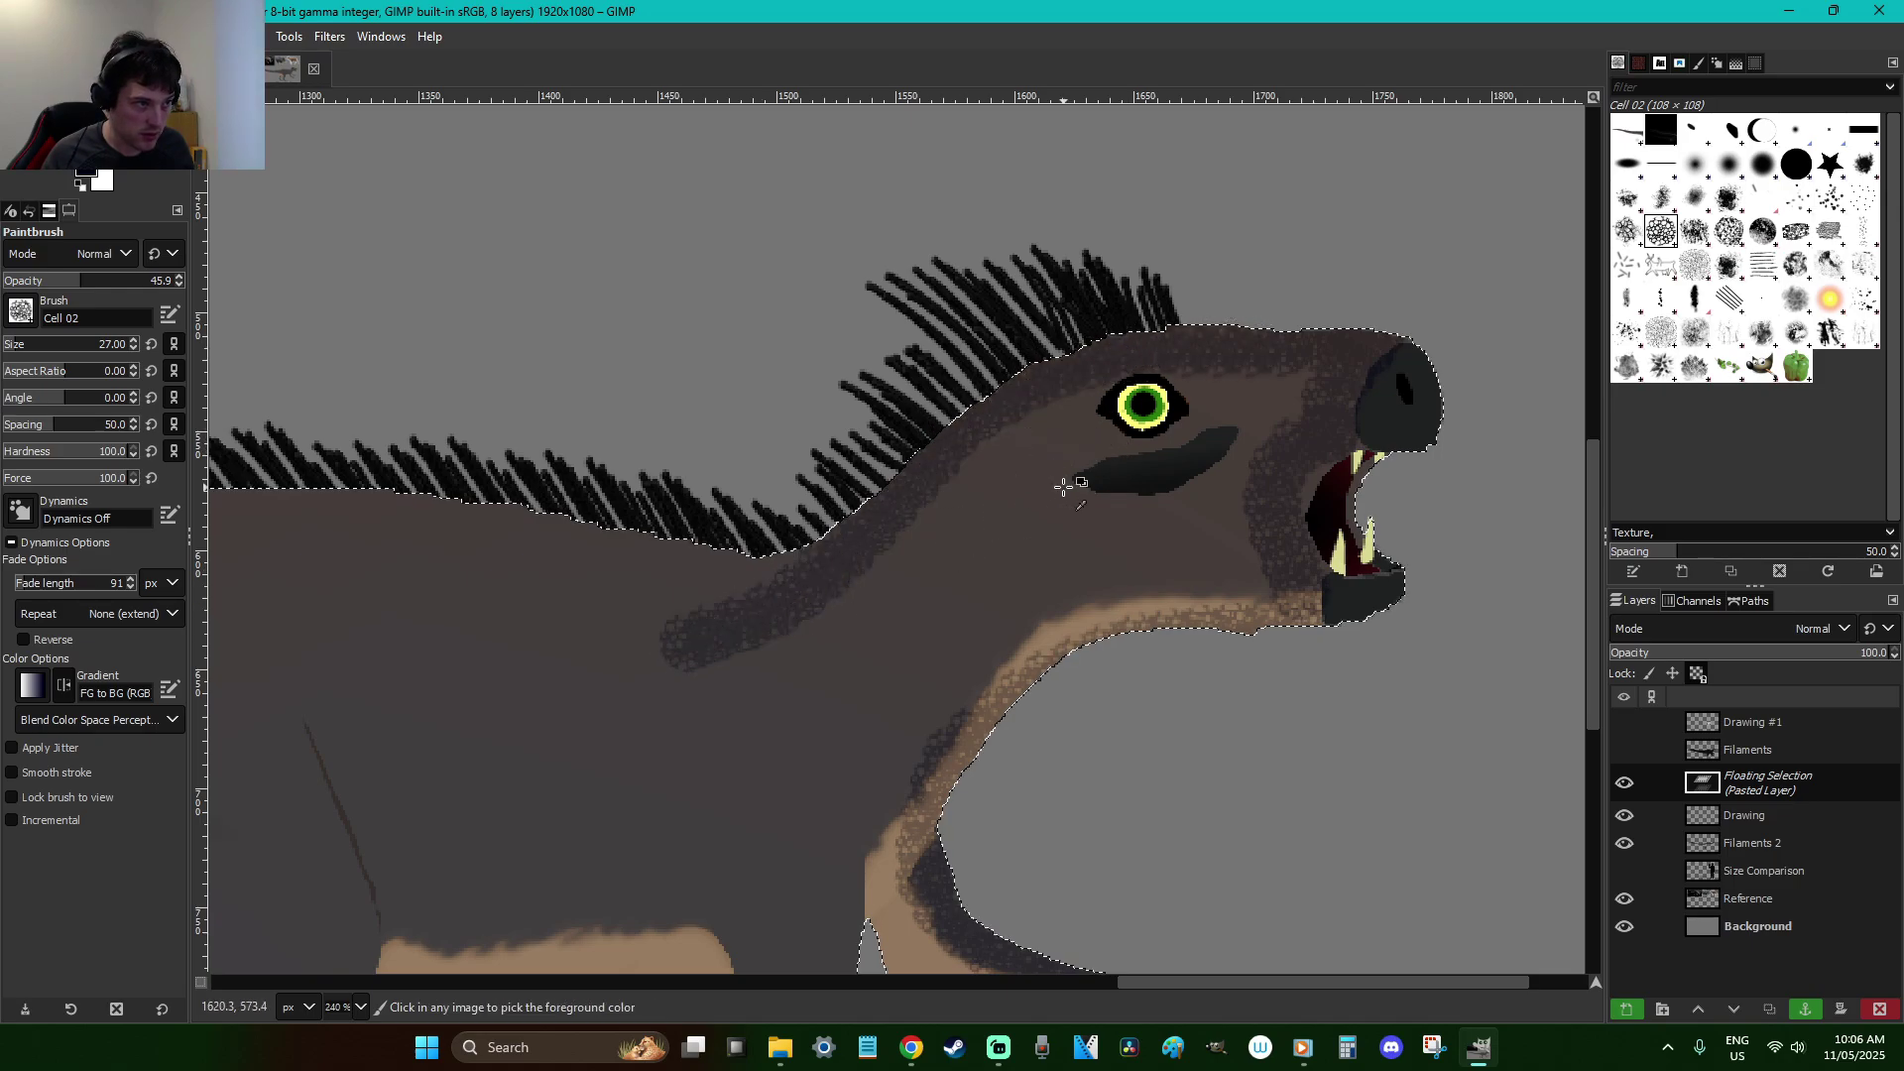
pyautogui.hotkey('ctrl', 'z')
pyautogui.scroll(-3, 1101, 486)
pyautogui.hotkey('ctrl', 'z')
pyautogui.hotkey('ctrl', 'z')
pyautogui.scroll(3, 1153, 488)
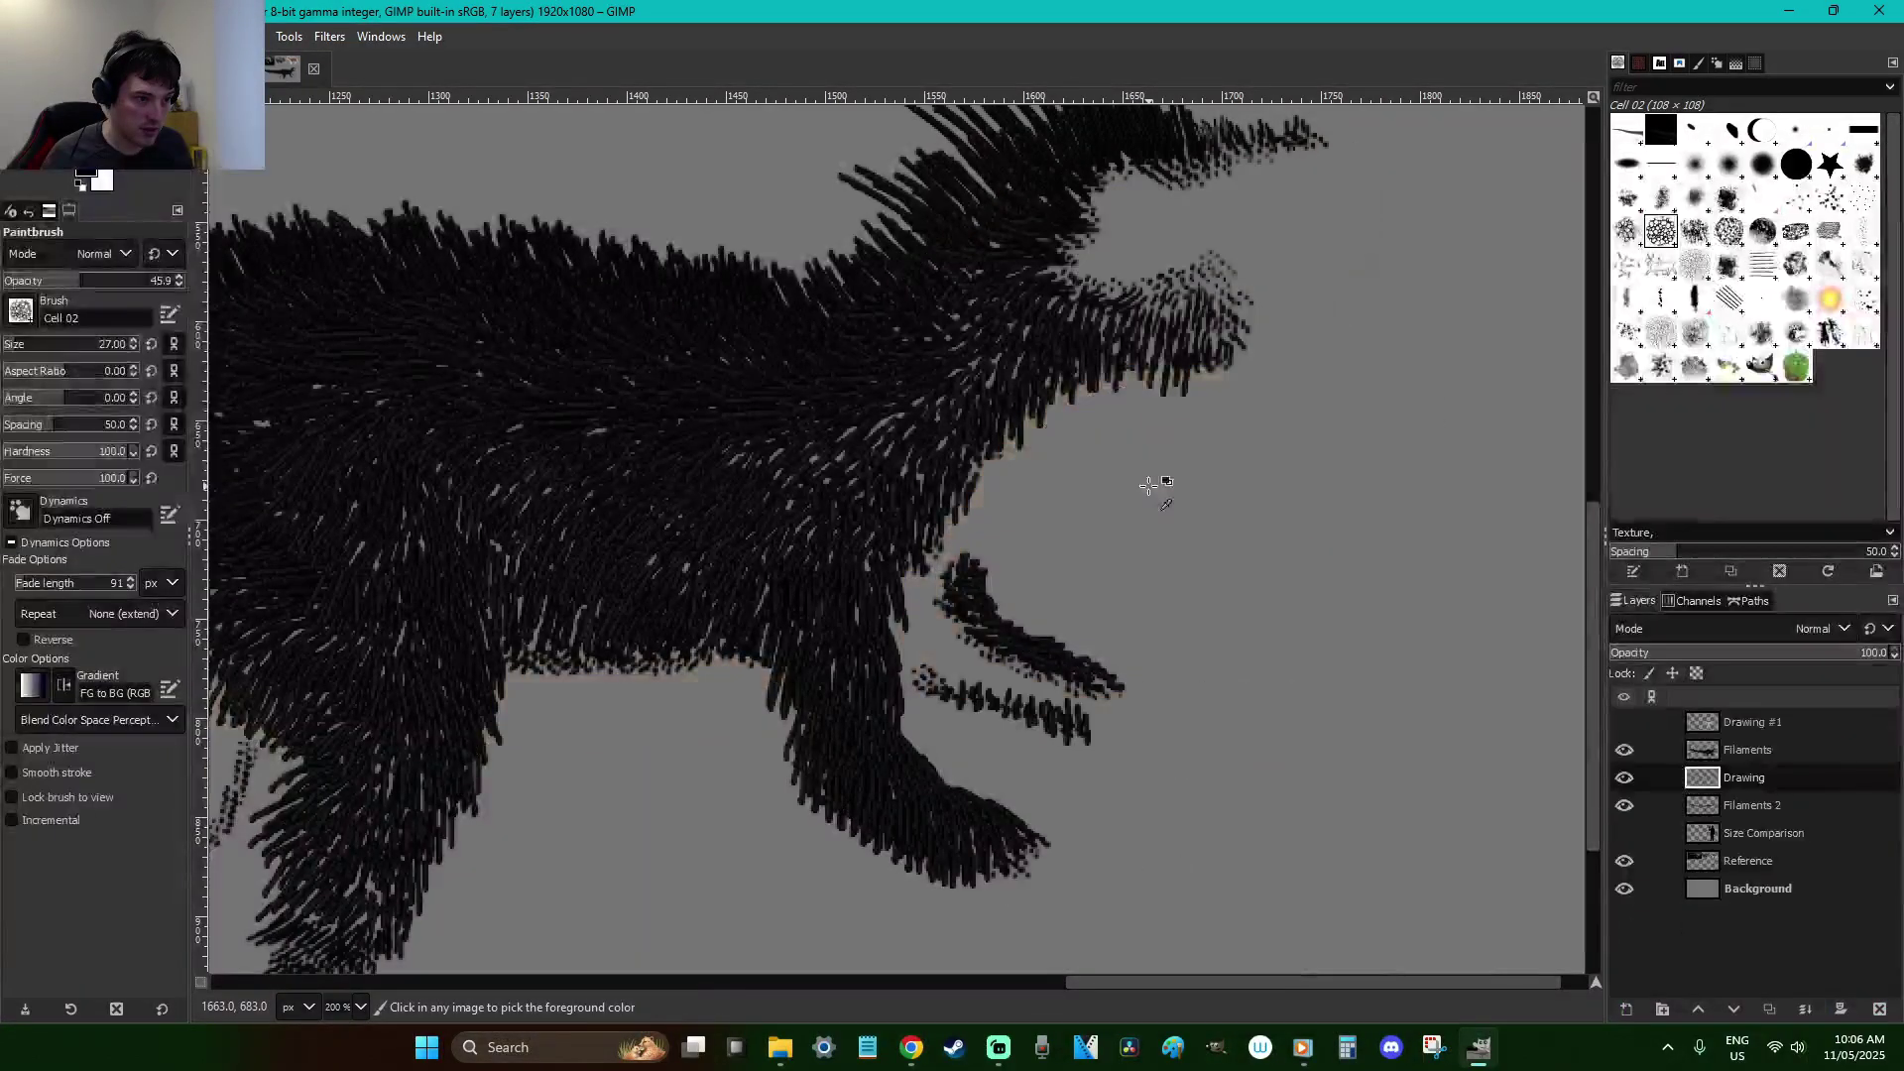
# Paste the cut artwork again as a floating selection and hide the Filaments layer
pyautogui.hotkey('ctrl', 'v')
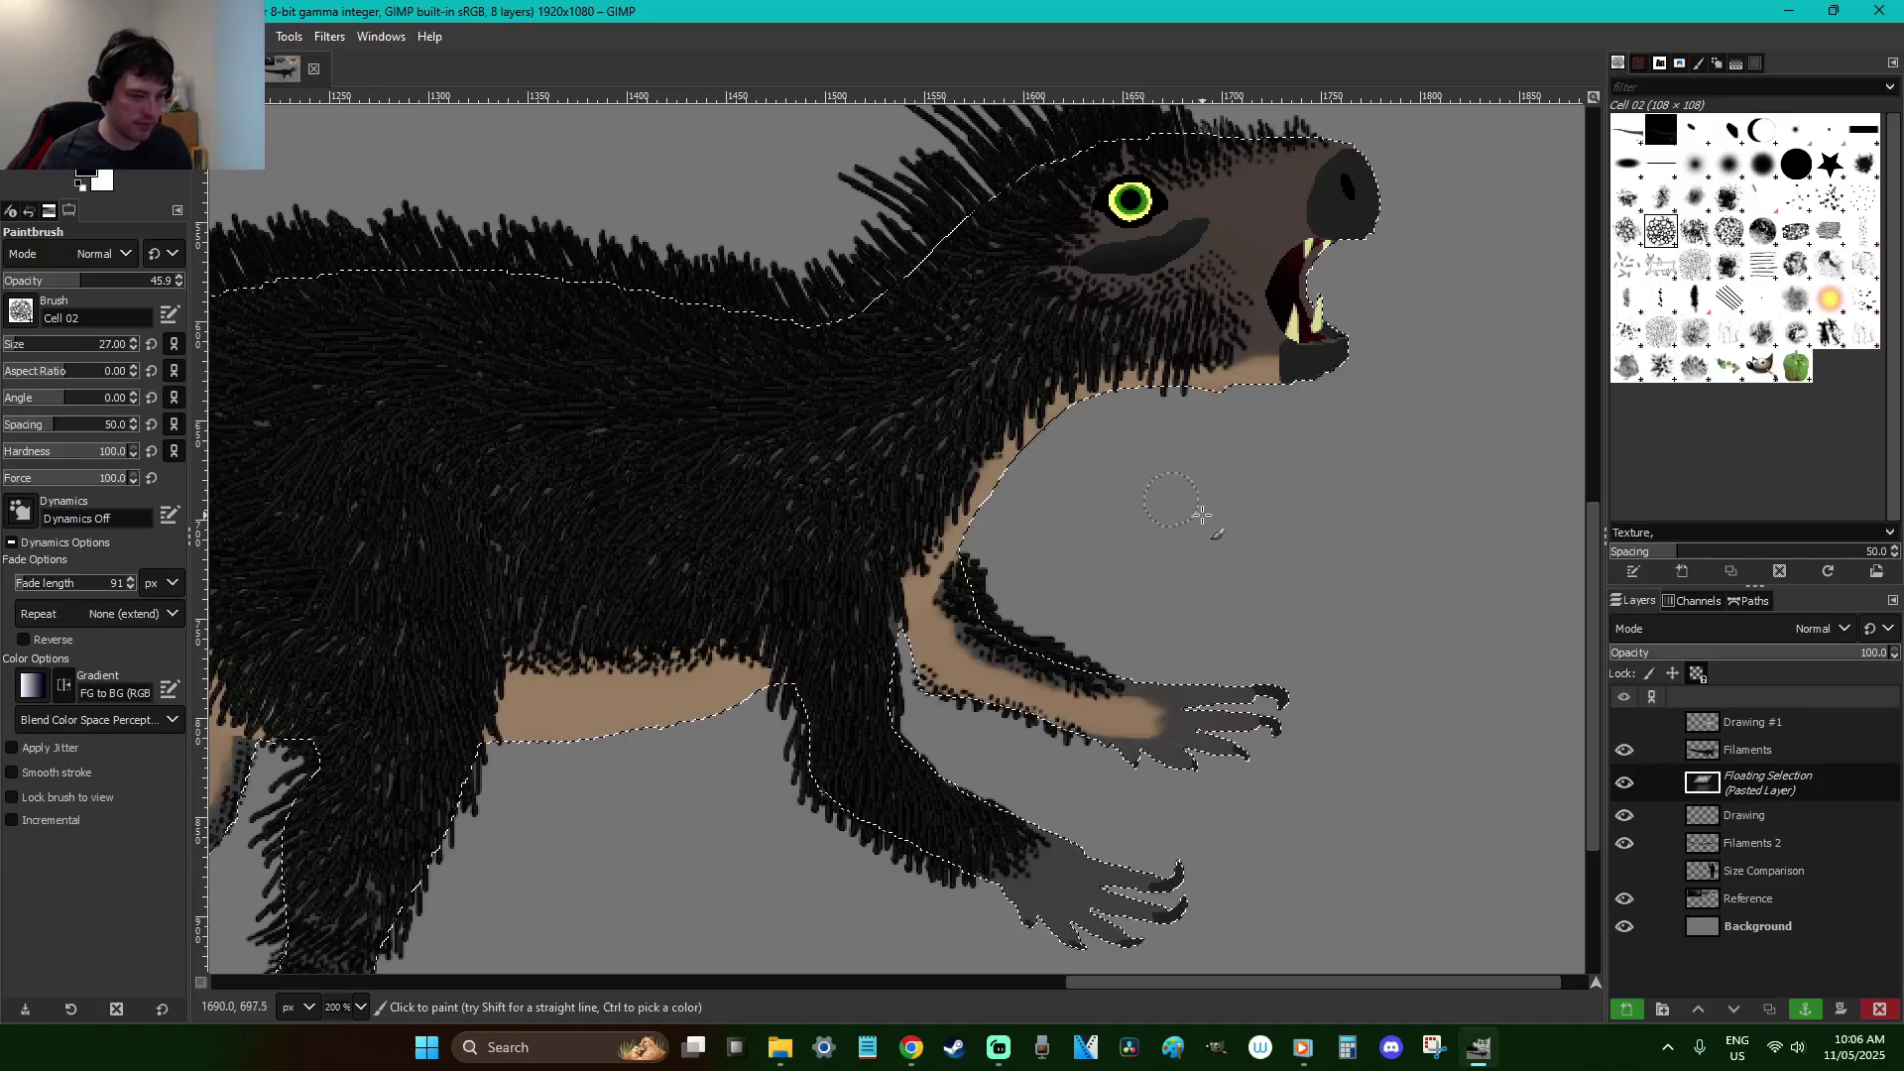
pyautogui.click(1625, 749)
pyautogui.scroll(3, 1043, 596)
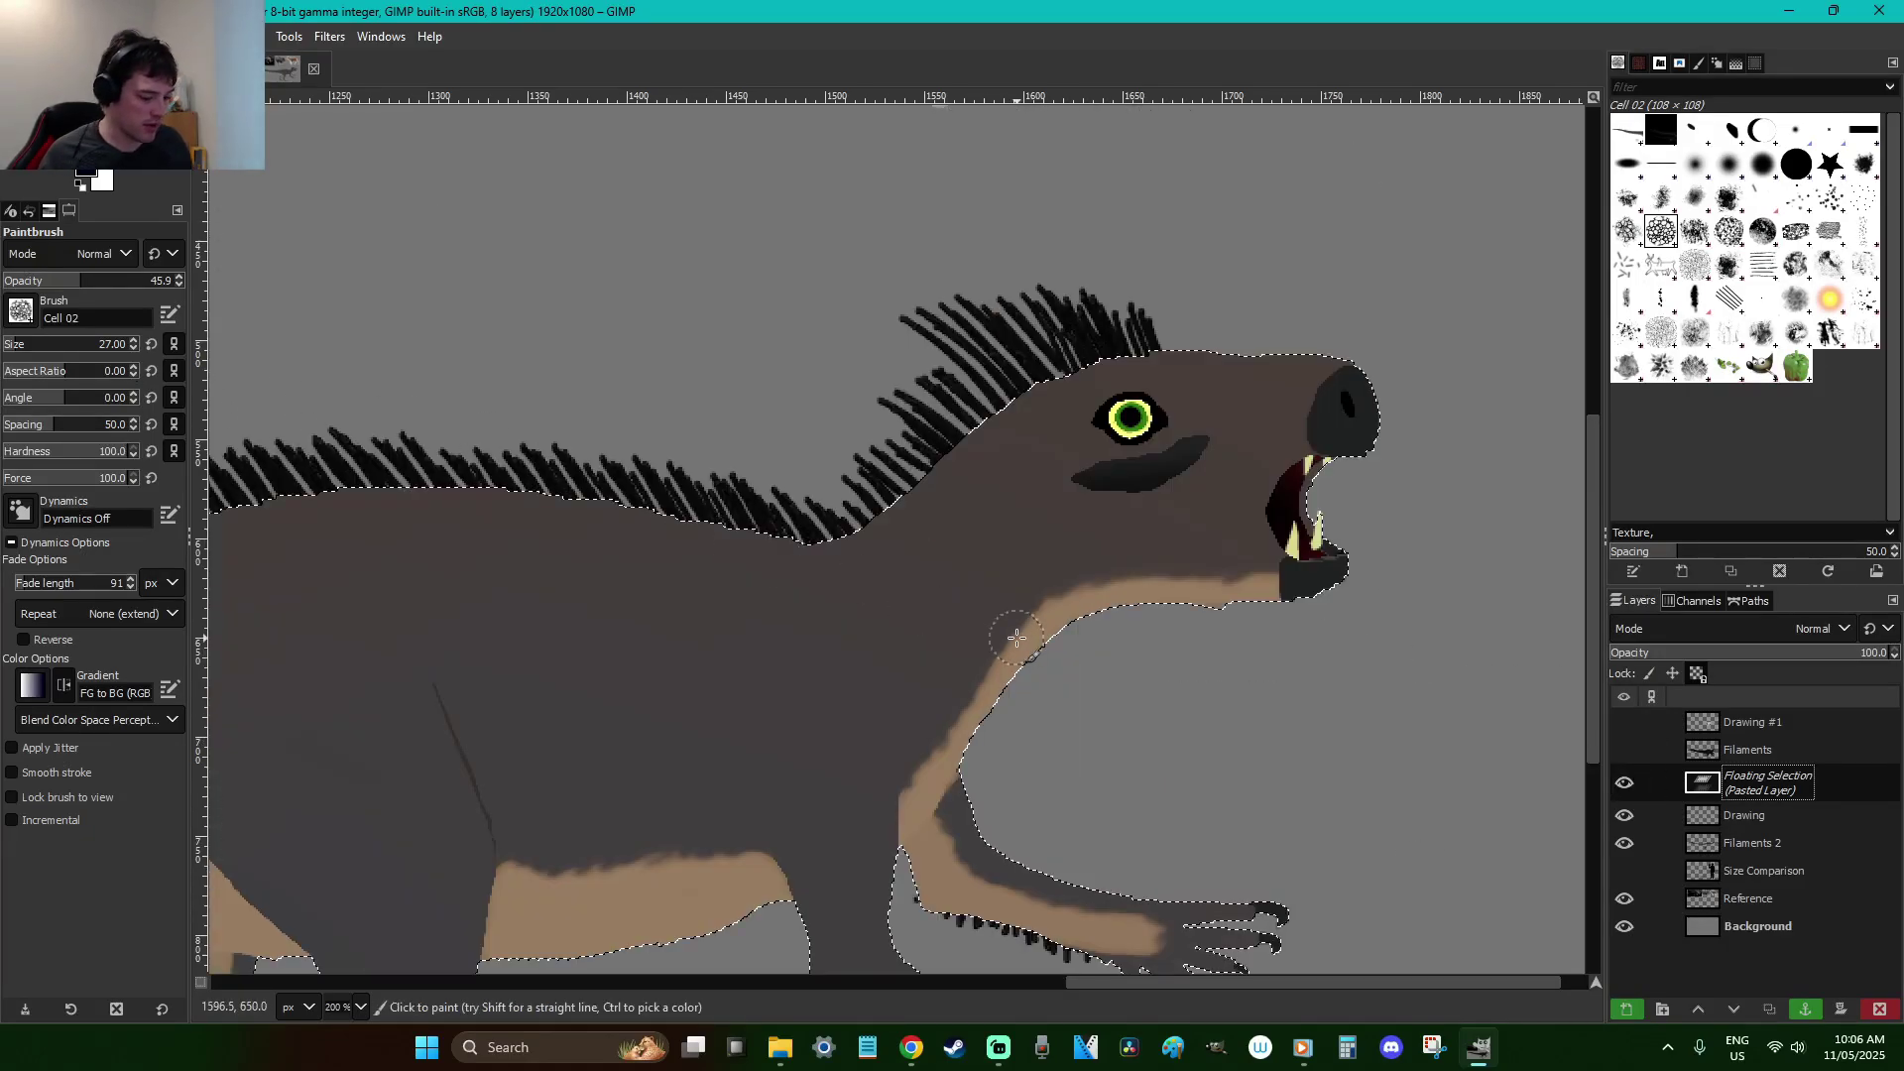
# Try Cell 02 texture with brush spacing 70 on the far forelimb and chest edge, and undo the strokes
pyautogui.click(59, 429)
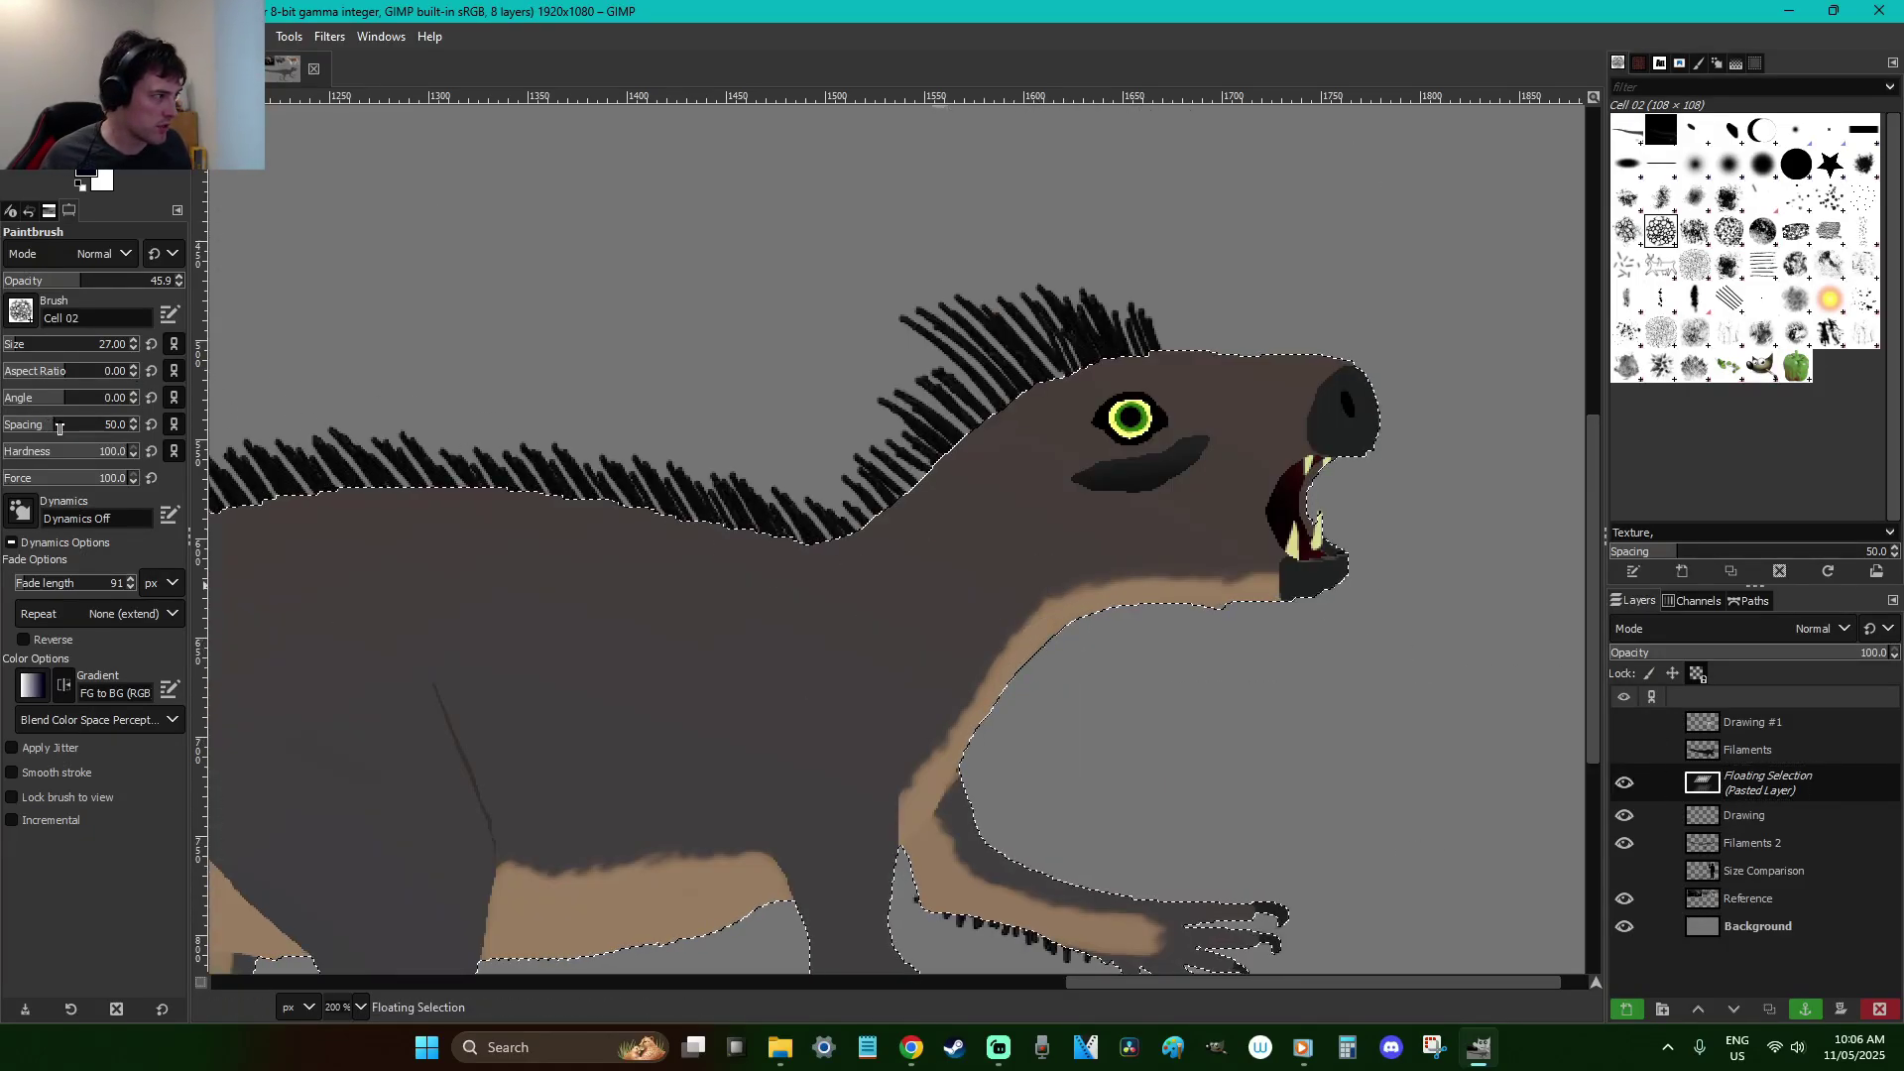
pyautogui.moveTo(59, 430); pyautogui.dragTo(71, 430)
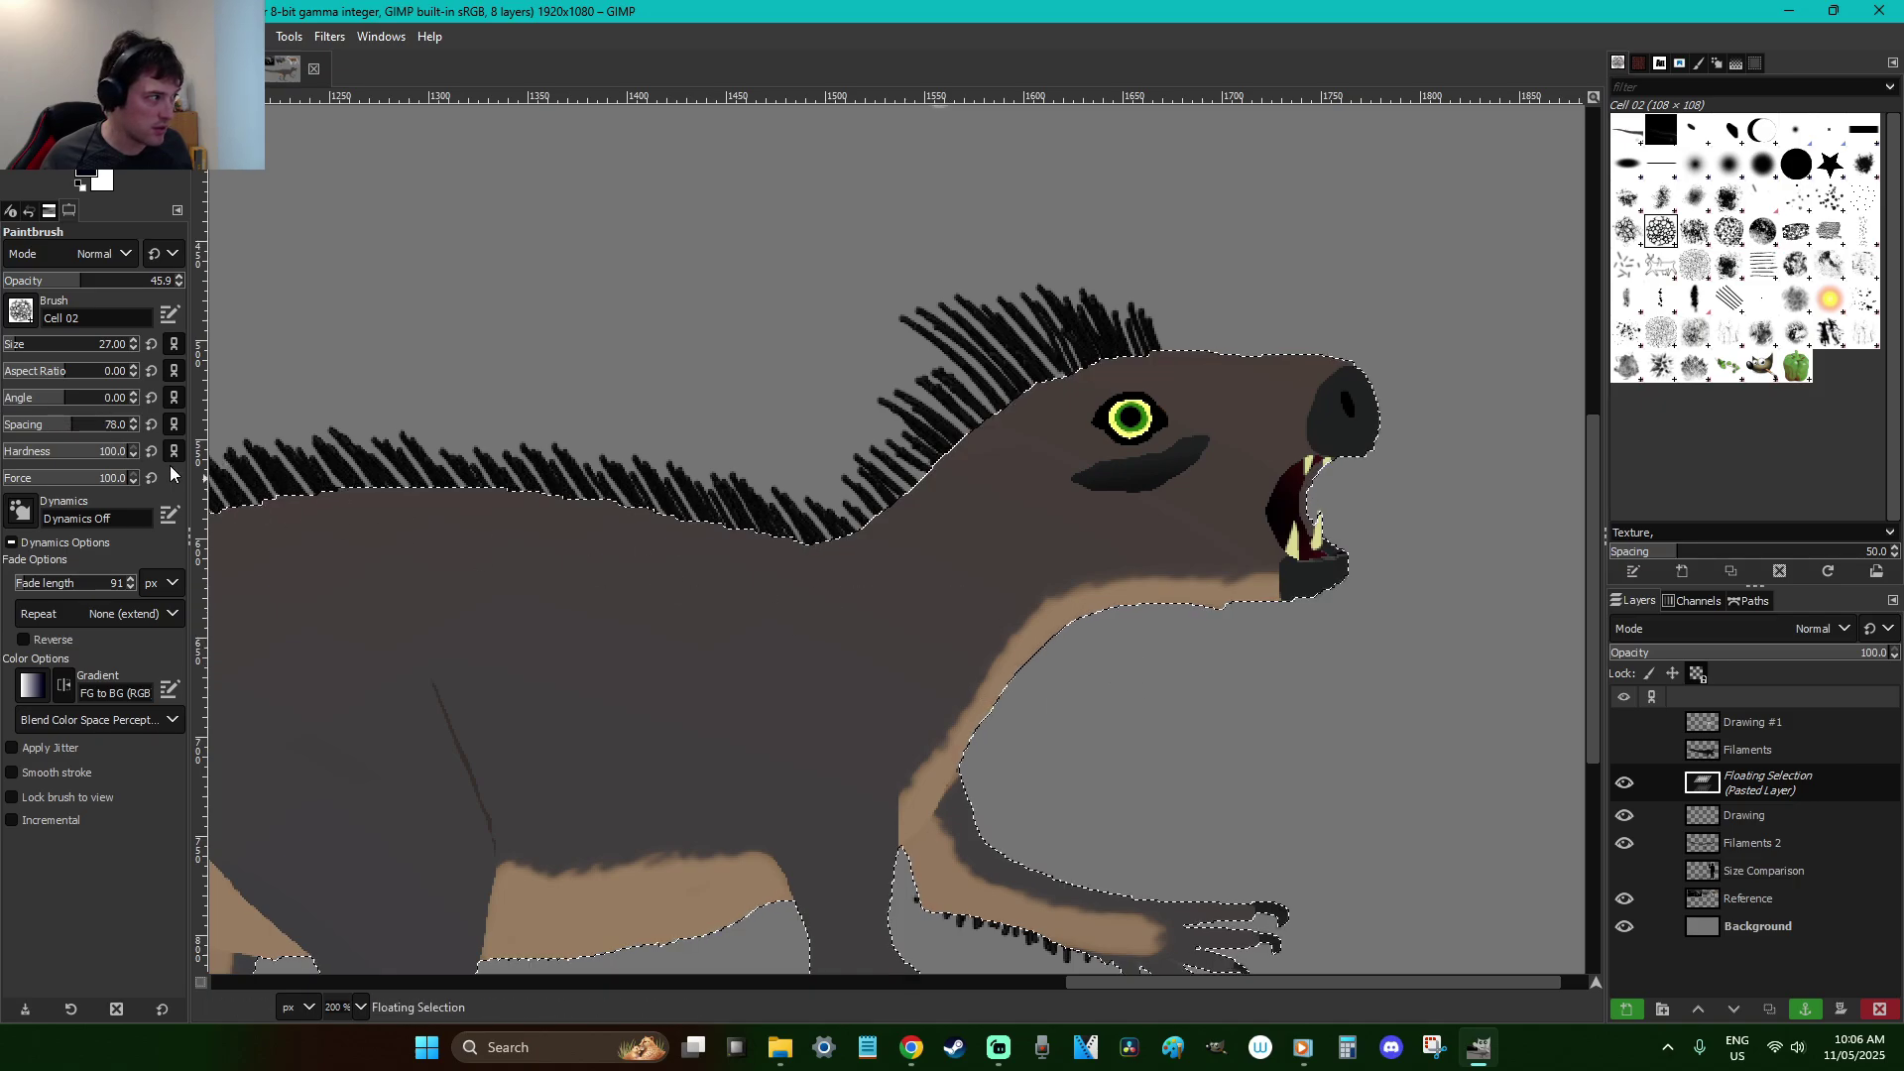
pyautogui.tripleClick(126, 427)
pyautogui.write('70')
pyautogui.press('Return')
pyautogui.scroll(-3, 1091, 685)
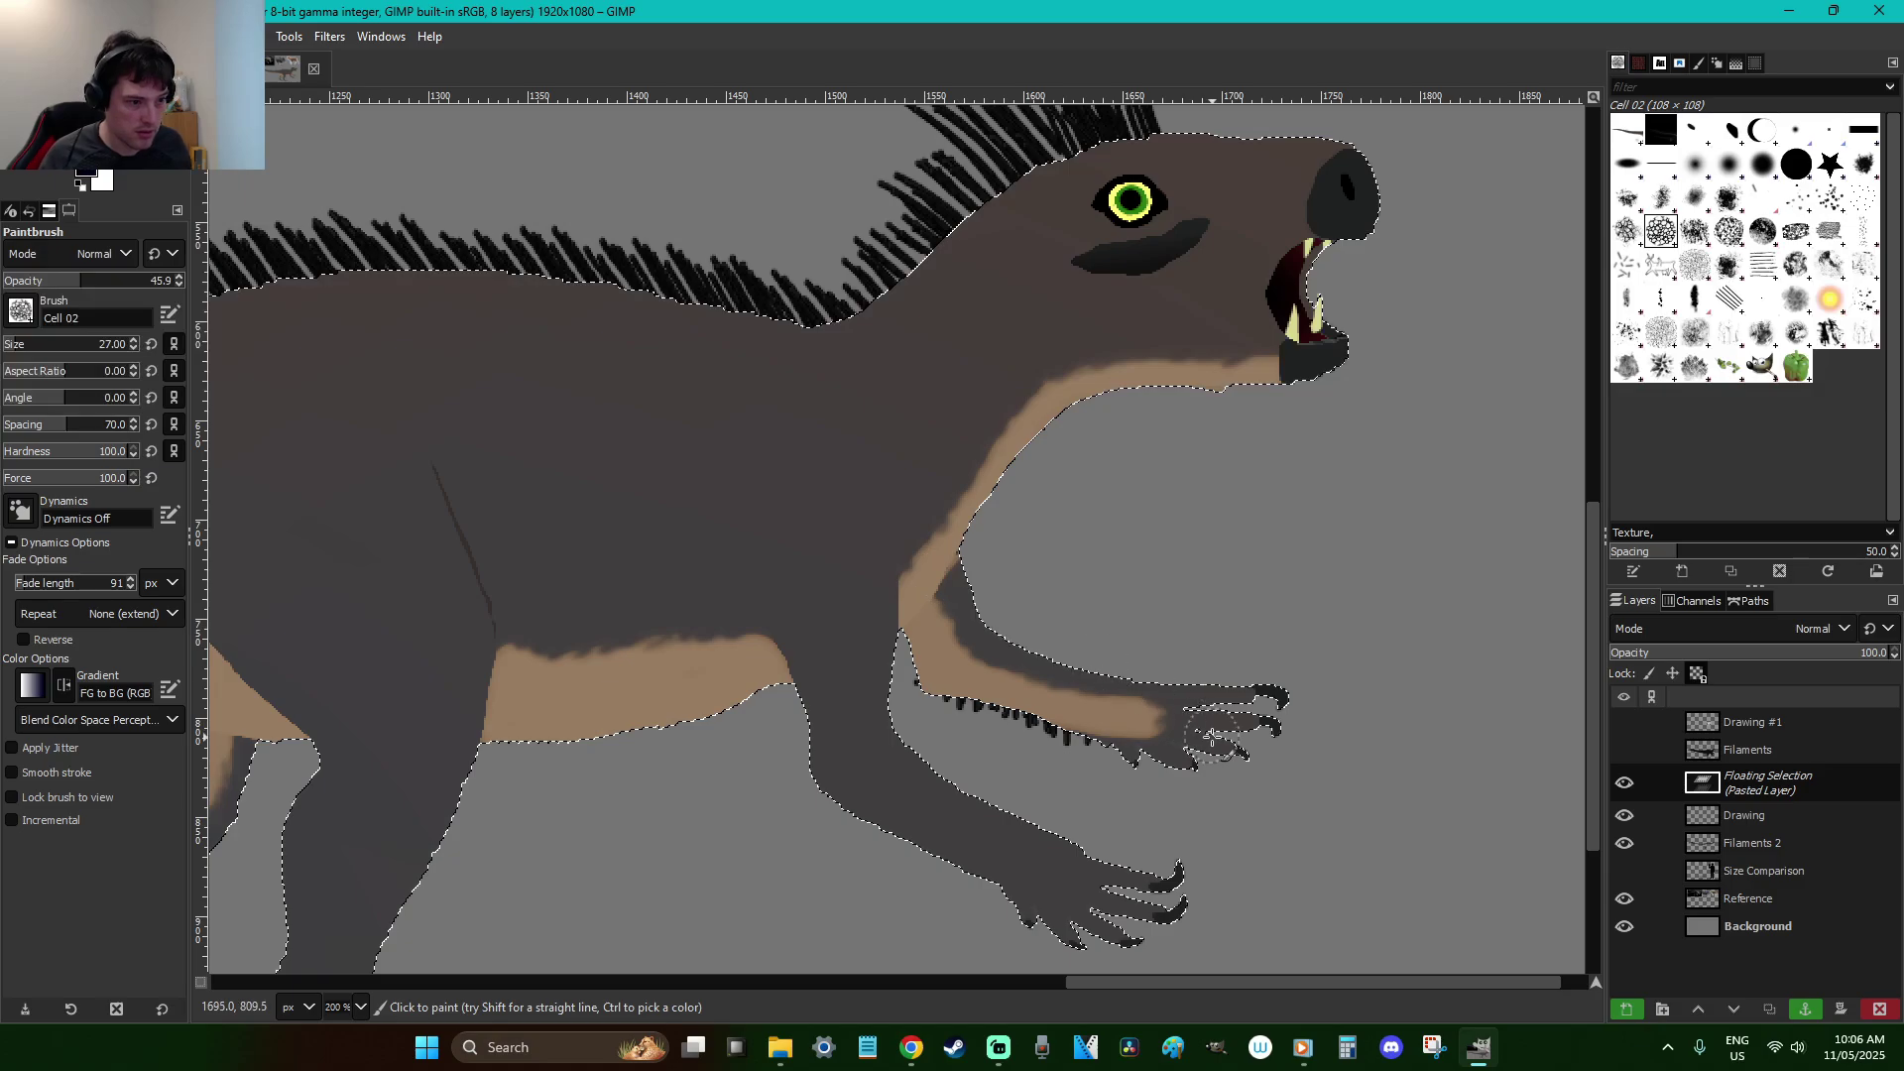
pyautogui.moveTo(1194, 763)
pyautogui.mouseDown()
pyautogui.moveTo(1017, 713)
pyautogui.moveTo(917, 644)
pyautogui.moveTo(937, 545)
pyautogui.moveTo(907, 595)
pyautogui.moveTo(933, 591)
pyautogui.mouseUp()
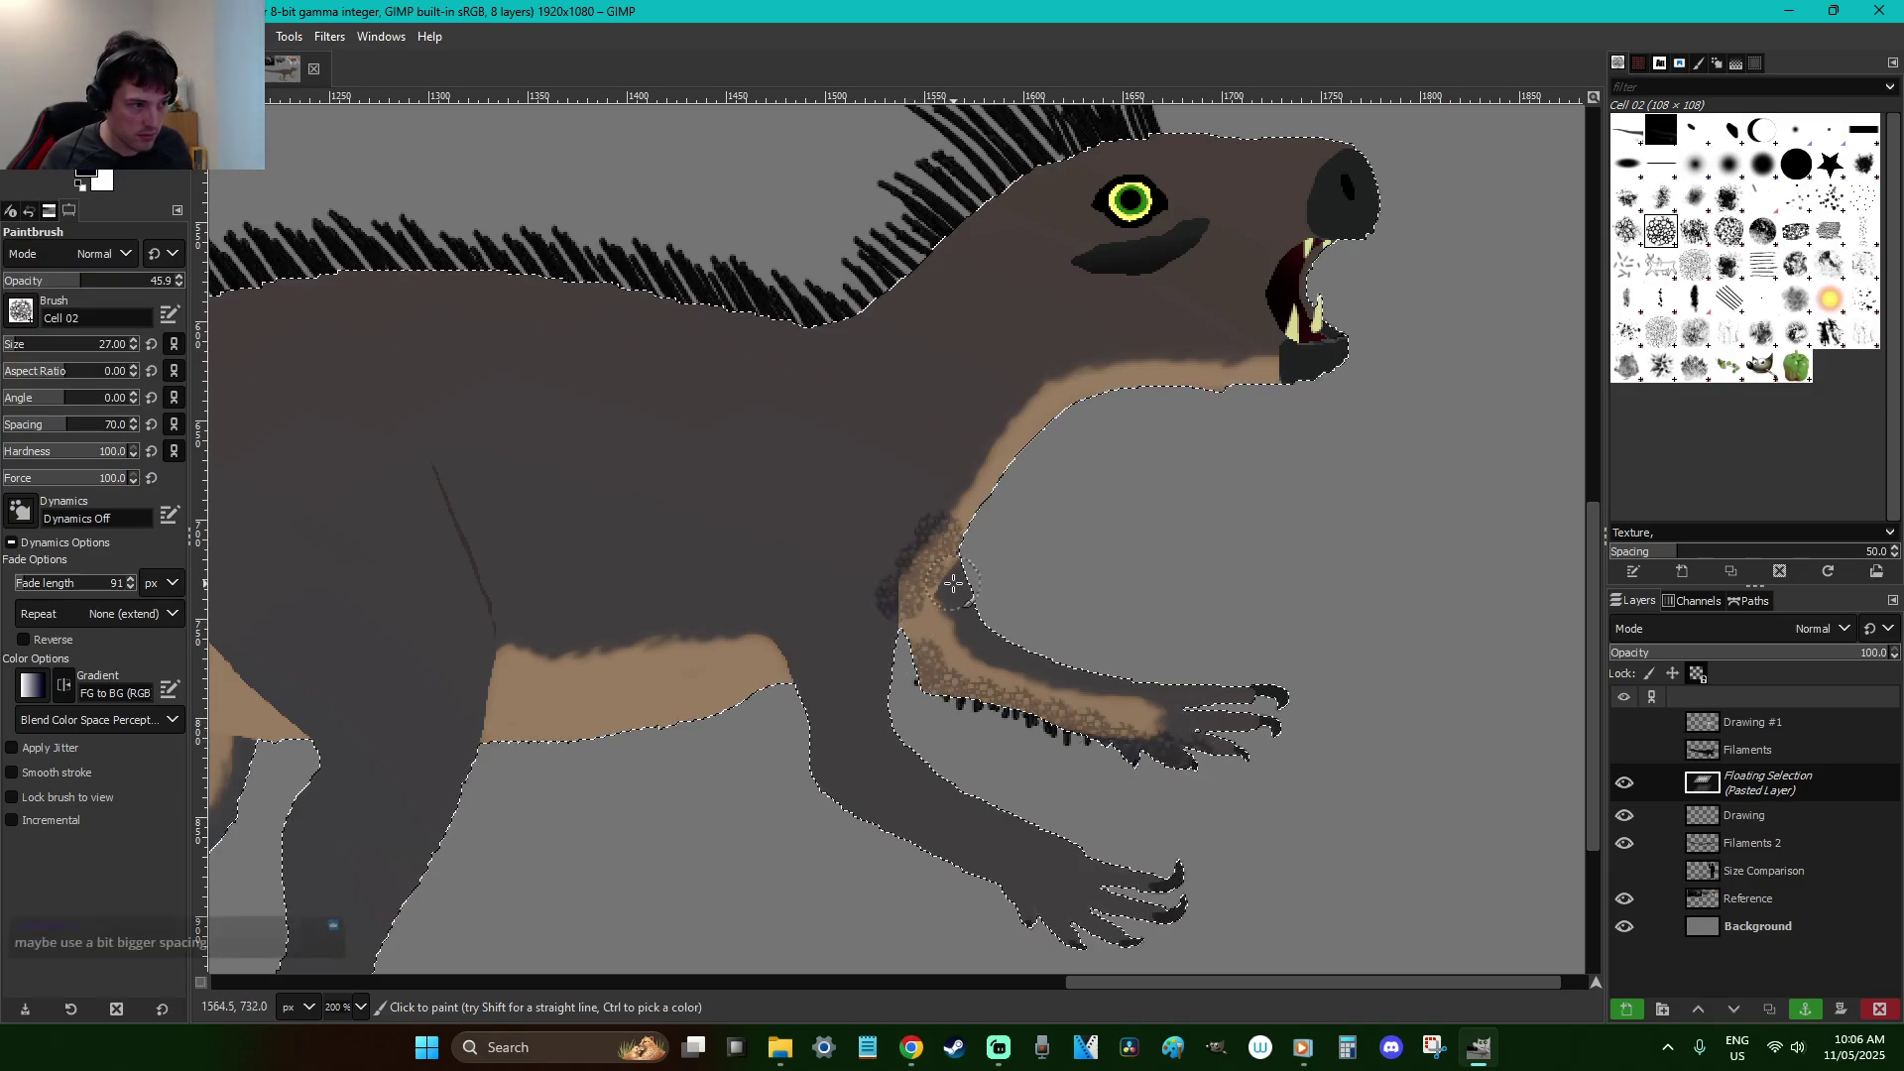
pyautogui.hotkey('ctrl', 'z')
pyautogui.hotkey('ctrl', 'z')
# Set the brush spacing to 65 and cover the far forelimb and hand with Cell 02 texture
pyautogui.click(116, 433)
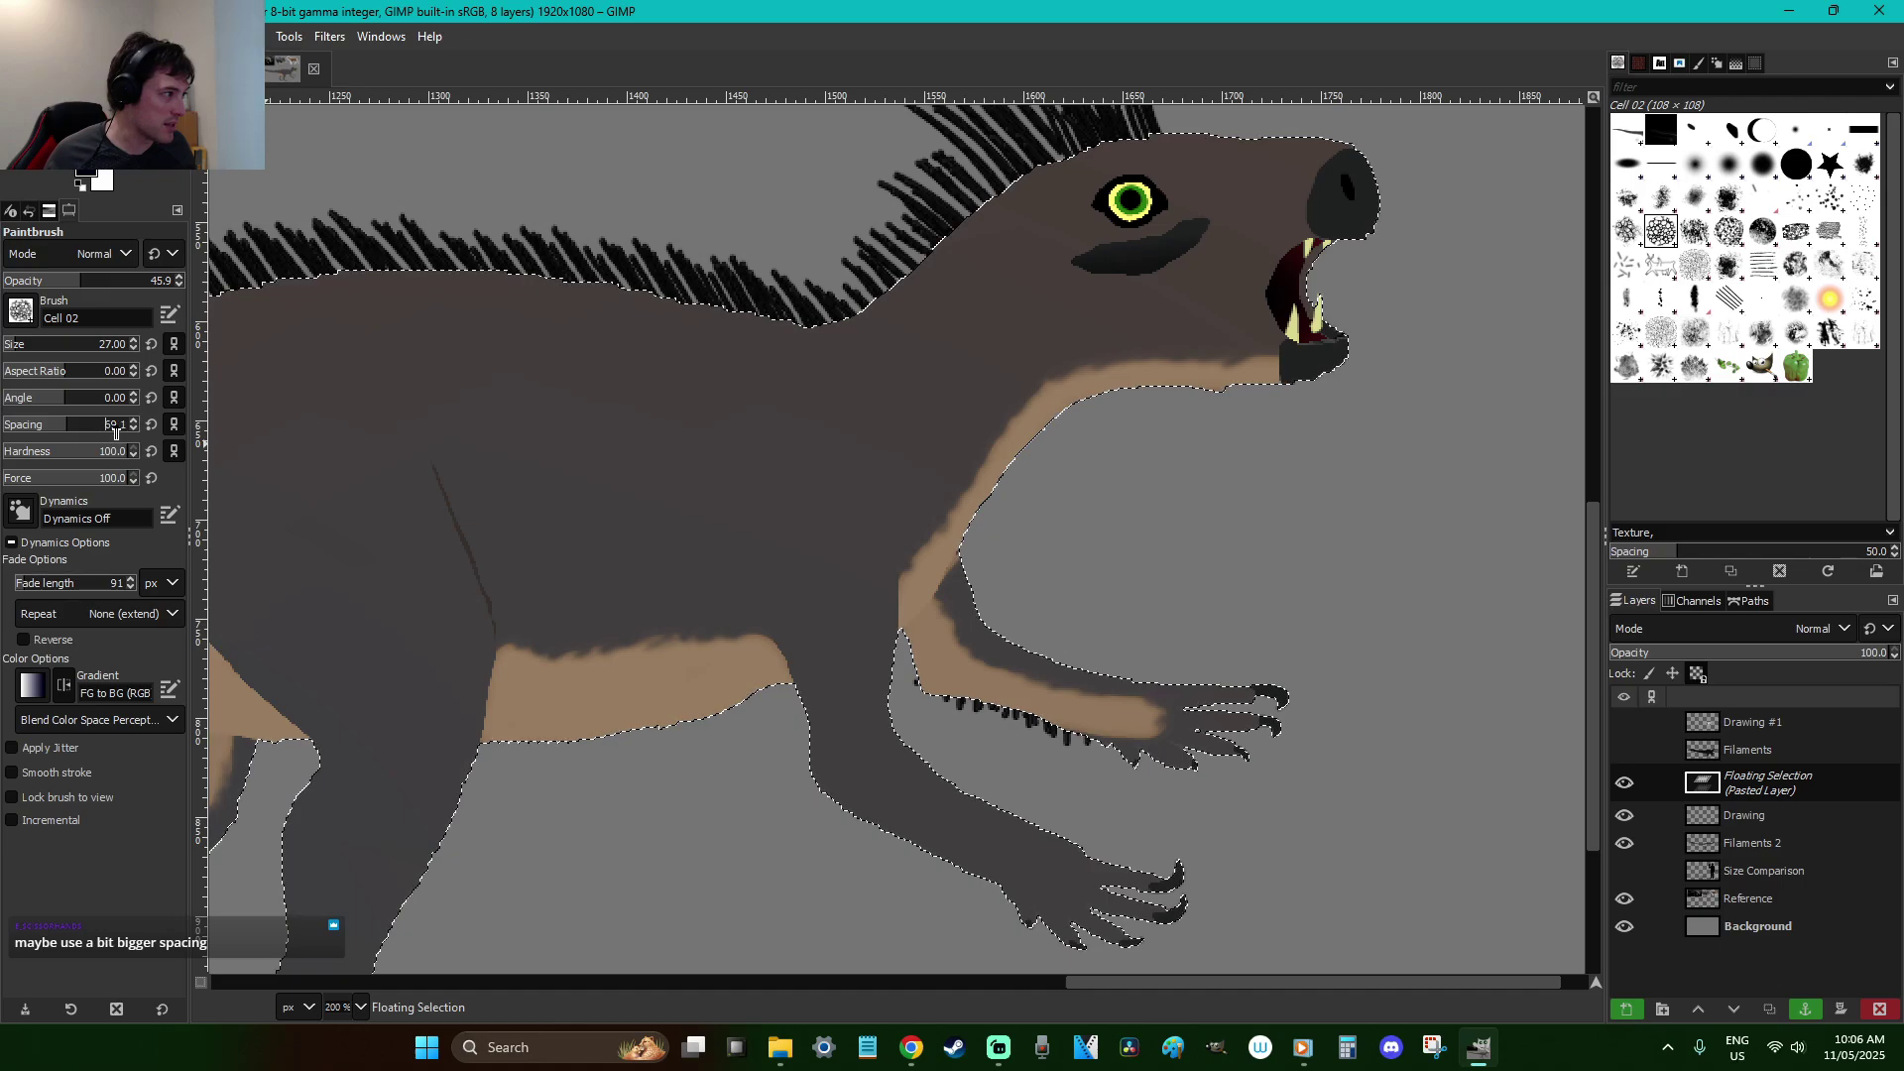
pyautogui.write('65')
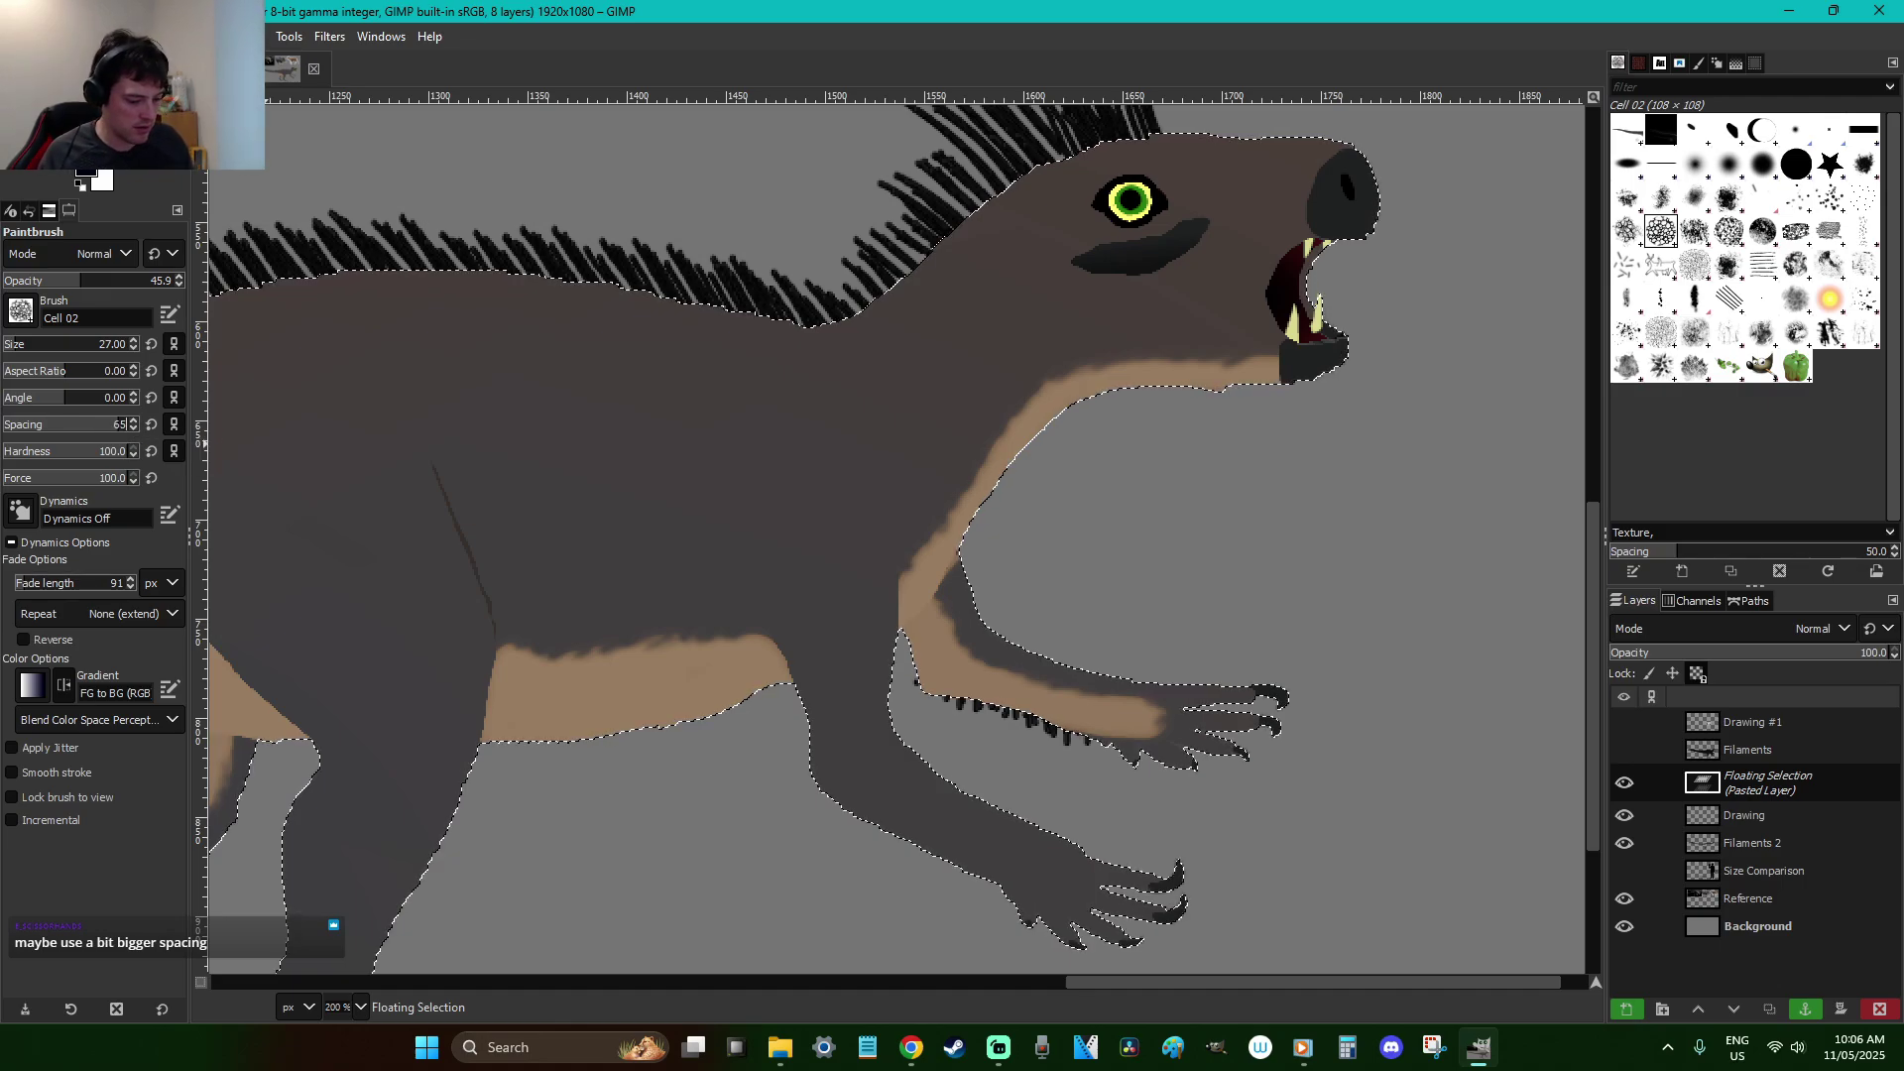
pyautogui.moveTo(1051, 408); pyautogui.dragTo(943, 560)
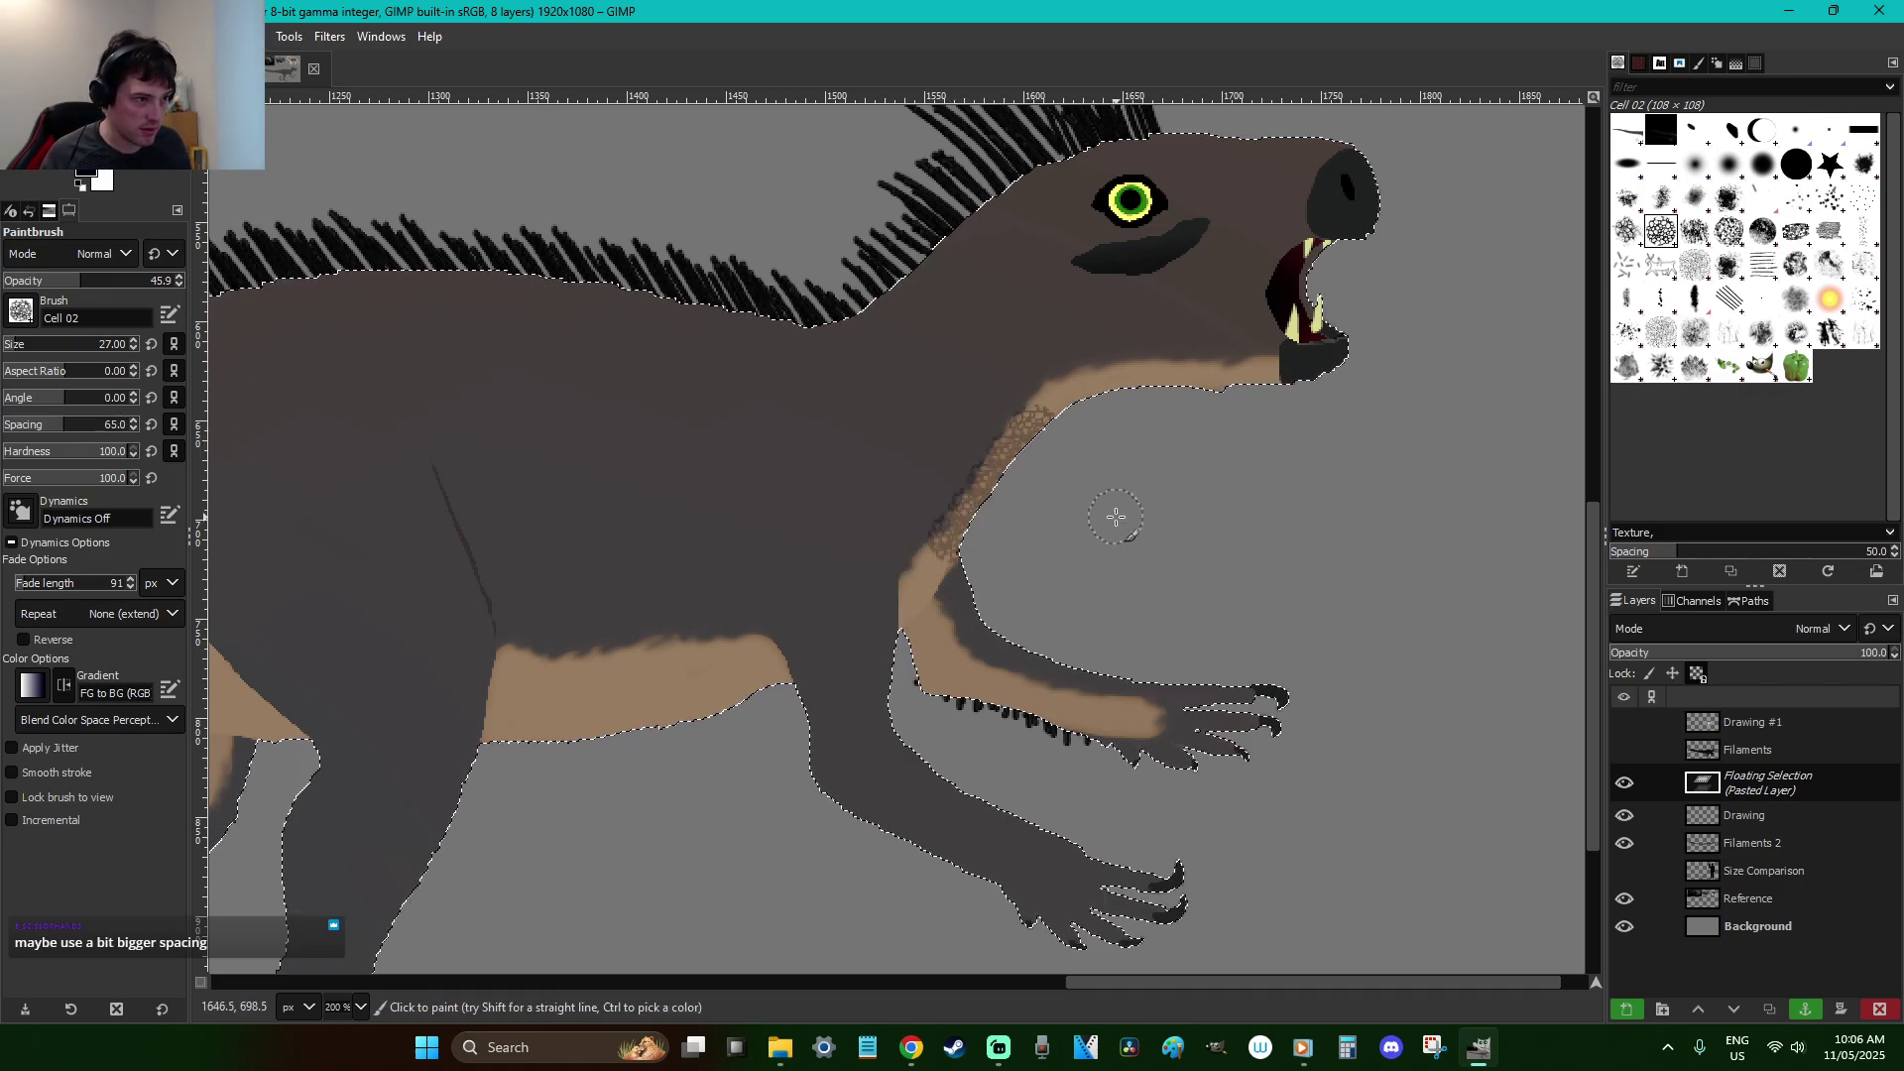
pyautogui.hotkey('ctrl', 'z')
pyautogui.moveTo(1196, 761)
pyautogui.mouseDown()
pyautogui.moveTo(925, 675)
pyautogui.moveTo(914, 635)
pyautogui.moveTo(957, 586)
pyautogui.moveTo(993, 641)
pyautogui.moveTo(1155, 692)
pyautogui.moveTo(1279, 699)
pyautogui.moveTo(1180, 714)
pyautogui.moveTo(1069, 698)
pyautogui.moveTo(1001, 684)
pyautogui.moveTo(942, 640)
pyautogui.mouseUp()
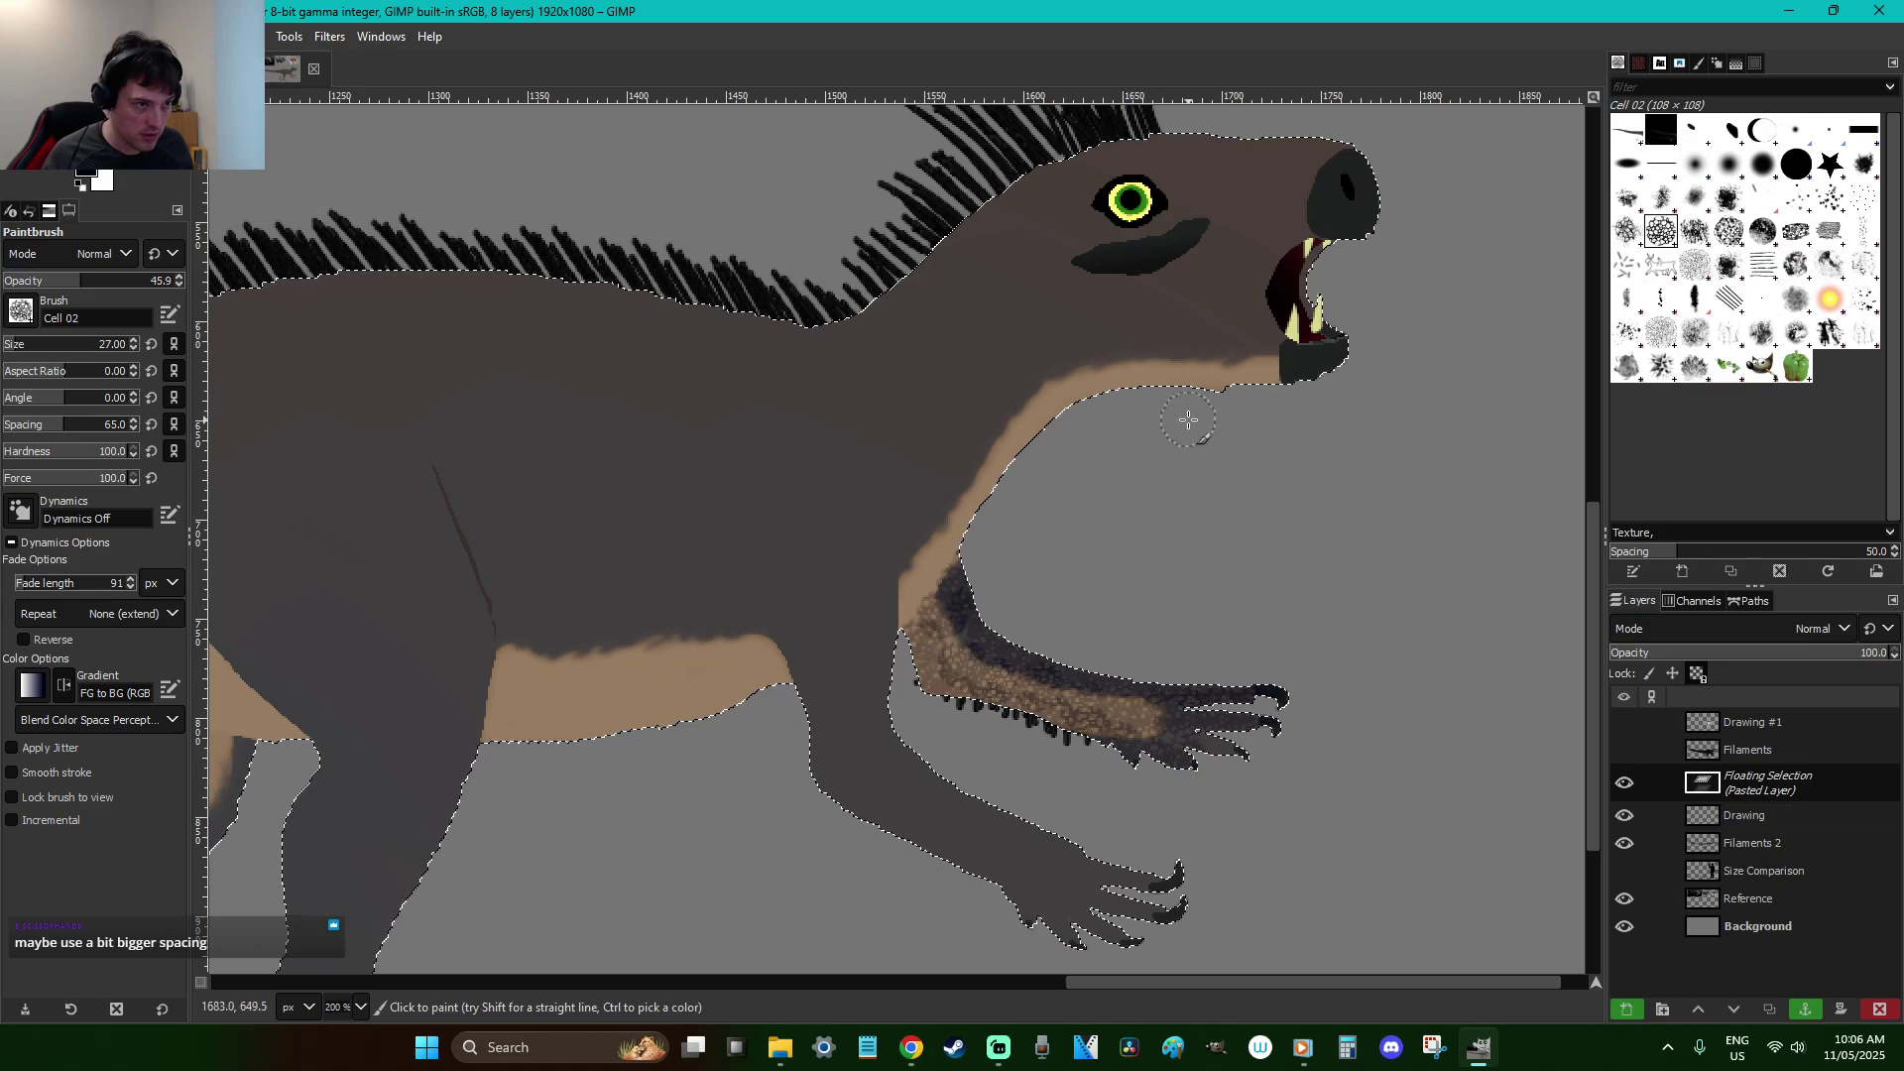
# Paint Cell 02 texture along the tan throat and chest and over the dark skin of the jaw and lower neck
pyautogui.moveTo(1289, 379)
pyautogui.mouseDown()
pyautogui.moveTo(1091, 387)
pyautogui.moveTo(992, 466)
pyautogui.moveTo(913, 595)
pyautogui.mouseUp()
pyautogui.scroll(4, 1086, 546)
pyautogui.moveTo(1266, 570)
pyautogui.mouseDown()
pyautogui.moveTo(1092, 552)
pyautogui.moveTo(995, 608)
pyautogui.moveTo(887, 774)
pyautogui.mouseUp()
pyautogui.moveTo(1257, 526)
pyautogui.mouseDown()
pyautogui.moveTo(1008, 537)
pyautogui.moveTo(942, 583)
pyautogui.moveTo(858, 769)
pyautogui.mouseUp()
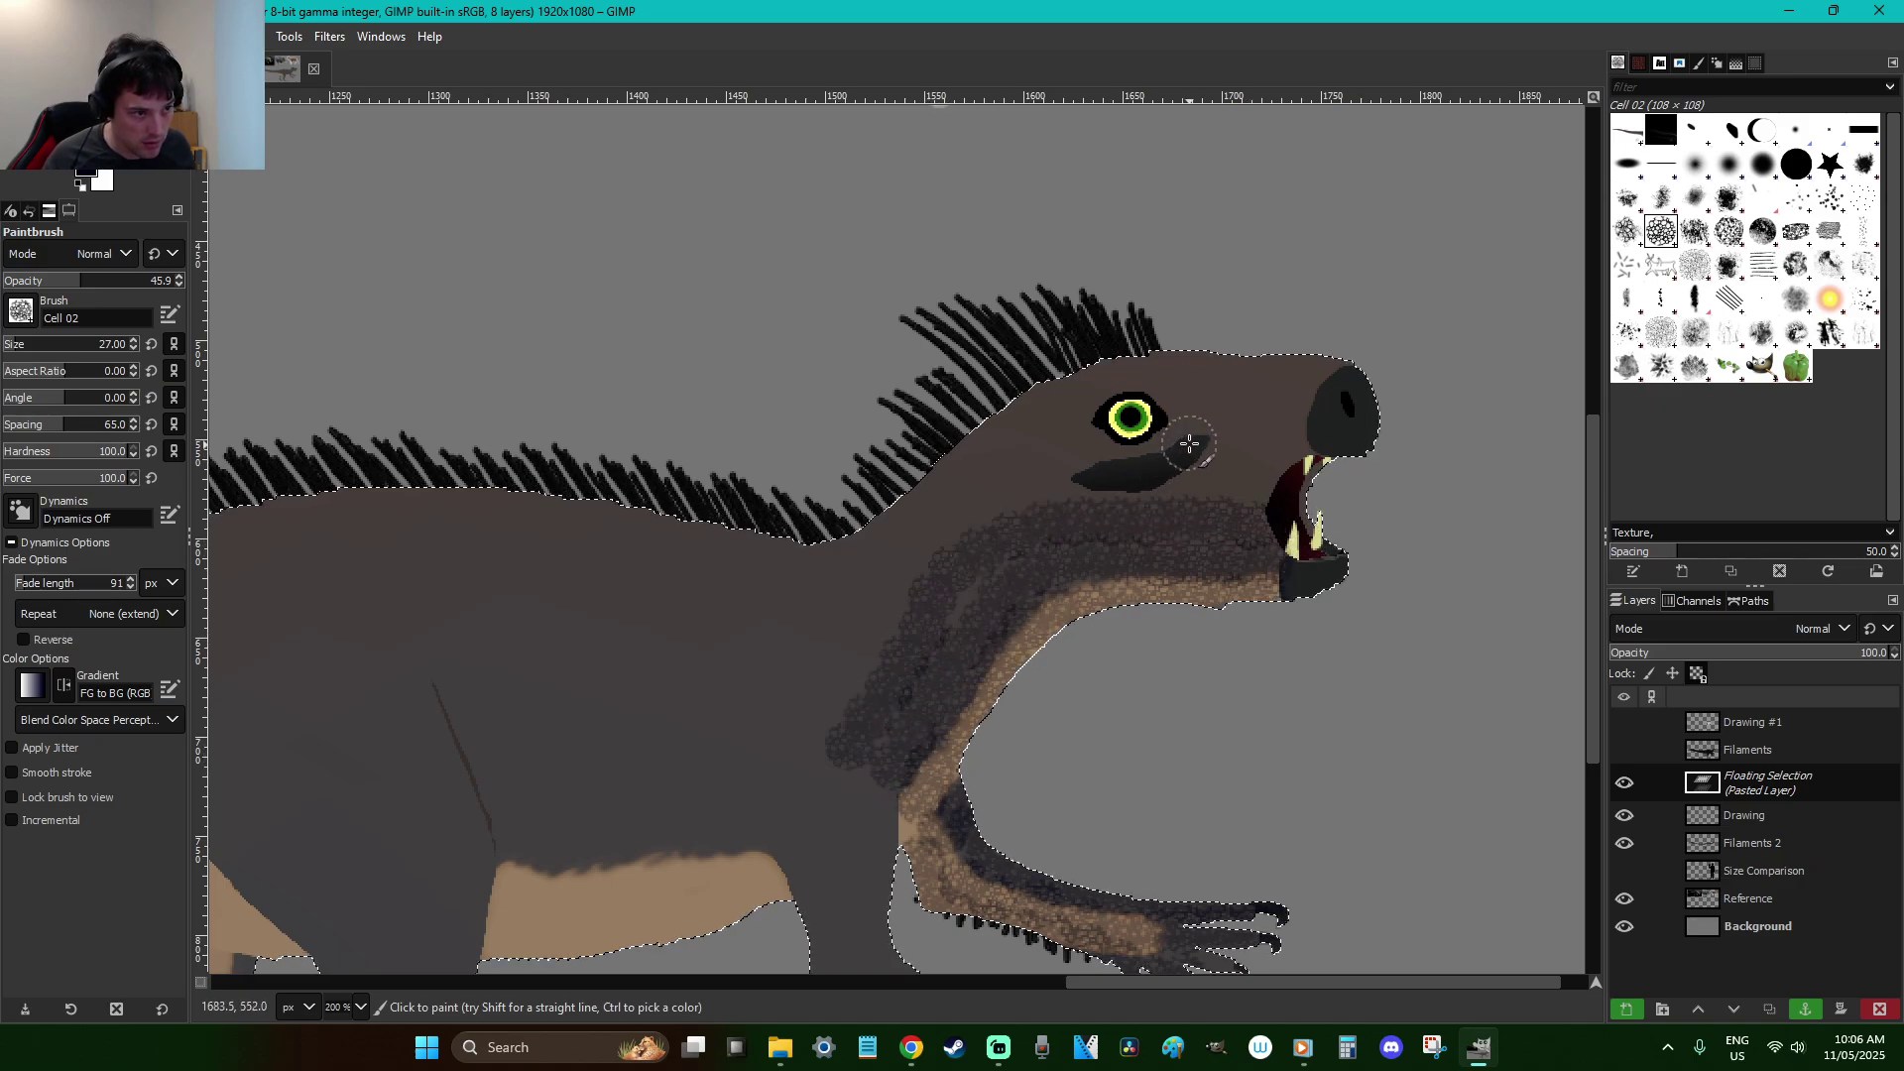
# Extend the Cell 02 texture over the cheek, snout, crown, neck and shoulder
pyautogui.keyDown('ctrl'); pyautogui.click(1252, 490); pyautogui.keyUp('ctrl')
pyautogui.moveTo(1254, 490)
pyautogui.mouseDown()
pyautogui.moveTo(1135, 485)
pyautogui.moveTo(1173, 487)
pyautogui.moveTo(1206, 448)
pyautogui.moveTo(1089, 478)
pyautogui.moveTo(1096, 494)
pyautogui.moveTo(1022, 495)
pyautogui.moveTo(950, 520)
pyautogui.moveTo(877, 600)
pyautogui.moveTo(973, 605)
pyautogui.mouseUp()
pyautogui.moveTo(1307, 443)
pyautogui.mouseDown()
pyautogui.moveTo(1241, 453)
pyautogui.moveTo(1181, 400)
pyautogui.moveTo(1086, 372)
pyautogui.mouseUp()
pyautogui.moveTo(1305, 408)
pyautogui.mouseDown()
pyautogui.moveTo(1328, 358)
pyautogui.moveTo(1254, 417)
pyautogui.moveTo(1248, 383)
pyautogui.moveTo(1294, 342)
pyautogui.moveTo(1225, 387)
pyautogui.moveTo(1188, 359)
pyautogui.moveTo(1058, 359)
pyautogui.moveTo(1034, 384)
pyautogui.moveTo(1065, 386)
pyautogui.moveTo(976, 439)
pyautogui.moveTo(846, 565)
pyautogui.moveTo(1055, 475)
pyautogui.moveTo(1072, 448)
pyautogui.moveTo(968, 474)
pyautogui.moveTo(1064, 455)
pyautogui.moveTo(1066, 419)
pyautogui.moveTo(1046, 443)
pyautogui.moveTo(1184, 450)
pyautogui.moveTo(1056, 434)
pyautogui.moveTo(986, 480)
pyautogui.moveTo(894, 586)
pyautogui.moveTo(842, 696)
pyautogui.moveTo(793, 736)
pyautogui.moveTo(859, 587)
pyautogui.moveTo(793, 681)
pyautogui.moveTo(727, 722)
pyautogui.moveTo(826, 587)
pyautogui.moveTo(750, 666)
pyautogui.moveTo(708, 659)
pyautogui.moveTo(823, 561)
pyautogui.moveTo(638, 536)
pyautogui.moveTo(746, 584)
pyautogui.mouseUp()
pyautogui.moveTo(661, 596)
pyautogui.mouseDown()
pyautogui.moveTo(739, 610)
pyautogui.moveTo(608, 655)
pyautogui.mouseUp()
# Cover the near forelimb with Cell 02 texture from the shoulder down to the hand and fingers
pyautogui.scroll(-4, 659, 595)
pyautogui.scroll(2, 777, 596)
pyautogui.scroll(-2, 776, 596)
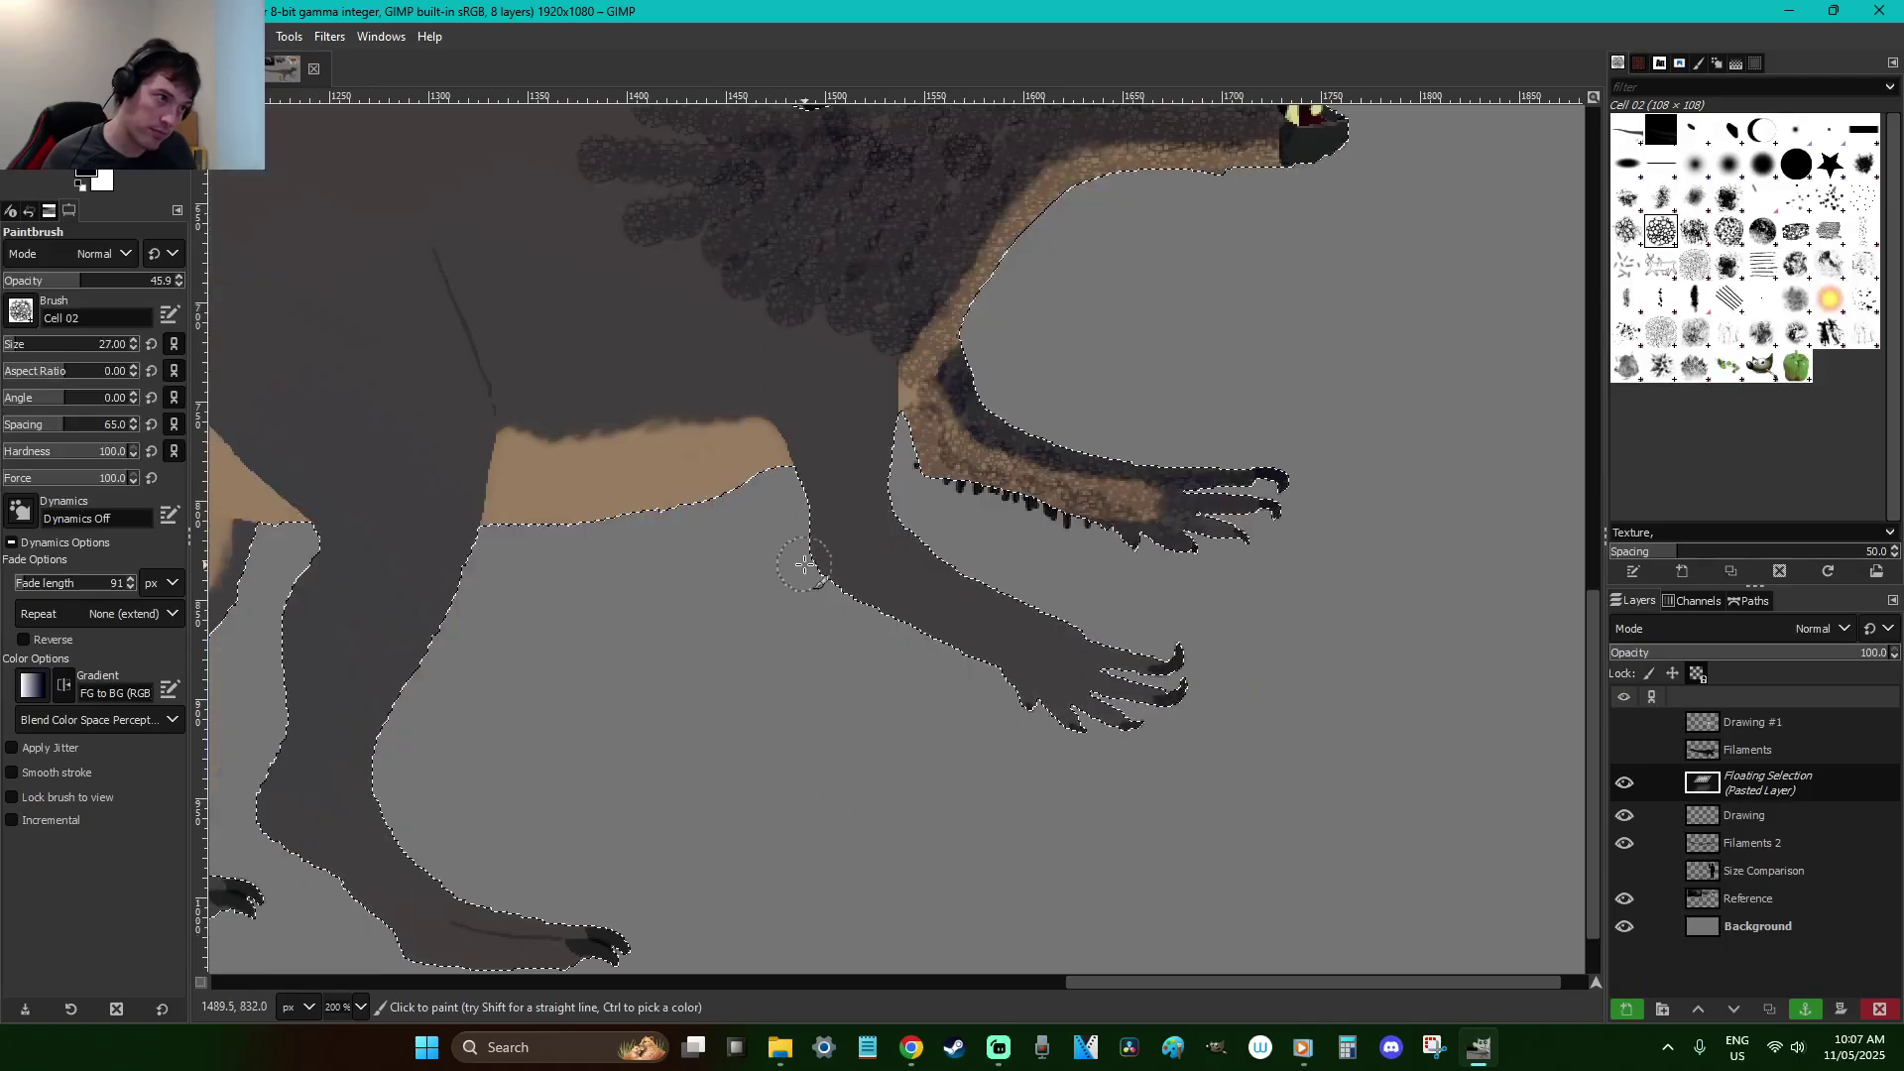
pyautogui.moveTo(892, 362); pyautogui.dragTo(876, 414)
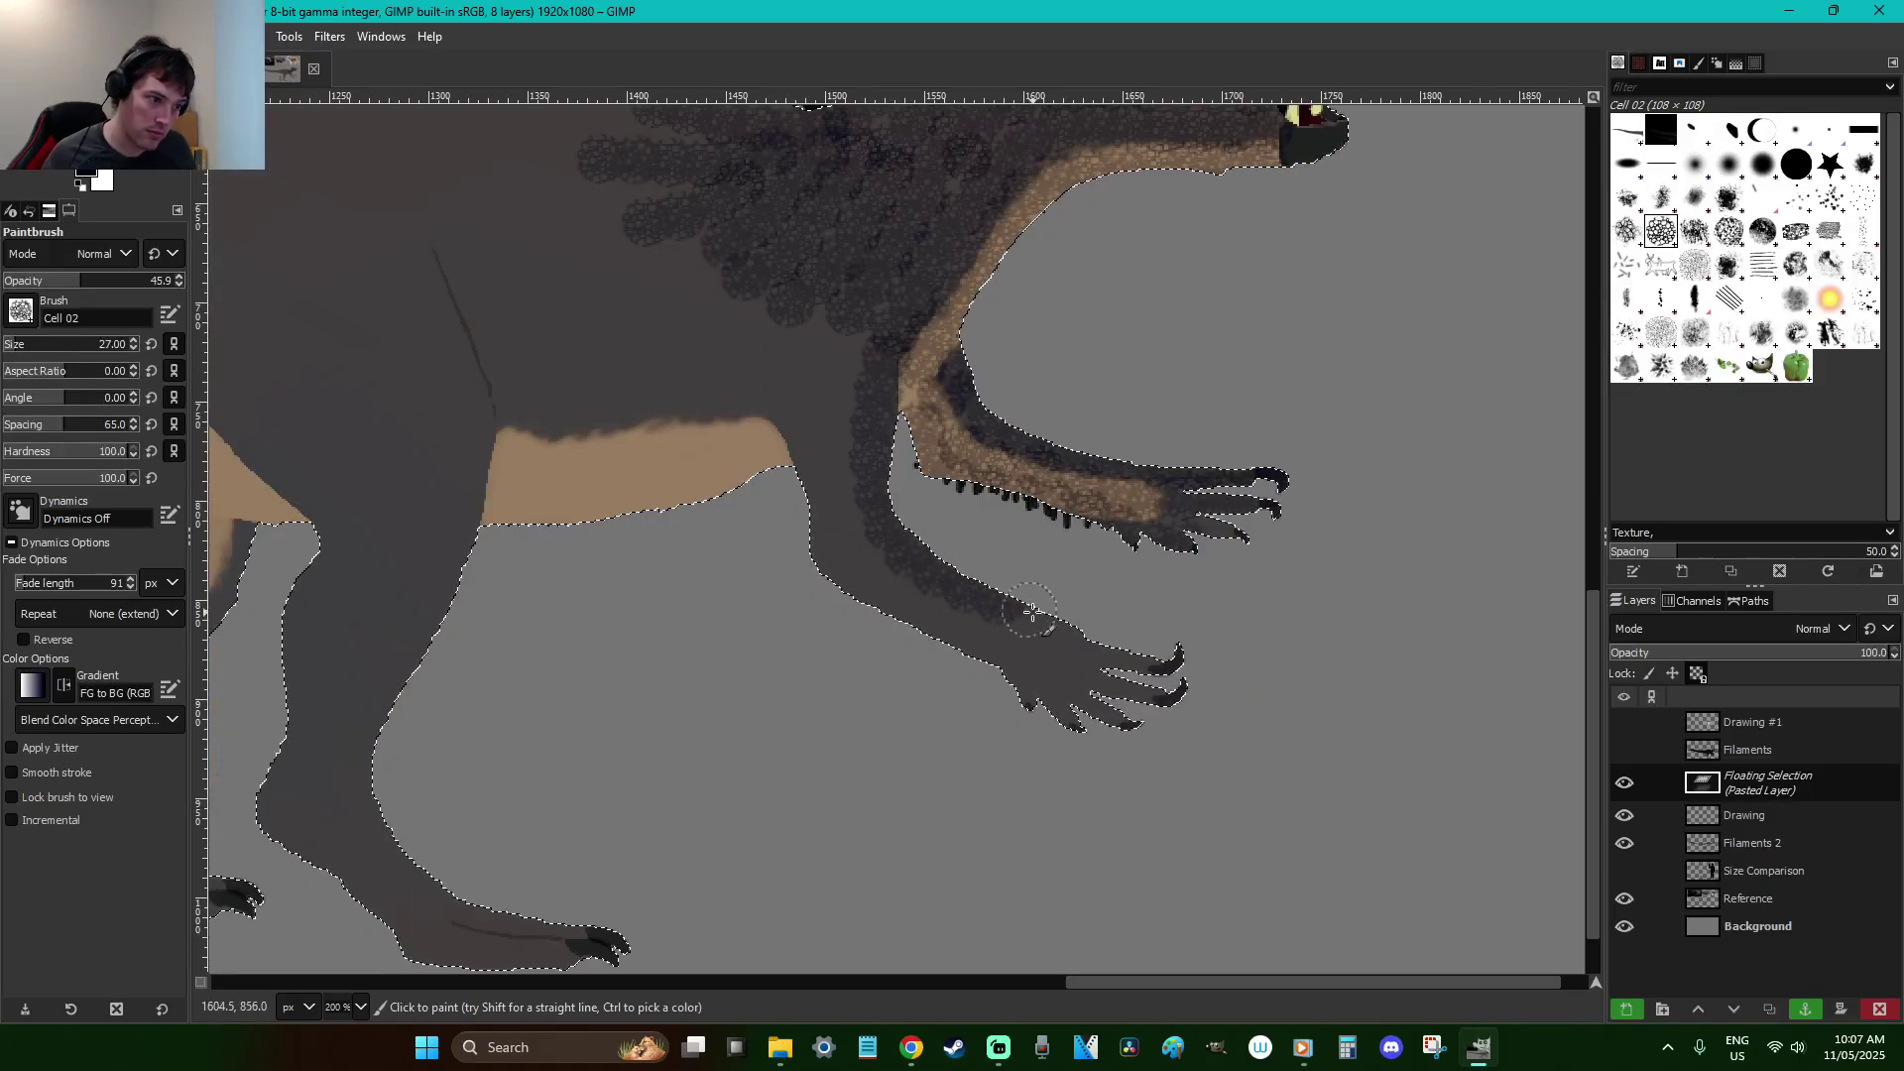
pyautogui.moveTo(1168, 652); pyautogui.dragTo(1170, 682)
pyautogui.moveTo(1035, 651)
pyautogui.mouseDown()
pyautogui.moveTo(888, 589)
pyautogui.moveTo(860, 545)
pyautogui.moveTo(859, 343)
pyautogui.moveTo(830, 330)
pyautogui.moveTo(802, 537)
pyautogui.mouseUp()
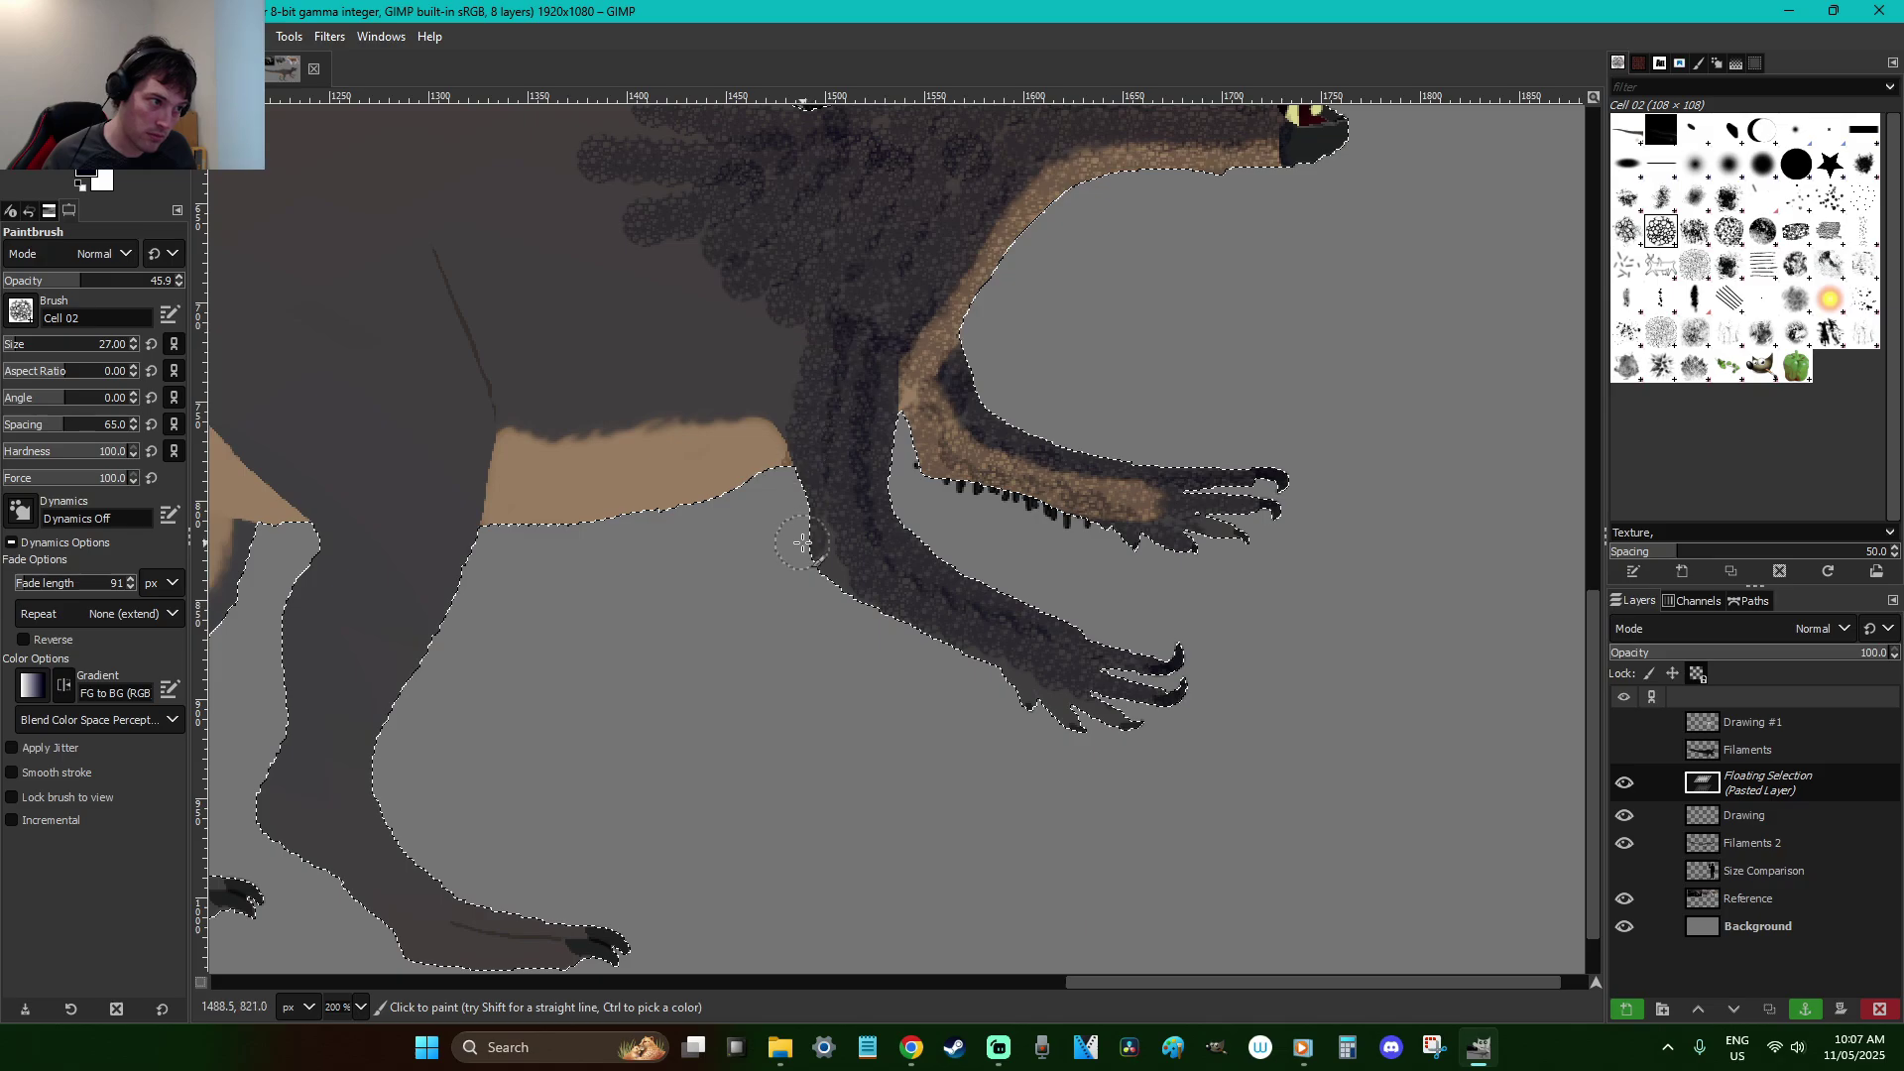
pyautogui.moveTo(910, 636); pyautogui.dragTo(984, 670)
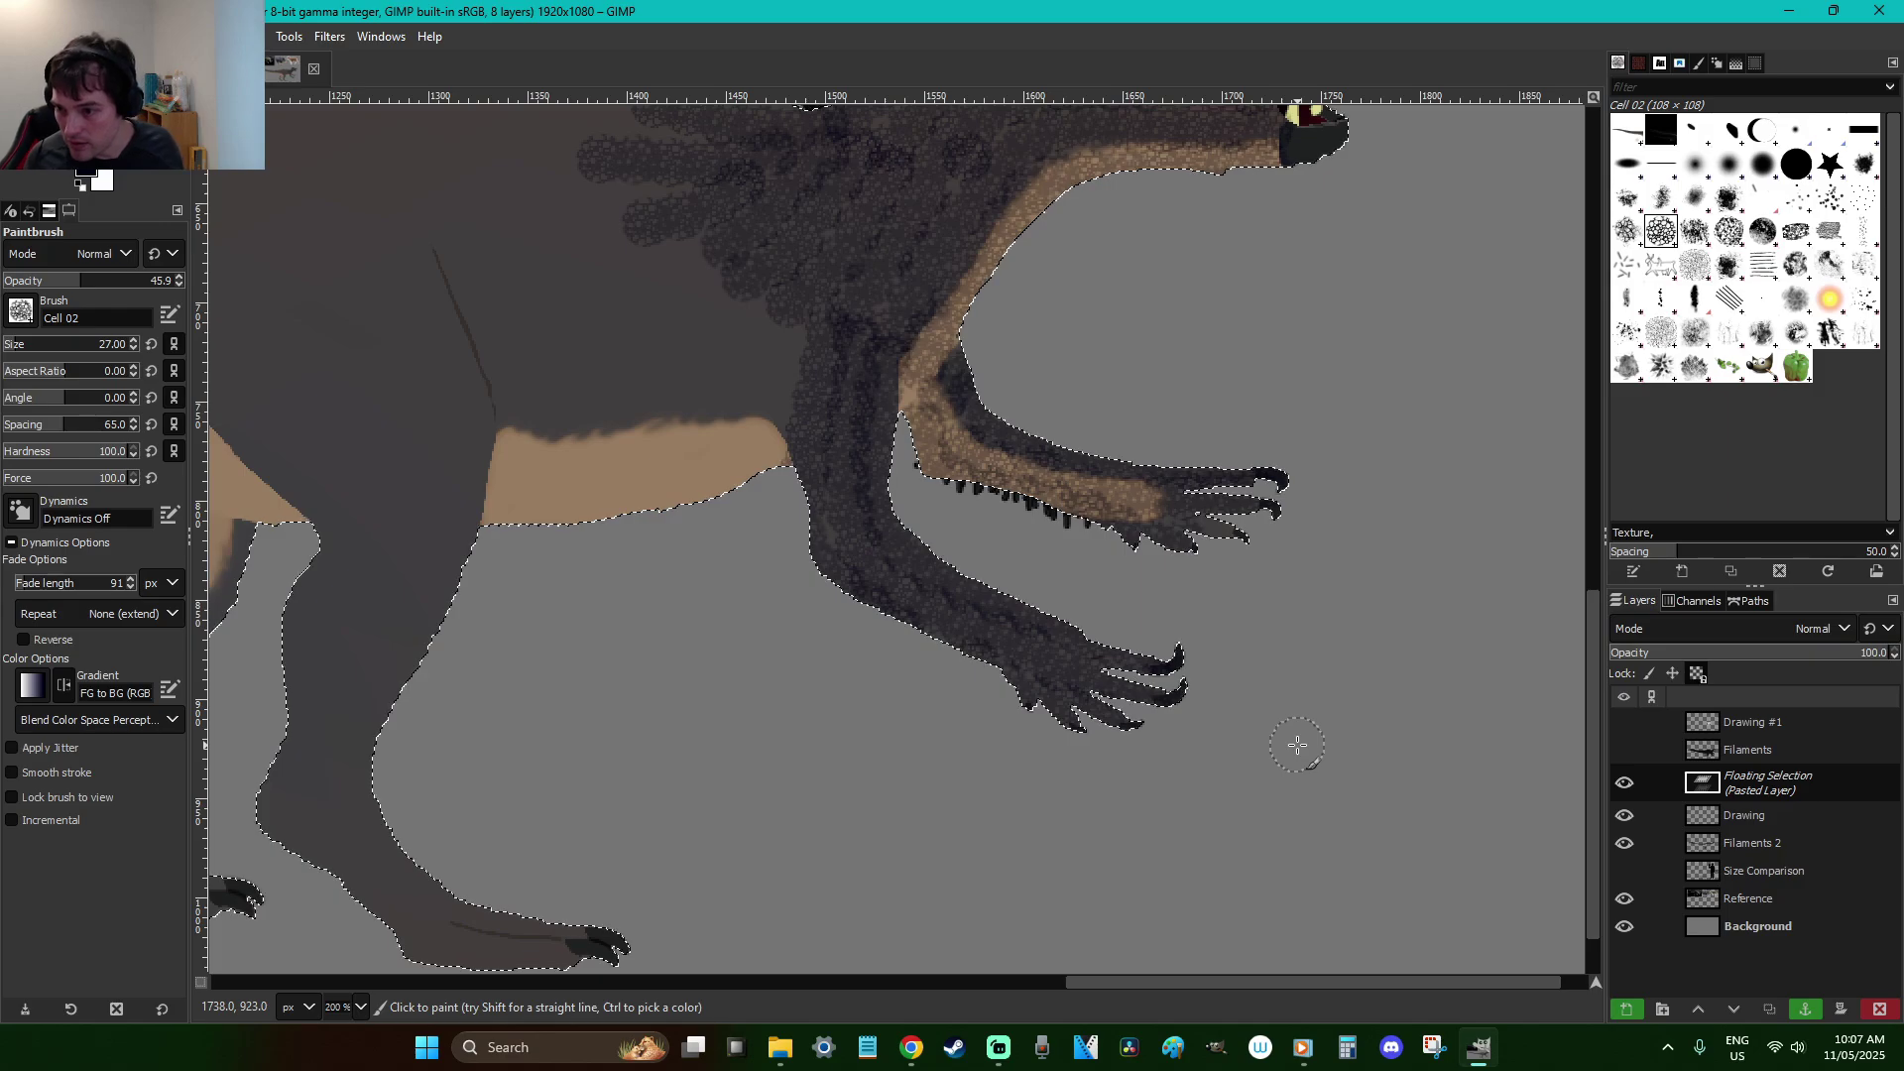
pyautogui.scroll(3, 1297, 744)
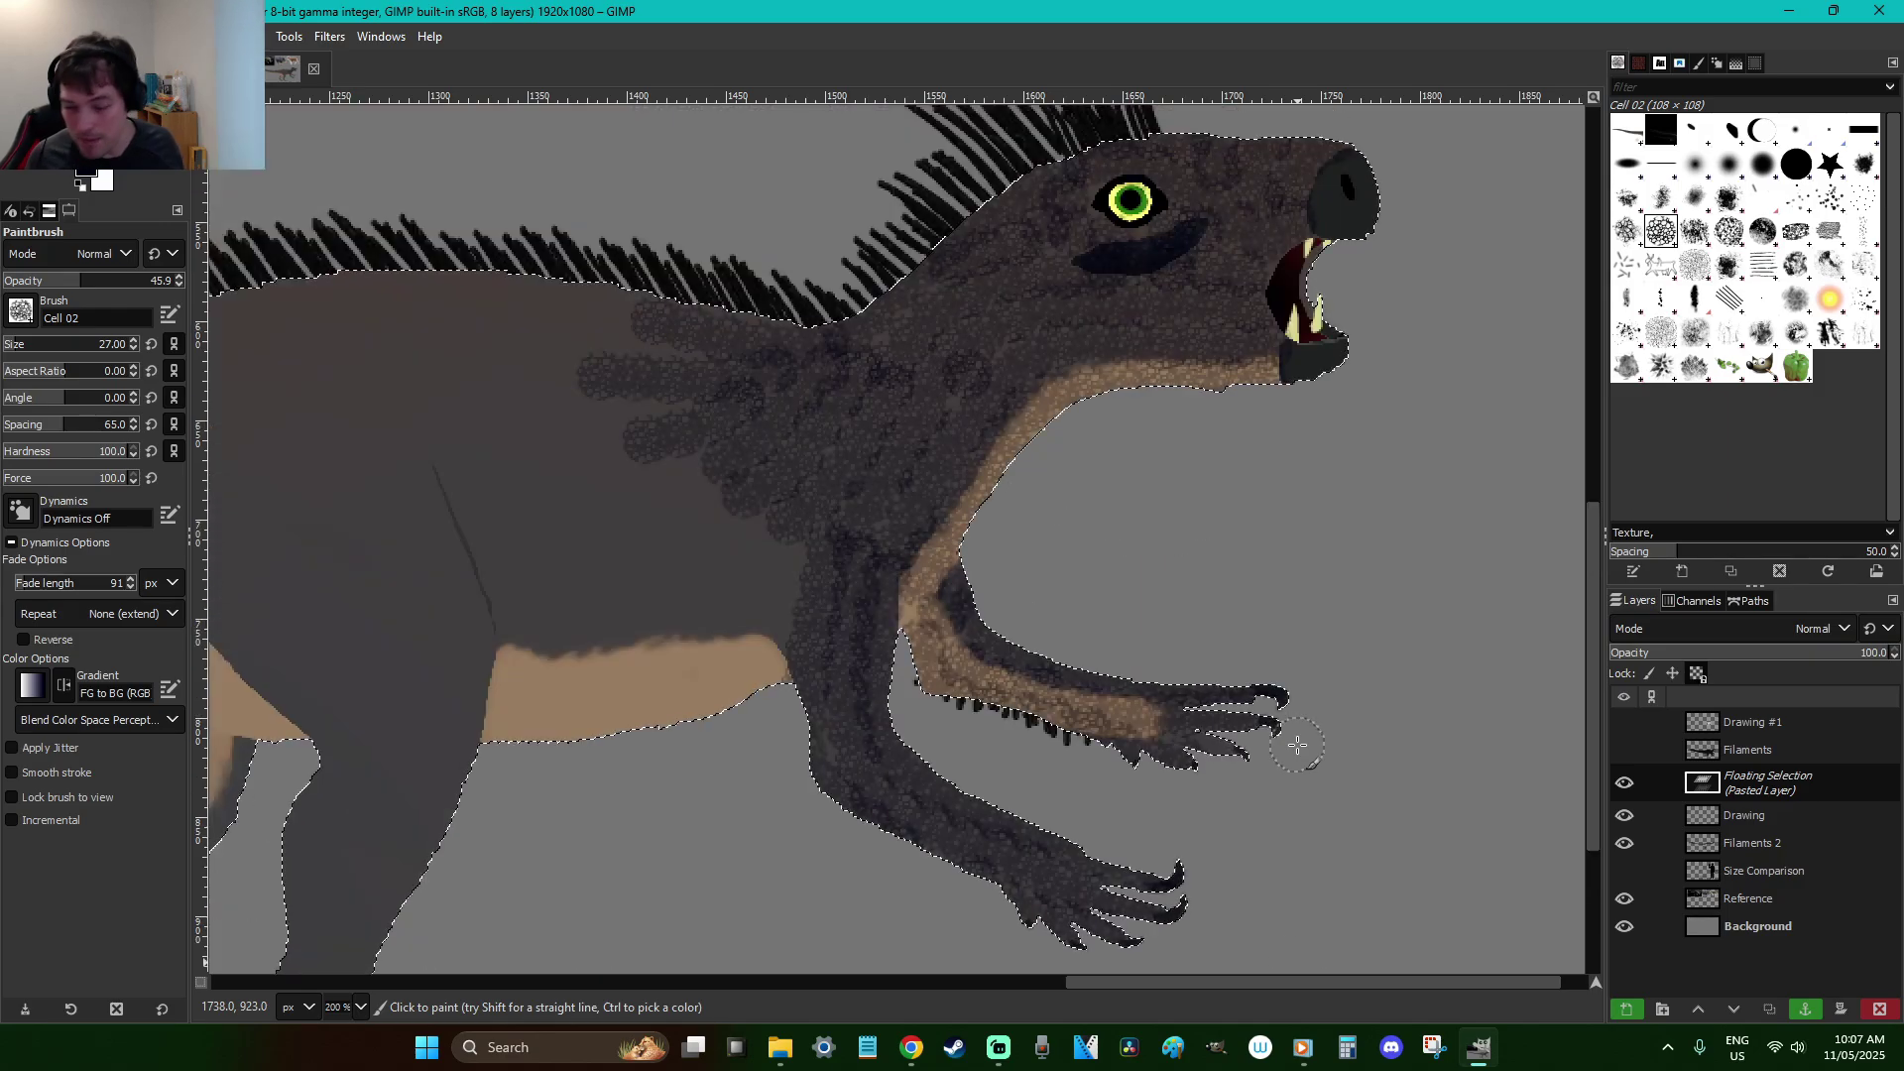
# Paint Cell 02 scale texture over the tan belly patch between the fore and hind legs, including its upper edge
pyautogui.moveTo(1276, 979); pyautogui.dragTo(1141, 985)
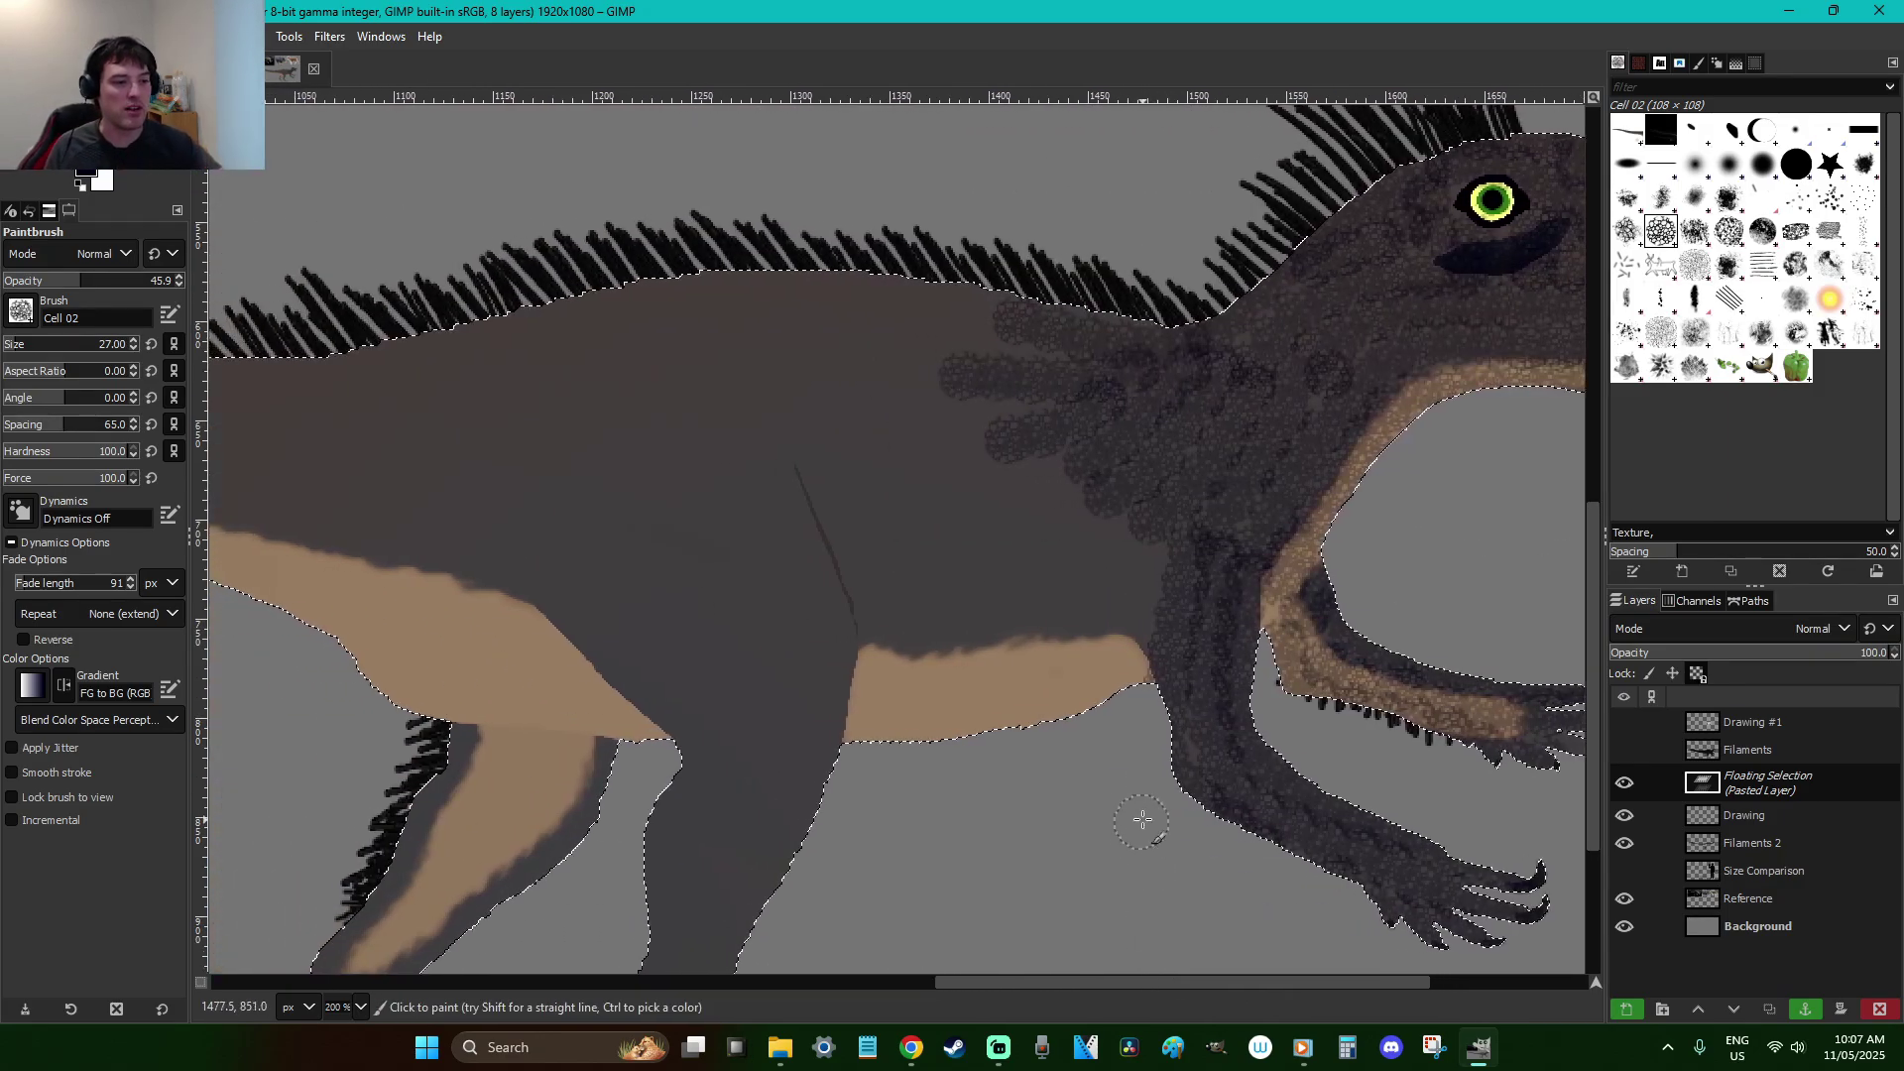
pyautogui.moveTo(1138, 633); pyautogui.dragTo(1074, 704)
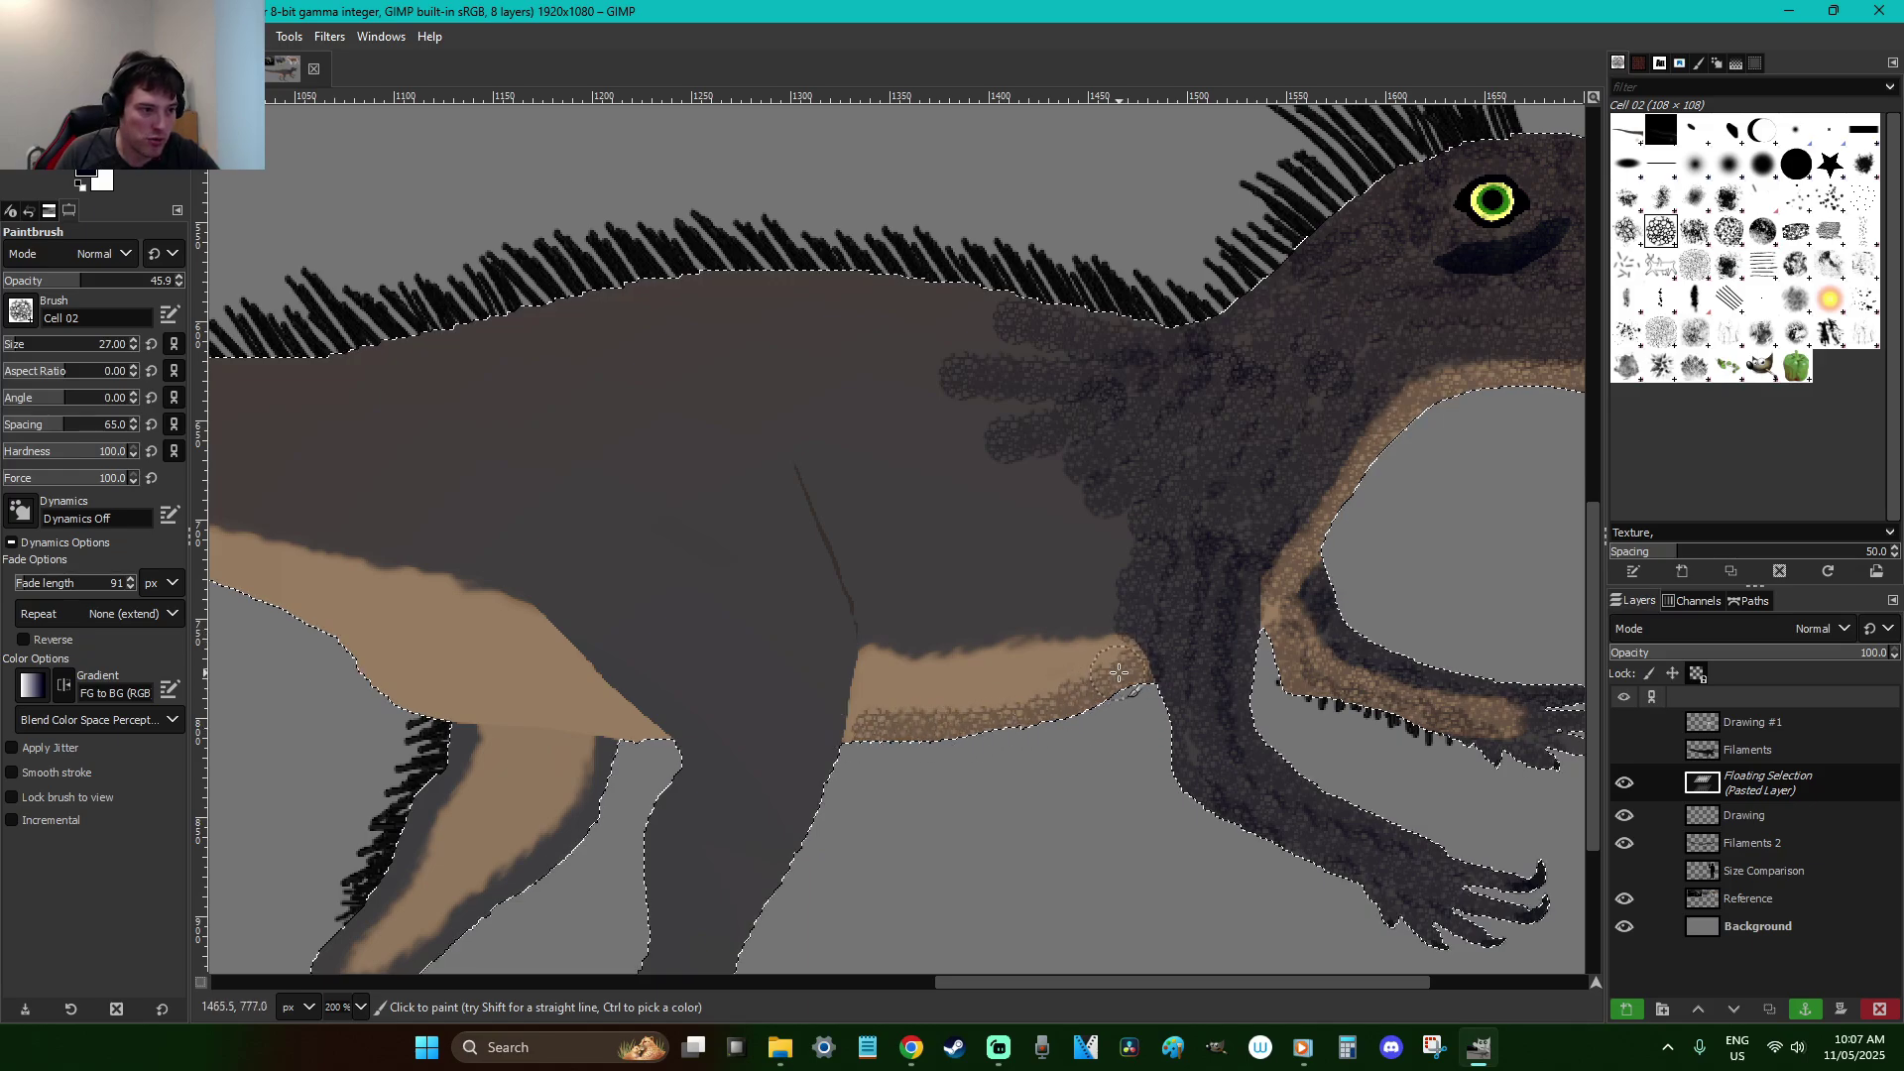
pyautogui.moveTo(1126, 643)
pyautogui.mouseDown()
pyautogui.moveTo(1006, 688)
pyautogui.moveTo(858, 719)
pyautogui.mouseUp()
pyautogui.moveTo(1116, 640); pyautogui.dragTo(923, 661)
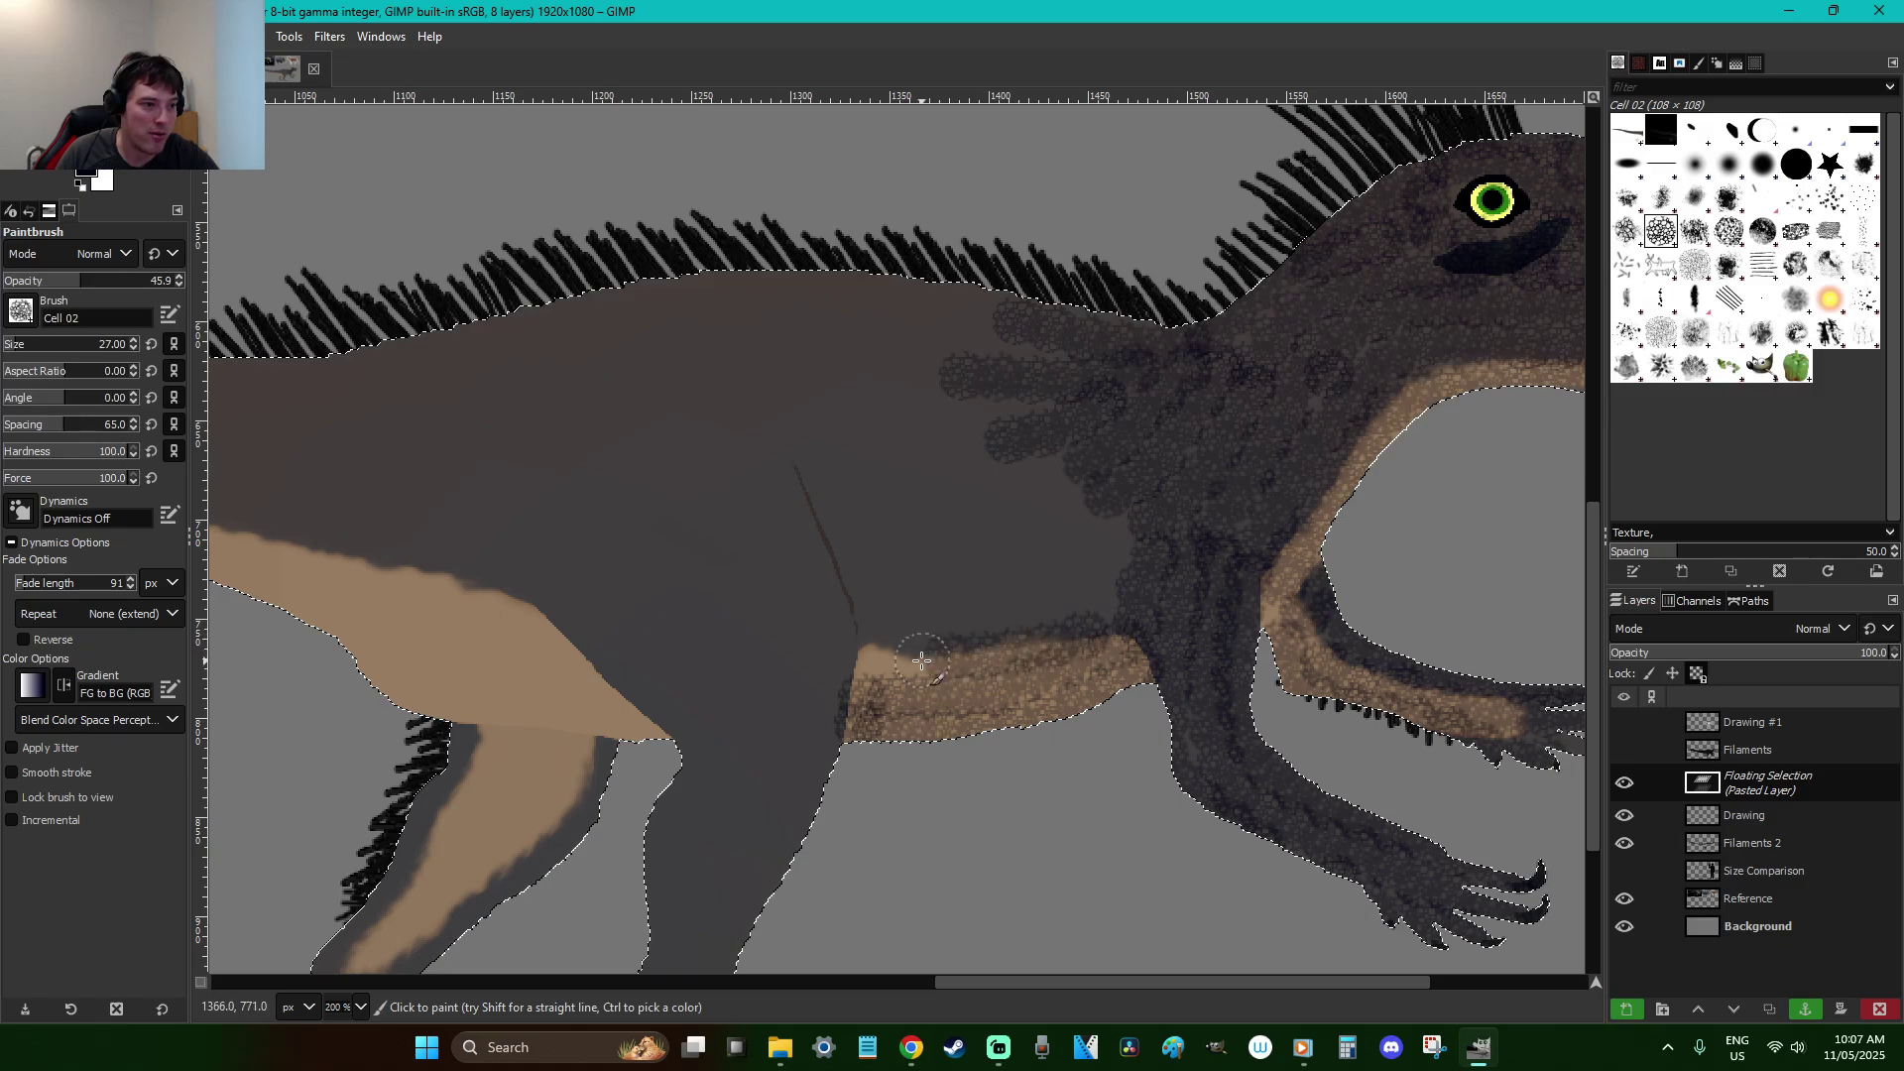
# Cover the dark flank and ribcage behind the shoulder with Cell 02 scale texture strokes, from the belly up to the back
pyautogui.moveTo(1097, 569)
pyautogui.mouseDown()
pyautogui.moveTo(1118, 575)
pyautogui.moveTo(893, 615)
pyautogui.mouseUp()
pyautogui.moveTo(1098, 518)
pyautogui.mouseDown()
pyautogui.moveTo(1046, 567)
pyautogui.moveTo(859, 567)
pyautogui.mouseUp()
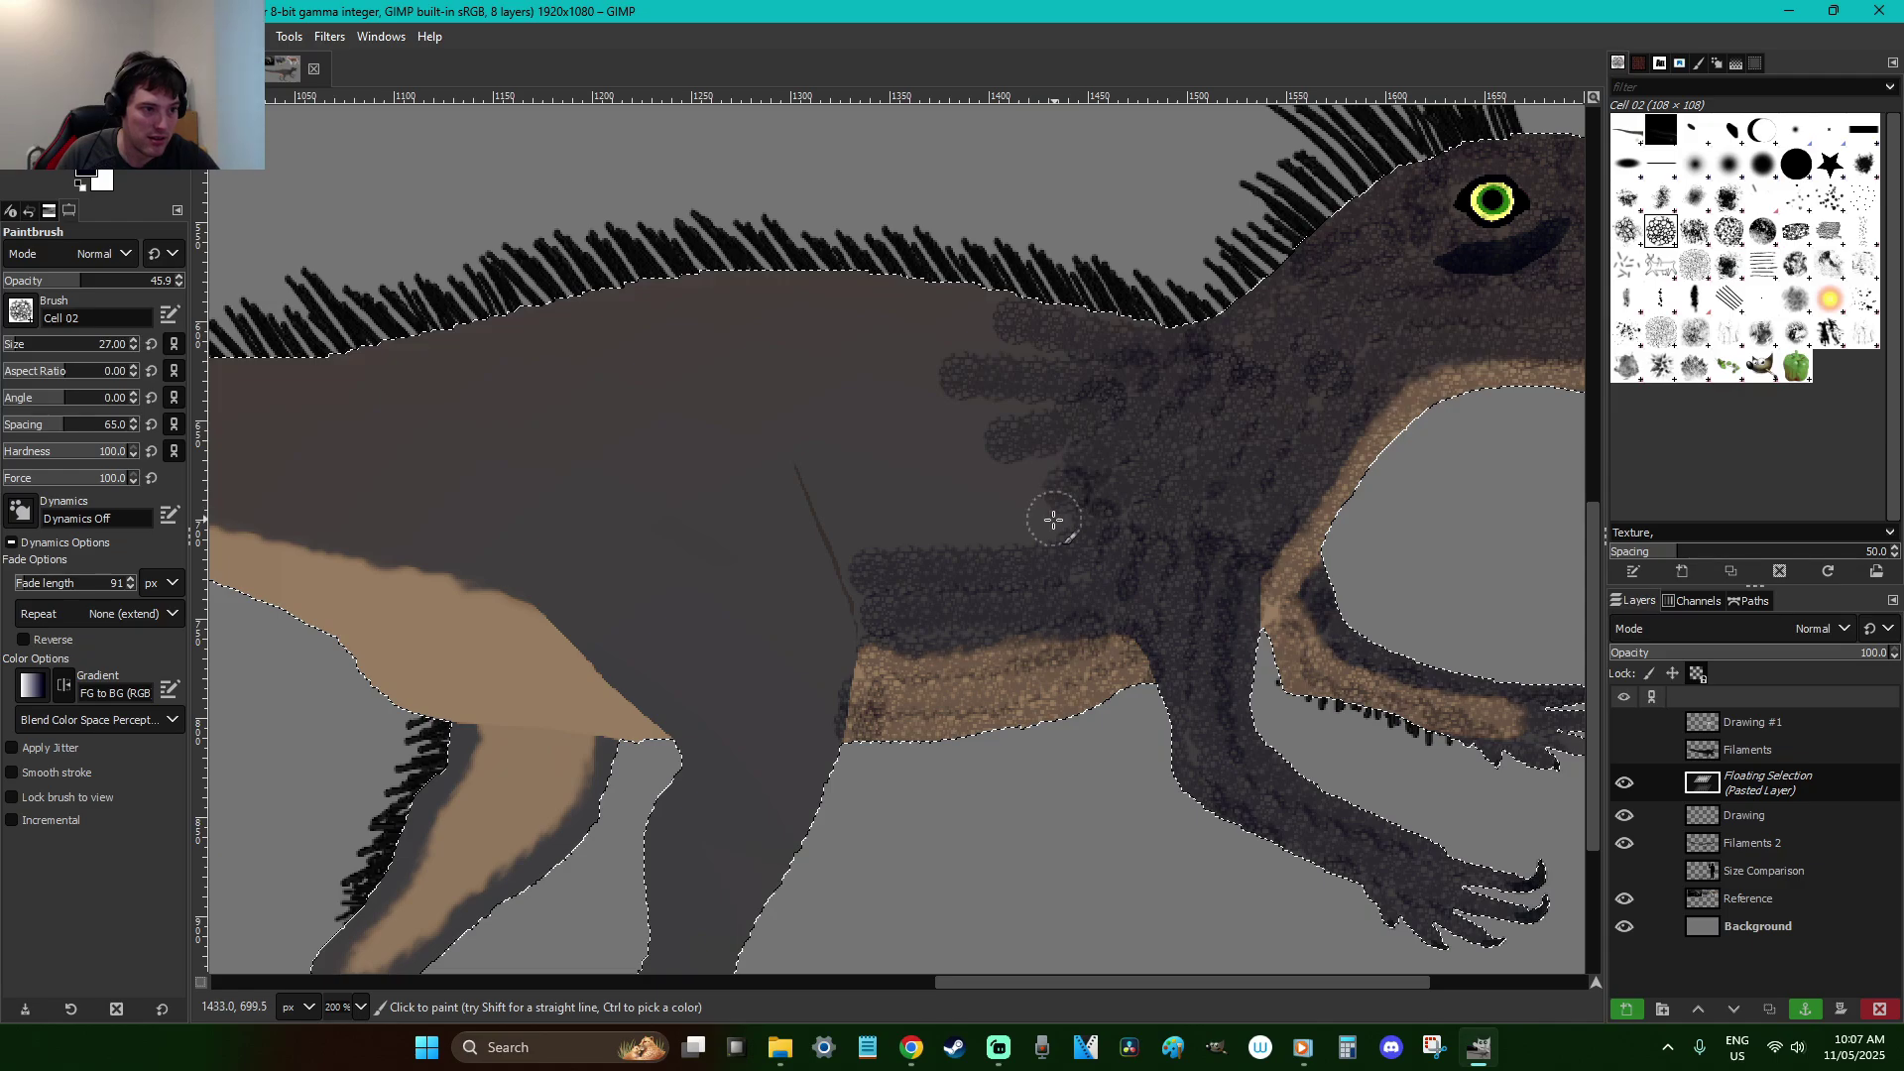
pyautogui.moveTo(1054, 519); pyautogui.dragTo(909, 543)
pyautogui.moveTo(1079, 466)
pyautogui.mouseDown()
pyautogui.moveTo(963, 509)
pyautogui.moveTo(839, 502)
pyautogui.moveTo(803, 486)
pyautogui.mouseUp()
pyautogui.moveTo(956, 475); pyautogui.dragTo(793, 451)
pyautogui.moveTo(1012, 412)
pyautogui.mouseDown()
pyautogui.moveTo(930, 434)
pyautogui.moveTo(831, 416)
pyautogui.moveTo(996, 410)
pyautogui.moveTo(820, 383)
pyautogui.mouseUp()
pyautogui.moveTo(1068, 361)
pyautogui.mouseDown()
pyautogui.moveTo(853, 325)
pyautogui.moveTo(986, 303)
pyautogui.moveTo(910, 289)
pyautogui.moveTo(1169, 405)
pyautogui.moveTo(1178, 423)
pyautogui.moveTo(1112, 443)
pyautogui.moveTo(1126, 501)
pyautogui.mouseUp()
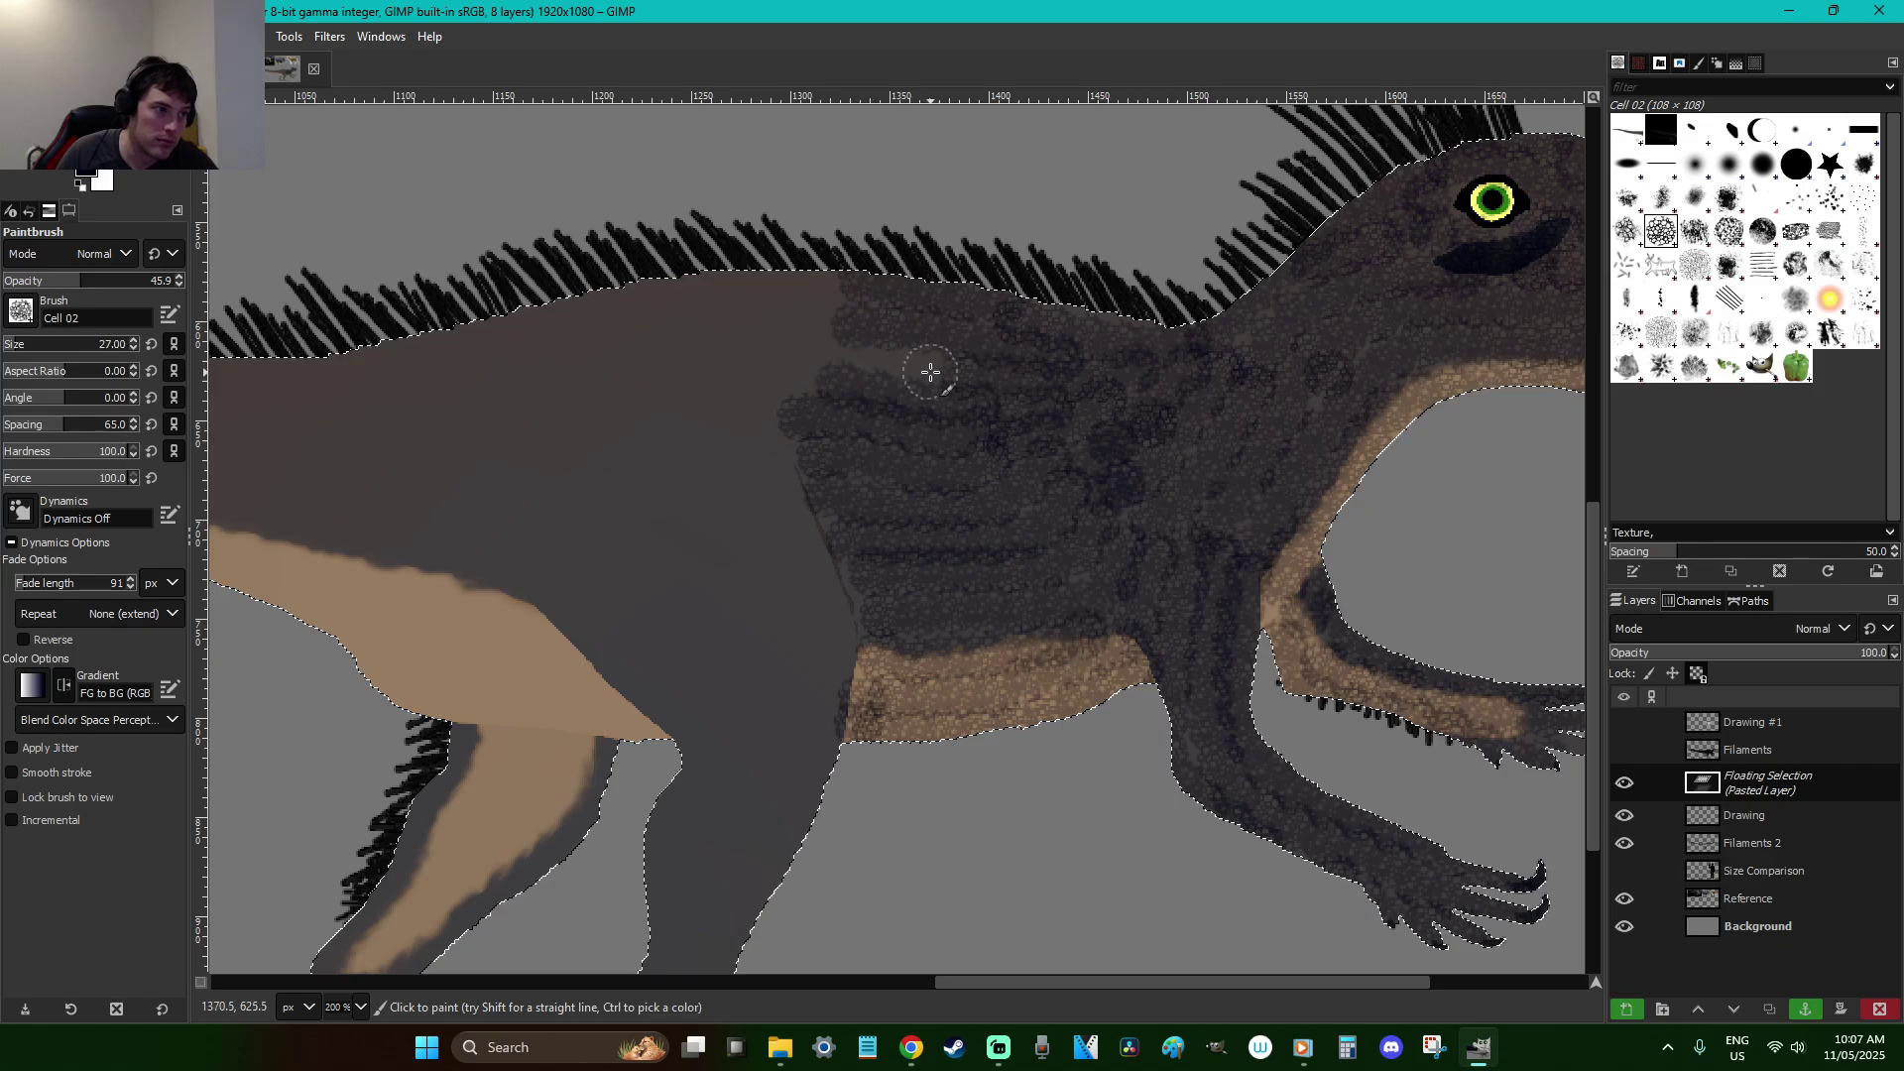
# Extend the scale texture along the upper back toward the hips and over the top of the thigh
pyautogui.moveTo(931, 372); pyautogui.dragTo(697, 374)
pyautogui.moveTo(833, 318)
pyautogui.mouseDown()
pyautogui.moveTo(645, 327)
pyautogui.moveTo(570, 282)
pyautogui.mouseUp()
pyautogui.moveTo(710, 320)
pyautogui.mouseDown()
pyautogui.moveTo(733, 395)
pyautogui.moveTo(804, 397)
pyautogui.moveTo(648, 429)
pyautogui.moveTo(778, 442)
pyautogui.moveTo(669, 468)
pyautogui.mouseUp()
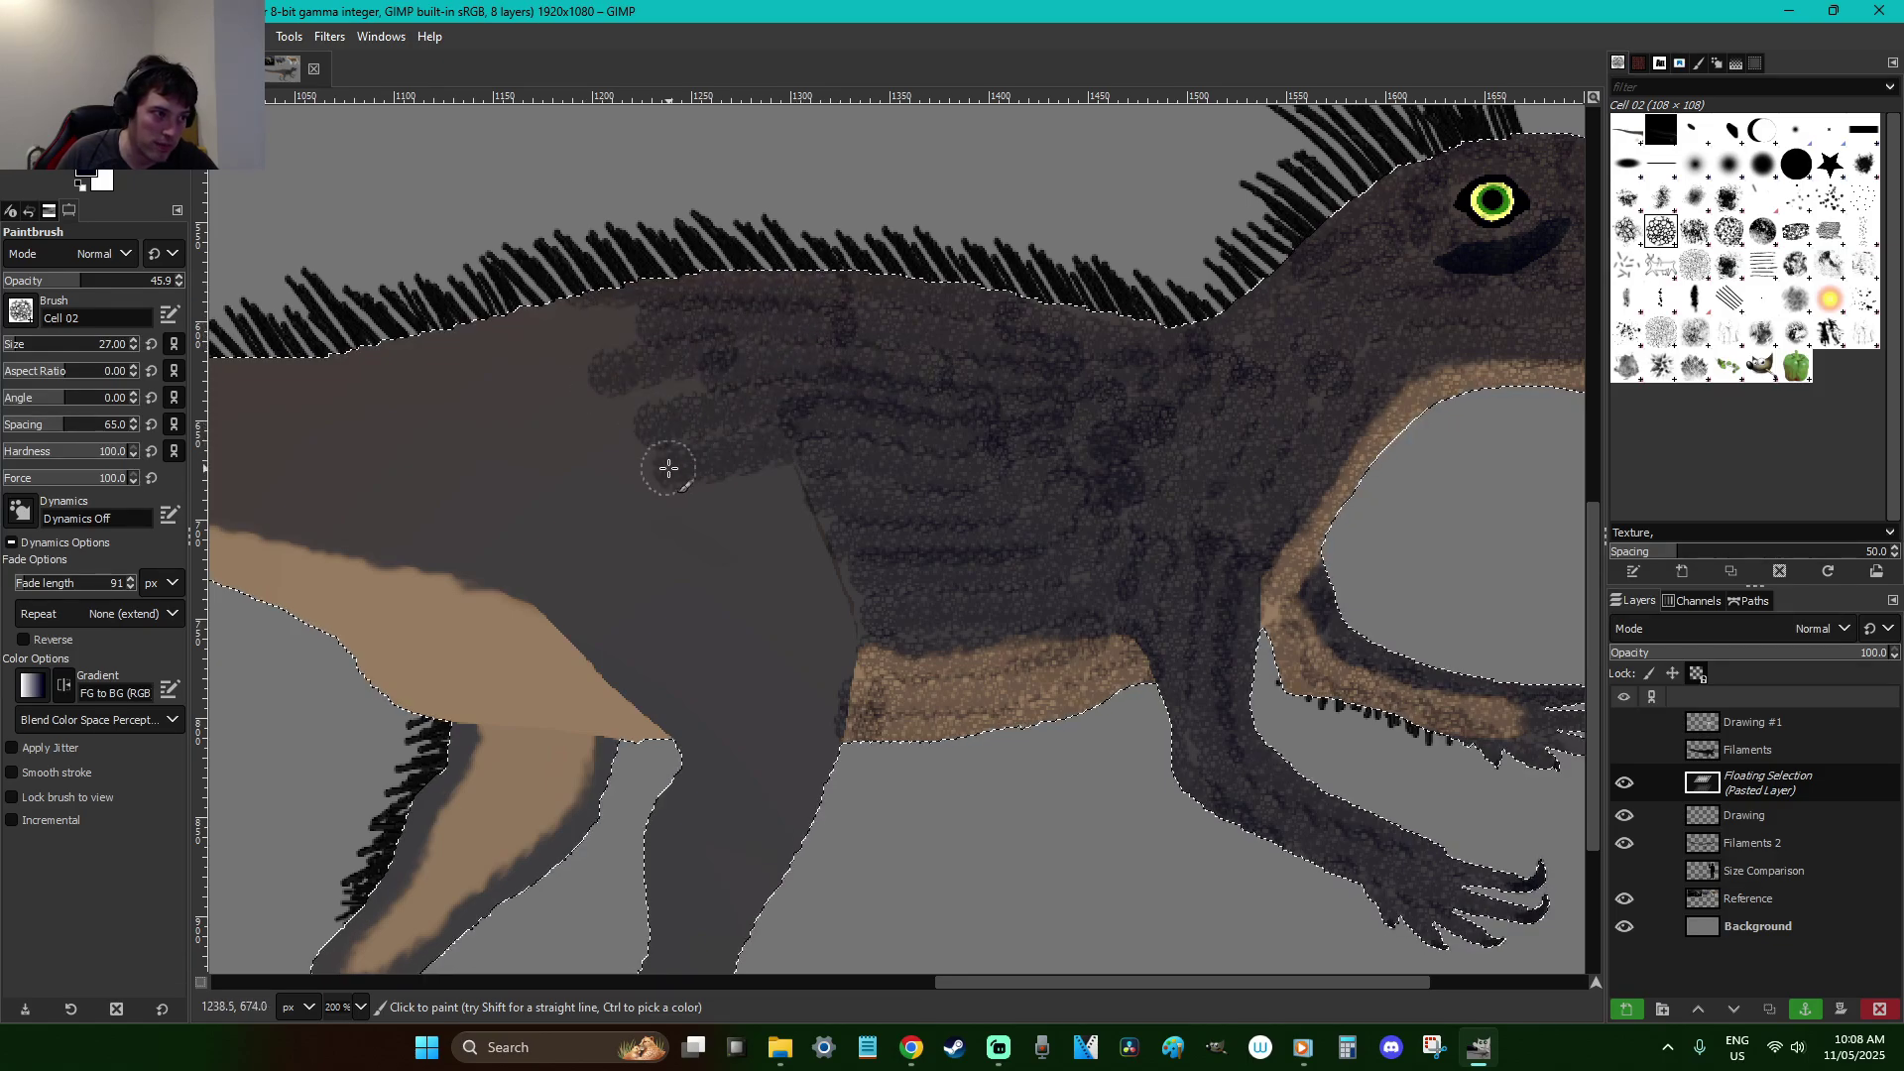
# Paint scale texture over the near hind leg from the thigh to the foot
pyautogui.scroll(-5, 754, 462)
pyautogui.moveTo(765, 264)
pyautogui.mouseDown()
pyautogui.moveTo(820, 455)
pyautogui.moveTo(793, 599)
pyautogui.moveTo(710, 748)
pyautogui.moveTo(763, 872)
pyautogui.moveTo(977, 943)
pyautogui.mouseUp()
pyautogui.scroll(-2, 1061, 839)
pyautogui.moveTo(934, 877)
pyautogui.mouseDown()
pyautogui.moveTo(767, 855)
pyautogui.moveTo(626, 724)
pyautogui.moveTo(814, 849)
pyautogui.moveTo(733, 796)
pyautogui.moveTo(647, 684)
pyautogui.moveTo(647, 656)
pyautogui.moveTo(670, 682)
pyautogui.moveTo(685, 598)
pyautogui.moveTo(763, 479)
pyautogui.moveTo(791, 384)
pyautogui.moveTo(778, 226)
pyautogui.moveTo(711, 184)
pyautogui.moveTo(735, 402)
pyautogui.moveTo(628, 629)
pyautogui.moveTo(714, 593)
pyautogui.moveTo(755, 389)
pyautogui.moveTo(753, 236)
pyautogui.moveTo(761, 466)
pyautogui.moveTo(685, 467)
pyautogui.moveTo(664, 413)
pyautogui.moveTo(543, 304)
pyautogui.moveTo(500, 238)
pyautogui.mouseUp()
pyautogui.scroll(5, 757, 411)
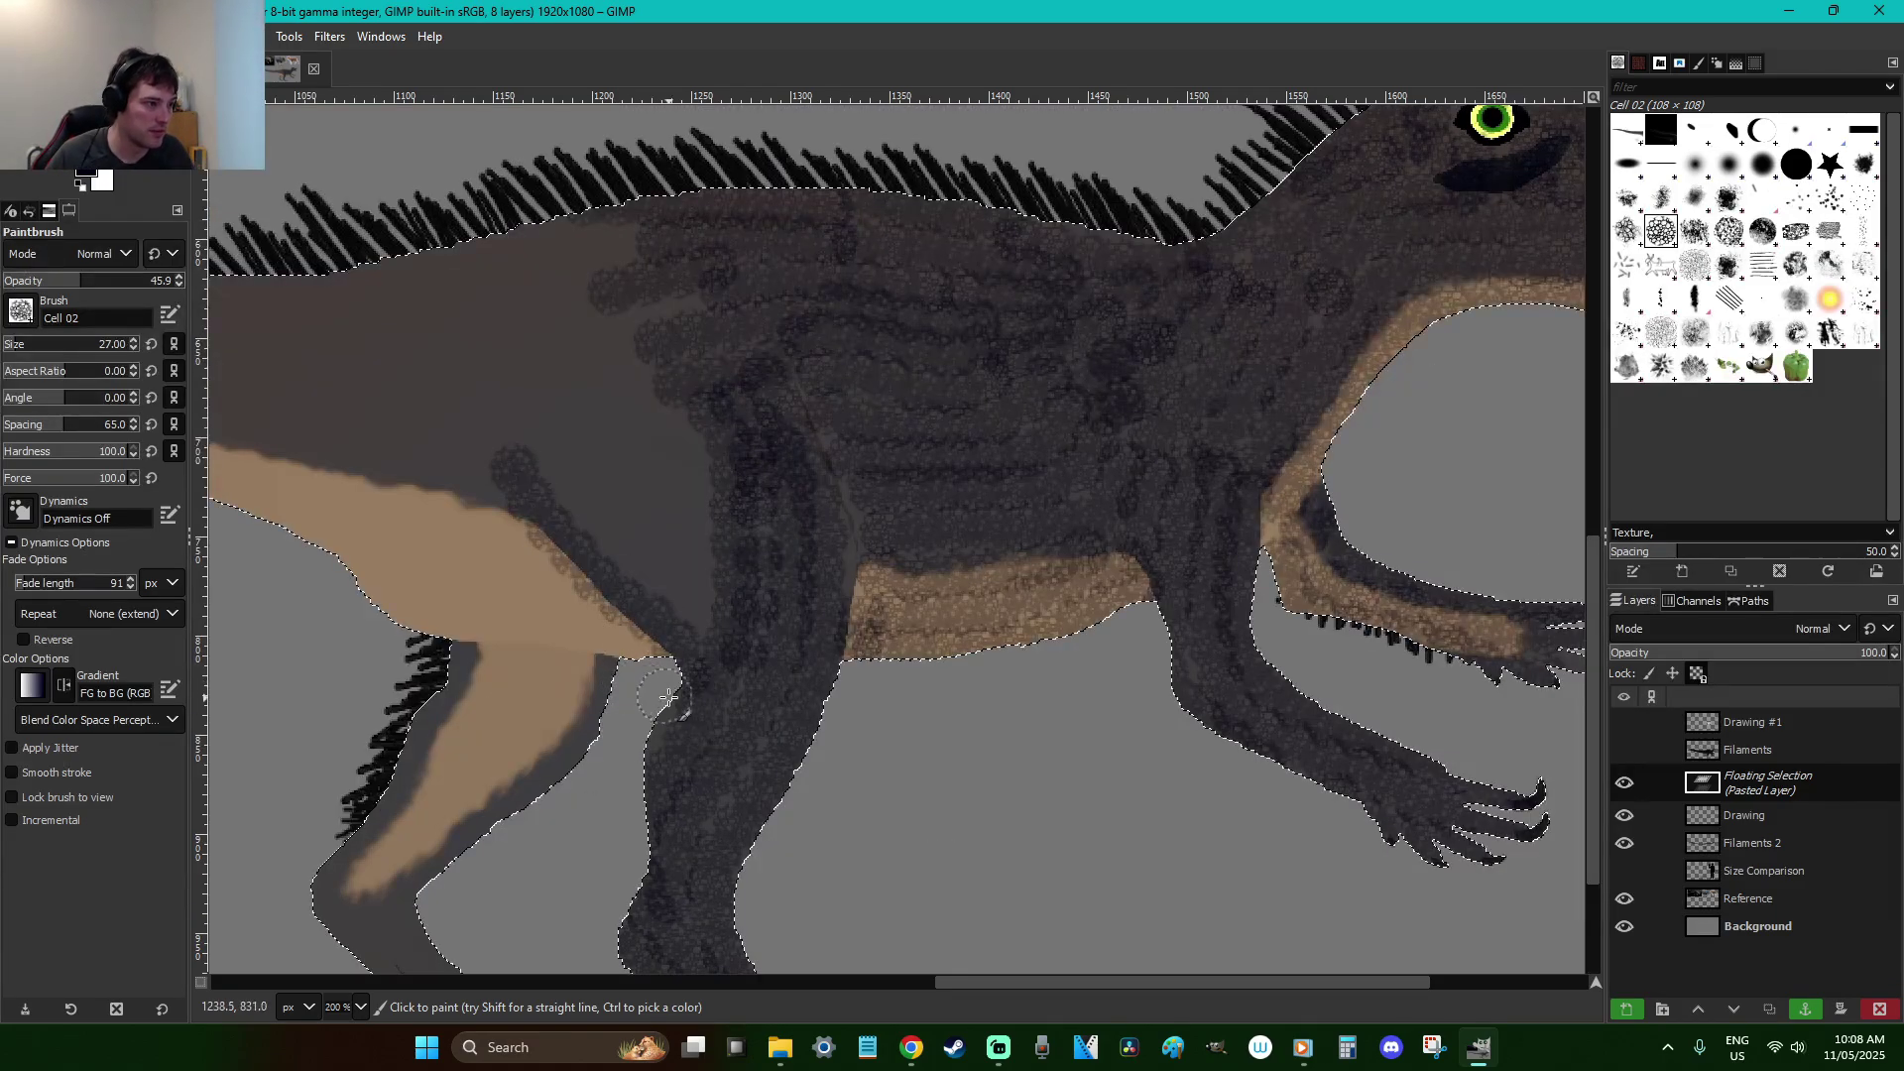
# Undo the last stroke and paint scale texture over the rear thigh along the edge of the tan patch
pyautogui.hotkey('ctrl', 'z')
pyautogui.moveTo(687, 641)
pyautogui.mouseDown()
pyautogui.moveTo(573, 536)
pyautogui.moveTo(499, 401)
pyautogui.mouseUp()
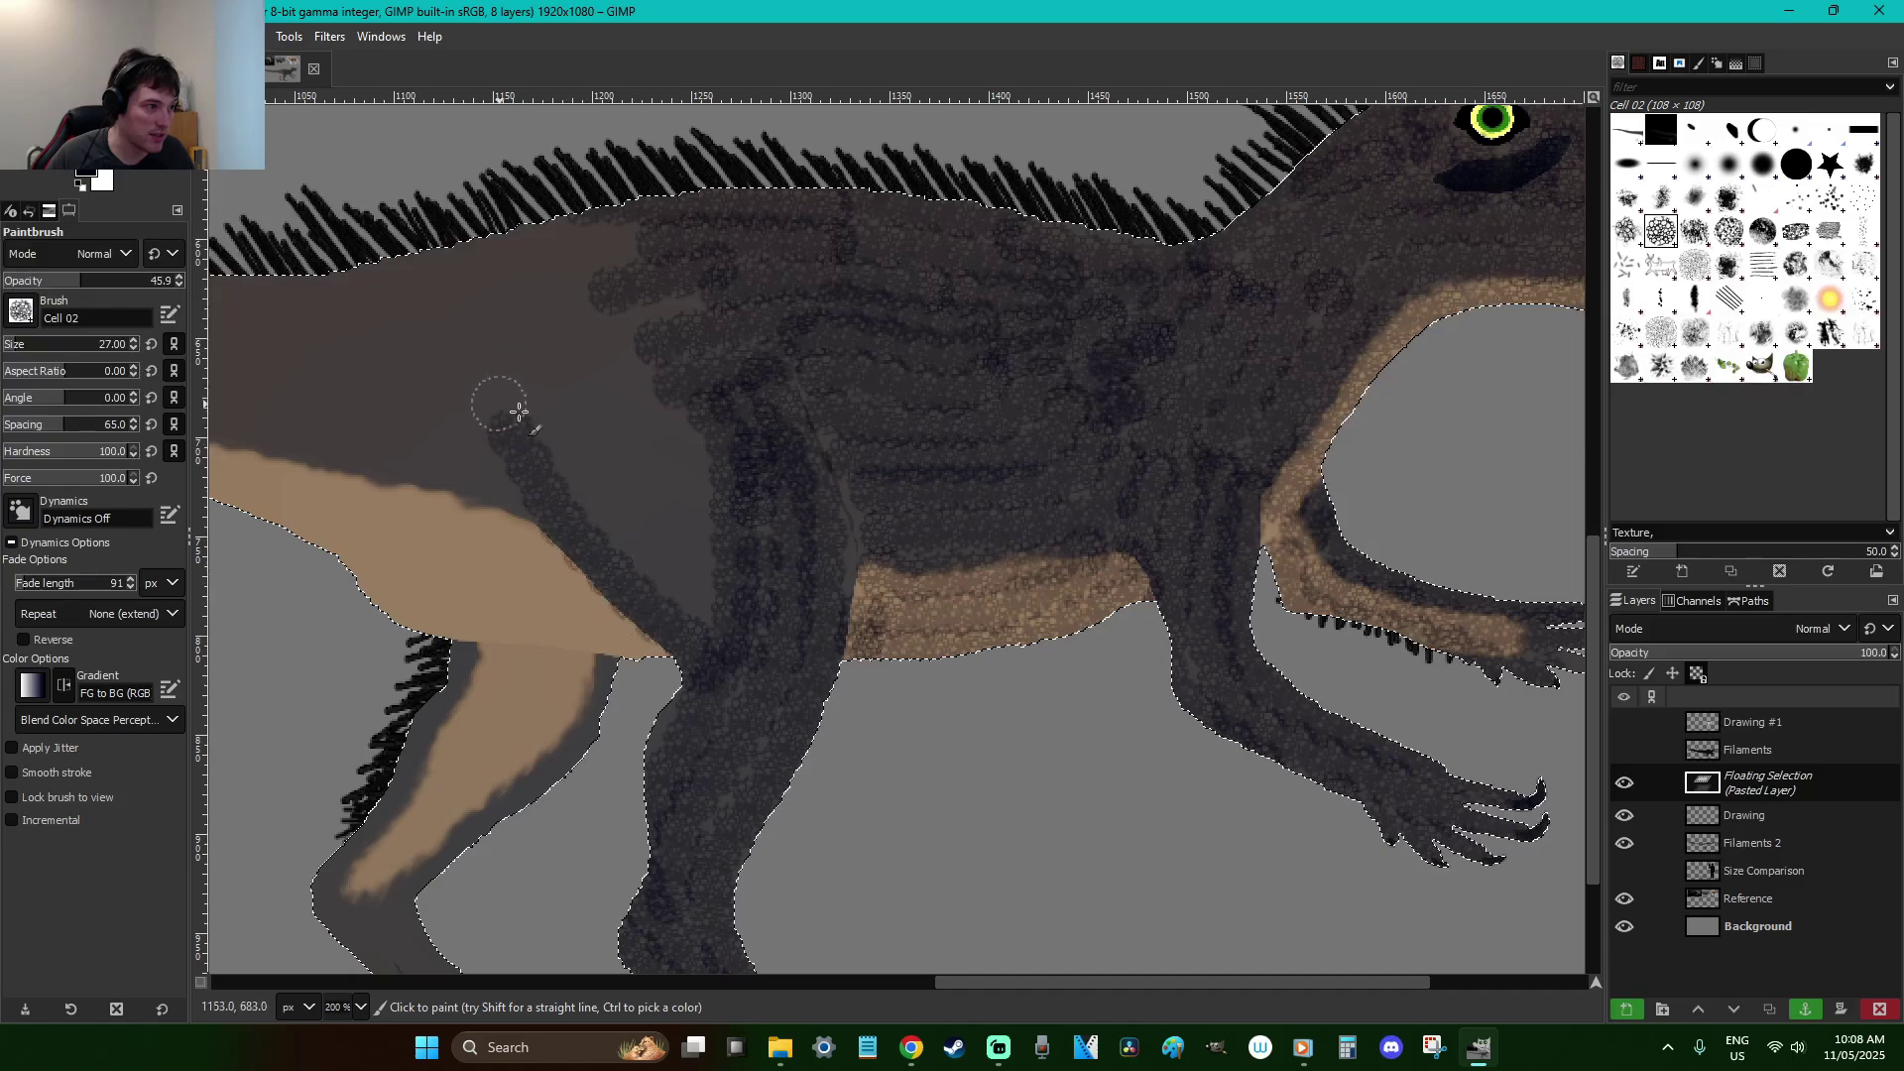
pyautogui.moveTo(707, 622)
pyautogui.mouseDown()
pyautogui.moveTo(591, 508)
pyautogui.moveTo(514, 377)
pyautogui.mouseUp()
pyautogui.moveTo(705, 595); pyautogui.dragTo(540, 357)
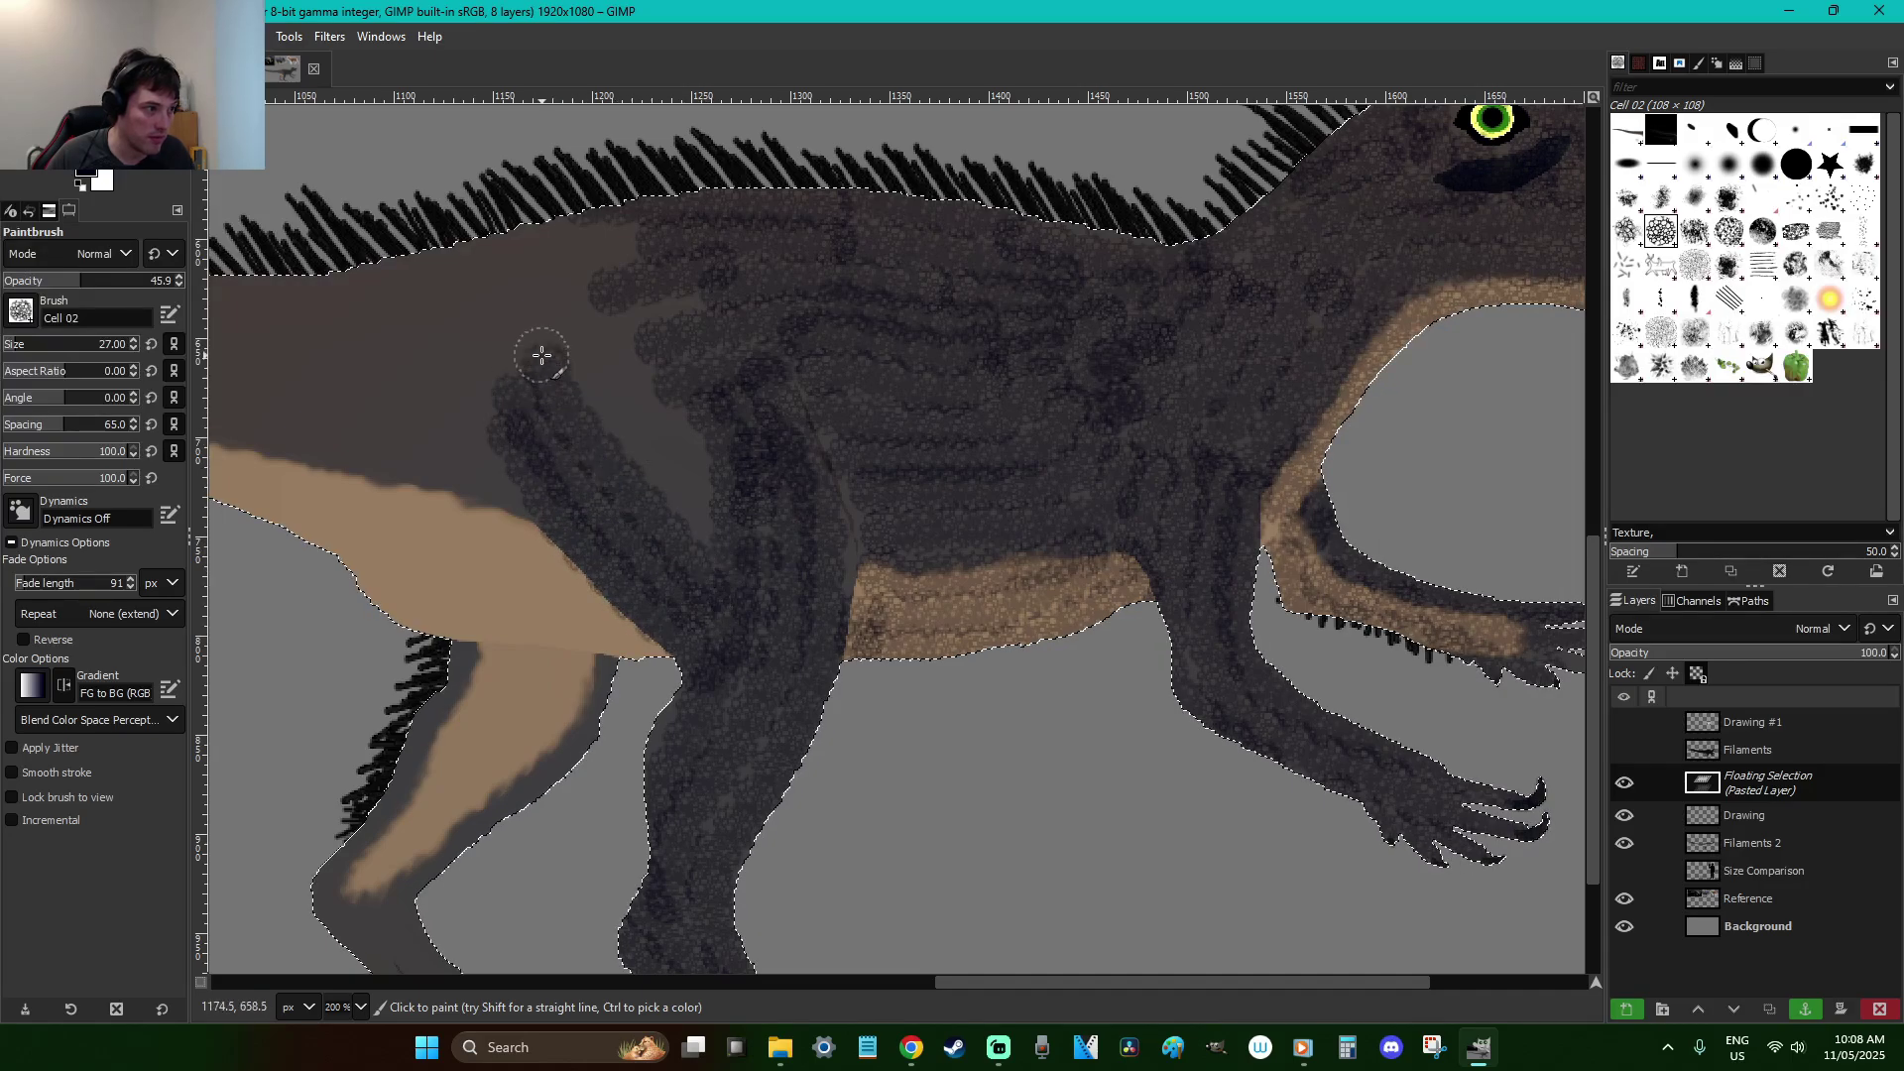
pyautogui.moveTo(707, 541)
pyautogui.mouseDown()
pyautogui.moveTo(643, 390)
pyautogui.moveTo(544, 306)
pyautogui.mouseUp()
pyautogui.moveTo(664, 473)
pyautogui.mouseDown()
pyautogui.moveTo(554, 337)
pyautogui.moveTo(720, 472)
pyautogui.moveTo(342, 514)
pyautogui.mouseUp()
# Paint scale texture over the dark rump and the start of the tail above the tan underside
pyautogui.scroll(5, 720, 472)
pyautogui.moveTo(997, 982); pyautogui.dragTo(824, 982)
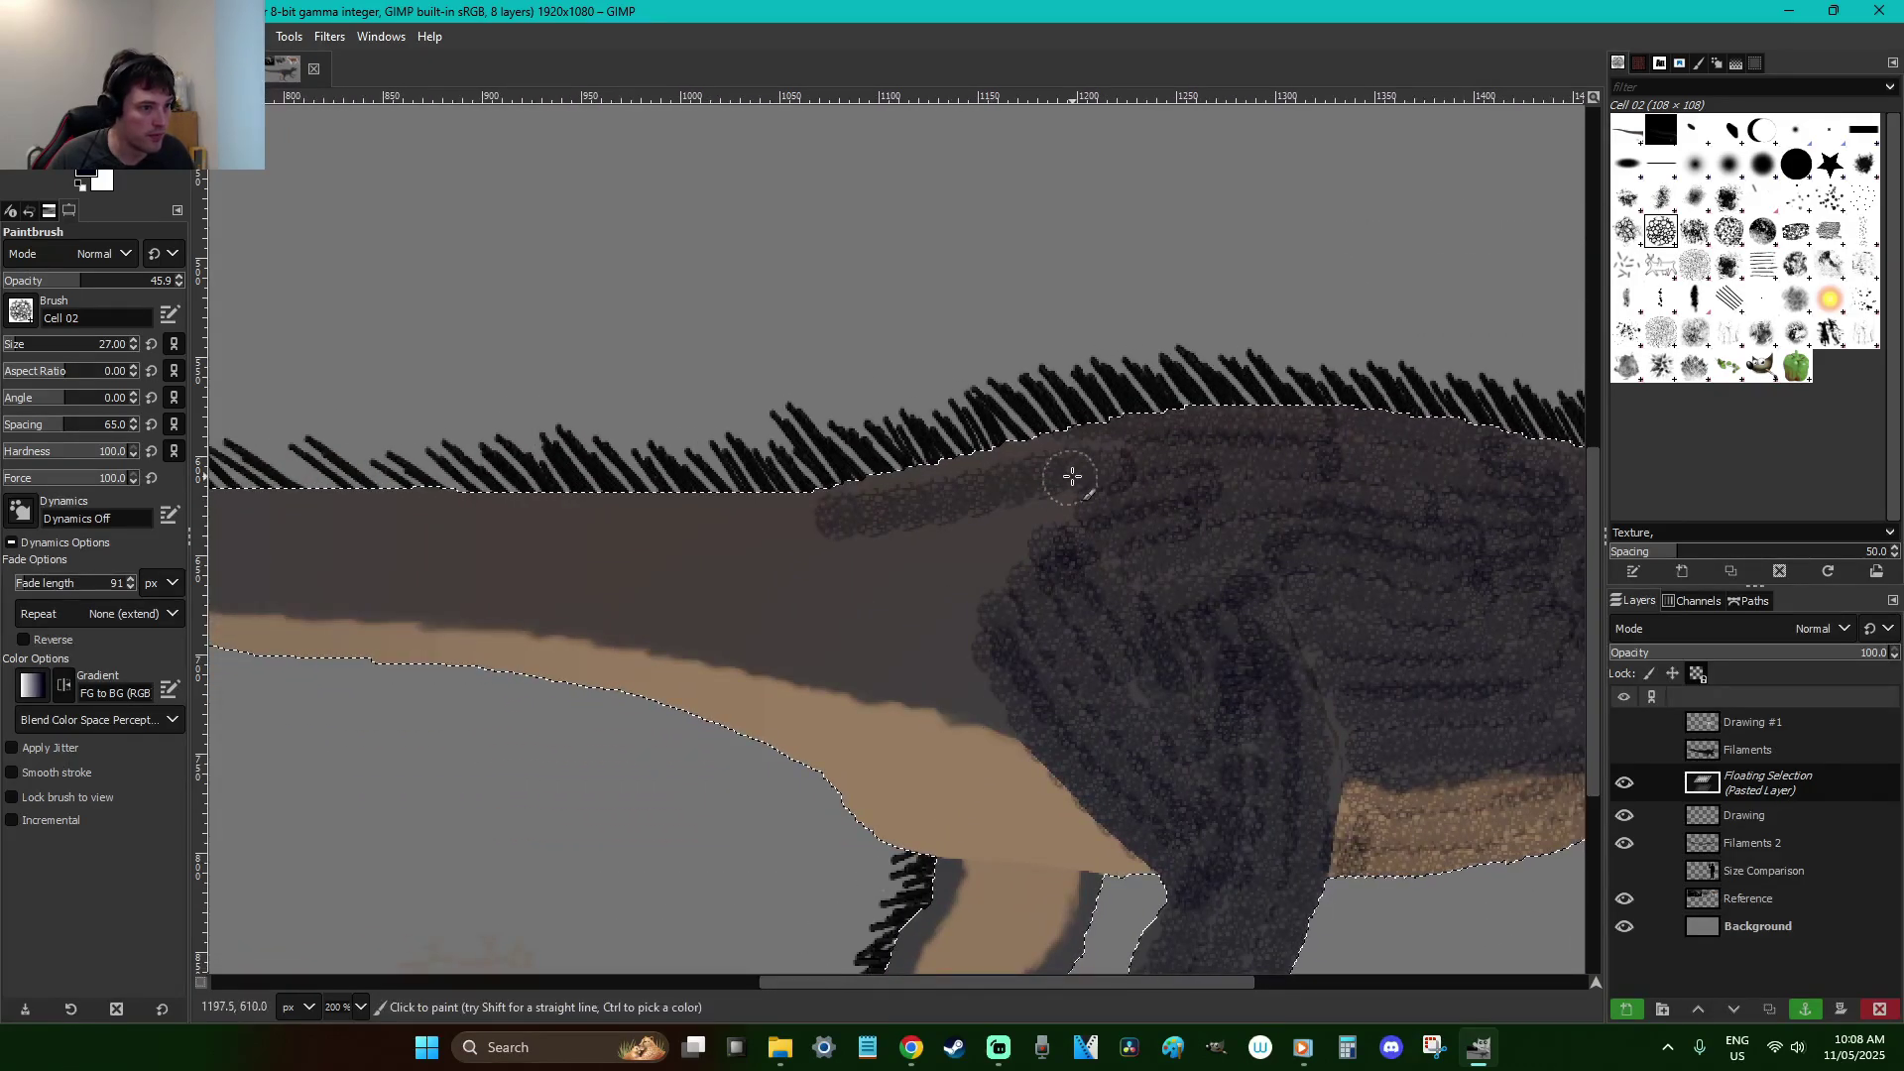
pyautogui.moveTo(1011, 510)
pyautogui.mouseDown()
pyautogui.moveTo(787, 548)
pyautogui.moveTo(964, 569)
pyautogui.moveTo(1017, 555)
pyautogui.moveTo(714, 583)
pyautogui.mouseUp()
pyautogui.moveTo(987, 620); pyautogui.dragTo(747, 608)
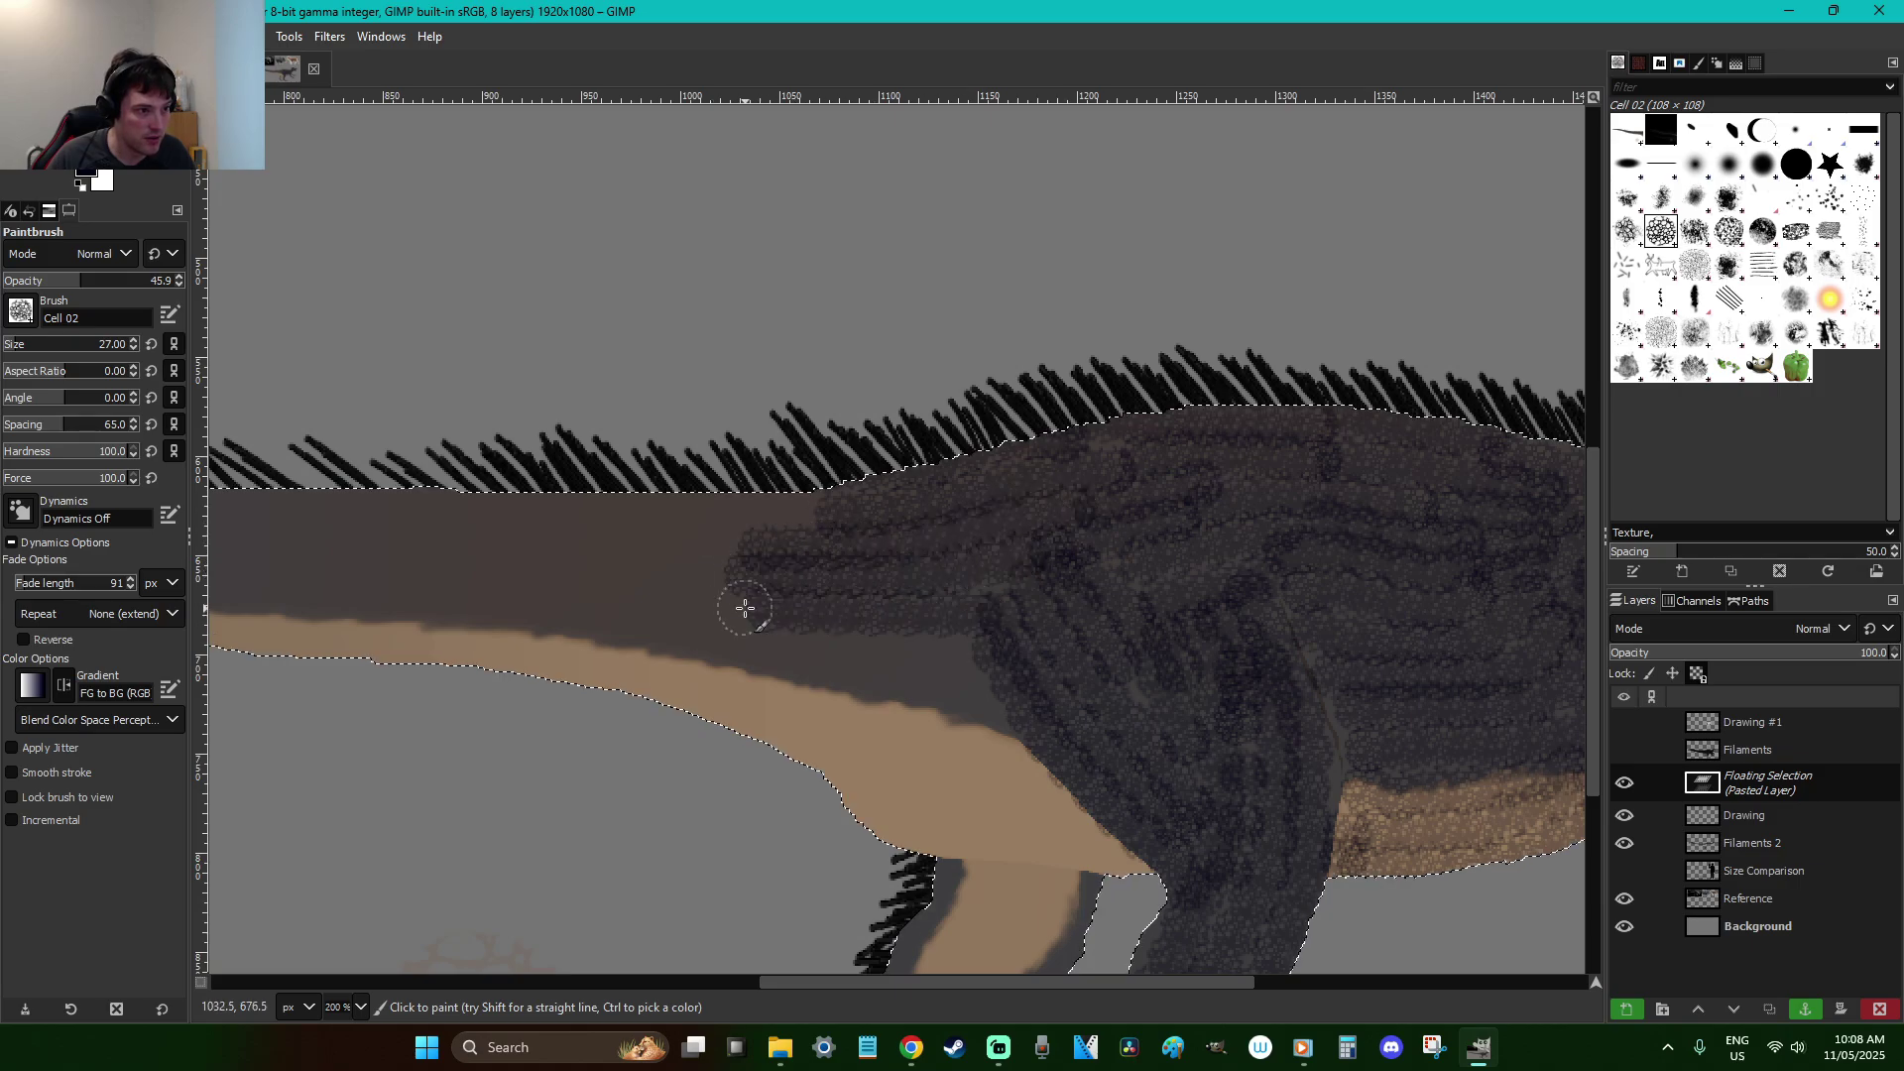
pyautogui.moveTo(1002, 696)
pyautogui.mouseDown()
pyautogui.moveTo(958, 660)
pyautogui.moveTo(792, 638)
pyautogui.mouseUp()
pyautogui.moveTo(1003, 731); pyautogui.dragTo(757, 658)
# Paint scale texture over the far hind leg, covering both its tan inner area and its dark edges
pyautogui.scroll(-2, 757, 658)
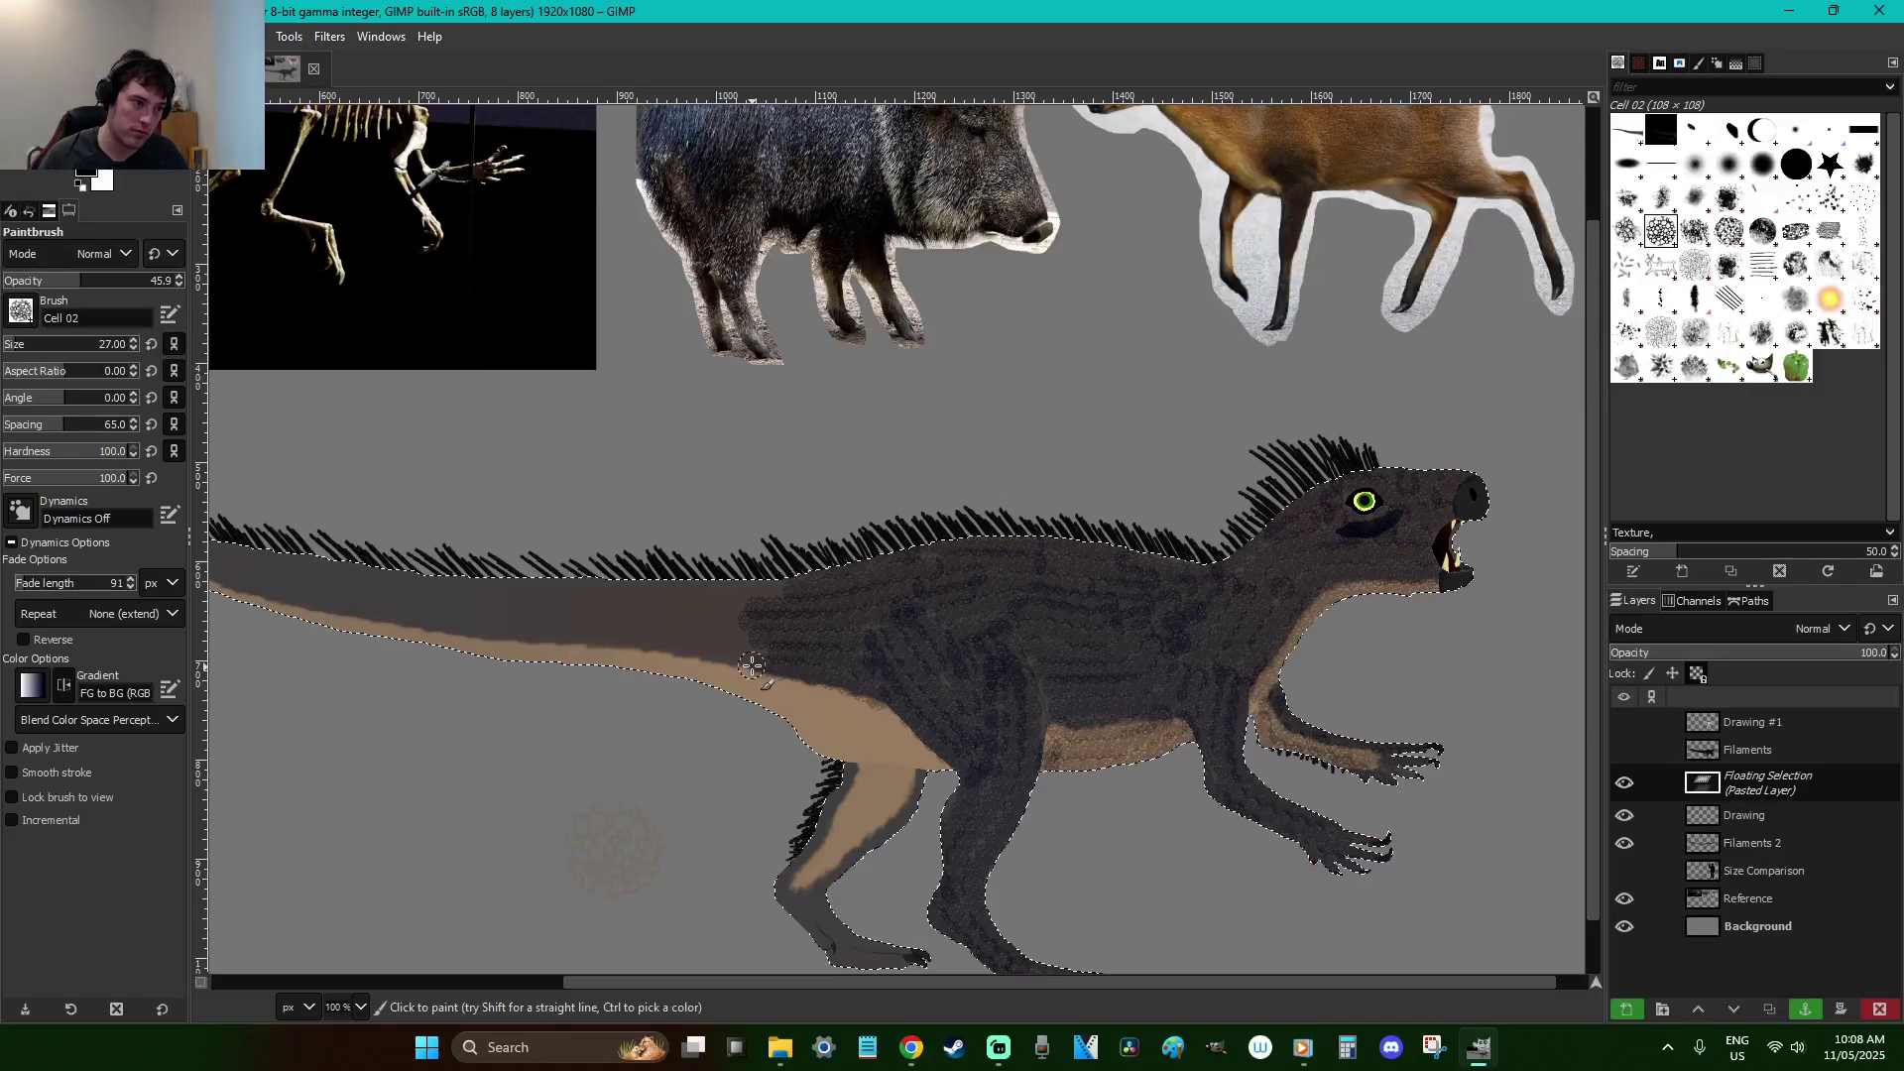
pyautogui.scroll(-1, 753, 665)
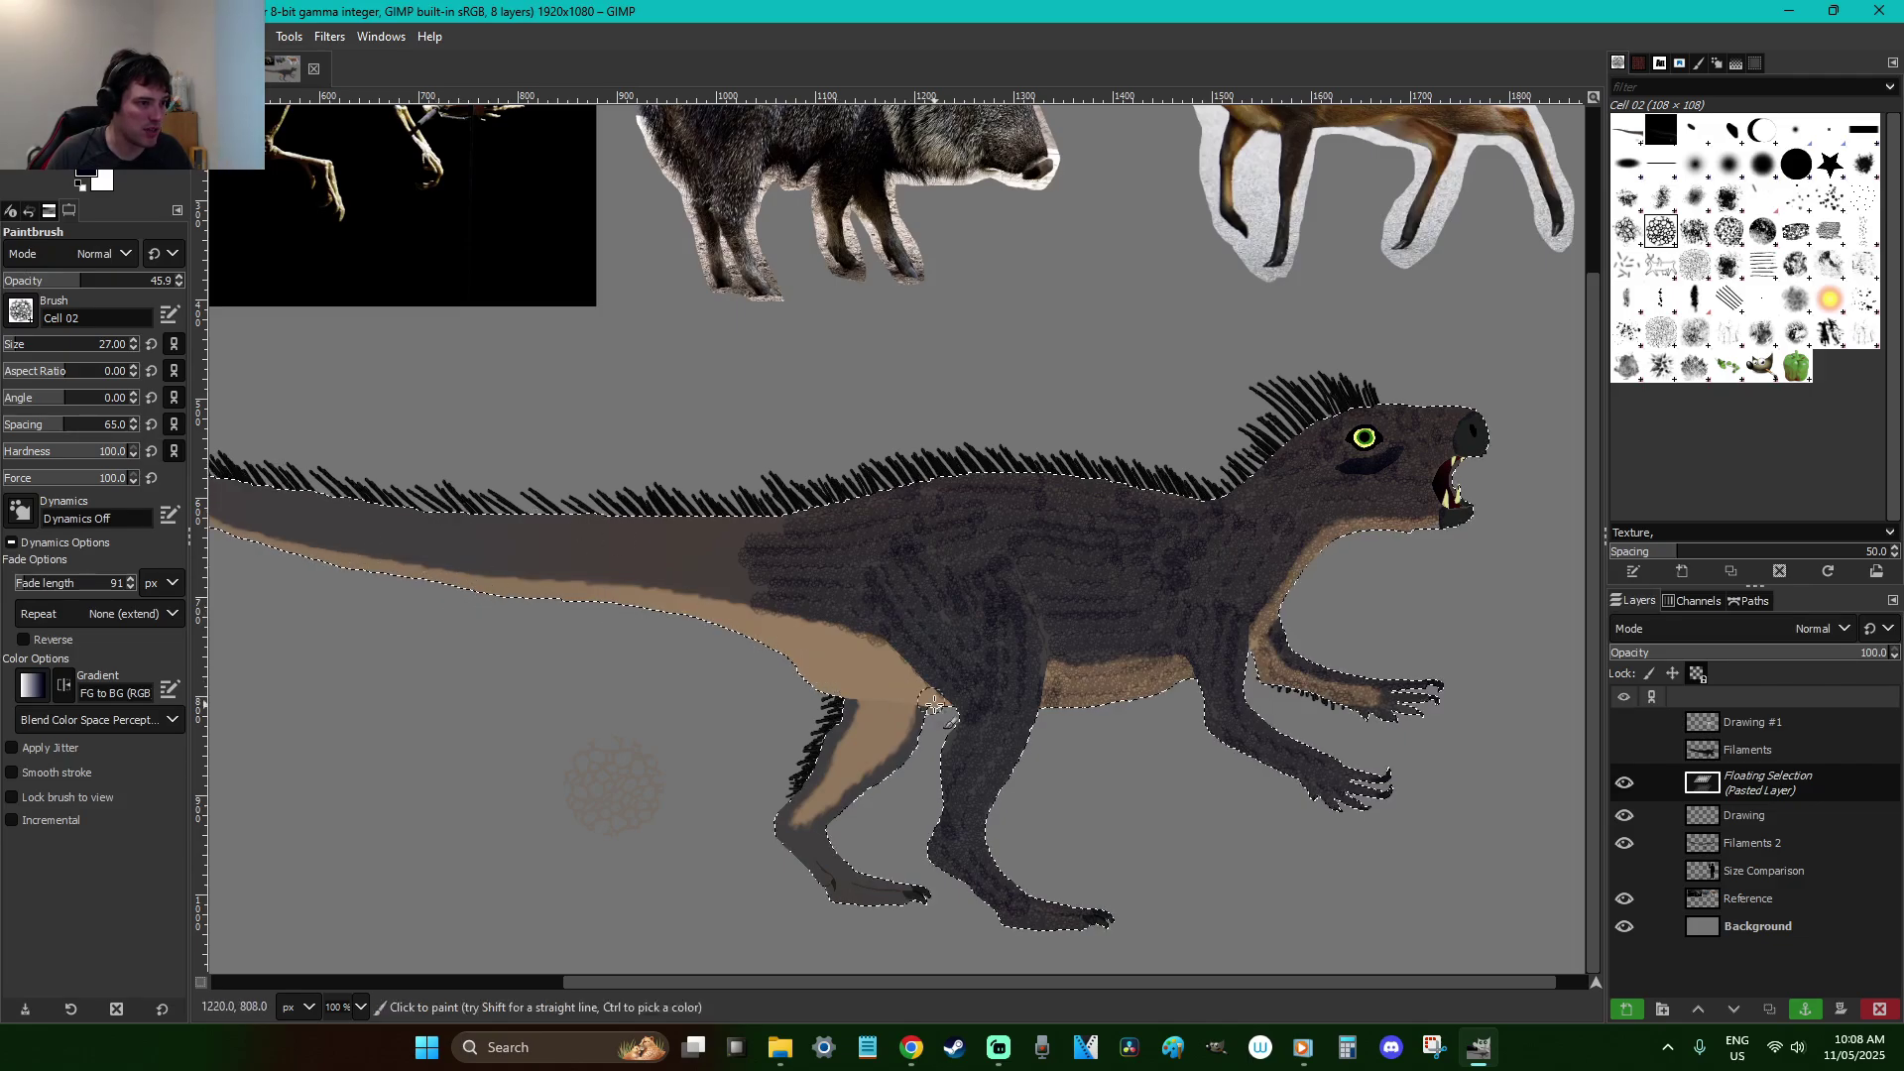
pyautogui.press('z')
pyautogui.moveTo(1056, 851); pyautogui.dragTo(643, 592)
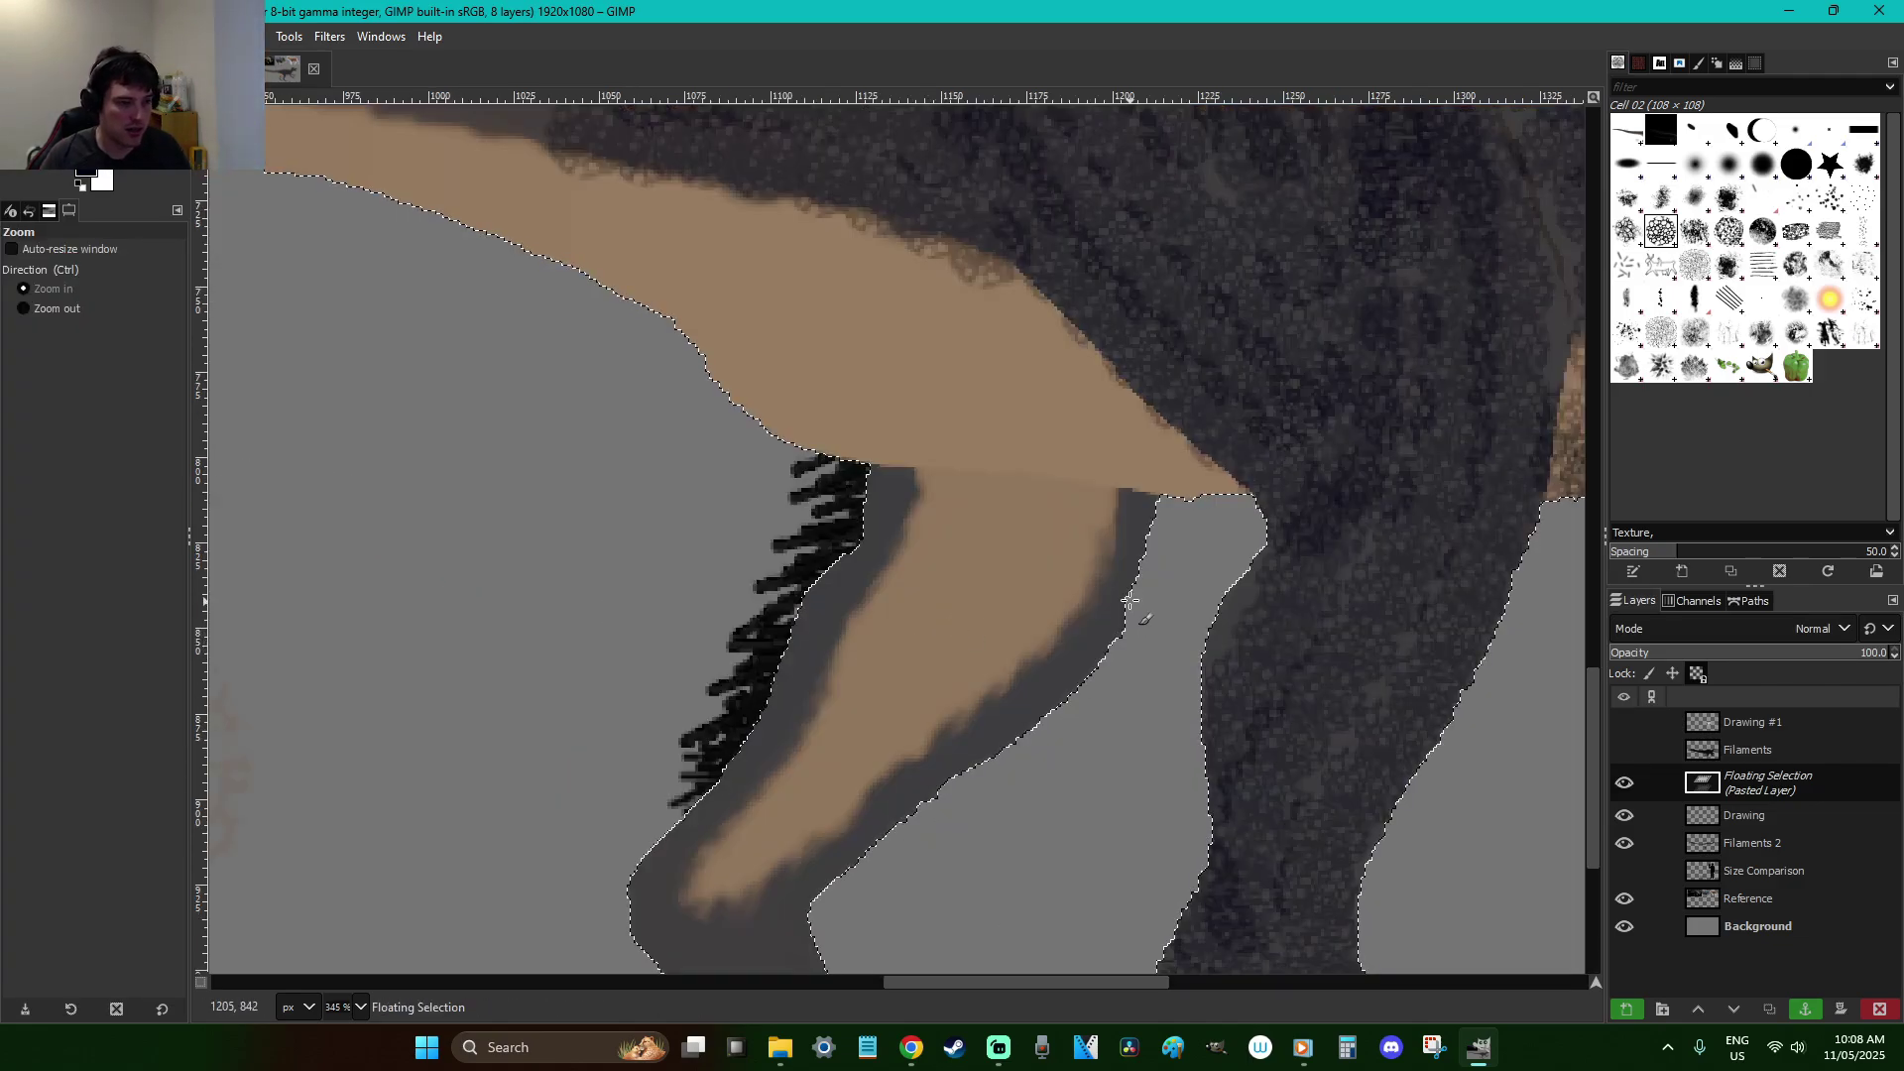
pyautogui.press('p')
pyautogui.moveTo(1126, 531)
pyautogui.mouseDown()
pyautogui.moveTo(1050, 681)
pyautogui.moveTo(863, 853)
pyautogui.mouseUp()
pyautogui.moveTo(1072, 551)
pyautogui.mouseDown()
pyautogui.moveTo(823, 725)
pyautogui.moveTo(983, 526)
pyautogui.moveTo(989, 497)
pyautogui.moveTo(919, 602)
pyautogui.moveTo(822, 684)
pyautogui.moveTo(909, 514)
pyautogui.moveTo(753, 665)
pyautogui.moveTo(913, 487)
pyautogui.moveTo(956, 339)
pyautogui.moveTo(803, 433)
pyautogui.moveTo(821, 563)
pyautogui.moveTo(949, 657)
pyautogui.moveTo(1186, 685)
pyautogui.moveTo(1111, 715)
pyautogui.moveTo(888, 741)
pyautogui.moveTo(763, 692)
pyautogui.moveTo(941, 706)
pyautogui.moveTo(649, 518)
pyautogui.moveTo(585, 379)
pyautogui.moveTo(765, 553)
pyautogui.moveTo(722, 512)
pyautogui.moveTo(715, 396)
pyautogui.moveTo(812, 318)
pyautogui.moveTo(907, 281)
pyautogui.moveTo(843, 361)
pyautogui.moveTo(738, 430)
pyautogui.moveTo(816, 370)
pyautogui.moveTo(952, 396)
pyautogui.mouseUp()
pyautogui.scroll(-5, 883, 535)
pyautogui.scroll(5, 952, 396)
# Cover the tan patch under the hips and the tan underside of the tail base with scale texture
pyautogui.moveTo(1256, 482)
pyautogui.mouseDown()
pyautogui.moveTo(910, 425)
pyautogui.moveTo(792, 427)
pyautogui.moveTo(714, 366)
pyautogui.moveTo(802, 357)
pyautogui.moveTo(1128, 417)
pyautogui.moveTo(959, 289)
pyautogui.moveTo(711, 227)
pyautogui.moveTo(1052, 409)
pyautogui.moveTo(917, 344)
pyautogui.moveTo(716, 288)
pyautogui.moveTo(885, 386)
pyautogui.moveTo(784, 357)
pyautogui.moveTo(674, 299)
pyautogui.mouseUp()
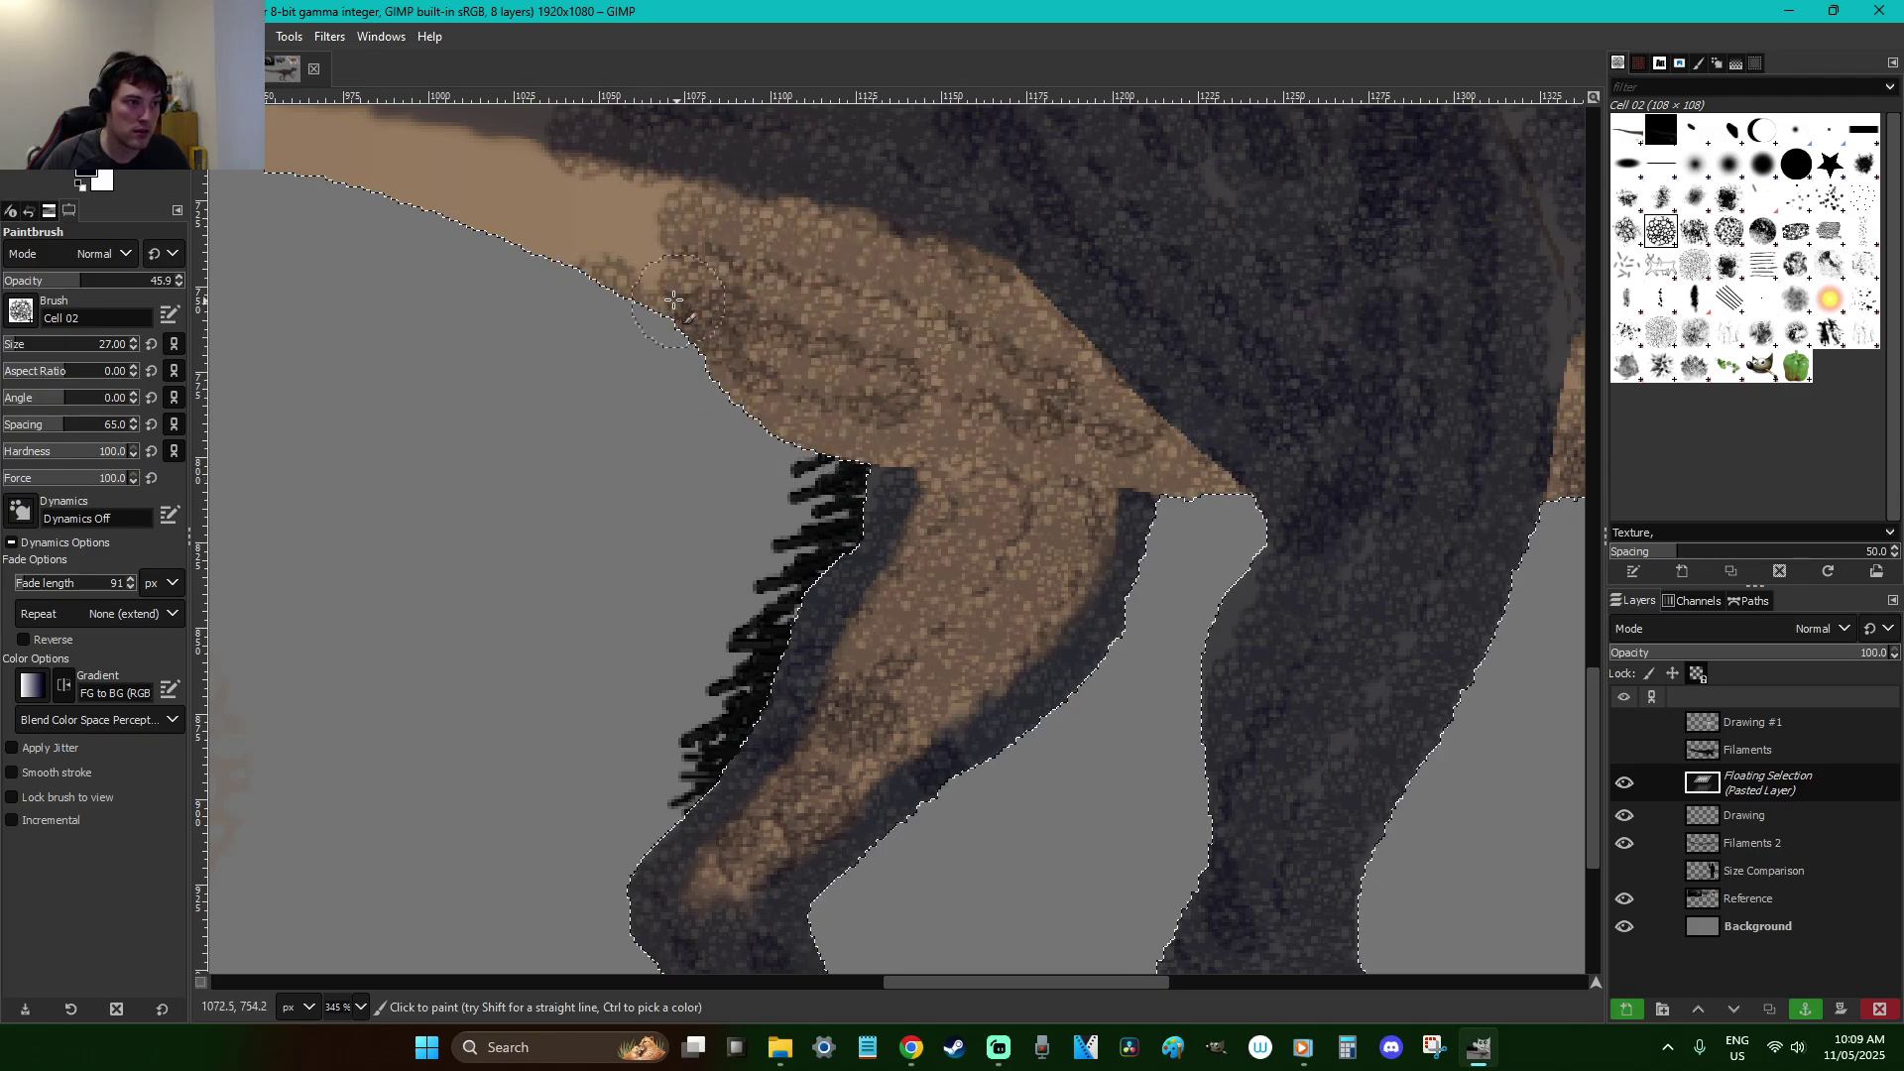
pyautogui.scroll(5, 674, 300)
pyautogui.moveTo(684, 506); pyautogui.dragTo(516, 462)
pyautogui.moveTo(643, 477)
pyautogui.mouseDown()
pyautogui.moveTo(637, 423)
pyautogui.moveTo(206, 350)
pyautogui.mouseUp()
# Paint scale texture bands along the lower dark part of the tail base, just above the tan underside
pyautogui.keyDown('ctrl'); pyautogui.scroll(-3, 1080, 978); pyautogui.keyUp('ctrl')
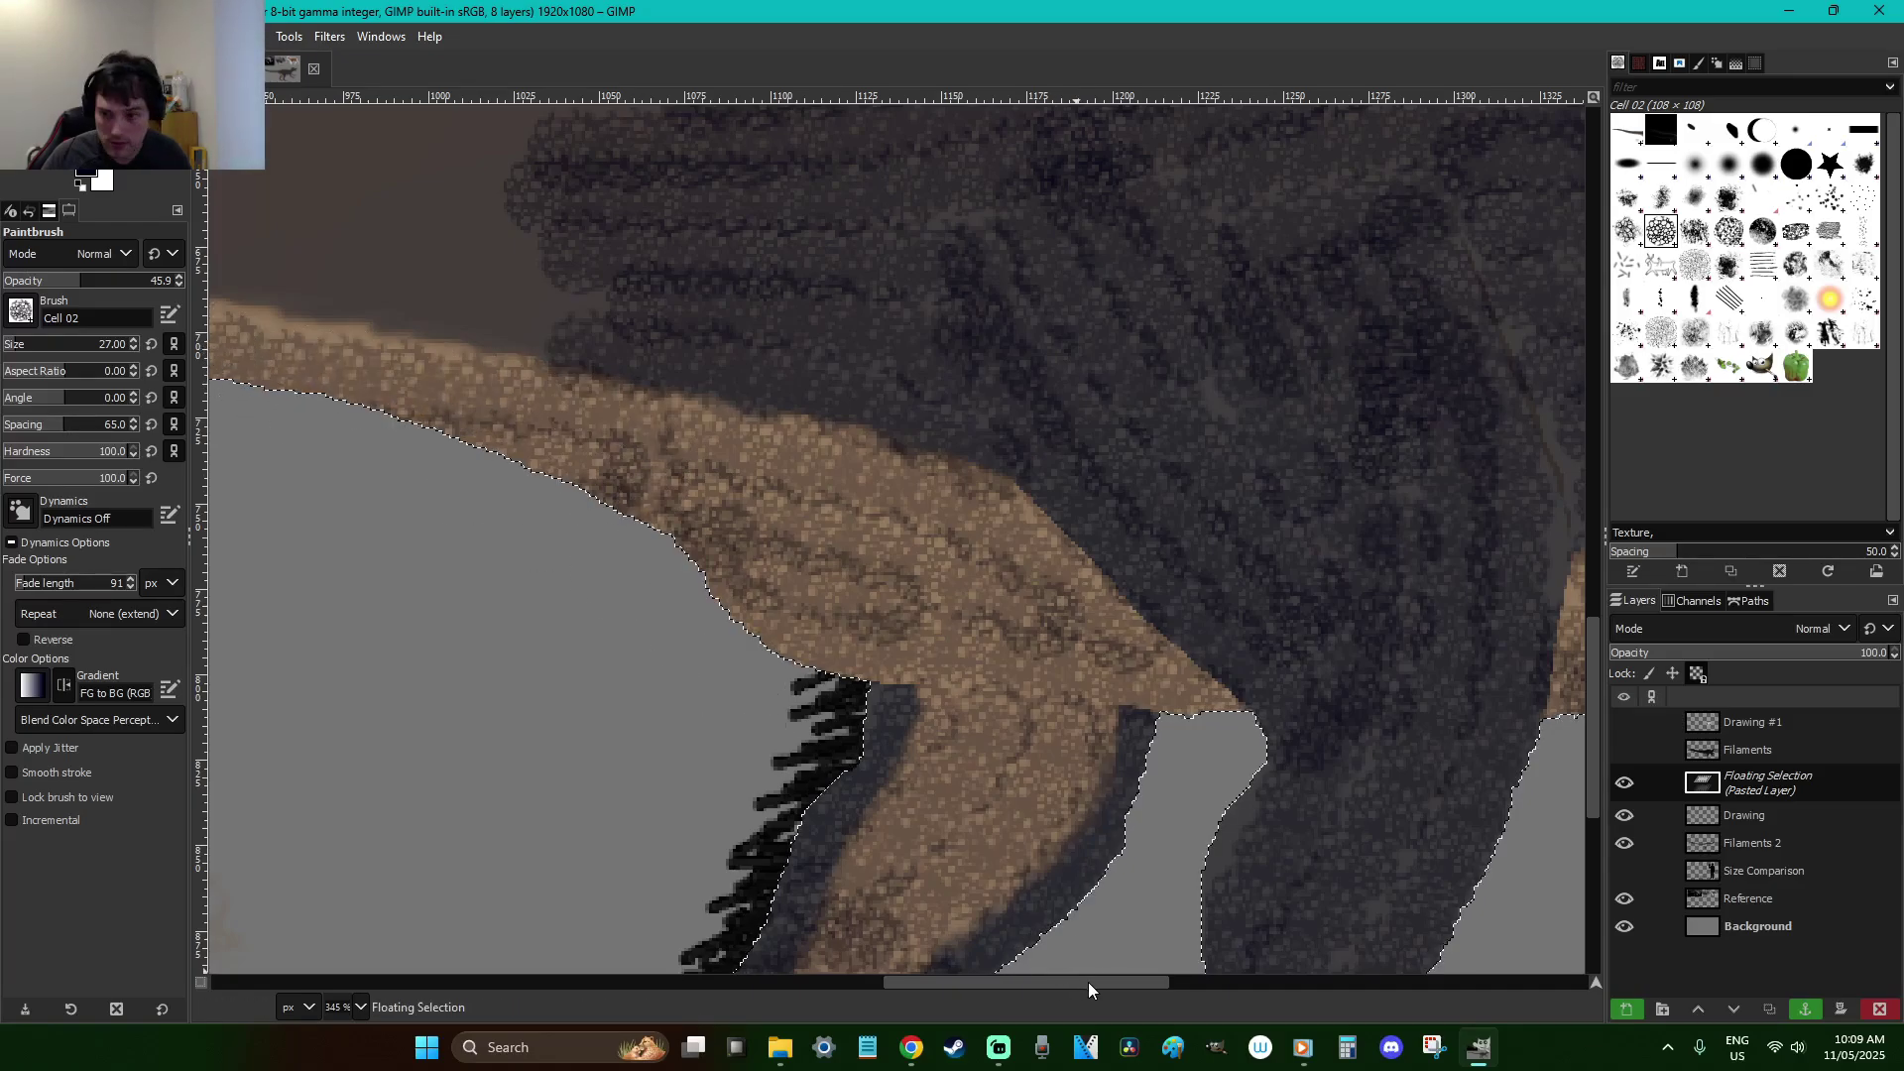
pyautogui.keyDown('ctrl'); pyautogui.scroll(-2, 1086, 815); pyautogui.keyUp('ctrl')
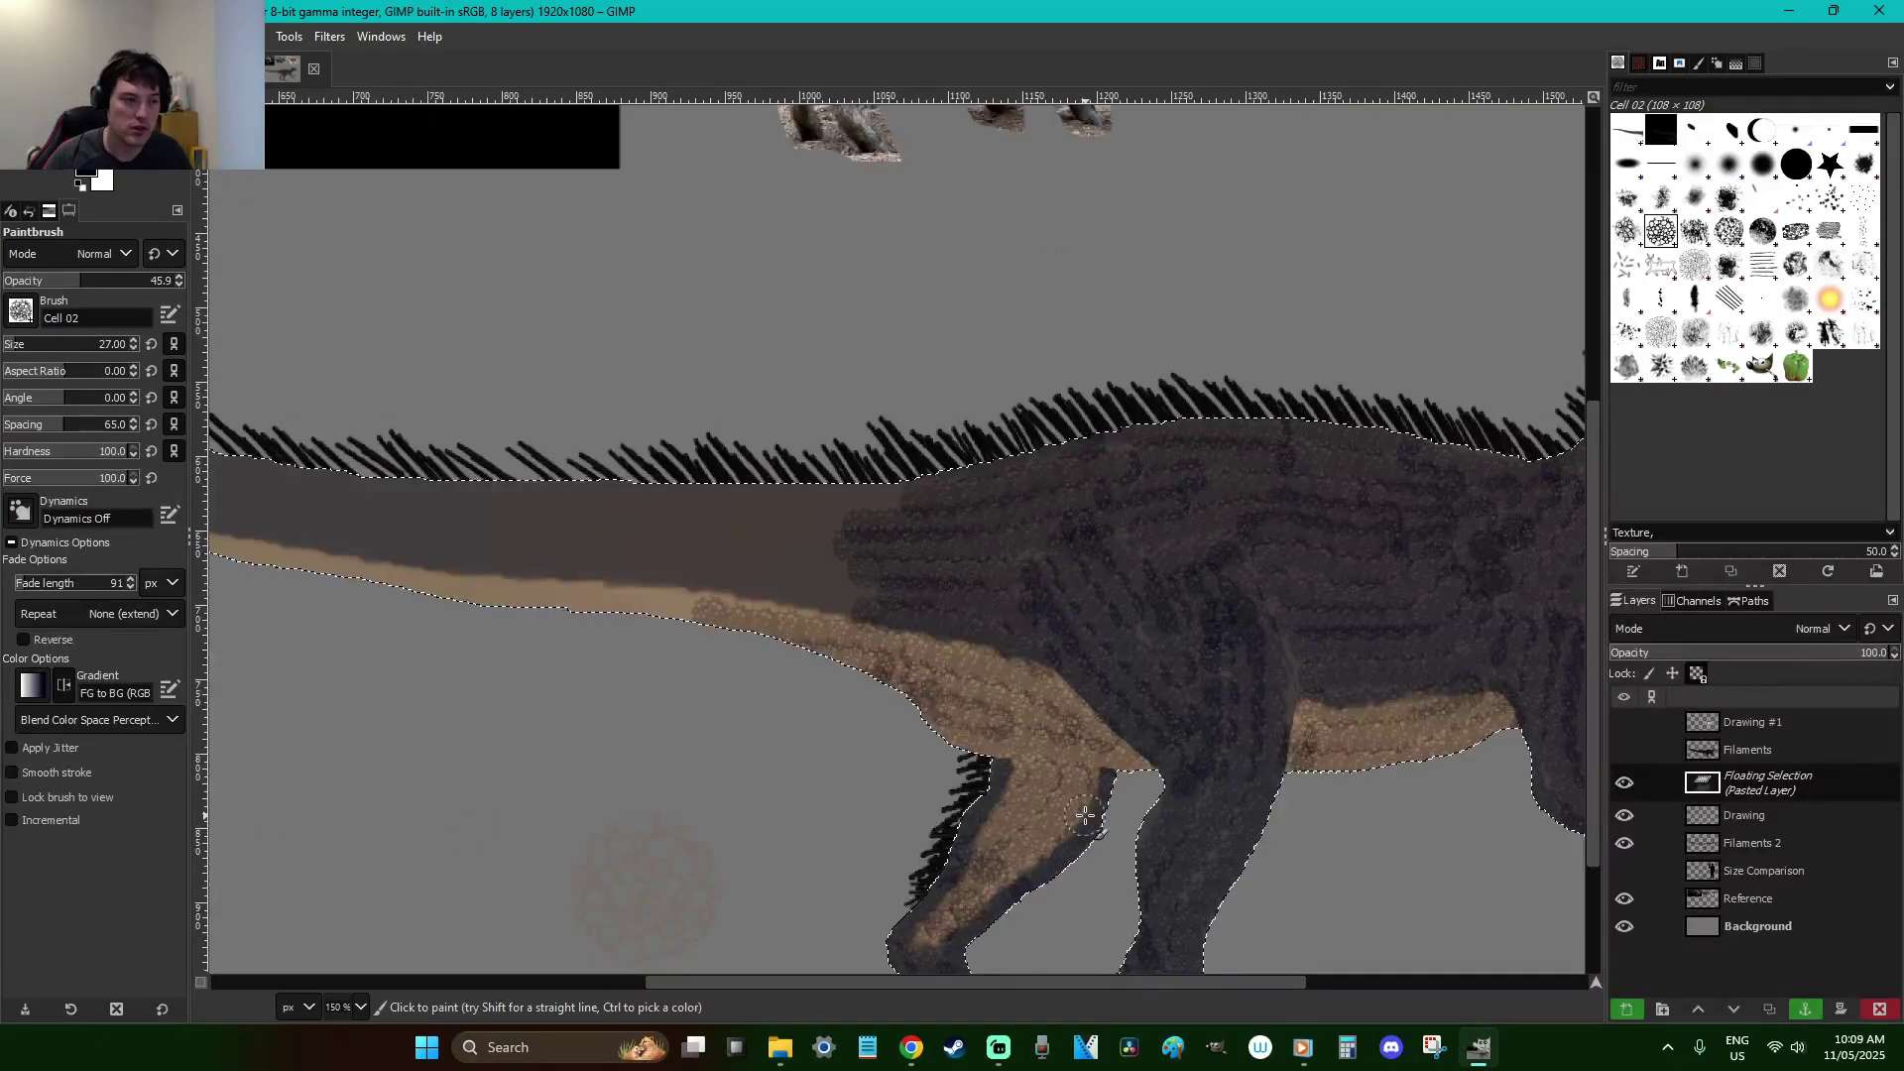
pyautogui.moveTo(859, 615); pyautogui.dragTo(502, 572)
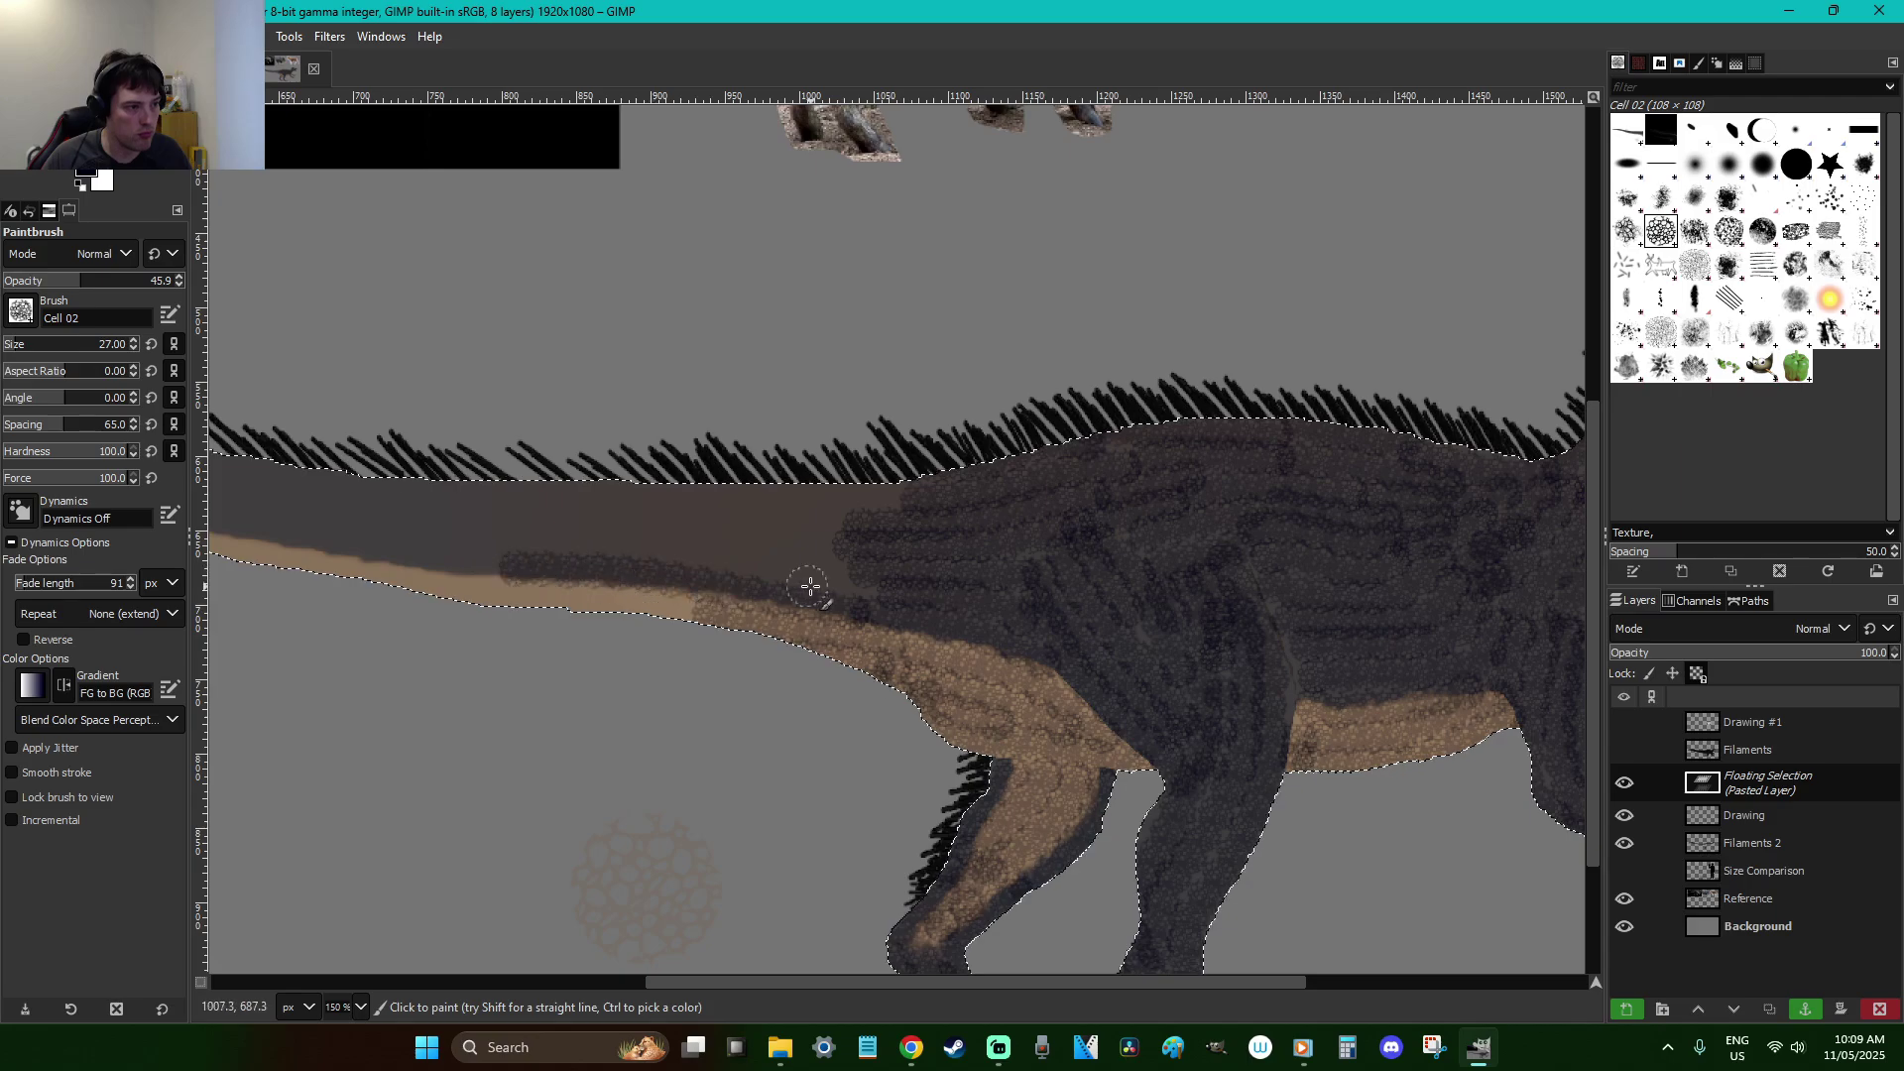
pyautogui.moveTo(771, 566); pyautogui.dragTo(596, 543)
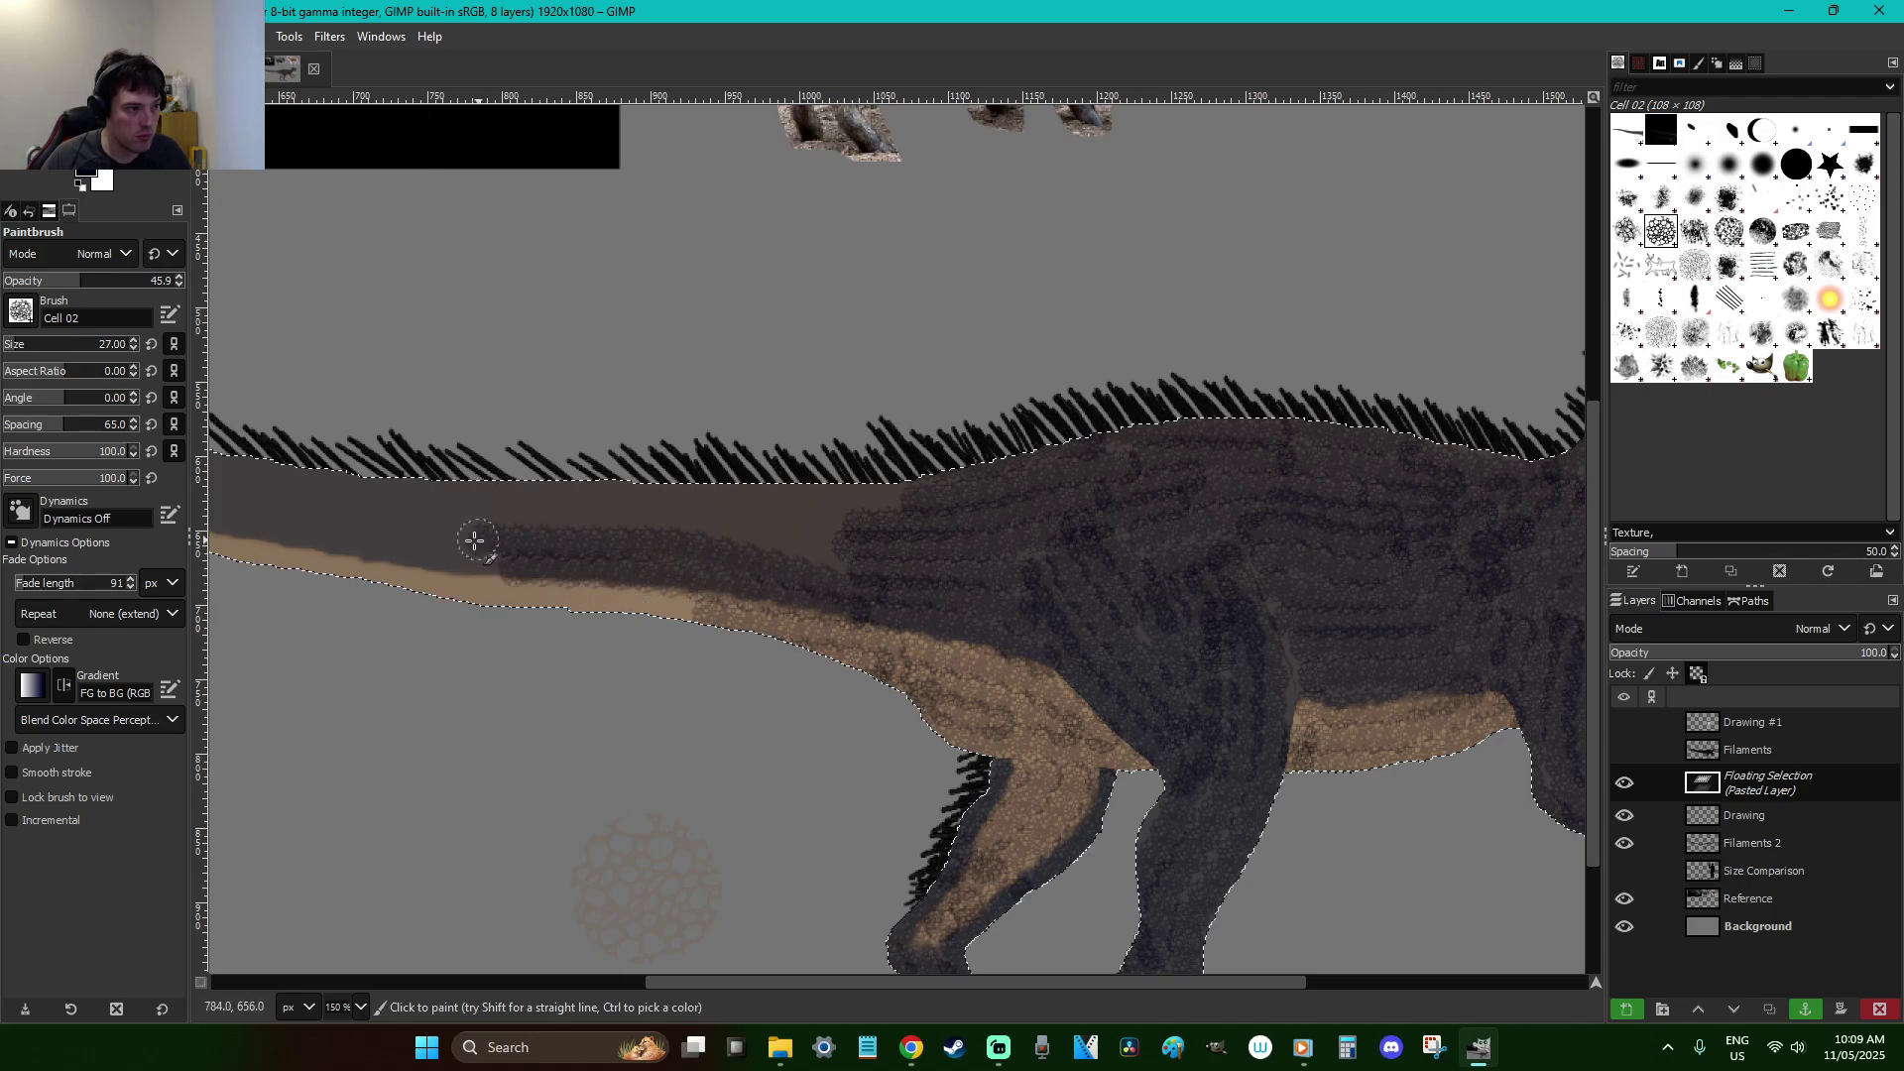
# Try the Track Direction brush dynamics on the upper tail base, and return the dynamics to Dynamics Off
pyautogui.click(22, 510)
pyautogui.scroll(-5, 175, 617)
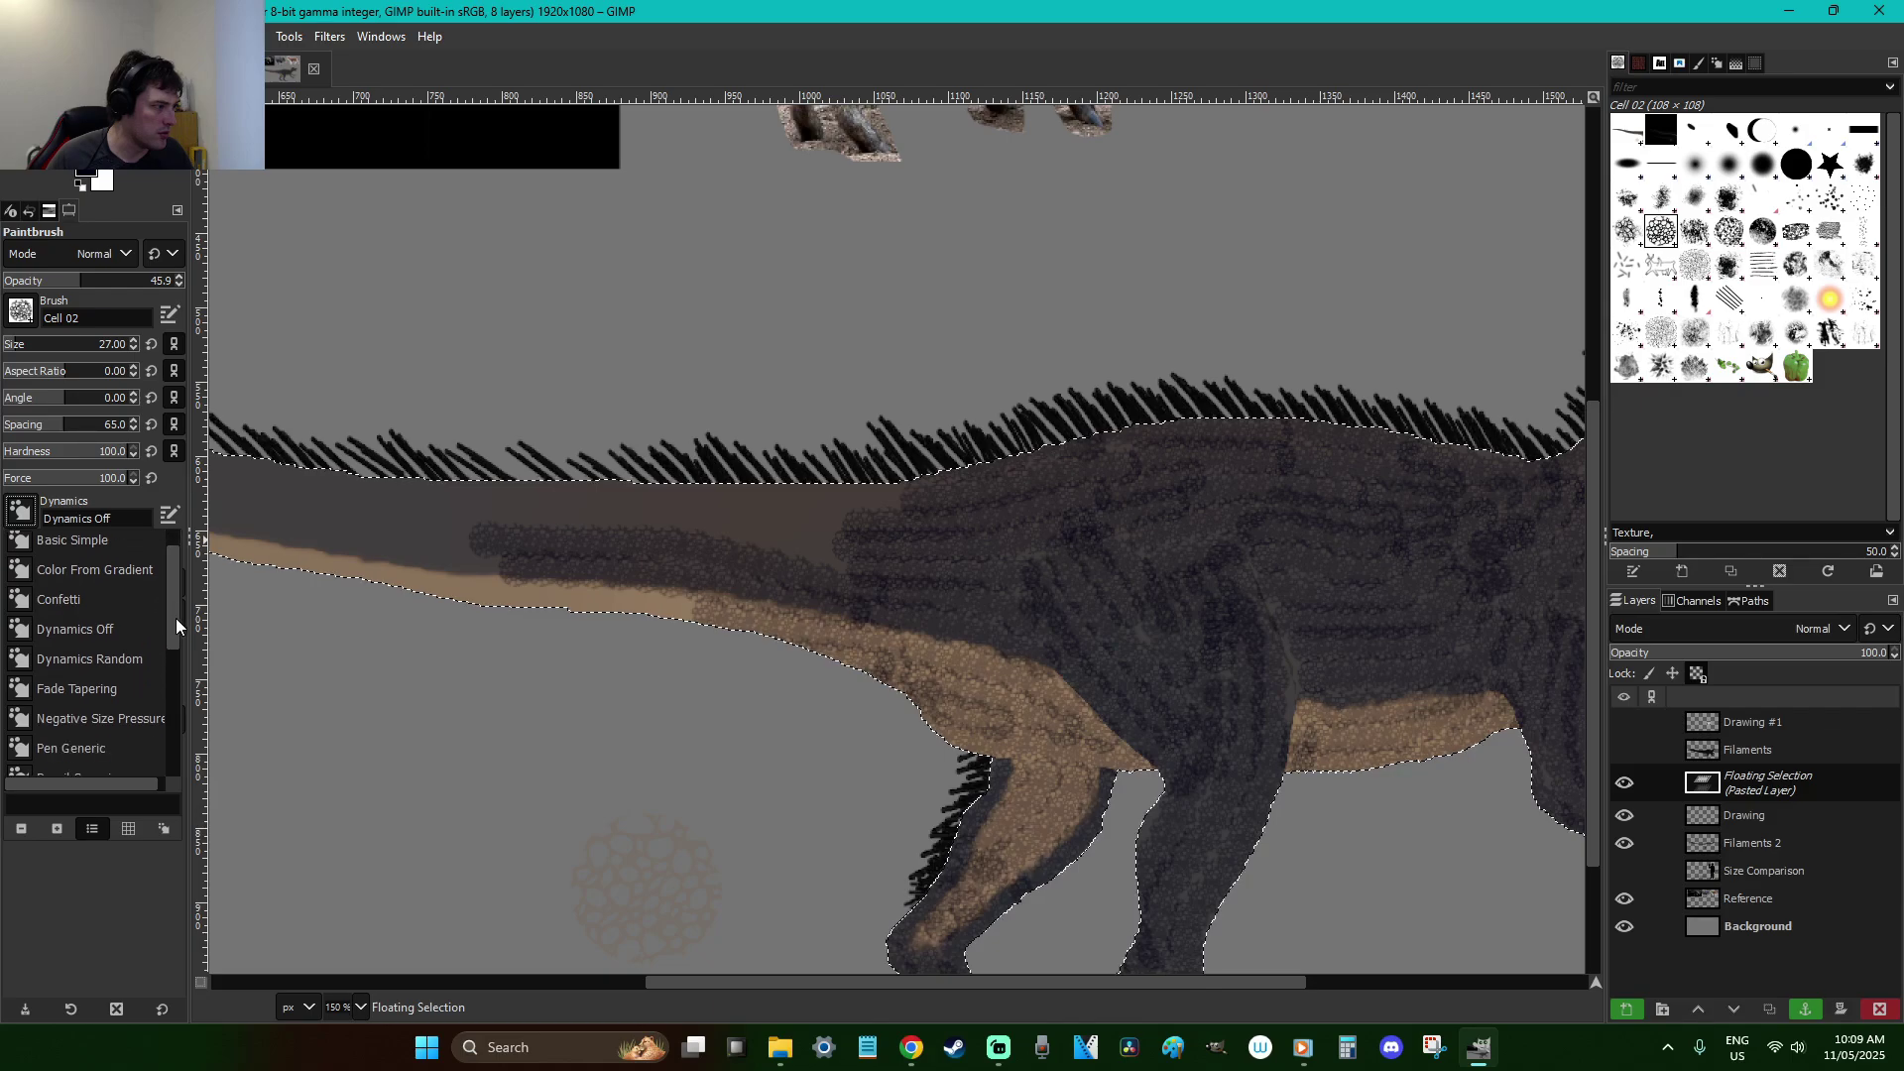
pyautogui.scroll(1, 126, 690)
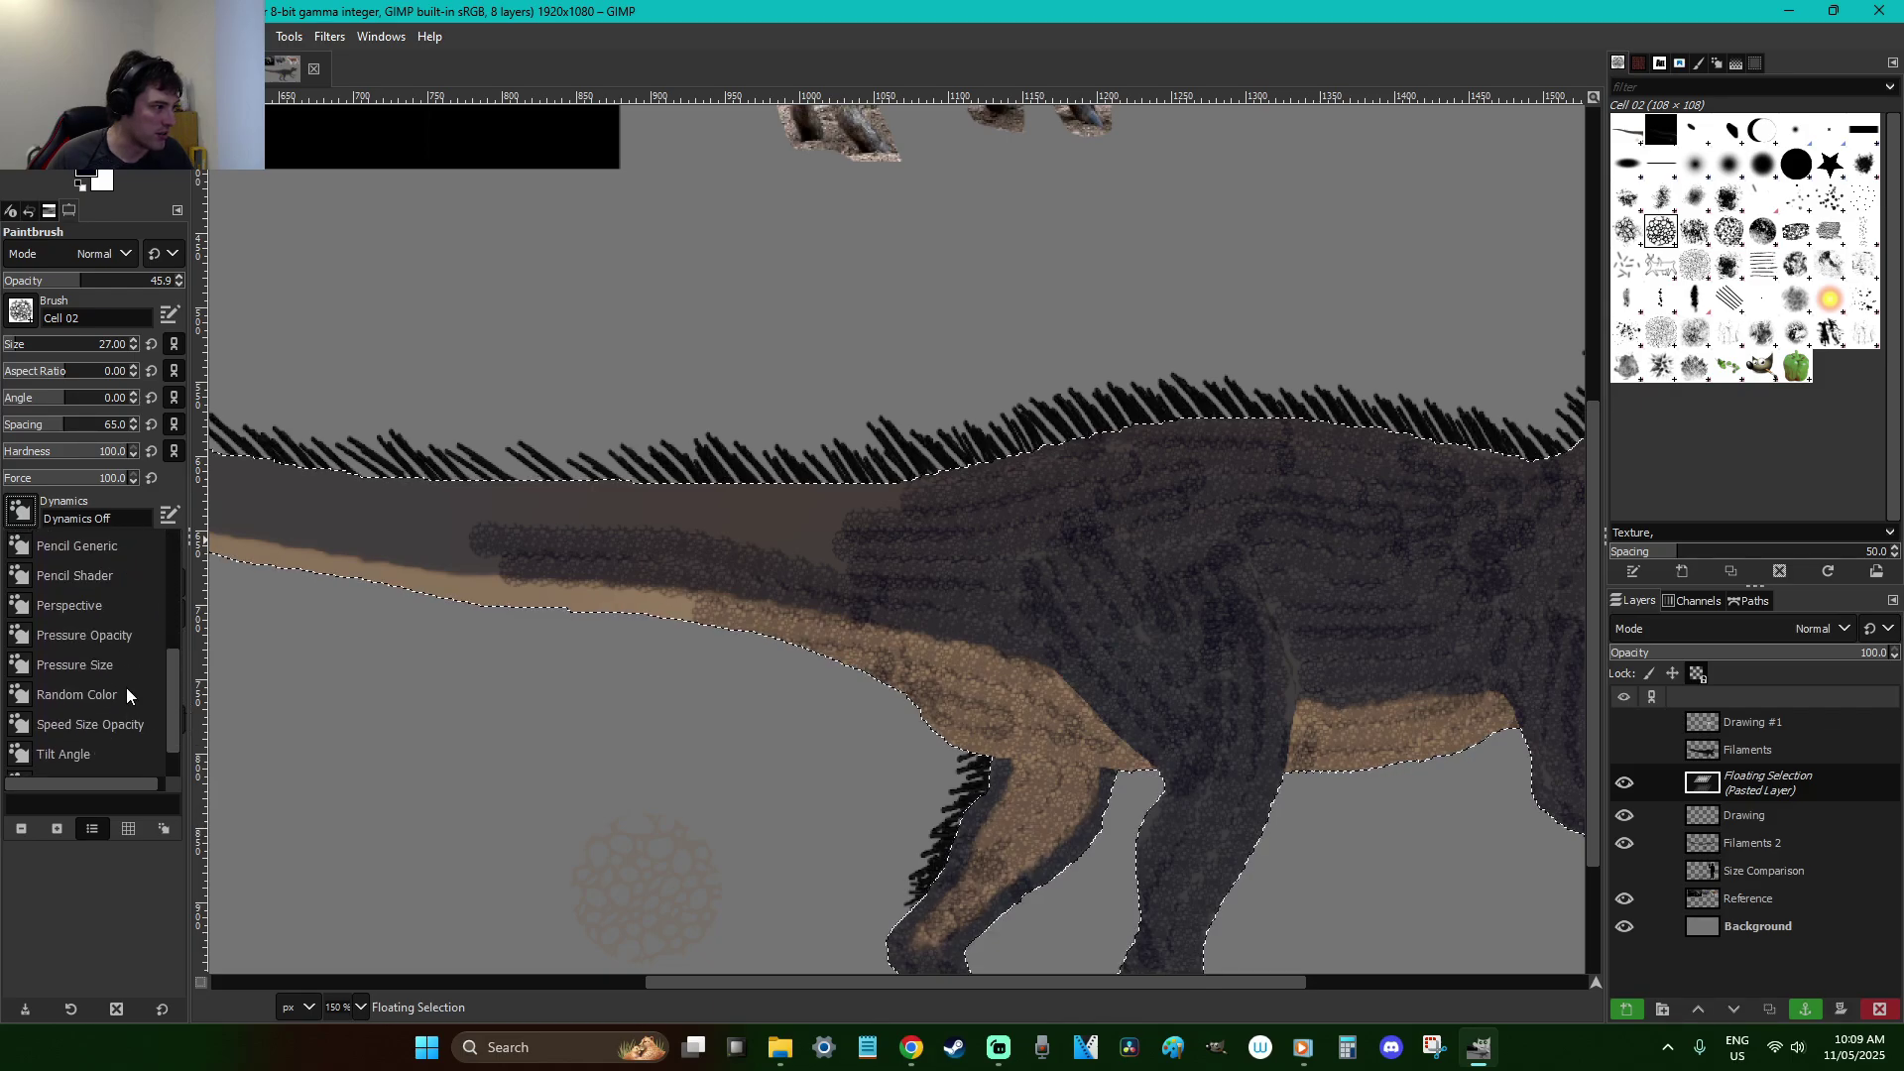
pyautogui.scroll(-2, 174, 720)
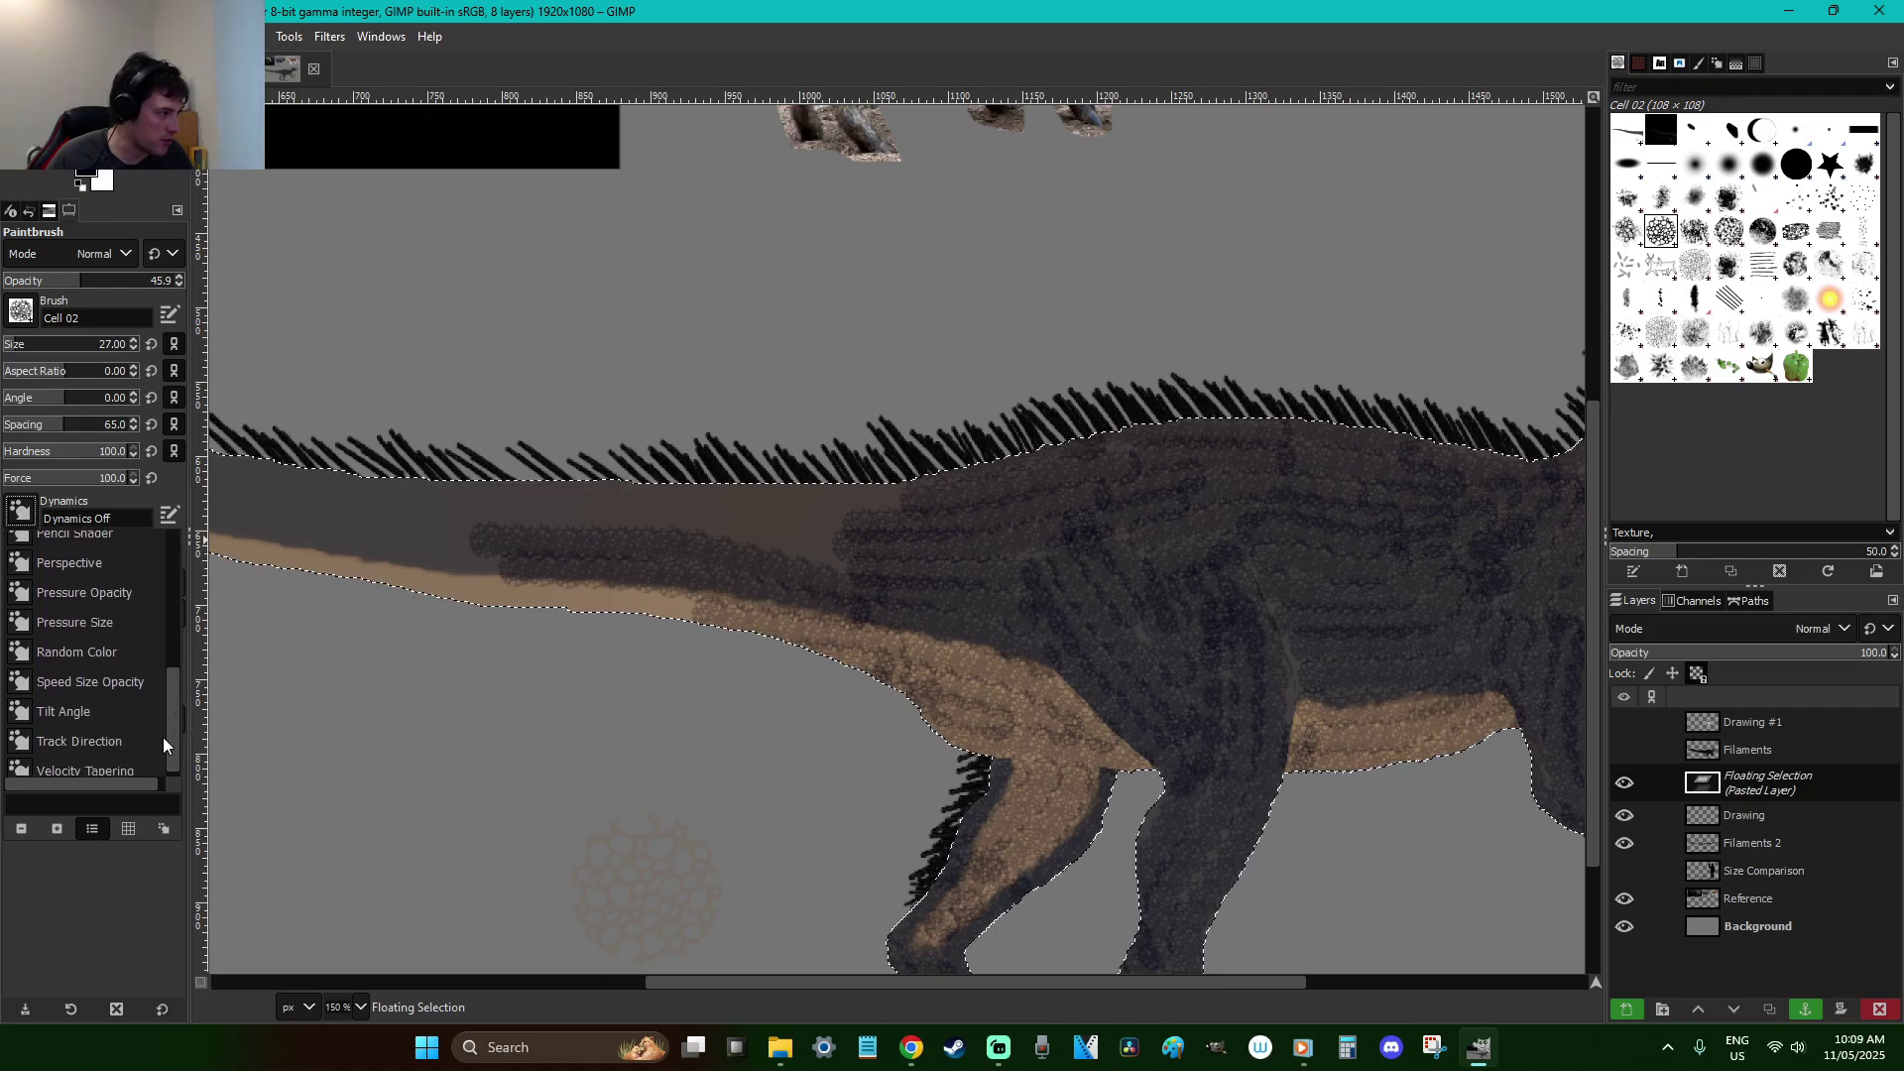
pyautogui.click(90, 763)
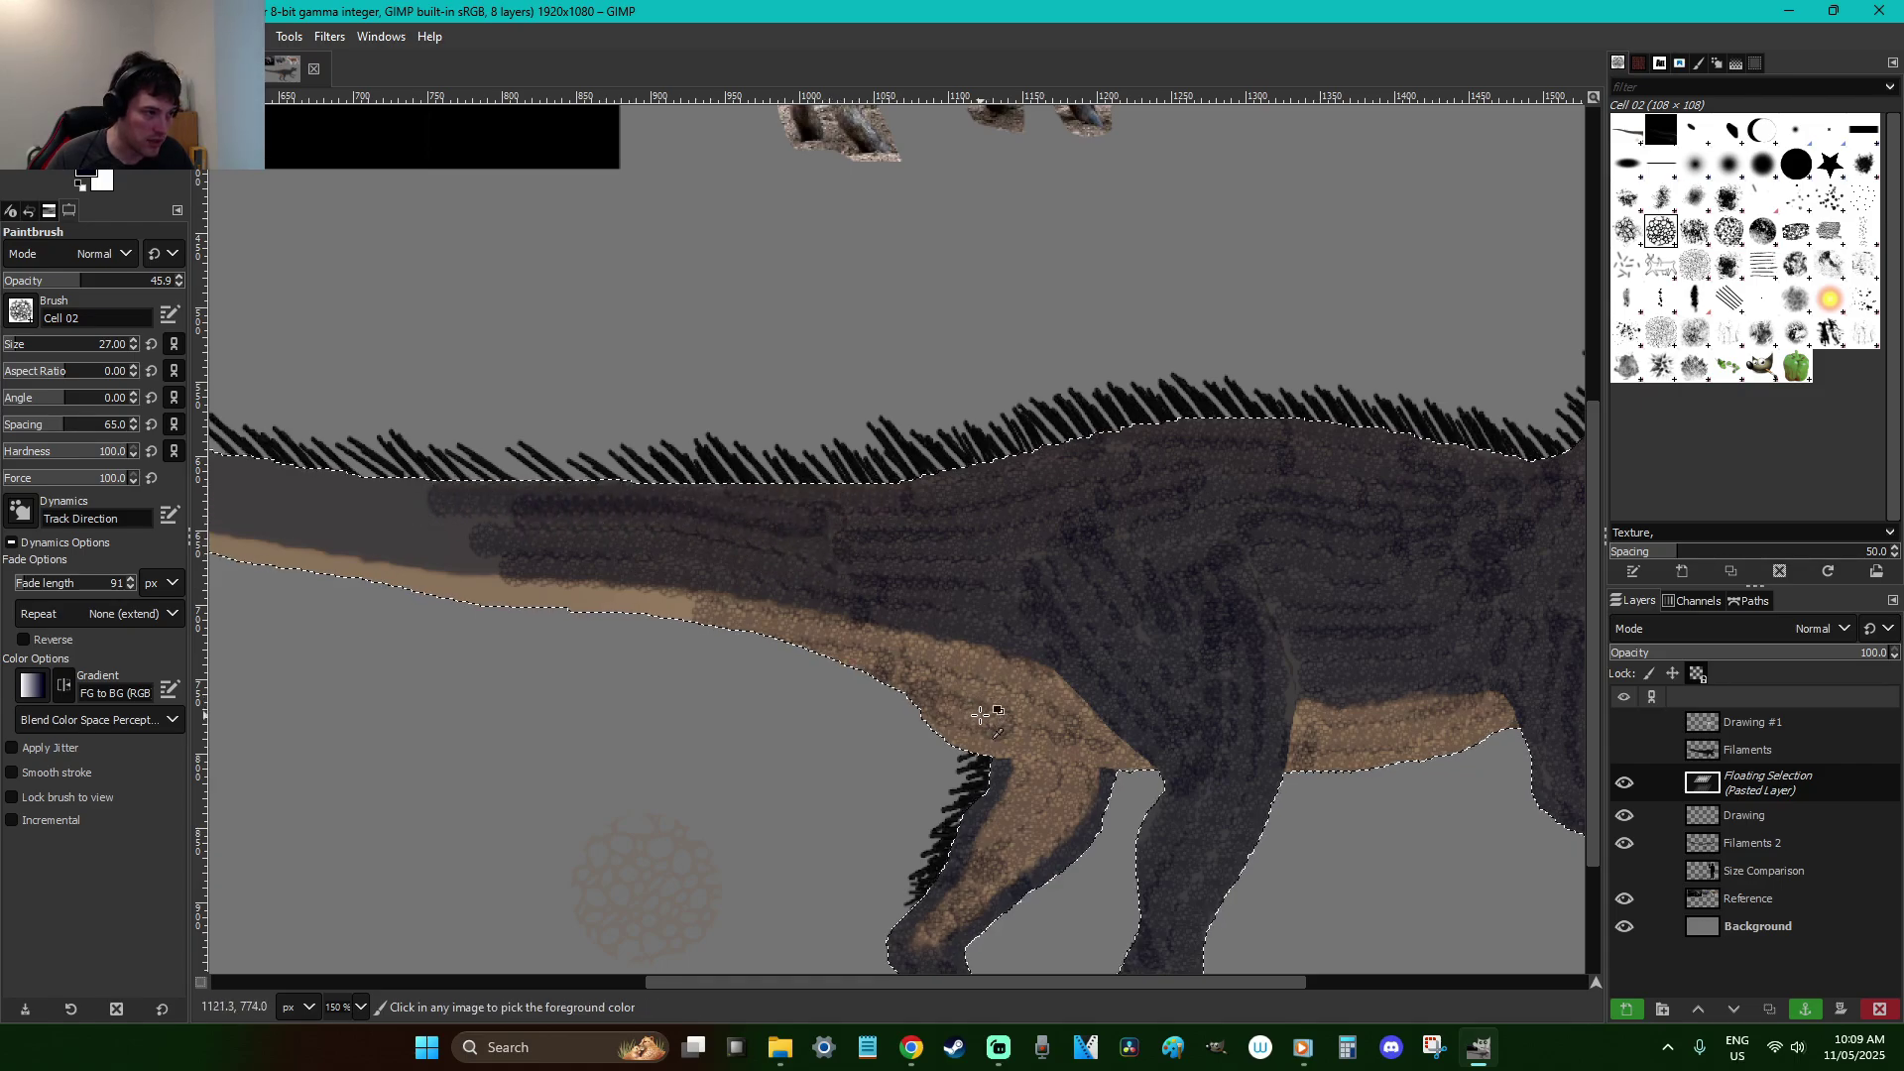
pyautogui.click(20, 511)
pyautogui.moveTo(175, 732); pyautogui.dragTo(179, 634)
pyautogui.click(133, 604)
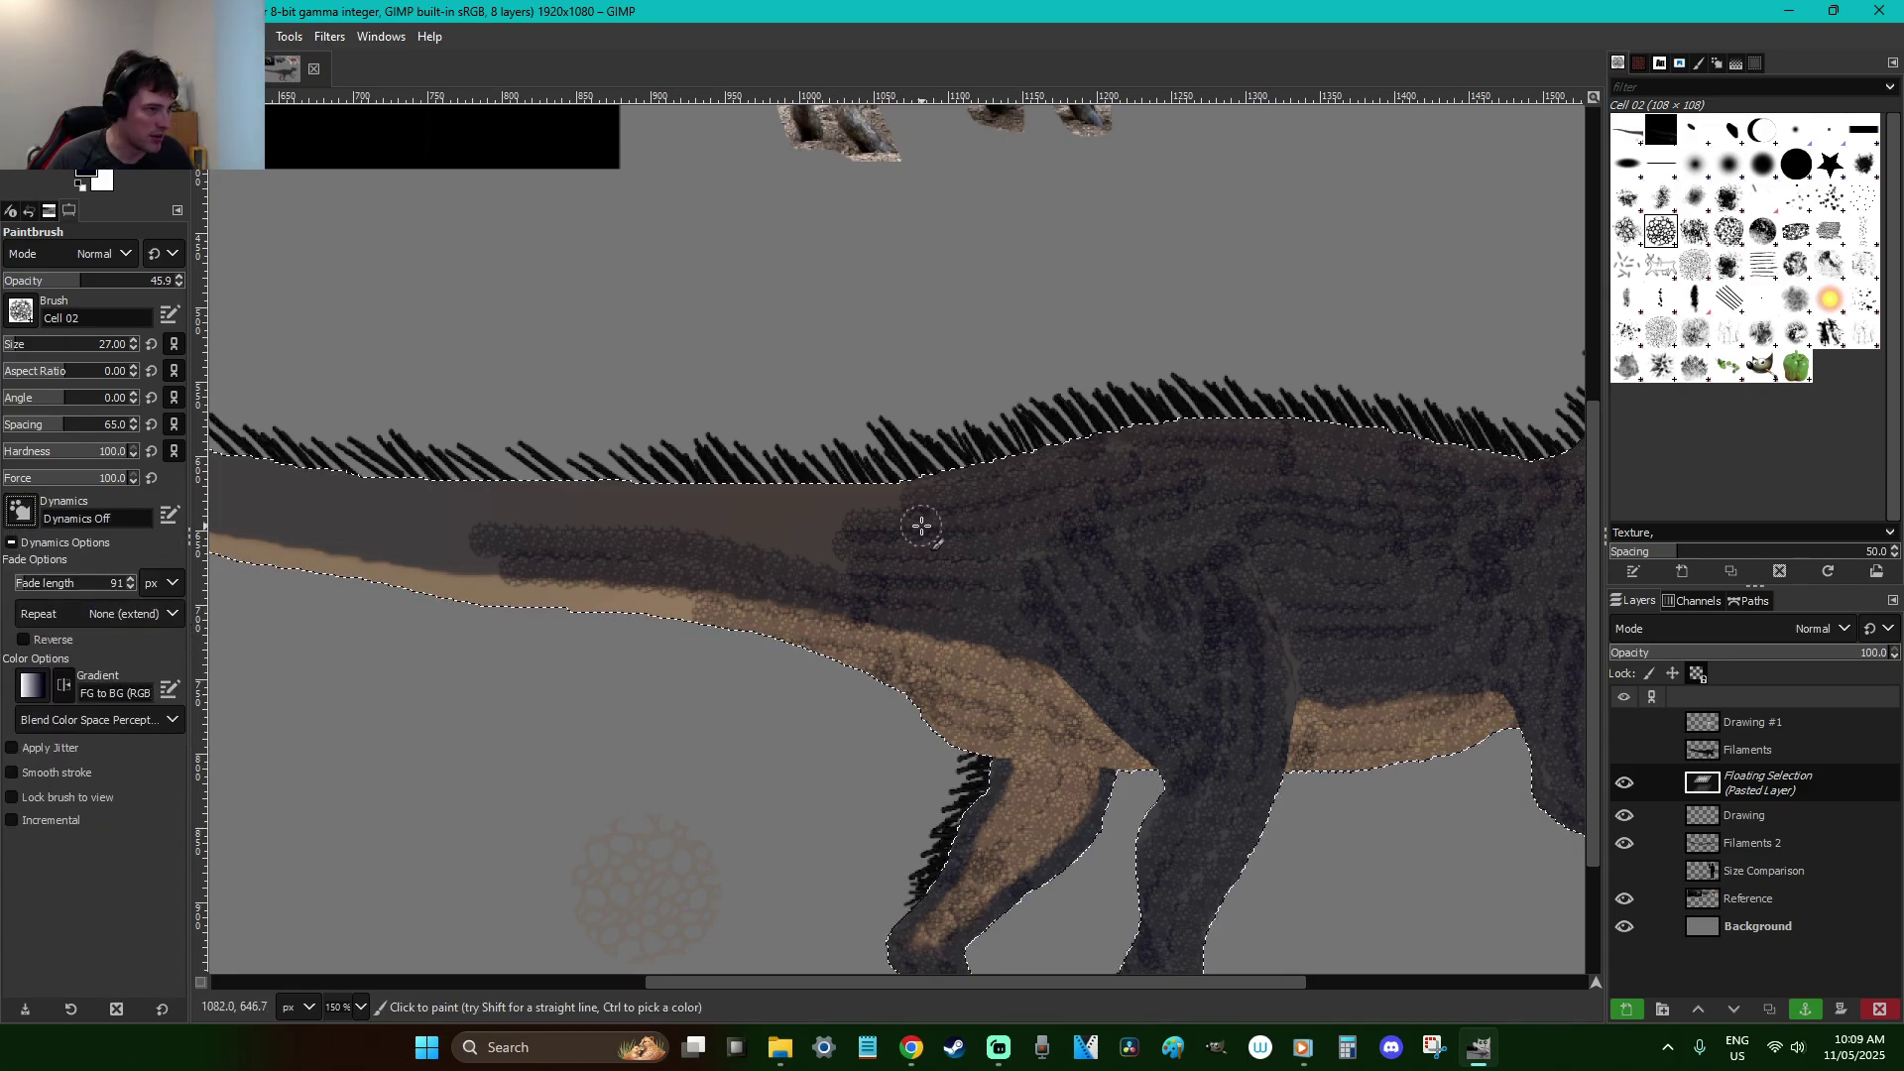
# Fill the remaining smooth area of the tail base and texture the adjoining tail section, including its tan underside
pyautogui.moveTo(814, 549)
pyautogui.mouseDown()
pyautogui.moveTo(425, 509)
pyautogui.moveTo(901, 502)
pyautogui.moveTo(664, 489)
pyautogui.moveTo(821, 538)
pyautogui.moveTo(805, 521)
pyautogui.mouseUp()
pyautogui.hotkey('ctrl', 'shift', 'j')
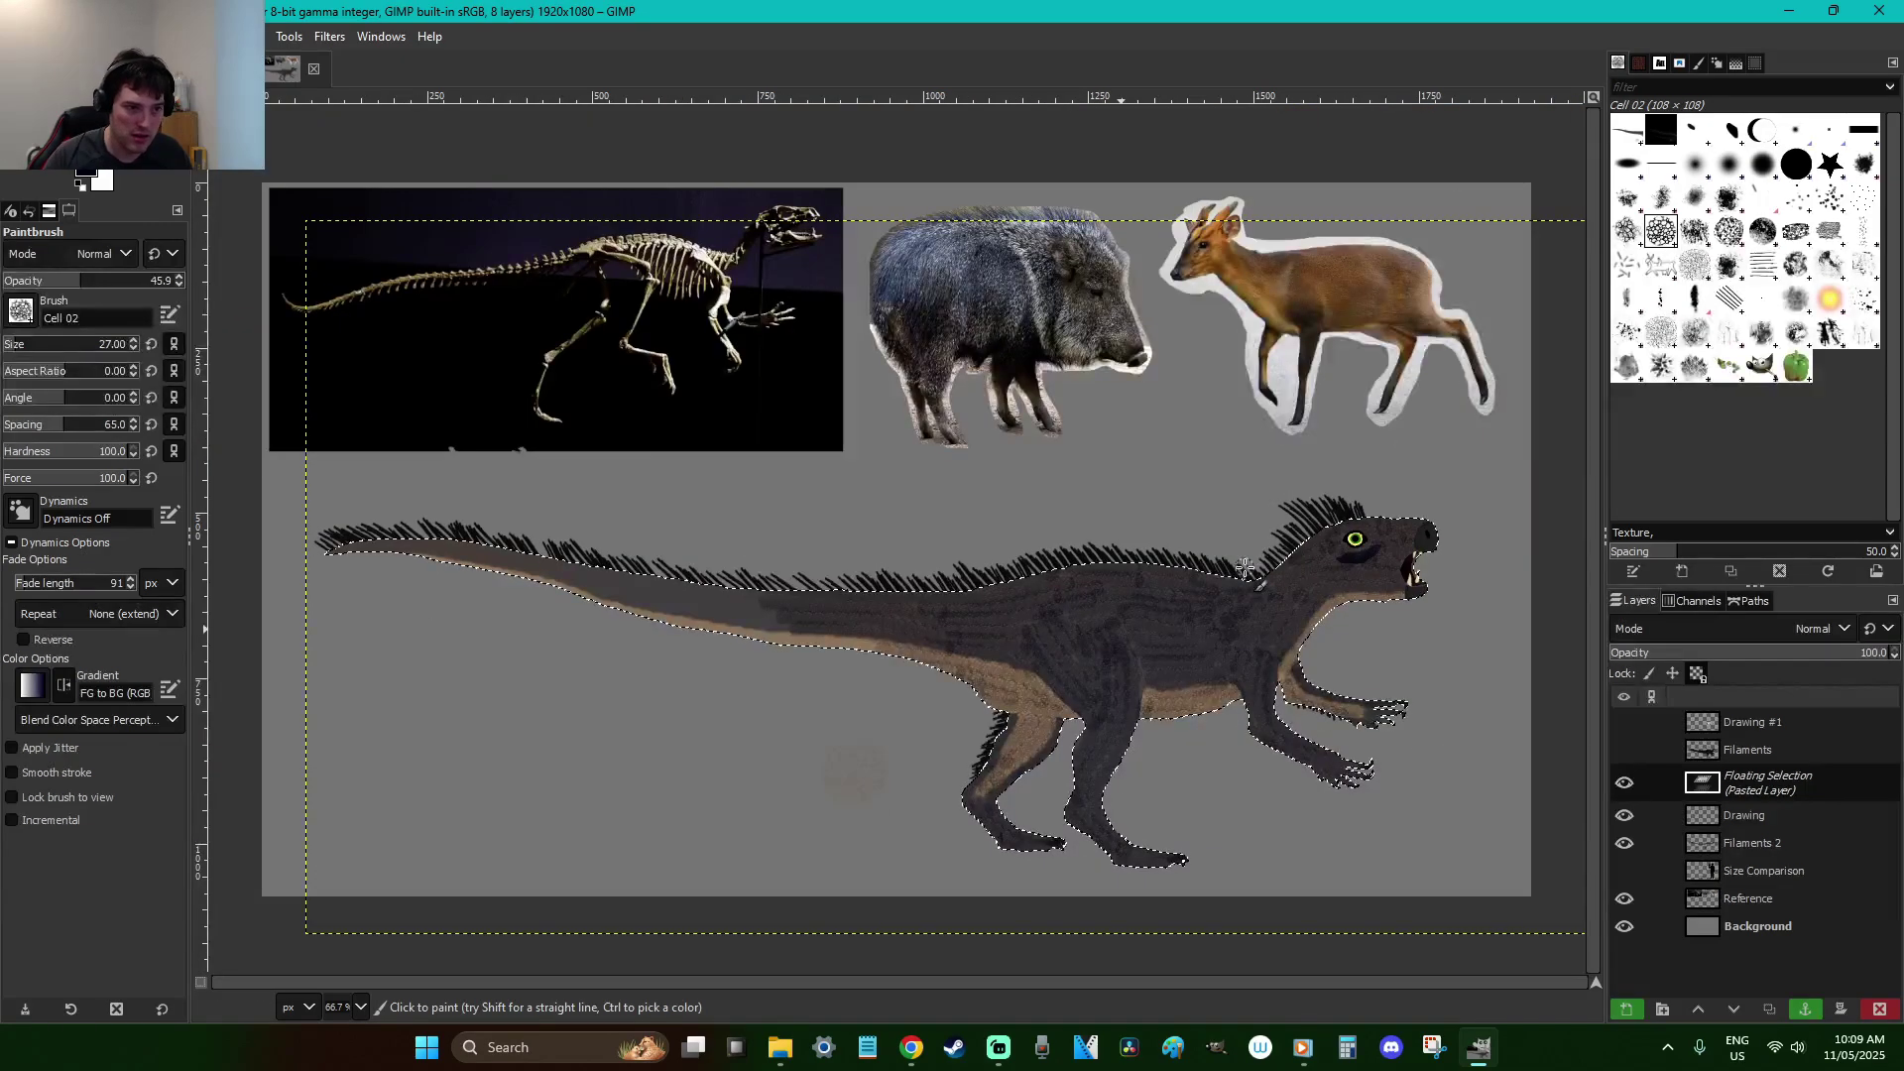
pyautogui.press('z')
pyautogui.moveTo(1020, 694); pyautogui.dragTo(666, 556)
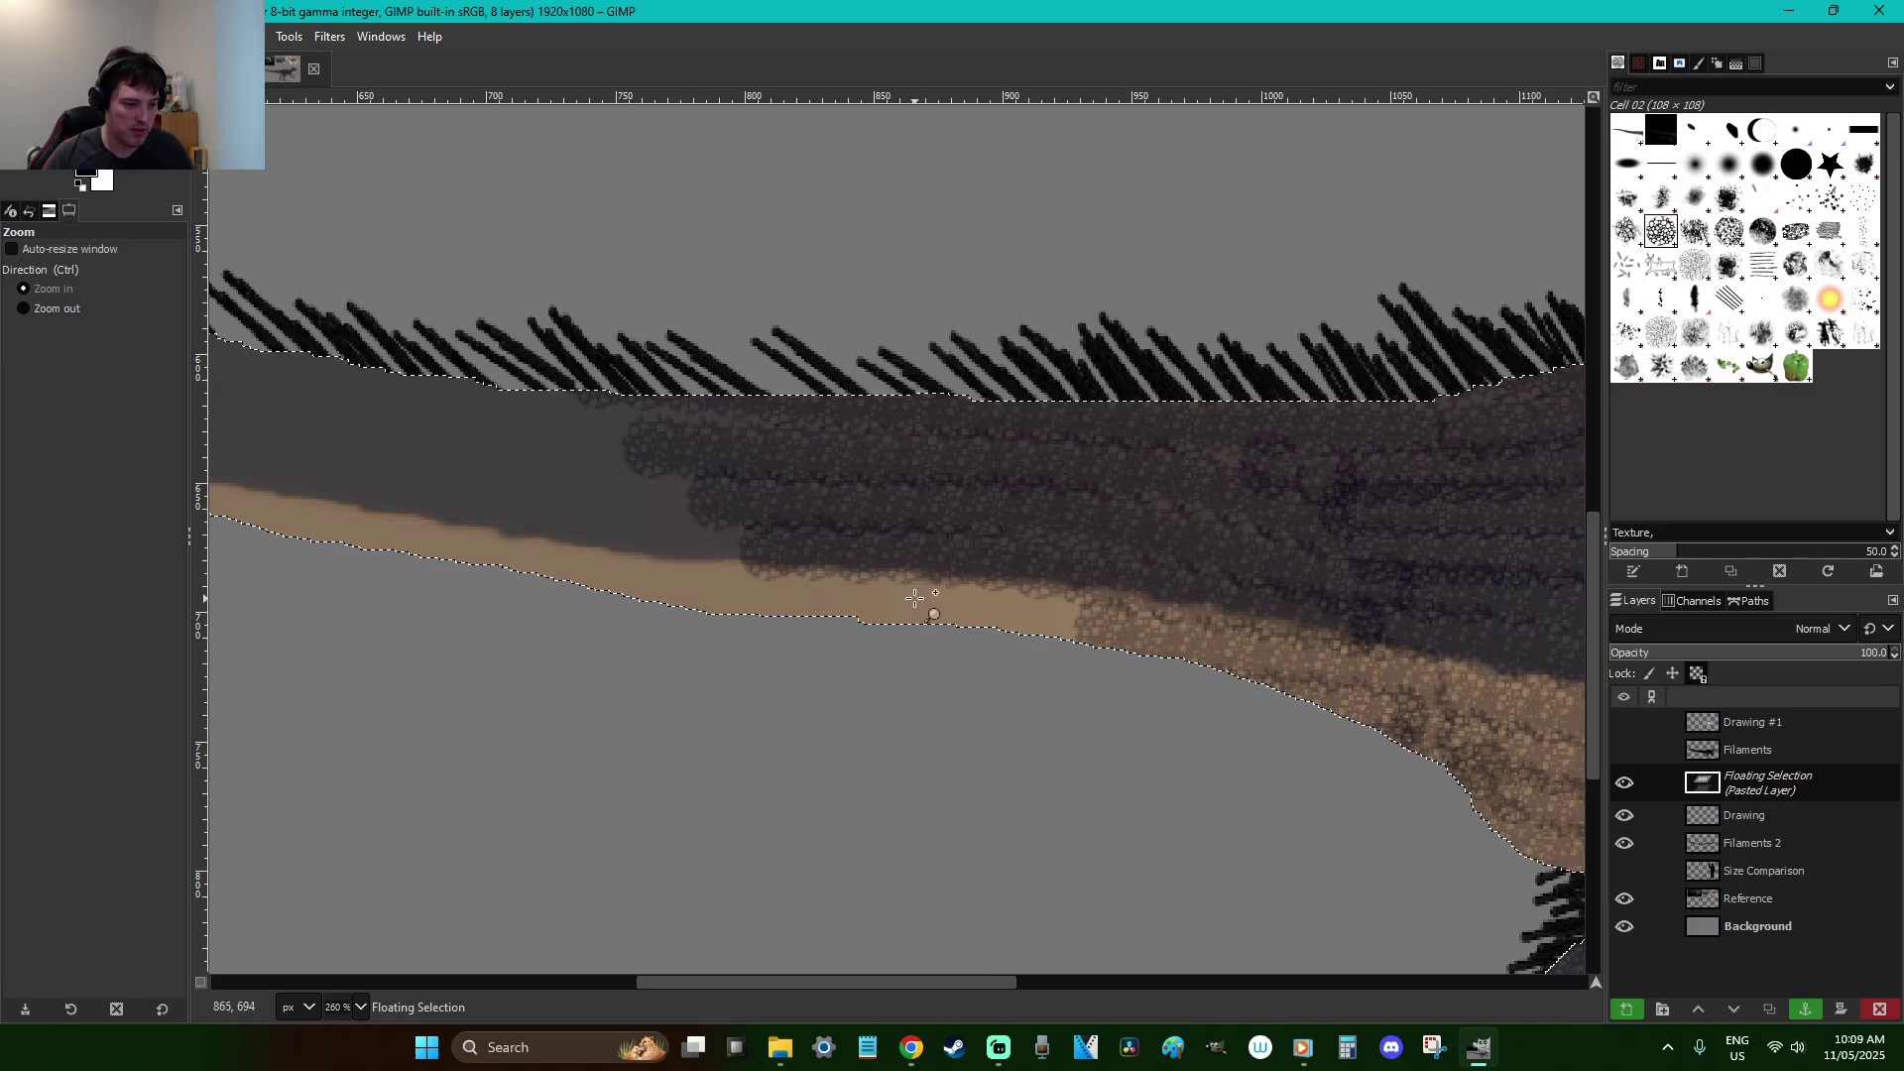
pyautogui.press('p')
pyautogui.moveTo(1106, 649)
pyautogui.mouseDown()
pyautogui.moveTo(902, 607)
pyautogui.moveTo(516, 585)
pyautogui.mouseUp()
pyautogui.moveTo(694, 555)
pyautogui.mouseDown()
pyautogui.moveTo(734, 562)
pyautogui.moveTo(213, 507)
pyautogui.mouseUp()
pyautogui.moveTo(680, 519); pyautogui.dragTo(213, 451)
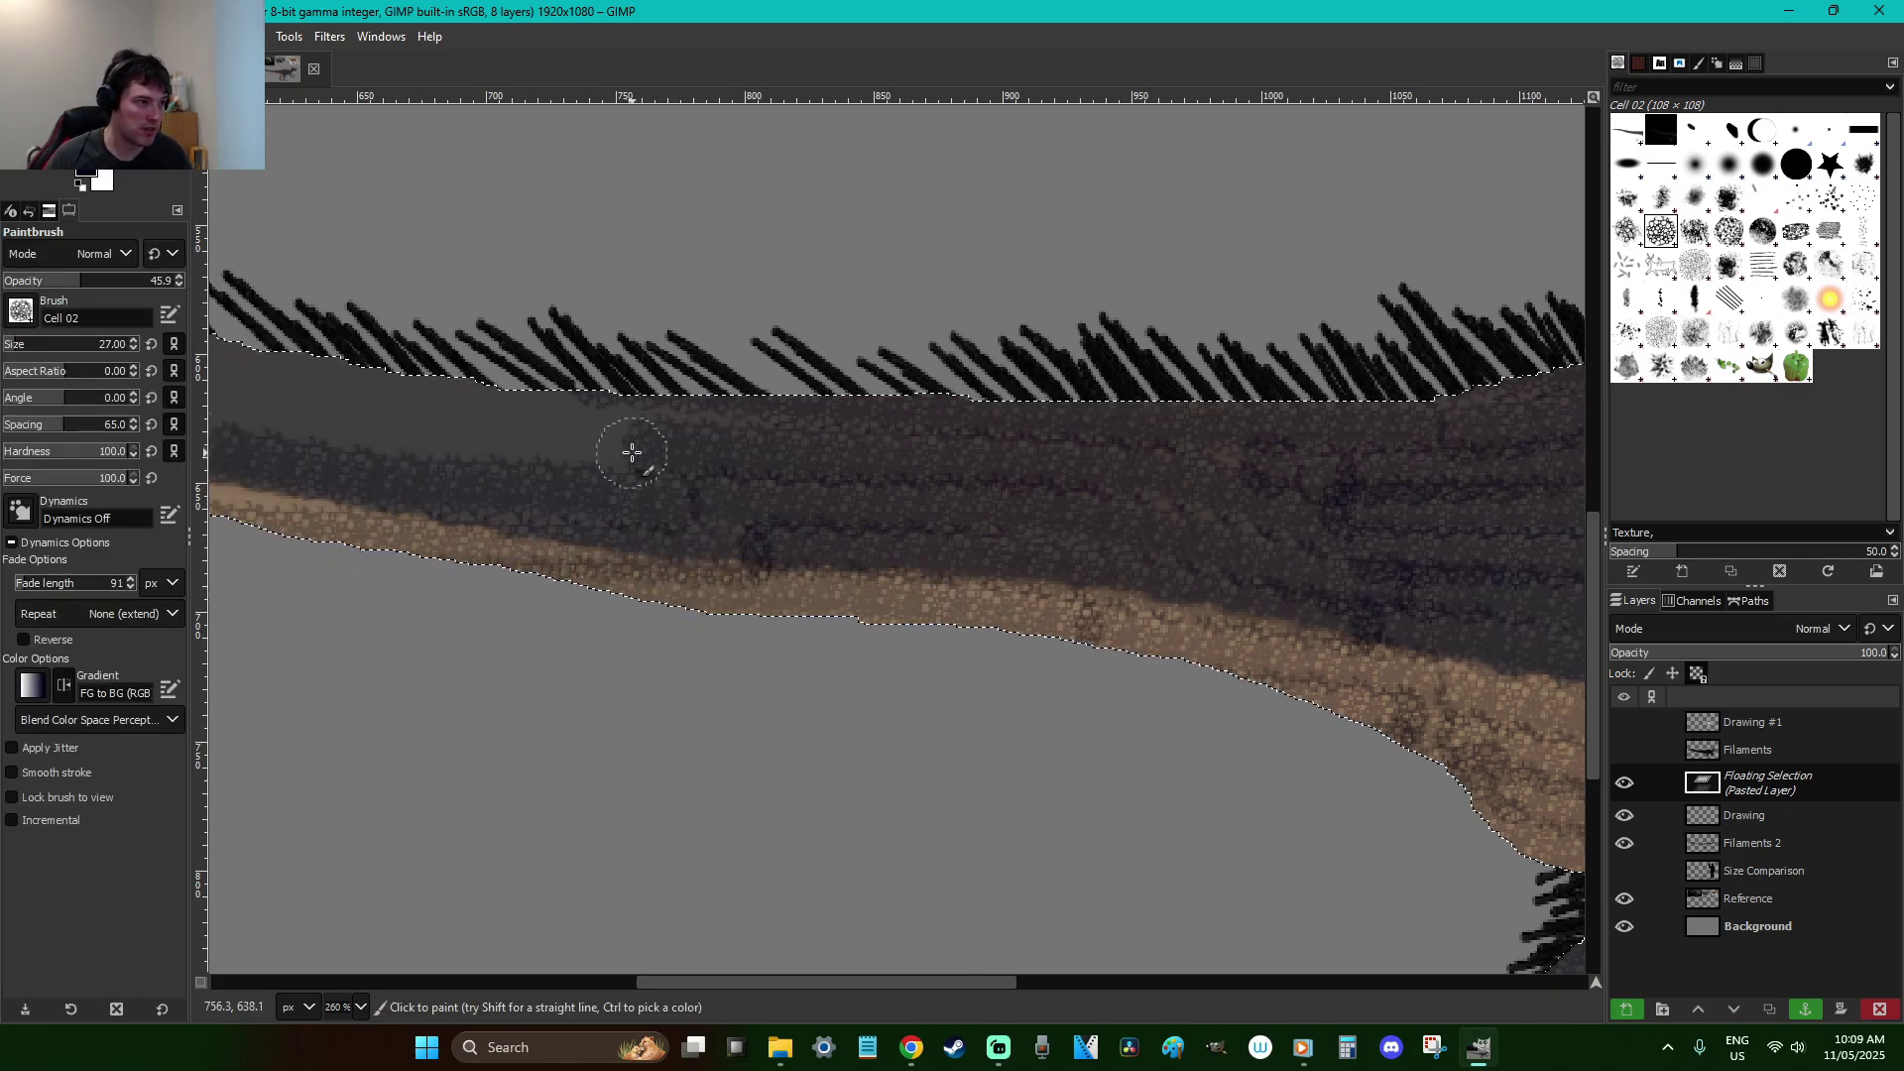
pyautogui.moveTo(632, 455); pyautogui.dragTo(213, 397)
pyautogui.moveTo(734, 394)
pyautogui.mouseDown()
pyautogui.moveTo(590, 391)
pyautogui.moveTo(976, 387)
pyautogui.mouseUp()
# Continue the scale texture along the middle of the tail, covering its dark upper side and tan underside
pyautogui.hscroll(-5, 1002, 550)
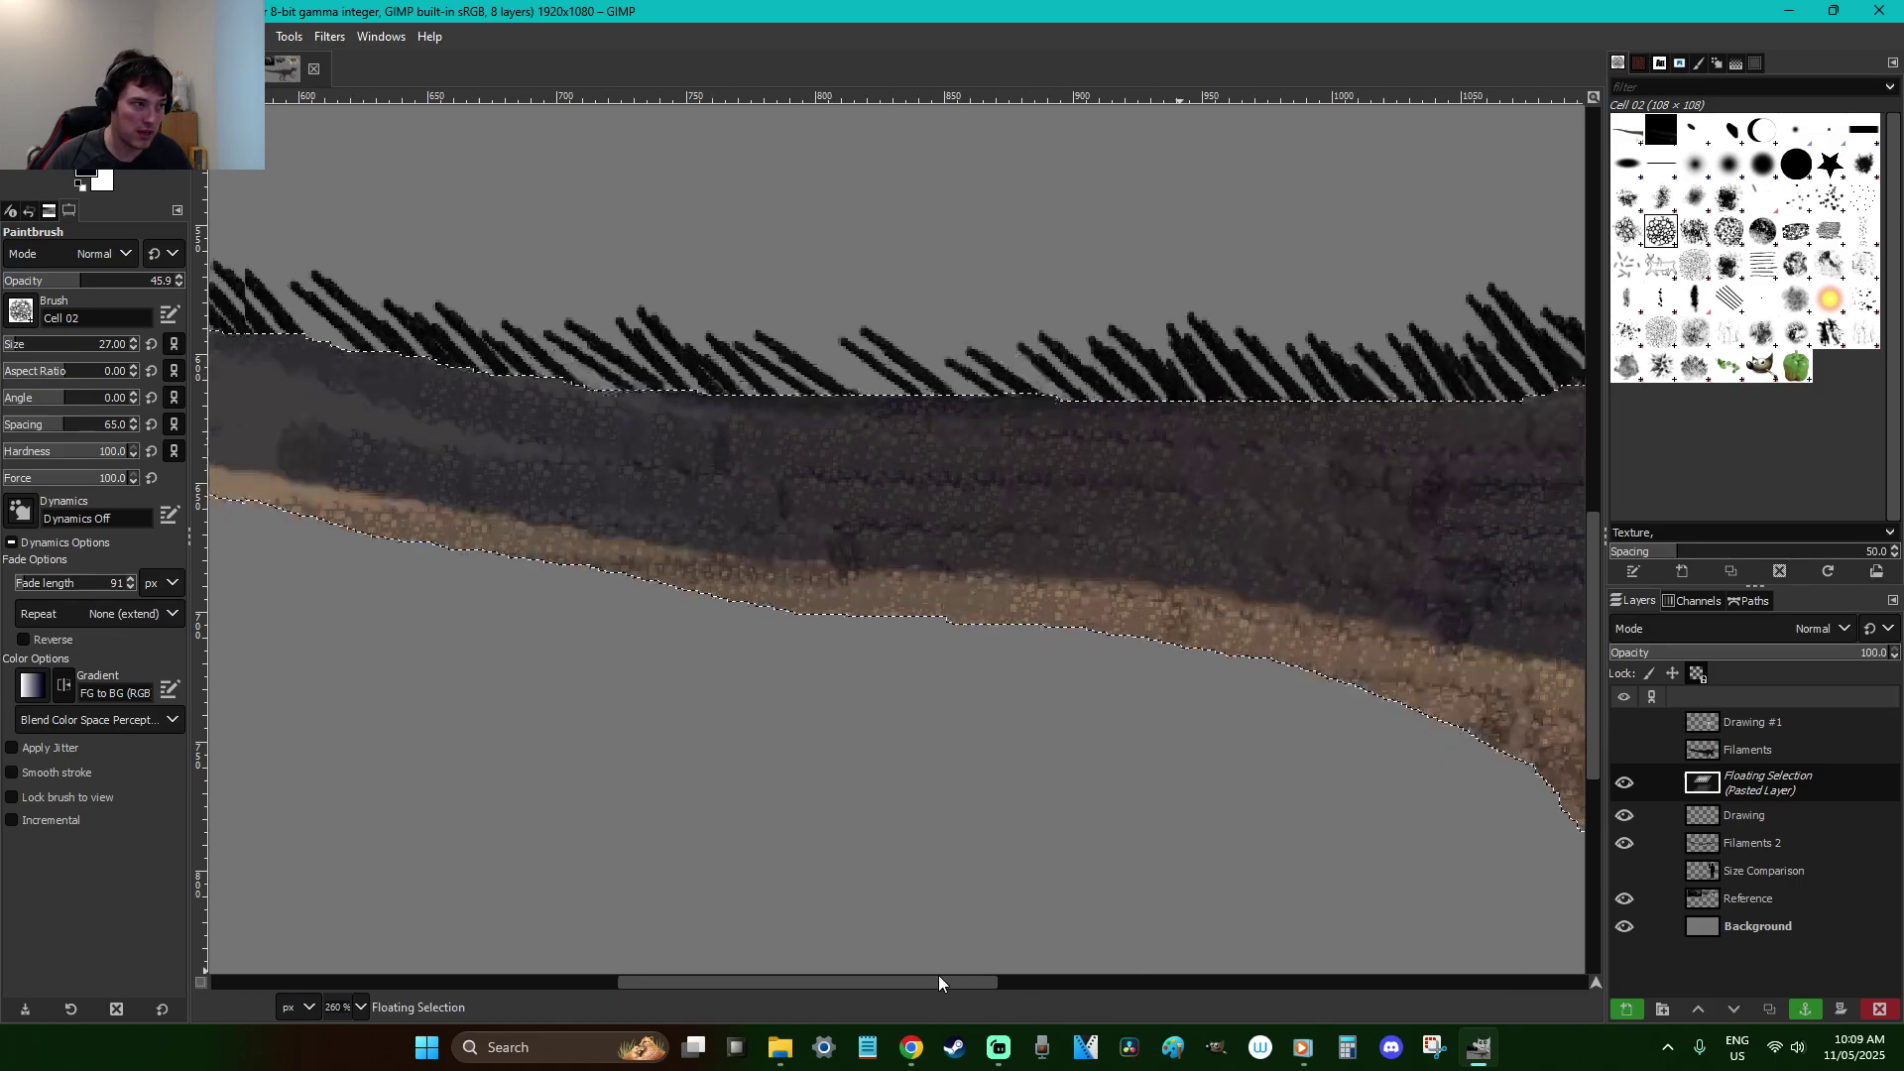
pyautogui.moveTo(1112, 459)
pyautogui.mouseDown()
pyautogui.moveTo(731, 361)
pyautogui.moveTo(1210, 377)
pyautogui.moveTo(949, 354)
pyautogui.moveTo(458, 396)
pyautogui.mouseUp()
pyautogui.moveTo(873, 451); pyautogui.dragTo(369, 316)
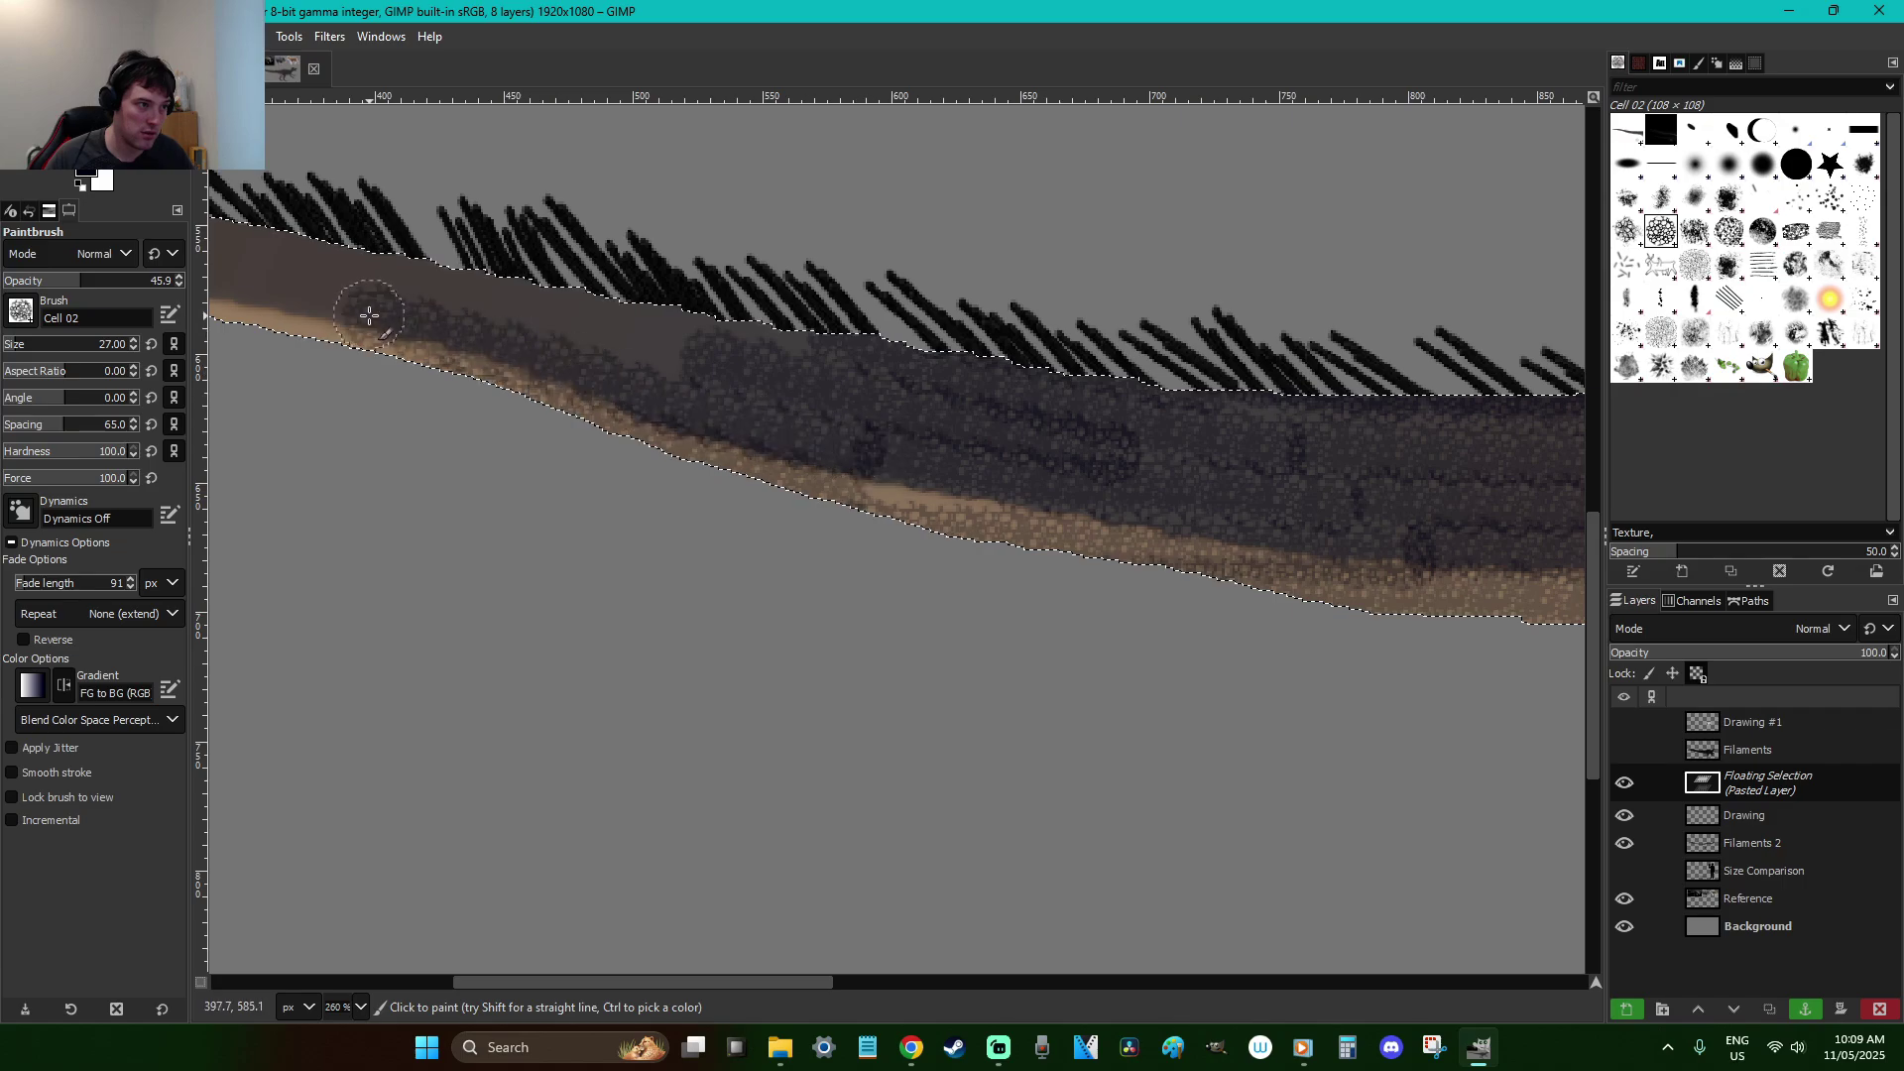
pyautogui.moveTo(818, 355); pyautogui.dragTo(453, 287)
pyautogui.moveTo(686, 361); pyautogui.dragTo(189, 245)
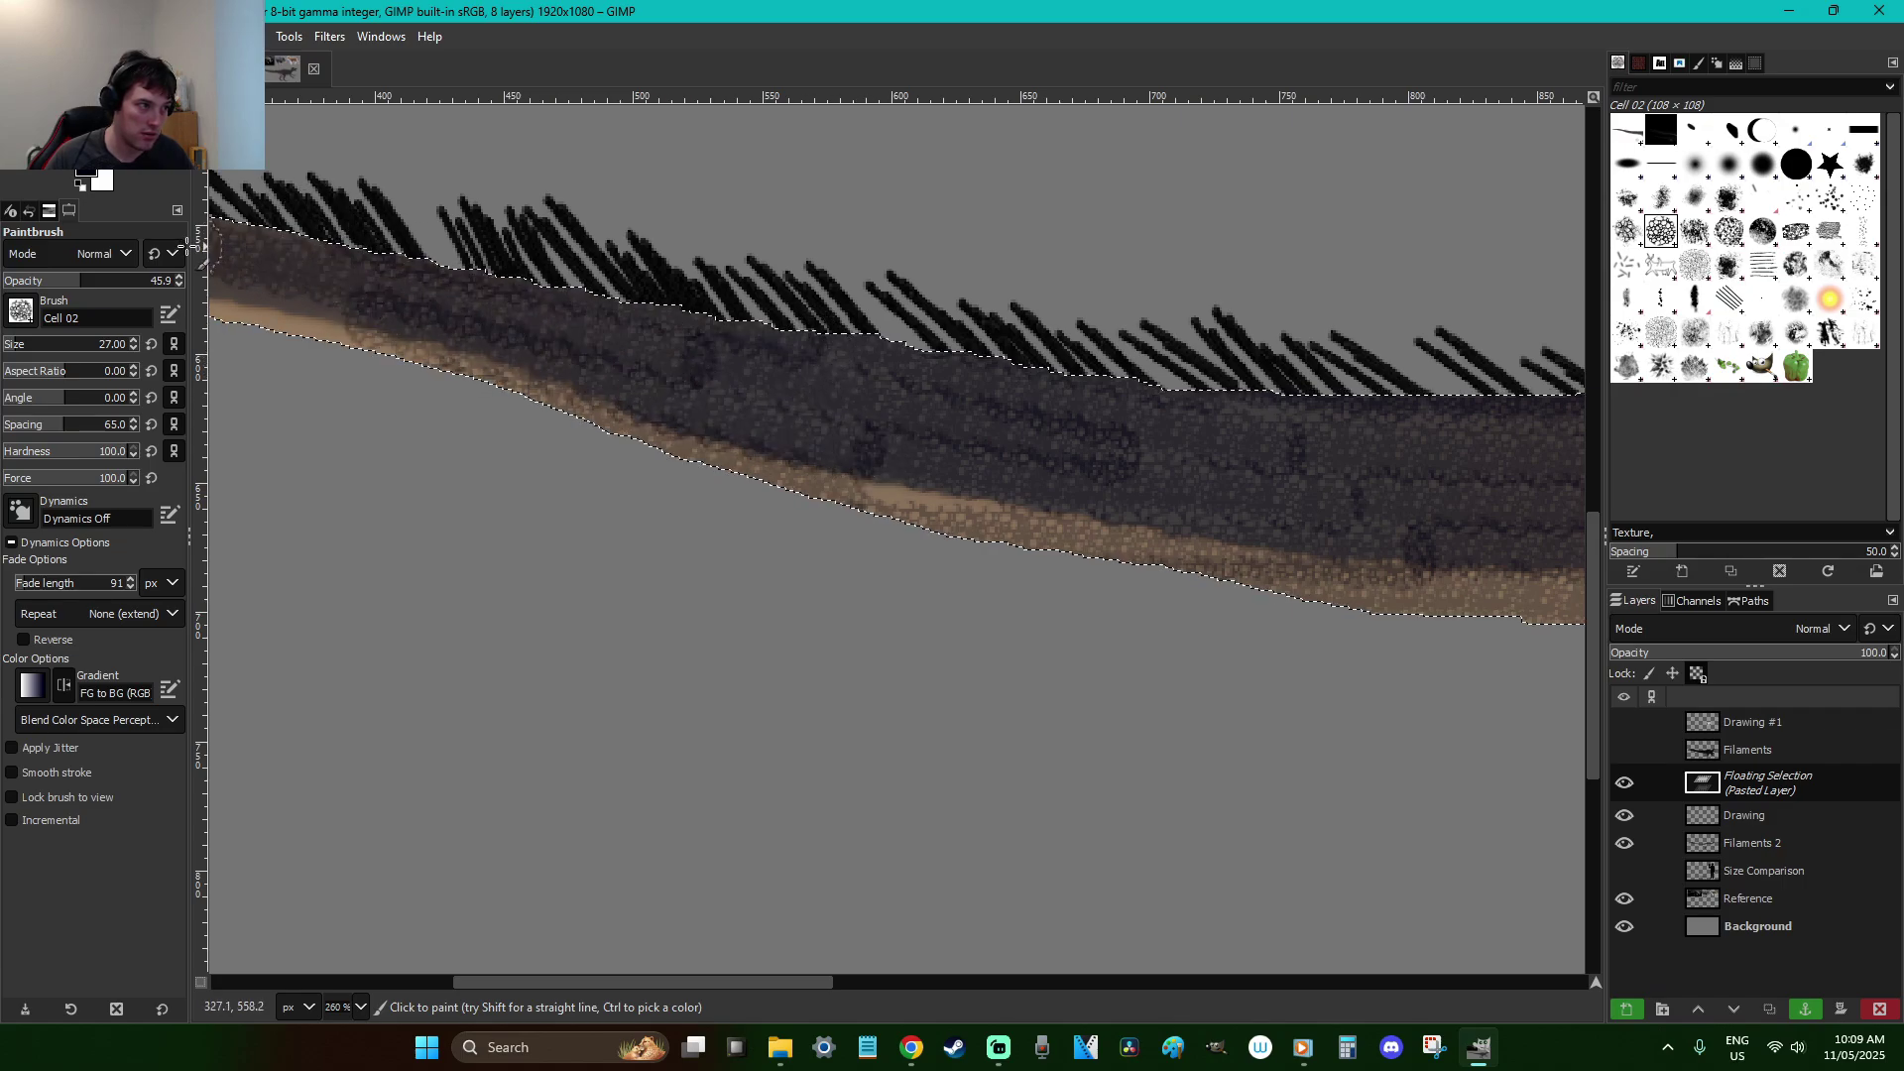
pyautogui.moveTo(922, 494)
pyautogui.mouseDown()
pyautogui.moveTo(892, 502)
pyautogui.moveTo(964, 526)
pyautogui.mouseUp()
# Cover the last thin section of the tail with scale texture all the way to the tip
pyautogui.hscroll(-5, 873, 977)
pyautogui.moveTo(992, 372)
pyautogui.mouseDown()
pyautogui.moveTo(680, 306)
pyautogui.moveTo(480, 382)
pyautogui.mouseUp()
pyautogui.scroll(2, 480, 383)
pyautogui.moveTo(744, 468); pyautogui.dragTo(393, 391)
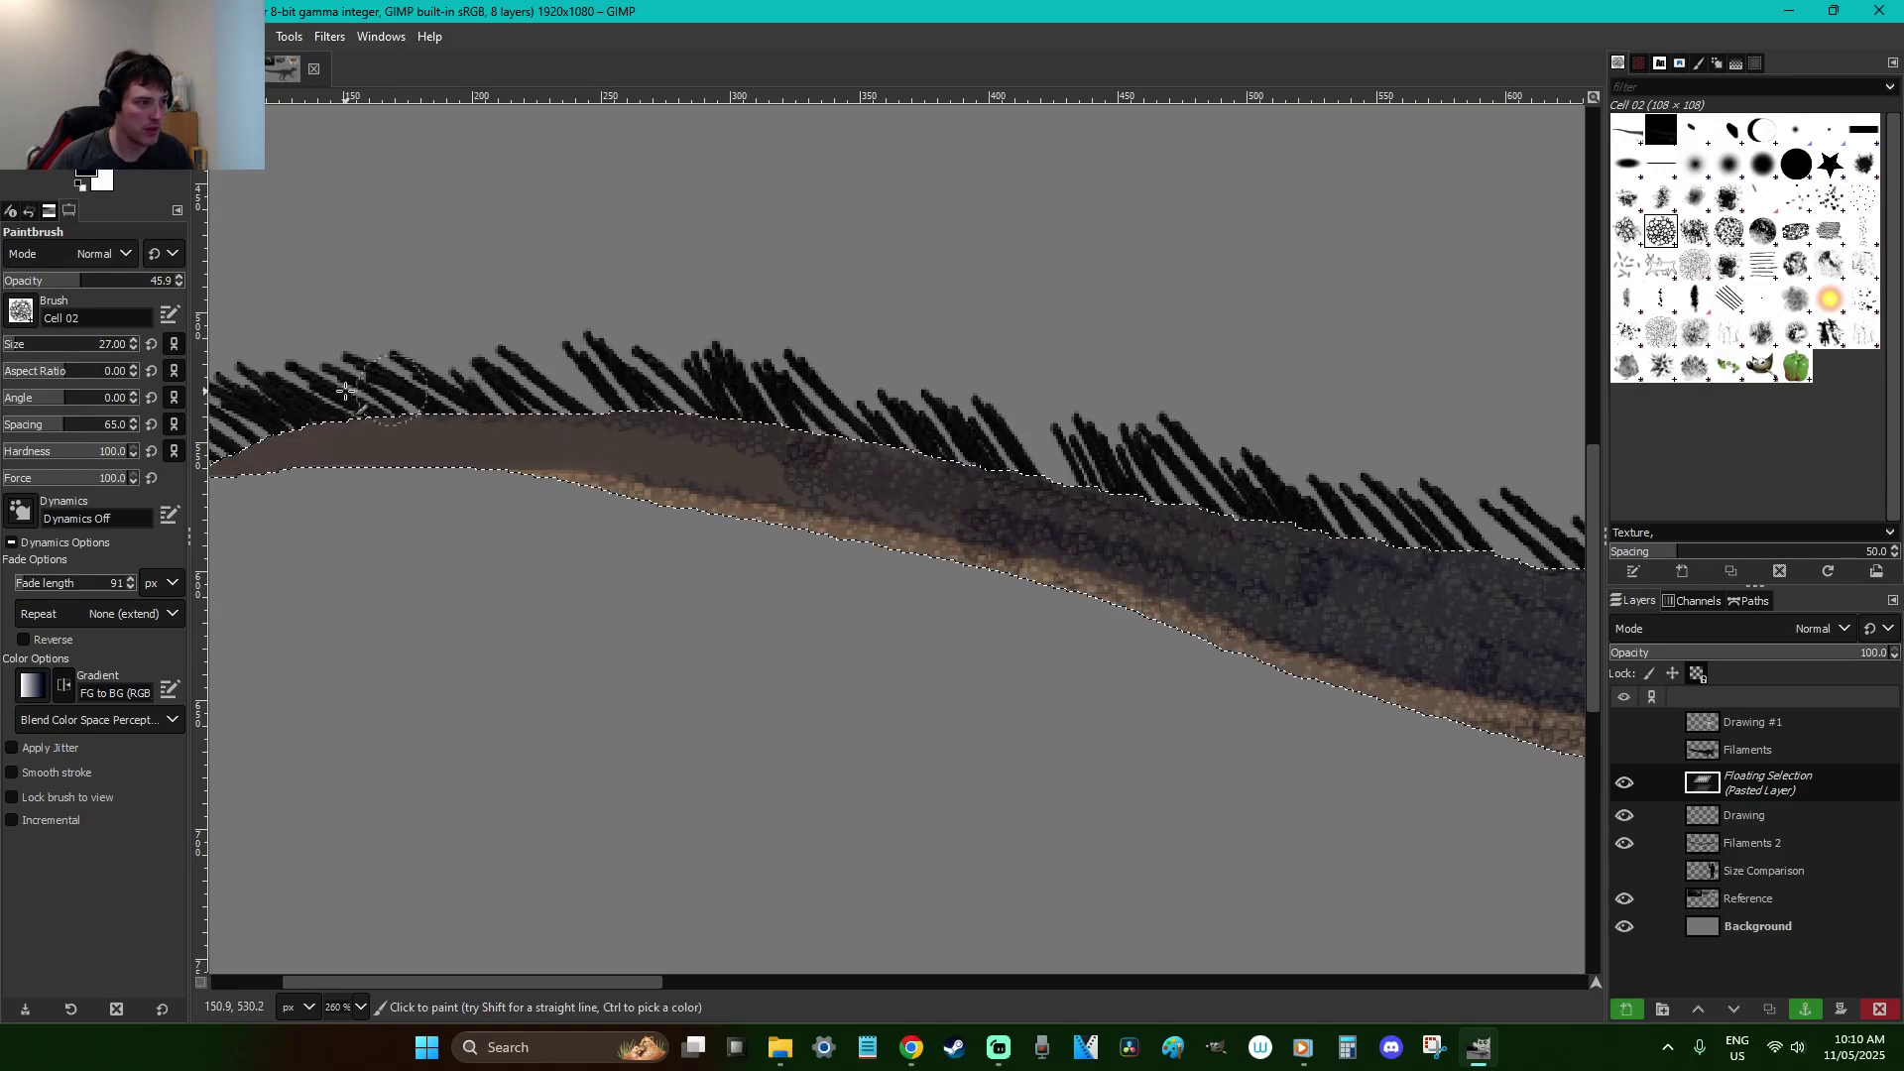
pyautogui.moveTo(786, 476); pyautogui.dragTo(374, 446)
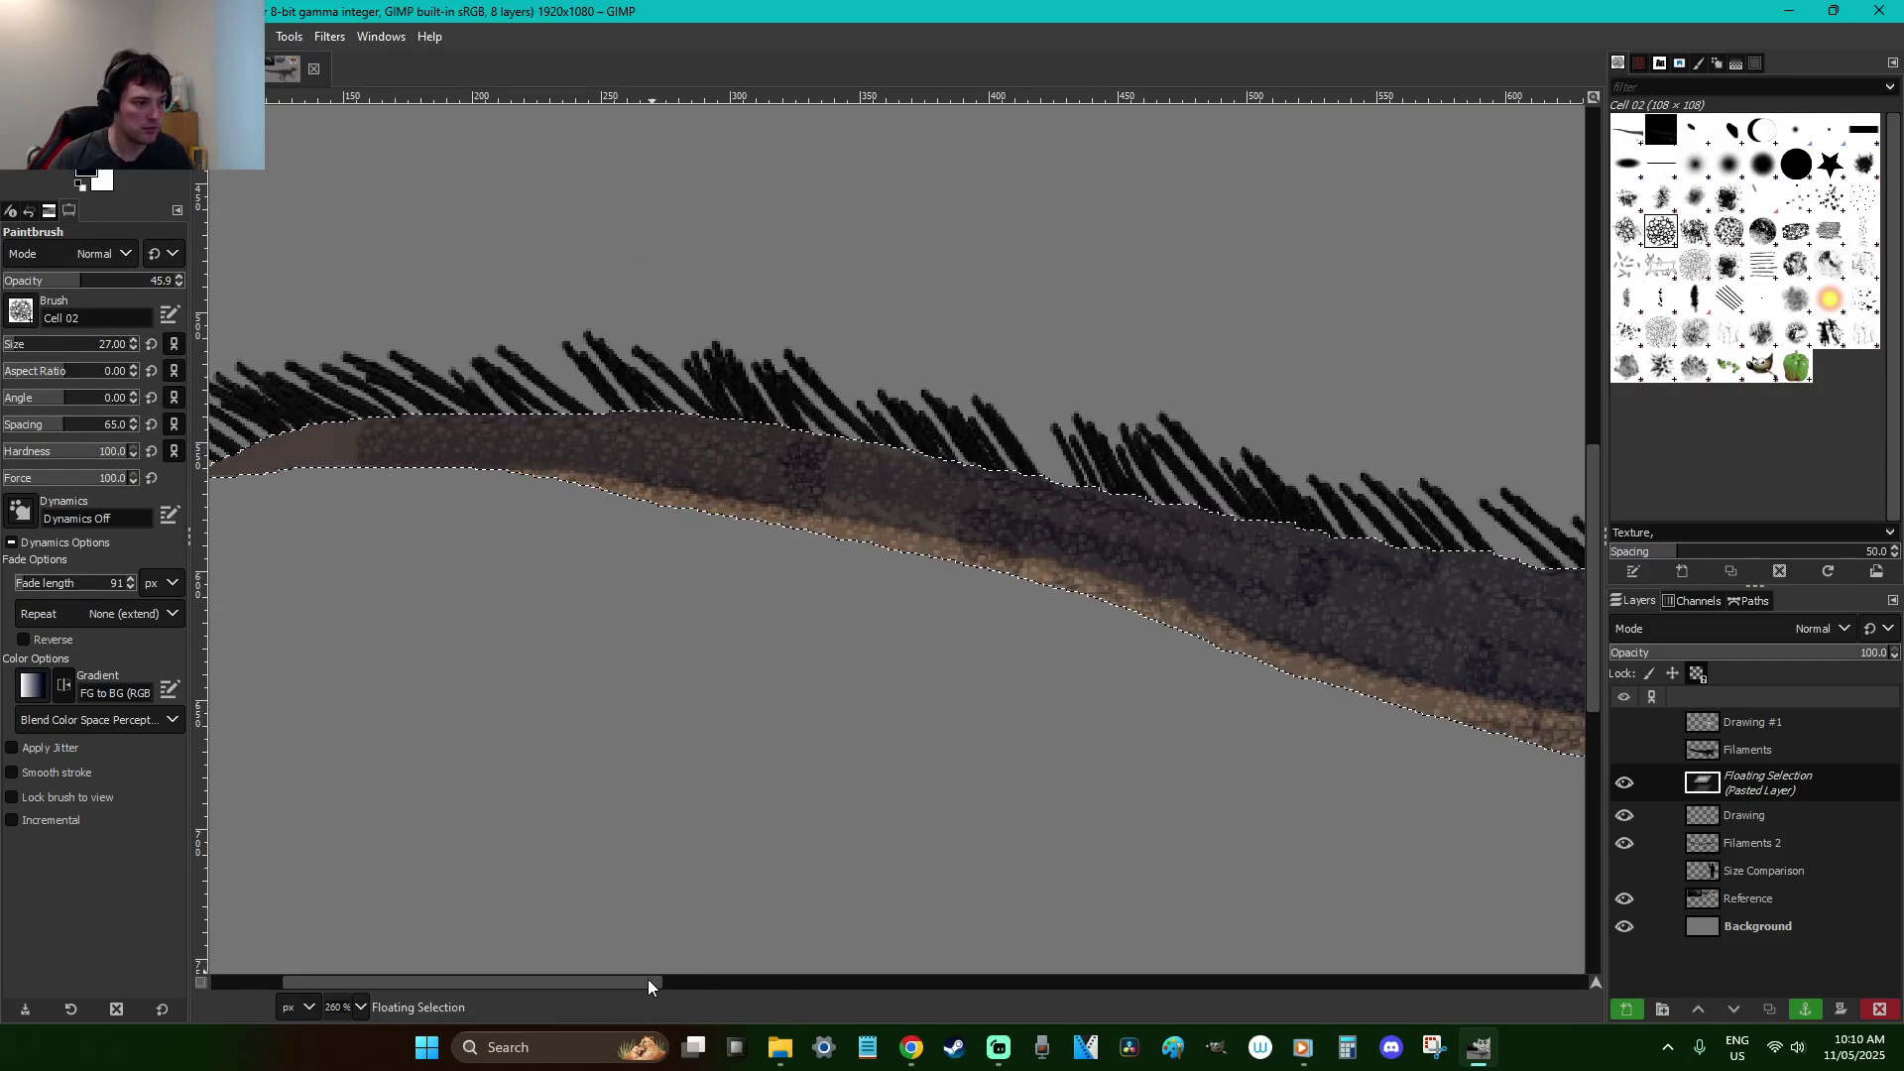
pyautogui.hscroll(-2, 650, 979)
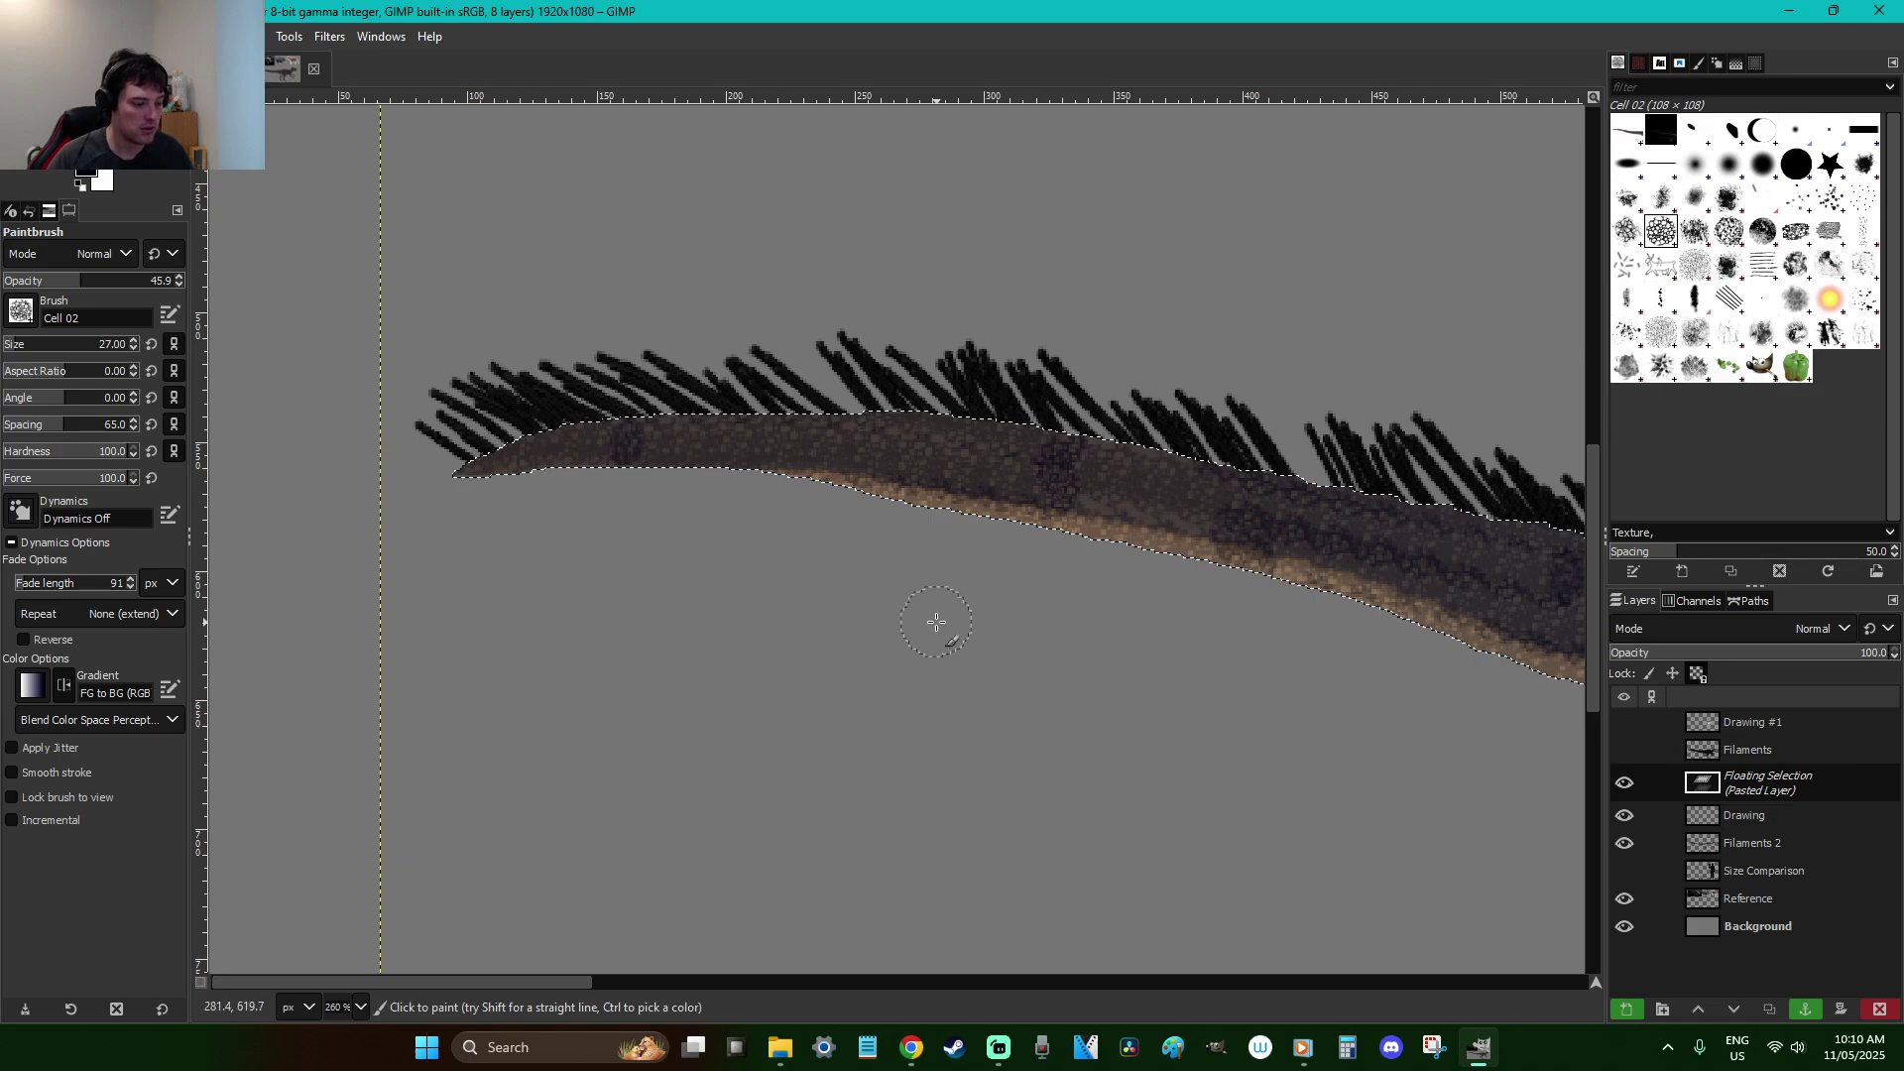
# Anchor the floating selection onto the Drawing layer and make the Filaments layer visible
pyautogui.press('r')
pyautogui.hotkey('ctrl', 'h')
pyautogui.press('-')
pyautogui.press('-')
pyautogui.press('-')
pyautogui.press('-')
pyautogui.press('-')
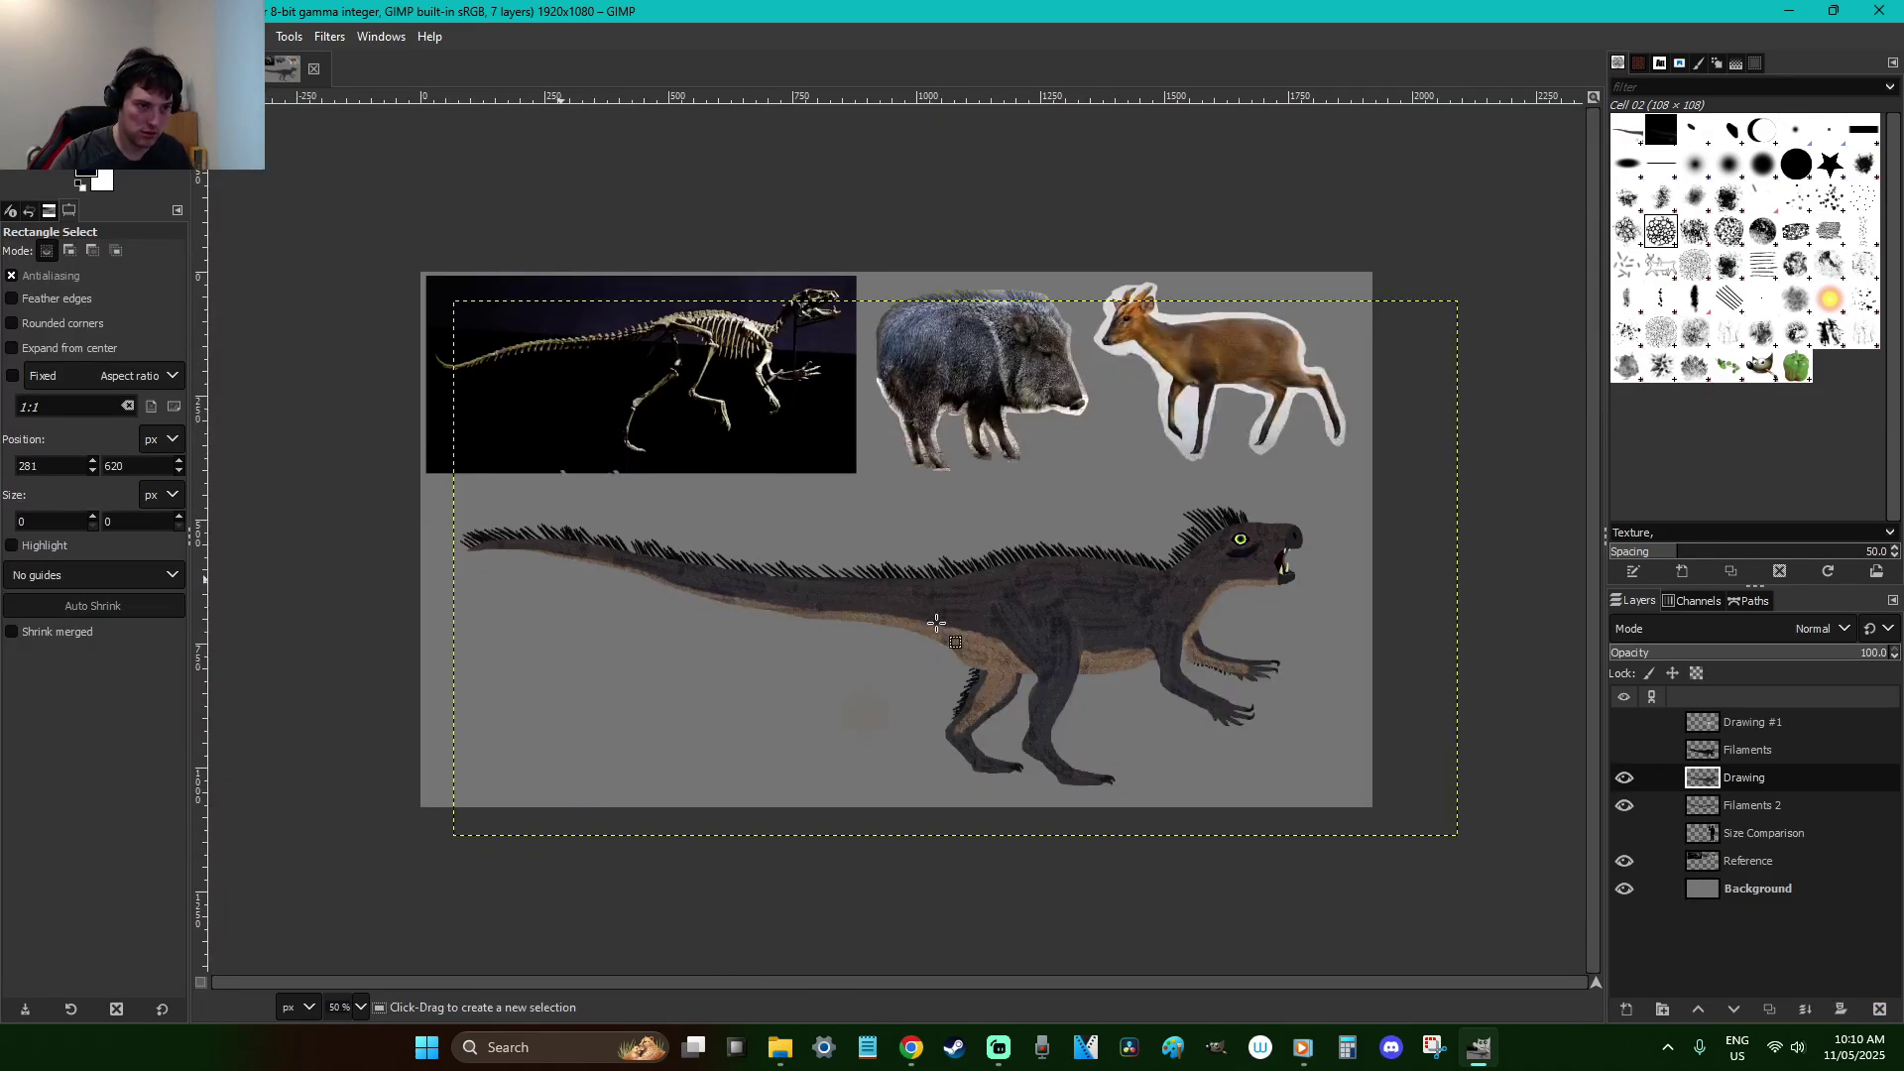
pyautogui.click(1623, 750)
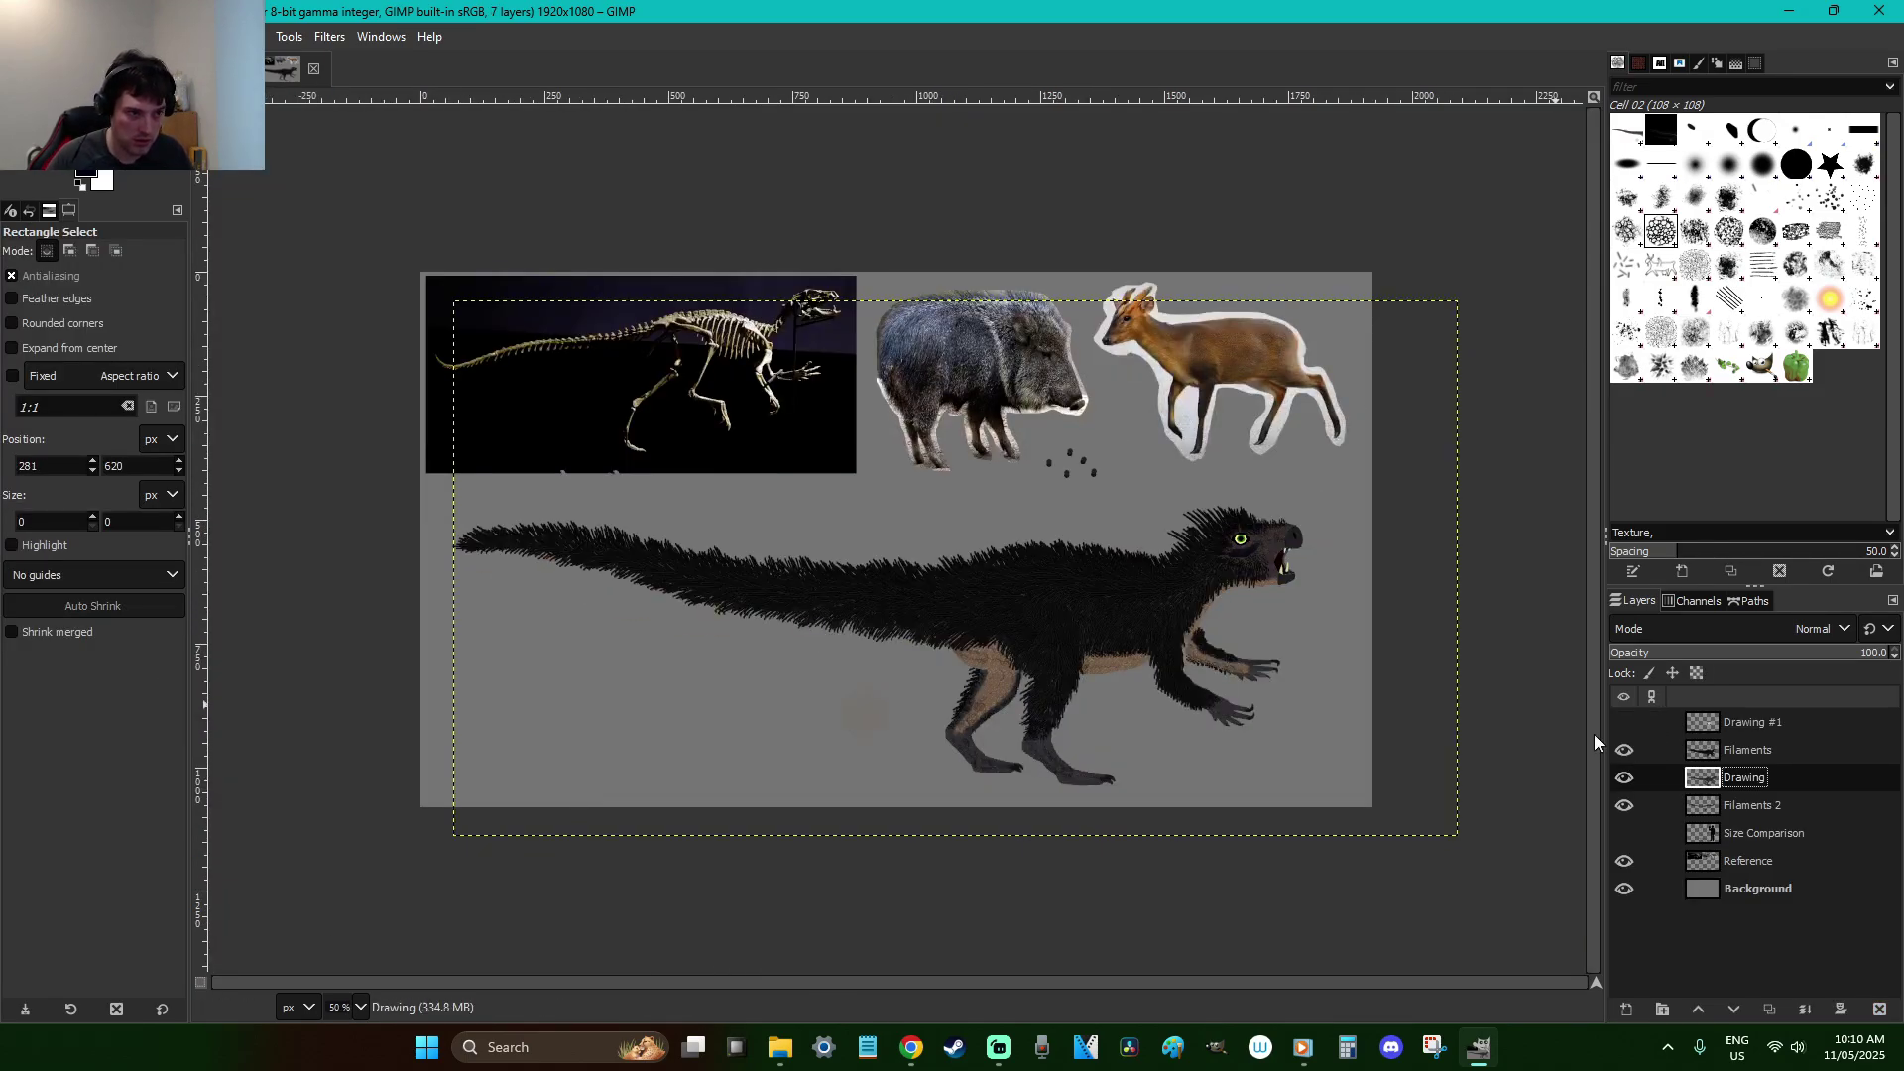
# Save the image and fit the Drawing layer's boundary to the image size
pyautogui.click(1633, 835)
pyautogui.click(1634, 835)
pyautogui.press('+')
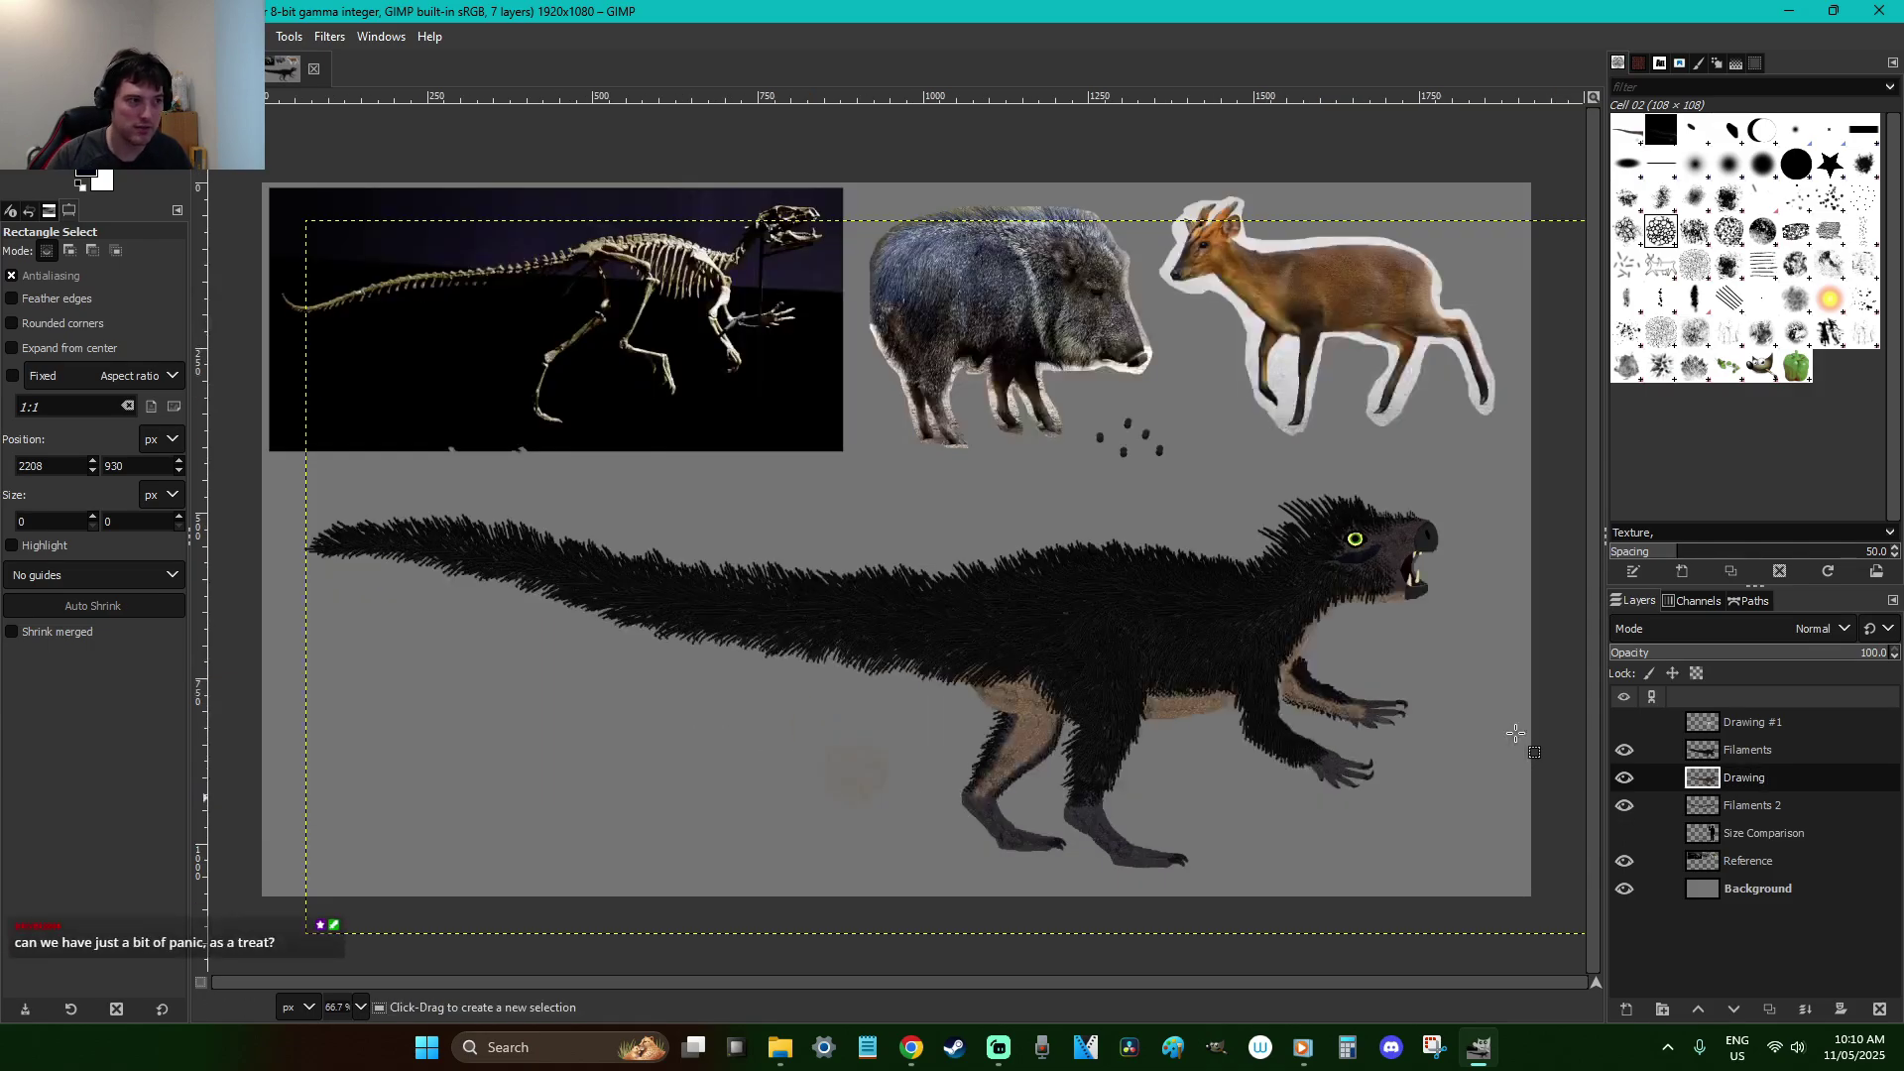
pyautogui.hotkey('ctrl', 's')
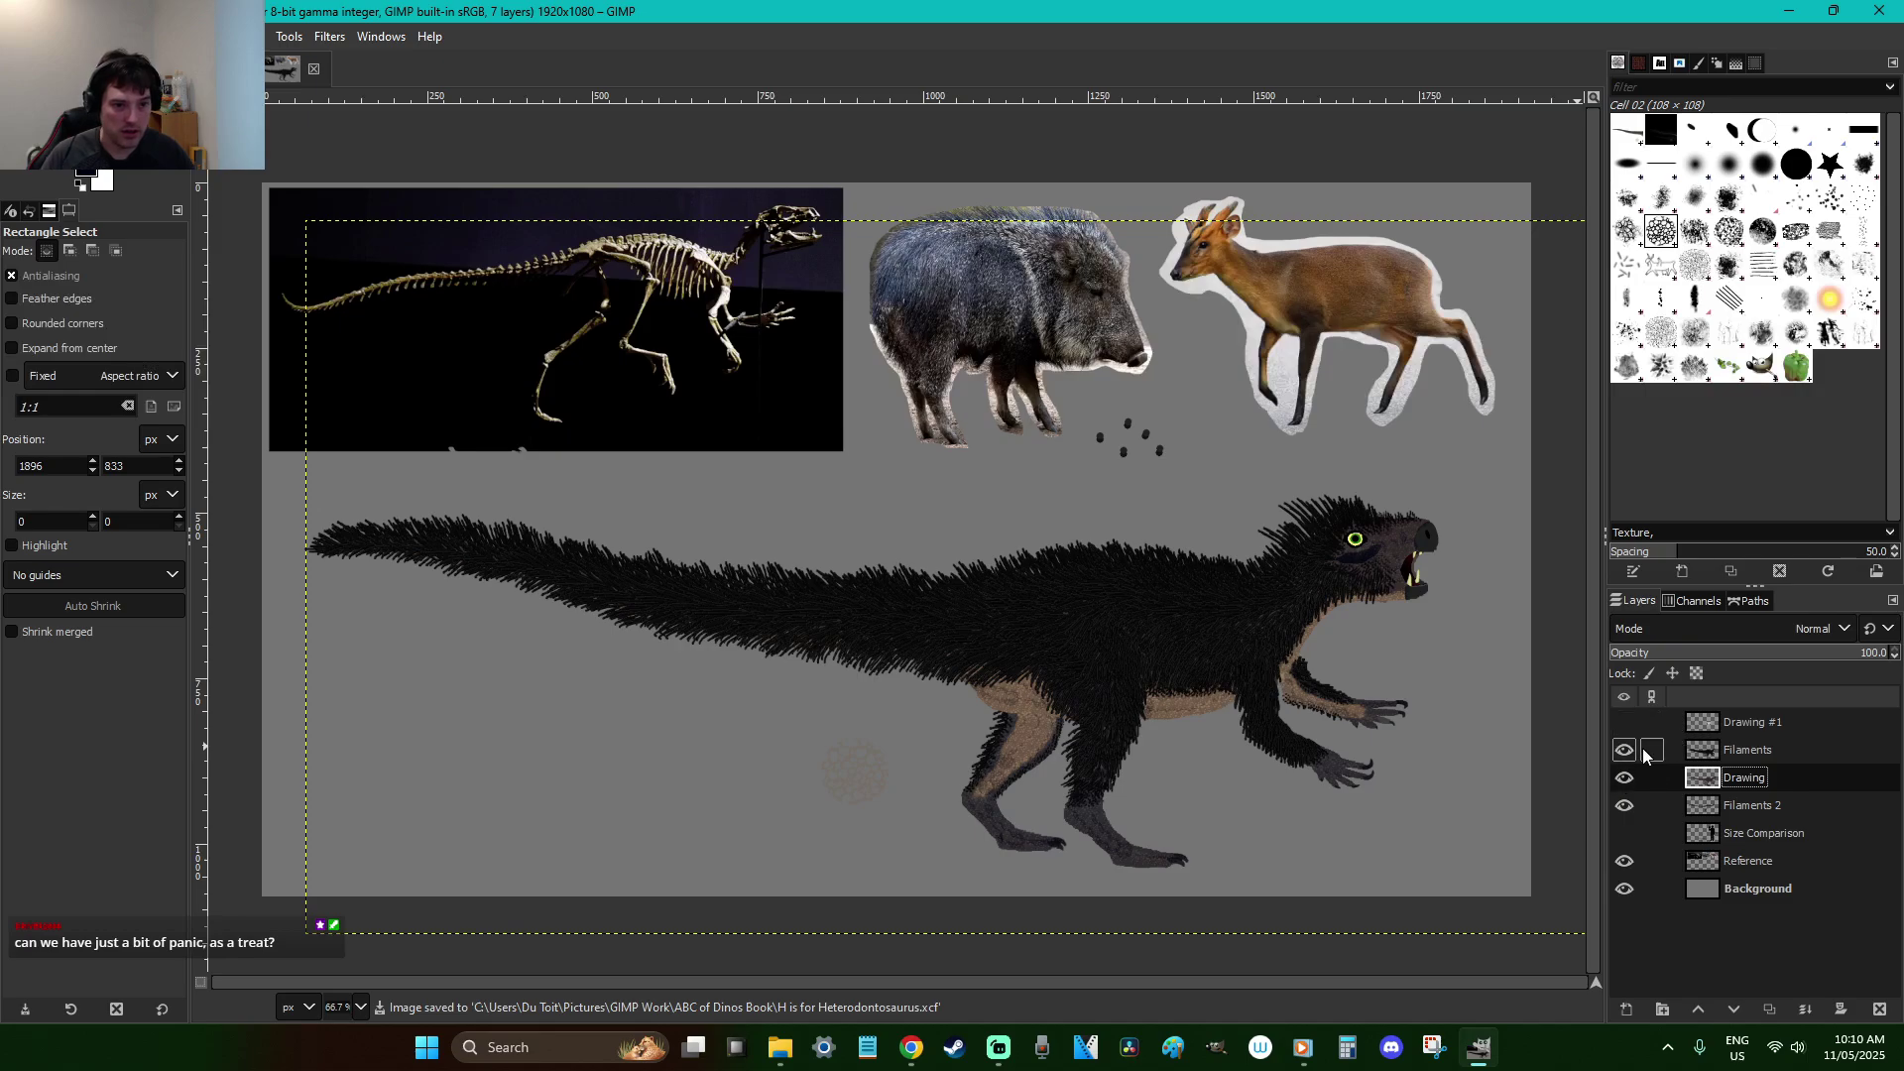
pyautogui.rightClick(1004, 428)
pyautogui.moveTo(1110, 585)
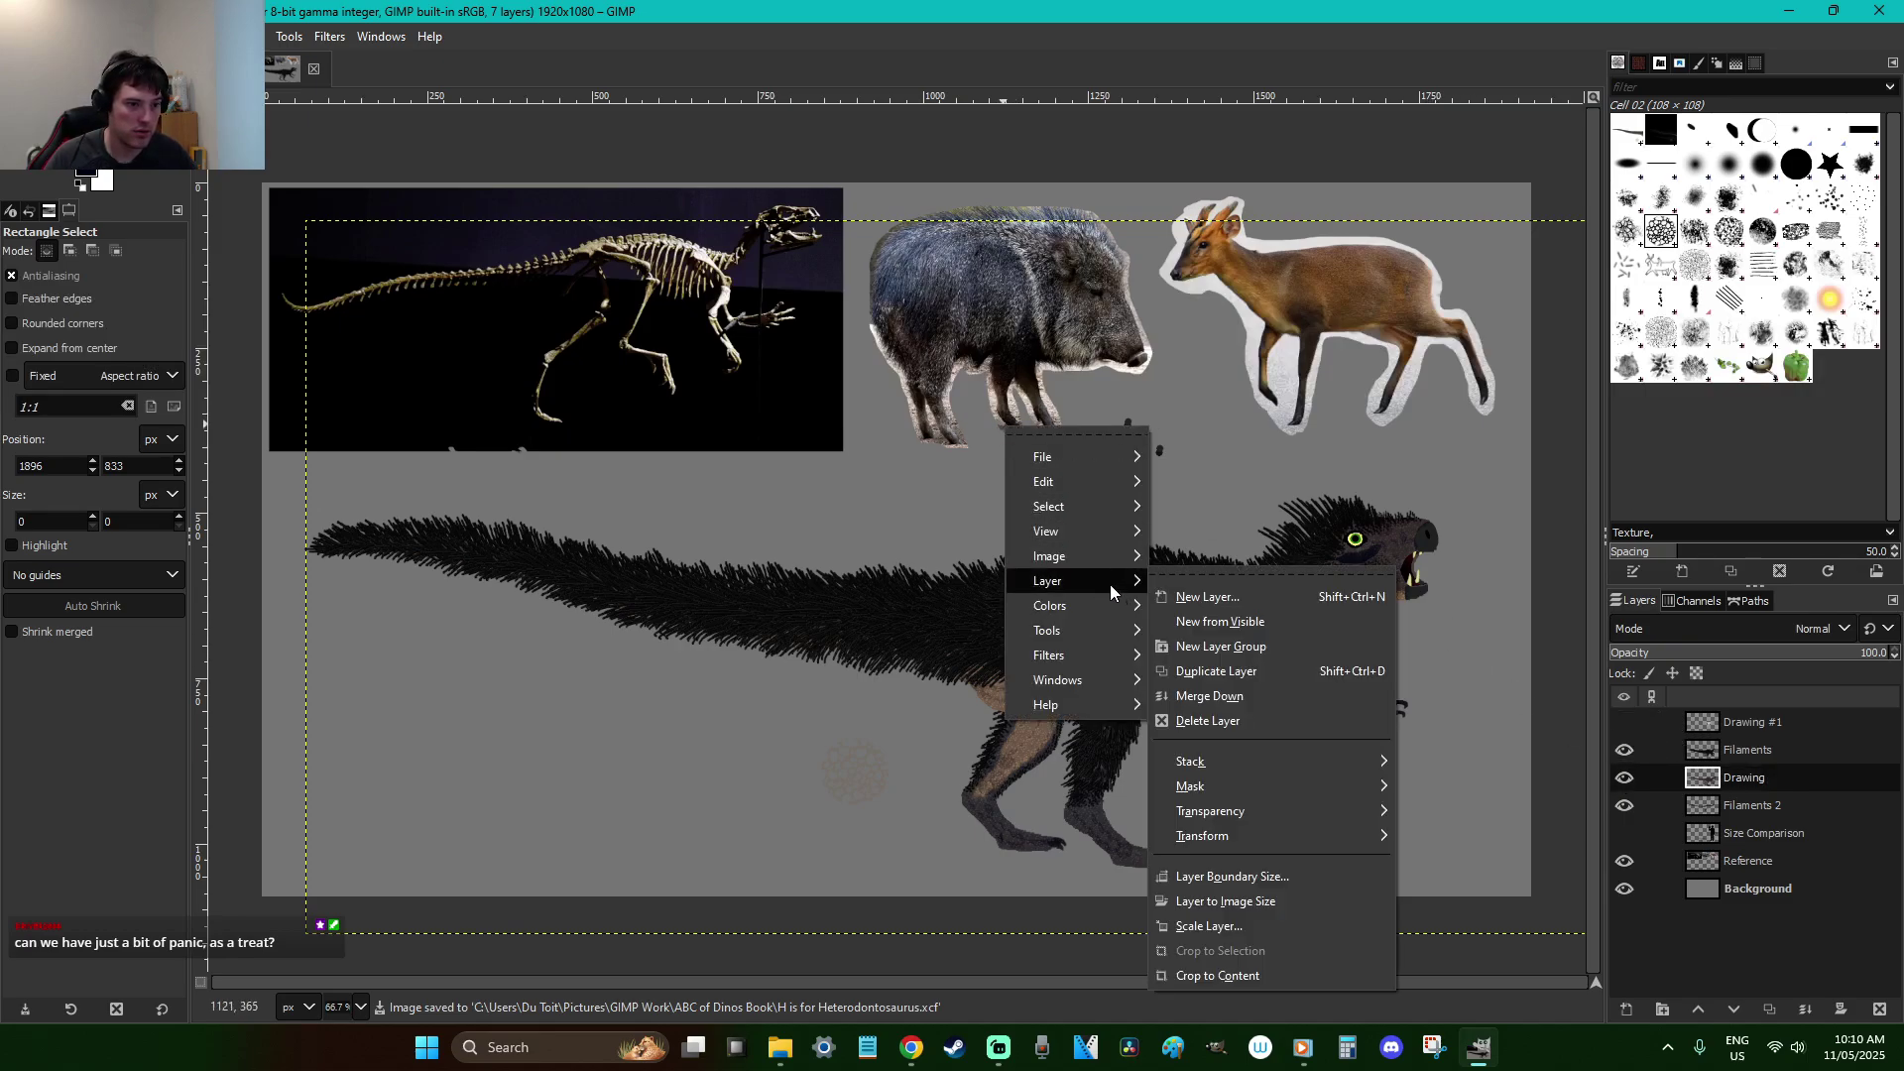
pyautogui.click(1229, 899)
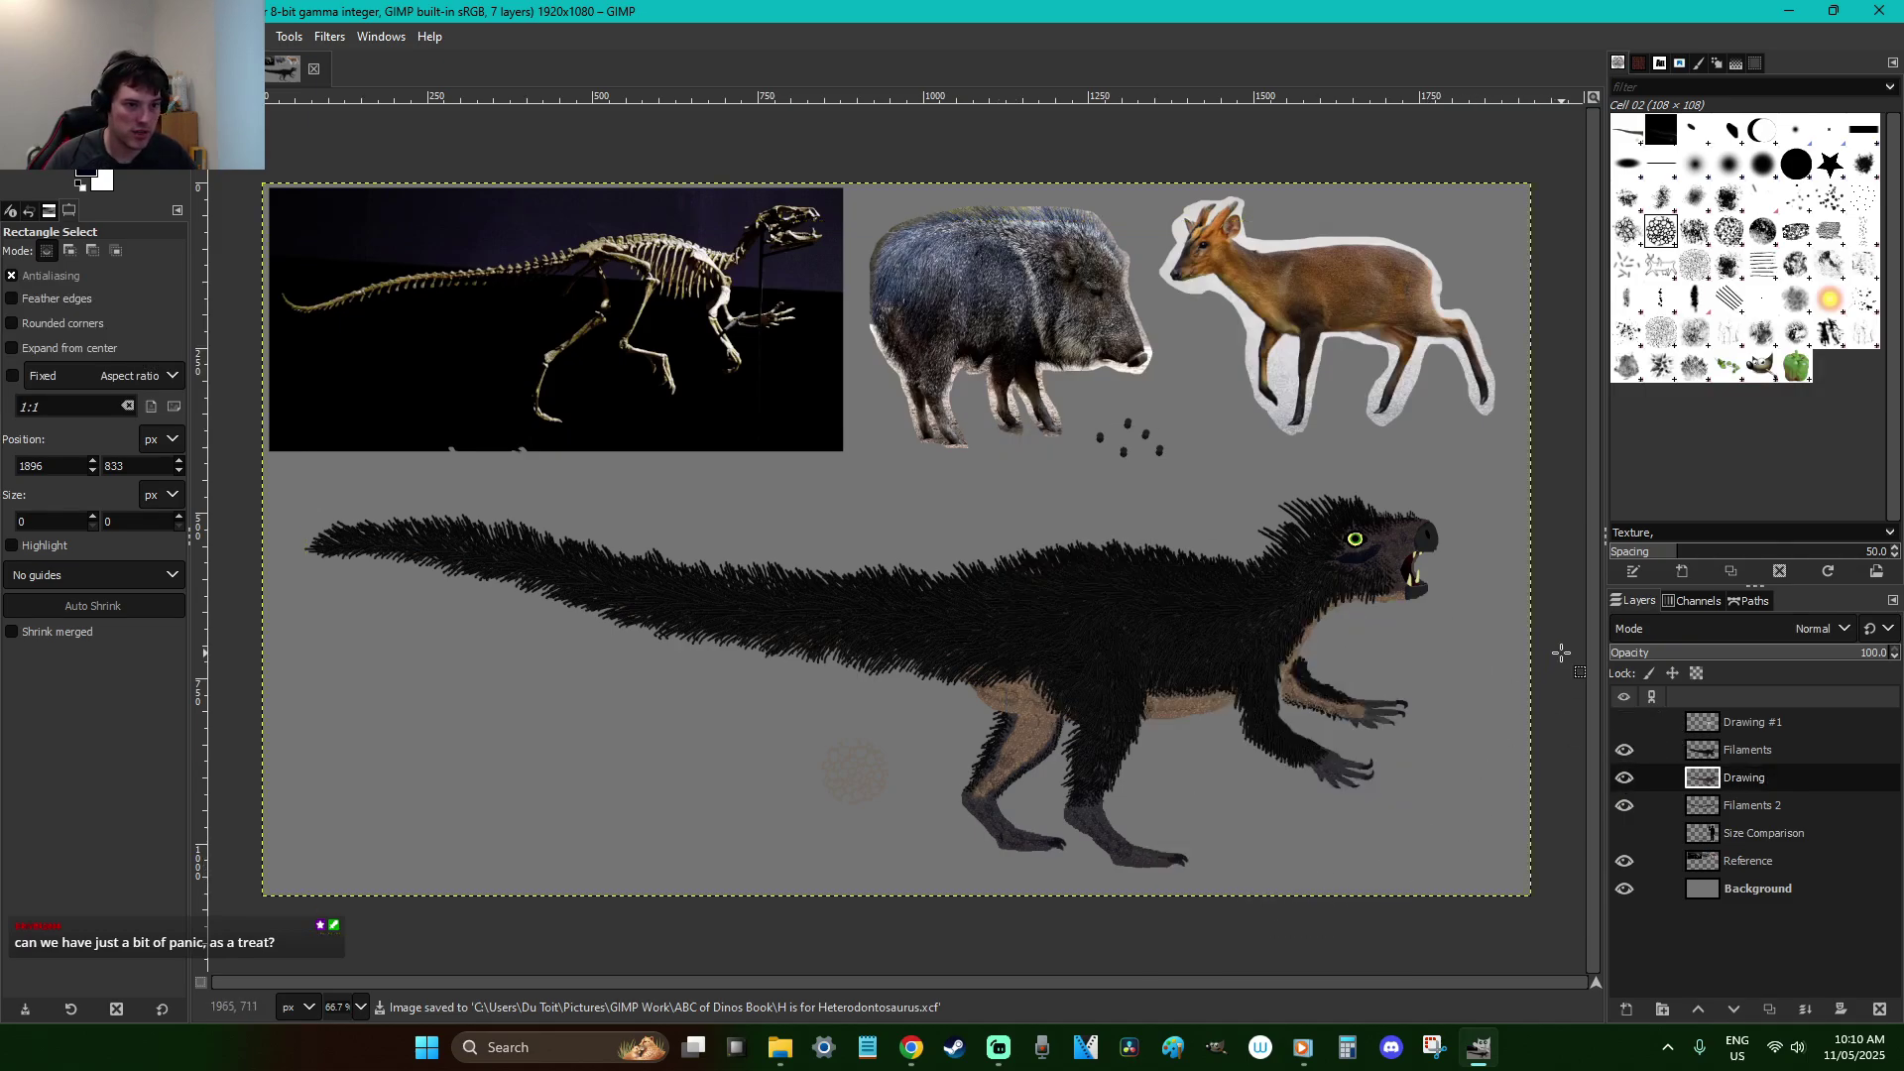
# Make the Size Comparison layer visible and delete the Drawing #1 layer
pyautogui.click(1722, 831)
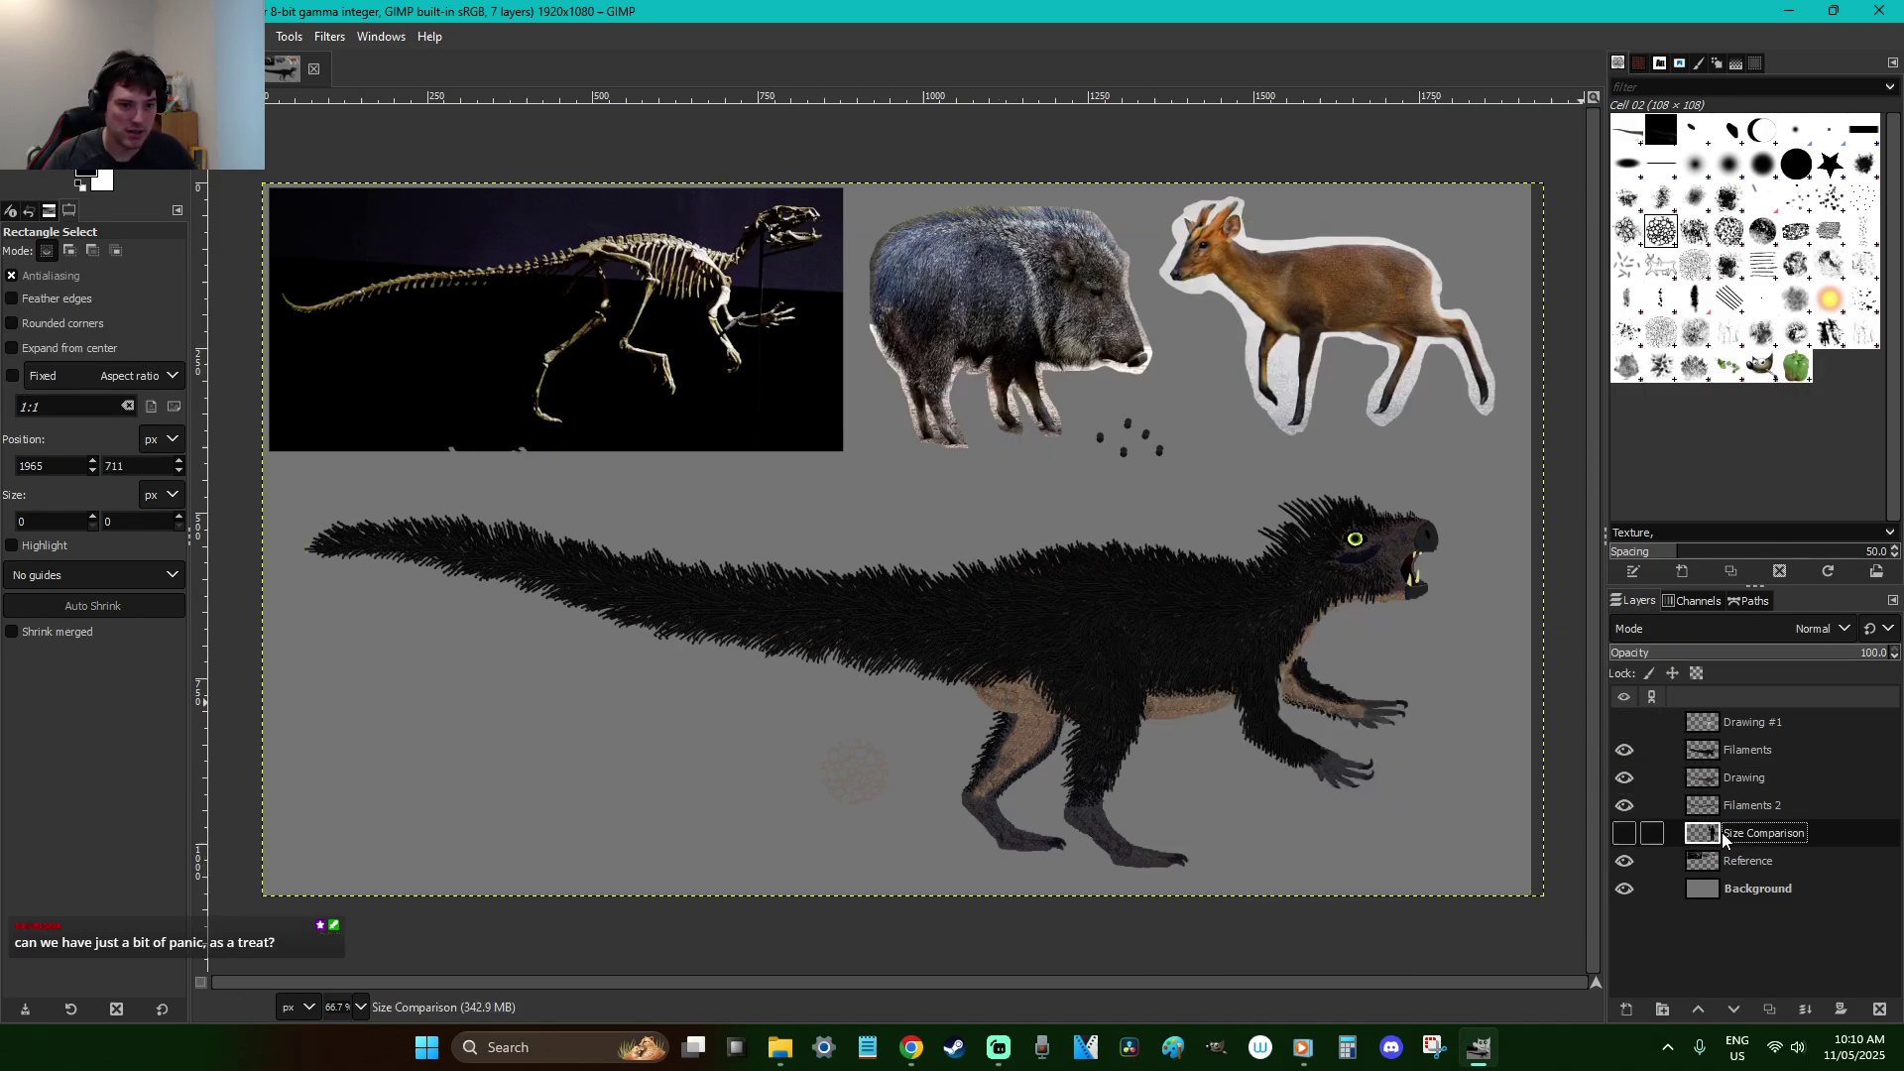
pyautogui.click(1623, 834)
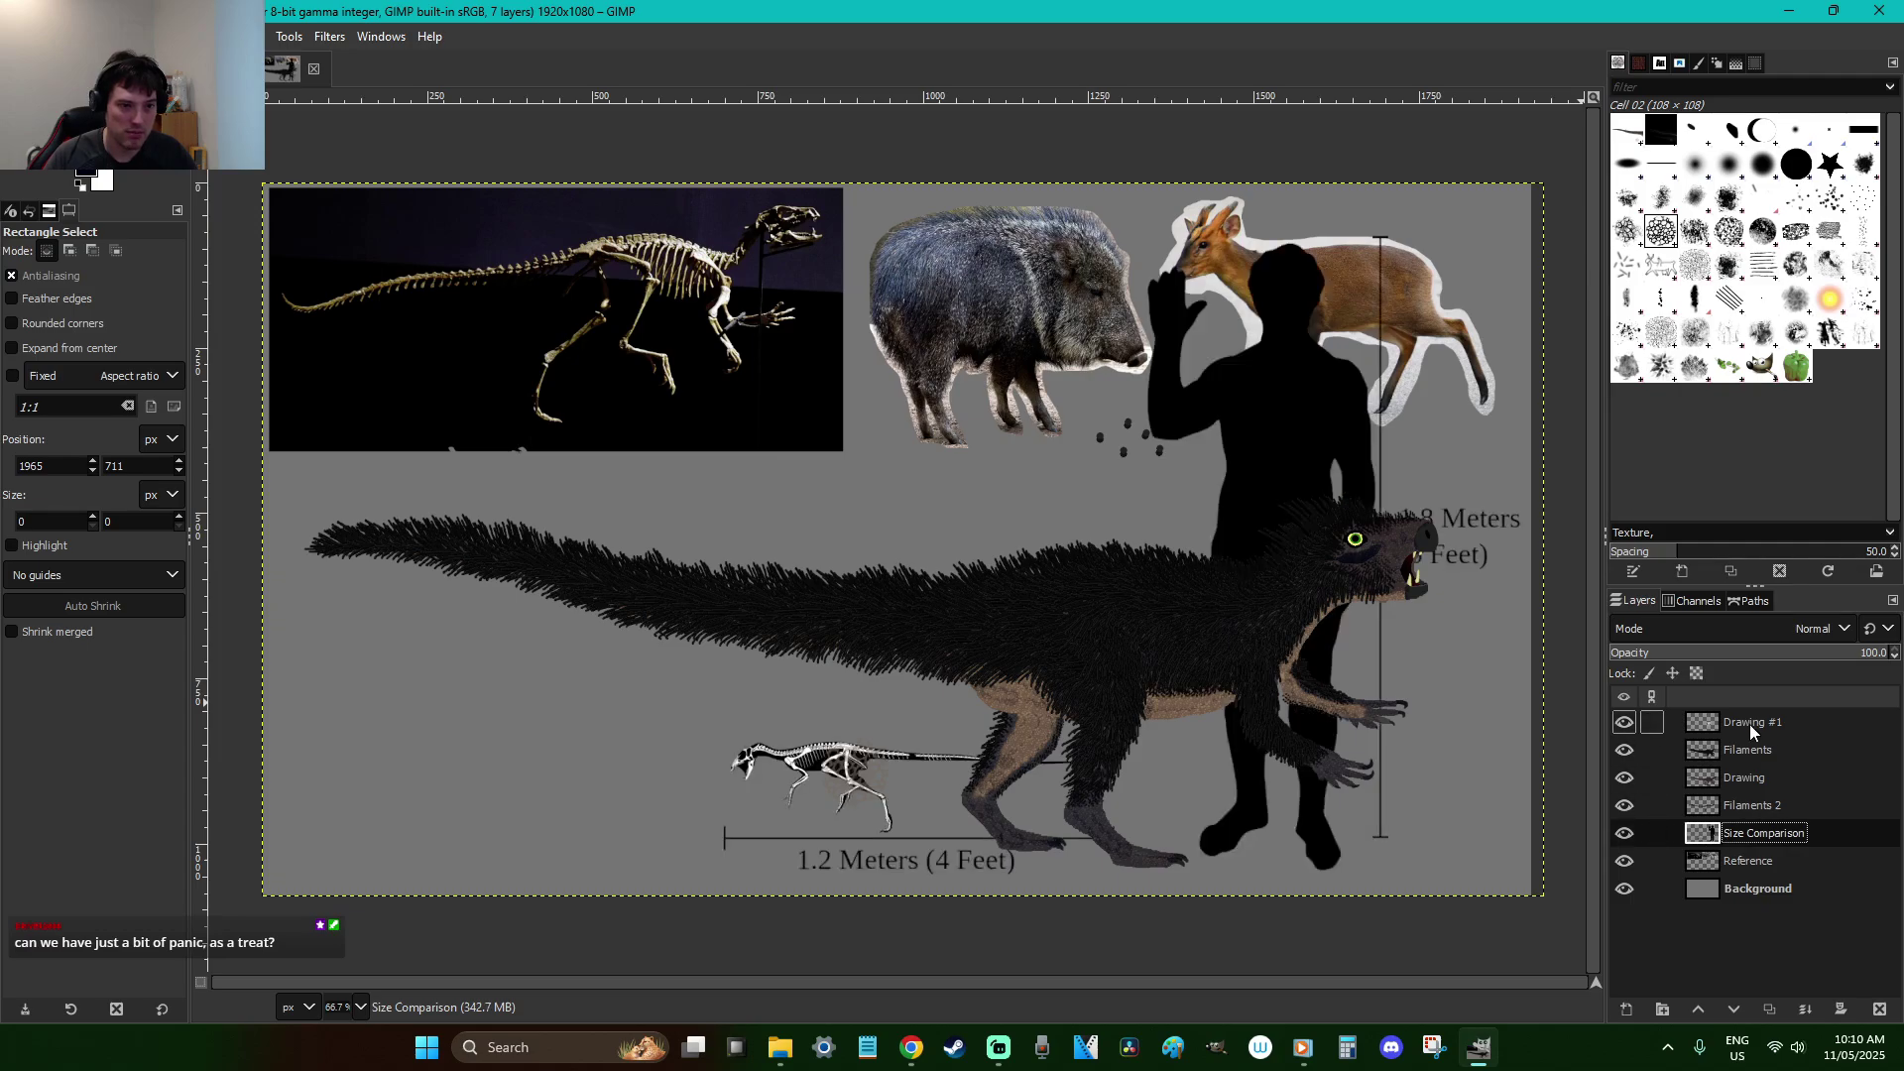
pyautogui.rightClick(1735, 732)
pyautogui.click(1646, 287)
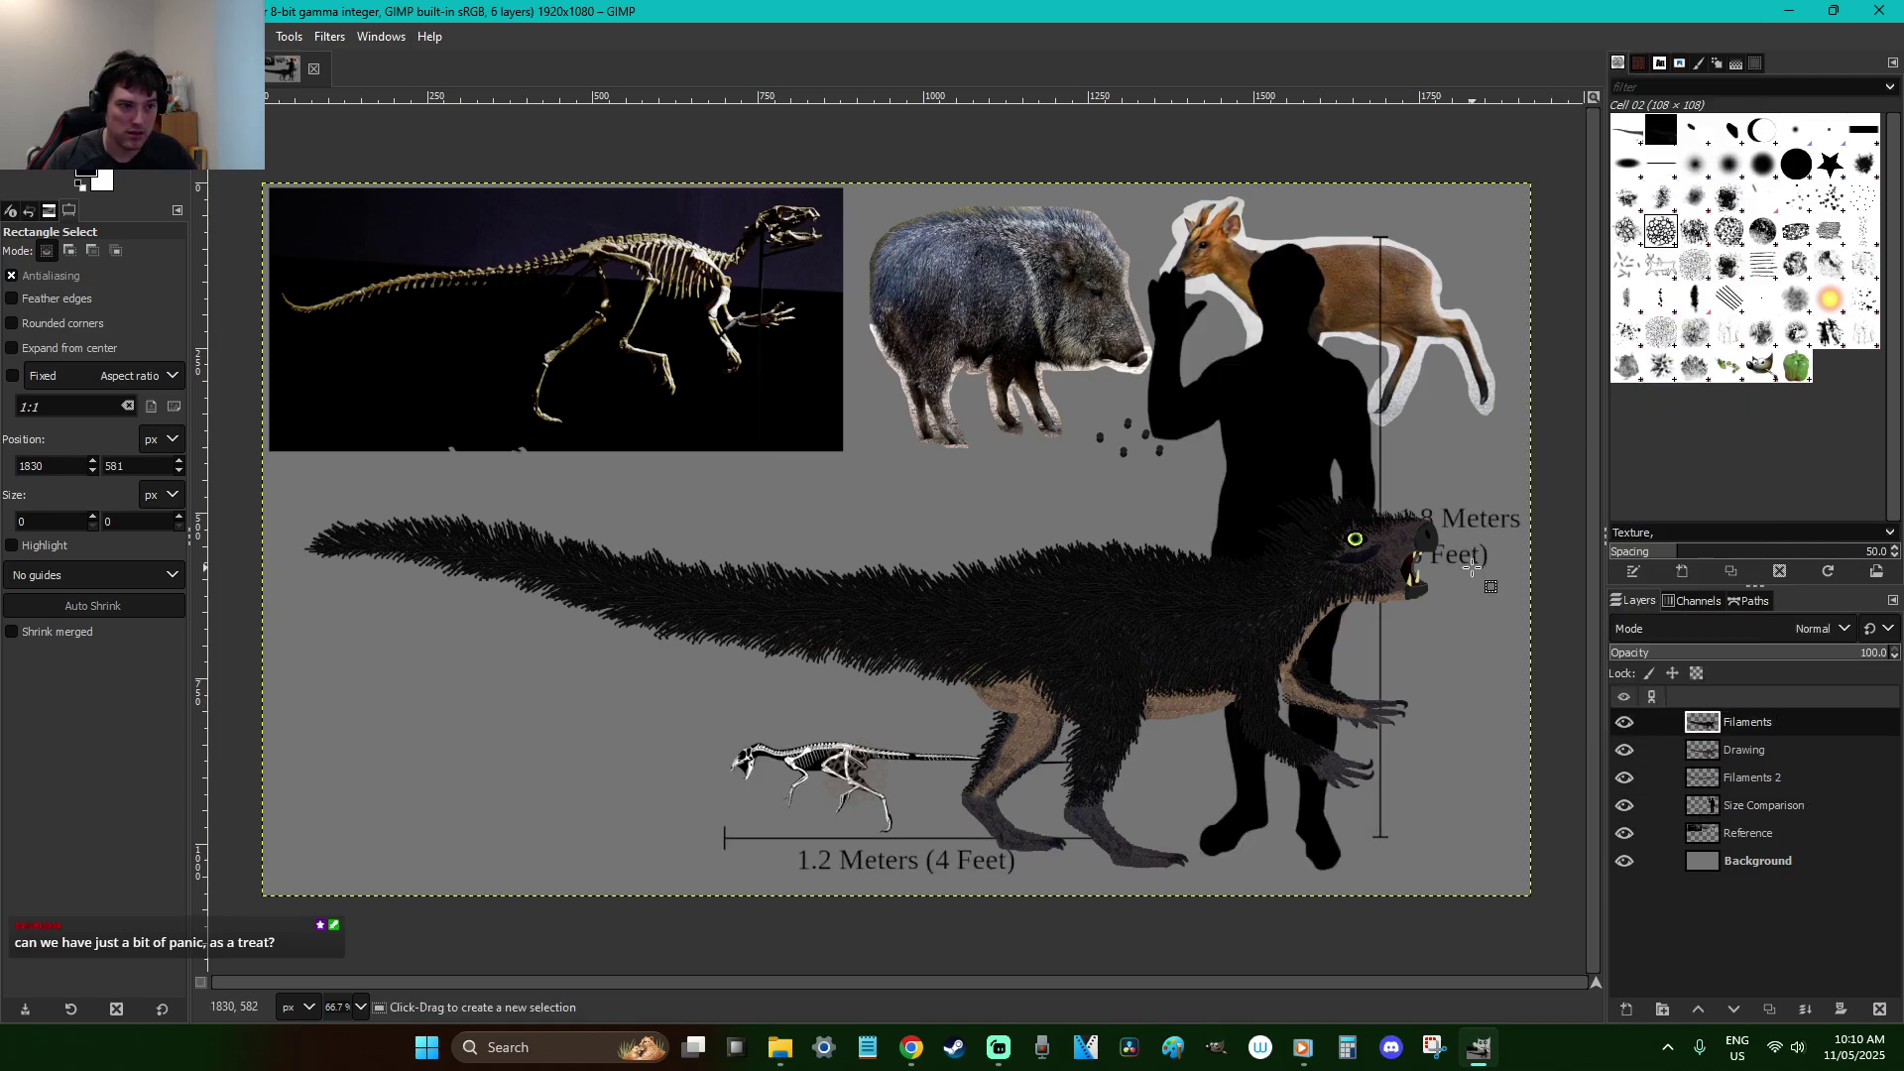
pyautogui.hotkey('shift', 'f')
pyautogui.click(1395, 742)
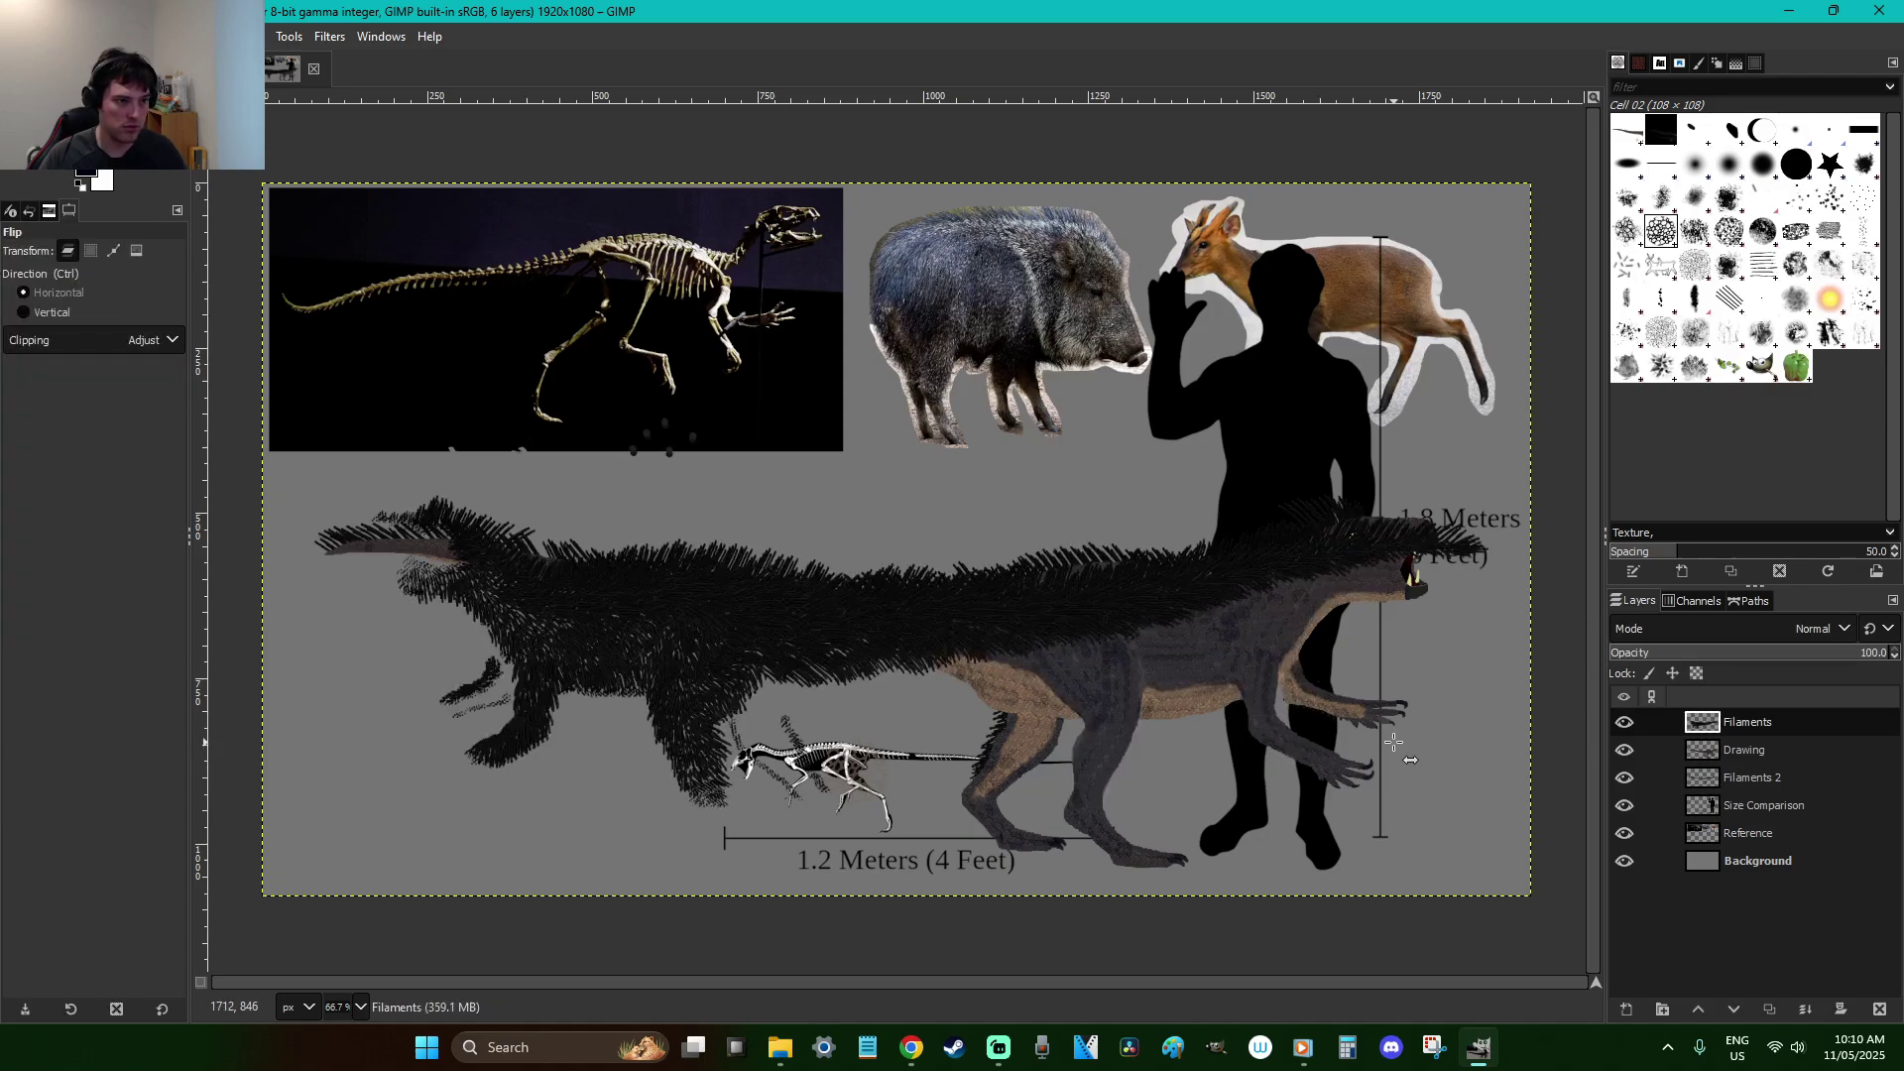
pyautogui.hotkey('ctrl', 'z')
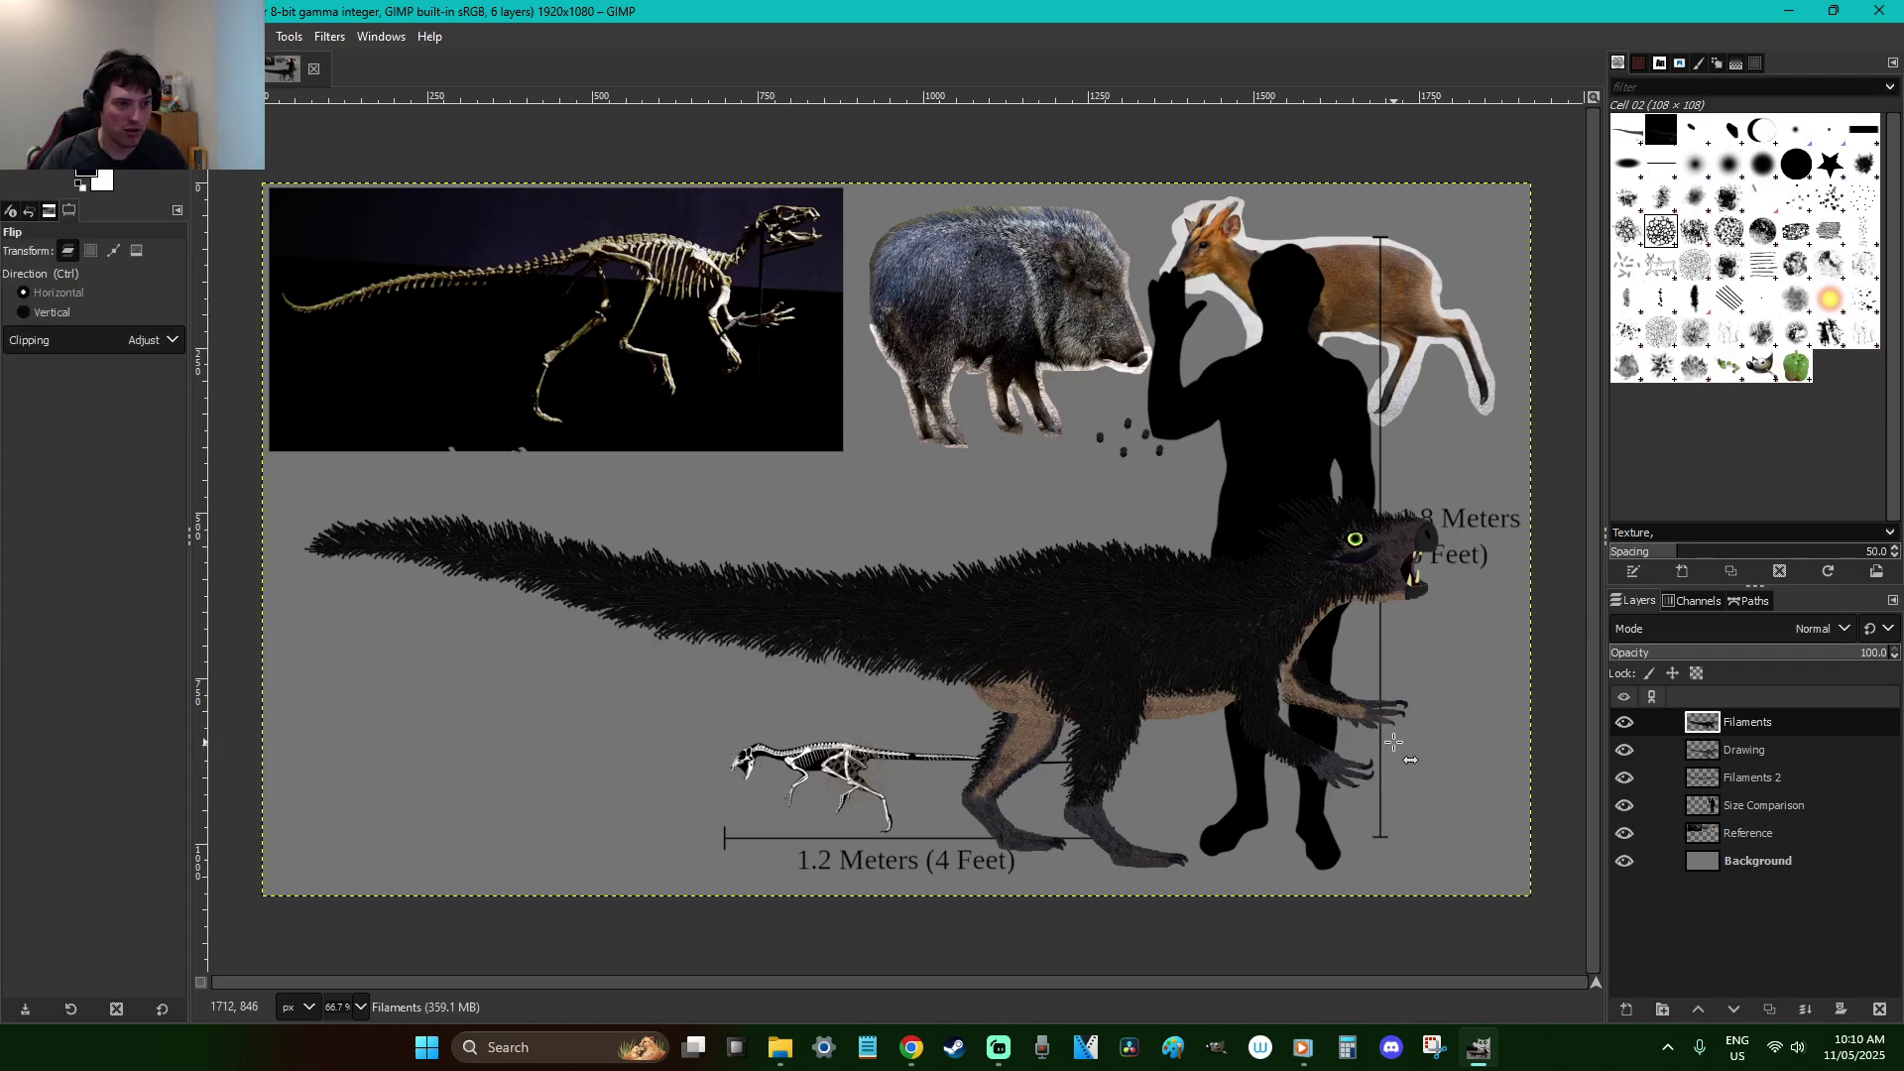
# Flip the Size Comparison layer horizontally so its skeleton faces the same way as the drawn dinosaur
pyautogui.click(1763, 805)
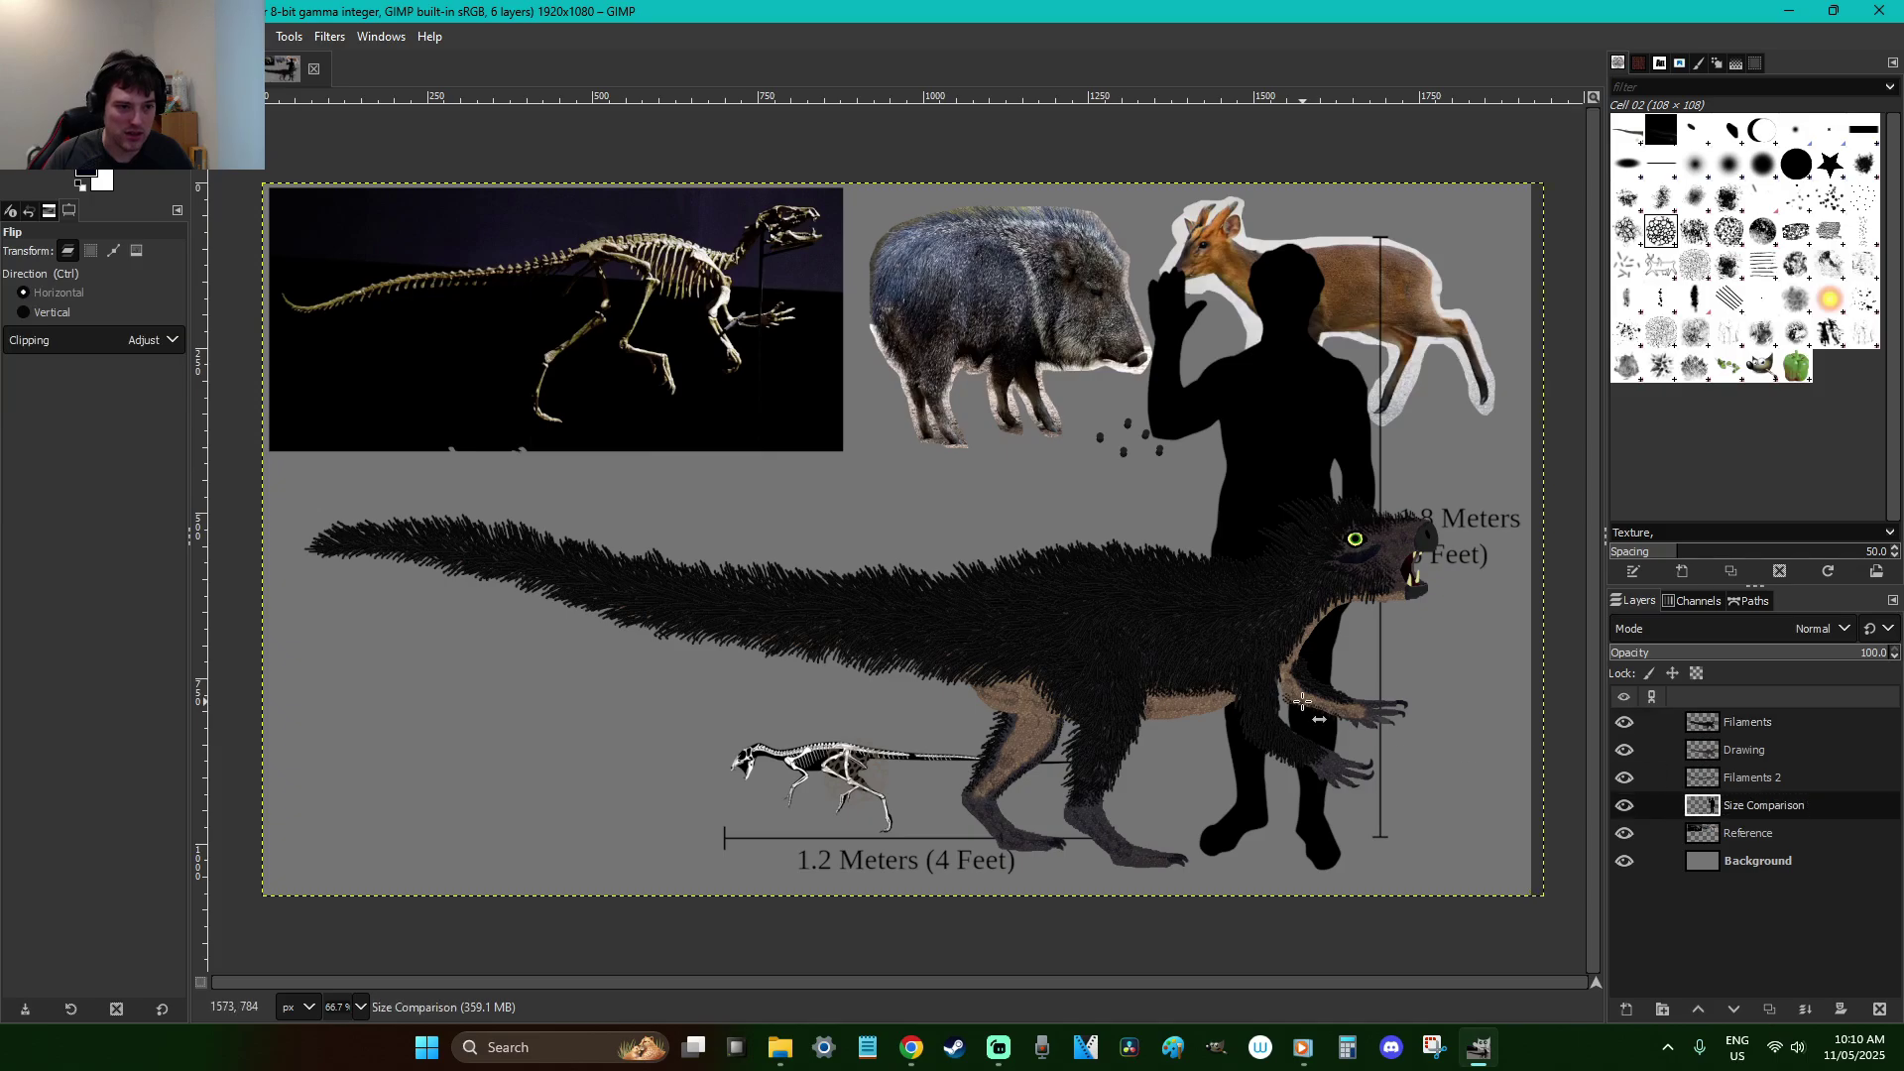
pyautogui.click(1131, 736)
pyautogui.press('r')
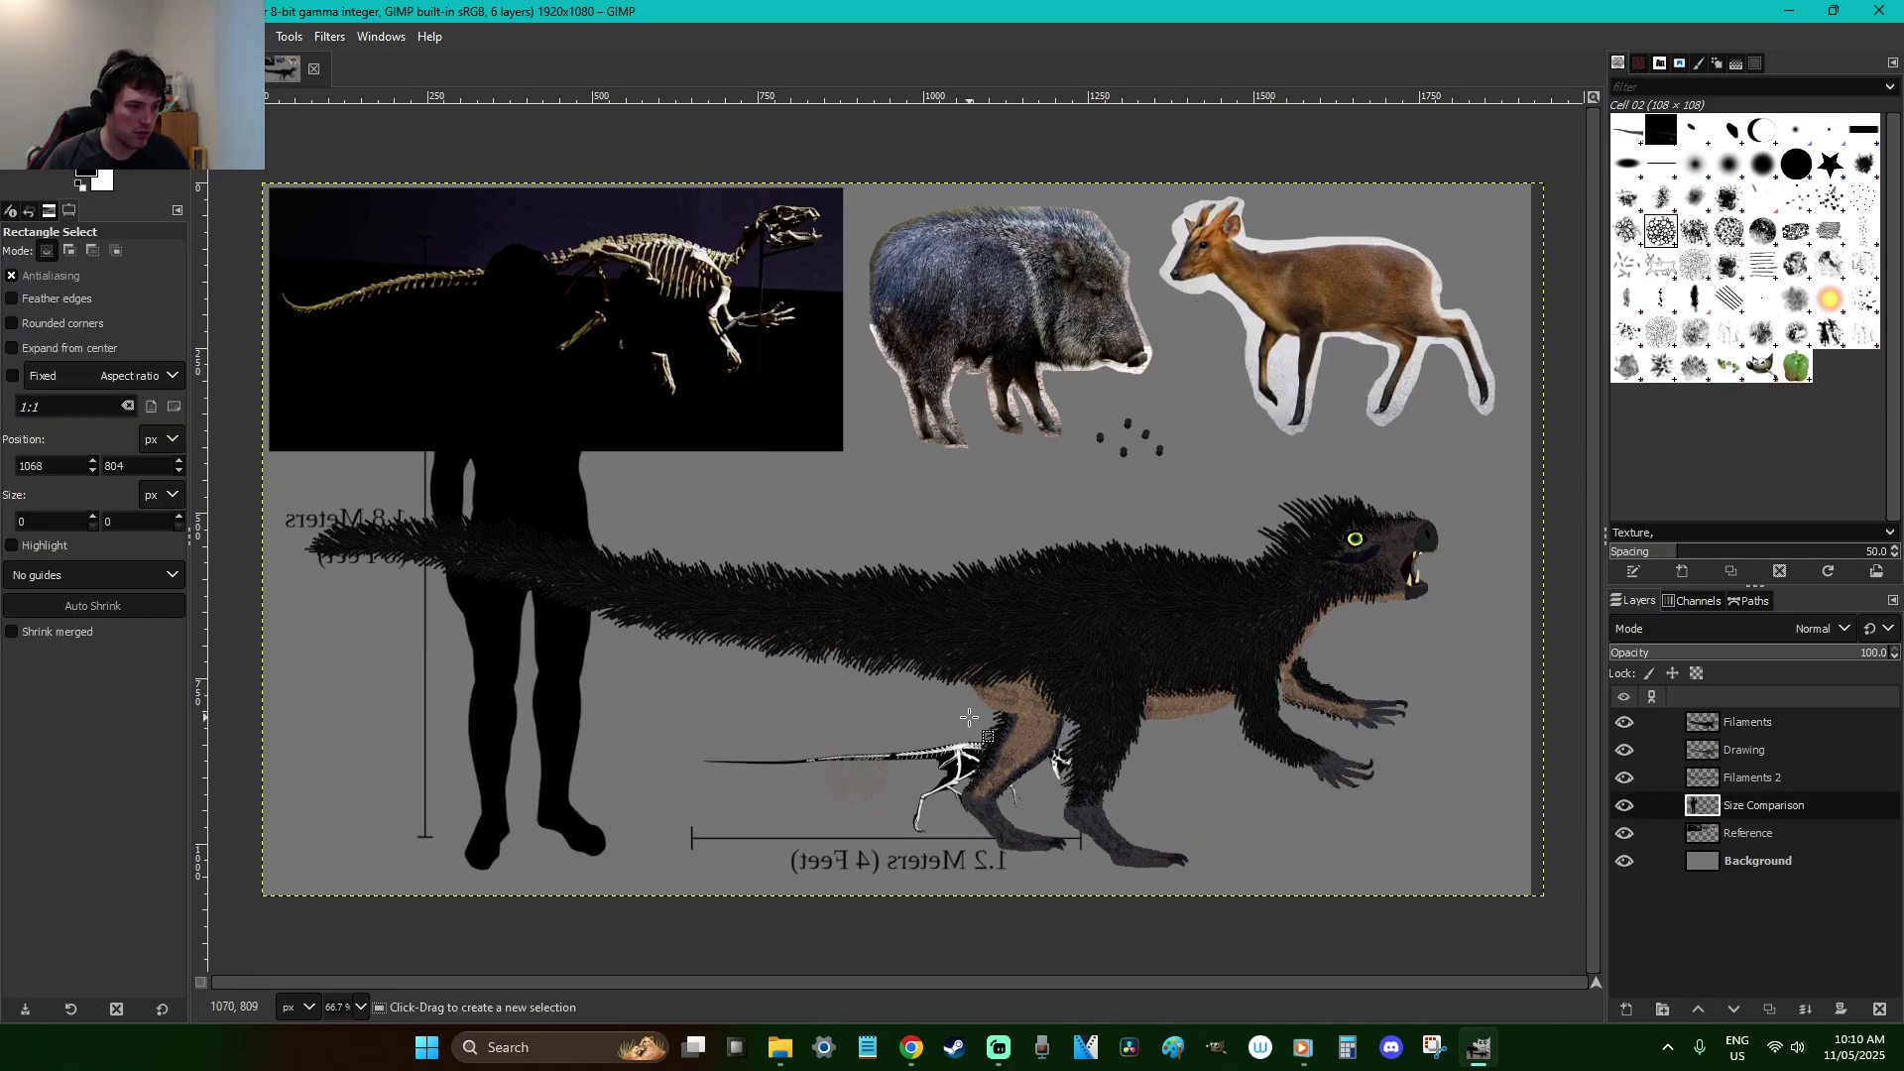
pyautogui.hotkey('shift', 's')
pyautogui.click(970, 714)
pyautogui.press('r')
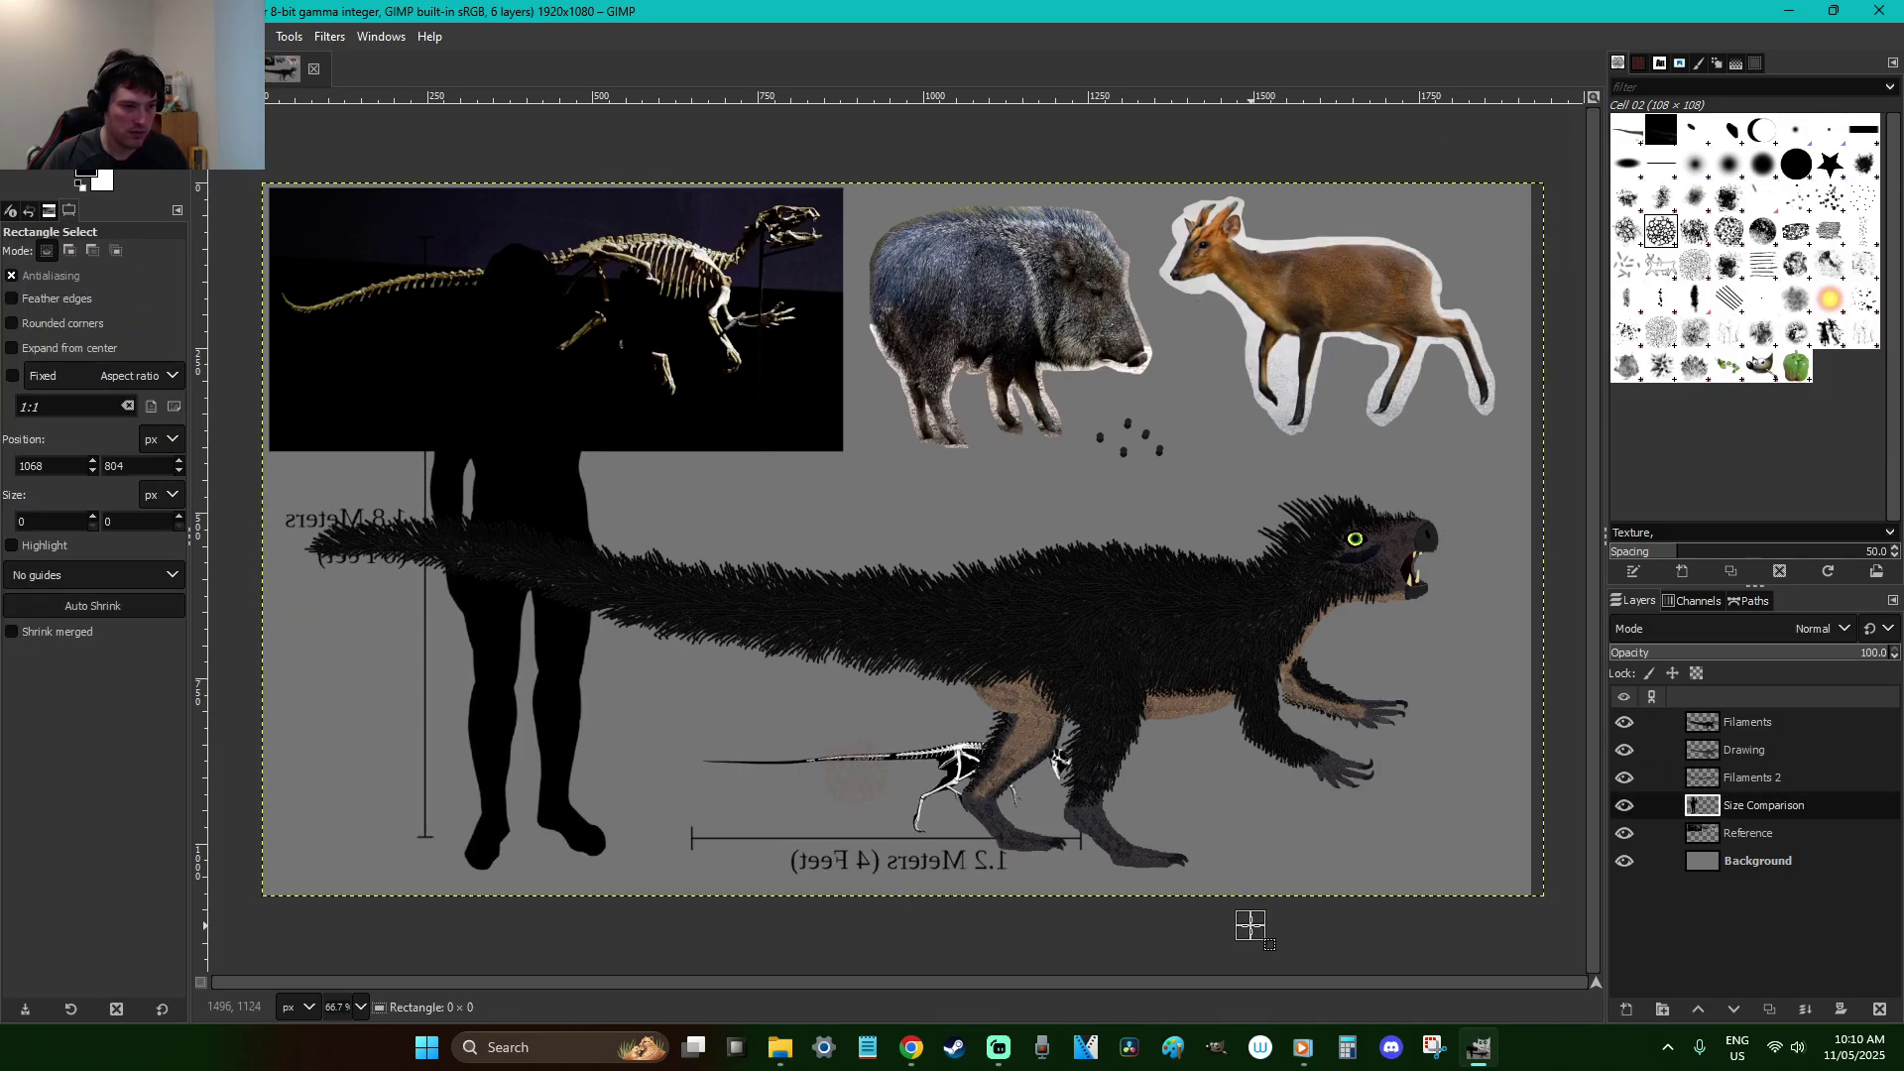
# Lower the opacity of the Filaments layer to about 43 and of the Drawing layer to about 49
pyautogui.click(1706, 722)
pyautogui.click(1745, 655)
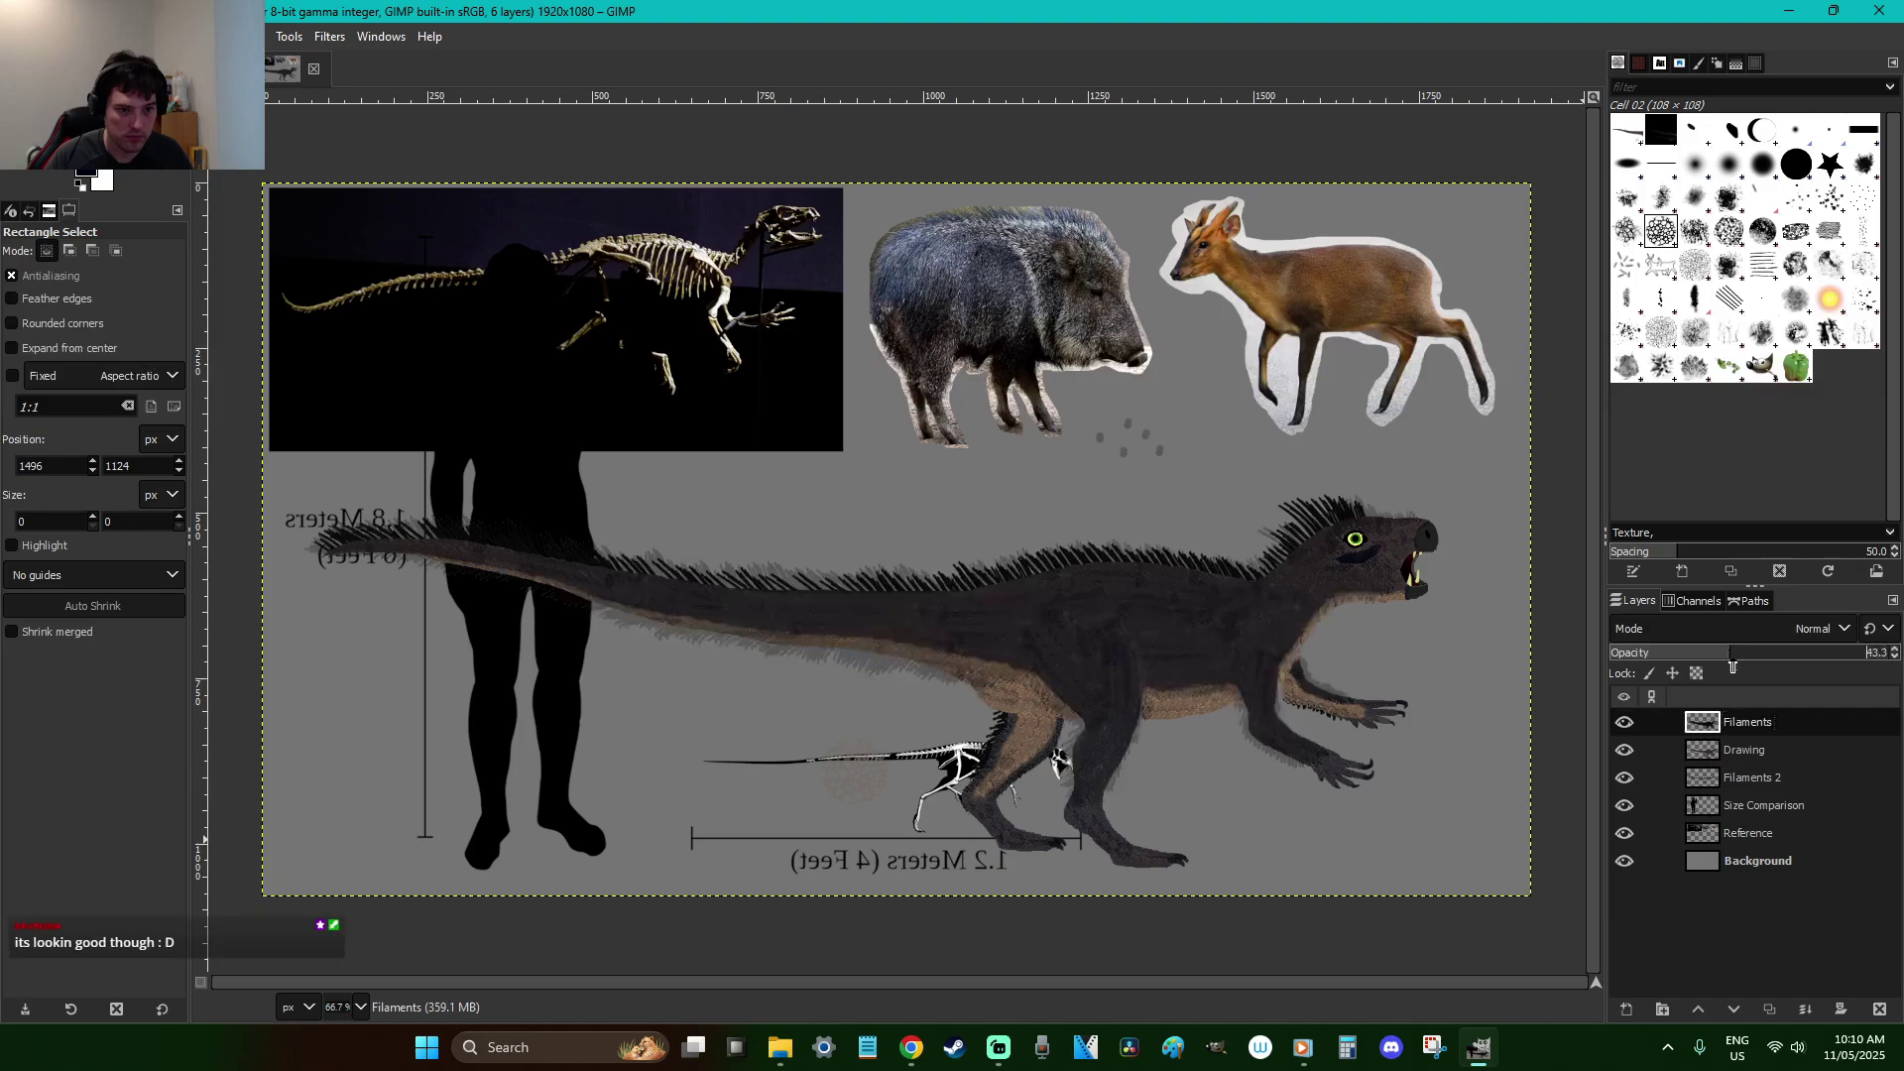
pyautogui.click(1745, 749)
pyautogui.click(1745, 657)
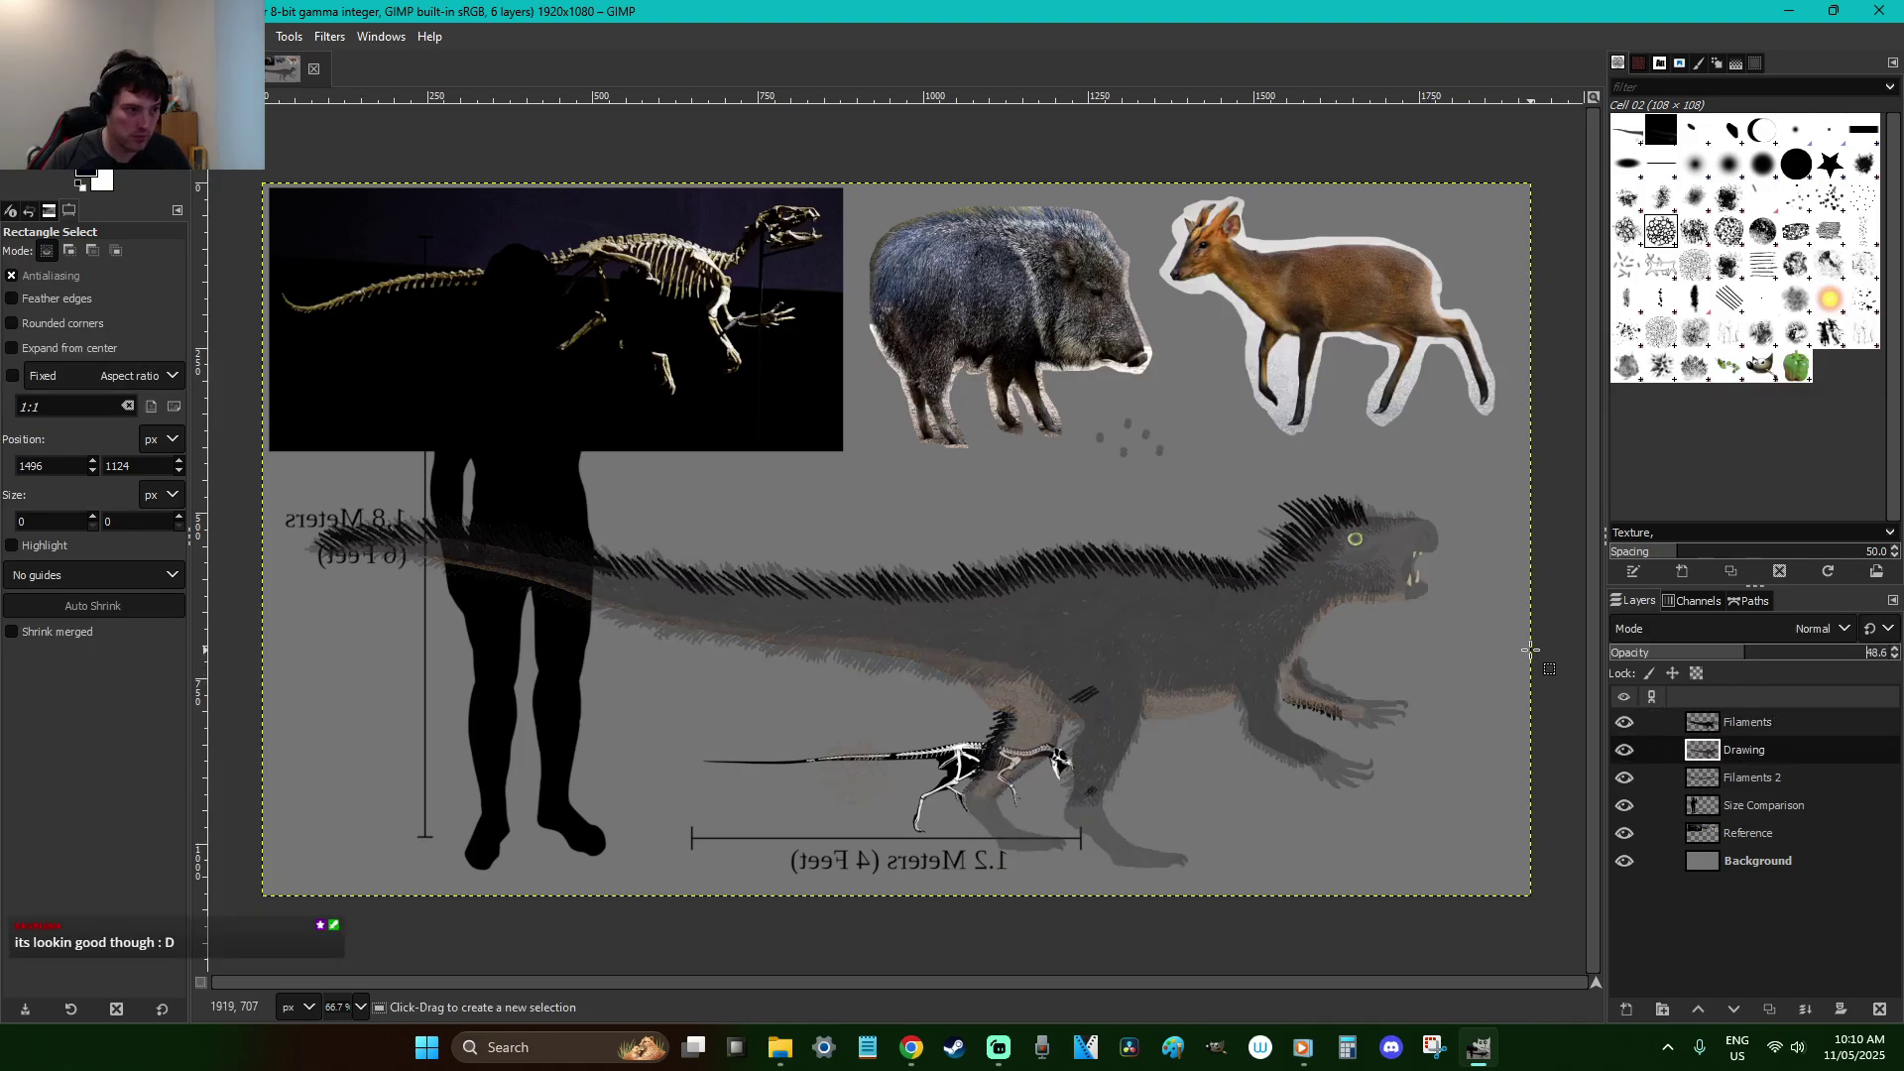
# Scale the Size Comparison layer to 3322 × 1850 px with linked proportions and move its skeleton up over the drawn dinosaur
pyautogui.click(1763, 815)
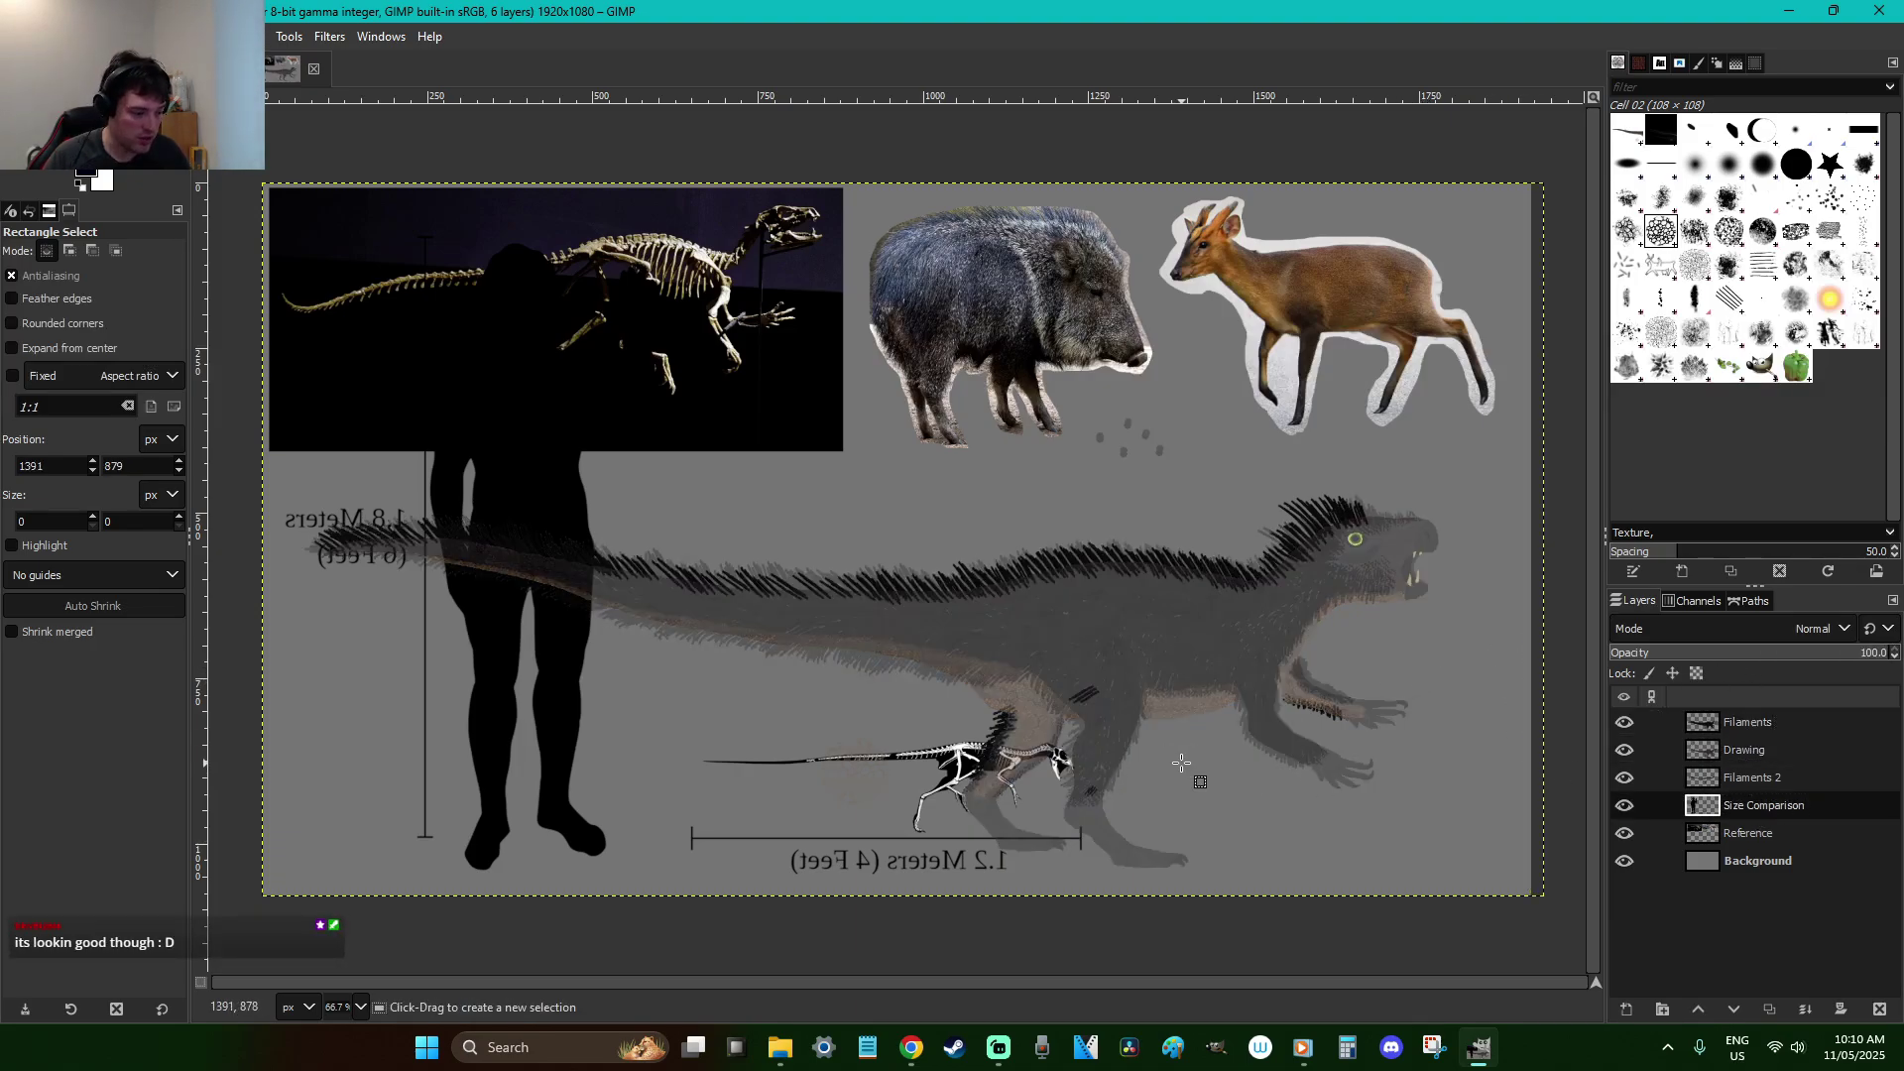
pyautogui.hotkey('shift', 's')
pyautogui.click(1190, 770)
pyautogui.click(1452, 171)
pyautogui.moveTo(821, 706); pyautogui.dragTo(935, 687)
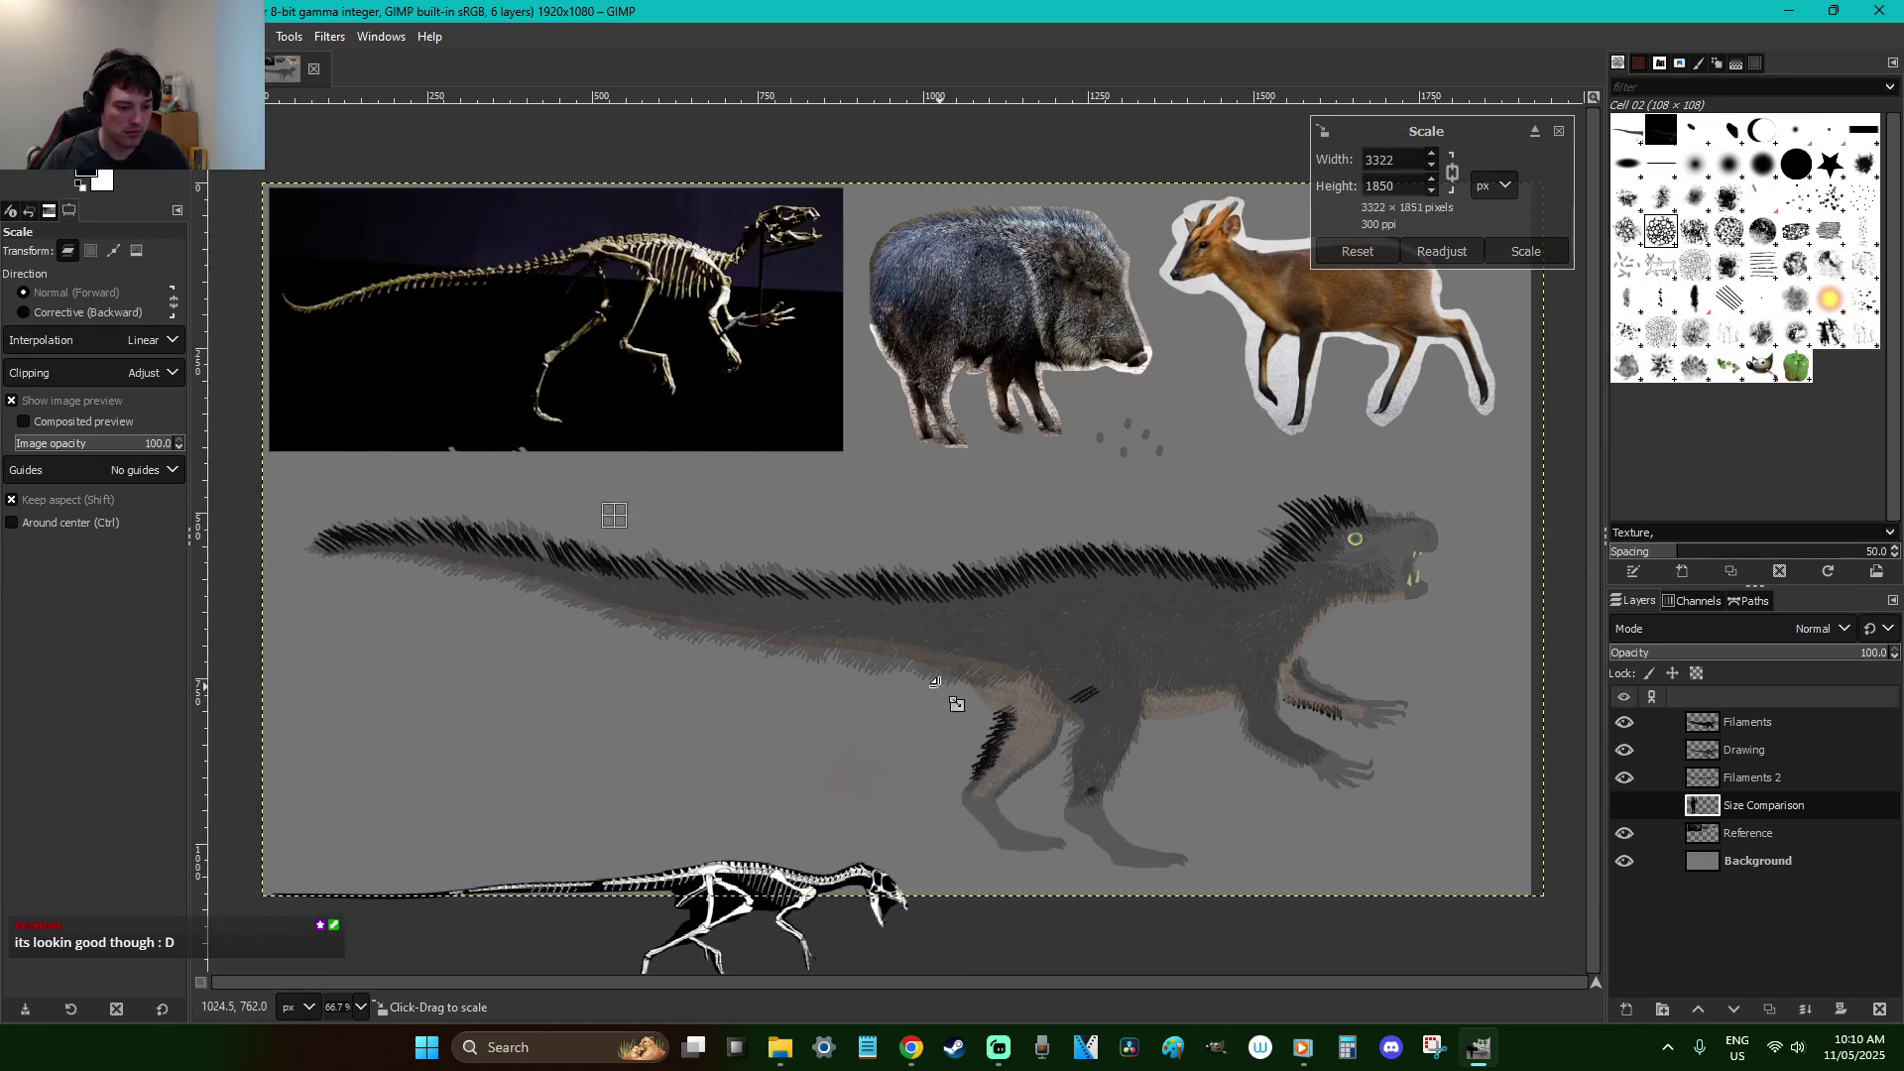
pyautogui.press('-')
pyautogui.press('-')
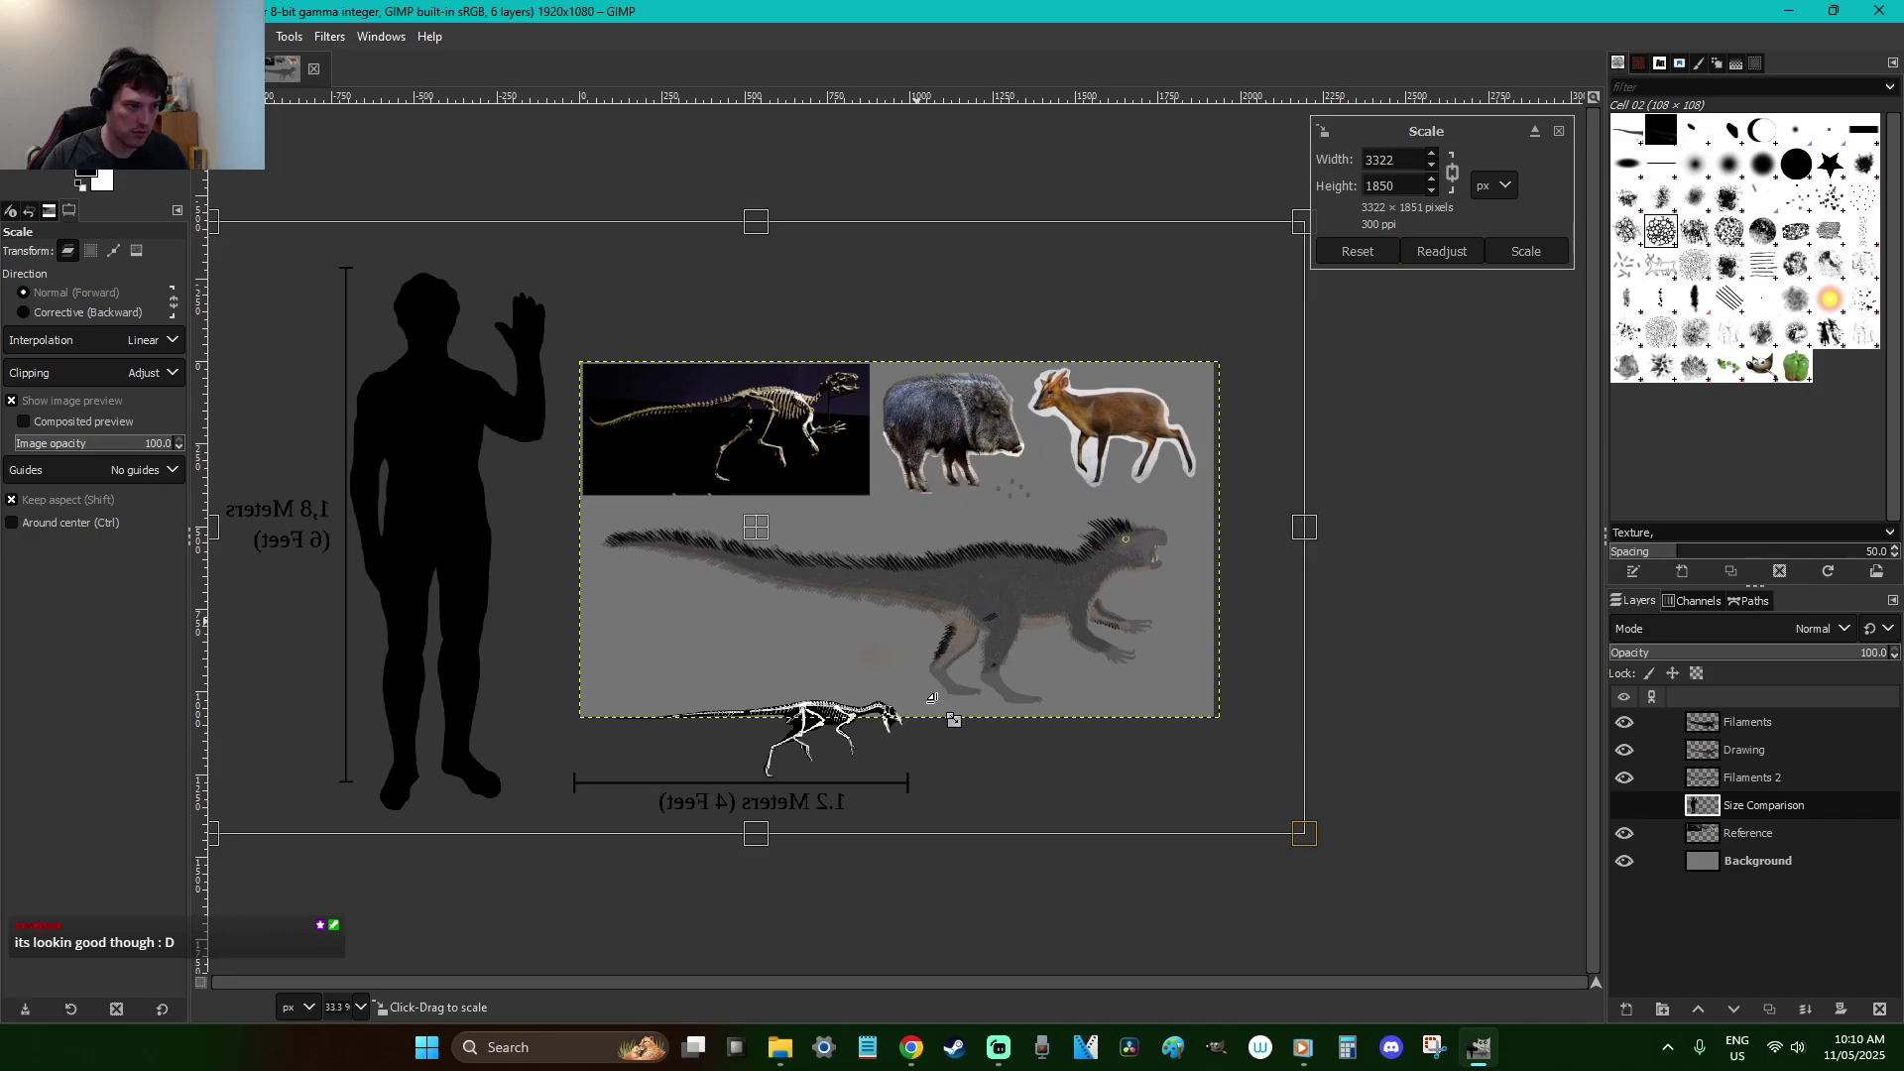
pyautogui.press('Return')
pyautogui.press('r')
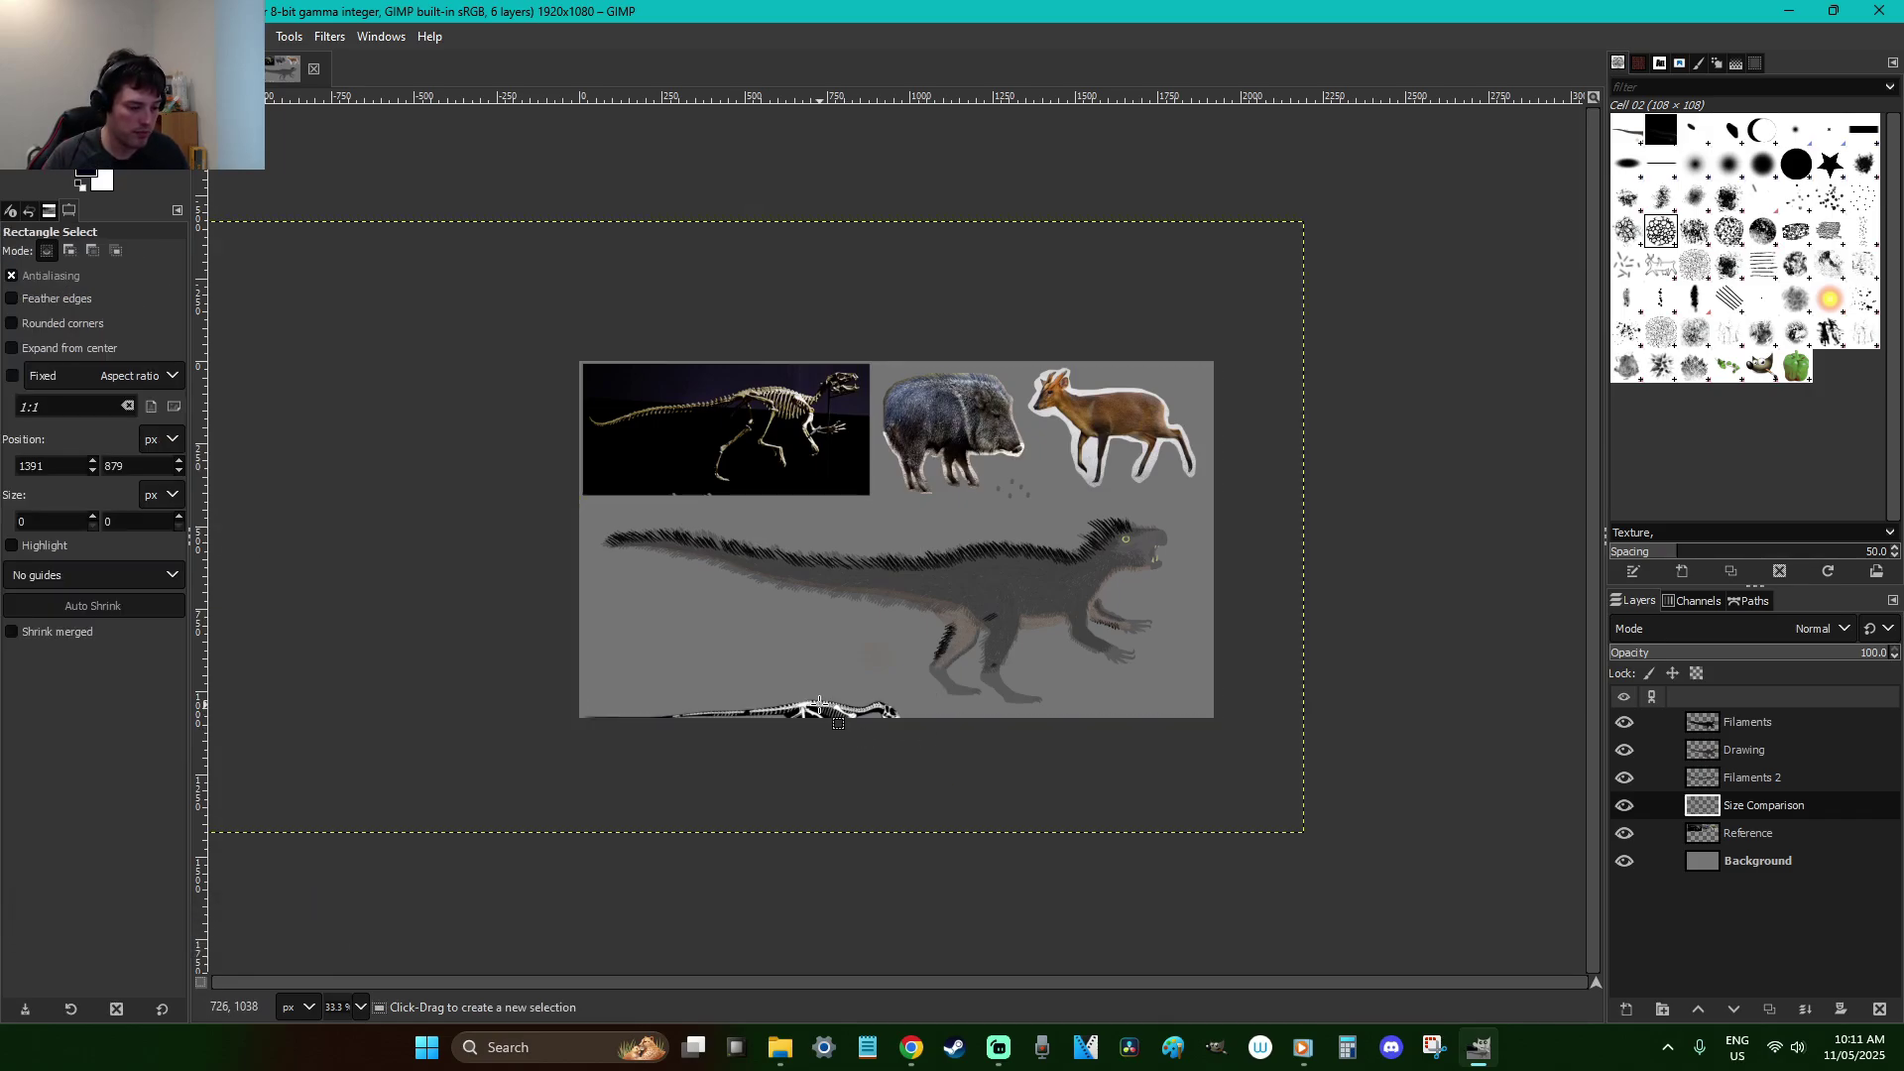
pyautogui.press('m')
pyautogui.moveTo(838, 724); pyautogui.dragTo(1007, 570)
pyautogui.hotkey('shift', 's')
pyautogui.click(1212, 644)
pyautogui.moveTo(1212, 645); pyautogui.dragTo(981, 751)
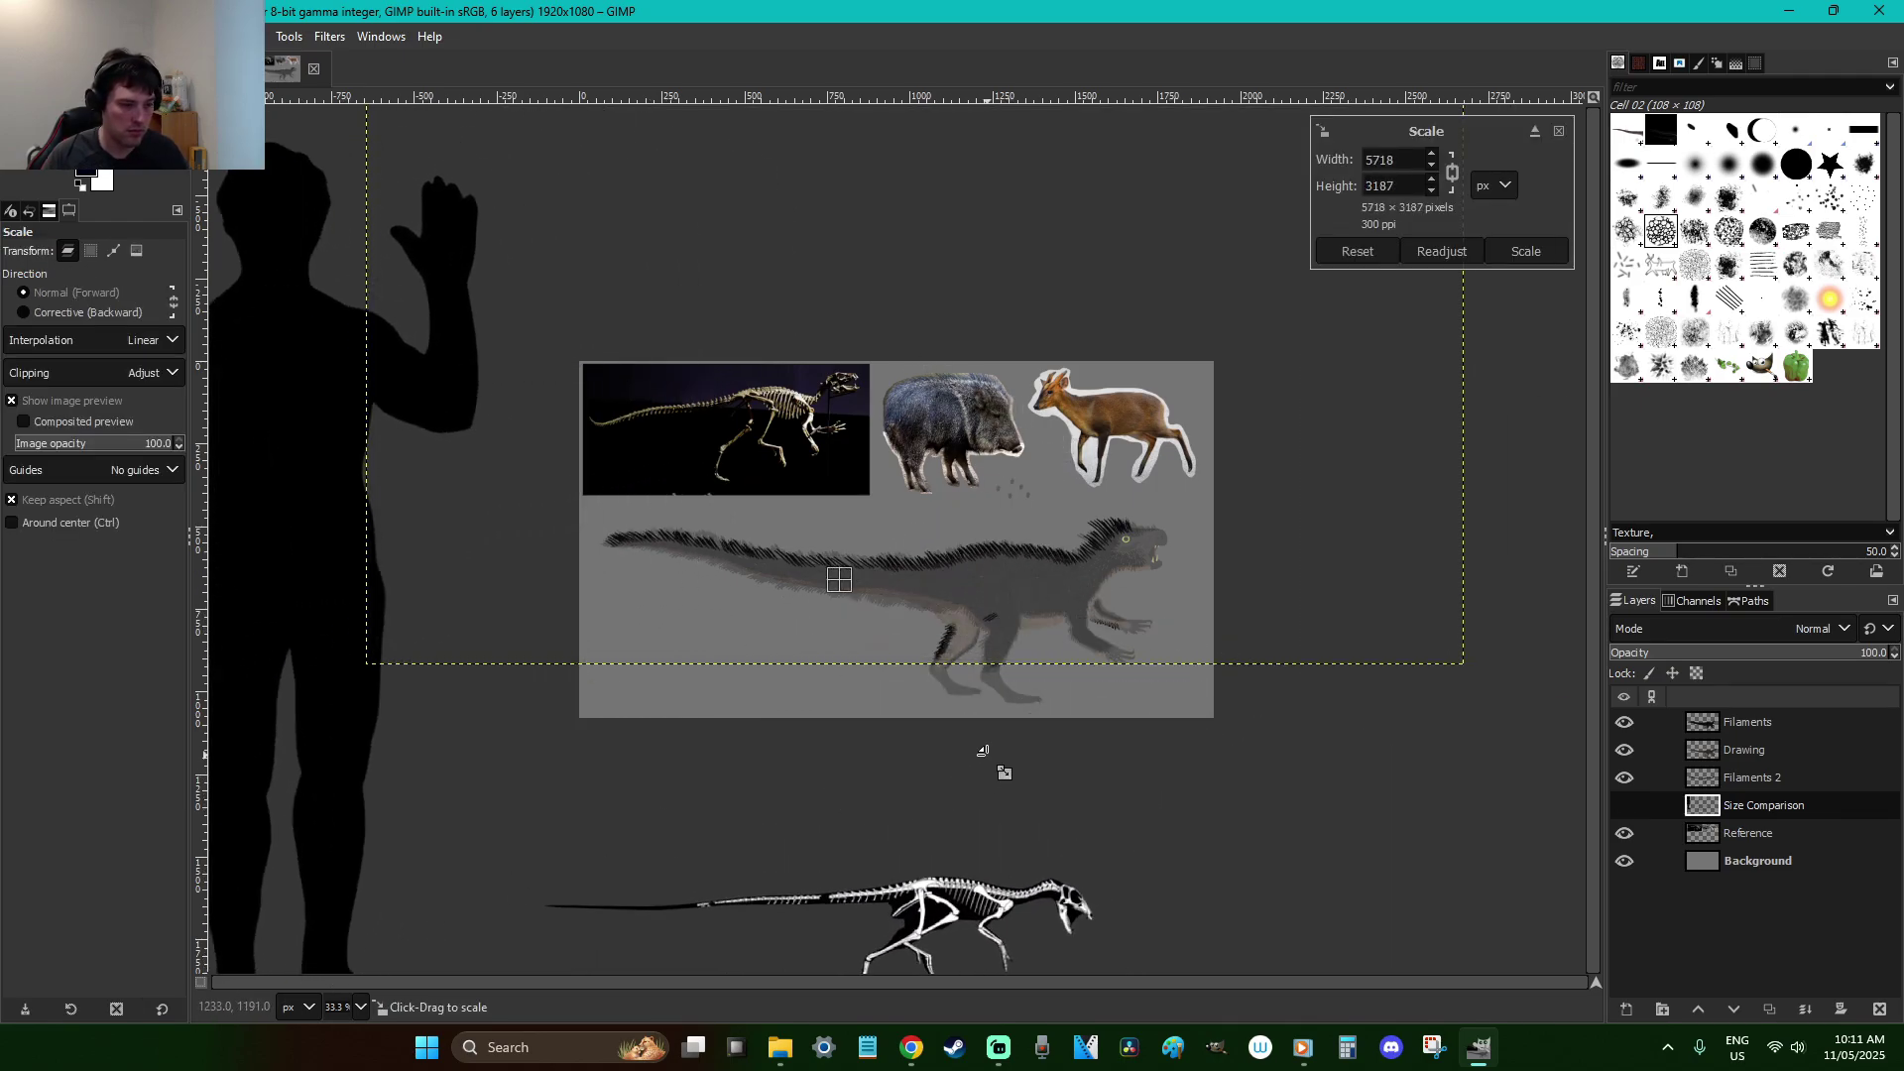
pyautogui.press('Return')
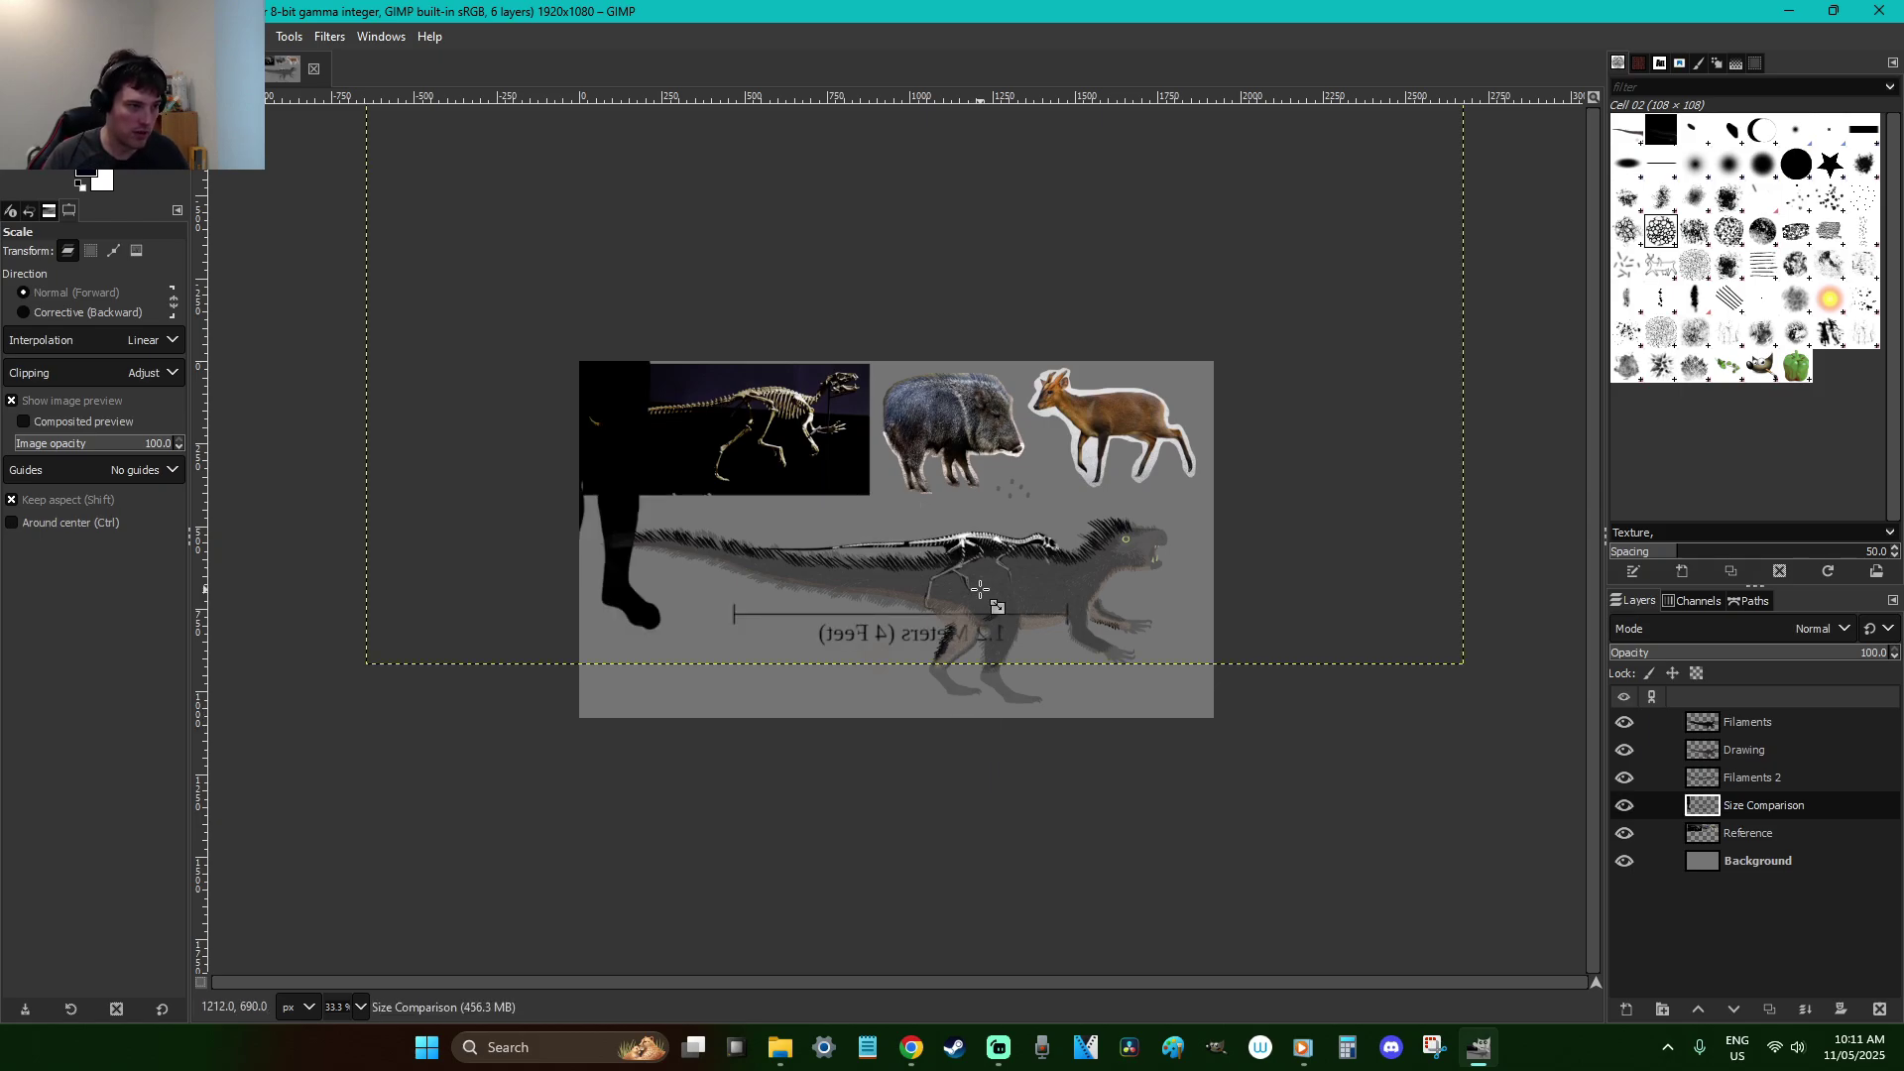
pyautogui.press('r')
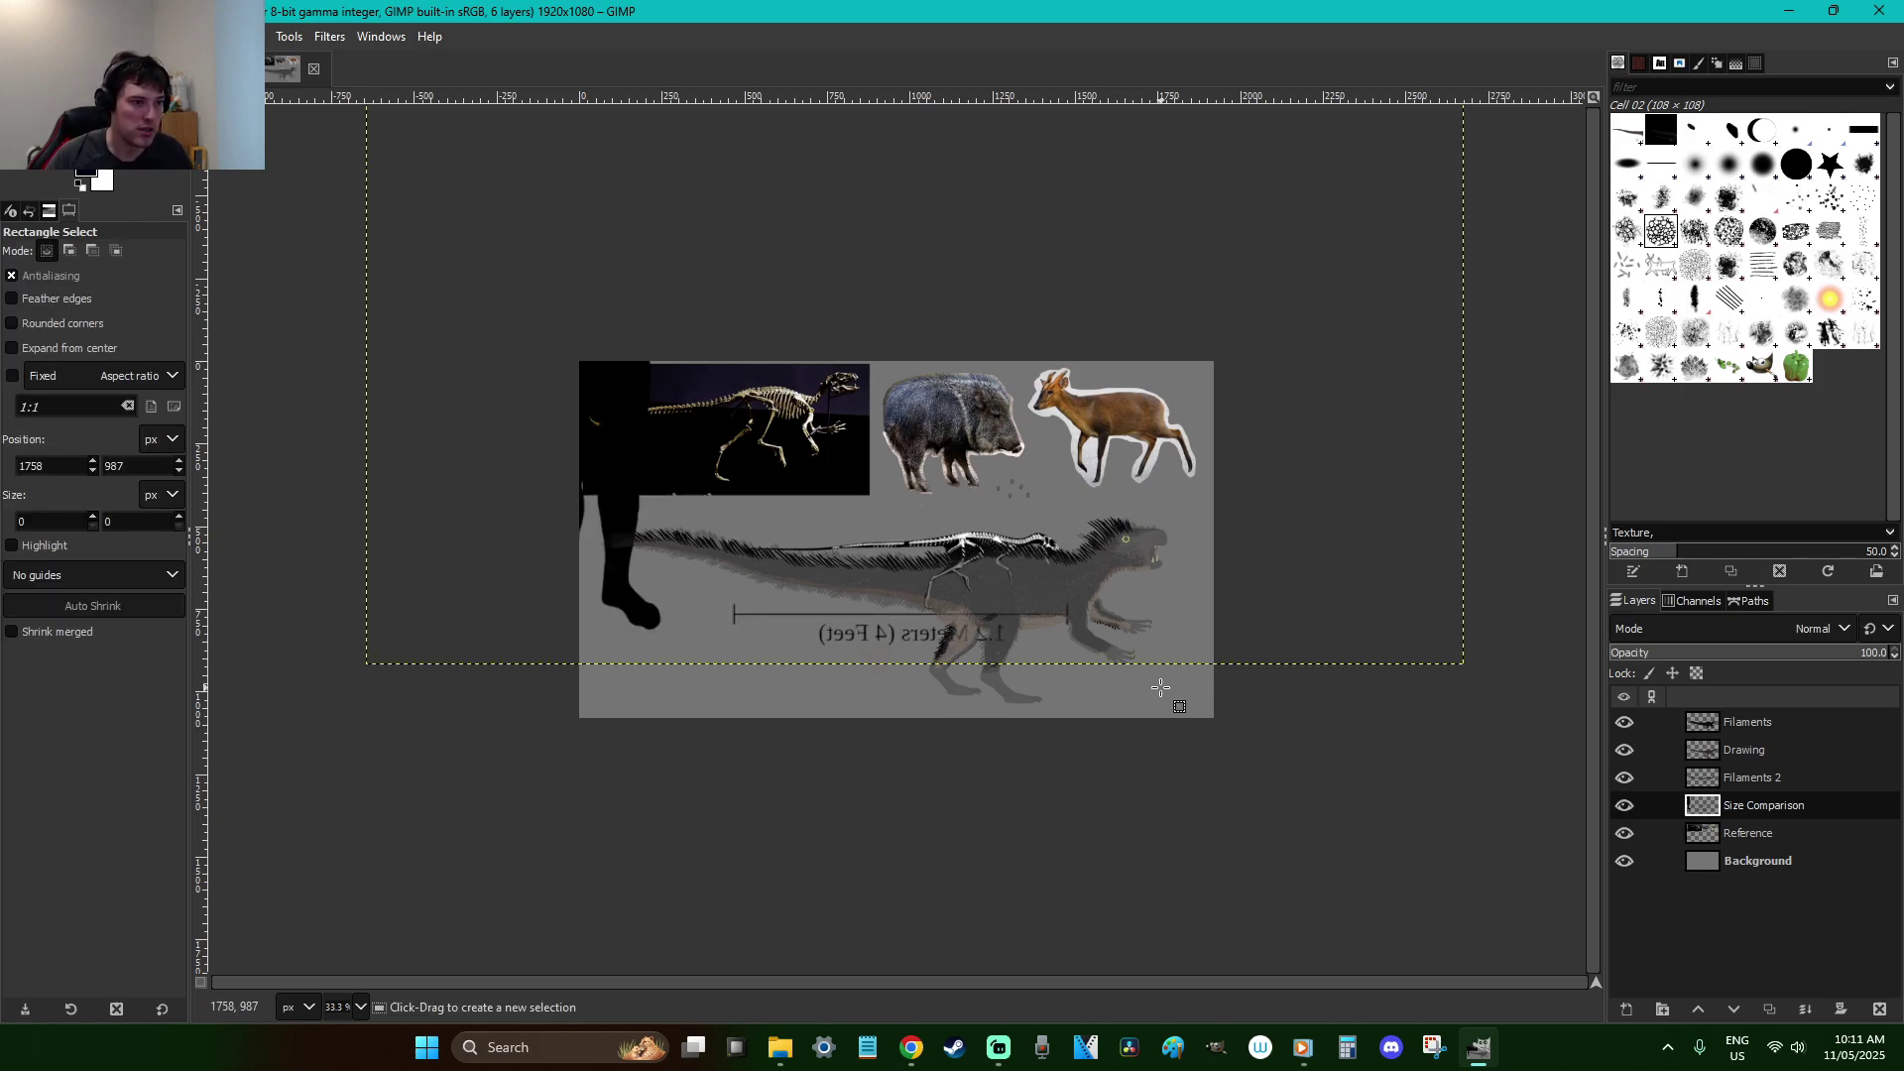
# Enlarge the Size Comparison layer to 3930 × 2190 px and move its skeleton back over the drawn body
pyautogui.press('-')
pyautogui.press('+')
pyautogui.press('+')
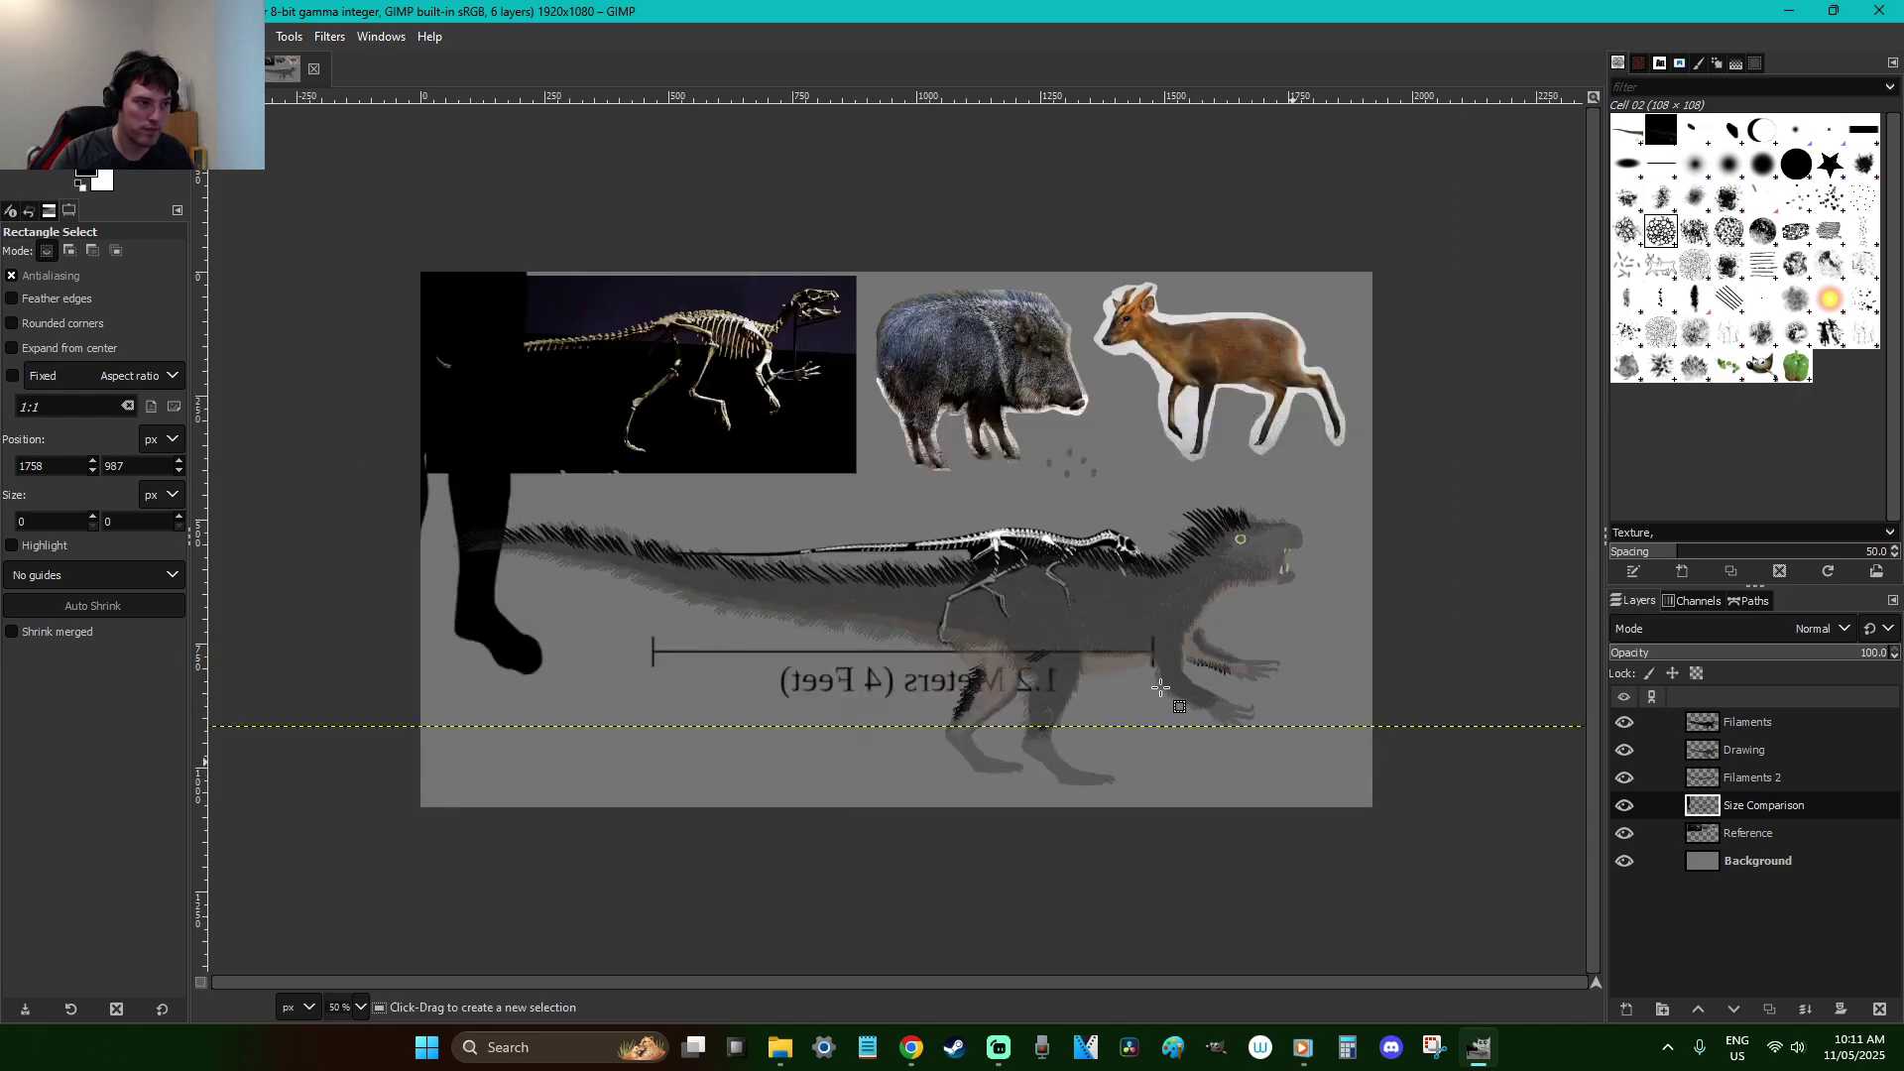
pyautogui.hotkey('shift', 's')
pyautogui.click(1092, 560)
pyautogui.moveTo(1126, 616); pyautogui.dragTo(1409, 799)
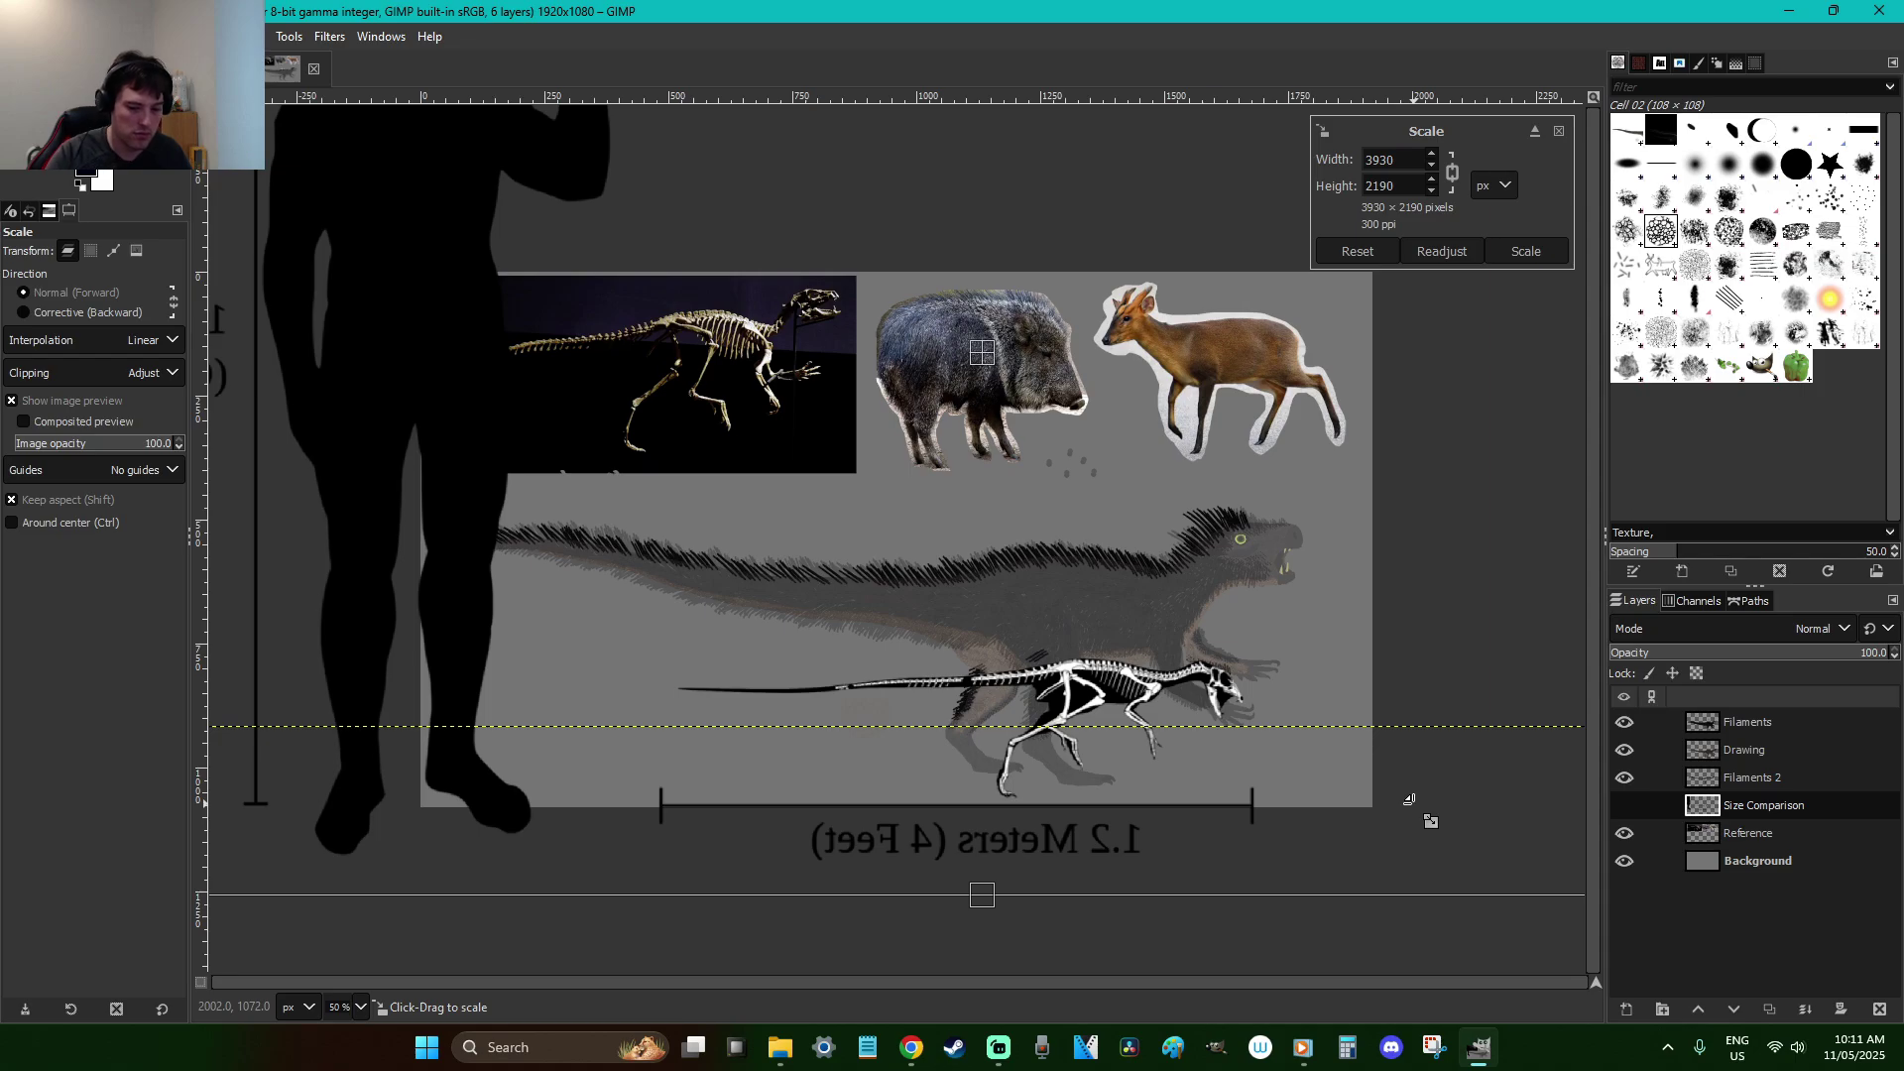
pyautogui.press('Return')
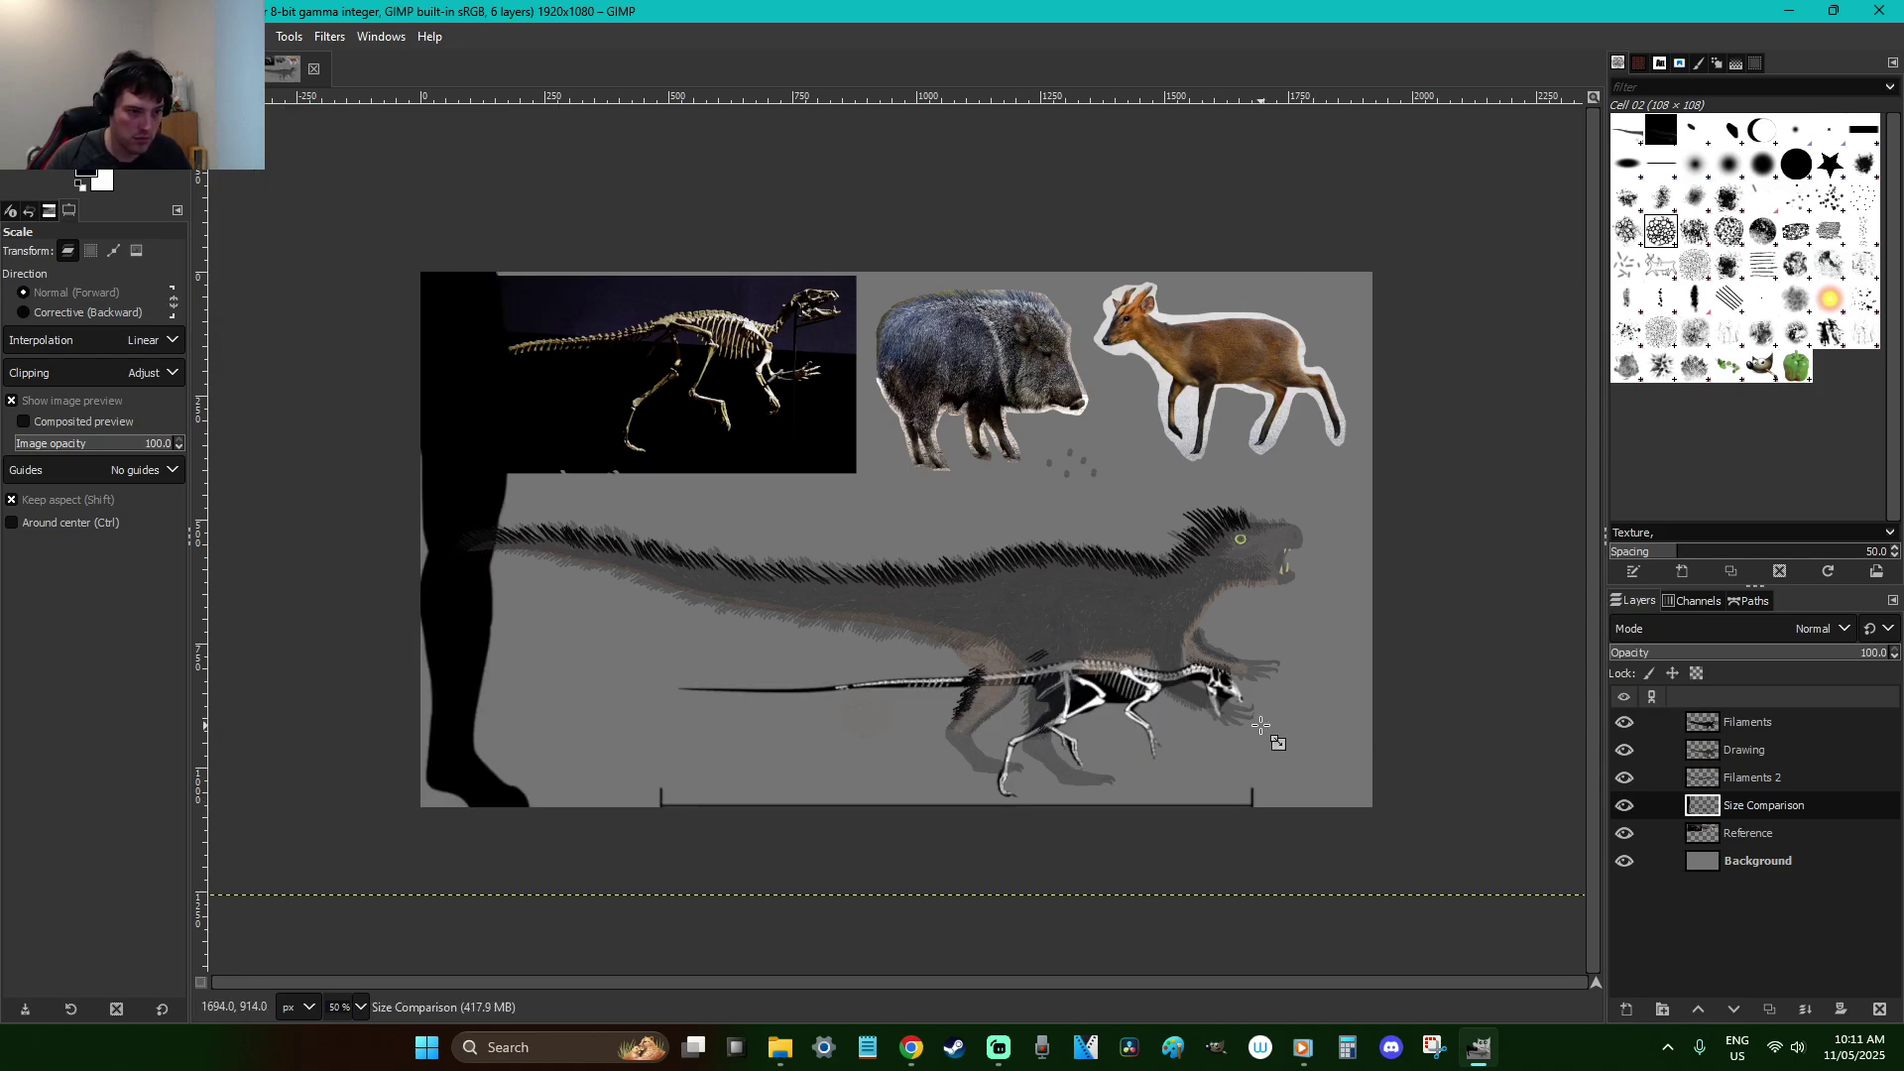
pyautogui.press('m')
pyautogui.moveTo(898, 686); pyautogui.dragTo(954, 548)
# Enlarge the Size Comparison layer to 4419 × 2463 px and shift its skeleton up onto the dinosaur drawing
pyautogui.hotkey('shift', 's')
pyautogui.moveTo(700, 686); pyautogui.dragTo(479, 810)
pyautogui.press('Return')
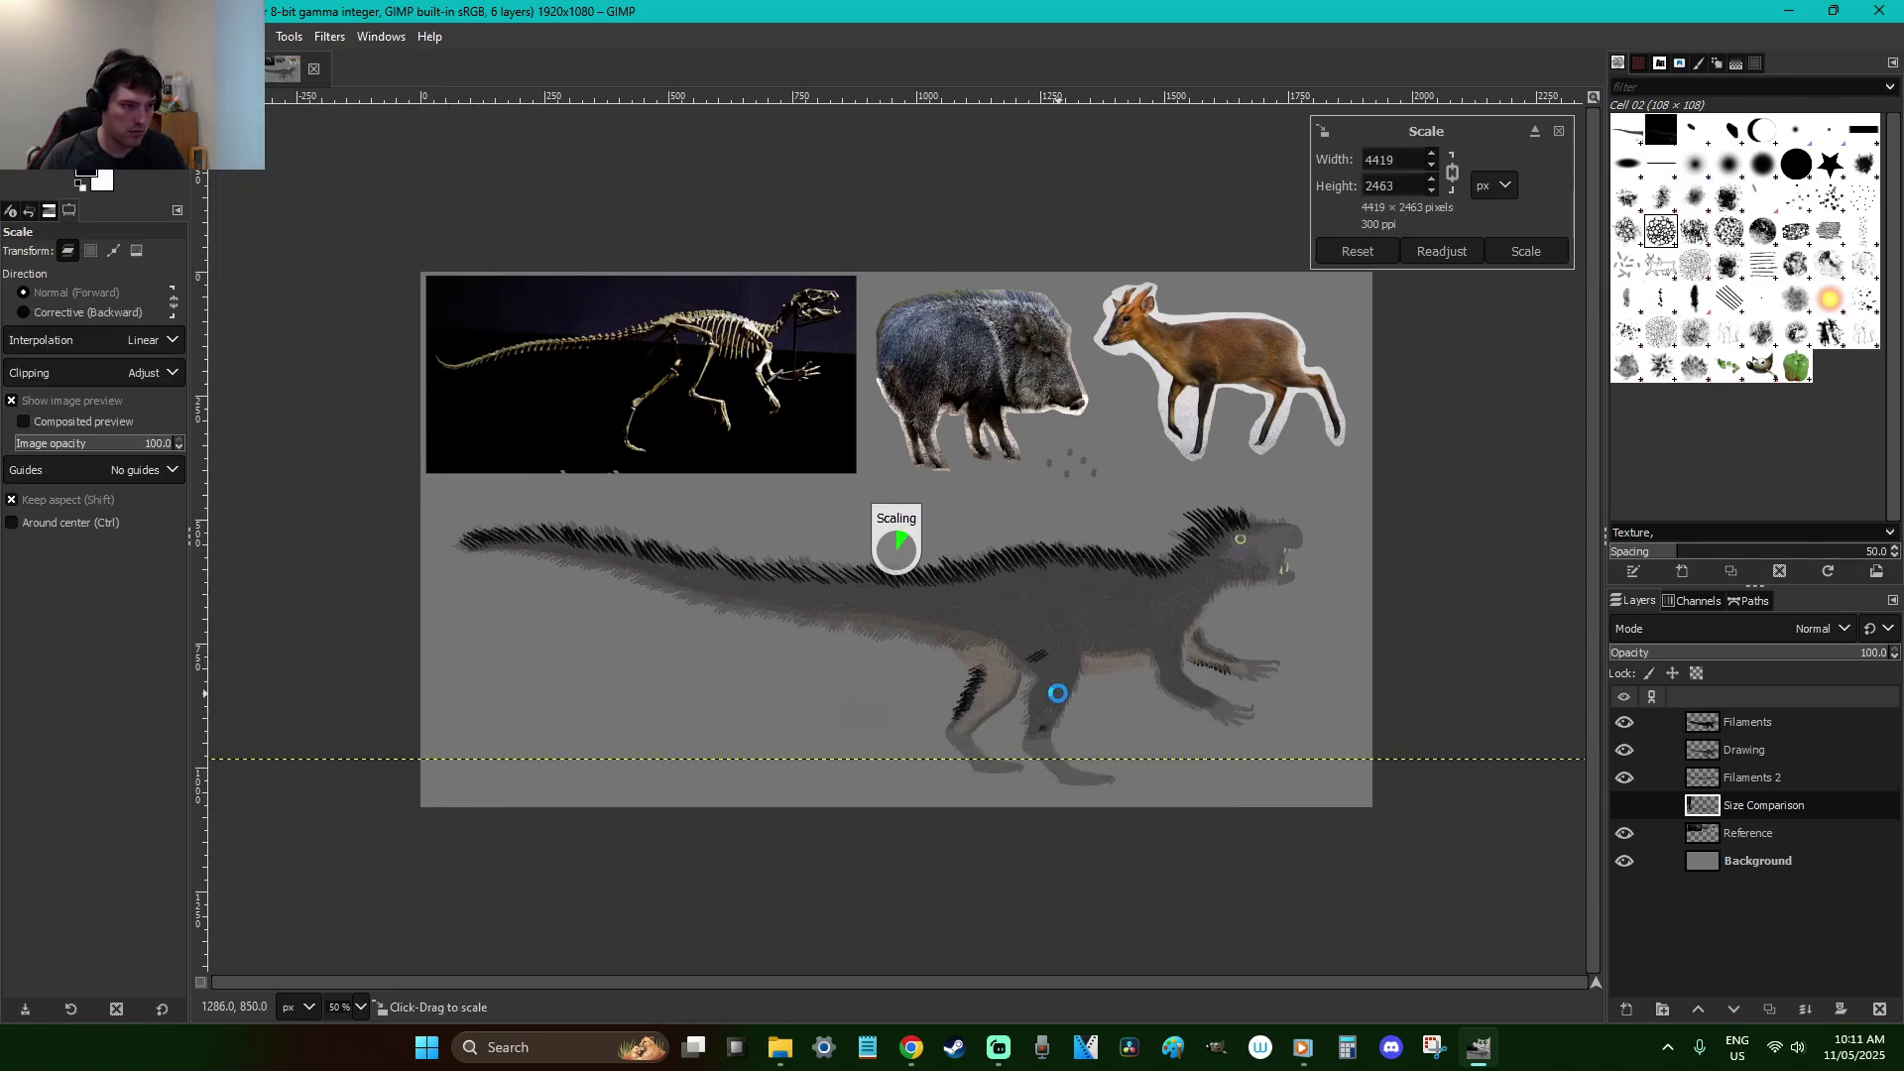
pyautogui.press('m')
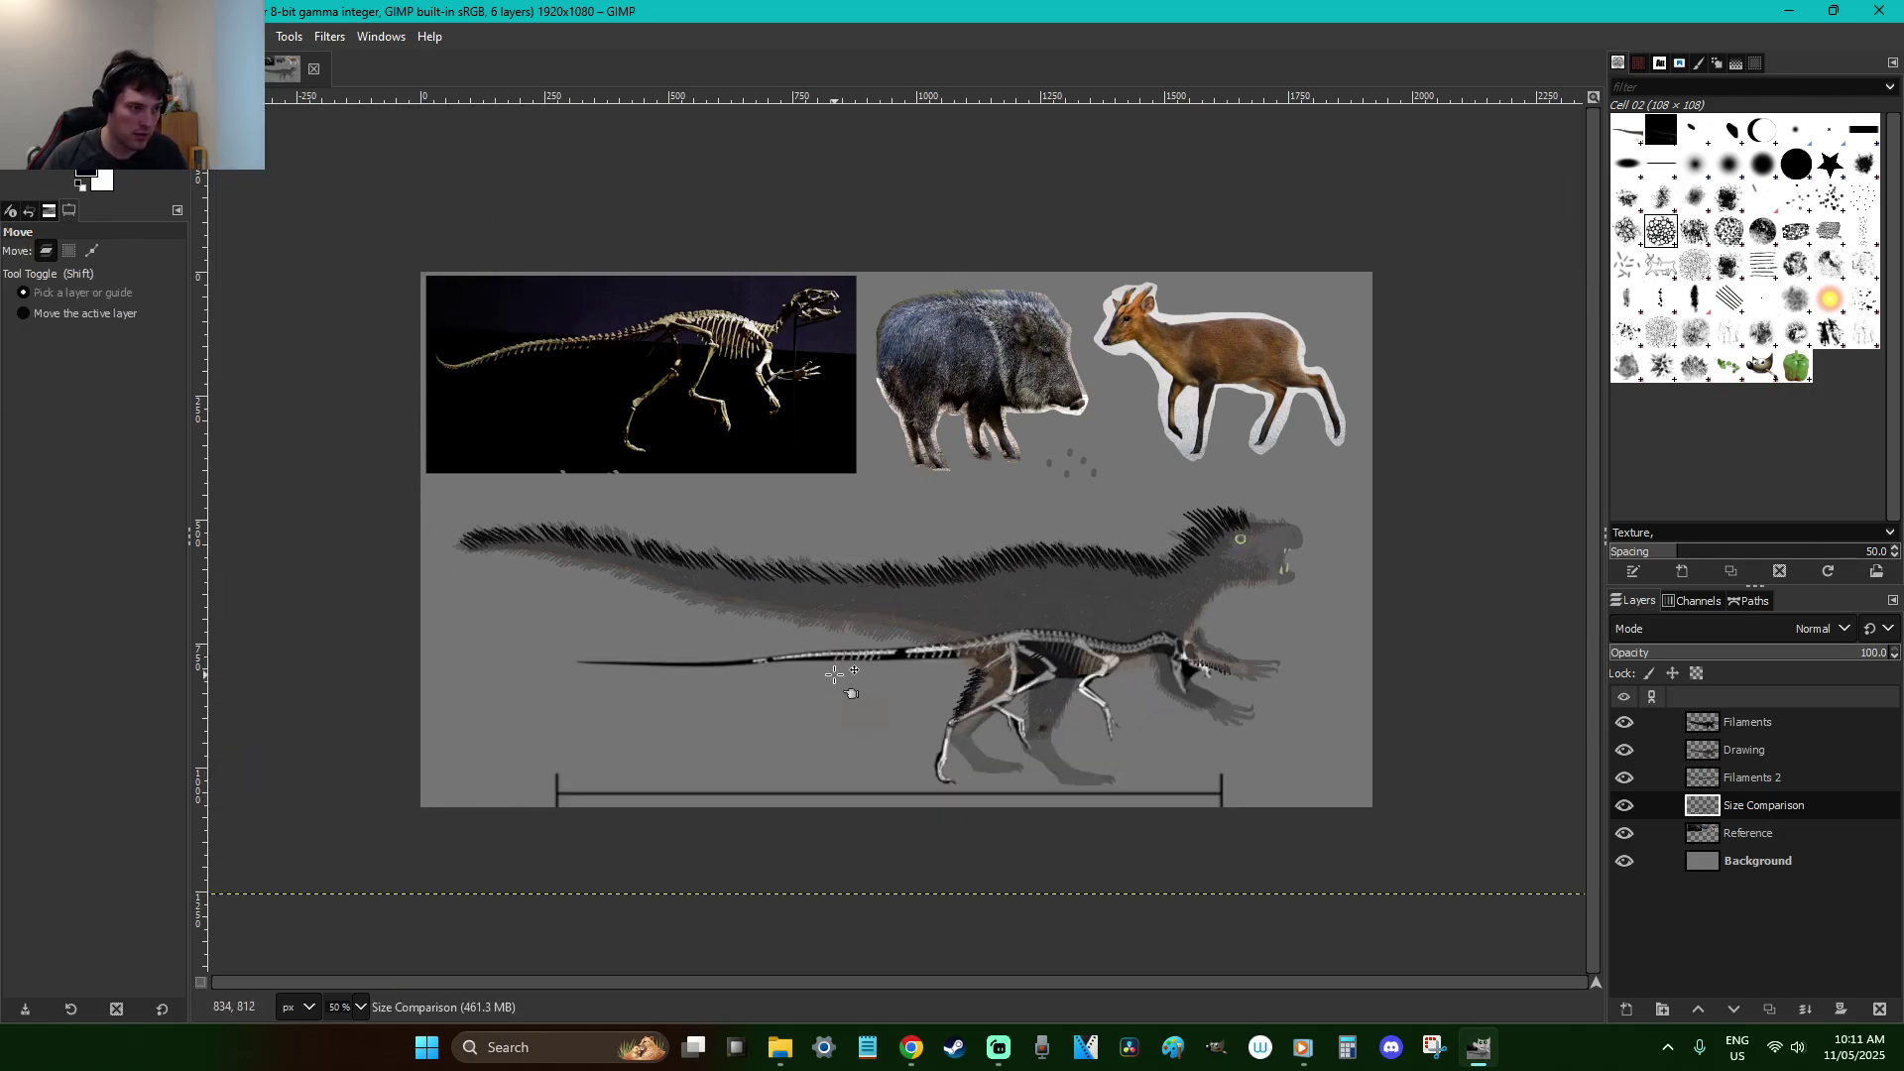
pyautogui.moveTo(815, 660); pyautogui.dragTo(909, 560)
# Scale the Size Comparison layer up to 5349 × 2981 px and realign its skeleton with the dinosaur's torso
pyautogui.hotkey('shift', 's')
pyautogui.click(910, 548)
pyautogui.moveTo(755, 646); pyautogui.dragTo(265, 833)
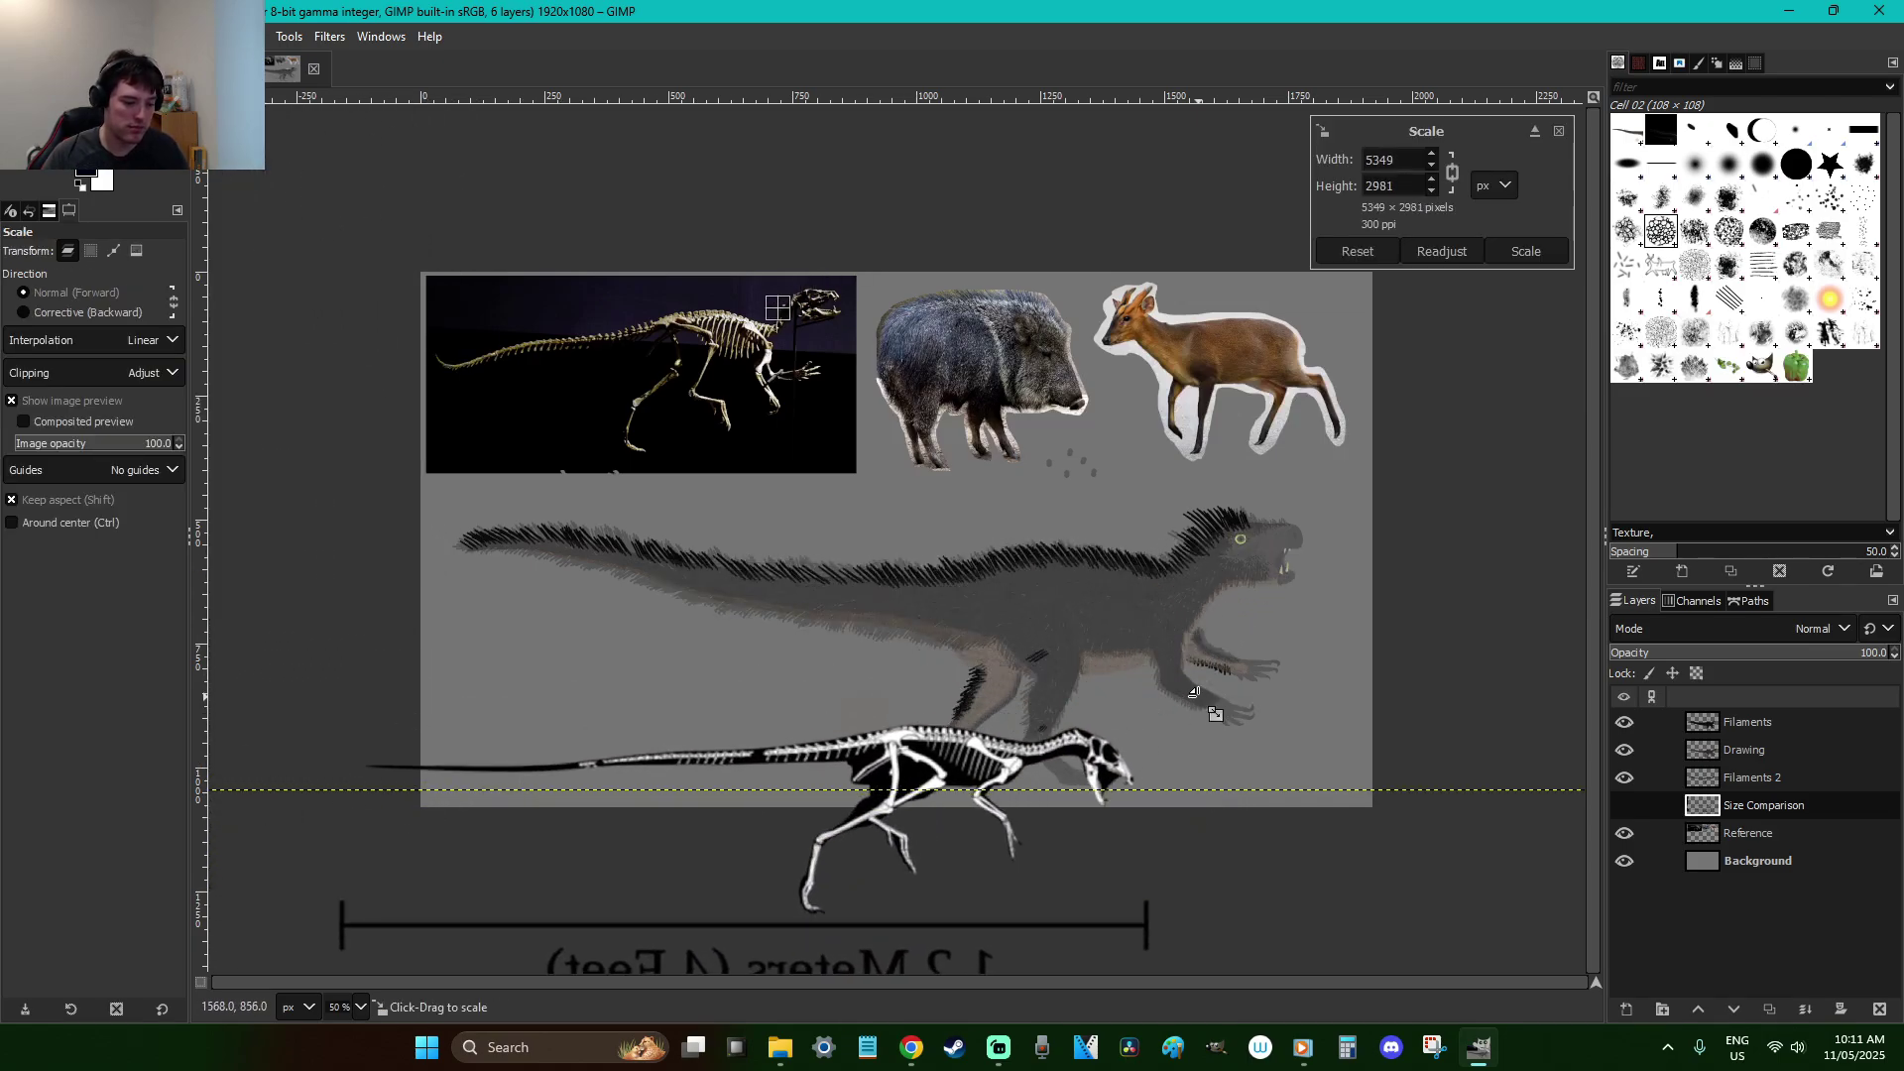
pyautogui.press('Return')
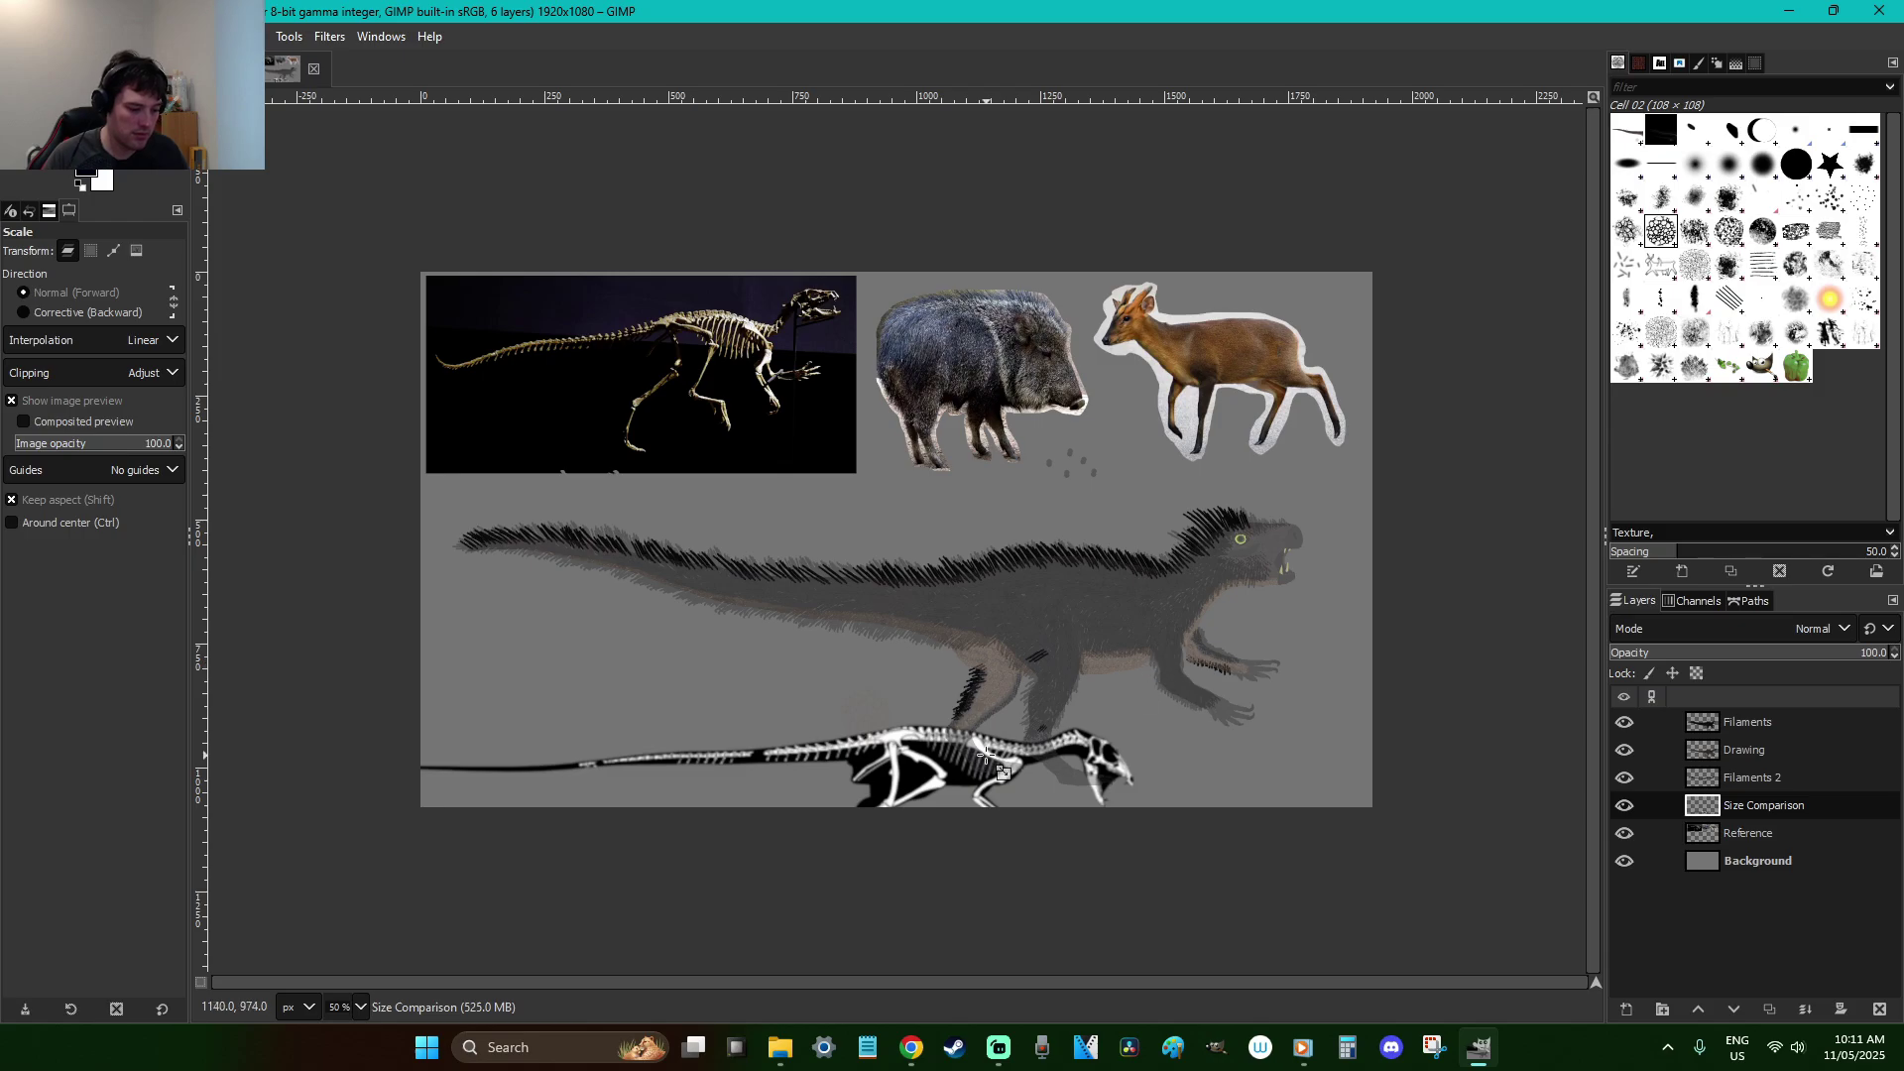
pyautogui.press('m')
pyautogui.moveTo(1004, 745); pyautogui.dragTo(1053, 615)
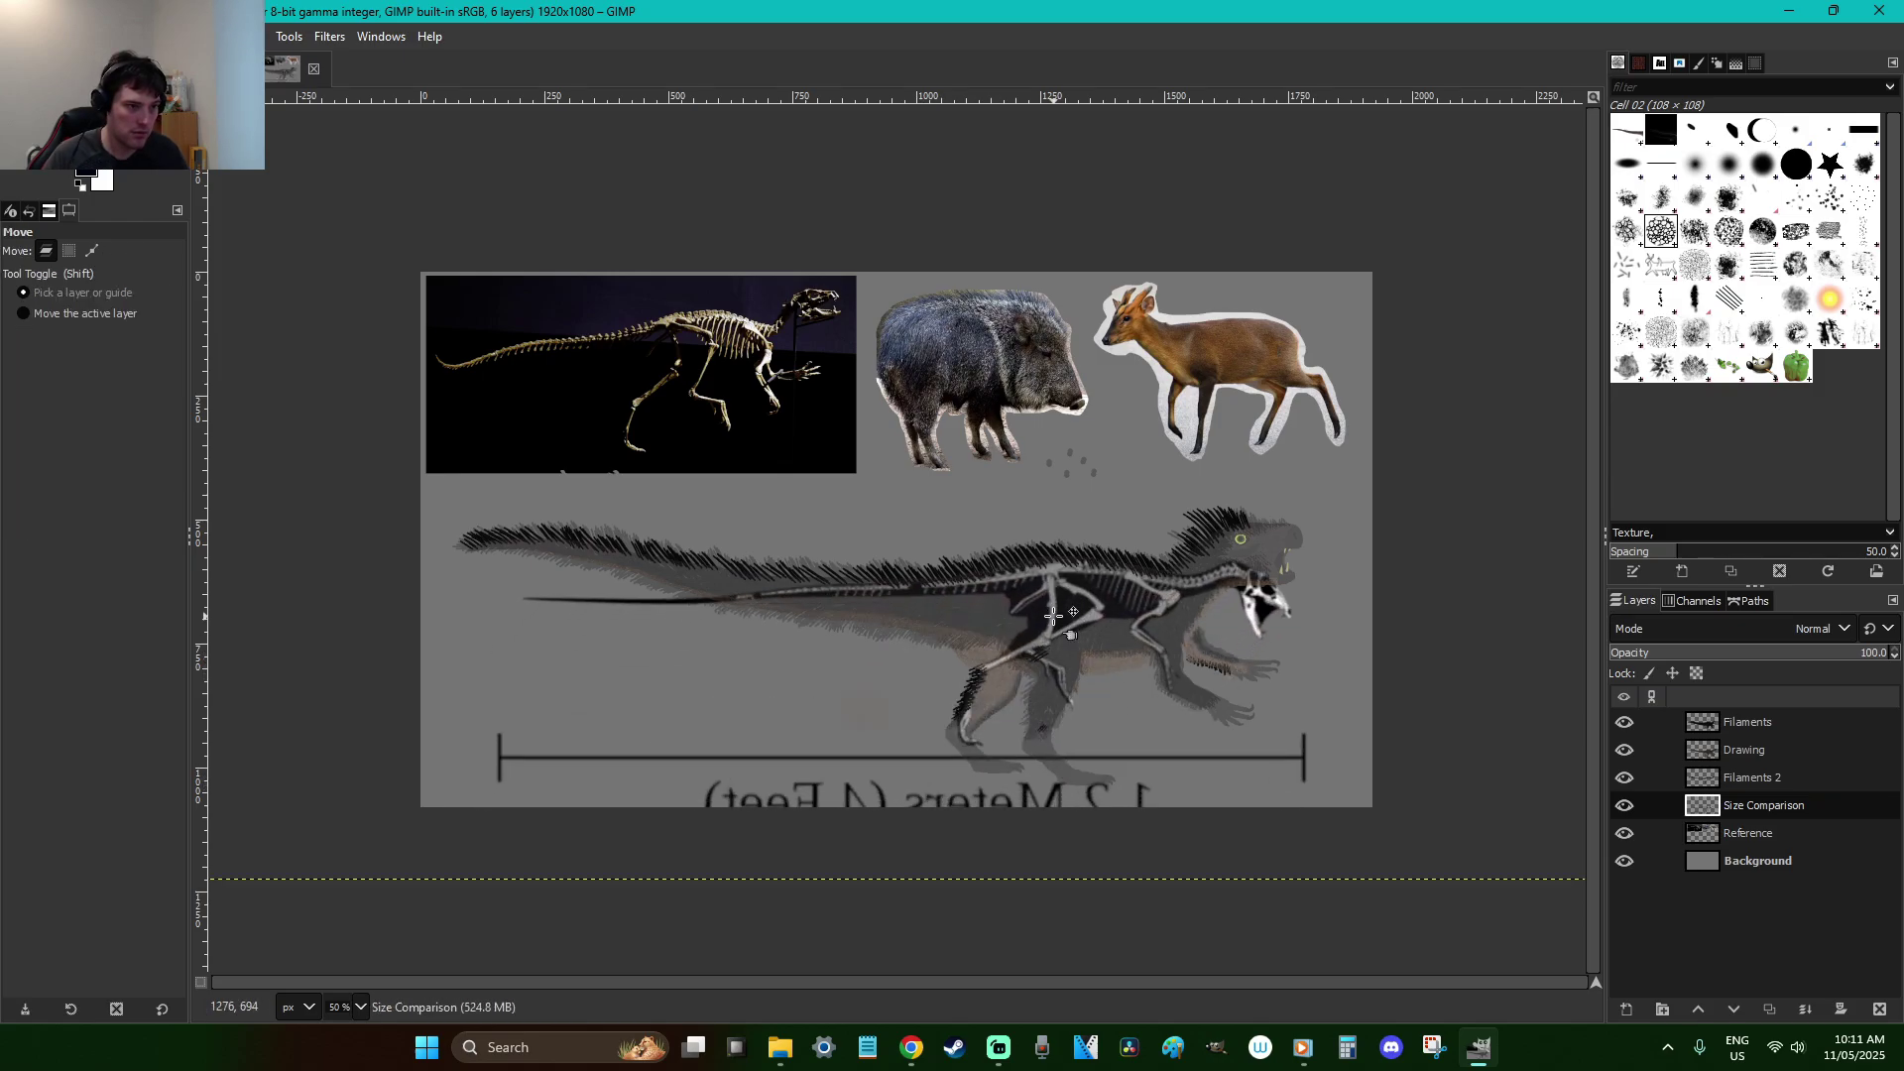
# Enlarge the Size Comparison layer to 7844 × 4372 px and move its skeleton onto the drawn dinosaur
pyautogui.press('shift')
pyautogui.hotkey('shift', 's')
pyautogui.moveTo(1311, 511); pyautogui.dragTo(1457, 354)
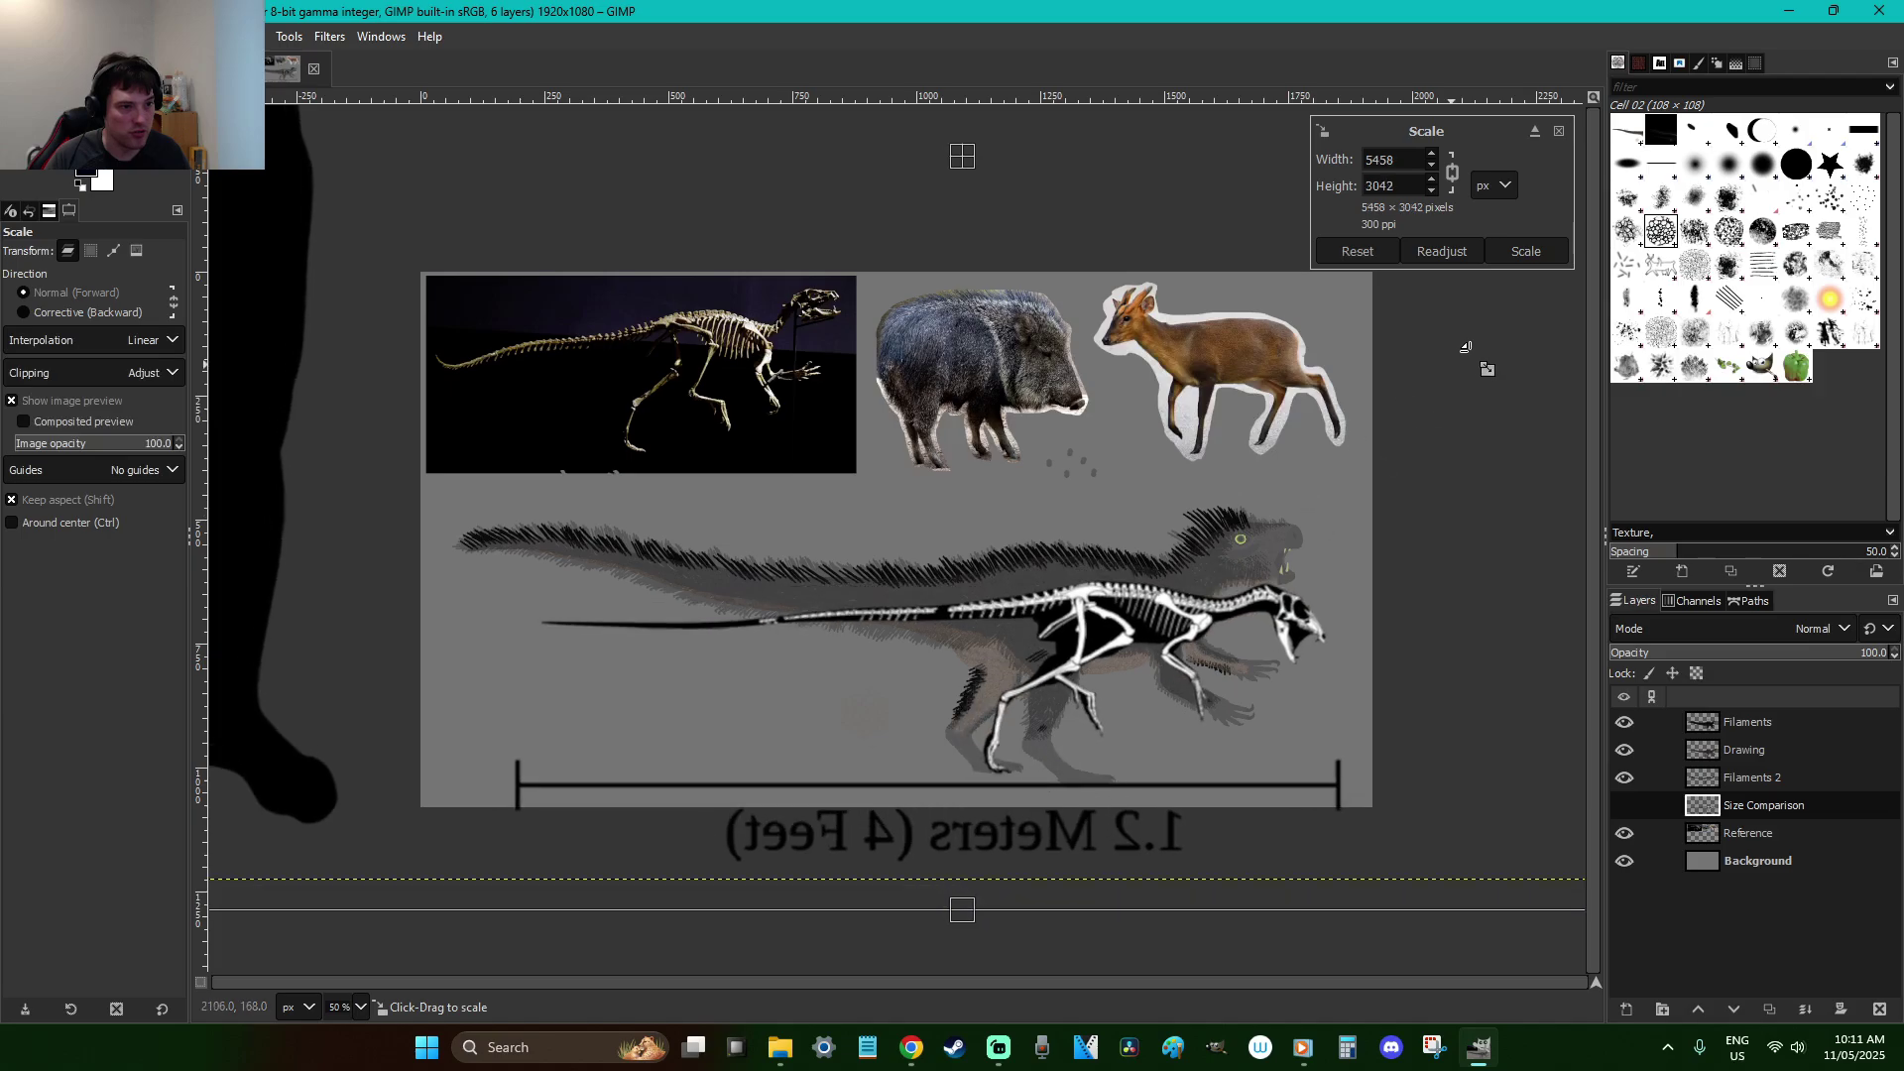
pyautogui.moveTo(593, 533); pyautogui.dragTo(530, 570)
pyautogui.scroll(-3, 1065, 747)
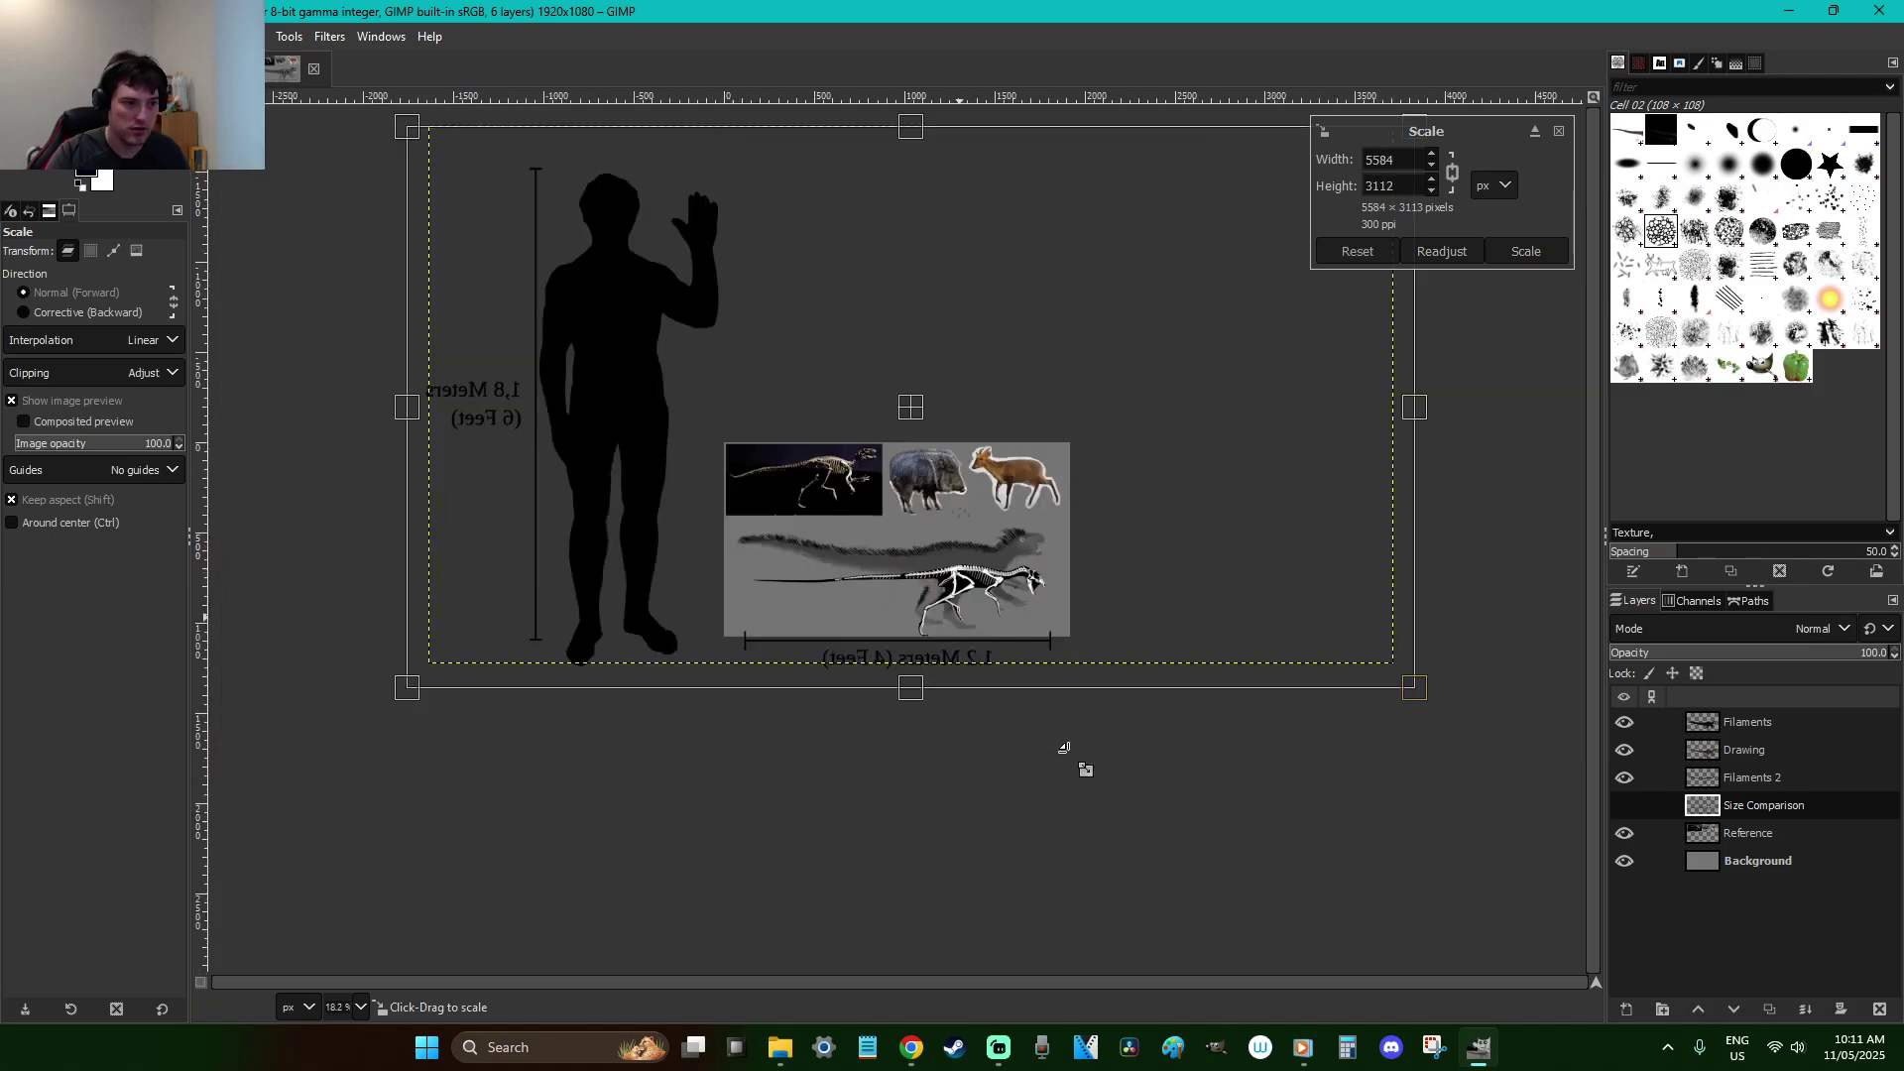
pyautogui.moveTo(1131, 424); pyautogui.dragTo(535, 303)
pyautogui.moveTo(573, 233); pyautogui.dragTo(493, 208)
pyautogui.press('Return')
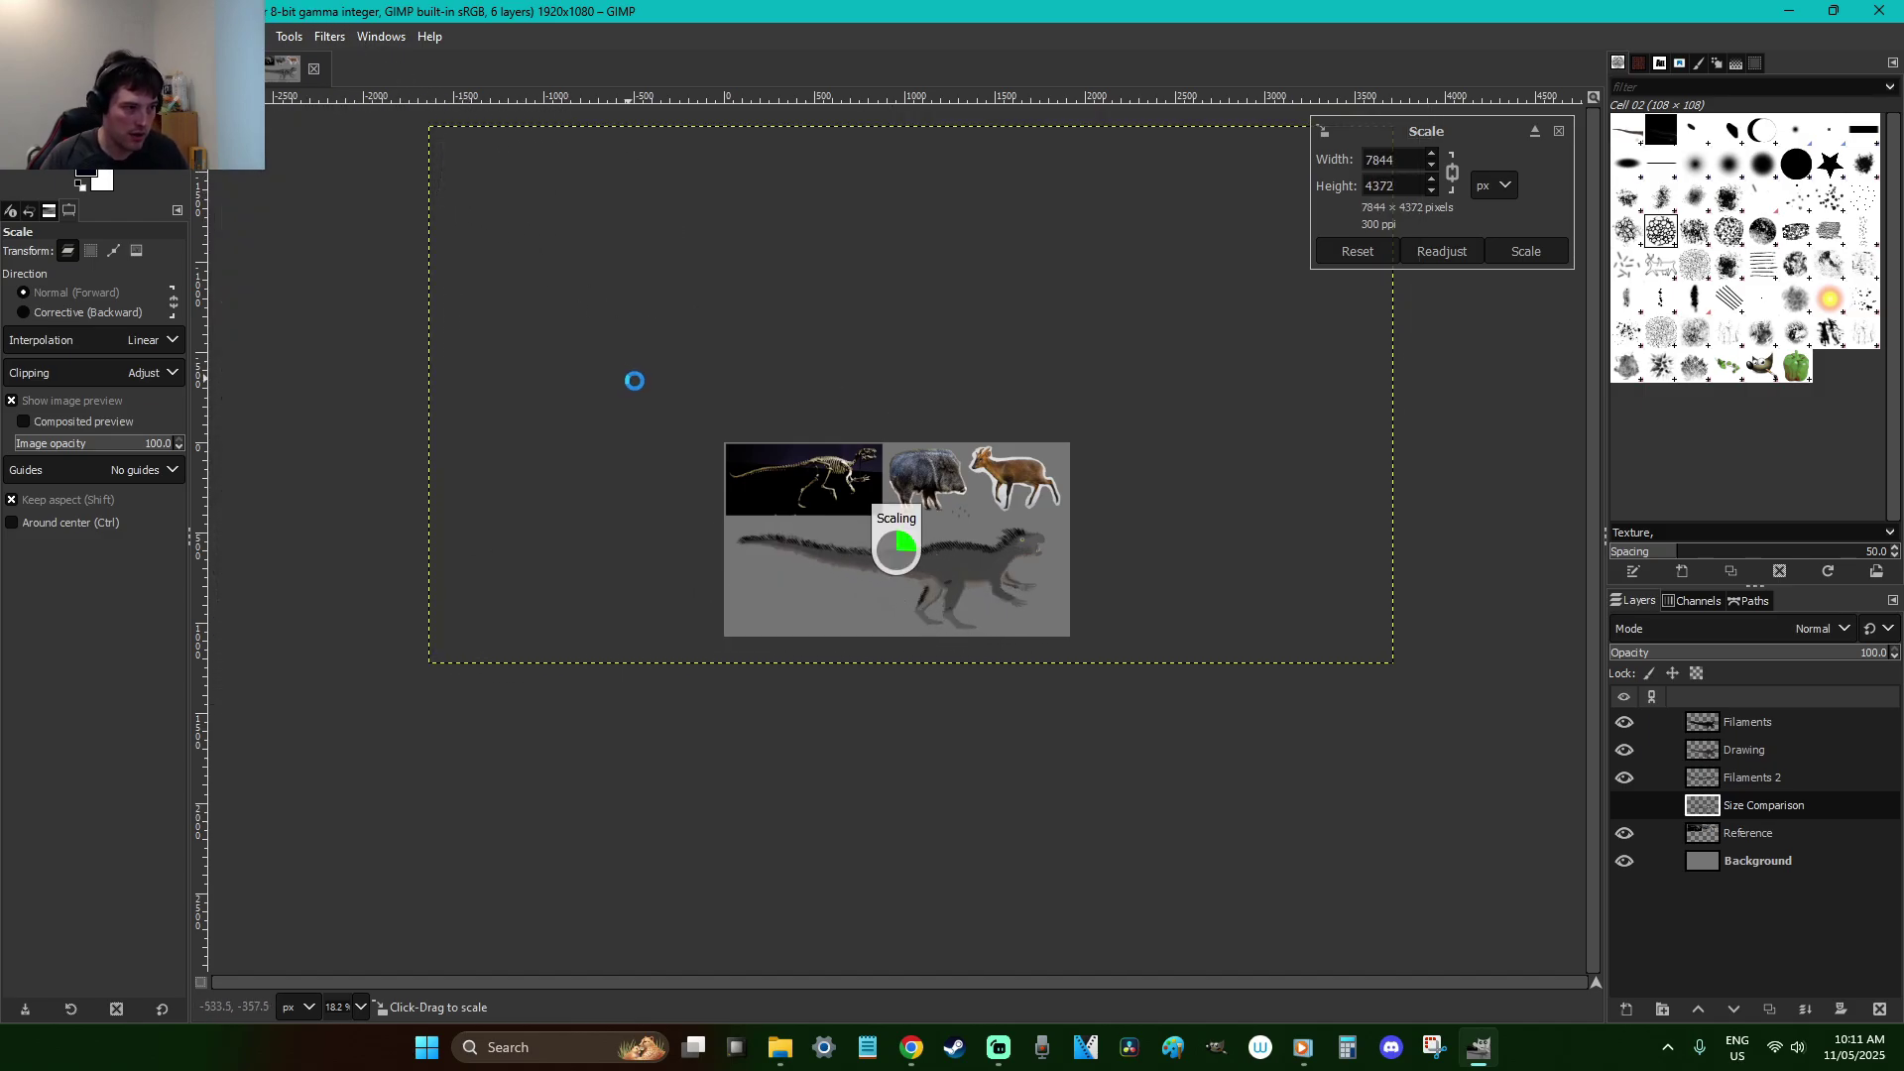
pyautogui.press('m')
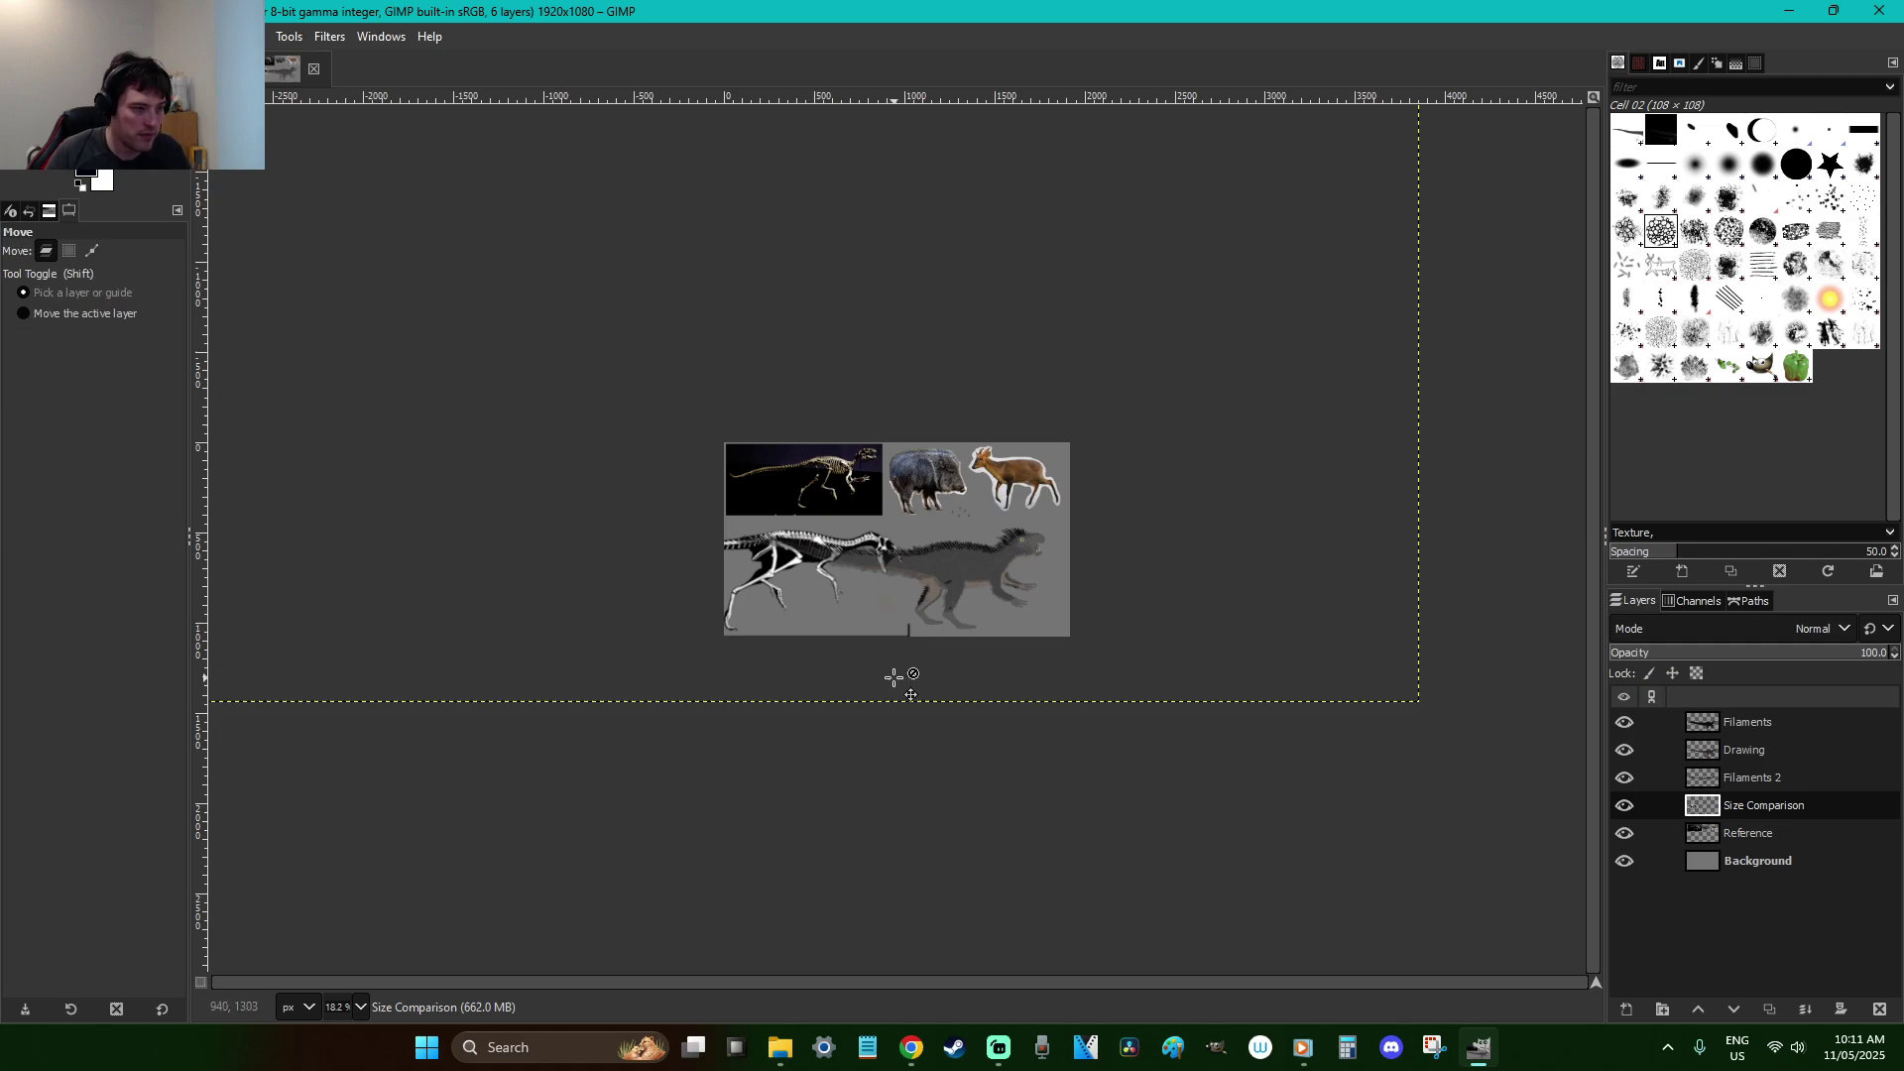
pyautogui.moveTo(764, 580); pyautogui.dragTo(918, 575)
# Reduce the Size Comparison layer slightly to 7630 × 4253 px to match the dinosaur's length
pyautogui.hotkey('shift', 's')
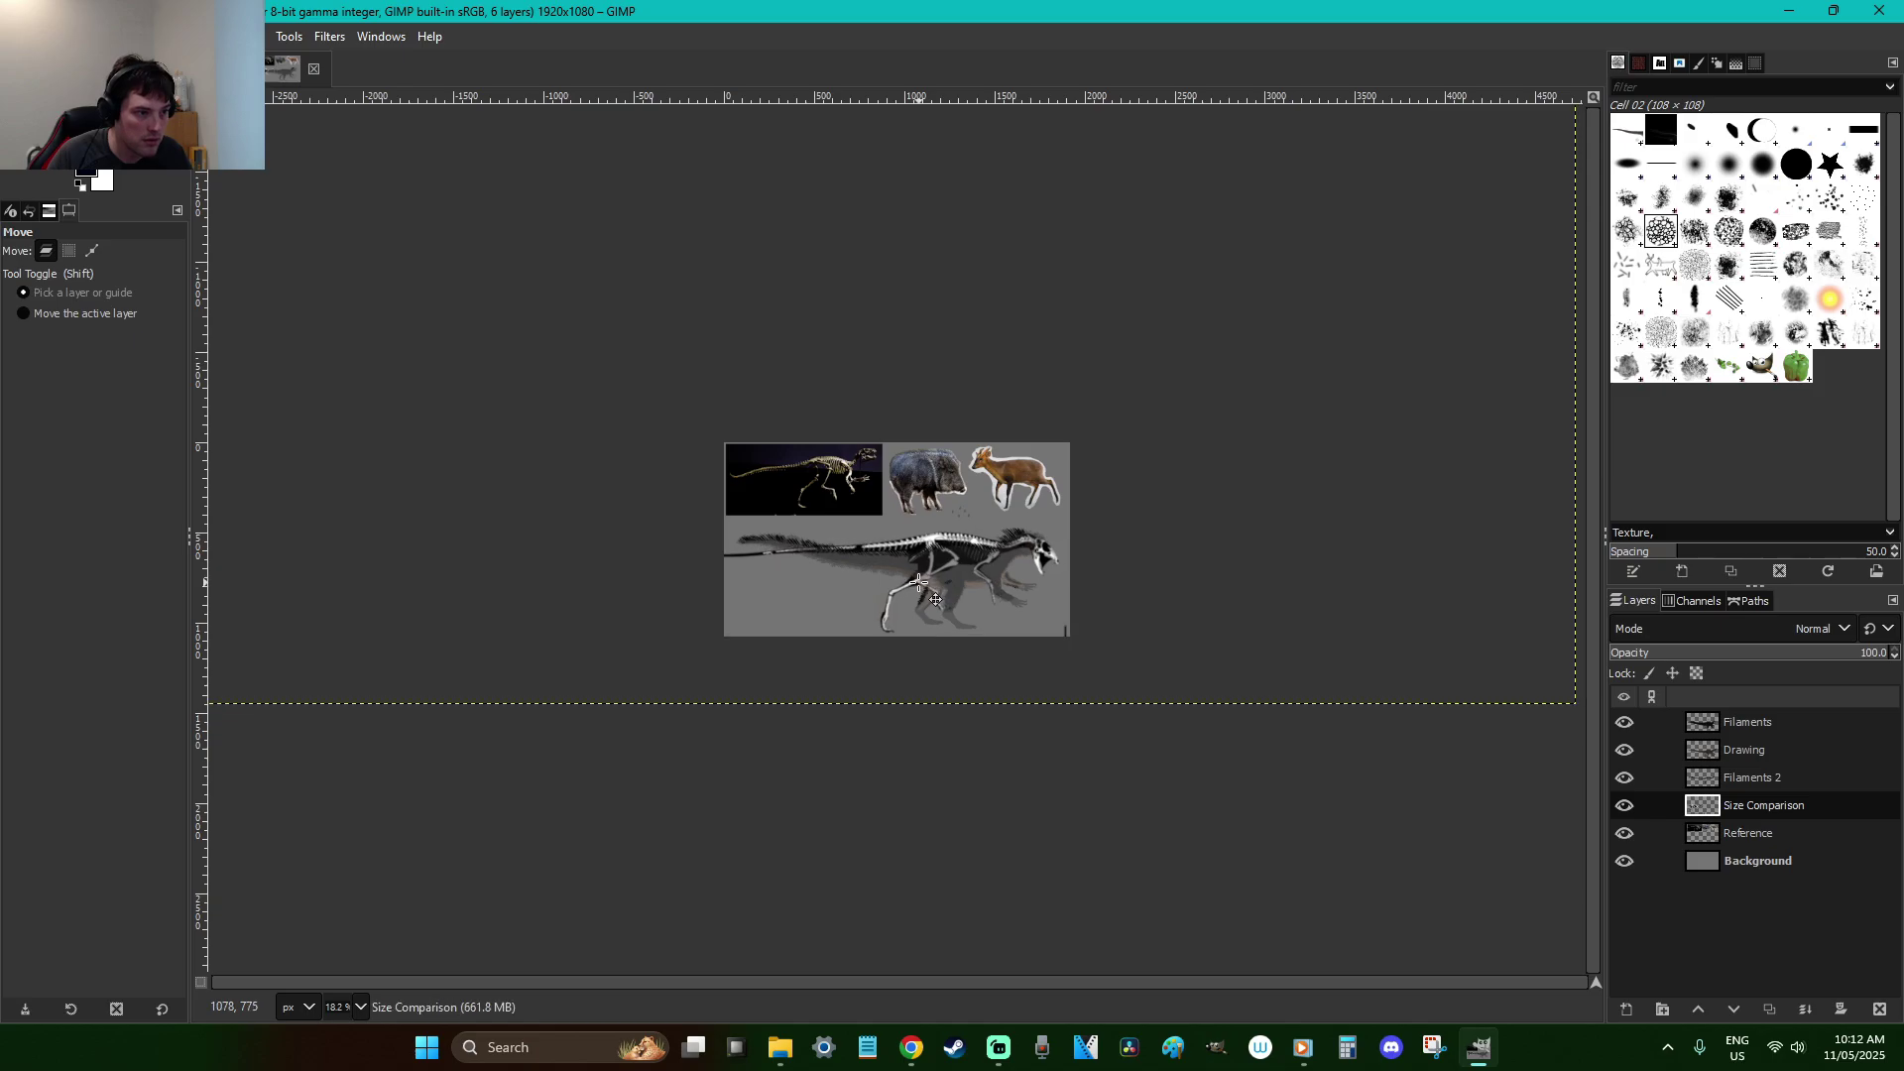
pyautogui.click(796, 633)
pyautogui.moveTo(797, 633); pyautogui.dragTo(810, 628)
pyautogui.press('Return')
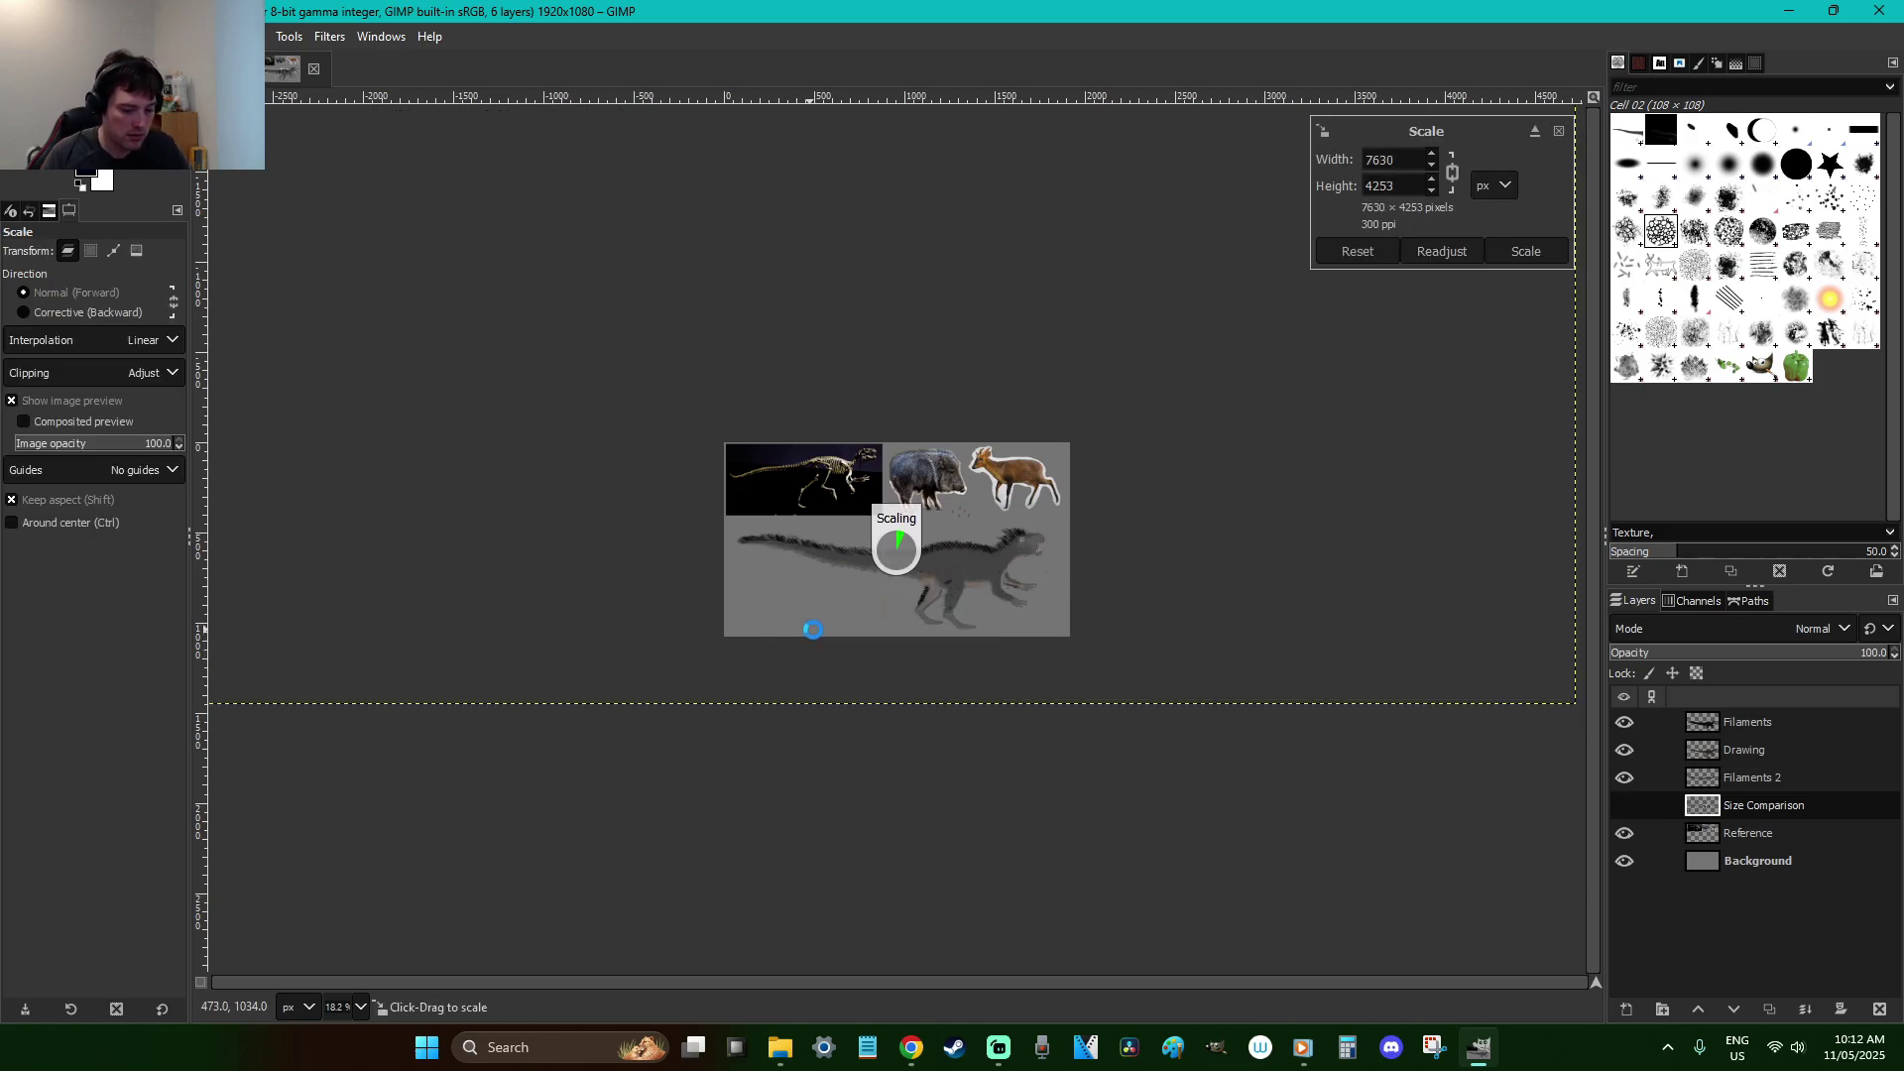
# Lower the Size Comparison layer's skeleton onto the dinosaur's body and reduce the layer to 7278 × 4056 px
pyautogui.press('+')
pyautogui.press('+')
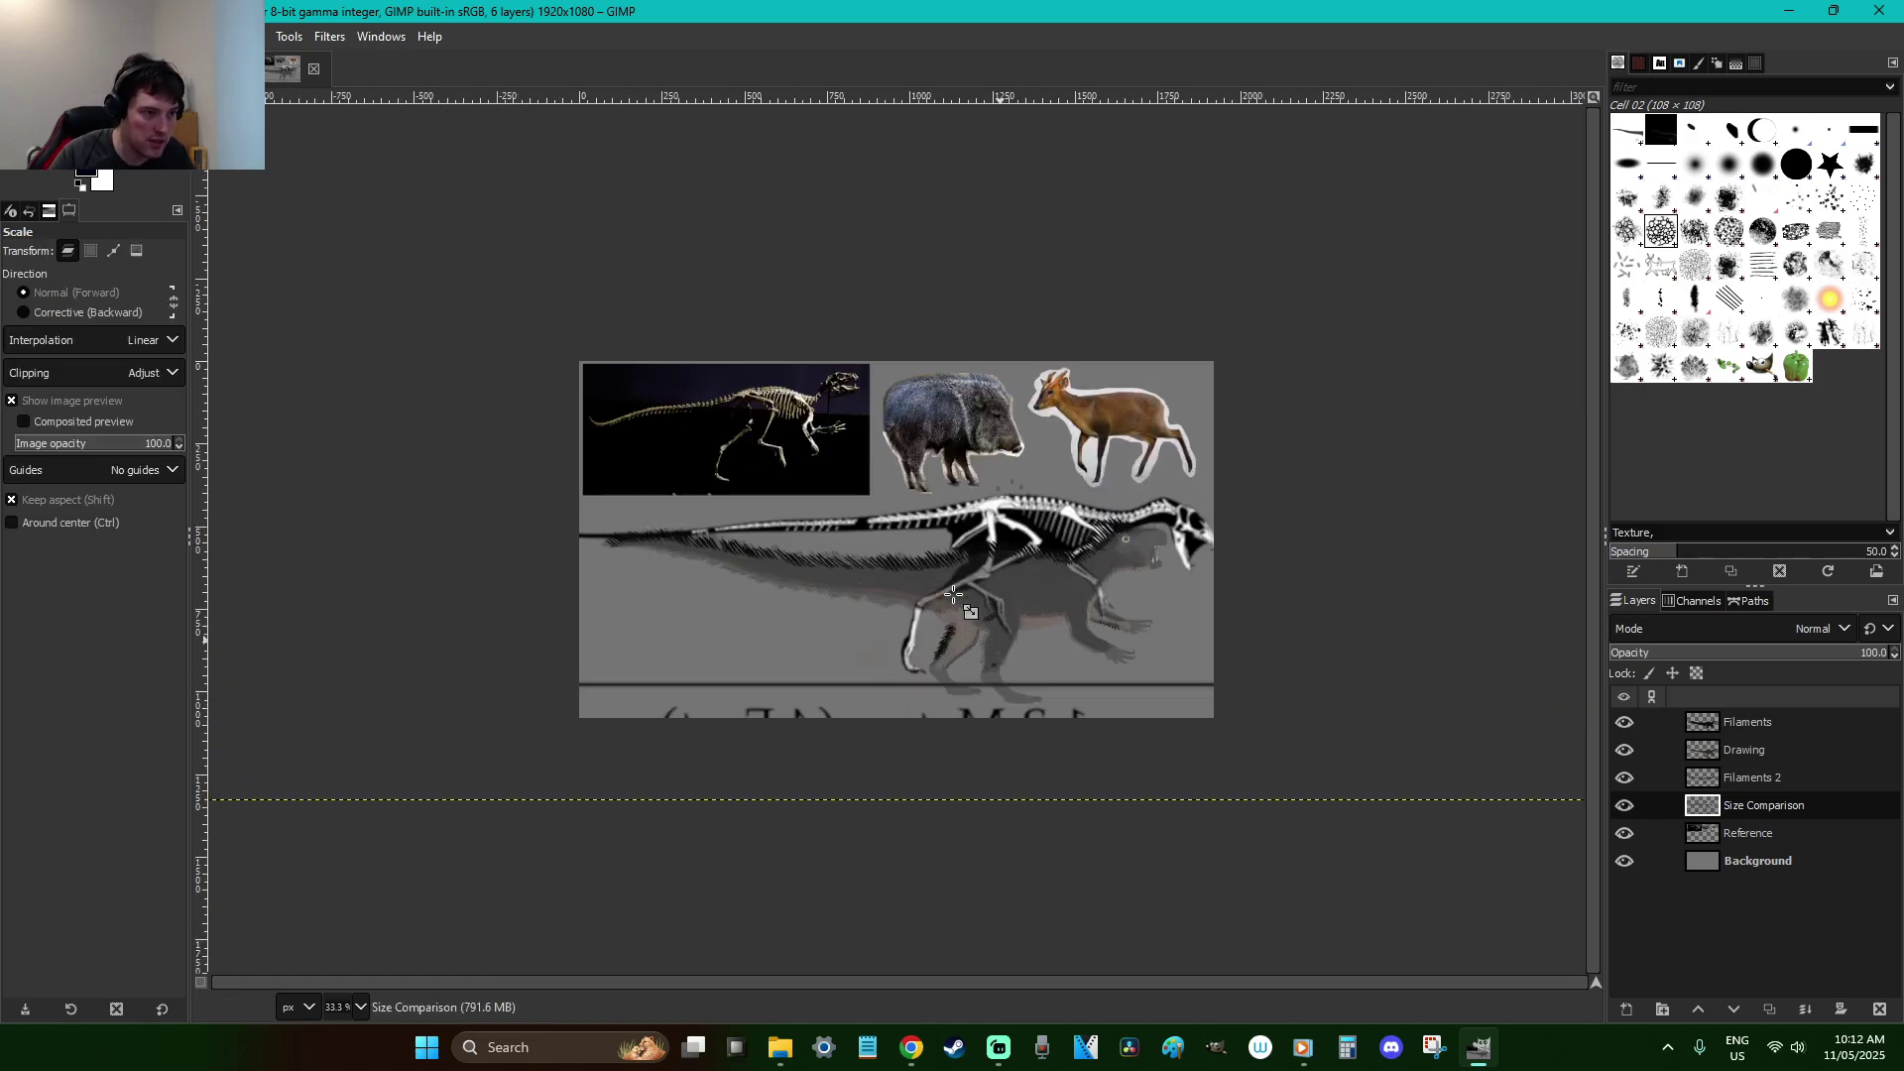
pyautogui.press('m')
pyautogui.moveTo(987, 517); pyautogui.dragTo(977, 571)
pyautogui.hotkey('shift', 's')
pyautogui.click(1194, 684)
pyautogui.moveTo(1224, 779); pyautogui.dragTo(1133, 692)
pyautogui.press('Return')
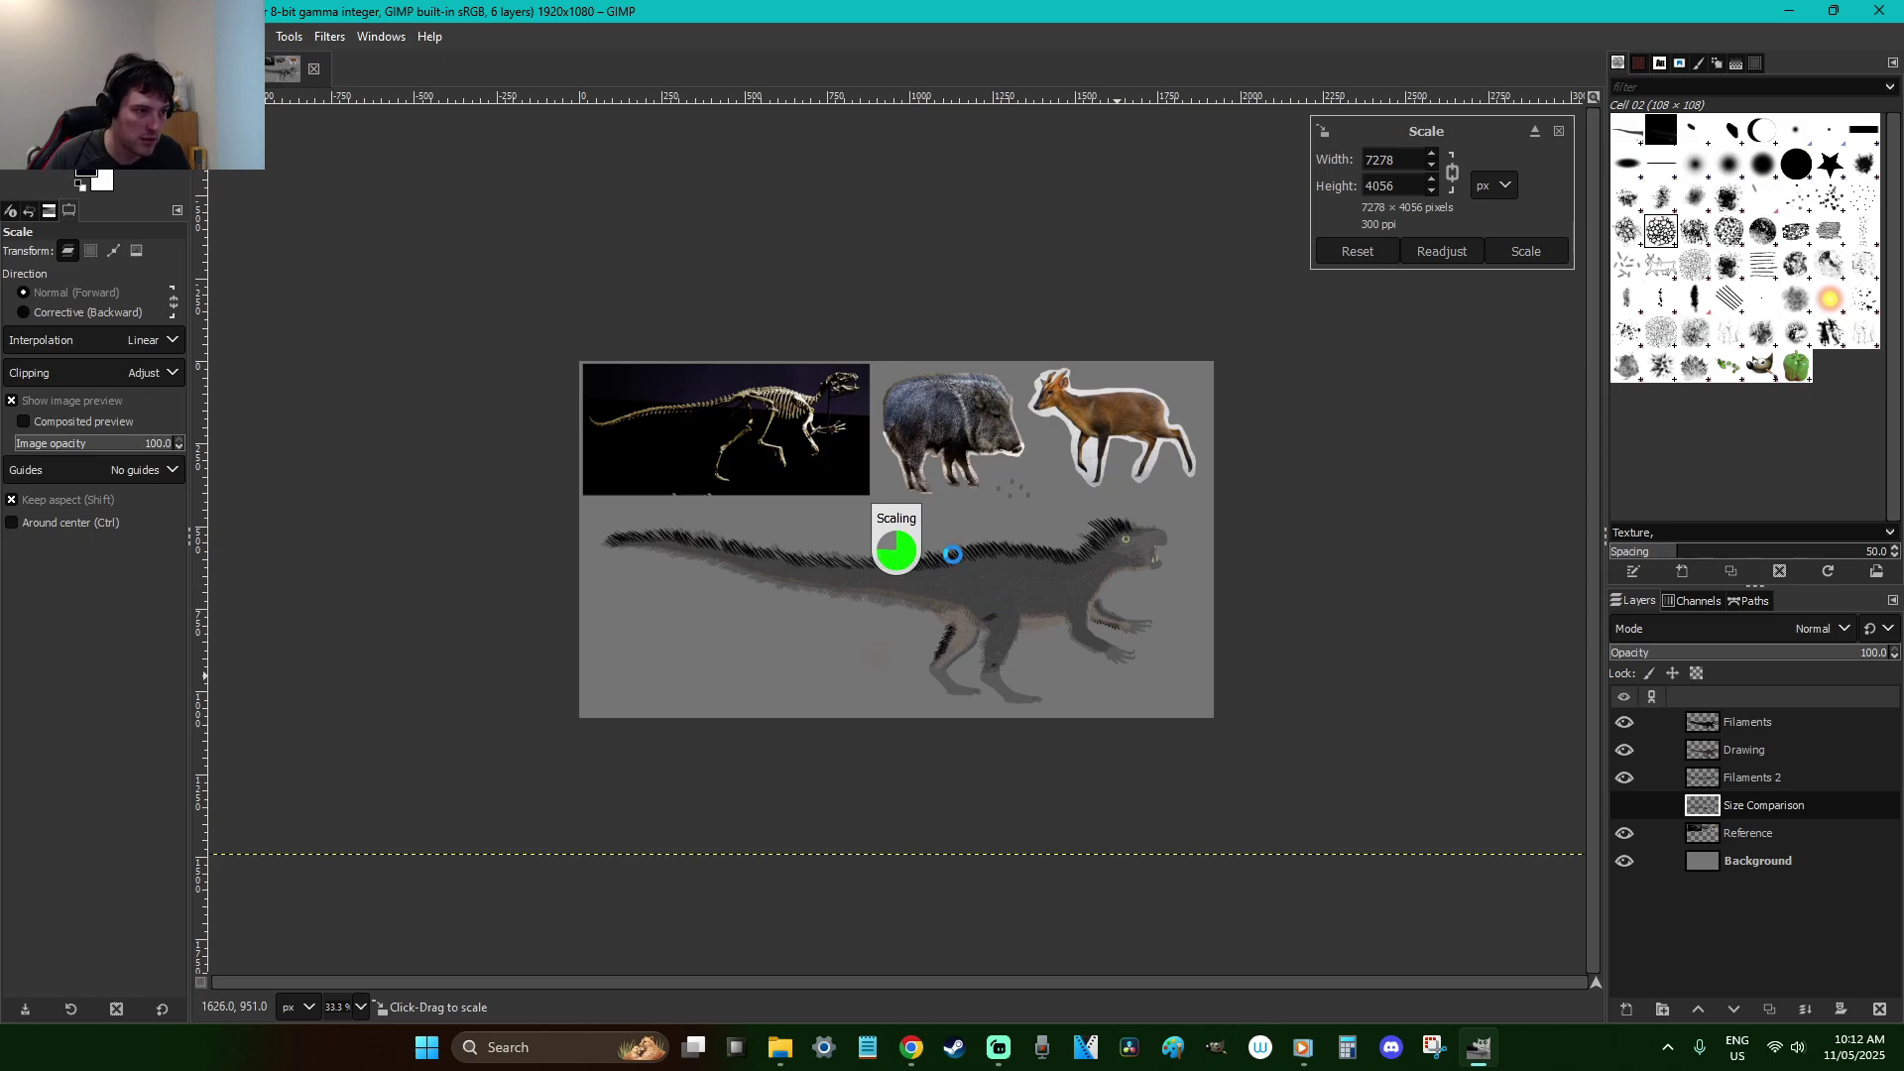
# Reduce the Size Comparison layer to 7029 × 3918 px and realign its skeleton with the drawn dinosaur's torso
pyautogui.press('m')
pyautogui.moveTo(941, 538); pyautogui.dragTo(1002, 579)
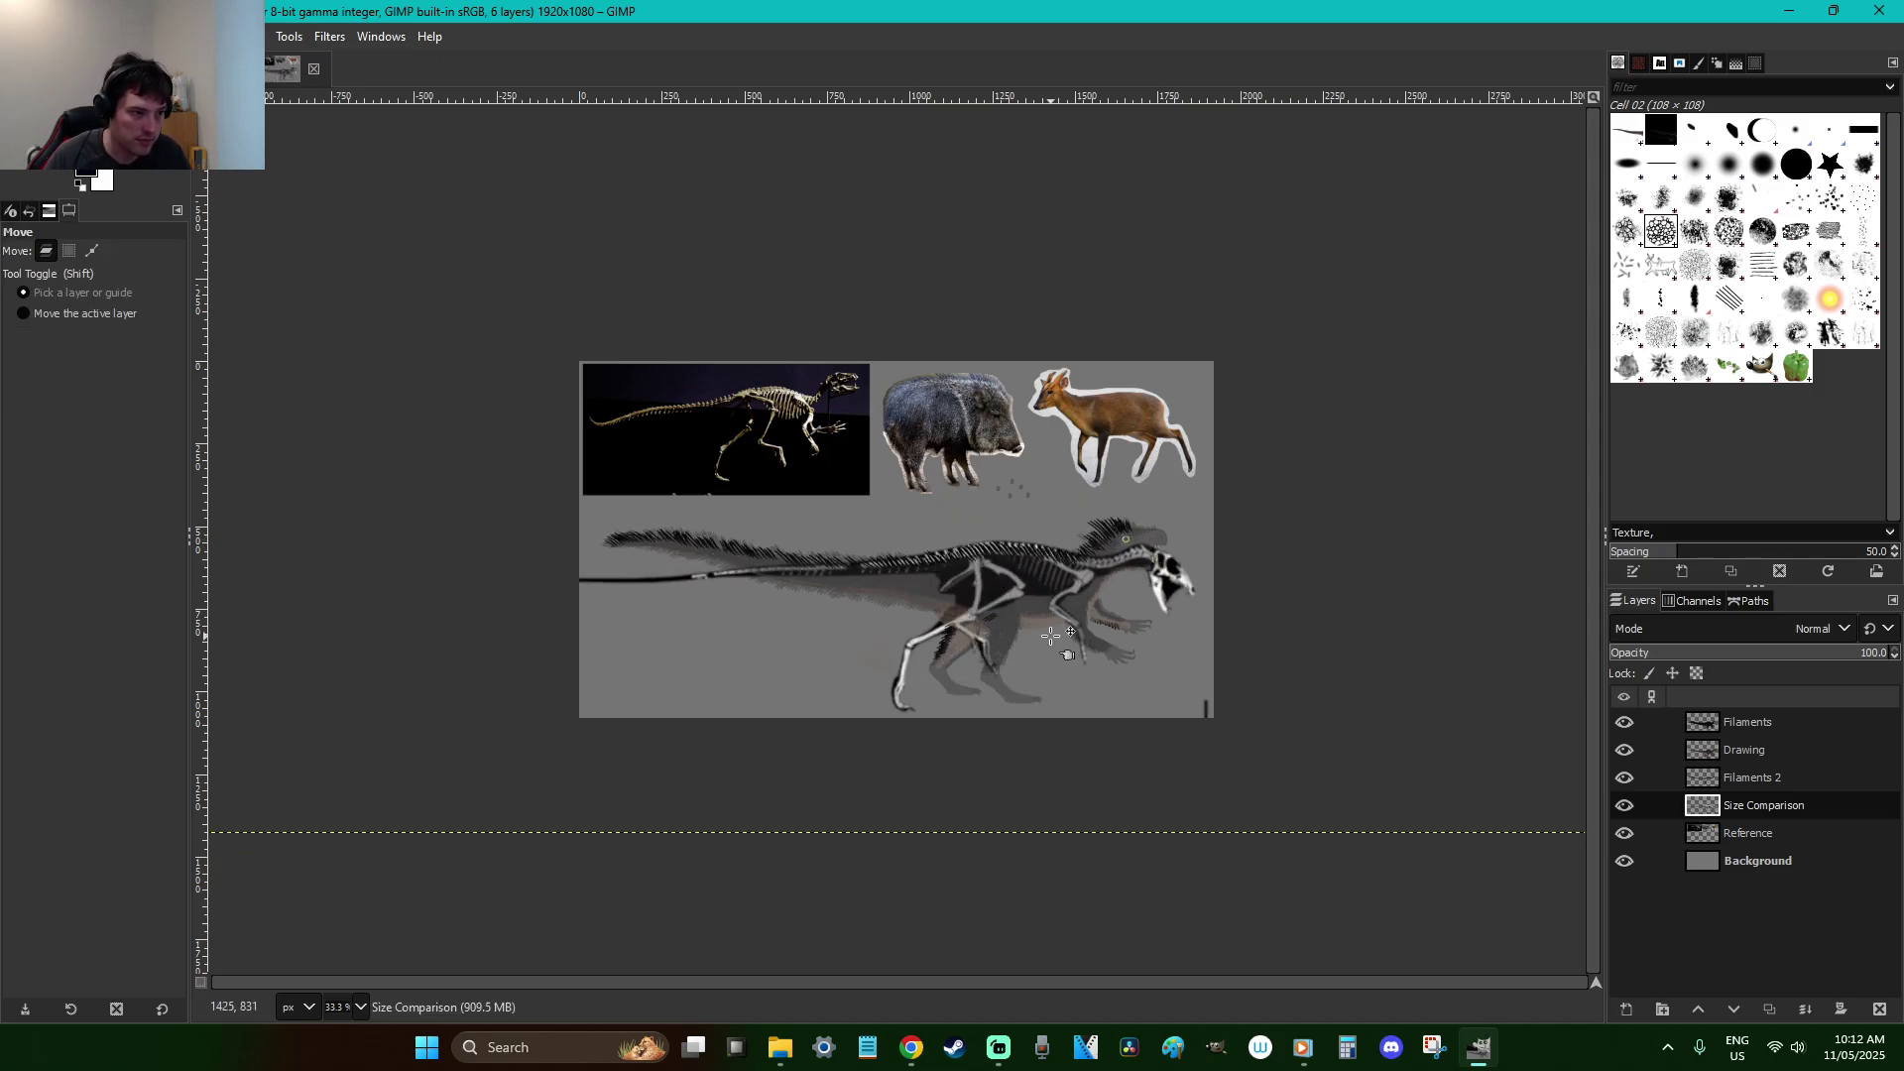
pyautogui.hotkey('shift', 's')
pyautogui.moveTo(1260, 769); pyautogui.dragTo(1180, 705)
pyautogui.press('Return')
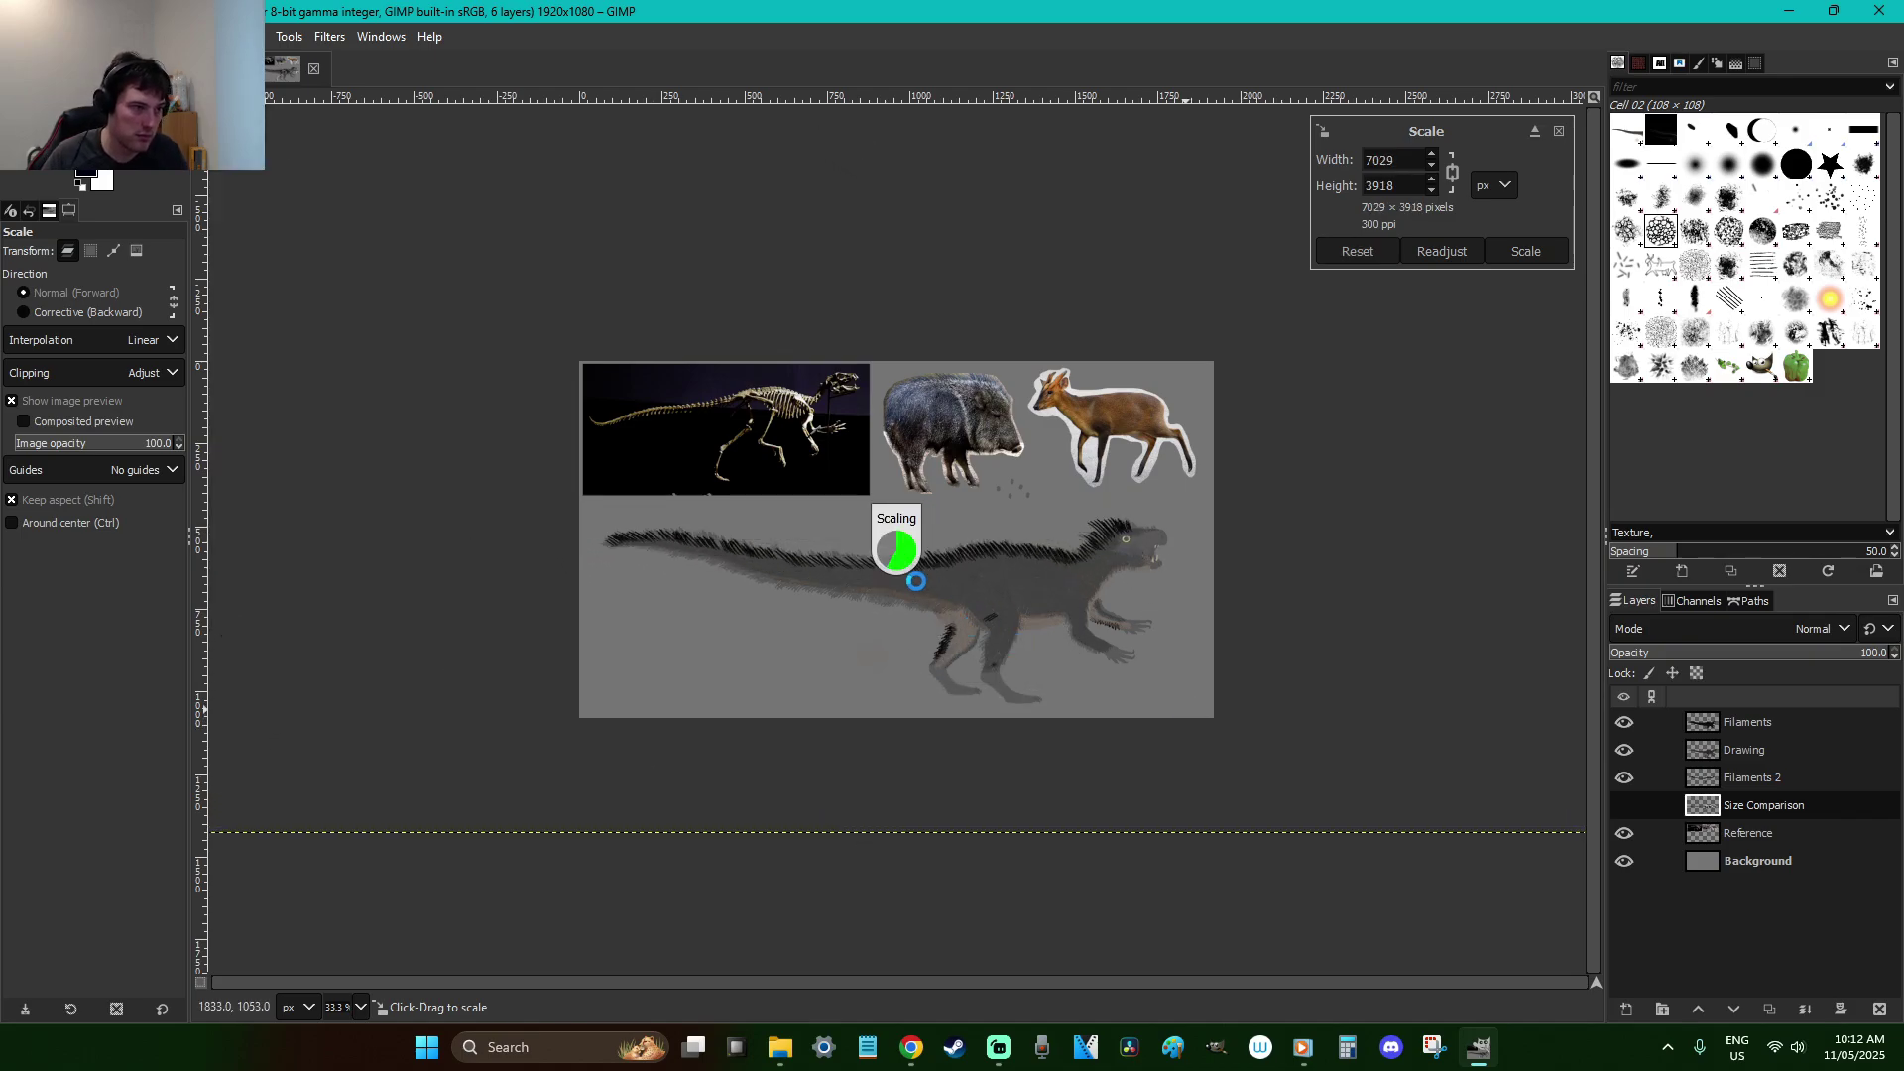
pyautogui.press('m')
pyautogui.moveTo(1006, 620); pyautogui.dragTo(960, 576)
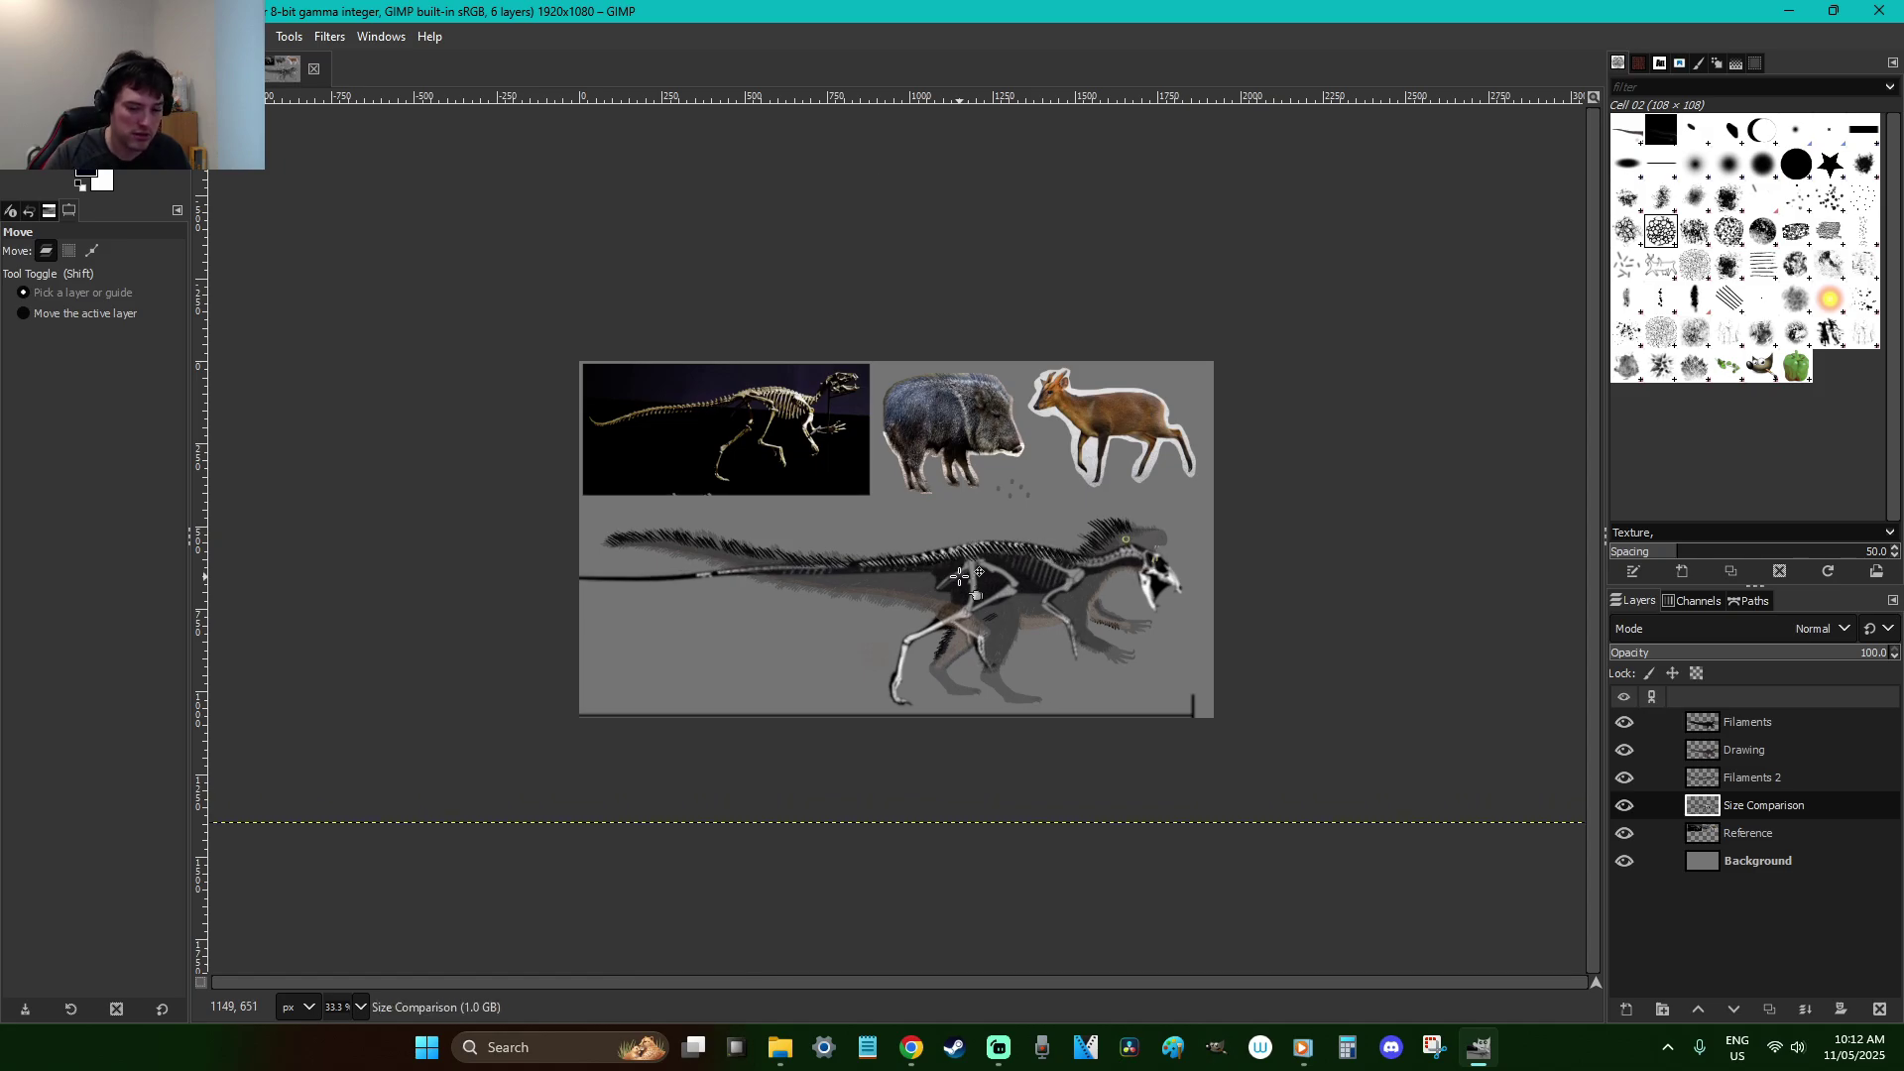
pyautogui.press('-')
pyautogui.press('-')
pyautogui.press('-')
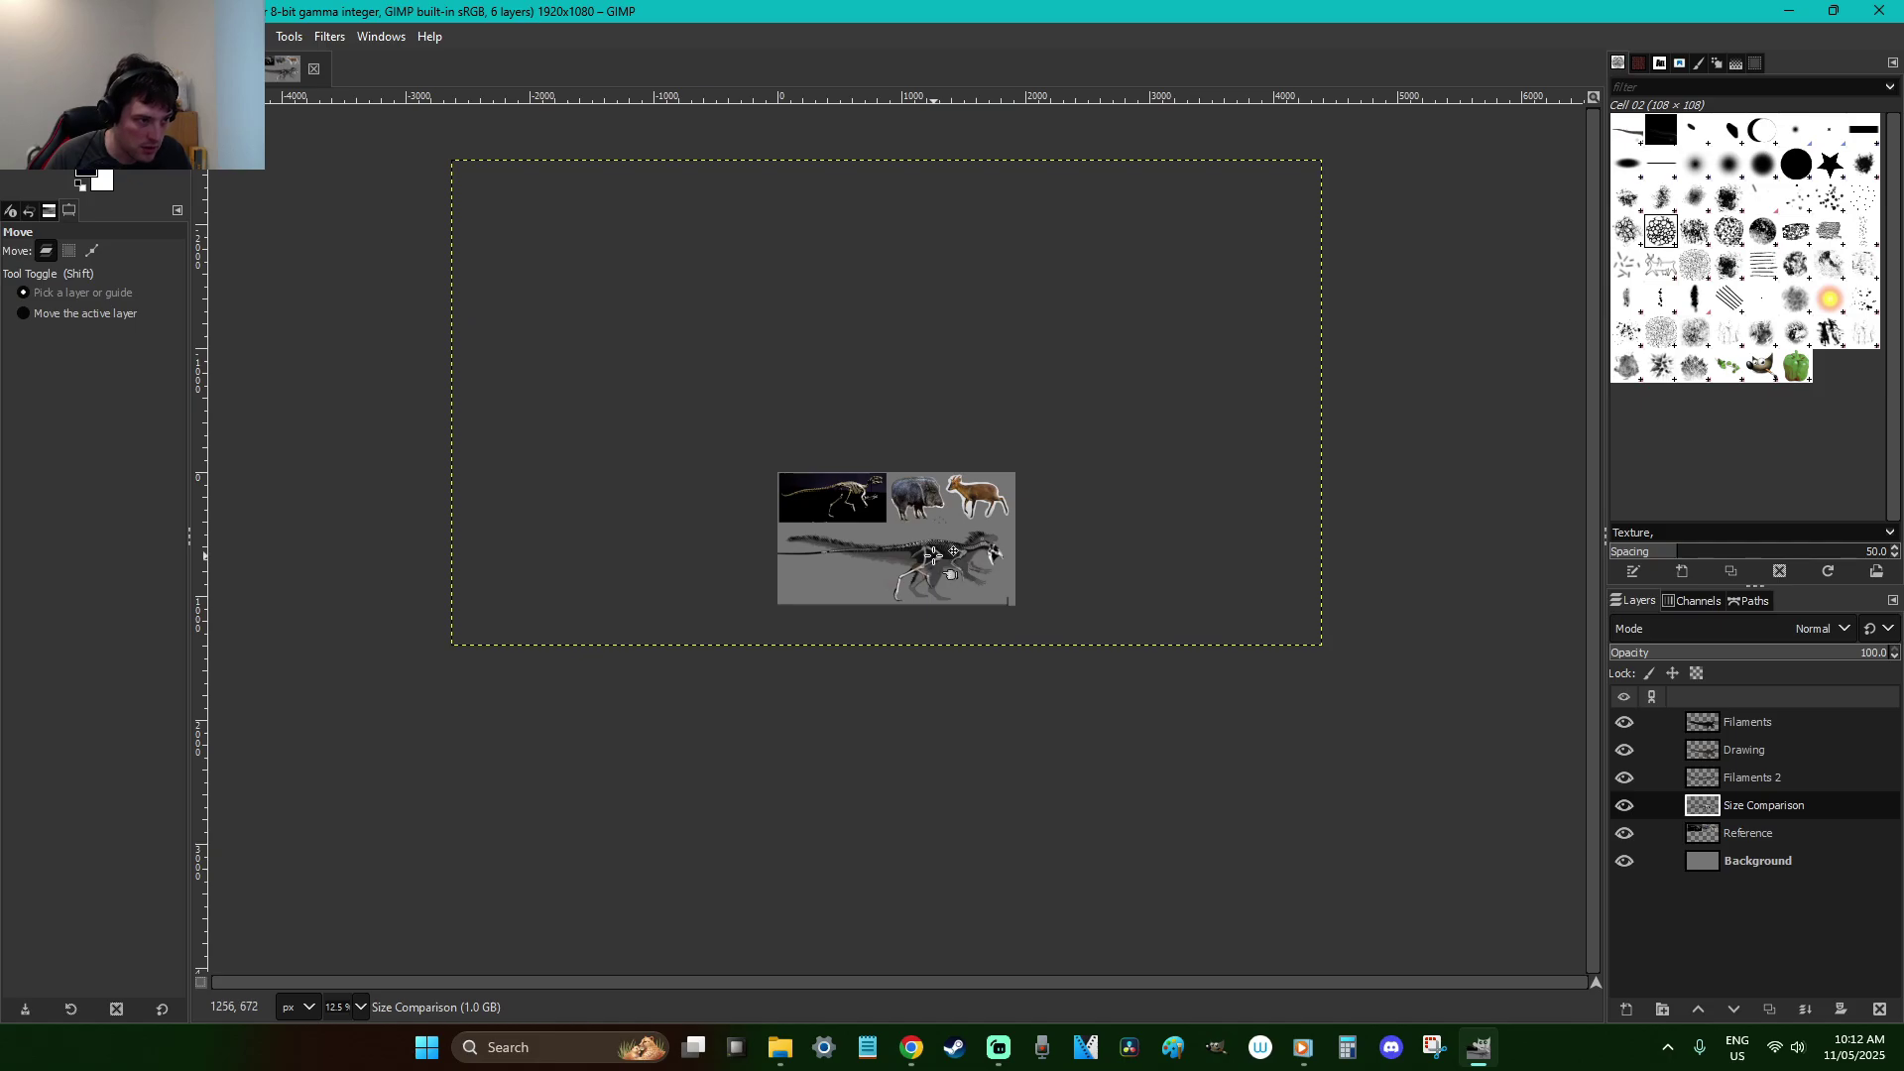
pyautogui.moveTo(931, 555); pyautogui.dragTo(947, 555)
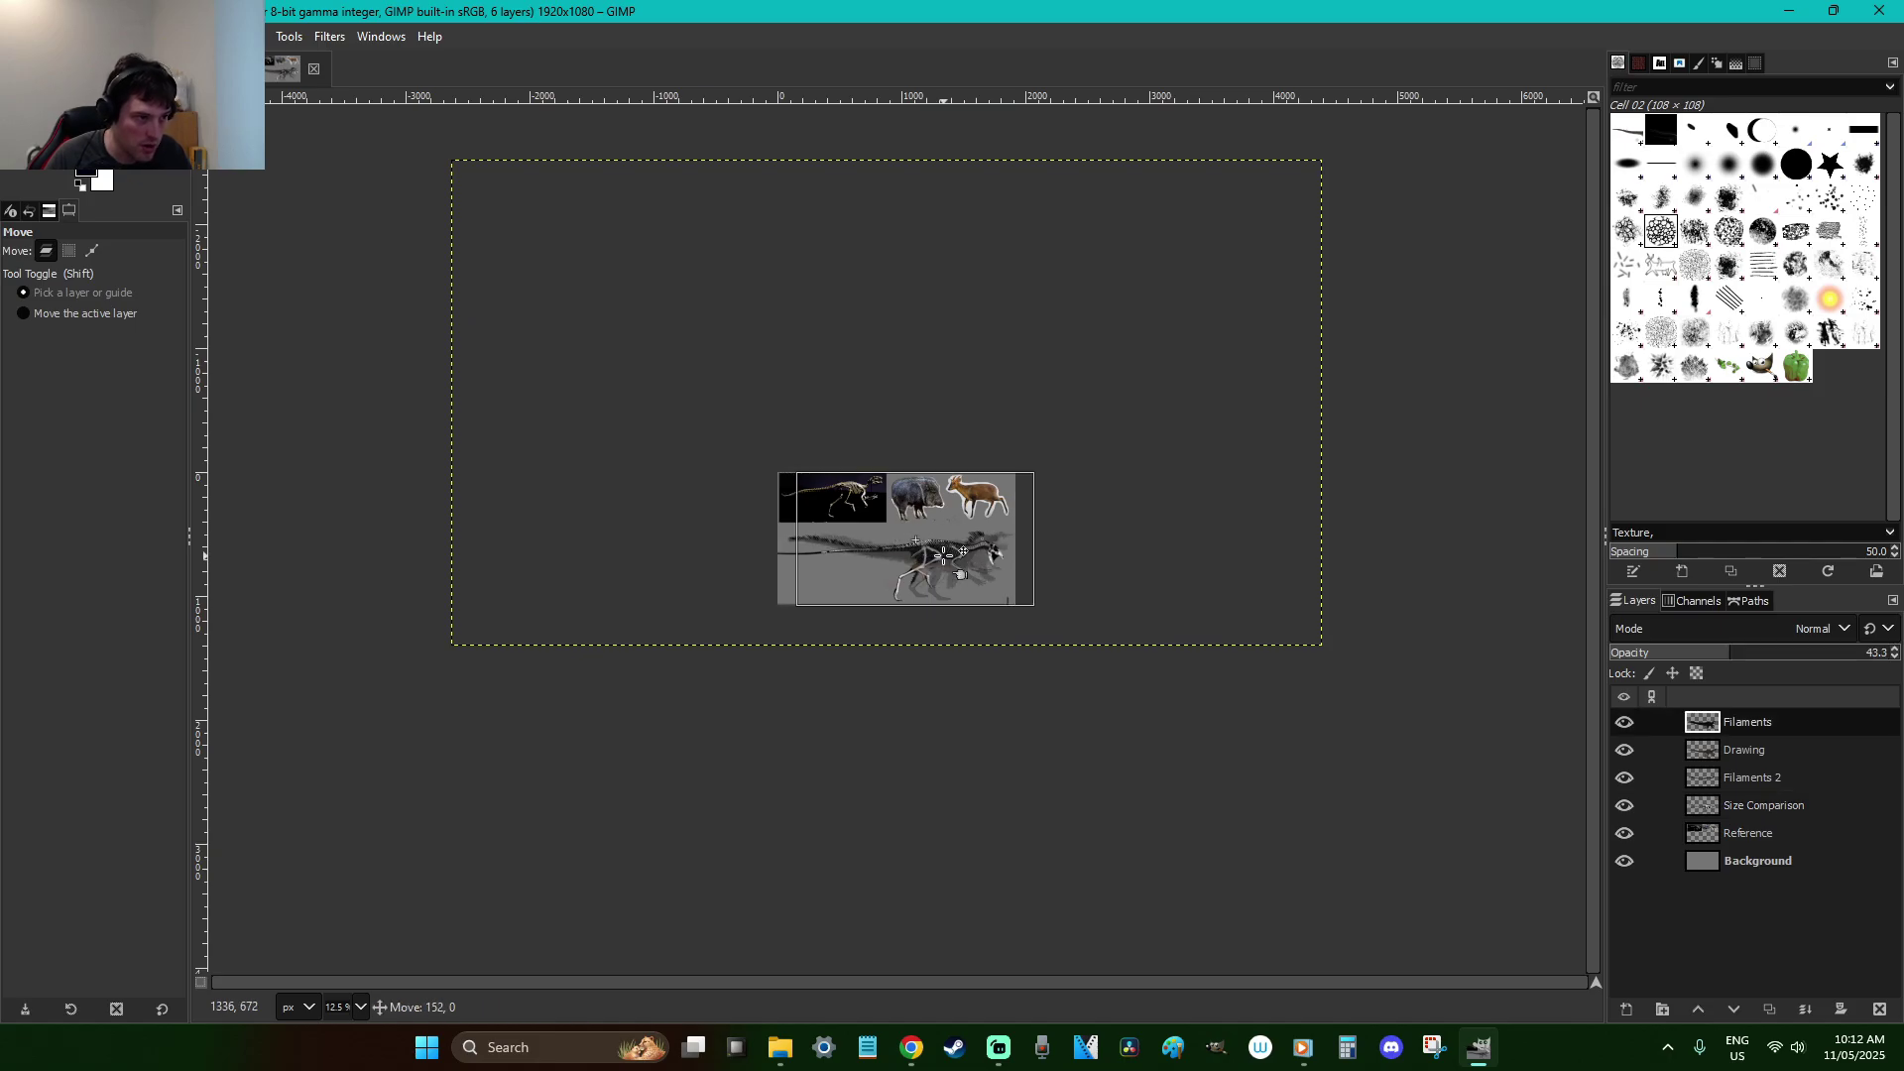
pyautogui.hotkey('ctrl', 'z')
# Move the Size Comparison layer sideways so the human silhouette's legs stand behind the dinosaur's tail
pyautogui.press('+')
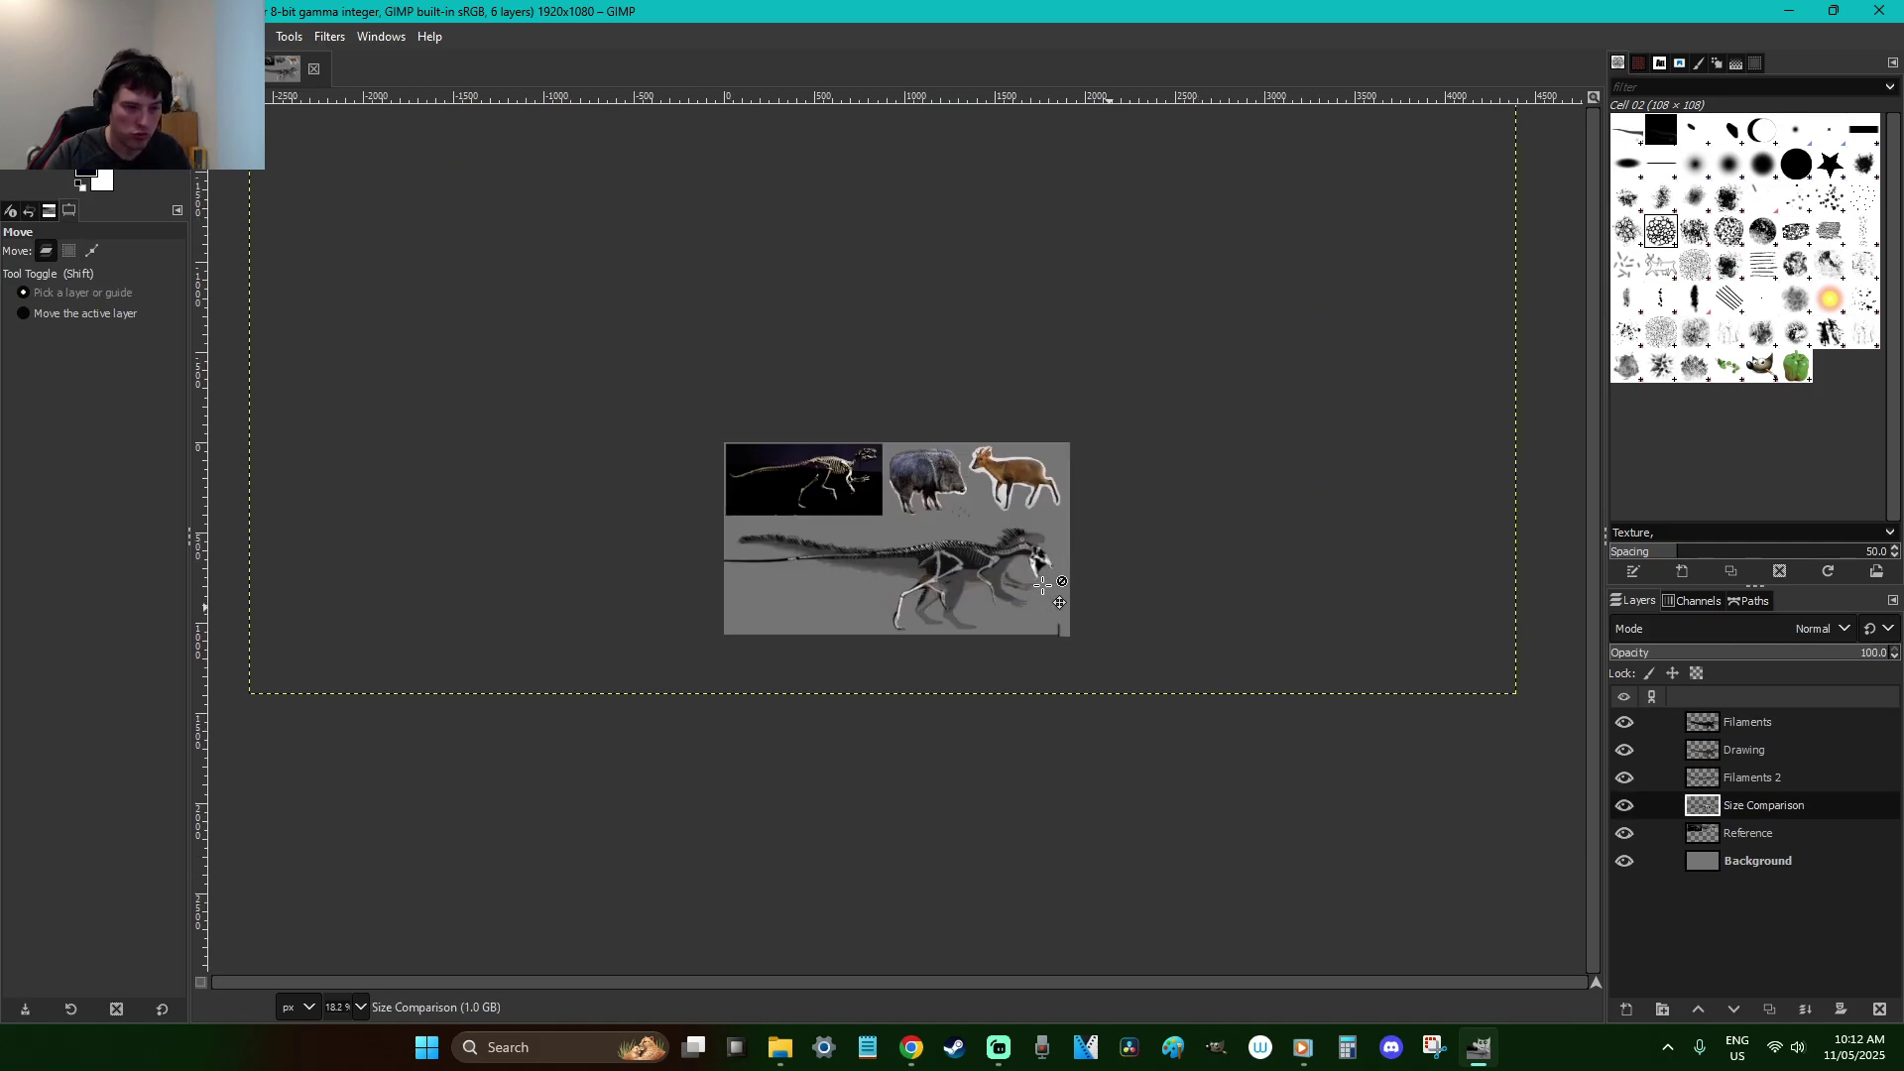
pyautogui.press('+')
pyautogui.moveTo(1104, 573); pyautogui.dragTo(1545, 536)
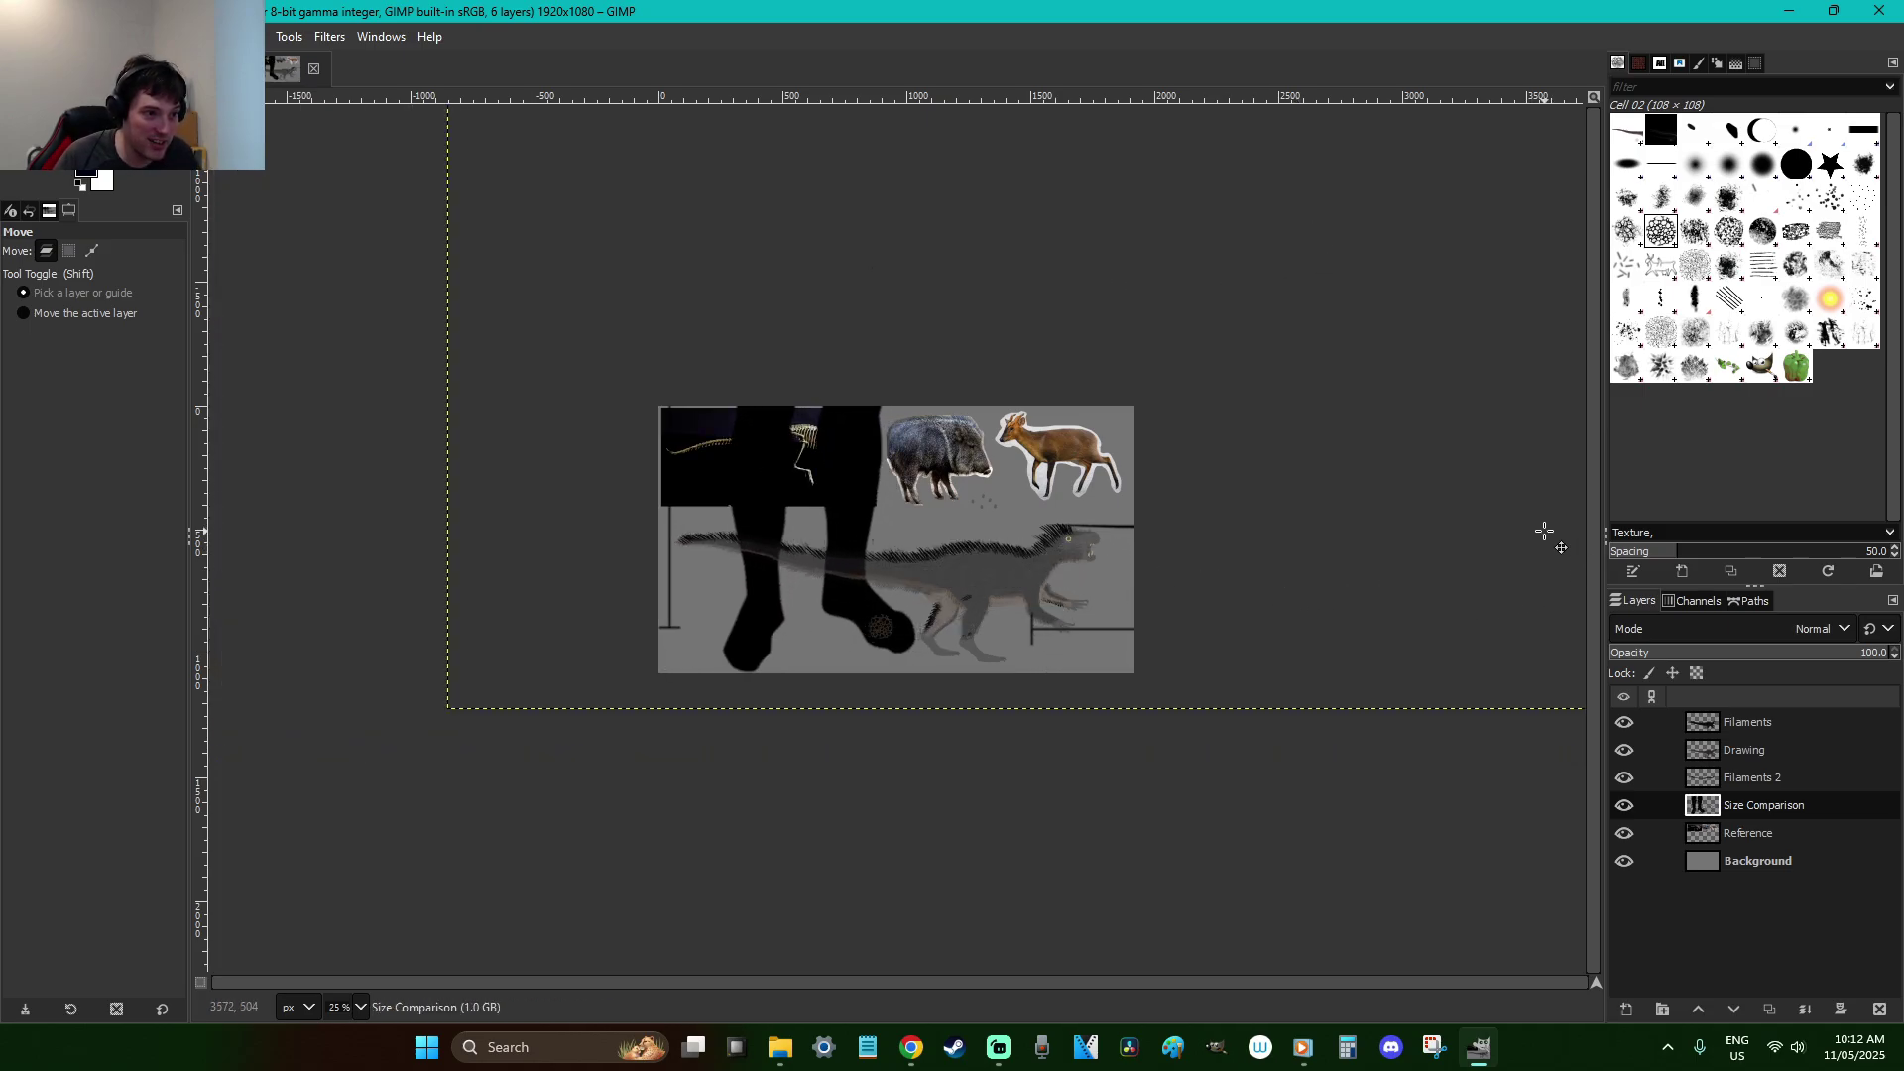
pyautogui.moveTo(845, 608); pyautogui.dragTo(840, 605)
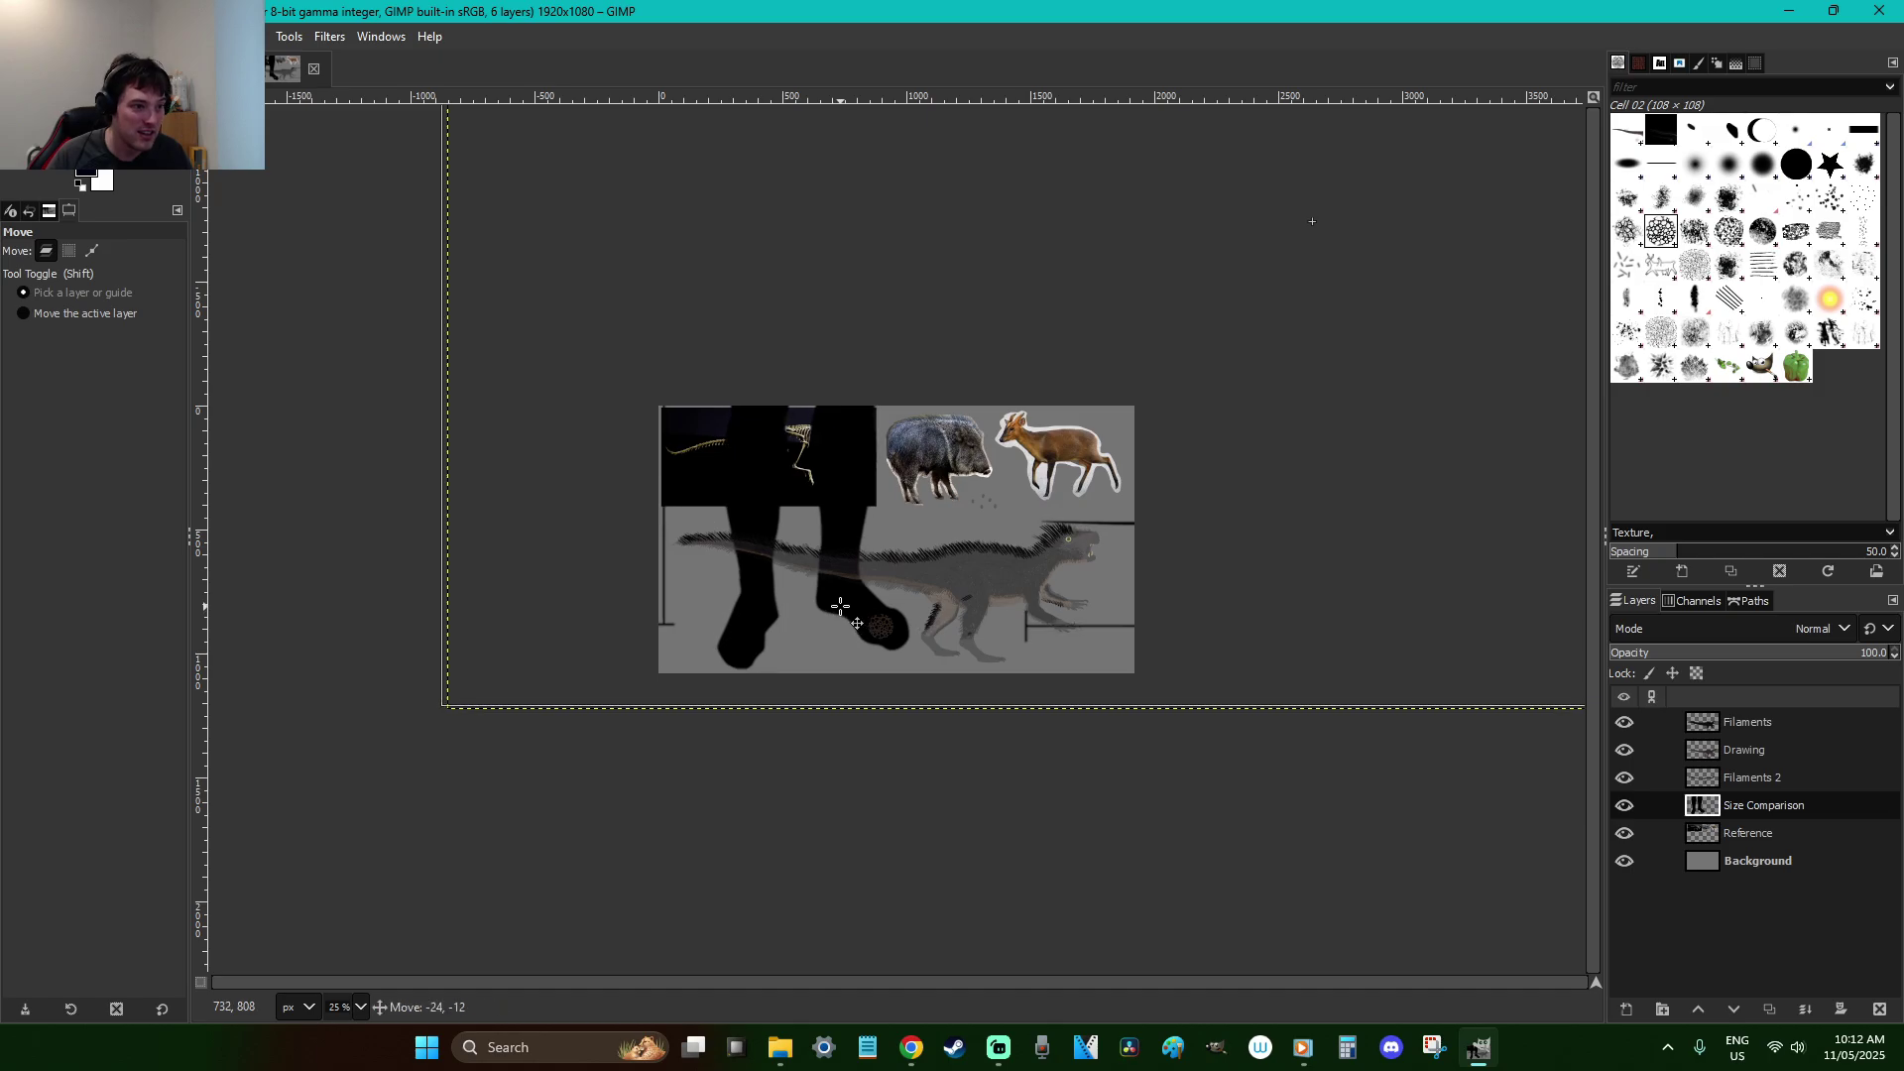
# Delete a 264 × 248 px rectangle around the cell-texture patch on the silhouette's foot from the Size Comparison layer
pyautogui.press('r')
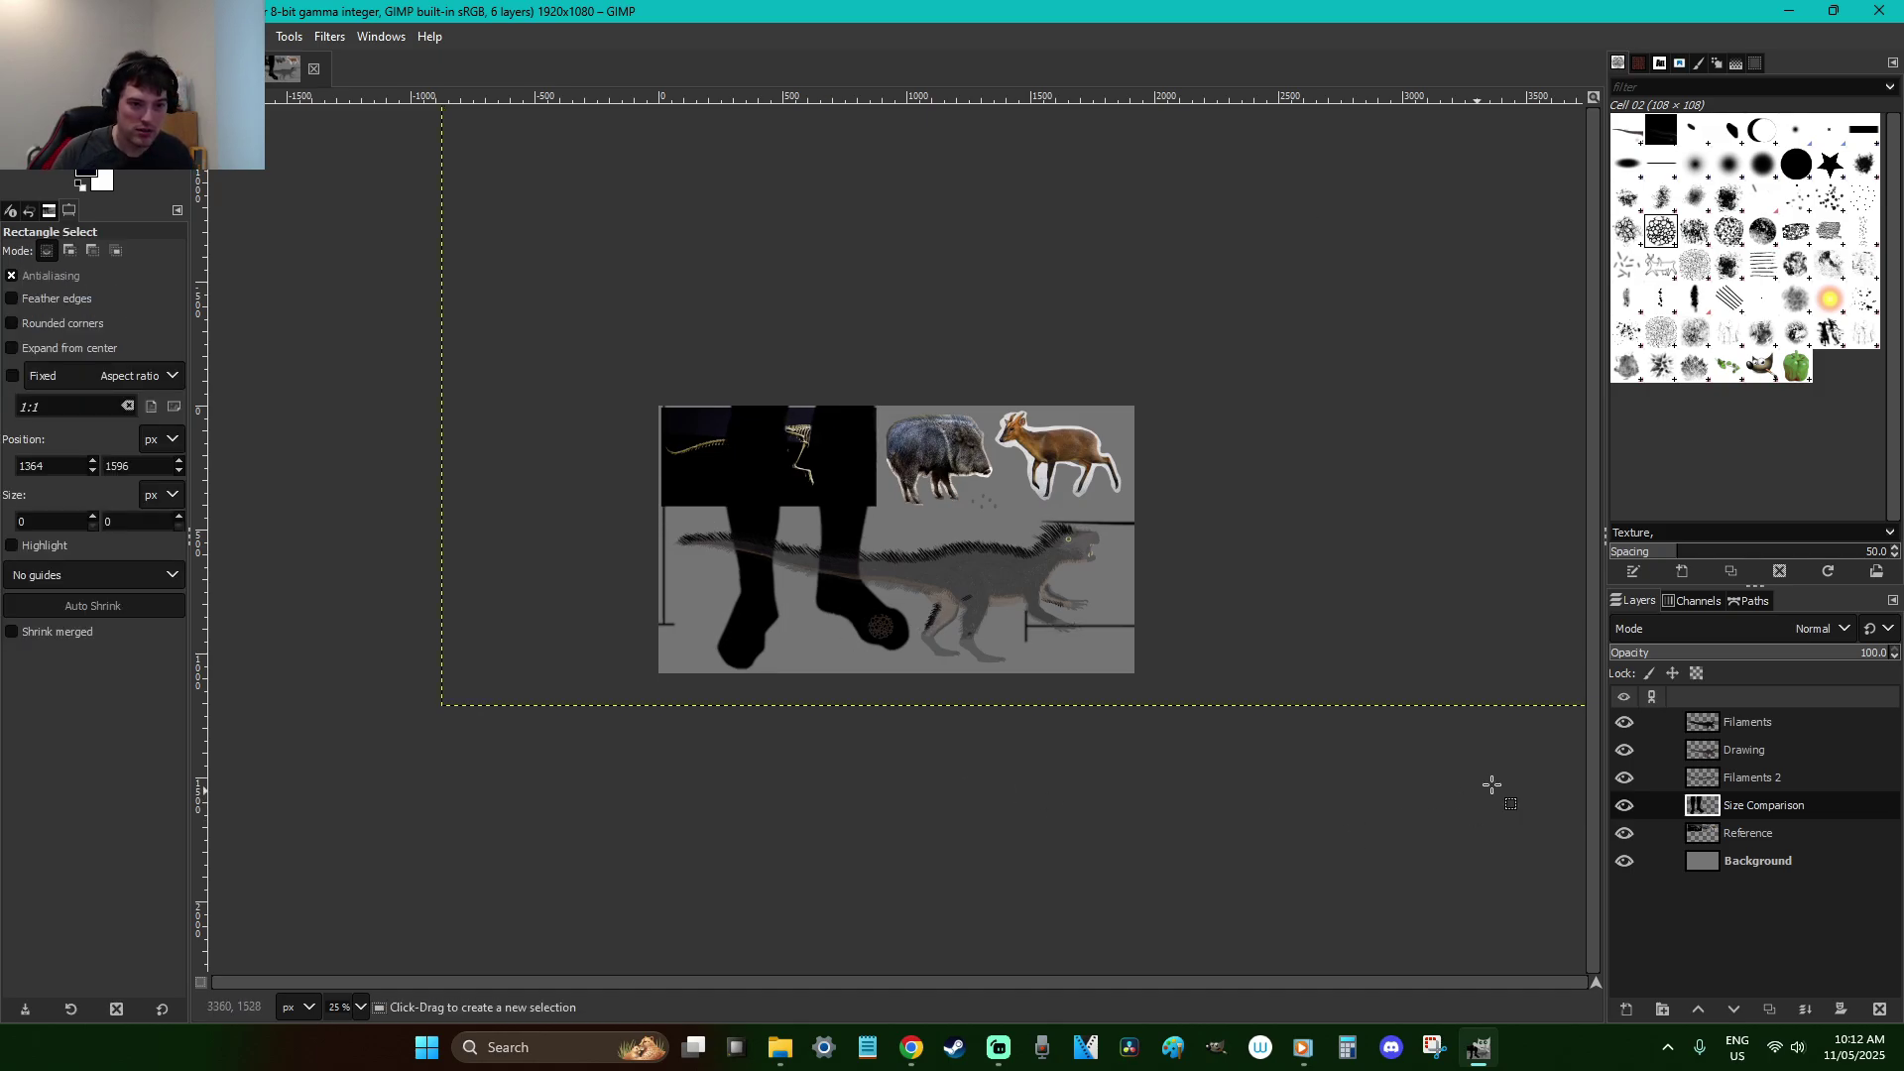
pyautogui.click(1626, 754)
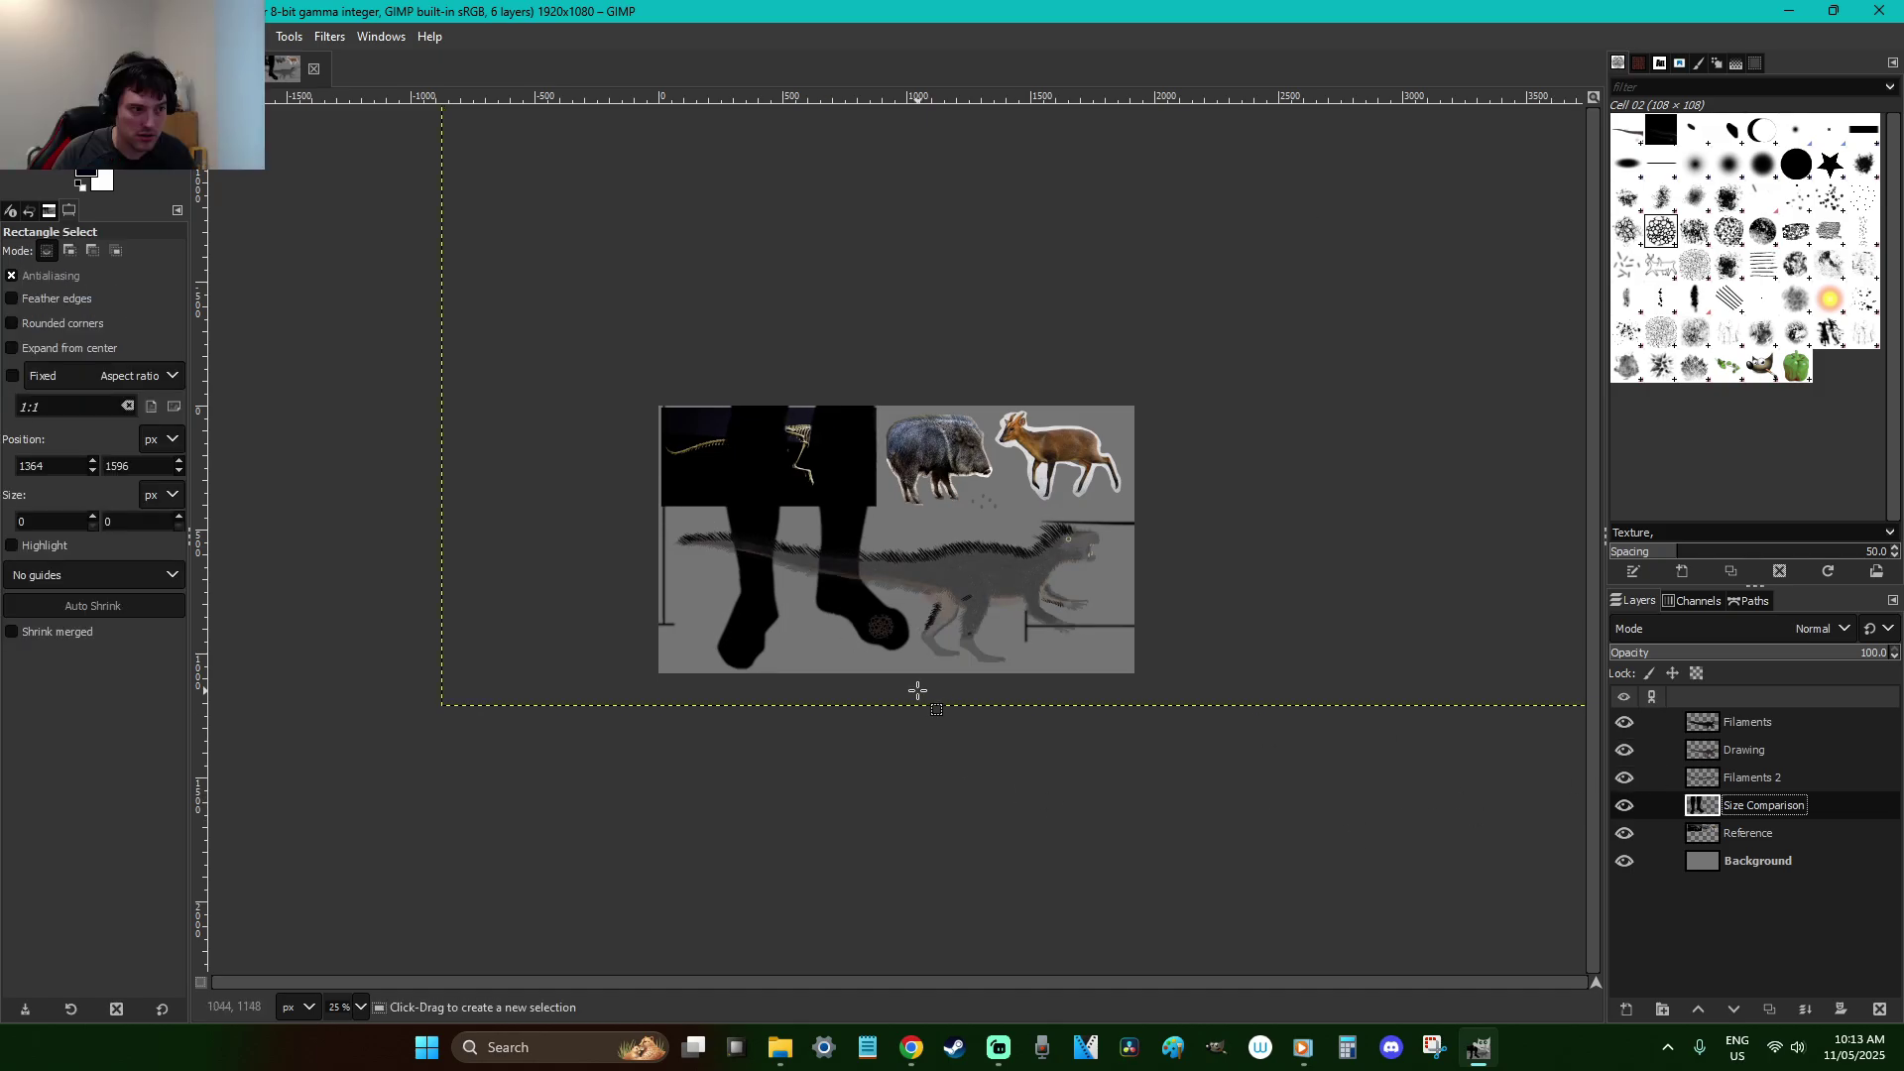
pyautogui.moveTo(913, 669); pyautogui.dragTo(848, 606)
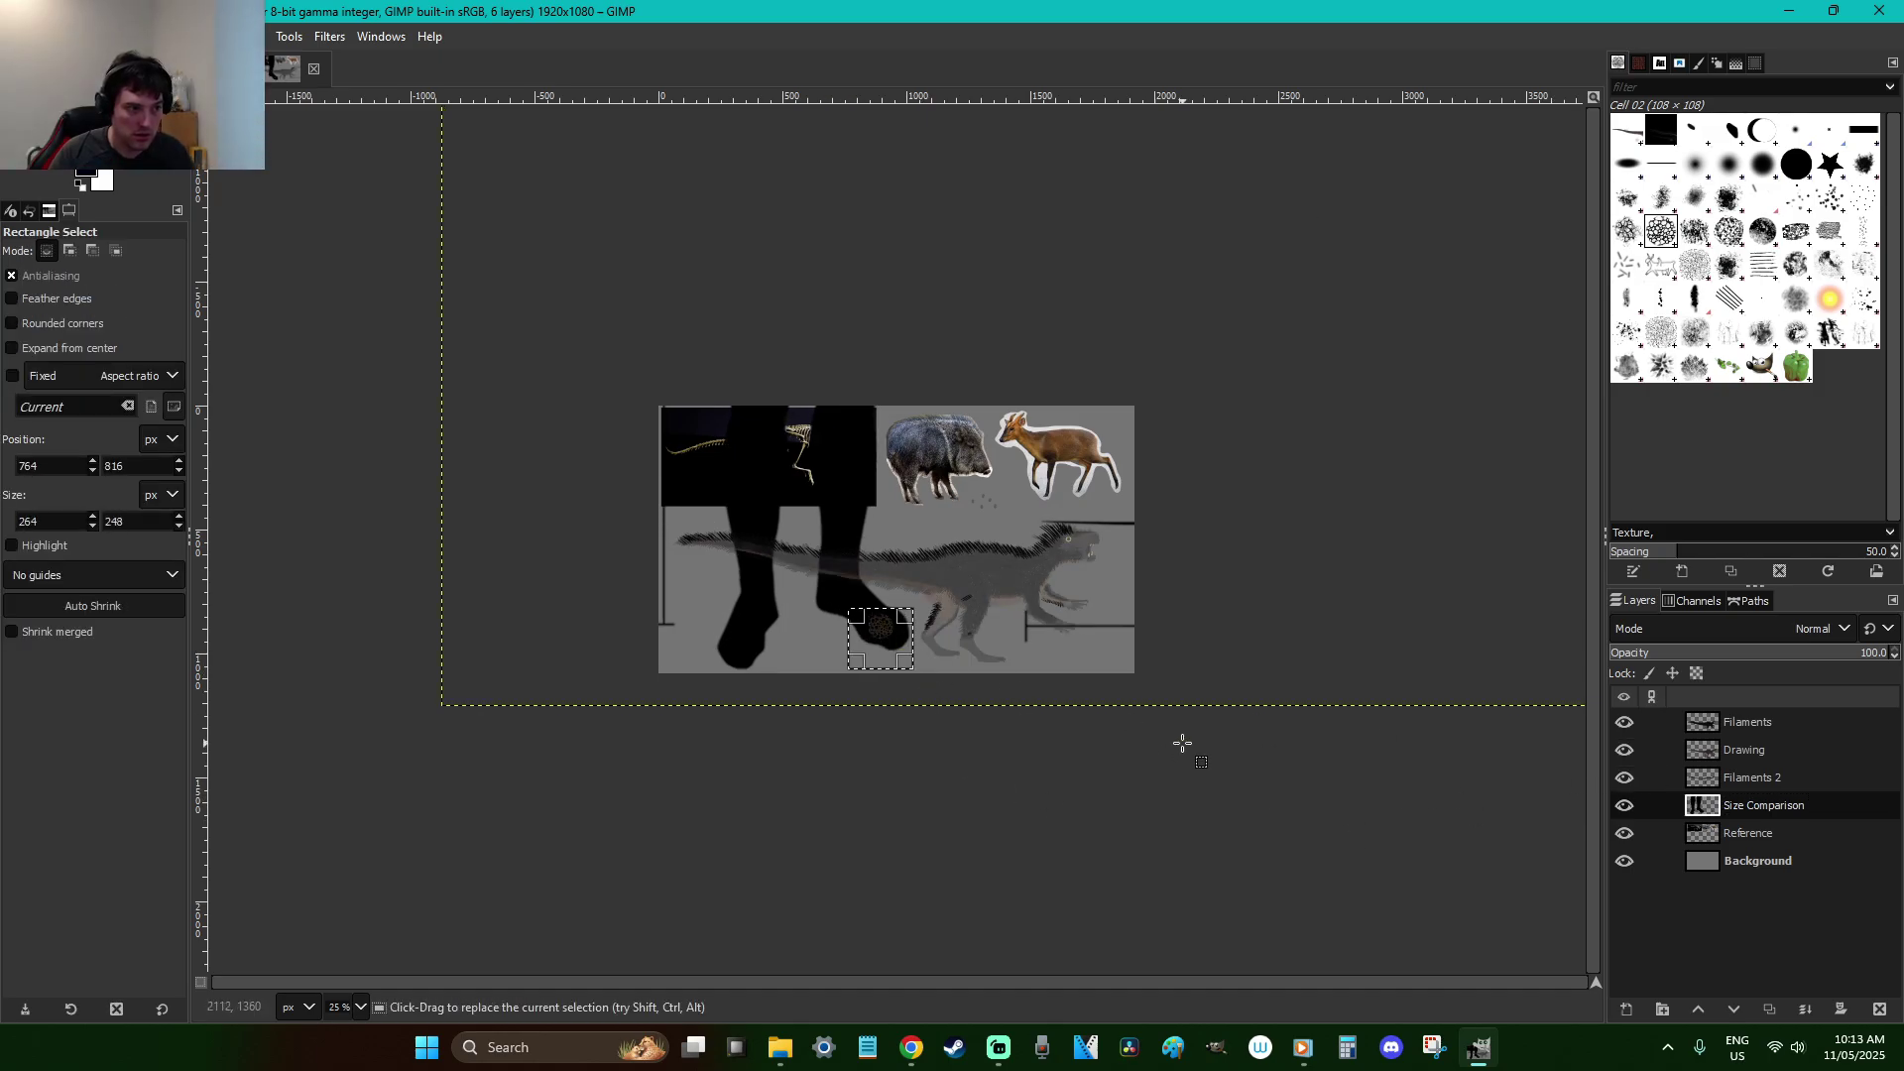
pyautogui.press('Delete')
pyautogui.click(1250, 808)
pyautogui.click(1626, 861)
pyautogui.click(1626, 861)
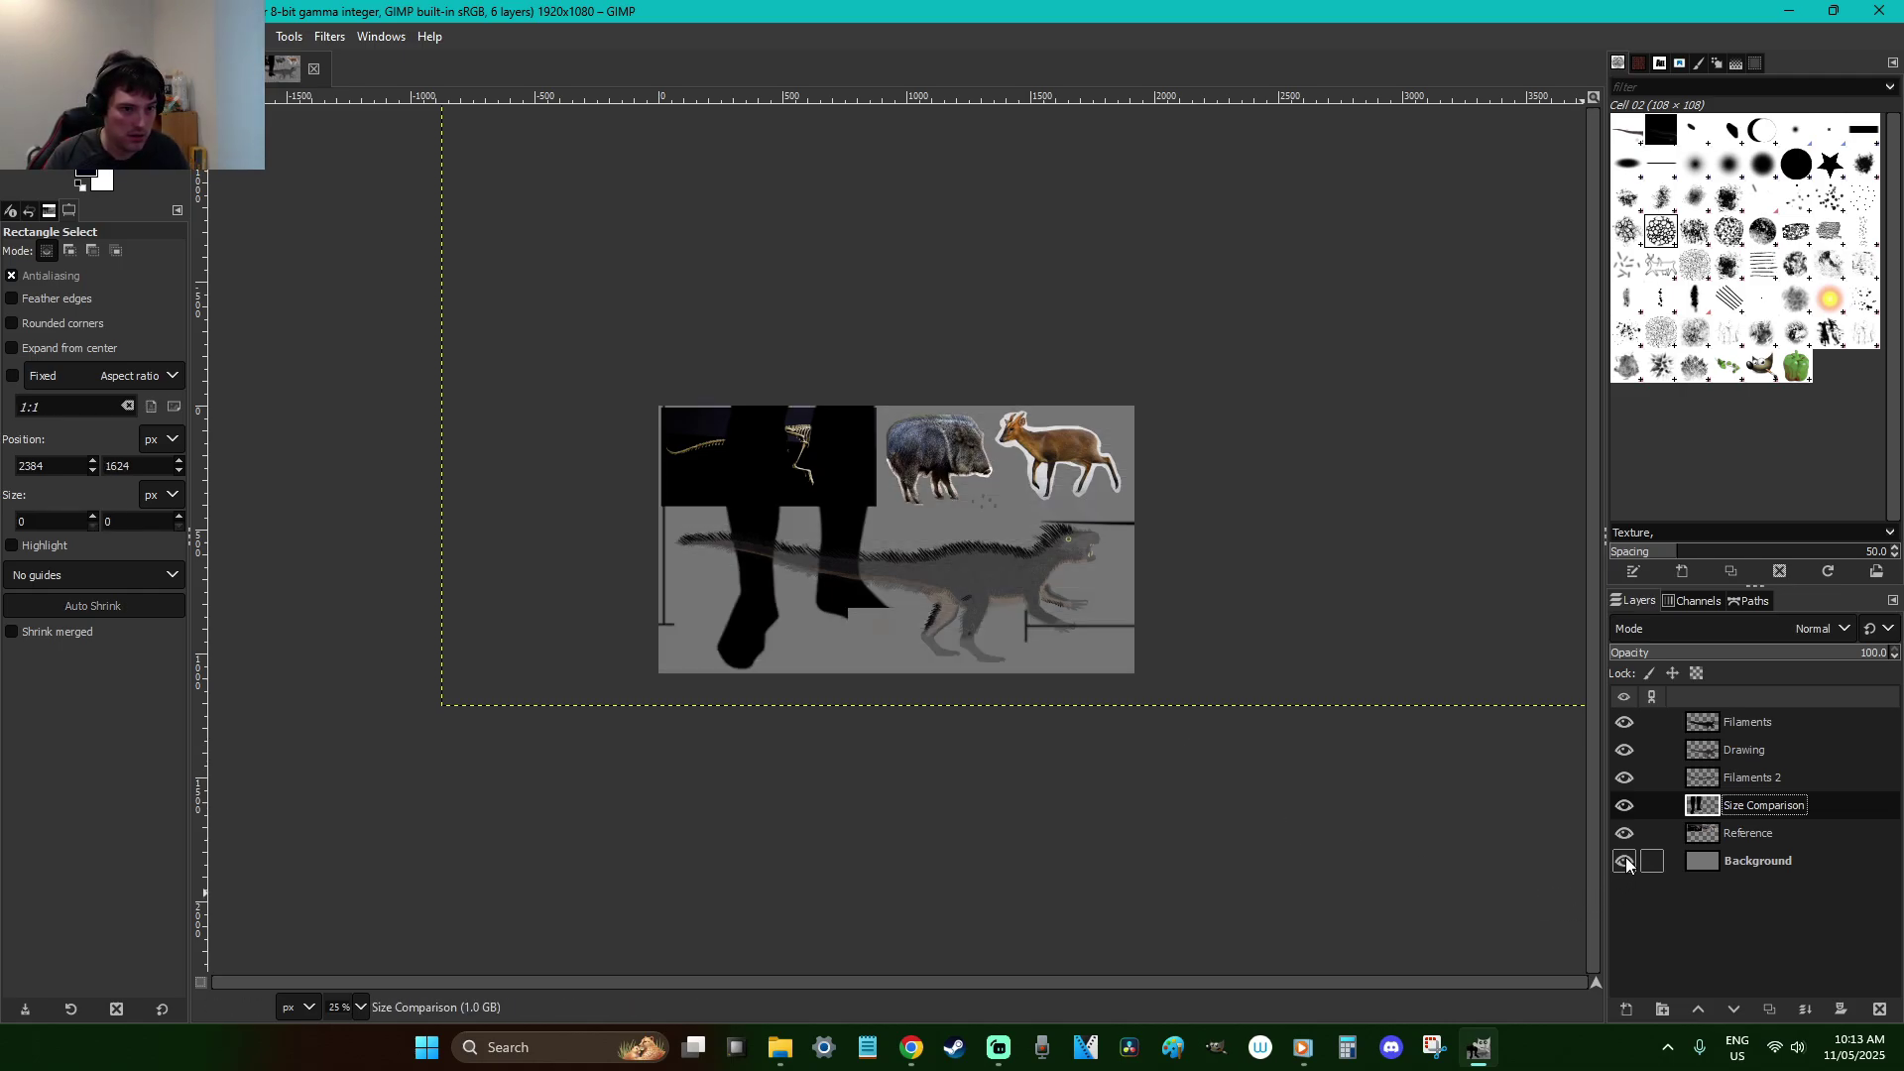
# Raise the opacity of the Drawing and Filaments layers to 100
pyautogui.click(1752, 752)
pyautogui.moveTo(1762, 667); pyautogui.dragTo(1879, 672)
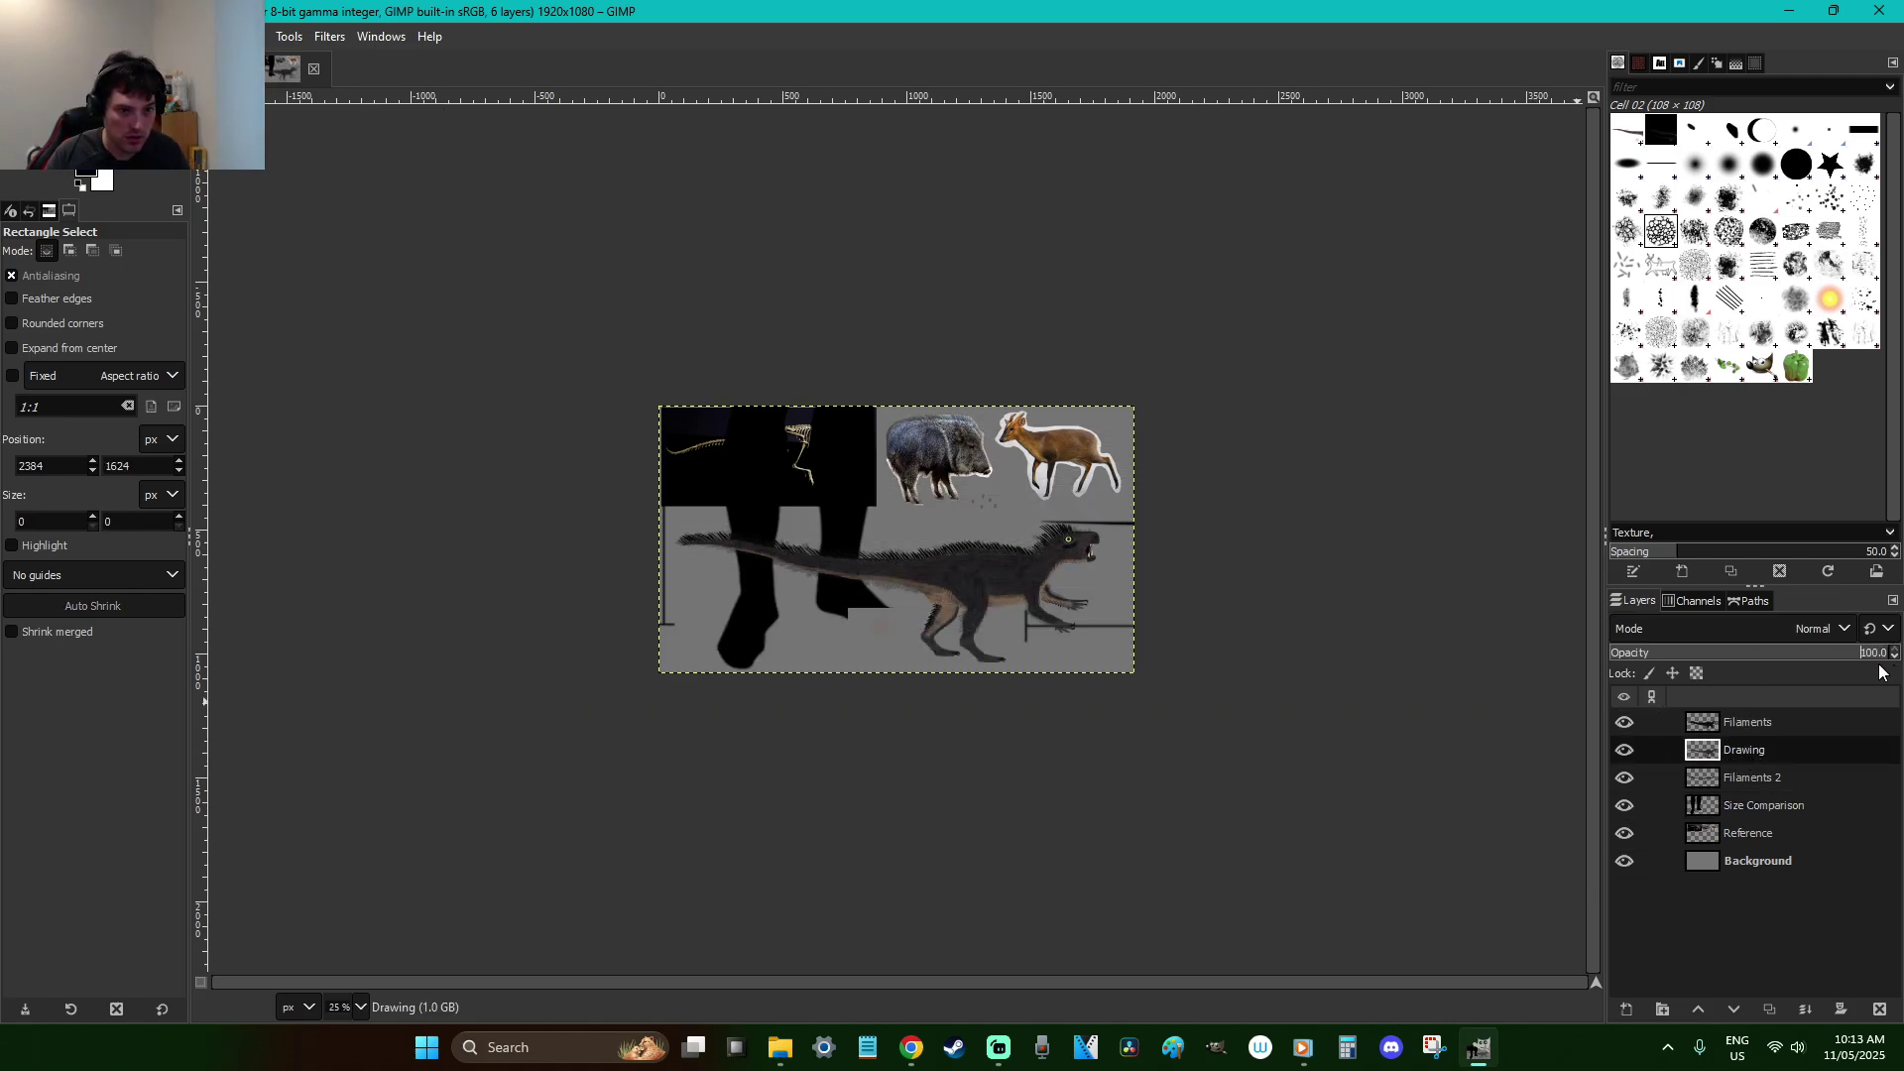
pyautogui.click(1726, 782)
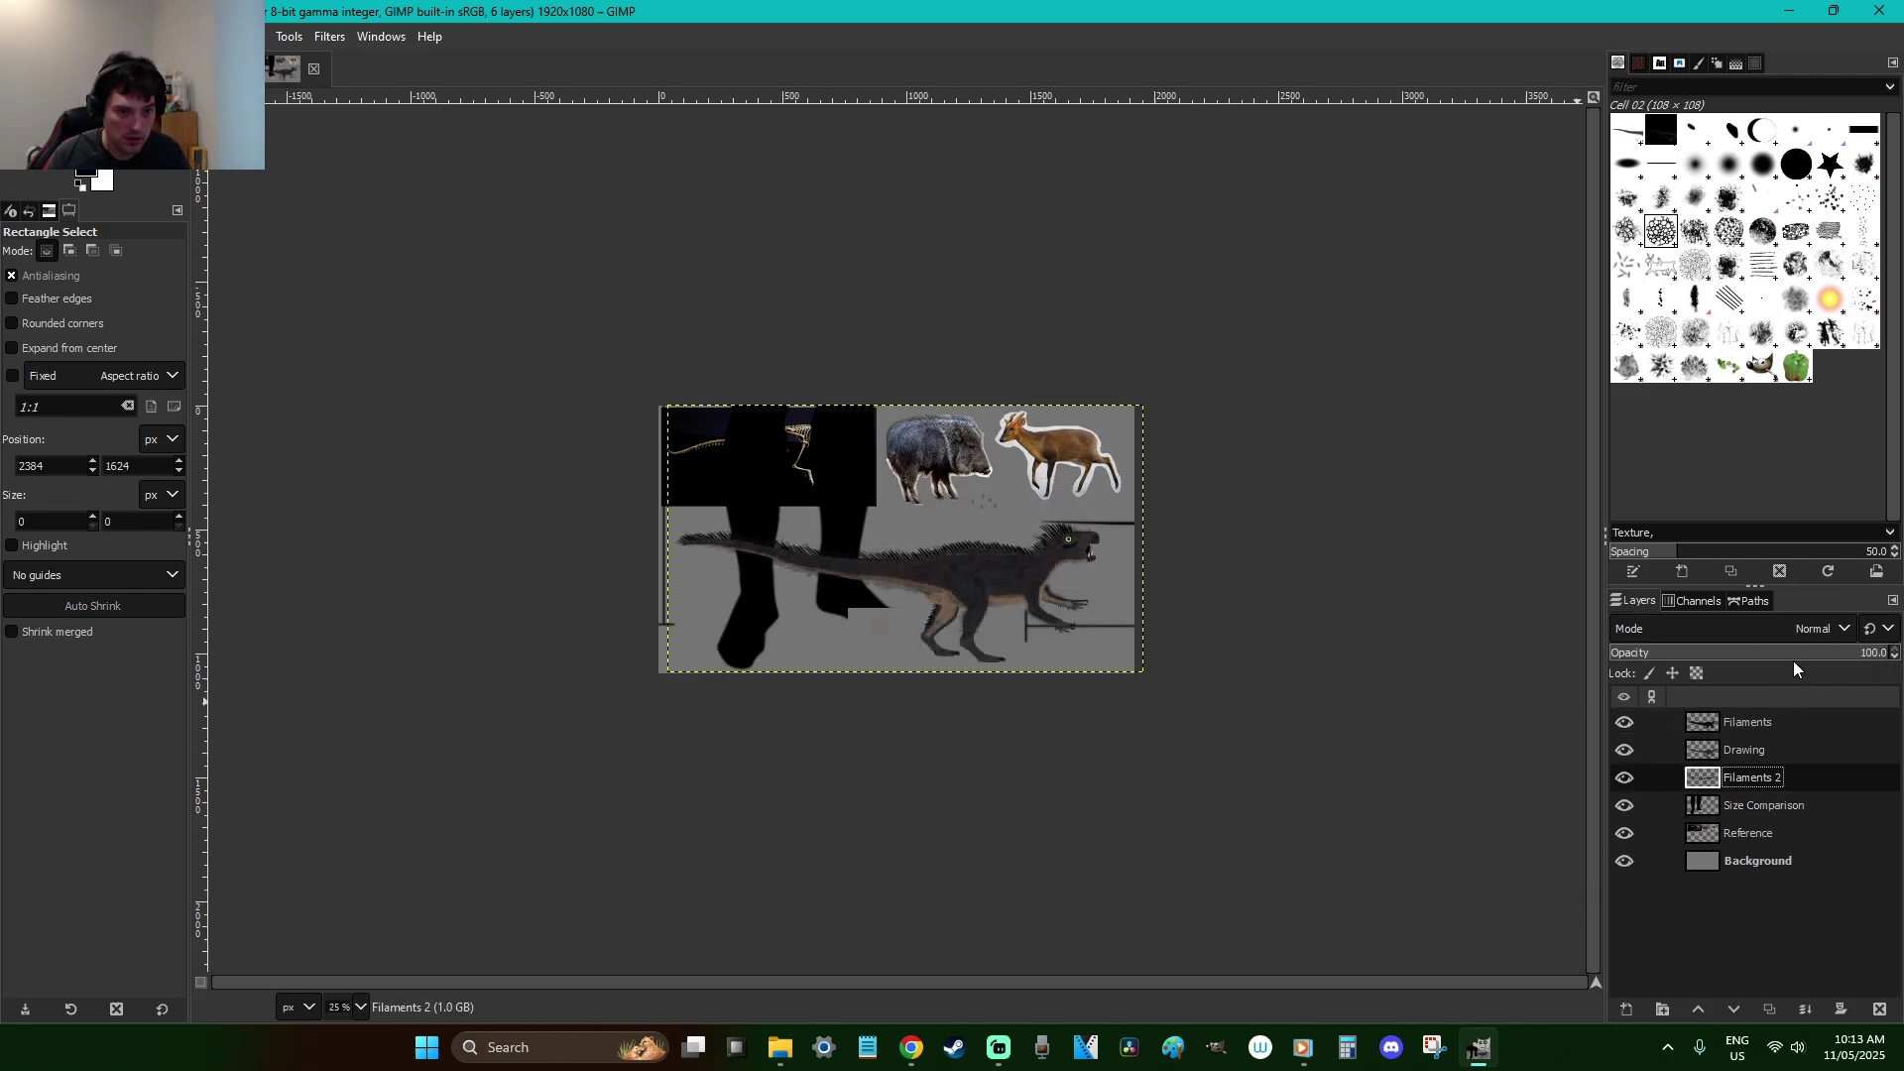
pyautogui.click(1780, 724)
pyautogui.moveTo(1735, 652); pyautogui.dragTo(1889, 653)
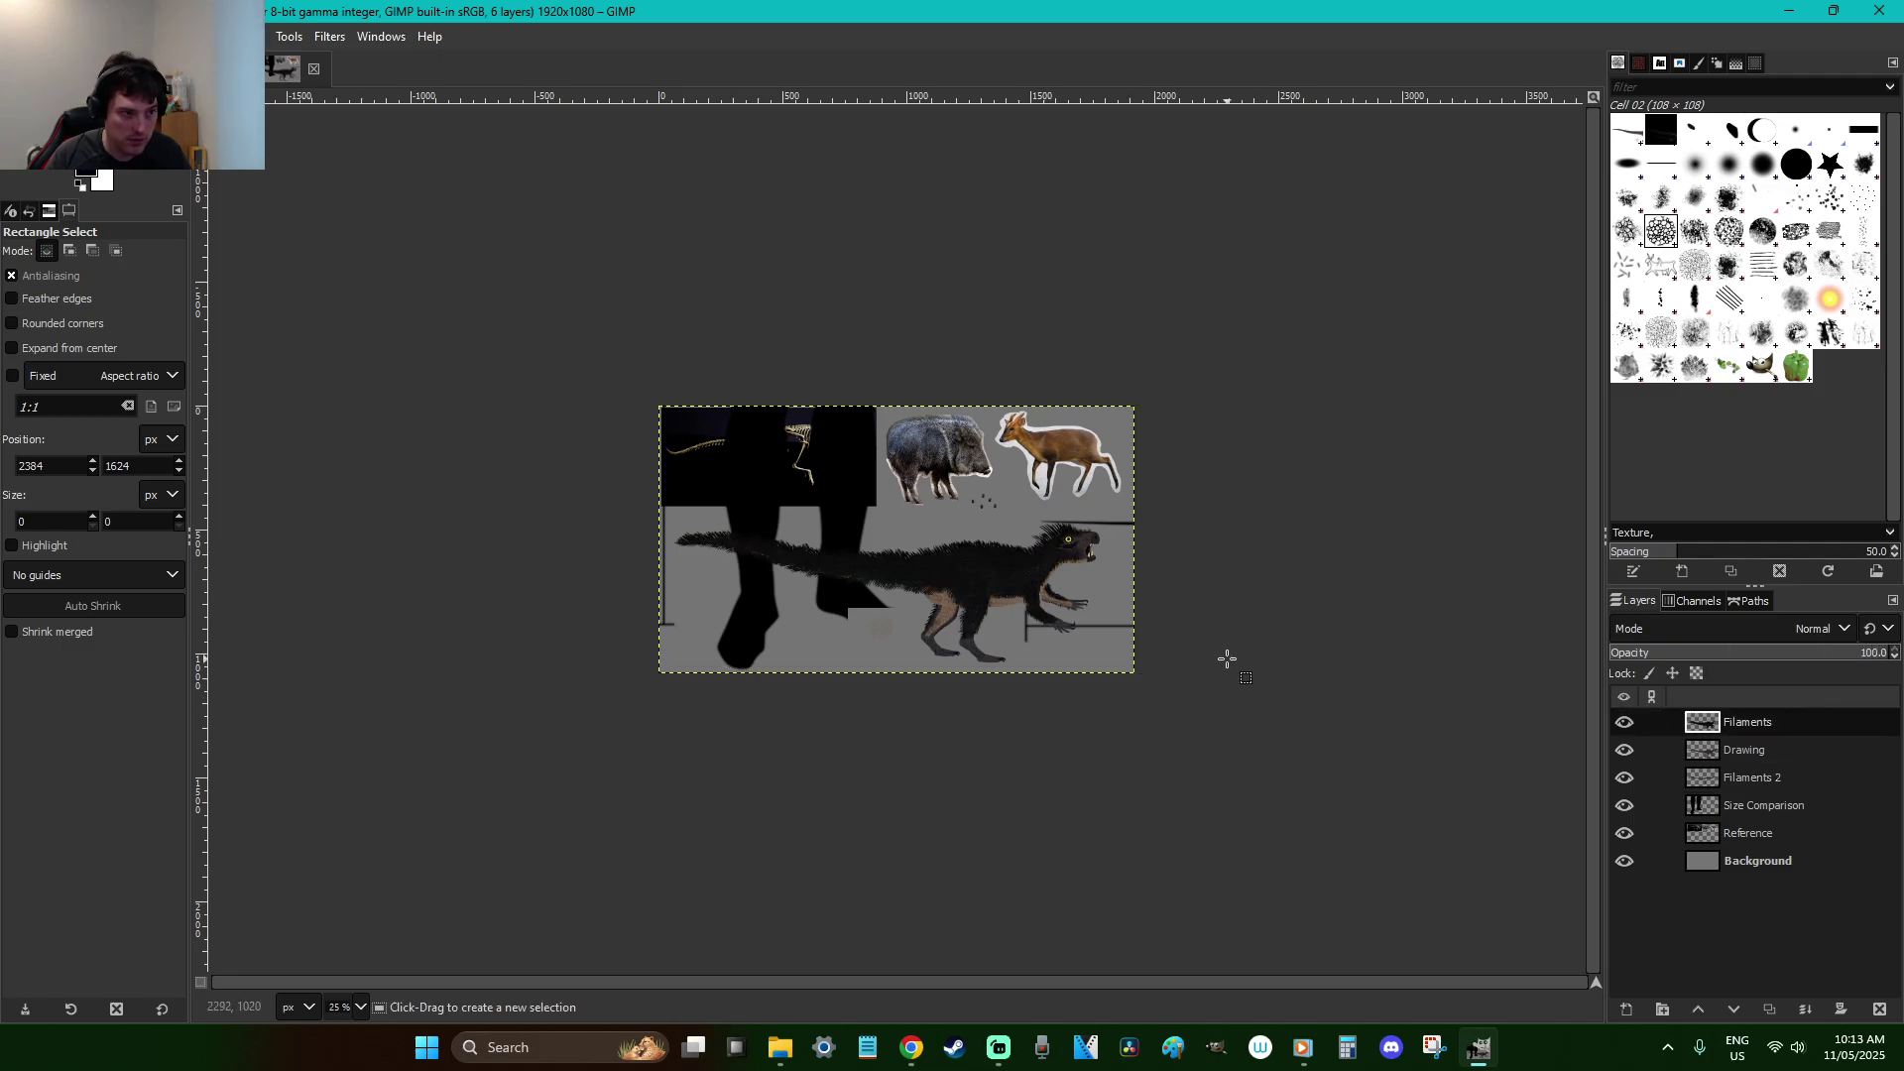
pyautogui.scroll(2, 1228, 658)
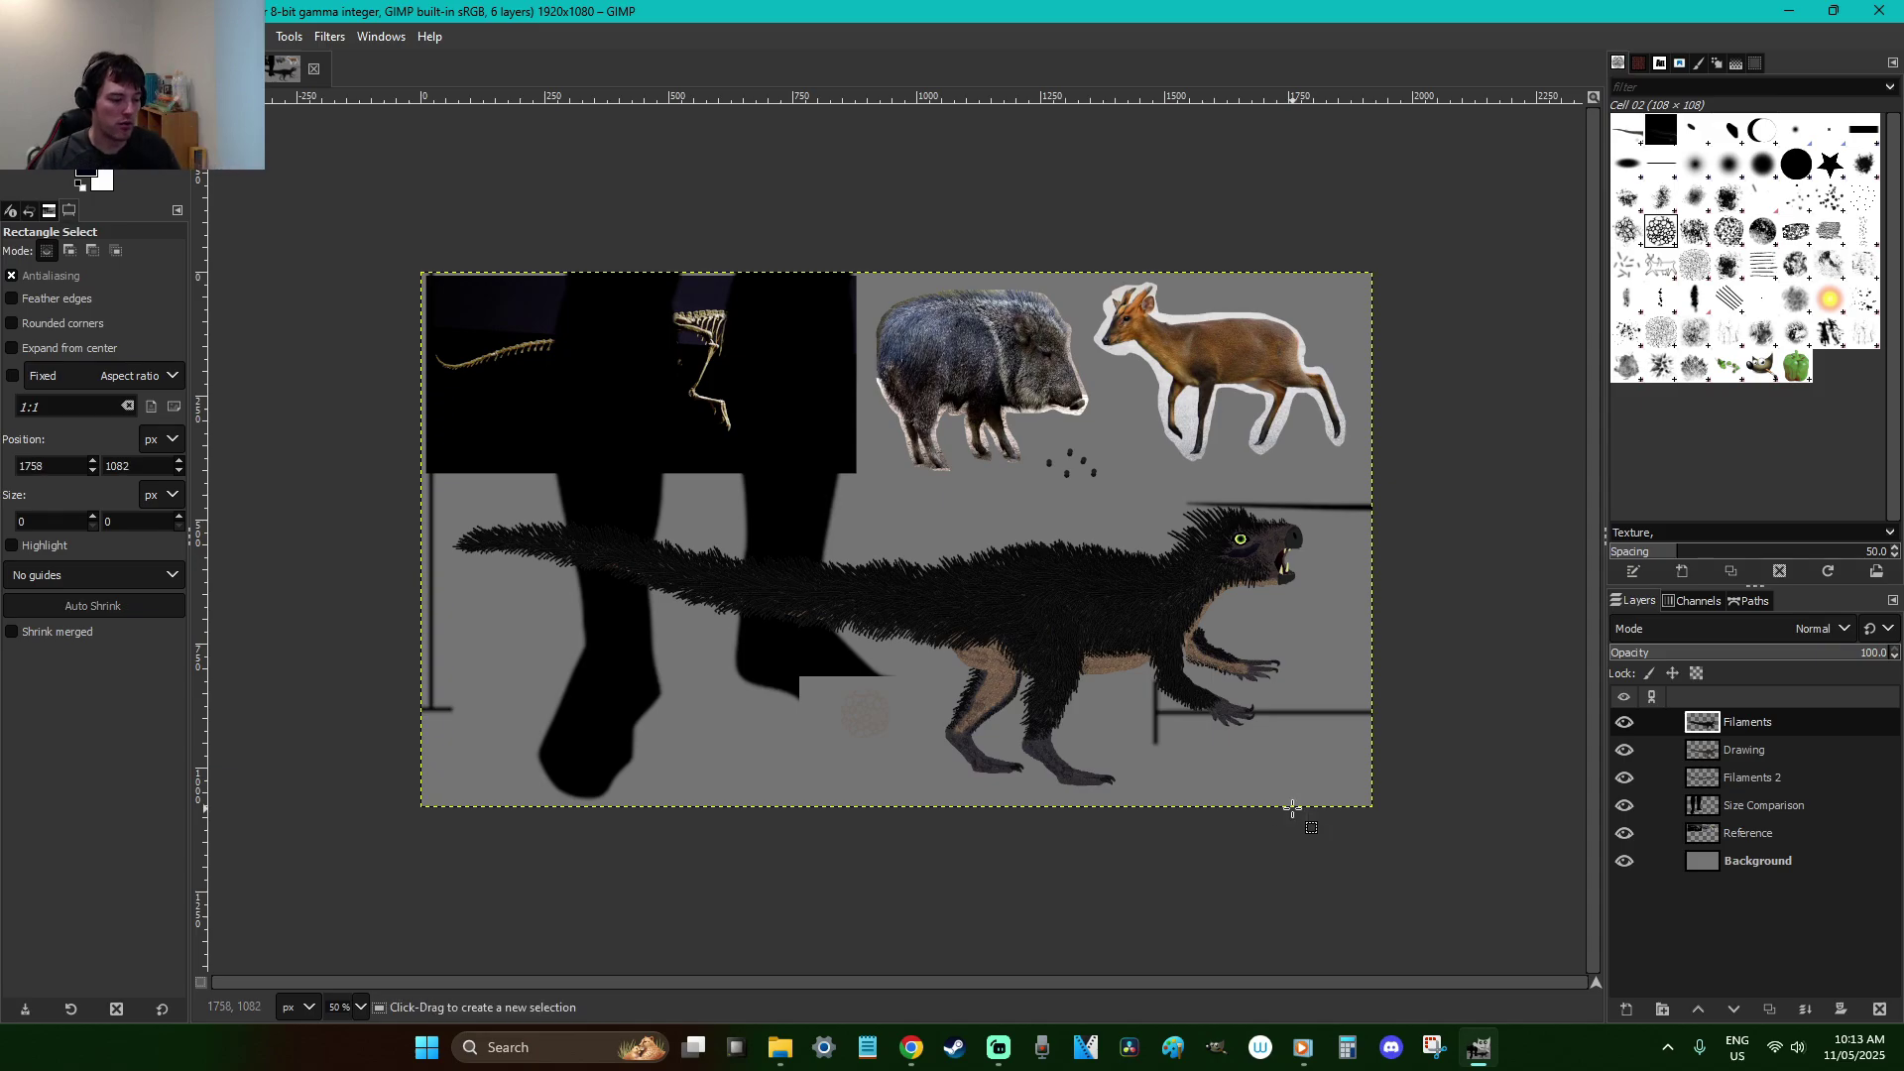
# Undo the opacity changes and the foot-area deletion, and check the Size Comparison layer by toggling its visibility
pyautogui.click(1731, 653)
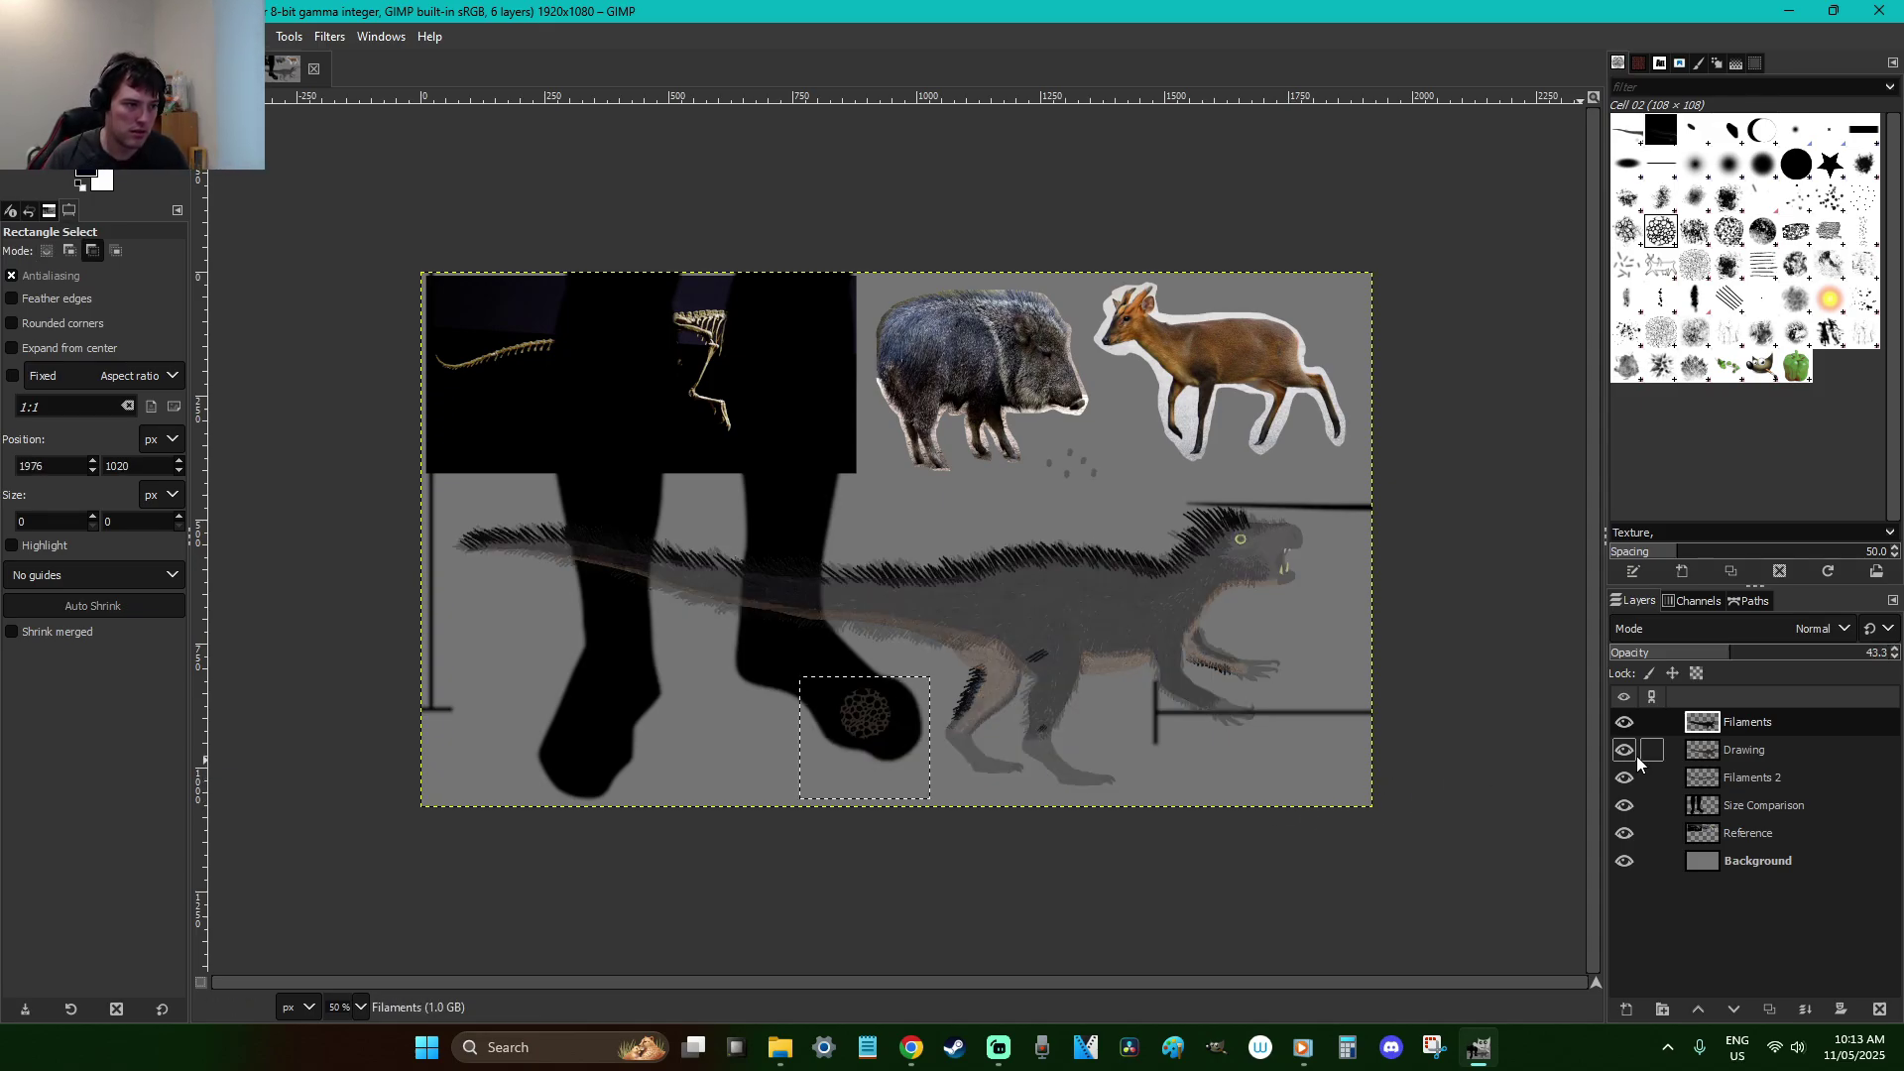
pyautogui.click(1624, 806)
pyautogui.click(1623, 805)
pyautogui.click(1624, 805)
pyautogui.click(1624, 806)
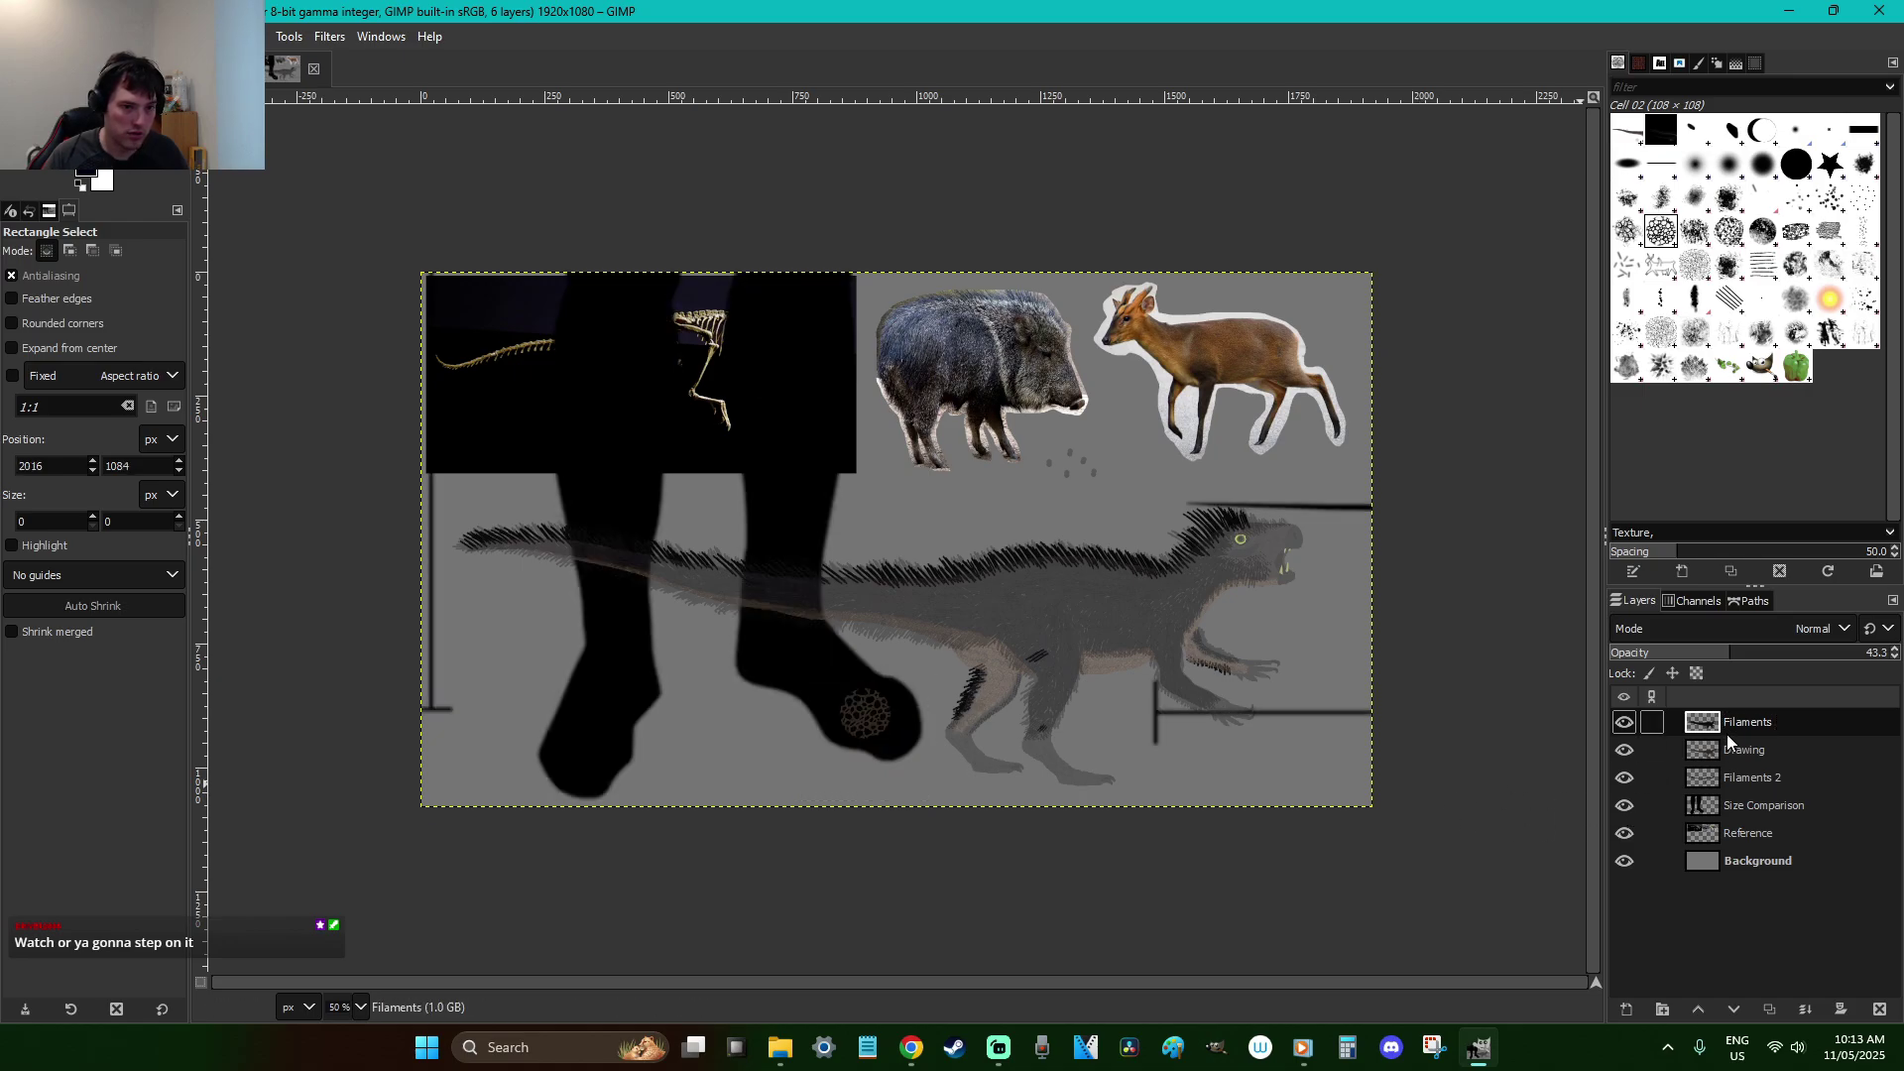
# Restore the Filaments and Drawing layers to full opacity of 100
pyautogui.moveTo(1743, 657); pyautogui.dragTo(1860, 653)
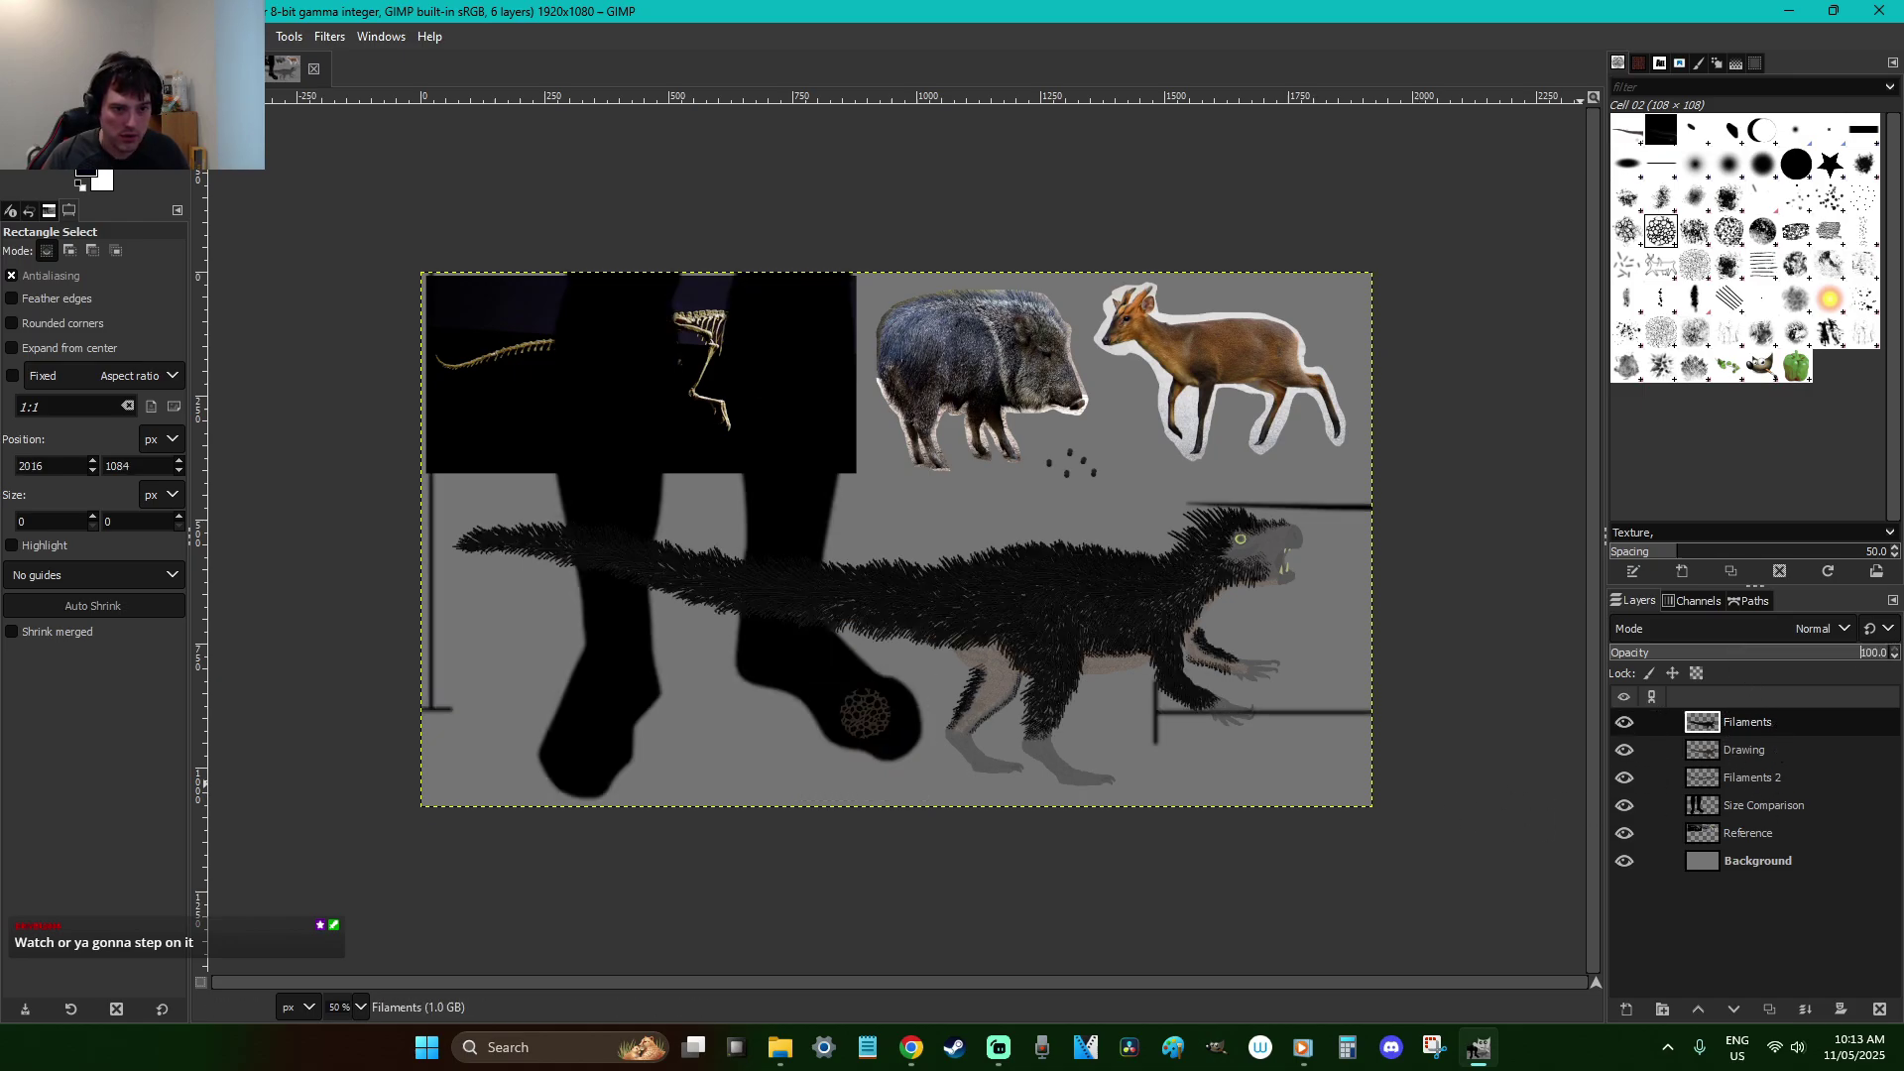
pyautogui.click(1789, 750)
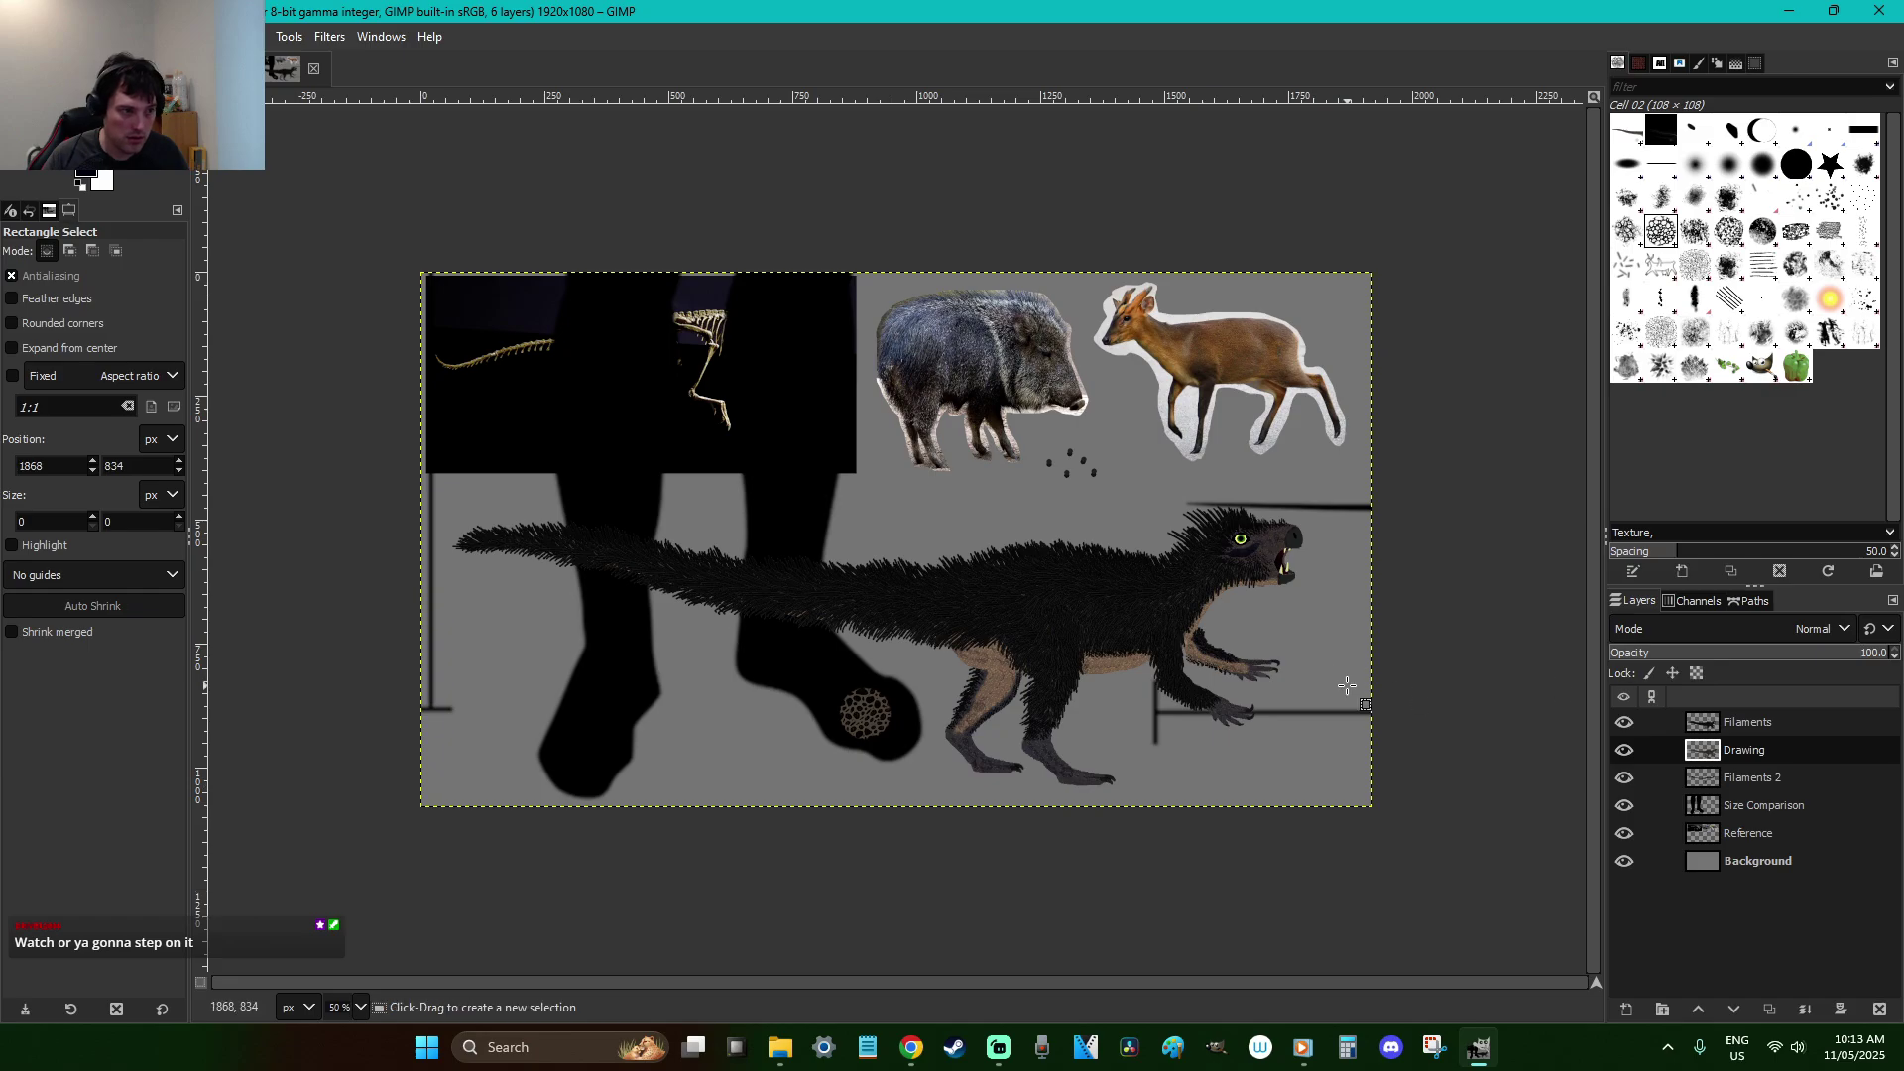
# Set up the Paintbrush on the Size Comparison layer with the 2. Hardness 075 brush at 100 opacity
pyautogui.click(1754, 805)
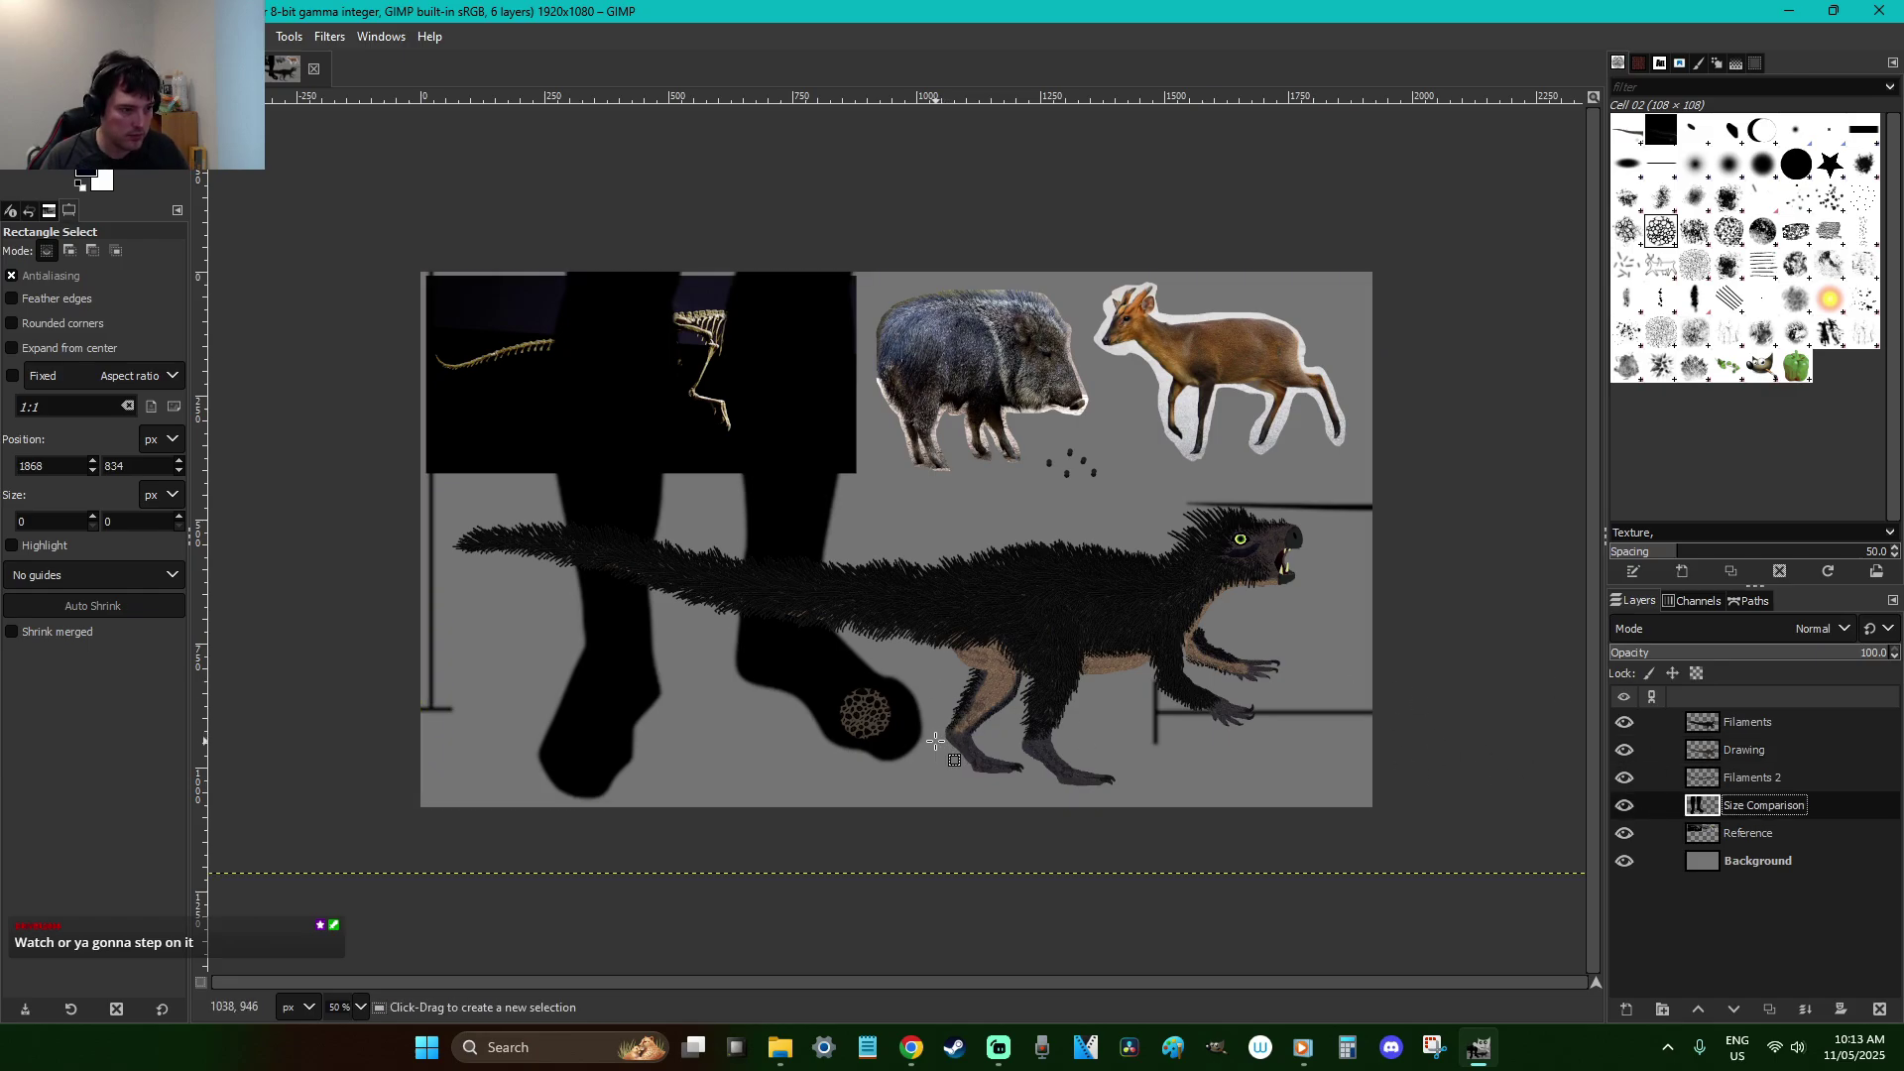
pyautogui.press('o')
pyautogui.press('p')
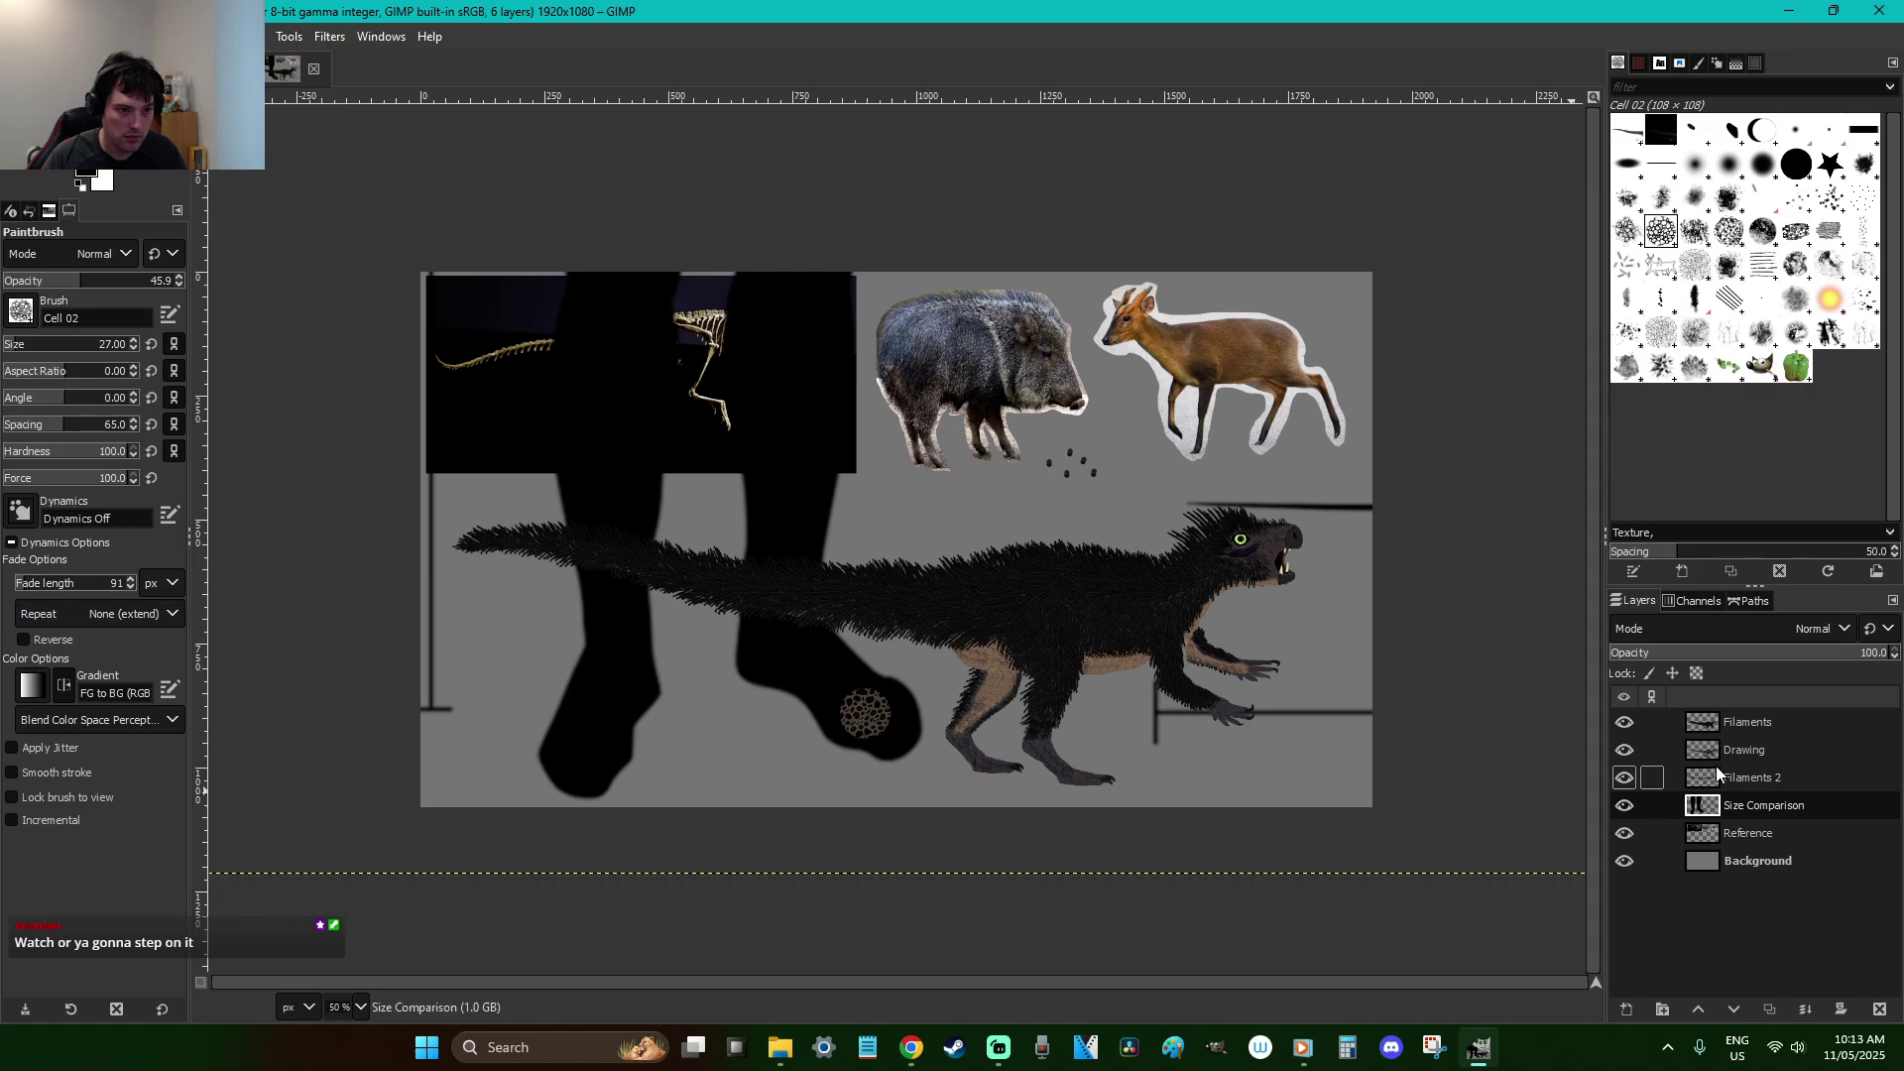
pyautogui.click(1624, 806)
pyautogui.click(1624, 806)
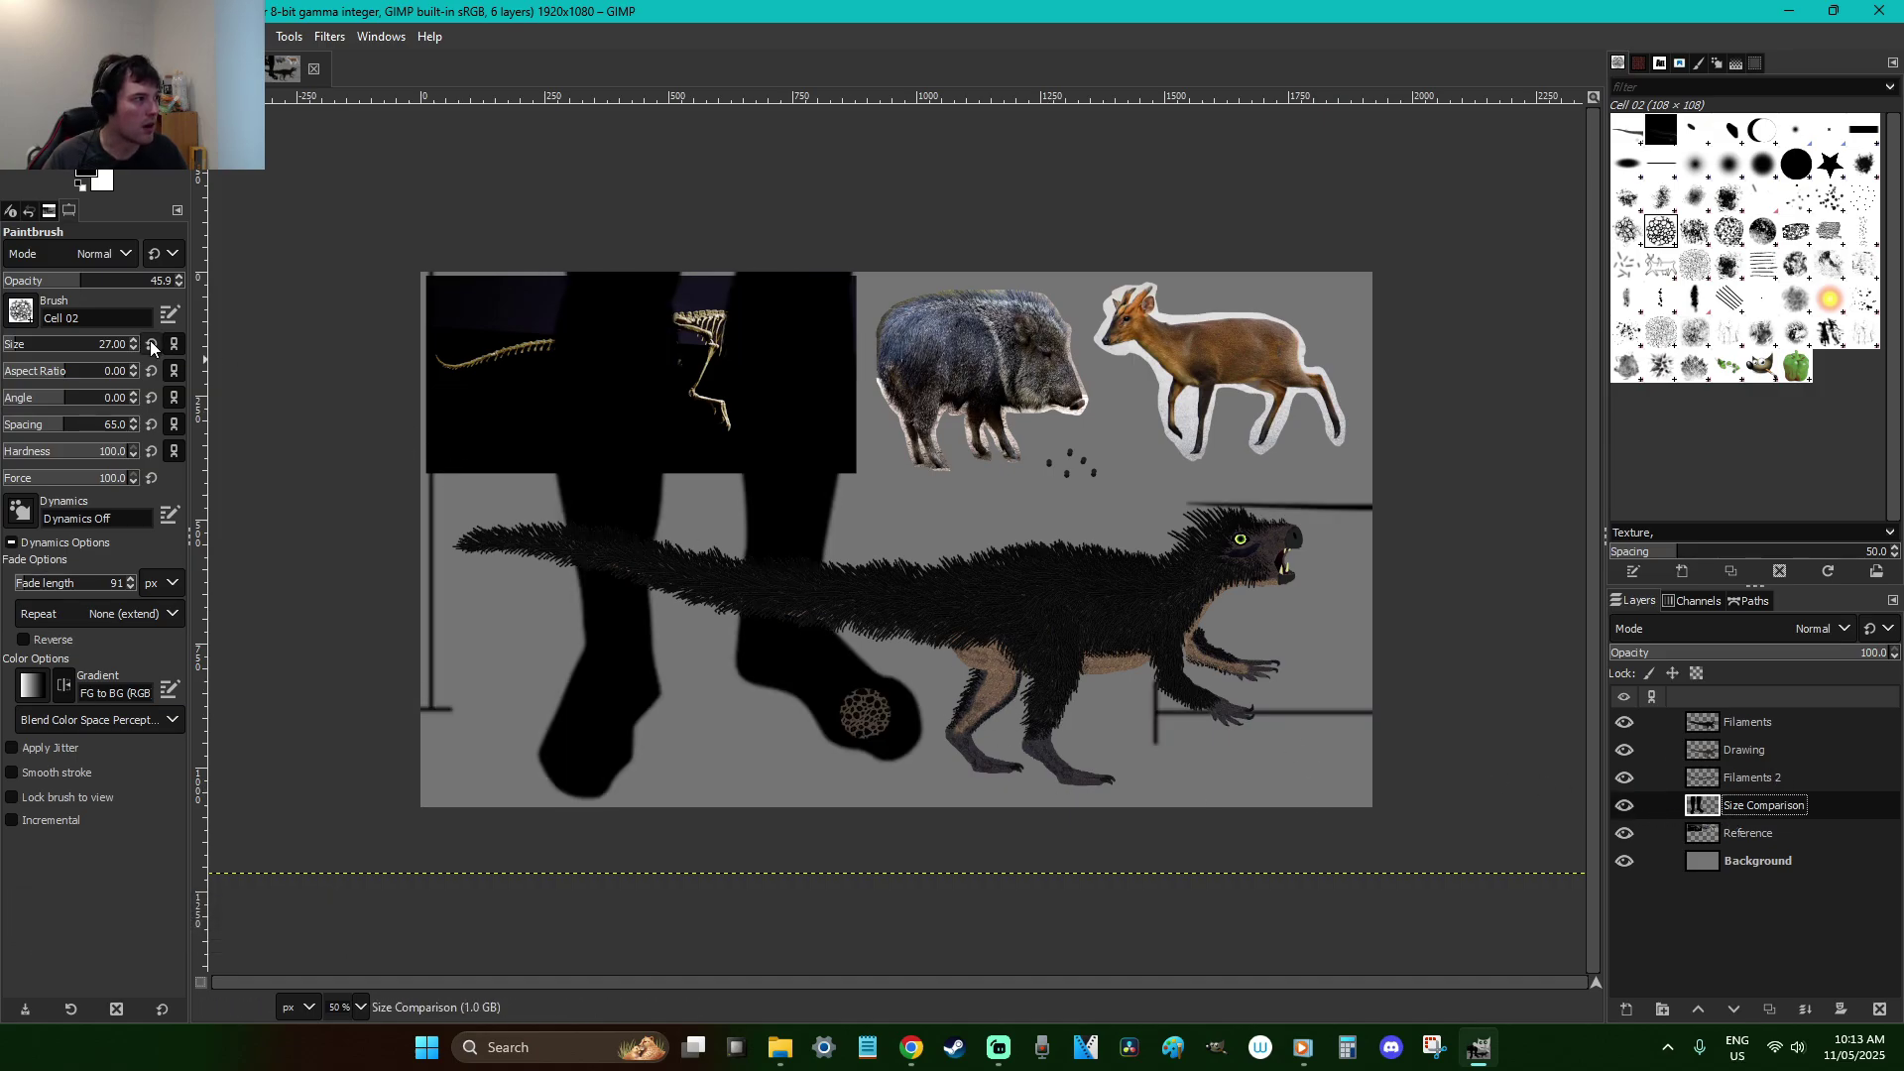
pyautogui.moveTo(84, 285); pyautogui.dragTo(185, 282)
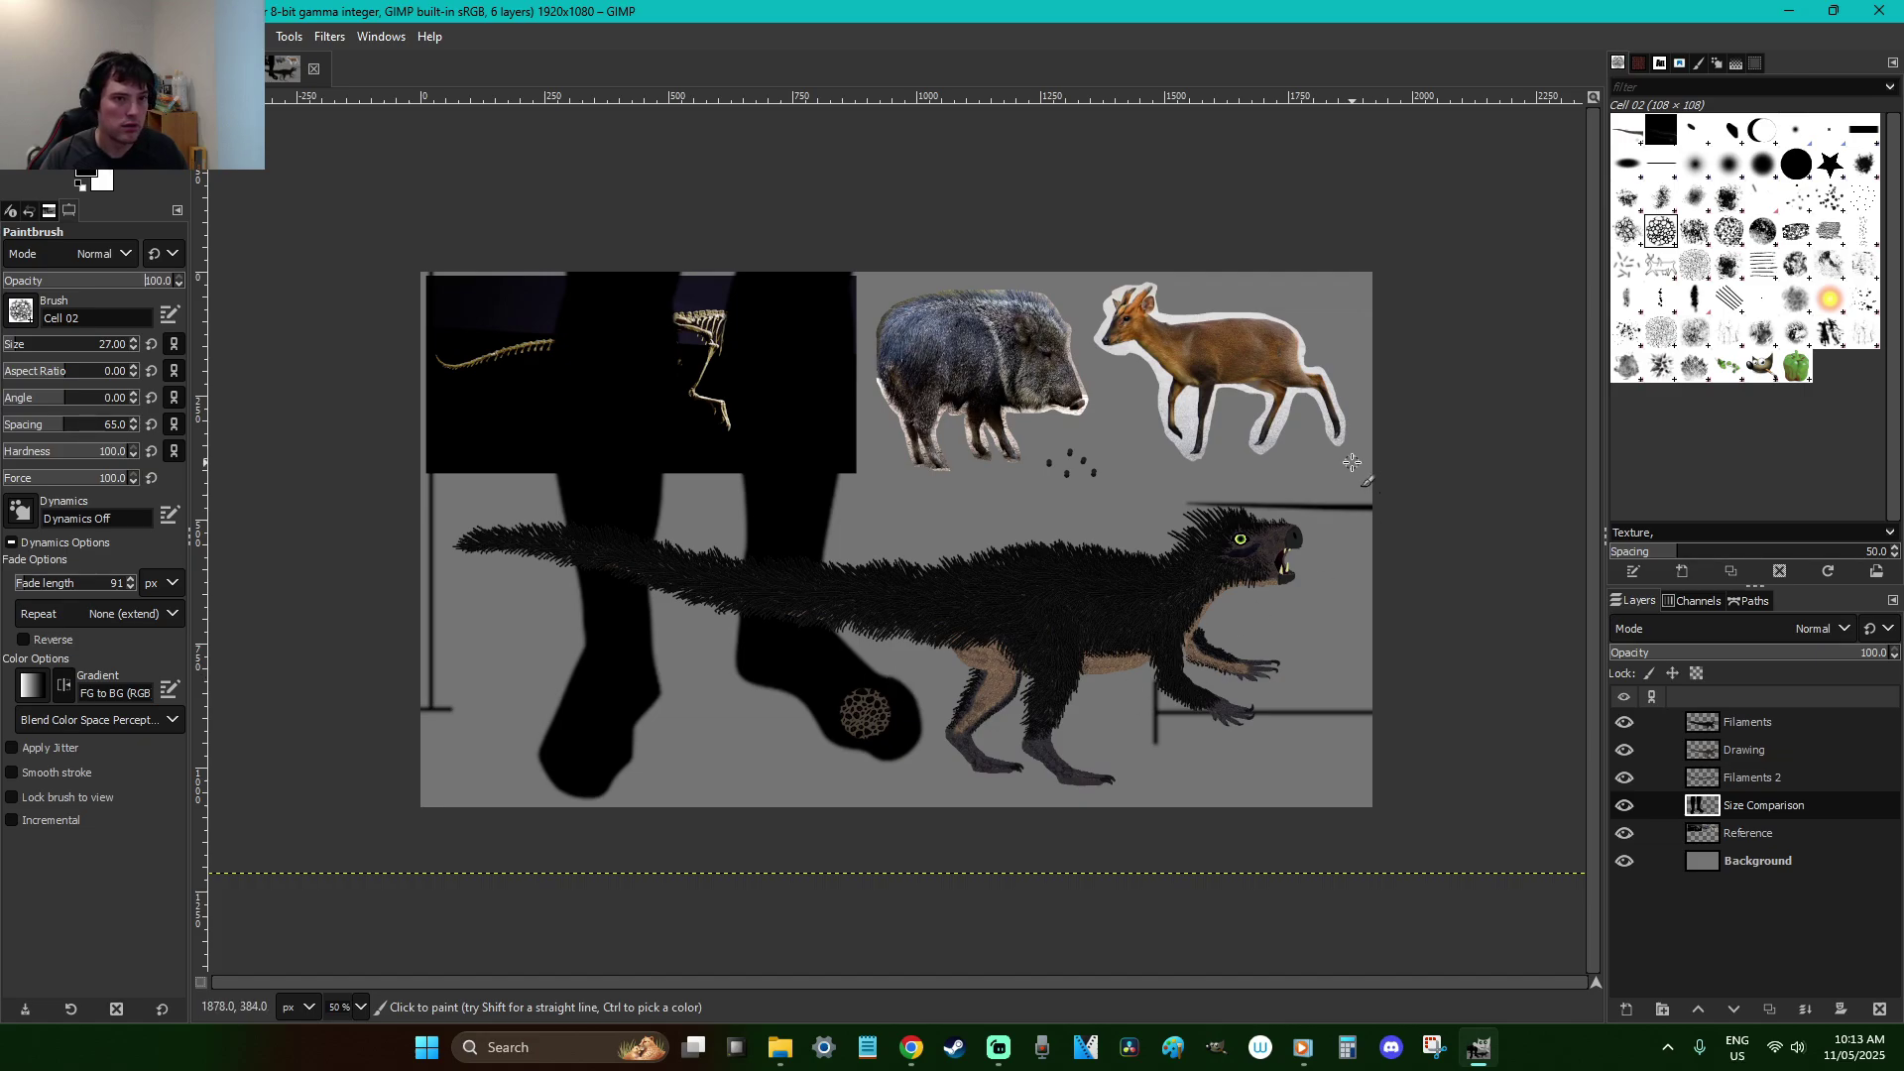
pyautogui.click(1763, 164)
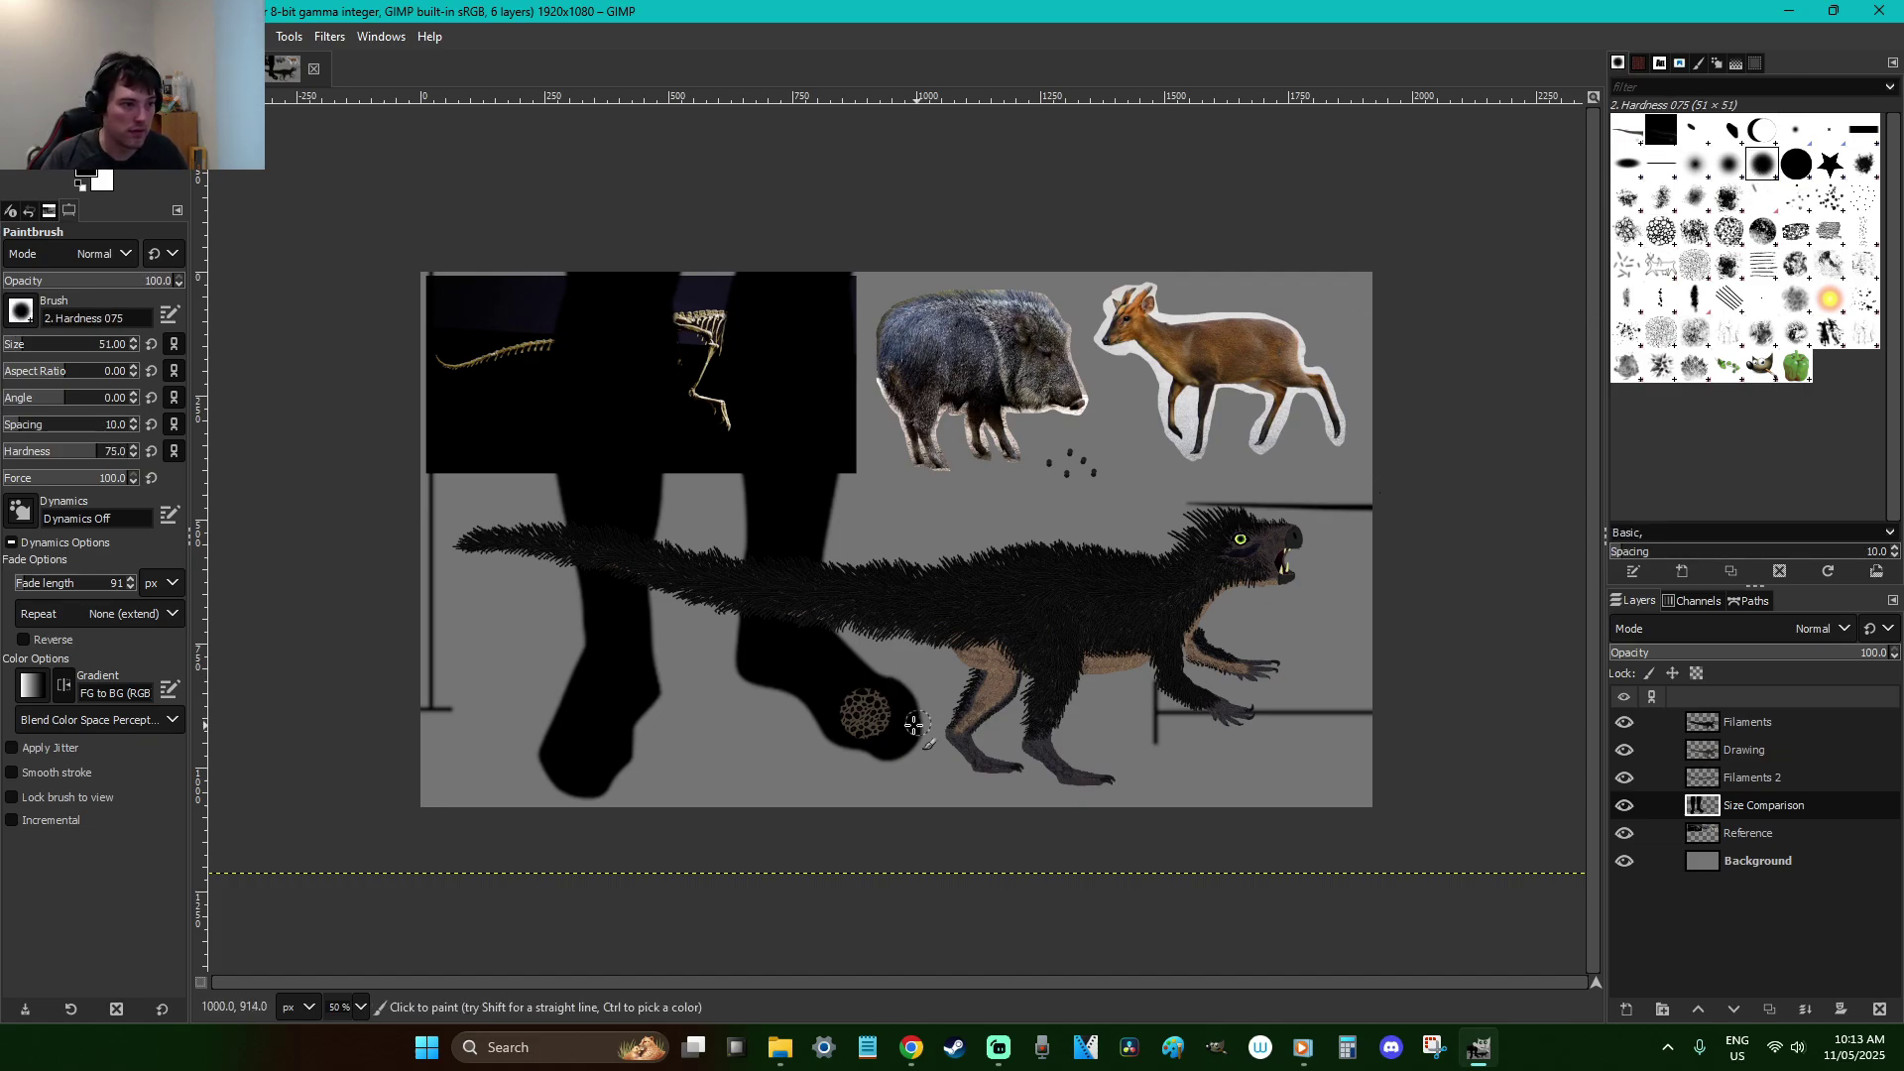
pyautogui.moveTo(58, 460); pyautogui.dragTo(185, 454)
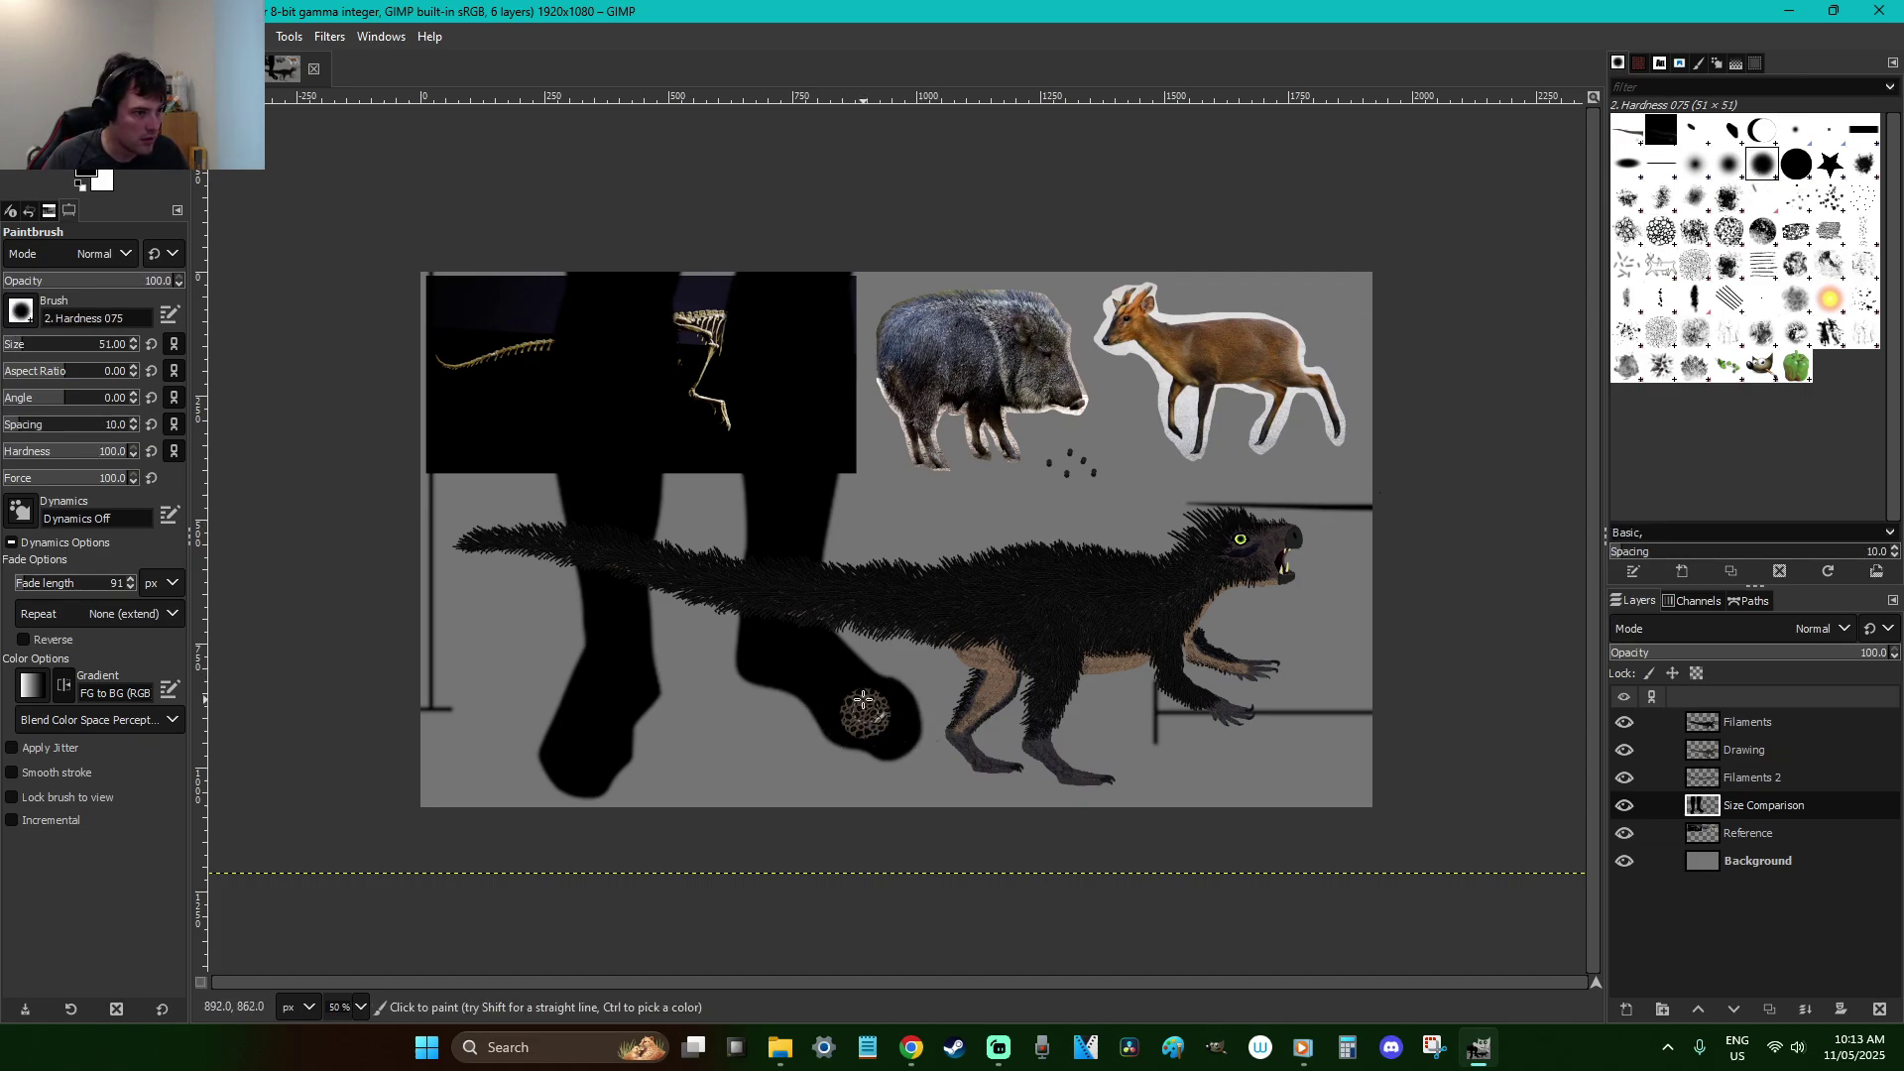
# Toggle the visibility of the Size Comparison and Filaments 2 layers to find which one holds the cell-texture patch
pyautogui.click(1632, 805)
pyautogui.doubleClick(1633, 805)
pyautogui.doubleClick(1632, 805)
pyautogui.click(1632, 805)
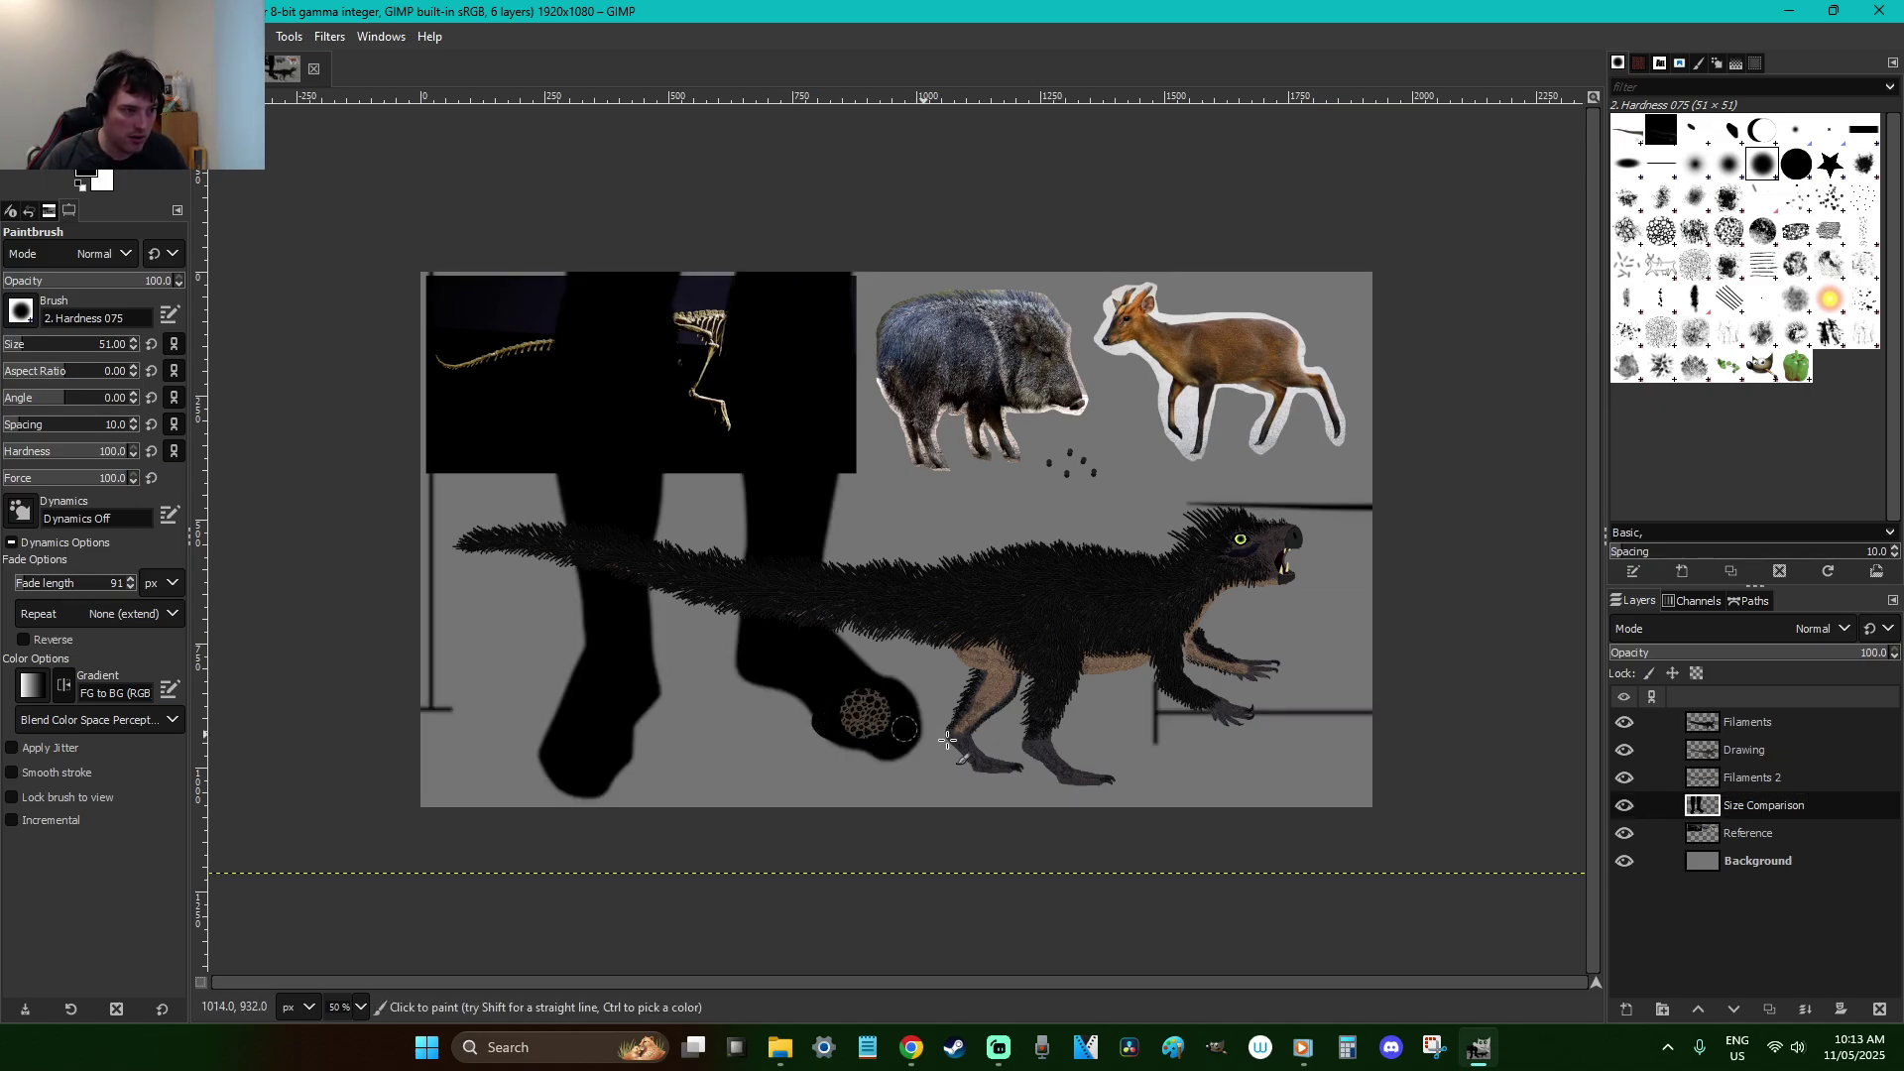
pyautogui.click(1627, 777)
pyautogui.click(1628, 777)
pyautogui.click(1623, 805)
pyautogui.click(1623, 805)
pyautogui.click(1624, 806)
pyautogui.click(1624, 805)
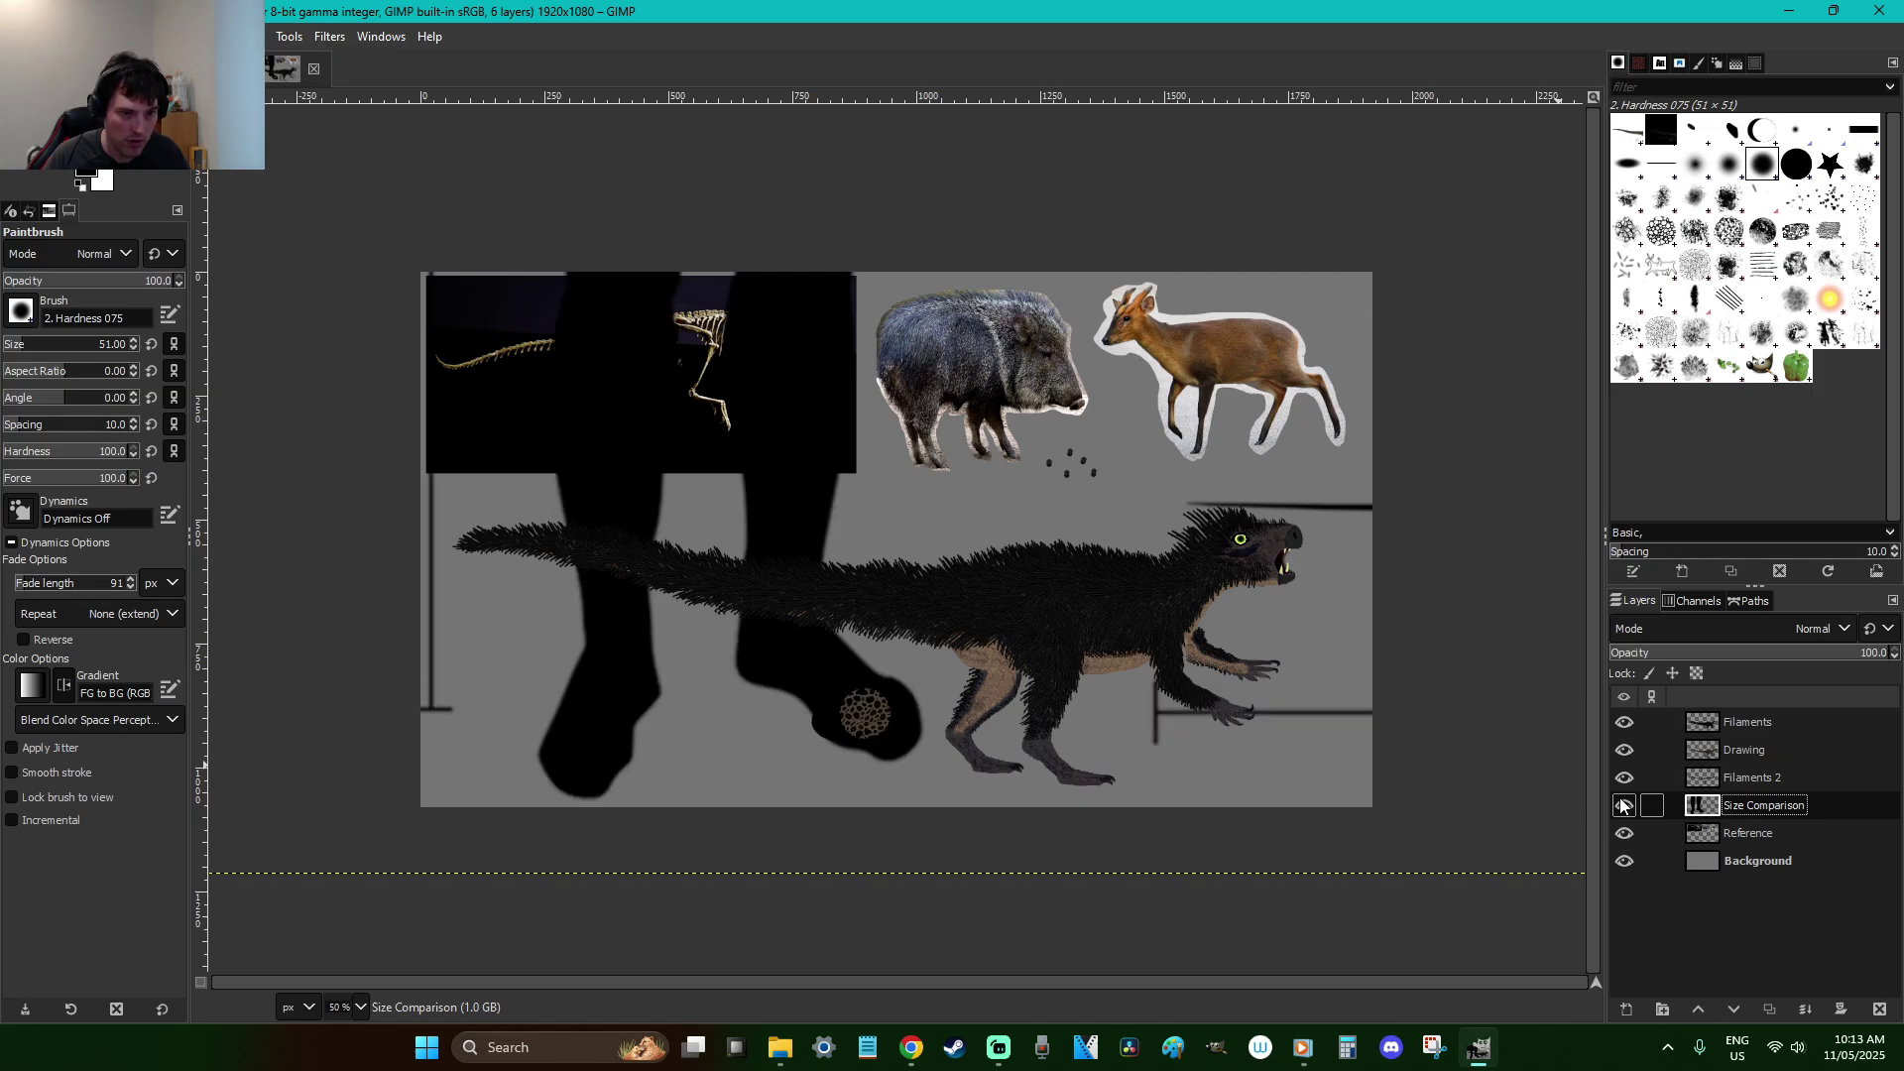
pyautogui.moveTo(922, 536); pyautogui.dragTo(1046, 483)
pyautogui.hotkey('ctrl', 'z')
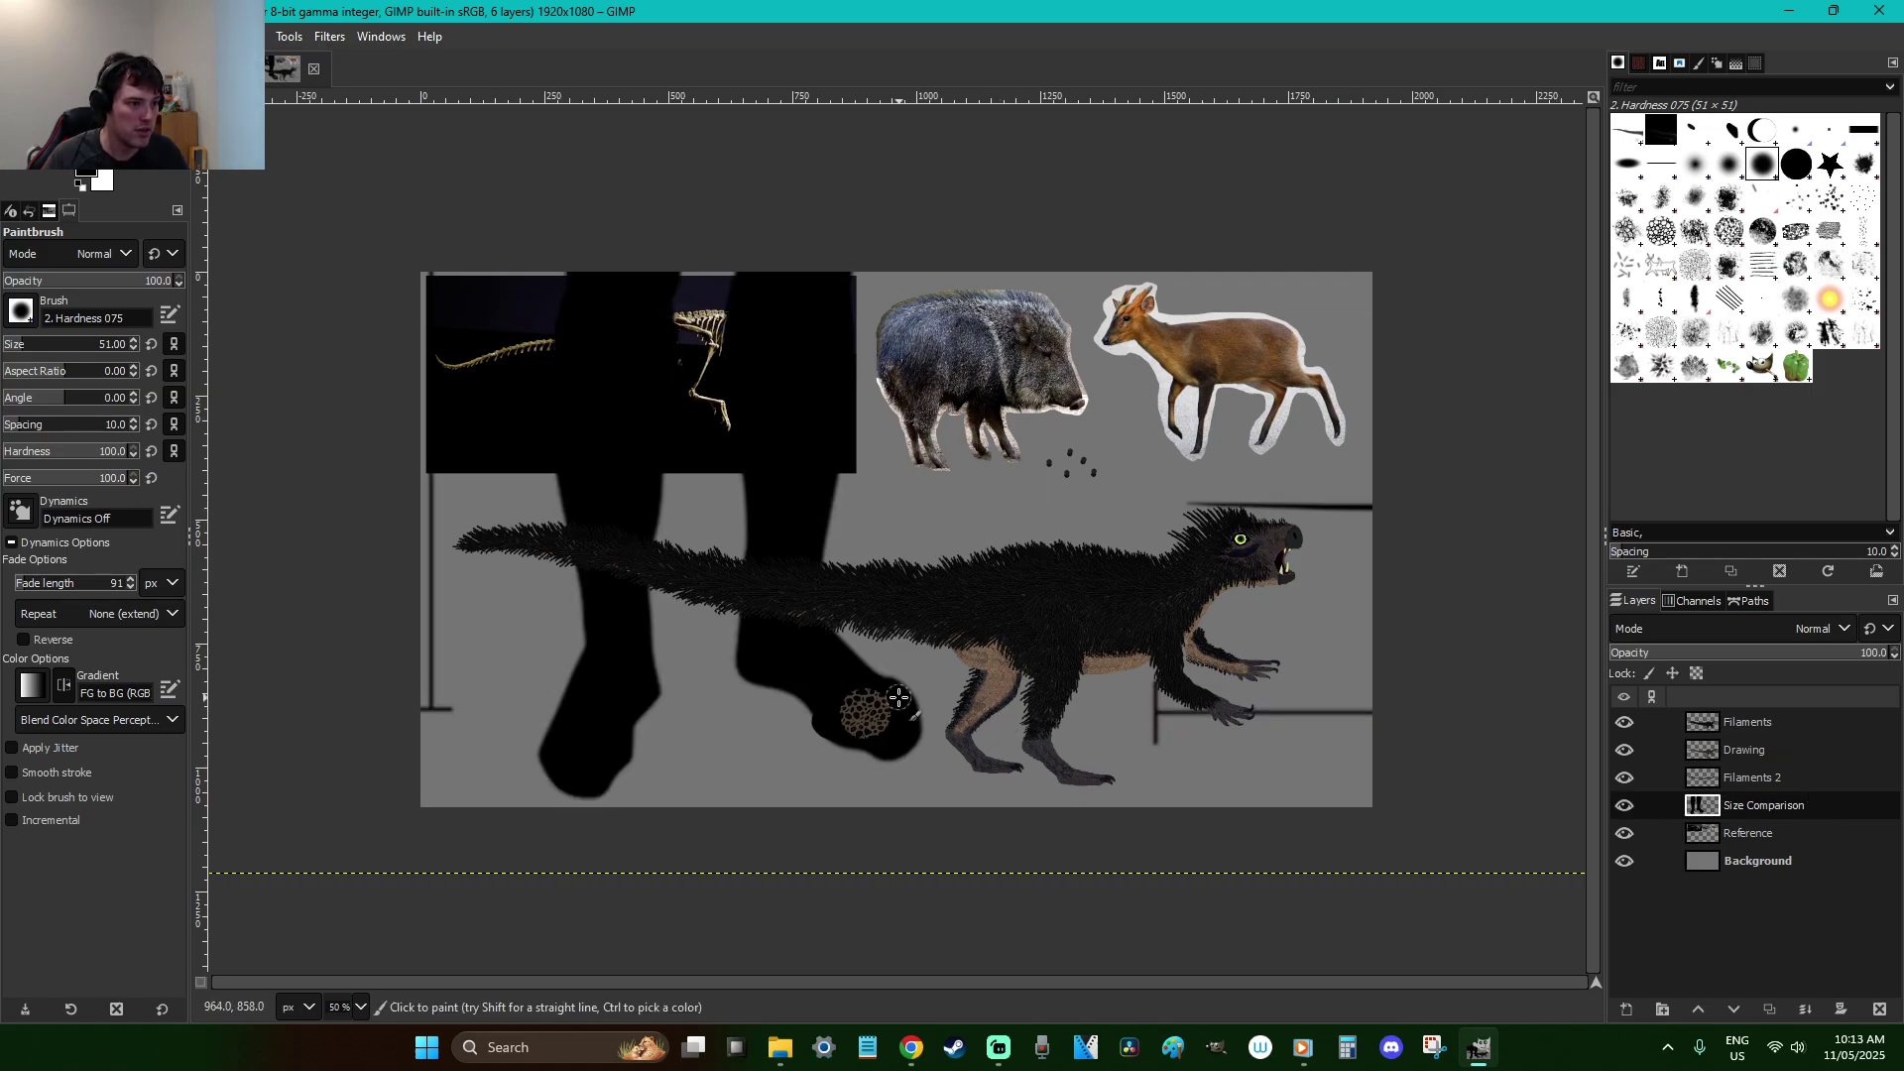
pyautogui.press('ctrl')
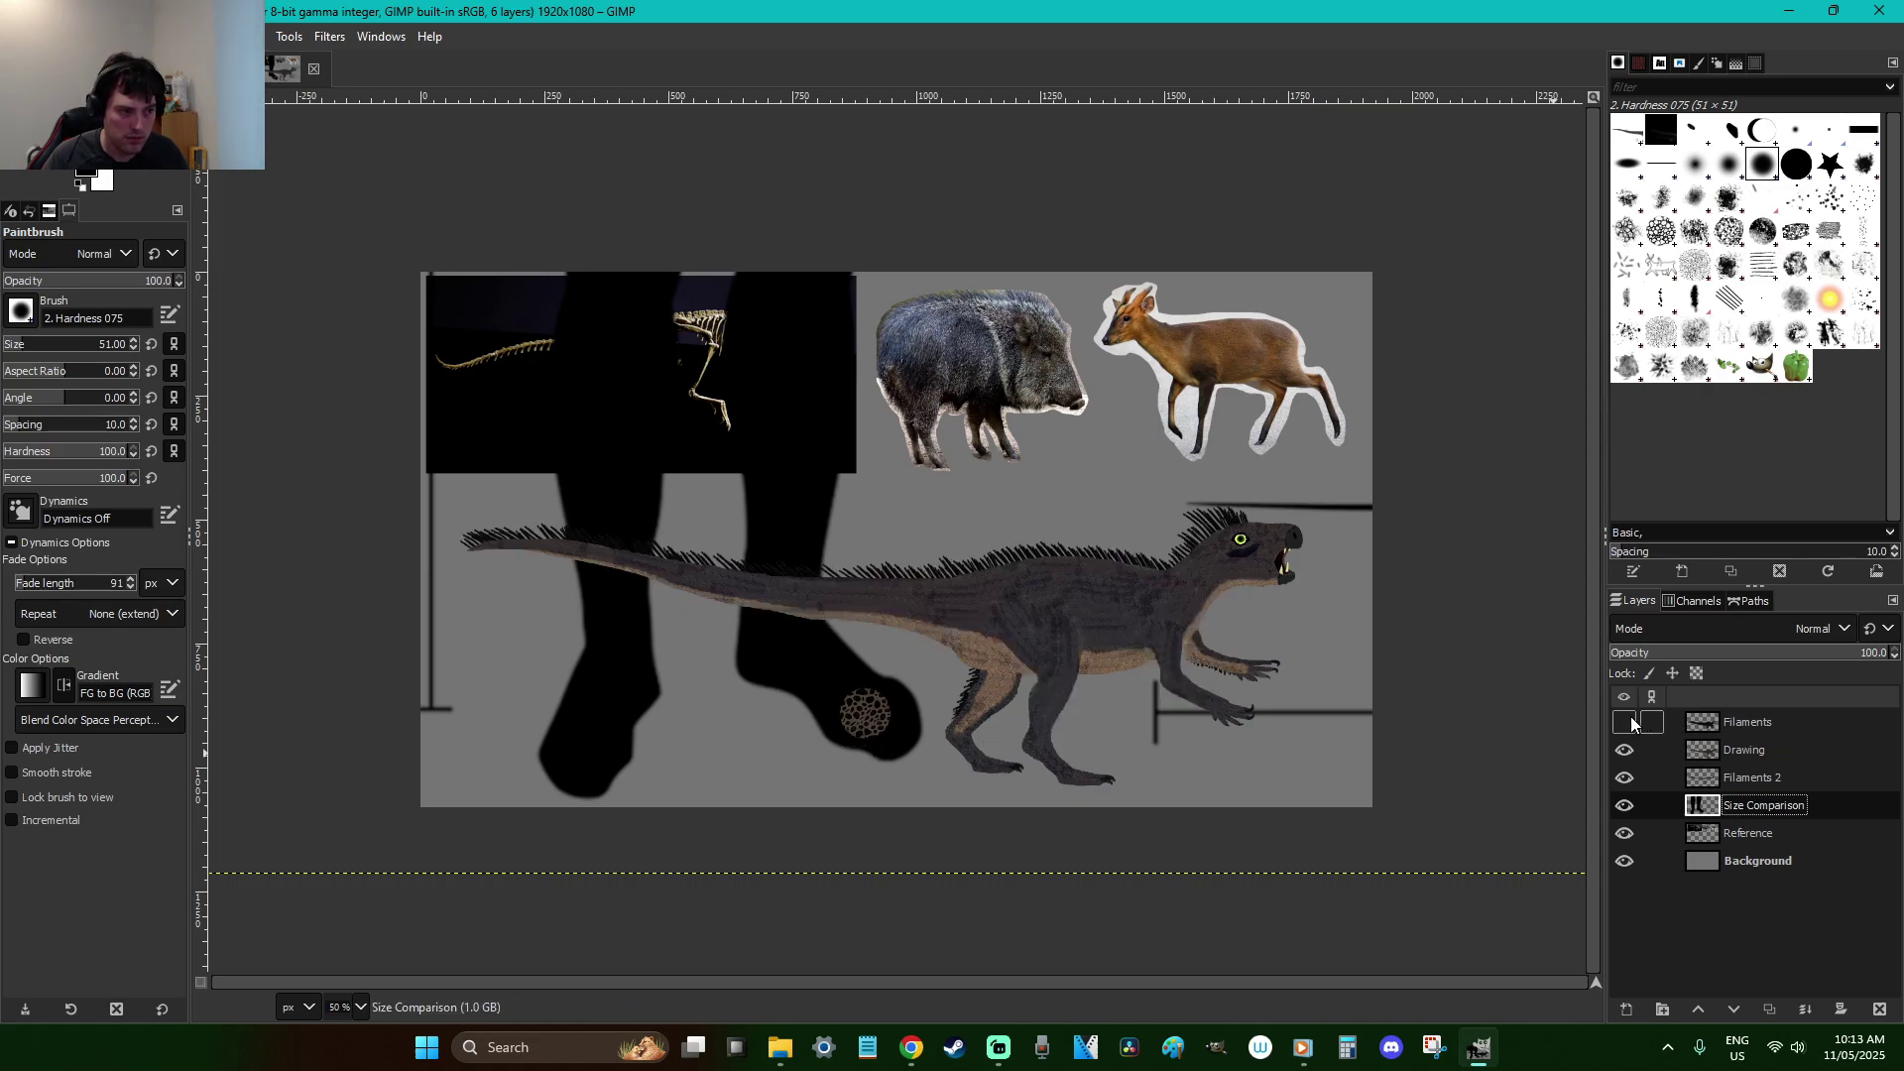
# Toggle the Drawing layer's visibility to check whether it holds the cell-texture patch over the silhouette's foot
pyautogui.click(1625, 750)
pyautogui.click(1625, 750)
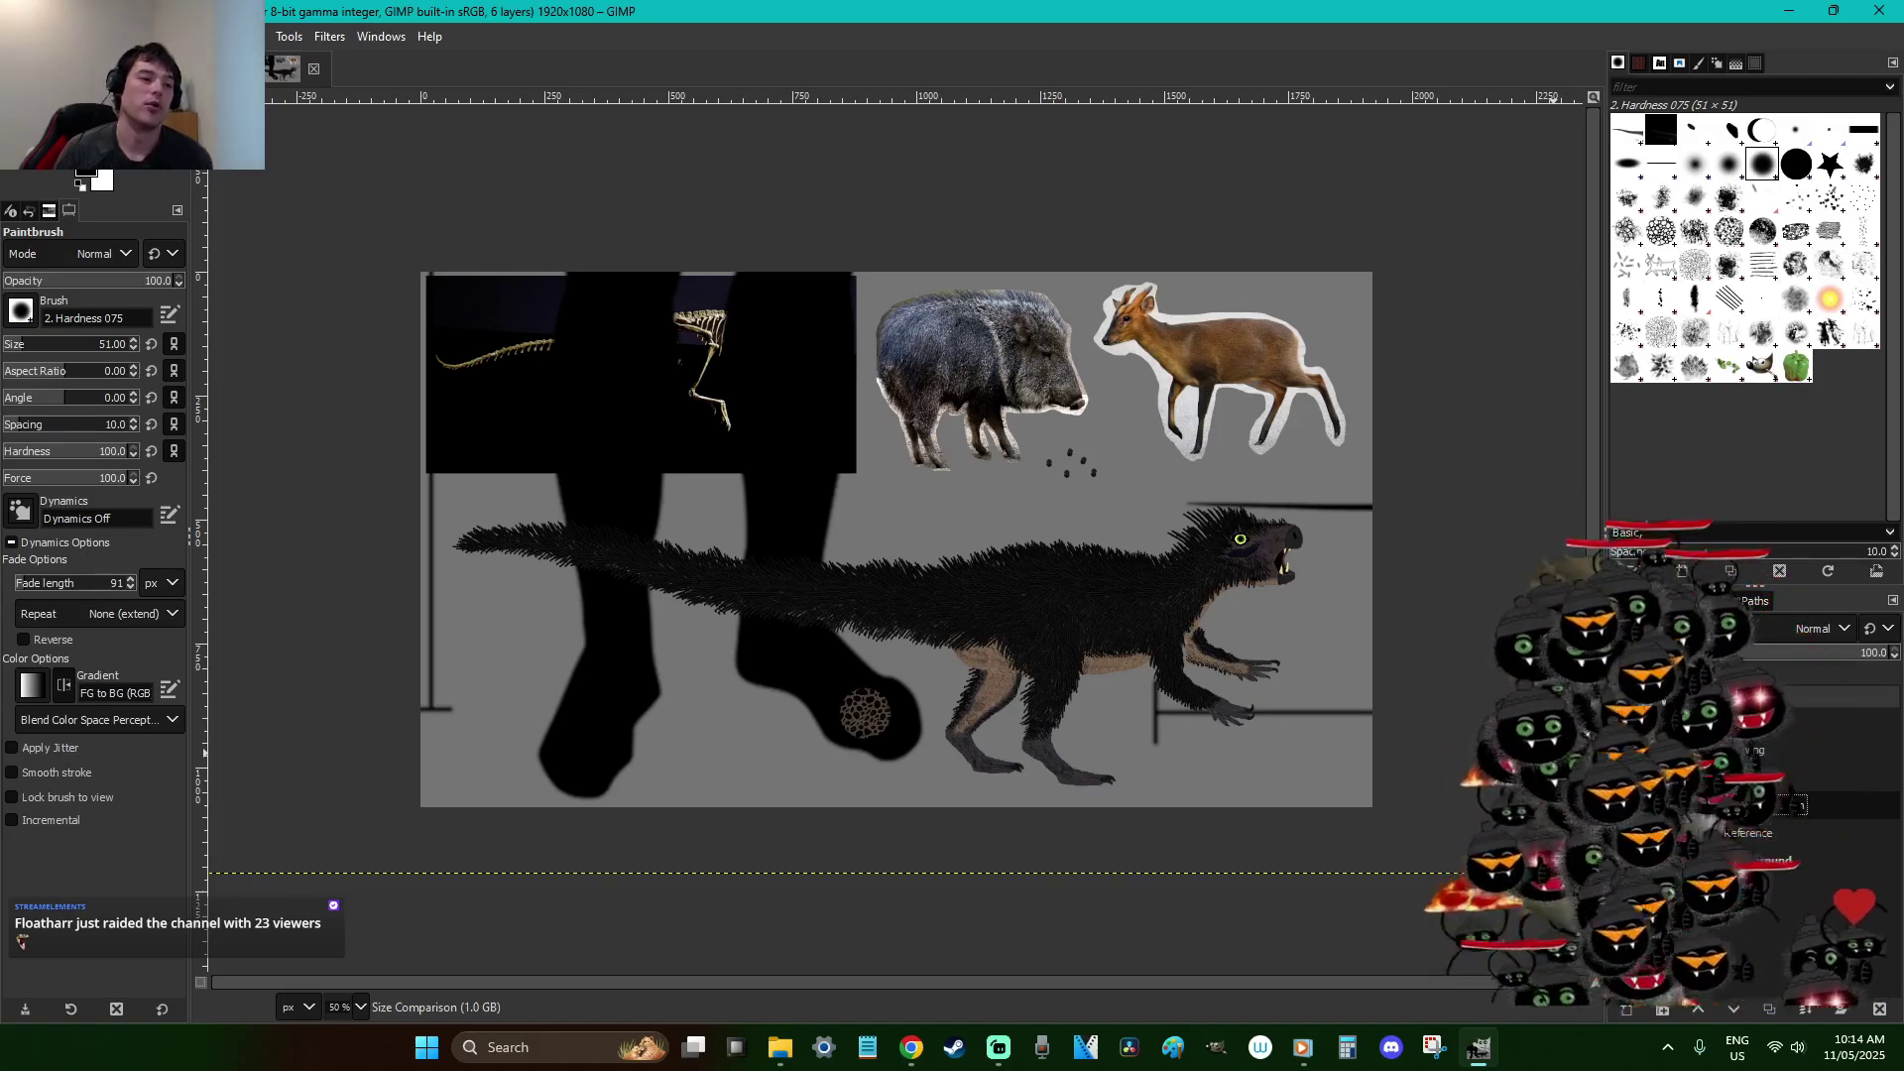
pyautogui.click(1629, 751)
pyautogui.click(1629, 752)
pyautogui.click(1629, 752)
pyautogui.click(1629, 752)
pyautogui.click(1625, 749)
pyautogui.click(1625, 749)
# Delete the cell-texture patch over the silhouette's foot from the Drawing layer
pyautogui.click(1743, 750)
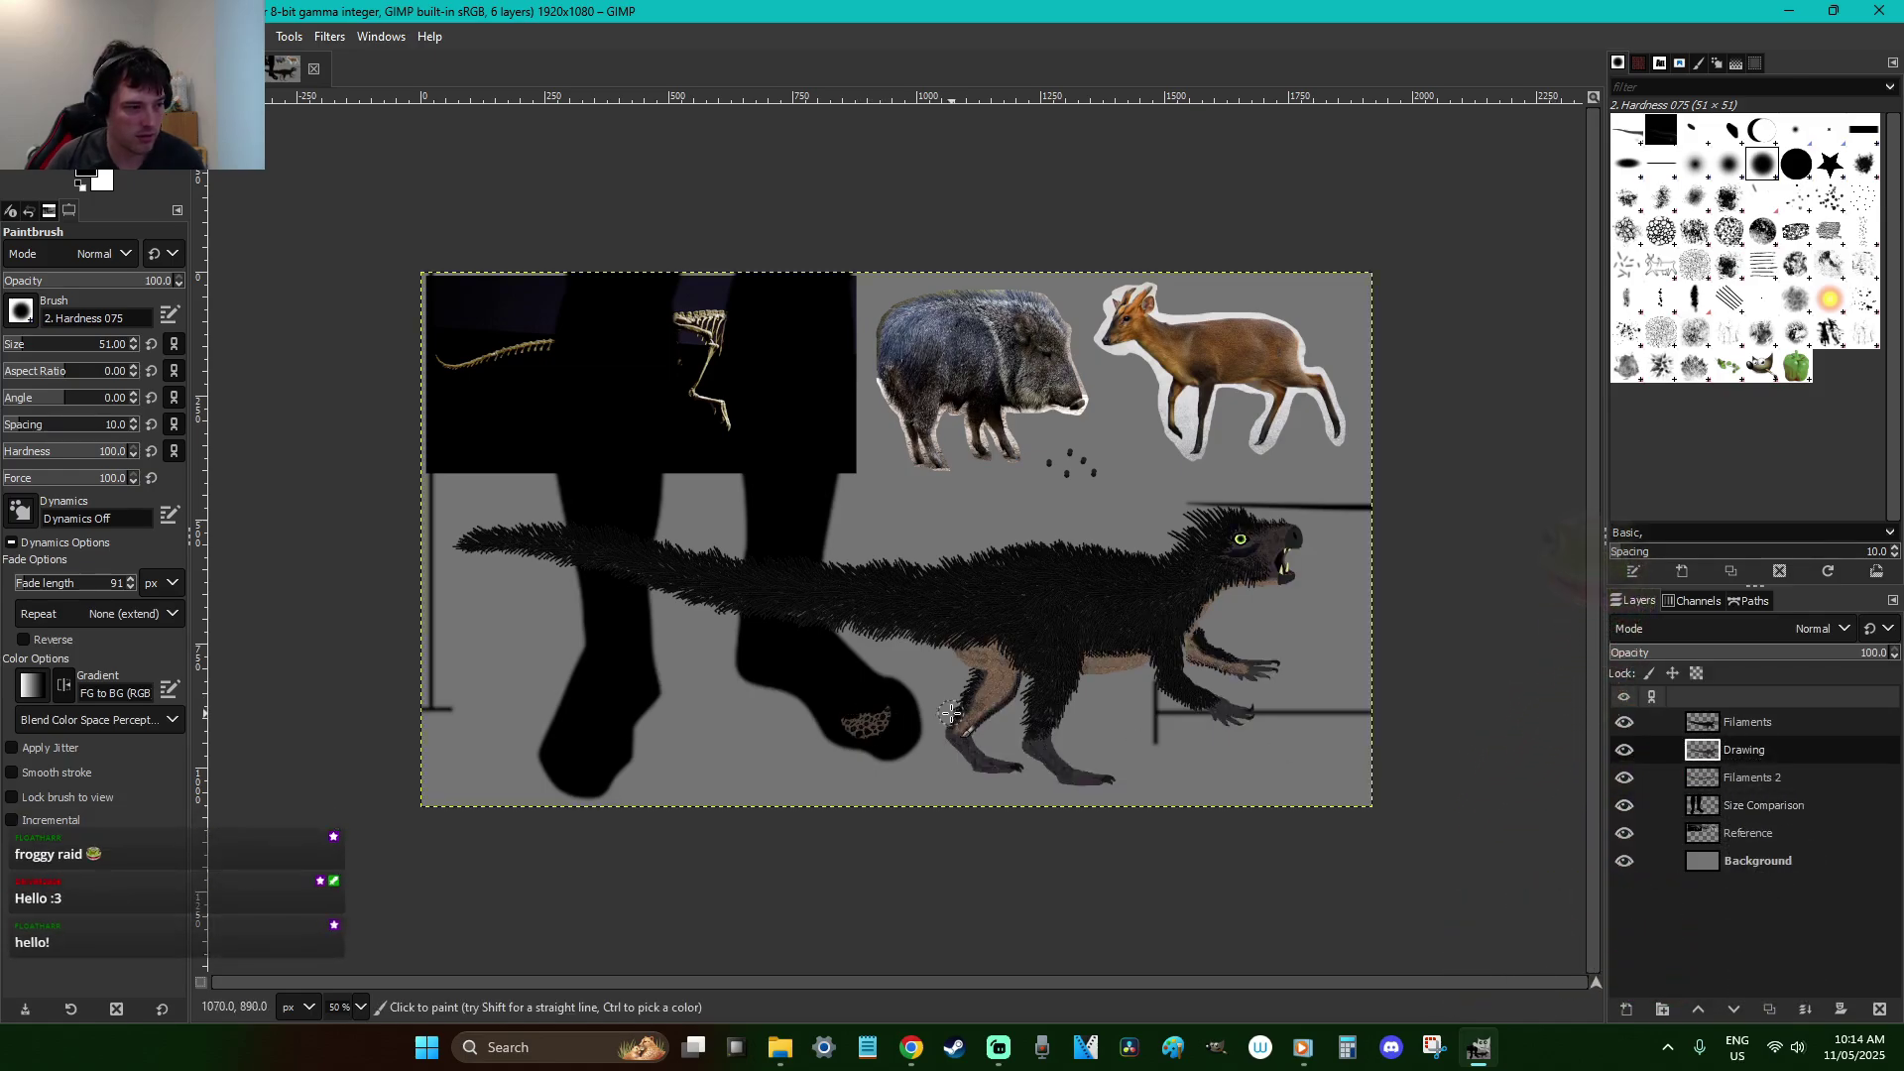
pyautogui.press('r')
pyautogui.moveTo(903, 761); pyautogui.dragTo(808, 669)
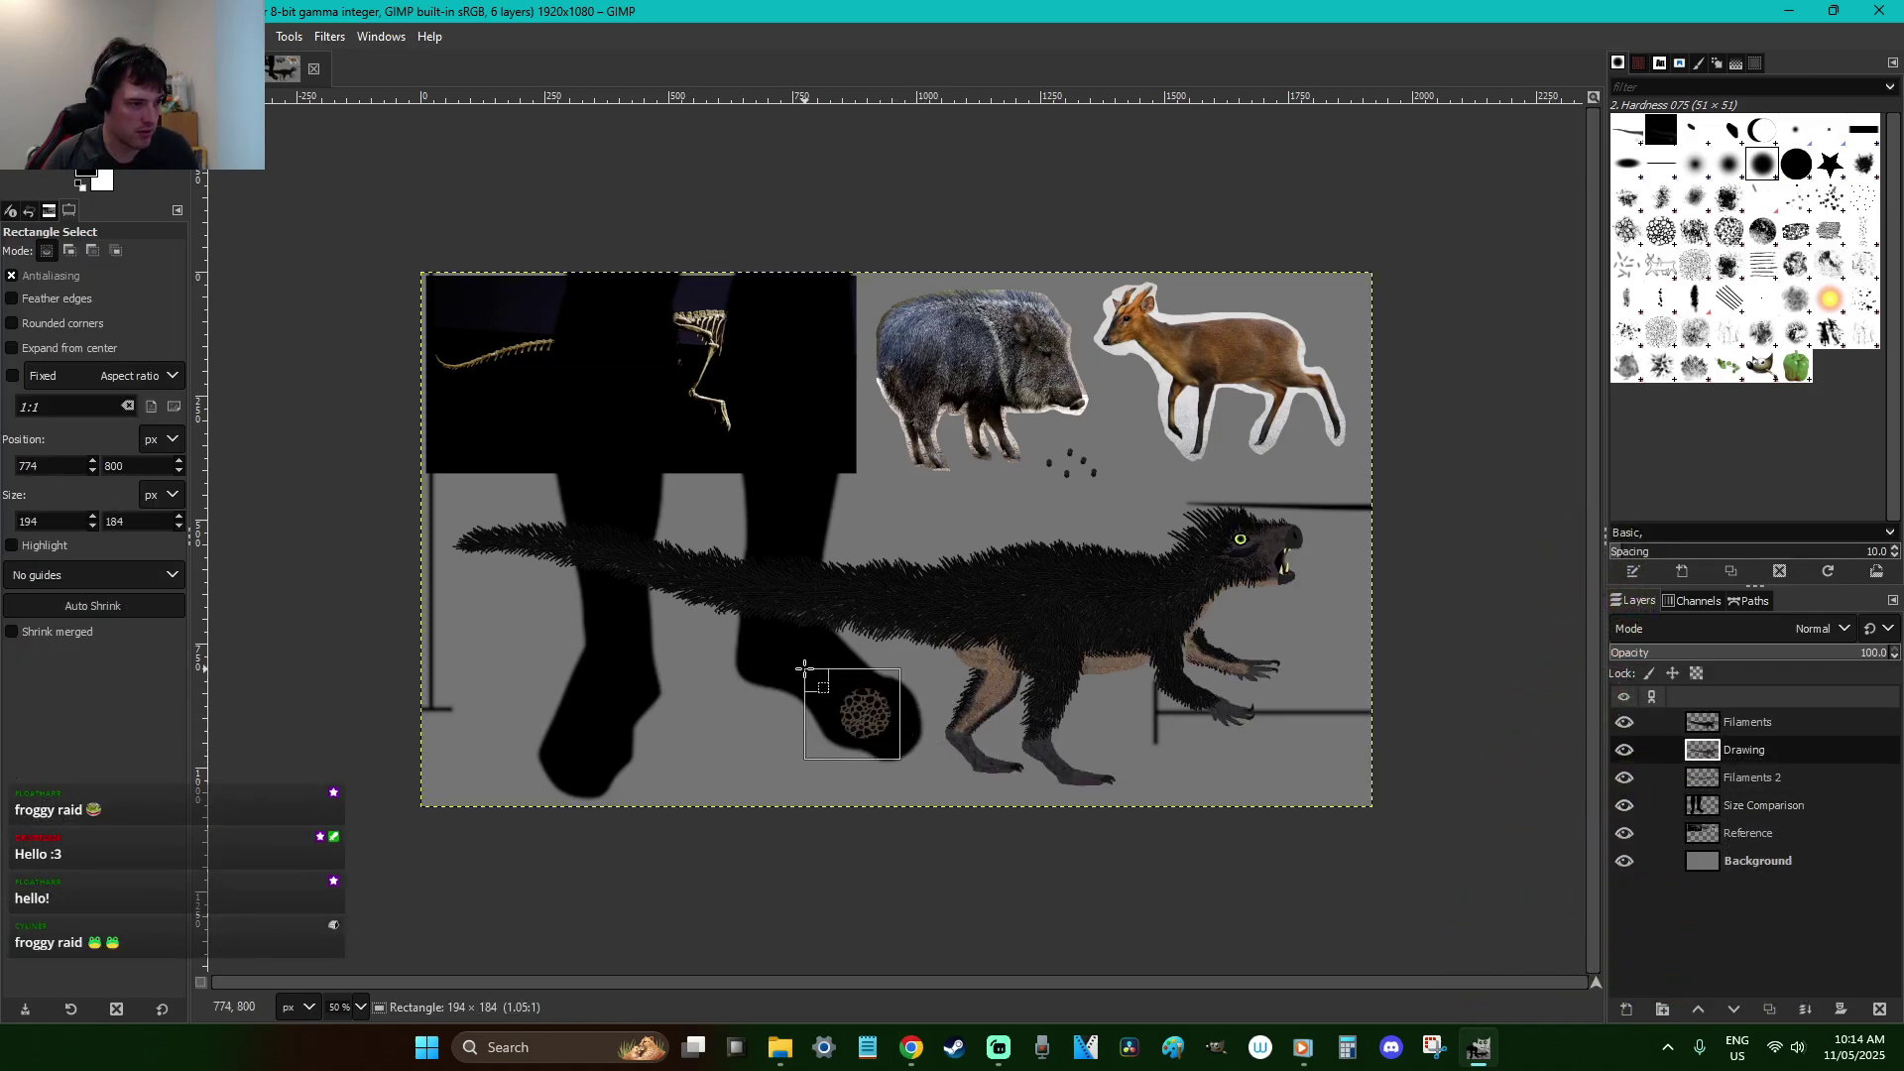
pyautogui.click(1207, 762)
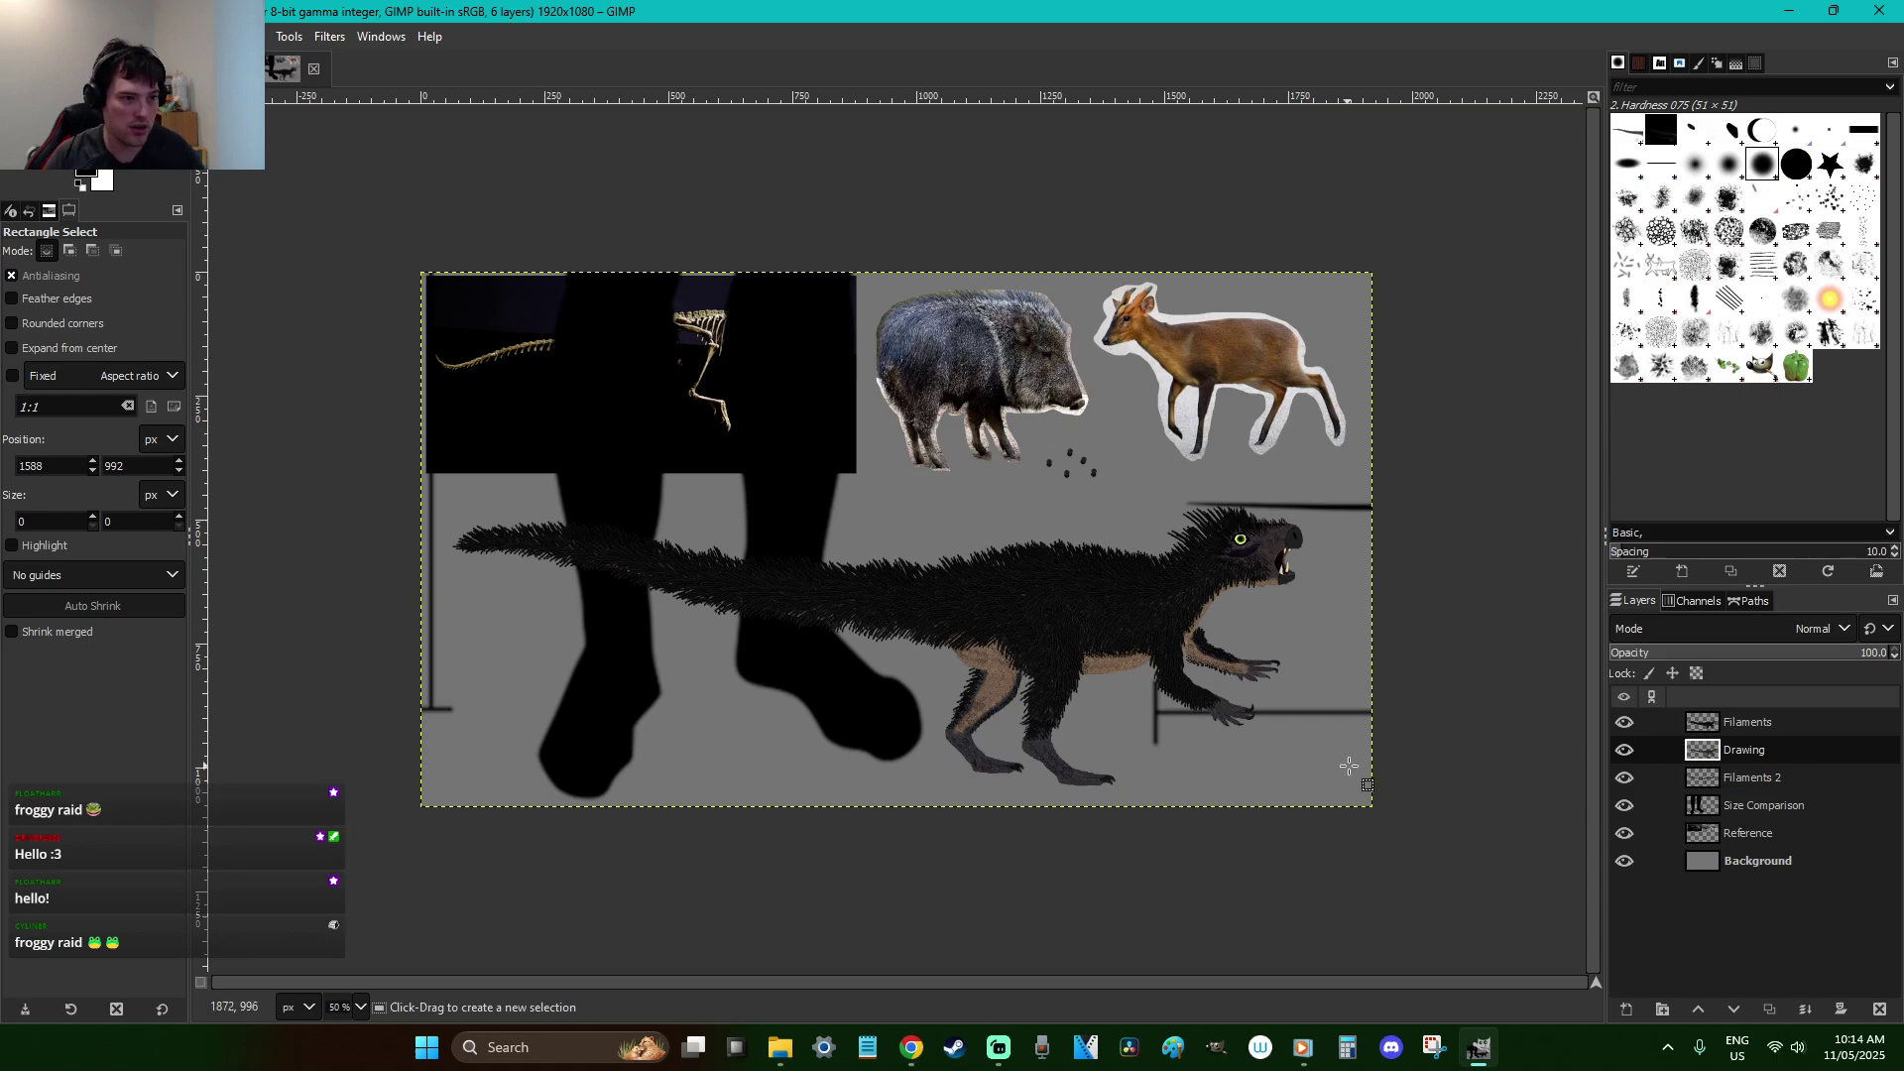
# Delete the measuring lines around the dinosaur's head and hands from the Size Comparison layer
pyautogui.click(1614, 815)
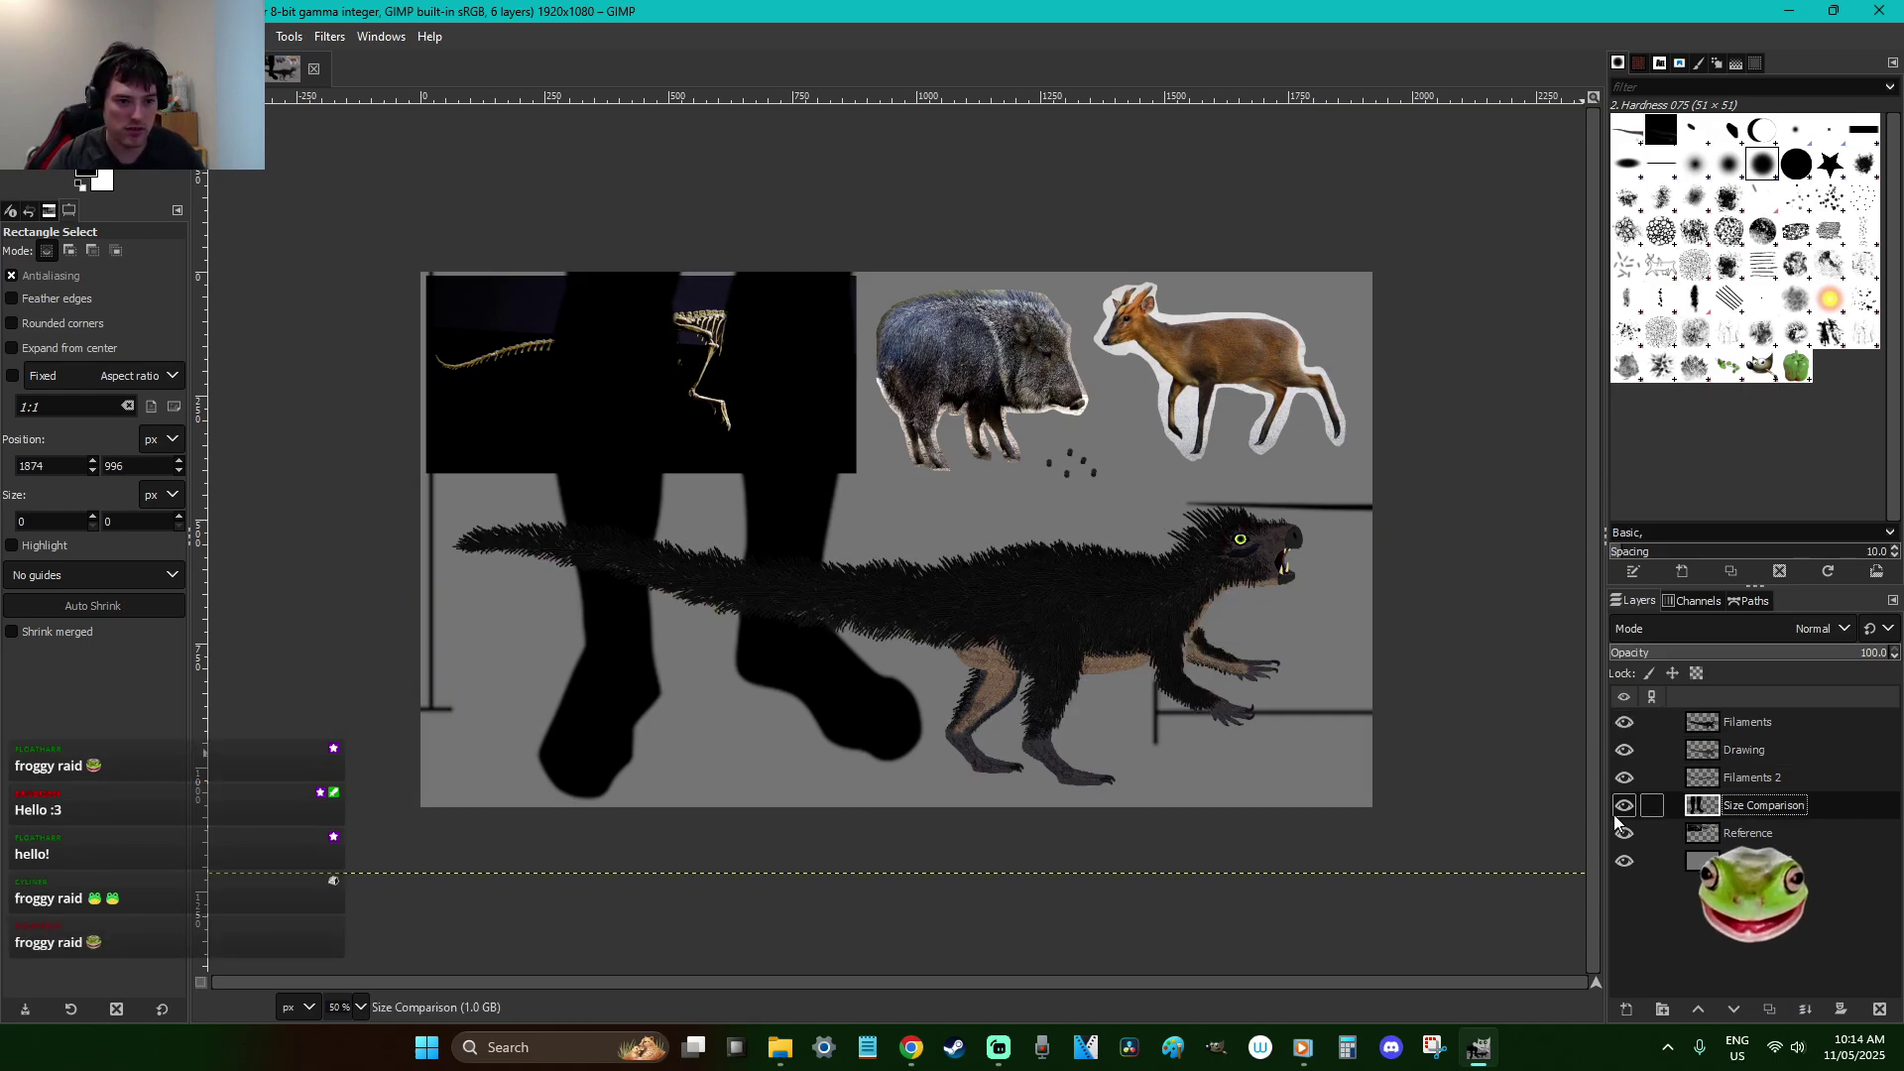
pyautogui.scroll(-2, 1458, 818)
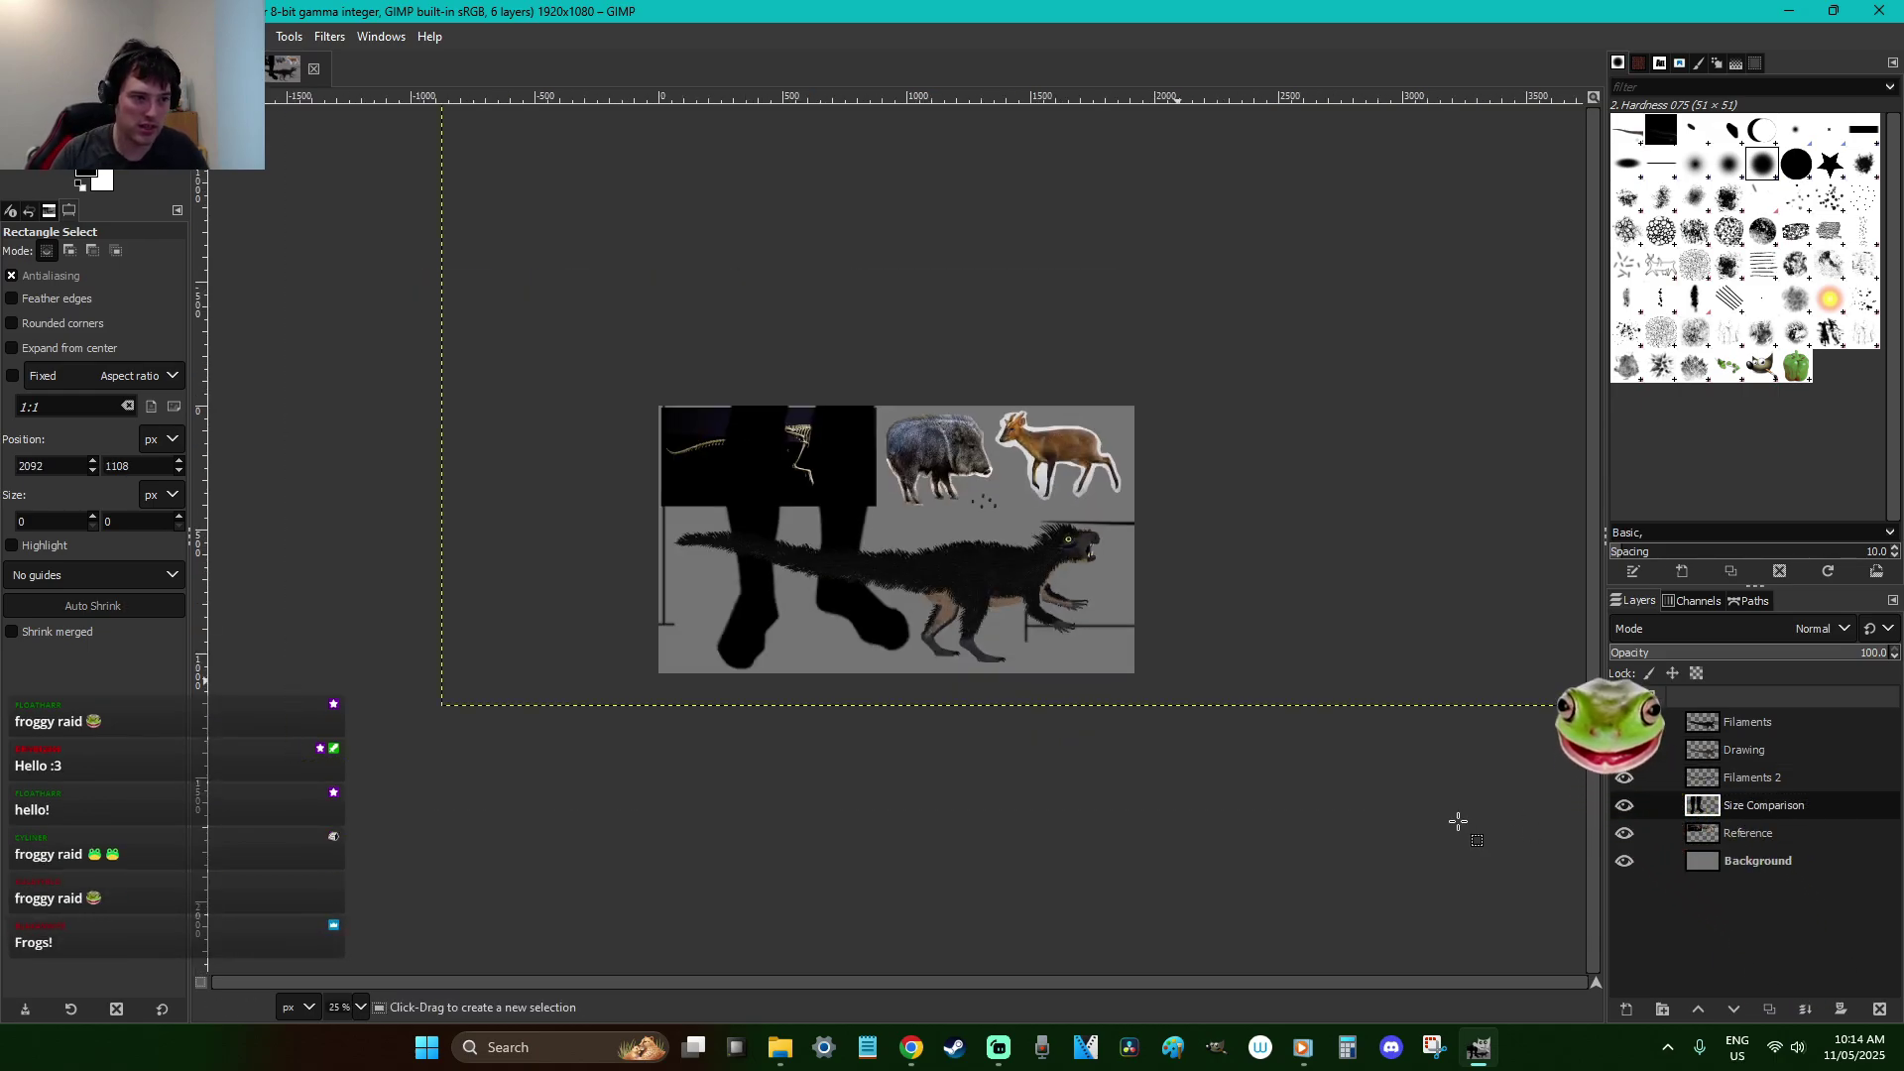
pyautogui.moveTo(1488, 773); pyautogui.dragTo(985, 514)
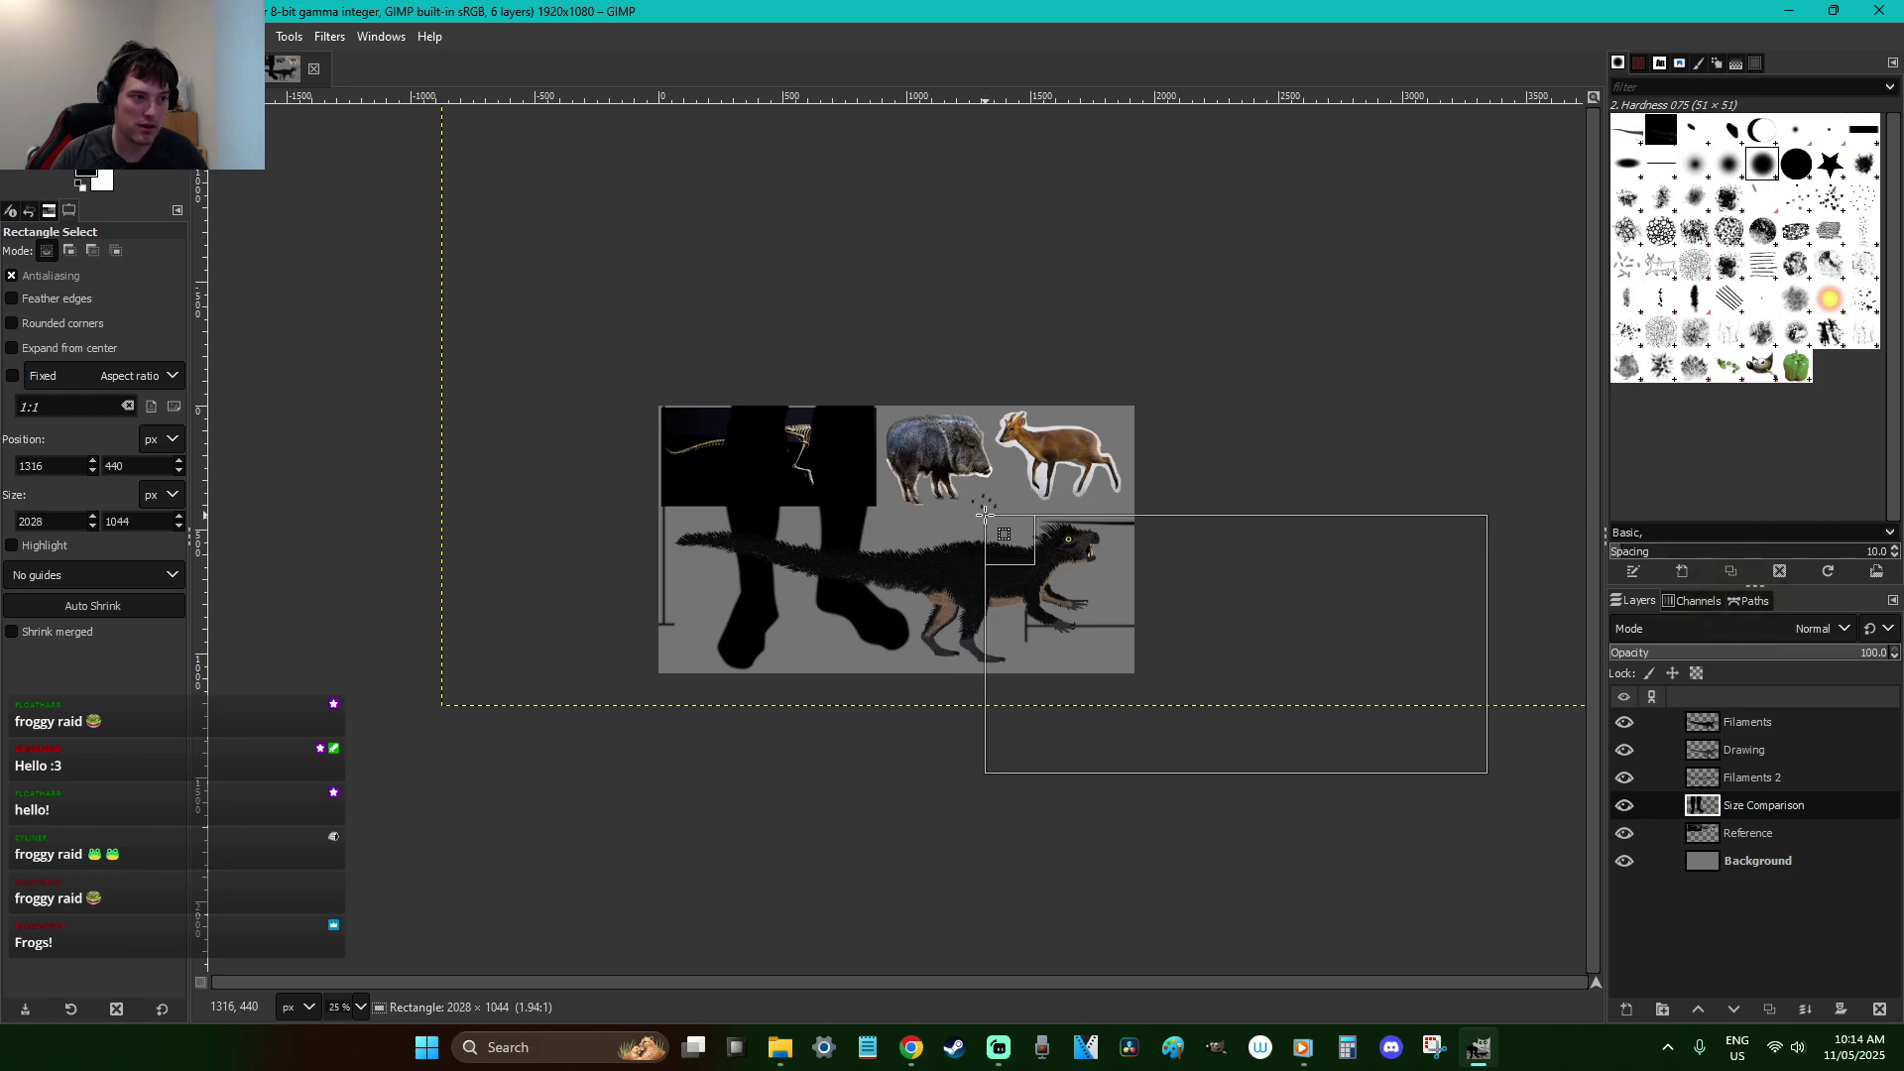
pyautogui.click(1374, 836)
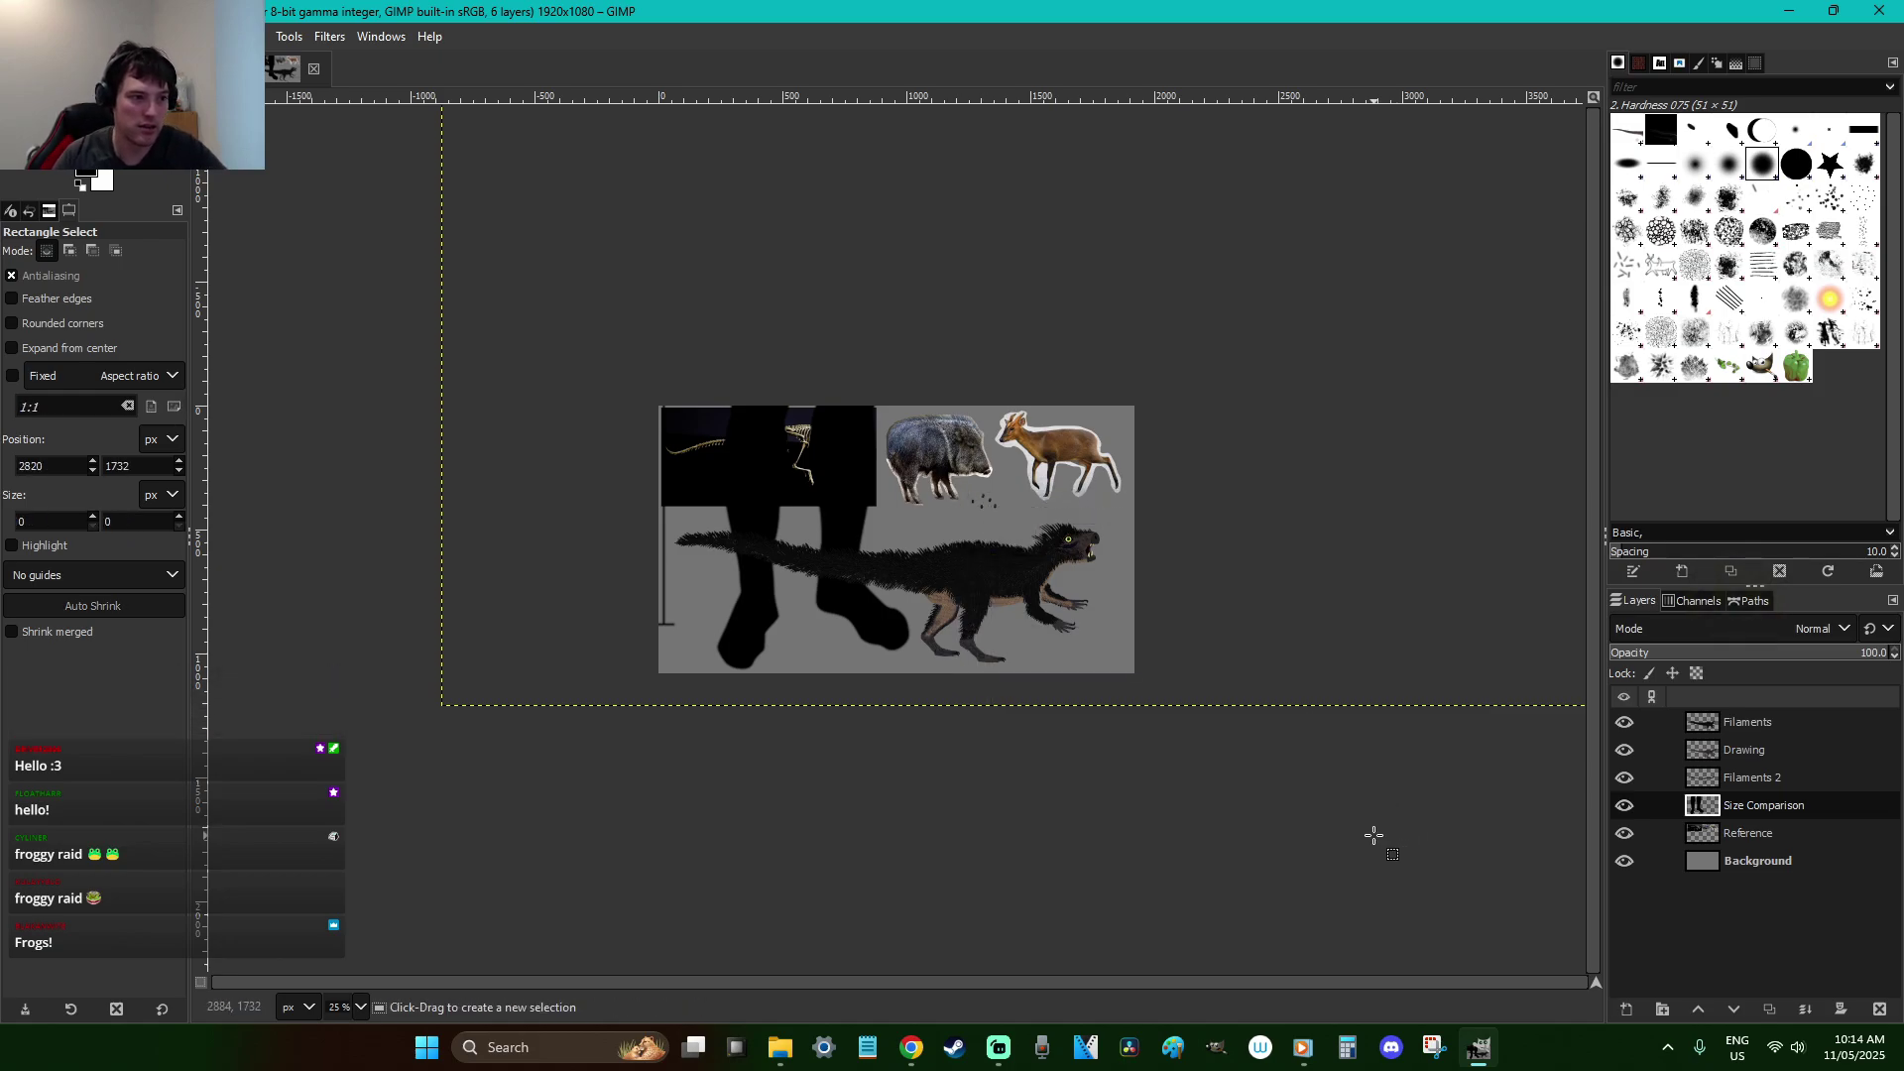
# Try to delete the stray dark dabs between the peccary and the deer from the Size Comparison layer
pyautogui.click(1624, 731)
pyautogui.click(990, 517)
pyautogui.press('z')
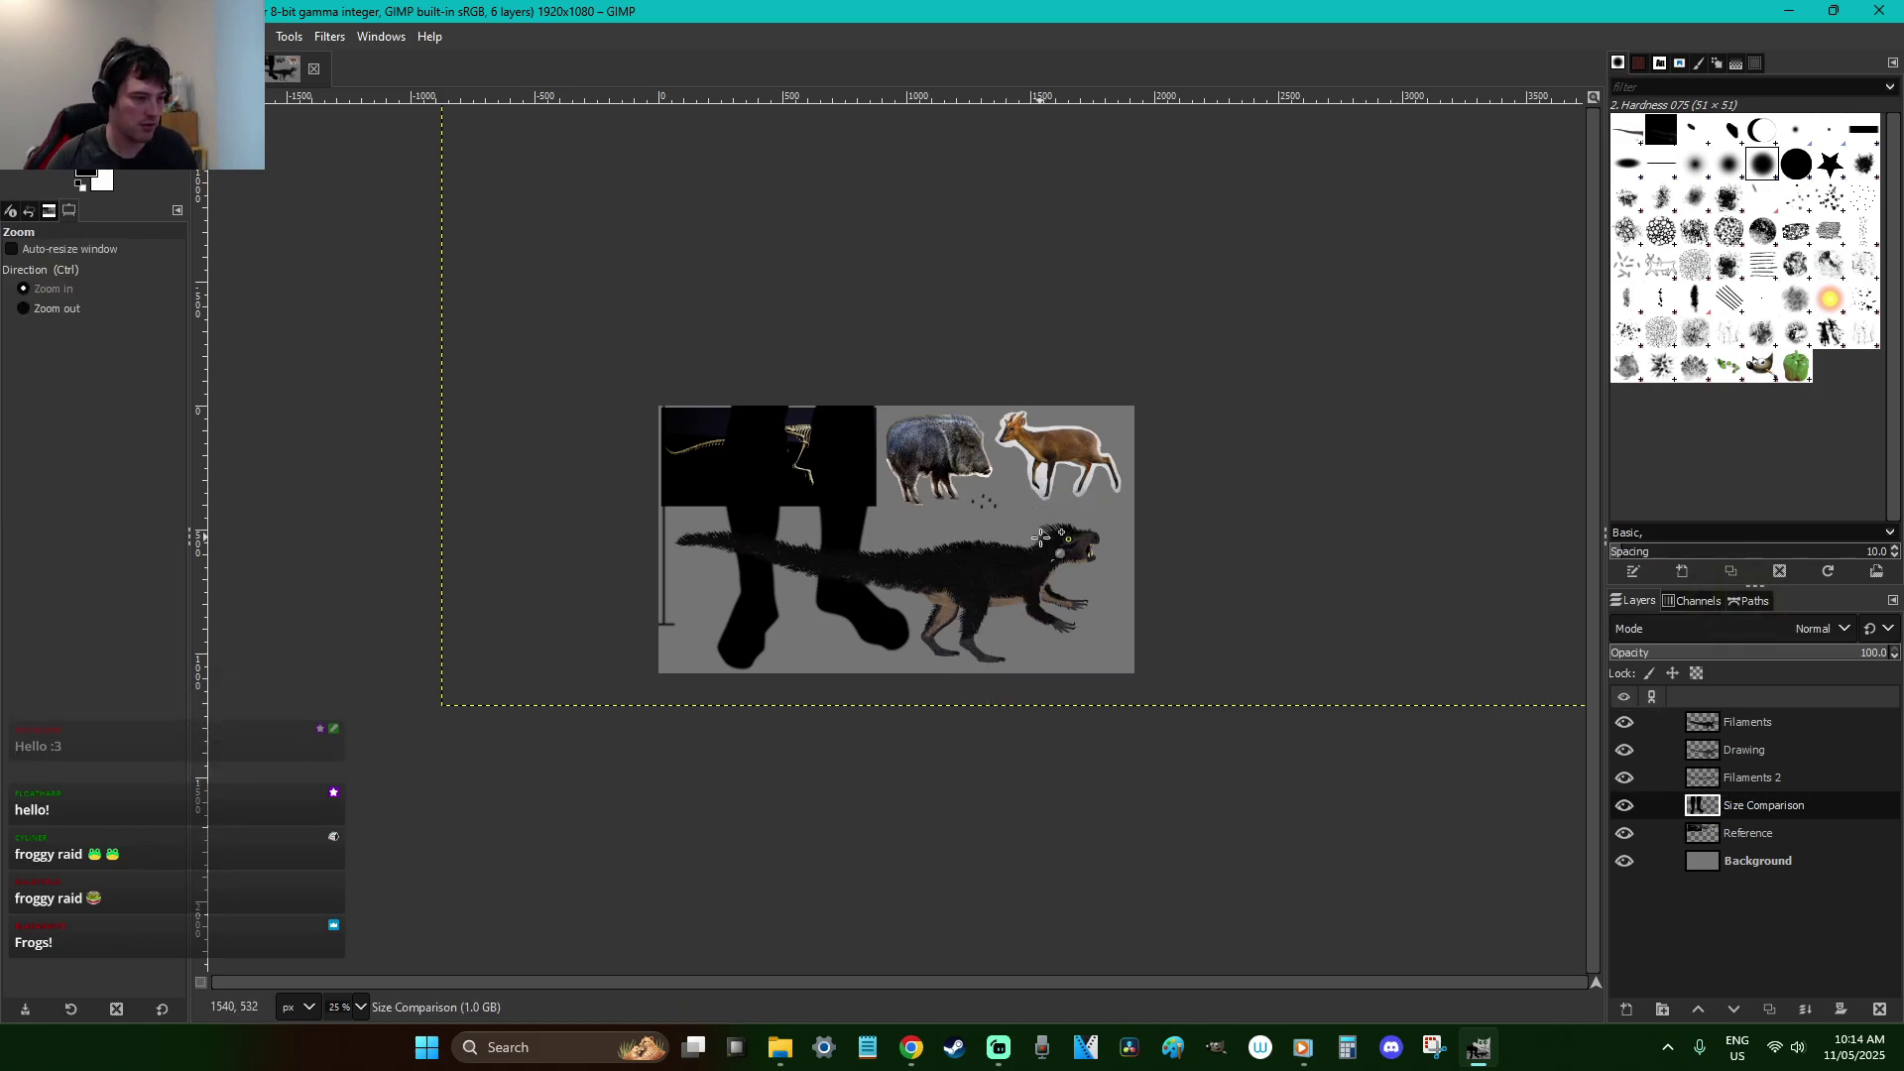
pyautogui.moveTo(1071, 567); pyautogui.dragTo(879, 417)
pyautogui.press('r')
pyautogui.moveTo(1083, 700); pyautogui.dragTo(851, 531)
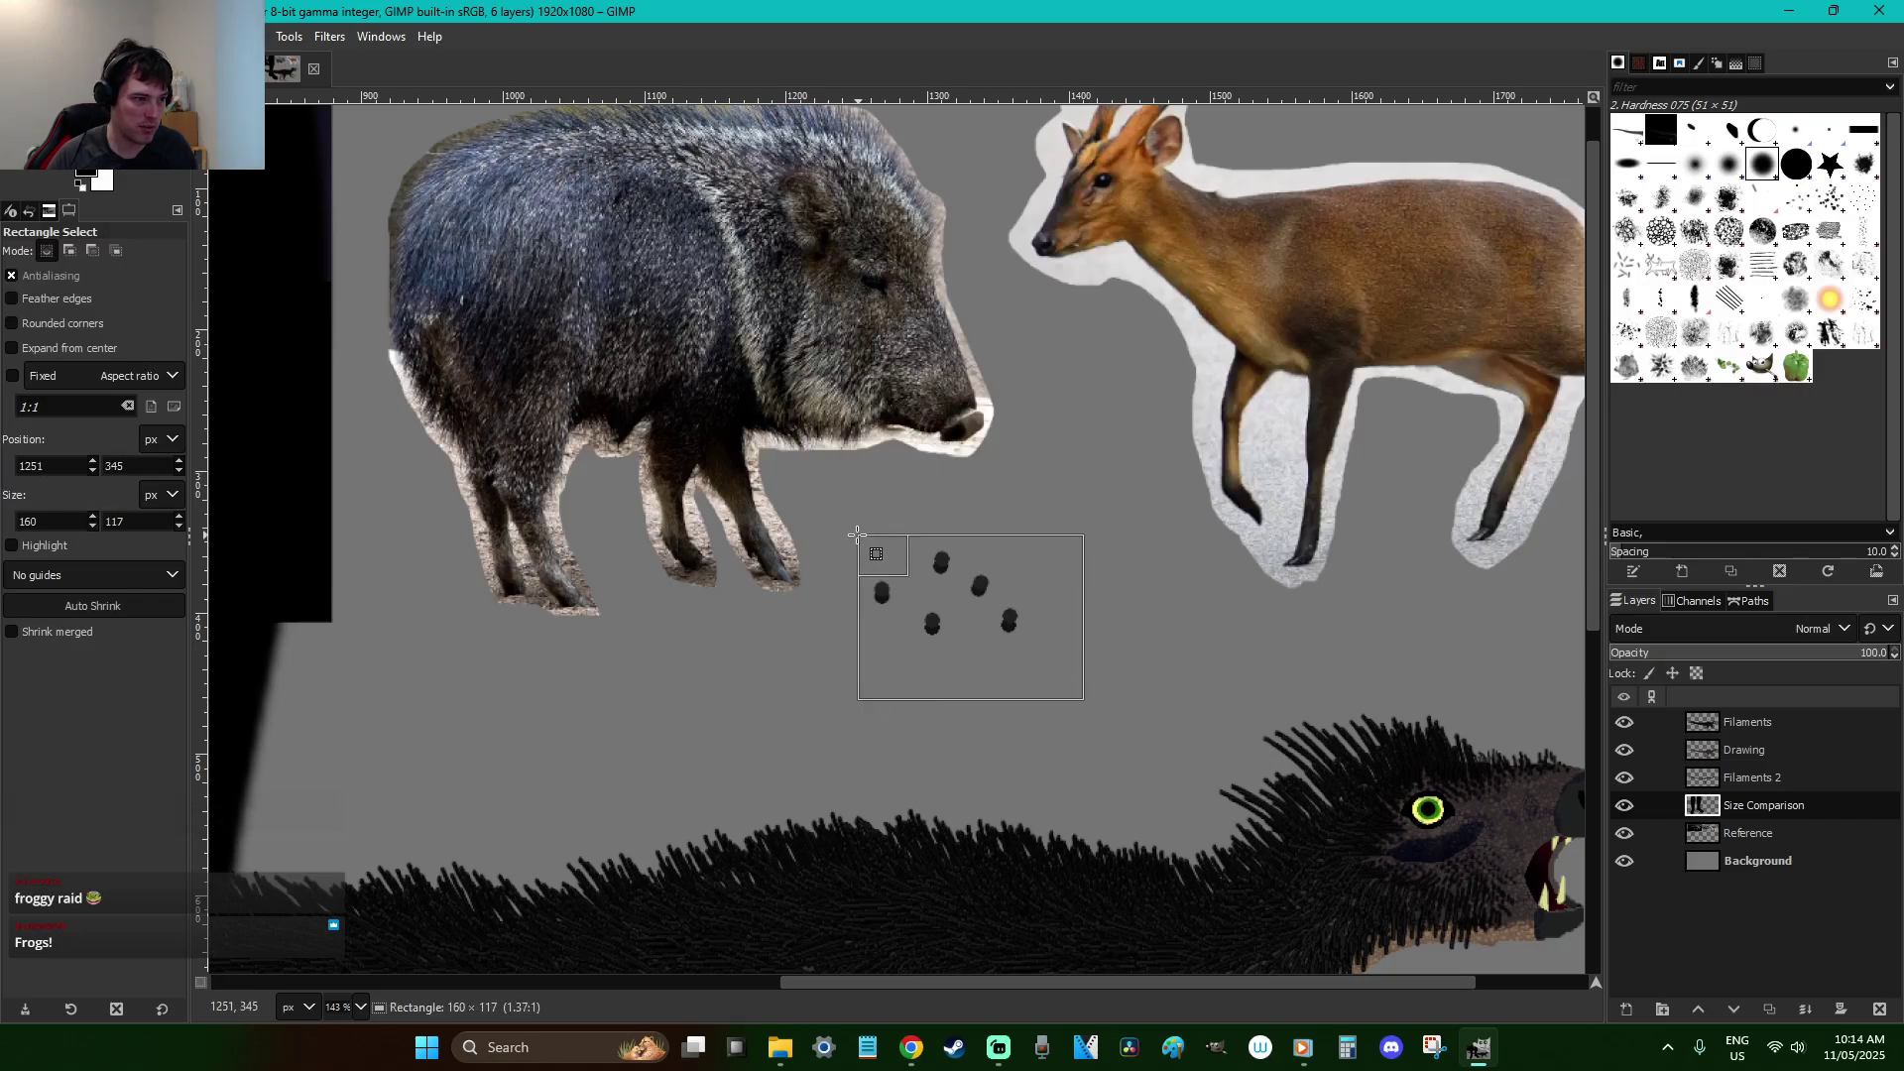
pyautogui.click(1097, 609)
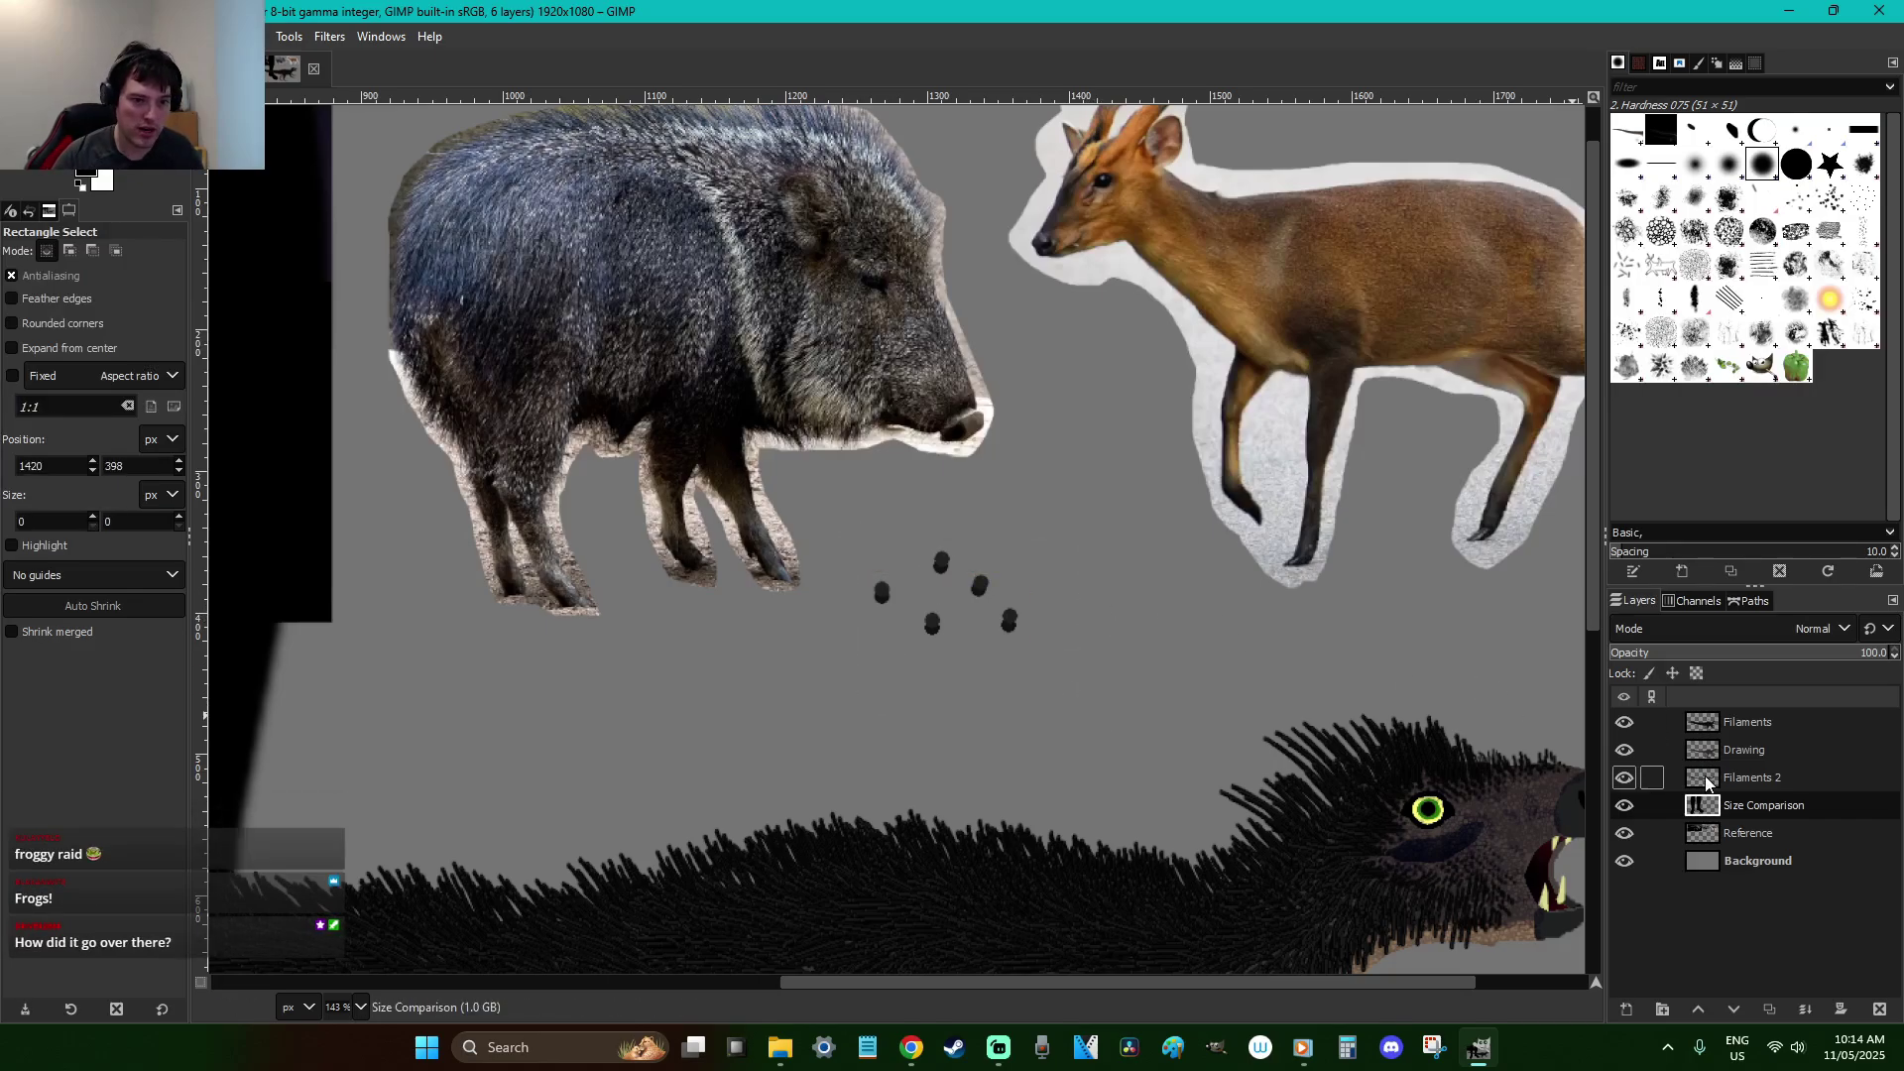
# Delete the stray dark dabs between the peccary and the deer from the Filaments layer
pyautogui.click(1740, 724)
pyautogui.moveTo(1060, 684); pyautogui.dragTo(851, 535)
pyautogui.click(1147, 608)
pyautogui.hotkey('shift', 'ctrl', 'j')
pyautogui.press('-')
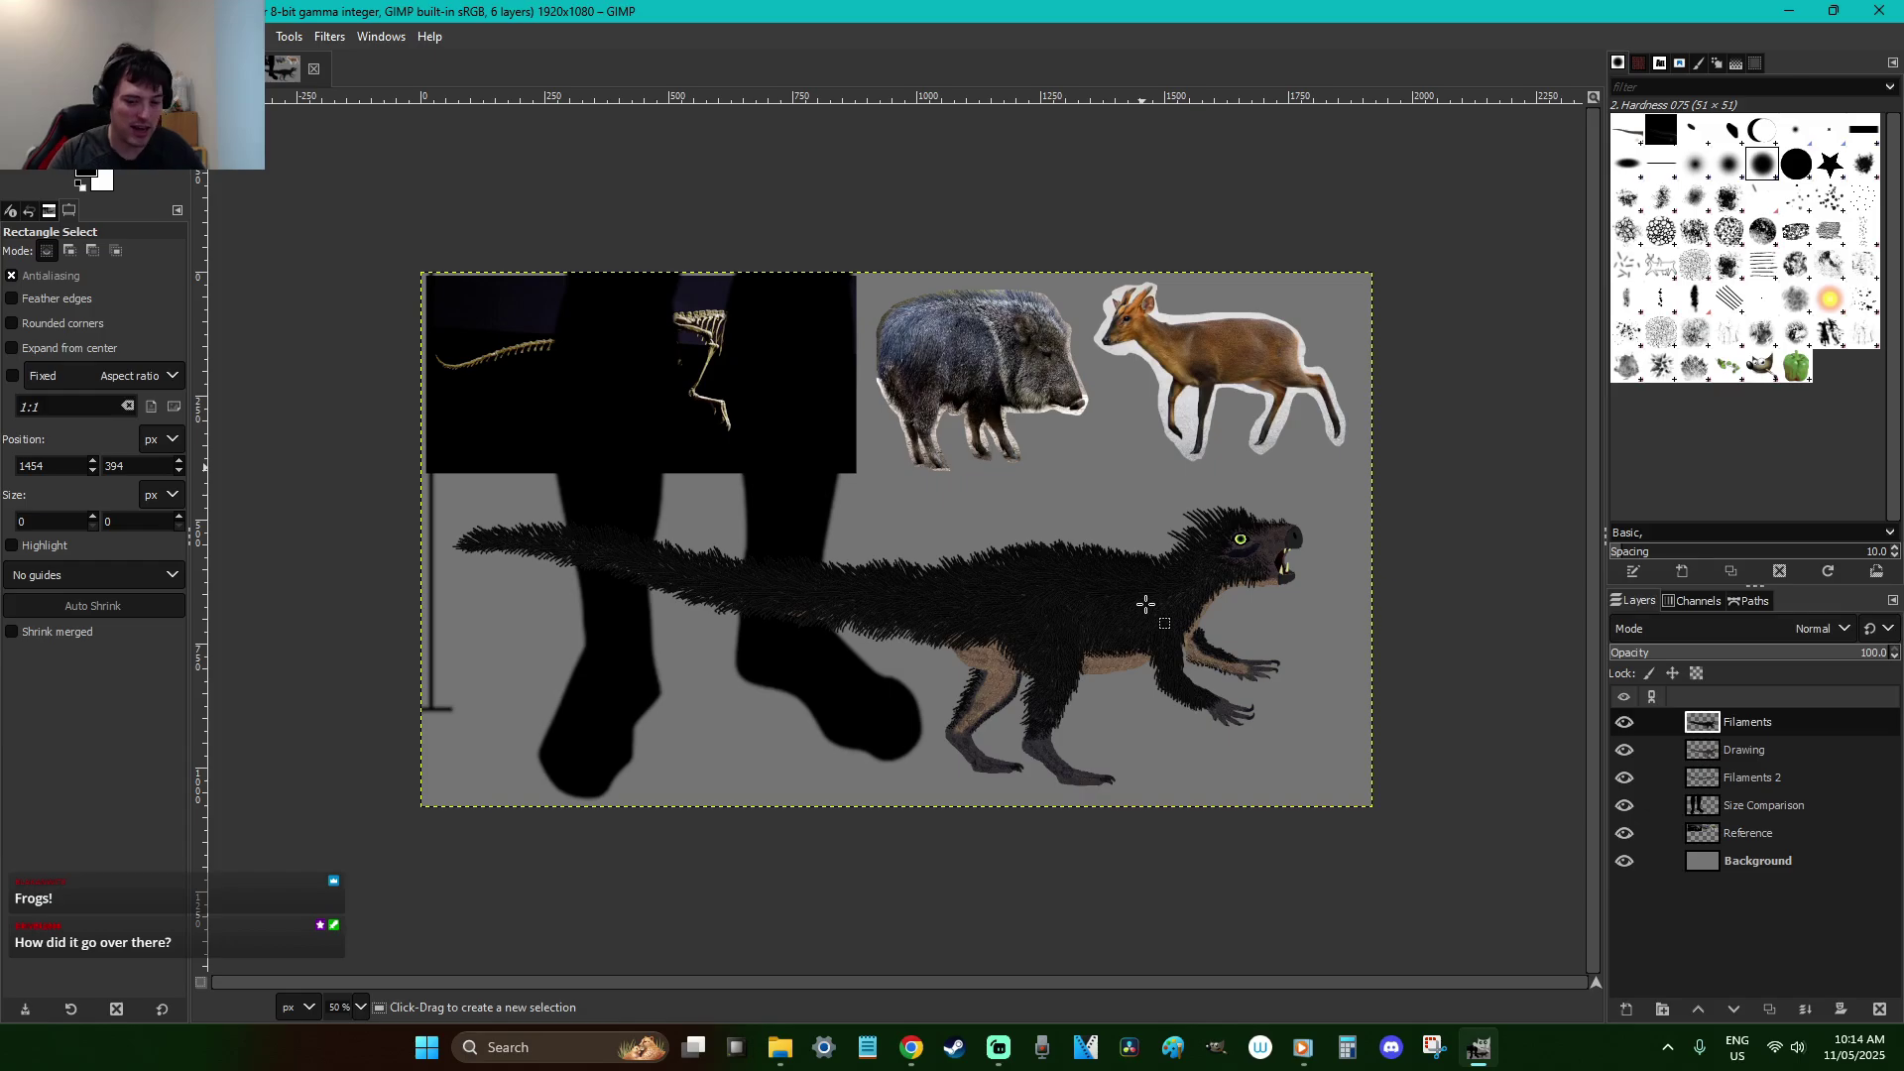
# Delete the vertical measuring line along the canvas's left edge from the Size Comparison layer
pyautogui.press('+')
pyautogui.press('-')
pyautogui.press('-')
pyautogui.press('-')
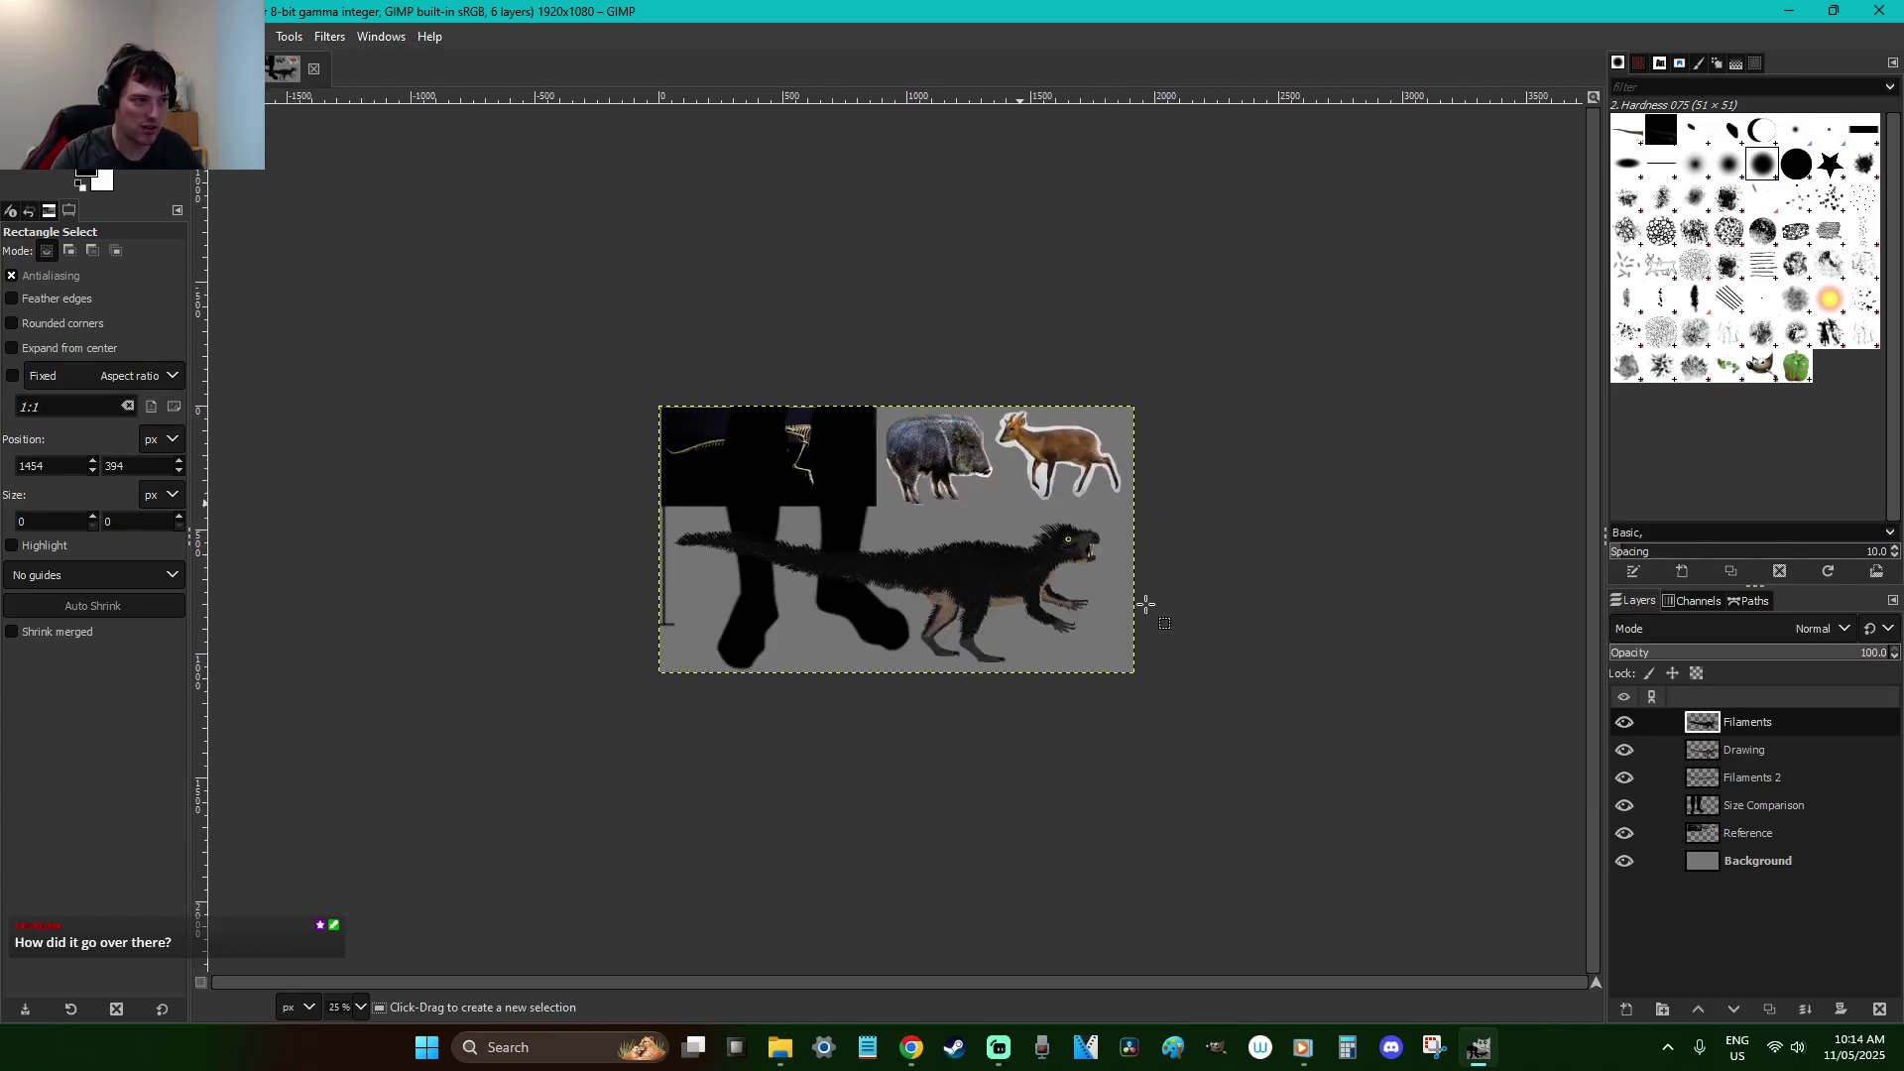
pyautogui.click(1646, 806)
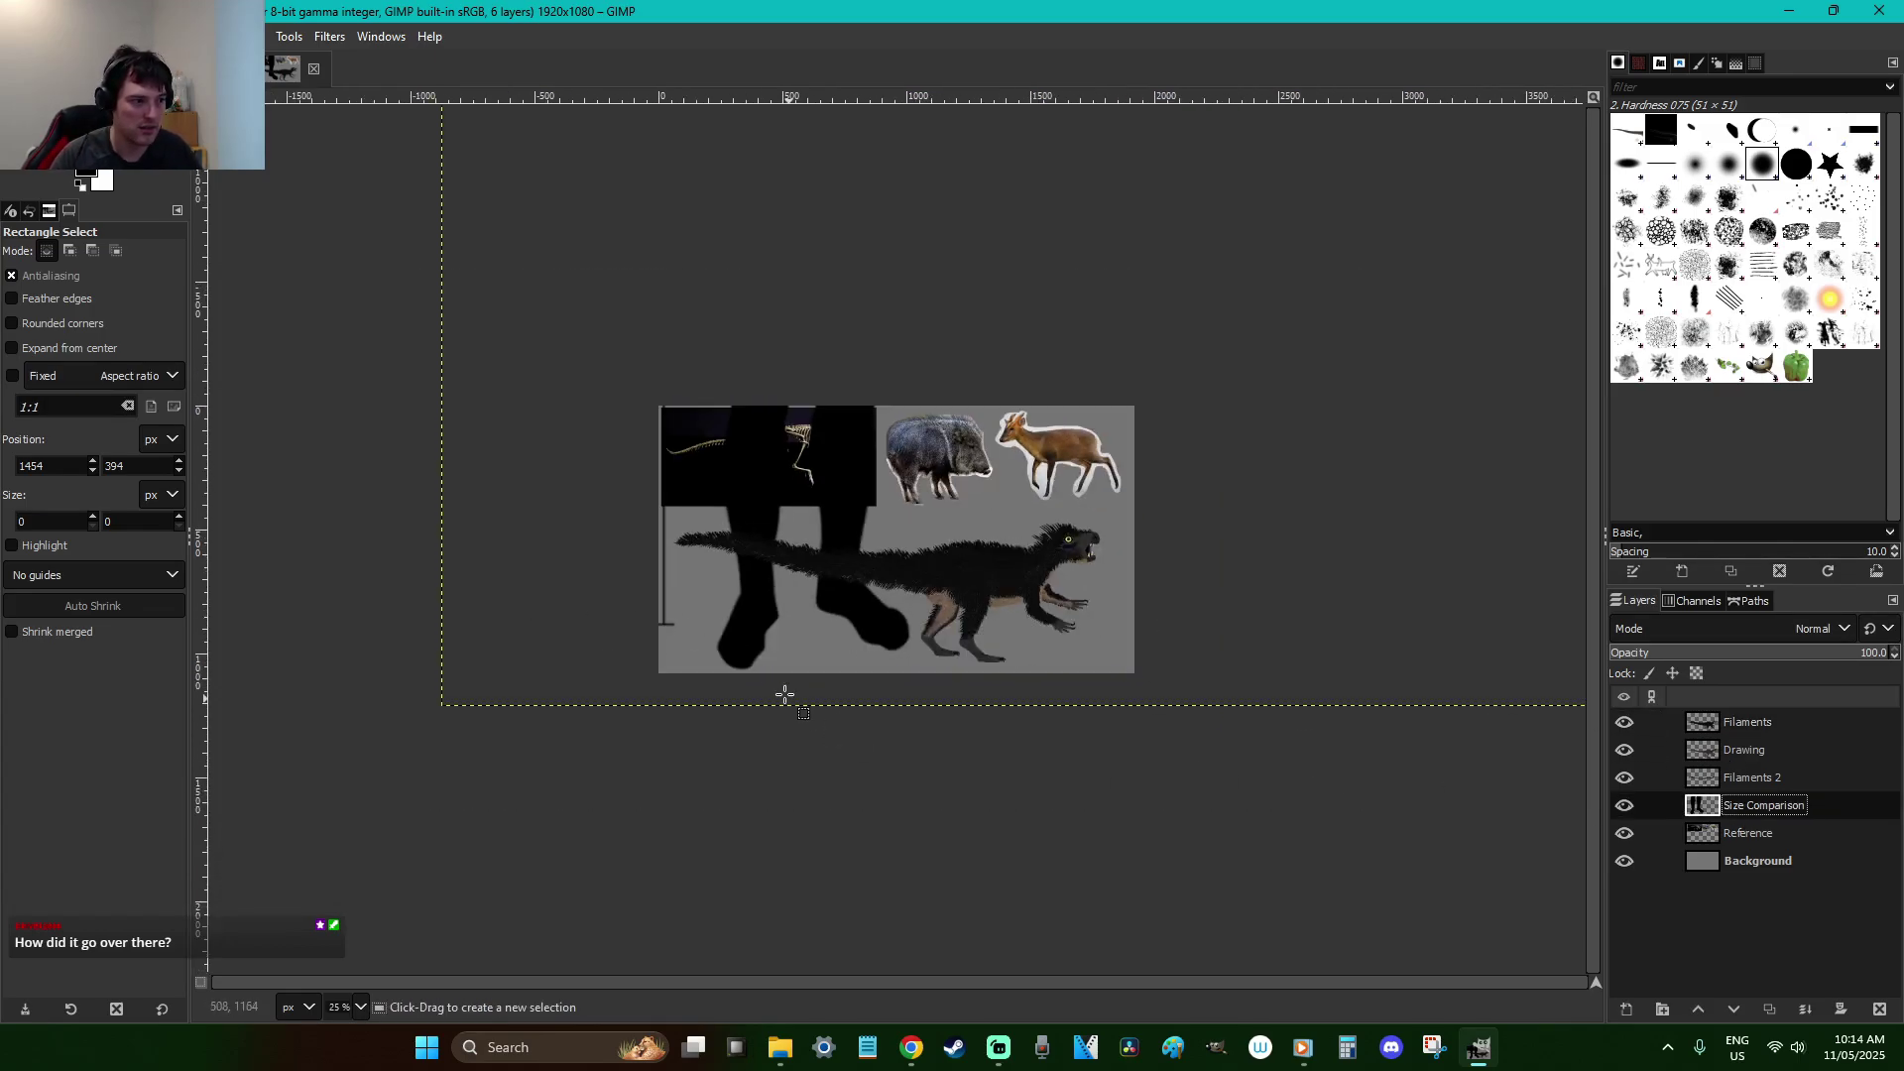
pyautogui.moveTo(698, 652); pyautogui.dragTo(371, 101)
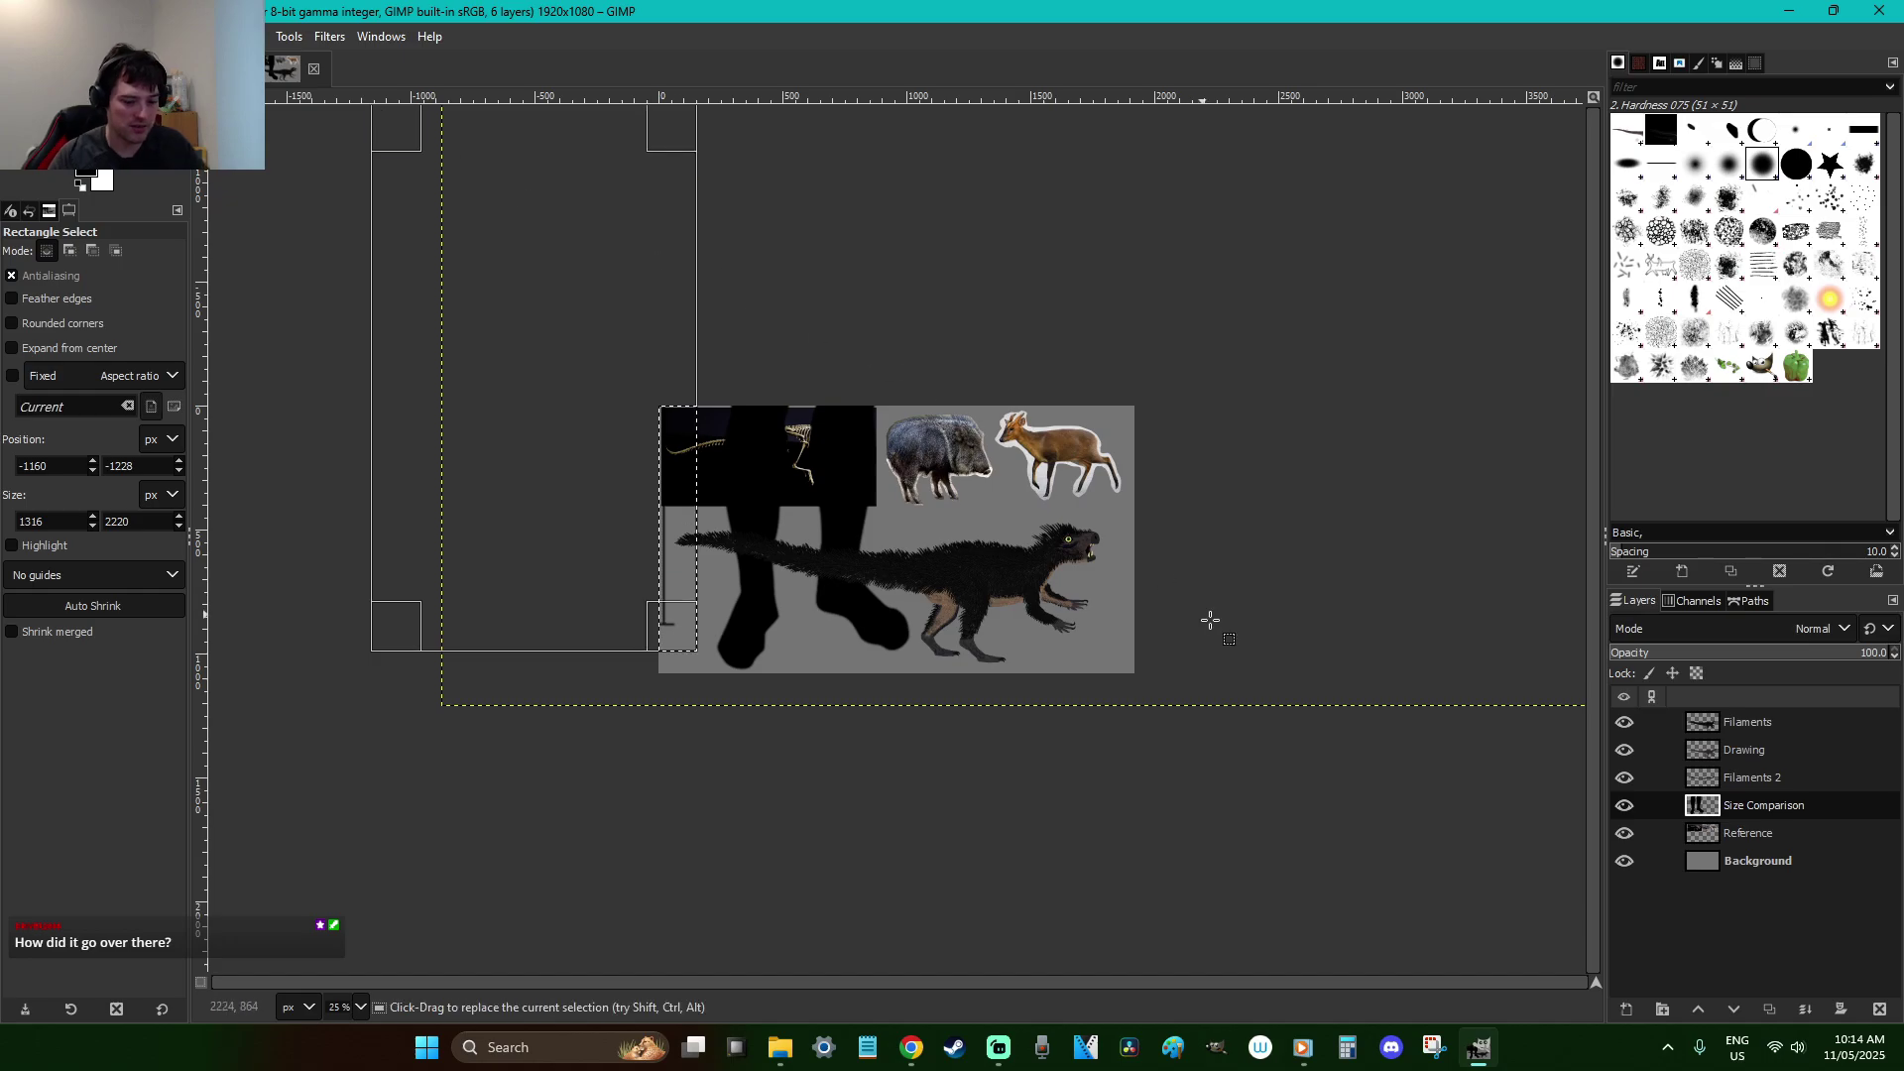
pyautogui.click(1392, 663)
pyautogui.click(1785, 841)
pyautogui.moveTo(1273, 562); pyautogui.dragTo(558, 344)
pyautogui.hotkey('shift', '2')
pyautogui.click(1418, 803)
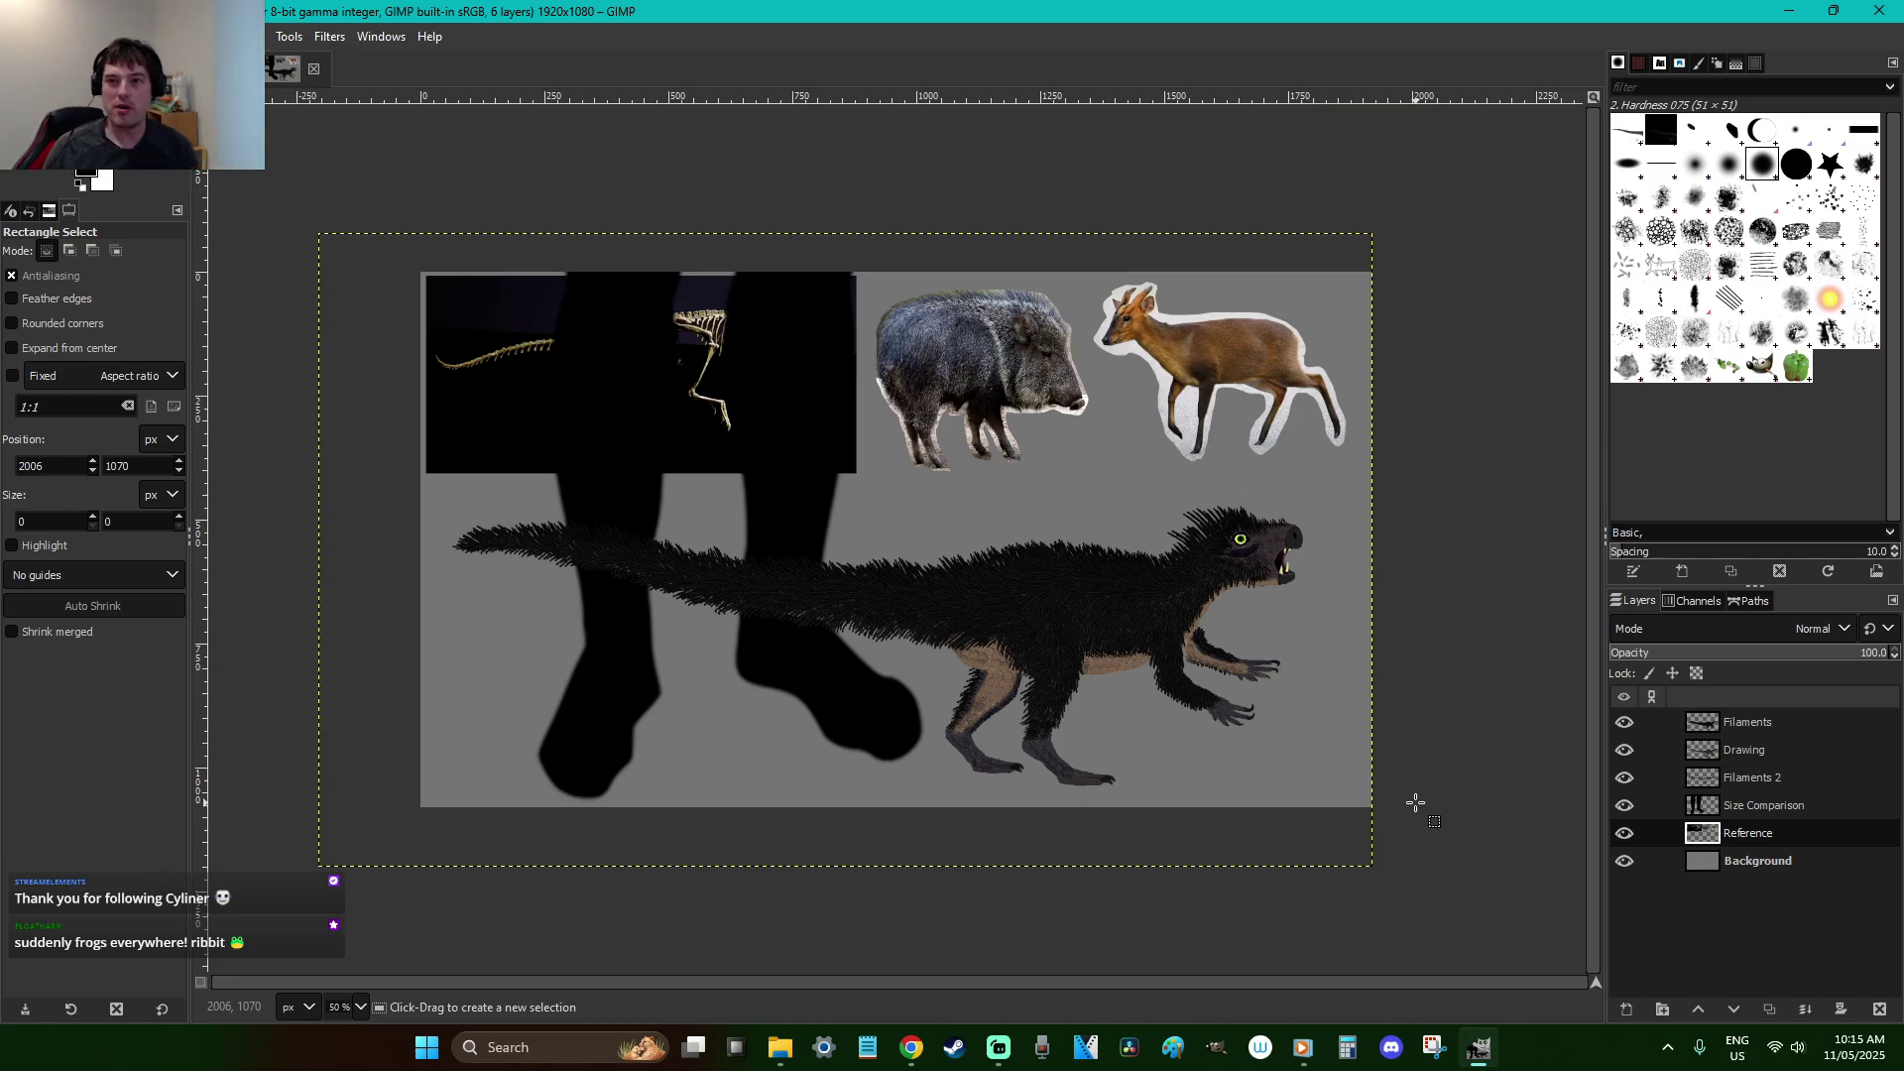
pyautogui.click(1137, 530)
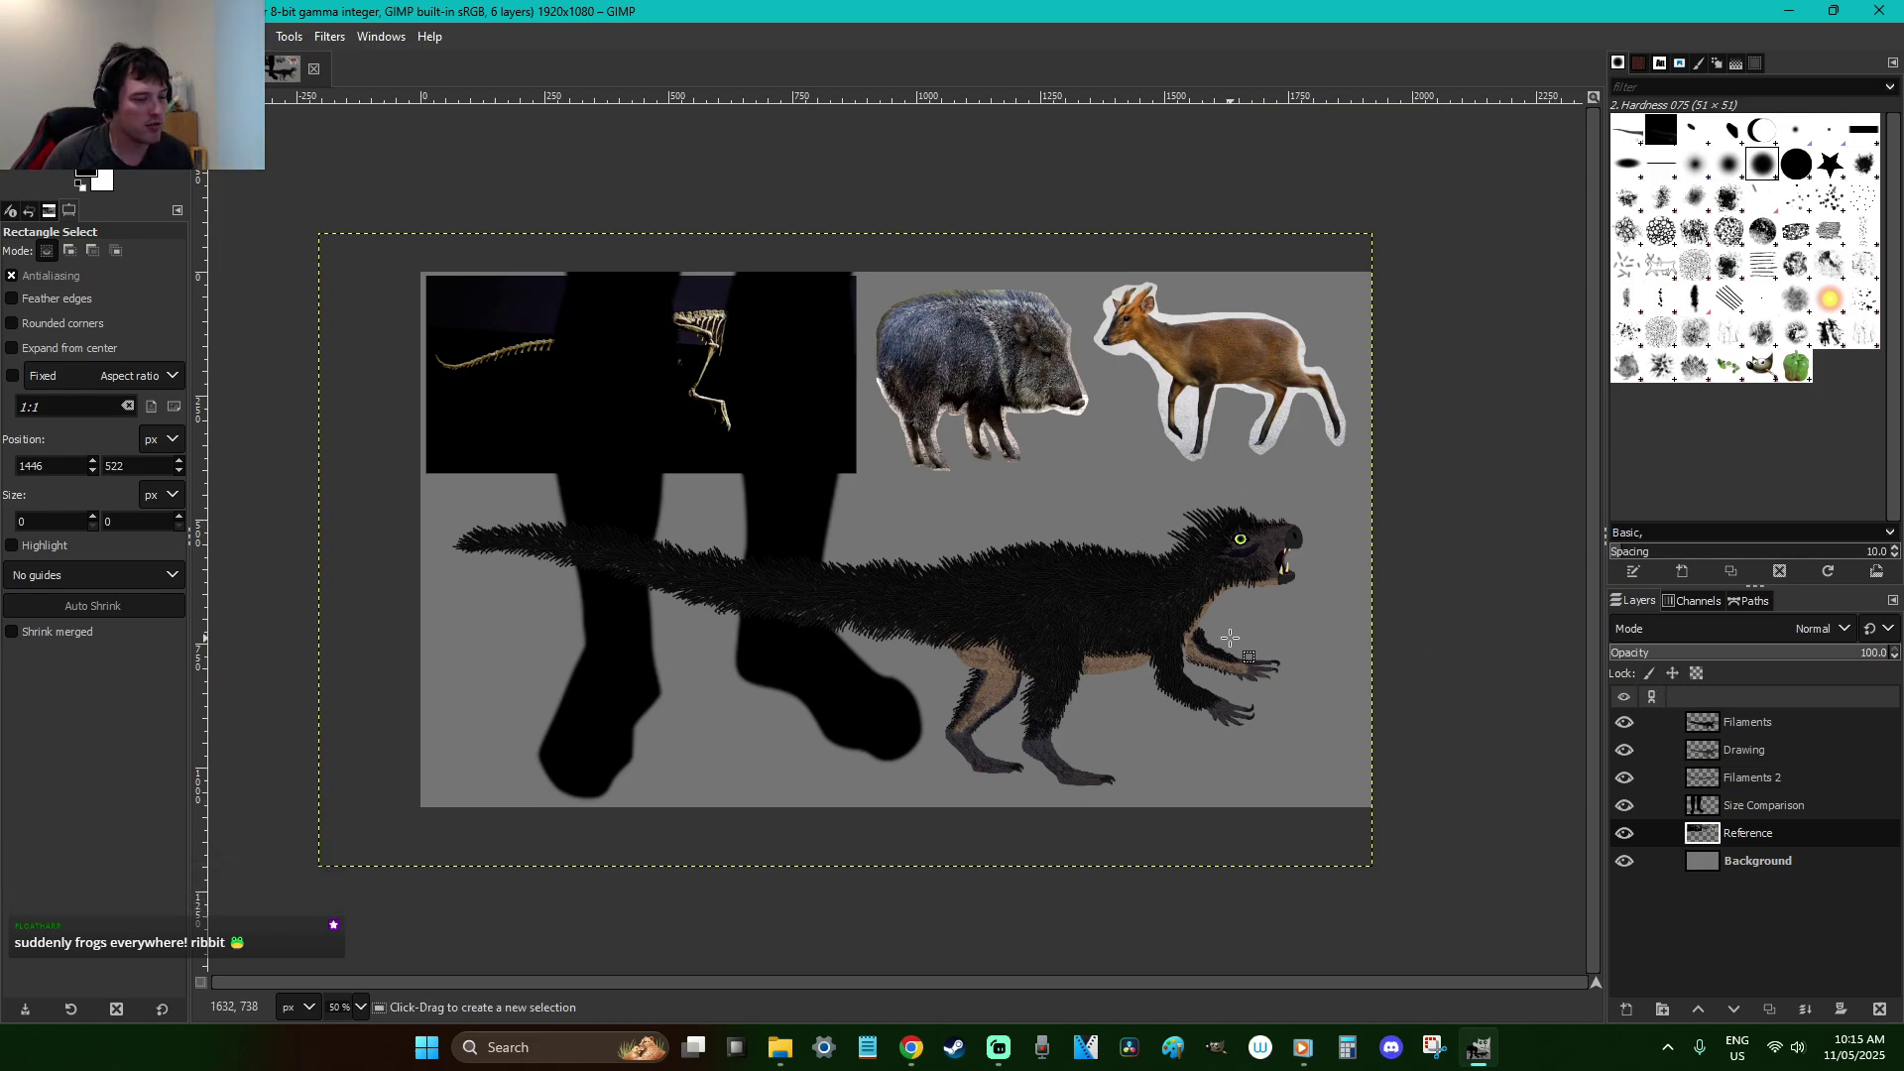
# Inspect the dinosaur's head and face close up
pyautogui.press('z')
pyautogui.moveTo(1369, 630); pyautogui.dragTo(1188, 563)
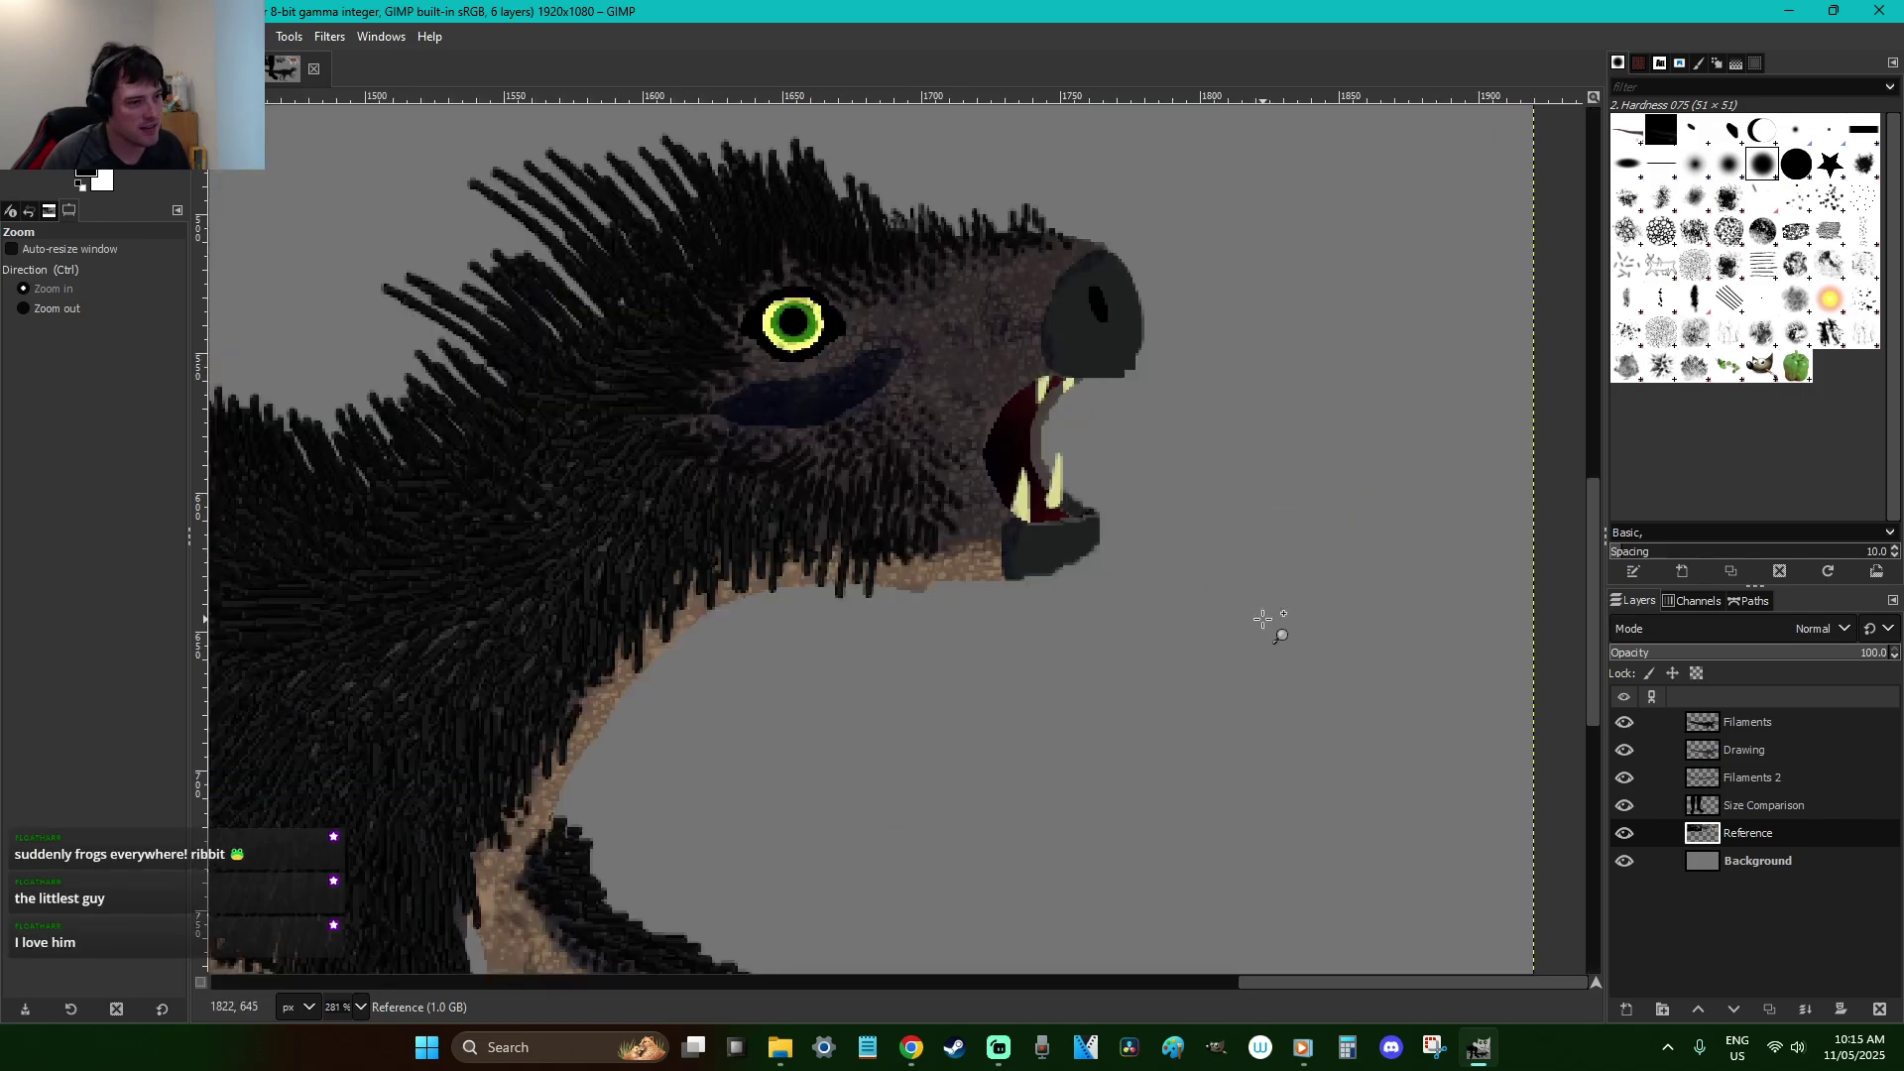
pyautogui.scroll(-5, 1263, 619)
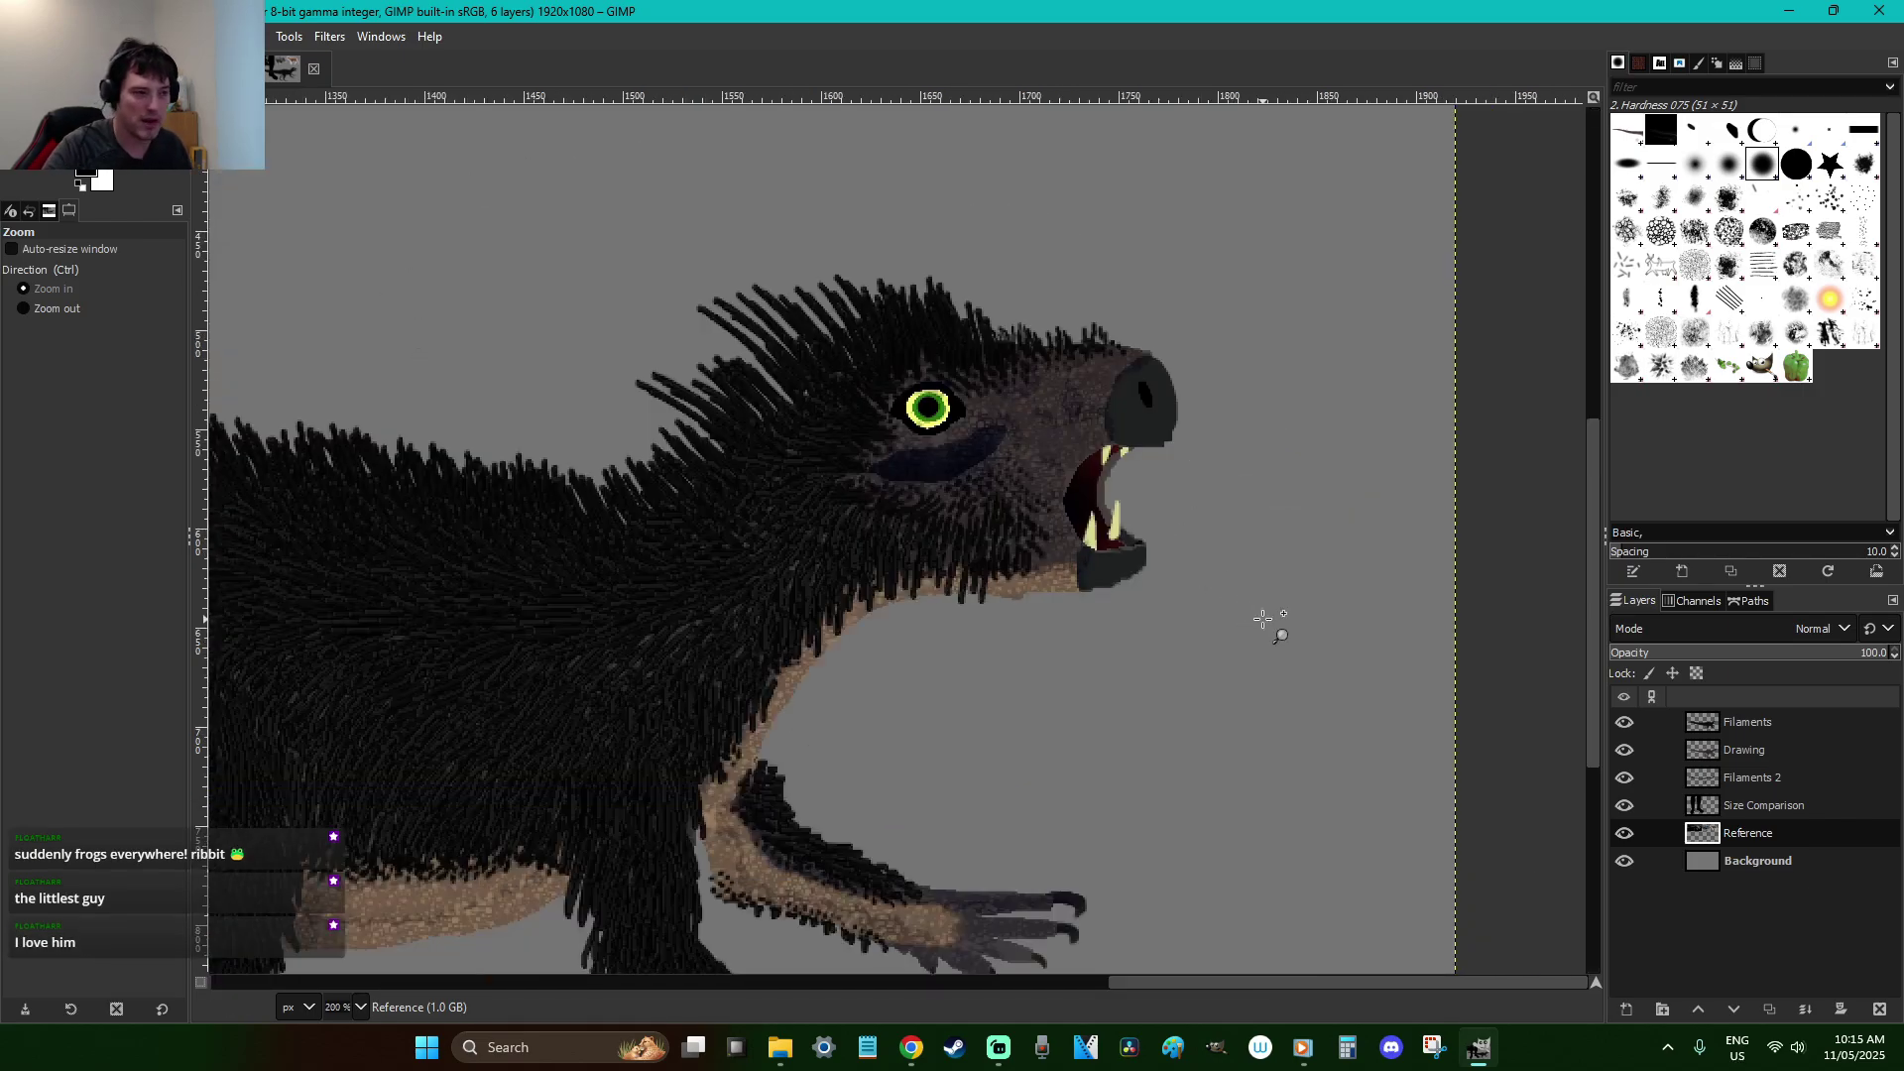
pyautogui.press('r')
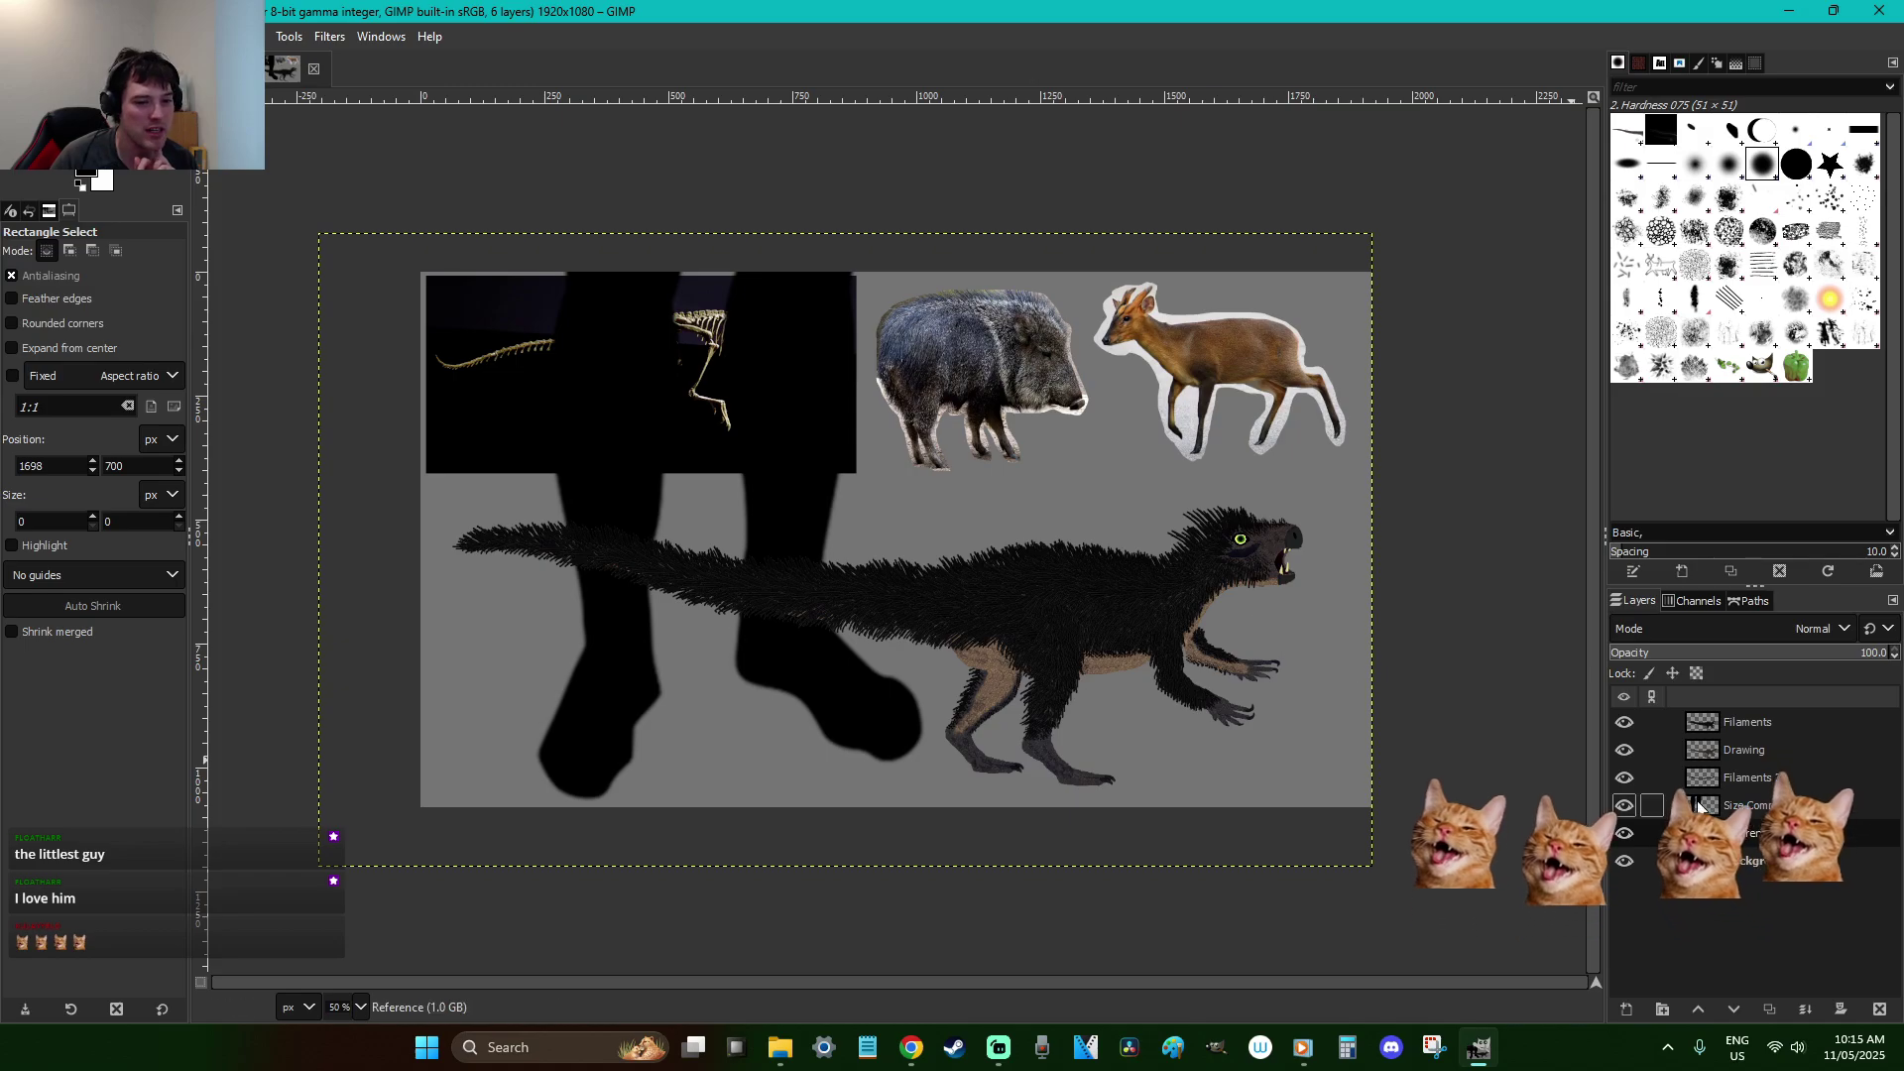
# Cut the skeleton photo from the Reference layer and paste it below the peccary and deer, clear of the silhouette's legs
pyautogui.click(1755, 779)
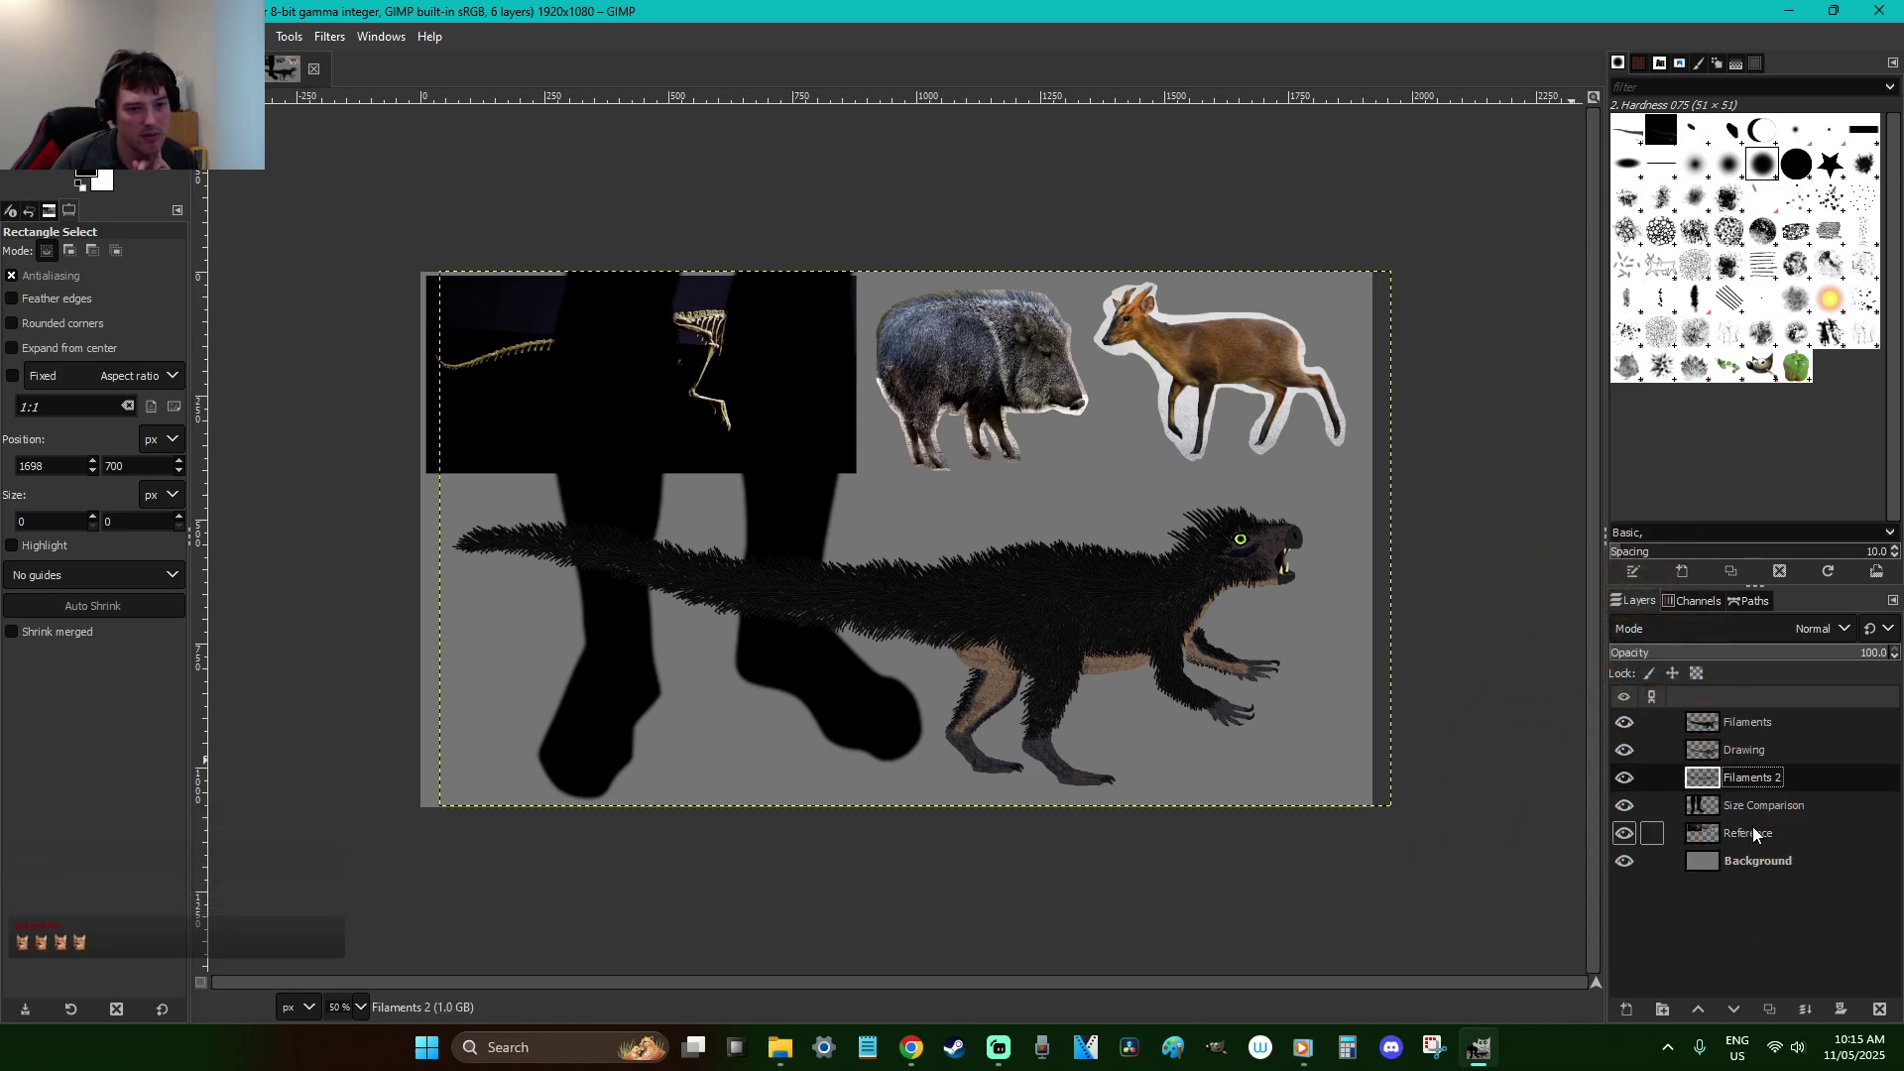
pyautogui.click(1745, 834)
pyautogui.moveTo(297, 215)
pyautogui.mouseDown()
pyautogui.moveTo(807, 518)
pyautogui.moveTo(868, 518)
pyautogui.moveTo(1265, 671)
pyautogui.moveTo(1172, 512)
pyautogui.moveTo(1238, 555)
pyautogui.moveTo(1215, 555)
pyautogui.mouseUp()
pyautogui.hotkey('ctrl', 'x')
pyautogui.hotkey('ctrl', 'v')
pyautogui.click(1443, 785)
# Scale the peccary, deer and skeleton references down together into the space above the dinosaur's back, and save the image
pyautogui.moveTo(1443, 785); pyautogui.dragTo(756, 246)
pyautogui.click(1458, 515)
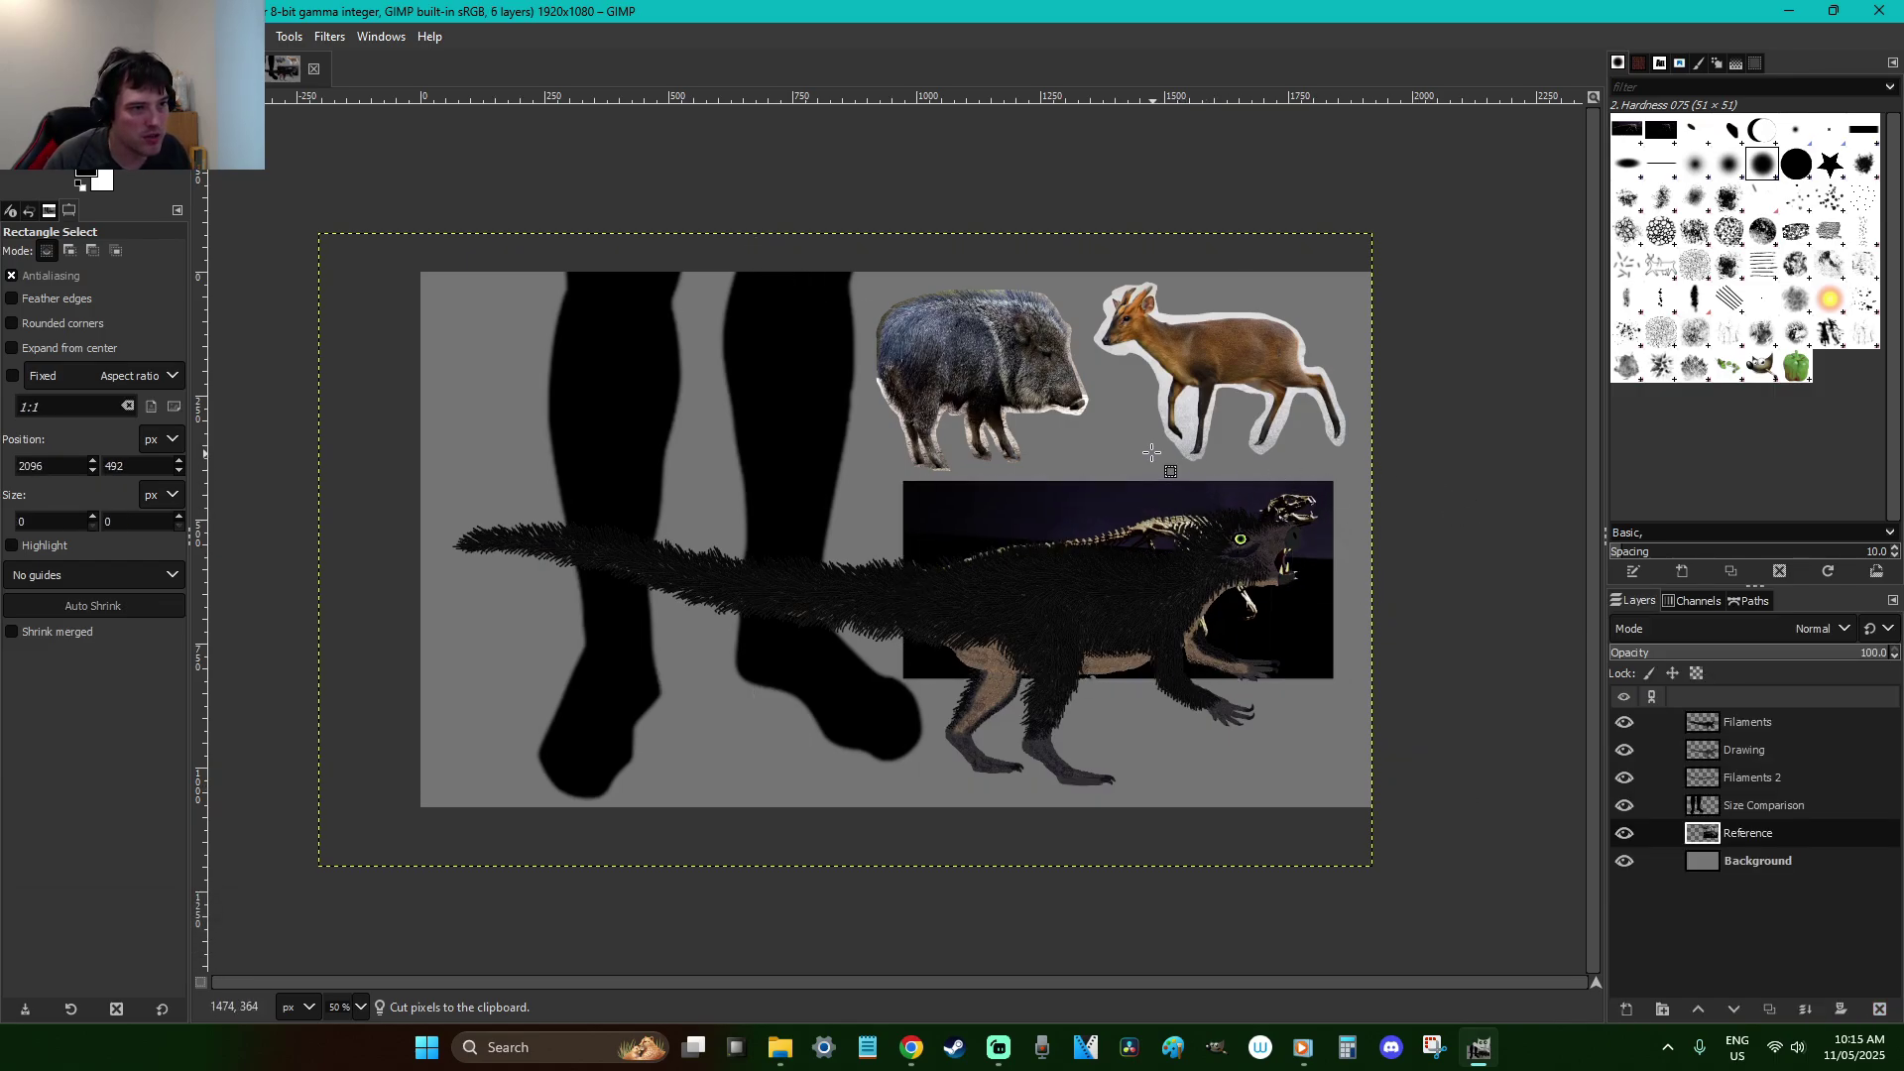
pyautogui.hotkey('shift', 's')
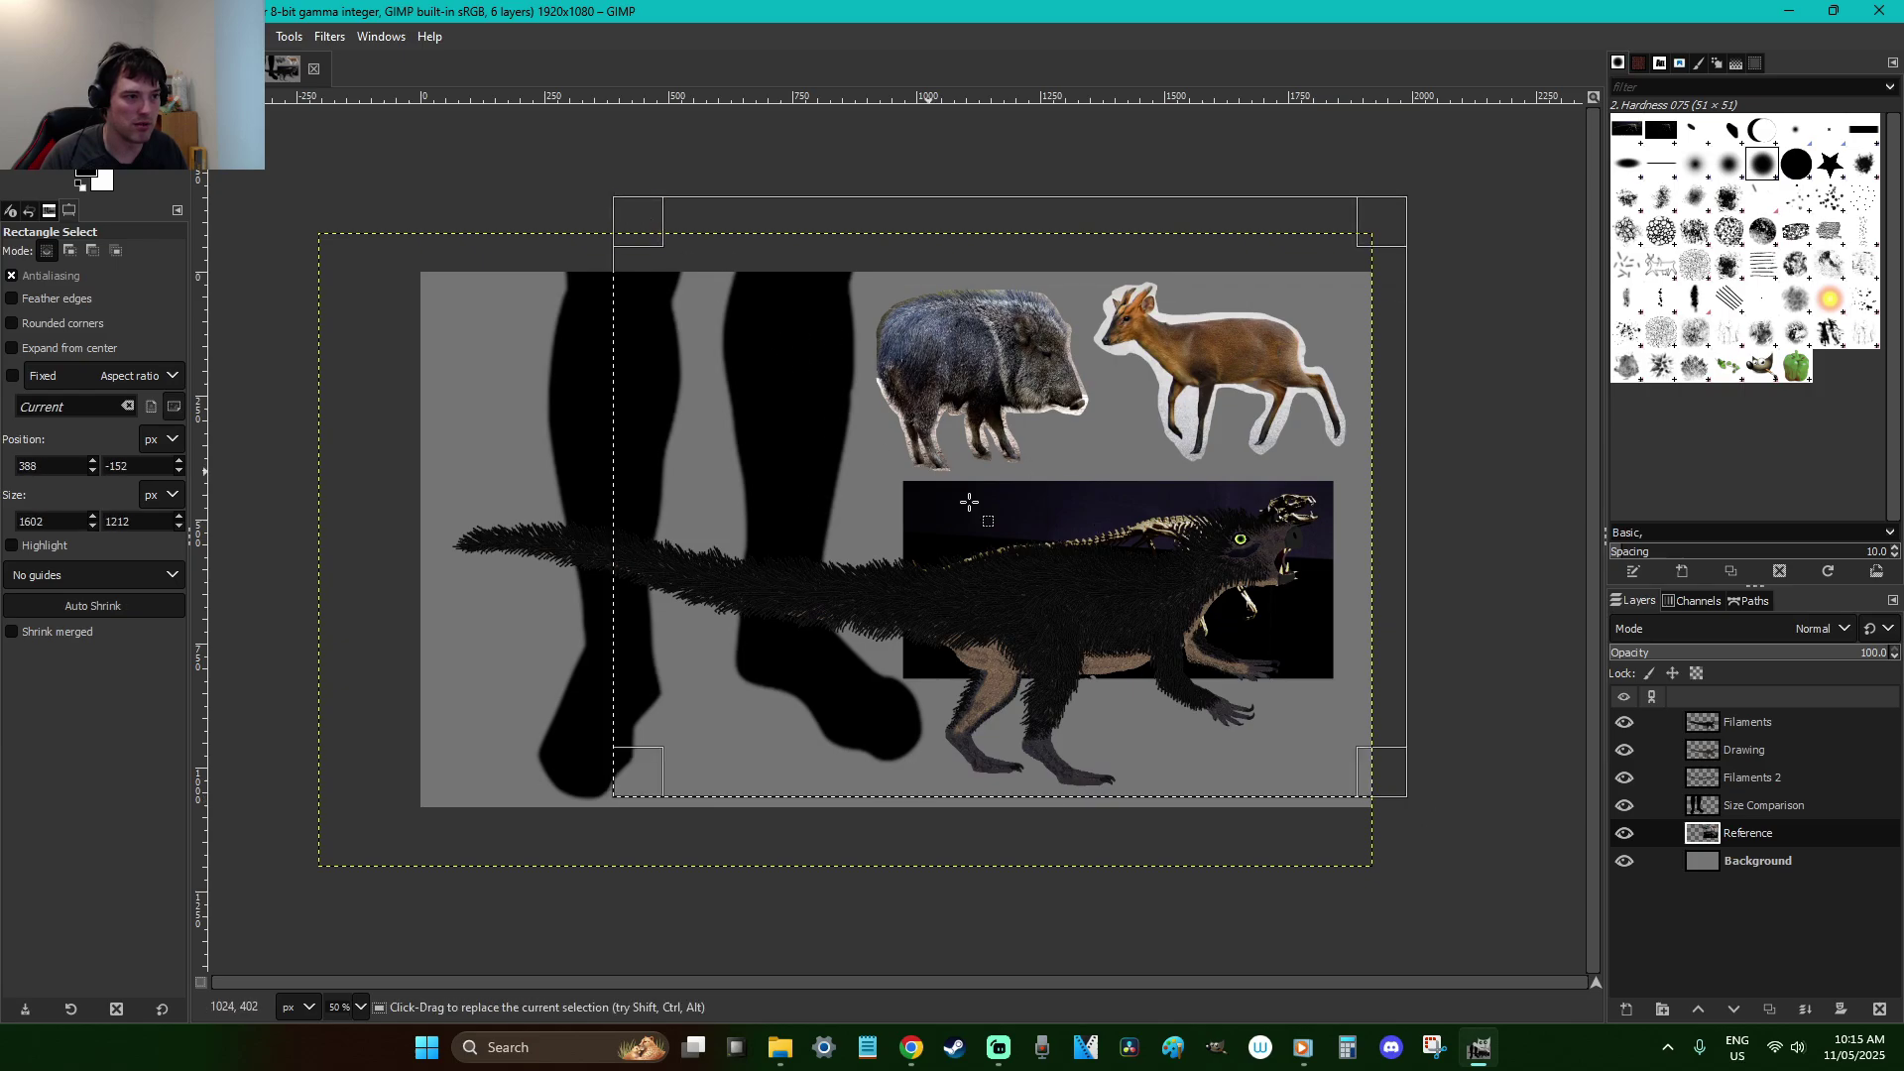
pyautogui.click(1357, 804)
pyautogui.moveTo(1367, 797); pyautogui.dragTo(1114, 494)
pyautogui.press('Return')
pyautogui.press('r')
pyautogui.click(1252, 422)
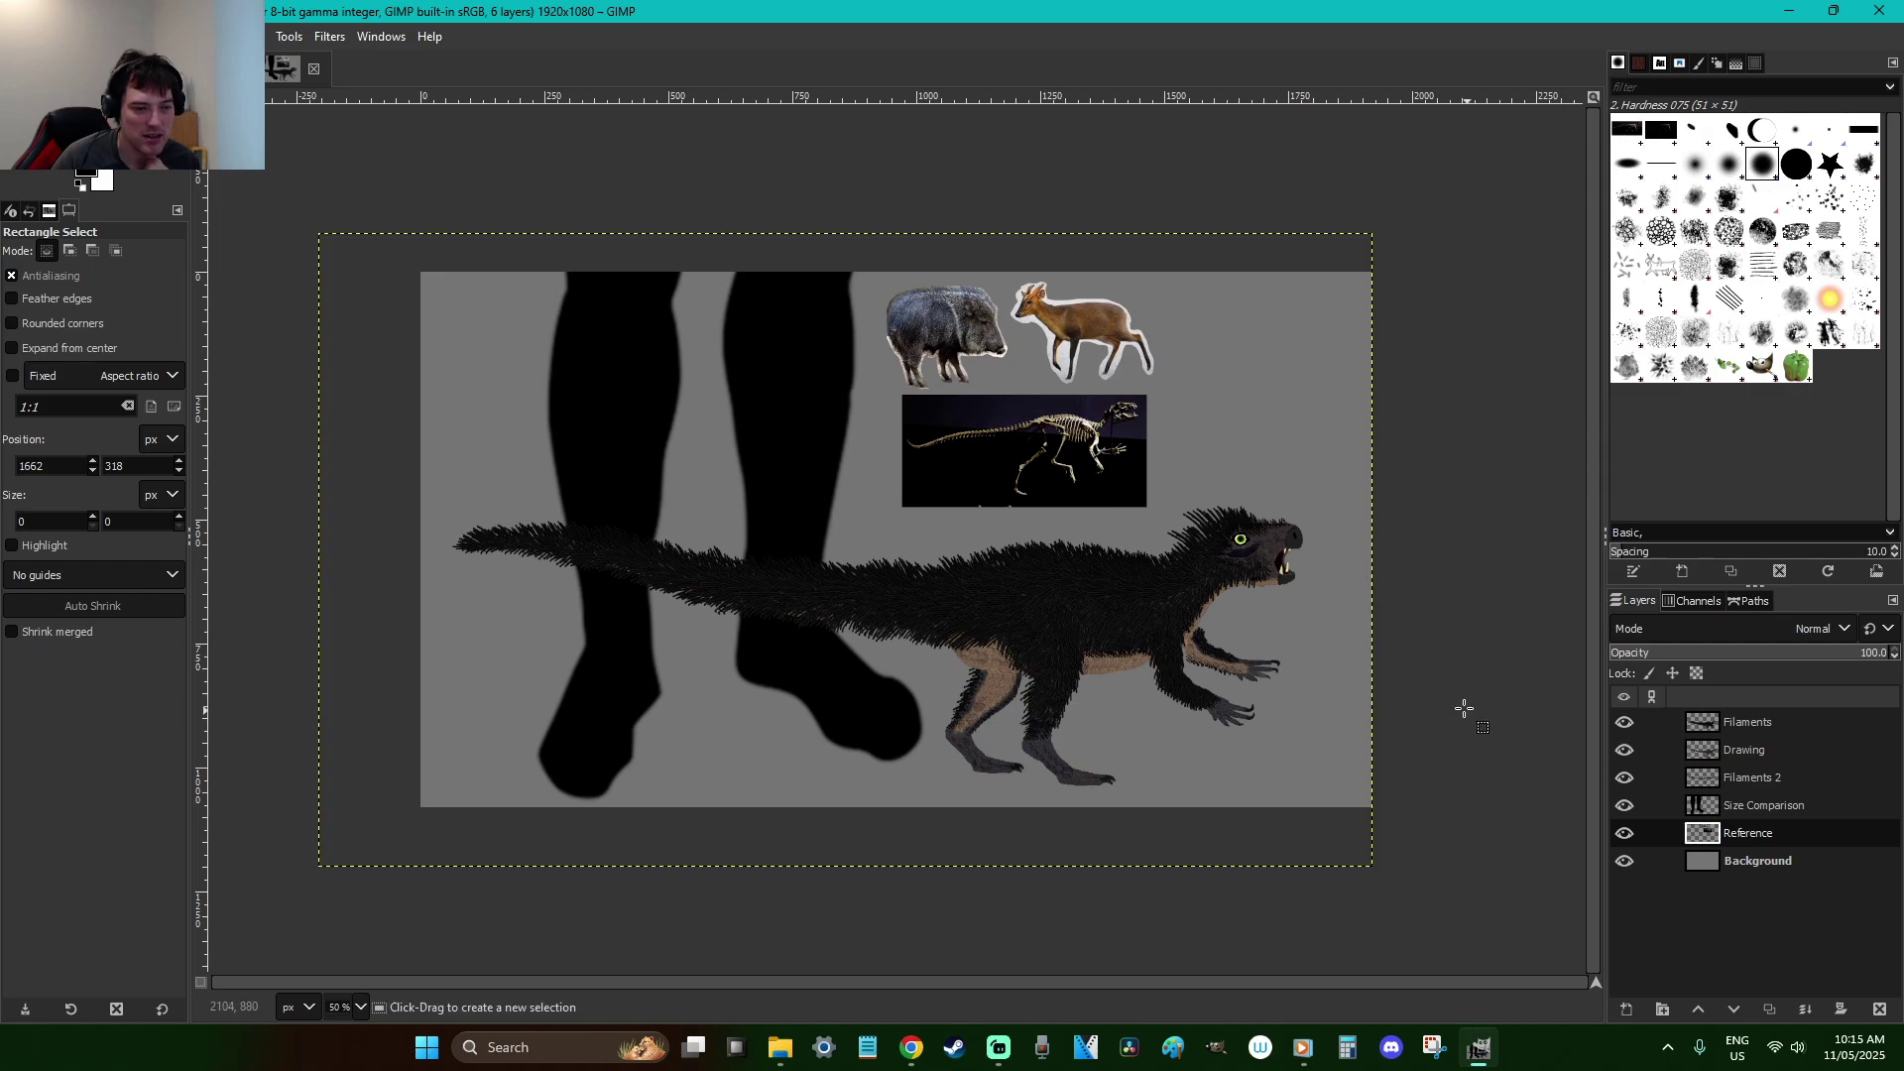
pyautogui.hotkey('ctrl', 's')
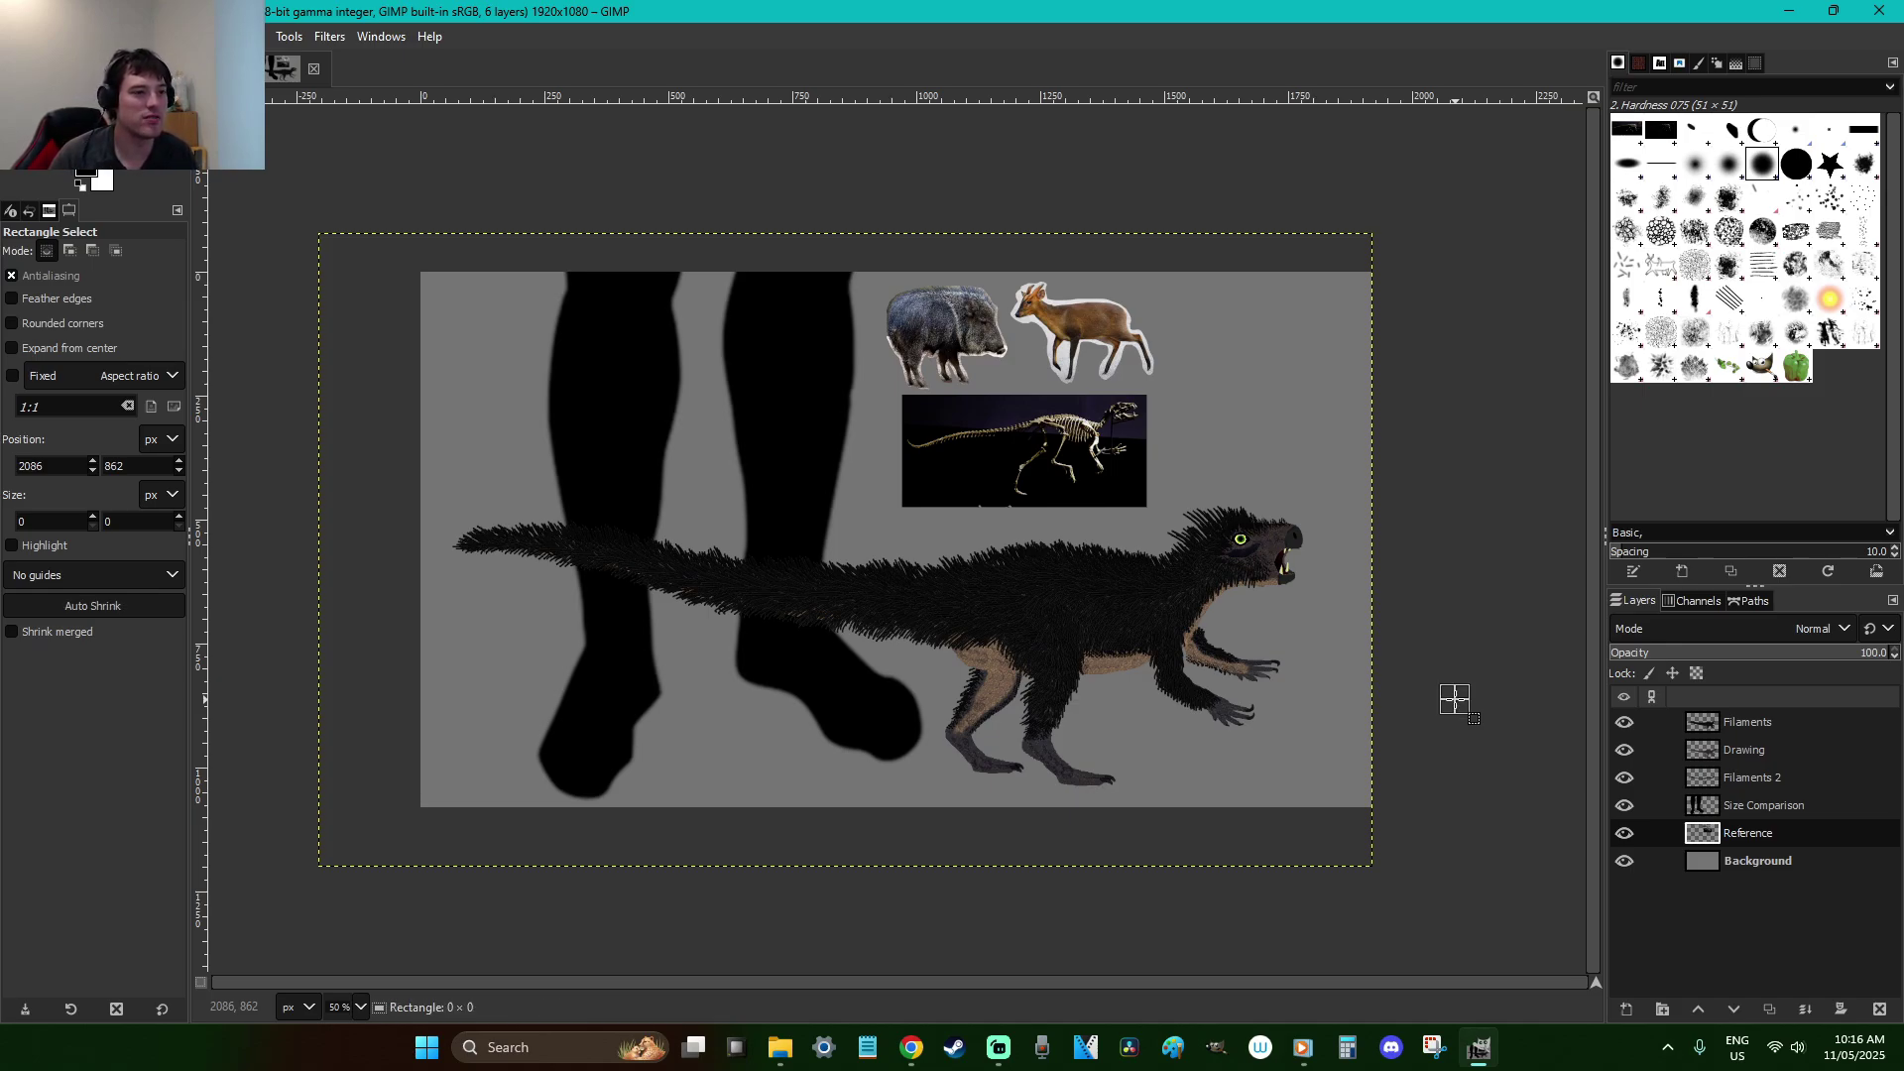
pyautogui.moveTo(1163, 387); pyautogui.dragTo(784, 274)
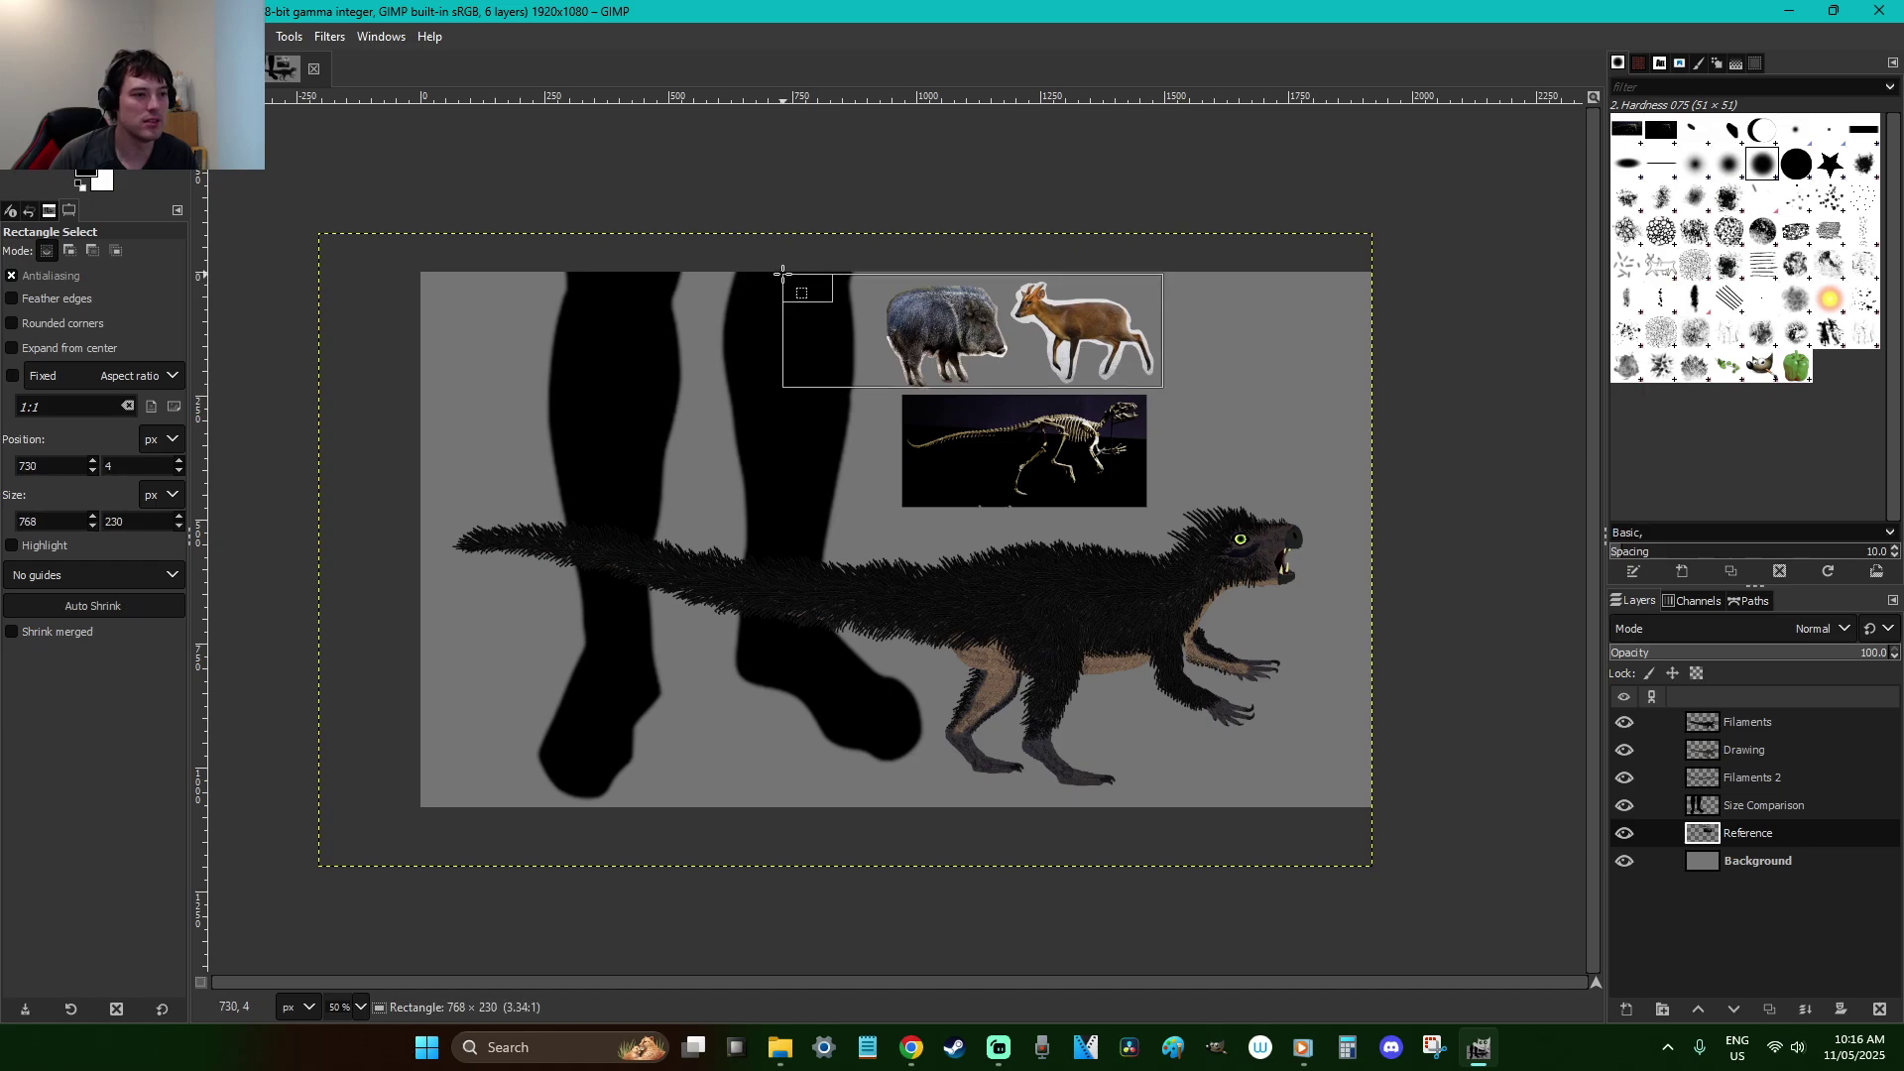
pyautogui.click(1247, 400)
pyautogui.moveTo(1448, 589); pyautogui.dragTo(694, 234)
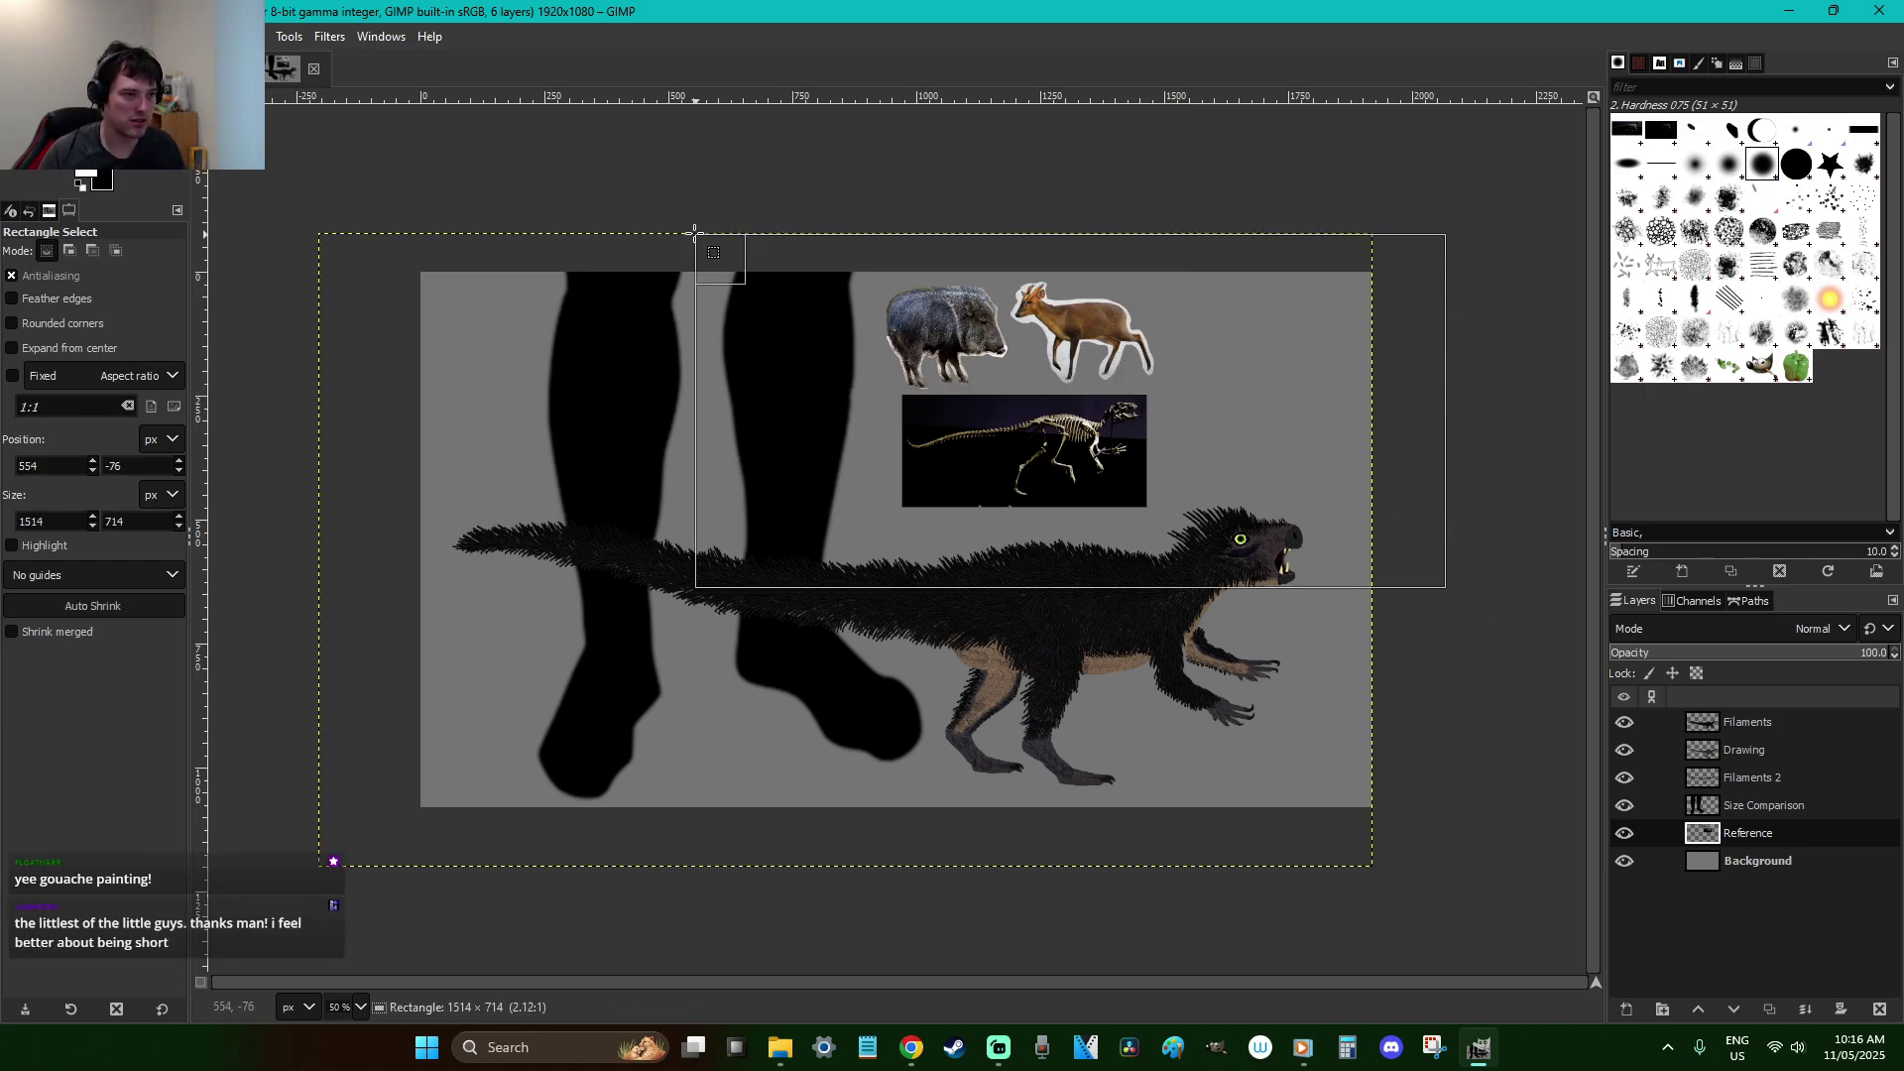
pyautogui.click(1436, 701)
pyautogui.press('z')
pyautogui.press('x')
pyautogui.click(1408, 625)
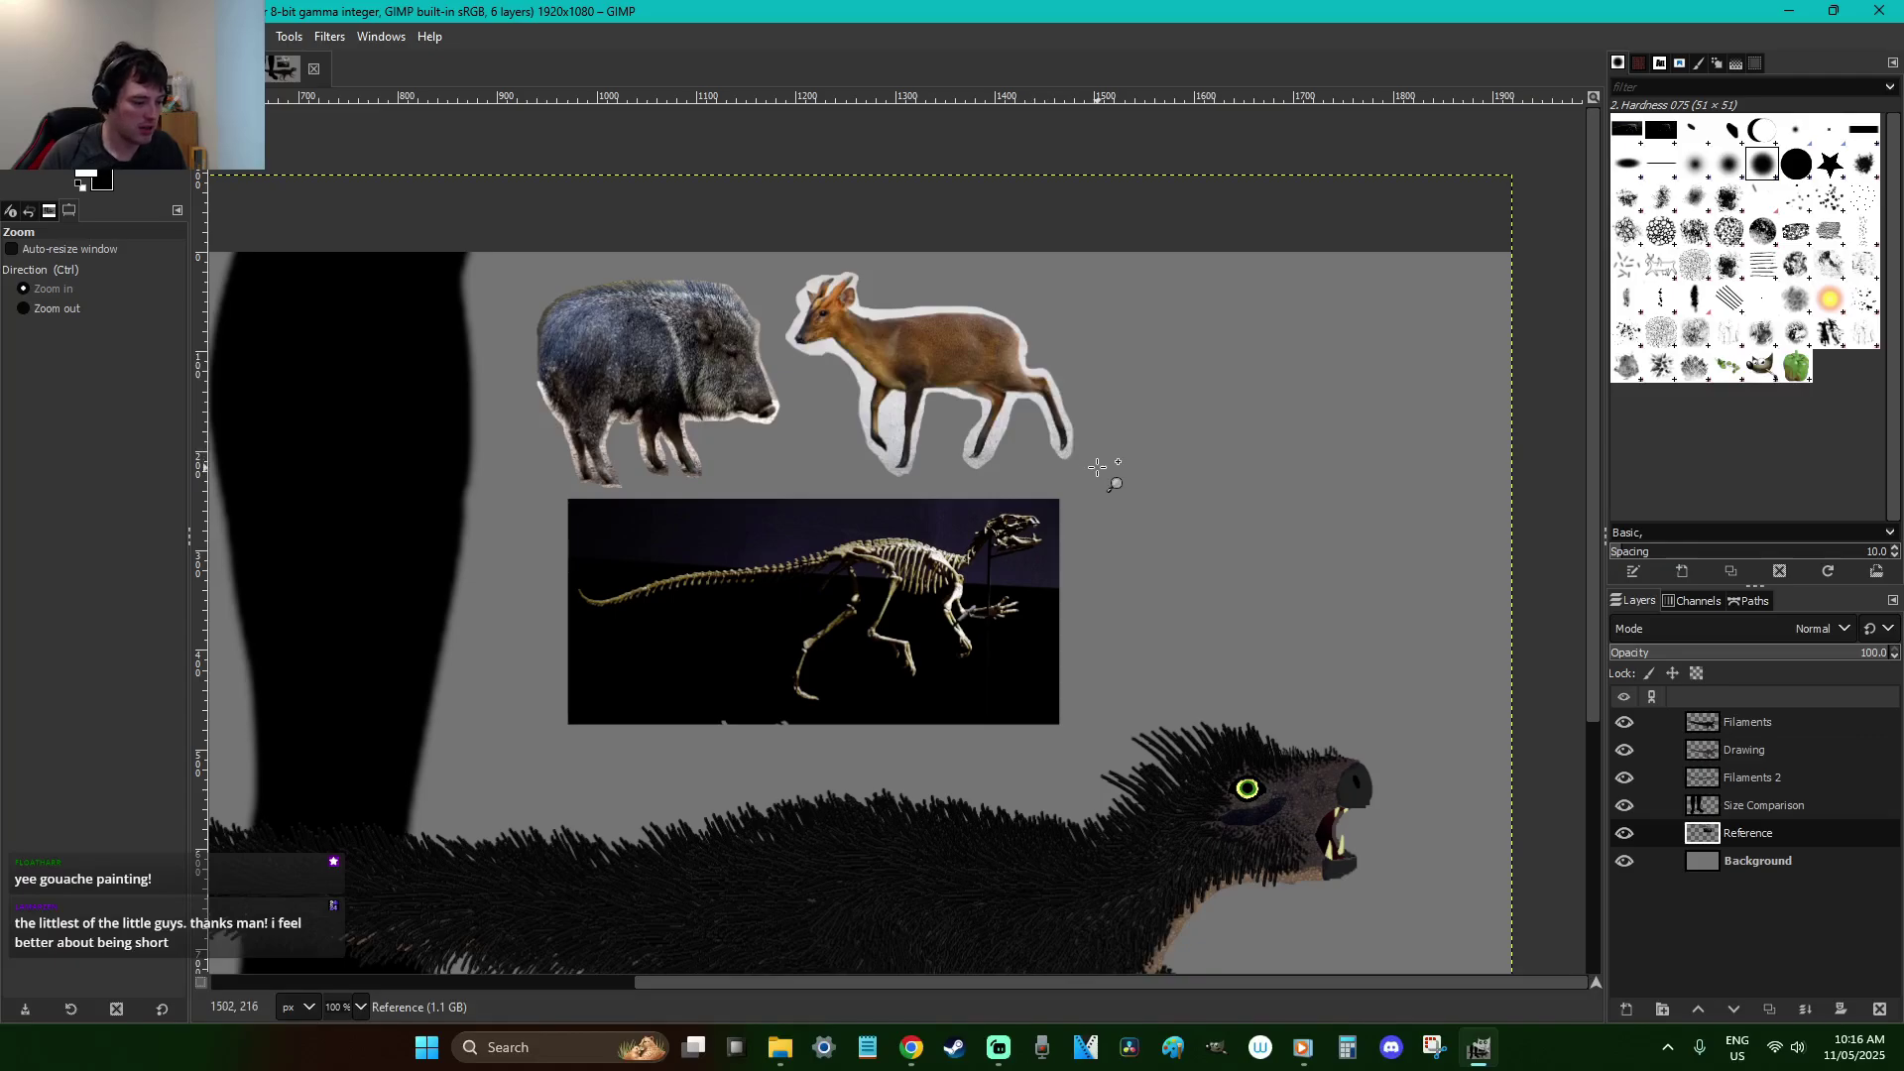
pyautogui.press('r')
pyautogui.moveTo(1137, 480); pyautogui.dragTo(785, 257)
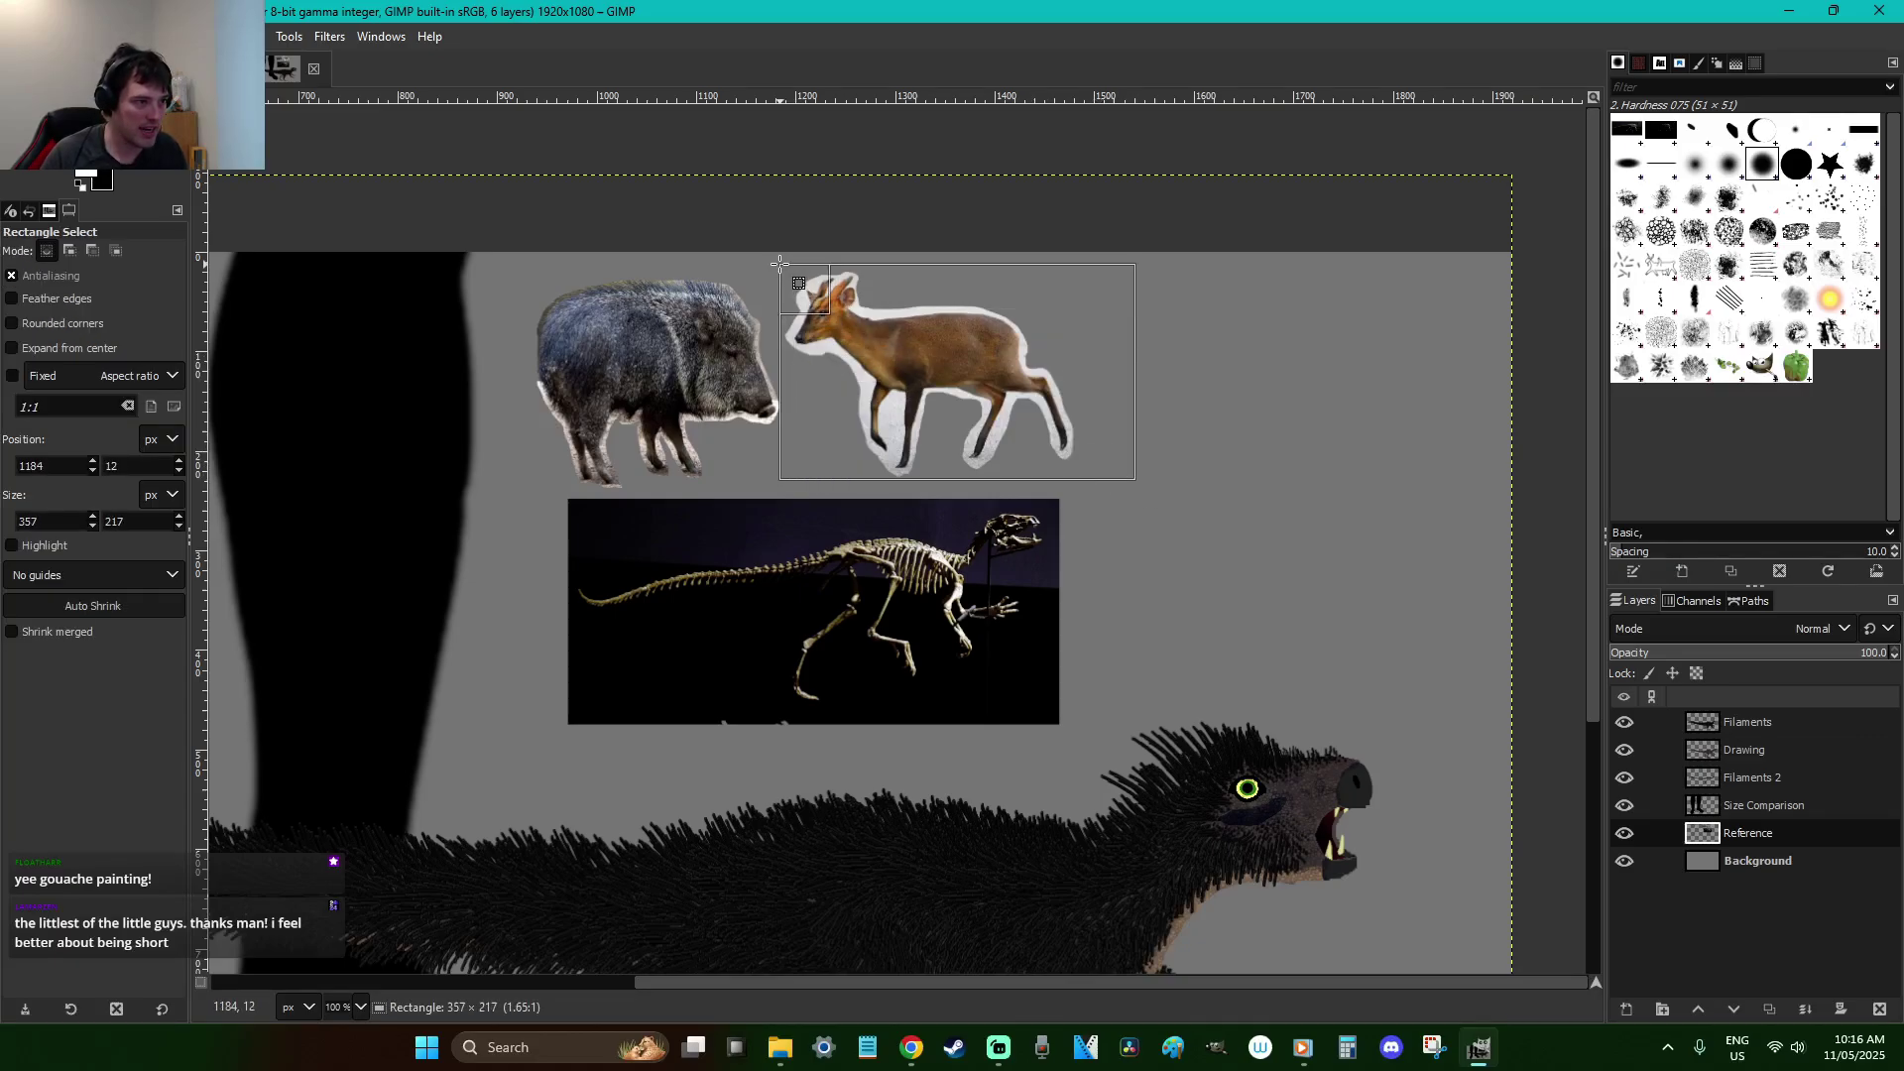
pyautogui.click(1326, 291)
# Free-select the peccary on the Reference layer and move it to the canvas's upper-right corner
pyautogui.press('f')
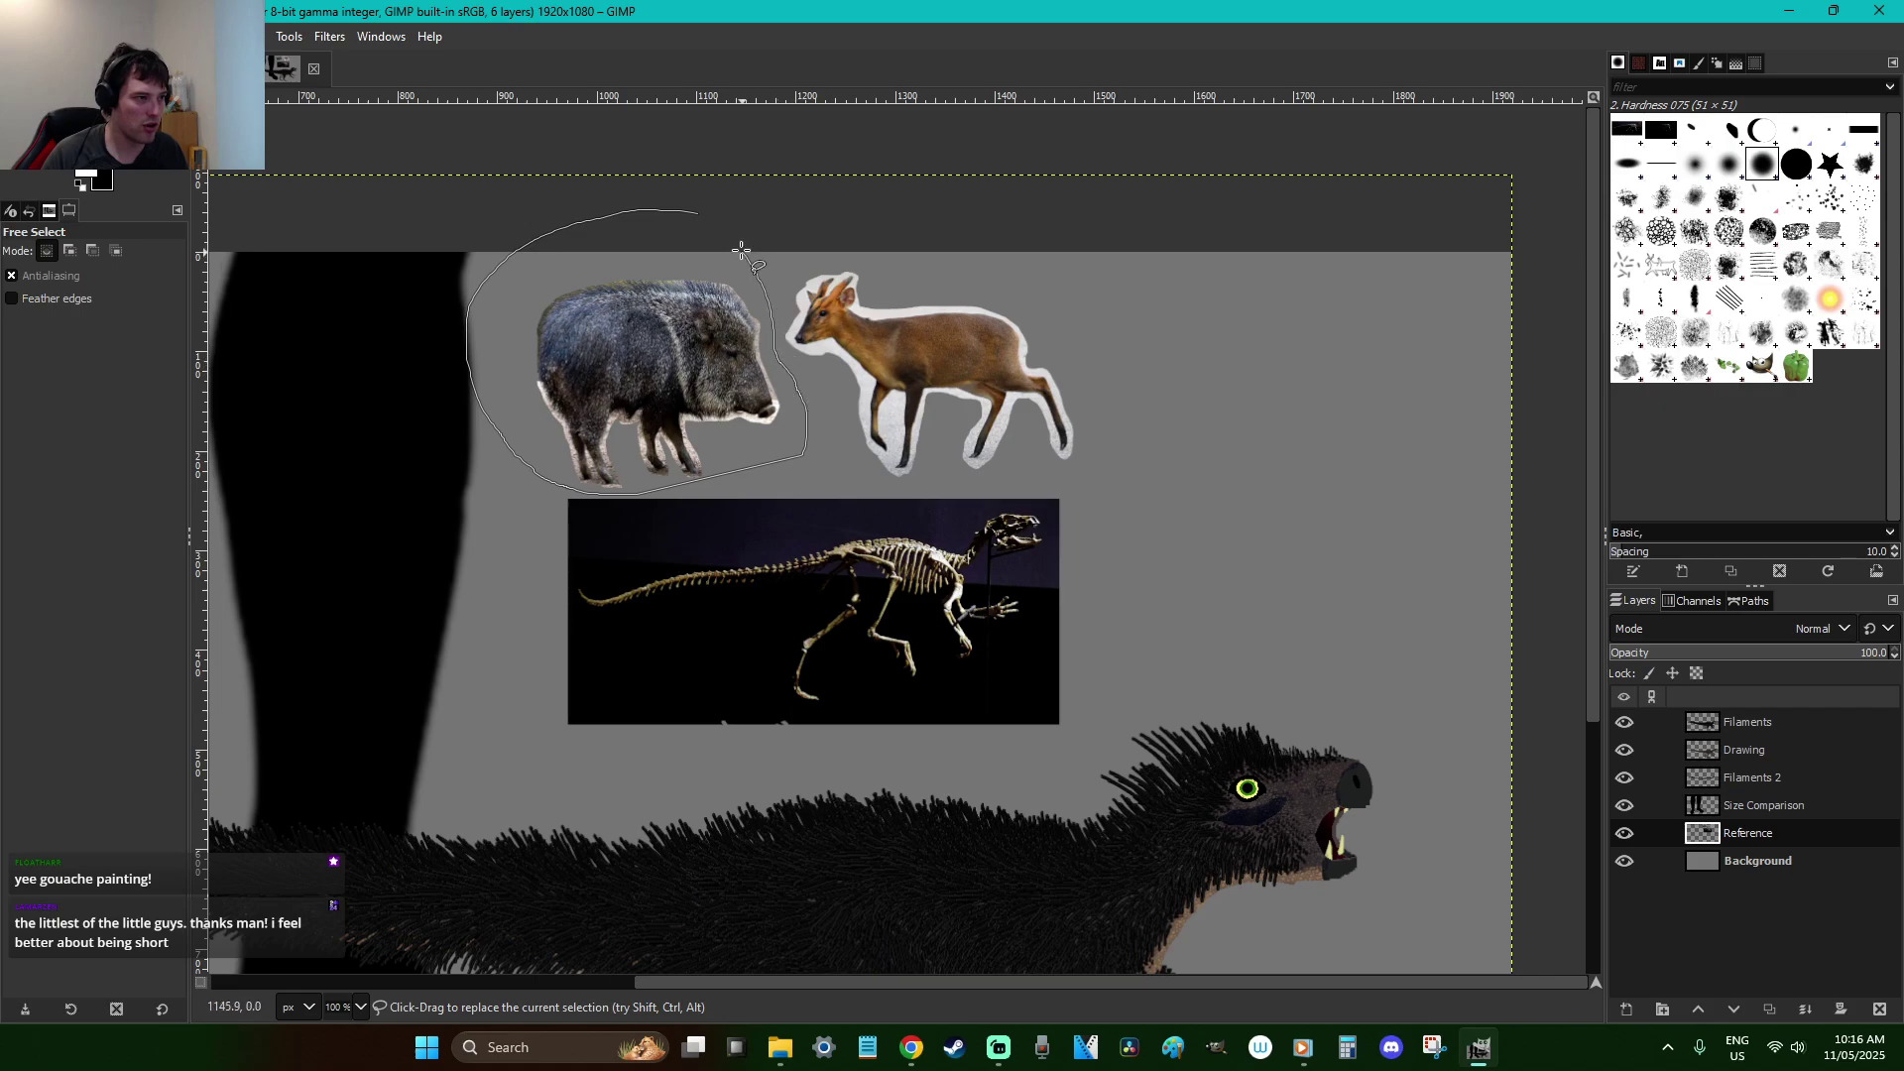
pyautogui.hotkey('ctrl', 'x')
pyautogui.press('r')
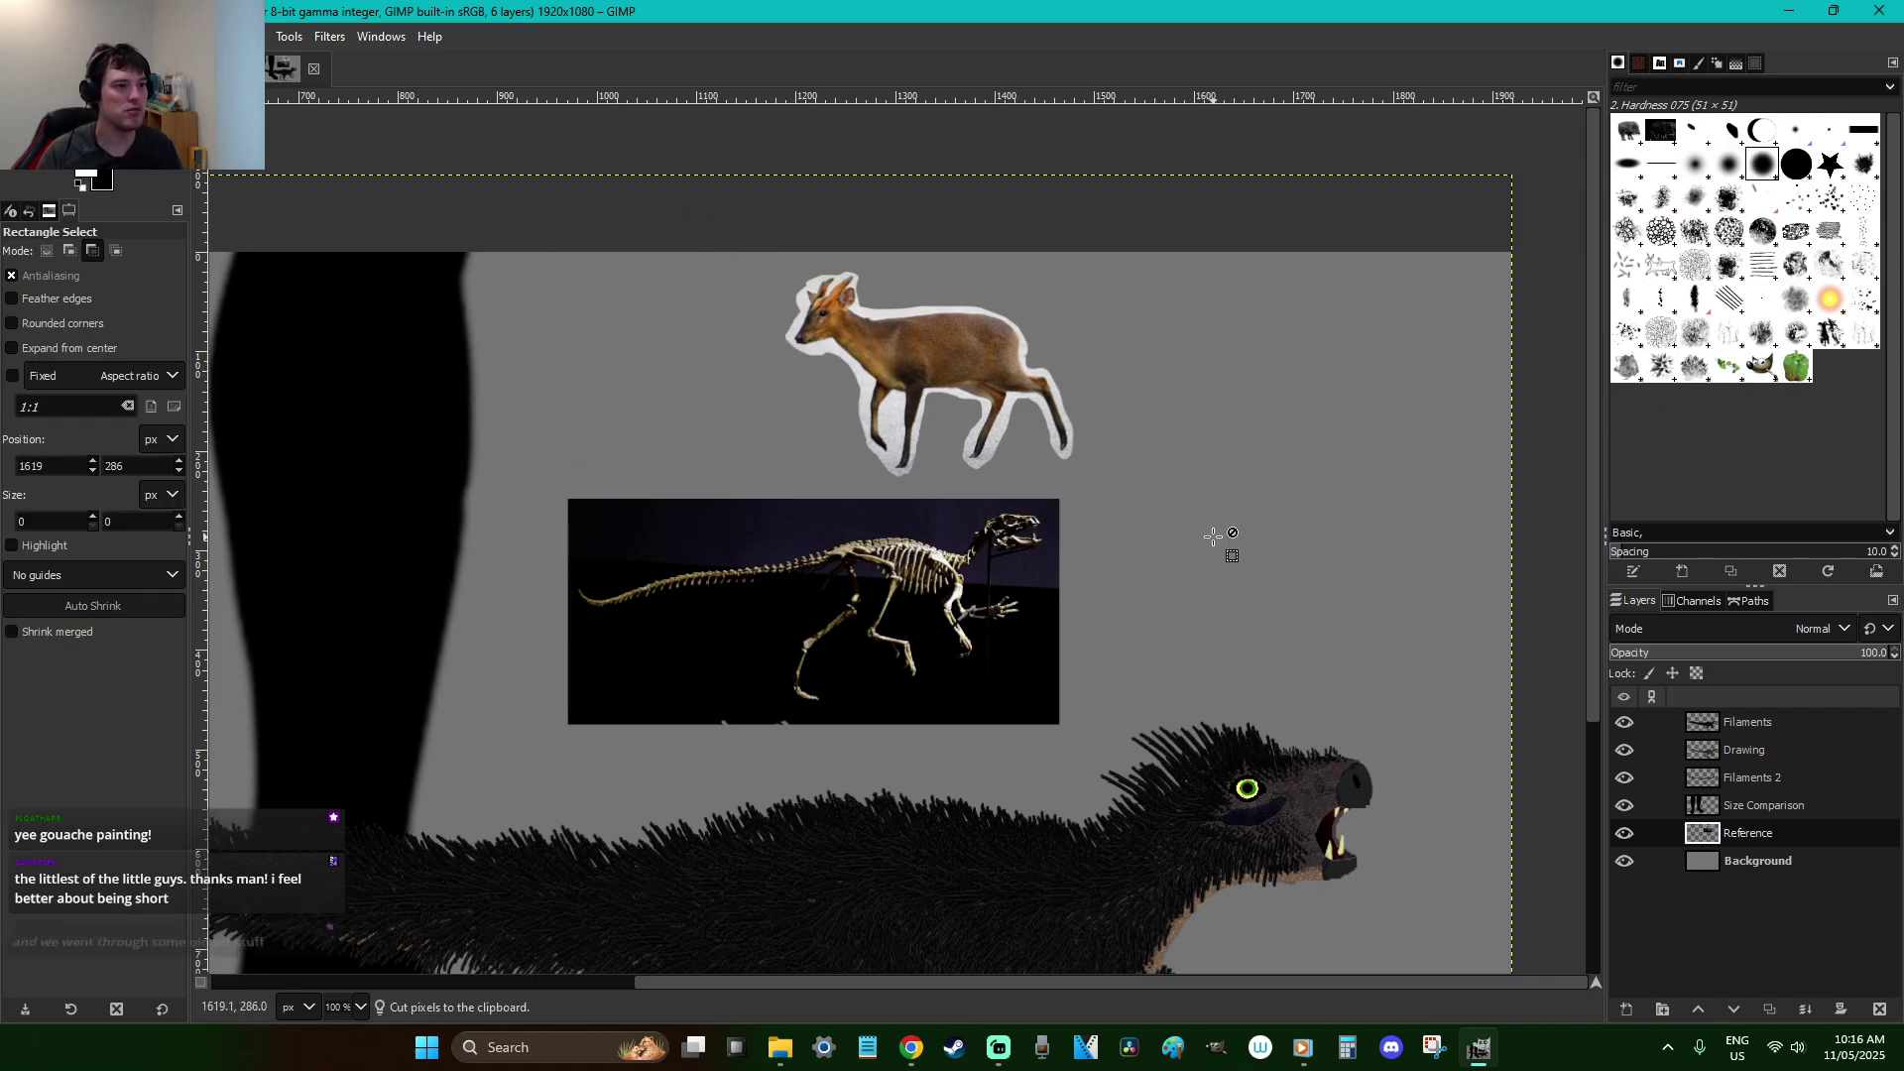
pyautogui.hotkey('ctrl', 'v')
pyautogui.moveTo(899, 596); pyautogui.dragTo(1362, 355)
pyautogui.click(1126, 467)
# Cut out the deer and place it directly beneath the peccary on the Reference layer
pyautogui.moveTo(1111, 489); pyautogui.dragTo(655, 217)
pyautogui.hotkey('ctrl', 'x')
pyautogui.hotkey('ctrl', 'v')
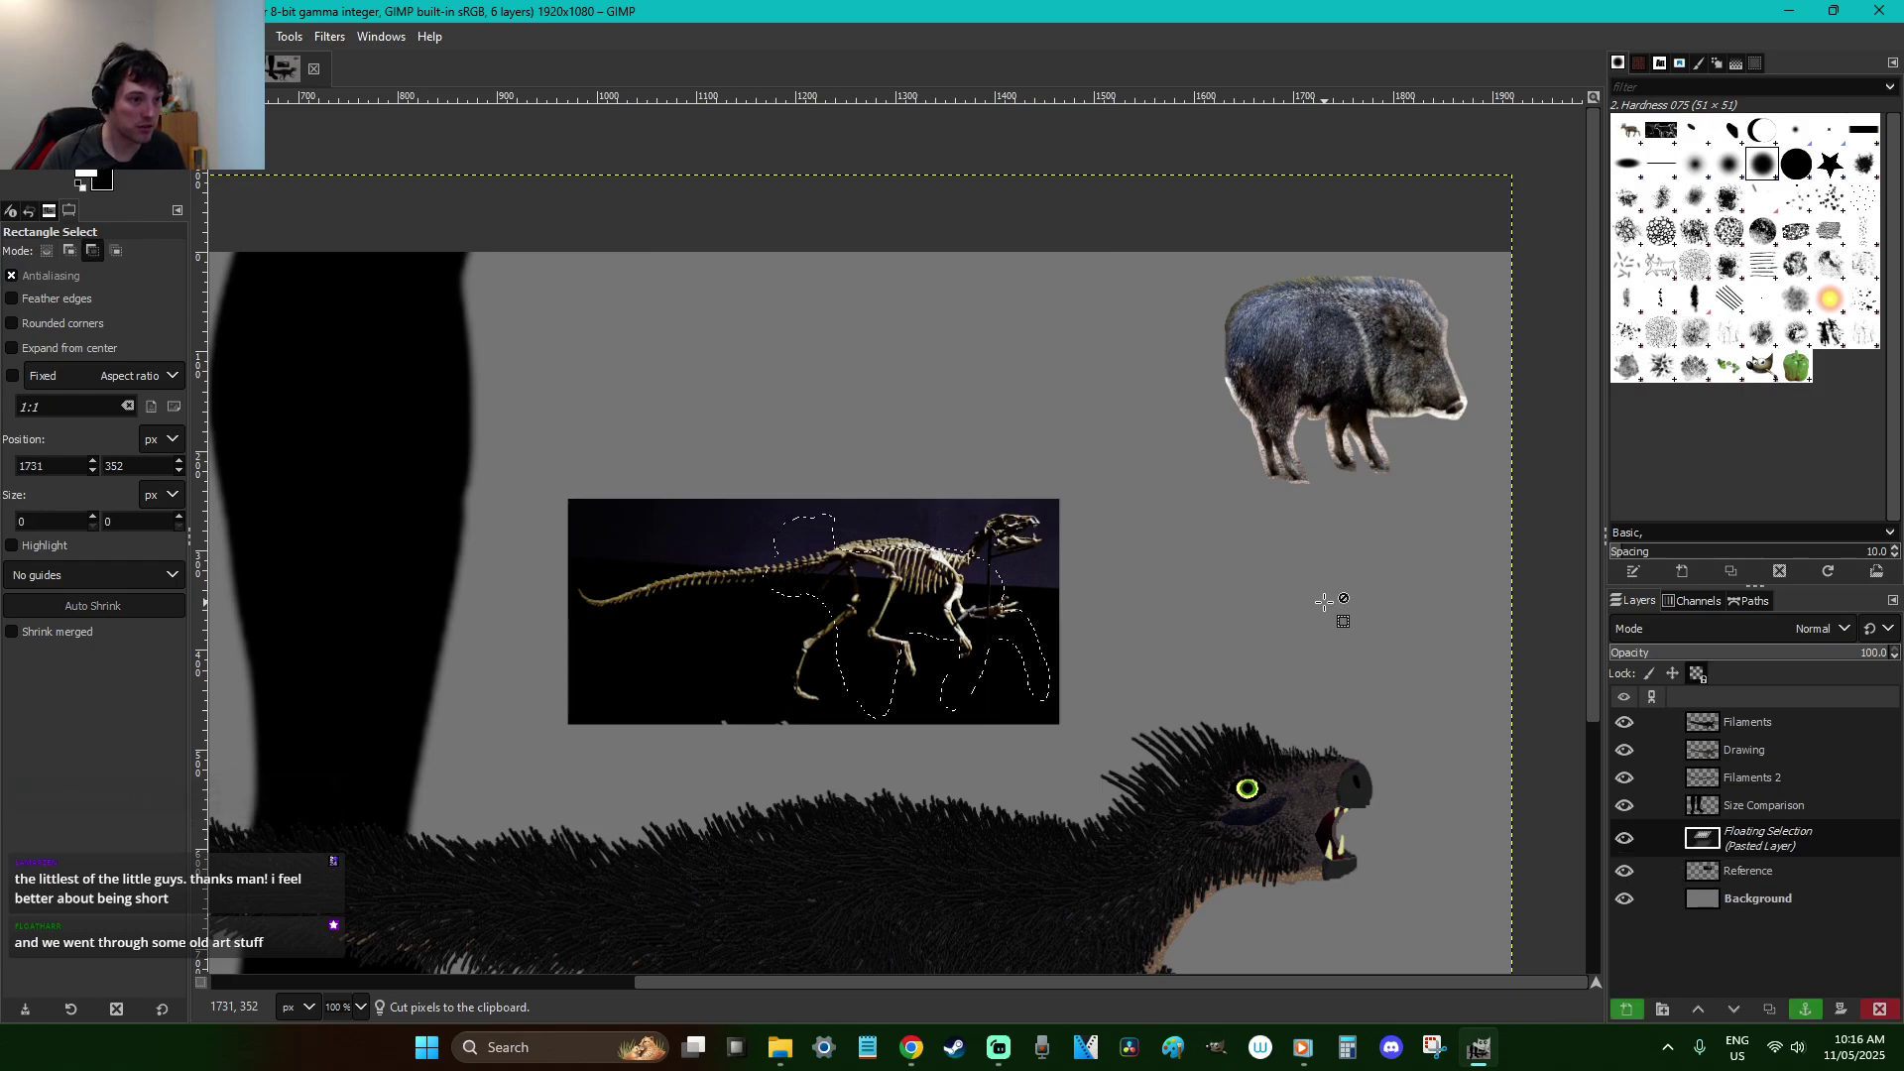
pyautogui.moveTo(896, 594); pyautogui.dragTo(1302, 565)
pyautogui.click(1126, 574)
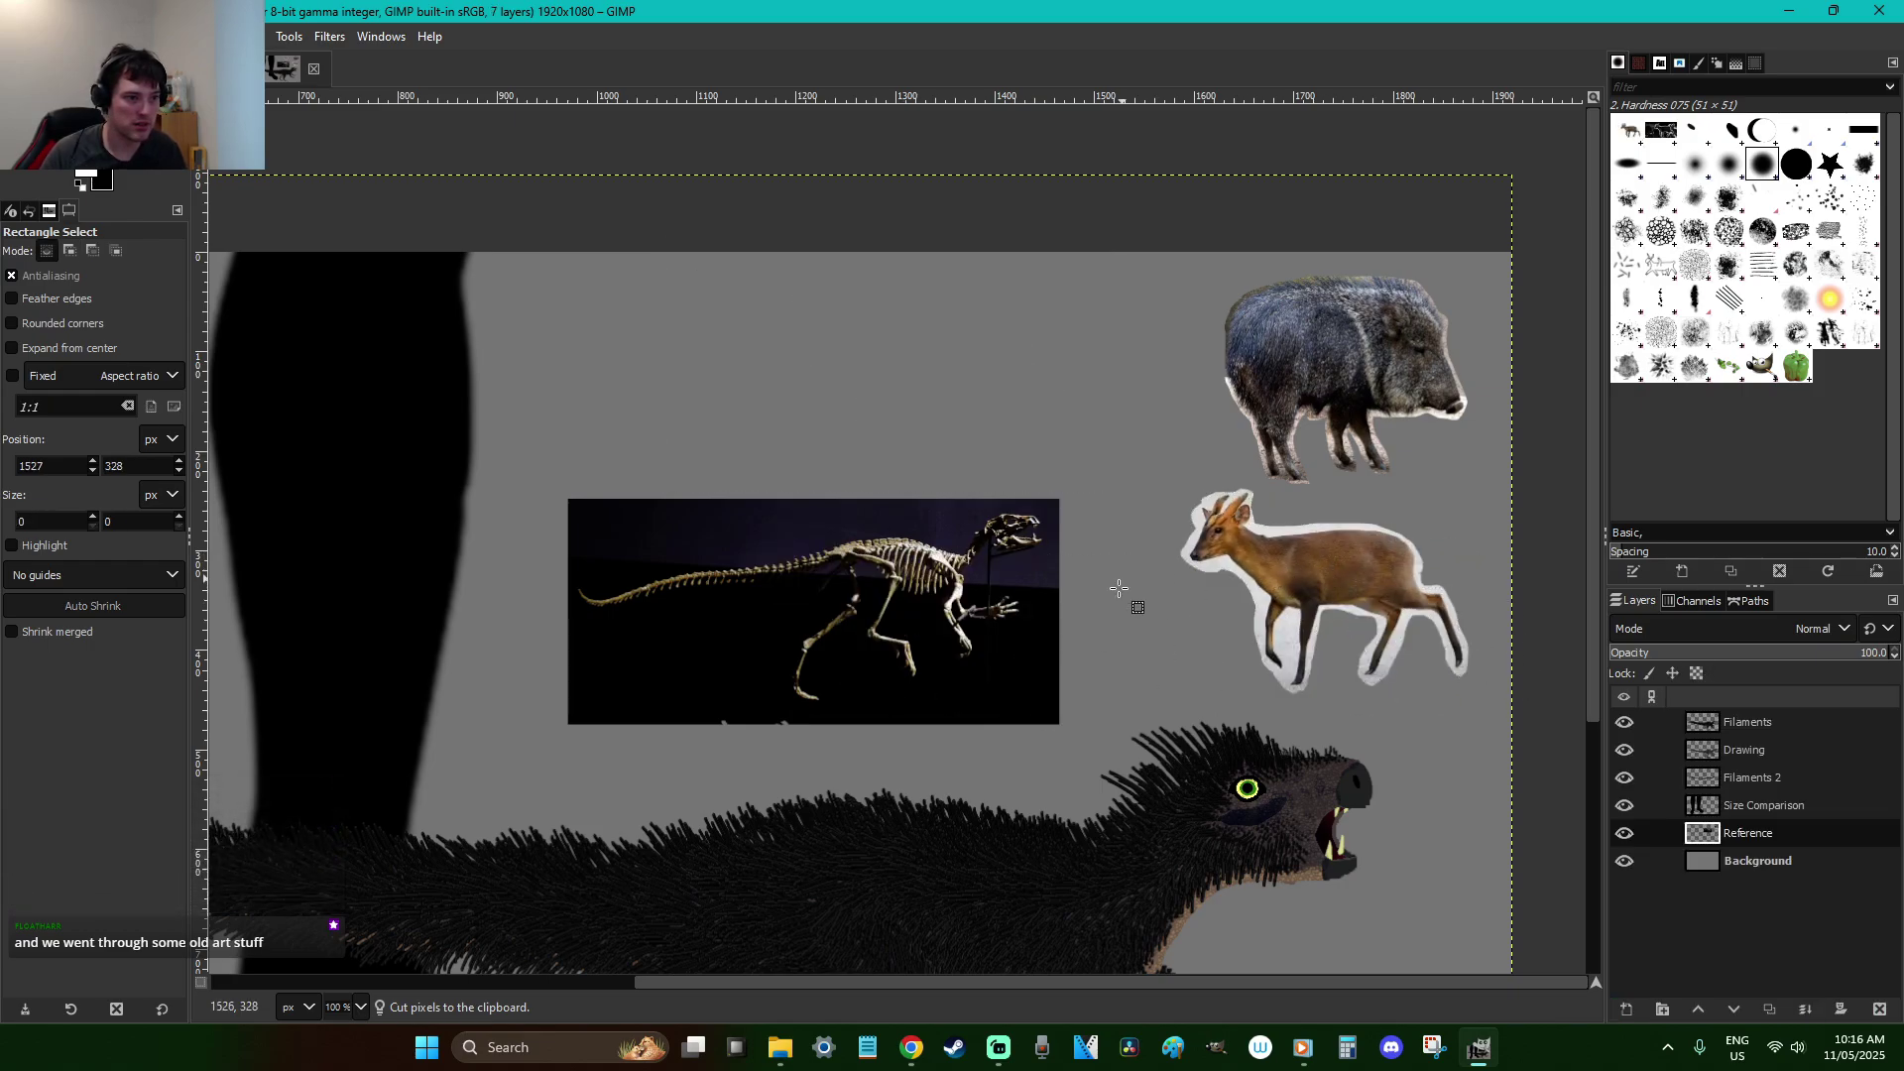
# Move the skeleton photo up beside the peccary near the canvas's top edge, and save the image
pyautogui.moveTo(1089, 762); pyautogui.dragTo(514, 440)
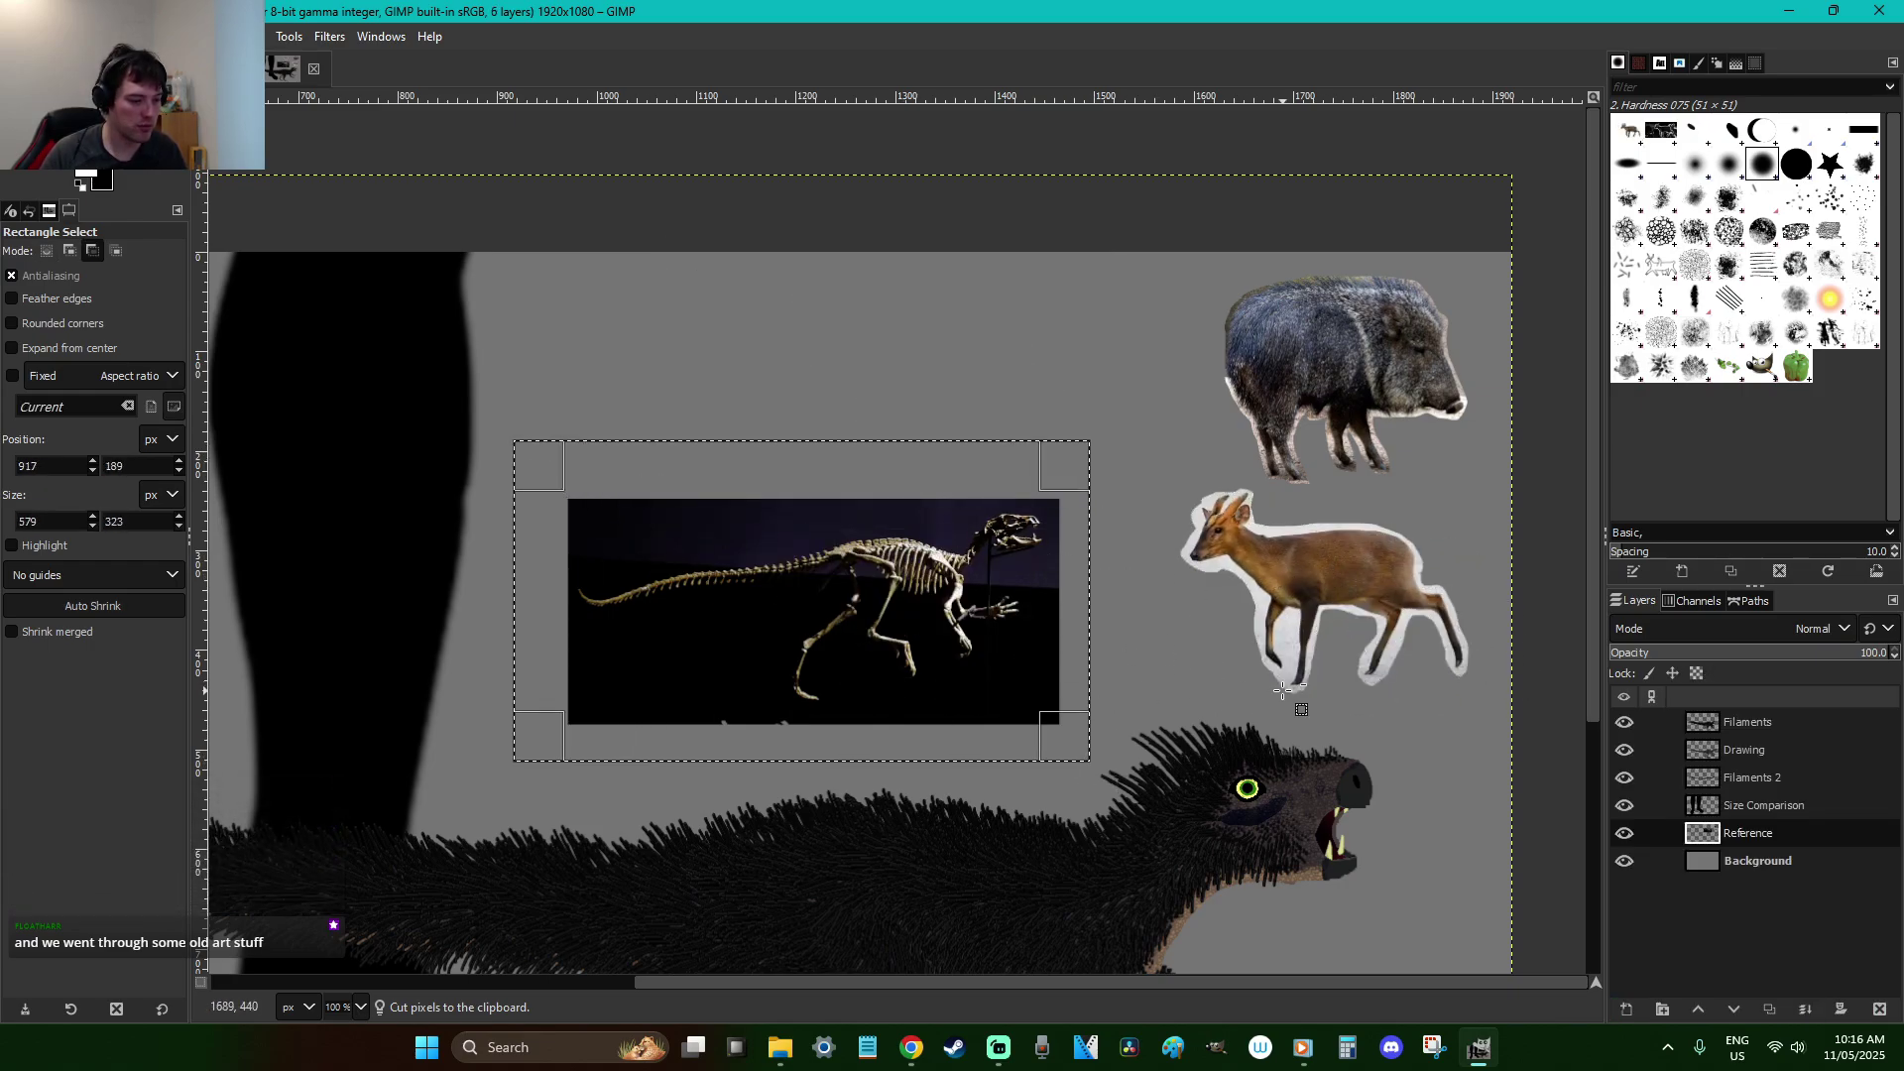
pyautogui.hotkey('ctrl', 'x')
pyautogui.hotkey('ctrl', 'v')
pyautogui.moveTo(1012, 579); pyautogui.dragTo(995, 380)
pyautogui.click(1002, 556)
pyautogui.scroll(-3, 999, 559)
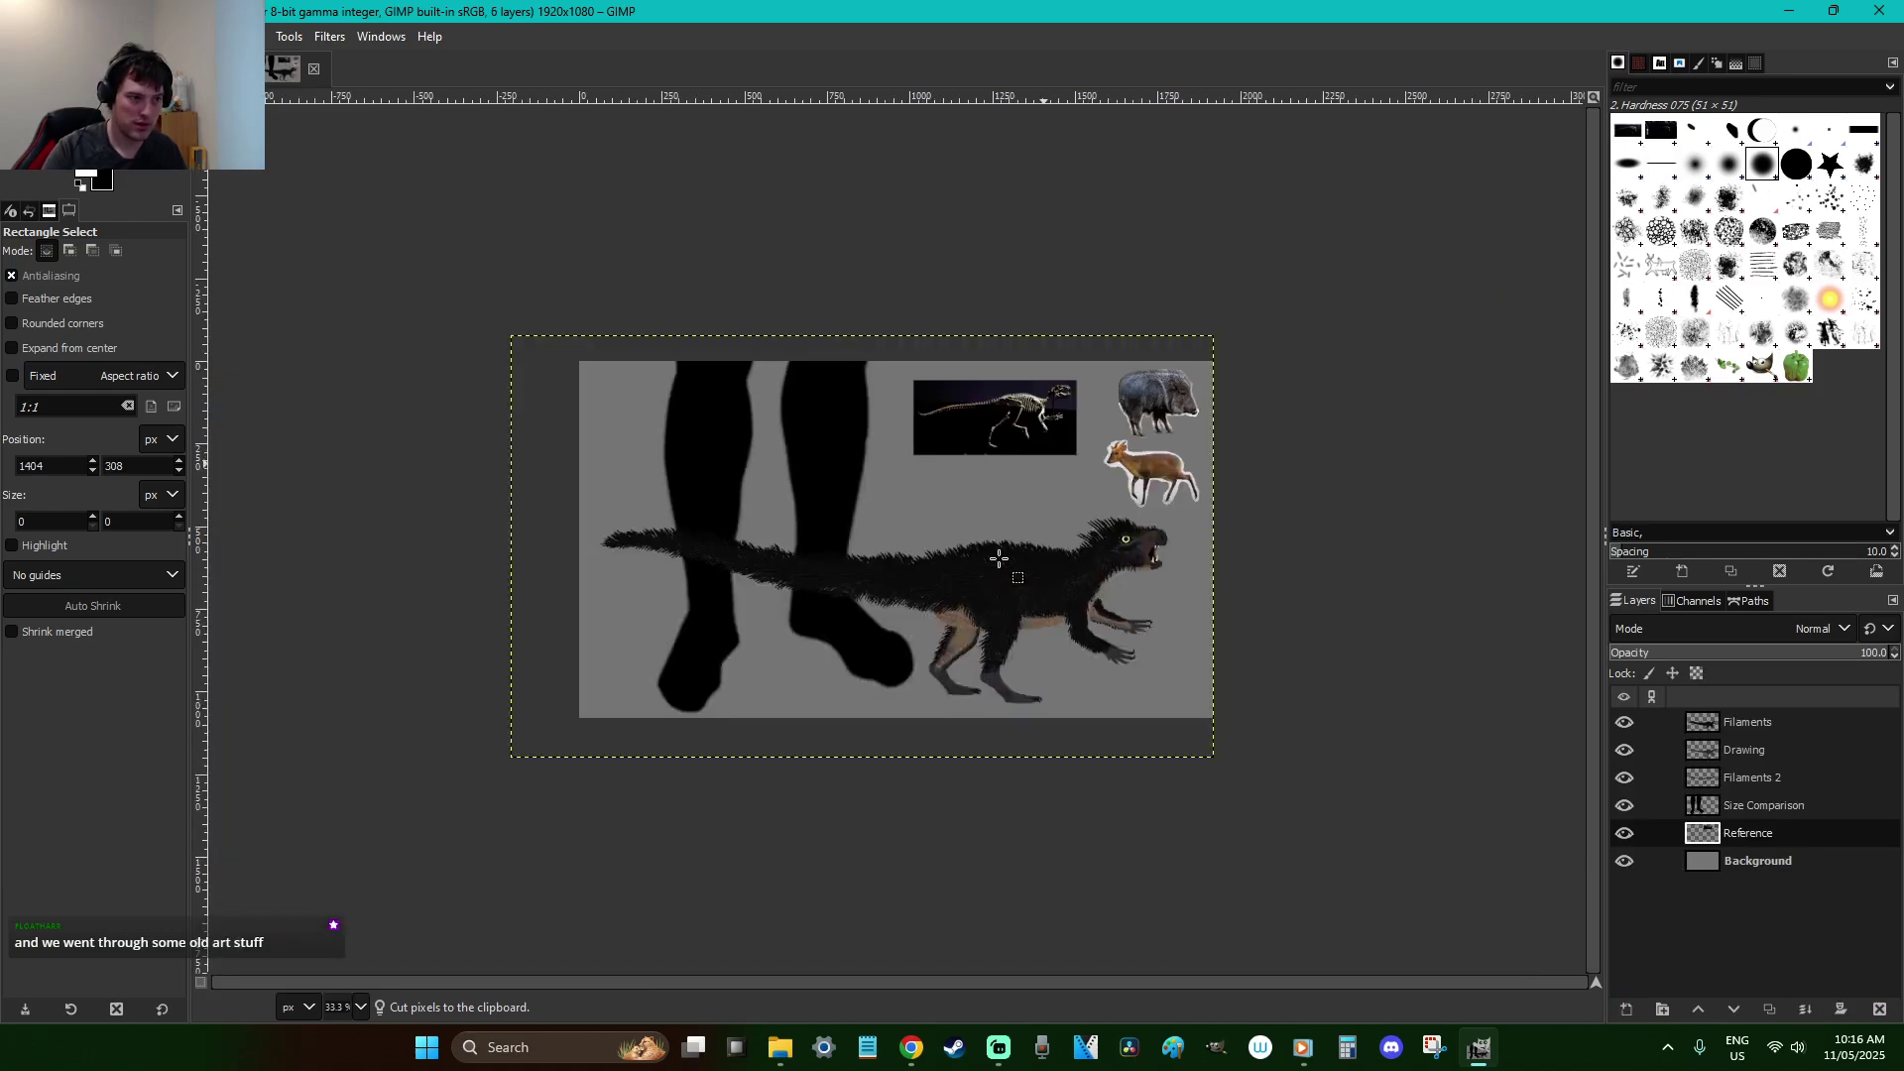
pyautogui.hotkey('ctrl', 's')
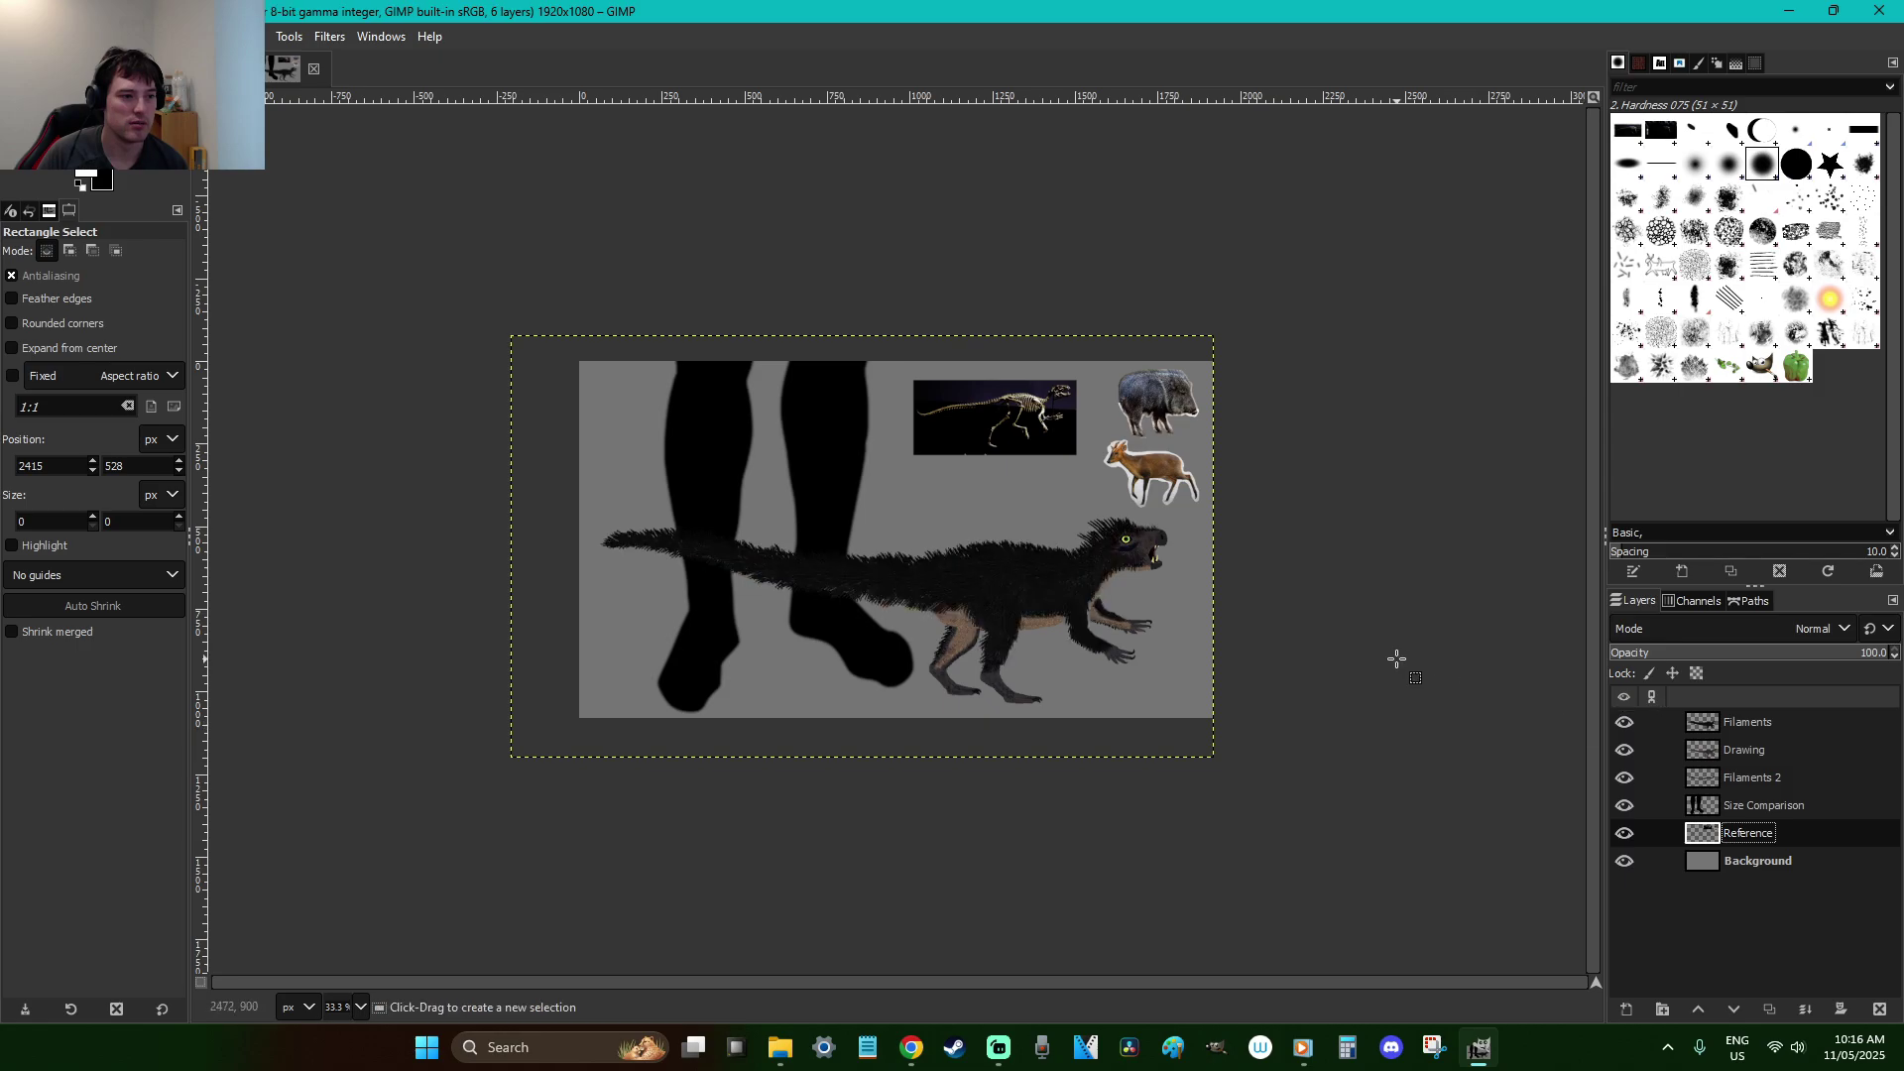
# Save the image, and merge the Filaments and Drawing layers down into Filaments 2
pyautogui.hotkey('ctrl', 's')
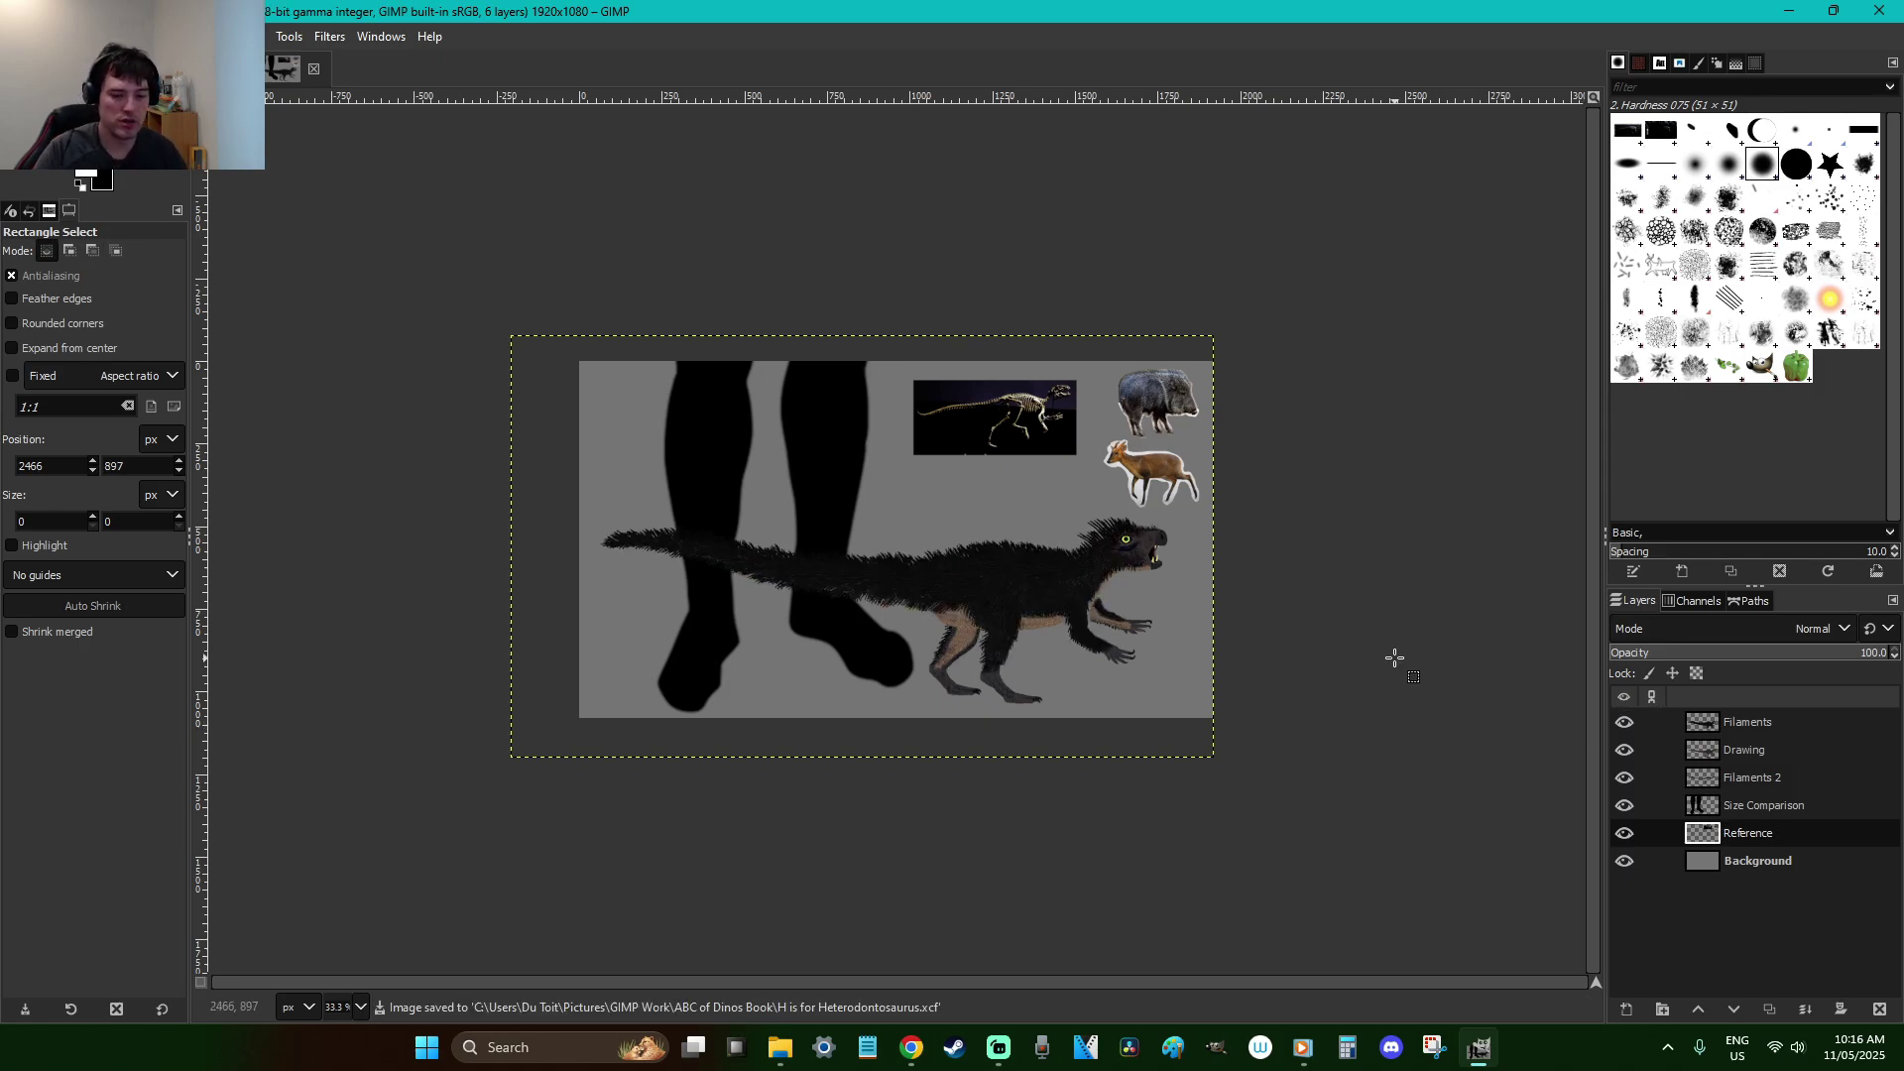
pyautogui.press('+')
pyautogui.click(1768, 716)
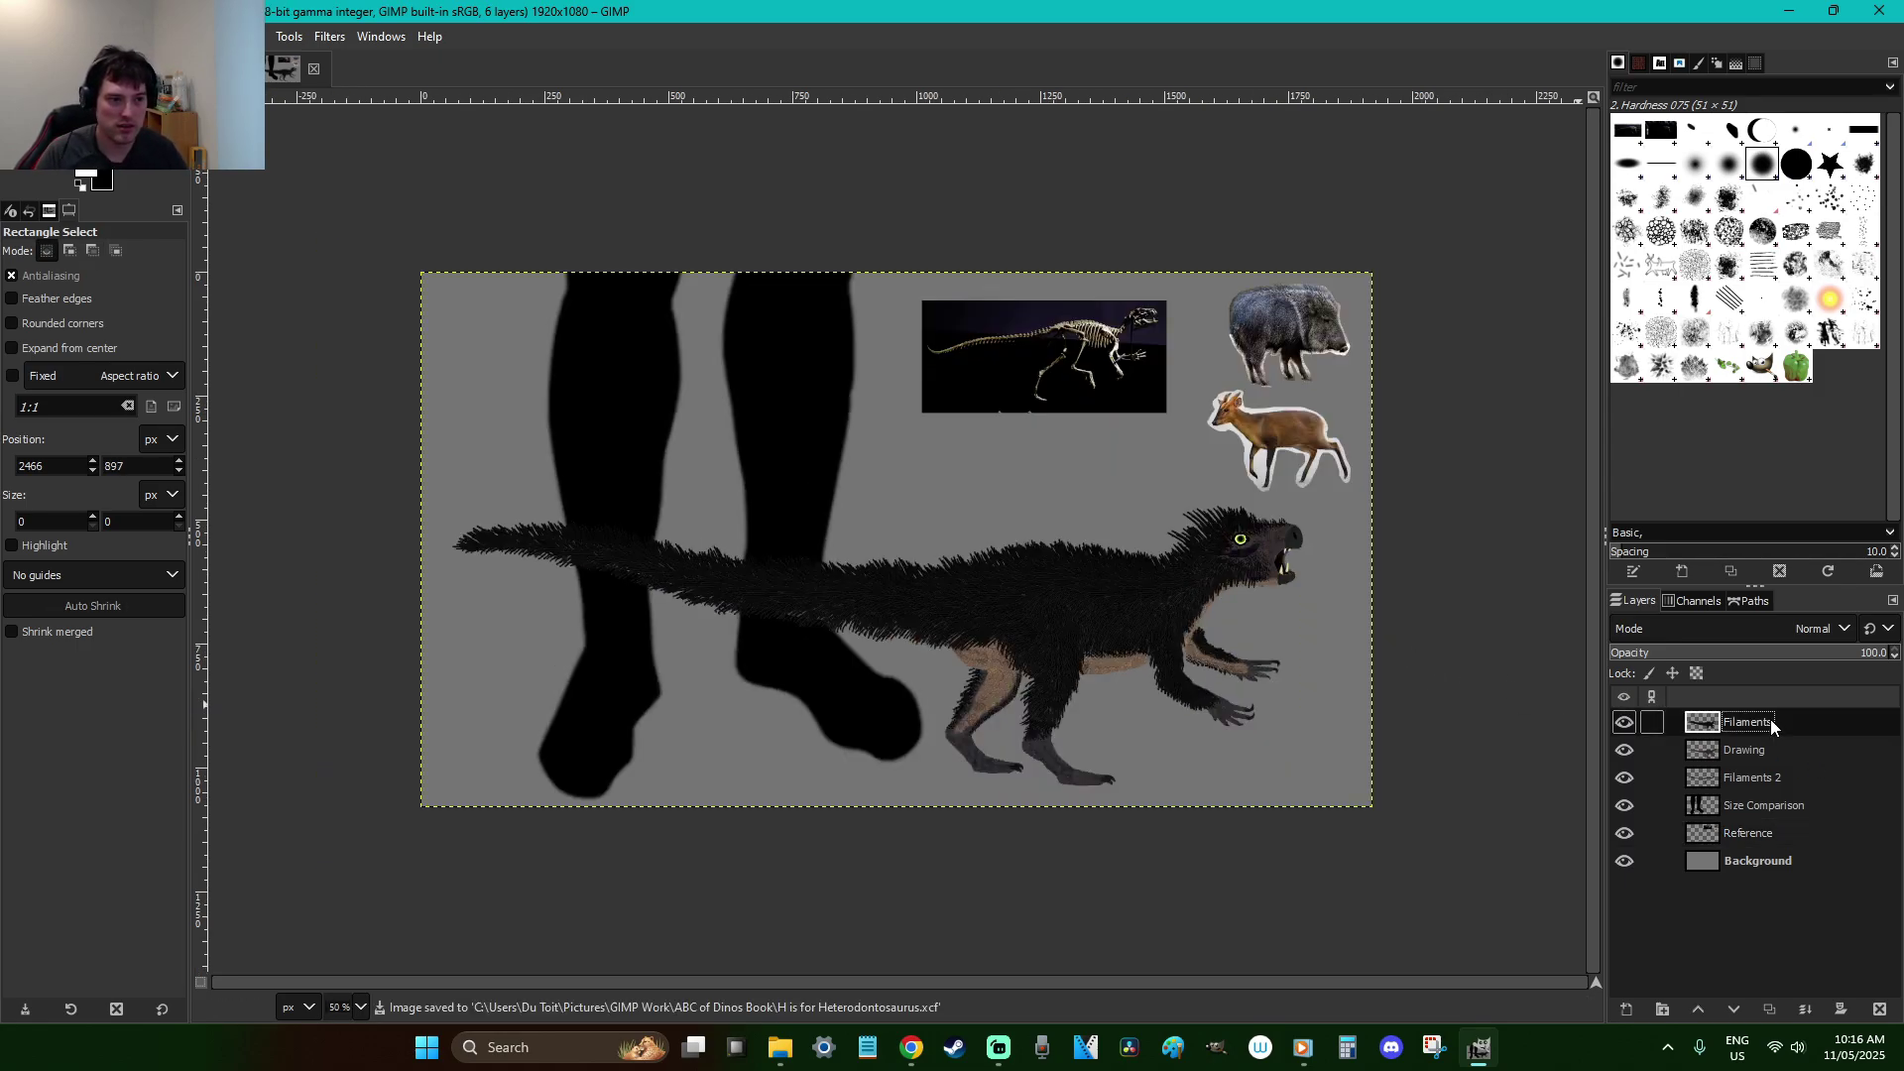
pyautogui.rightClick(1770, 718)
pyautogui.click(1674, 259)
pyautogui.rightClick(1772, 690)
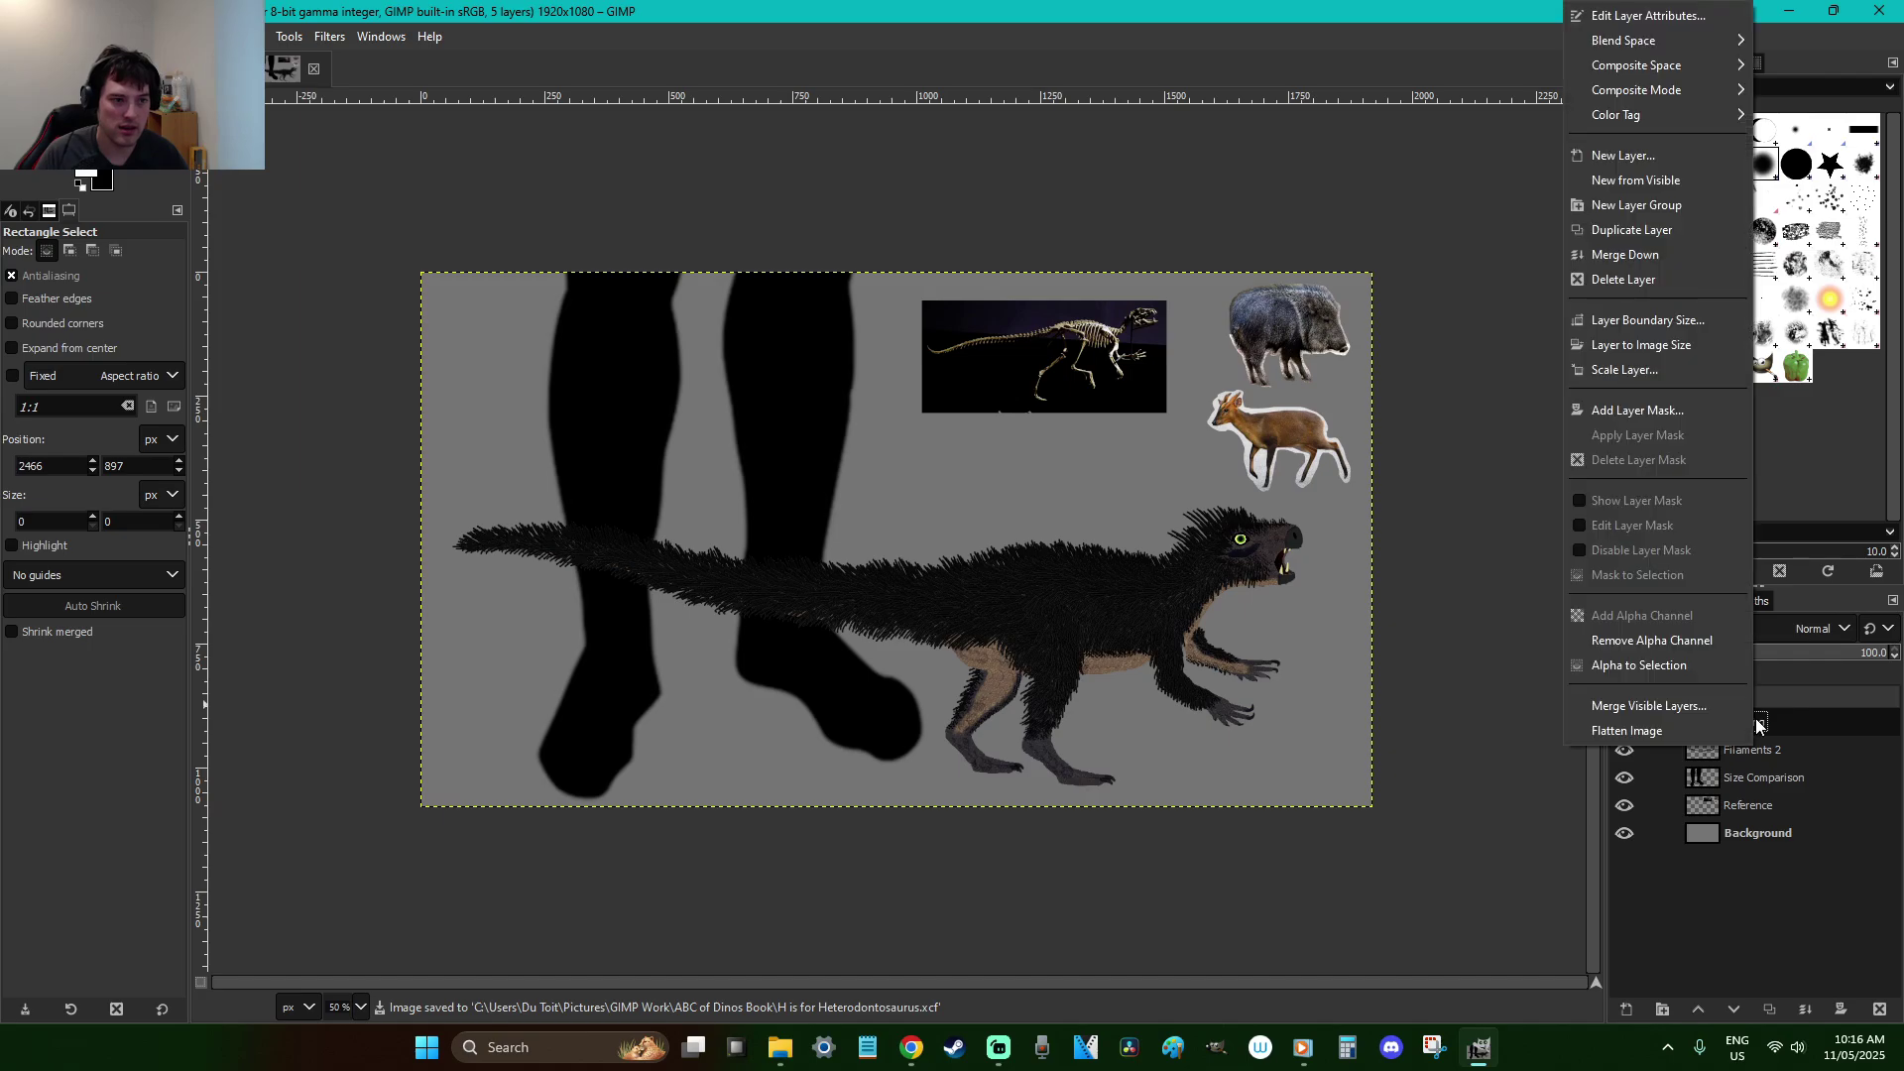
pyautogui.click(1638, 260)
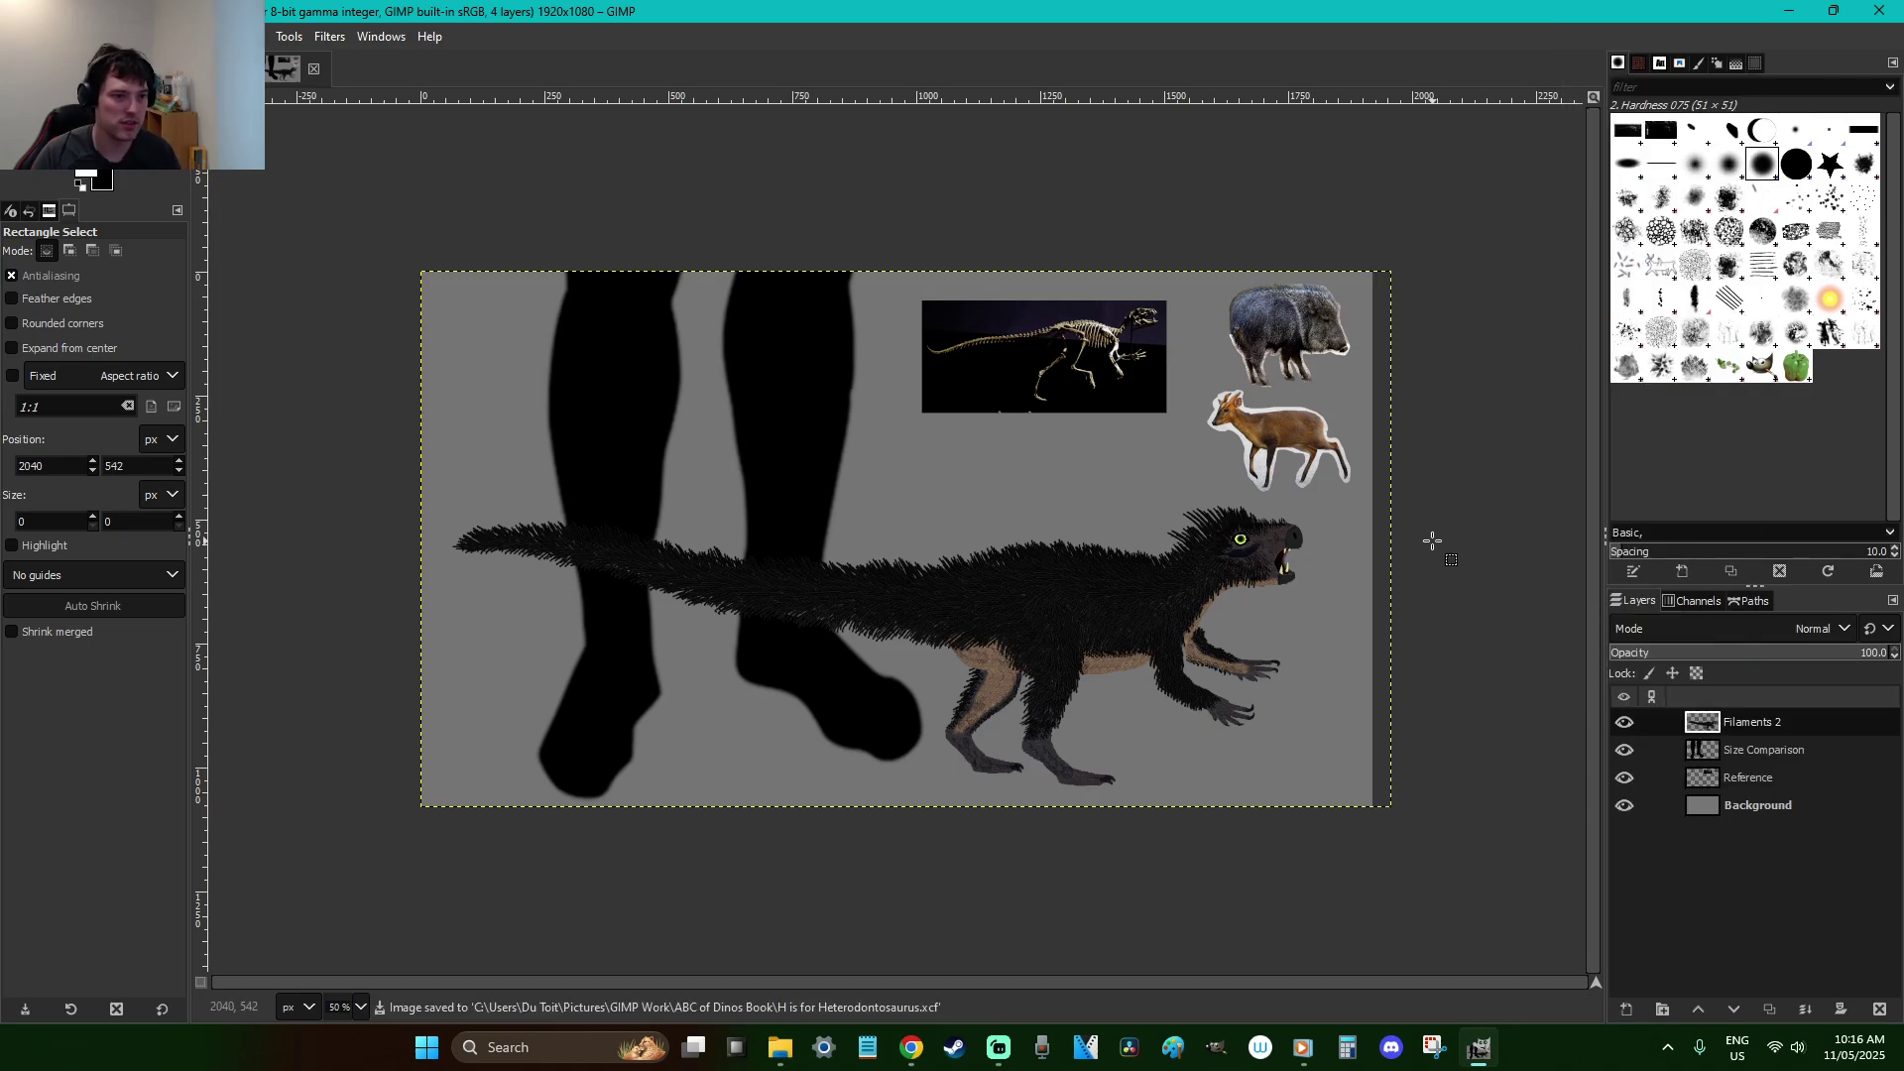
# Rename the merged Filaments 2 layer as Drawing
pyautogui.doubleClick(1738, 725)
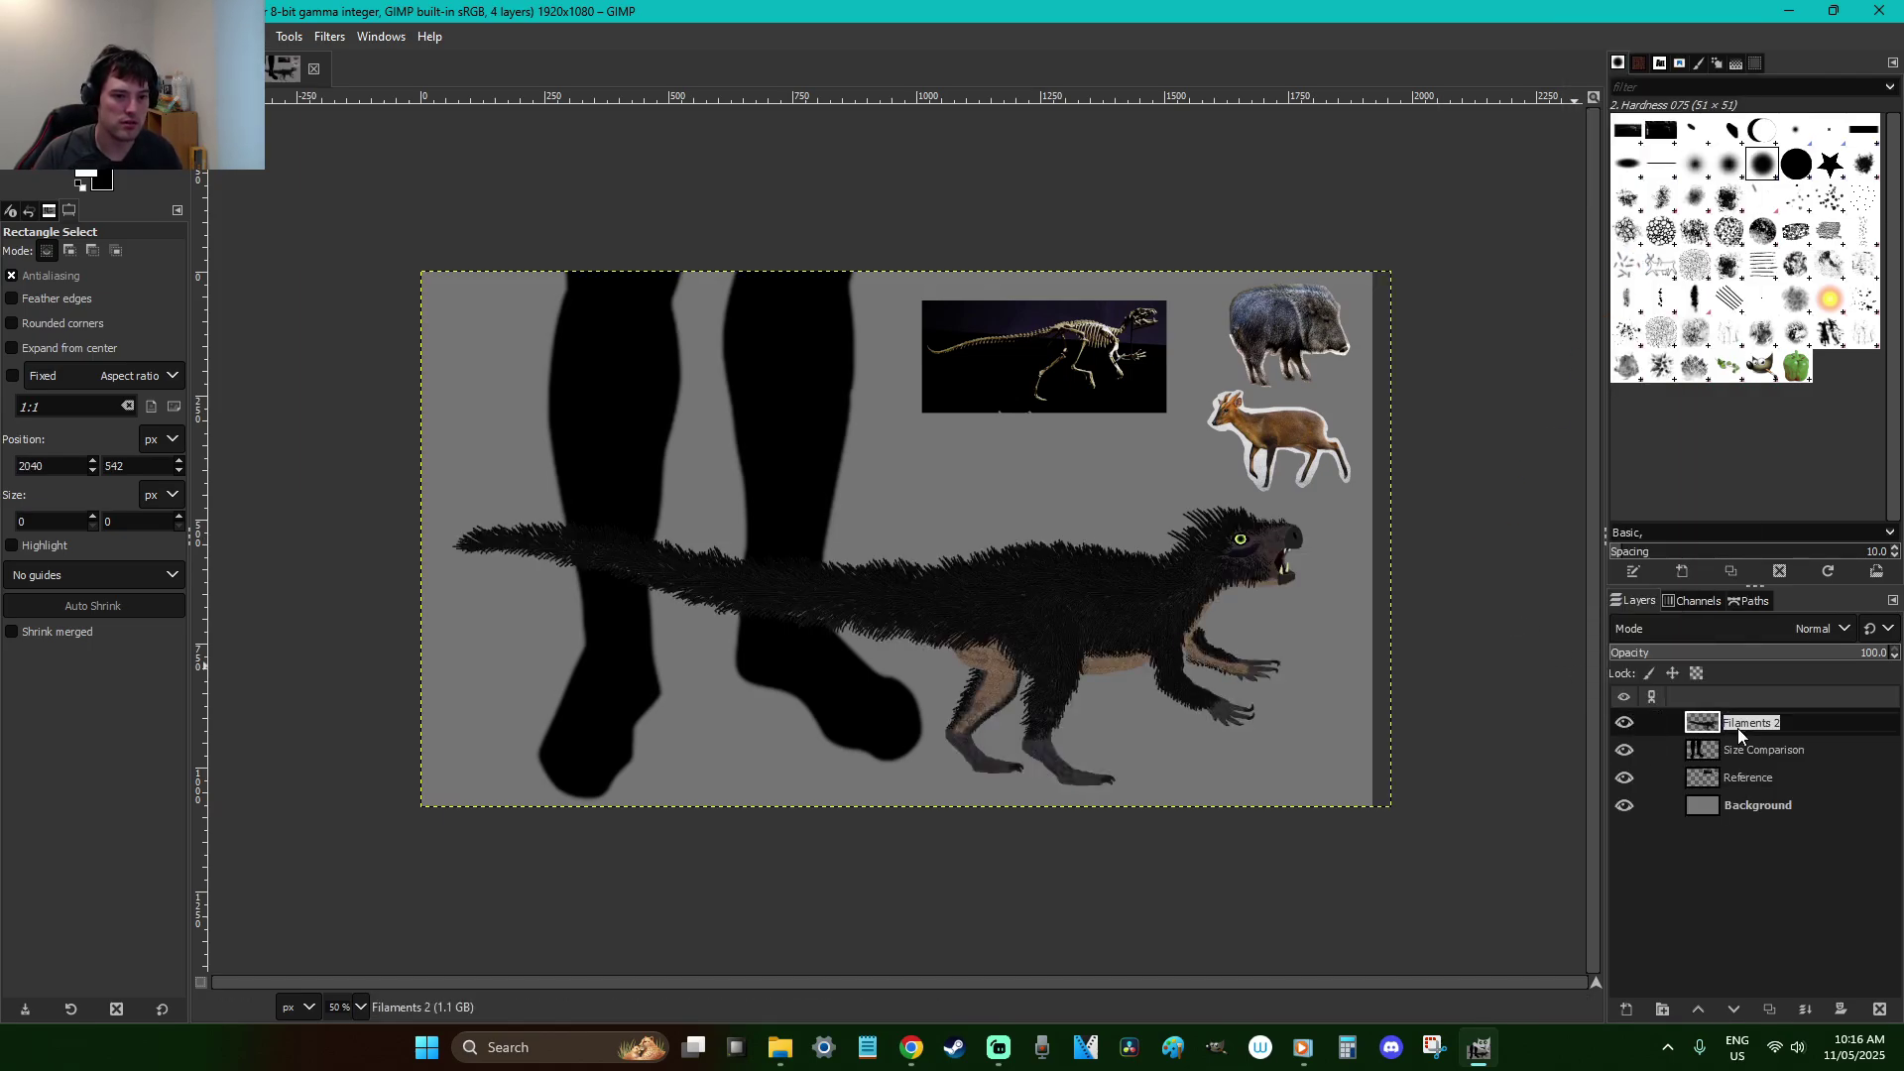
pyautogui.write('Drawing')
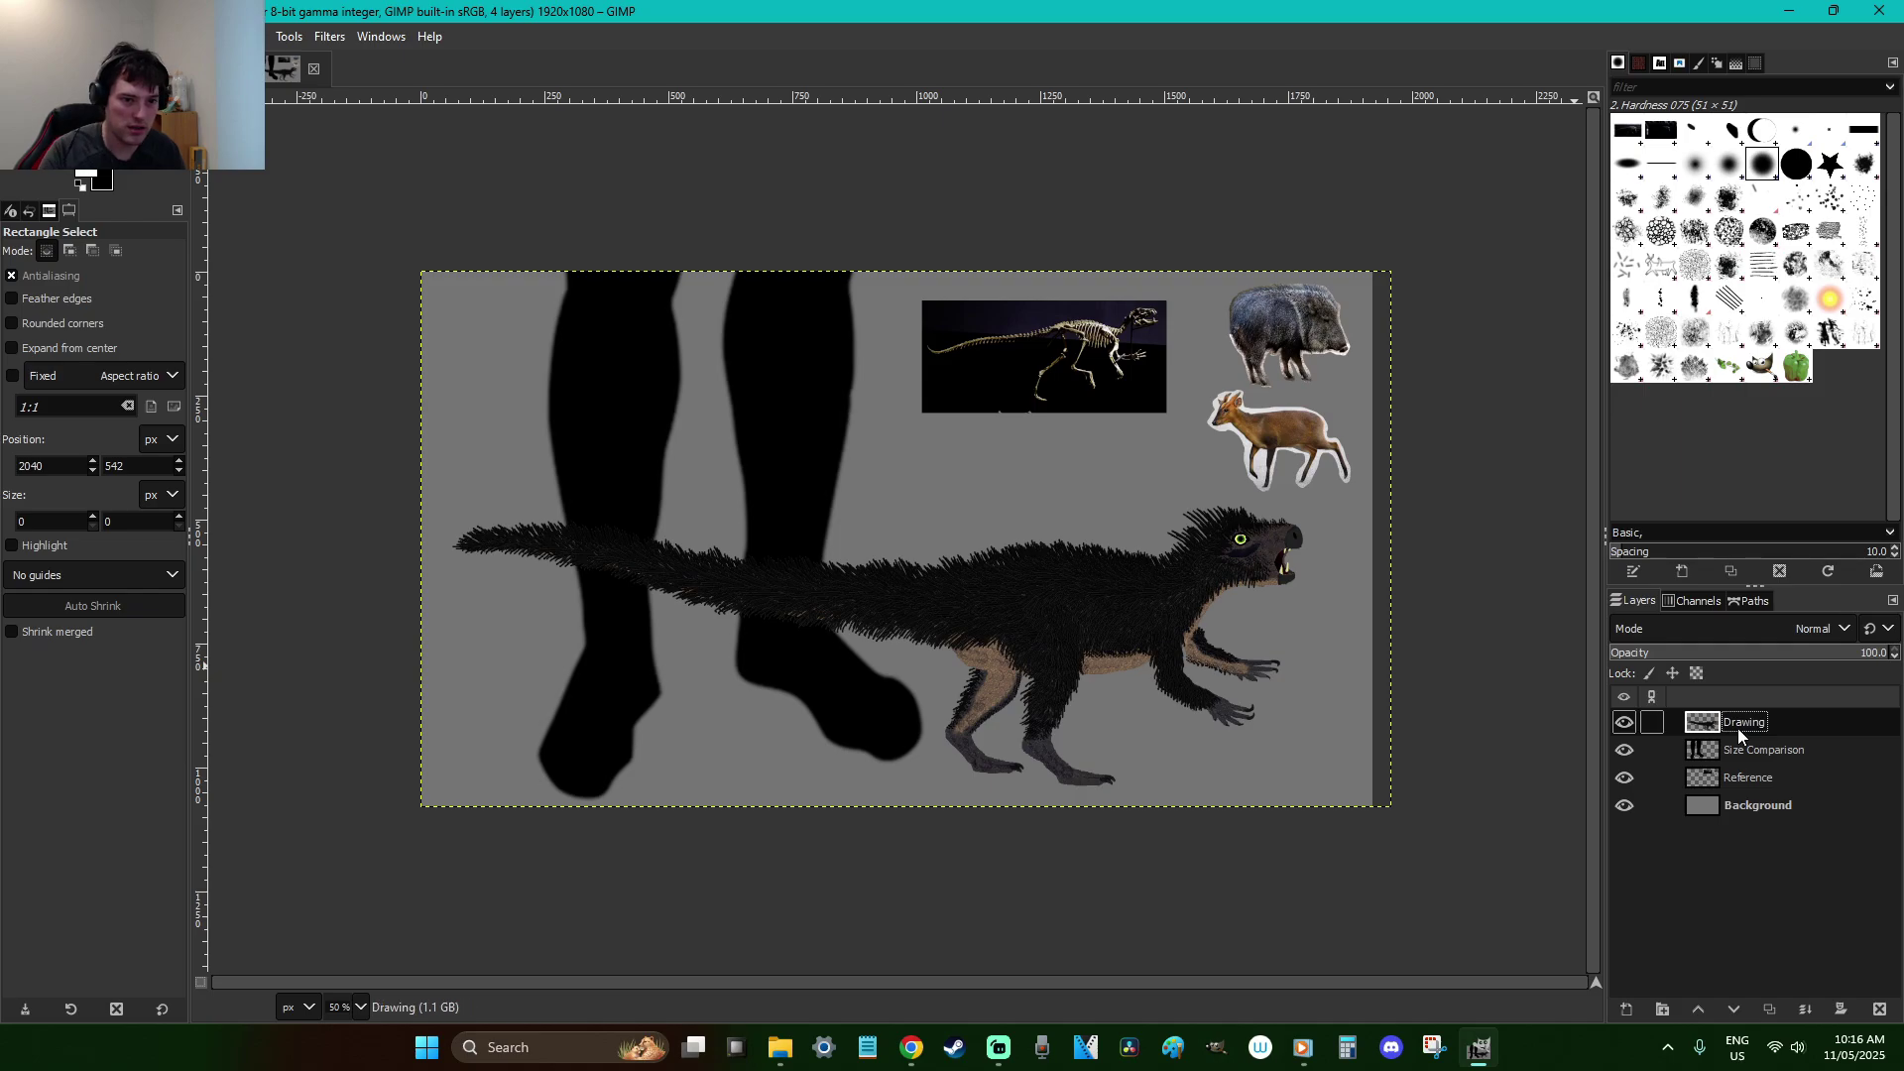
pyautogui.press('Return')
# Create a new 1920 × 1080 px image and fill its background with medium grey
pyautogui.hotkey('ctrl', 'n')
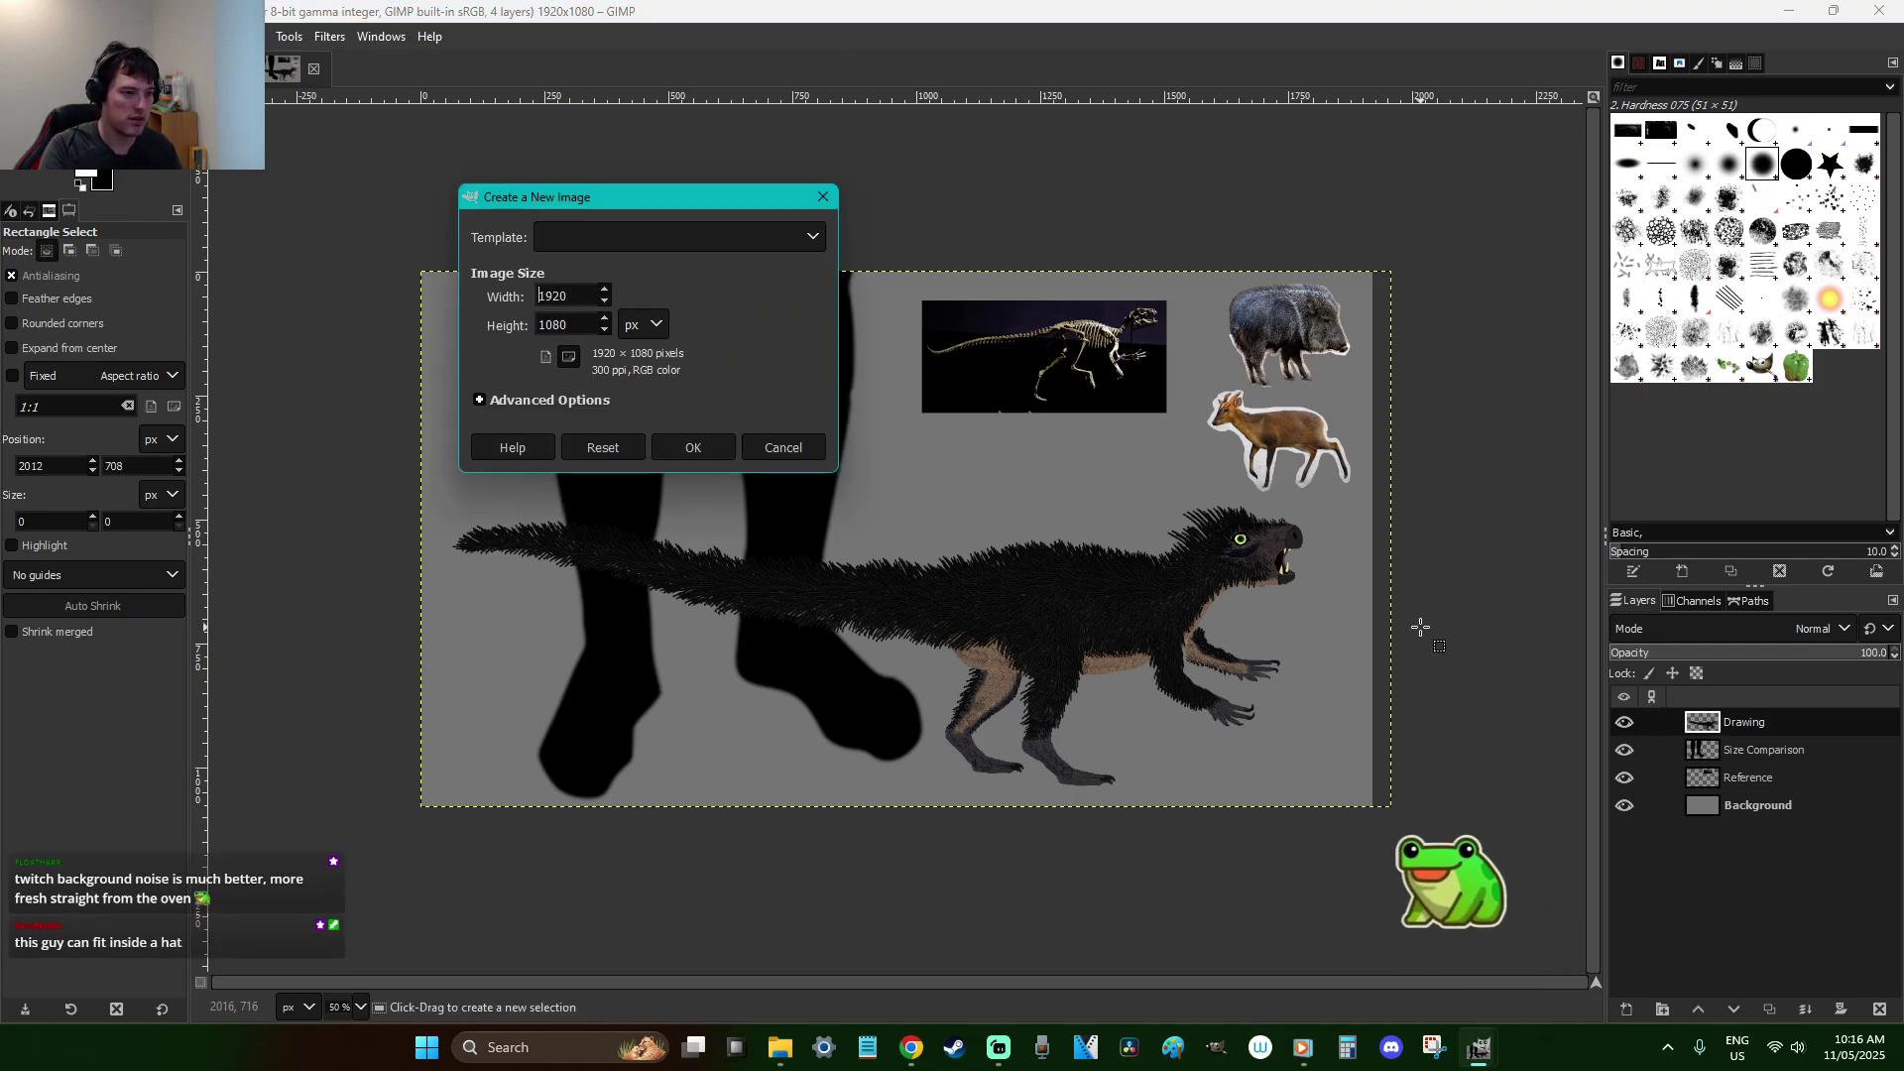
pyautogui.click(723, 454)
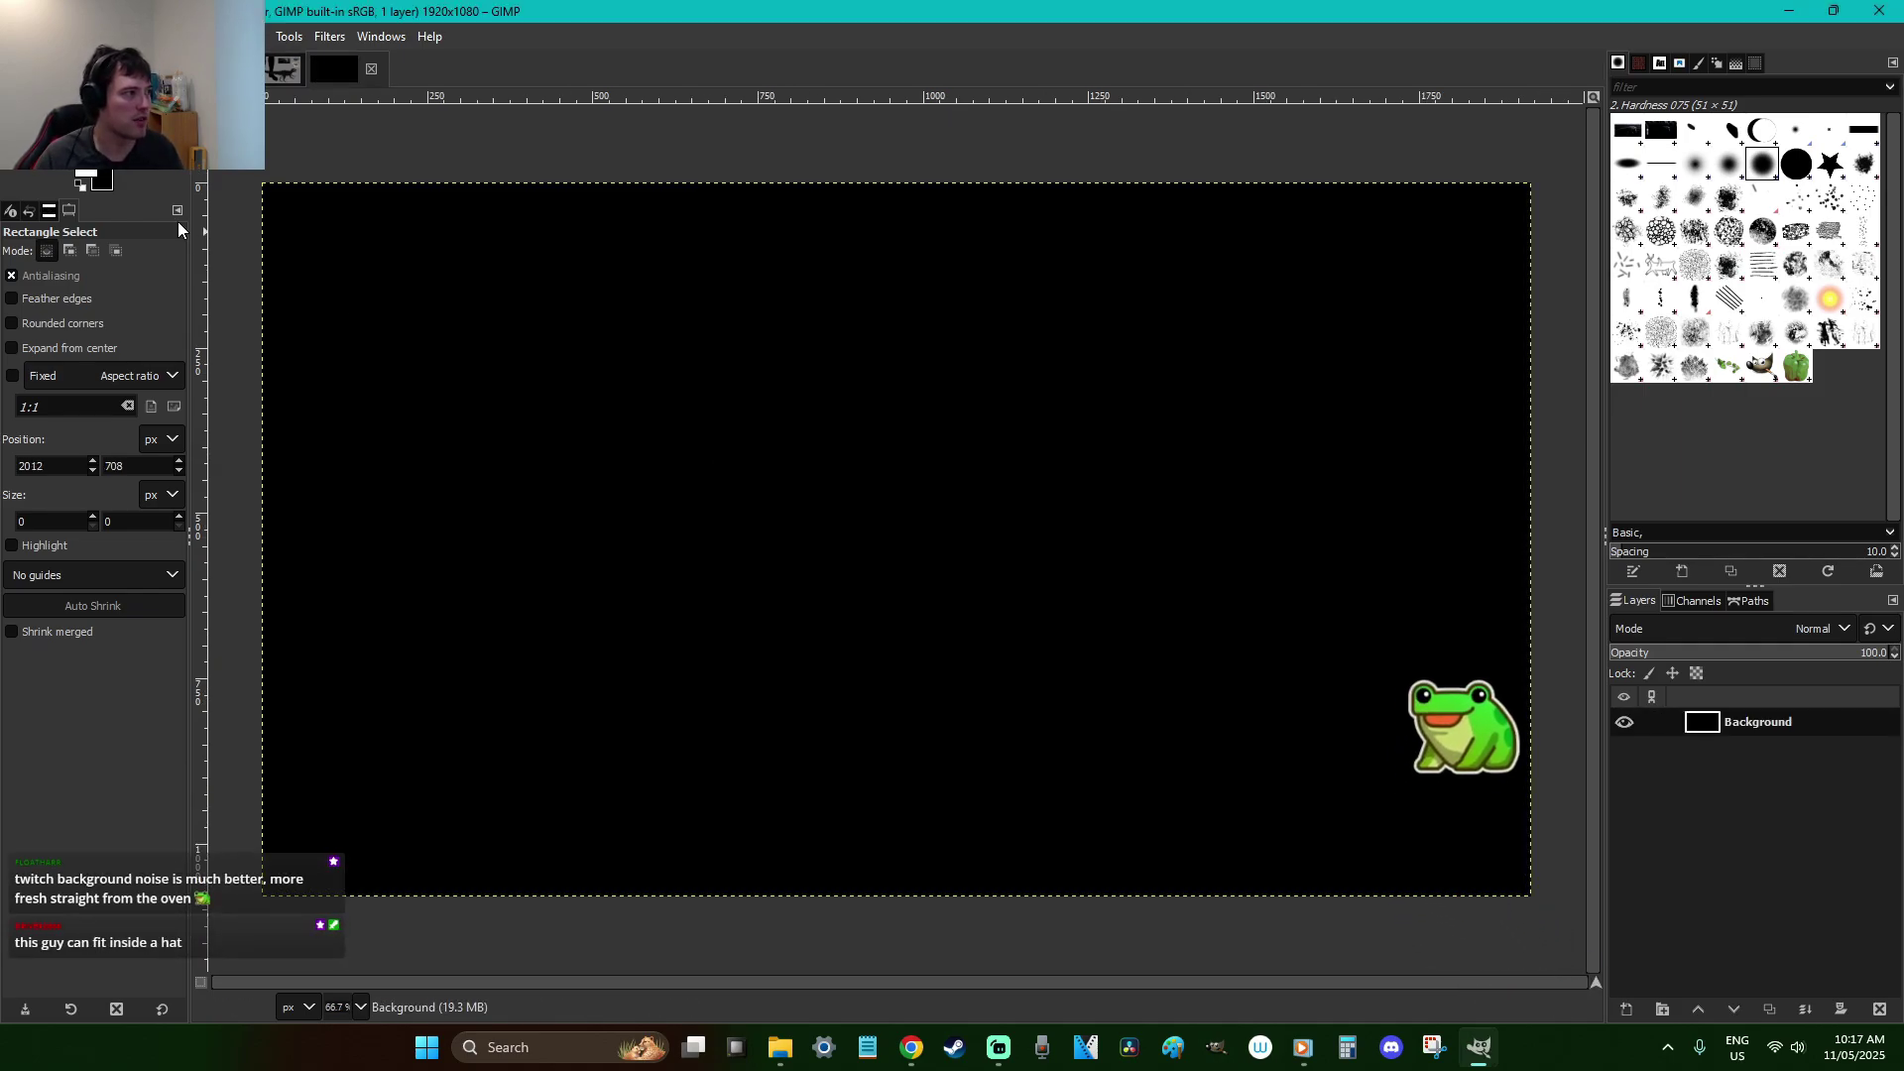
pyautogui.click(100, 182)
pyautogui.moveTo(240, 271); pyautogui.dragTo(121, 250)
pyautogui.click(427, 438)
pyautogui.hotkey('ctrl', '.')
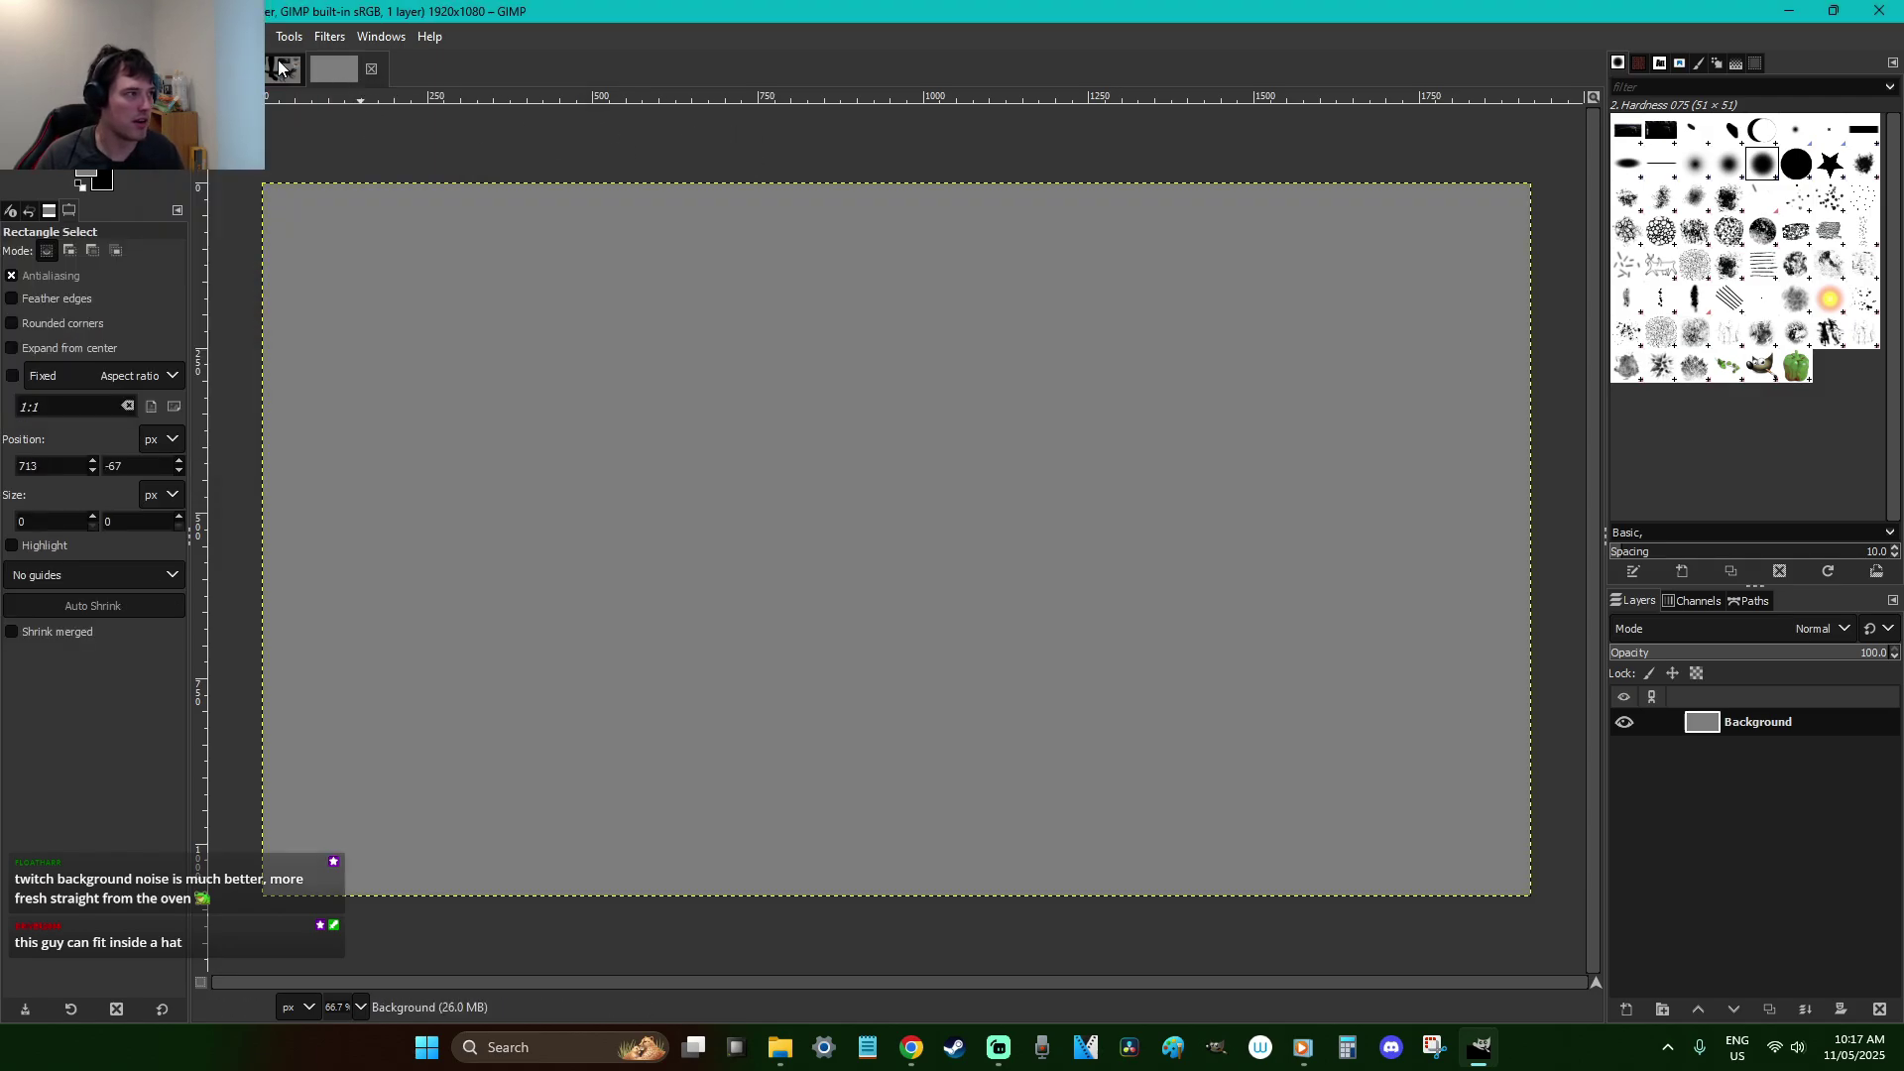
pyautogui.click(281, 66)
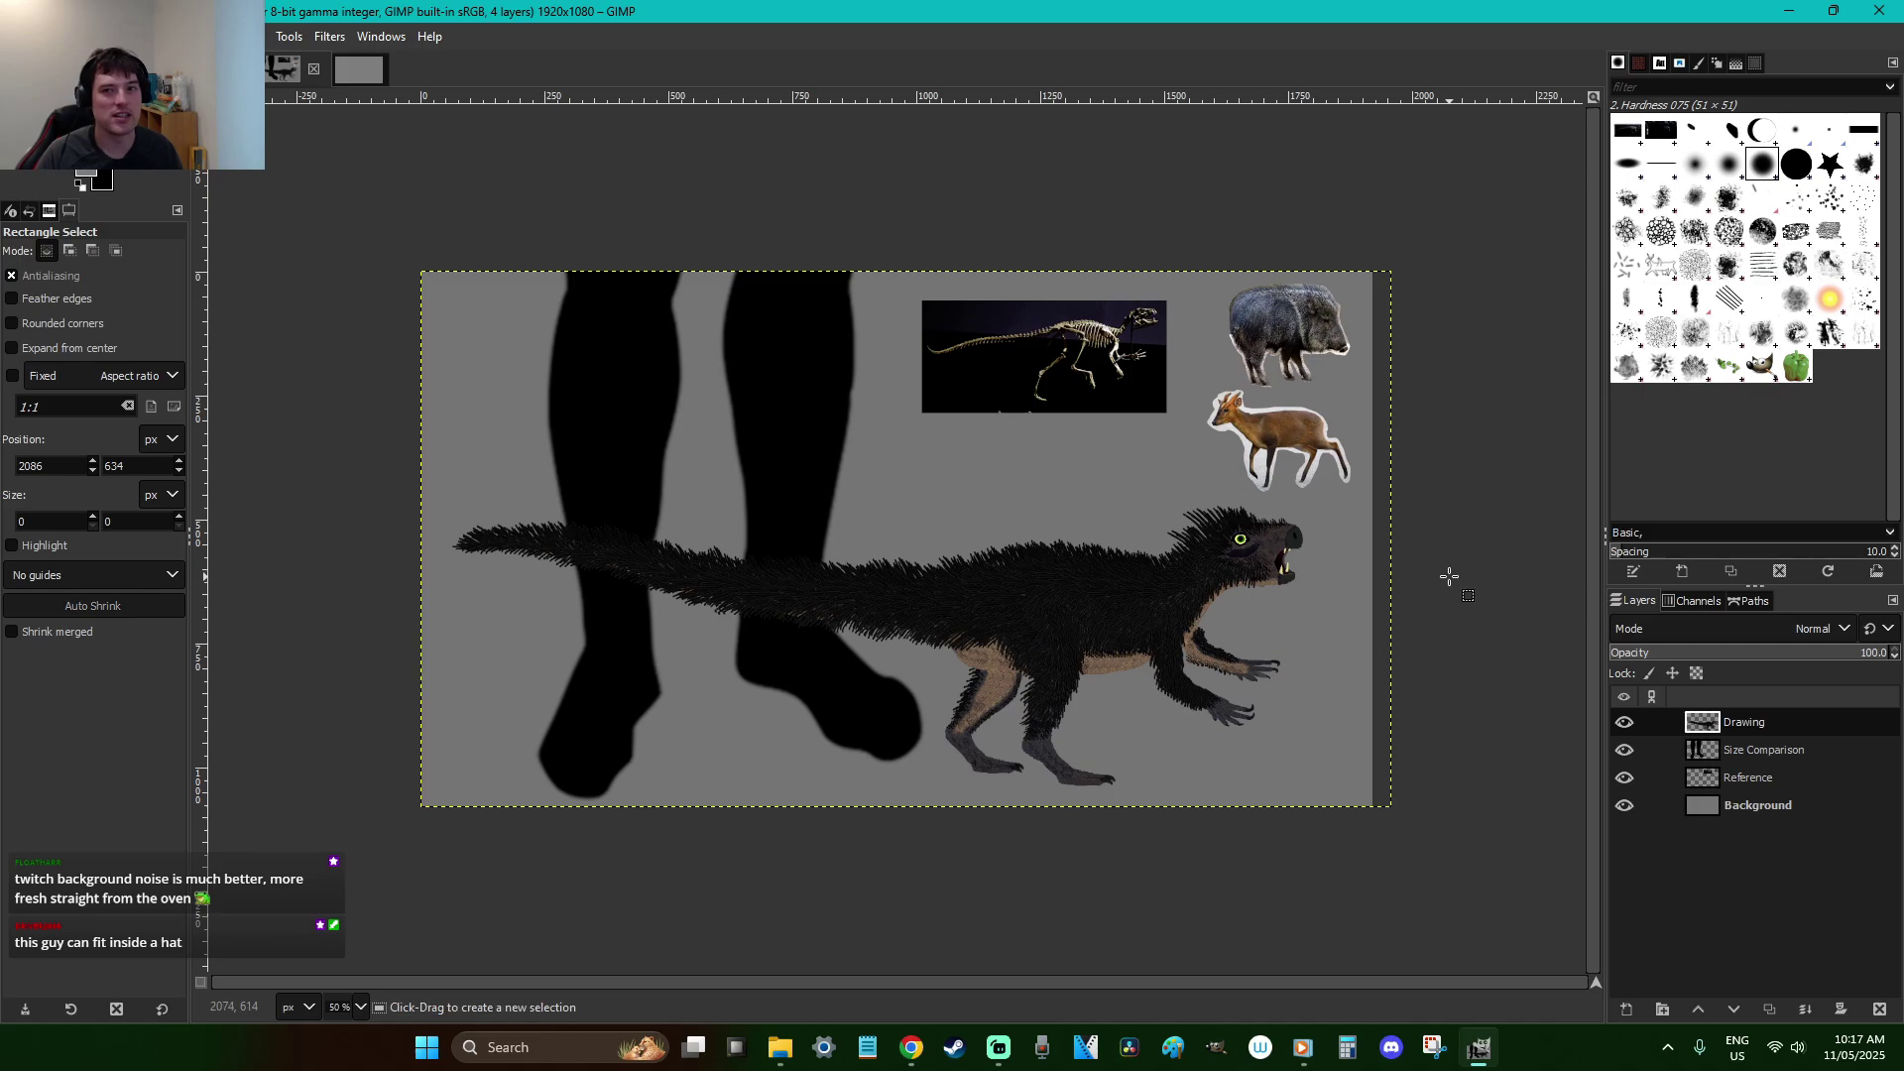
pyautogui.click(911, 1047)
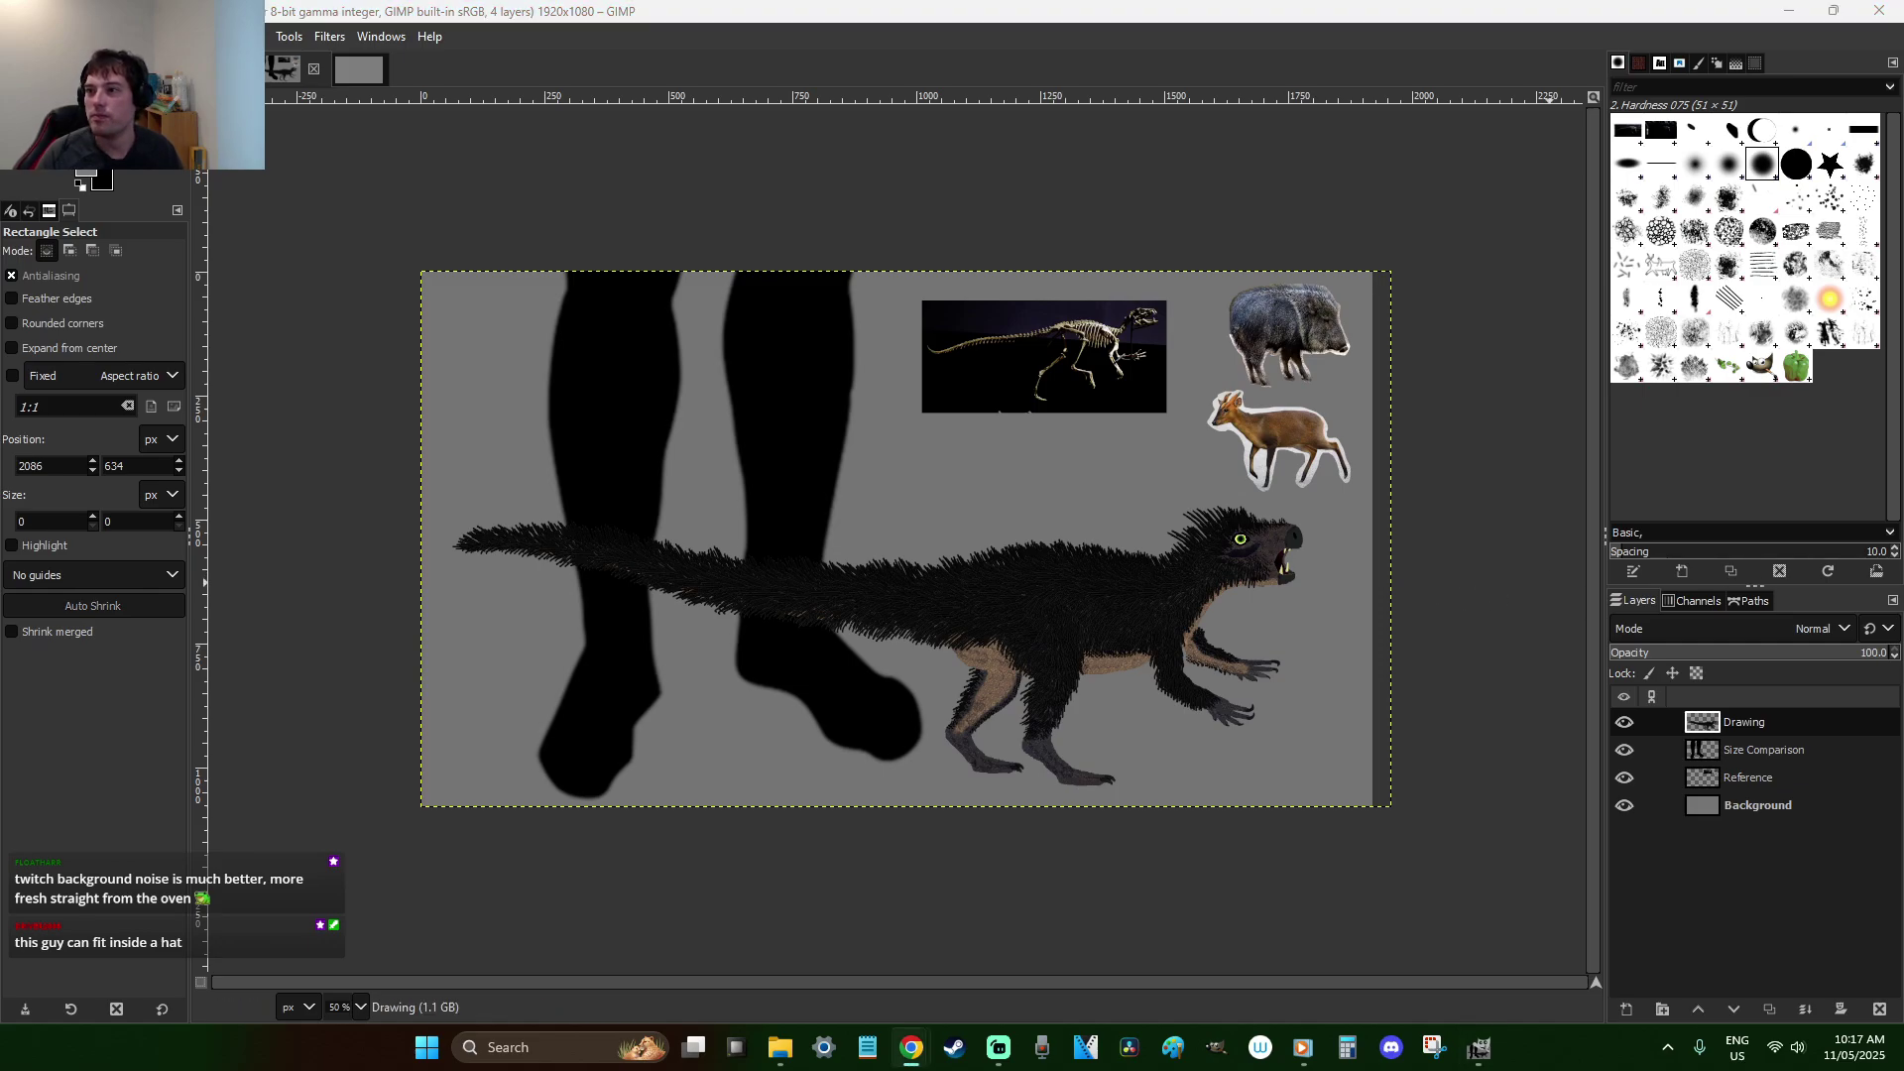
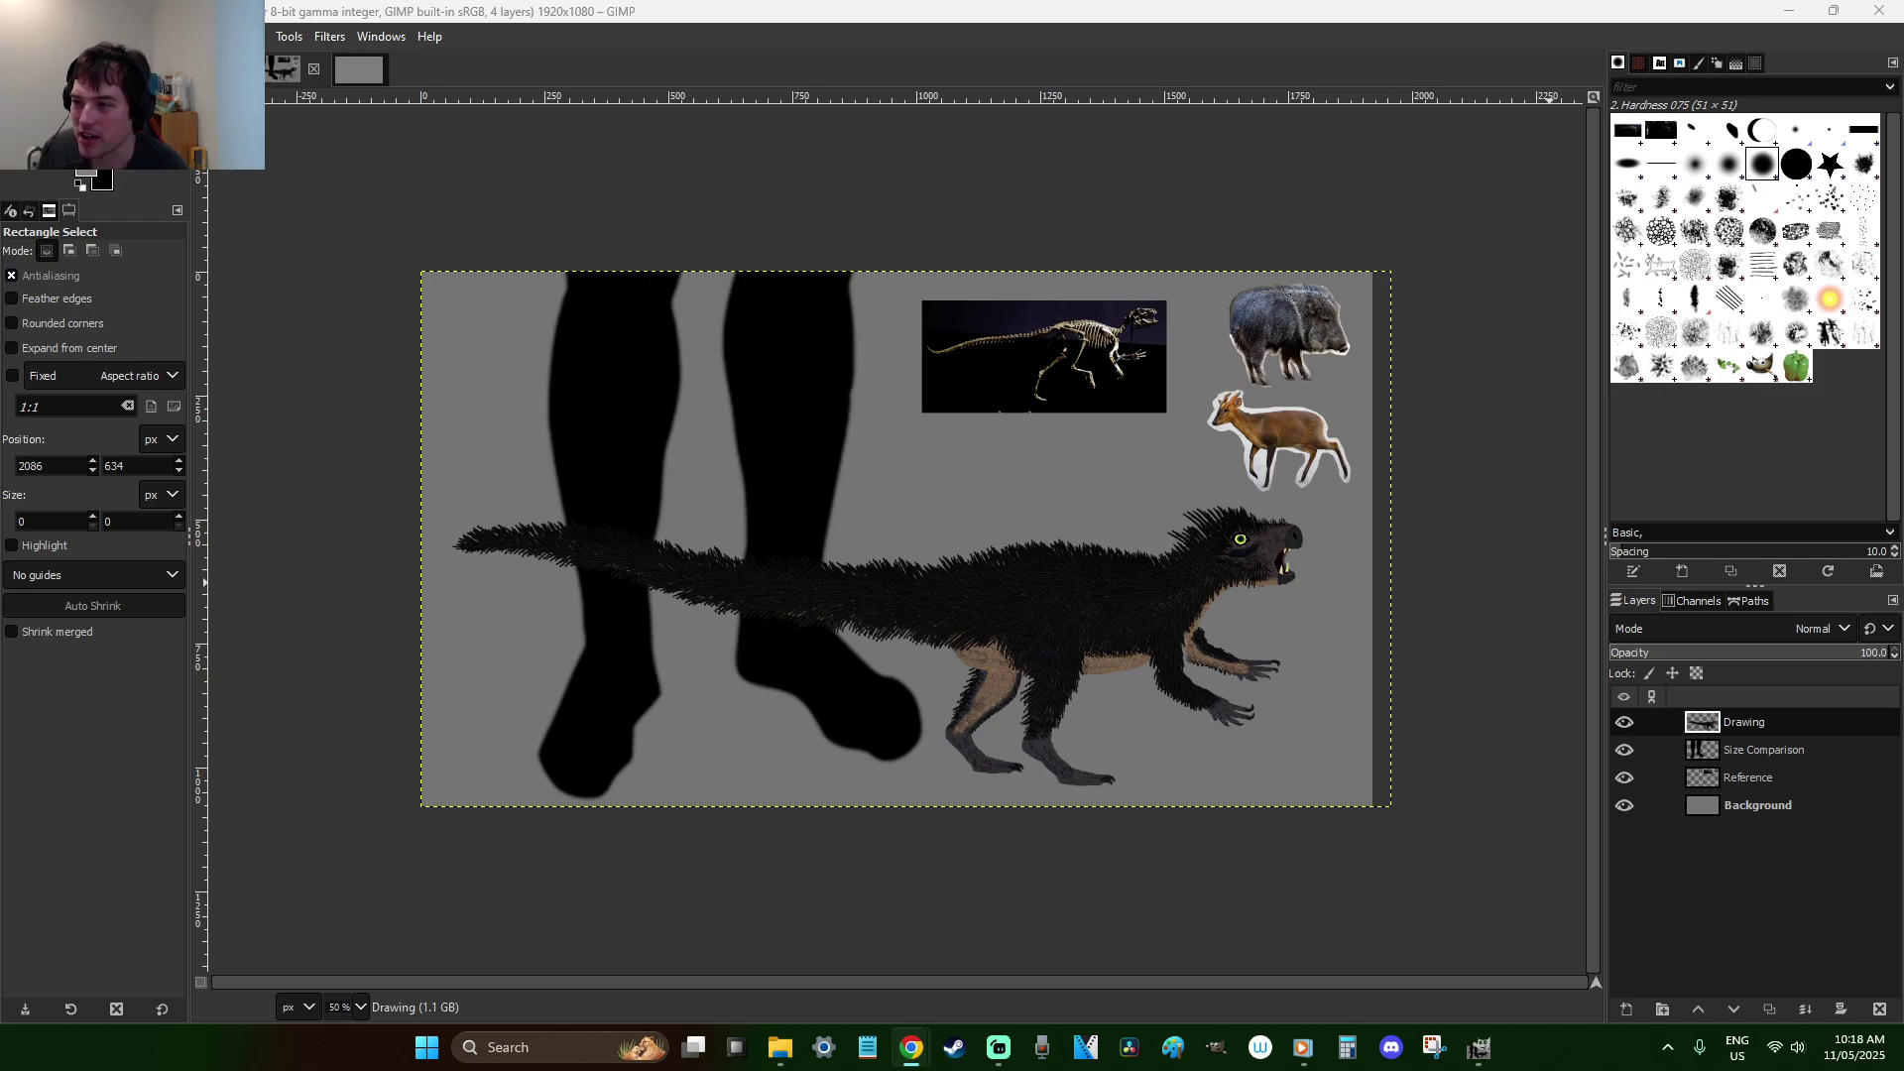
pyautogui.click(1047, 10)
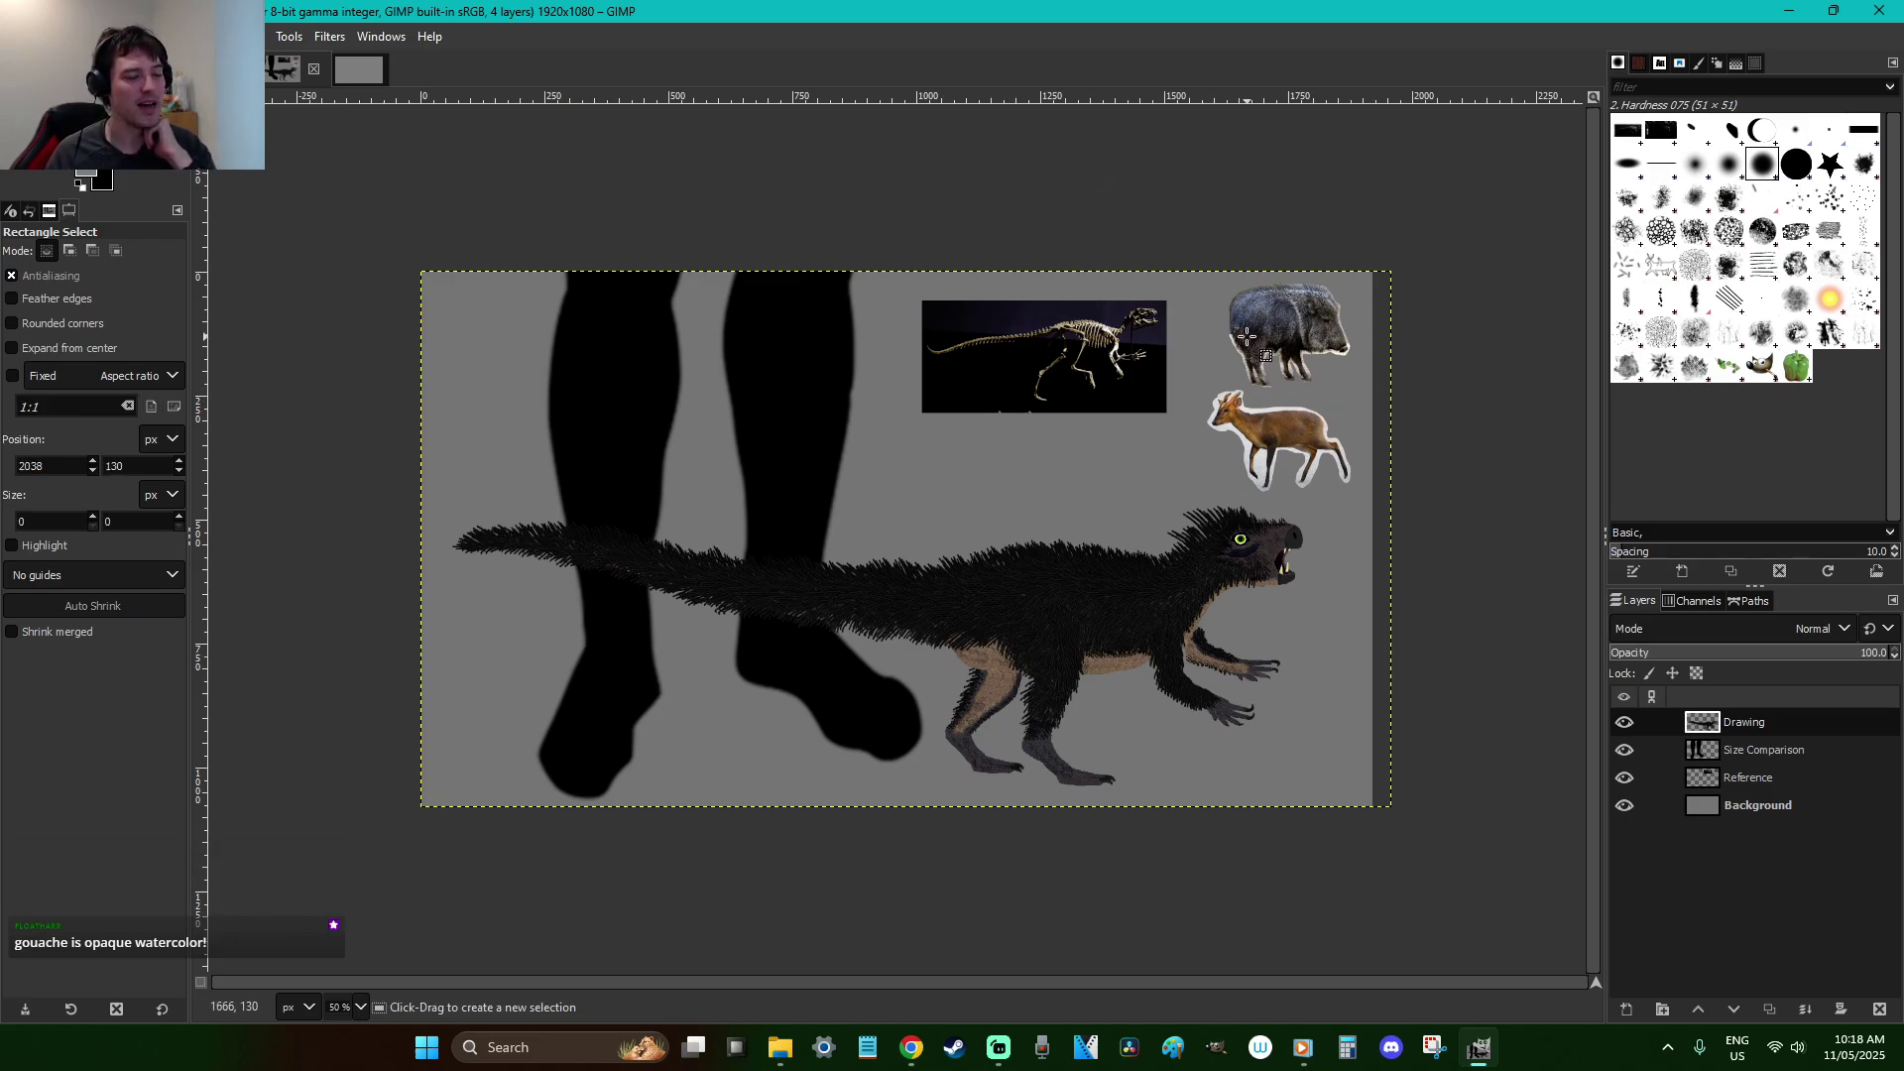
pyautogui.click(1200, 344)
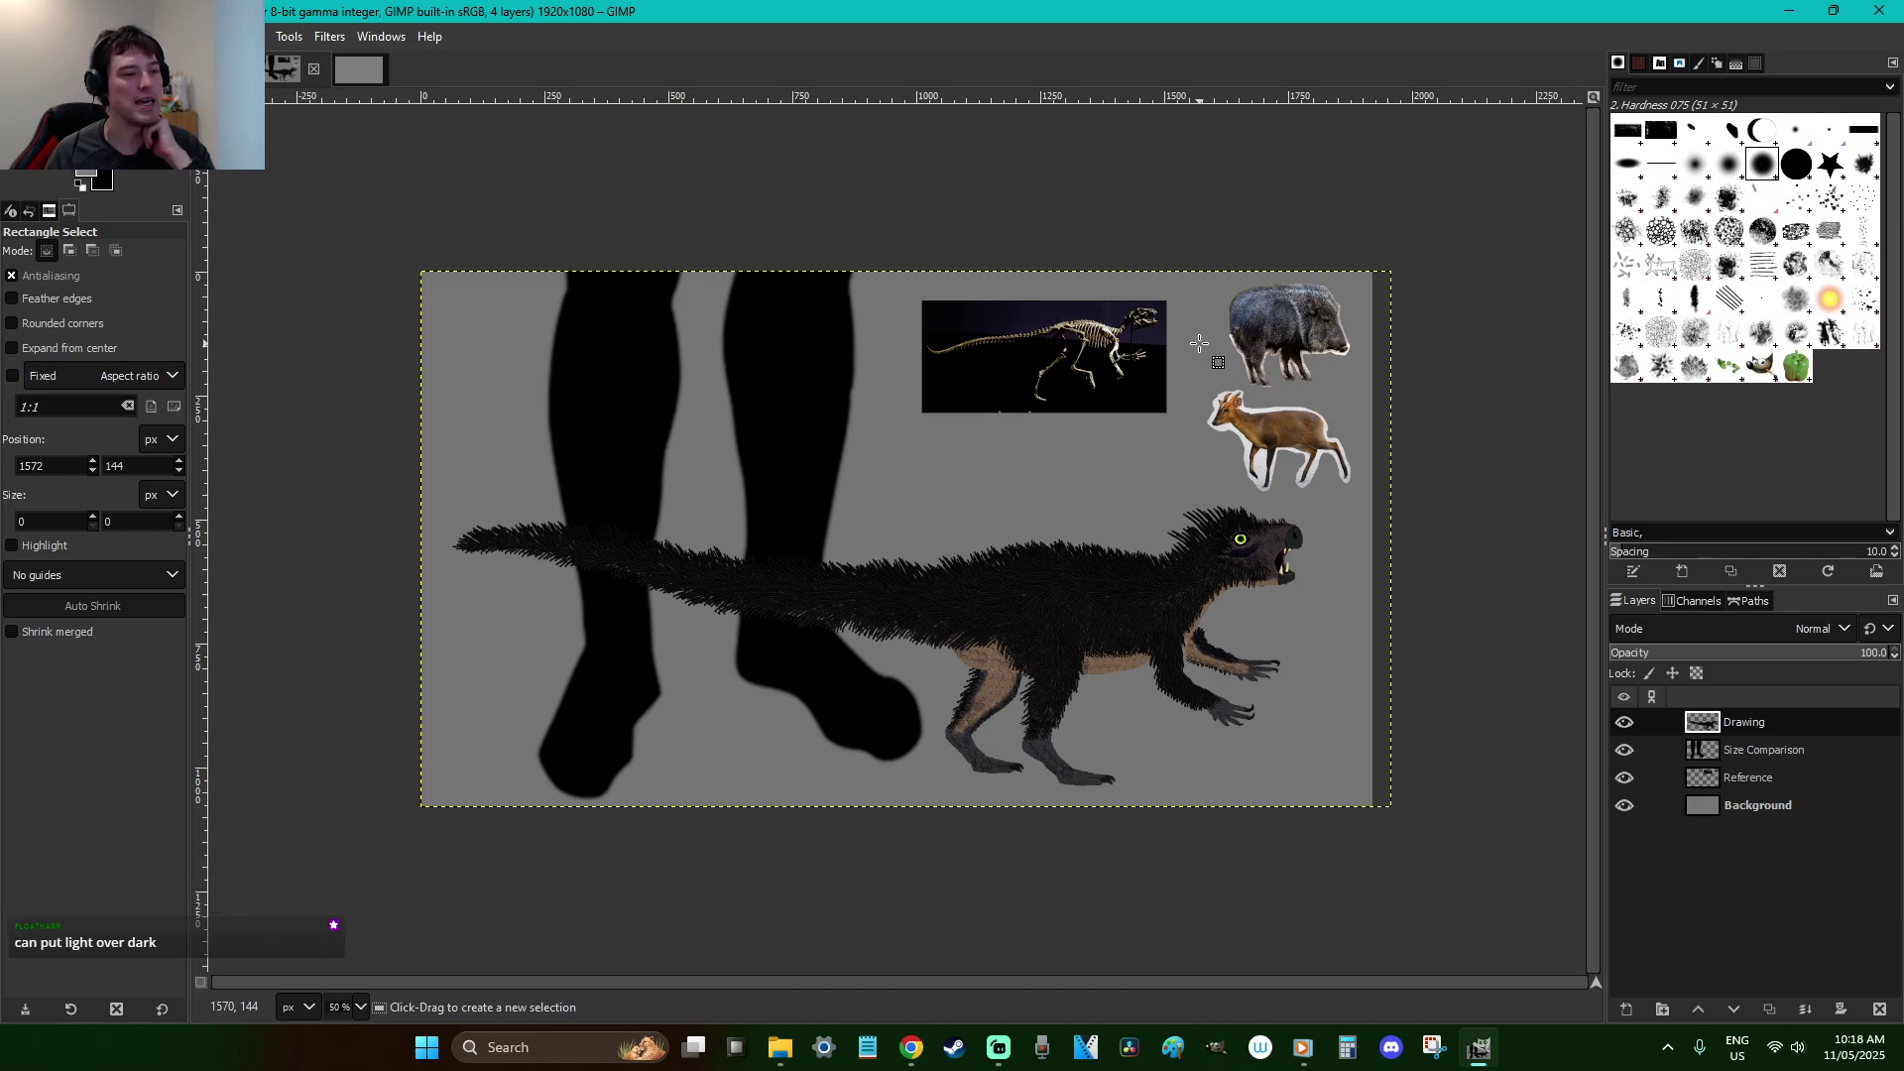
pyautogui.click(1199, 343)
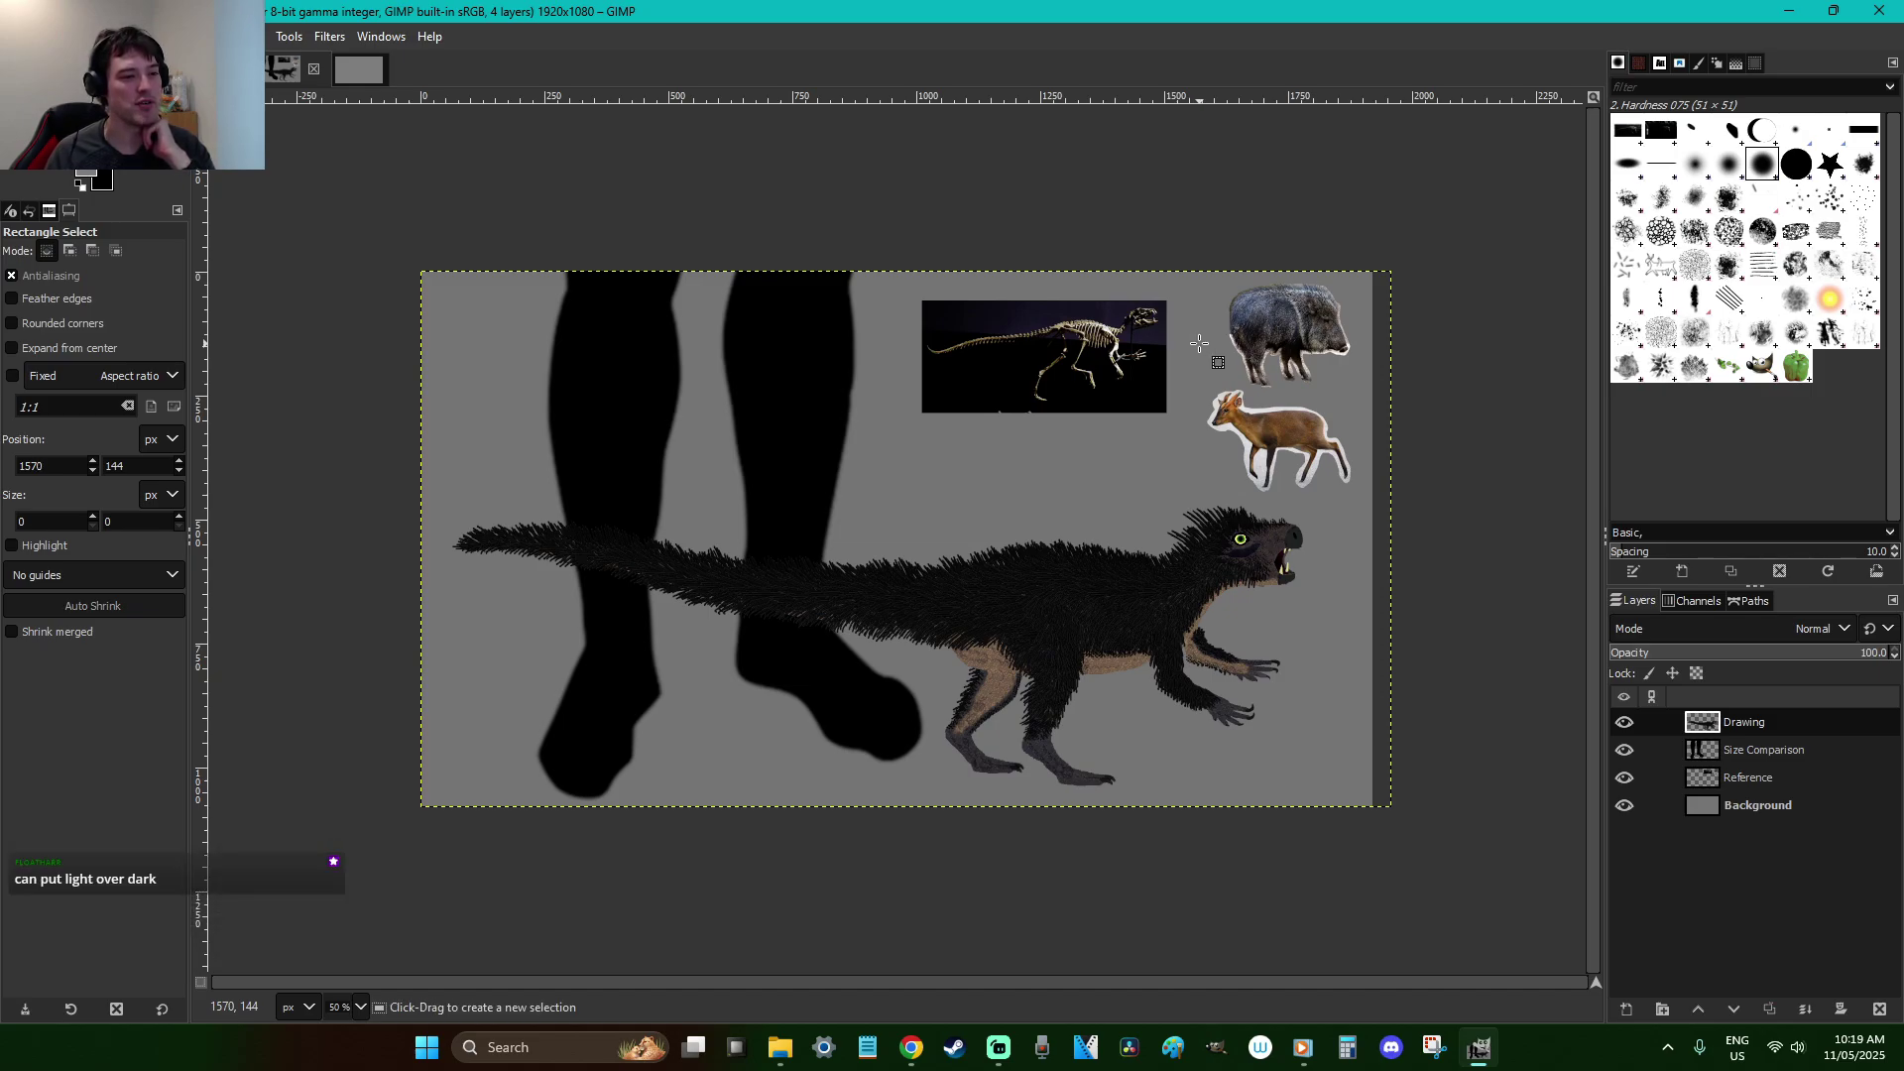
pyautogui.click(1414, 318)
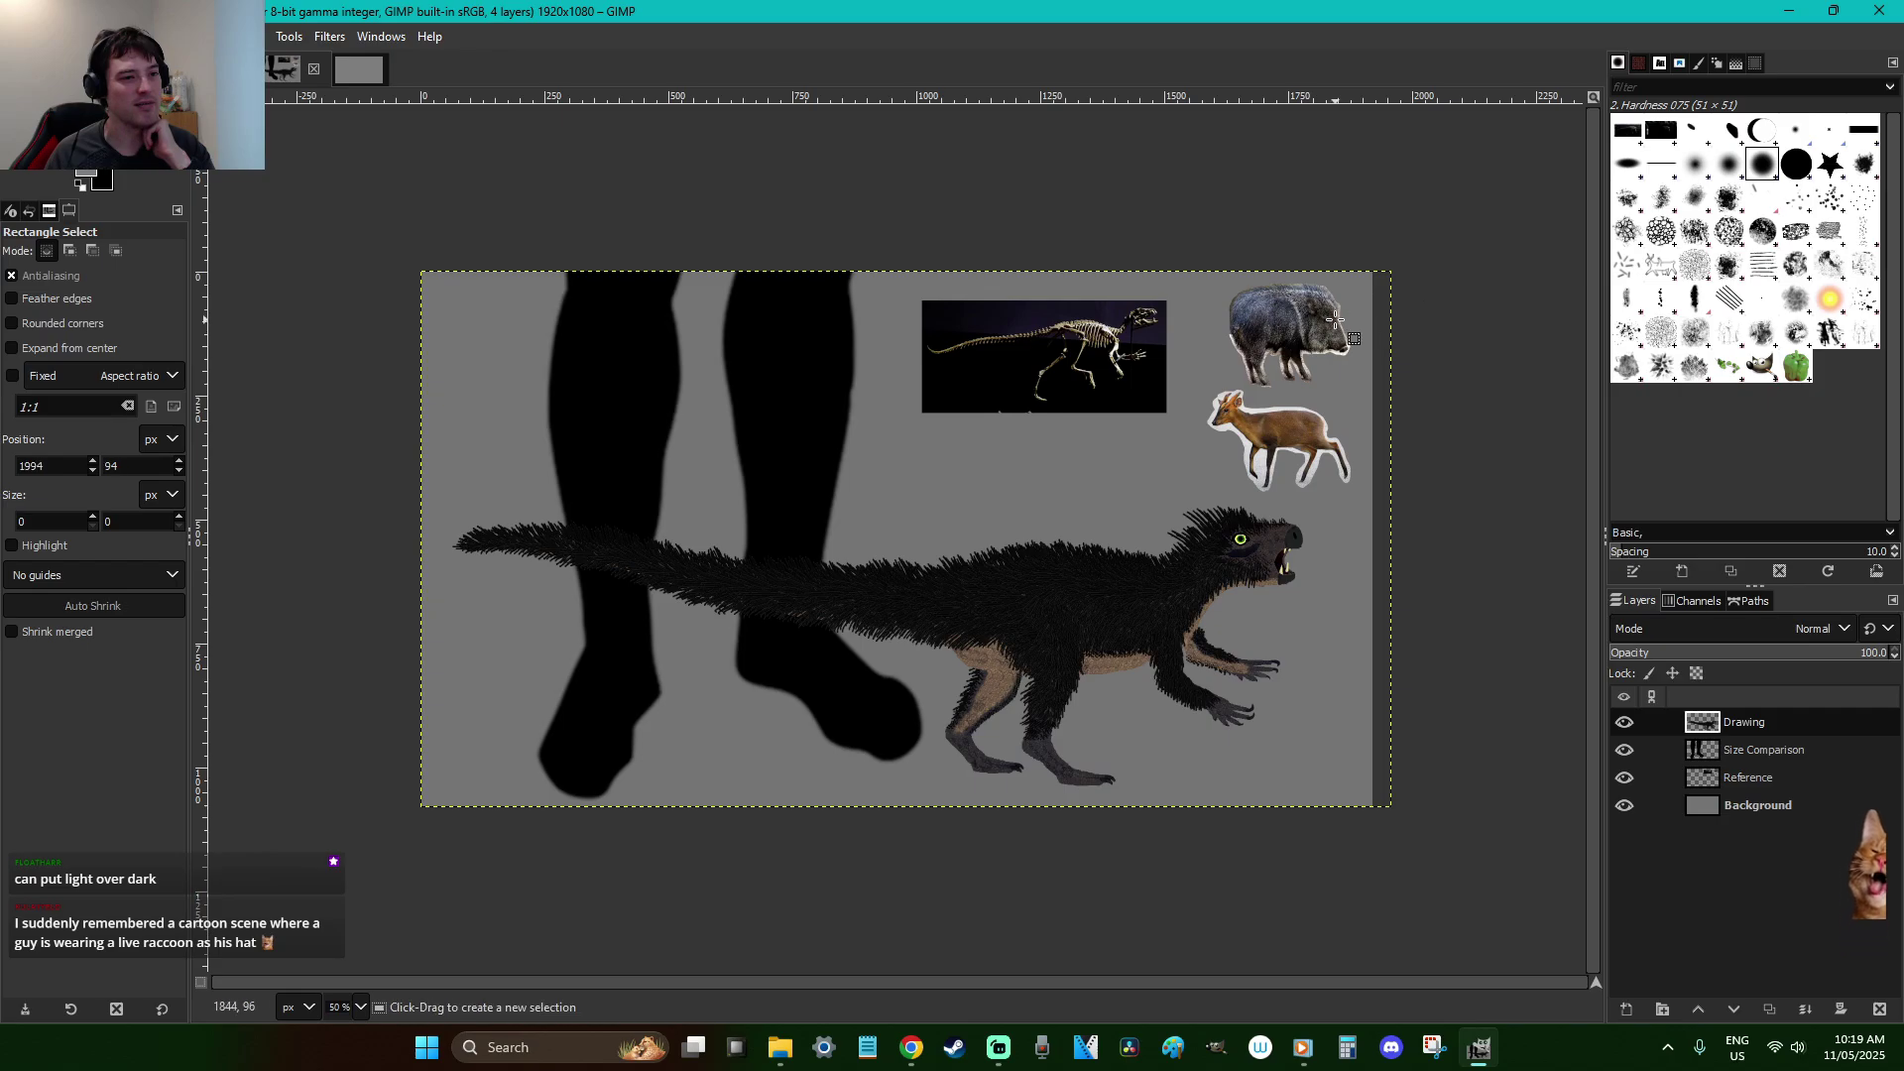
pyautogui.click(1228, 322)
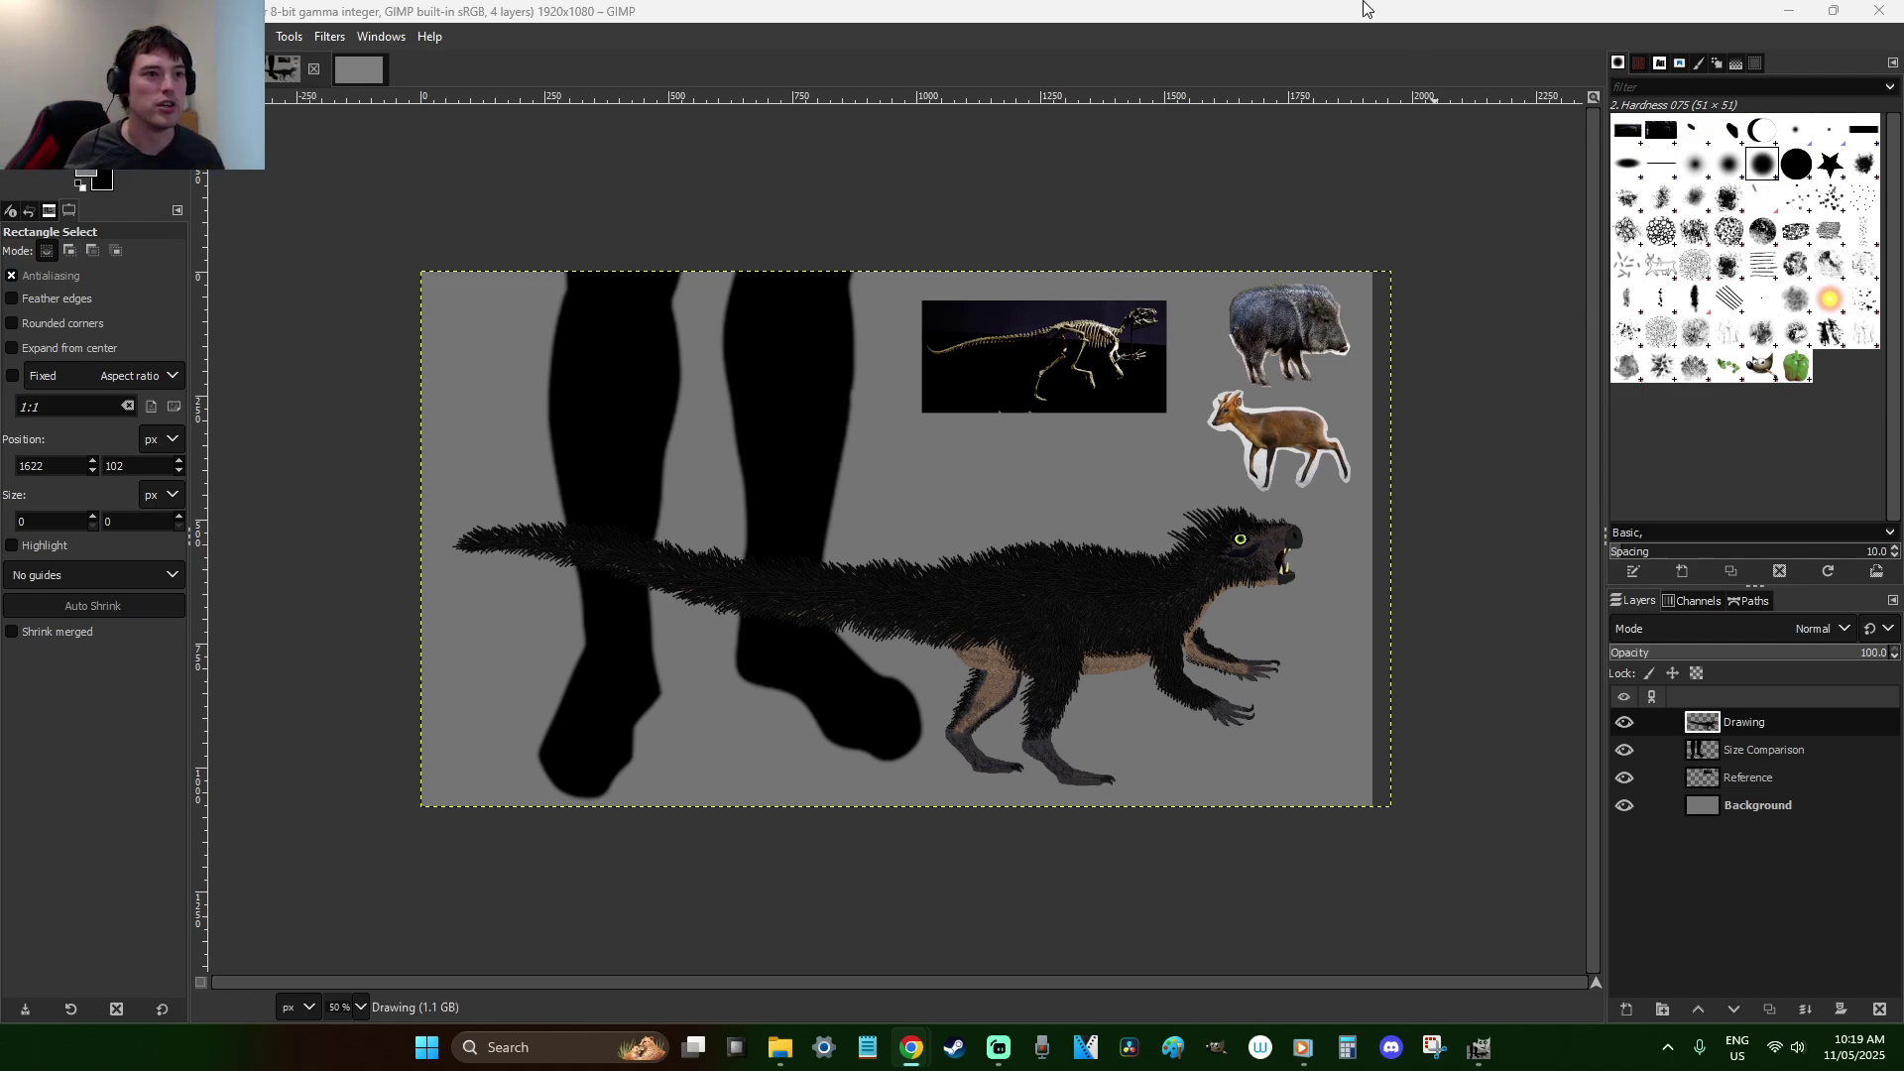
pyautogui.click(1310, 532)
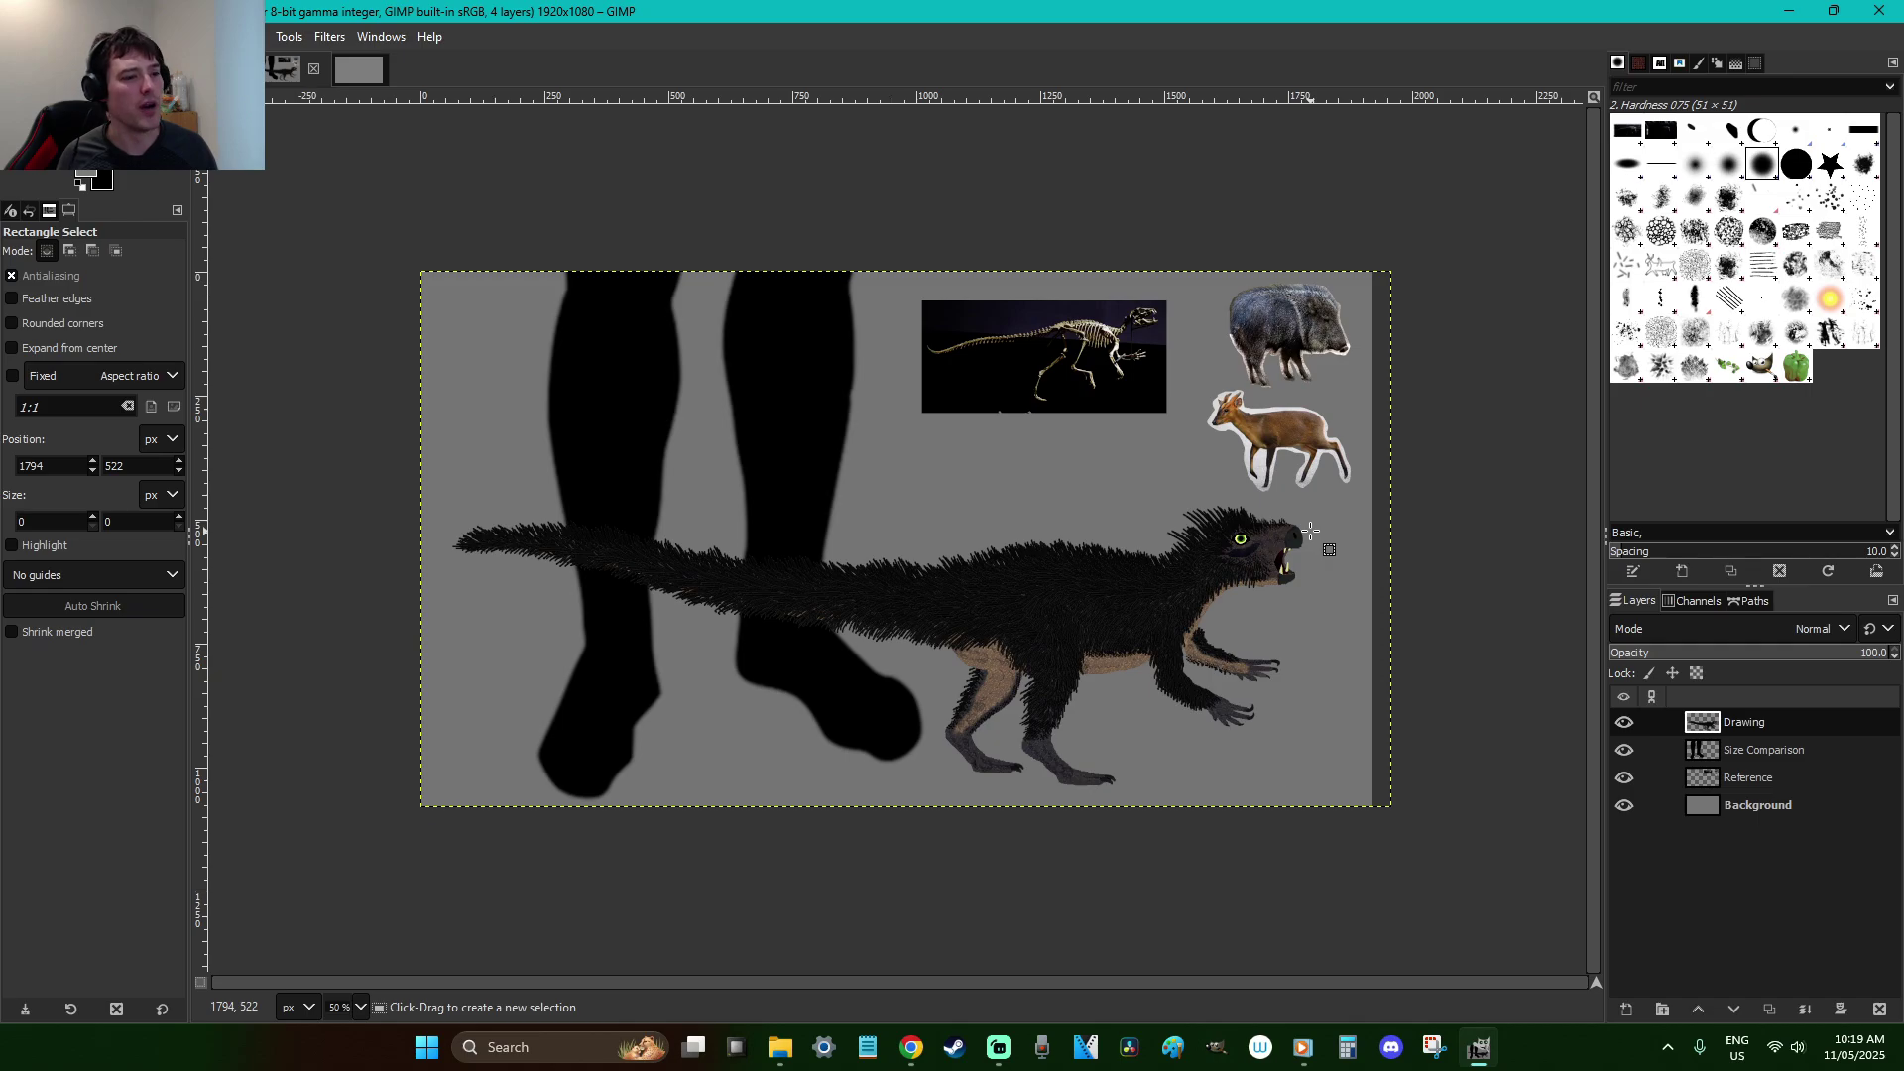
# Paste the dark forest photo with sunbeams into the new grey image and enlarge it to cover most of the canvas
pyautogui.hotkey('alt', 'Tab')
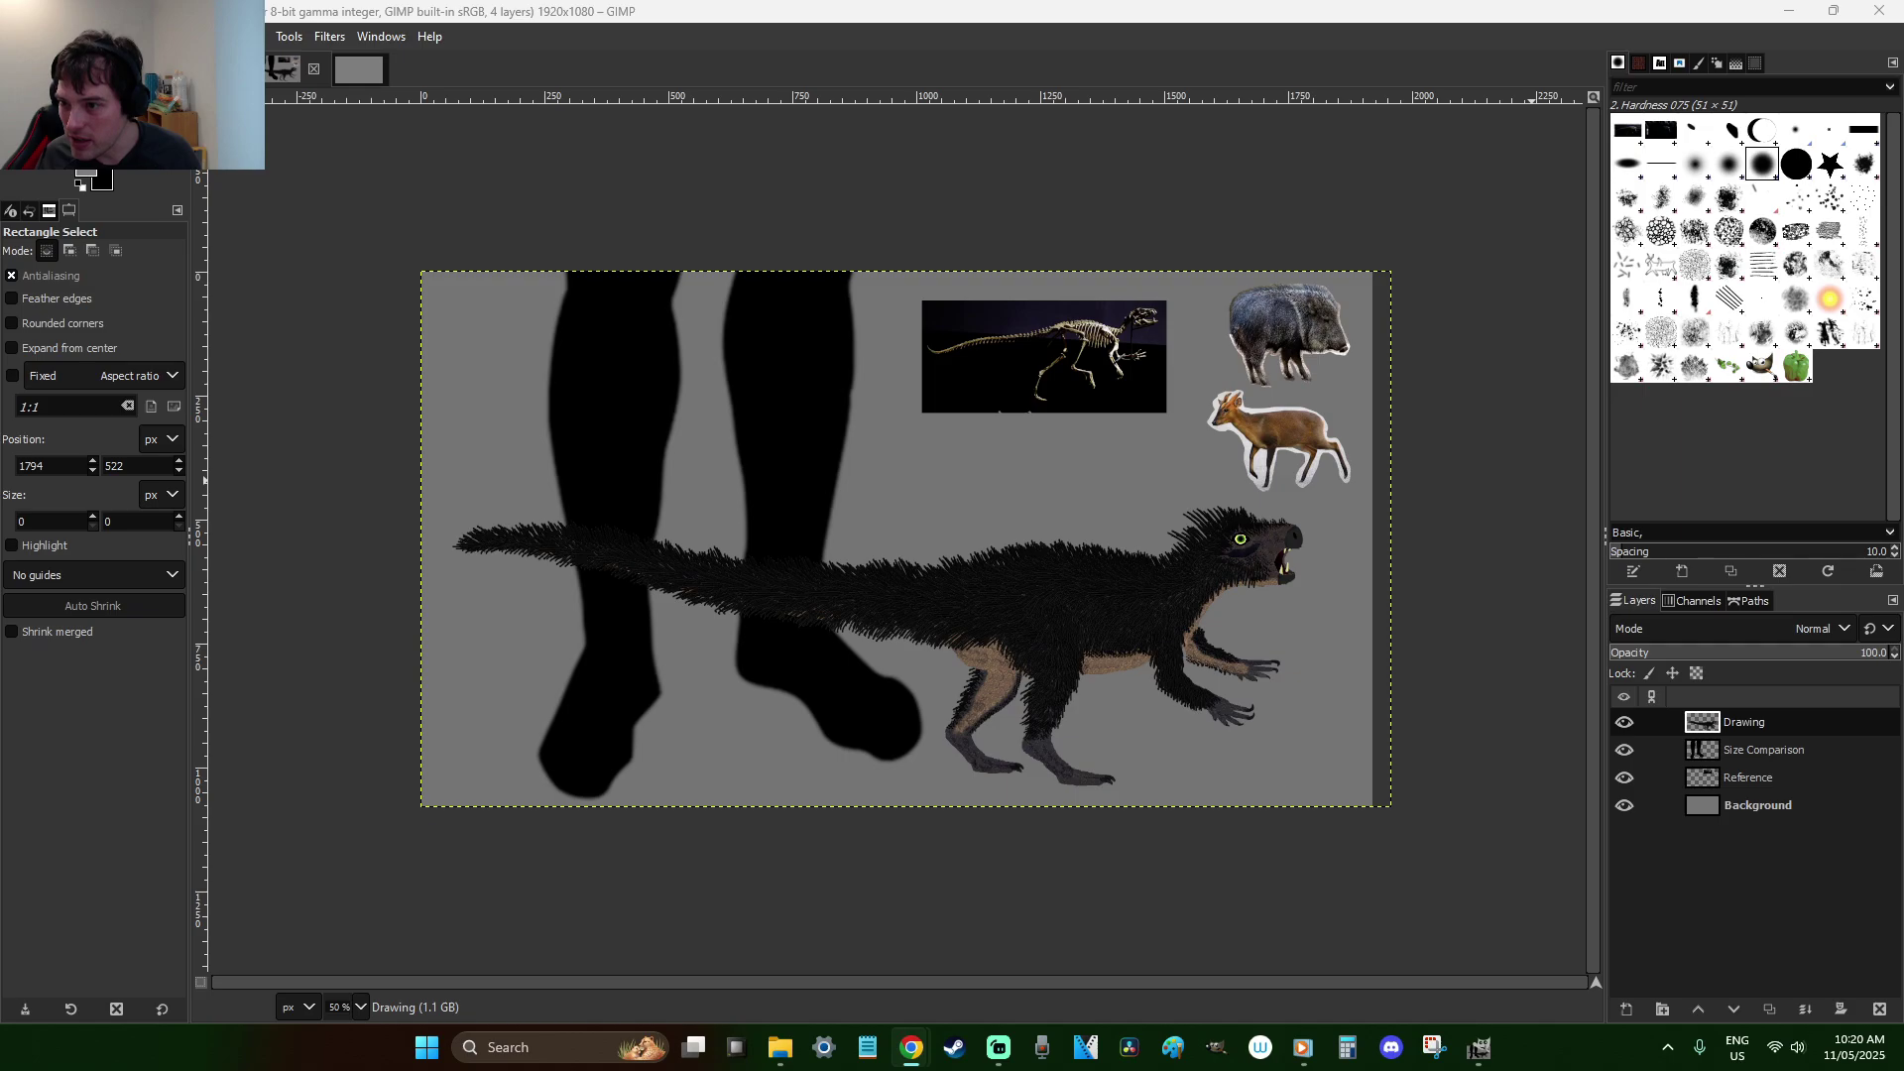
pyautogui.click(345, 69)
pyautogui.hotkey('ctrl', 'v')
pyautogui.hotkey('shift', 's')
pyautogui.moveTo(625, 367); pyautogui.dragTo(339, 176)
pyautogui.moveTo(954, 670); pyautogui.dragTo(1277, 764)
pyautogui.press('Return')
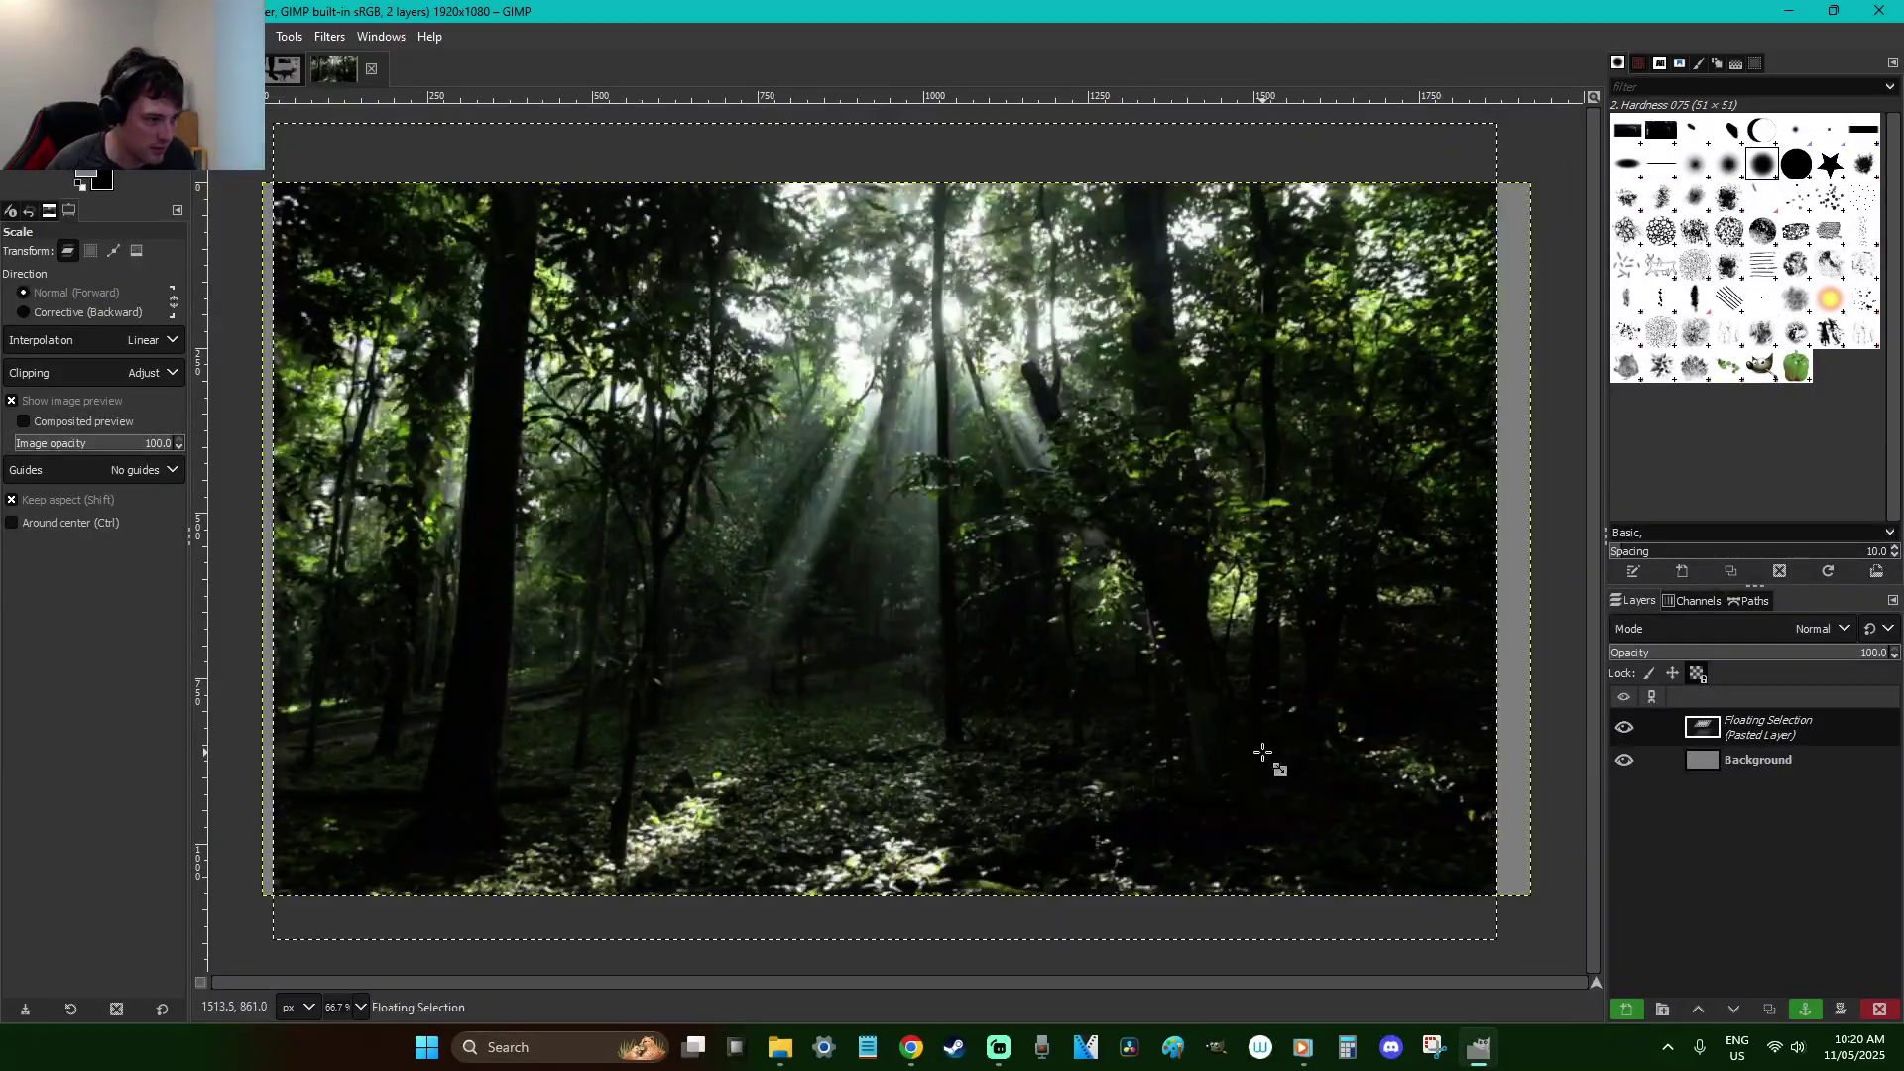
# Enlarge and reposition the pasted forest photo until it fills the whole canvas, and anchor it to the Background layer
pyautogui.press('r')
pyautogui.moveTo(1028, 662); pyautogui.dragTo(1020, 651)
pyautogui.moveTo(1416, 531); pyautogui.dragTo(1436, 653)
pyautogui.press('Return')
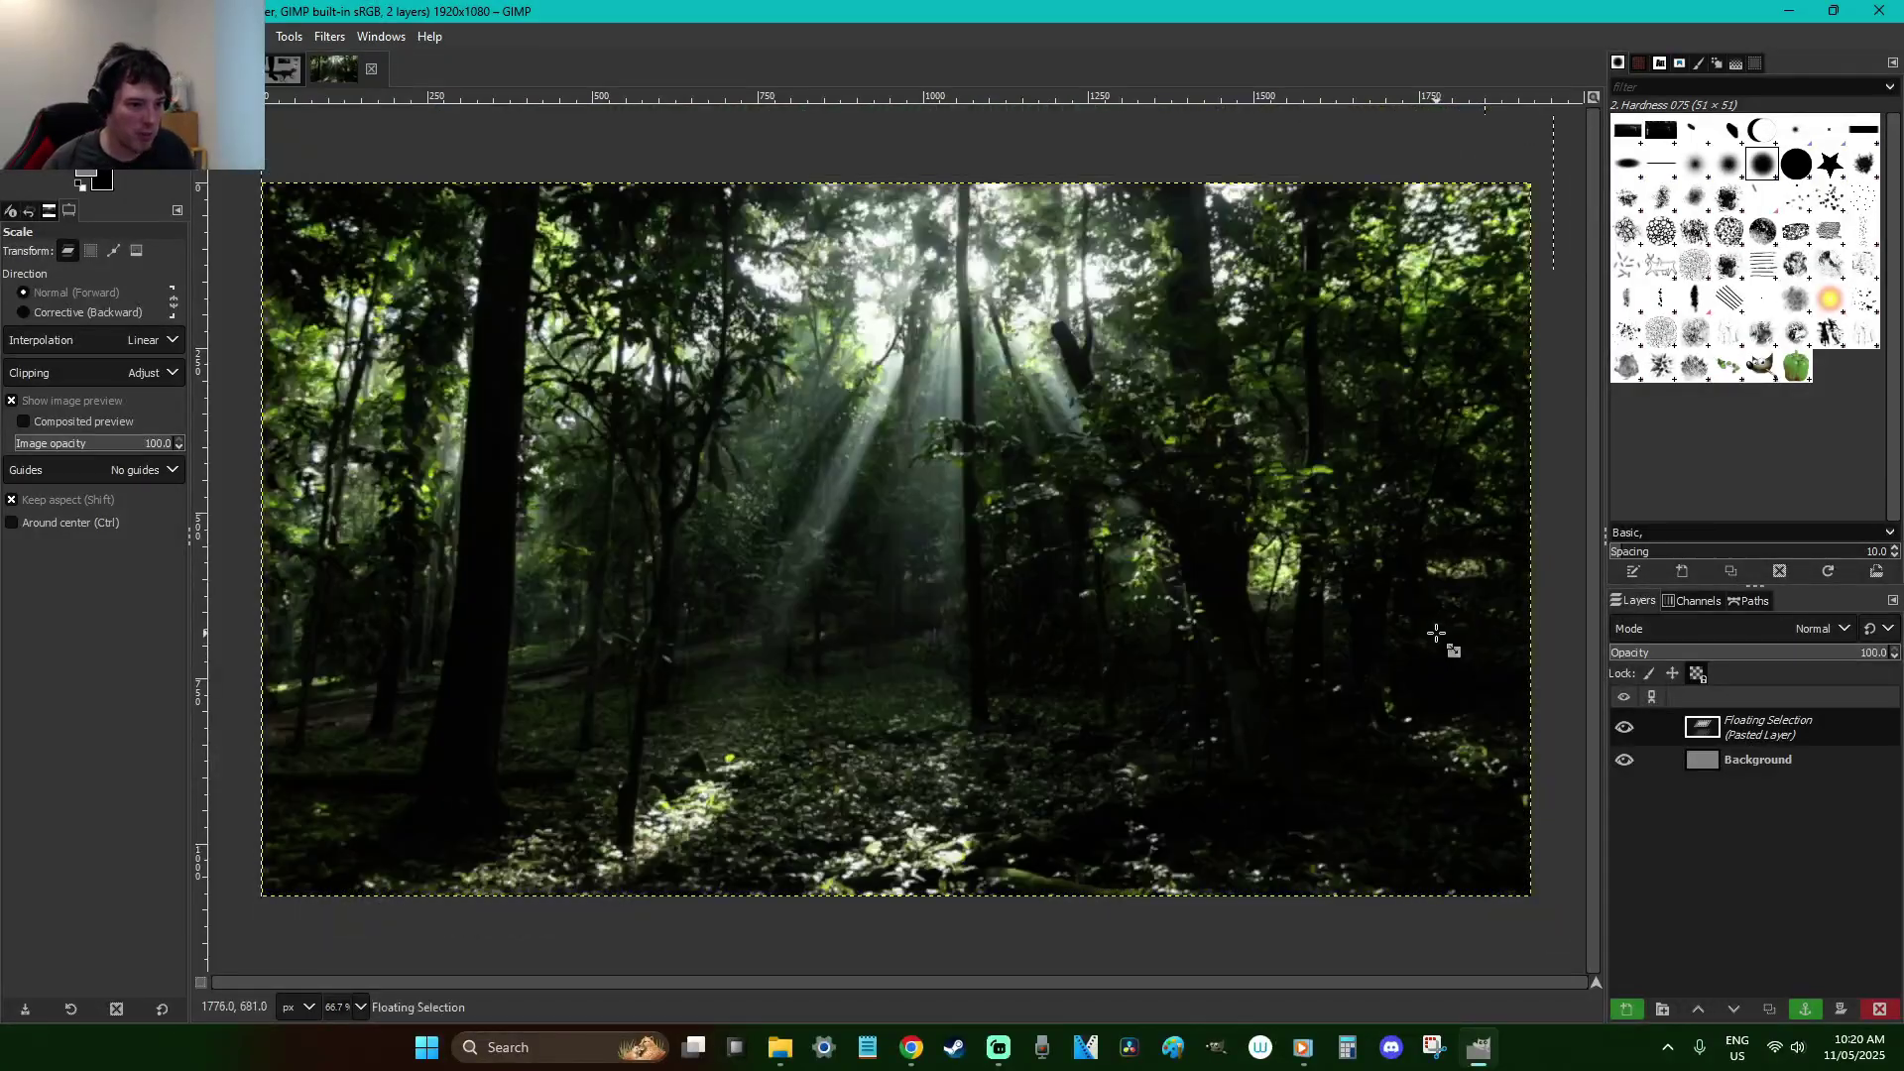
pyautogui.press('r')
pyautogui.moveTo(1171, 622); pyautogui.dragTo(1167, 592)
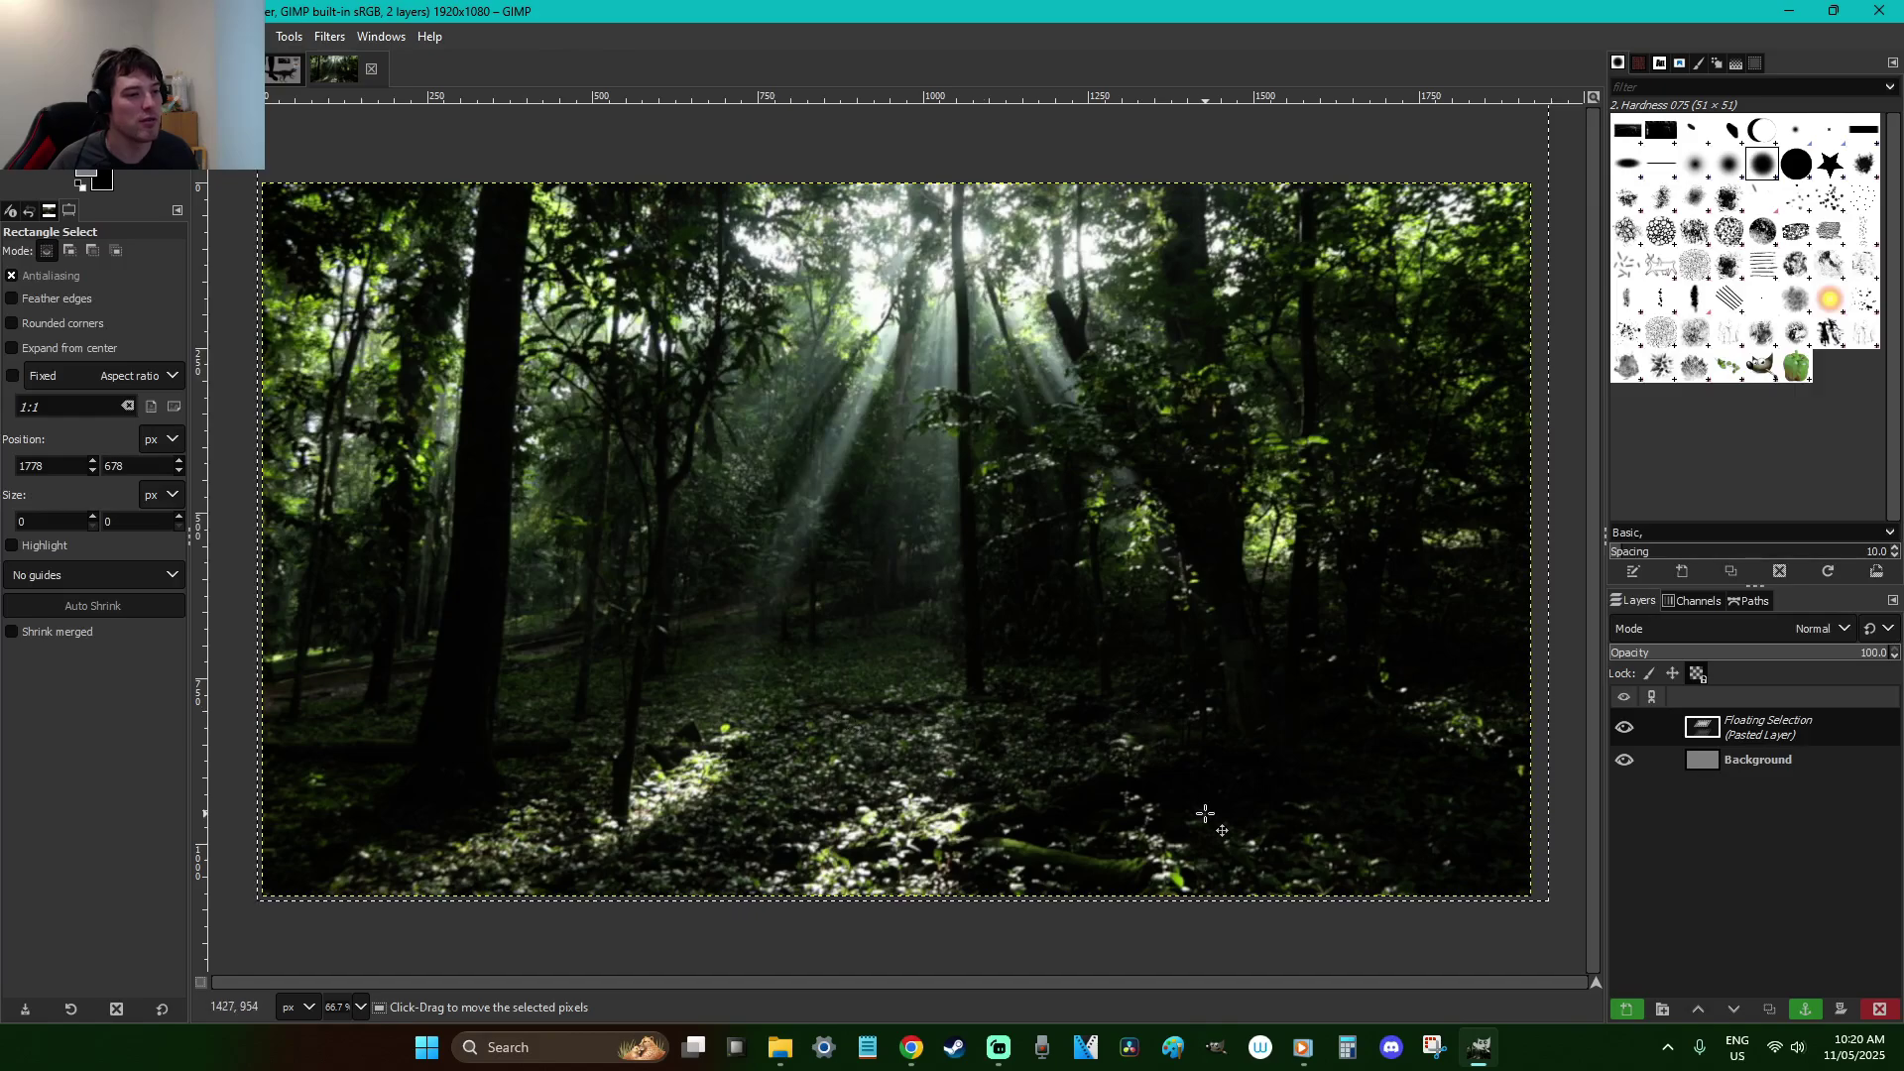
pyautogui.click(1339, 921)
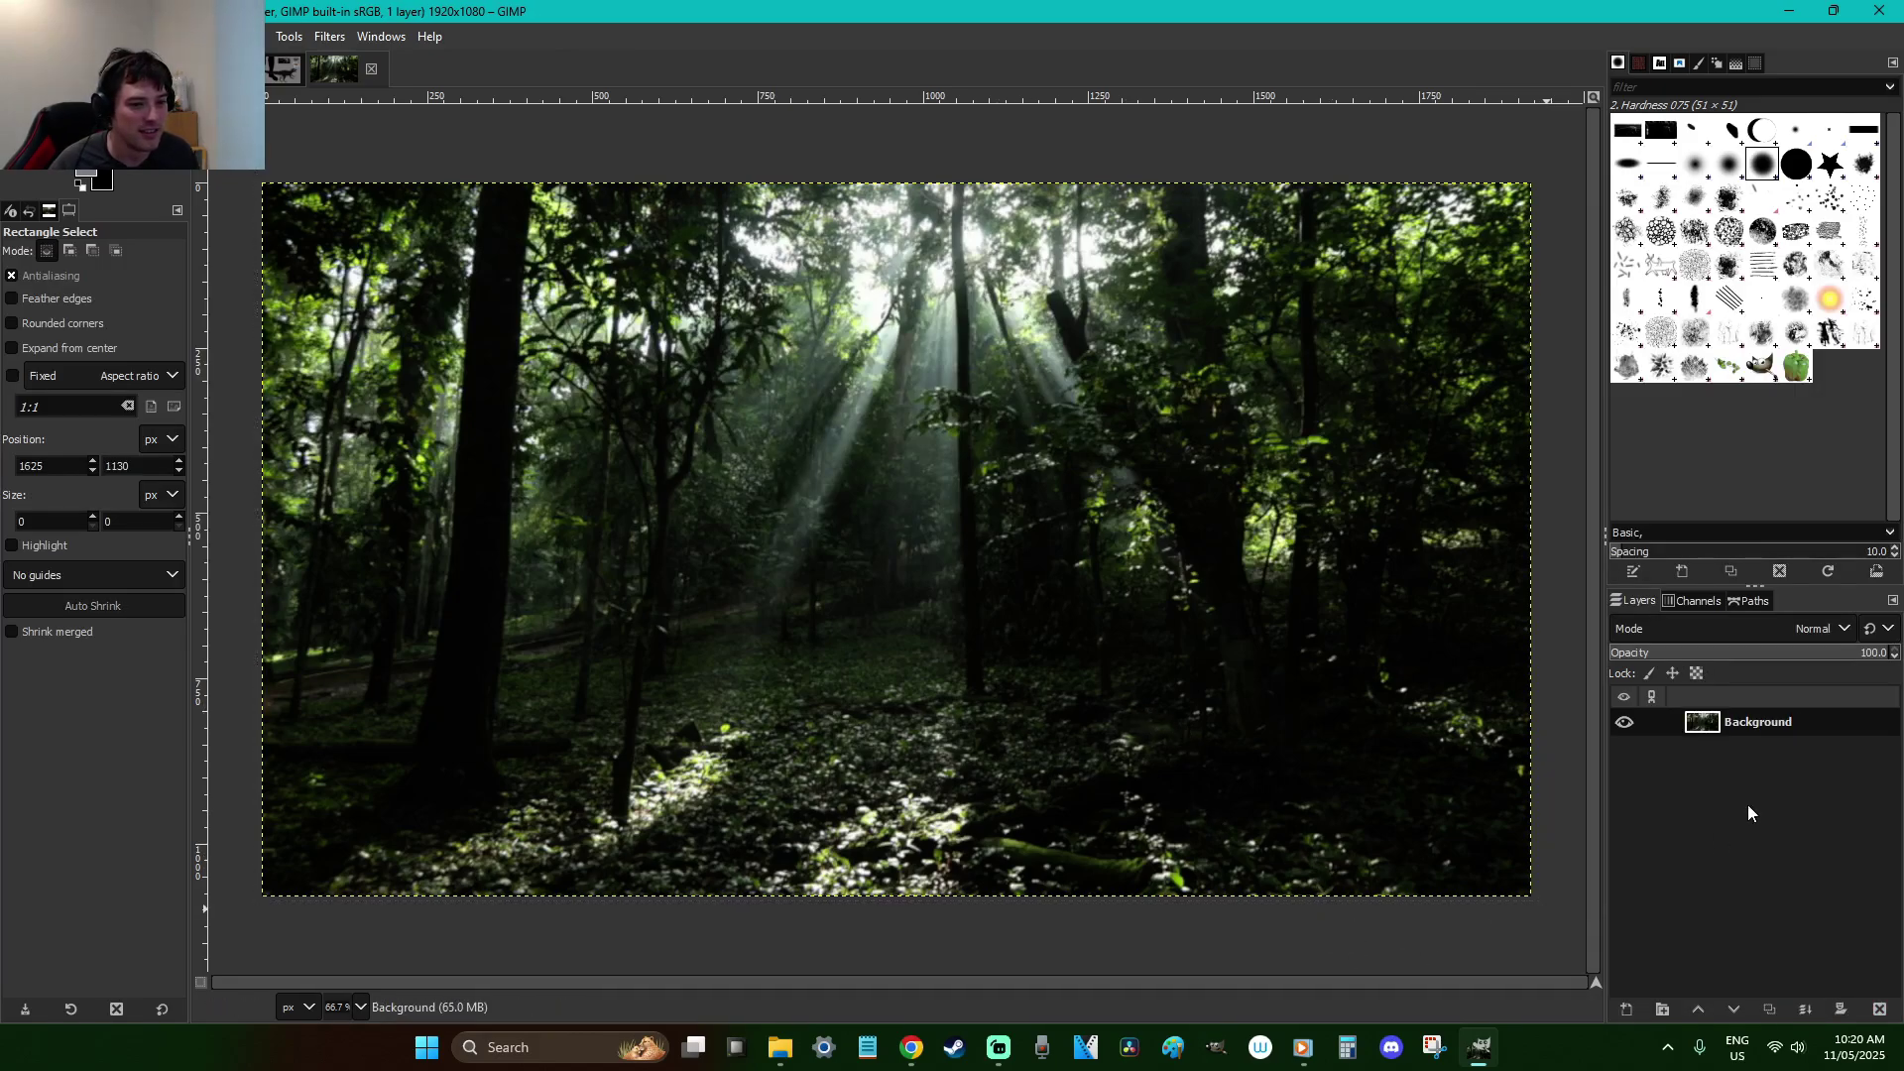
# Add a transparent 1920 × 1080 px layer above the forest background and name it Dino
pyautogui.hotkey('shift', 'ctrl', 'n')
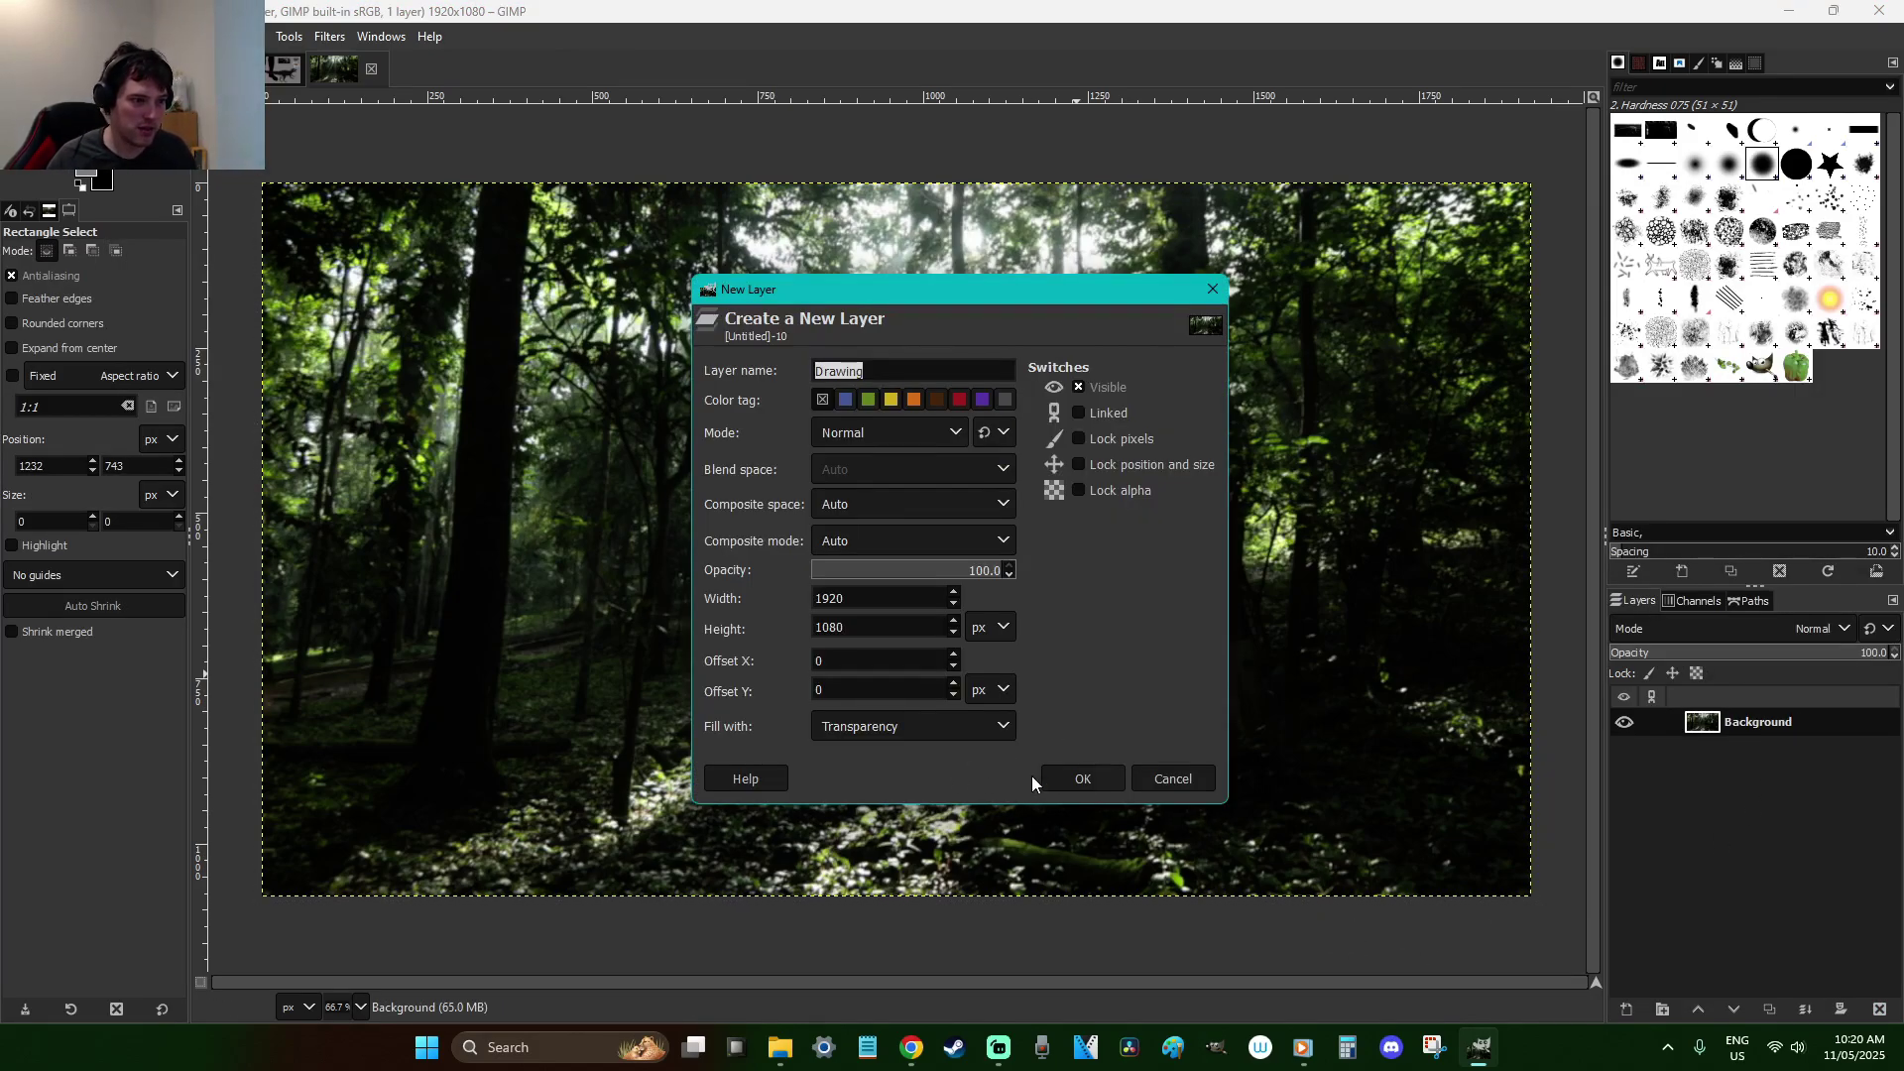
pyautogui.click(1094, 771)
pyautogui.doubleClick(1754, 722)
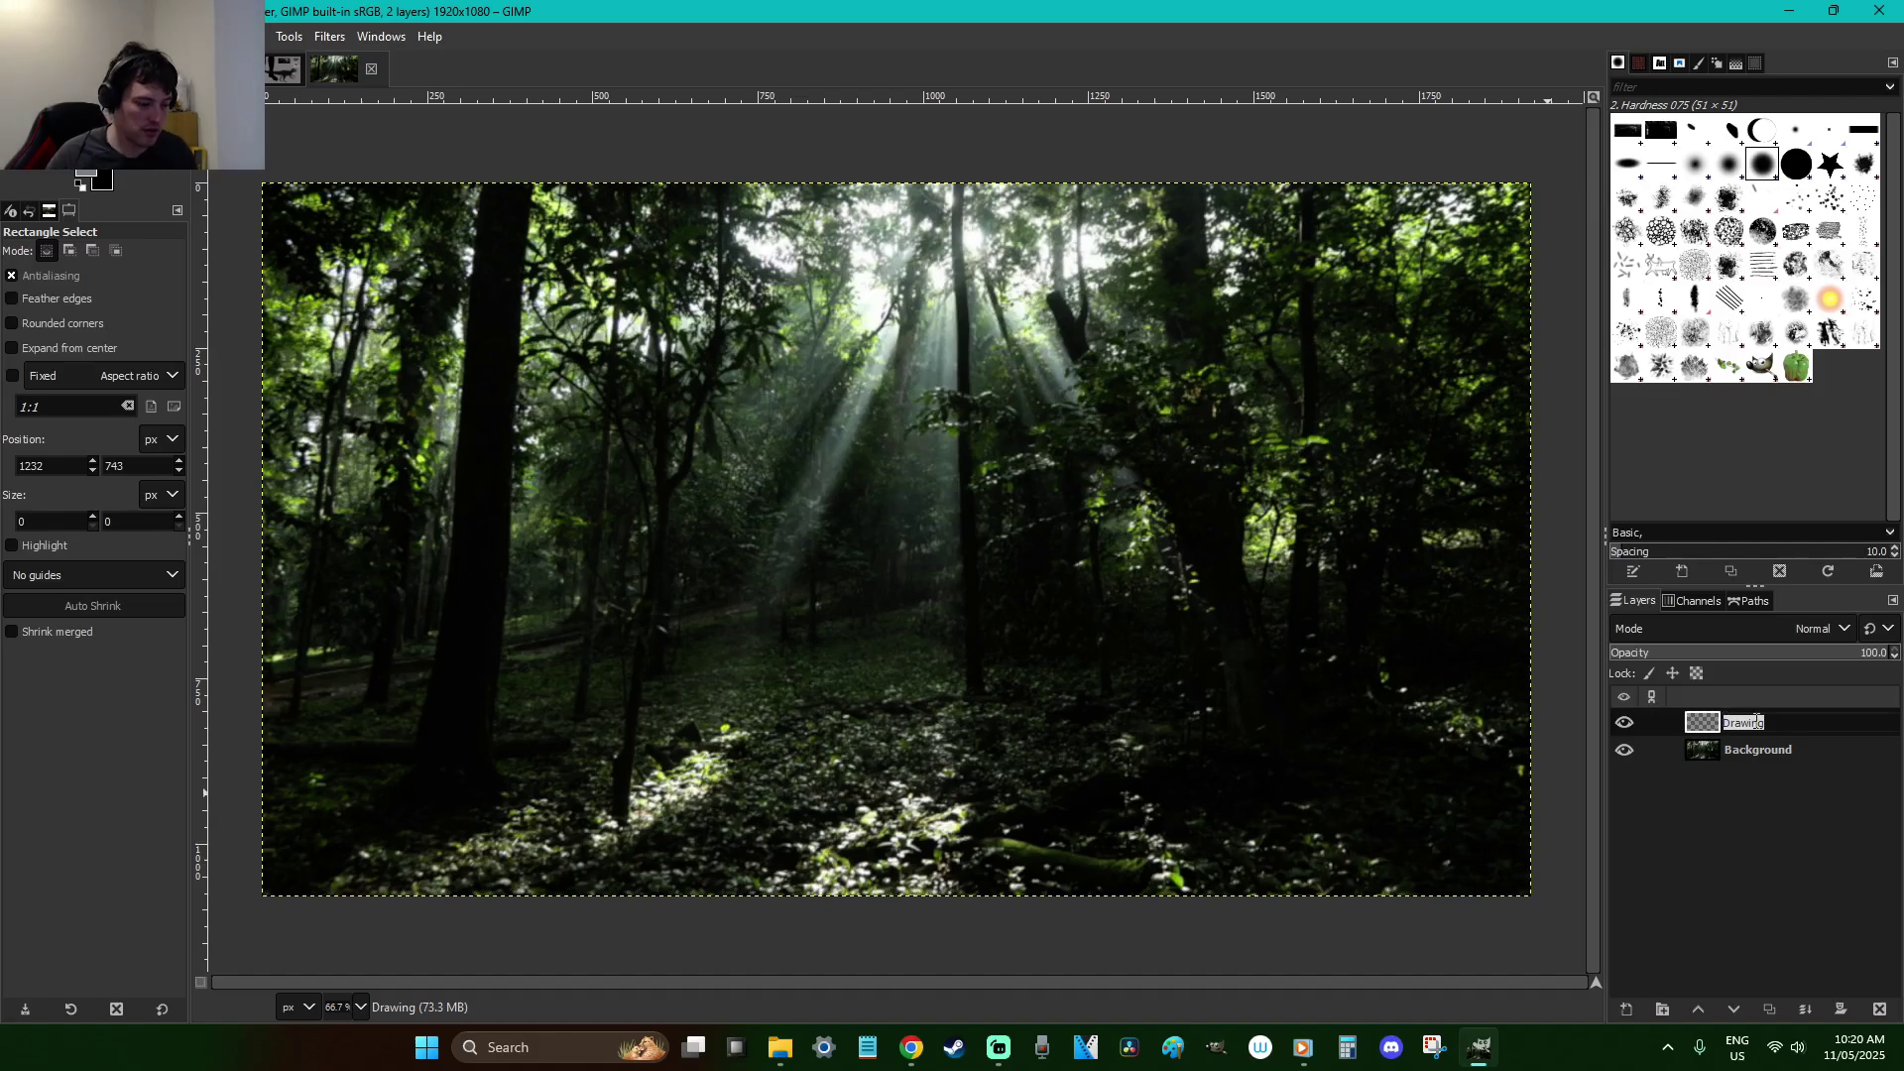
pyautogui.write('Dino')
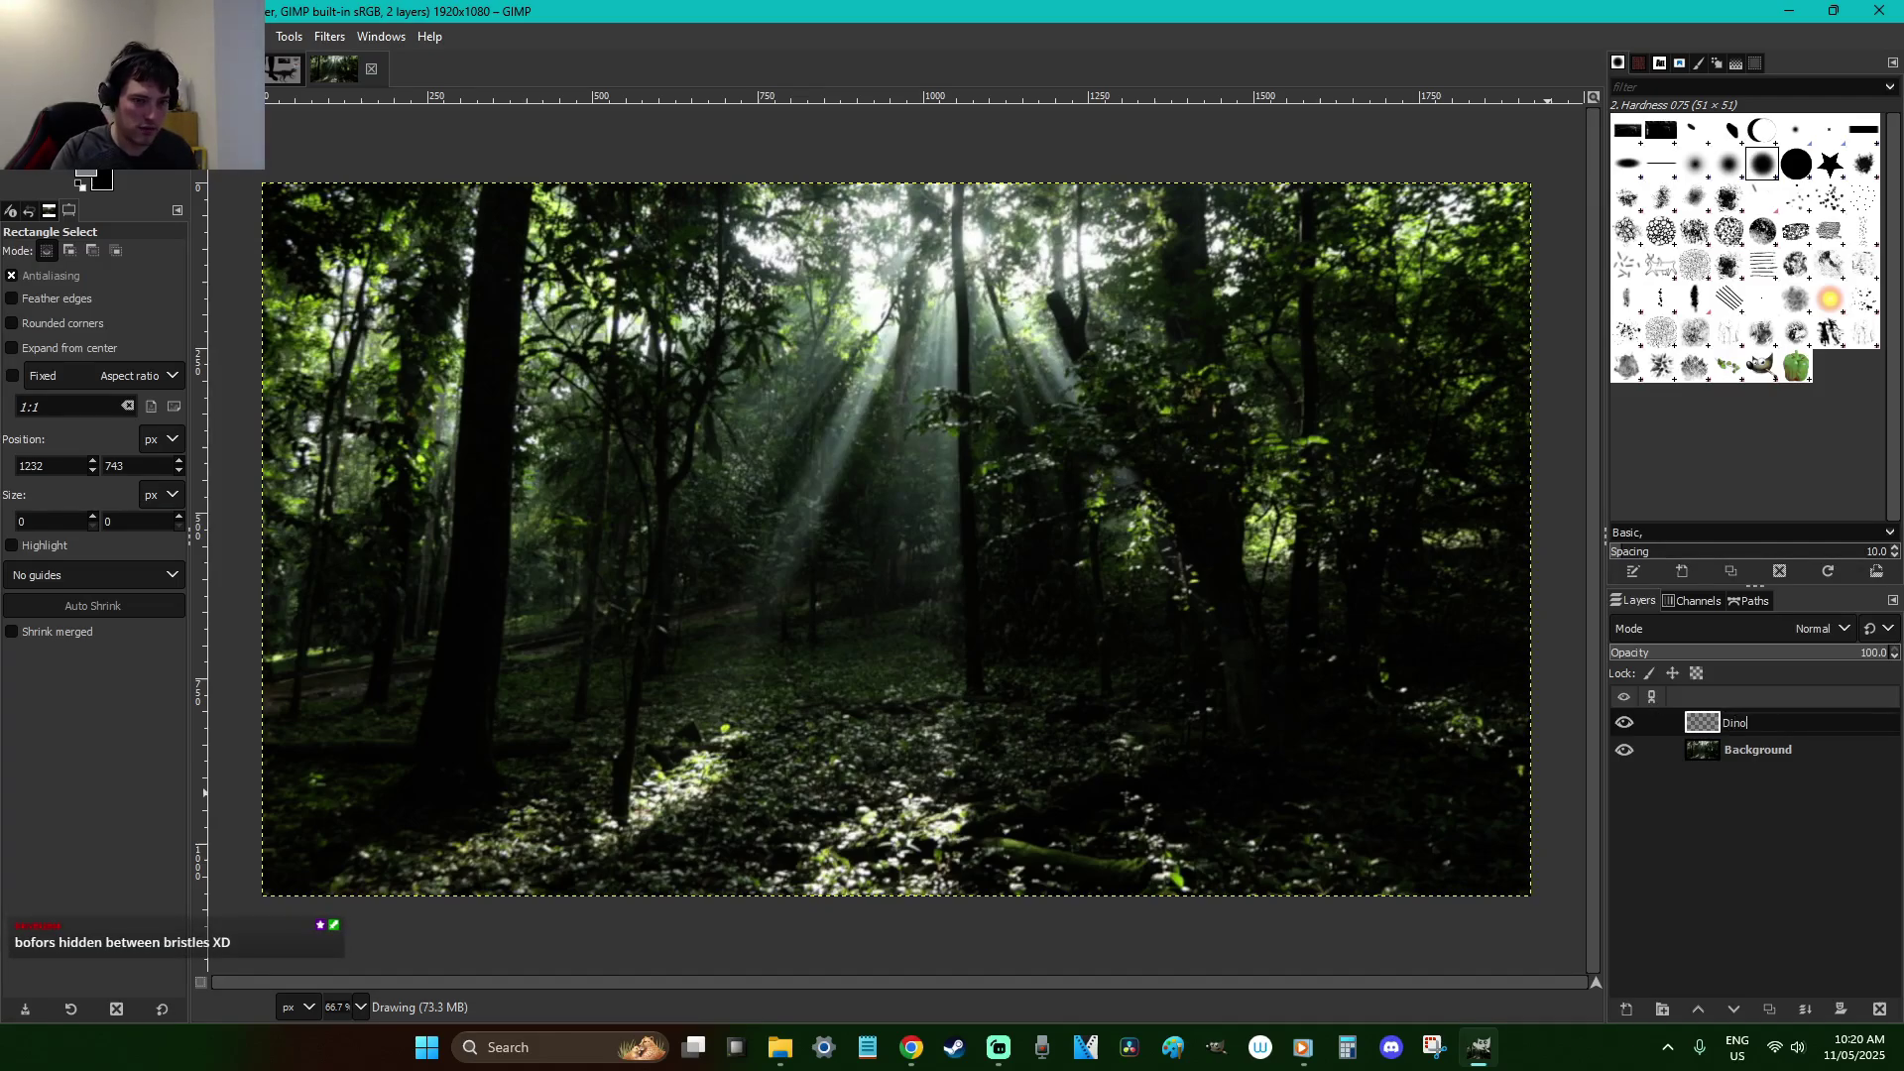
pyautogui.press('Return')
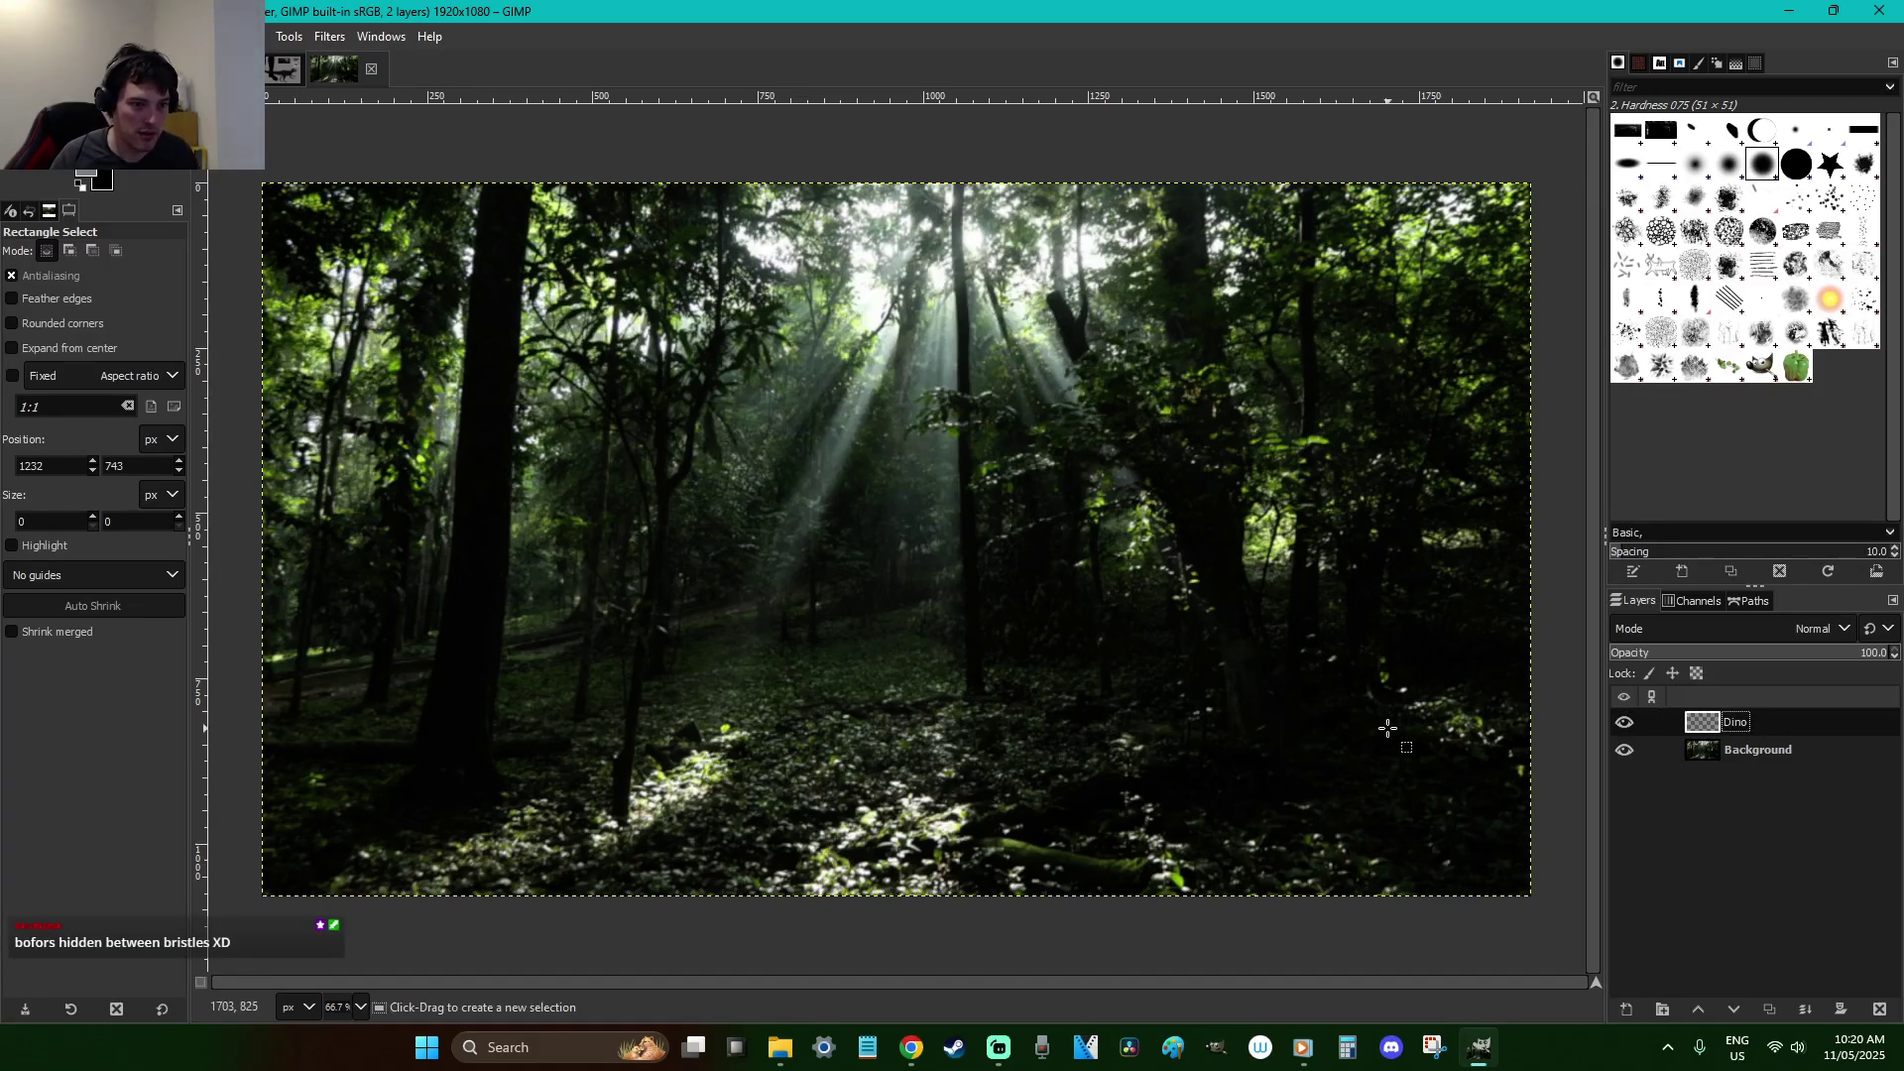
# Add another transparent layer above Dino and name it Boofers
pyautogui.hotkey('shift', 'ctrl', 'n')
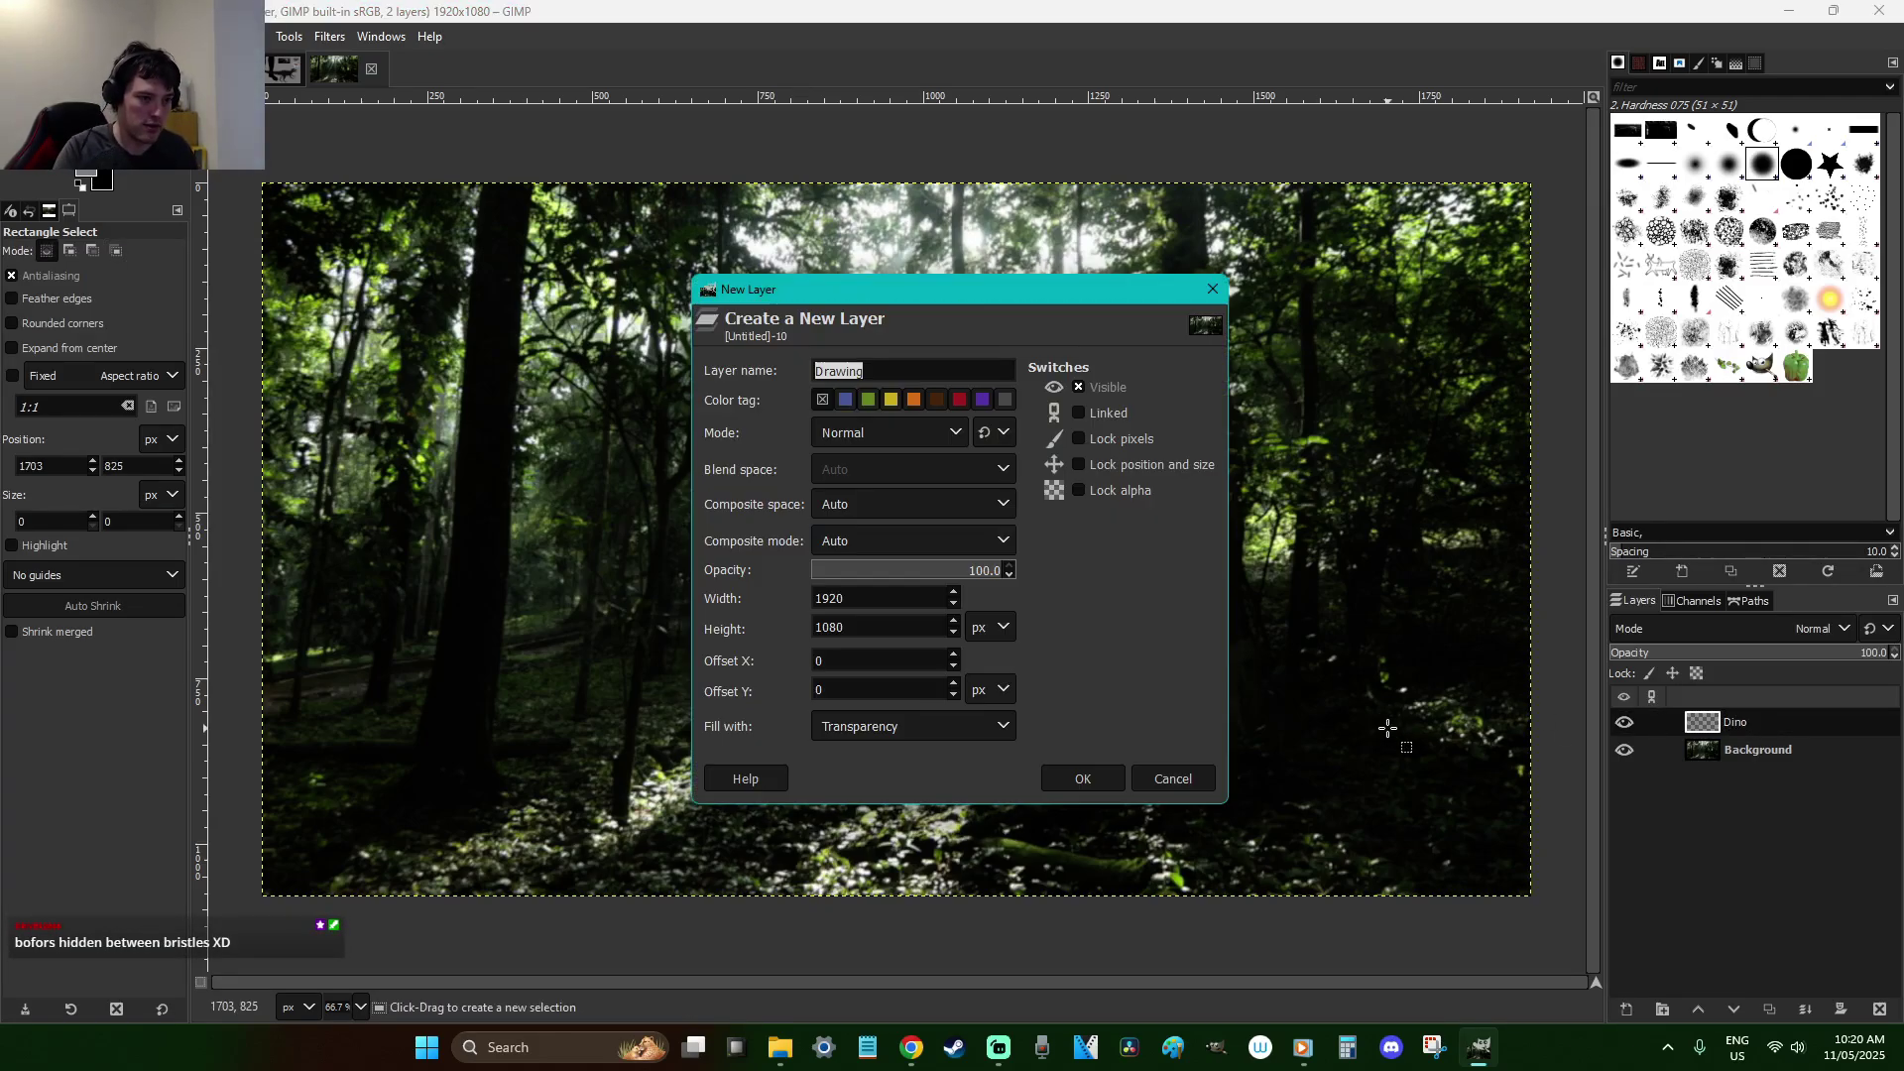
pyautogui.click(1081, 780)
pyautogui.write('Boofers')
pyautogui.press('Return')
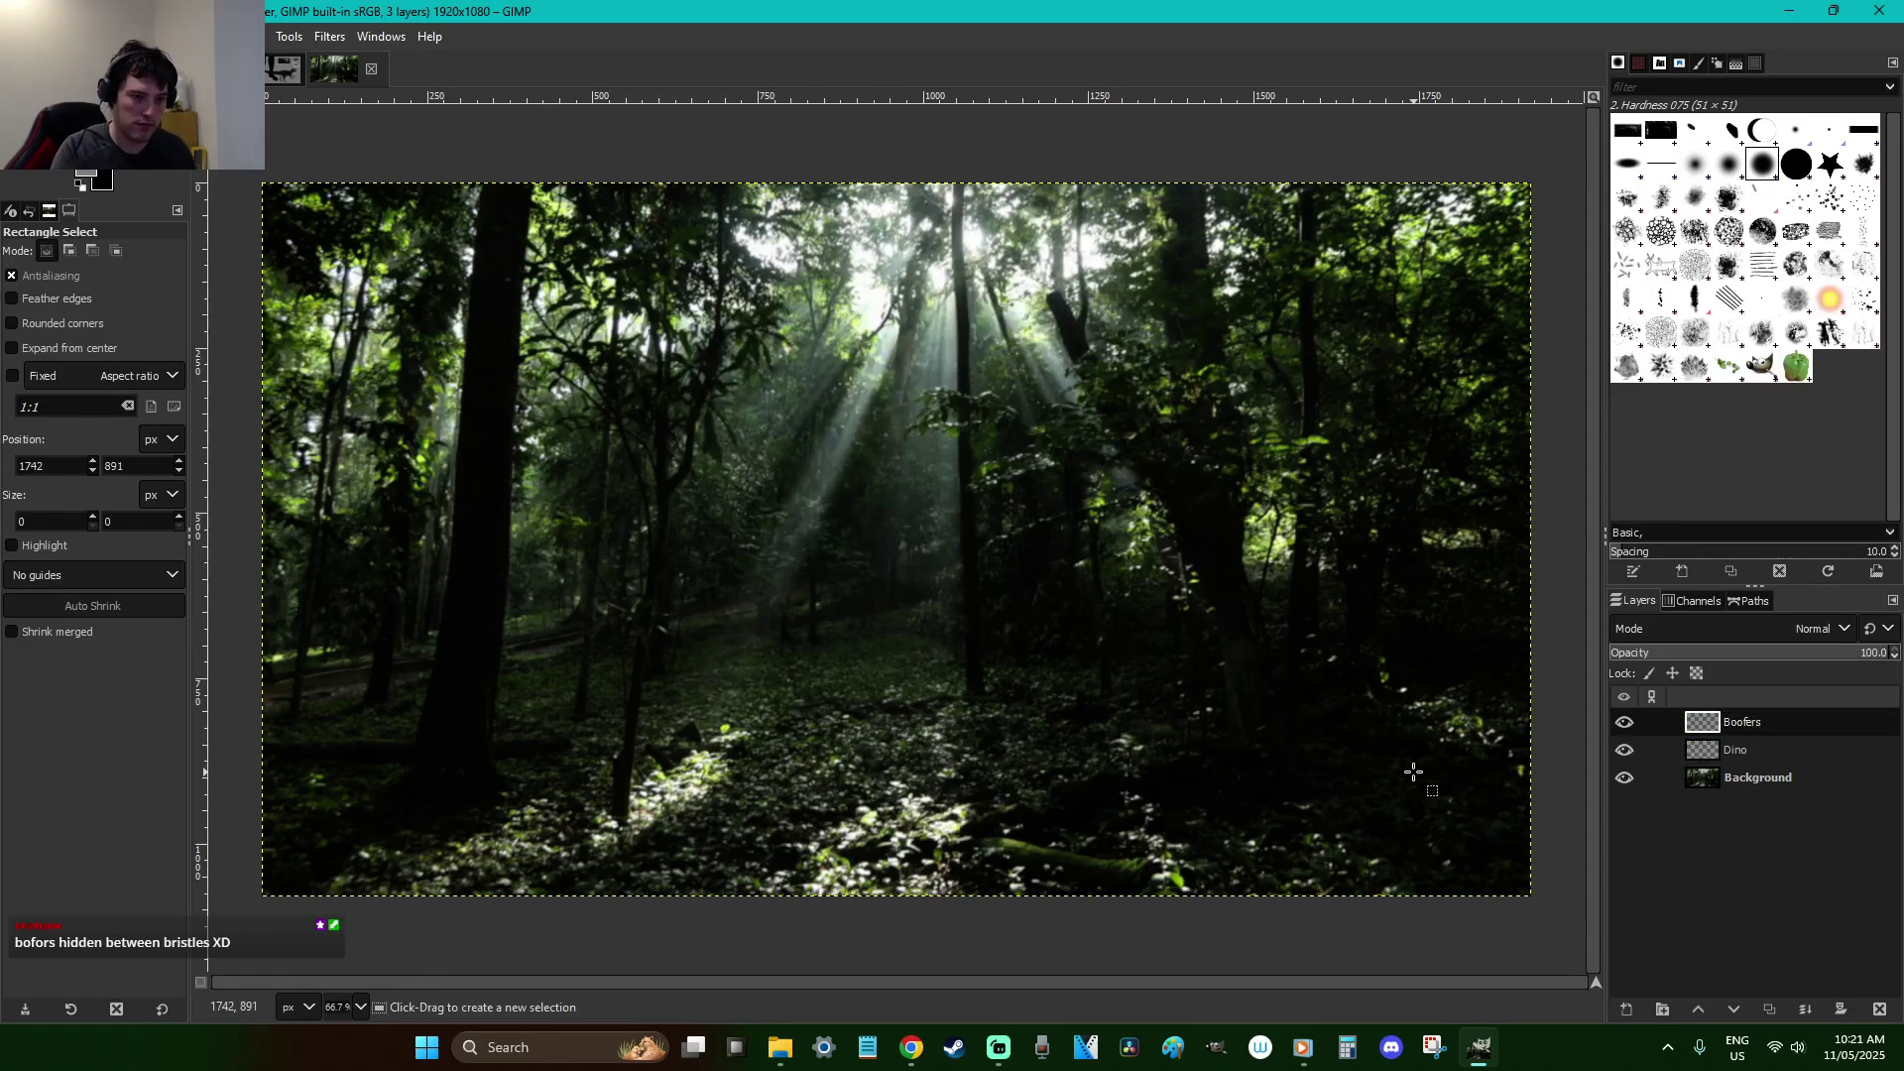
# Add a transparent layer at the top of the stack and name it Text
pyautogui.hotkey('shift', 'ctrl', 'n')
pyautogui.press('Return')
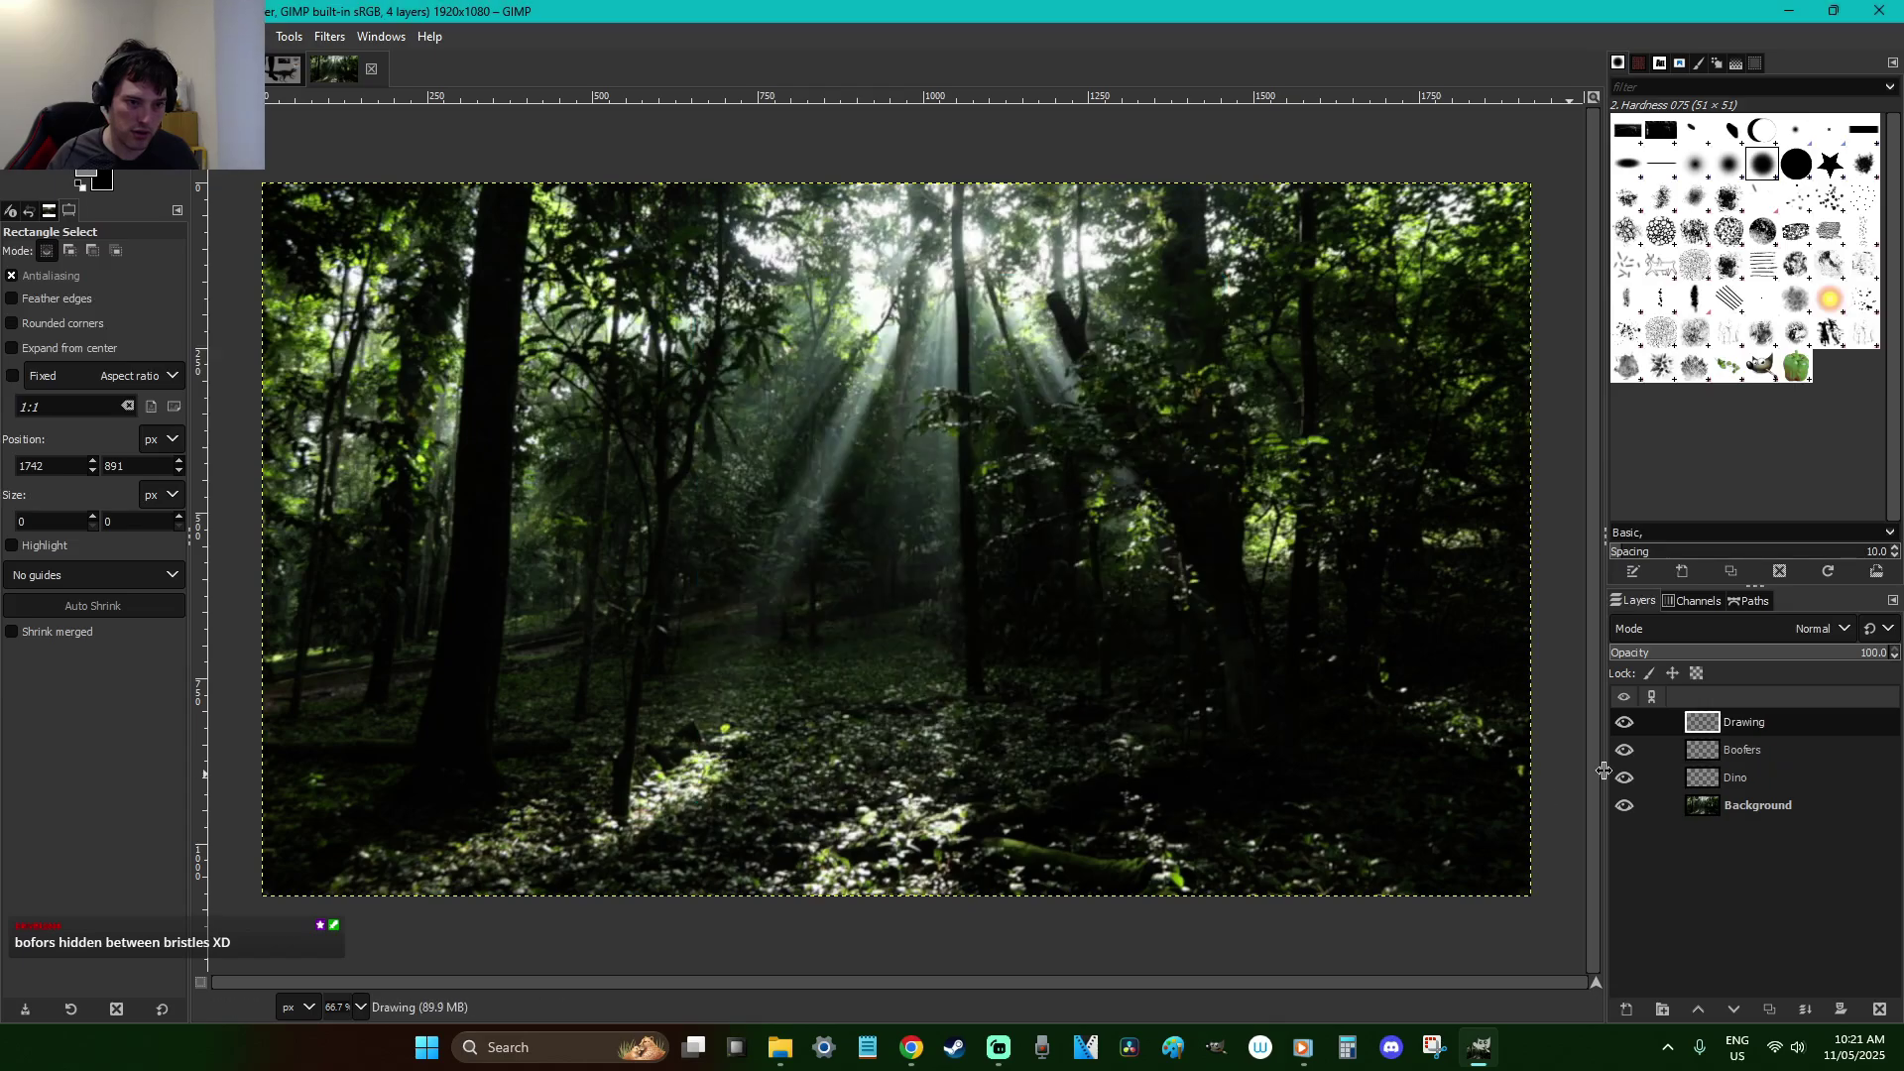
pyautogui.doubleClick(1765, 718)
pyautogui.write('Text')
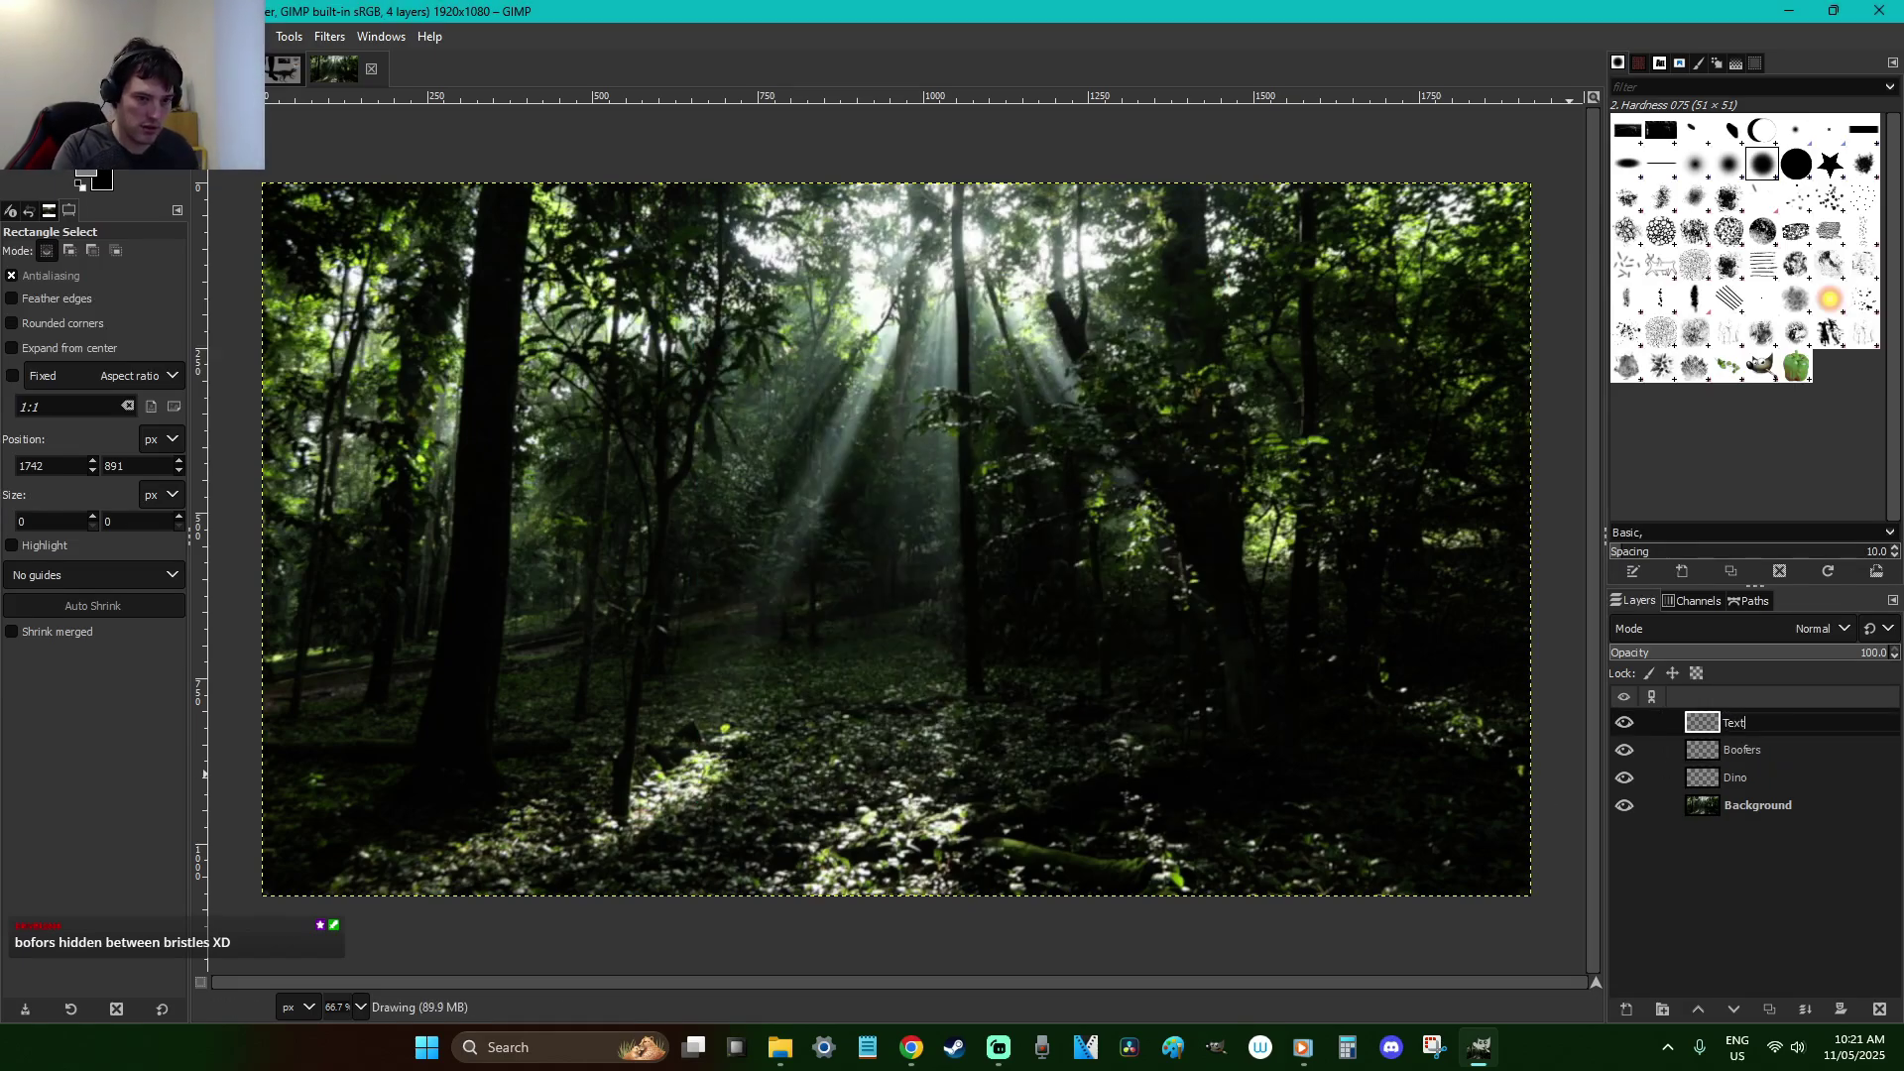
pyautogui.press('Return')
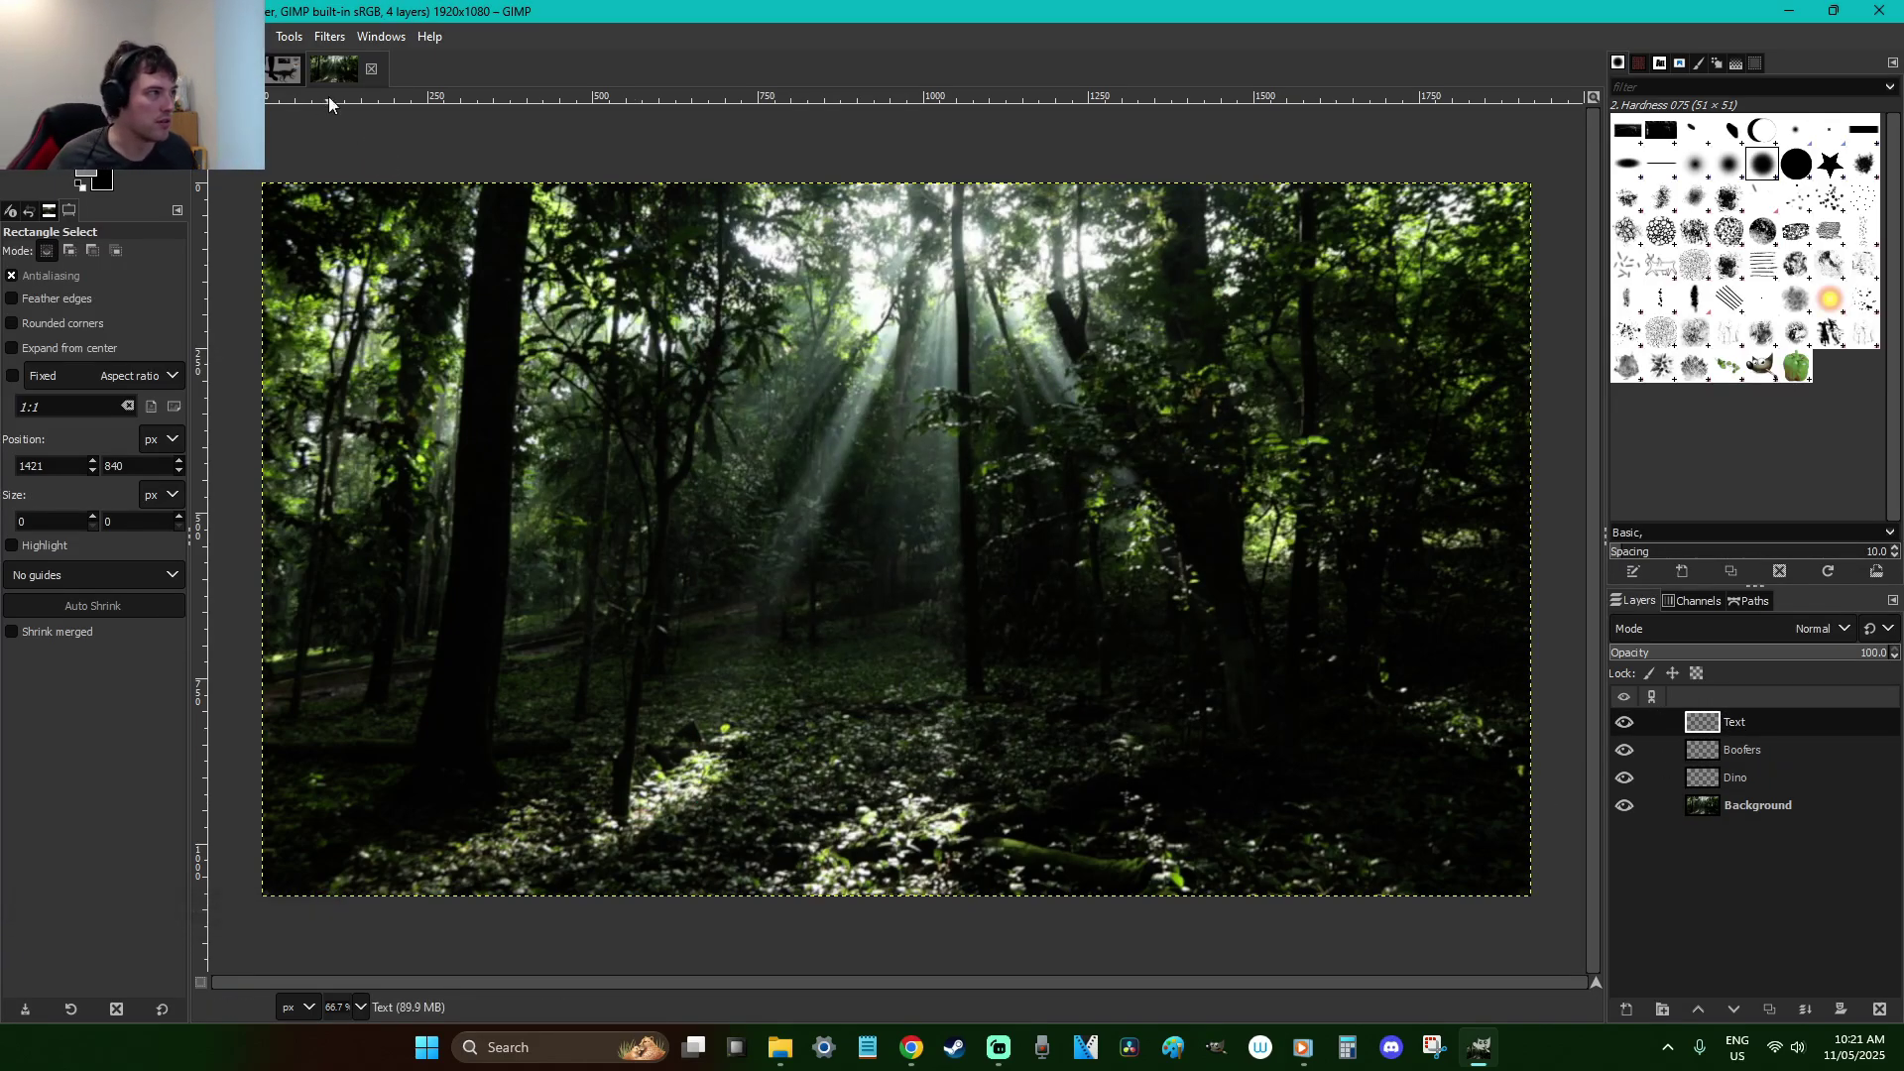
# Paste the copied dinosaur drawing onto the Dino layer of the forest image
pyautogui.click(283, 67)
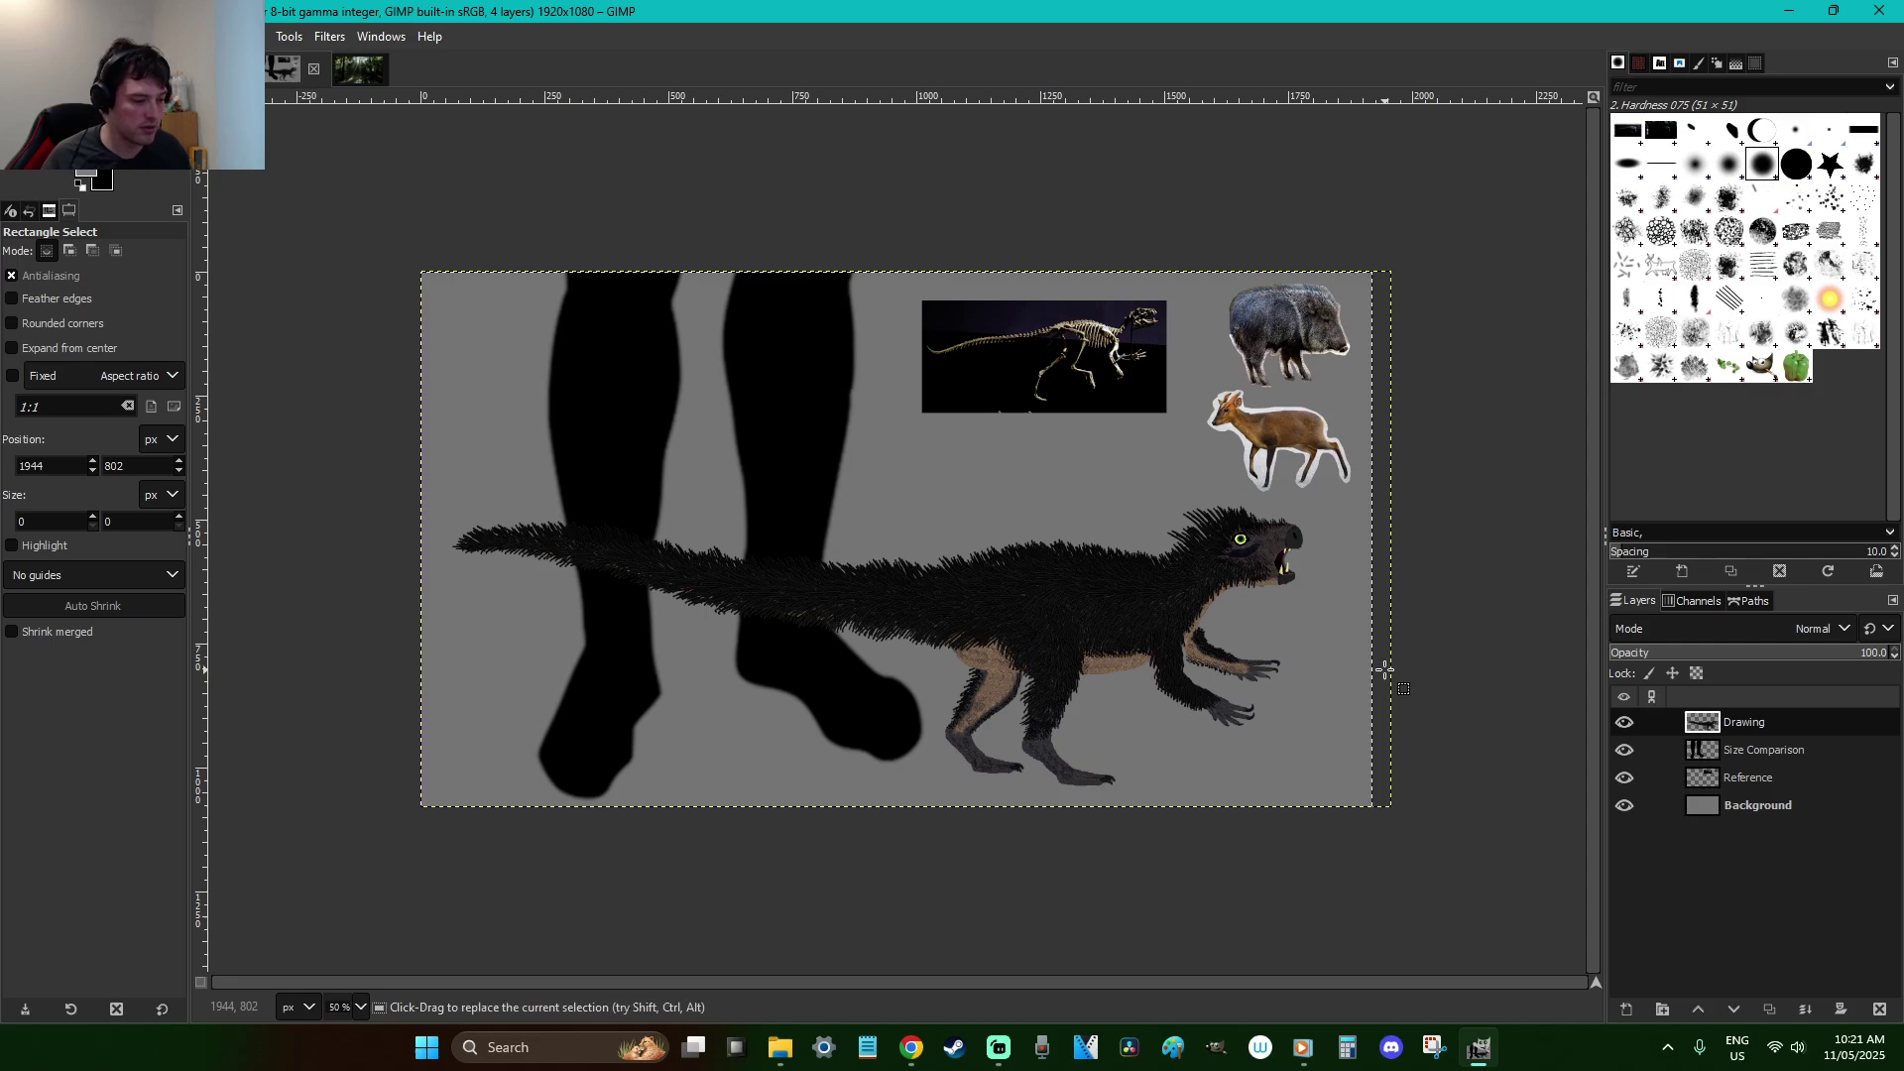
pyautogui.click(360, 68)
pyautogui.click(1751, 794)
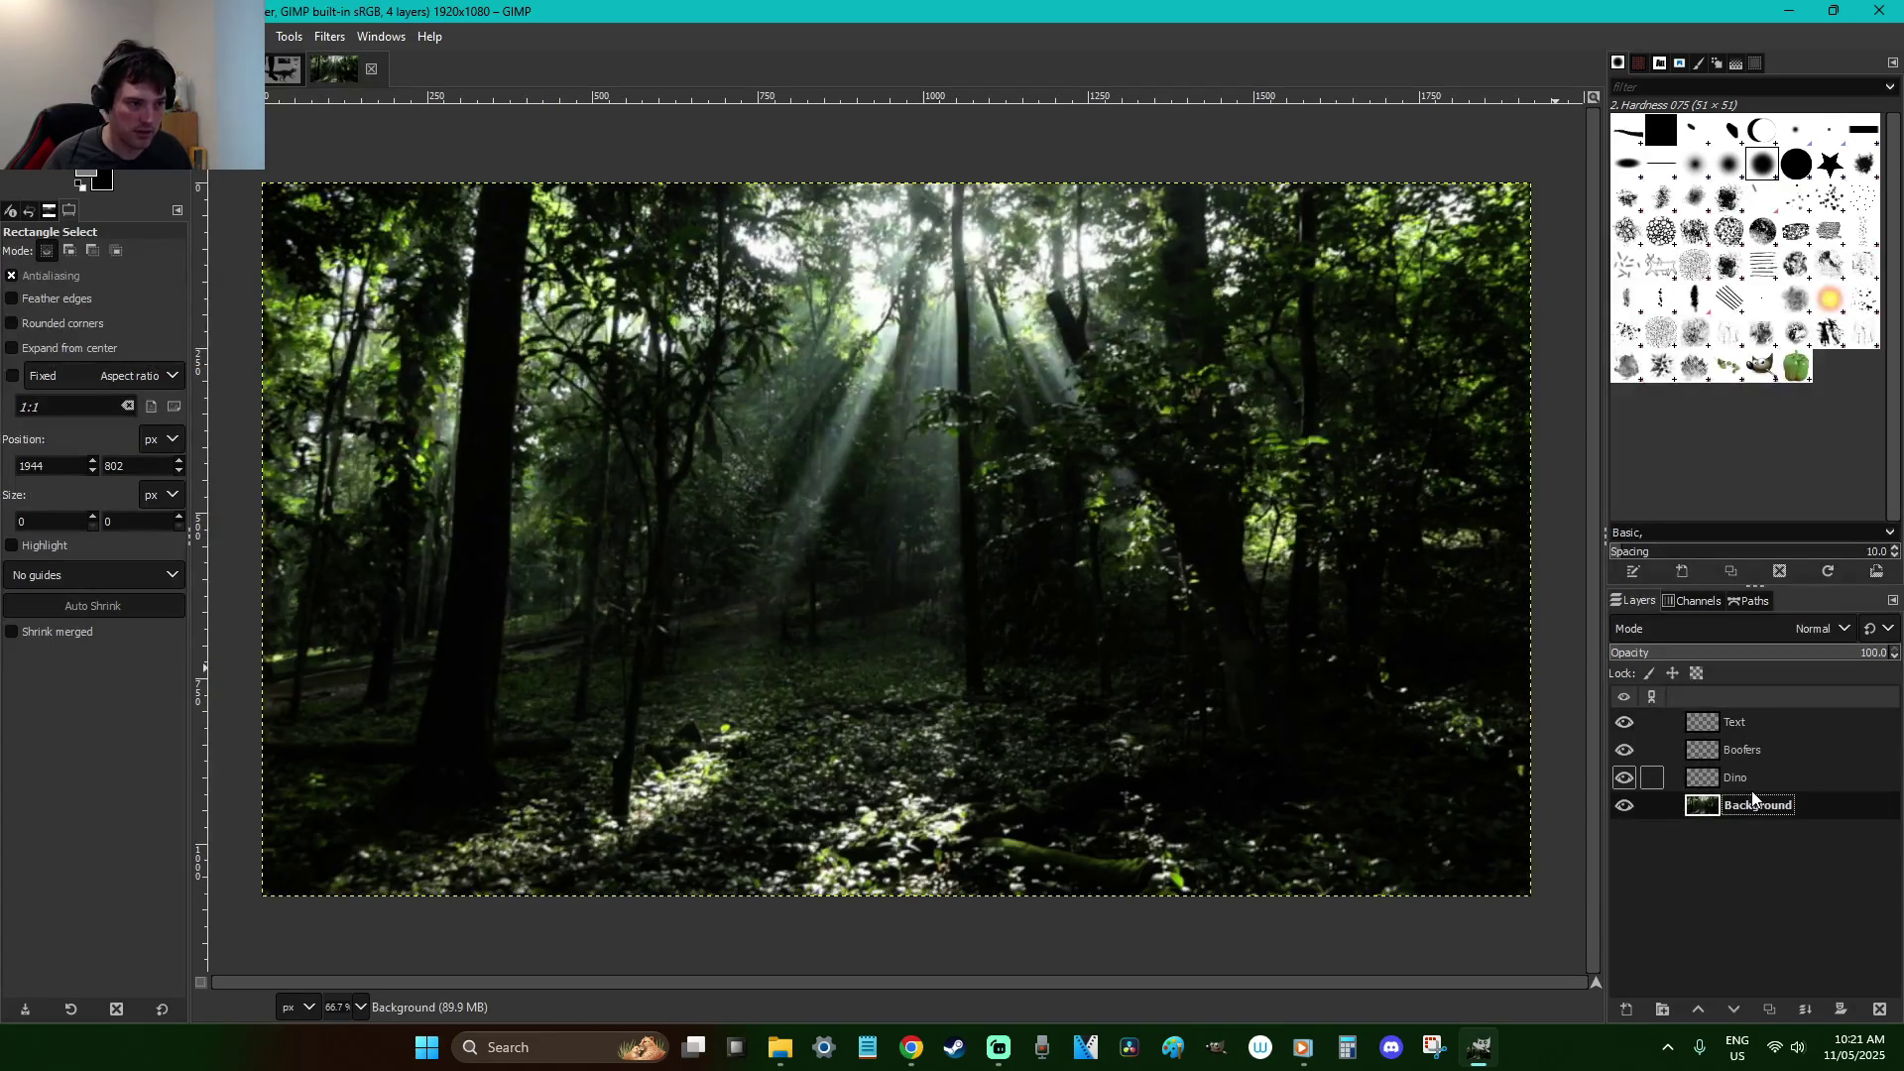
pyautogui.click(1745, 777)
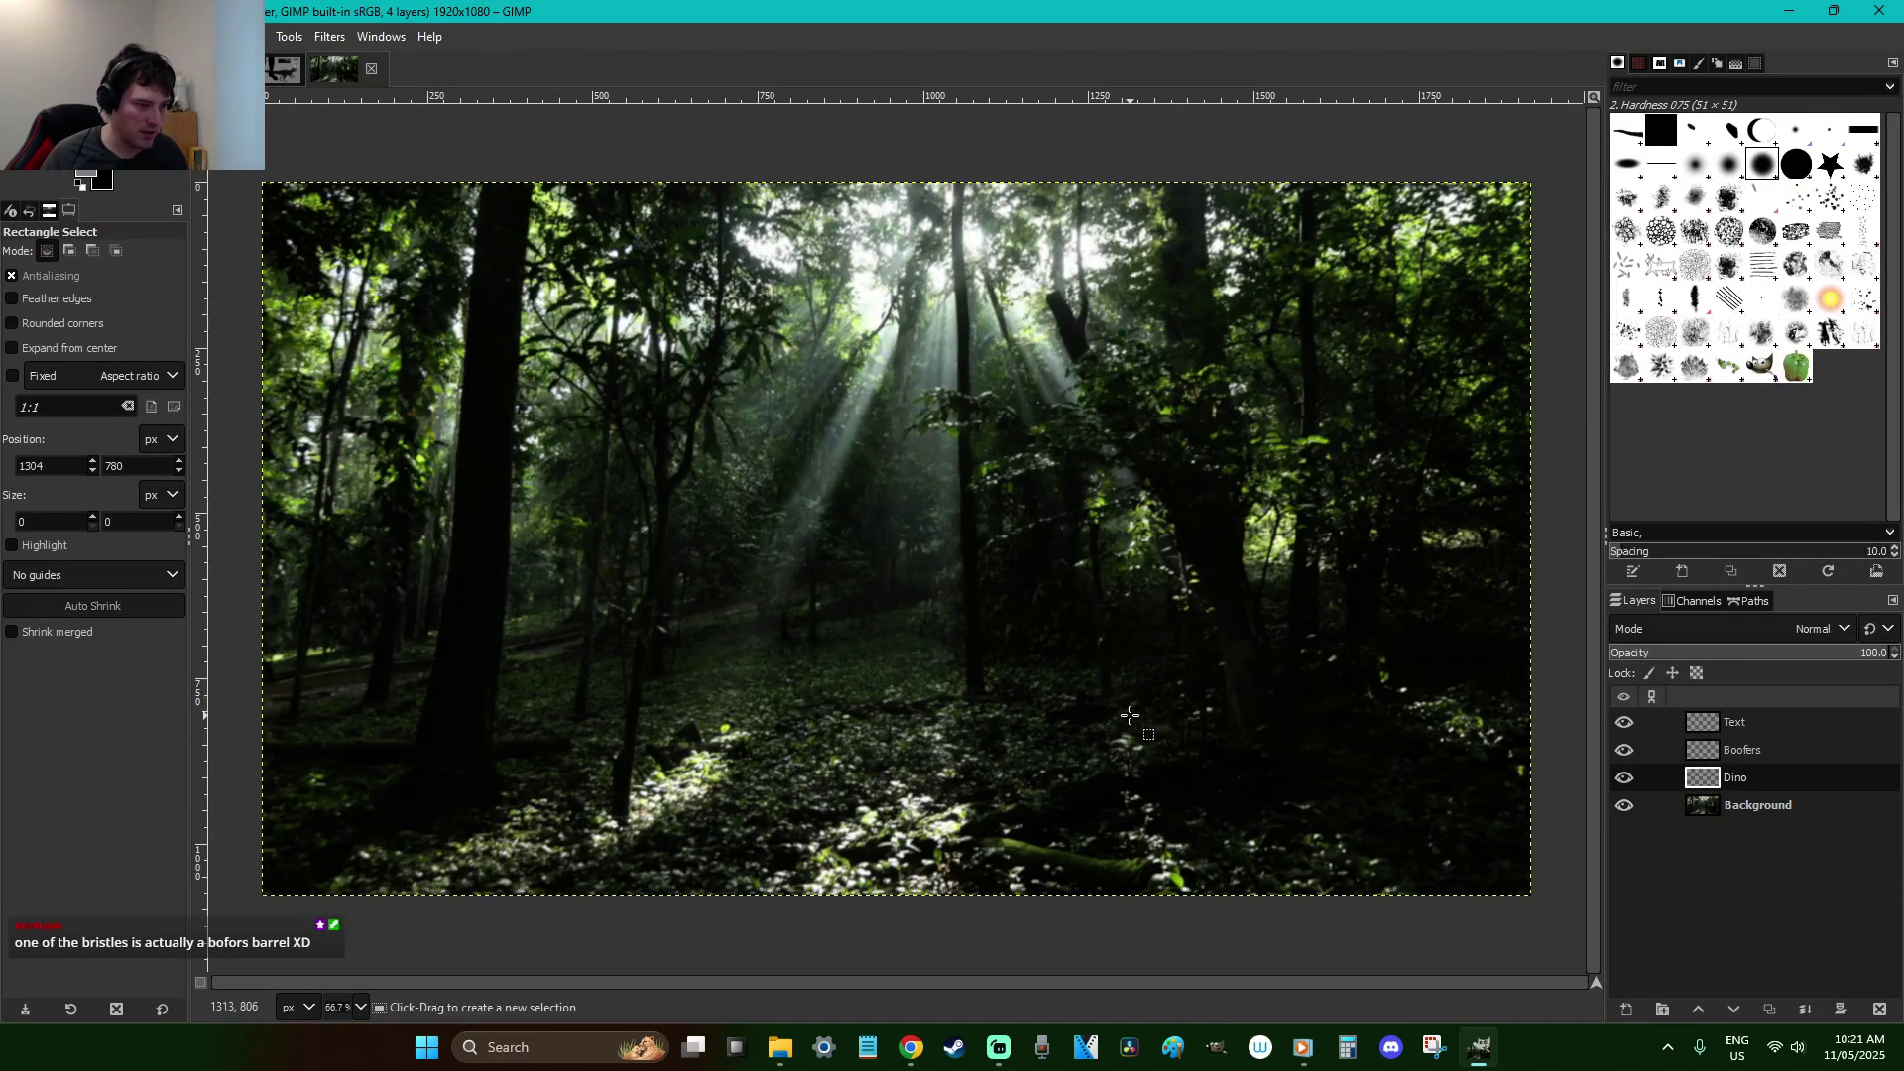
pyautogui.press('z')
pyautogui.moveTo(1228, 854); pyautogui.dragTo(613, 639)
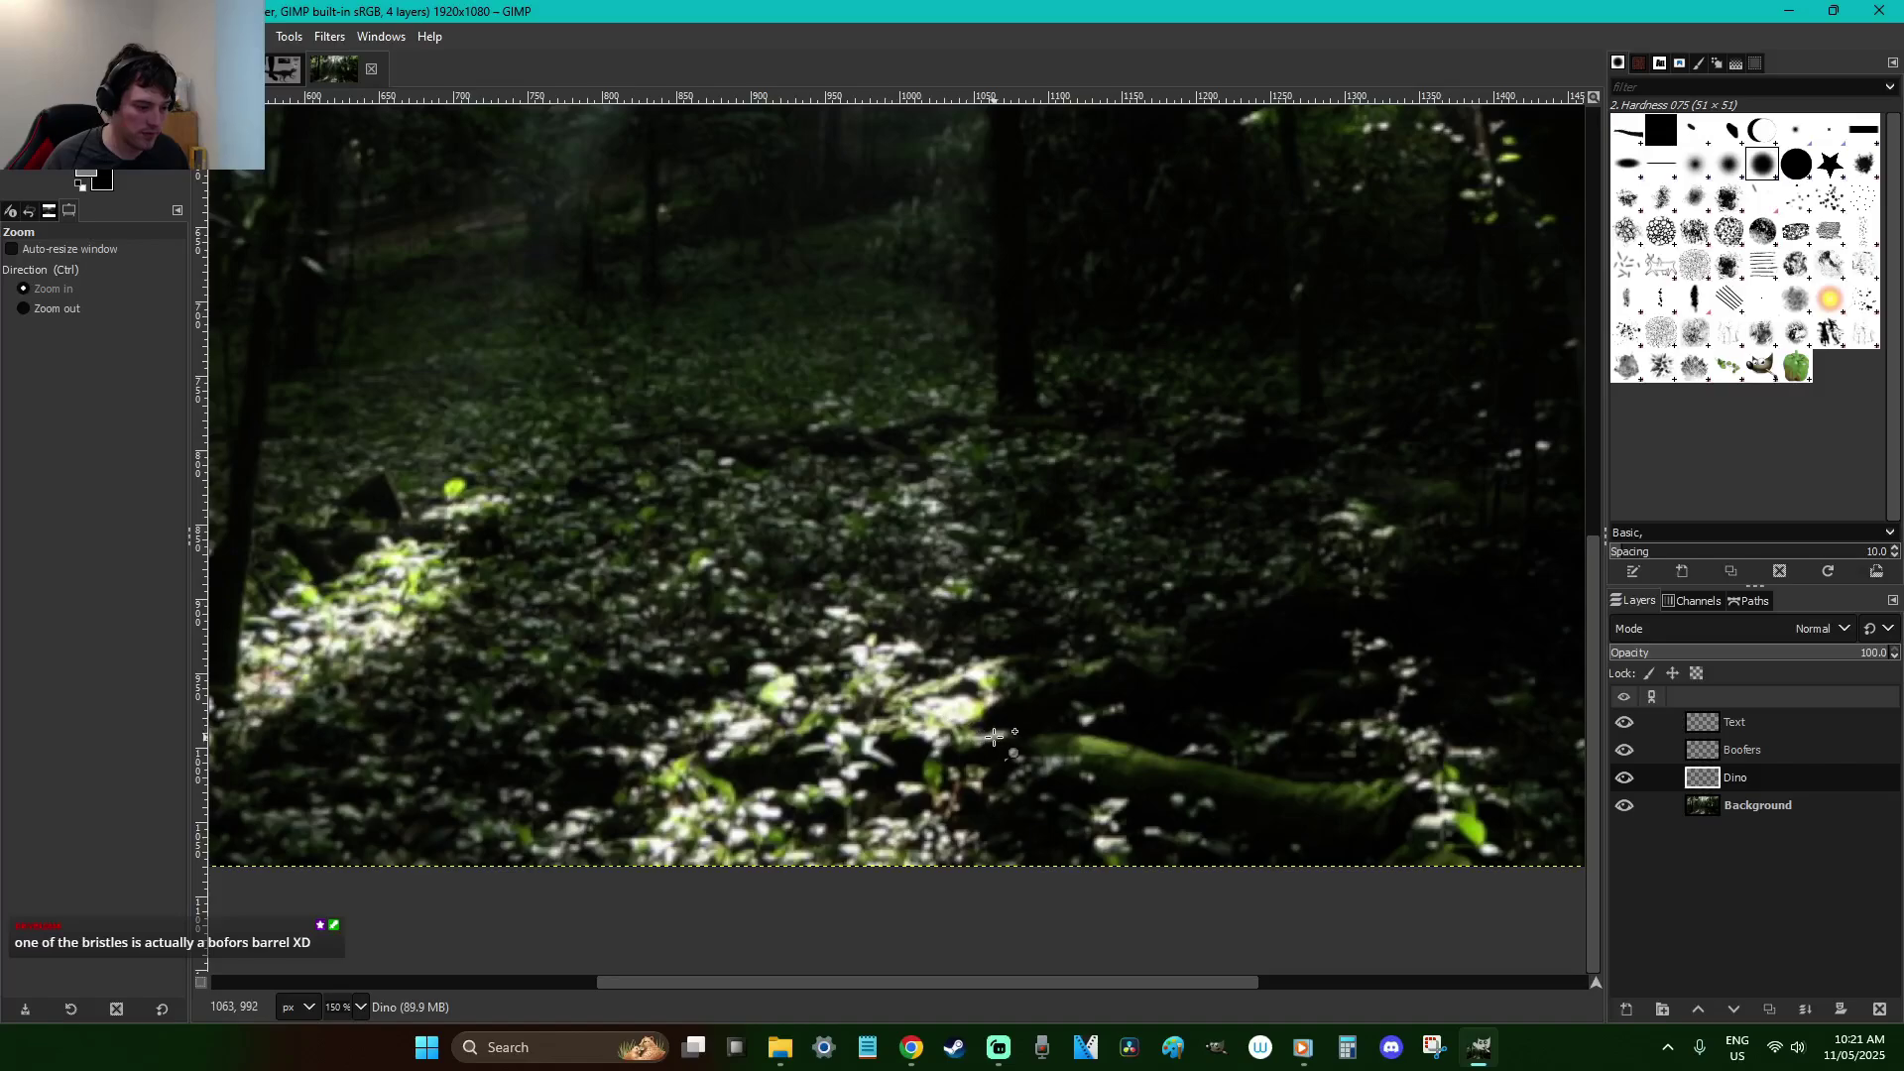
pyautogui.press('r')
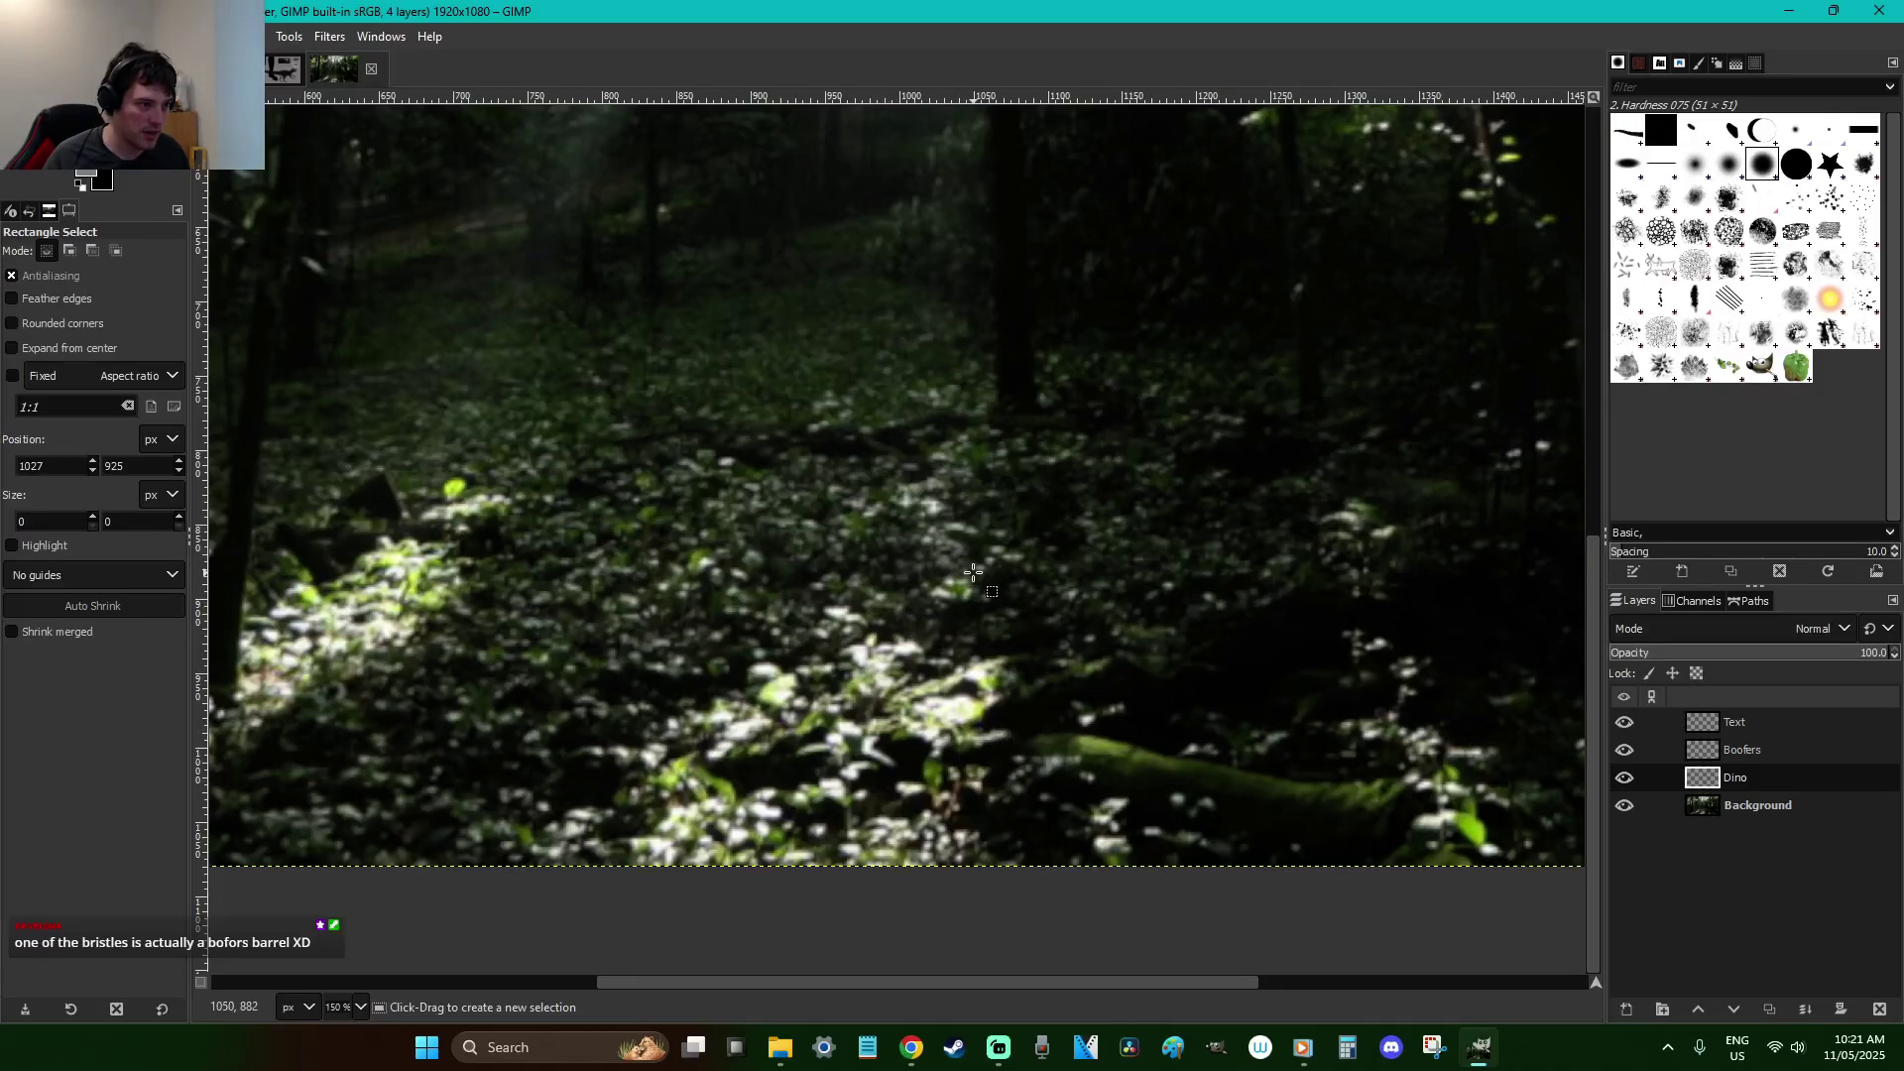
pyautogui.hotkey('ctrl', 'v')
pyautogui.press('-')
pyautogui.press('-')
pyautogui.press('-')
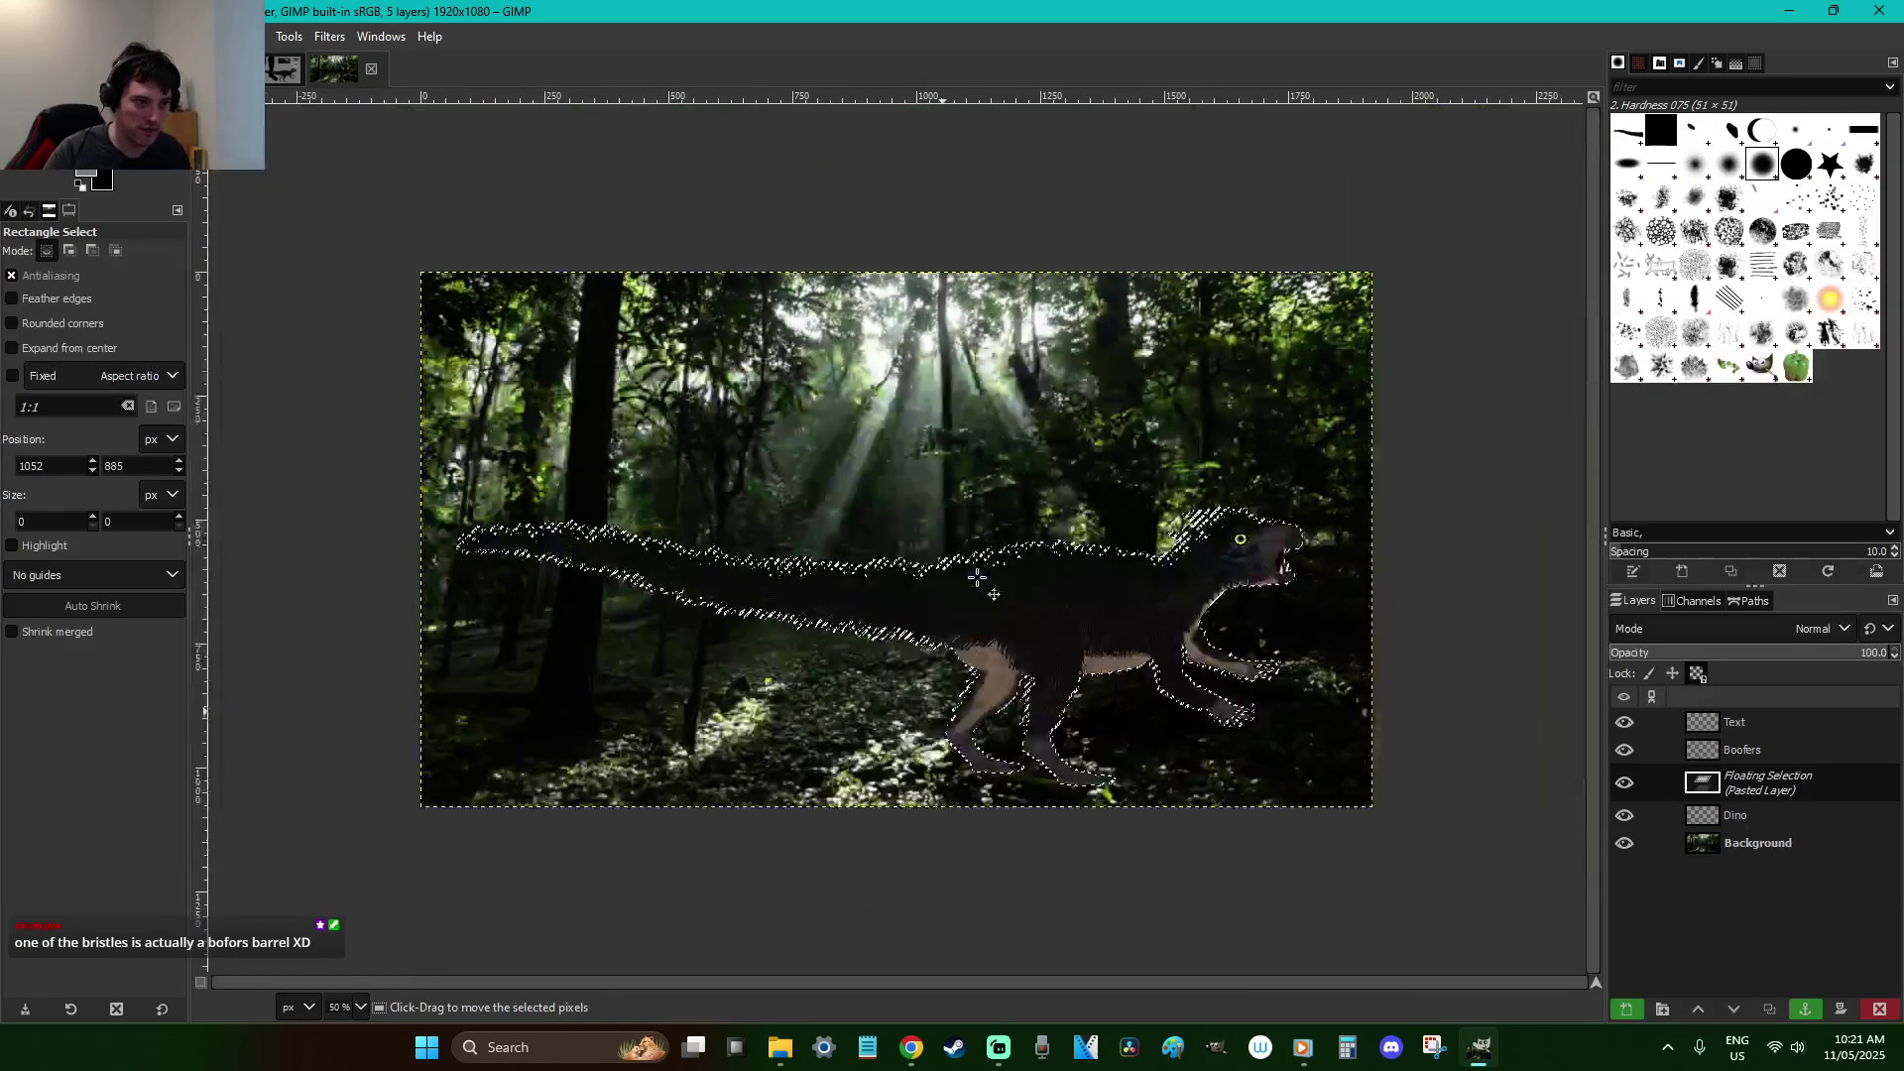
# Scale the pasted dinosaur down proportionally to a small animal in the scene and rotate it slightly
pyautogui.hotkey('shift', 's')
pyautogui.click(993, 595)
pyautogui.moveTo(972, 572); pyautogui.dragTo(1090, 645)
pyautogui.press('Return')
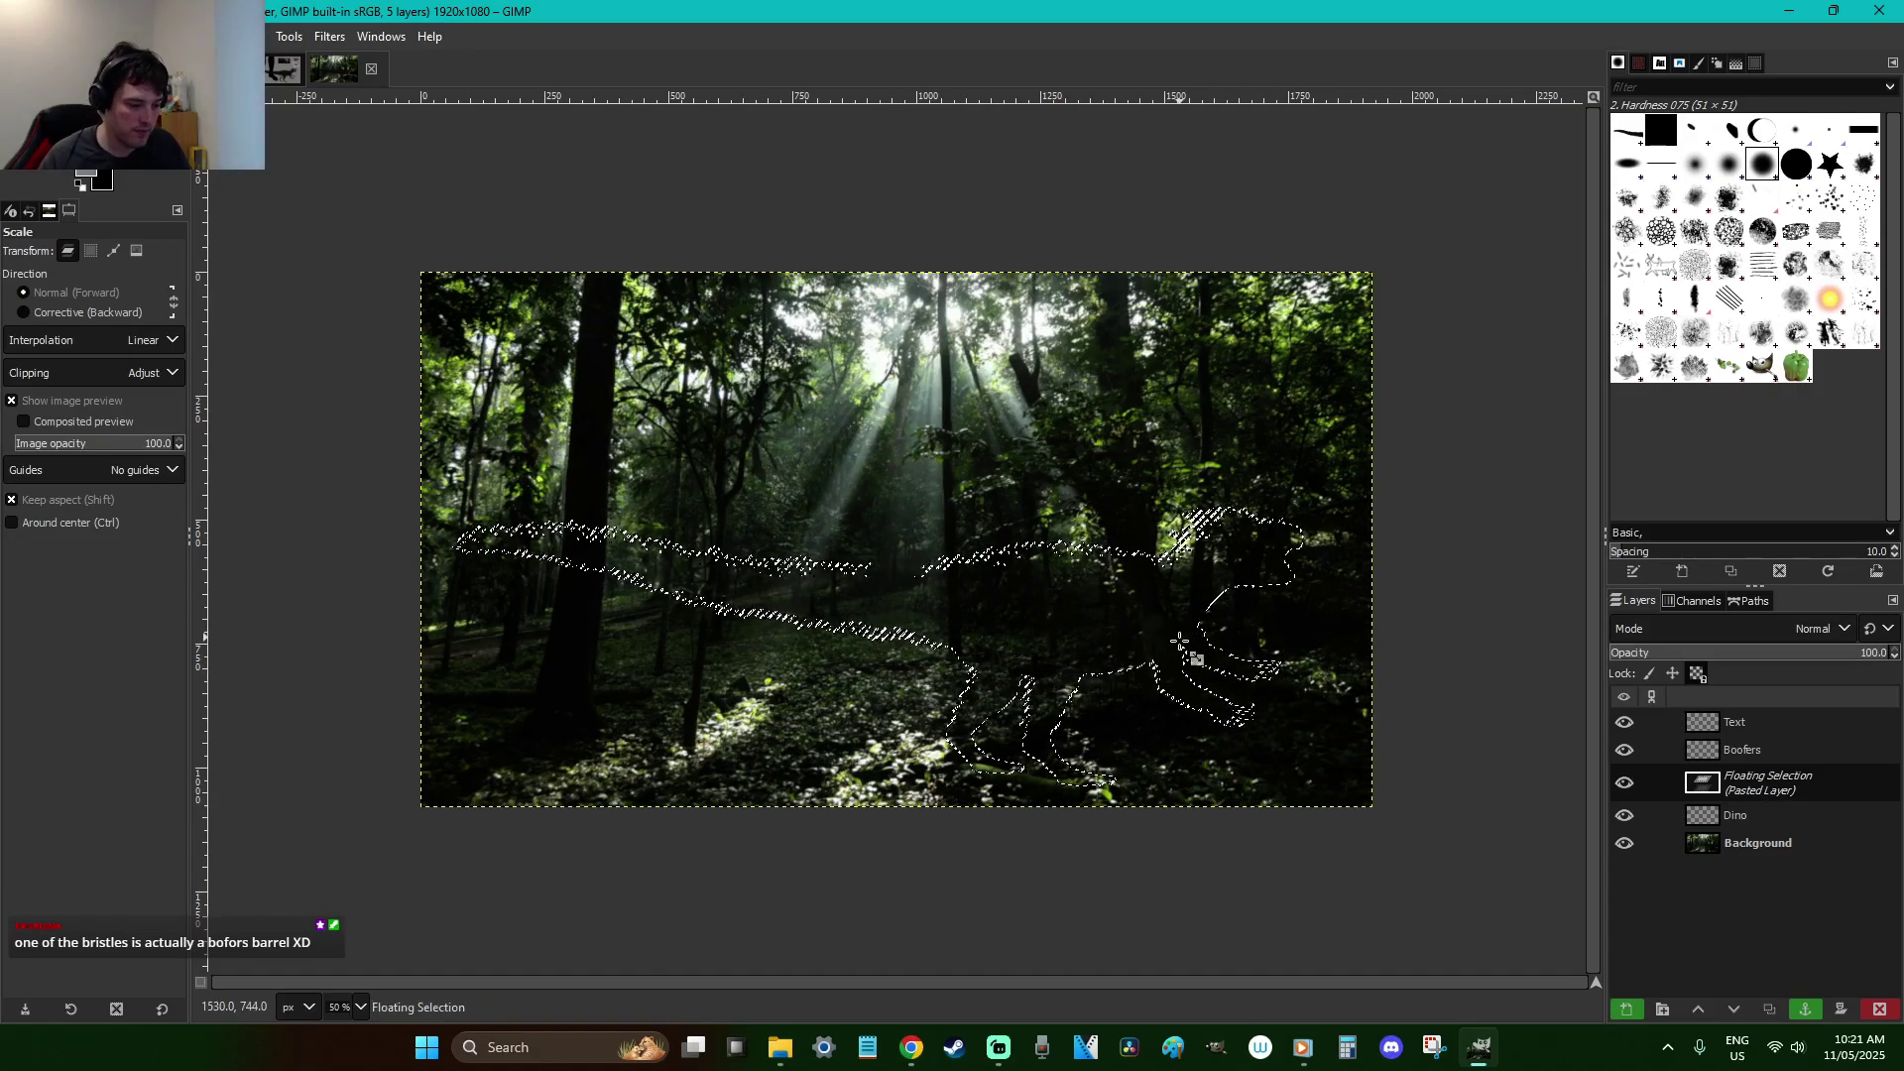
pyautogui.hotkey('shift', 'r')
pyautogui.moveTo(1200, 725); pyautogui.dragTo(1204, 694)
pyautogui.press('Return')
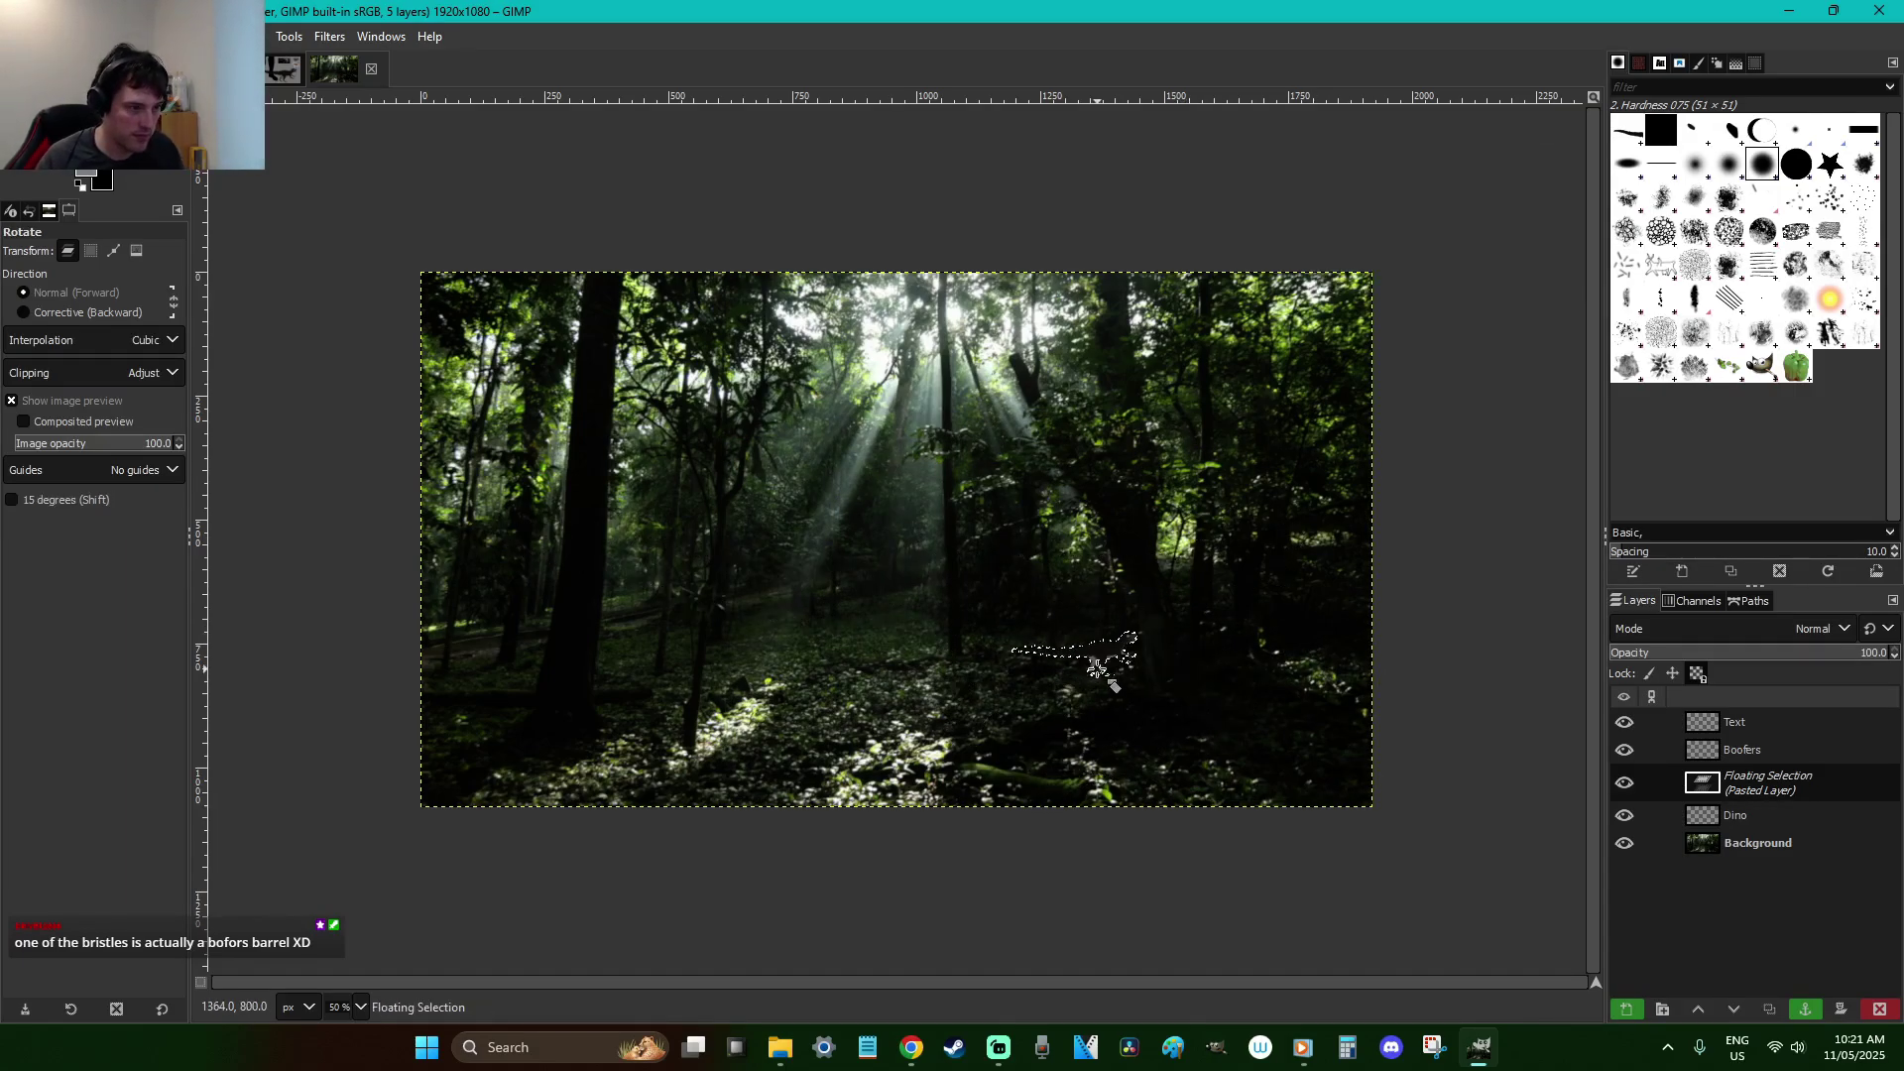
# Move the floating dinosaur onto the forest floor in the lower middle, just behind the brightly lit foliage
pyautogui.press('r')
pyautogui.moveTo(1096, 656); pyautogui.dragTo(922, 722)
pyautogui.press('z')
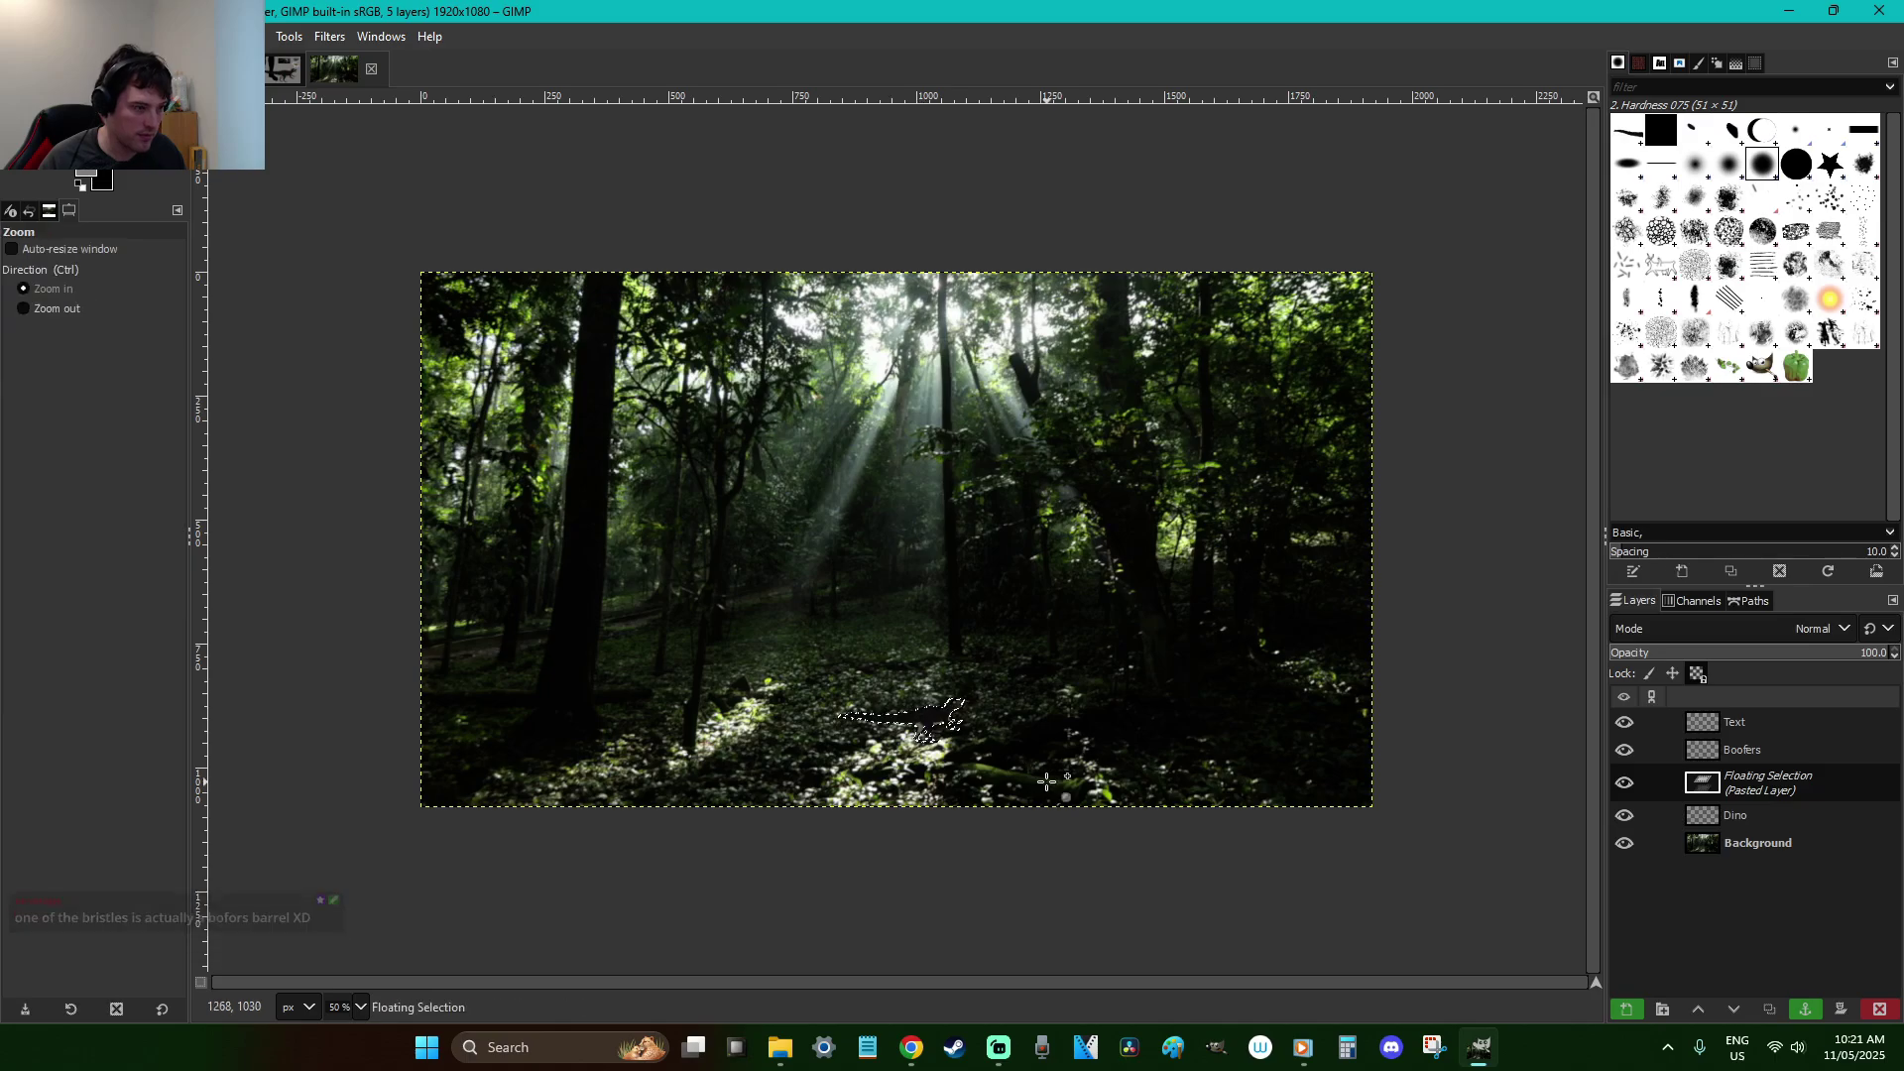
pyautogui.moveTo(1100, 805); pyautogui.dragTo(788, 625)
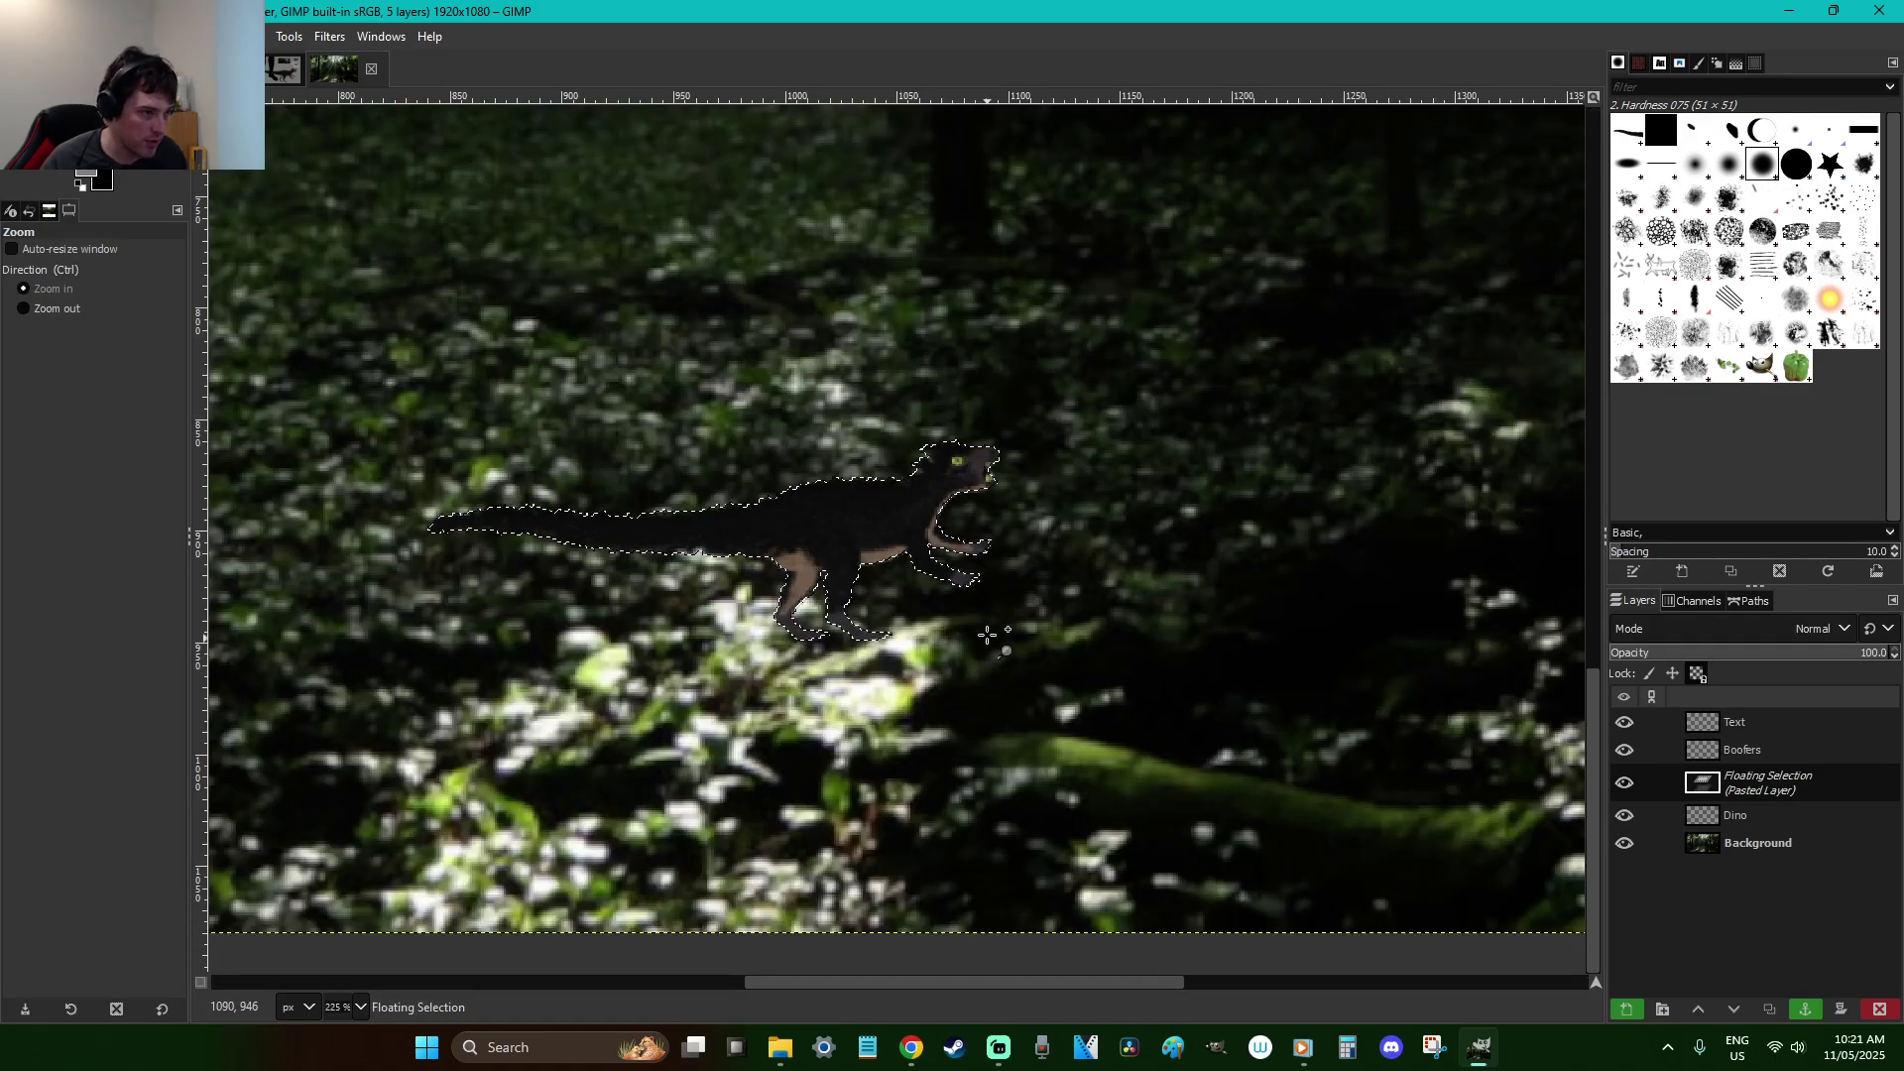
pyautogui.press('r')
pyautogui.moveTo(847, 551); pyautogui.dragTo(909, 568)
# Flip the dinosaur horizontally to face left, adjust its position above the sunlit foliage and anchor it to the Dino layer
pyautogui.hotkey('shift', 'f')
pyautogui.click(884, 571)
pyautogui.press('r')
pyautogui.moveTo(755, 565); pyautogui.dragTo(970, 580)
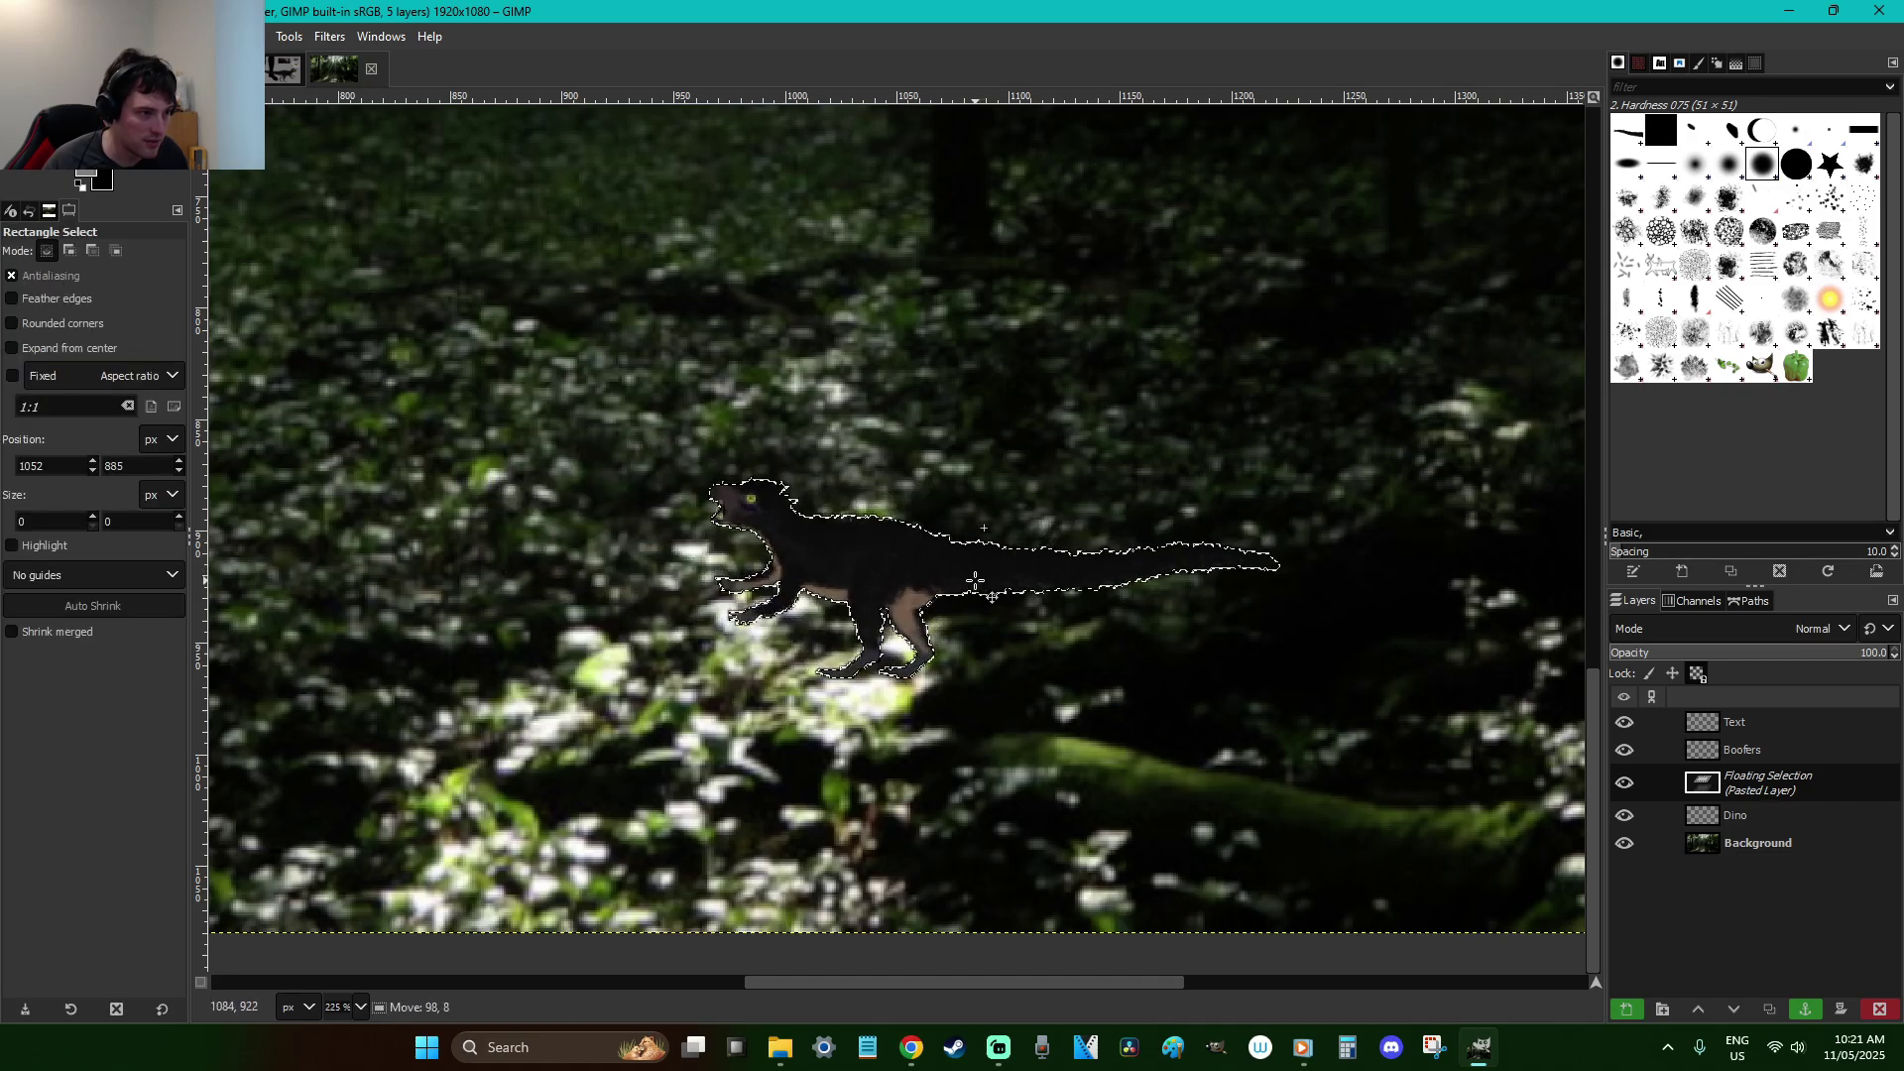
pyautogui.click(1138, 418)
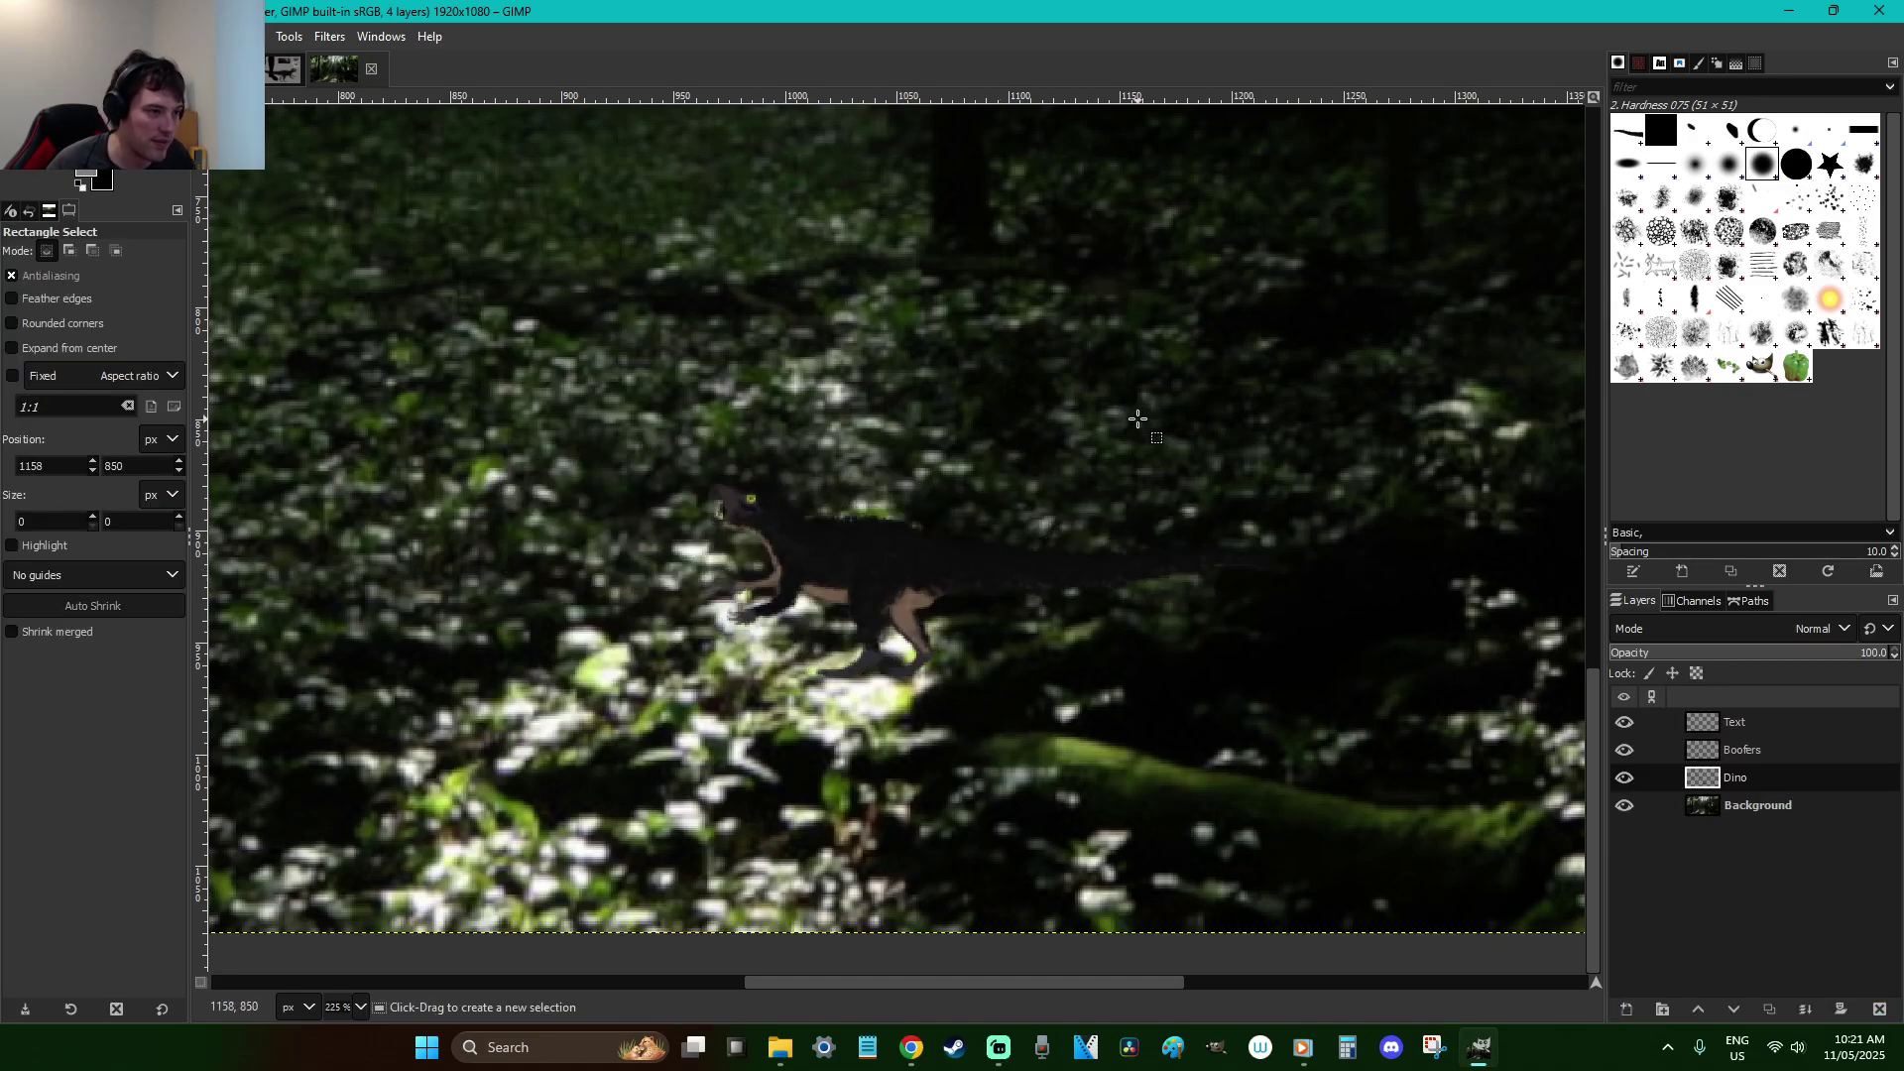
# Move the dinosaur farther back into the darker undergrowth and anchor it
pyautogui.moveTo(882, 585); pyautogui.dragTo(730, 318)
pyautogui.click(1033, 531)
pyautogui.scroll(3, 1032, 537)
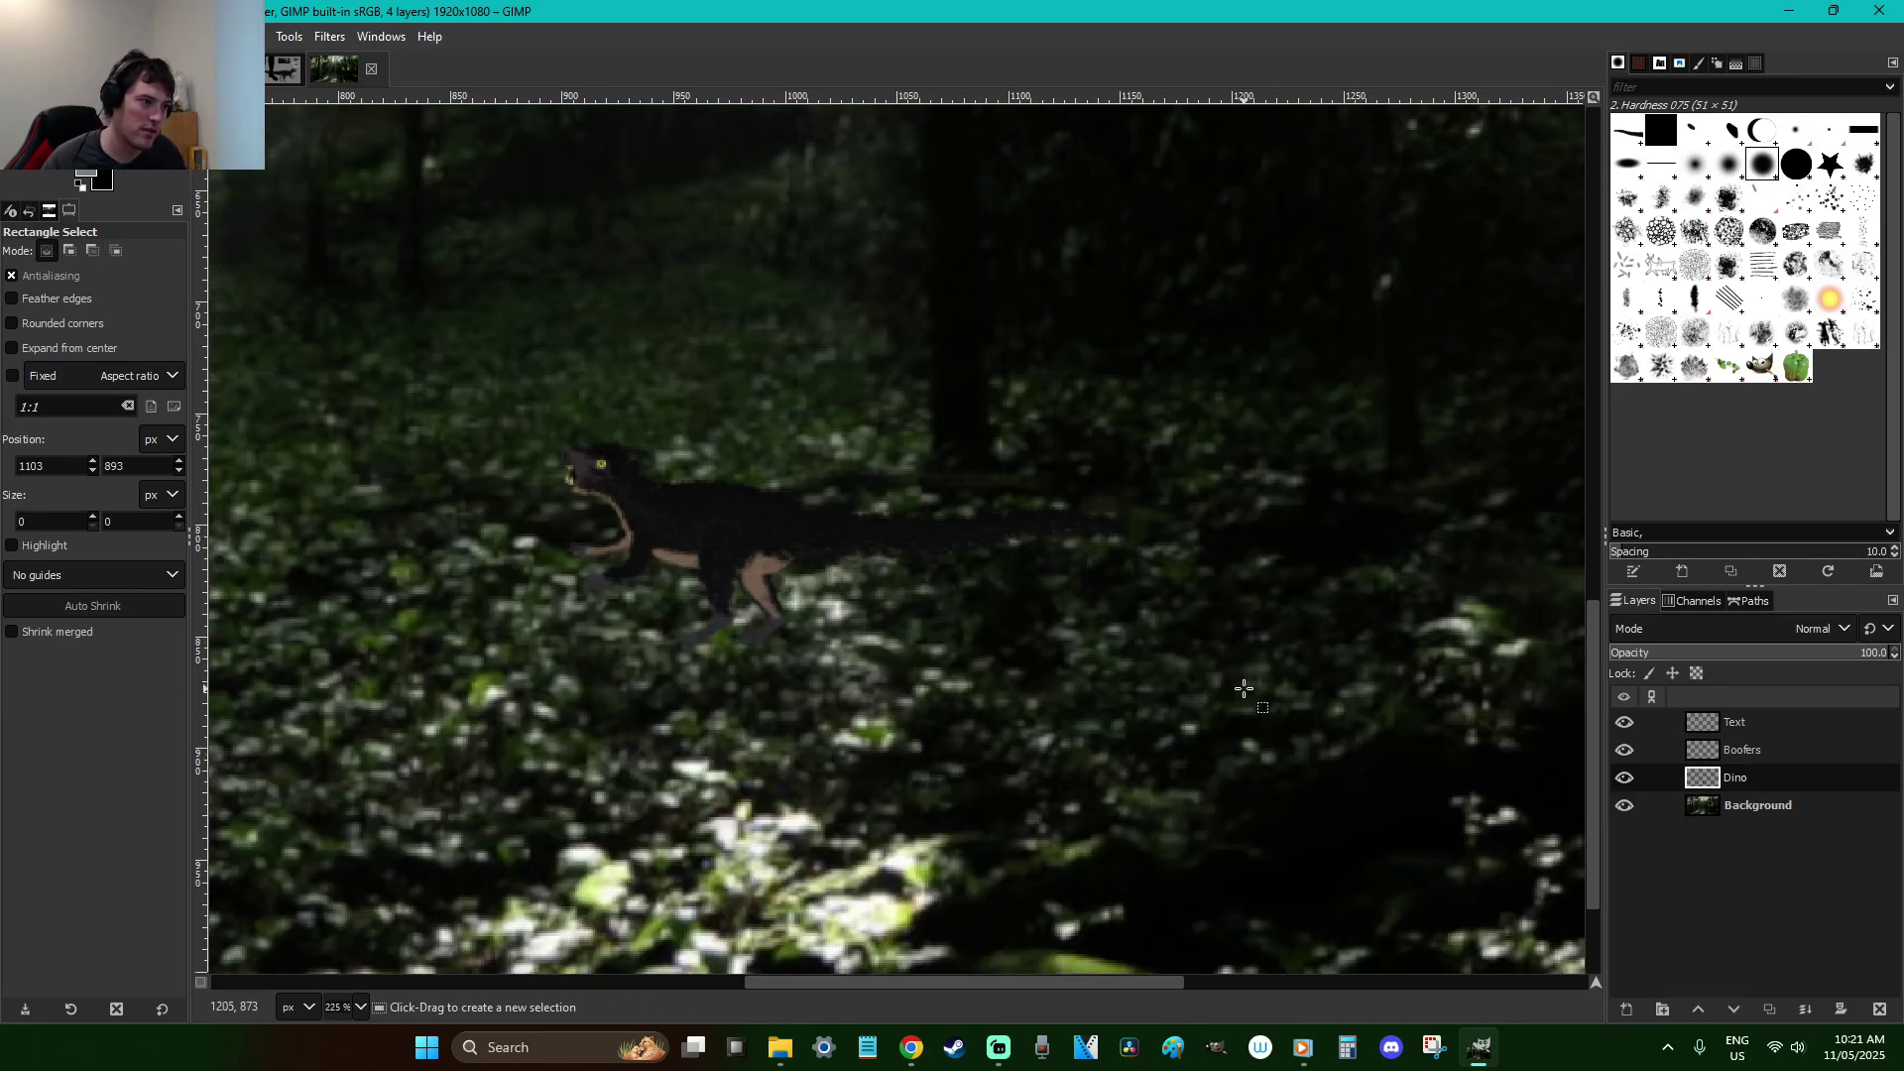
# Select a rectangle enclosing the whole dinosaur on the Dino layer and open the Brightness-Contrast adjustment
pyautogui.moveTo(1244, 687); pyautogui.dragTo(558, 372)
pyautogui.rightClick(872, 548)
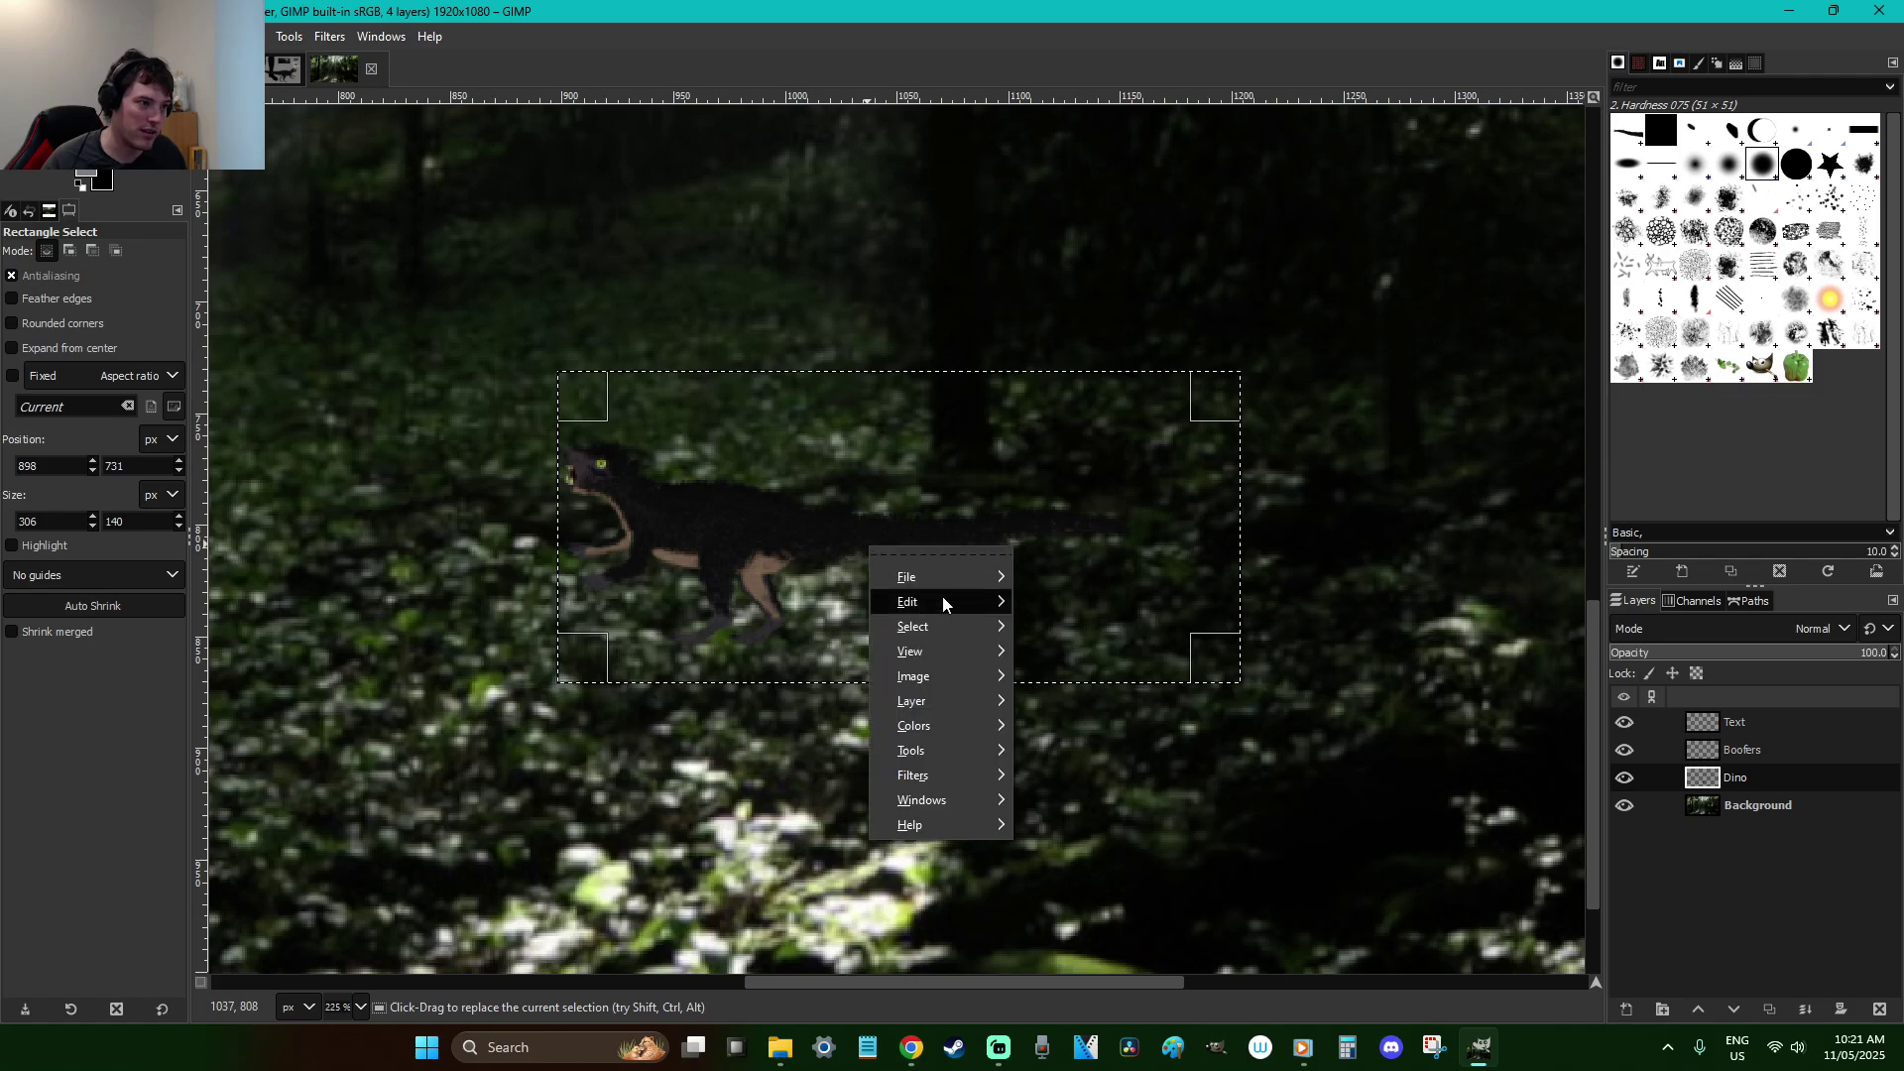
pyautogui.click(1172, 575)
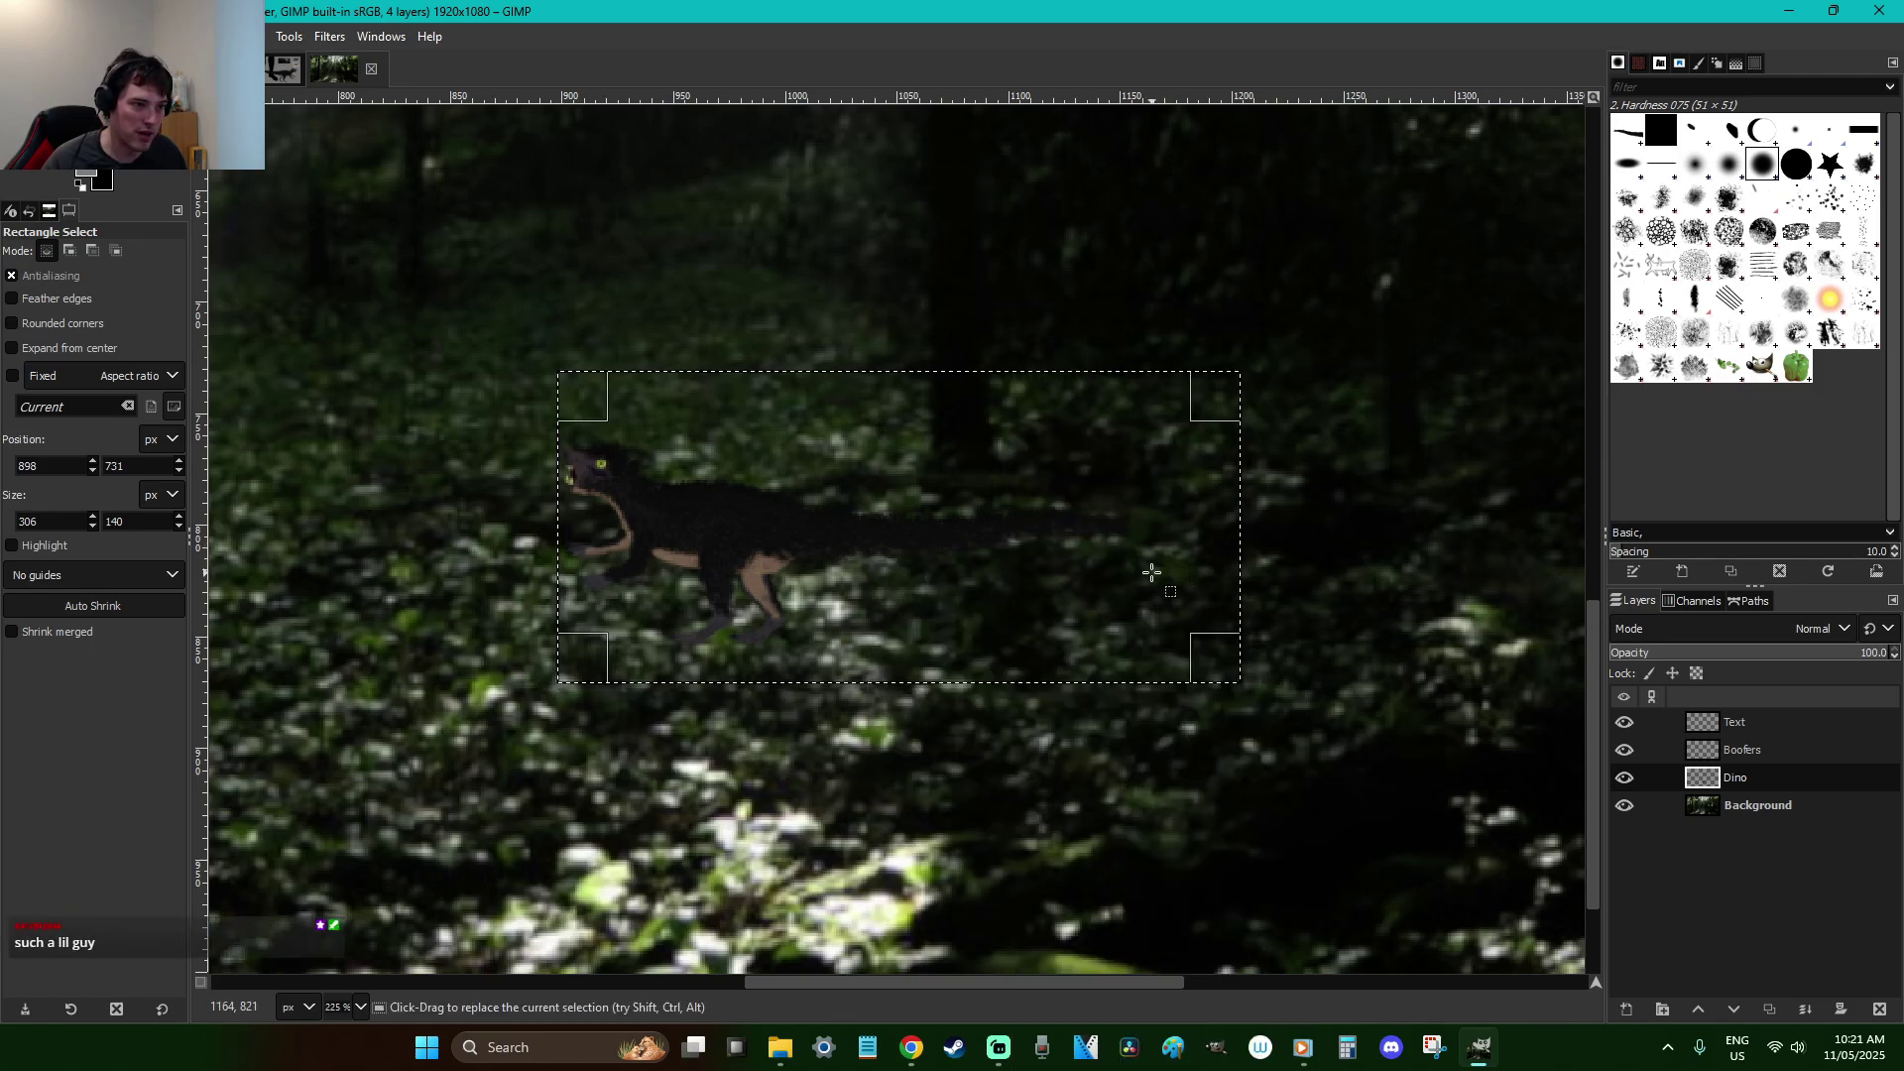
pyautogui.moveTo(586, 660); pyautogui.dragTo(484, 659)
pyautogui.rightClick(703, 544)
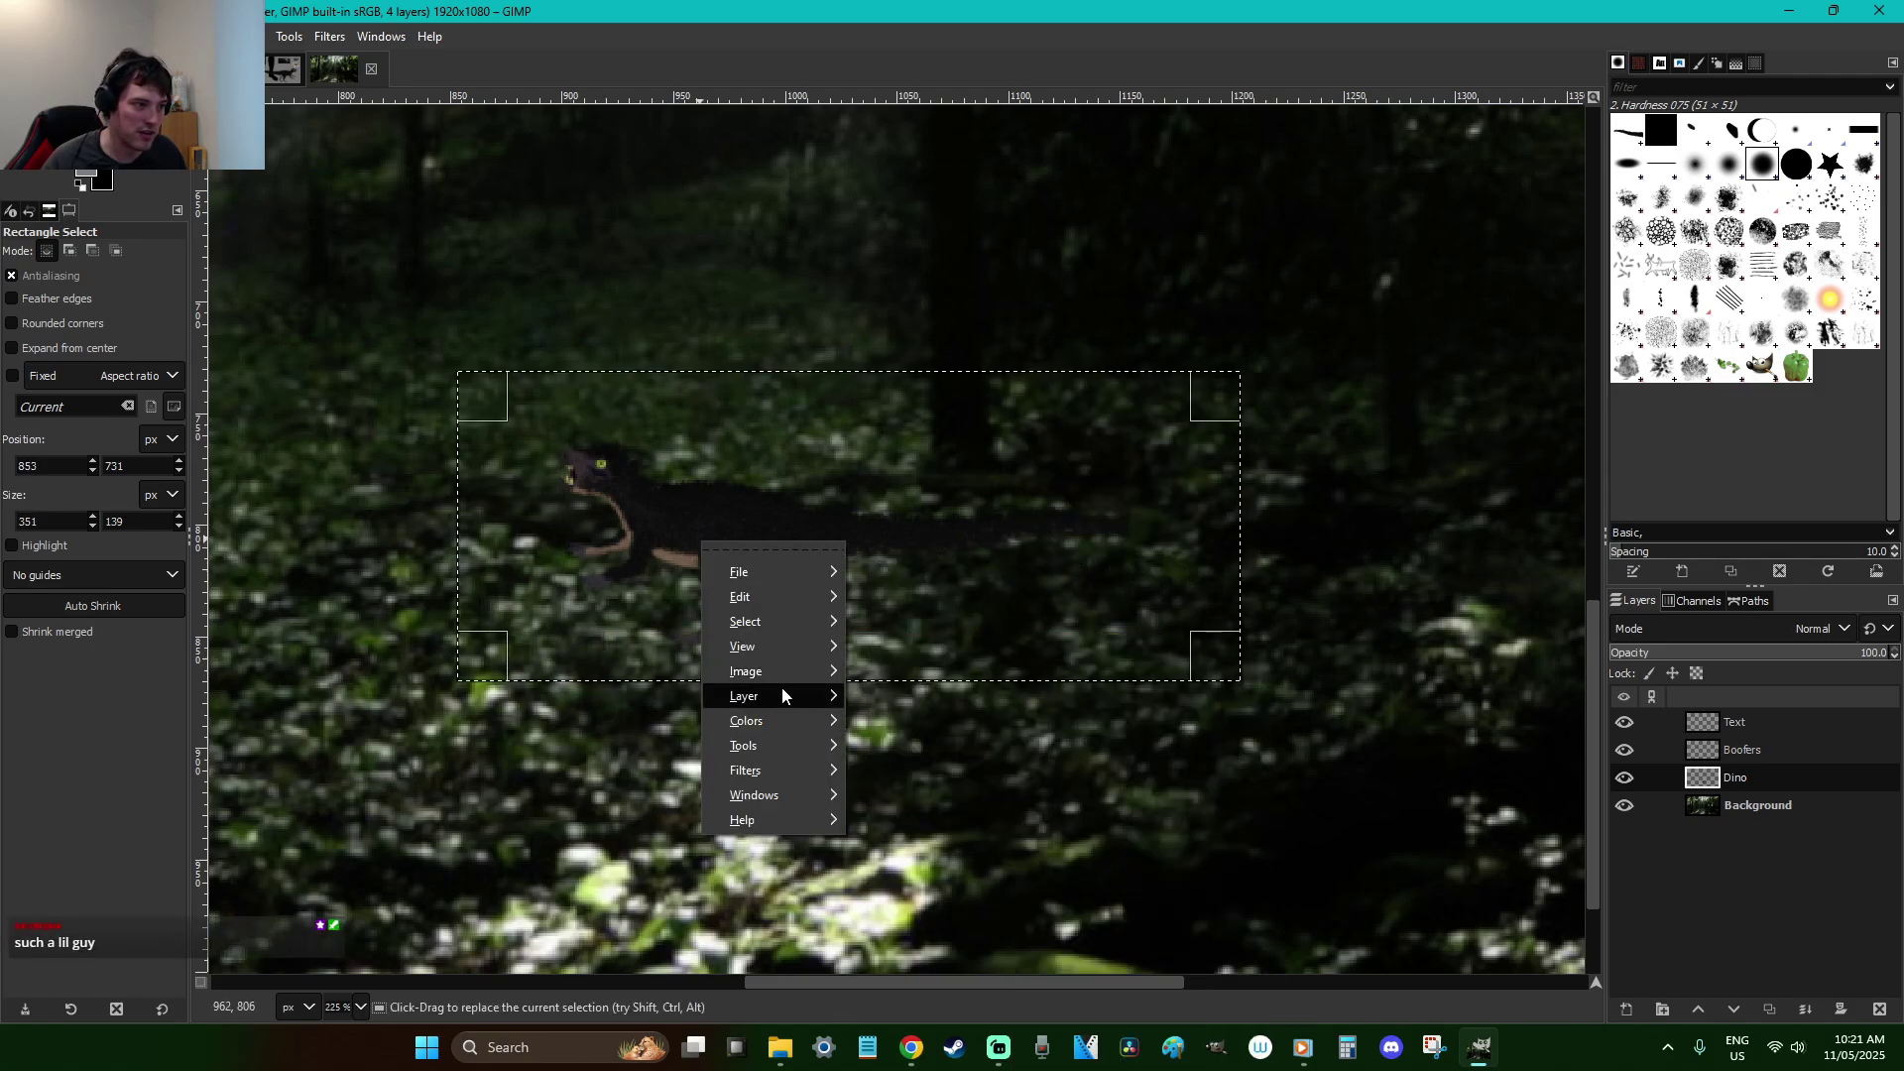
pyautogui.moveTo(777, 724)
pyautogui.click(954, 581)
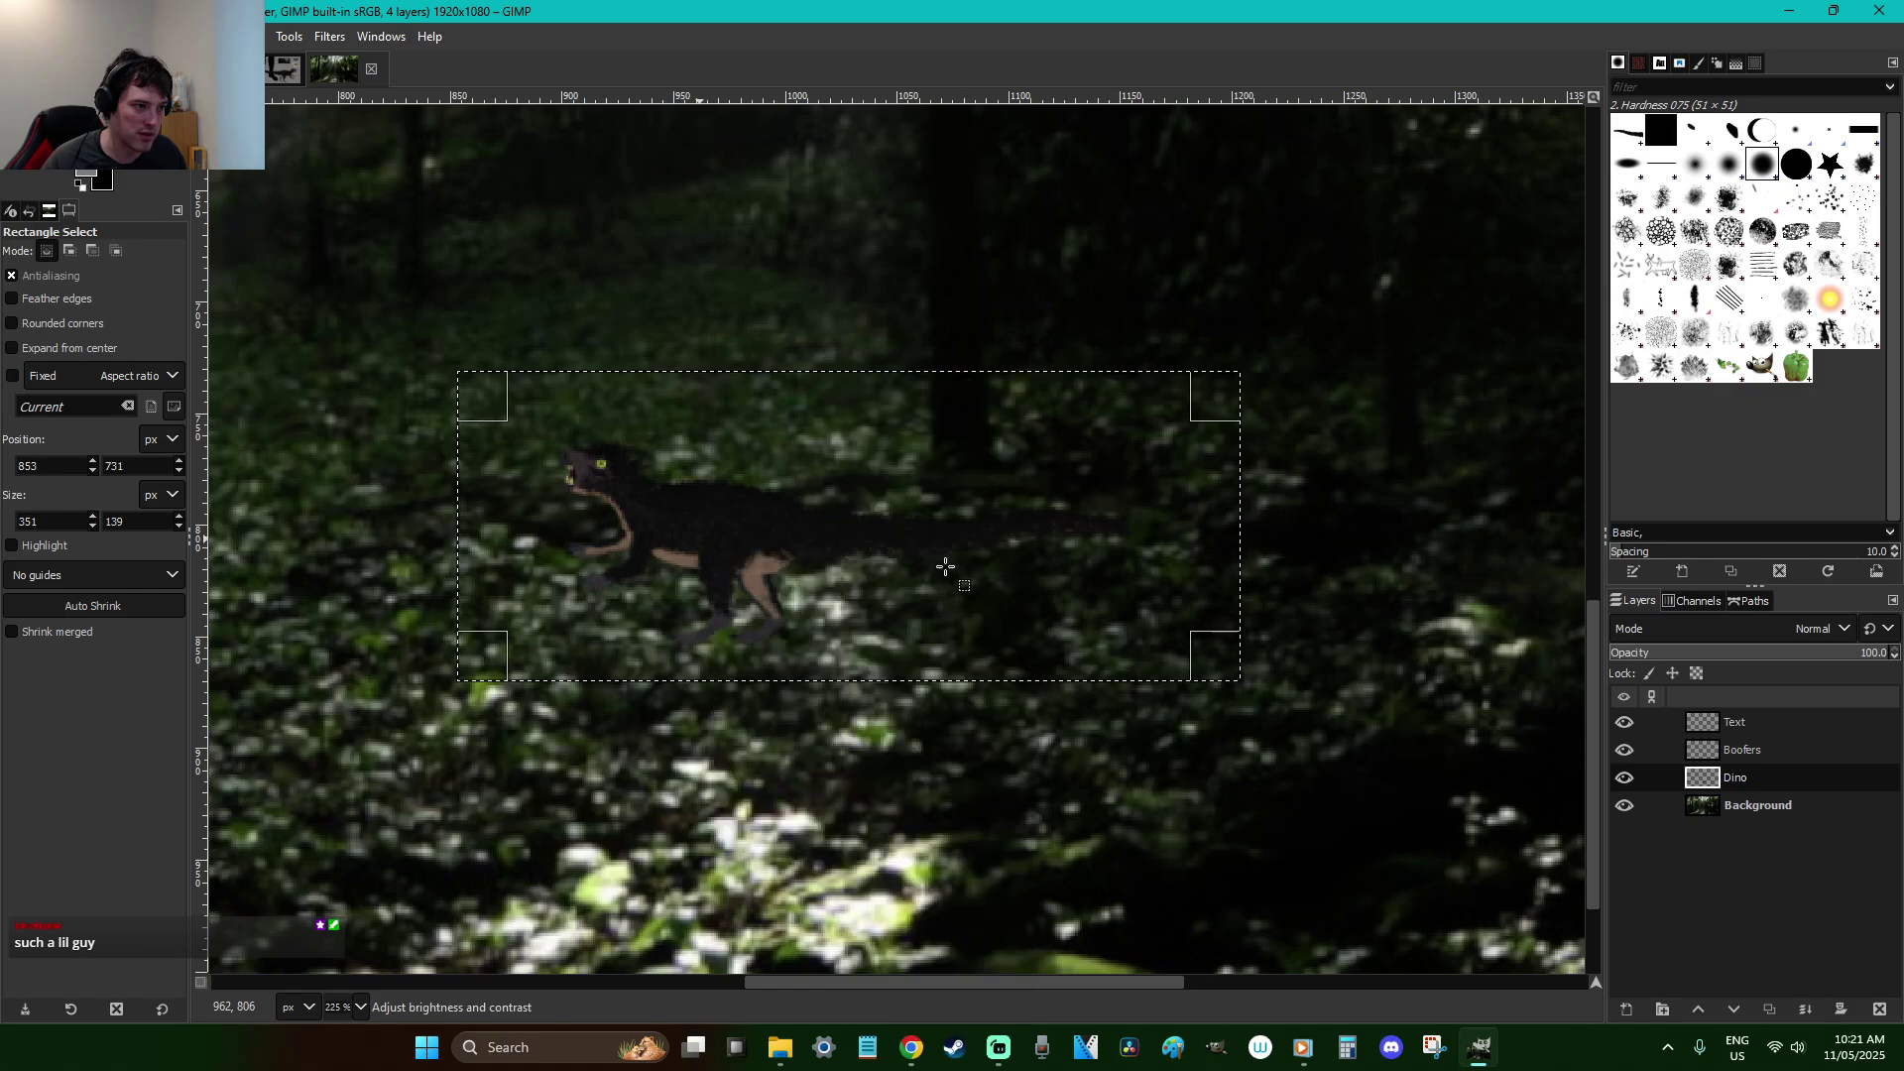
# Try brightness and contrast pairs of 61 and 60, 100 and 99, and 58 and 52 on the dinosaur, then cancel and deselect
pyautogui.moveTo(422, 222); pyautogui.dragTo(1186, 111)
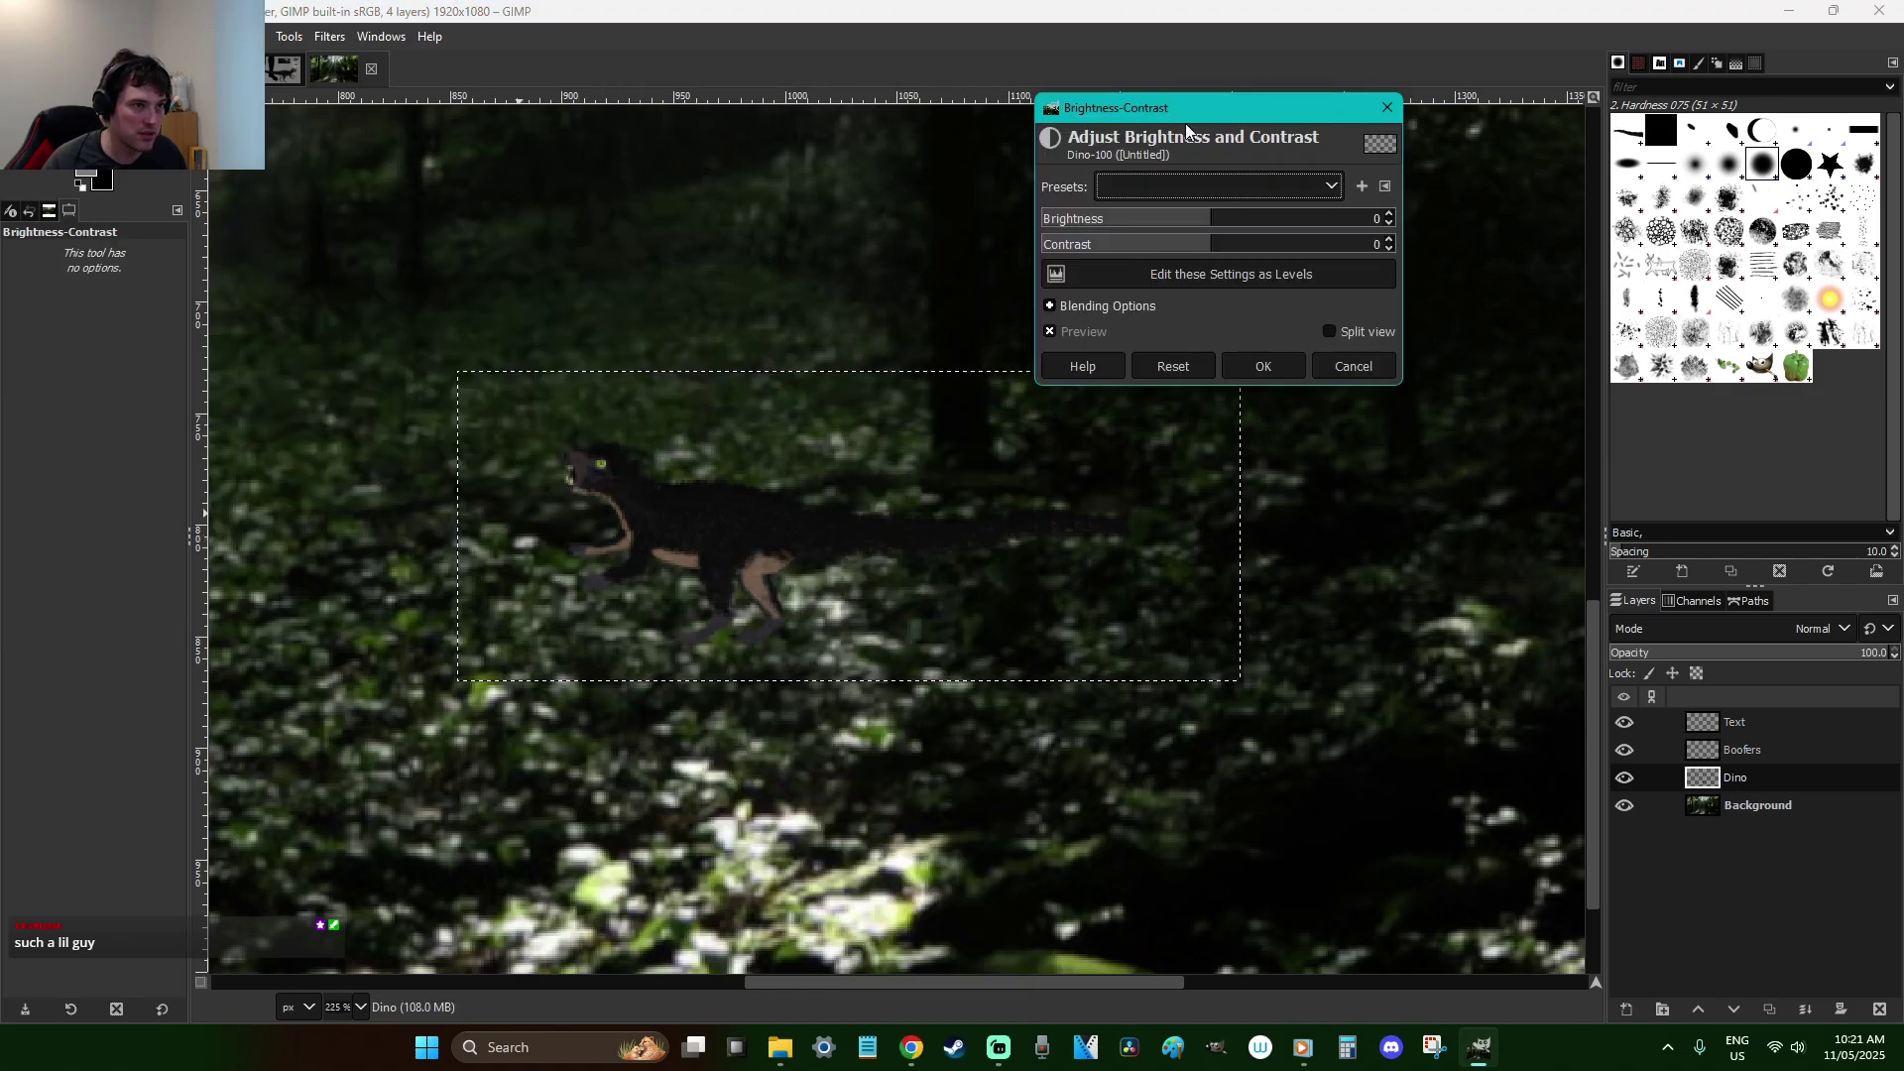
pyautogui.click(1293, 219)
pyautogui.click(1293, 243)
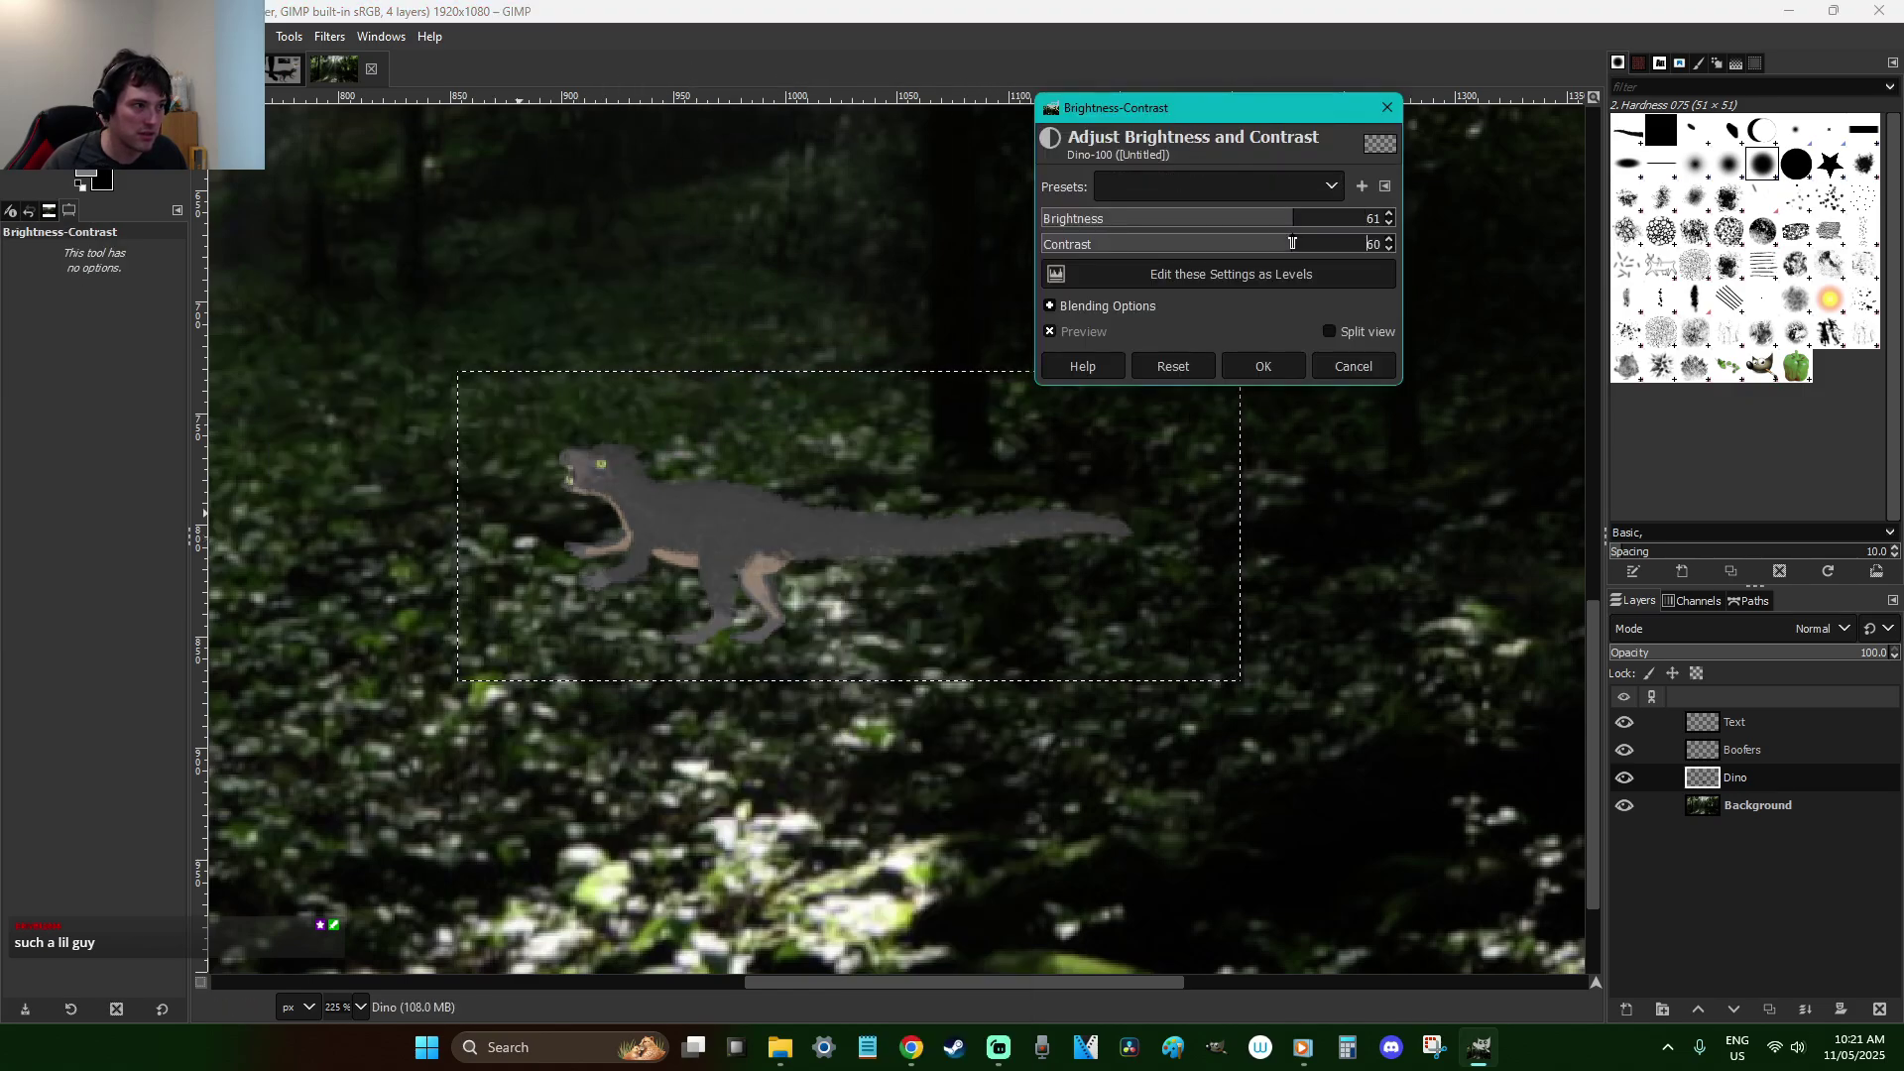
pyautogui.click(1346, 221)
pyautogui.click(1345, 244)
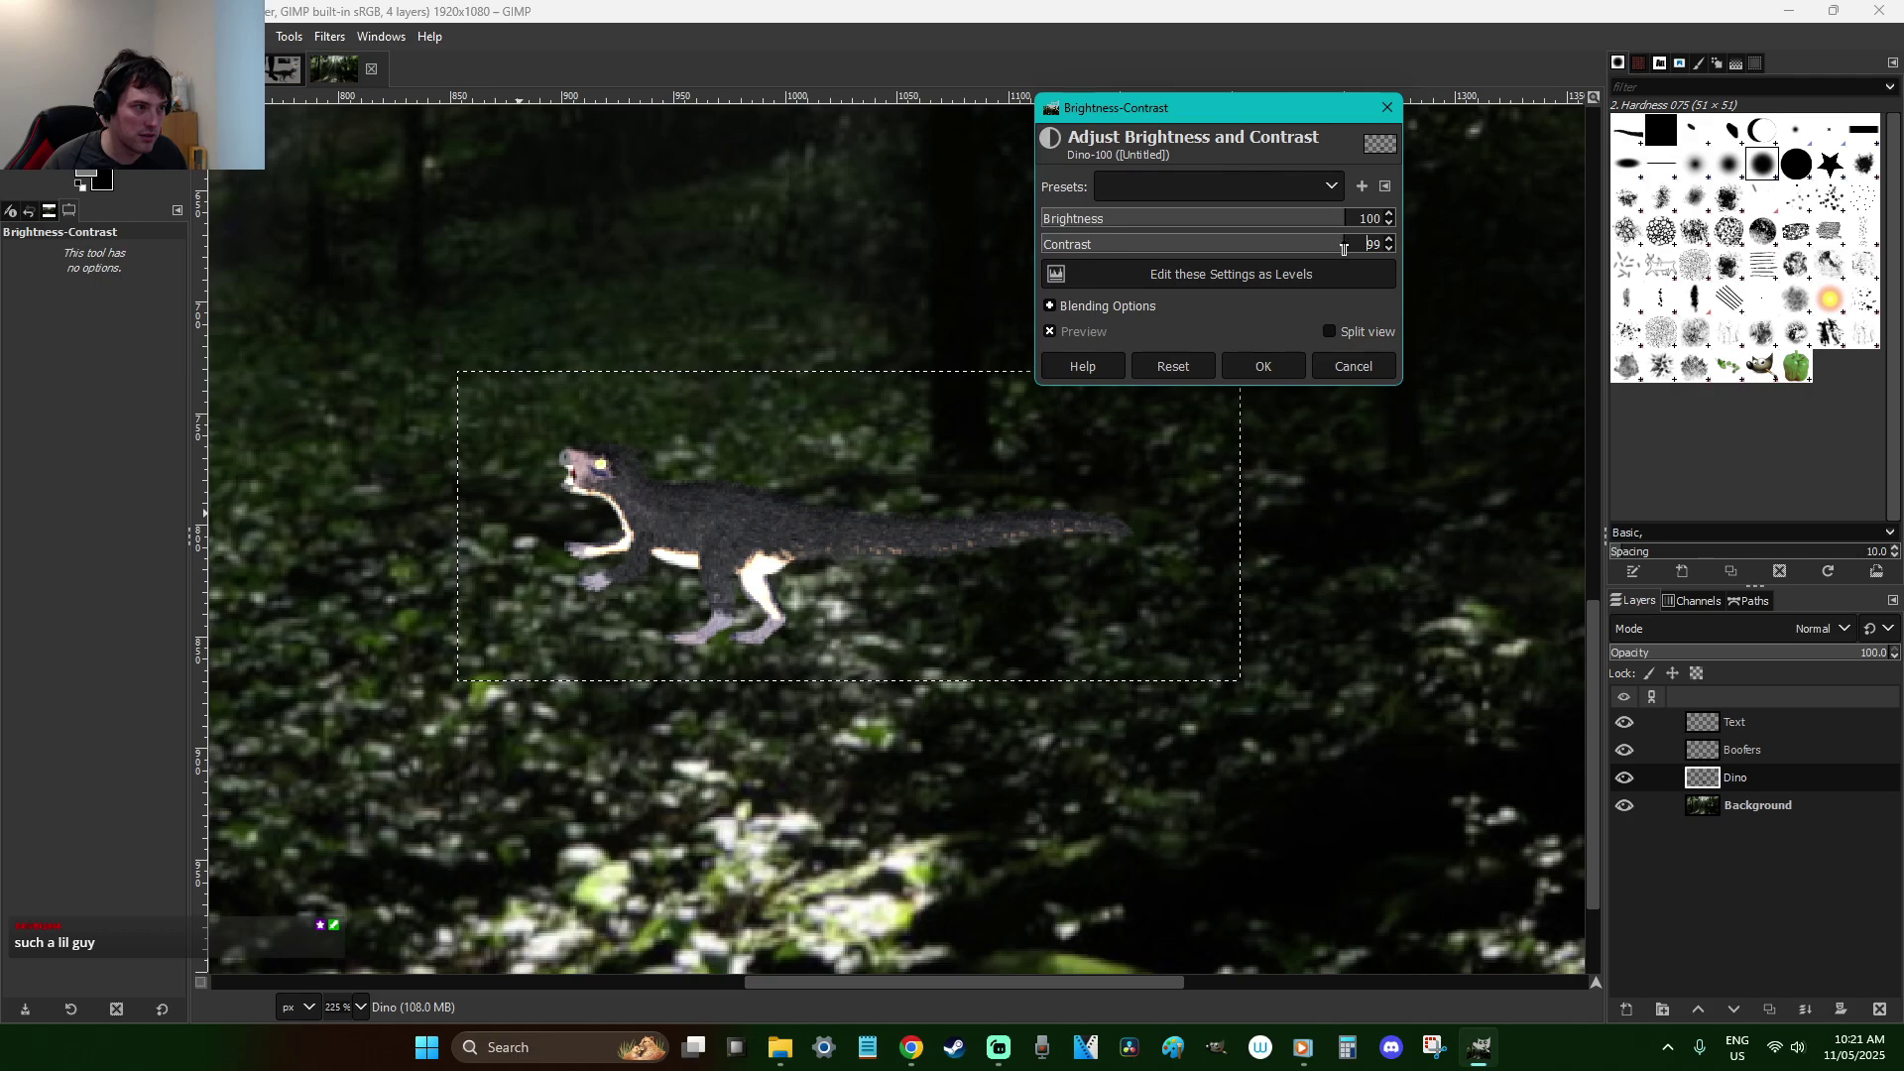
pyautogui.click(1290, 219)
pyautogui.click(1281, 244)
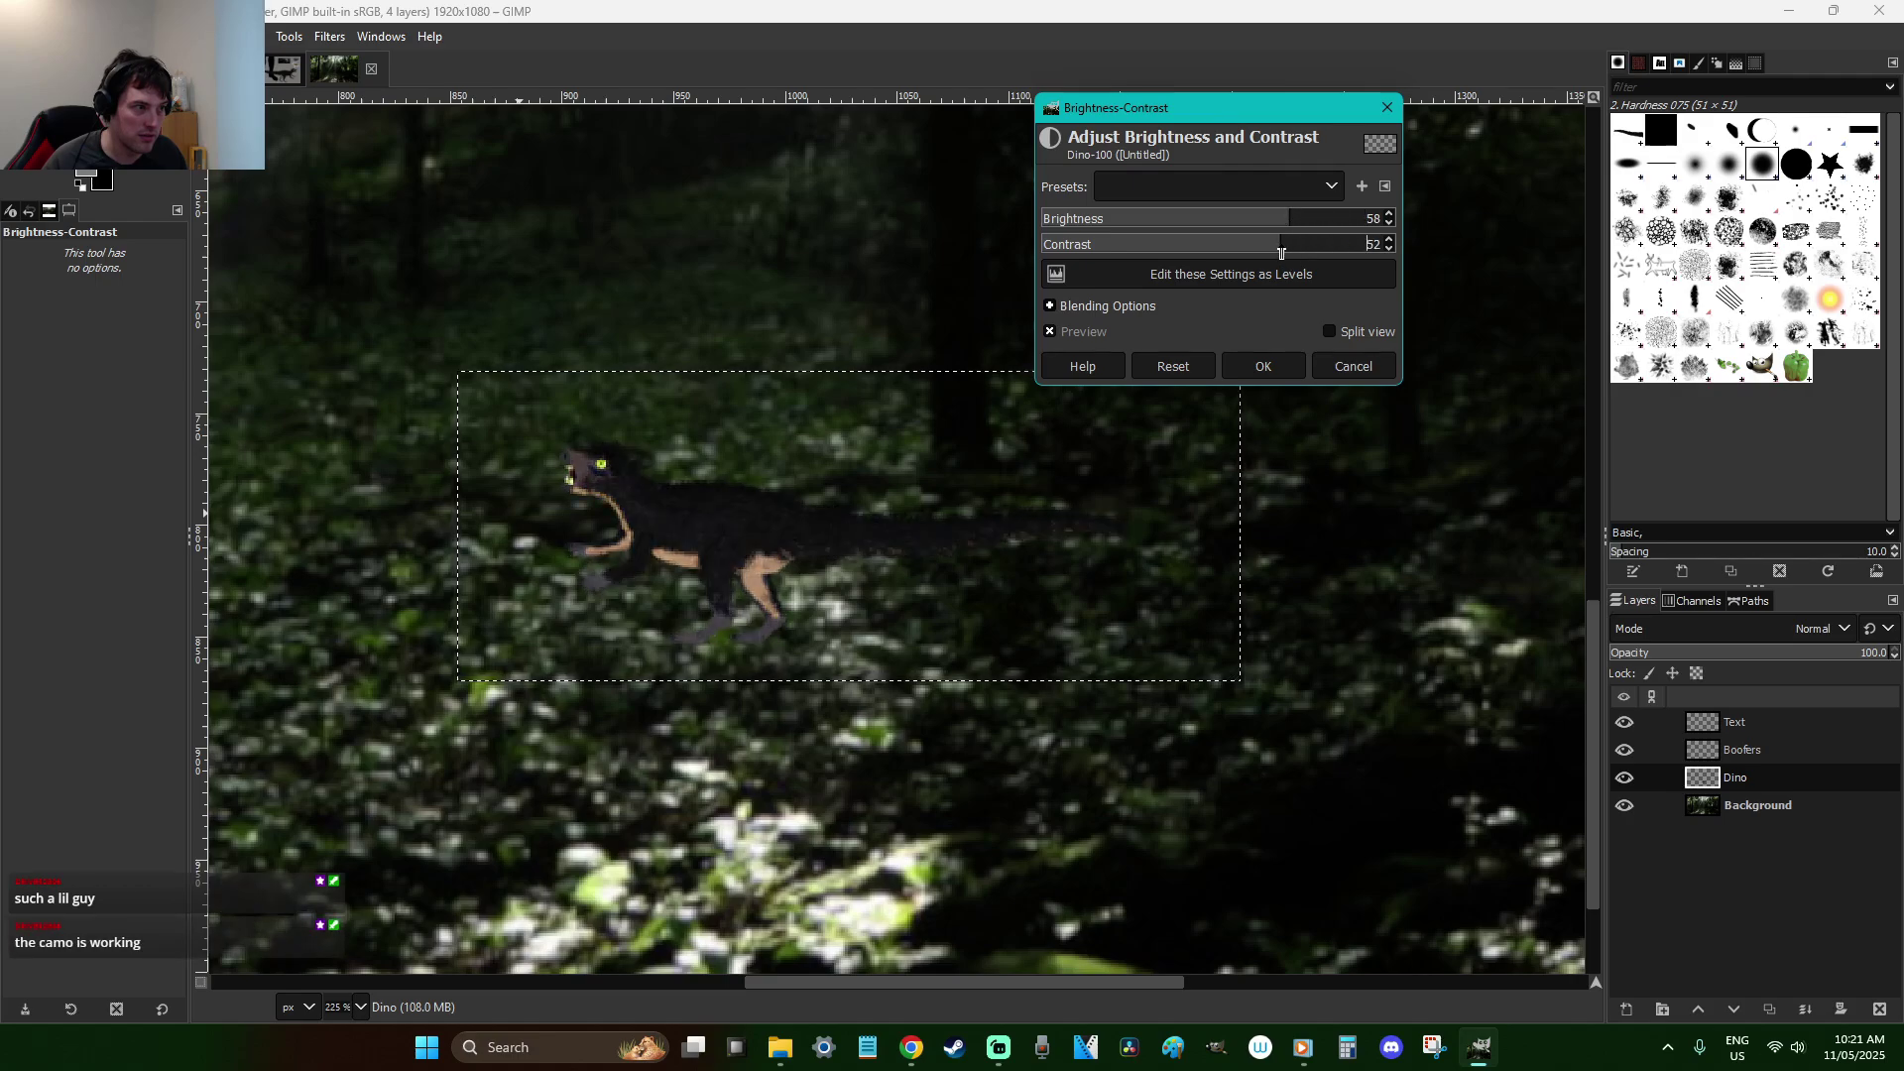
pyautogui.click(1355, 367)
pyautogui.click(1305, 531)
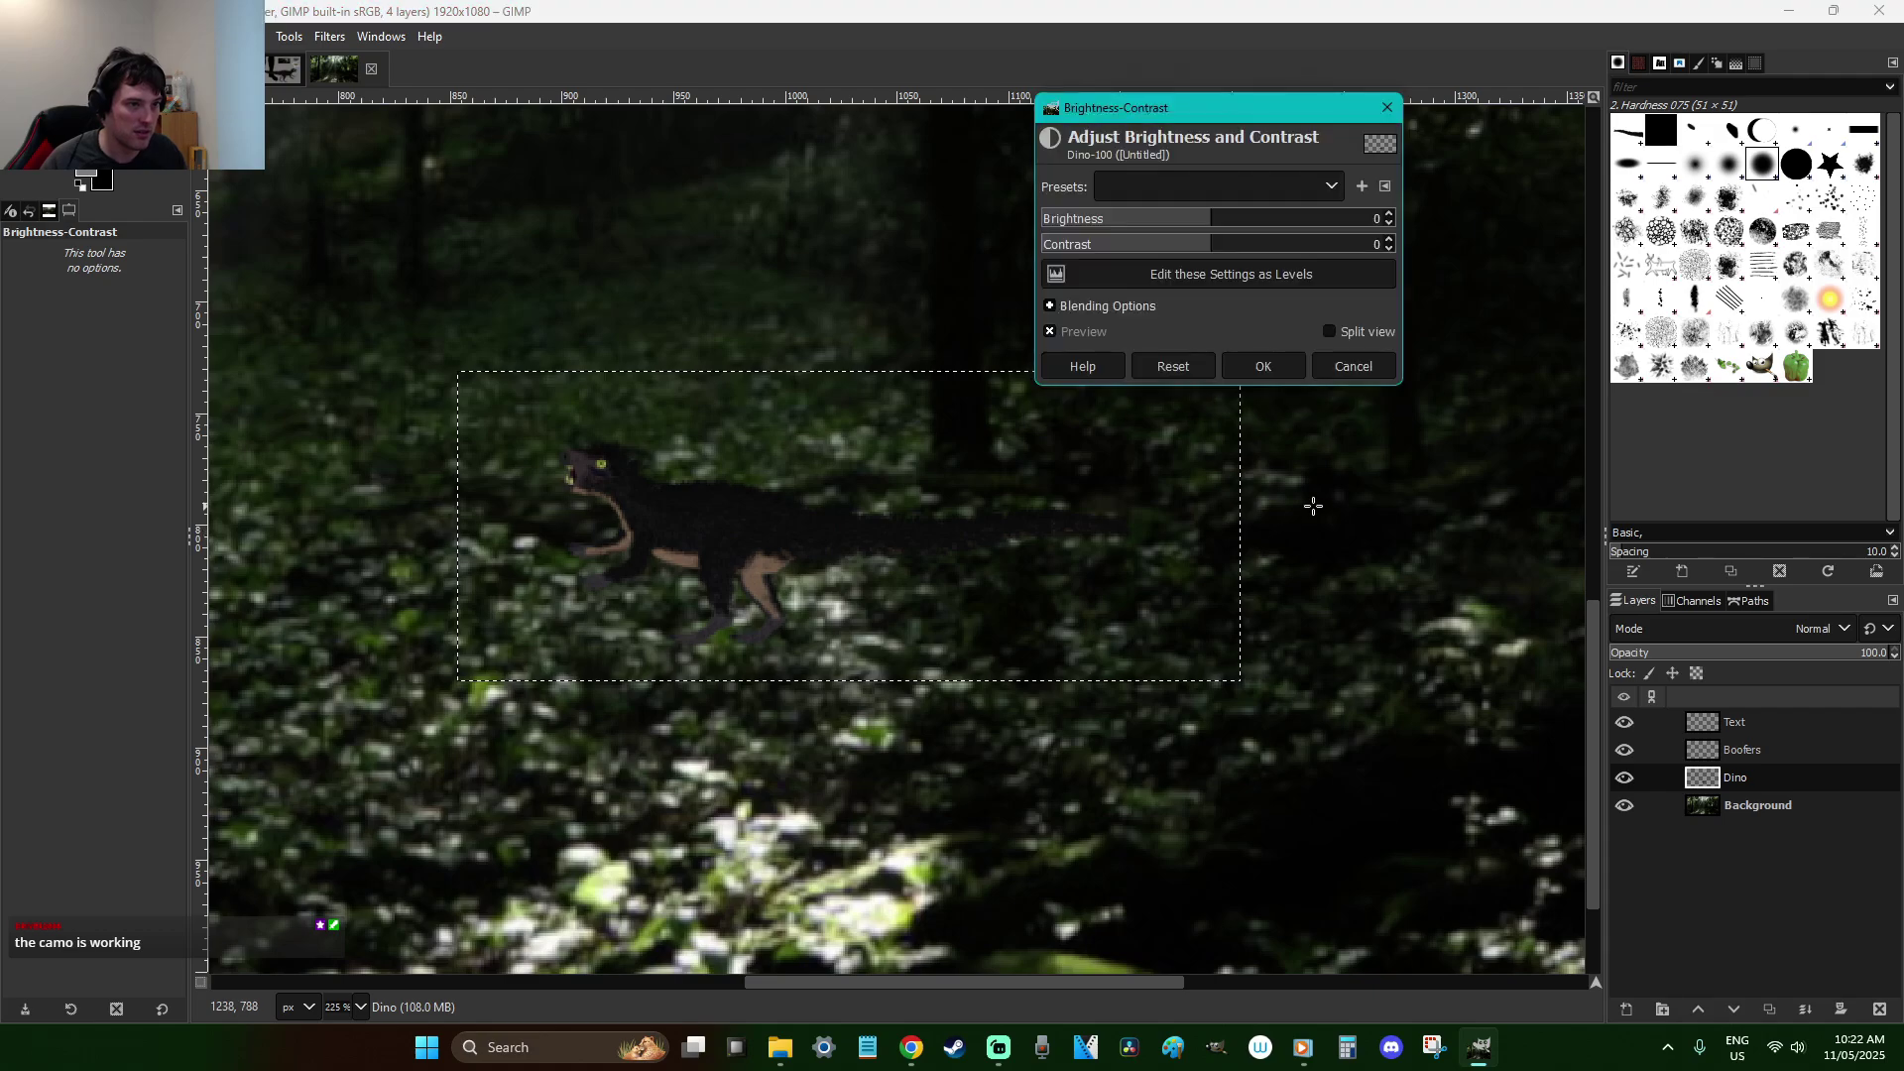
pyautogui.click(1375, 377)
pyautogui.press('r')
pyautogui.click(1275, 417)
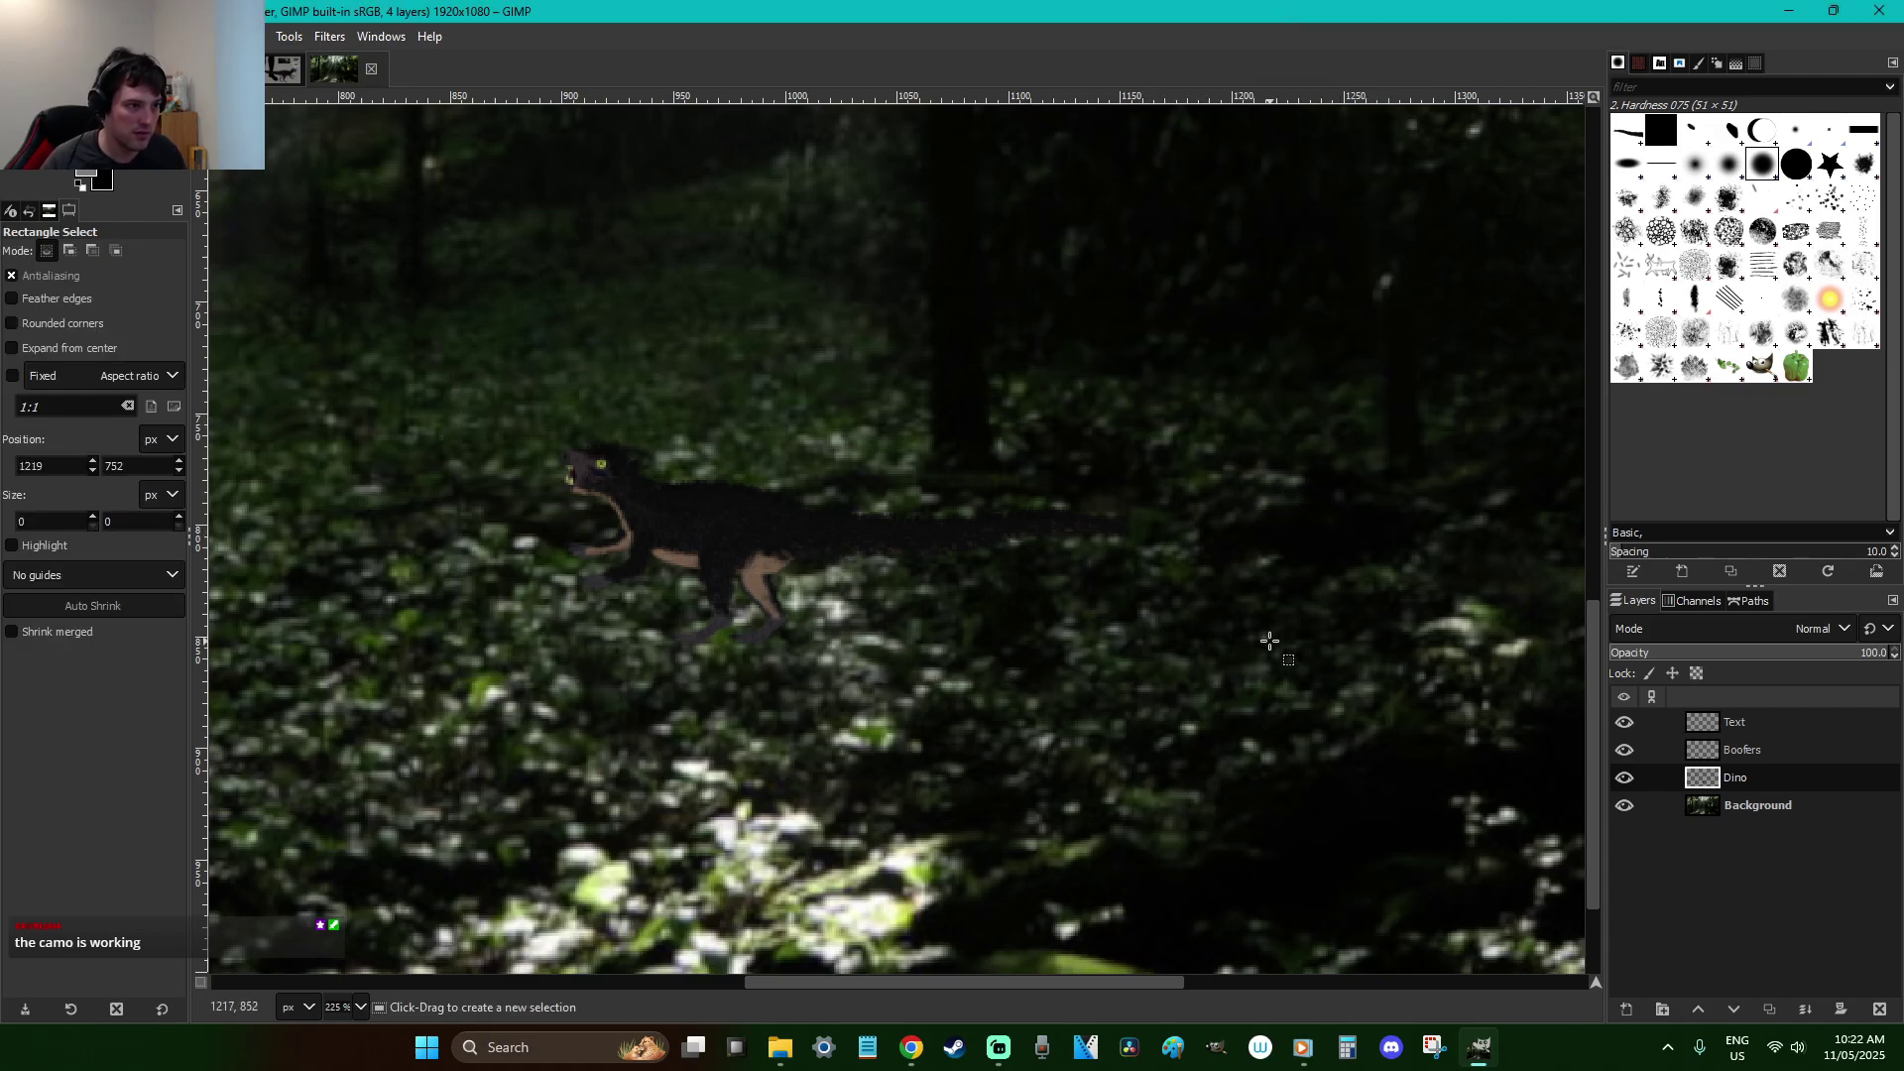
# Move the dinosaur forward to the sunlit foliage and flip it horizontally to face right, anchored to the Dino layer
pyautogui.hotkey('ctrl', 'v')
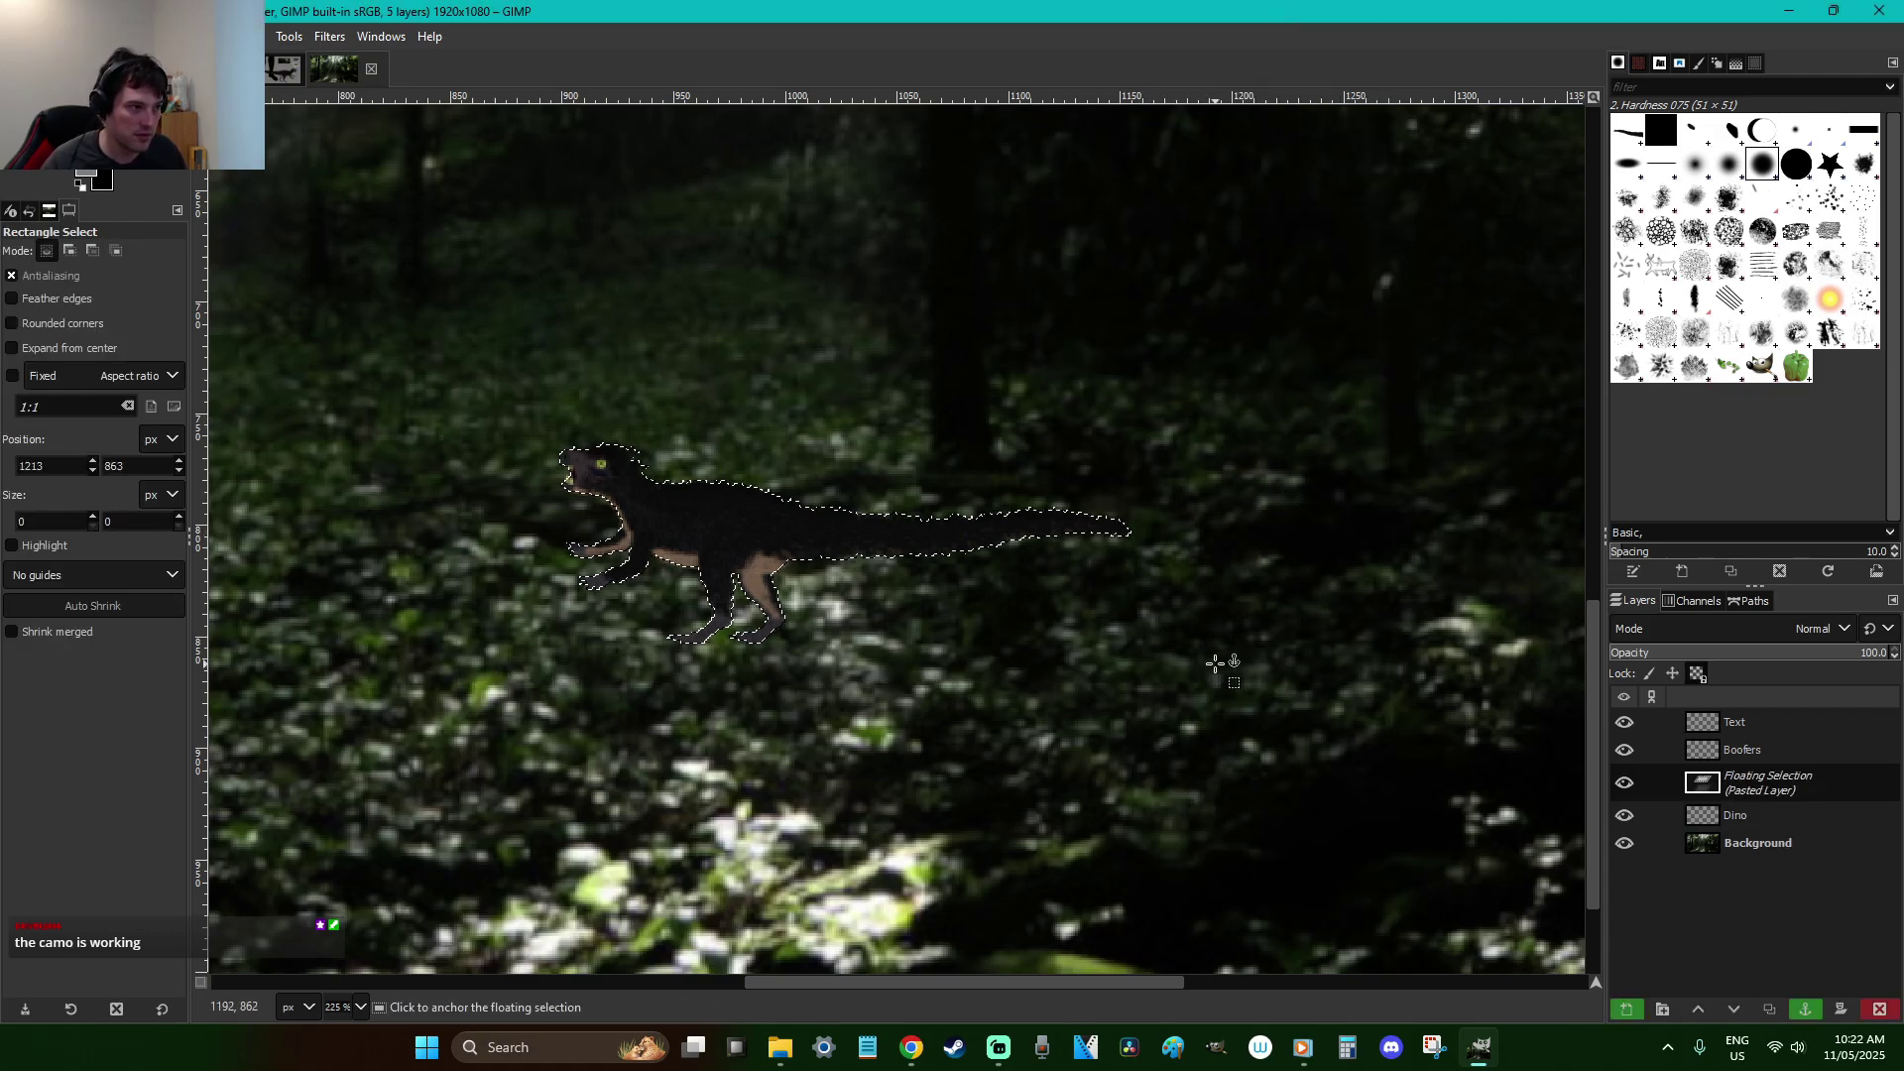
pyautogui.scroll(-3, 1140, 635)
pyautogui.moveTo(774, 451); pyautogui.dragTo(694, 775)
pyautogui.hotkey('shift', 'f')
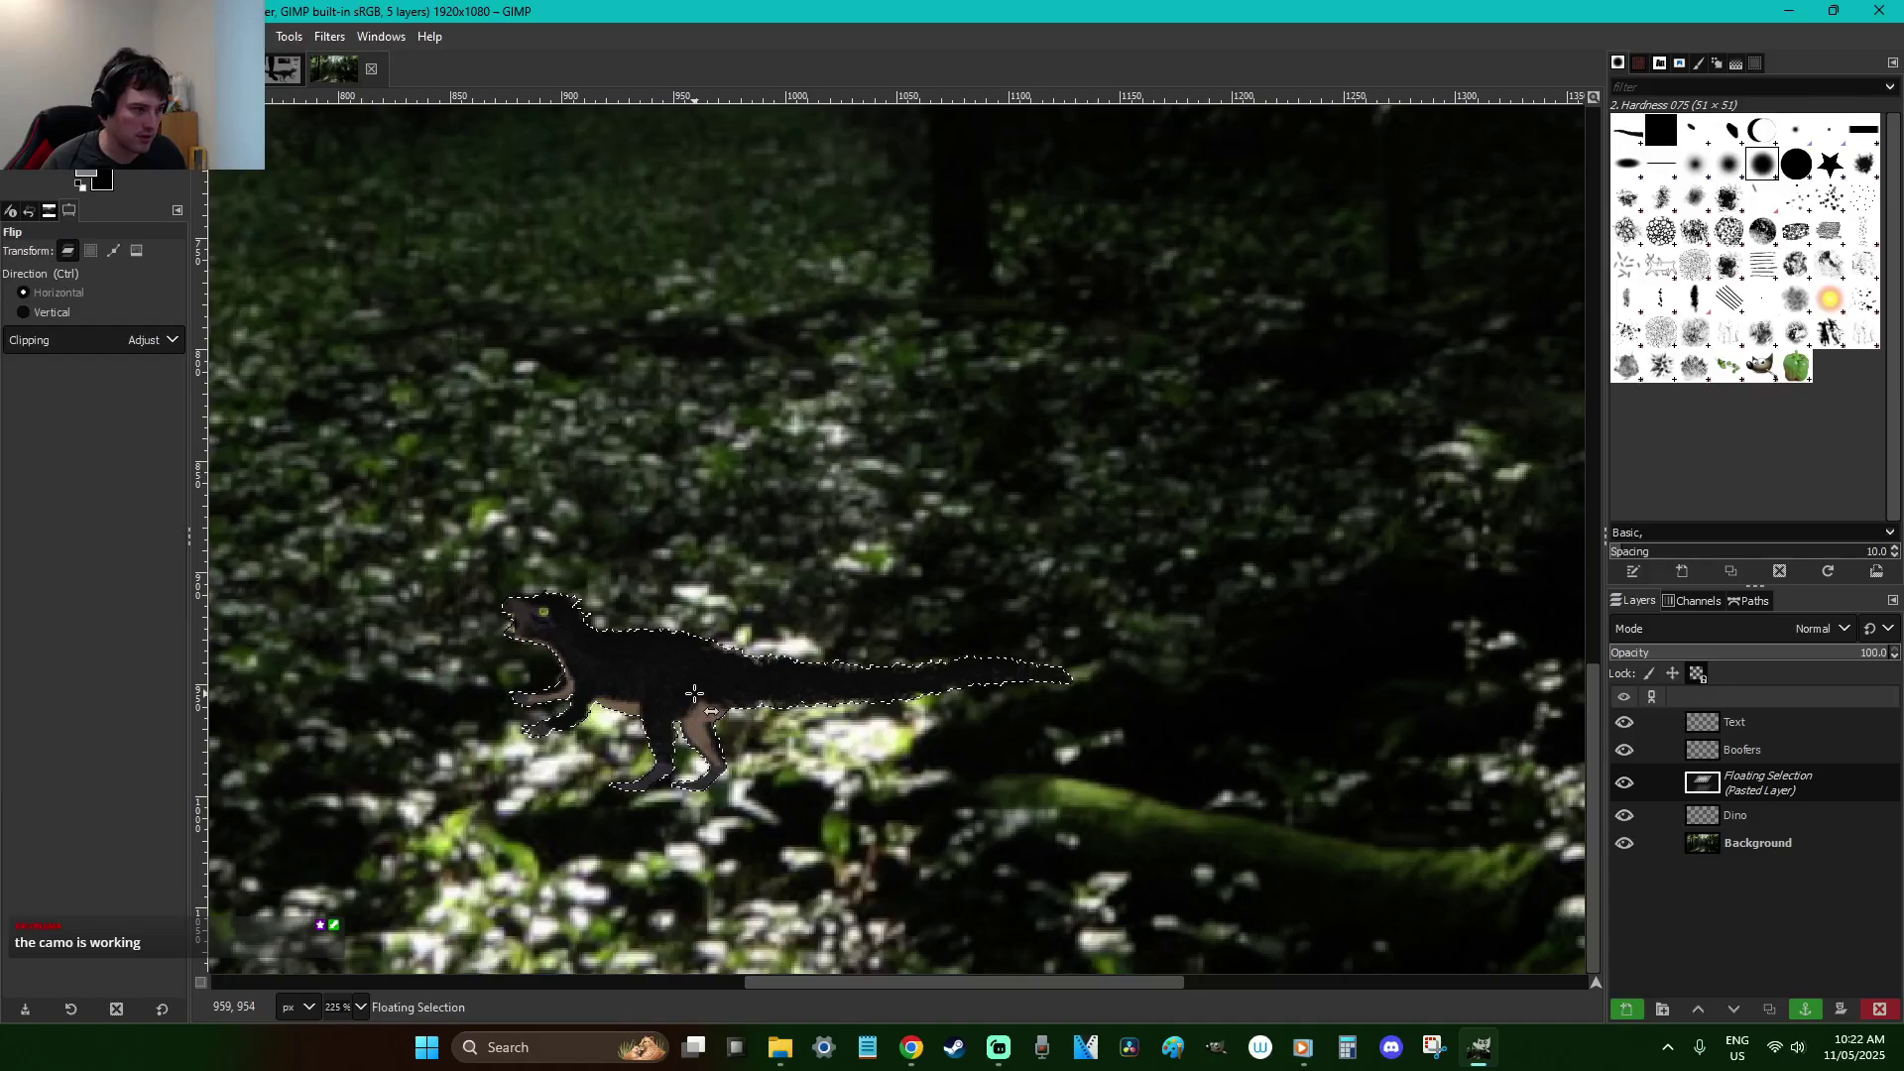
pyautogui.click(922, 753)
pyautogui.press('r')
pyautogui.moveTo(931, 692); pyautogui.dragTo(702, 672)
pyautogui.click(799, 448)
# Cut and paste the dinosaur, move it back to the dark clearing below the light beams and anchor it
pyautogui.scroll(-5, 813, 421)
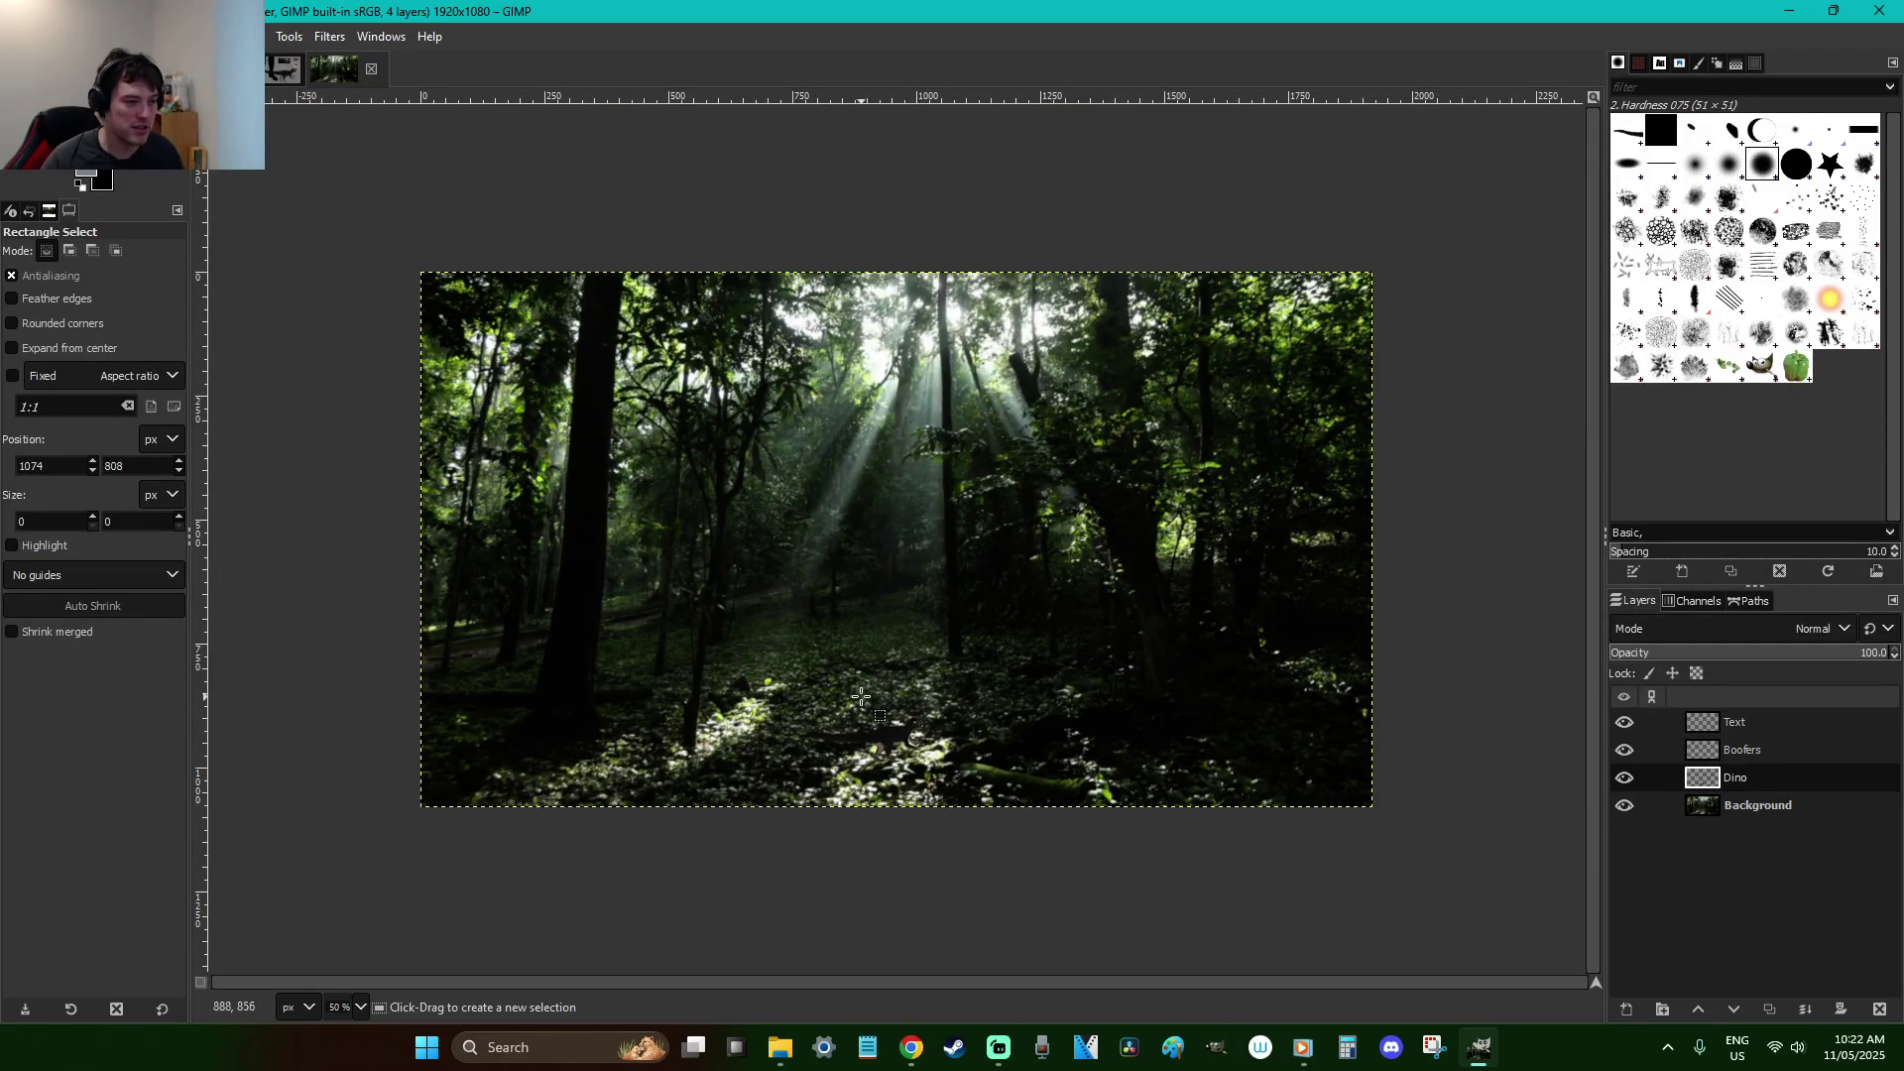
pyautogui.press('z')
pyautogui.moveTo(1003, 807); pyautogui.dragTo(798, 687)
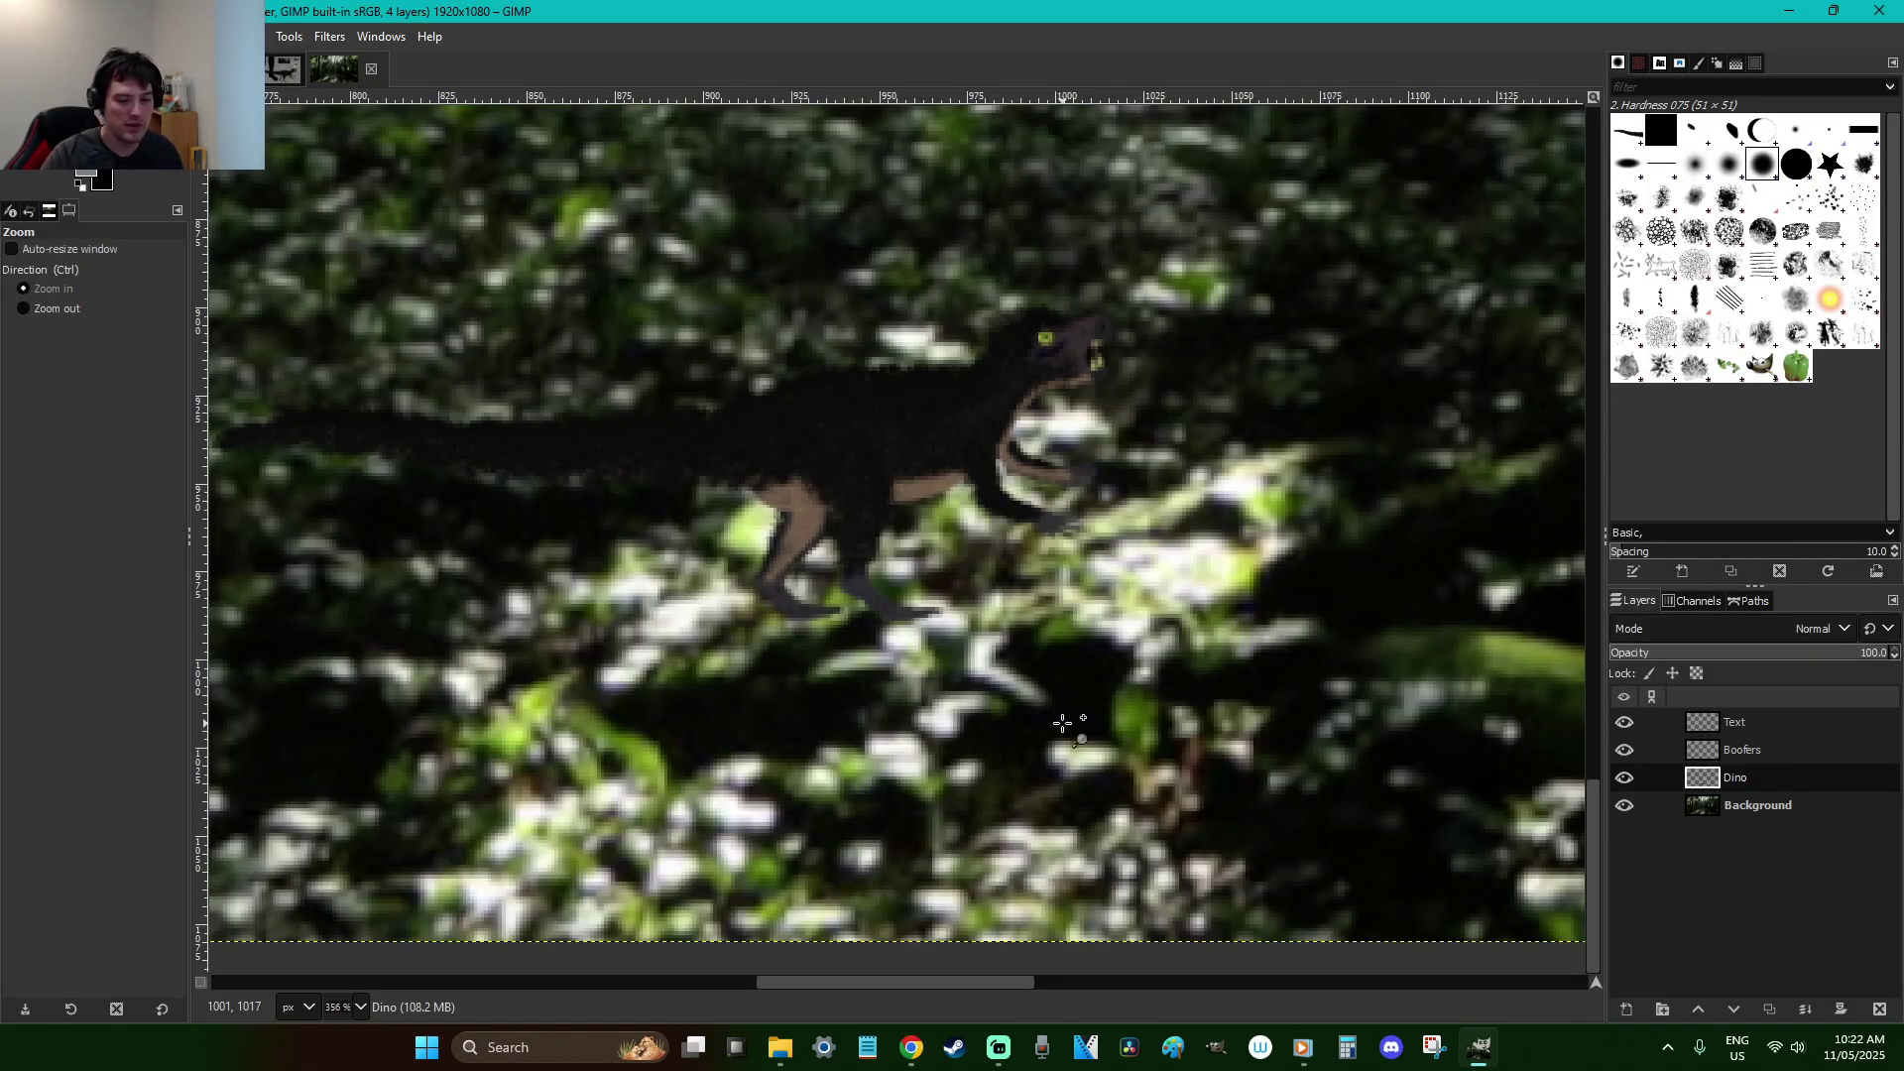
pyautogui.press('1')
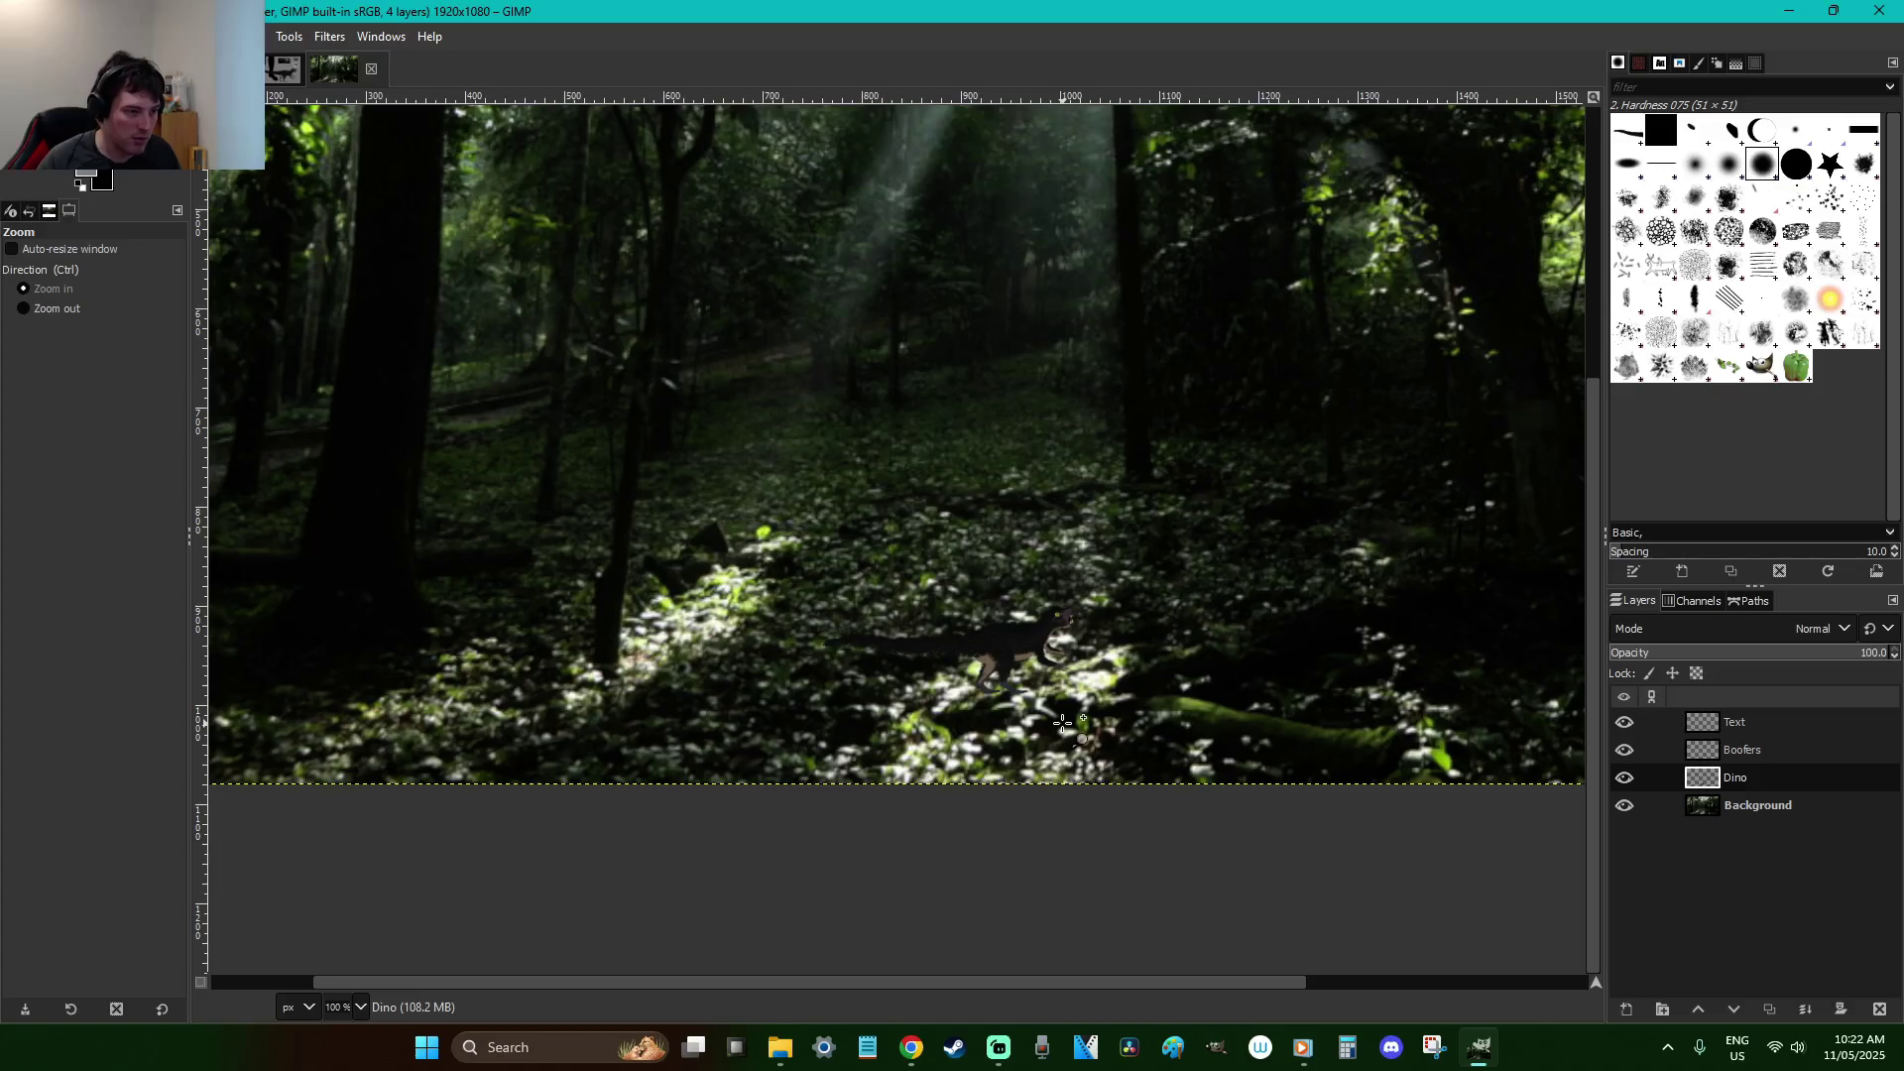
pyautogui.press('r')
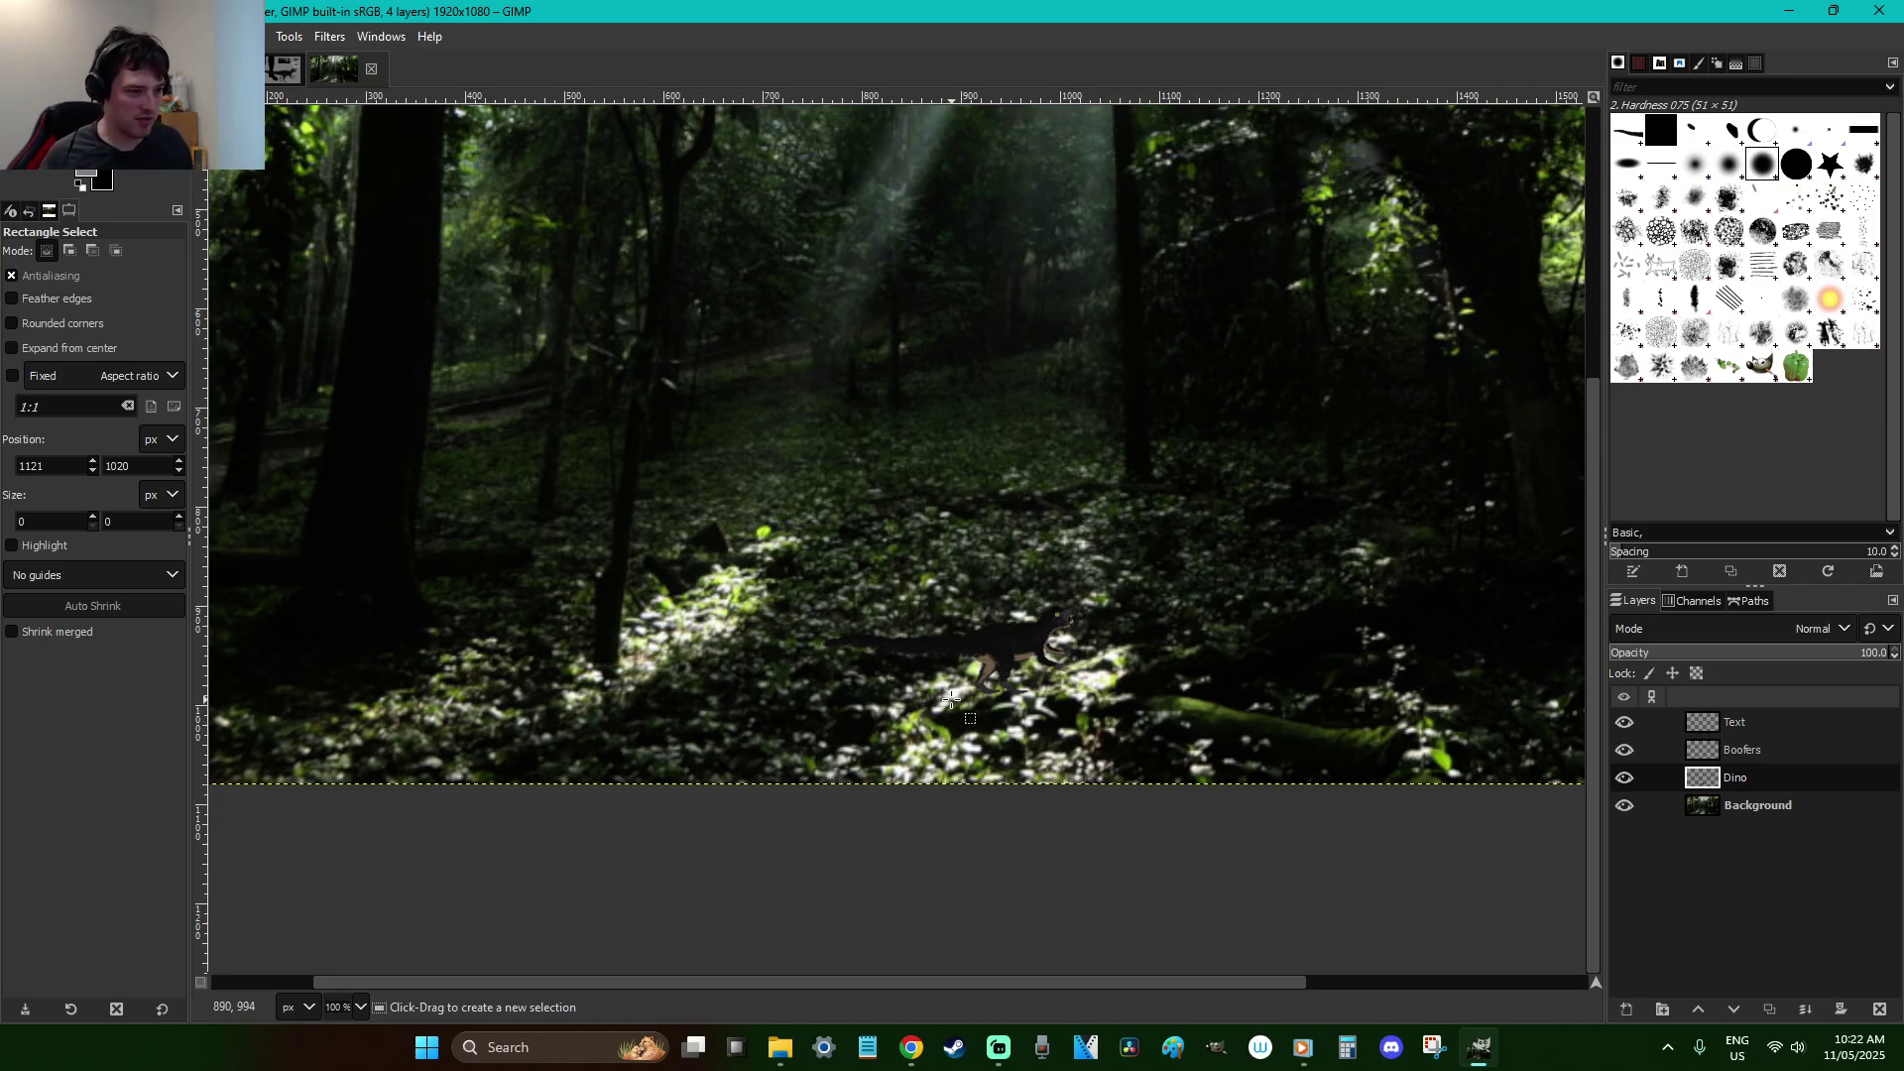
pyautogui.click(1104, 714)
pyautogui.hotkey('ctrl', 'x')
pyautogui.hotkey('ctrl', 'v')
pyautogui.moveTo(1003, 659); pyautogui.dragTo(1019, 451)
pyautogui.click(1137, 567)
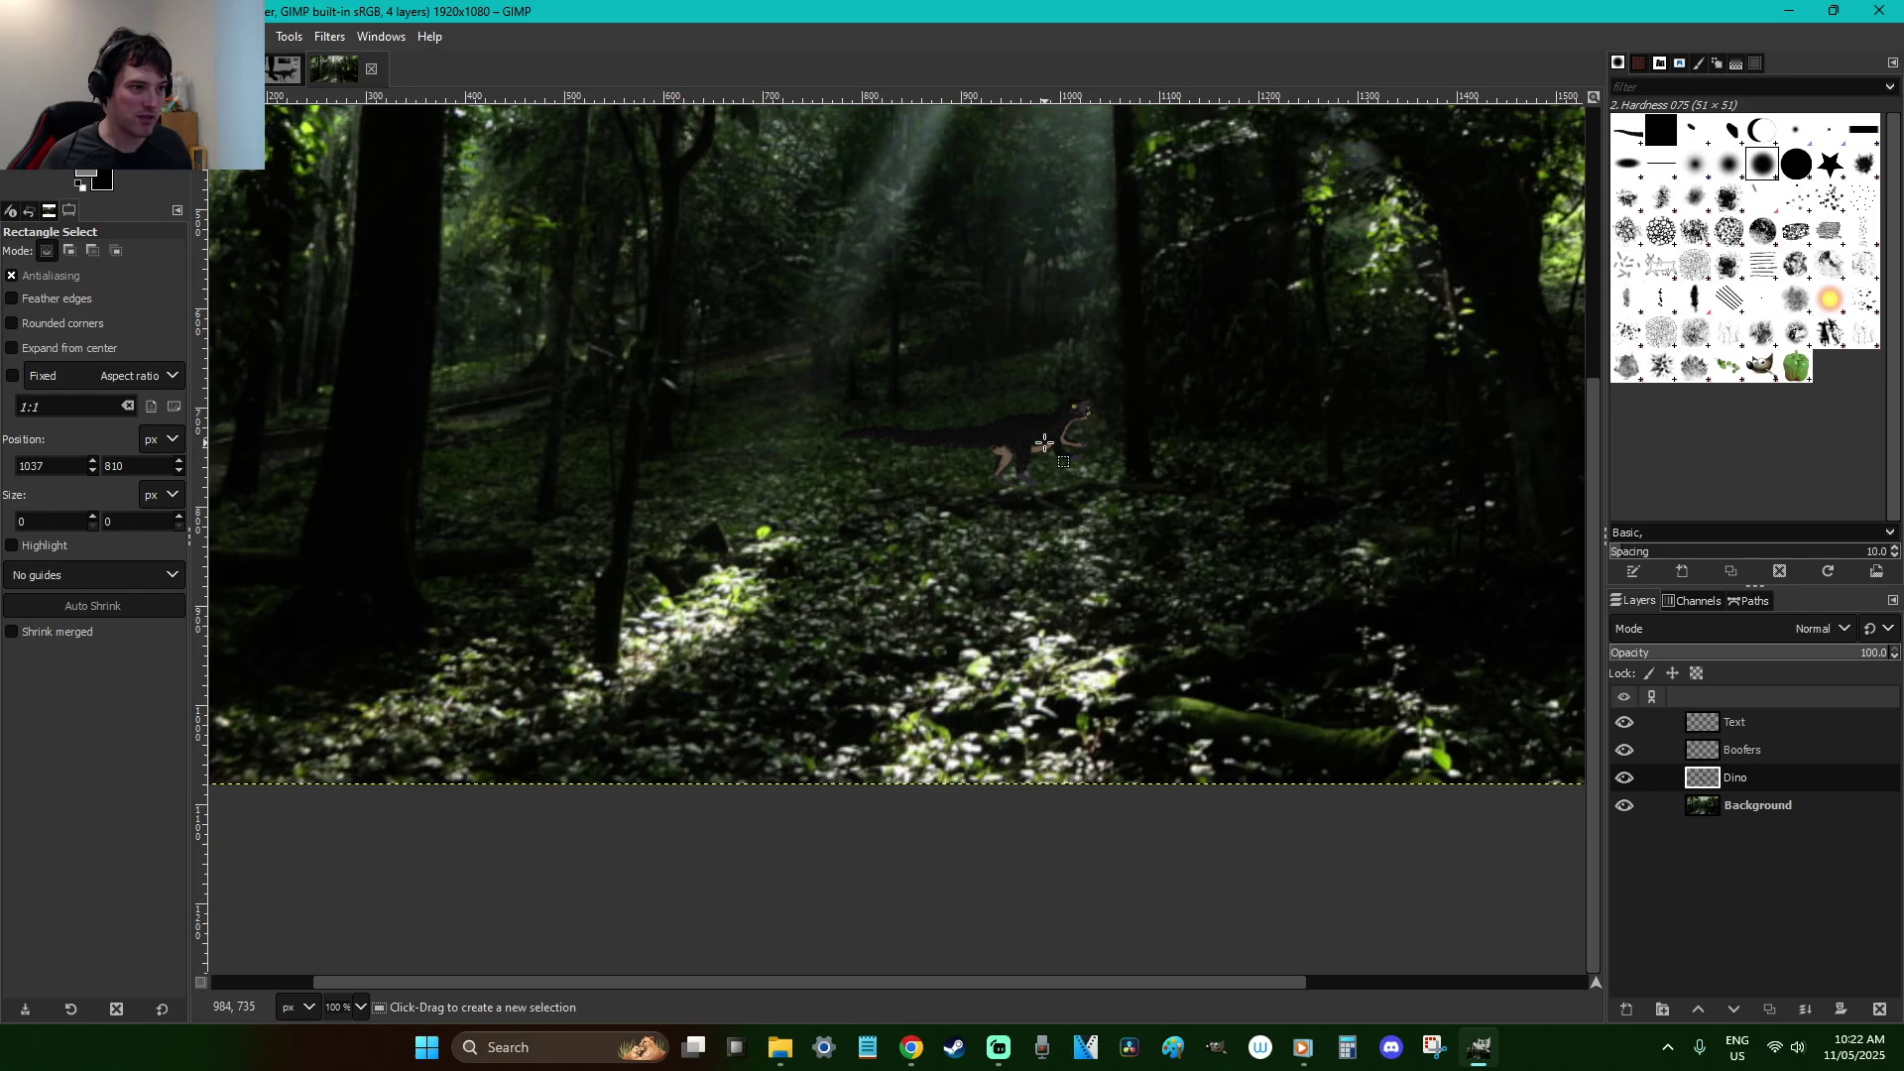
# Bring the dinosaur forward again to the edge of the sunlit foliage and anchor it to the Dino layer
pyautogui.scroll(5, 1175, 485)
pyautogui.scroll(-1, 1175, 485)
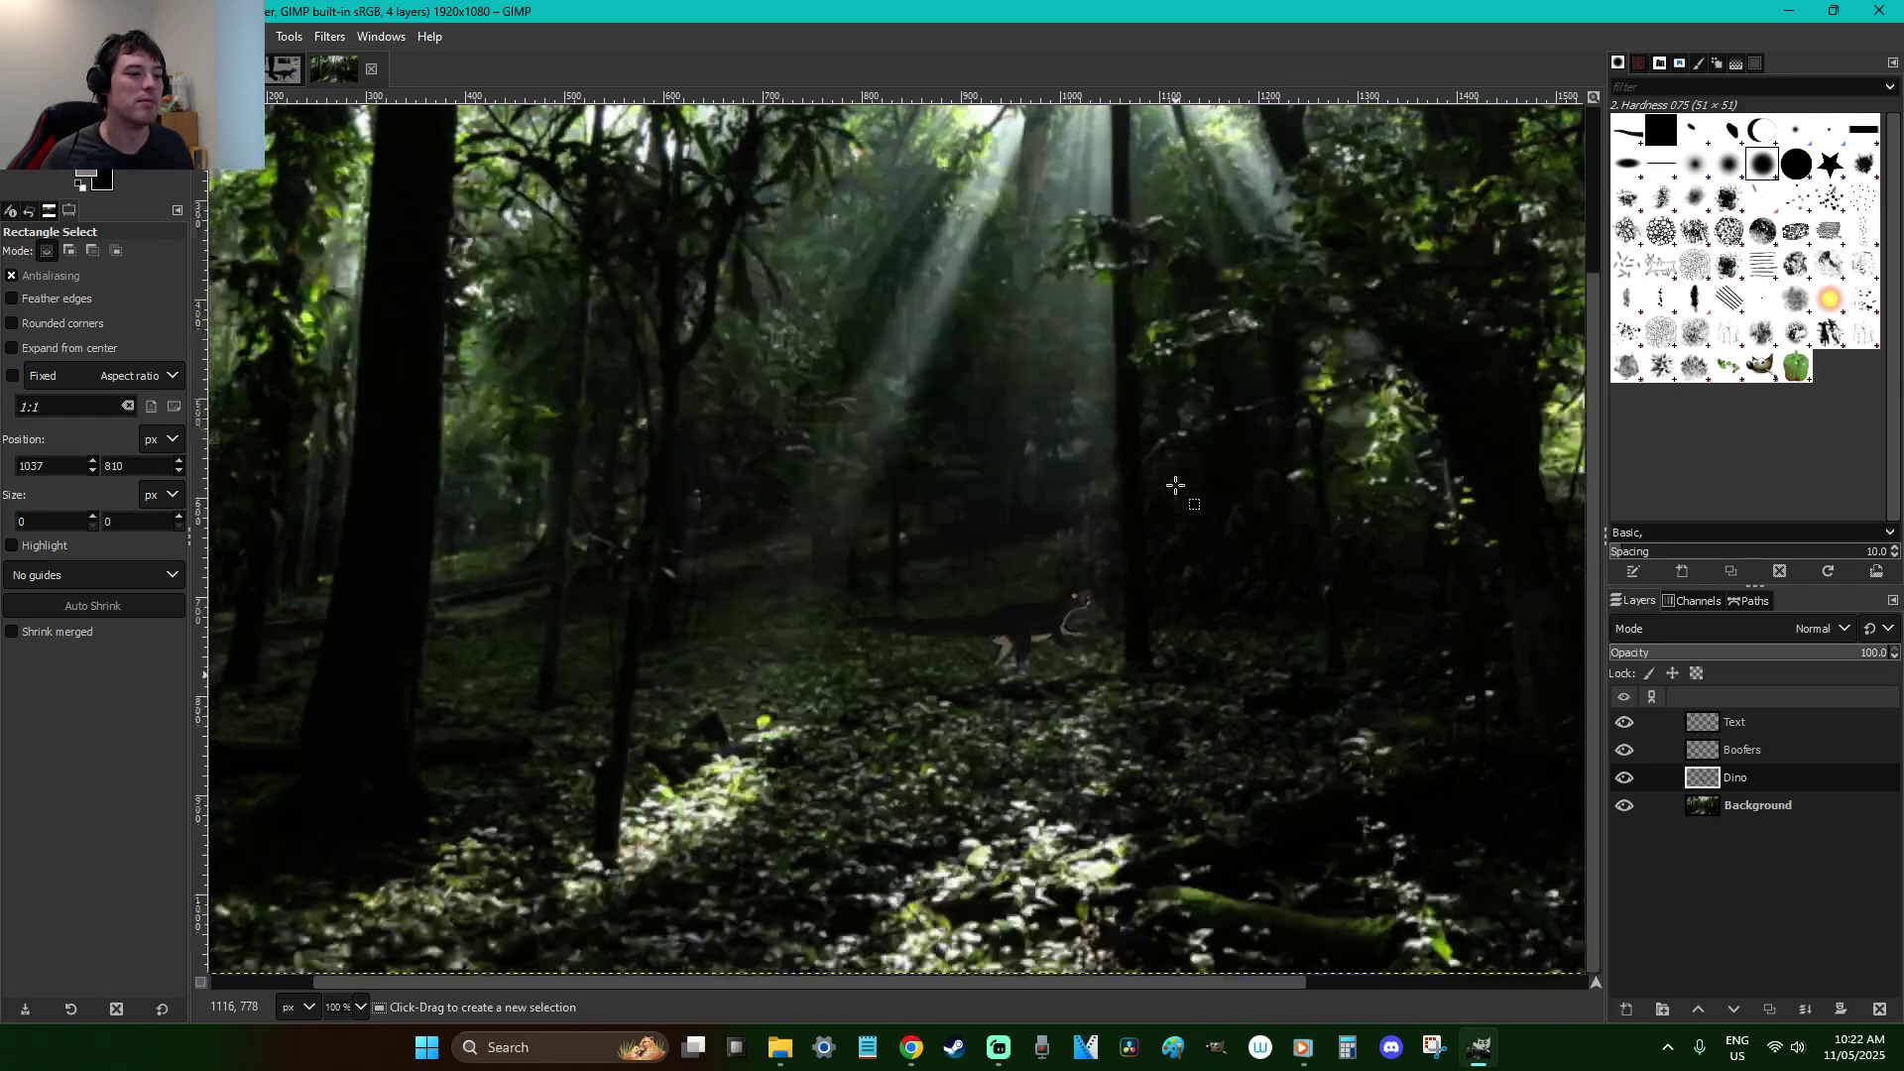
pyautogui.hotkey('ctrl', 'v')
pyautogui.moveTo(1016, 624); pyautogui.dragTo(1041, 811)
pyautogui.click(1146, 738)
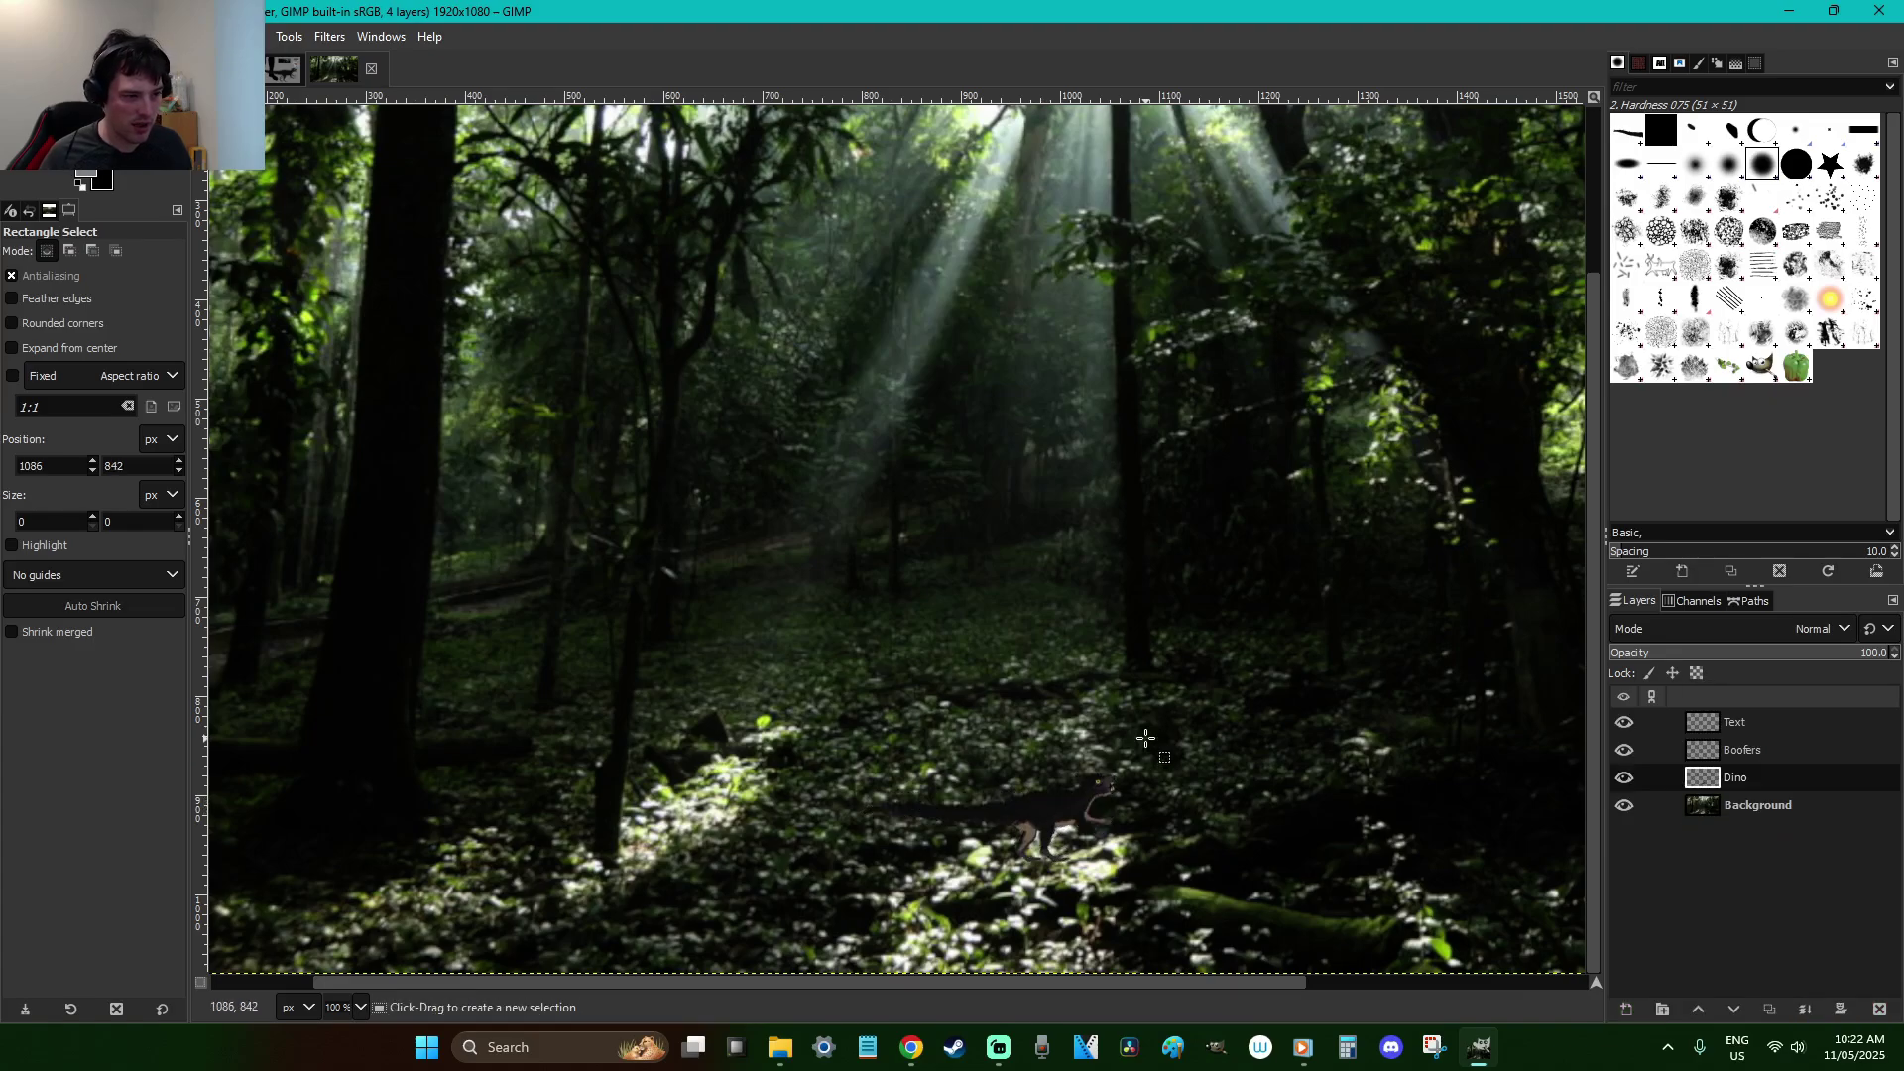
pyautogui.rightClick(1015, 567)
pyautogui.click(952, 567)
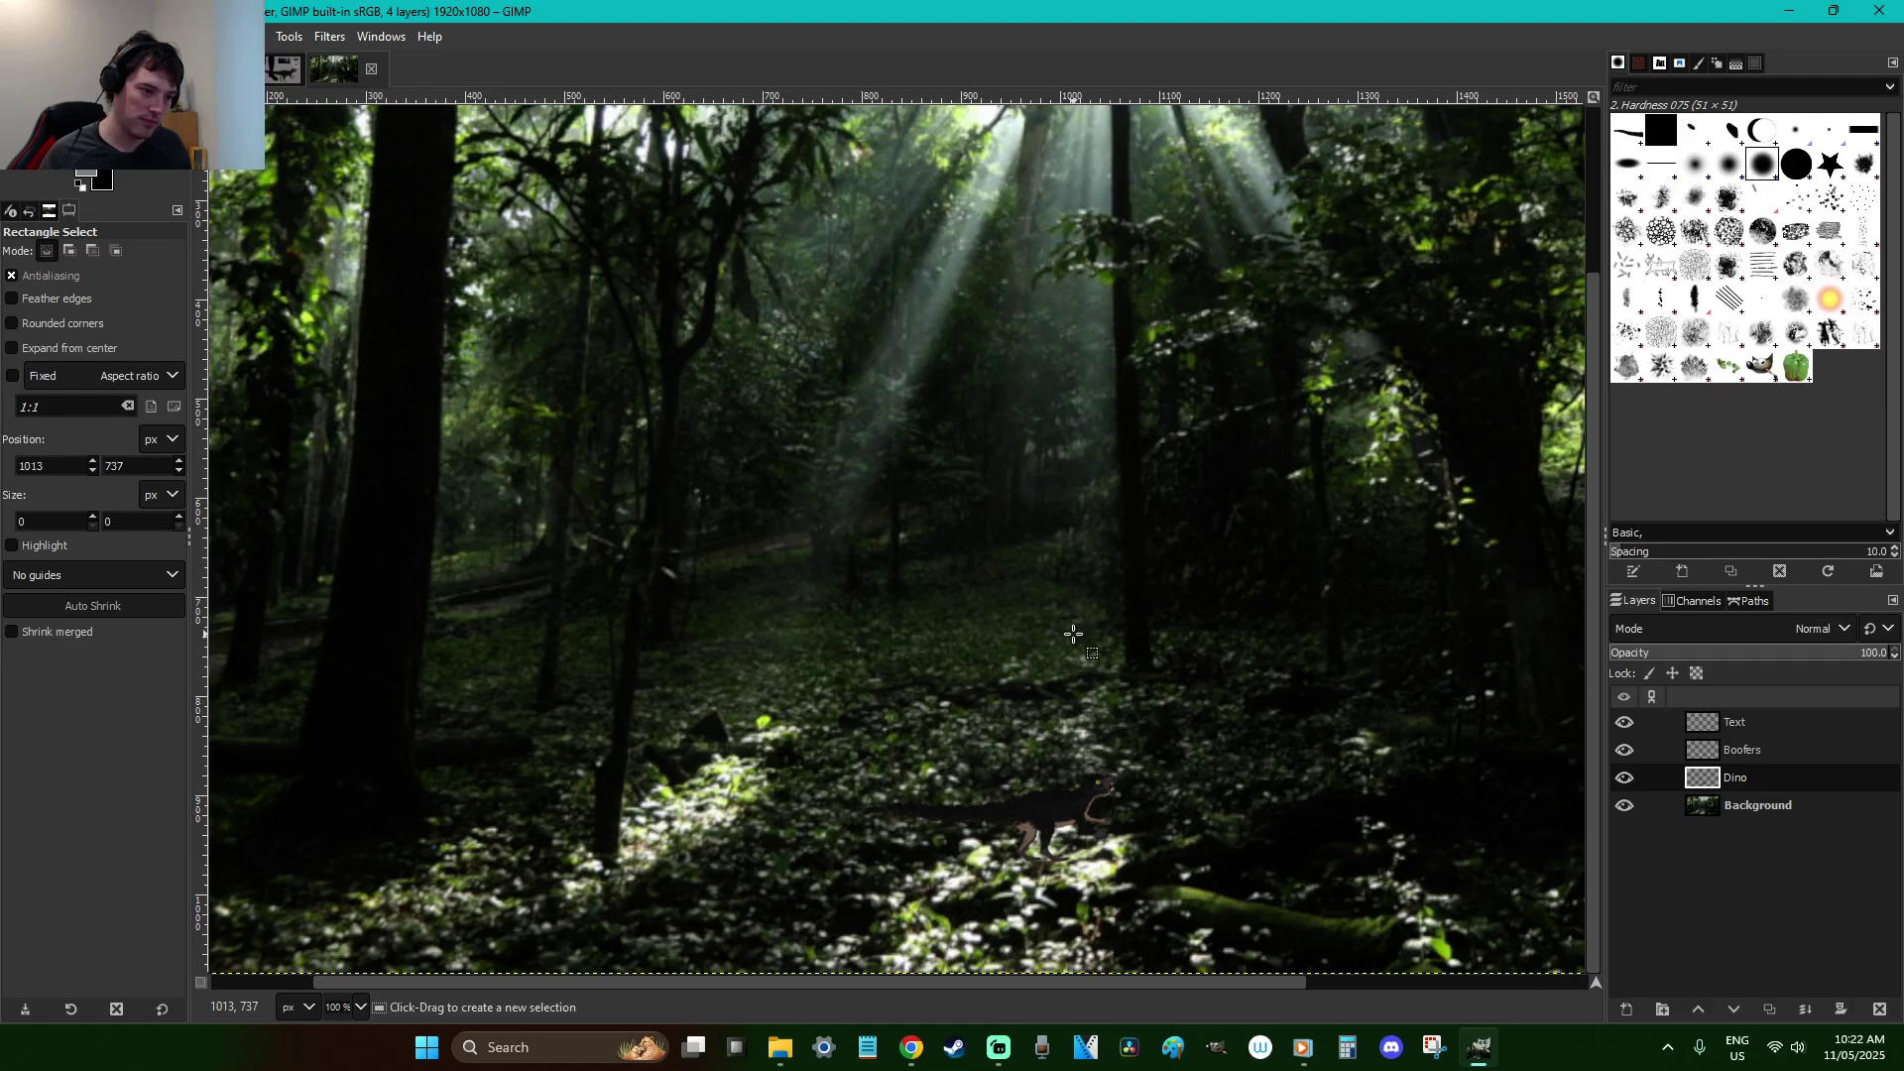
pyautogui.moveTo(813, 742); pyautogui.dragTo(1212, 907)
pyautogui.click(1206, 638)
pyautogui.hotkey('shift', 'f')
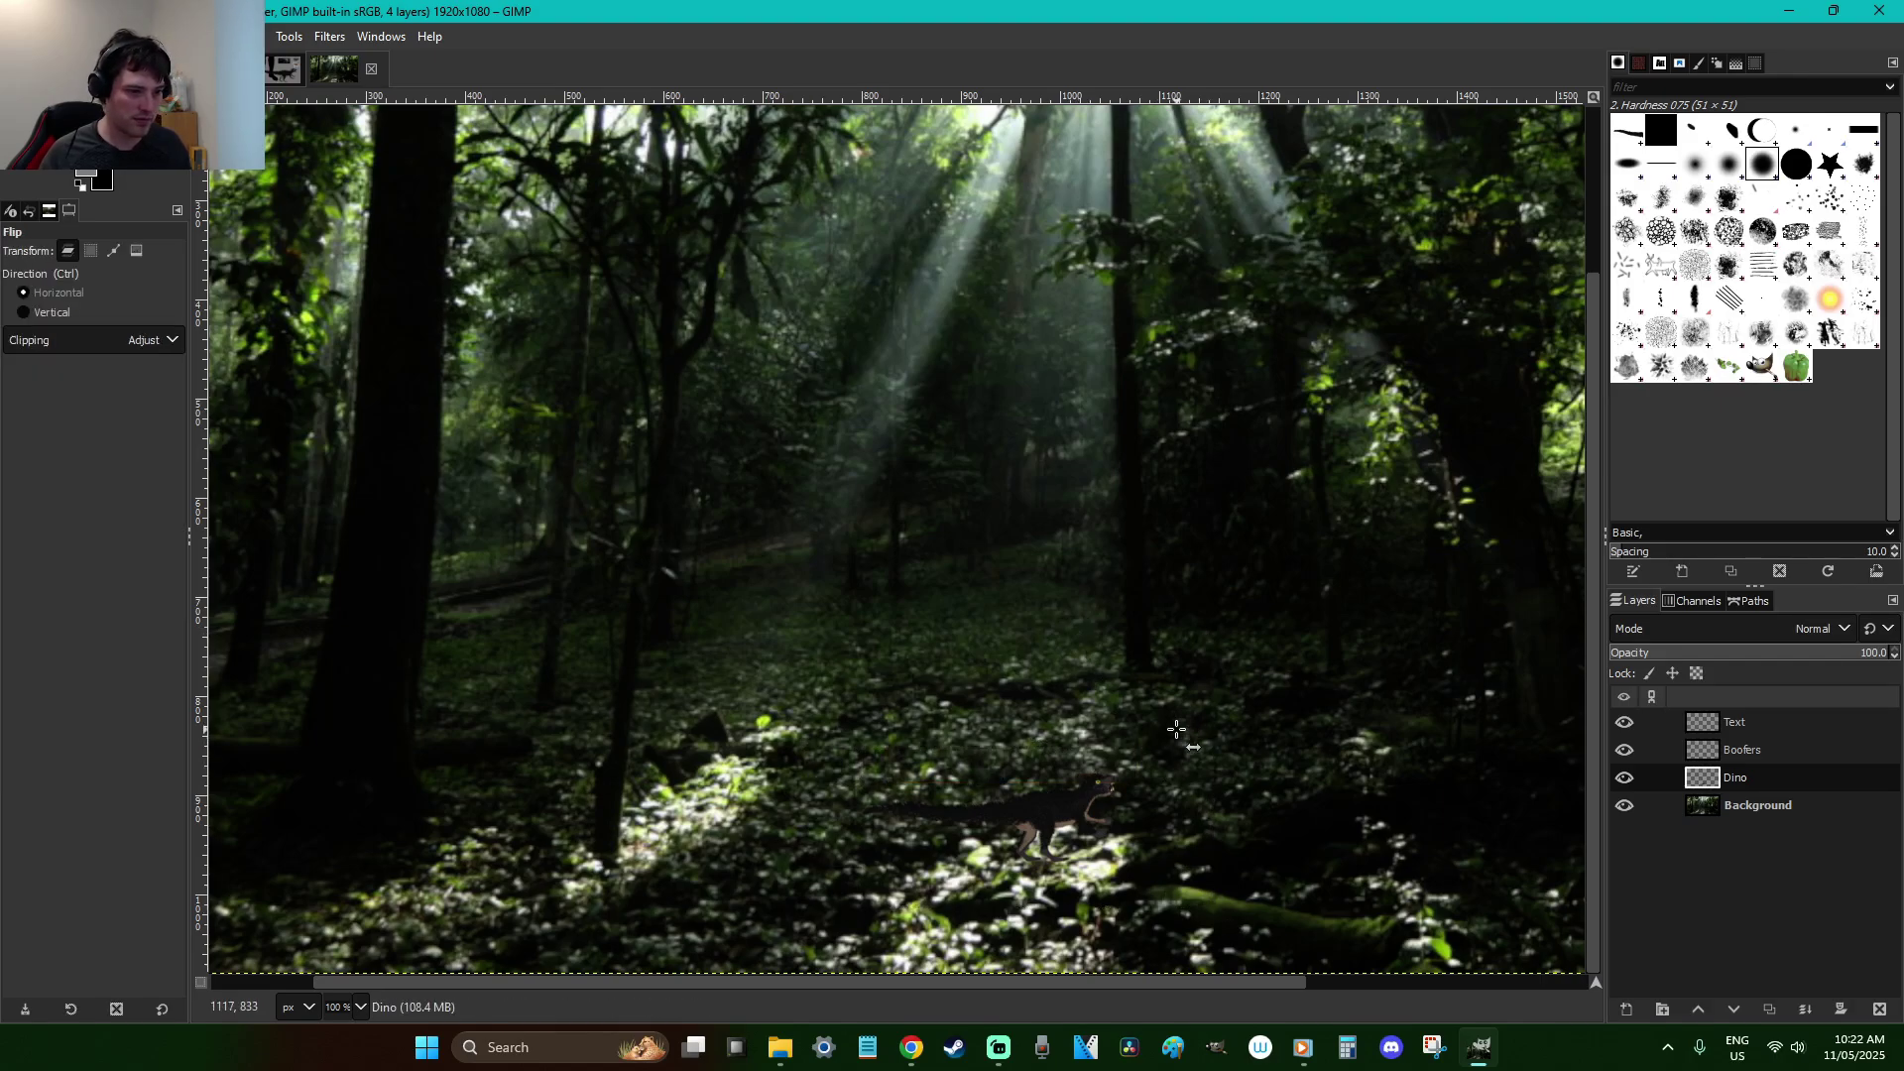
pyautogui.press('r')
pyautogui.press('-')
pyautogui.press('-')
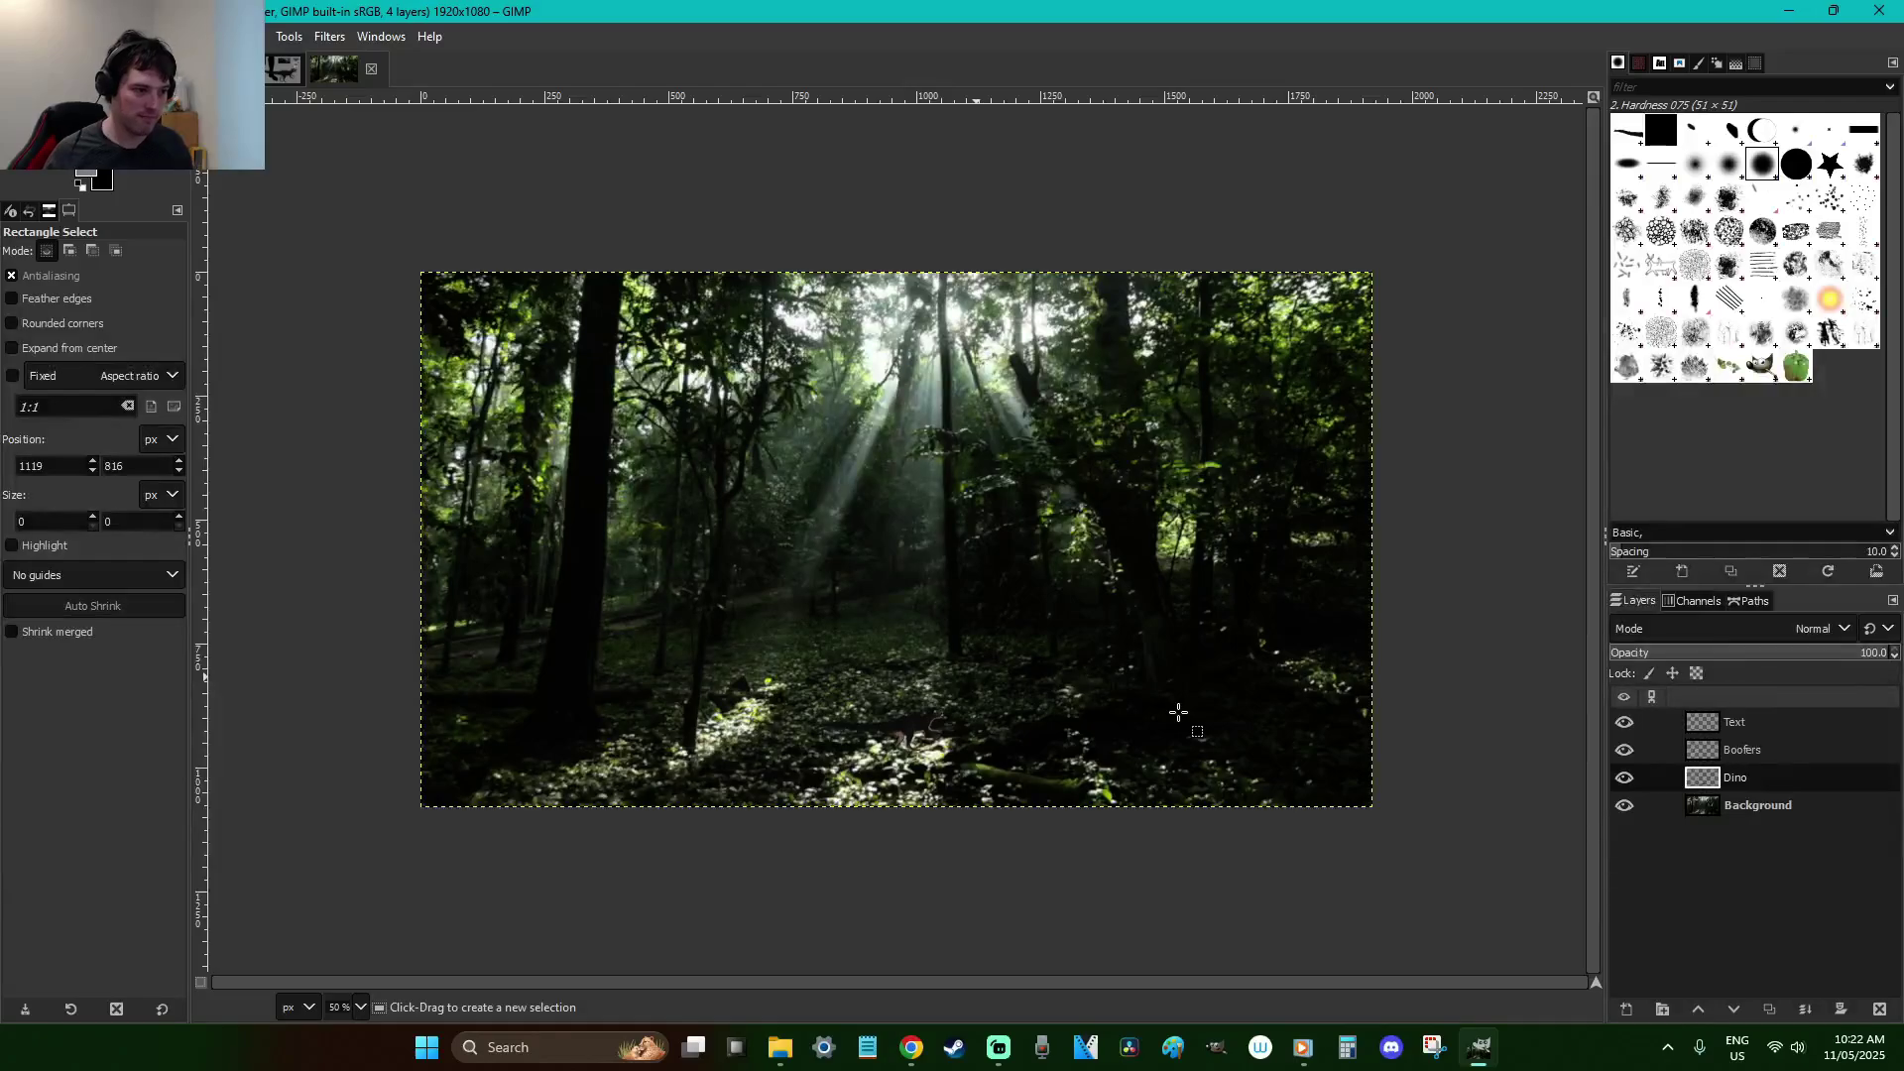
# Flip the dinosaur horizontally to face left, lower it slightly onto the sunlit foliage and anchor it to the Dino layer
pyautogui.hotkey('shift', 'f')
pyautogui.click(997, 730)
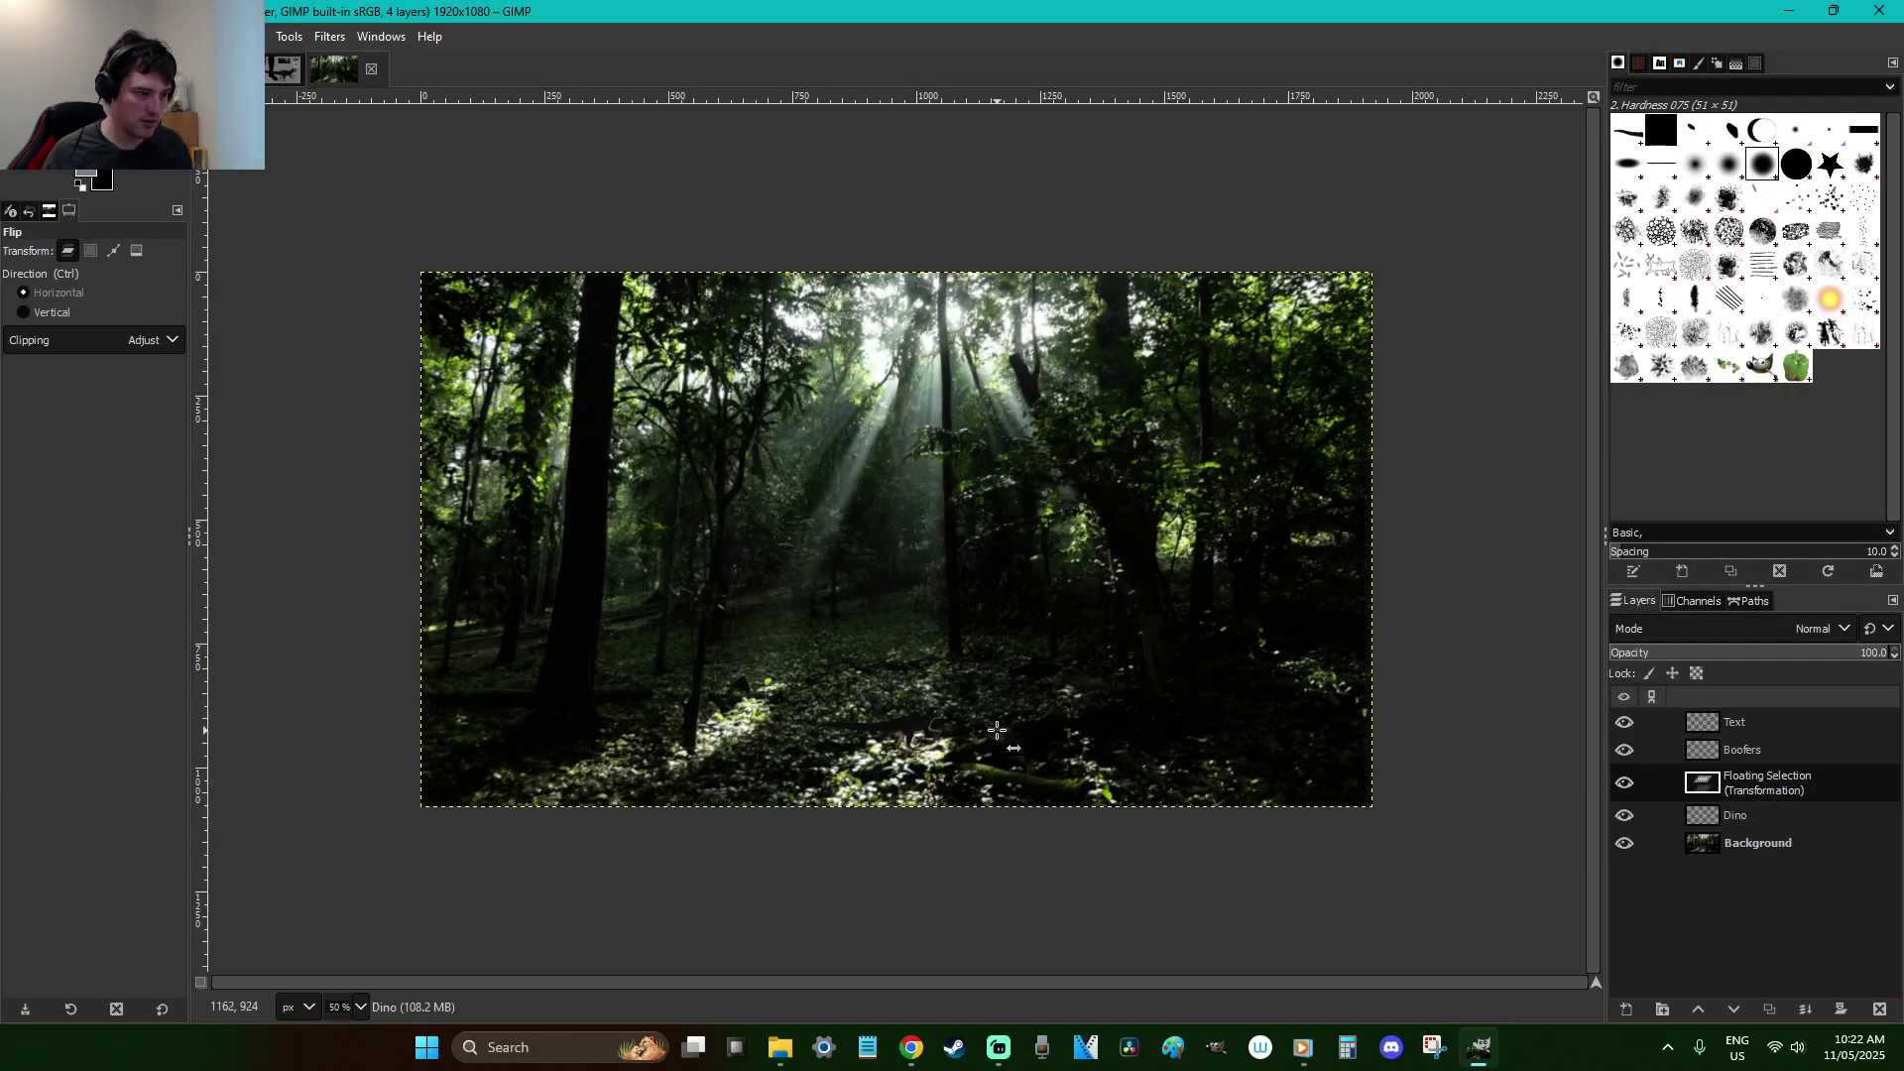
pyautogui.press('r')
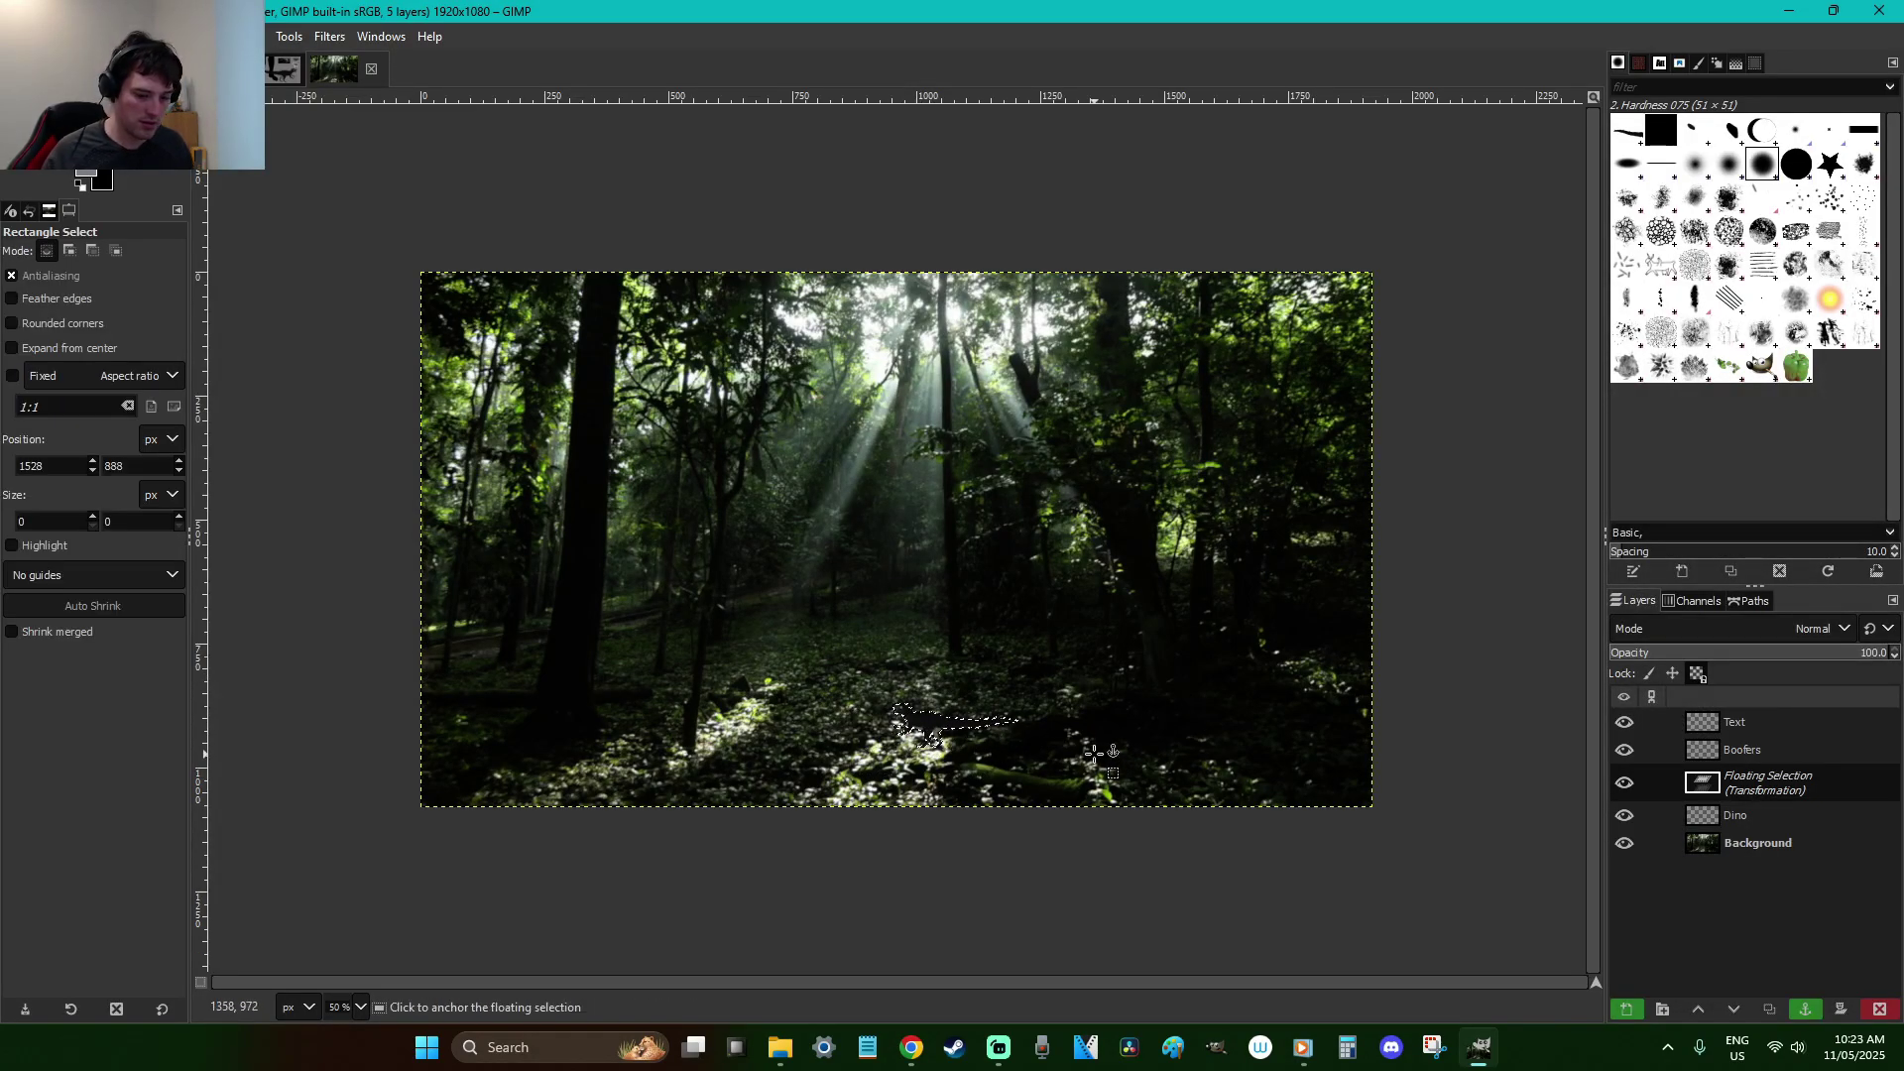
pyautogui.scroll(3, 1094, 754)
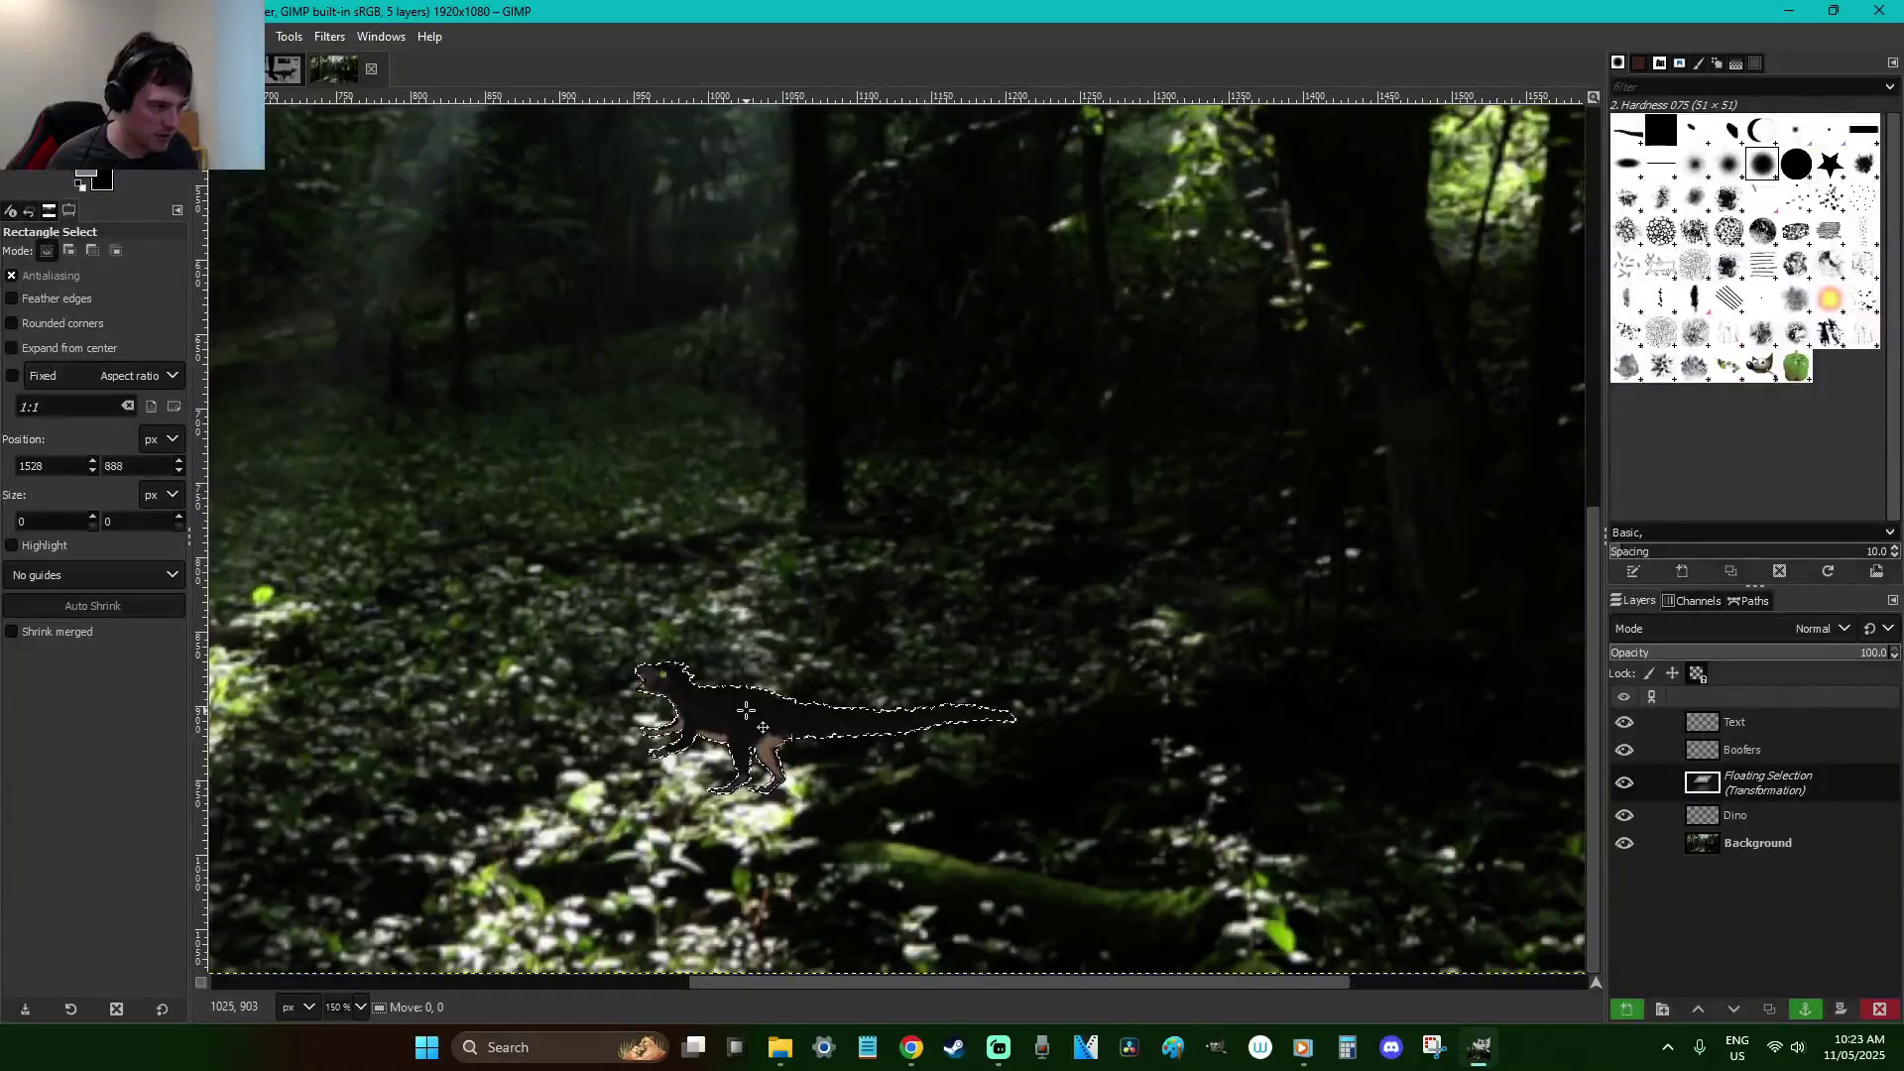
pyautogui.moveTo(746, 710); pyautogui.dragTo(744, 746)
pyautogui.click(809, 635)
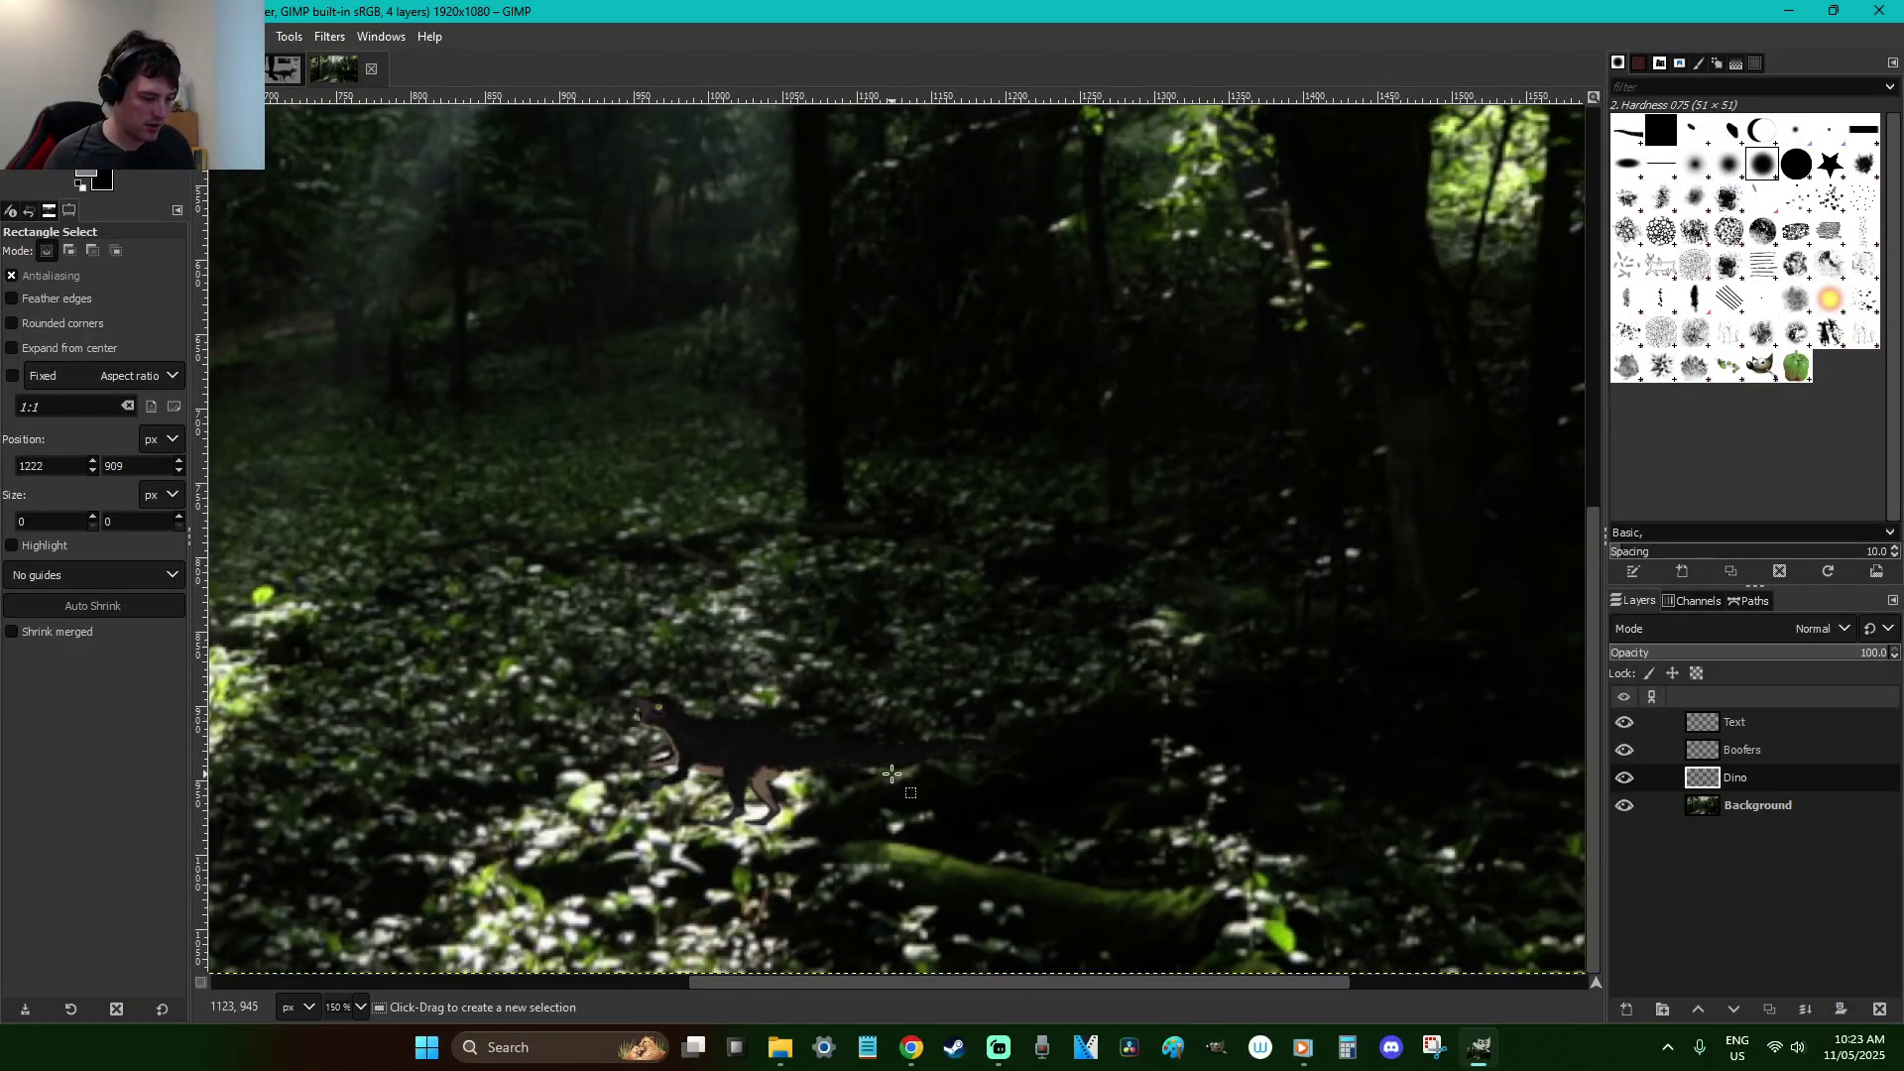
# Cut and paste the dinosaur, overlay a linear foreground-to-background gradient at 12.8 opacity from its back toward the tail base, and anchor it
pyautogui.press('o')
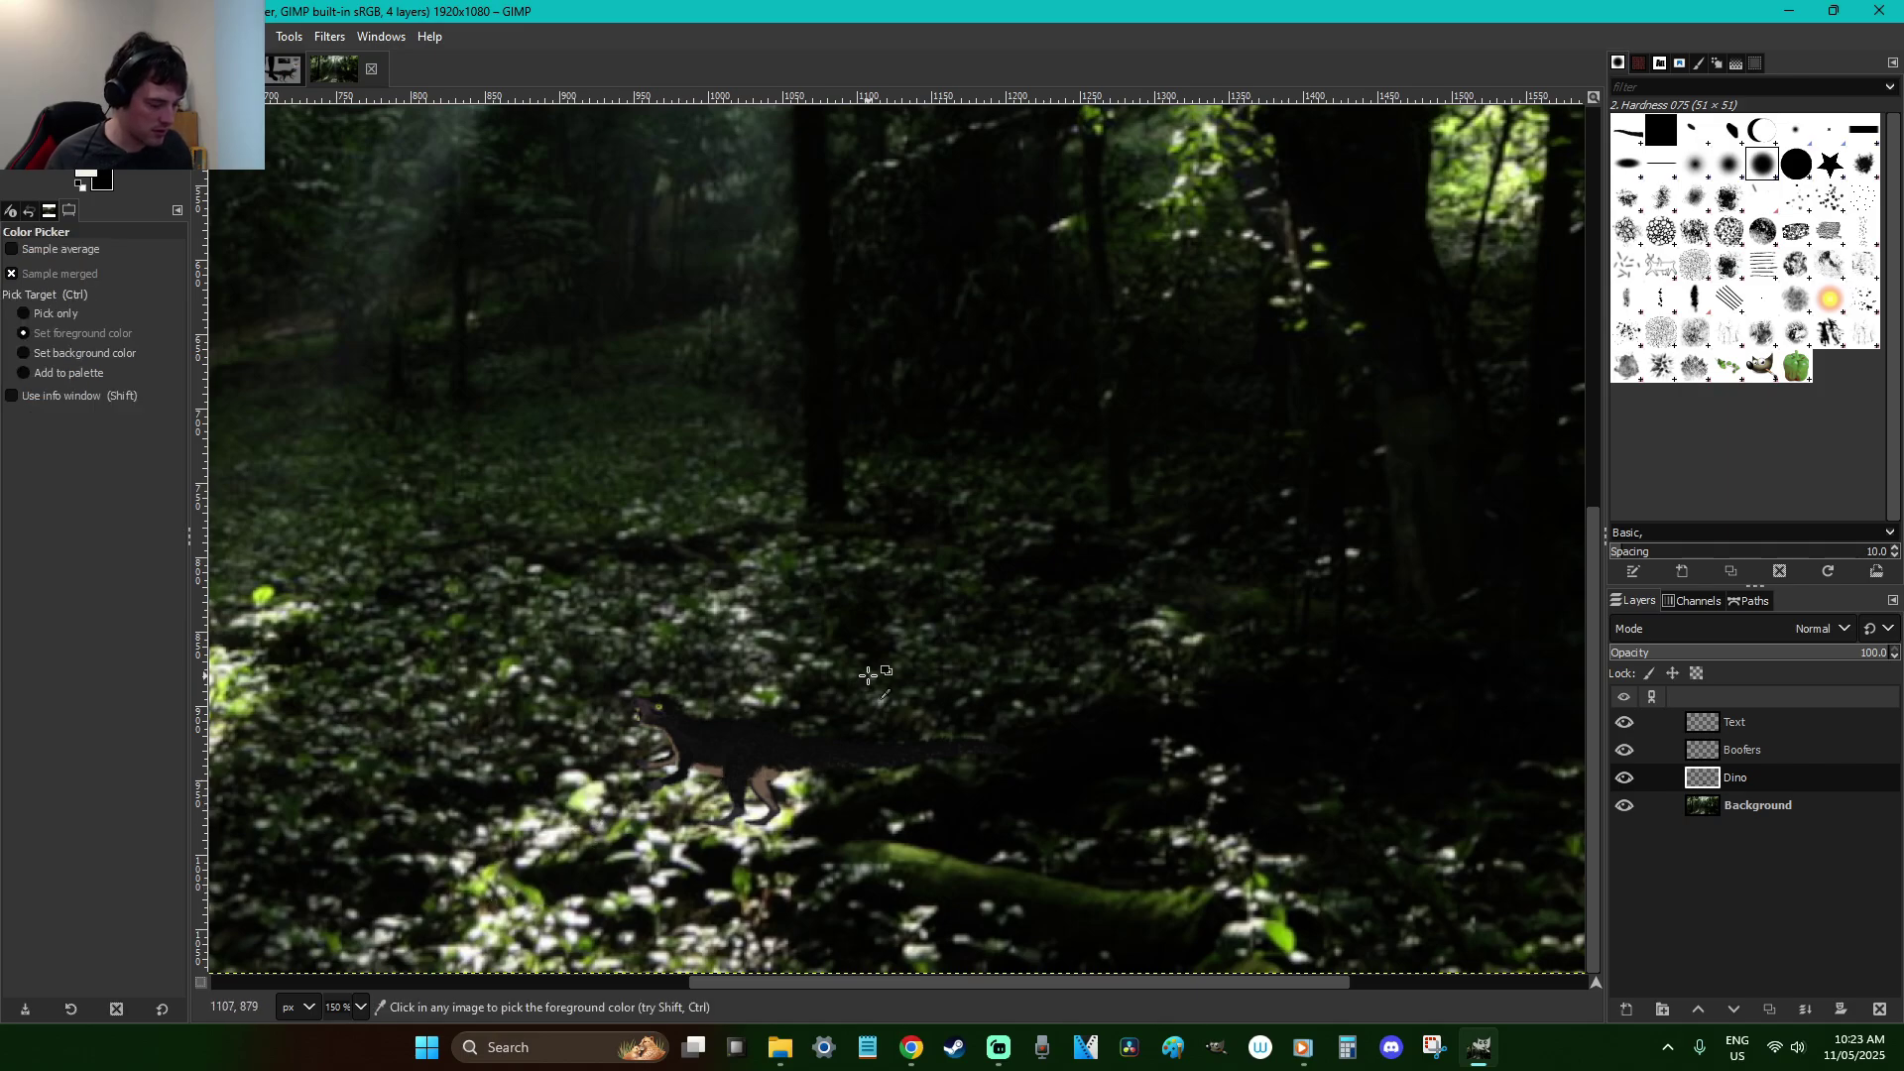
pyautogui.press('r')
pyautogui.moveTo(1095, 881); pyautogui.dragTo(503, 624)
pyautogui.hotkey('ctrl', 'x')
pyautogui.hotkey('ctrl', 'v')
pyautogui.press('g')
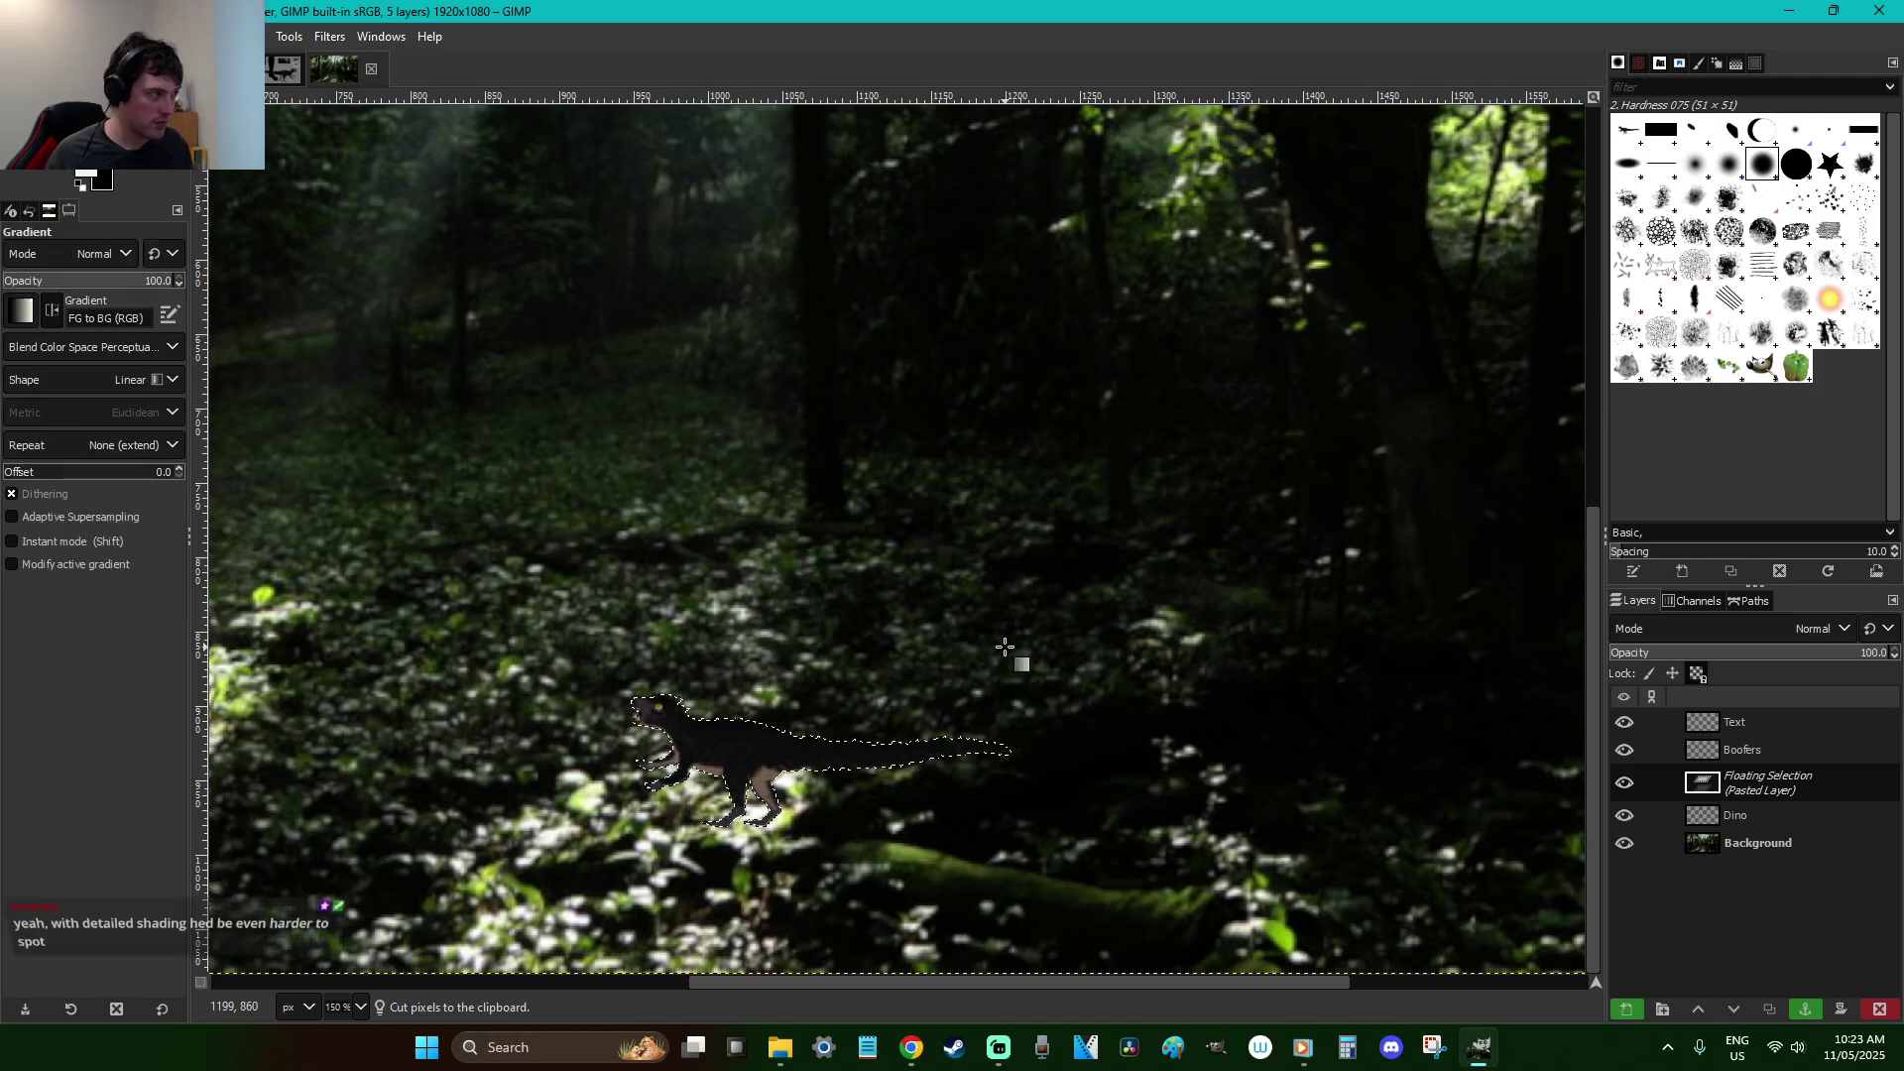
pyautogui.click(26, 281)
pyautogui.moveTo(705, 713)
pyautogui.mouseDown()
pyautogui.moveTo(826, 760)
pyautogui.moveTo(780, 724)
pyautogui.moveTo(859, 761)
pyautogui.moveTo(770, 746)
pyautogui.moveTo(852, 766)
pyautogui.mouseUp()
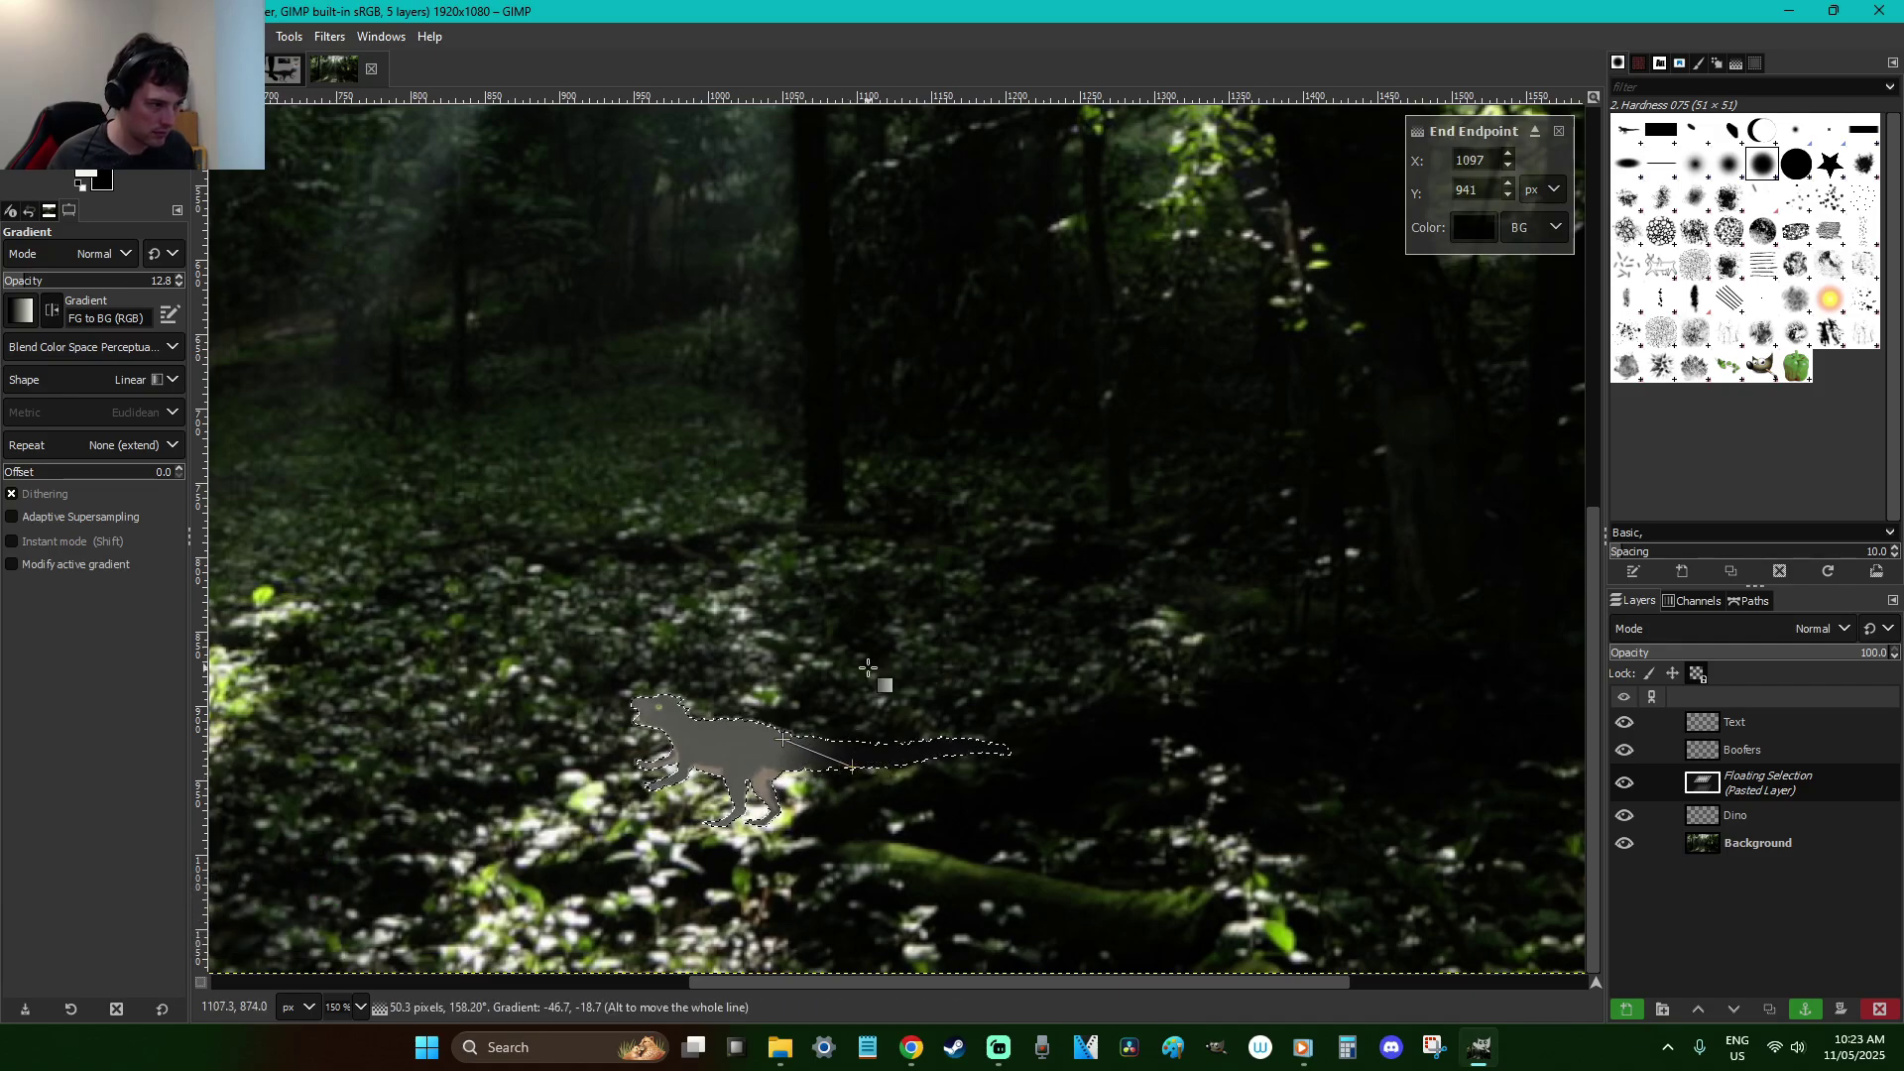
pyautogui.press('r')
pyautogui.click(587, 427)
# Apply Brightness-Contrast to the Dino layer with the contrast raised to about 86 and brightness left at 0
pyautogui.rightClick(748, 462)
pyautogui.press('Escape')
pyautogui.rightClick(711, 436)
pyautogui.moveTo(823, 622)
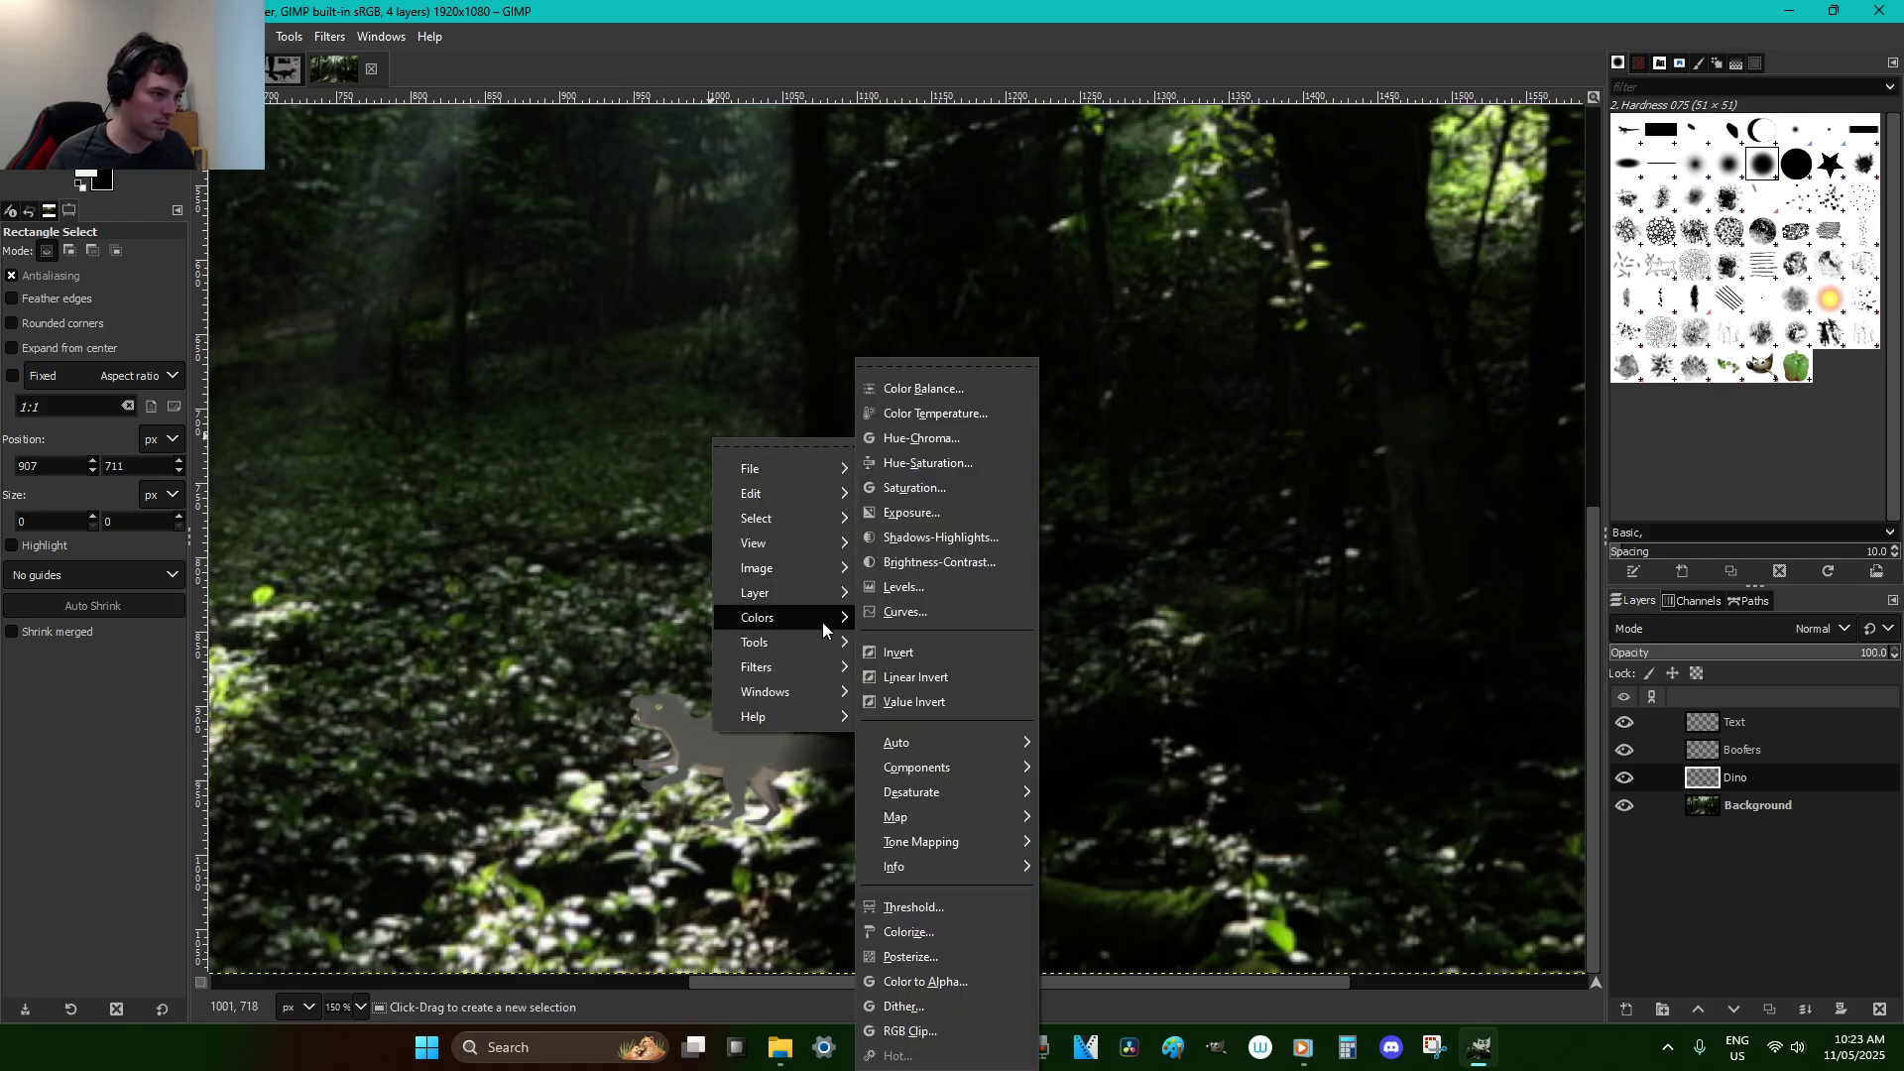
pyautogui.click(936, 562)
pyautogui.moveTo(1210, 248); pyautogui.dragTo(1314, 244)
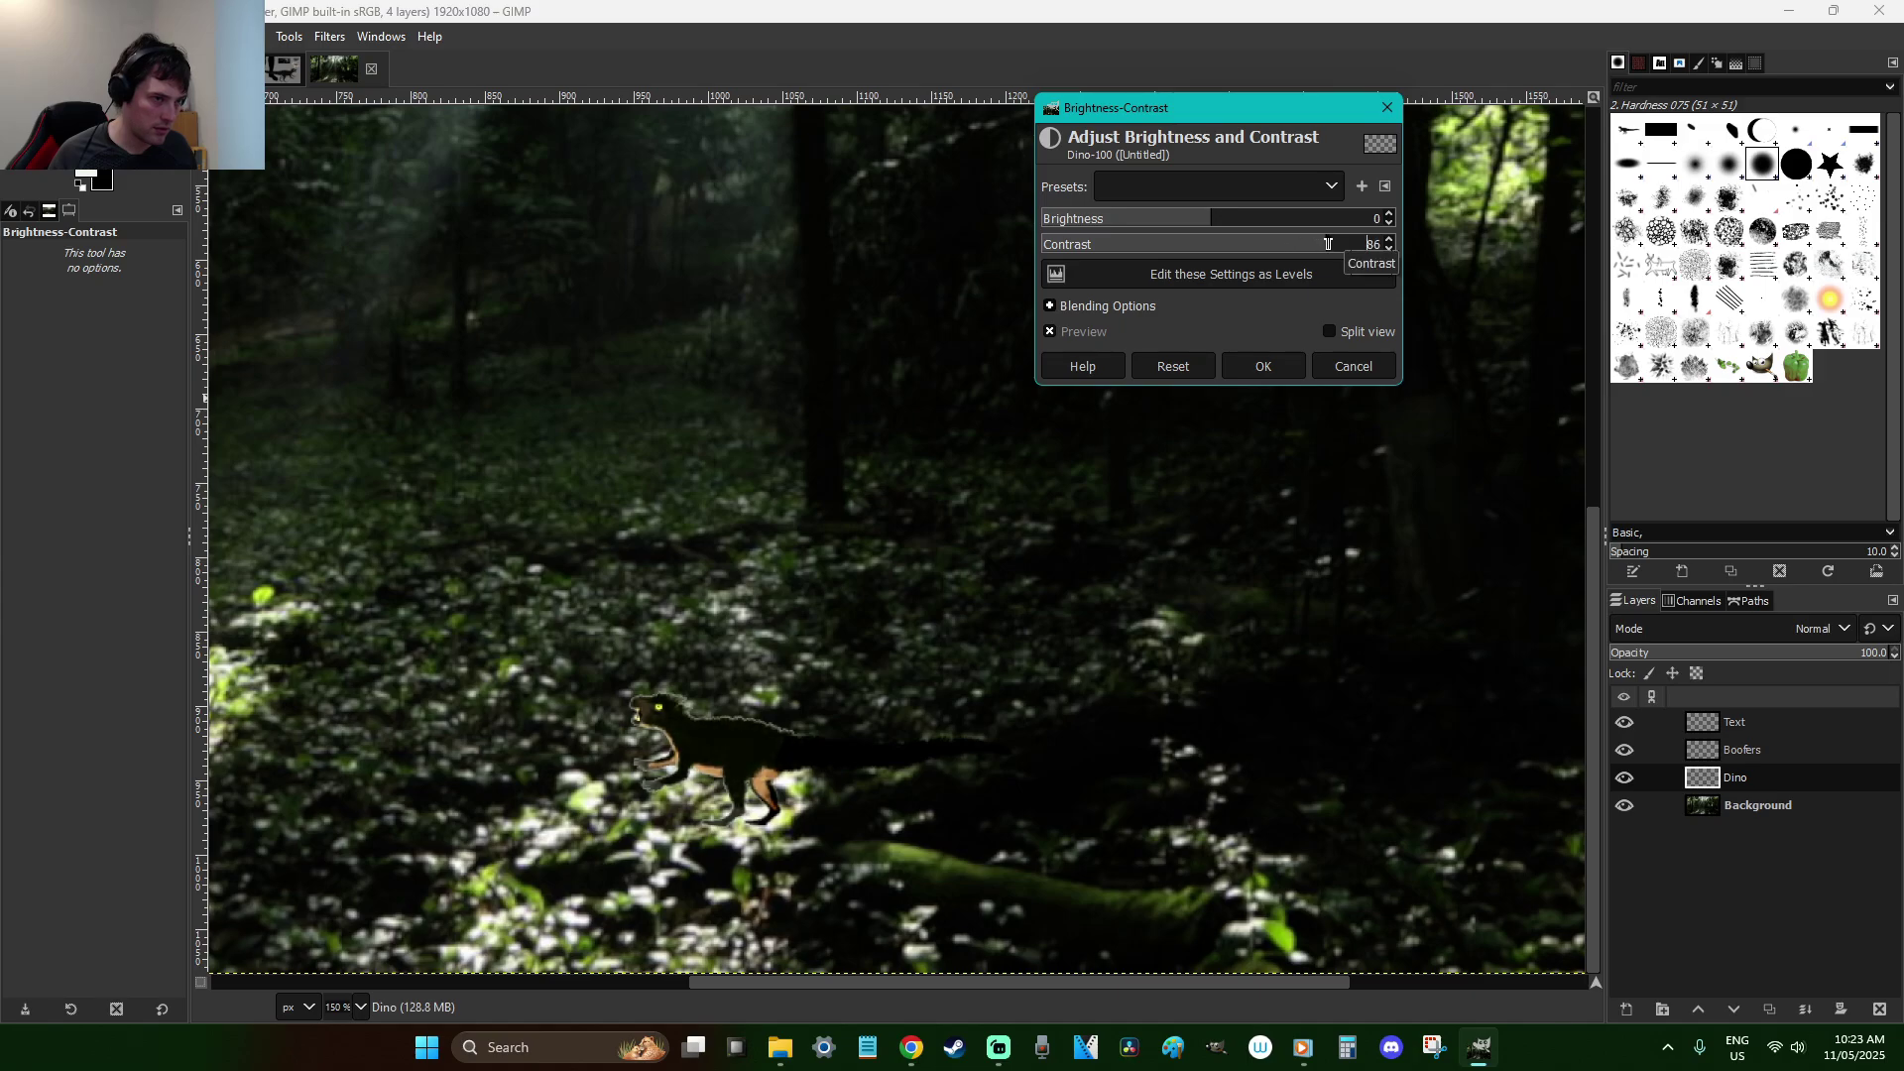
pyautogui.click(1263, 366)
pyautogui.press('r')
pyautogui.press('-')
pyautogui.press('-')
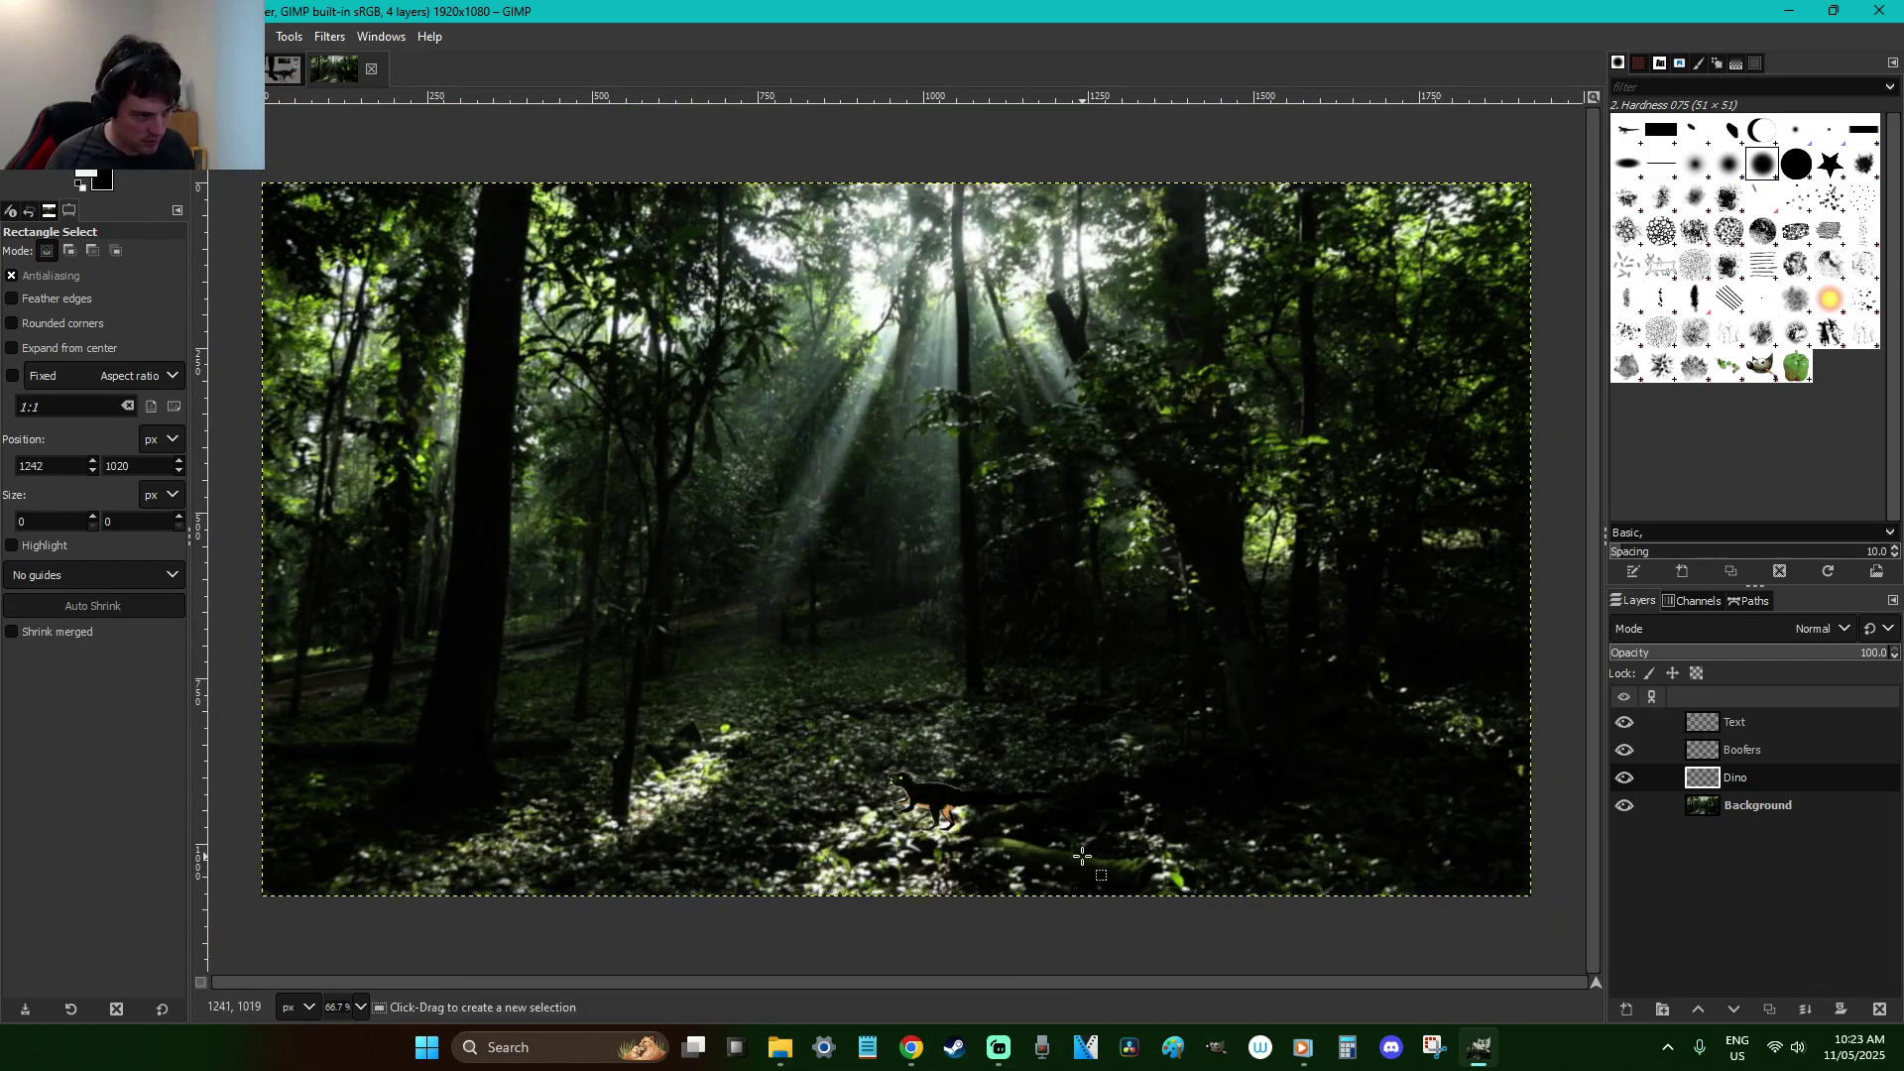
# Try to soften the dinosaur with the Blur tool at brush size 51, and undo the blurring
pyautogui.press('z')
pyautogui.moveTo(1082, 855); pyautogui.dragTo(803, 739)
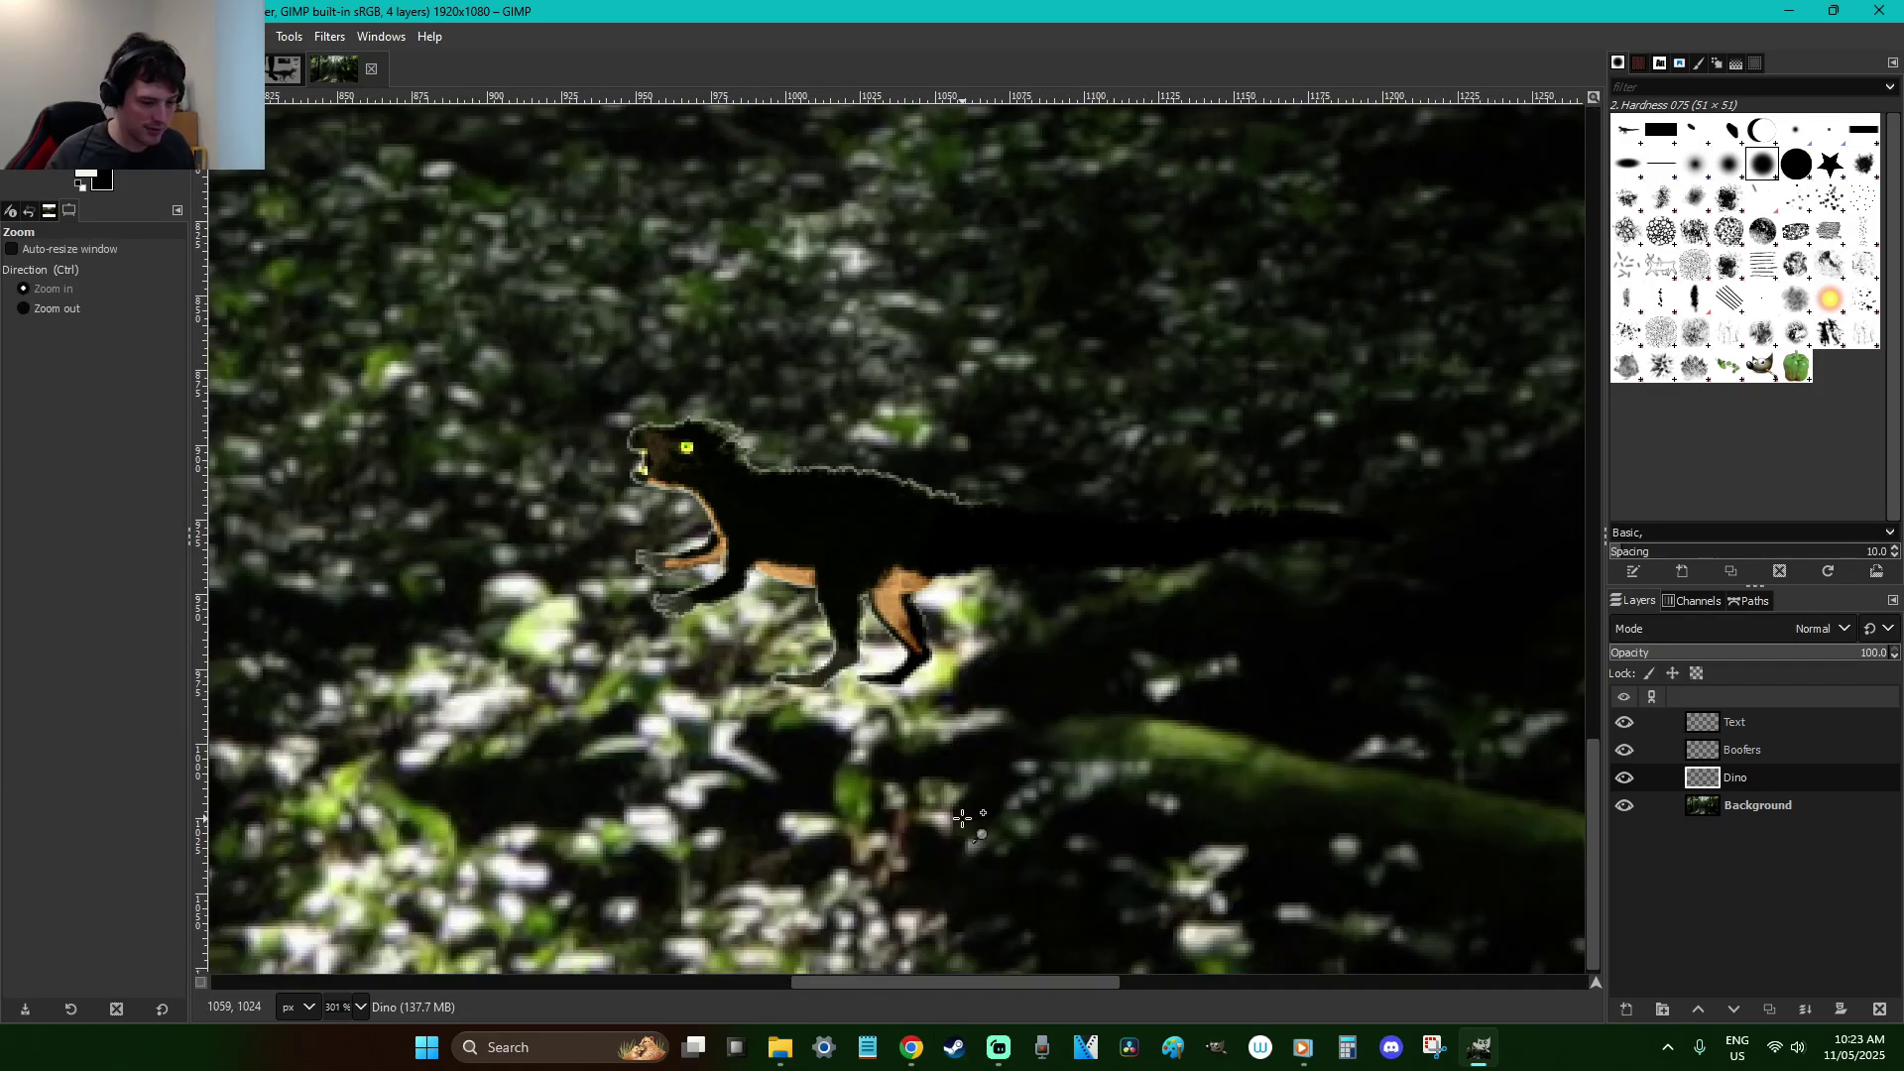
pyautogui.press('r')
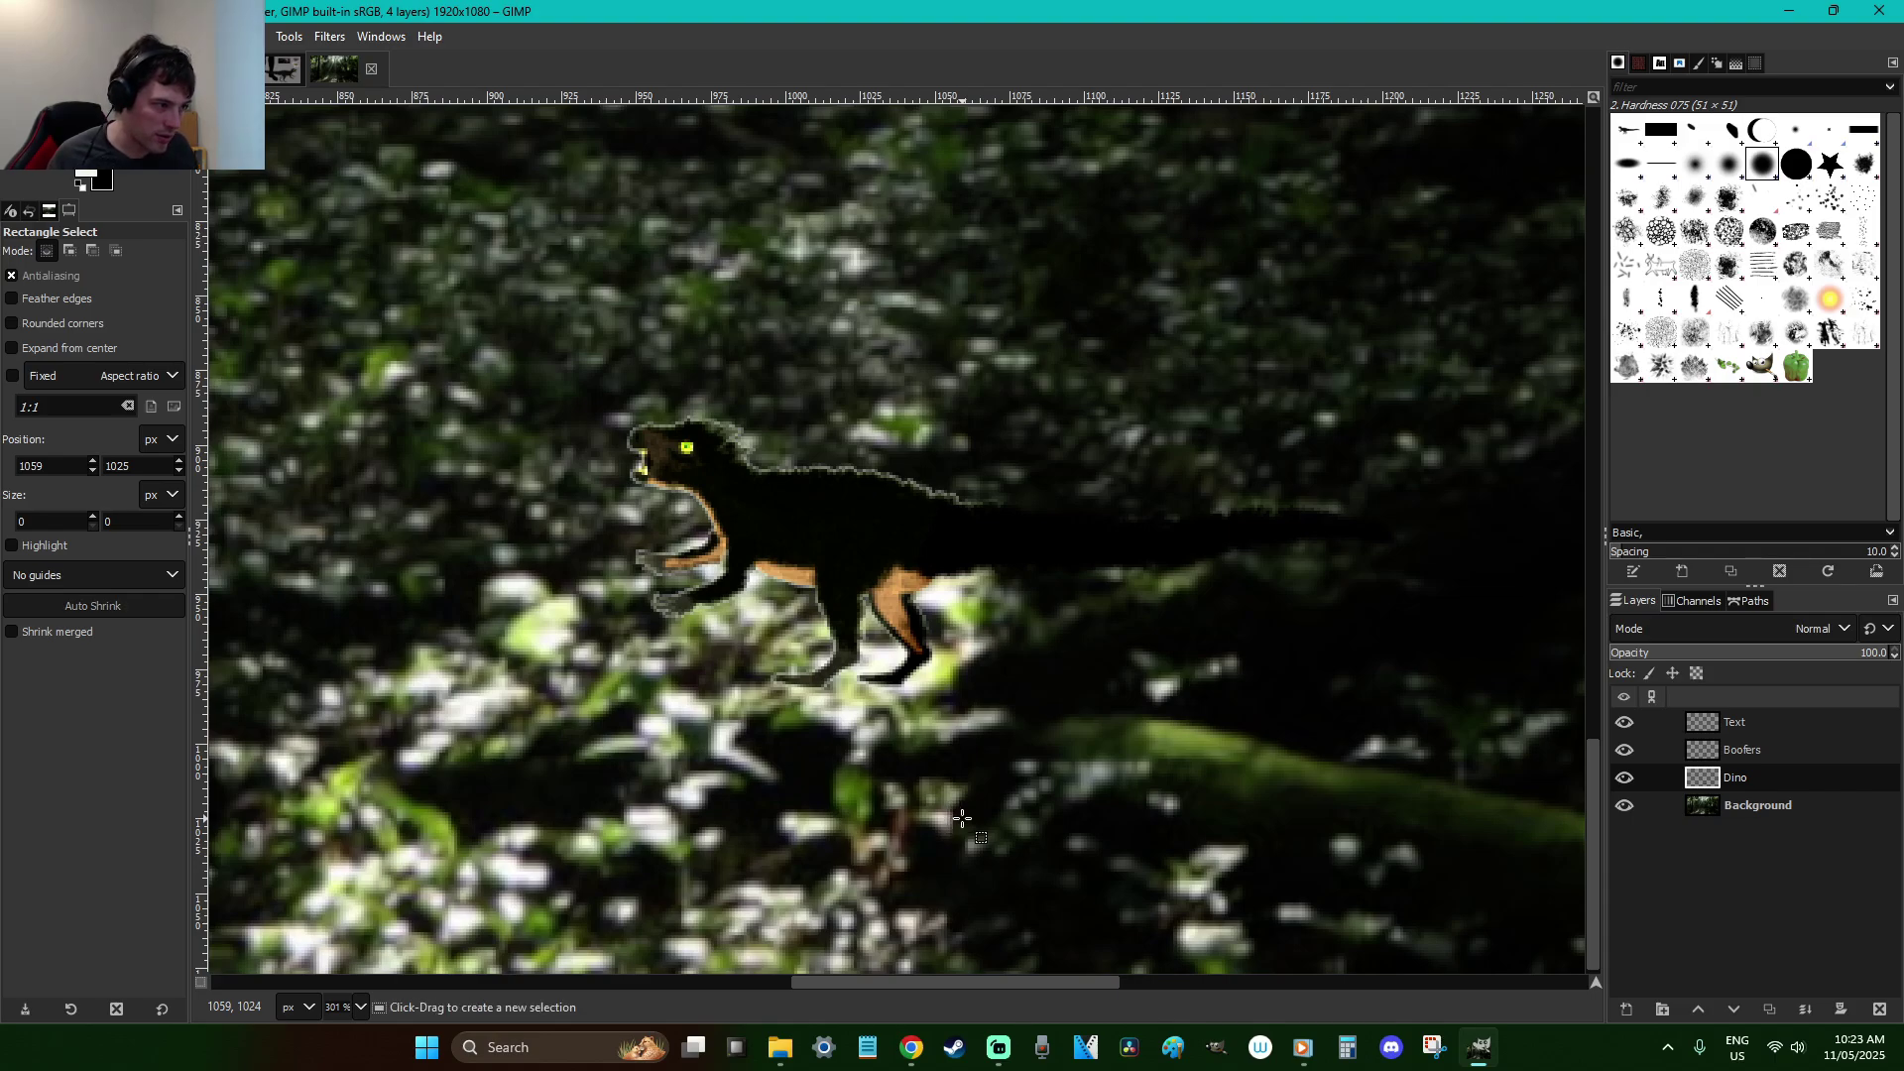
pyautogui.click(1142, 748)
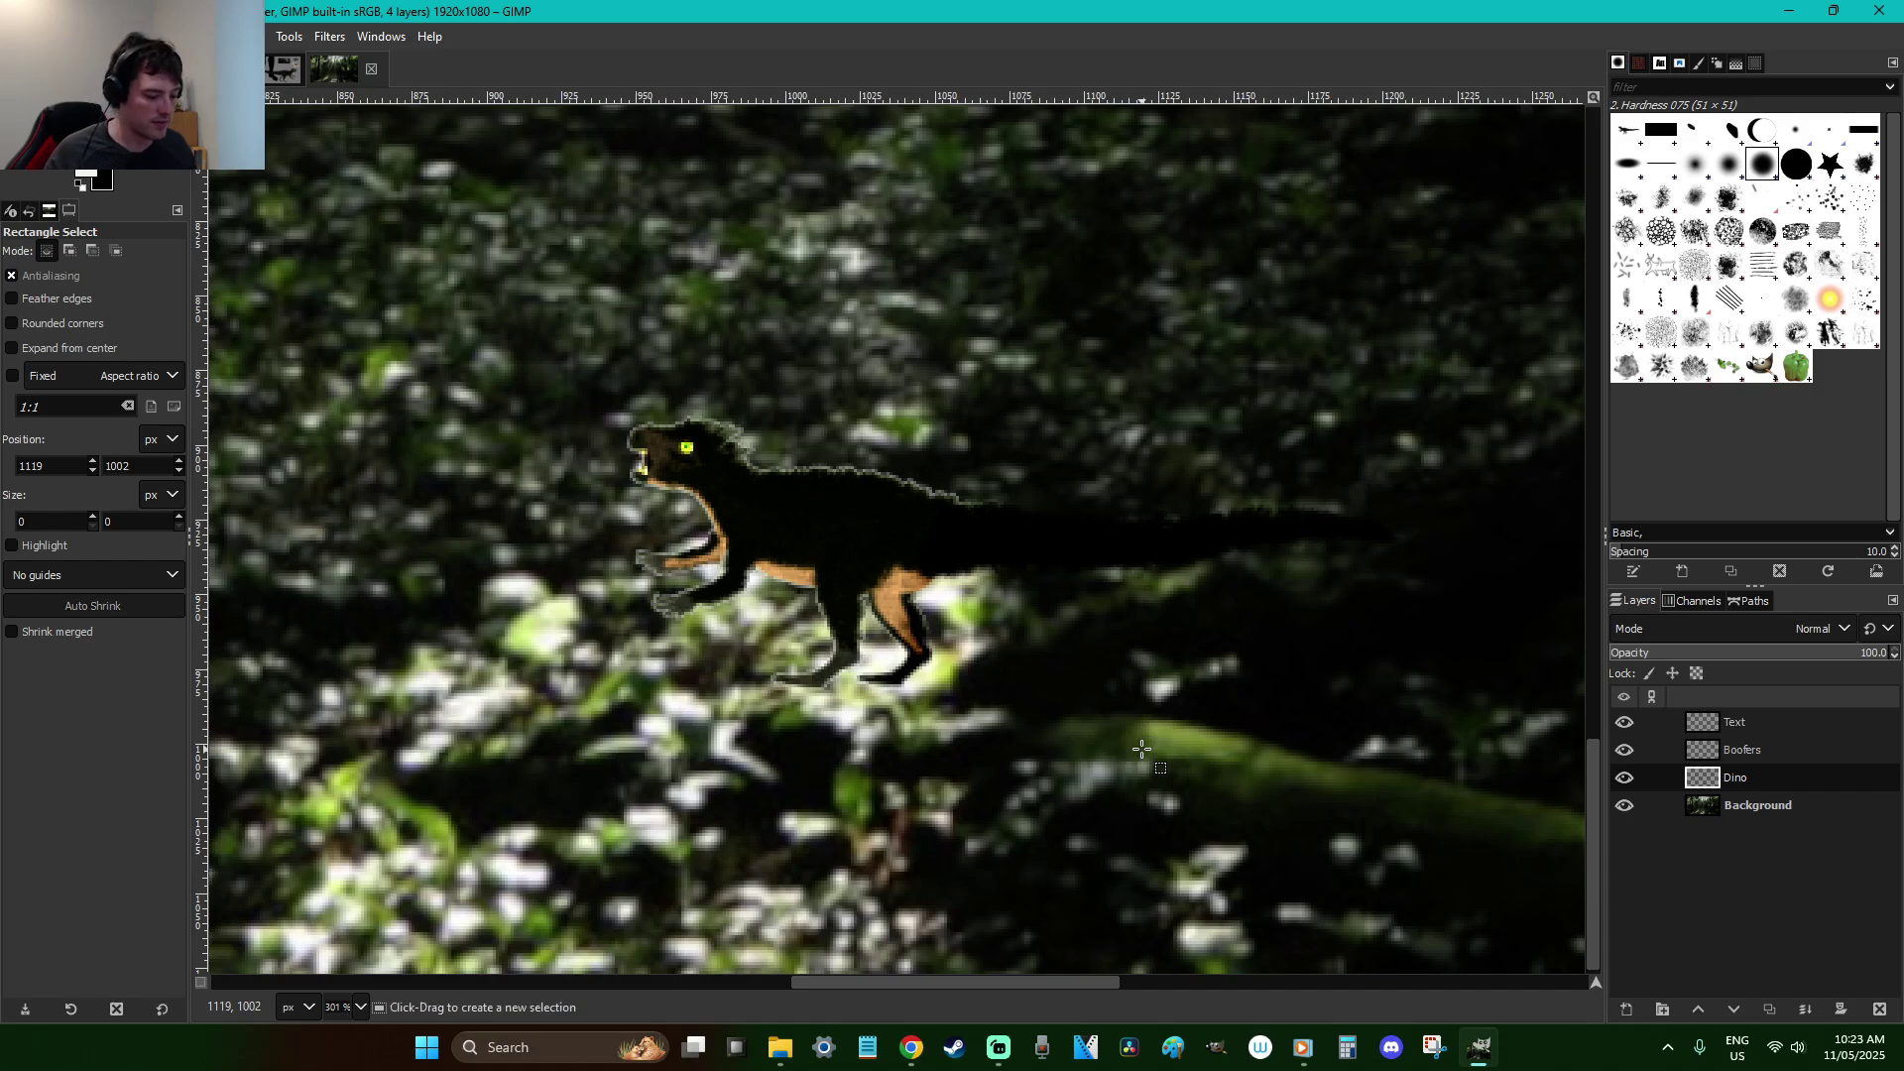
pyautogui.hotkey('shift', 'u')
pyautogui.click(821, 646)
pyautogui.moveTo(815, 647)
pyautogui.mouseDown()
pyautogui.moveTo(829, 604)
pyautogui.moveTo(892, 676)
pyautogui.moveTo(959, 675)
pyautogui.moveTo(801, 591)
pyautogui.mouseUp()
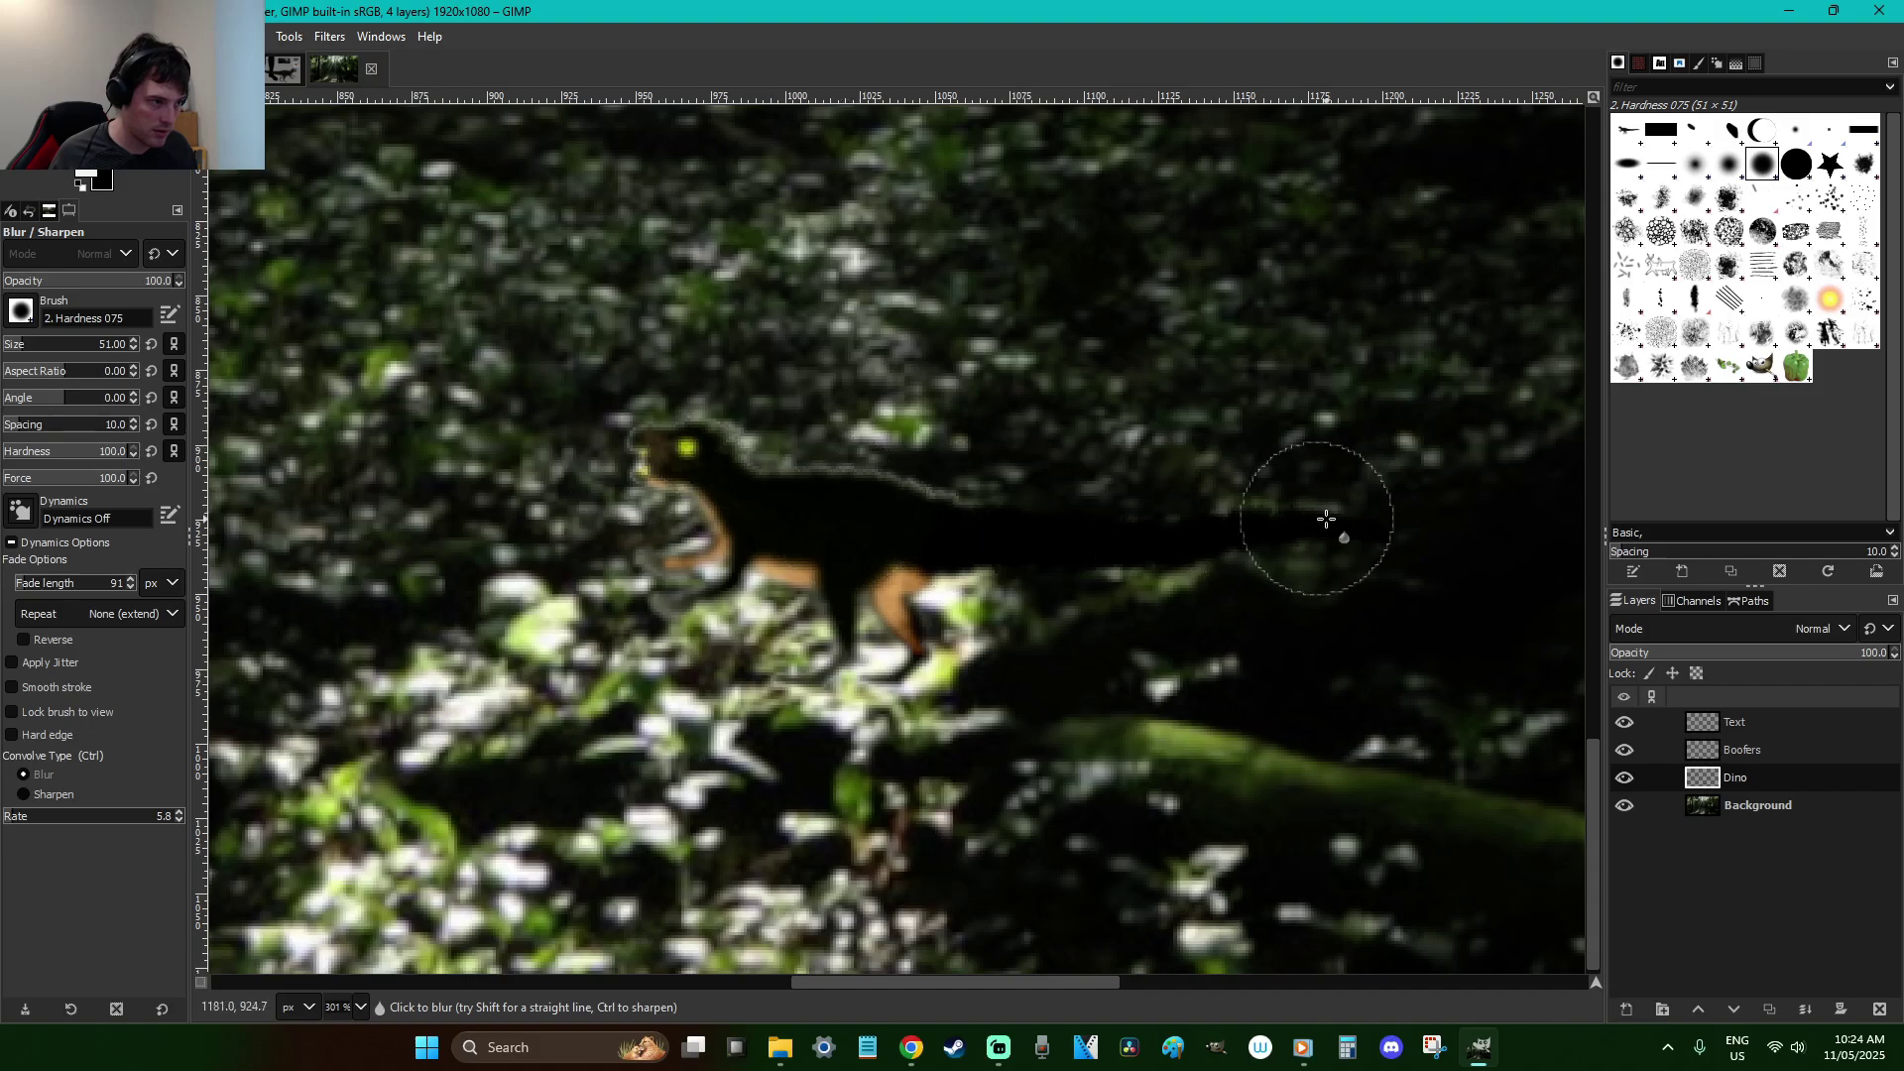
pyautogui.hotkey('ctrl', 'z')
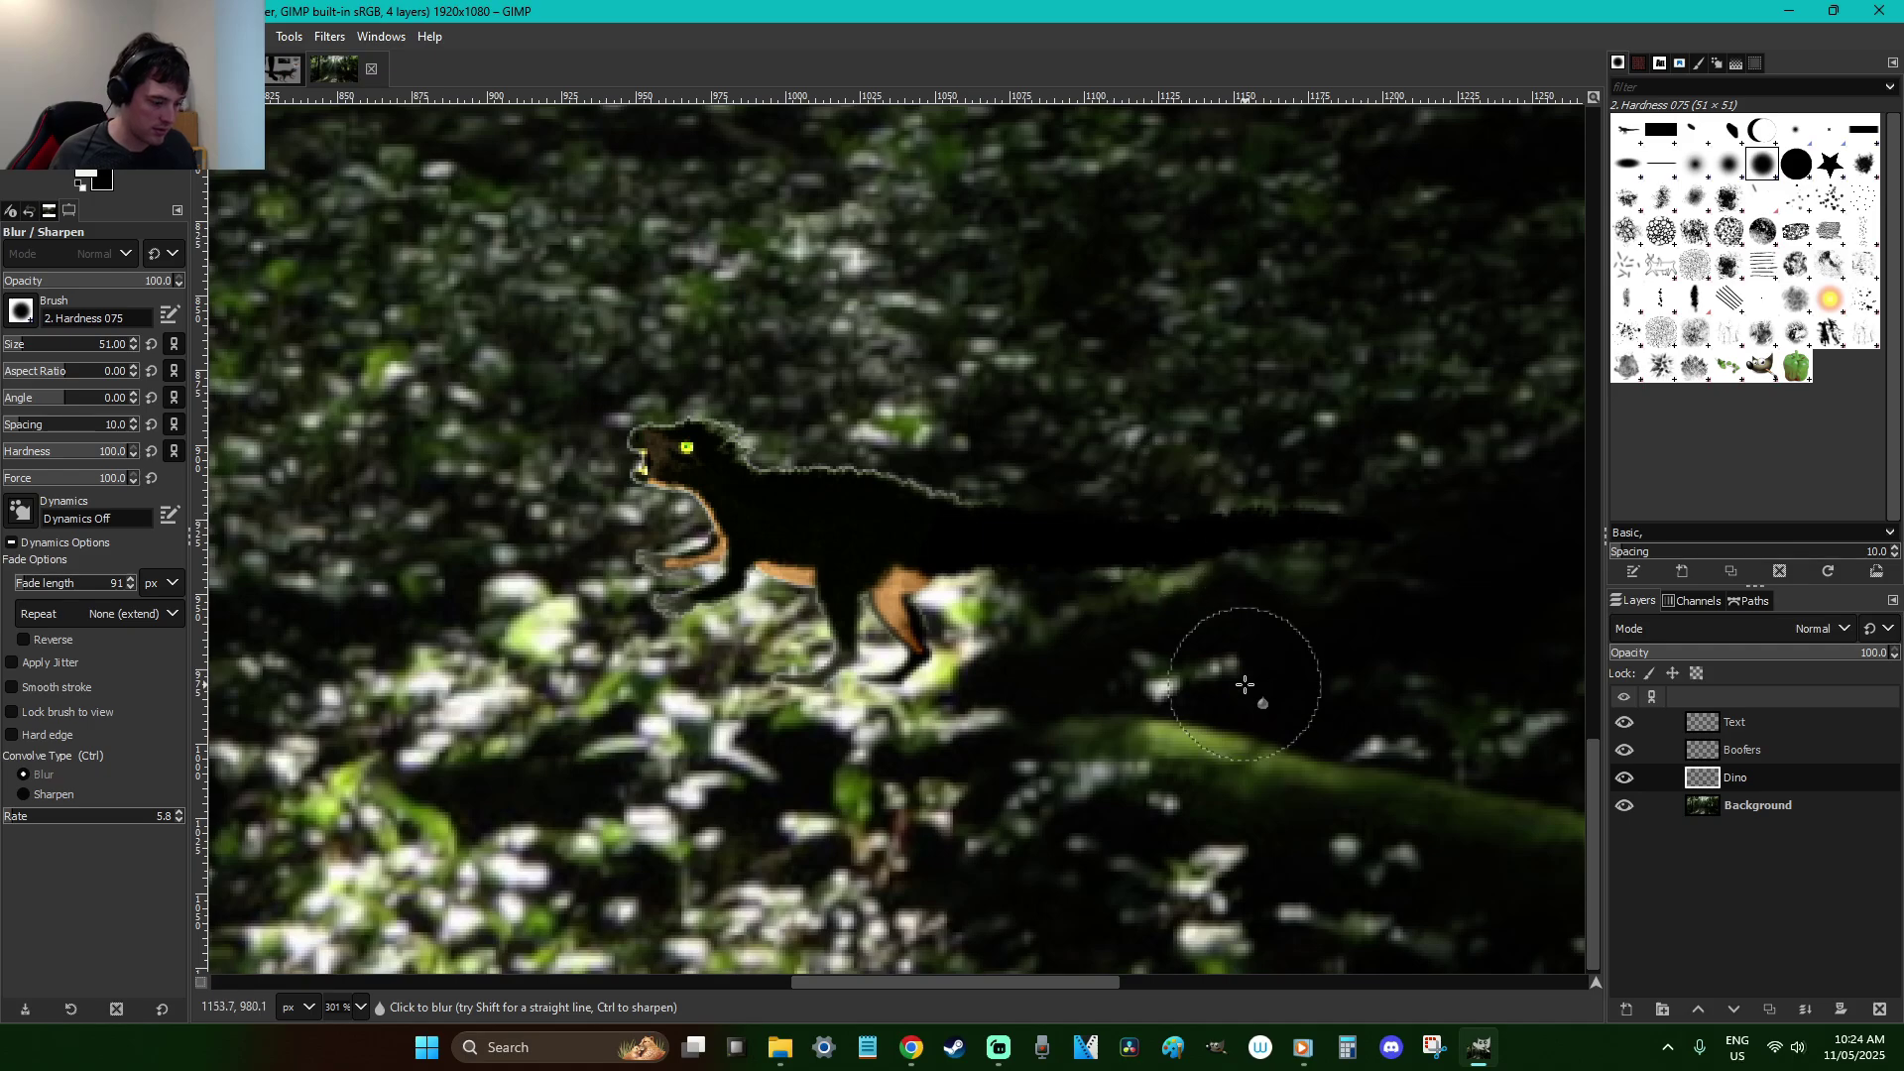
# Add the text "reeeeeeeeee" in Impact Condensed at 30 px above the dinosaur, in a box of about 384 × 140
pyautogui.press('r')
pyautogui.scroll(-2, 1245, 684)
pyautogui.scroll(-2, 1244, 685)
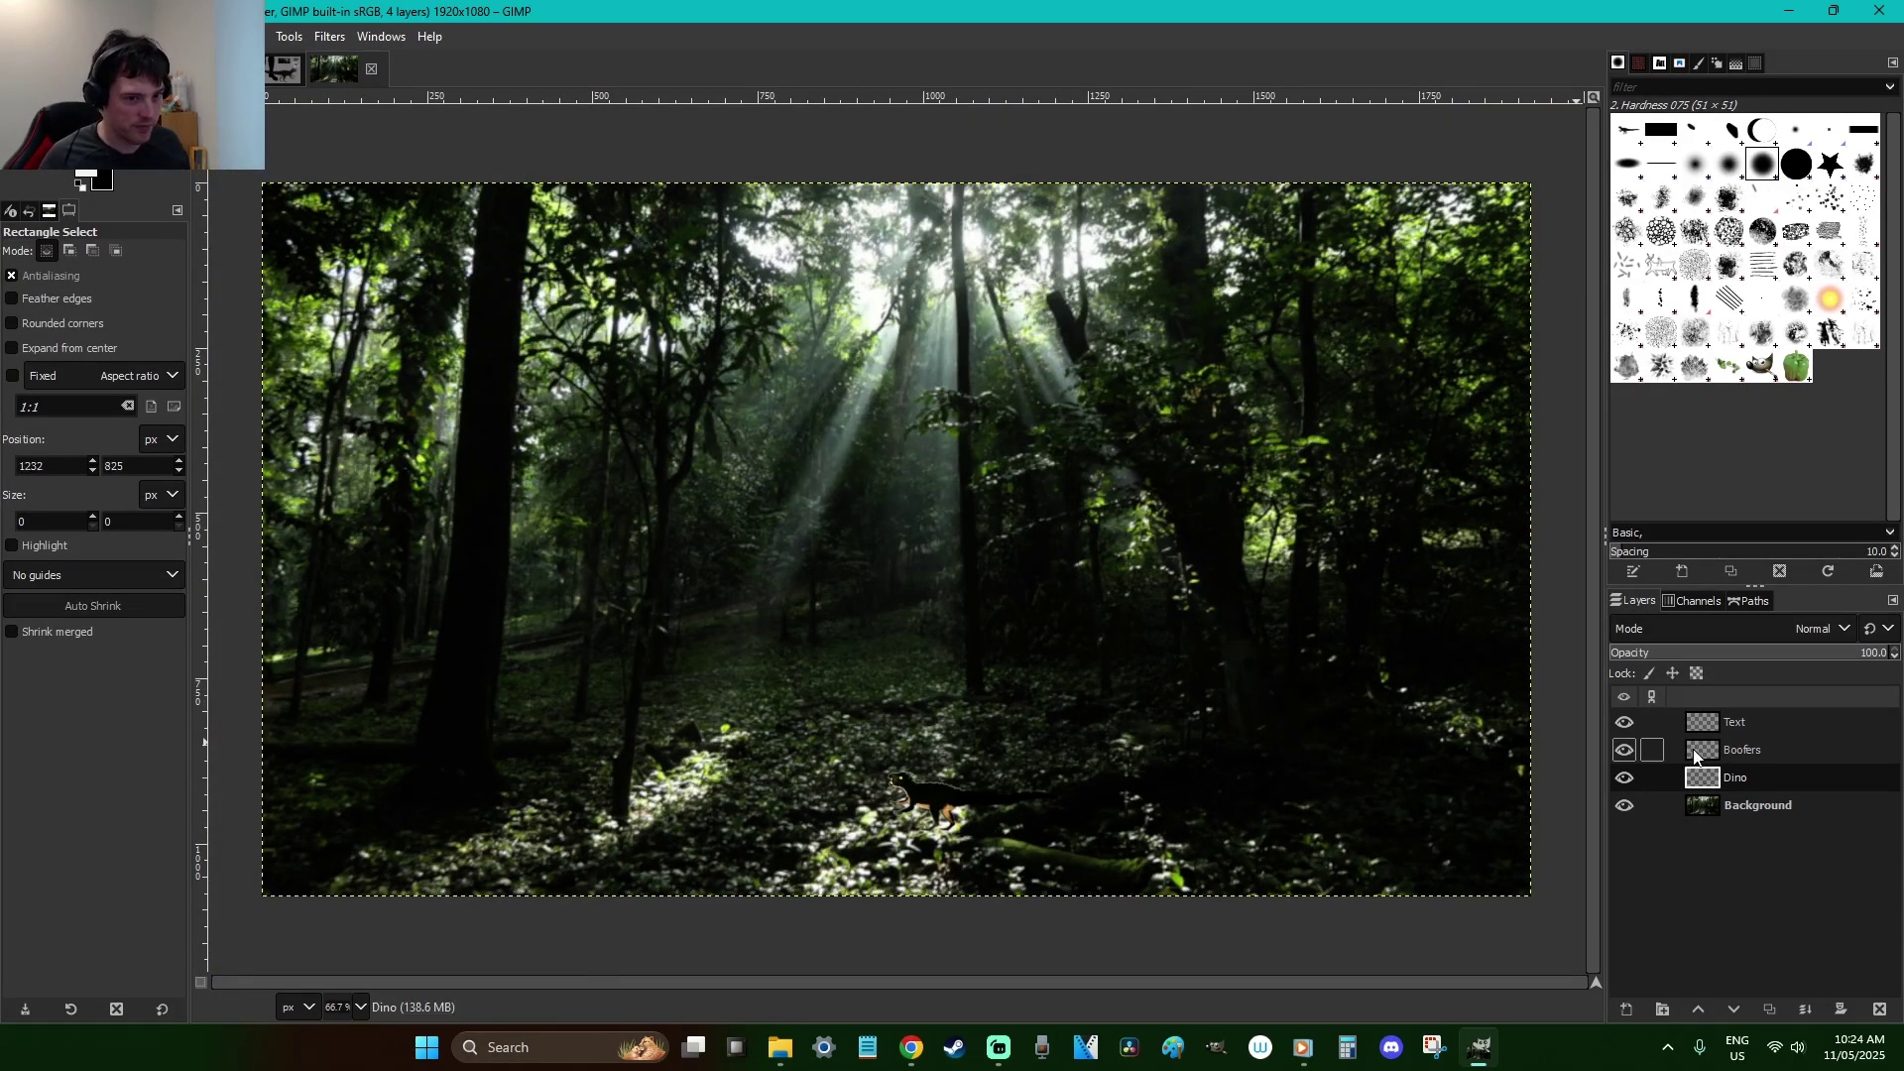
pyautogui.click(1735, 722)
pyautogui.press('t')
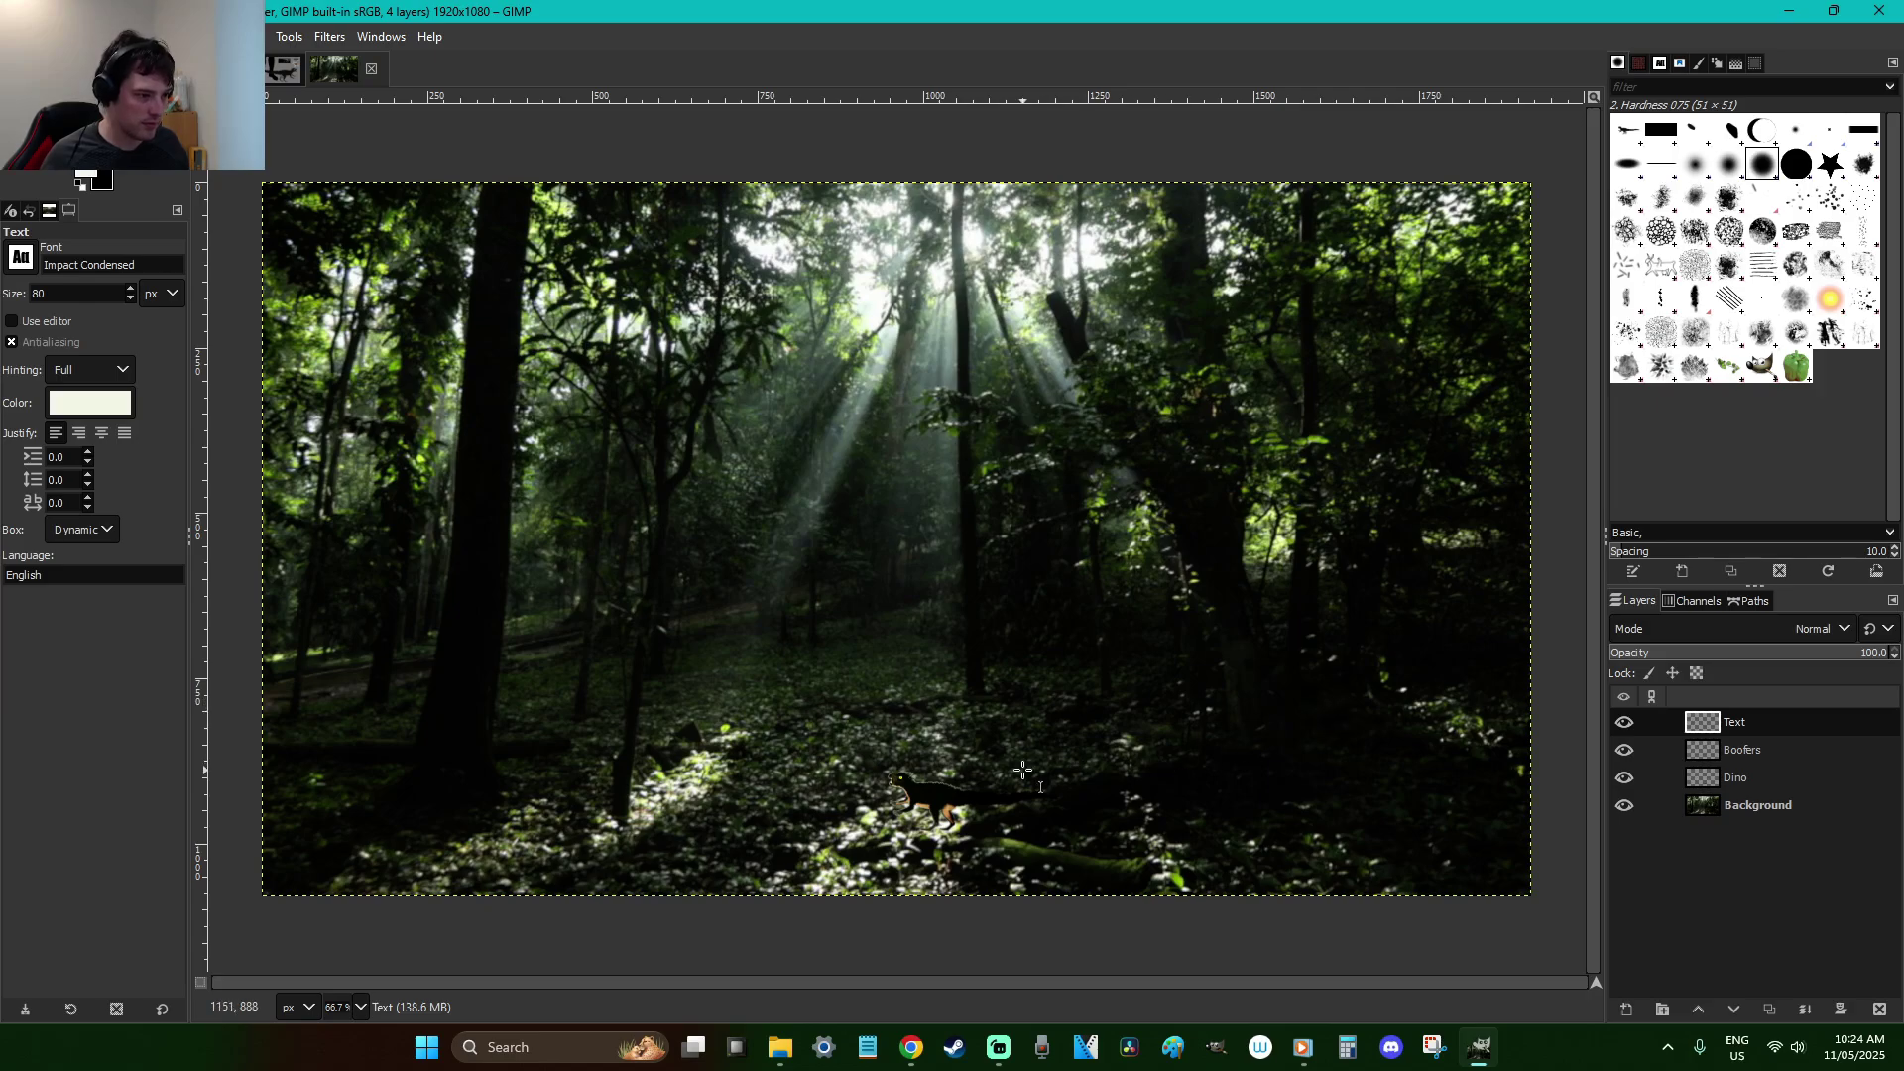
pyautogui.click(959, 742)
pyautogui.write('r')
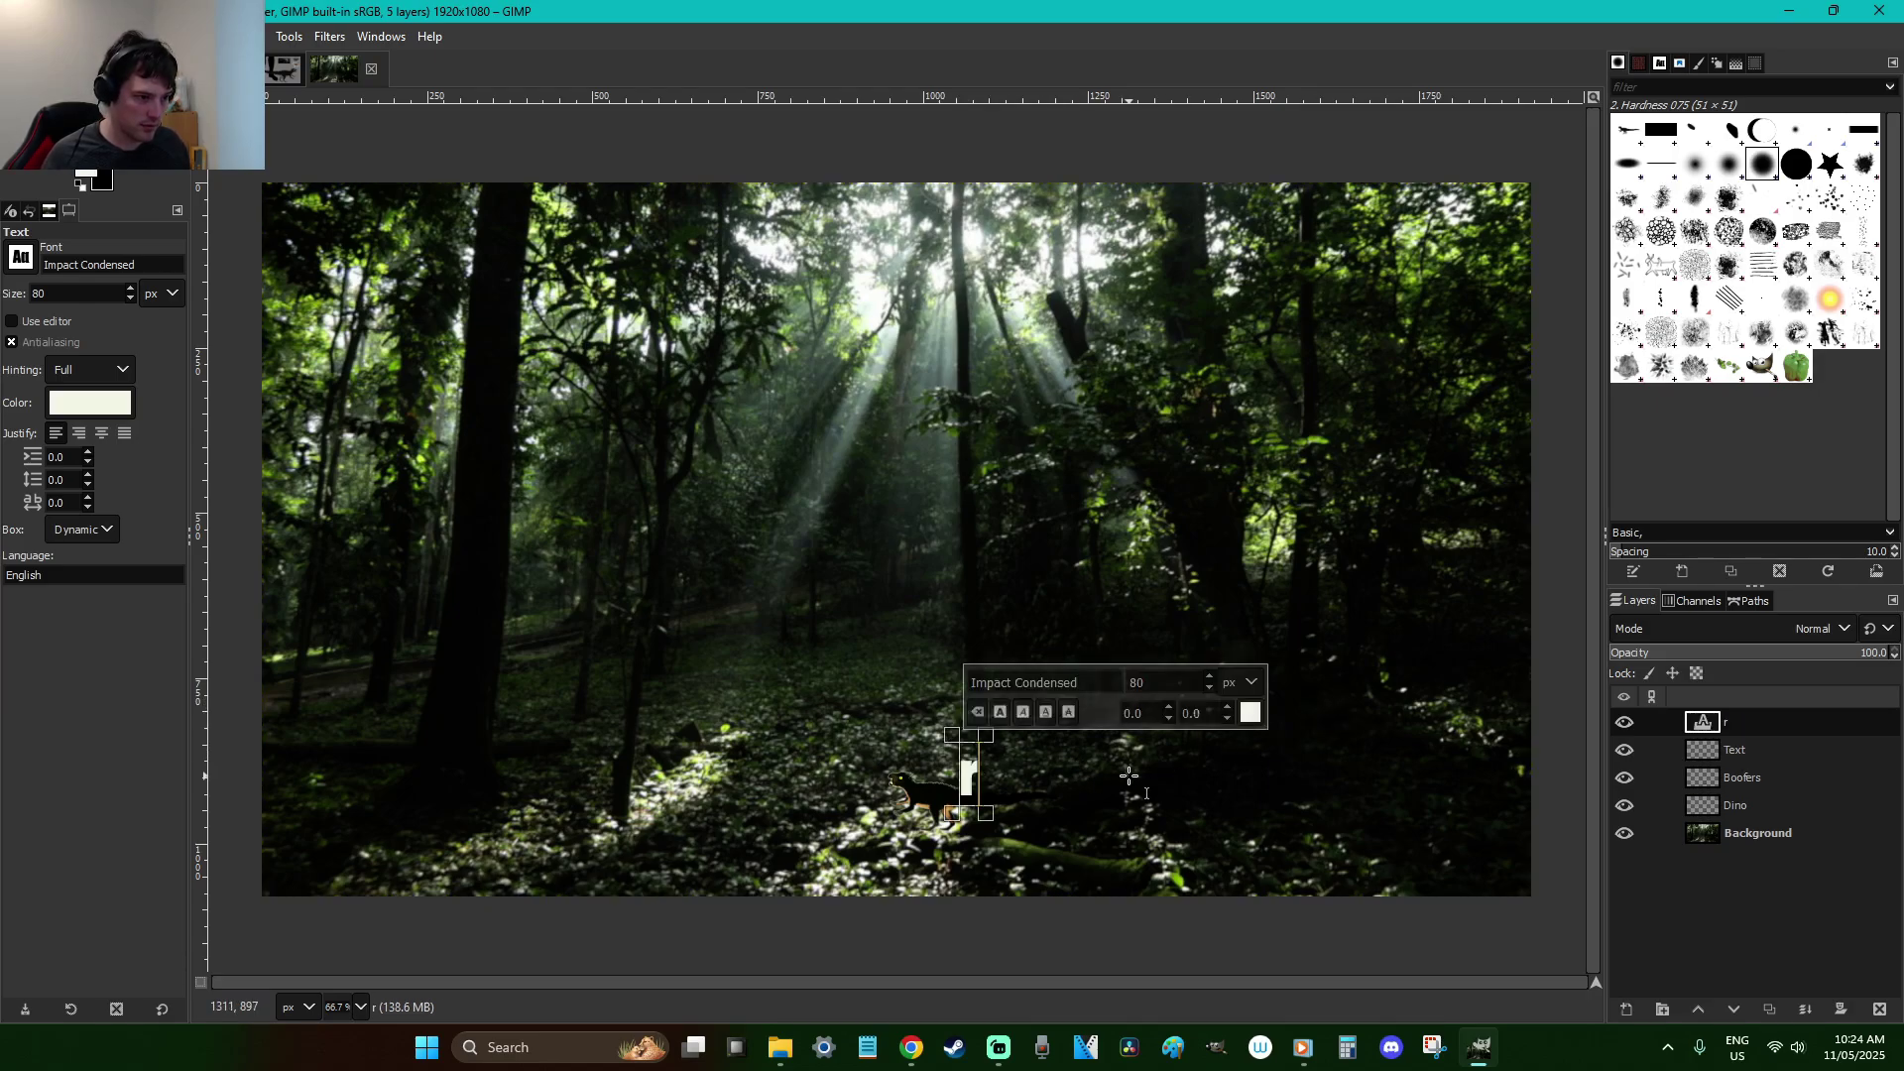
pyautogui.press('BackSpace')
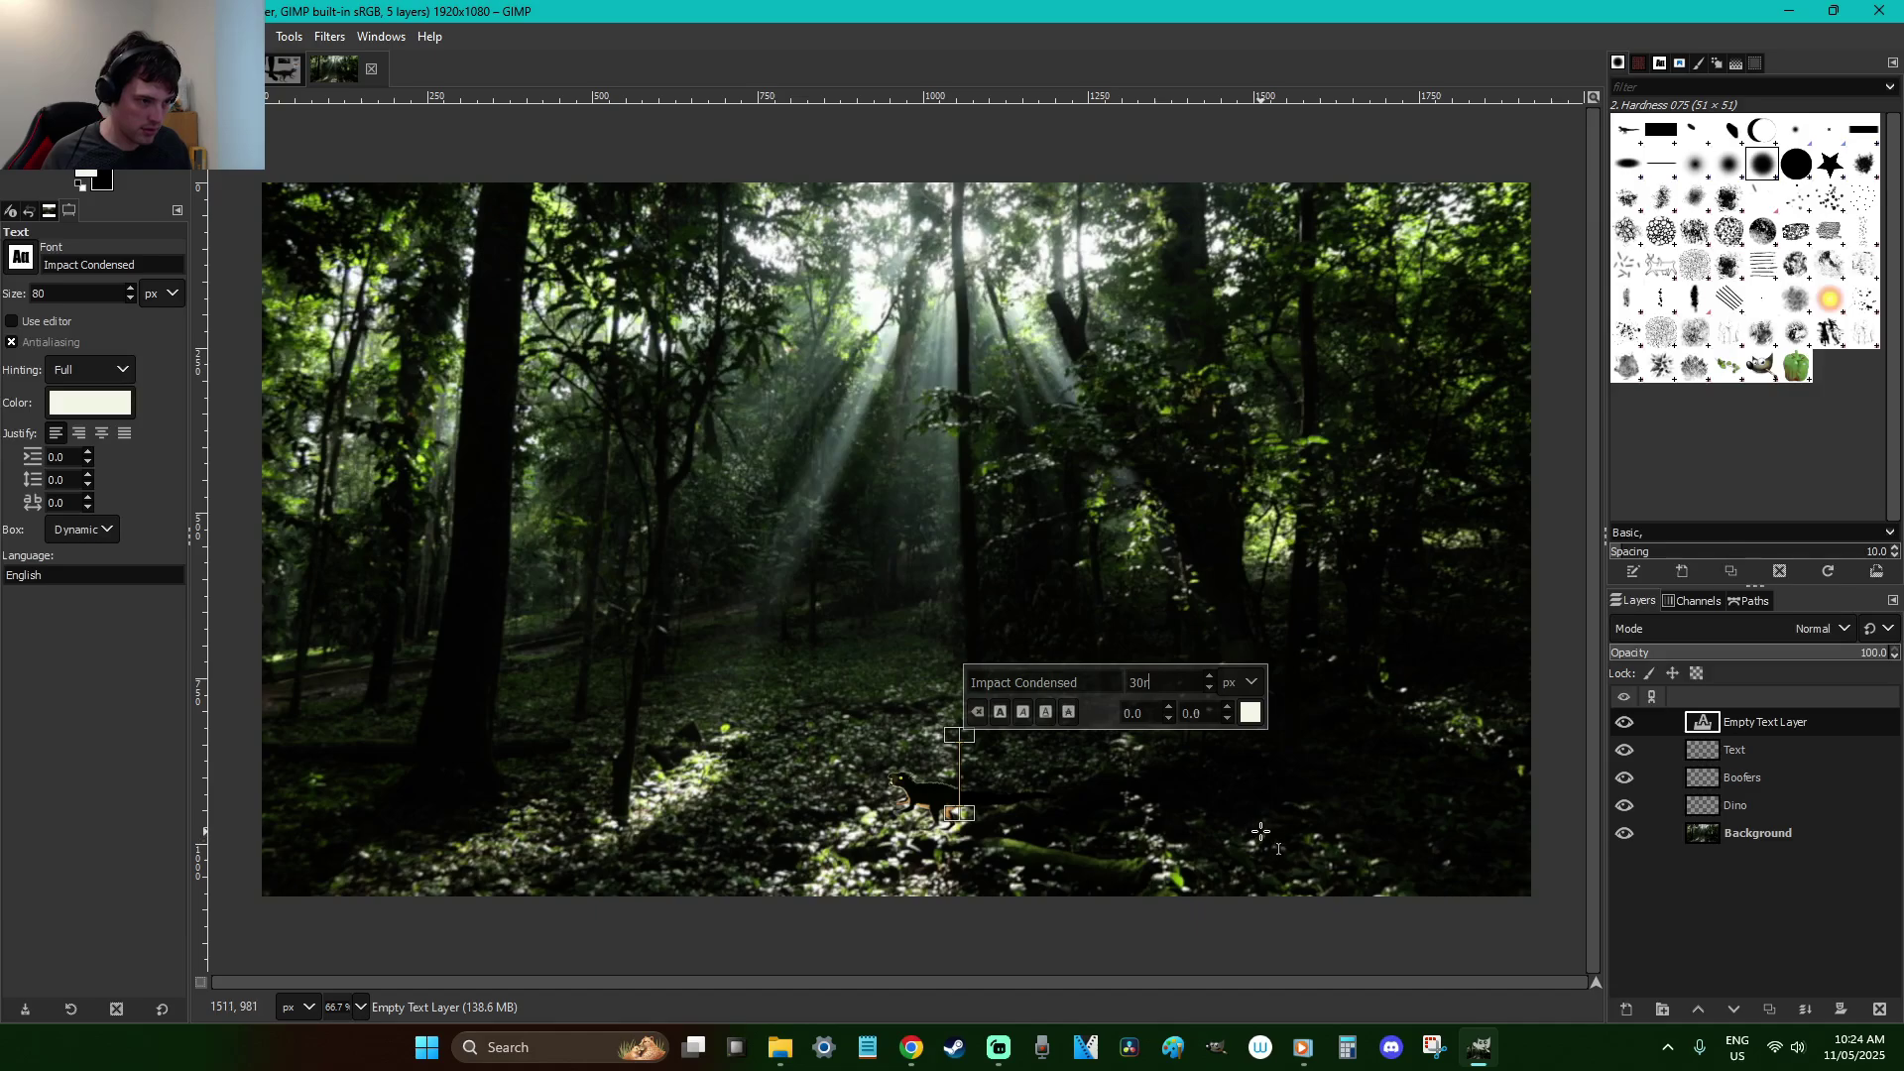
pyautogui.moveTo(982, 811); pyautogui.dragTo(1218, 839)
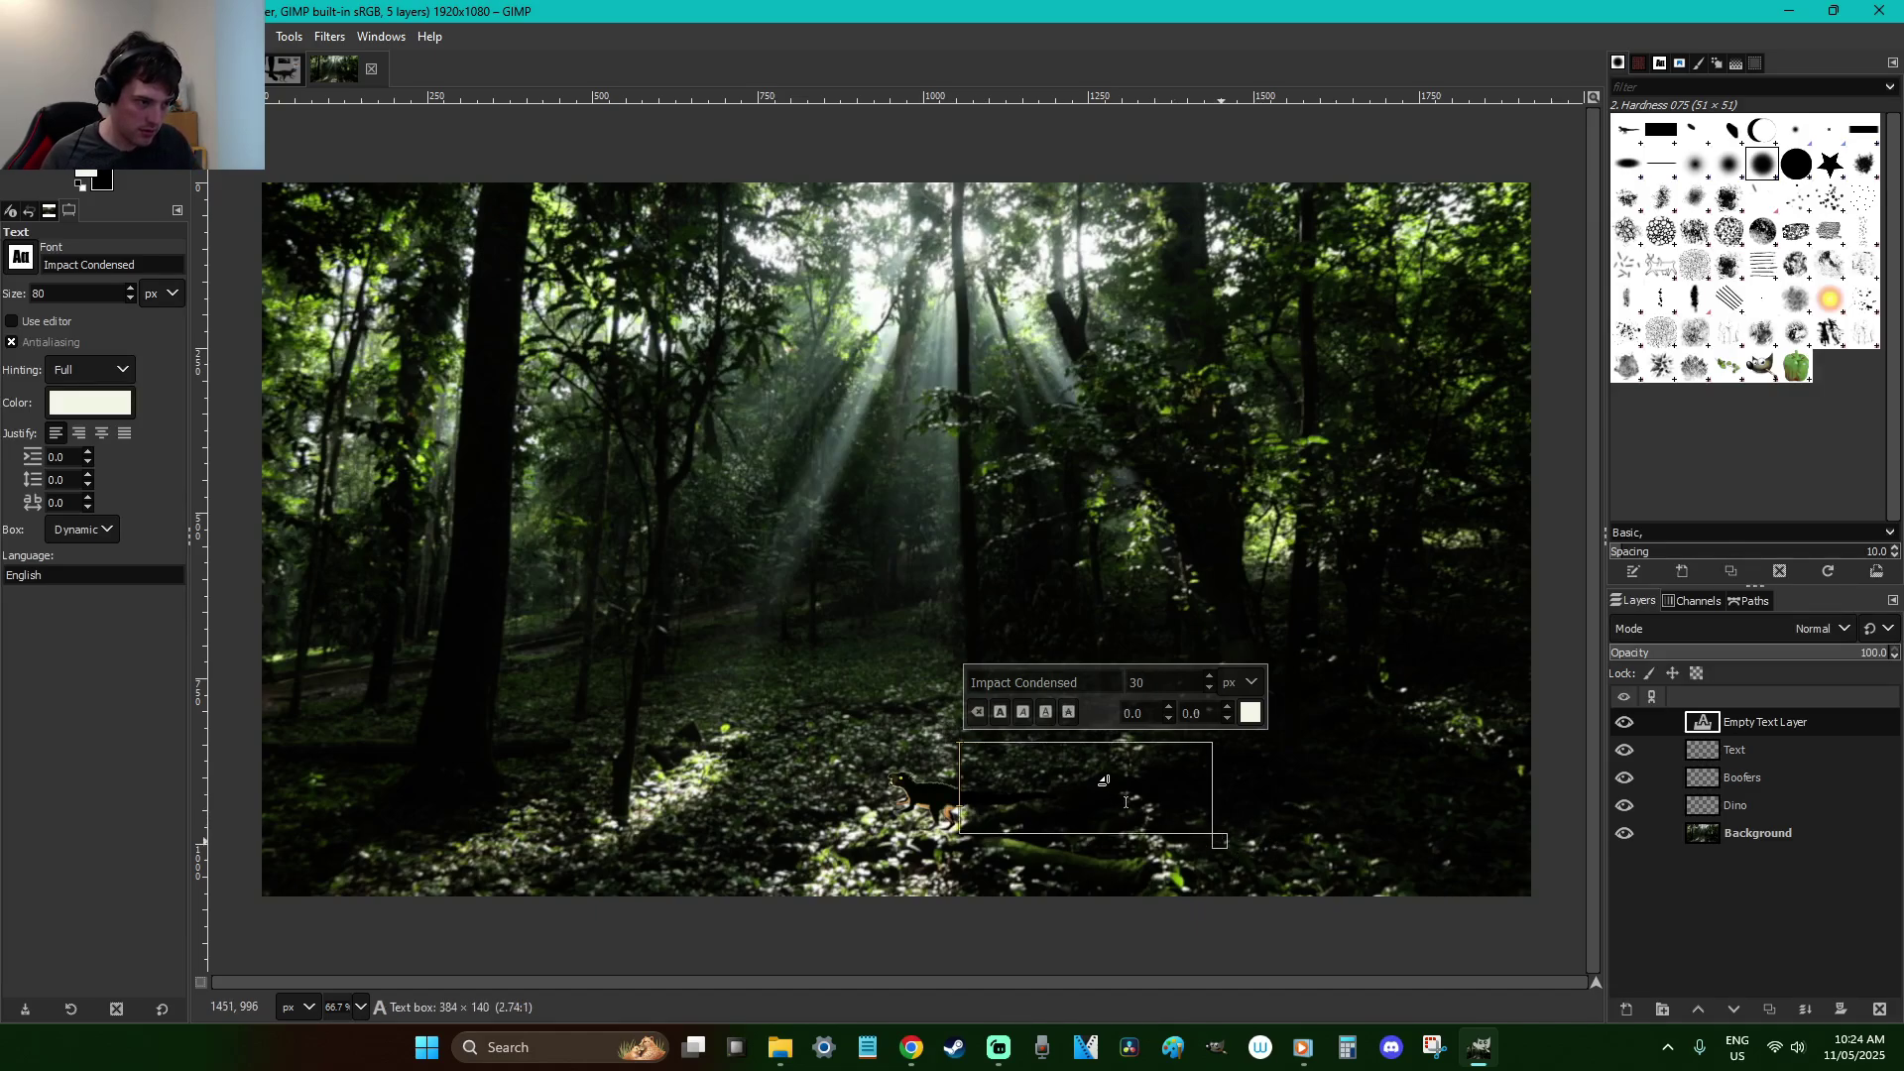
pyautogui.write('reeeeeeeeee')
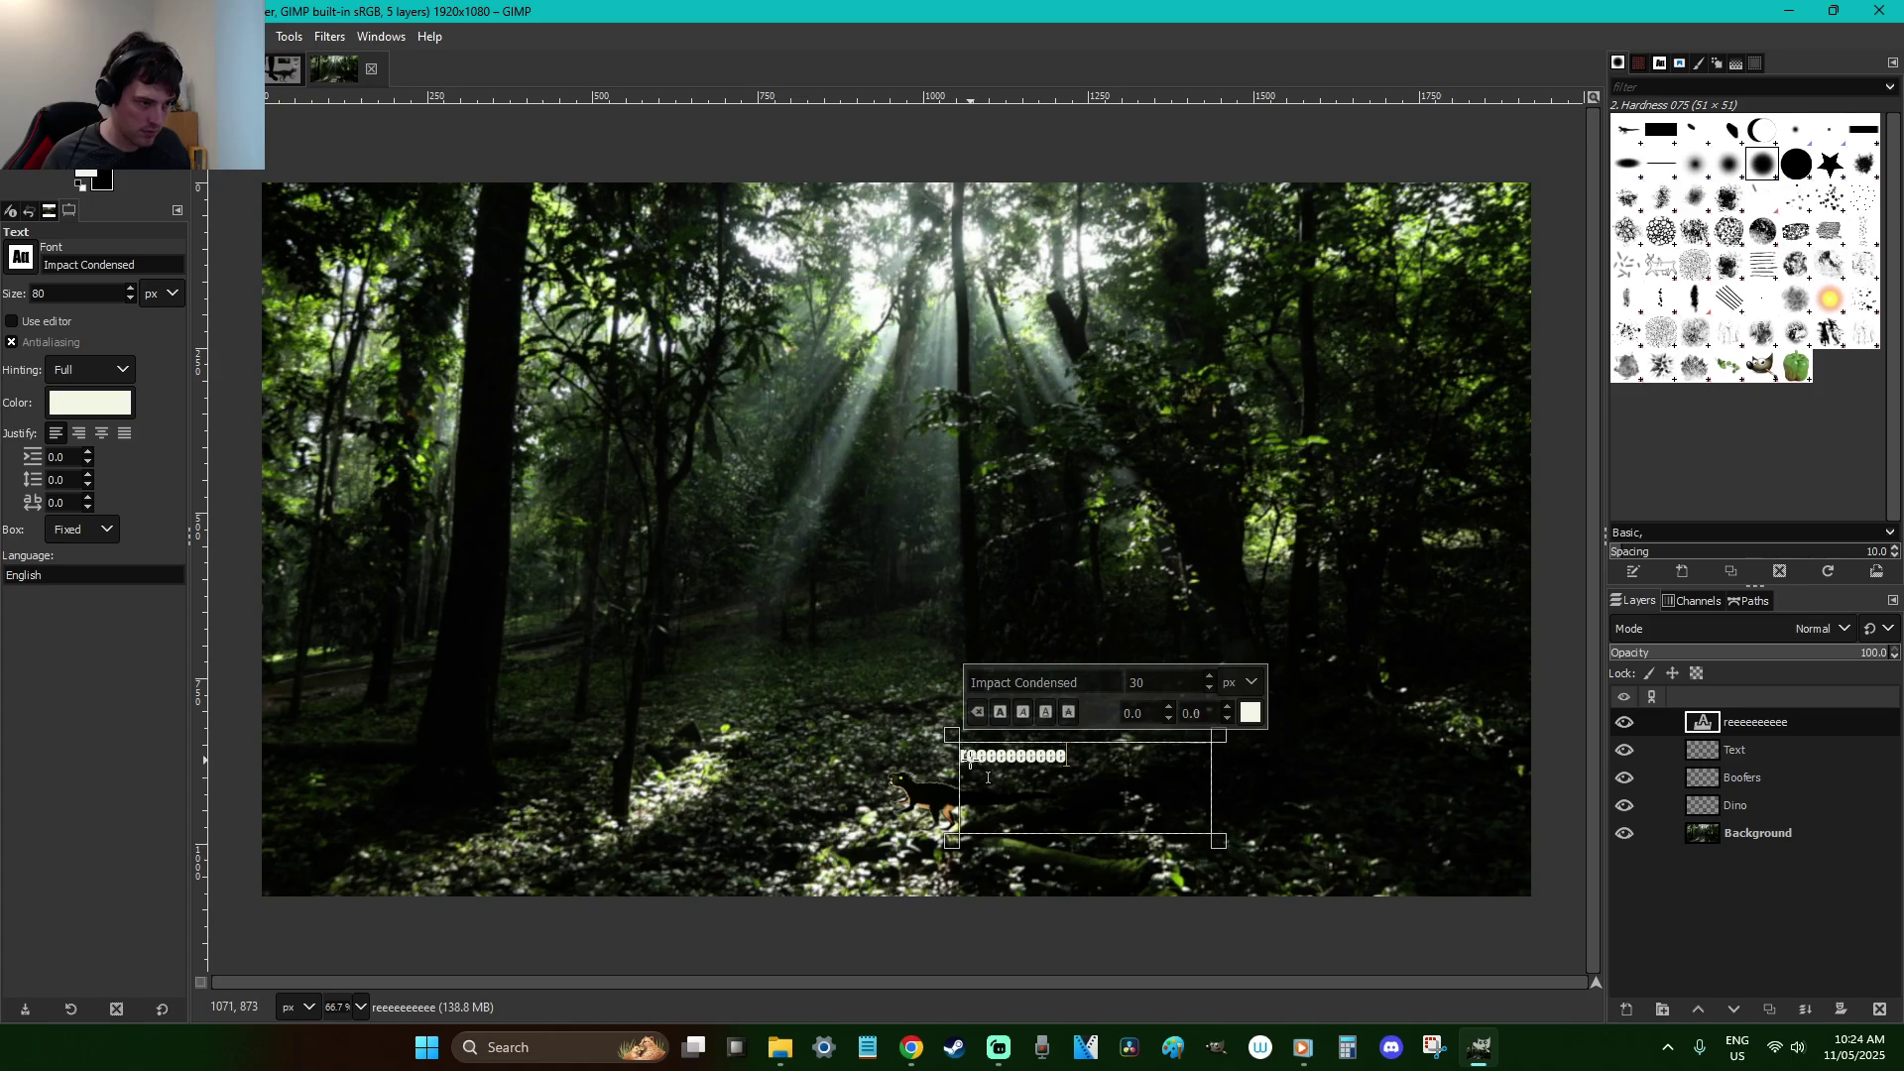
# Enlarge the "reeeeeeeeee" text to 49 px and merge it down into the Text layer
pyautogui.hotkey('ctrl', 'a')
pyautogui.scroll(18, 1166, 684)
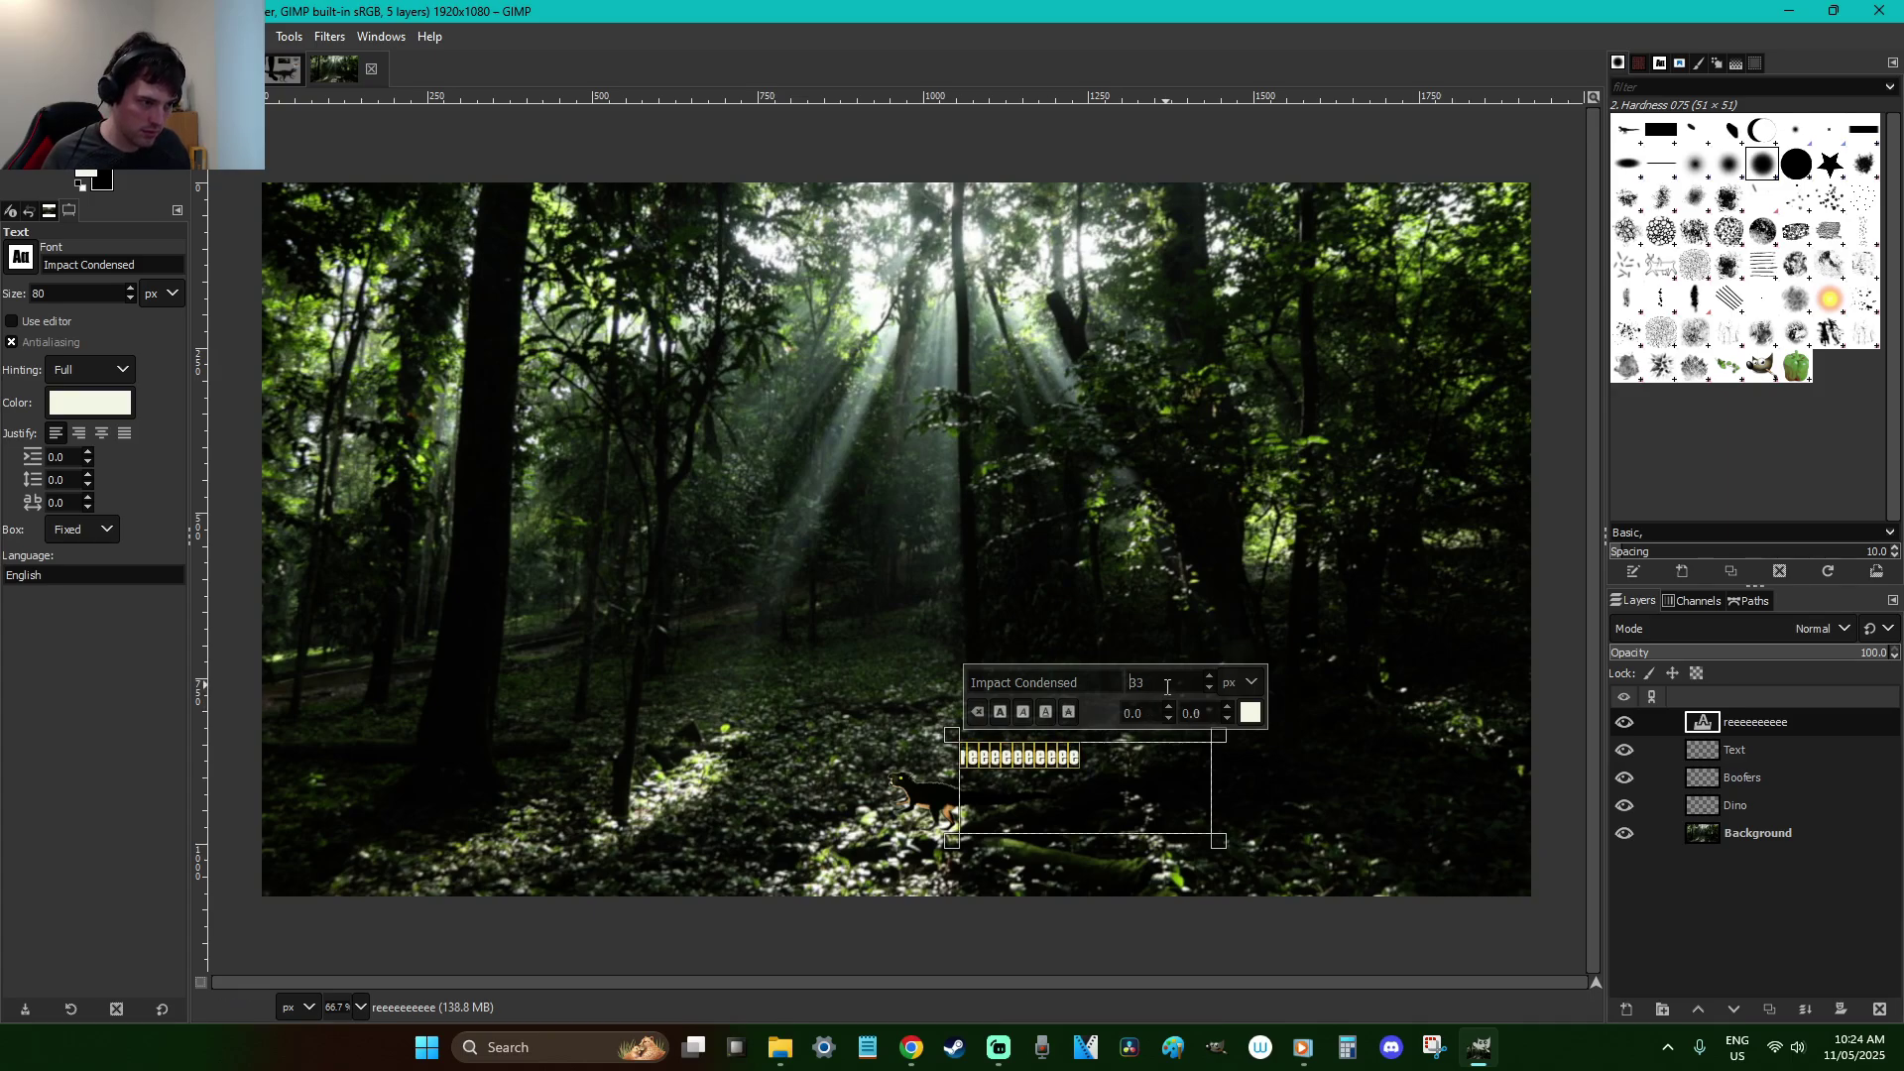
pyautogui.scroll(1, 1167, 687)
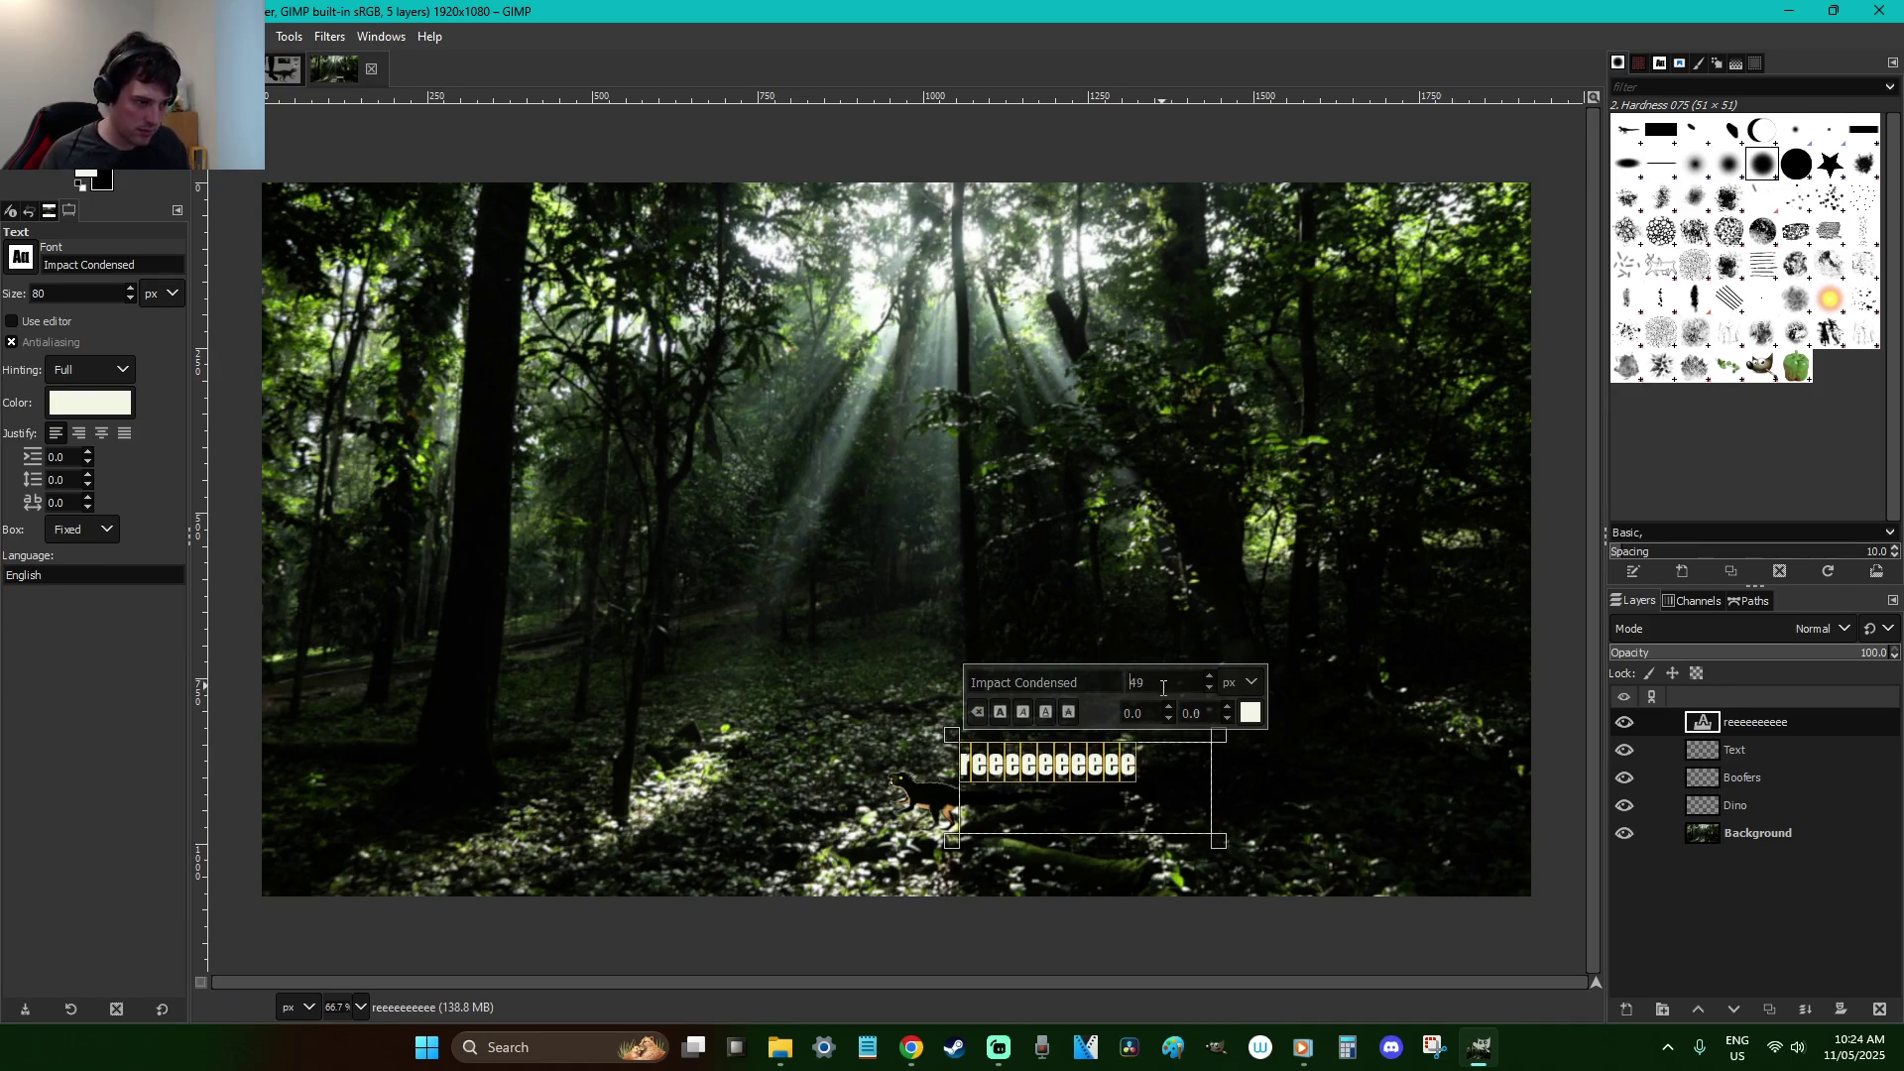
pyautogui.click(1752, 733)
pyautogui.rightClick(1763, 716)
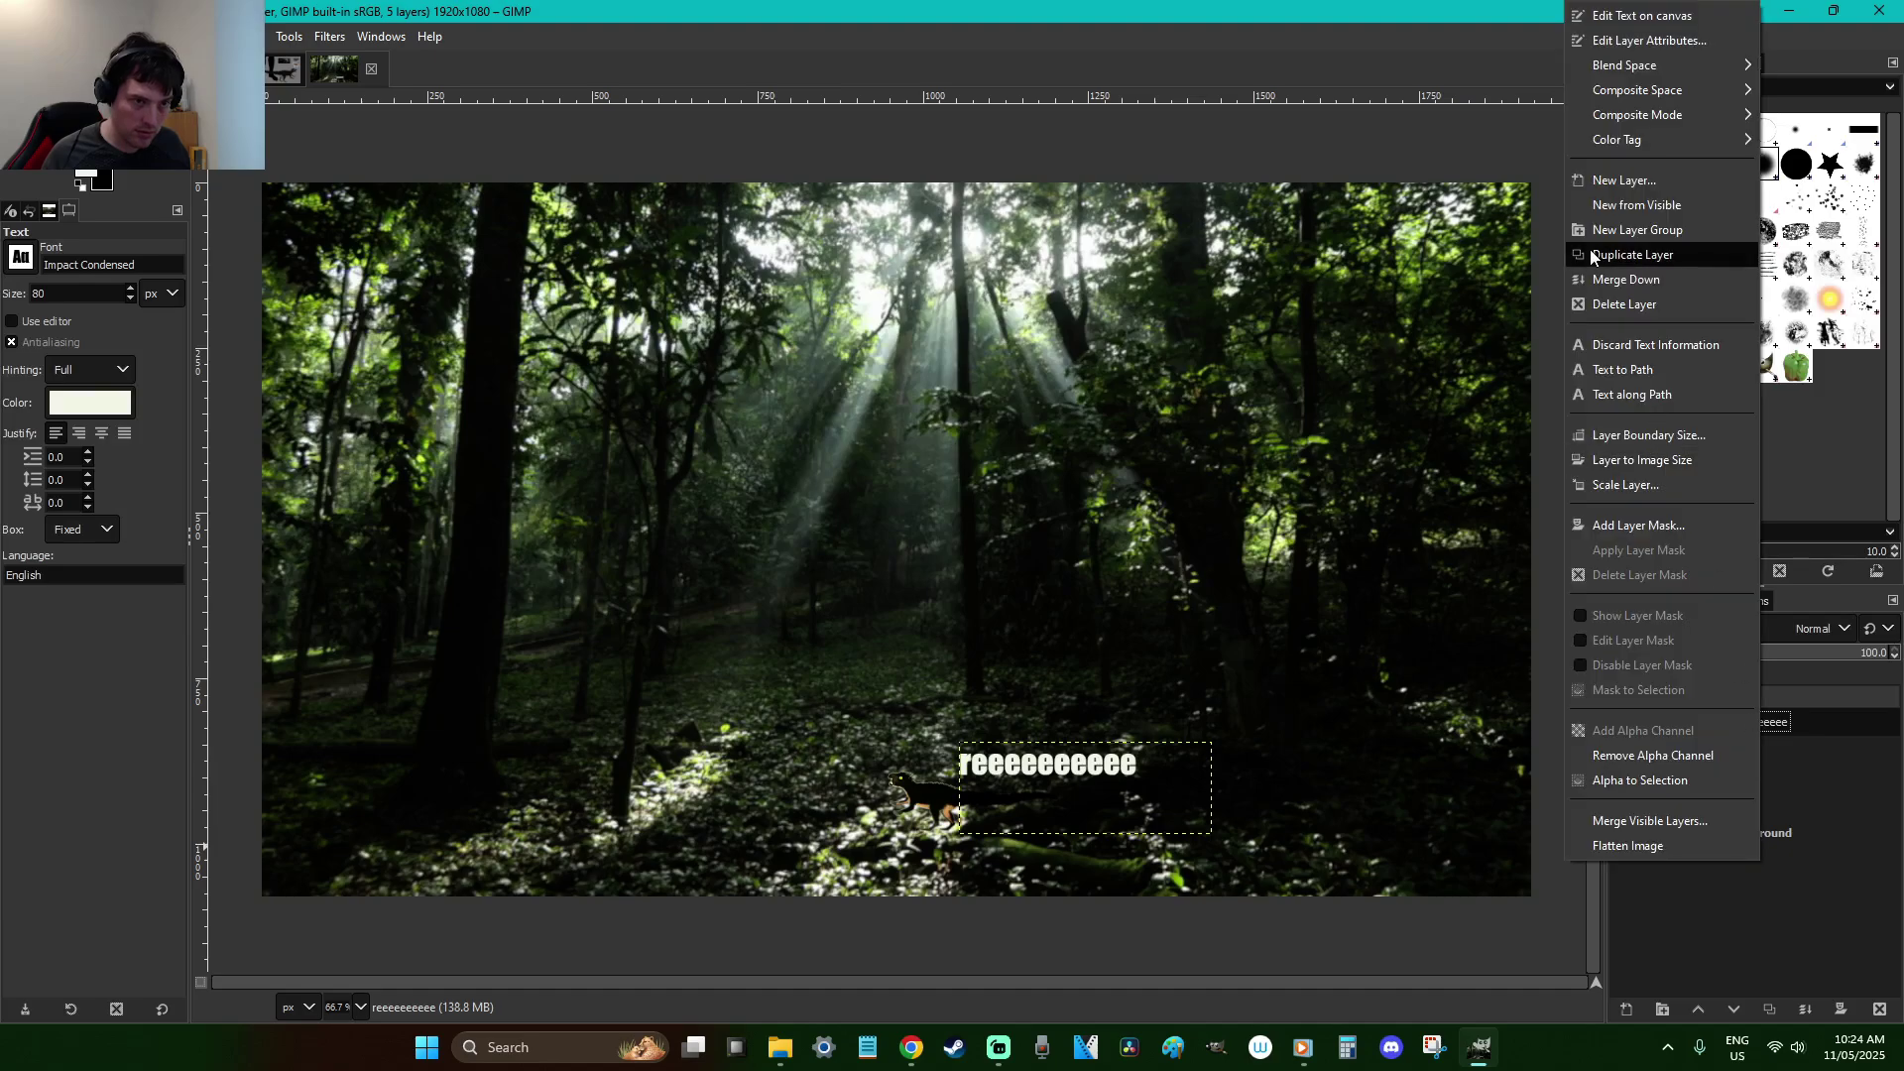
pyautogui.click(1627, 278)
# Rotate the text slightly clockwise, move it to just above the dinosaur's head and back, and anchor it
pyautogui.press('r')
pyautogui.moveTo(1202, 789); pyautogui.dragTo(953, 713)
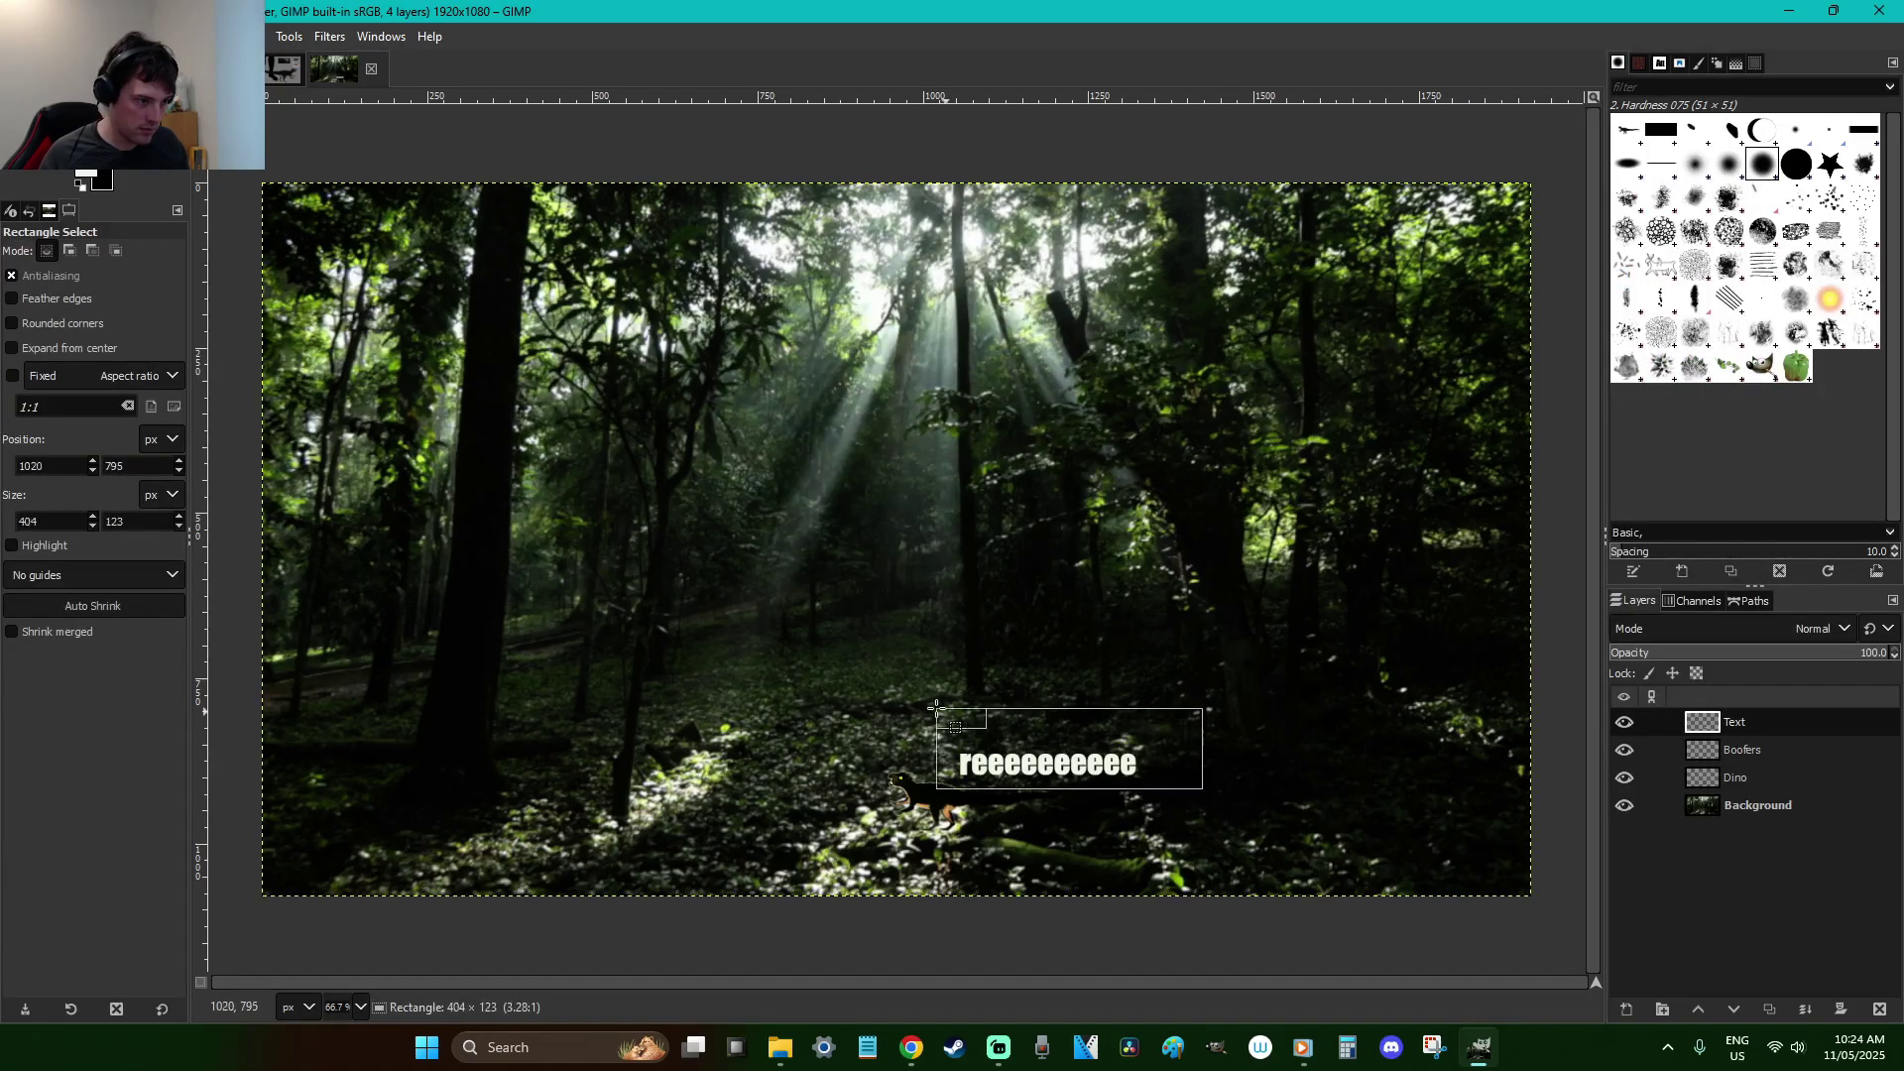
pyautogui.hotkey('shift', 'r')
pyautogui.click(1269, 825)
pyautogui.moveTo(1270, 825); pyautogui.dragTo(1309, 853)
pyautogui.press('Return')
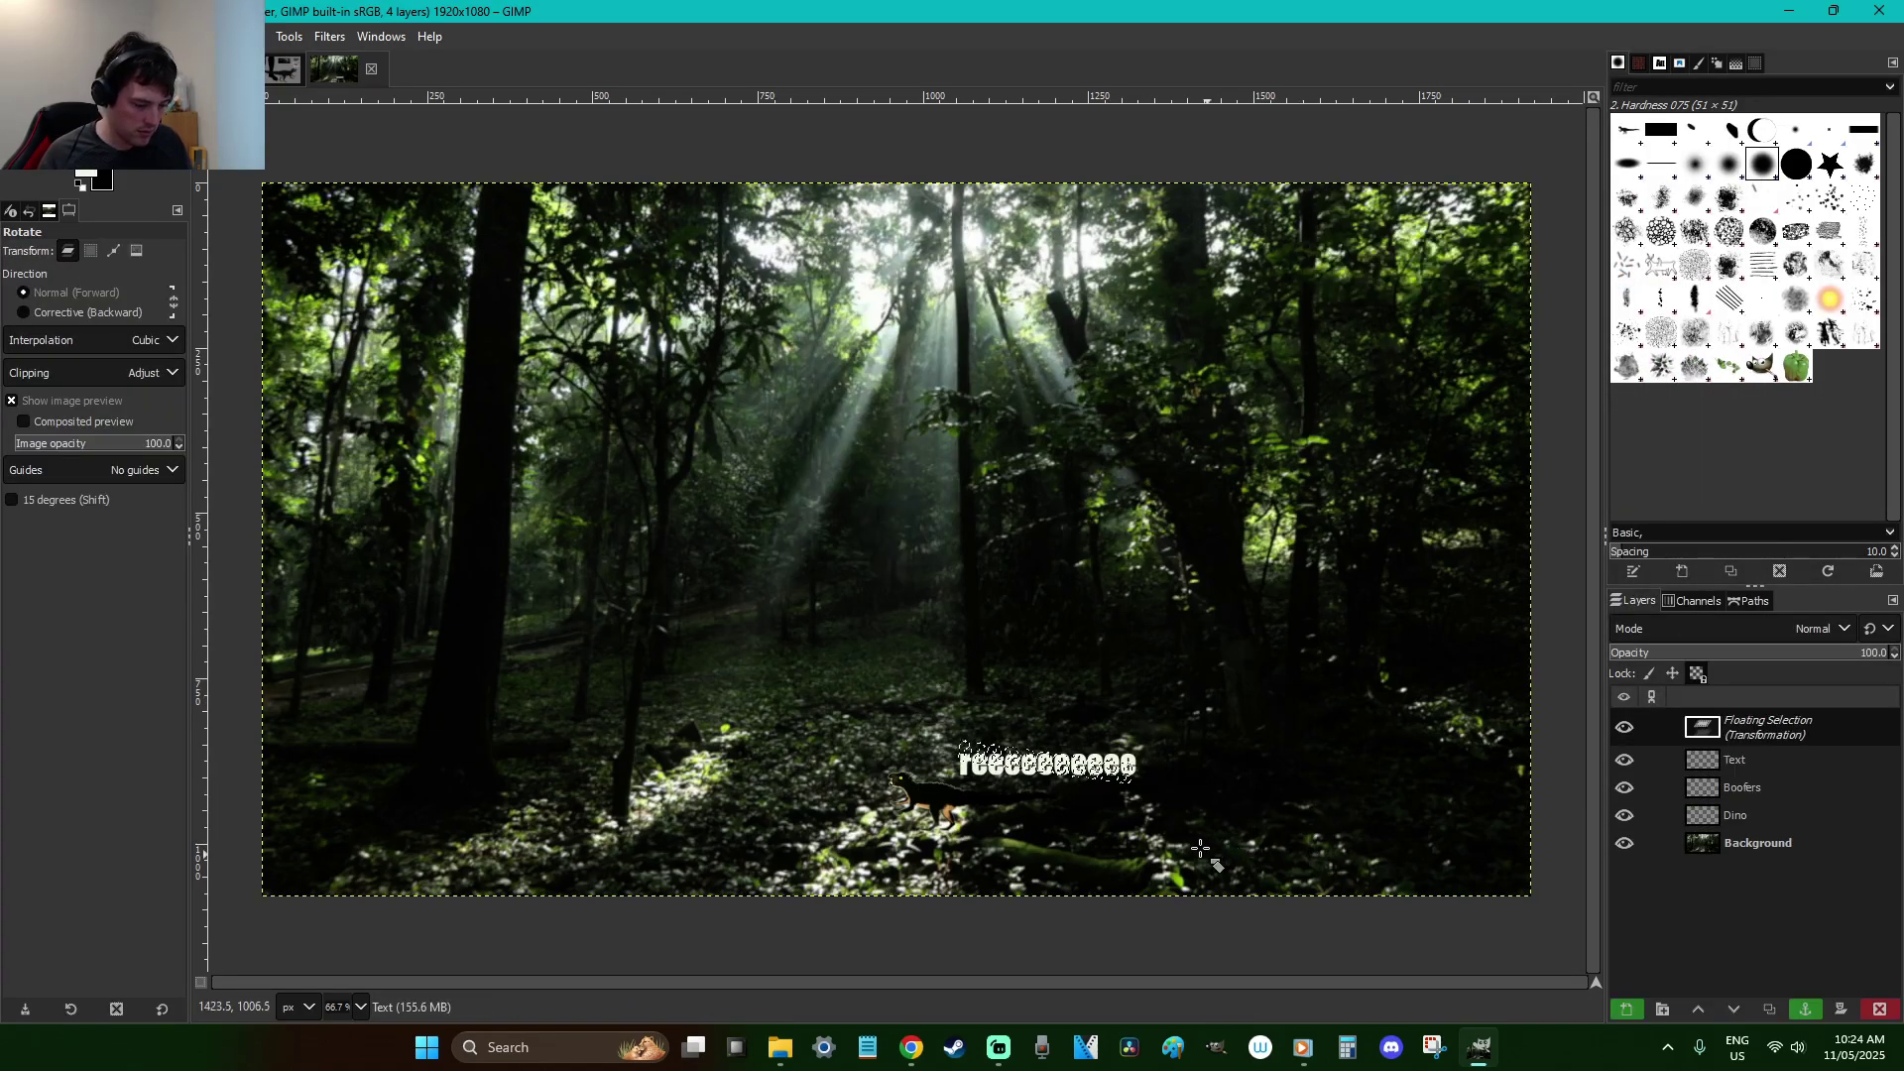
pyautogui.press('r')
pyautogui.moveTo(1143, 799); pyautogui.dragTo(1054, 760)
pyautogui.click(1098, 703)
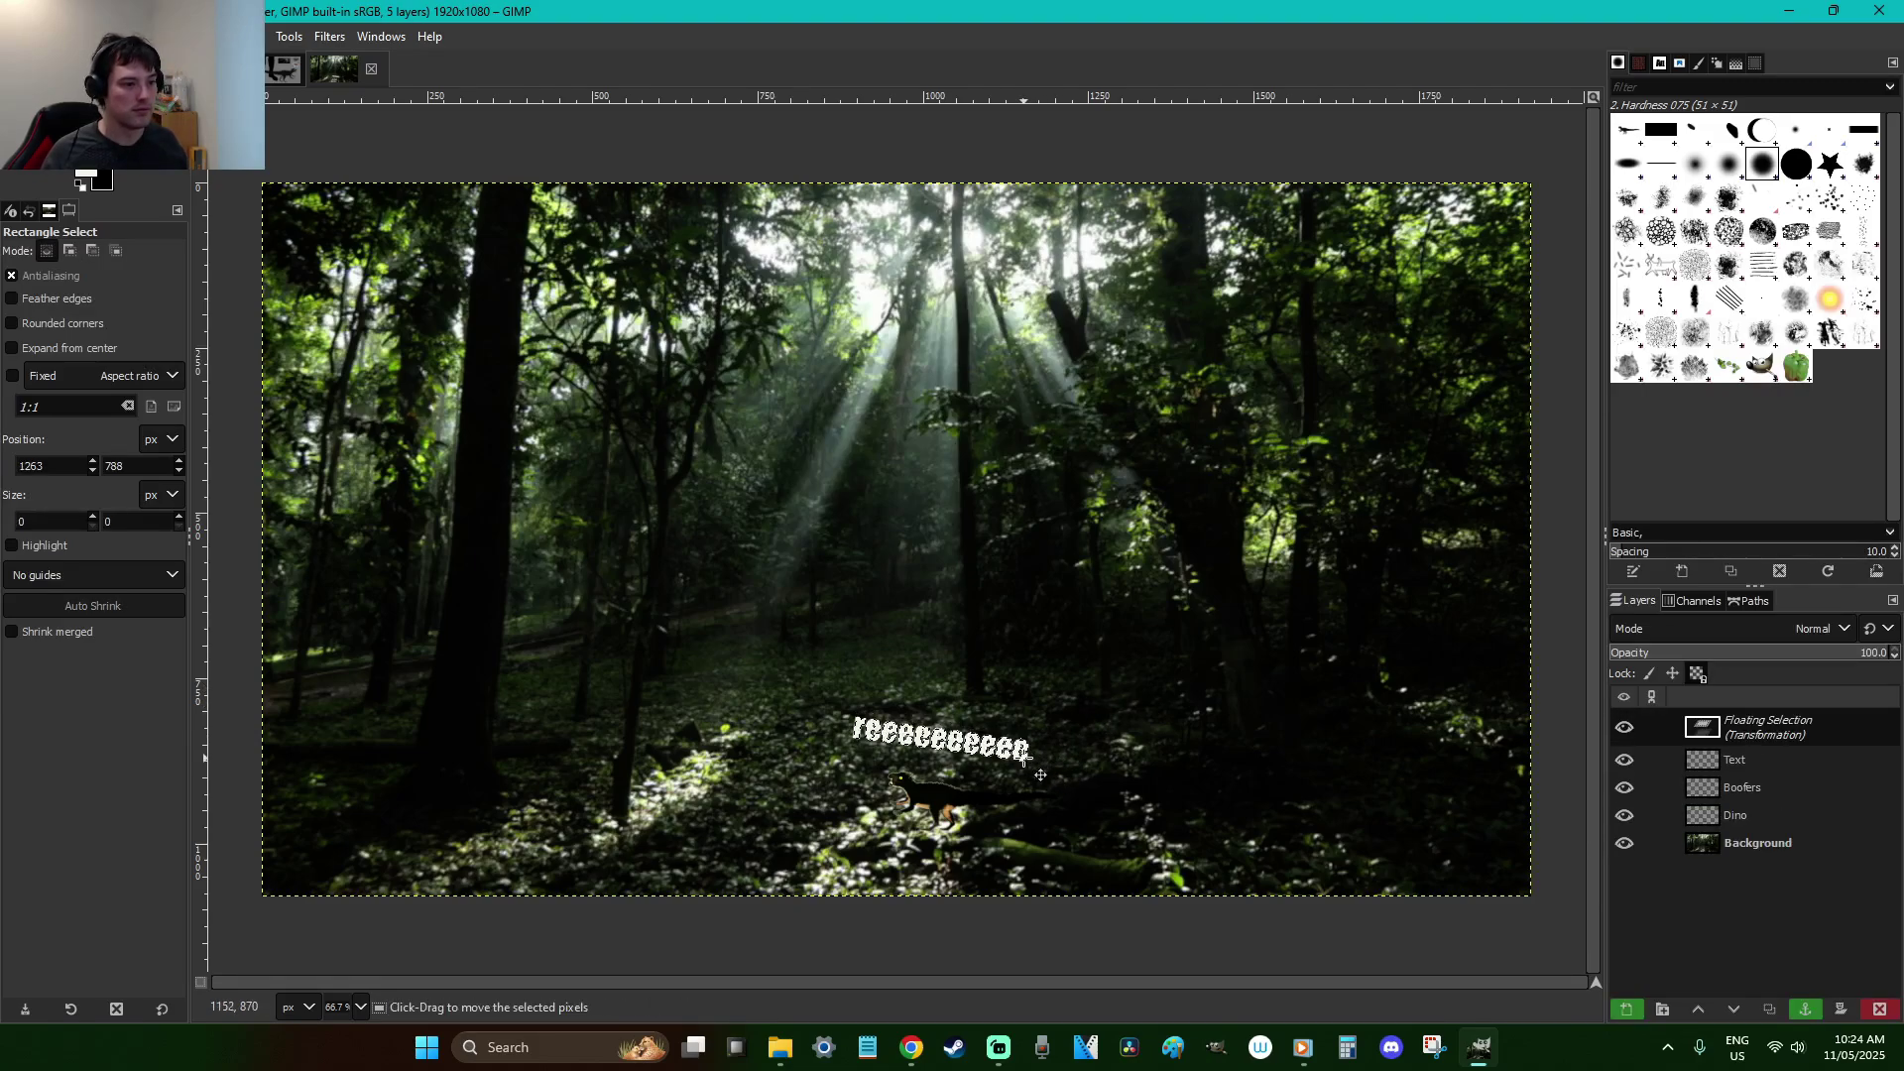
pyautogui.click(1060, 724)
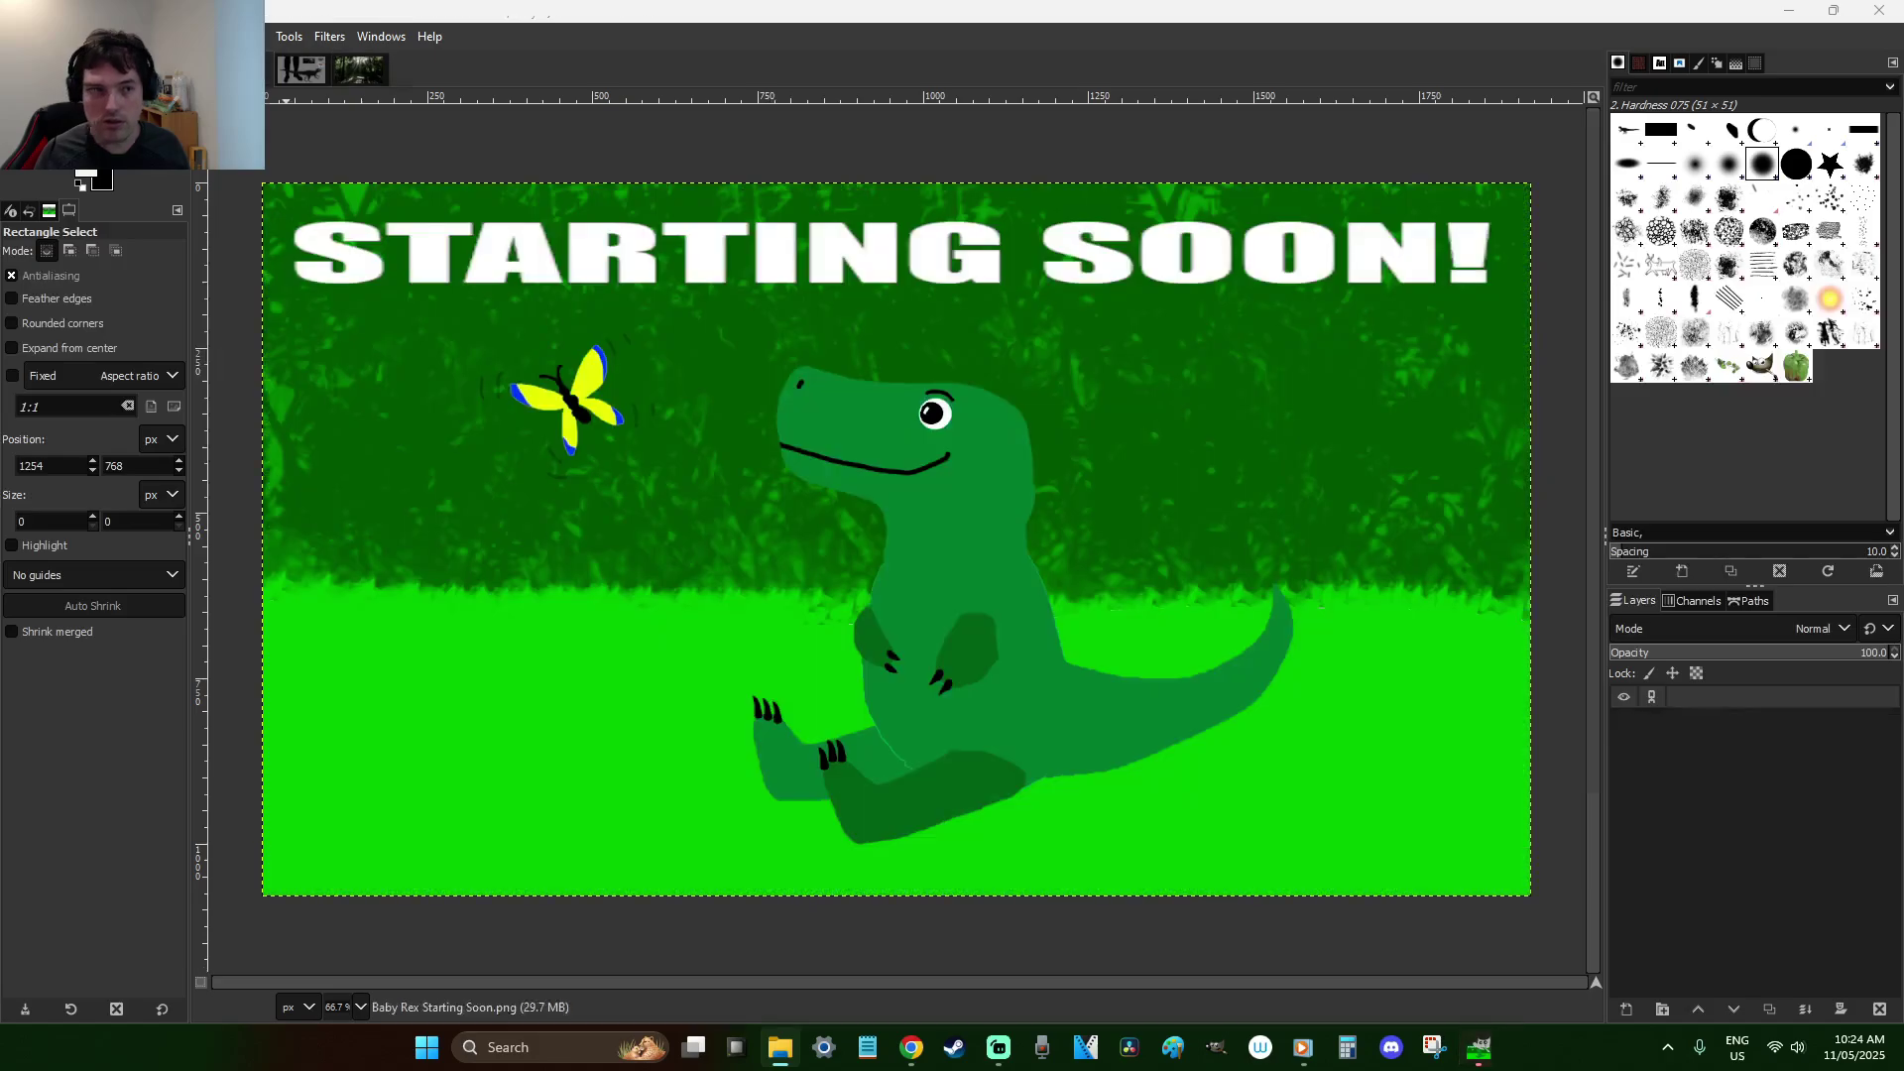
# Select and copy the entire Bofors automatic gun image
pyautogui.hotkey('ctrl', 'a')
pyautogui.hotkey('ctrl', 'c')
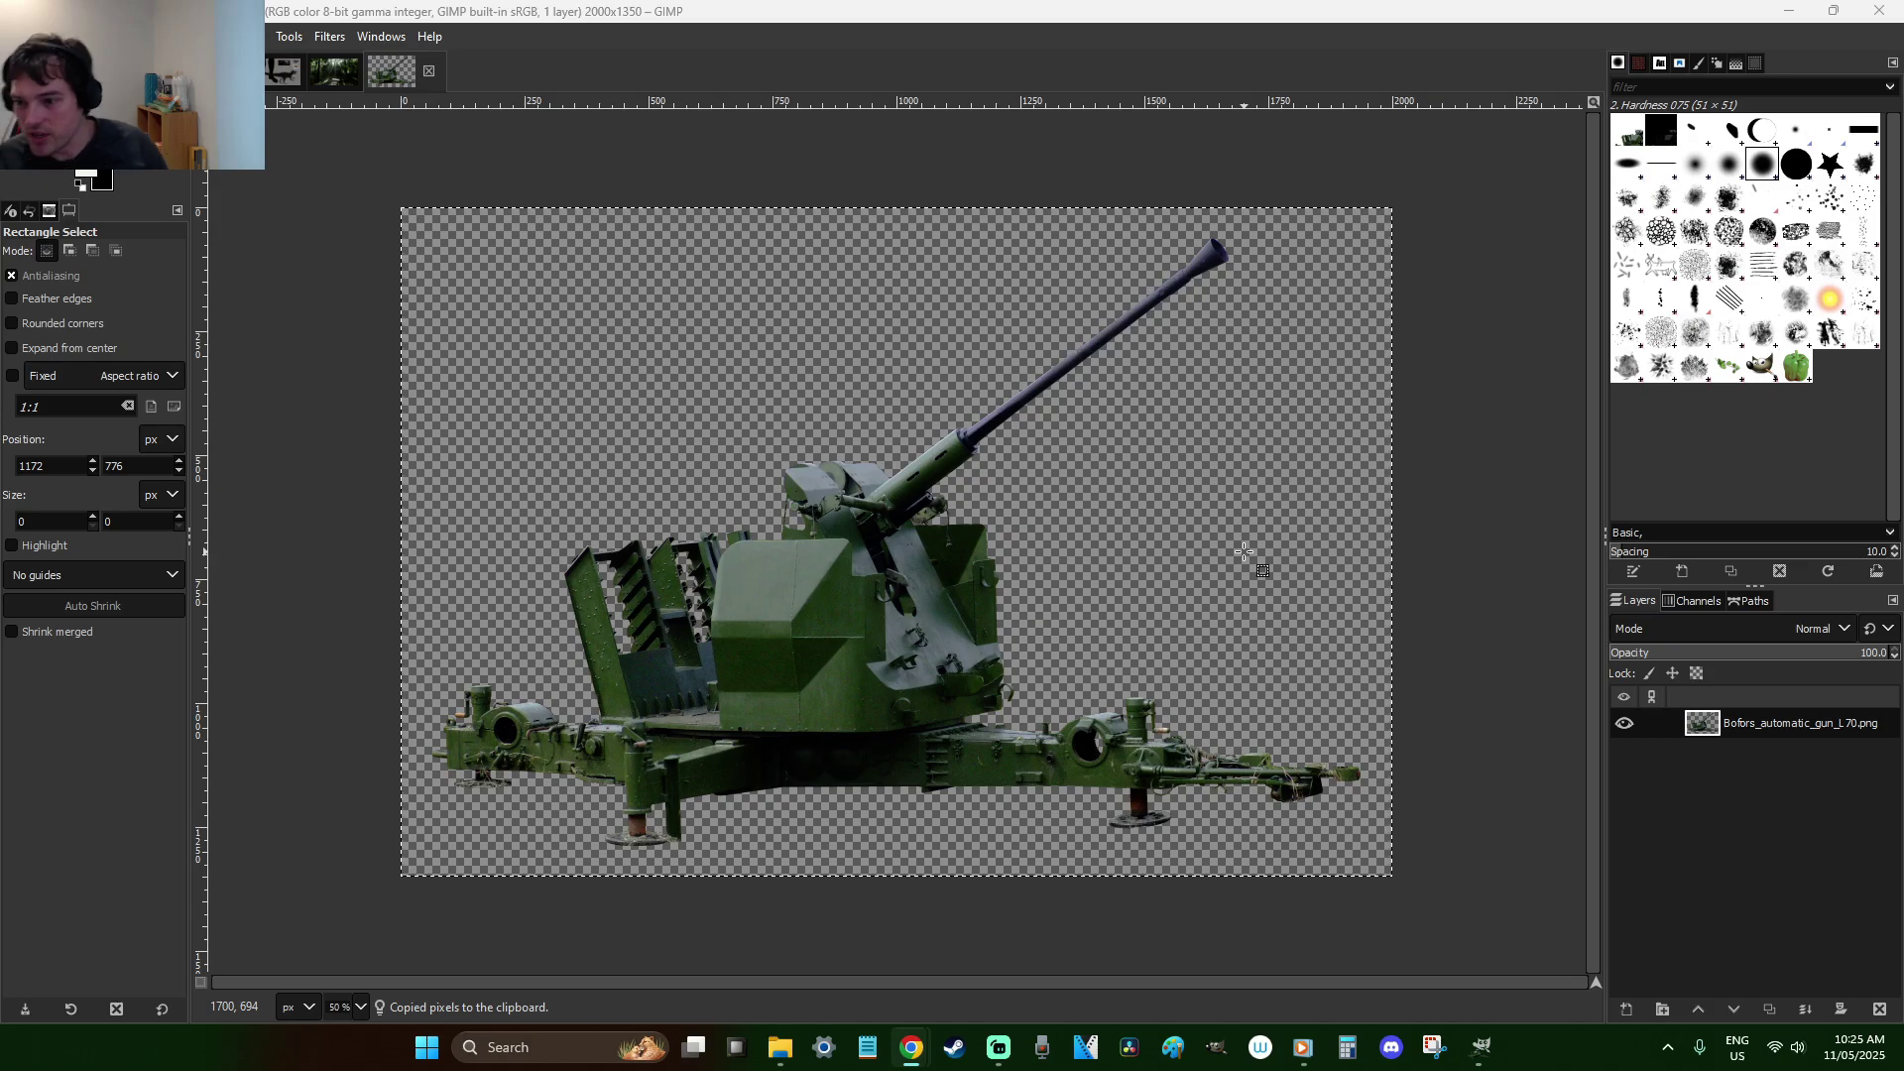
pyautogui.click(1128, 533)
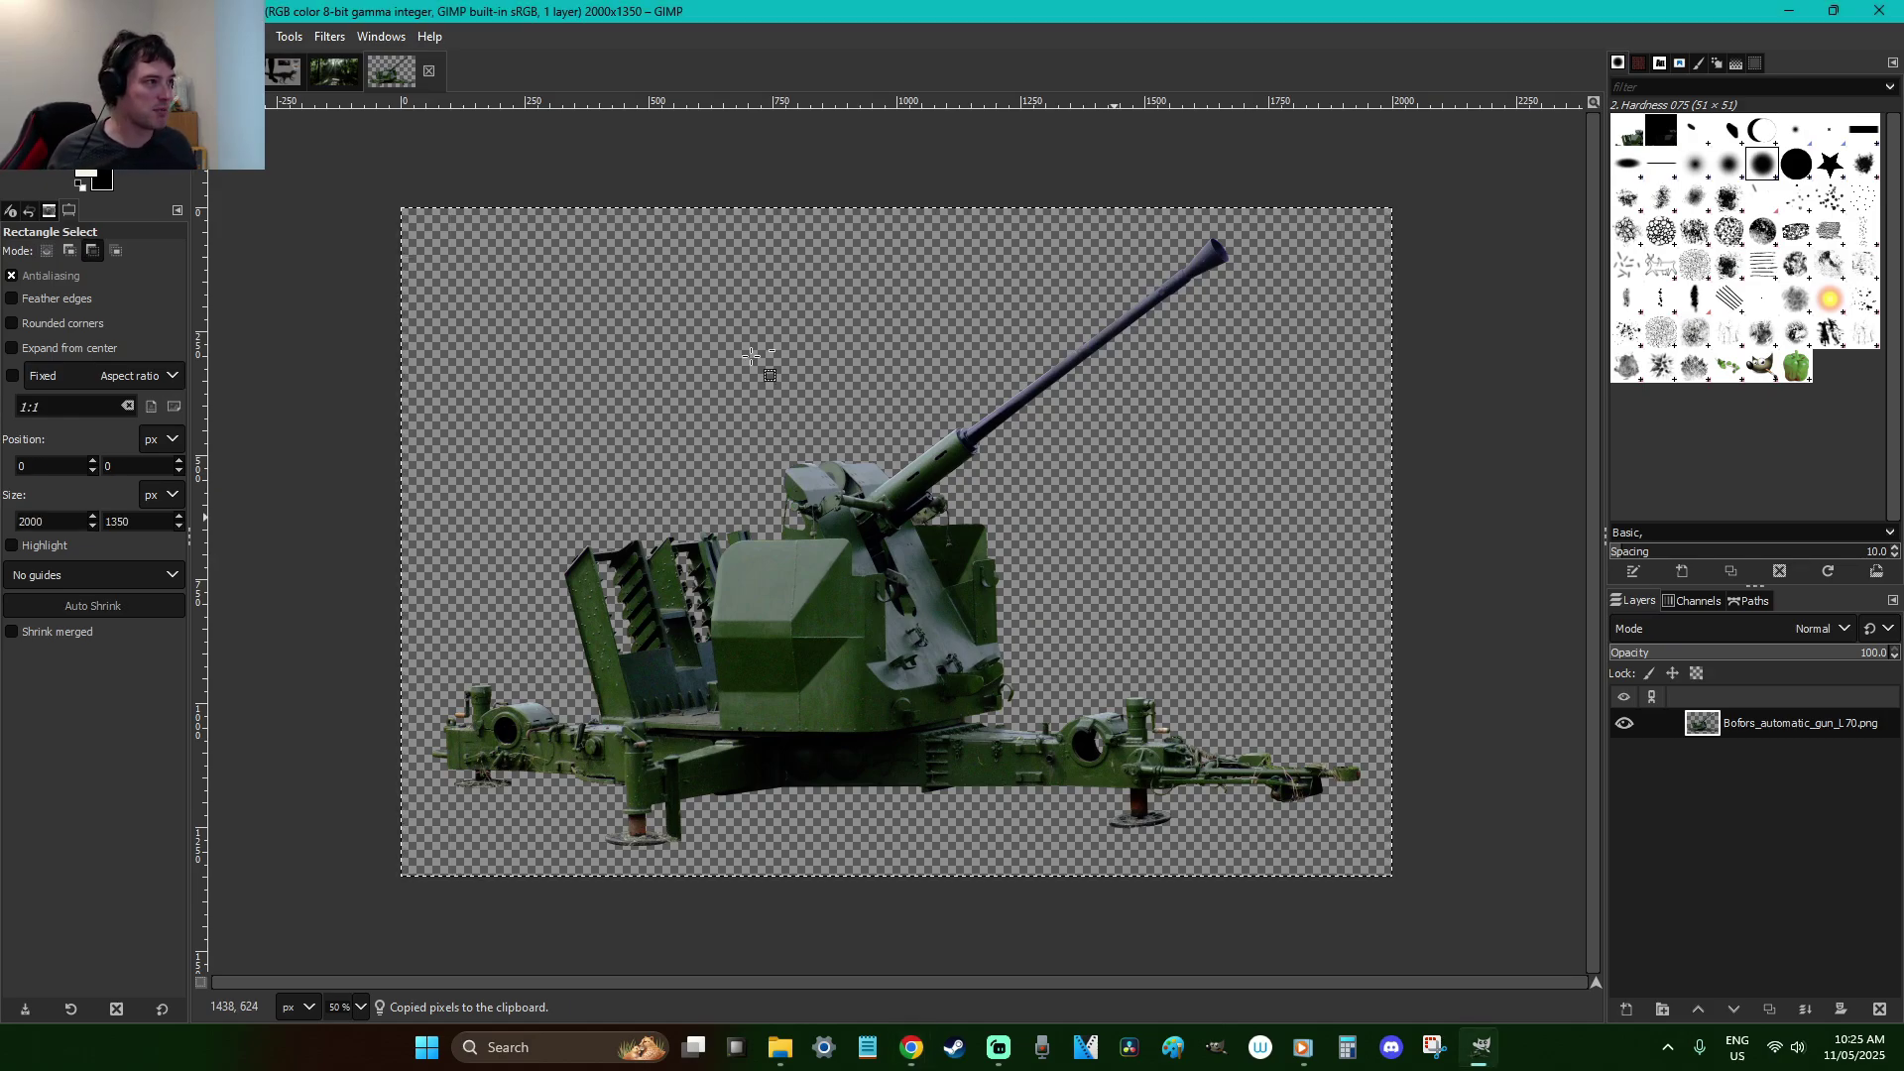
# Return to the forest scene and paste the copied gun onto the Boofers layer near the large tree trunk
pyautogui.click(286, 76)
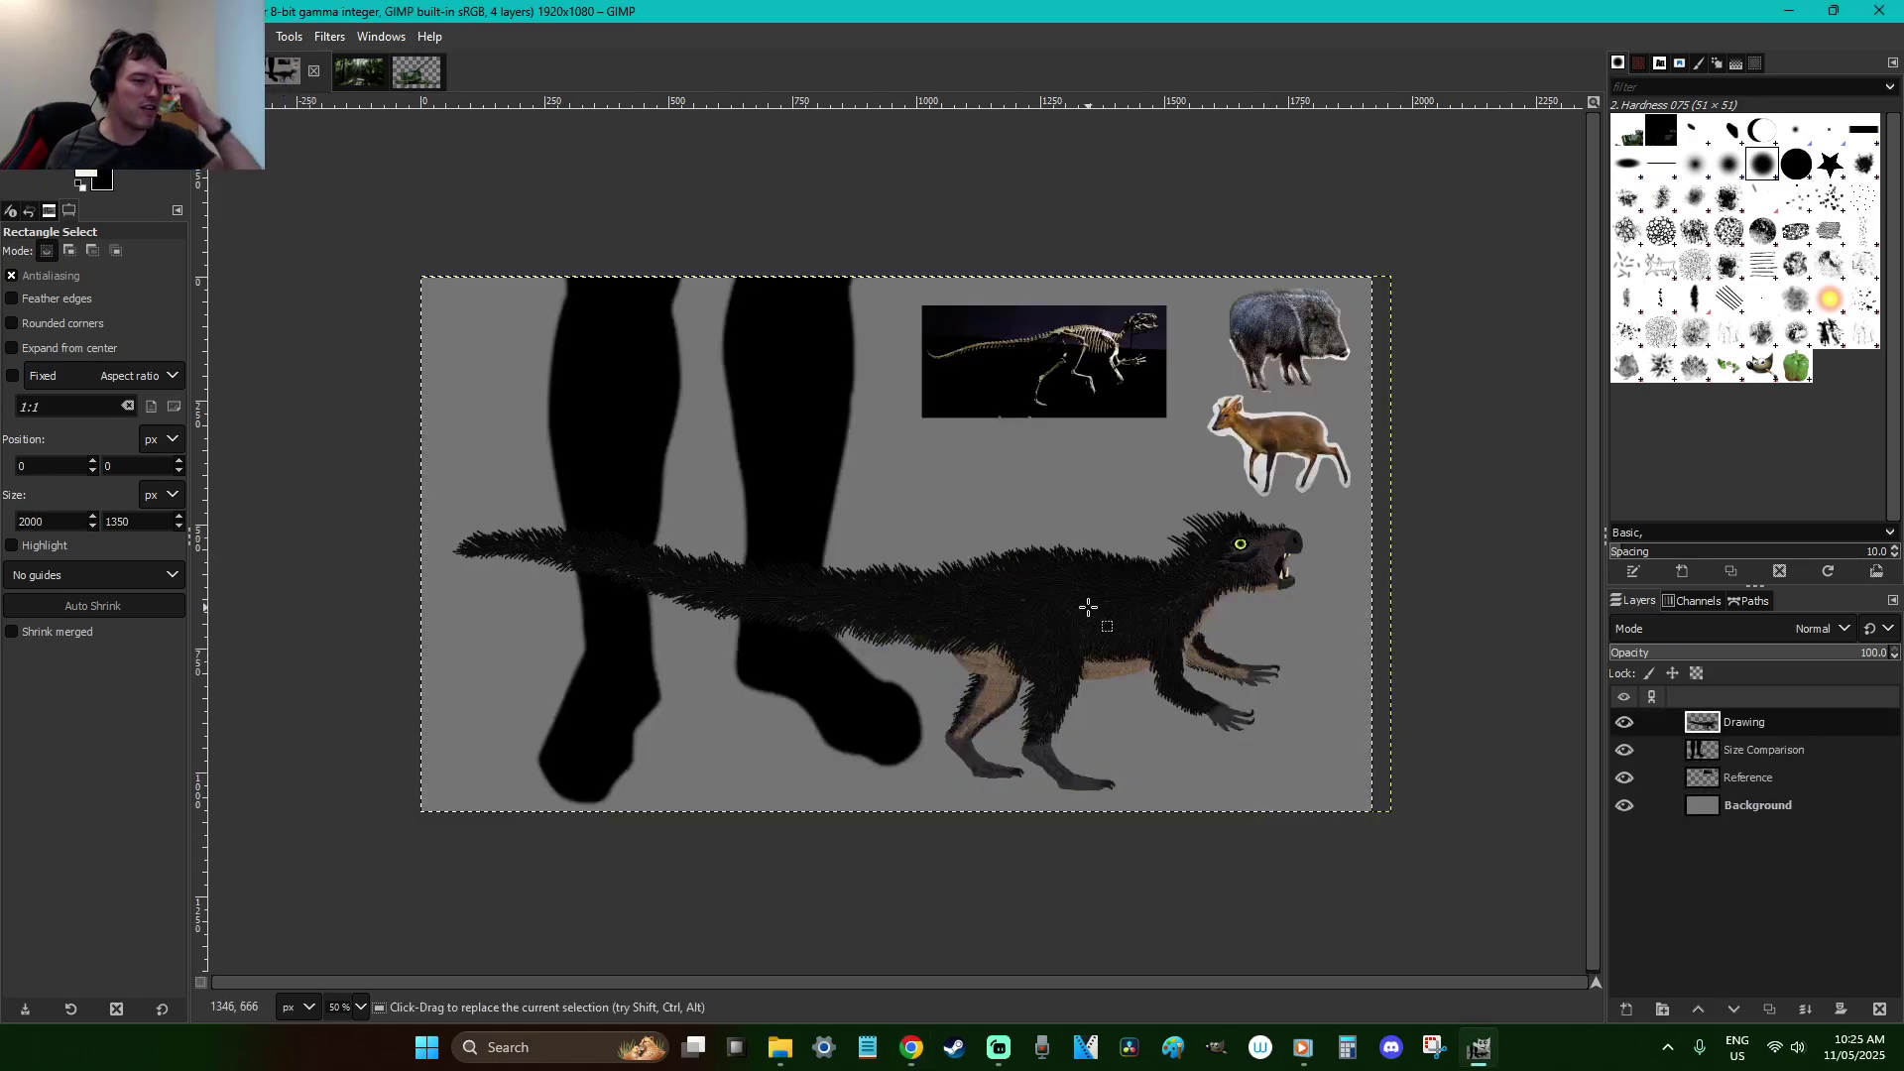
pyautogui.click(353, 78)
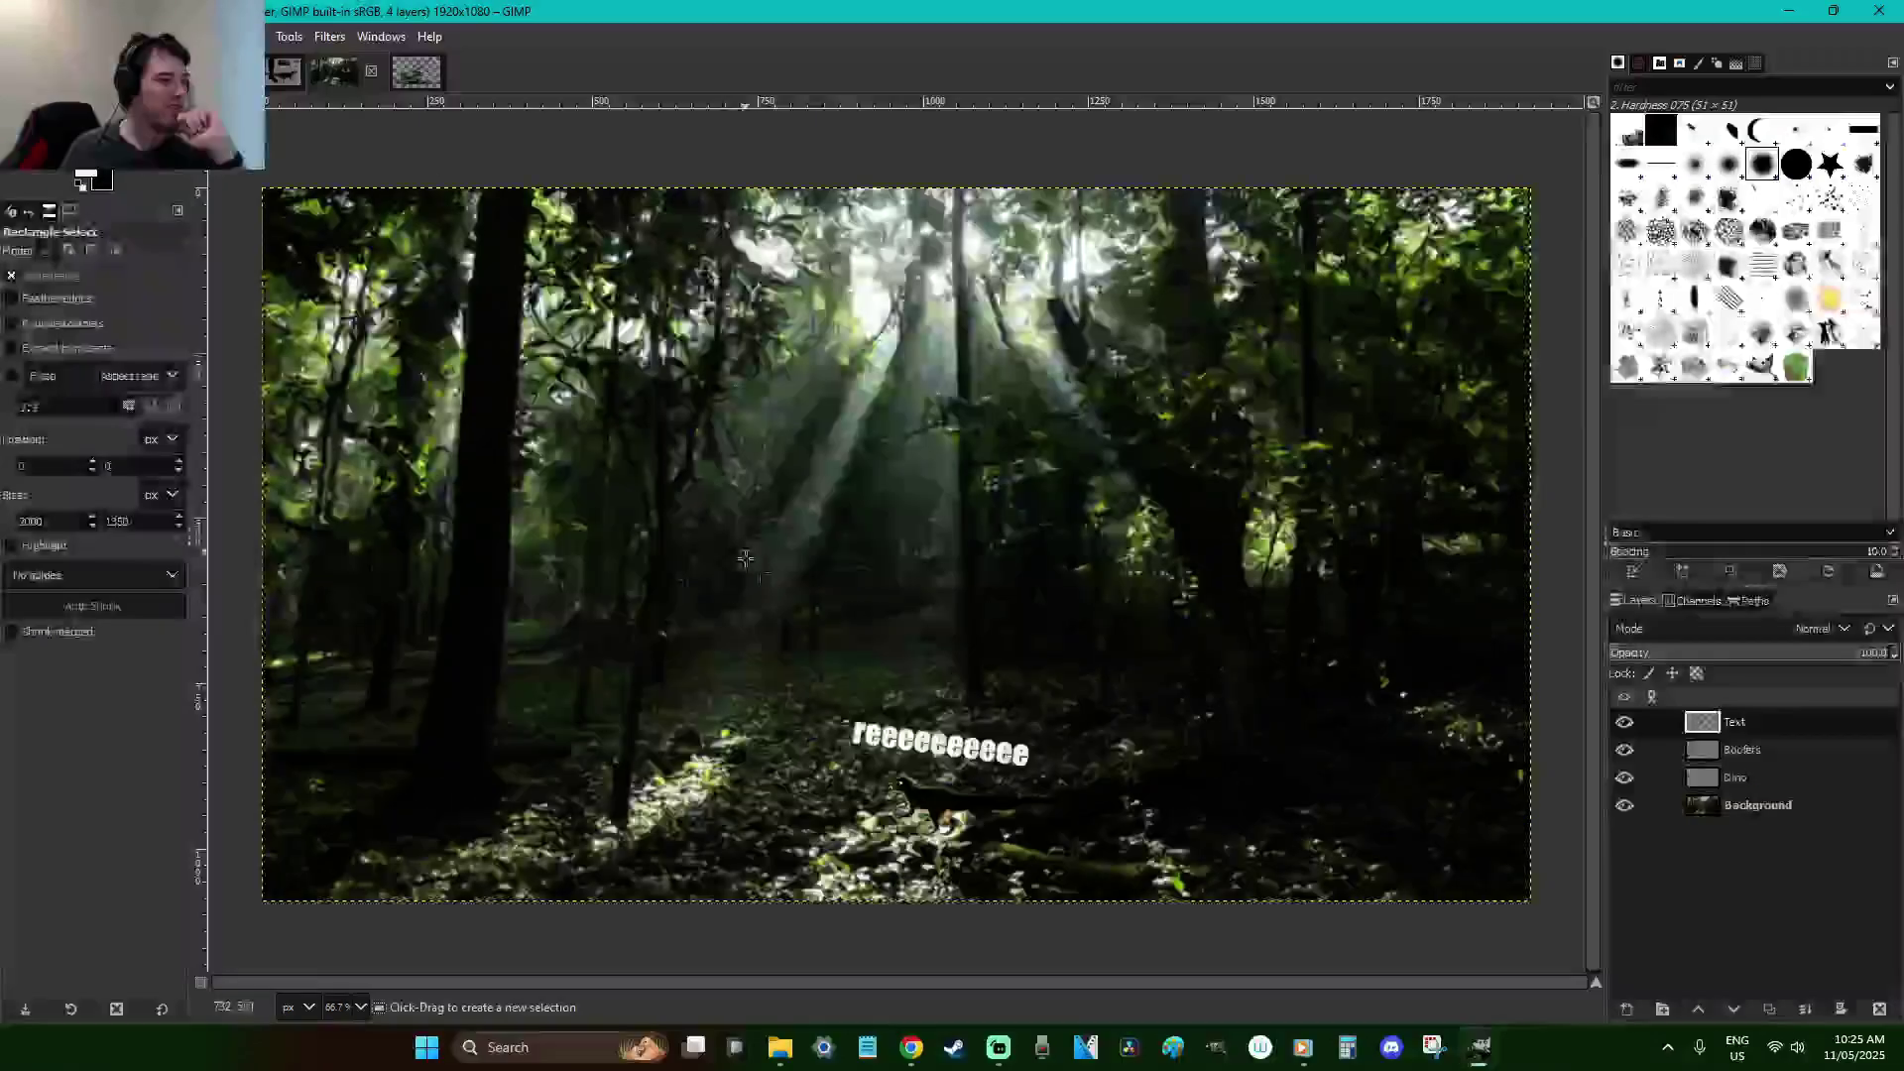
pyautogui.click(1761, 750)
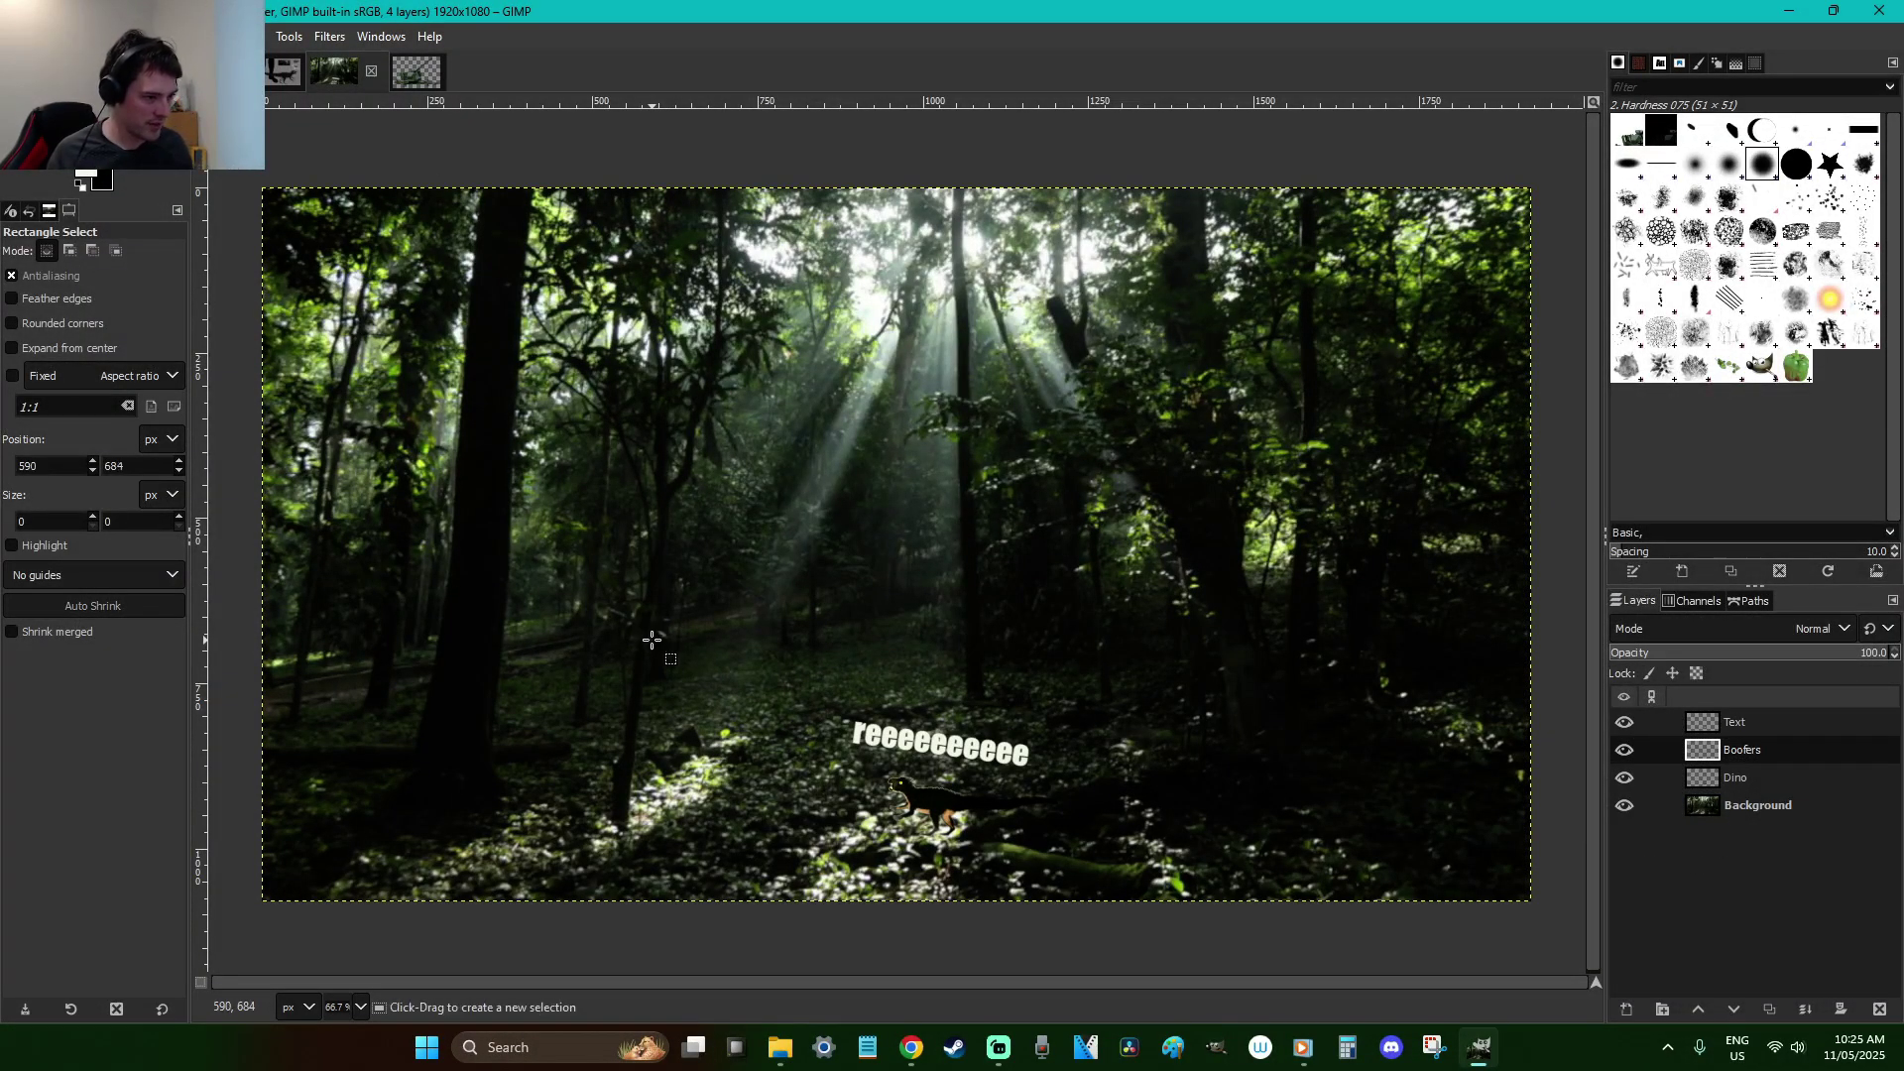
pyautogui.press('z')
pyautogui.moveTo(406, 649); pyautogui.dragTo(716, 830)
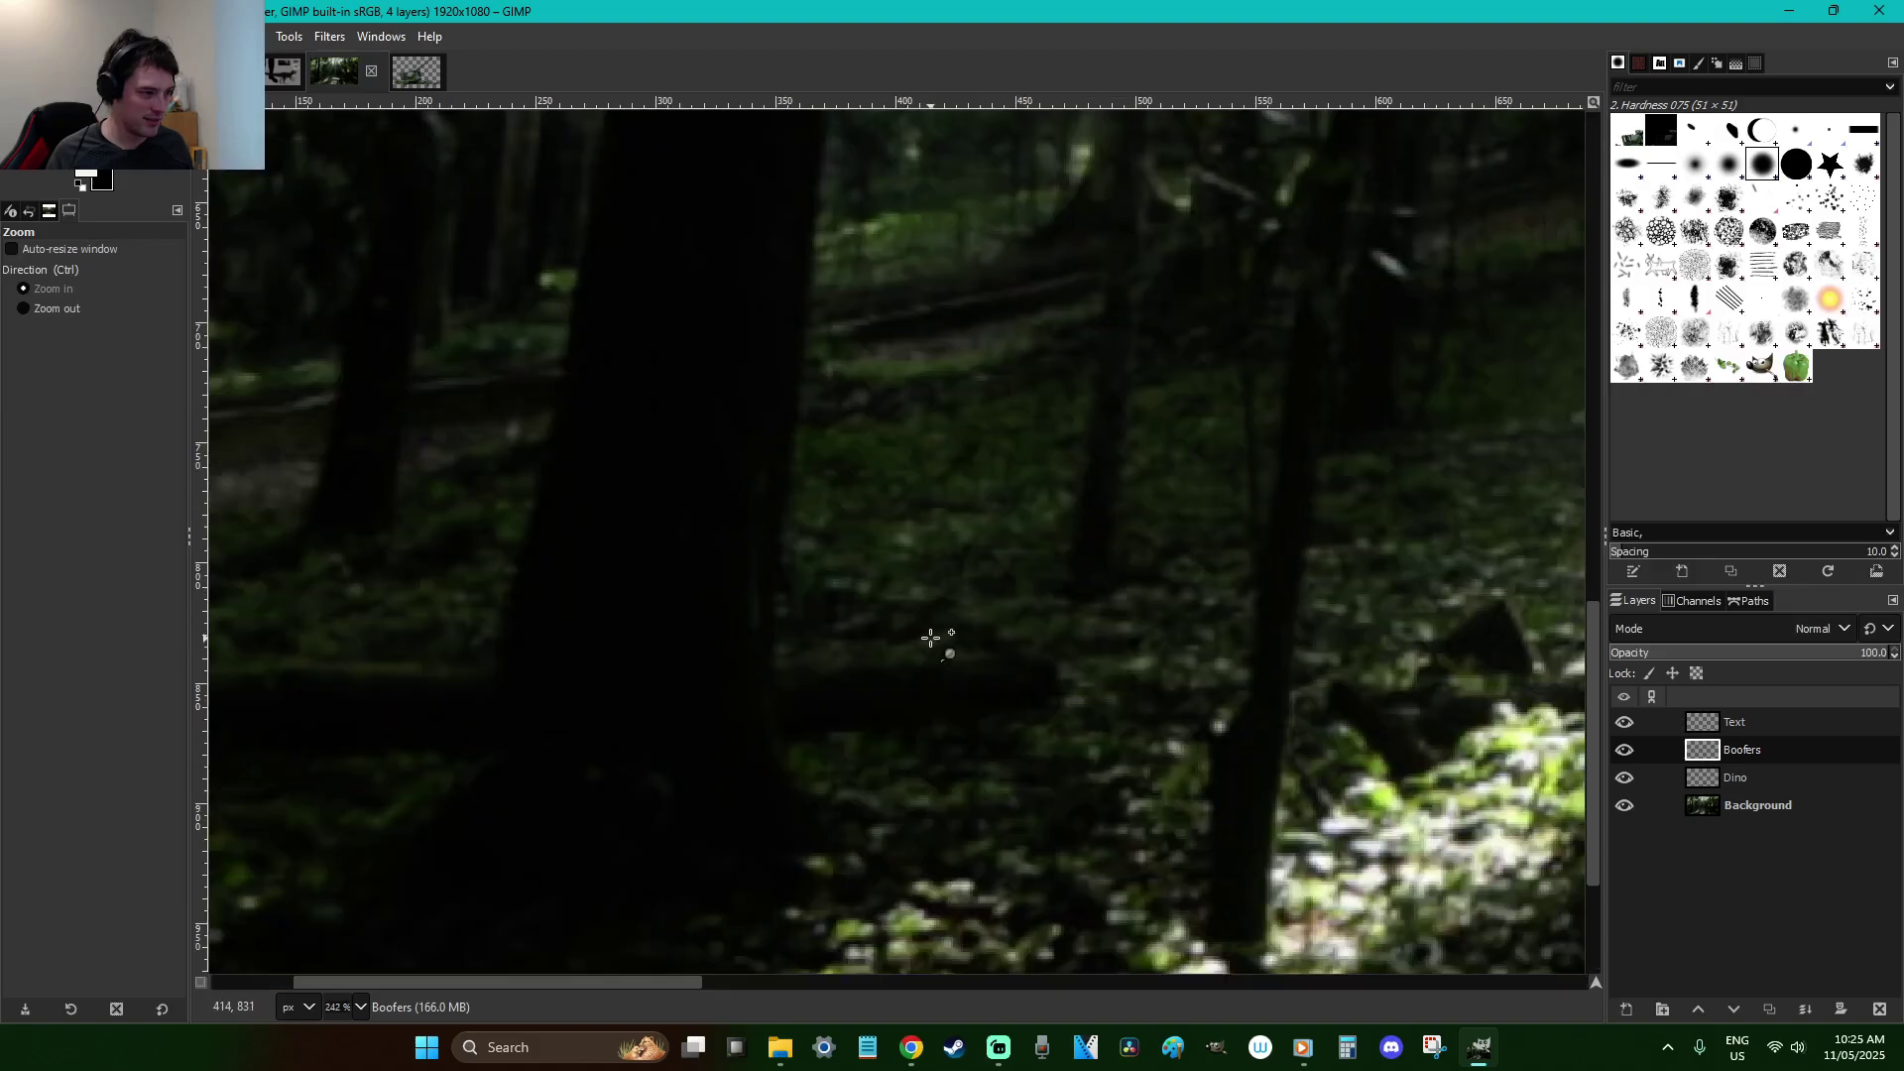
pyautogui.press('r')
pyautogui.hotkey('ctrl', 'v')
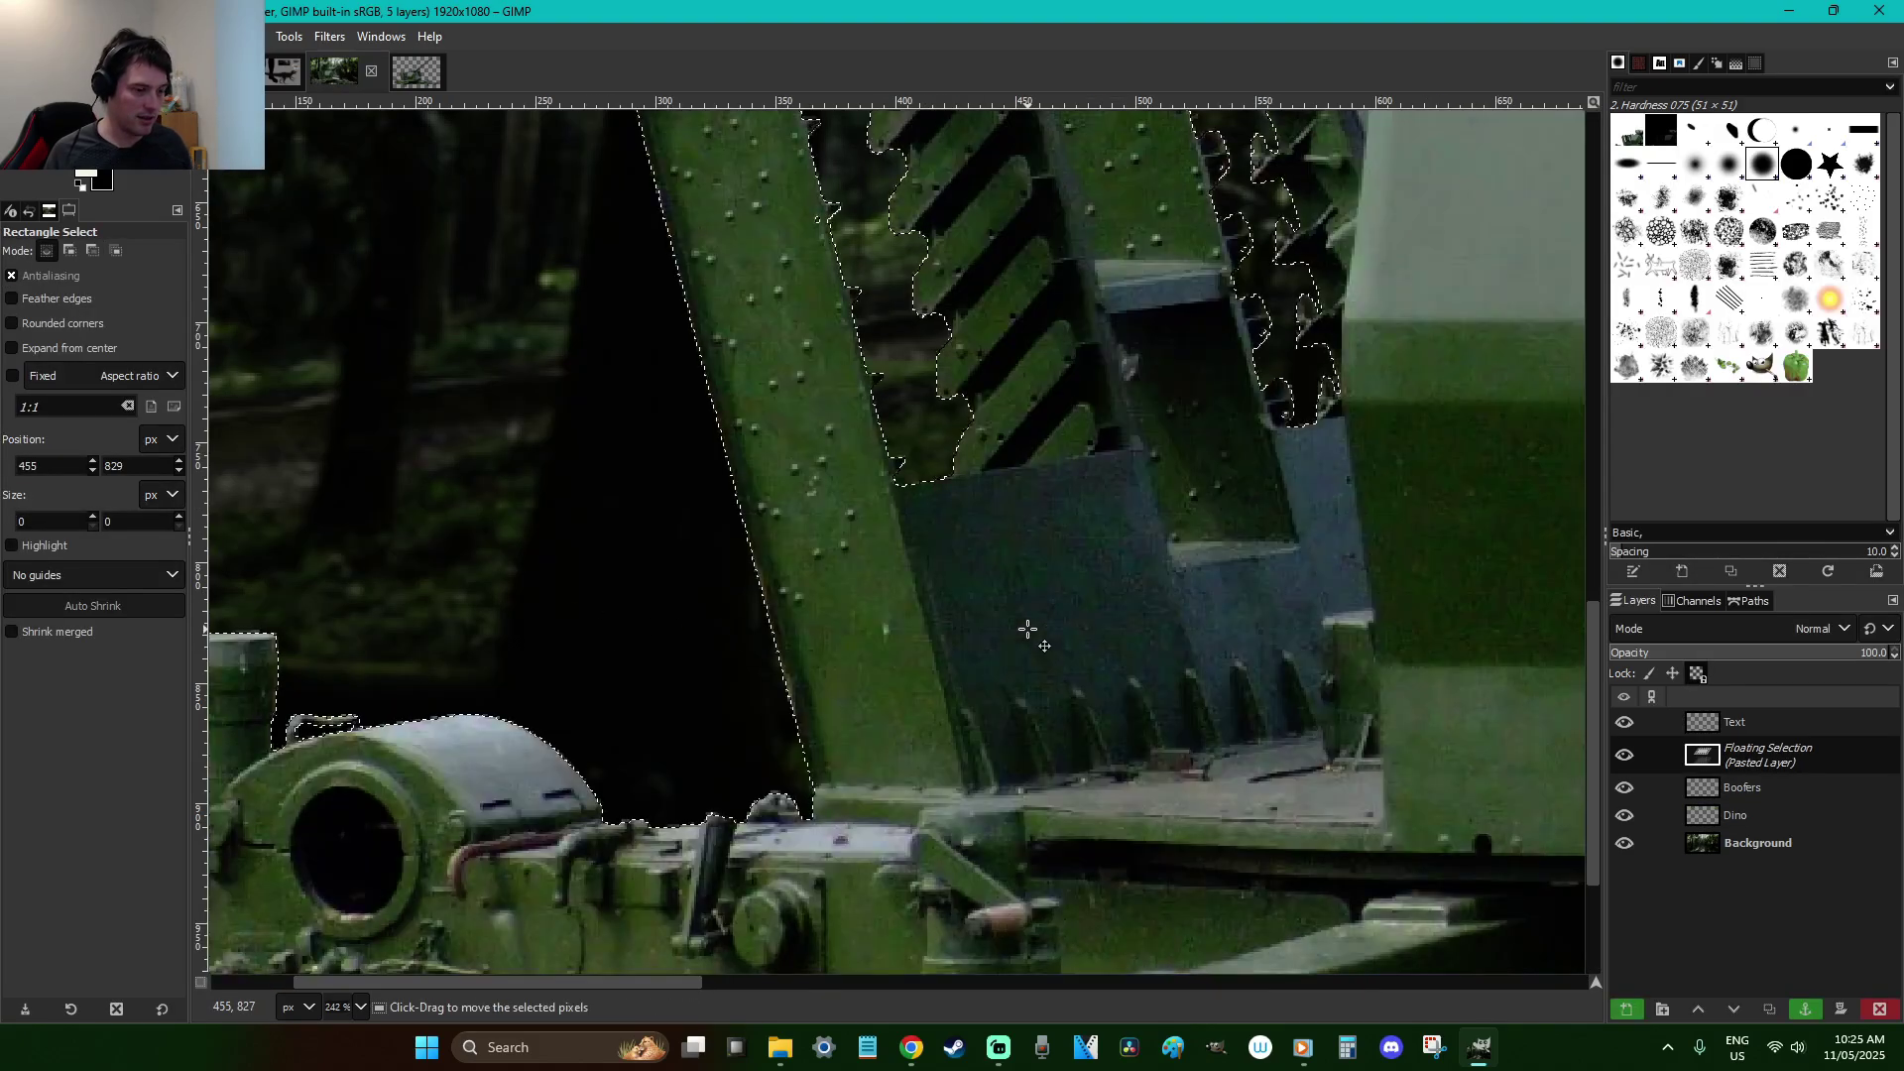
# Scale the pasted gun down proportionally so it fits beside the large tree trunk, and anchor it to the Boofers layer
pyautogui.press('-')
pyautogui.press('-')
pyautogui.press('-')
pyautogui.press('-')
pyautogui.press('-')
pyautogui.press('-')
pyautogui.hotkey('shift', 's')
pyautogui.click(1128, 701)
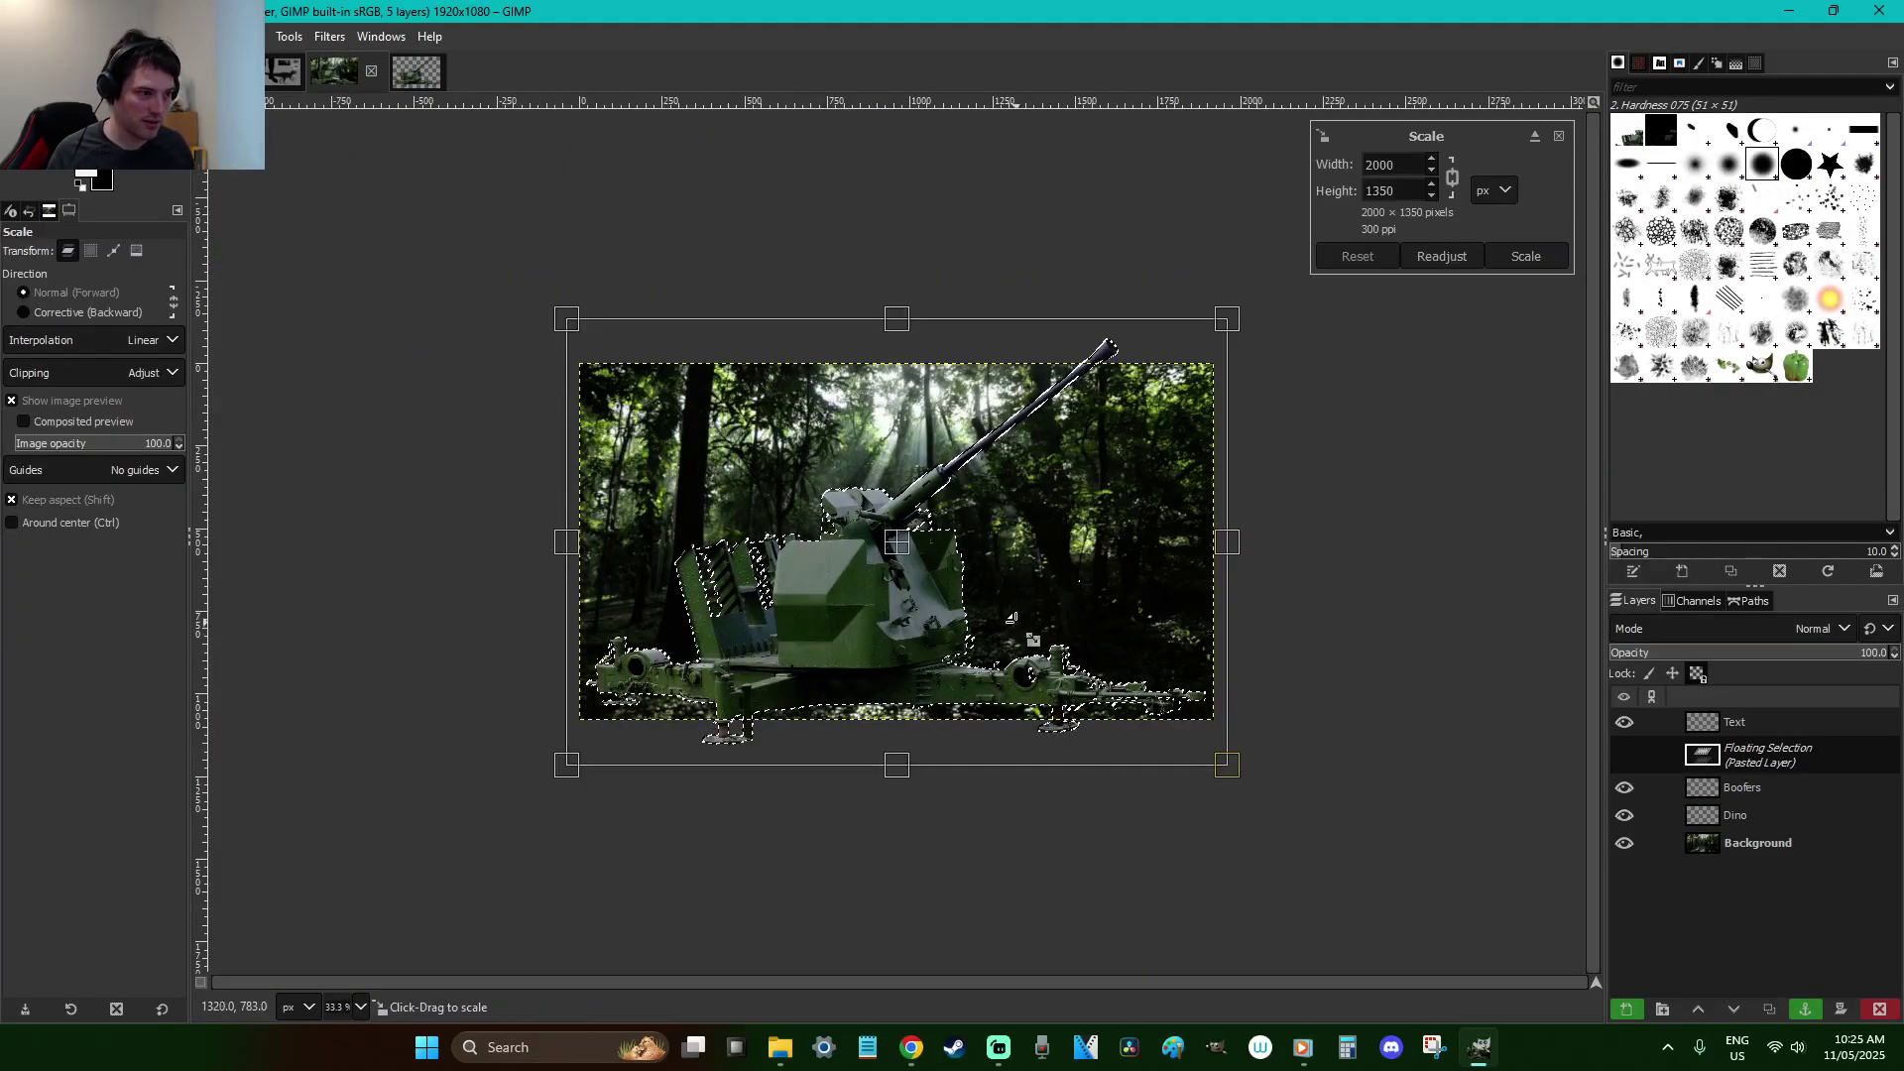
pyautogui.moveTo(1150, 723); pyautogui.dragTo(852, 620)
pyautogui.press('Return')
pyautogui.press('r')
pyautogui.click(937, 535)
# Lower the Boofers layer's opacity to 53.9 so the trees behind the gun show through
pyautogui.click(1758, 657)
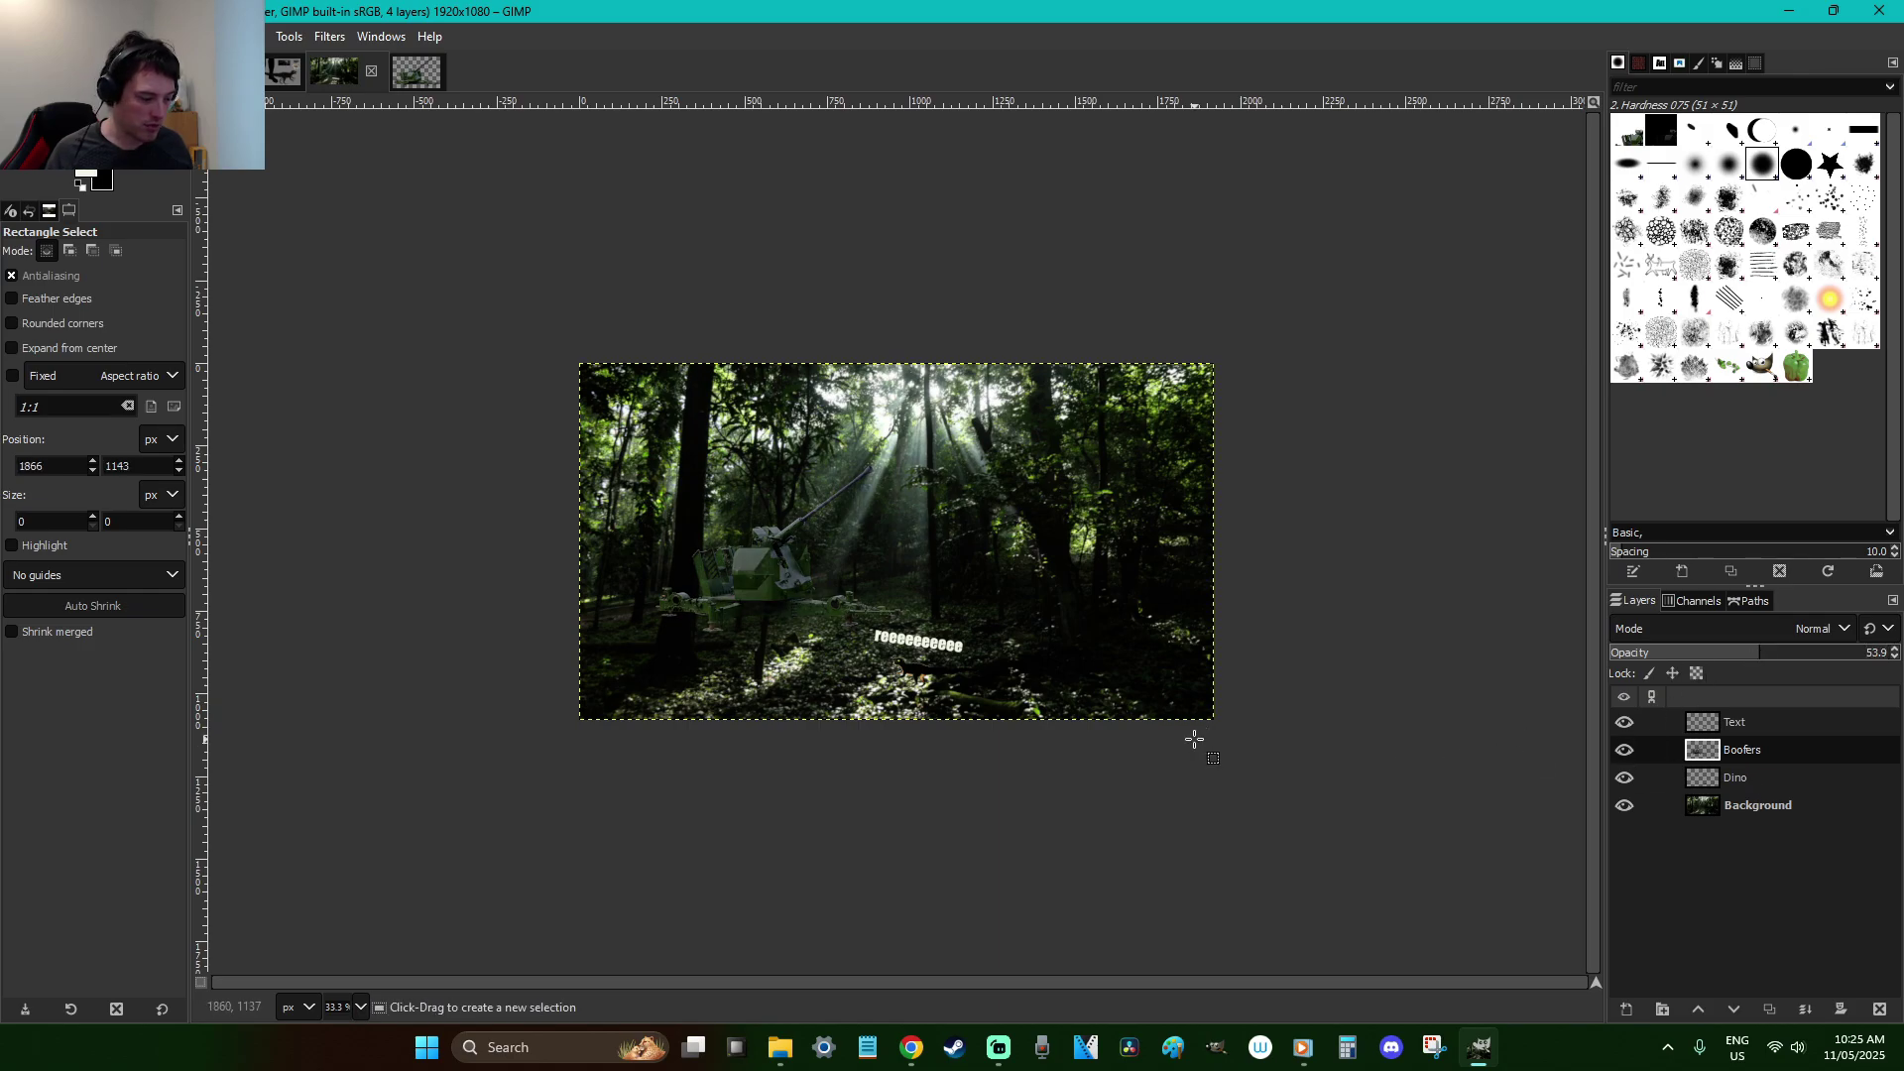
pyautogui.press('z')
pyautogui.moveTo(1181, 751); pyautogui.dragTo(842, 600)
pyautogui.press('r')
pyautogui.click(1290, 685)
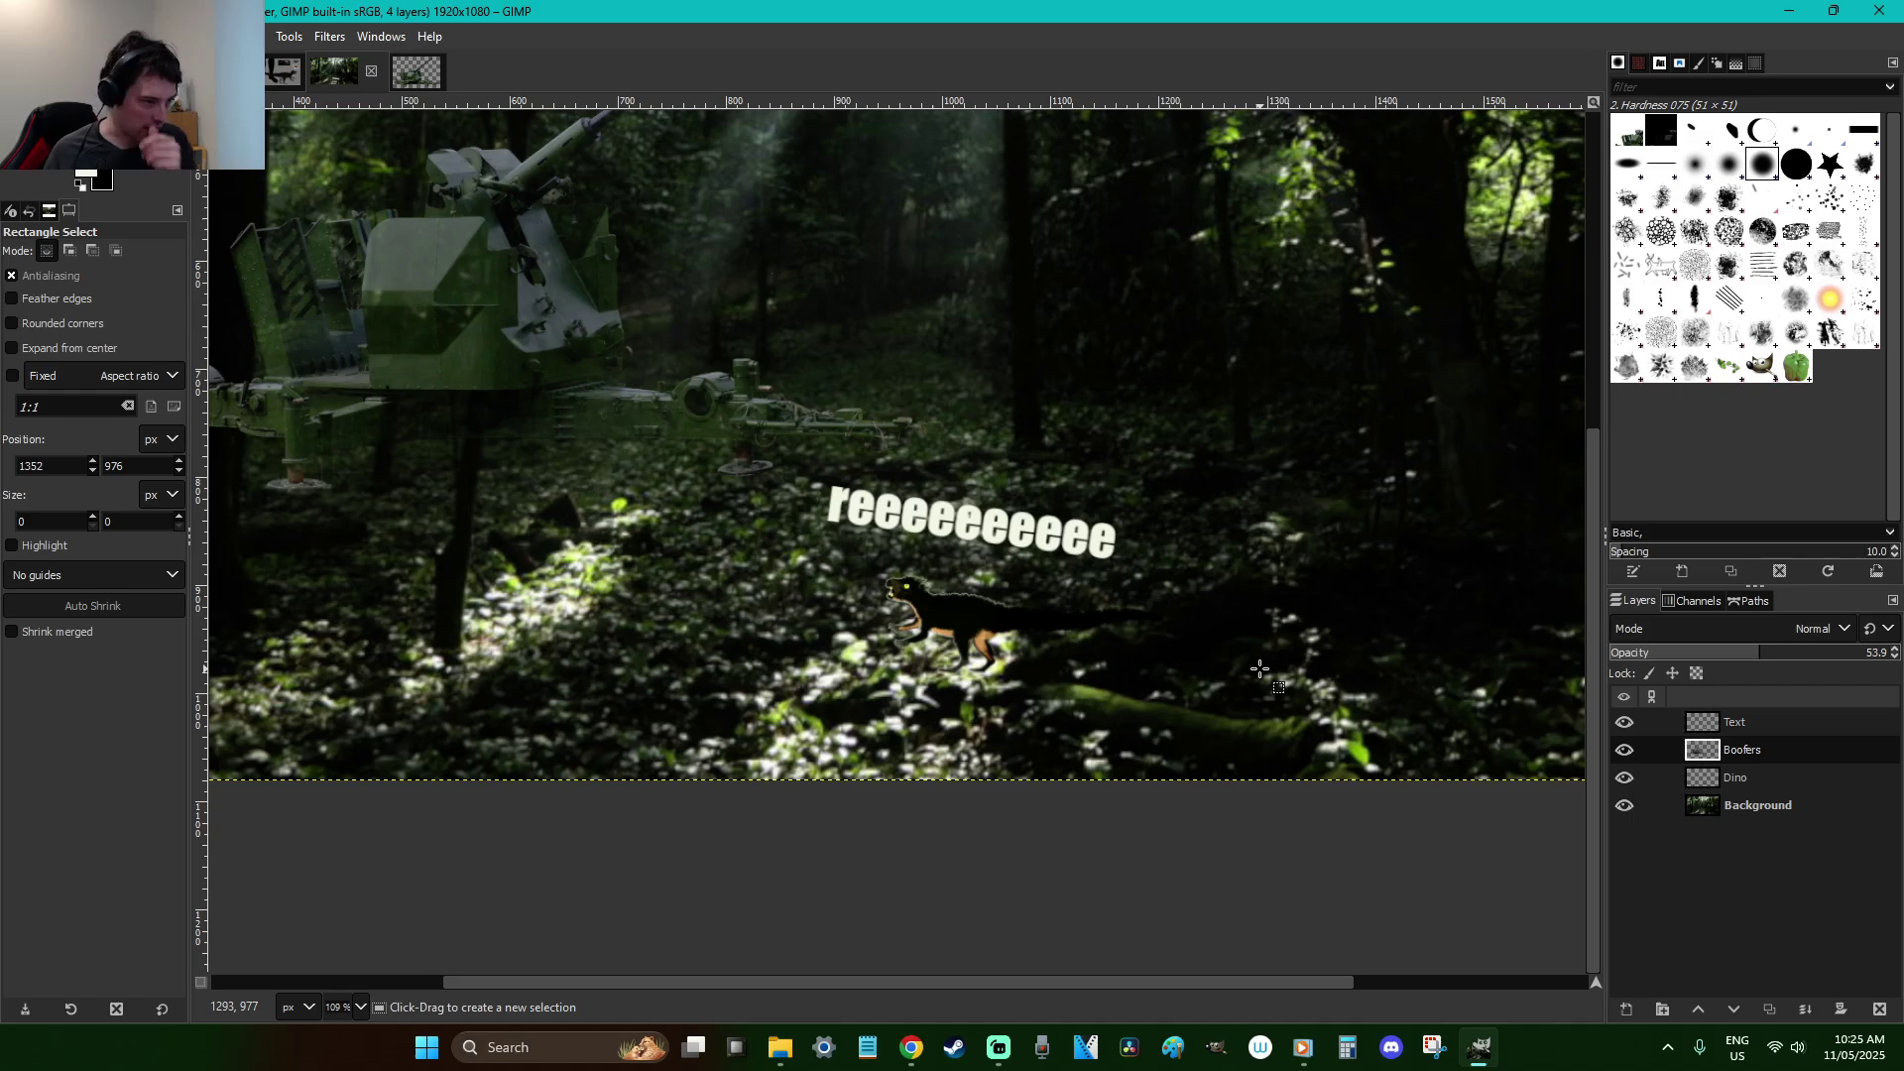
pyautogui.scroll(3, 1259, 669)
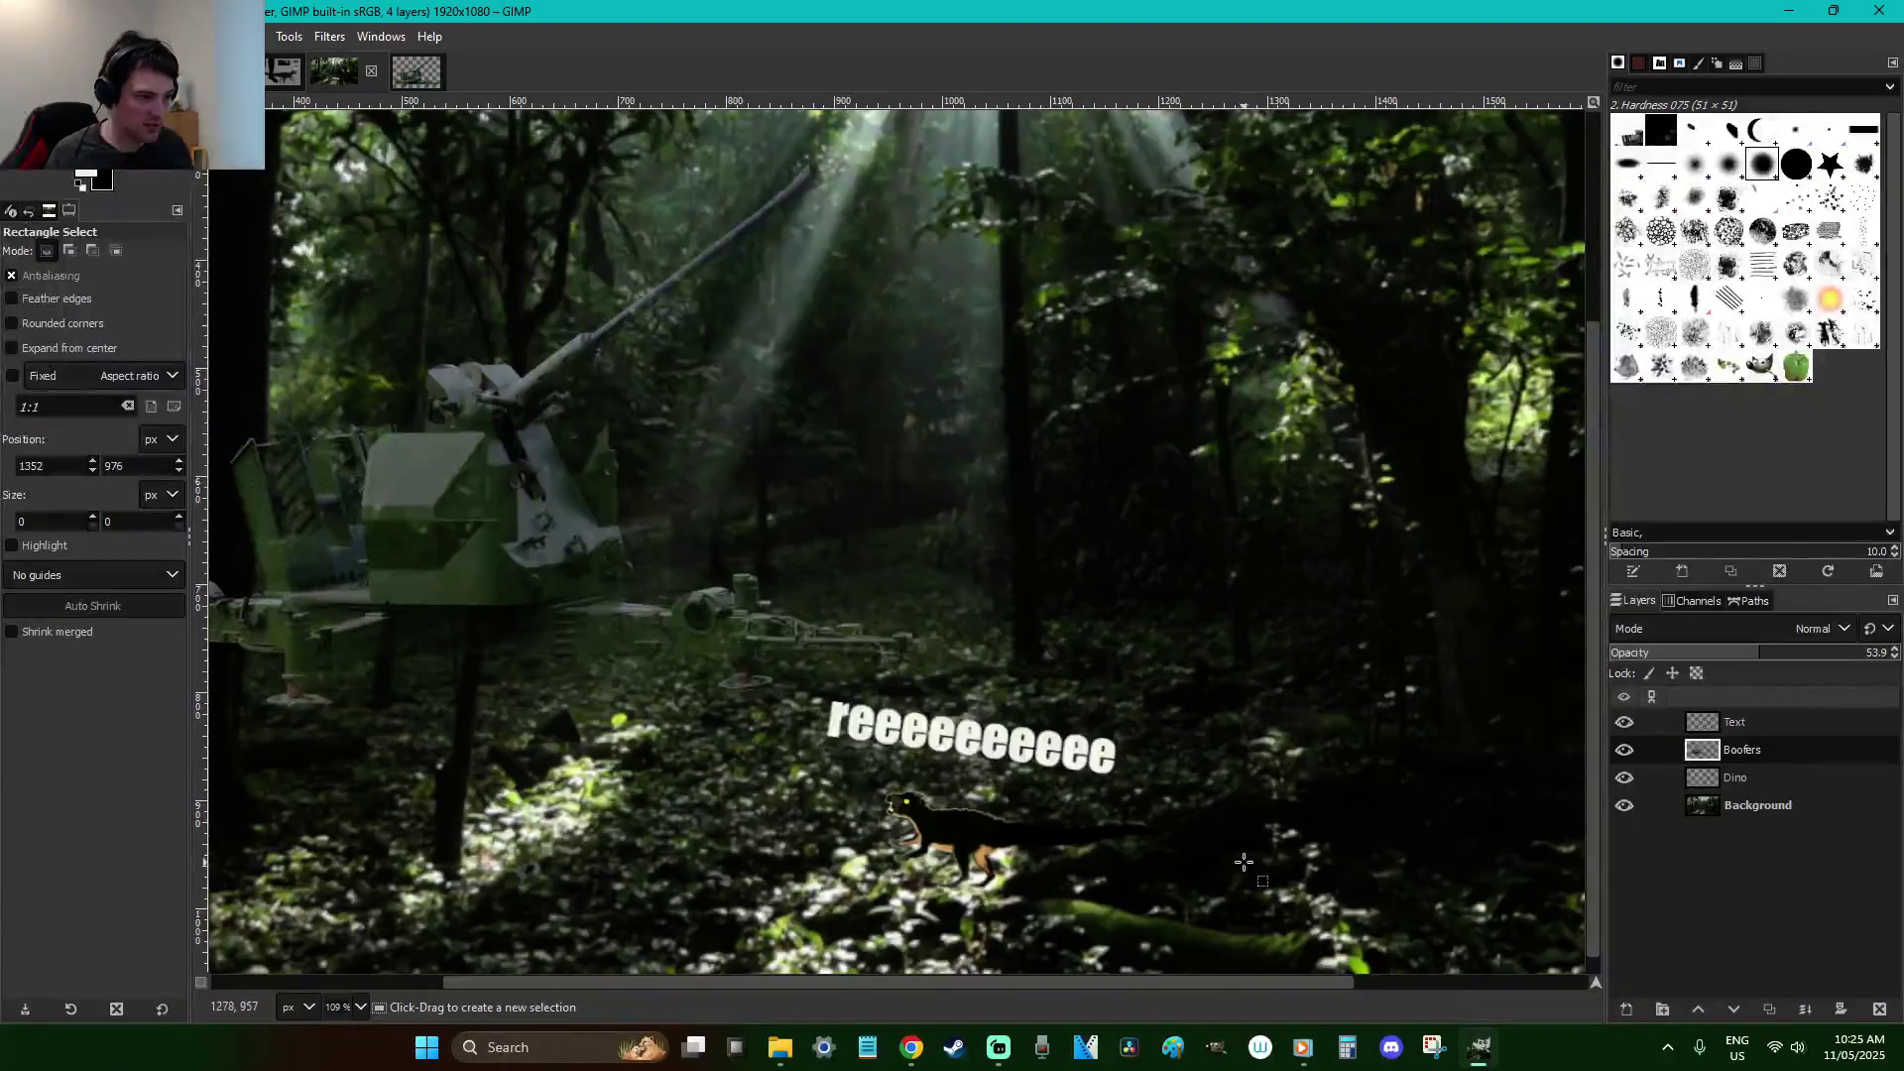
pyautogui.moveTo(1234, 982); pyautogui.dragTo(947, 936)
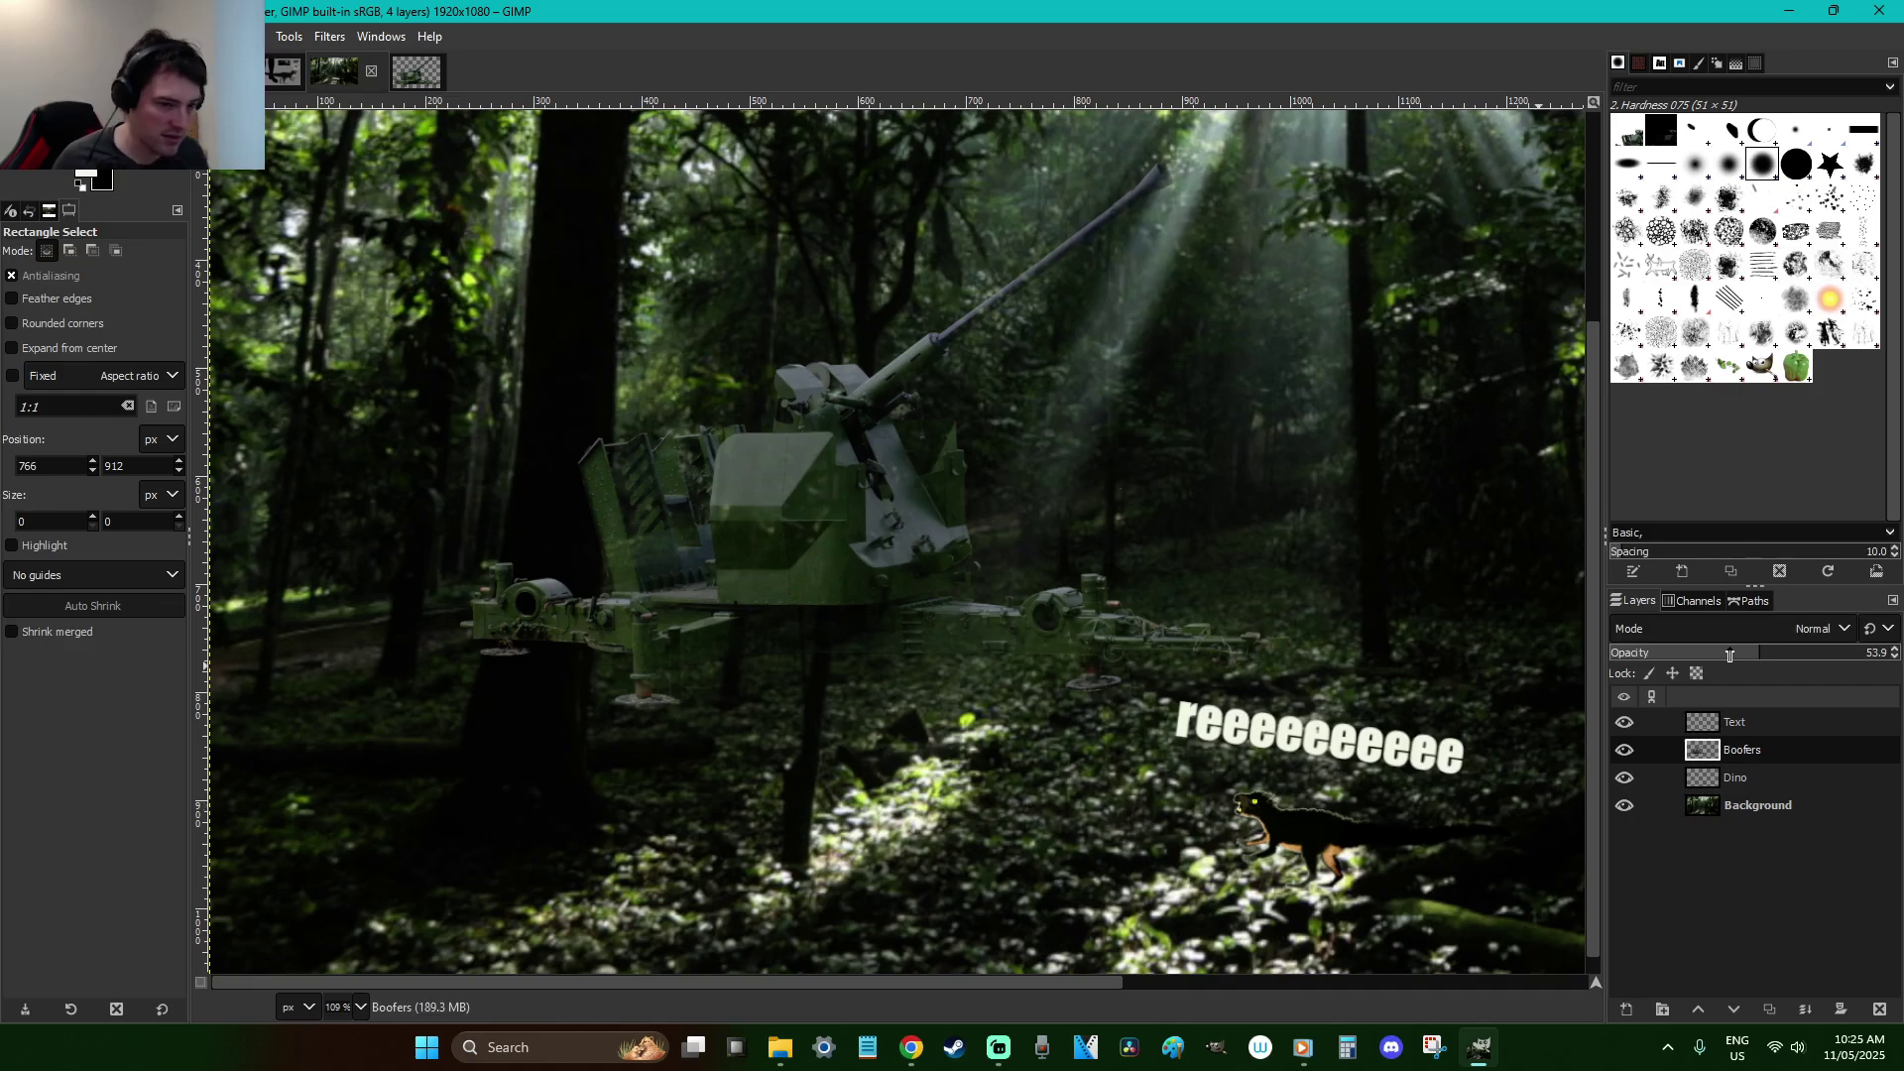
# Outline the end of the gun carriage that overlaps the large tree trunk freehand, delete it and clear the selection
pyautogui.press('f')
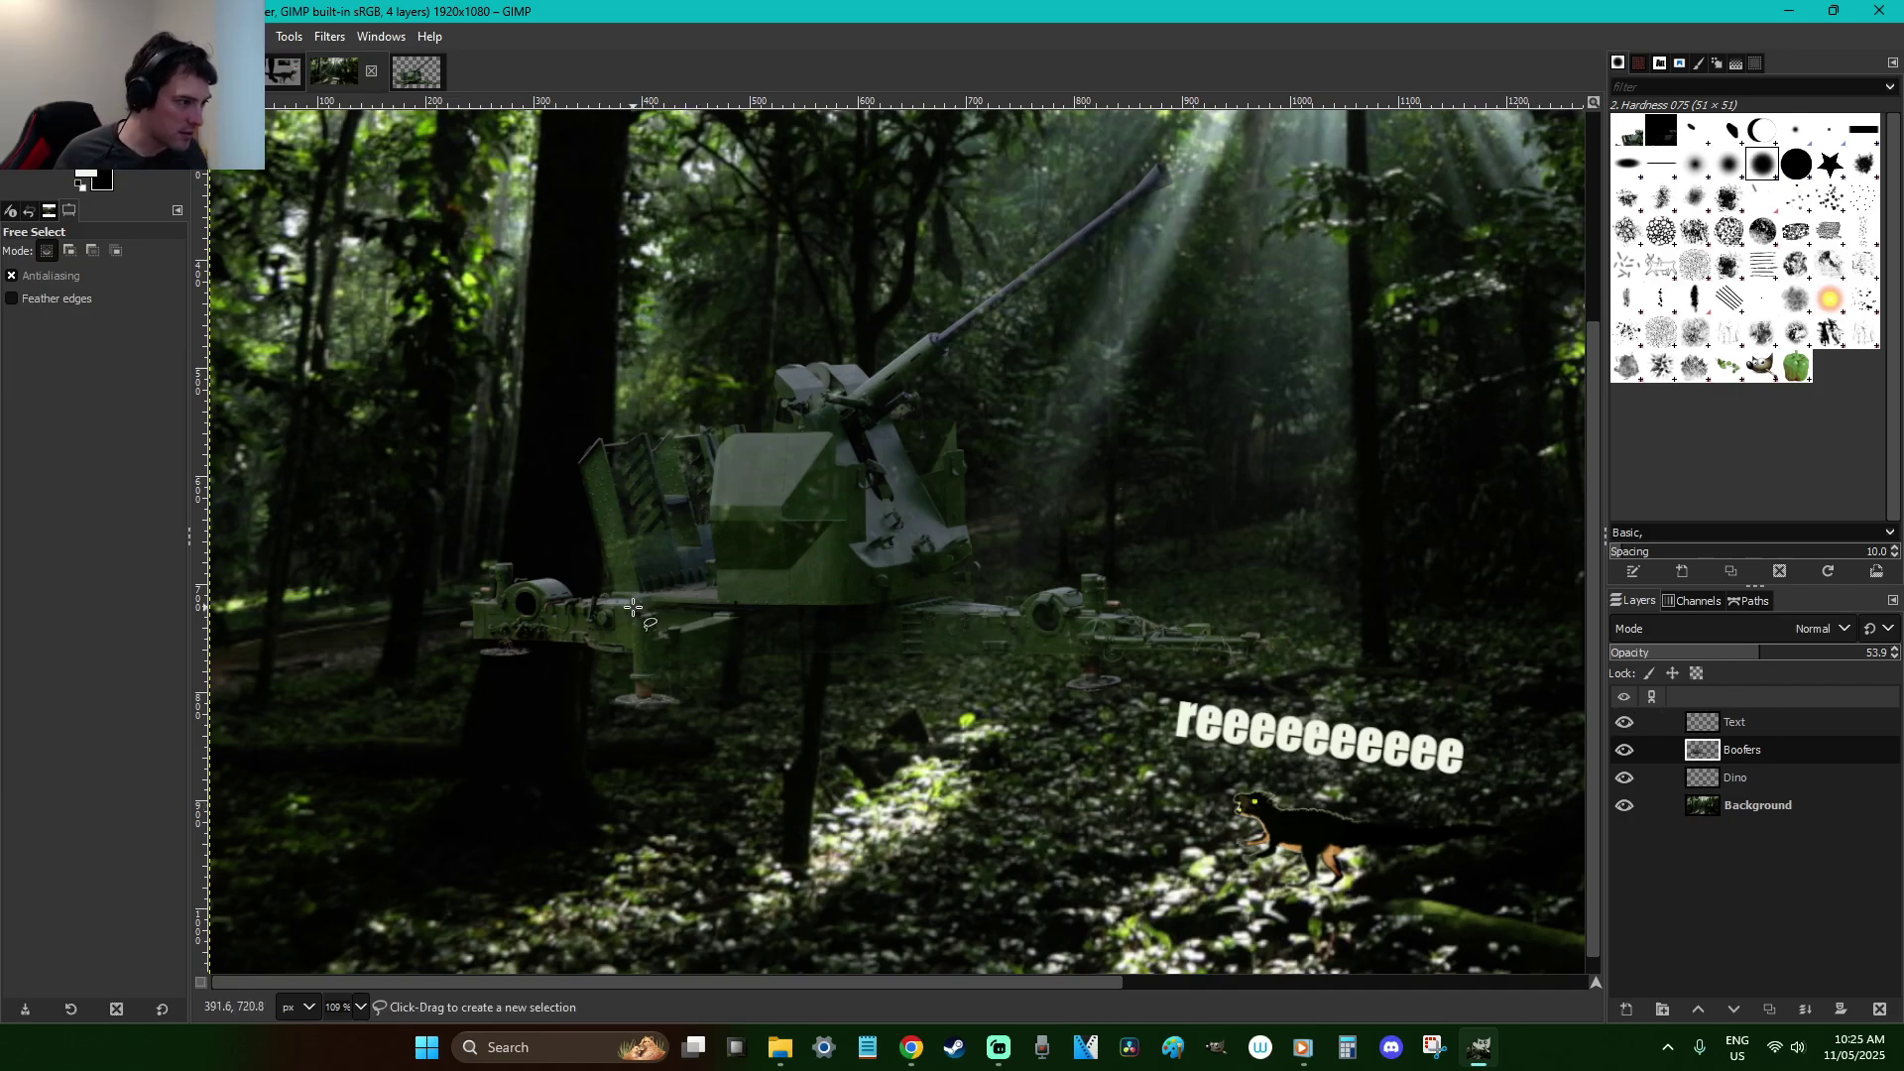
pyautogui.click(600, 585)
pyautogui.moveTo(583, 671)
pyautogui.mouseDown()
pyautogui.moveTo(515, 705)
pyautogui.moveTo(431, 626)
pyautogui.moveTo(478, 516)
pyautogui.mouseUp()
pyautogui.press('Return')
pyautogui.press('Delete')
pyautogui.hotkey('ctrl', 'shift', 'a')
# At 5.0 layer opacity, cut the thin tree trunk's outline out of the gun, and set the Boofers layer's opacity to 59.6
pyautogui.click(1663, 652)
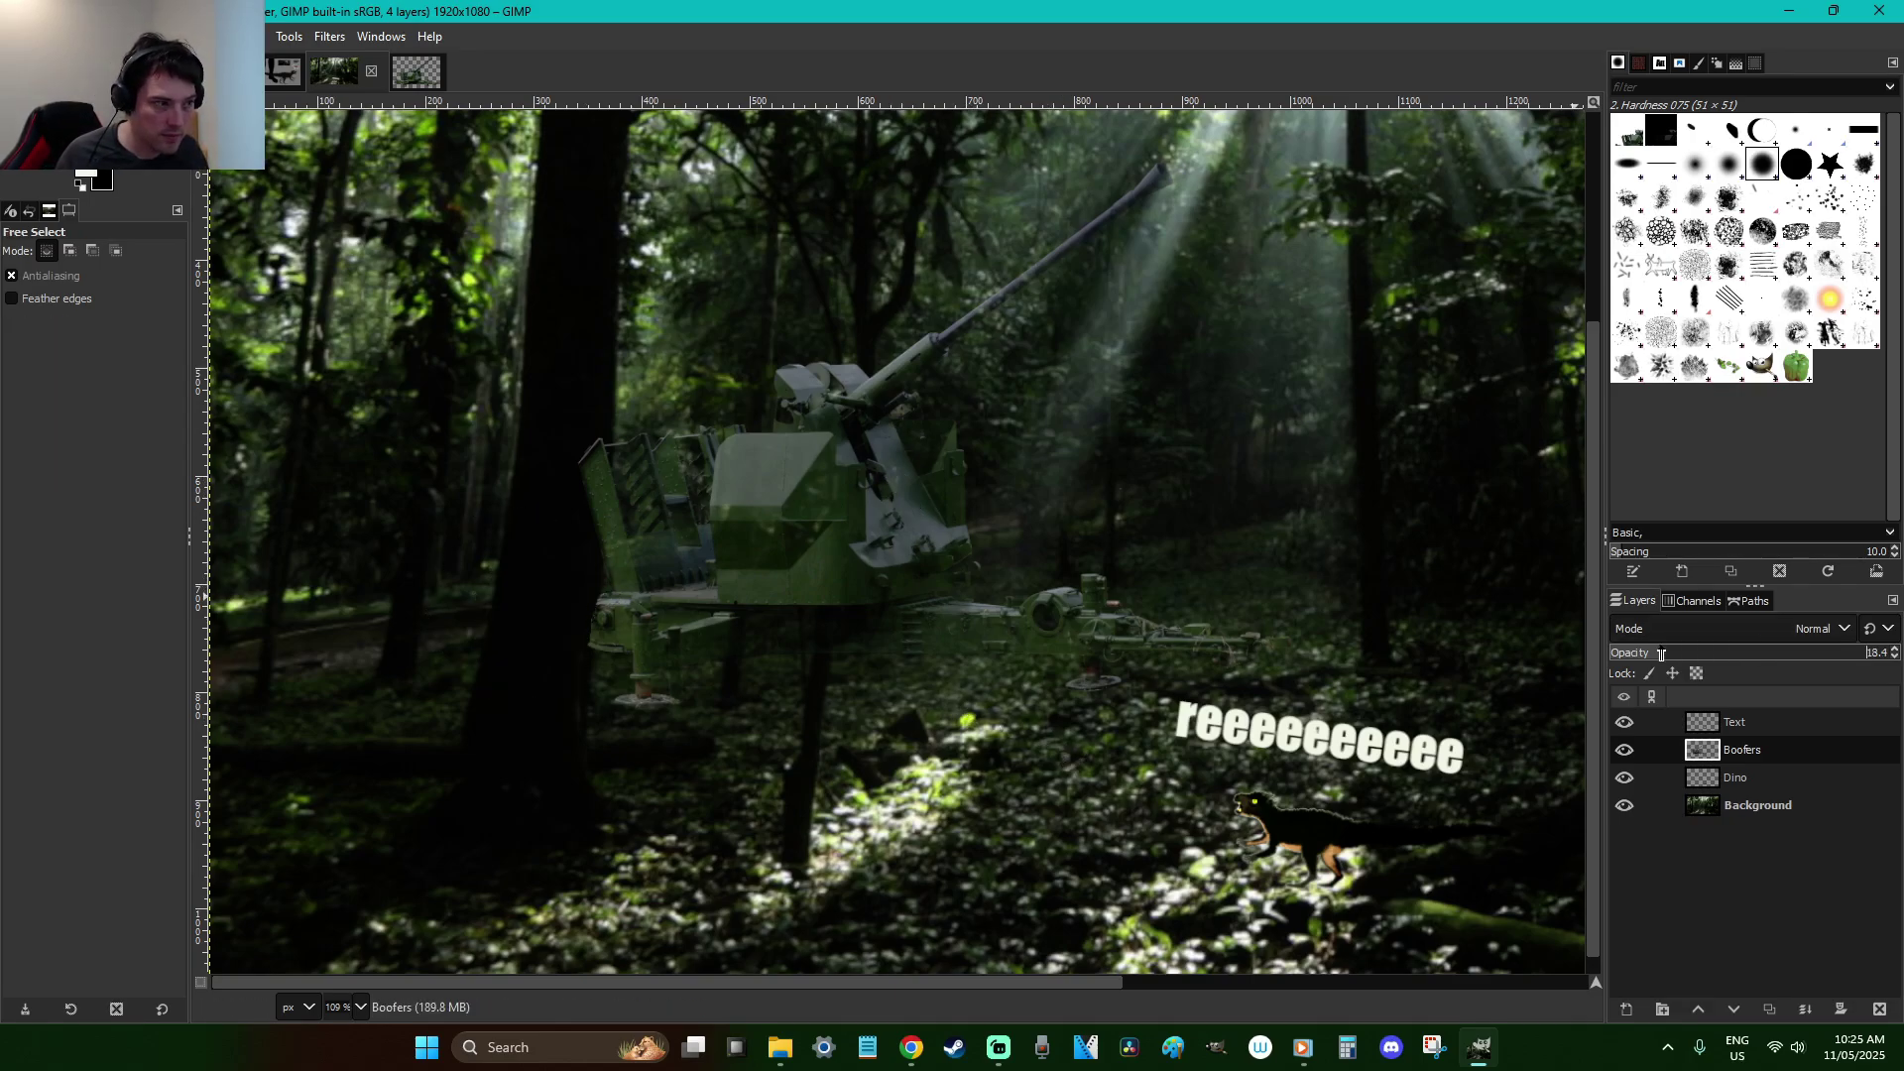
pyautogui.click(1624, 651)
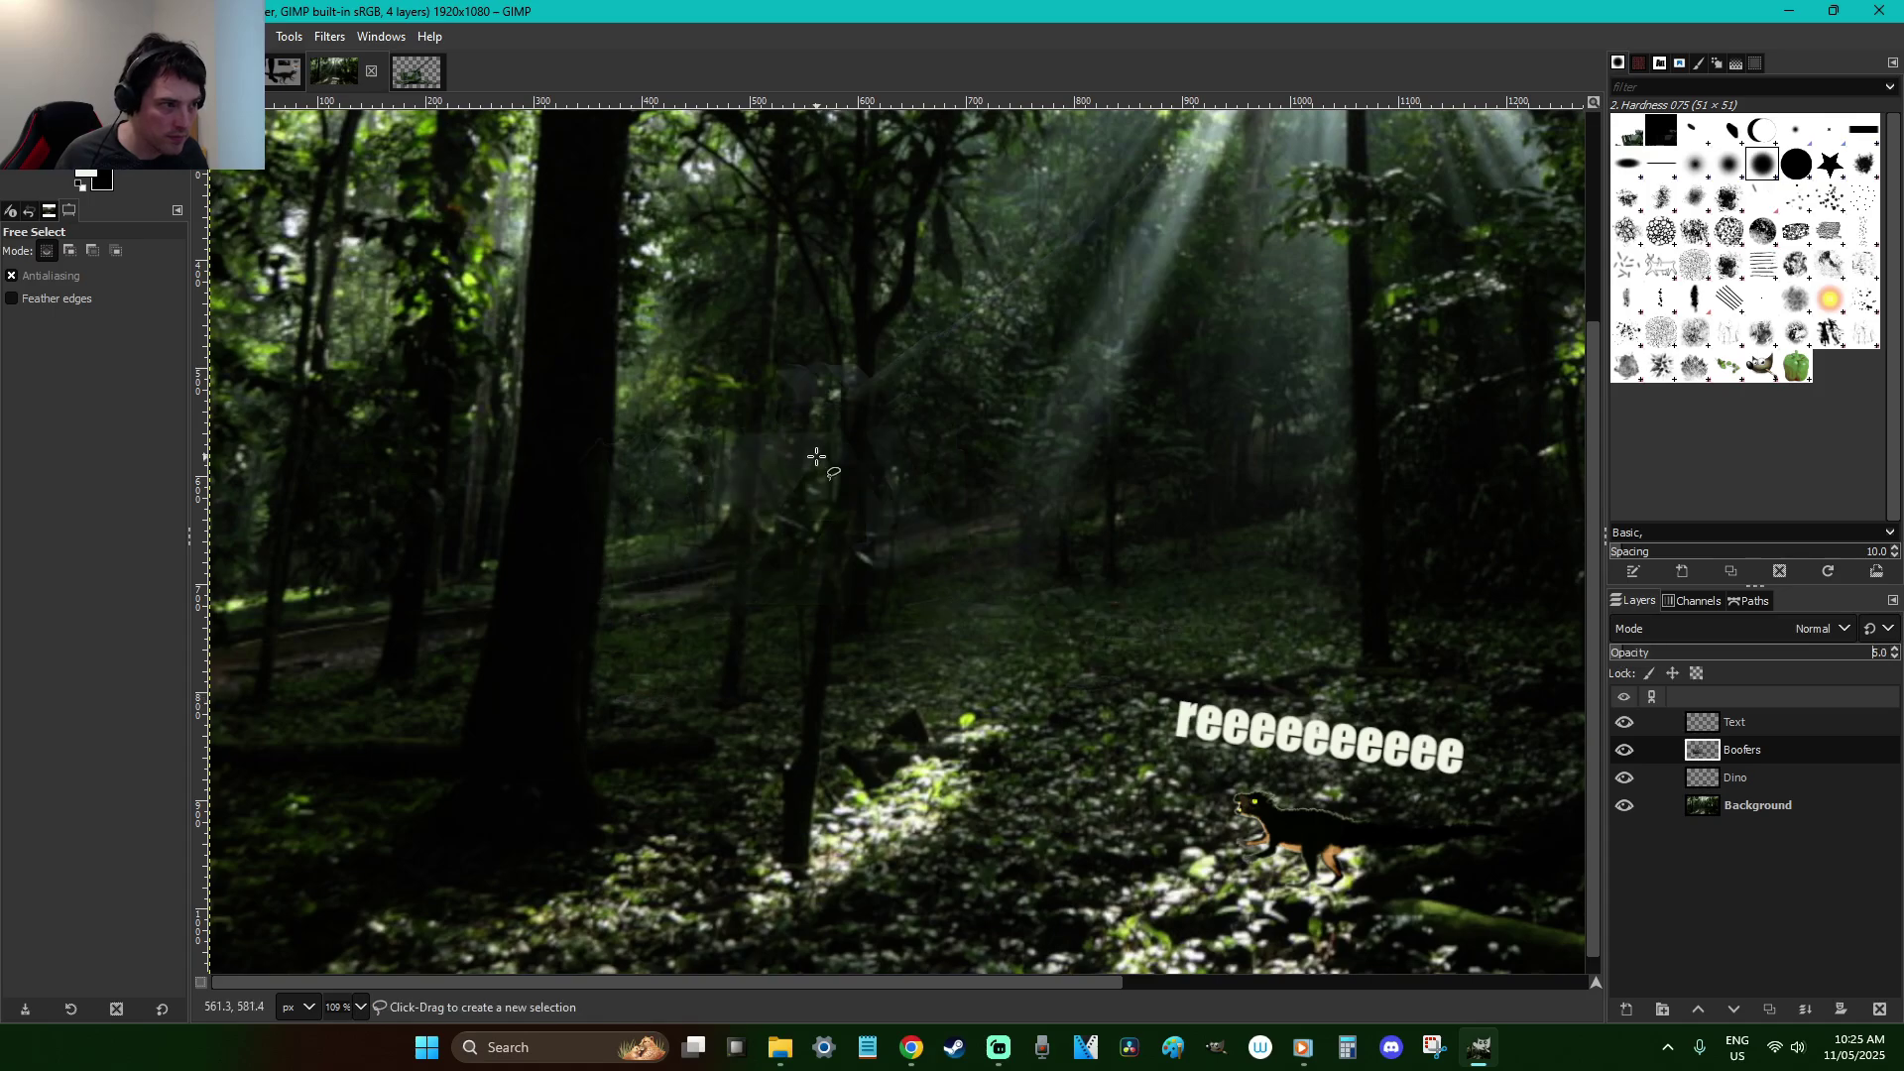
pyautogui.click(874, 382)
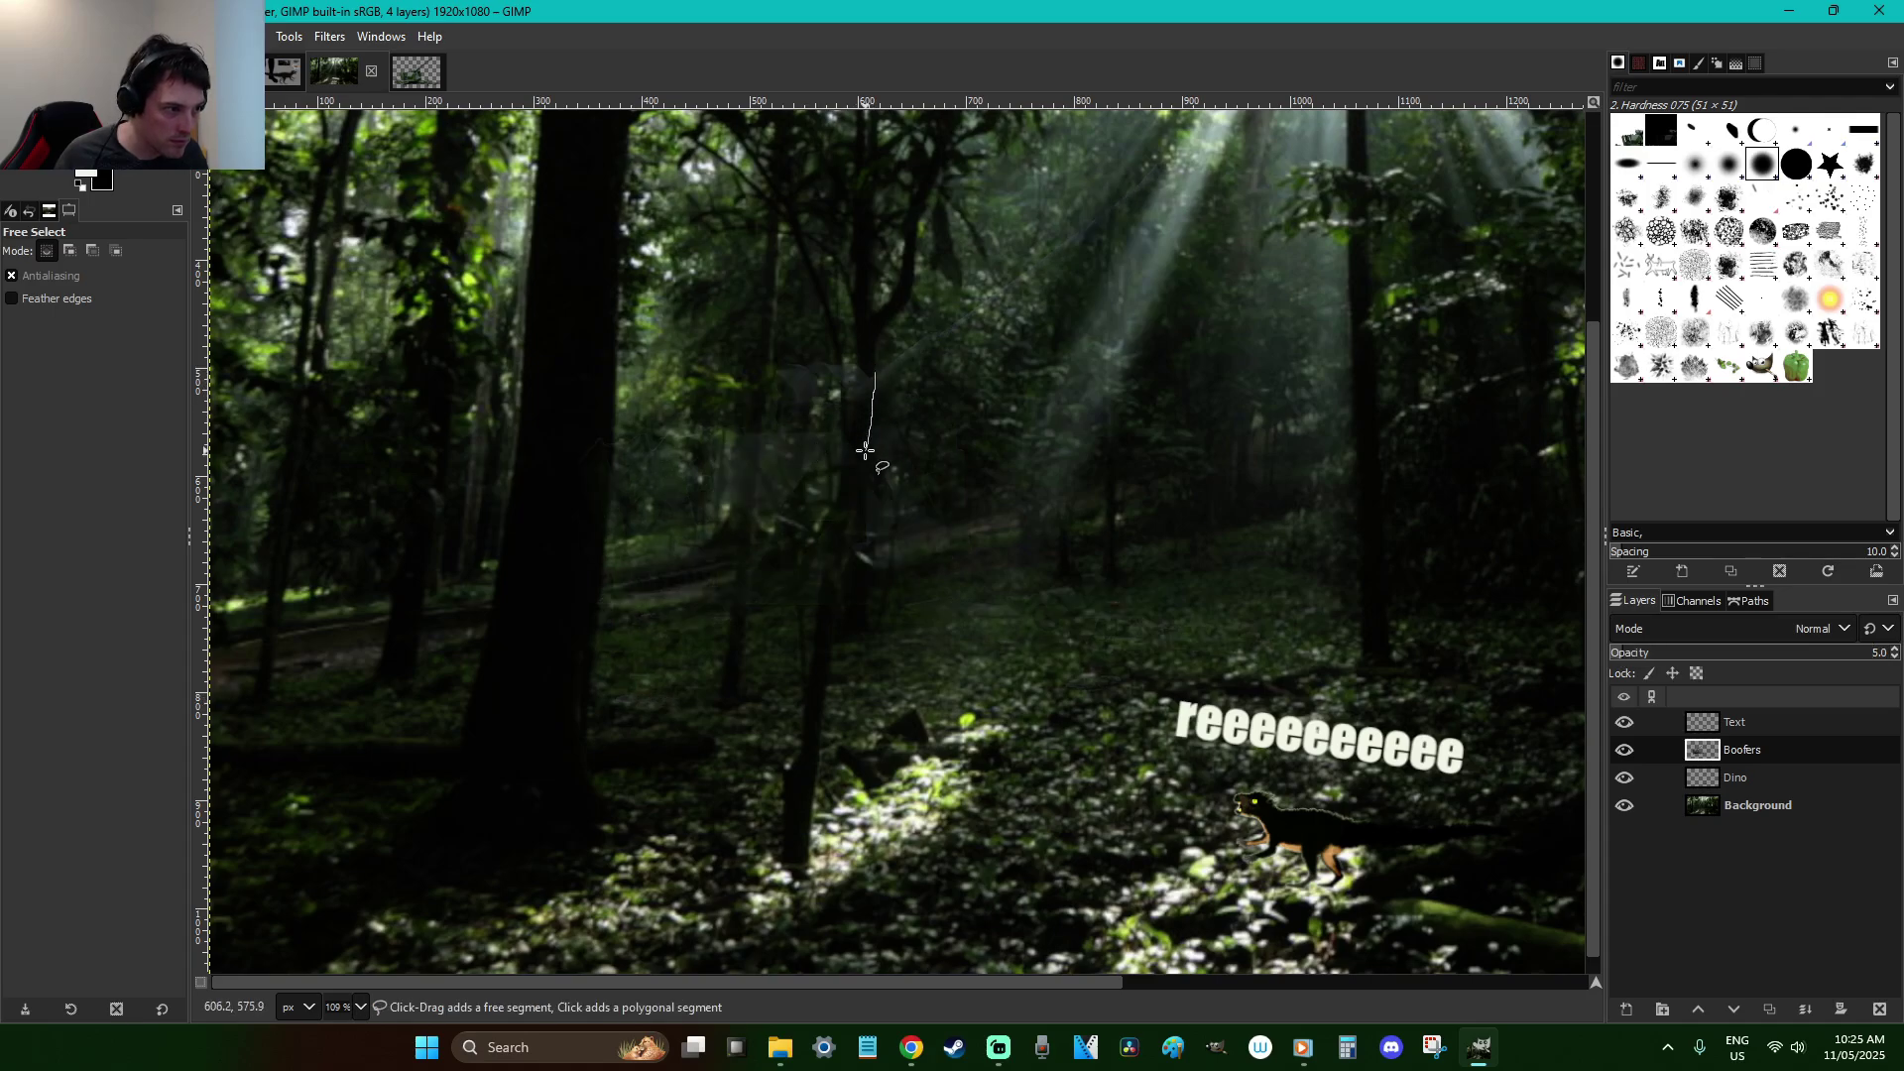
pyautogui.press('Return')
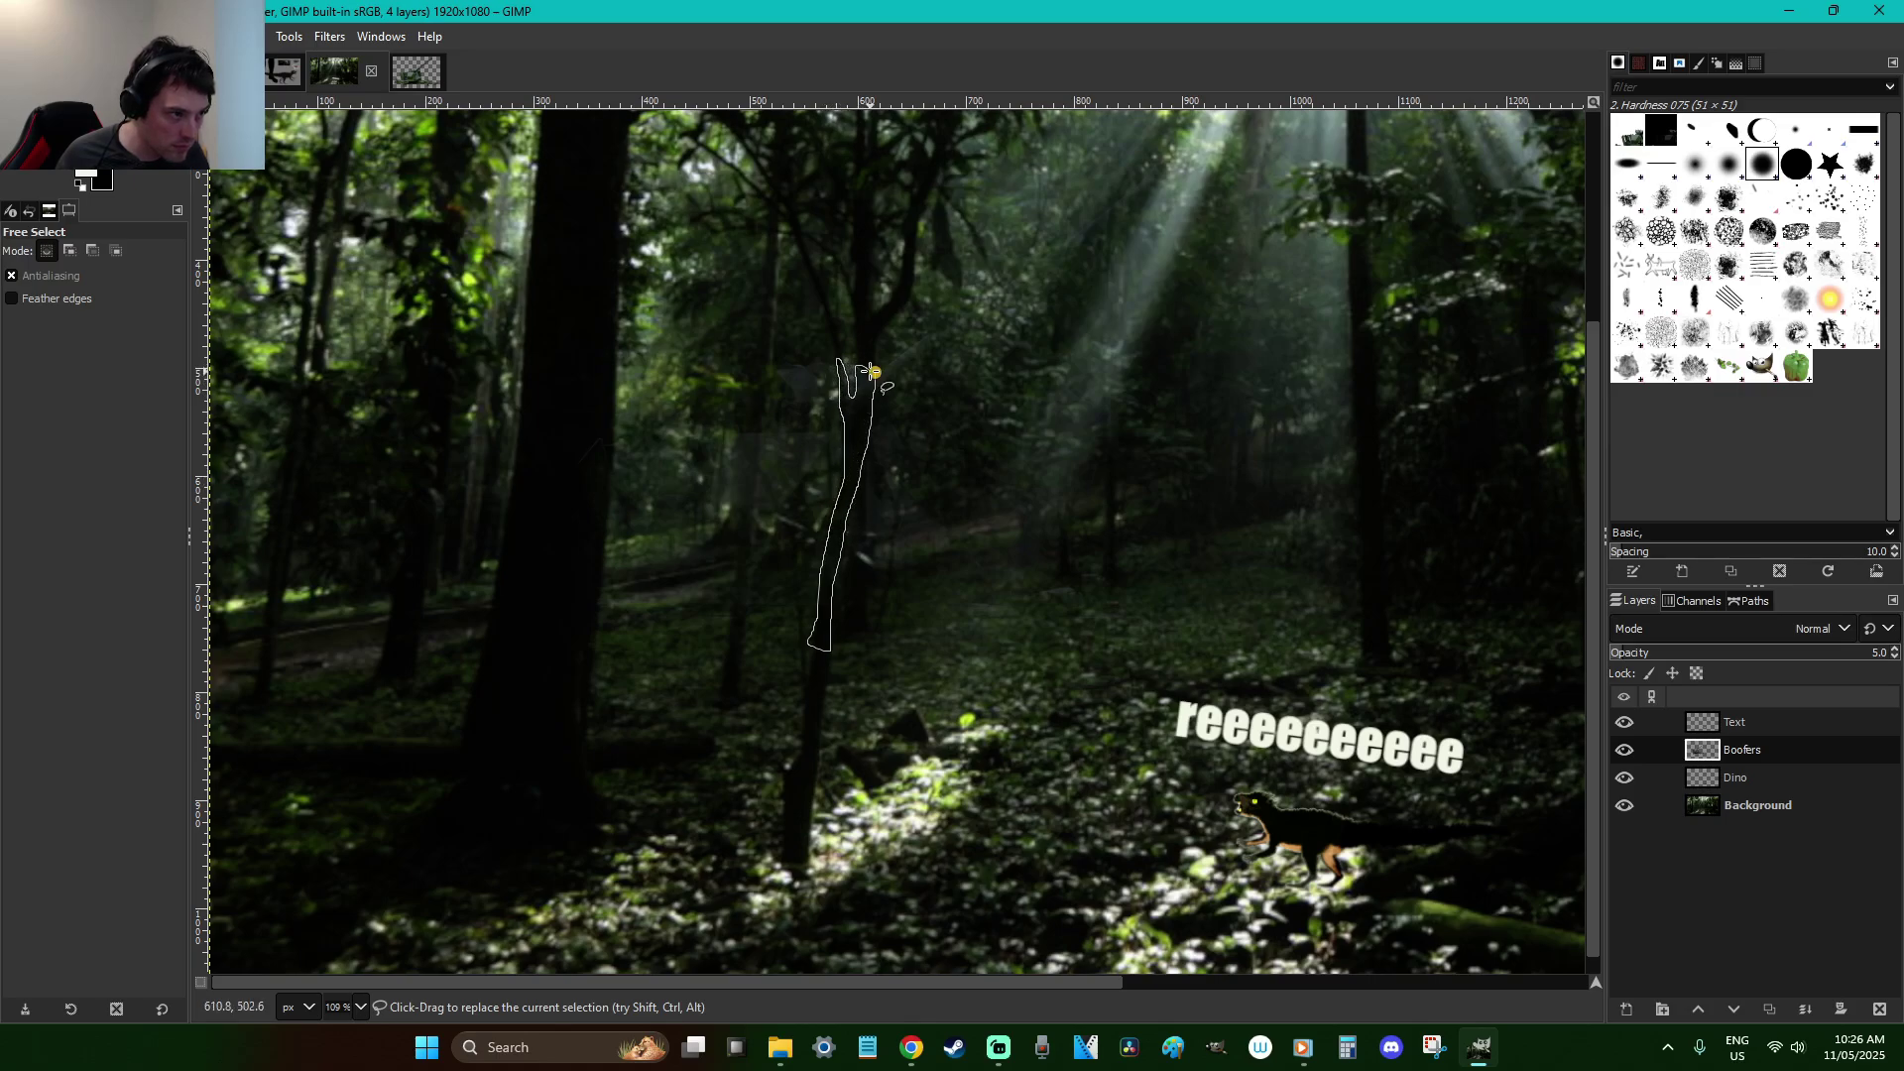
pyautogui.click(1777, 654)
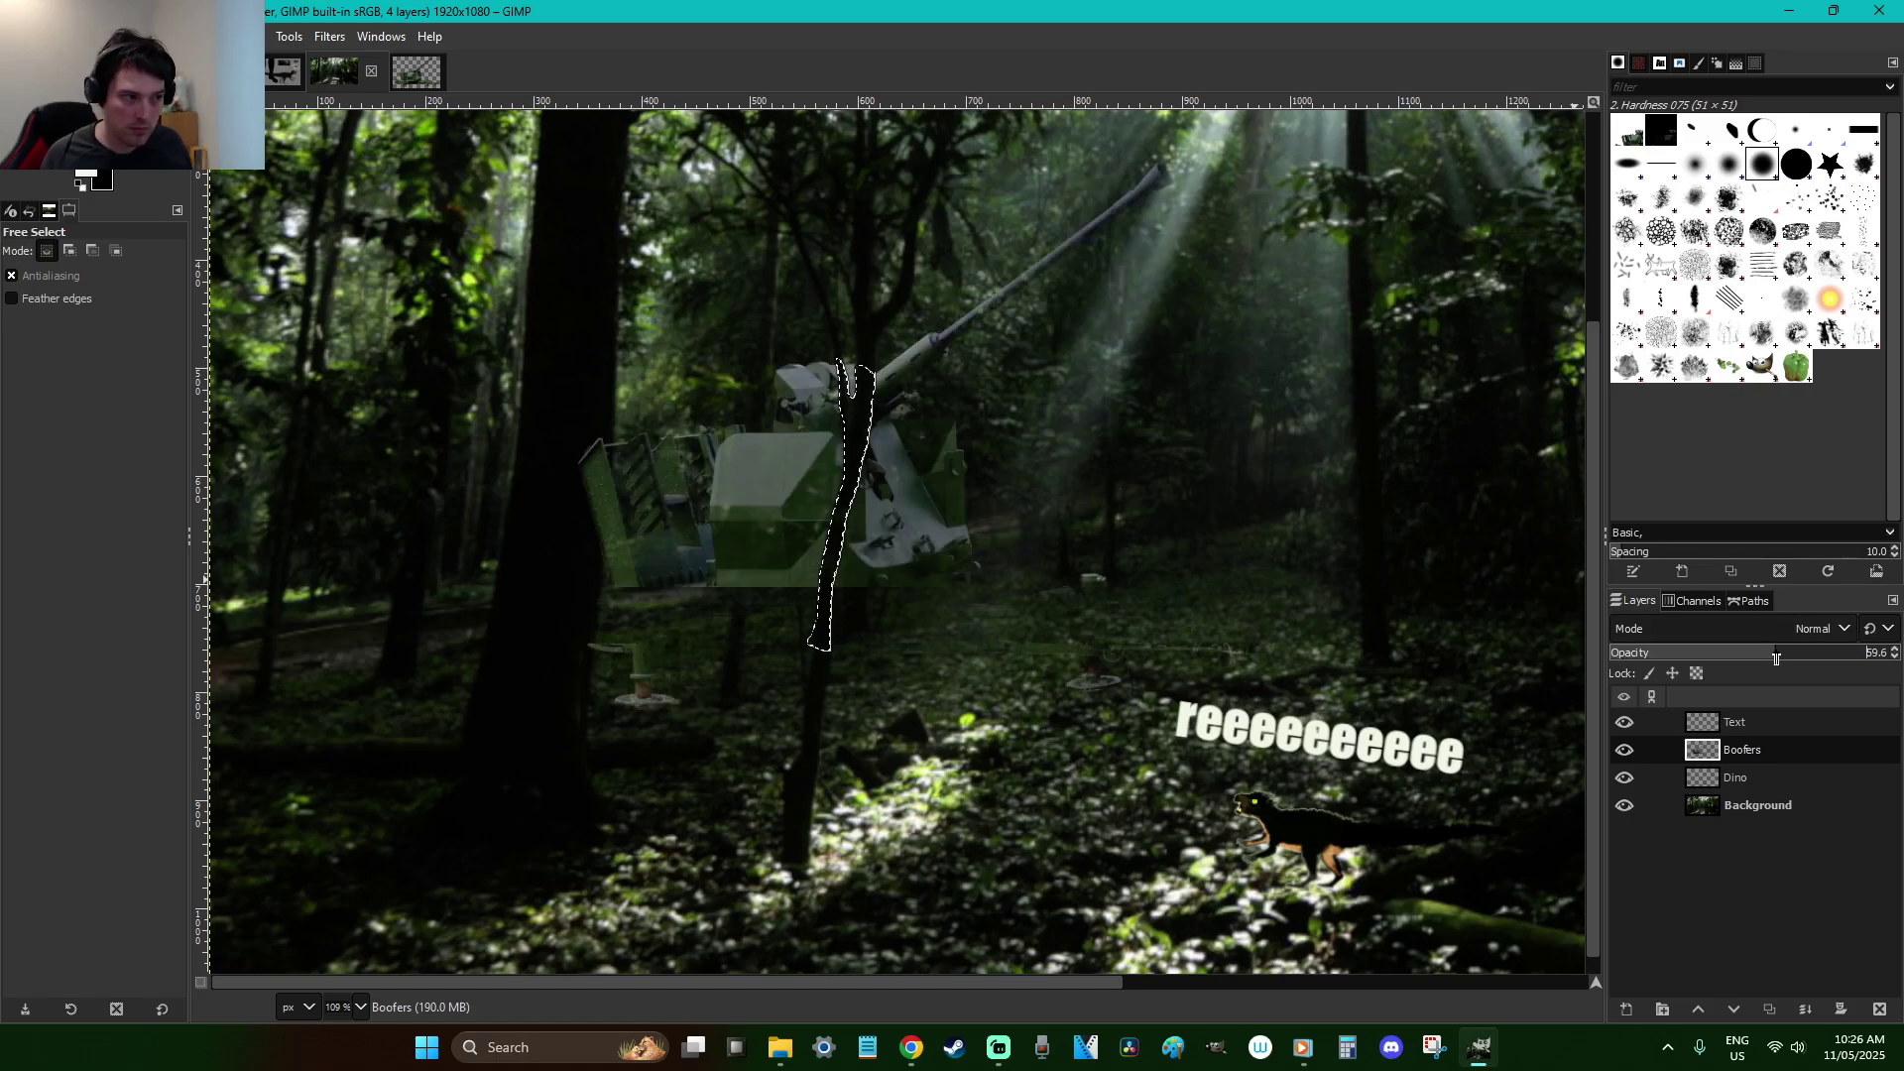
pyautogui.press('r')
pyautogui.click(1061, 696)
pyautogui.scroll(-1, 1061, 696)
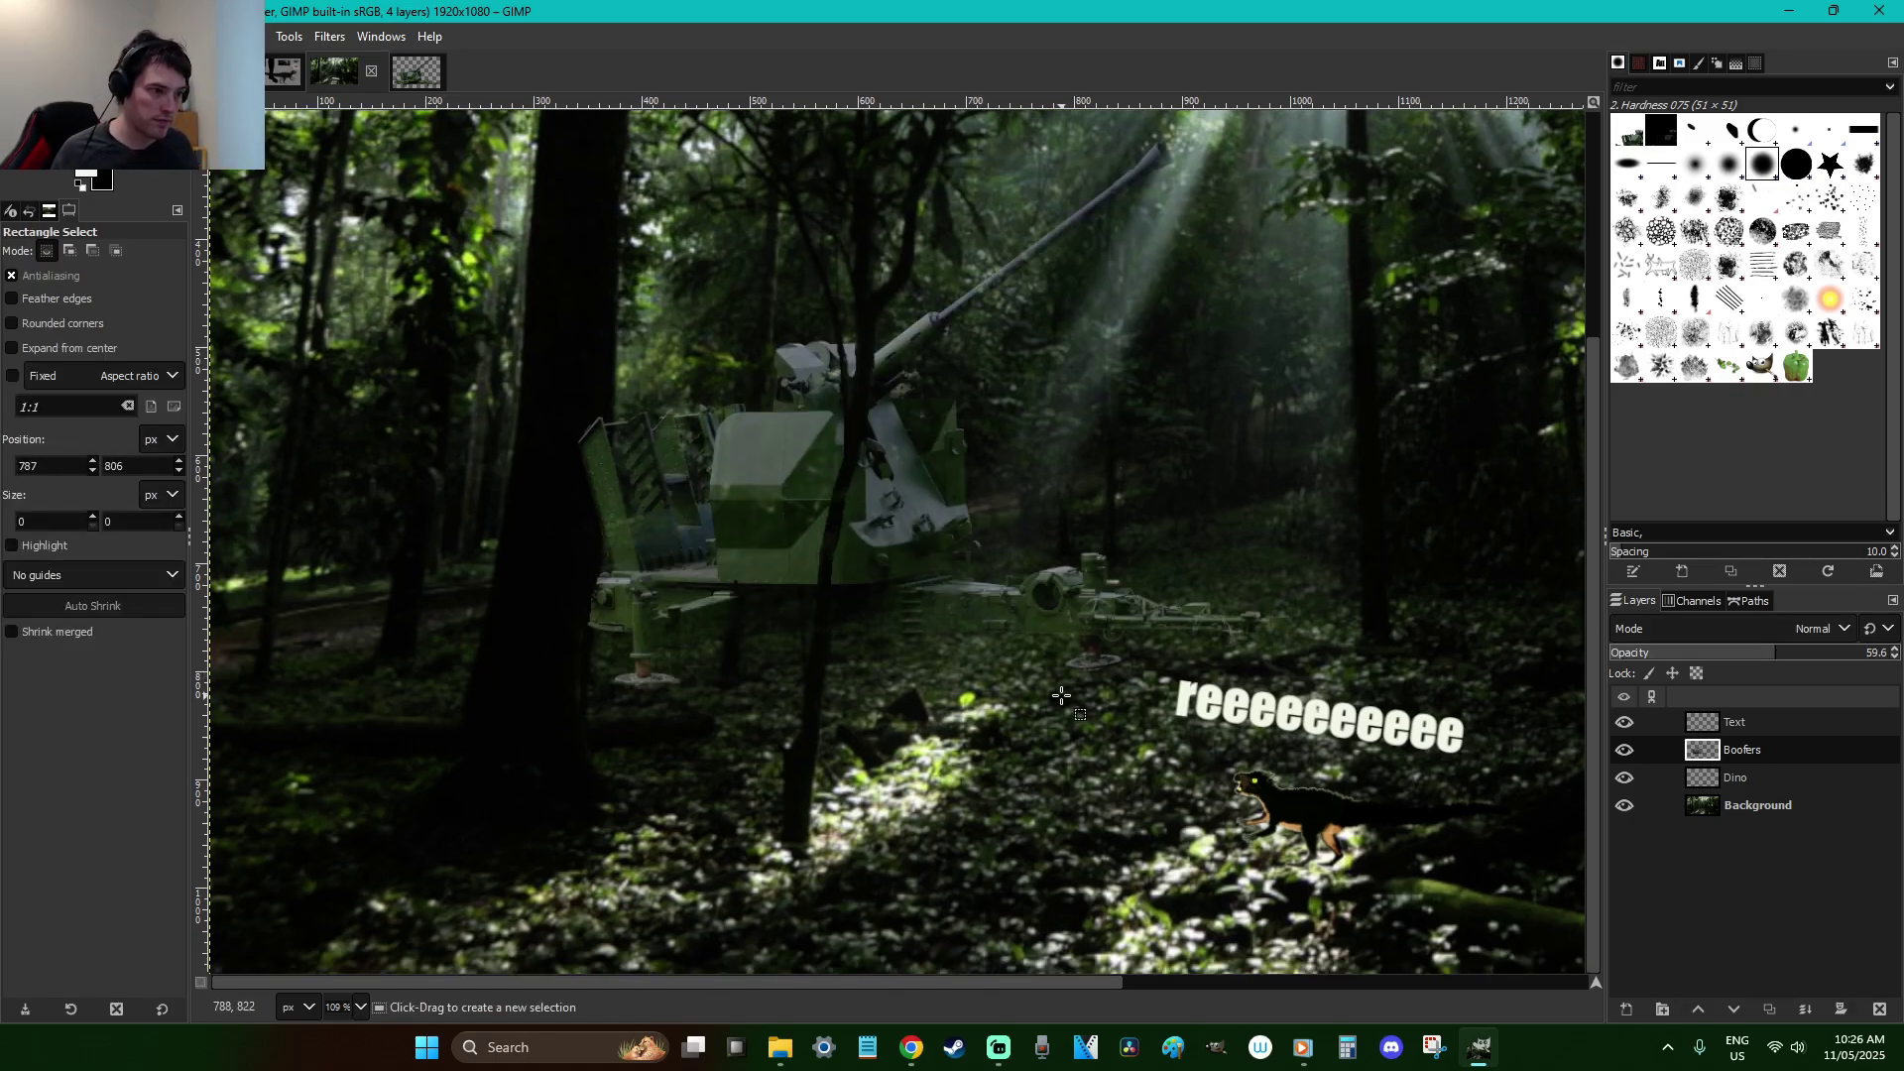
# Undo both cut-outs in the gun and the Boofers layer's opacity changes
pyautogui.keyDown('ctrl'); pyautogui.scroll(-3, 1061, 696); pyautogui.keyUp('ctrl')
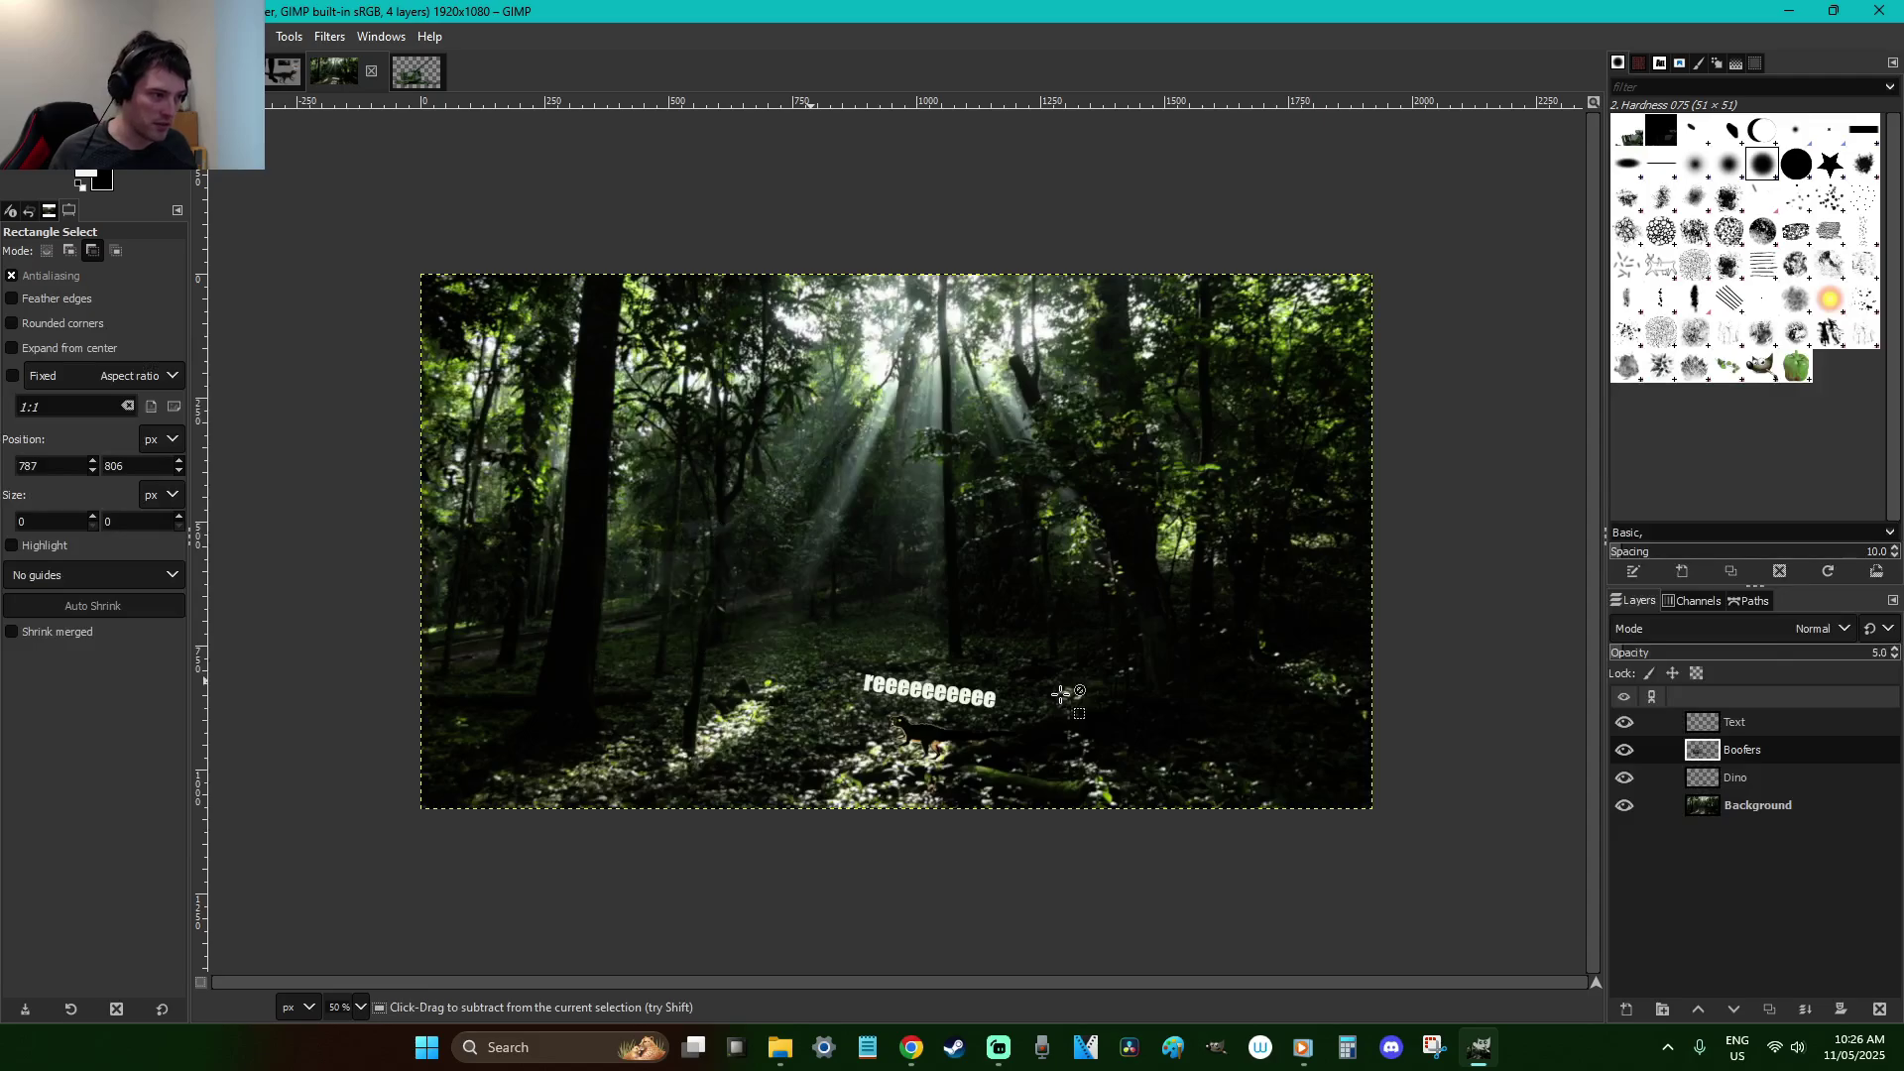
pyautogui.hotkey('ctrl', 'z')
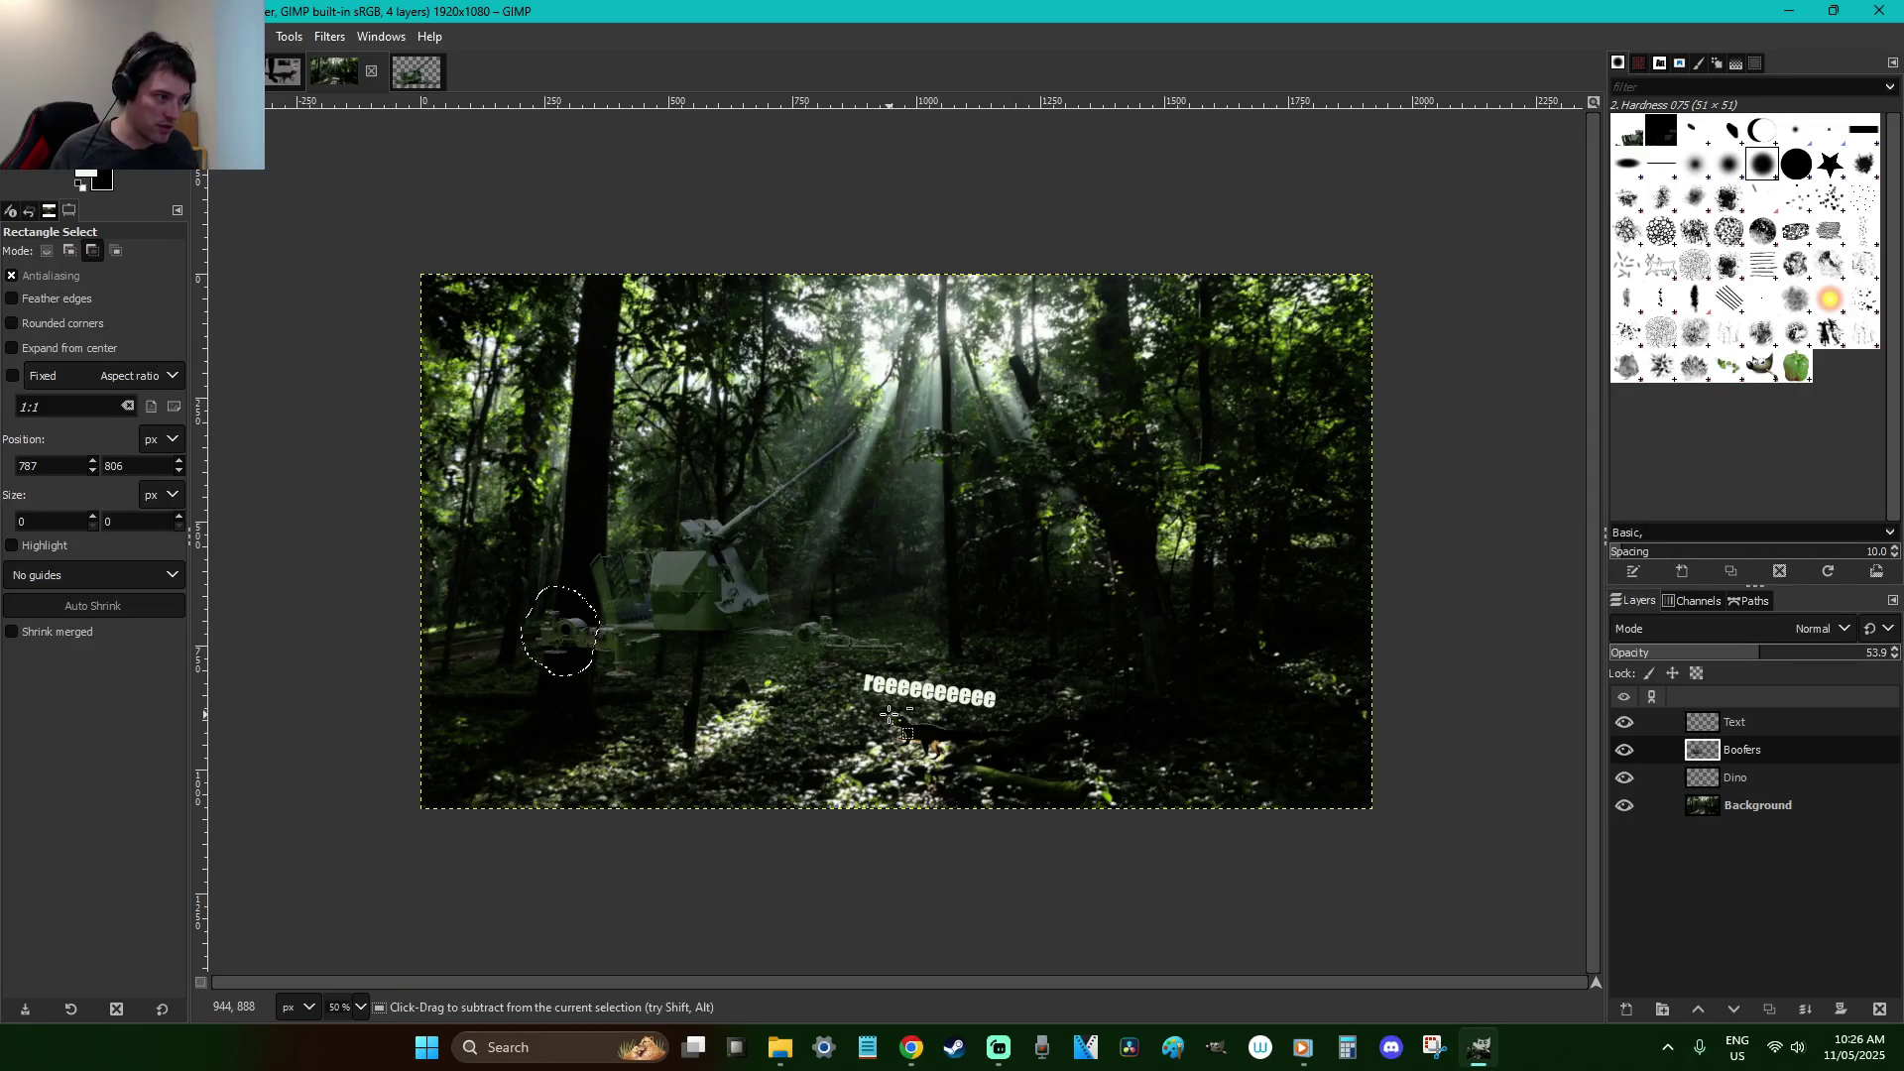
pyautogui.hotkey('ctrl', 'z')
pyautogui.hotkey('ctrl', 'z')
# Select the whole gun freehand and scale it down proportionally to a small size near the base of the large trunk
pyautogui.press('z')
pyautogui.moveTo(1061, 815); pyautogui.dragTo(462, 413)
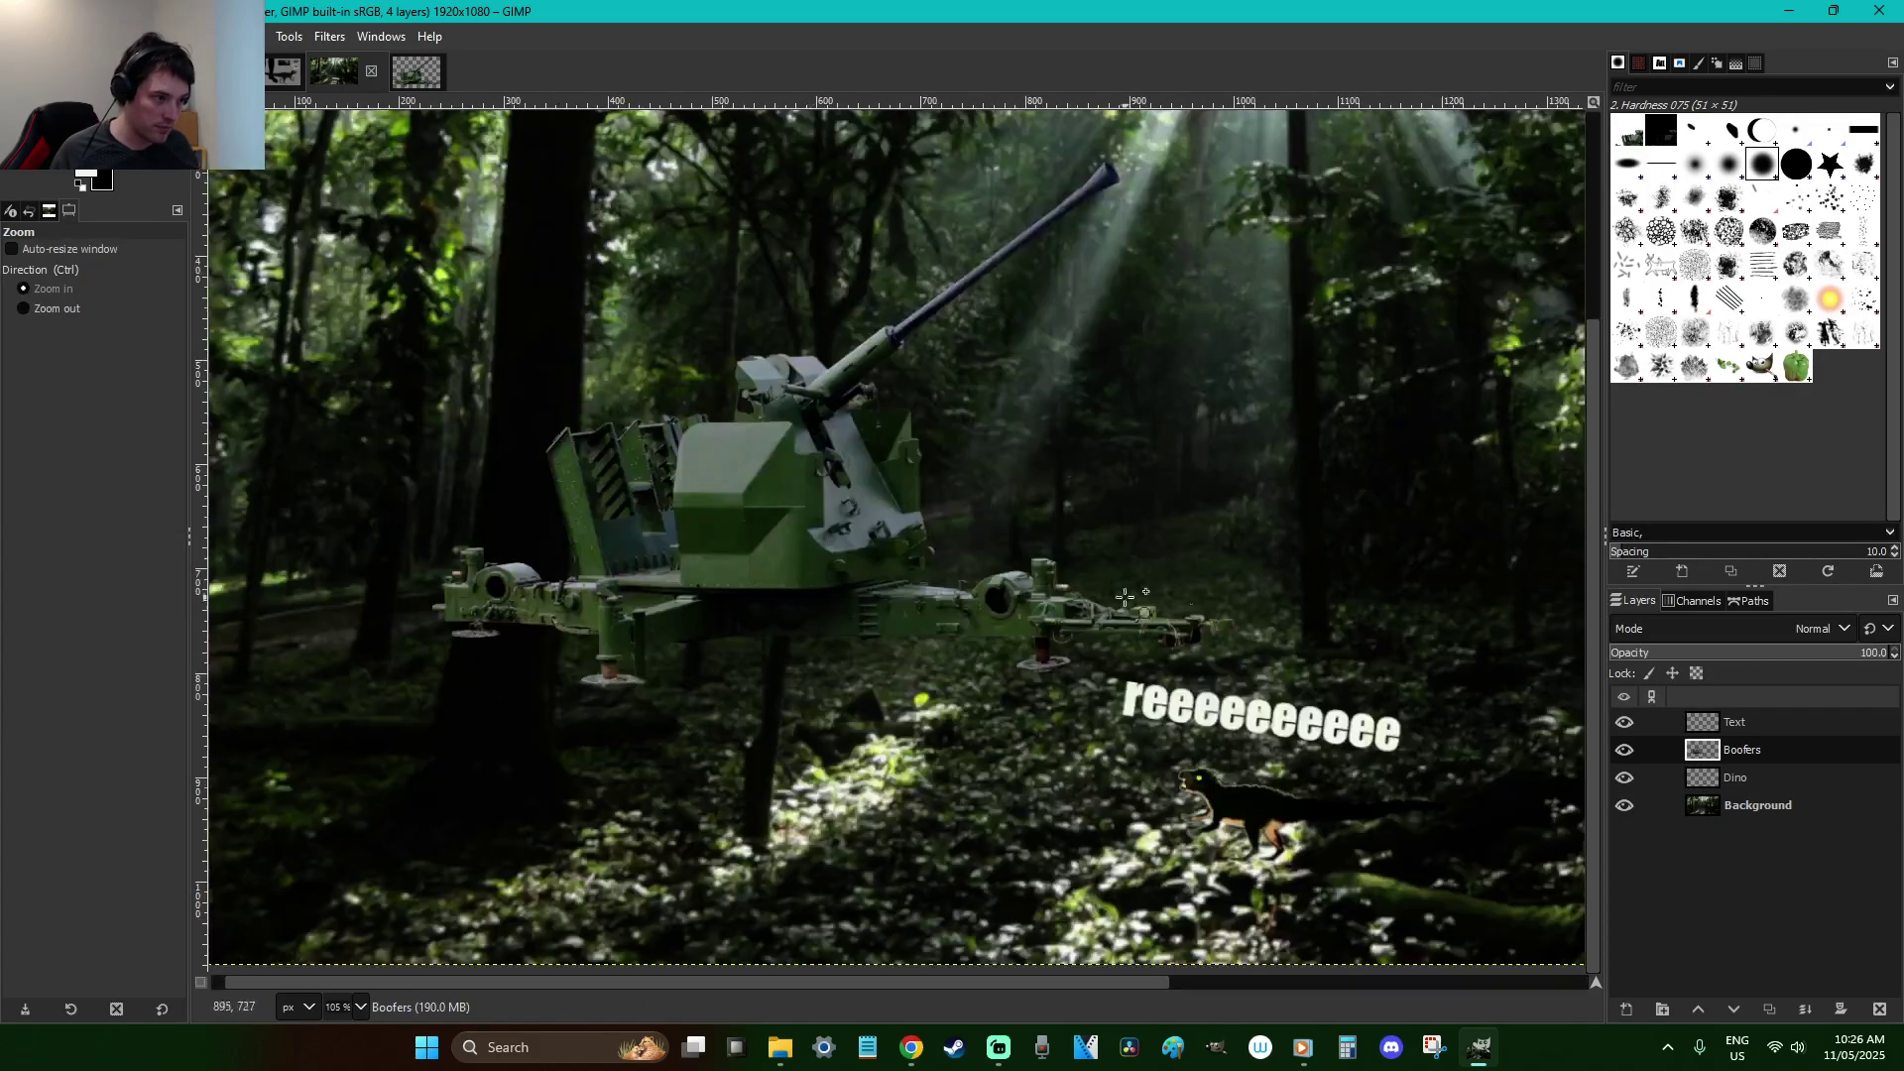
pyautogui.press('f')
pyautogui.moveTo(878, 697)
pyautogui.mouseDown()
pyautogui.moveTo(510, 761)
pyautogui.moveTo(862, 226)
pyautogui.moveTo(1277, 269)
pyautogui.moveTo(1257, 659)
pyautogui.moveTo(879, 698)
pyautogui.mouseUp()
pyautogui.hotkey('shift', 's')
pyautogui.click(1244, 535)
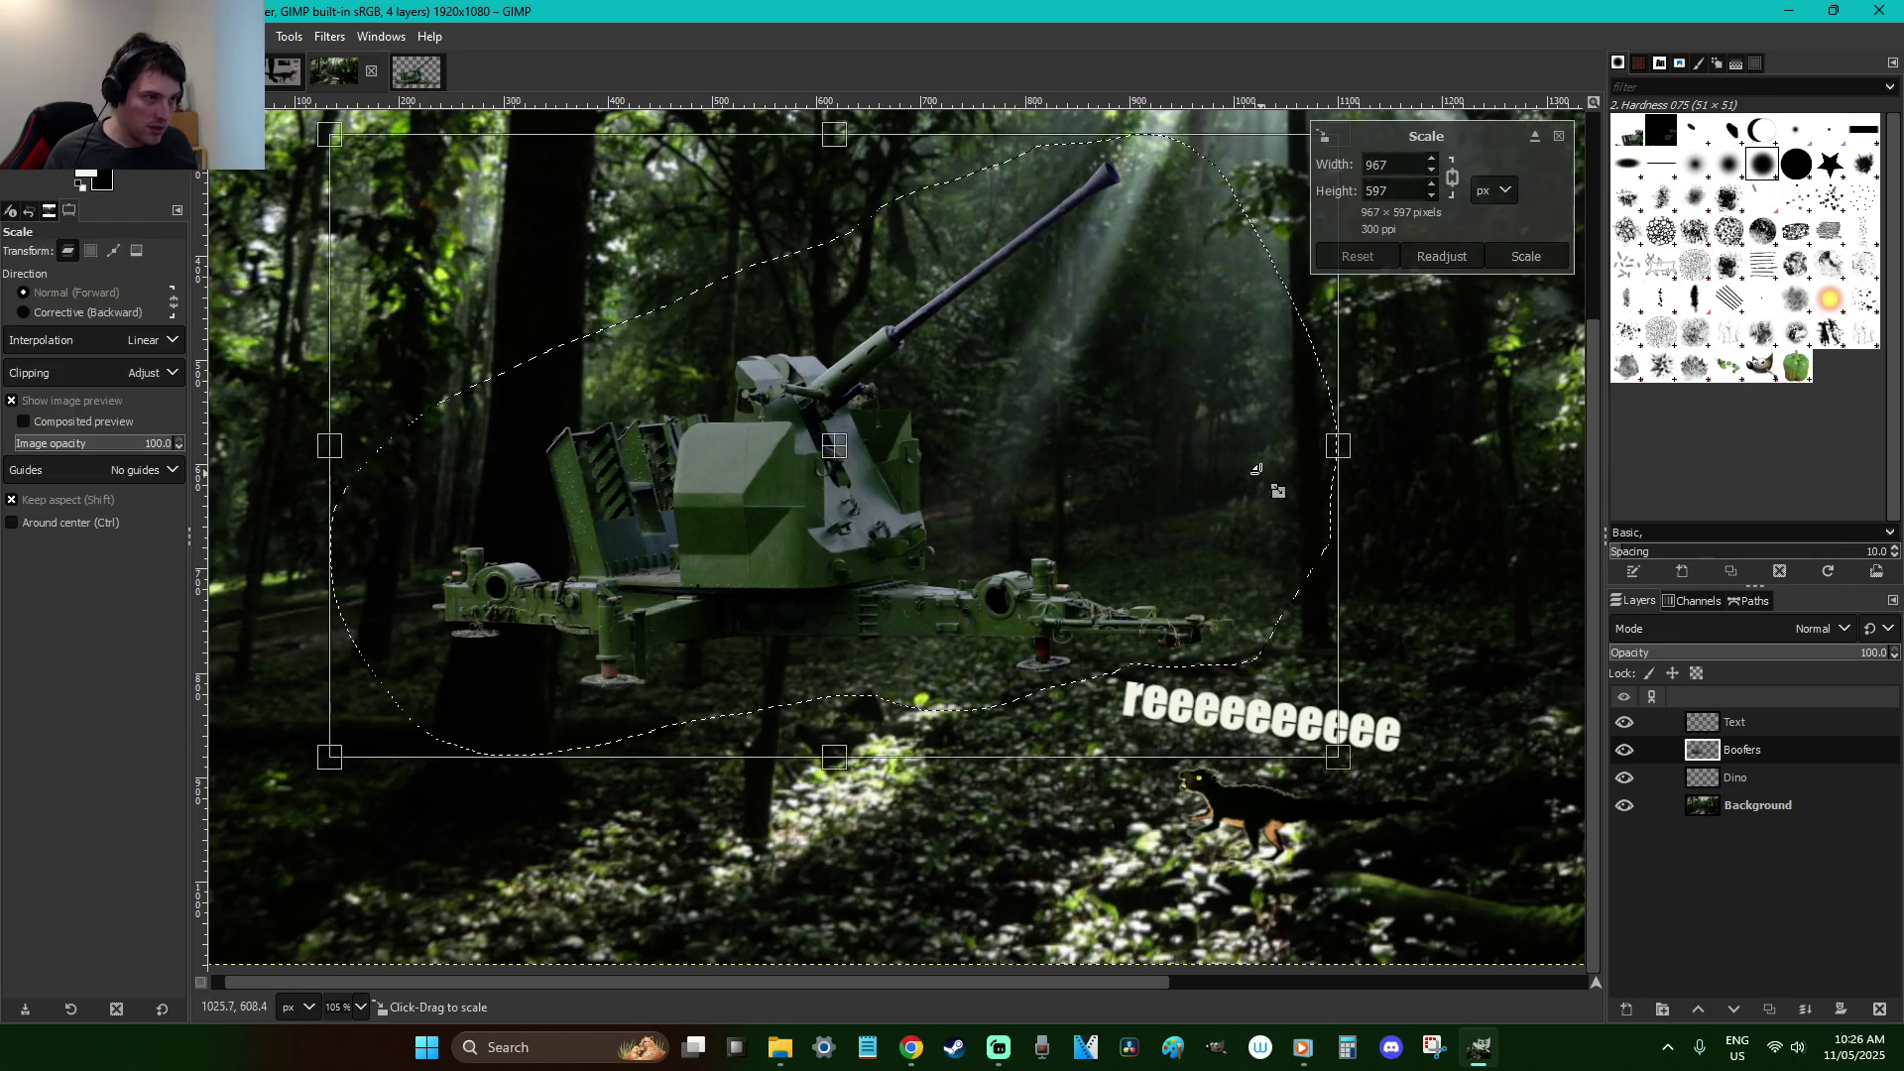
pyautogui.moveTo(1031, 198)
pyautogui.mouseDown()
pyautogui.moveTo(785, 558)
pyautogui.moveTo(595, 669)
pyautogui.mouseUp()
pyautogui.press('Return')
# Rotate the small gun clockwise by about 13 degrees, shift it over the large trunk's edge, and anchor it
pyautogui.hotkey('shift', 'r')
pyautogui.moveTo(748, 756); pyautogui.dragTo(716, 776)
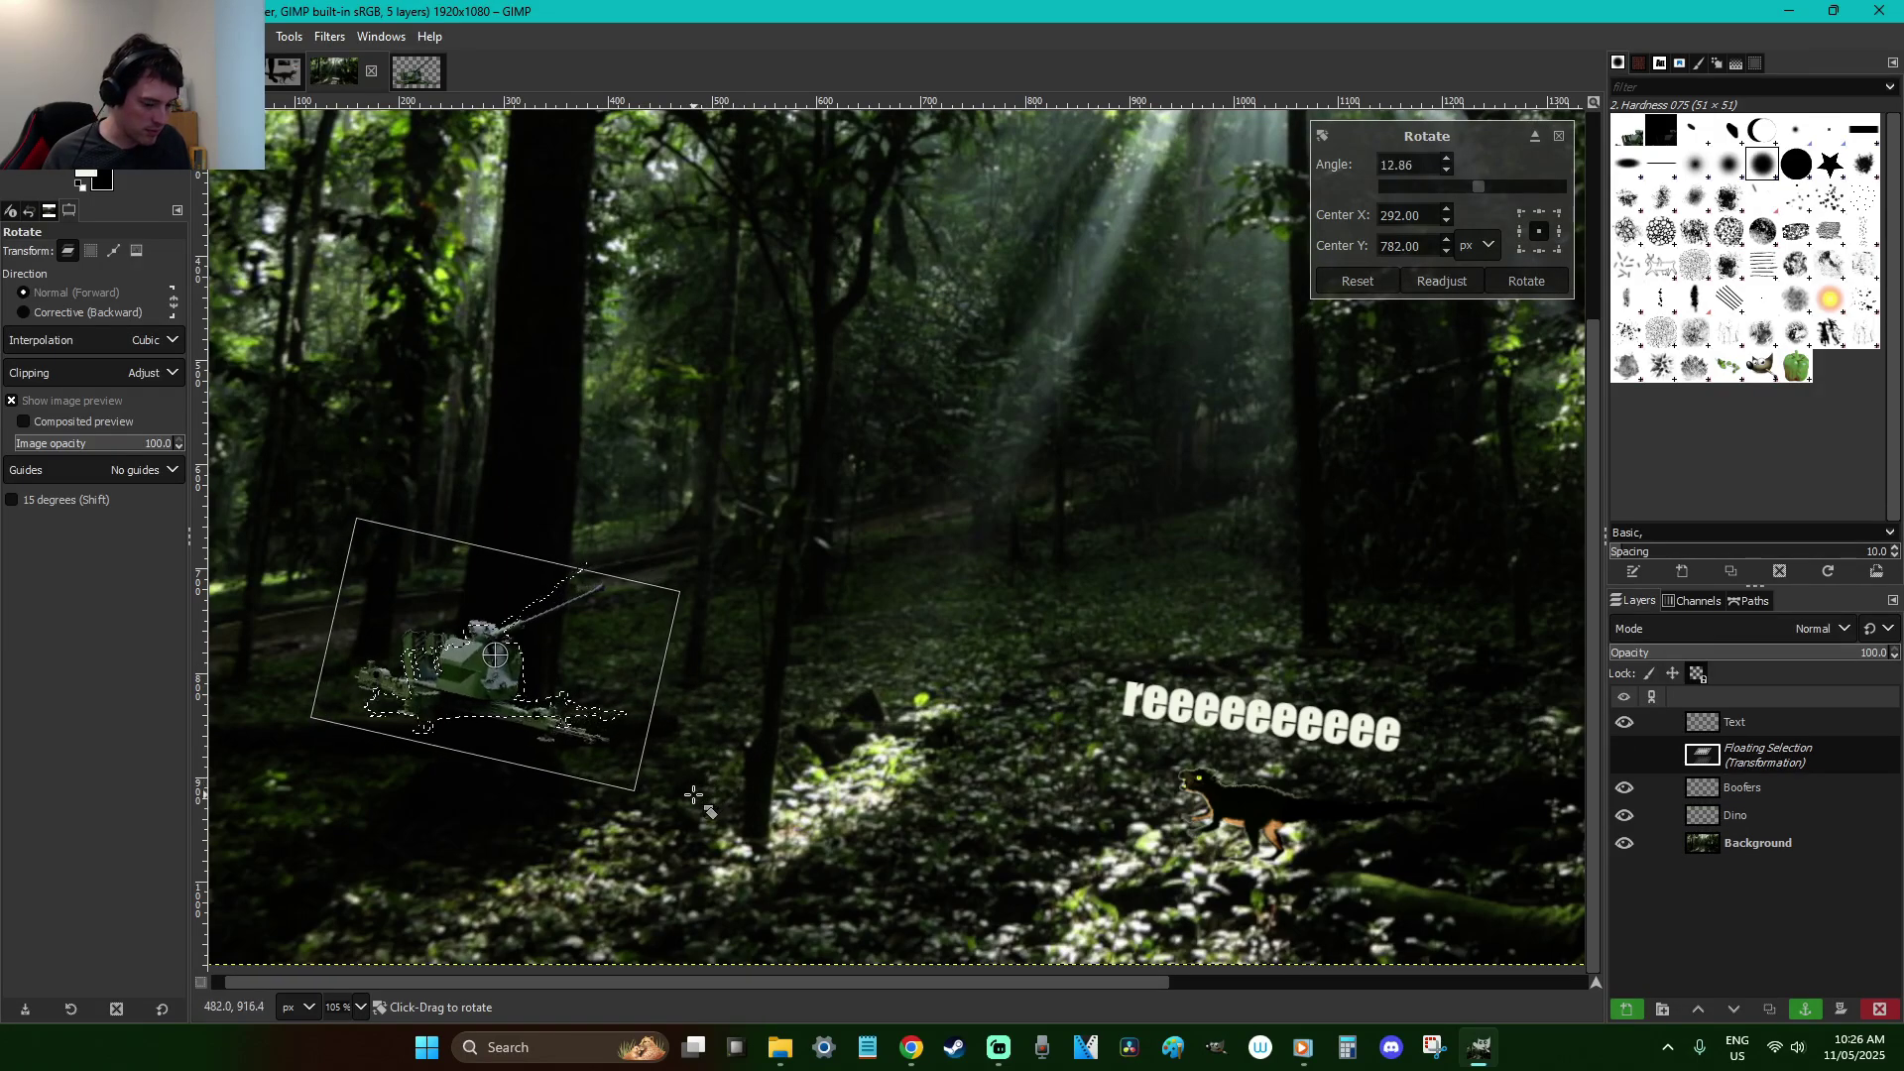
pyautogui.press('Return')
pyautogui.press('r')
pyautogui.moveTo(479, 673); pyautogui.dragTo(540, 681)
pyautogui.click(1805, 1009)
# Lower the Boofers layer's opacity to 7.4 for tracing the large trunk through the gun
pyautogui.click(1738, 652)
pyautogui.press('z')
pyautogui.moveTo(795, 813); pyautogui.dragTo(318, 575)
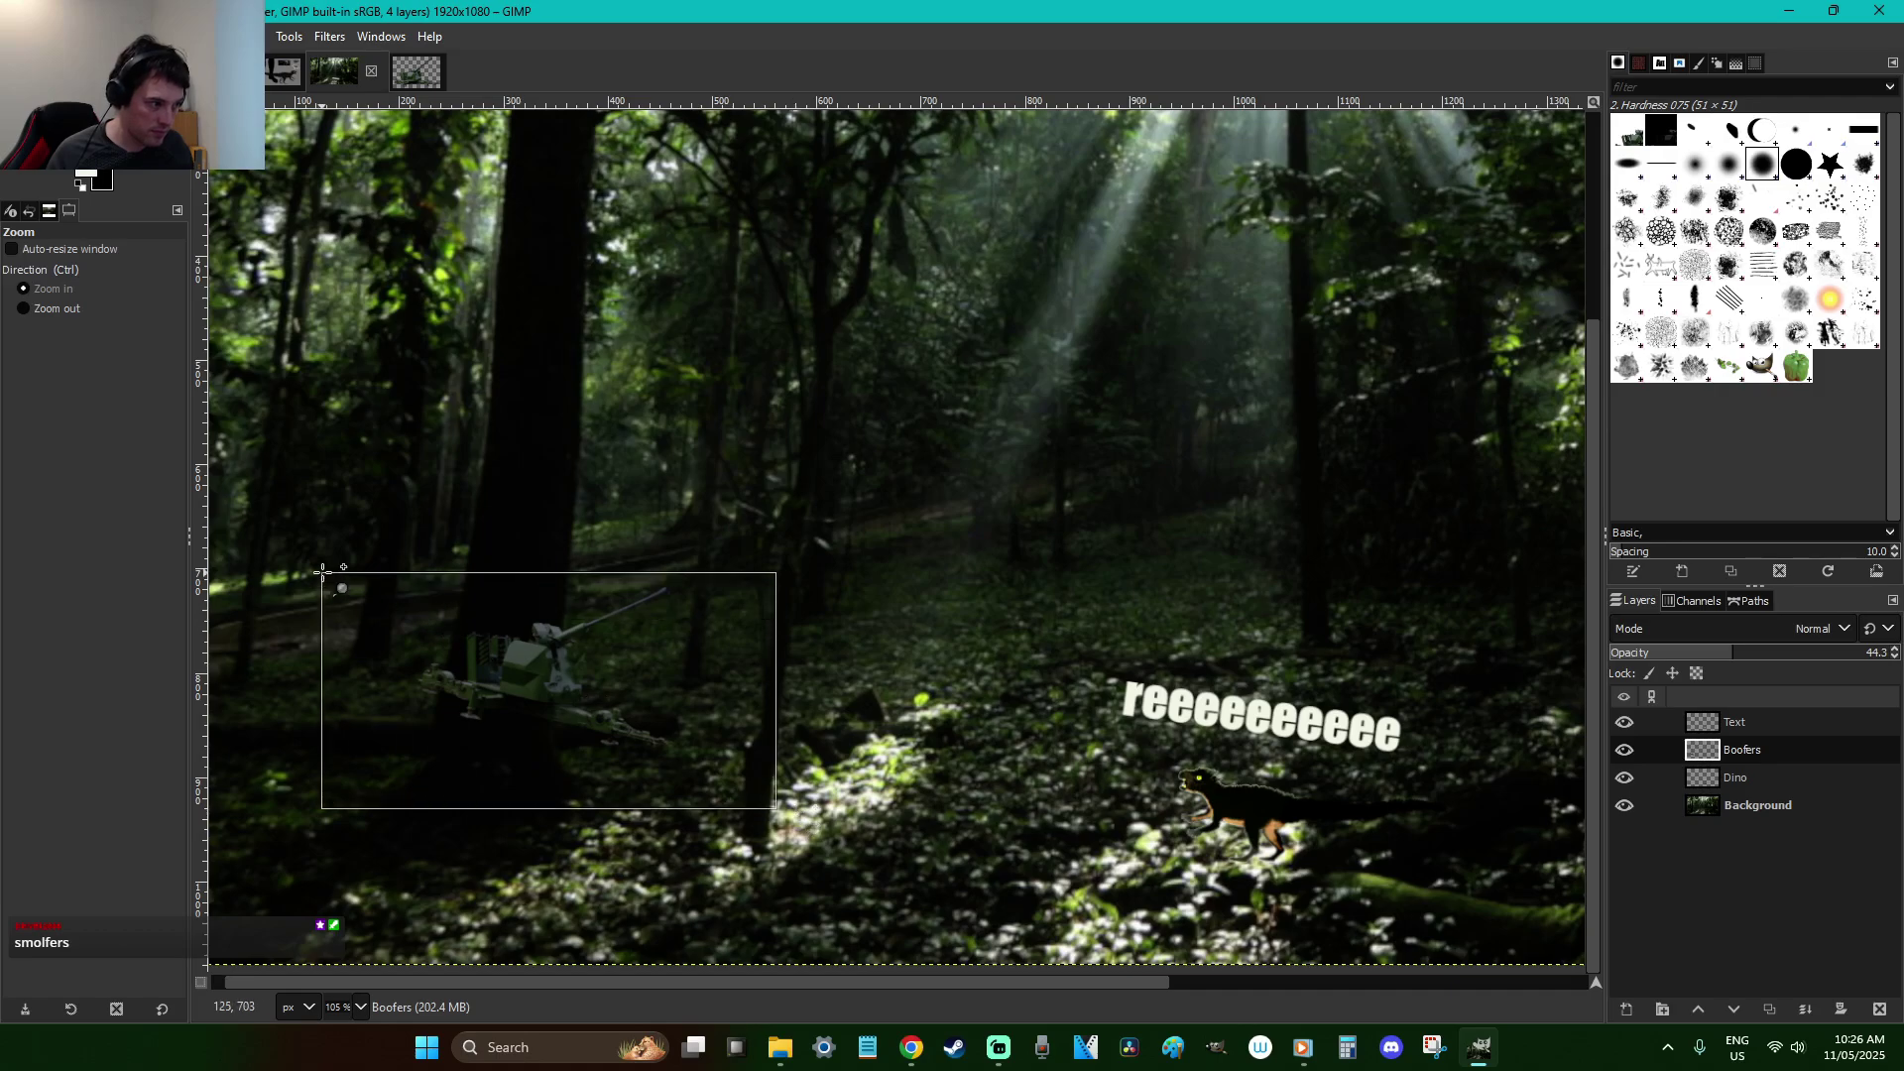
pyautogui.click(1666, 658)
pyautogui.click(1642, 658)
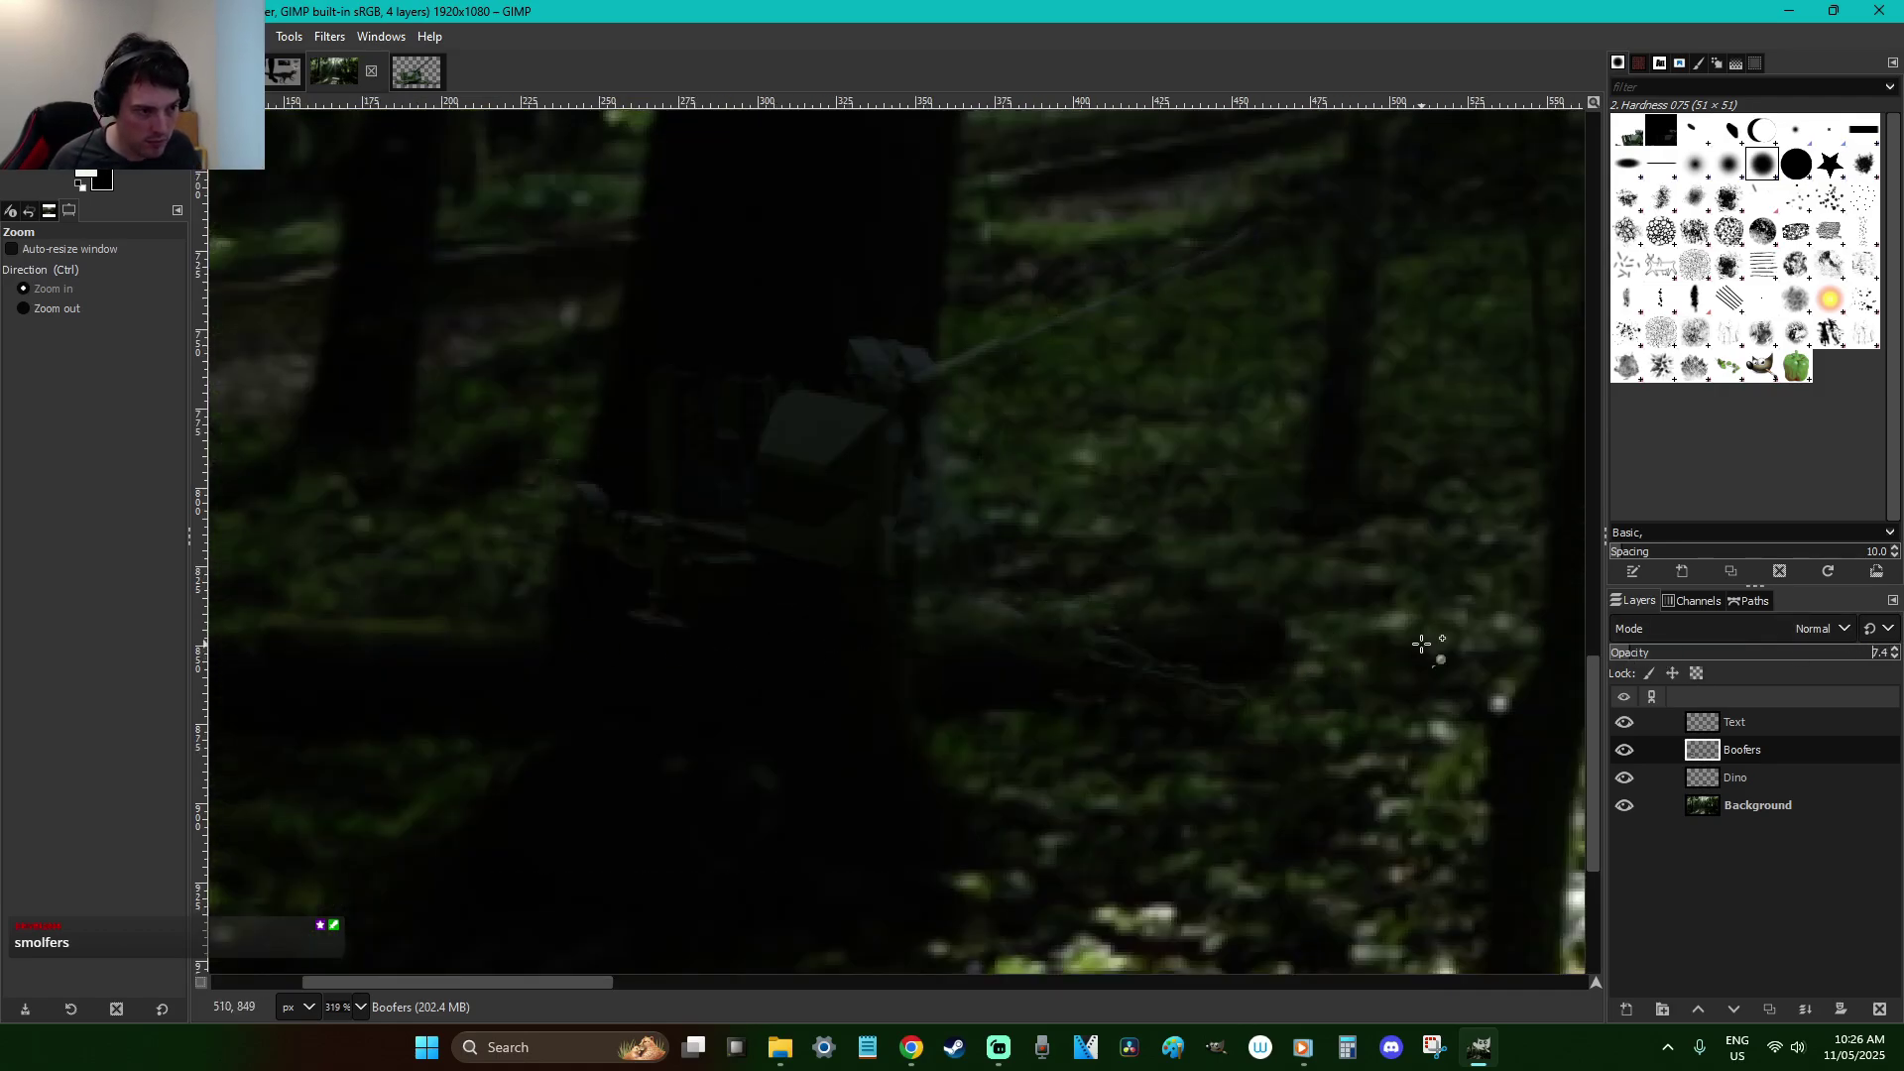
pyautogui.press('f')
pyautogui.click(1183, 614)
pyautogui.moveTo(1020, 630); pyautogui.dragTo(916, 640)
pyautogui.press('r')
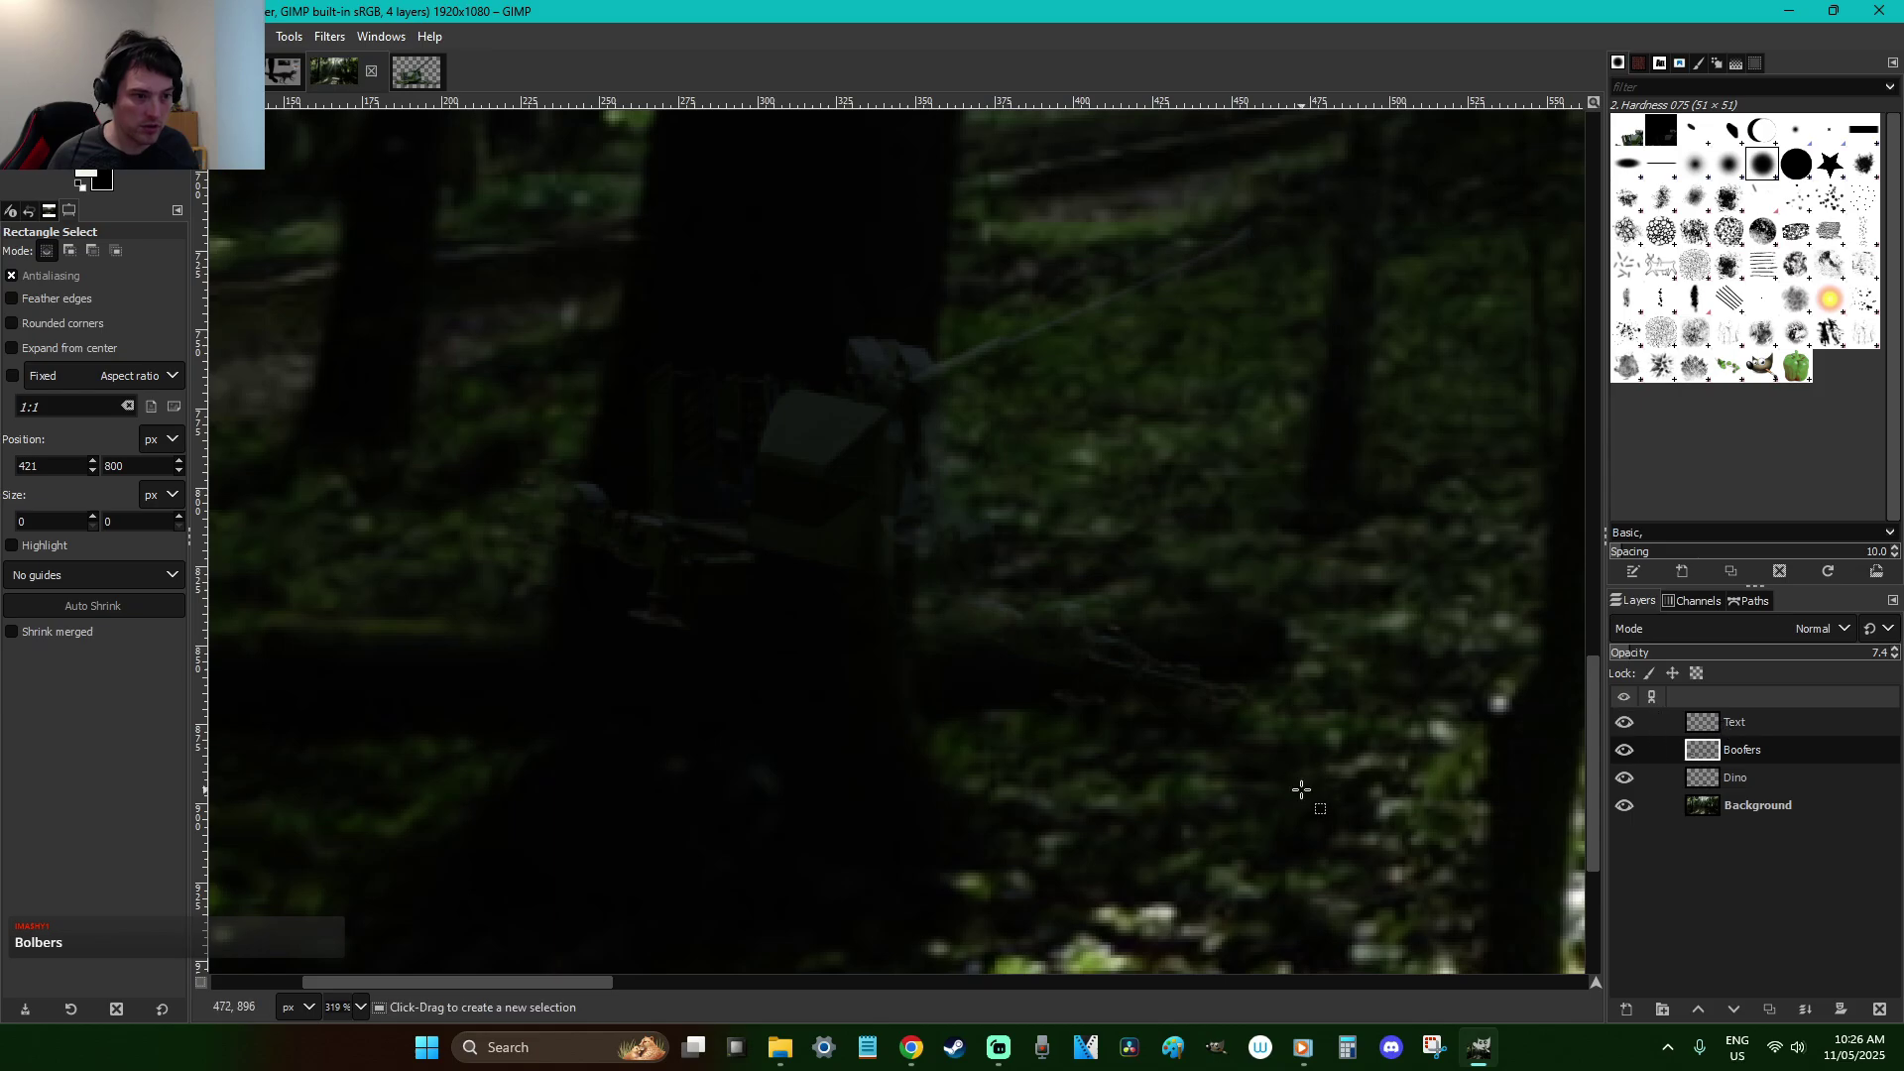
# Move the gun slightly right and down so its turret and barrel extend past the large trunk's edge
pyautogui.press('m')
pyautogui.moveTo(999, 351); pyautogui.dragTo(970, 428)
pyautogui.press('r')
pyautogui.press('m')
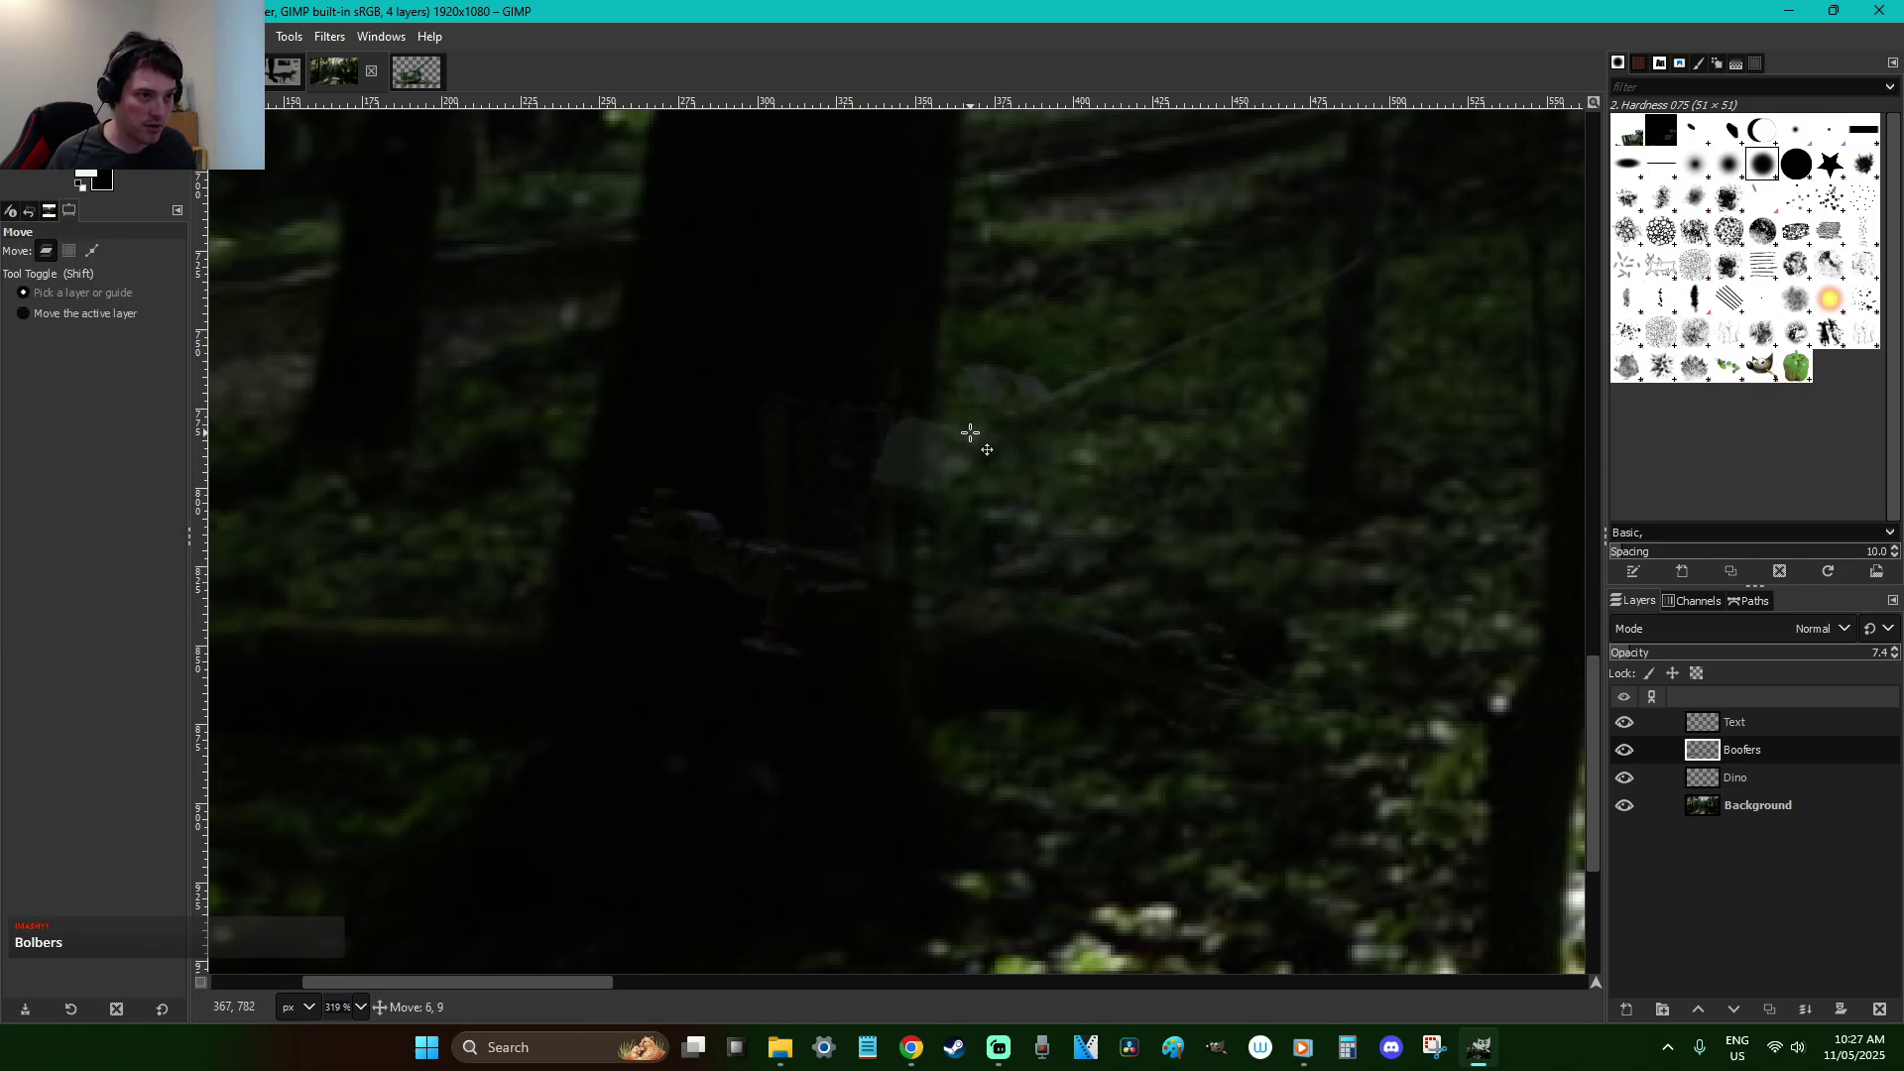
# Erase the gun parts overlapping the large trunk and fallen log with a freehand selection, and restore the Boofers layer's opacity to 100
pyautogui.press('r')
pyautogui.press('f')
pyautogui.click(1260, 615)
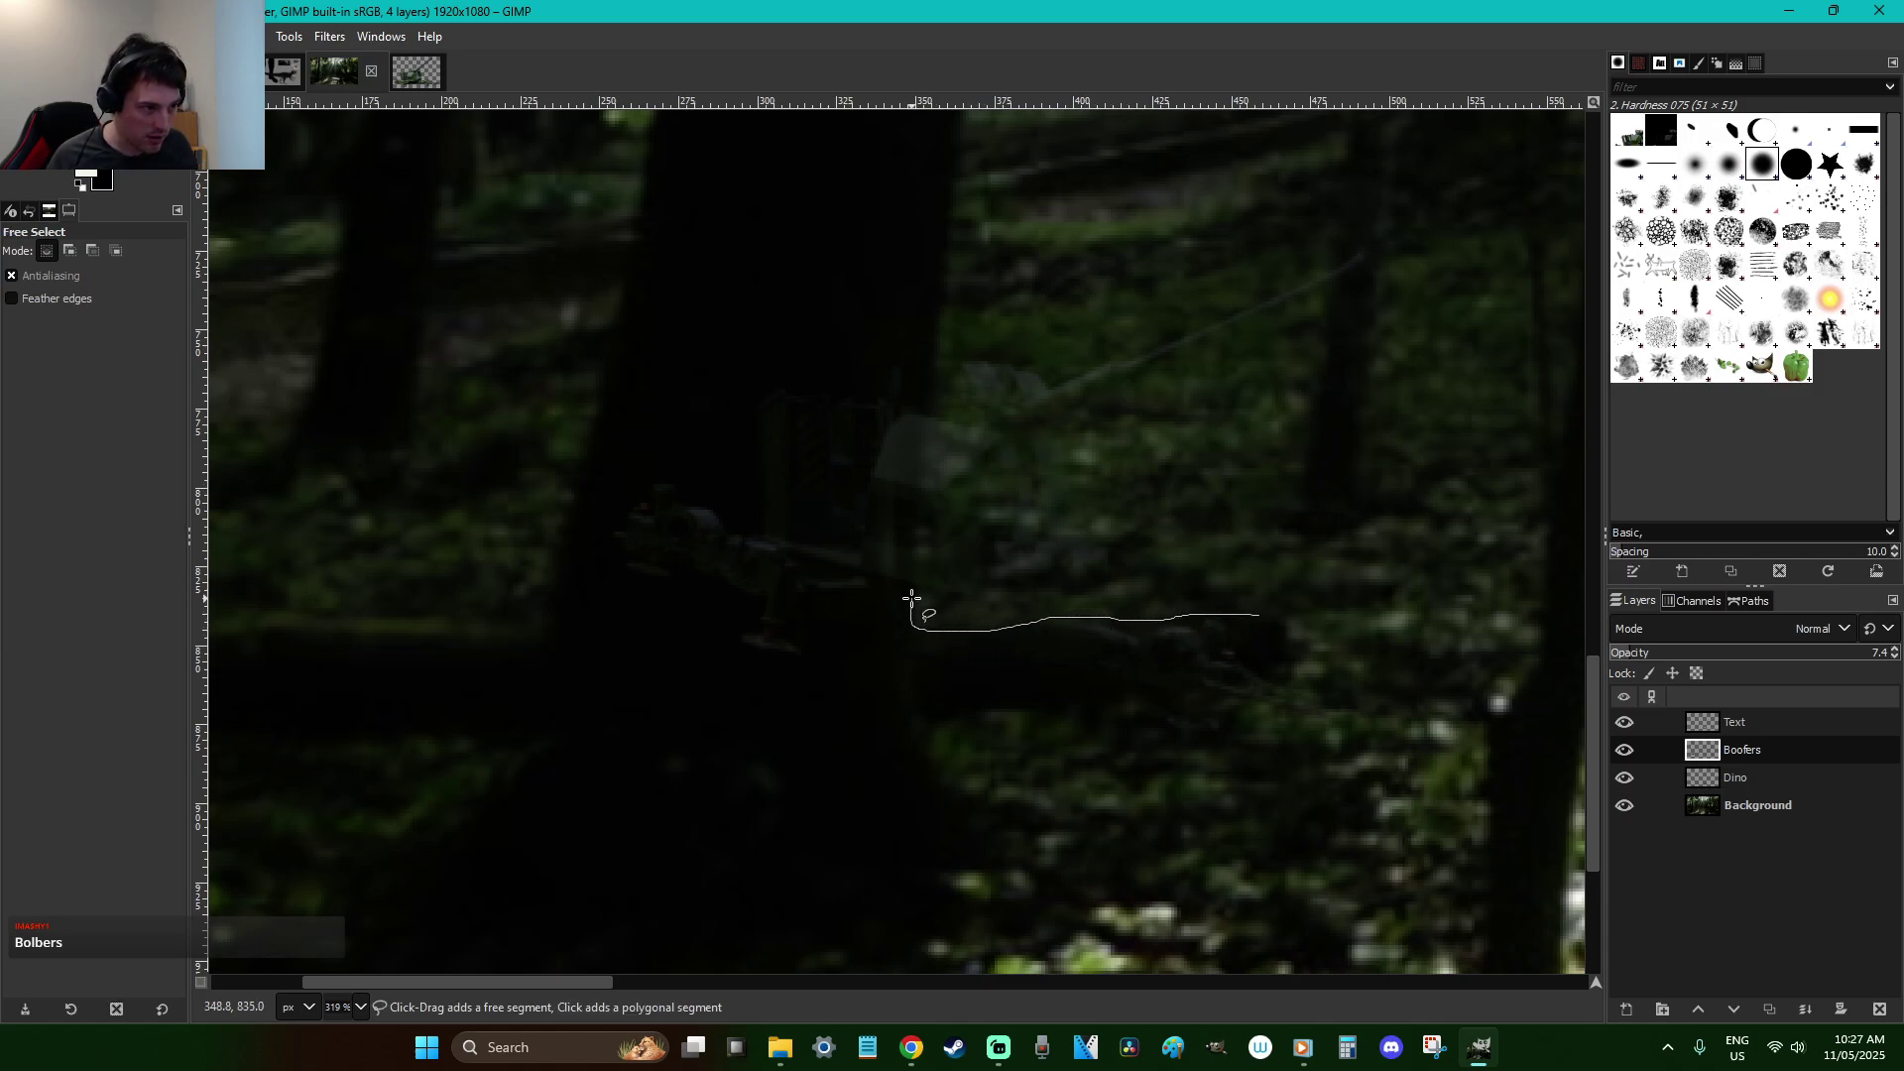
pyautogui.moveTo(911, 600); pyautogui.dragTo(918, 526)
pyautogui.moveTo(924, 453)
pyautogui.mouseDown()
pyautogui.moveTo(815, 257)
pyautogui.moveTo(1055, 887)
pyautogui.moveTo(1216, 827)
pyautogui.moveTo(1370, 817)
pyautogui.moveTo(1431, 685)
pyautogui.moveTo(1261, 618)
pyautogui.mouseUp()
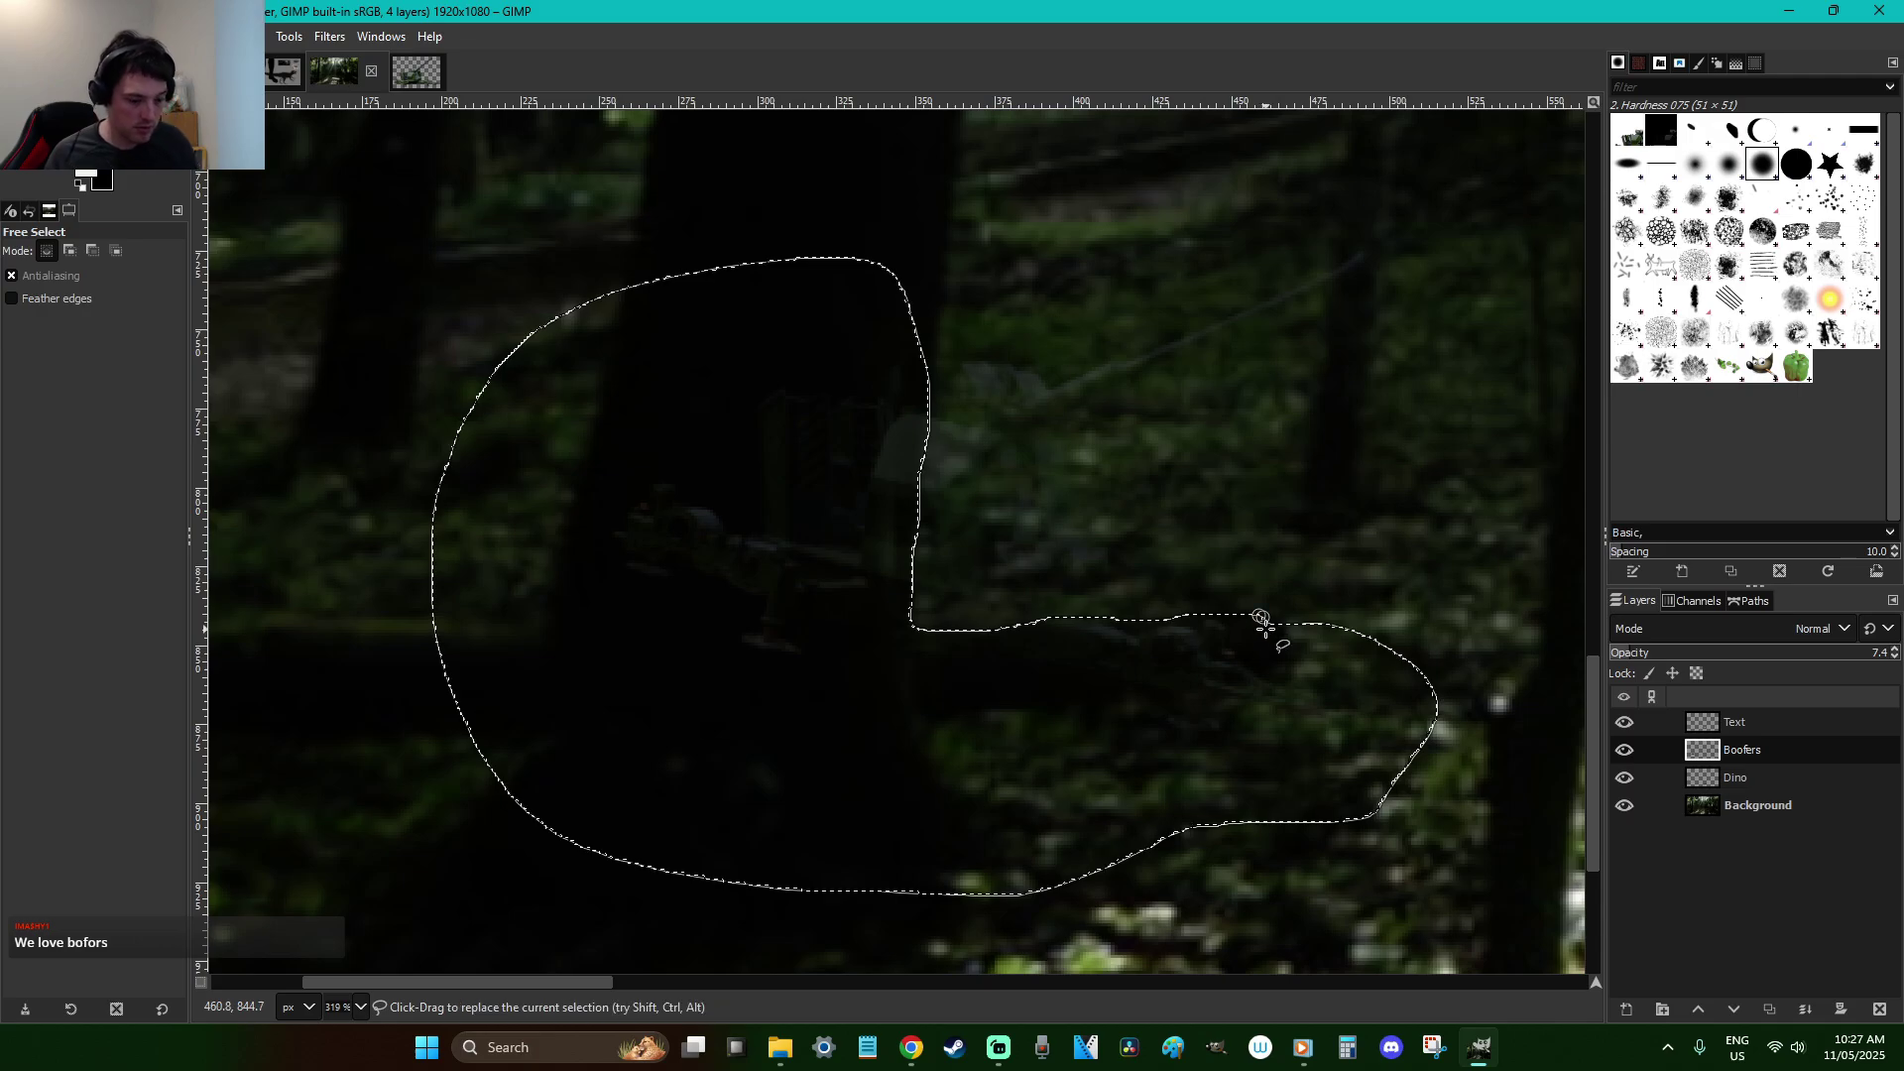
pyautogui.press('Return')
pyautogui.press('r')
pyautogui.click(1315, 523)
pyautogui.moveTo(1649, 657); pyautogui.dragTo(1798, 662)
pyautogui.moveTo(1895, 658); pyautogui.dragTo(1823, 660)
pyautogui.hotkey('ctrl', 'z')
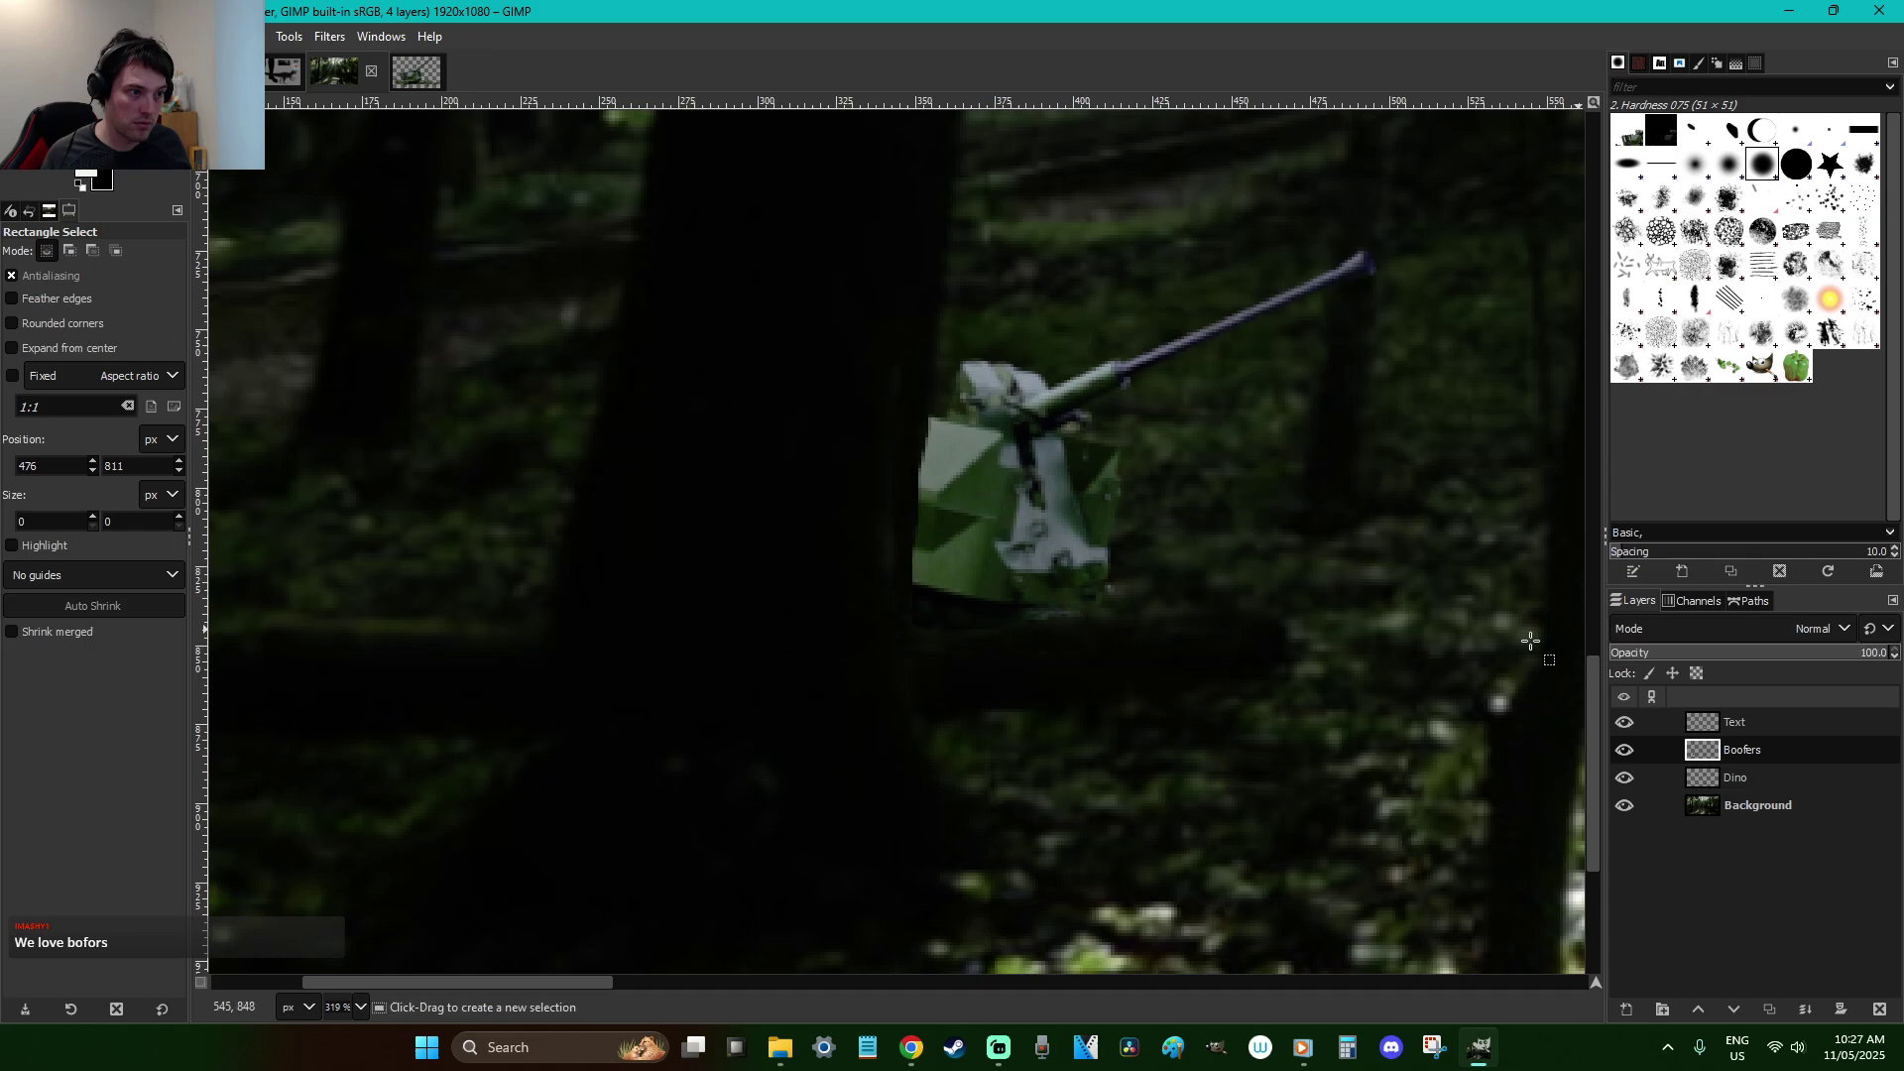
# Examine how the gun sits behind the large trunk, both within the whole forest scene and up close
pyautogui.press('1')
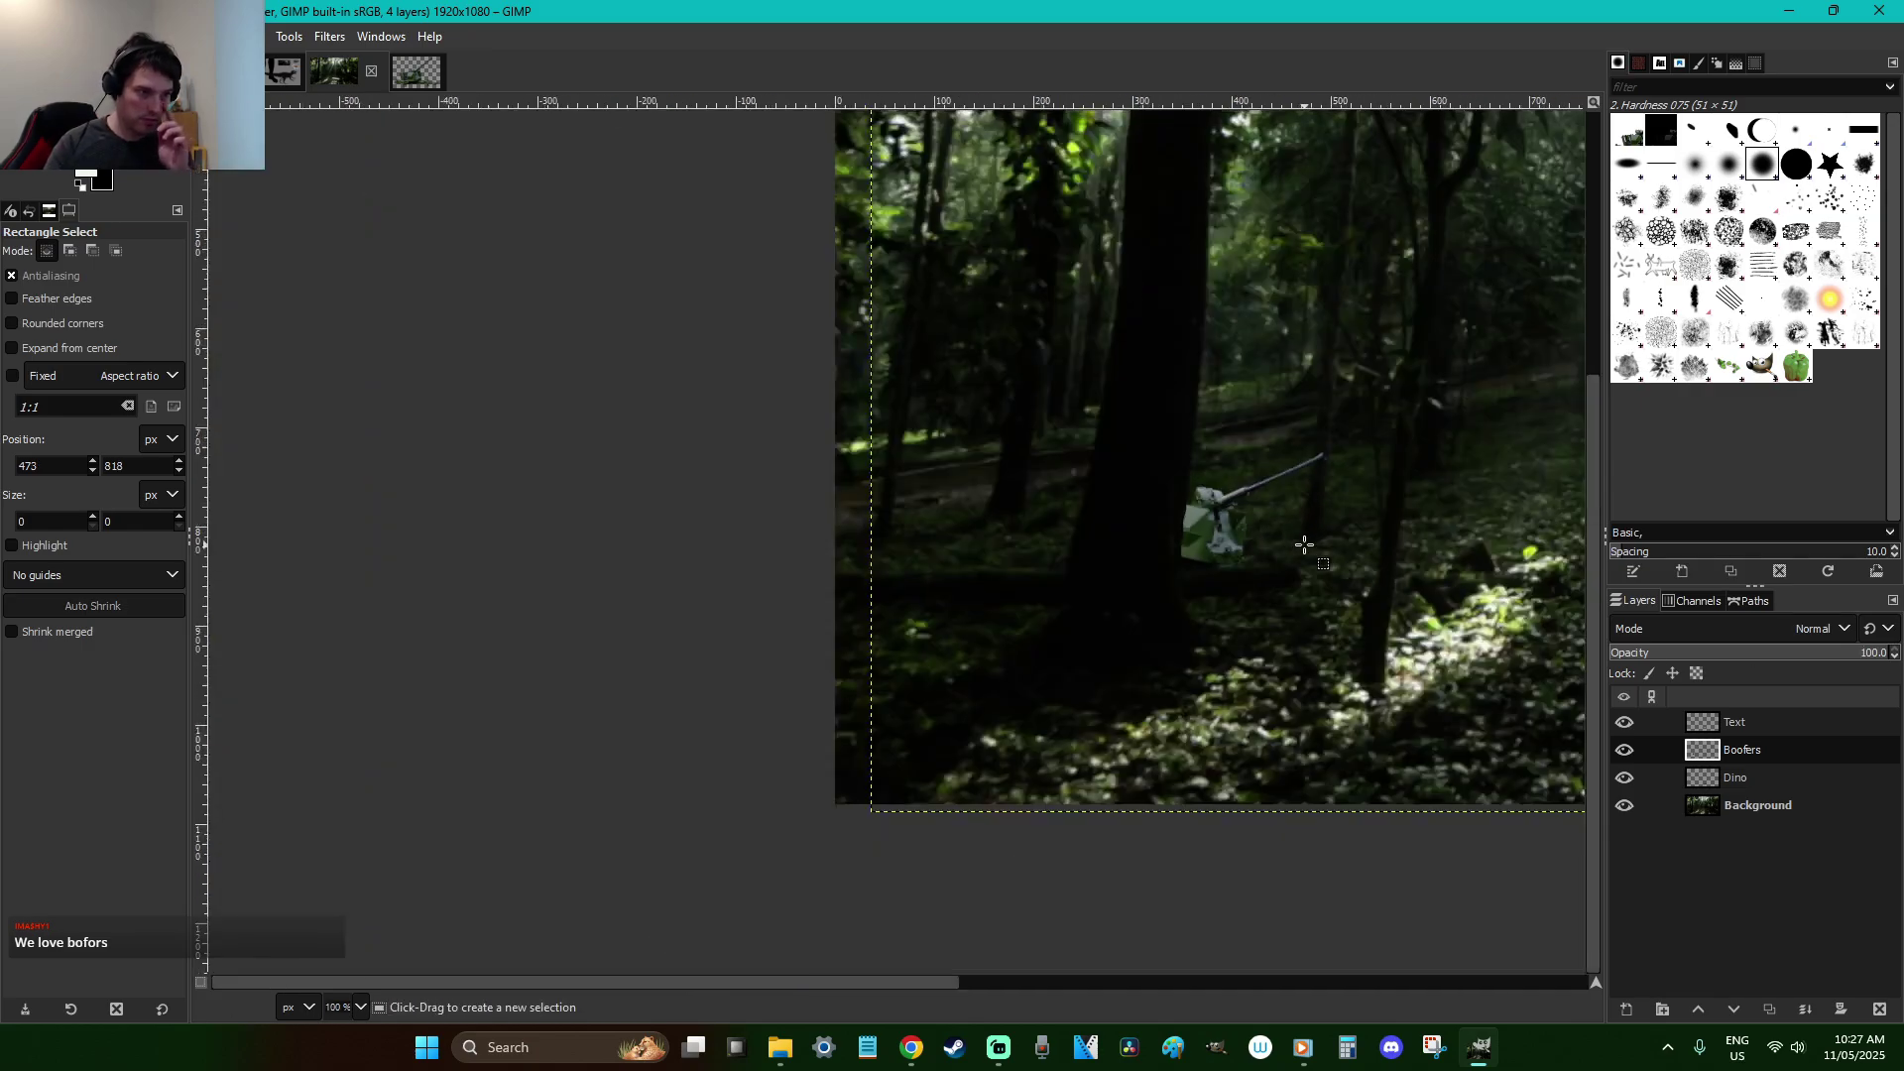
pyautogui.scroll(1, 1304, 544)
pyautogui.scroll(-1, 1304, 545)
pyautogui.moveTo(944, 975); pyautogui.dragTo(1059, 969)
pyautogui.scroll(-1, 641, 653)
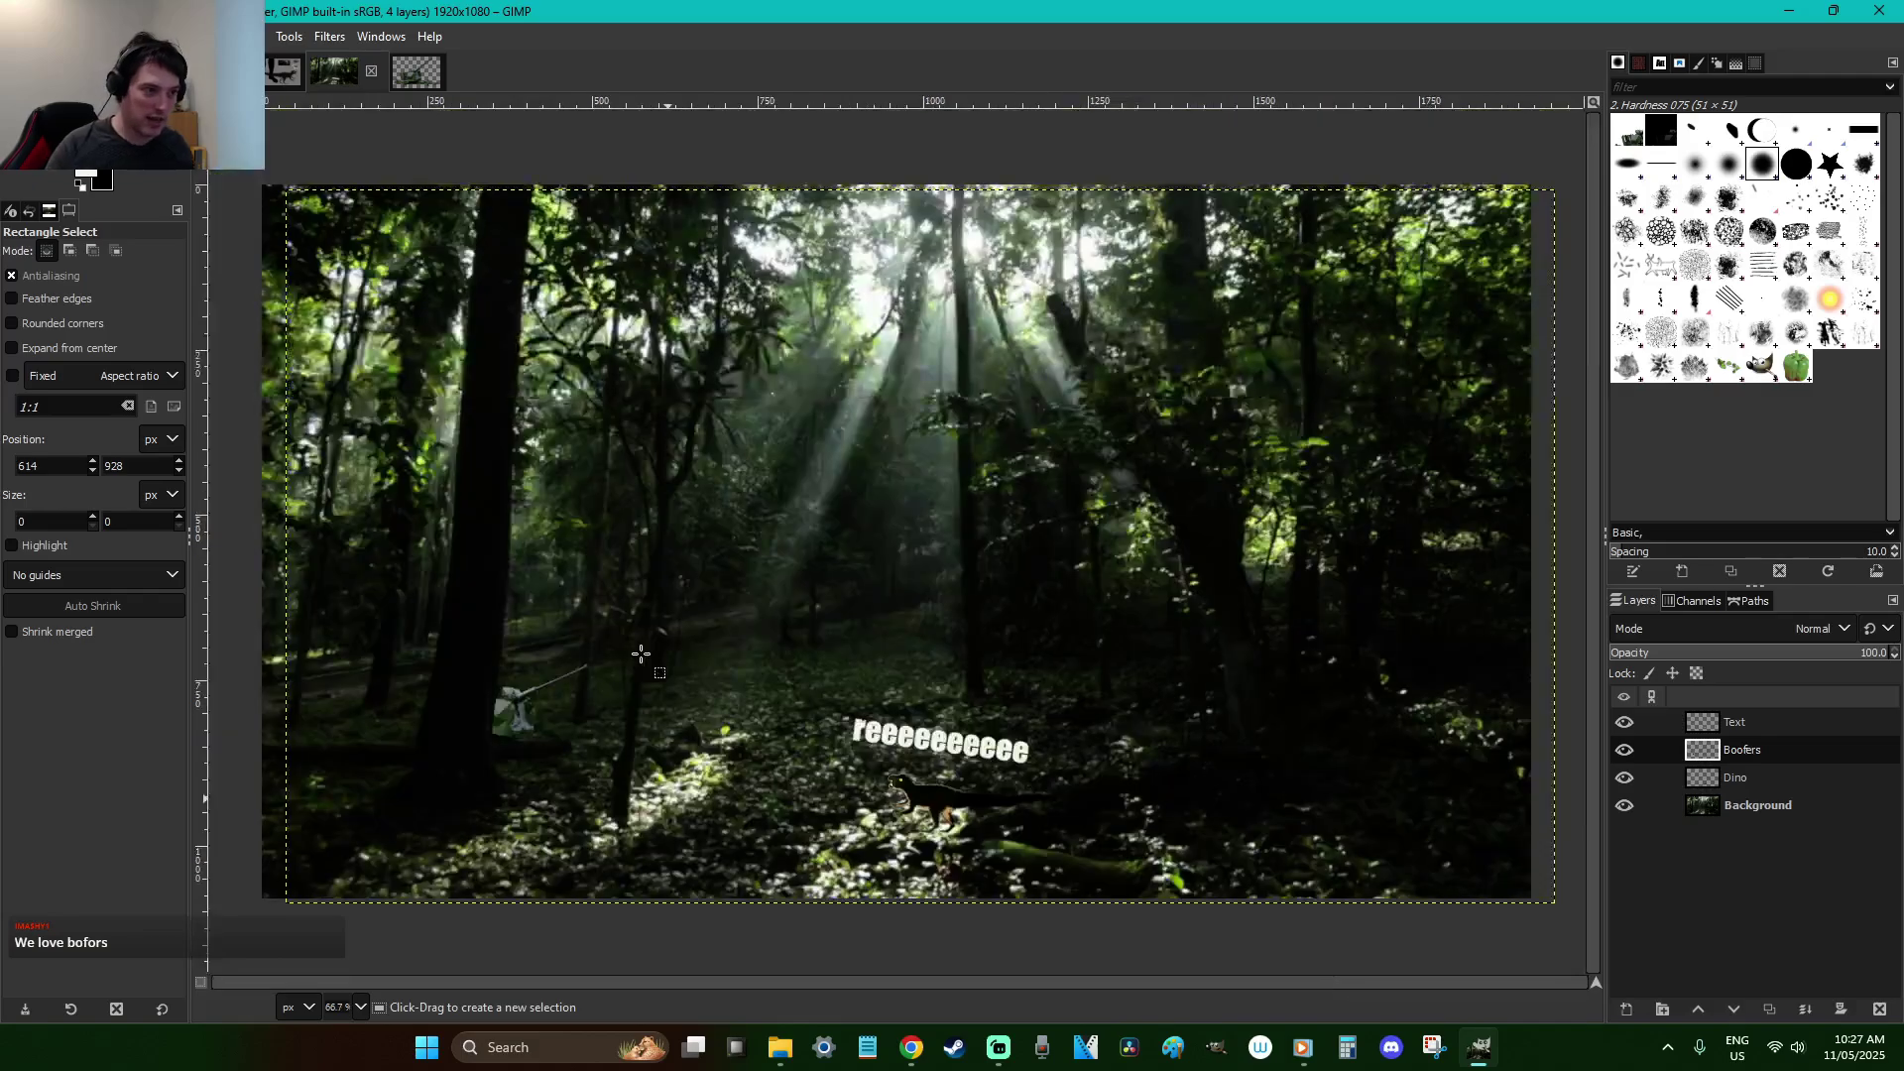
pyautogui.press('z')
pyautogui.moveTo(739, 811); pyautogui.dragTo(388, 561)
pyautogui.press('r')
pyautogui.moveTo(1128, 815); pyautogui.dragTo(540, 394)
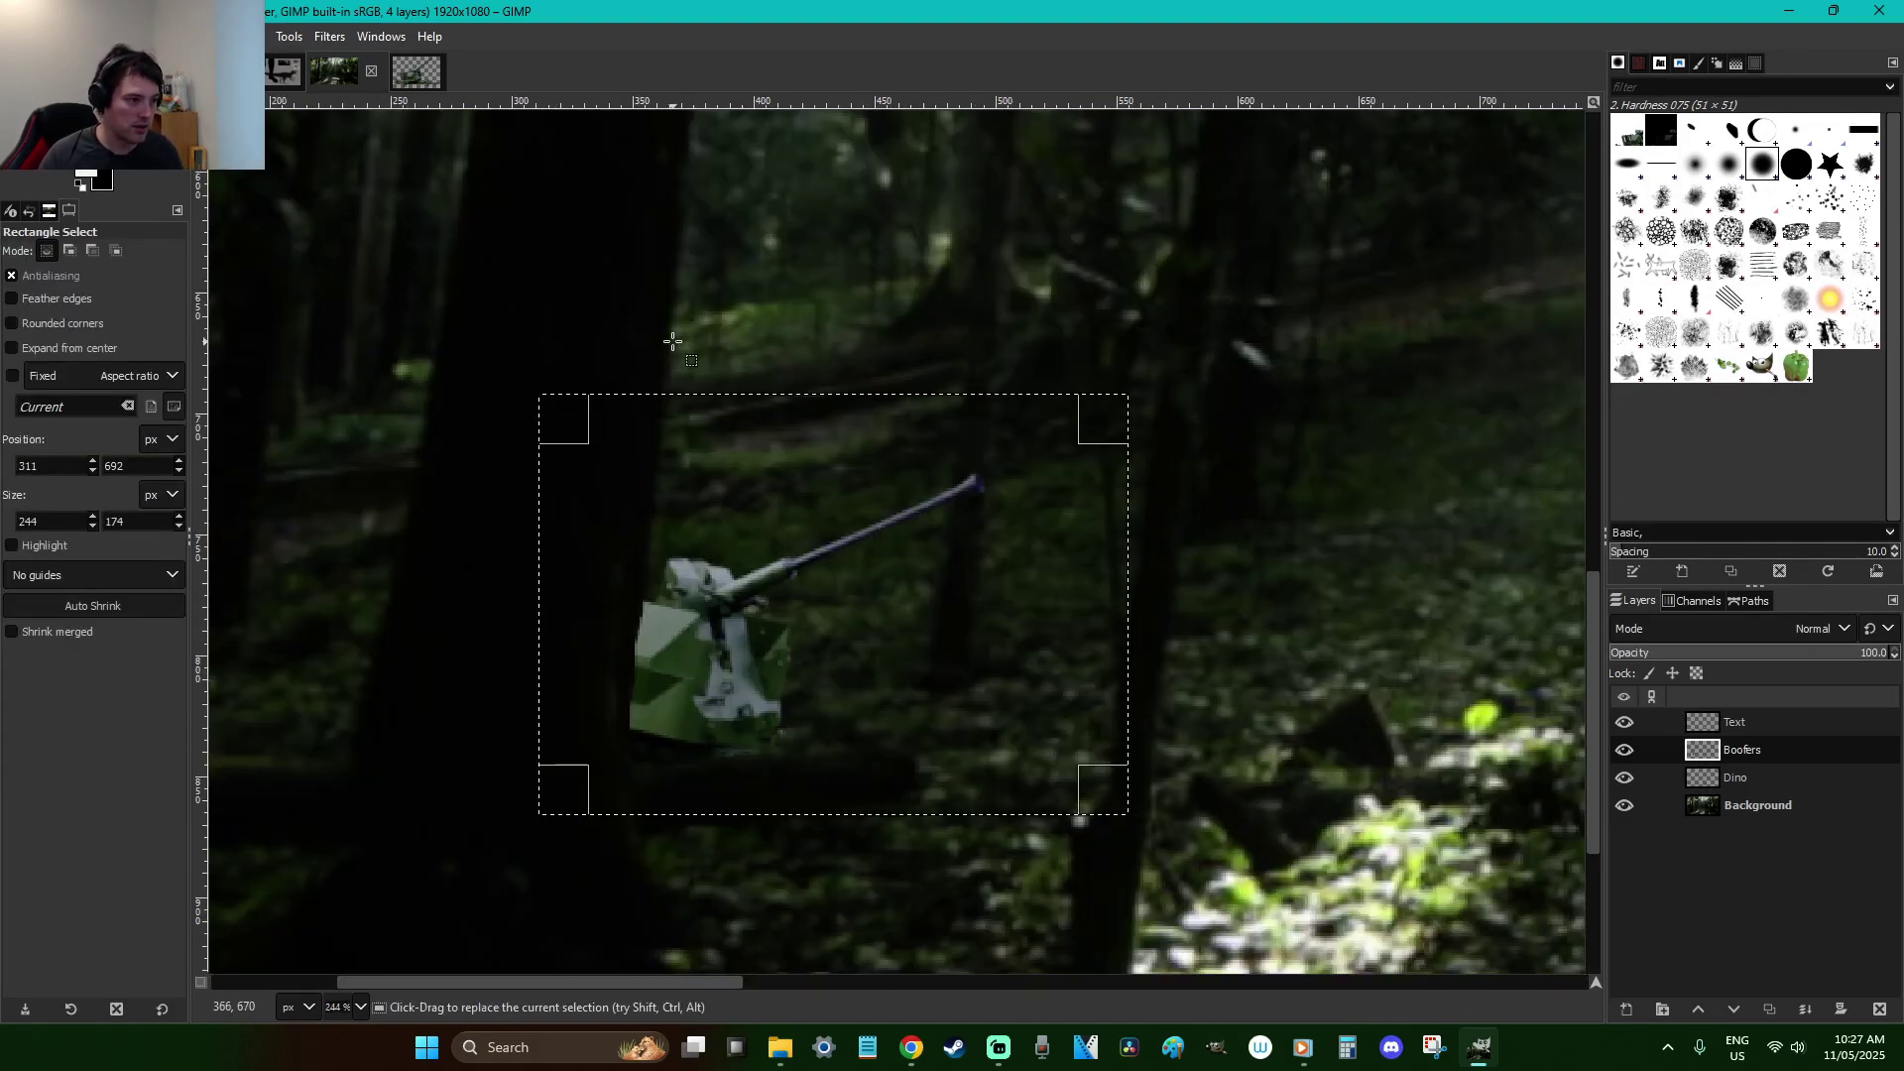
pyautogui.click(705, 378)
# Try darkening the Boofers layer with brightness -60 and contrast -8
pyautogui.rightClick(705, 378)
pyautogui.moveTo(790, 551)
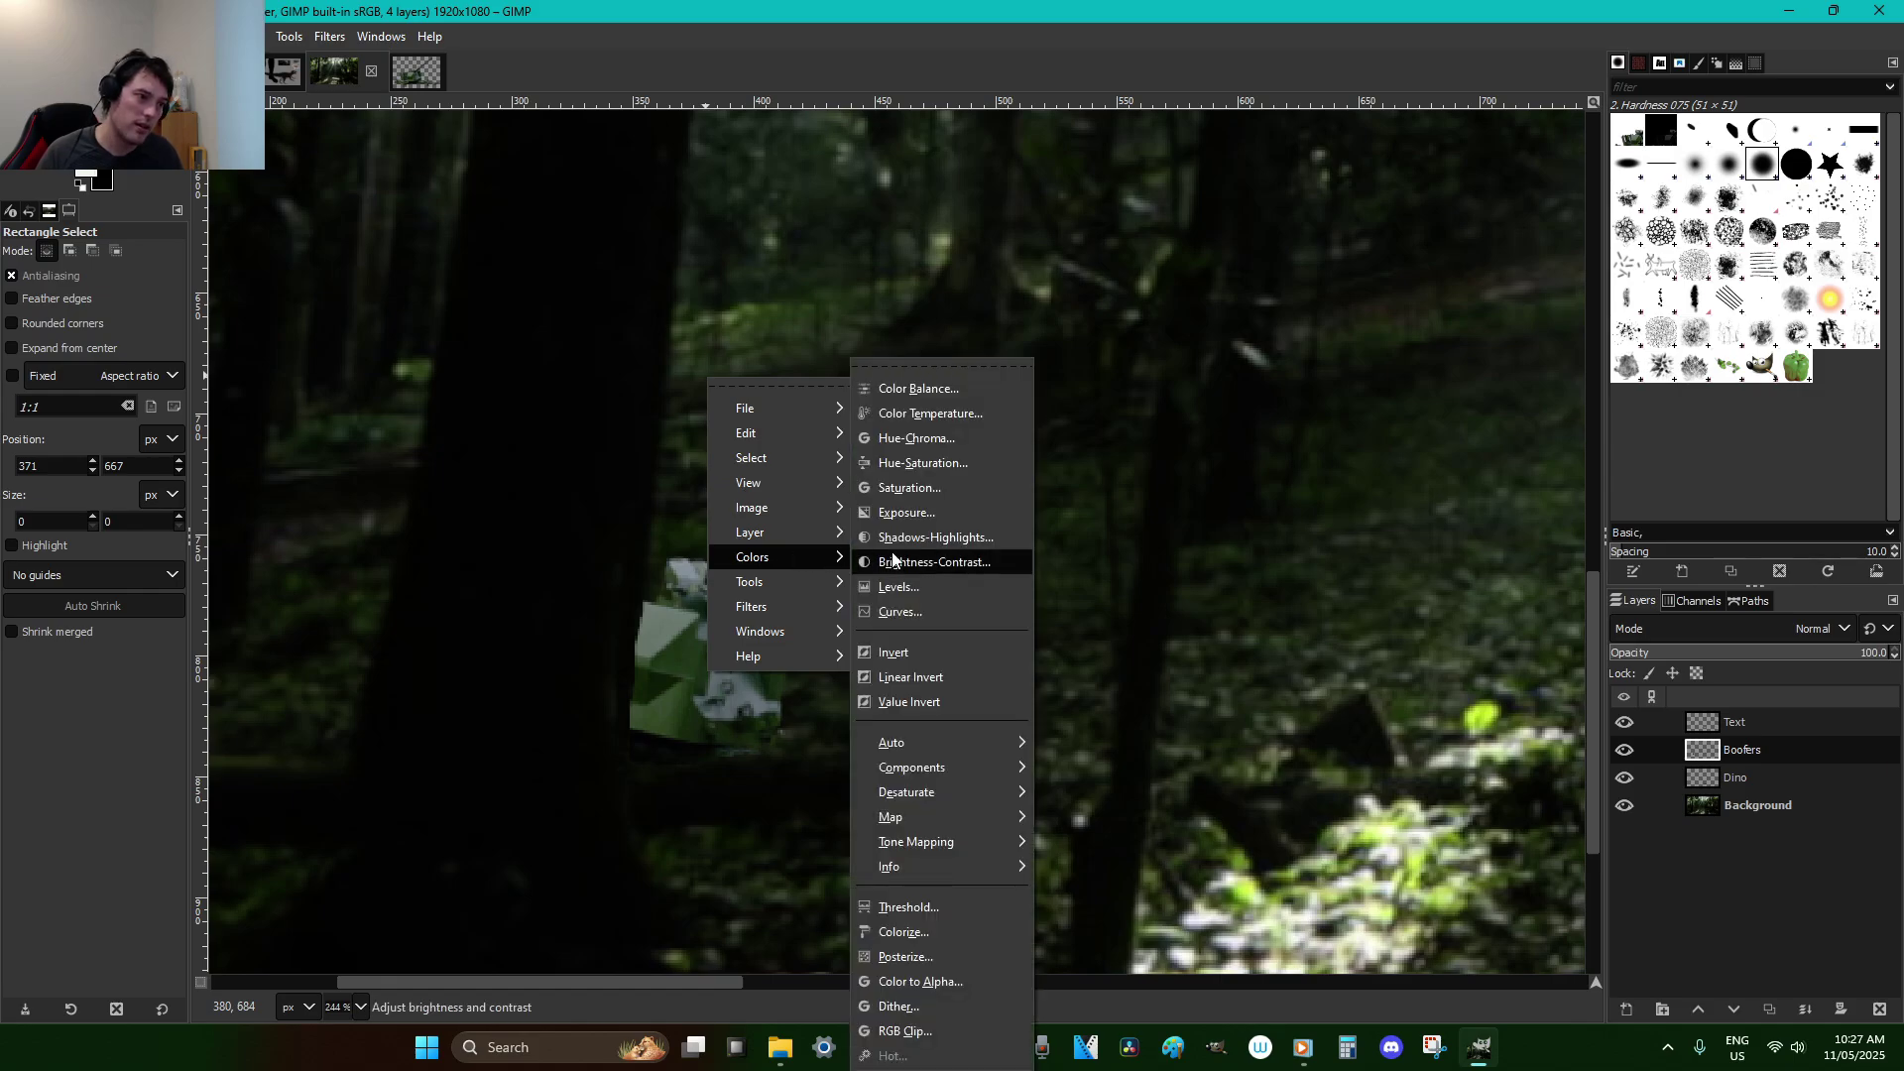
pyautogui.click(947, 561)
pyautogui.click(1164, 219)
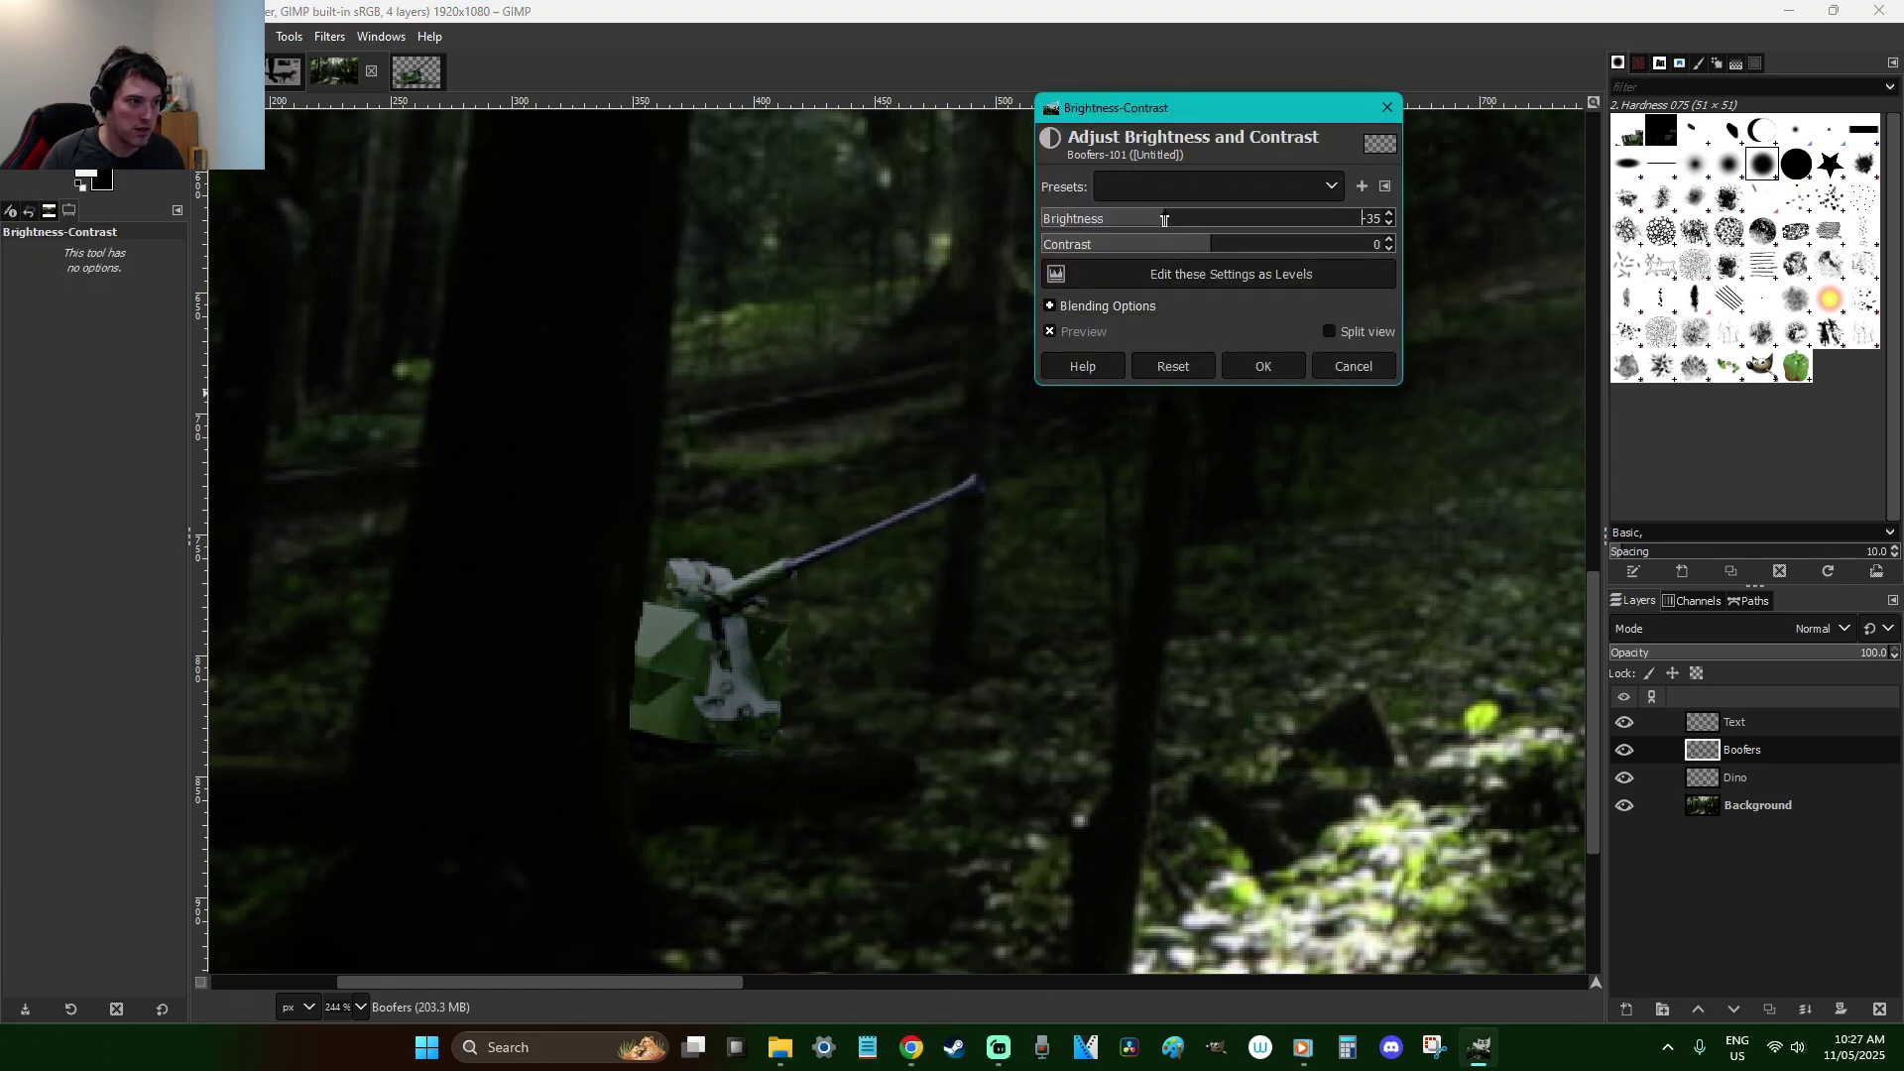
pyautogui.moveTo(1150, 220); pyautogui.dragTo(1200, 248)
pyautogui.click(1183, 248)
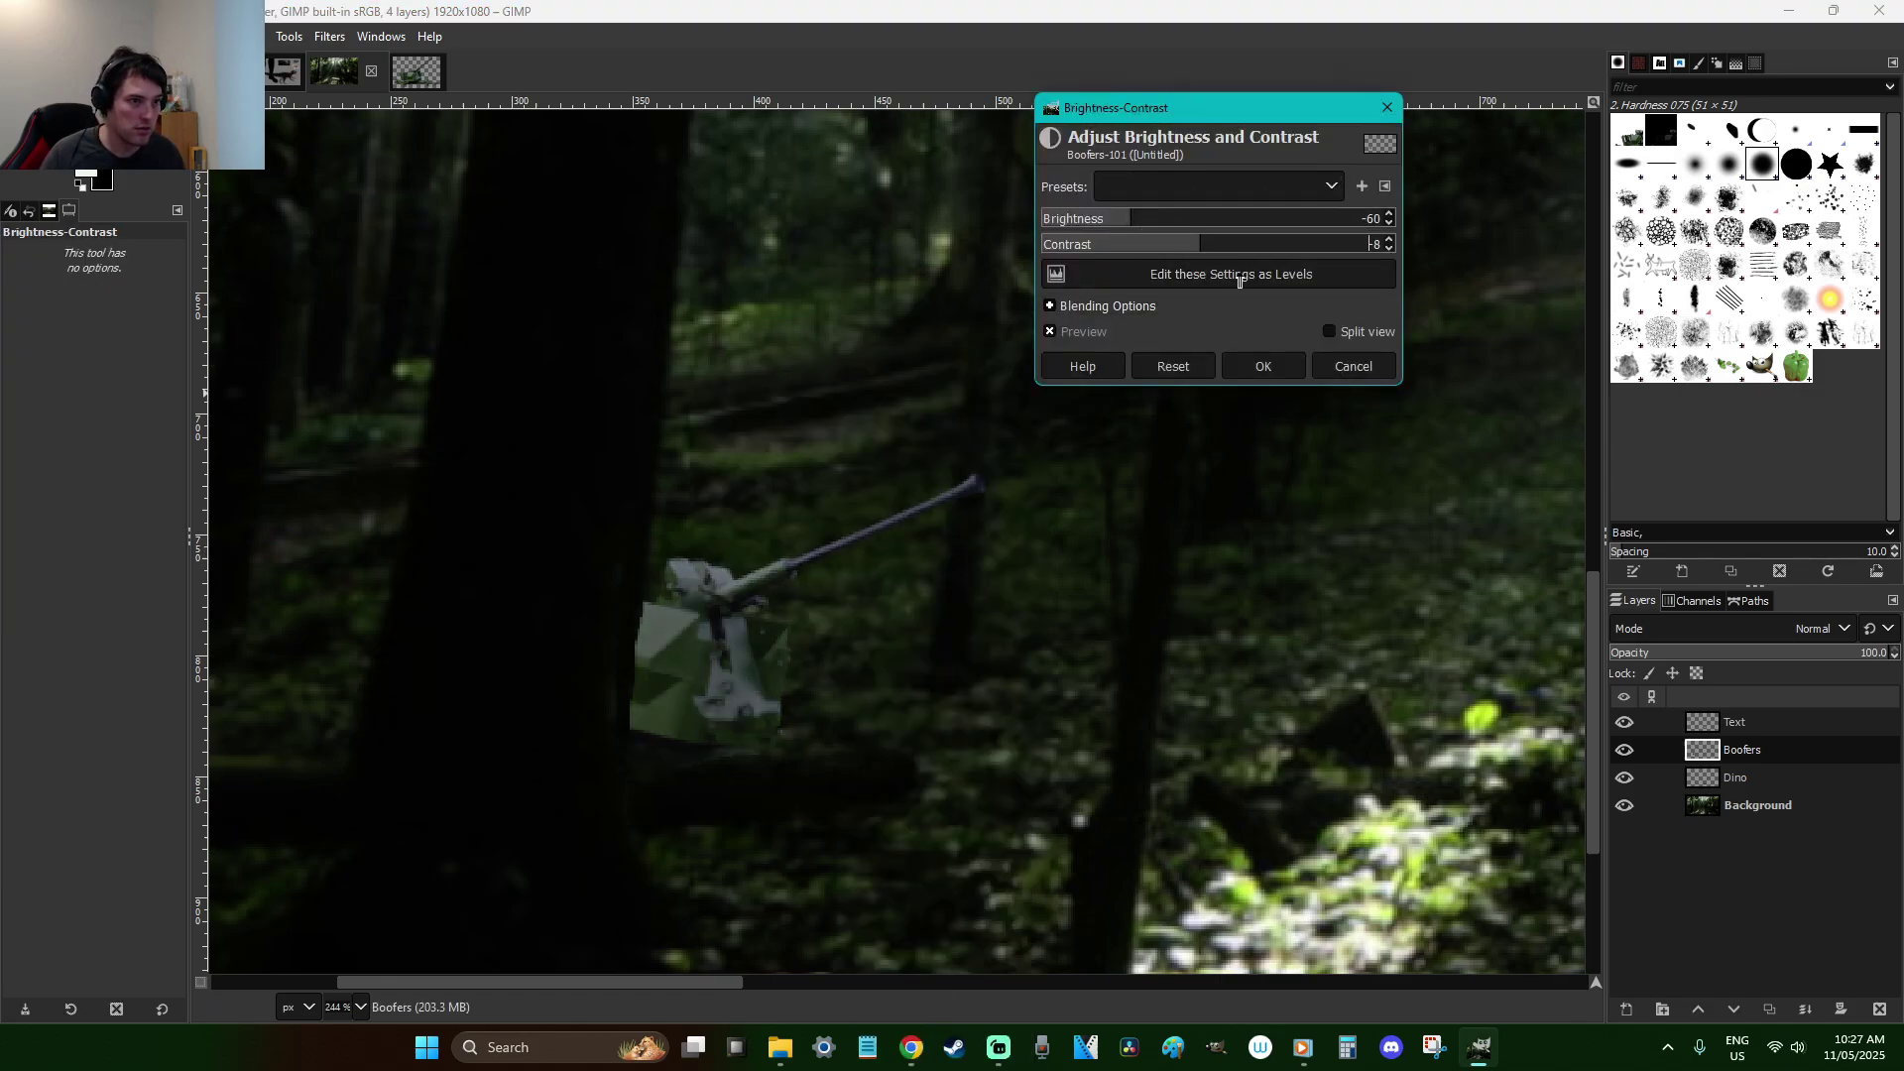
pyautogui.click(1360, 367)
# Darken the gun on the Boofers layer by applying a brightness of -81
pyautogui.hotkey('ctrl', 'shift', 'f')
pyautogui.click(1102, 222)
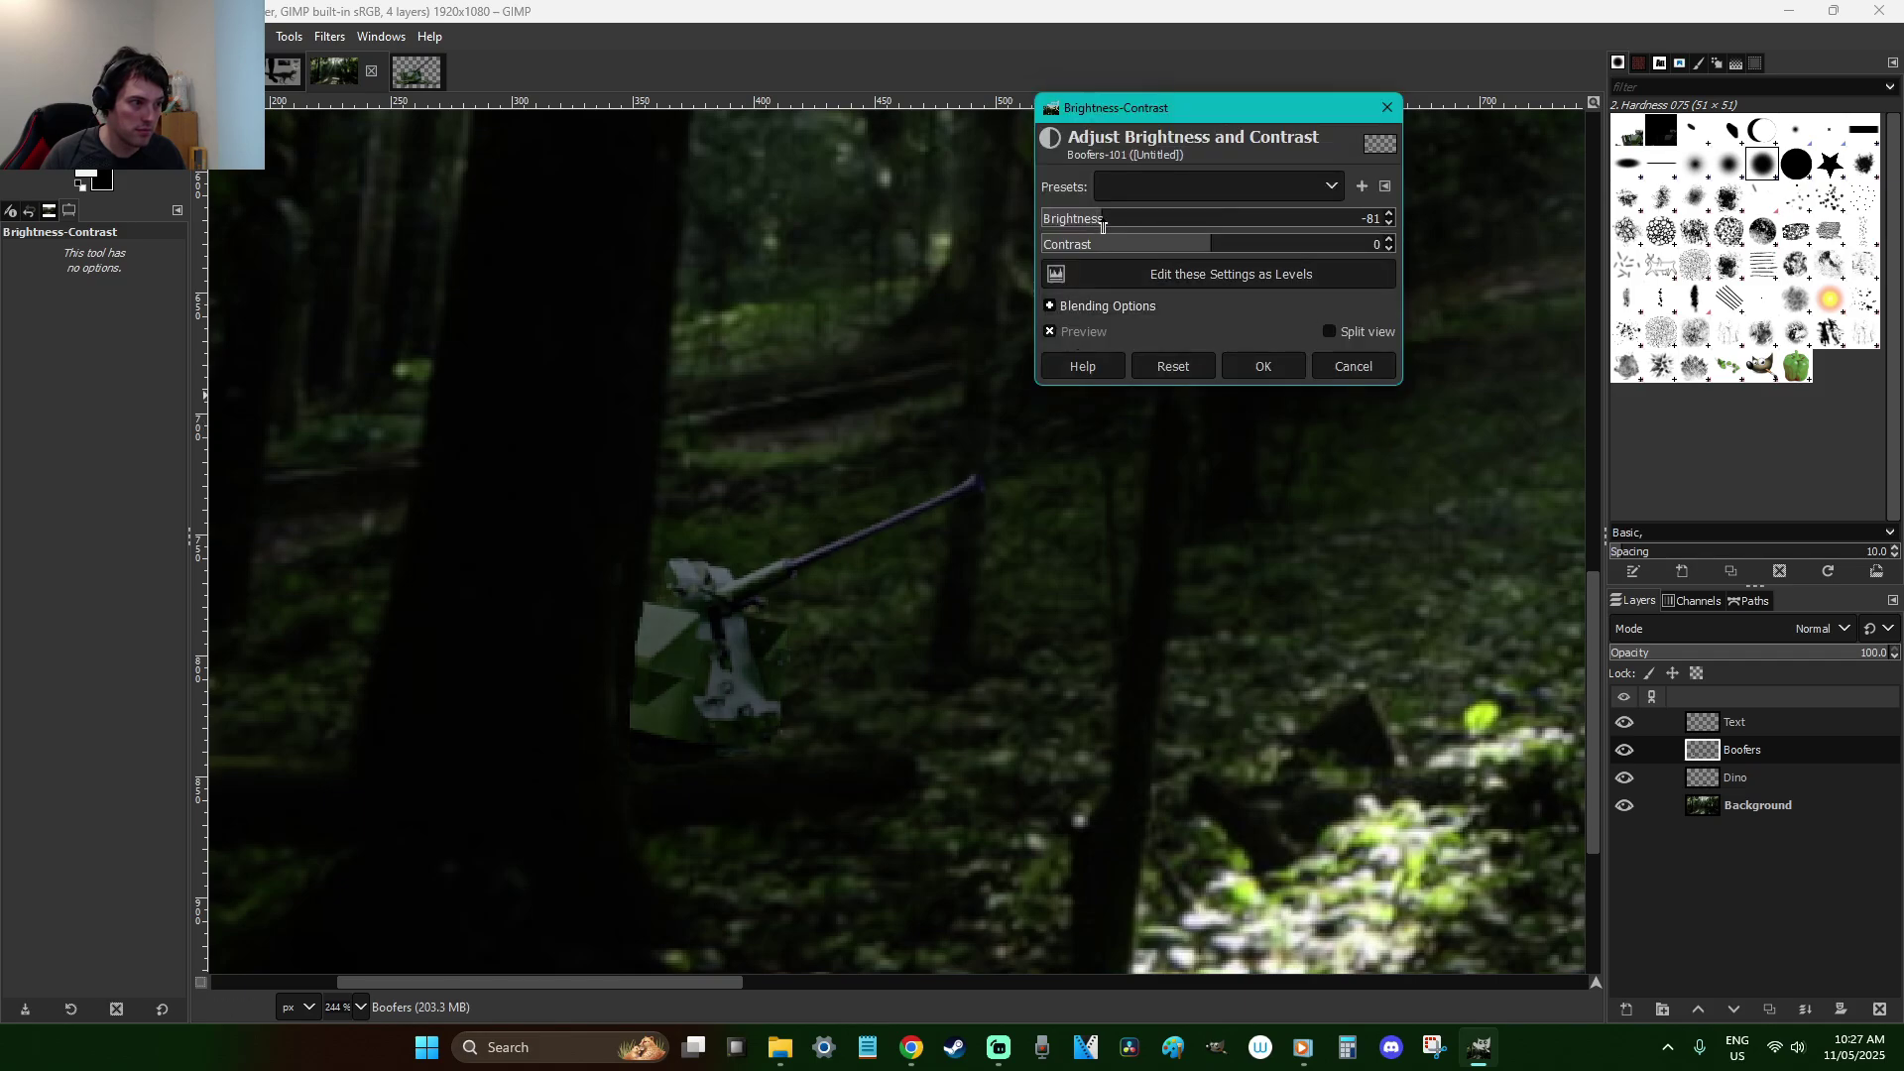
pyautogui.click(1252, 362)
# Add the title "READY FOR AFRICA?" in 80 px Impact Condensed at the forest image's upper left and merge it into the Text layer
pyautogui.hotkey('shift', 'ctrl', 'j')
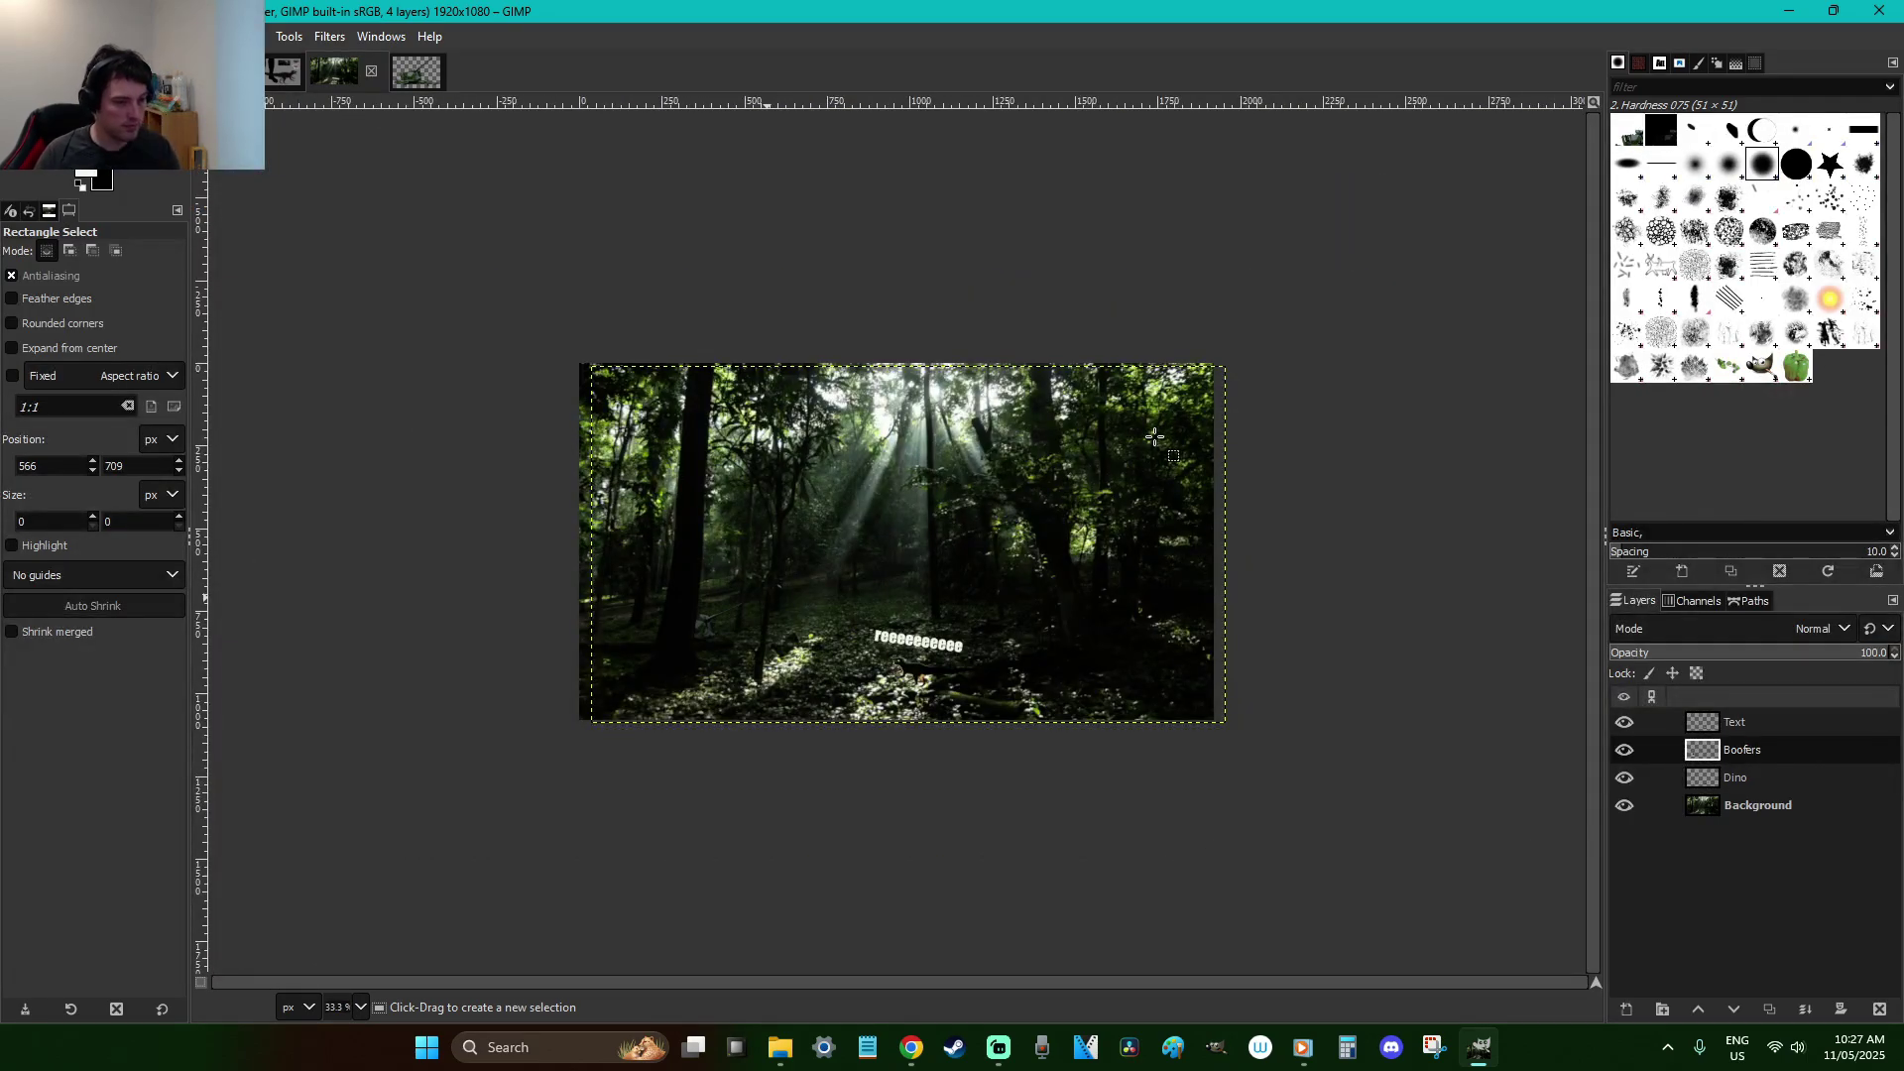
pyautogui.press('+')
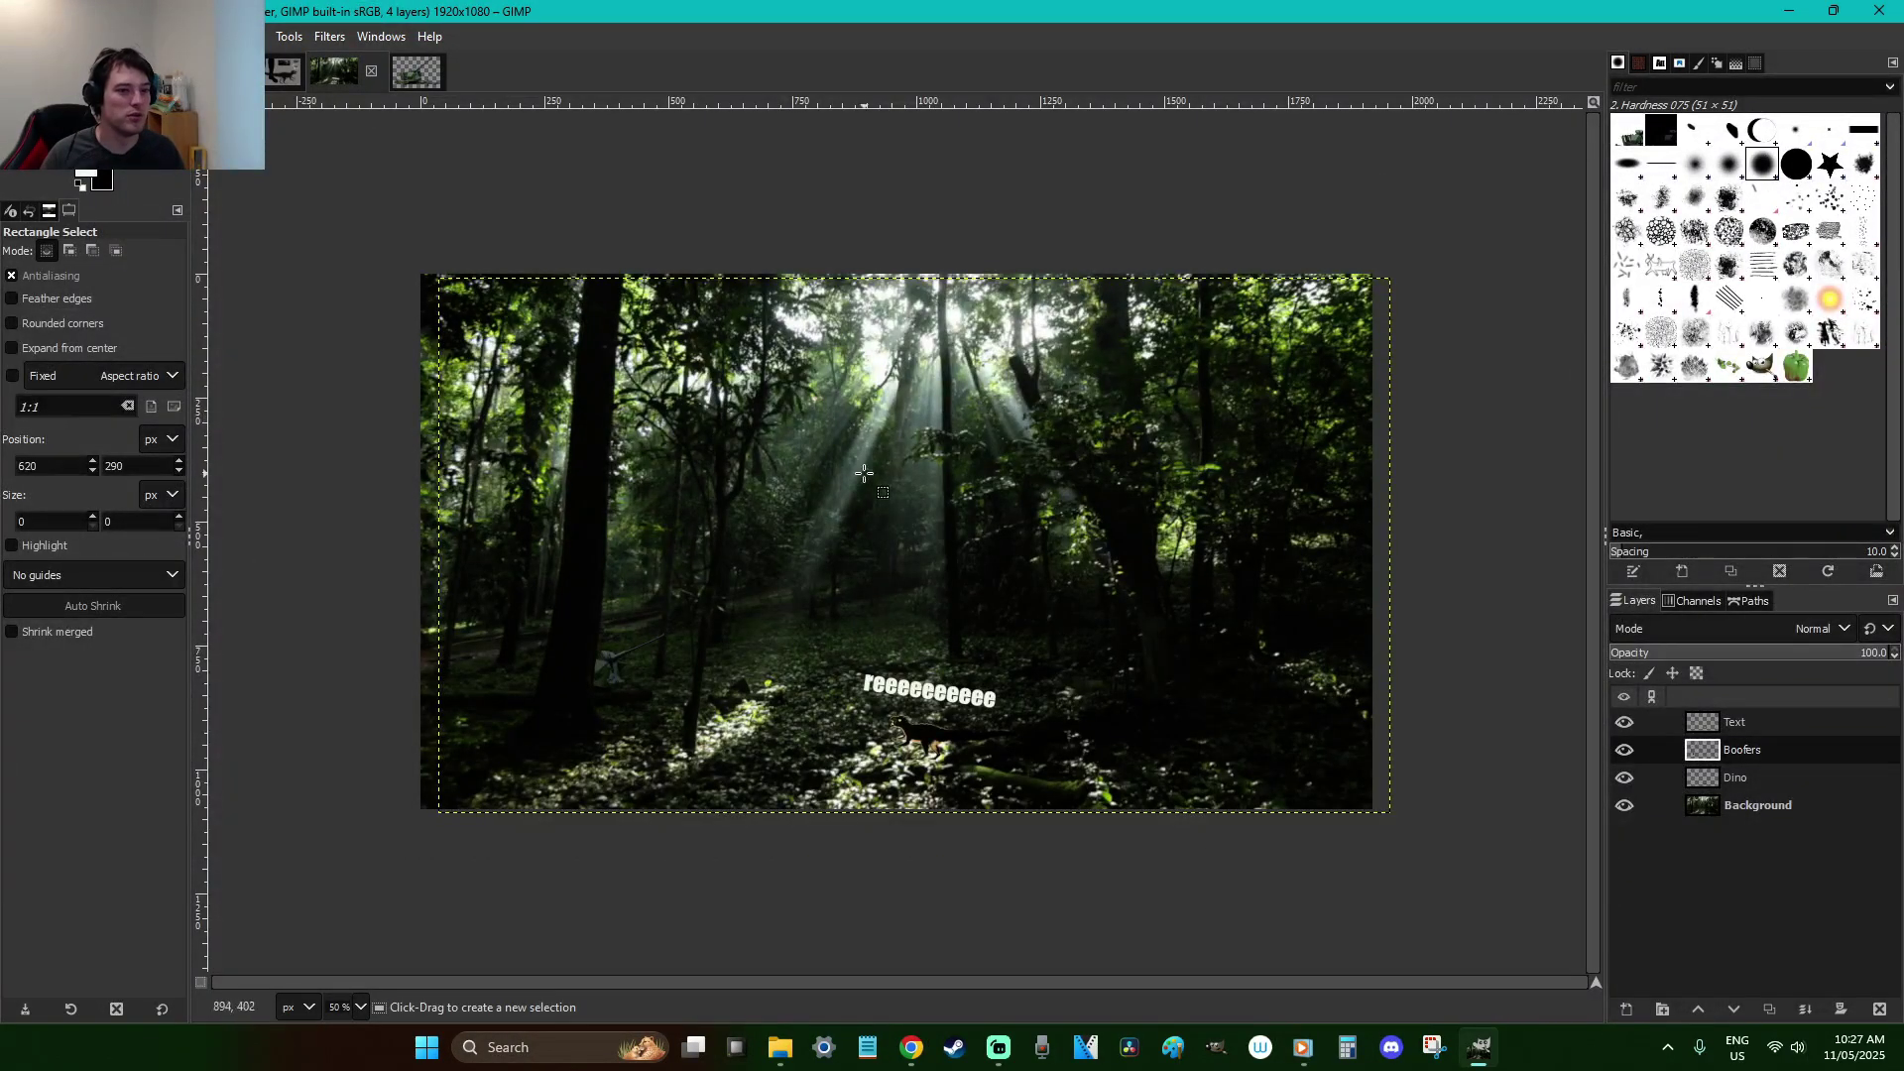
pyautogui.click(1752, 721)
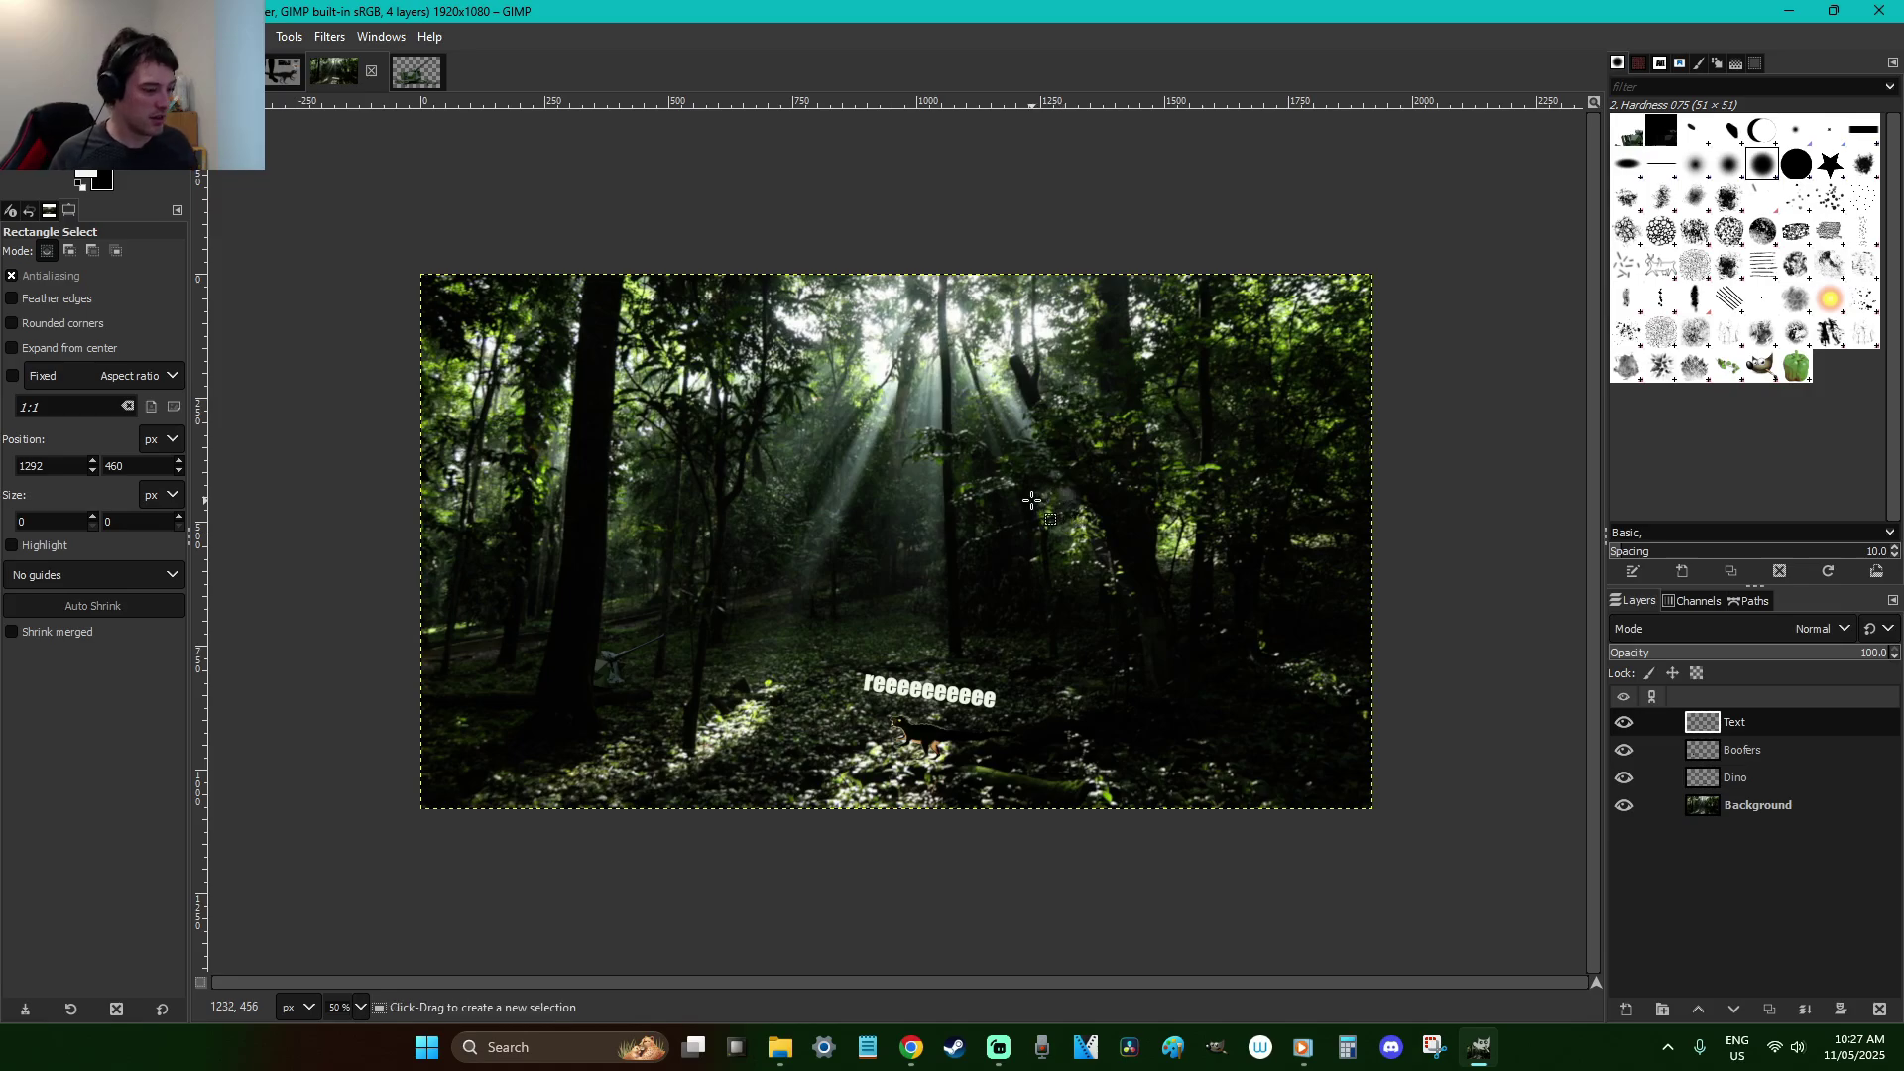
pyautogui.press('t')
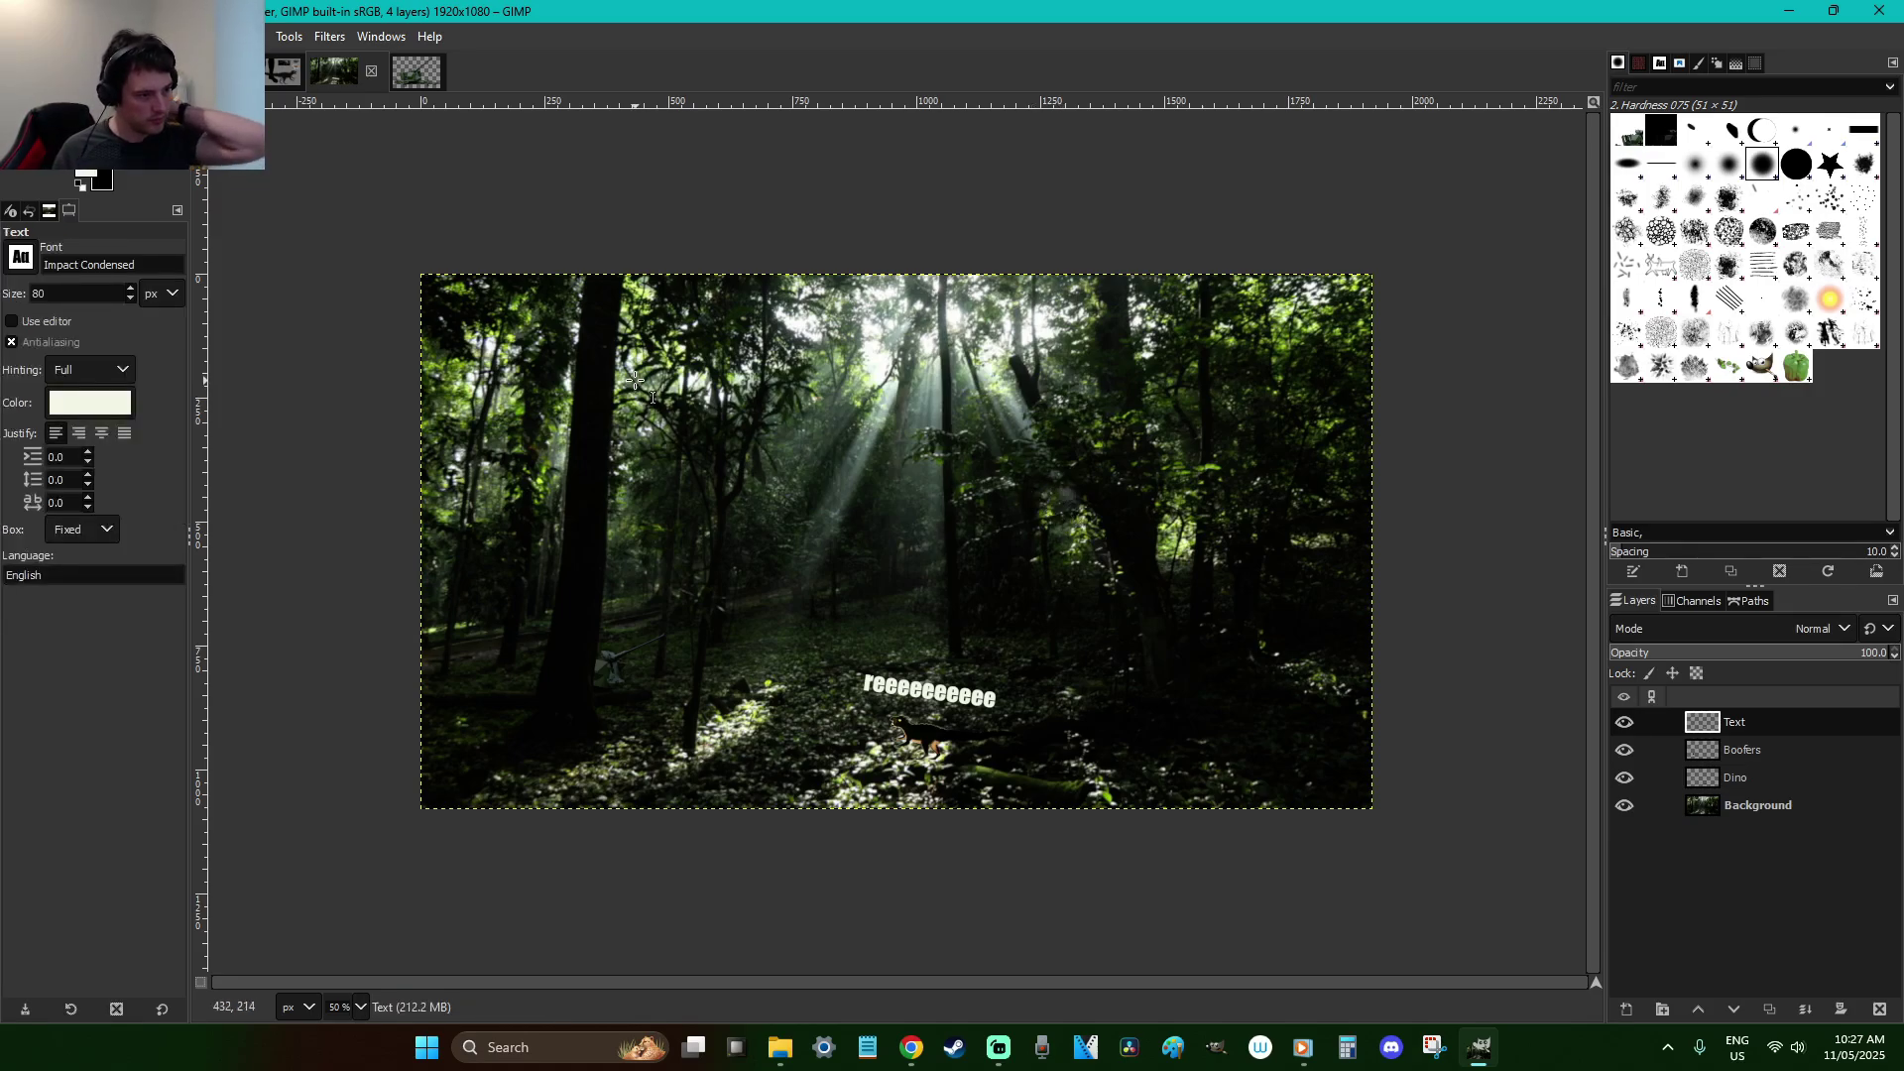
pyautogui.click(464, 328)
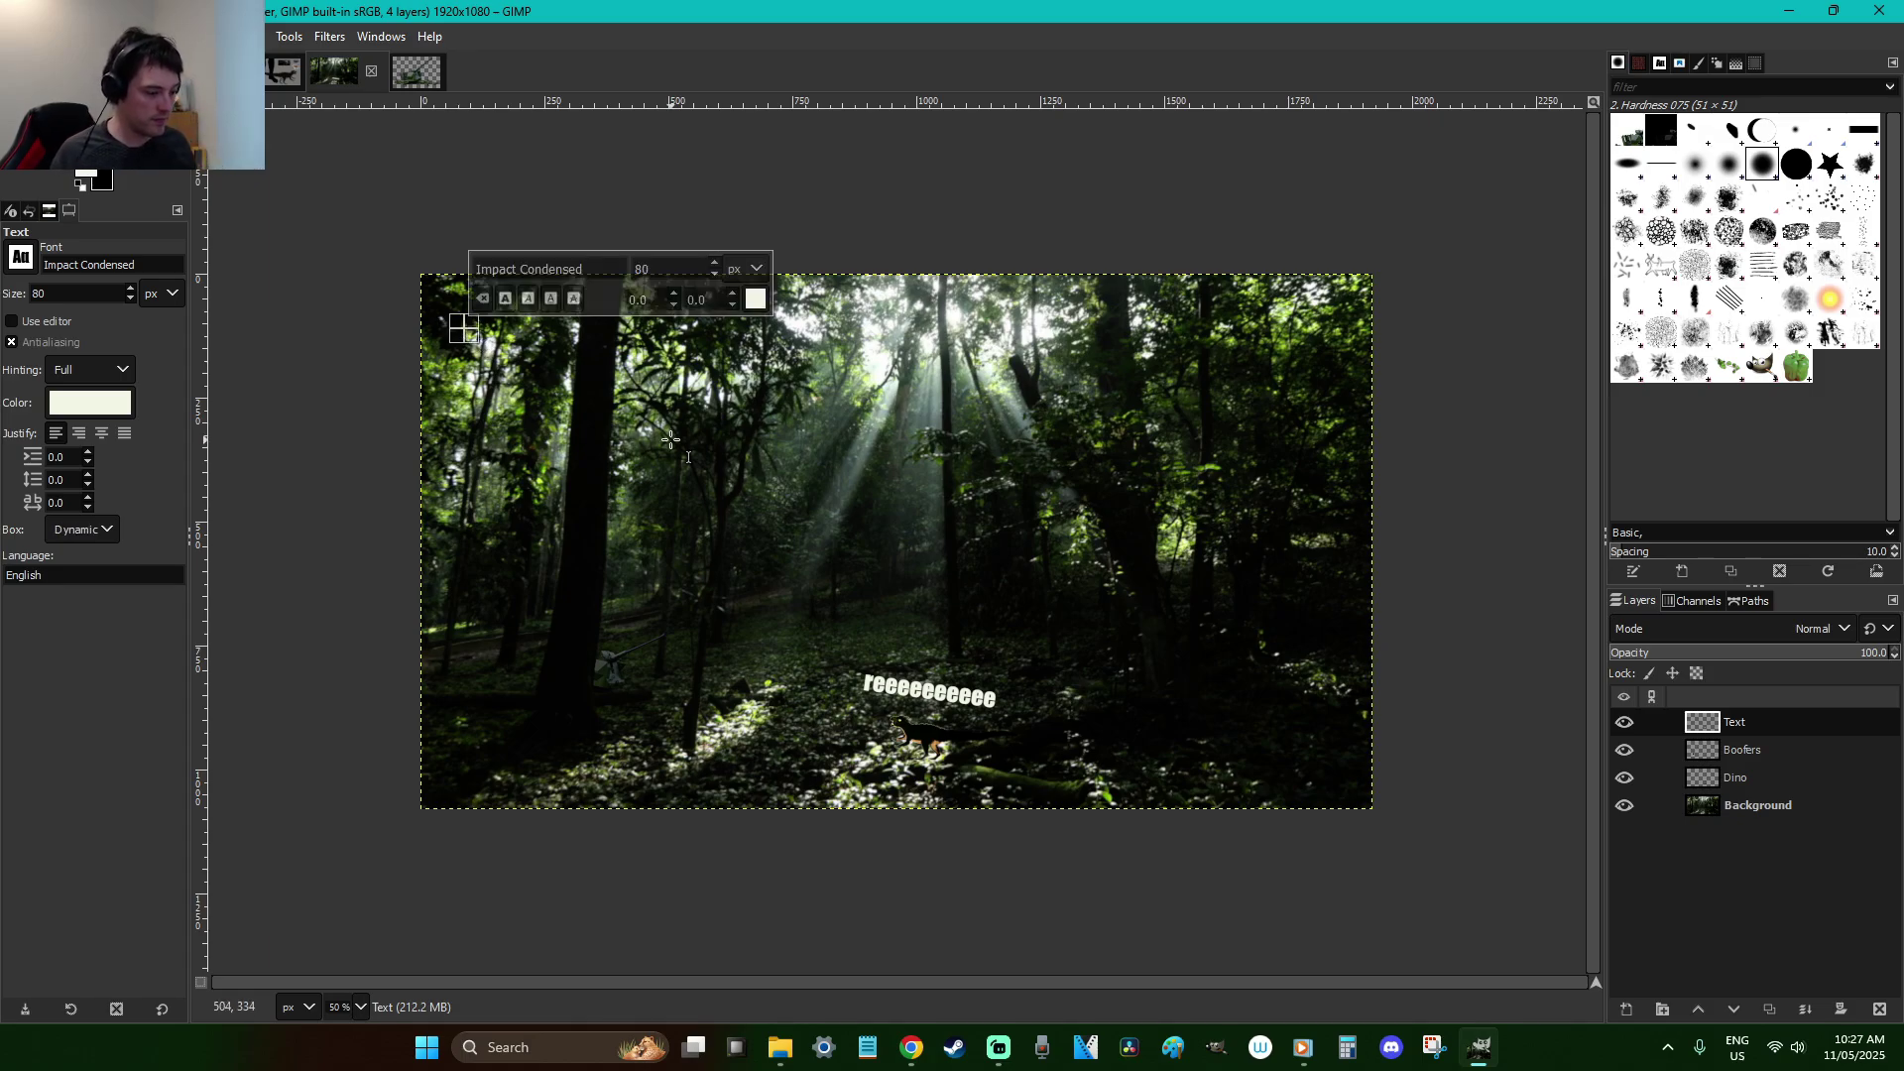
pyautogui.write('READY FO')
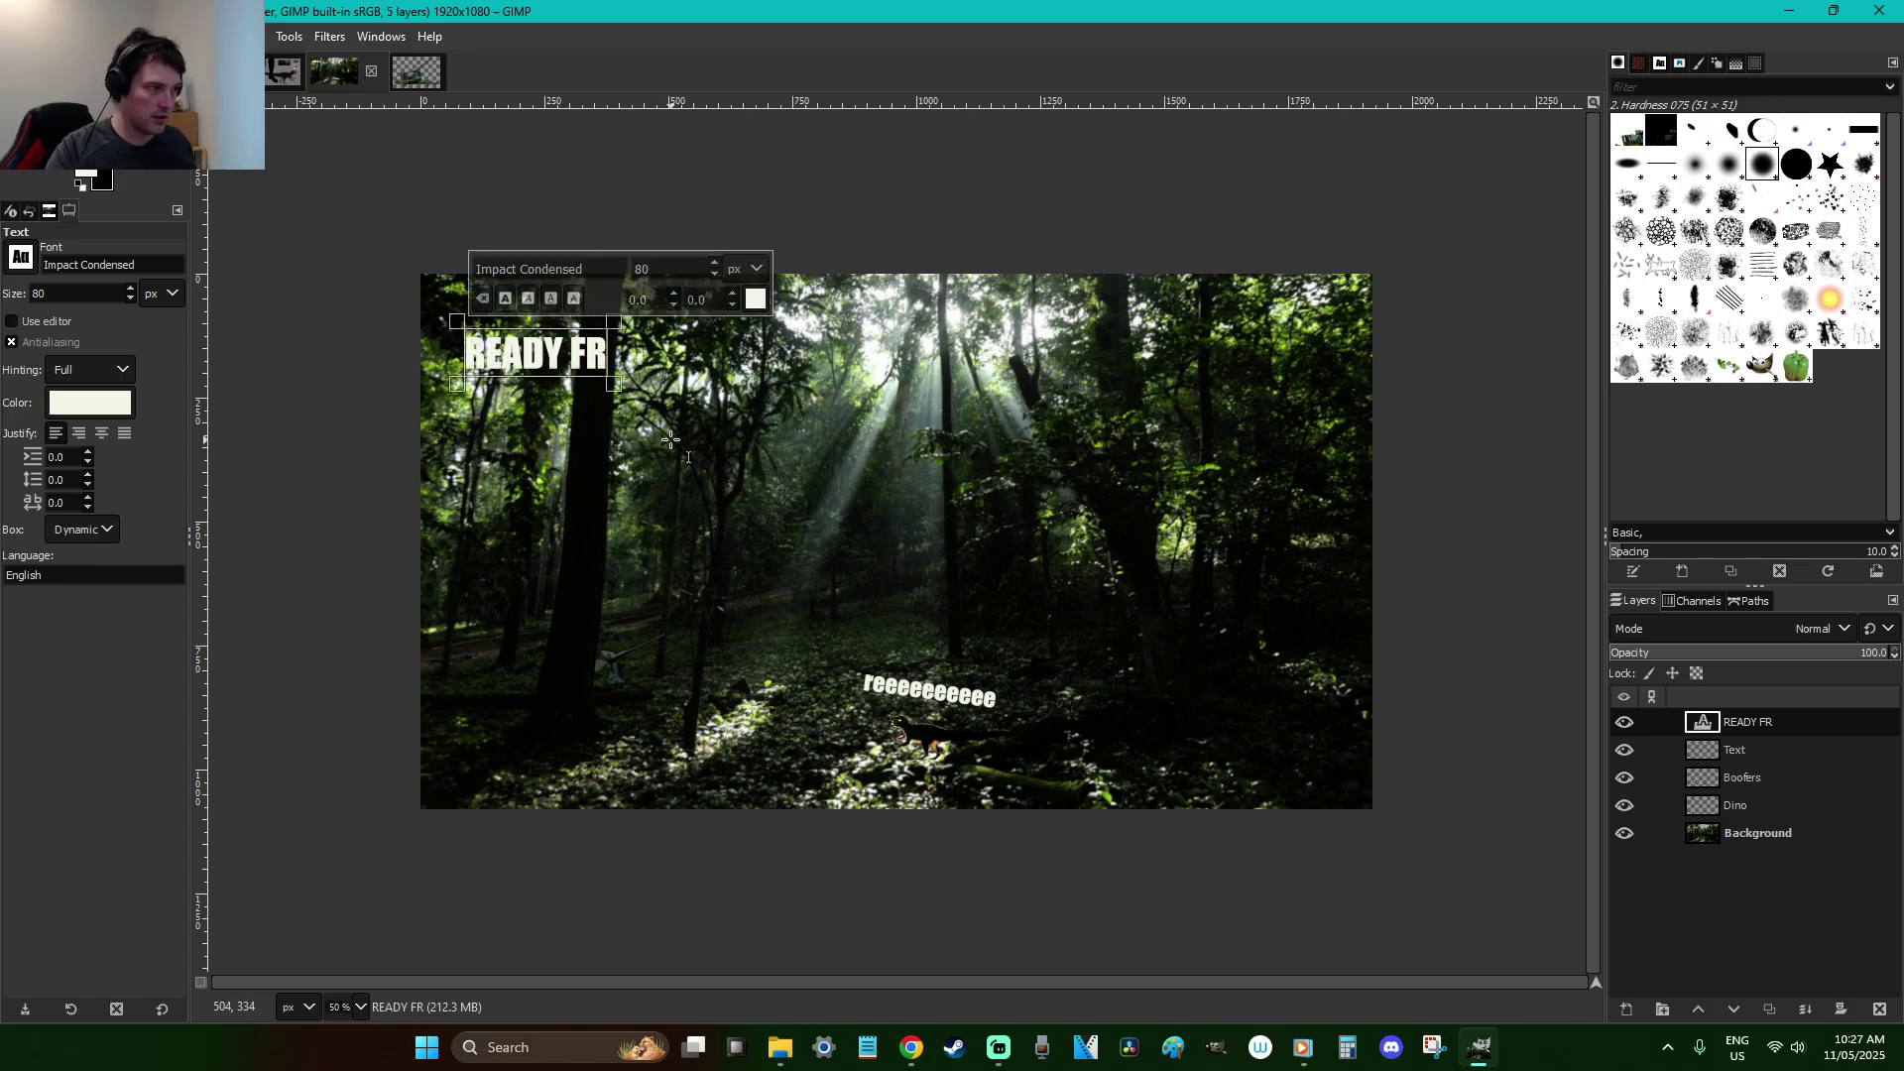
pyautogui.write('R AFRICA')
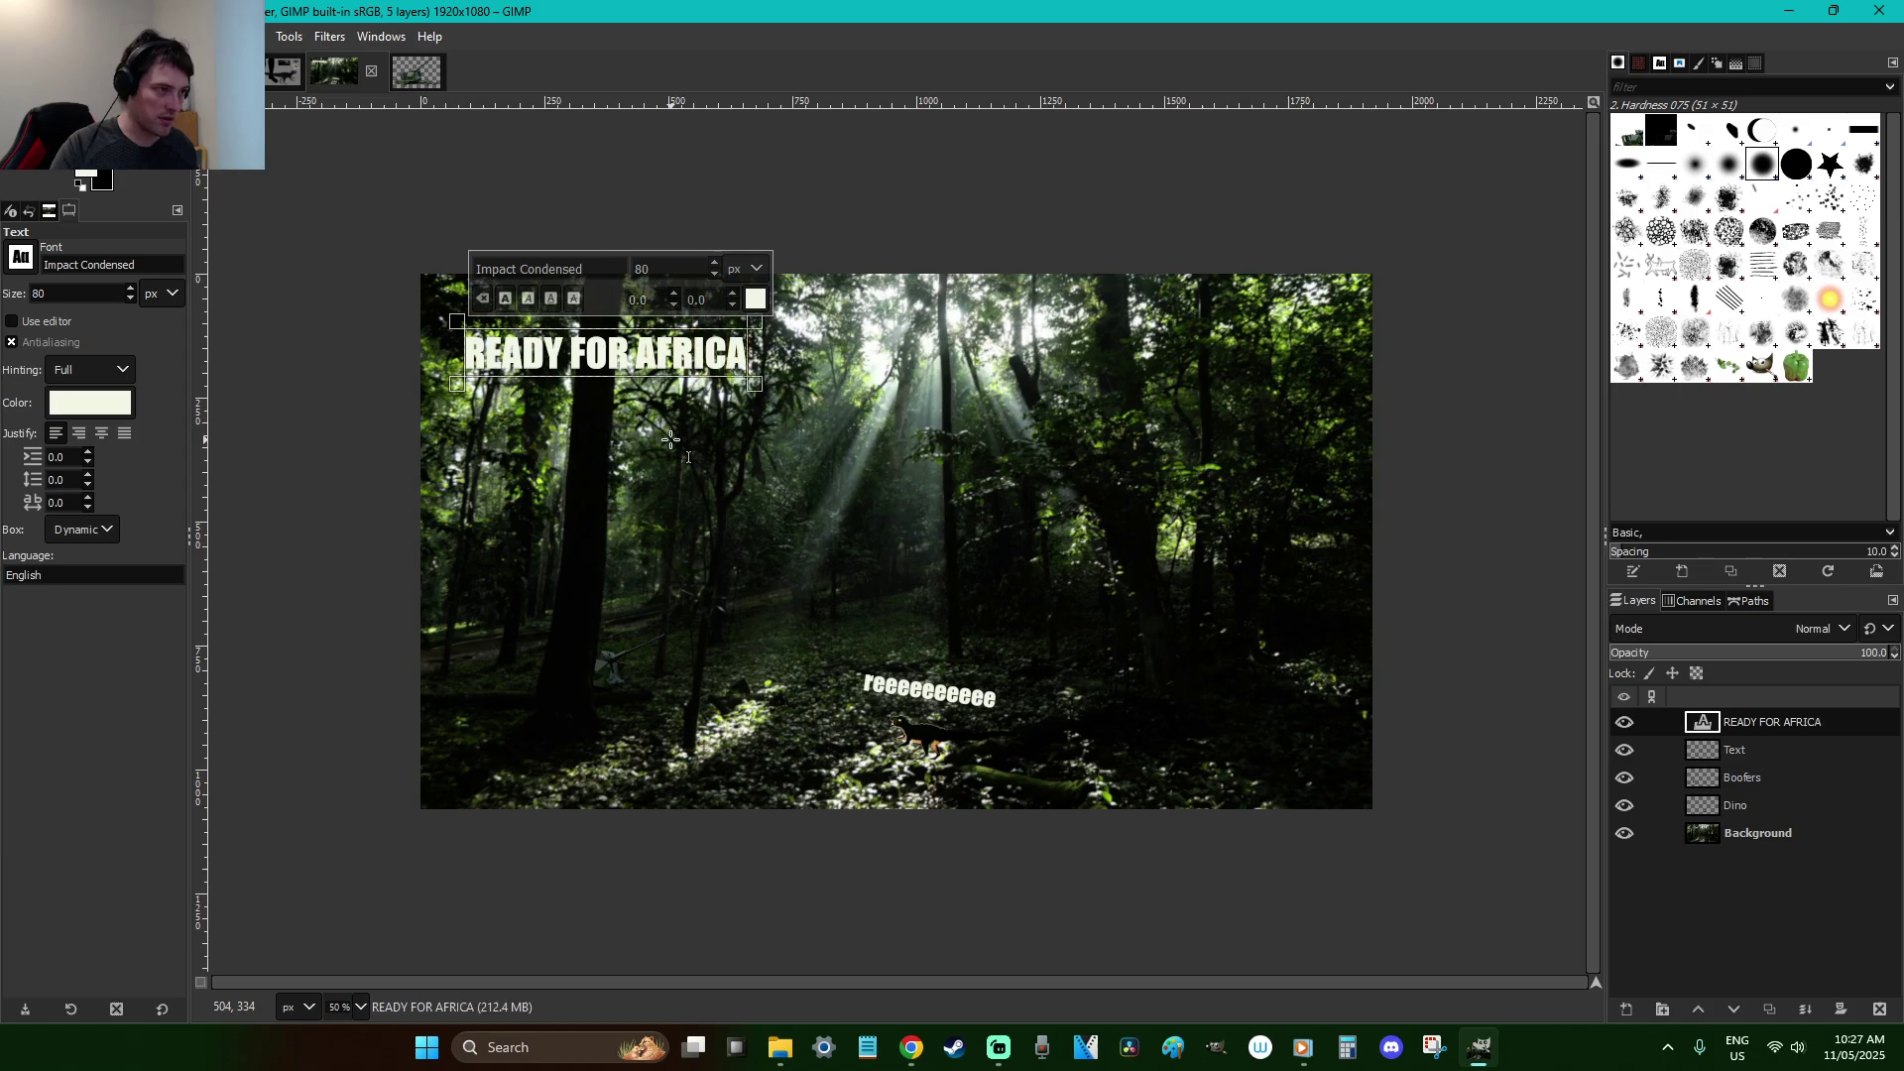
pyautogui.write('?')
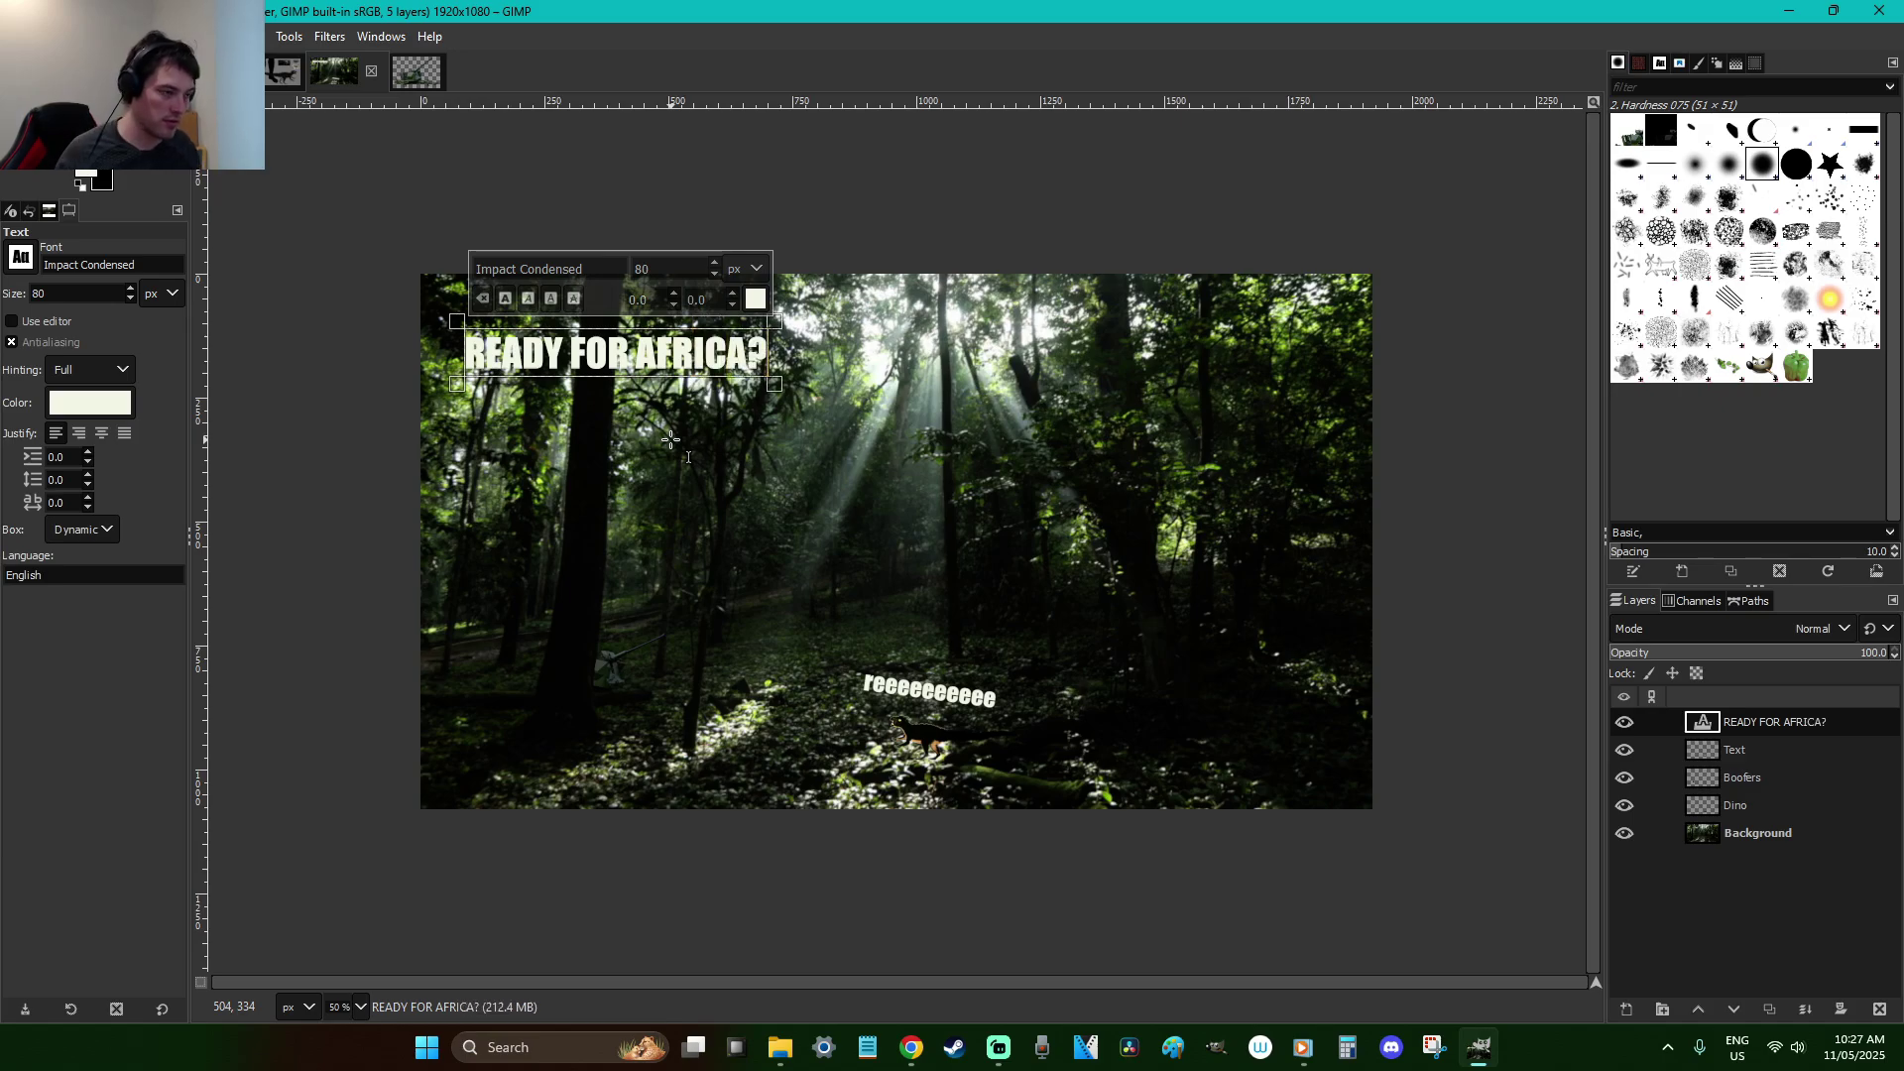
pyautogui.rightClick(1813, 730)
pyautogui.click(1755, 278)
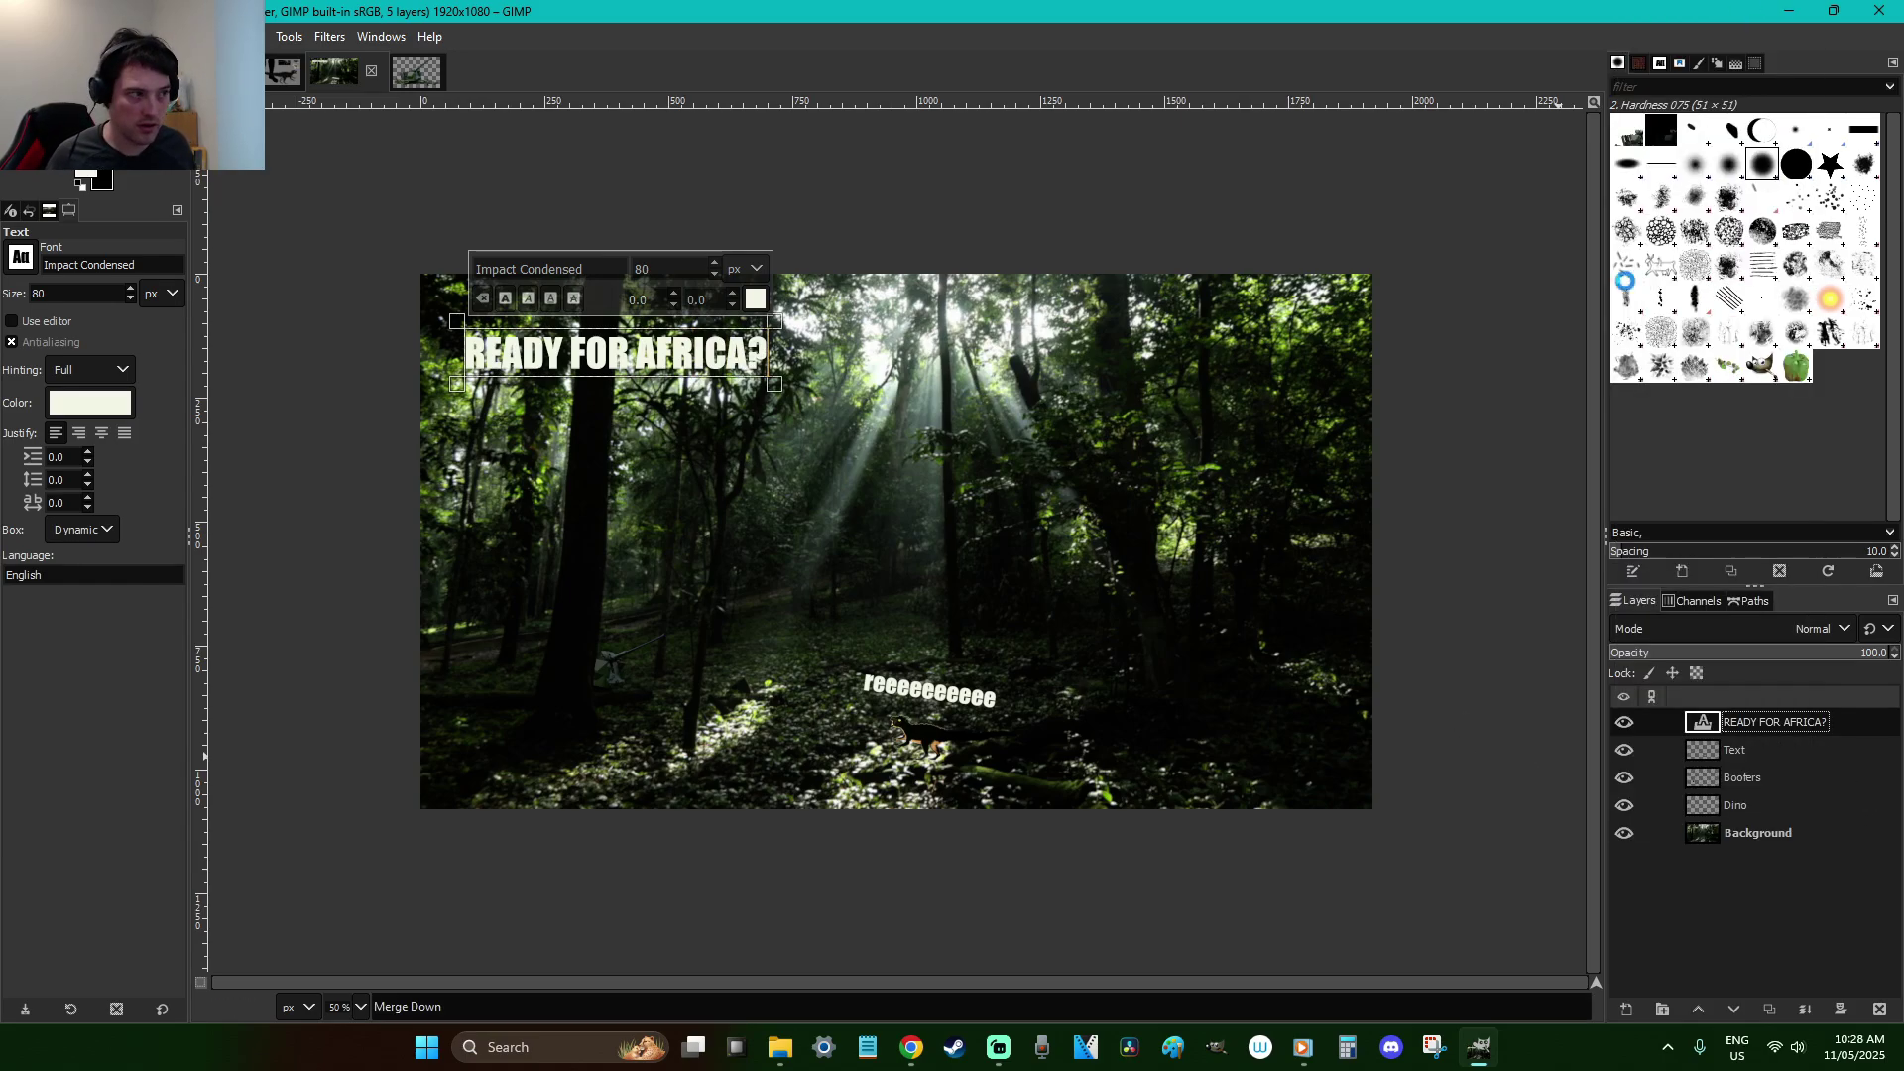
# Cut the READY FOR AFRICA? title from the Text layer and paste it back as a floating selection near the image's upper edge
pyautogui.press('r')
pyautogui.moveTo(848, 421); pyautogui.dragTo(357, 270)
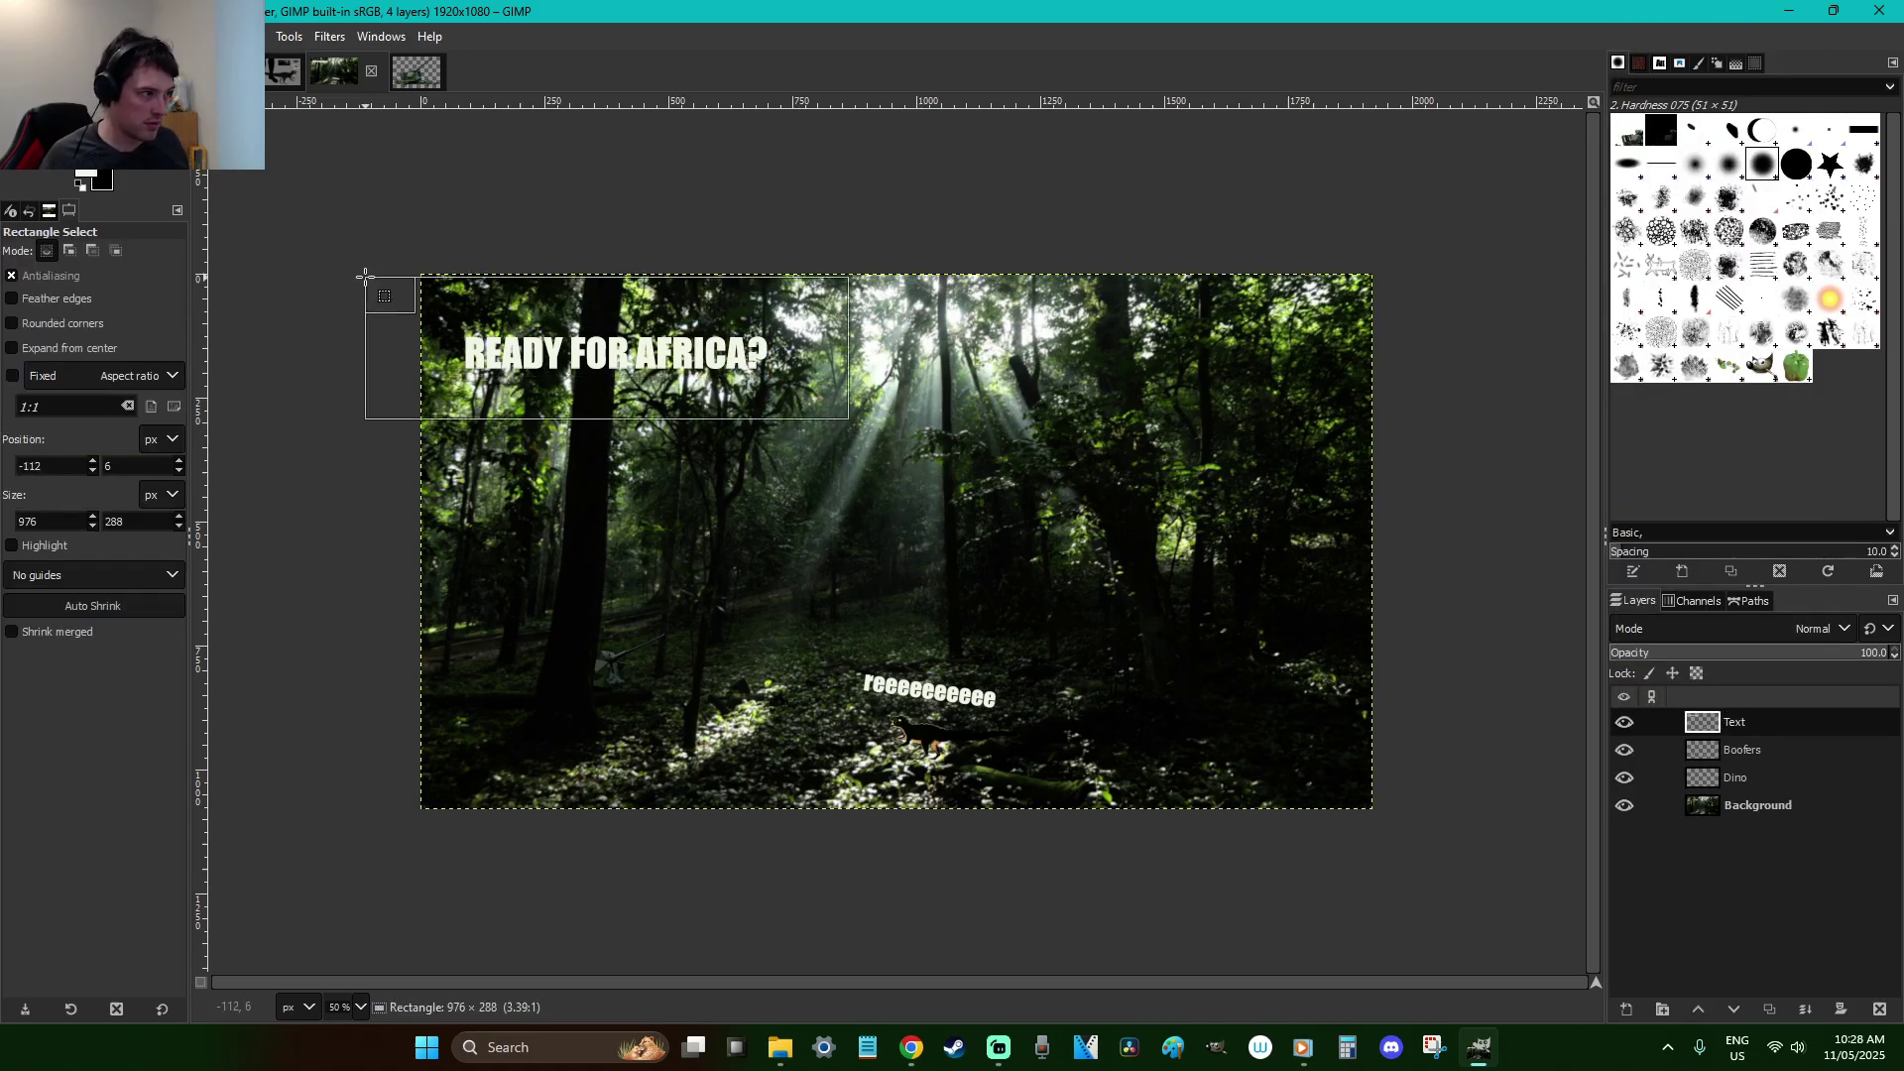
pyautogui.hotkey('ctrl', 'x')
pyautogui.click(1069, 518)
pyautogui.hotkey('ctrl', 'v')
pyautogui.moveTo(995, 570); pyautogui.dragTo(722, 347)
# Scale the pasted title horizontally so it spans nearly the whole image width along the upper edge, and anchor it to the Text layer
pyautogui.hotkey('shift', 's')
pyautogui.click(727, 343)
pyautogui.click(1450, 177)
pyautogui.moveTo(833, 394); pyautogui.dragTo(1461, 427)
pyautogui.moveTo(586, 270); pyautogui.dragTo(580, 248)
pyautogui.moveTo(1461, 333); pyautogui.dragTo(1554, 327)
pyautogui.moveTo(952, 228); pyautogui.dragTo(886, 410)
pyautogui.press('Return')
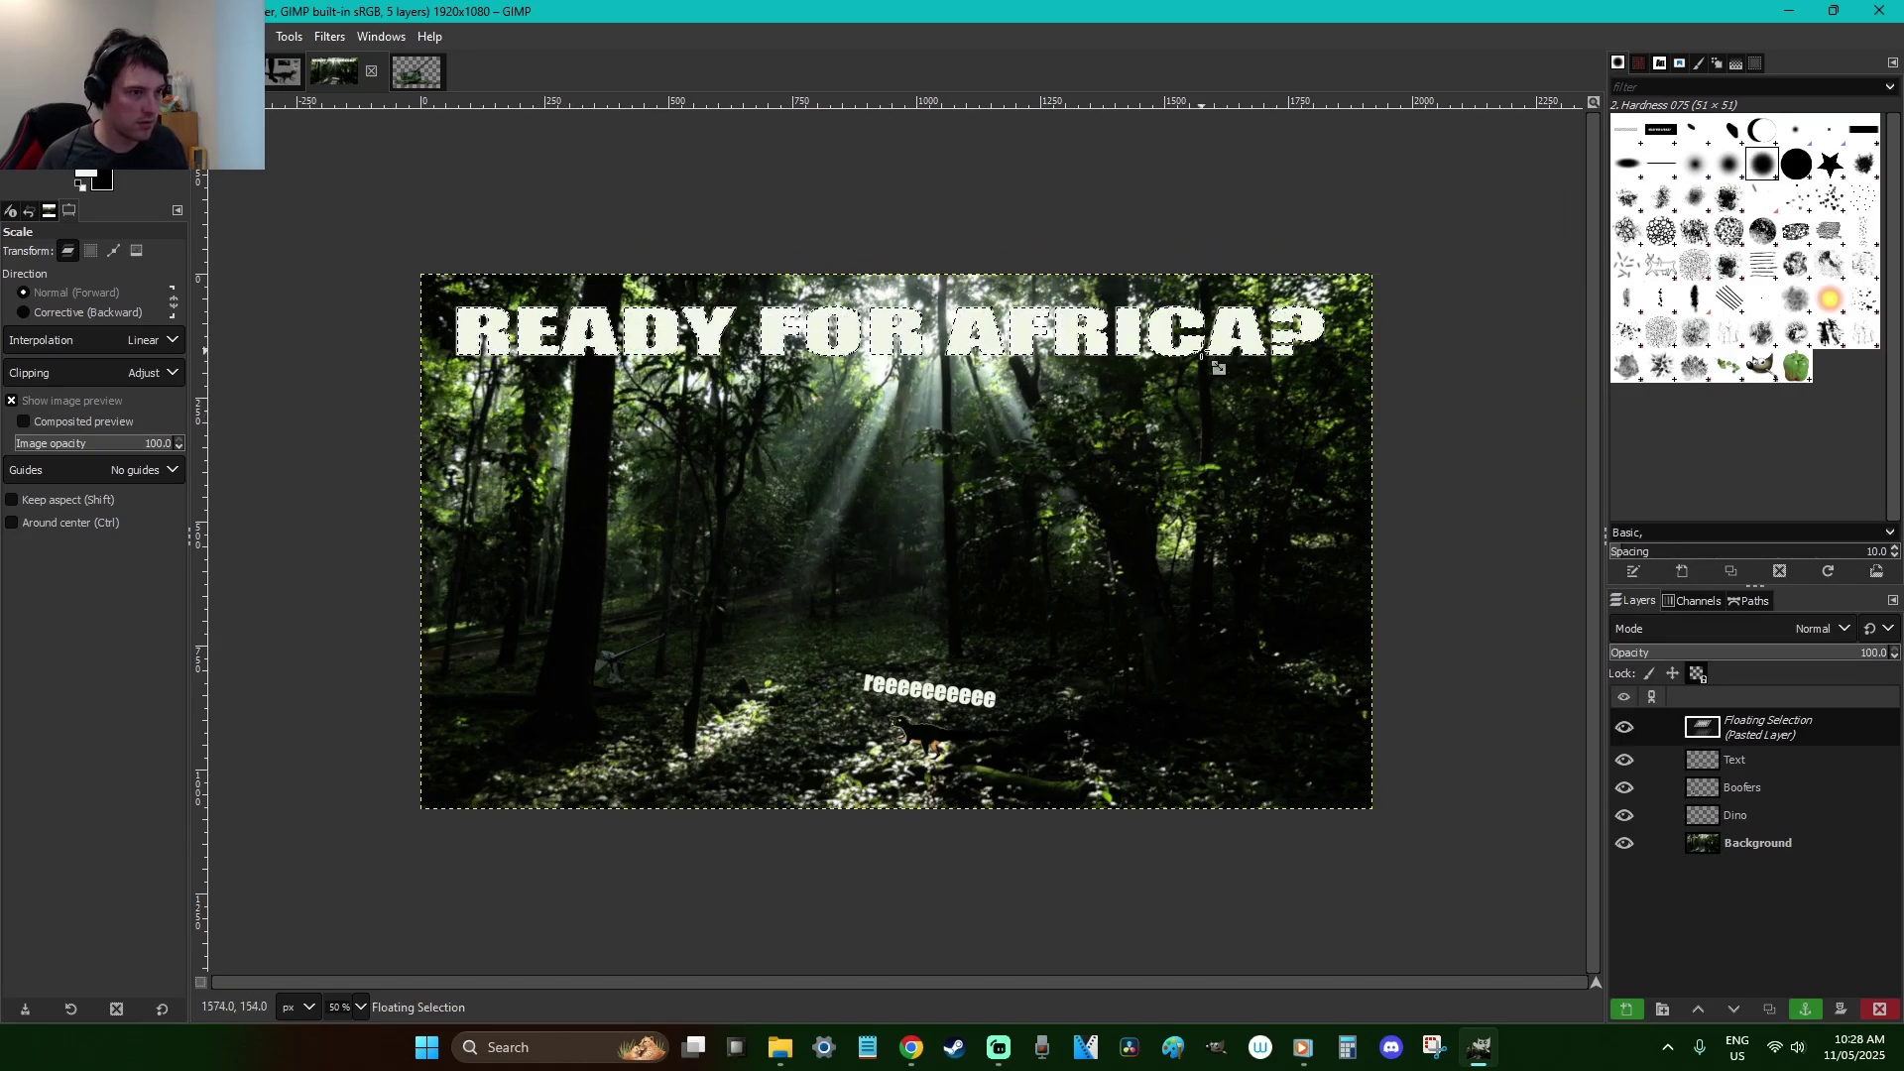
pyautogui.press('r')
pyautogui.click(1255, 386)
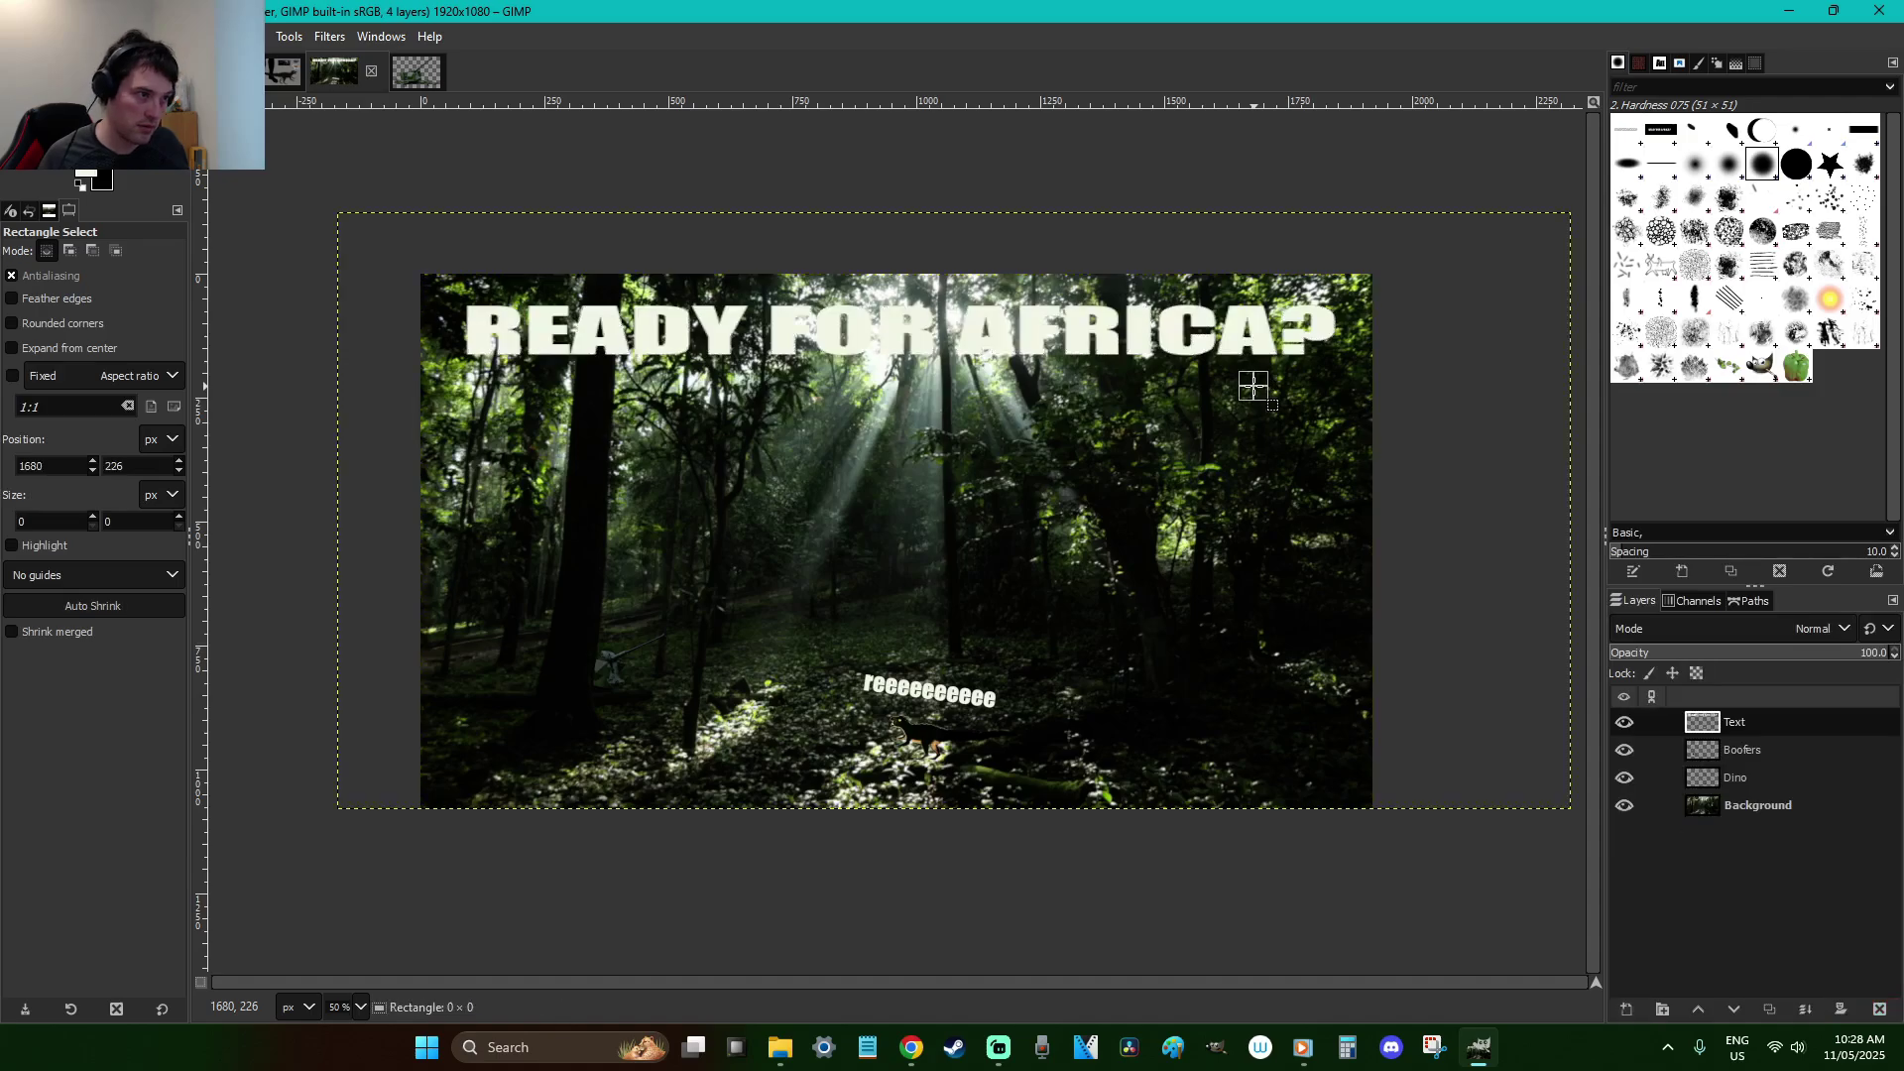
# Try inverting the colours of the READY FOR AFRICA? title within a rectangular selection
pyautogui.moveTo(1416, 408); pyautogui.dragTo(264, 217)
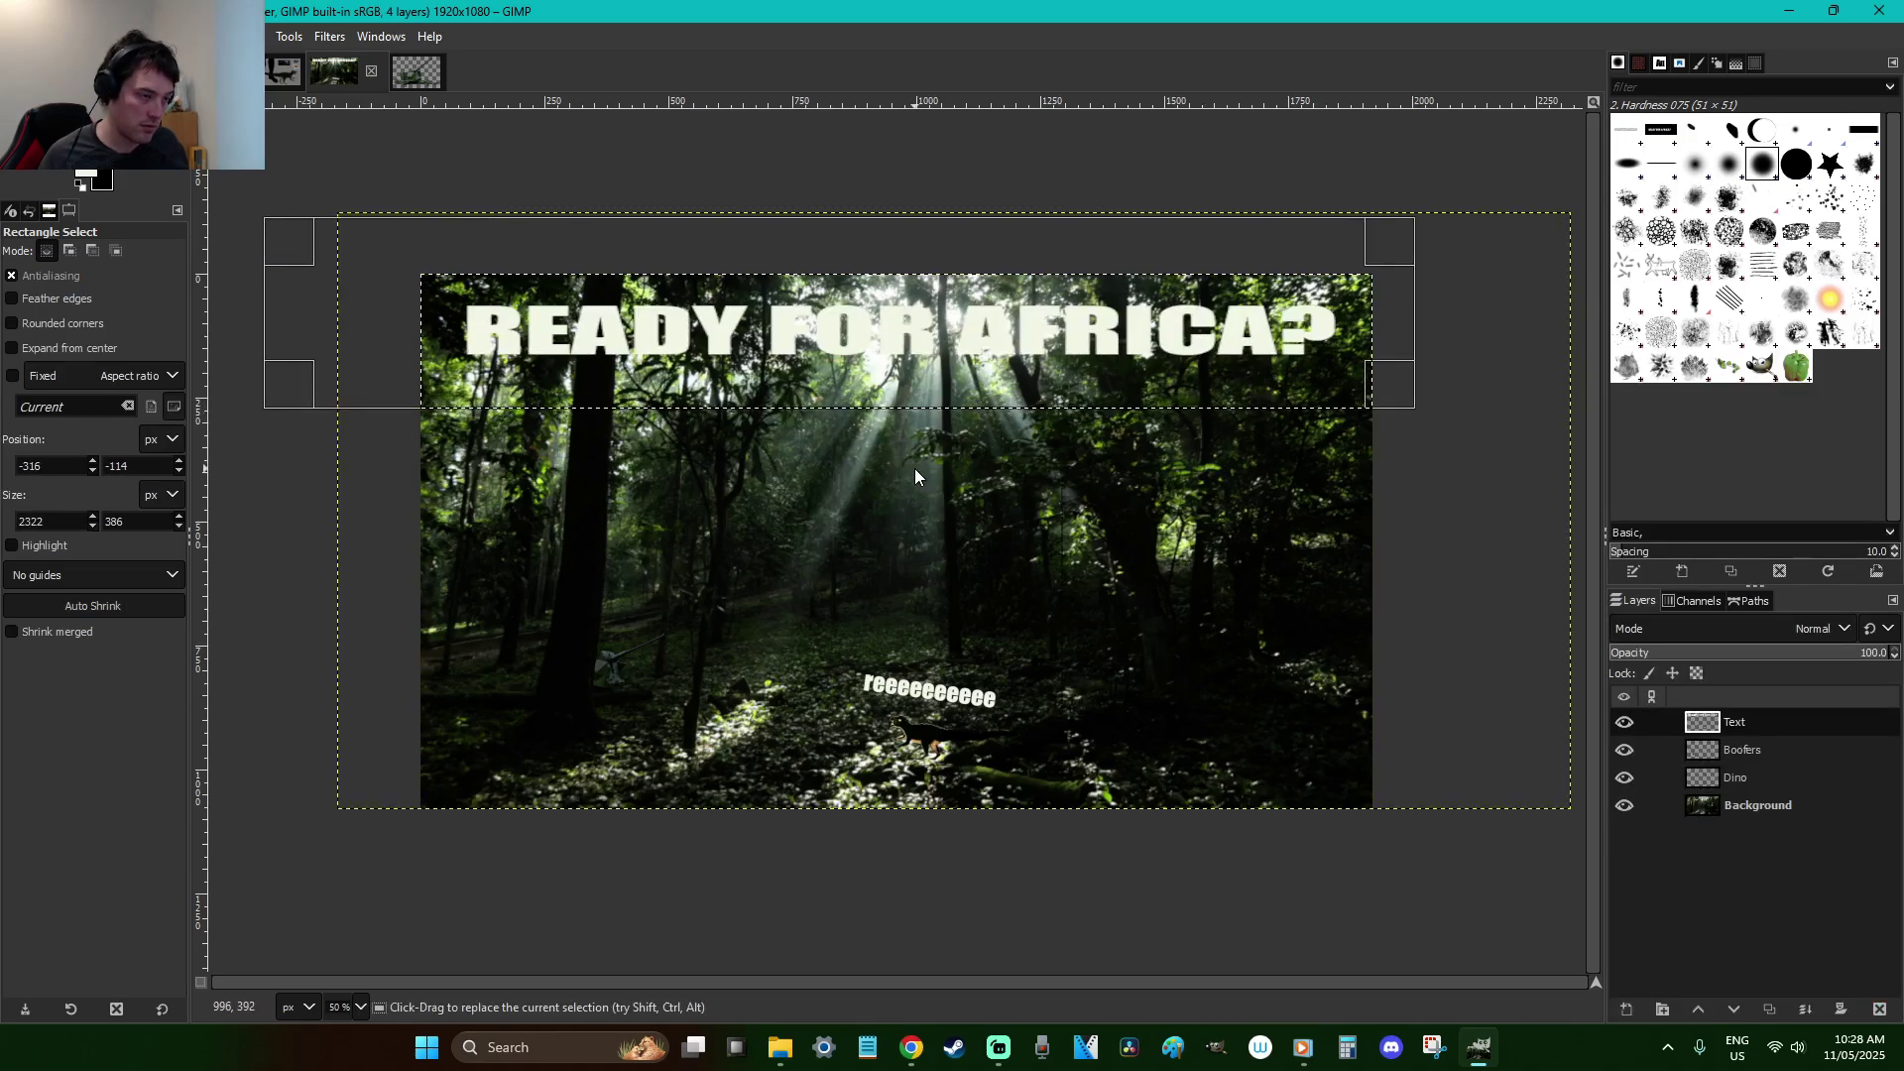
pyautogui.rightClick(915, 473)
pyautogui.moveTo(984, 647)
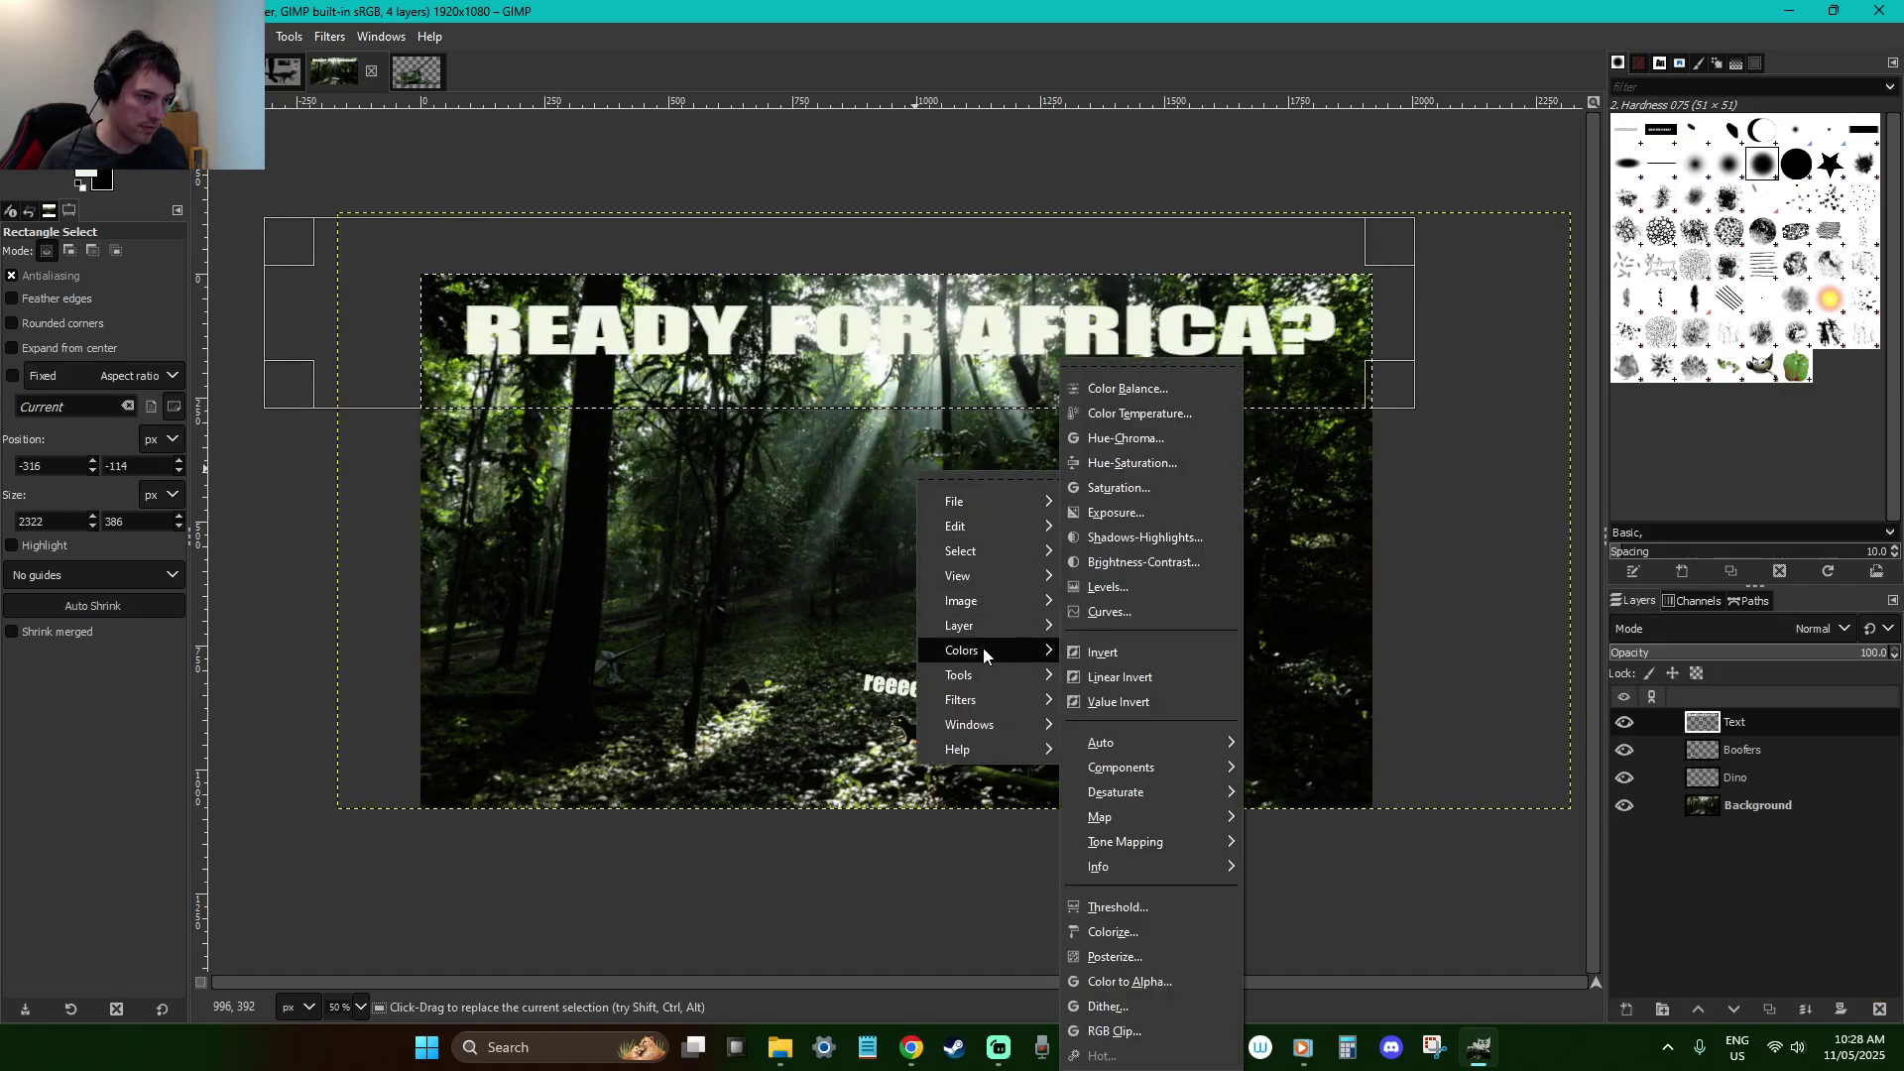
pyautogui.click(1158, 647)
pyautogui.click(1167, 541)
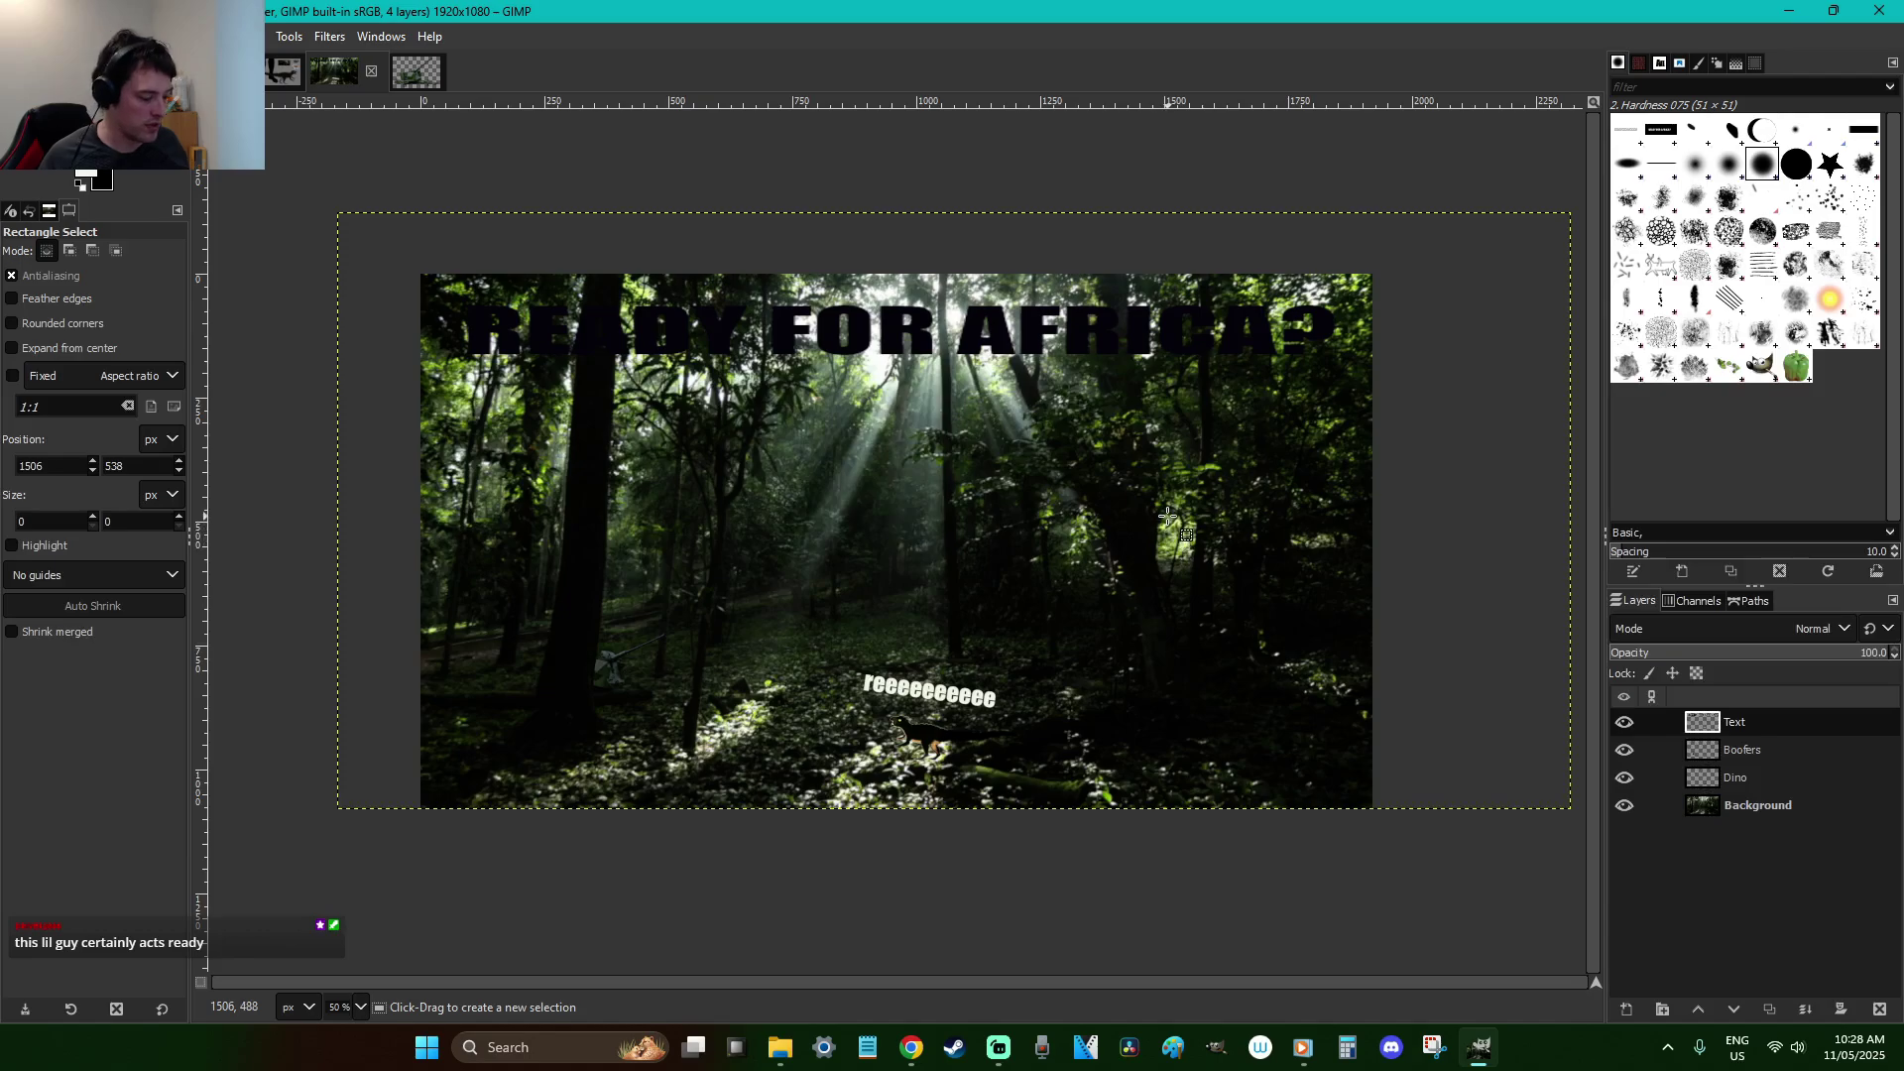
pyautogui.hotkey('ctrl', 'z')
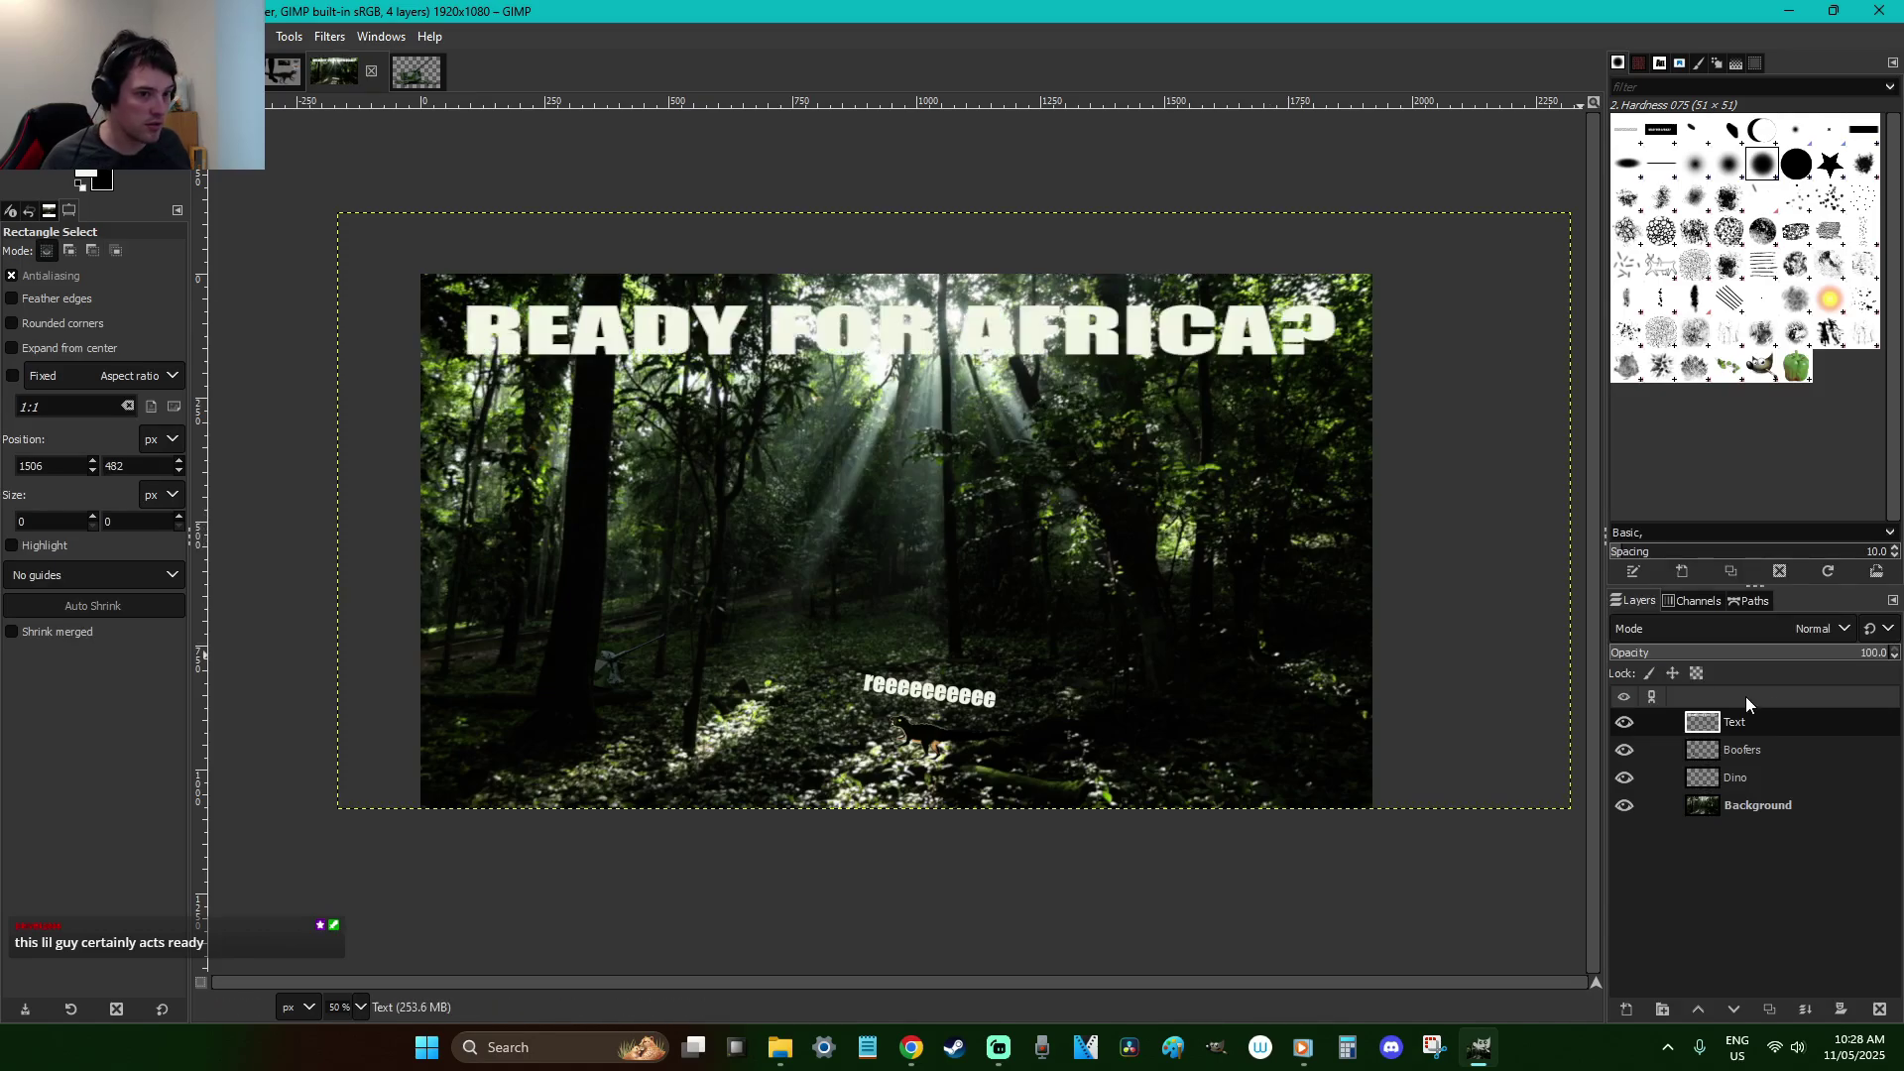
# Create a transparent 1920 x 1080 layer, place it directly beneath the Text layer and name it "tEXT hIGHLIGHTS"
pyautogui.hotkey('ctrl', 'shift', 'n')
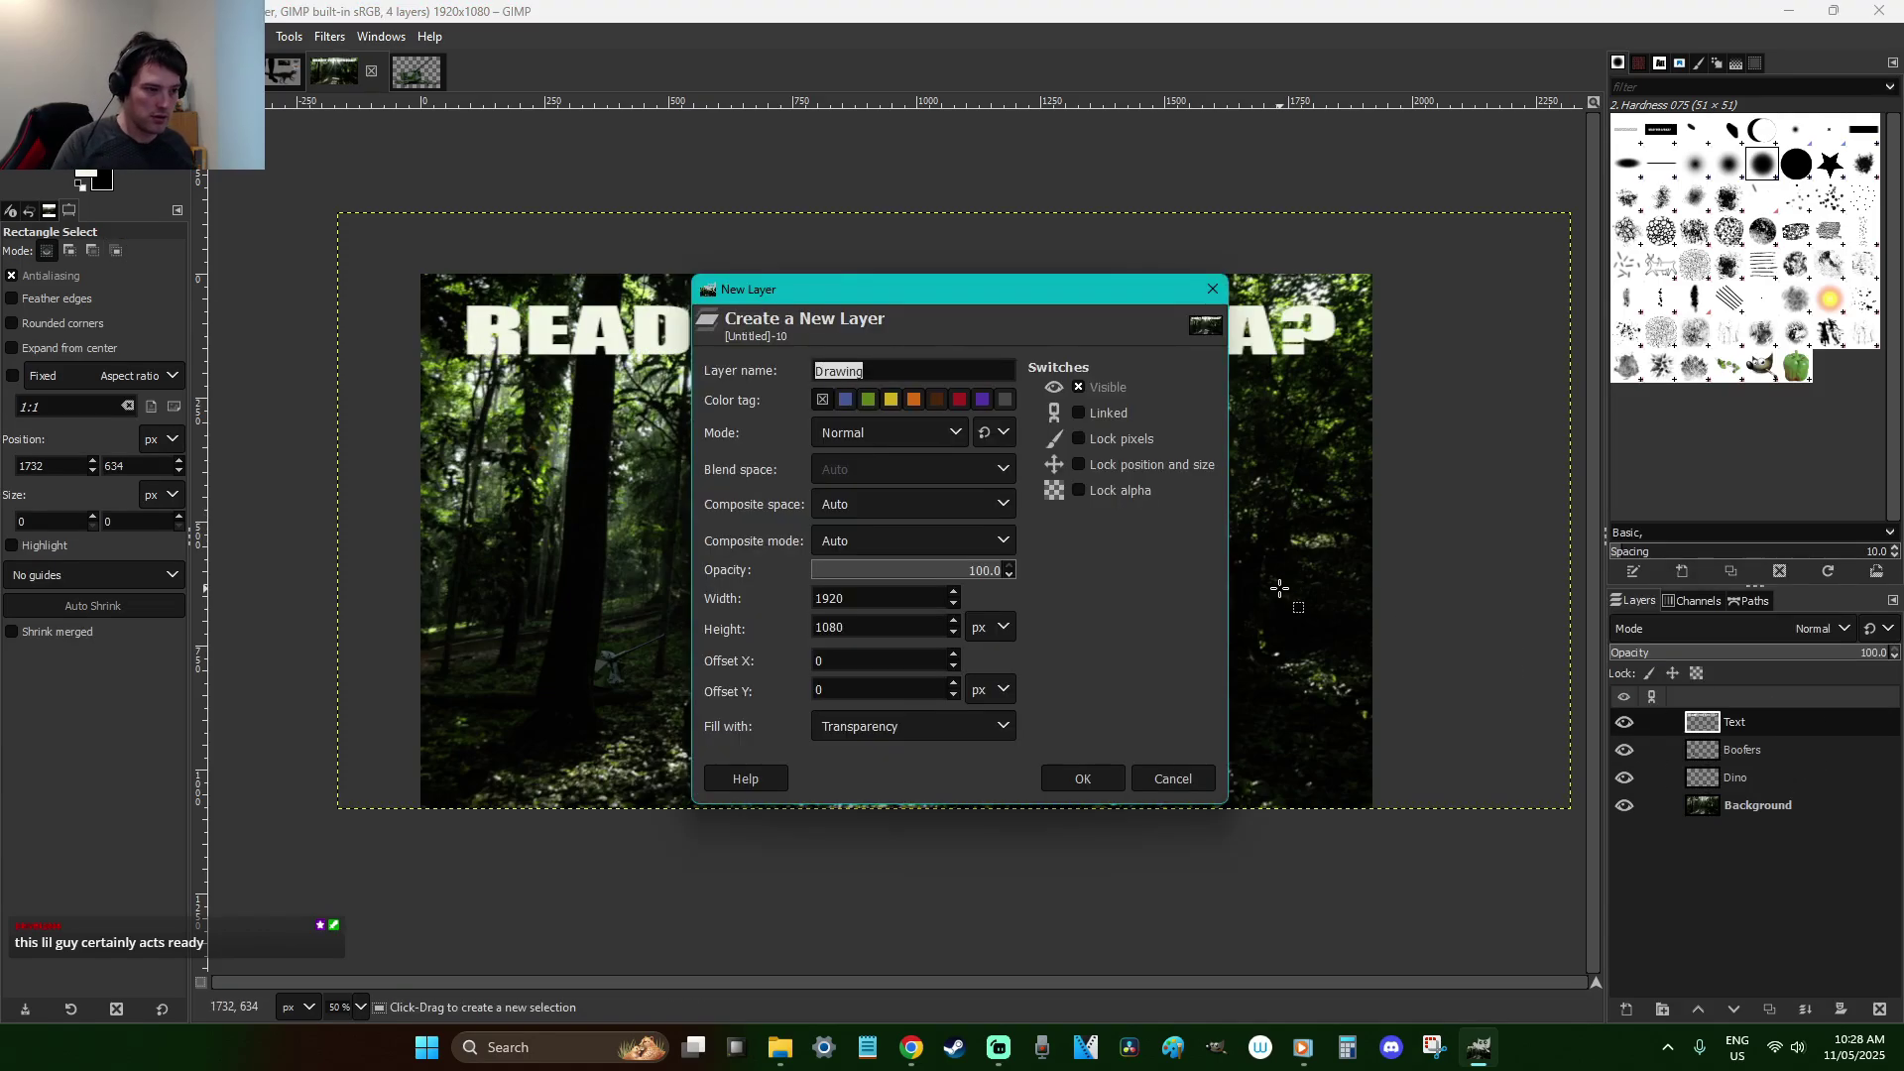
pyautogui.write('Drawing')
pyautogui.click(1066, 781)
pyautogui.moveTo(1711, 752); pyautogui.dragTo(1721, 716)
pyautogui.doubleClick(1744, 752)
pyautogui.write('t')
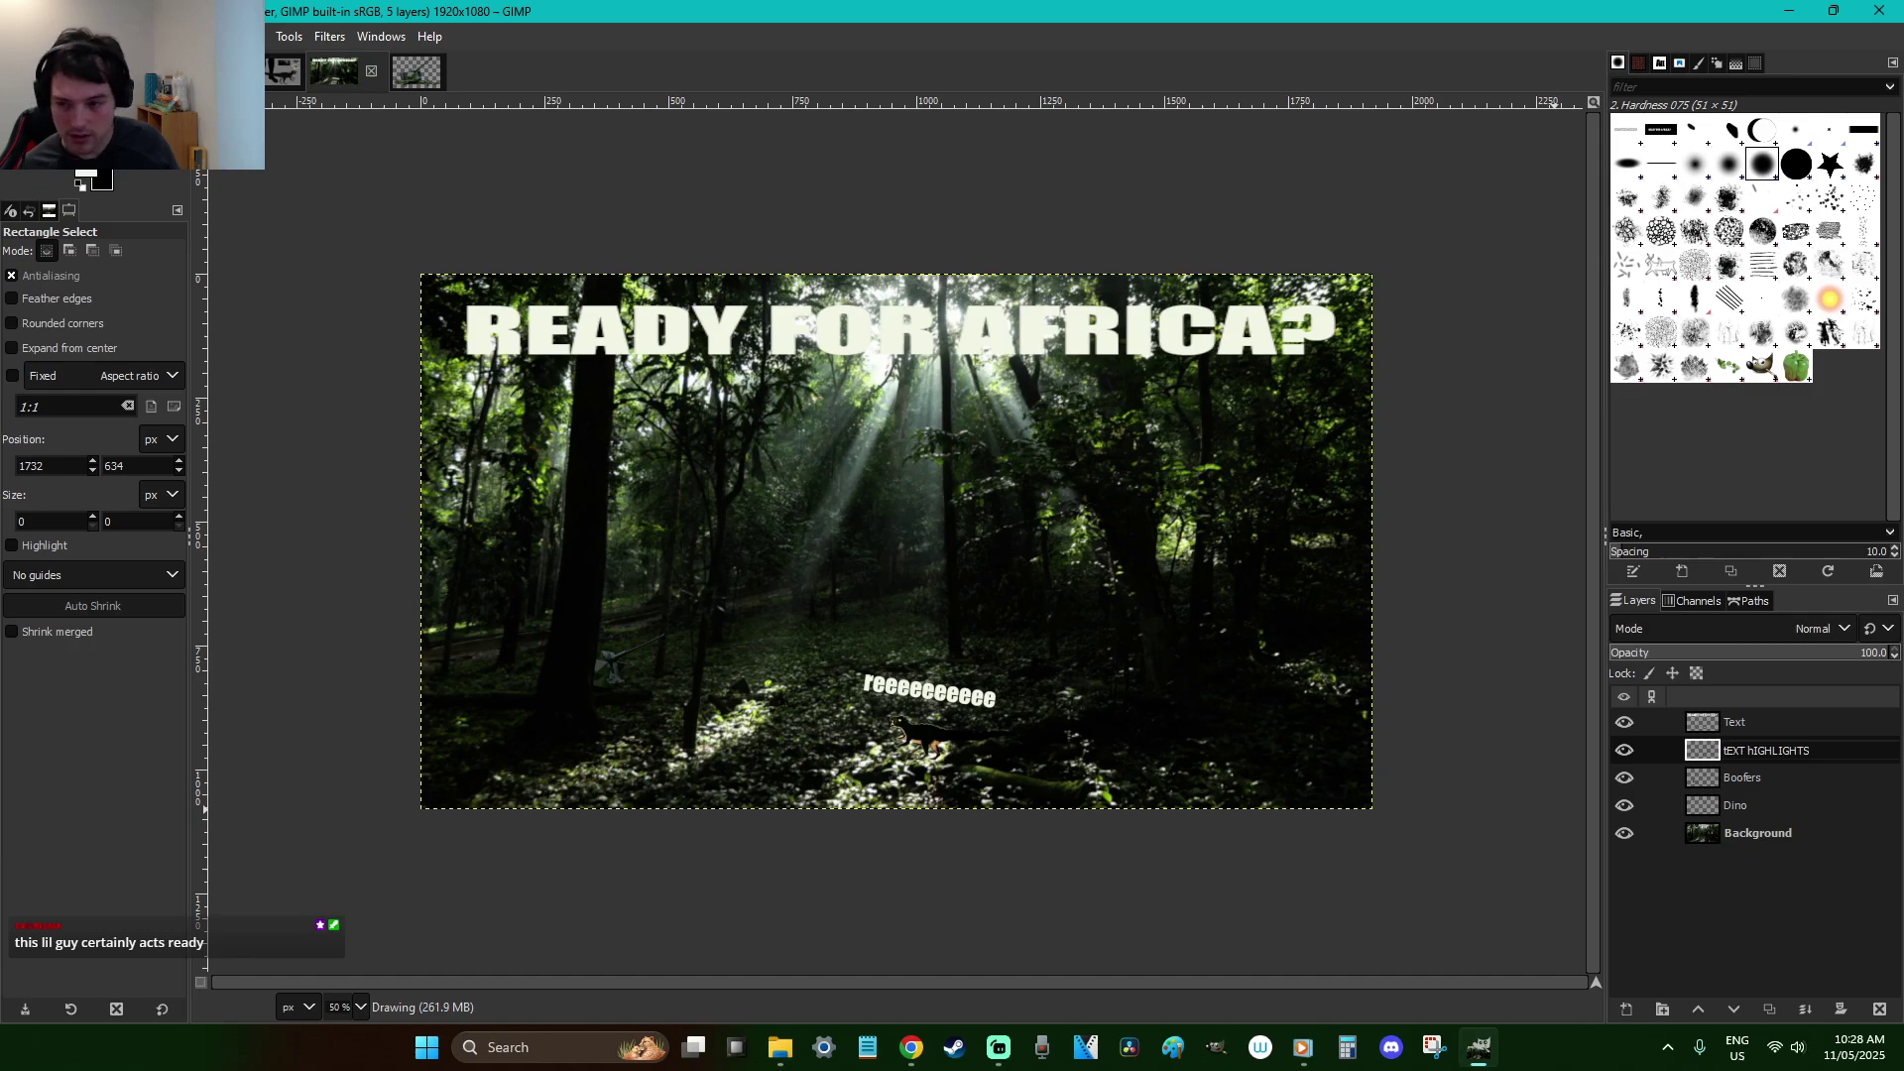
pyautogui.write('EXT hIGHLIGHTS')
pyautogui.press('Return')
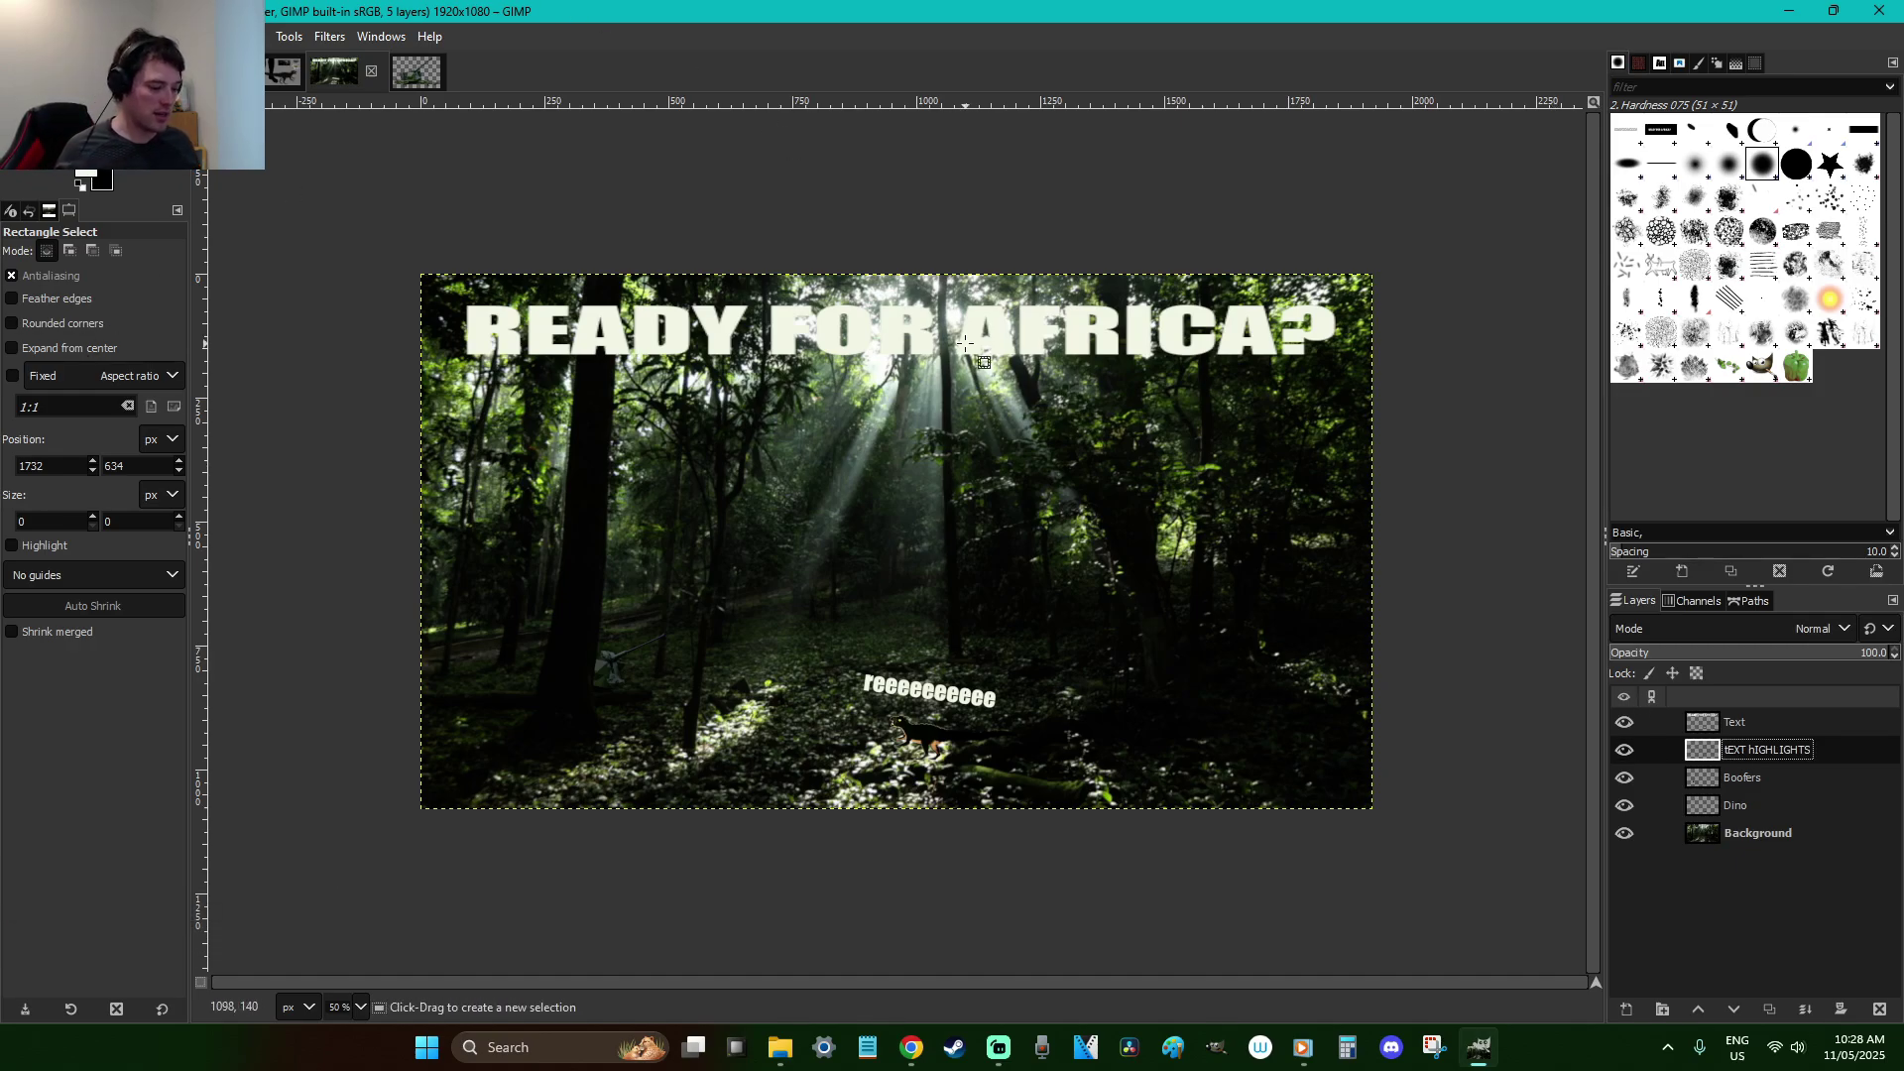
# Try painting a black stroke behind the title with the 2. Hardness 075 brush at size 51
pyautogui.press('p')
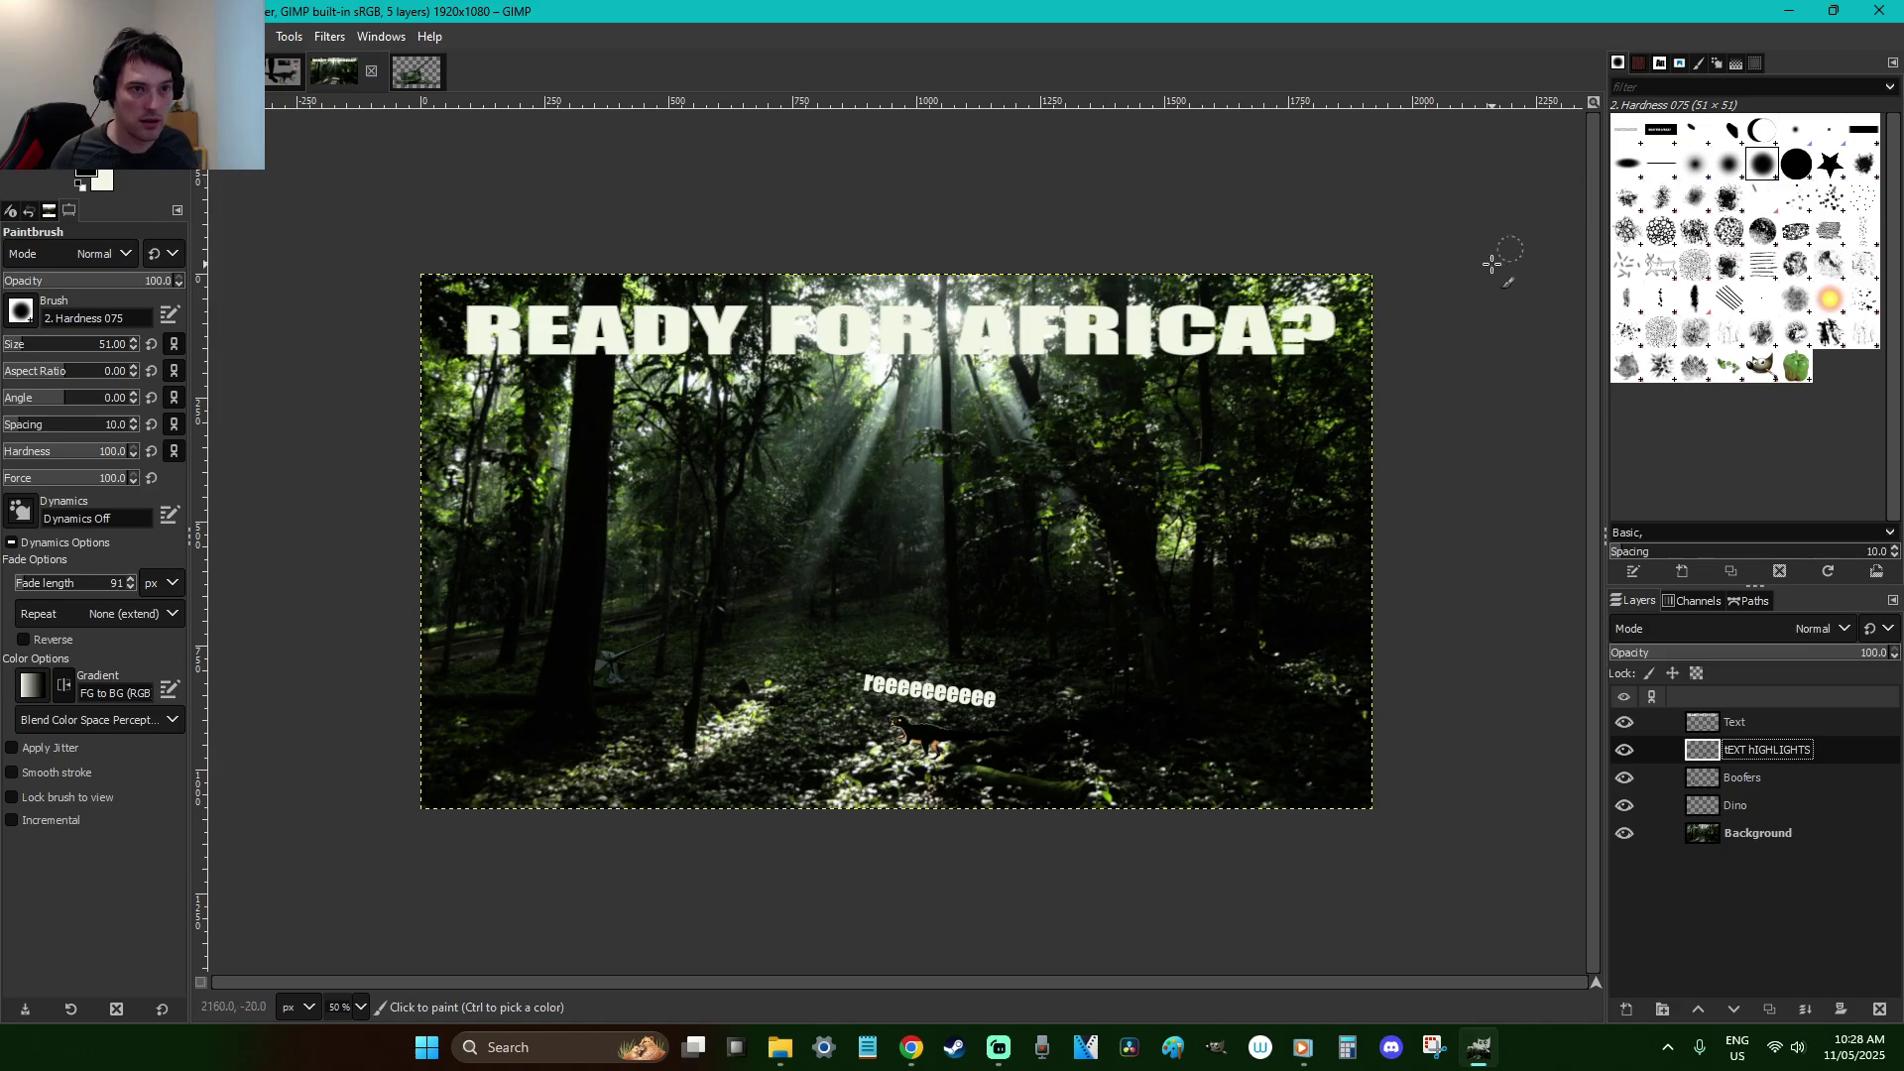
pyautogui.moveTo(1309, 354); pyautogui.dragTo(1046, 347)
pyautogui.hotkey('ctrl', 'z')
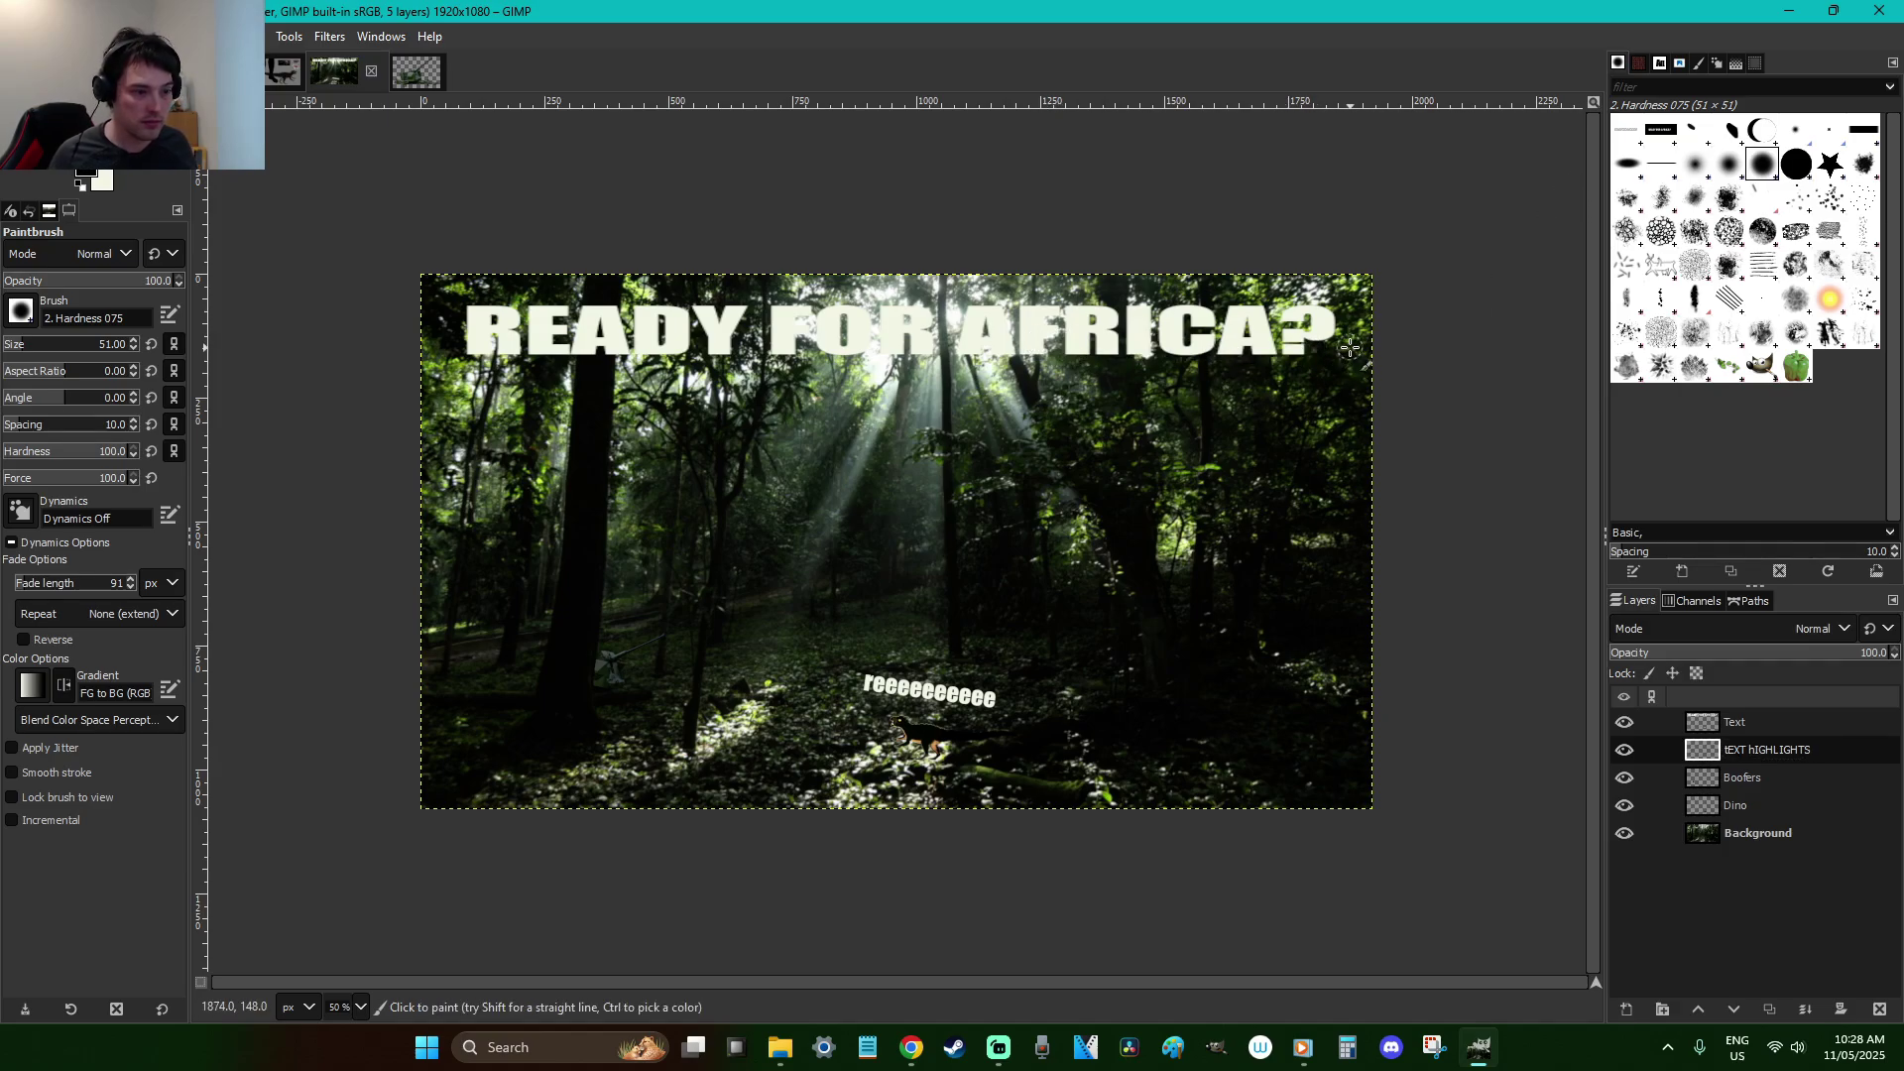
# Paint a rough black backing behind the title using the Acrylic 05 #2 brush at size 55
pyautogui.press('r')
pyautogui.click(1733, 200)
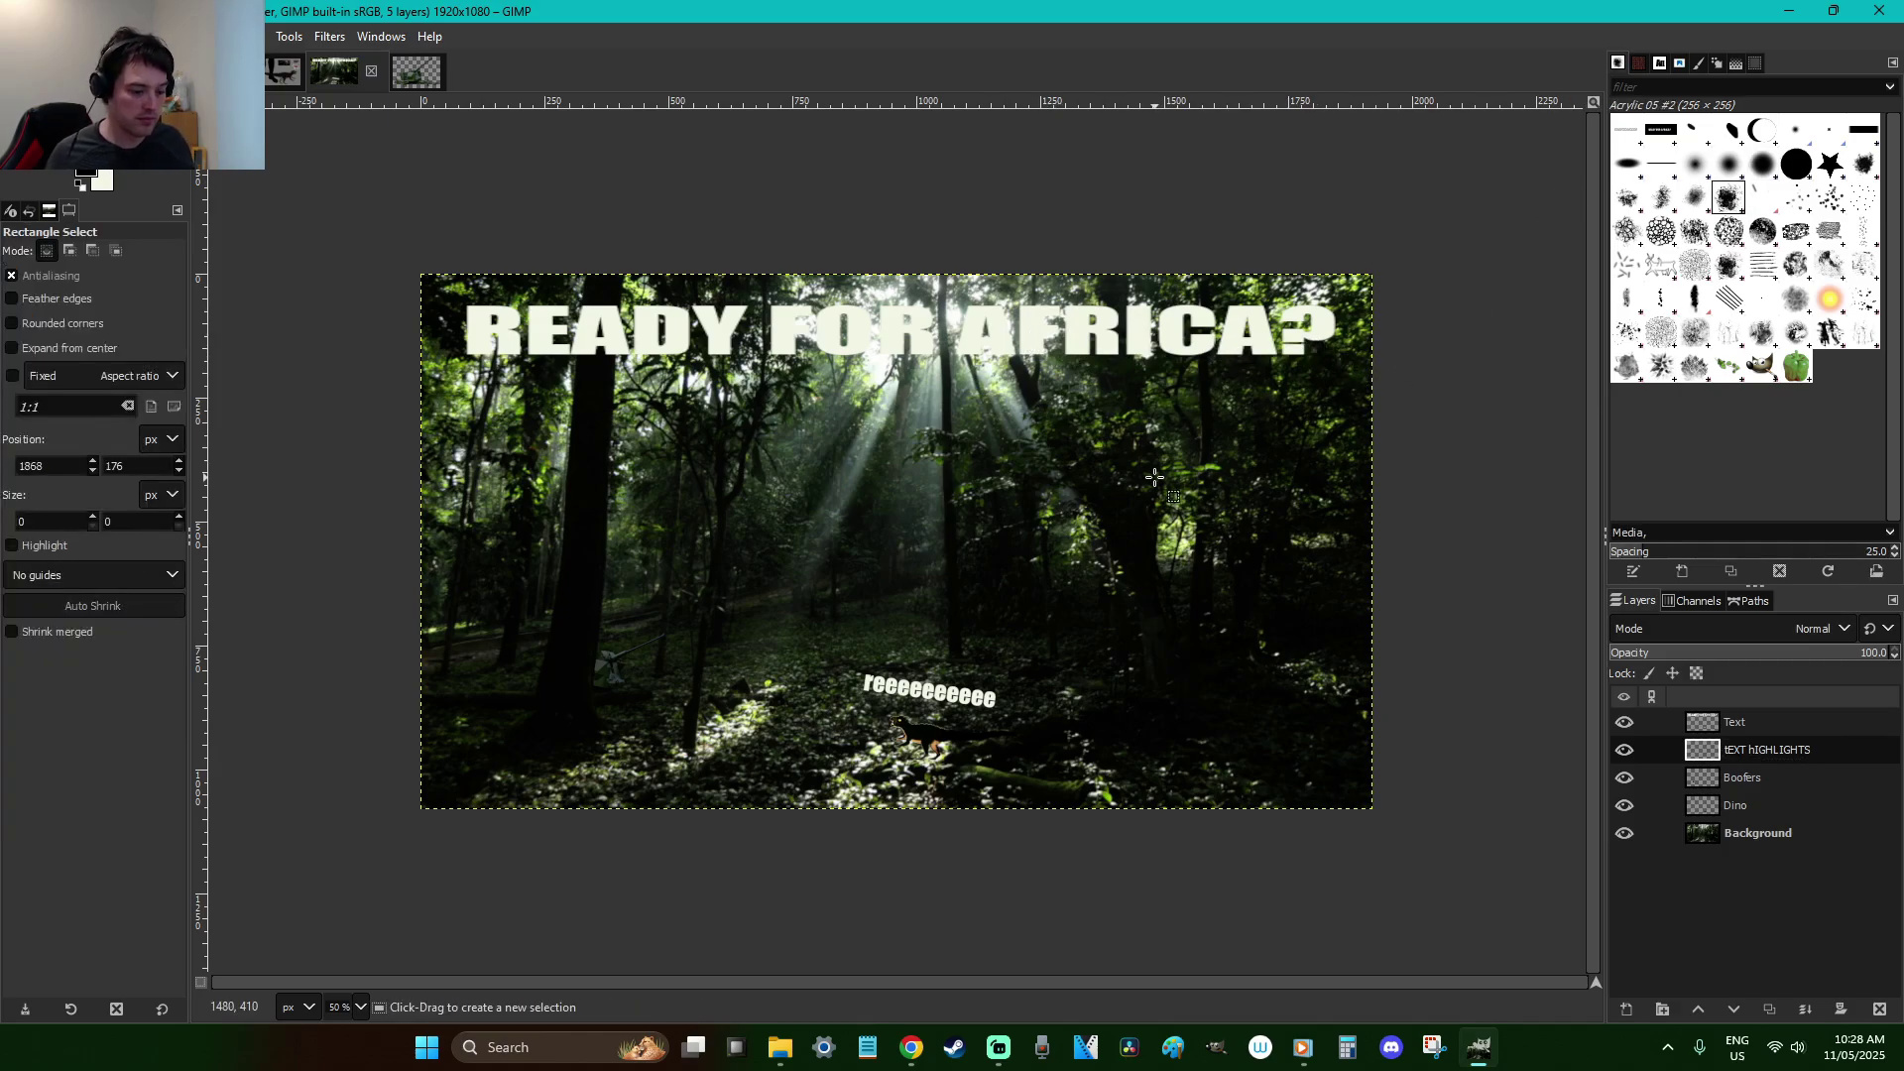
pyautogui.press('p')
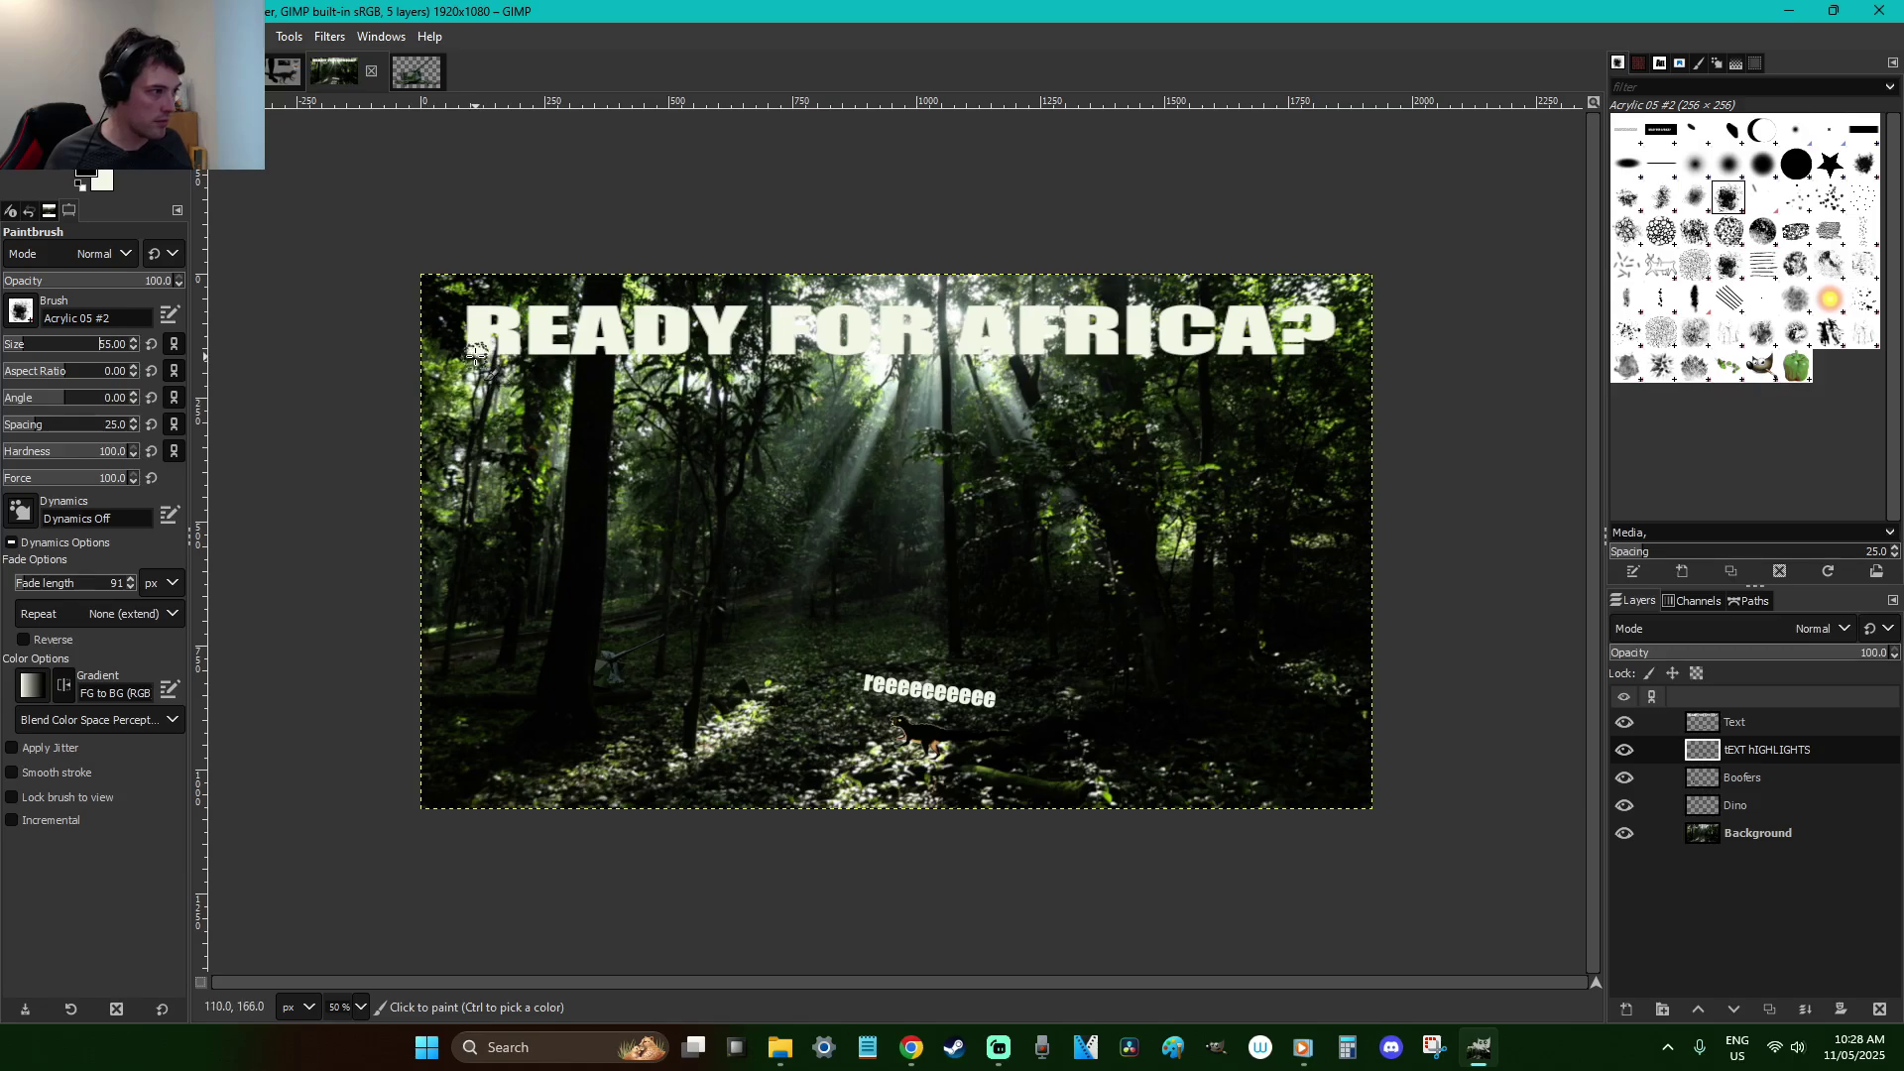
pyautogui.moveTo(588, 340)
pyautogui.mouseDown()
pyautogui.moveTo(645, 359)
pyautogui.moveTo(1304, 343)
pyautogui.moveTo(1264, 308)
pyautogui.moveTo(674, 303)
pyautogui.moveTo(491, 316)
pyautogui.moveTo(519, 346)
pyautogui.mouseUp()
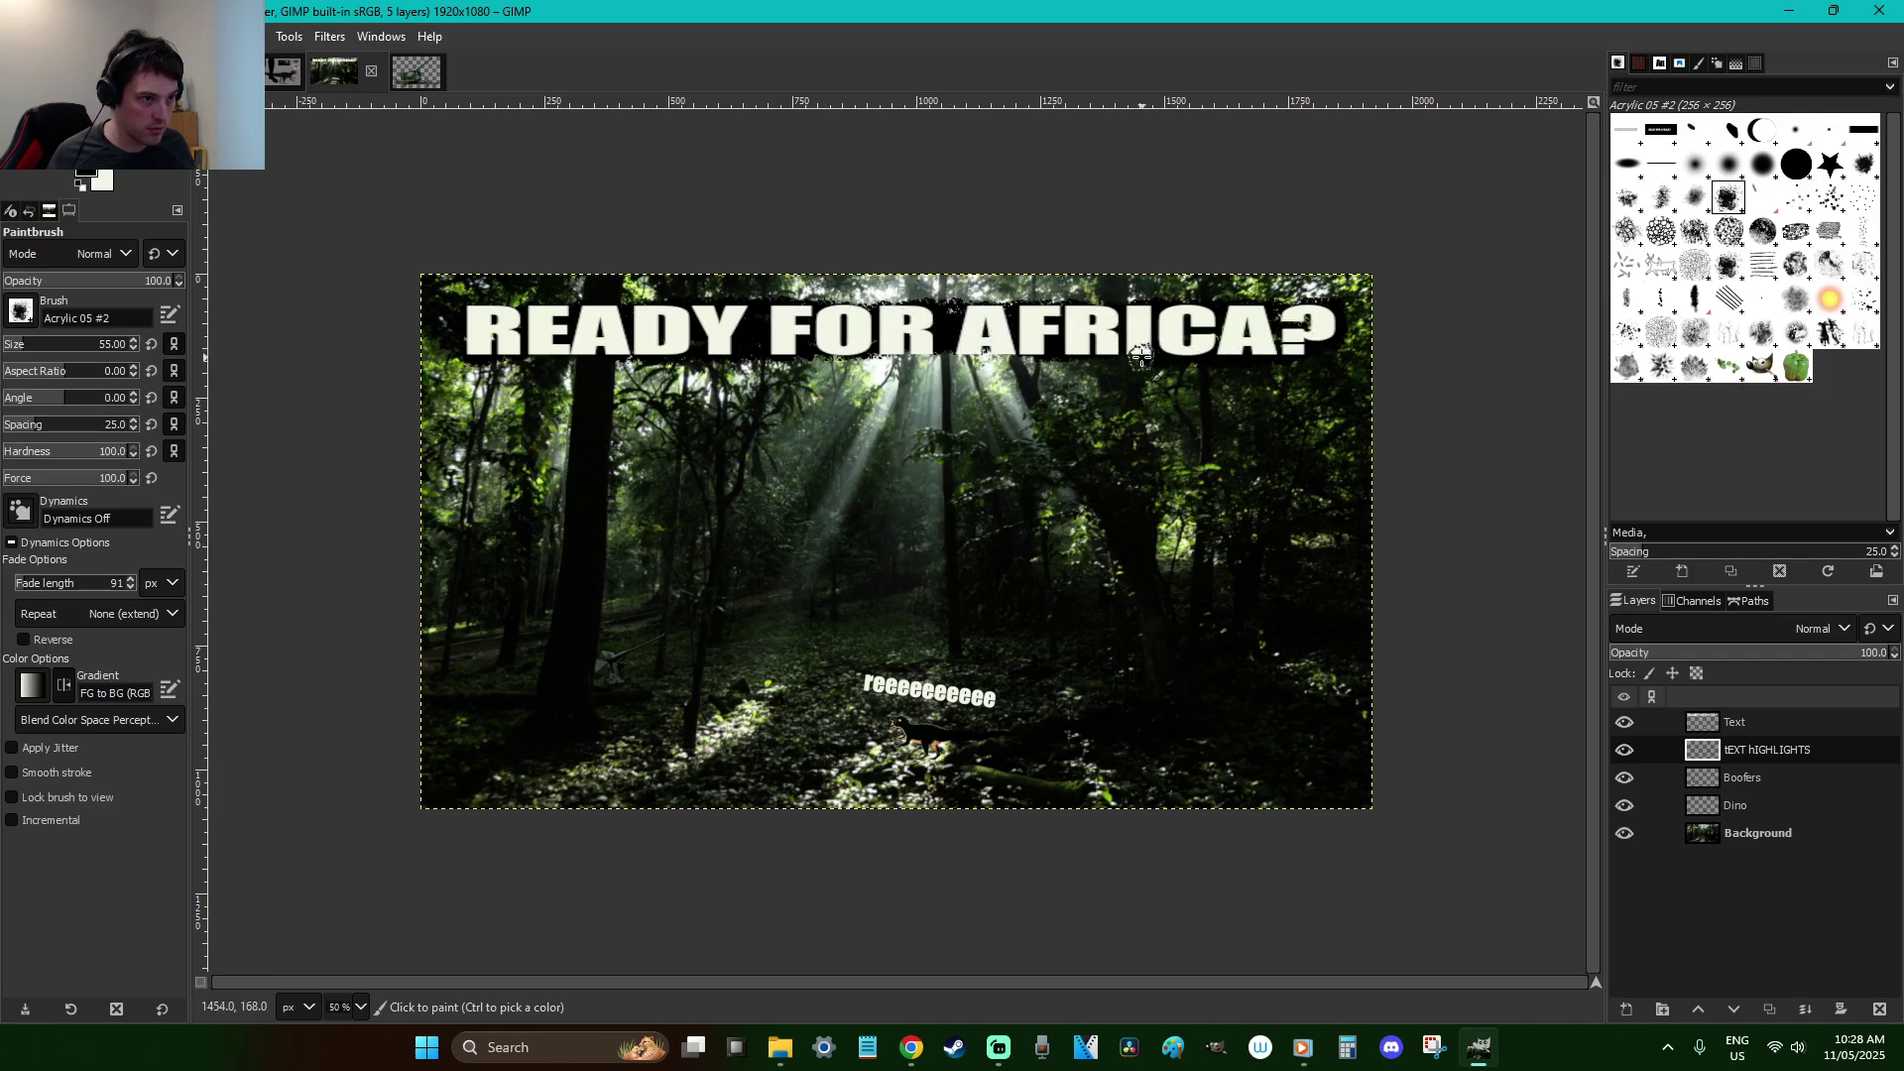
# Hide the Background layer, thicken the black backing around all edges of the title, and show the Background again
pyautogui.click(1623, 833)
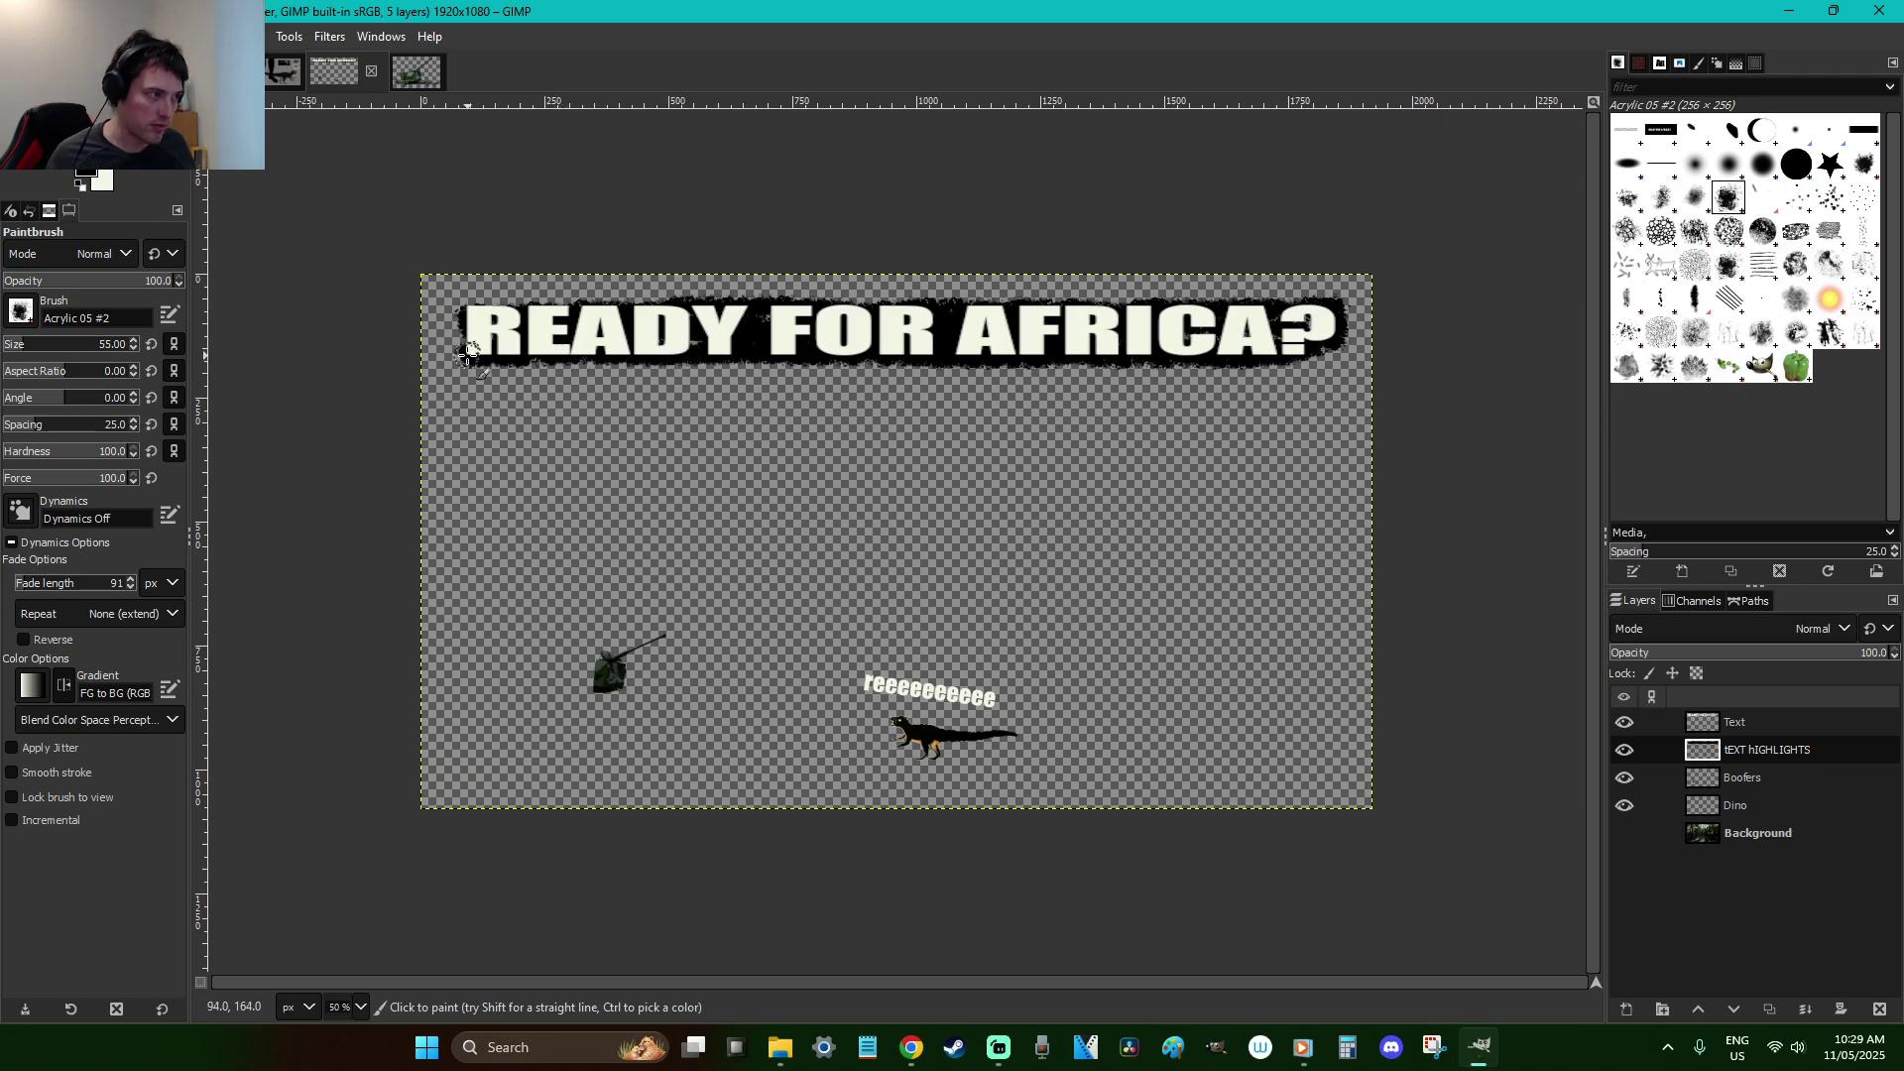
pyautogui.moveTo(466, 309)
pyautogui.mouseDown()
pyautogui.moveTo(724, 297)
pyautogui.moveTo(722, 338)
pyautogui.mouseUp()
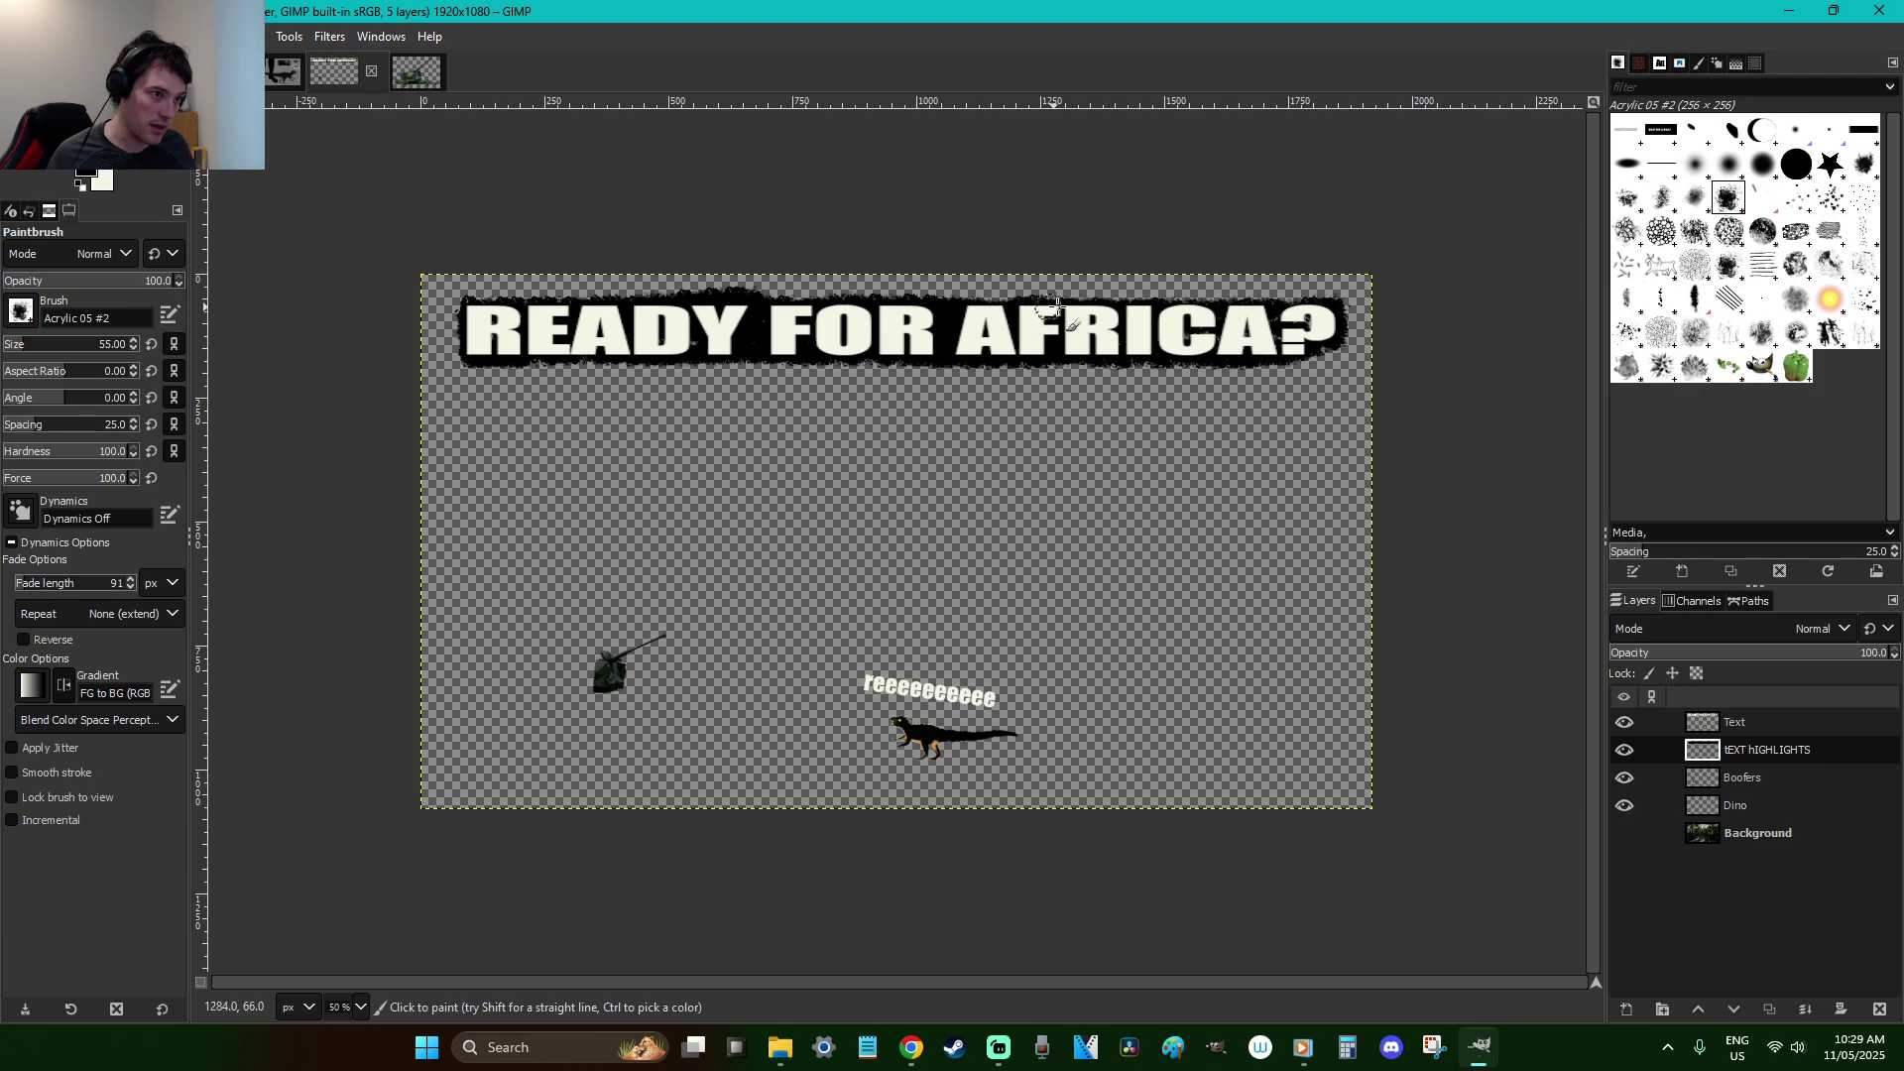
pyautogui.moveTo(1319, 346)
pyautogui.mouseDown()
pyautogui.moveTo(462, 368)
pyautogui.moveTo(460, 317)
pyautogui.moveTo(695, 297)
pyautogui.moveTo(744, 319)
pyautogui.moveTo(720, 347)
pyautogui.moveTo(566, 363)
pyautogui.mouseUp()
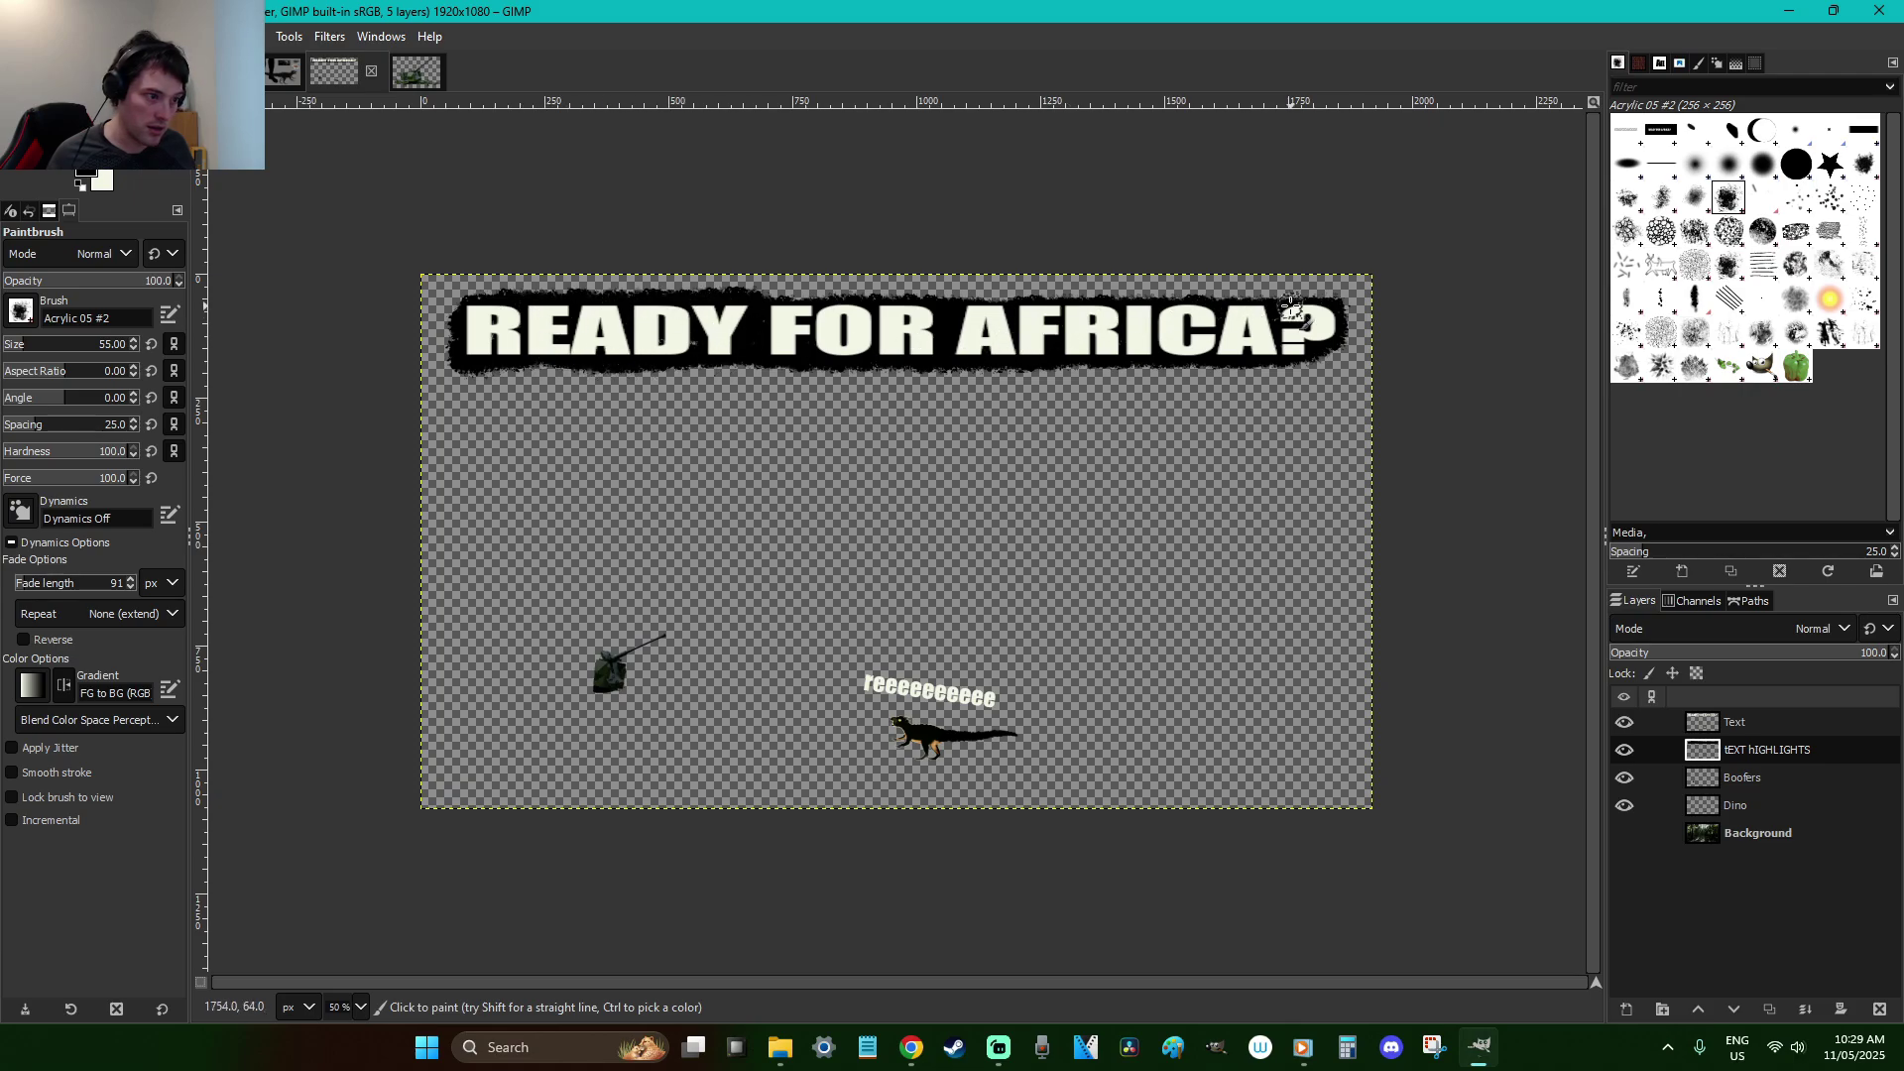
pyautogui.press('r')
pyautogui.click(1625, 833)
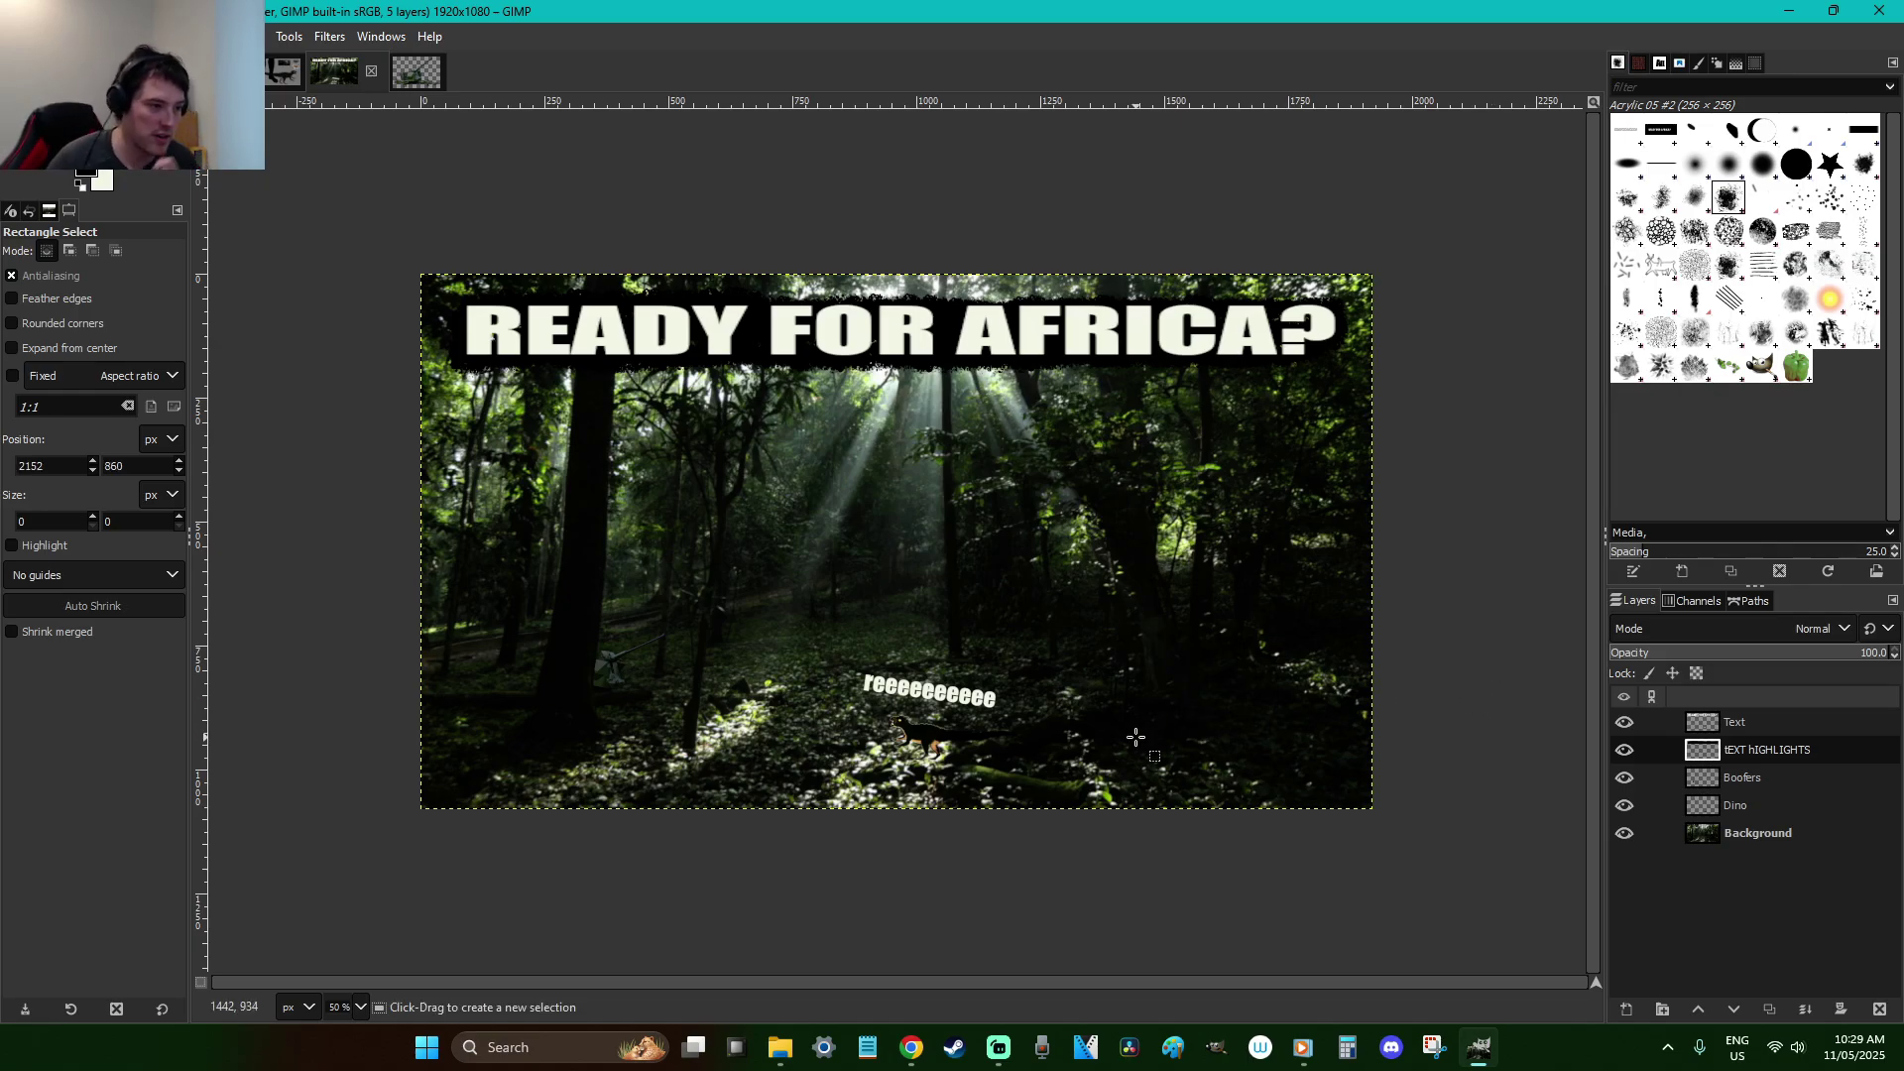
# Create a transparent layer, place it directly beneath the Dino layer and name it "Dino Shadow"
pyautogui.press('z')
pyautogui.moveTo(738, 666); pyautogui.dragTo(1128, 835)
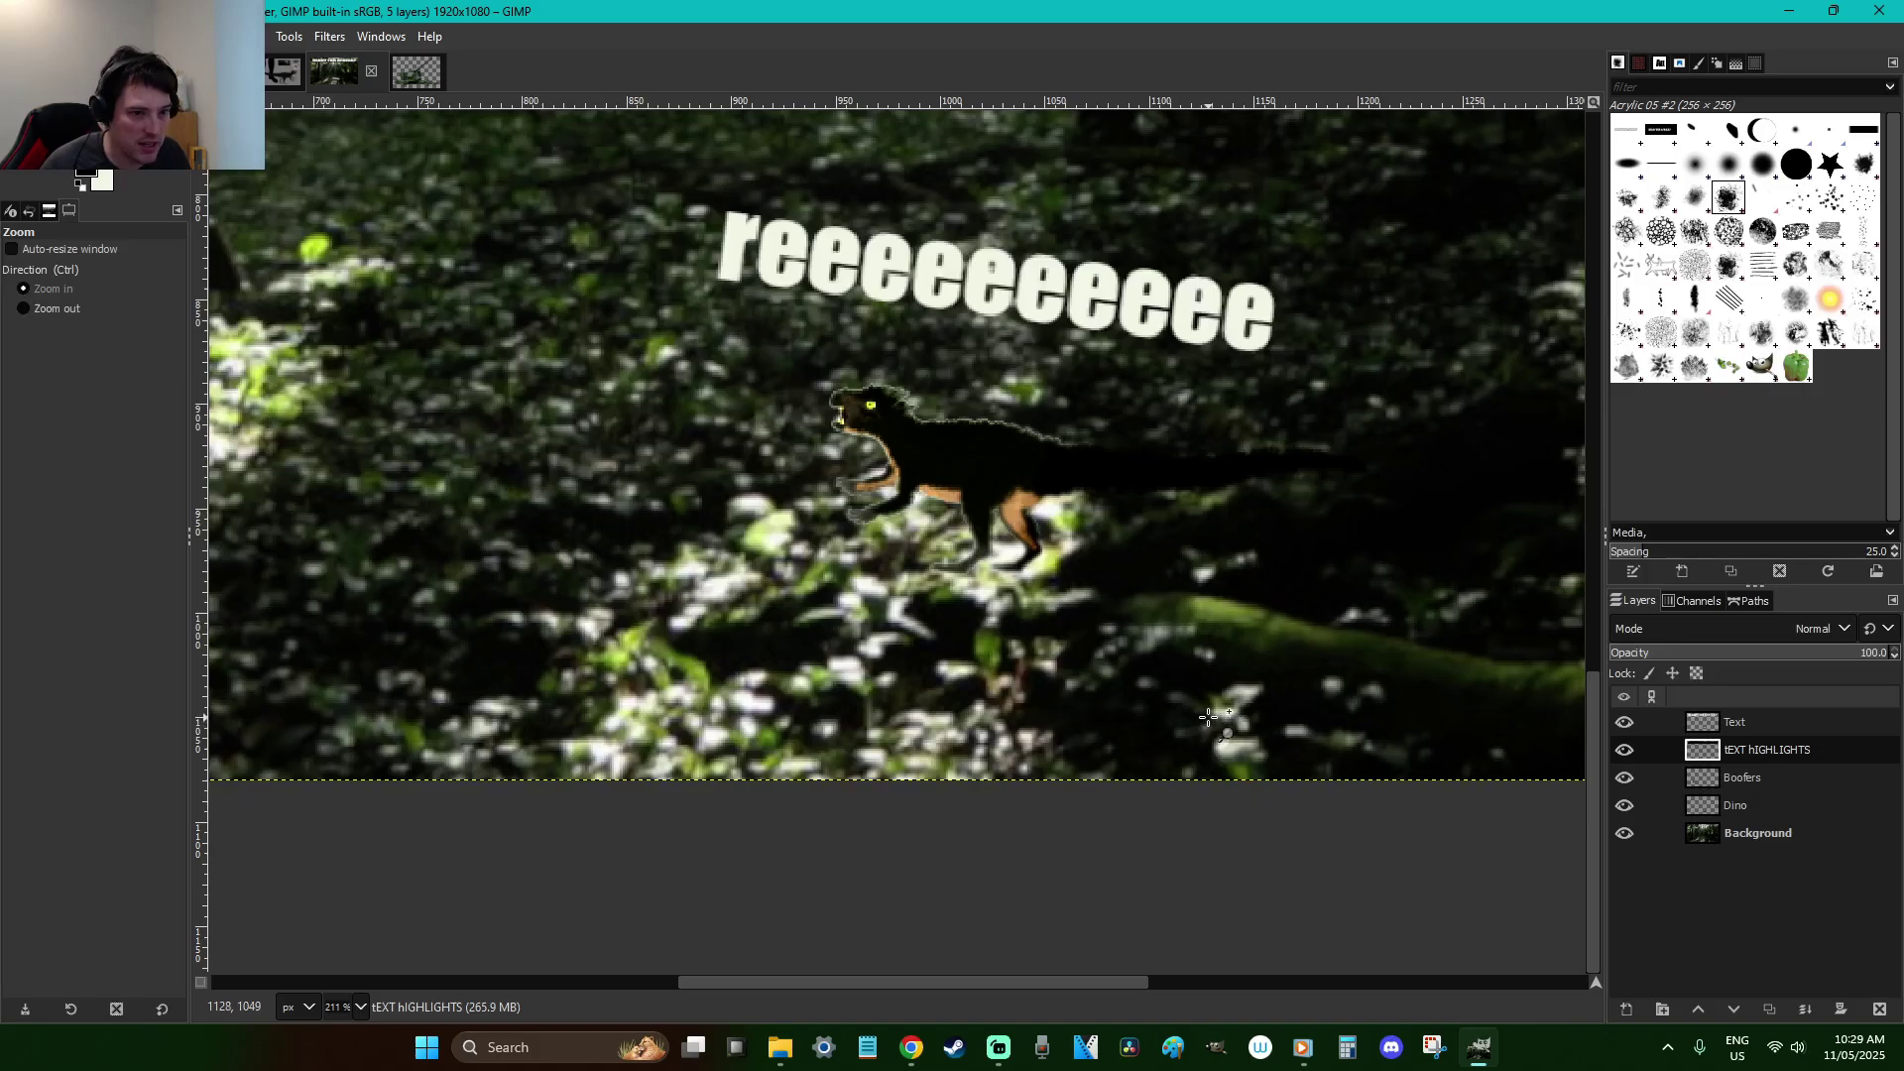
pyautogui.click(1736, 803)
pyautogui.press('r')
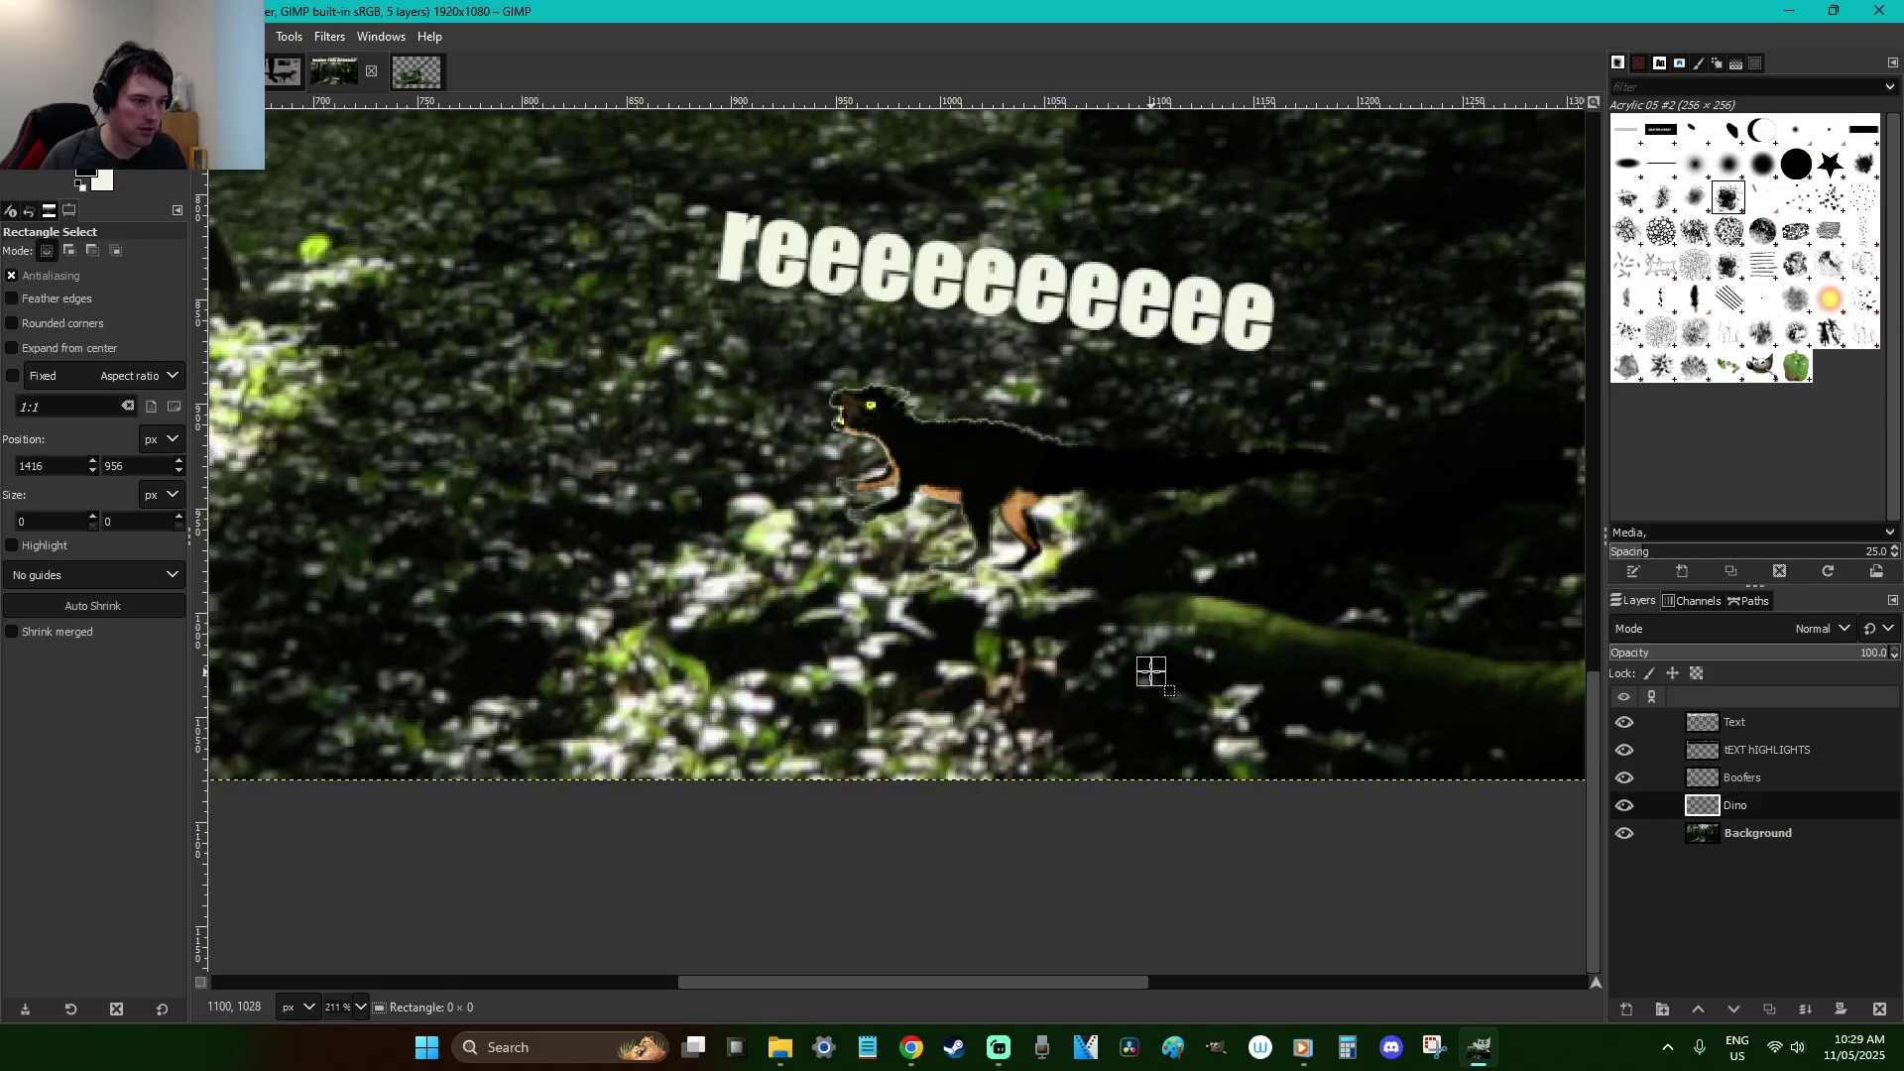
pyautogui.hotkey('shift', 'ctrl', 'n')
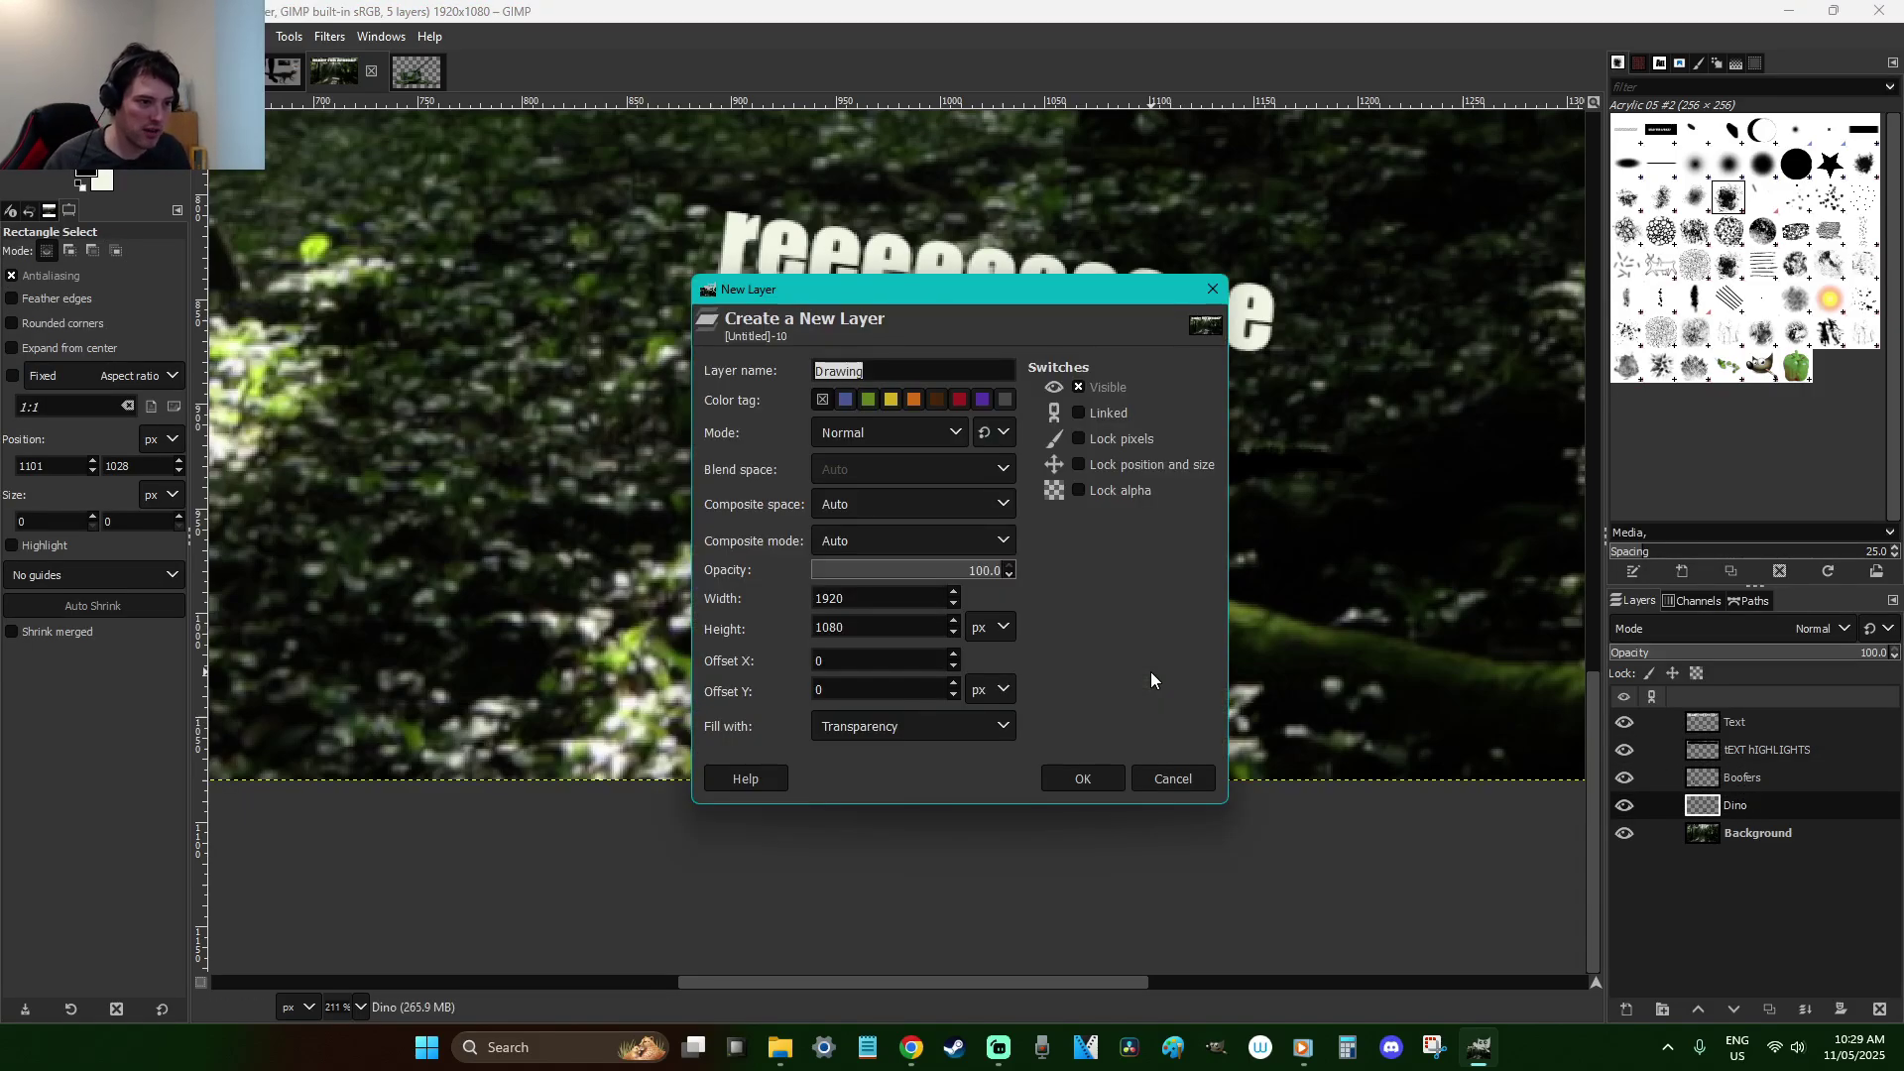
pyautogui.click(1111, 778)
pyautogui.moveTo(1769, 833); pyautogui.dragTo(1744, 836)
pyautogui.doubleClick(1744, 836)
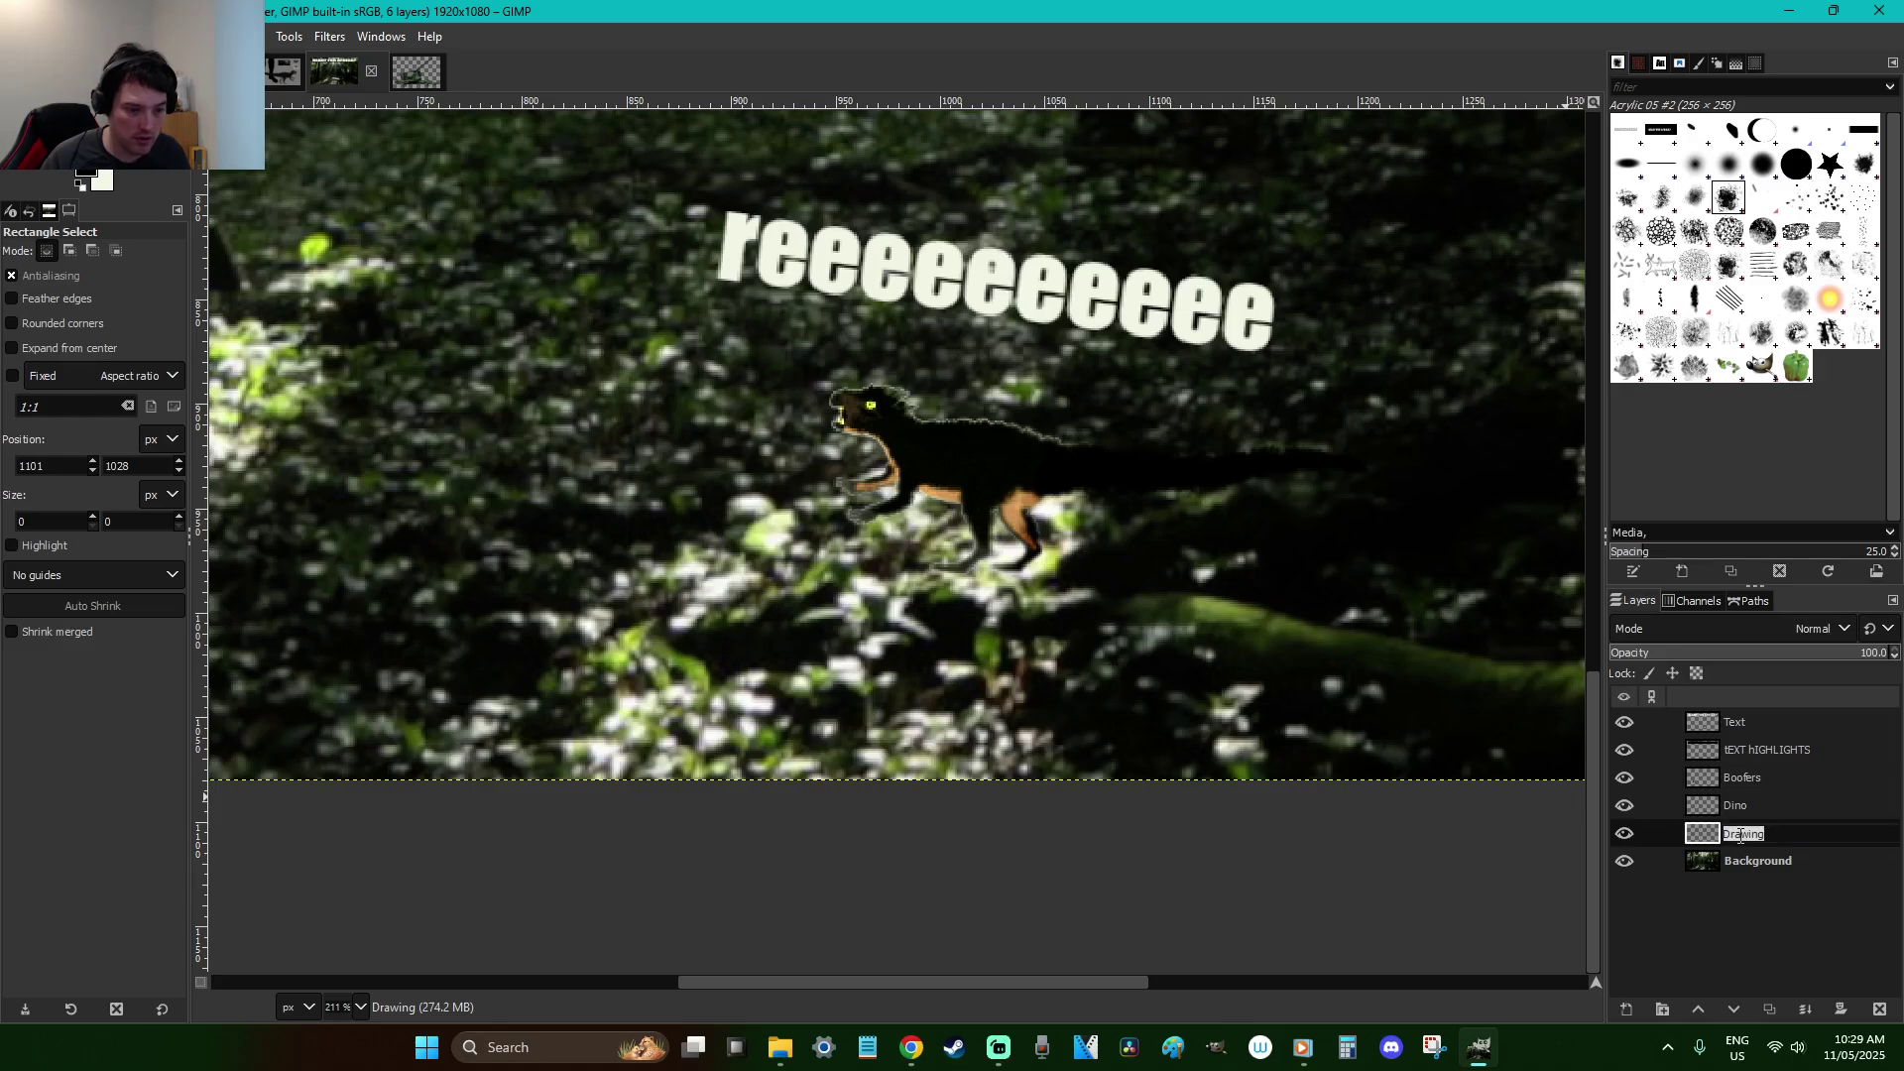
pyautogui.write('s')
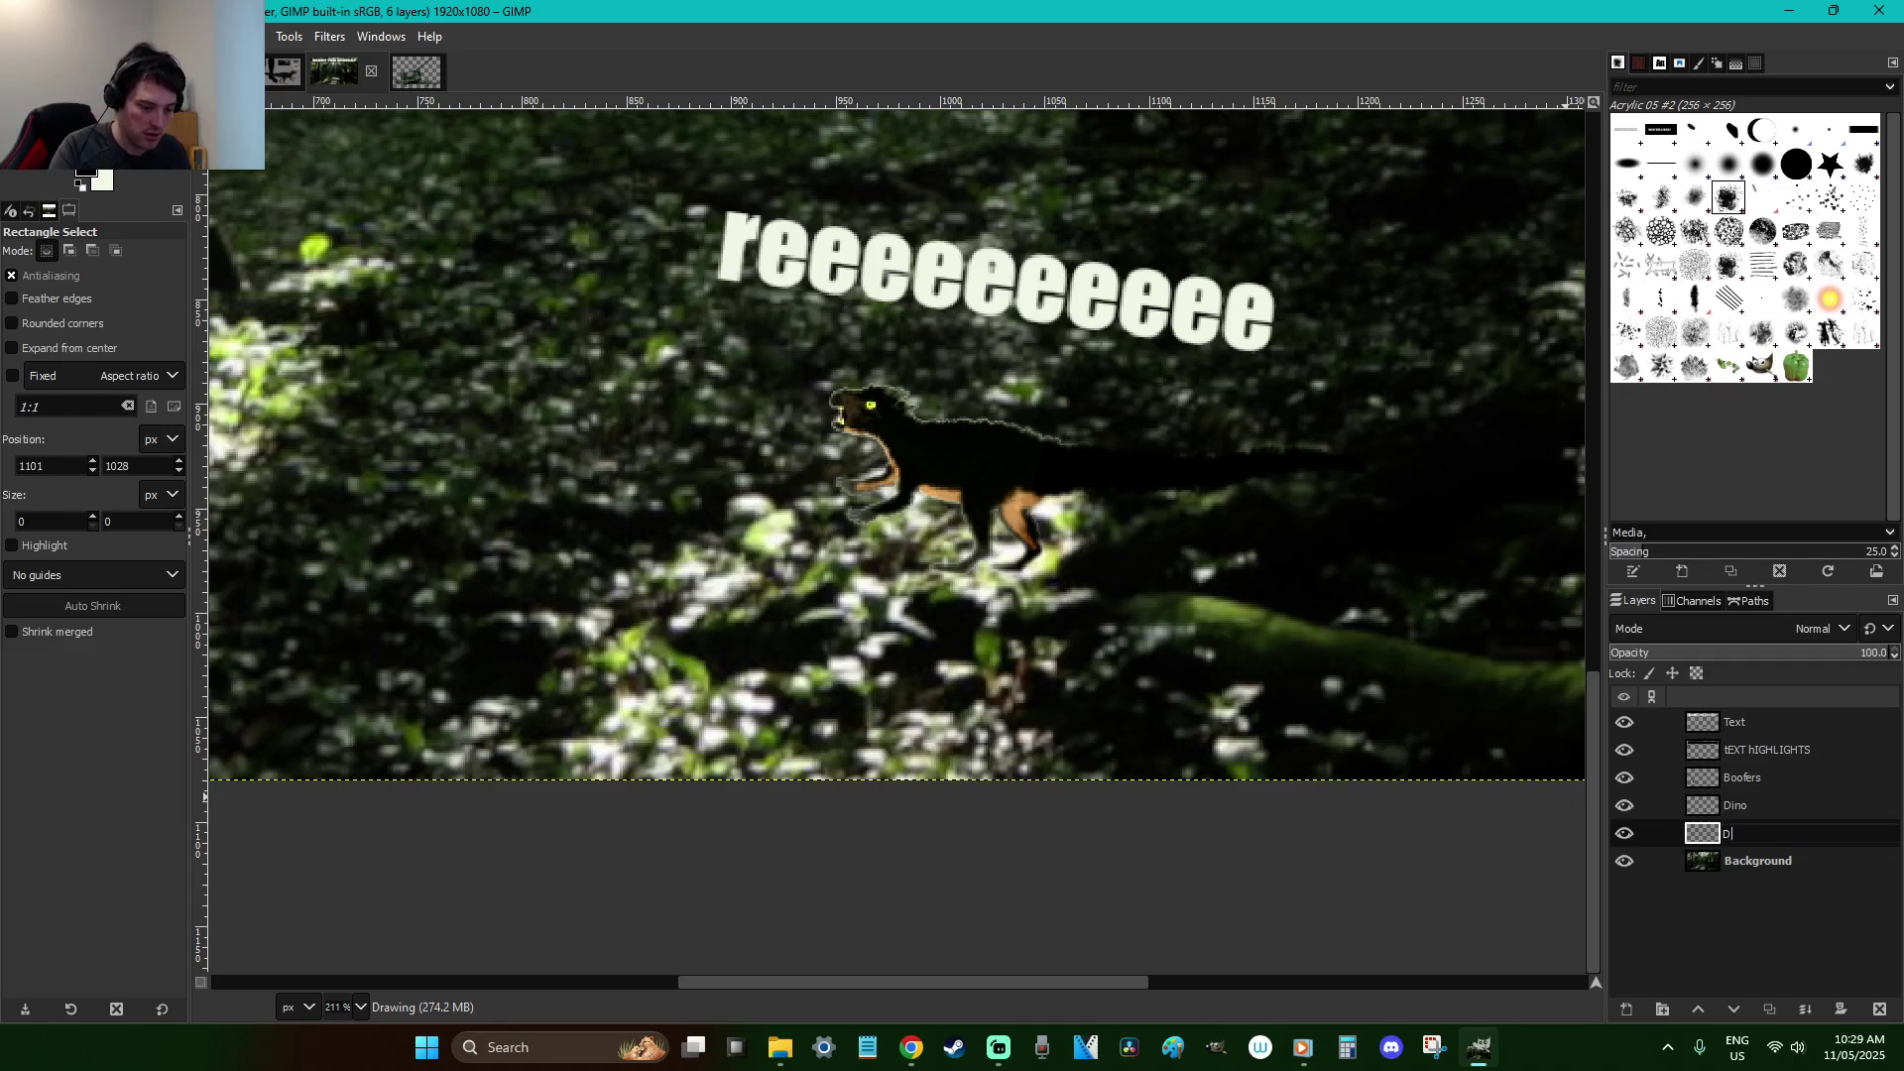
pyautogui.write('ino Shadow')
pyautogui.press('Return')
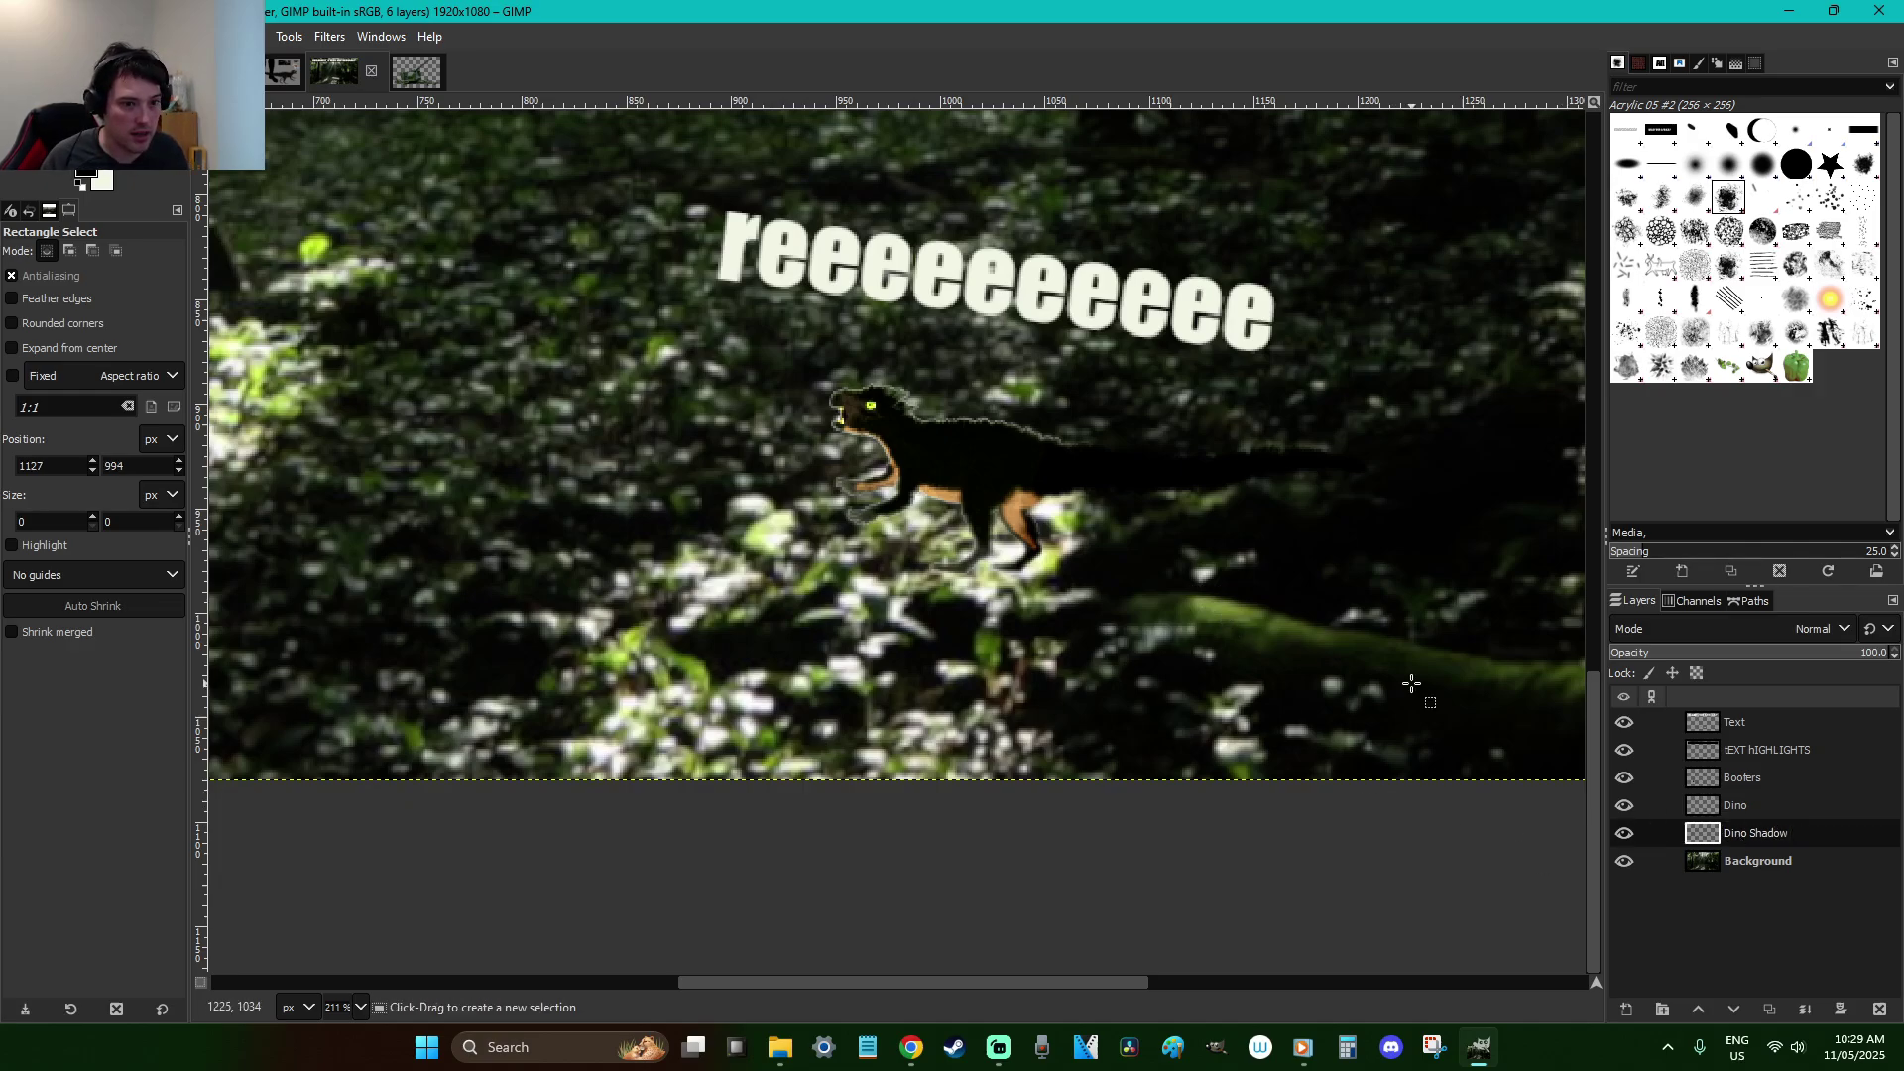
# Enclose the whole dinosaur on the Dino layer in a loose freehand selection
pyautogui.click(1777, 804)
pyautogui.moveTo(1434, 682)
pyautogui.mouseDown()
pyautogui.moveTo(731, 390)
pyautogui.moveTo(982, 634)
pyautogui.moveTo(1406, 437)
pyautogui.moveTo(829, 350)
pyautogui.mouseUp()
pyautogui.click(720, 373)
pyautogui.press('f')
pyautogui.click(776, 366)
pyautogui.click(920, 562)
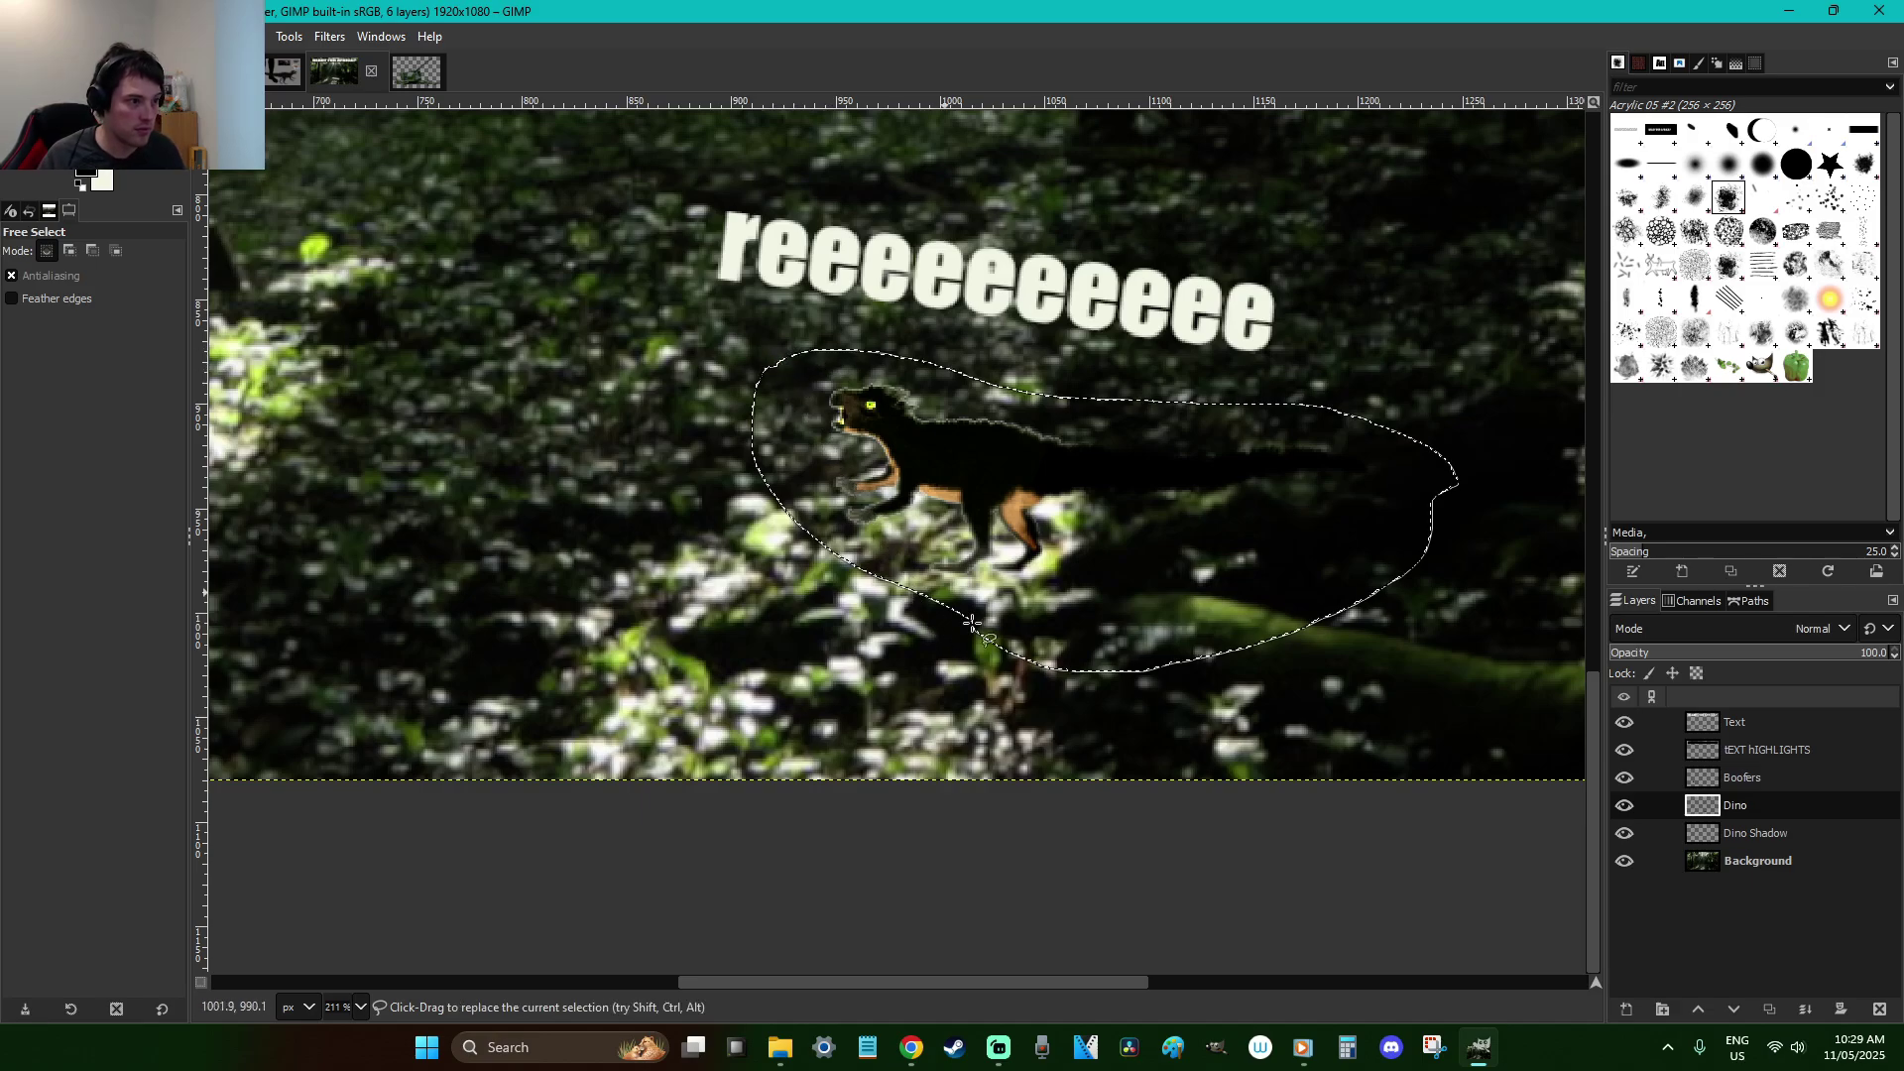
# Copy the selected dinosaur, paste it onto the Dino Shadow layer and flip the pasted copy vertically
pyautogui.hotkey('ctrl', 'c')
pyautogui.press('r')
pyautogui.click(1148, 606)
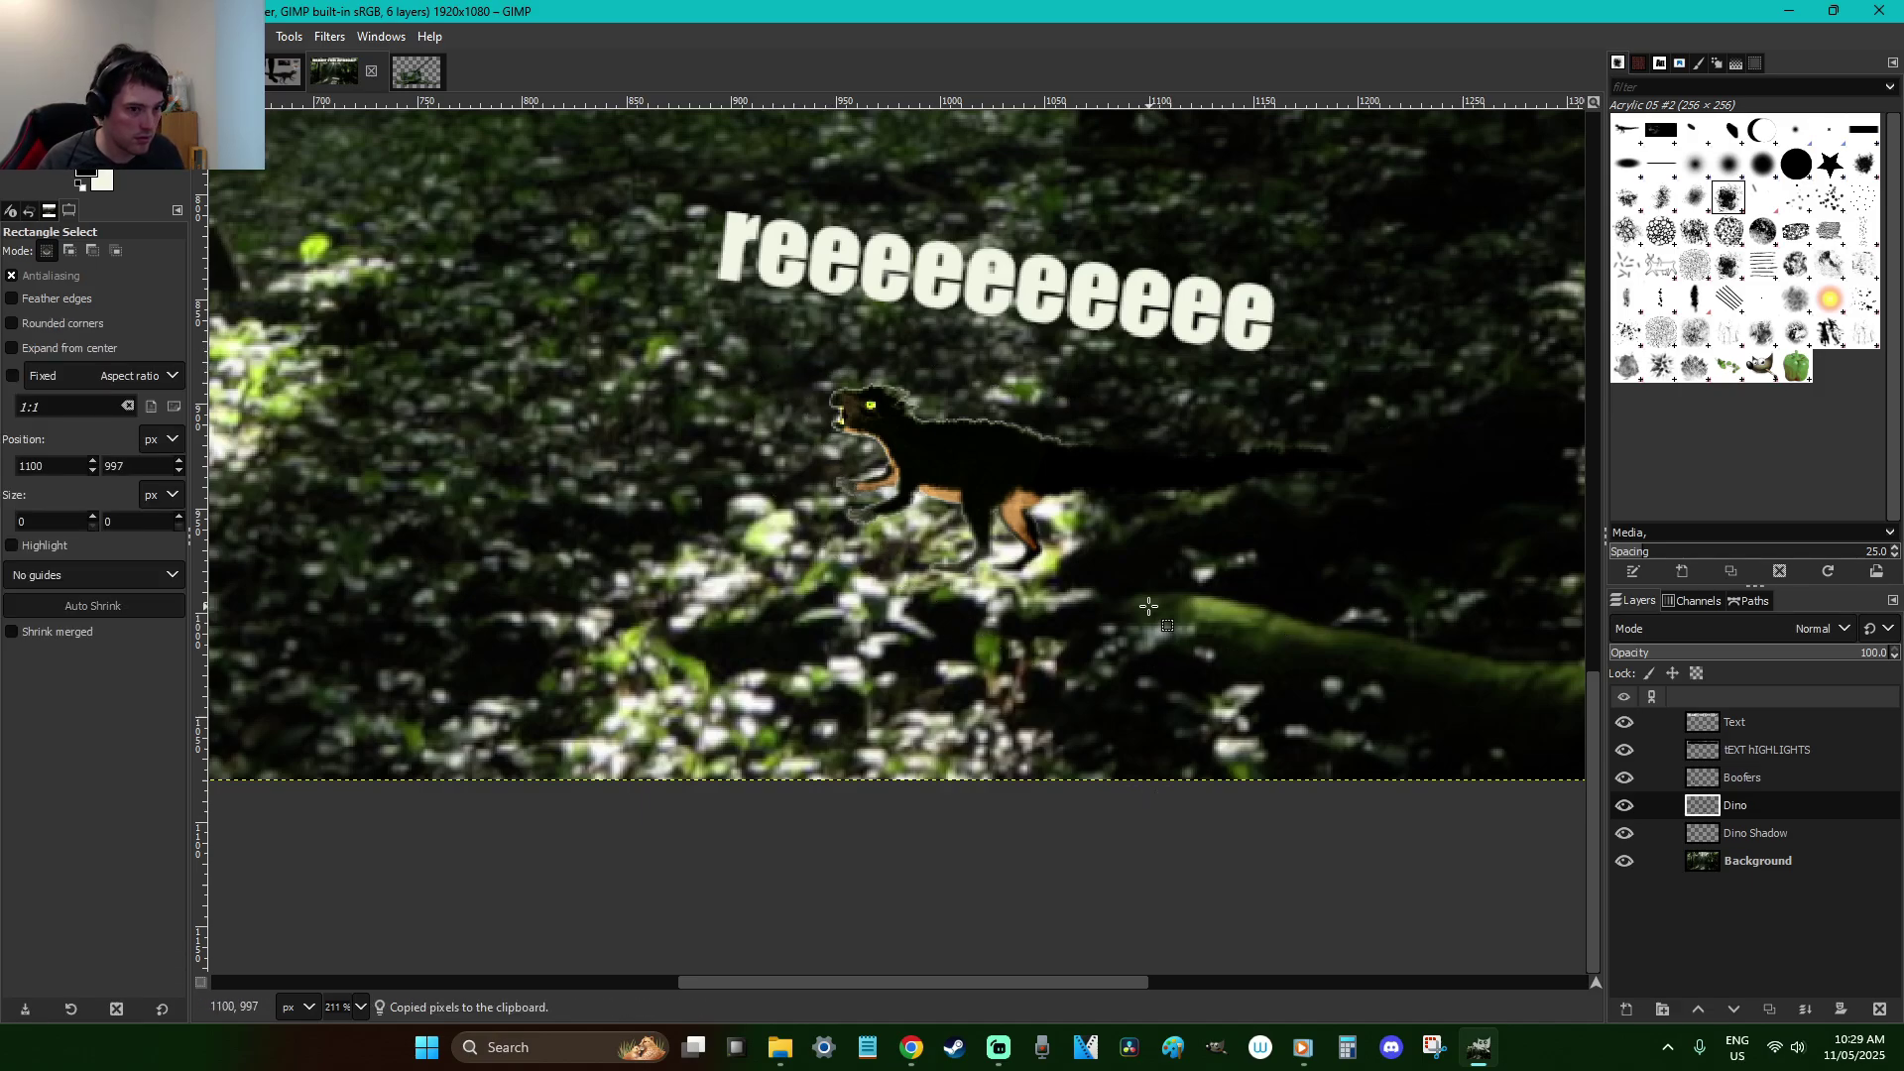
pyautogui.click(1801, 843)
pyautogui.hotkey('ctrl', 'v')
pyautogui.hotkey('shift', 'f')
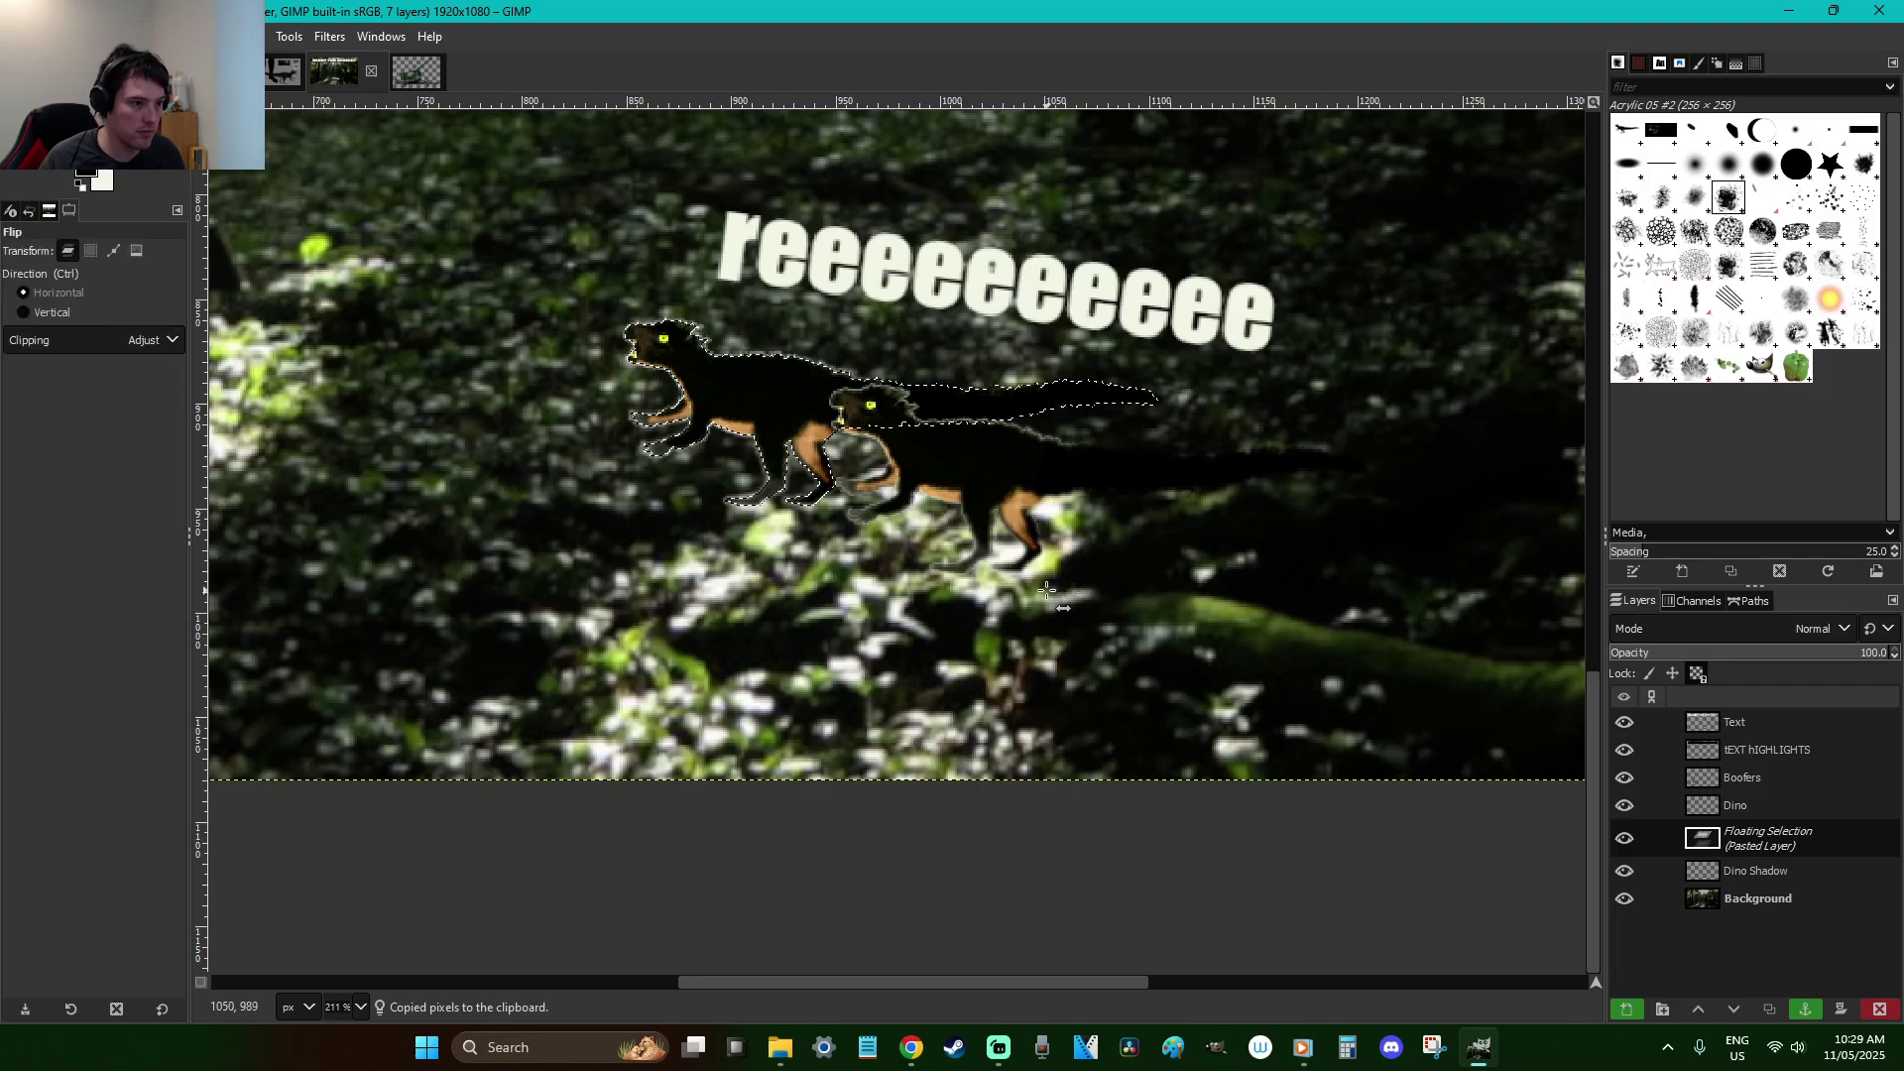
pyautogui.click(1056, 595)
# Rotate the flipped copy about 10.4 degrees clockwise and move it beneath the dinosaur
pyautogui.hotkey('shift', 'r')
pyautogui.moveTo(1180, 620); pyautogui.dragTo(1153, 674)
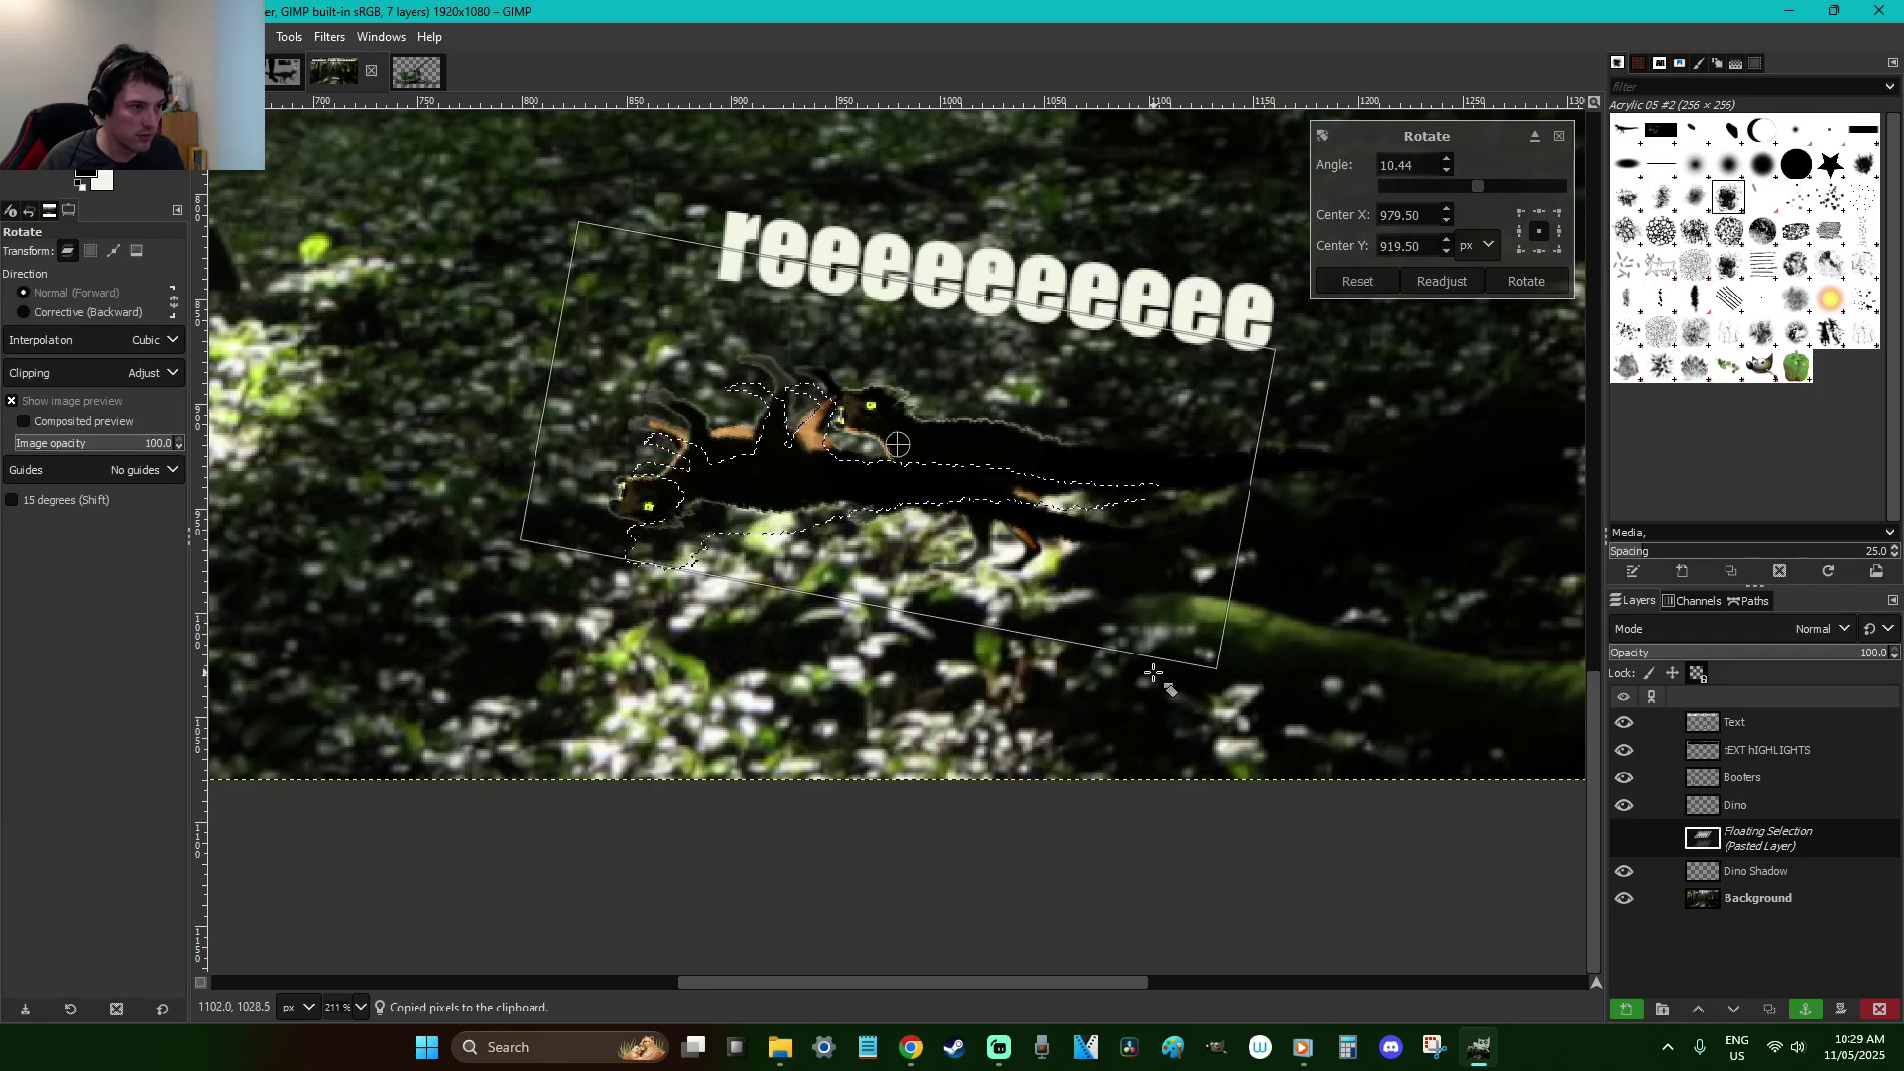
pyautogui.press('Return')
pyautogui.press('r')
pyautogui.moveTo(778, 486); pyautogui.dragTo(971, 690)
# Scale the floating dinosaur copy slightly shorter in height
pyautogui.hotkey('shift', 's')
pyautogui.click(974, 689)
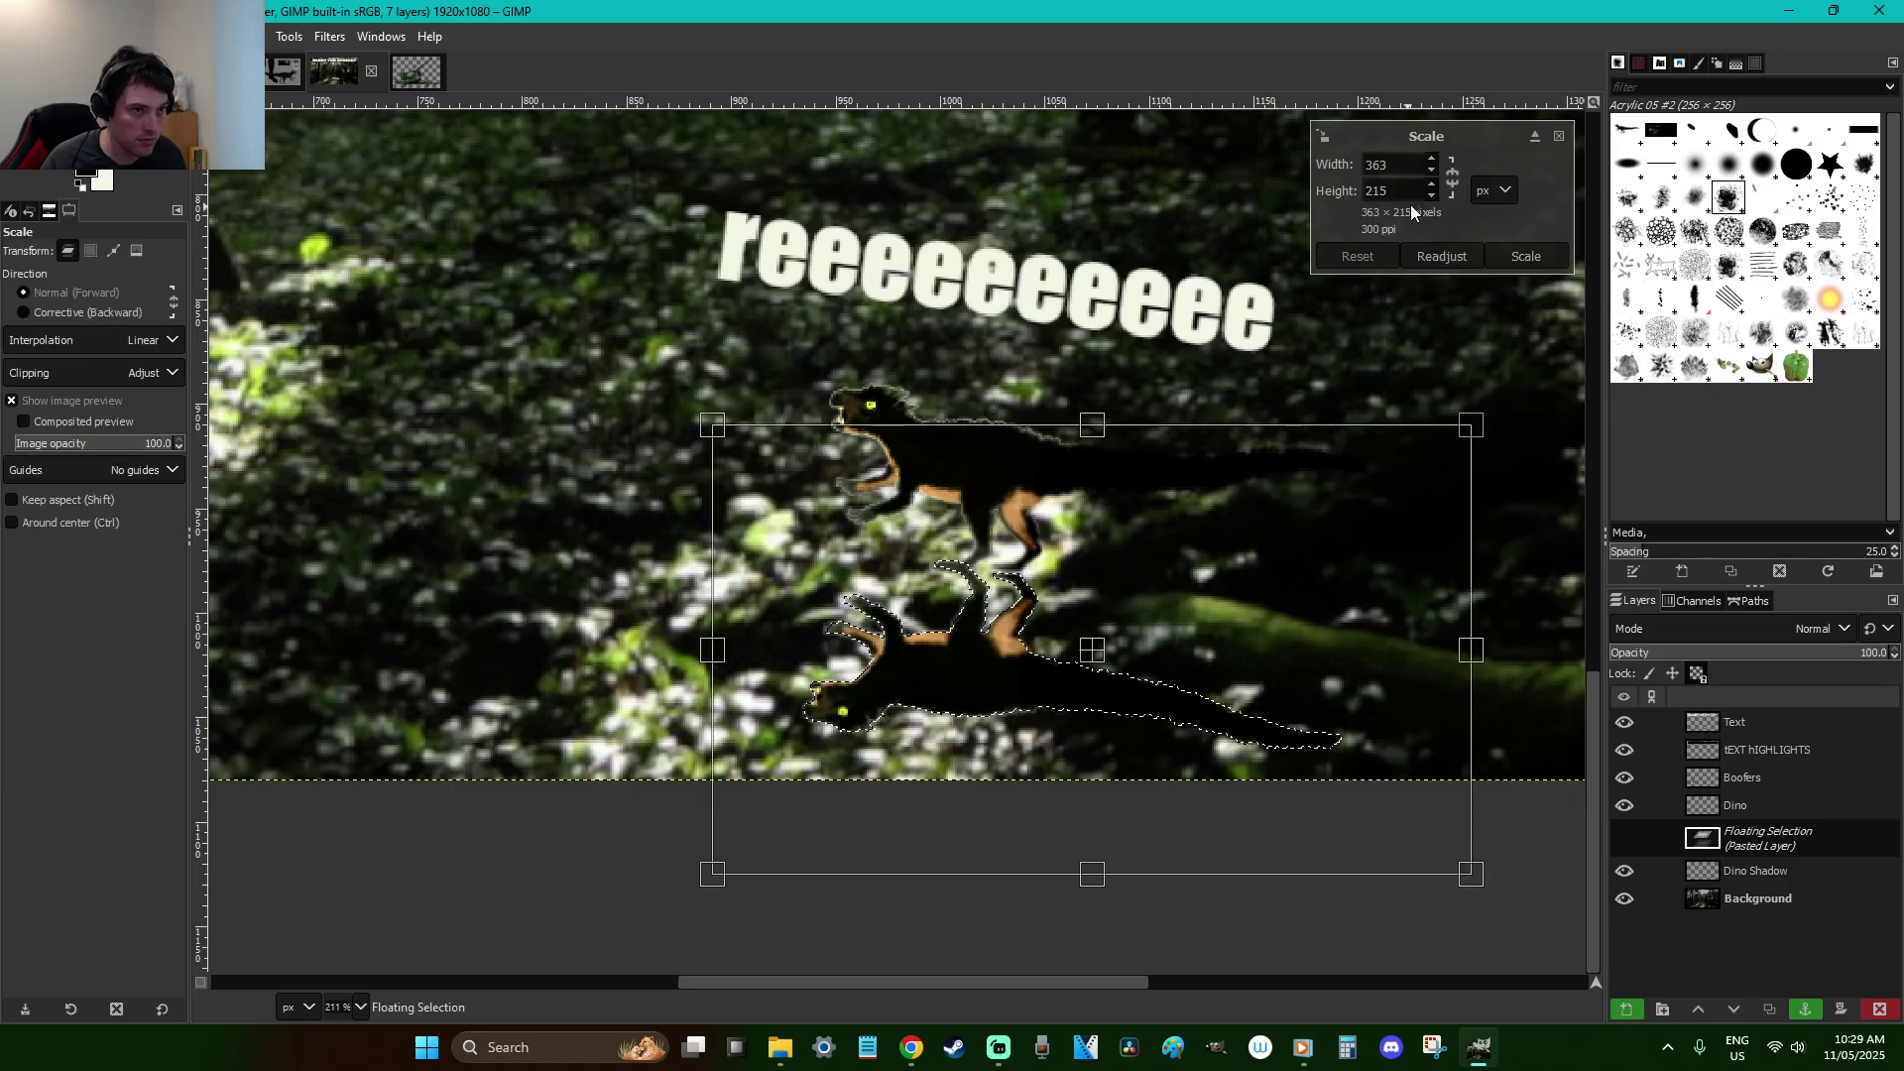
pyautogui.moveTo(1078, 736); pyautogui.dragTo(988, 651)
pyautogui.press('Return')
pyautogui.click(992, 669)
pyautogui.press('Return')
# Nudge the floating copy downward so it sits below the dinosaur's feet
pyautogui.press('r')
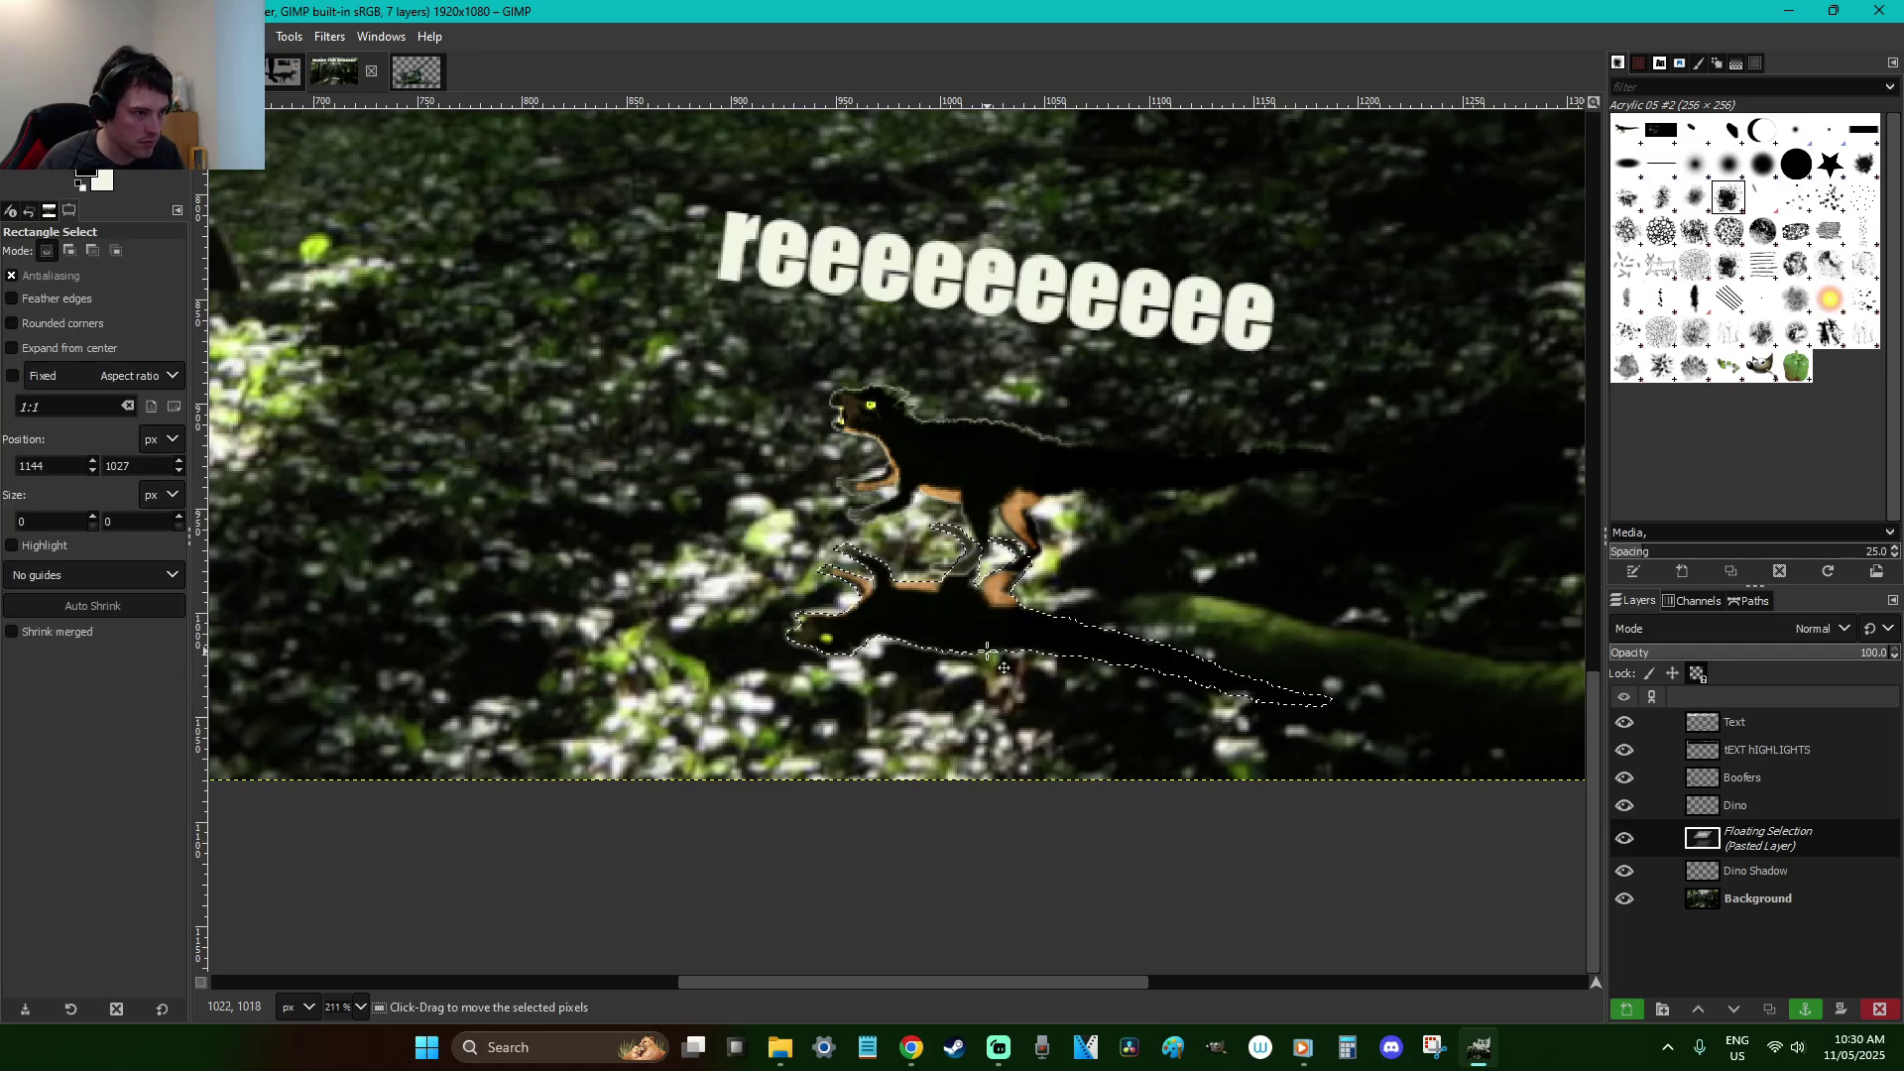
pyautogui.press('Down')
pyautogui.press('Down')
pyautogui.press('Down')
pyautogui.press('Down')
pyautogui.press('Down')
pyautogui.press('Down')
pyautogui.press('Down')
pyautogui.press('Down')
pyautogui.press('Down')
pyautogui.press('Down')
pyautogui.press('Down')
pyautogui.press('Down')
pyautogui.press('Down')
pyautogui.press('Down')
pyautogui.press('Down')
pyautogui.press('Down')
pyautogui.press('Down')
pyautogui.press('Down')
pyautogui.press('Down')
pyautogui.press('Down')
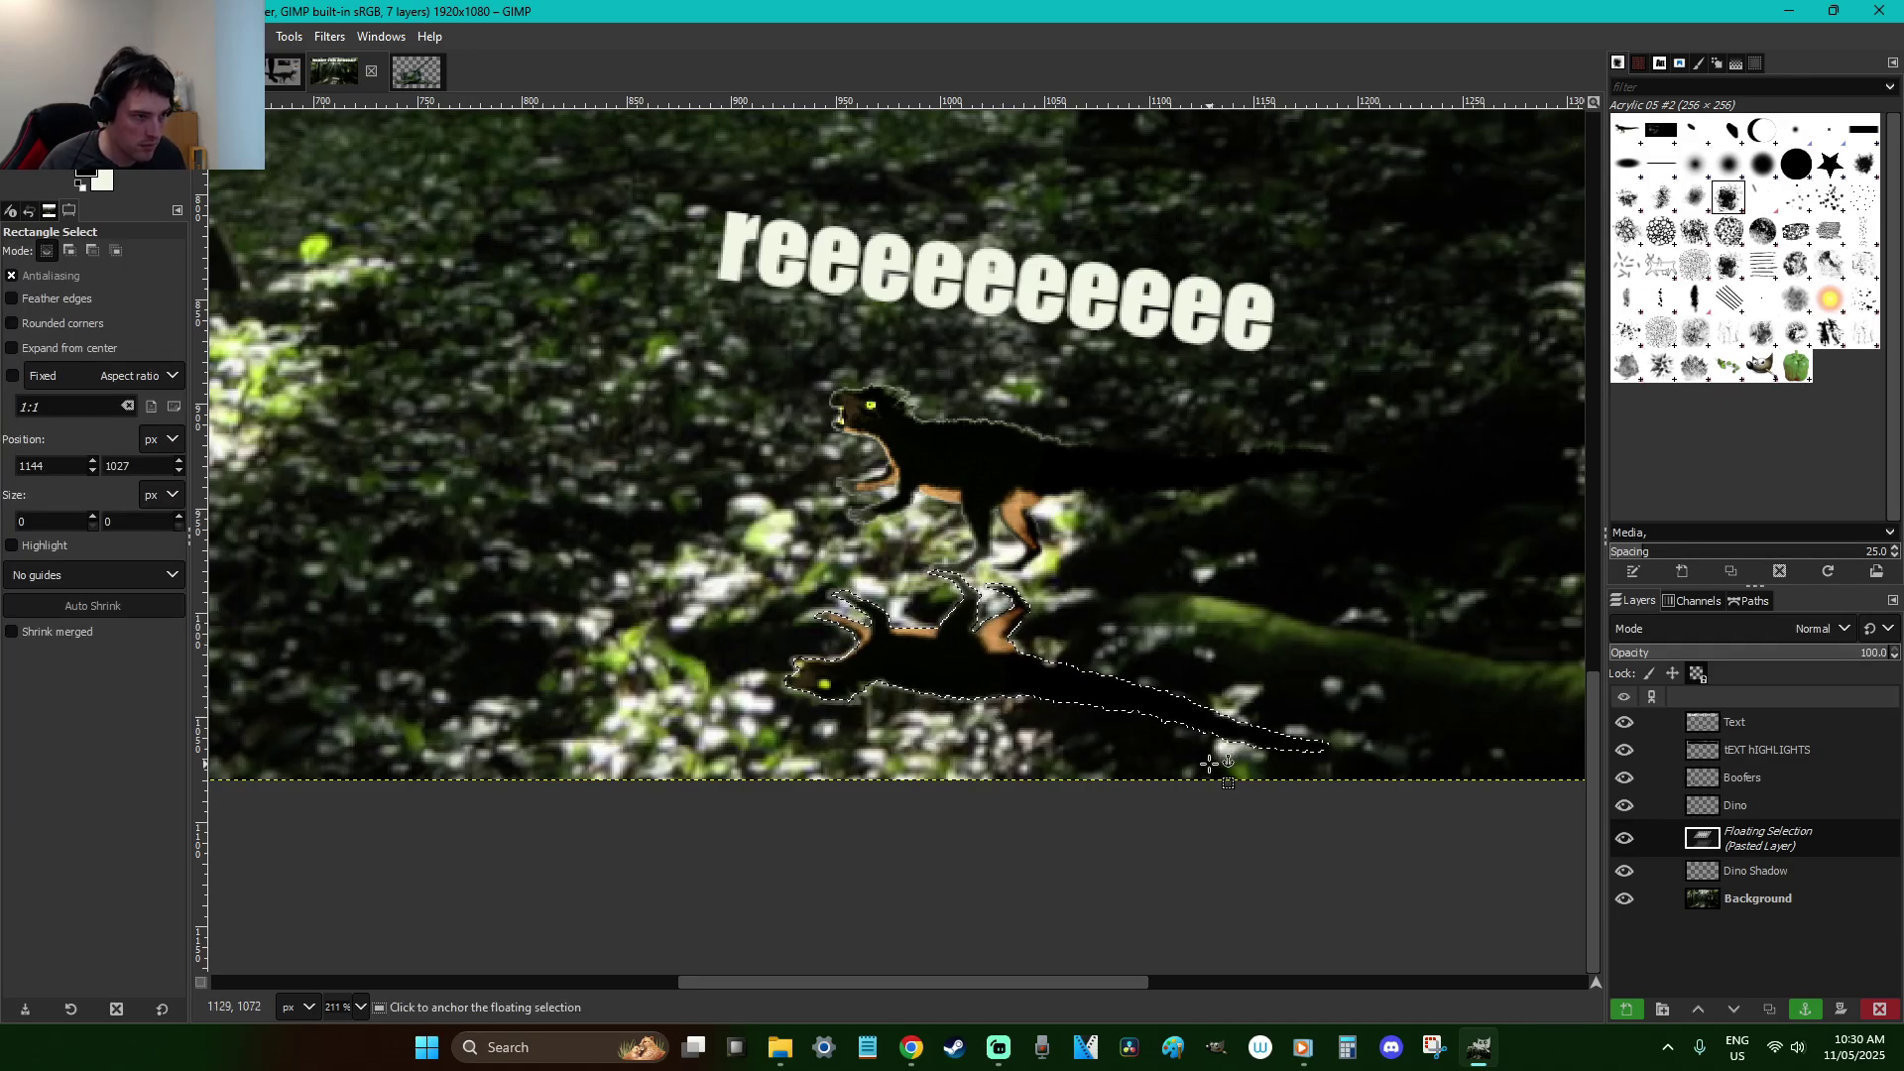
# Rotate the floating copy slightly counter-clockwise and move it up so its feet meet the dinosaur's feet
pyautogui.hotkey('shift', 'r')
pyautogui.click(1209, 764)
pyautogui.moveTo(1209, 764); pyautogui.dragTo(1259, 739)
pyautogui.press('Return')
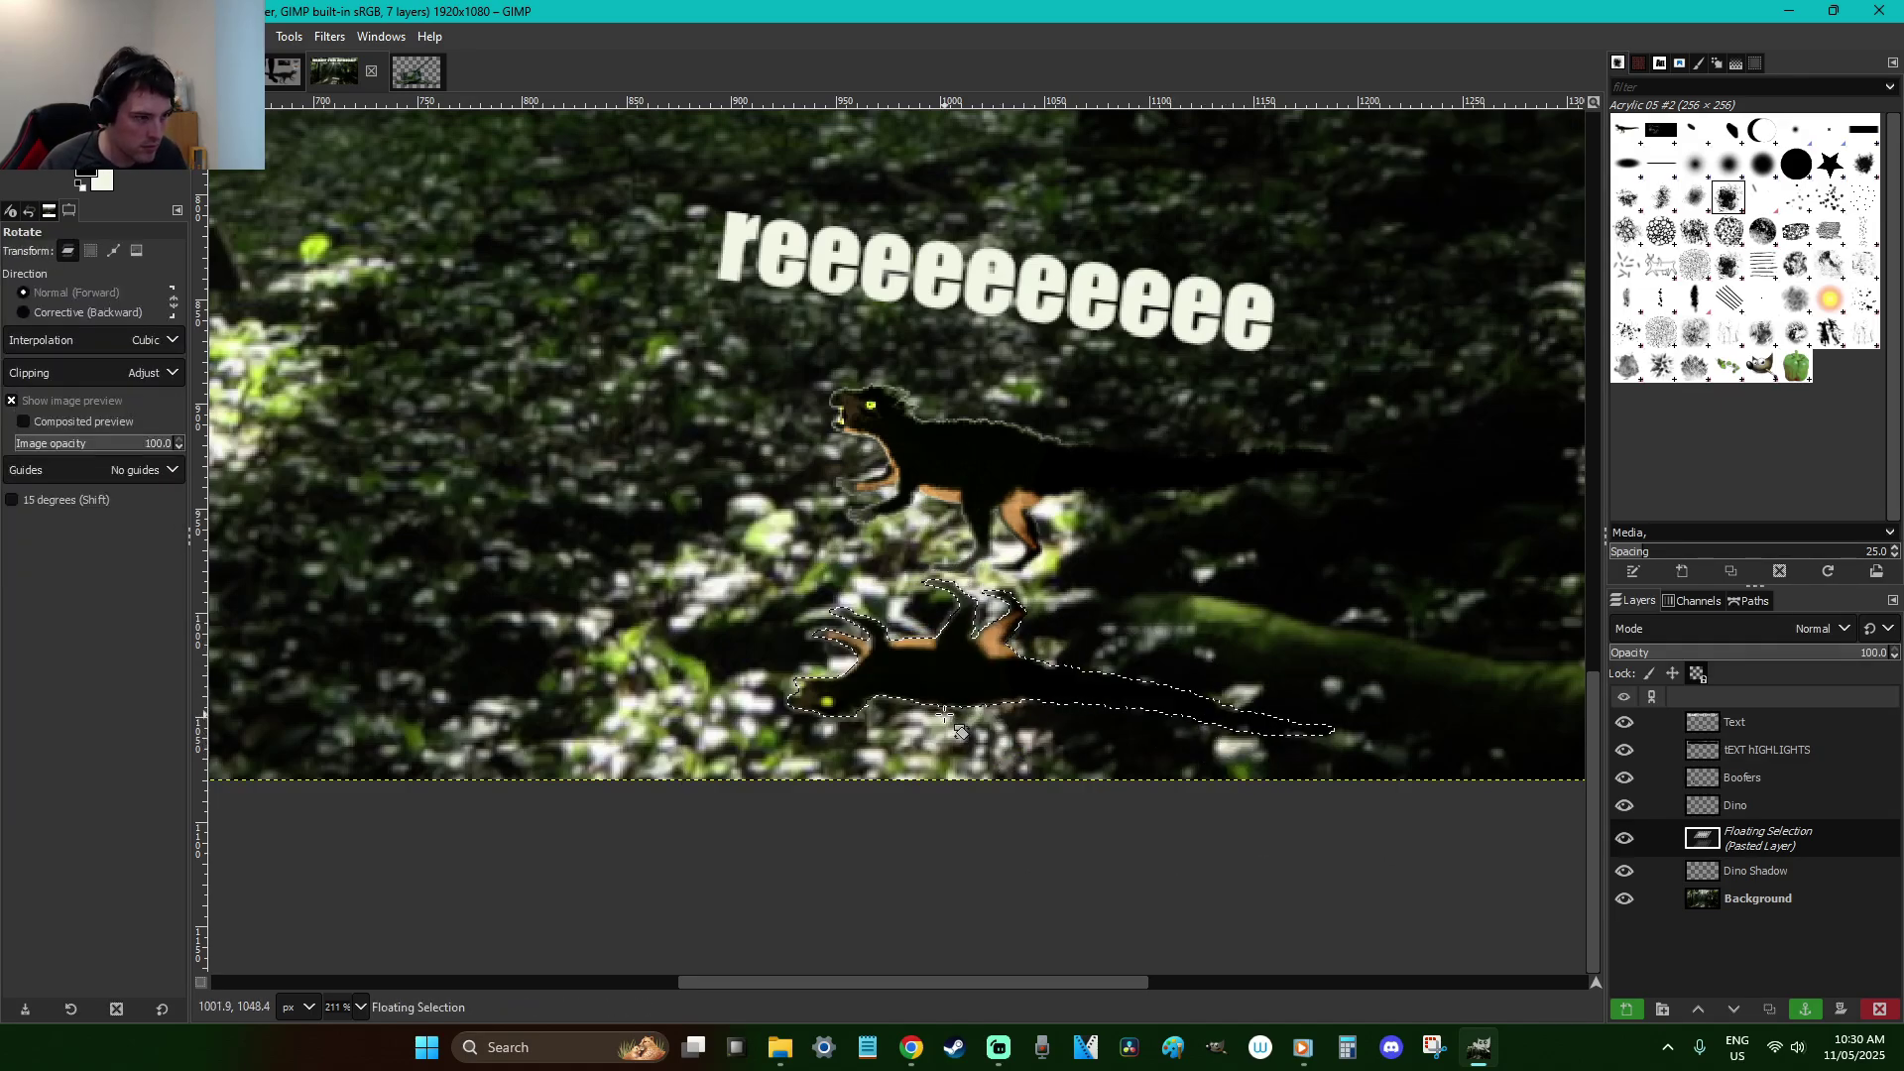
pyautogui.press('r')
pyautogui.moveTo(945, 716); pyautogui.dragTo(961, 675)
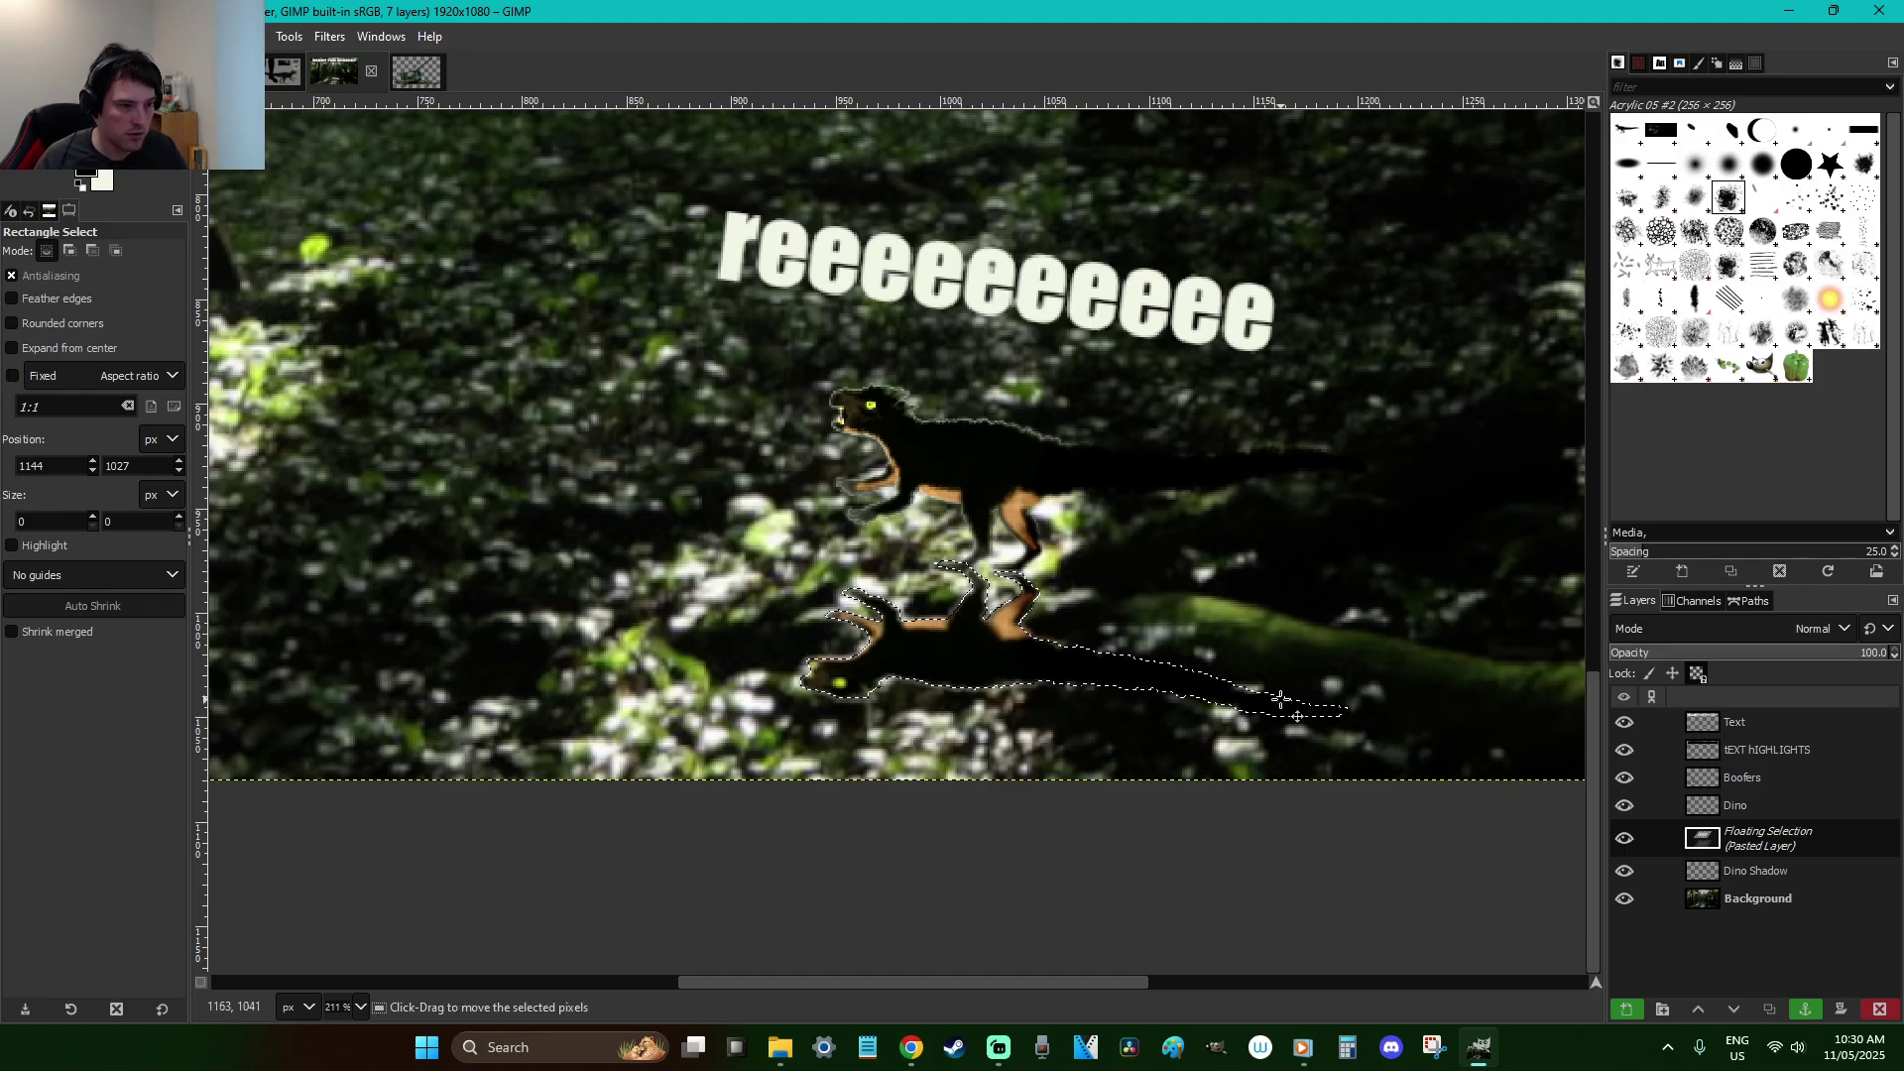
# Paint the whole floating copy solid black, finishing with the 2. Hardness 075 brush at size 51
pyautogui.press('p')
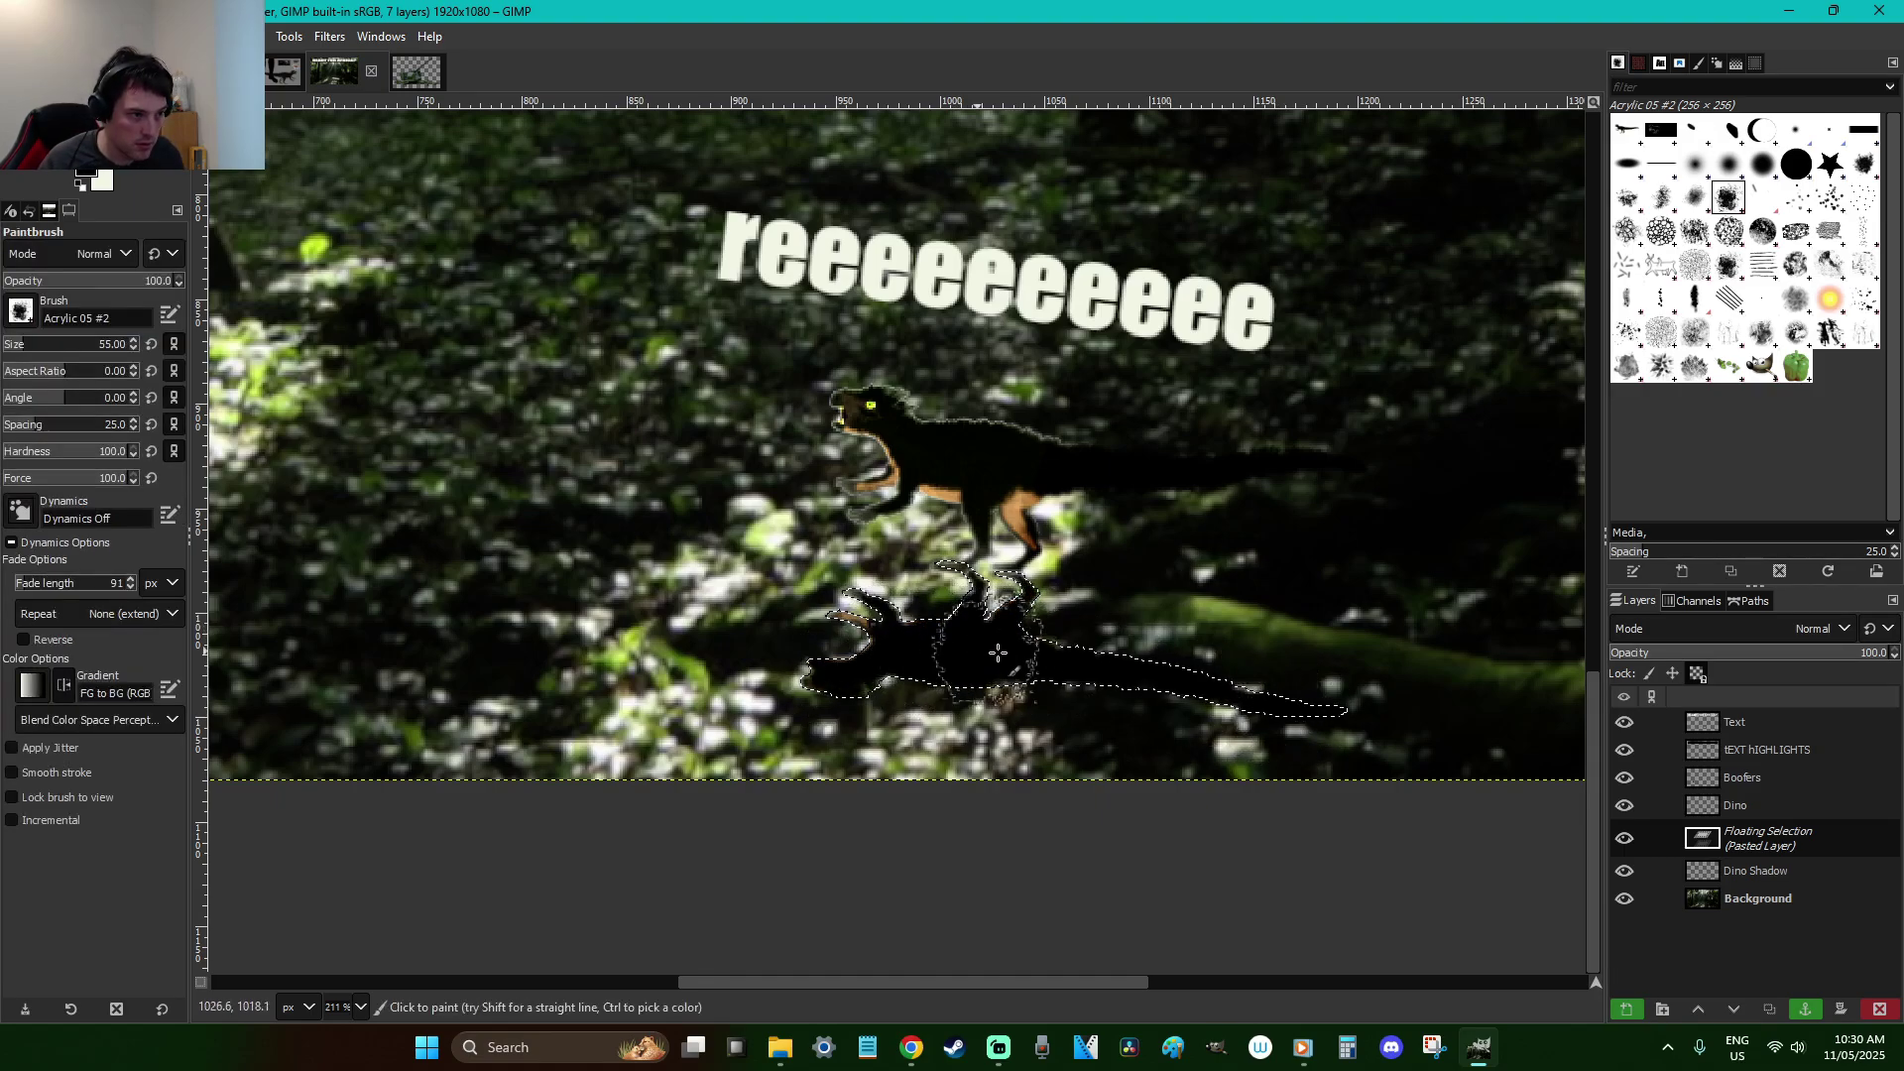
pyautogui.click(1759, 166)
pyautogui.moveTo(831, 682); pyautogui.dragTo(898, 649)
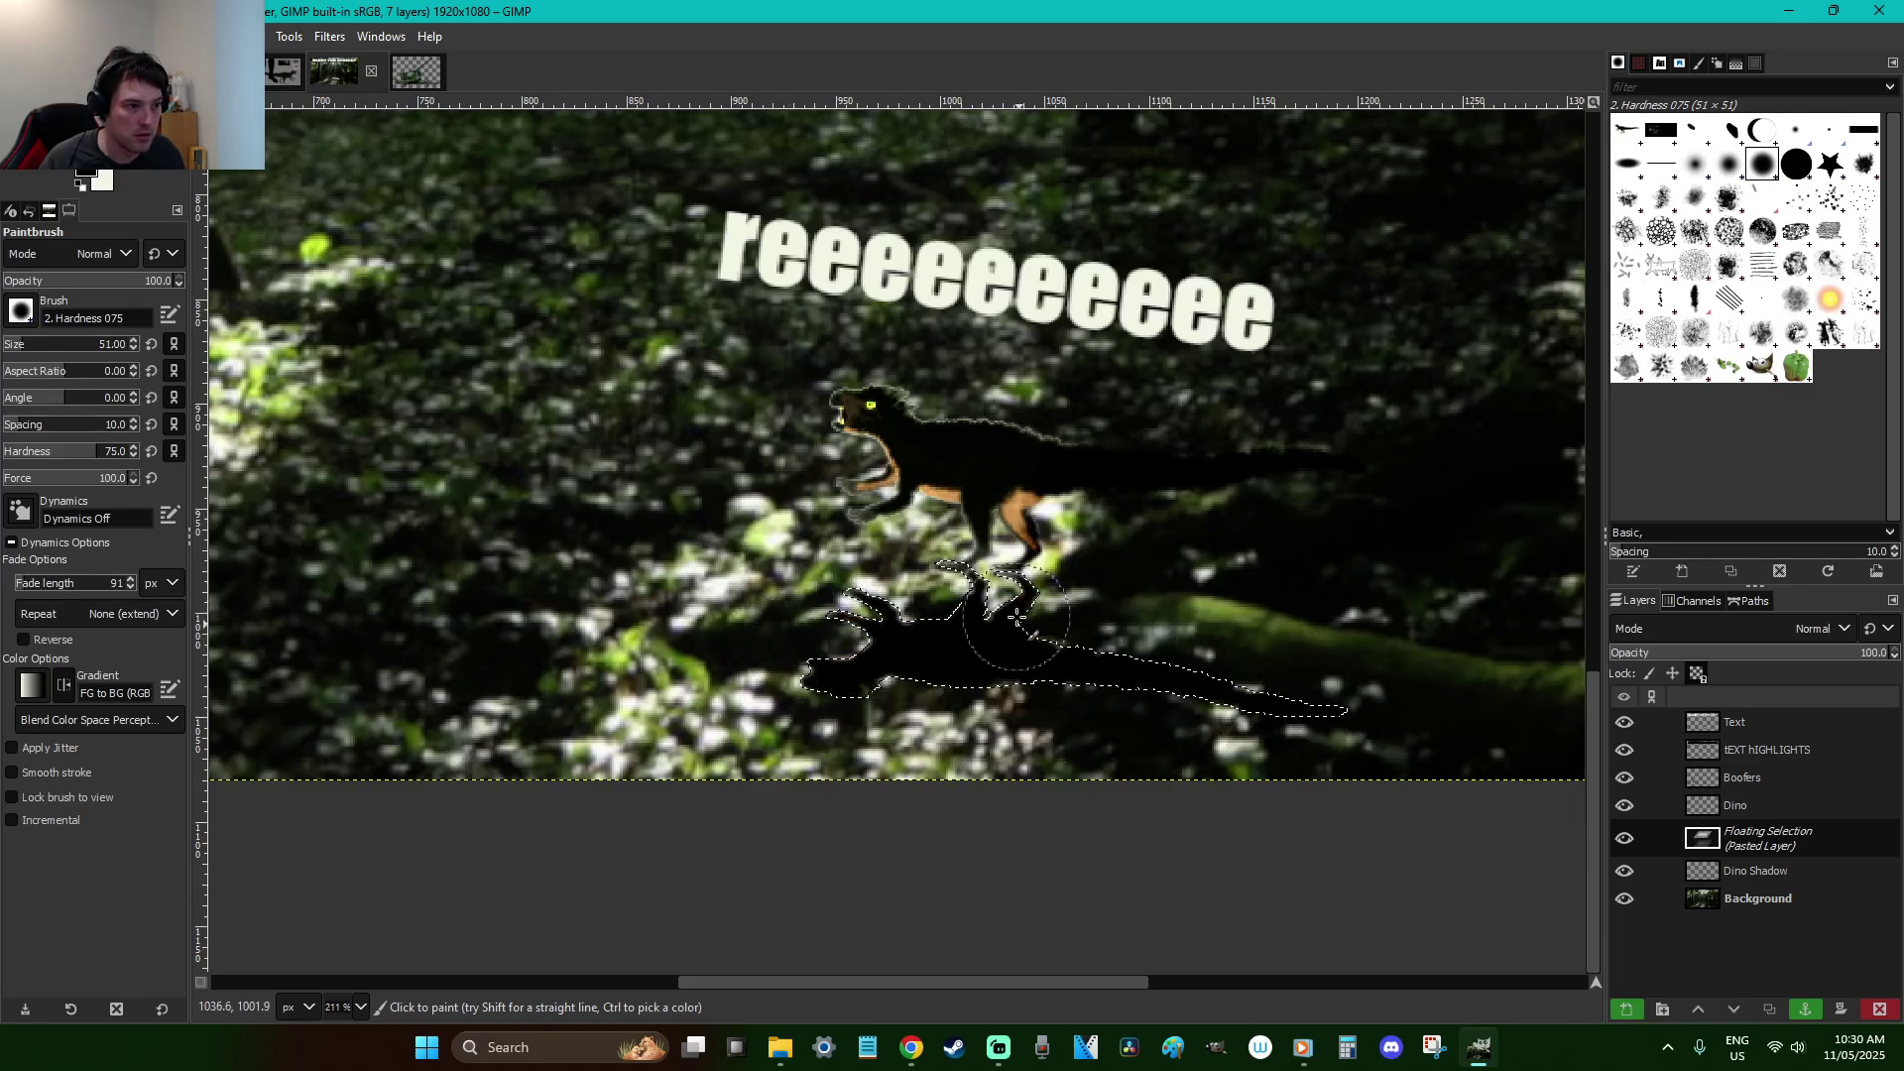
# Anchor the black copy to the Dino Shadow layer and set the layer's opacity to 96.5
pyautogui.press('r')
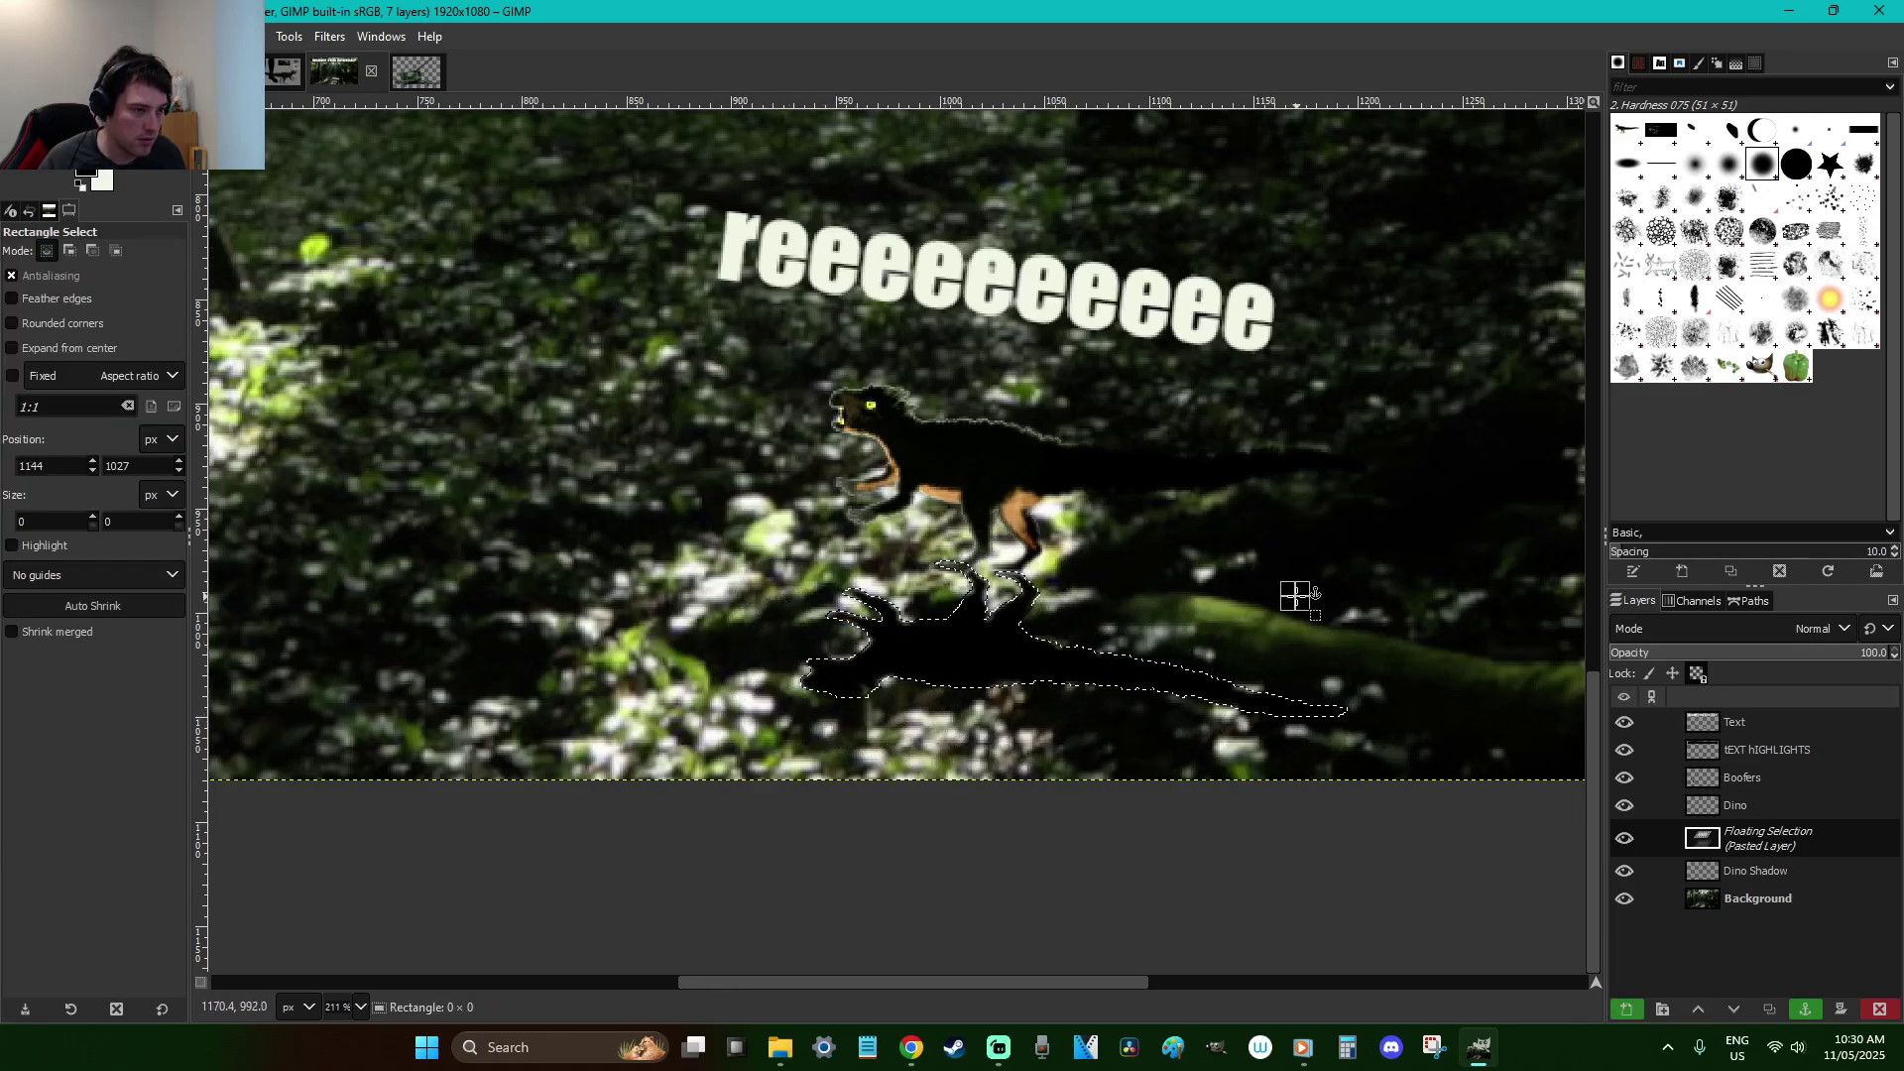
pyautogui.hotkey('ctrl', 'h')
pyautogui.moveTo(1697, 657); pyautogui.dragTo(1876, 664)
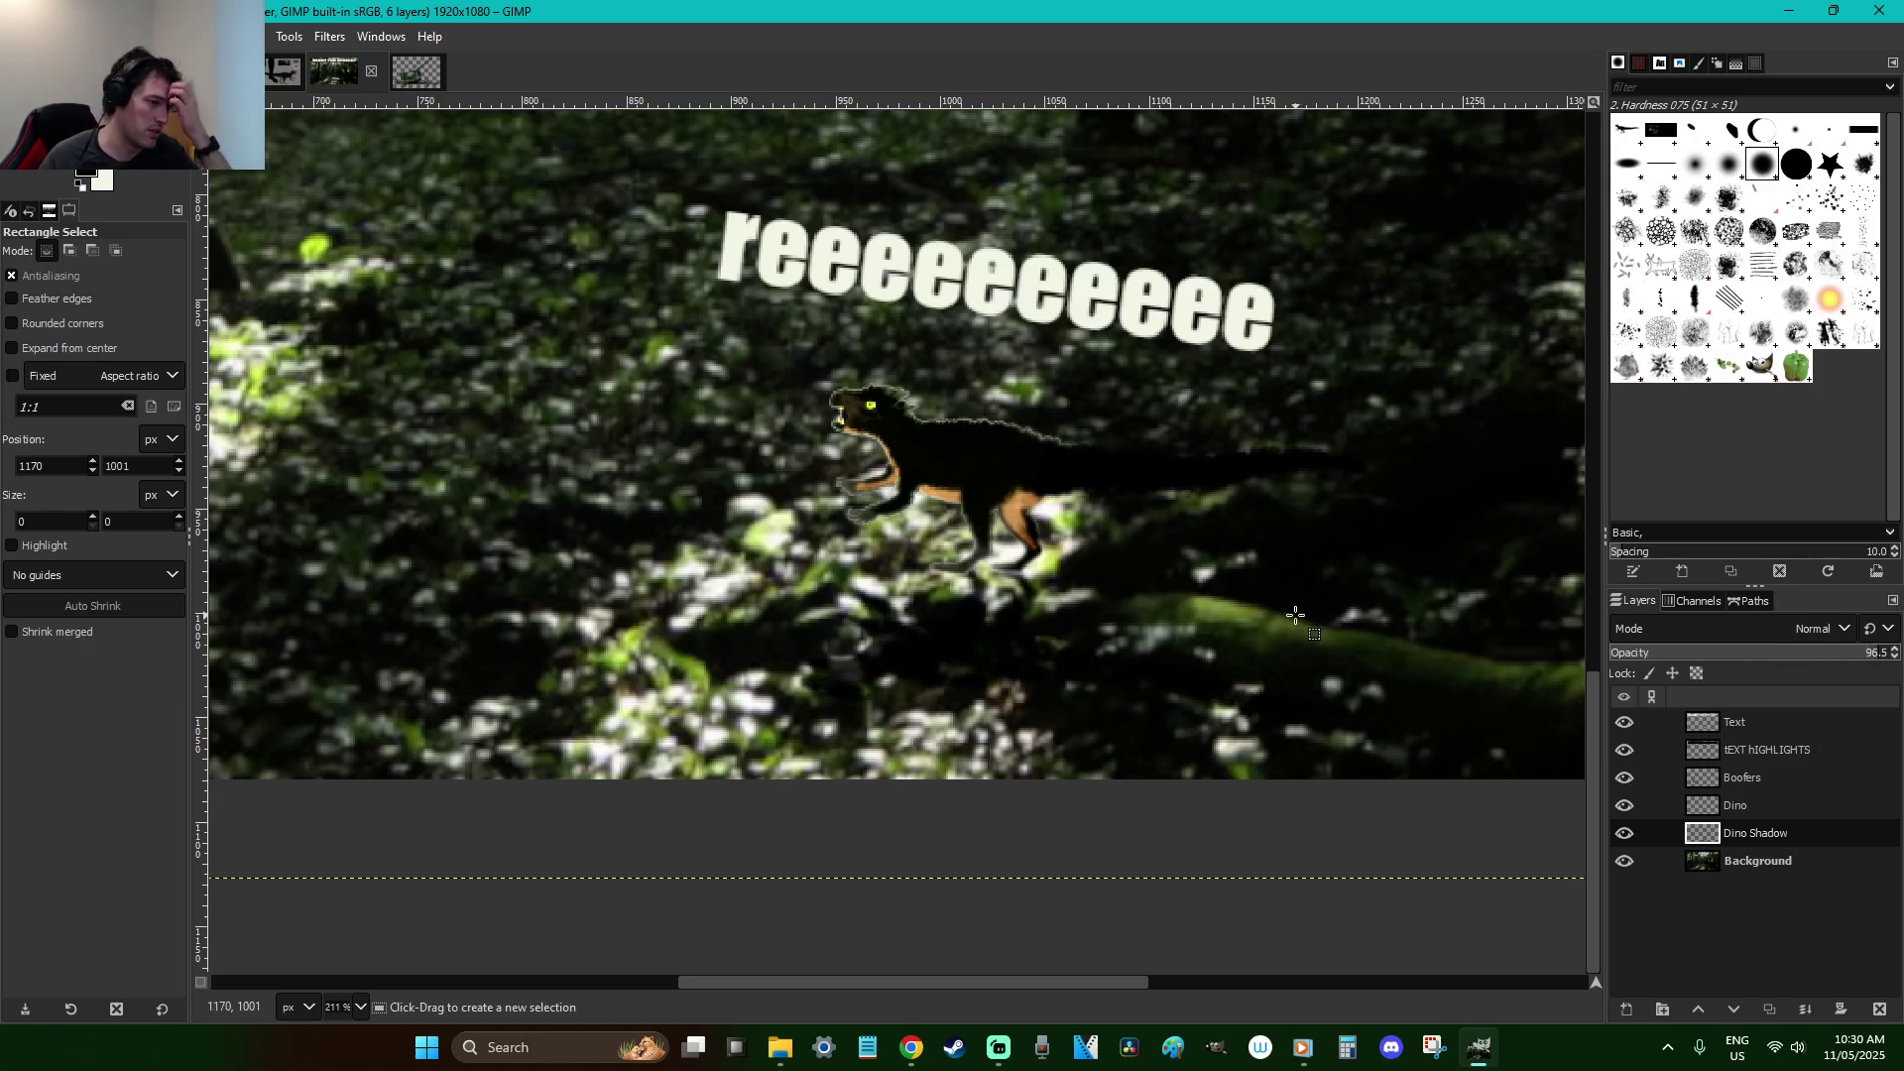
# Try to scale the Dino Shadow layer, and undo the anchoring of the black copy
pyautogui.hotkey('shift', 's')
pyautogui.click(1270, 732)
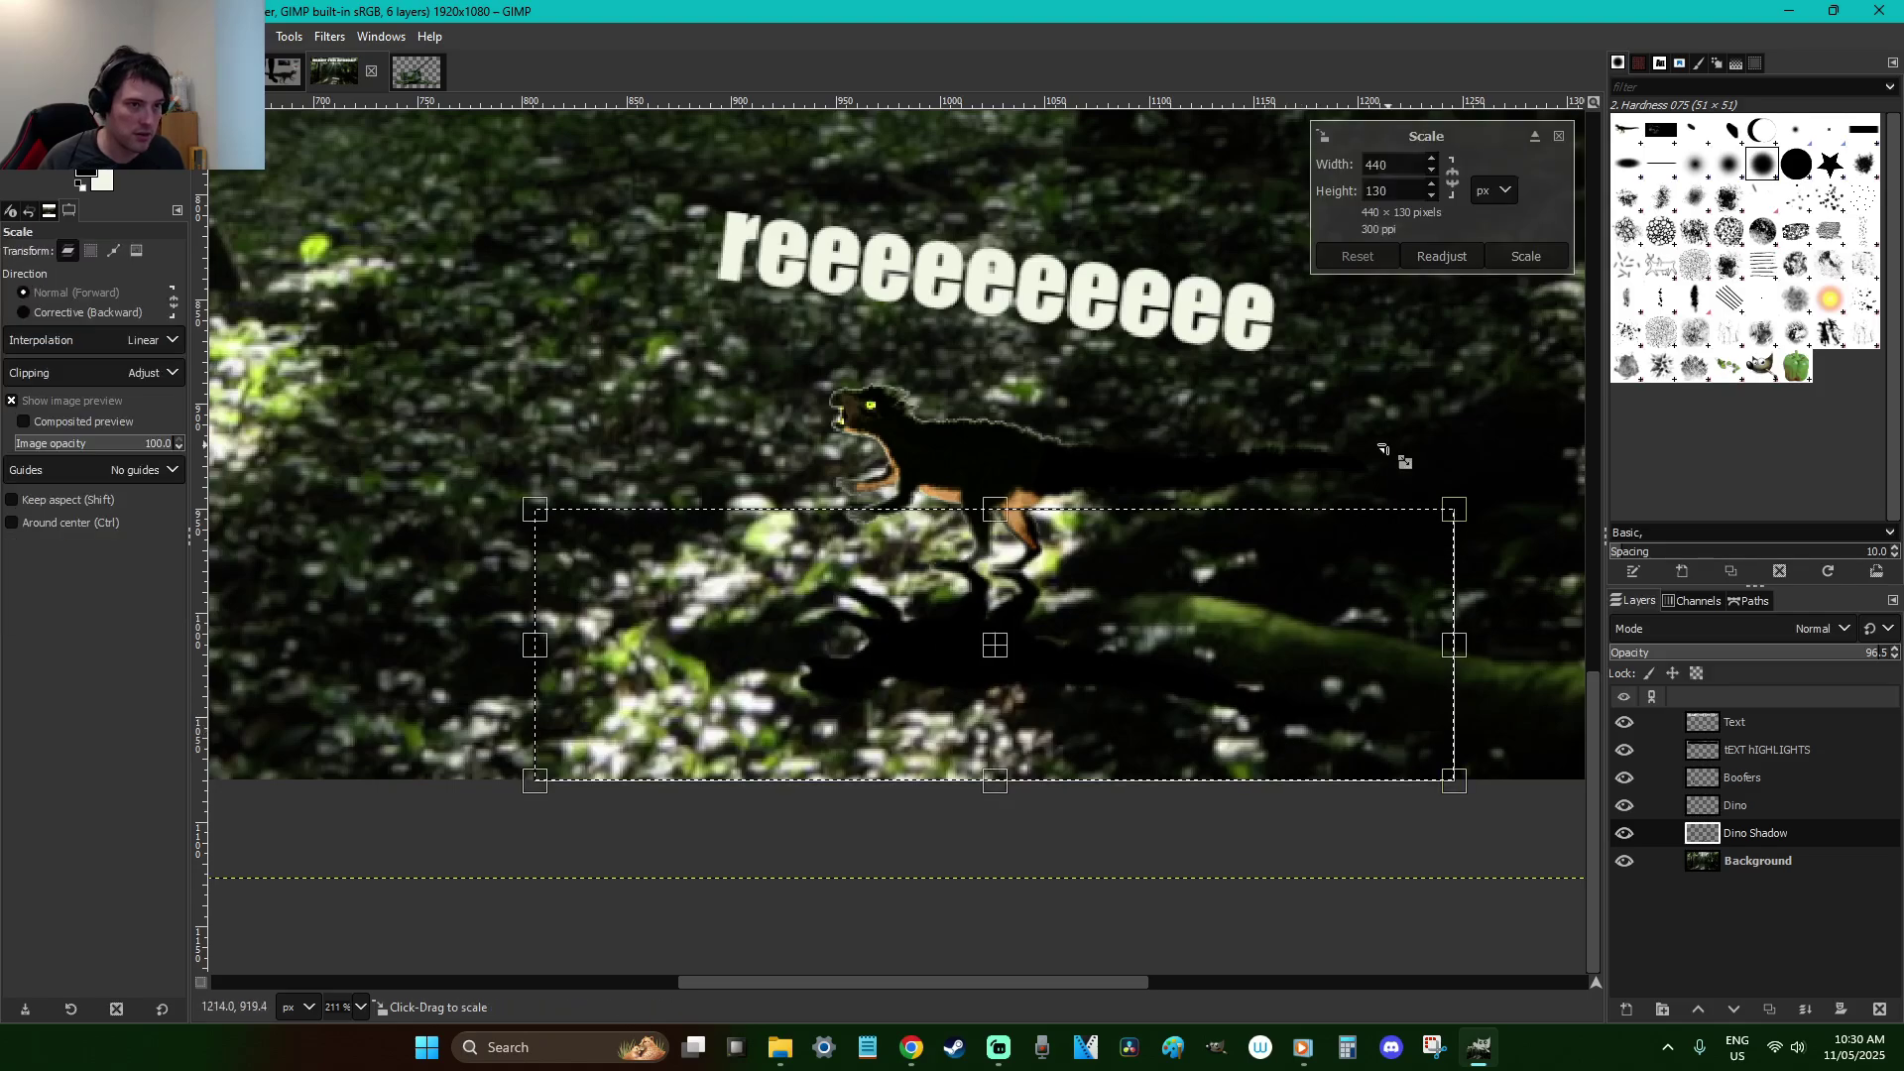
pyautogui.moveTo(1357, 740); pyautogui.dragTo(1355, 616)
pyautogui.press('ctrl')
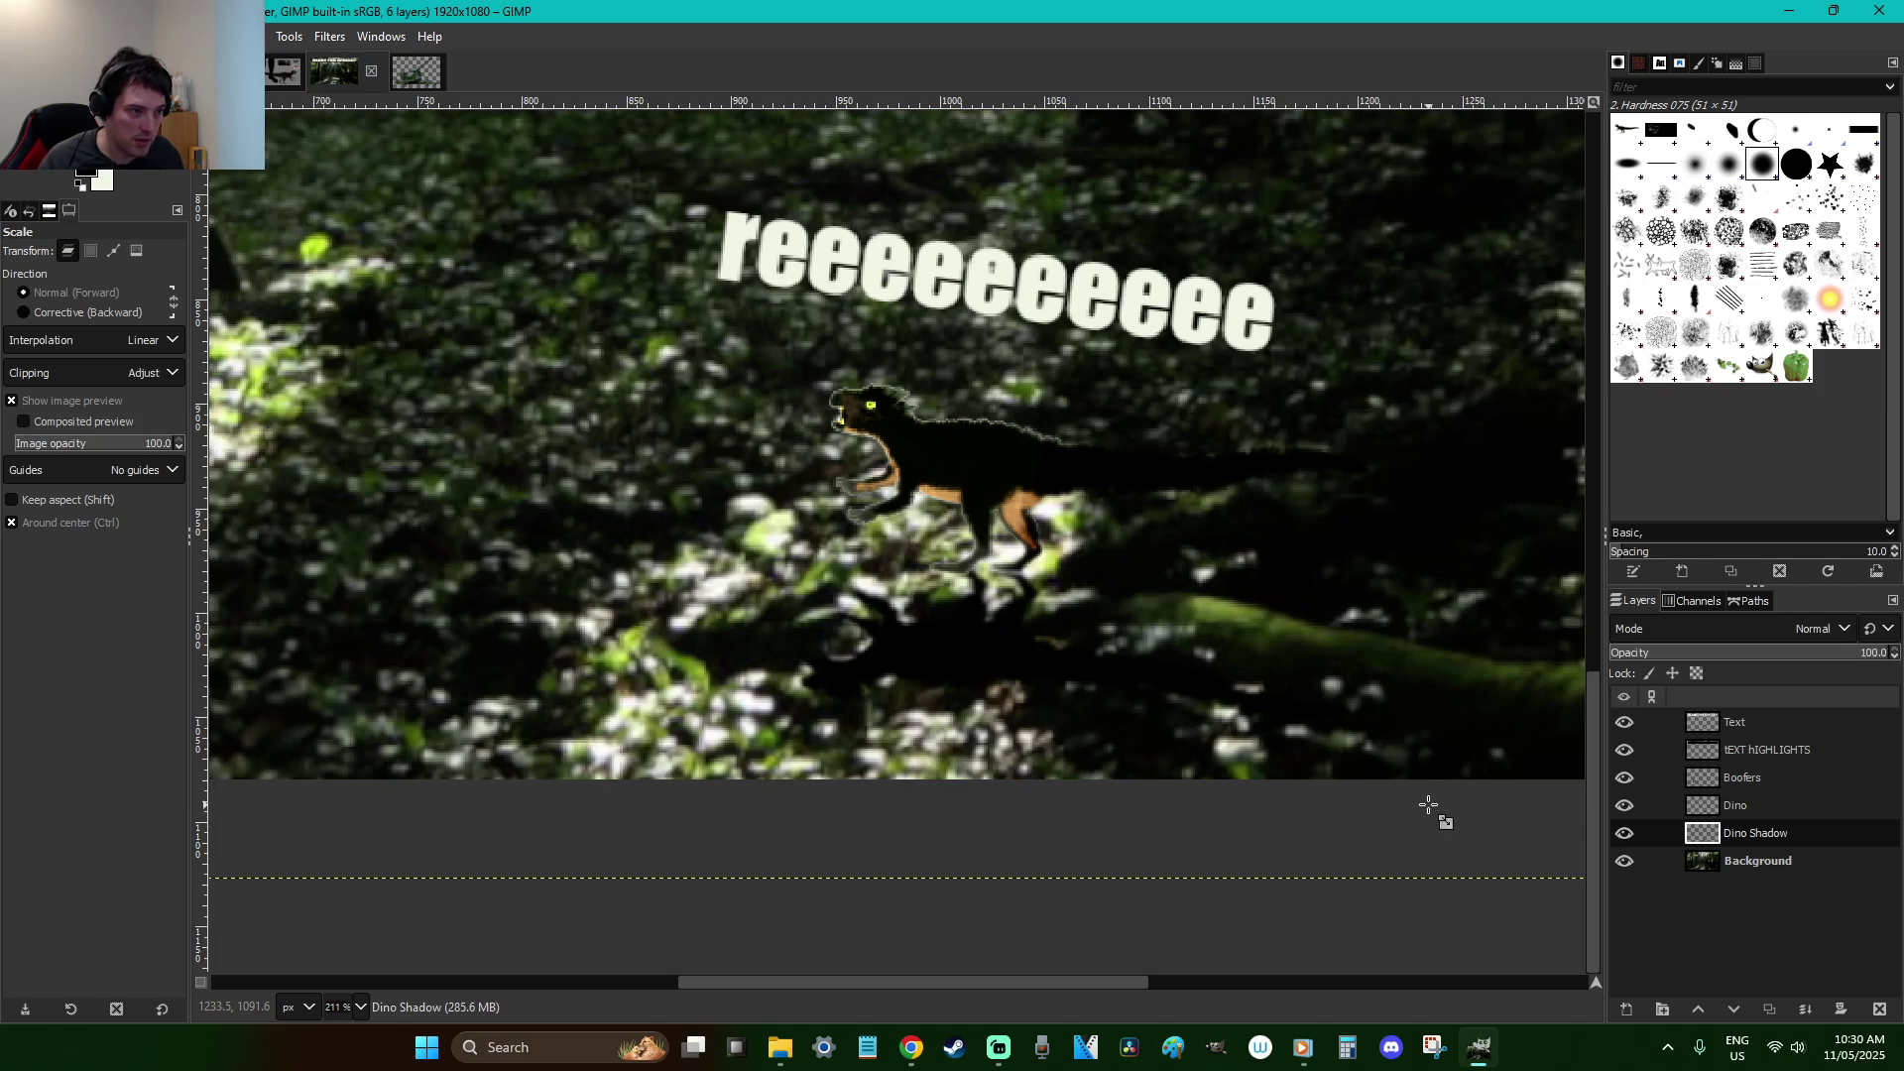
pyautogui.hotkey('ctrl', 'v')
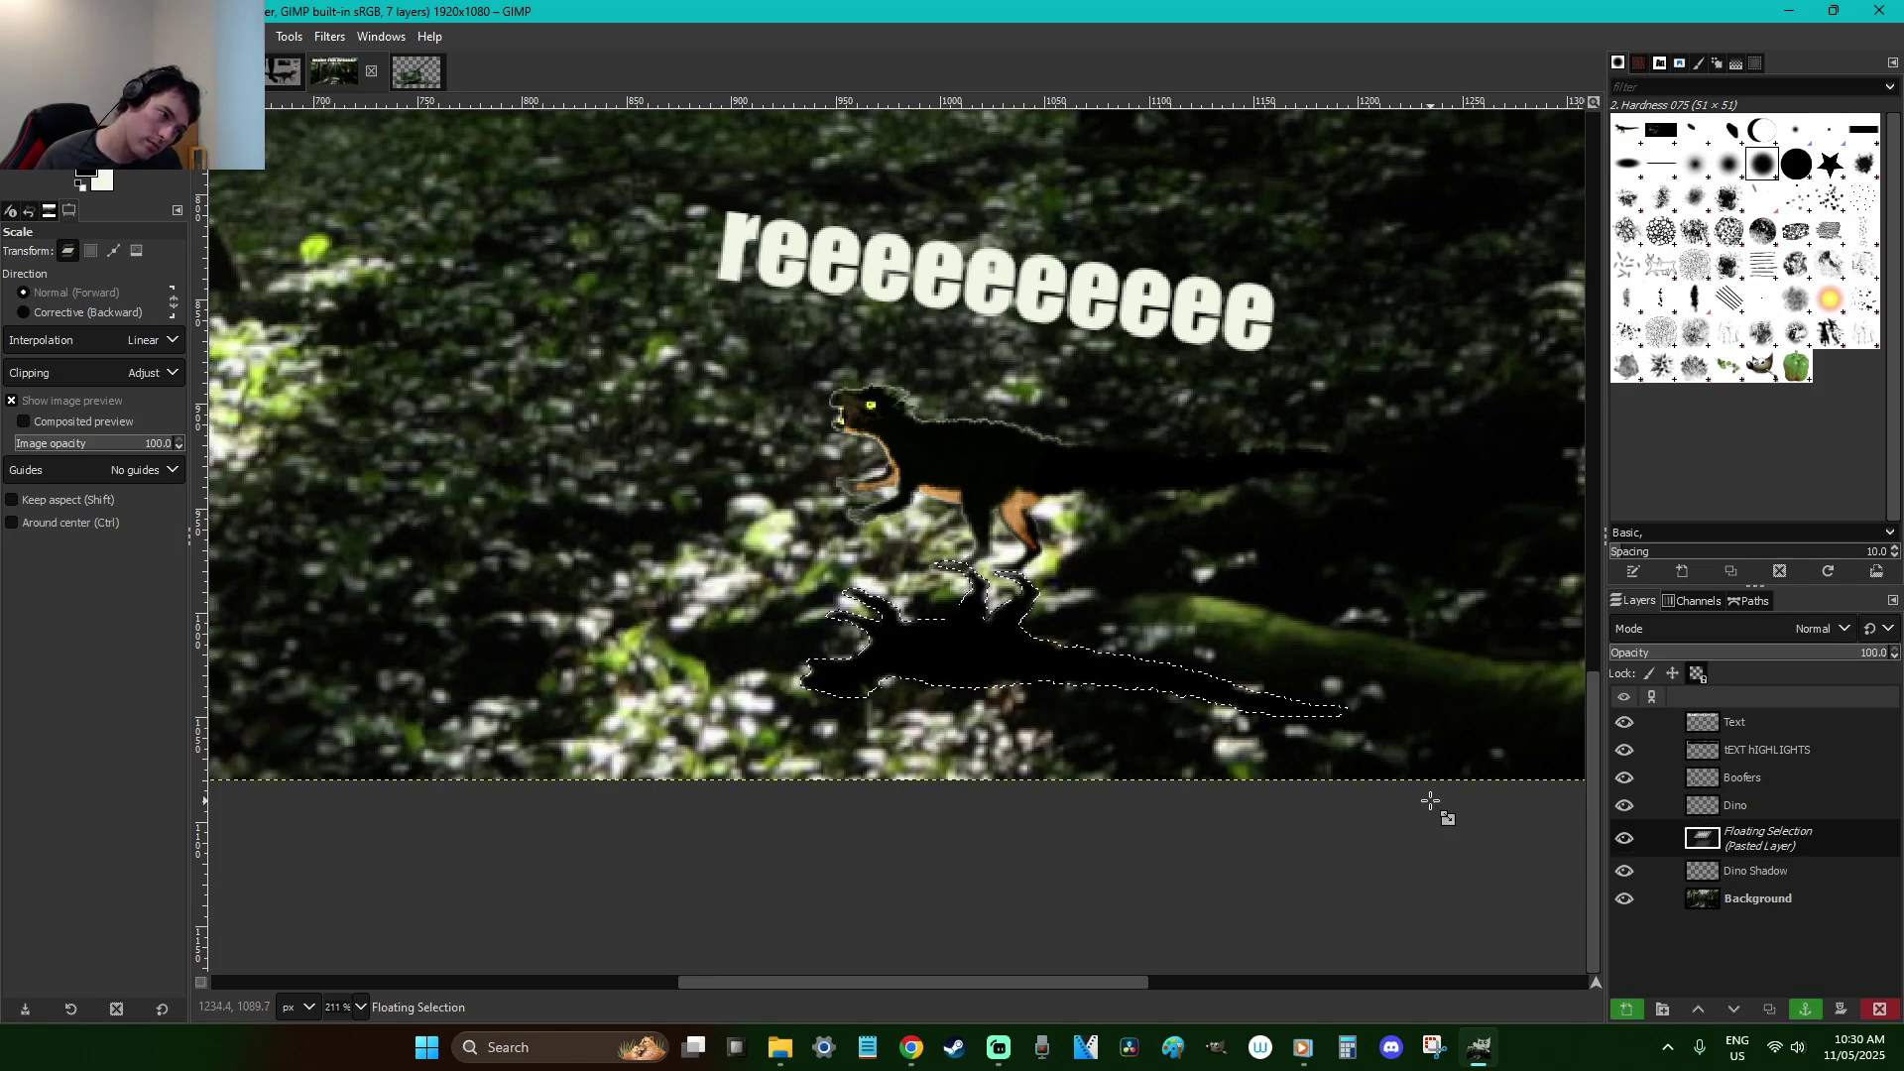
# Rotate the floating black shadow slightly clockwise so its tail drops away from the dinosaur
pyautogui.click(1431, 801)
pyautogui.hotkey('shift', 'r')
pyautogui.moveTo(1348, 667); pyautogui.dragTo(1309, 677)
pyautogui.press('Return')
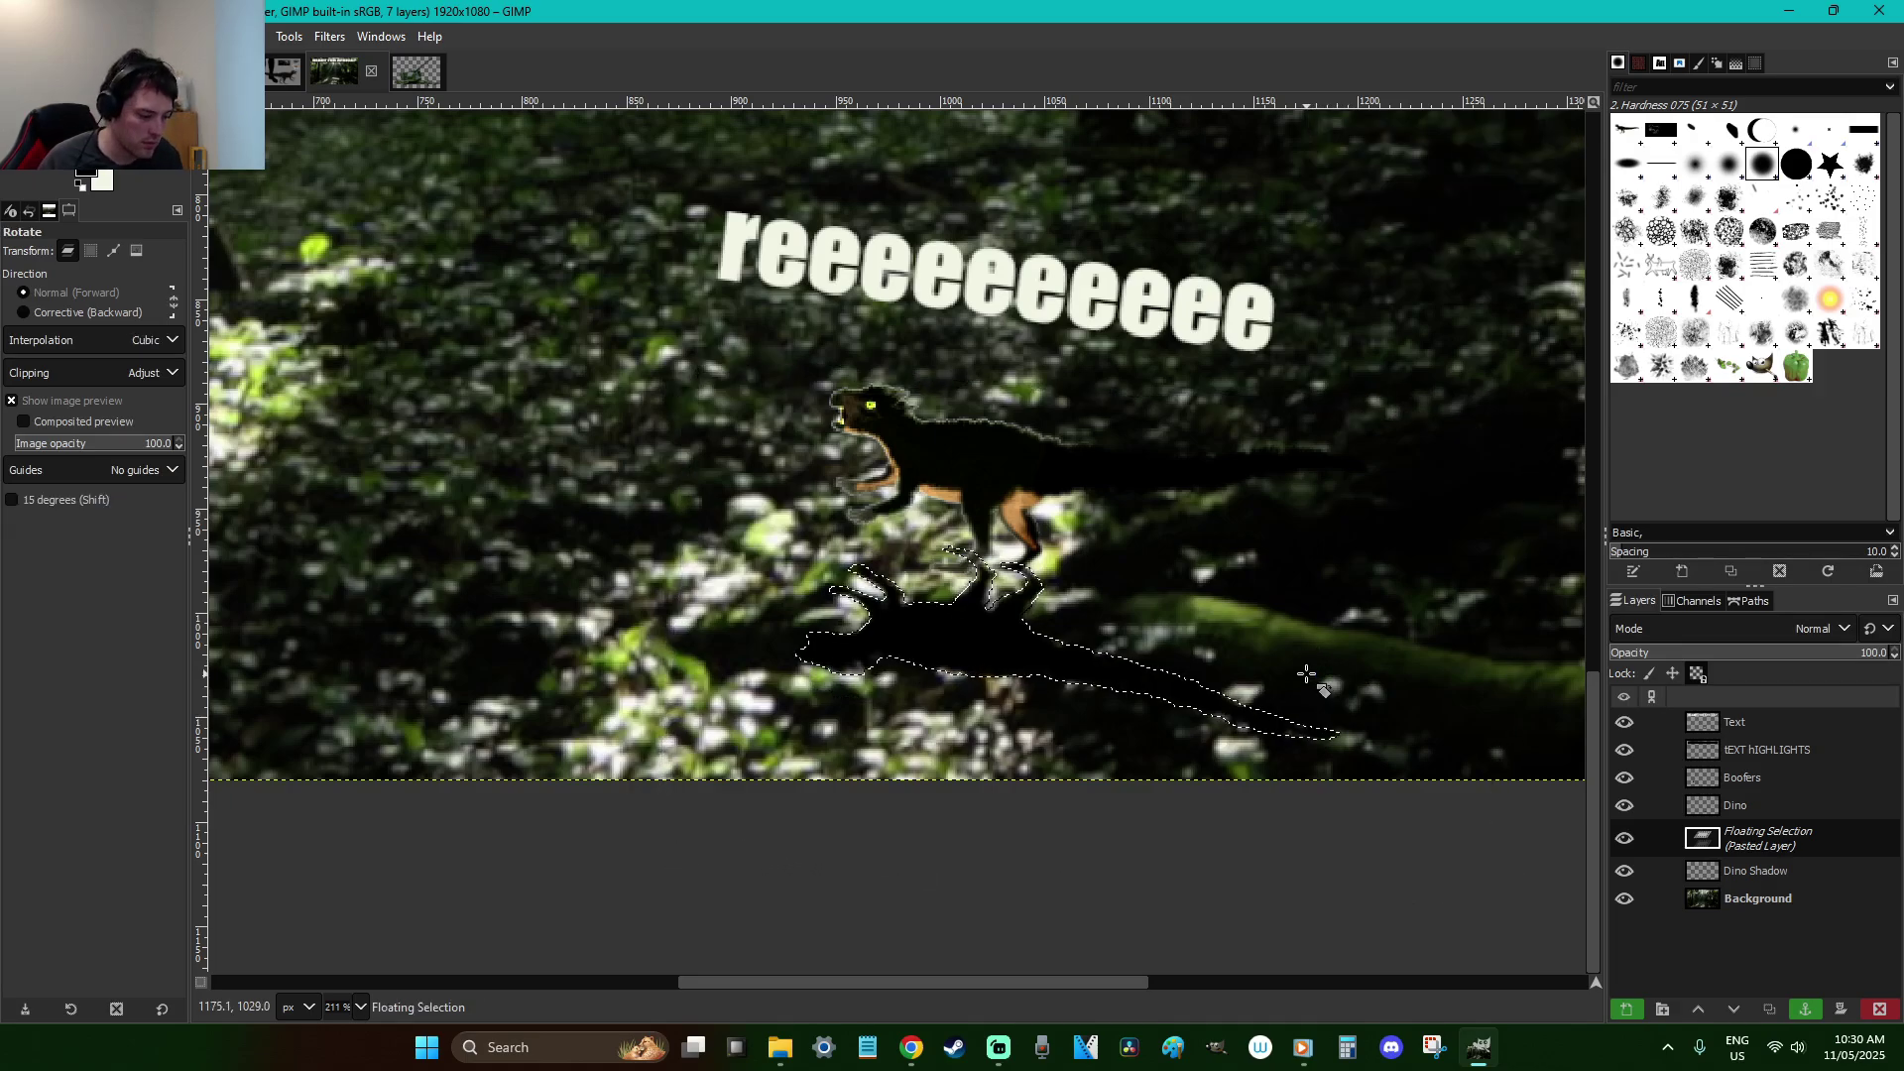
# Stretch the floating shadow by scaling it to 511 × 258 px, and move it back under the dinosaur's feet
pyautogui.hotkey('shift', 's')
pyautogui.click(1304, 673)
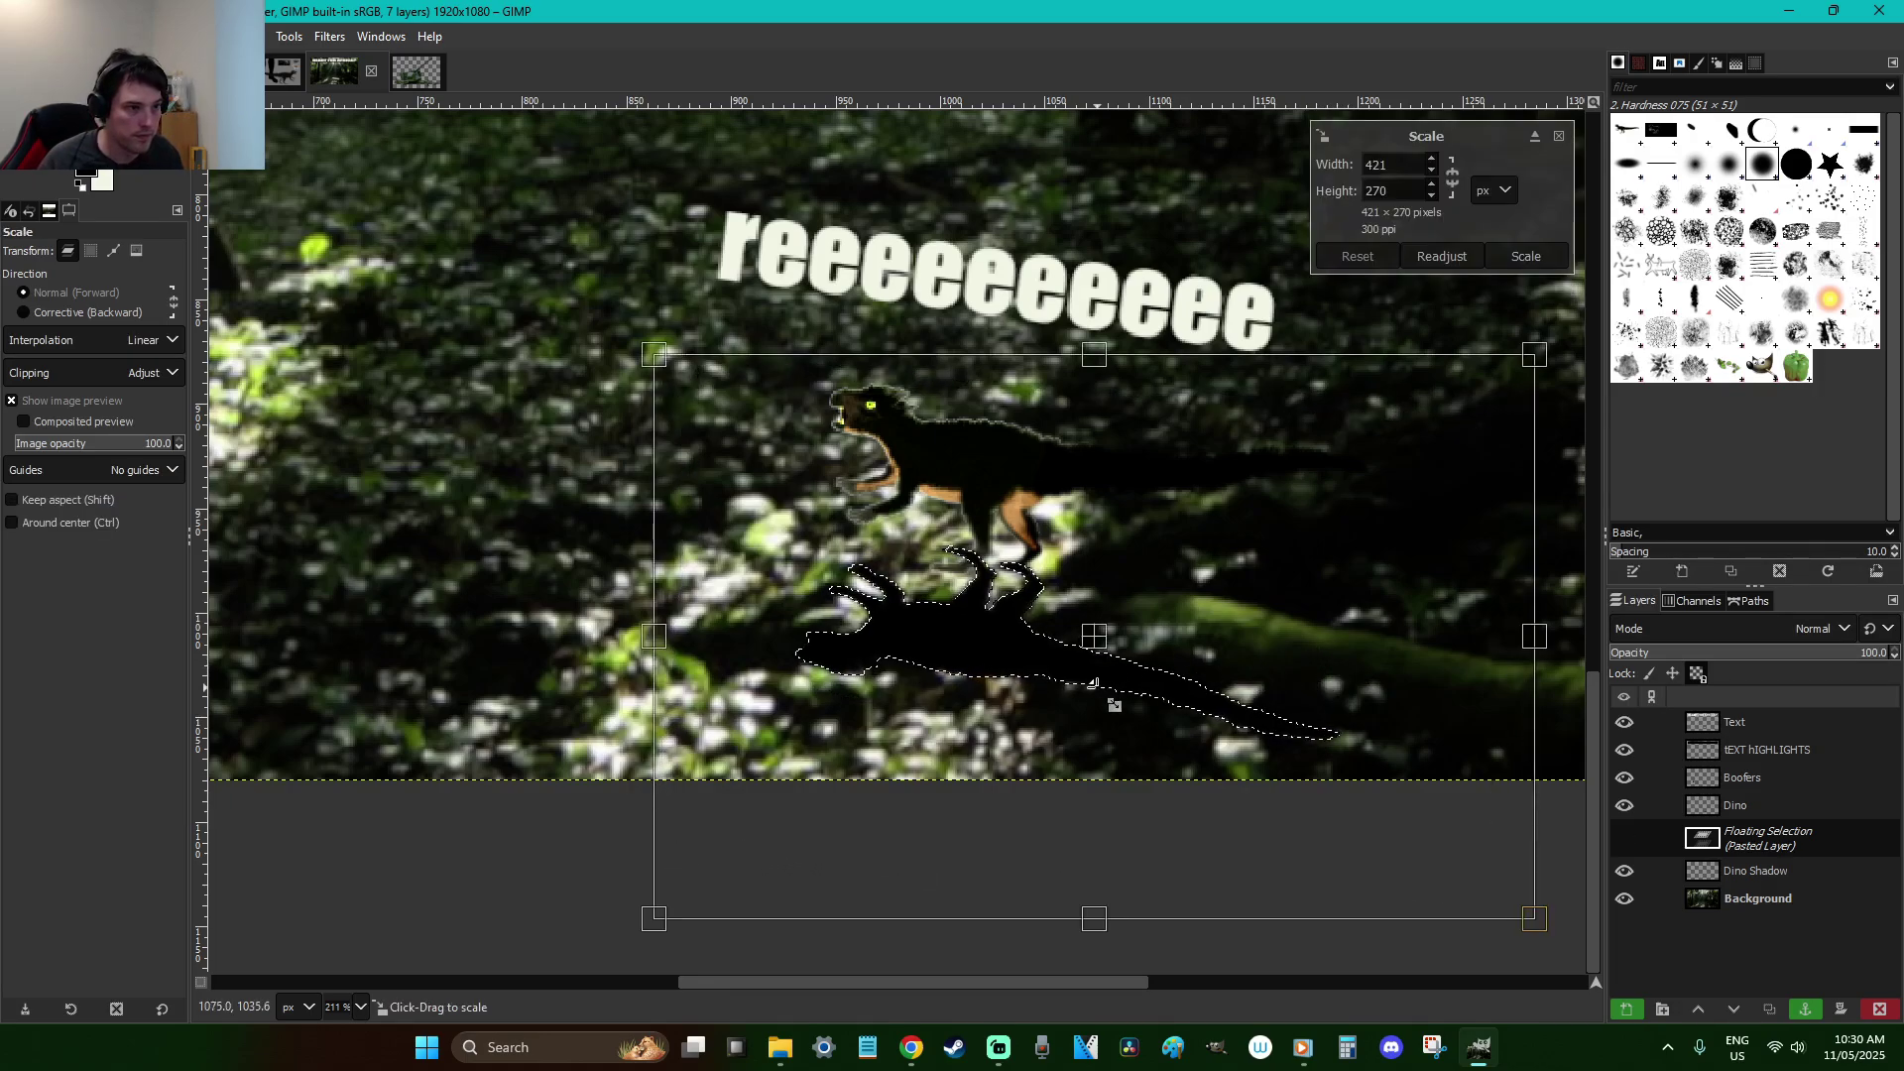
pyautogui.moveTo(653, 919); pyautogui.dragTo(465, 908)
pyautogui.moveTo(734, 368); pyautogui.dragTo(730, 384)
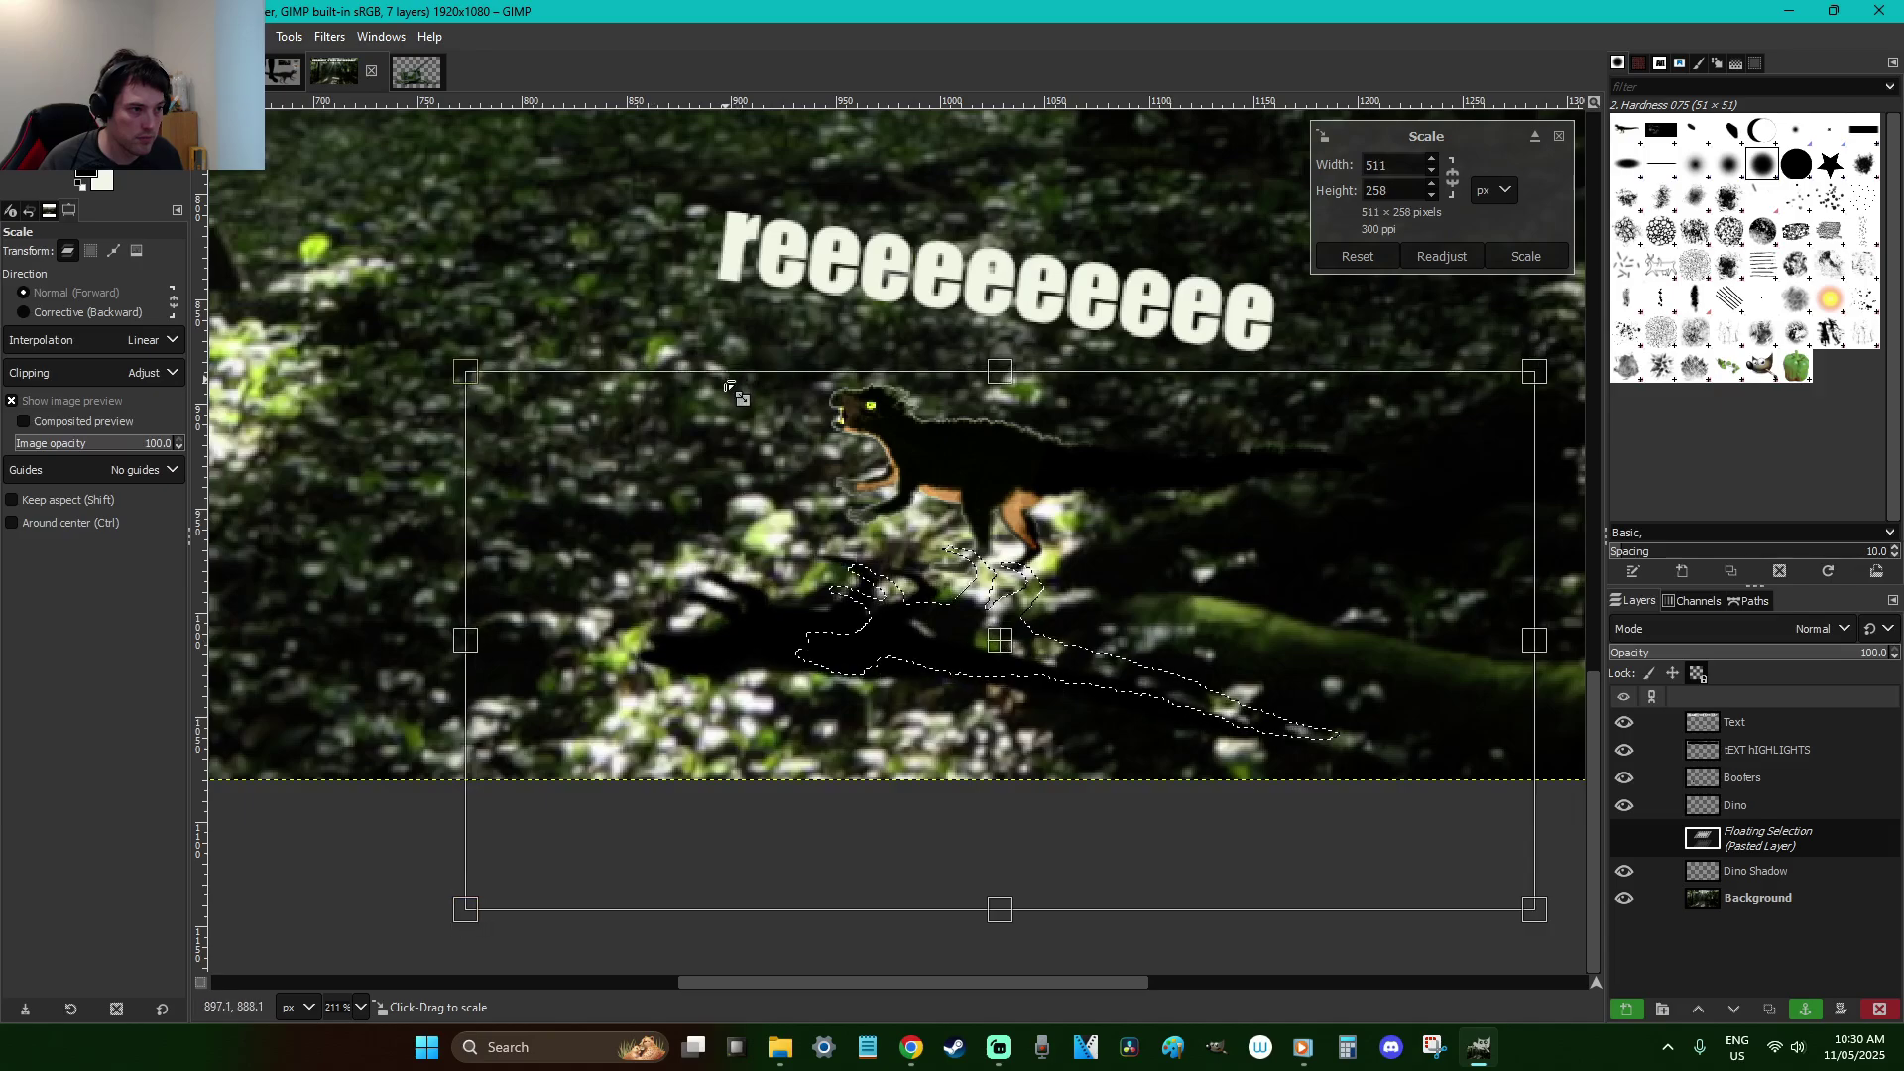
pyautogui.press('Return')
pyautogui.press('r')
pyautogui.moveTo(905, 667); pyautogui.dragTo(1004, 665)
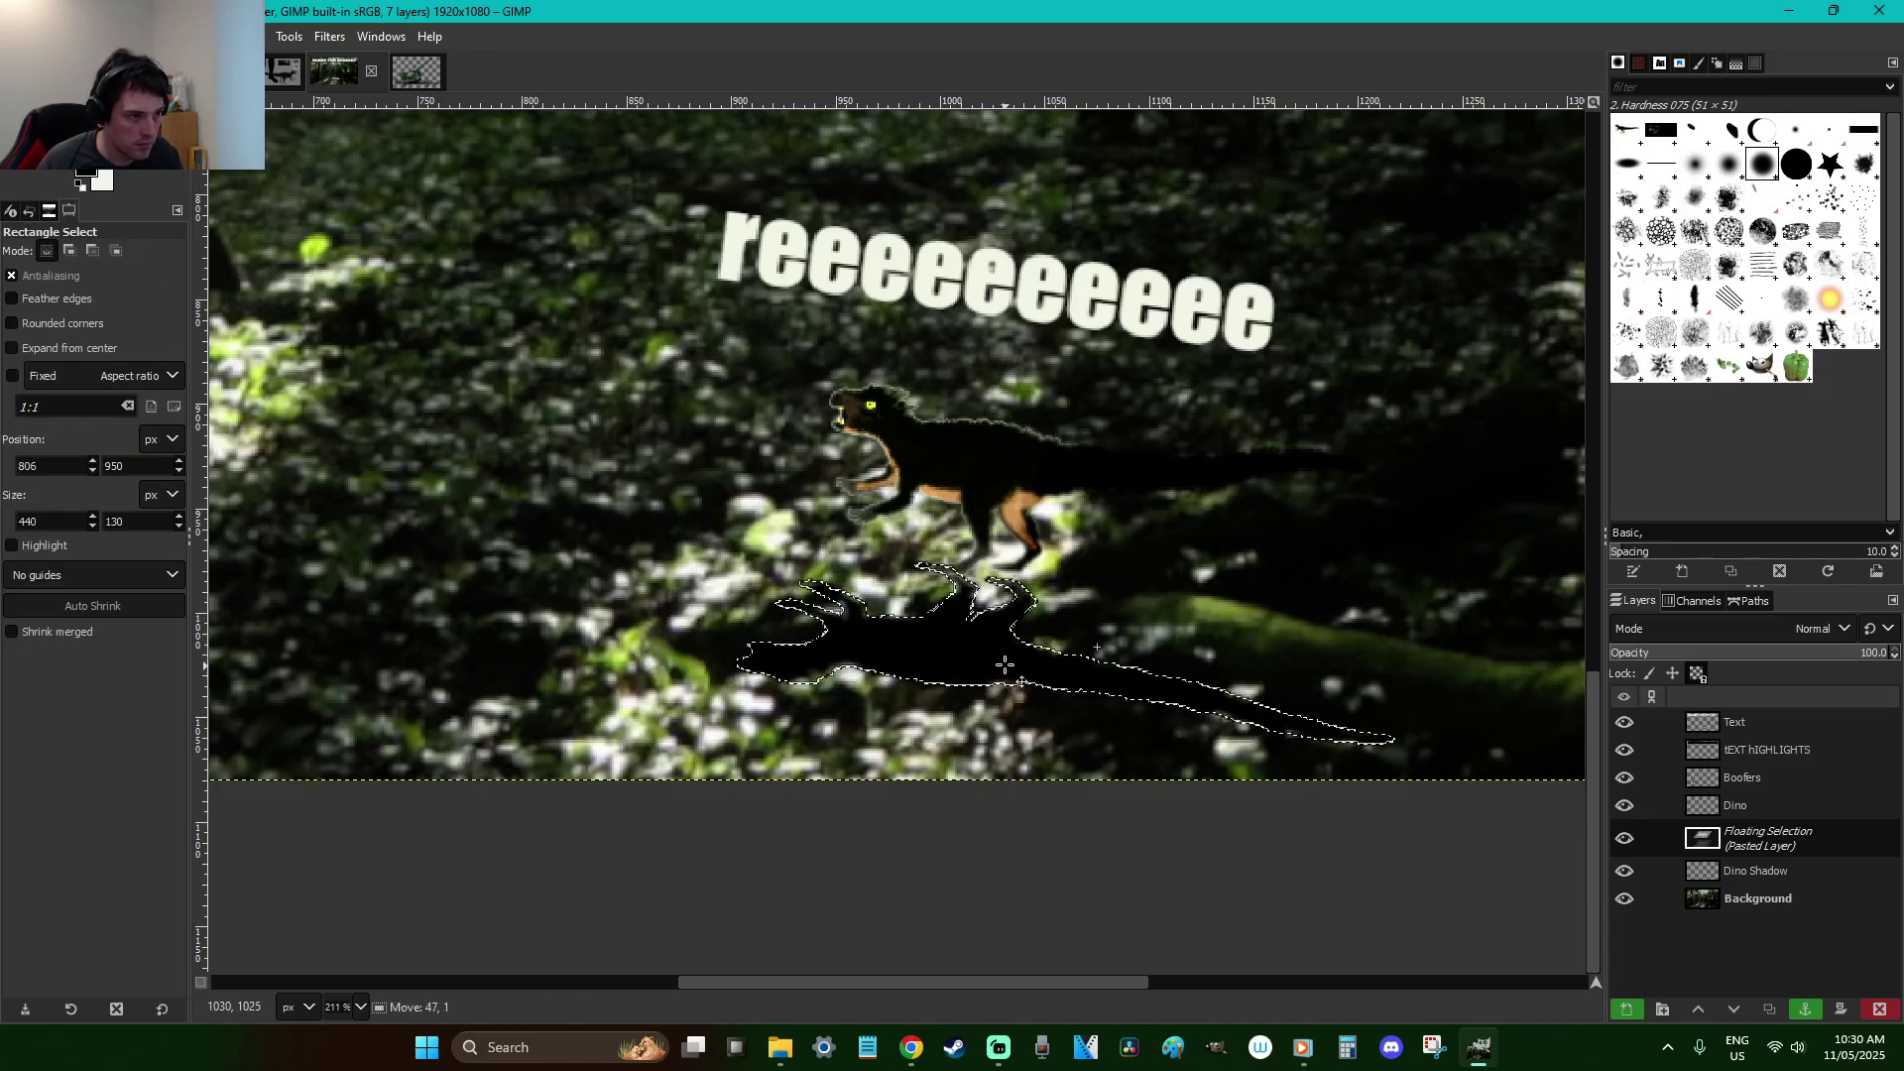
# Anchor the shadow to the Dino Shadow layer and set the layer's opacity to 85.8
pyautogui.click(1158, 516)
pyautogui.click(1744, 656)
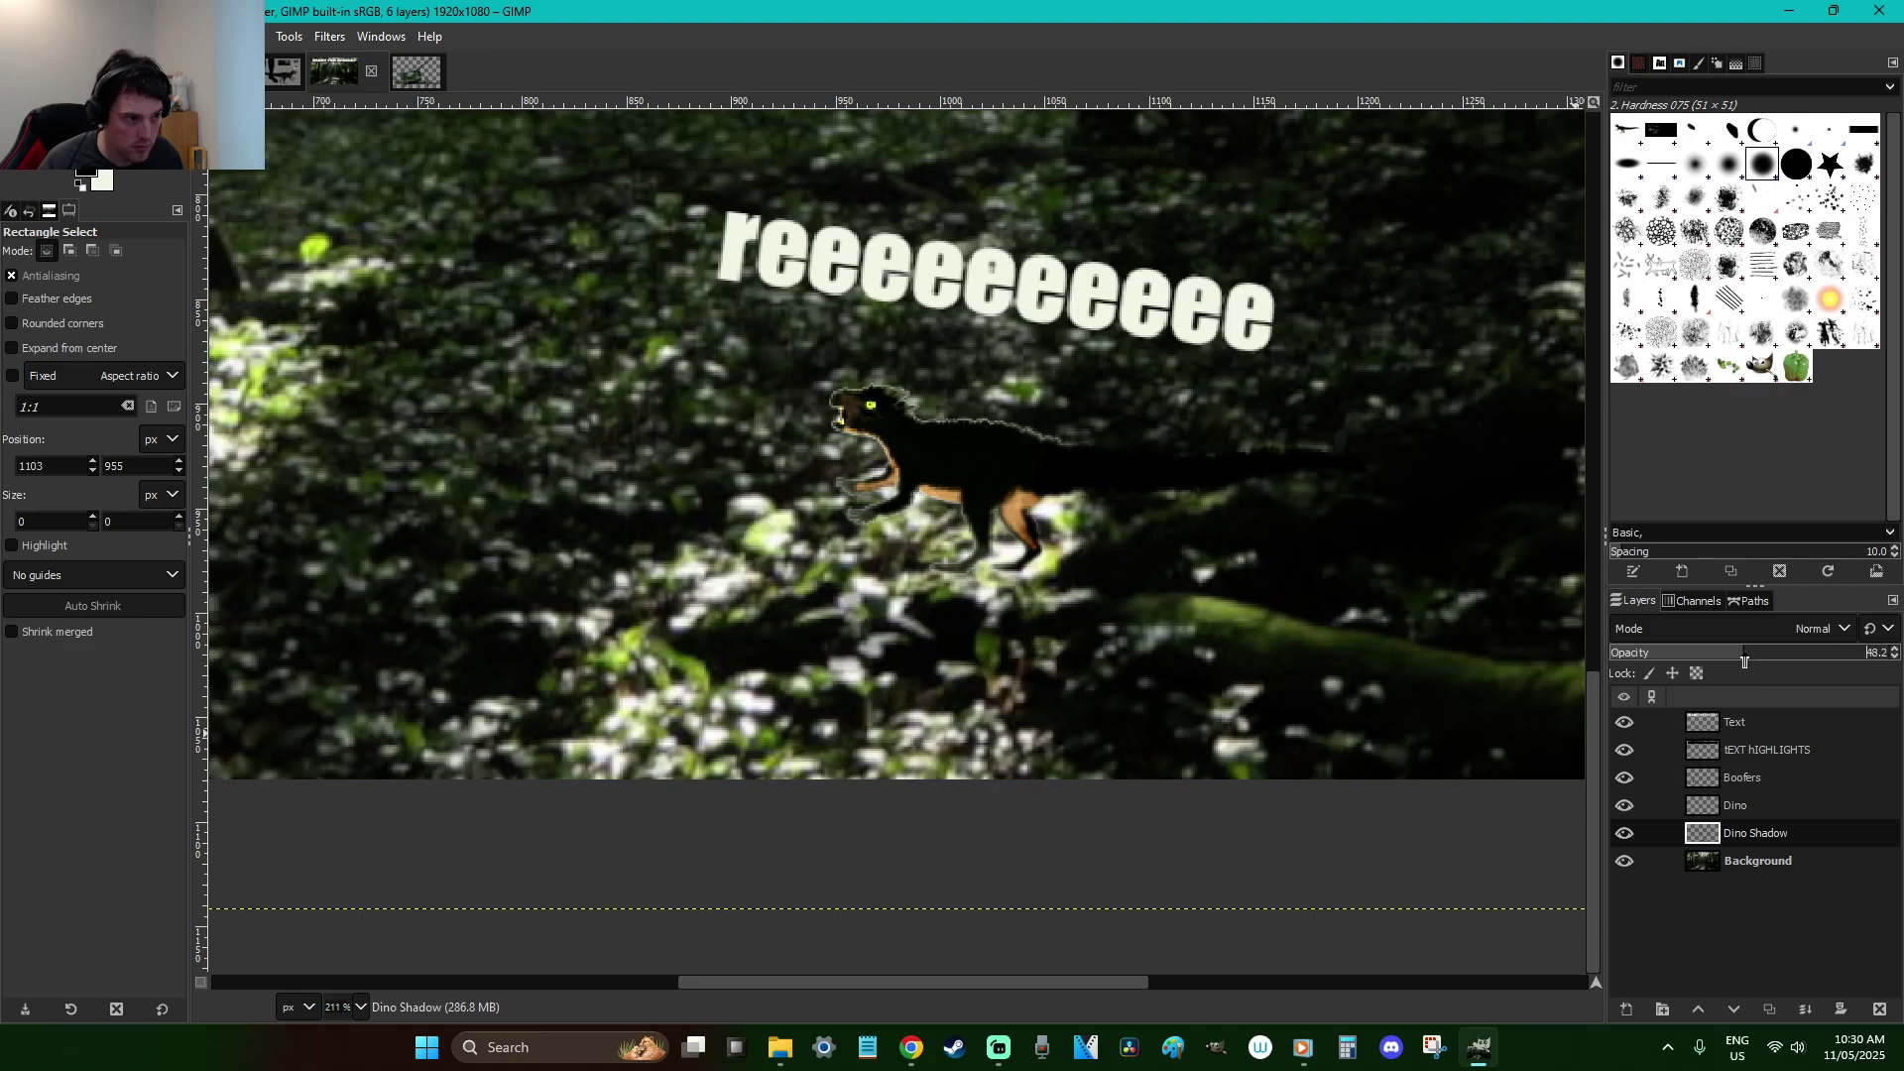
pyautogui.moveTo(1756, 662); pyautogui.dragTo(1854, 659)
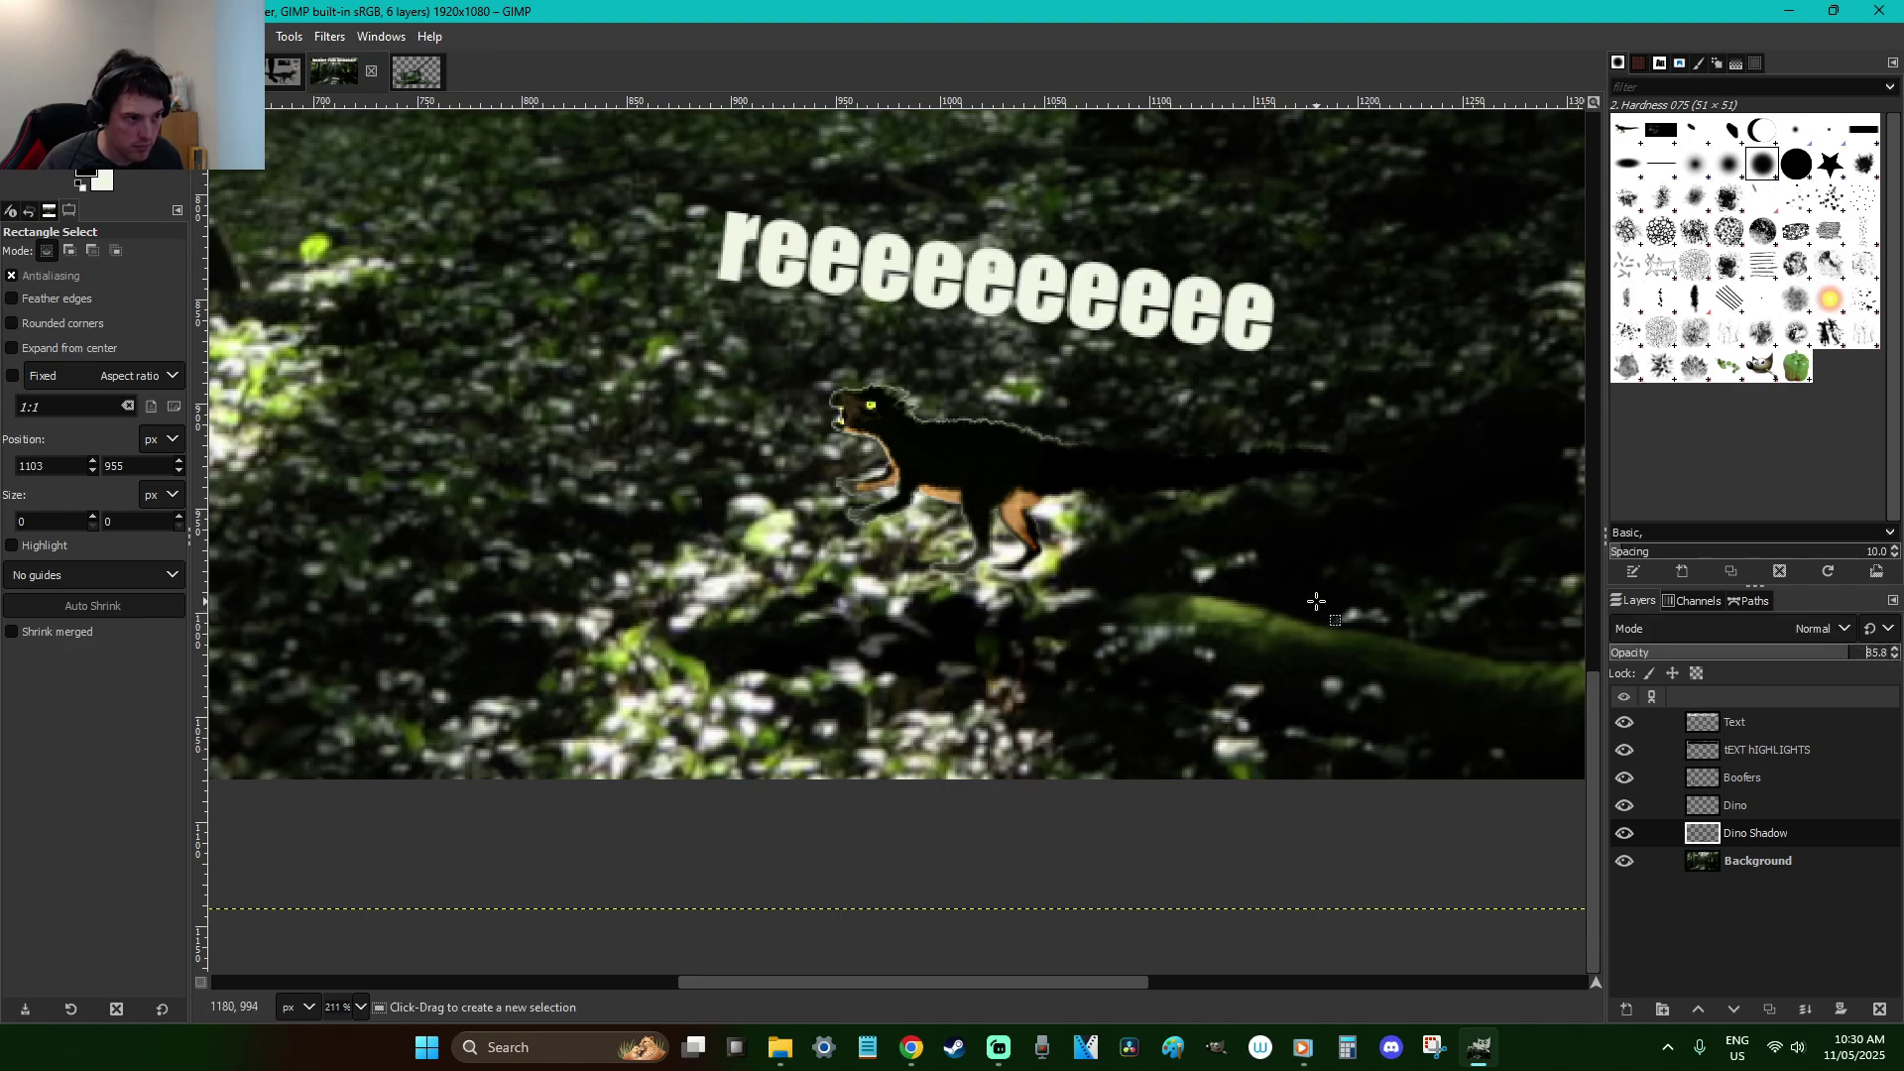
# Compare the full image with the Dino Shadow layer hidden and shown, and inspect the dinosaur's head up close
pyautogui.press('-')
pyautogui.press('-')
pyautogui.press('-')
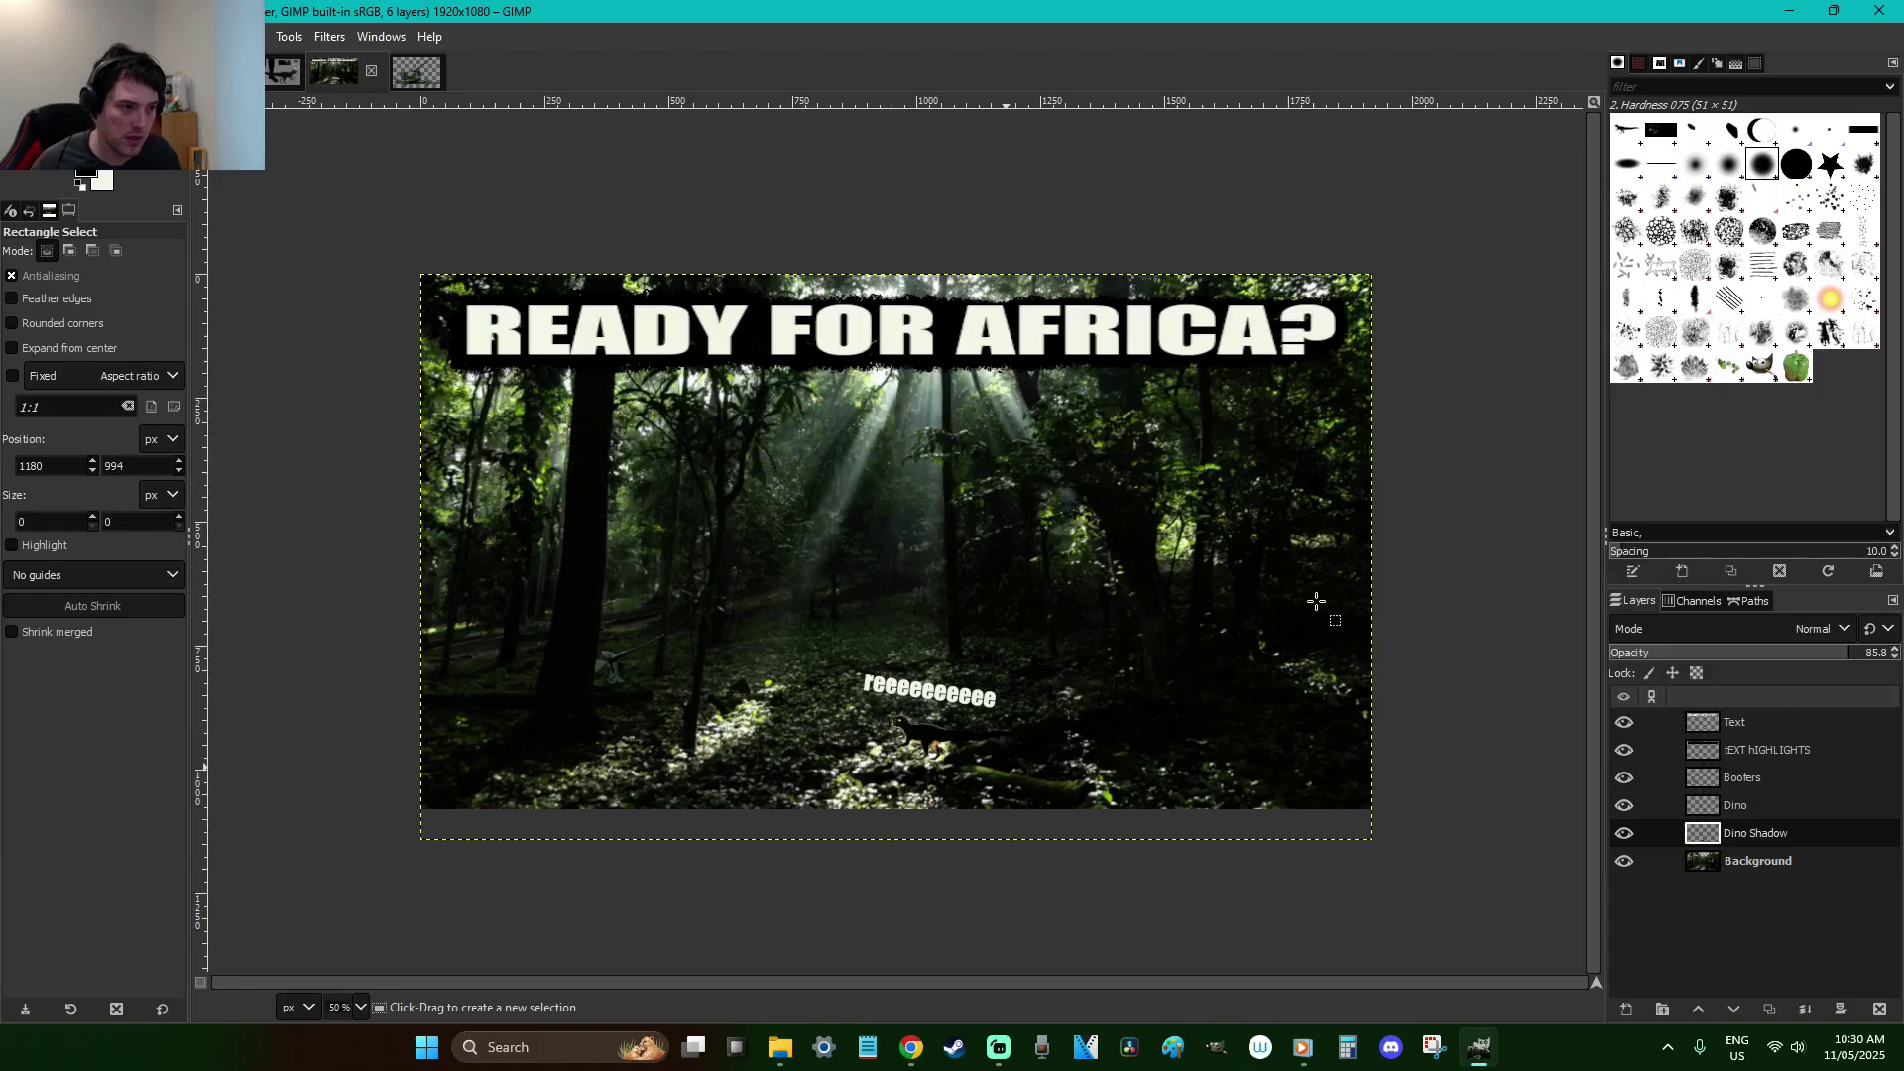
pyautogui.click(1624, 836)
pyautogui.click(1624, 836)
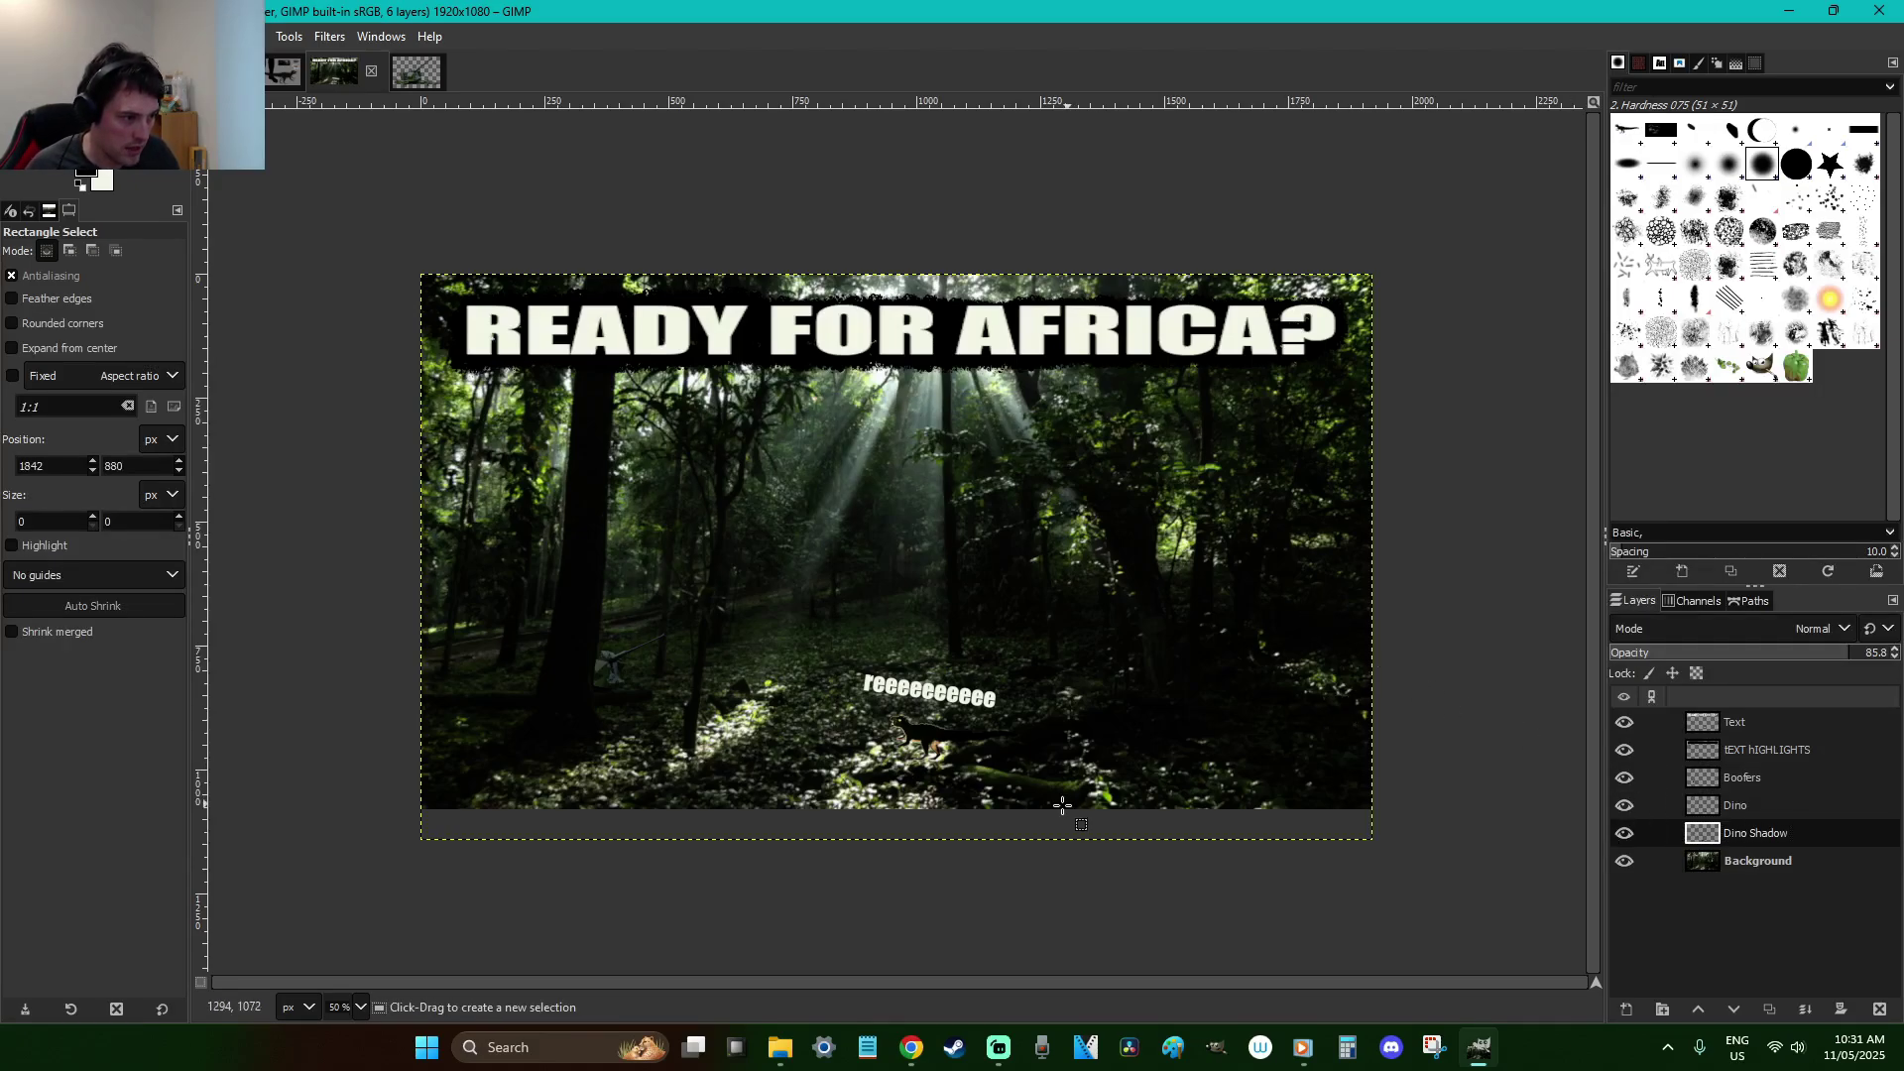
pyautogui.press('z')
pyautogui.moveTo(983, 789); pyautogui.dragTo(836, 663)
pyautogui.moveTo(997, 583); pyautogui.dragTo(809, 479)
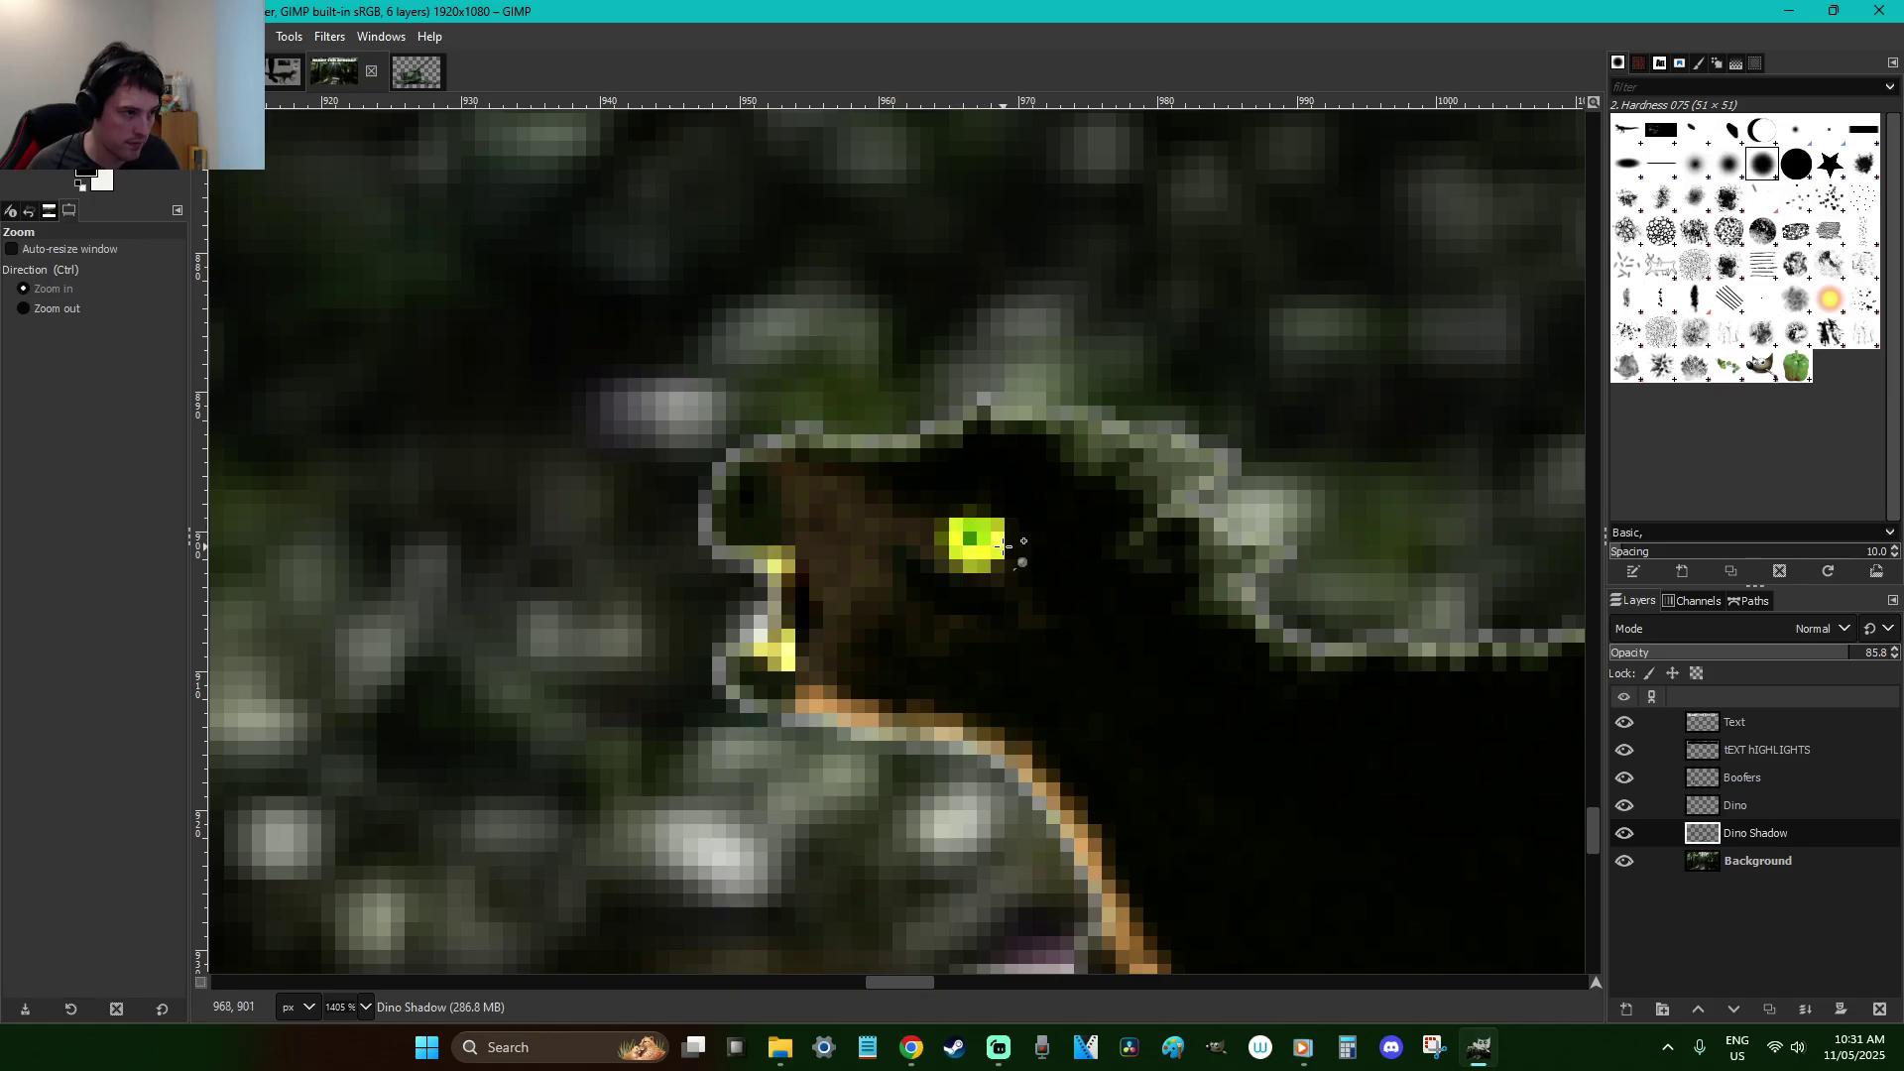
pyautogui.press('p')
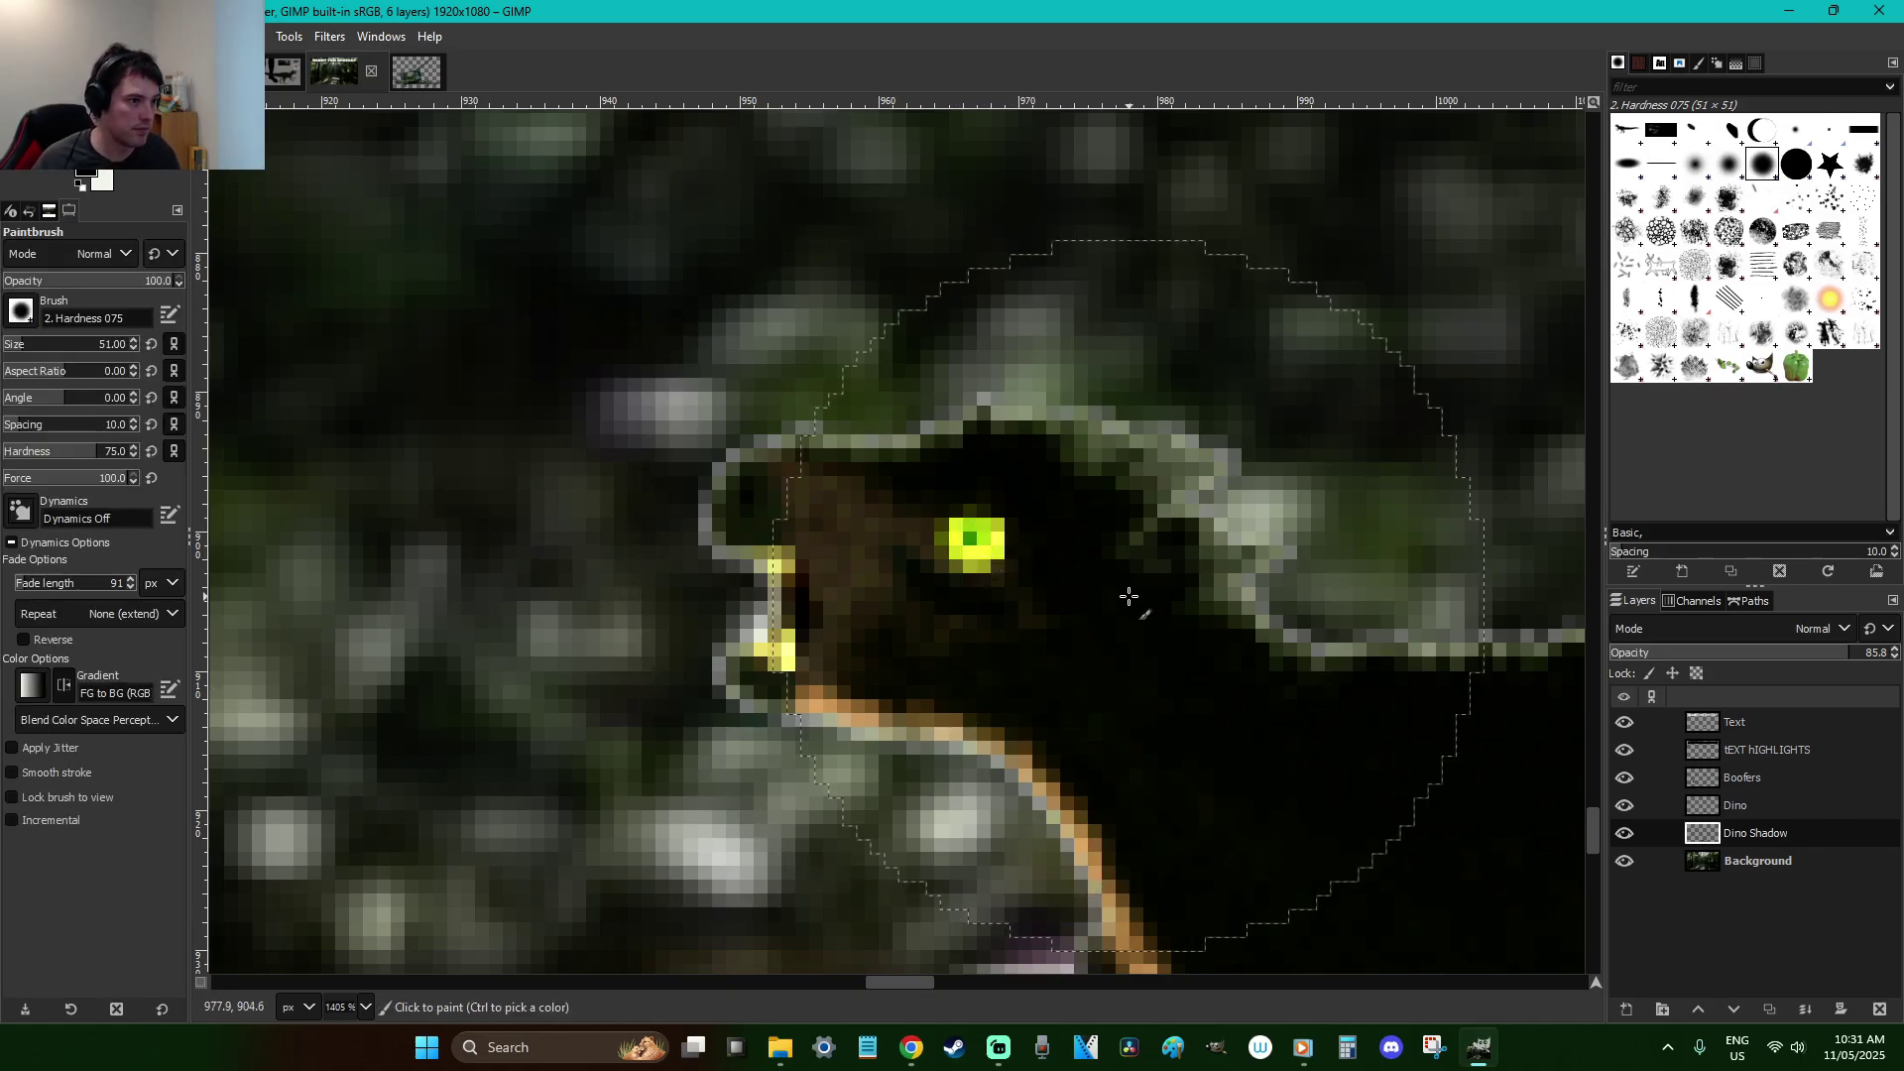
pyautogui.scroll(-8, 1129, 596)
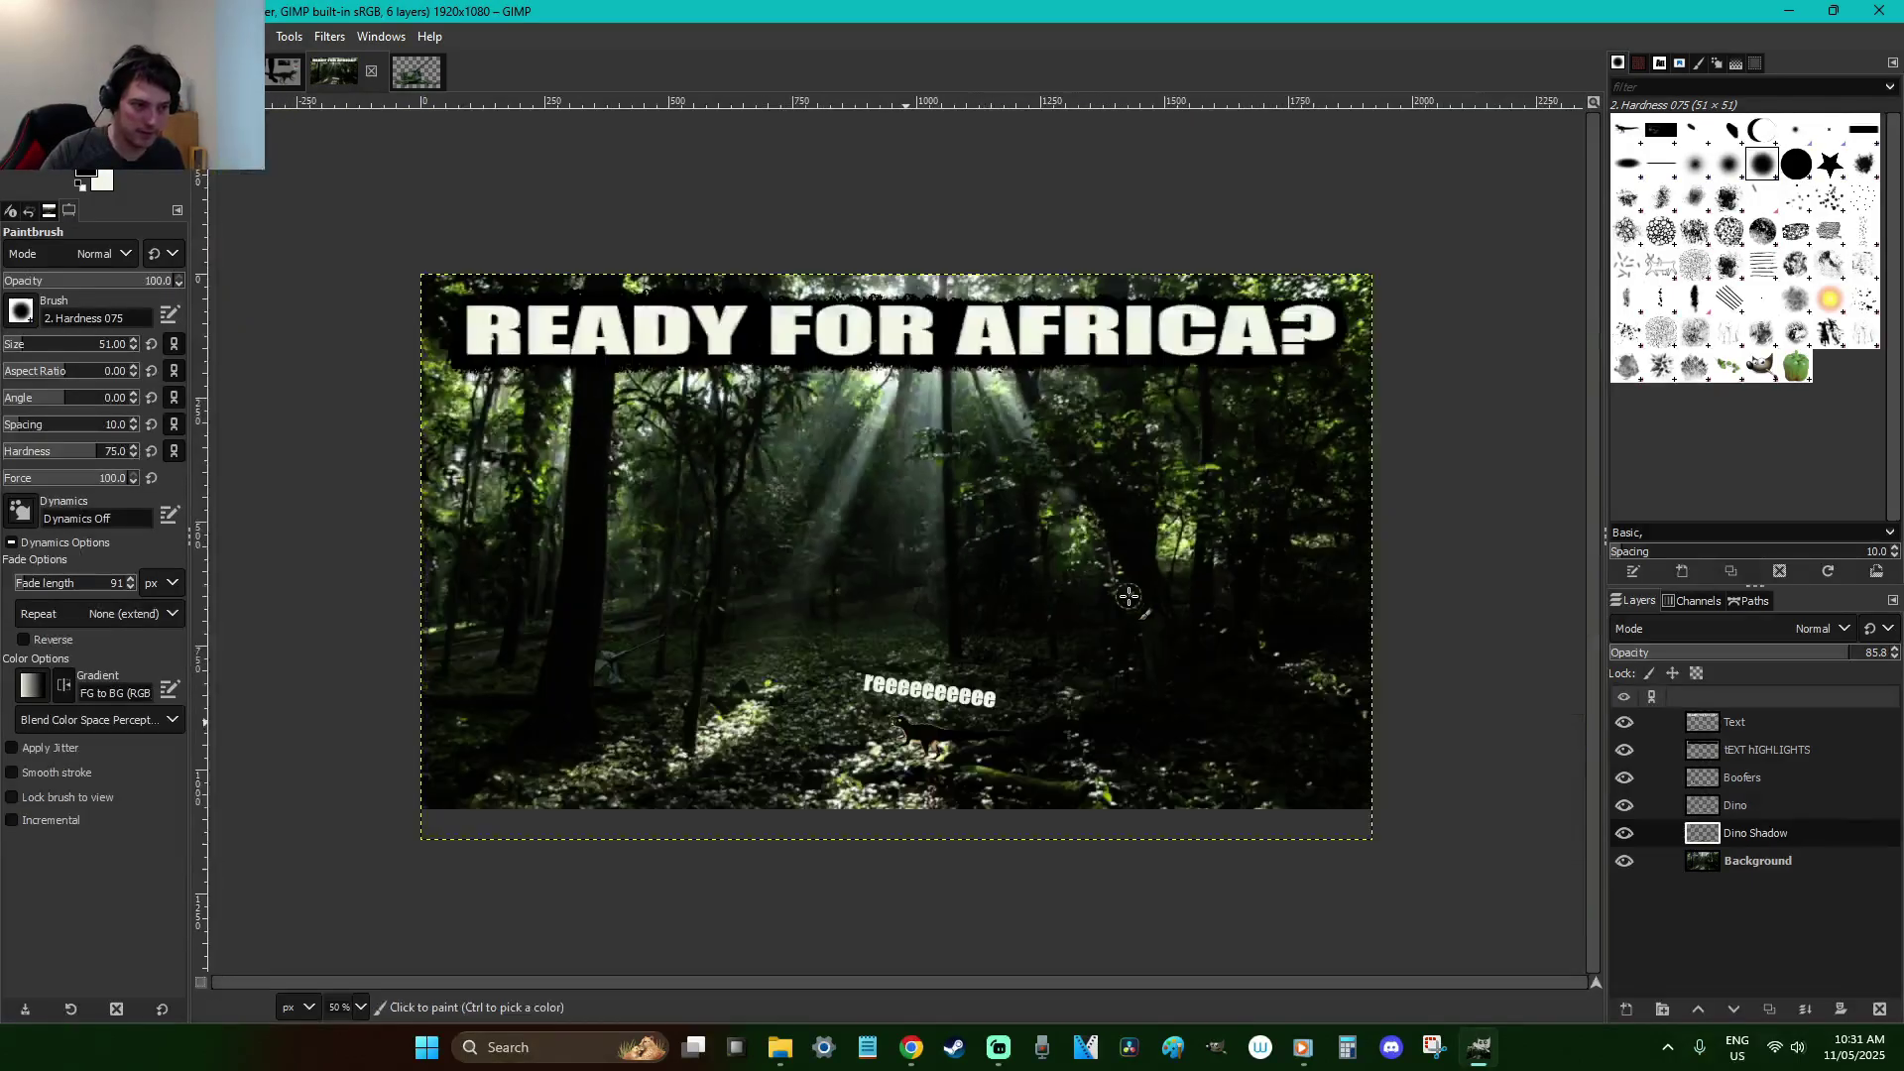
pyautogui.press('r')
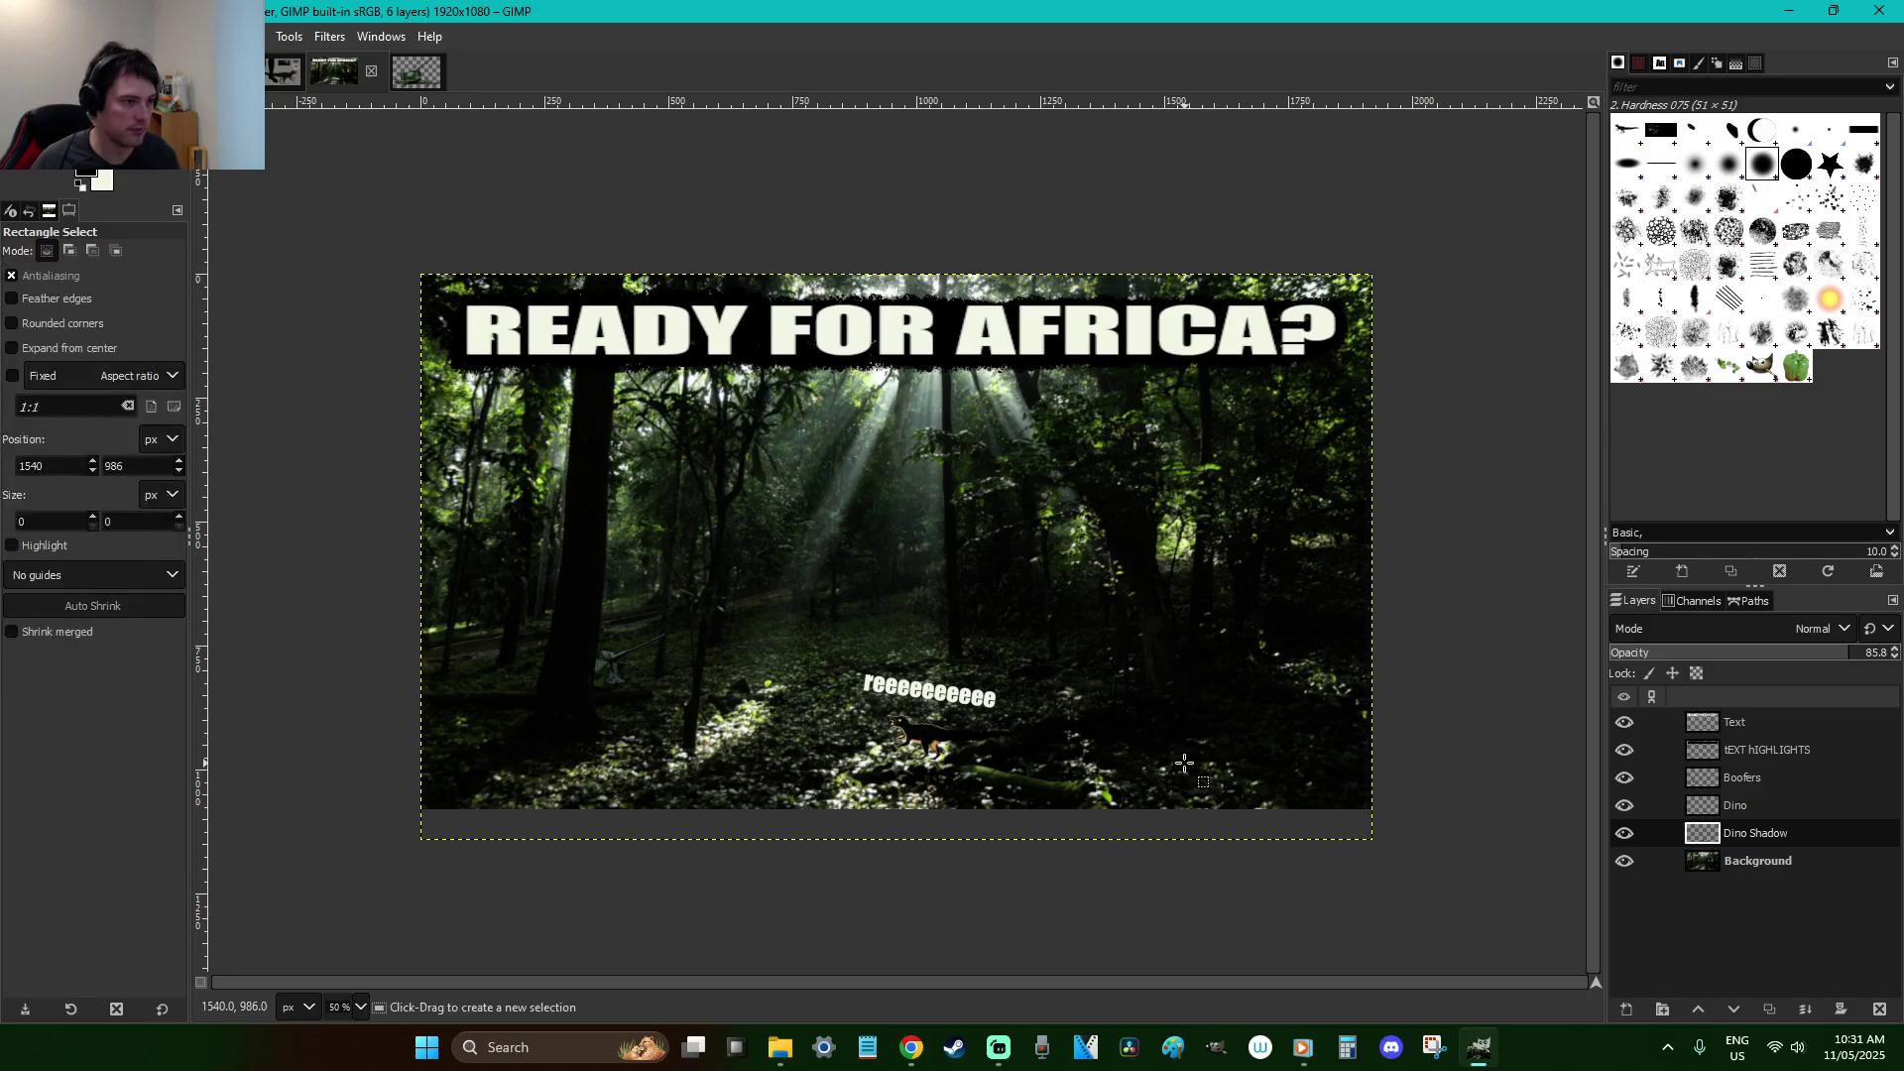
# Select the screech text on the Text layer, rotate it counter-clockwise until nearly level and move it slightly left above the dinosaur
pyautogui.click(1745, 722)
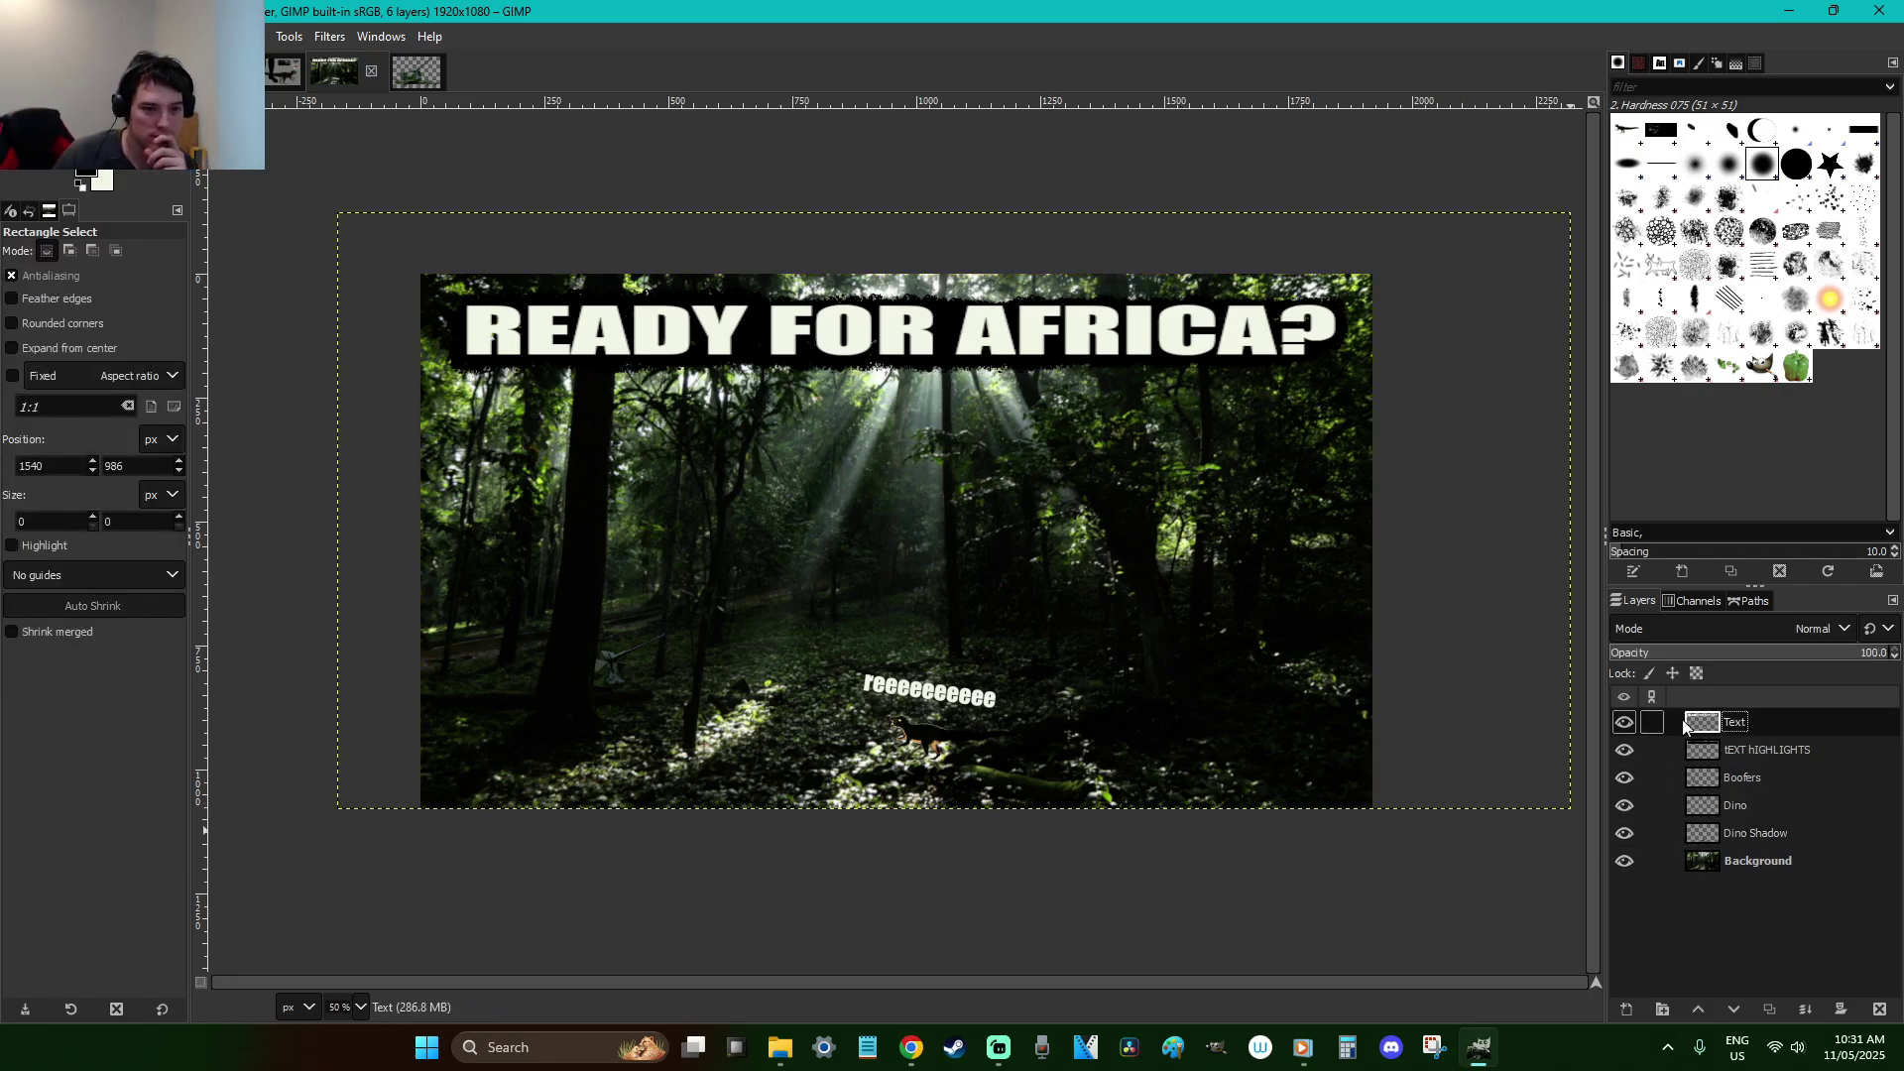
pyautogui.press('f')
pyautogui.scroll(5, 1042, 713)
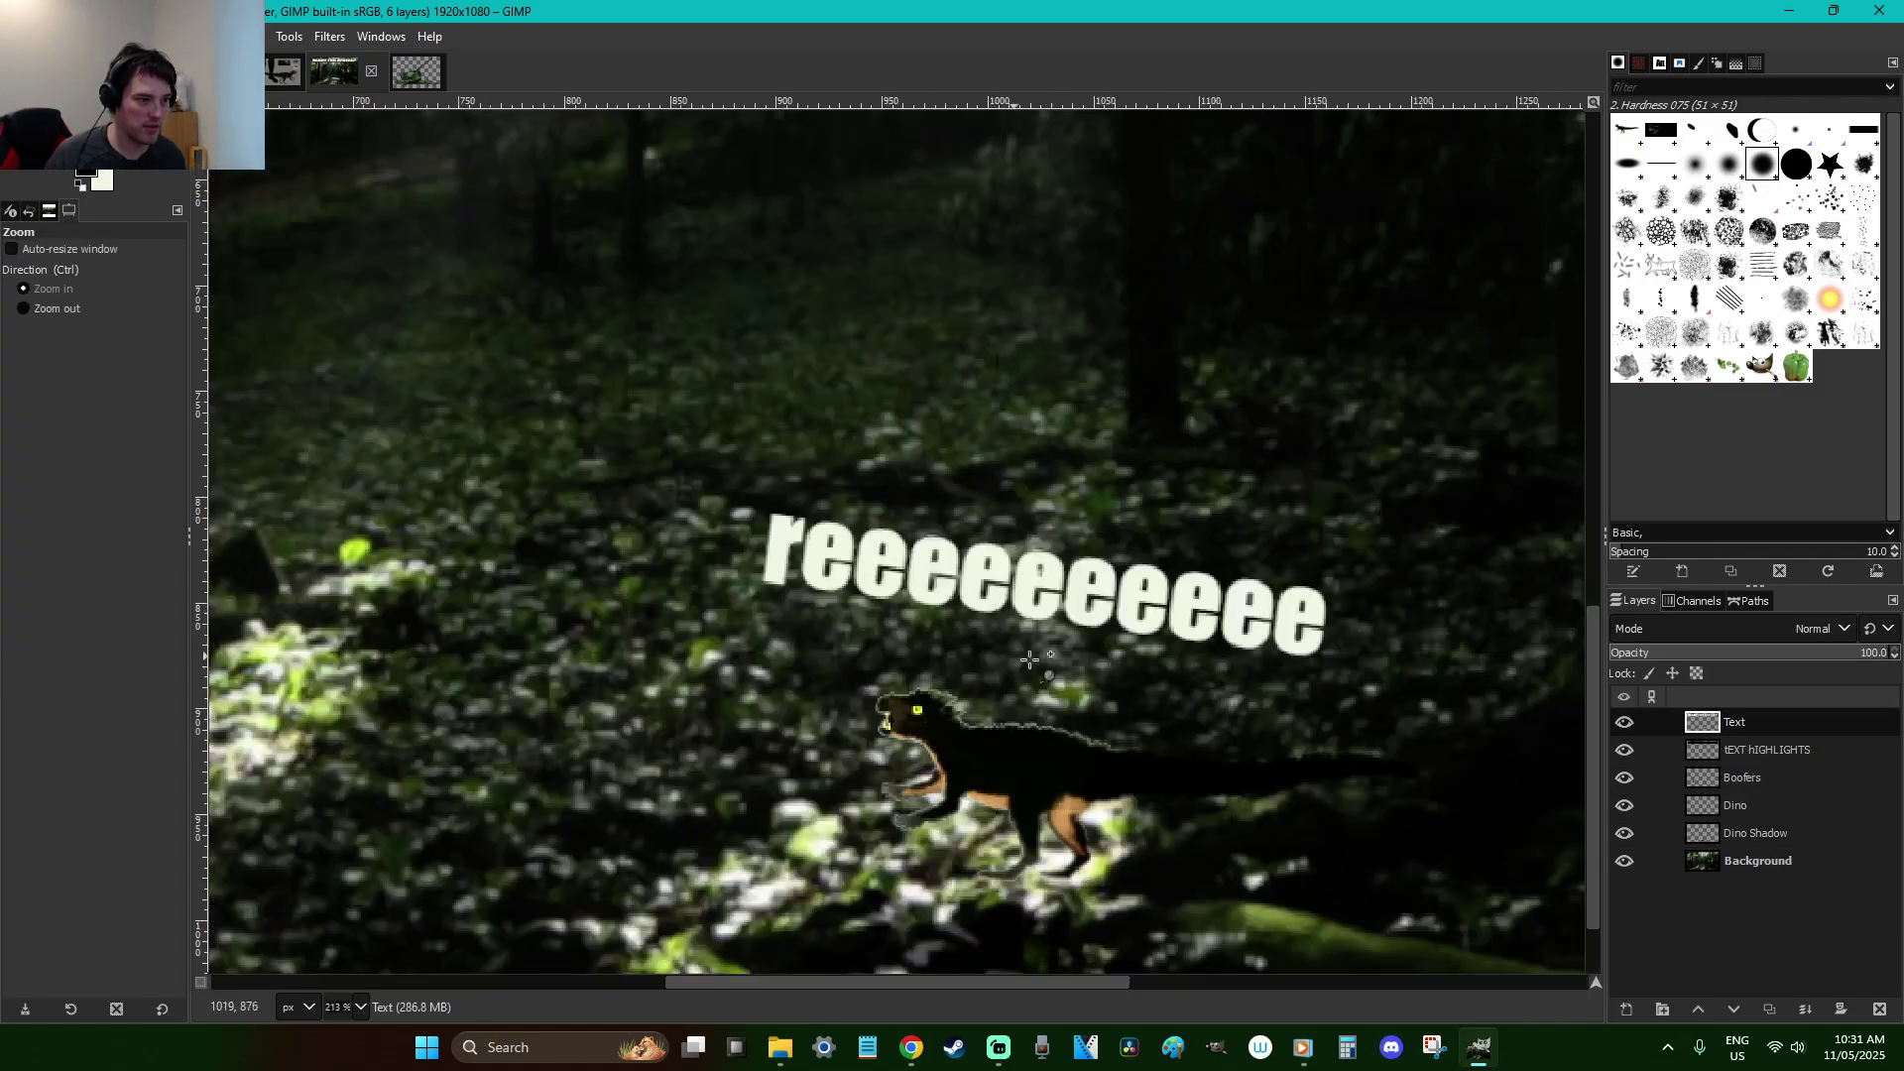
pyautogui.moveTo(829, 624)
pyautogui.mouseDown()
pyautogui.moveTo(1513, 609)
pyautogui.moveTo(1180, 684)
pyautogui.moveTo(829, 626)
pyautogui.mouseUp()
pyautogui.hotkey('shift', 'r')
pyautogui.moveTo(1387, 748); pyautogui.dragTo(1445, 701)
pyautogui.press('Return')
pyautogui.press('r')
pyautogui.moveTo(1113, 617); pyautogui.dragTo(1075, 620)
pyautogui.click(1113, 501)
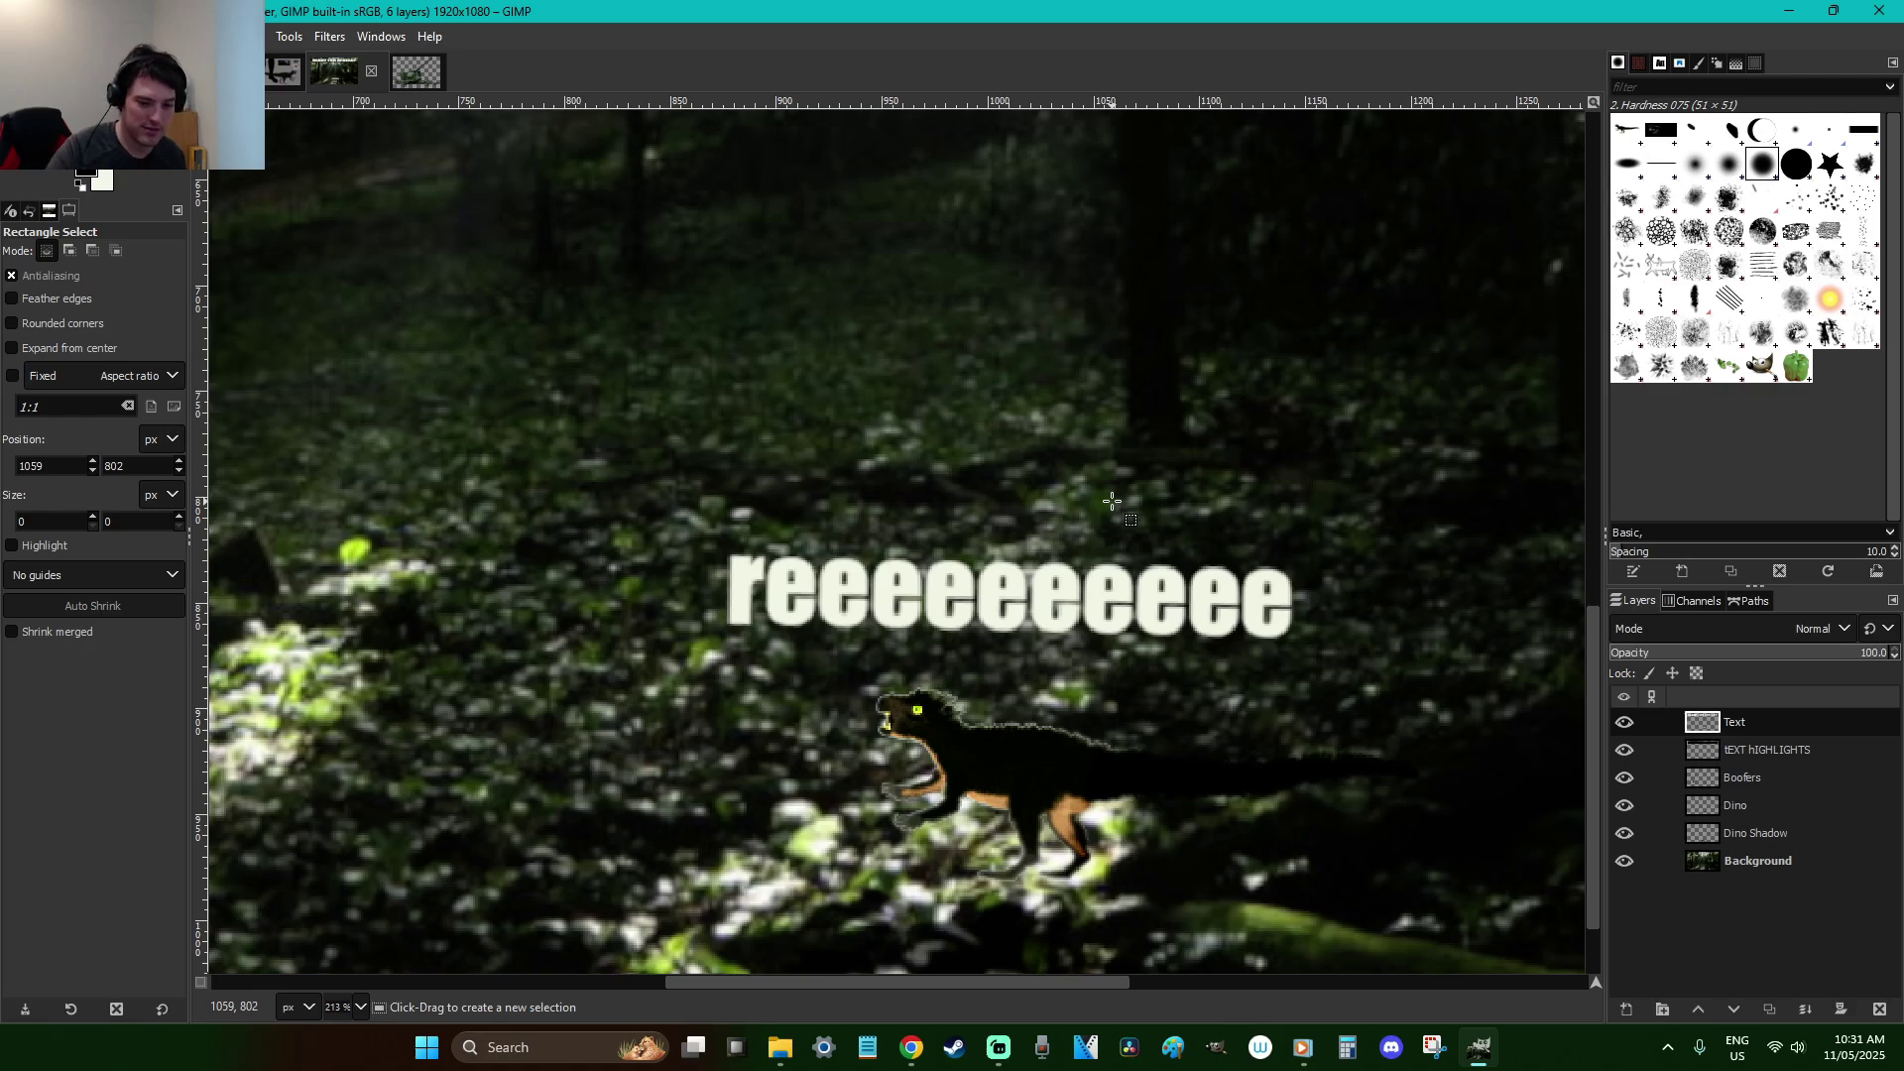
# Enclose the screech text in a 364 × 82 px rectangular selection and invert its colors
pyautogui.scroll(-2, 1113, 501)
pyautogui.scroll(-3, 1112, 501)
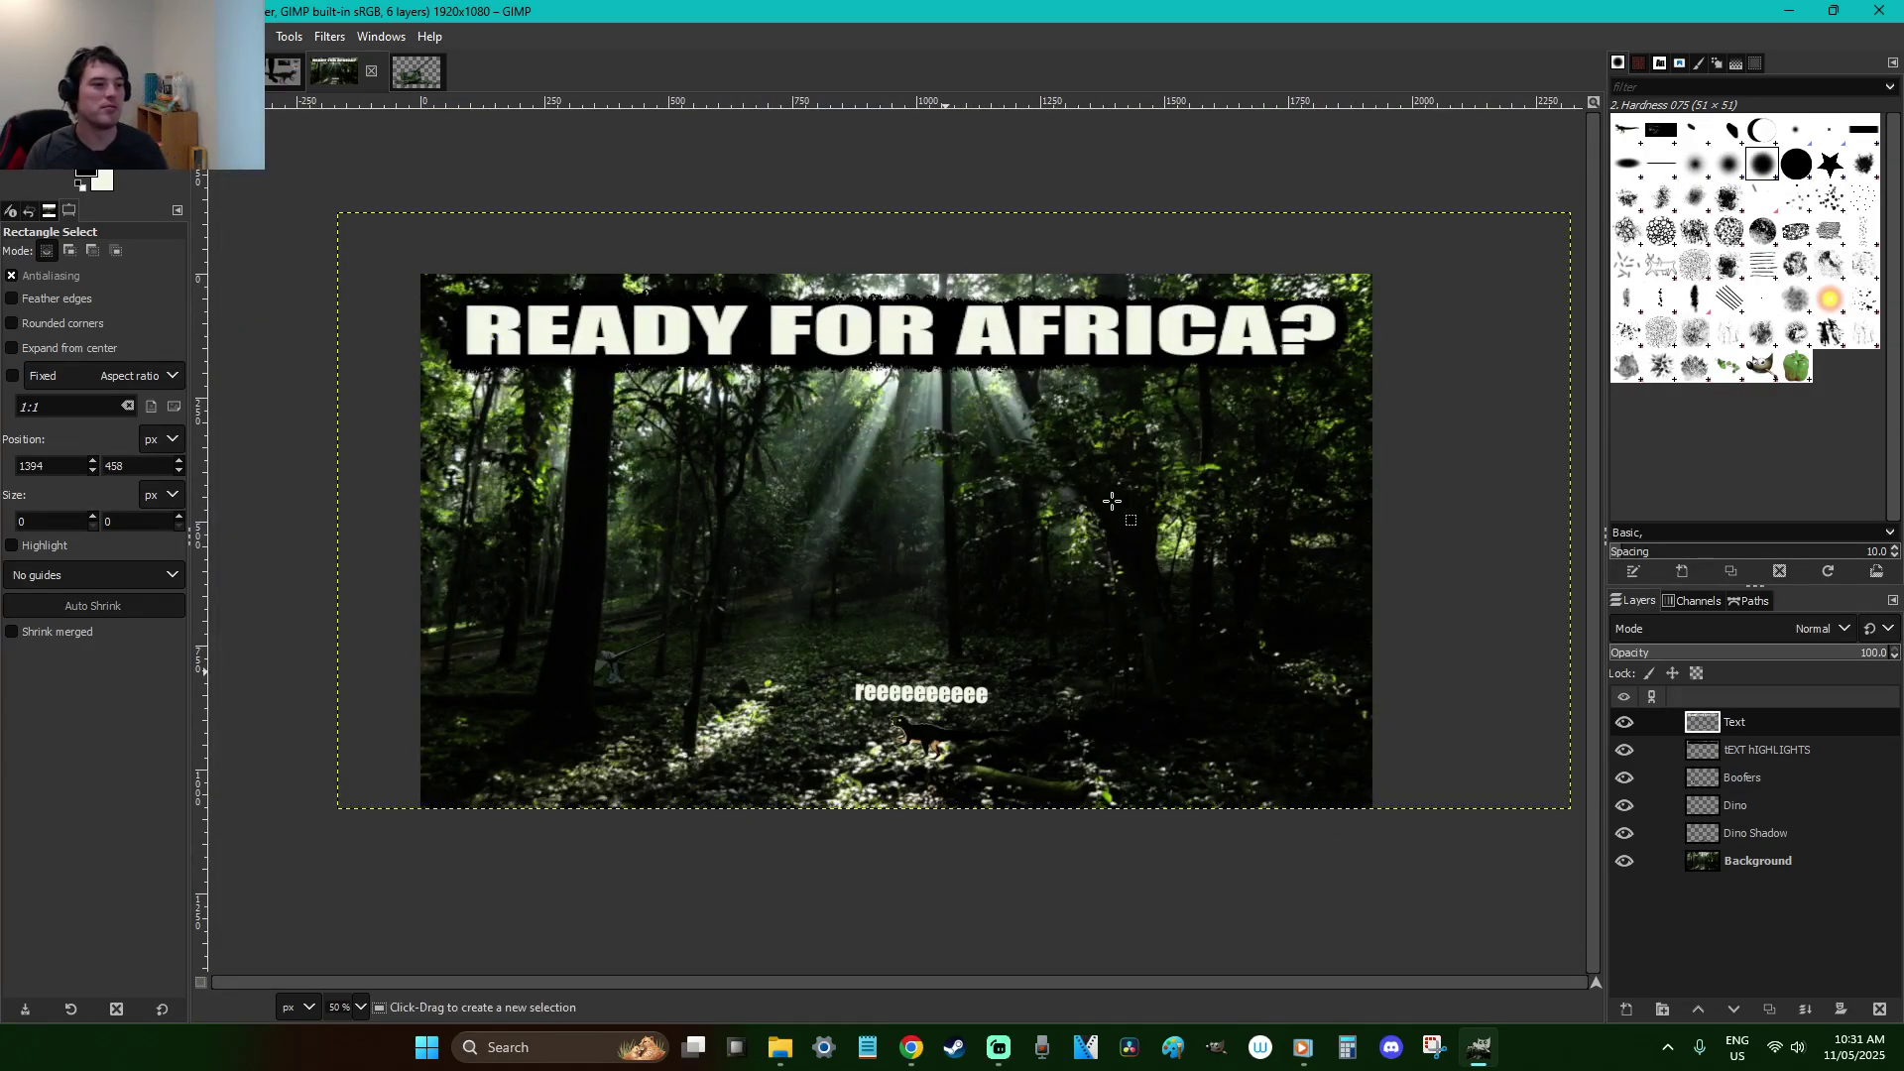
pyautogui.scroll(3, 1112, 501)
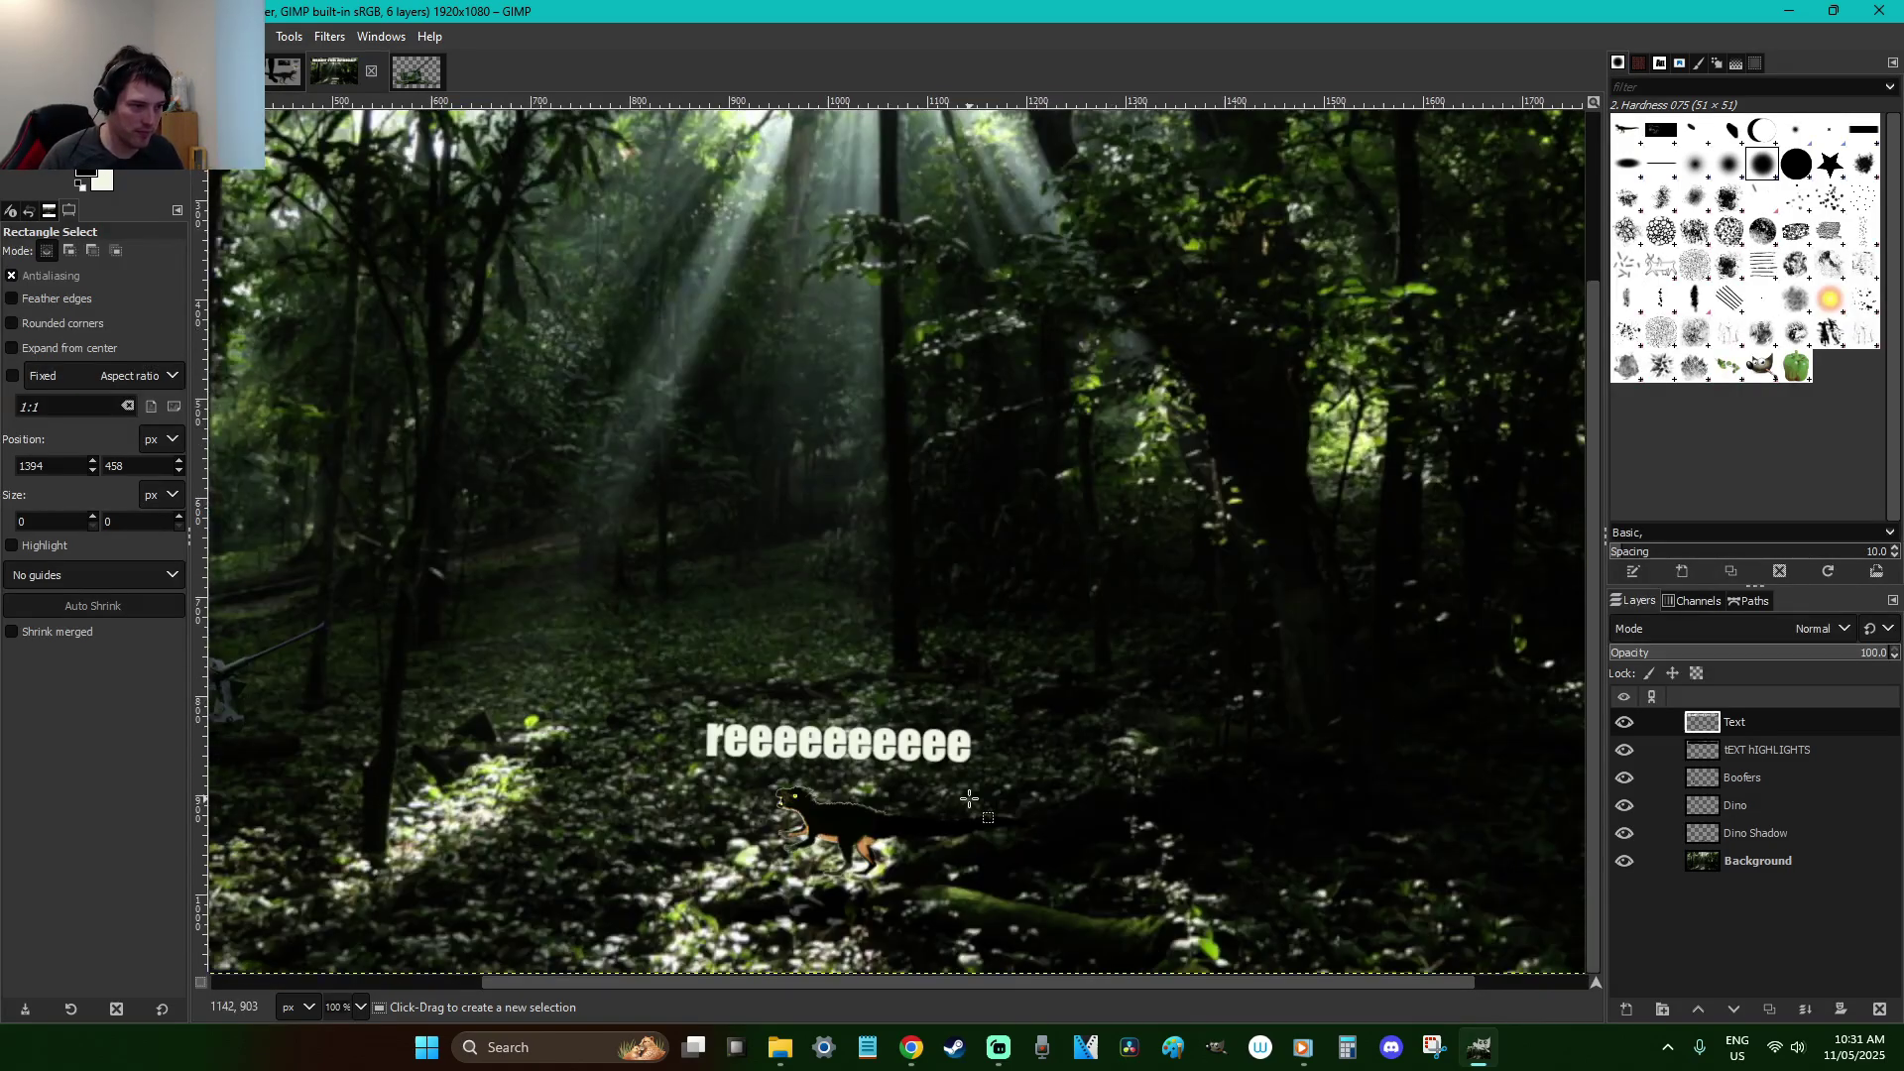
pyautogui.moveTo(989, 771); pyautogui.dragTo(629, 692)
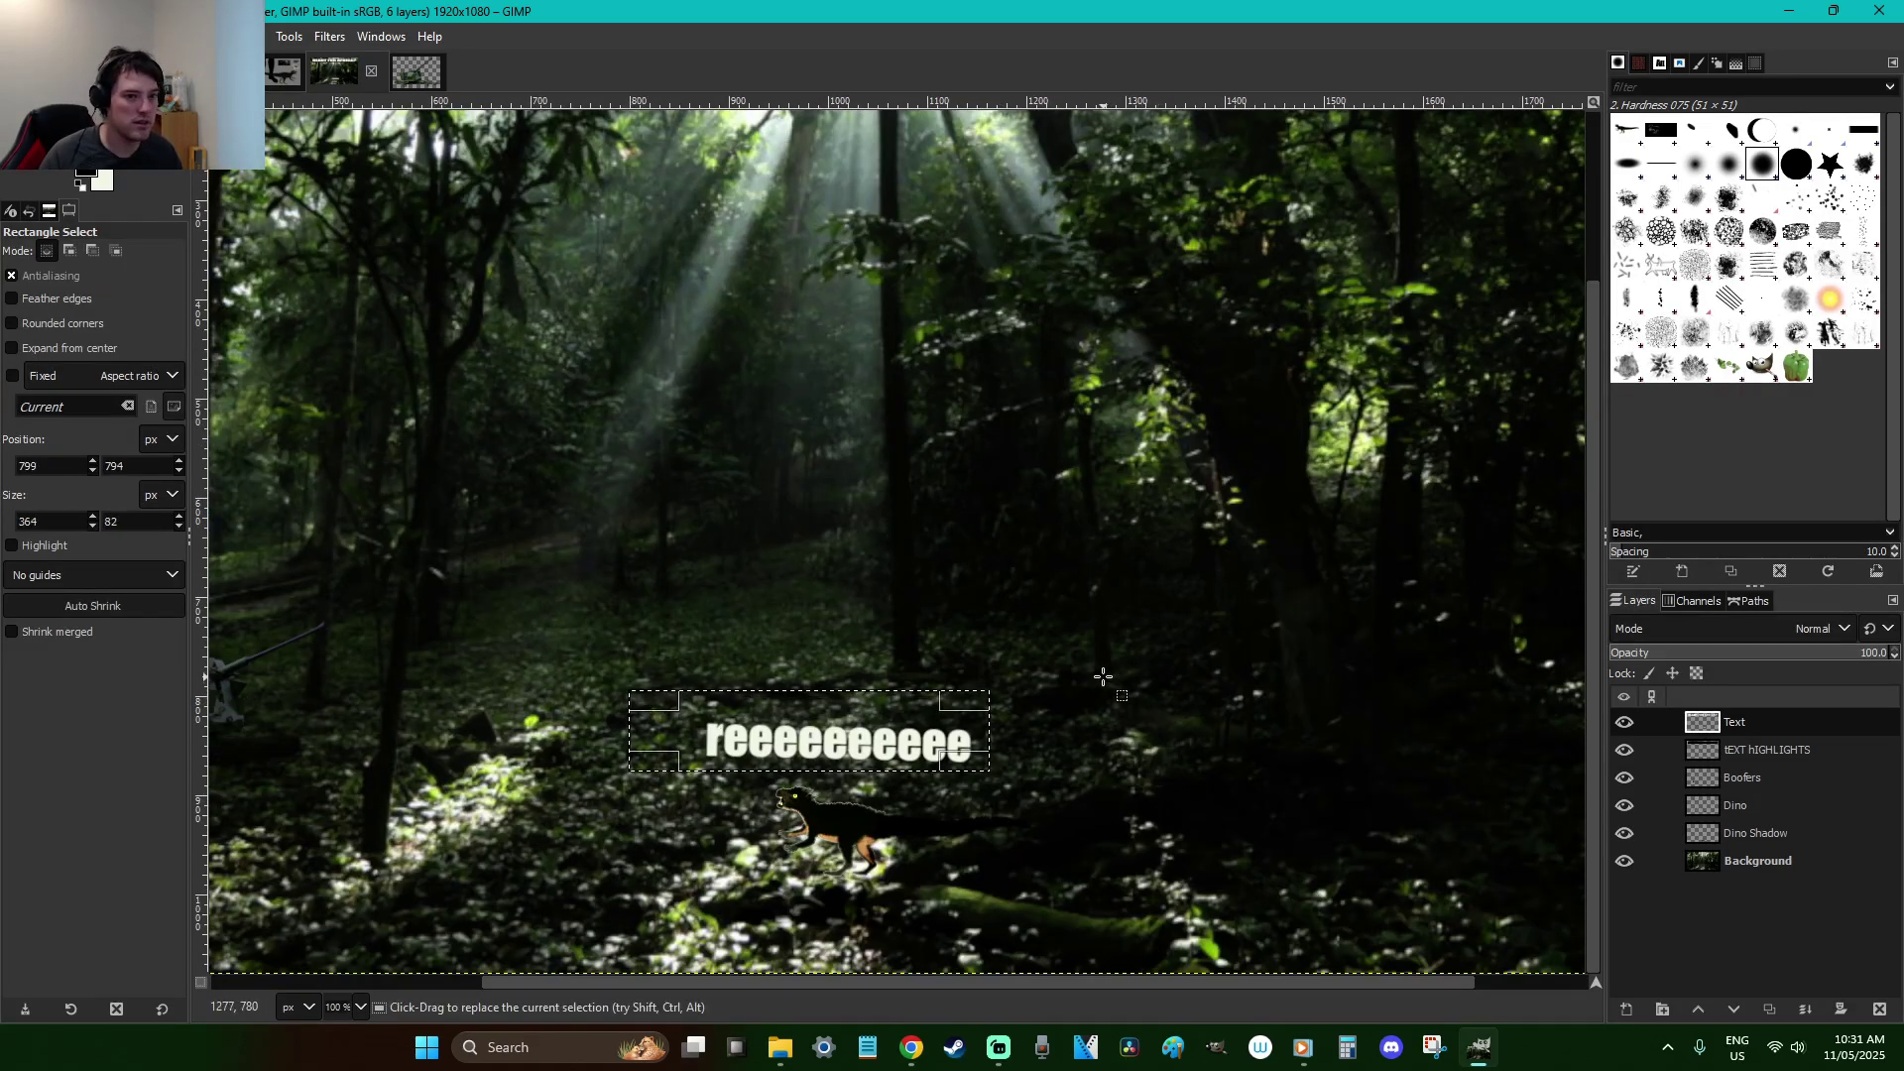
pyautogui.rightClick(1014, 693)
pyautogui.moveTo(1123, 867)
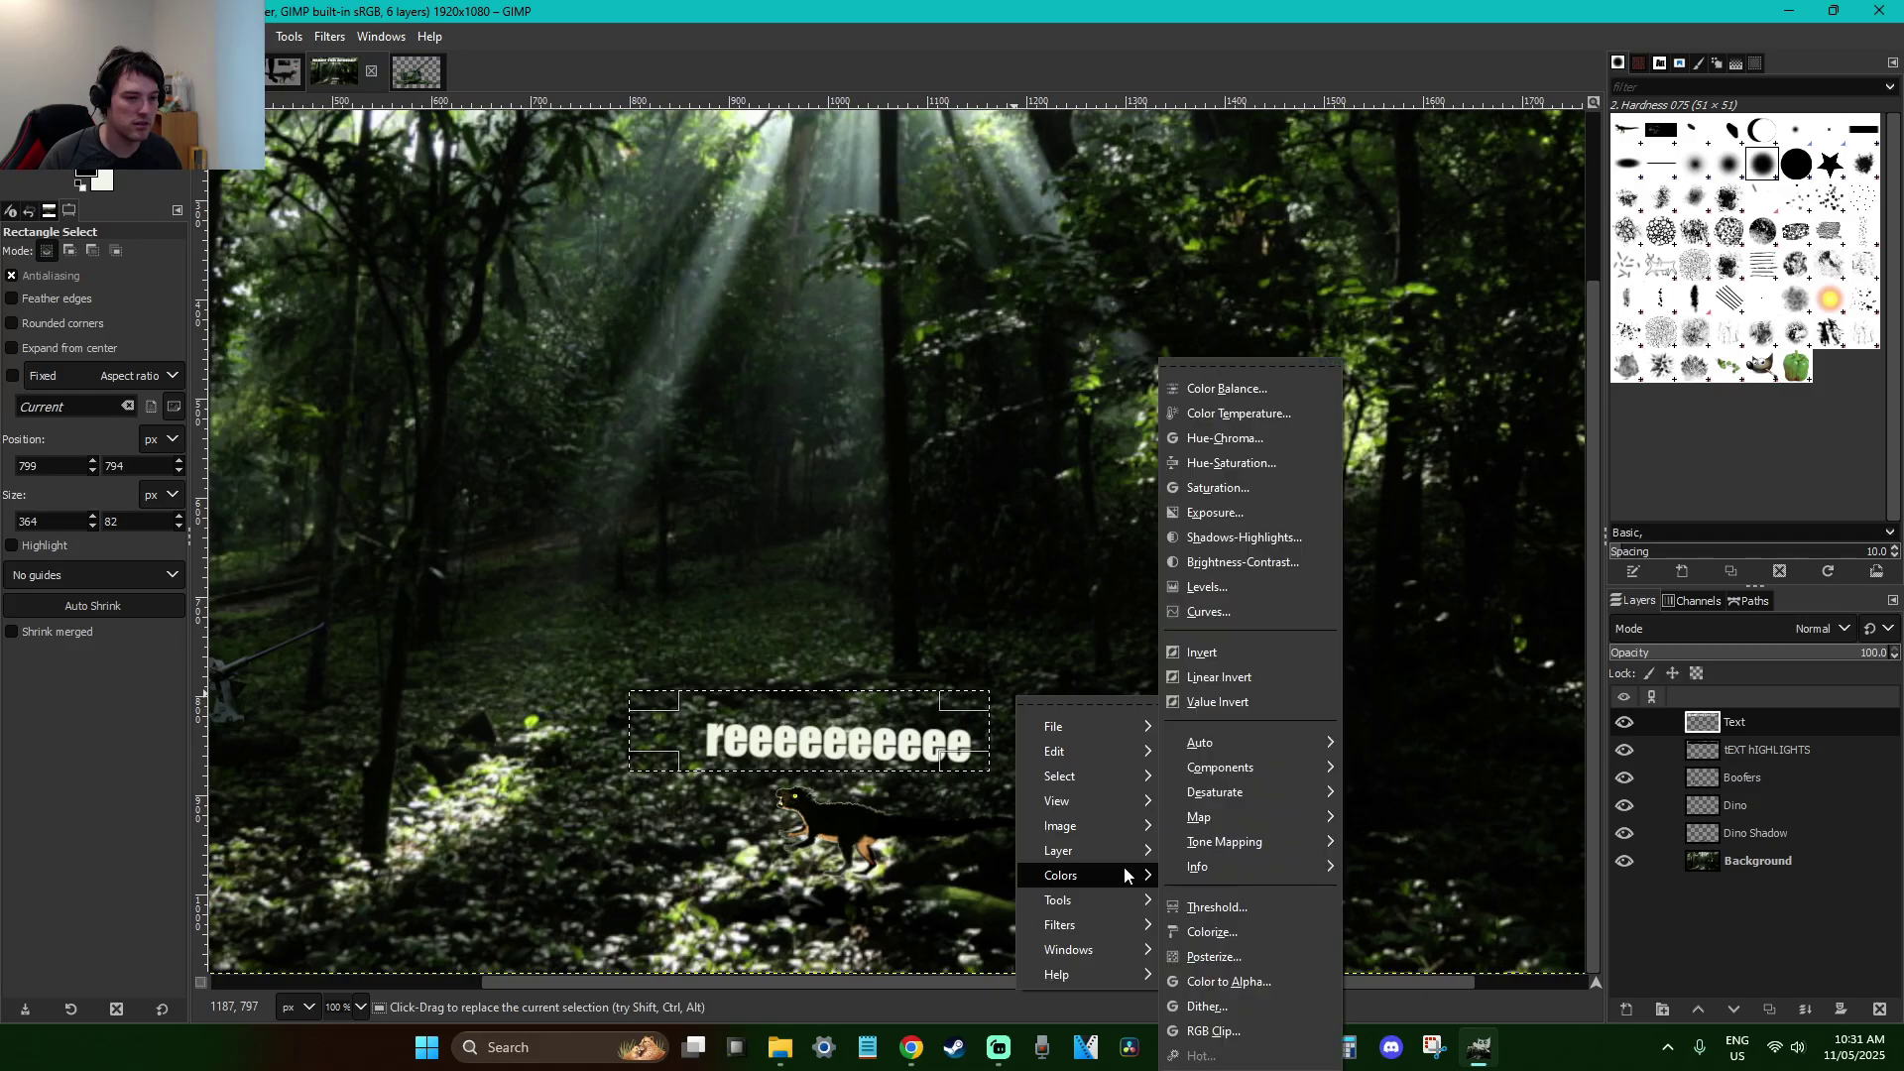
pyautogui.click(1216, 661)
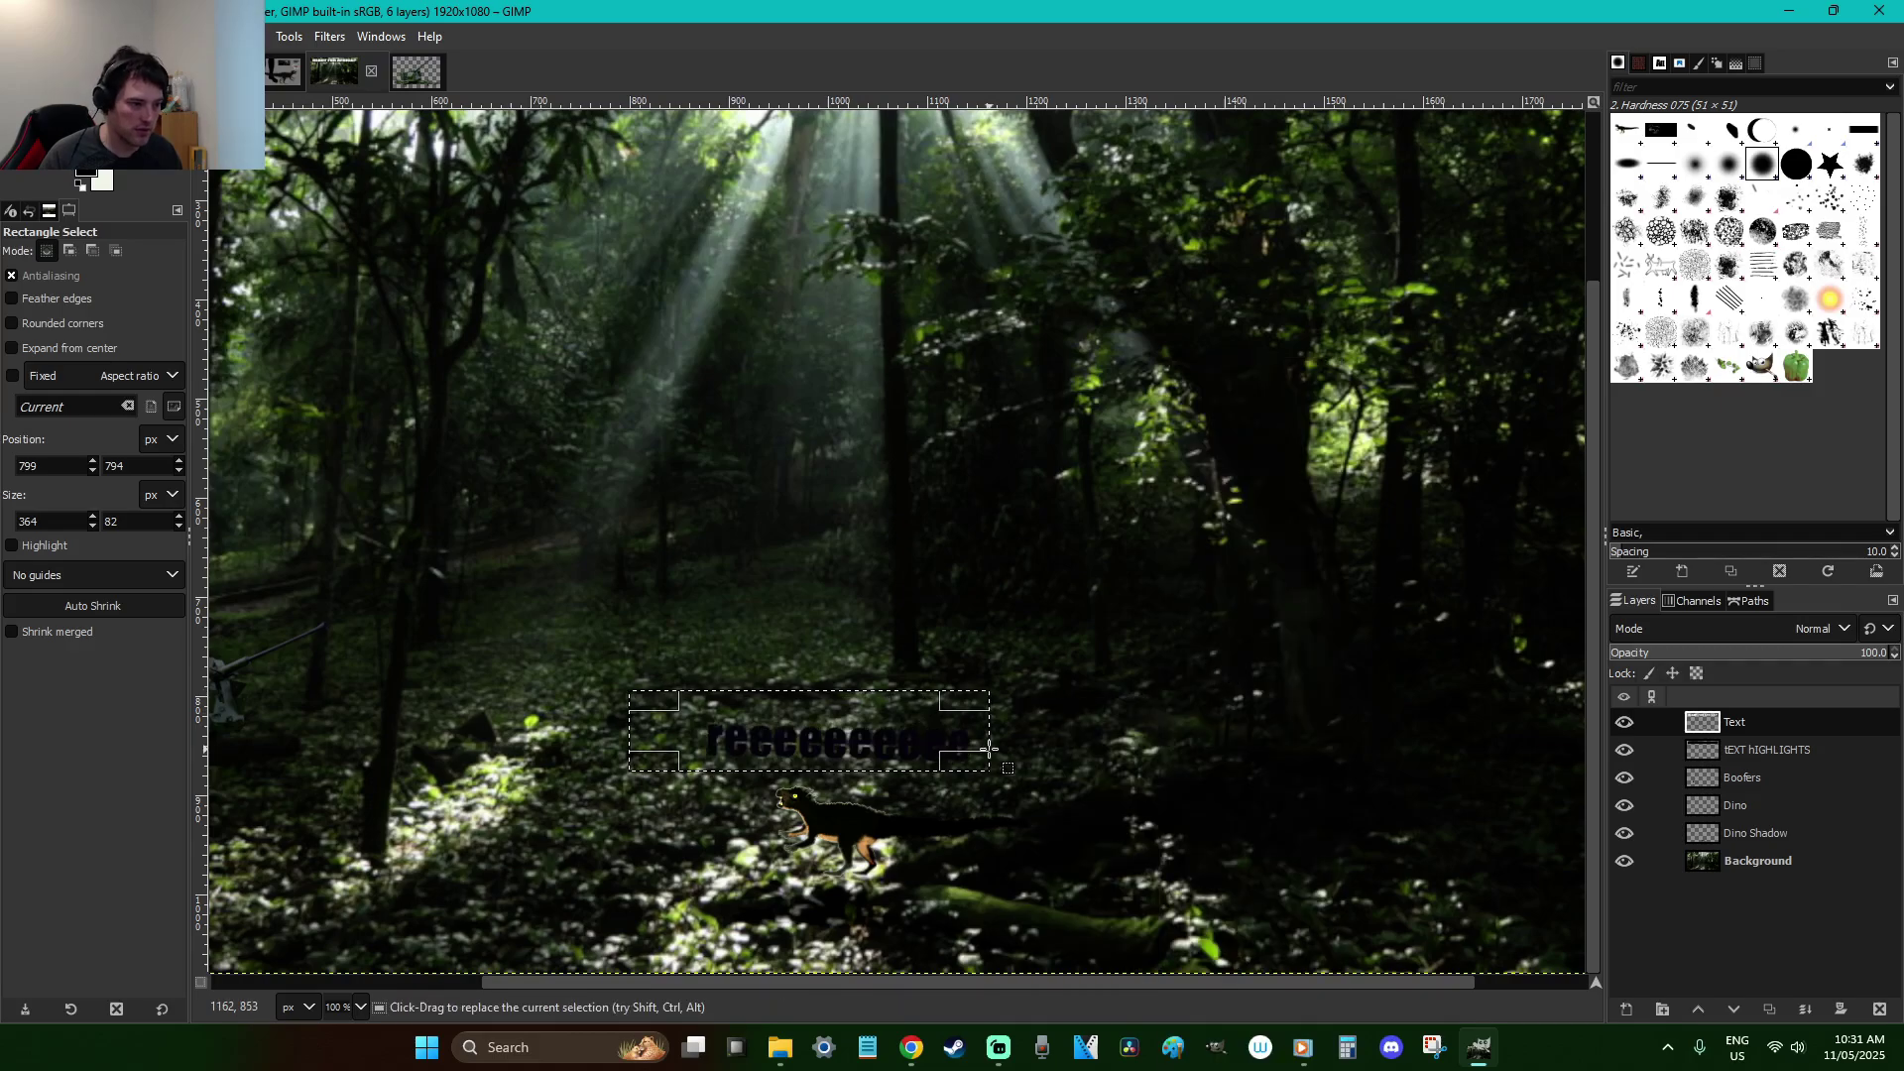
# Clear the rectangular selection around the screech text and undo its color inversion
pyautogui.click(1050, 749)
pyautogui.scroll(1, 1049, 749)
pyautogui.scroll(-2, 980, 723)
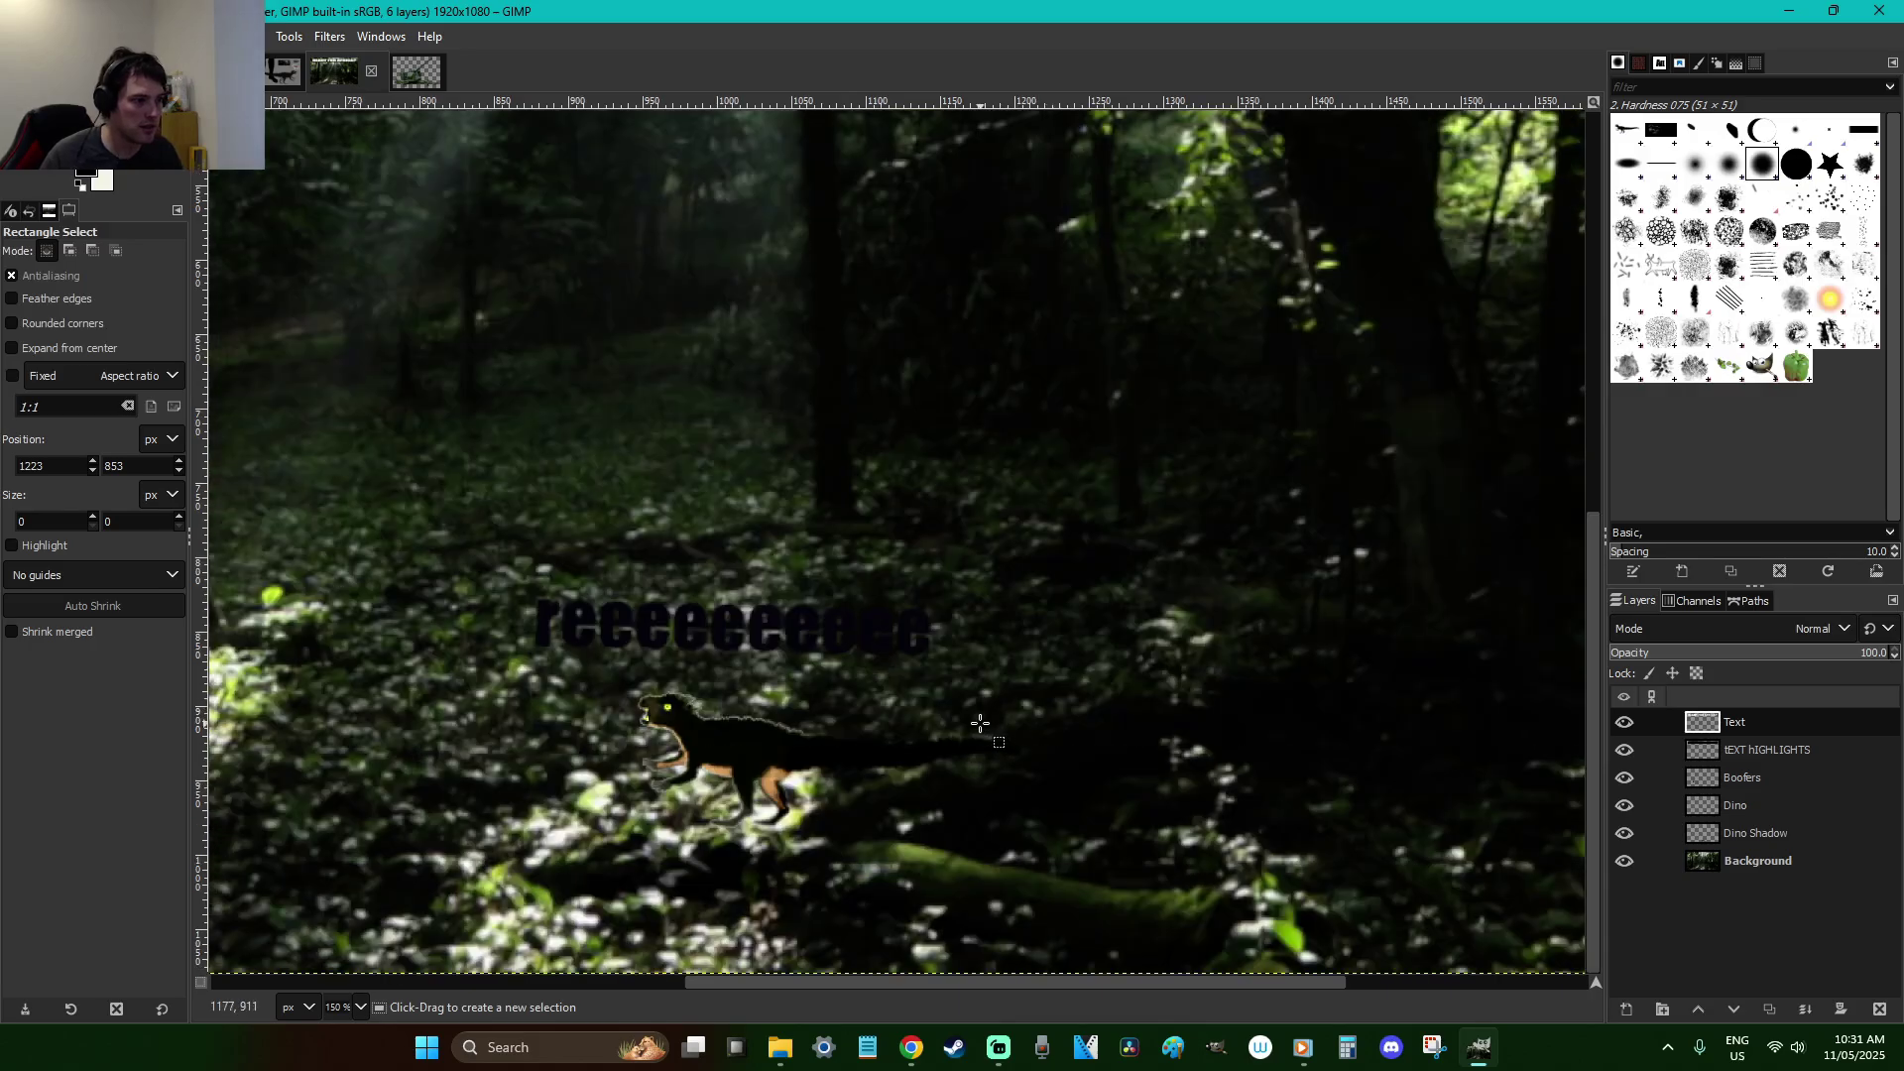
pyautogui.press('o')
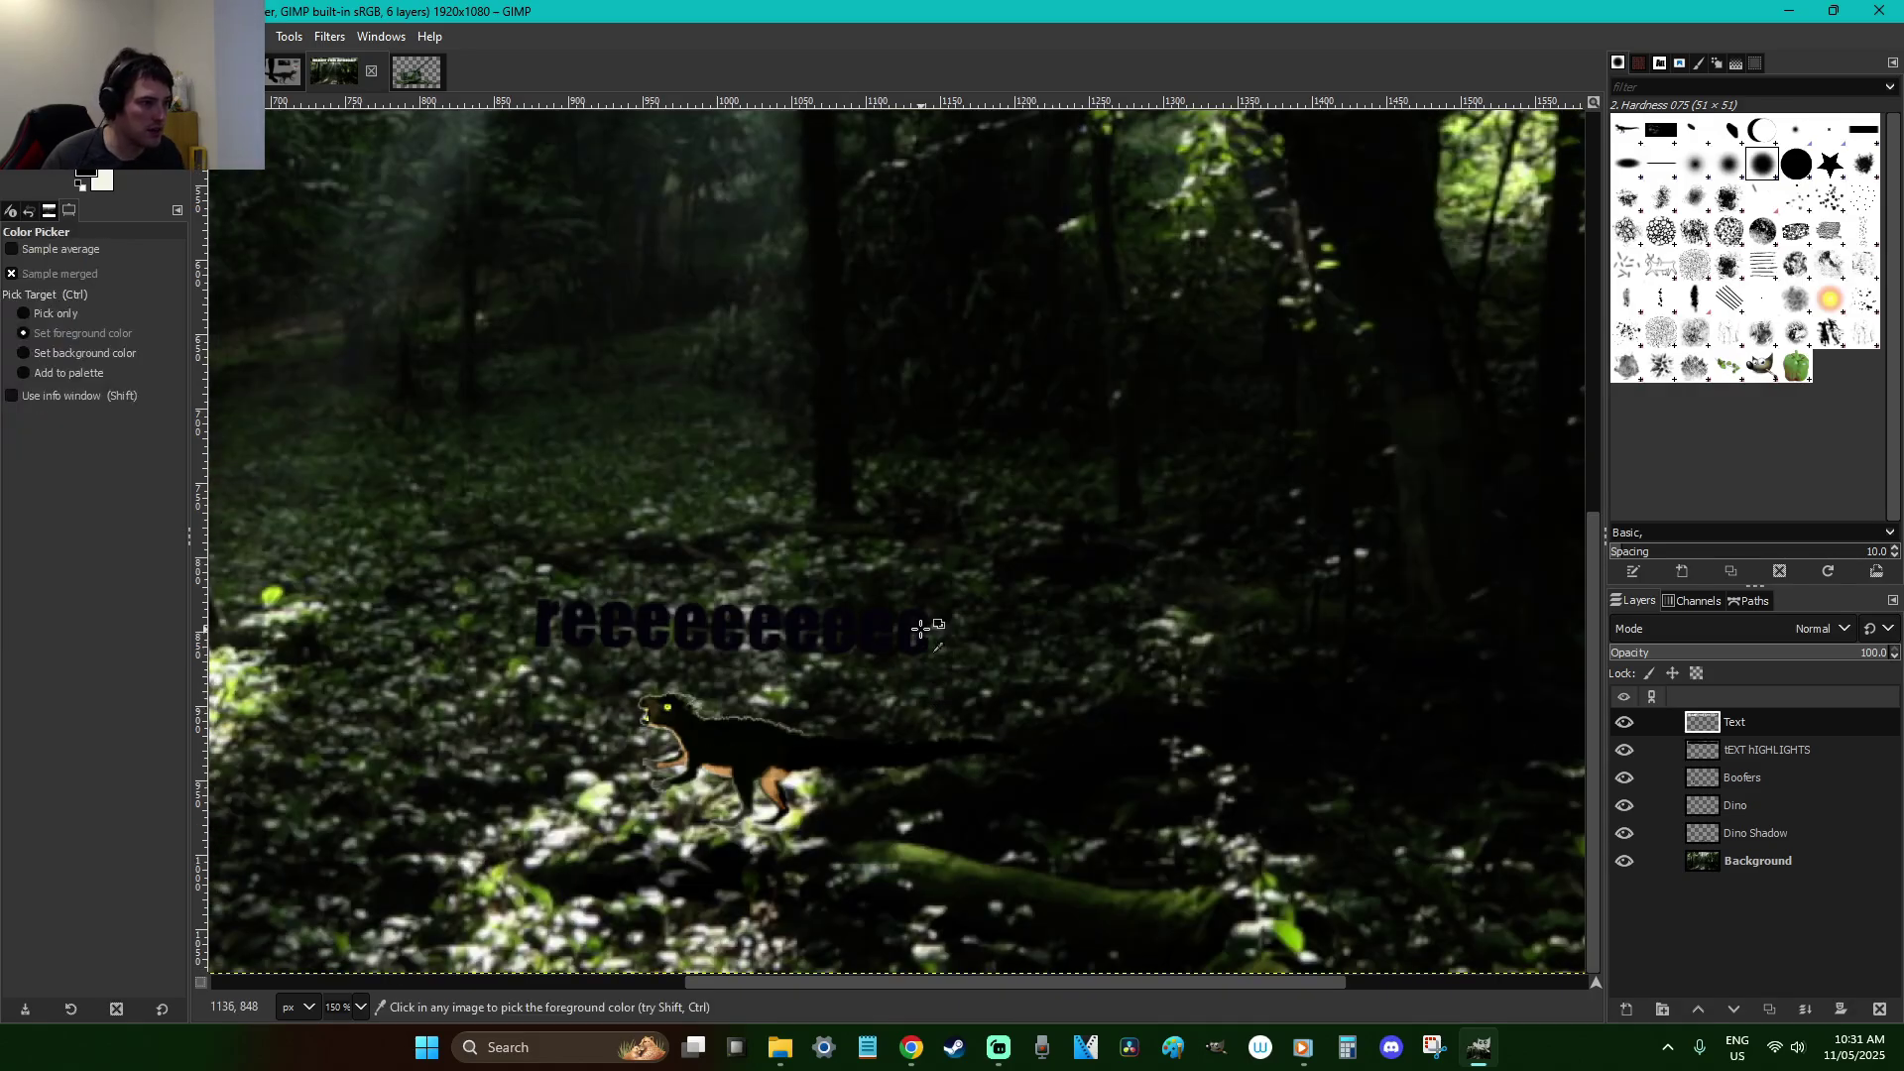
pyautogui.press('r')
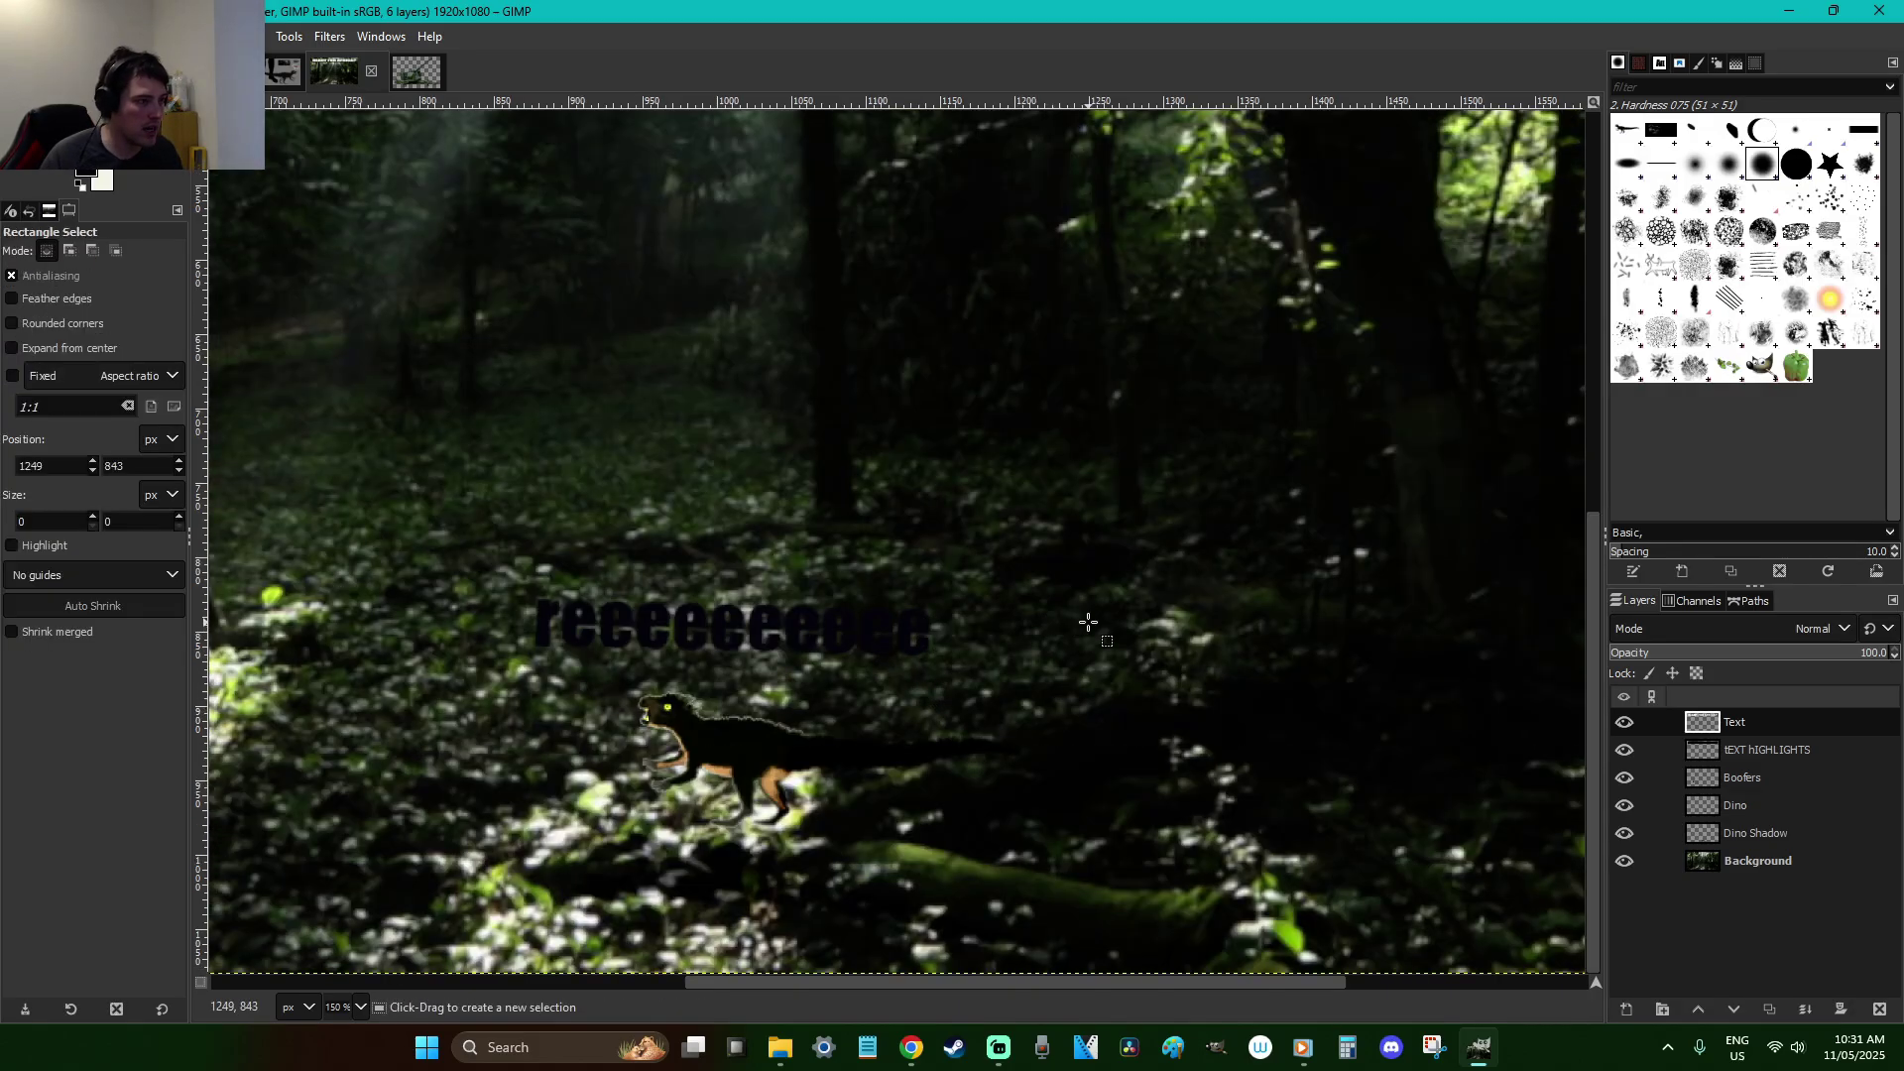
pyautogui.press('p')
pyautogui.hotkey('ctrl', 'z')
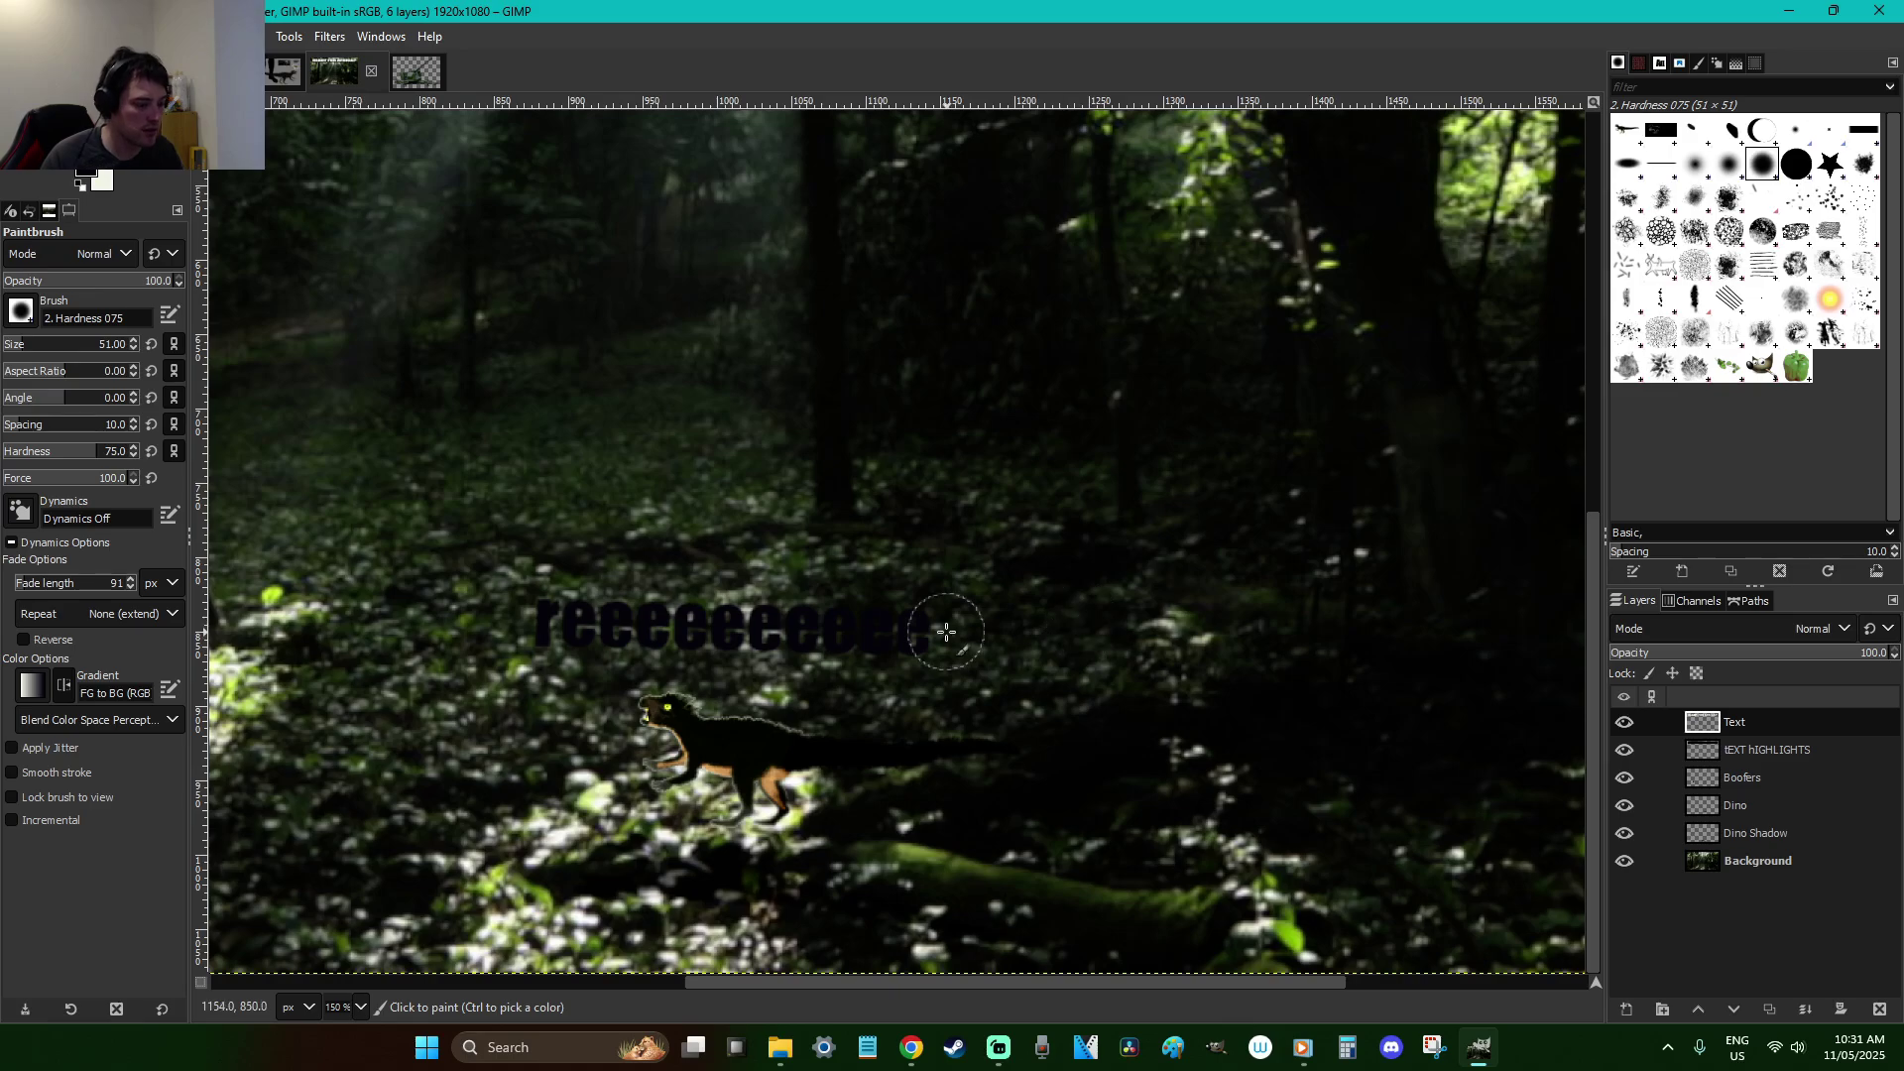
pyautogui.hotkey('ctrl', 'z')
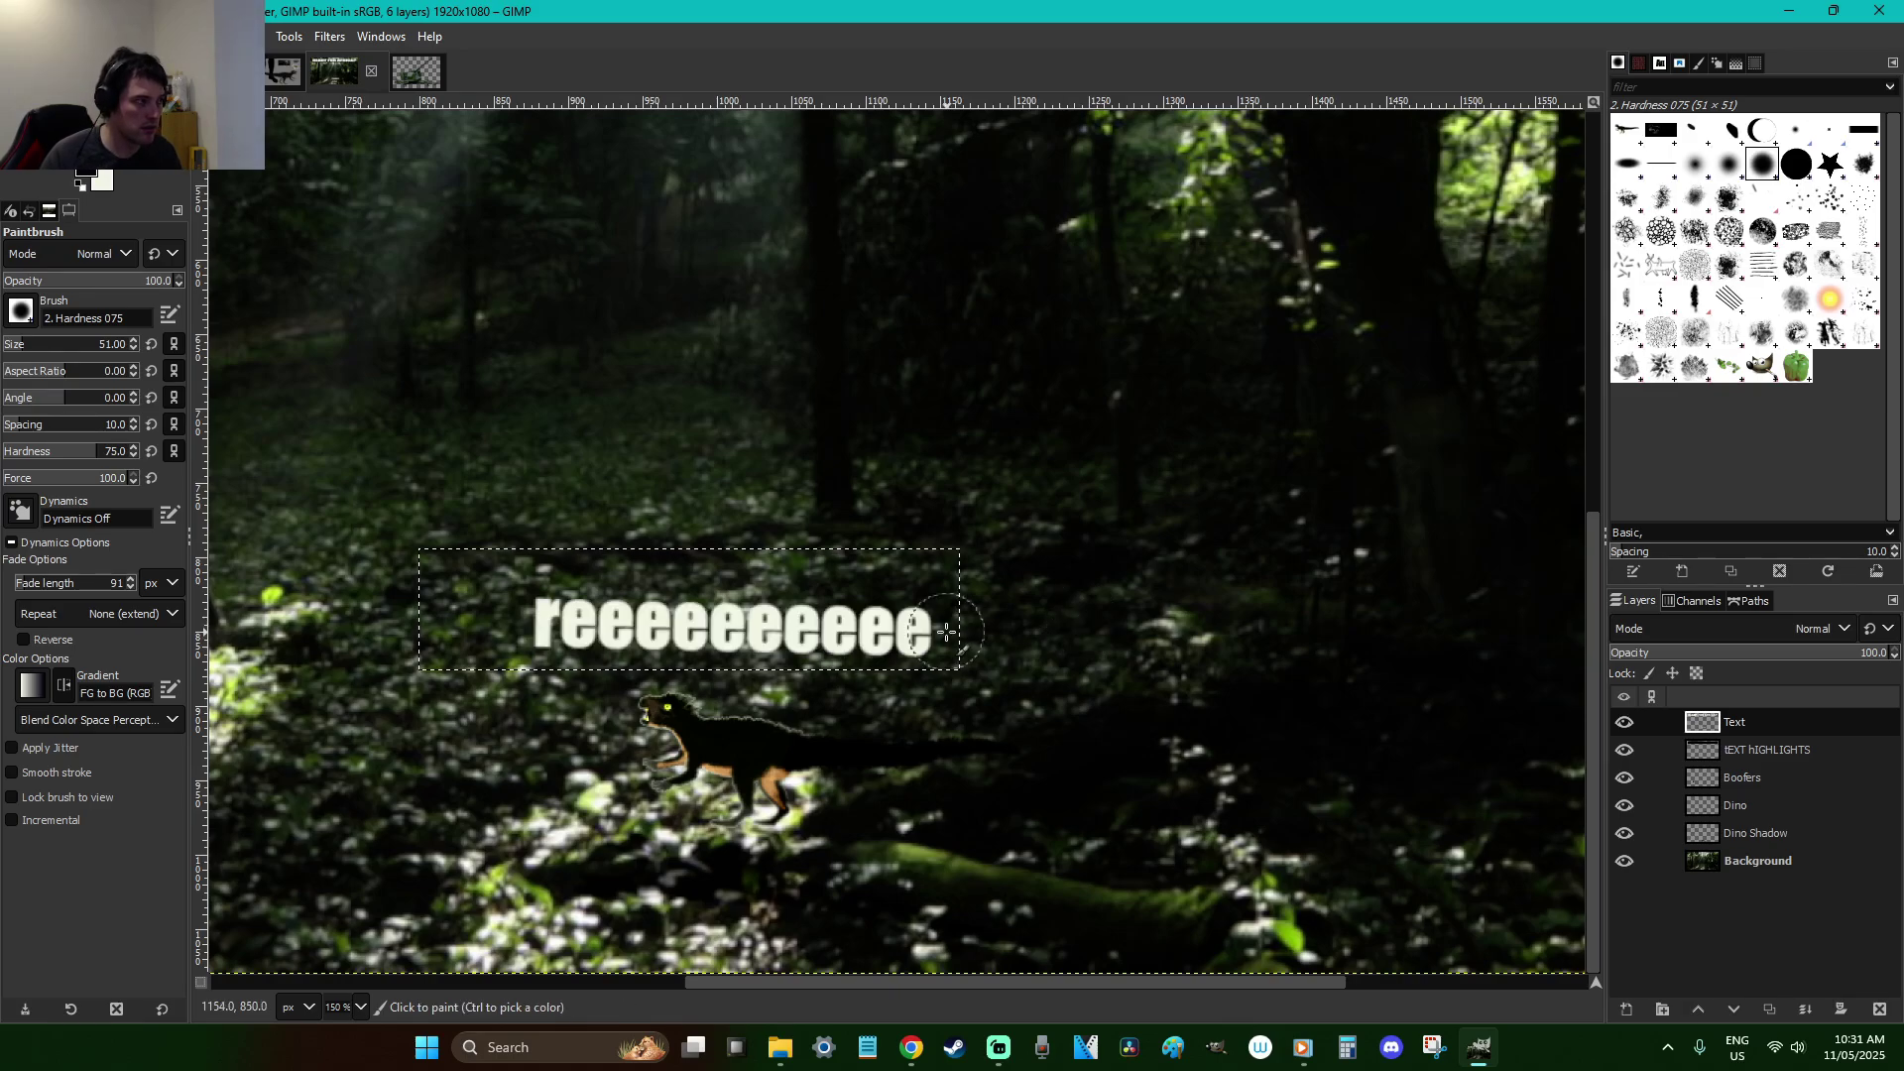
# Sample the screech text's light color as the foreground color and clear the selection around it
pyautogui.press('o')
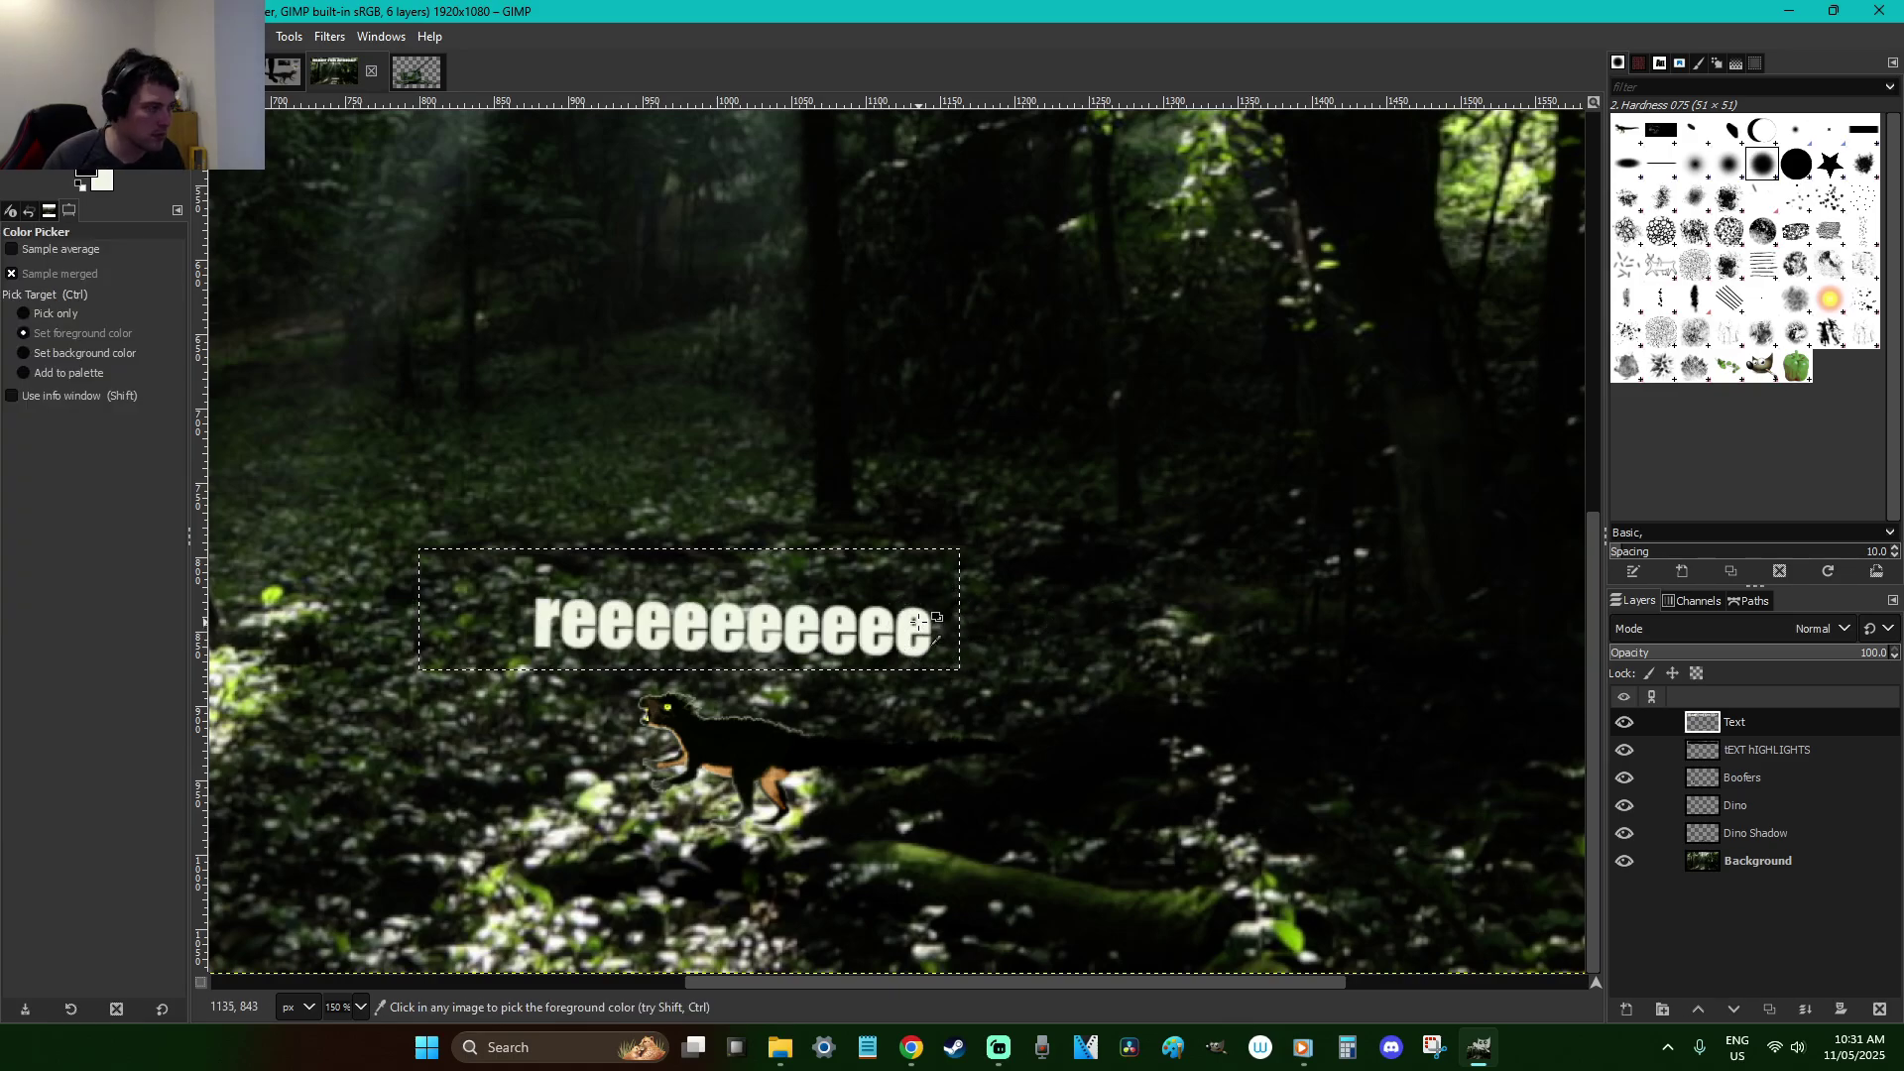
pyautogui.press('r')
pyautogui.click(988, 593)
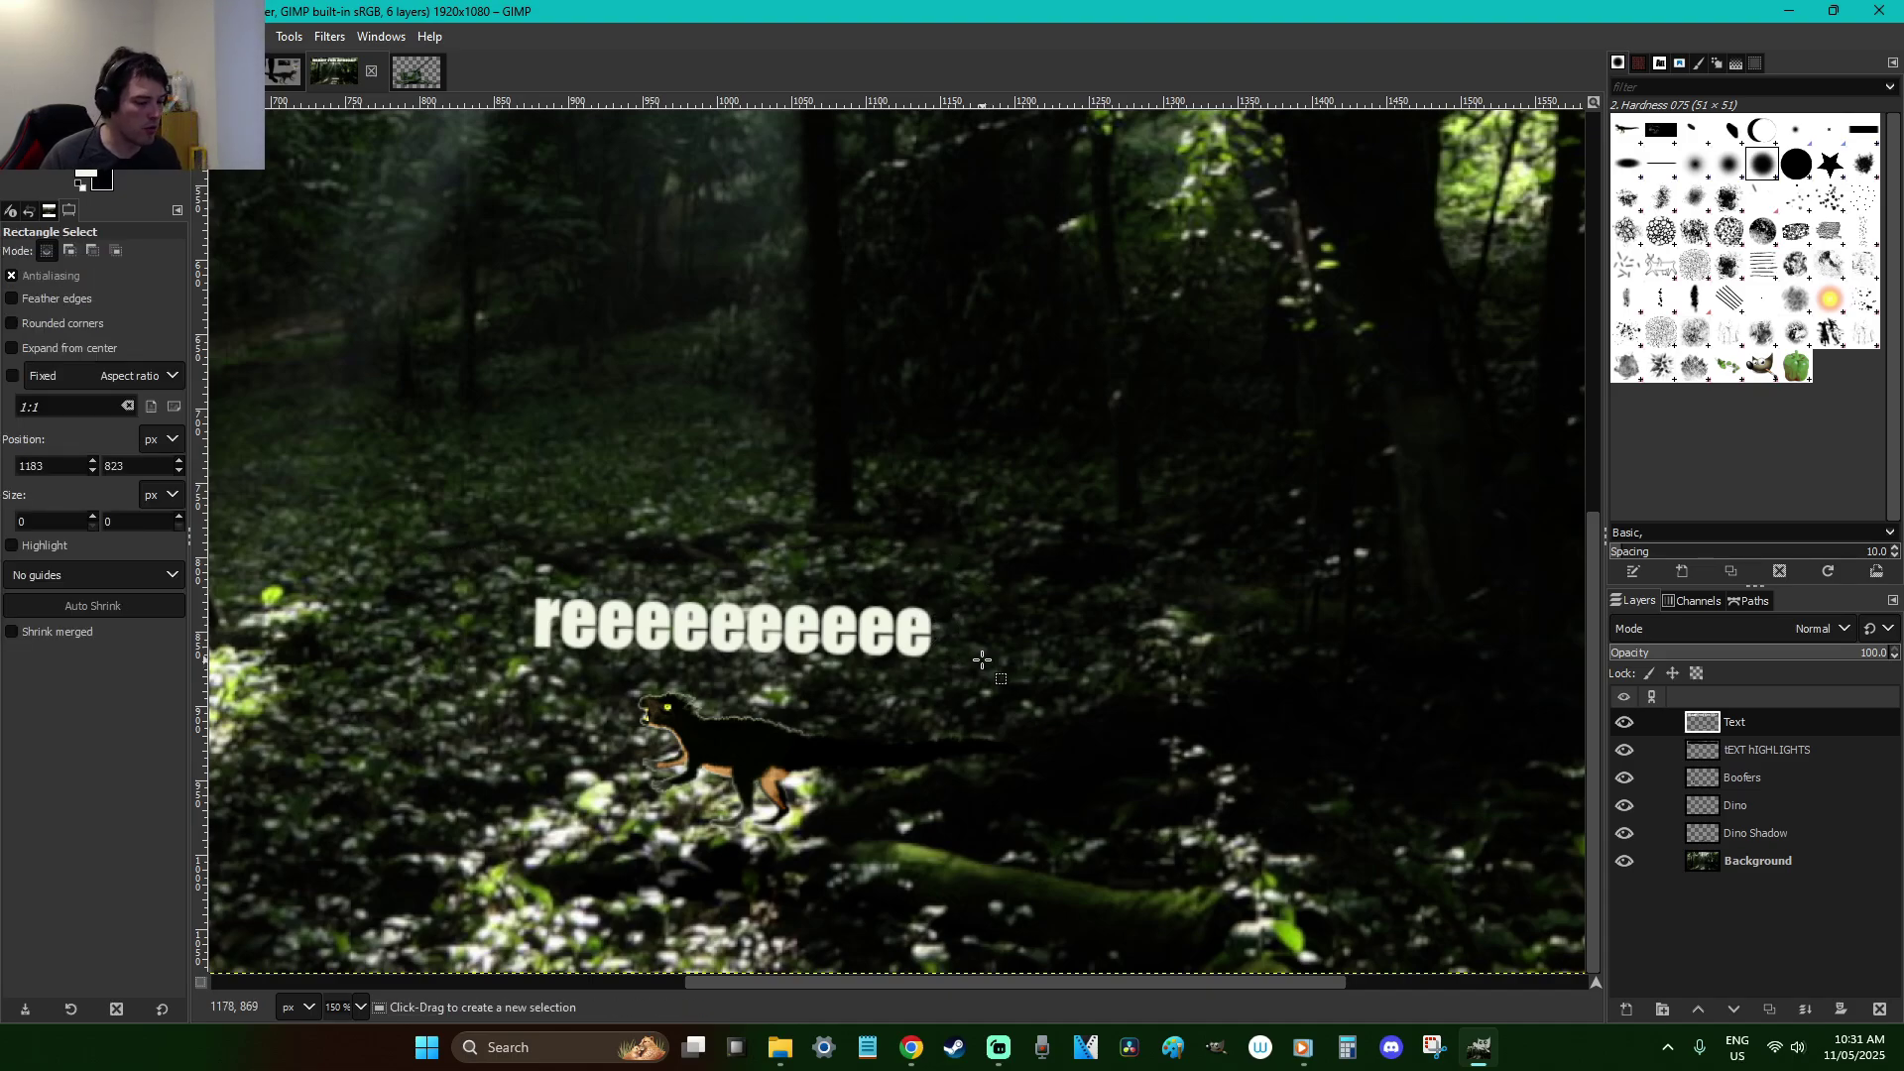
pyautogui.press('p')
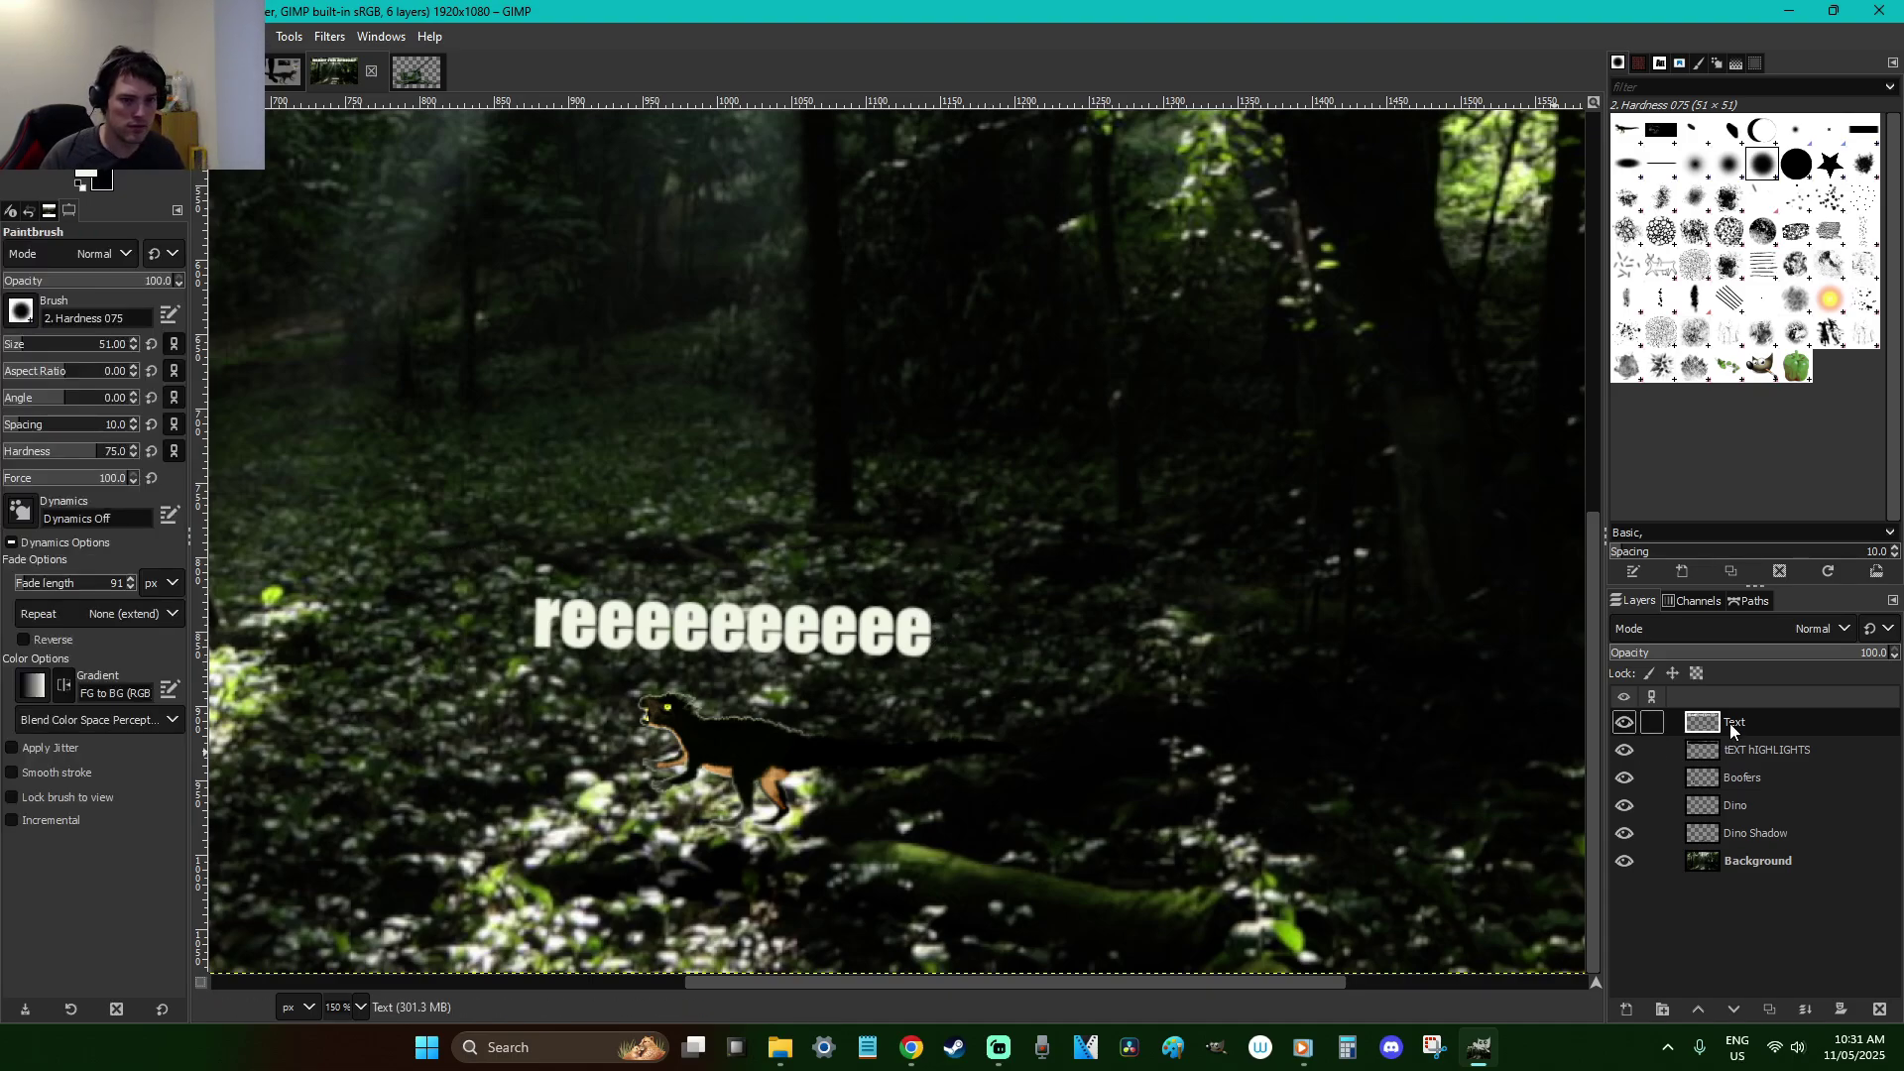
# Enclose the screech text in a freehand selection on the Text layer and invert its colors
pyautogui.press('f')
pyautogui.moveTo(867, 673)
pyautogui.mouseDown()
pyautogui.moveTo(524, 674)
pyautogui.moveTo(473, 545)
pyautogui.moveTo(1061, 562)
pyautogui.moveTo(945, 672)
pyautogui.moveTo(871, 678)
pyautogui.mouseUp()
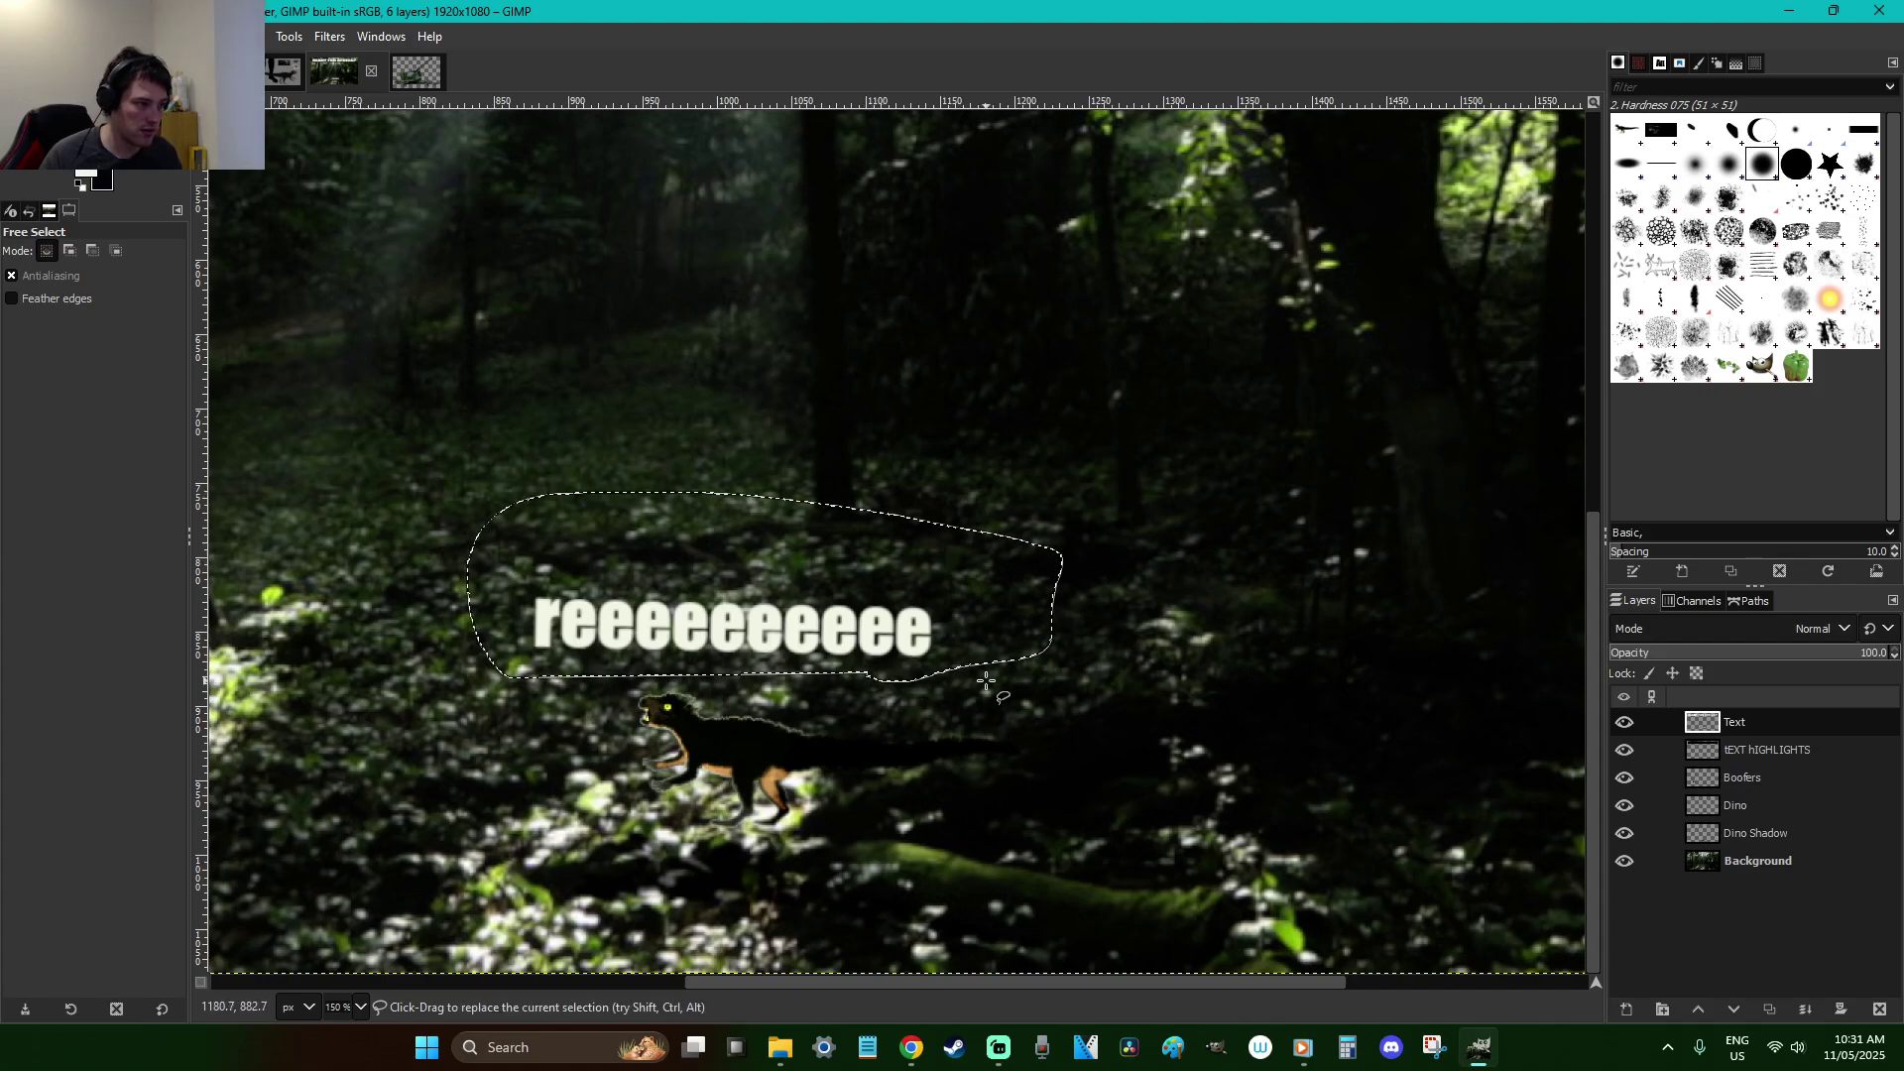
pyautogui.rightClick(769, 616)
pyautogui.moveTo(864, 800)
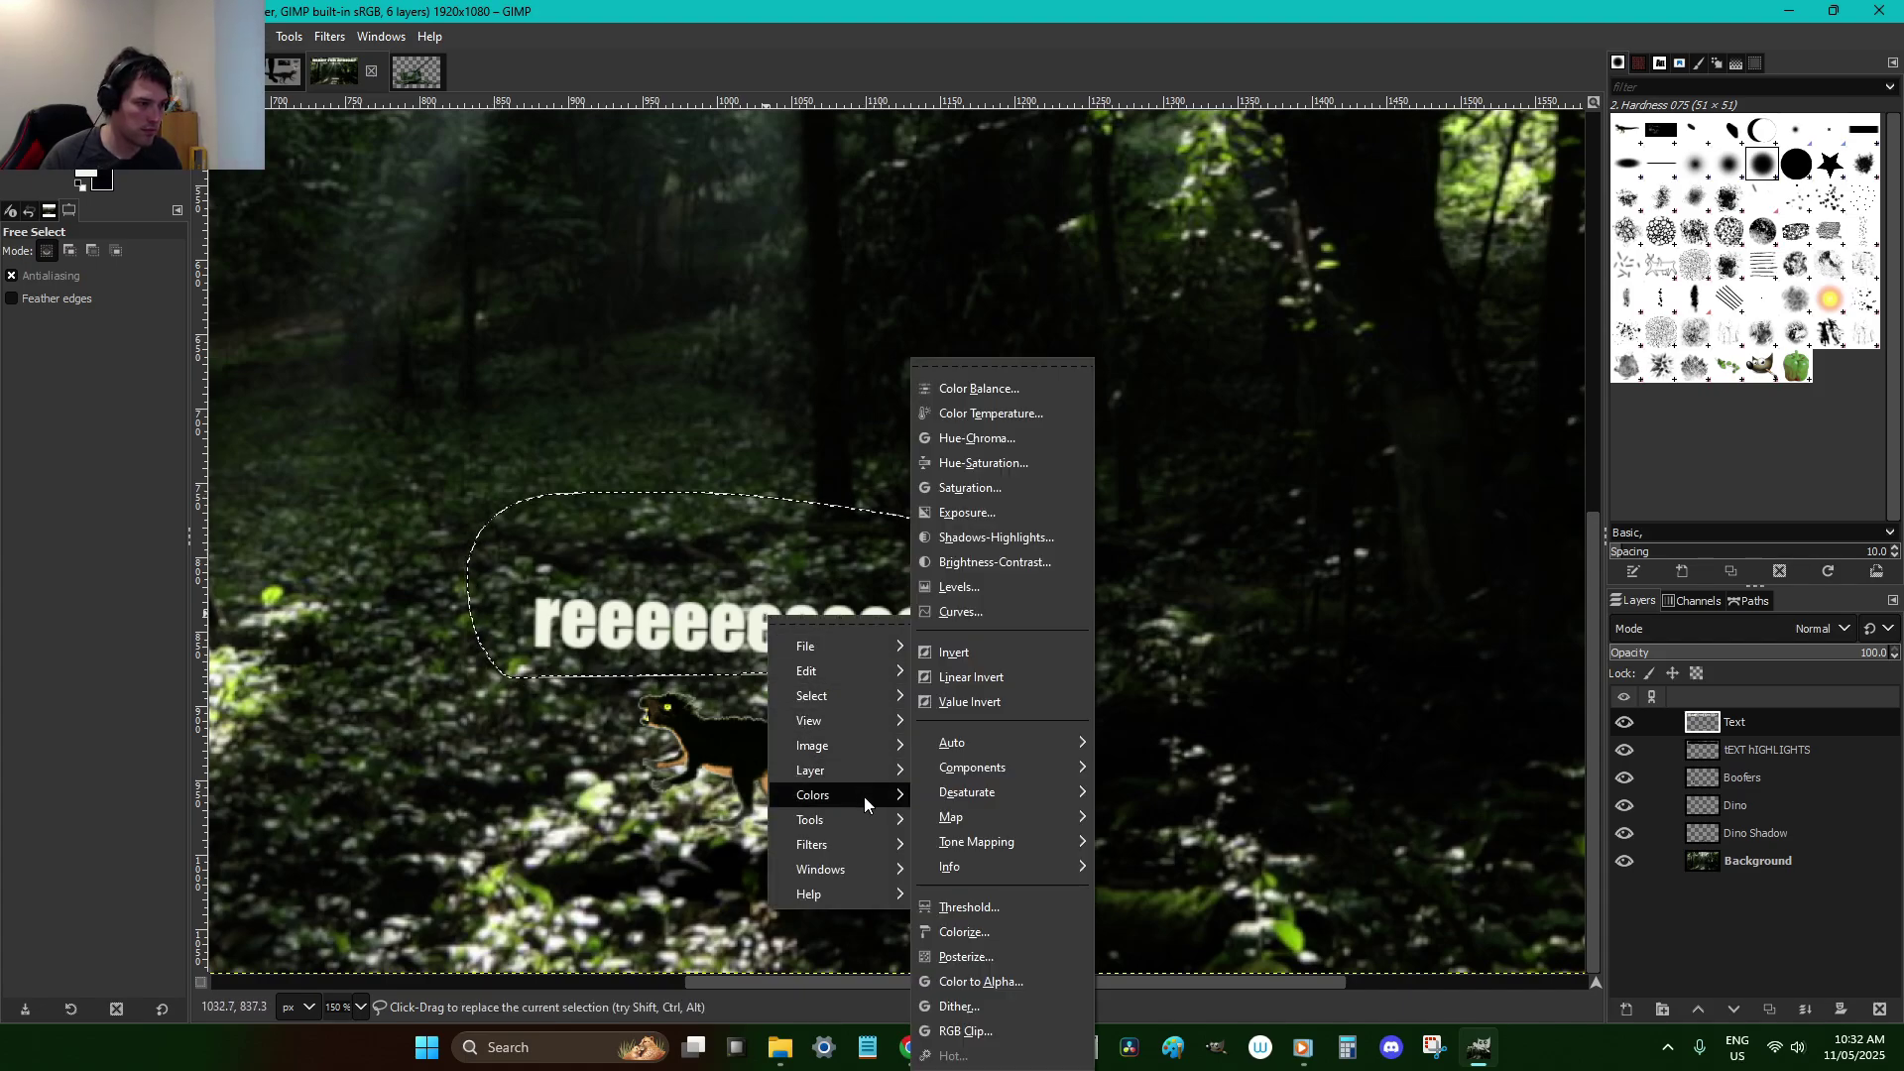
pyautogui.click(976, 652)
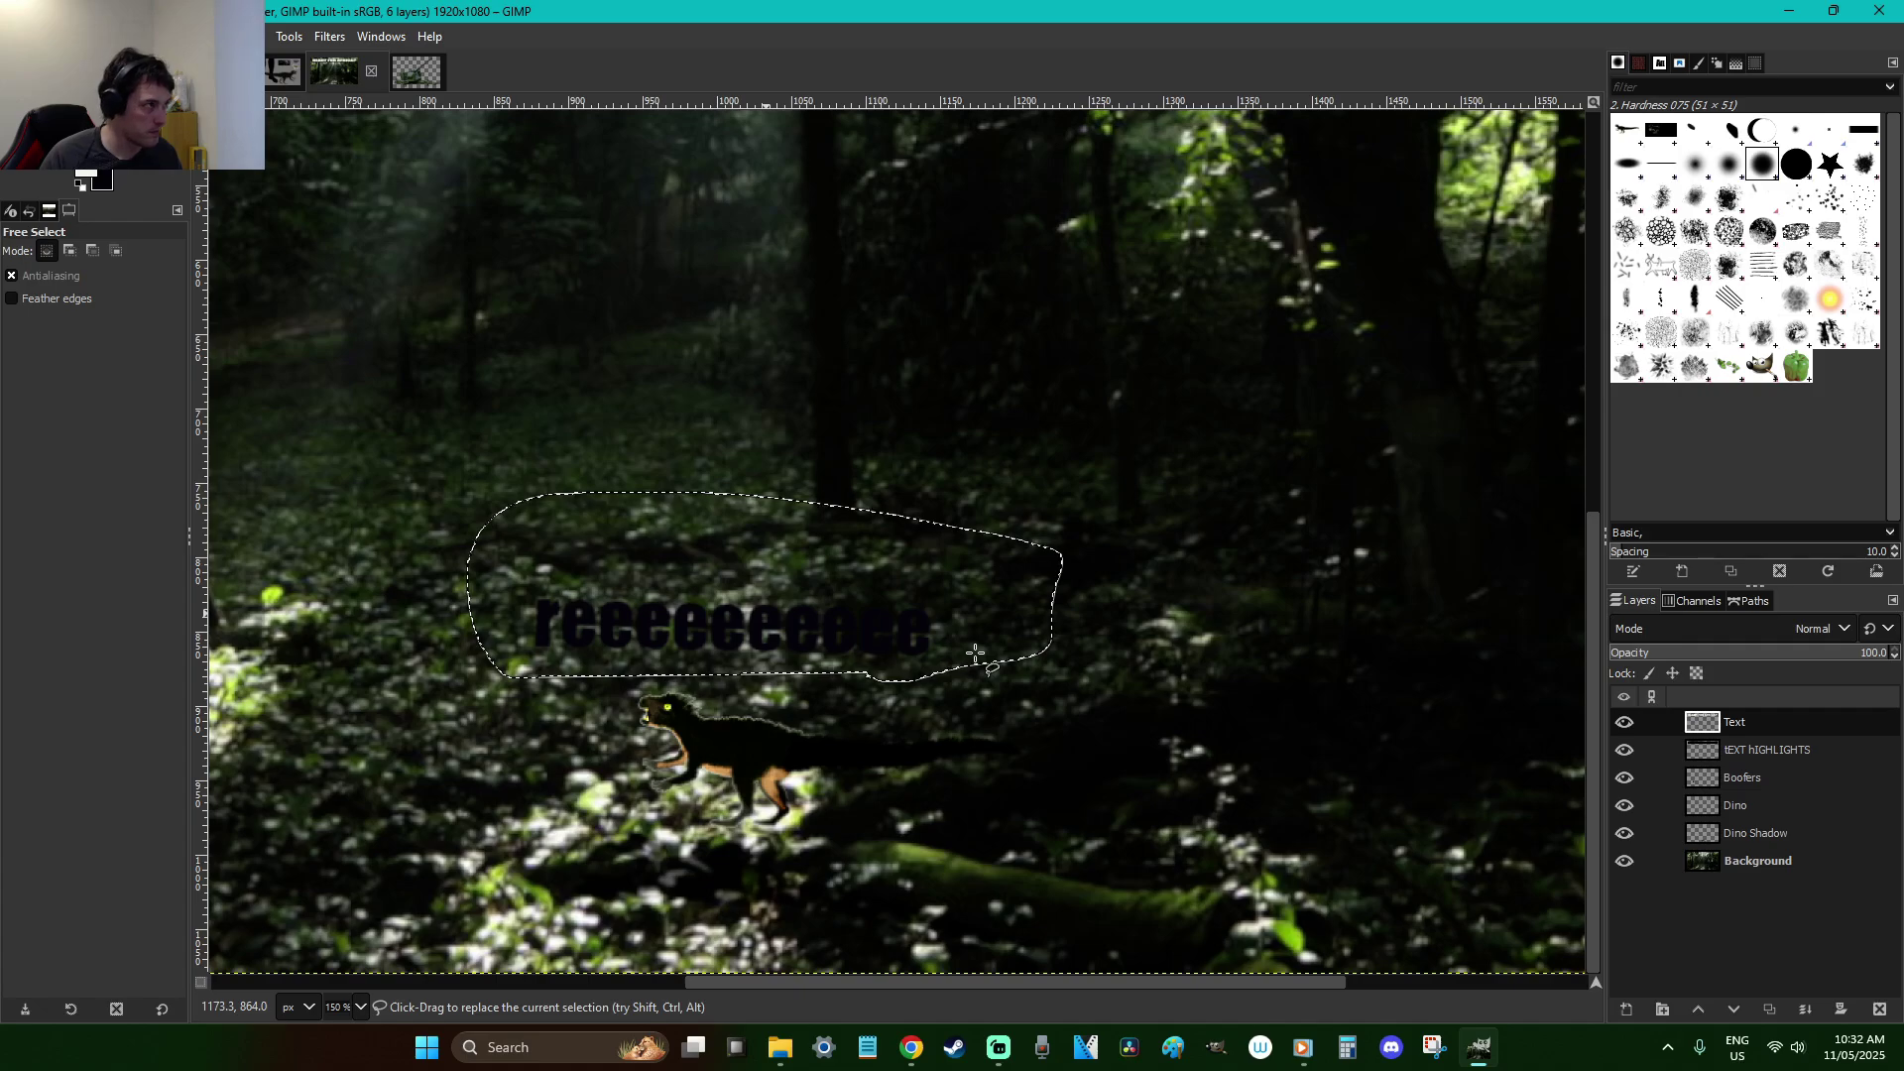
# Delete the screech text from the Text layer with a rectangular selection around it, leaving nothing selected
pyautogui.press('r')
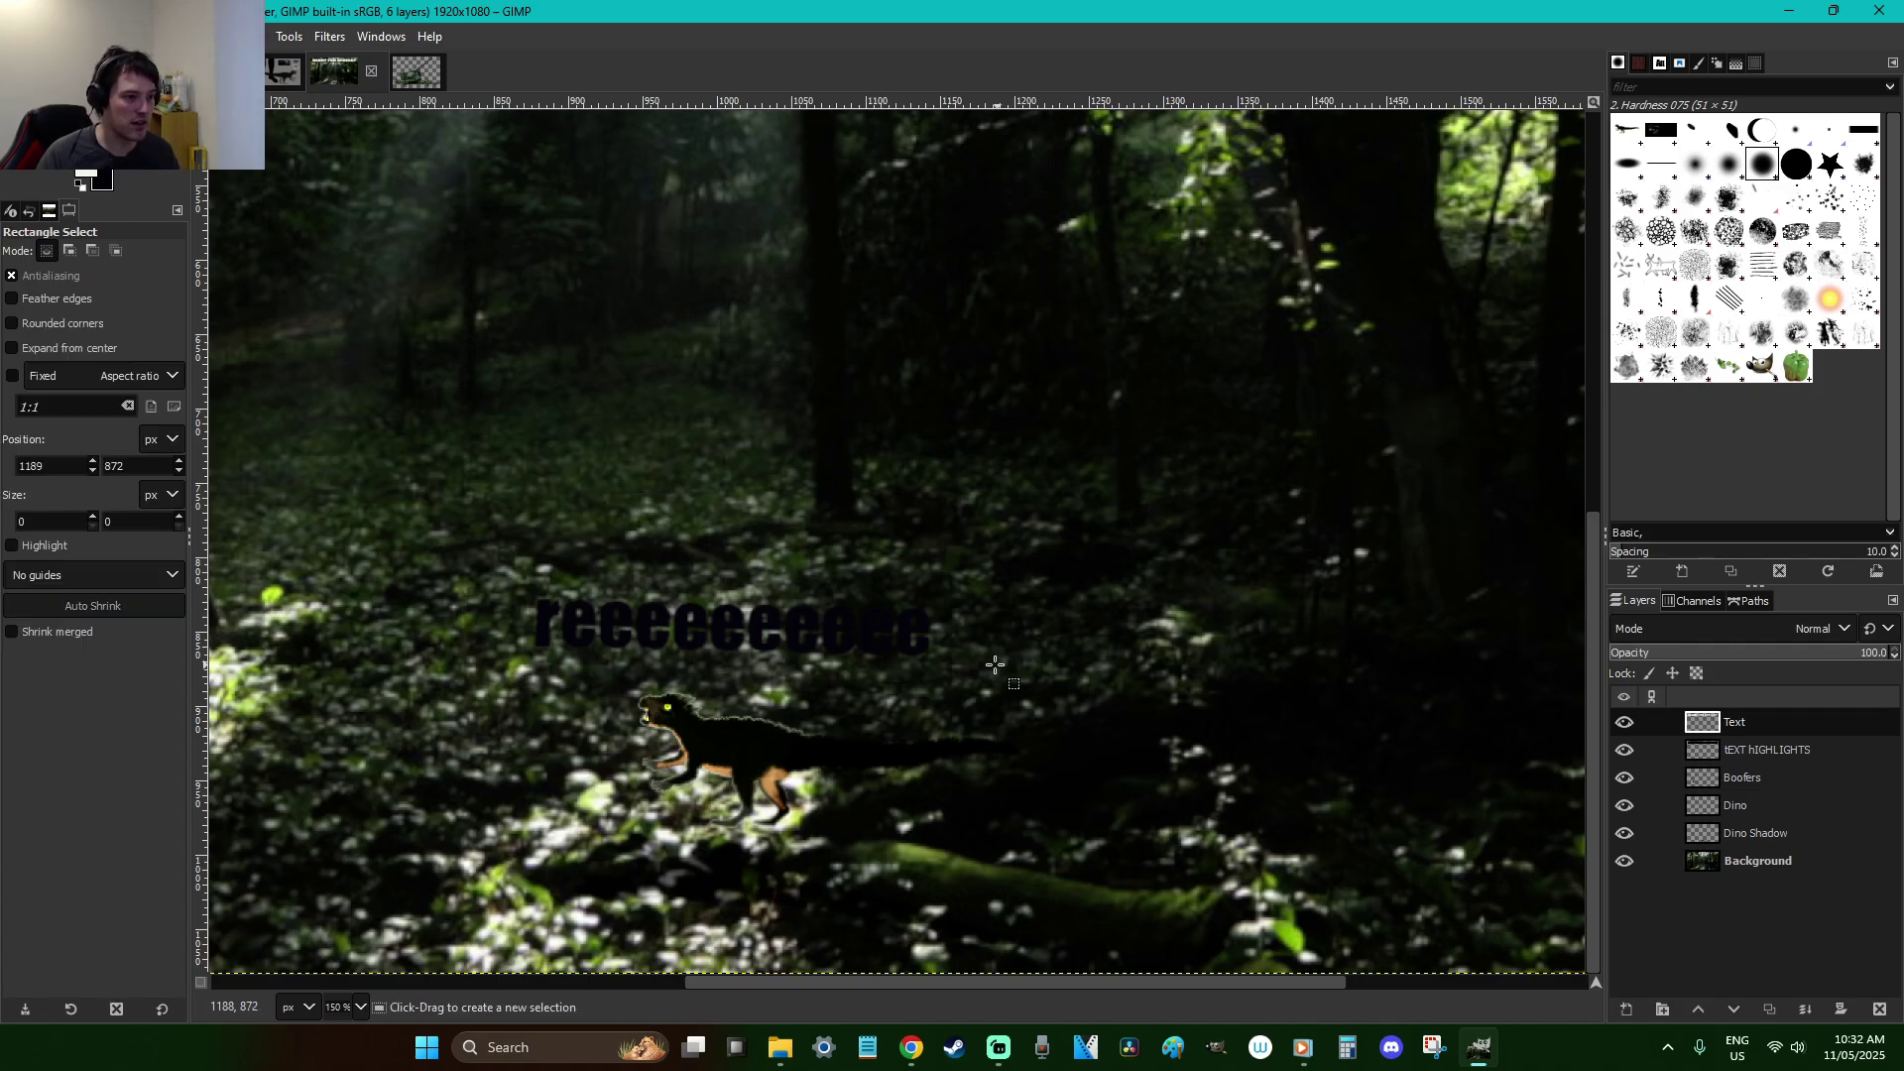
pyautogui.moveTo(944, 666); pyautogui.dragTo(447, 542)
pyautogui.press('Delete')
pyautogui.click(1121, 606)
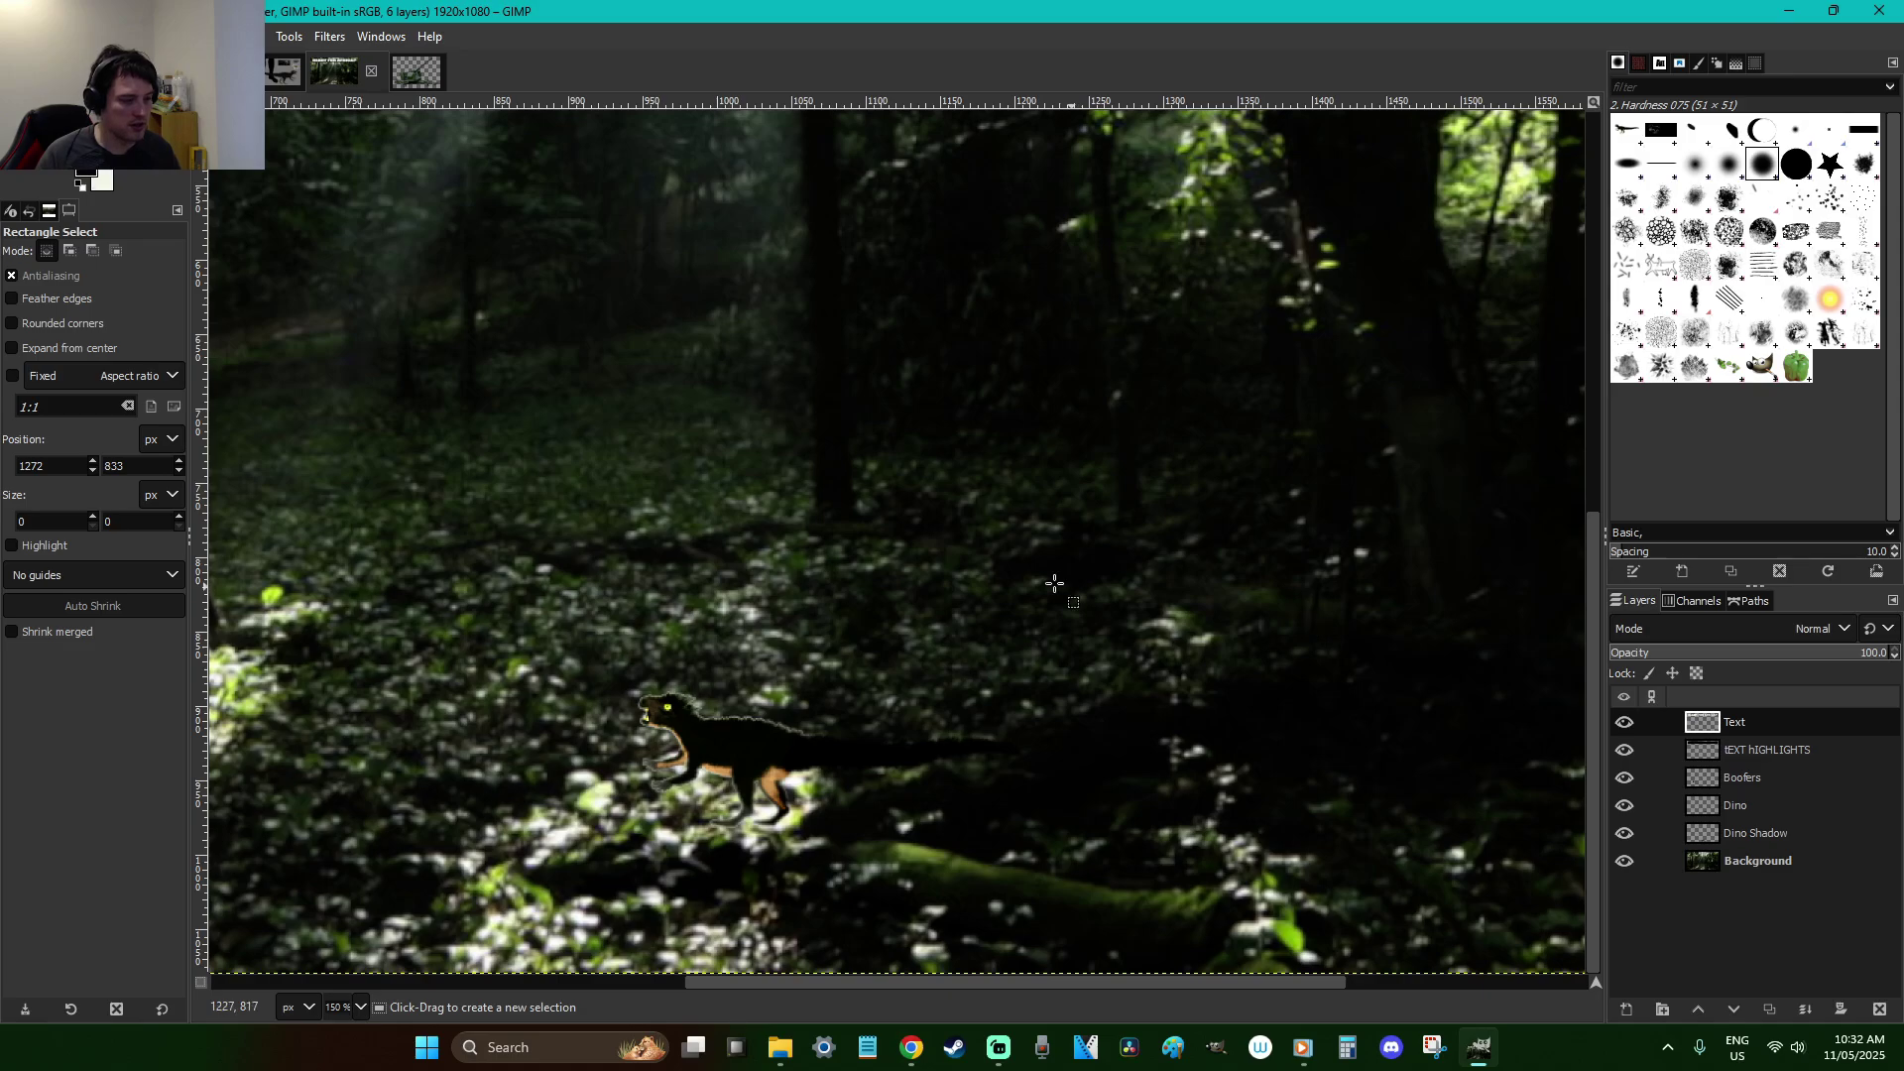
pyautogui.press('t')
pyautogui.click(562, 490)
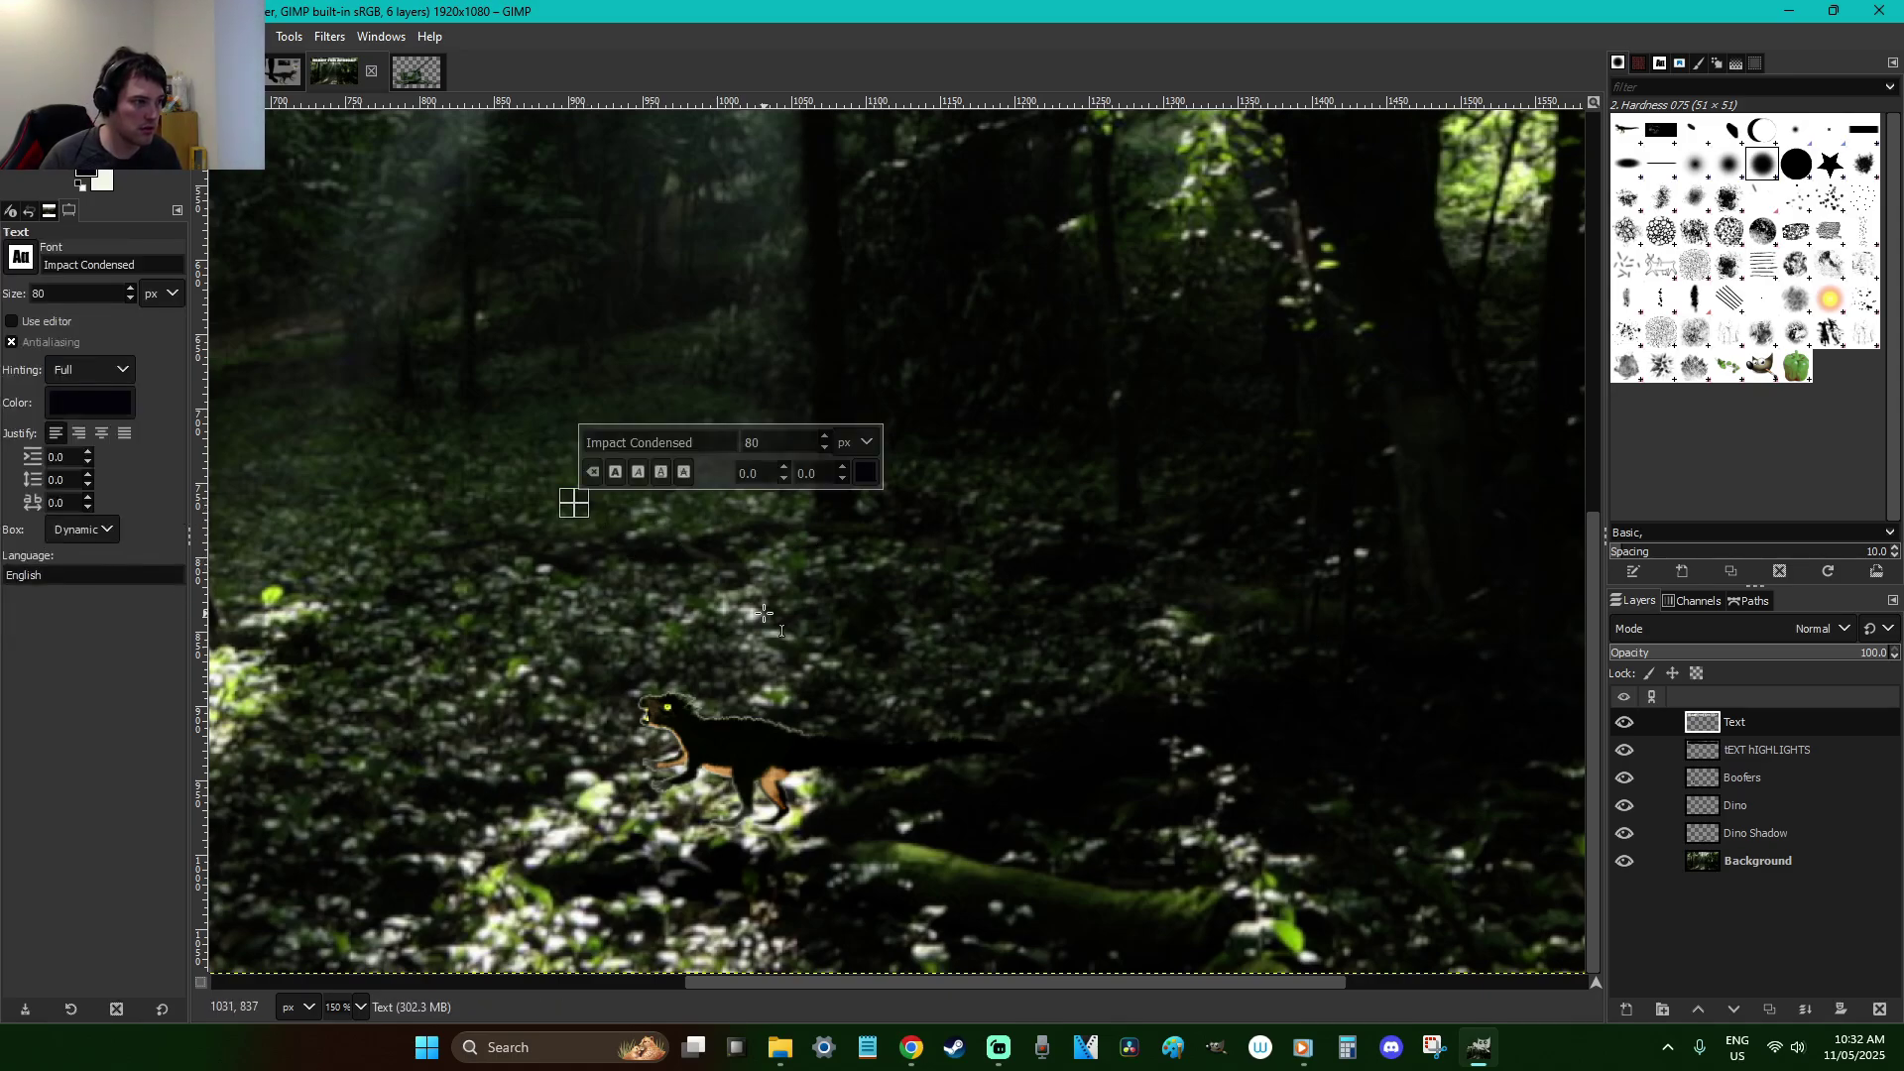
pyautogui.write('reeeeee')
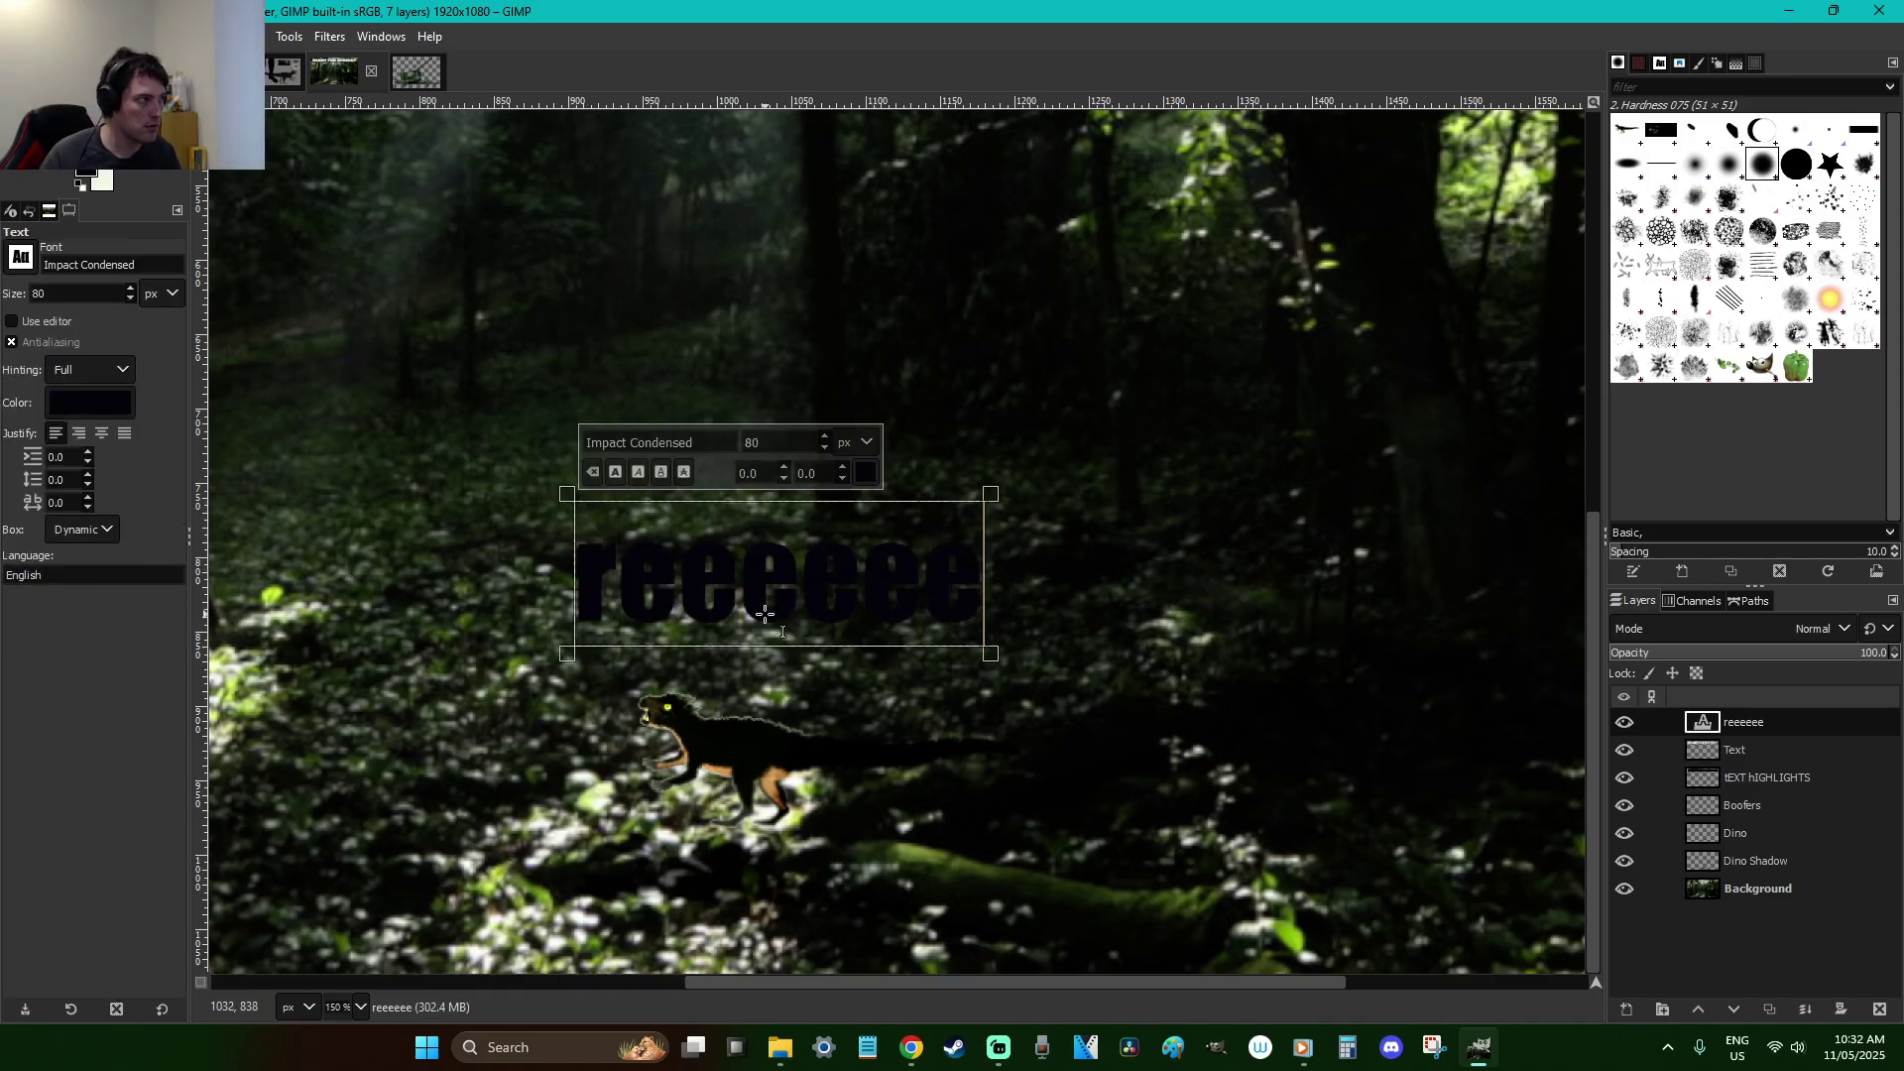
pyautogui.press('BackSpace')
pyautogui.press('BackSpace')
pyautogui.press('BackSpace')
pyautogui.press('BackSpace')
pyautogui.press('BackSpace')
pyautogui.press('BackSpace')
pyautogui.press('BackSpace')
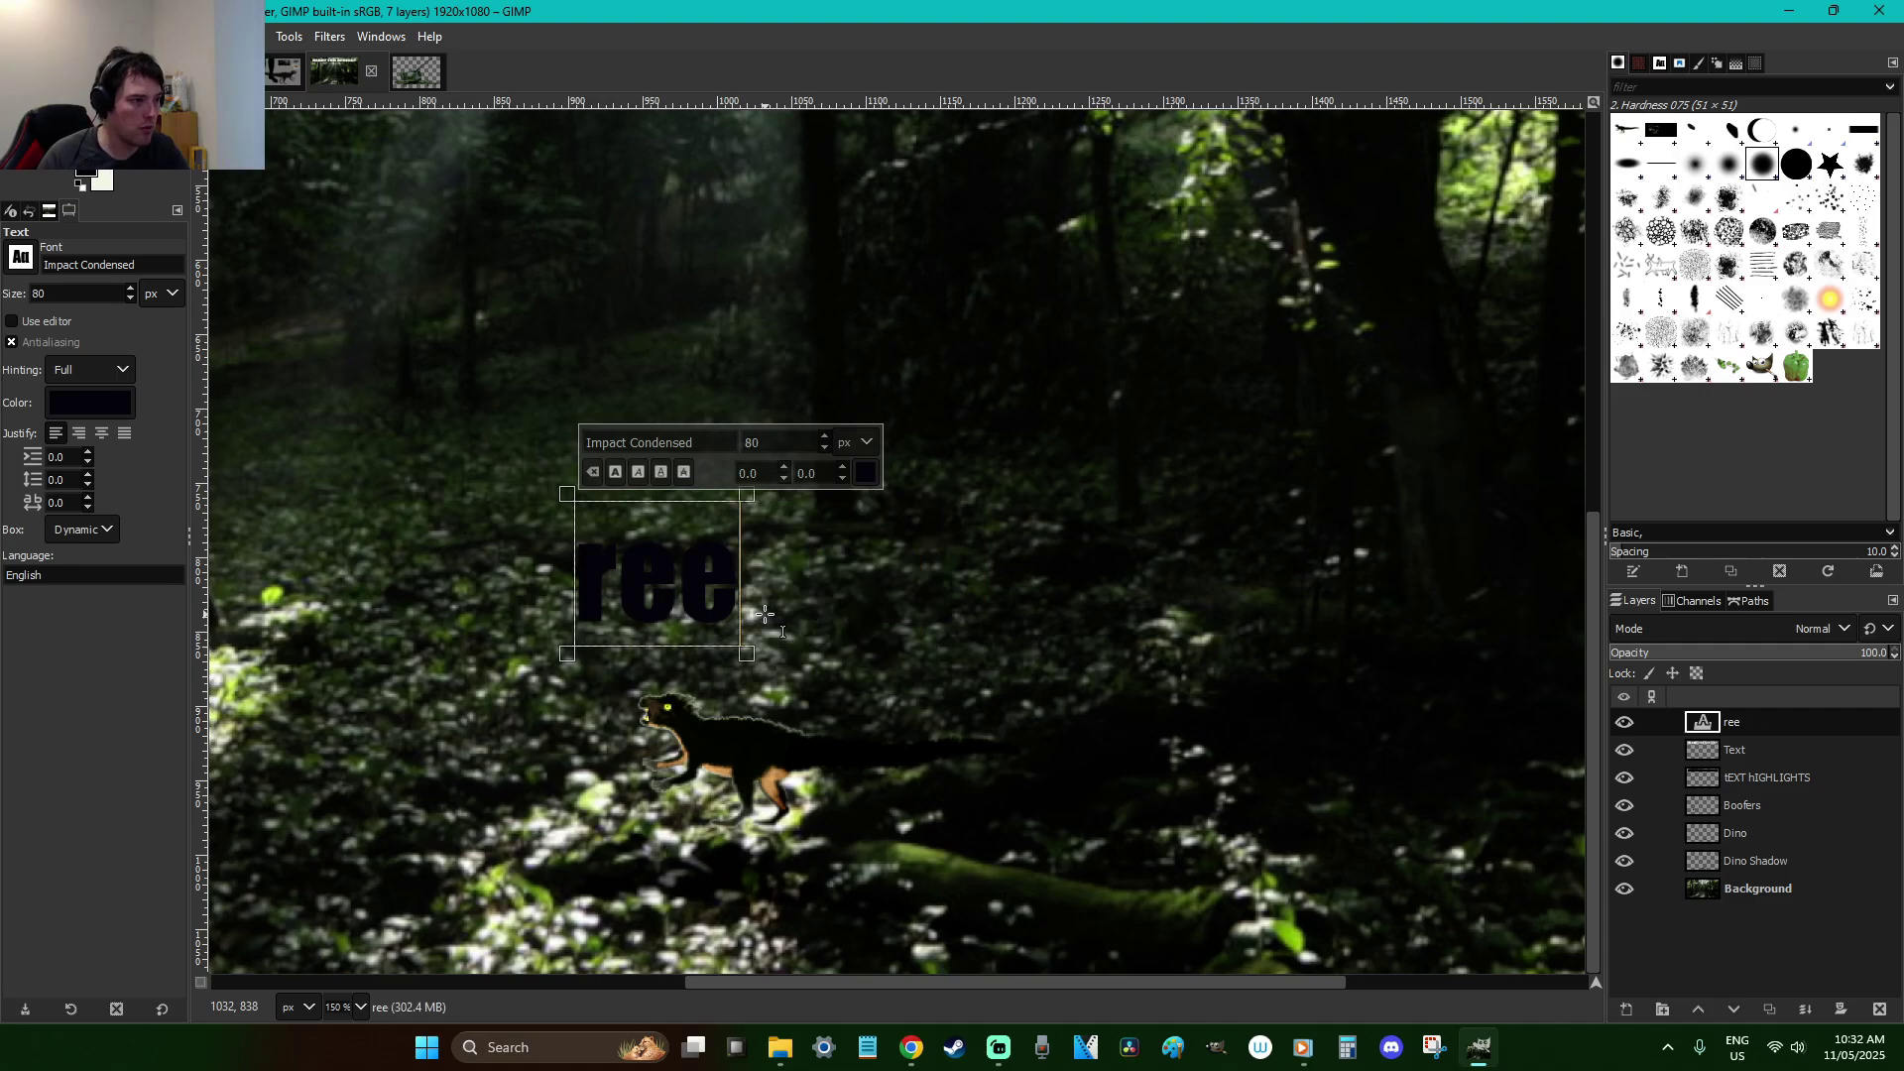
pyautogui.click(86, 175)
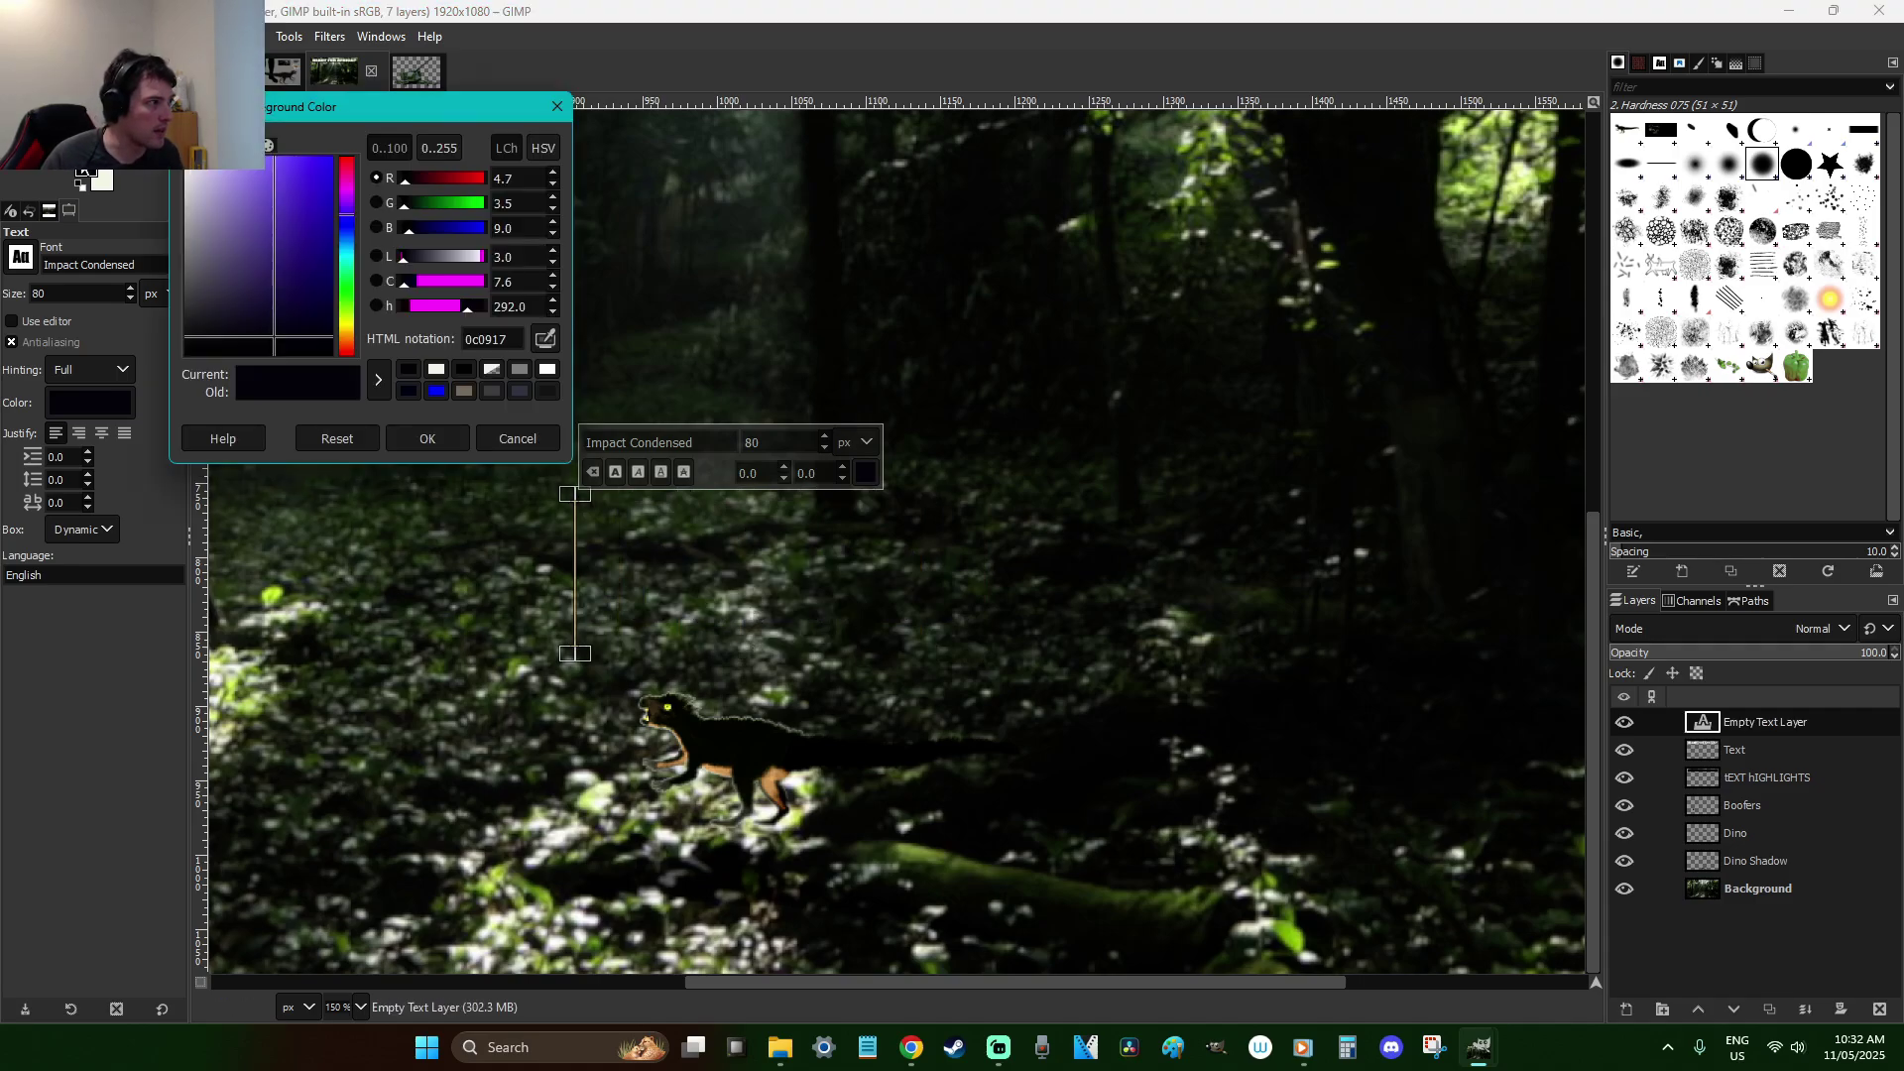
pyautogui.click(491, 440)
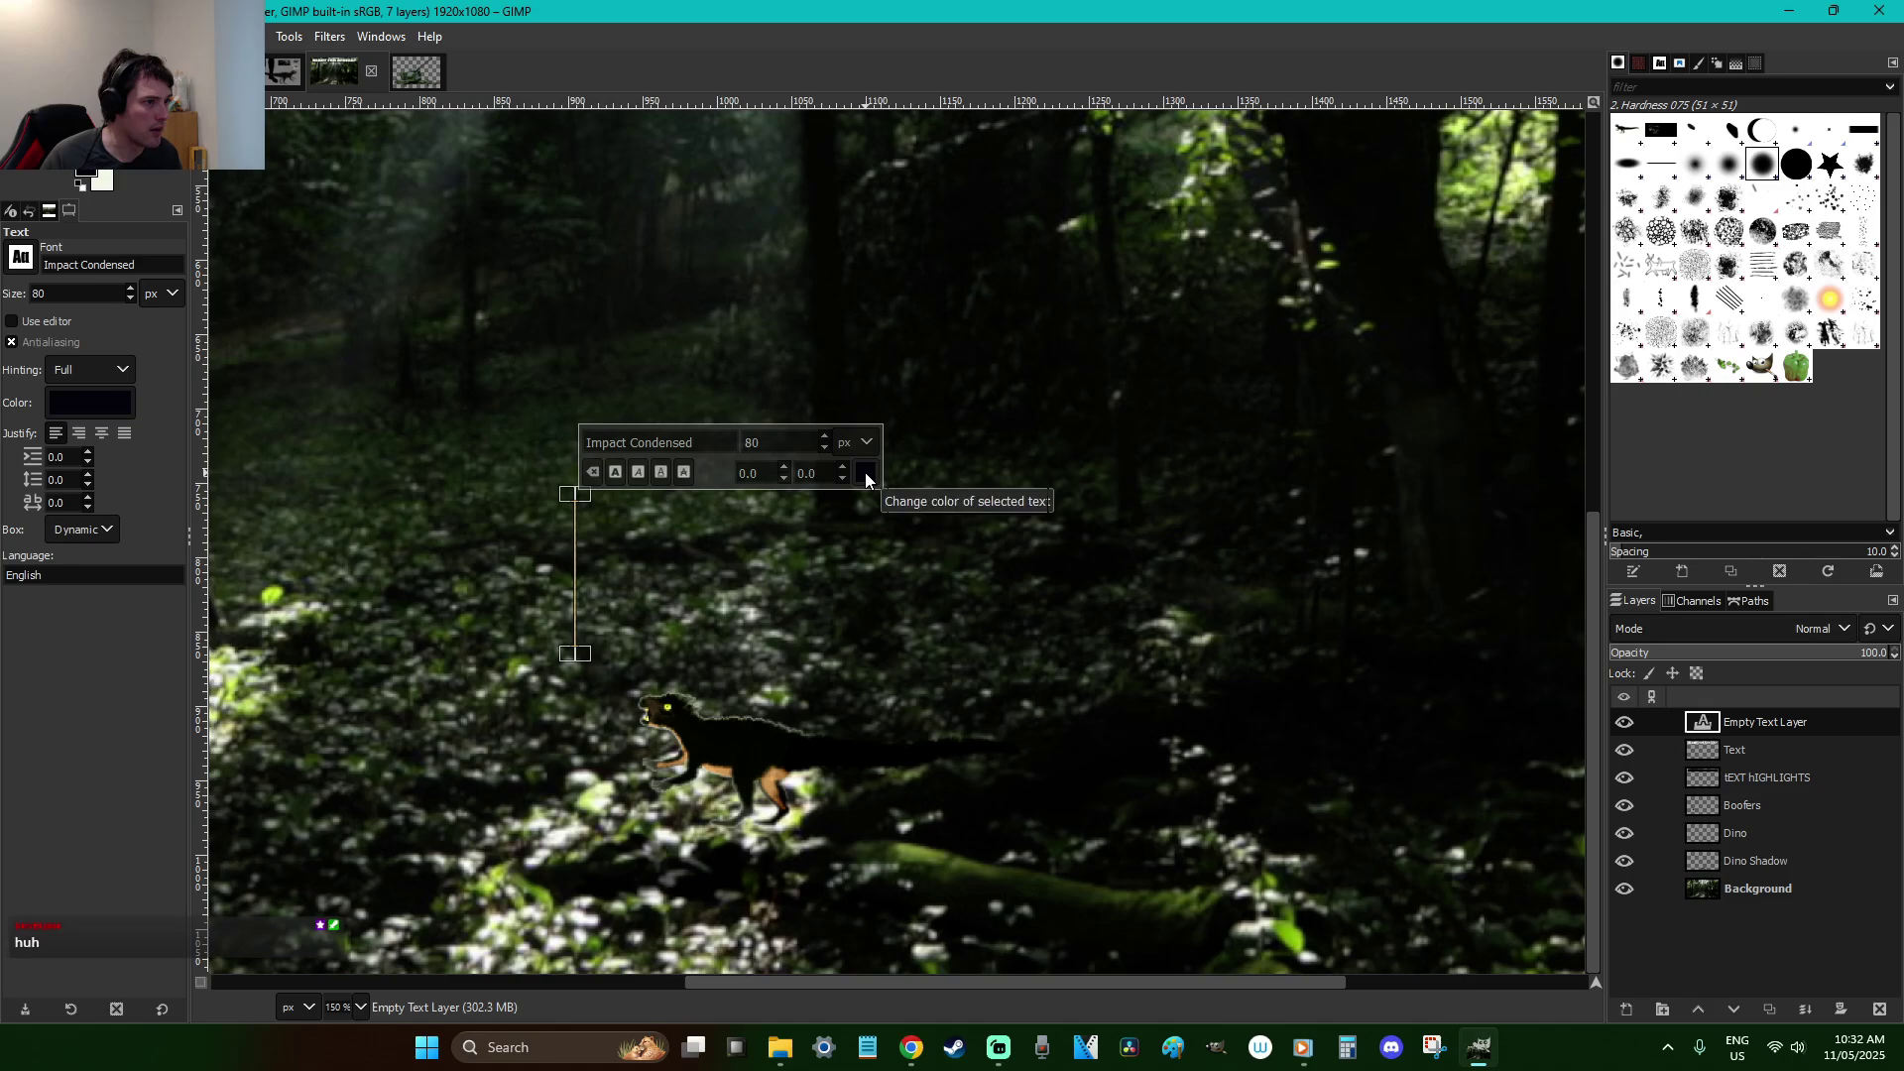
pyautogui.click(1674, 913)
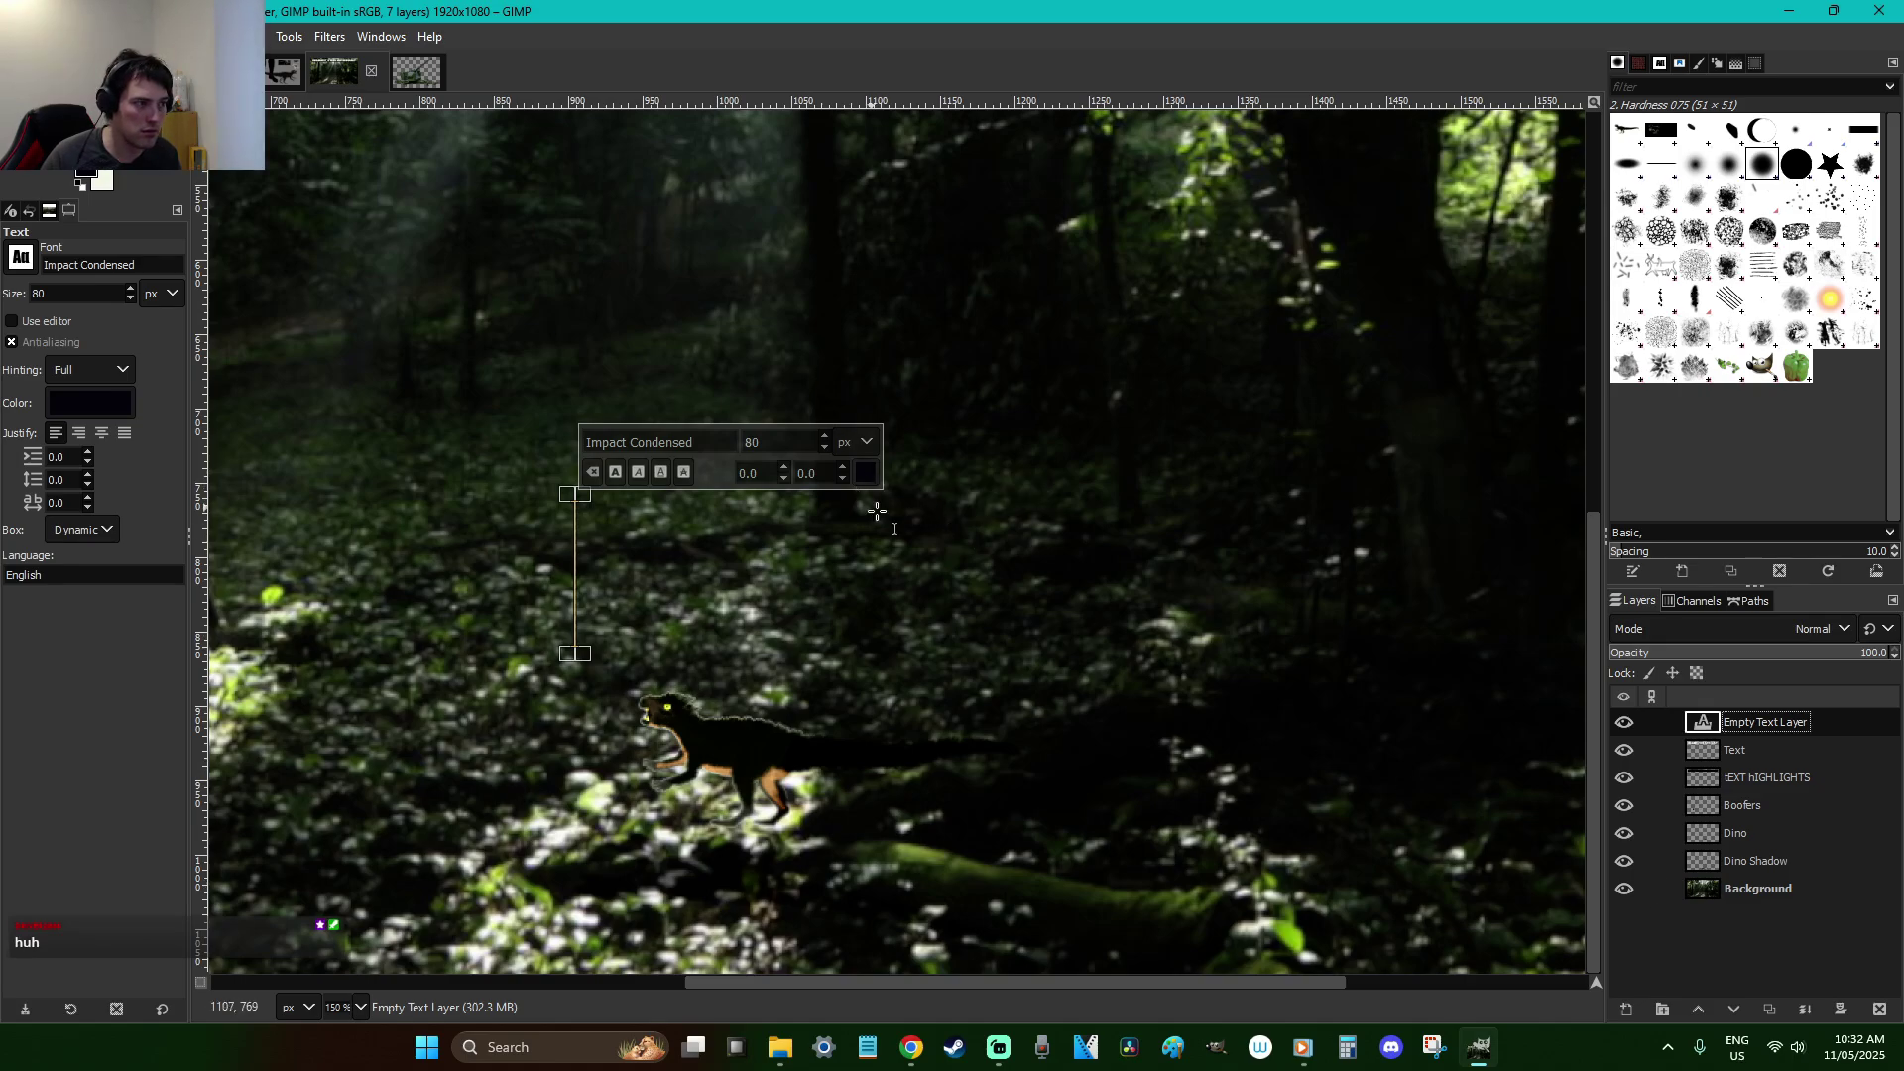
pyautogui.press('r')
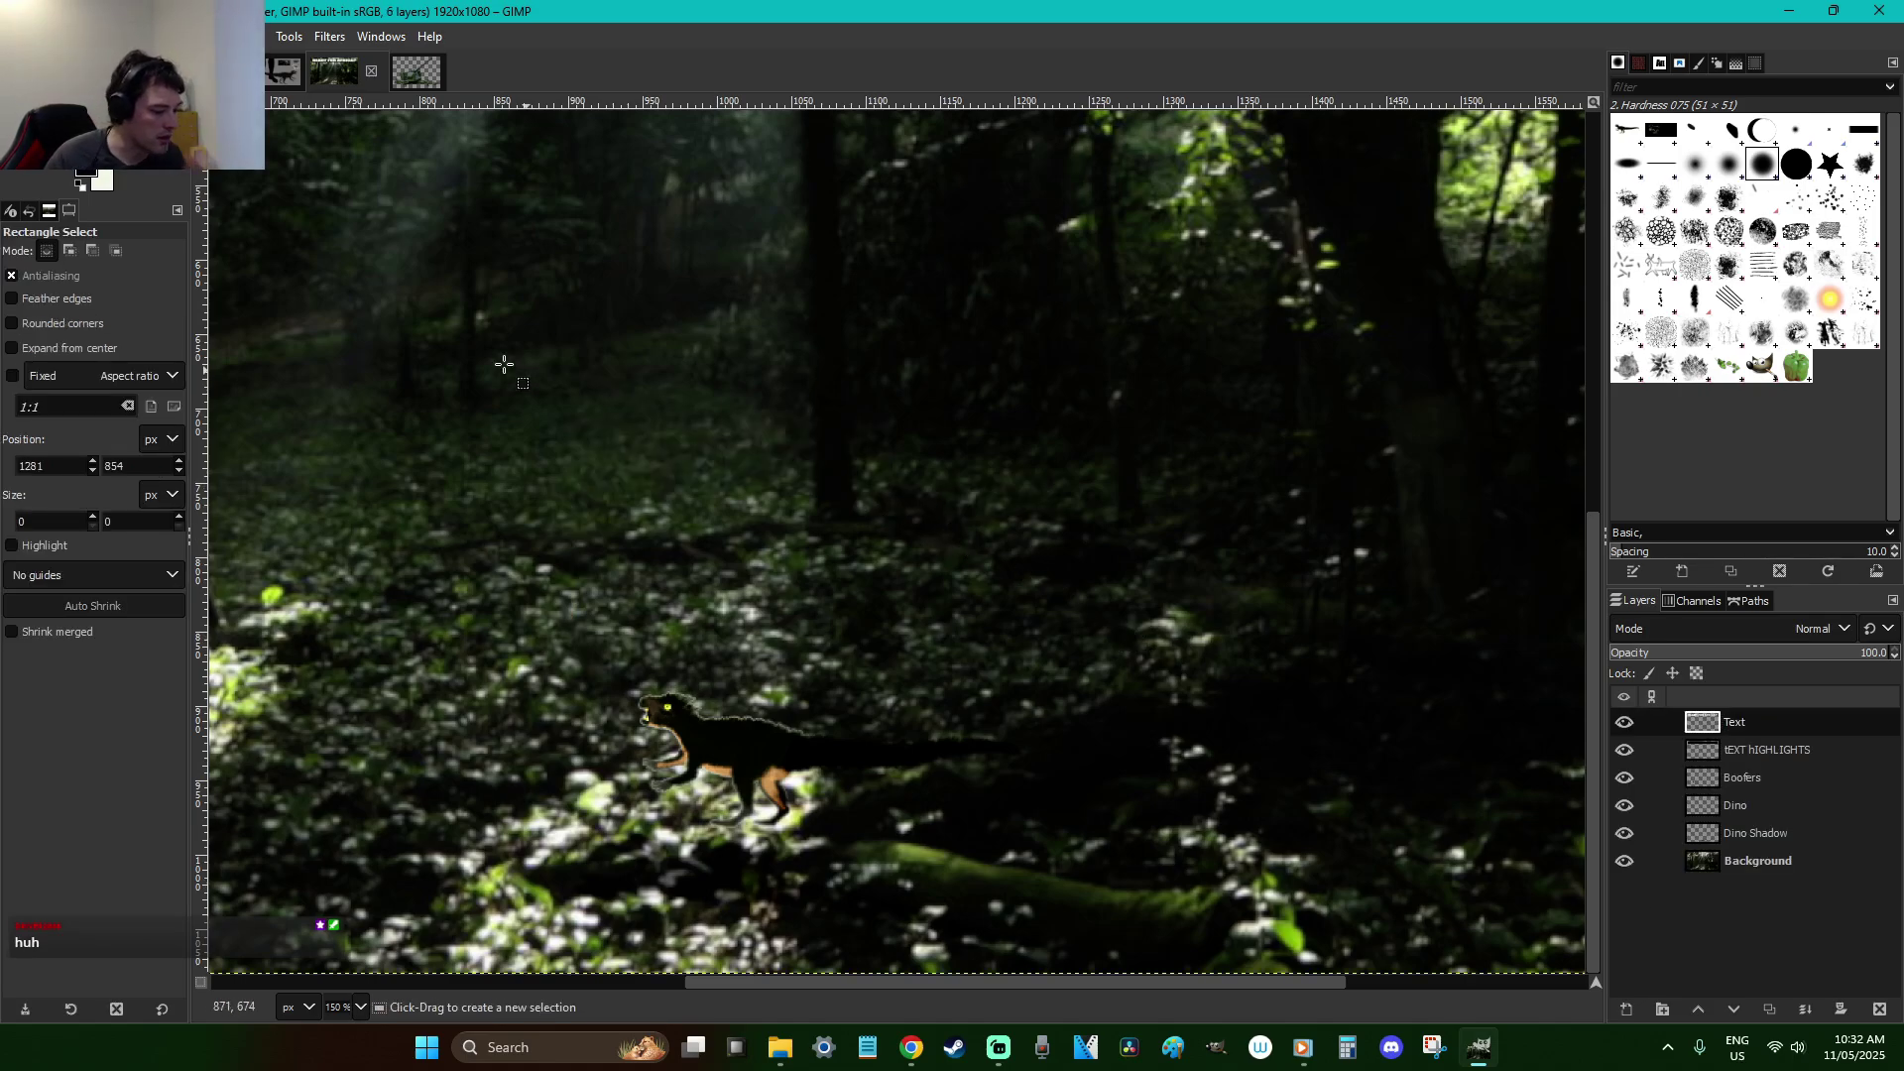
# Add the black text "reeeeeeee" in 80 px Impact Condensed above the dinosaur, using 000000 as the foreground color
pyautogui.click(87, 175)
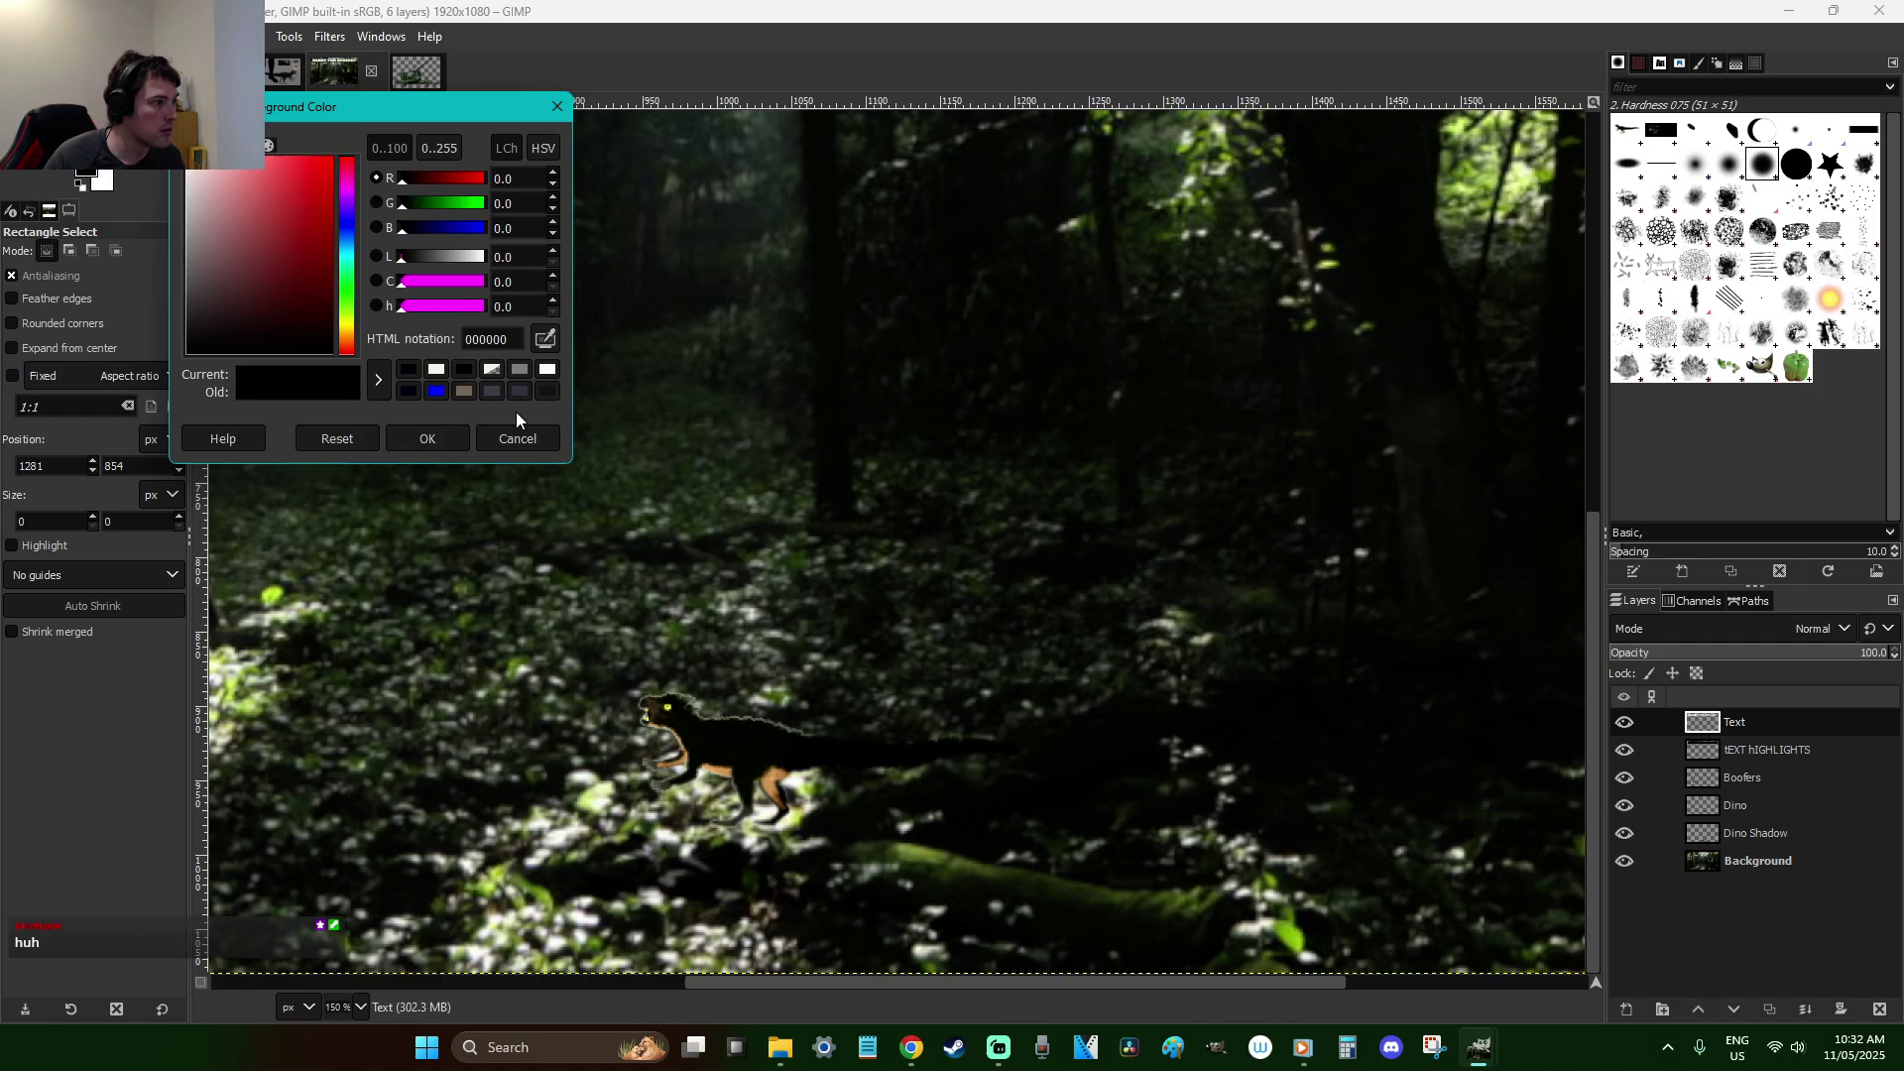
pyautogui.click(521, 436)
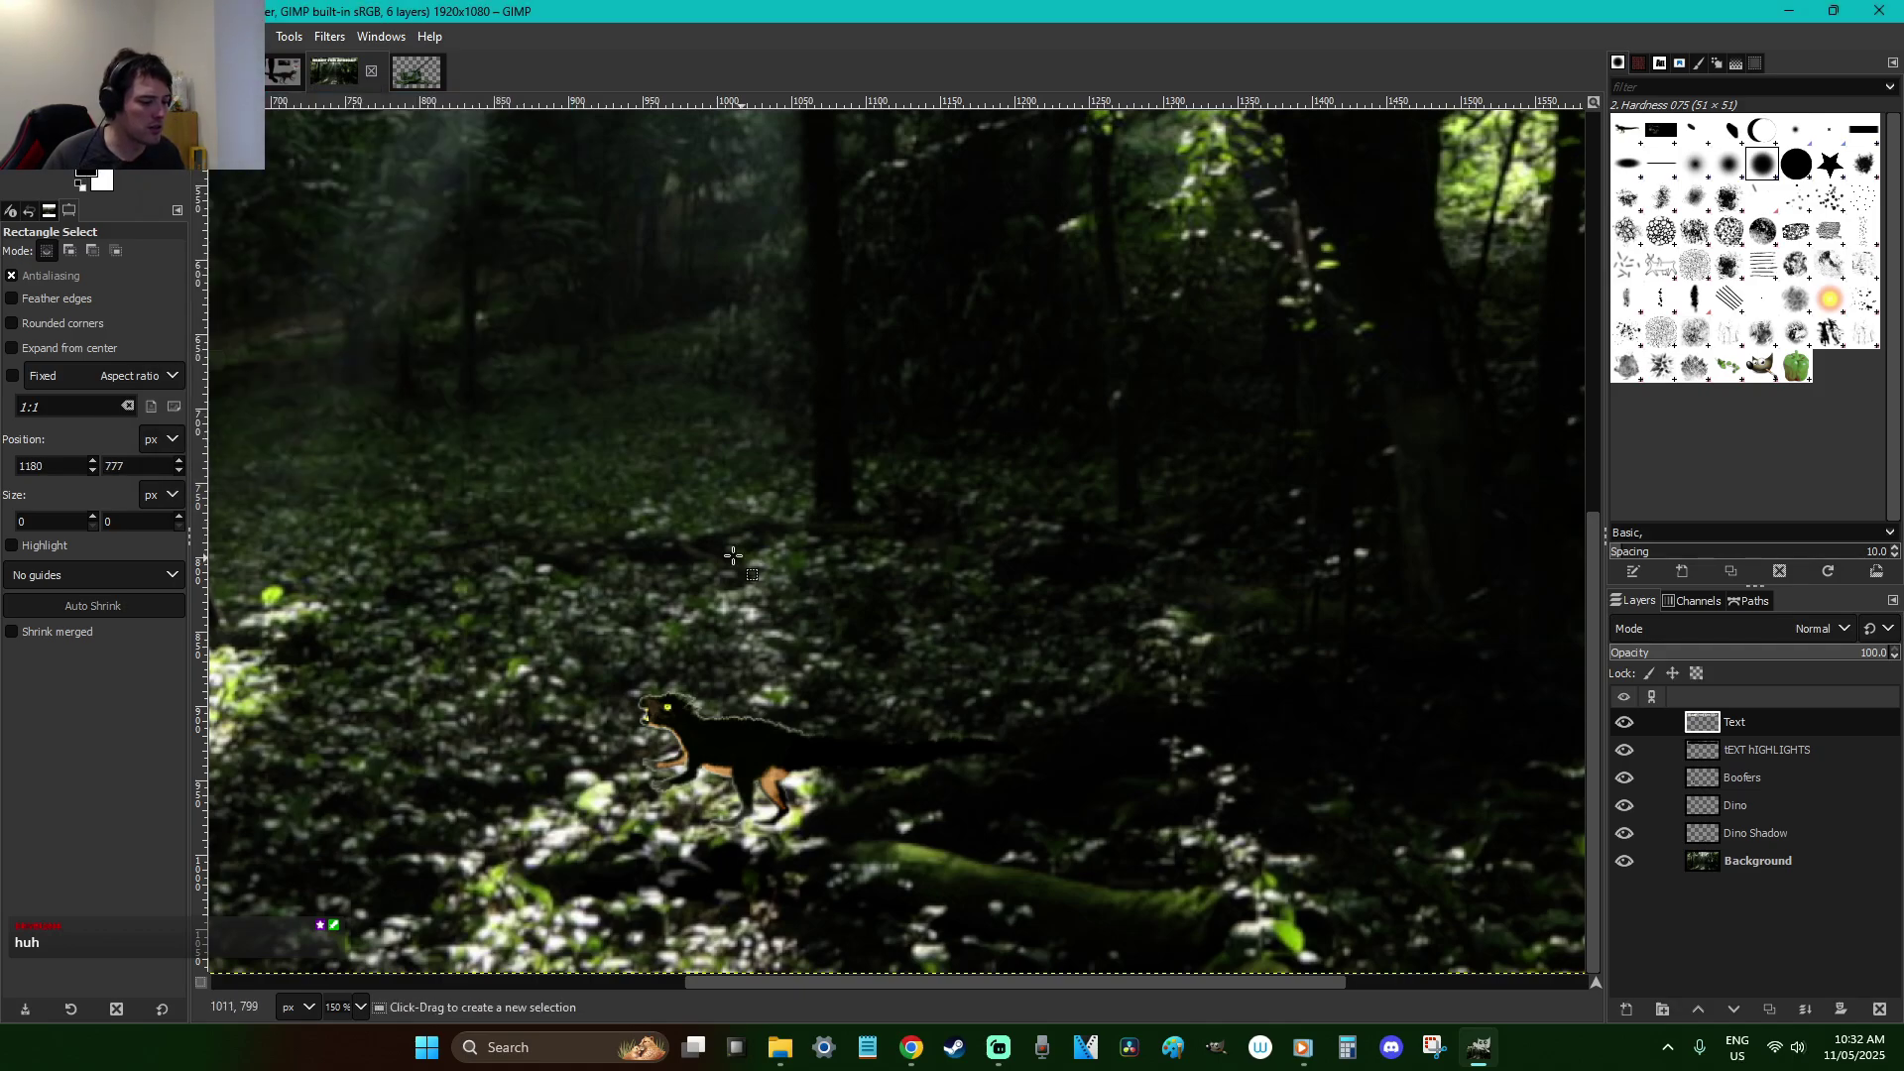
pyautogui.press('t')
pyautogui.click(607, 487)
pyautogui.write('reeeeeeee')
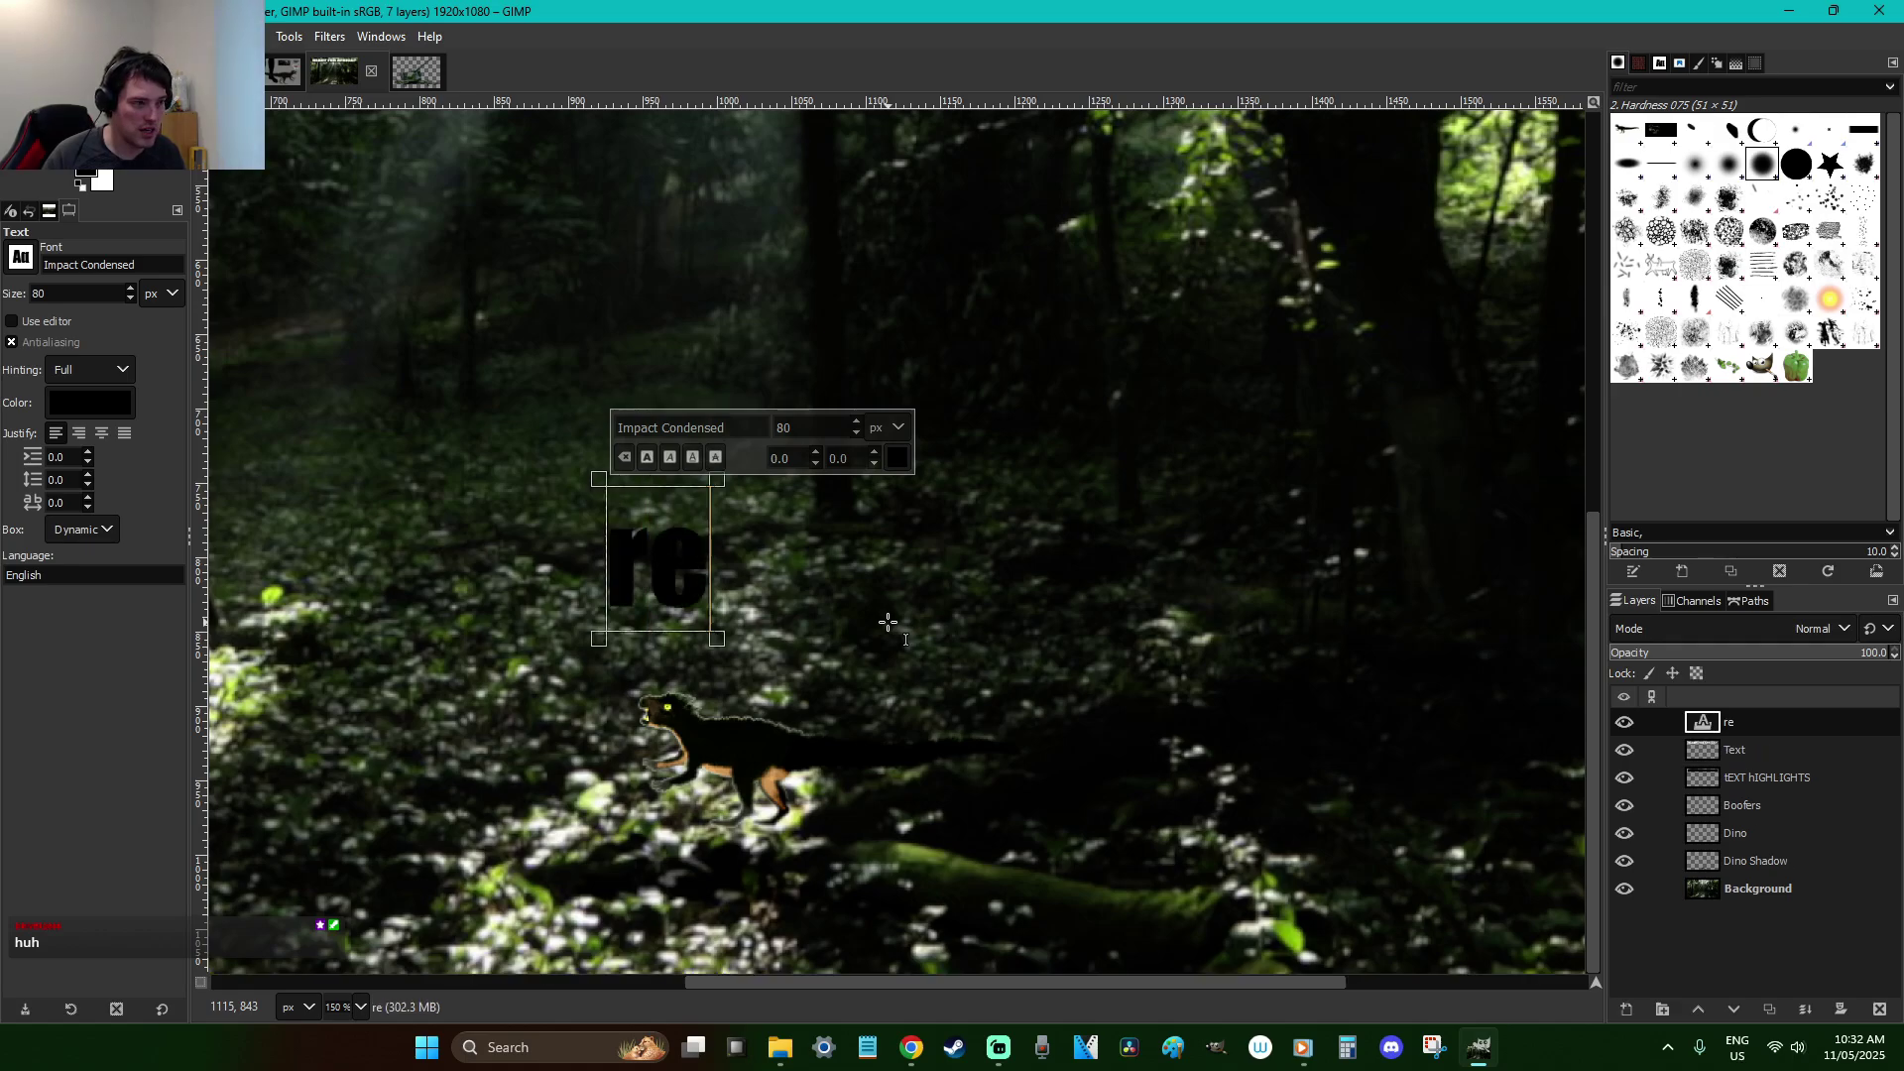
# Merge the new screech text layer down into the Text layer
pyautogui.rightClick(1771, 718)
pyautogui.click(1652, 293)
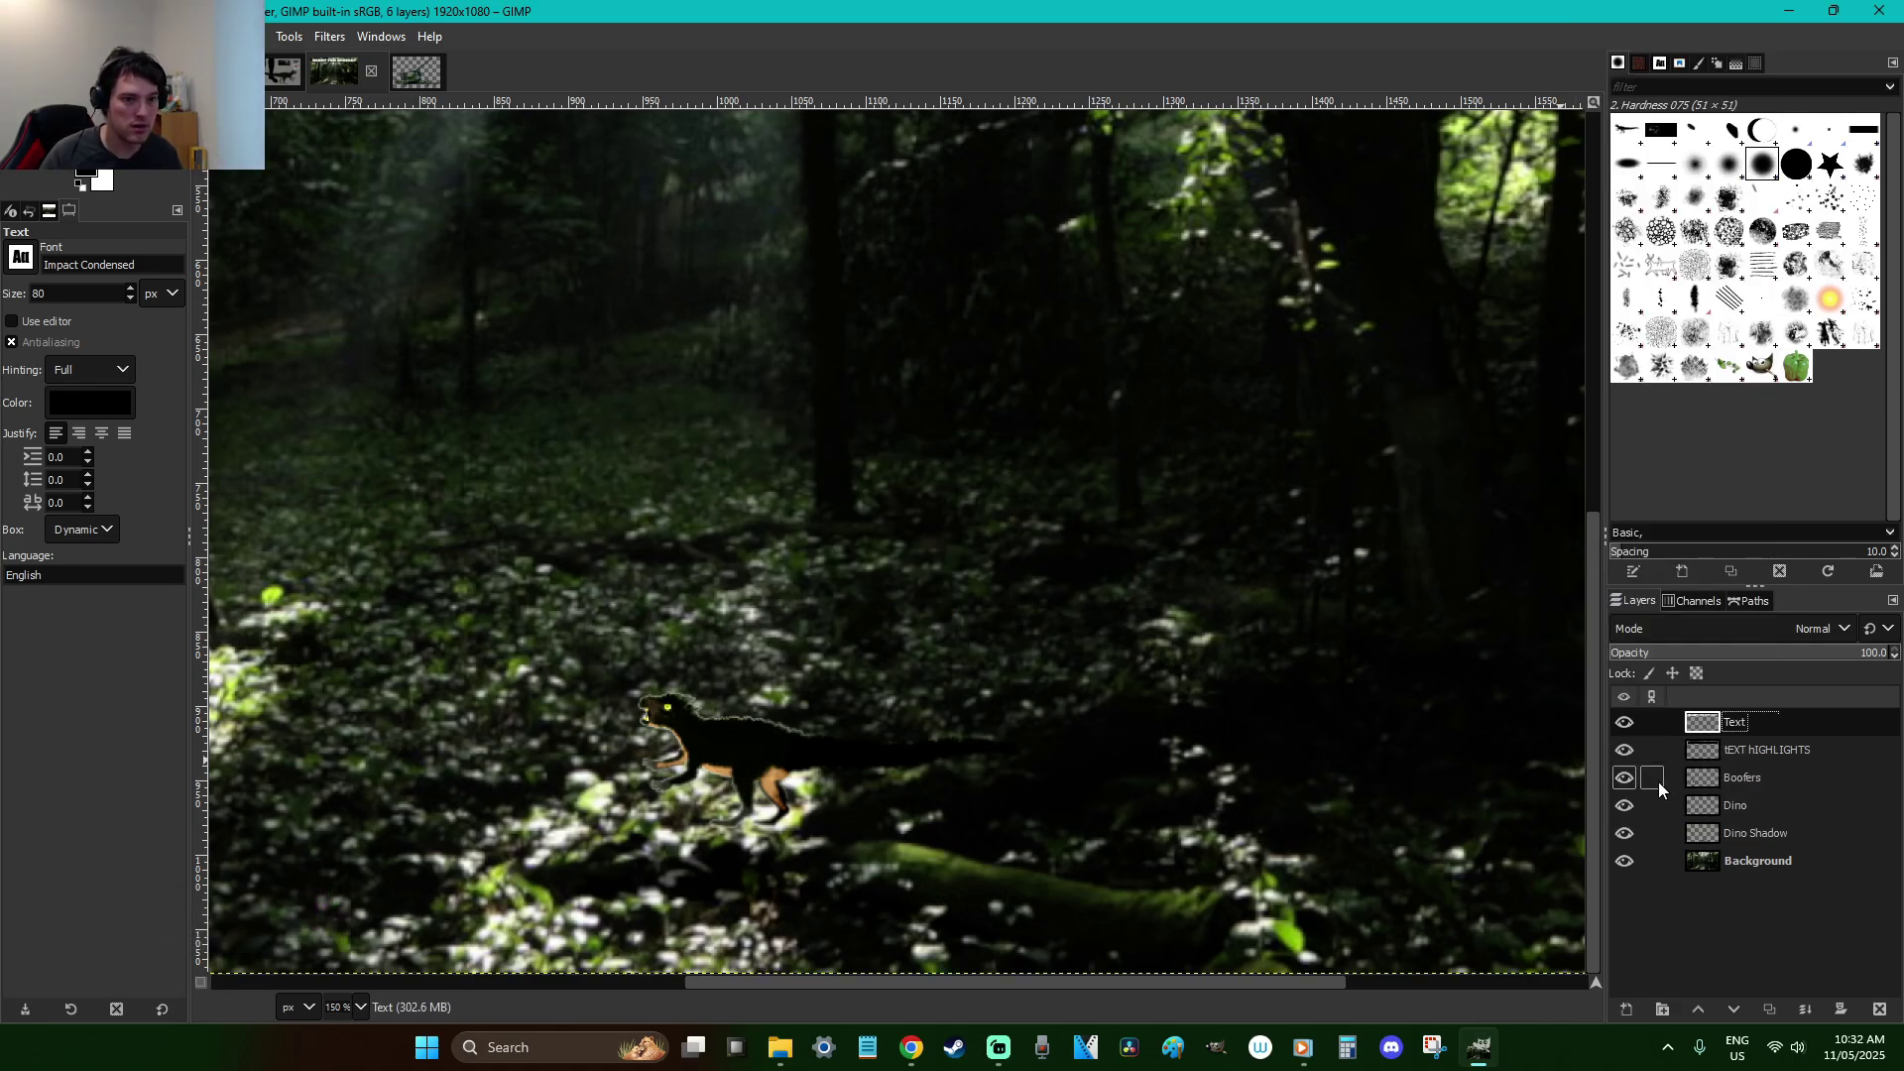
pyautogui.hotkey('ctrl', 'z')
pyautogui.rightClick(1743, 722)
pyautogui.click(1634, 278)
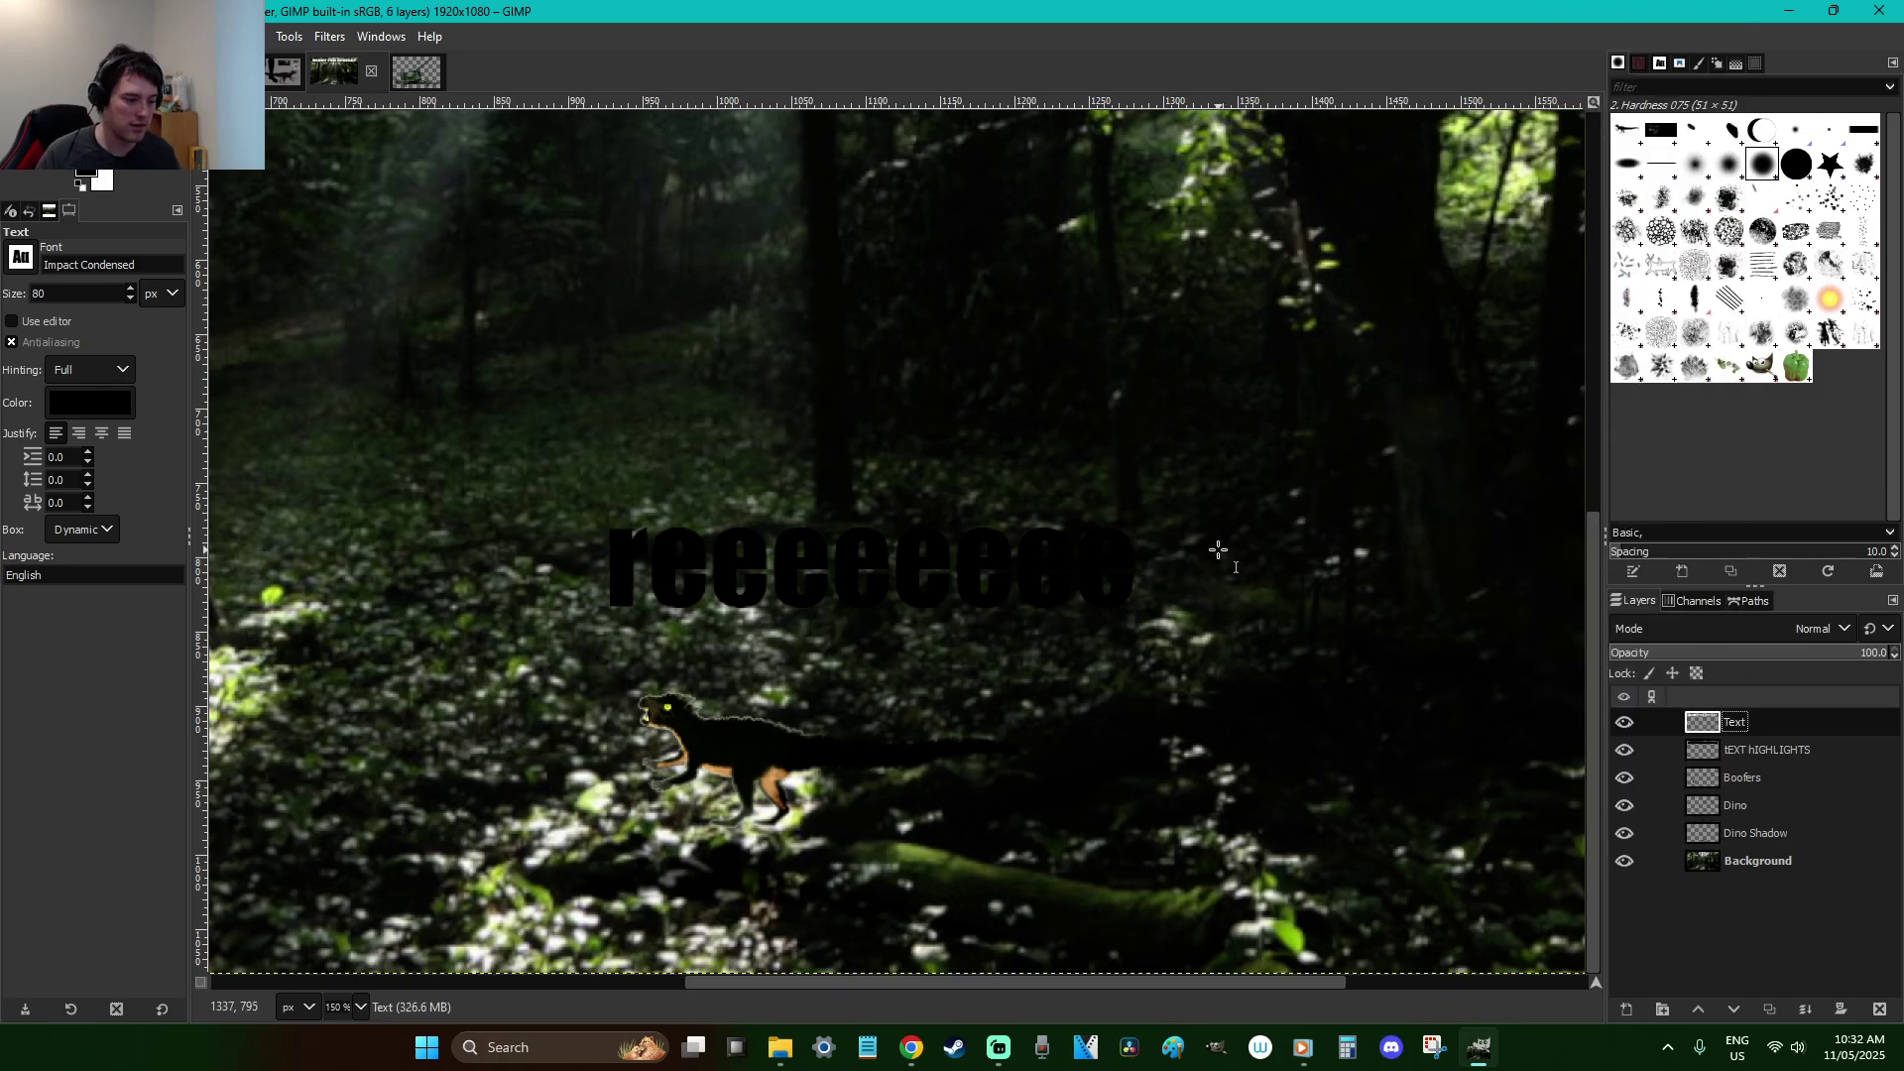
# Cut the screech text out of the Text layer, paste it as a floating selection and move it higher above the dinosaur
pyautogui.press('r')
pyautogui.moveTo(1195, 635); pyautogui.dragTo(541, 462)
pyautogui.hotkey('ctrl', 'x')
pyautogui.hscroll(-5, 1114, 985)
pyautogui.hotkey('ctrl', 'v')
pyautogui.moveTo(1021, 588); pyautogui.dragTo(1121, 483)
# Scale the pasted screech text down with its aspect ratio locked and anchor it to the Text layer
pyautogui.hotkey('shift', 's')
pyautogui.click(1305, 512)
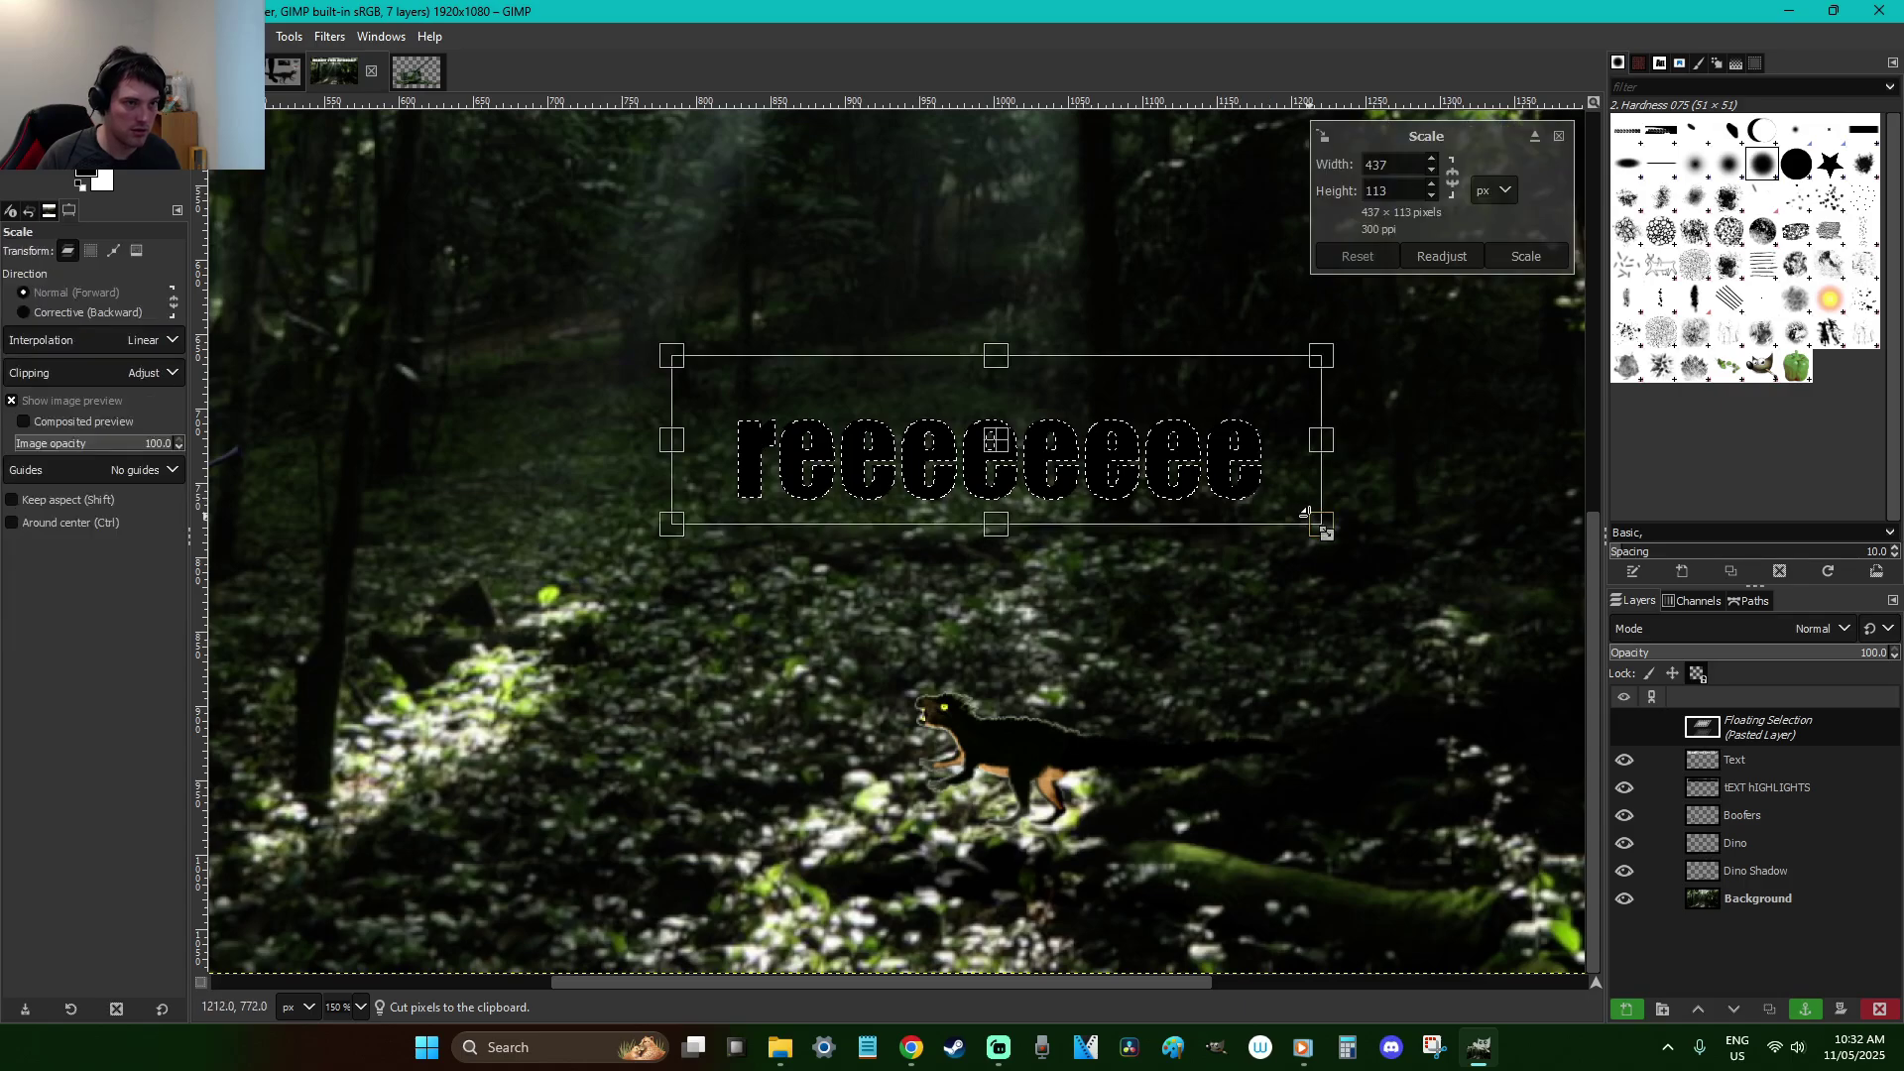
pyautogui.click(1452, 176)
pyautogui.moveTo(1321, 523); pyautogui.dragTo(1097, 550)
pyautogui.press('Return')
pyautogui.press('r')
pyautogui.click(1148, 608)
# On the tEXT hIGHLIGHTS layer, outline a speech bubble selection around the screech text with a tail pointing to the dinosaur's head
pyautogui.click(1770, 750)
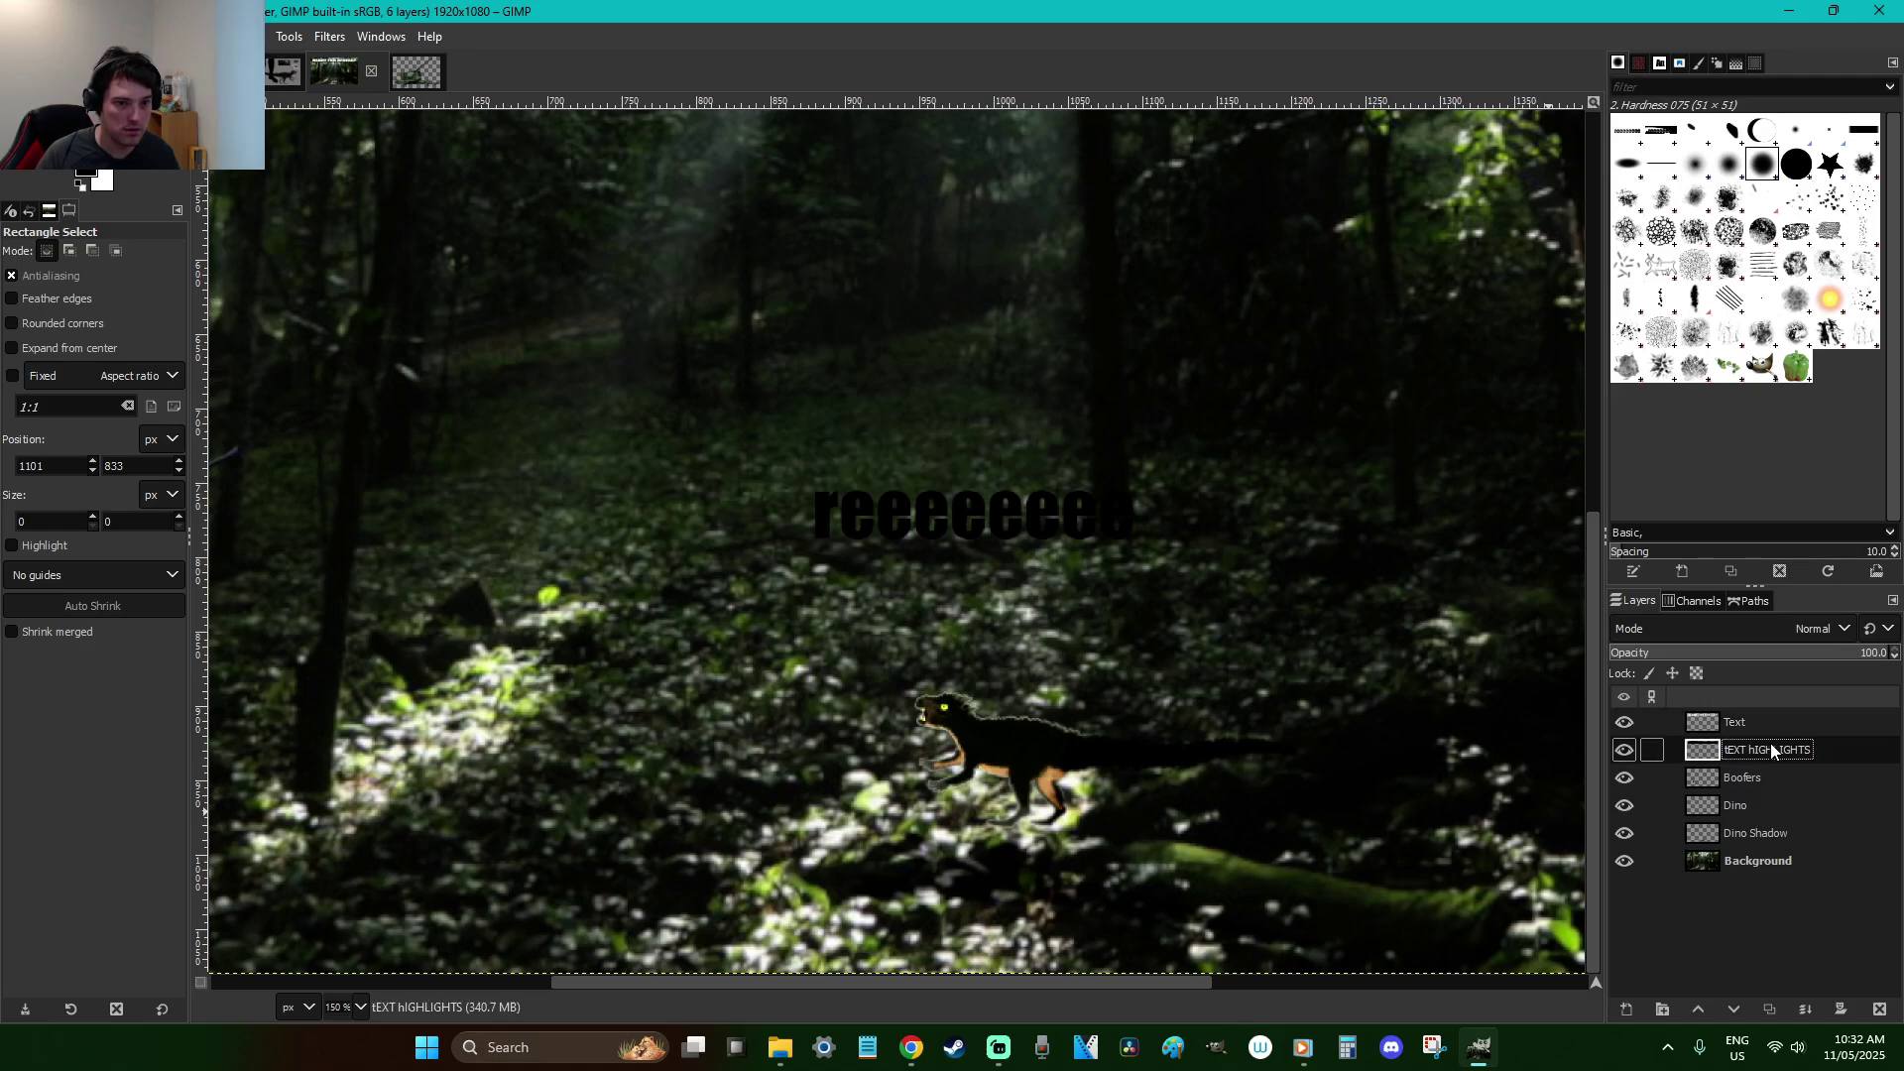
pyautogui.press('f')
pyautogui.click(927, 664)
pyautogui.click(794, 564)
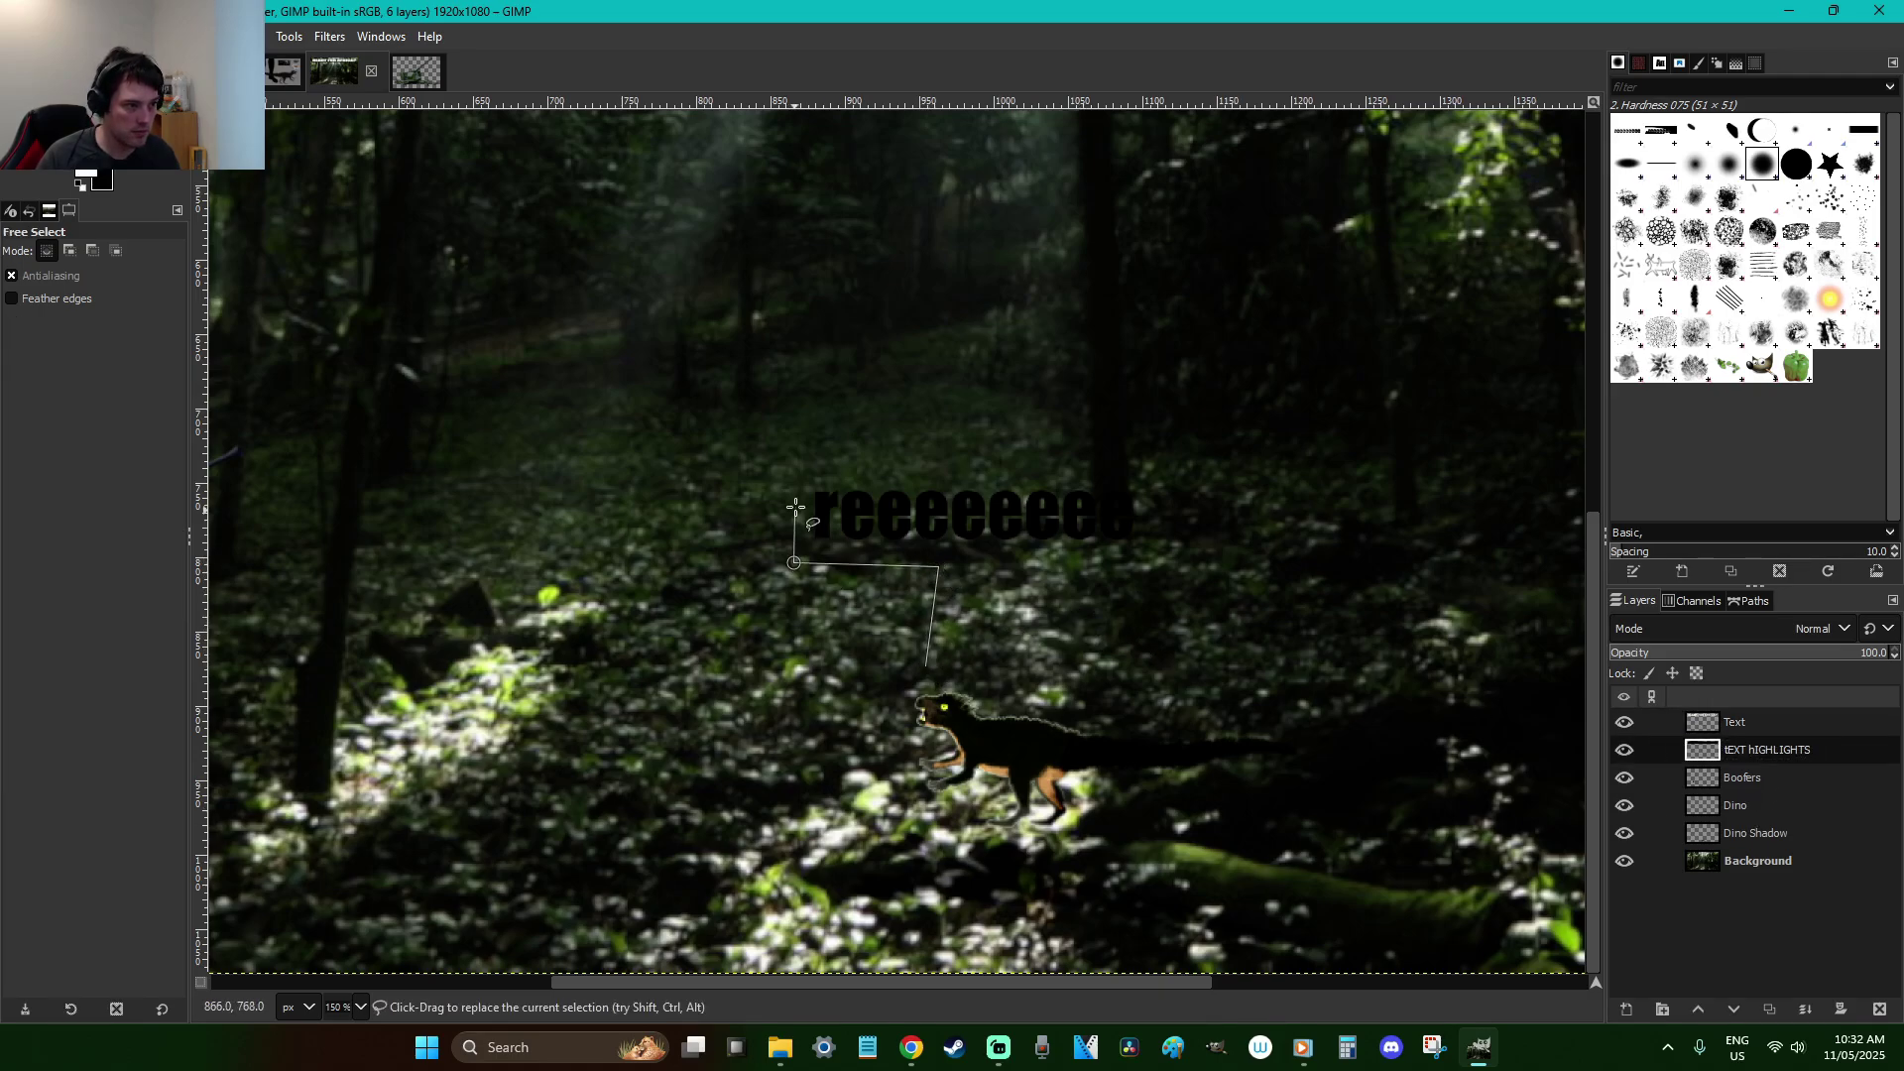
pyautogui.click(794, 463)
pyautogui.click(1160, 479)
pyautogui.click(1162, 562)
pyautogui.click(964, 567)
pyautogui.moveTo(925, 667); pyautogui.dragTo(947, 657)
pyautogui.press('Return')
# Fill the speech bubble selection with white and clear the selection
pyautogui.hotkey('shift', 'b')
pyautogui.click(977, 566)
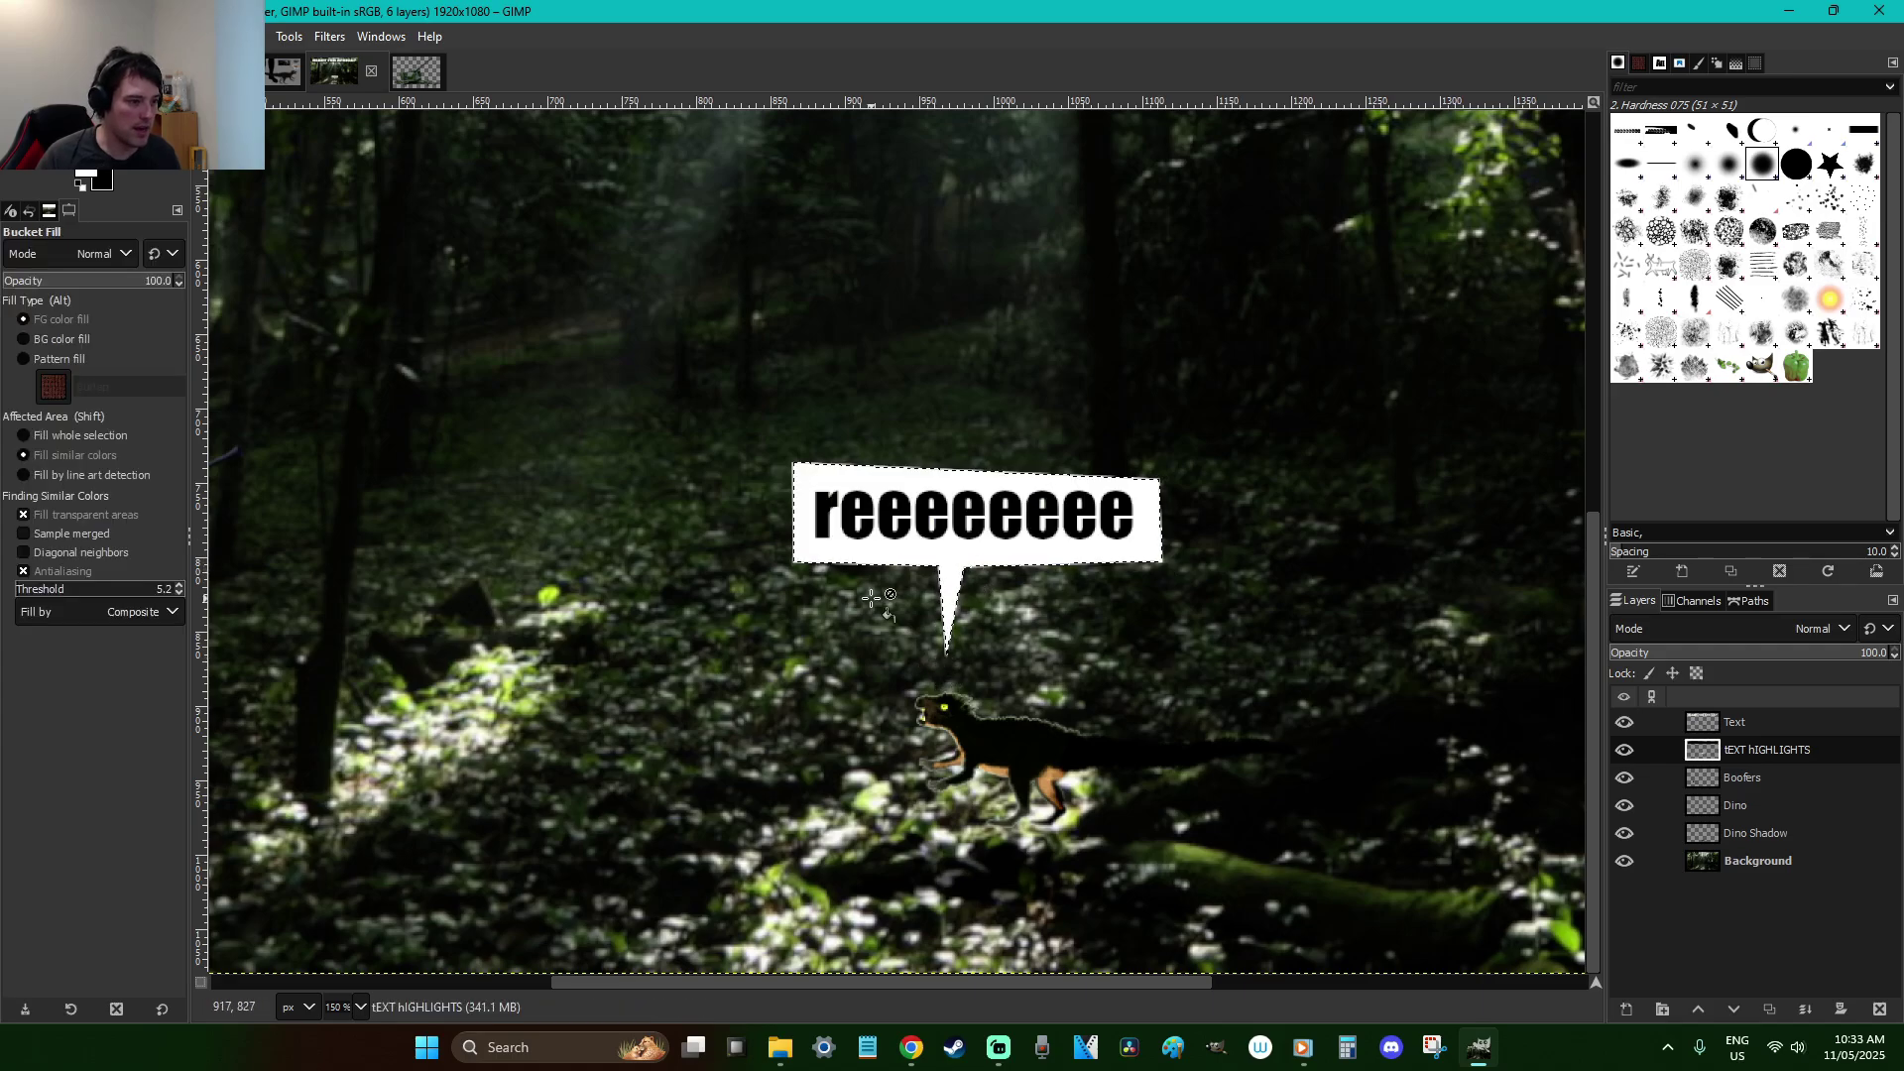
pyautogui.hotkey('ctrl', 'shift', 'a')
# Round off the speech bubble's corners with a size 10 eraser on the tEXT hIGHLIGHTS layer
pyautogui.hotkey('shift', 'e')
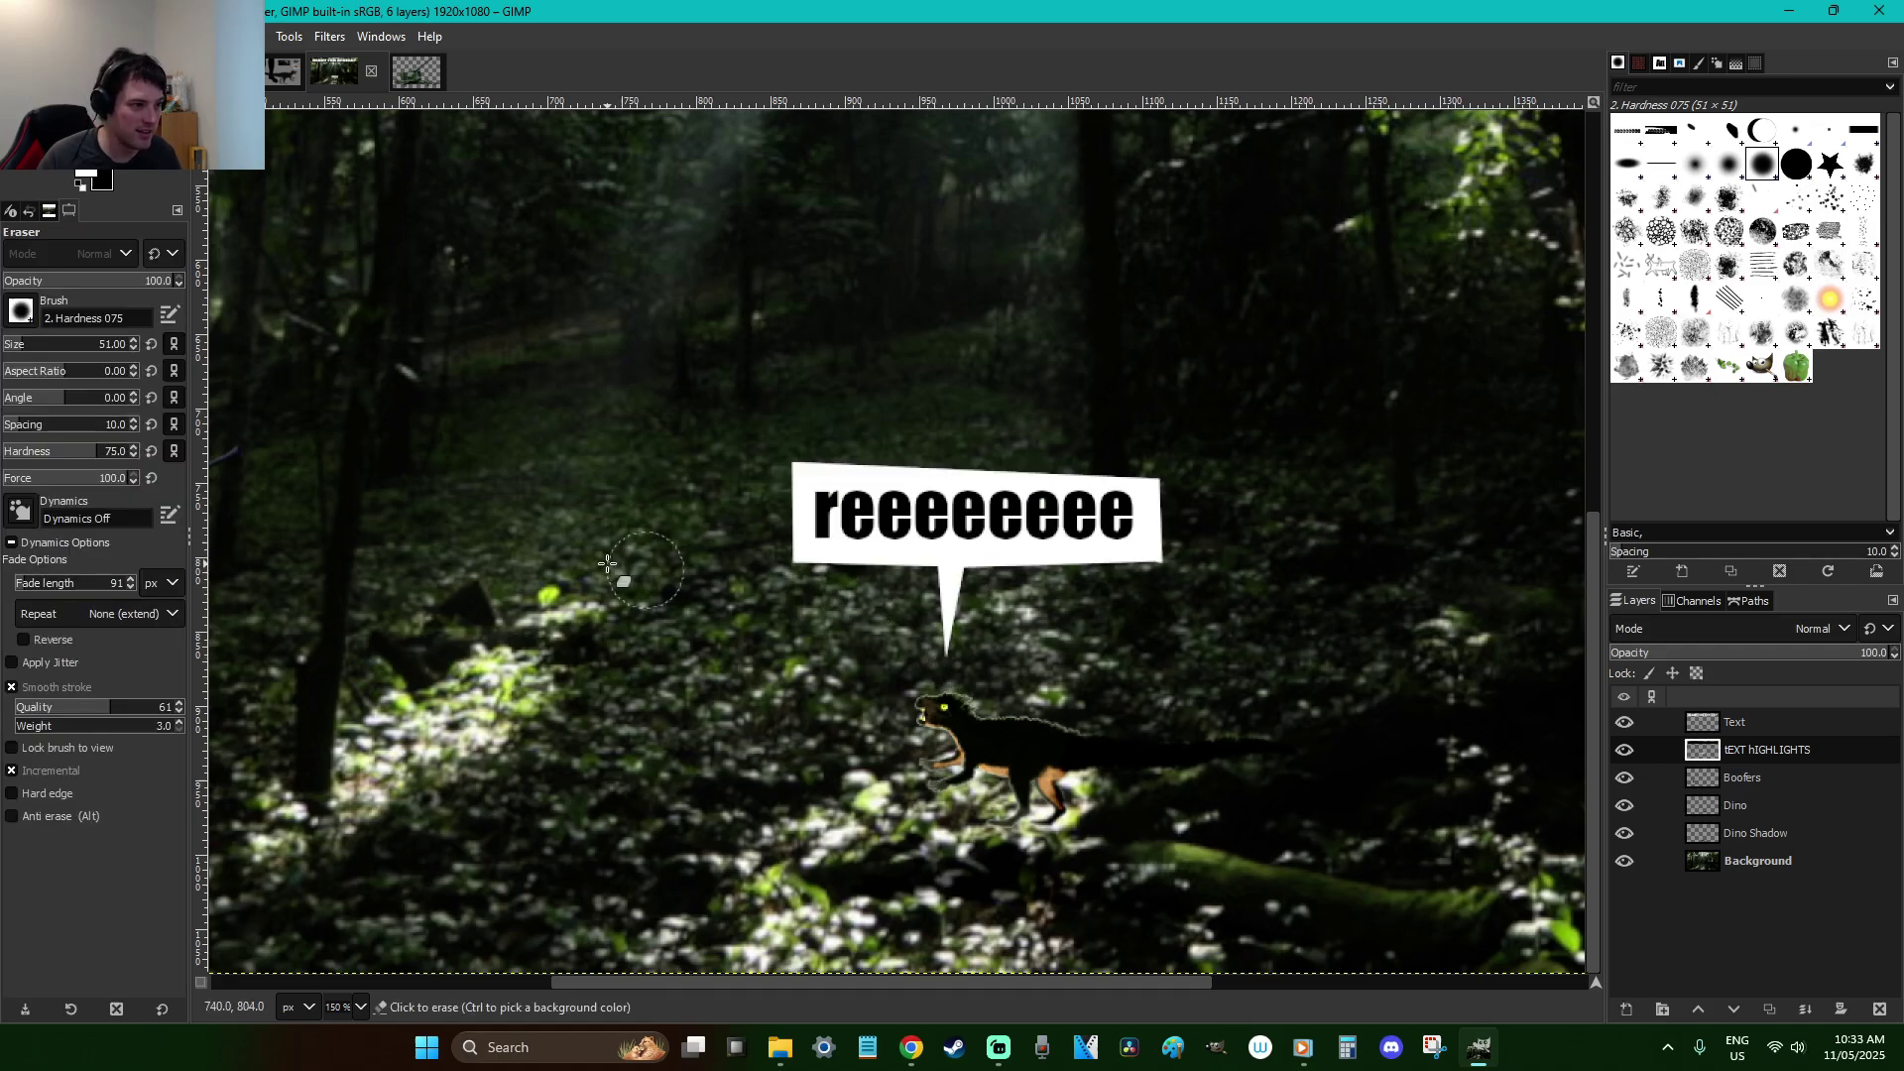
pyautogui.click(107, 347)
pyautogui.write('10')
pyautogui.press('Return')
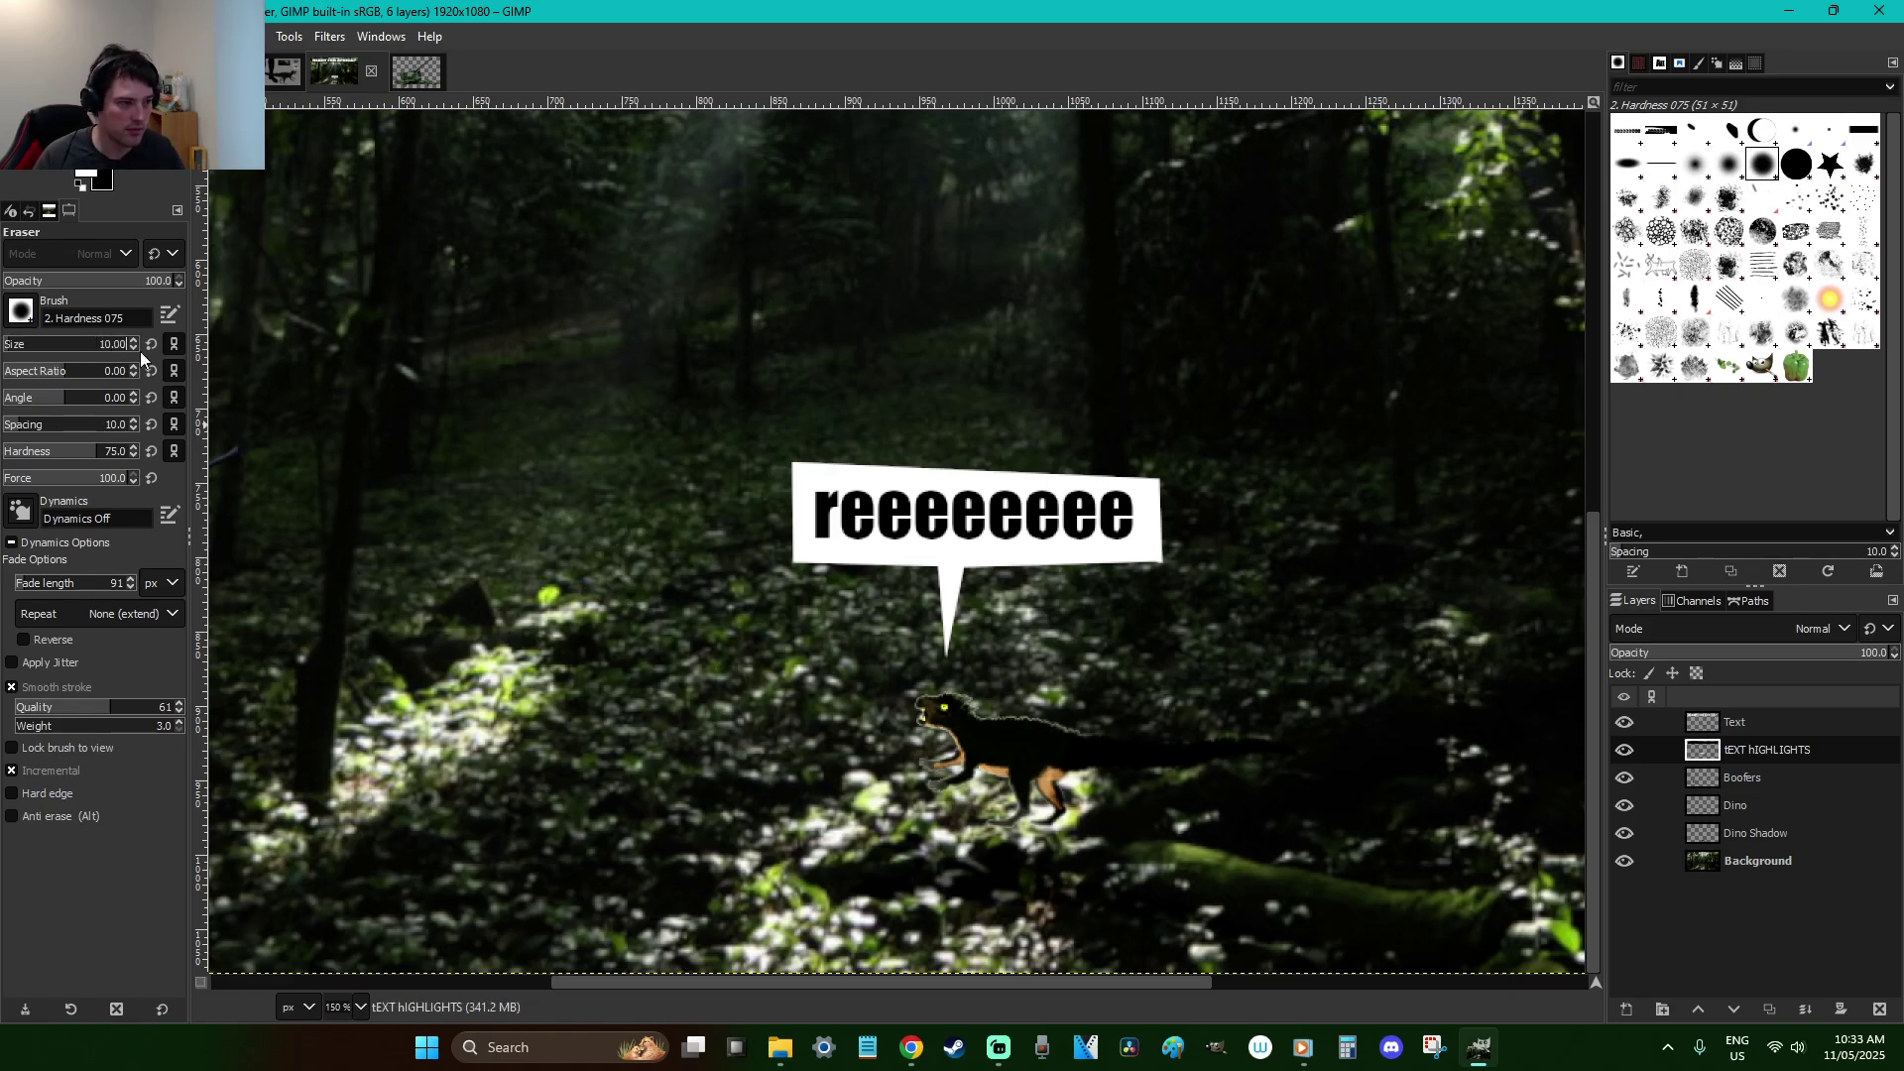
pyautogui.click(813, 568)
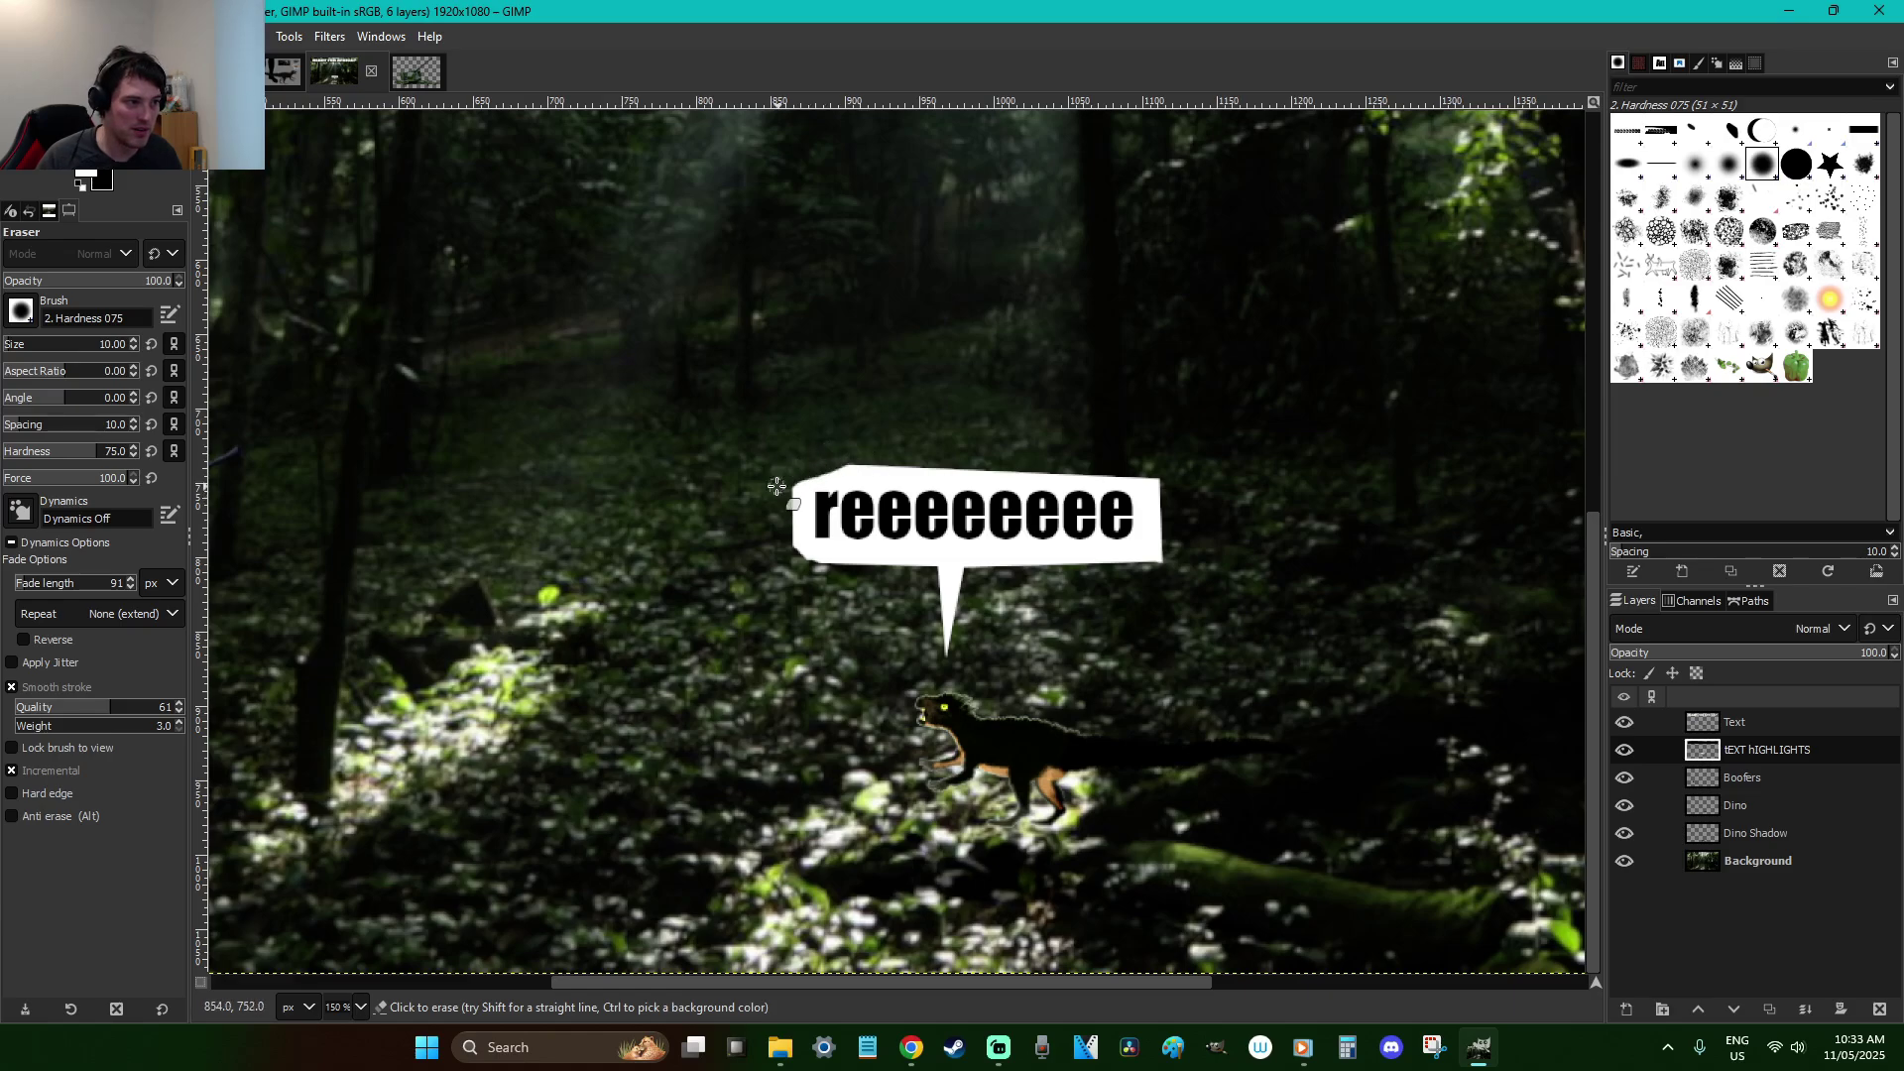
pyautogui.moveTo(1142, 556); pyautogui.dragTo(1177, 546)
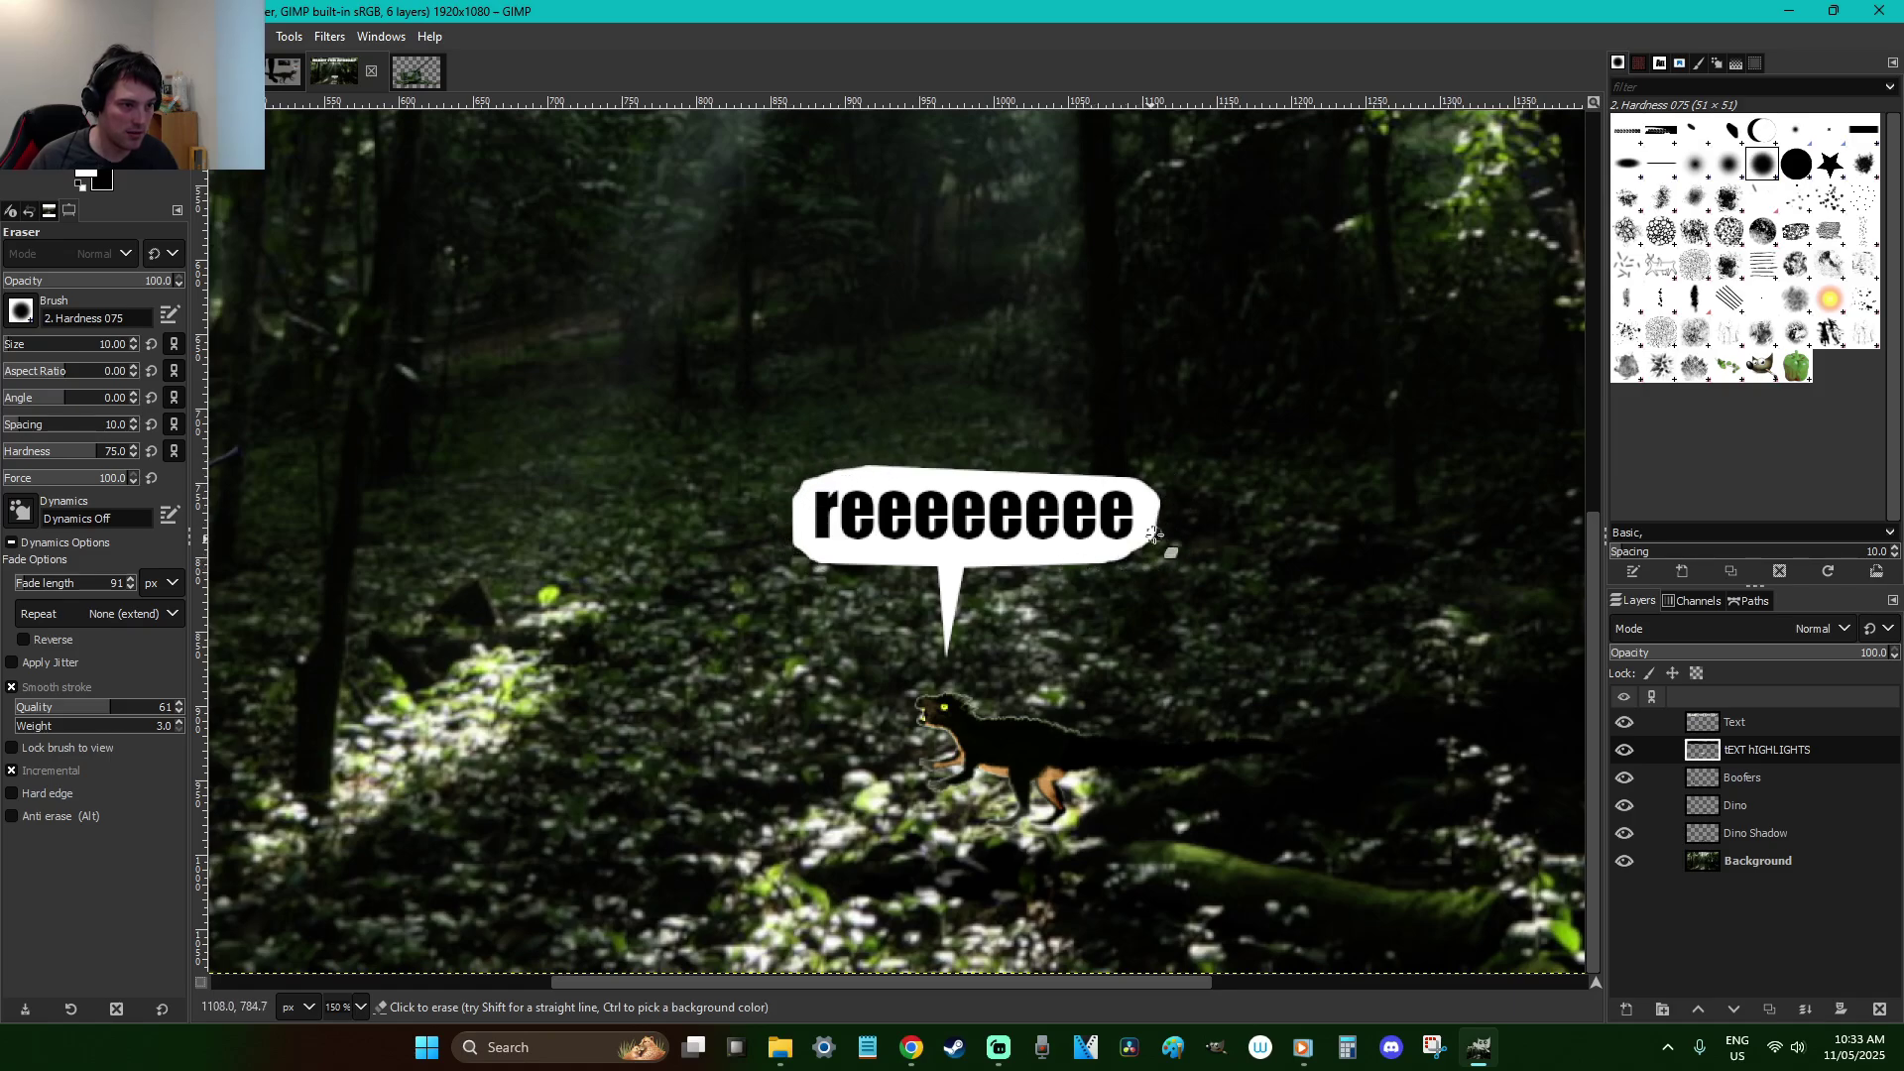
pyautogui.press('r')
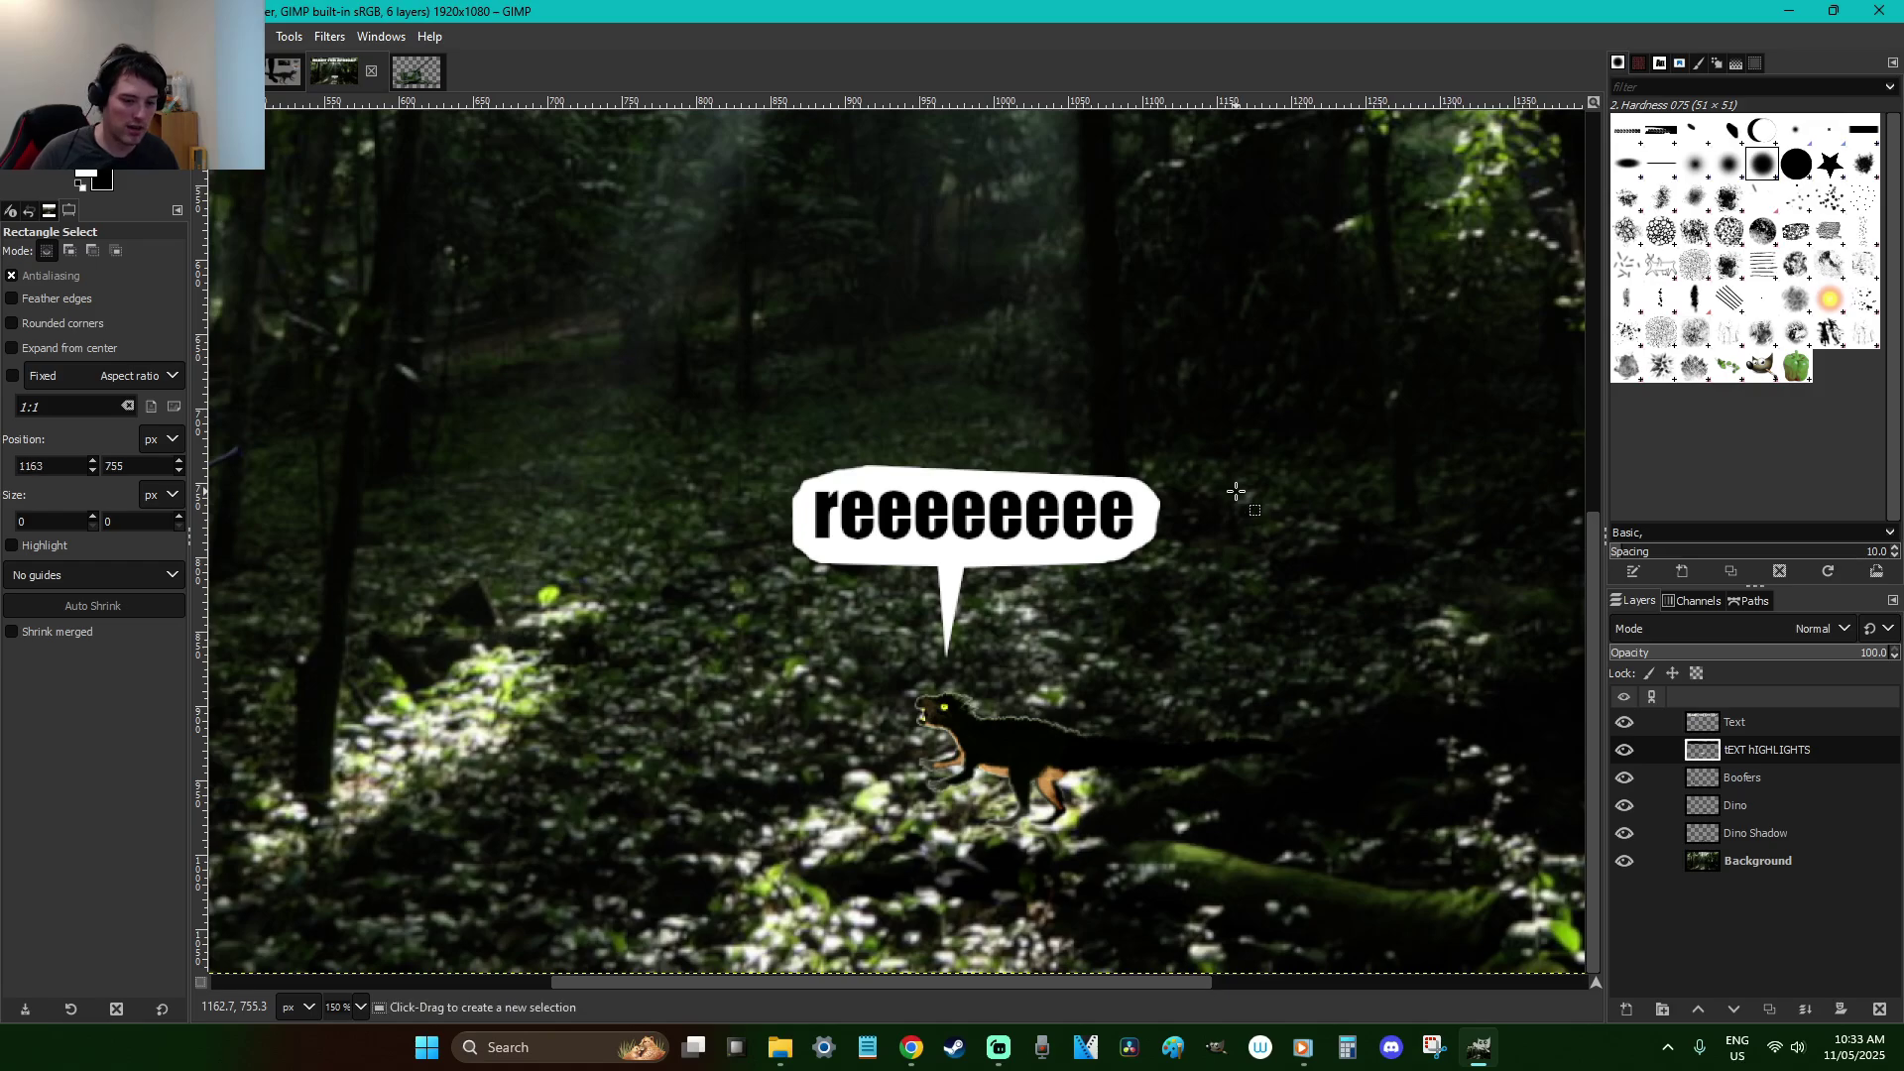
pyautogui.press('-')
pyautogui.press('-')
pyautogui.press('-')
pyautogui.press('-')
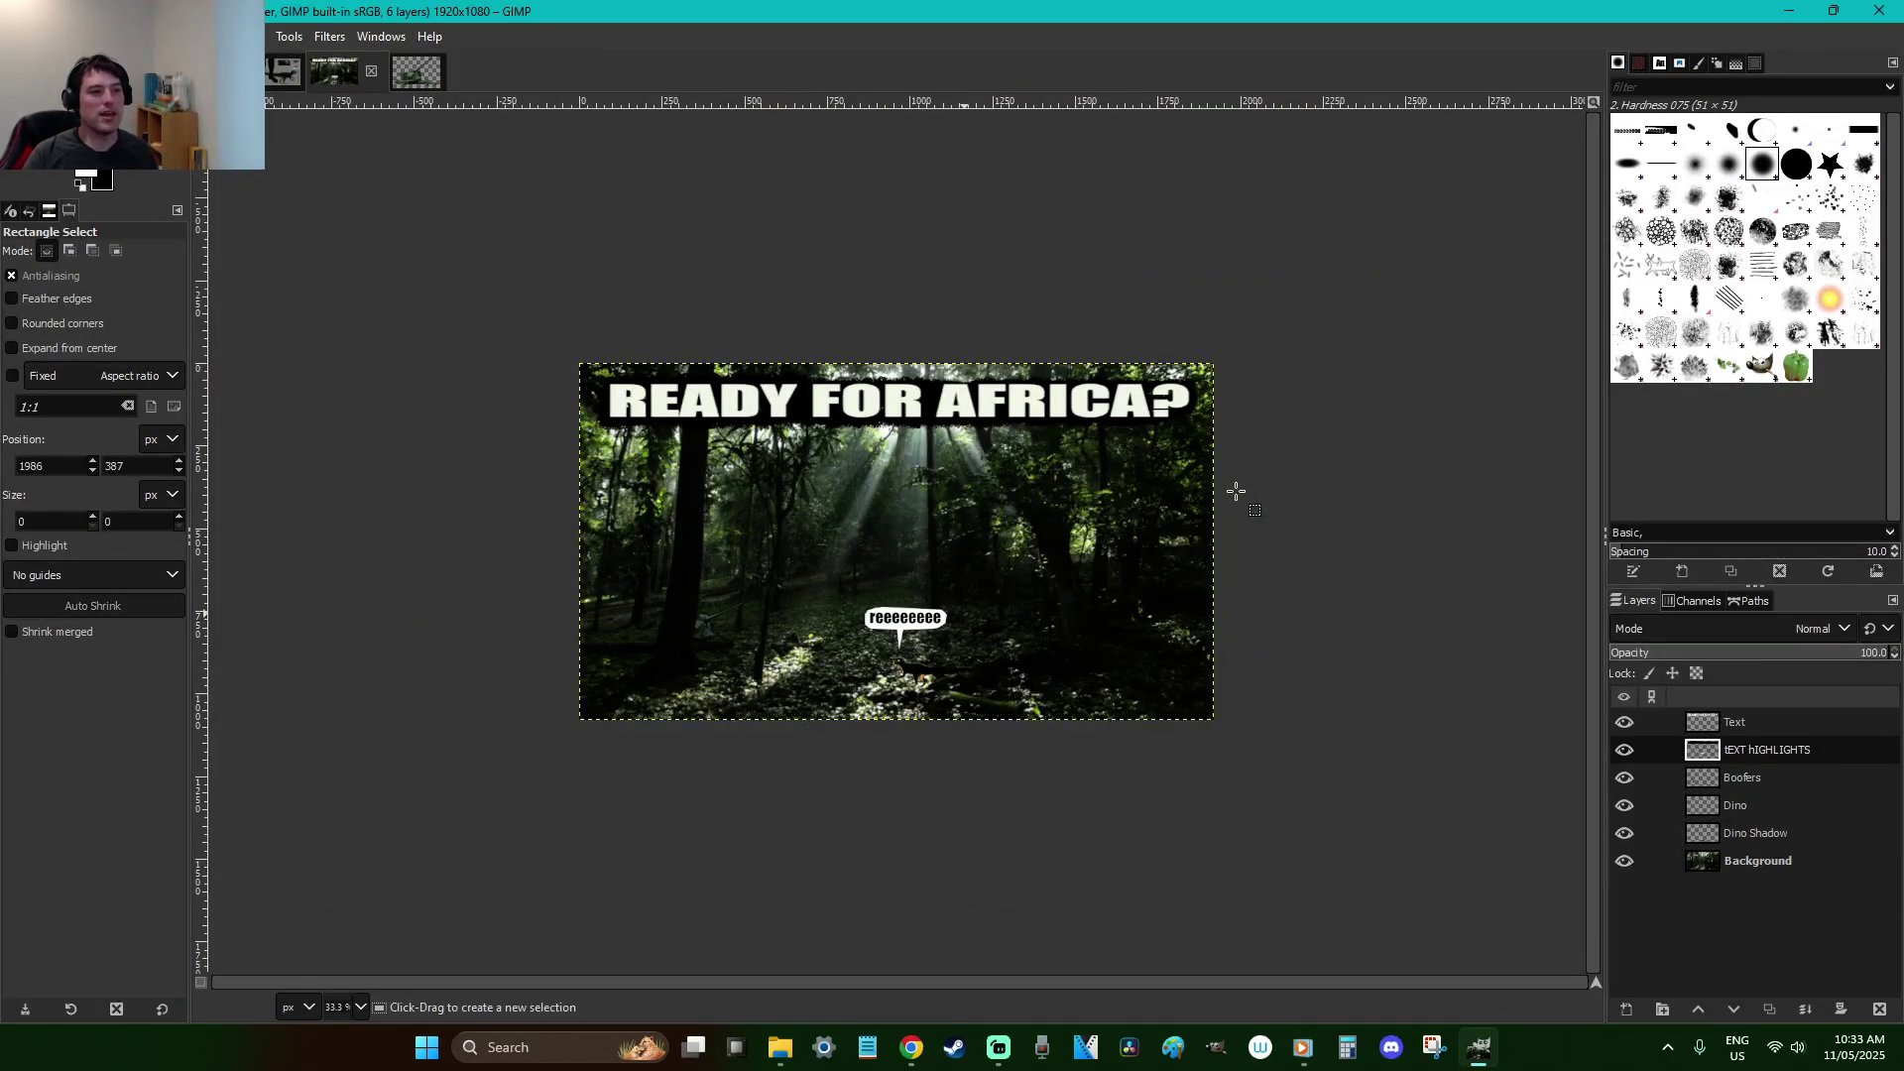
# Save the forest scene in the GIMP Work folder as "Heterodontosaurus Ready For Africa.xcf"
pyautogui.press('+')
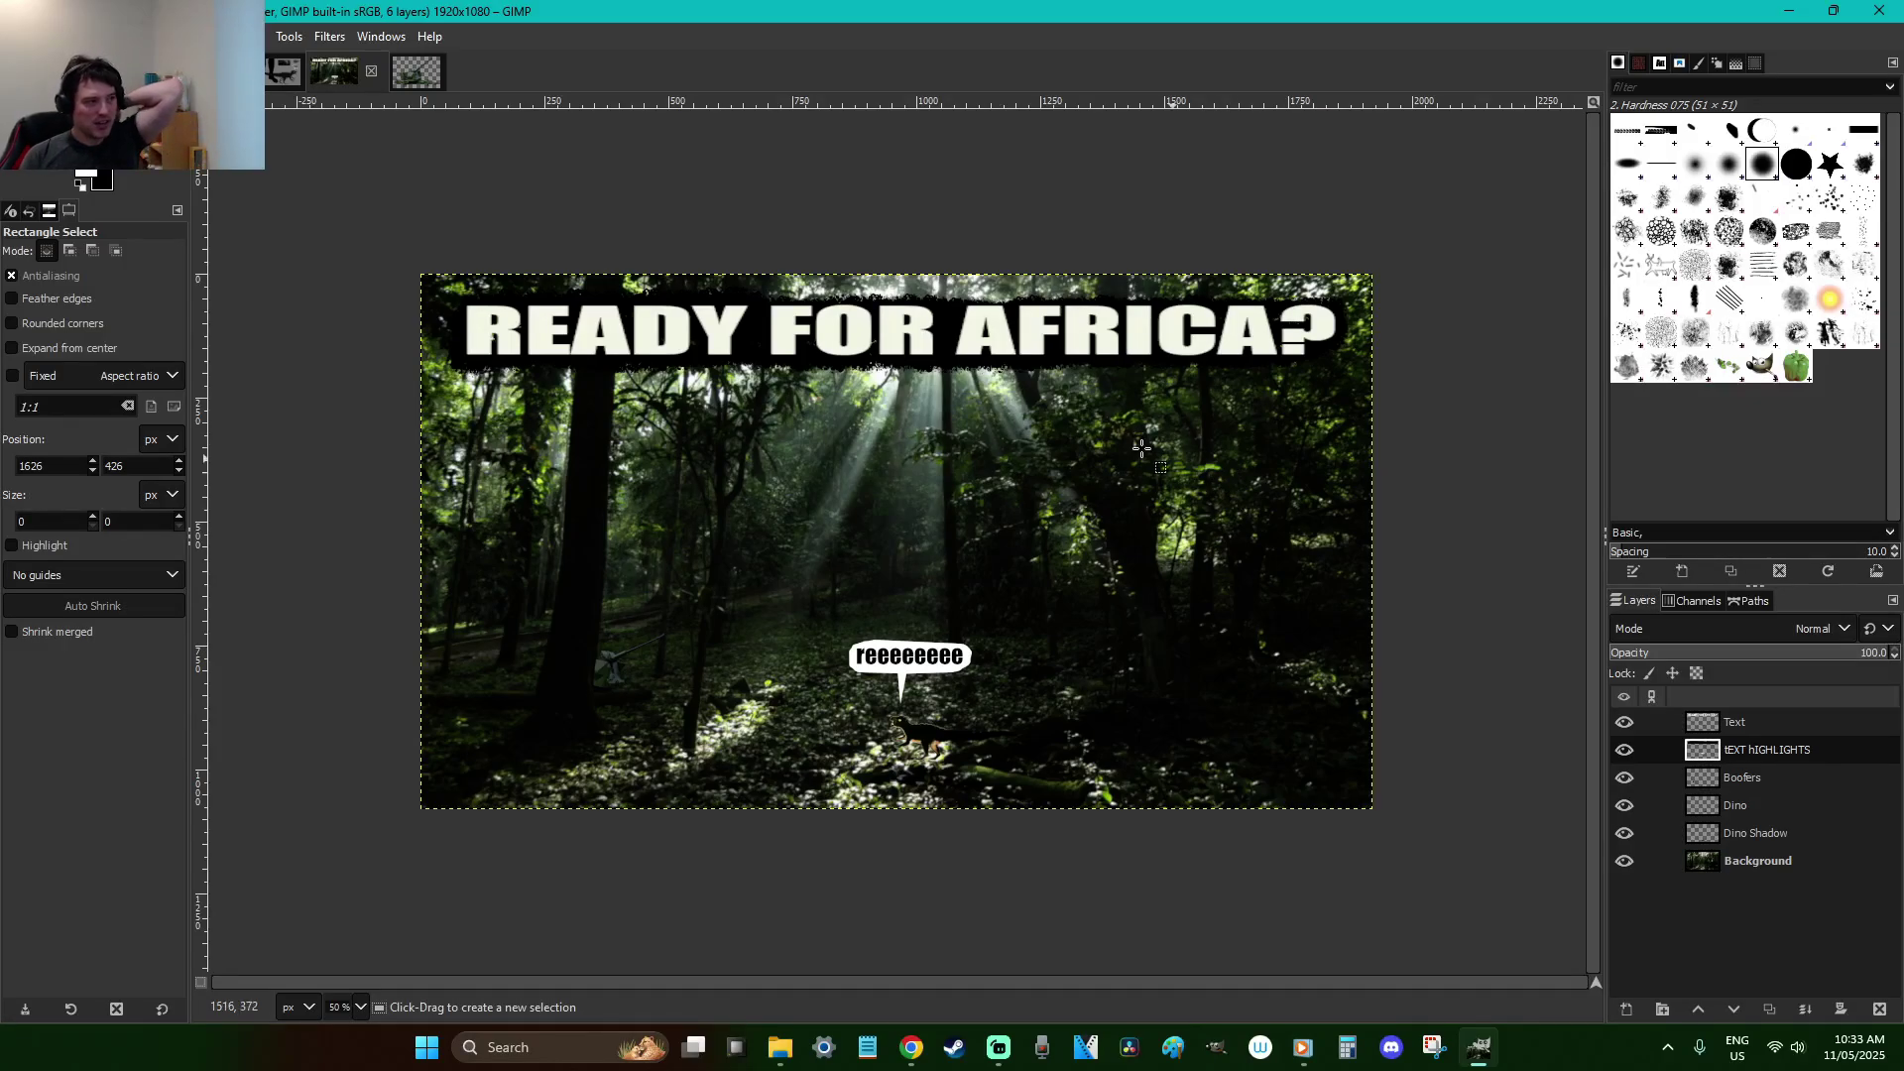
pyautogui.click(14, 36)
pyautogui.click(128, 260)
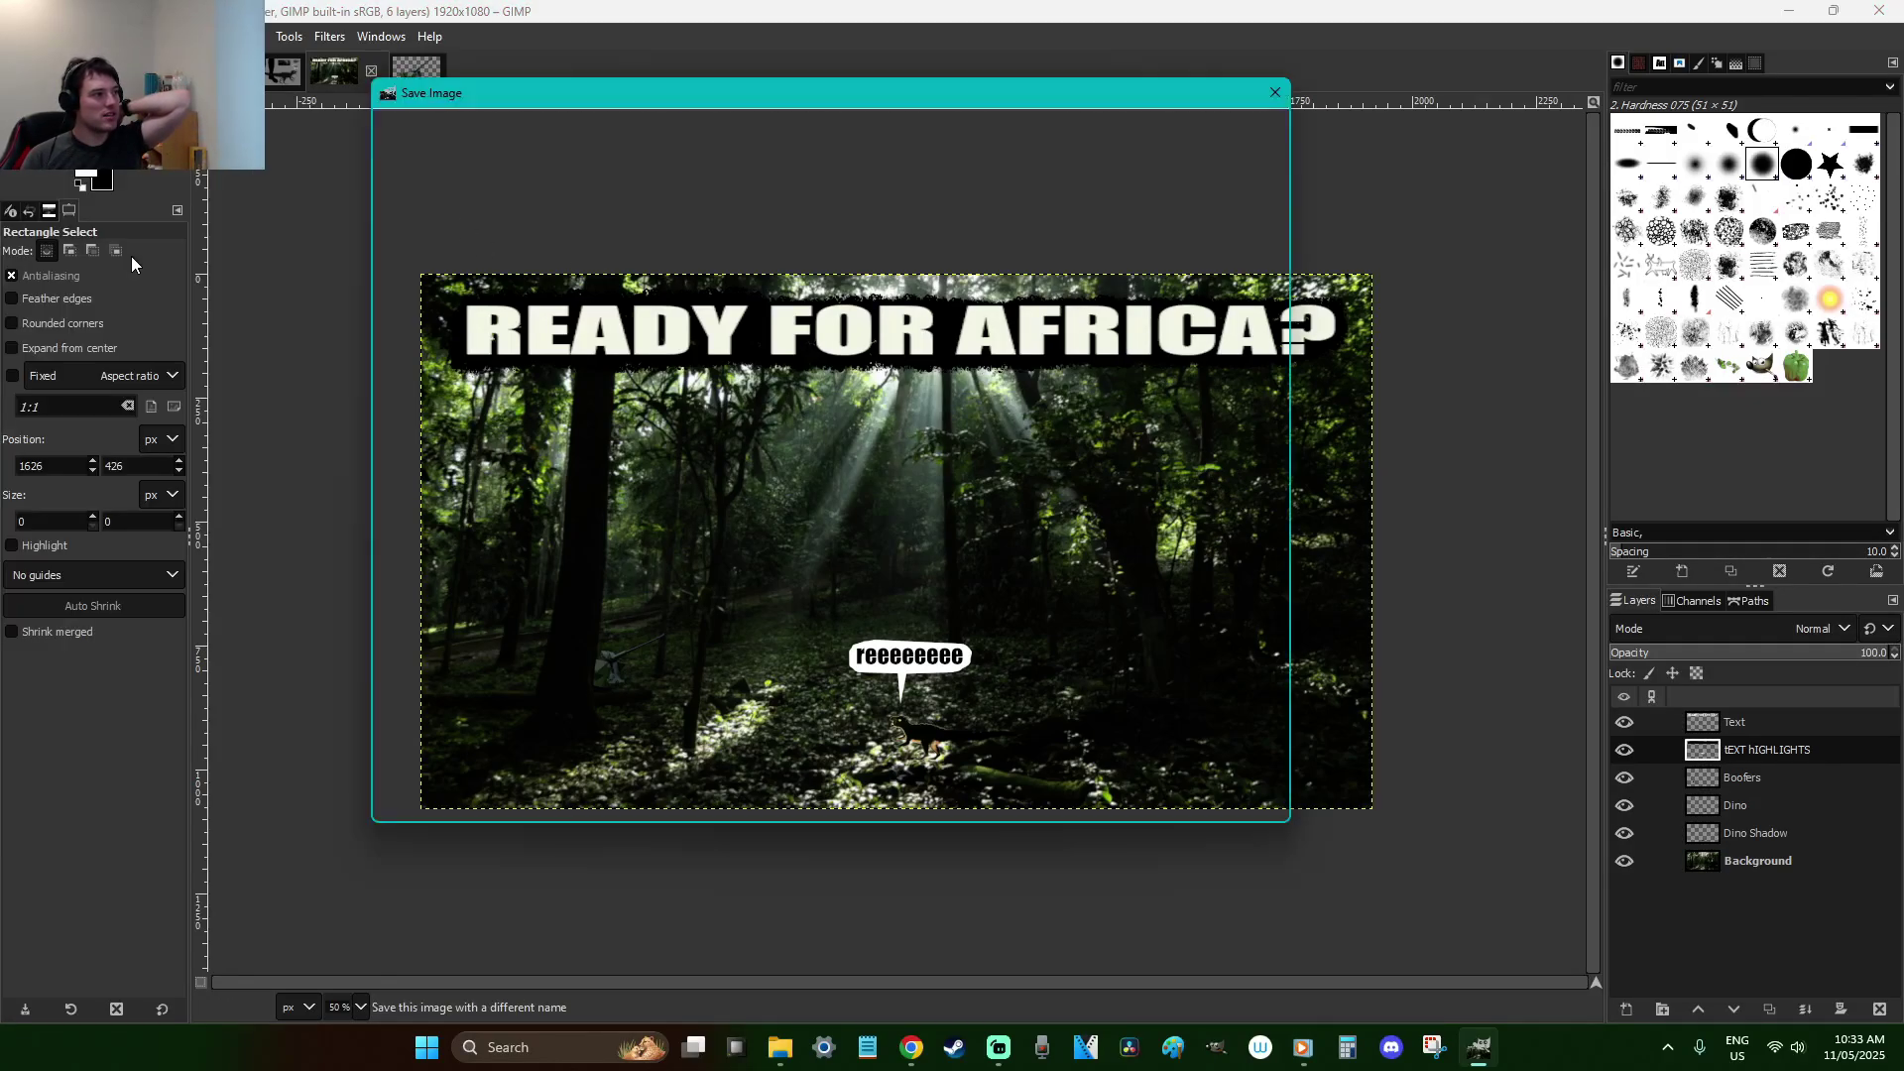
pyautogui.click(676, 174)
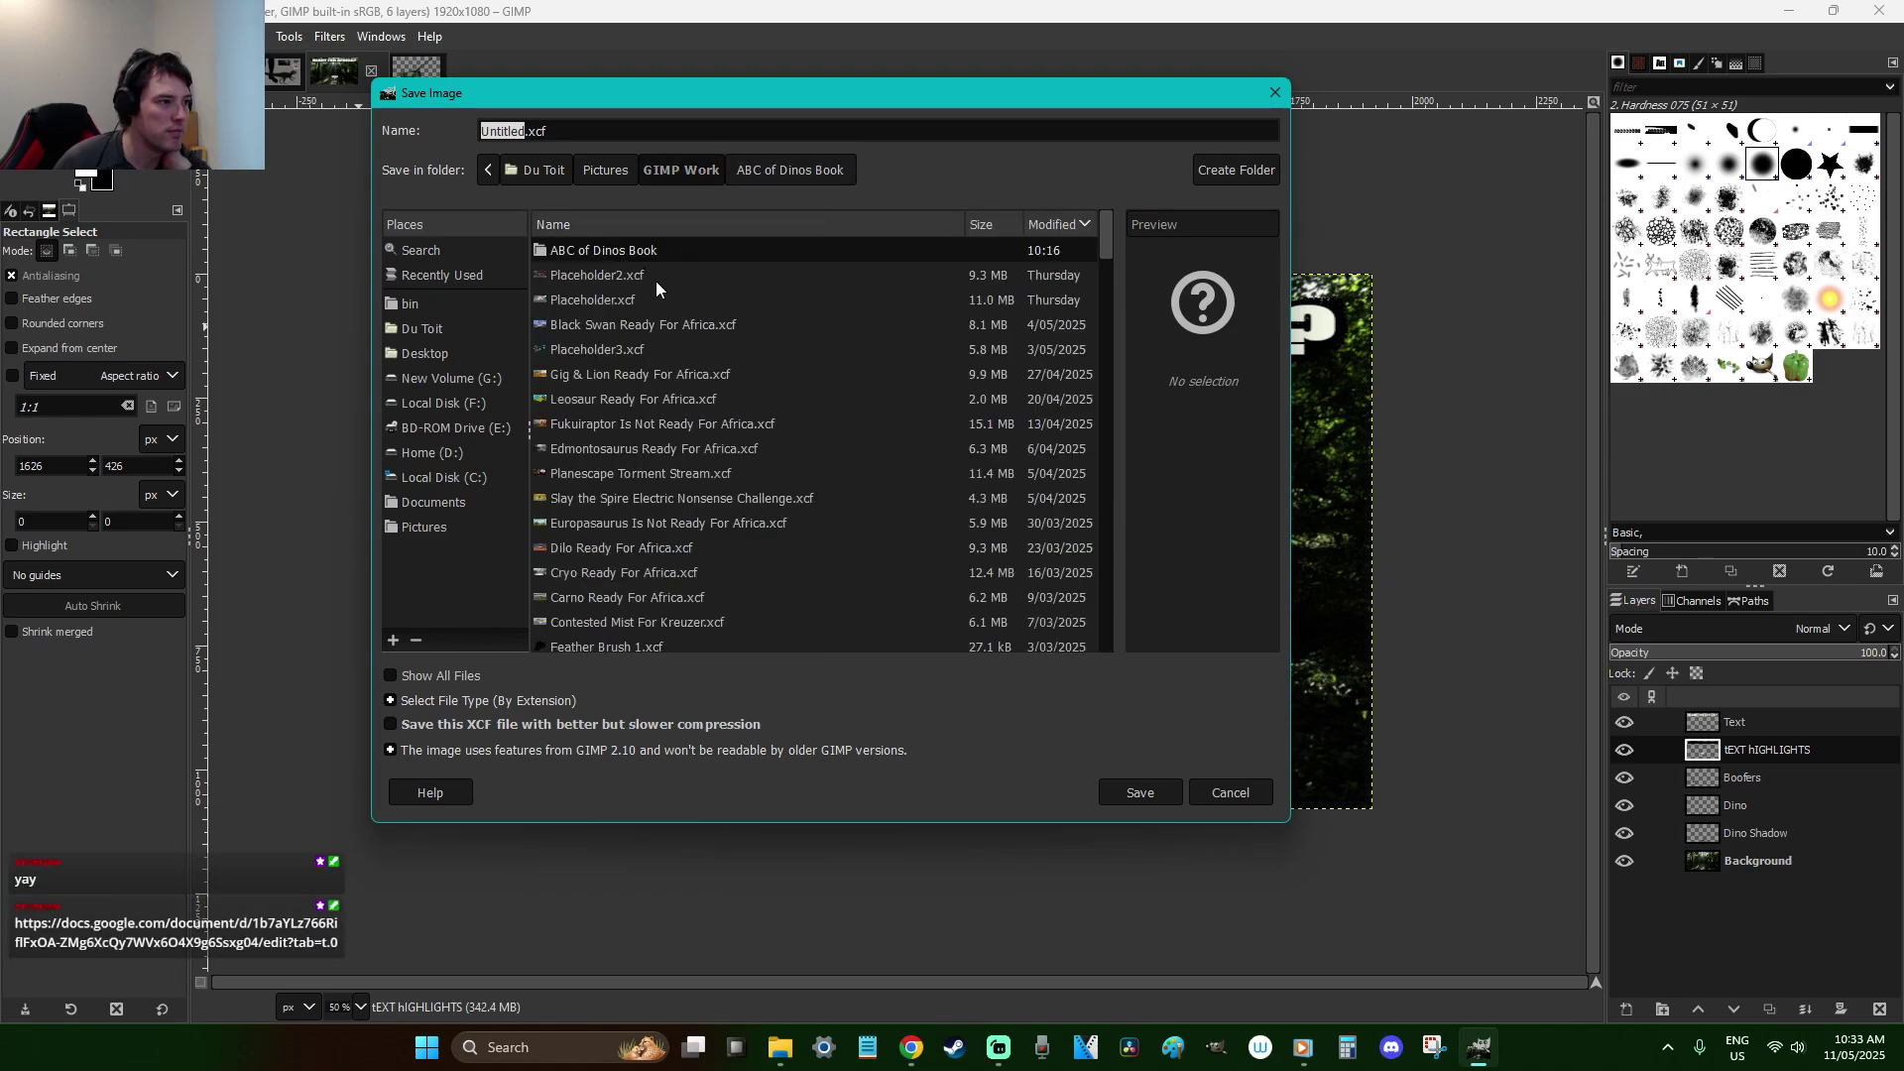
pyautogui.click(685, 325)
pyautogui.click(593, 132)
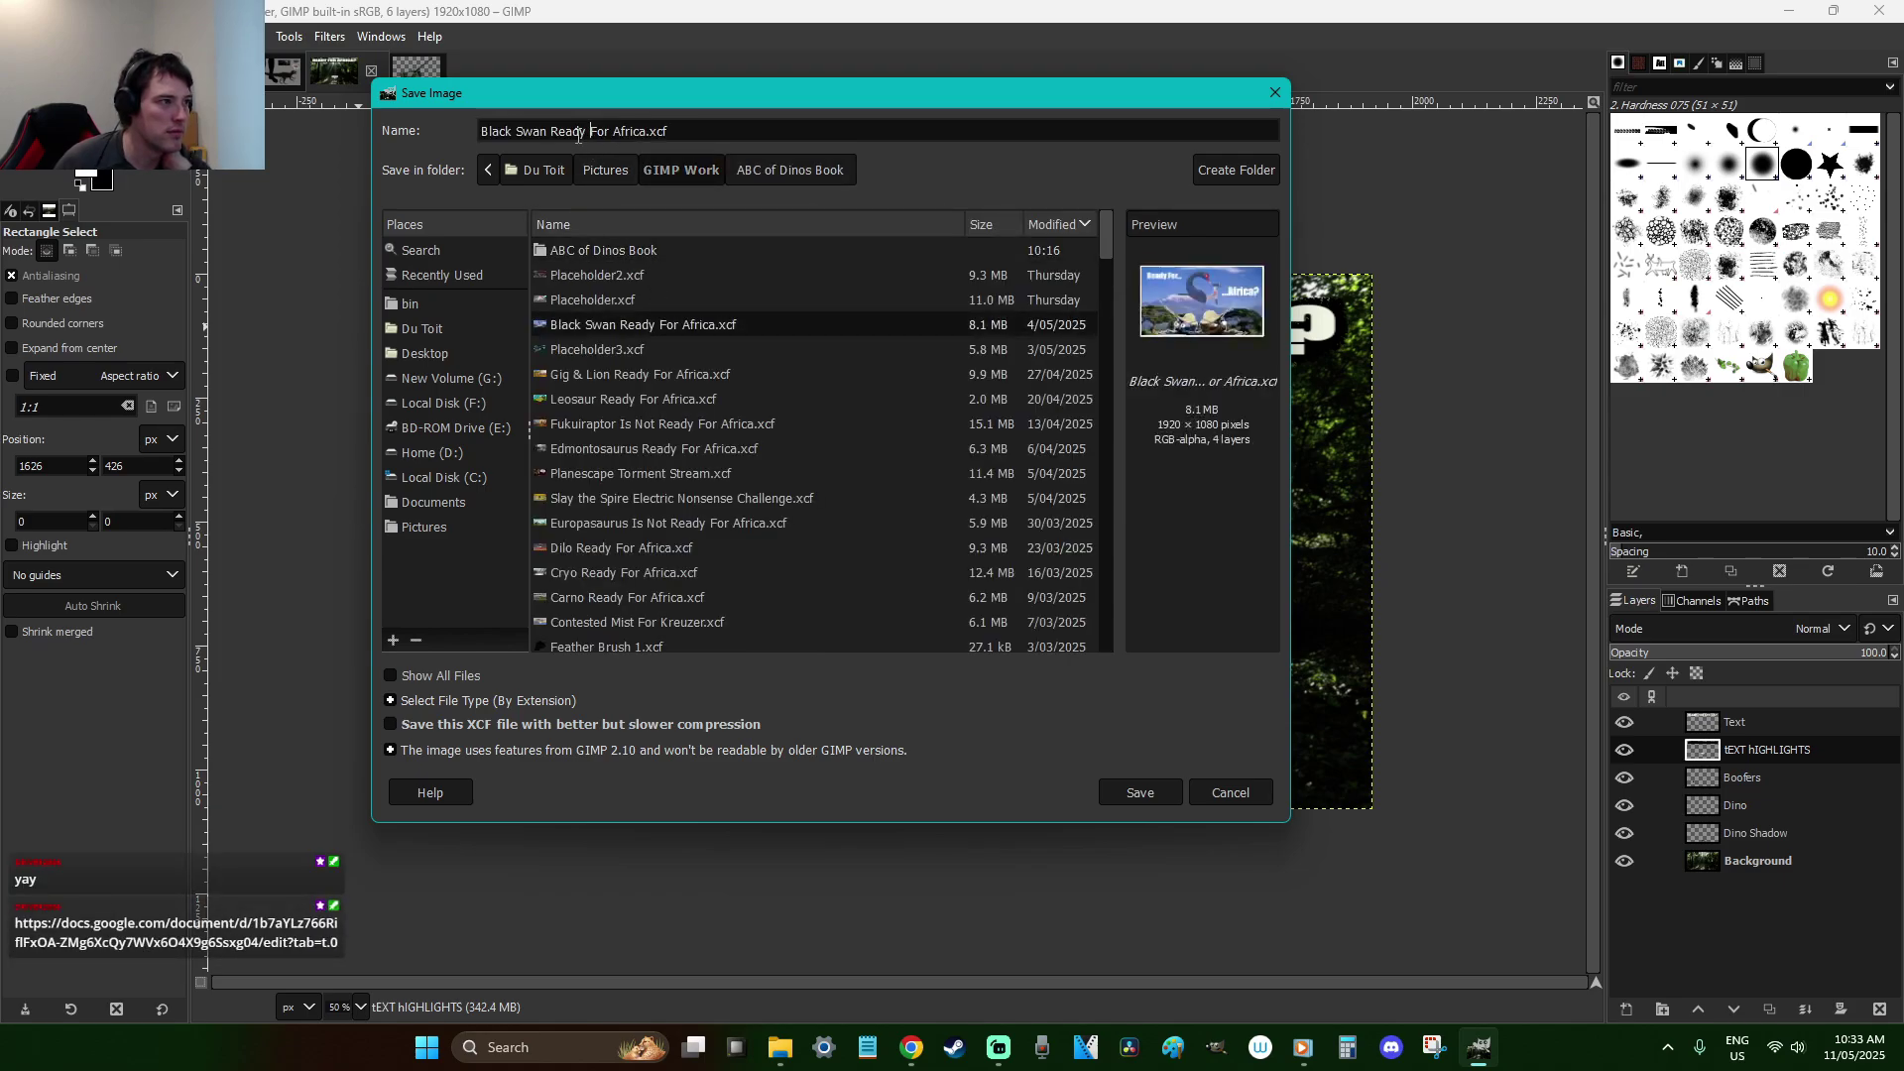
pyautogui.write('Heterodontosaurus')
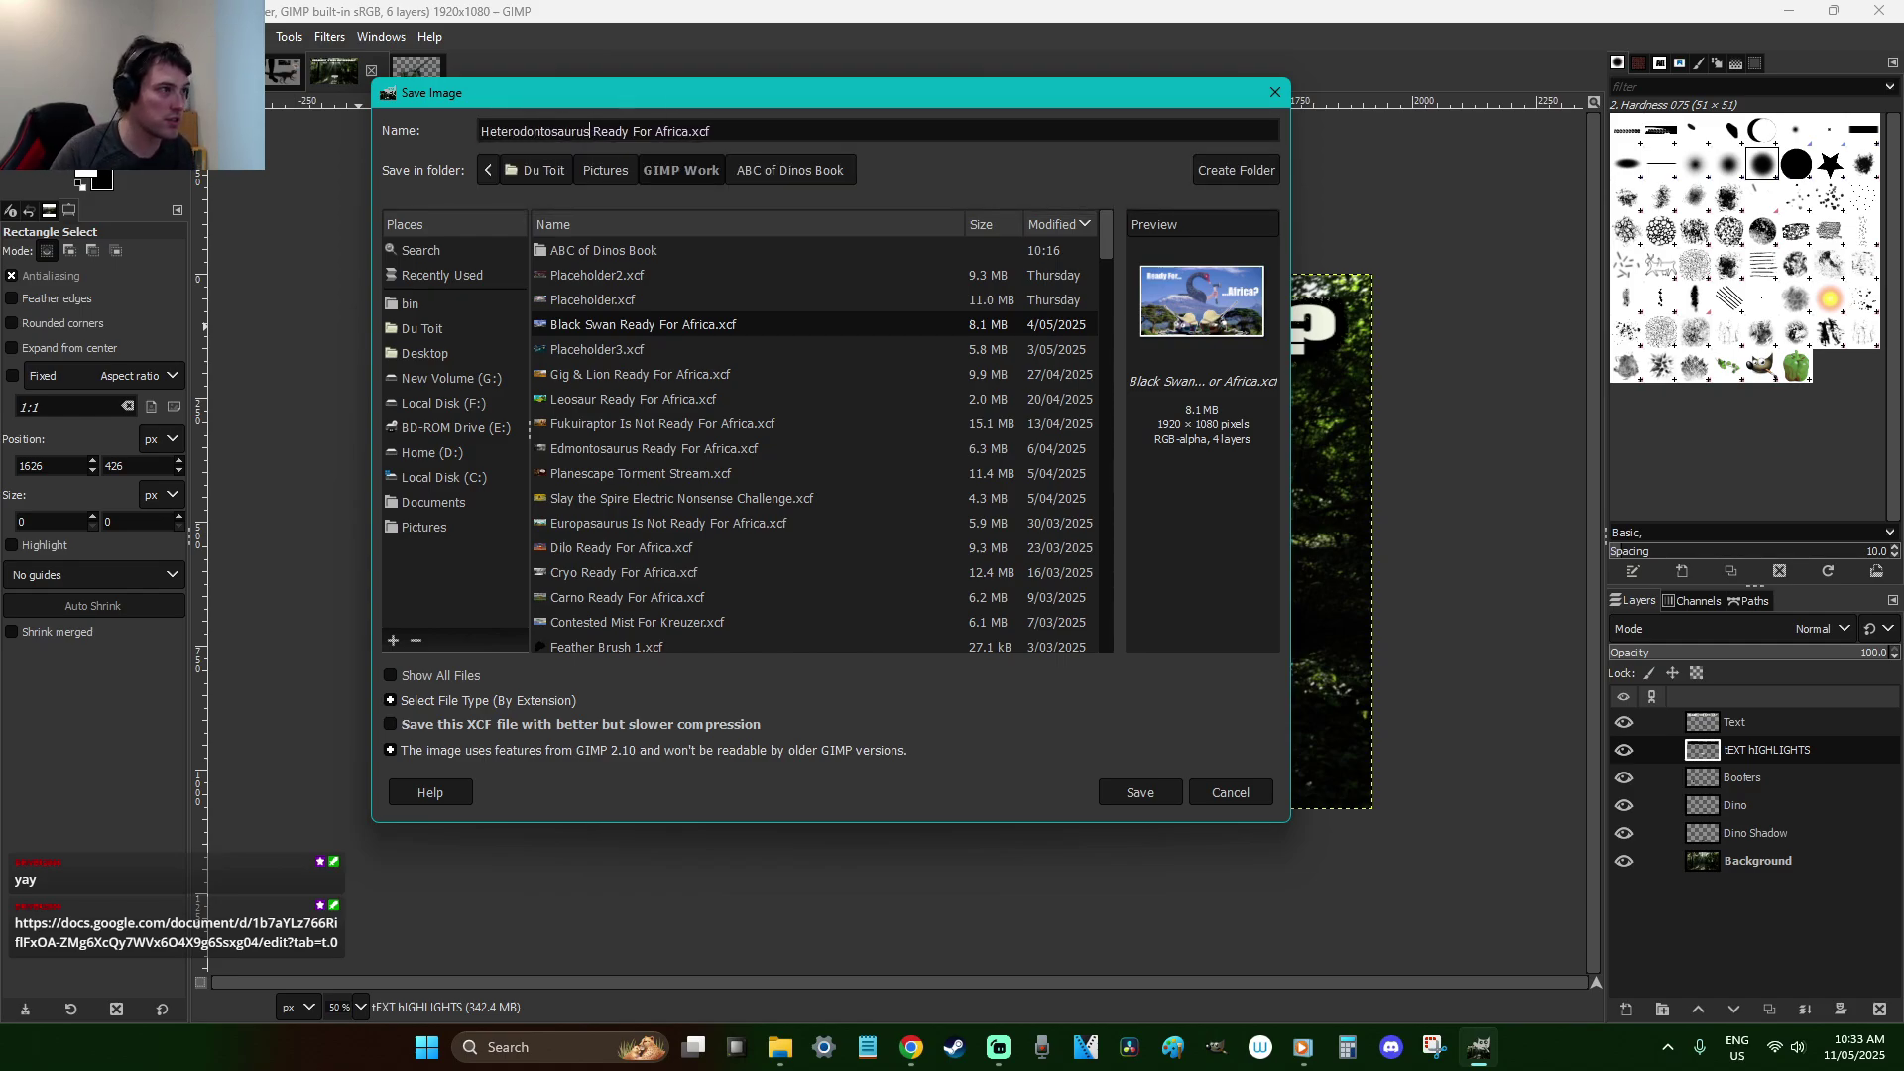
pyautogui.click(1141, 794)
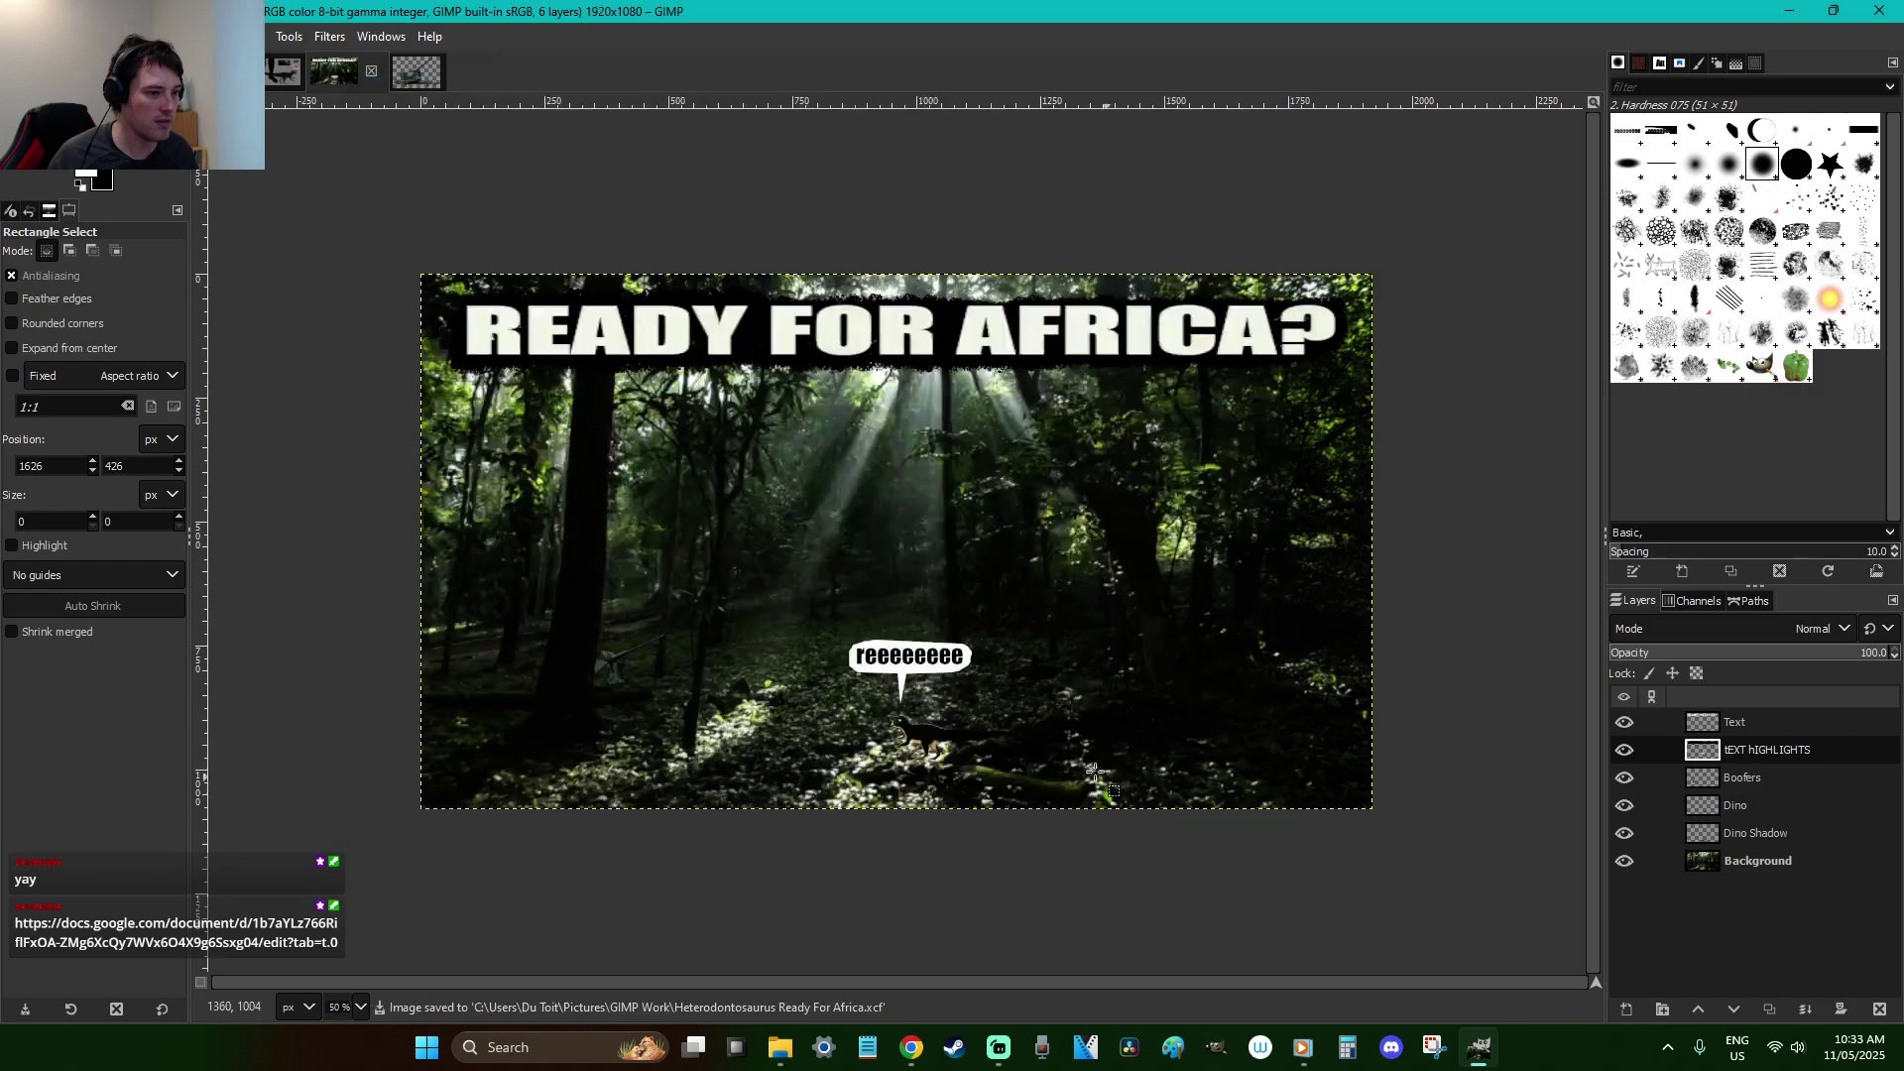
pyautogui.click(967, 652)
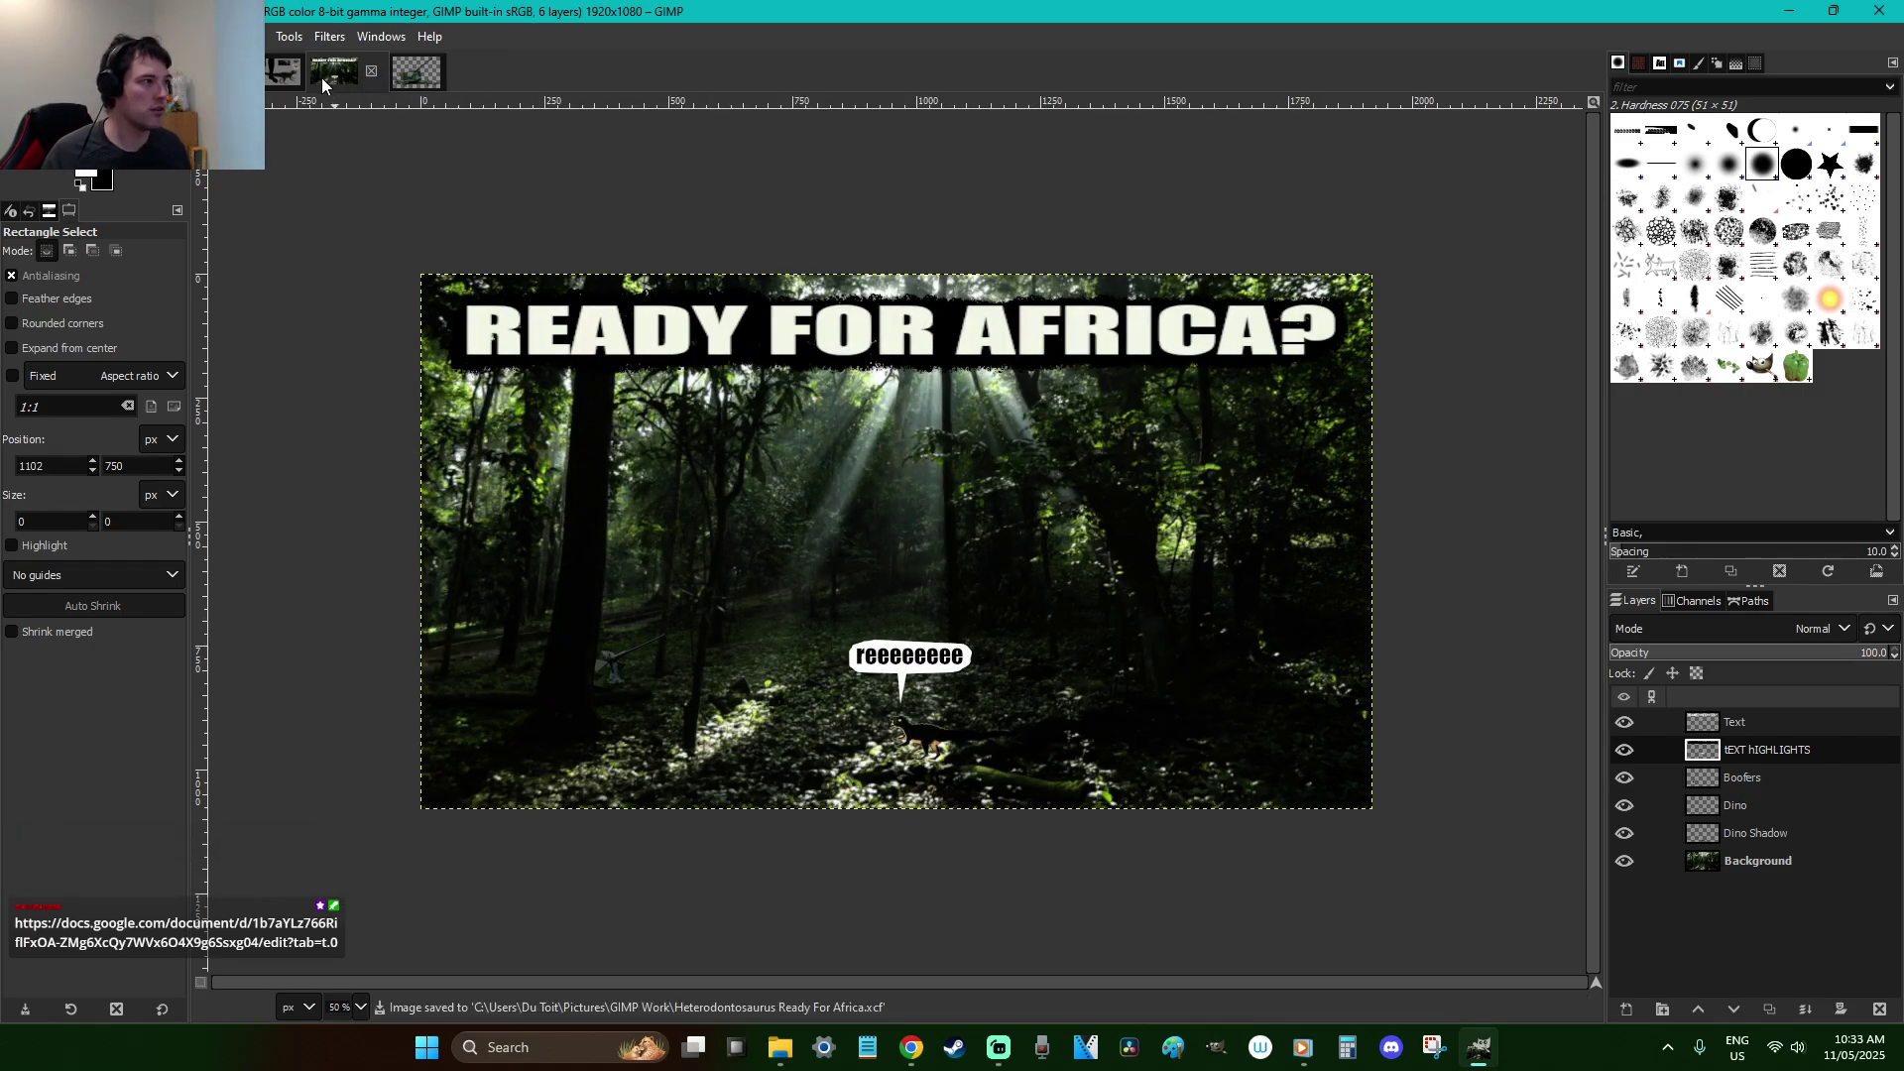
# Close the Bofors_automatic_gun_L70 image, discarding its changes, and save the open dinosaur drawing
pyautogui.click(413, 73)
pyautogui.click(430, 73)
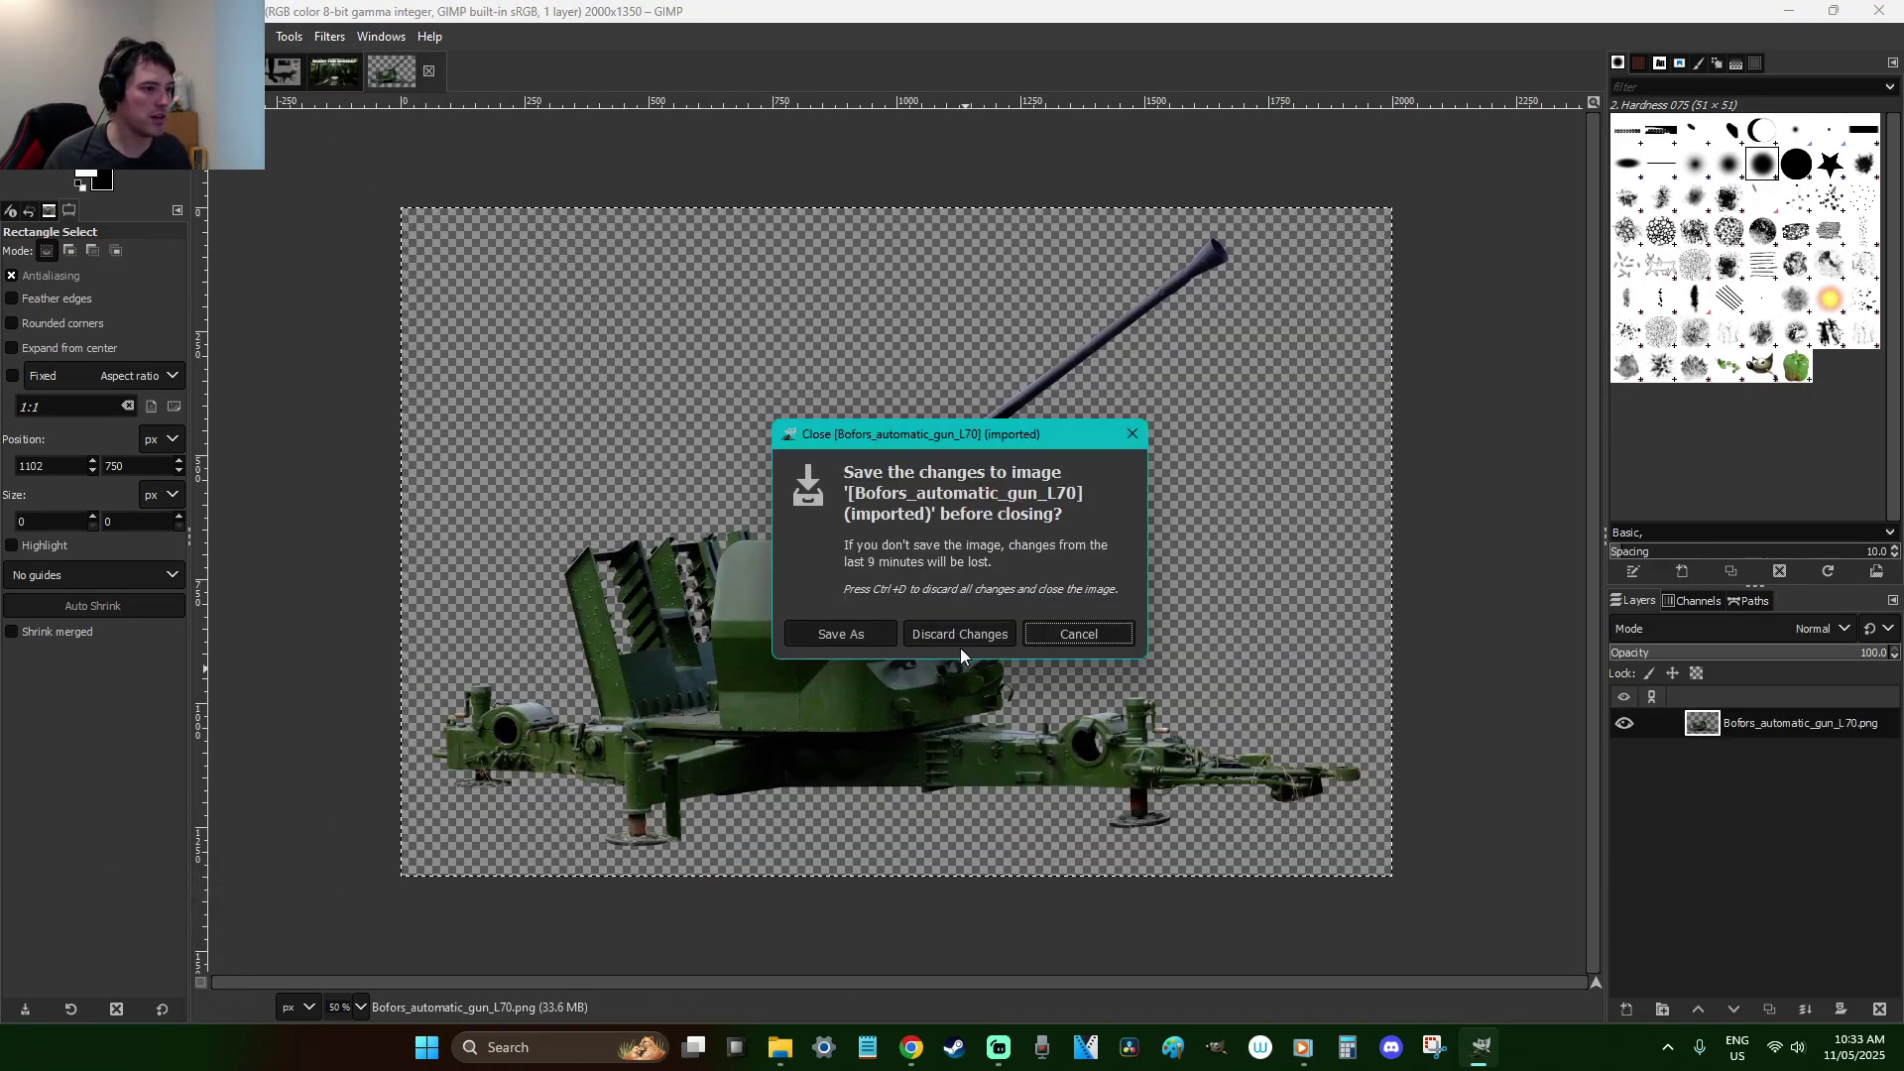
pyautogui.click(958, 636)
pyautogui.click(283, 69)
pyautogui.hotkey('ctrl', 's')
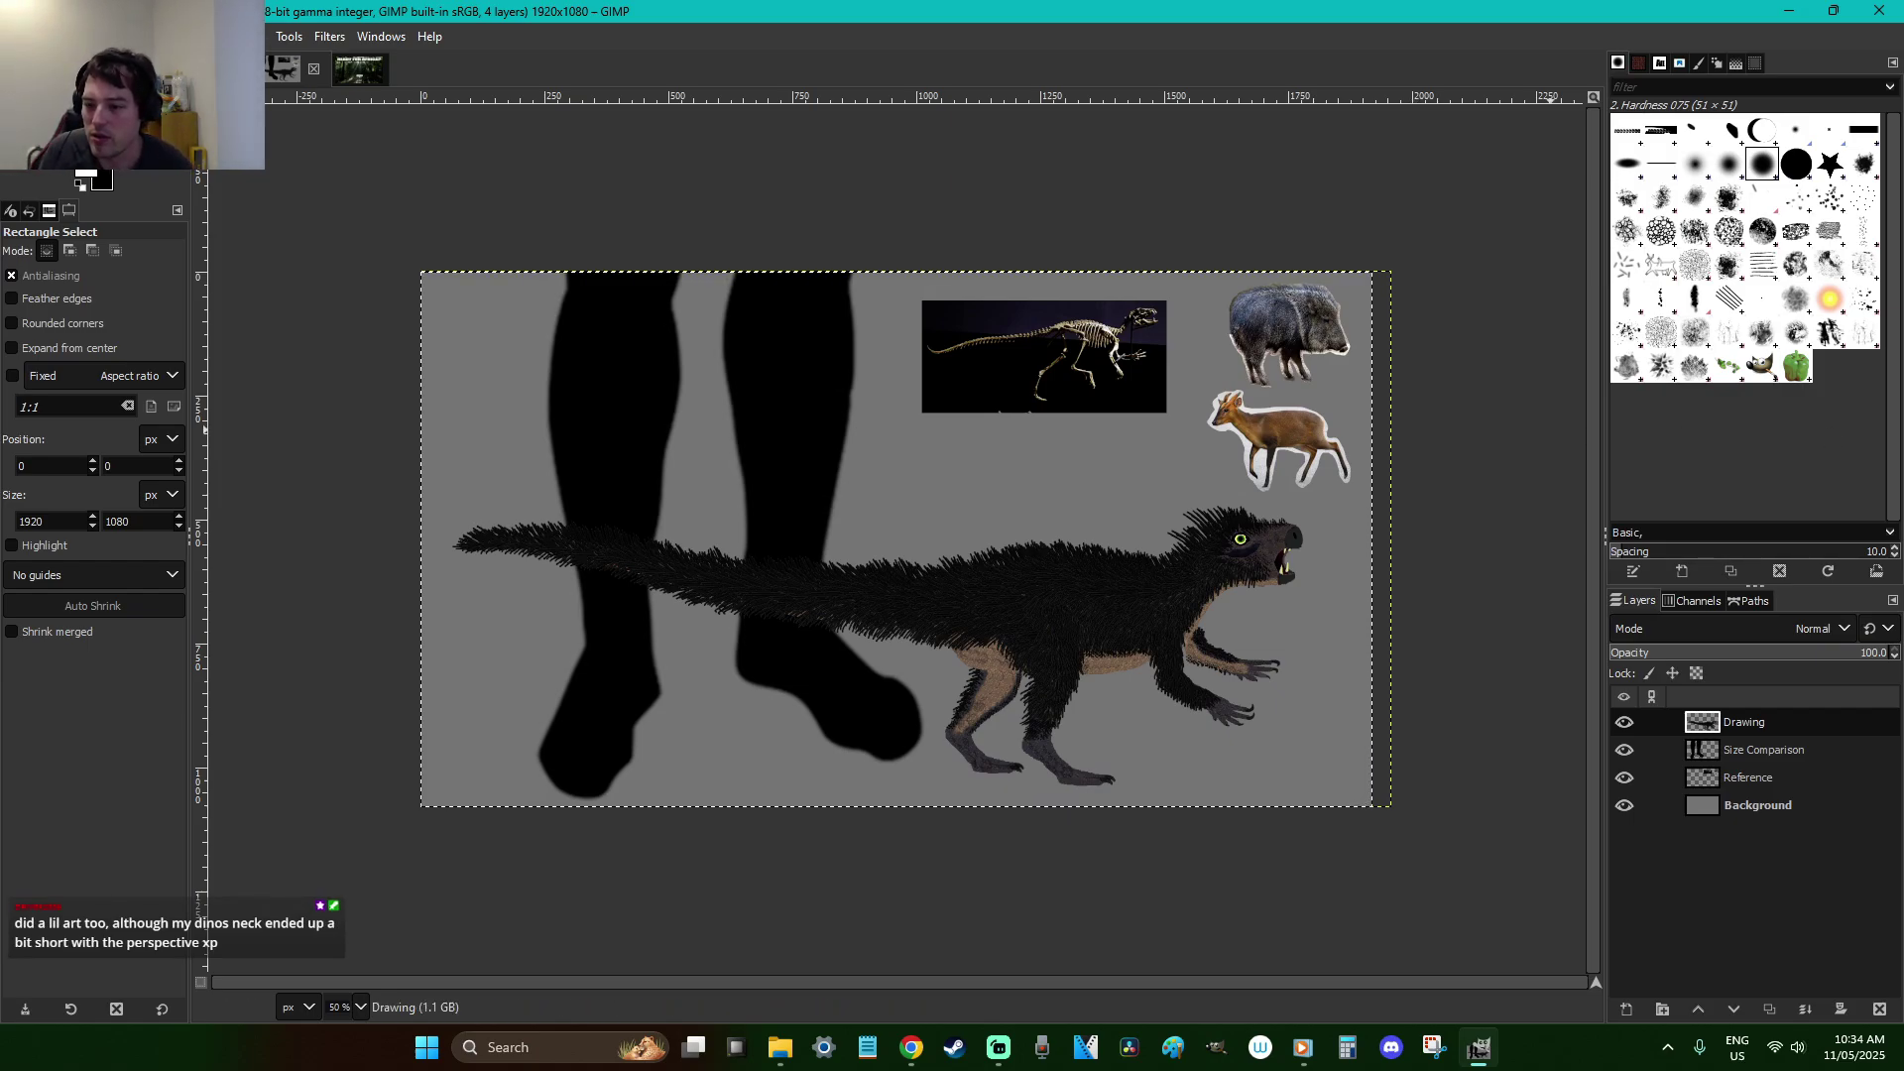
# Switch to the "Sketchy stuff" document in Google Docs, examine the Heterodontosaurus sketch and neighbouring drawings, and close the browser window
pyautogui.hotkey('alt', 'Tab')
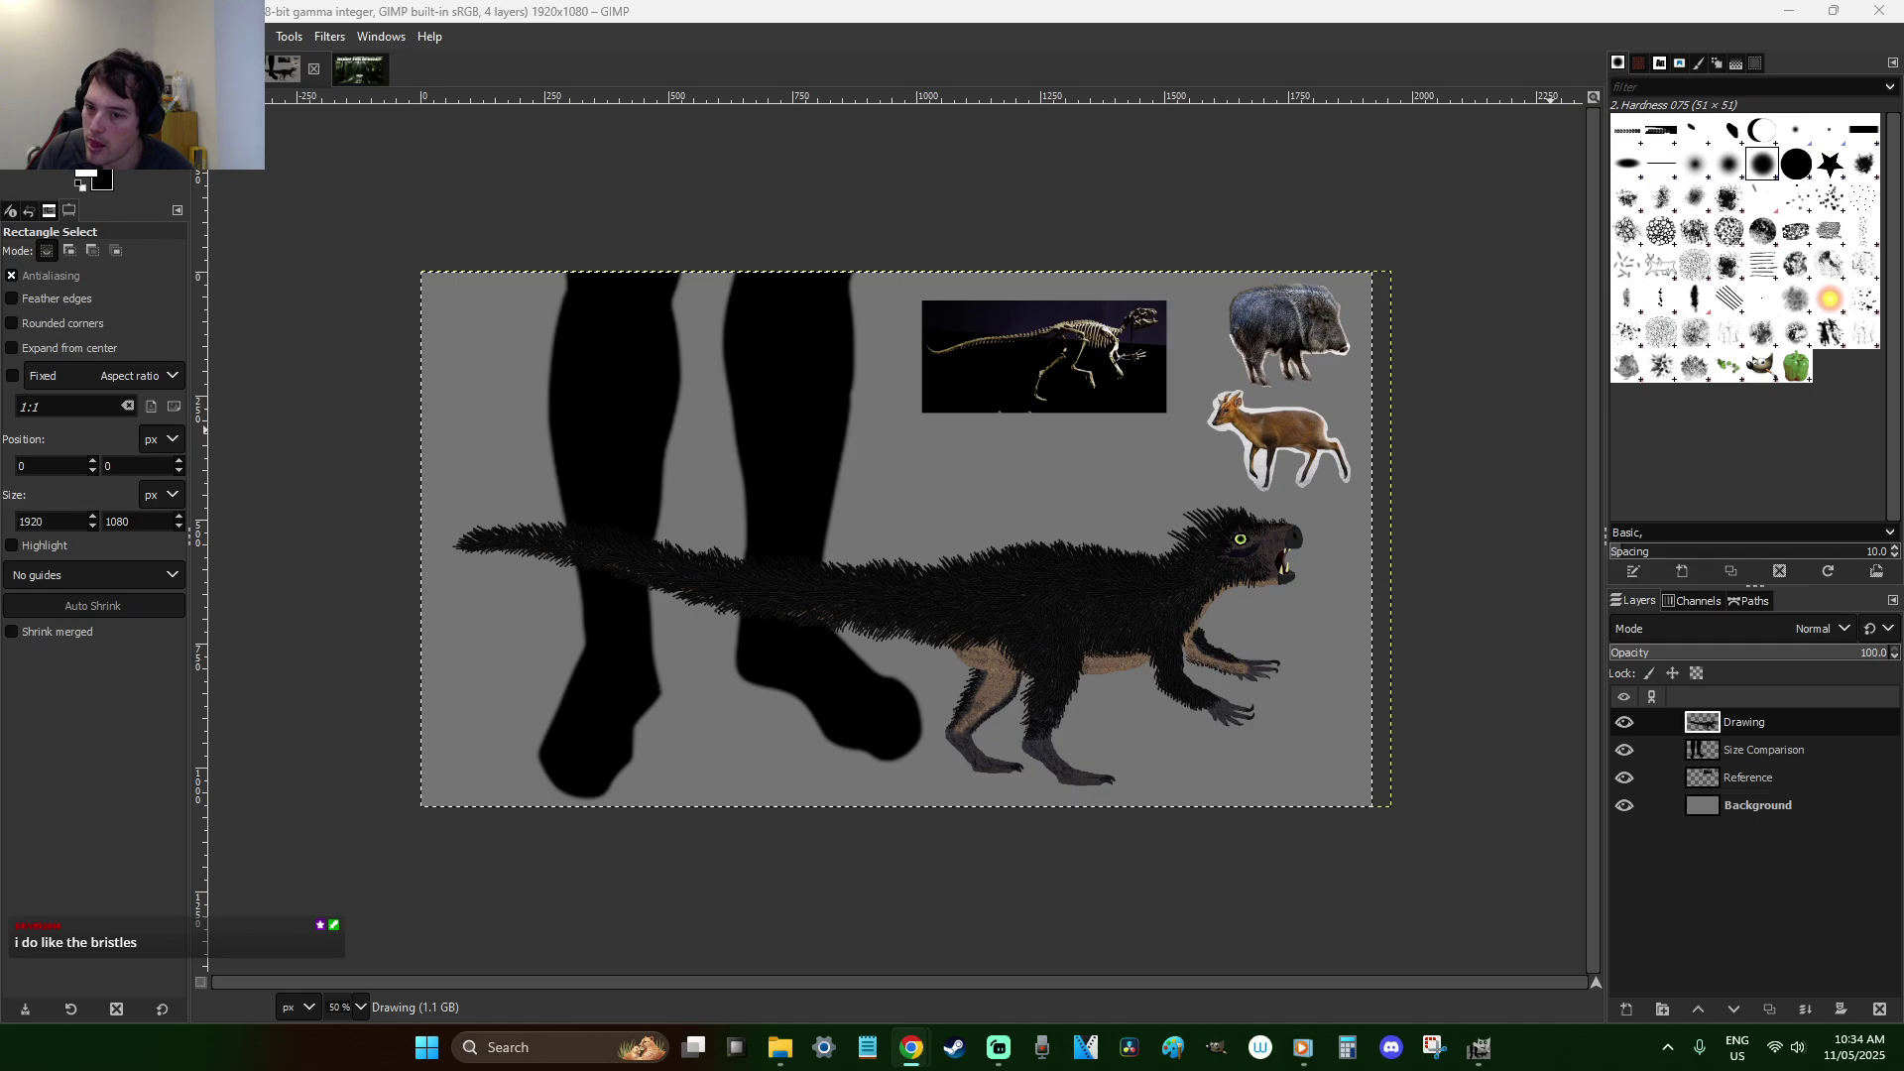
pyautogui.hotkey('alt', 'Tab')
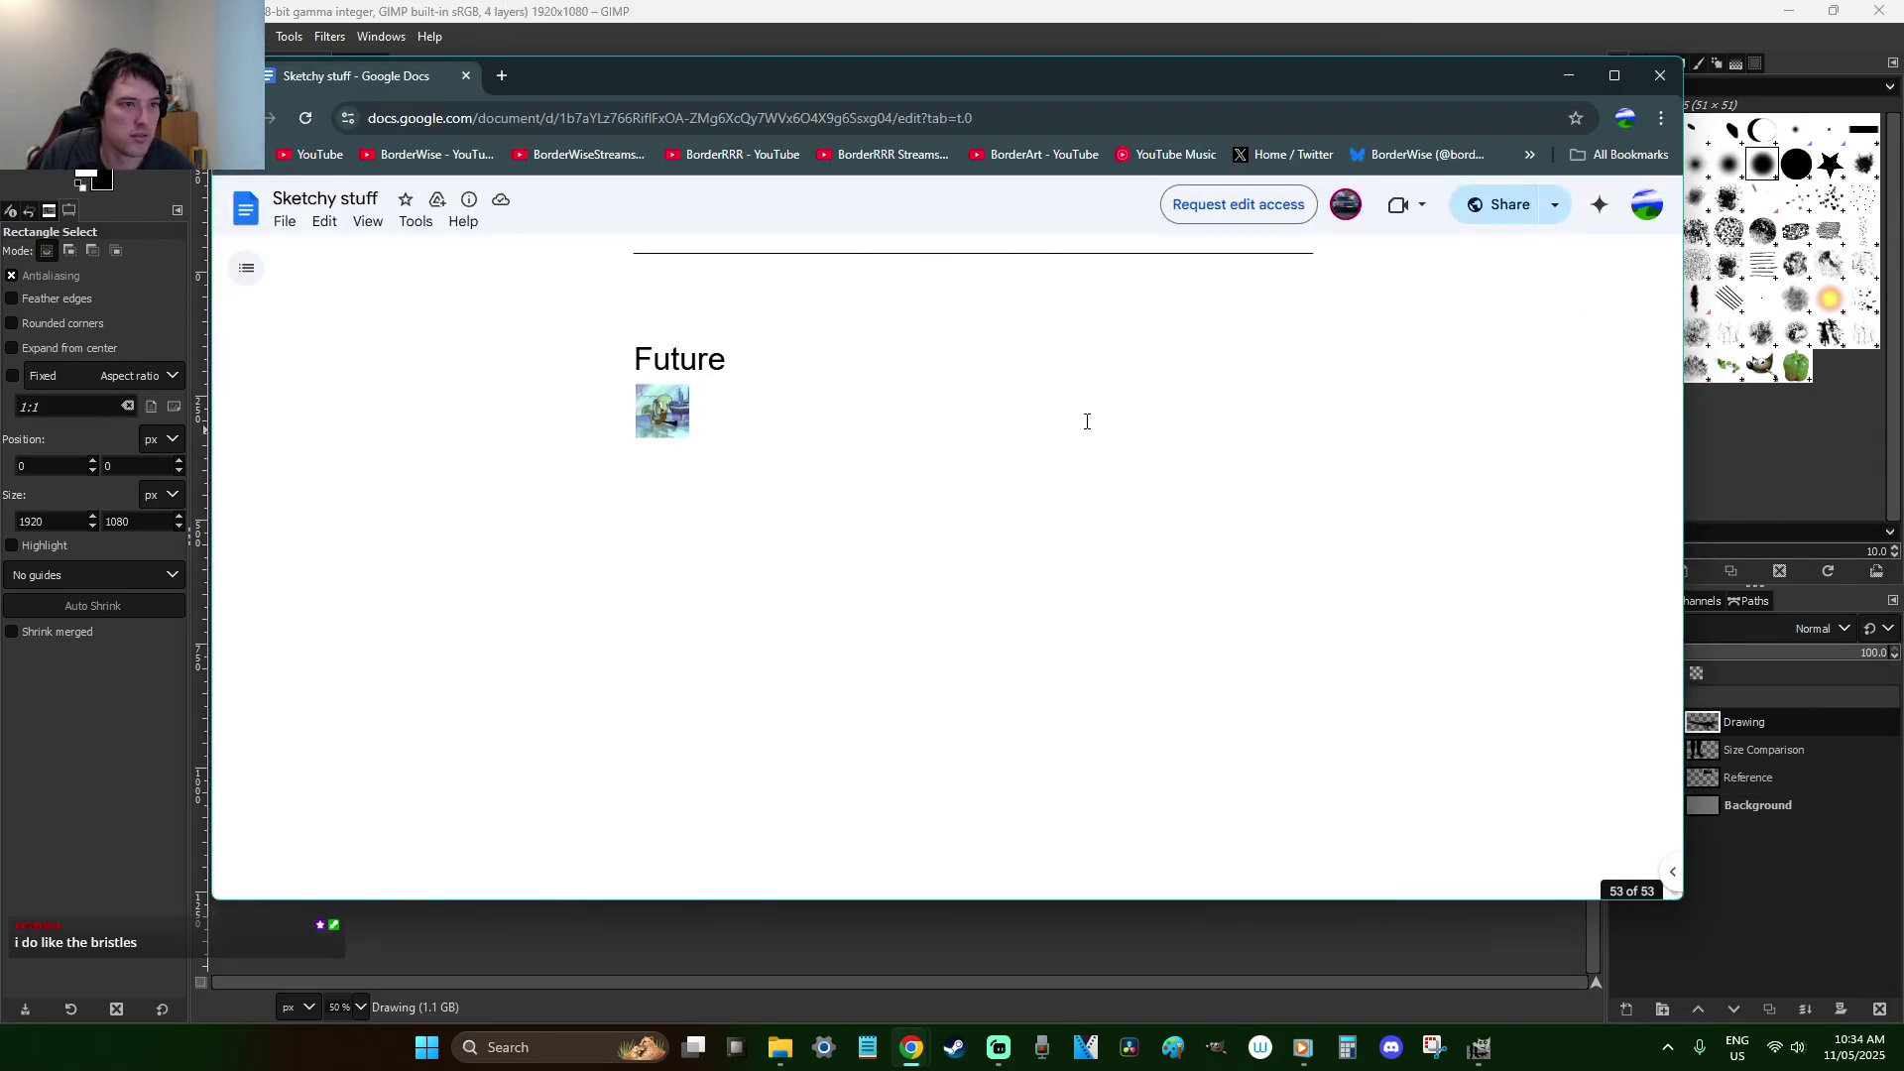
pyautogui.scroll(6, 1087, 421)
pyautogui.scroll(-1, 1458, 412)
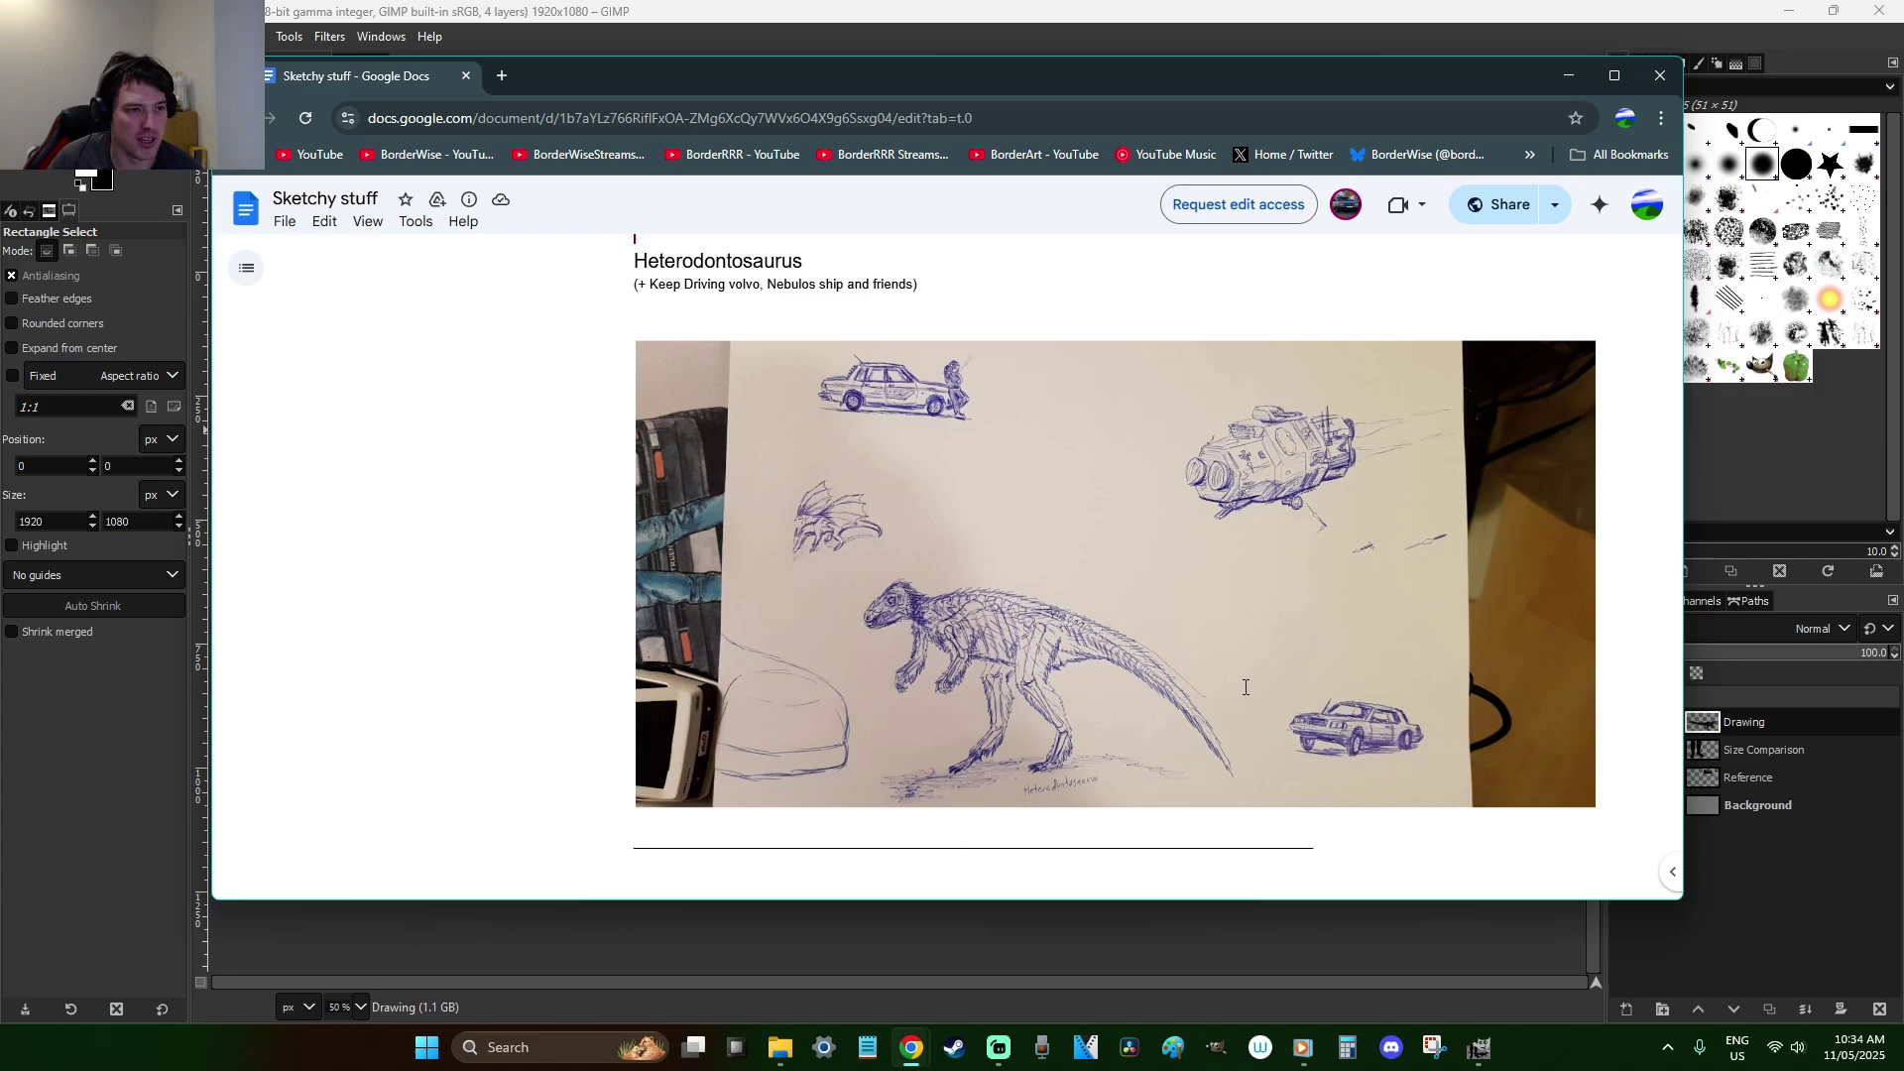
pyautogui.scroll(10, 1246, 684)
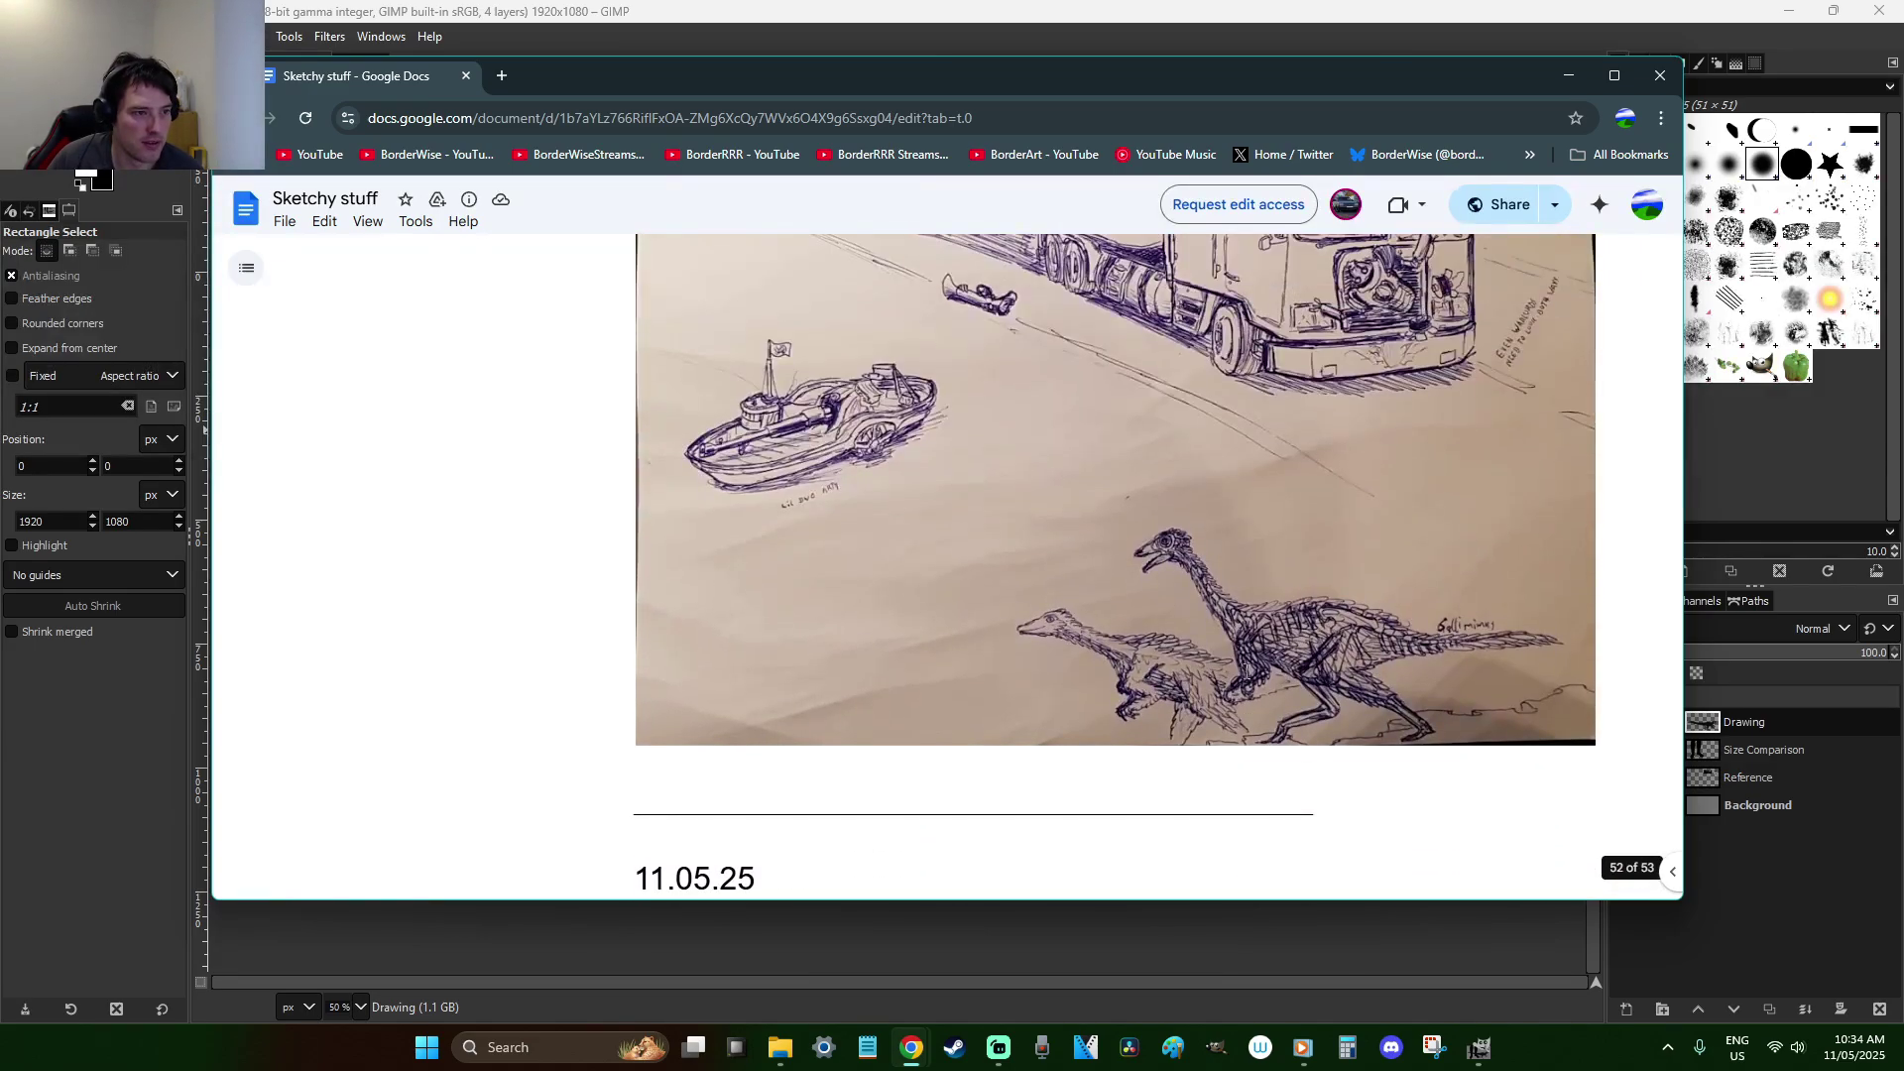
pyautogui.scroll(-12, 1246, 671)
pyautogui.scroll(3, 1246, 672)
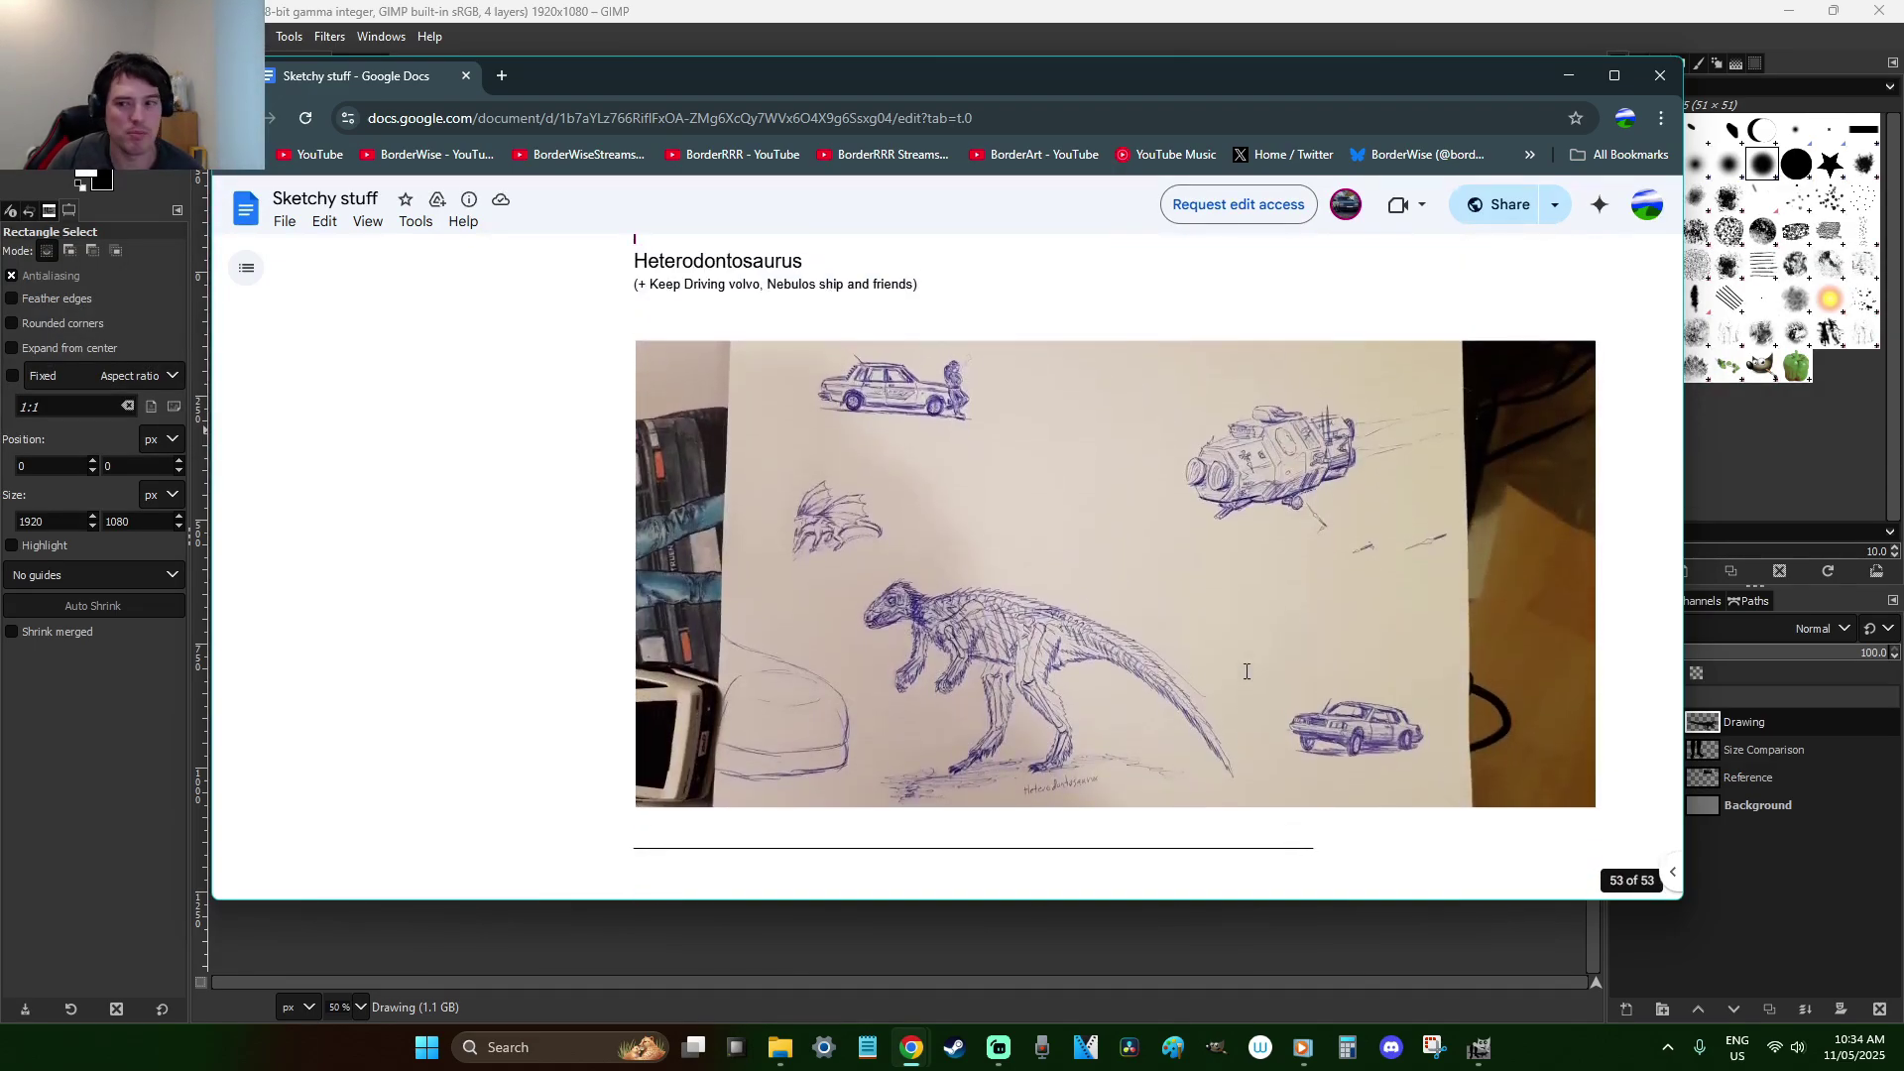
pyautogui.scroll(-1, 1246, 671)
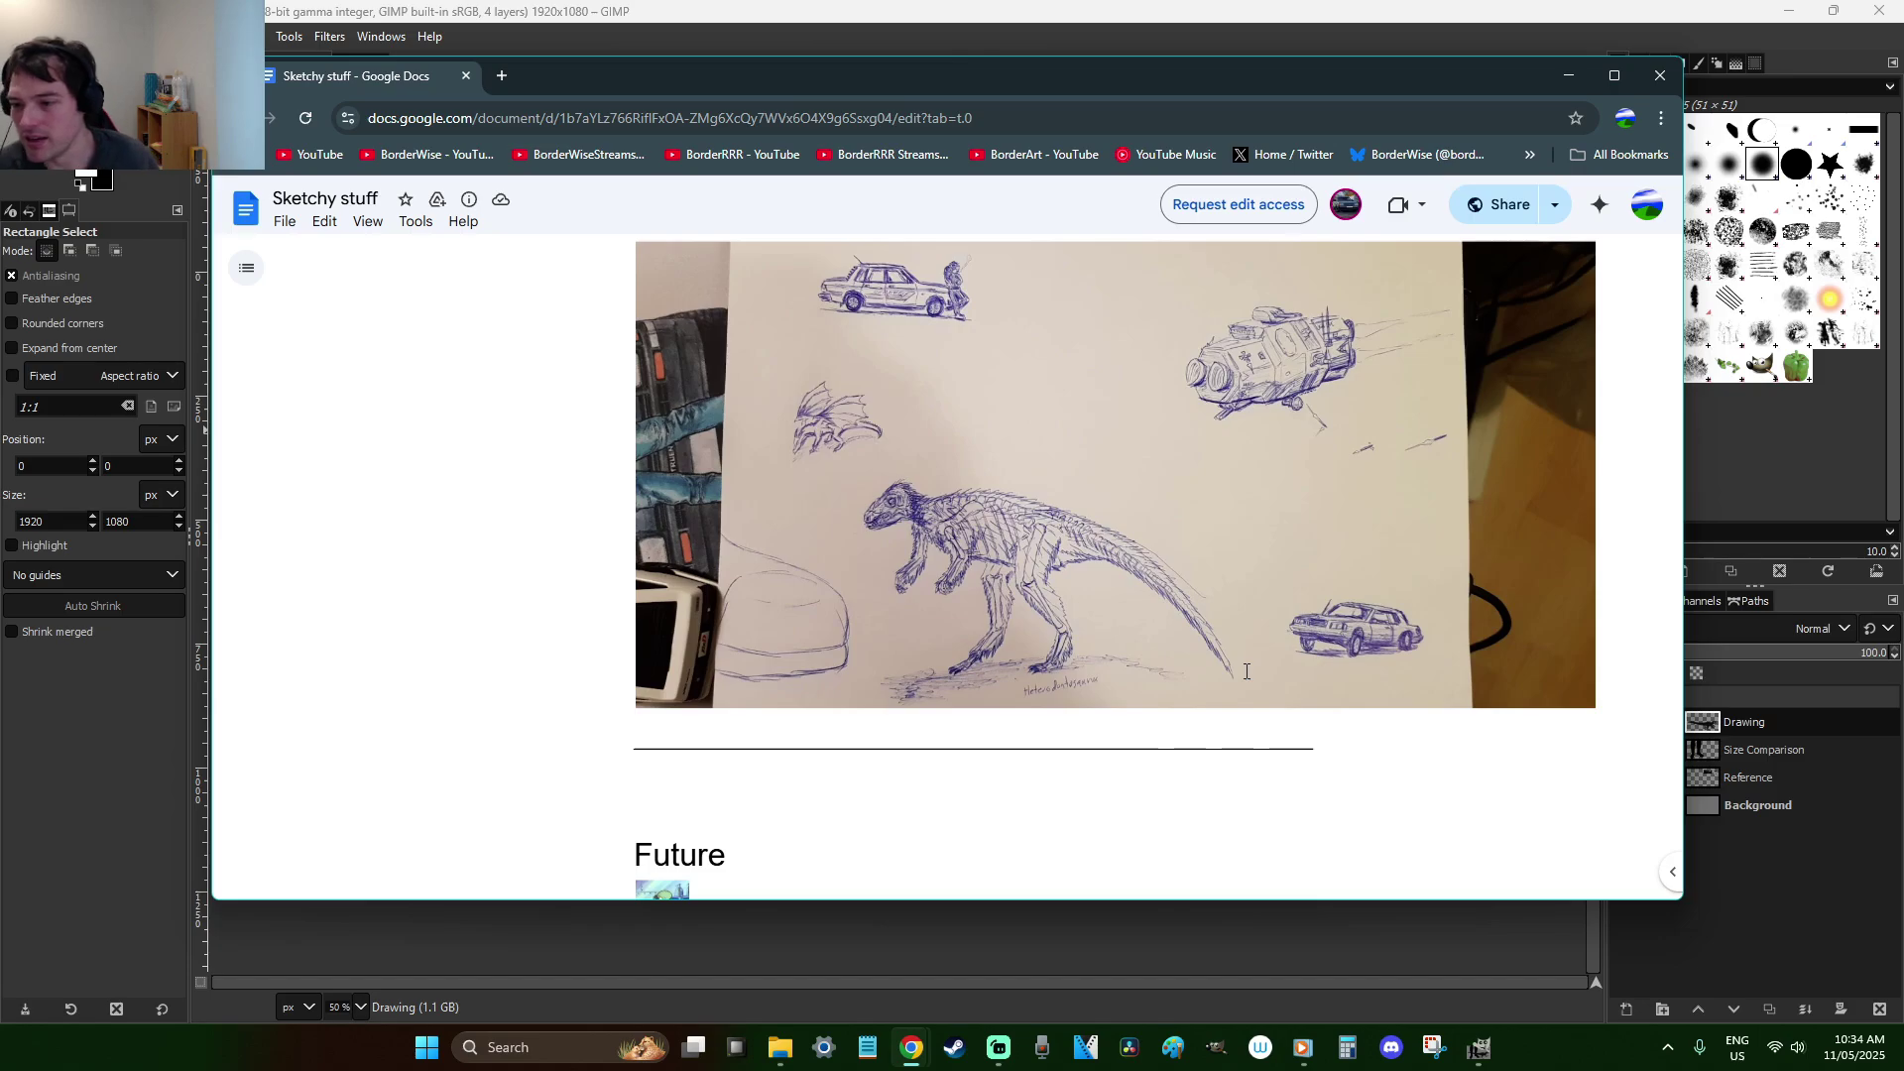
pyautogui.scroll(1, 1246, 671)
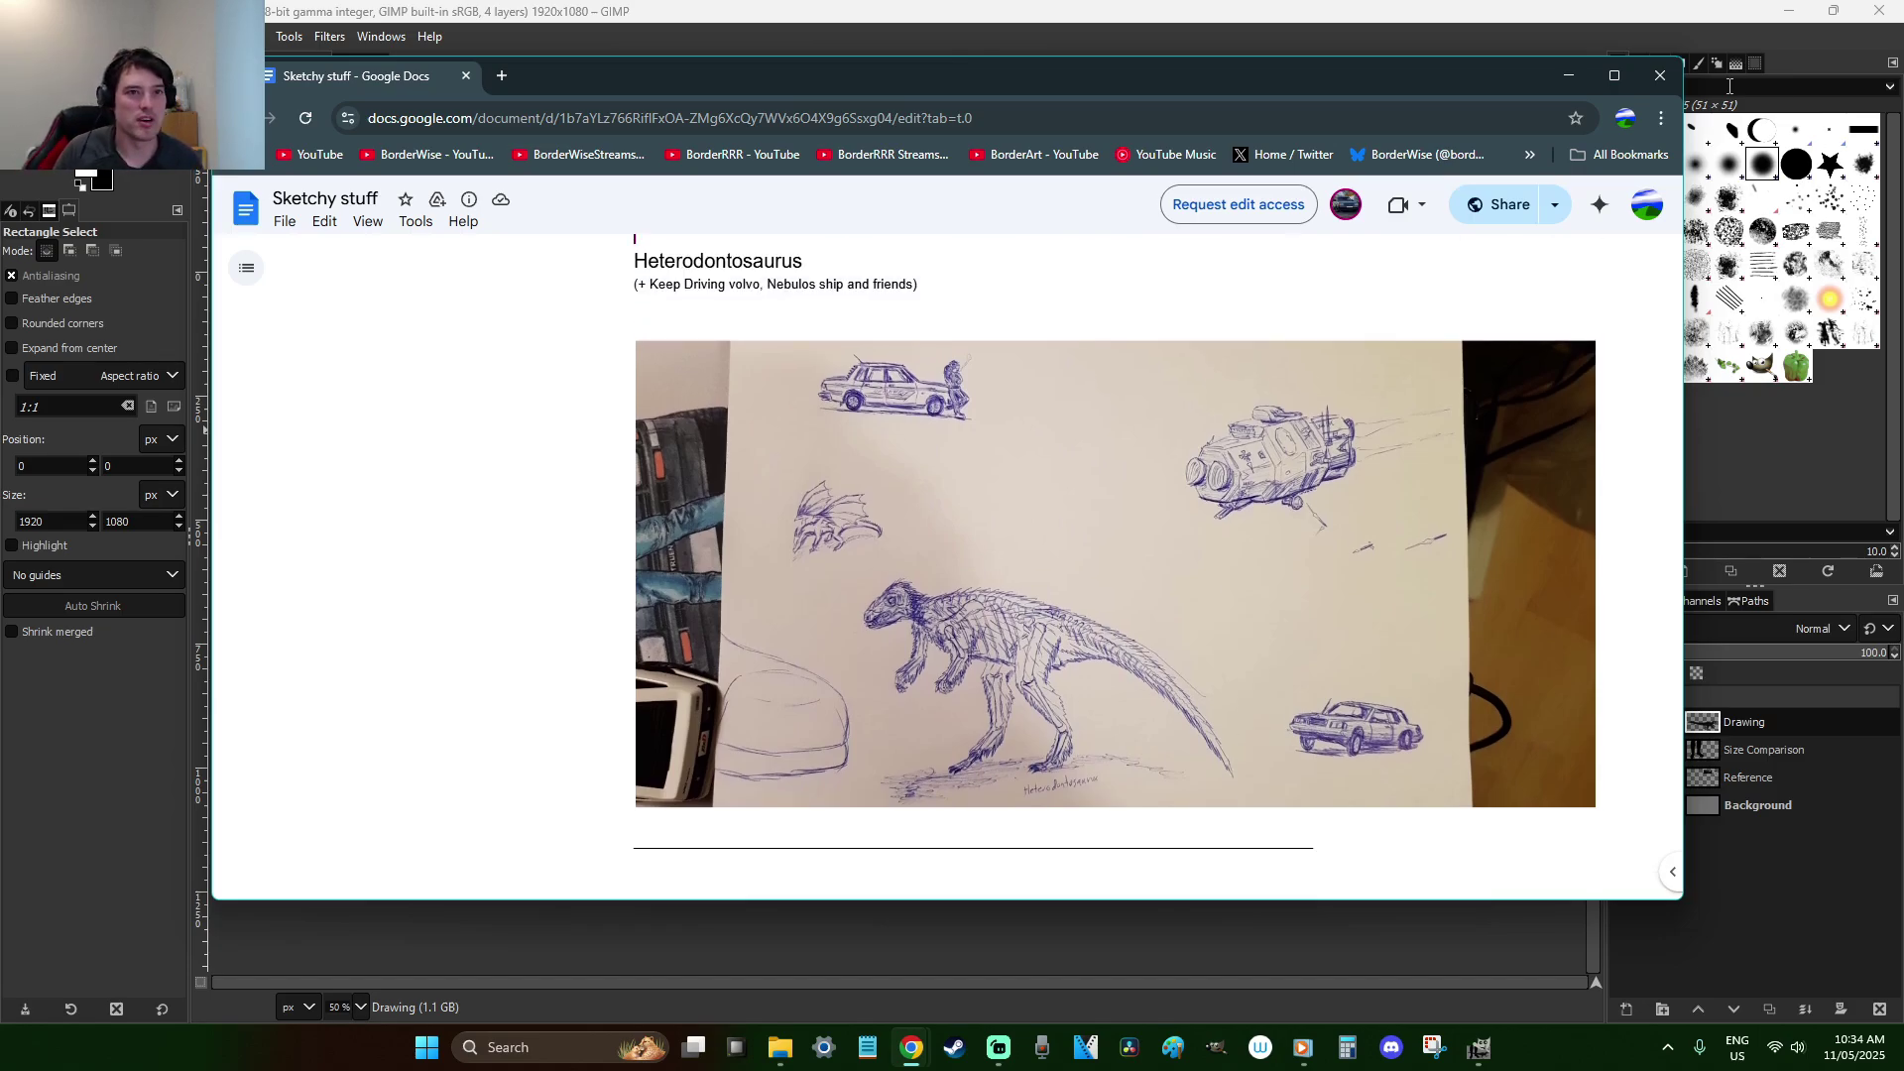
pyautogui.click(1658, 77)
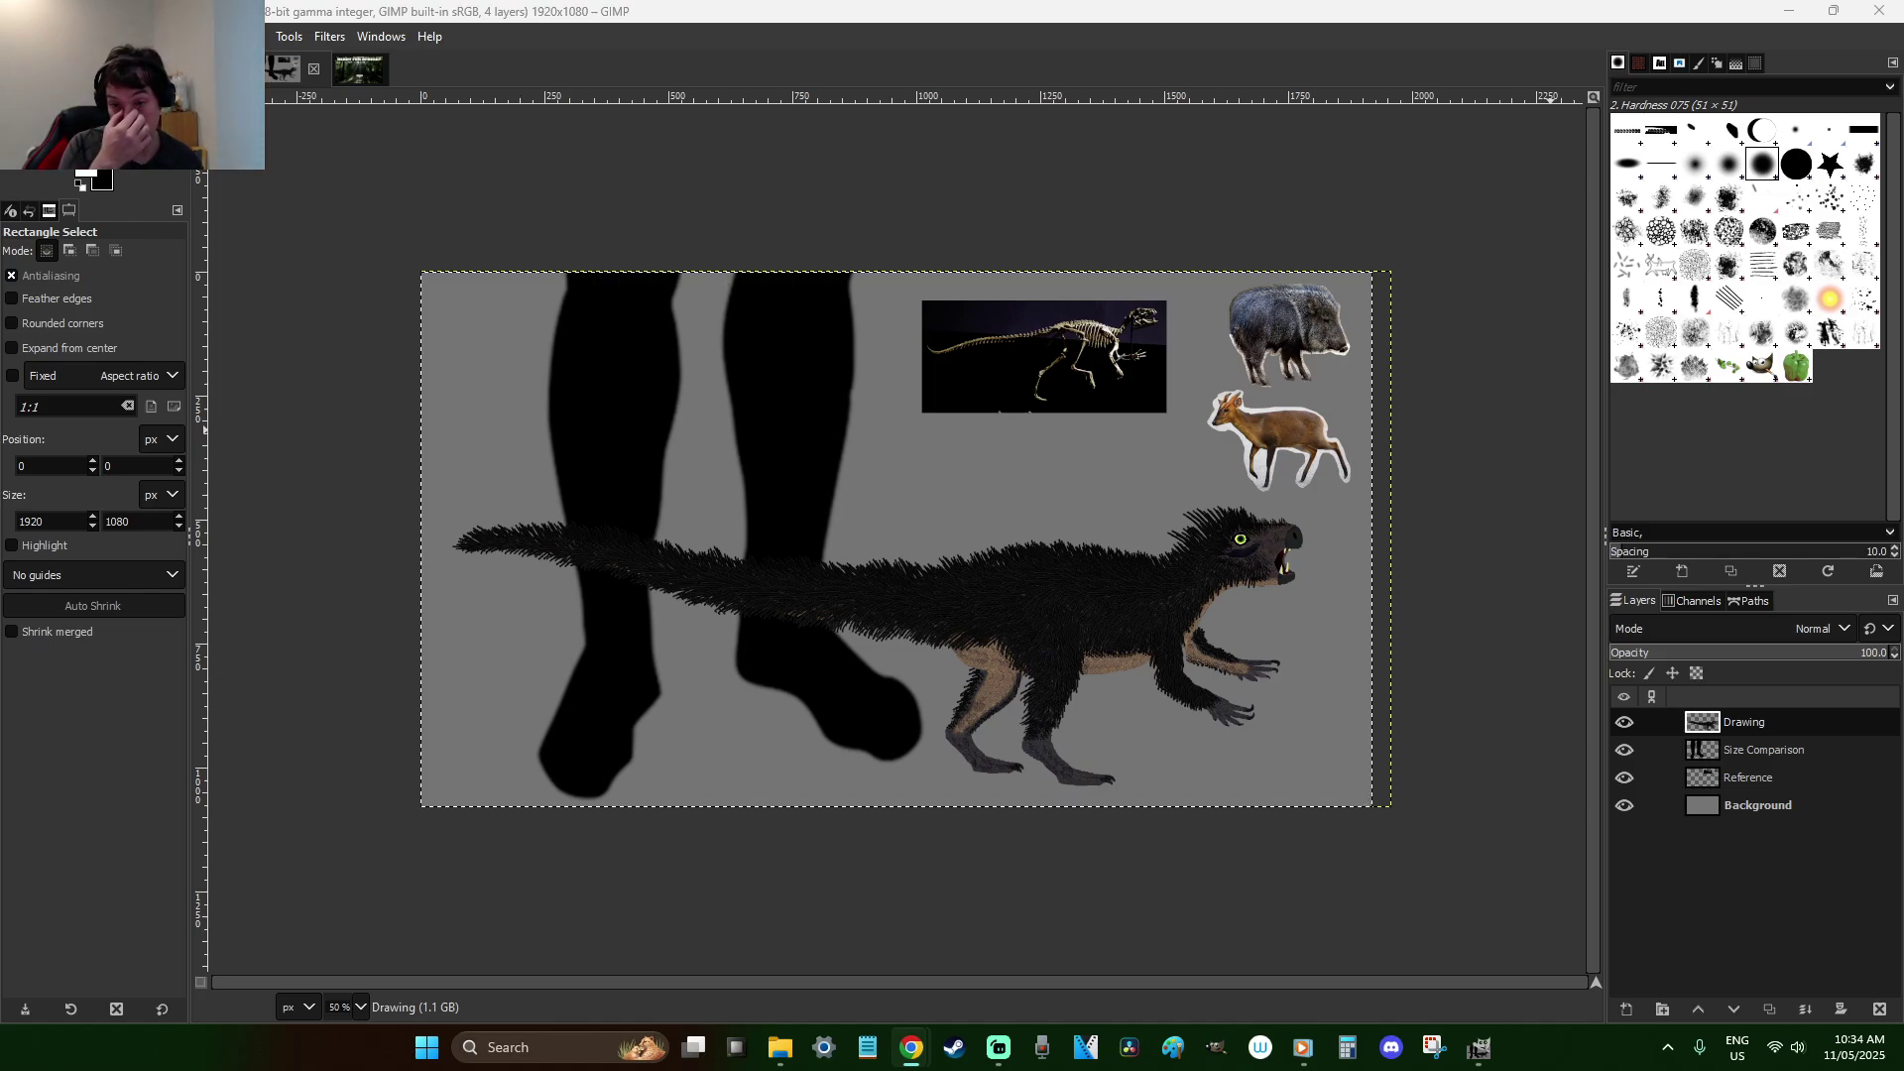
# Return to the dinosaur drawing in GIMP and save it again as "H is for Heterodontosaurus.xcf"
pyautogui.click(1081, 8)
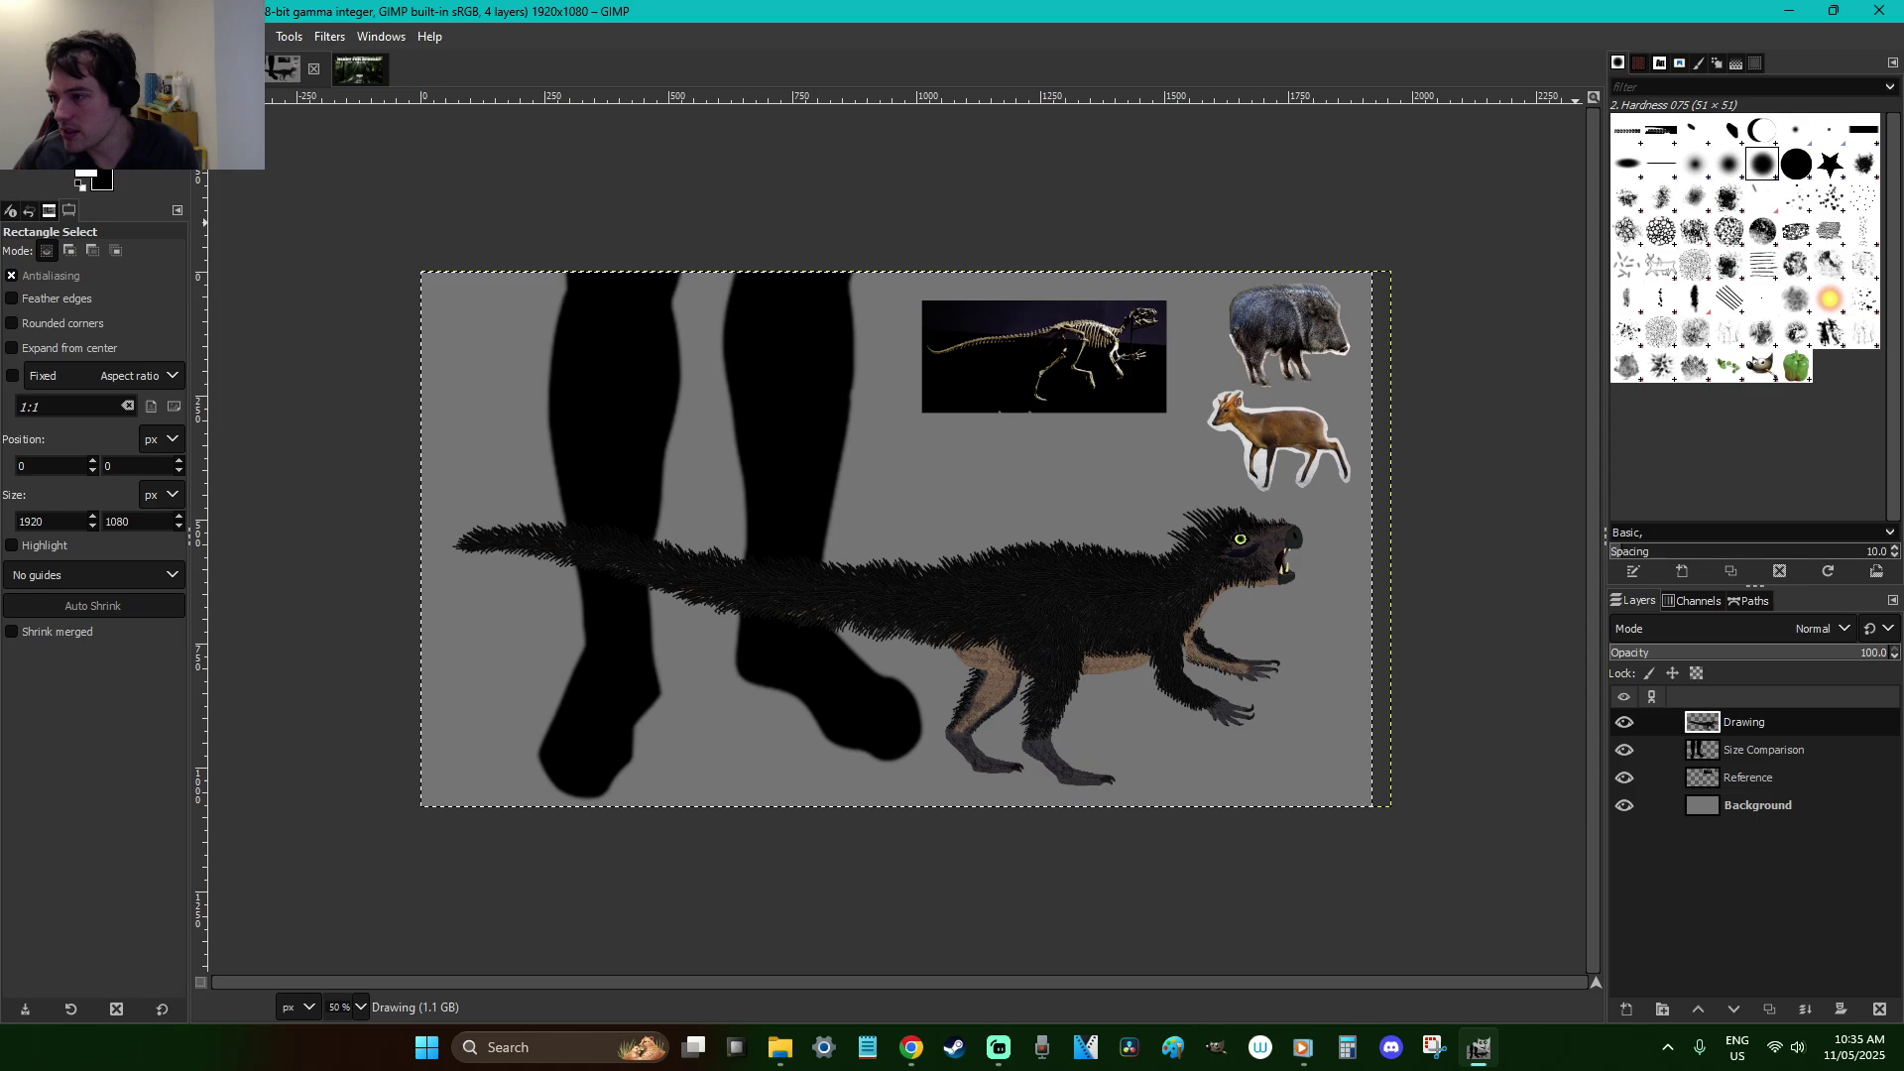
pyautogui.hotkey('alt', 'Tab')
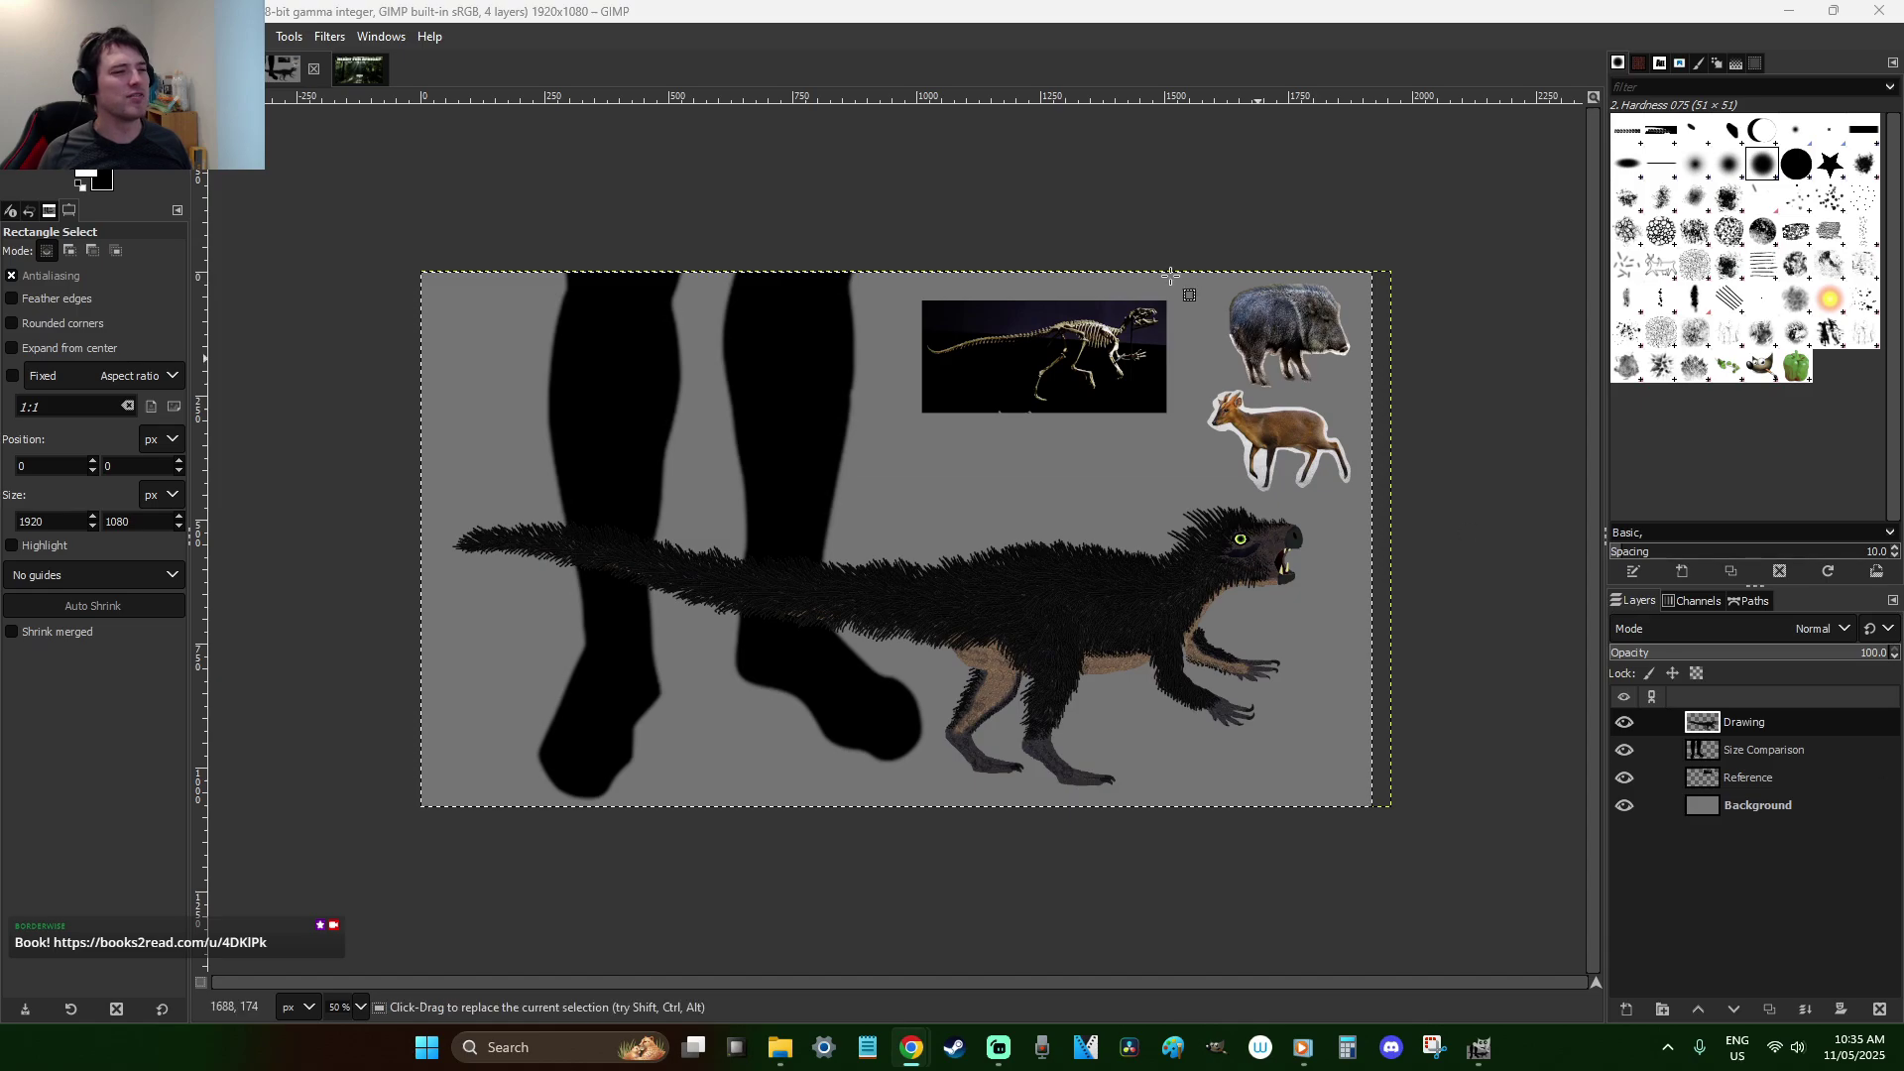
pyautogui.click(999, 199)
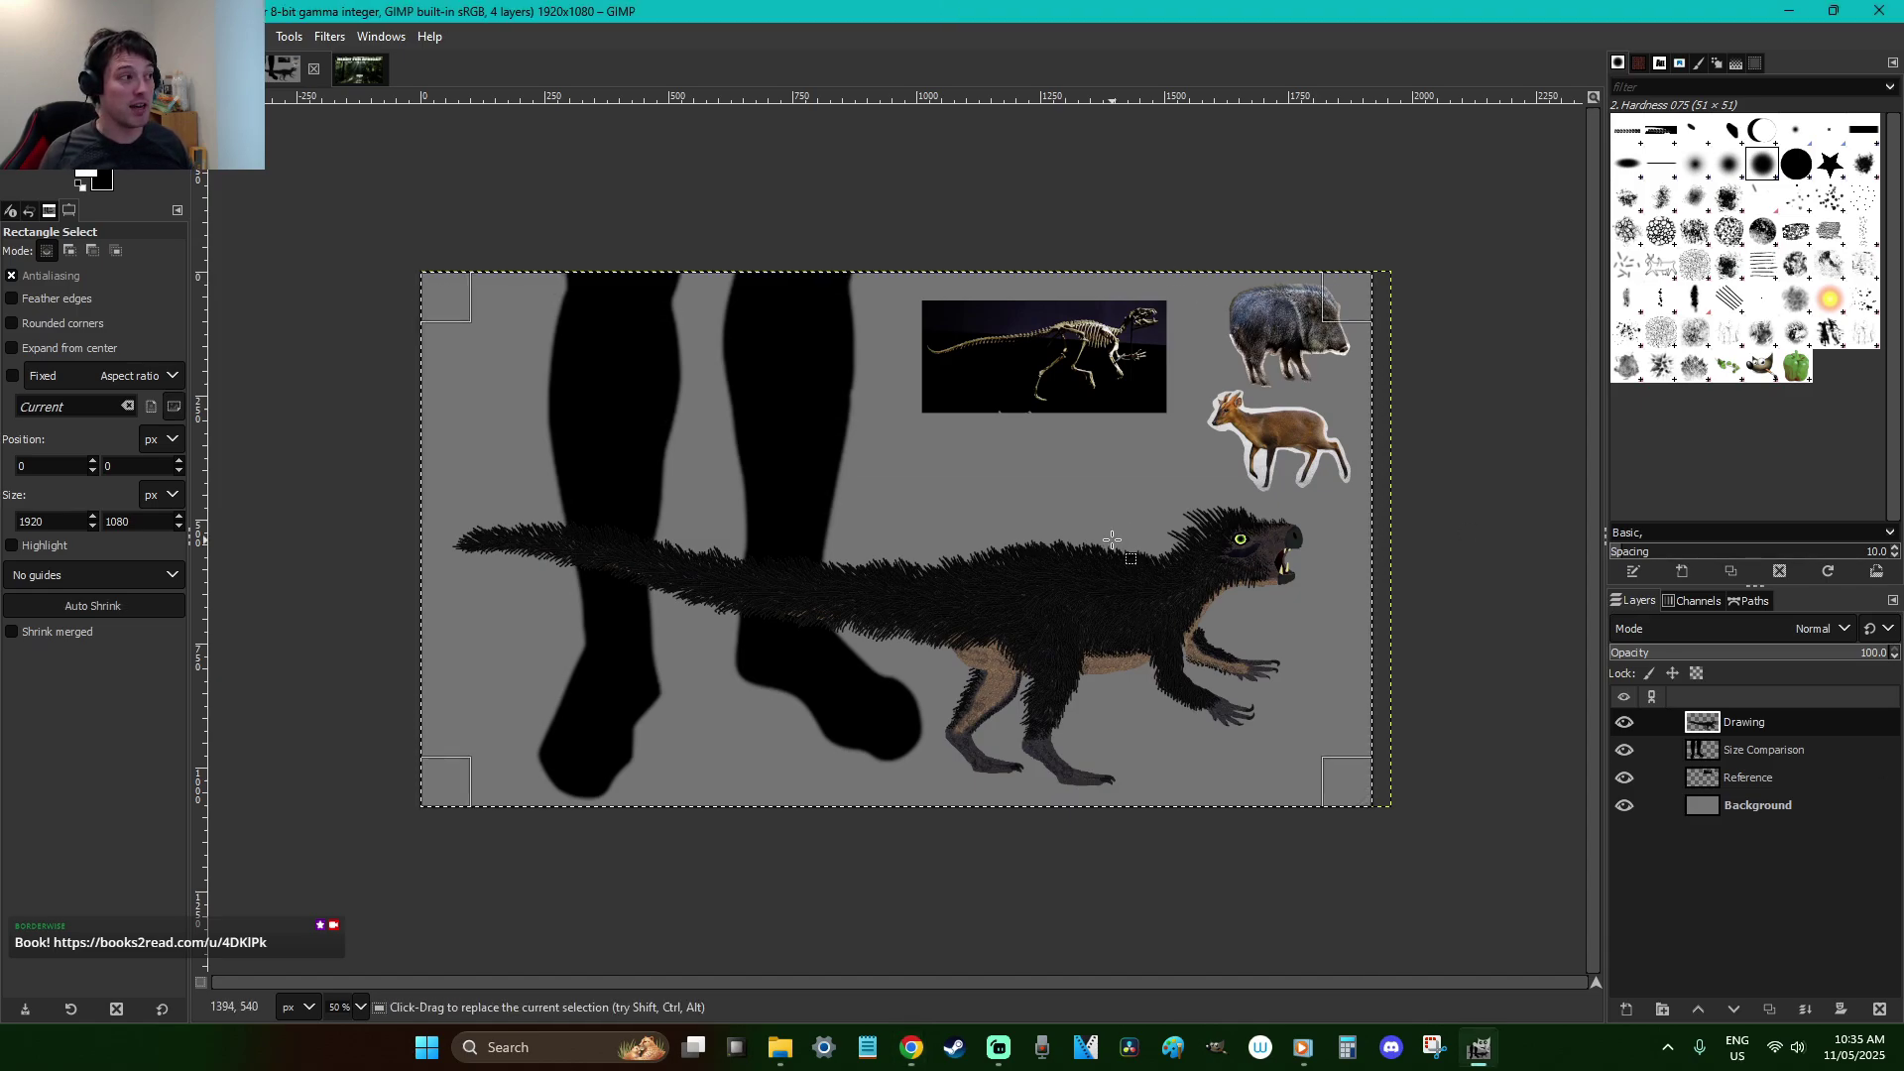
pyautogui.hotkey('ctrl', 's')
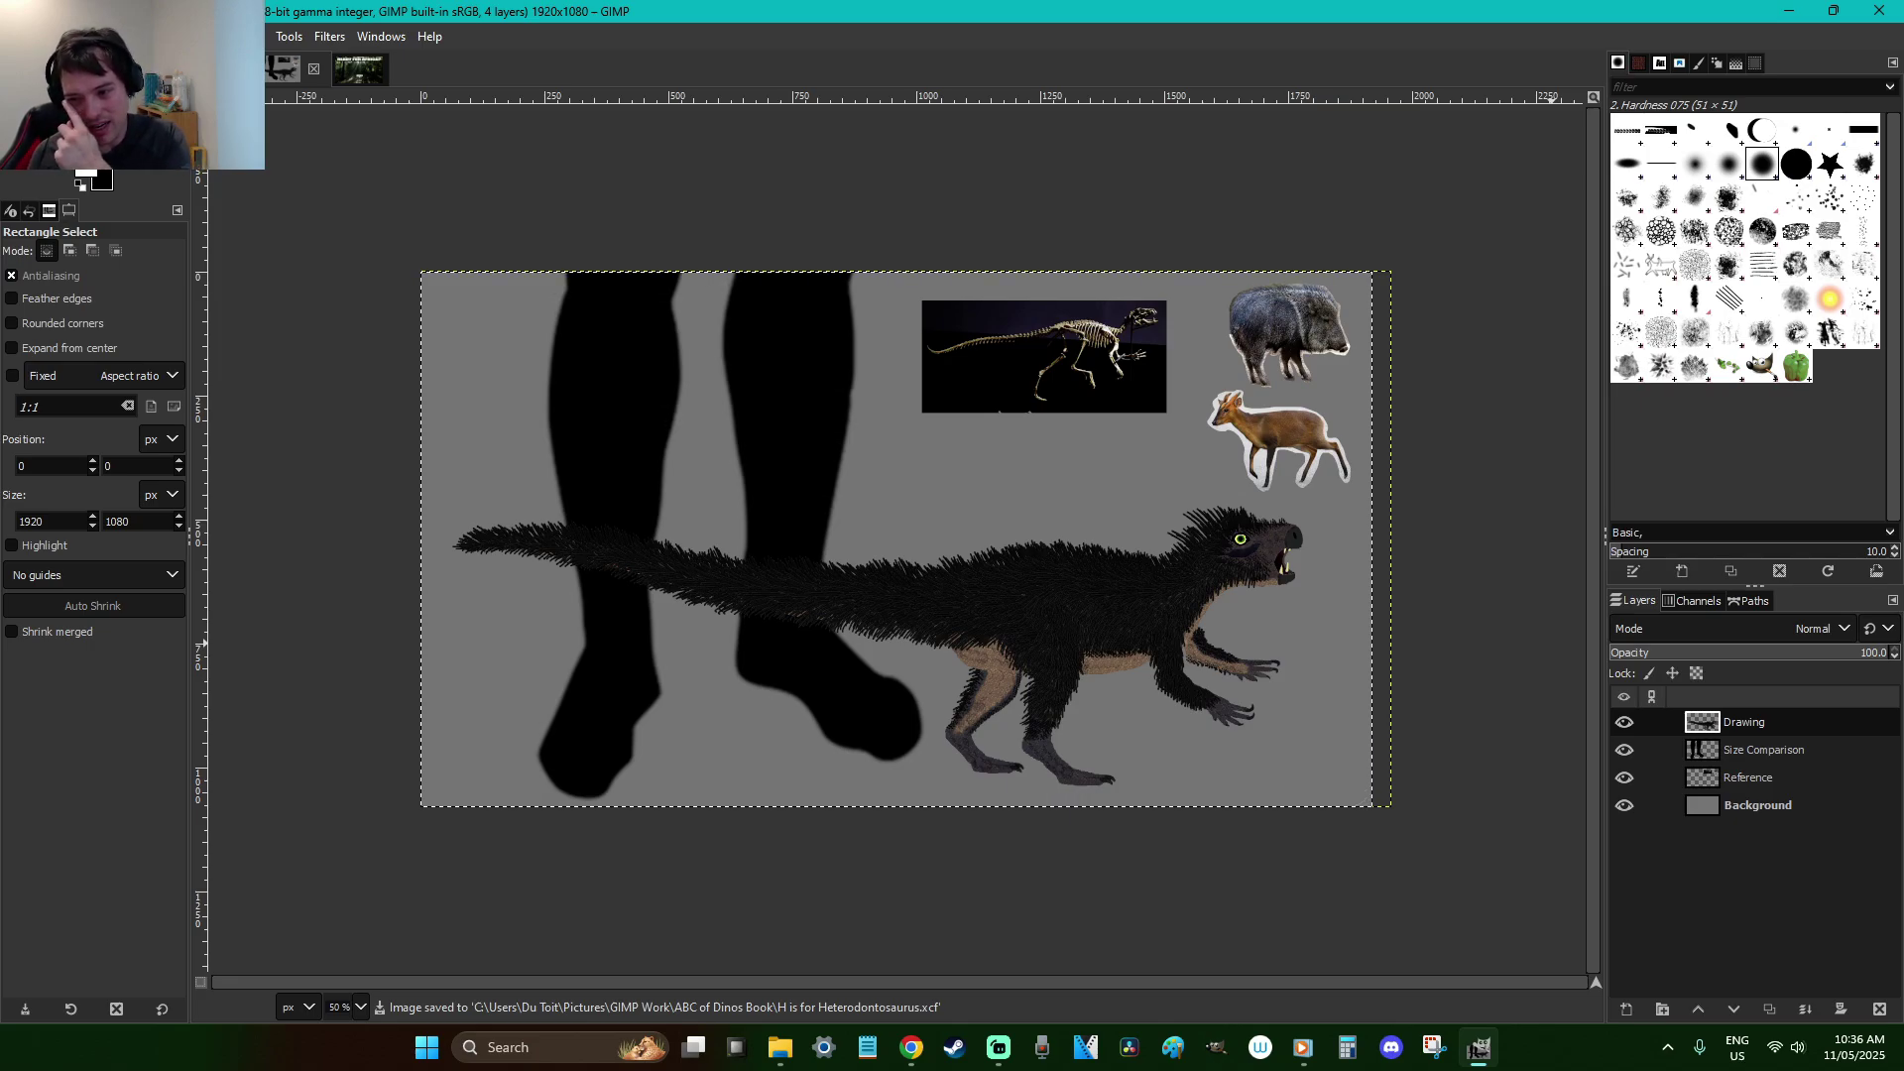
pyautogui.hotkey('alt', 'Tab')
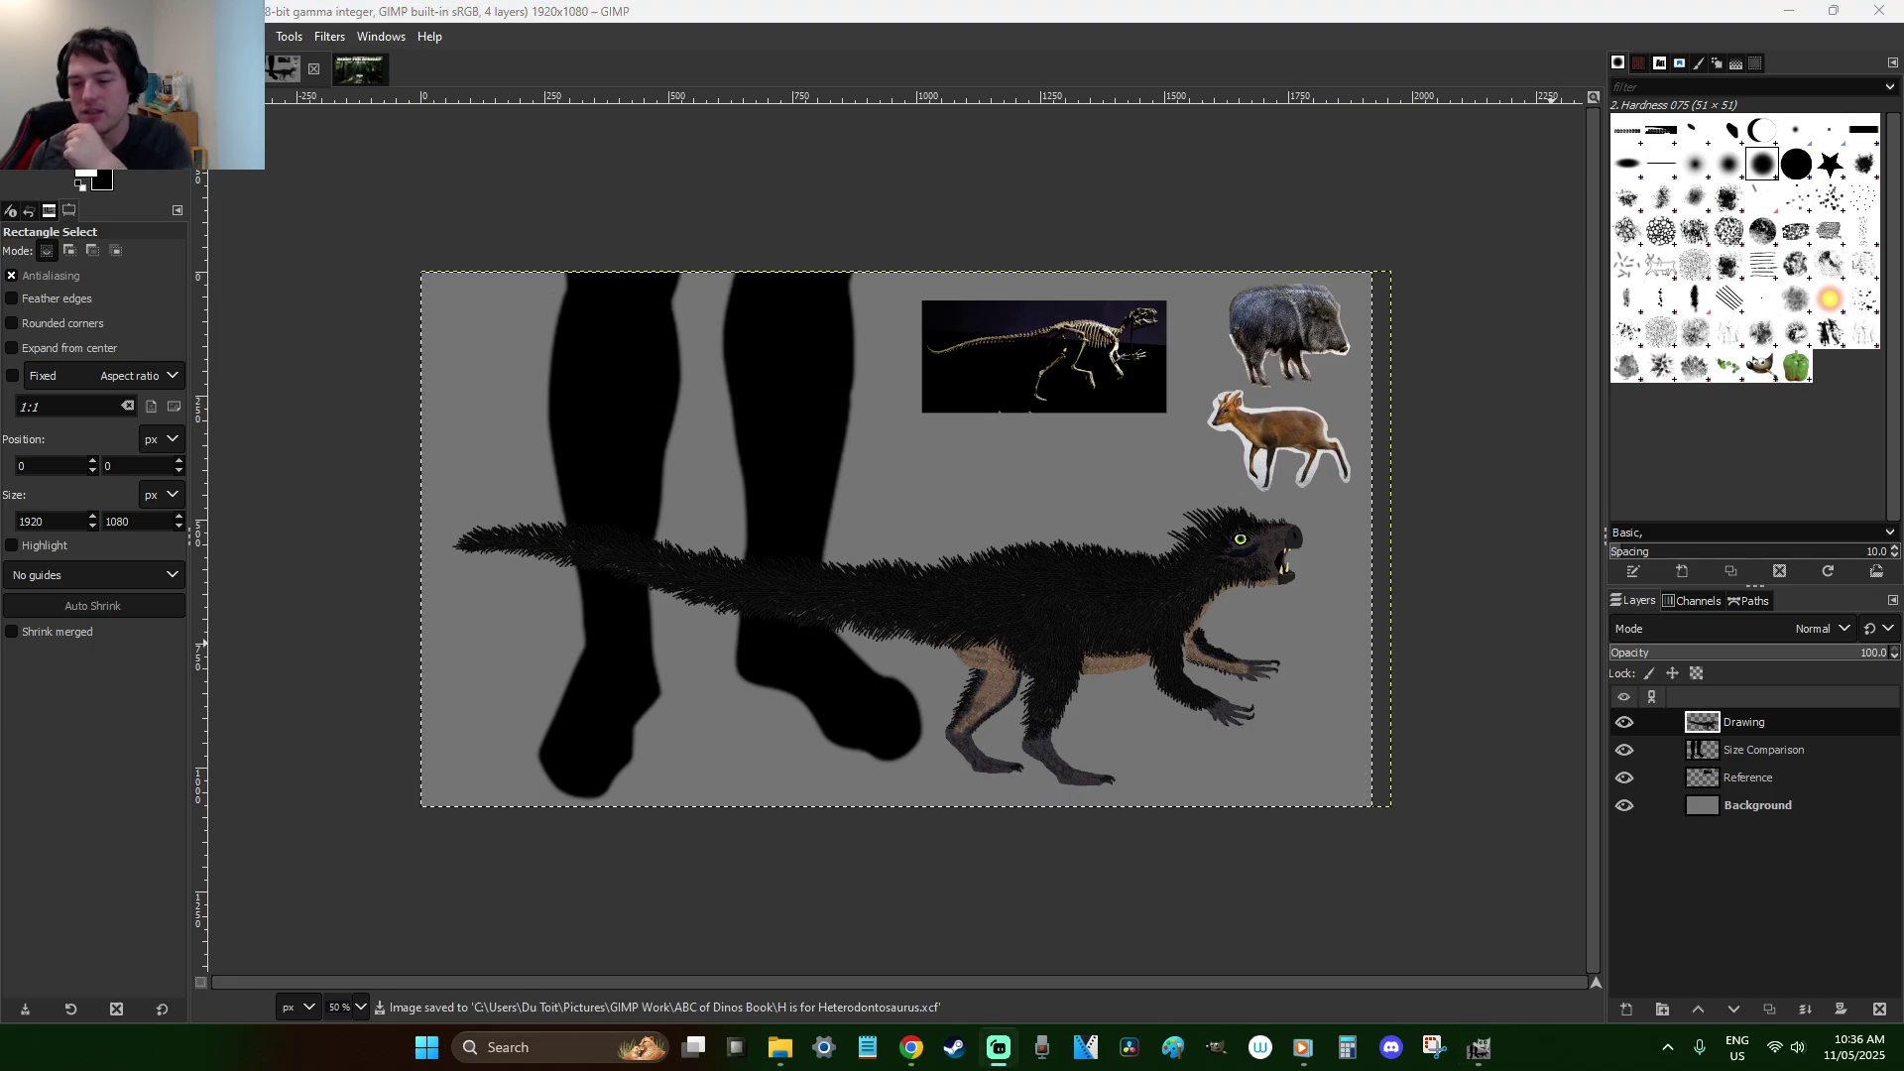